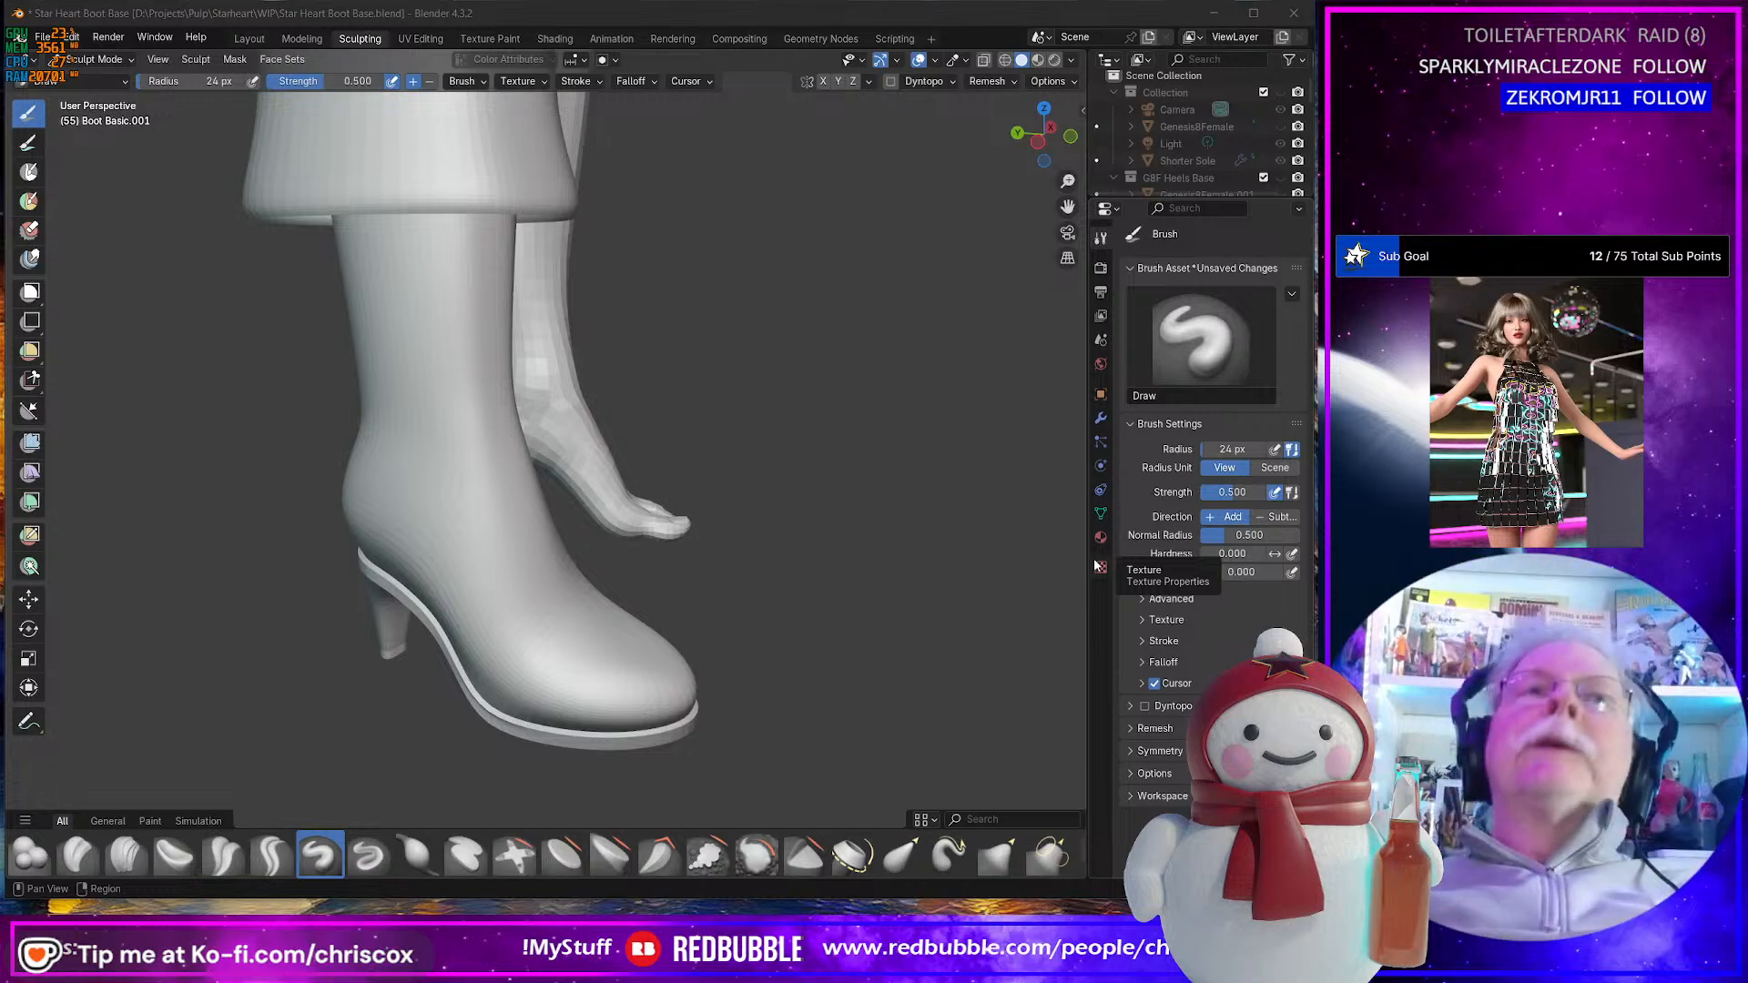
- Enlarge the outliner and collapse the G8F Heels Base and G9 Heel Base collections
{"action": "scroll", "coordinate": [825, 642], "scroll_direction": "up", "scroll_amount": 3}
{"action": "scroll", "coordinate": [826, 639], "scroll_direction": "down", "scroll_amount": 8}
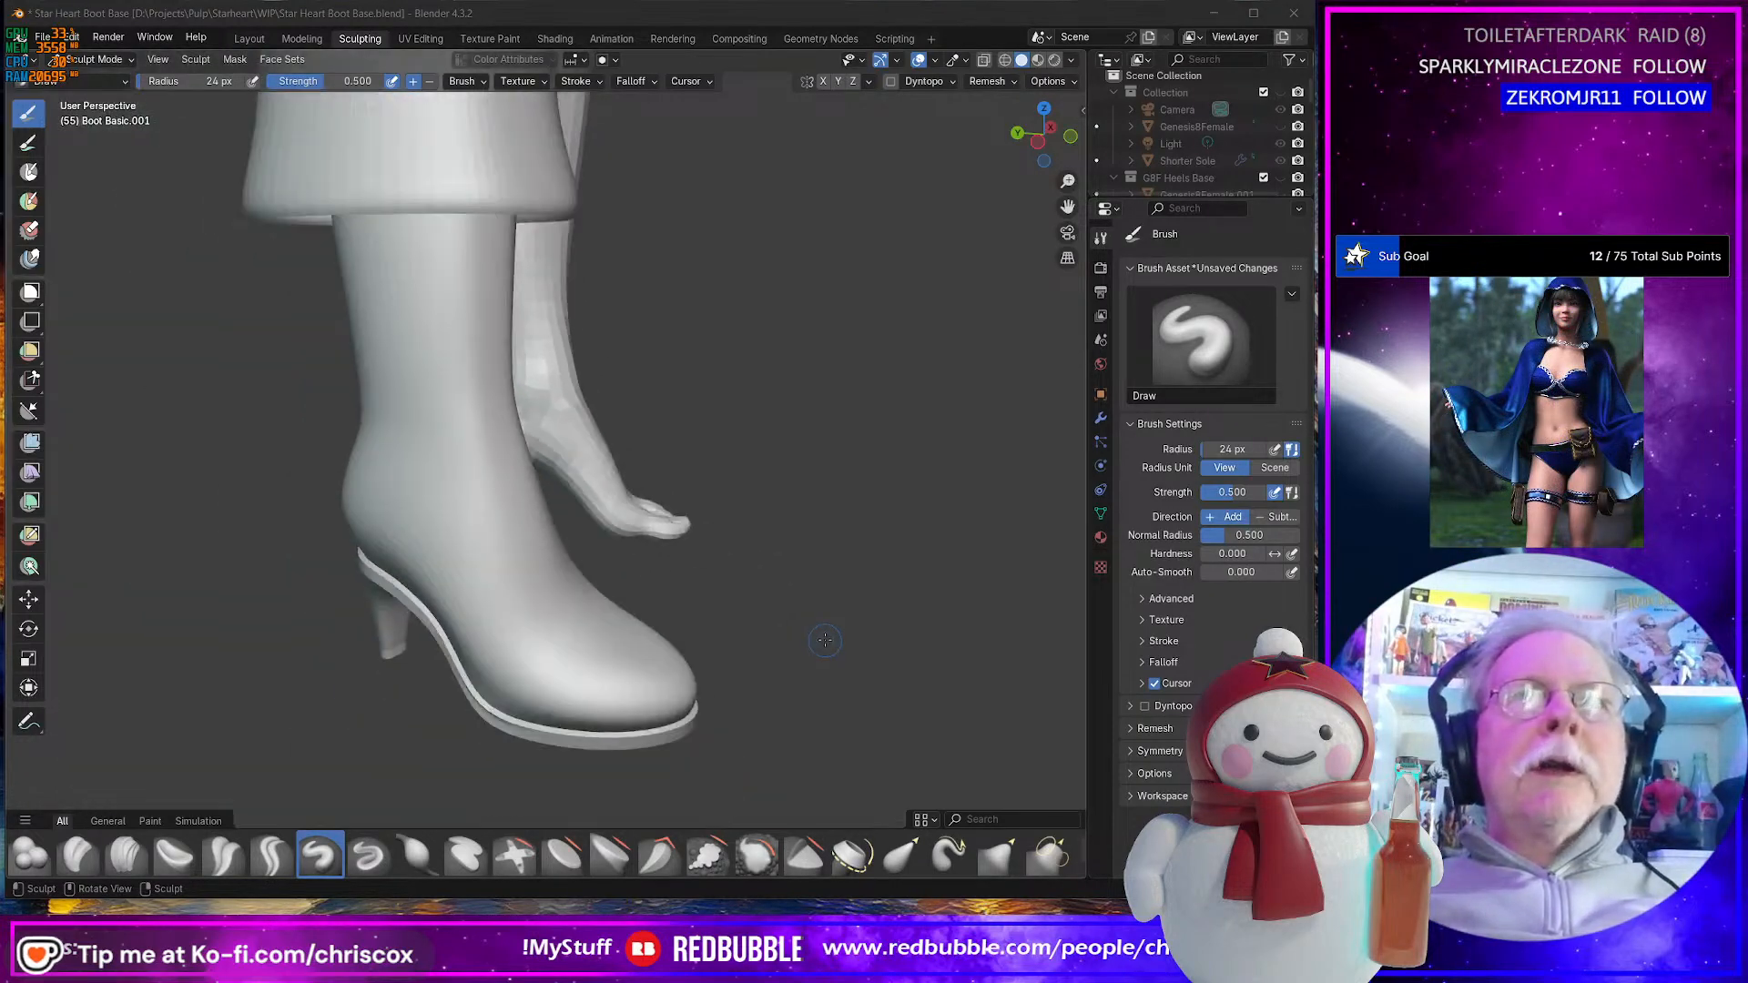
{"action": "middle_click_drag", "start_coordinate": [863, 609], "coordinate": [763, 801]}
{"action": "middle_click_drag", "start_coordinate": [752, 406], "coordinate": [783, 720], "text": "shift"}
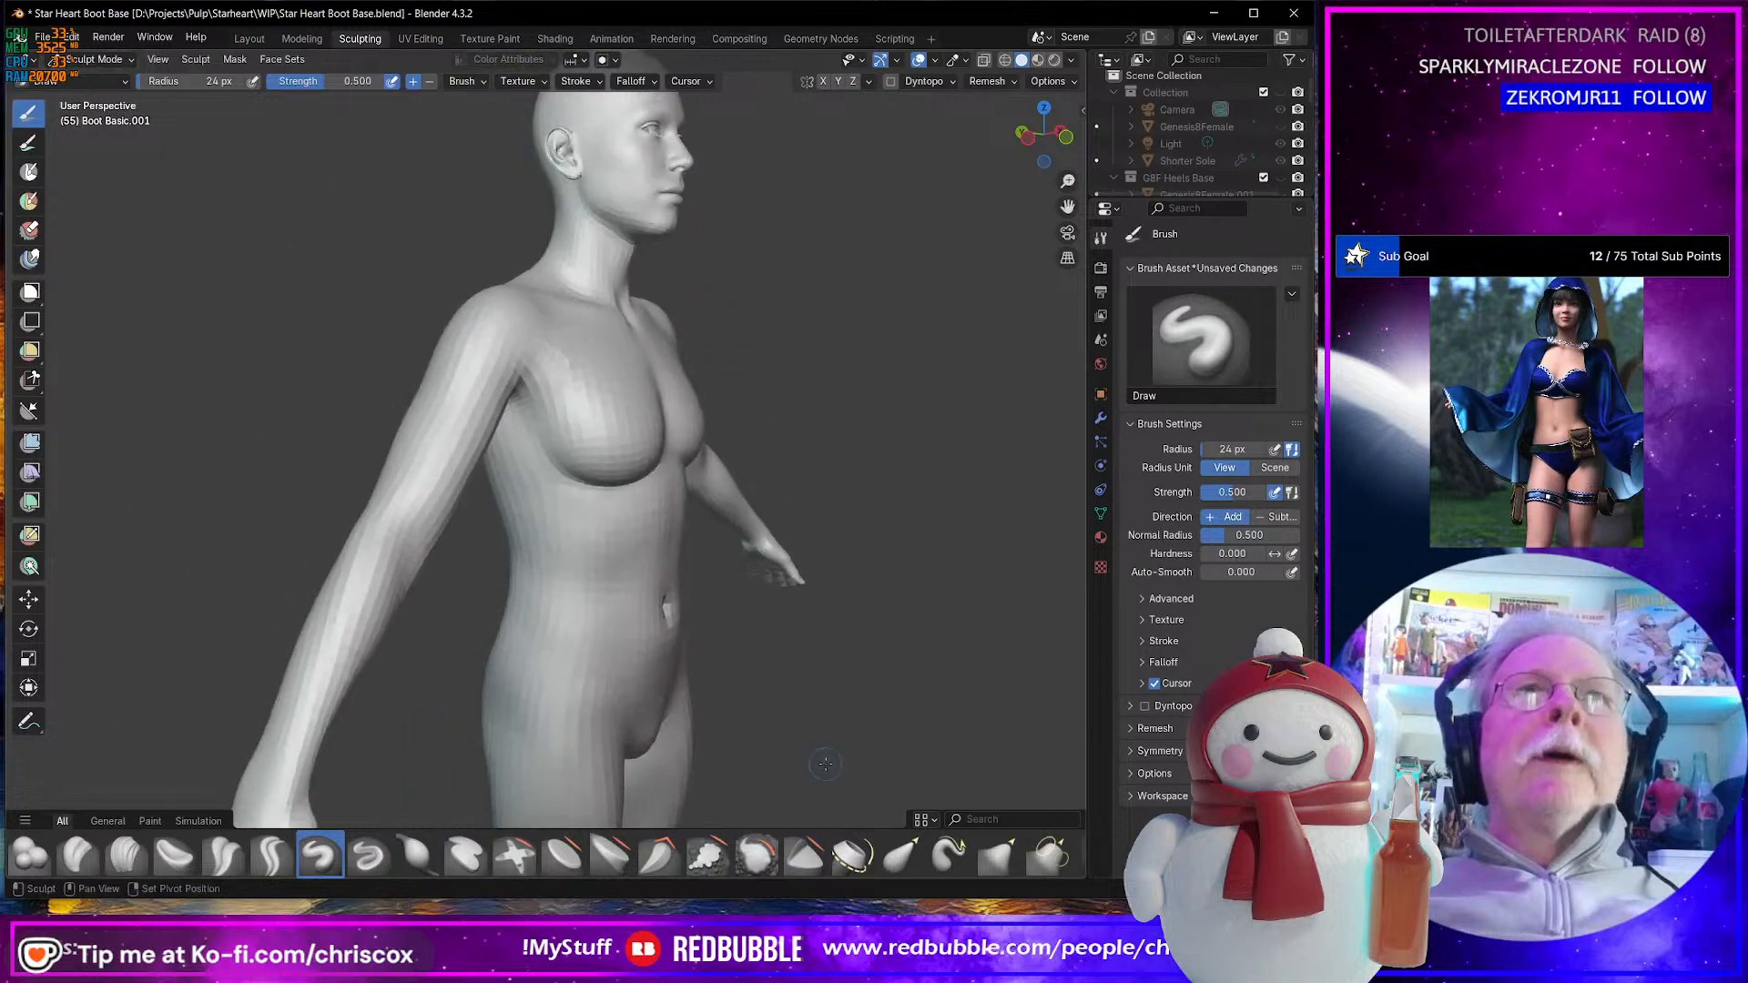
{"action": "left_click_drag", "start_coordinate": [1191, 196], "coordinate": [1182, 512]}
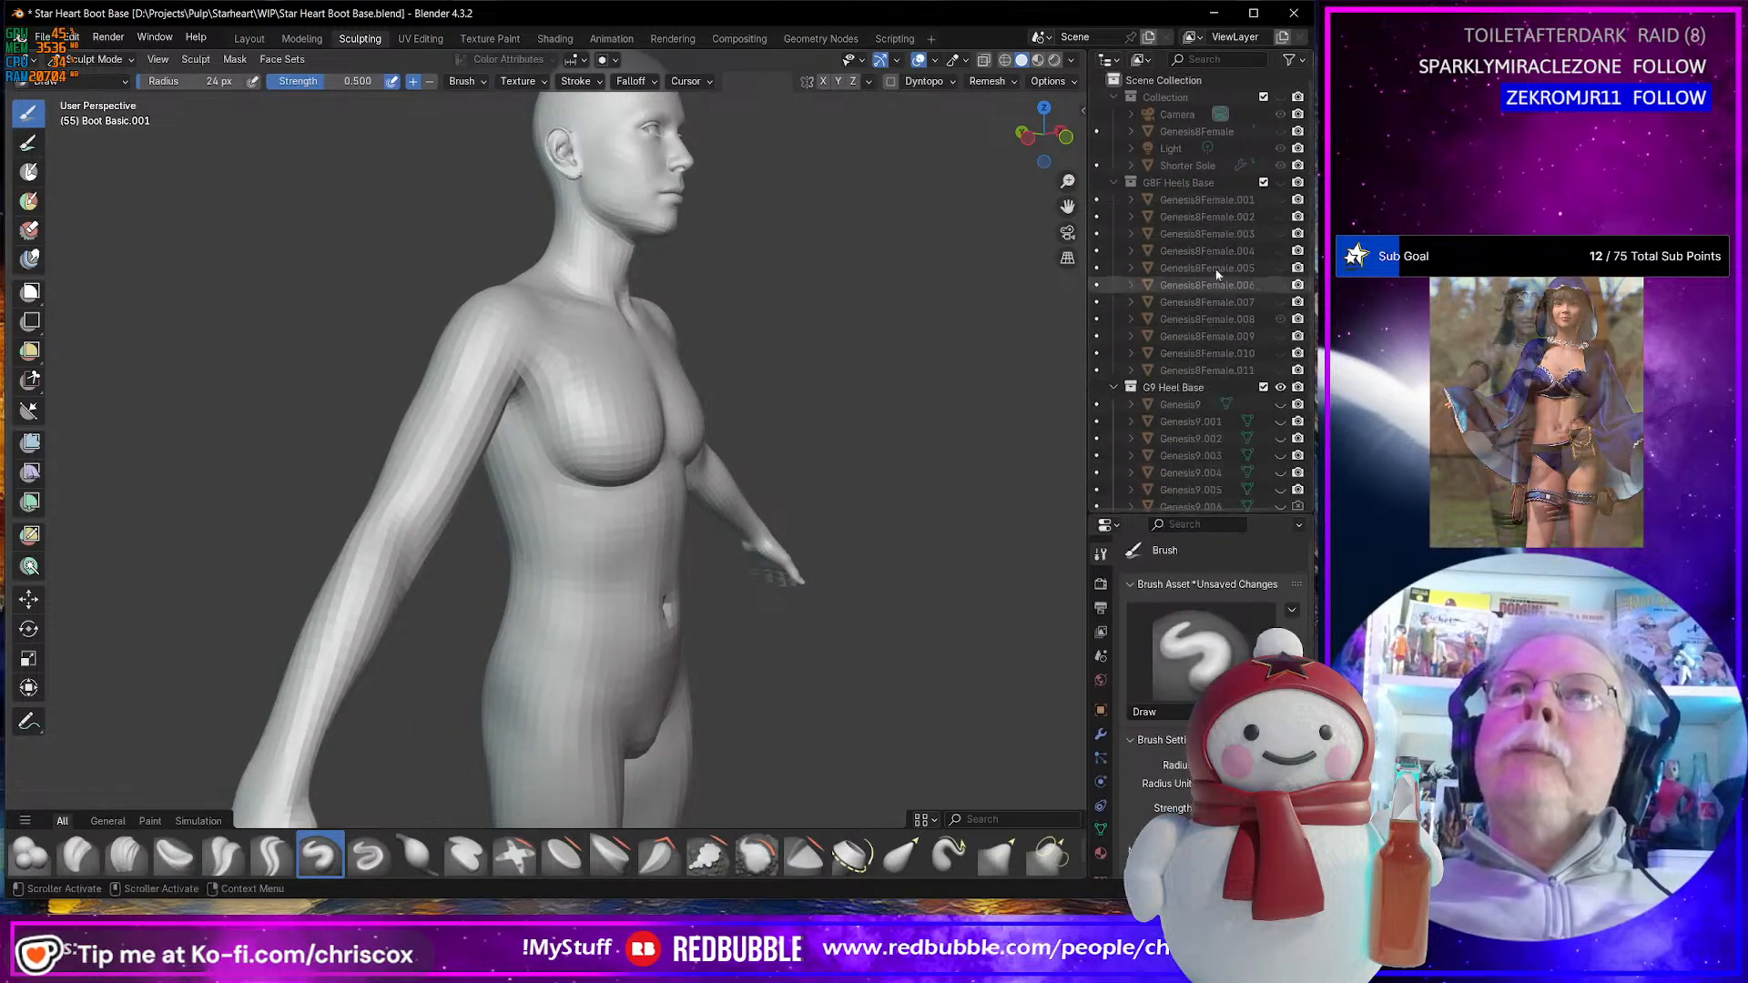
{"action": "left_click", "coordinate": [1113, 182]}
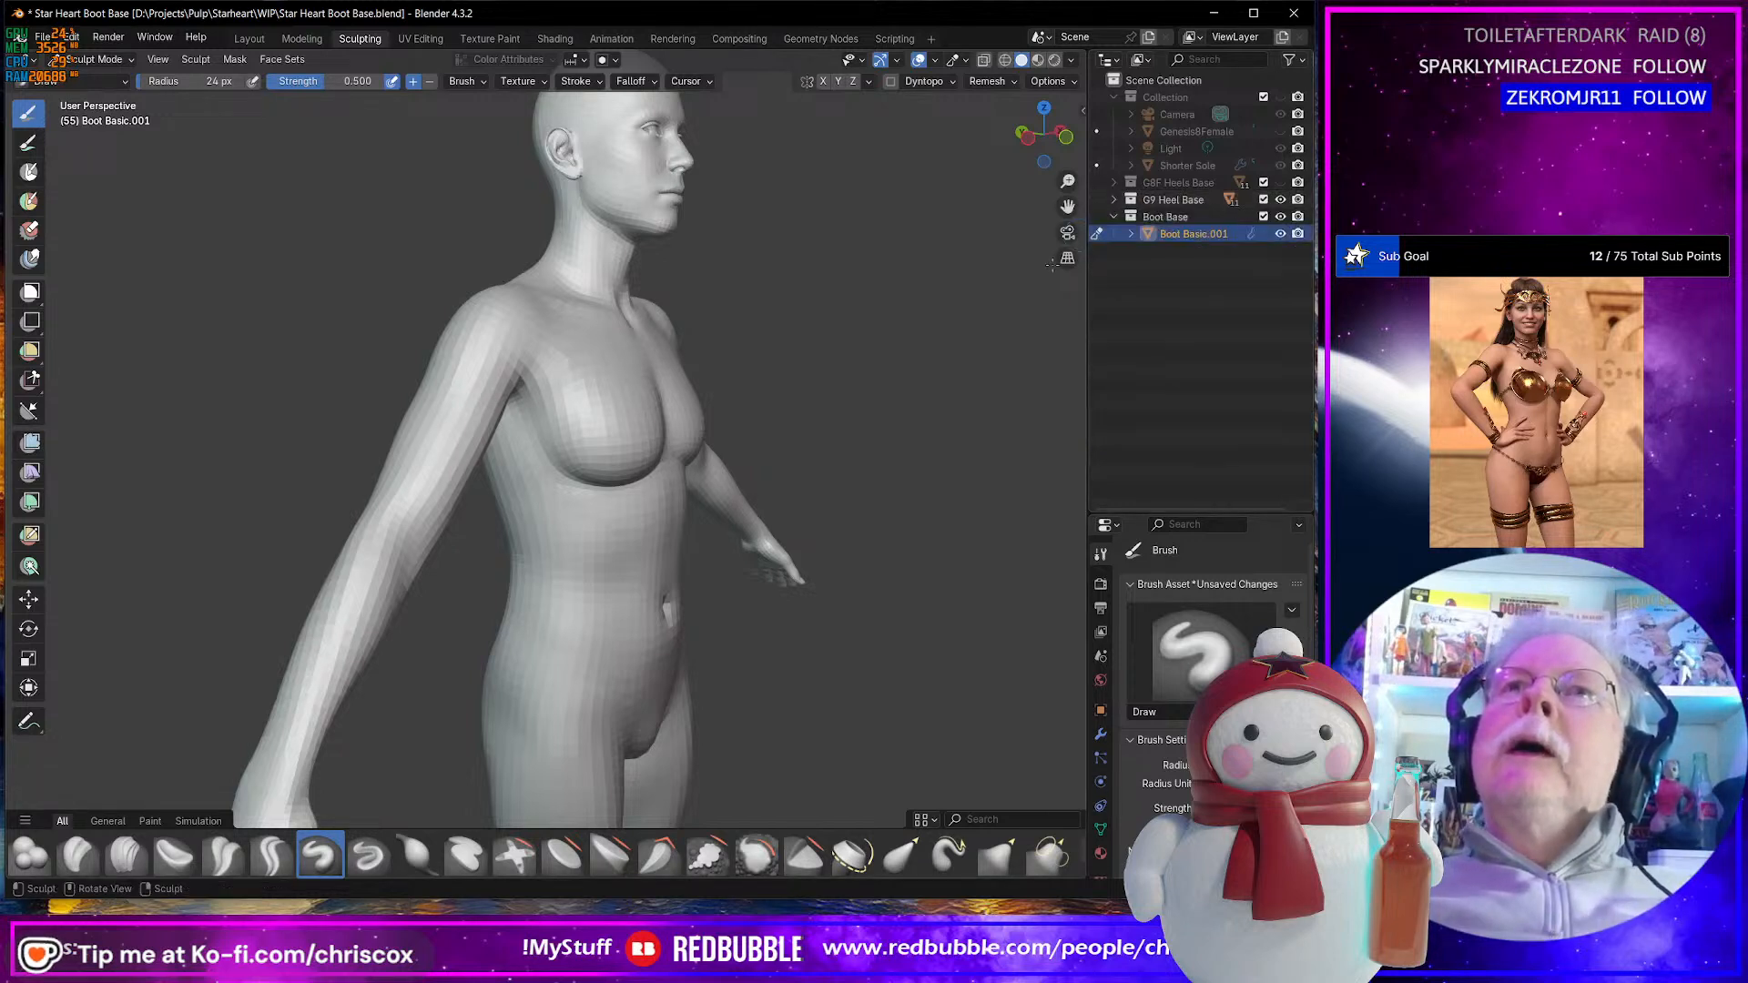
{"action": "left_click", "coordinate": [1112, 199]}
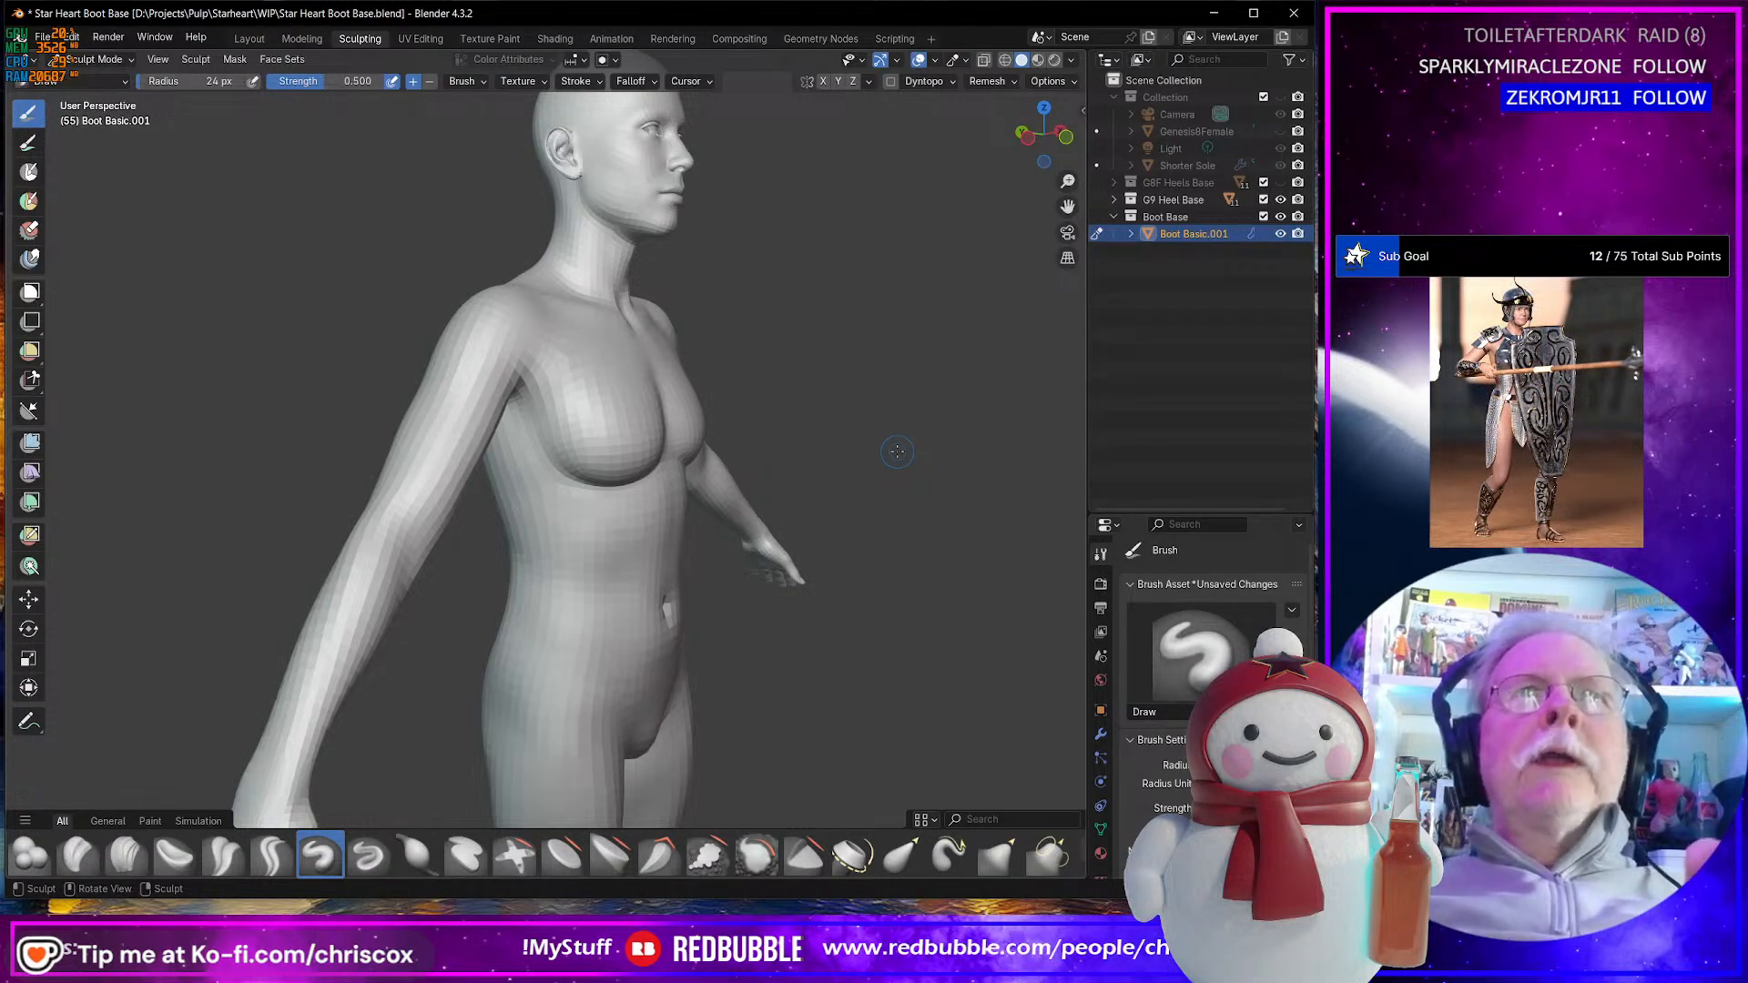
{"action": "scroll", "coordinate": [896, 454], "scroll_direction": "down", "scroll_amount": 4}
{"action": "mouse_move", "coordinate": [890, 375]}
{"action": "middle_mouse_down", "text": "shift"}
{"action": "mouse_move", "coordinate": [792, 457]}
{"action": "mouse_move", "coordinate": [817, 416]}
{"action": "mouse_move", "coordinate": [889, 400]}
{"action": "middle_mouse_up", "text": "shift"}
{"action": "scroll", "coordinate": [792, 457], "scroll_direction": "up", "scroll_amount": 5}
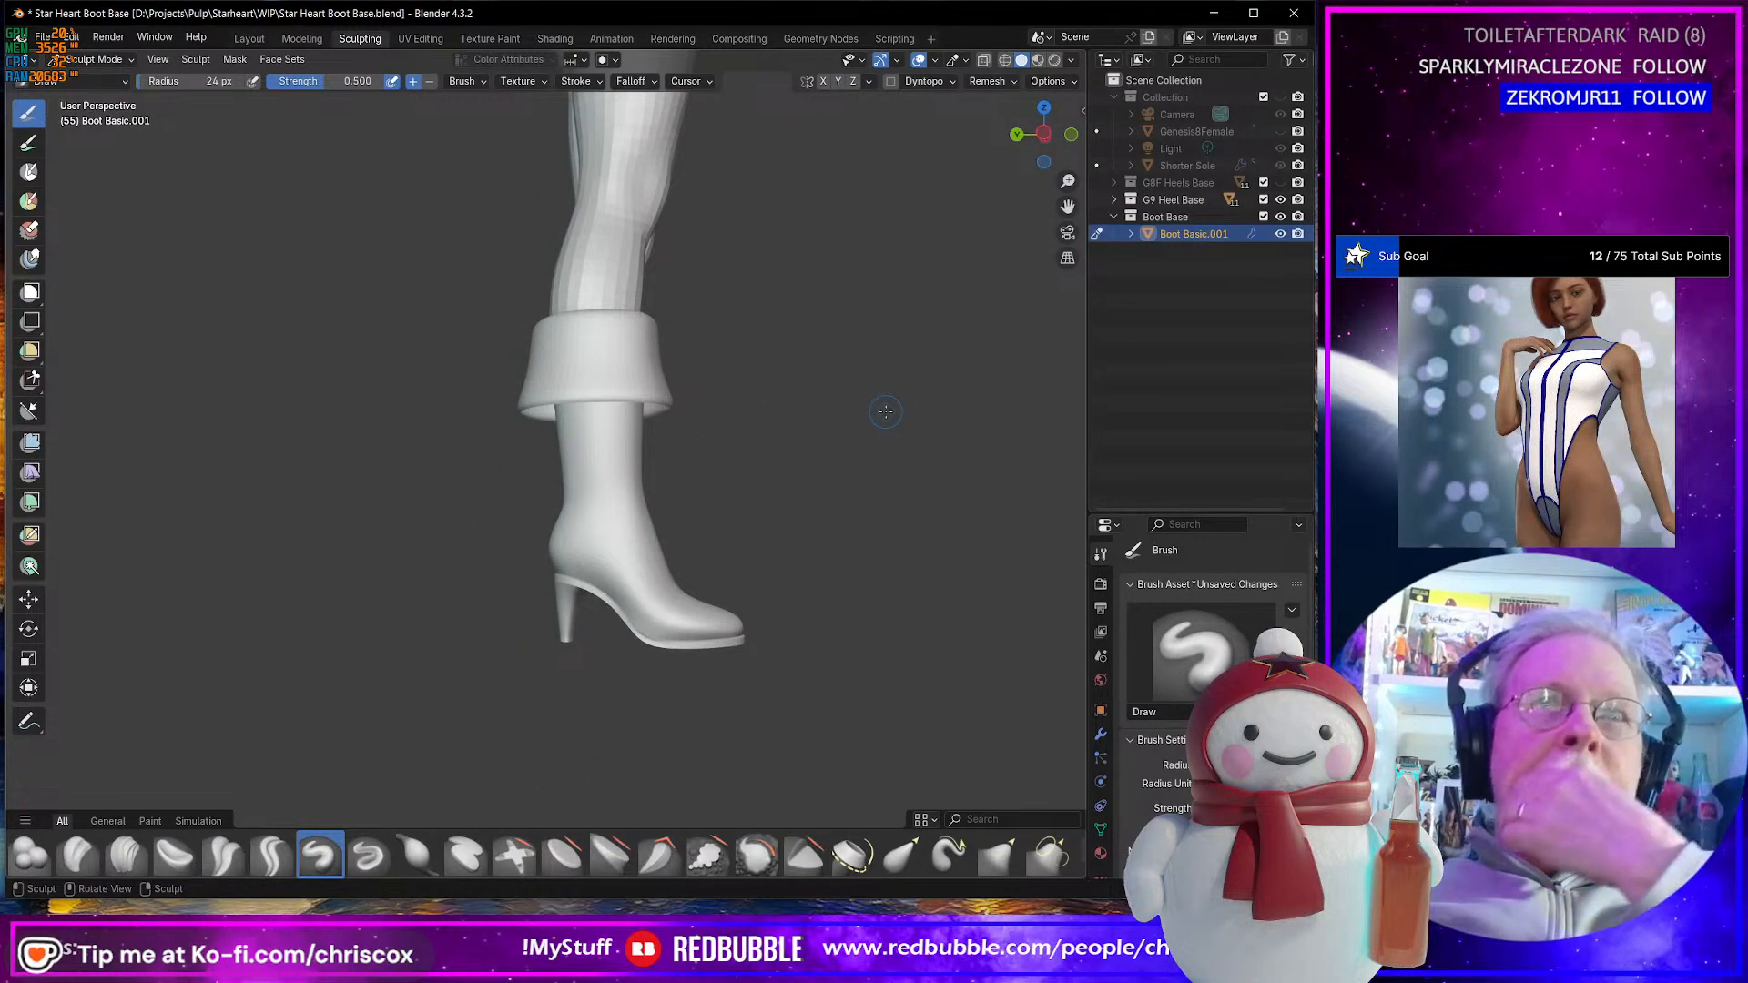
{"action": "middle_click_drag", "start_coordinate": [877, 464], "coordinate": [870, 547]}
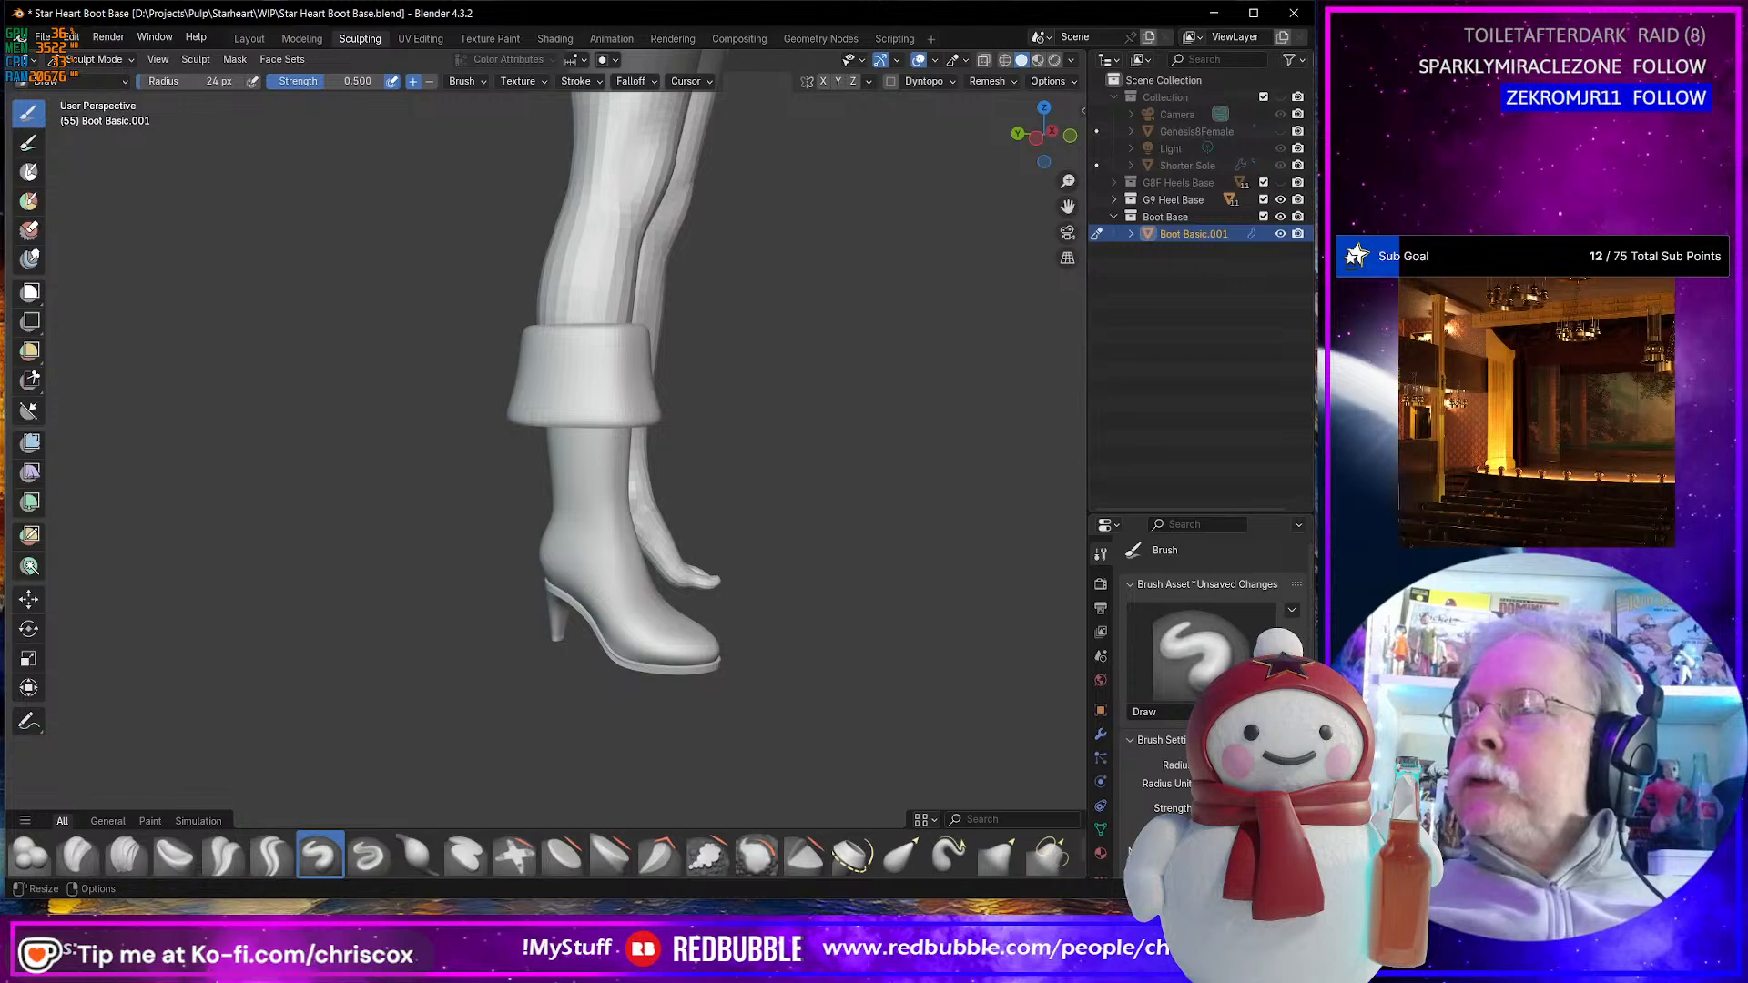
{"action": "key", "text": "super+d"}
{"action": "key", "text": "super+d"}
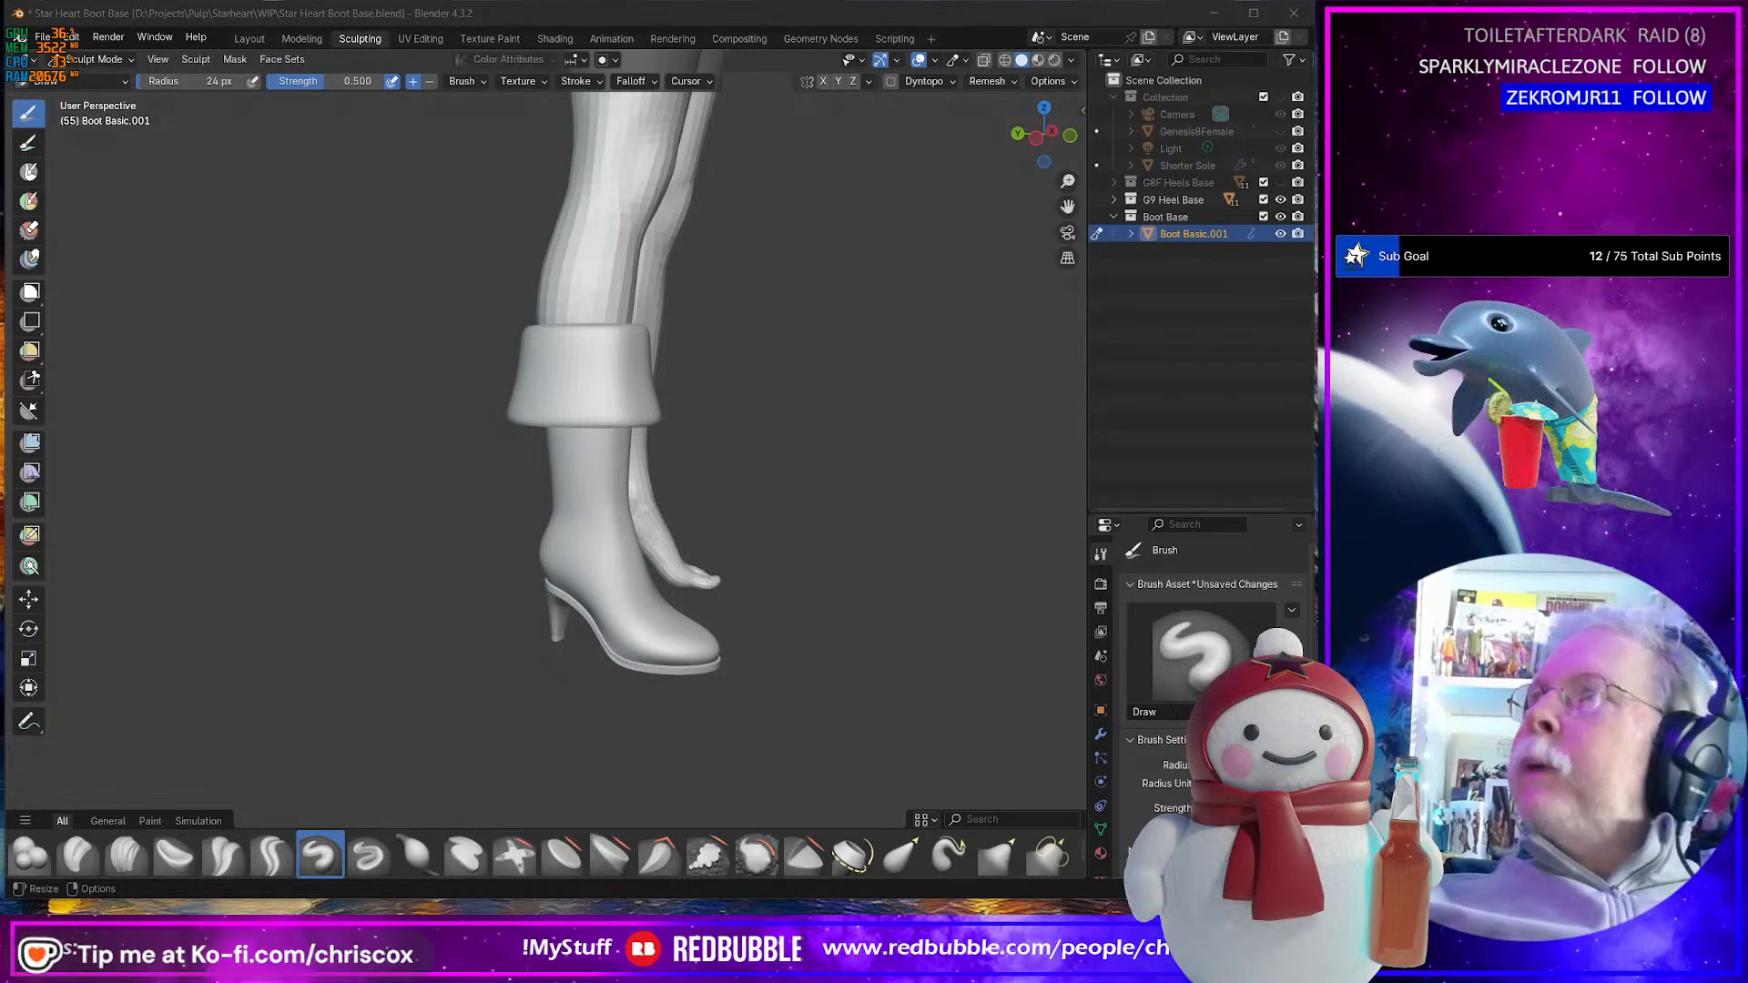
- Switch to the browser and open the Nine West knee-high boot photo in its own tab
{"action": "key", "text": "alt+Tab"}
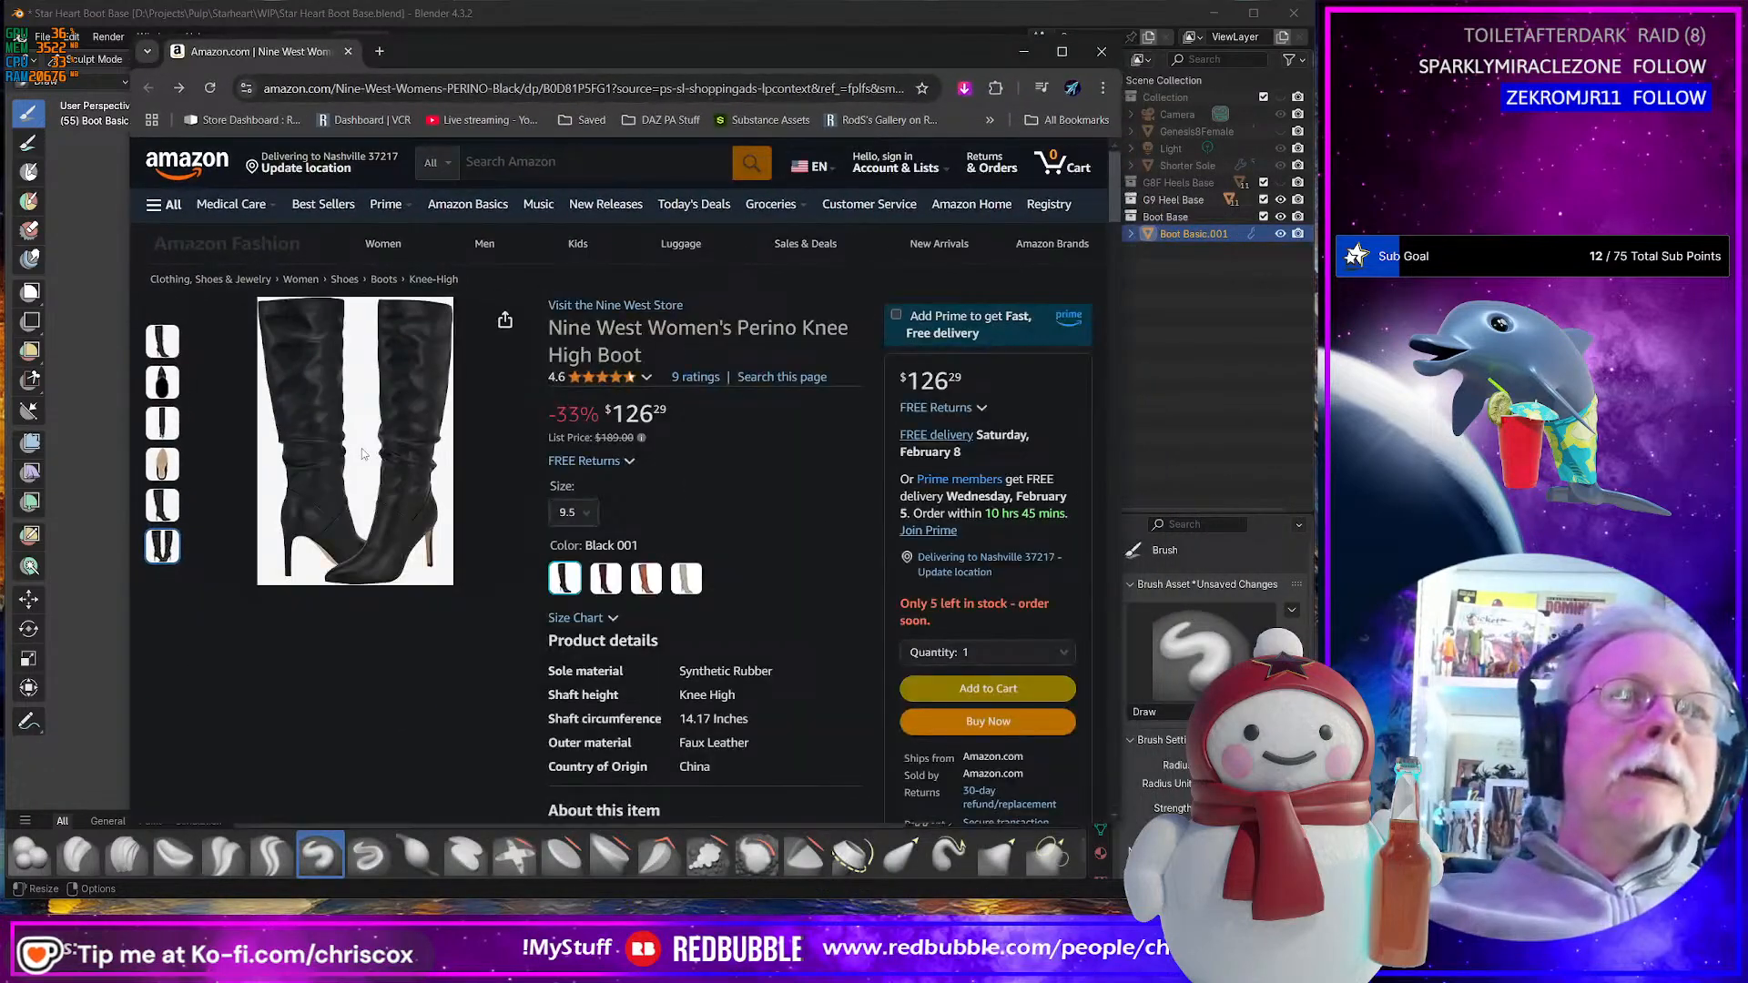
{"action": "right_click", "coordinate": [363, 449]}
{"action": "left_click", "coordinate": [417, 472]}
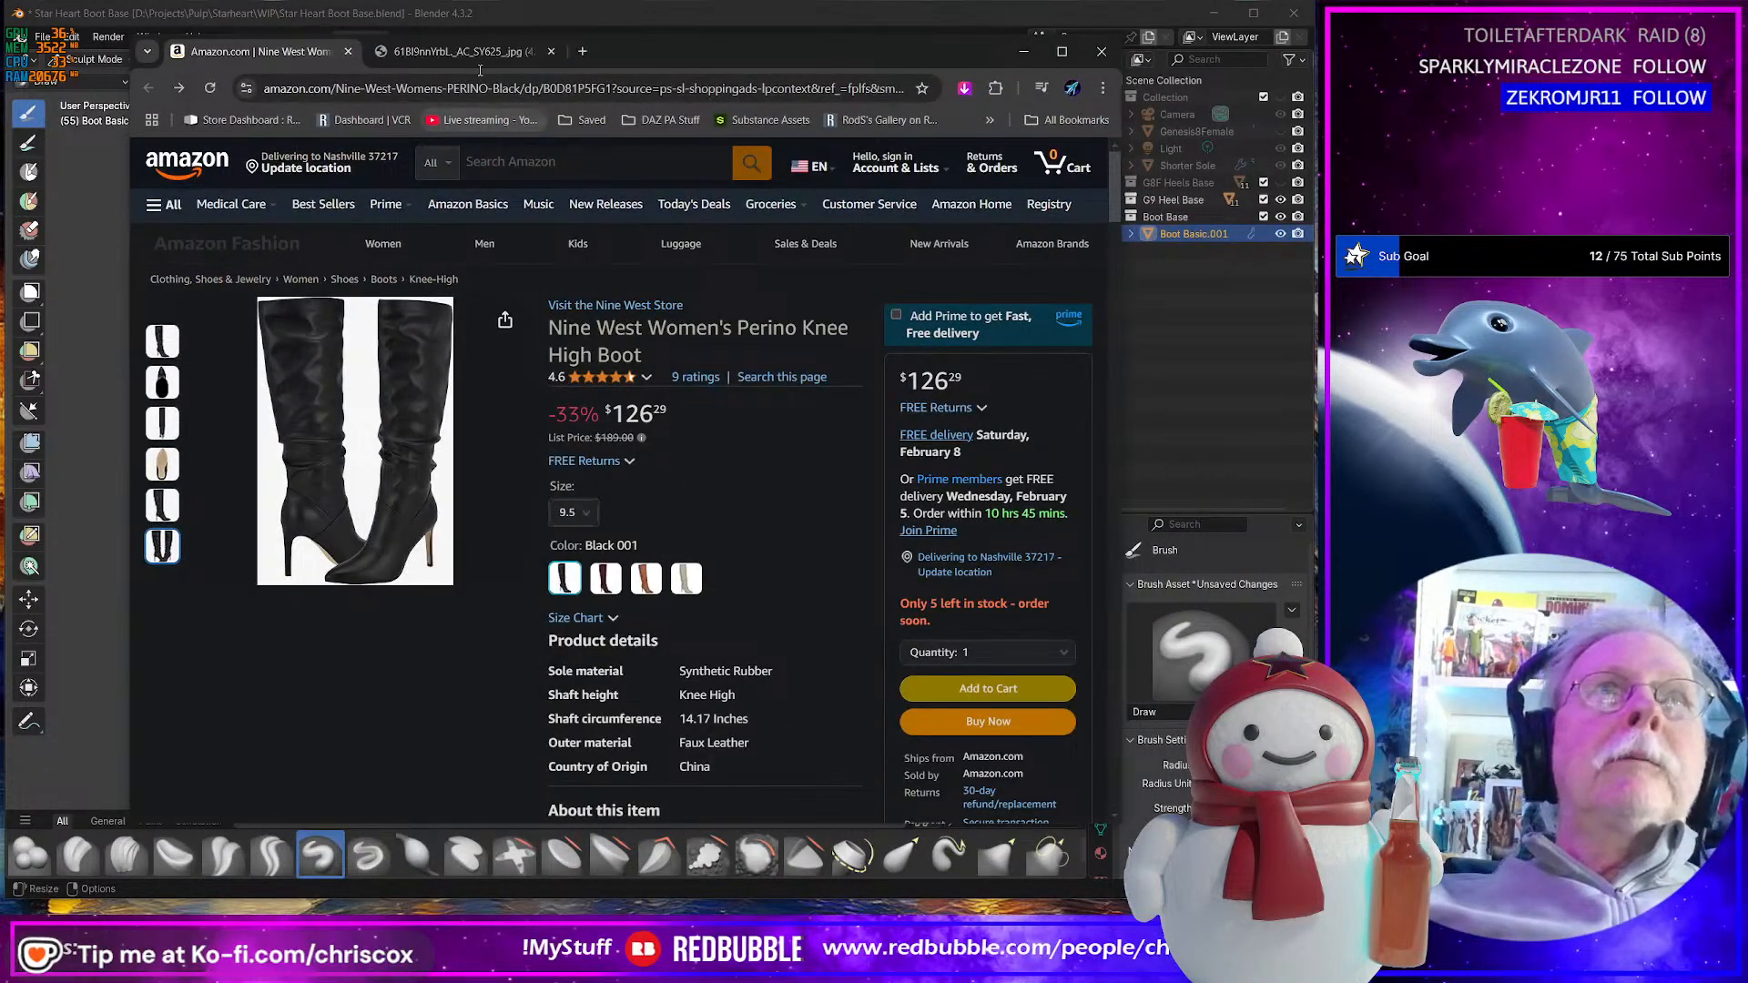
{"action": "left_click", "coordinate": [510, 52]}
- Examine the shaft folds, ankle creases and seams in the enlarged boot reference photo
{"action": "scroll", "coordinate": [562, 543], "scroll_direction": "down", "scroll_amount": 6}
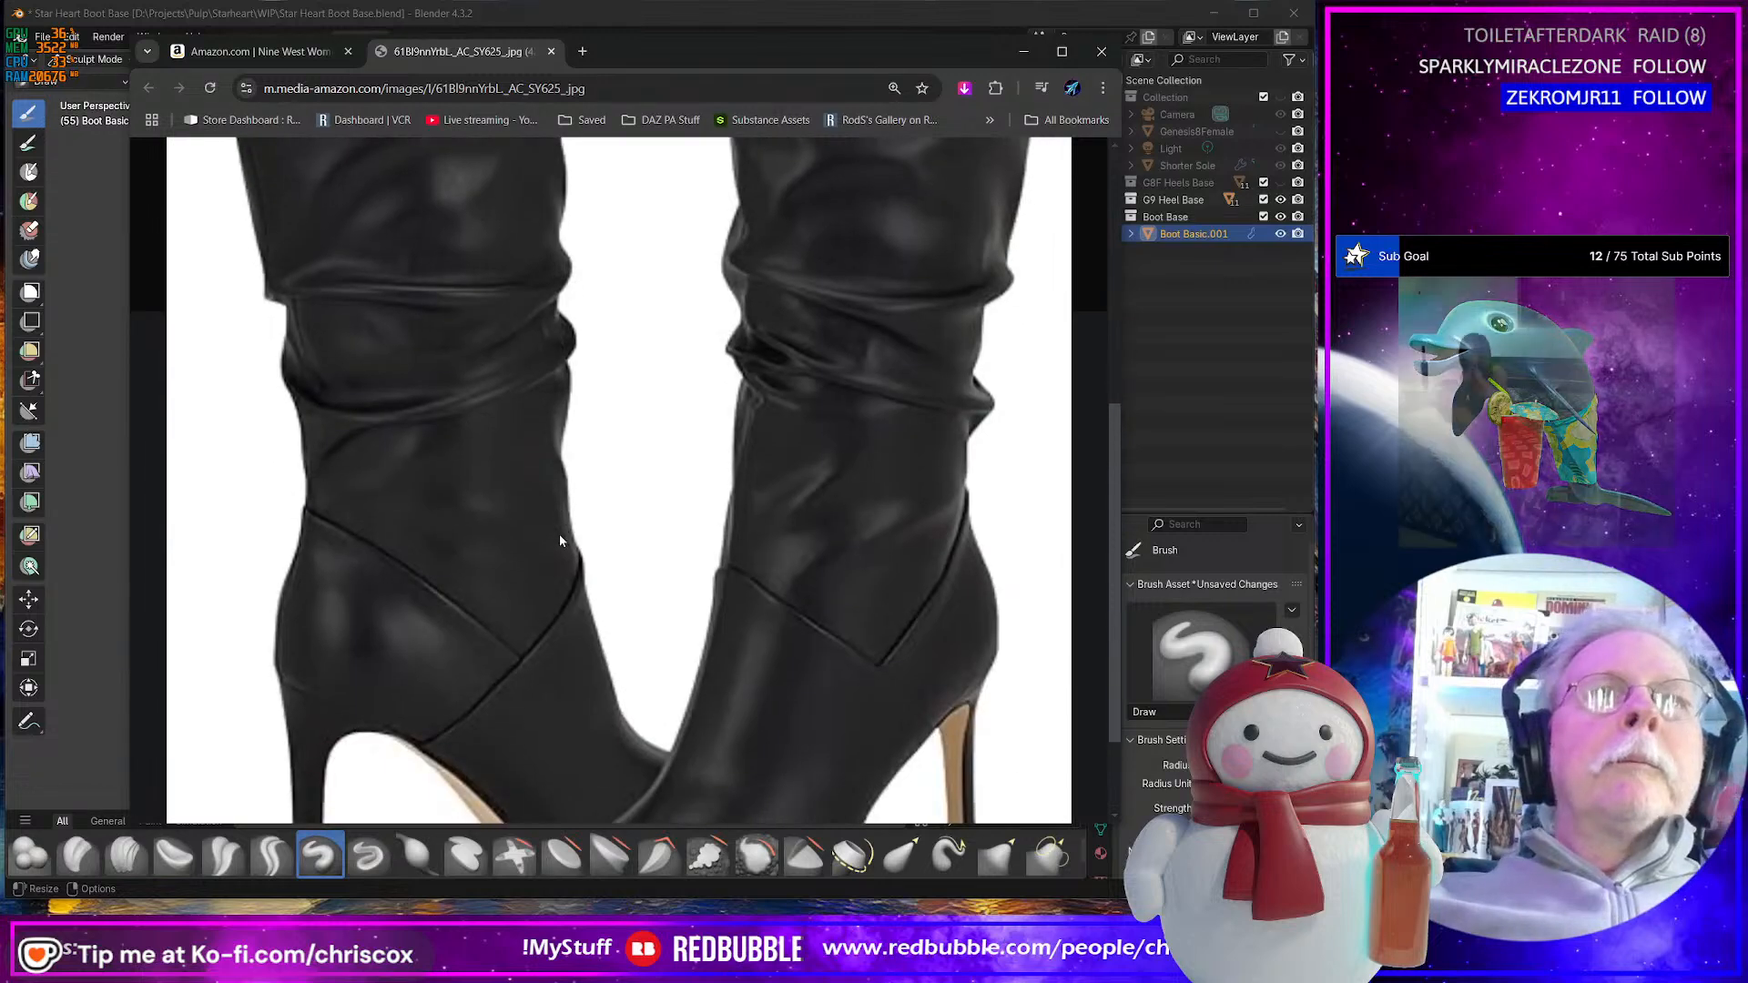
{"action": "scroll", "coordinate": [624, 529], "scroll_direction": "up", "scroll_amount": 1}
{"action": "scroll", "coordinate": [625, 529], "scroll_direction": "up", "scroll_amount": 3}
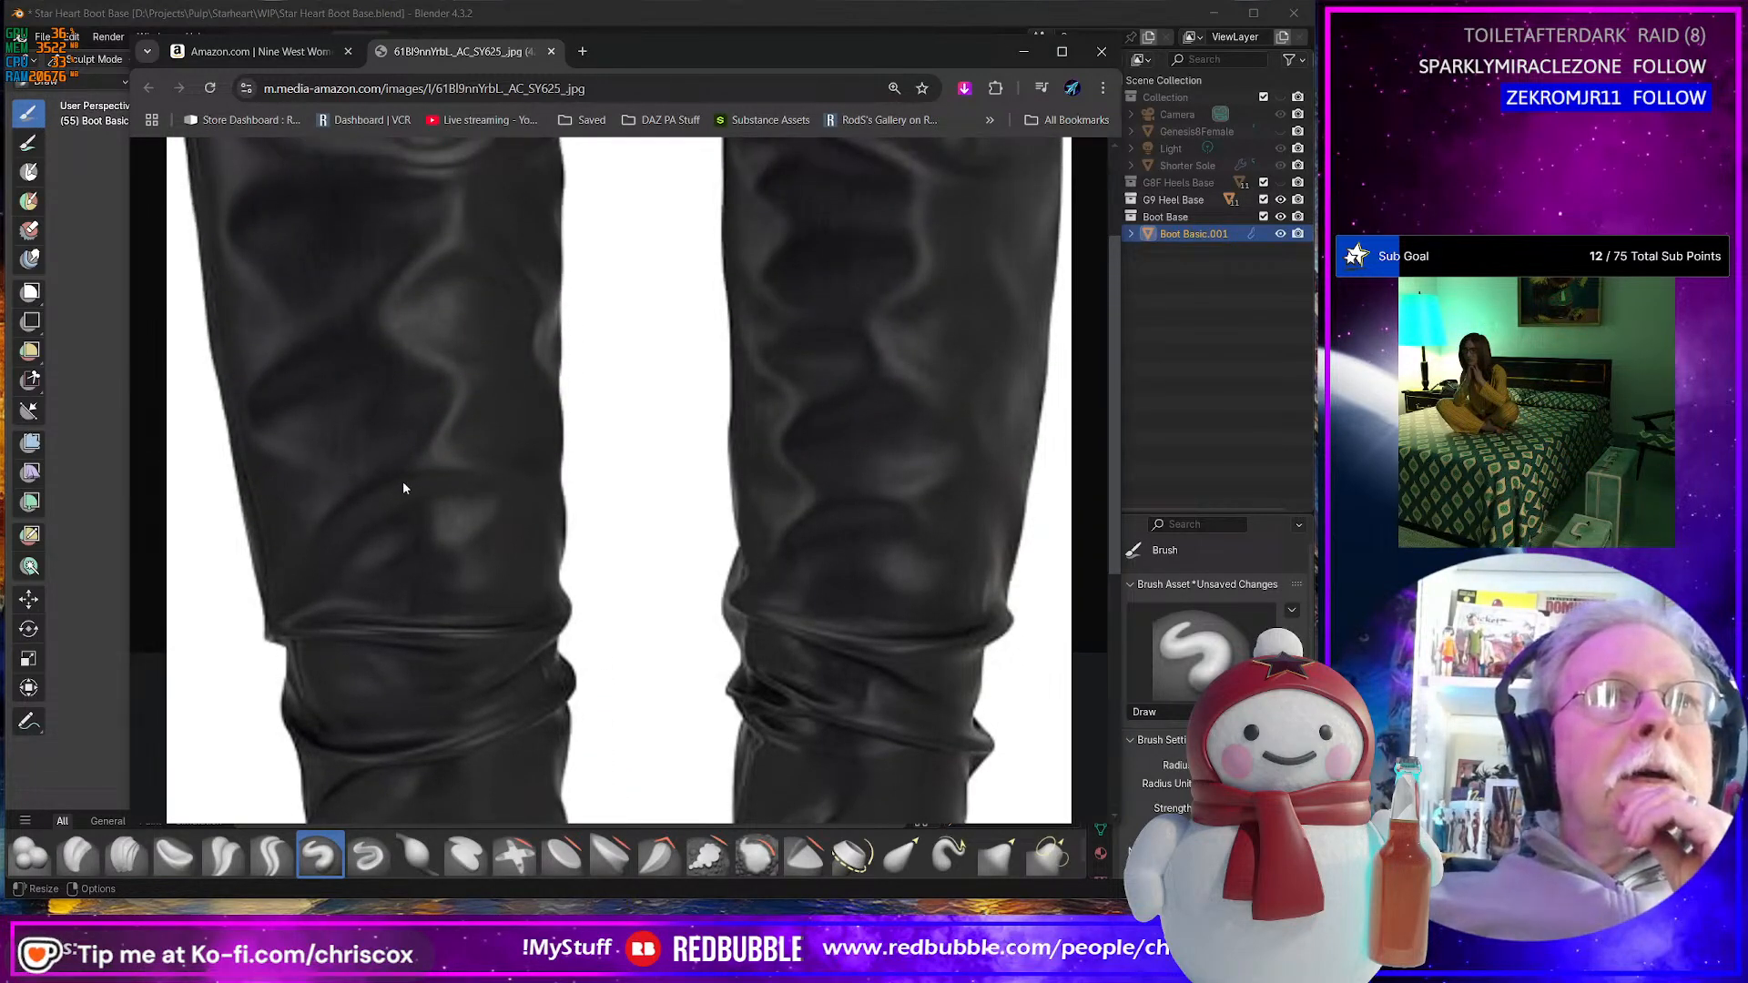
{"action": "scroll", "coordinate": [459, 616], "scroll_direction": "down", "scroll_amount": 4}
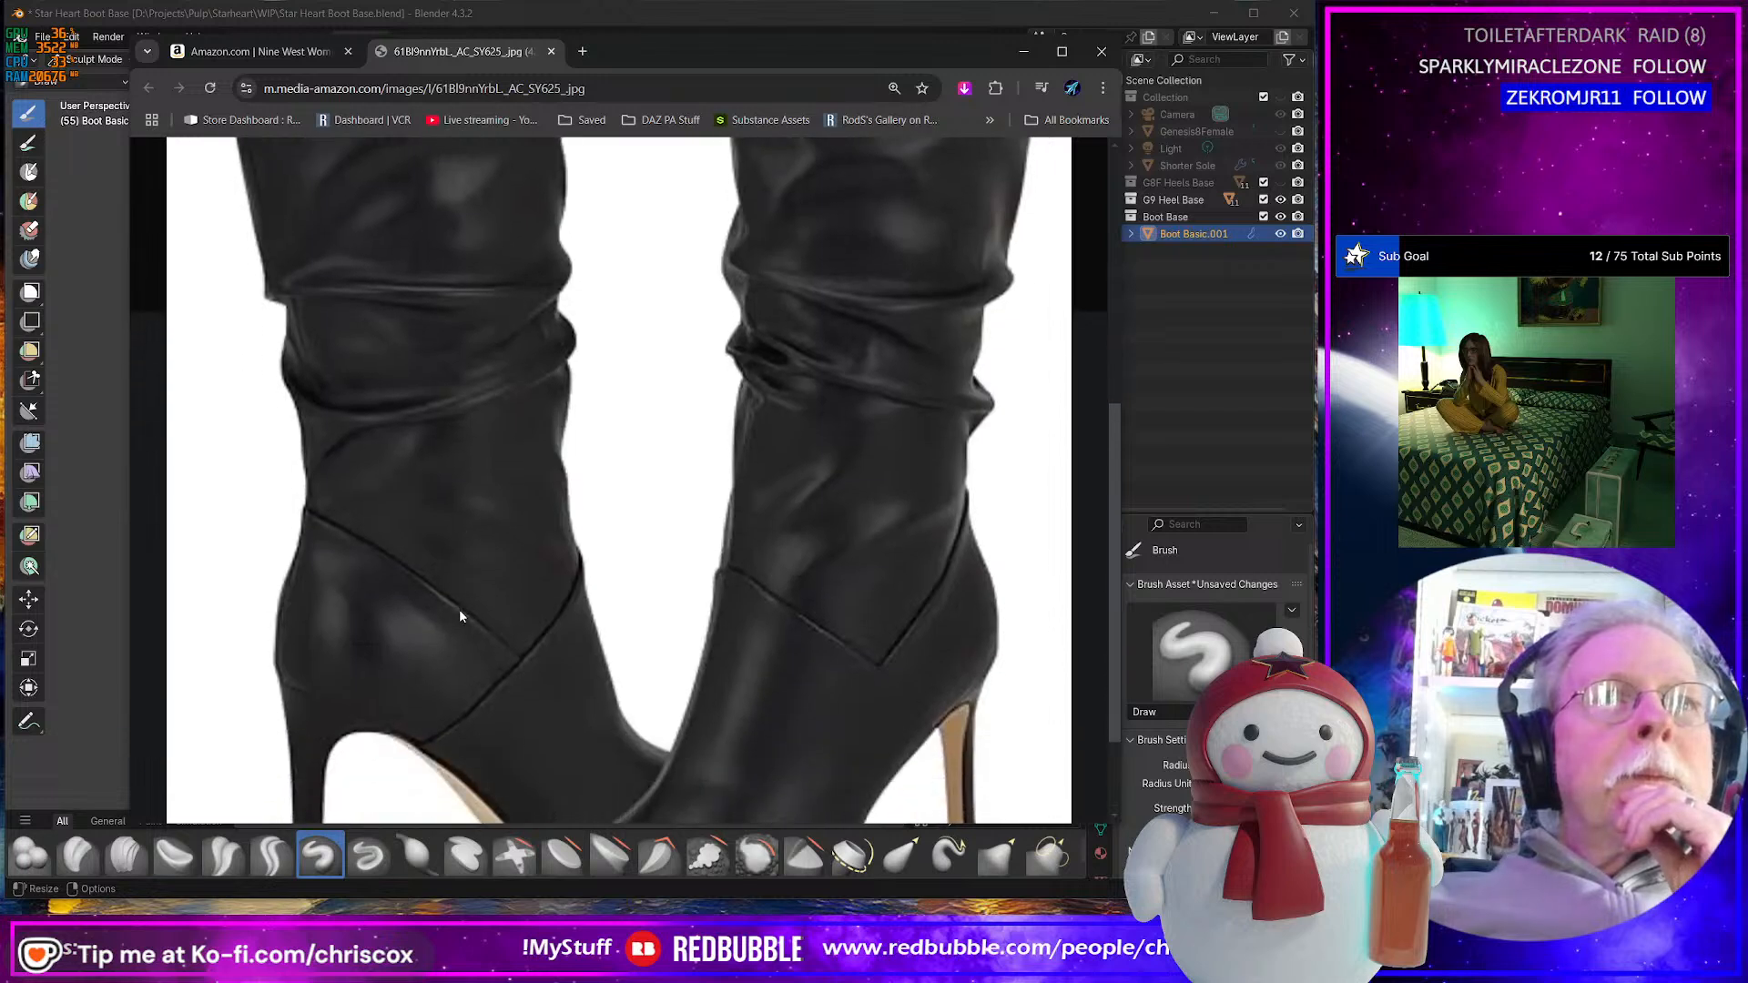
{"action": "scroll", "coordinate": [460, 615], "scroll_direction": "up", "scroll_amount": 3}
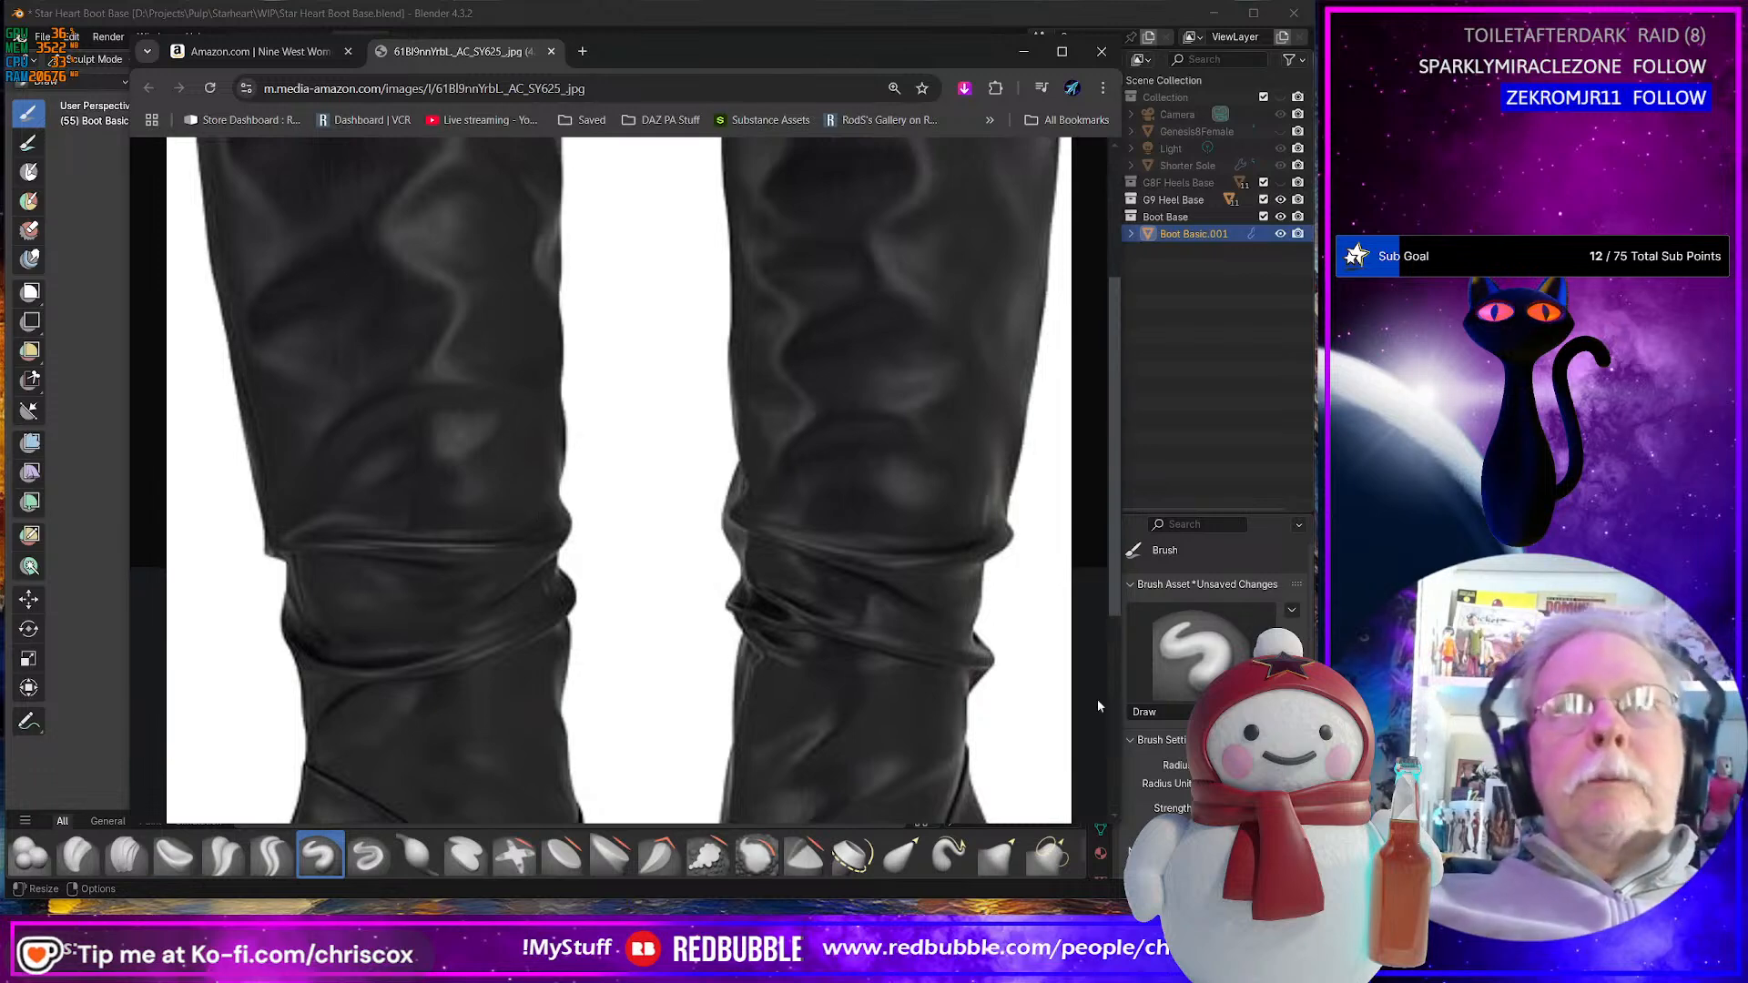
{"action": "left_click", "coordinate": [1127, 701]}
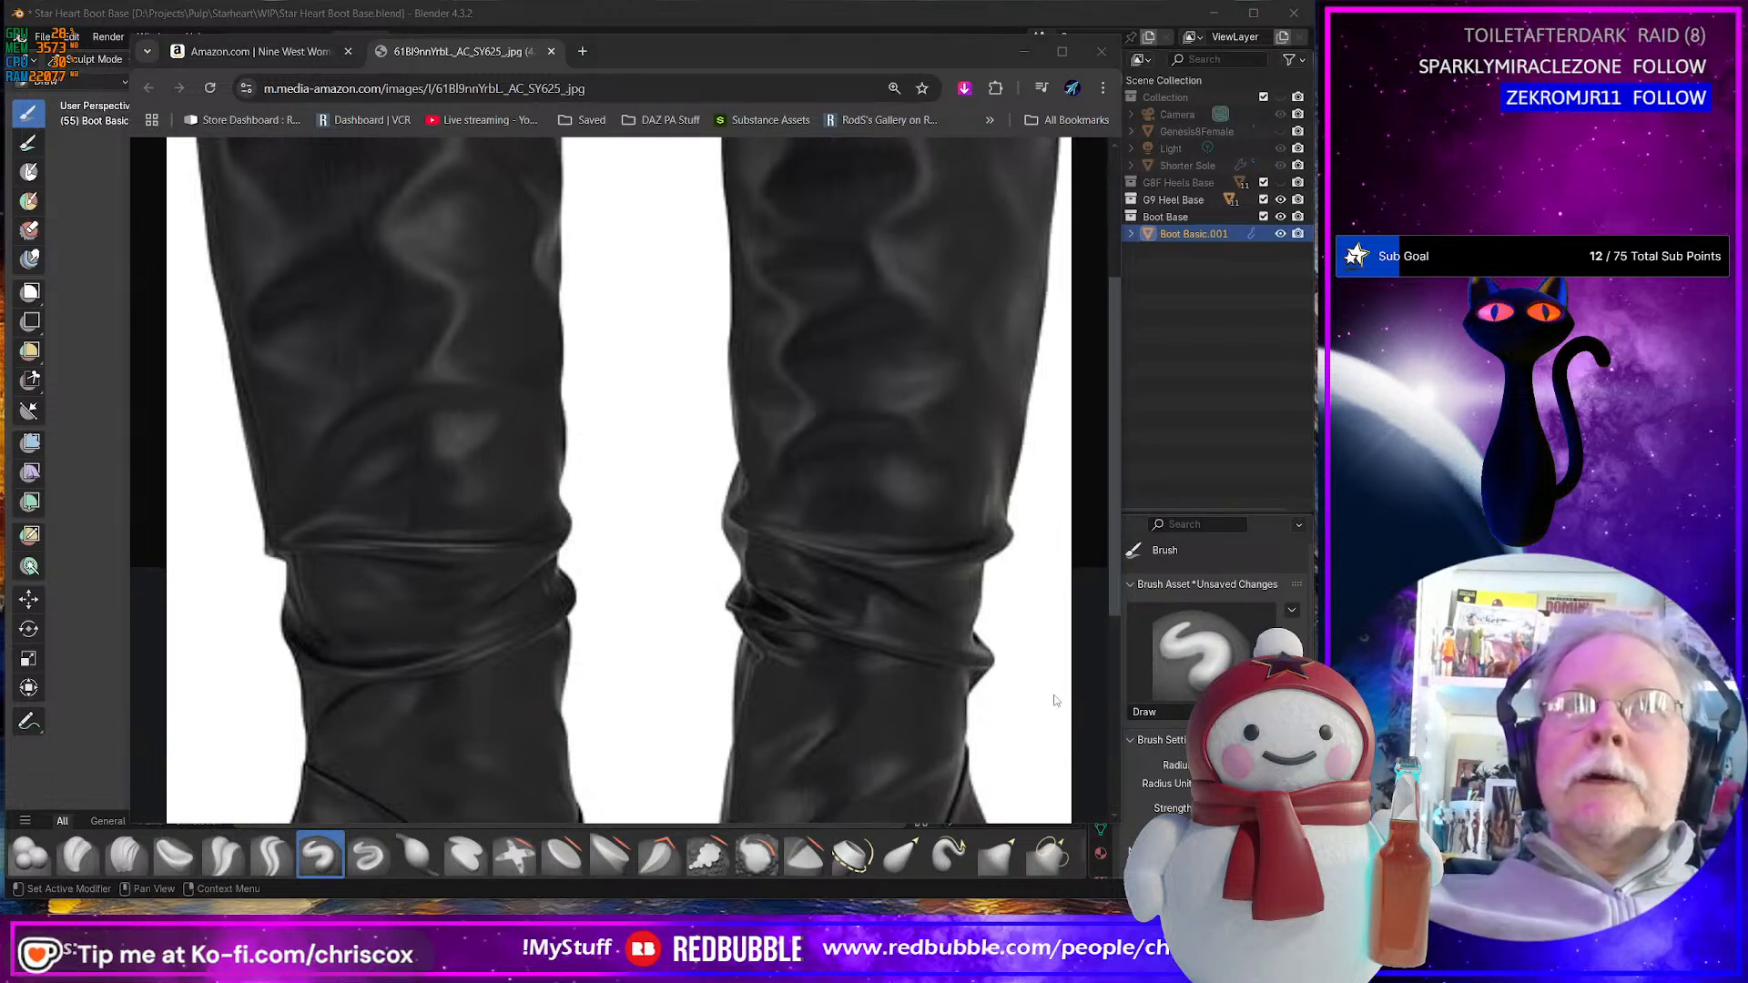
- Switch back to Blender and compare the boot model's ankle and foot with the reference photo
{"action": "key", "text": "alt+Tab"}
{"action": "scroll", "coordinate": [735, 637], "scroll_direction": "up", "scroll_amount": 4}
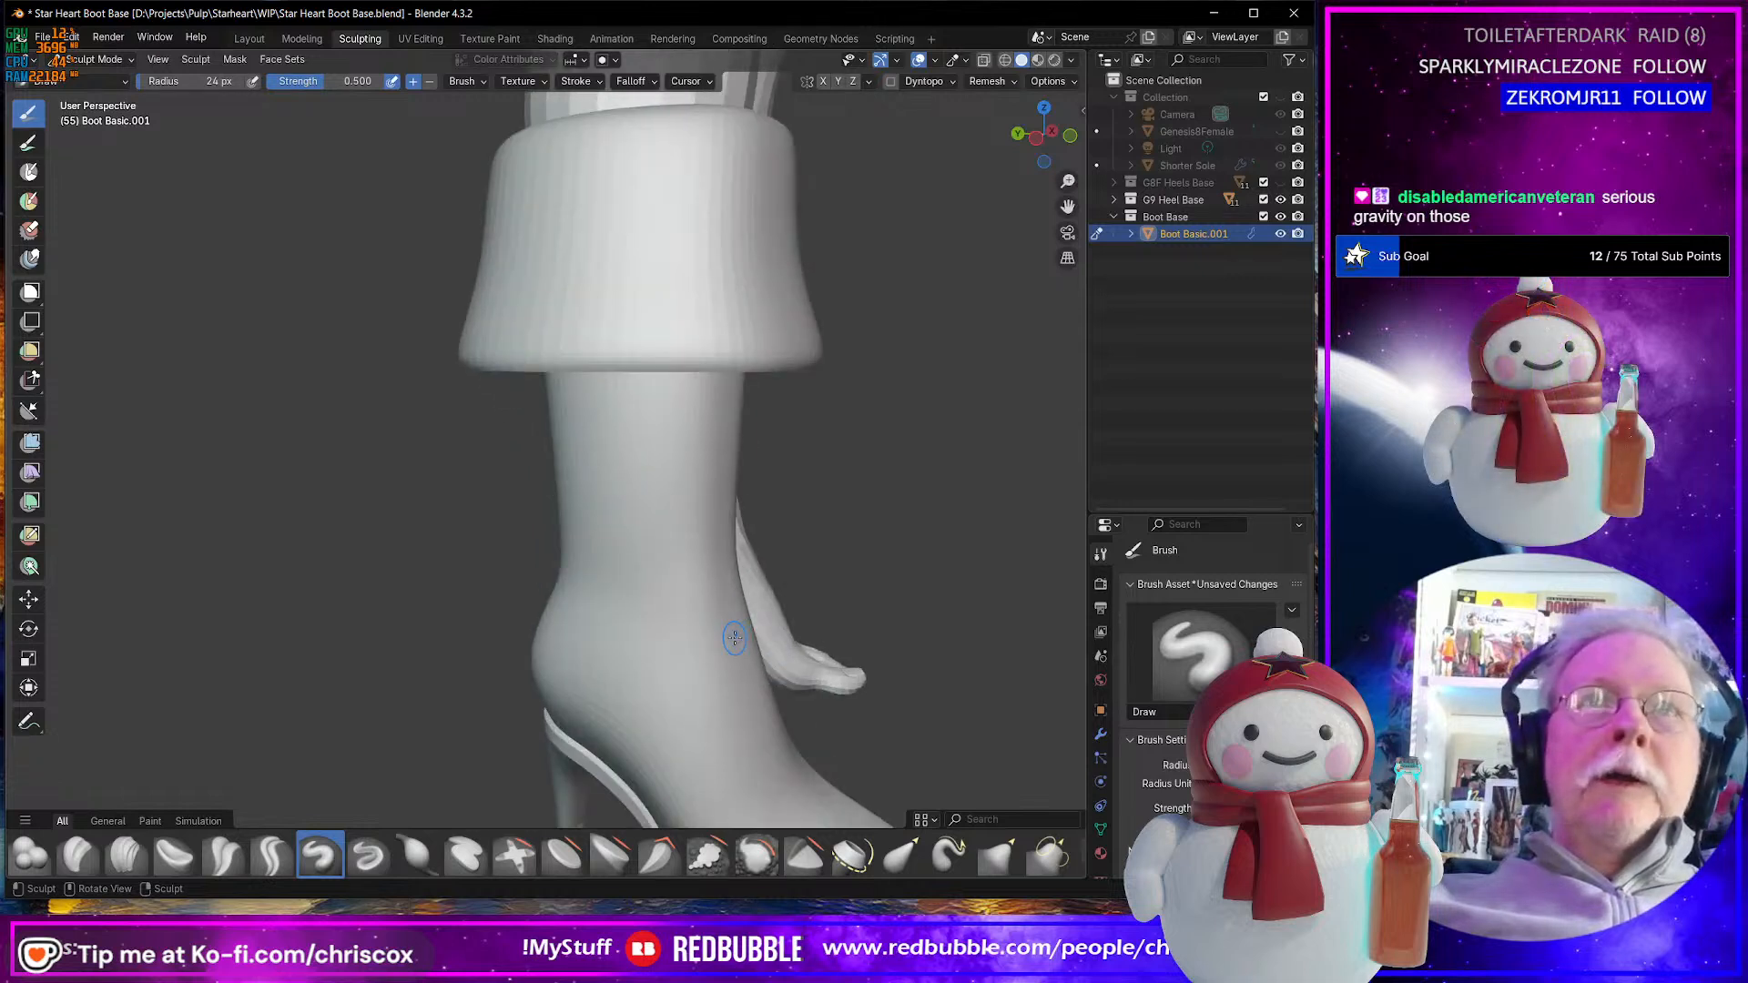
{"action": "middle_click_drag", "start_coordinate": [739, 638], "coordinate": [726, 568]}
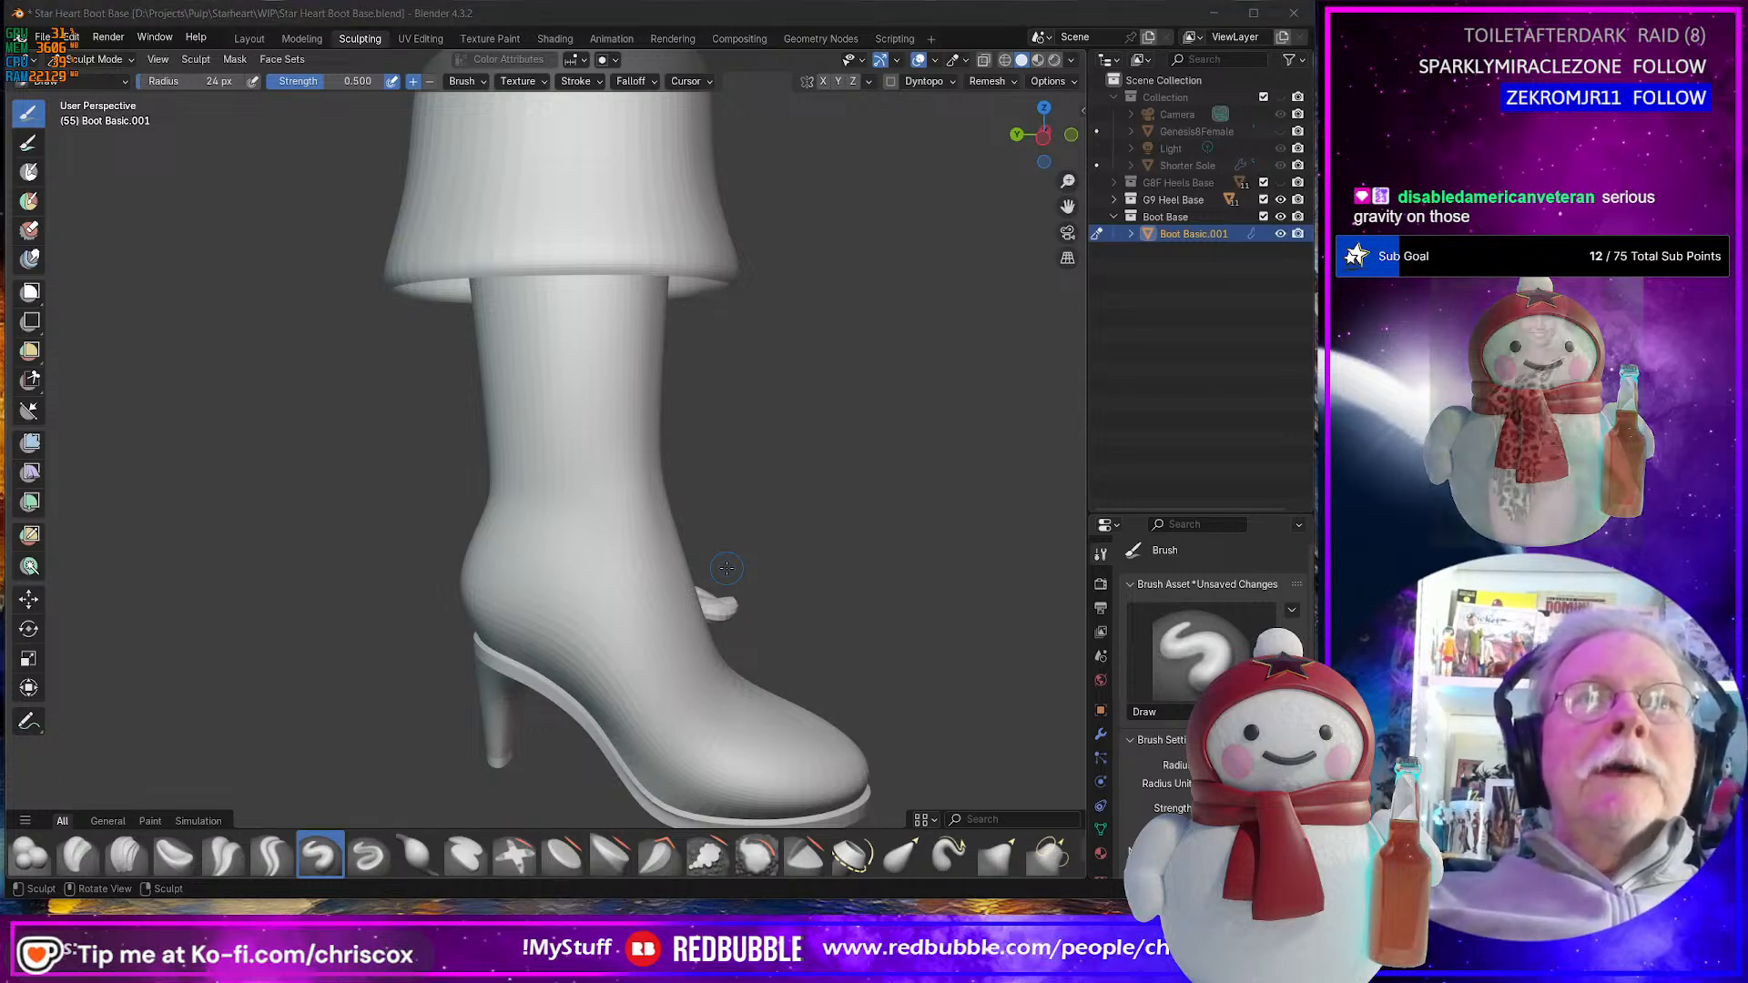
{"action": "key", "text": "alt+Tab"}
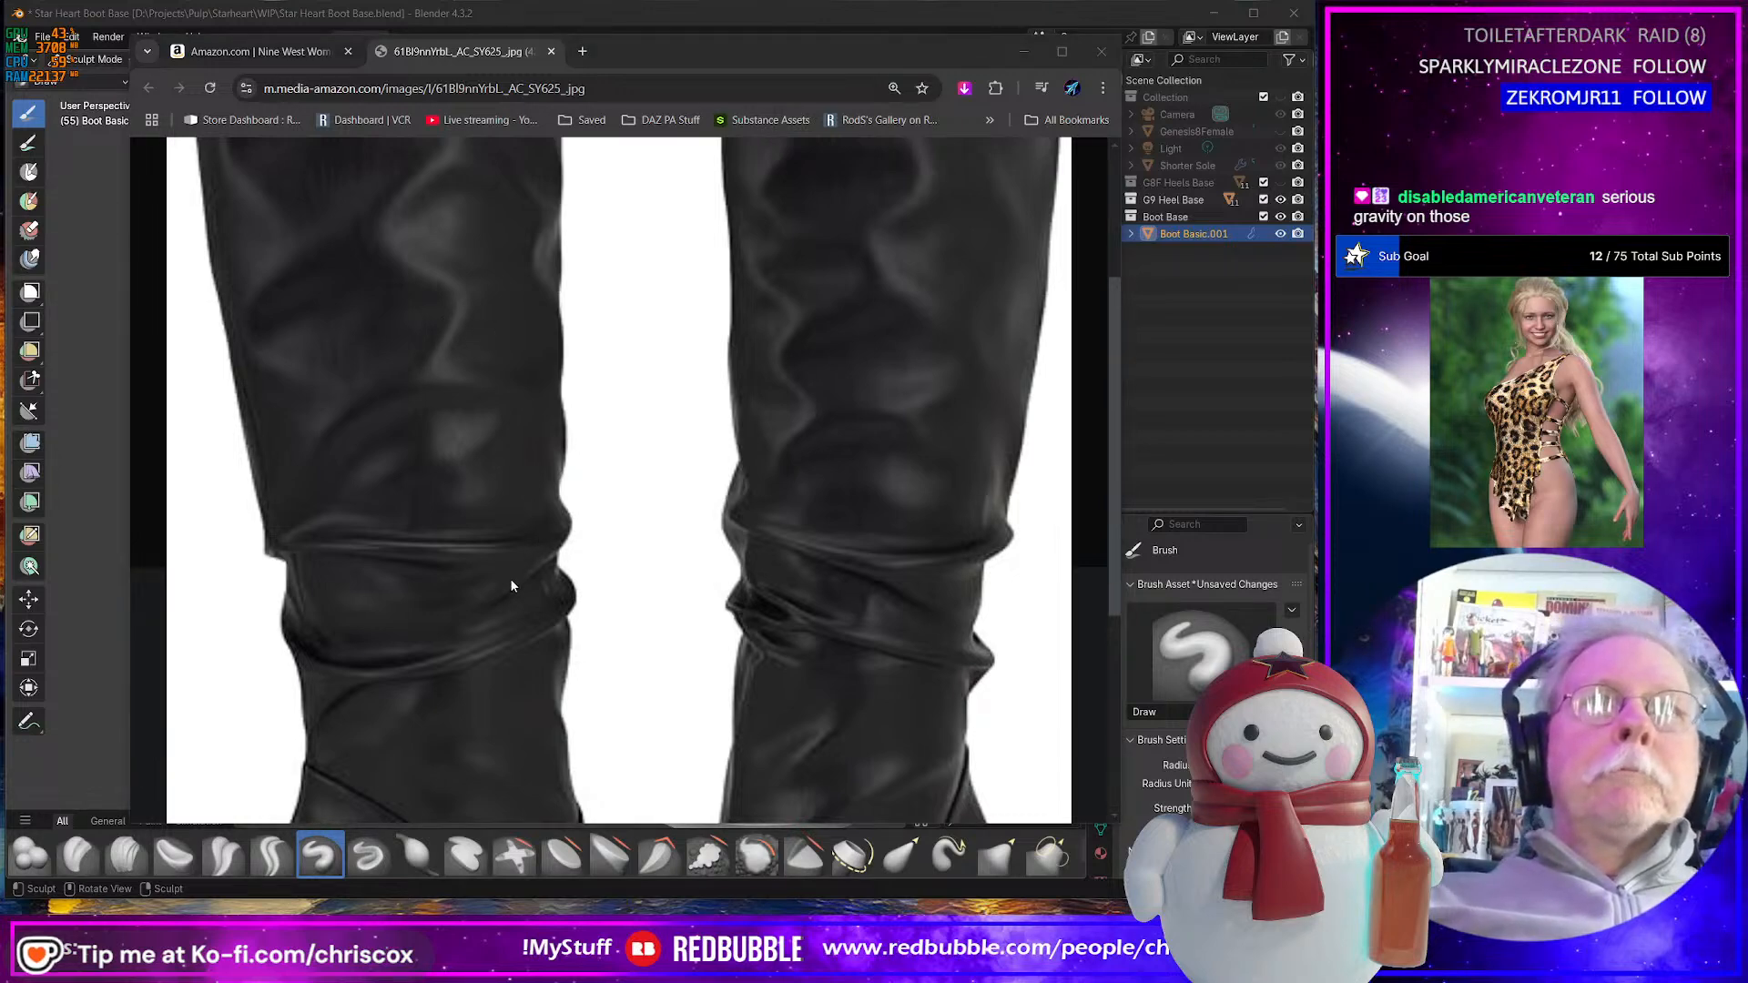
{"action": "key", "text": "alt+Tab"}
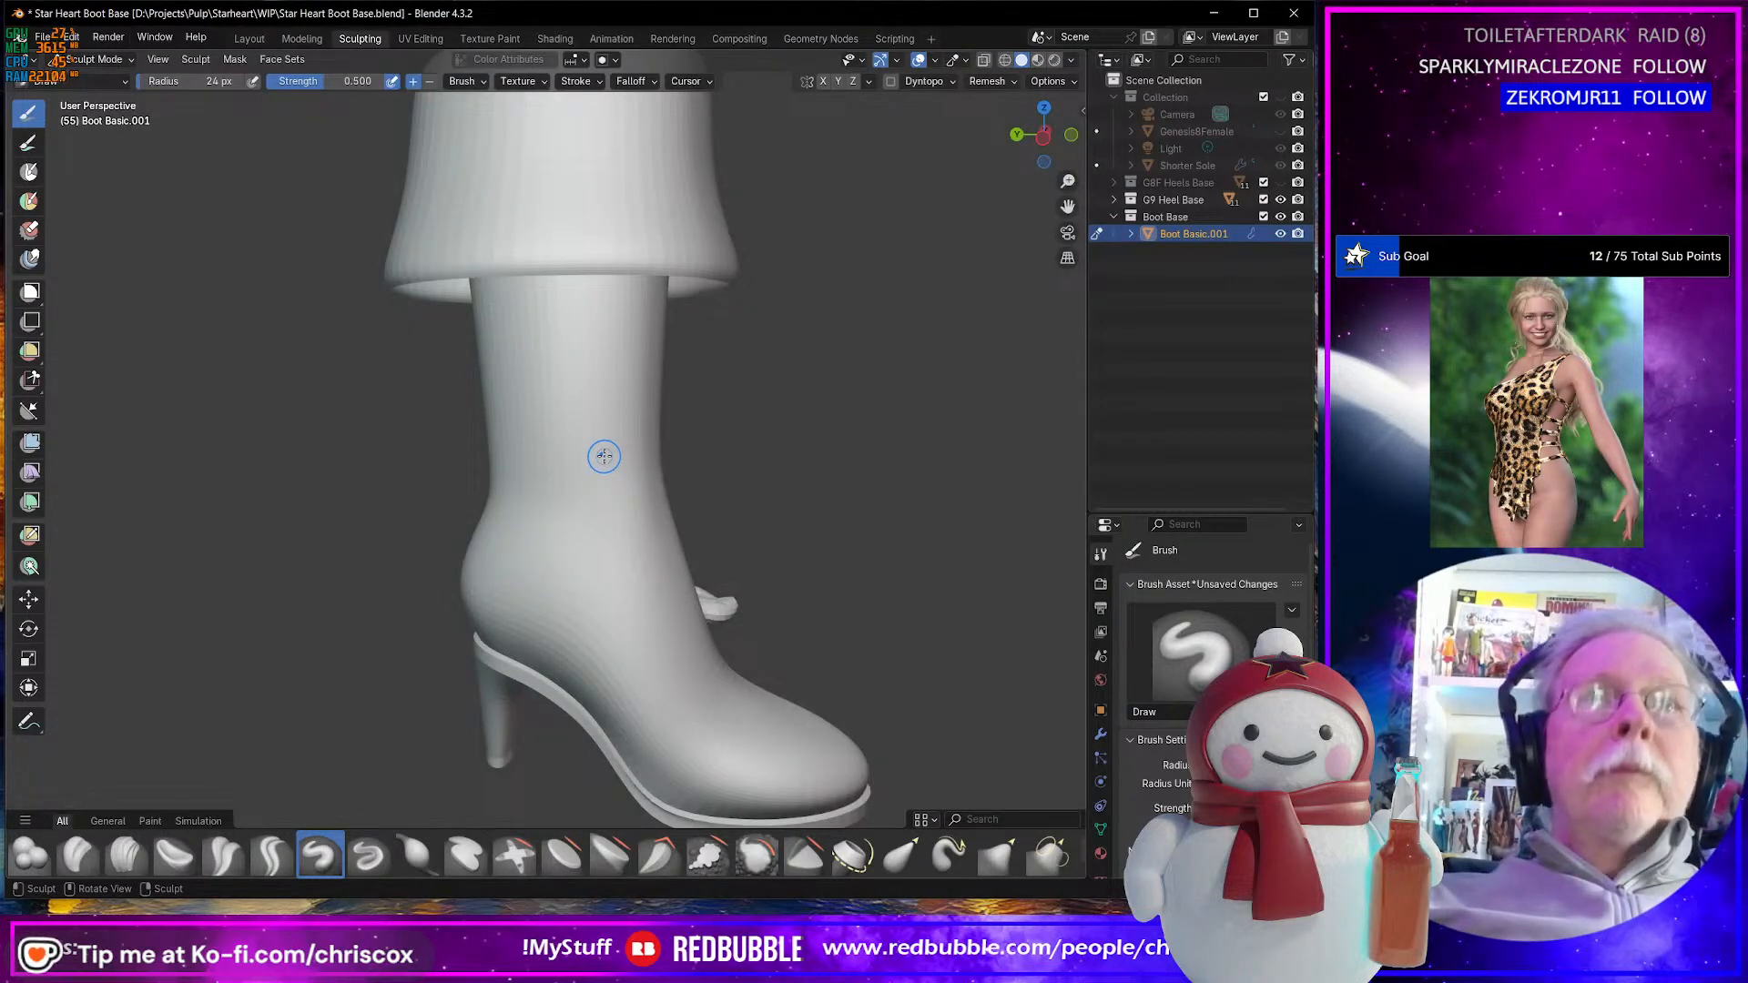
{"action": "mouse_move", "coordinate": [606, 453]}
{"action": "middle_mouse_down"}
{"action": "mouse_move", "coordinate": [755, 434]}
{"action": "mouse_move", "coordinate": [765, 491]}
{"action": "middle_mouse_up"}
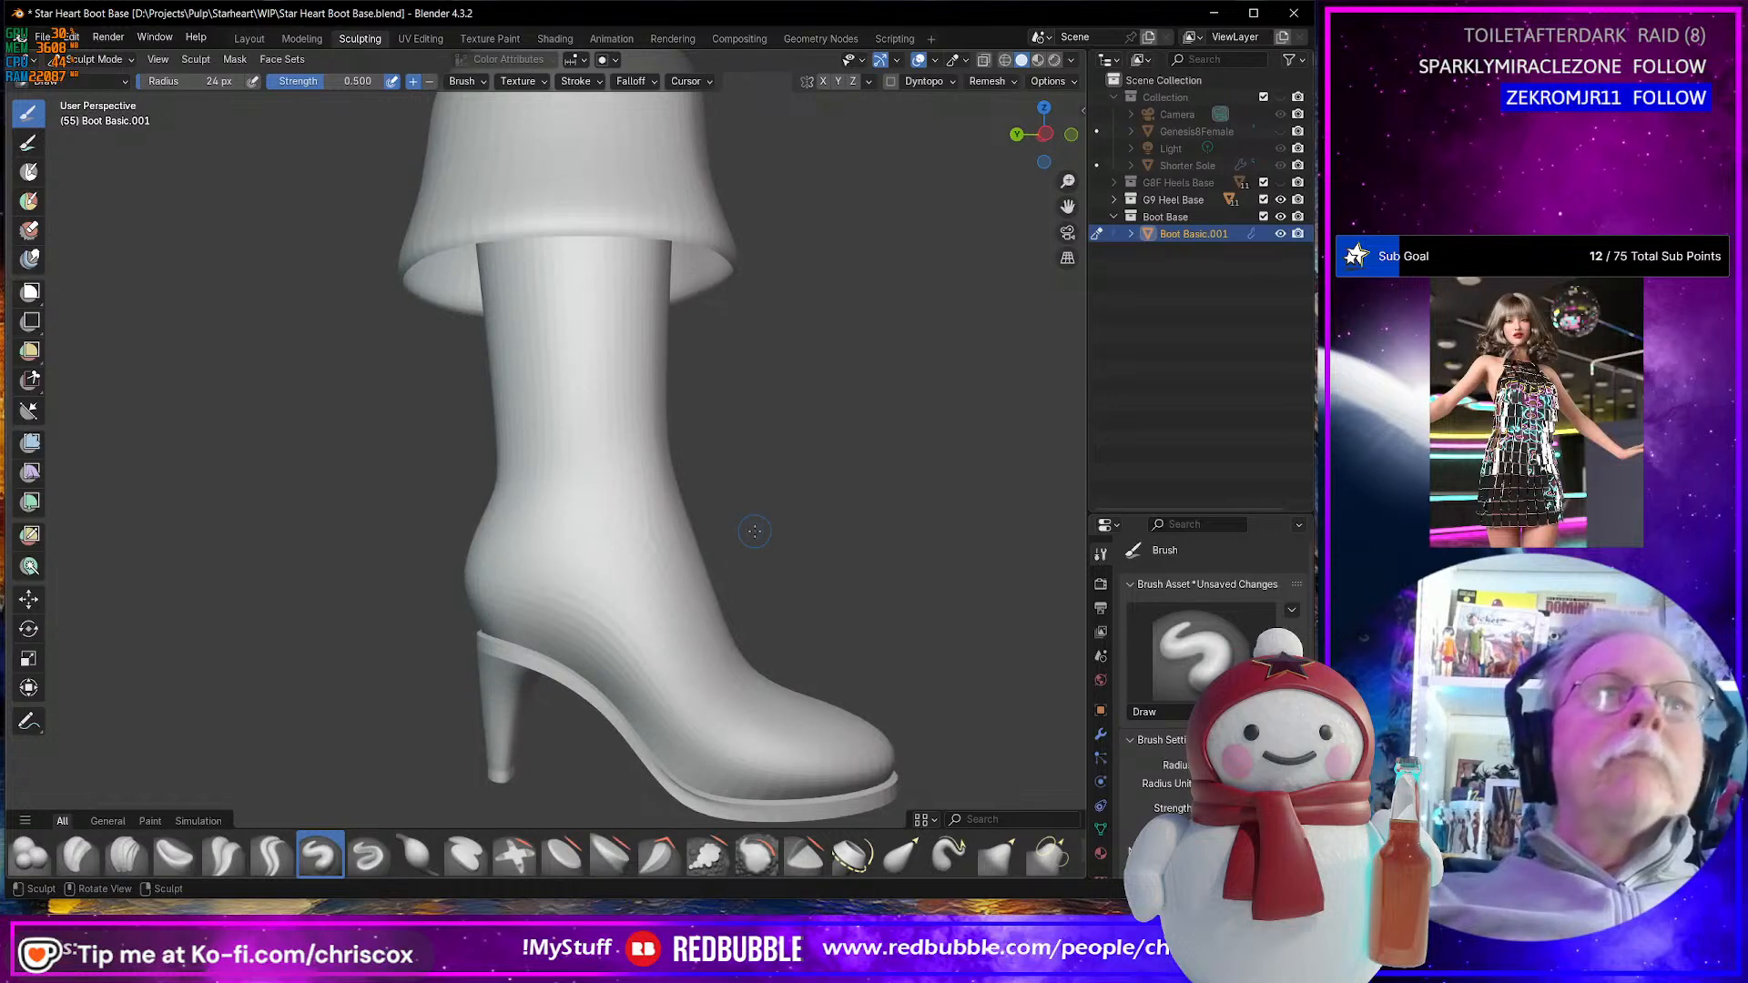
{"action": "scroll", "coordinate": [772, 546], "scroll_direction": "up", "scroll_amount": 2}
{"action": "scroll", "coordinate": [898, 586], "scroll_direction": "down", "scroll_amount": 3}
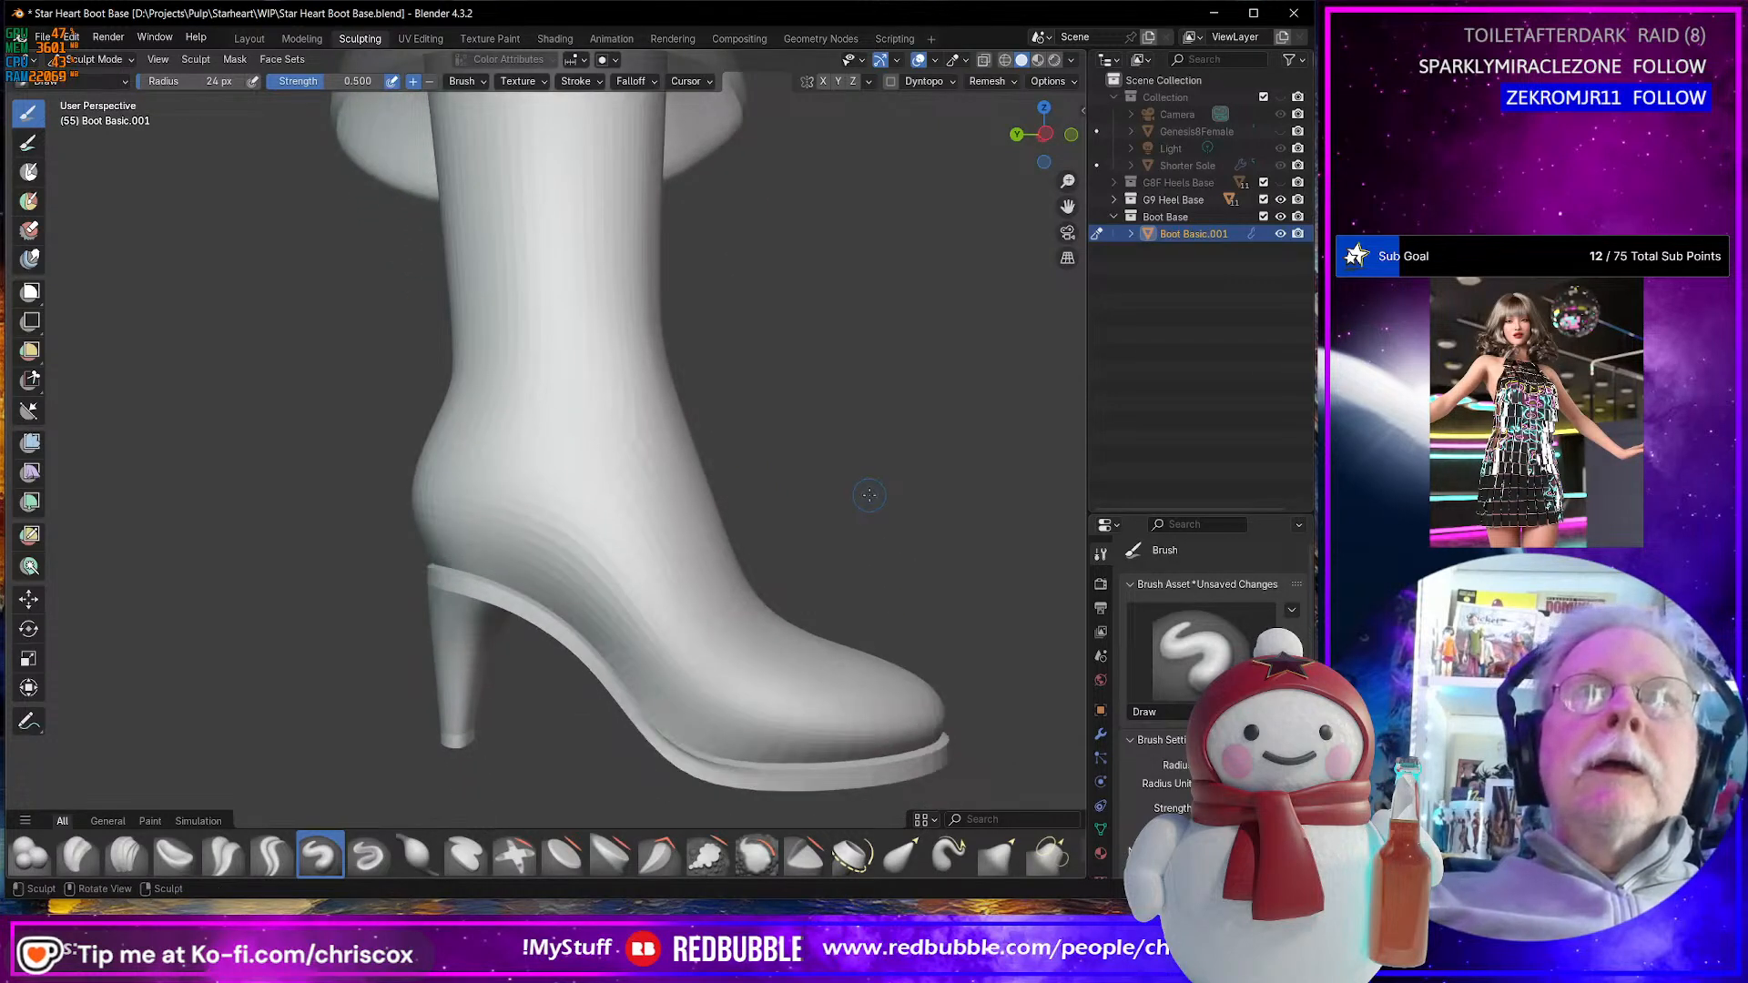
{"action": "middle_click_drag", "start_coordinate": [910, 582], "coordinate": [1071, 561]}
- Subdivide the boot's Multires modifier once more and set its viewport level to 4
{"action": "left_click_drag", "start_coordinate": [1163, 518], "coordinate": [1178, 329]}
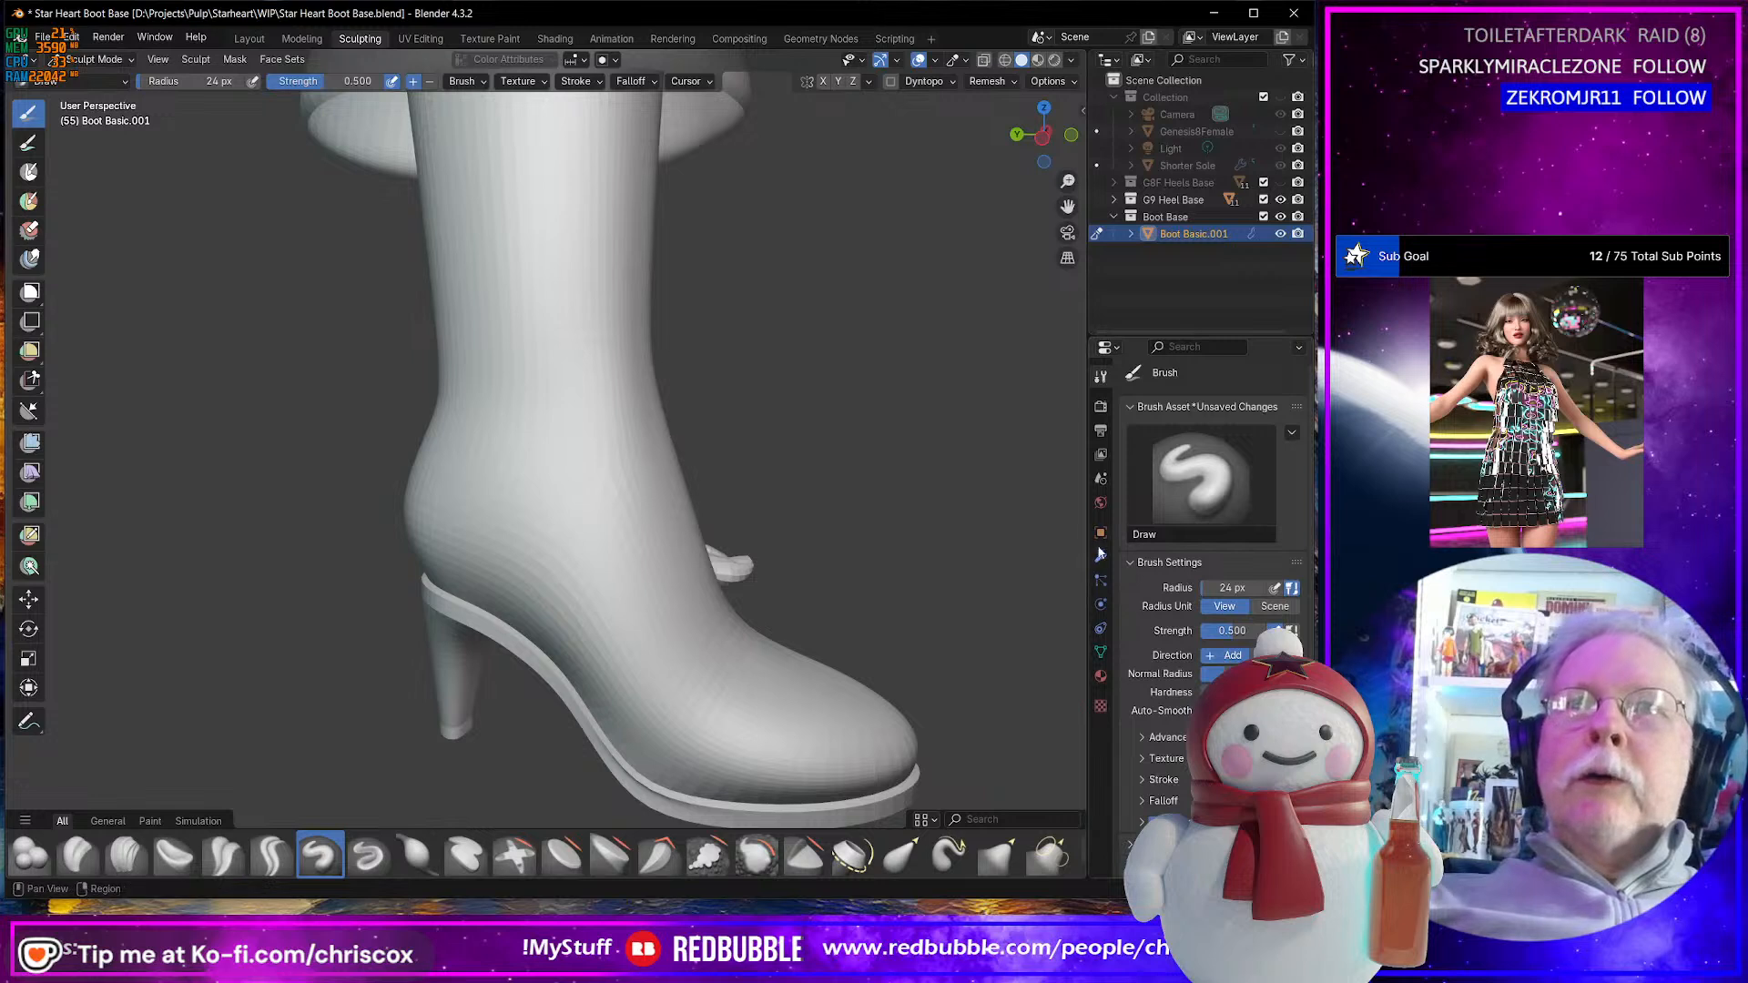
{"action": "left_click", "coordinate": [1101, 558]}
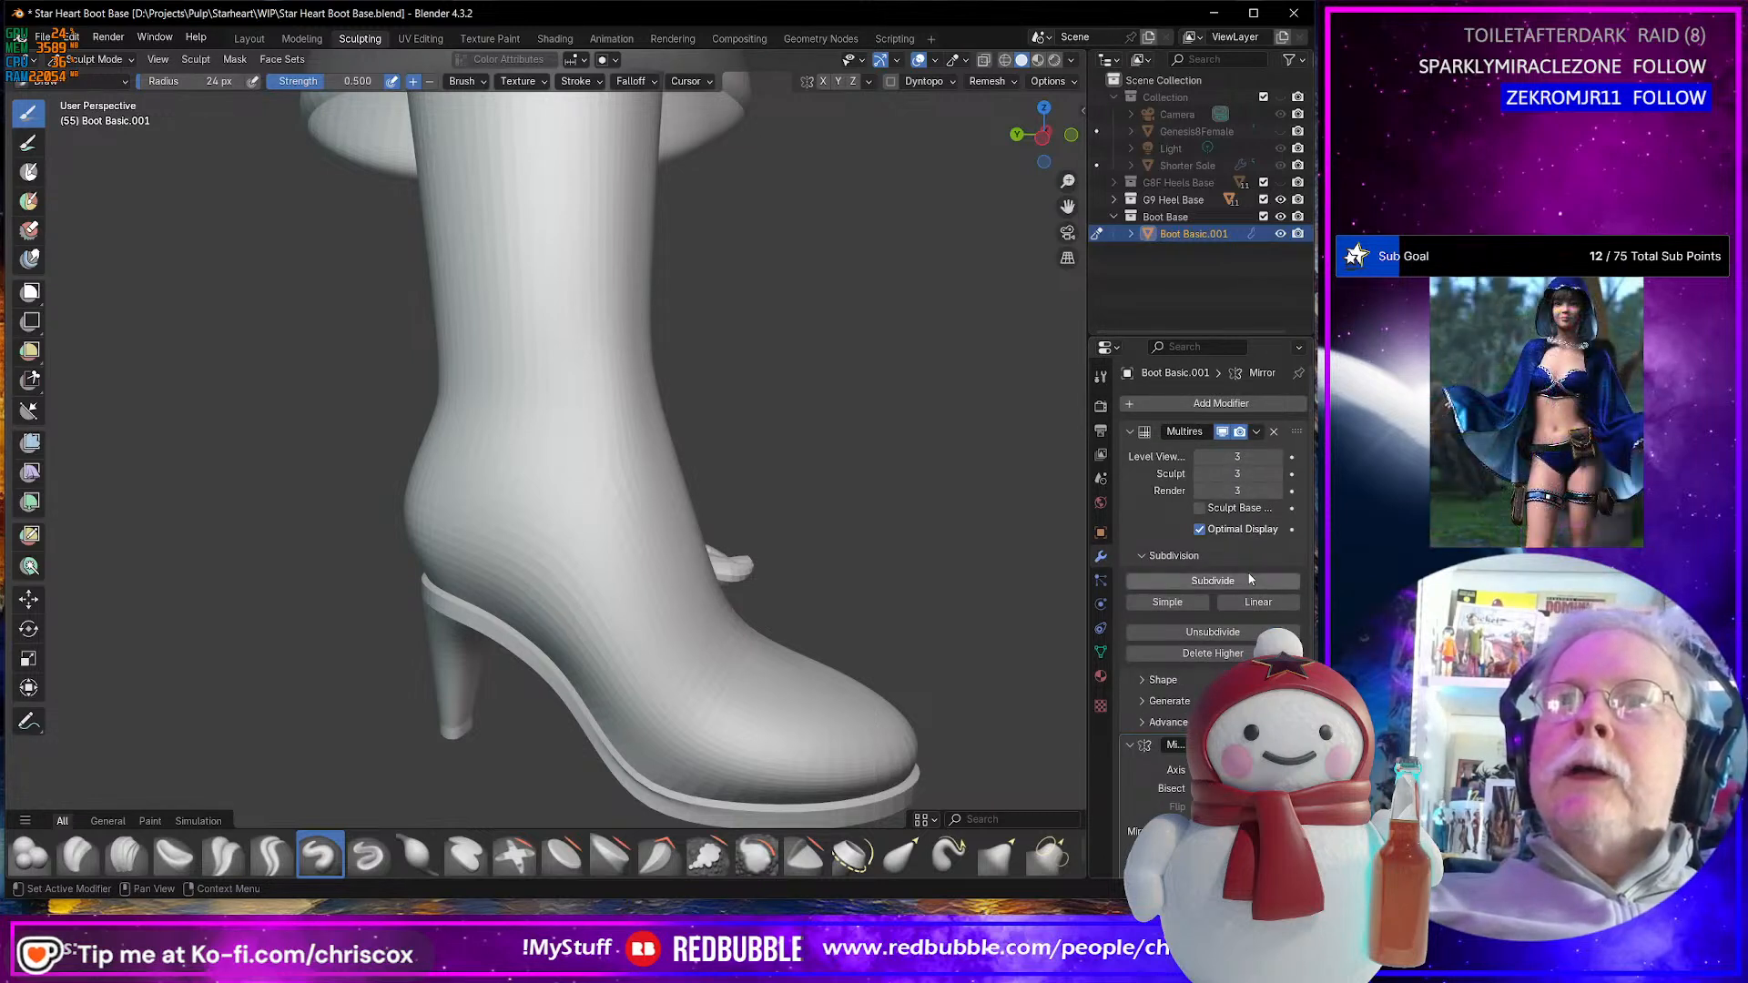
{"action": "left_click", "coordinate": [1183, 580]}
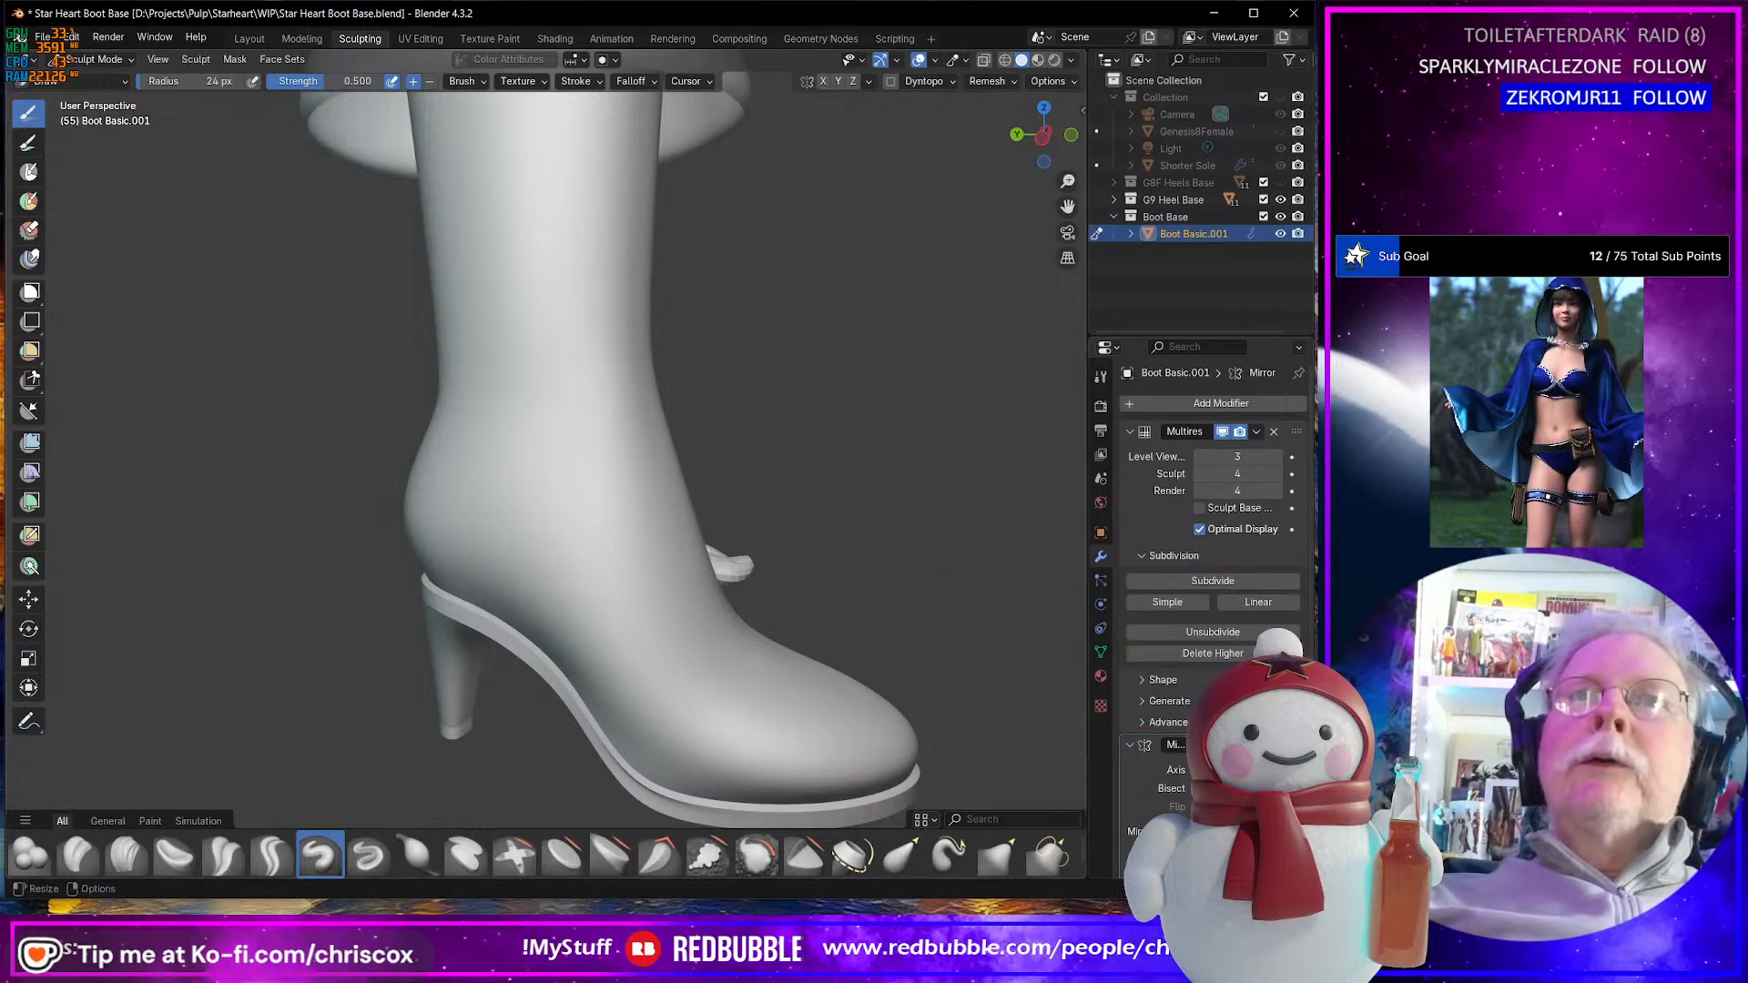
{"action": "left_click", "coordinate": [1276, 458]}
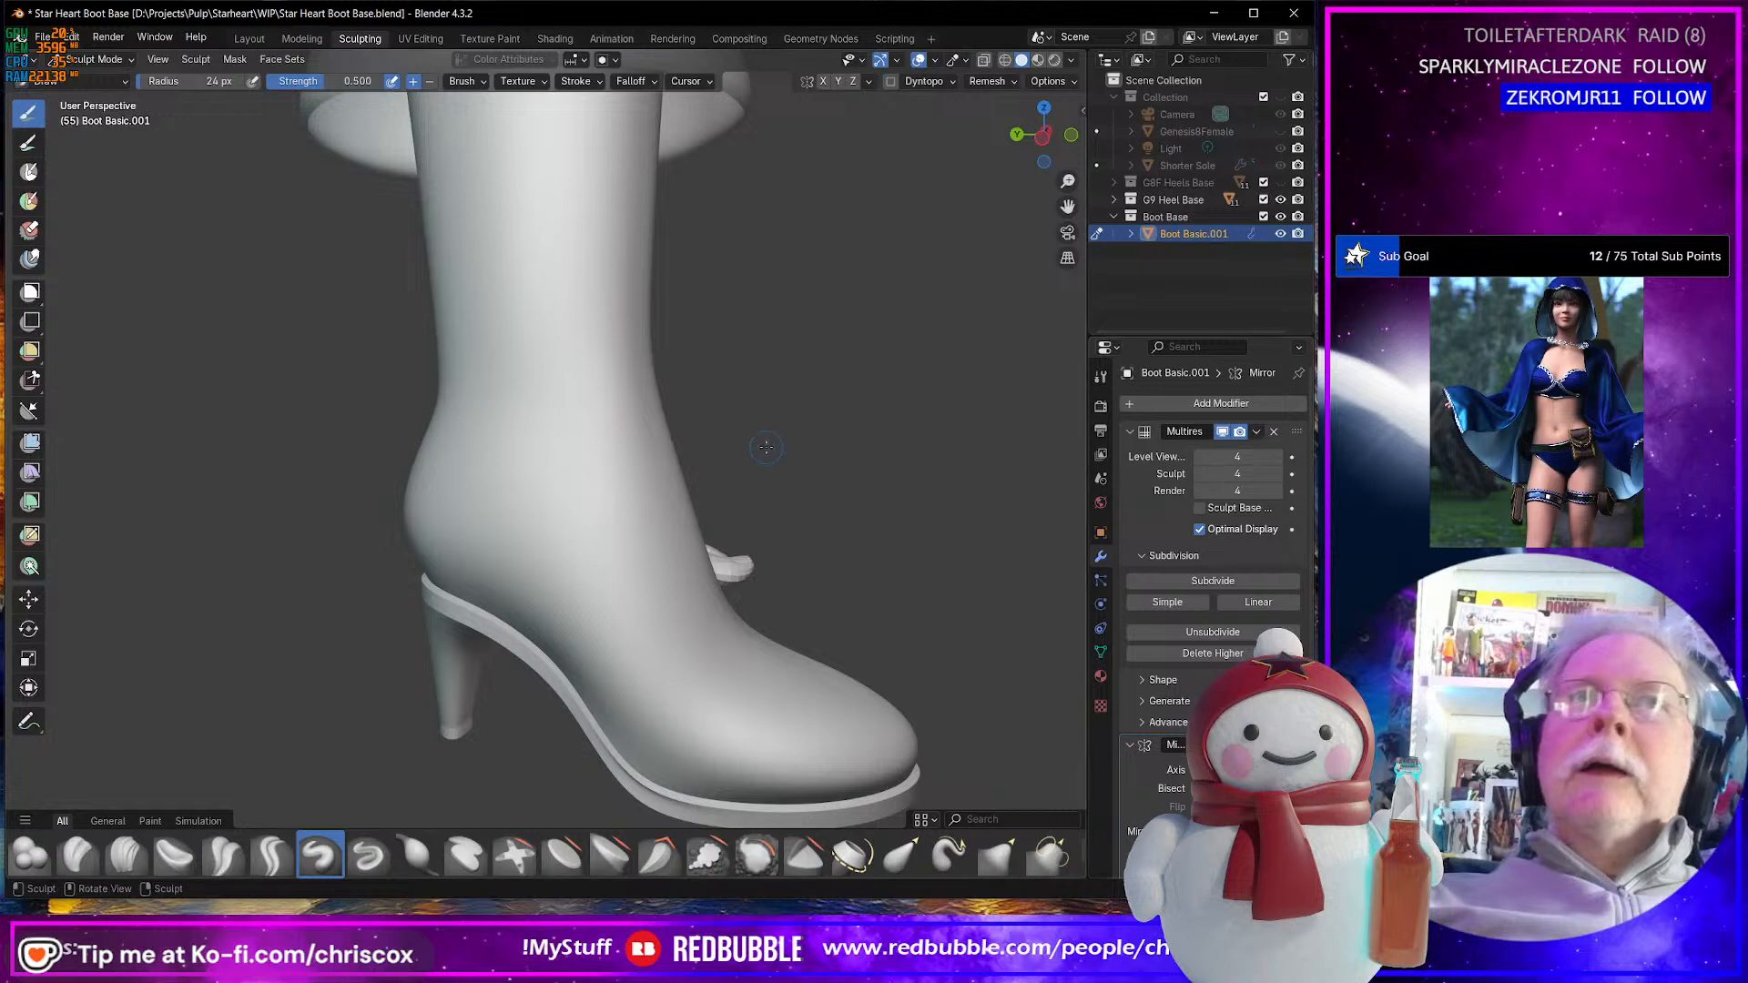
- Sculpt several fanned leather creases across the outer side of the boot's ankle with the Draw brush, following the reference photo
{"action": "mouse_move", "coordinate": [674, 473]}
{"action": "middle_mouse_down"}
{"action": "mouse_move", "coordinate": [777, 487]}
{"action": "mouse_move", "coordinate": [746, 489]}
{"action": "mouse_move", "coordinate": [628, 325]}
{"action": "middle_mouse_up"}
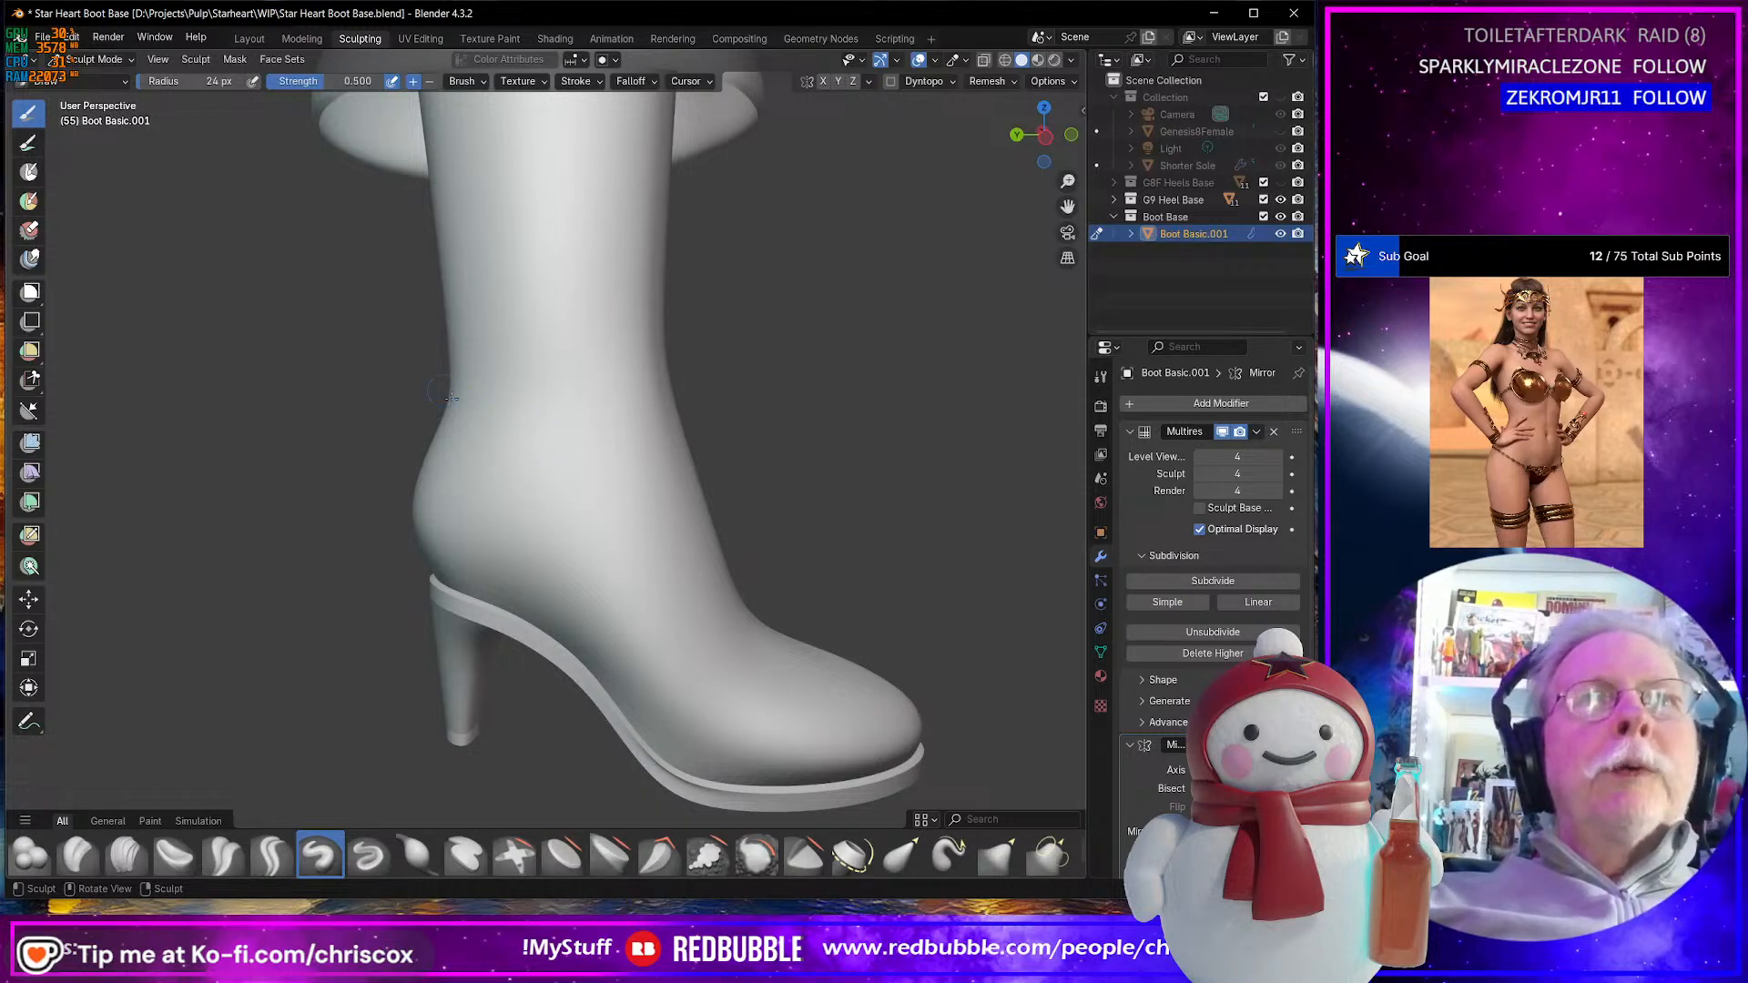
{"action": "key", "text": "alt+Tab"}
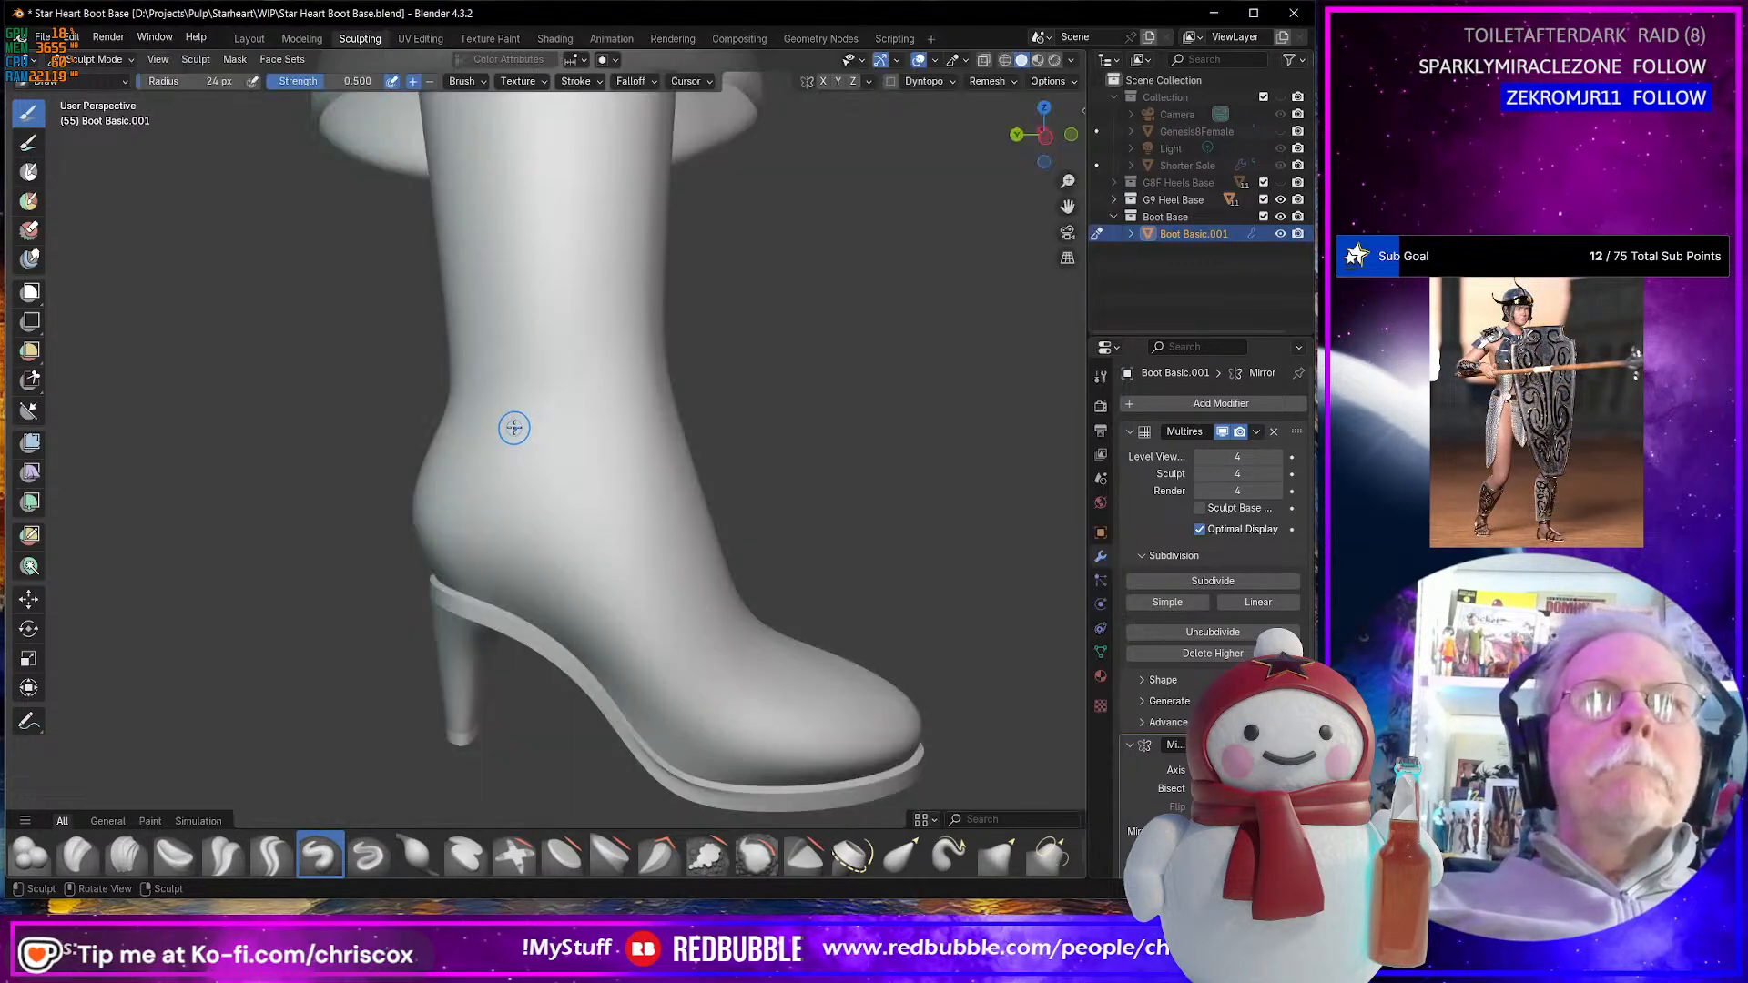
{"action": "key", "text": "alt+Tab"}
{"action": "mouse_move", "coordinate": [609, 318]}
{"action": "left_mouse_down"}
{"action": "mouse_move", "coordinate": [522, 363]}
{"action": "mouse_move", "coordinate": [575, 352]}
{"action": "left_mouse_up"}
{"action": "right_click", "coordinate": [605, 421]}
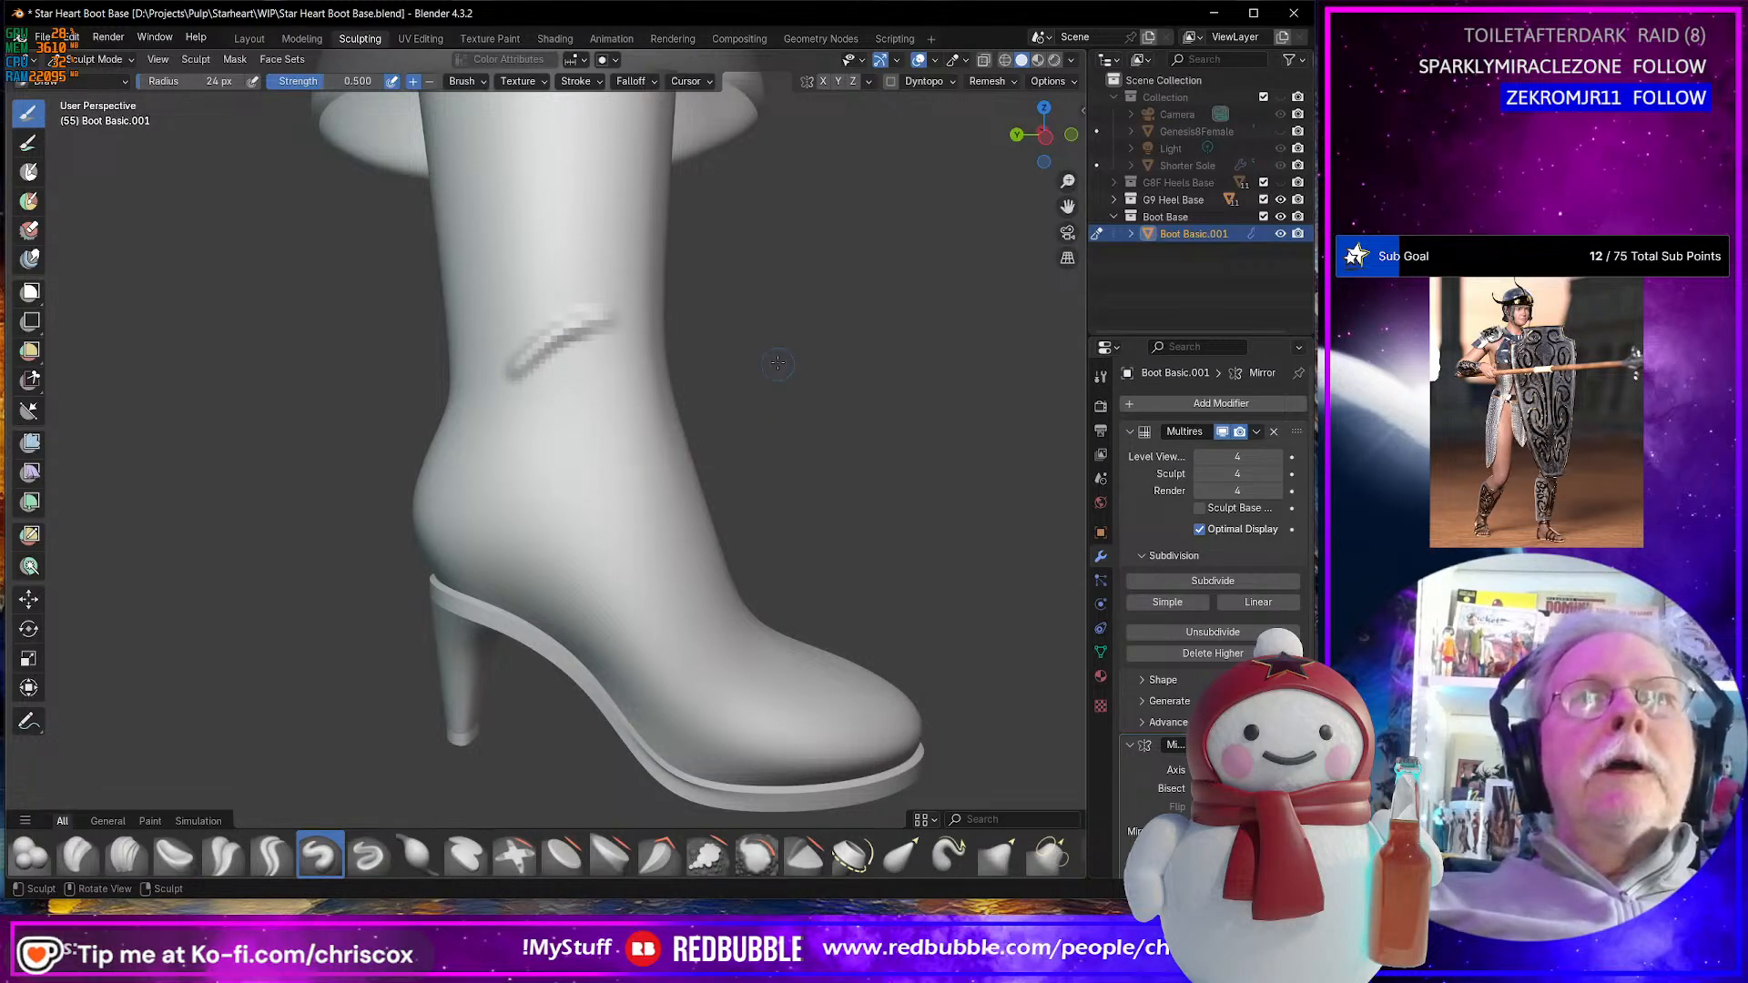
{"action": "middle_click_drag", "start_coordinate": [783, 437], "coordinate": [815, 370]}
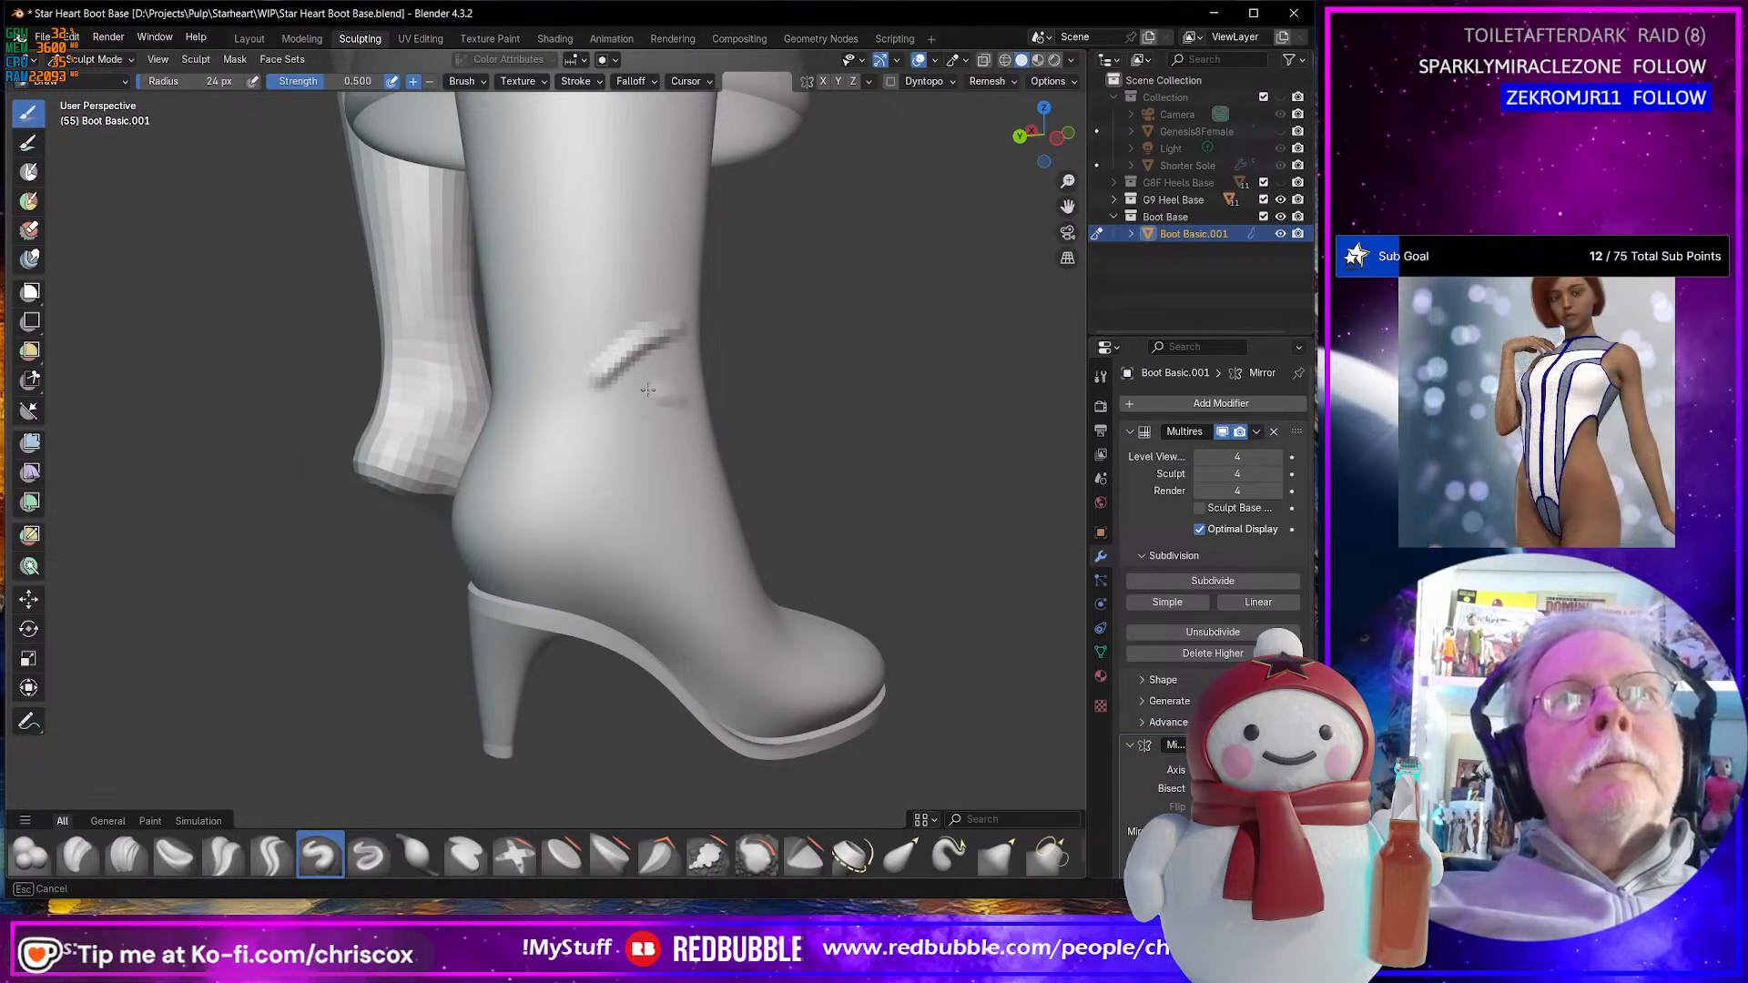
{"action": "mouse_move", "coordinate": [671, 375]}
{"action": "left_mouse_down"}
{"action": "mouse_move", "coordinate": [533, 412]}
{"action": "mouse_move", "coordinate": [637, 380]}
{"action": "mouse_move", "coordinate": [551, 414]}
{"action": "mouse_move", "coordinate": [703, 444]}
{"action": "mouse_move", "coordinate": [535, 410]}
{"action": "mouse_move", "coordinate": [713, 448]}
{"action": "mouse_move", "coordinate": [608, 459]}
{"action": "mouse_move", "coordinate": [629, 436]}
{"action": "mouse_move", "coordinate": [699, 442]}
{"action": "left_mouse_up"}
{"action": "right_click", "coordinate": [858, 464]}
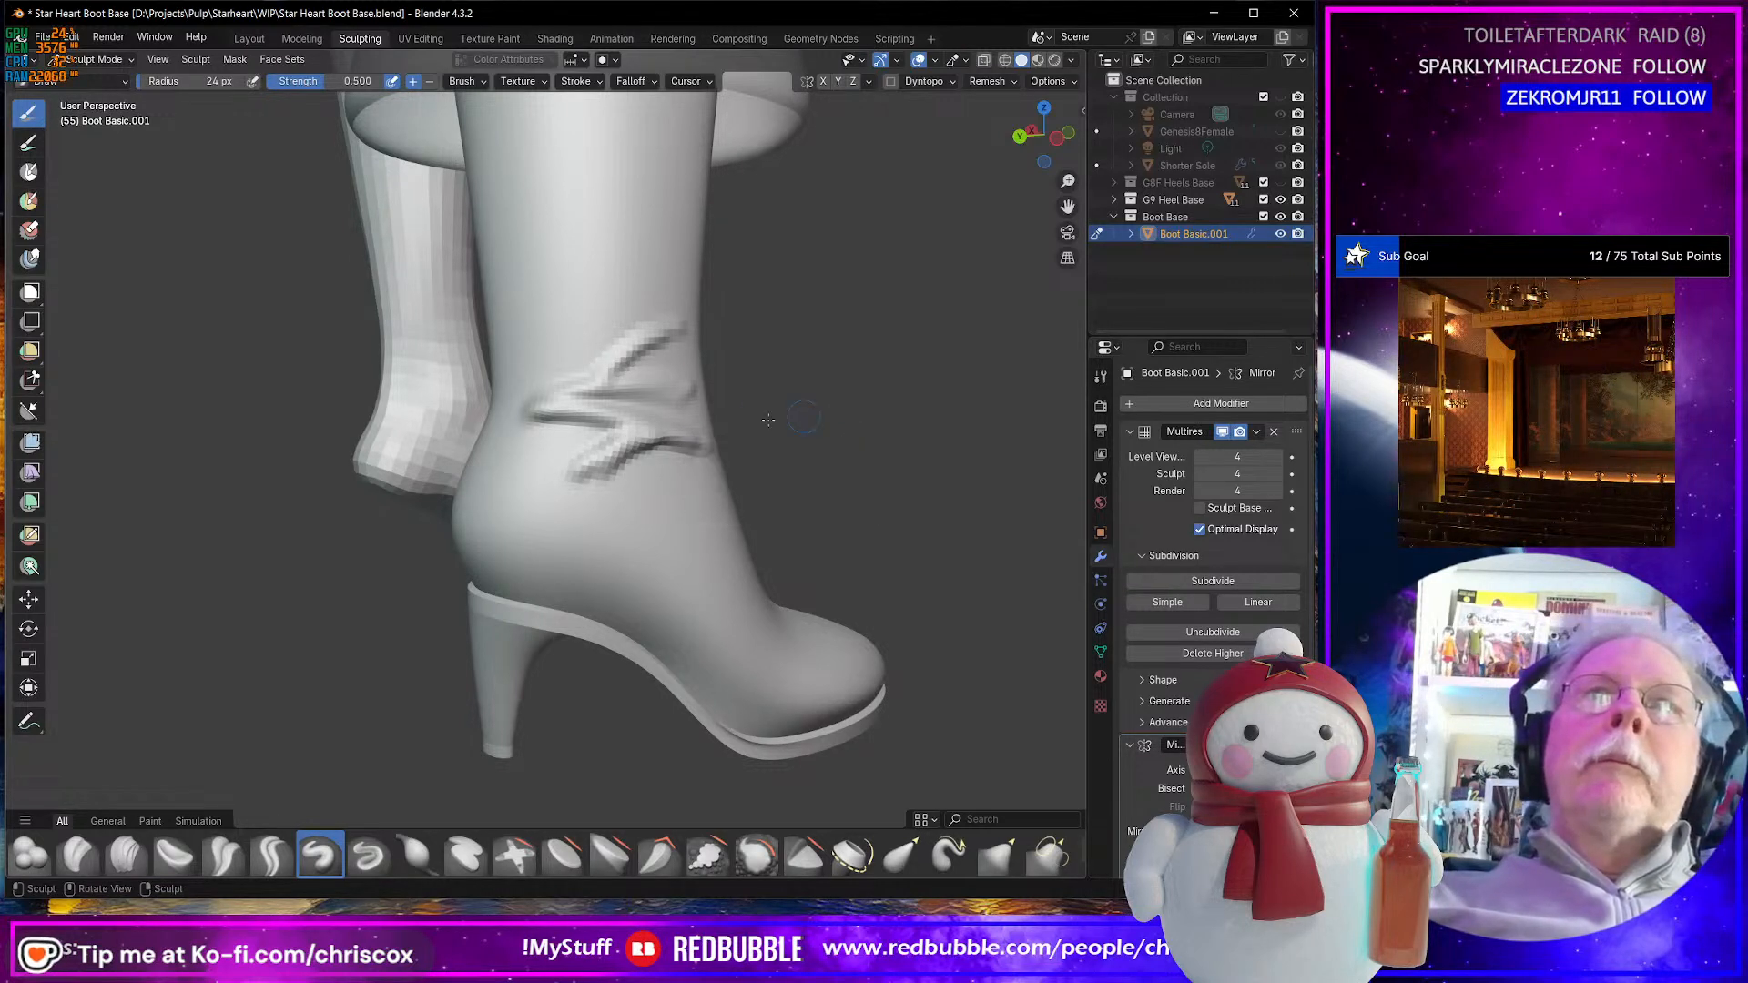
- Try sculpting two creases across the inner side of the boot's ankle, and undo the strokes
{"action": "mouse_move", "coordinate": [778, 389]}
{"action": "middle_mouse_down"}
{"action": "mouse_move", "coordinate": [474, 413]}
{"action": "mouse_move", "coordinate": [481, 428]}
{"action": "middle_mouse_up"}
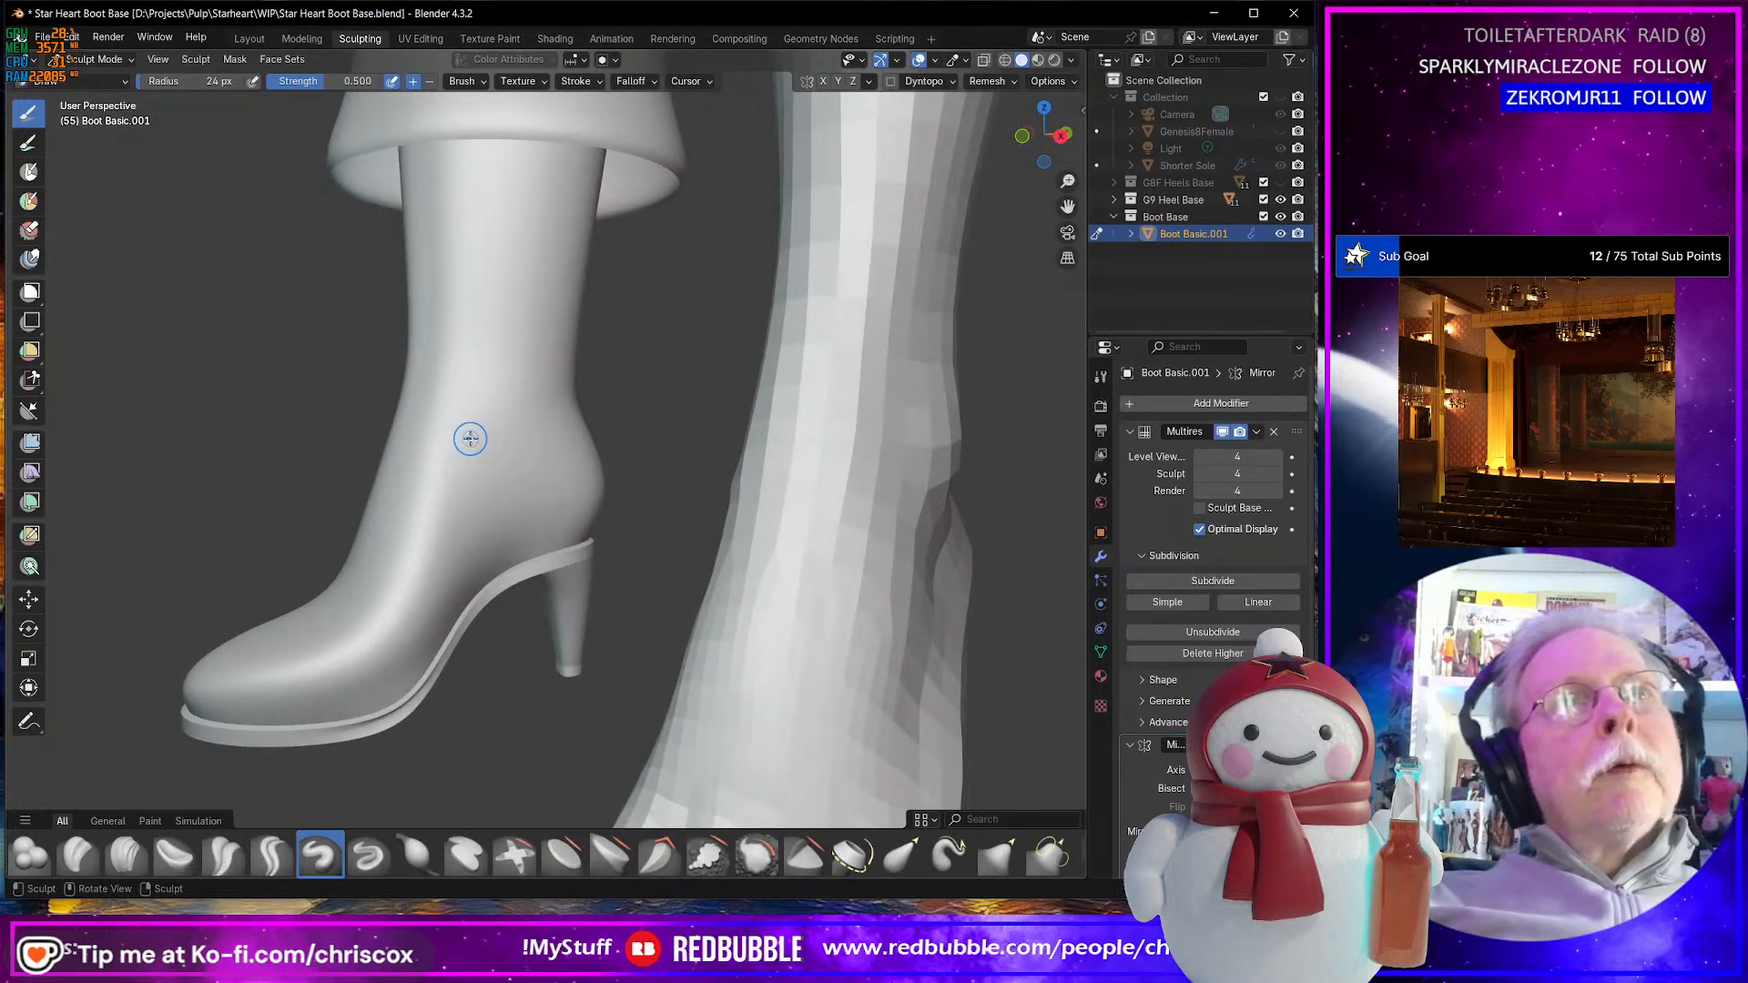
{"action": "mouse_move", "coordinate": [469, 444]}
{"action": "left_mouse_down"}
{"action": "mouse_move", "coordinate": [568, 409]}
{"action": "mouse_move", "coordinate": [496, 419]}
{"action": "mouse_move", "coordinate": [560, 402]}
{"action": "mouse_move", "coordinate": [533, 388]}
{"action": "mouse_move", "coordinate": [588, 432]}
{"action": "left_mouse_up"}
{"action": "mouse_move", "coordinate": [588, 432]}
{"action": "middle_mouse_down"}
{"action": "mouse_move", "coordinate": [546, 456]}
{"action": "mouse_move", "coordinate": [570, 456]}
{"action": "middle_mouse_up"}
{"action": "scroll", "coordinate": [559, 441], "scroll_direction": "up", "scroll_amount": 2}
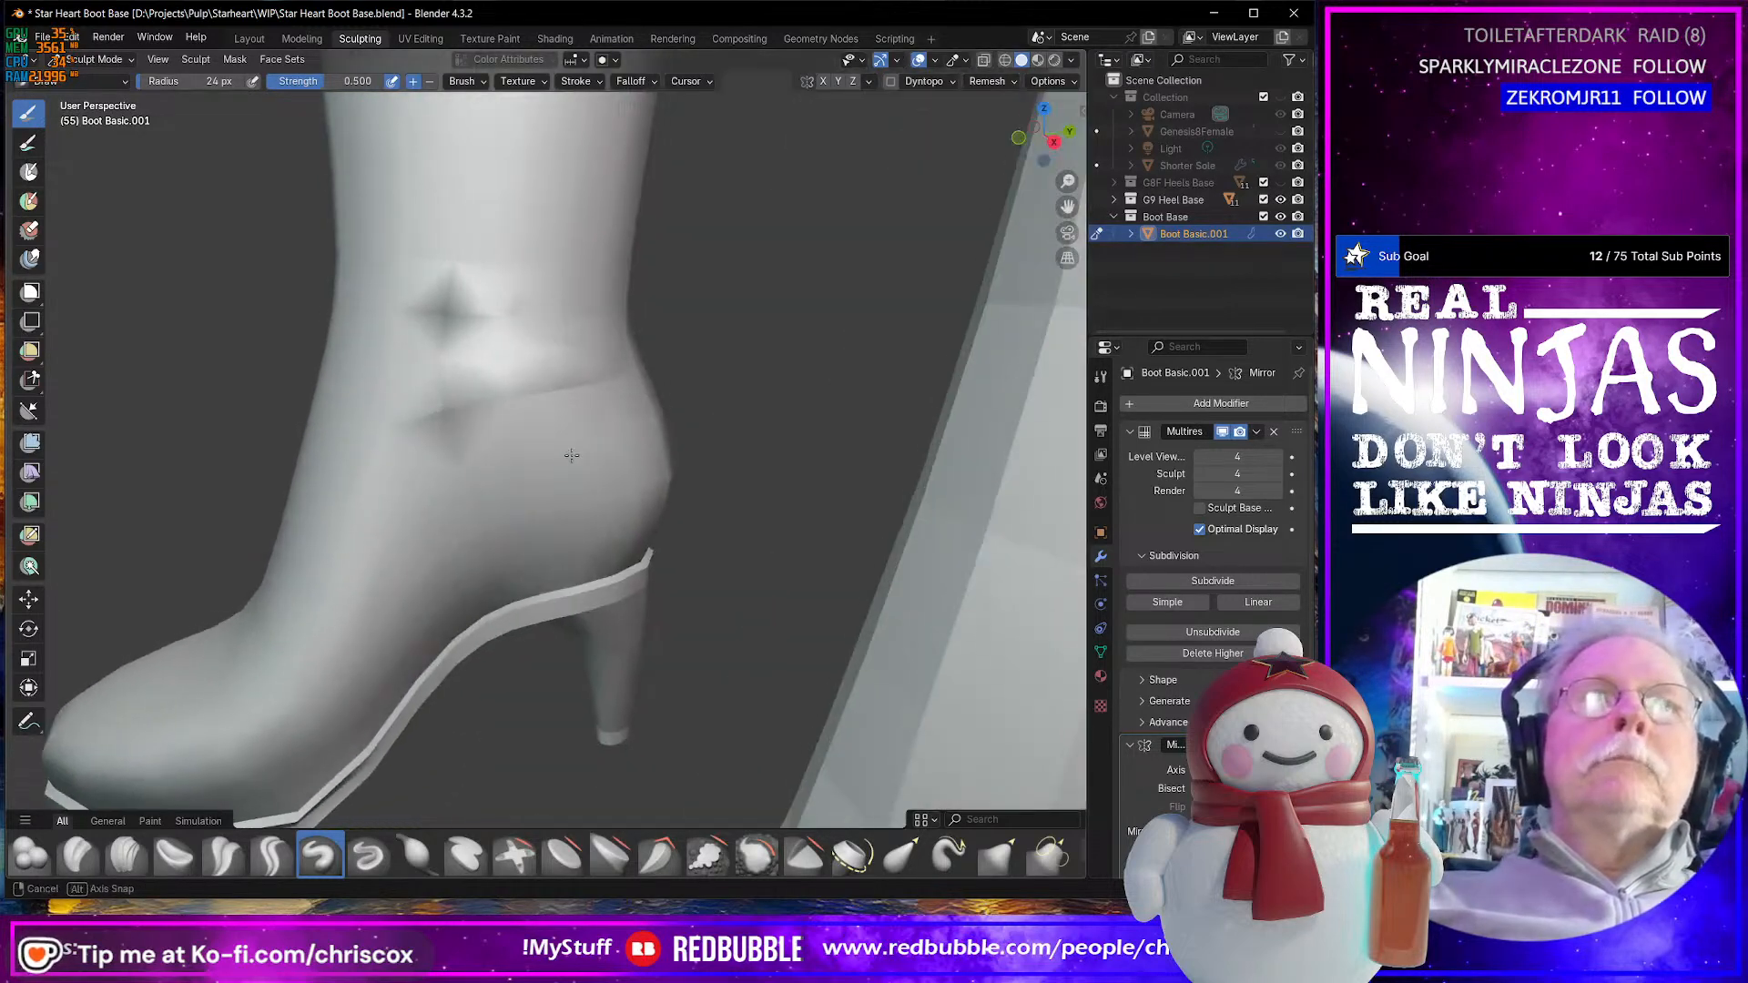
{"action": "left_click_drag", "start_coordinate": [621, 371], "coordinate": [625, 371]}
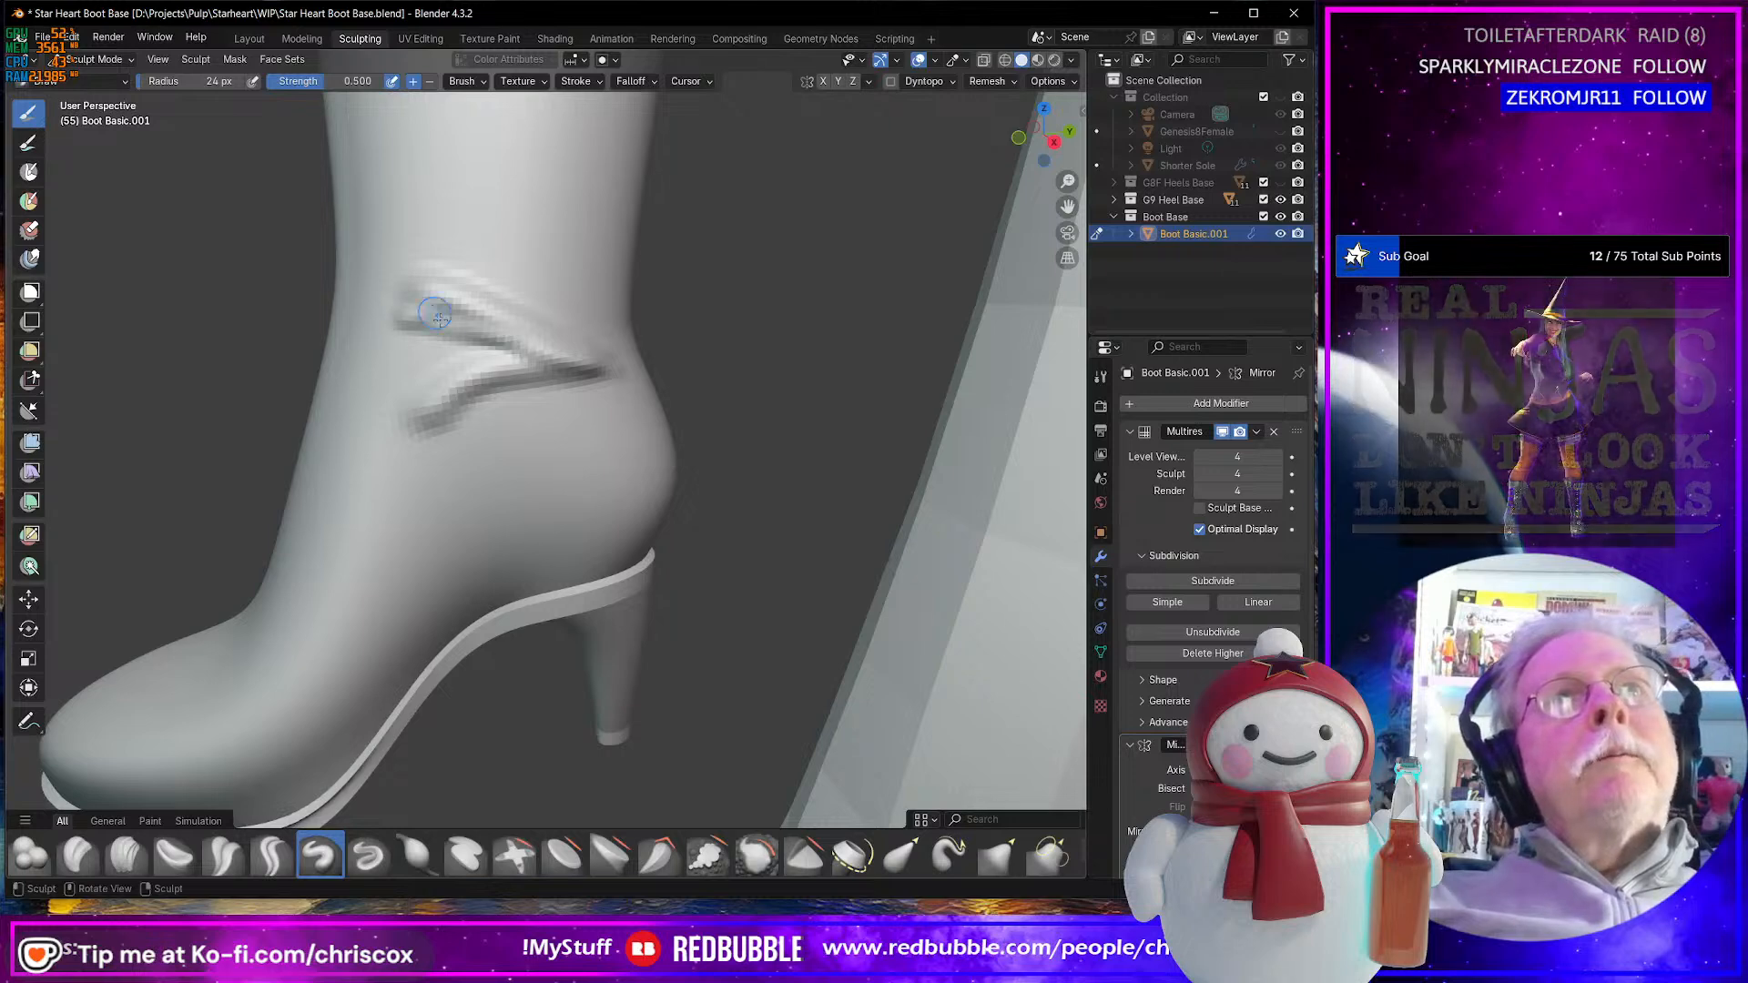
{"action": "key", "text": "ctrl+z"}
{"action": "key", "text": "ctrl+z"}
{"action": "key", "text": "ctrl+z"}
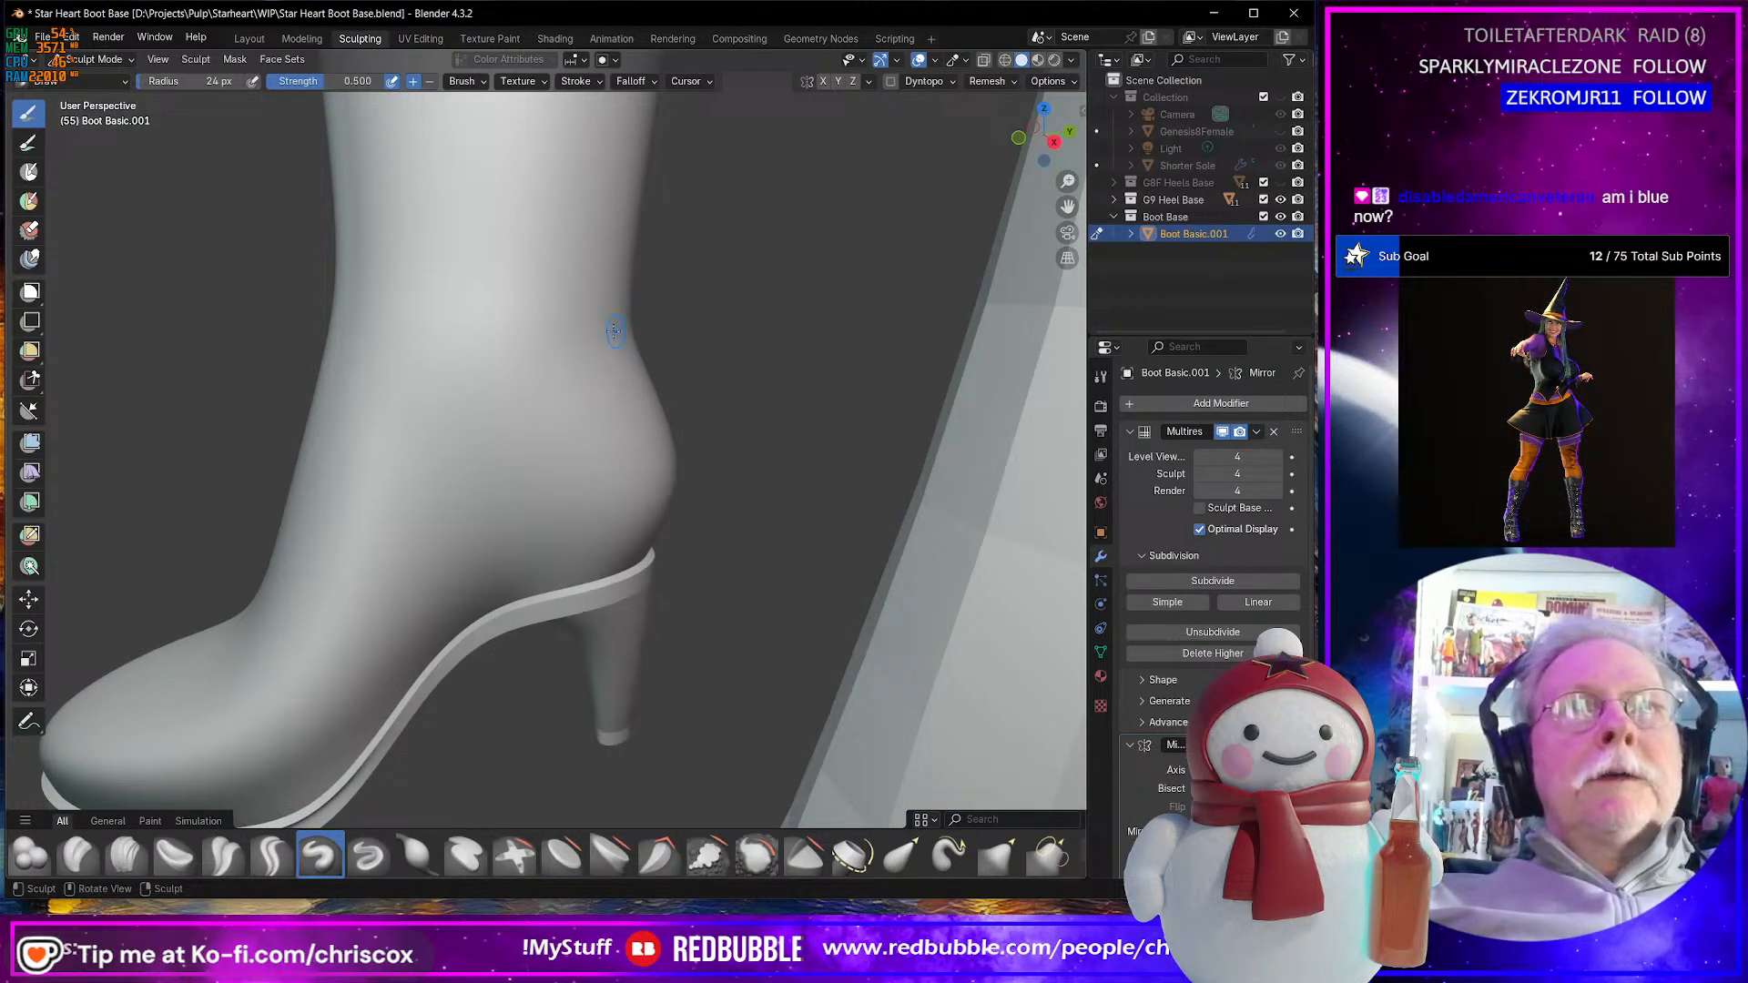
- Sculpt several creases across the inner side of the boot's ankle with the Draw brush, undoing and redrawing the first strokes
{"action": "mouse_move", "coordinate": [453, 288]}
{"action": "left_mouse_down"}
{"action": "mouse_move", "coordinate": [600, 318]}
{"action": "mouse_move", "coordinate": [443, 404]}
{"action": "mouse_move", "coordinate": [597, 339]}
{"action": "left_mouse_up"}
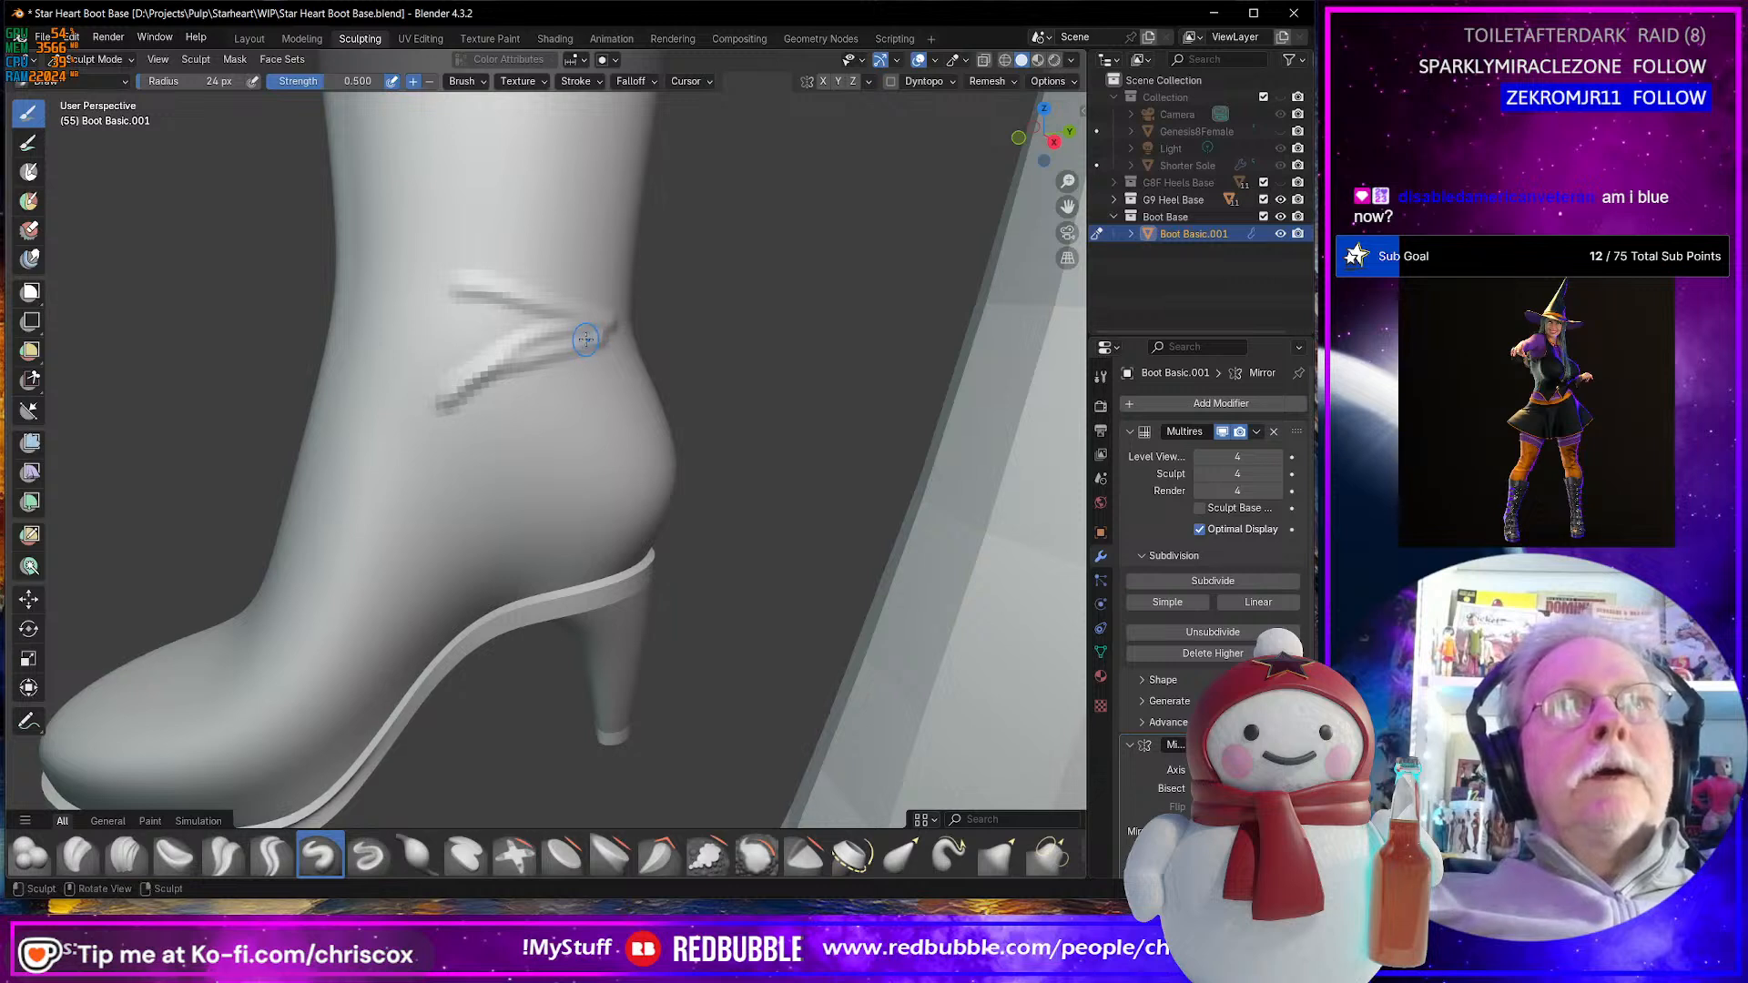
{"action": "key", "text": "ctrl+z"}
{"action": "mouse_move", "coordinate": [455, 274]}
{"action": "left_mouse_down"}
{"action": "mouse_move", "coordinate": [586, 281]}
{"action": "mouse_move", "coordinate": [609, 301]}
{"action": "mouse_move", "coordinate": [430, 396]}
{"action": "mouse_move", "coordinate": [612, 304]}
{"action": "mouse_move", "coordinate": [469, 452]}
{"action": "mouse_move", "coordinate": [584, 392]}
{"action": "mouse_move", "coordinate": [440, 424]}
{"action": "mouse_move", "coordinate": [620, 406]}
{"action": "mouse_move", "coordinate": [490, 412]}
{"action": "mouse_move", "coordinate": [586, 424]}
{"action": "left_mouse_up"}
{"action": "middle_click_drag", "start_coordinate": [585, 424], "coordinate": [563, 424]}
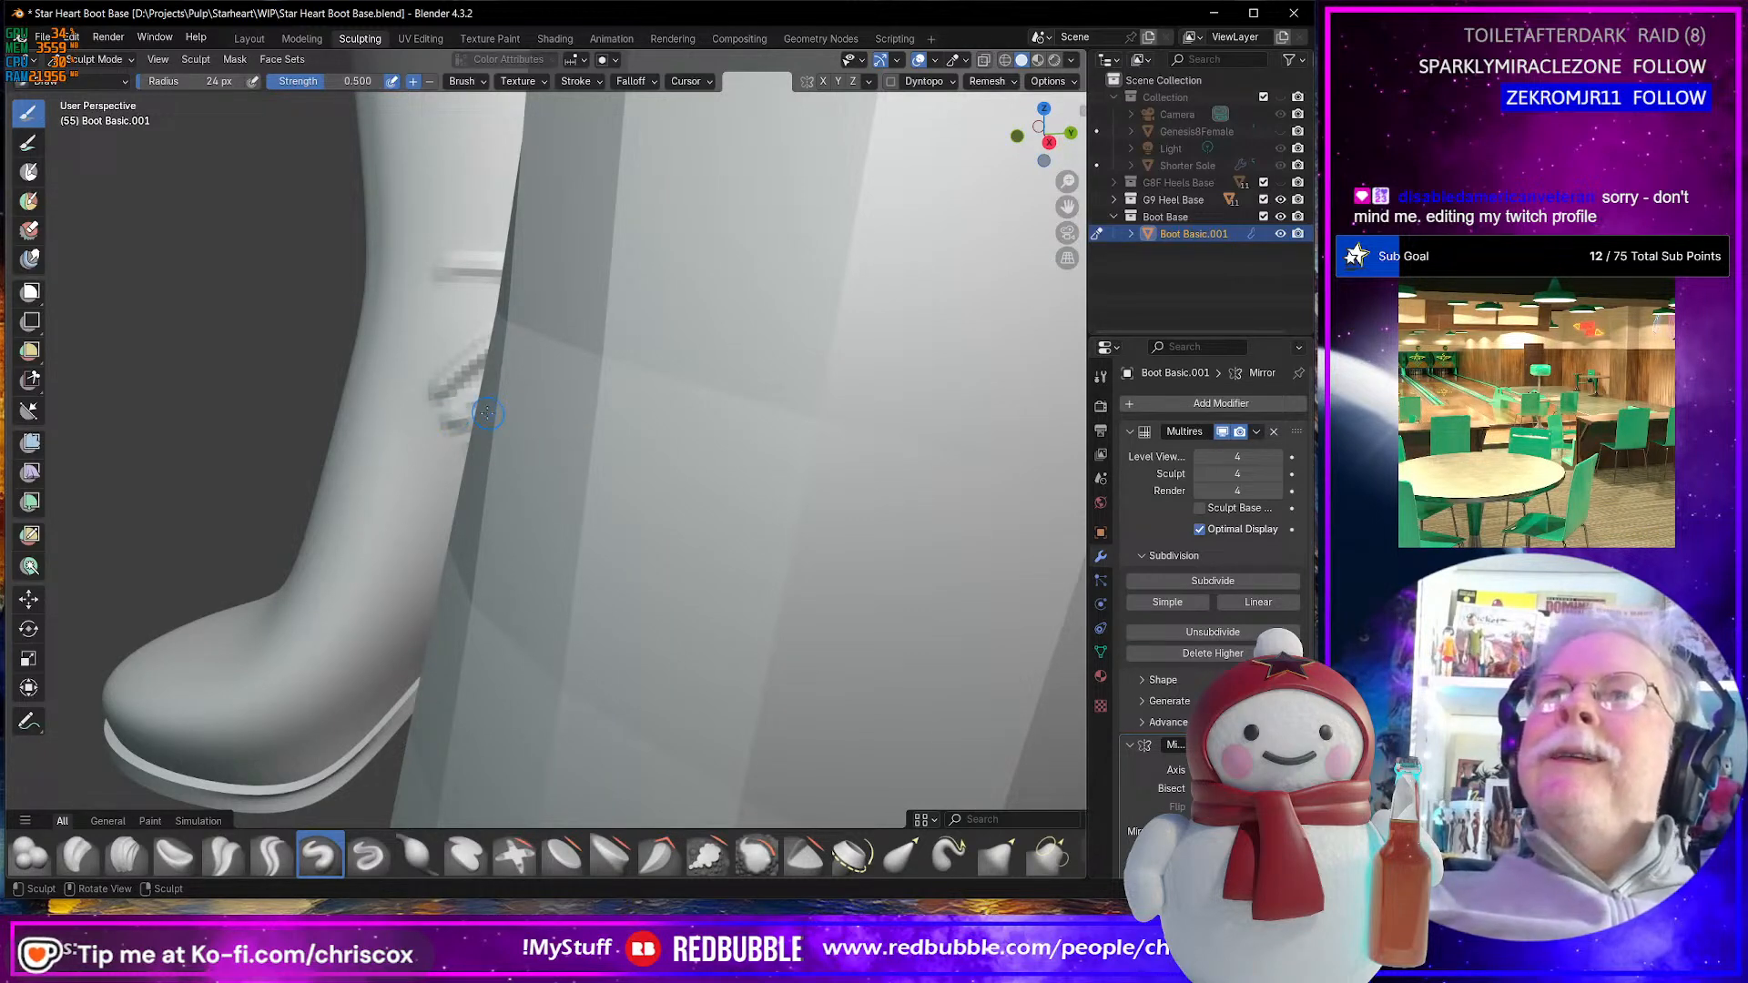
{"action": "middle_click_drag", "start_coordinate": [436, 415], "coordinate": [510, 341]}
{"action": "mouse_move", "coordinate": [567, 304]}
{"action": "left_mouse_down"}
{"action": "mouse_move", "coordinate": [423, 391]}
{"action": "mouse_move", "coordinate": [567, 310]}
{"action": "left_mouse_up"}
{"action": "middle_click_drag", "start_coordinate": [565, 310], "coordinate": [395, 363]}
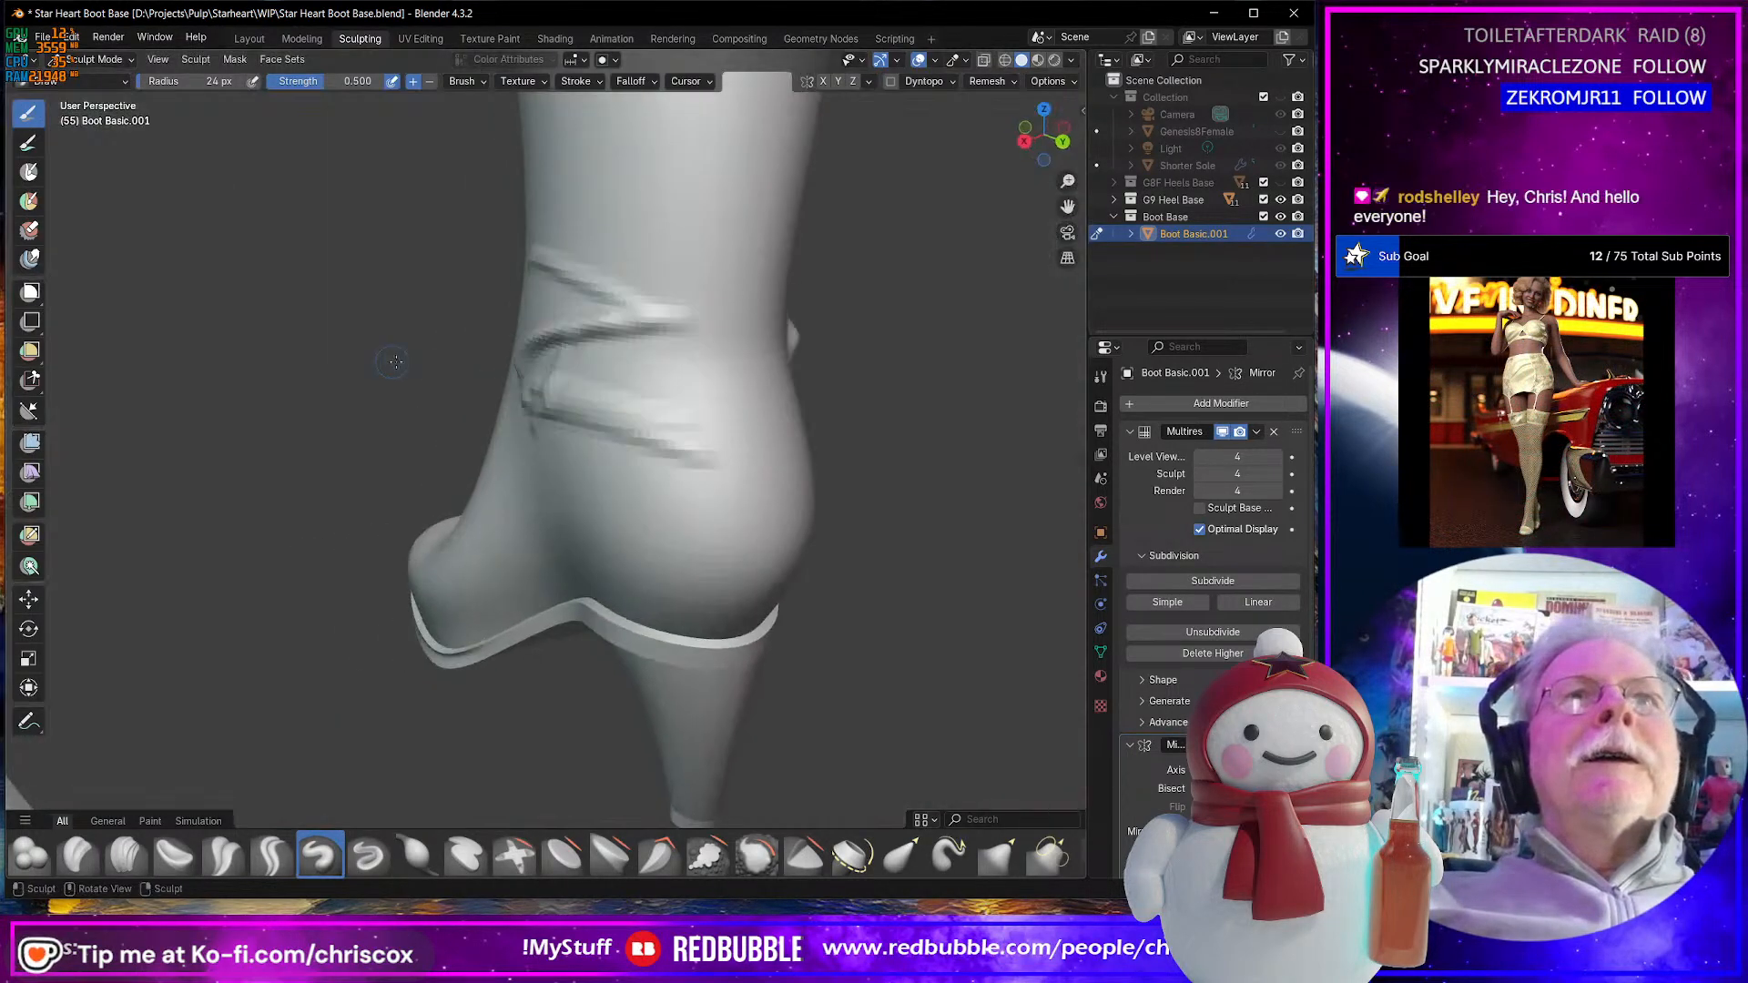
- Build up the upper inner ankle creases and carry their ends toward the back of the ankle with the Draw brush
{"action": "mouse_move", "coordinate": [574, 354]}
{"action": "left_mouse_down"}
{"action": "mouse_move", "coordinate": [599, 321]}
{"action": "mouse_move", "coordinate": [670, 312]}
{"action": "mouse_move", "coordinate": [604, 326]}
{"action": "mouse_move", "coordinate": [655, 313]}
{"action": "left_mouse_up"}
{"action": "scroll", "coordinate": [645, 329], "scroll_direction": "down", "scroll_amount": 2}
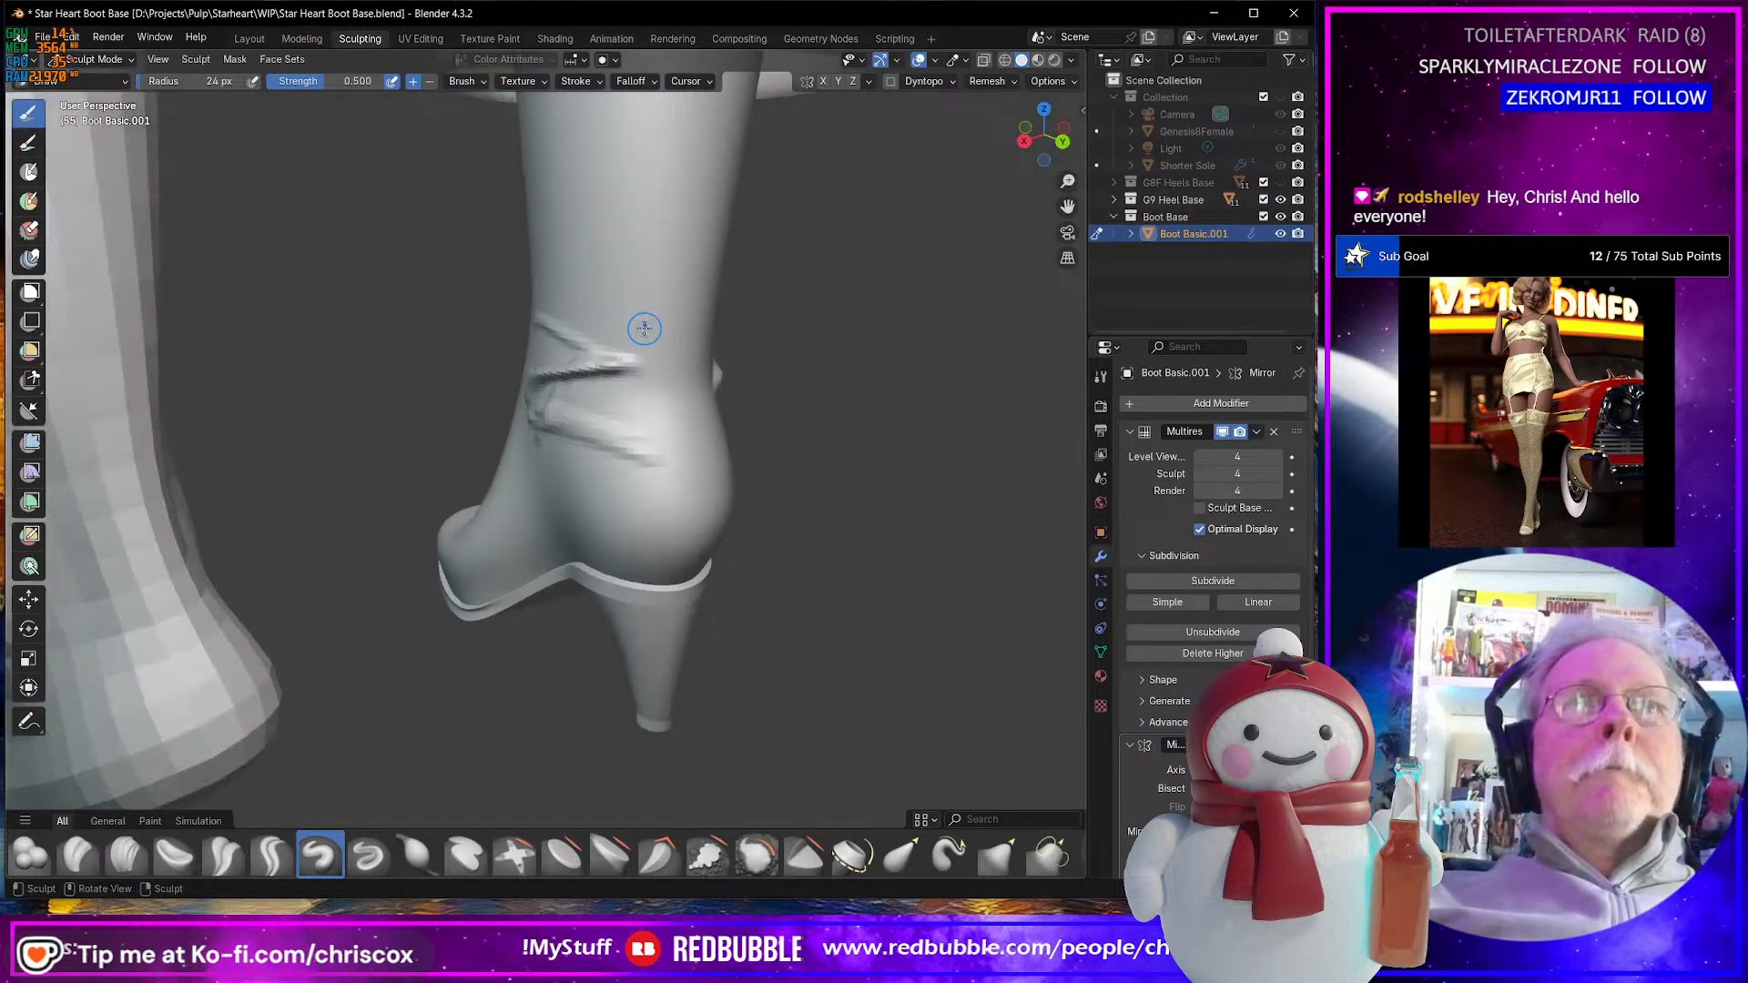
{"action": "mouse_move", "coordinate": [523, 375]}
{"action": "left_mouse_down"}
{"action": "mouse_move", "coordinate": [643, 365]}
{"action": "mouse_move", "coordinate": [586, 351]}
{"action": "mouse_move", "coordinate": [621, 348]}
{"action": "left_mouse_up"}
{"action": "middle_click_drag", "start_coordinate": [574, 398], "coordinate": [607, 372]}
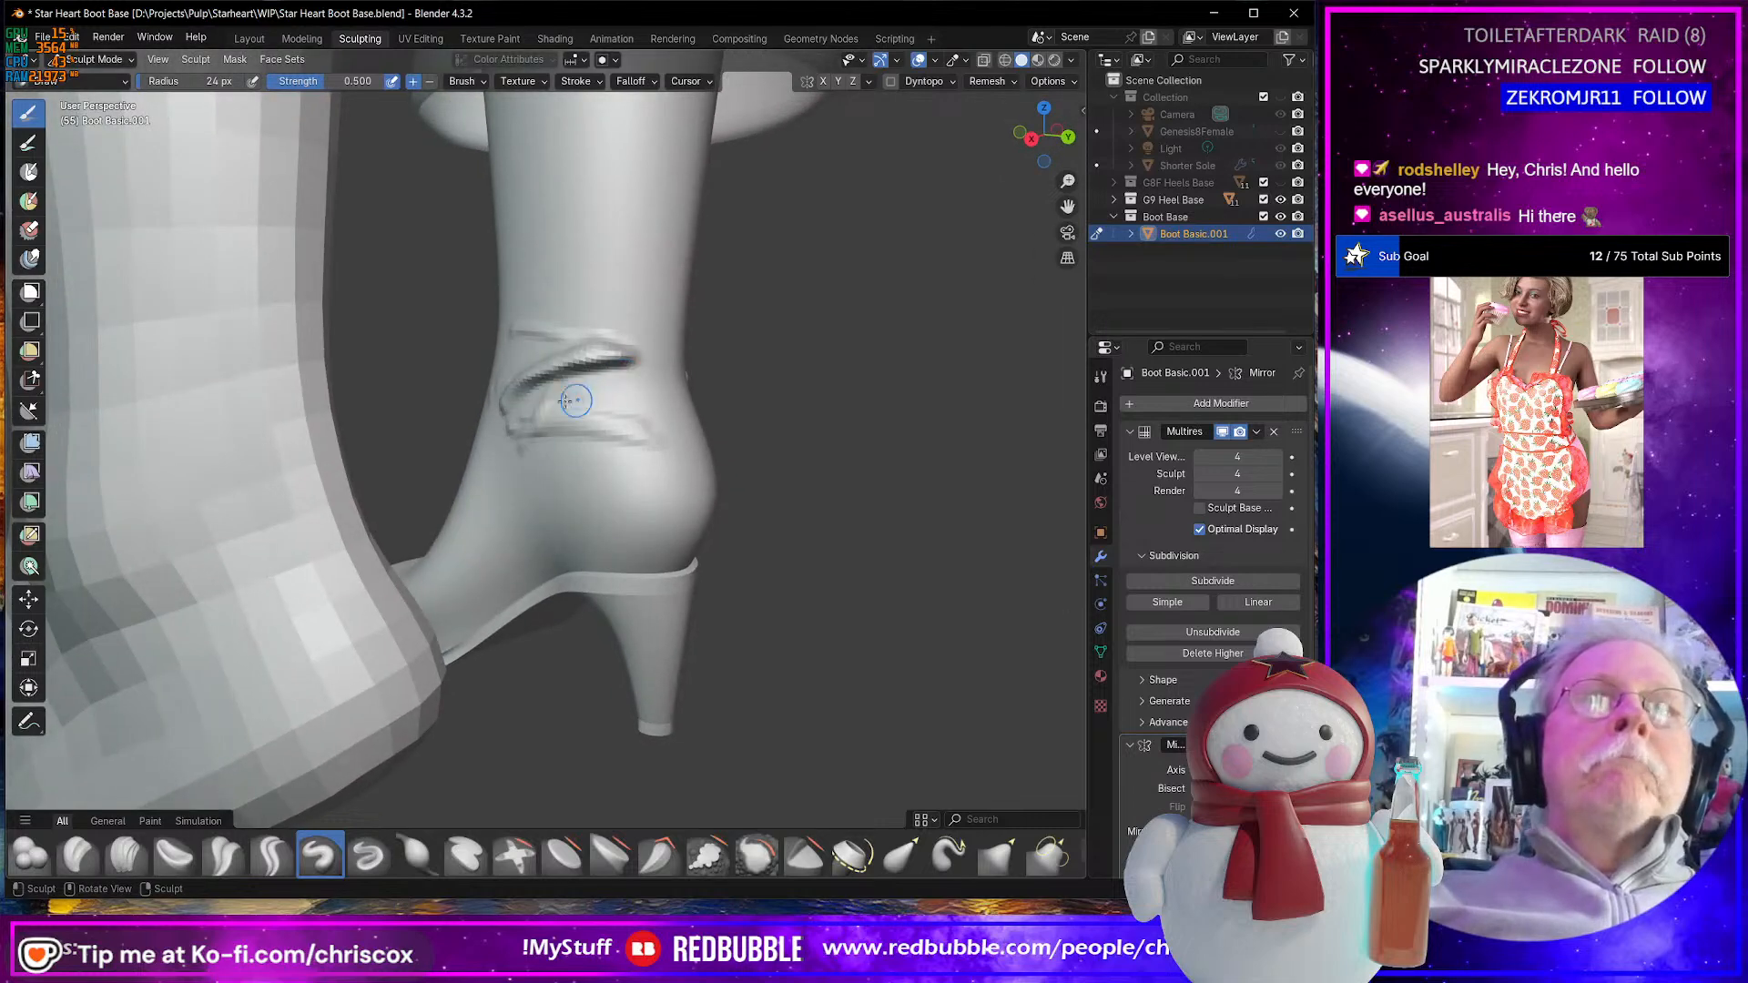
{"action": "mouse_move", "coordinate": [505, 404]}
{"action": "left_mouse_down"}
{"action": "mouse_move", "coordinate": [643, 426]}
{"action": "mouse_move", "coordinate": [526, 406]}
{"action": "mouse_move", "coordinate": [548, 398]}
{"action": "mouse_move", "coordinate": [630, 421]}
{"action": "mouse_move", "coordinate": [586, 411]}
{"action": "mouse_move", "coordinate": [523, 438]}
{"action": "mouse_move", "coordinate": [554, 416]}
{"action": "mouse_move", "coordinate": [529, 441]}
{"action": "mouse_move", "coordinate": [528, 424]}
{"action": "left_mouse_up"}
{"action": "mouse_move", "coordinate": [528, 424]}
{"action": "middle_mouse_down"}
{"action": "mouse_move", "coordinate": [477, 408]}
{"action": "mouse_move", "coordinate": [592, 443]}
{"action": "middle_mouse_up"}
{"action": "mouse_move", "coordinate": [719, 393]}
{"action": "left_mouse_down"}
{"action": "mouse_move", "coordinate": [670, 409]}
{"action": "mouse_move", "coordinate": [728, 388]}
{"action": "left_mouse_up"}
{"action": "middle_click_drag", "start_coordinate": [731, 387], "coordinate": [775, 386]}
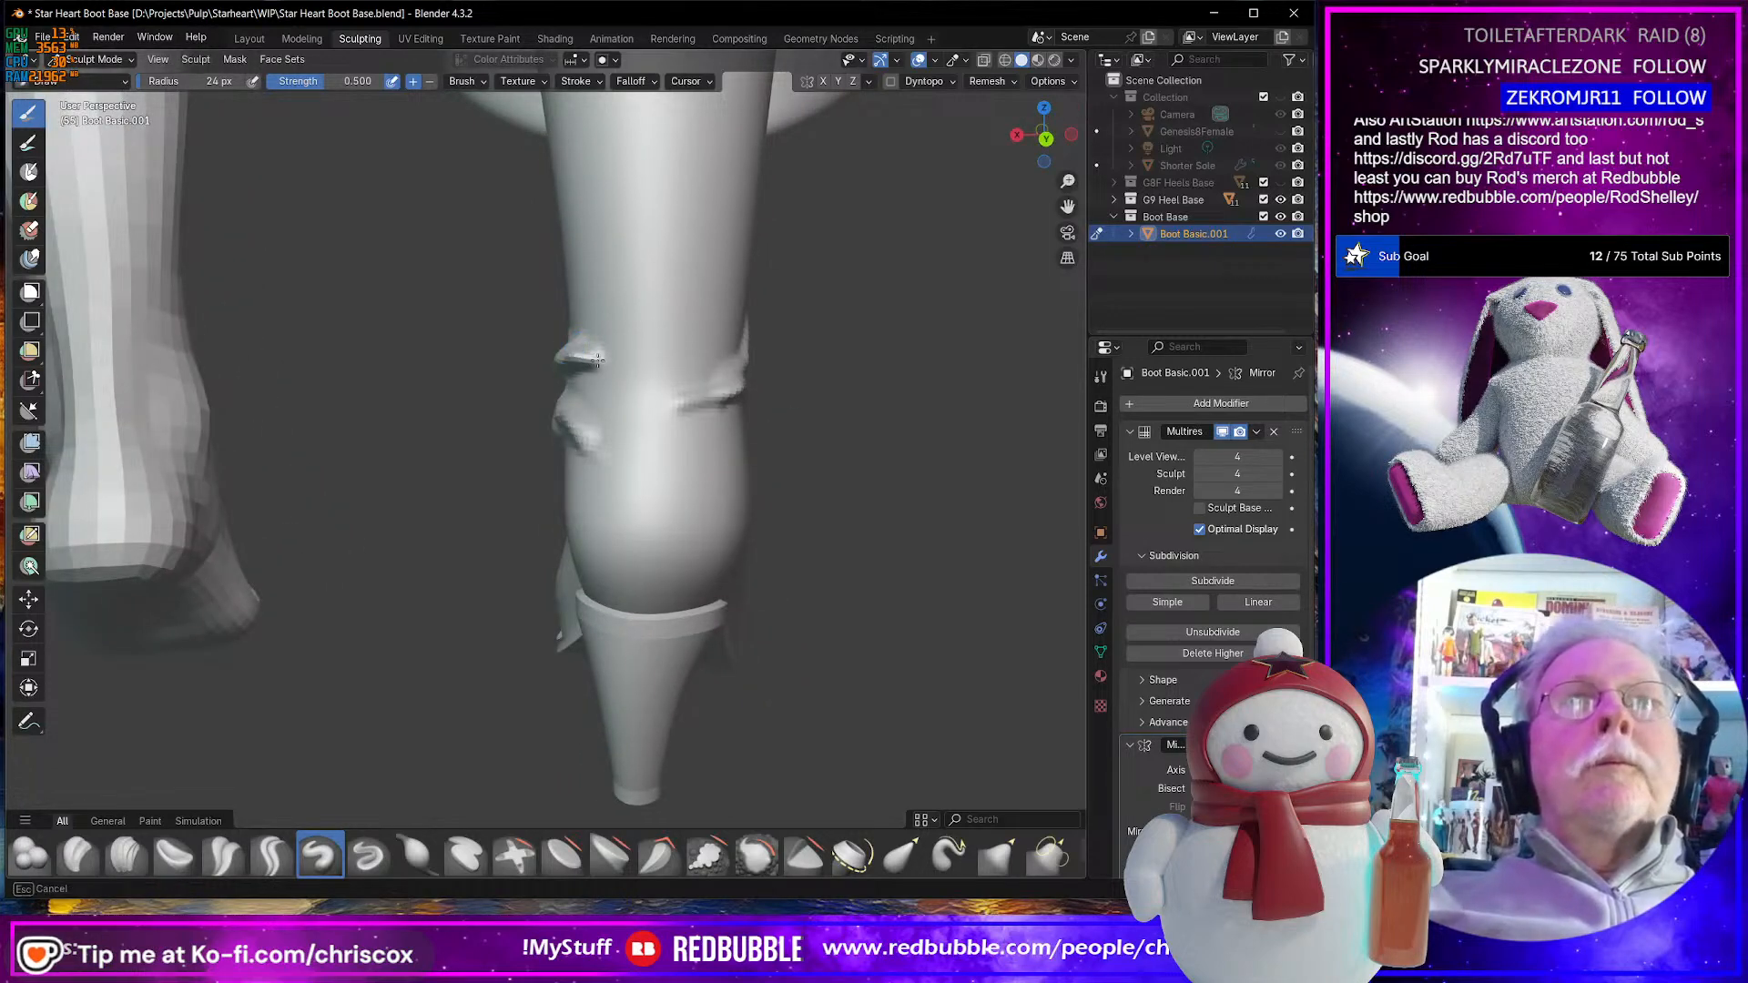
{"action": "mouse_move", "coordinate": [578, 351]}
{"action": "left_mouse_down"}
{"action": "mouse_move", "coordinate": [684, 356]}
{"action": "mouse_move", "coordinate": [570, 357]}
{"action": "left_mouse_up"}
- Sculpt creases from the inner side across the front of the boot's ankle with the Draw brush
{"action": "mouse_move", "coordinate": [473, 392]}
{"action": "middle_mouse_down"}
{"action": "mouse_move", "coordinate": [635, 406]}
{"action": "mouse_move", "coordinate": [490, 360]}
{"action": "middle_mouse_up"}
{"action": "left_click_drag", "start_coordinate": [517, 344], "coordinate": [398, 342]}
{"action": "middle_click_drag", "start_coordinate": [513, 387], "coordinate": [391, 355]}
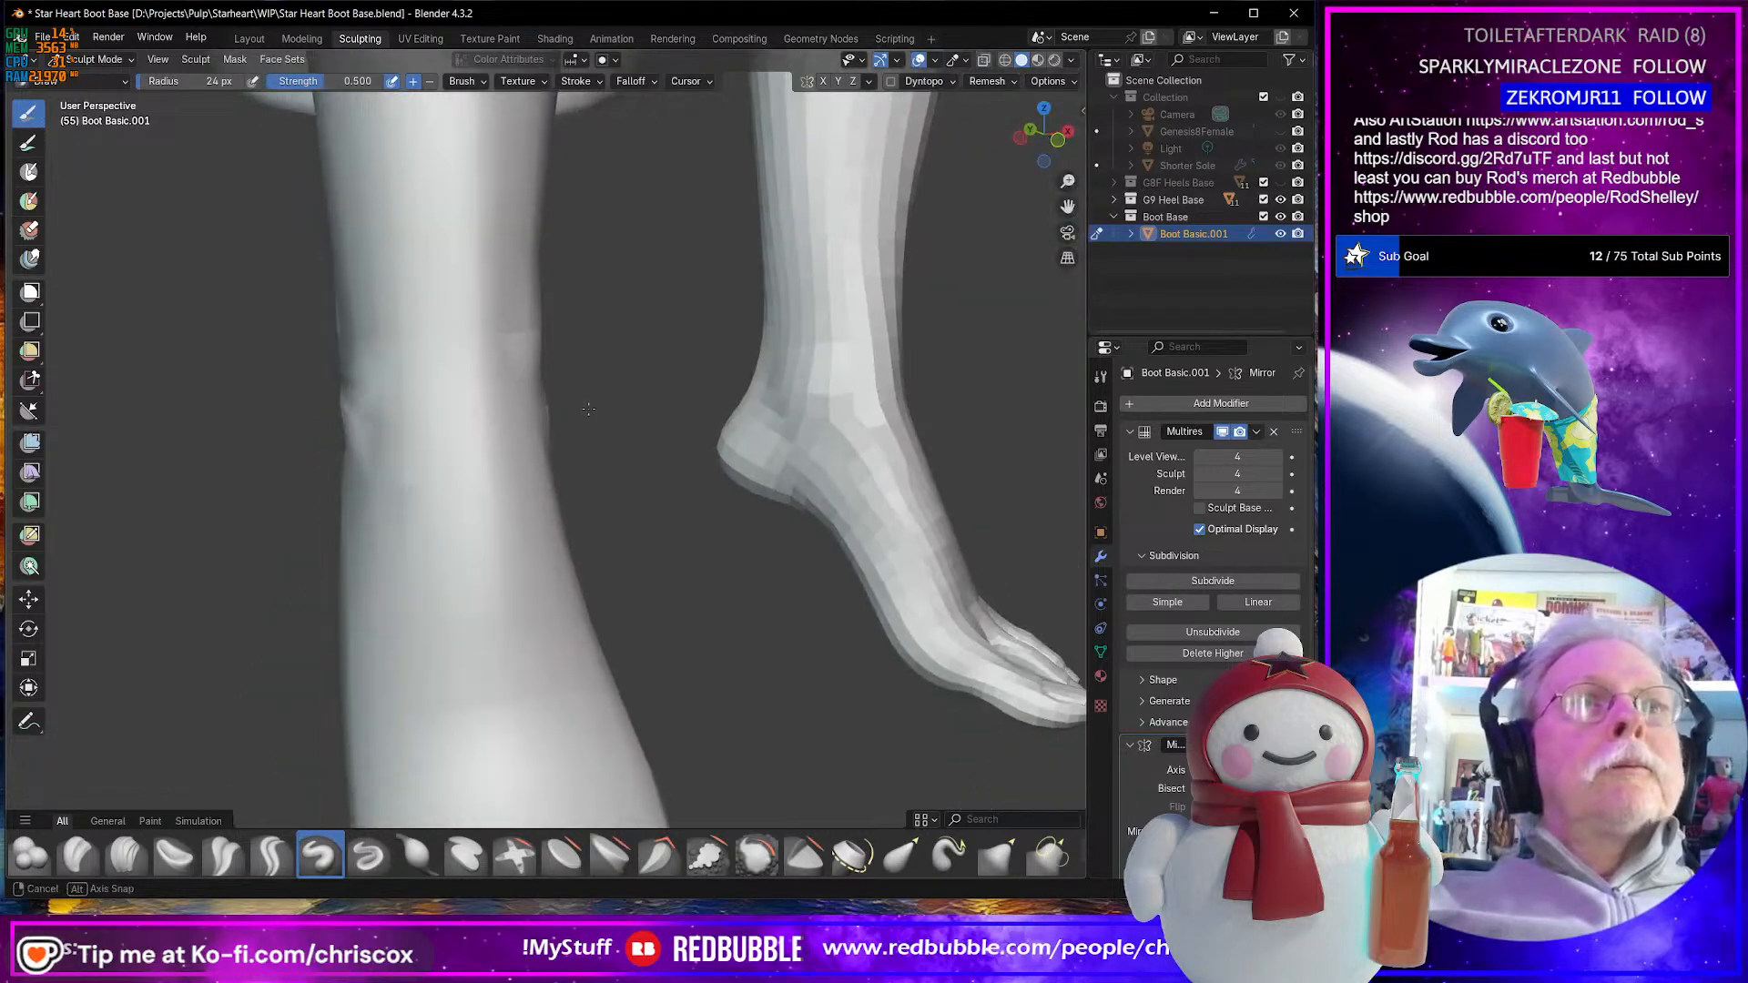
{"action": "left_click_drag", "start_coordinate": [392, 355], "coordinate": [360, 473]}
{"action": "mouse_move", "coordinate": [365, 383]}
{"action": "left_mouse_down"}
{"action": "mouse_move", "coordinate": [439, 403]}
{"action": "mouse_move", "coordinate": [342, 362]}
{"action": "left_mouse_up"}
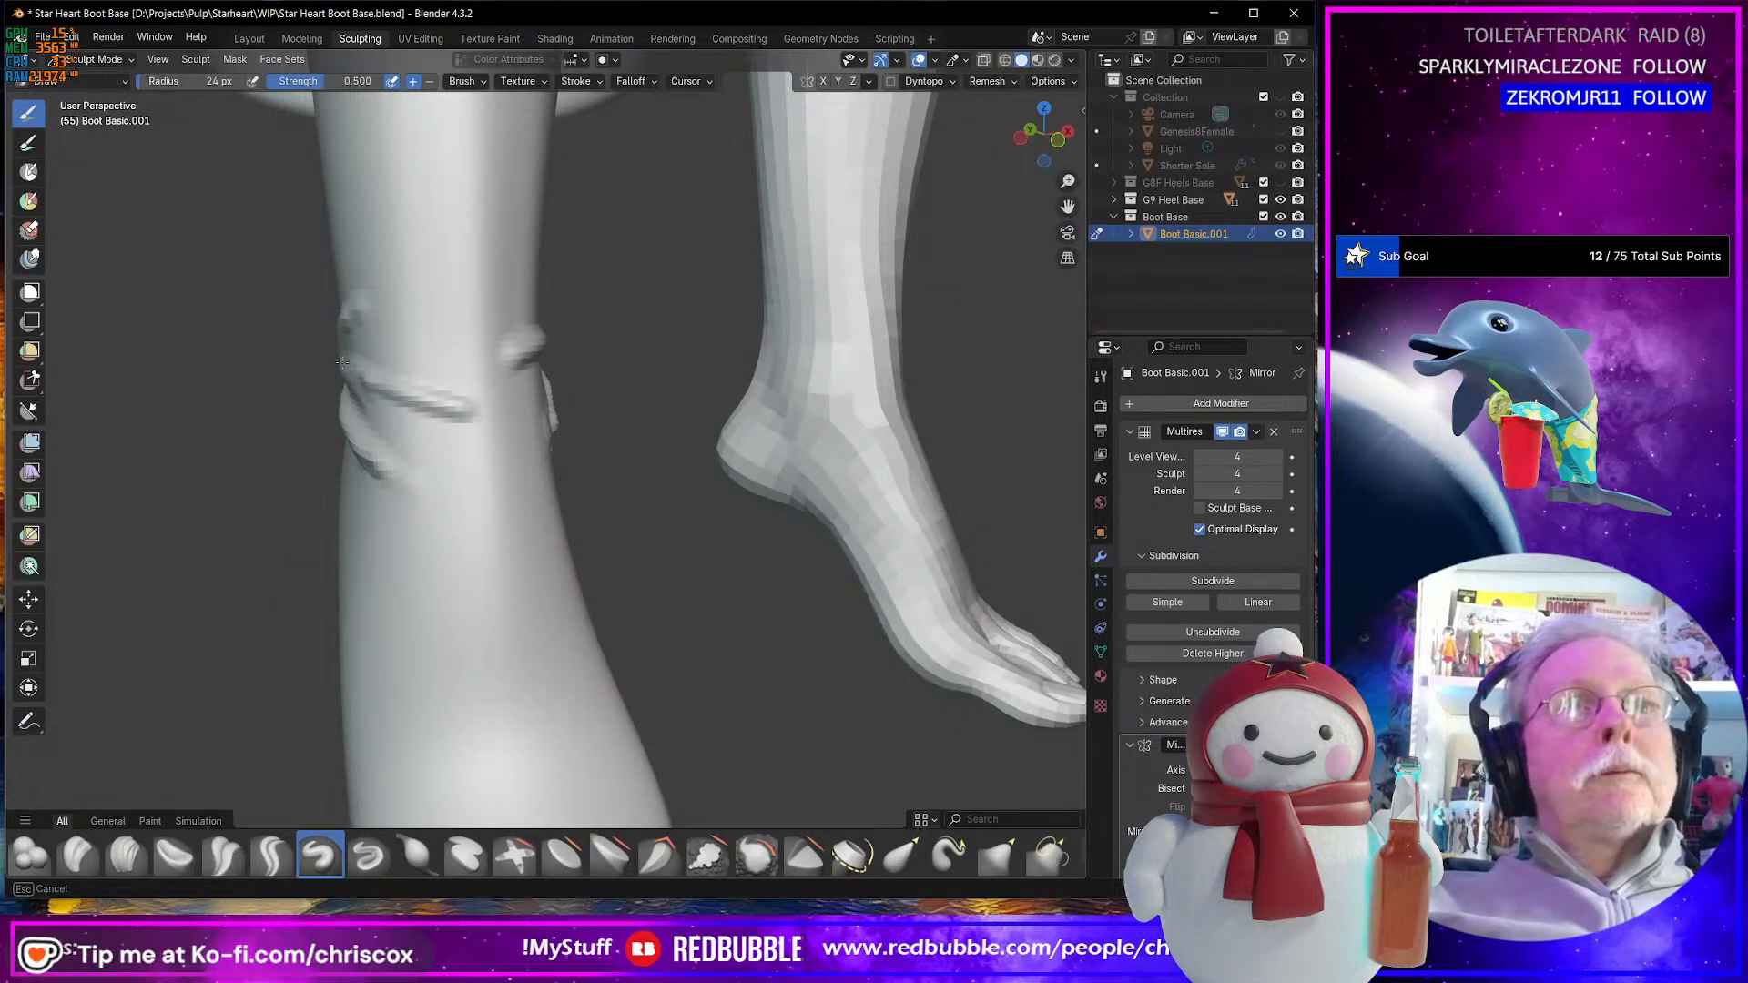
{"action": "left_click_drag", "start_coordinate": [466, 412], "coordinate": [473, 414]}
{"action": "middle_click_drag", "start_coordinate": [571, 459], "coordinate": [689, 453]}
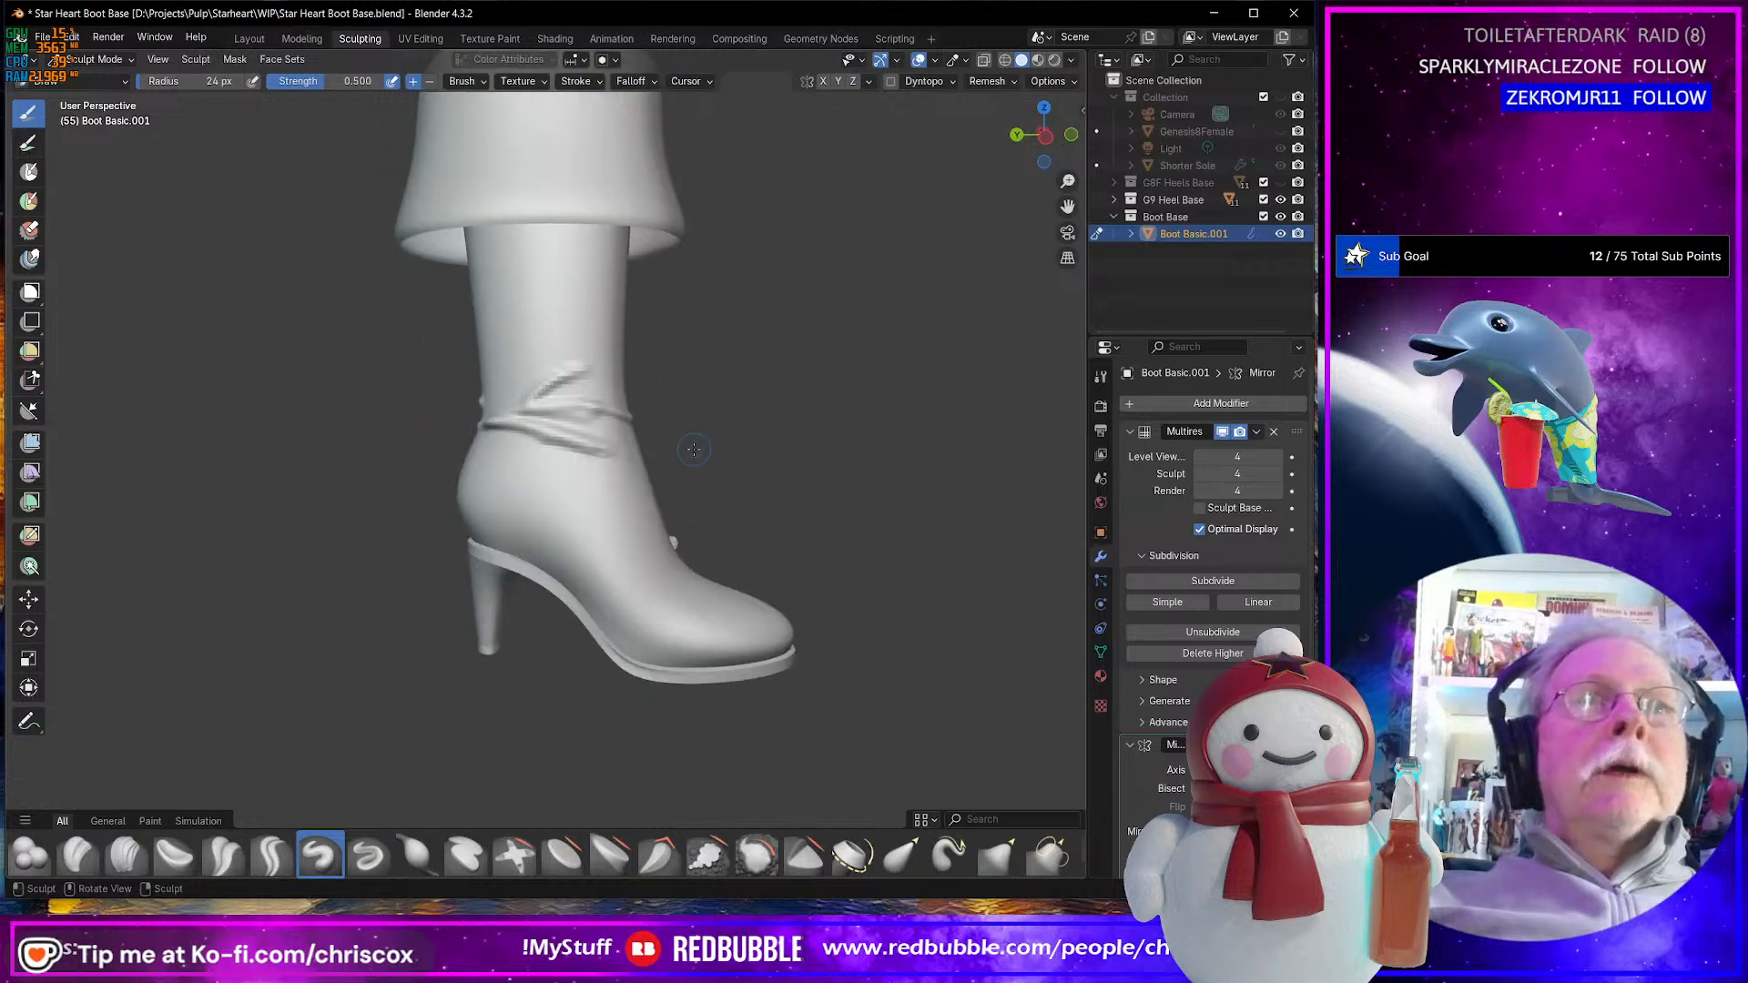
- Add another crease beneath the existing ones on the outer side of the ankle, above the heel
{"action": "scroll", "coordinate": [554, 456], "scroll_direction": "up", "scroll_amount": 2}
{"action": "mouse_move", "coordinate": [554, 456]}
{"action": "left_mouse_down"}
{"action": "mouse_move", "coordinate": [582, 437]}
{"action": "mouse_move", "coordinate": [472, 455]}
{"action": "mouse_move", "coordinate": [596, 444]}
{"action": "mouse_move", "coordinate": [633, 462]}
{"action": "left_mouse_up"}
{"action": "middle_click_drag", "start_coordinate": [633, 462], "coordinate": [640, 480]}
{"action": "scroll", "coordinate": [640, 480], "scroll_direction": "up", "scroll_amount": 4}
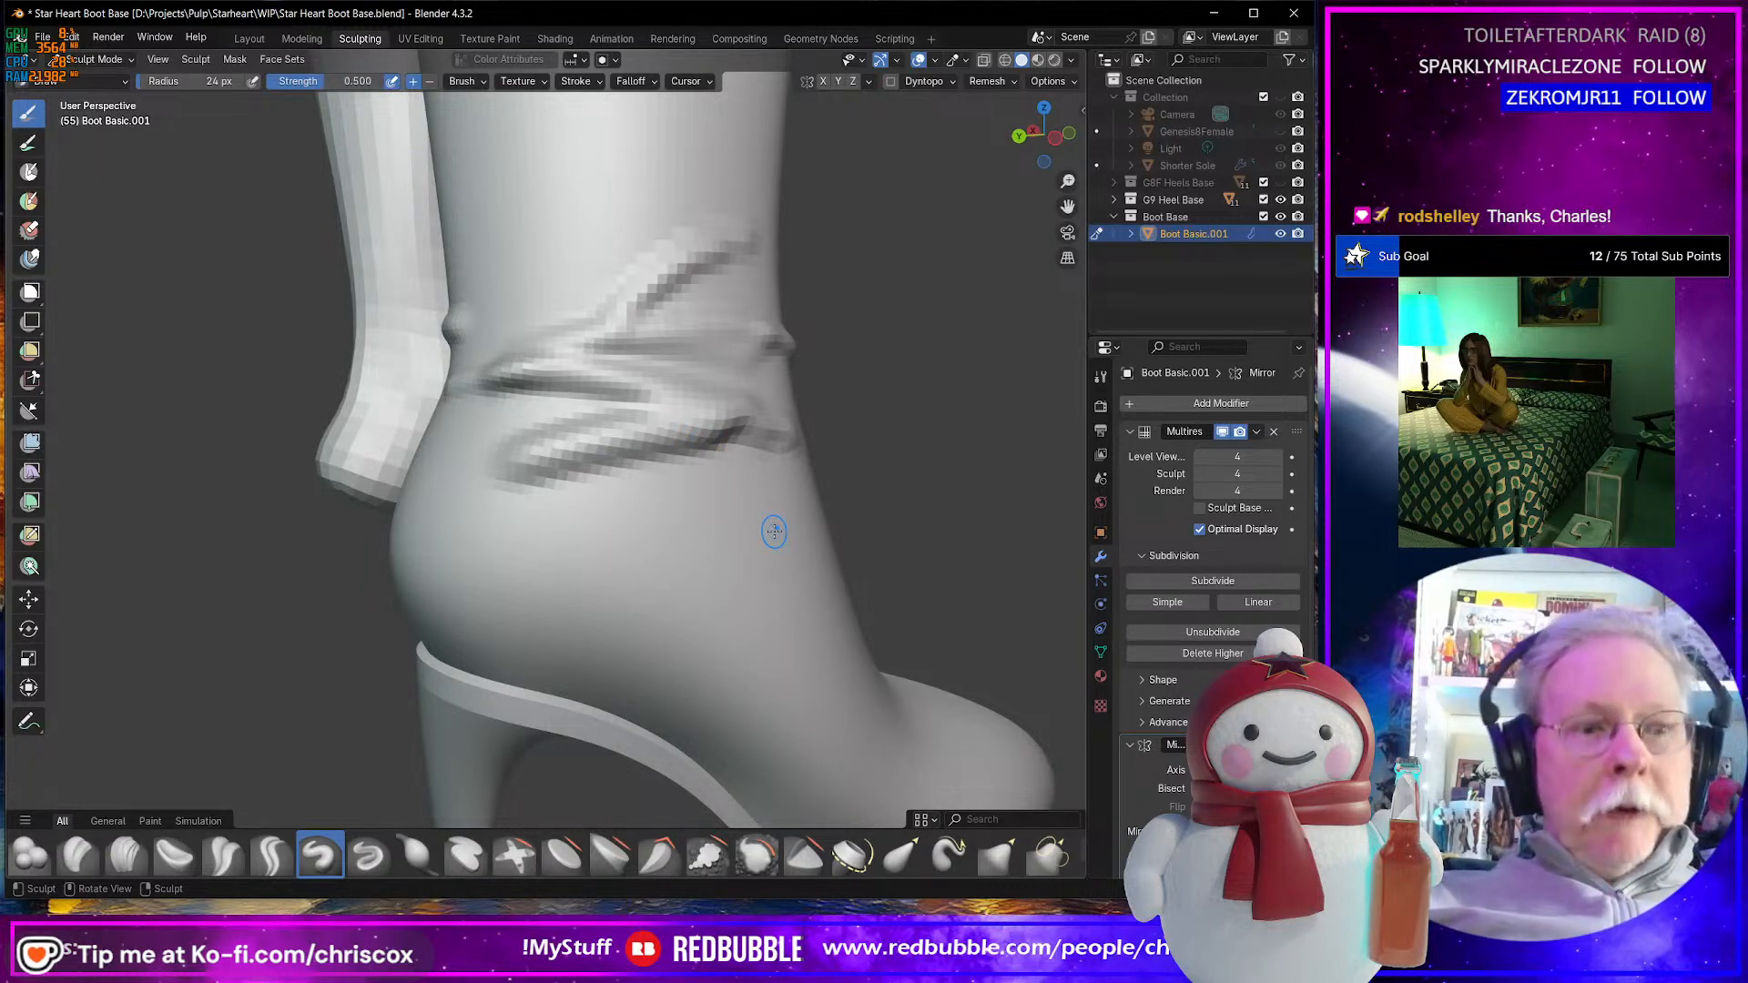
- Try softening the underside of the lowest outer ankle crease with the brush radius set to 73 px
{"action": "key", "text": "f"}
{"action": "left_click", "coordinate": [840, 532]}
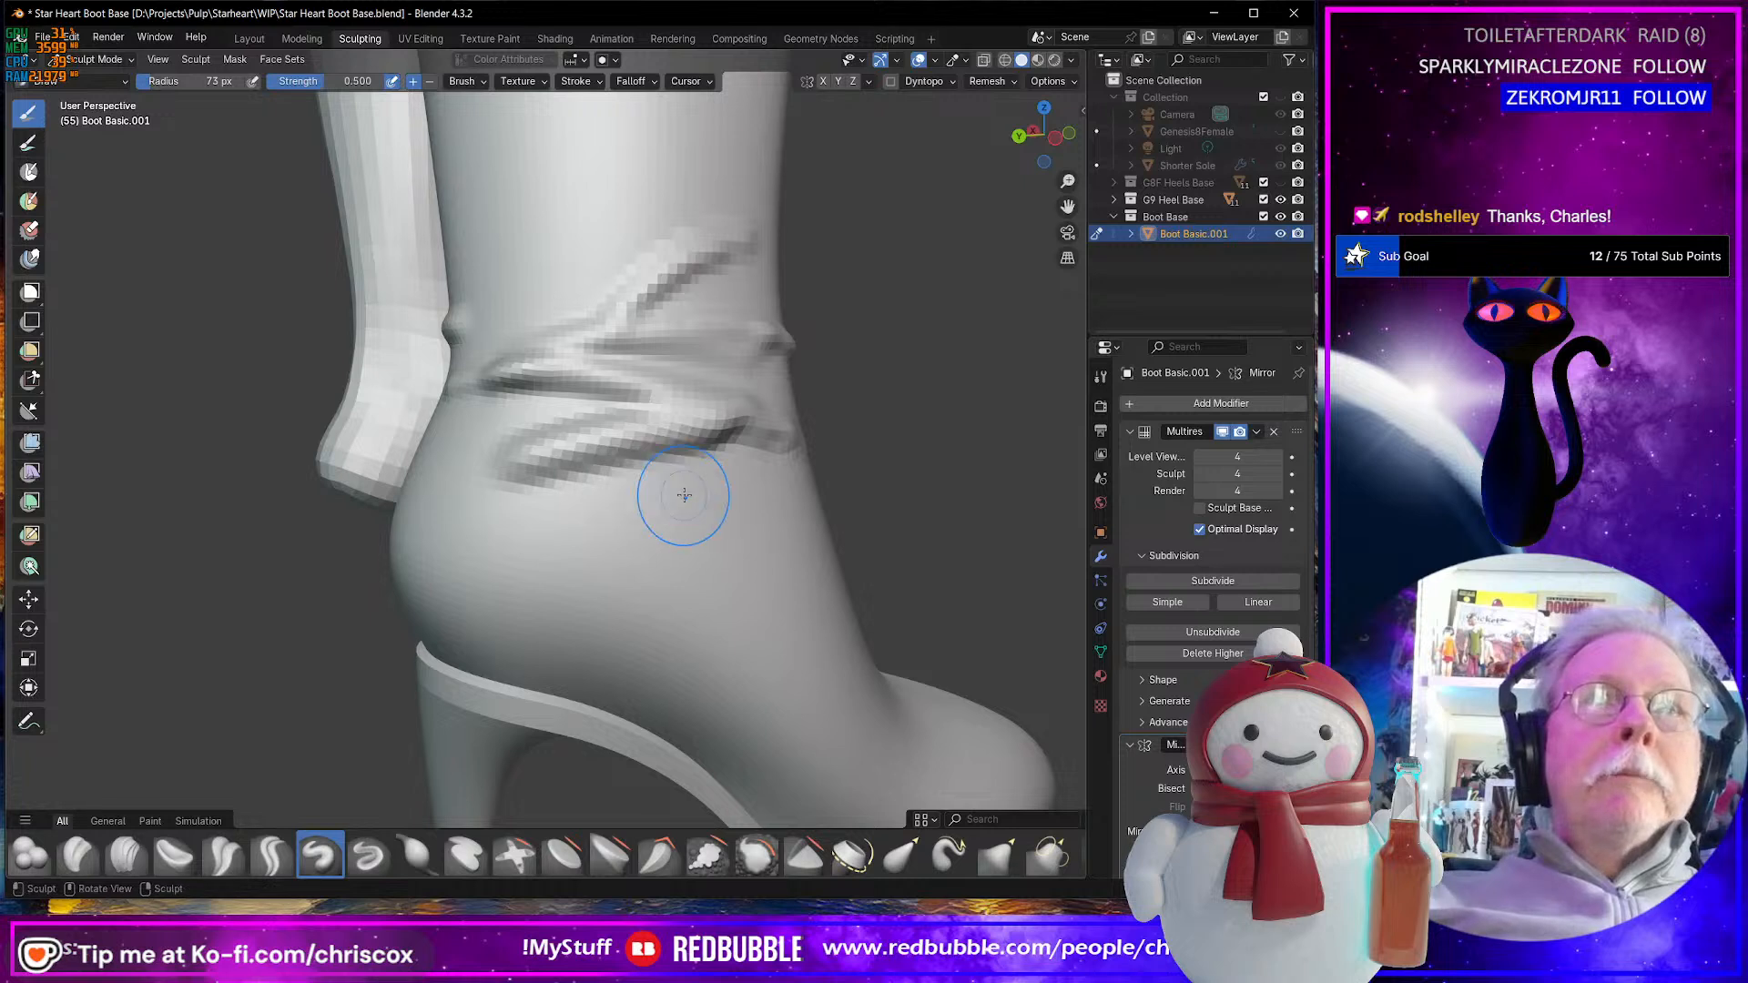
{"action": "left_click_drag", "start_coordinate": [687, 494], "coordinate": [562, 501]}
{"action": "mouse_move", "coordinate": [680, 494]}
{"action": "left_mouse_down"}
{"action": "mouse_move", "coordinate": [733, 469]}
{"action": "mouse_move", "coordinate": [743, 490]}
{"action": "left_mouse_up"}
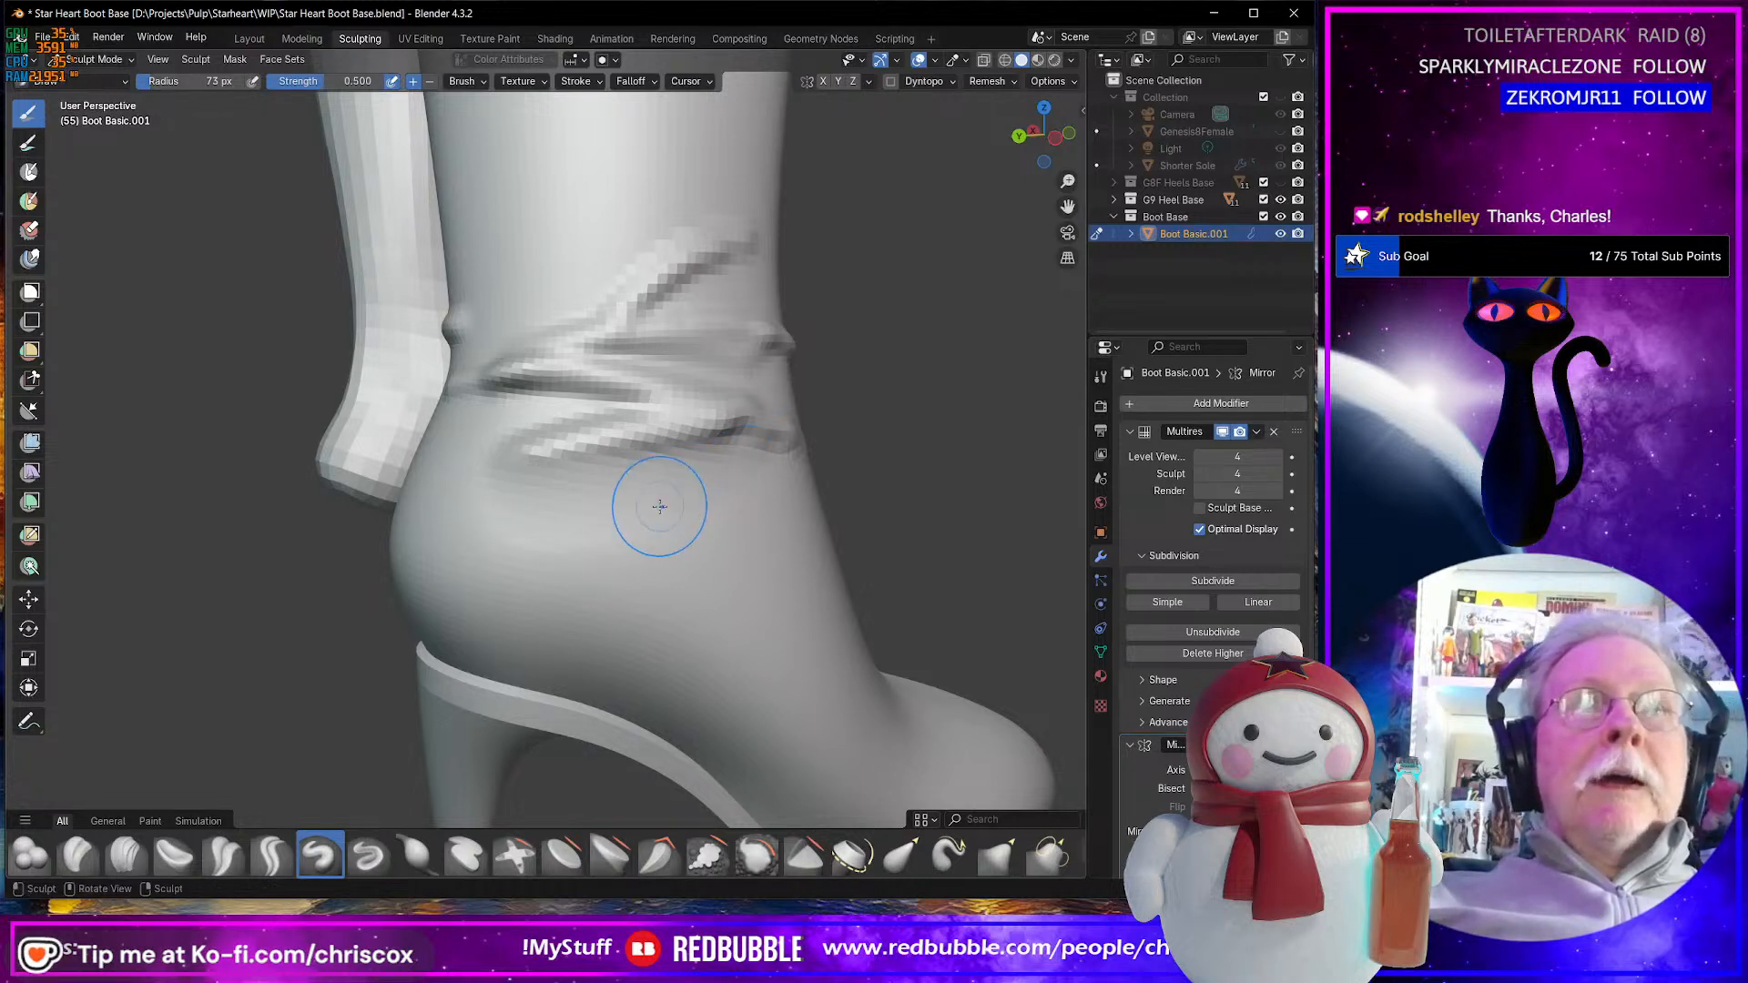
- Smooth the lower and middle outer ankle creases with the Smooth brush at a 48 px radius
{"action": "key", "text": "c"}
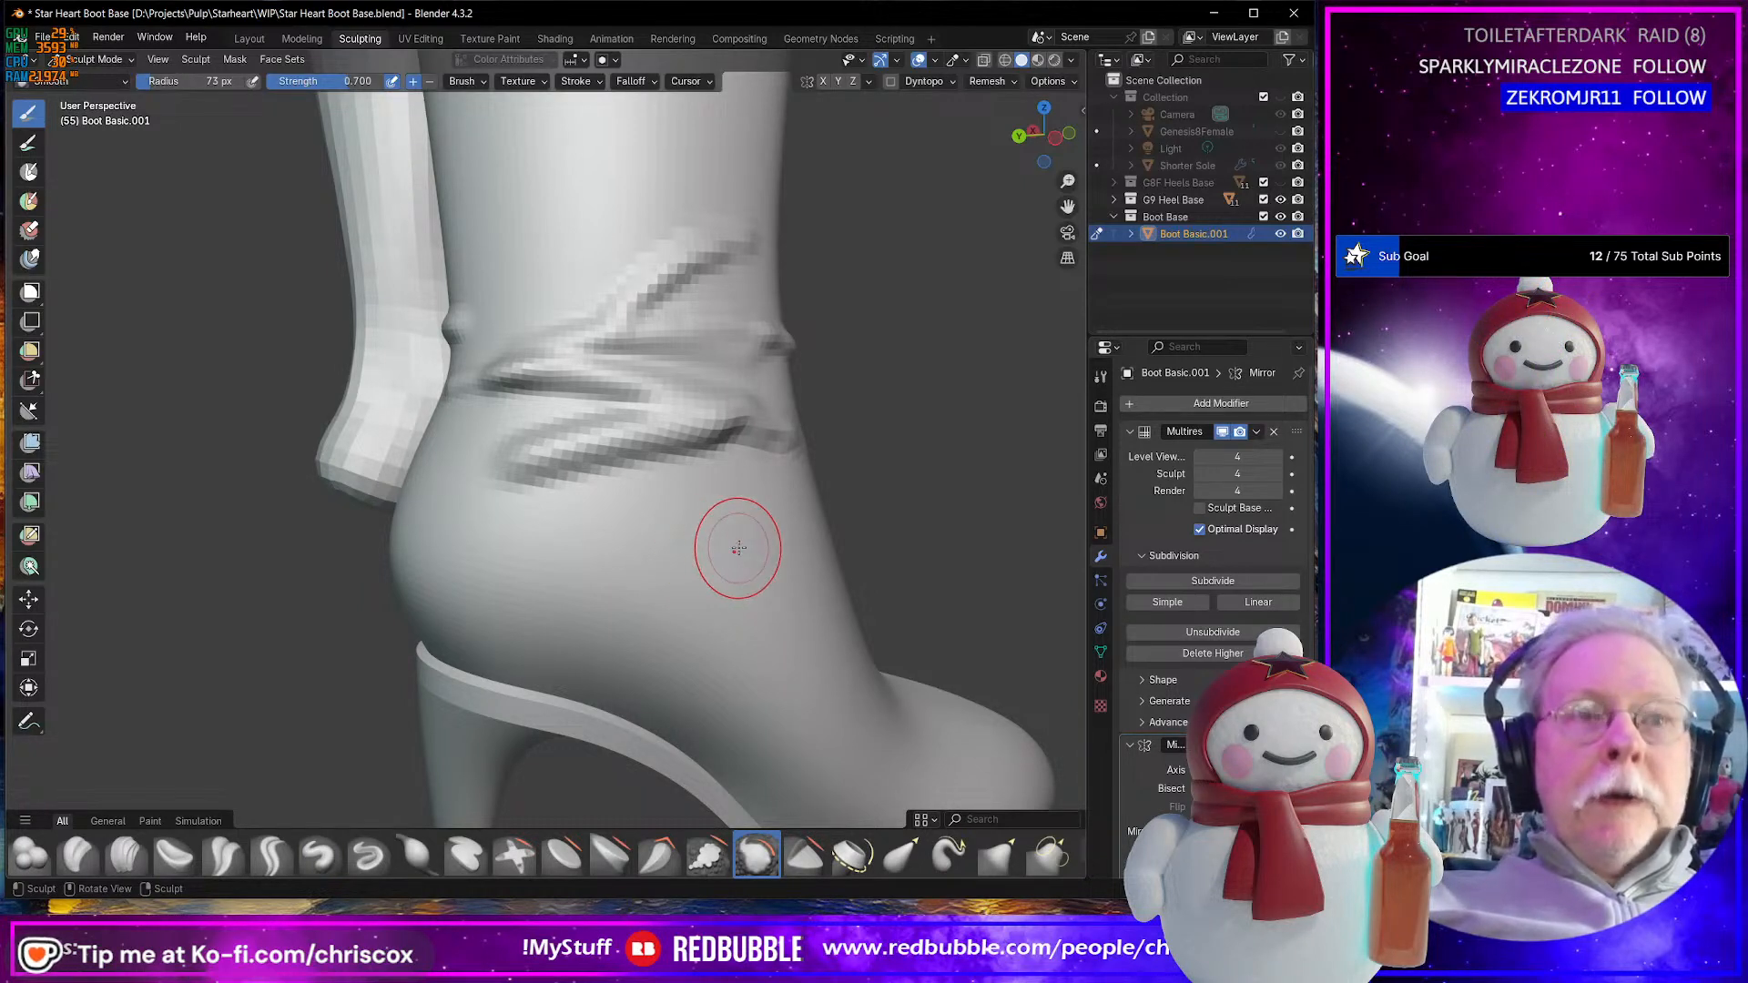
{"action": "key", "text": "f"}
{"action": "left_click", "coordinate": [716, 543]}
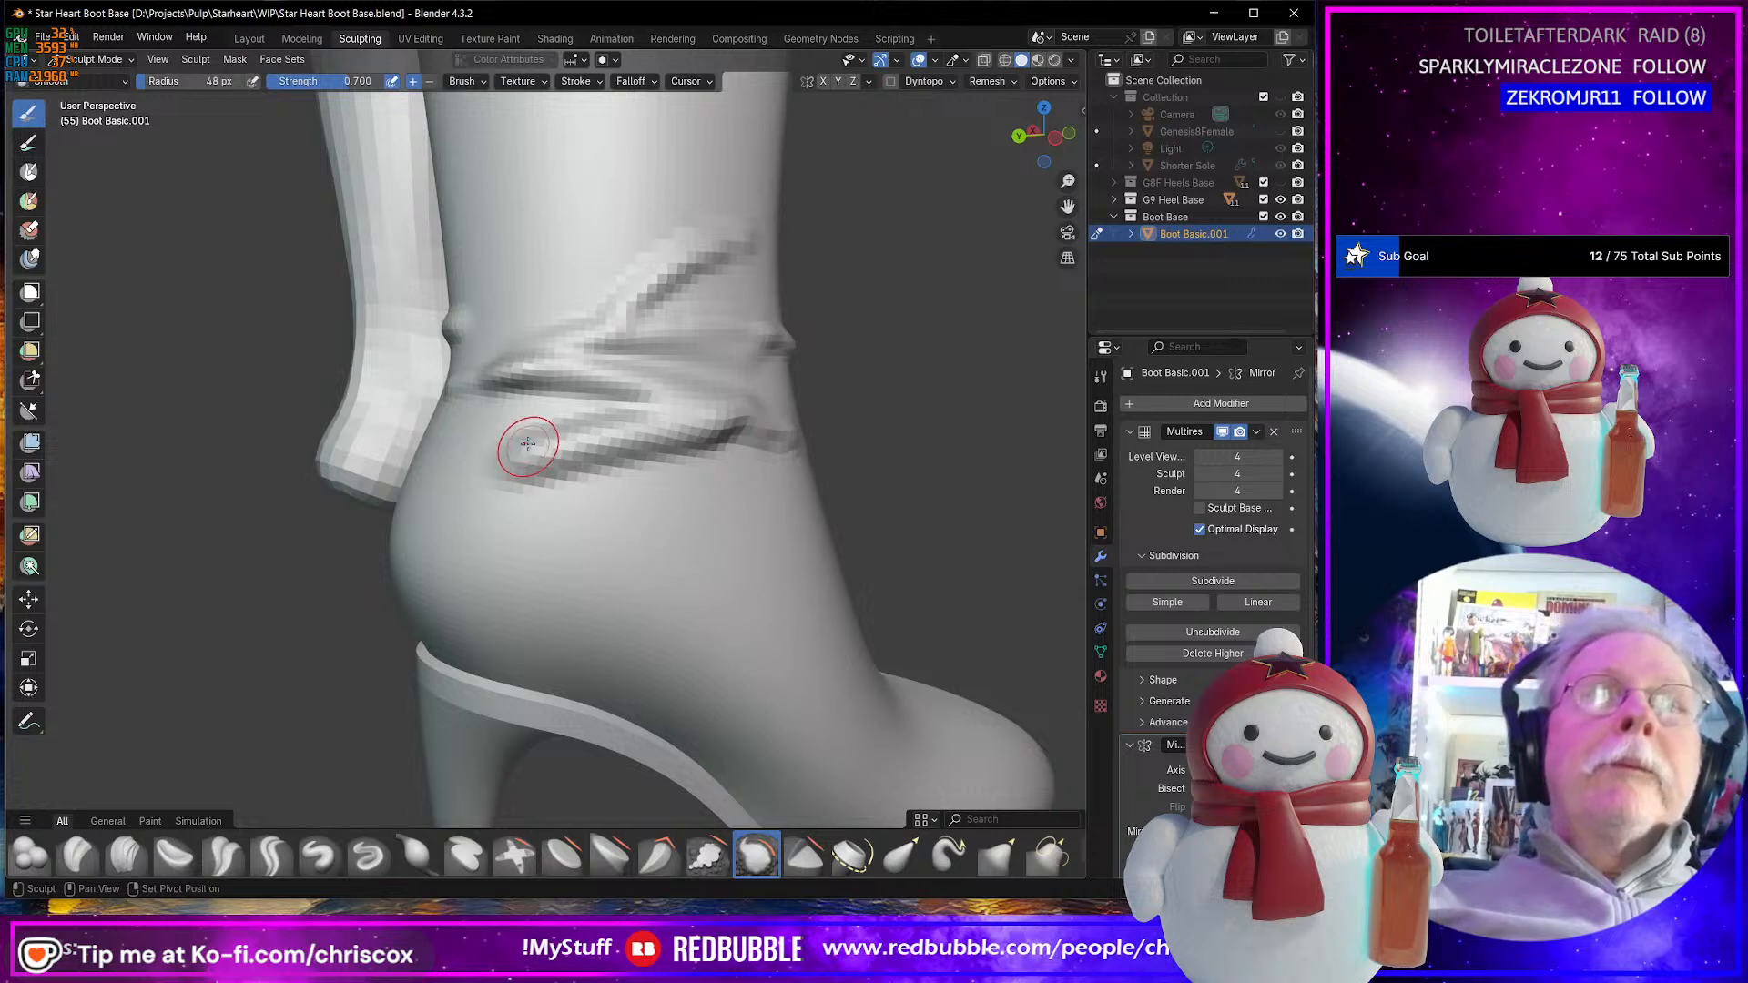
{"action": "mouse_move", "coordinate": [548, 425]}
{"action": "left_mouse_down"}
{"action": "mouse_move", "coordinate": [488, 515]}
{"action": "mouse_move", "coordinate": [671, 476]}
{"action": "left_mouse_up"}
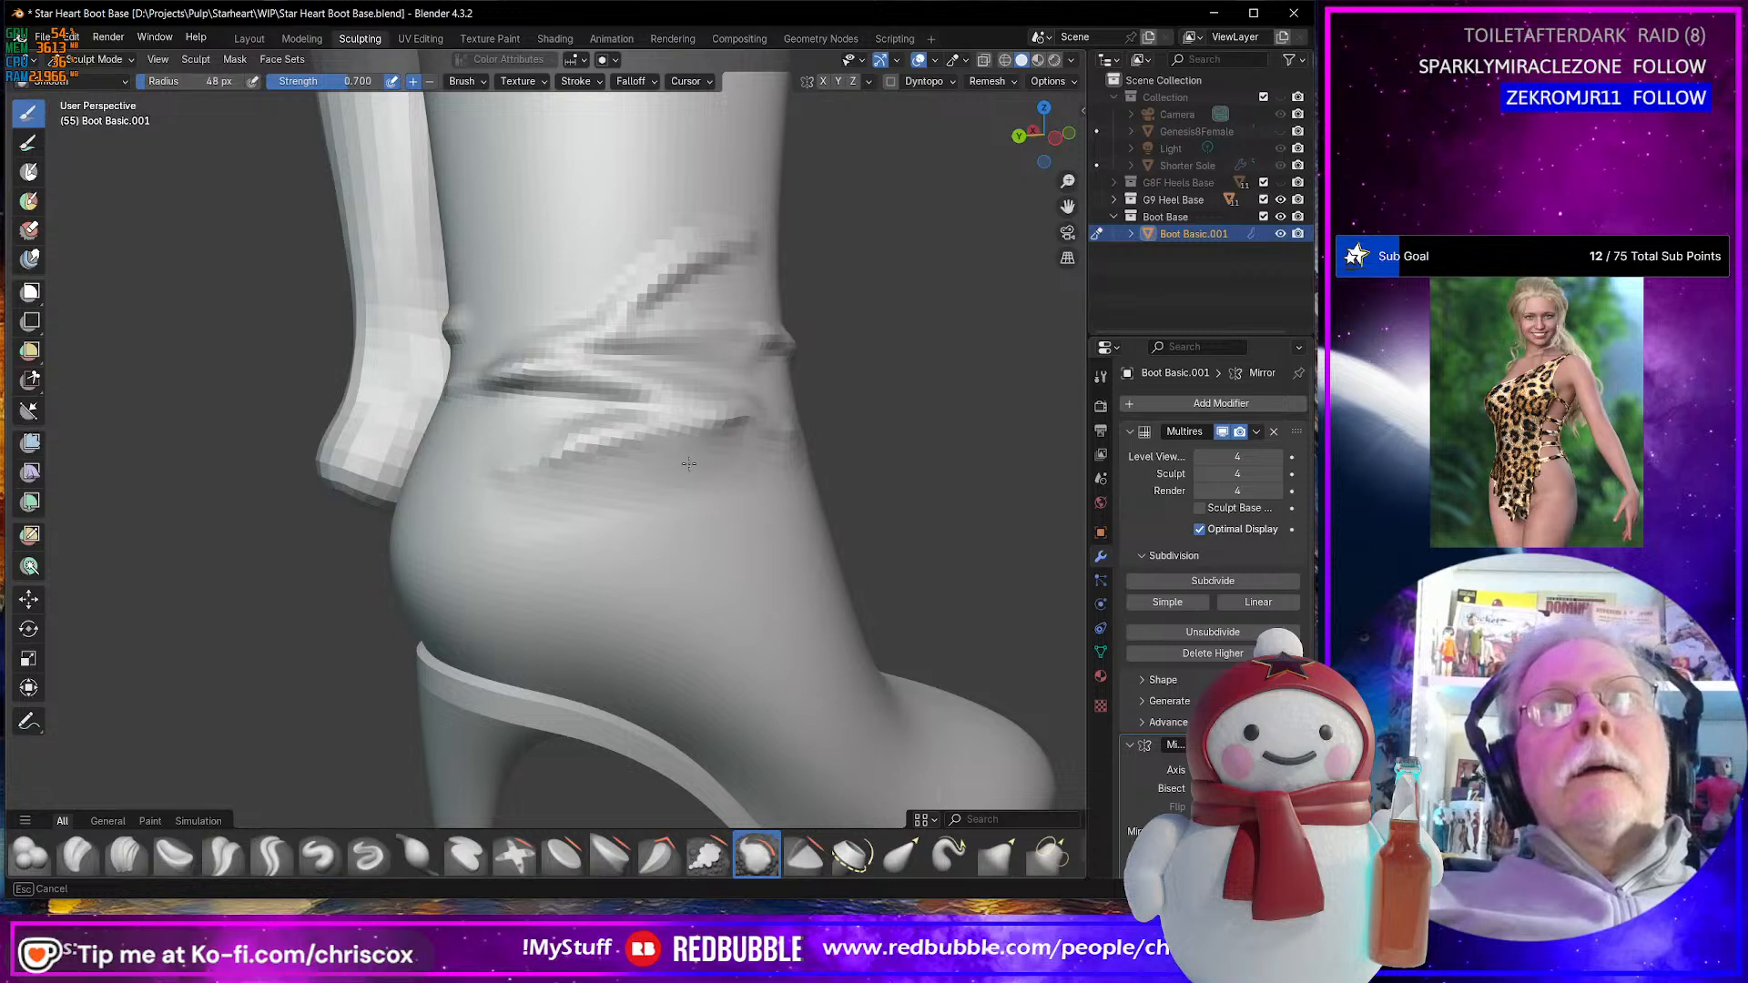
{"action": "mouse_move", "coordinate": [764, 458]}
{"action": "left_mouse_down"}
{"action": "mouse_move", "coordinate": [538, 401]}
{"action": "mouse_move", "coordinate": [483, 407]}
{"action": "mouse_move", "coordinate": [519, 402]}
{"action": "mouse_move", "coordinate": [558, 300]}
{"action": "mouse_move", "coordinate": [547, 329]}
{"action": "mouse_move", "coordinate": [500, 340]}
{"action": "left_mouse_up"}
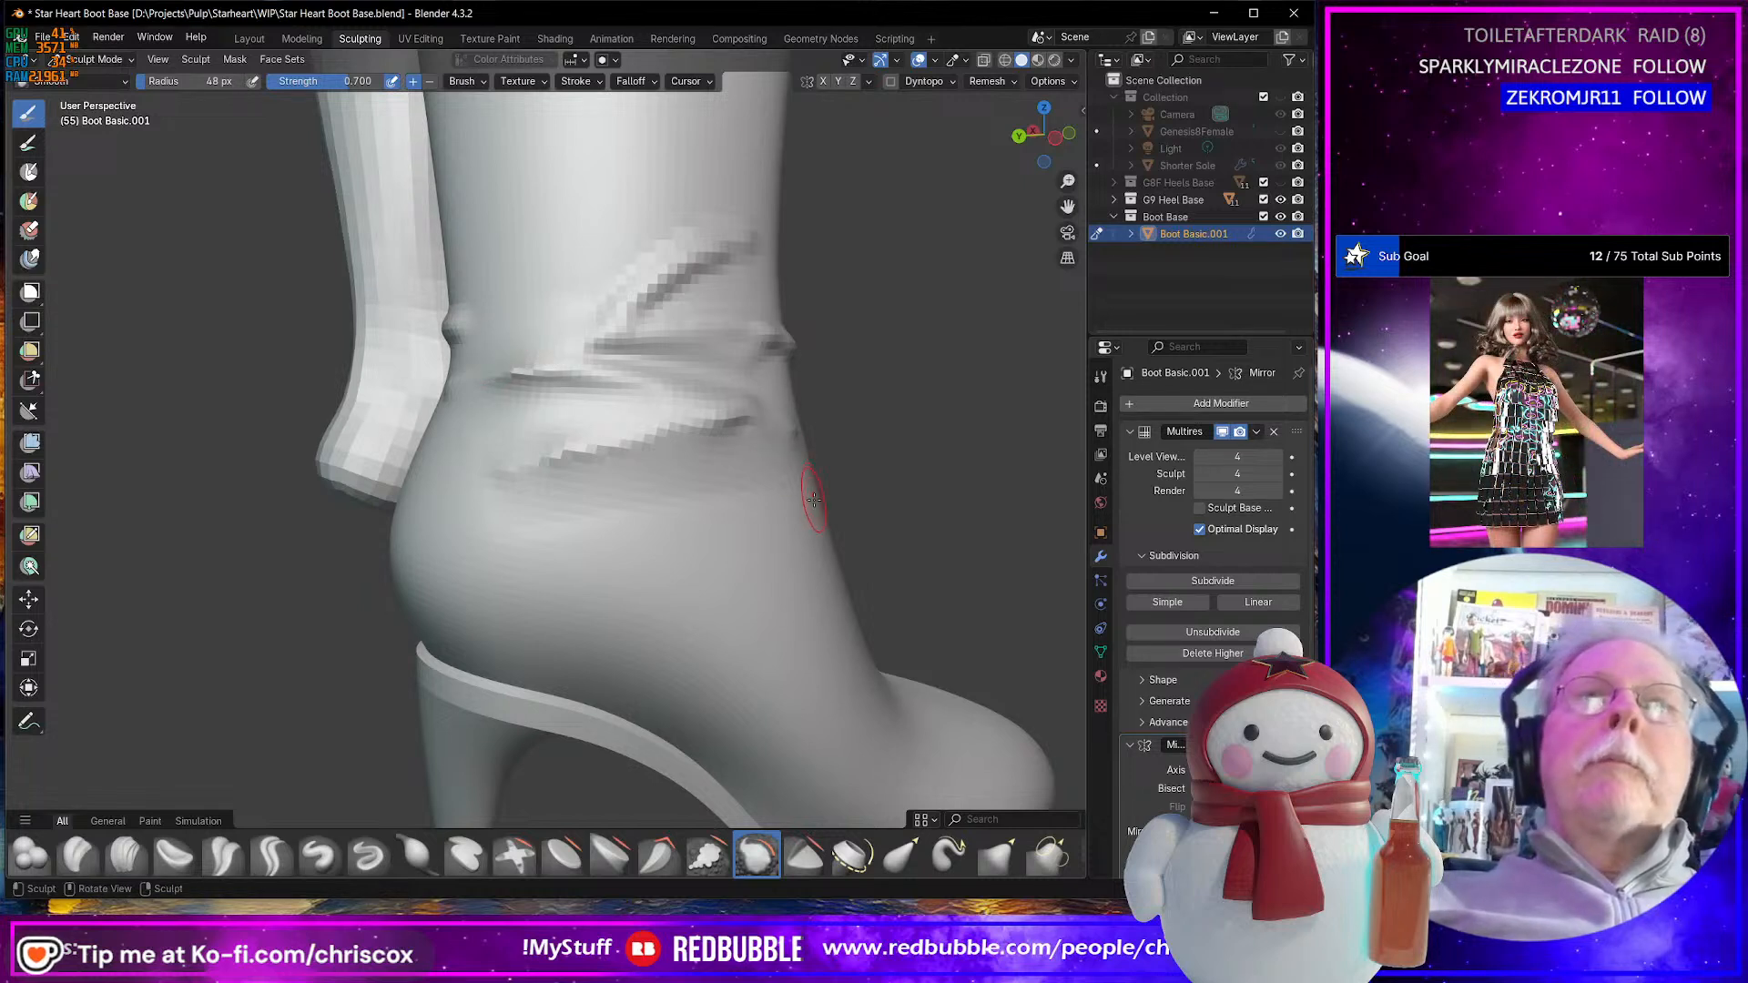
- Smooth the crease transitions around the outer side and front of the ankle with the Smooth brush
{"action": "middle_click_drag", "start_coordinate": [802, 482], "coordinate": [879, 527]}
{"action": "mouse_move", "coordinate": [643, 391]}
{"action": "left_mouse_down"}
{"action": "mouse_move", "coordinate": [558, 338]}
{"action": "mouse_move", "coordinate": [537, 366]}
{"action": "mouse_move", "coordinate": [618, 383]}
{"action": "left_mouse_up"}
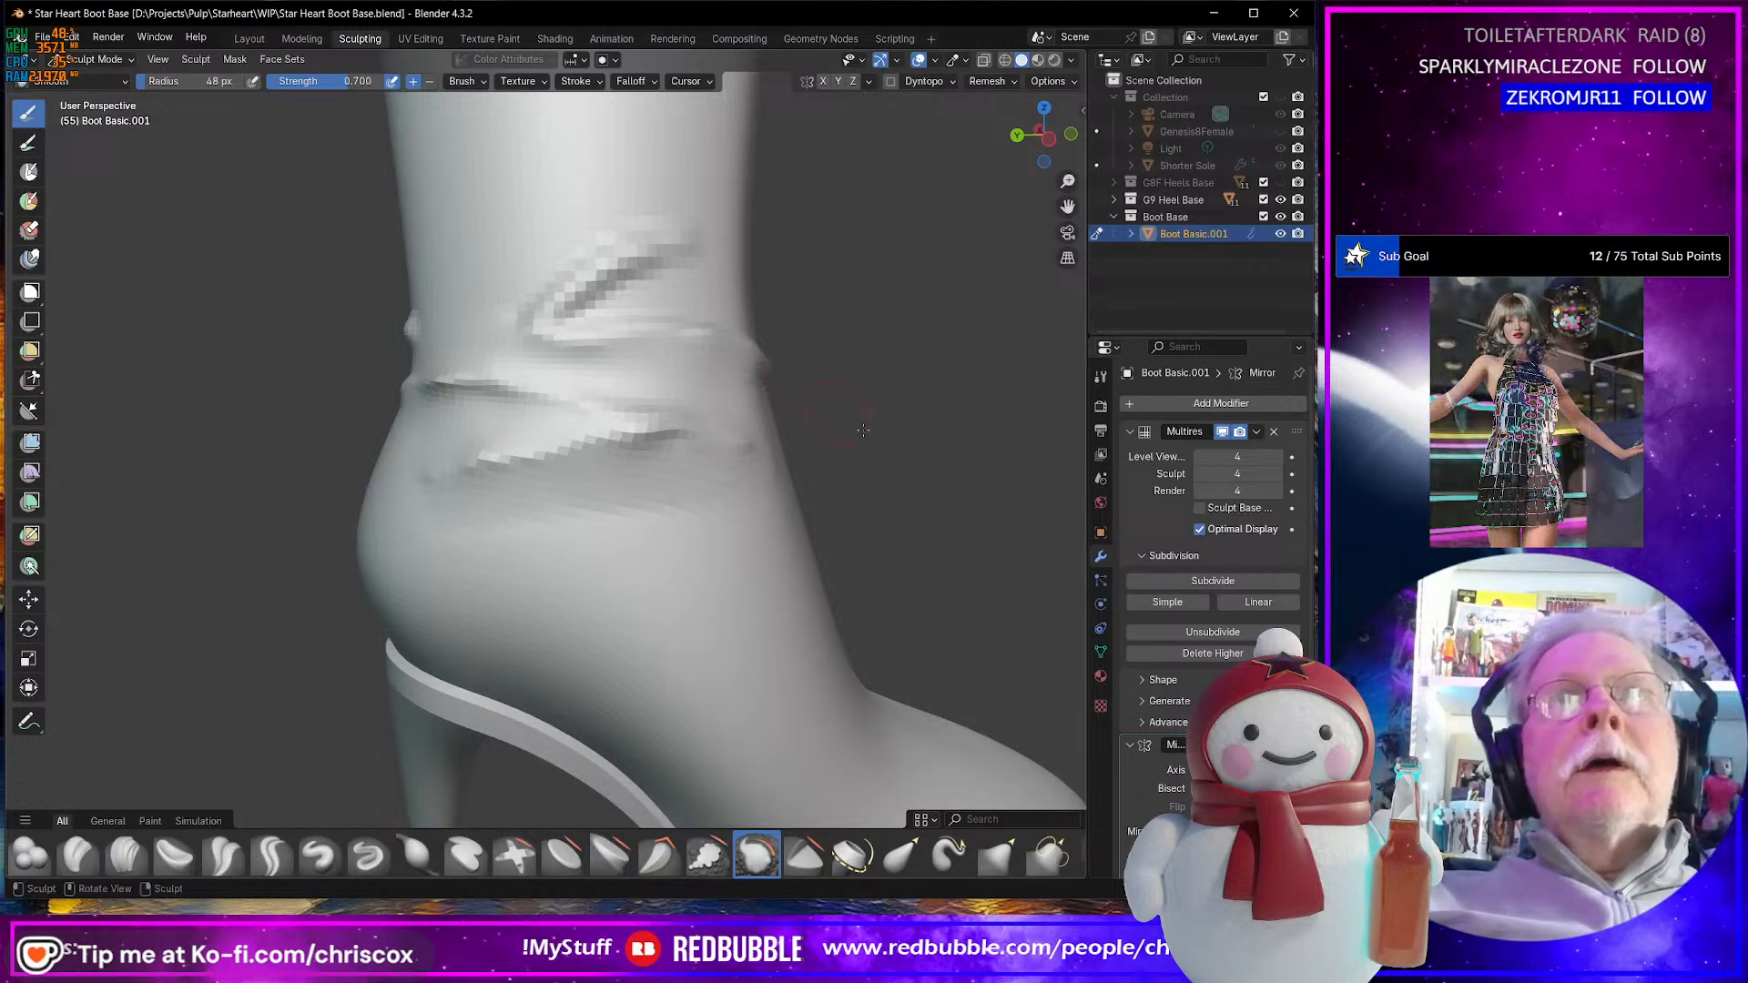
{"action": "mouse_move", "coordinate": [683, 359]}
{"action": "middle_mouse_down"}
{"action": "mouse_move", "coordinate": [473, 419]}
{"action": "mouse_move", "coordinate": [414, 485]}
{"action": "middle_mouse_up"}
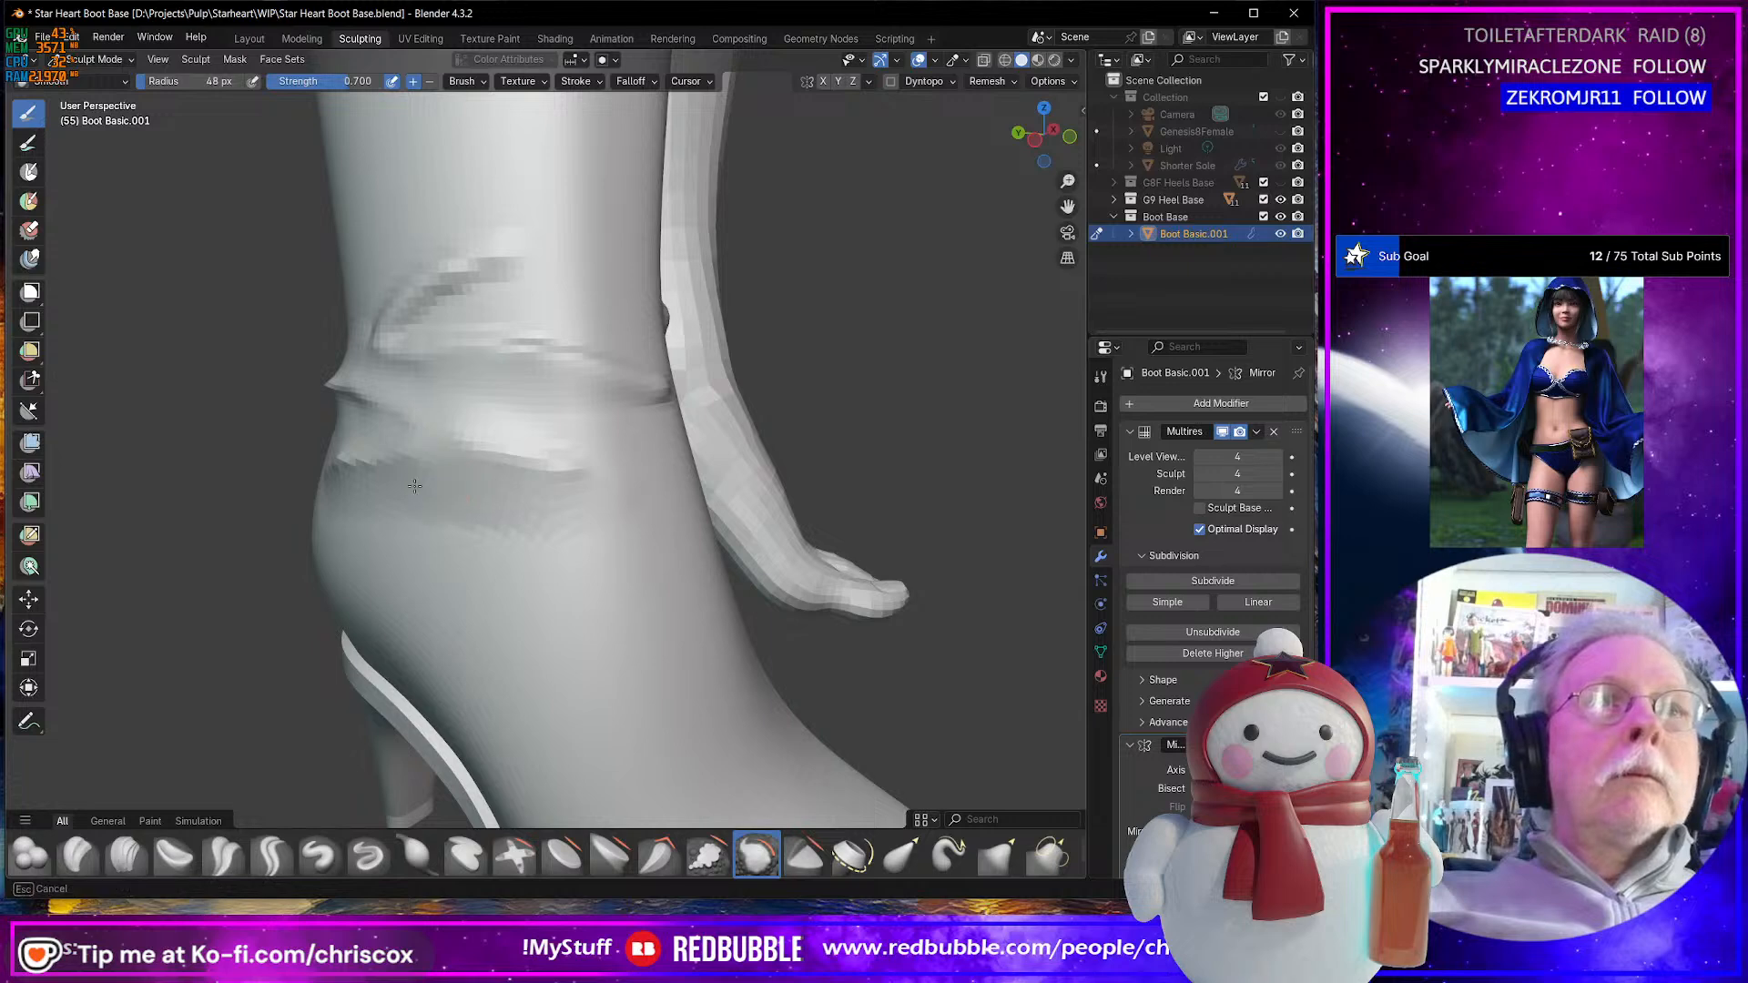
{"action": "mouse_move", "coordinate": [512, 485]}
{"action": "left_mouse_down"}
{"action": "mouse_move", "coordinate": [590, 466]}
{"action": "mouse_move", "coordinate": [506, 398]}
{"action": "left_mouse_up"}
{"action": "left_click_drag", "start_coordinate": [523, 396], "coordinate": [488, 389]}
{"action": "mouse_move", "coordinate": [641, 421]}
{"action": "middle_mouse_down"}
{"action": "mouse_move", "coordinate": [583, 351]}
{"action": "mouse_move", "coordinate": [640, 390]}
{"action": "mouse_move", "coordinate": [742, 369]}
{"action": "middle_mouse_up"}
{"action": "mouse_move", "coordinate": [738, 306]}
{"action": "middle_mouse_down"}
{"action": "mouse_move", "coordinate": [760, 302]}
{"action": "mouse_move", "coordinate": [712, 330]}
{"action": "middle_mouse_up"}
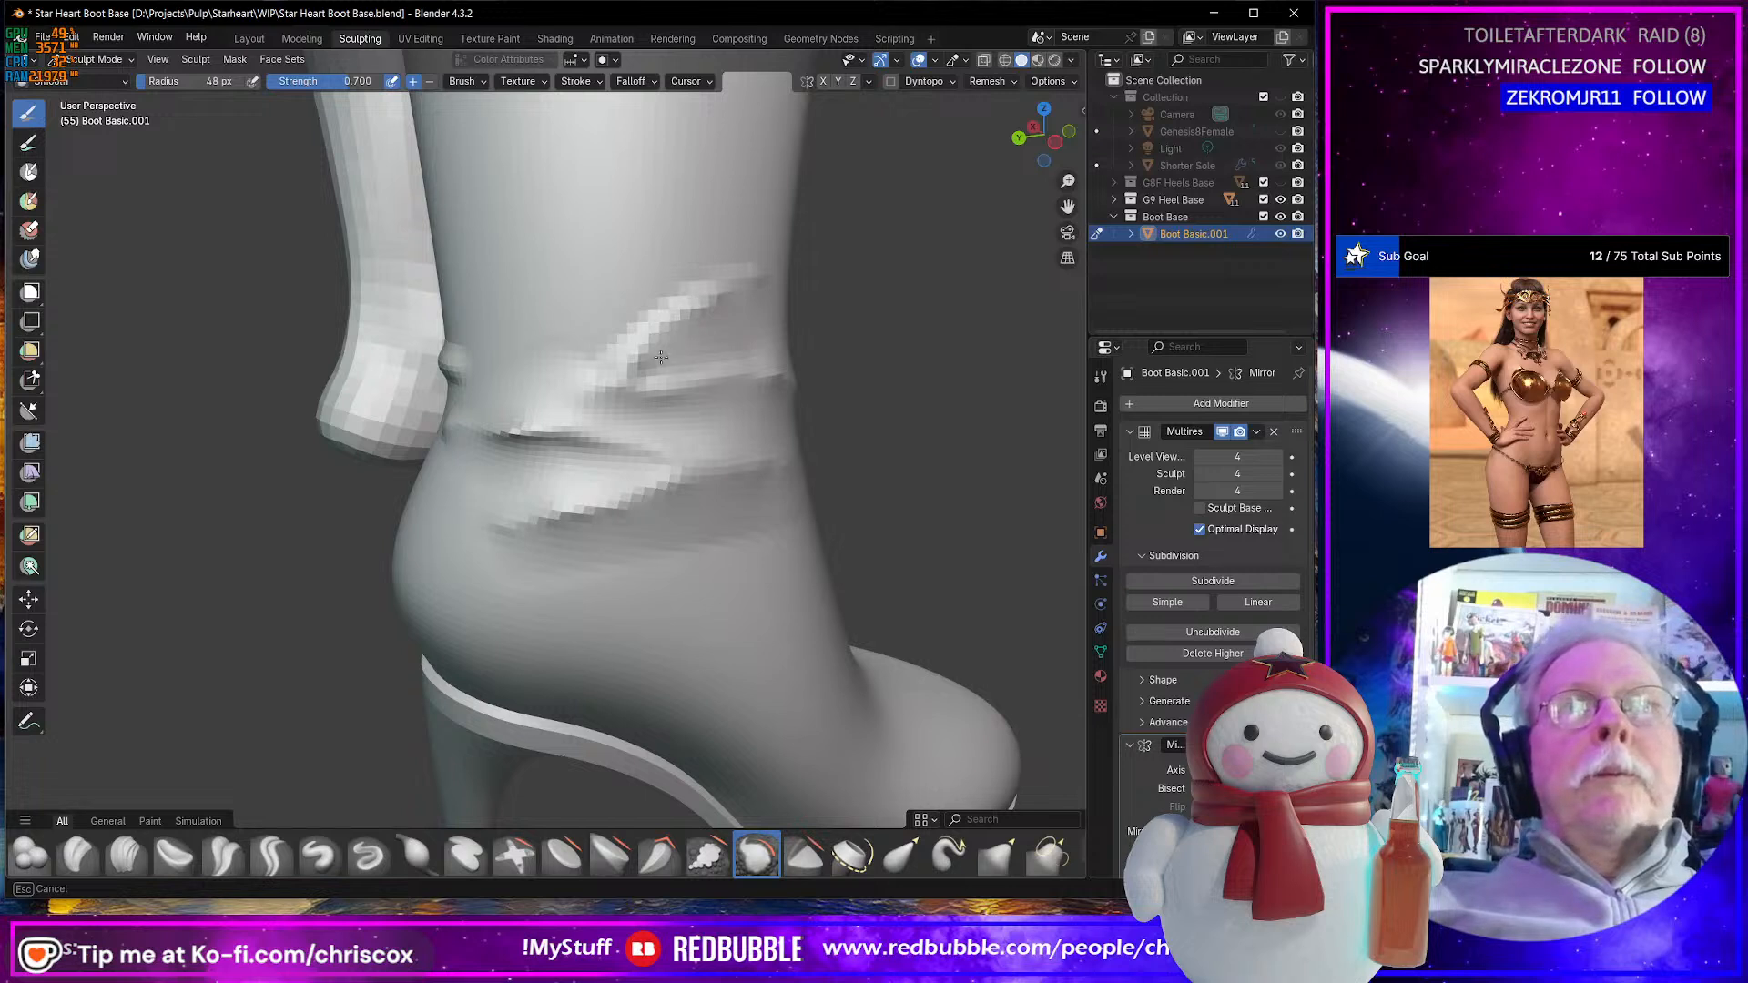
- Smooth the upper diagonal outer ankle crease, and flatten the lowest crease with the Scrape Multiplane brush
{"action": "middle_click_drag", "start_coordinate": [929, 434], "coordinate": [755, 164]}
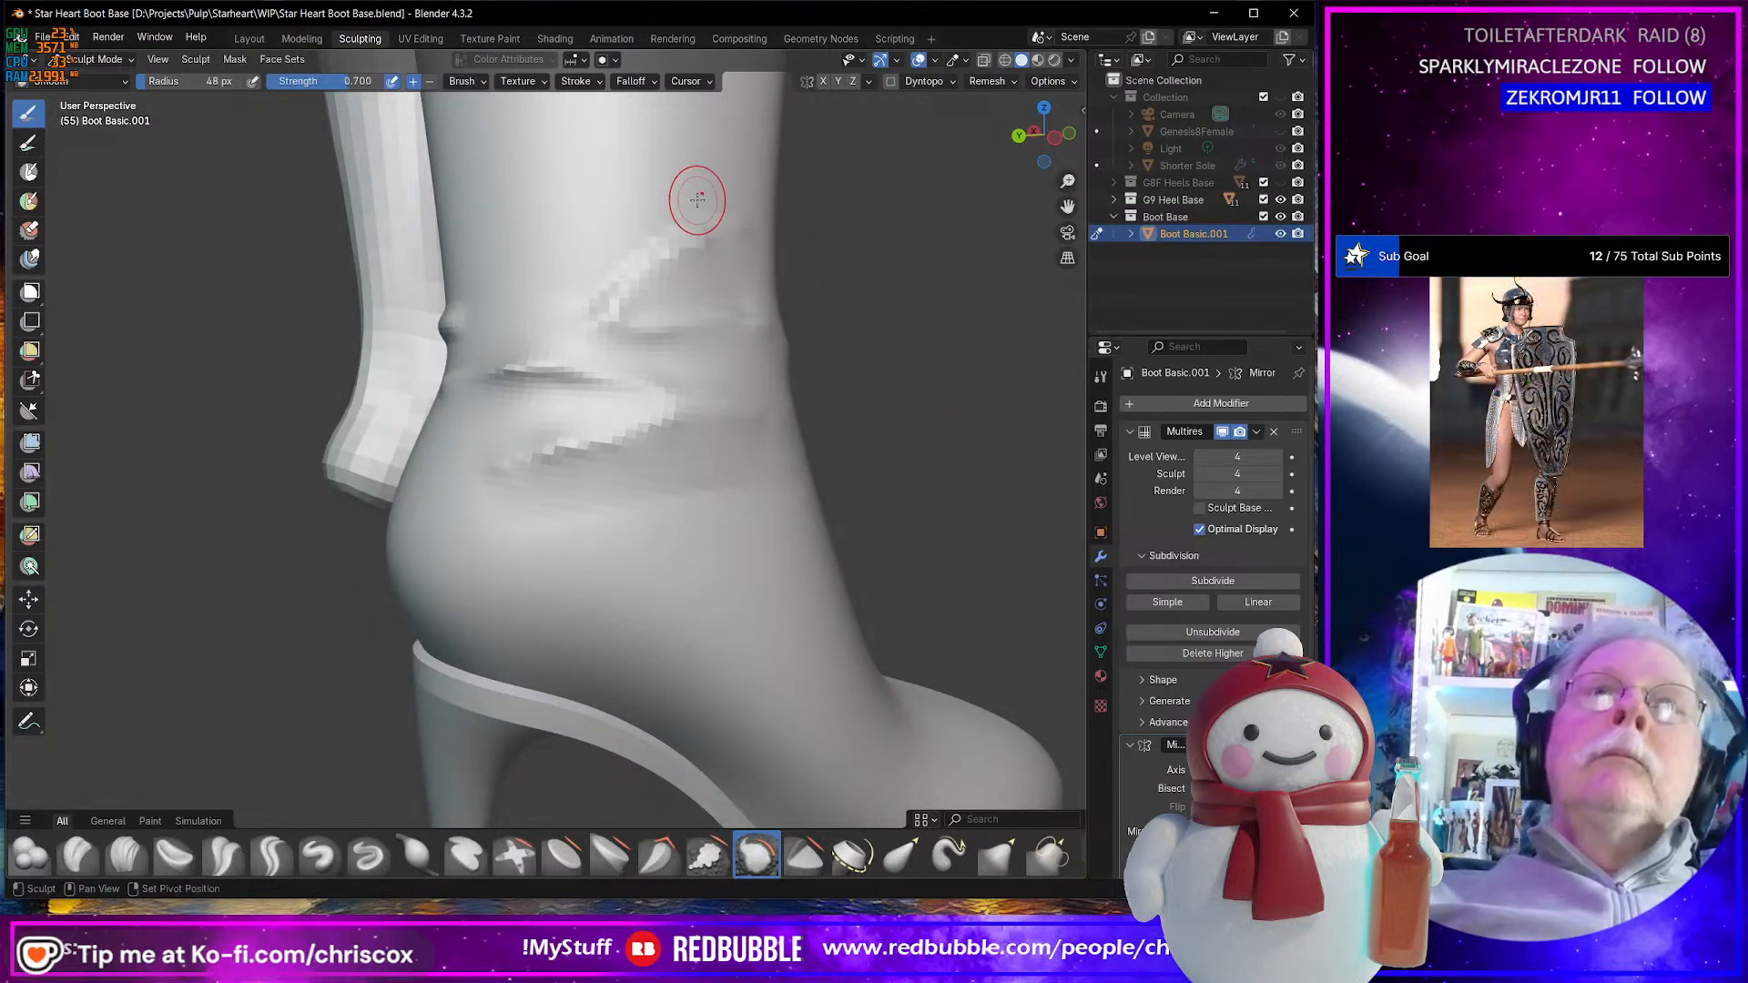
{"action": "middle_click_drag", "start_coordinate": [658, 223], "coordinate": [655, 221]}
{"action": "mouse_move", "coordinate": [654, 221]}
{"action": "left_mouse_down"}
{"action": "mouse_move", "coordinate": [610, 290]}
{"action": "mouse_move", "coordinate": [558, 307]}
{"action": "left_mouse_up"}
{"action": "left_click_drag", "start_coordinate": [688, 271], "coordinate": [739, 235]}
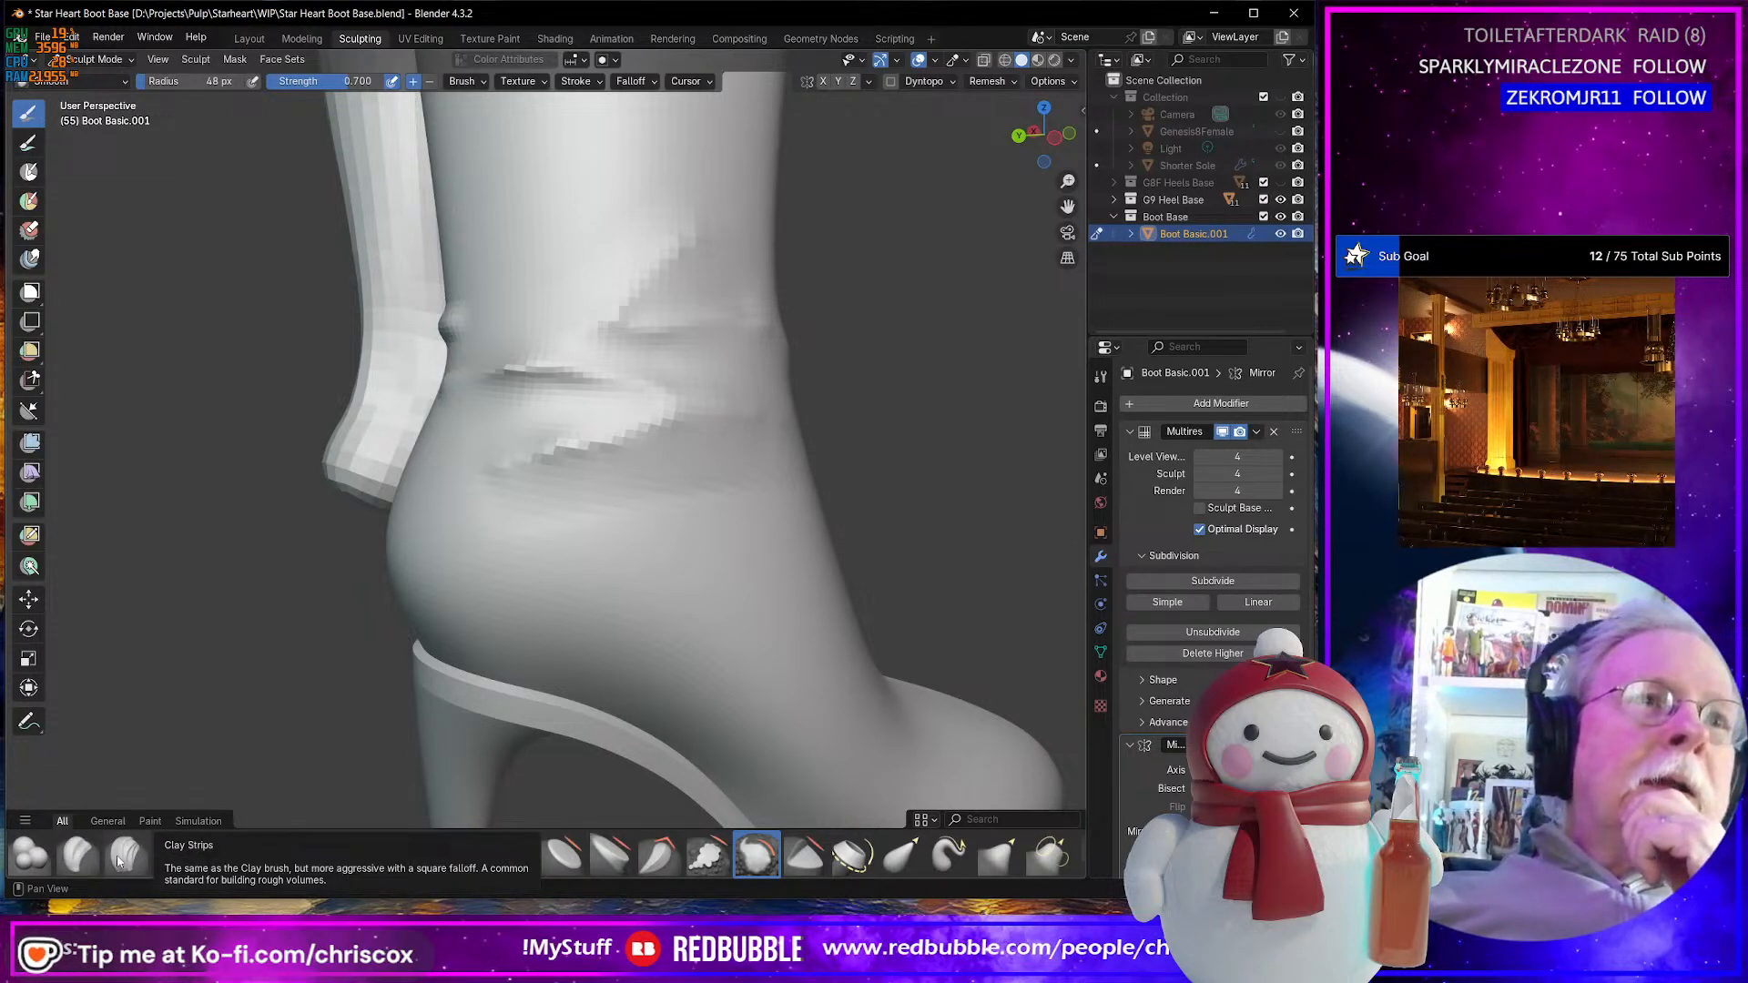
{"action": "left_click", "coordinate": [657, 856]}
{"action": "mouse_move", "coordinate": [671, 410]}
{"action": "left_mouse_down"}
{"action": "mouse_move", "coordinate": [483, 478]}
{"action": "mouse_move", "coordinate": [642, 432]}
{"action": "left_mouse_up"}
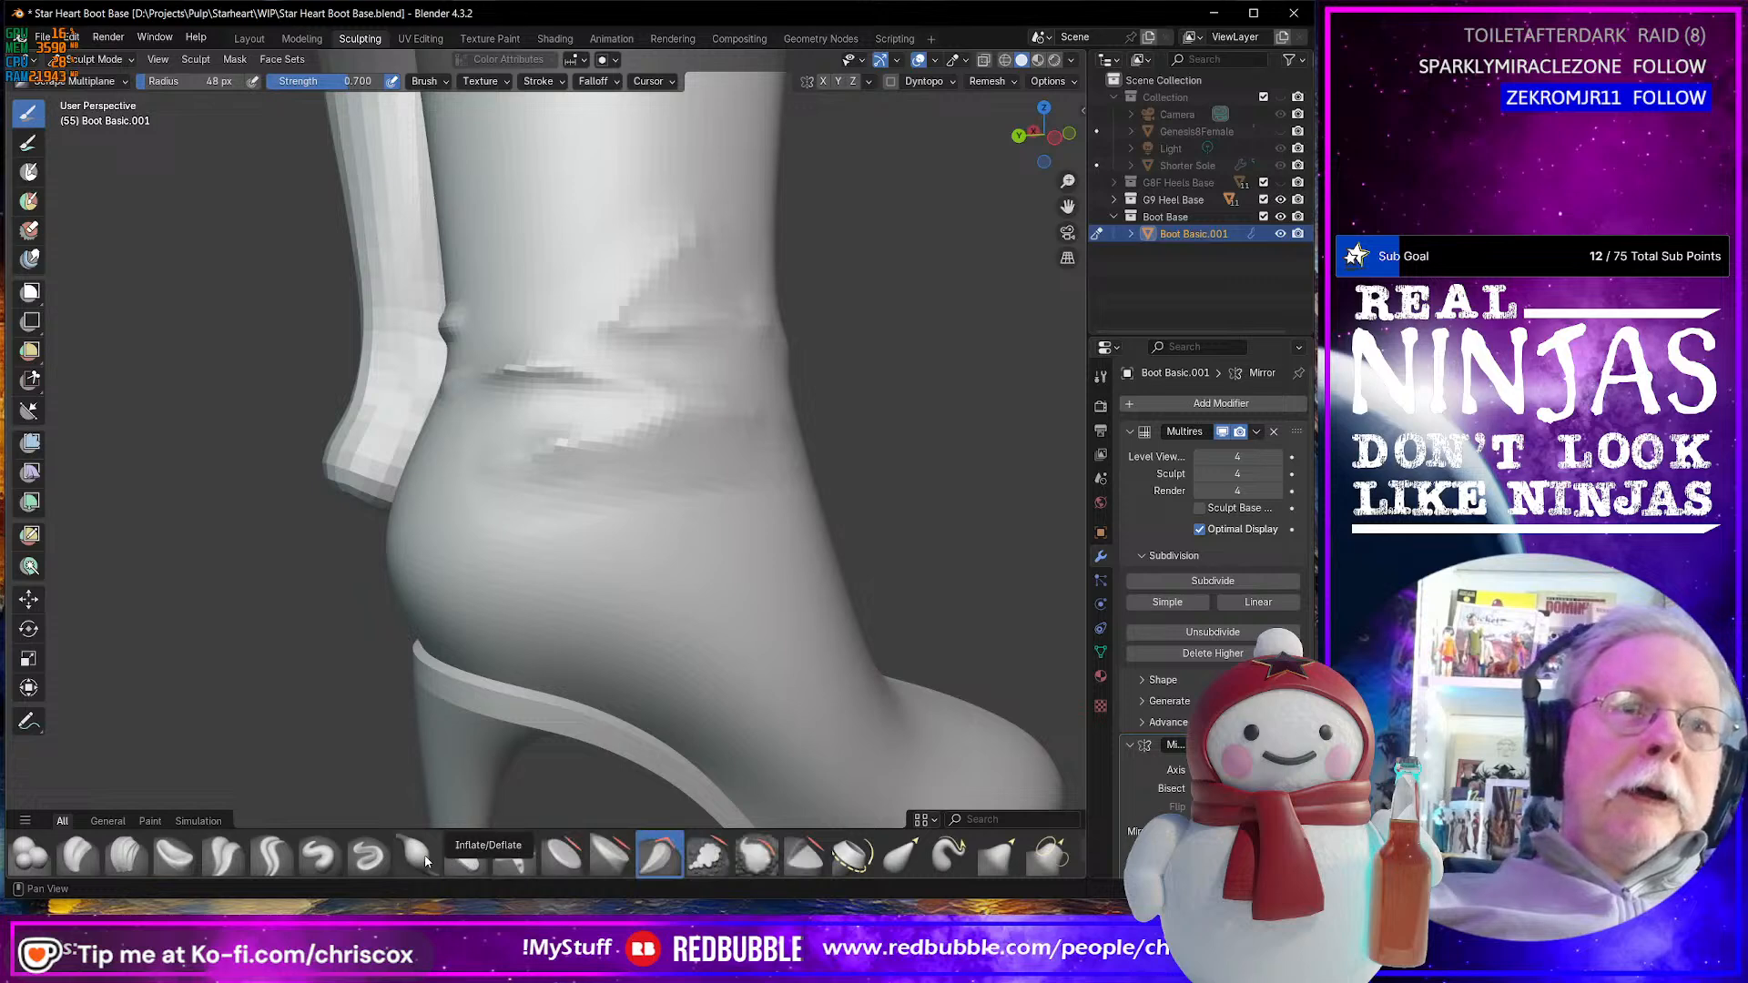
- Cut a sharp fold line along the lowest outer ankle crease with the Draw Sharp brush, undoing and redrawing the first attempt
{"action": "left_click", "coordinate": [370, 856]}
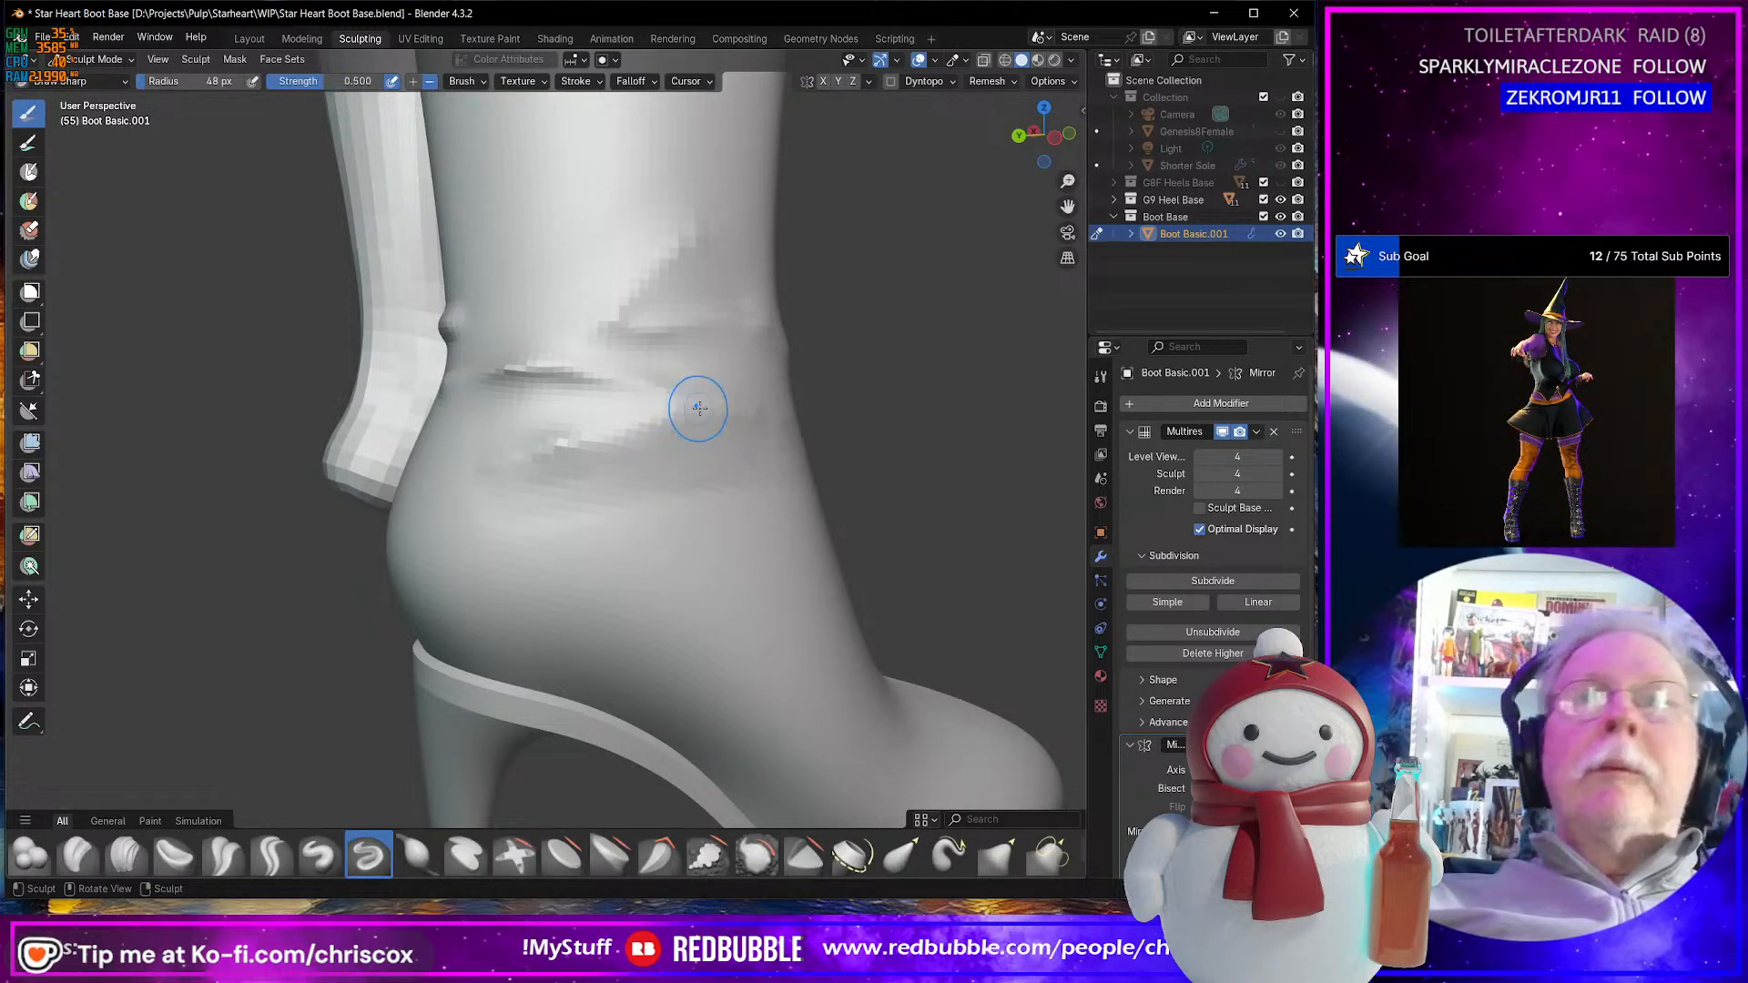
{"action": "left_click_drag", "start_coordinate": [732, 406], "coordinate": [706, 414]}
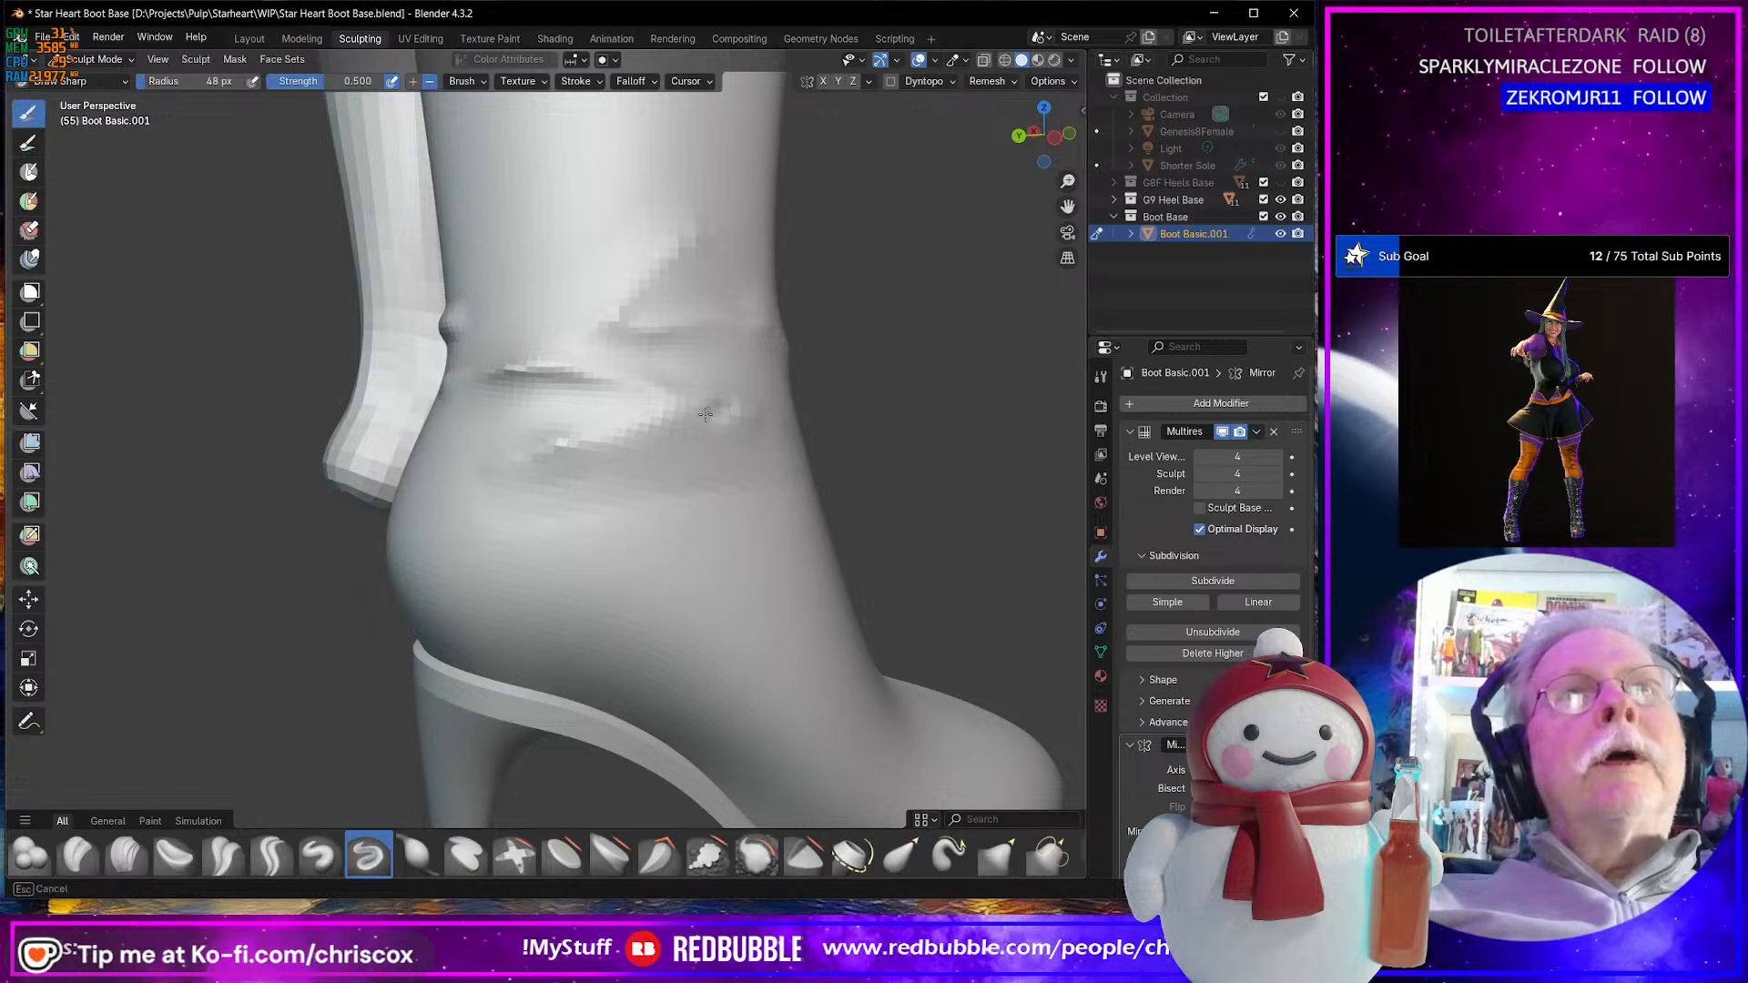
{"action": "left_click_drag", "start_coordinate": [601, 453], "coordinate": [502, 503]}
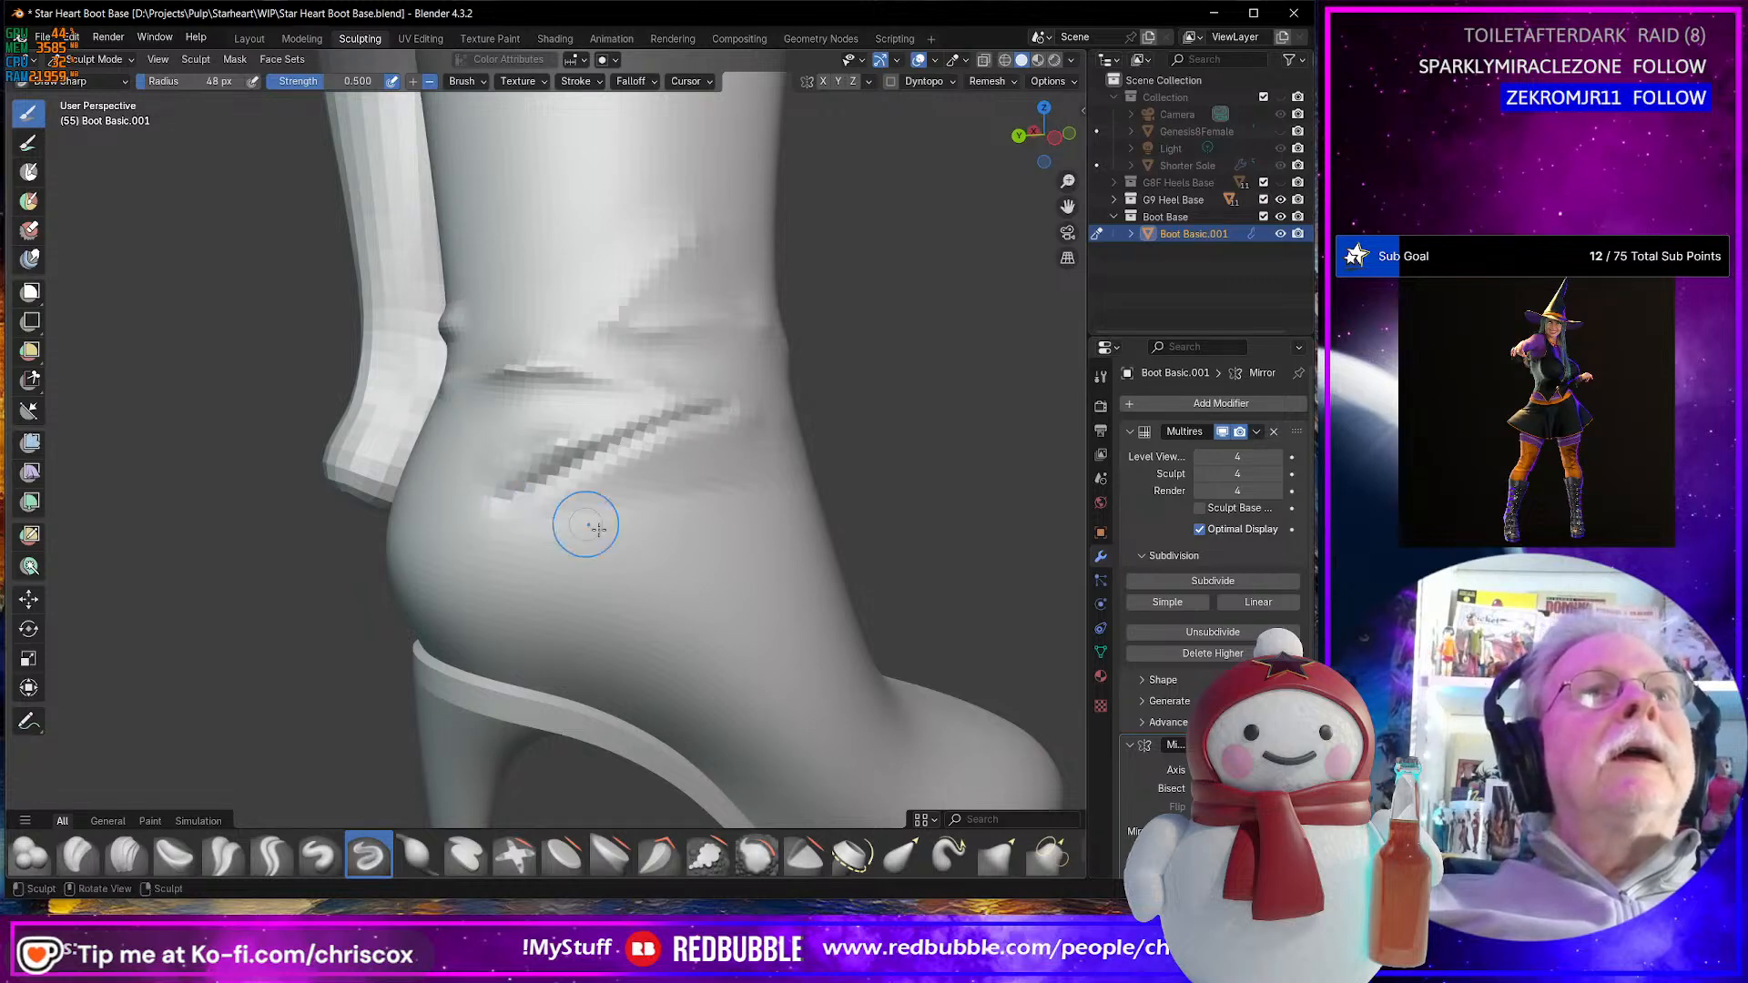
{"action": "middle_click_drag", "start_coordinate": [585, 519], "coordinate": [658, 528]}
{"action": "key", "text": "ctrl+z"}
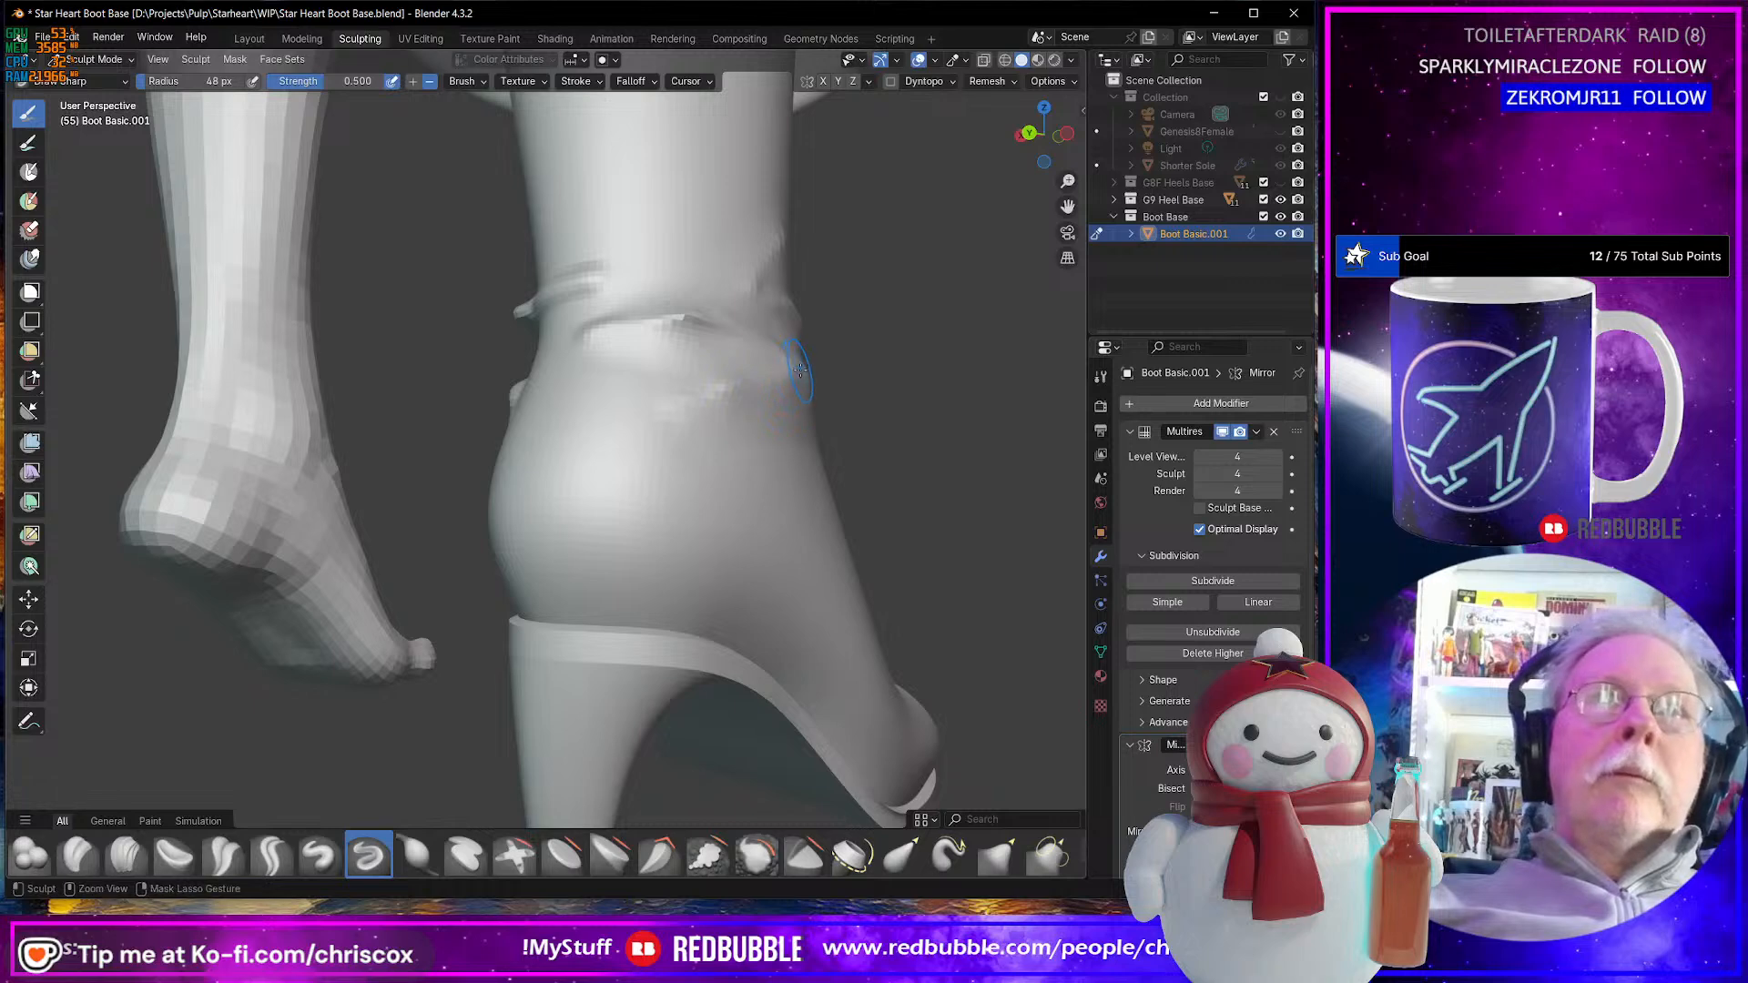
{"action": "left_click_drag", "start_coordinate": [799, 370], "coordinate": [601, 426]}
{"action": "middle_click_drag", "start_coordinate": [685, 476], "coordinate": [653, 516]}
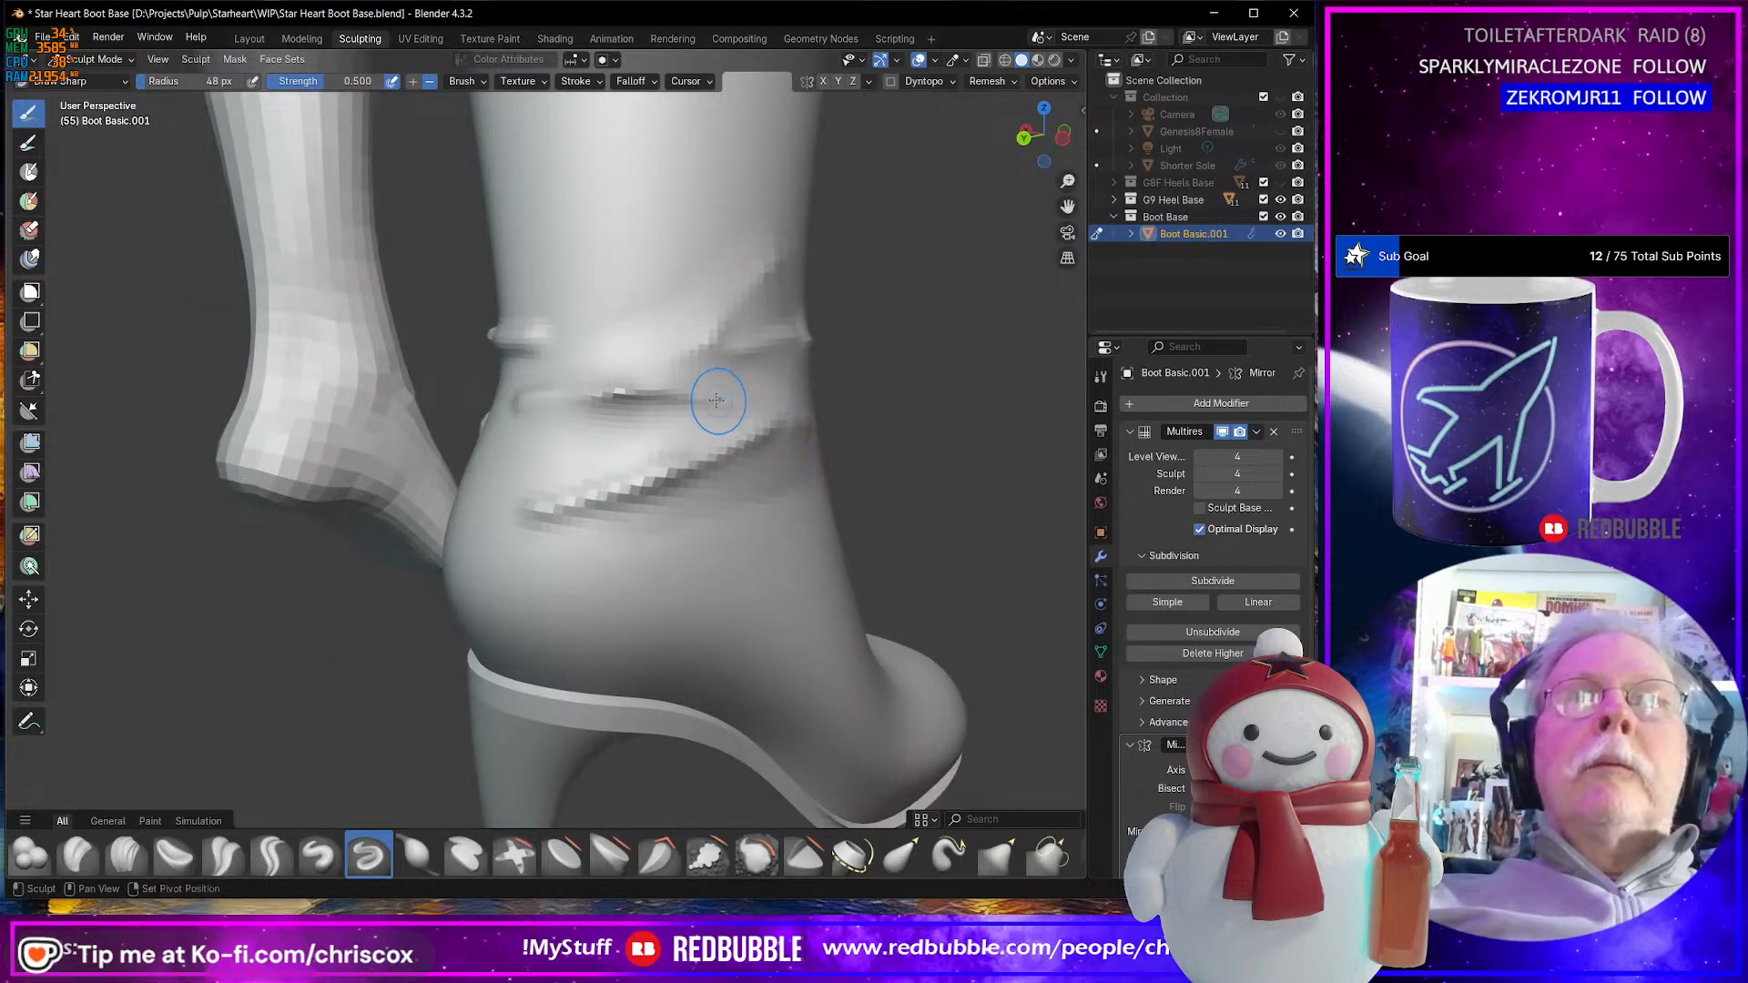
- Sharpen the middle outer ankle crease with Draw Sharp, extending the fold lines toward the back of the heel
{"action": "left_click_drag", "start_coordinate": [713, 391], "coordinate": [612, 394]}
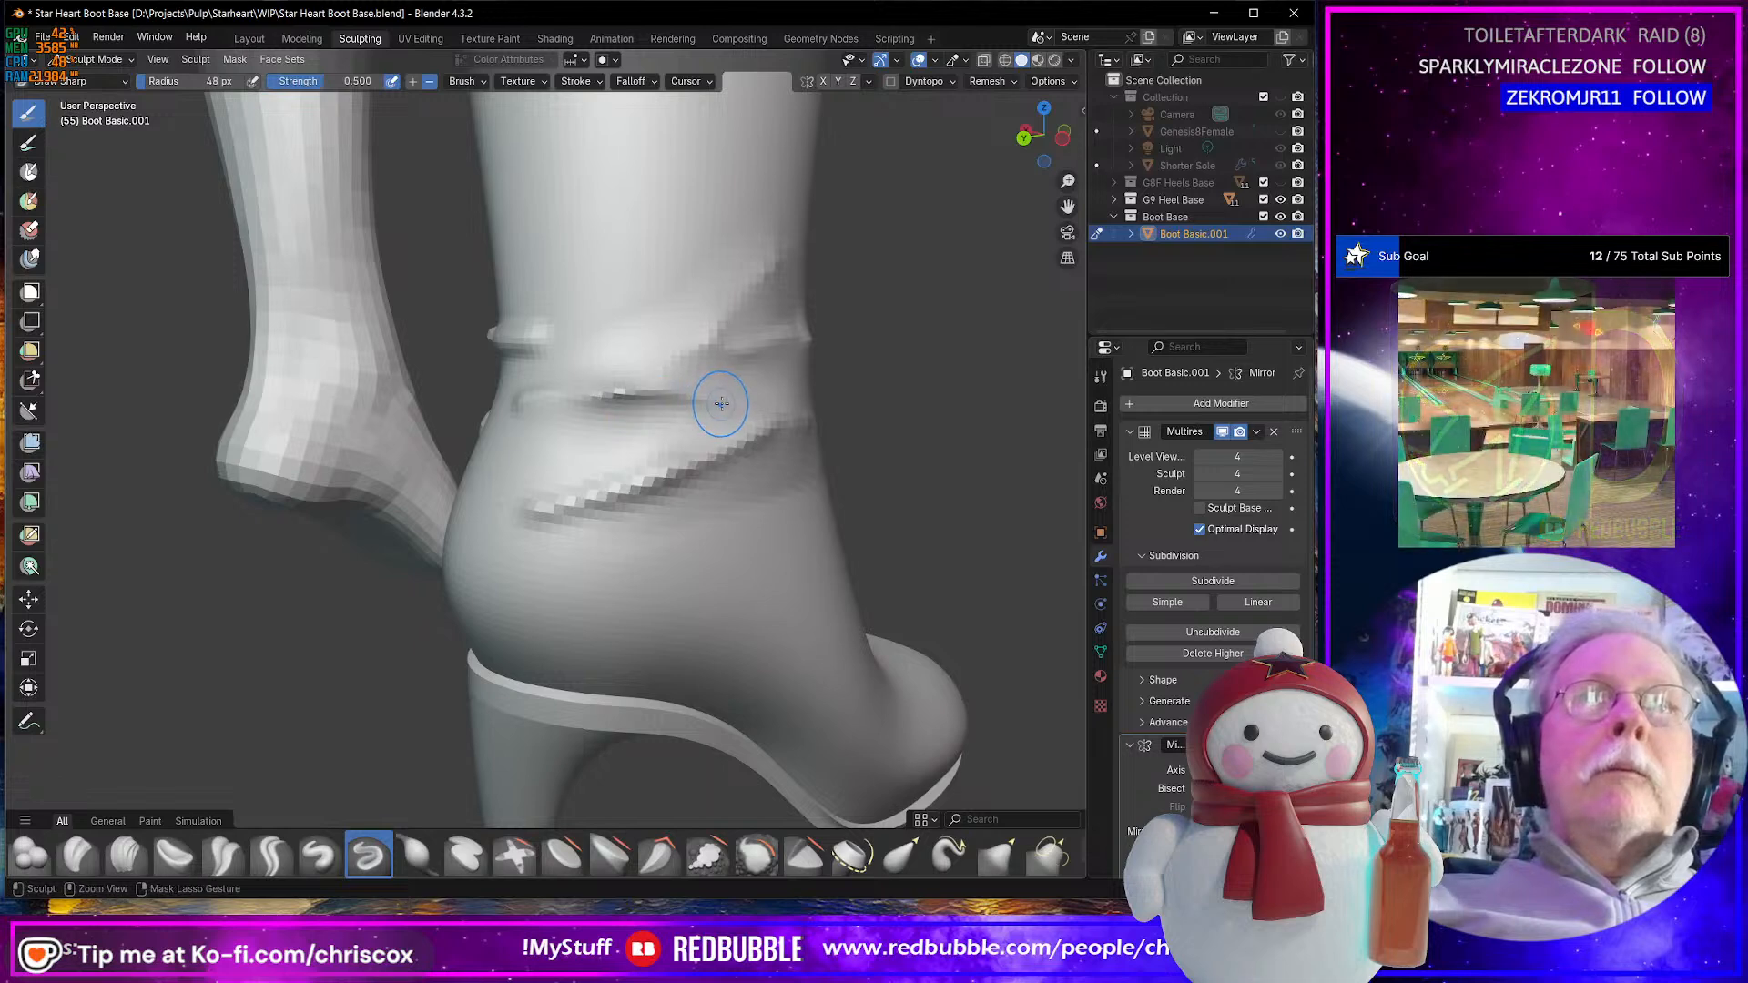
{"action": "left_click_drag", "start_coordinate": [719, 394], "coordinate": [712, 399]}
{"action": "mouse_move", "coordinate": [568, 399]}
{"action": "left_mouse_down"}
{"action": "mouse_move", "coordinate": [514, 406]}
{"action": "mouse_move", "coordinate": [558, 432]}
{"action": "mouse_move", "coordinate": [512, 429]}
{"action": "left_mouse_up"}
{"action": "left_click_drag", "start_coordinate": [632, 361], "coordinate": [590, 378]}
- Sharpen the upper diagonal outer ankle crease with Draw Sharp and run it down into the middle crease
{"action": "middle_click_drag", "start_coordinate": [728, 373], "coordinate": [688, 392]}
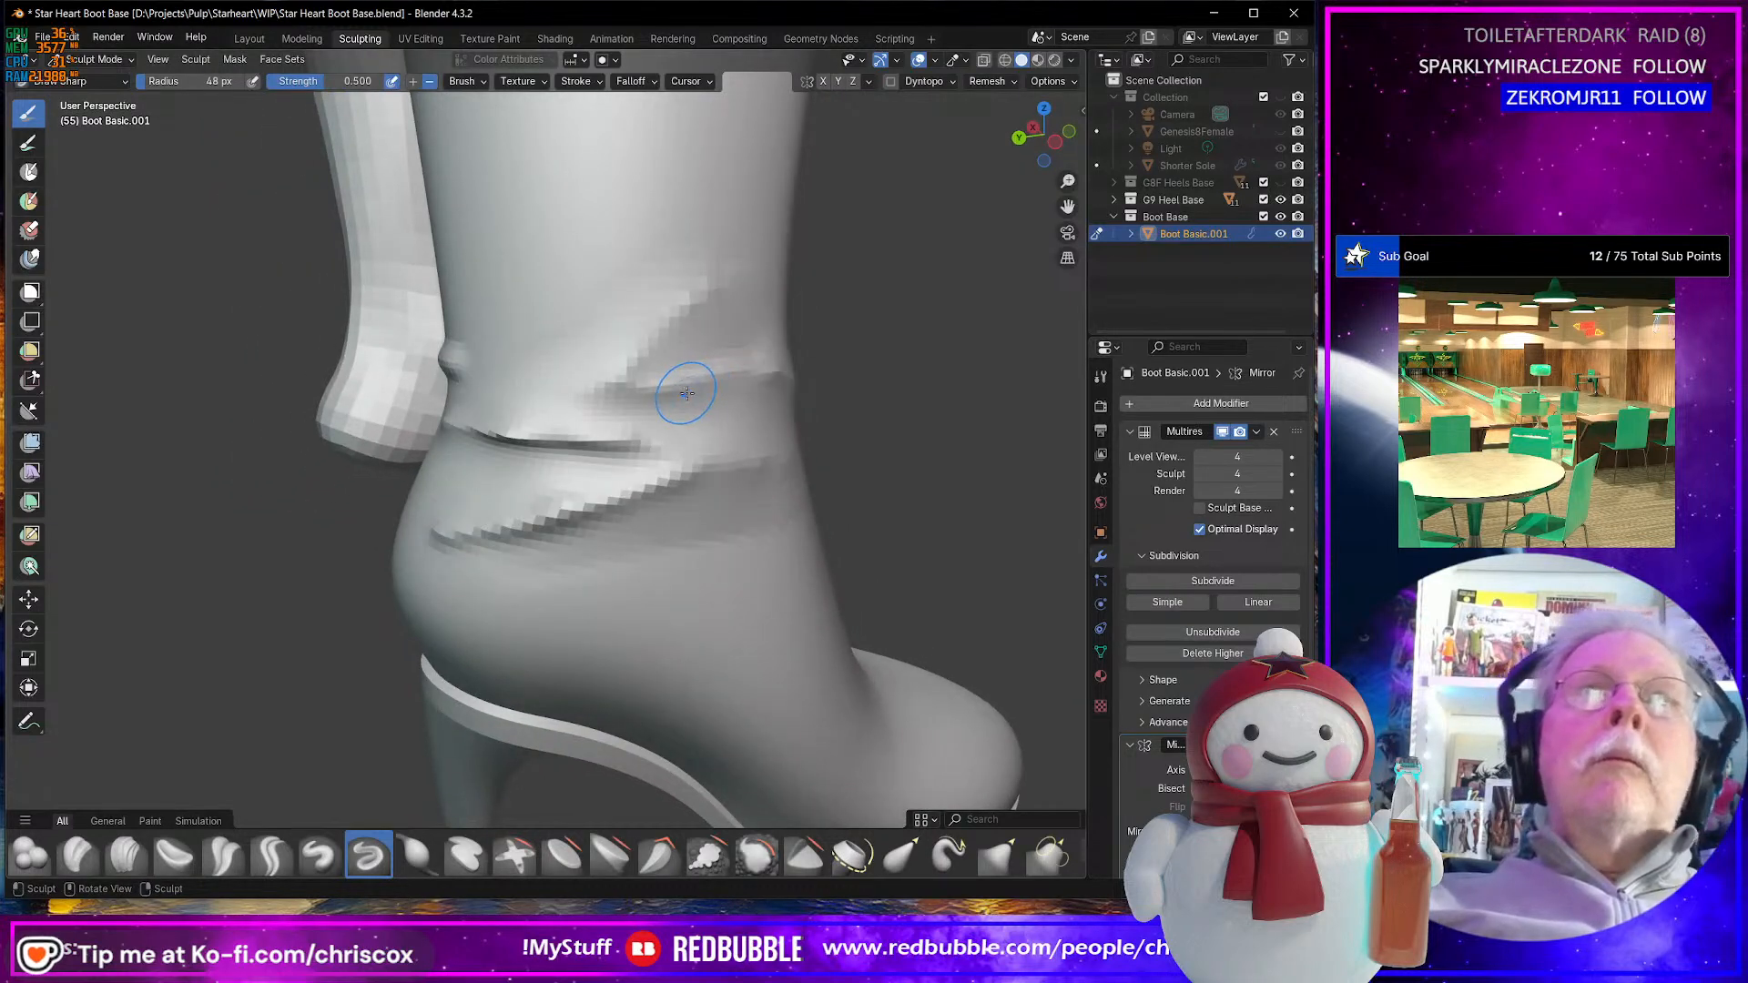
{"action": "left_click_drag", "start_coordinate": [697, 300], "coordinate": [622, 367]}
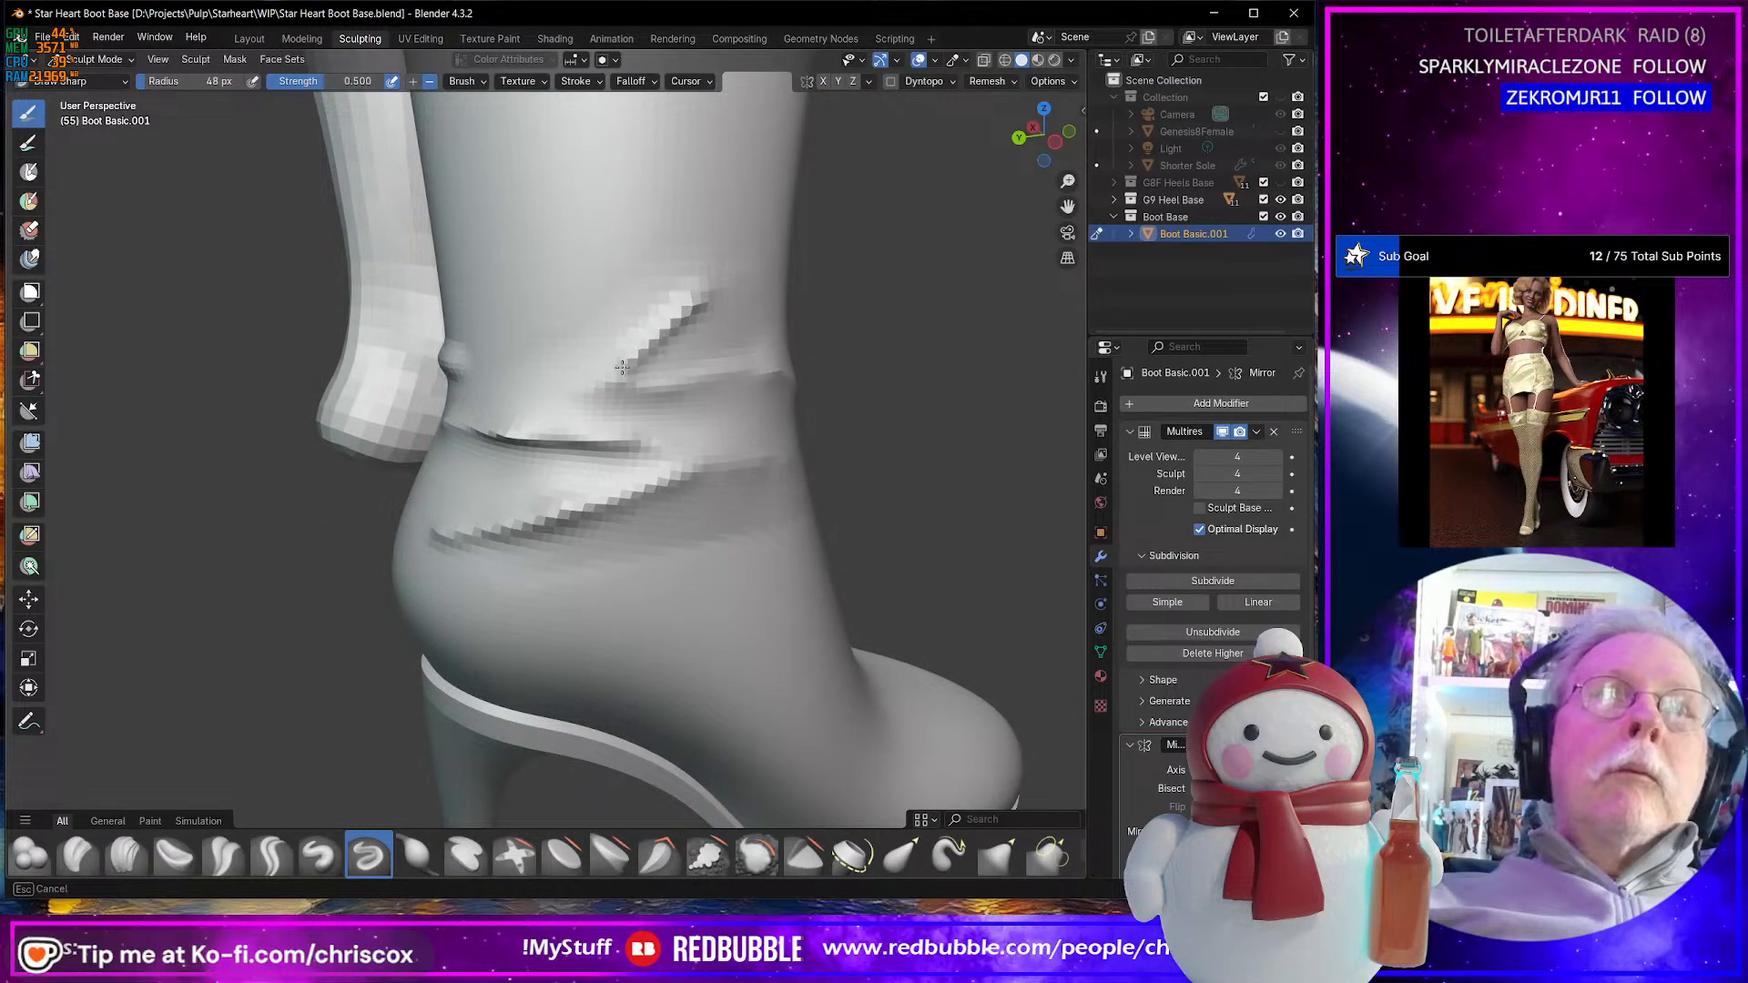
{"action": "left_click_drag", "start_coordinate": [521, 427], "coordinate": [537, 420]}
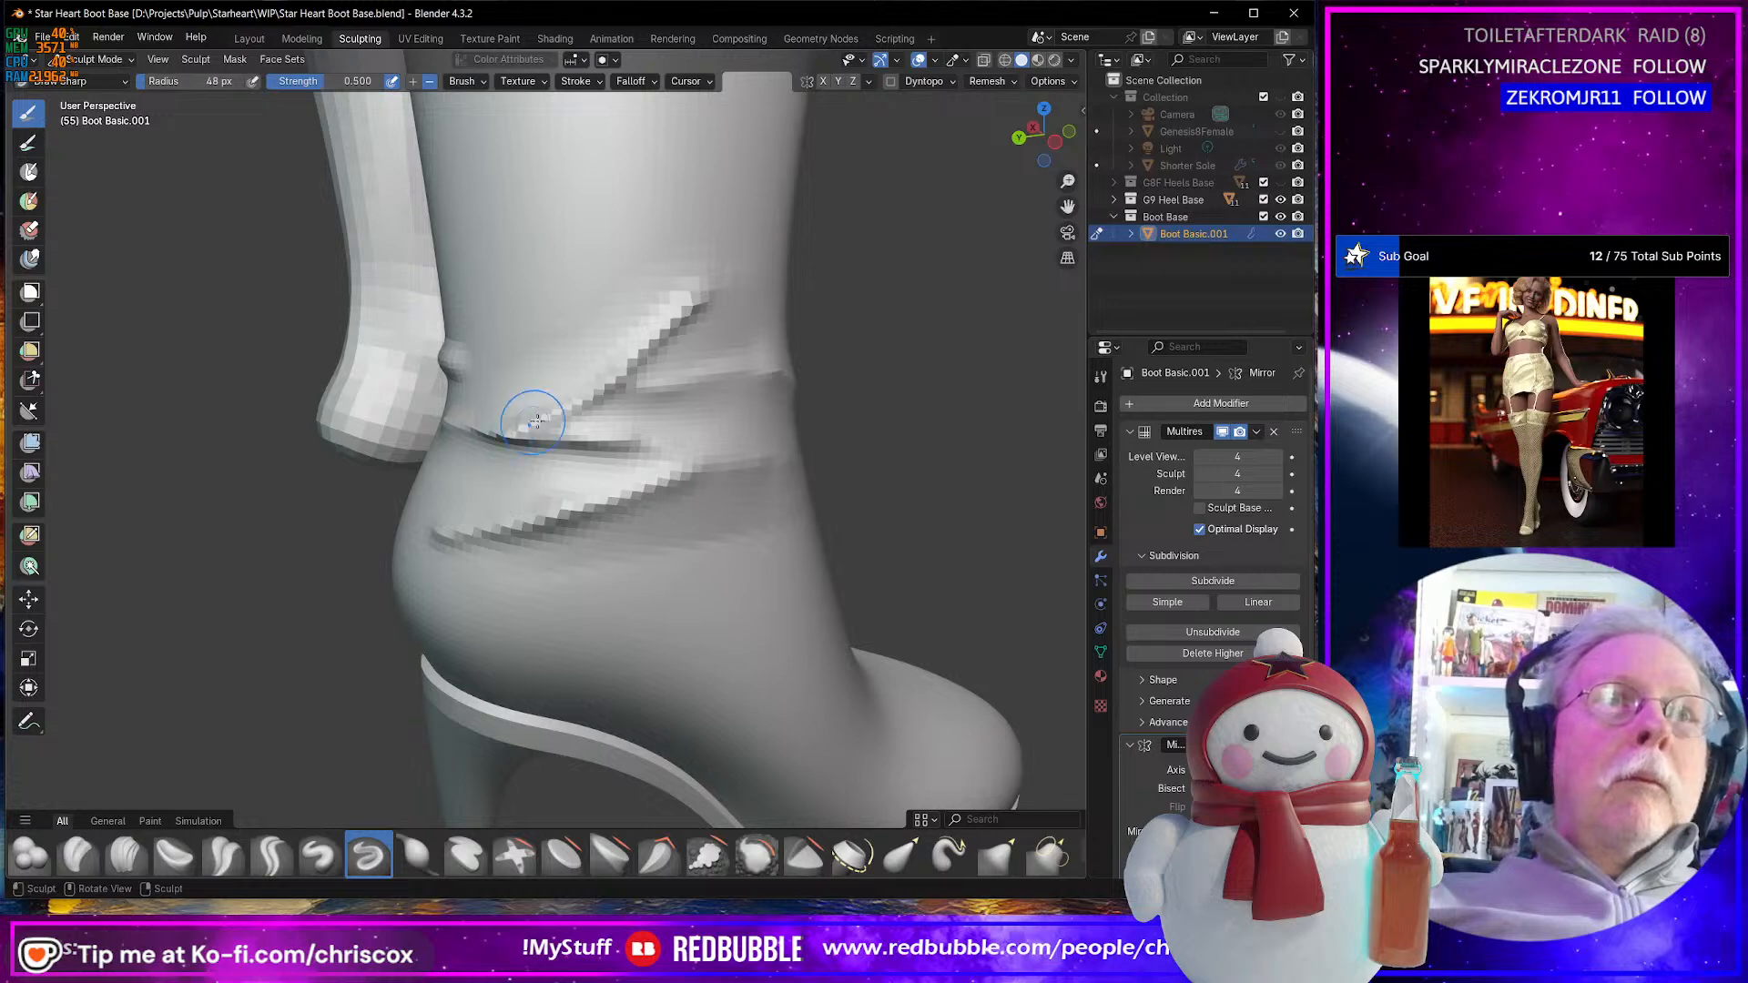
- Define the horizontal crease running from the diagonal fold toward the front of the ankle with inverted Draw Sharp strokes
{"action": "middle_click_drag", "start_coordinate": [696, 428], "coordinate": [702, 394]}
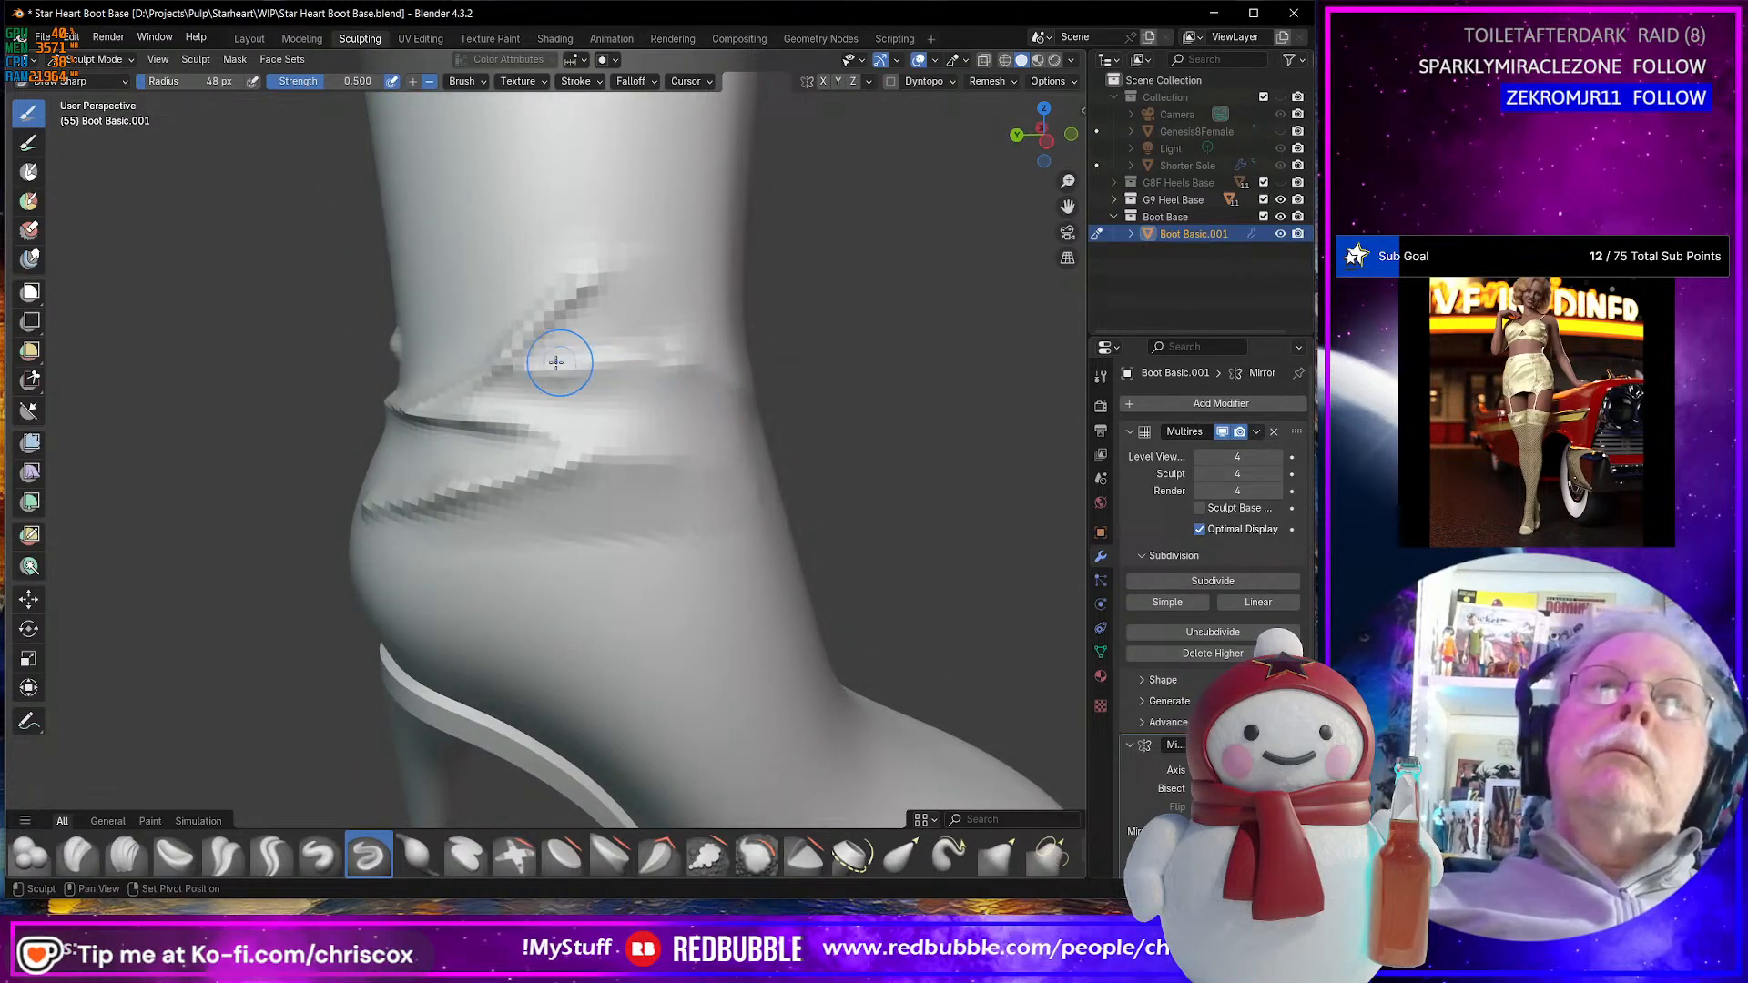
{"action": "left_click_drag", "start_coordinate": [525, 369], "coordinate": [703, 369], "text": "ctrl"}
{"action": "left_click_drag", "start_coordinate": [484, 376], "coordinate": [566, 365], "text": "ctrl"}
{"action": "left_click_drag", "start_coordinate": [690, 403], "coordinate": [526, 375], "text": "ctrl"}
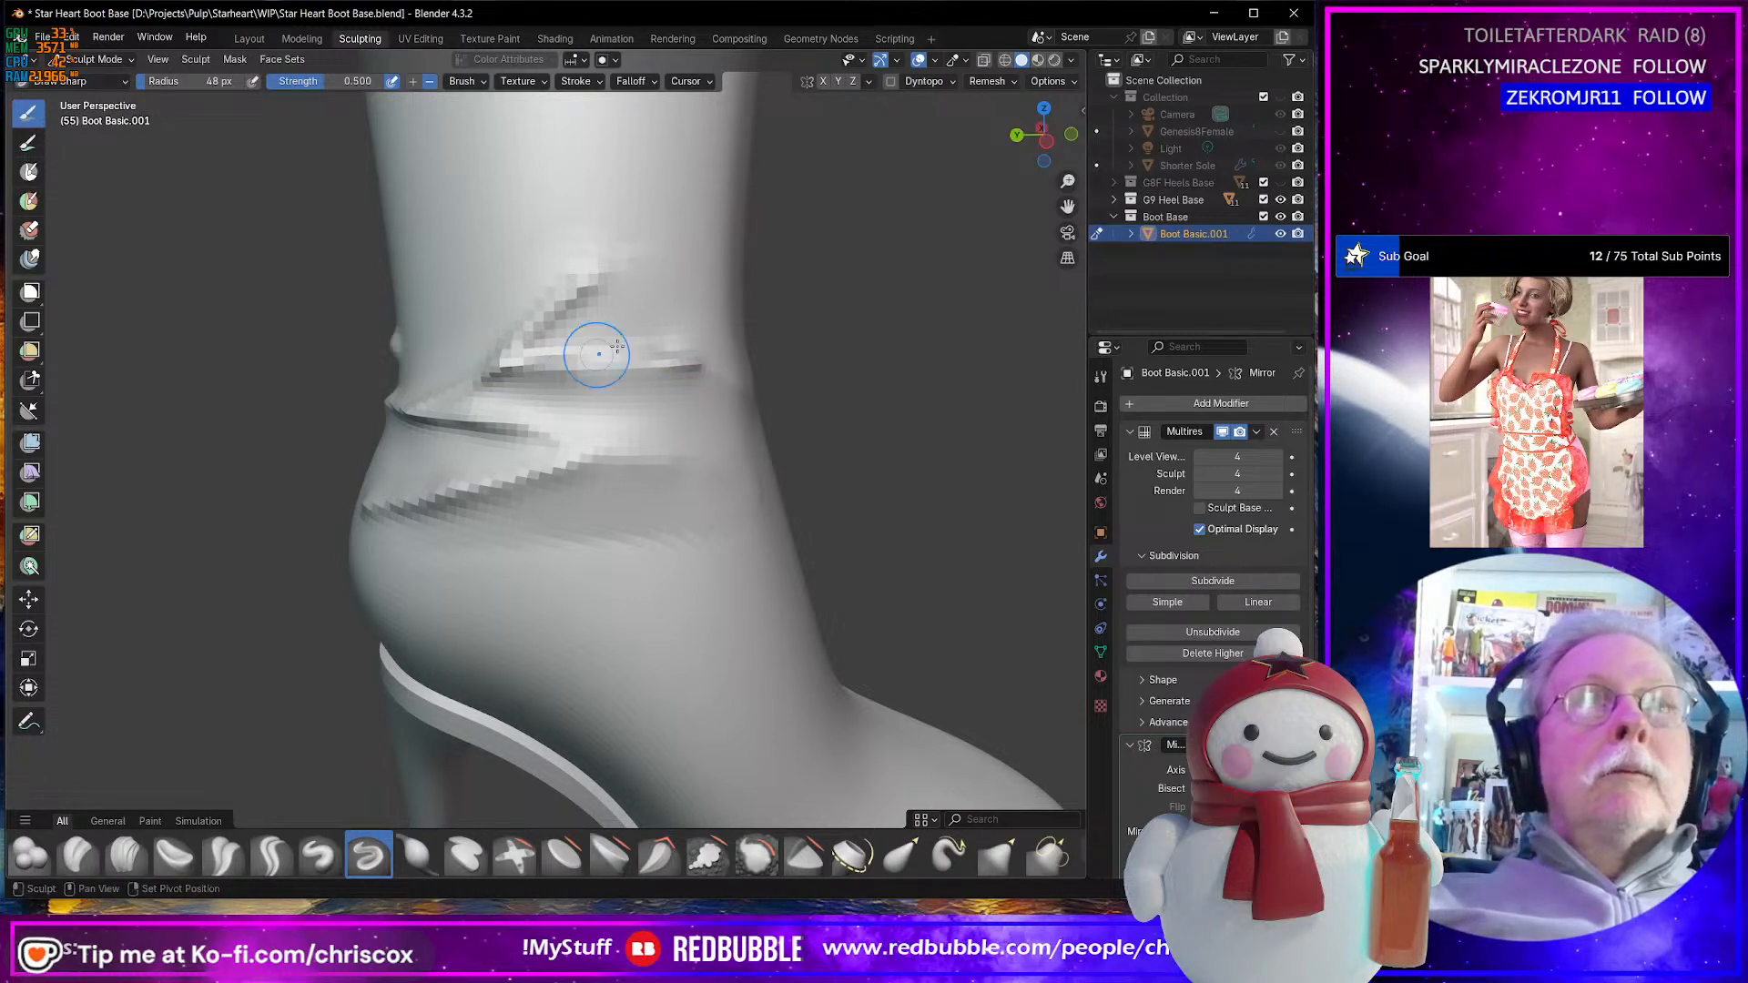
- Smooth the upper end of the diagonal crease so it fades into the boot shaft
{"action": "mouse_move", "coordinate": [624, 315]}
{"action": "left_mouse_down", "text": "shift"}
{"action": "mouse_move", "coordinate": [587, 323]}
{"action": "mouse_move", "coordinate": [606, 292]}
{"action": "left_mouse_up", "text": "shift"}
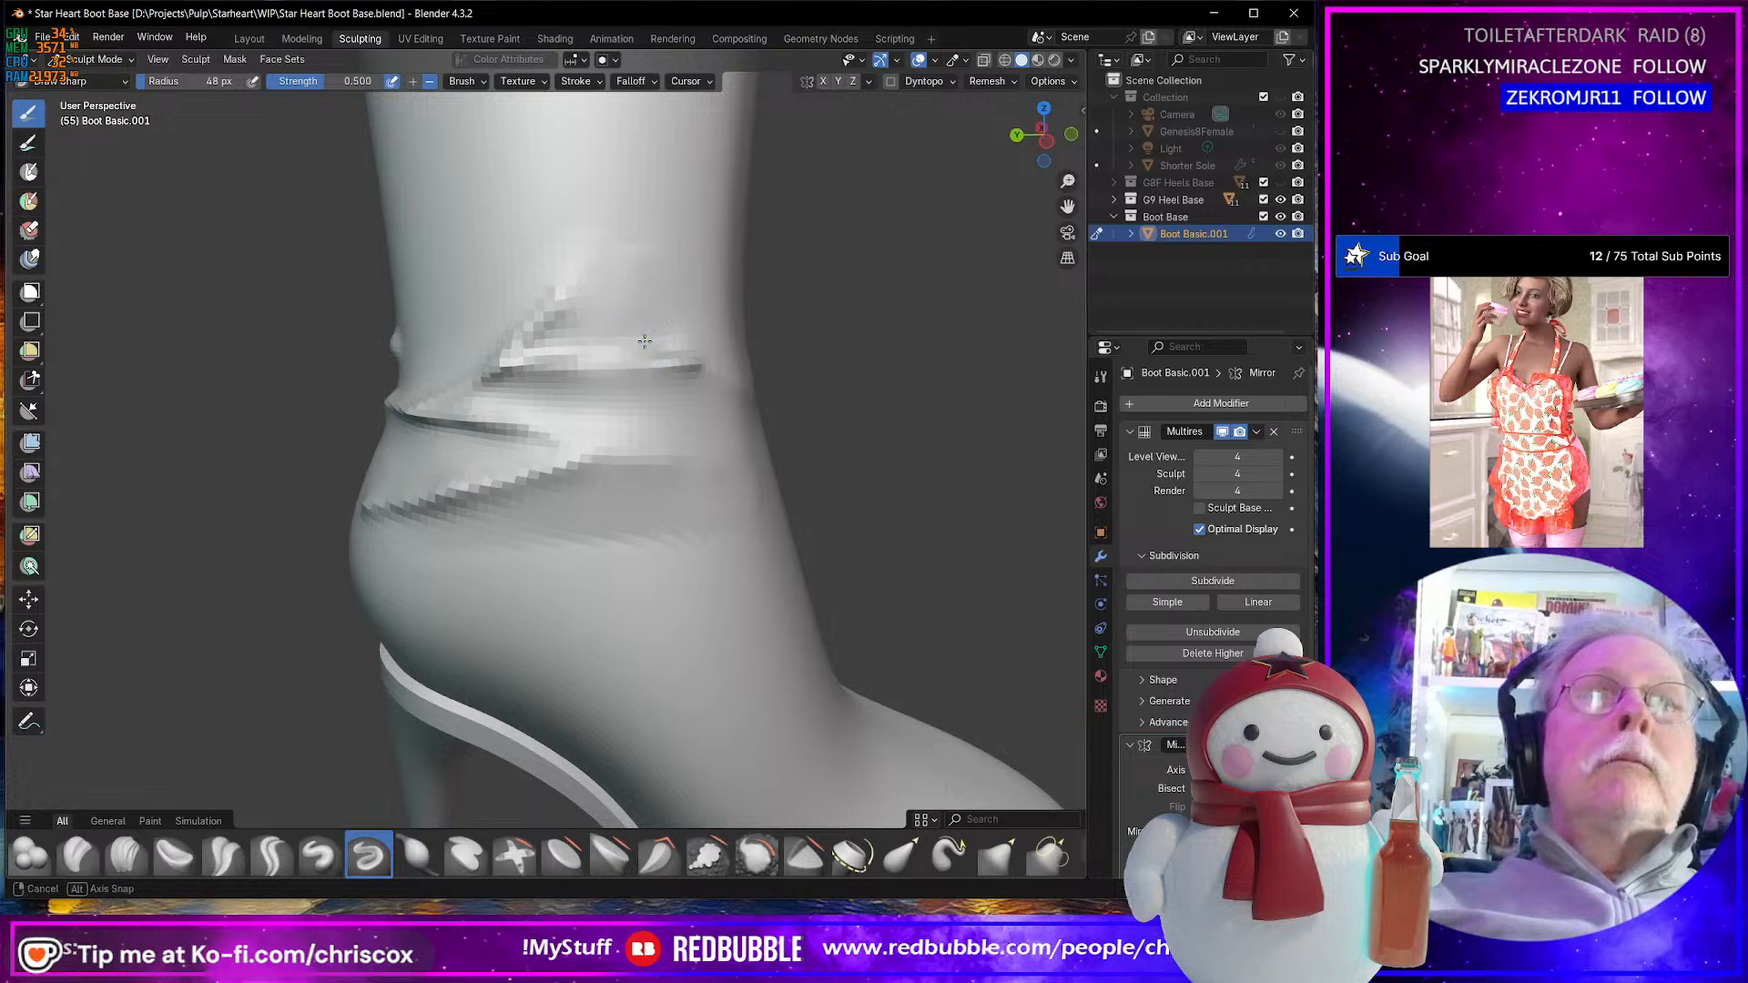
{"action": "middle_click_drag", "start_coordinate": [606, 292], "coordinate": [656, 283]}
{"action": "left_click_drag", "start_coordinate": [647, 264], "coordinate": [586, 338], "text": "shift"}
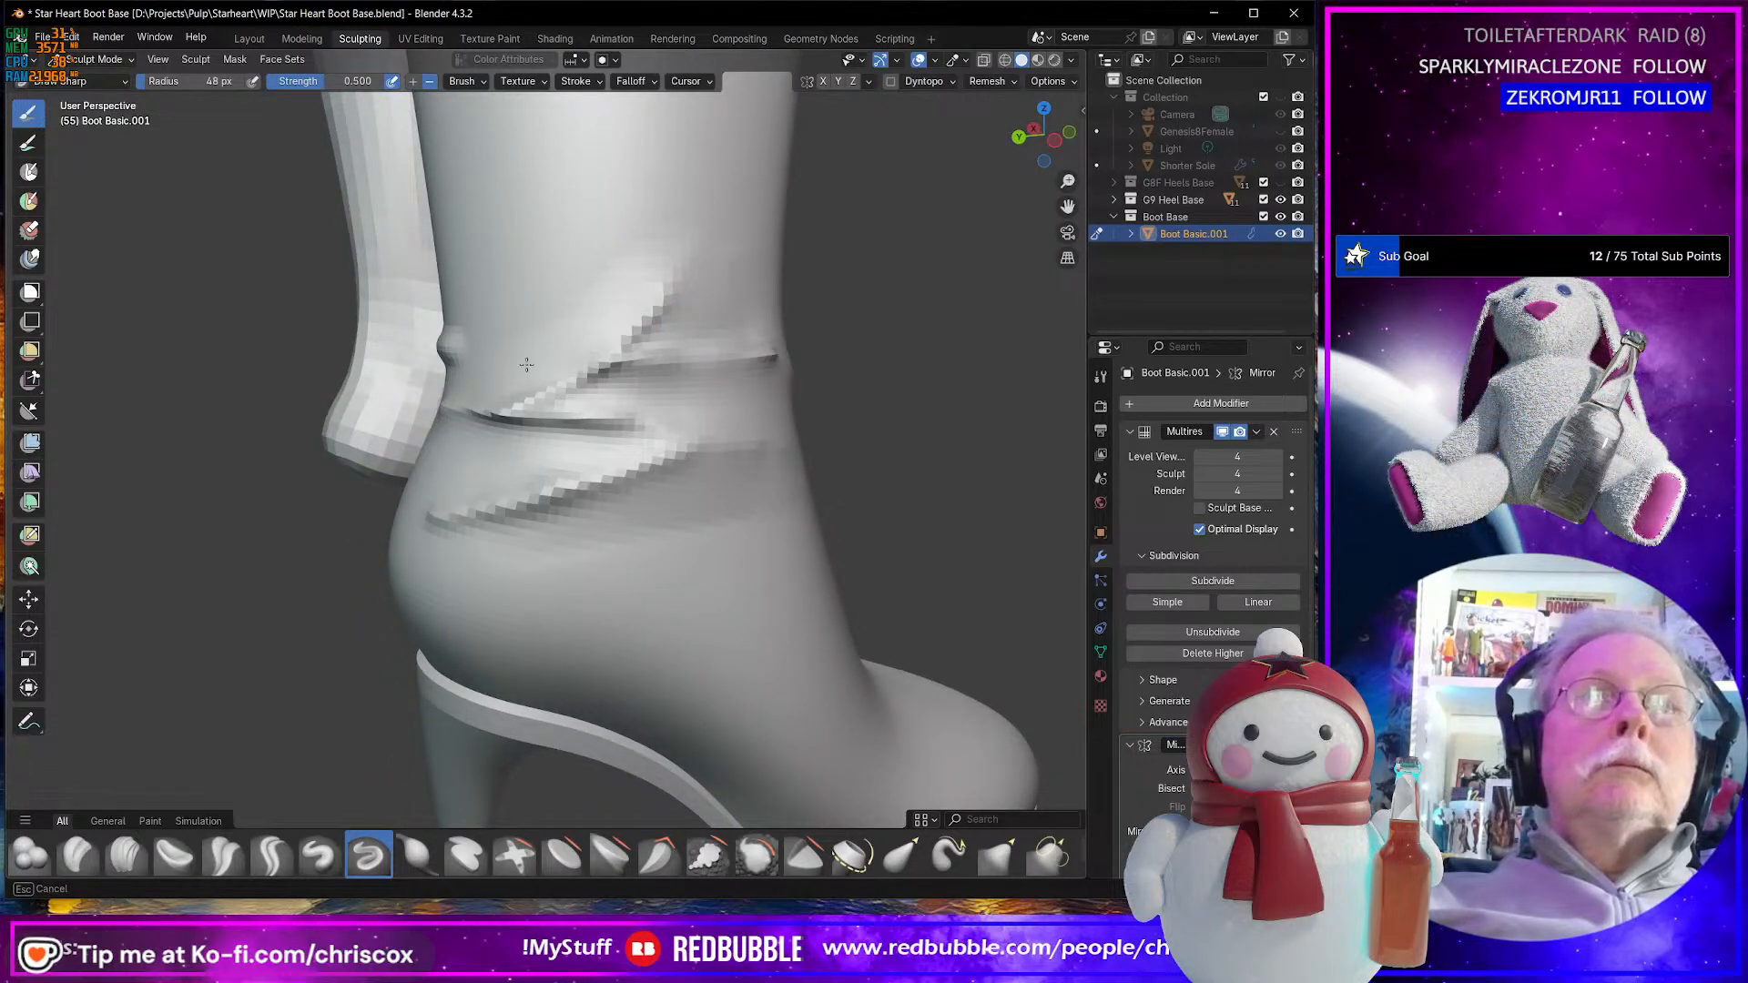
- Smooth the rear end of the middle outer ankle crease and the front part of the upper horizontal crease
{"action": "left_click_drag", "start_coordinate": [476, 401], "coordinate": [458, 400], "text": "shift"}
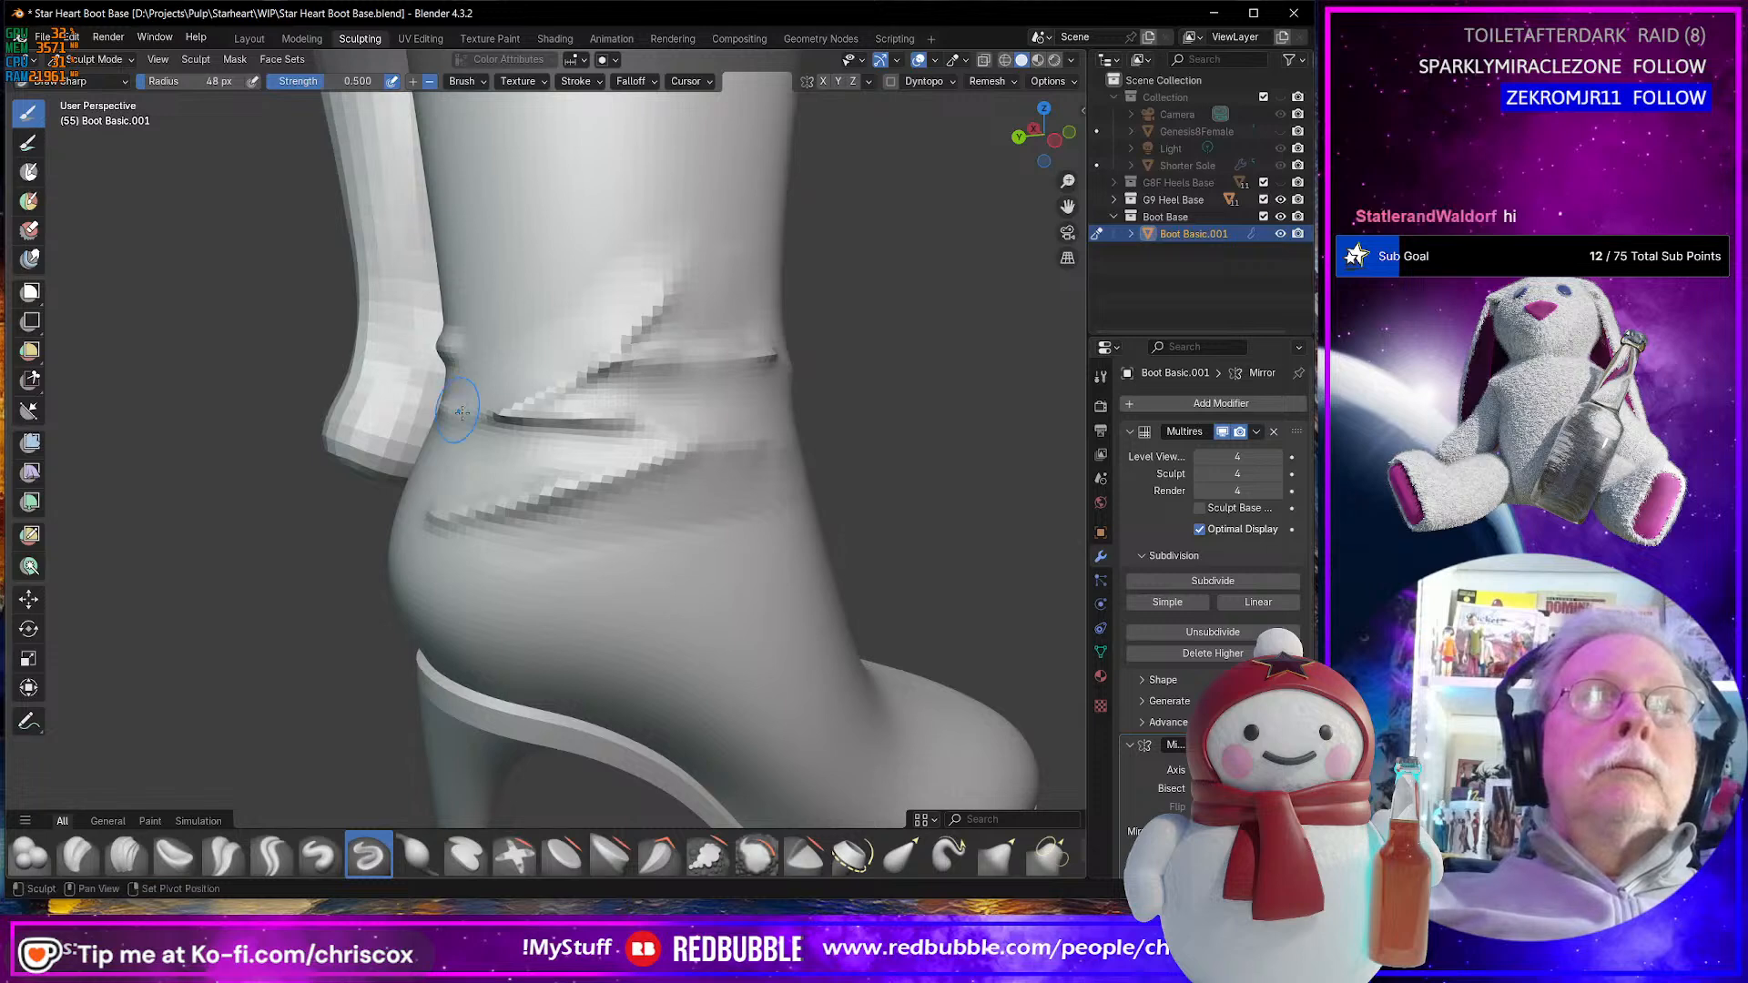
{"action": "mouse_move", "coordinate": [796, 512]}
{"action": "middle_mouse_down"}
{"action": "mouse_move", "coordinate": [745, 498]}
{"action": "mouse_move", "coordinate": [791, 473]}
{"action": "middle_mouse_up"}
{"action": "scroll", "coordinate": [768, 473], "scroll_direction": "down", "scroll_amount": 5}
{"action": "scroll", "coordinate": [786, 484], "scroll_direction": "up", "scroll_amount": 2}
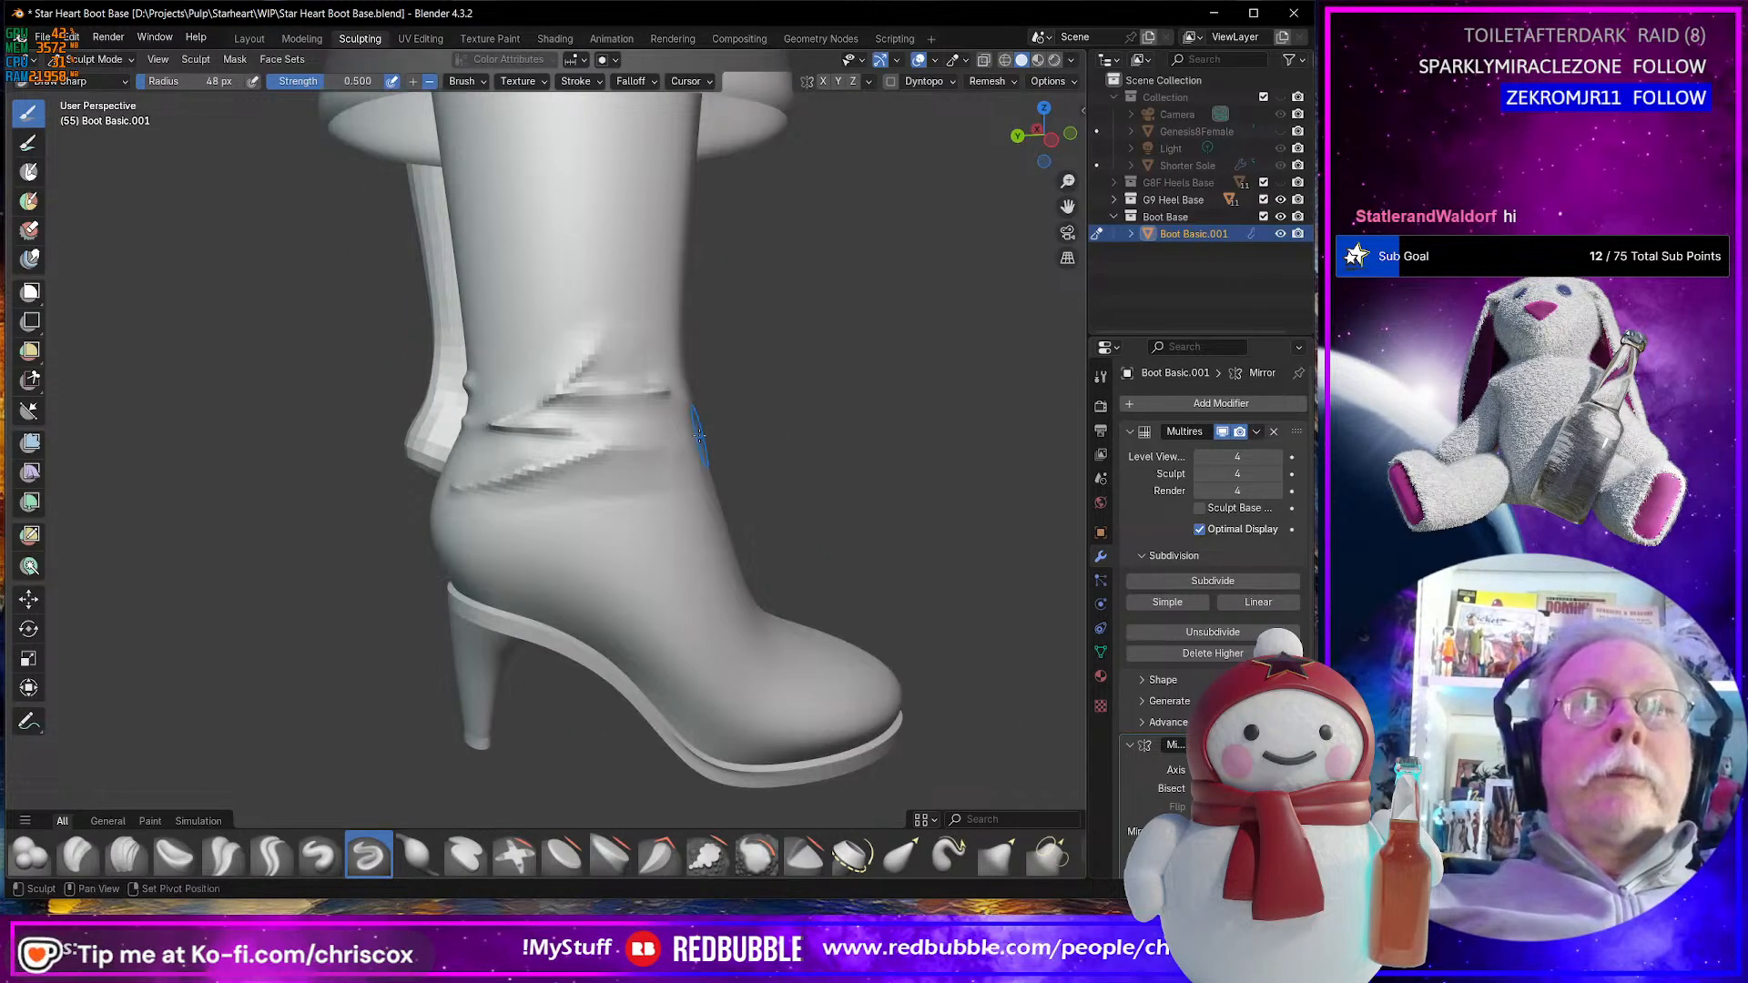
{"action": "scroll", "coordinate": [677, 458], "scroll_direction": "up", "scroll_amount": 4}
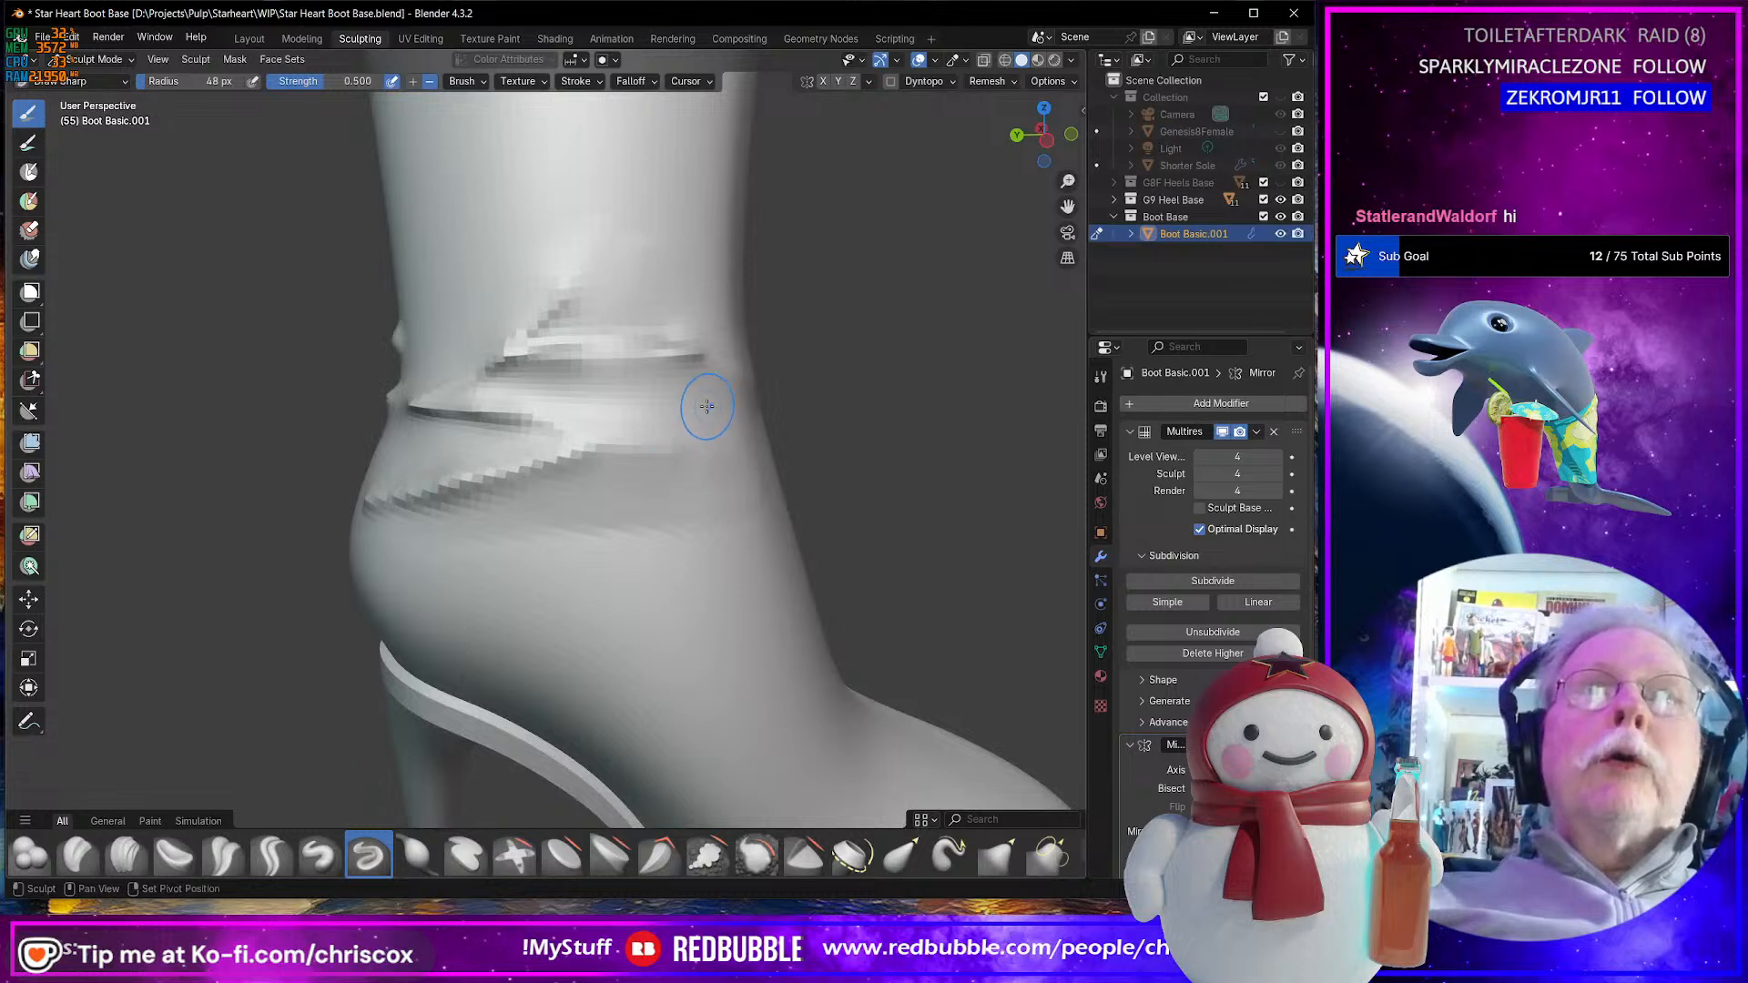
{"action": "left_click_drag", "start_coordinate": [688, 392], "coordinate": [643, 321], "text": "shift"}
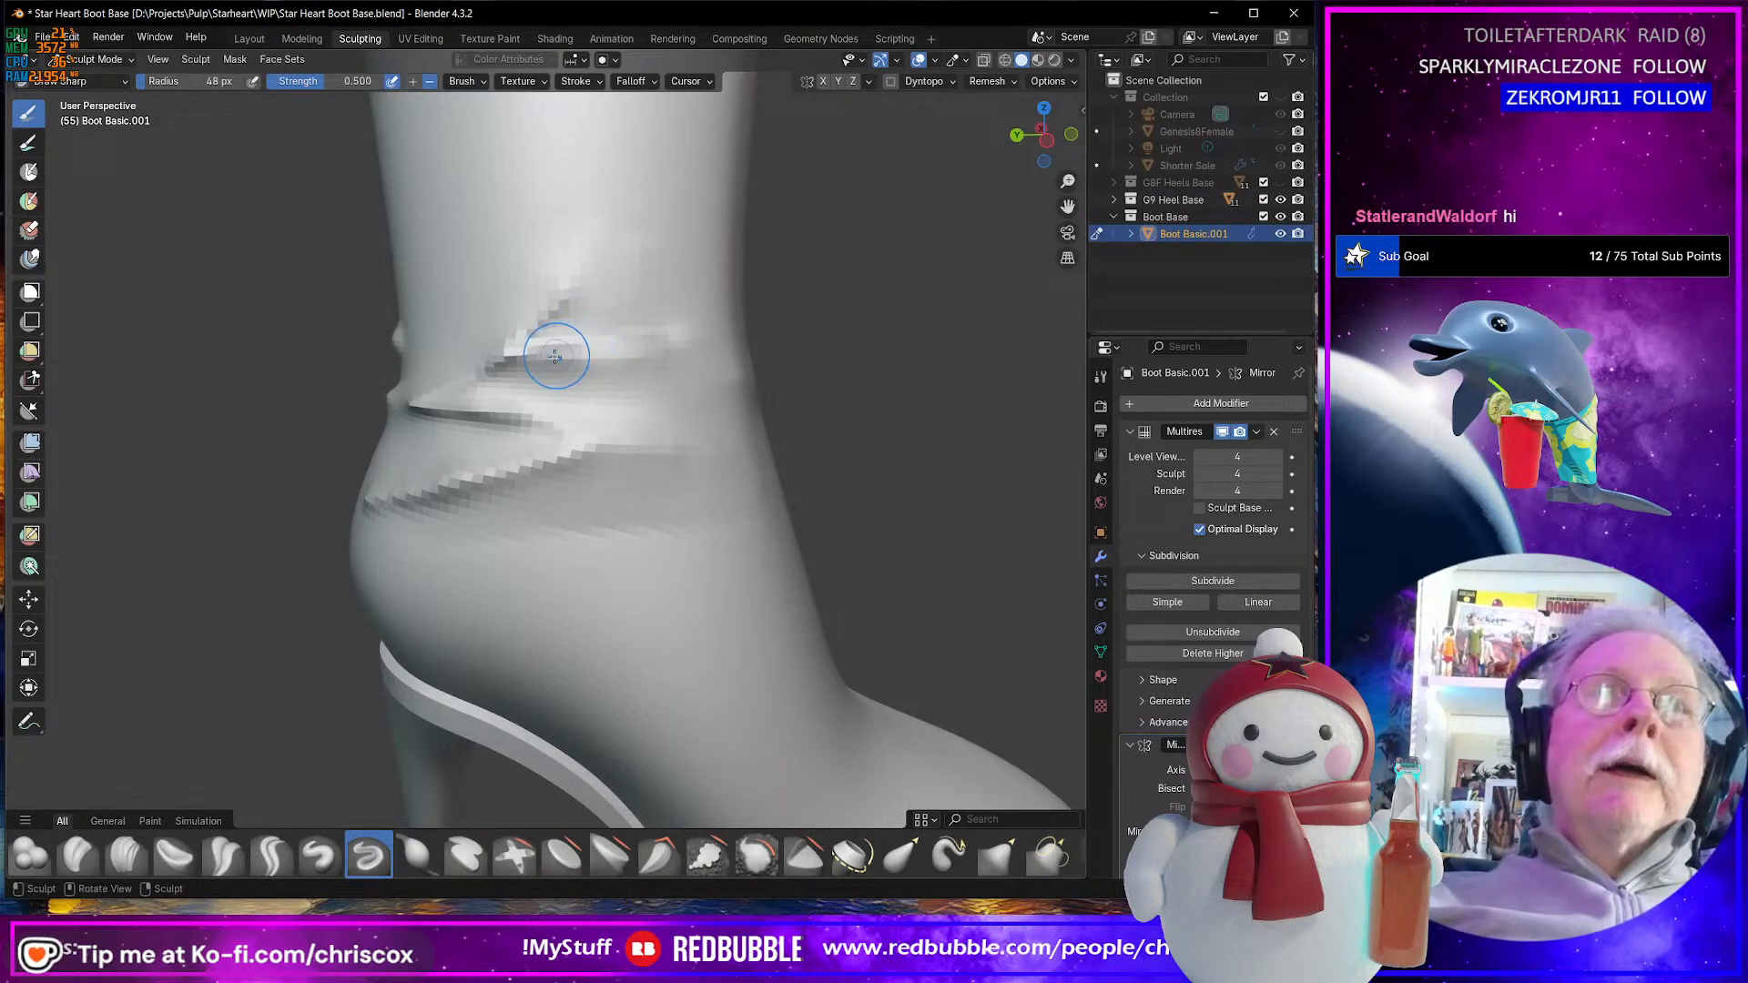
{"action": "left_click_drag", "start_coordinate": [556, 356], "coordinate": [547, 357], "text": "shift"}
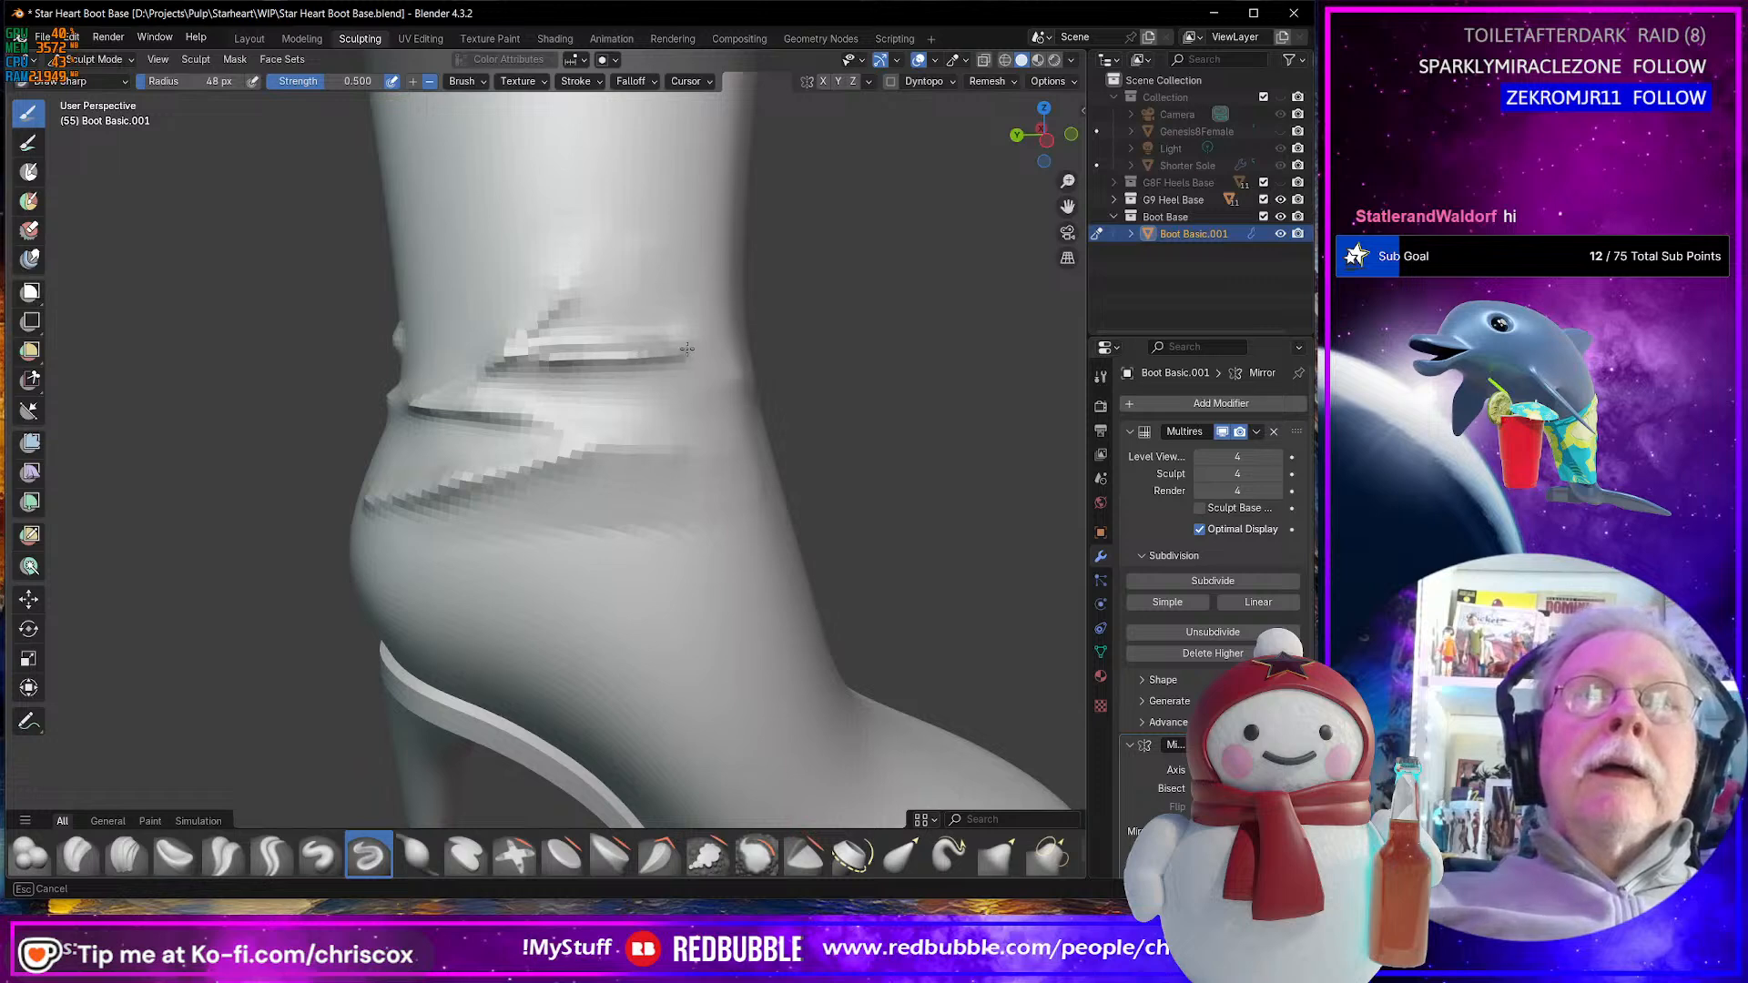
- Extend the upper horizontal crease around the front of the ankle with Draw Sharp and deepen its junction with the diagonal fold
{"action": "left_click_drag", "start_coordinate": [730, 346], "coordinate": [769, 341], "text": "ctrl"}
{"action": "middle_click_drag", "start_coordinate": [852, 331], "coordinate": [897, 332]}
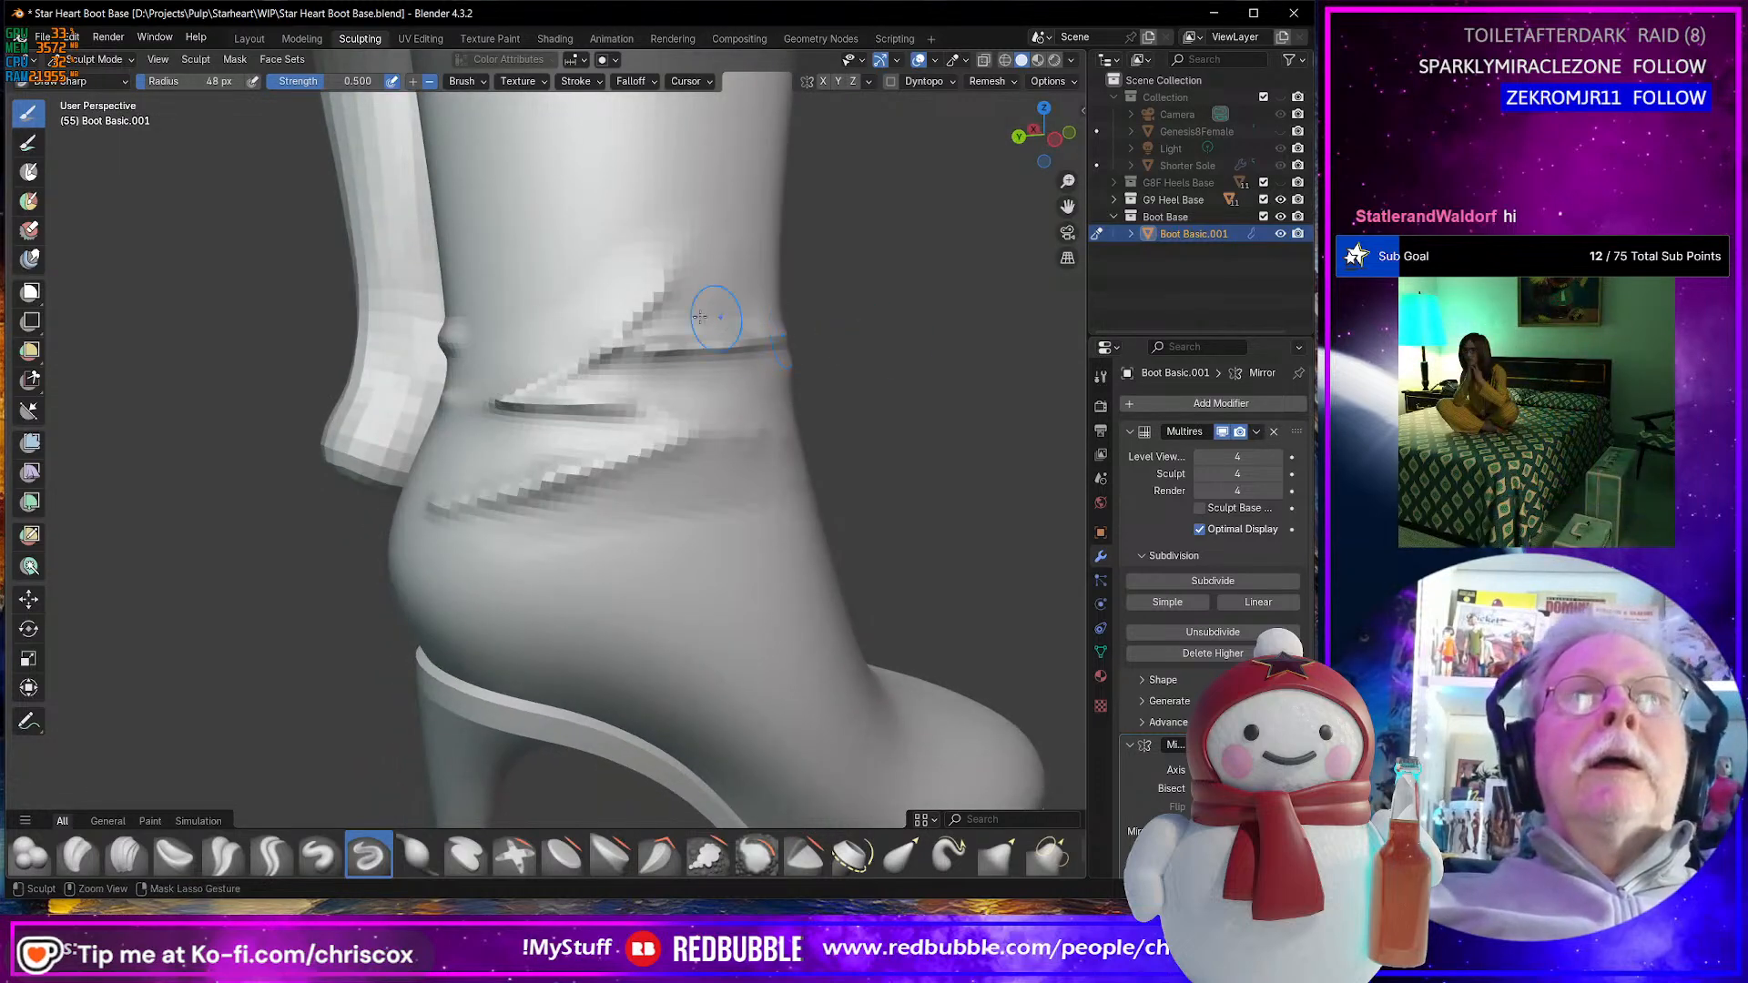
{"action": "left_click_drag", "start_coordinate": [660, 345], "coordinate": [599, 354]}
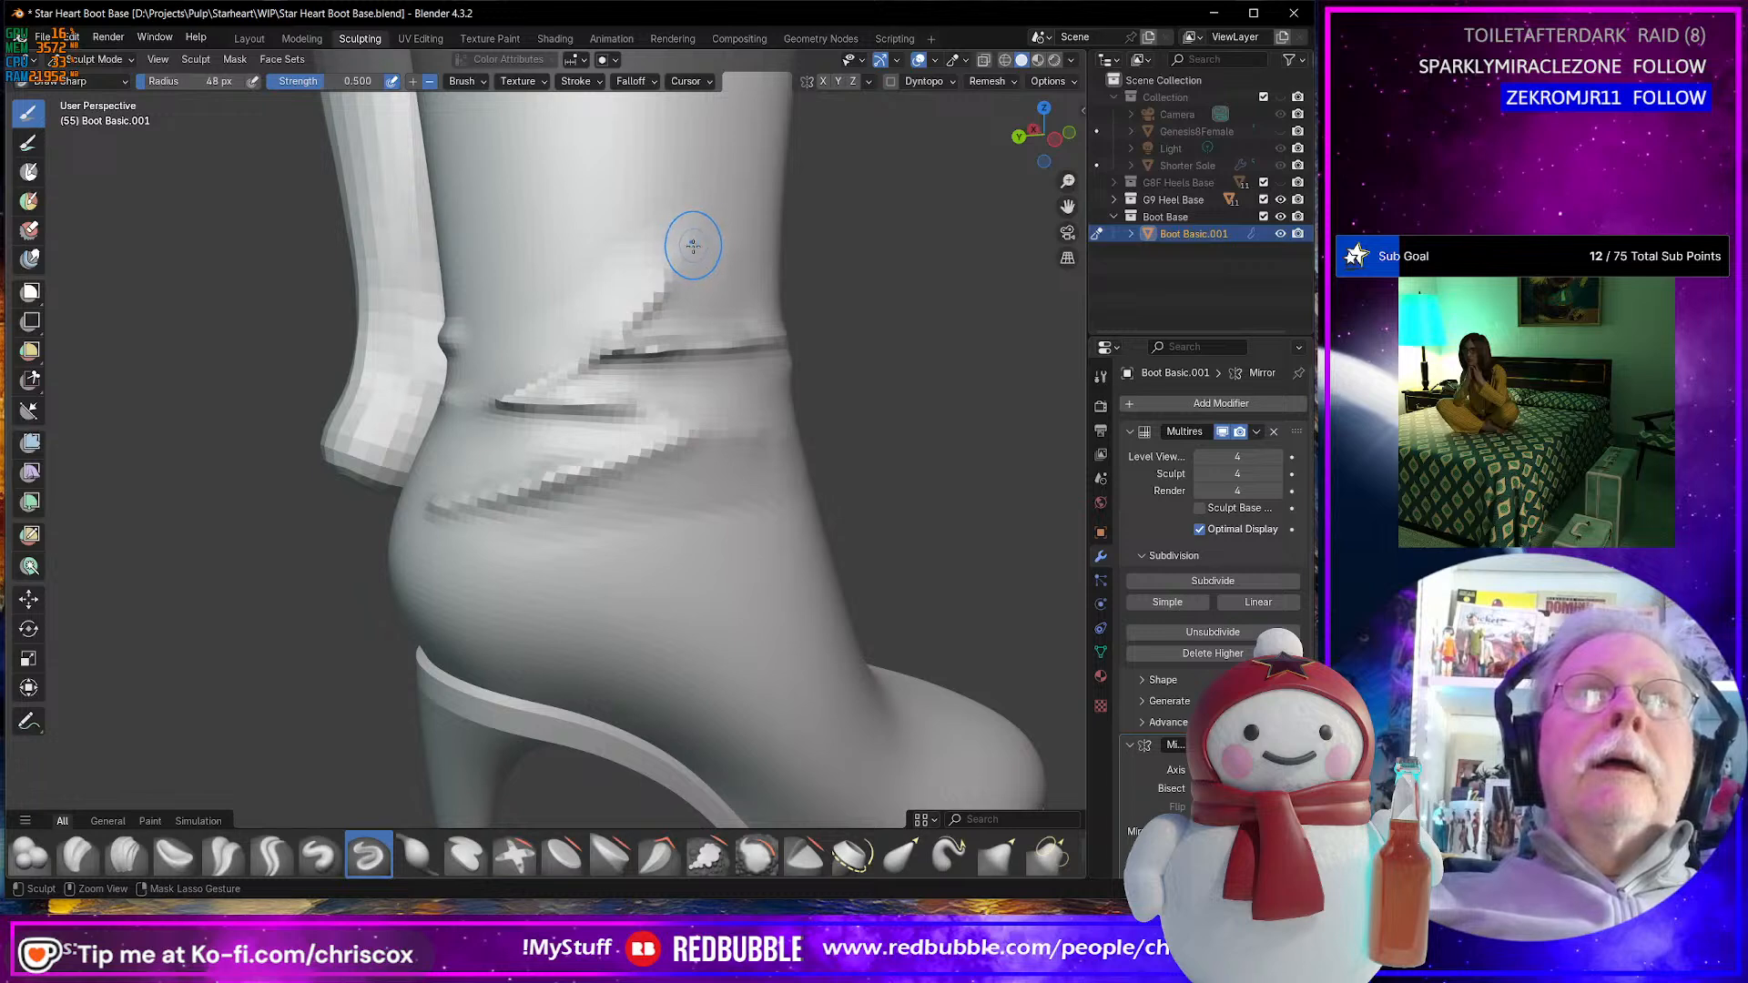
- Sharpen the diagonal crease from the boot shaft down to the rear end of the middle crease
{"action": "left_click_drag", "start_coordinate": [693, 245], "coordinate": [663, 291]}
{"action": "left_click_drag", "start_coordinate": [581, 358], "coordinate": [506, 402]}
{"action": "middle_click_drag", "start_coordinate": [665, 446], "coordinate": [633, 430]}
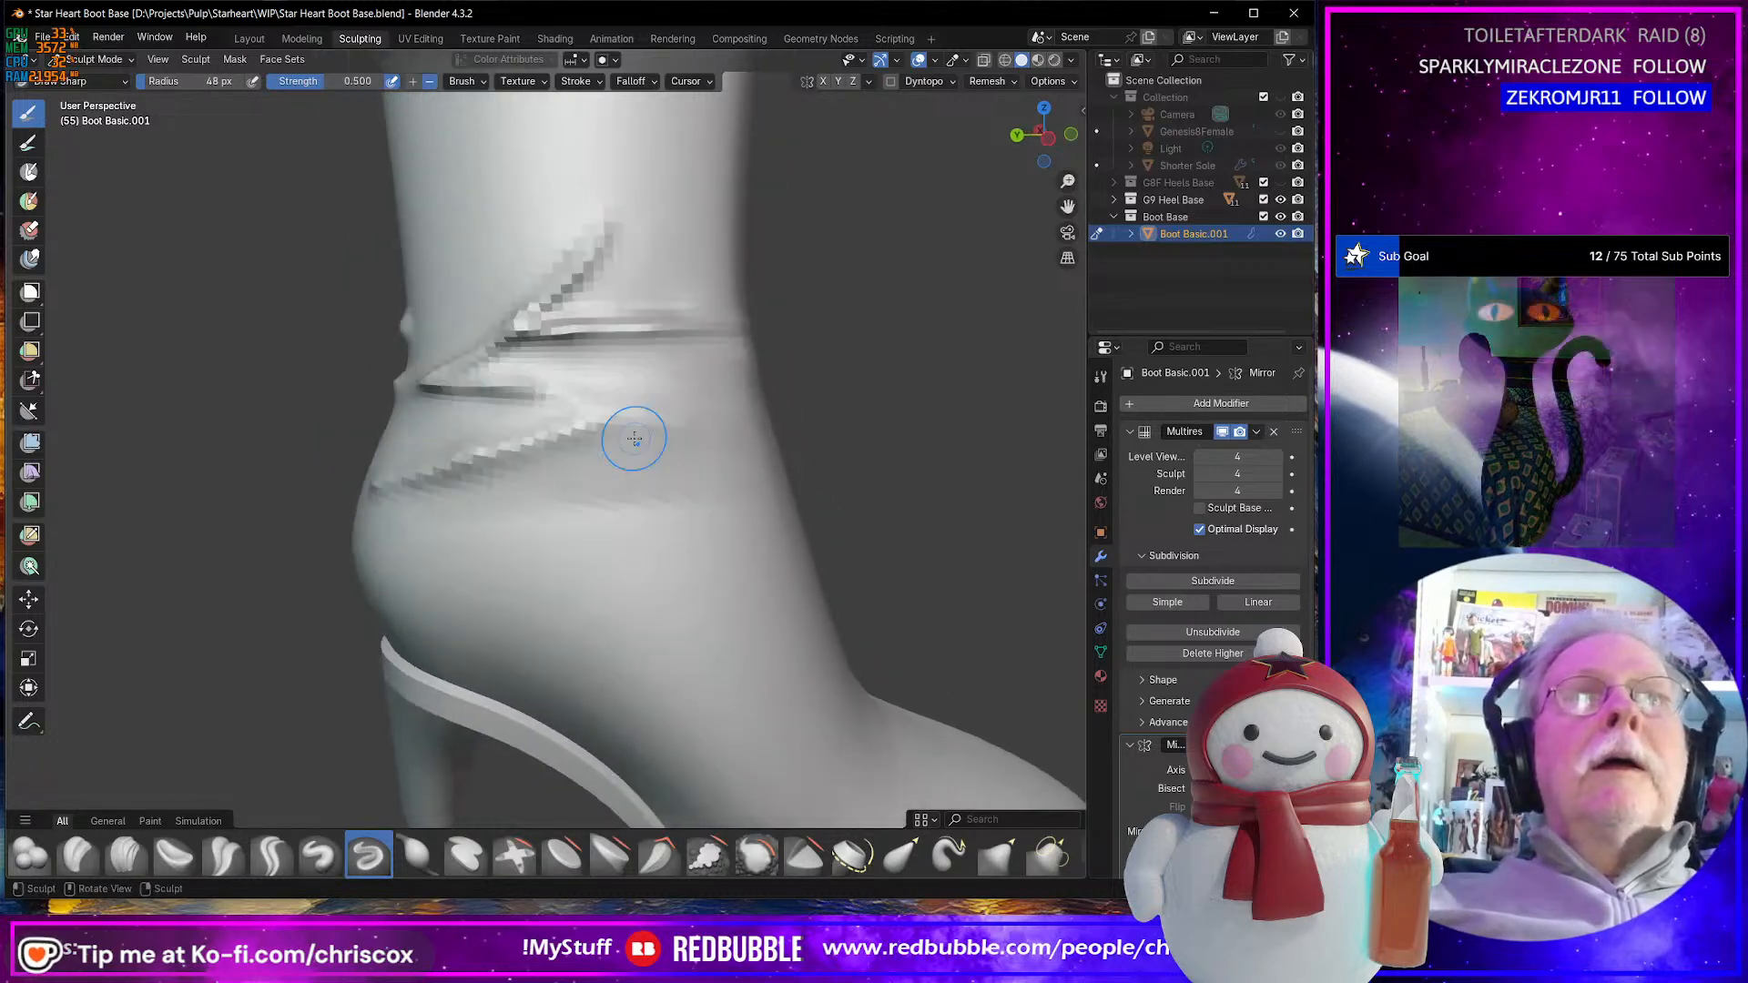
- Extend the middle ankle crease forward toward the front of the ankle with Draw Sharp
{"action": "left_click_drag", "start_coordinate": [527, 402], "coordinate": [526, 391]}
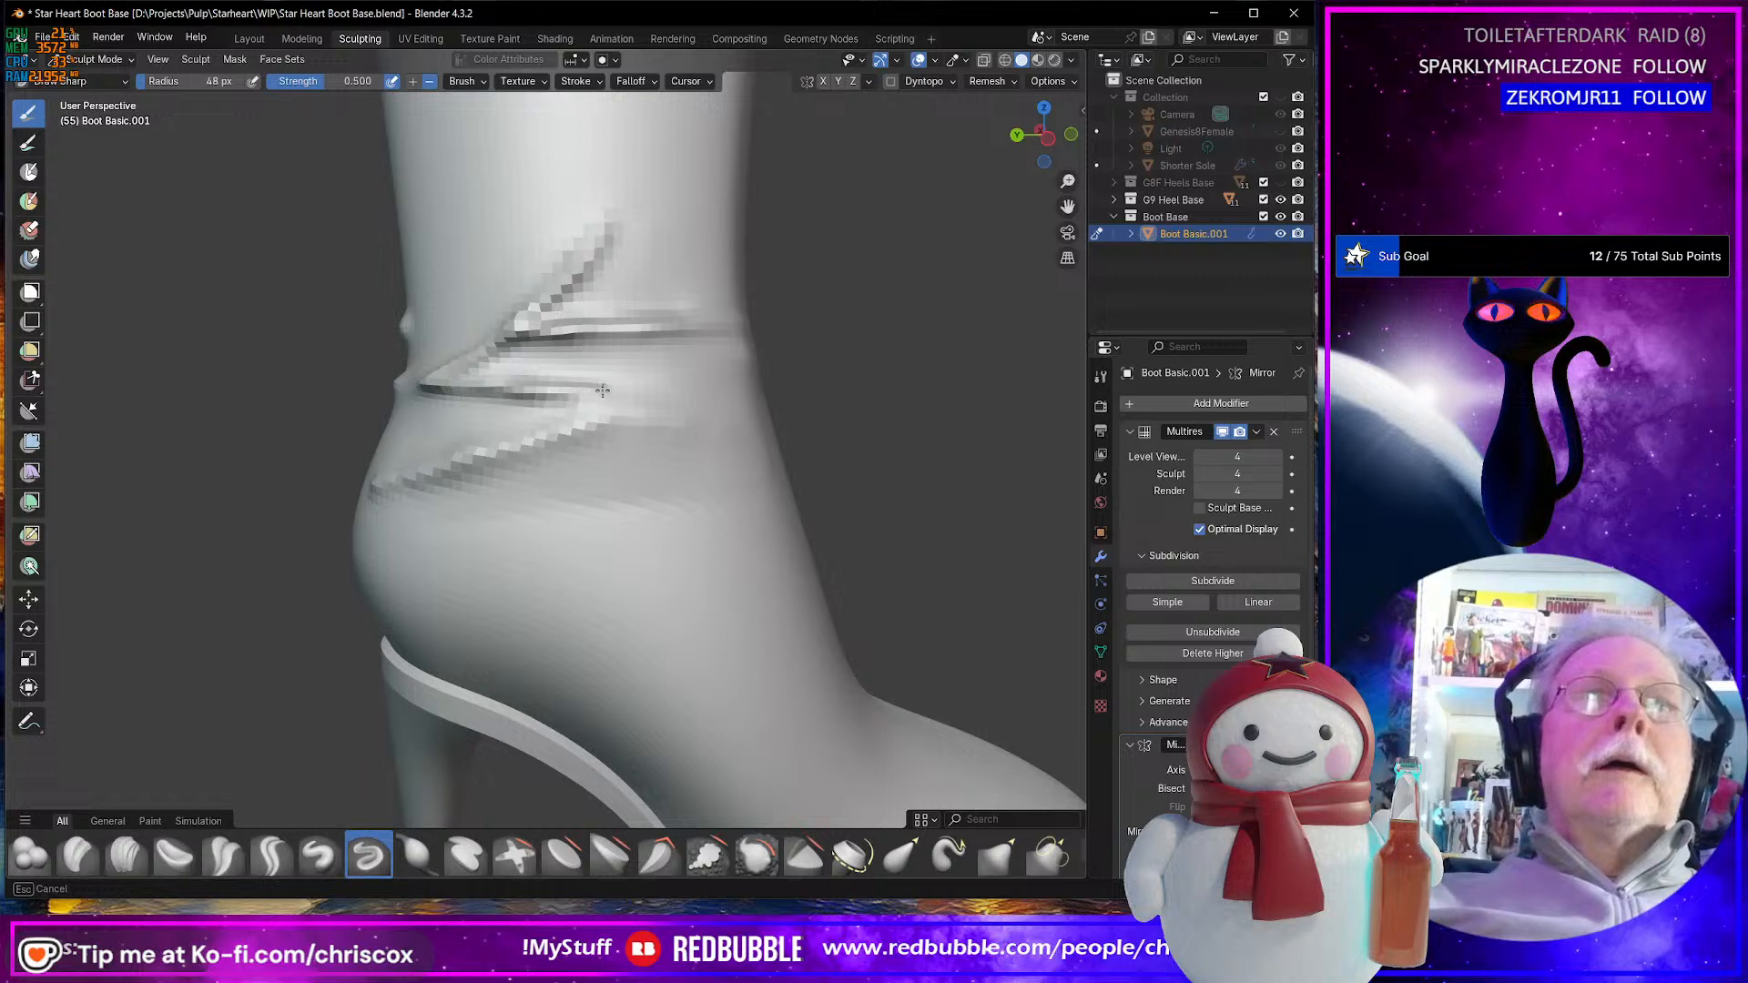
{"action": "left_click_drag", "start_coordinate": [674, 393], "coordinate": [744, 393]}
{"action": "middle_click_drag", "start_coordinate": [785, 450], "coordinate": [688, 449]}
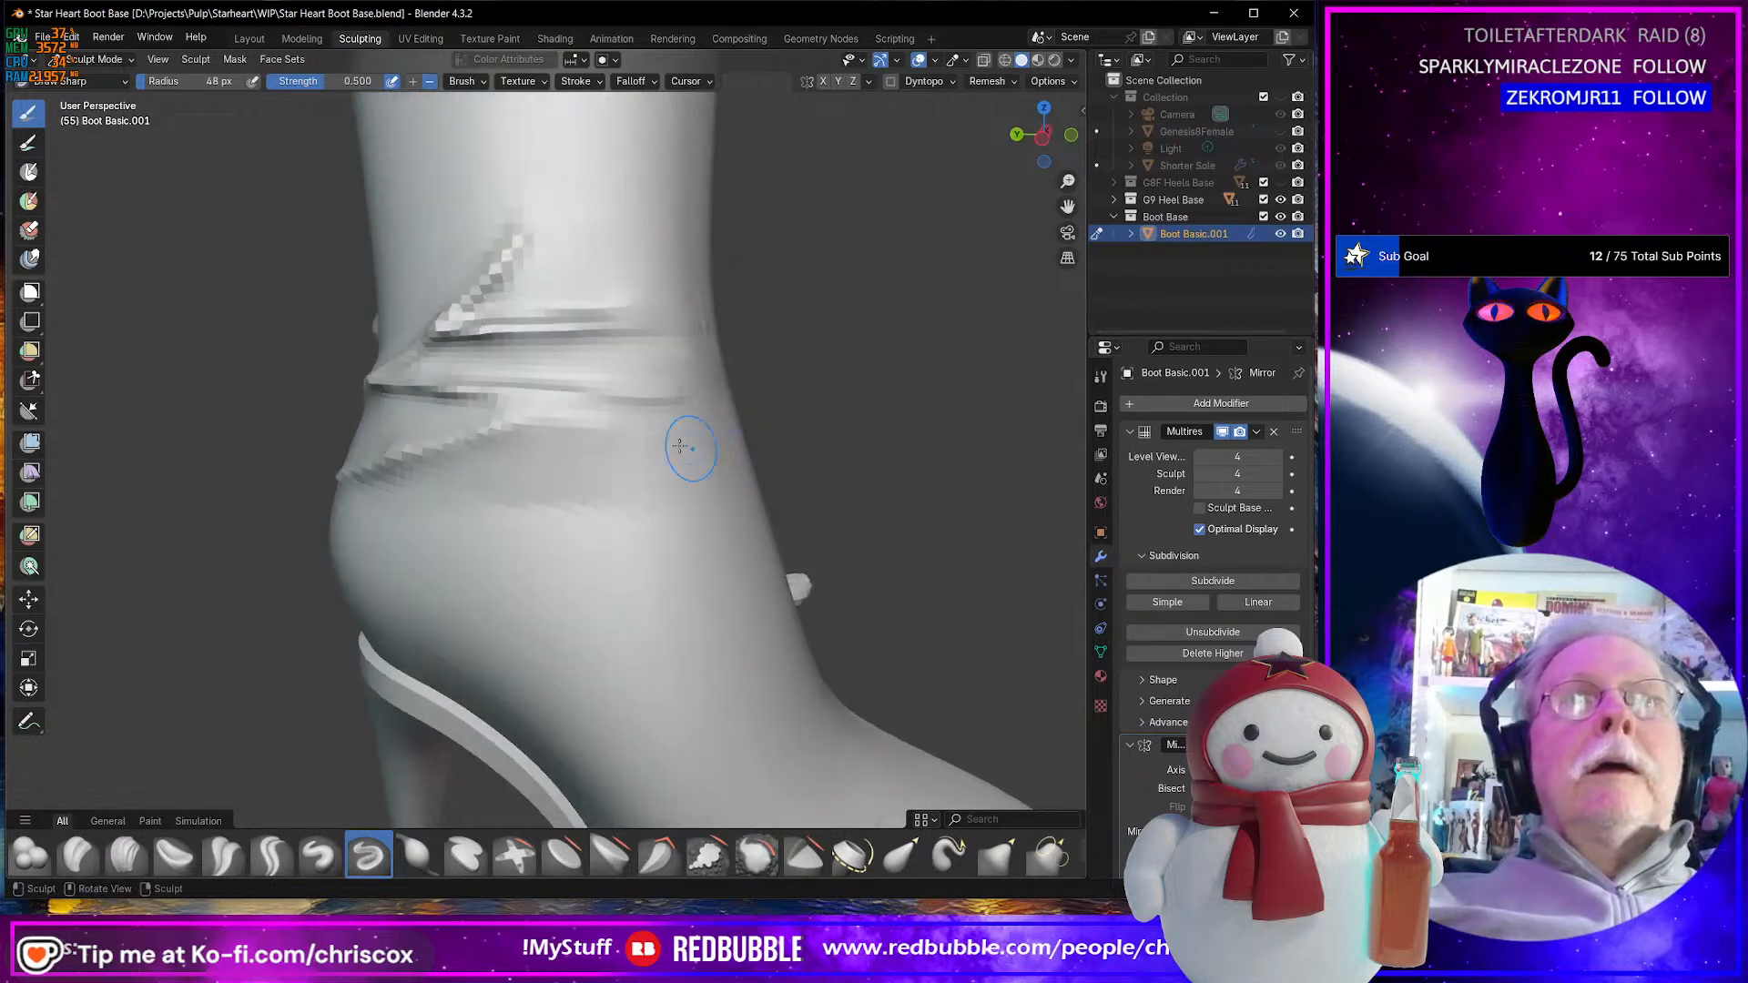
- Work over the front ends of the lower crease and the upper horizontal crease where they wrap the ankle
{"action": "mouse_move", "coordinate": [696, 413]}
{"action": "left_mouse_down"}
{"action": "mouse_move", "coordinate": [550, 434]}
{"action": "mouse_move", "coordinate": [546, 452]}
{"action": "left_mouse_up"}
{"action": "mouse_move", "coordinate": [625, 449]}
{"action": "middle_mouse_down"}
{"action": "mouse_move", "coordinate": [935, 477]}
{"action": "mouse_move", "coordinate": [792, 374]}
{"action": "middle_mouse_up"}
{"action": "left_click_drag", "start_coordinate": [722, 325], "coordinate": [642, 318]}
{"action": "middle_click_drag", "start_coordinate": [751, 338], "coordinate": [708, 355]}
- Touch up the surface above the diagonal crease and the forward part of the middle crease
{"action": "mouse_move", "coordinate": [683, 274]}
{"action": "left_mouse_down"}
{"action": "mouse_move", "coordinate": [583, 262]}
{"action": "mouse_move", "coordinate": [600, 250]}
{"action": "left_mouse_up"}
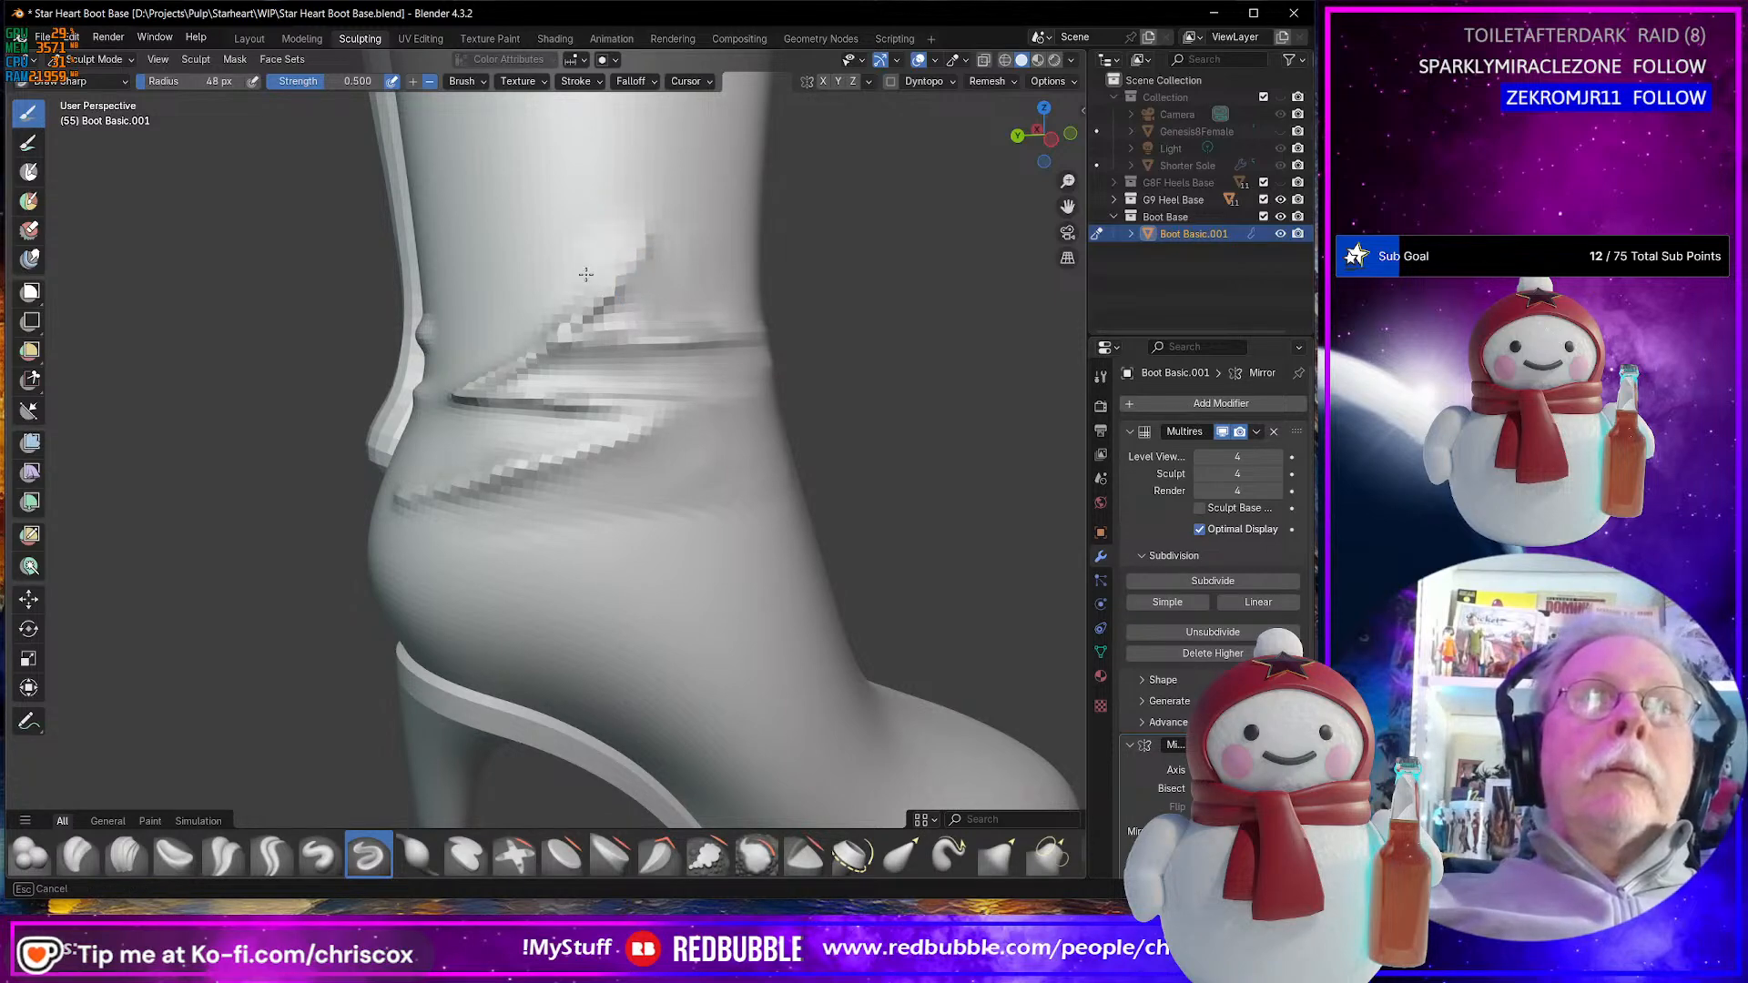
{"action": "left_click_drag", "start_coordinate": [547, 306], "coordinate": [543, 309]}
{"action": "middle_click_drag", "start_coordinate": [672, 355], "coordinate": [589, 349]}
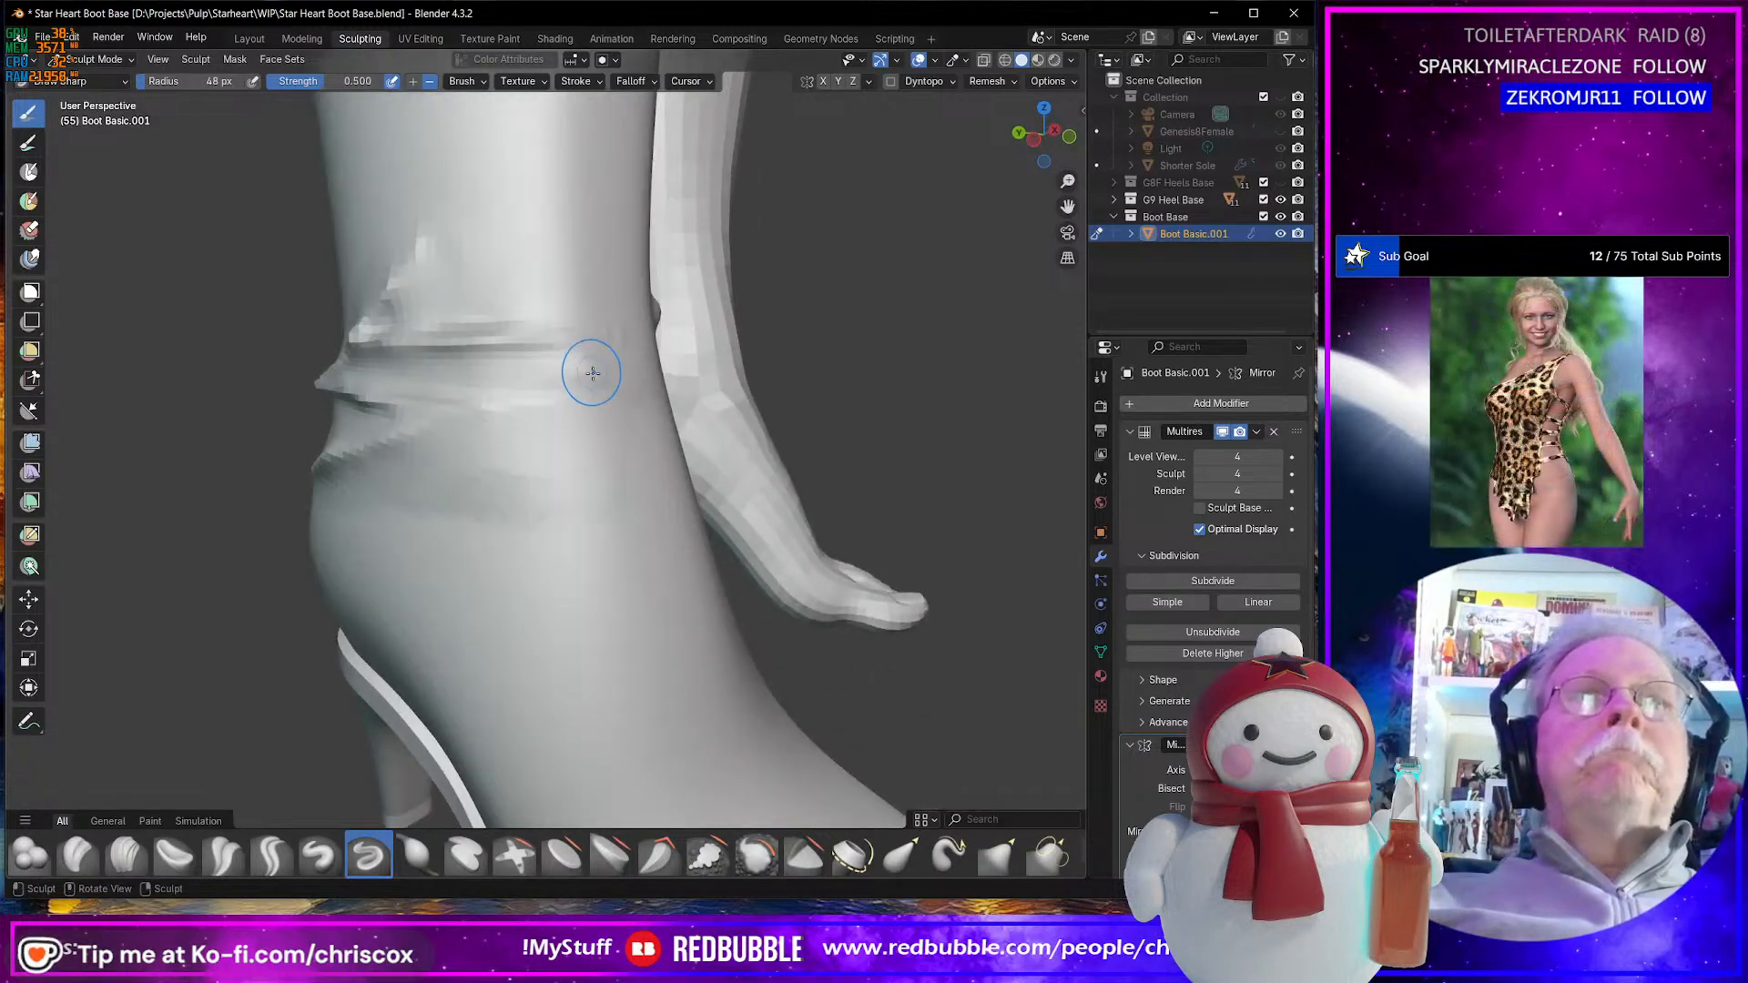
{"action": "left_click_drag", "start_coordinate": [483, 383], "coordinate": [542, 384]}
{"action": "scroll", "coordinate": [545, 384], "scroll_direction": "down", "scroll_amount": 4}
{"action": "middle_click_drag", "start_coordinate": [546, 390], "coordinate": [725, 417]}
- Rework the diagonal crease and the surface behind it, from its upper end on the shaft down to the middle crease
{"action": "scroll", "coordinate": [725, 416], "scroll_direction": "up", "scroll_amount": 4}
{"action": "mouse_move", "coordinate": [668, 292]}
{"action": "left_mouse_down"}
{"action": "mouse_move", "coordinate": [618, 352]}
{"action": "mouse_move", "coordinate": [535, 388]}
{"action": "mouse_move", "coordinate": [640, 333]}
{"action": "left_mouse_up"}
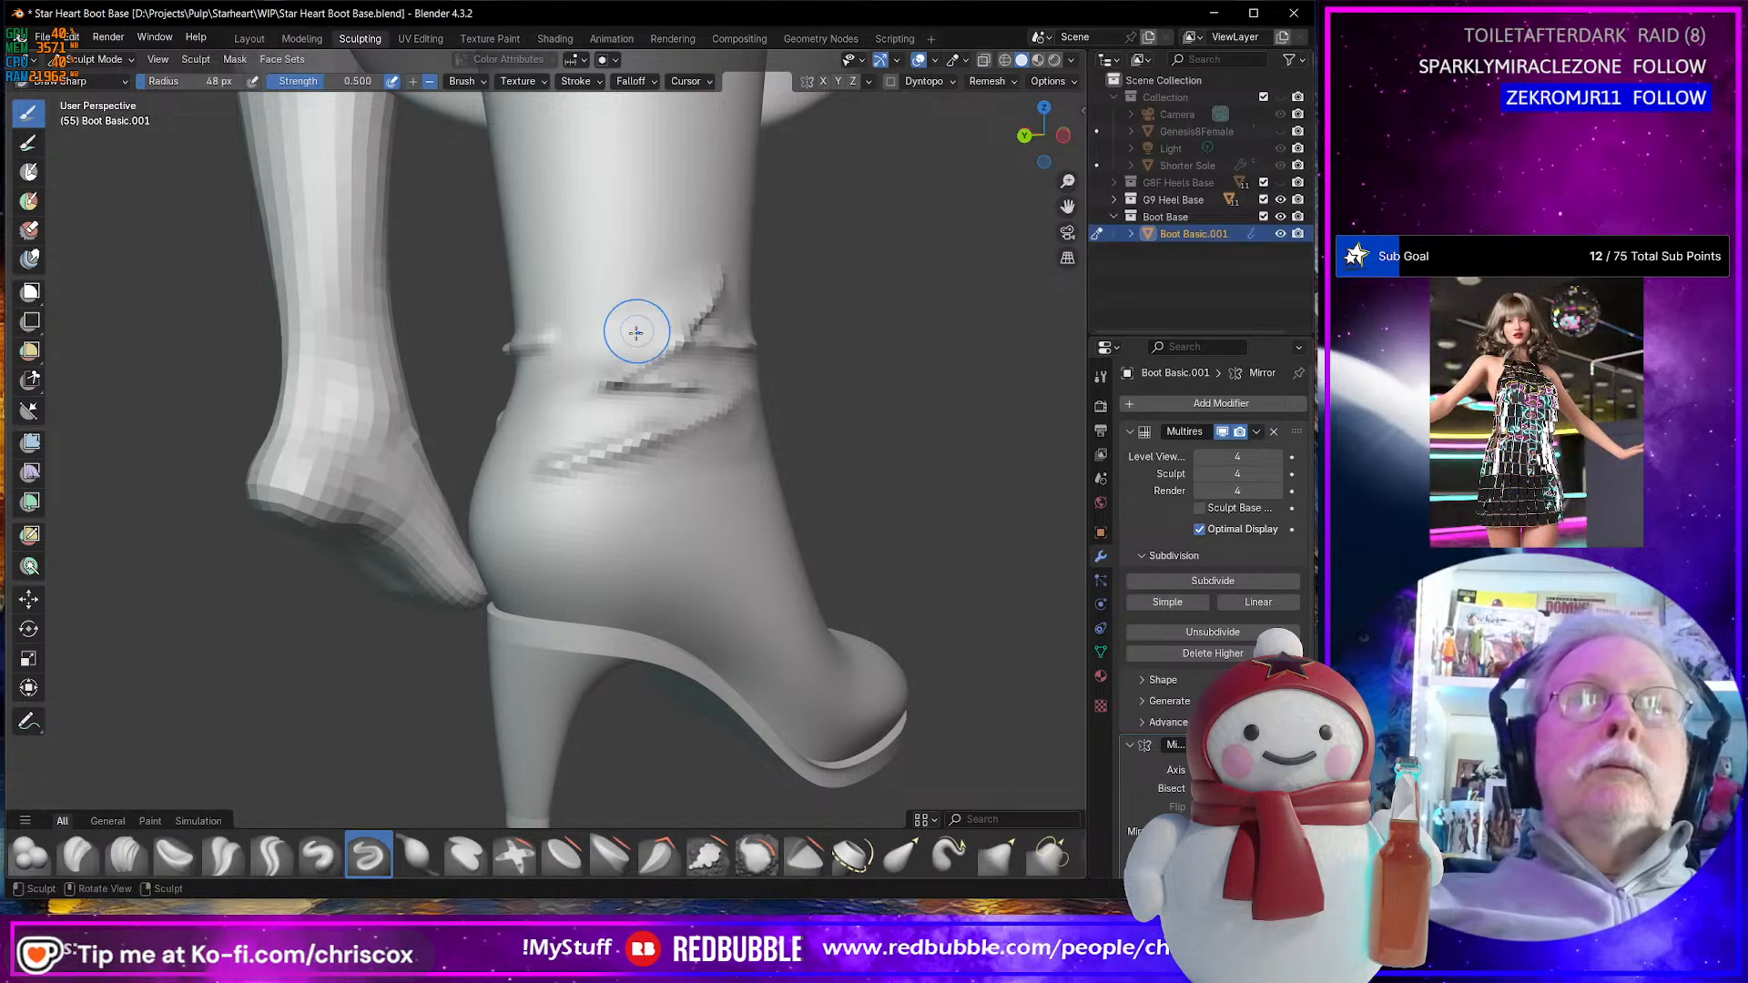
{"action": "middle_click_drag", "start_coordinate": [640, 333], "coordinate": [800, 398]}
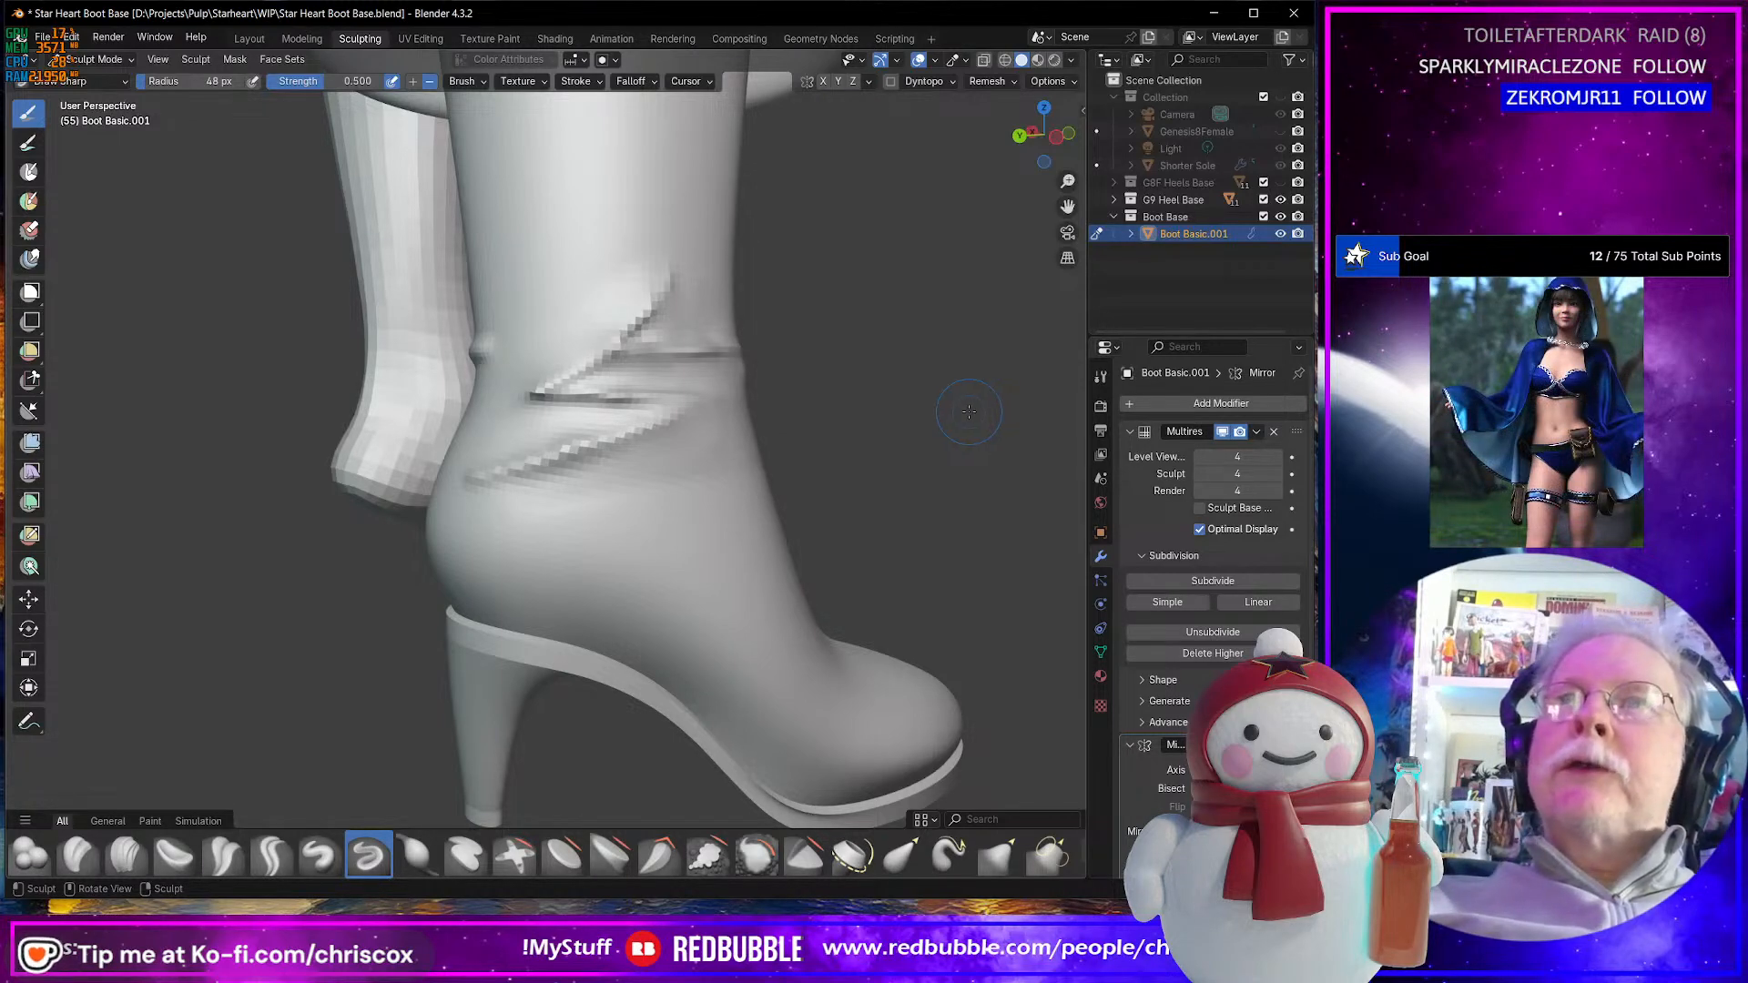
{"action": "scroll", "coordinate": [913, 412], "scroll_direction": "up", "scroll_amount": 2}
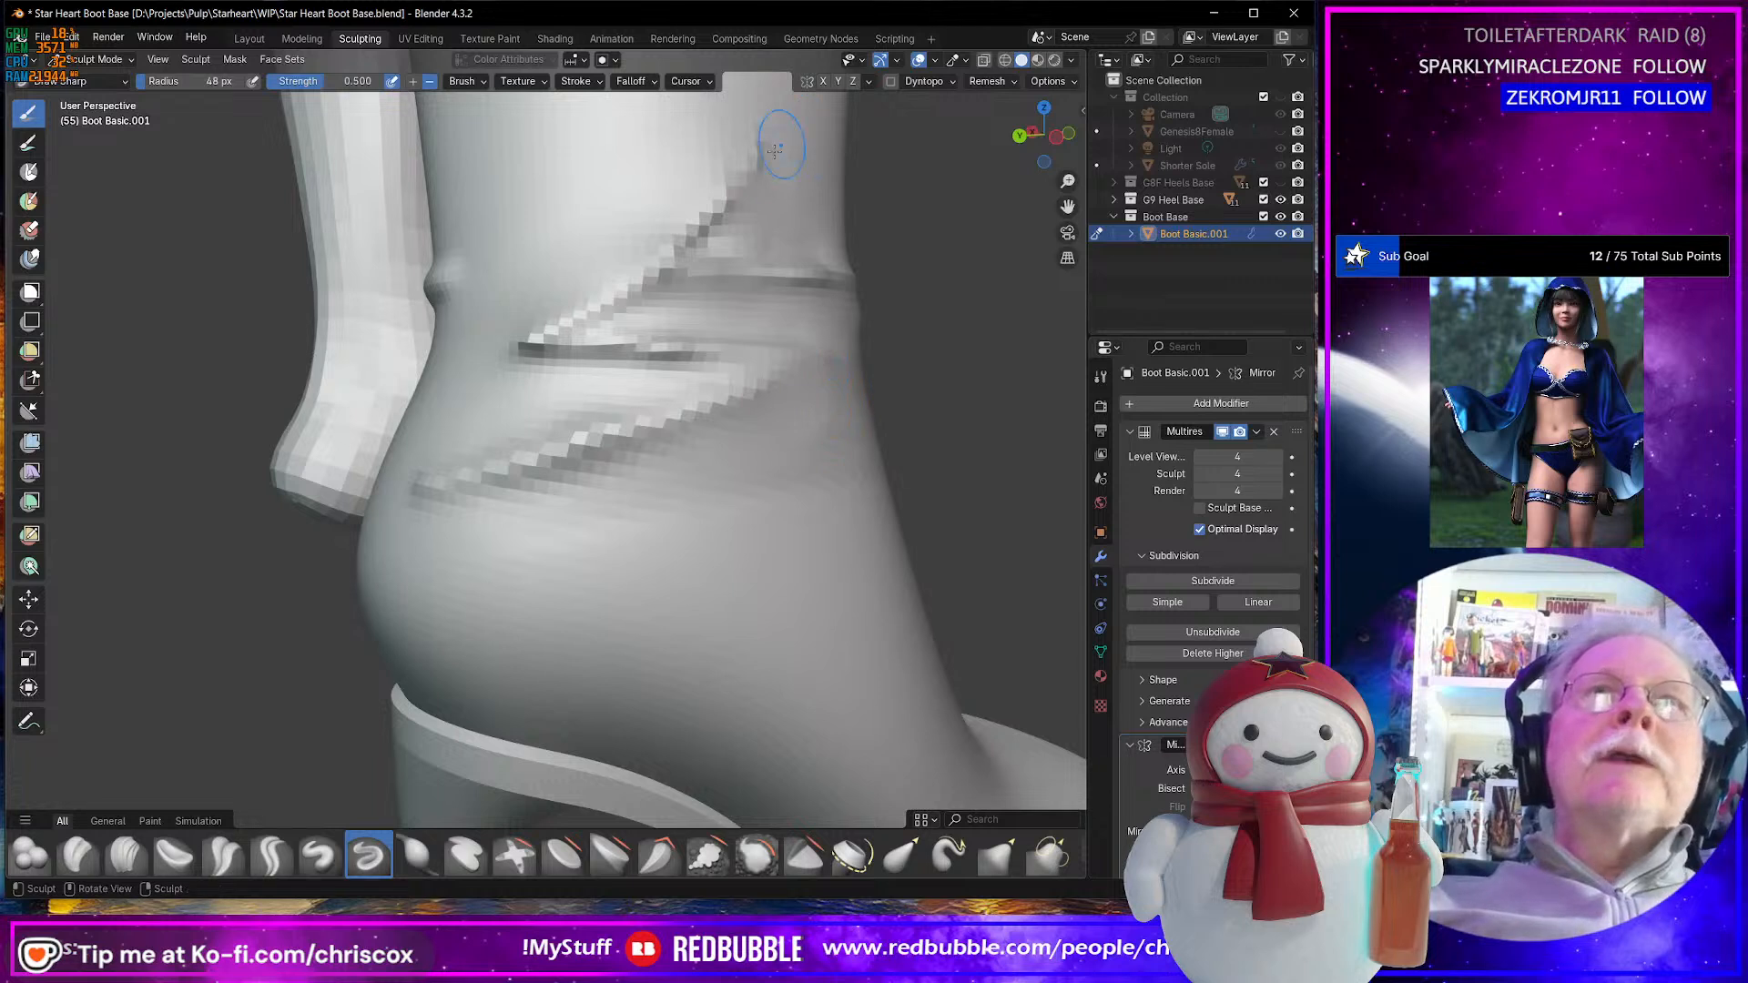
{"action": "mouse_move", "coordinate": [774, 148]}
{"action": "left_mouse_down"}
{"action": "mouse_move", "coordinate": [773, 188]}
{"action": "mouse_move", "coordinate": [726, 247]}
{"action": "mouse_move", "coordinate": [604, 318]}
{"action": "mouse_move", "coordinate": [597, 390]}
{"action": "mouse_move", "coordinate": [519, 351]}
{"action": "mouse_move", "coordinate": [546, 328]}
{"action": "mouse_move", "coordinate": [464, 359]}
{"action": "mouse_move", "coordinate": [540, 384]}
{"action": "mouse_move", "coordinate": [507, 389]}
{"action": "mouse_move", "coordinate": [593, 369]}
{"action": "left_mouse_up"}
{"action": "scroll", "coordinate": [663, 391], "scroll_direction": "down", "scroll_amount": 4}
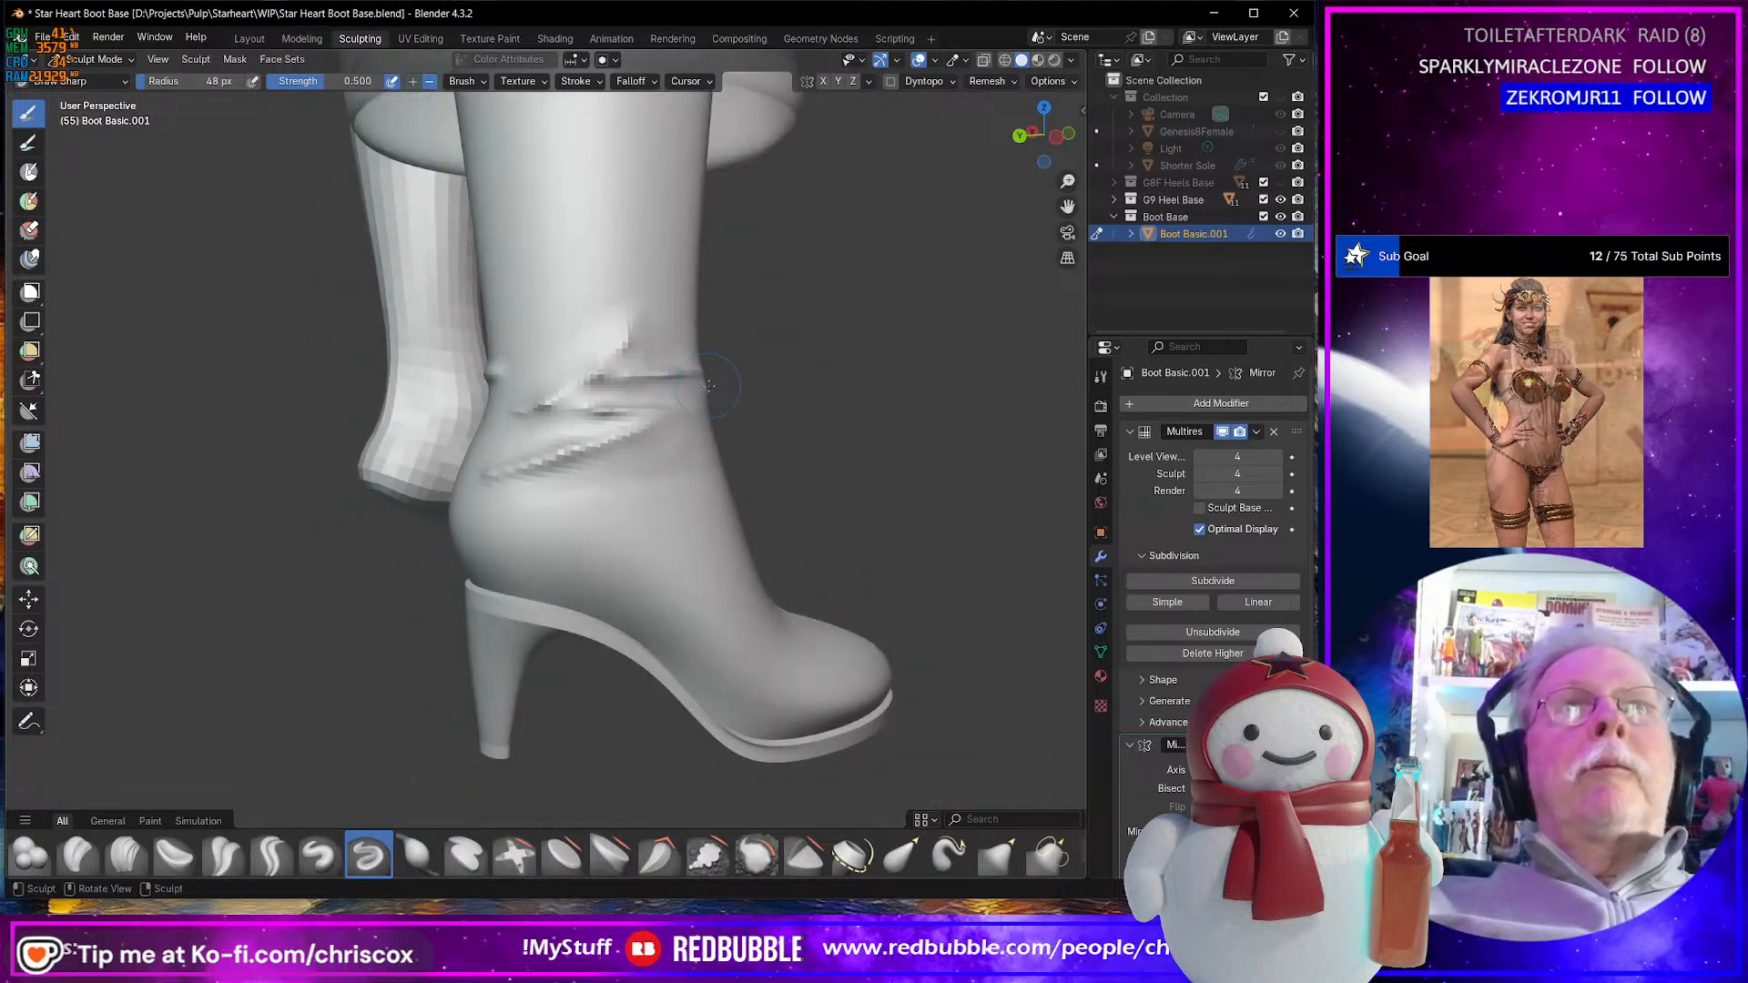
- Try an additional horizontal crease running from the top of the diagonal fold toward the back of the shaft
{"action": "middle_click_drag", "start_coordinate": [749, 388], "coordinate": [681, 344]}
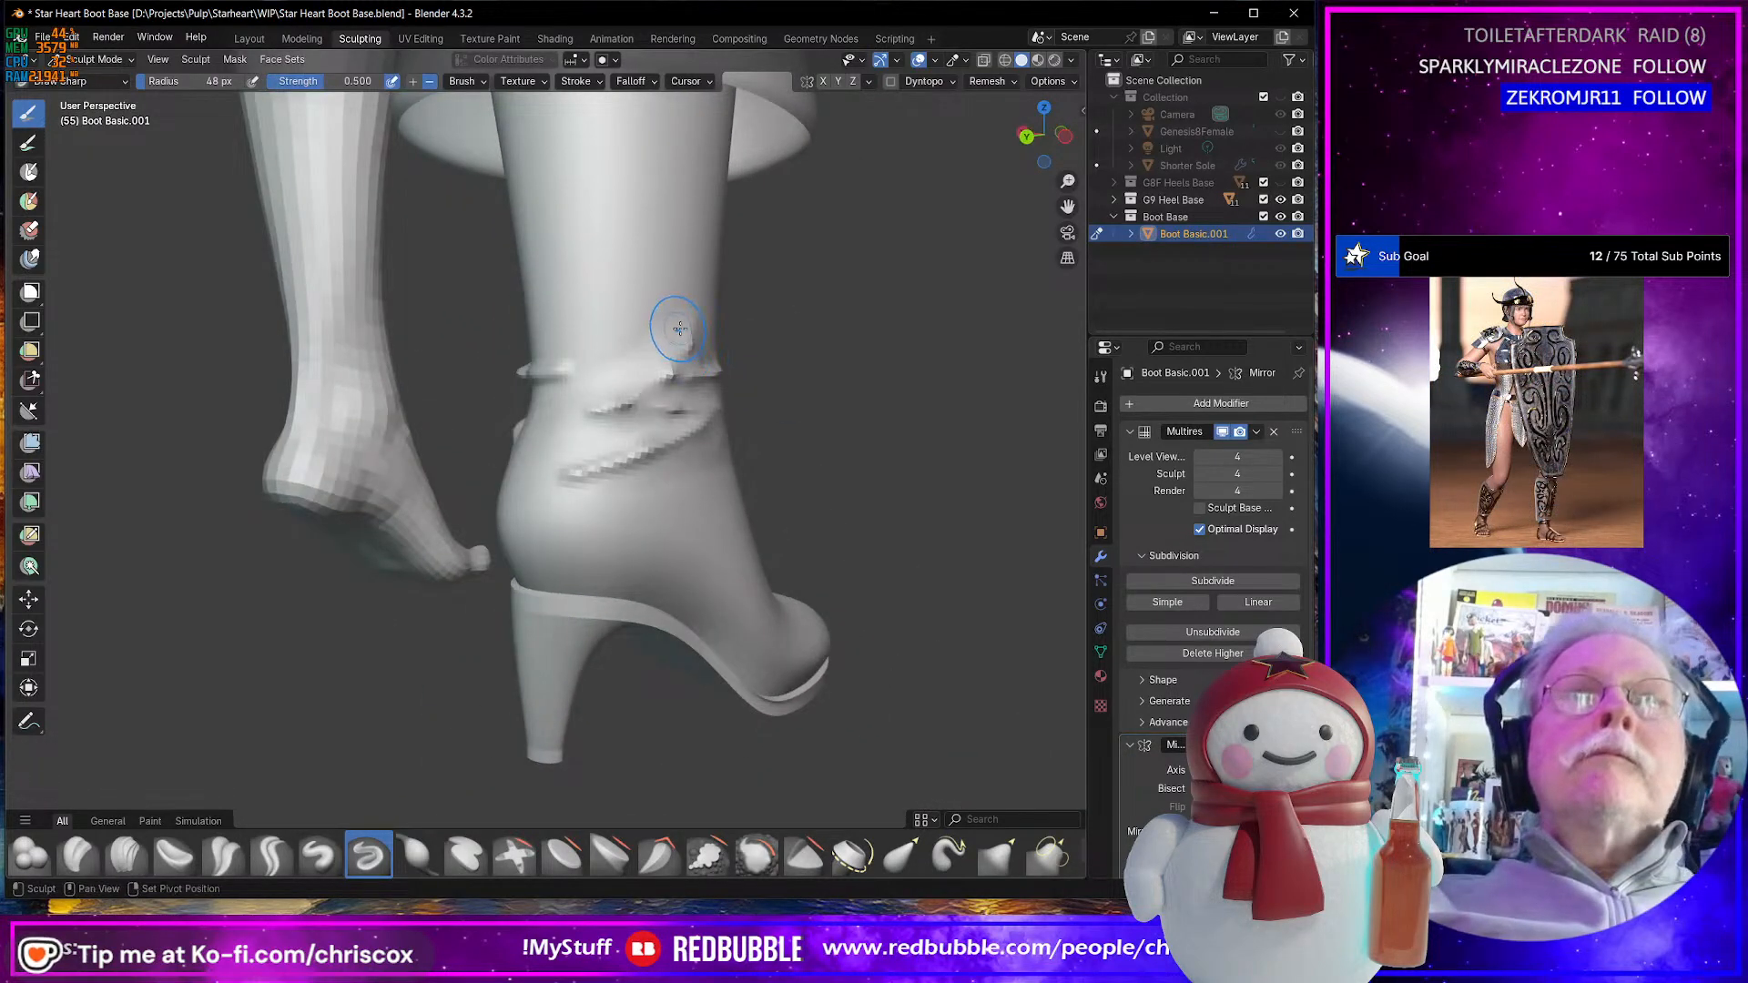
{"action": "left_click_drag", "start_coordinate": [716, 327], "coordinate": [704, 330]}
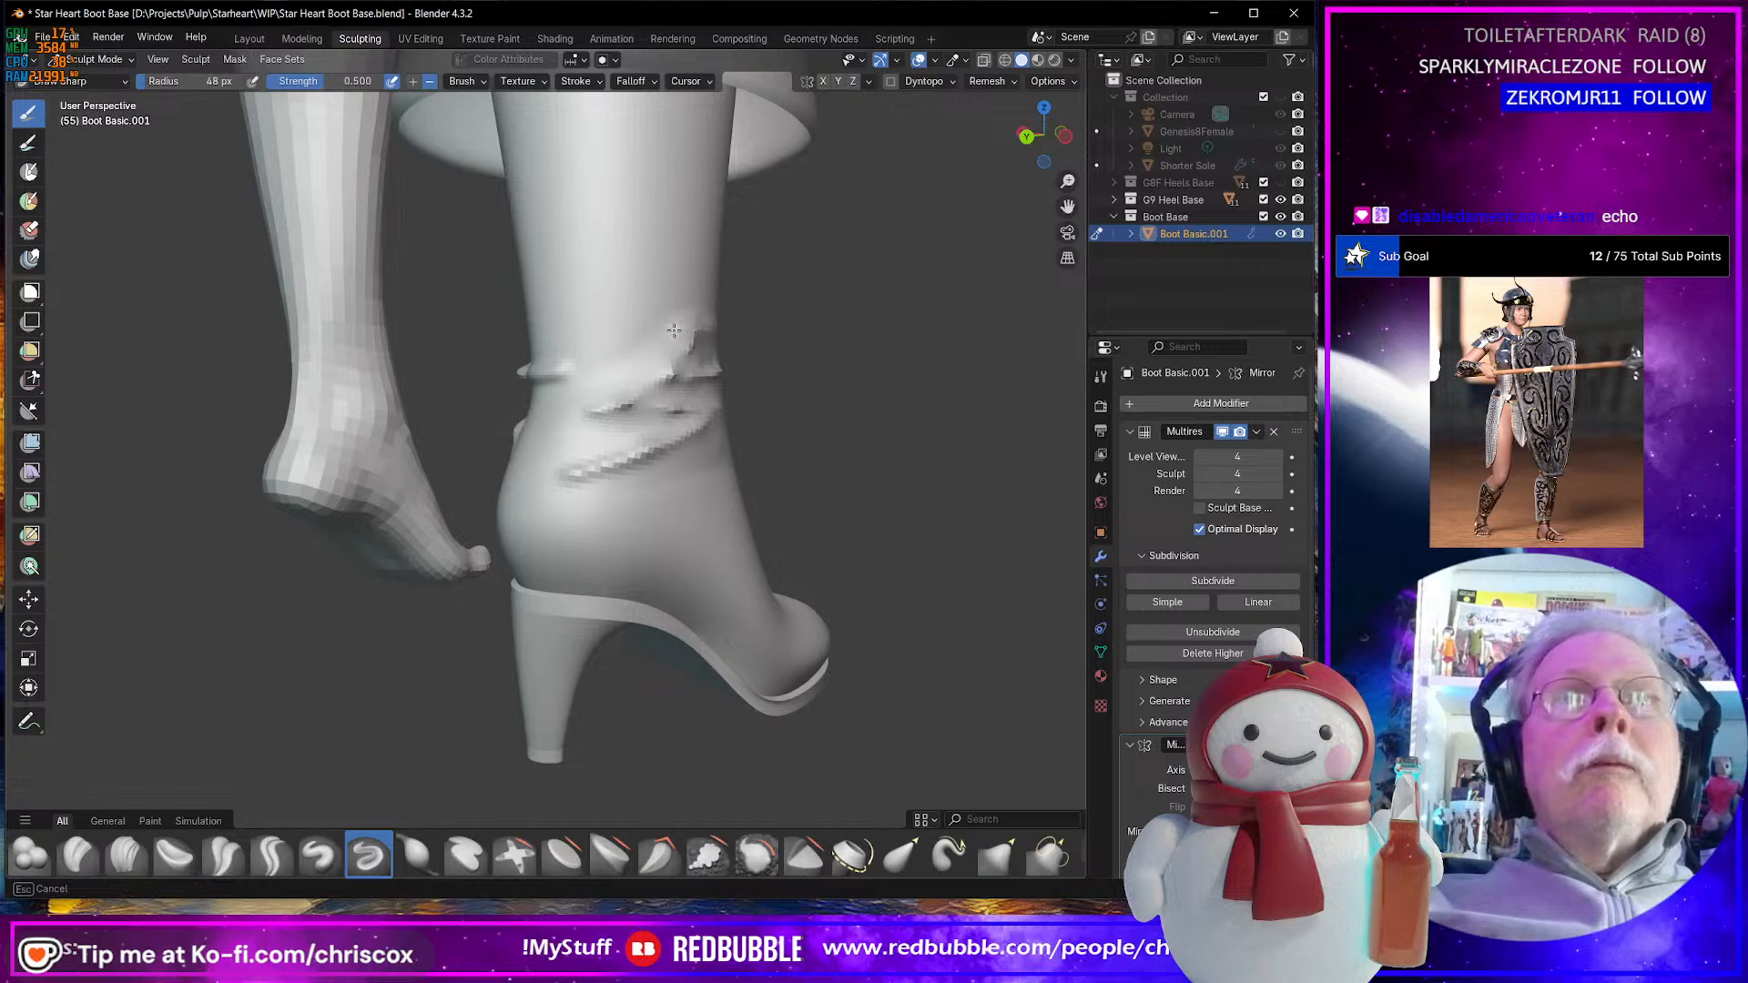
{"action": "left_click_drag", "start_coordinate": [583, 325], "coordinate": [584, 325]}
{"action": "scroll", "coordinate": [534, 395], "scroll_direction": "up", "scroll_amount": 3}
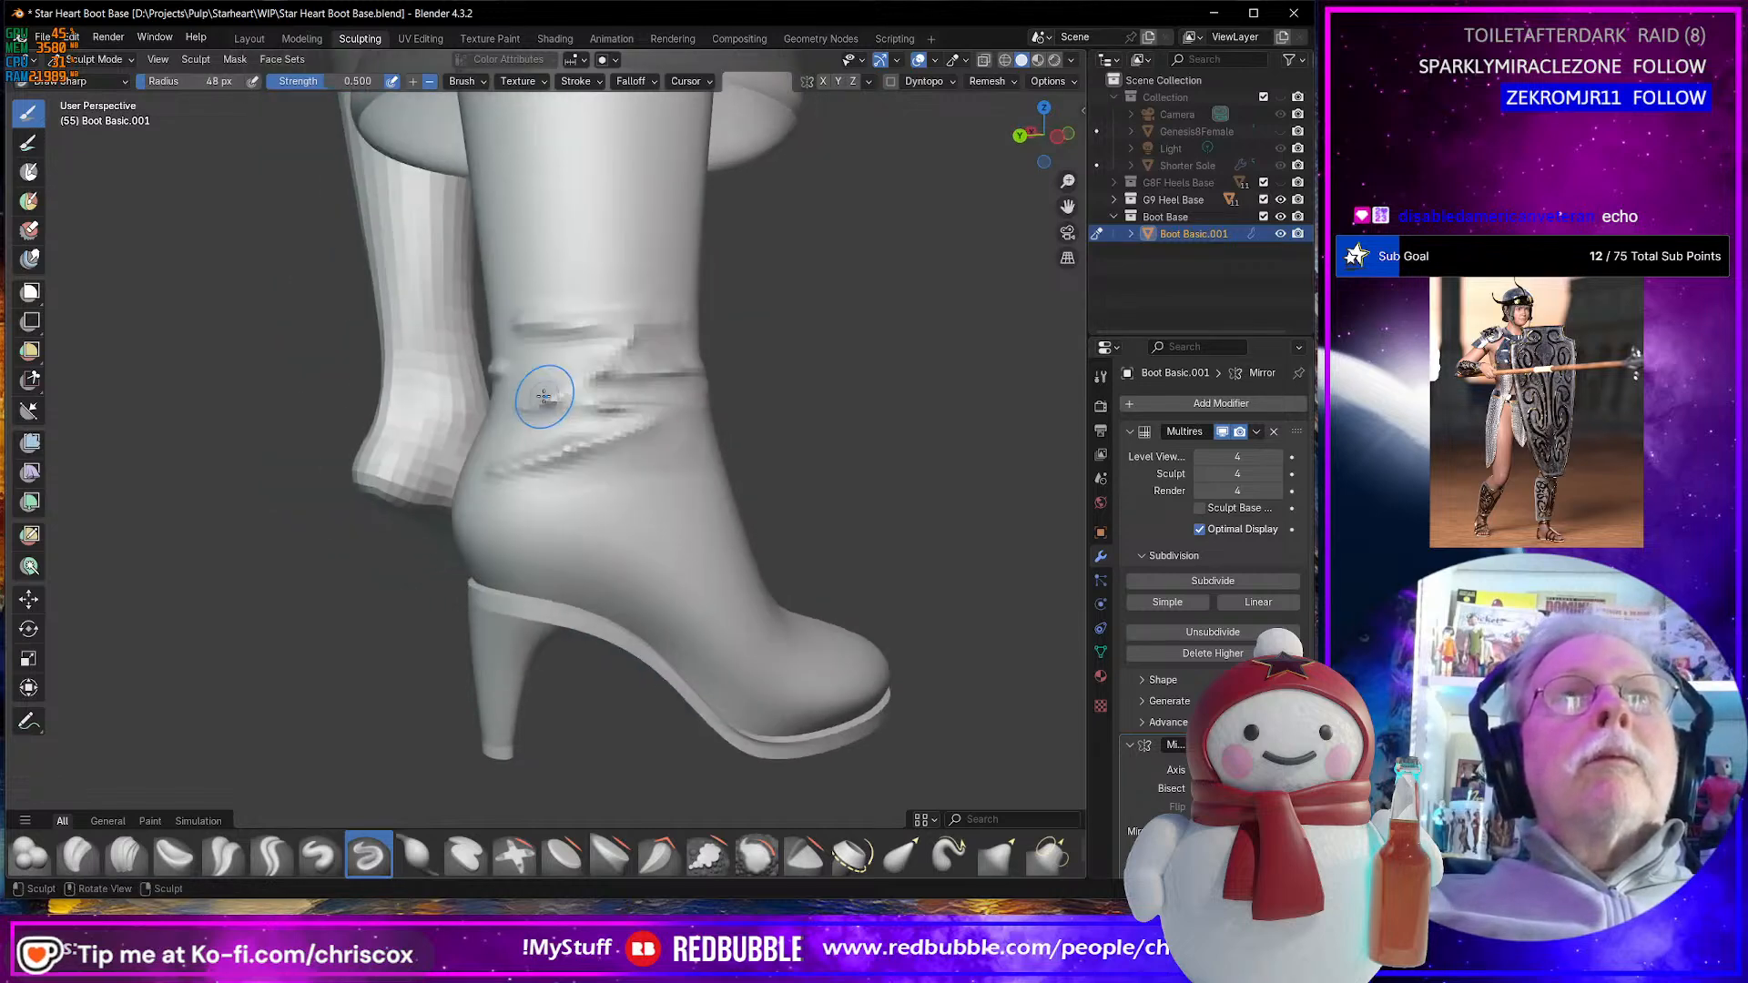
{"action": "middle_click_drag", "start_coordinate": [535, 394], "coordinate": [686, 433]}
{"action": "scroll", "coordinate": [613, 439], "scroll_direction": "up", "scroll_amount": 2}
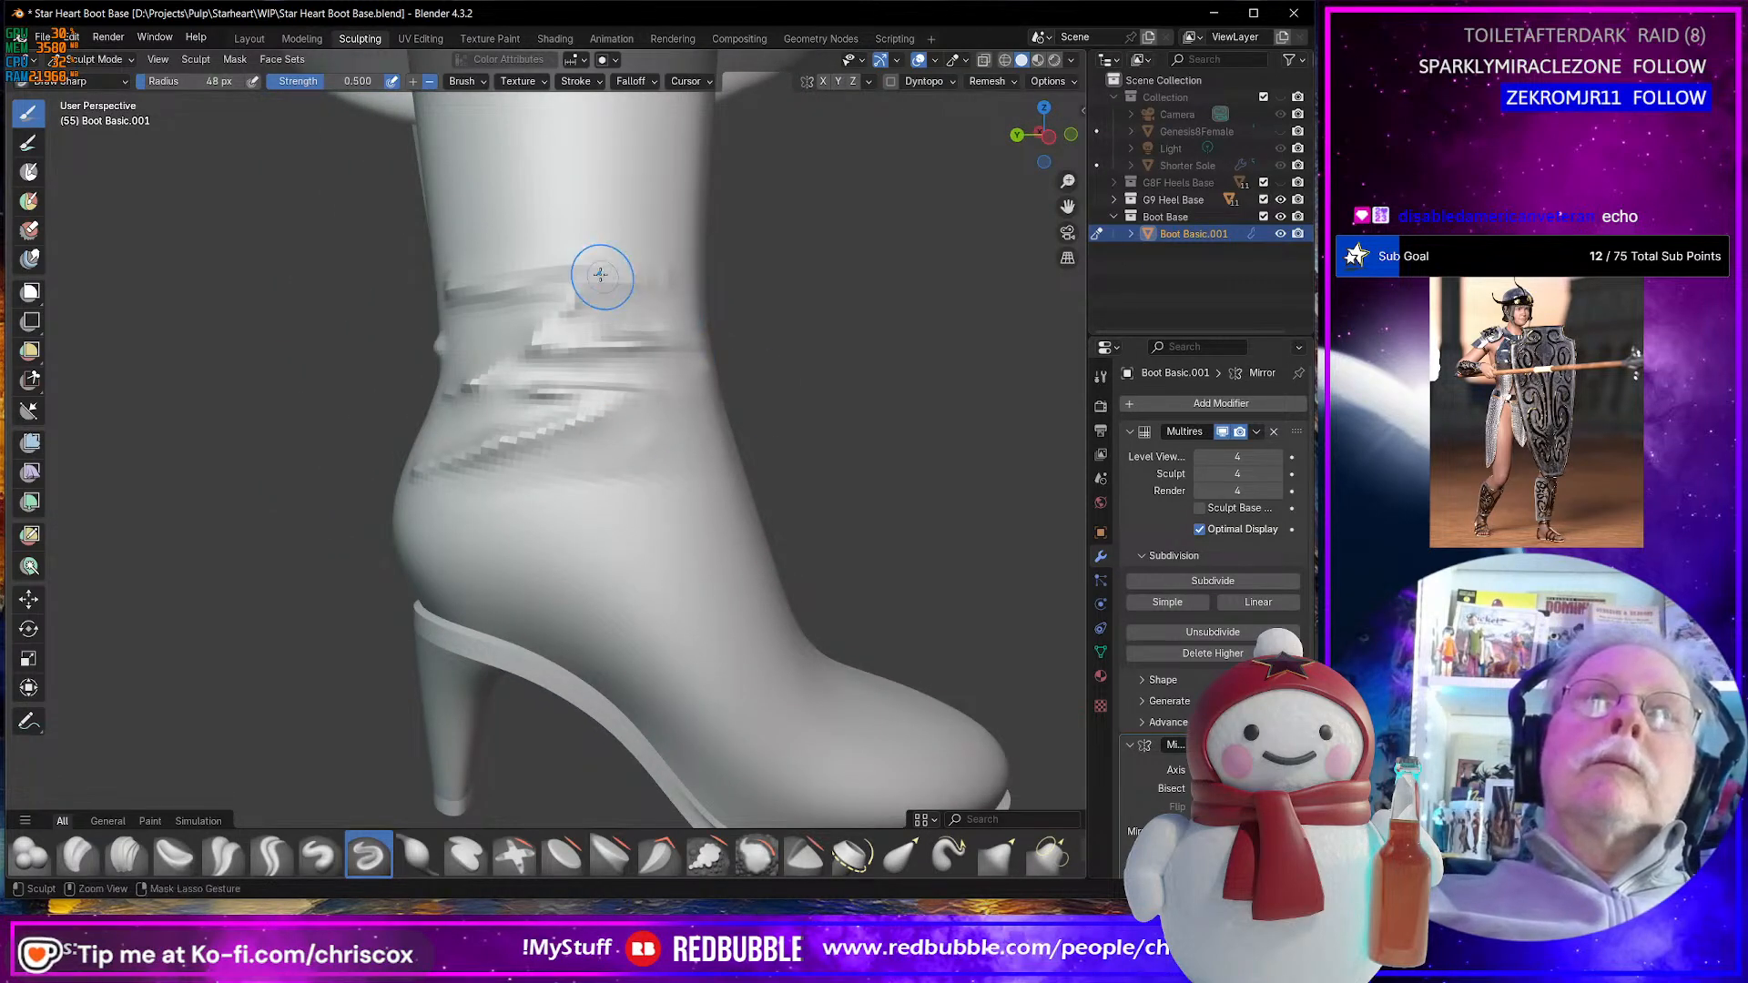
- Remove the extra marks and the added horizontal crease above the diagonal fold, smoothing the boot shaft
{"action": "key", "text": "shift+grave"}
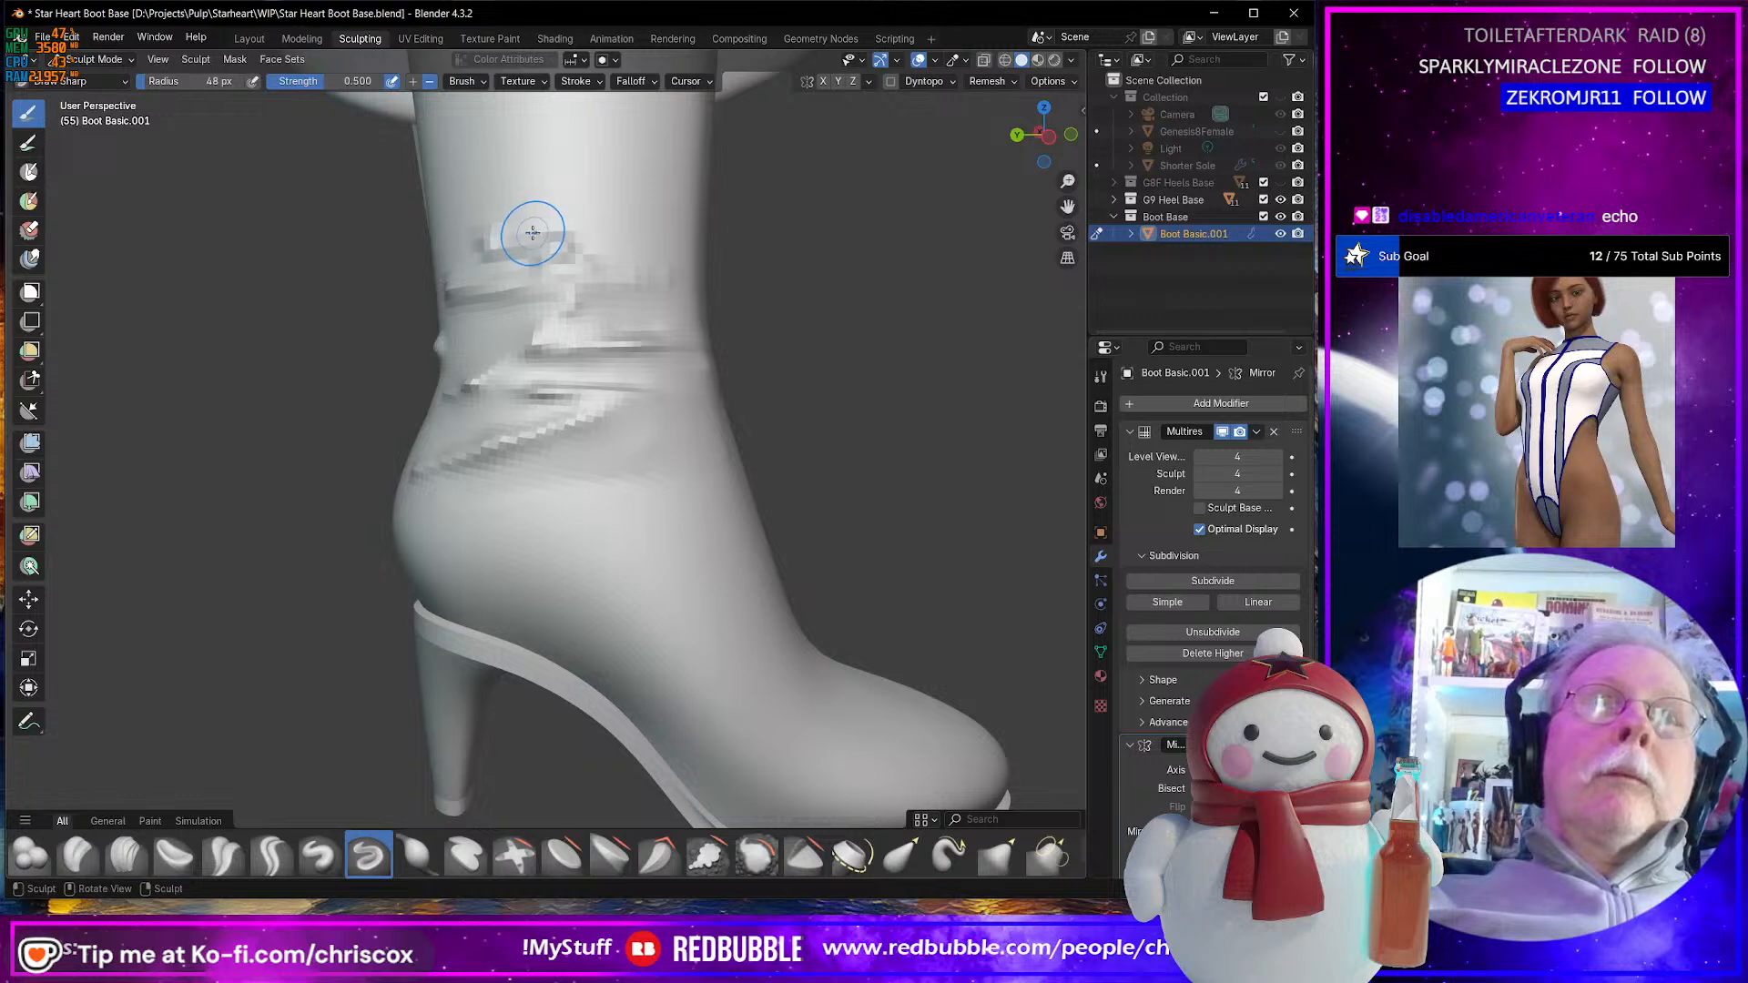
{"action": "left_click", "coordinate": [546, 462]}
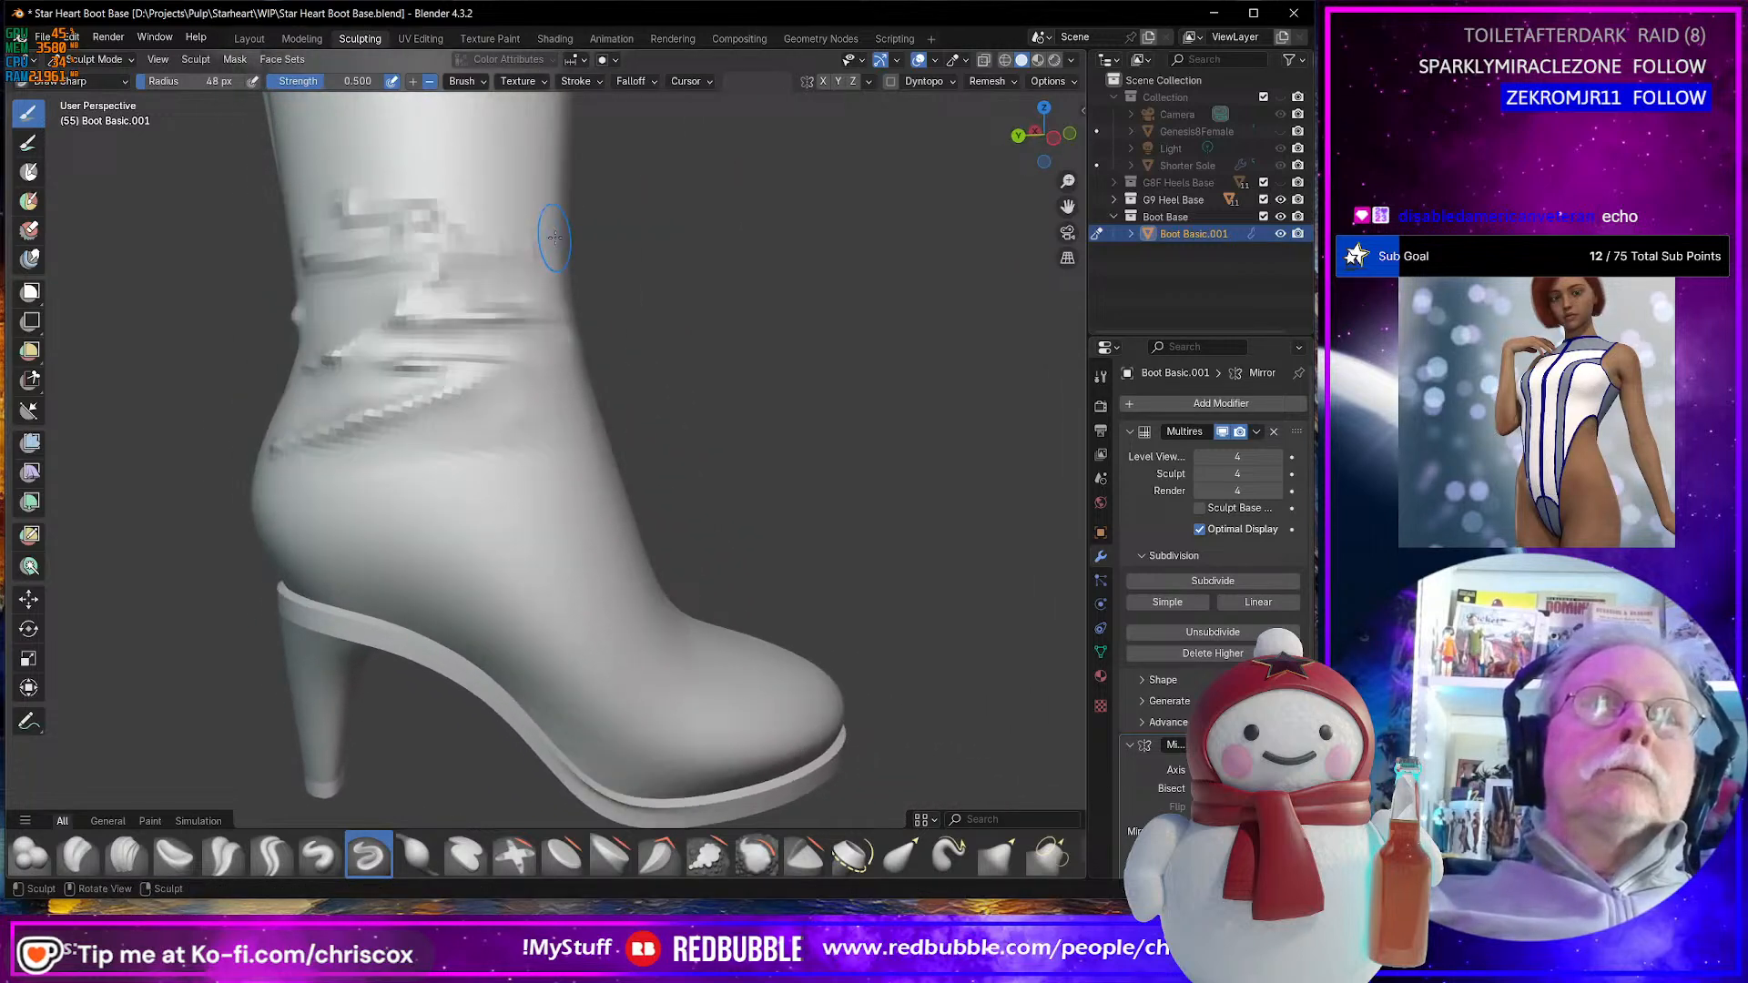
{"action": "left_click_drag", "start_coordinate": [367, 198], "coordinate": [390, 203]}
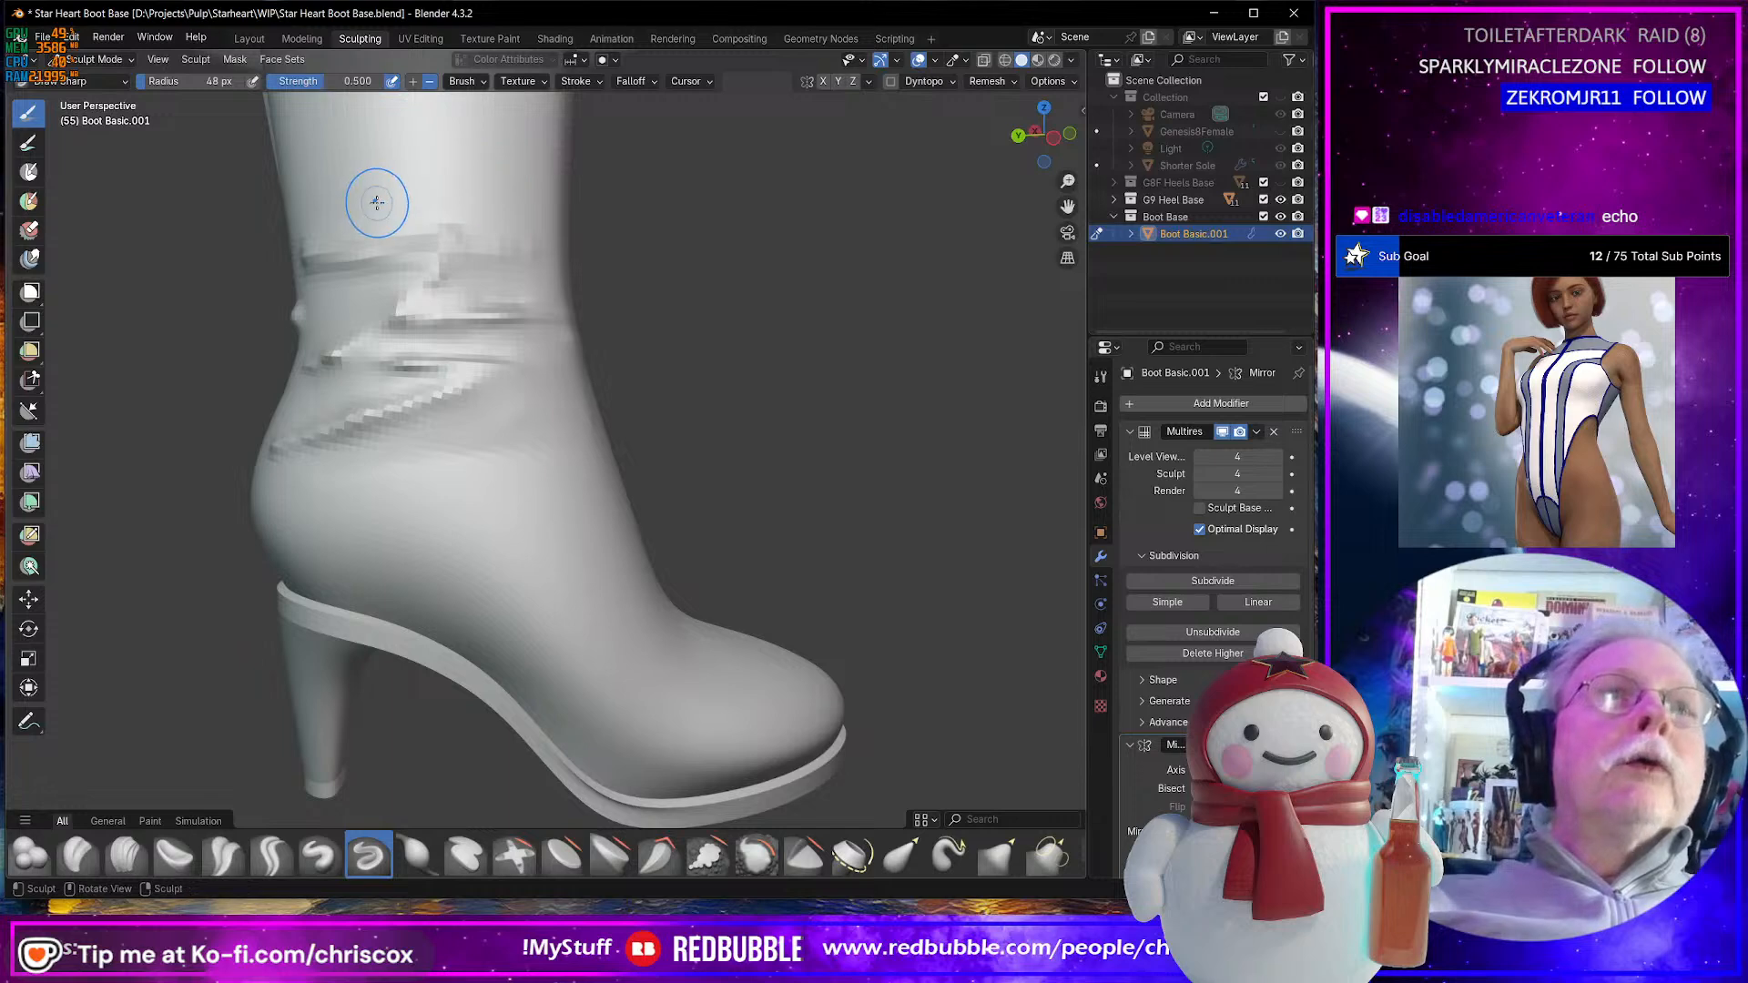
{"action": "middle_click_drag", "start_coordinate": [374, 195], "coordinate": [464, 207]}
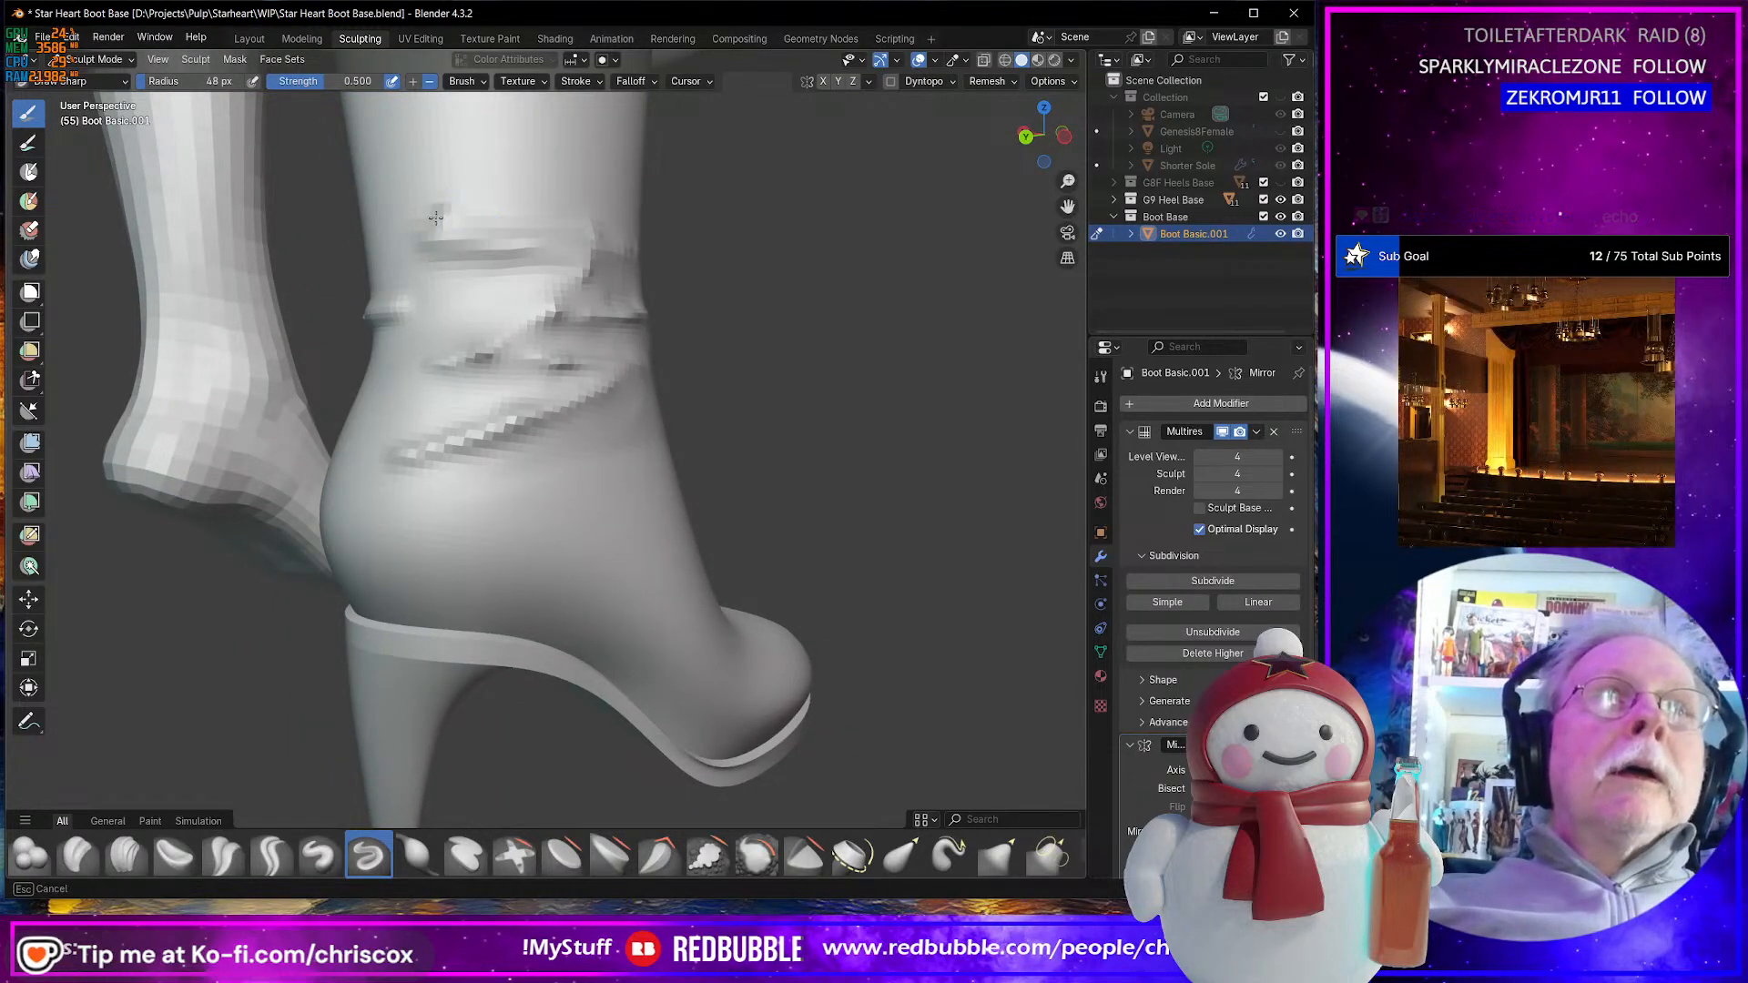
{"action": "mouse_move", "coordinate": [448, 225]}
{"action": "left_mouse_down"}
{"action": "mouse_move", "coordinate": [547, 213]}
{"action": "mouse_move", "coordinate": [453, 277]}
{"action": "mouse_move", "coordinate": [468, 277]}
{"action": "left_mouse_up"}
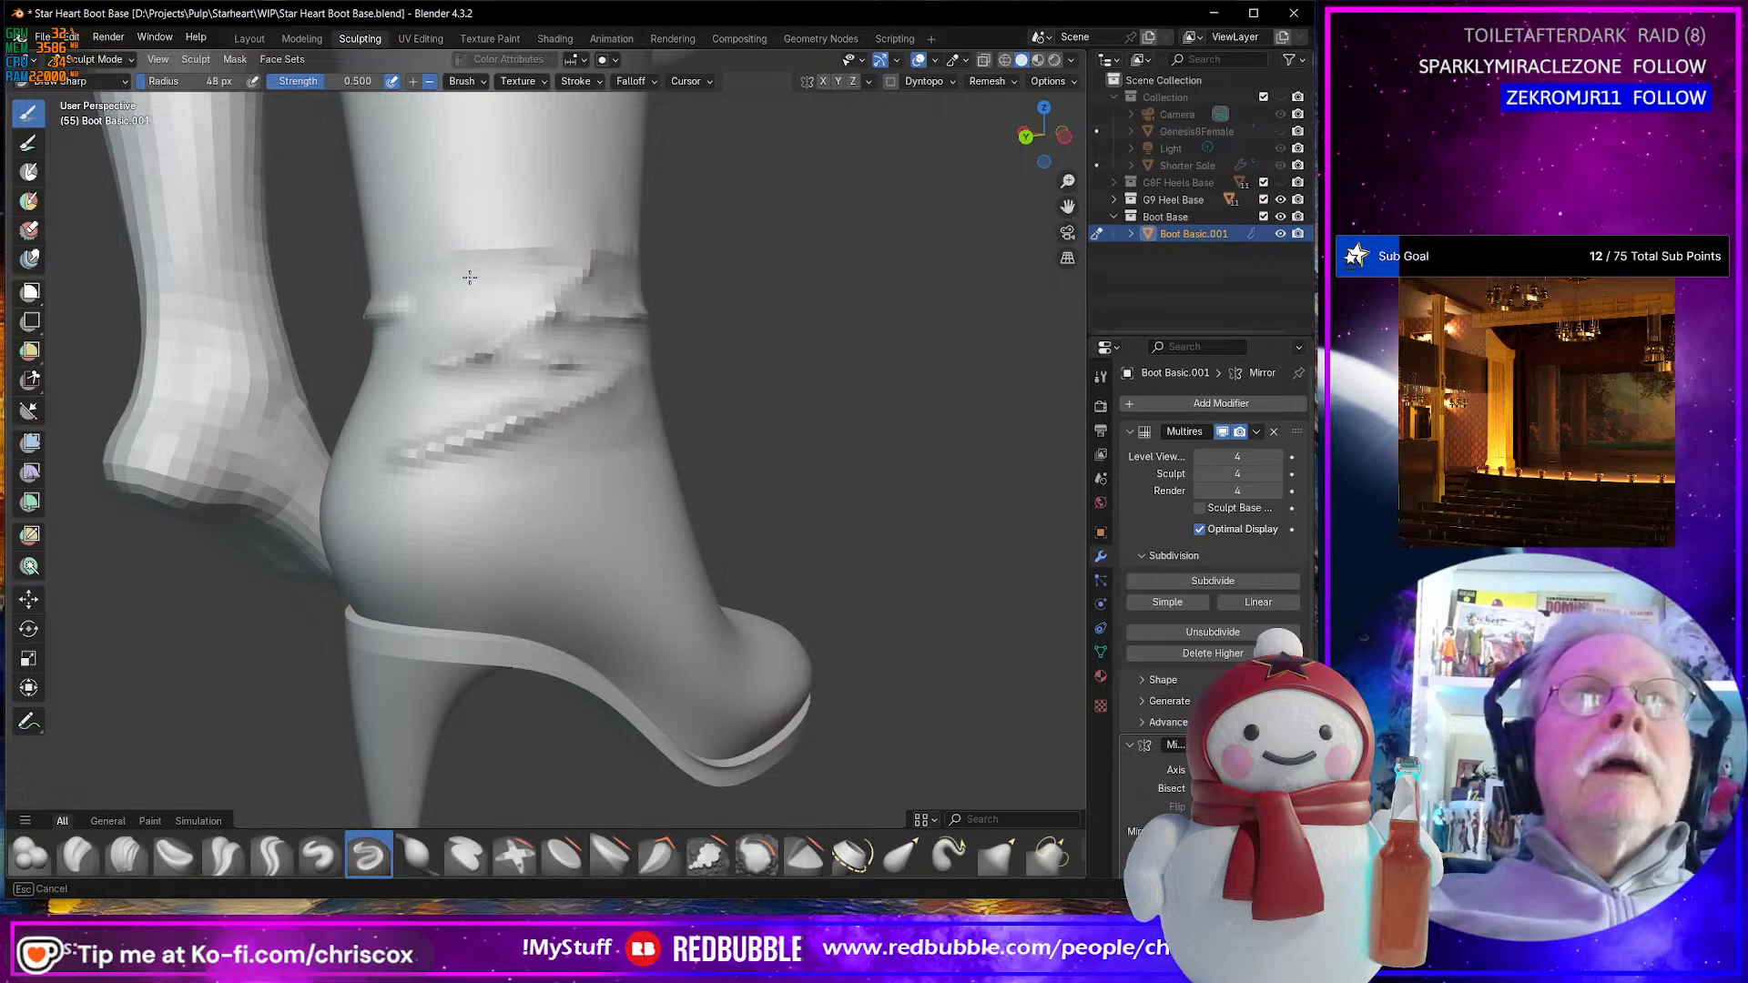
{"action": "middle_click_drag", "start_coordinate": [469, 277], "coordinate": [507, 292]}
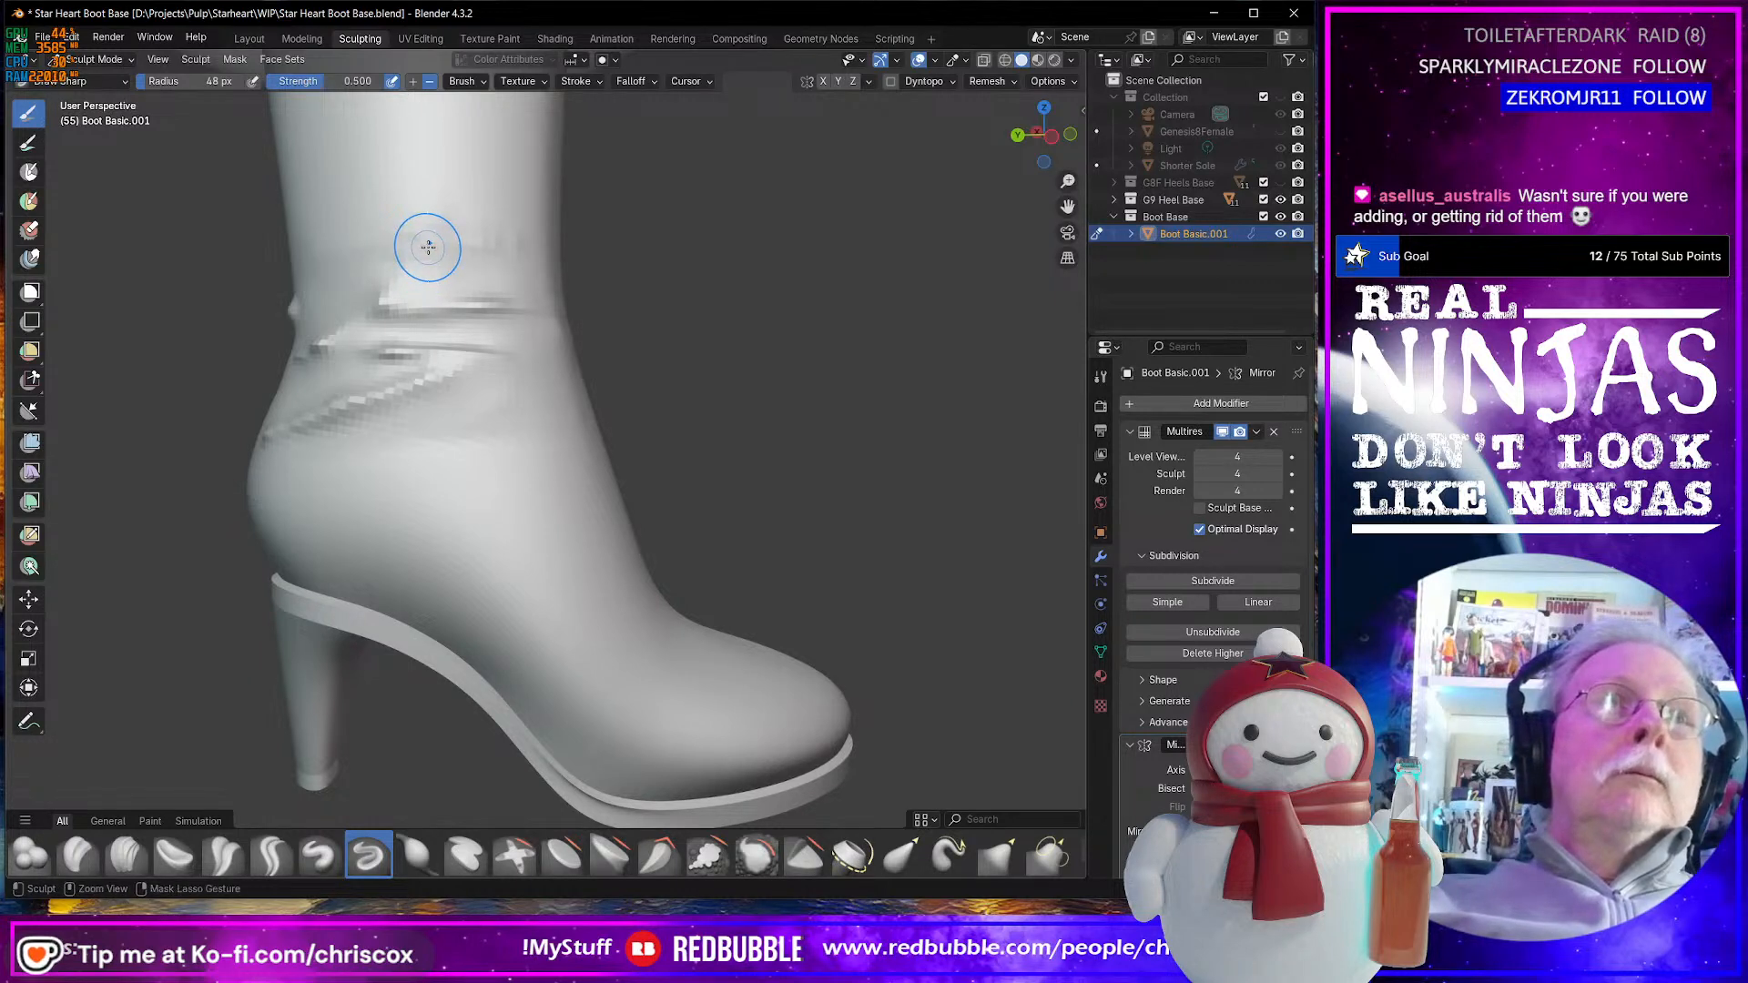
- Redraw the diagonal crease from the shaft down toward the back of the ankle with an inverted Draw Sharp stroke
{"action": "middle_click_drag", "start_coordinate": [428, 247], "coordinate": [351, 319], "text": "ctrl"}
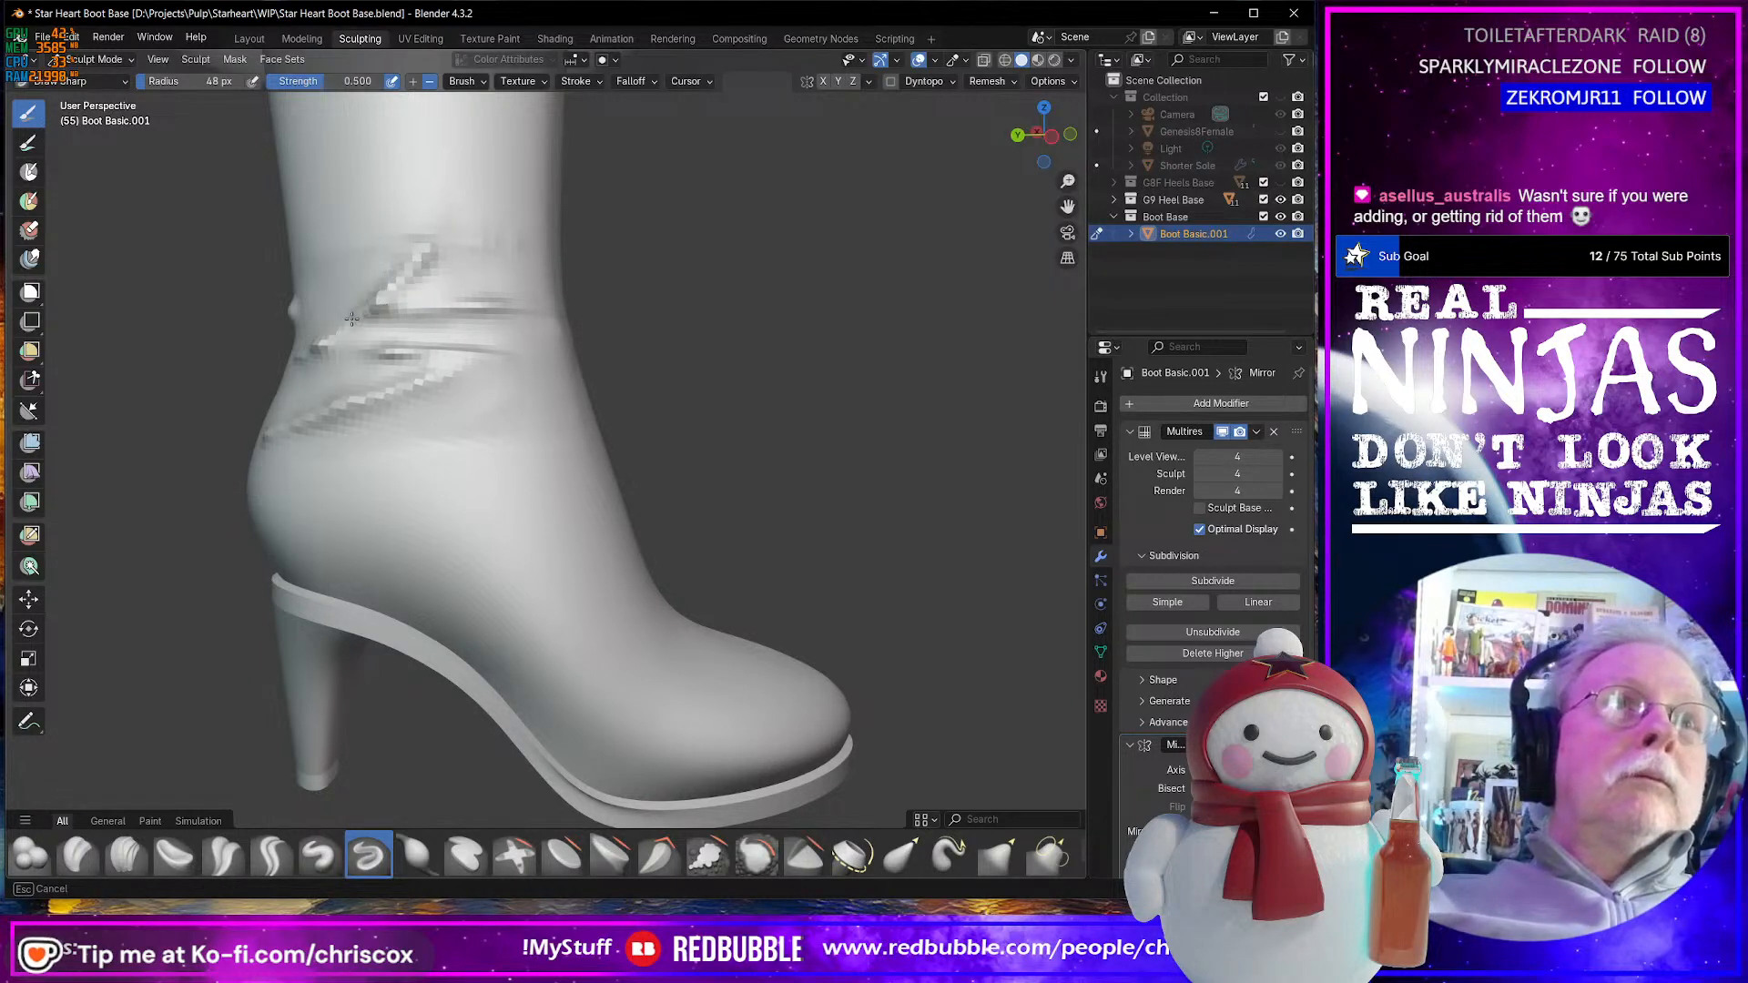
{"action": "middle_click_drag", "start_coordinate": [280, 367], "coordinate": [282, 366], "text": "ctrl"}
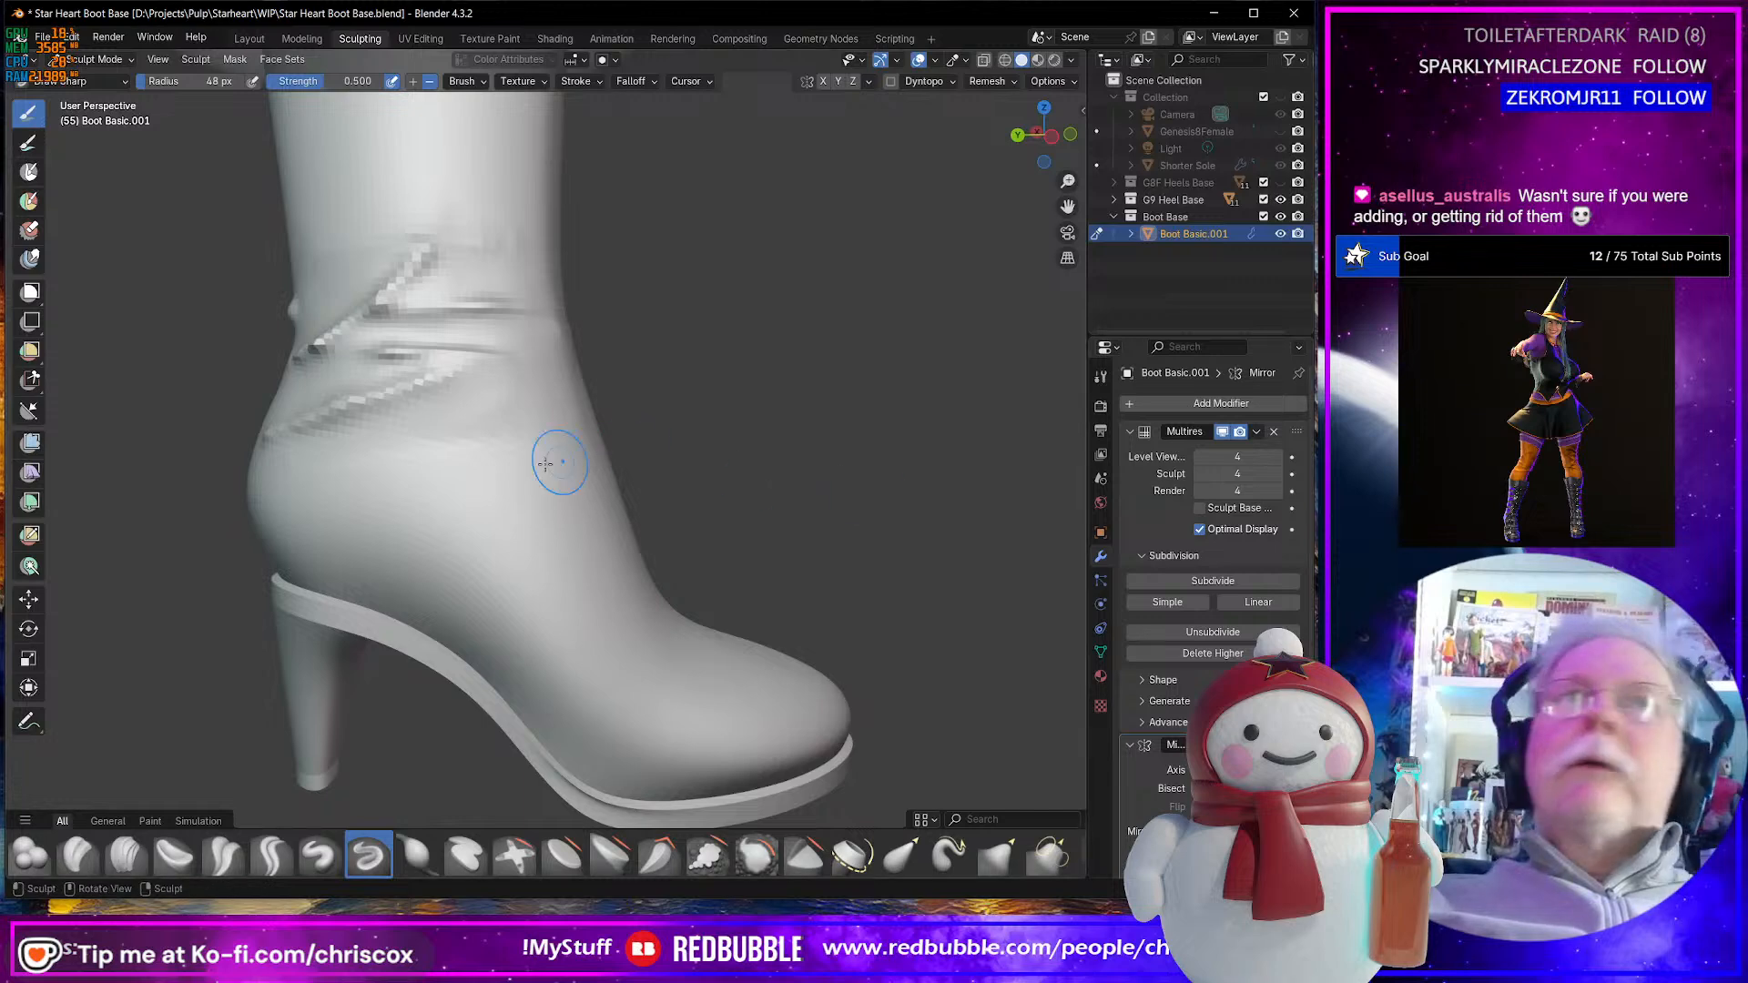
- Smooth the rear end of the lower ankle crease so it fades into the heel
{"action": "scroll", "coordinate": [545, 463], "scroll_direction": "down", "scroll_amount": 5}
{"action": "middle_click_drag", "start_coordinate": [534, 456], "coordinate": [711, 458]}
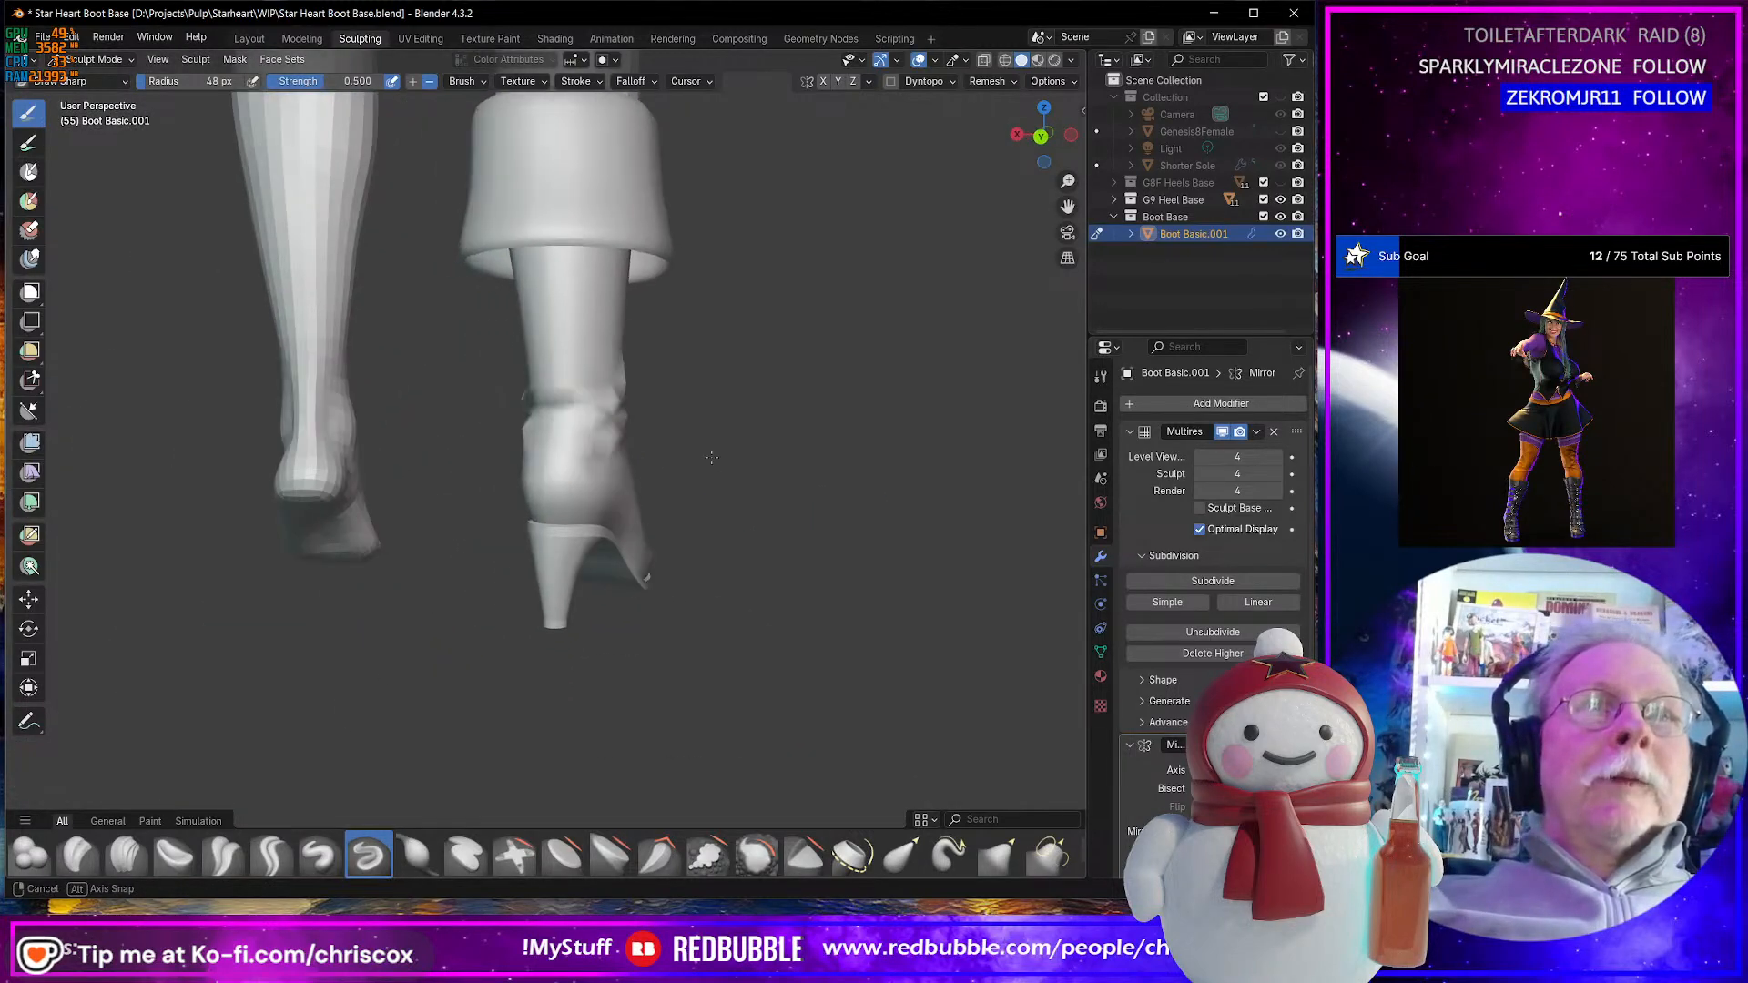
{"action": "left_click_drag", "start_coordinate": [711, 458], "coordinate": [709, 459]}
{"action": "middle_click_drag", "start_coordinate": [696, 464], "coordinate": [580, 478]}
{"action": "scroll", "coordinate": [573, 471], "scroll_direction": "up", "scroll_amount": 4}
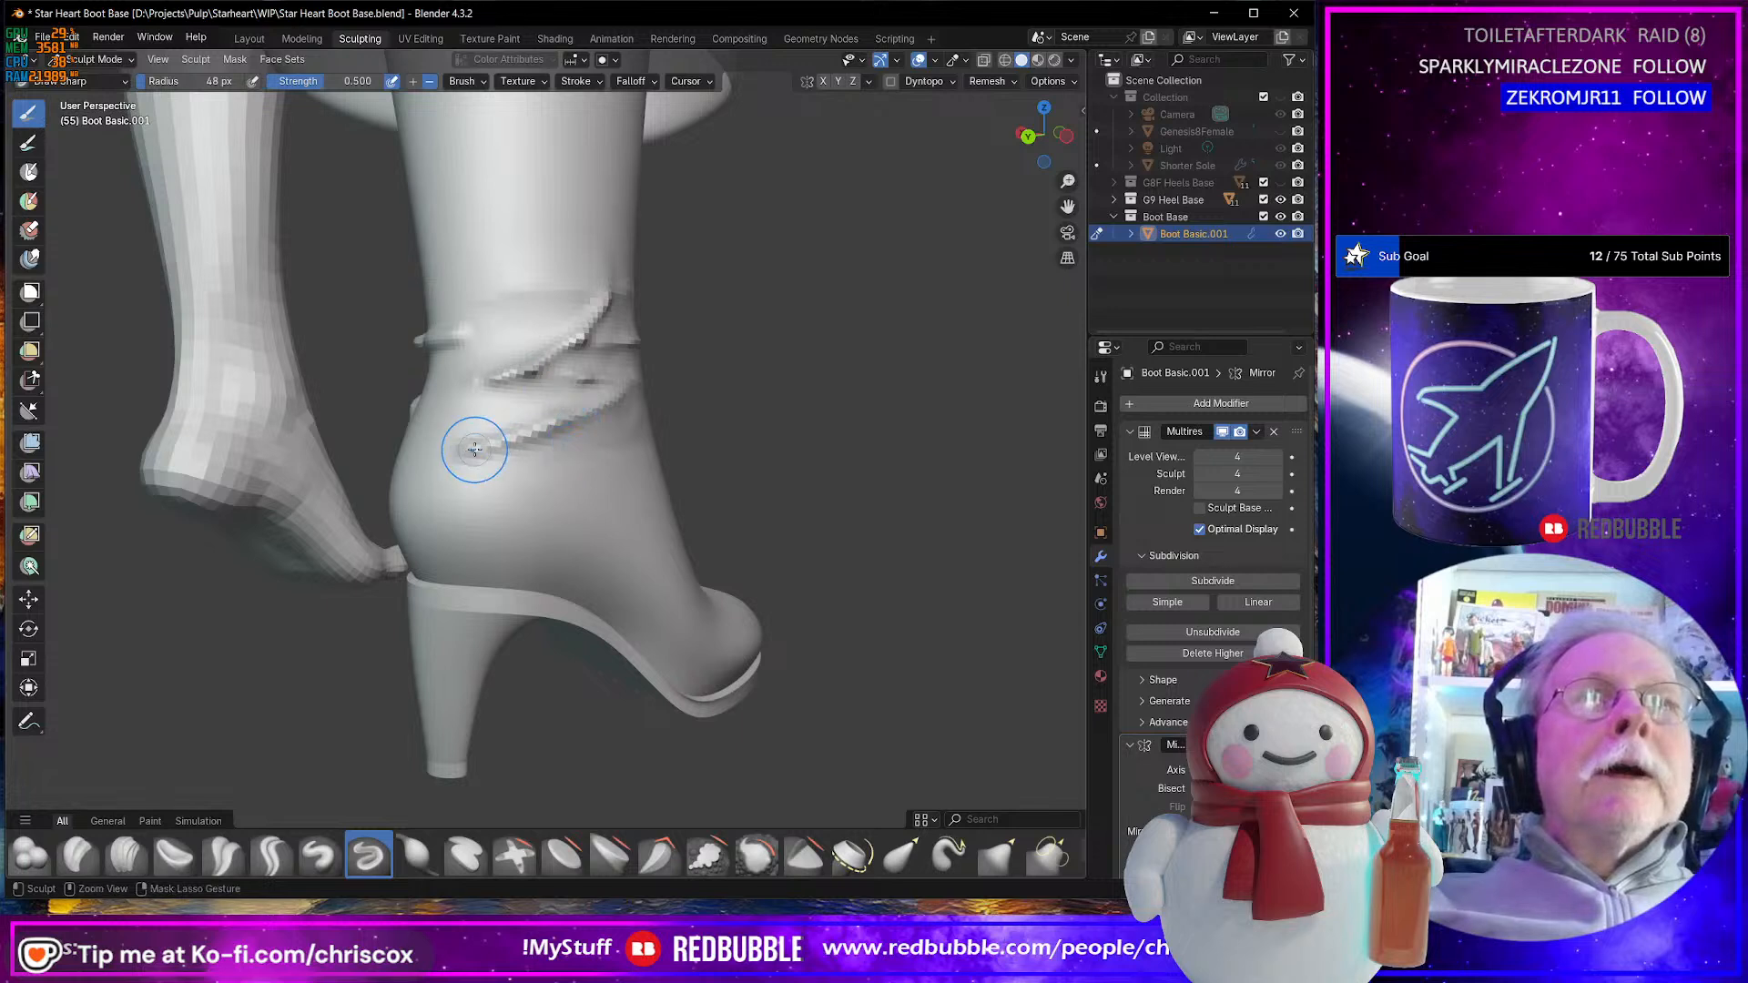
{"action": "mouse_move", "coordinate": [492, 466]}
{"action": "left_mouse_down", "text": "shift"}
{"action": "mouse_move", "coordinate": [466, 472]}
{"action": "mouse_move", "coordinate": [488, 431]}
{"action": "mouse_move", "coordinate": [515, 435]}
{"action": "left_mouse_up", "text": "shift"}
{"action": "middle_click_drag", "start_coordinate": [516, 485], "coordinate": [468, 476]}
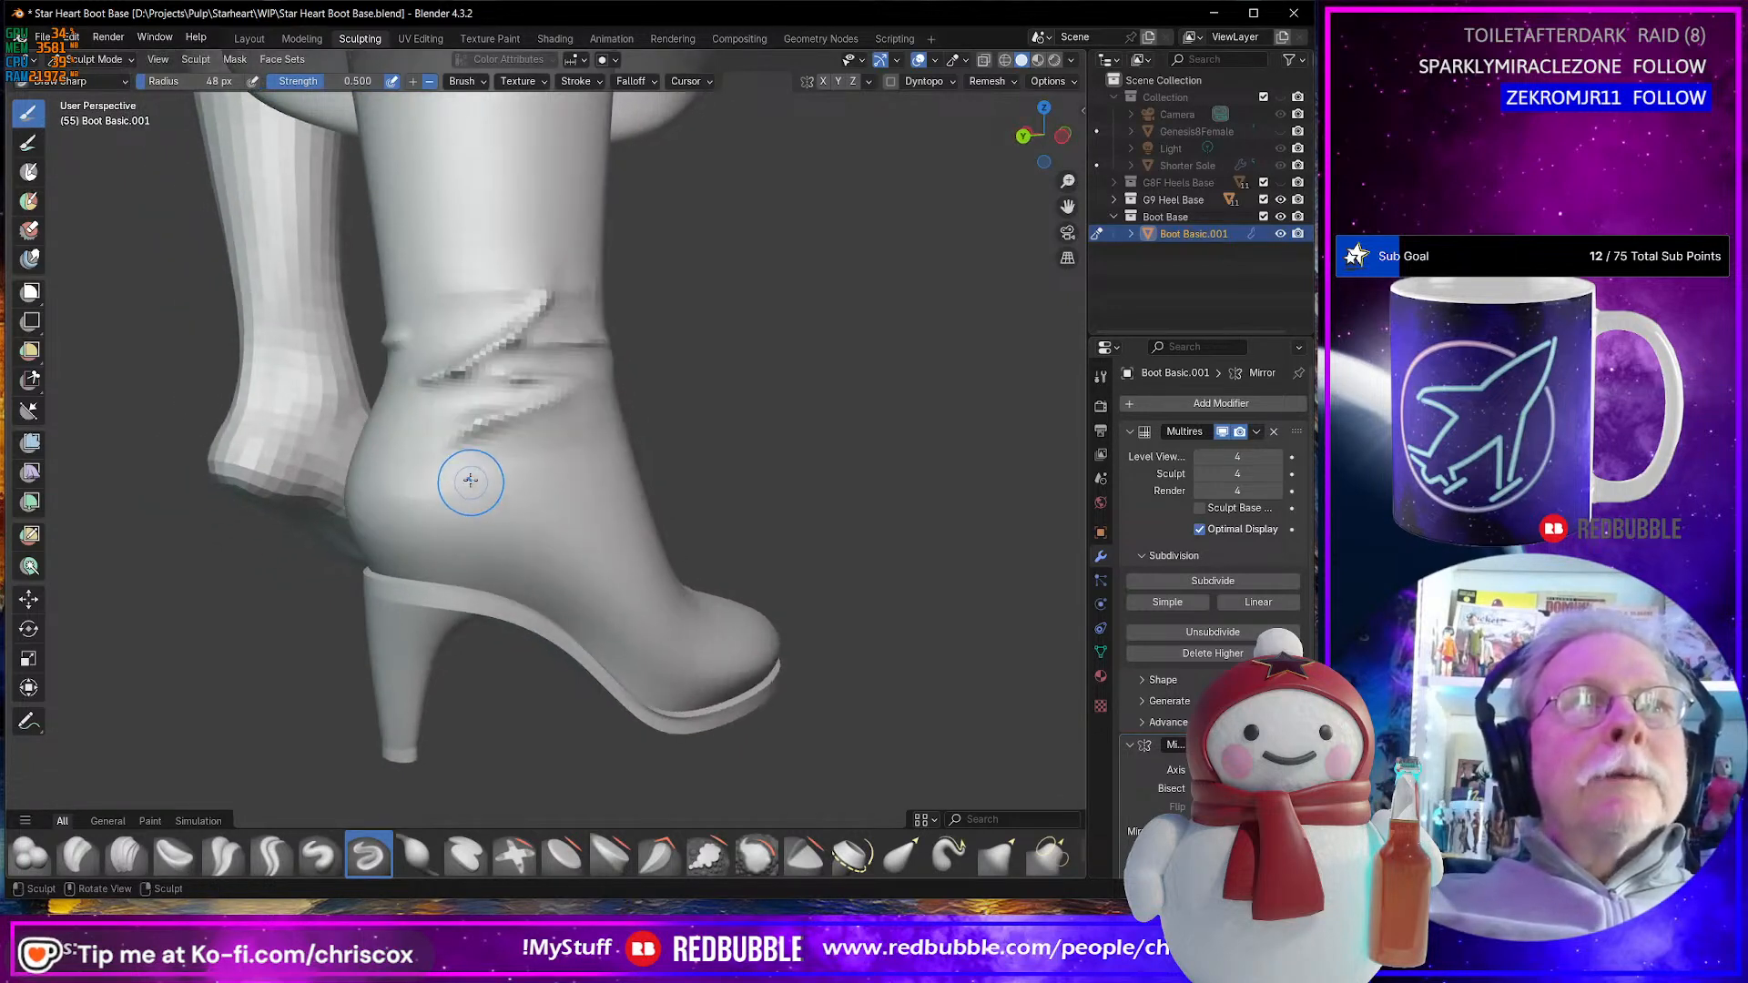
{"action": "mouse_move", "coordinate": [468, 476]}
{"action": "left_mouse_down", "text": "shift"}
{"action": "mouse_move", "coordinate": [492, 460]}
{"action": "mouse_move", "coordinate": [468, 412]}
{"action": "left_mouse_up", "text": "shift"}
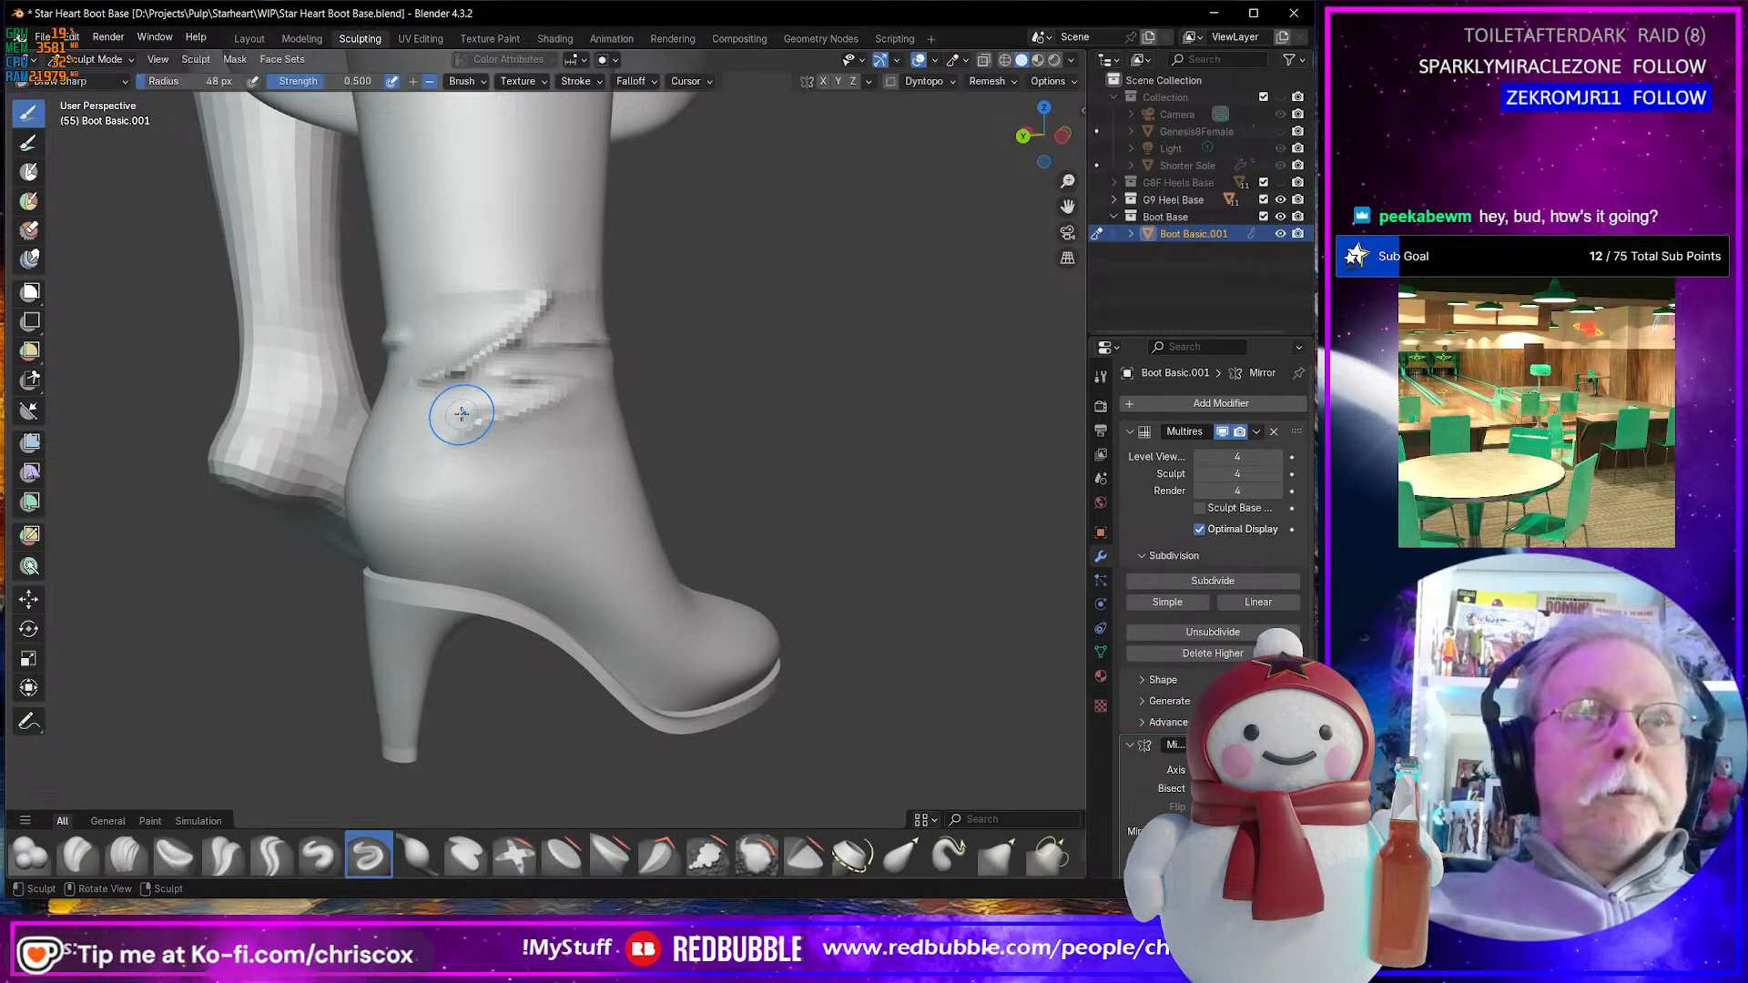
- Reduce the Draw Sharp brush radius to 36 px for finer work on the ankle creases
{"action": "key", "text": "f"}
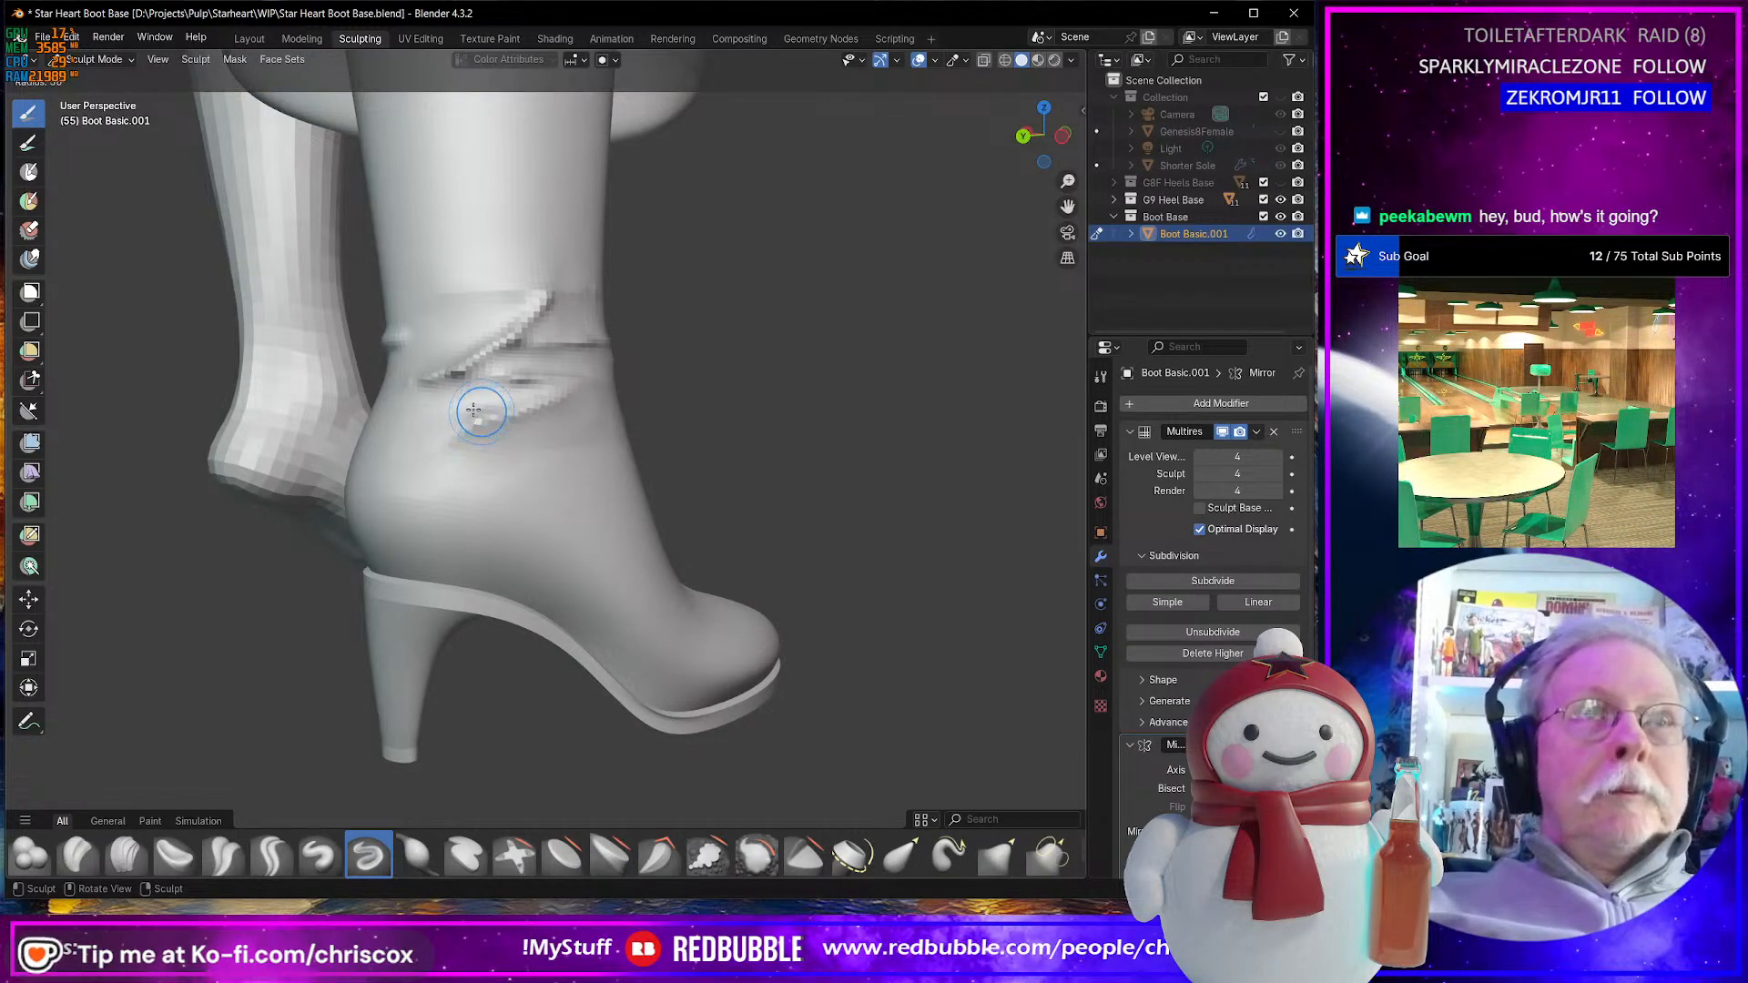
{"action": "left_click", "coordinate": [473, 410]}
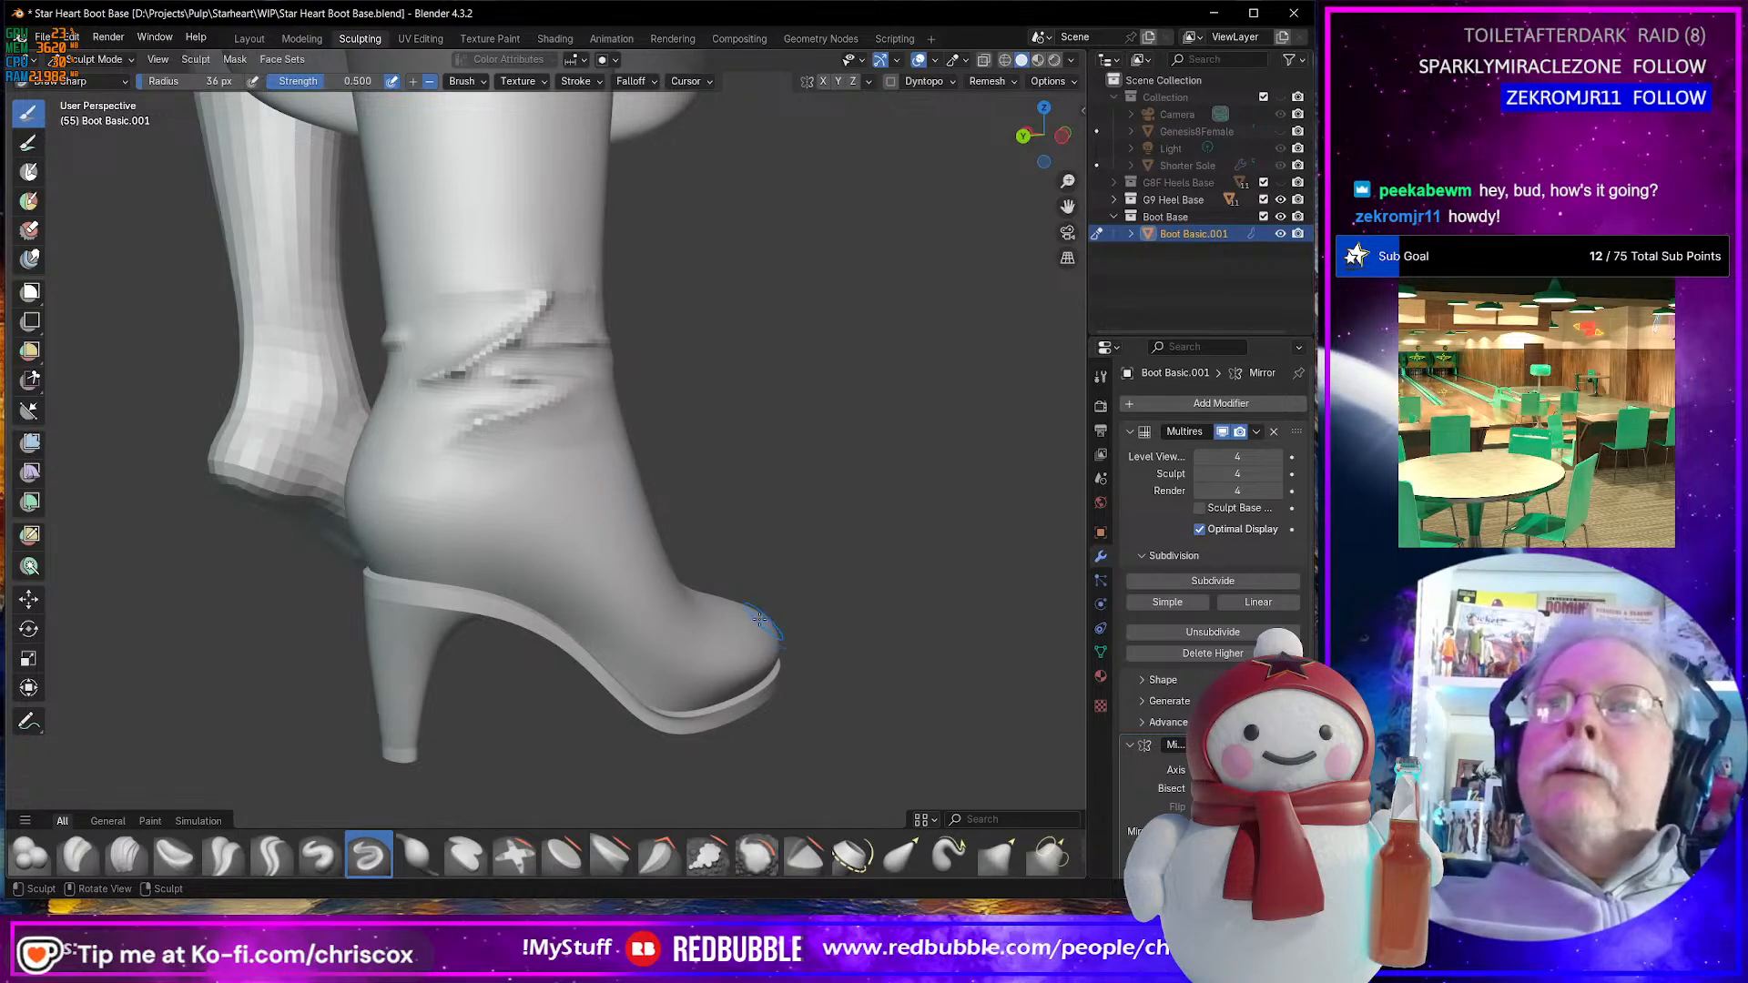
{"action": "scroll", "coordinate": [500, 571], "scroll_direction": "up", "scroll_amount": 3}
{"action": "middle_click_drag", "start_coordinate": [386, 499], "coordinate": [429, 558], "text": "shift"}
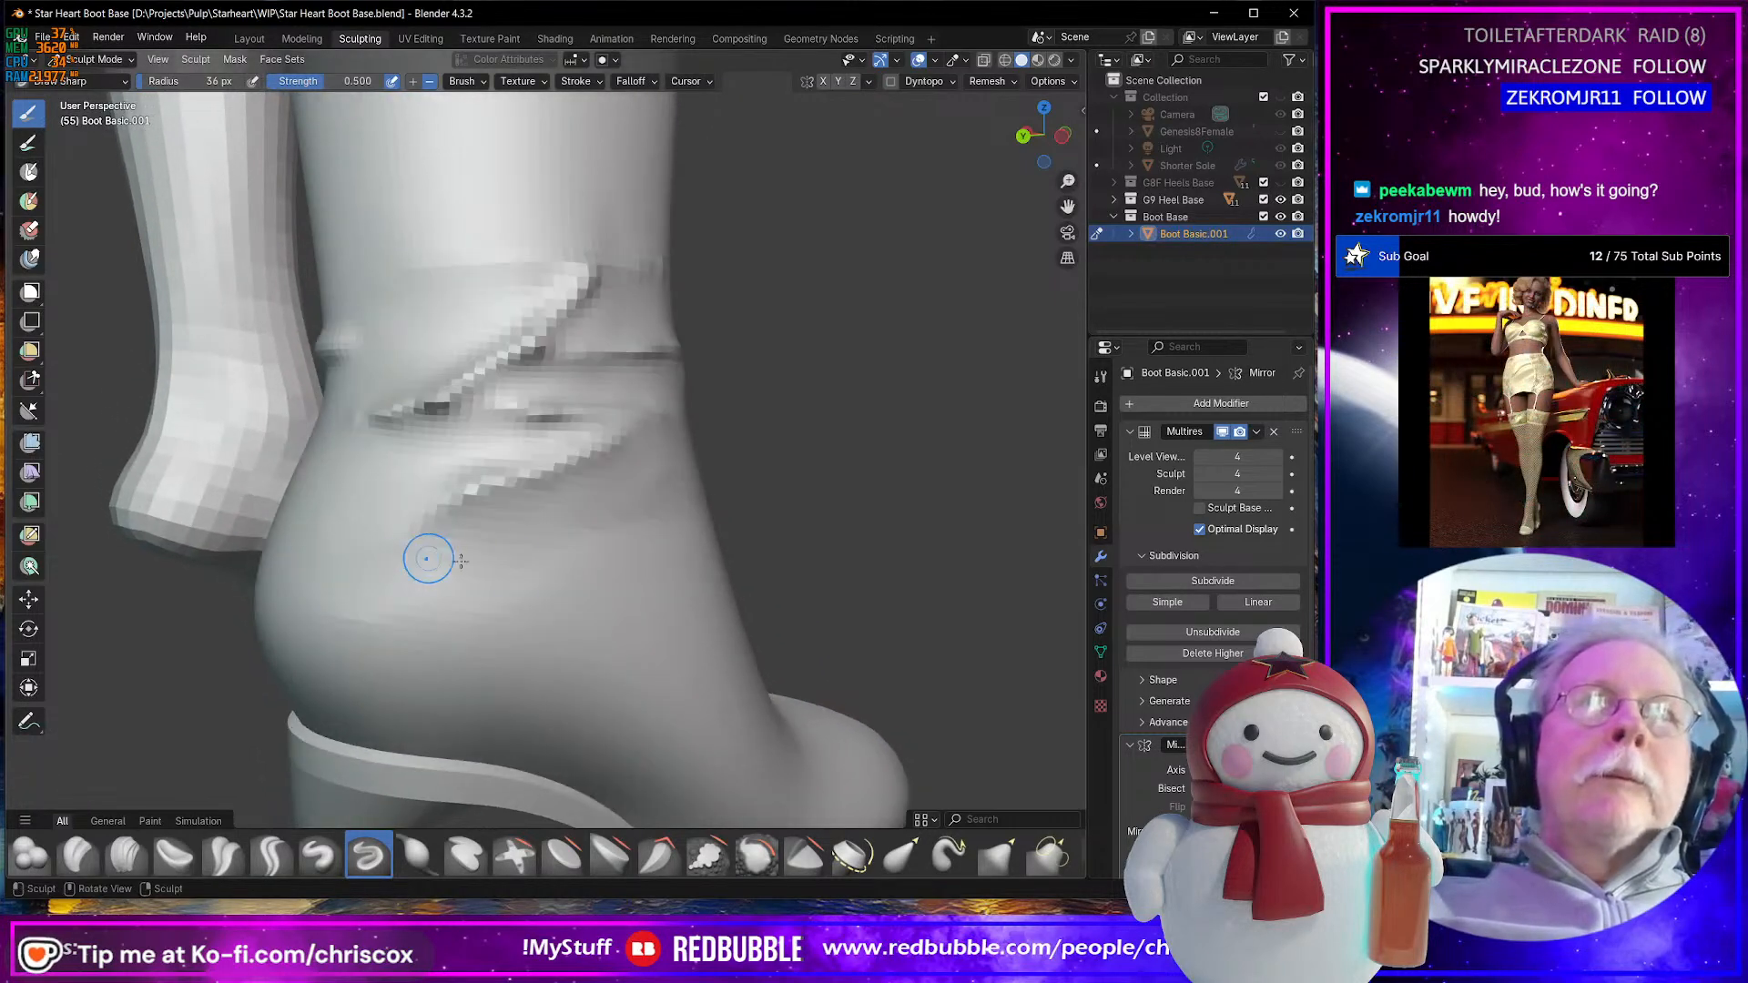
- Smooth the lower ankle folds and the upper end of the diagonal crease on the boot's outer side
{"action": "mouse_move", "coordinate": [579, 569]}
{"action": "middle_mouse_down"}
{"action": "mouse_move", "coordinate": [488, 558]}
{"action": "mouse_move", "coordinate": [496, 574]}
{"action": "mouse_move", "coordinate": [529, 571]}
{"action": "mouse_move", "coordinate": [413, 442]}
{"action": "middle_mouse_up"}
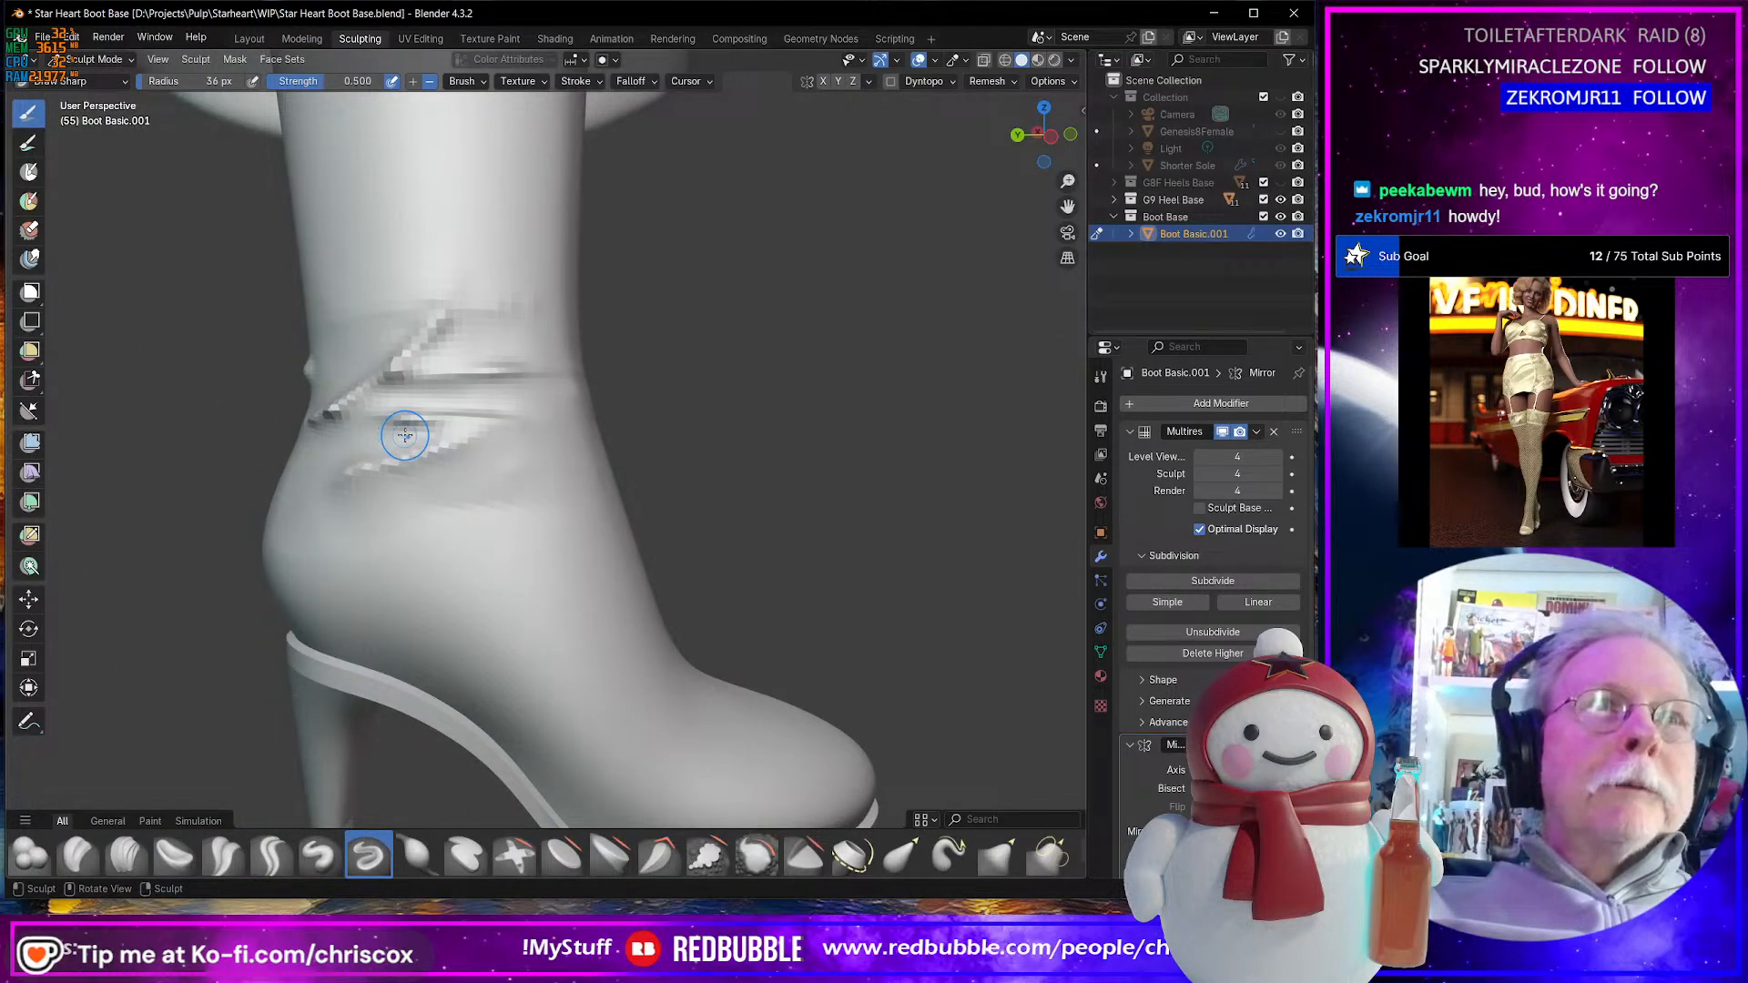
{"action": "mouse_move", "coordinate": [407, 435]}
{"action": "left_mouse_down"}
{"action": "mouse_move", "coordinate": [410, 461]}
{"action": "mouse_move", "coordinate": [439, 457]}
{"action": "mouse_move", "coordinate": [345, 492]}
{"action": "left_mouse_up"}
{"action": "mouse_move", "coordinate": [515, 445]}
{"action": "left_mouse_down"}
{"action": "mouse_move", "coordinate": [454, 461]}
{"action": "mouse_move", "coordinate": [435, 452]}
{"action": "mouse_move", "coordinate": [455, 407]}
{"action": "mouse_move", "coordinate": [387, 415]}
{"action": "mouse_move", "coordinate": [485, 401]}
{"action": "mouse_move", "coordinate": [403, 440]}
{"action": "mouse_move", "coordinate": [415, 448]}
{"action": "left_mouse_up"}
{"action": "middle_click_drag", "start_coordinate": [427, 491], "coordinate": [465, 465]}
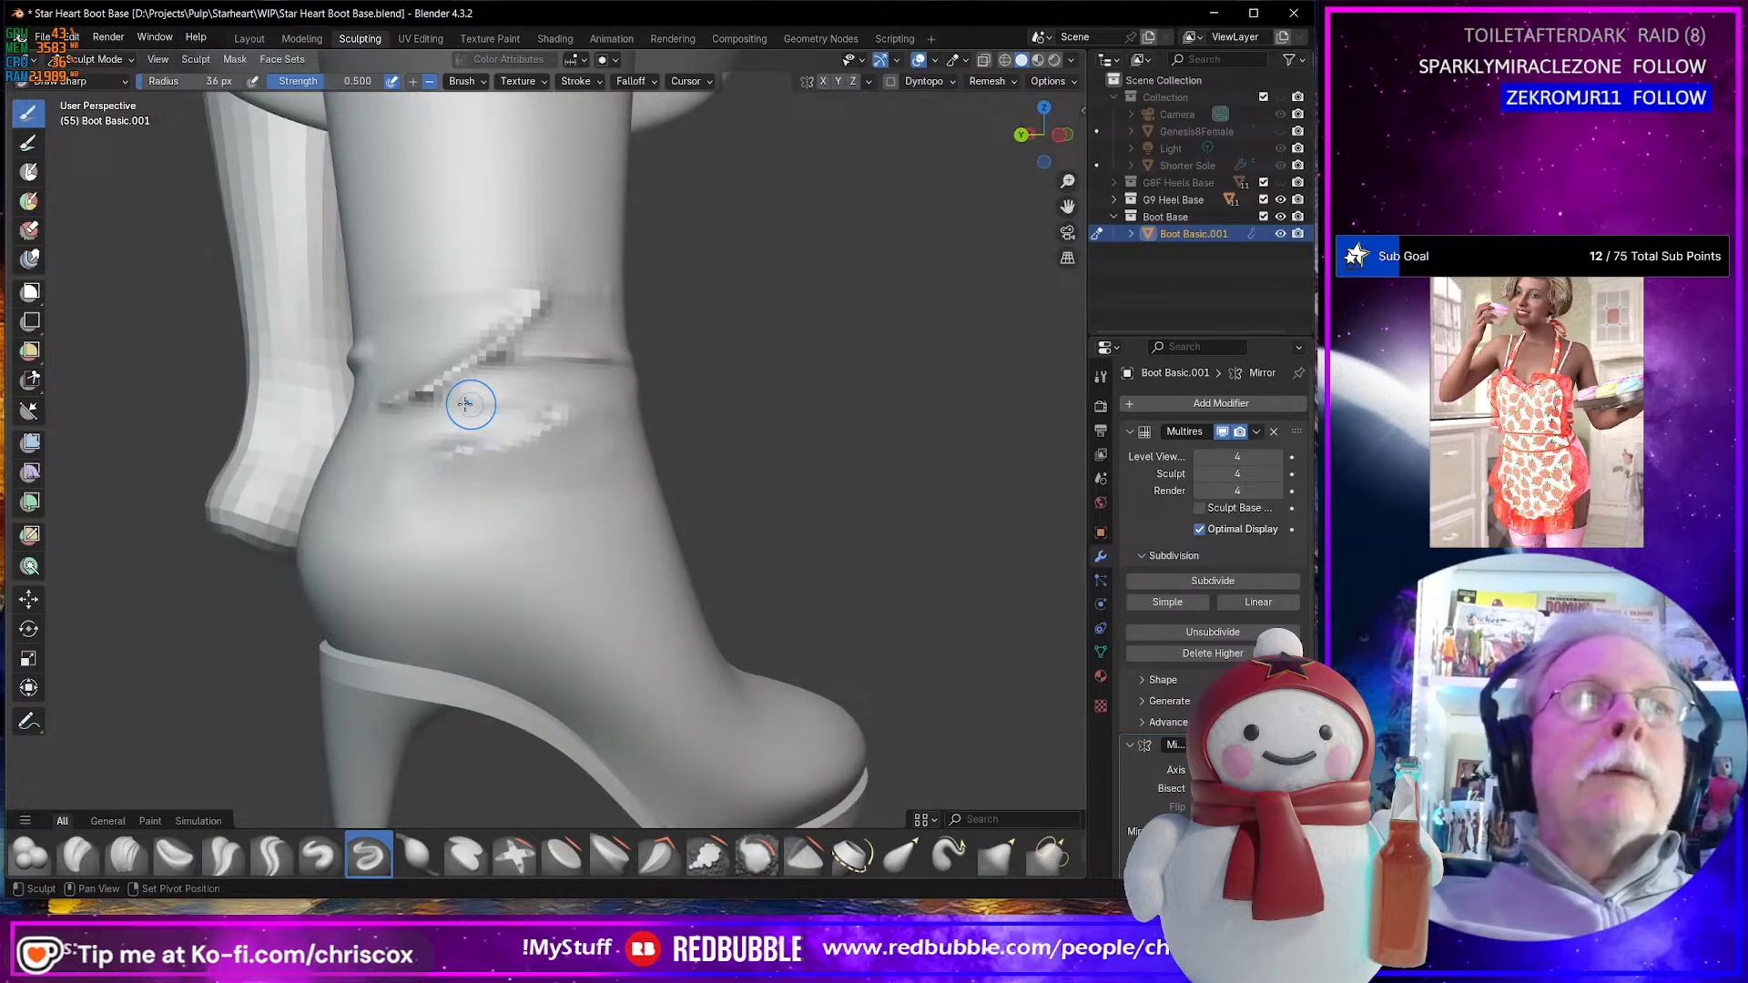
{"action": "mouse_move", "coordinate": [470, 404]}
{"action": "left_mouse_down"}
{"action": "mouse_move", "coordinate": [421, 413]}
{"action": "mouse_move", "coordinate": [462, 338]}
{"action": "left_mouse_up"}
{"action": "left_click_drag", "start_coordinate": [574, 263], "coordinate": [583, 266]}
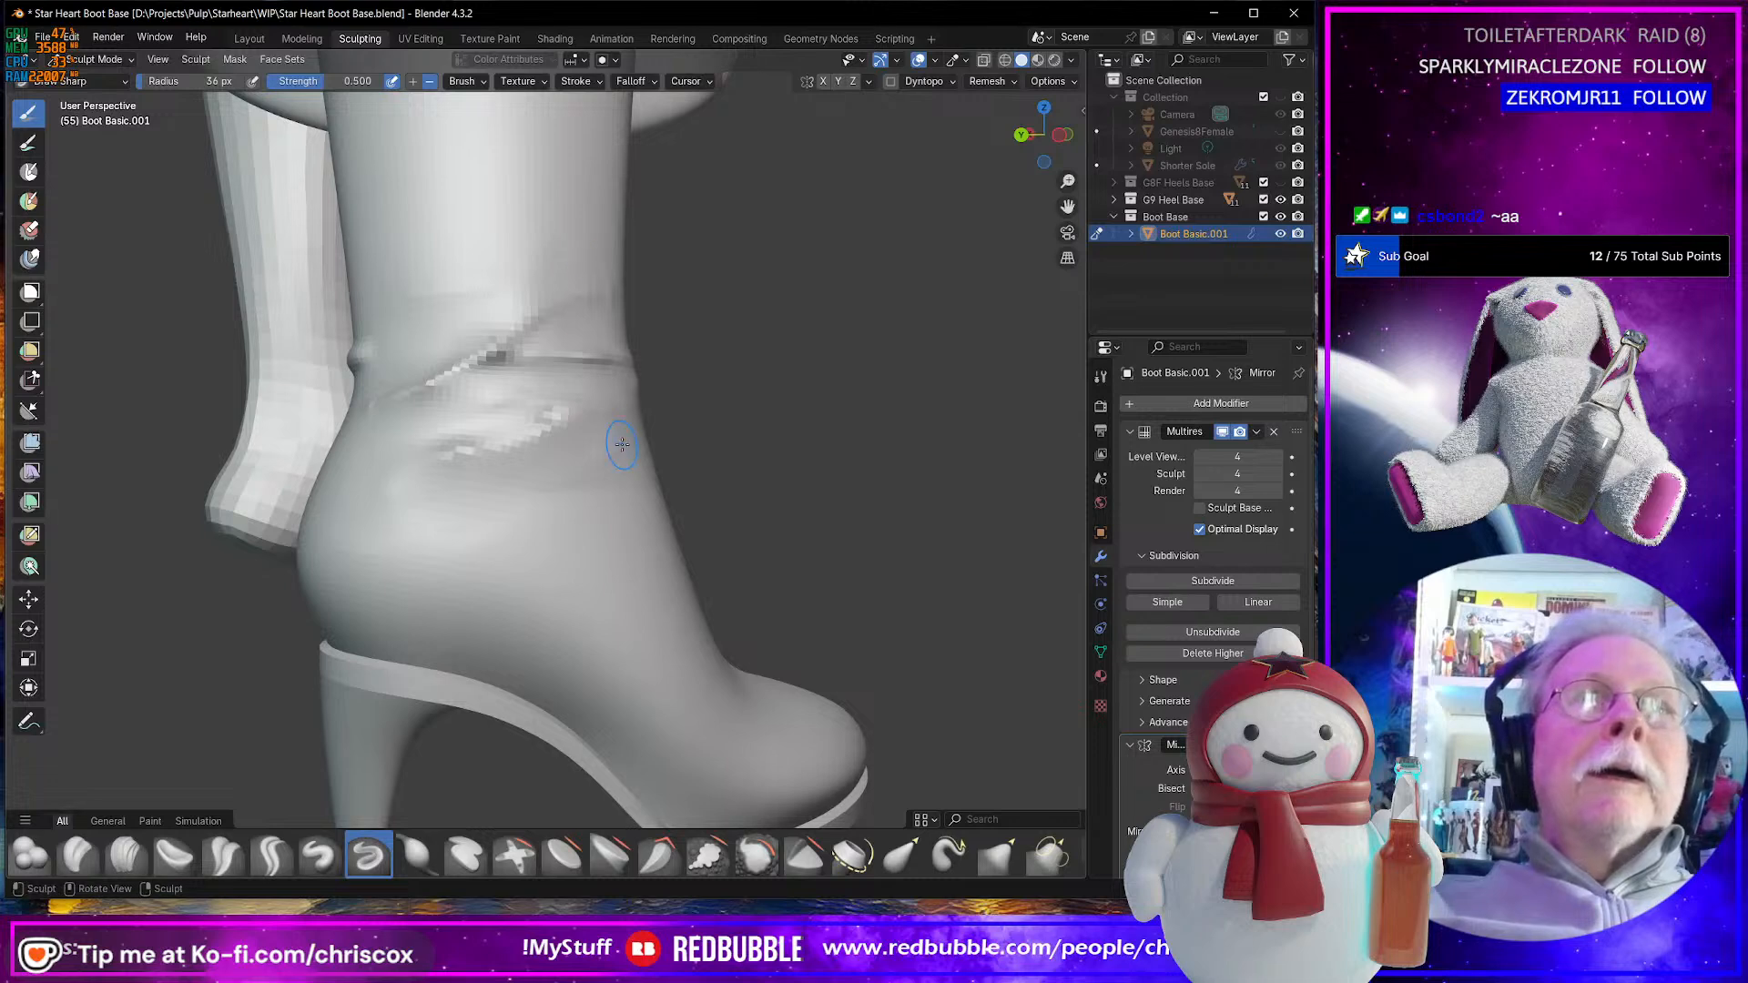
- Soften the lower crease and the diagonal fold above it on the boot's inner side
{"action": "scroll", "coordinate": [628, 446], "scroll_direction": "down", "scroll_amount": 6}
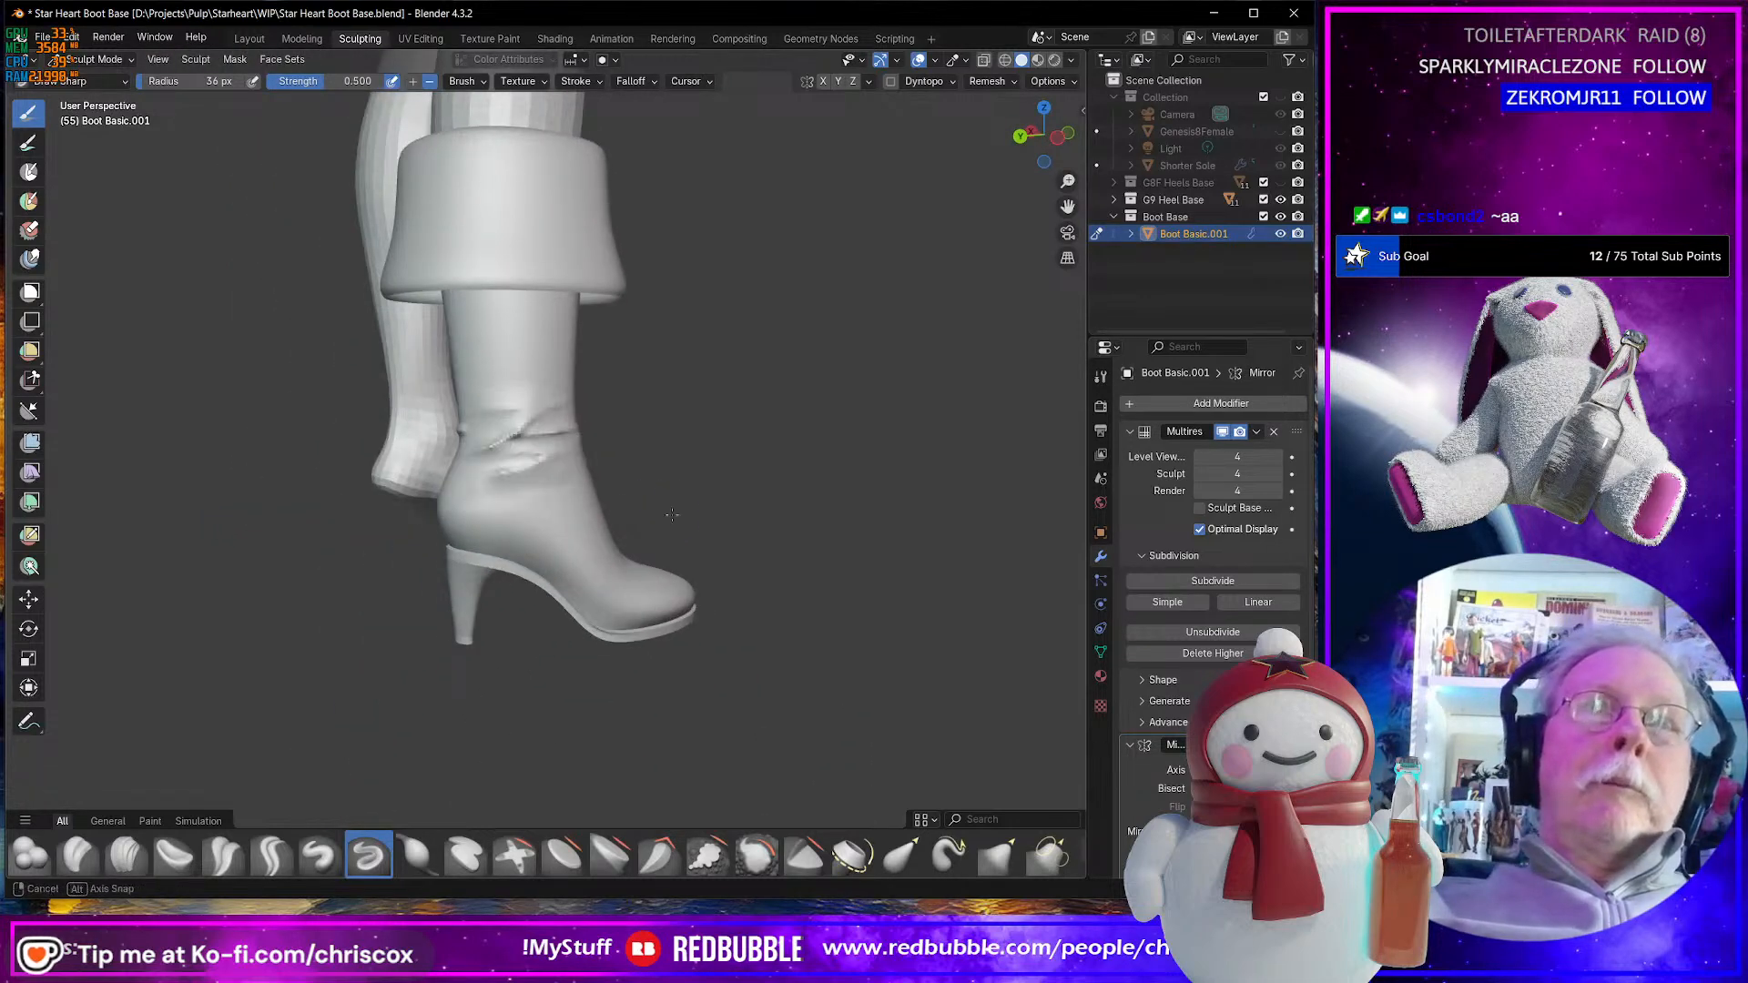
{"action": "middle_click_drag", "start_coordinate": [657, 499], "coordinate": [455, 546]}
{"action": "scroll", "coordinate": [455, 546], "scroll_direction": "up", "scroll_amount": 4}
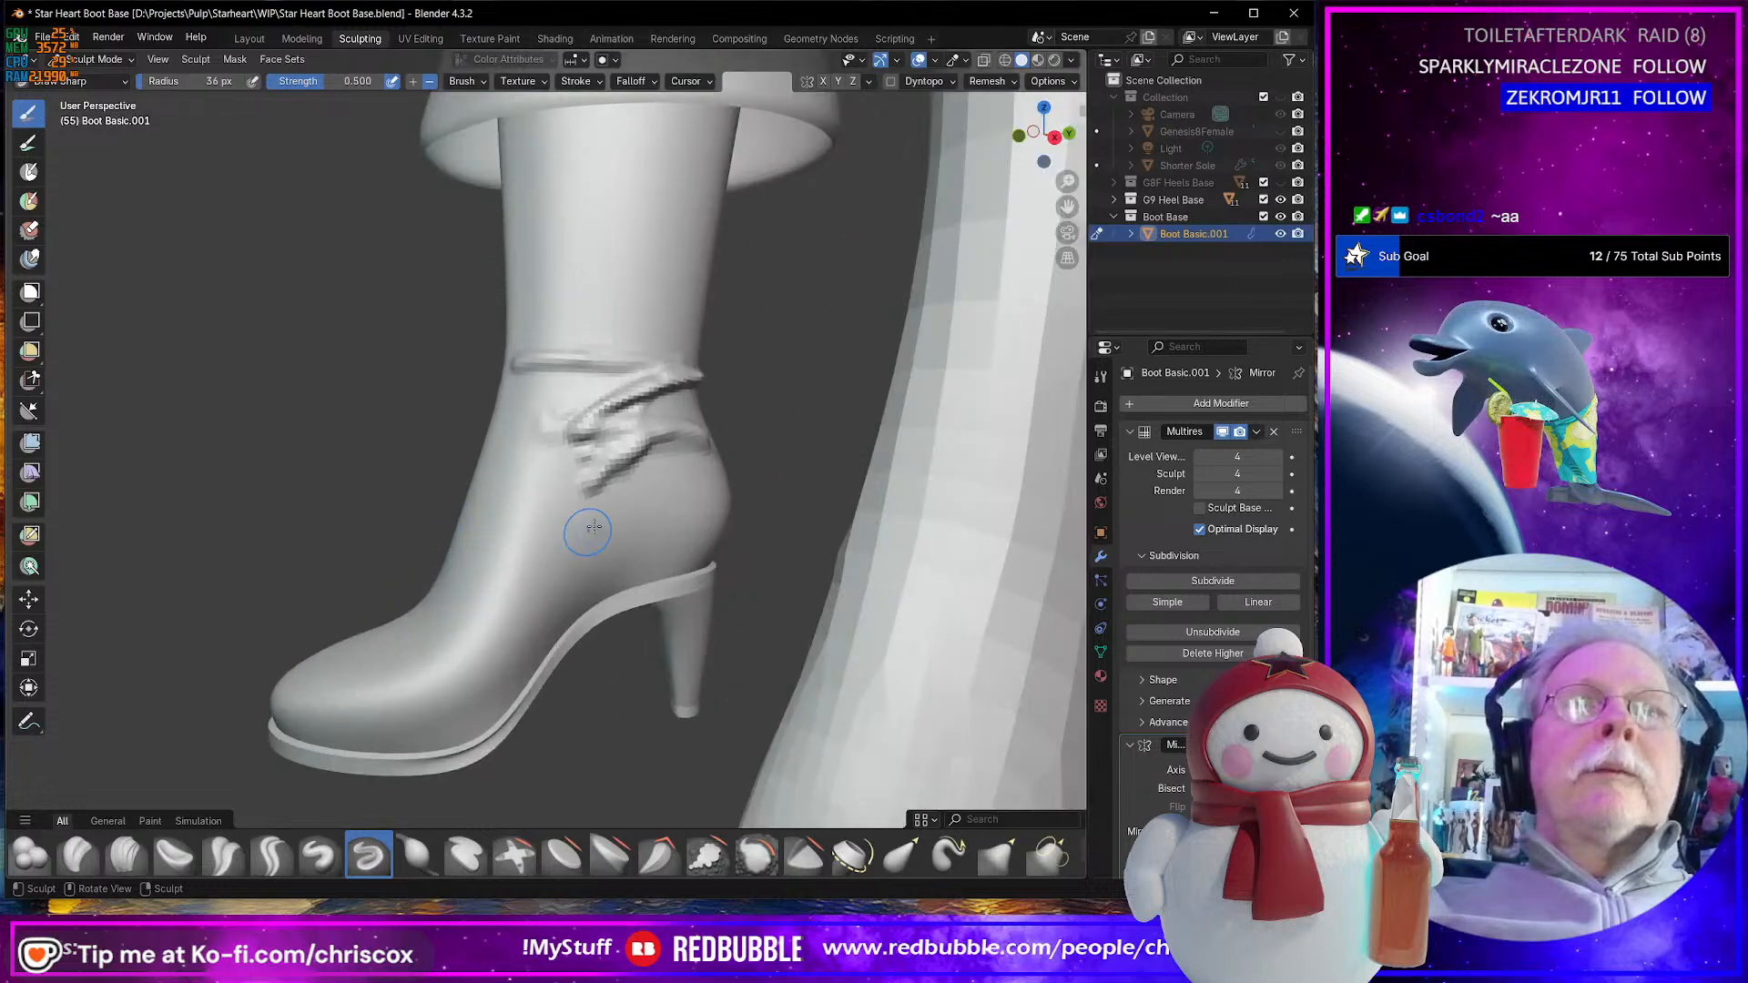
{"action": "mouse_move", "coordinate": [585, 546]}
{"action": "left_mouse_down"}
{"action": "mouse_move", "coordinate": [611, 492]}
{"action": "mouse_move", "coordinate": [687, 461]}
{"action": "left_mouse_up"}
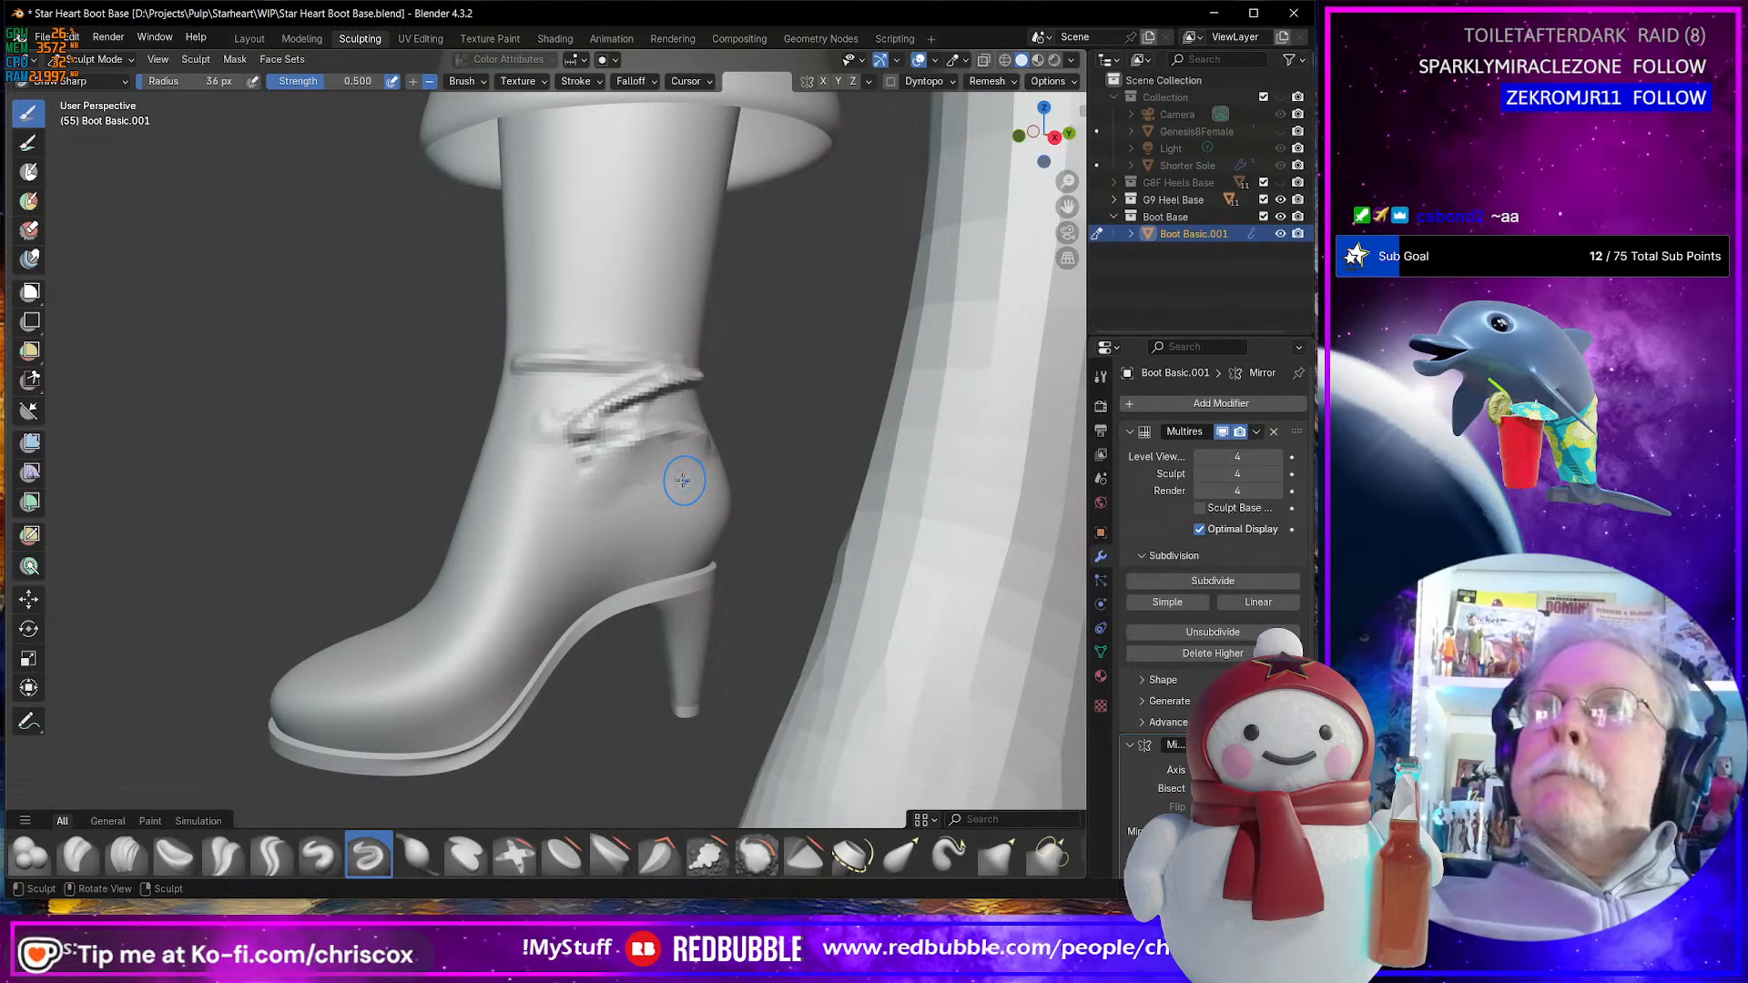
{"action": "middle_click_drag", "start_coordinate": [684, 480], "coordinate": [663, 483]}
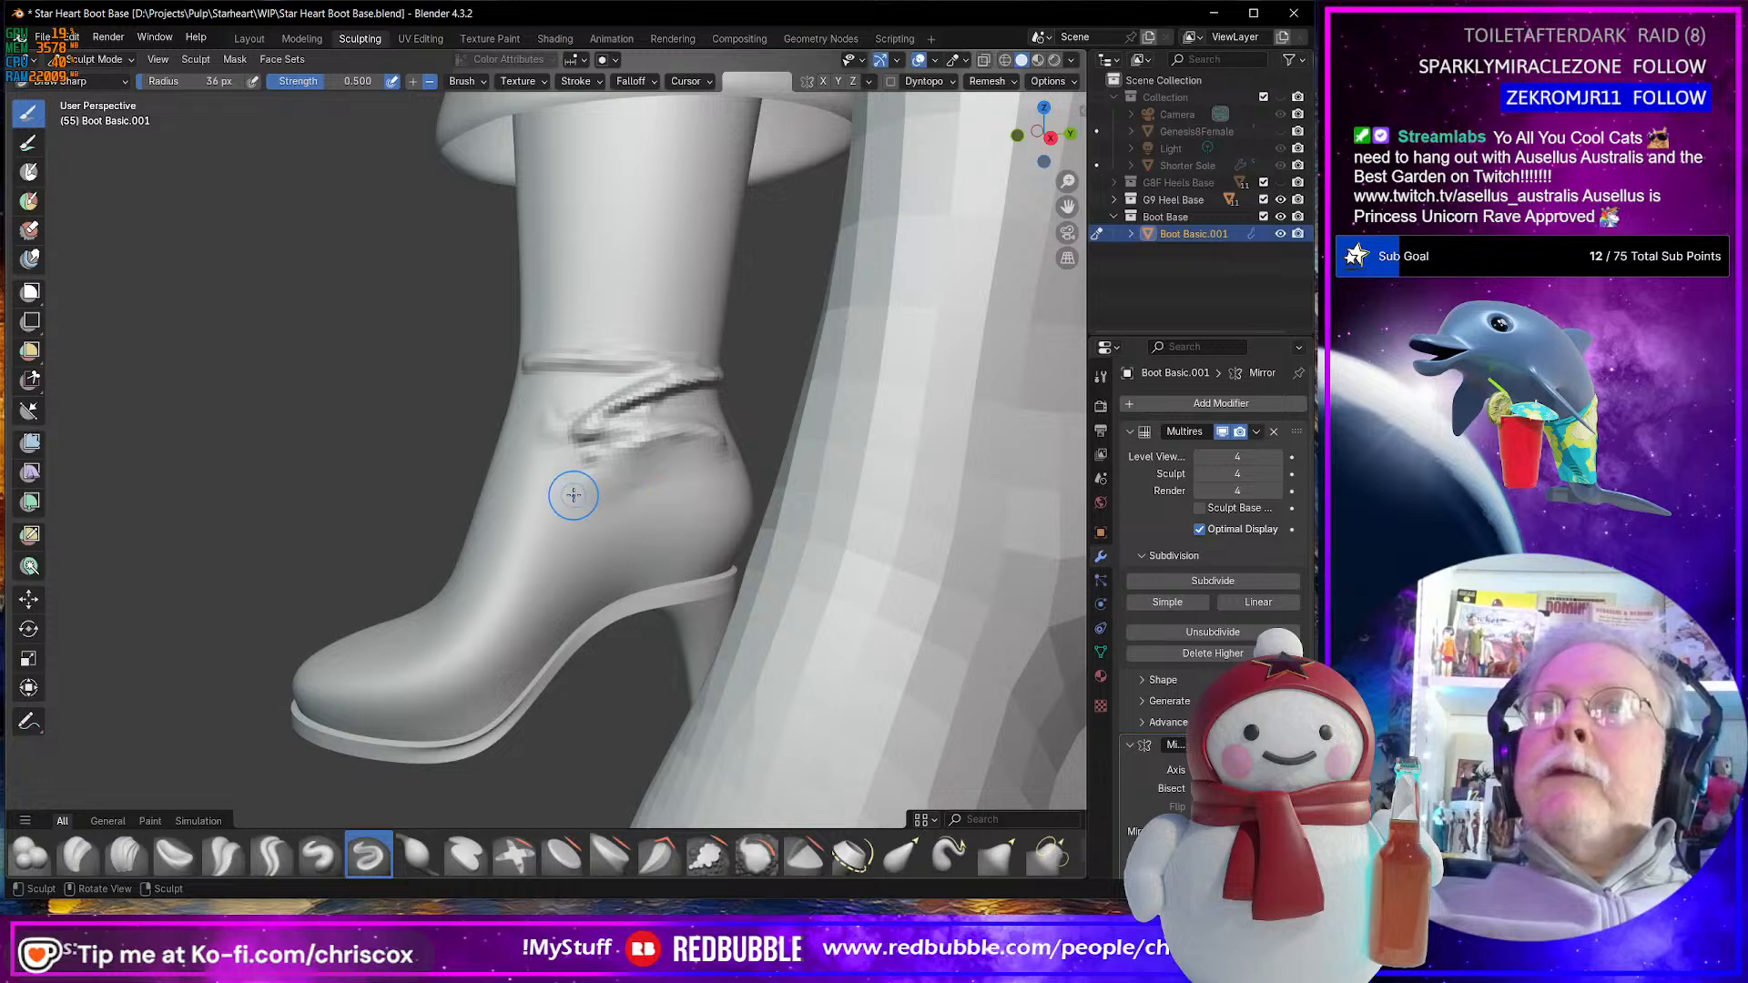
{"action": "scroll", "coordinate": [562, 509], "scroll_direction": "up", "scroll_amount": 3}
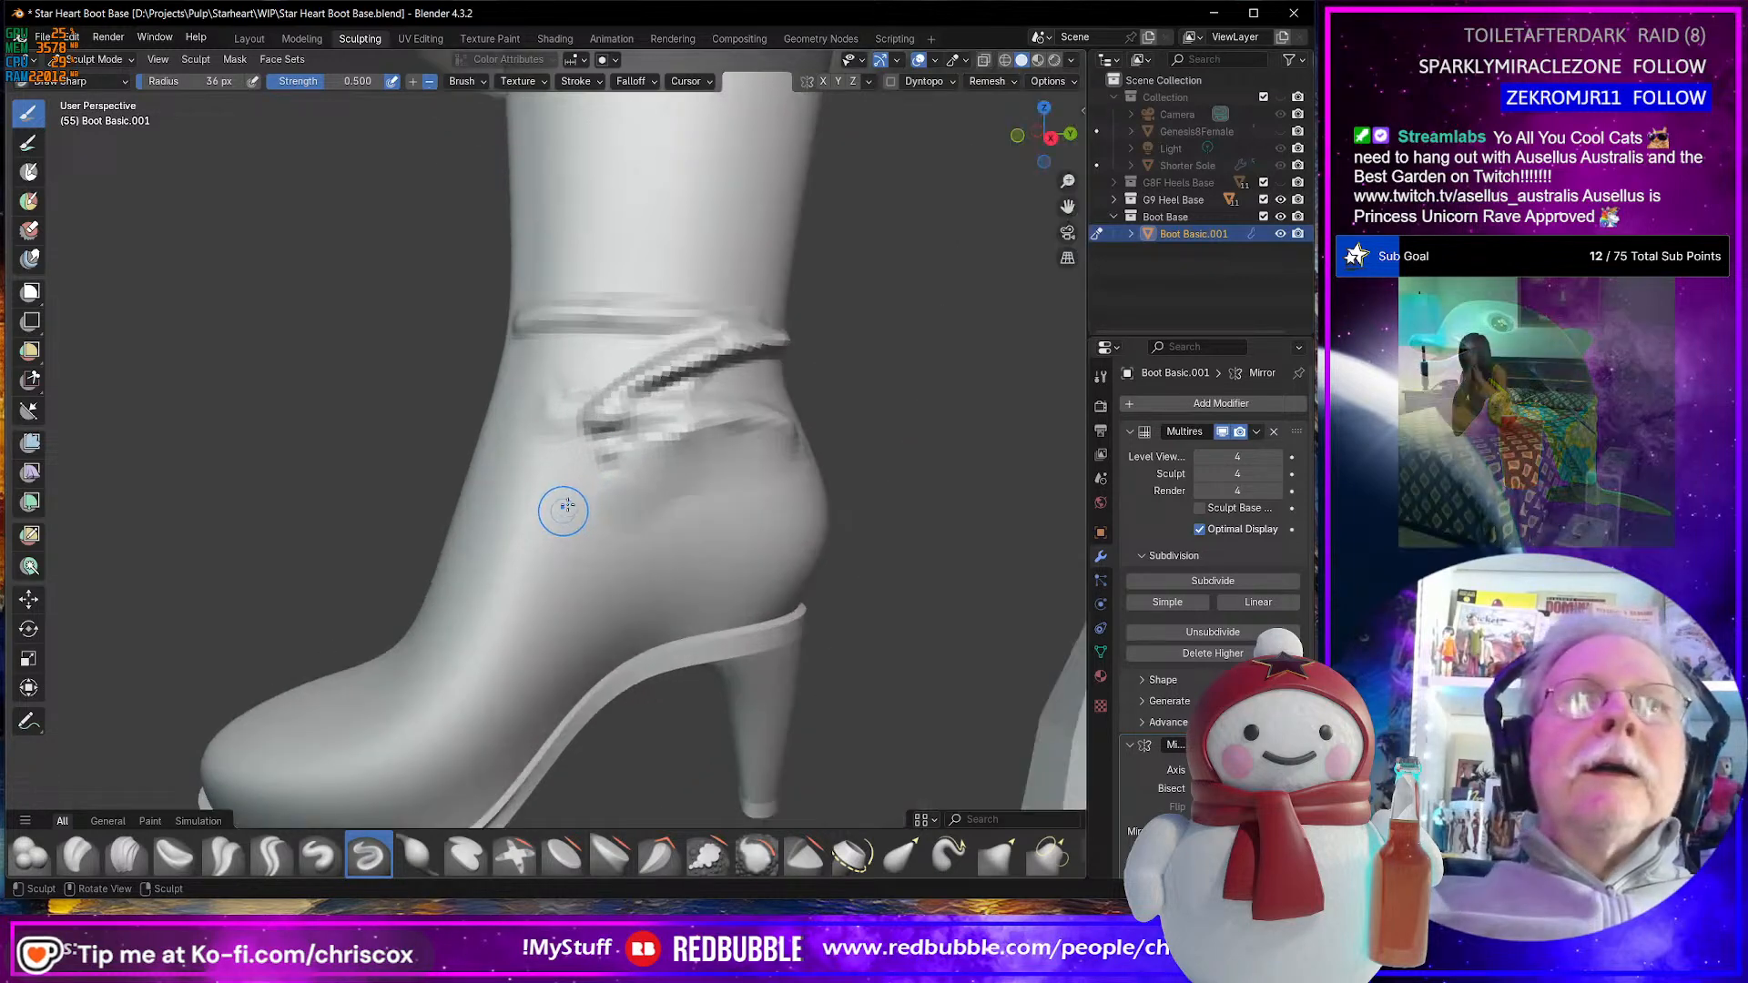
{"action": "mouse_move", "coordinate": [624, 343]}
{"action": "left_mouse_down"}
{"action": "mouse_move", "coordinate": [570, 438]}
{"action": "mouse_move", "coordinate": [603, 448]}
{"action": "mouse_move", "coordinate": [669, 405]}
{"action": "mouse_move", "coordinate": [664, 382]}
{"action": "mouse_move", "coordinate": [765, 357]}
{"action": "left_mouse_up"}
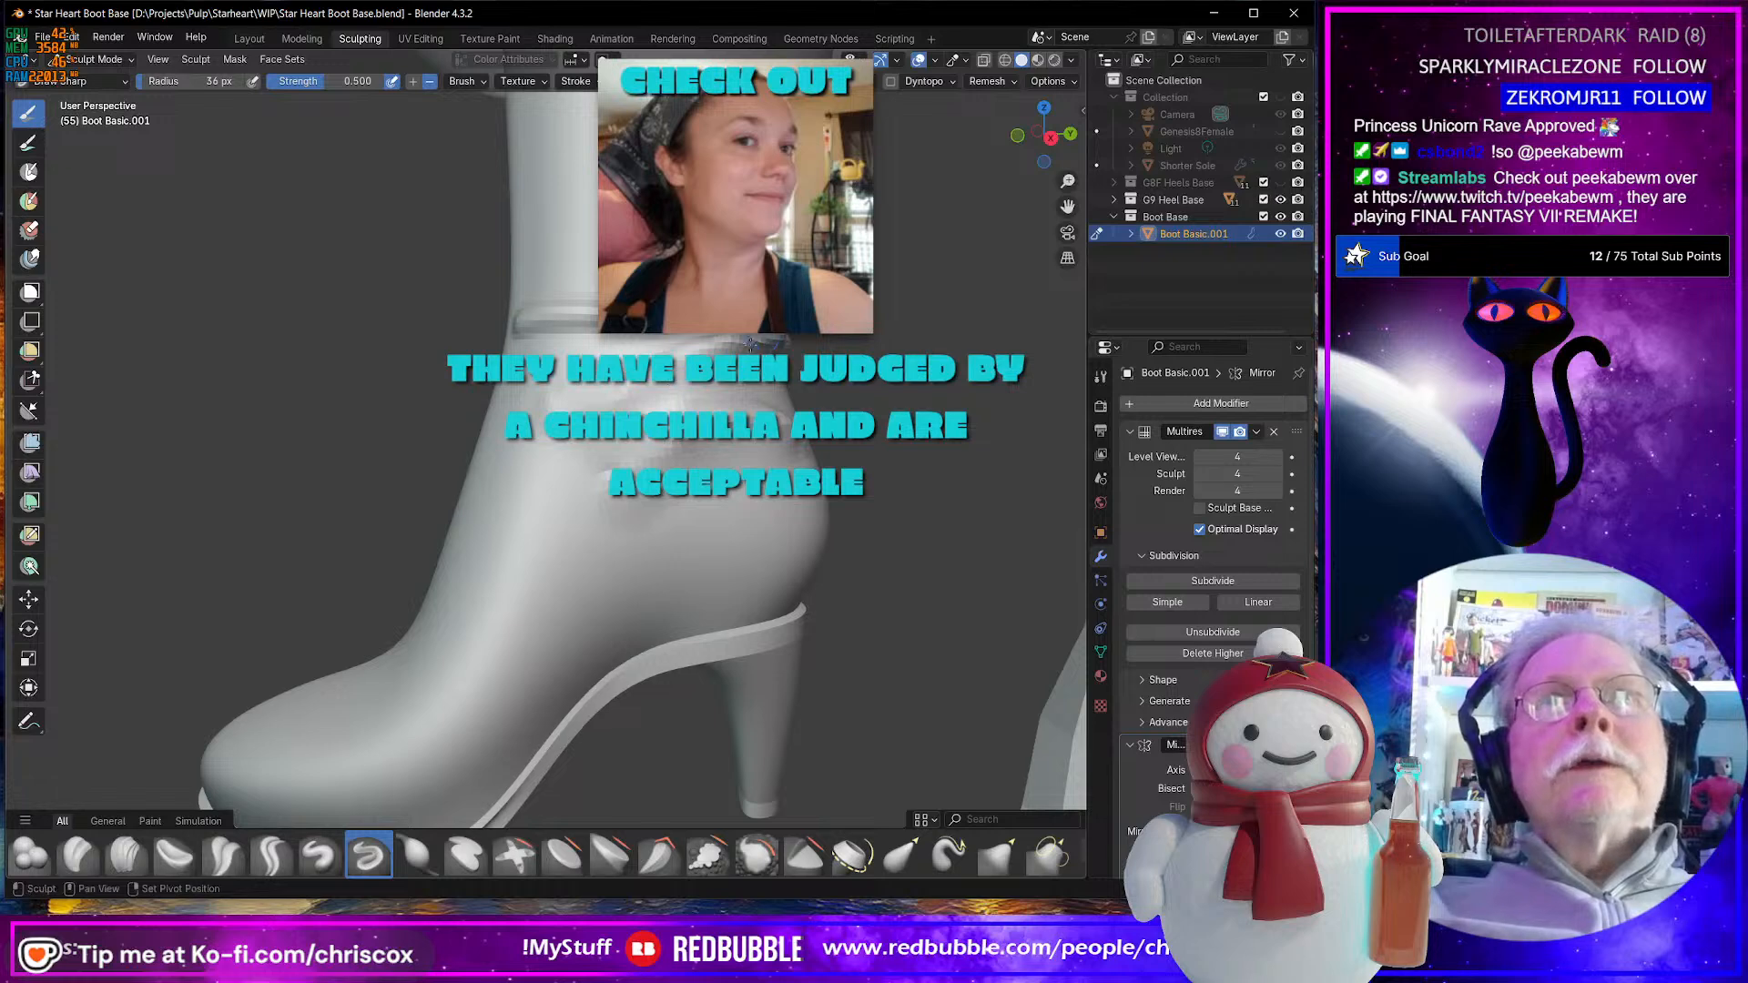
- Smooth the horizontal crease and fold ends where they wrap around the back of the ankle
{"action": "middle_click_drag", "start_coordinate": [556, 333], "coordinate": [464, 331]}
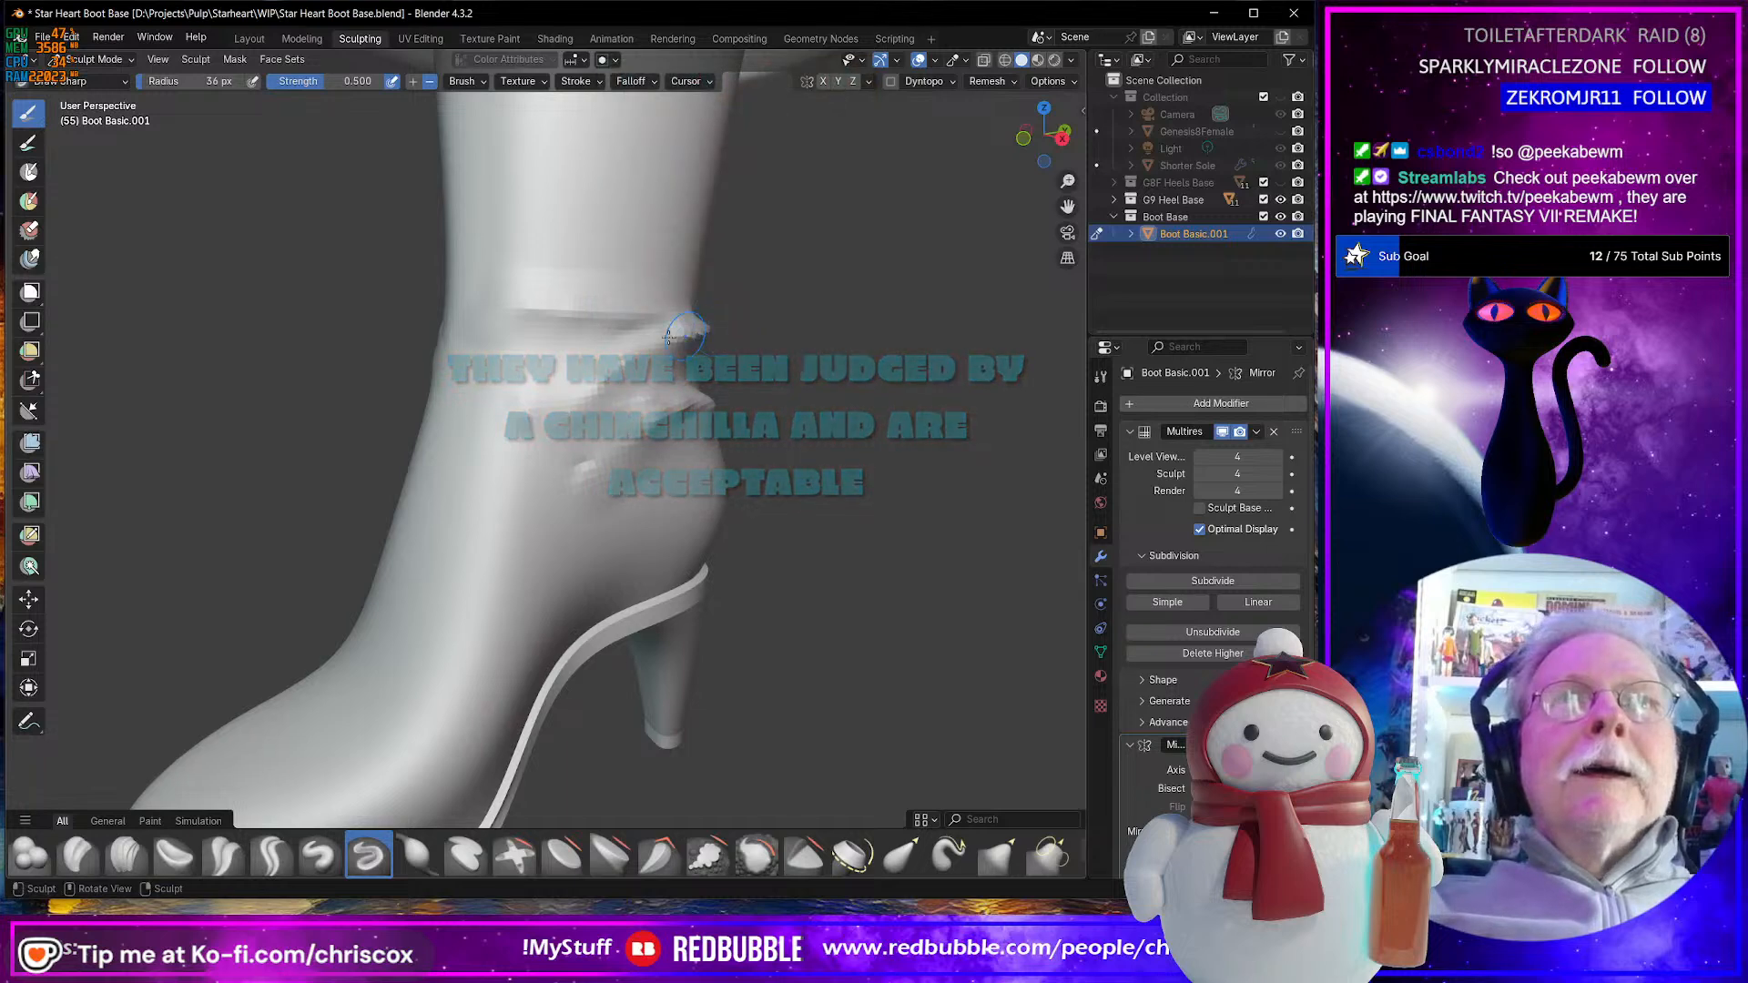
{"action": "middle_click_drag", "start_coordinate": [856, 342], "coordinate": [712, 336]}
{"action": "left_click_drag", "start_coordinate": [715, 346], "coordinate": [831, 347], "text": "shift"}
{"action": "middle_click_drag", "start_coordinate": [900, 358], "coordinate": [763, 392]}
{"action": "mouse_move", "coordinate": [708, 354]}
{"action": "left_mouse_down", "text": "shift"}
{"action": "mouse_move", "coordinate": [834, 337]}
{"action": "mouse_move", "coordinate": [836, 311]}
{"action": "mouse_move", "coordinate": [788, 299]}
{"action": "mouse_move", "coordinate": [831, 297]}
{"action": "mouse_move", "coordinate": [662, 285]}
{"action": "mouse_move", "coordinate": [601, 300]}
{"action": "left_mouse_up", "text": "shift"}
{"action": "middle_click_drag", "start_coordinate": [674, 307], "coordinate": [653, 325]}
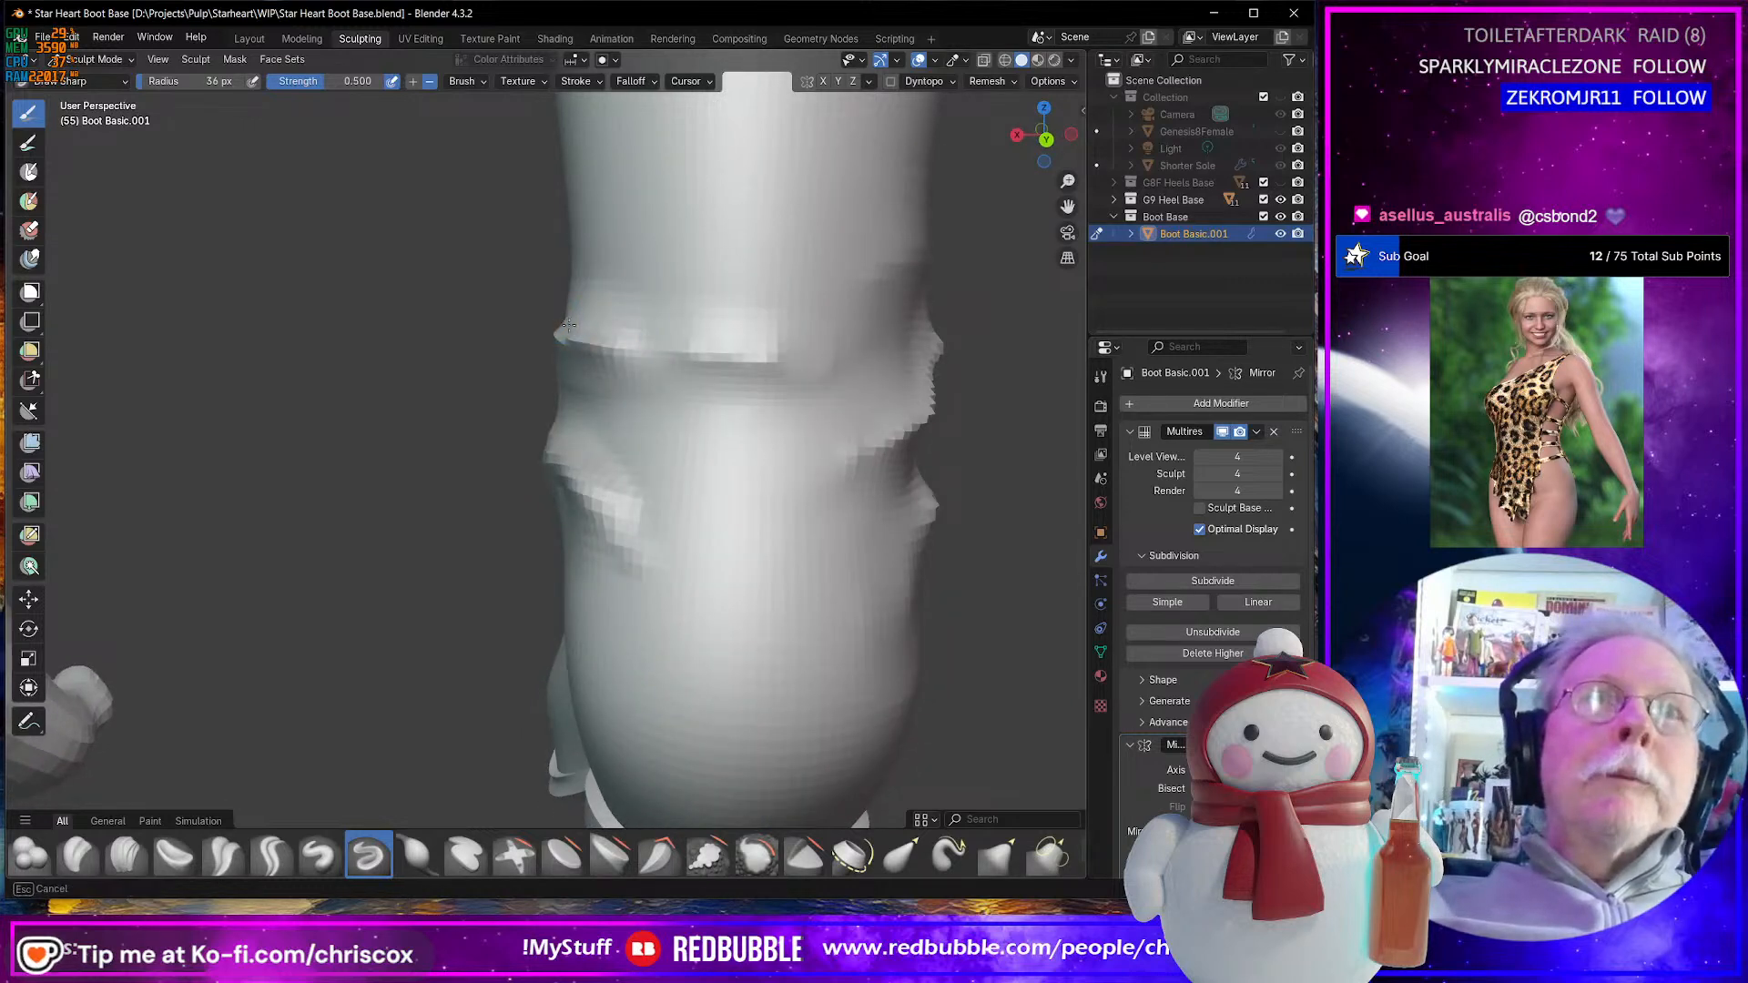
{"action": "left_click_drag", "start_coordinate": [596, 338], "coordinate": [802, 360], "text": "shift"}
{"action": "middle_click_drag", "start_coordinate": [794, 403], "coordinate": [777, 408]}
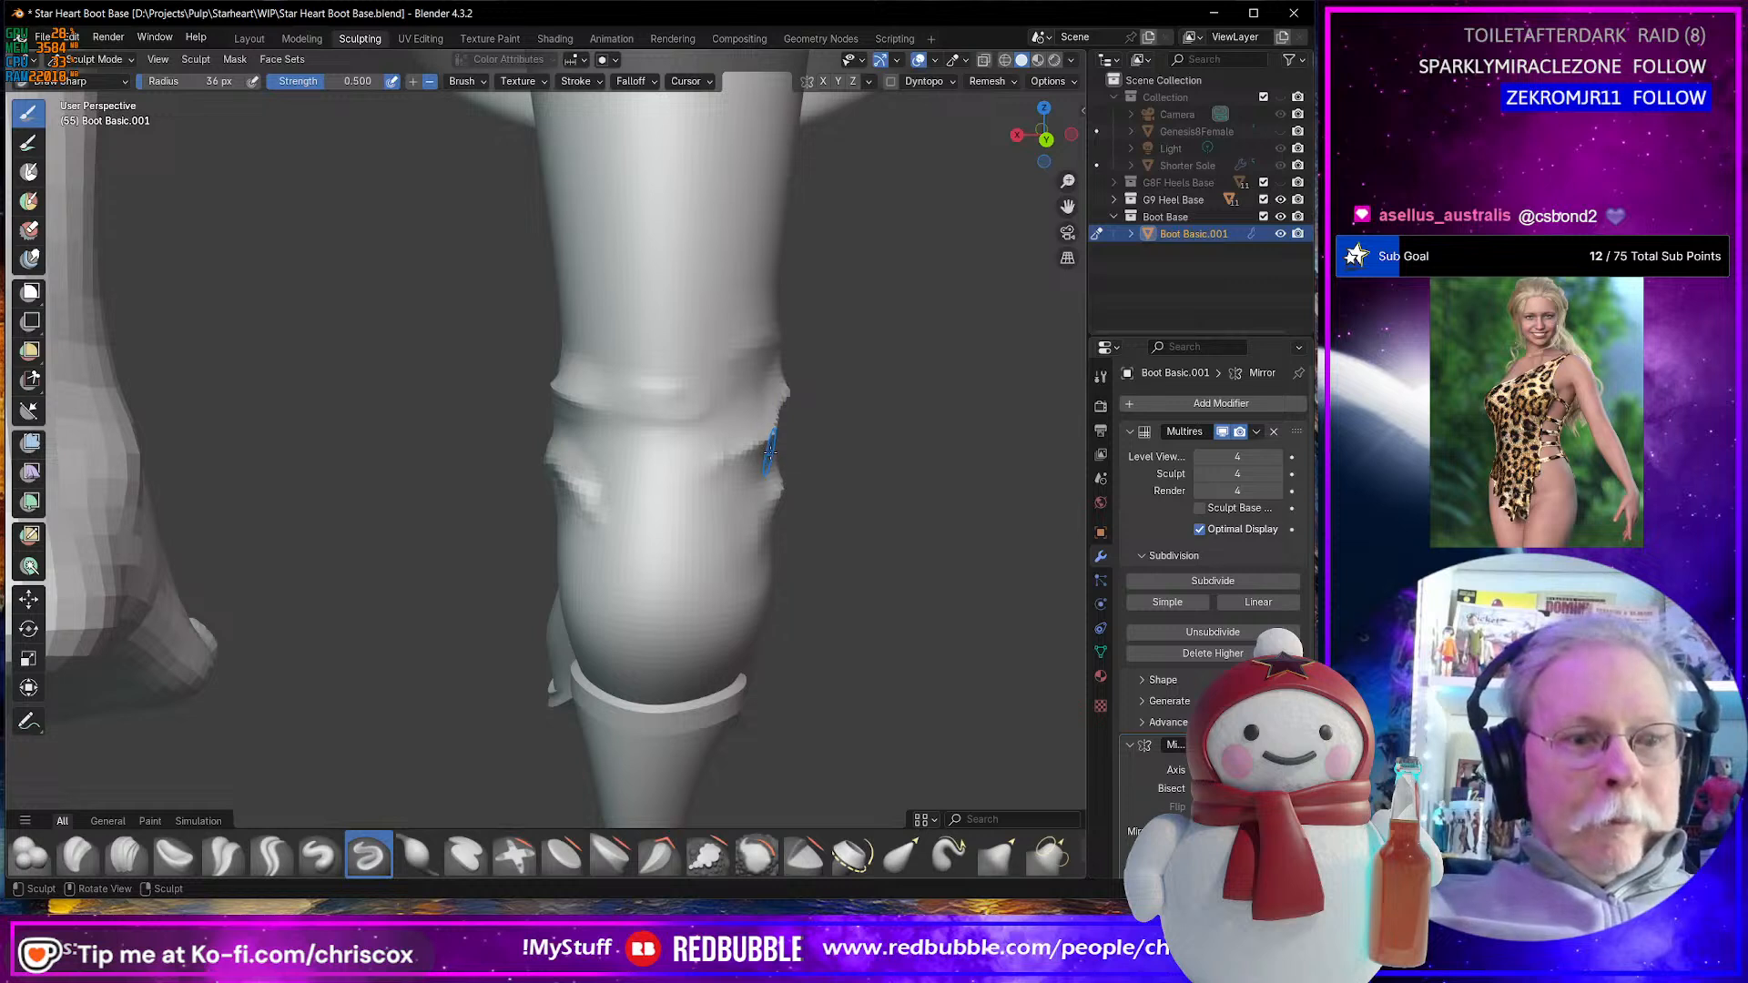
- Increase the brush radius to 84 px and broadly smooth the folds from the back of the ankle to the outer side
{"action": "key", "text": "a"}
{"action": "left_click", "coordinate": [929, 458]}
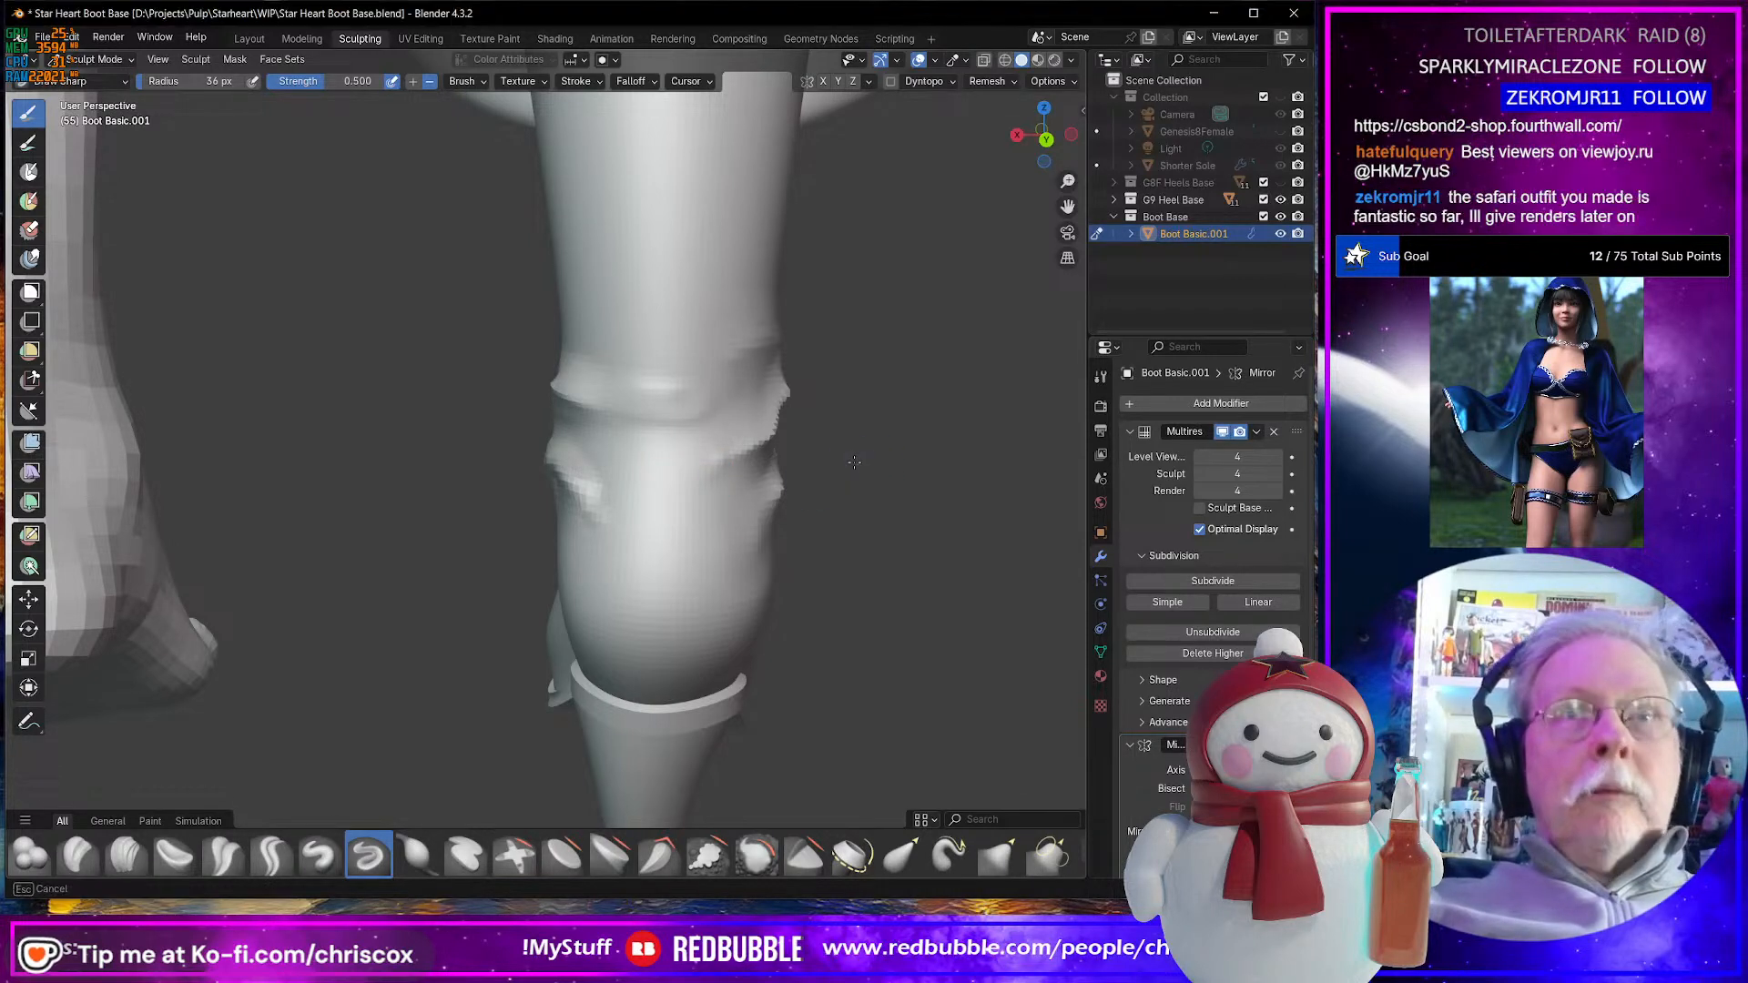
{"action": "key", "text": "f"}
{"action": "left_click", "coordinate": [887, 472]}
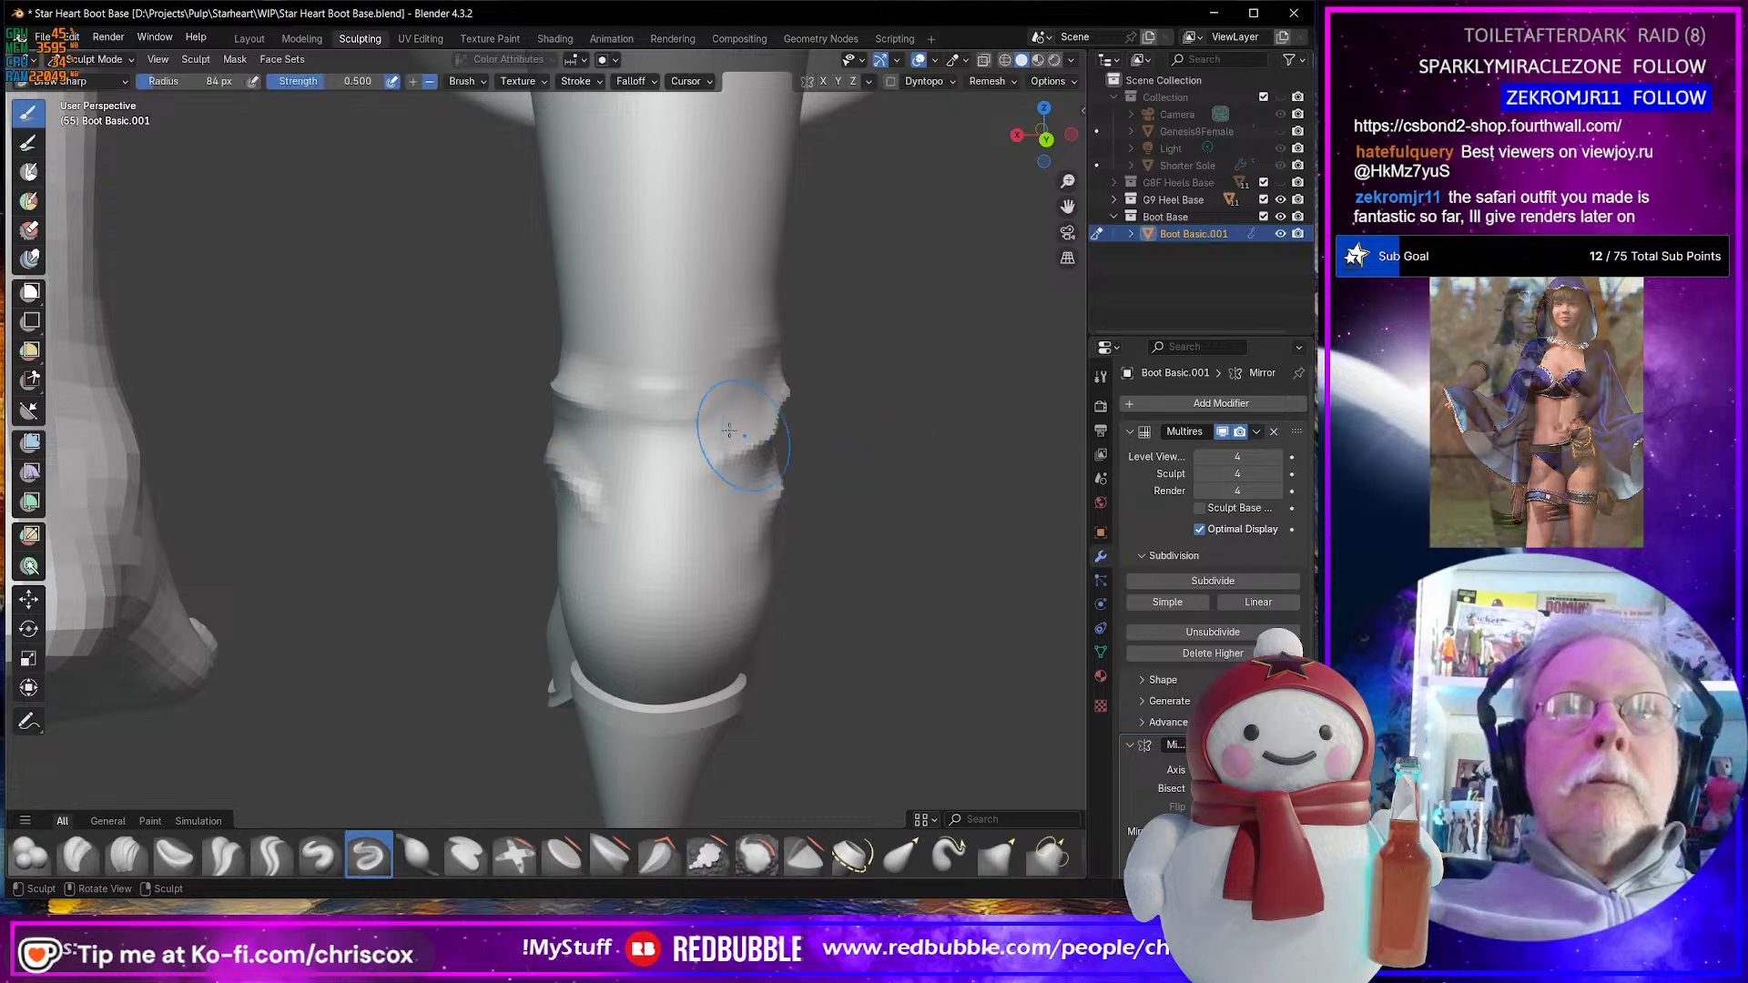
{"action": "left_click_drag", "start_coordinate": [675, 415], "coordinate": [653, 440], "text": "shift"}
{"action": "middle_click_drag", "start_coordinate": [653, 443], "coordinate": [494, 422]}
{"action": "mouse_move", "coordinate": [409, 324]}
{"action": "left_mouse_down", "text": "shift"}
{"action": "mouse_move", "coordinate": [399, 360]}
{"action": "mouse_move", "coordinate": [447, 349]}
{"action": "left_mouse_up", "text": "shift"}
- Smooth the front end of the lower crease on the boot's inner side
{"action": "scroll", "coordinate": [718, 453], "scroll_direction": "down", "scroll_amount": 2}
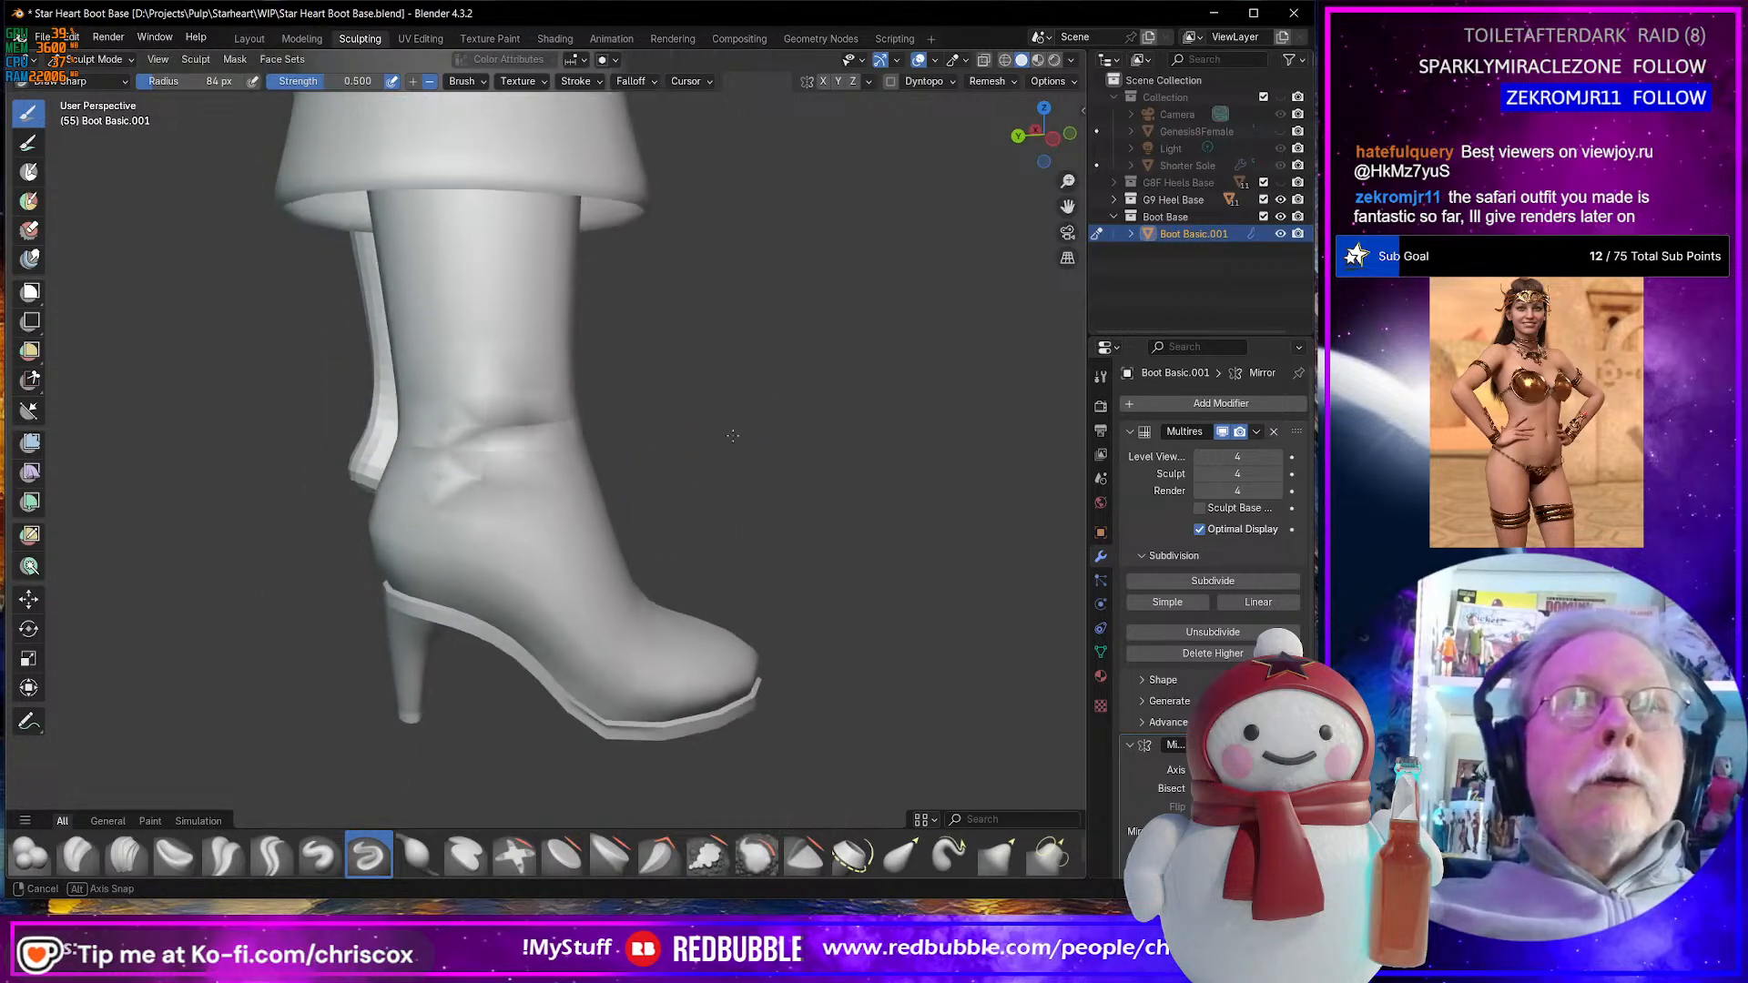
{"action": "middle_click_drag", "start_coordinate": [733, 435], "coordinate": [458, 451]}
{"action": "middle_click_drag", "start_coordinate": [619, 448], "coordinate": [514, 483]}
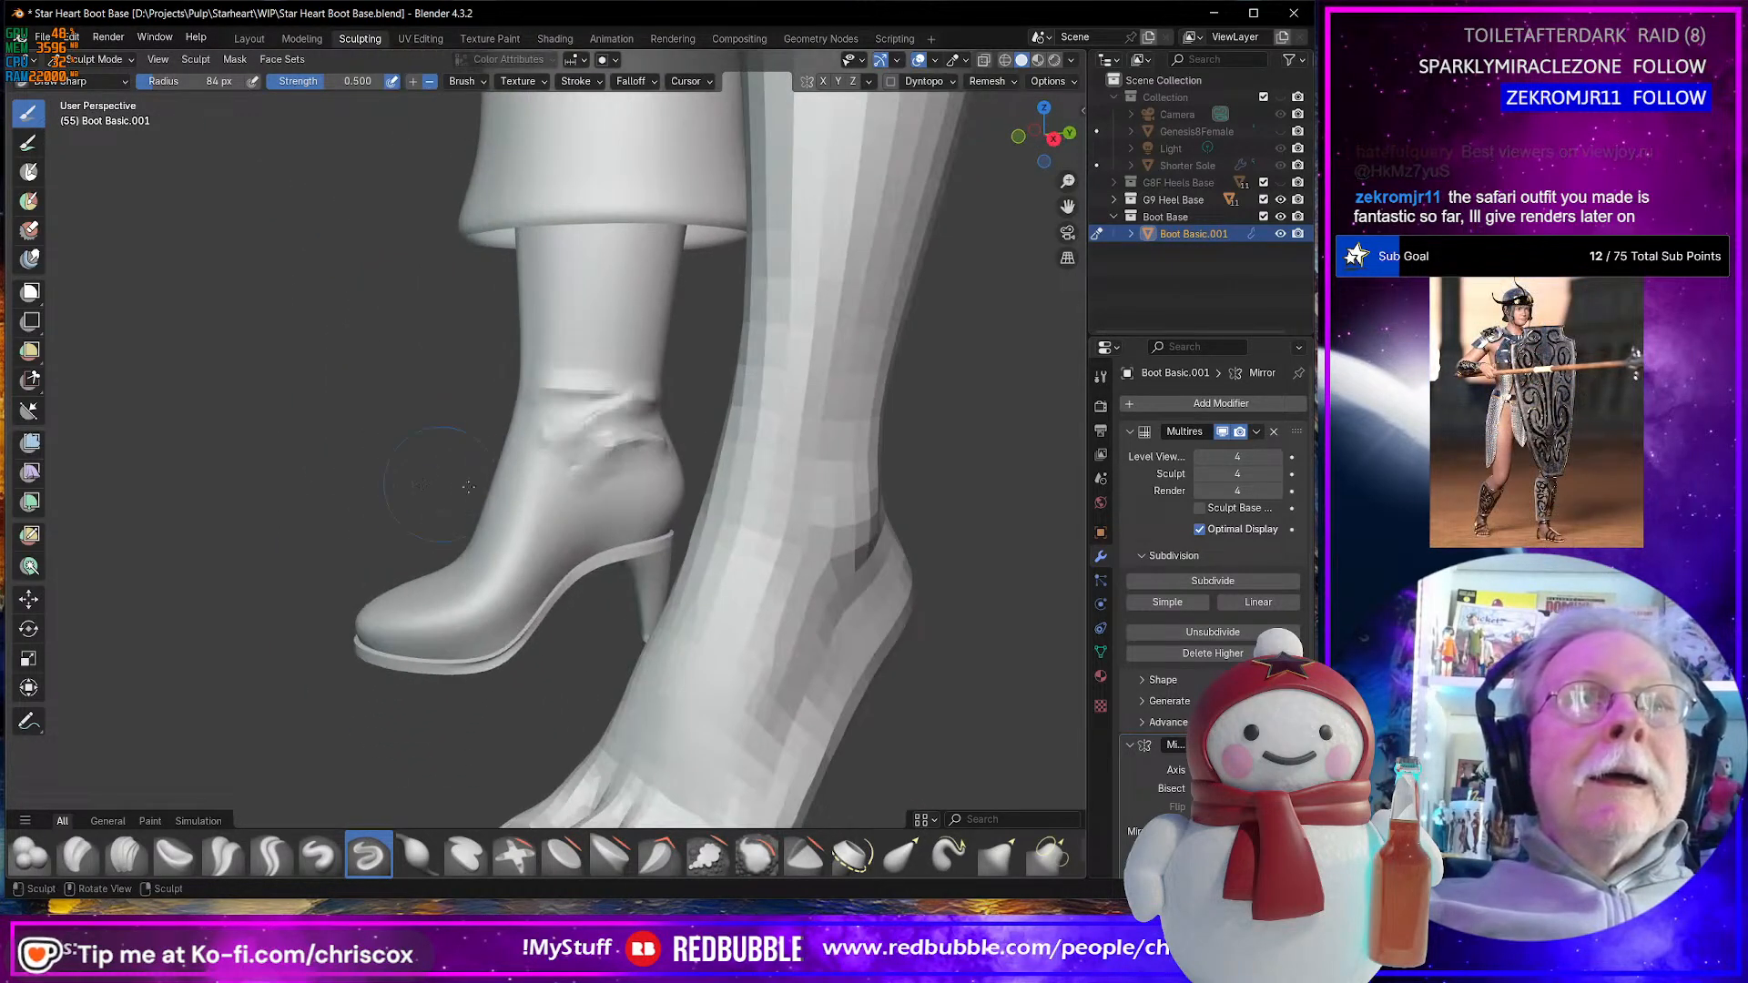
{"action": "scroll", "coordinate": [560, 527], "scroll_direction": "up", "scroll_amount": 2}
{"action": "left_click_drag", "start_coordinate": [560, 527], "coordinate": [569, 476], "text": "shift"}
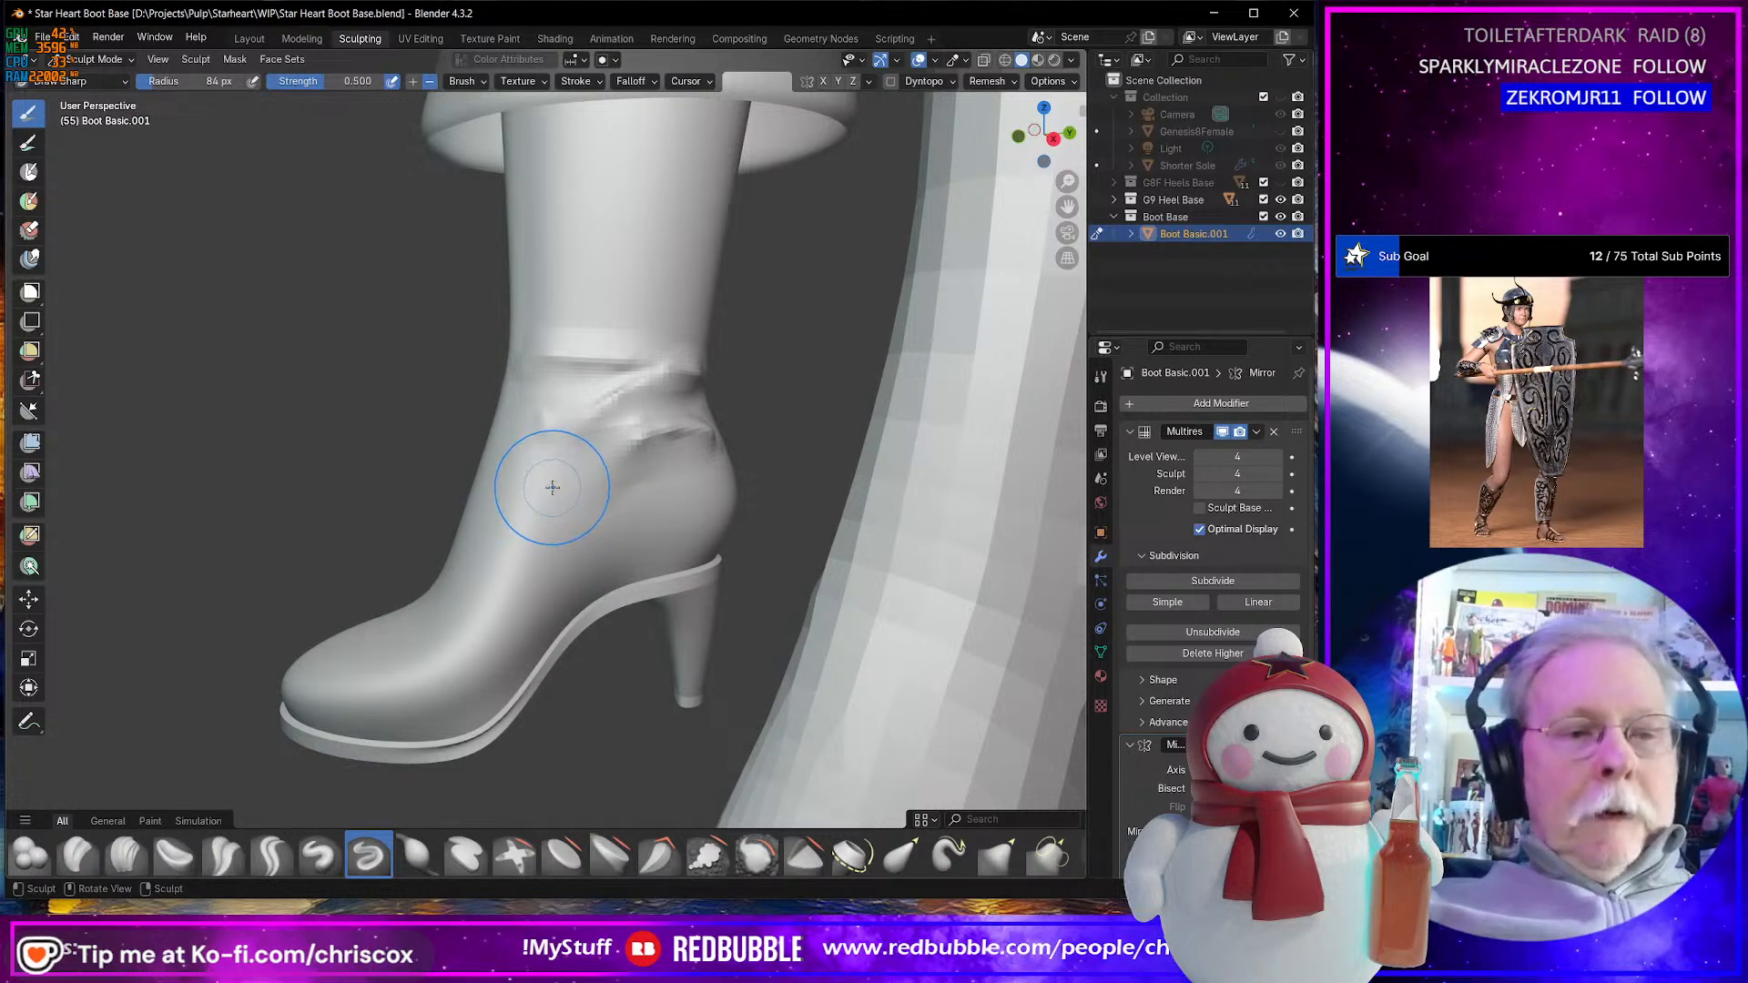
- Reduce the brush radius to 62 px and smooth the front of the ankle beside the inner creases
{"action": "key", "text": "f"}
{"action": "left_click", "coordinate": [537, 487]}
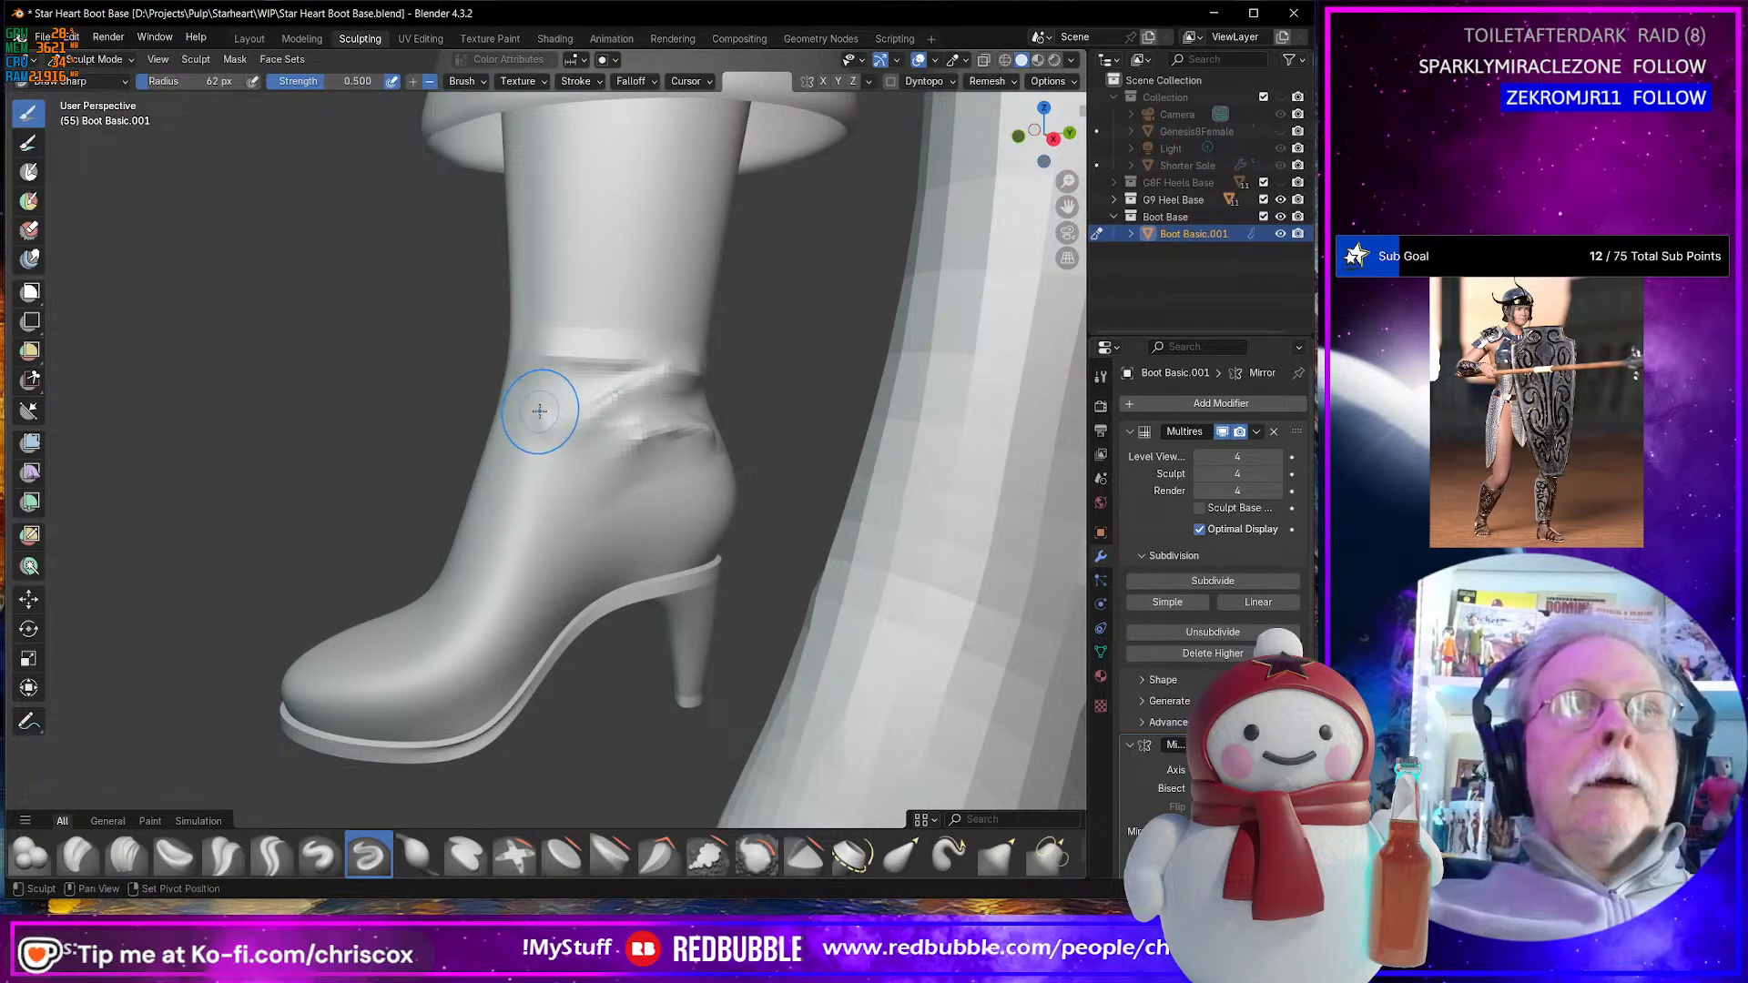
{"action": "left_click_drag", "start_coordinate": [540, 410], "coordinate": [536, 426], "text": "shift"}
- Smooth the area beneath the lower inner crease and its rear end toward the heel
{"action": "middle_click_drag", "start_coordinate": [492, 477], "coordinate": [360, 499]}
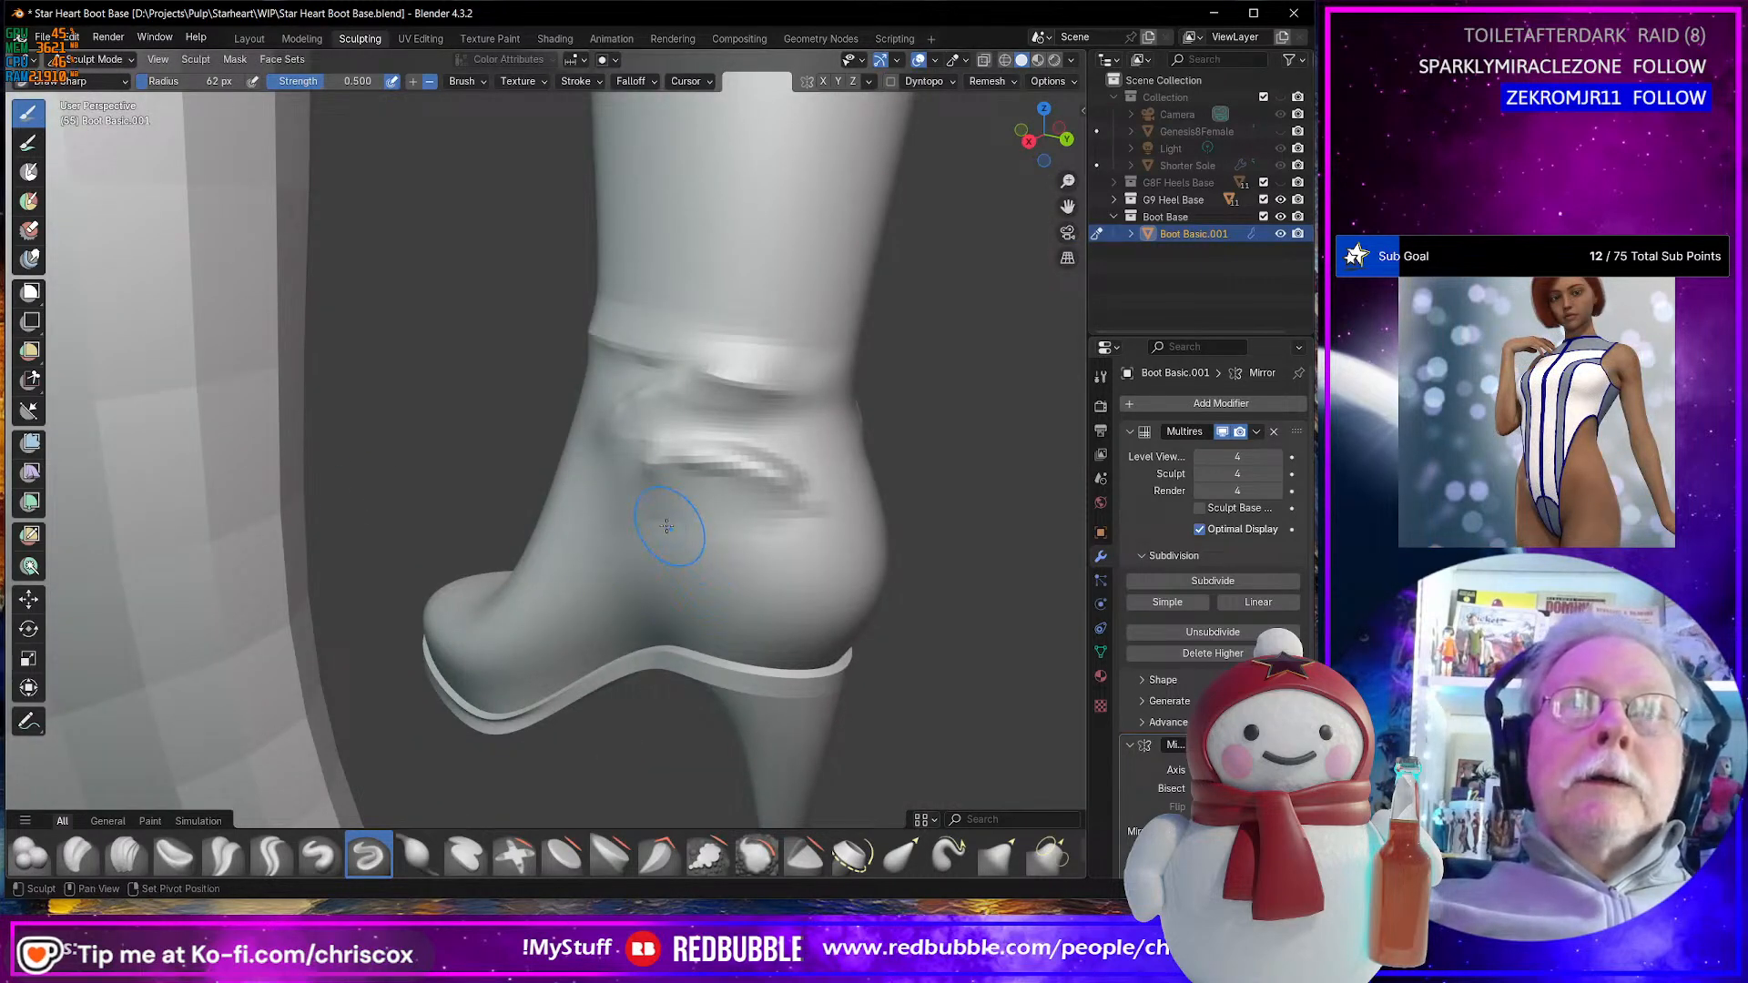
{"action": "left_click_drag", "start_coordinate": [672, 507], "coordinate": [687, 511]}
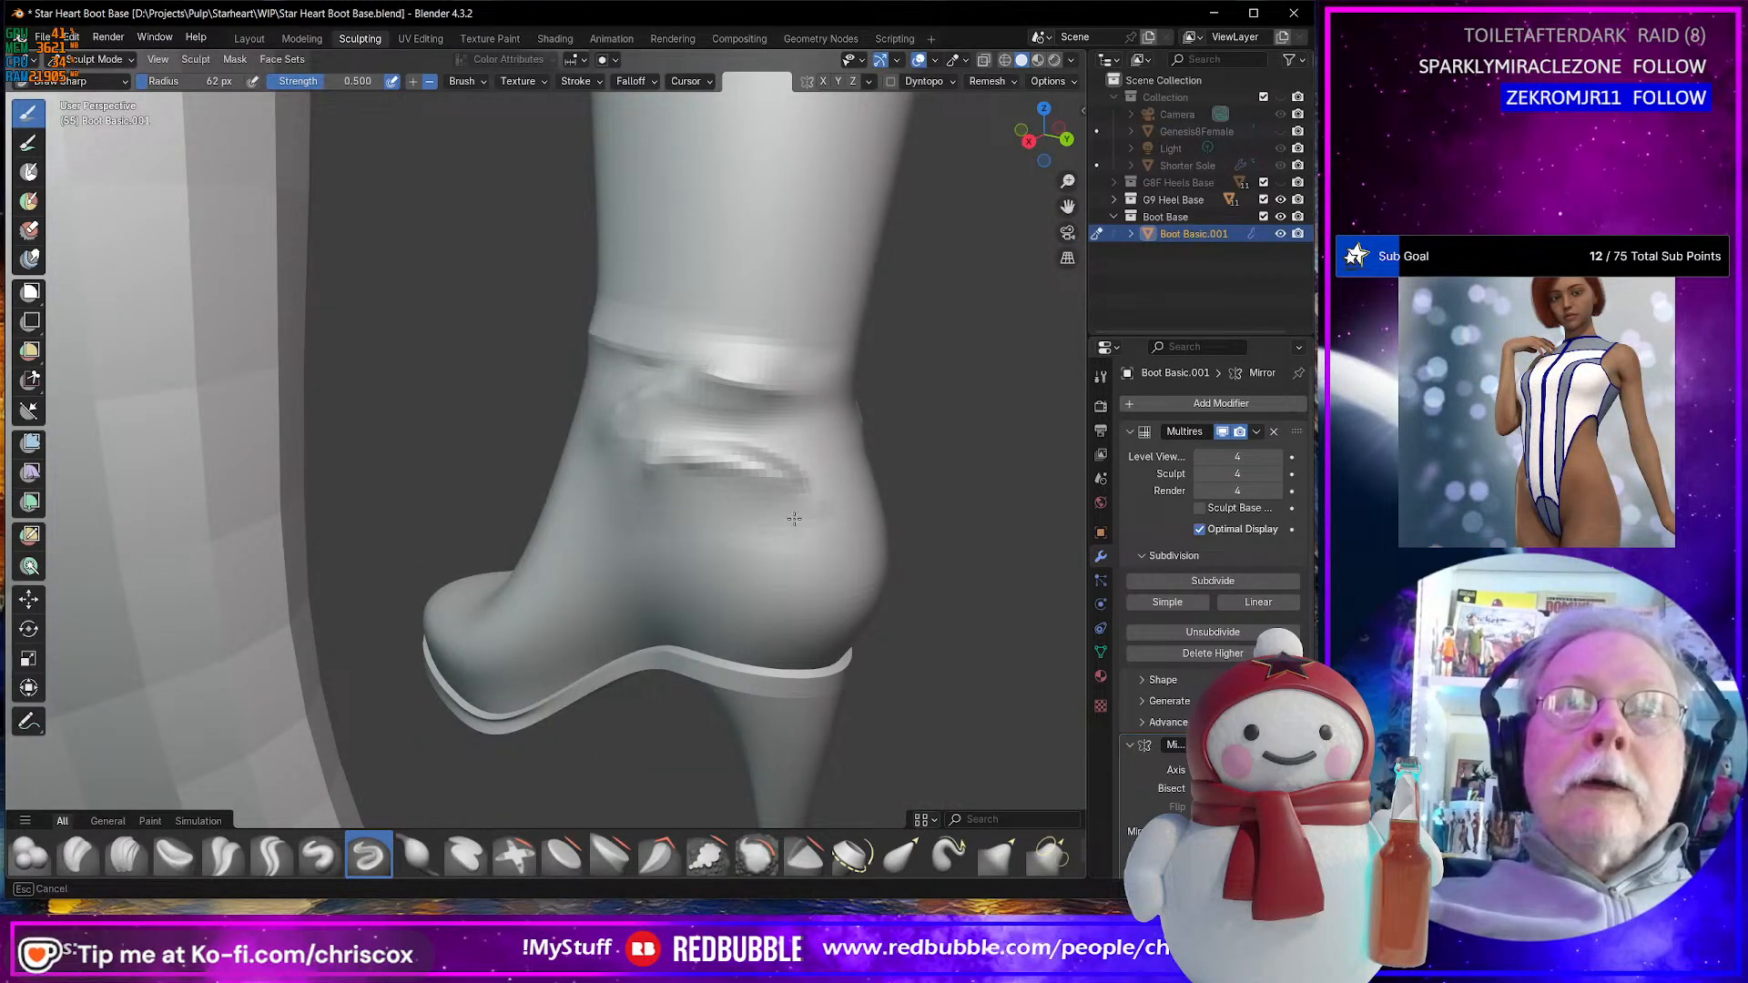
{"action": "left_click_drag", "start_coordinate": [794, 518], "coordinate": [813, 466]}
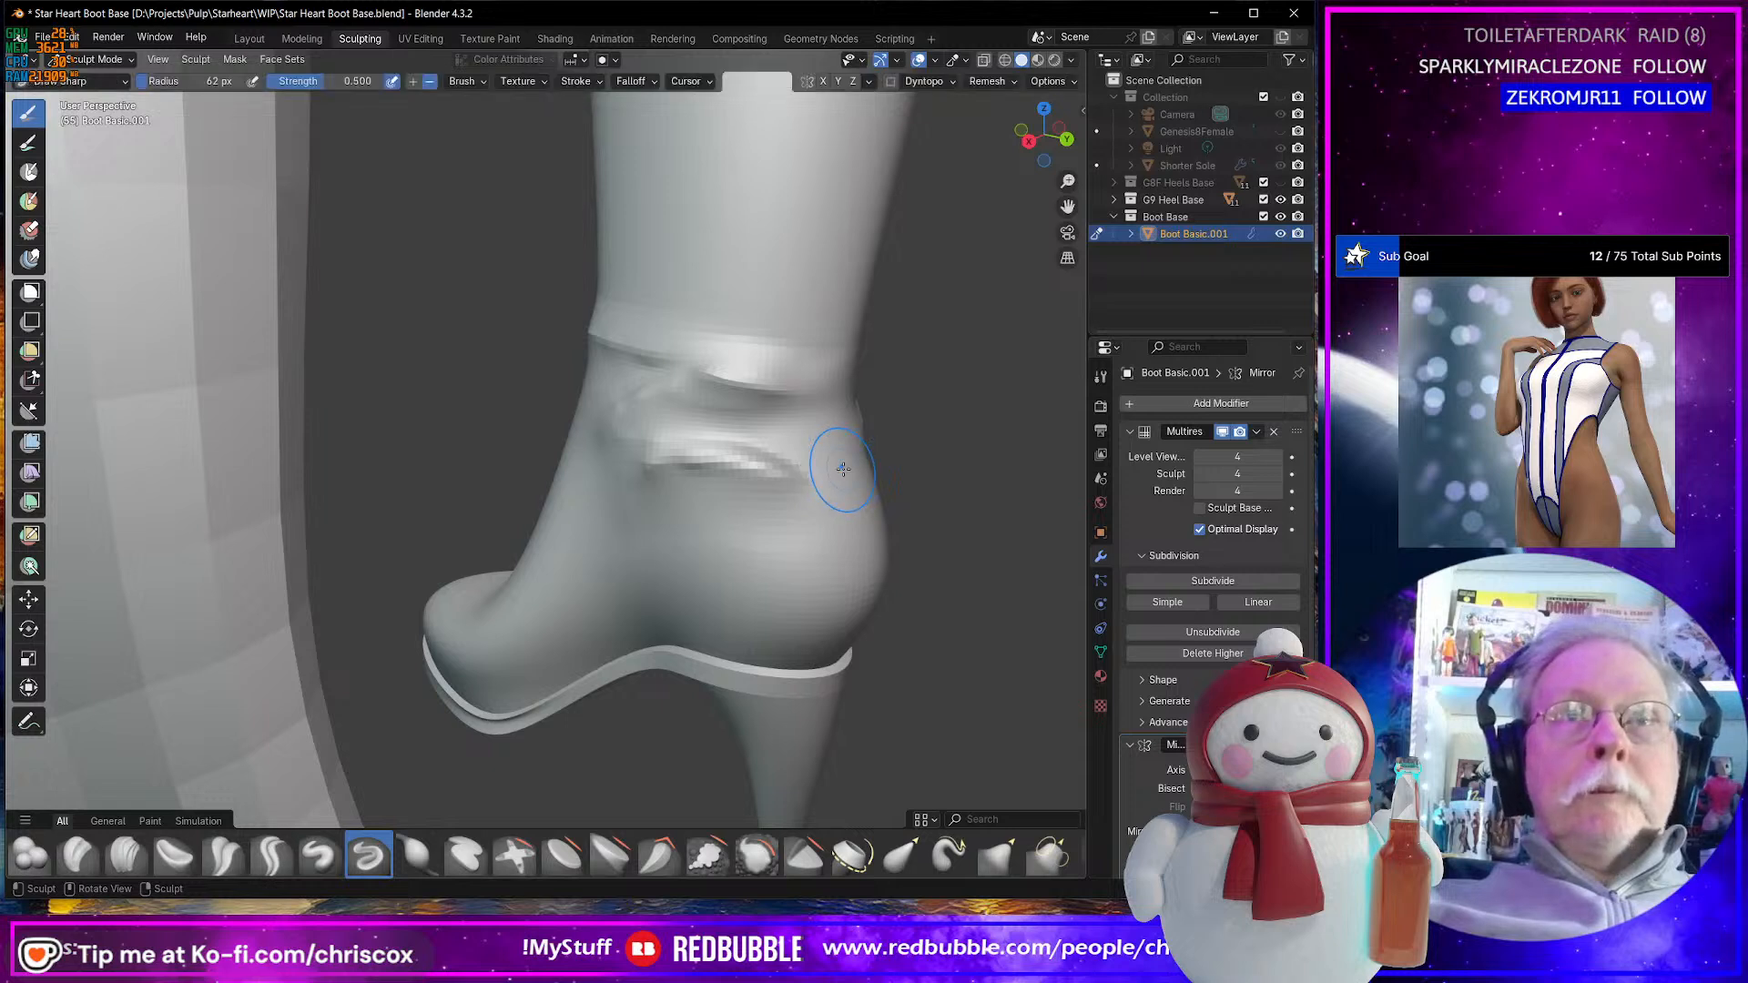
- Set the brush radius to 43 px and refine the rear end of the lower inner crease and the fold above it
{"action": "key", "text": "f"}
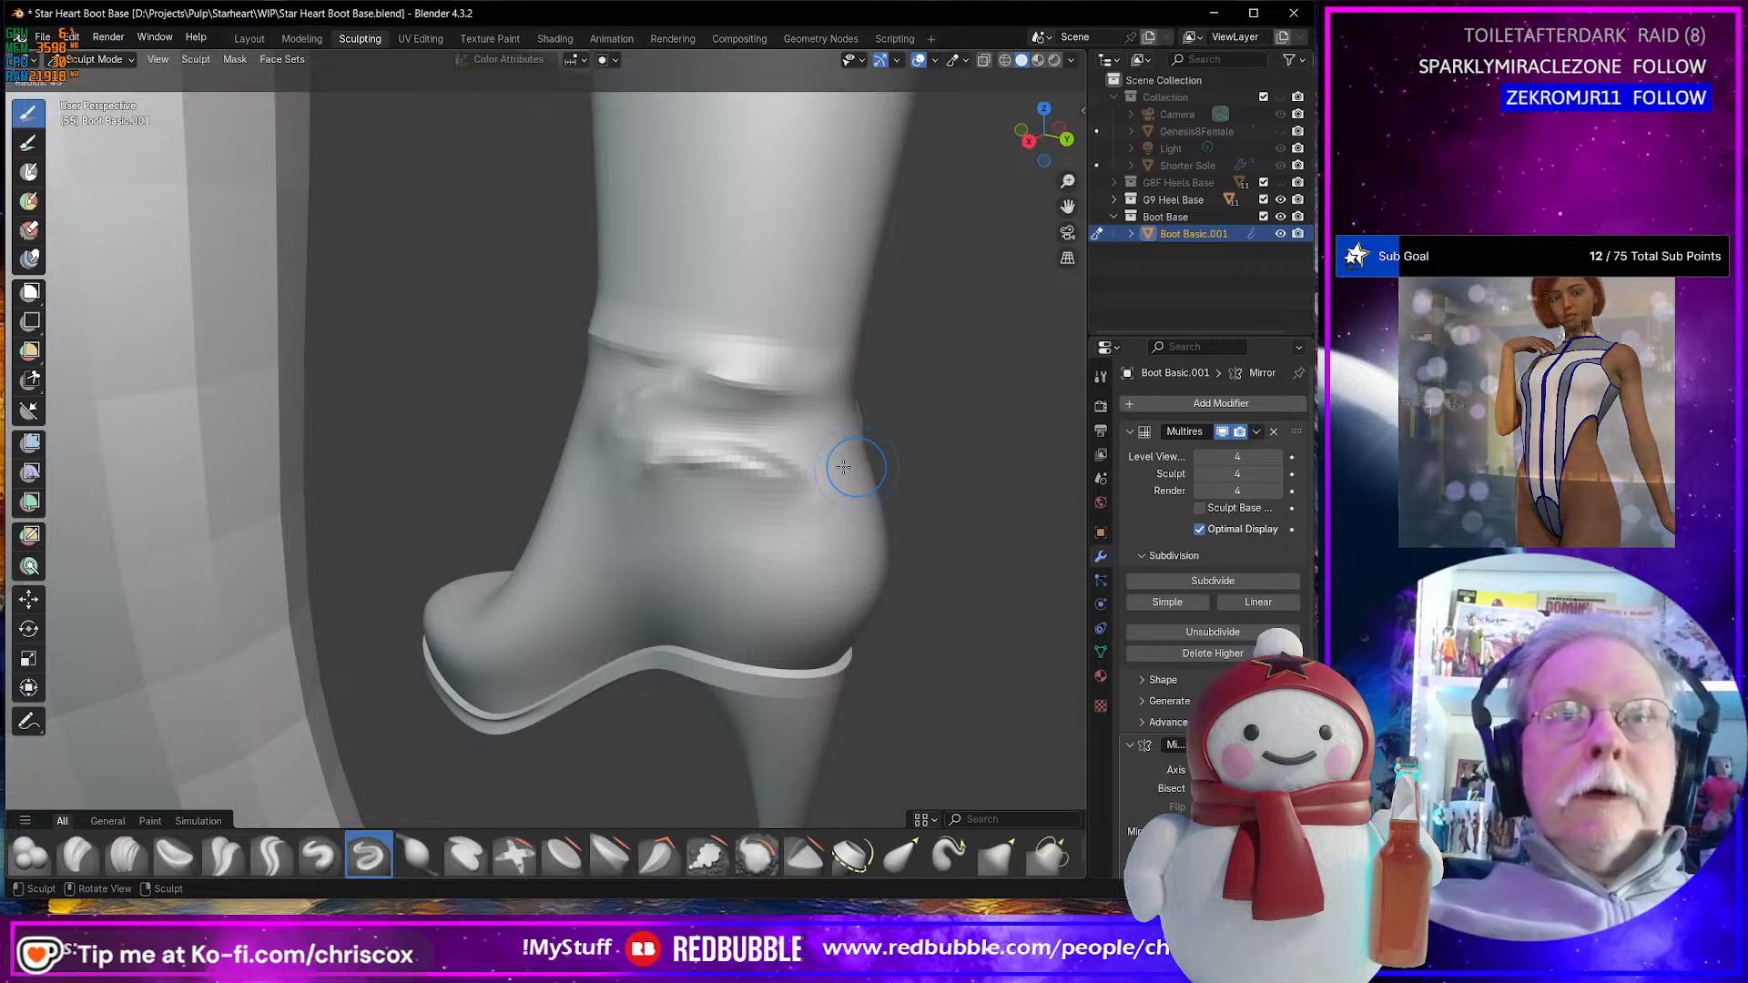
{"action": "left_click", "coordinate": [883, 465]}
{"action": "left_click_drag", "start_coordinate": [792, 451], "coordinate": [799, 467]}
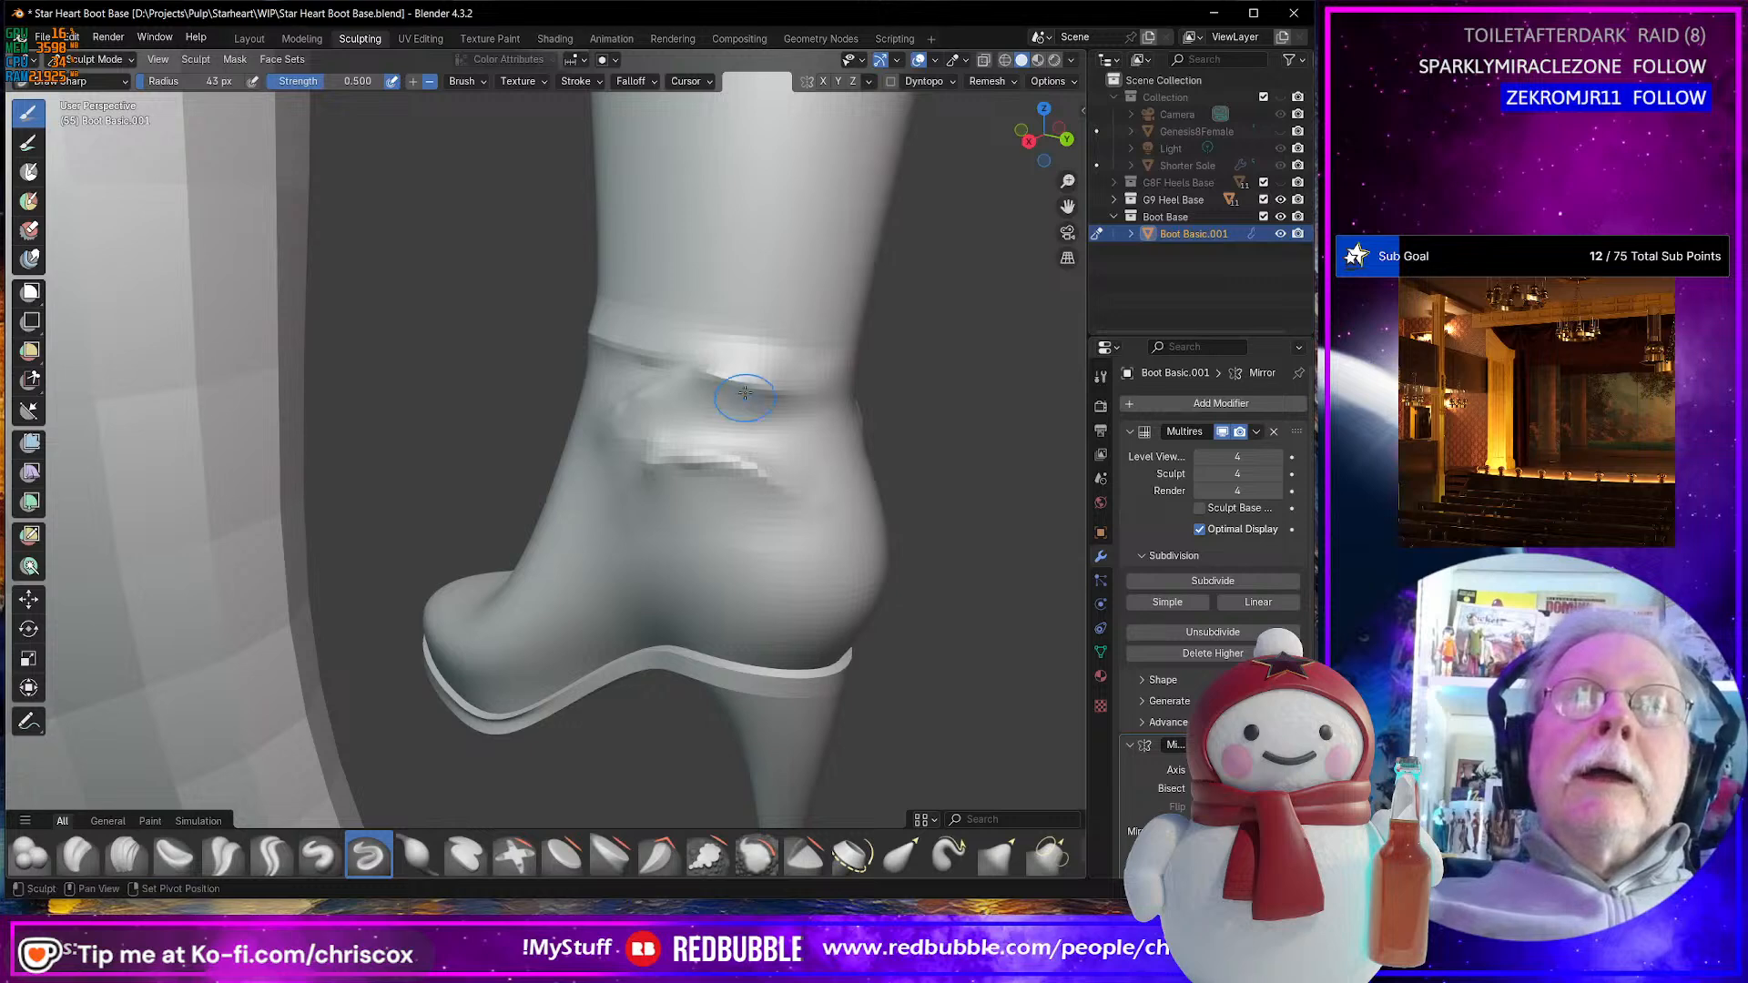
{"action": "left_click_drag", "start_coordinate": [732, 355], "coordinate": [734, 390]}
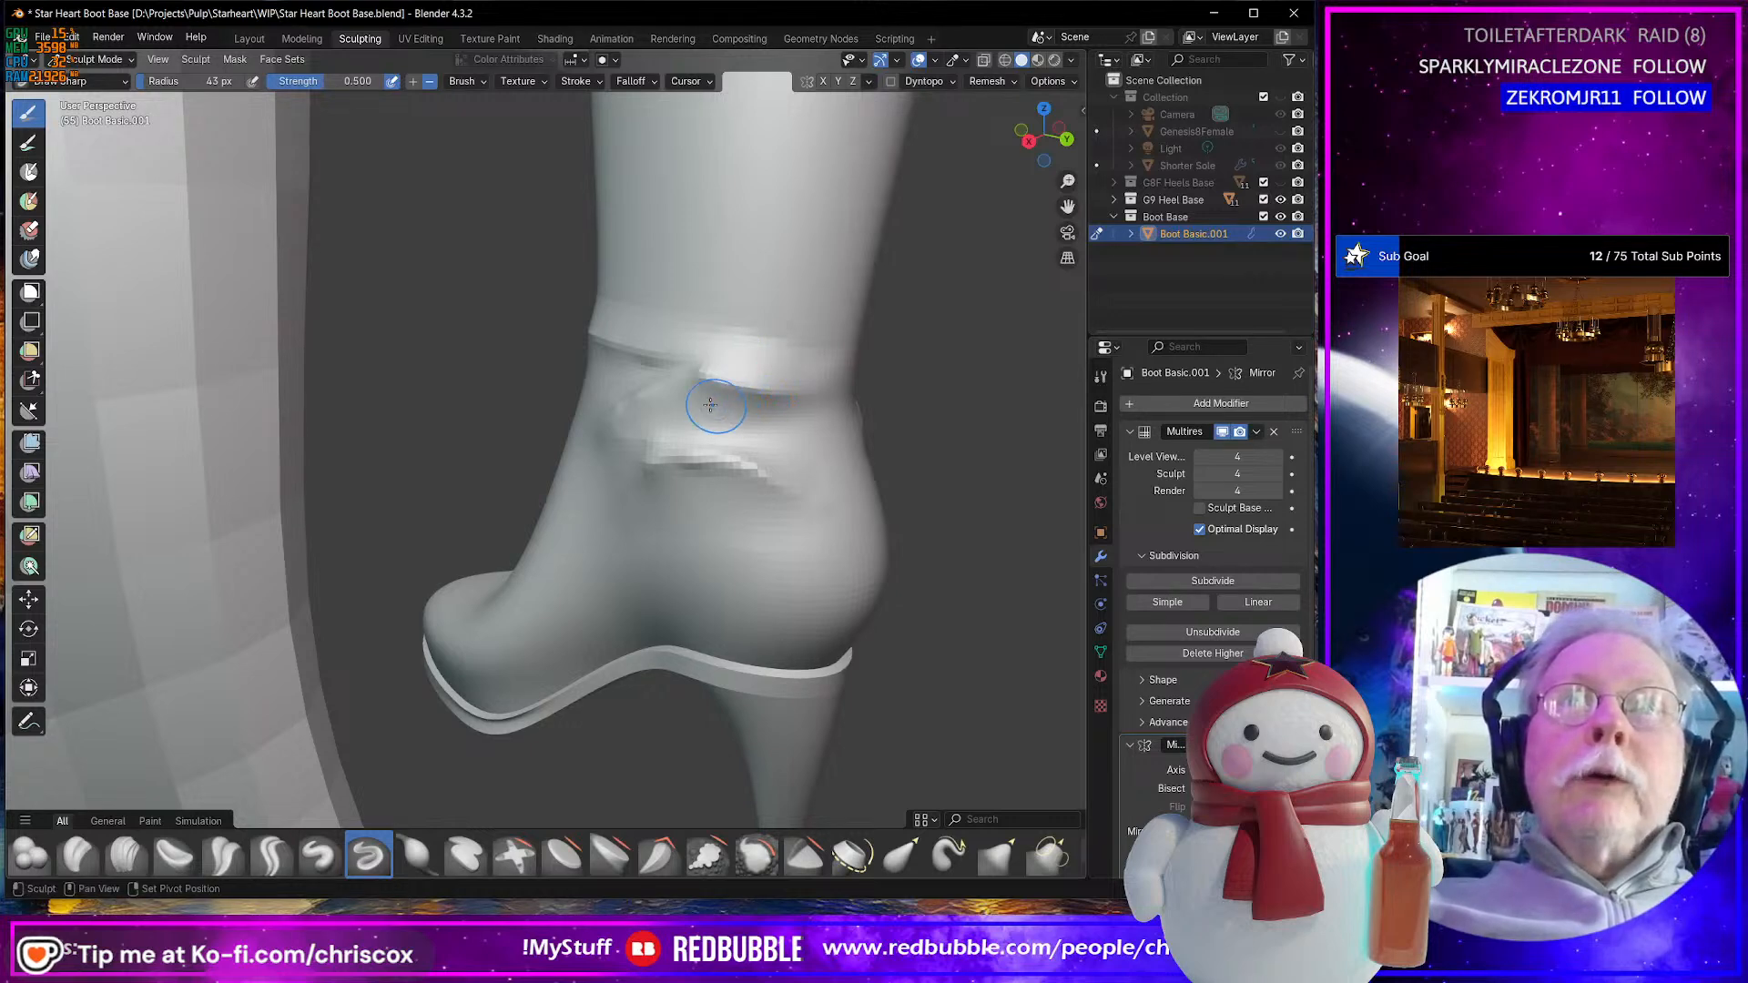
- Try to recut the upper horizontal crease on the inner ankle with a Draw Sharp stroke
{"action": "middle_click_drag", "start_coordinate": [734, 390], "coordinate": [761, 375]}
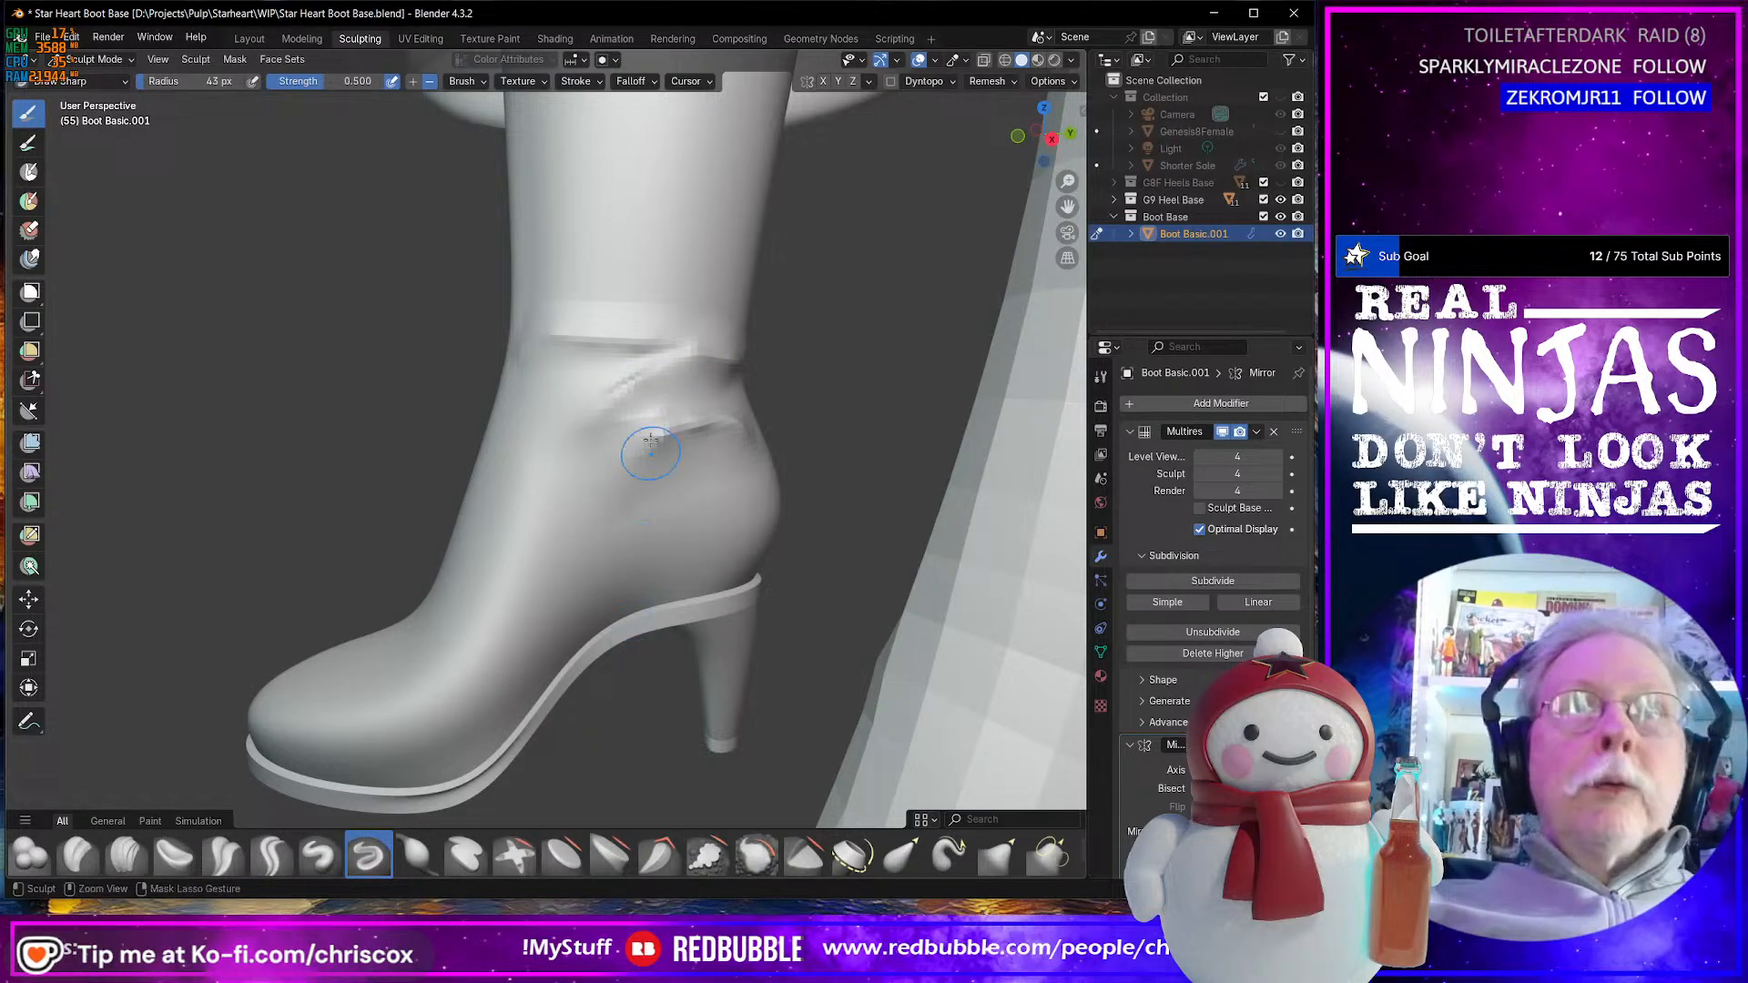
{"action": "mouse_move", "coordinate": [723, 355]}
{"action": "left_mouse_down"}
{"action": "mouse_move", "coordinate": [585, 339]}
{"action": "mouse_move", "coordinate": [643, 343]}
{"action": "left_mouse_up"}
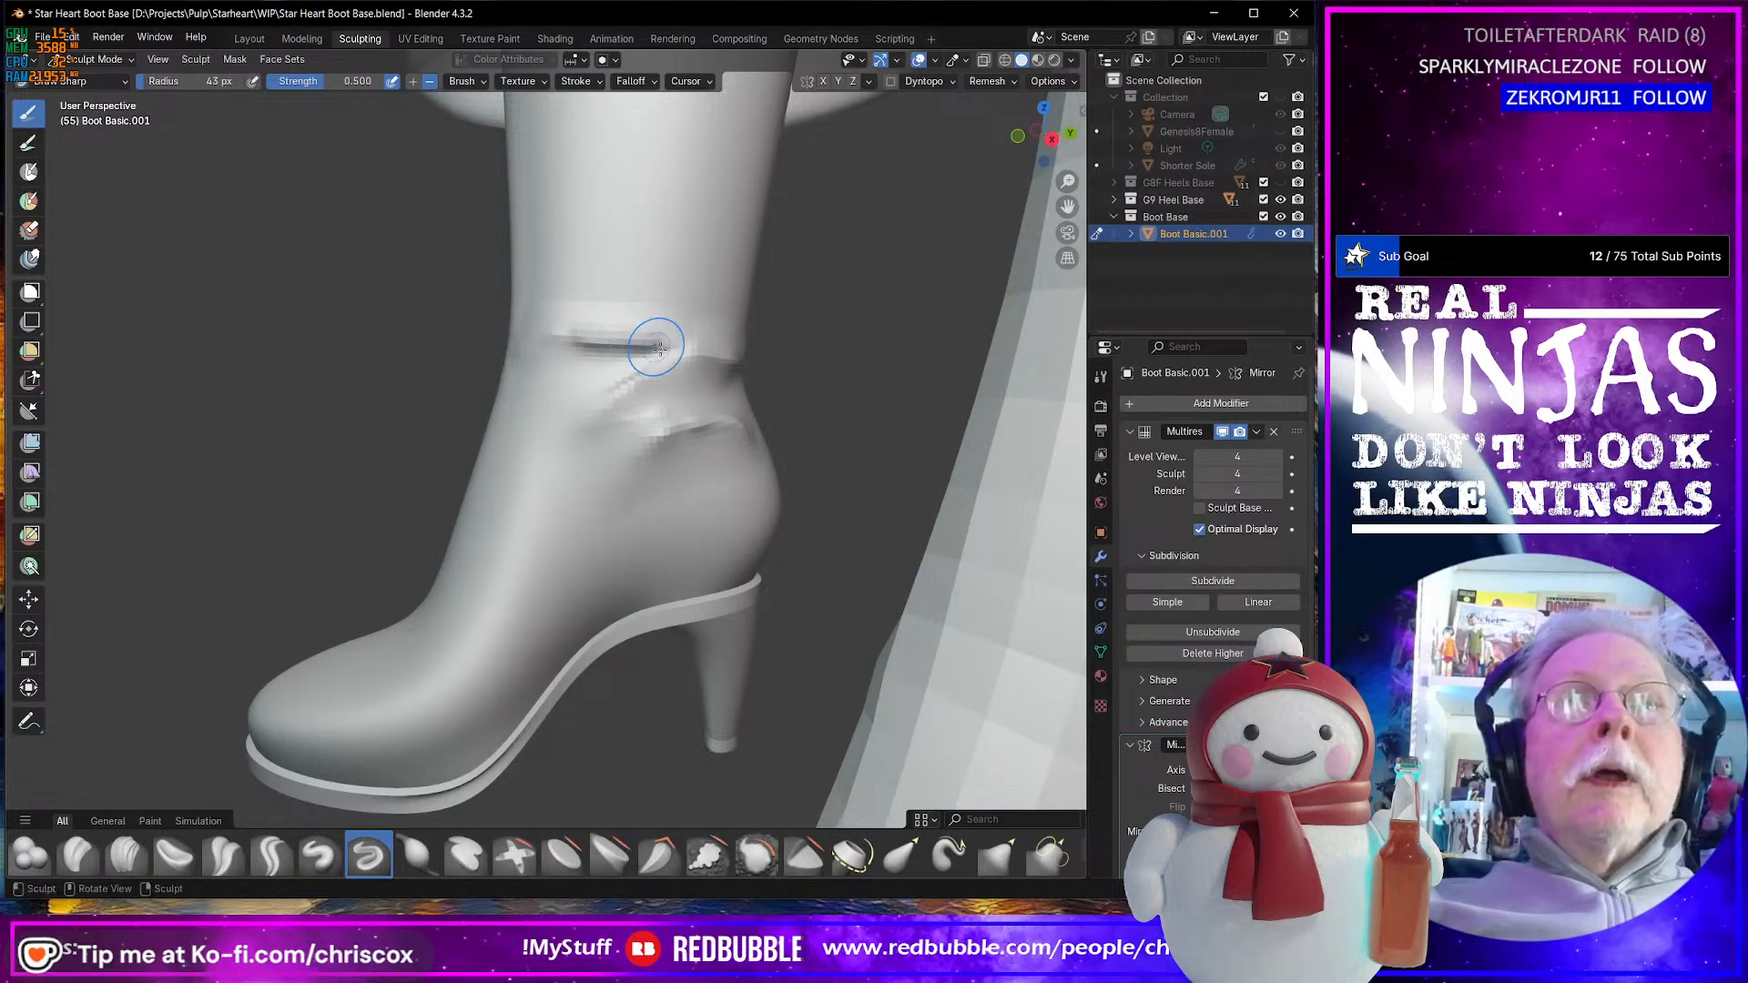
- Set the Draw Sharp brush strength to 0.3 in the brush settings
{"action": "left_click", "coordinate": [1083, 112]}
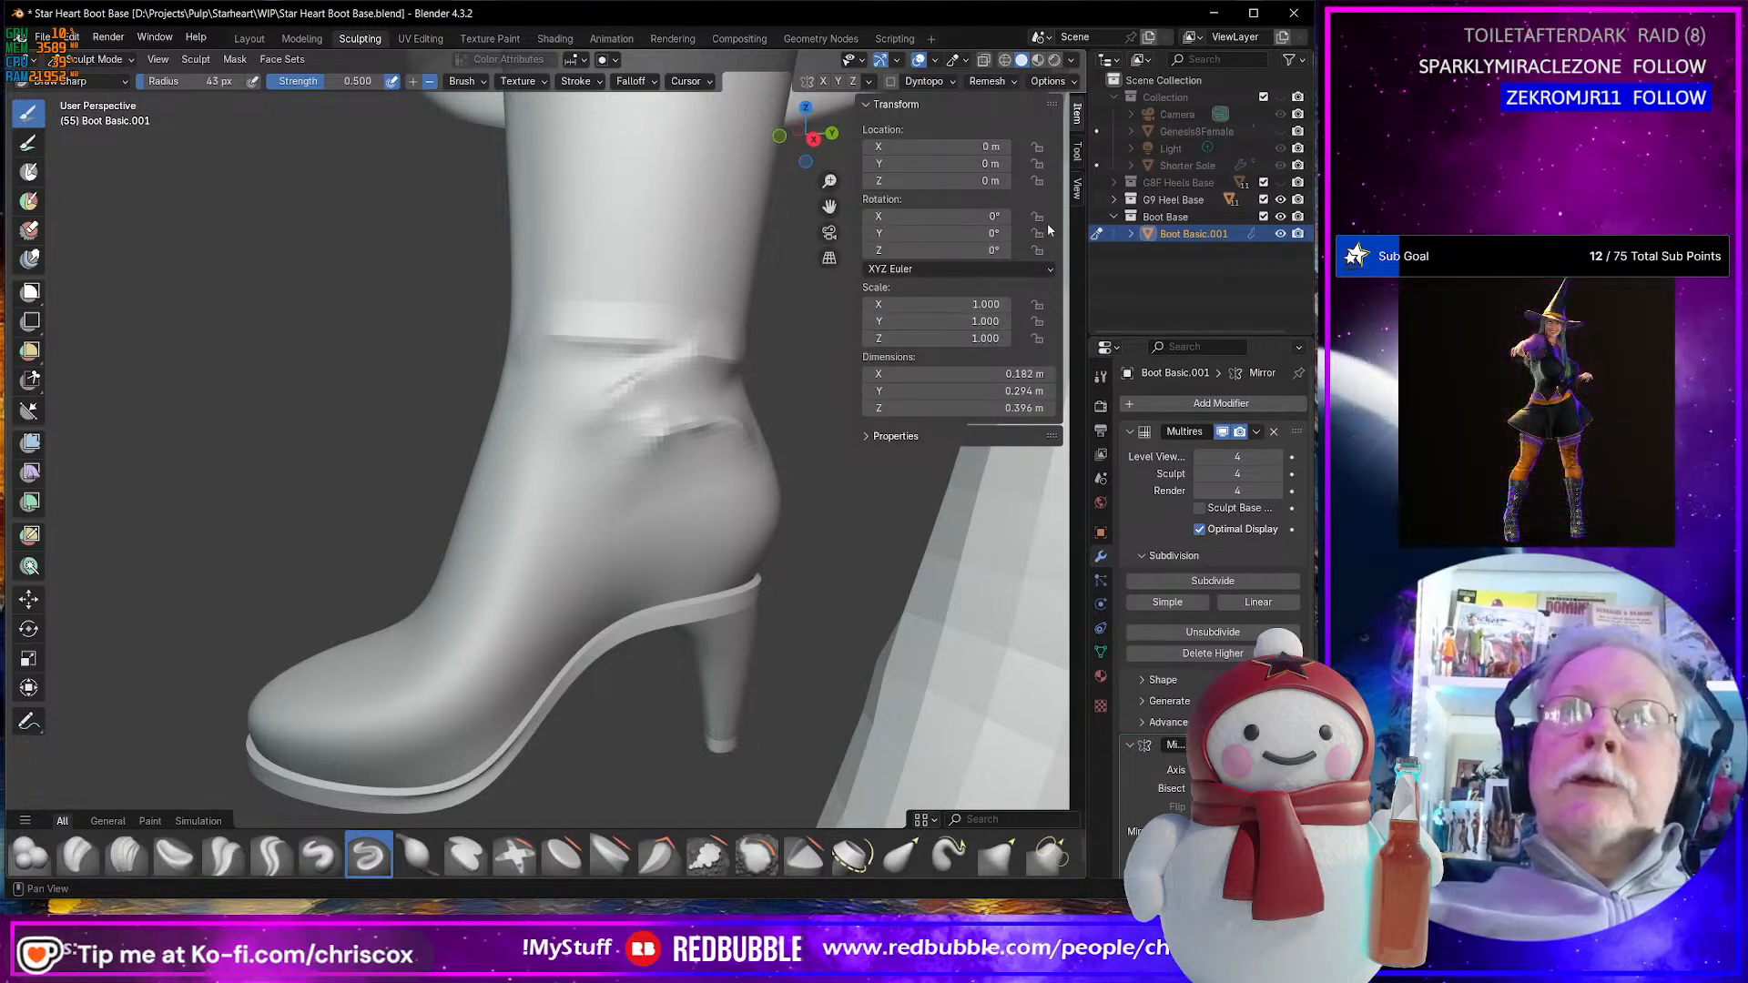
{"action": "left_click", "coordinate": [1077, 151]}
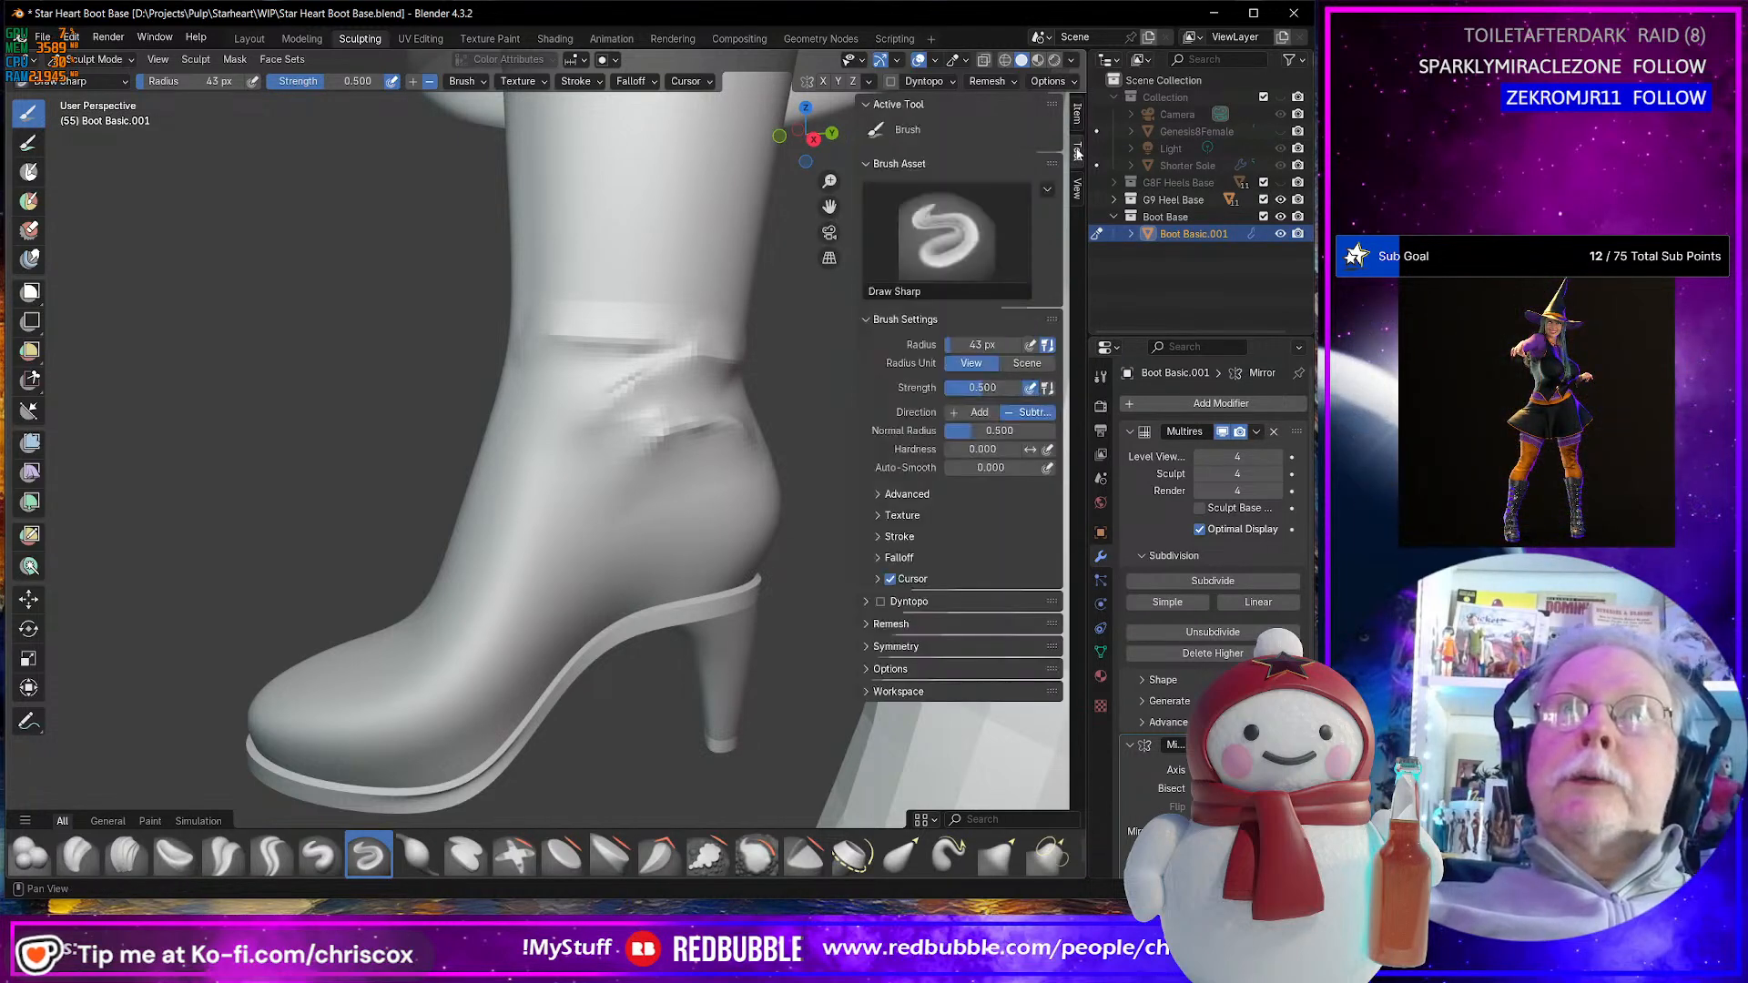
{"action": "left_click", "coordinate": [1006, 434]}
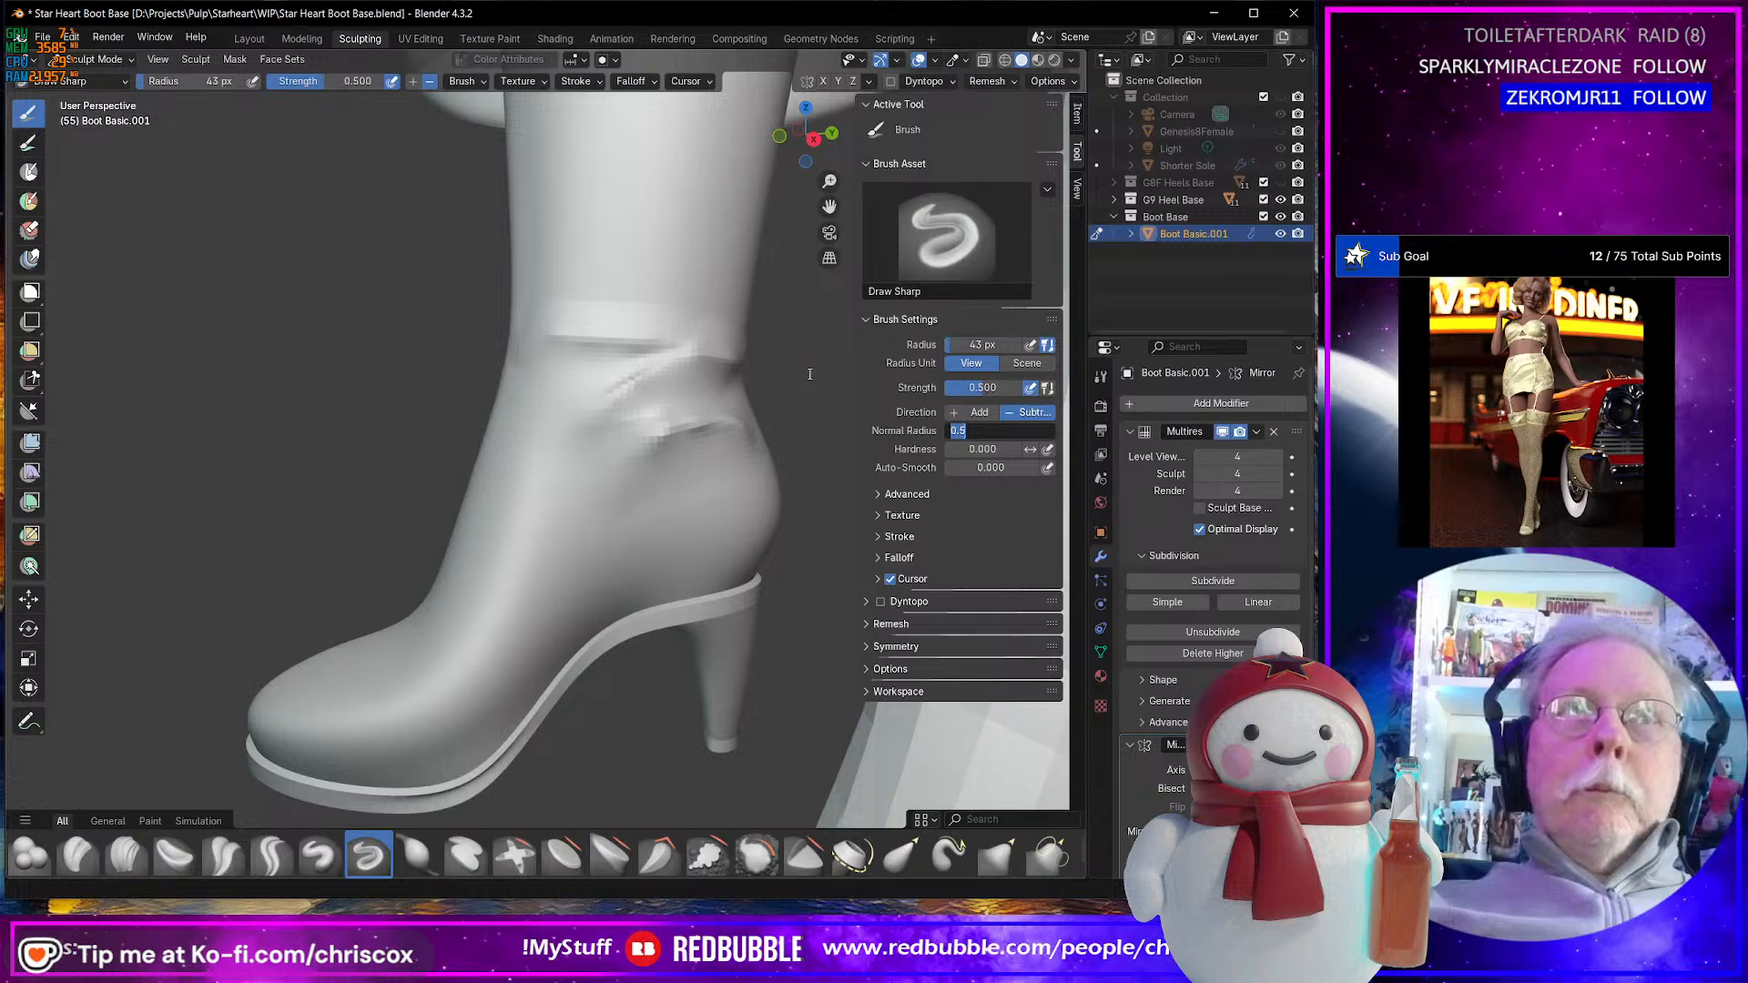
{"action": "left_click", "coordinate": [990, 385]}
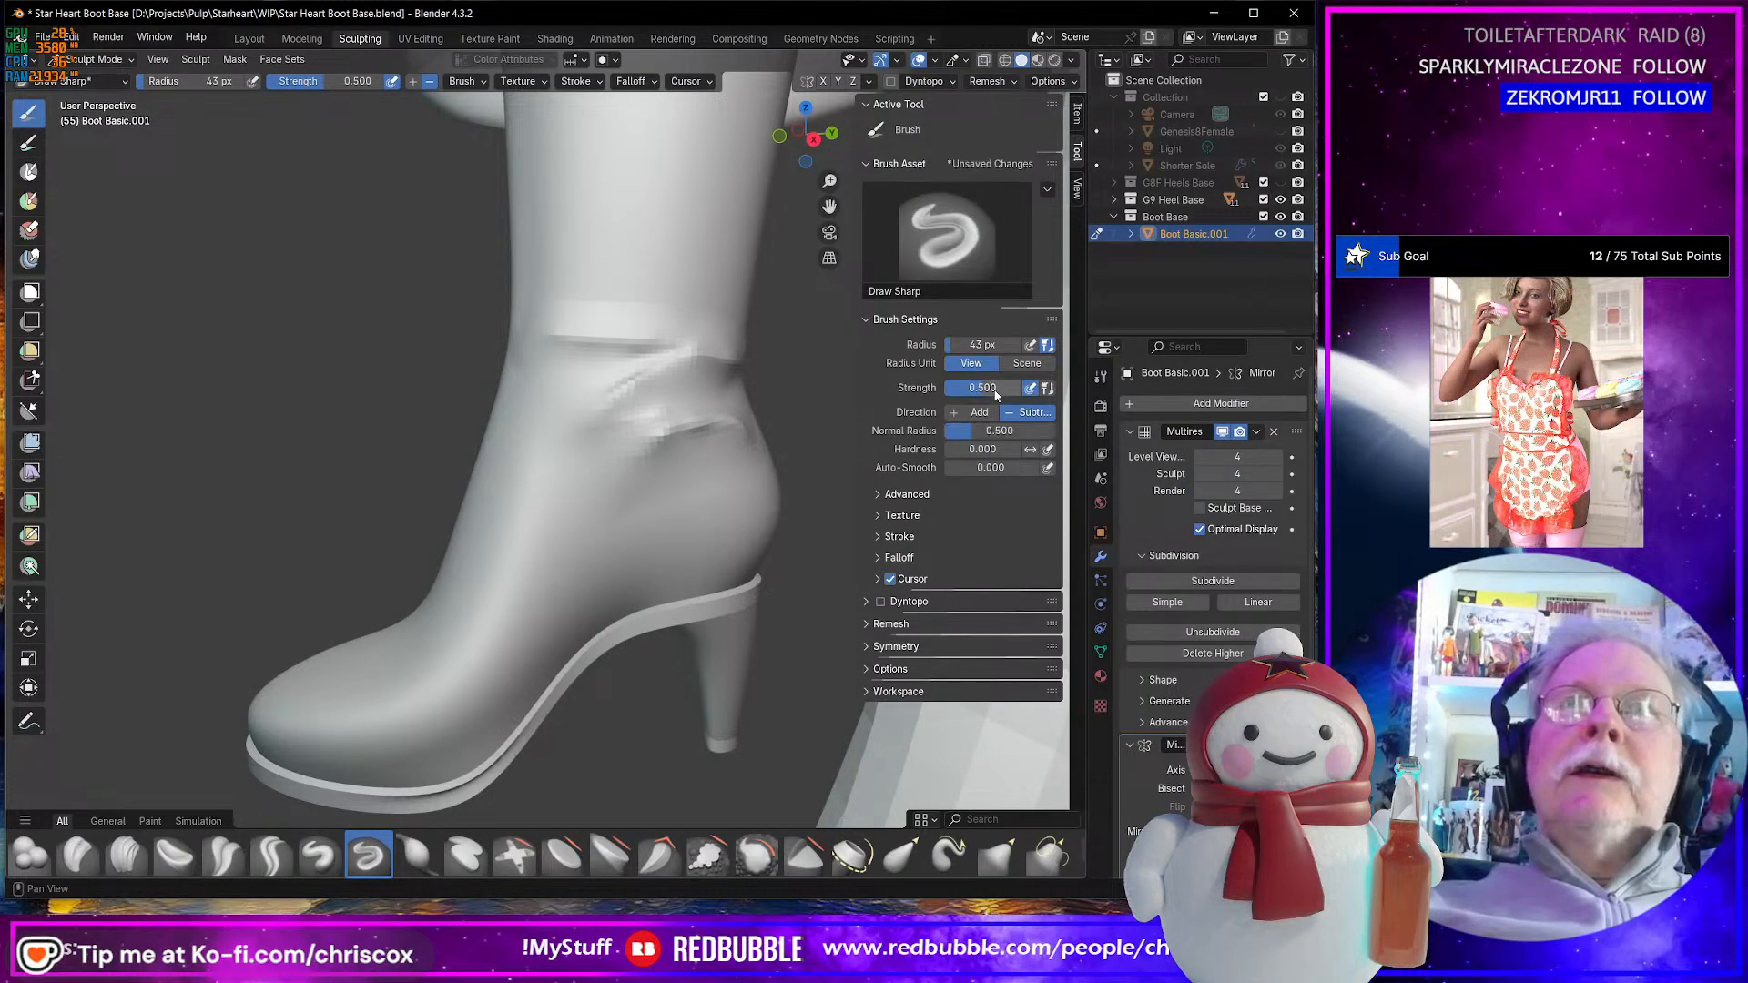
{"action": "left_click", "coordinate": [995, 390]}
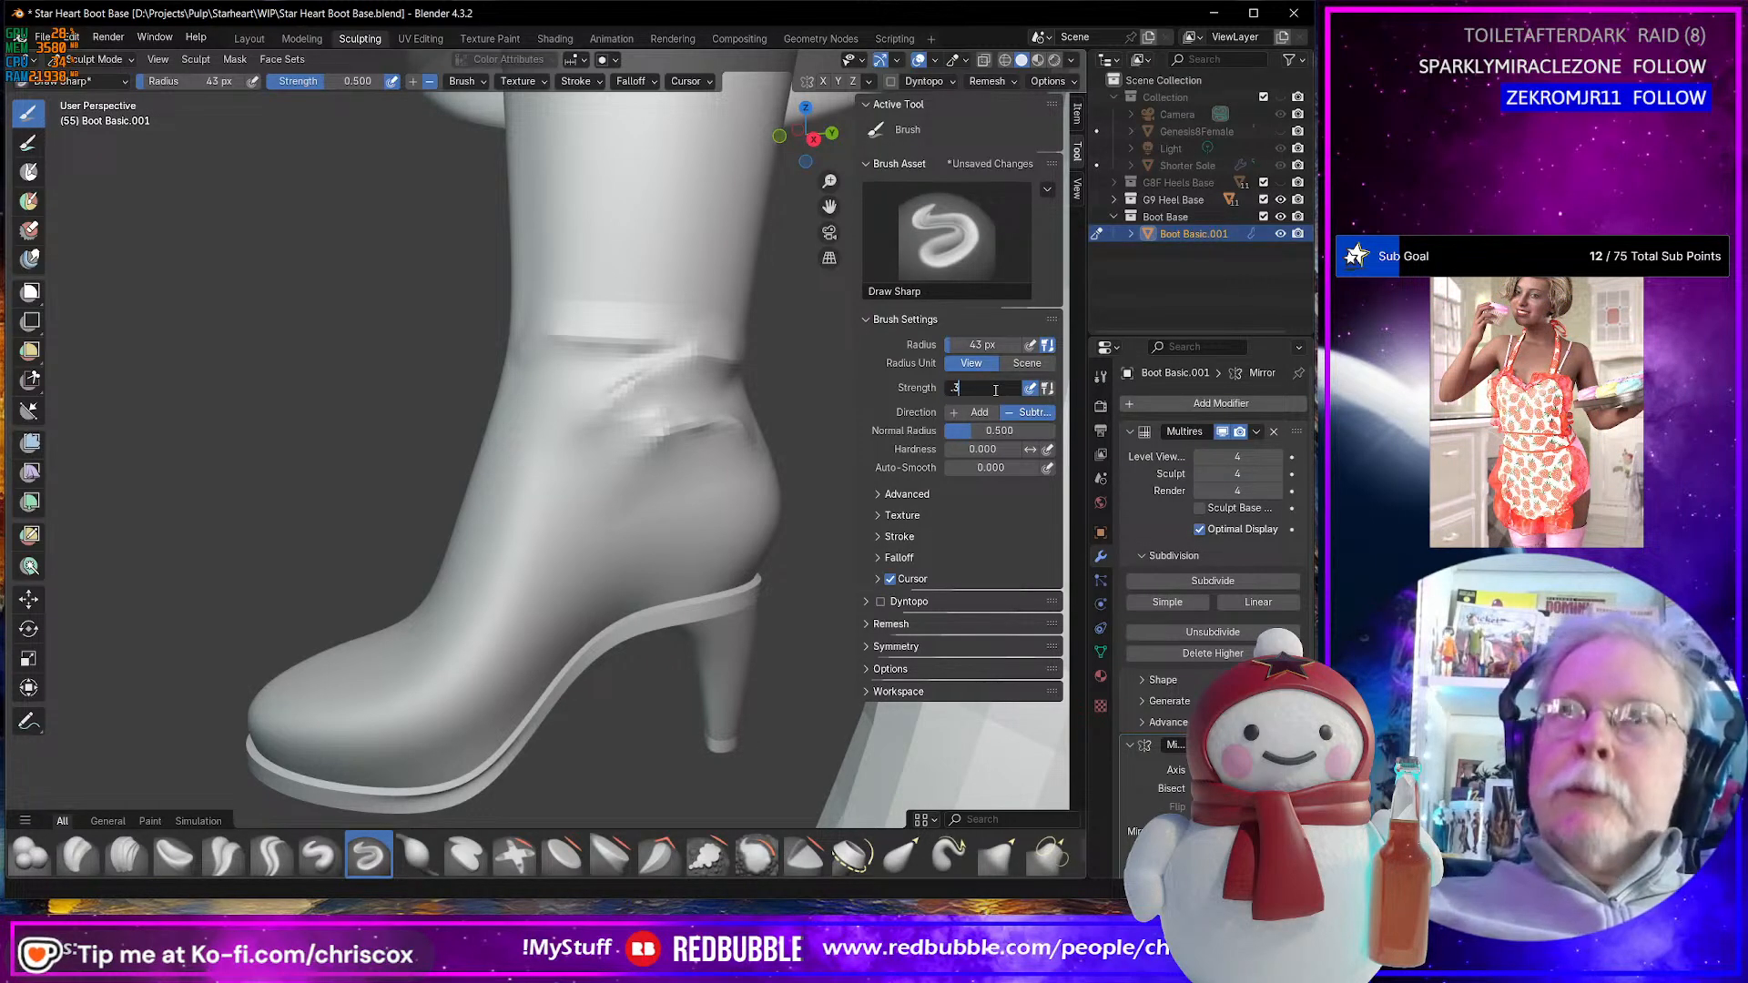
{"action": "type", "text": ".3"}
{"action": "key", "text": "Return"}
- Recut the upper horizontal crease across the inner ankle with a lighter Draw Sharp stroke
{"action": "middle_click_drag", "start_coordinate": [619, 387], "coordinate": [604, 378]}
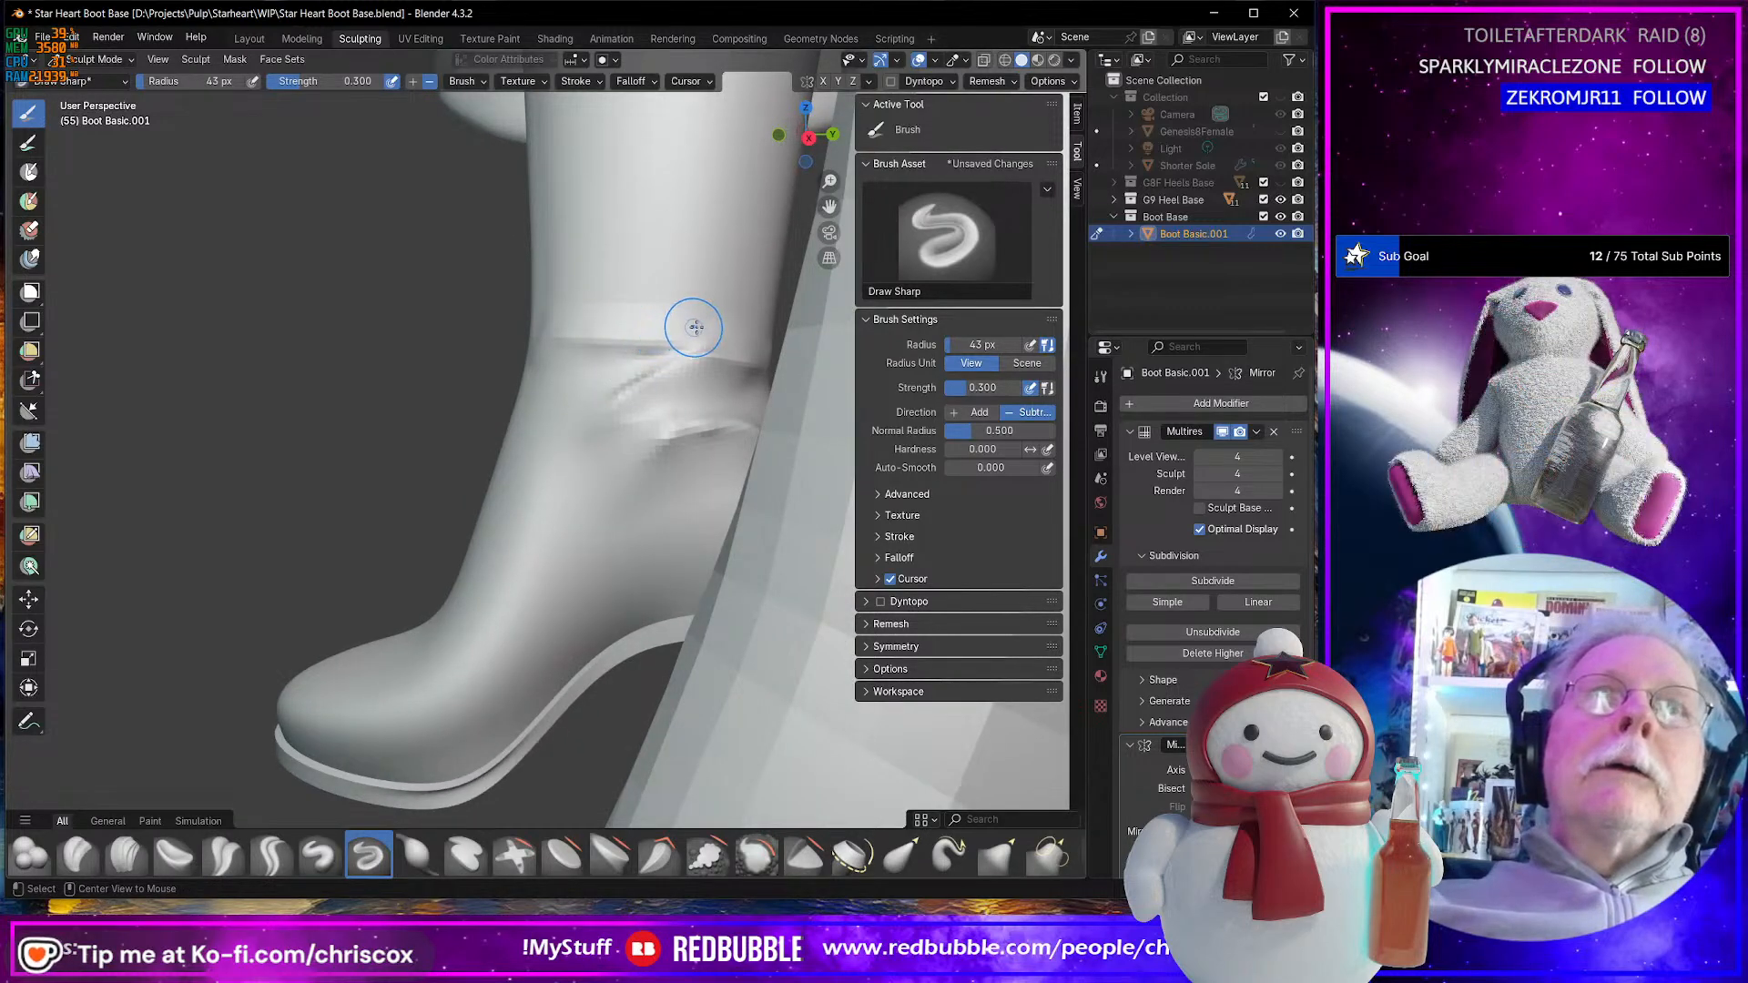
{"action": "mouse_move", "coordinate": [695, 332]}
{"action": "left_mouse_down"}
{"action": "mouse_move", "coordinate": [673, 328]}
{"action": "mouse_move", "coordinate": [713, 352]}
{"action": "mouse_move", "coordinate": [648, 346]}
{"action": "mouse_move", "coordinate": [719, 360]}
{"action": "mouse_move", "coordinate": [564, 339]}
{"action": "mouse_move", "coordinate": [687, 357]}
{"action": "mouse_move", "coordinate": [637, 359]}
{"action": "left_mouse_up"}
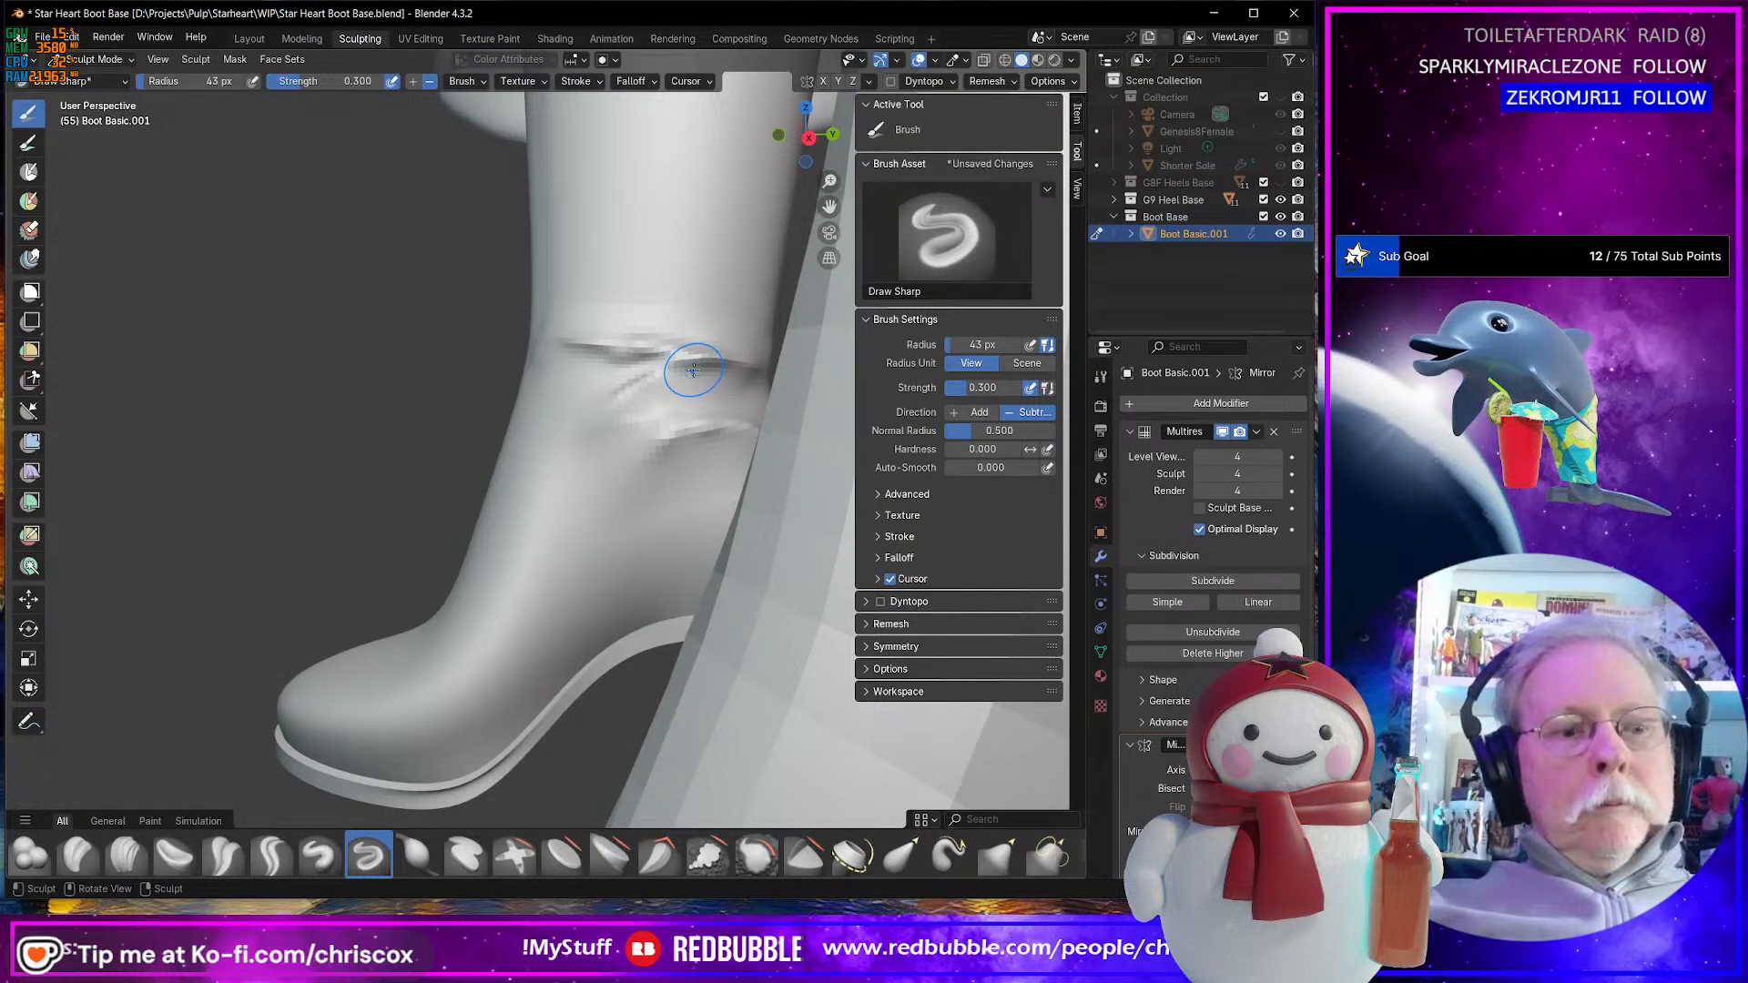
- Set the Draw Sharp brush radius to 50 px and deepen the diagonal crease below the upper fold on the inner ankle
{"action": "key", "text": "f"}
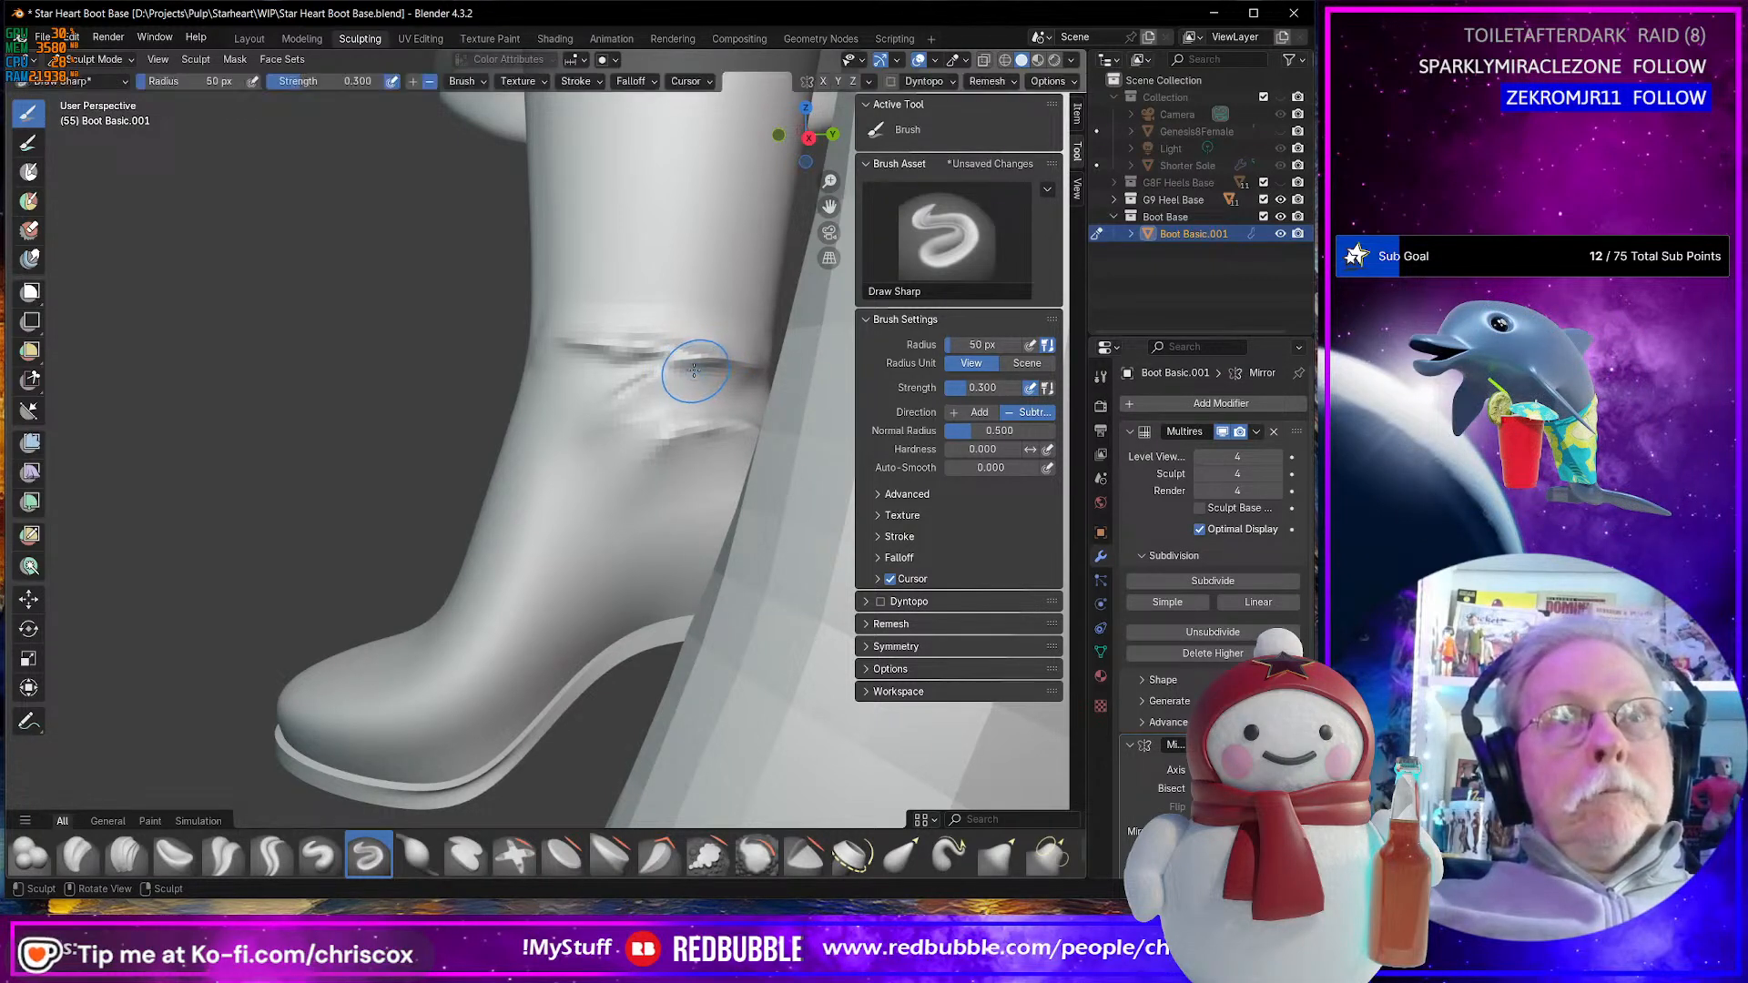
{"action": "left_click", "coordinate": [691, 364]}
{"action": "mouse_move", "coordinate": [692, 361]}
{"action": "left_mouse_down"}
{"action": "mouse_move", "coordinate": [622, 390]}
{"action": "mouse_move", "coordinate": [692, 369]}
{"action": "left_mouse_up"}
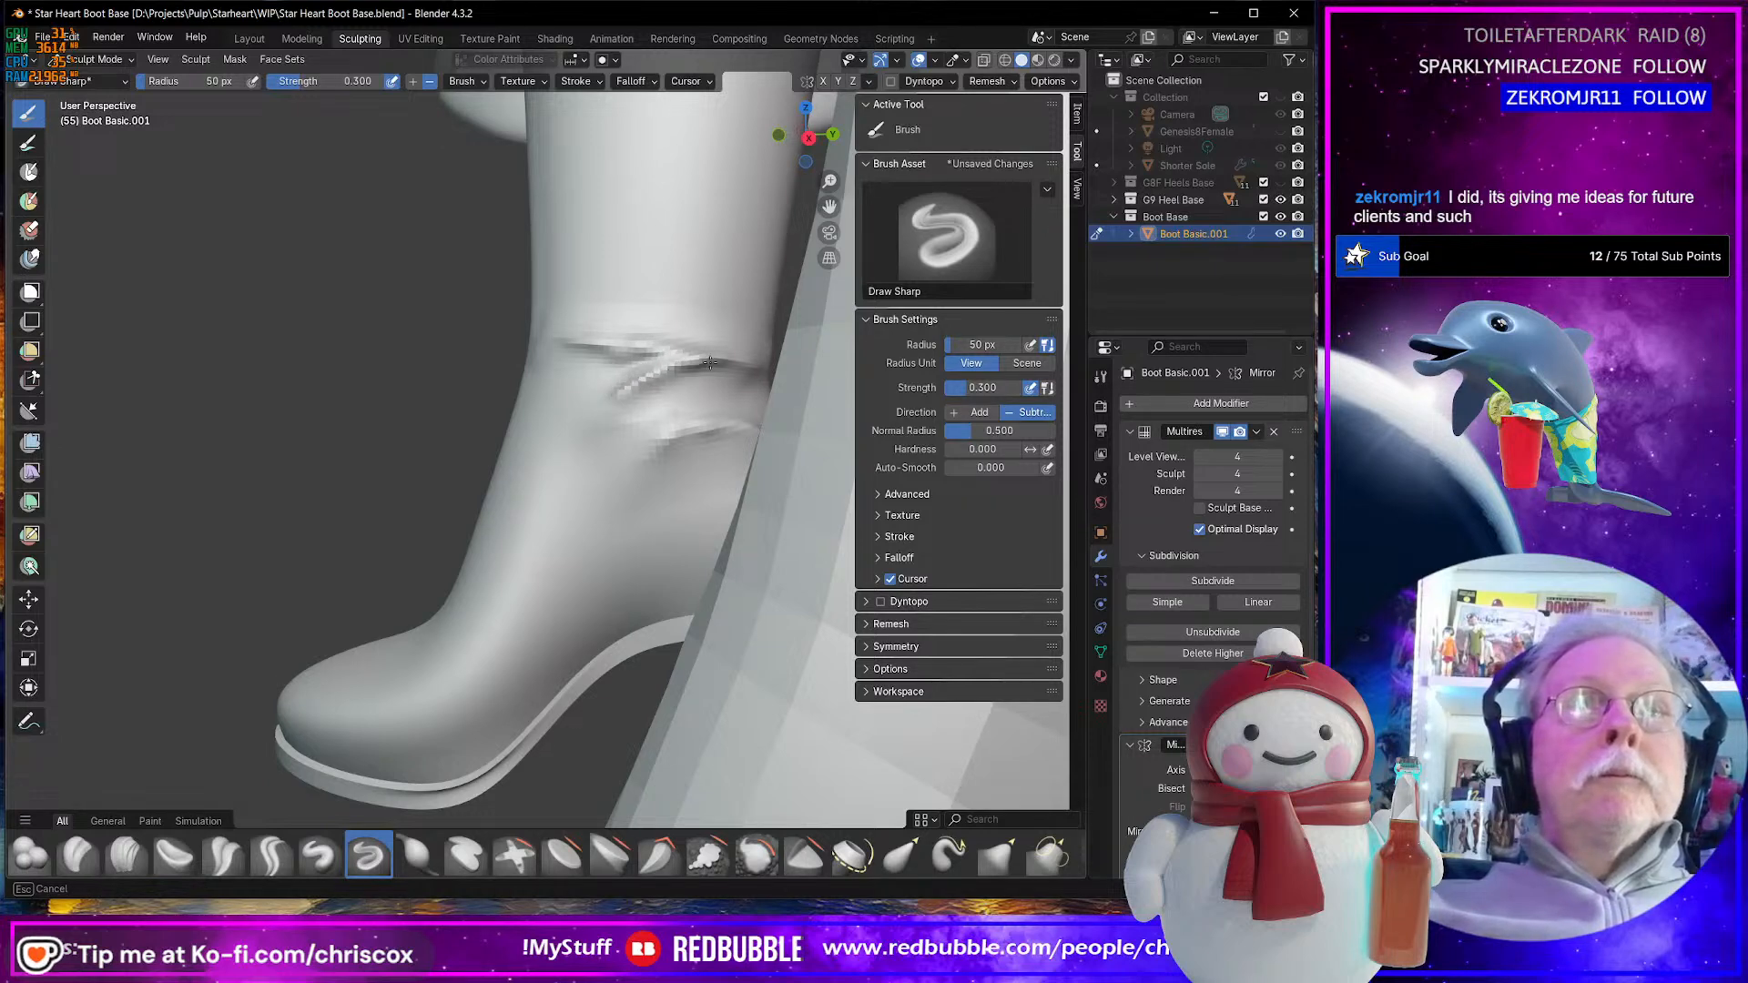
- Extend and deepen the upper horizontal crease across the front and inner ankle with more Draw Sharp strokes
{"action": "middle_click_drag", "start_coordinate": [719, 382], "coordinate": [794, 393]}
{"action": "mouse_move", "coordinate": [625, 346]}
{"action": "left_mouse_down"}
{"action": "mouse_move", "coordinate": [562, 346]}
{"action": "mouse_move", "coordinate": [627, 355]}
{"action": "mouse_move", "coordinate": [602, 303]}
{"action": "mouse_move", "coordinate": [630, 305]}
{"action": "left_mouse_up"}
{"action": "scroll", "coordinate": [623, 359], "scroll_direction": "up", "scroll_amount": 3}
{"action": "left_click_drag", "start_coordinate": [526, 326], "coordinate": [615, 314]}
{"action": "mouse_move", "coordinate": [620, 357]}
{"action": "middle_mouse_down"}
{"action": "mouse_move", "coordinate": [501, 405]}
{"action": "mouse_move", "coordinate": [595, 419]}
{"action": "mouse_move", "coordinate": [607, 443]}
{"action": "mouse_move", "coordinate": [715, 437]}
{"action": "middle_mouse_up"}
{"action": "scroll", "coordinate": [555, 389], "scroll_direction": "down", "scroll_amount": 3}
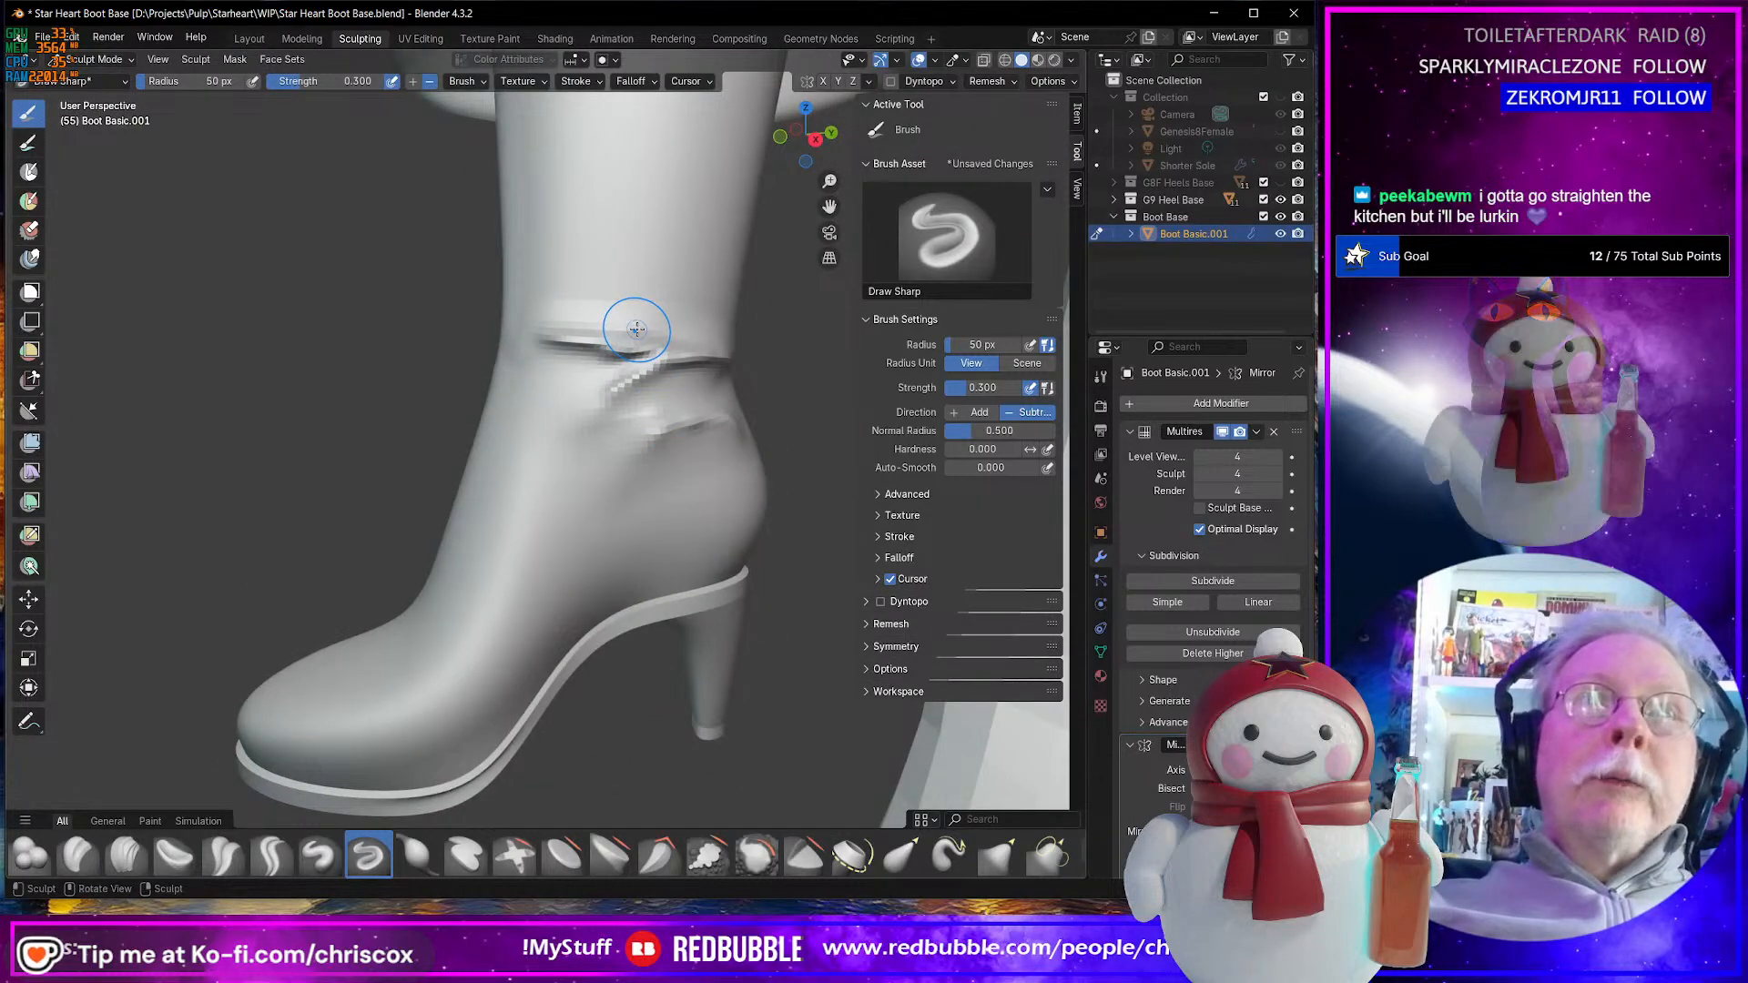
{"action": "mouse_move", "coordinate": [632, 331]}
{"action": "left_mouse_down"}
{"action": "mouse_move", "coordinate": [582, 317]}
{"action": "mouse_move", "coordinate": [537, 351]}
{"action": "mouse_move", "coordinate": [565, 316]}
{"action": "mouse_move", "coordinate": [668, 332]}
{"action": "left_mouse_up"}
- Switch to the Draw brush at strength 0.5 and carve horizontal folds into the outer side of the boot's cuff
{"action": "mouse_move", "coordinate": [705, 436]}
{"action": "middle_mouse_down"}
{"action": "mouse_move", "coordinate": [637, 477]}
{"action": "mouse_move", "coordinate": [554, 395]}
{"action": "mouse_move", "coordinate": [460, 512]}
{"action": "mouse_move", "coordinate": [609, 512]}
{"action": "middle_mouse_up"}
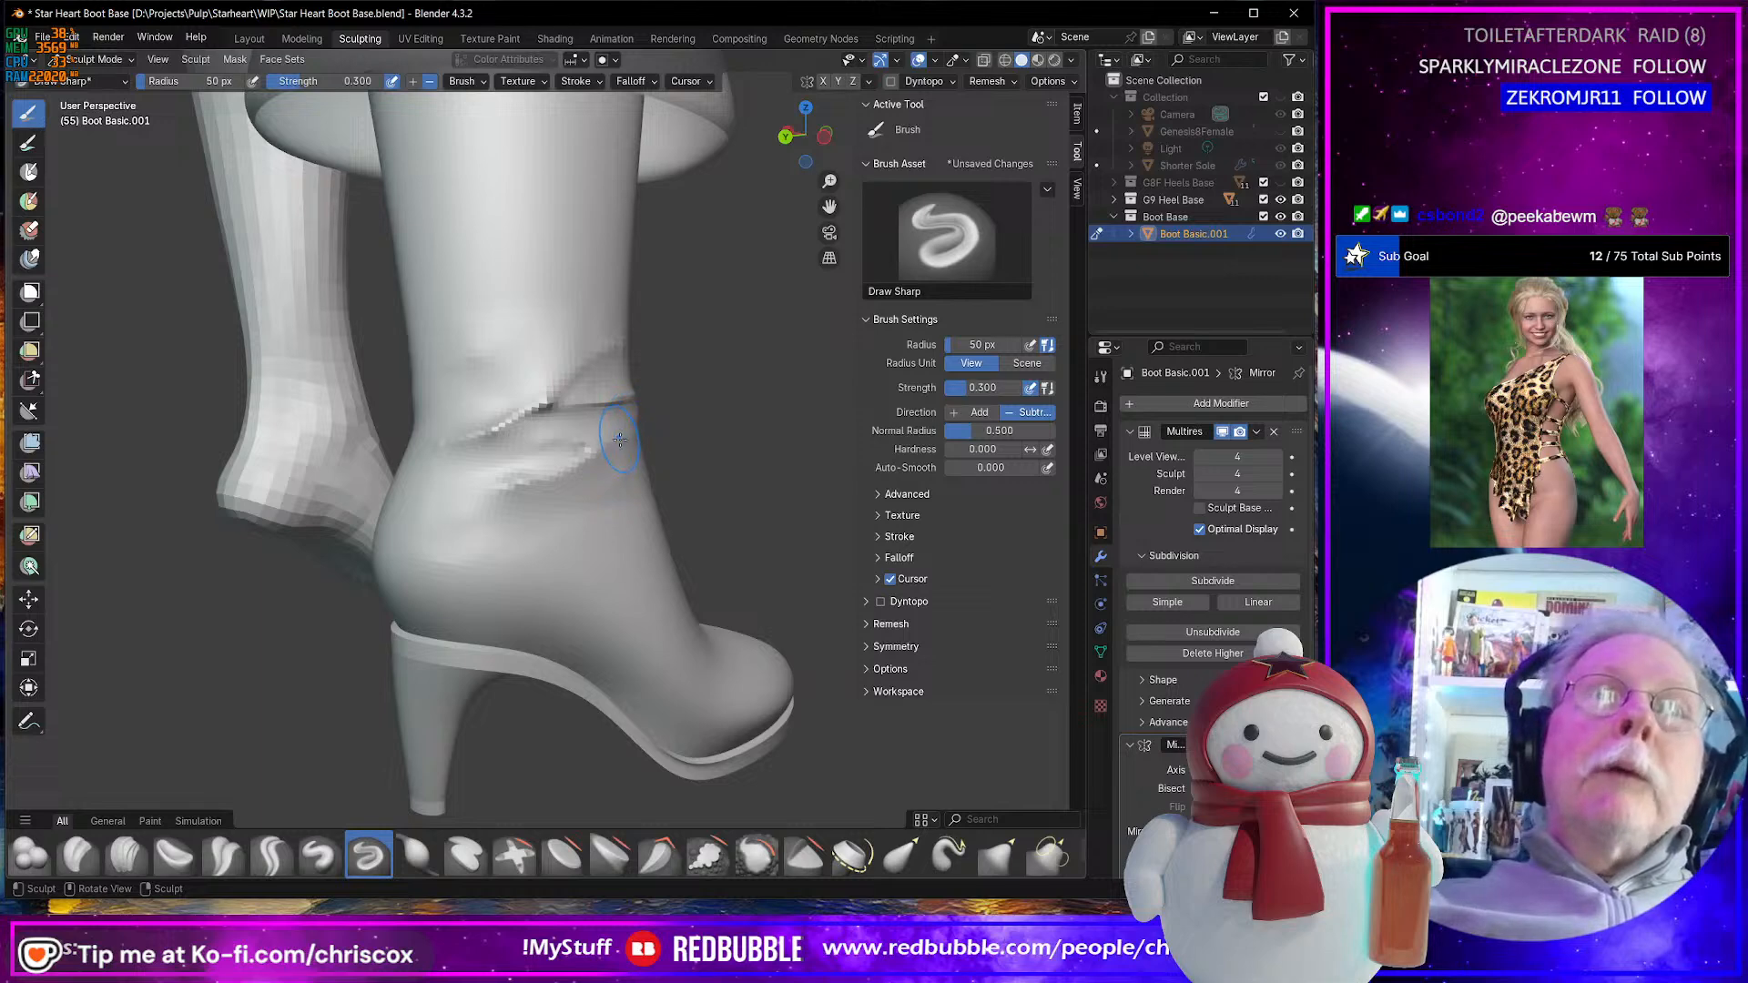
{"action": "mouse_move", "coordinate": [619, 440]}
{"action": "middle_mouse_down"}
{"action": "mouse_move", "coordinate": [456, 480]}
{"action": "mouse_move", "coordinate": [475, 510]}
{"action": "mouse_move", "coordinate": [336, 569]}
{"action": "mouse_move", "coordinate": [743, 553]}
{"action": "mouse_move", "coordinate": [555, 592]}
{"action": "mouse_move", "coordinate": [630, 689]}
{"action": "middle_mouse_up"}
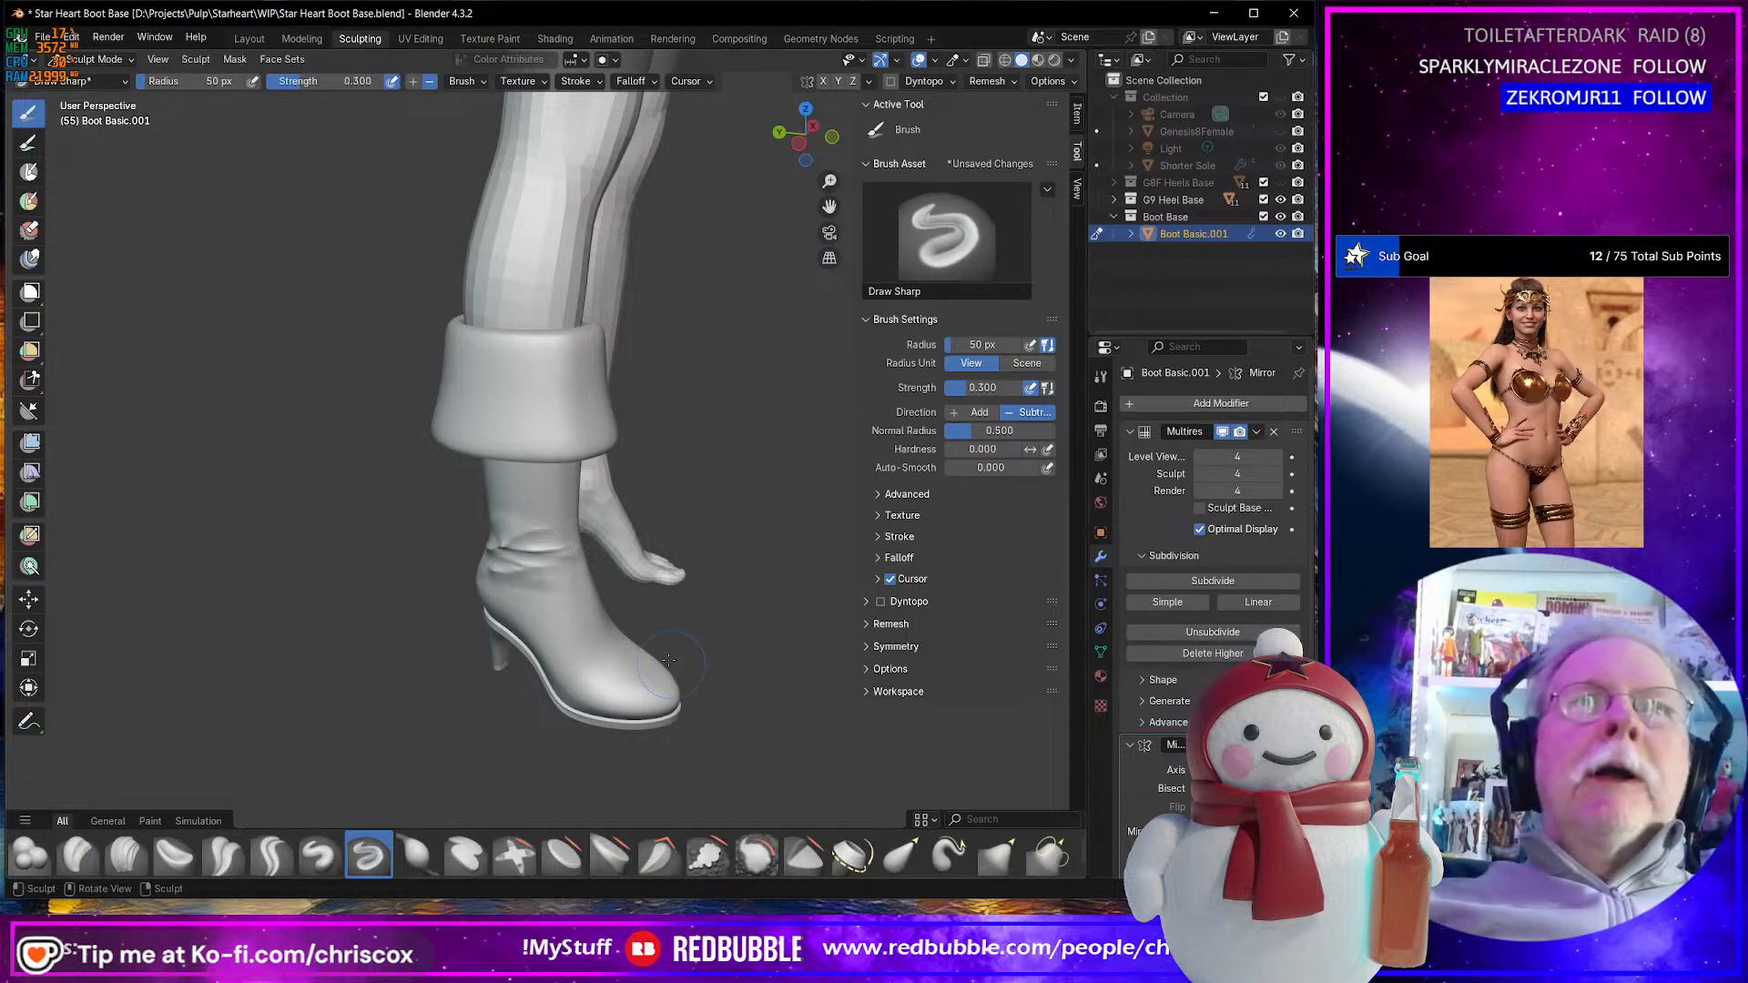
{"action": "middle_click_drag", "start_coordinate": [667, 659], "coordinate": [626, 404]}
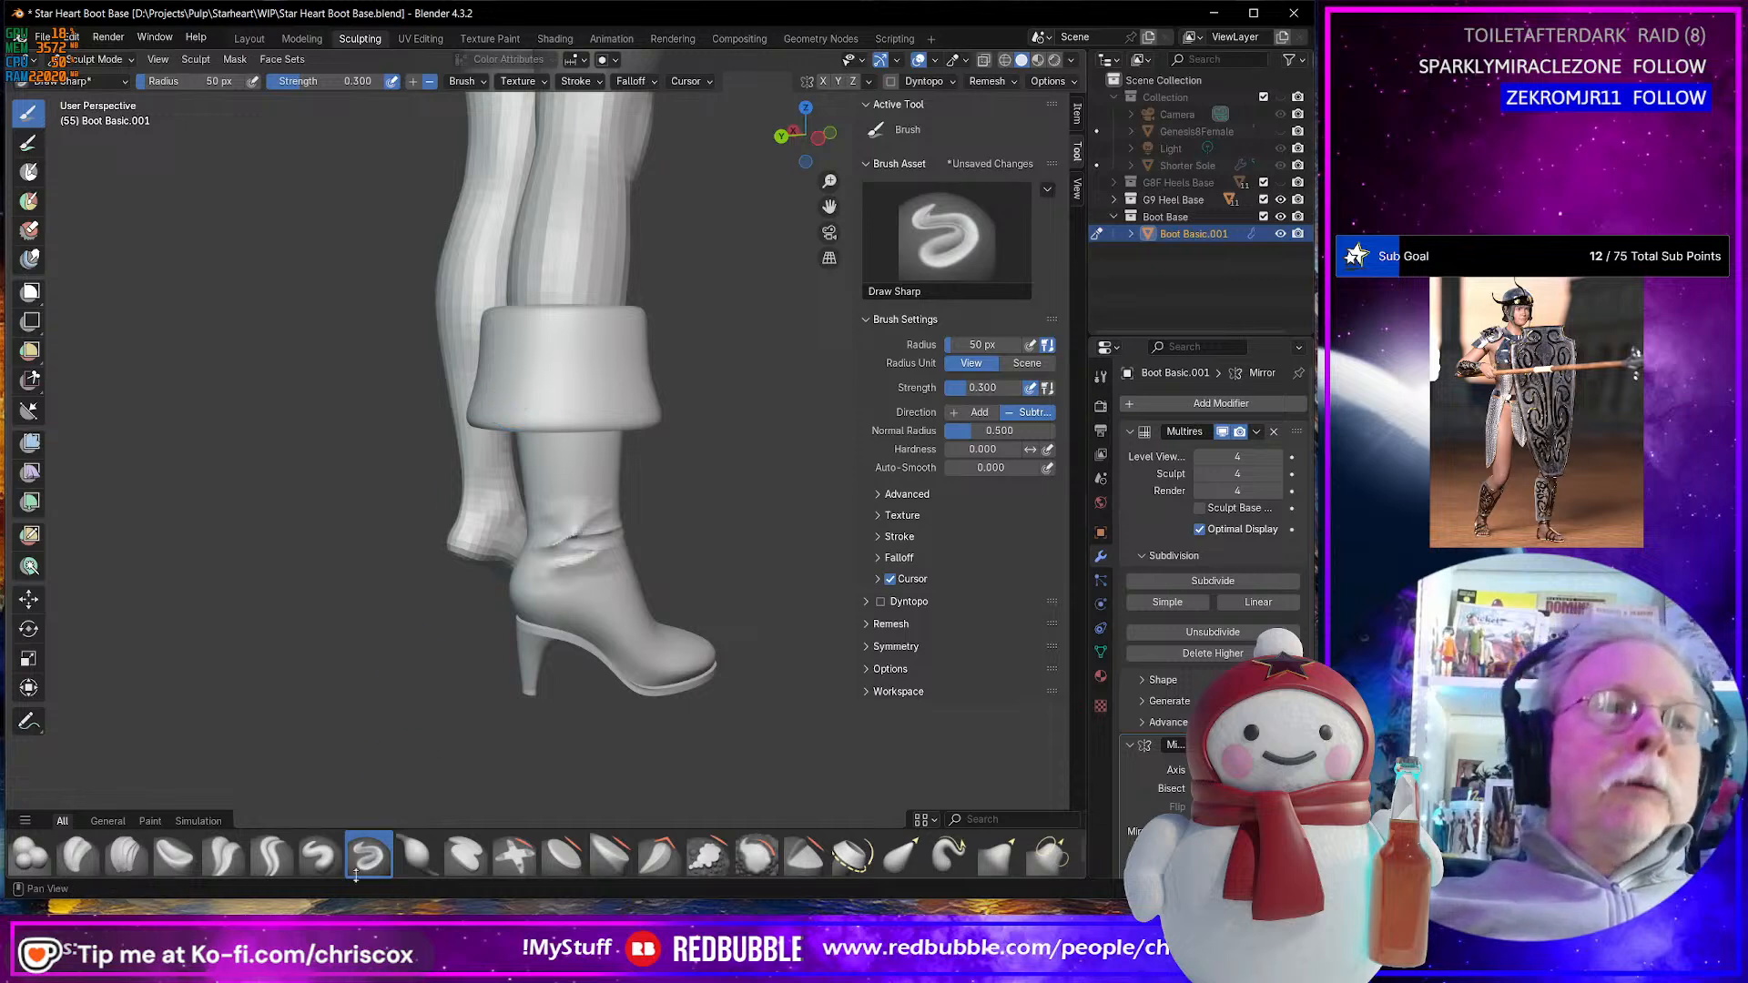
{"action": "left_click", "coordinate": [321, 853]}
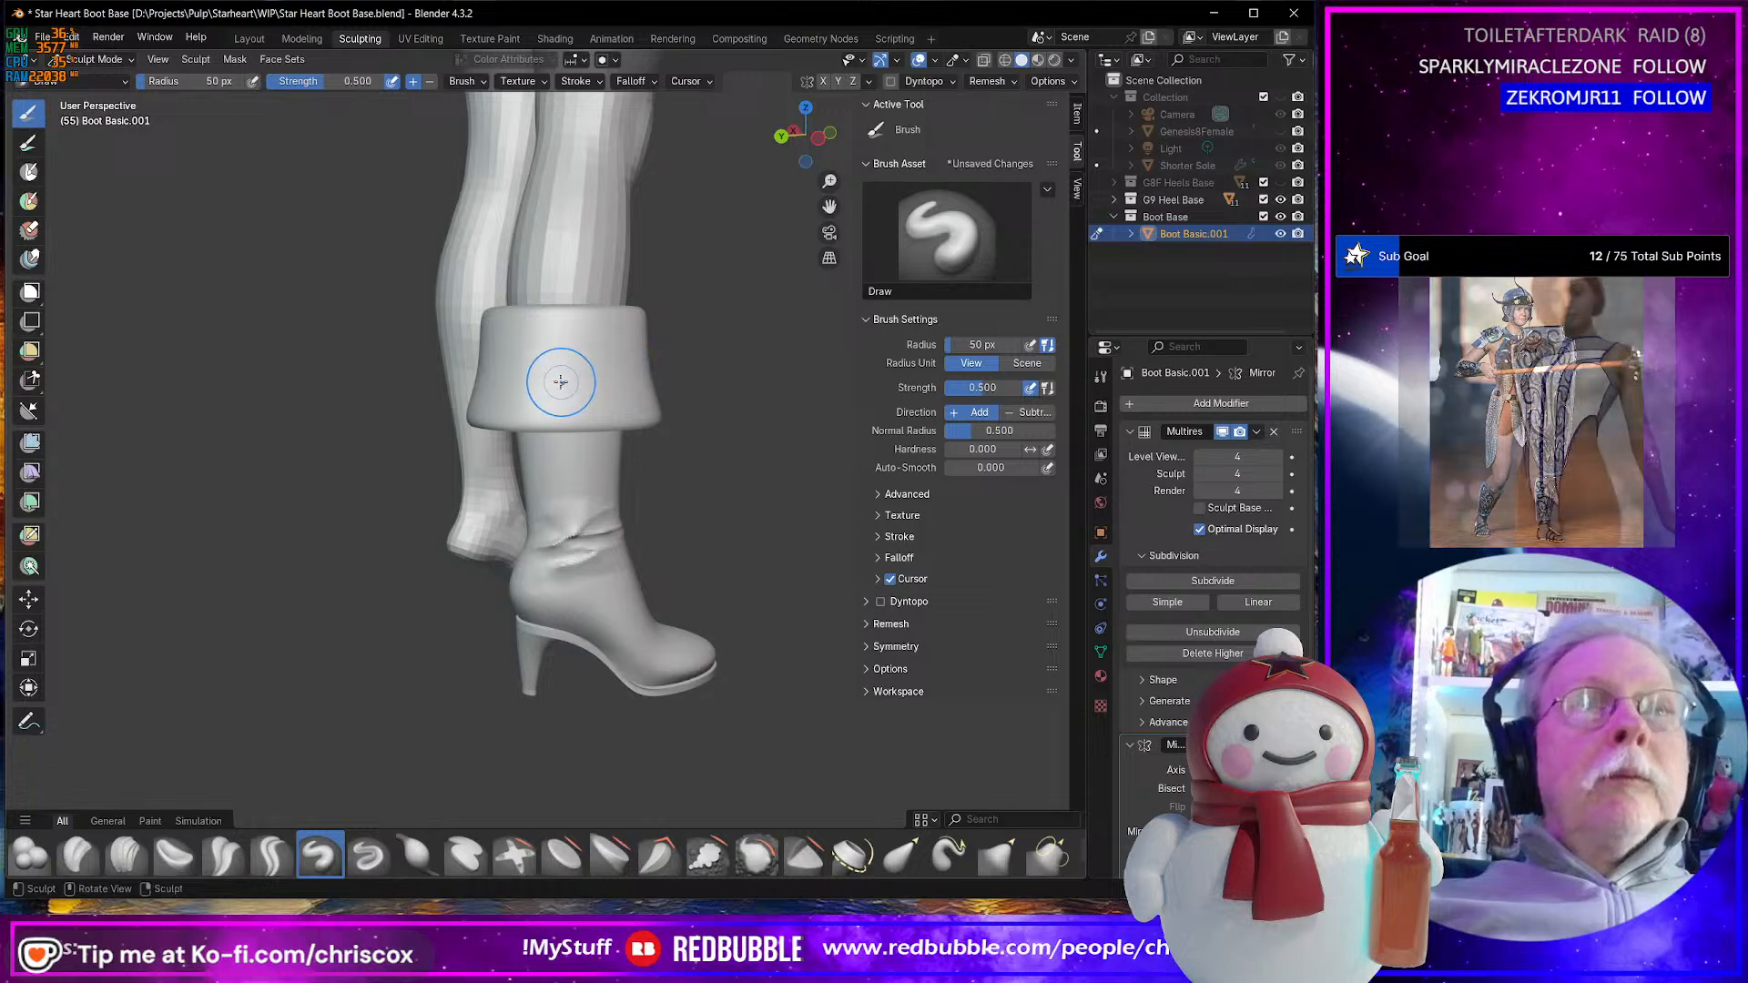
{"action": "mouse_move", "coordinate": [565, 377]}
{"action": "left_mouse_down"}
{"action": "mouse_move", "coordinate": [507, 370]}
{"action": "mouse_move", "coordinate": [610, 372]}
{"action": "left_mouse_up"}
{"action": "middle_click_drag", "start_coordinate": [610, 371], "coordinate": [601, 430]}
{"action": "scroll", "coordinate": [601, 431], "scroll_direction": "up", "scroll_amount": 2}
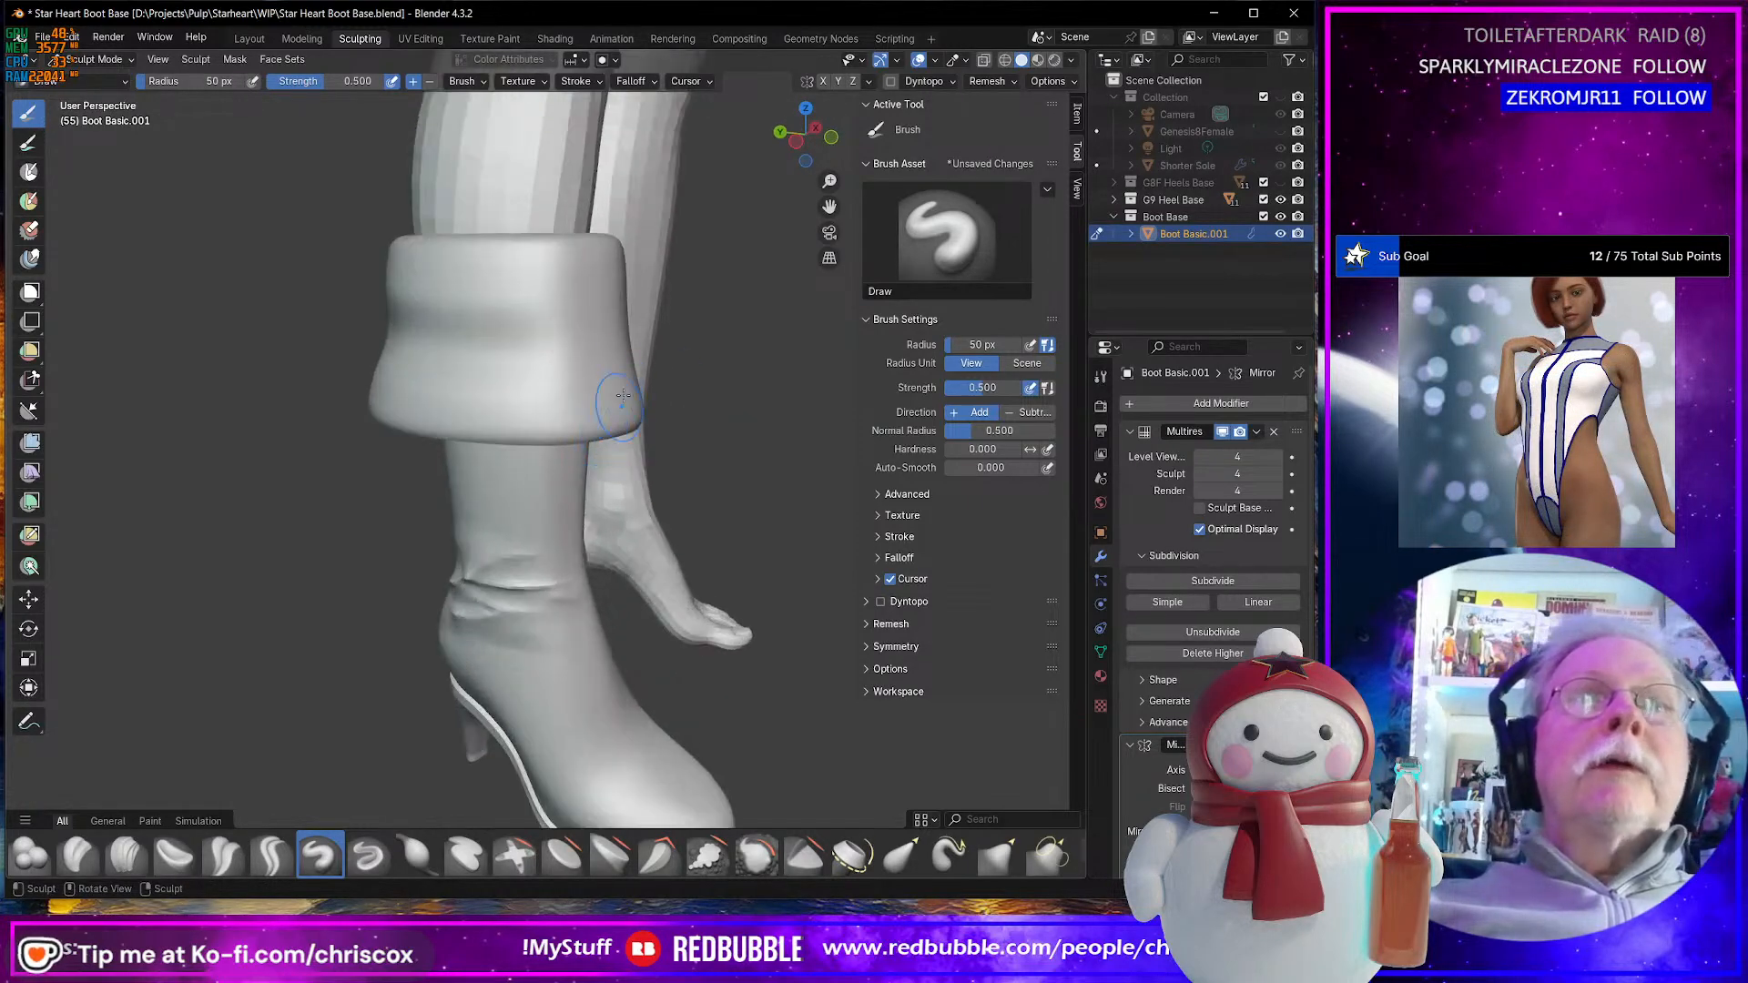
{"action": "left_click_drag", "start_coordinate": [623, 270], "coordinate": [506, 296], "text": "ctrl"}
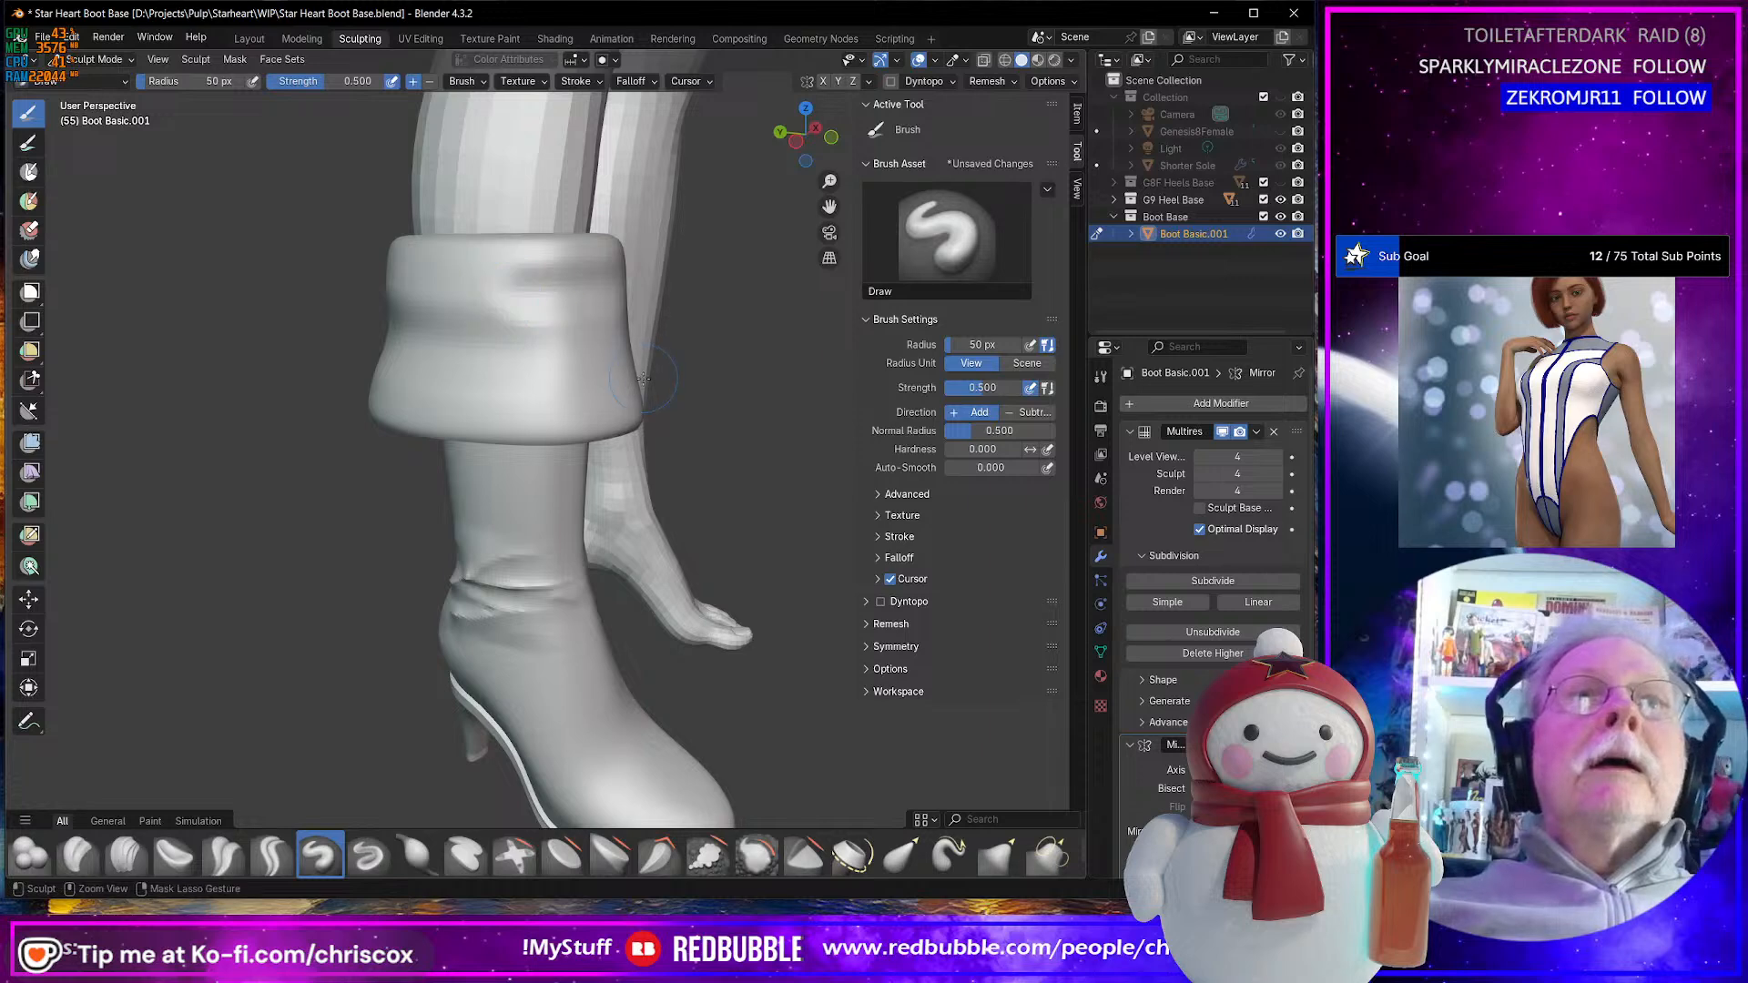
- Try to continue the horizontal fold across the front of the cuff with one Draw stroke
{"action": "mouse_move", "coordinate": [560, 382]}
{"action": "middle_mouse_down"}
{"action": "mouse_move", "coordinate": [552, 482]}
{"action": "mouse_move", "coordinate": [437, 390]}
{"action": "middle_mouse_up"}
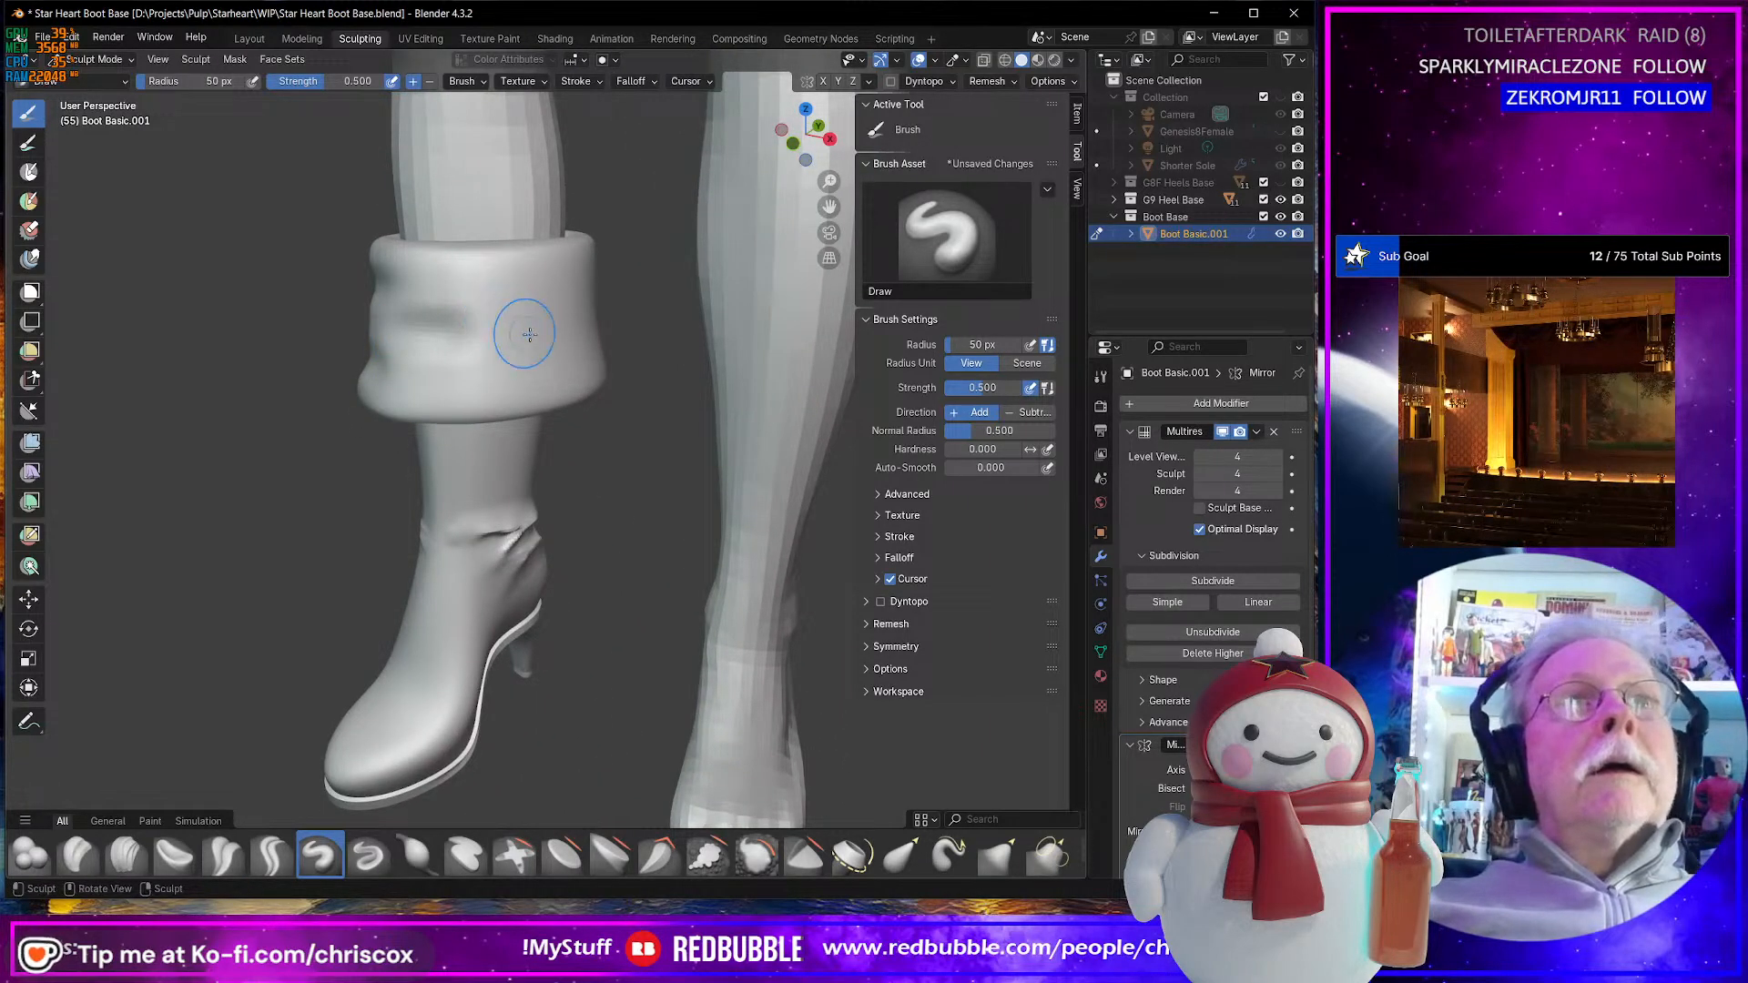
{"action": "left_click_drag", "start_coordinate": [477, 301], "coordinate": [563, 309]}
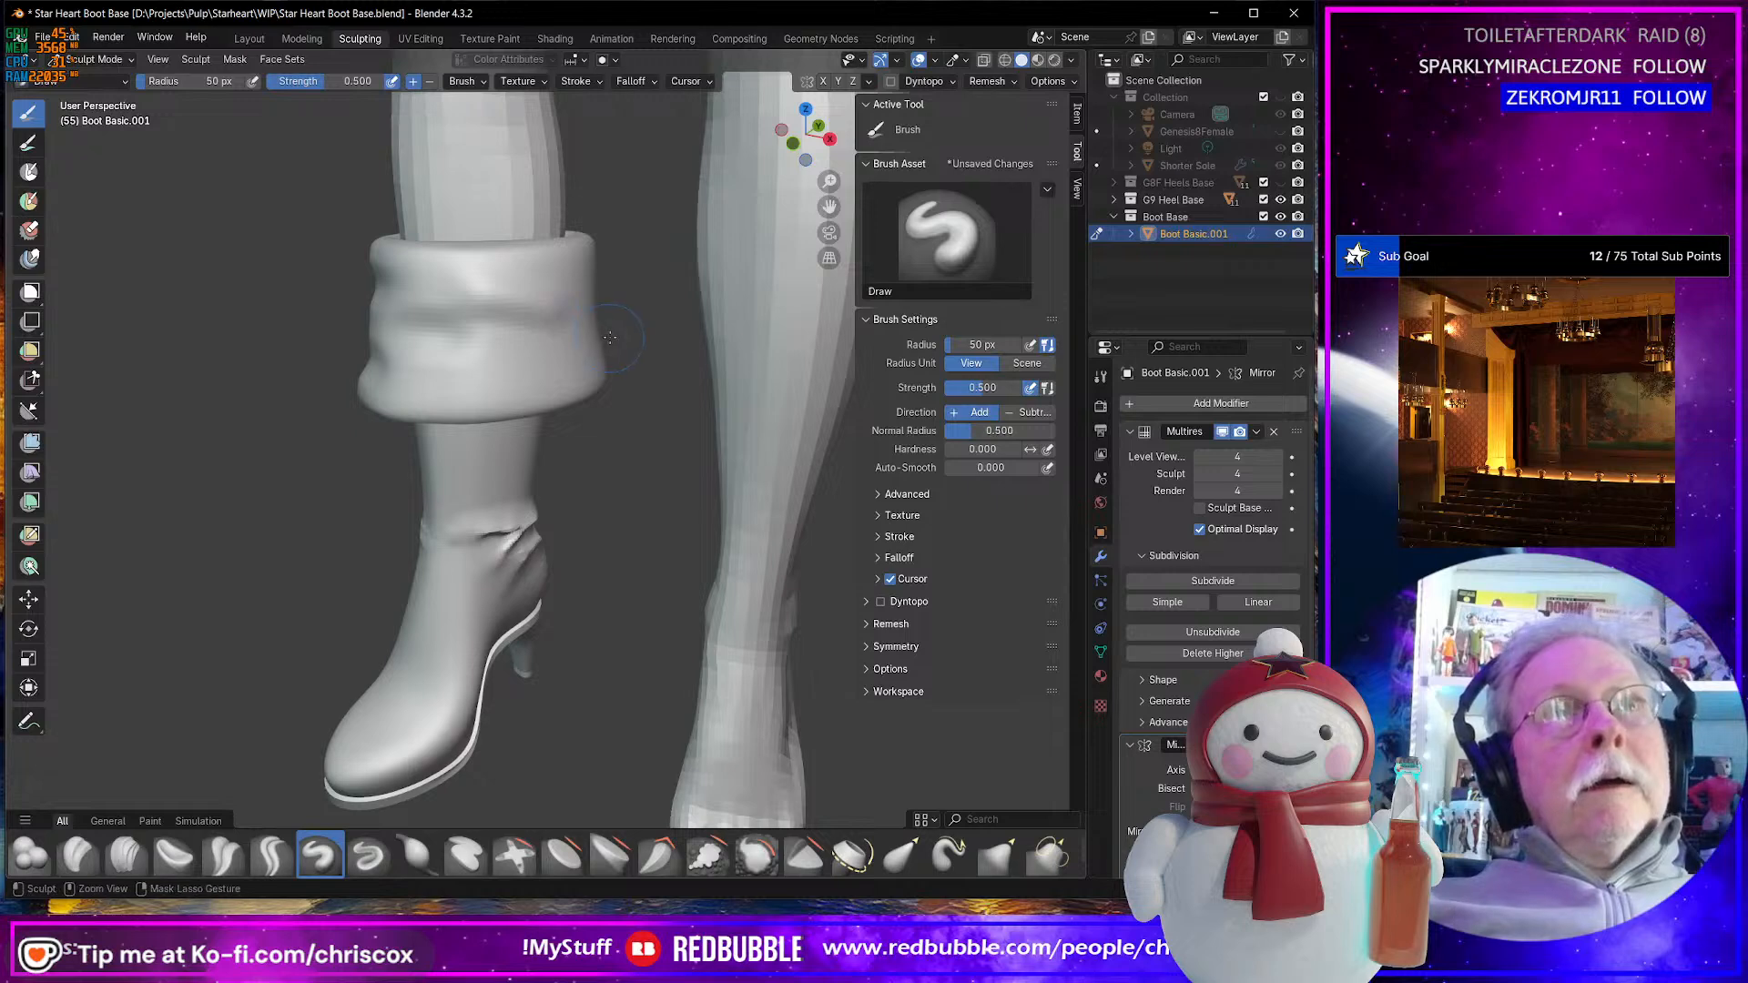
{"action": "key", "text": "ctrl+z"}
- Sculpt irregular folds around the front, sides and back of the cuff with Draw brush strokes
{"action": "mouse_move", "coordinate": [446, 292]}
{"action": "left_mouse_down"}
{"action": "mouse_move", "coordinate": [582, 312]}
{"action": "mouse_move", "coordinate": [505, 367]}
{"action": "left_mouse_up"}
{"action": "middle_click_drag", "start_coordinate": [644, 438], "coordinate": [534, 376]}
{"action": "left_click_drag", "start_coordinate": [535, 376], "coordinate": [683, 294], "text": "ctrl"}
{"action": "middle_click_drag", "start_coordinate": [678, 299], "coordinate": [546, 376]}
{"action": "left_click_drag", "start_coordinate": [501, 344], "coordinate": [567, 309]}
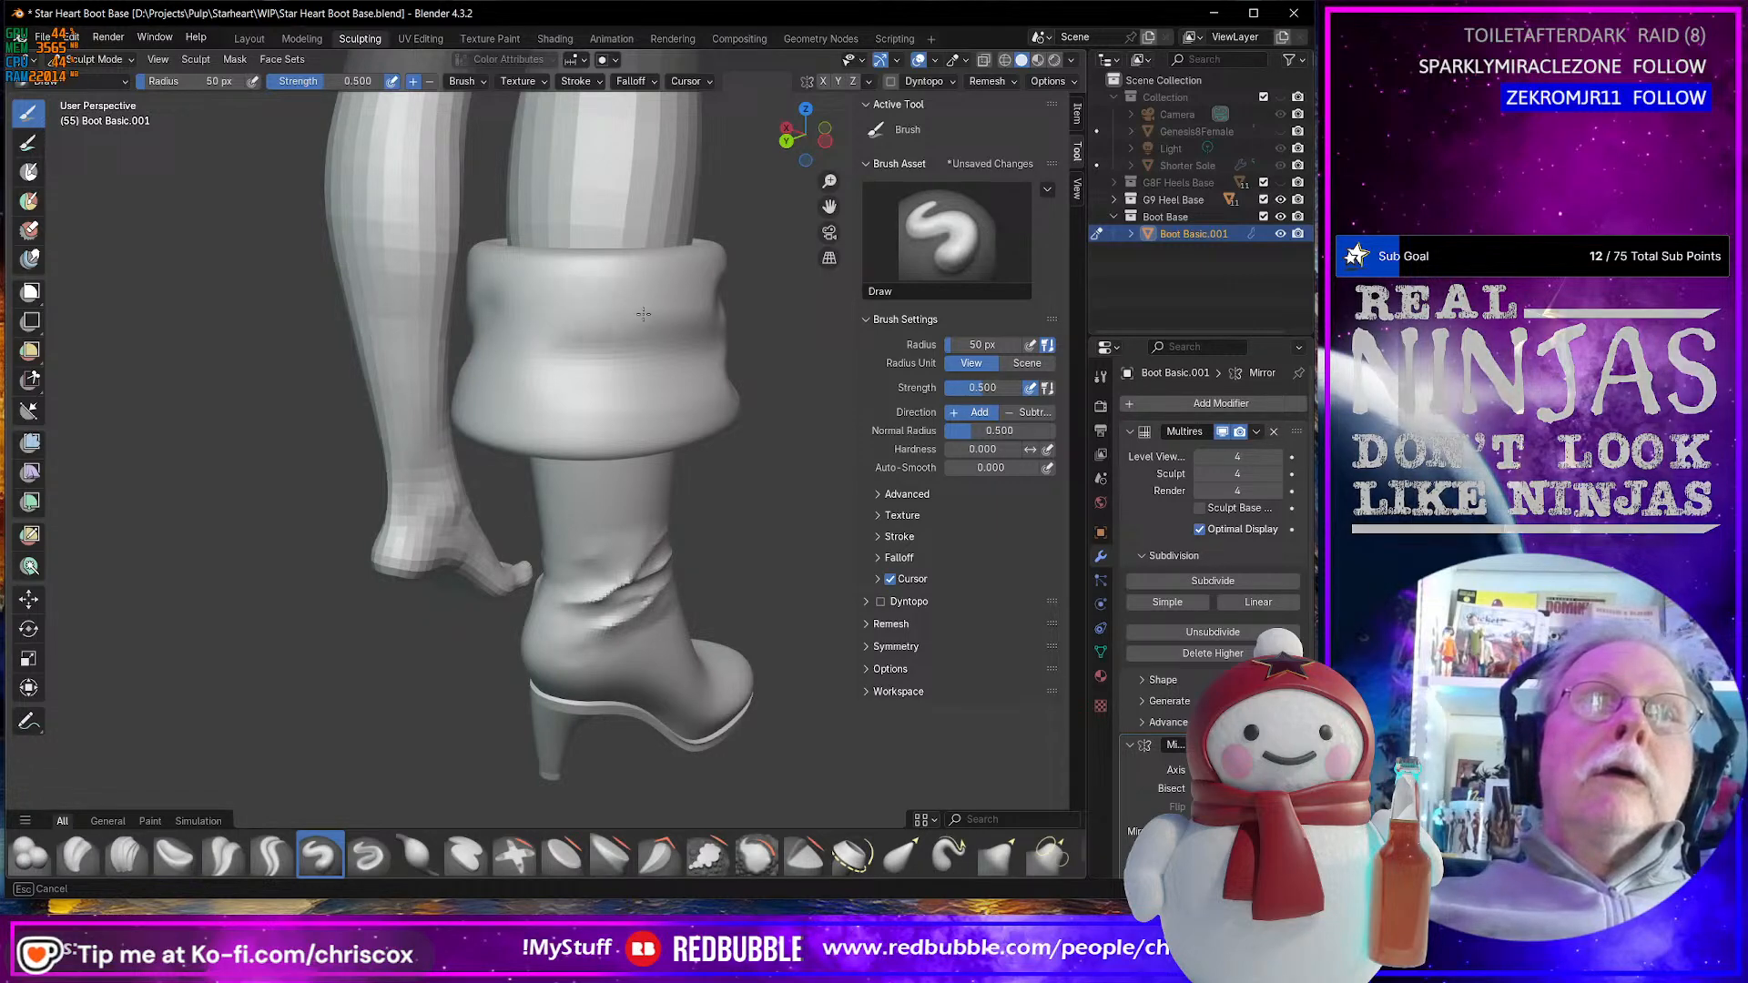
{"action": "middle_click_drag", "start_coordinate": [566, 310], "coordinate": [982, 368]}
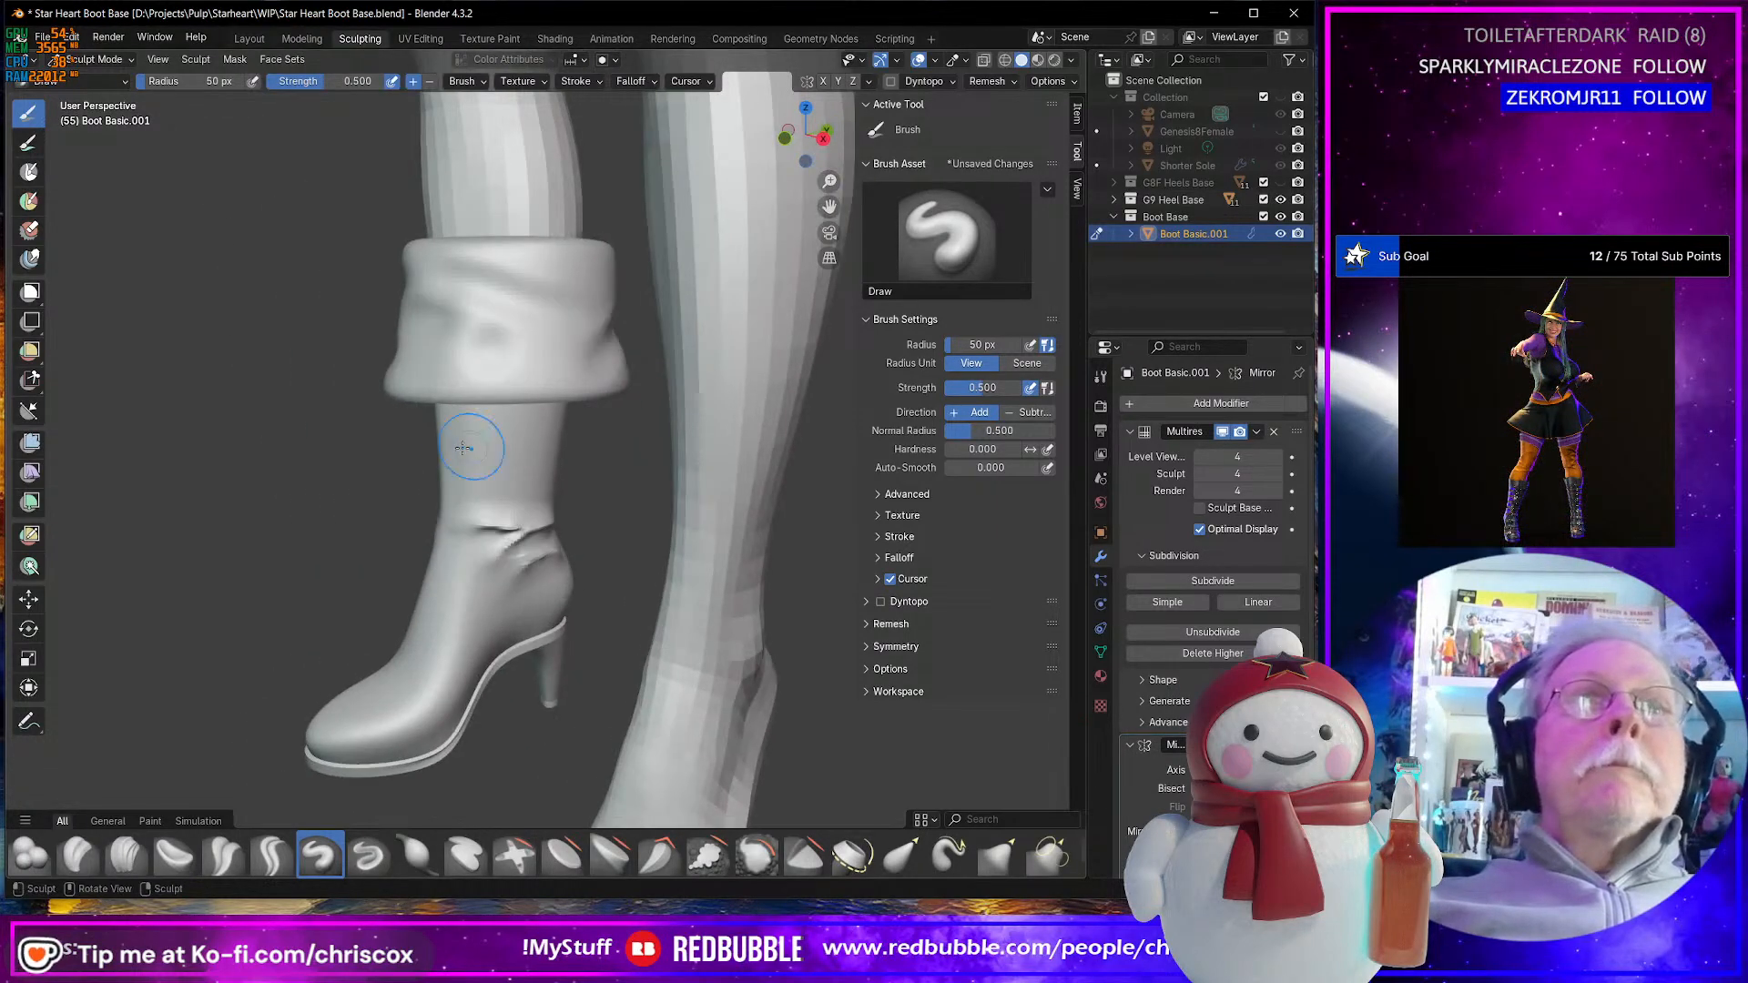
- Inspect the sculpted cuff and ankle folds from several sides and save the file
{"action": "mouse_move", "coordinate": [468, 449]}
{"action": "middle_mouse_down"}
{"action": "mouse_move", "coordinate": [688, 515]}
{"action": "mouse_move", "coordinate": [554, 647]}
{"action": "mouse_move", "coordinate": [629, 643]}
{"action": "mouse_move", "coordinate": [688, 564]}
{"action": "mouse_move", "coordinate": [737, 564]}
{"action": "mouse_move", "coordinate": [718, 530]}
{"action": "middle_mouse_up"}
{"action": "scroll", "coordinate": [555, 647], "scroll_direction": "up", "scroll_amount": 3}
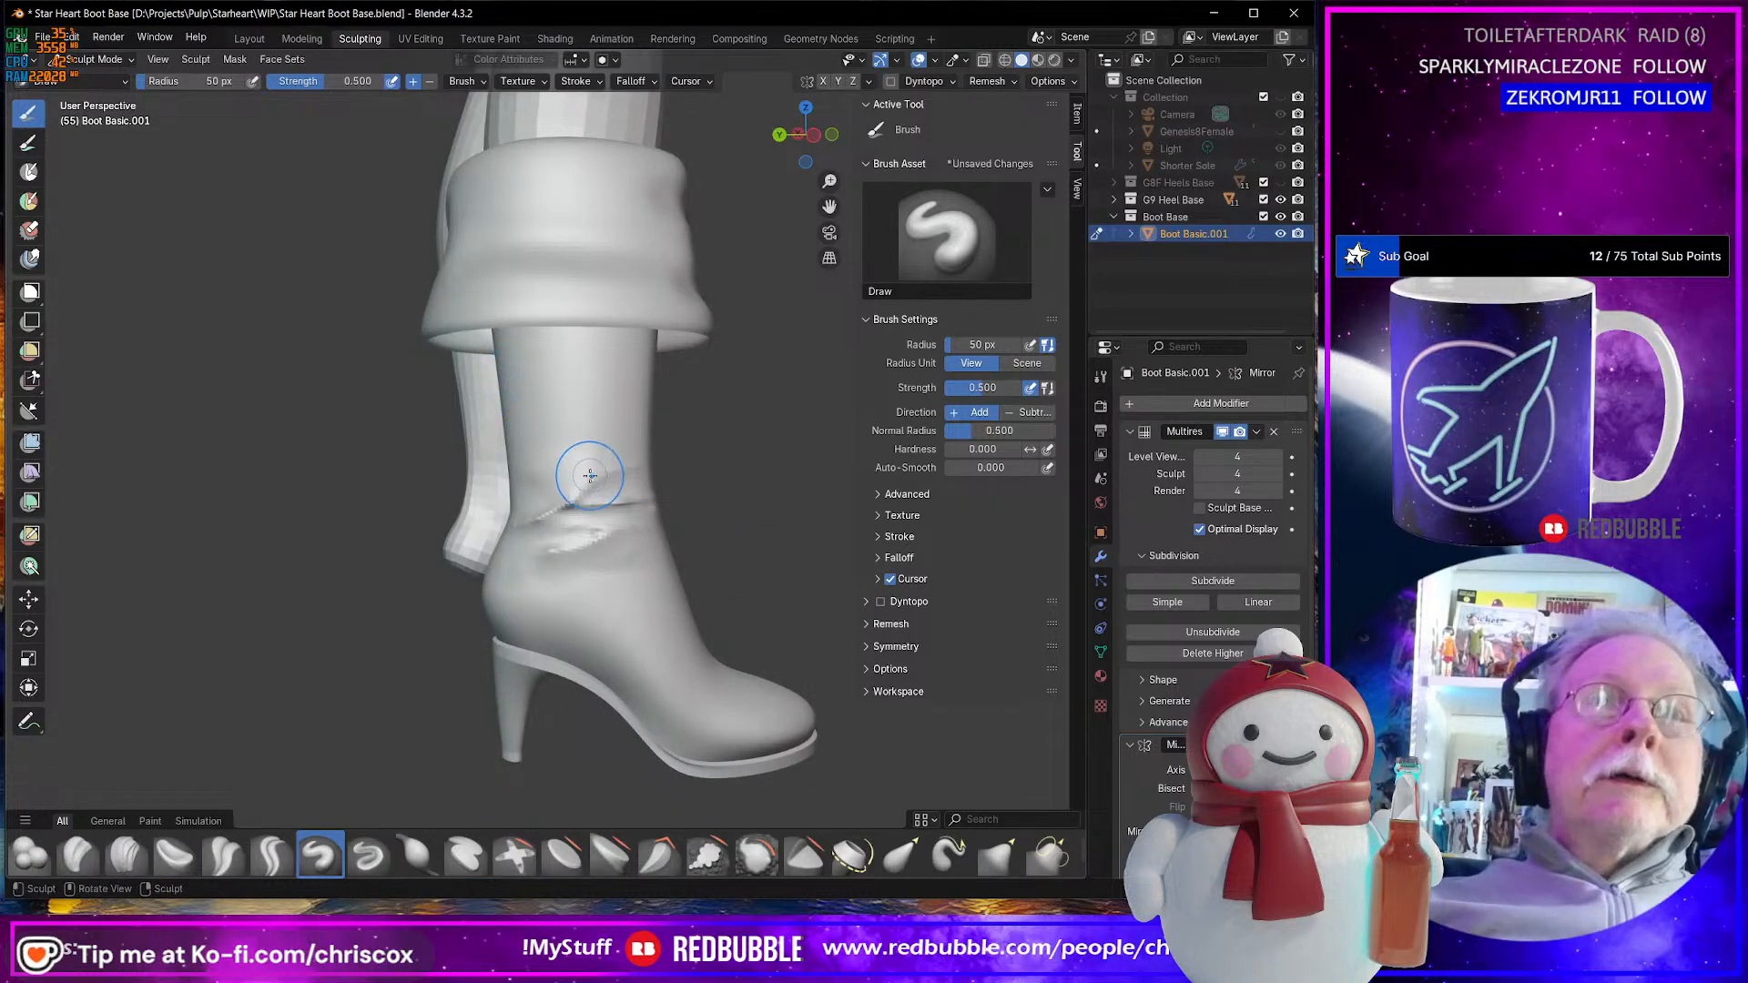
{"action": "scroll", "coordinate": [590, 474], "scroll_direction": "down", "scroll_amount": 3}
{"action": "mouse_move", "coordinate": [589, 474]}
{"action": "middle_mouse_down"}
{"action": "mouse_move", "coordinate": [180, 576]}
{"action": "mouse_move", "coordinate": [730, 567]}
{"action": "mouse_move", "coordinate": [567, 601]}
{"action": "mouse_move", "coordinate": [696, 621]}
{"action": "middle_mouse_up"}
{"action": "mouse_move", "coordinate": [547, 622]}
{"action": "middle_mouse_down"}
{"action": "mouse_move", "coordinate": [394, 618]}
{"action": "mouse_move", "coordinate": [841, 626]}
{"action": "middle_mouse_up"}
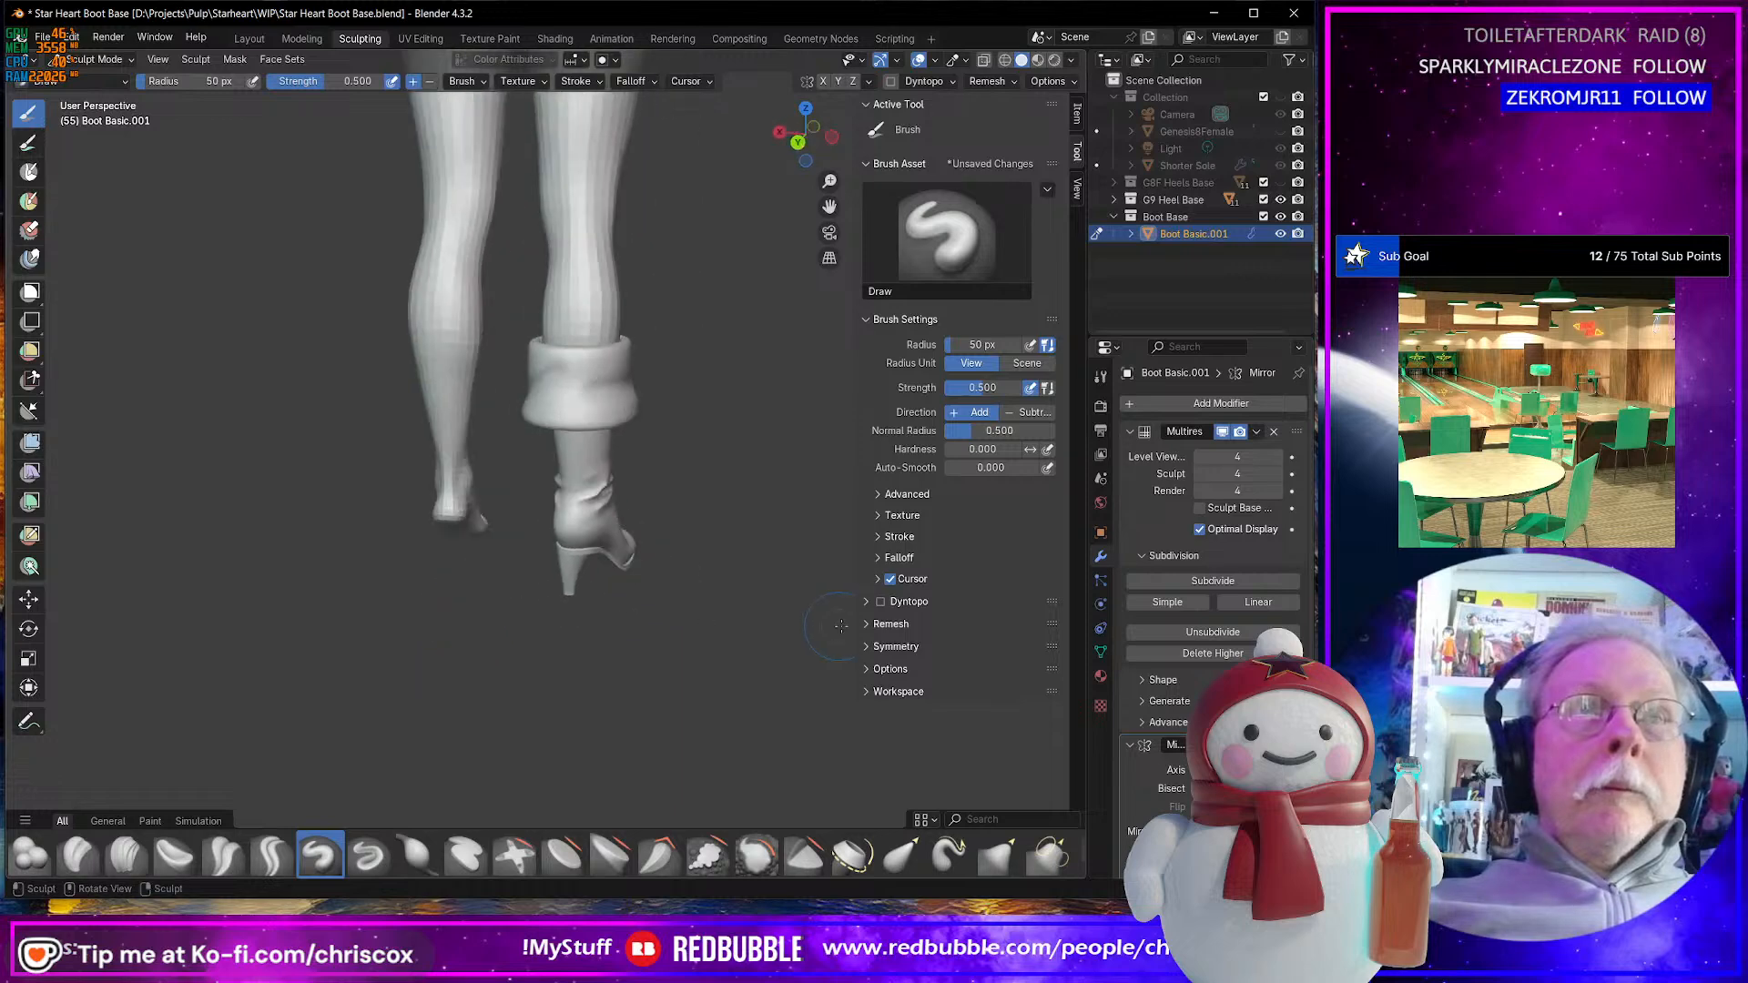
{"action": "middle_click_drag", "start_coordinate": [657, 608], "coordinate": [422, 609]}
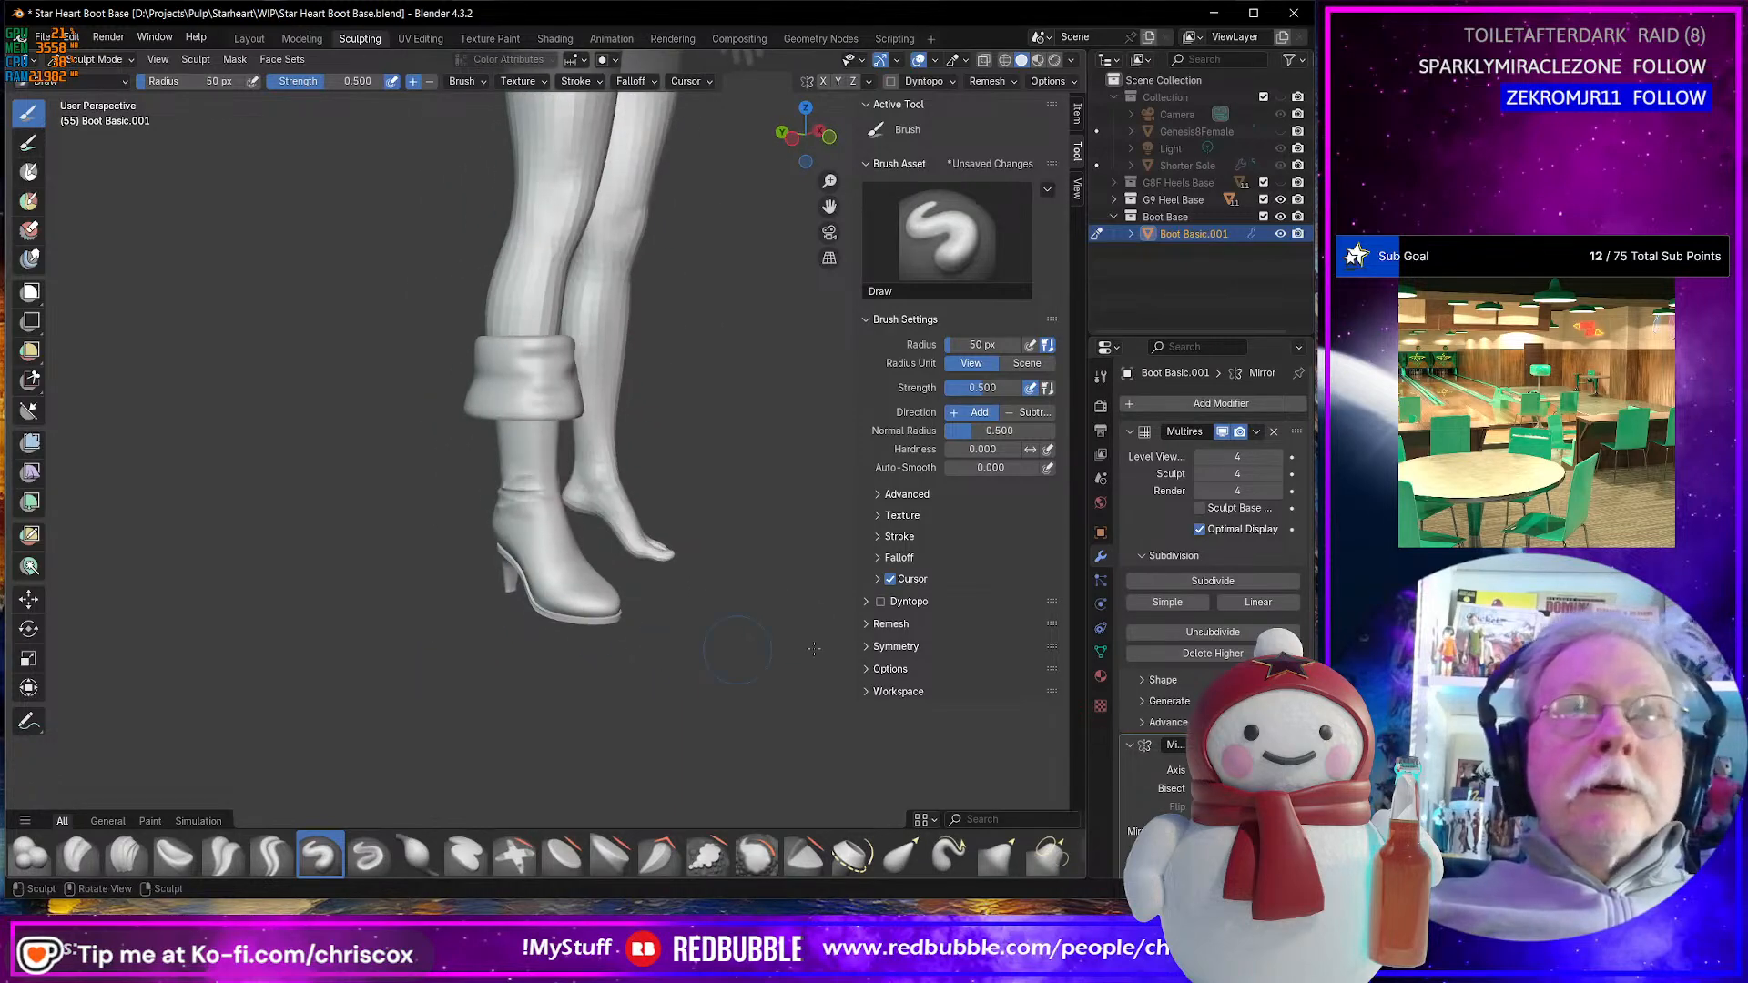
{"action": "middle_click_drag", "start_coordinate": [565, 632], "coordinate": [617, 633]}
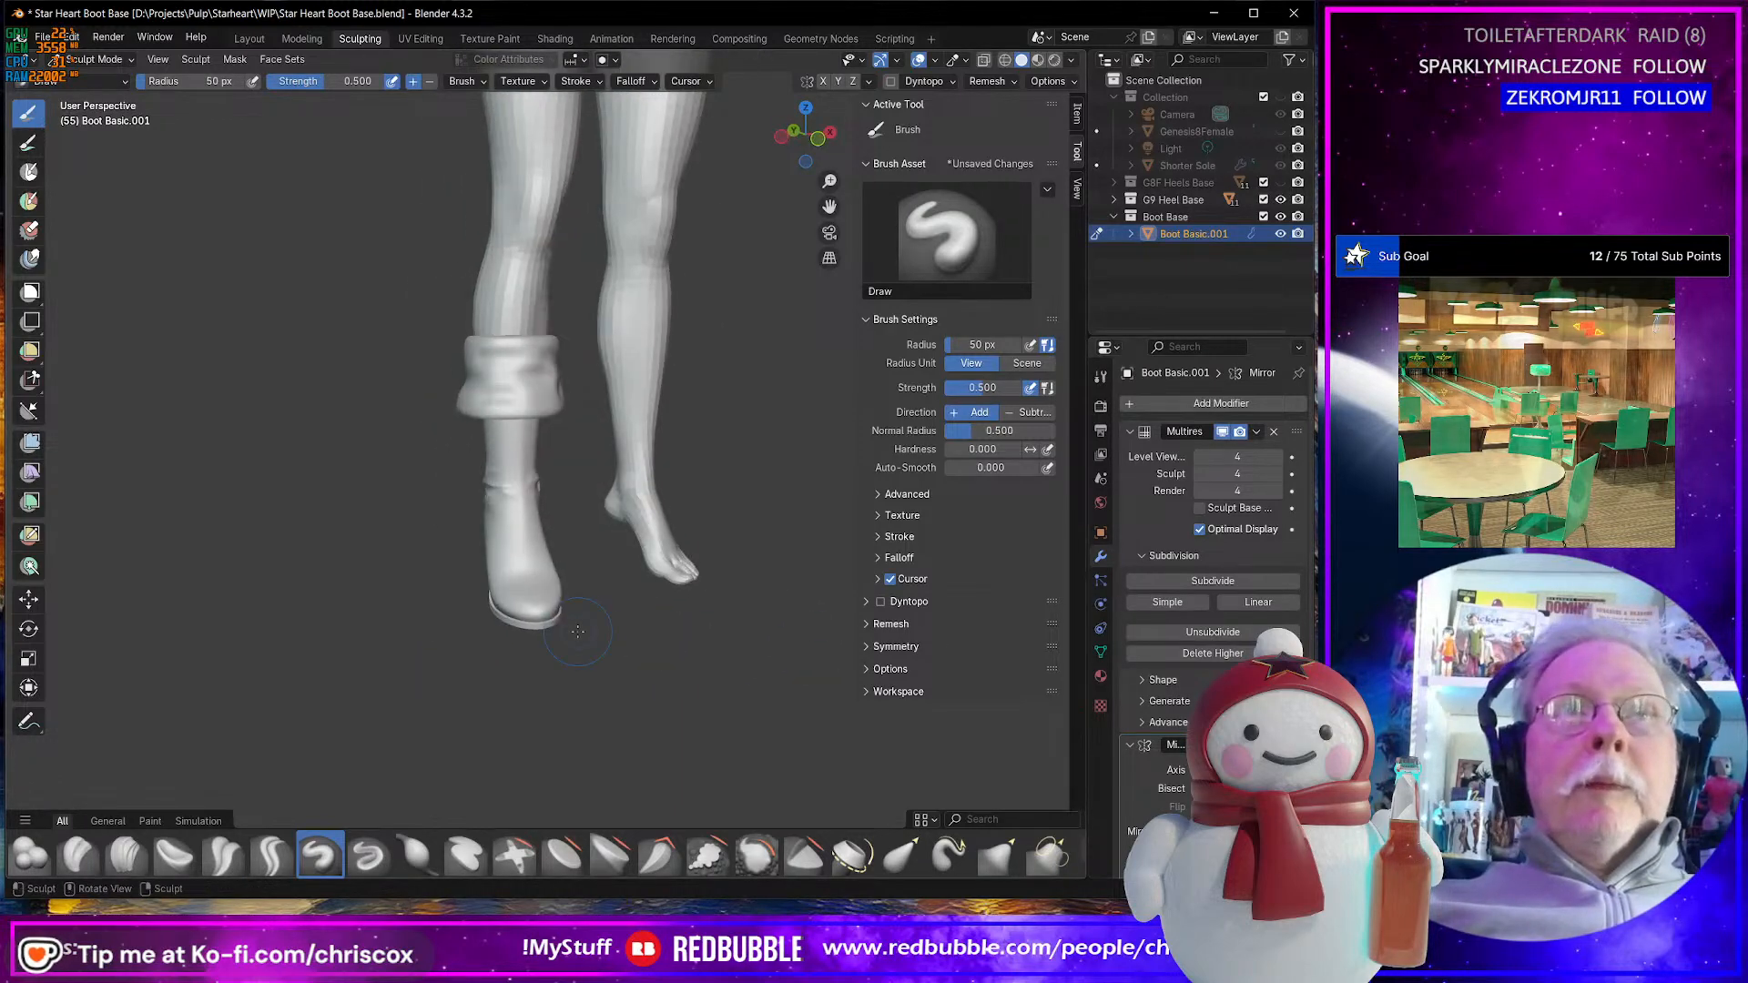
{"action": "key", "text": "ctrl+s"}
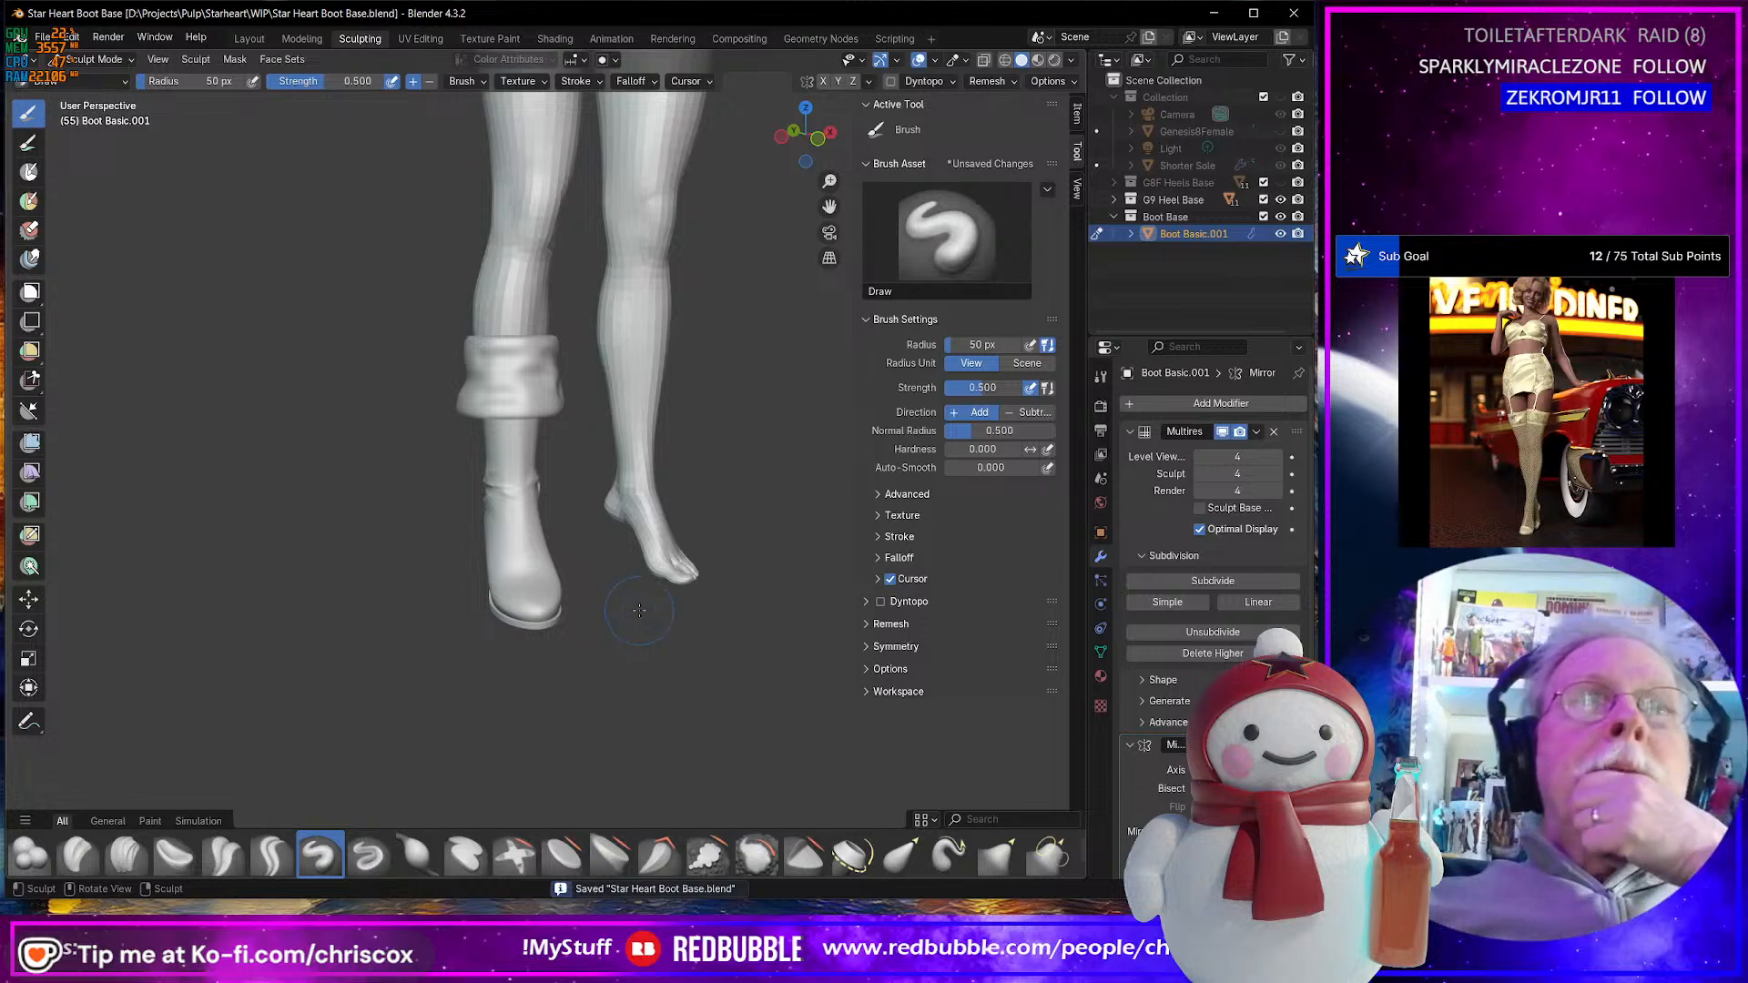
- Create a new material on the boot and name it Boots
{"action": "left_click", "coordinate": [1102, 678]}
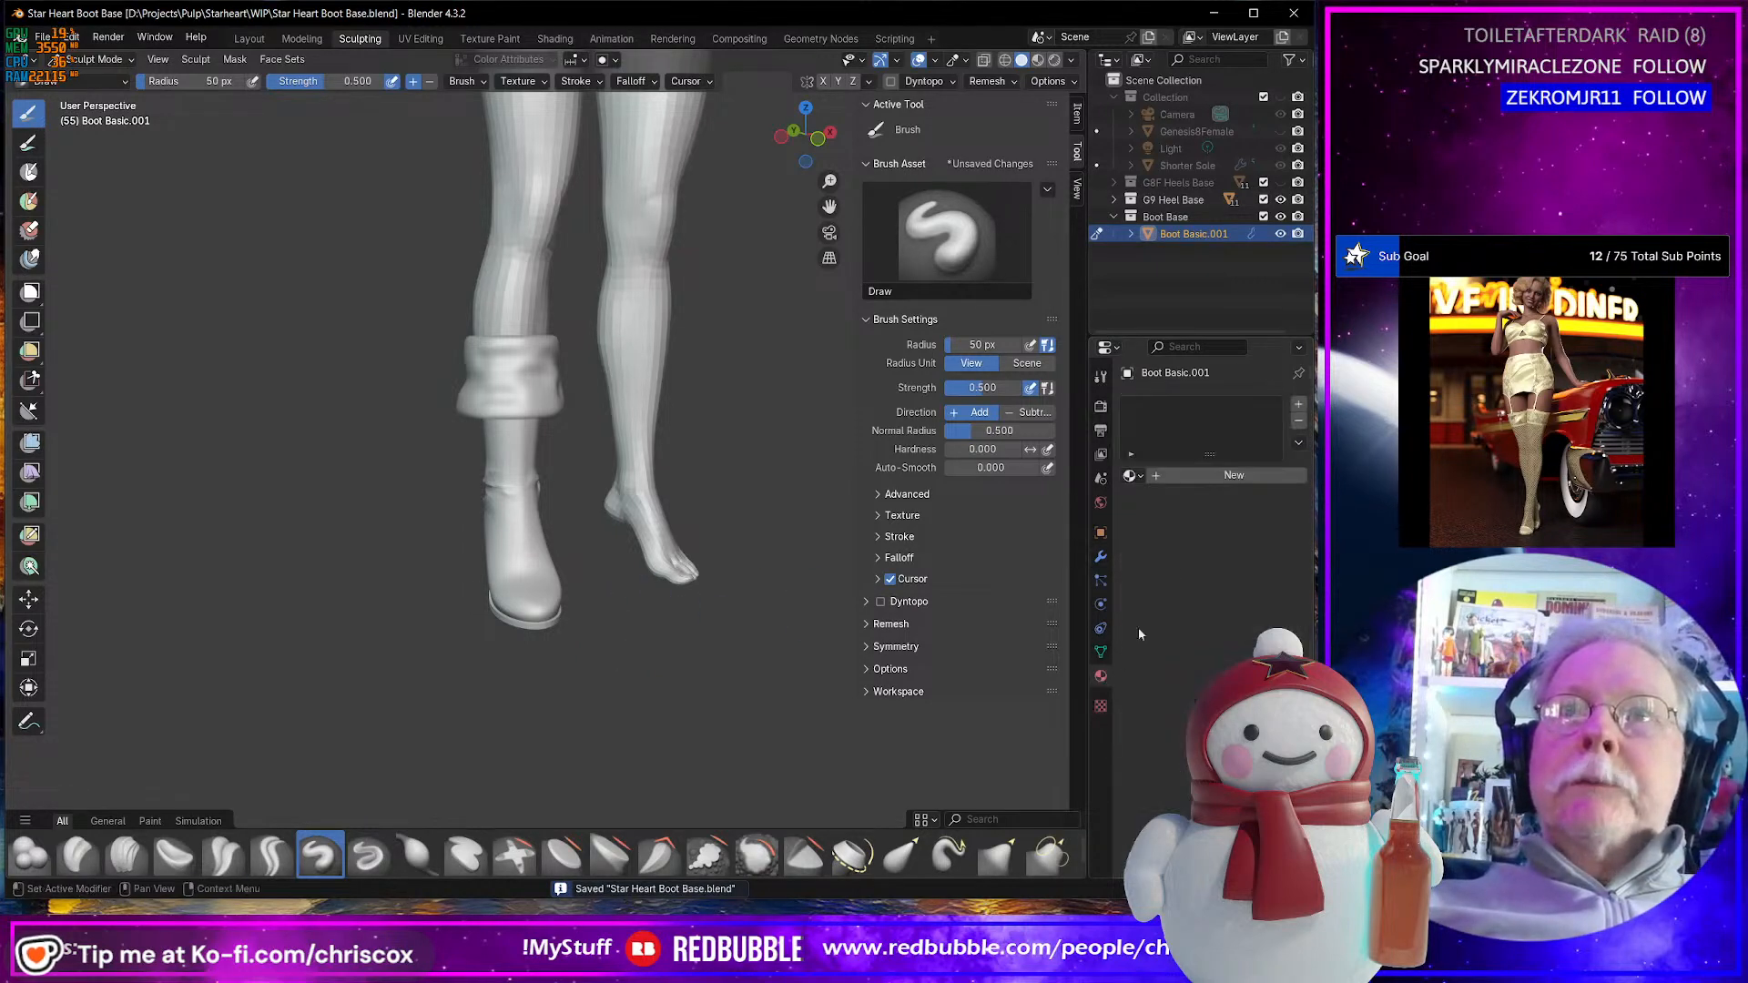
{"action": "left_click", "coordinate": [1180, 475]}
{"action": "double_click", "coordinate": [1179, 475]}
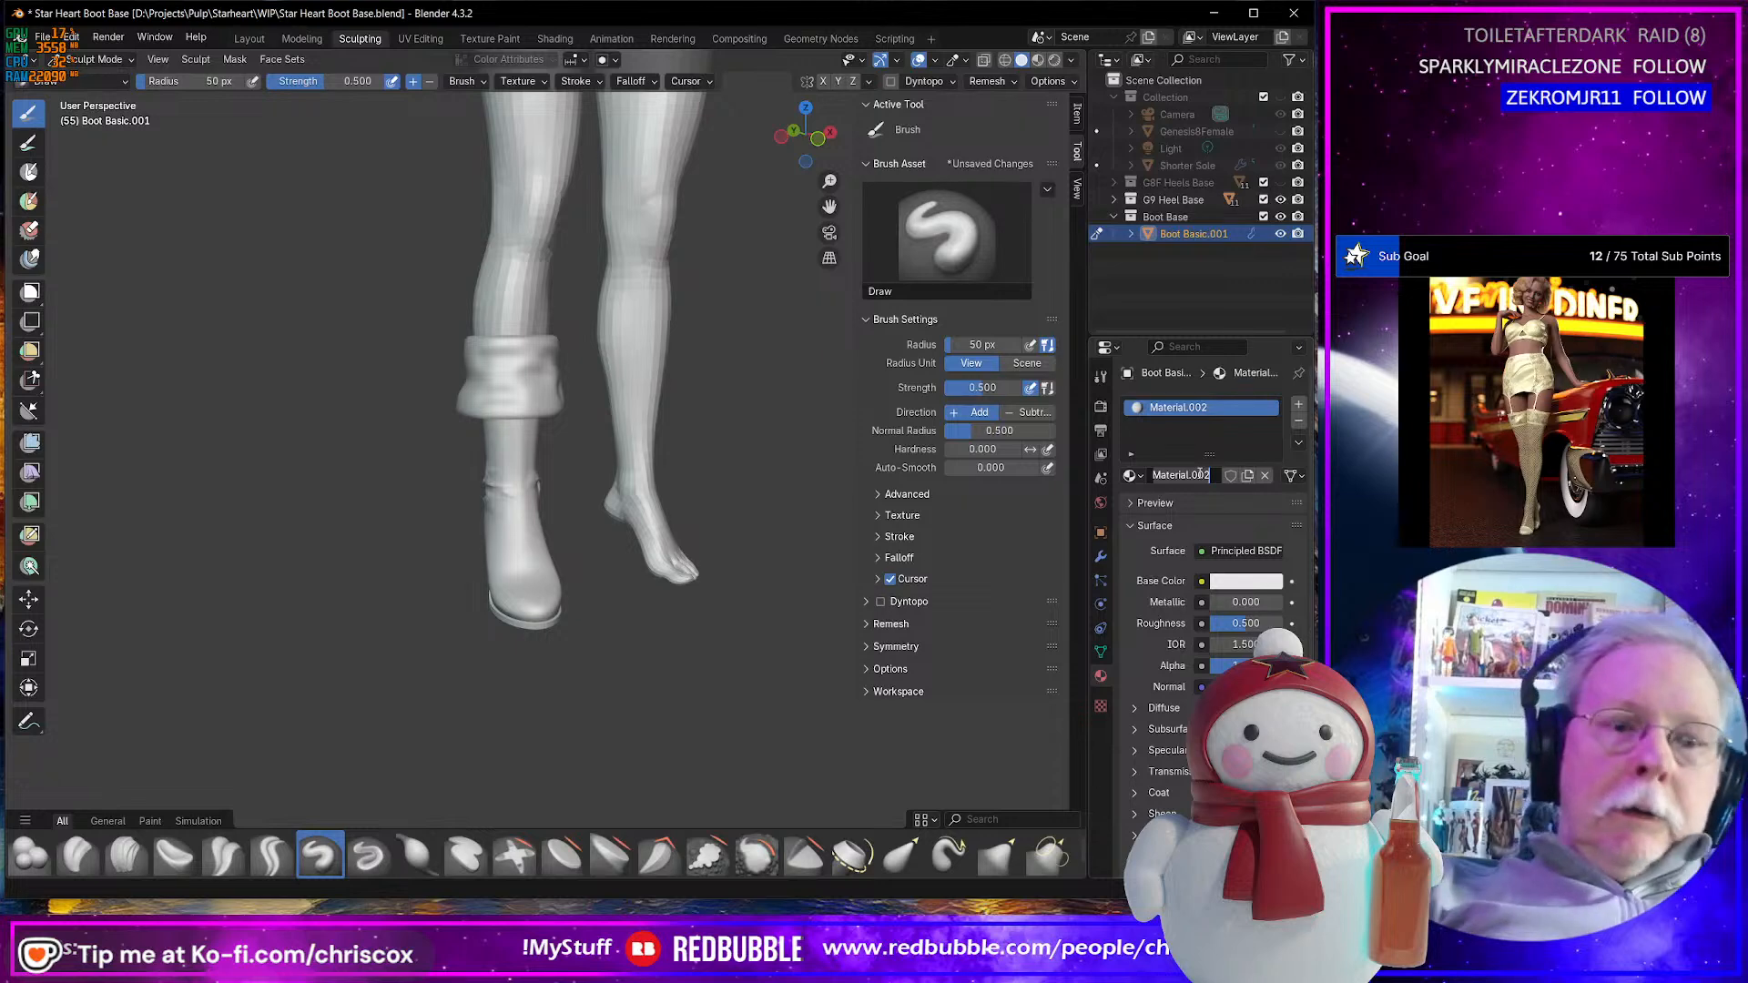
{"action": "type", "text": "Boots"}
{"action": "key", "text": "Return"}
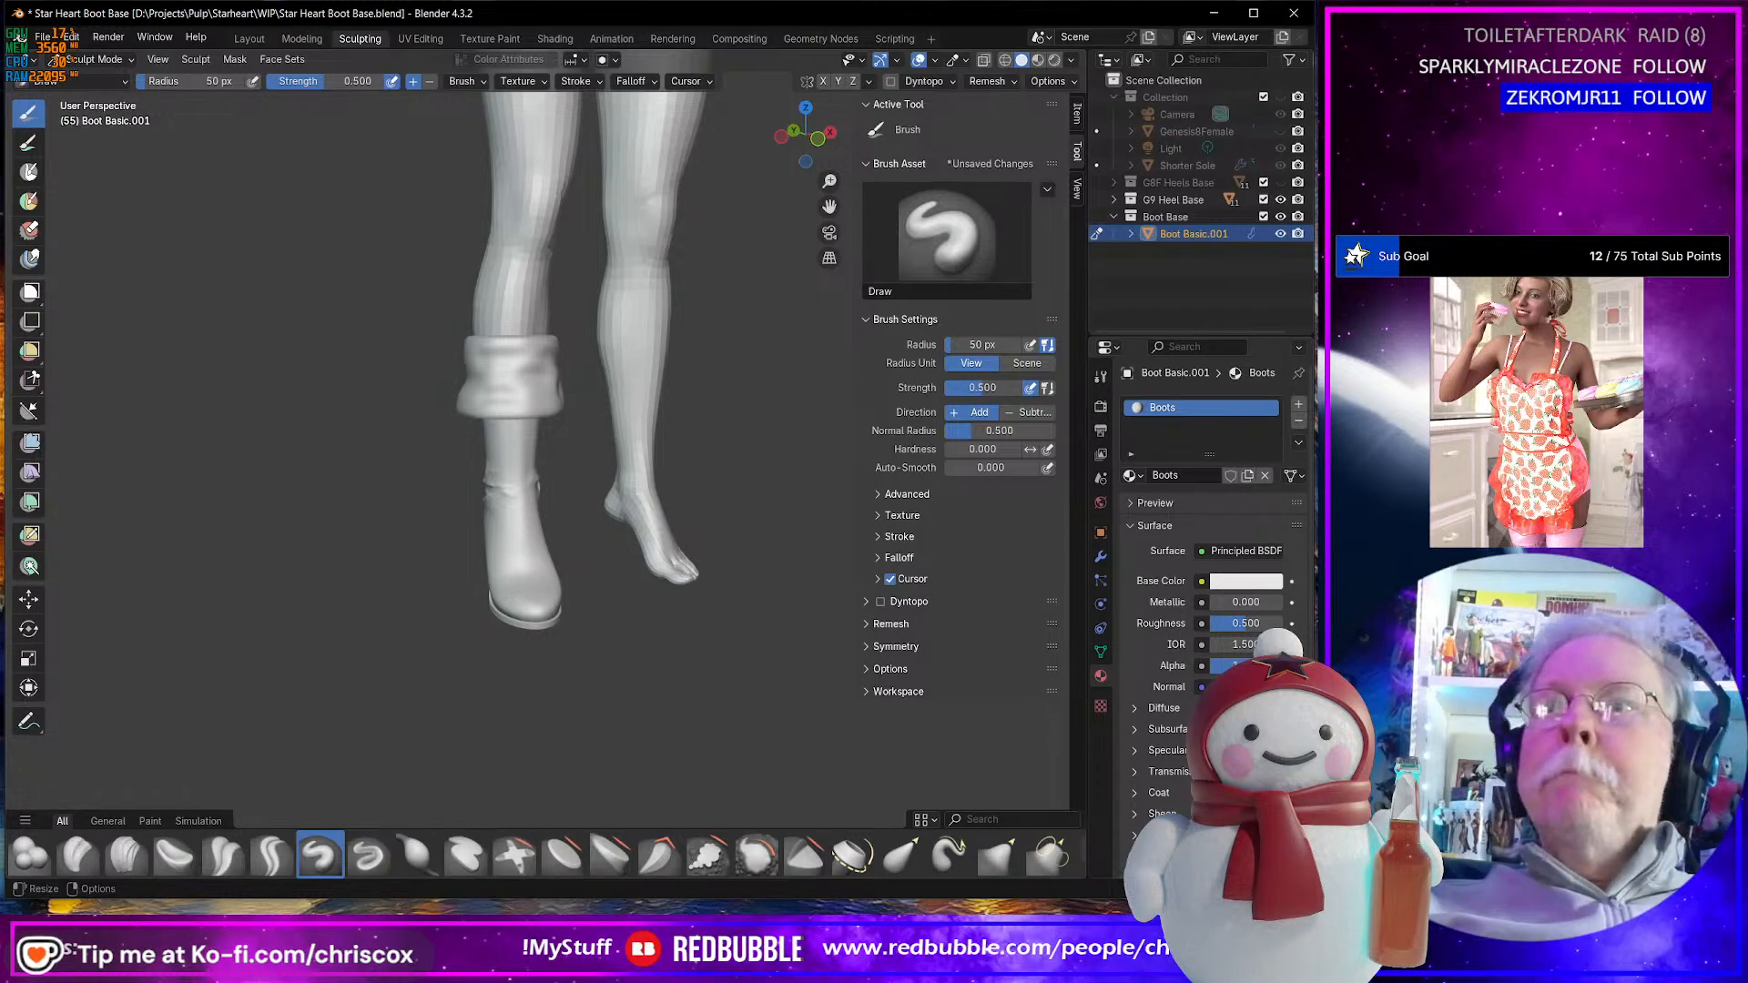
- Put the boot mesh into Edit Mode and add a second material slot that uses the existing Sole material
{"action": "mouse_move", "coordinate": [592, 589]}
{"action": "middle_mouse_down"}
{"action": "mouse_move", "coordinate": [560, 634]}
{"action": "mouse_move", "coordinate": [652, 578]}
{"action": "mouse_move", "coordinate": [669, 631]}
{"action": "mouse_move", "coordinate": [769, 672]}
{"action": "mouse_move", "coordinate": [586, 687]}
{"action": "middle_mouse_up"}
{"action": "key", "text": "Tab"}
{"action": "scroll", "coordinate": [587, 687], "scroll_direction": "up", "scroll_amount": 5}
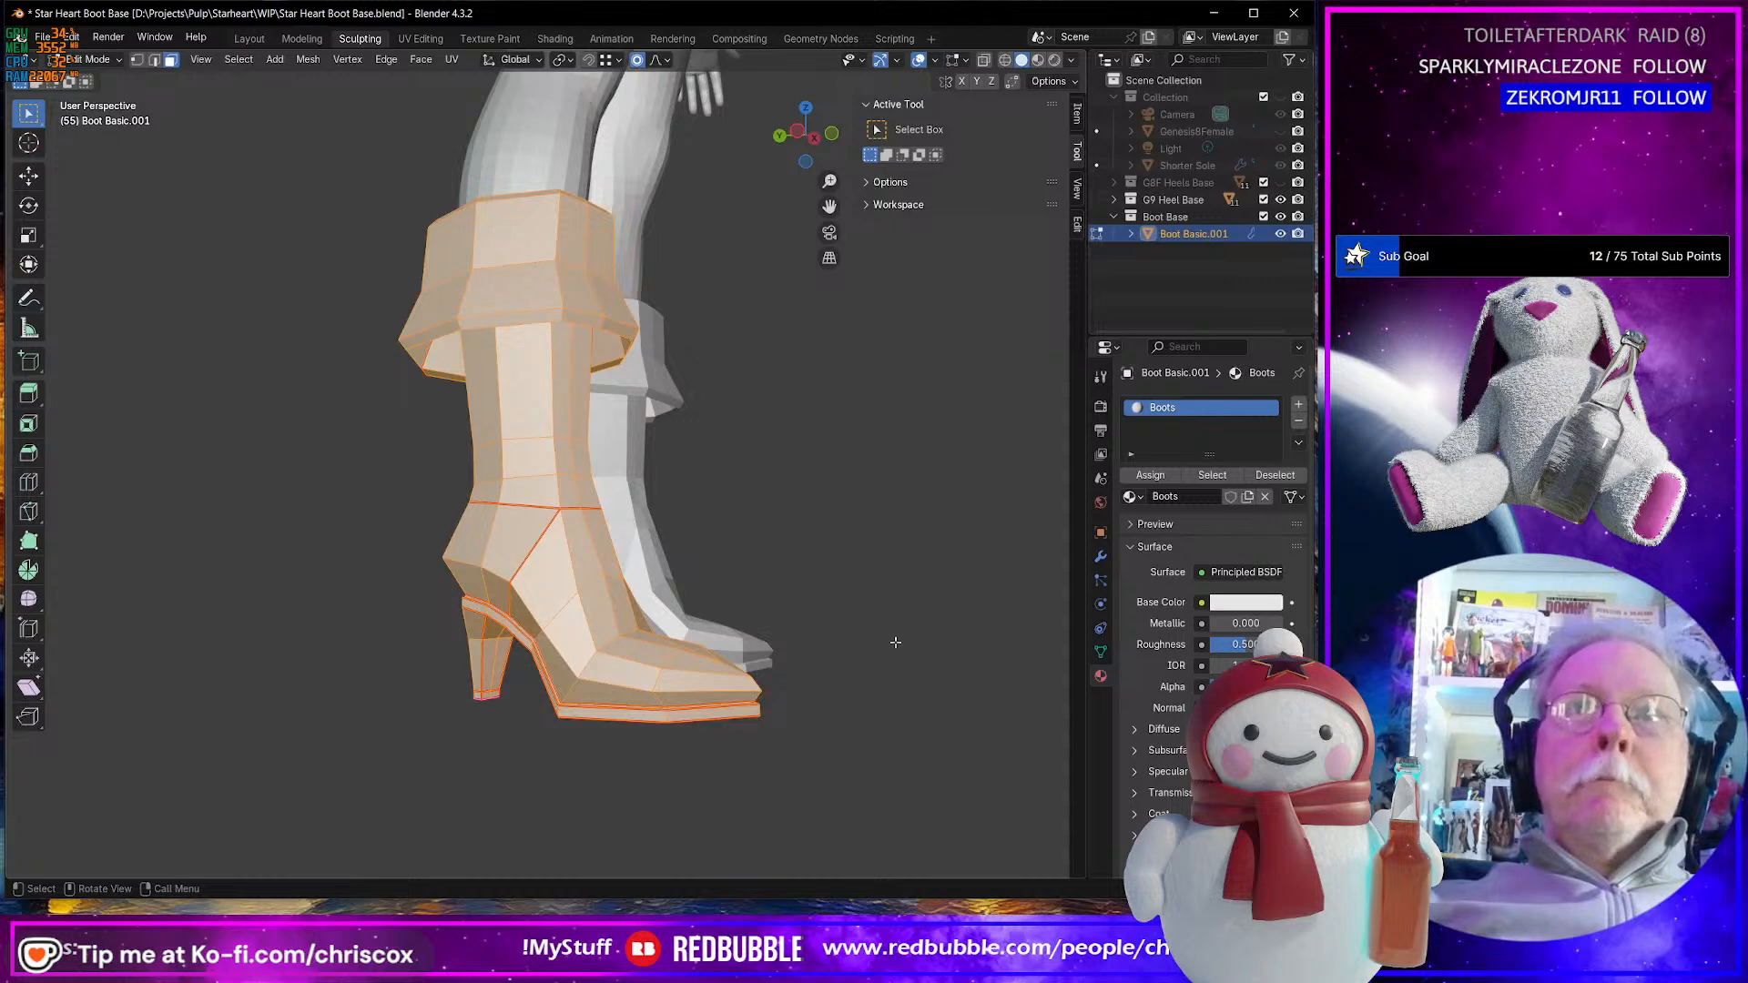
{"action": "middle_click_drag", "start_coordinate": [896, 642], "coordinate": [947, 546]}
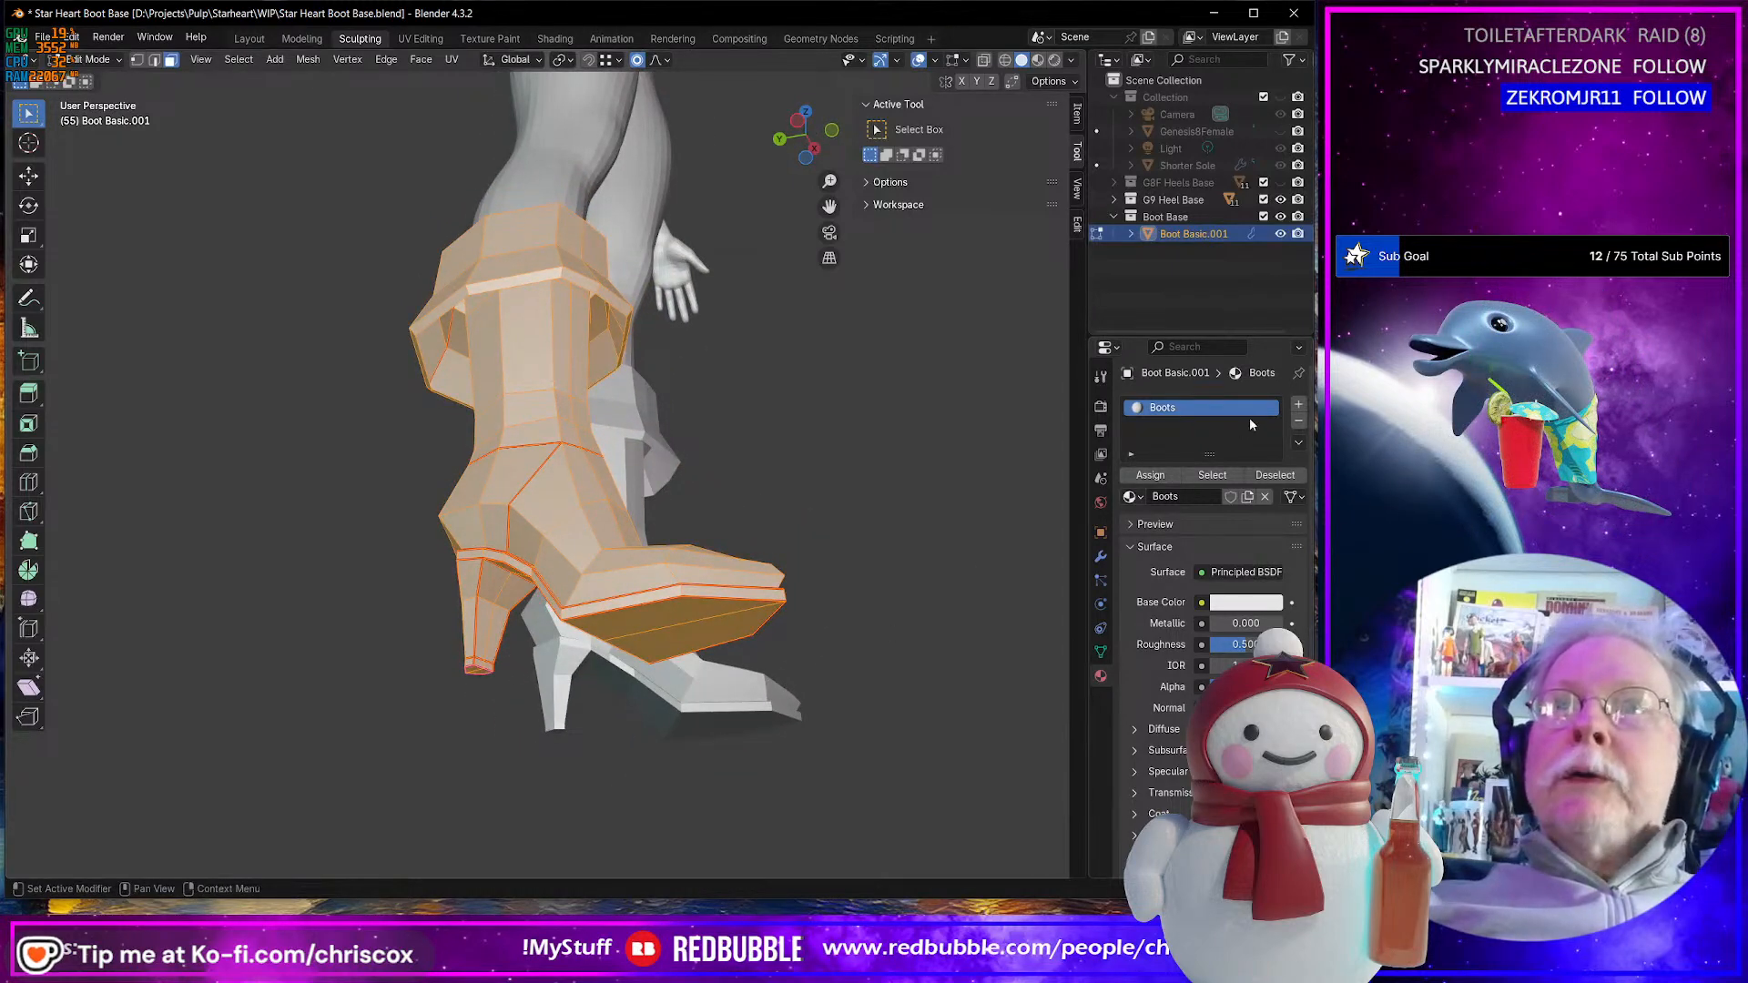
{"action": "left_click", "coordinate": [1297, 406]}
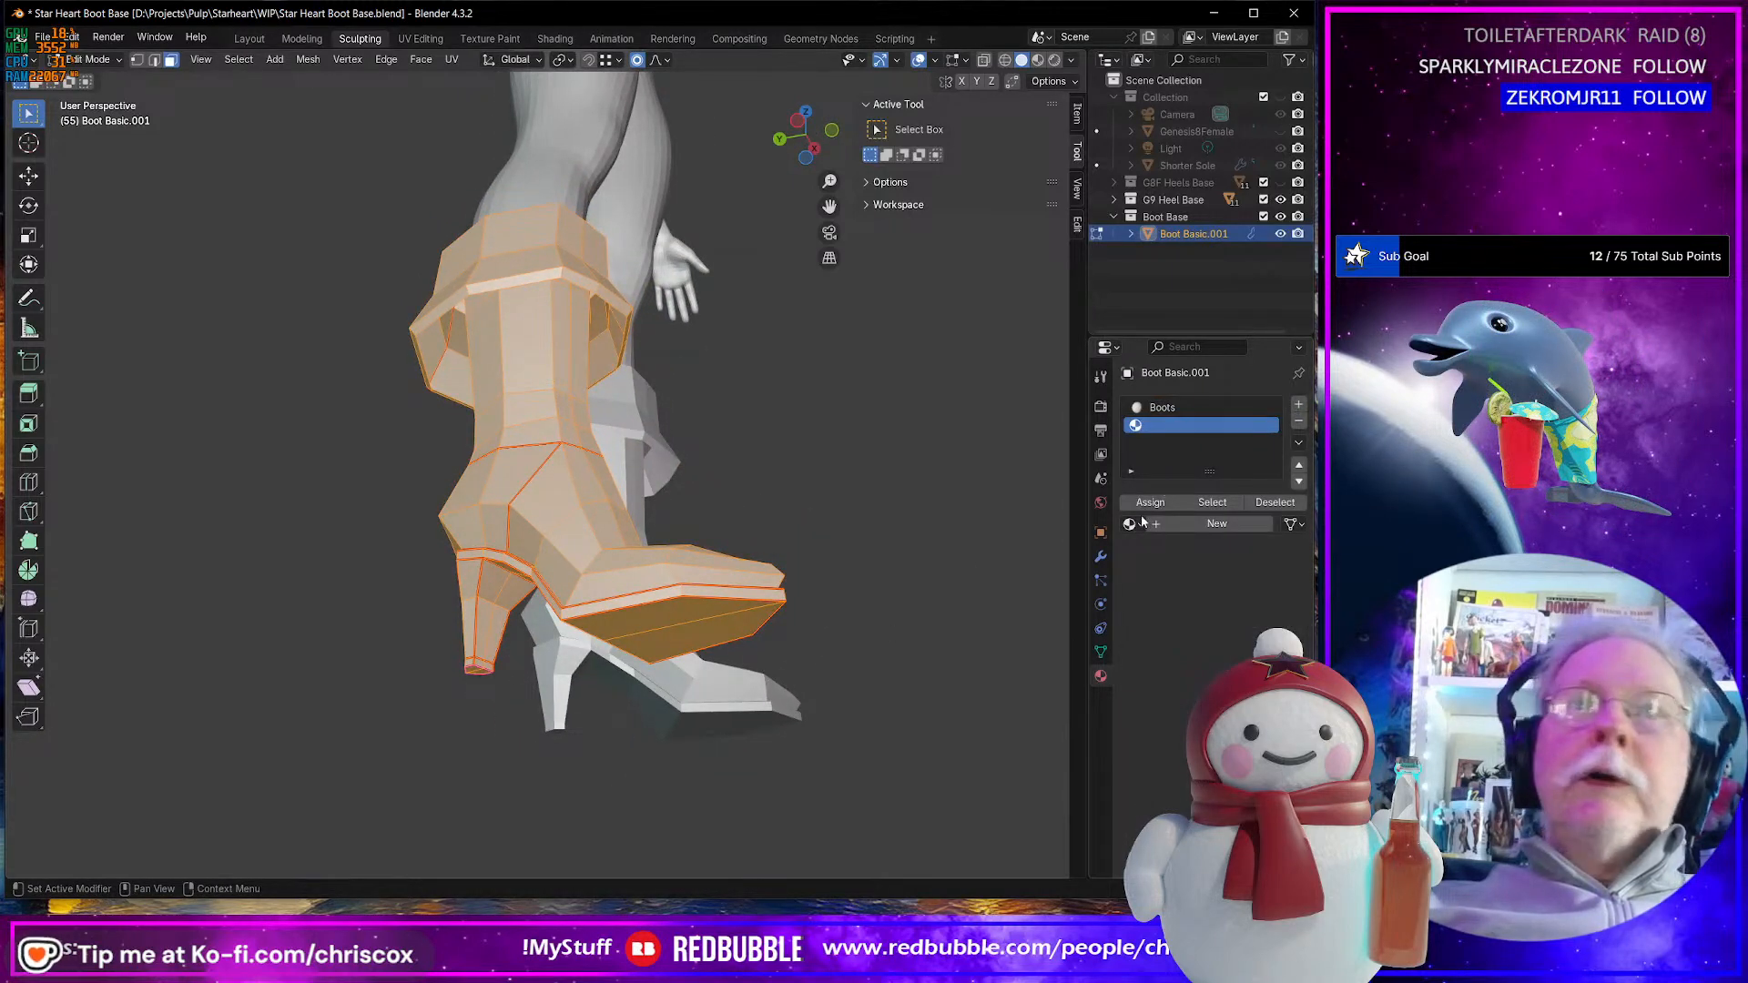
{"action": "left_click", "coordinate": [1171, 525]}
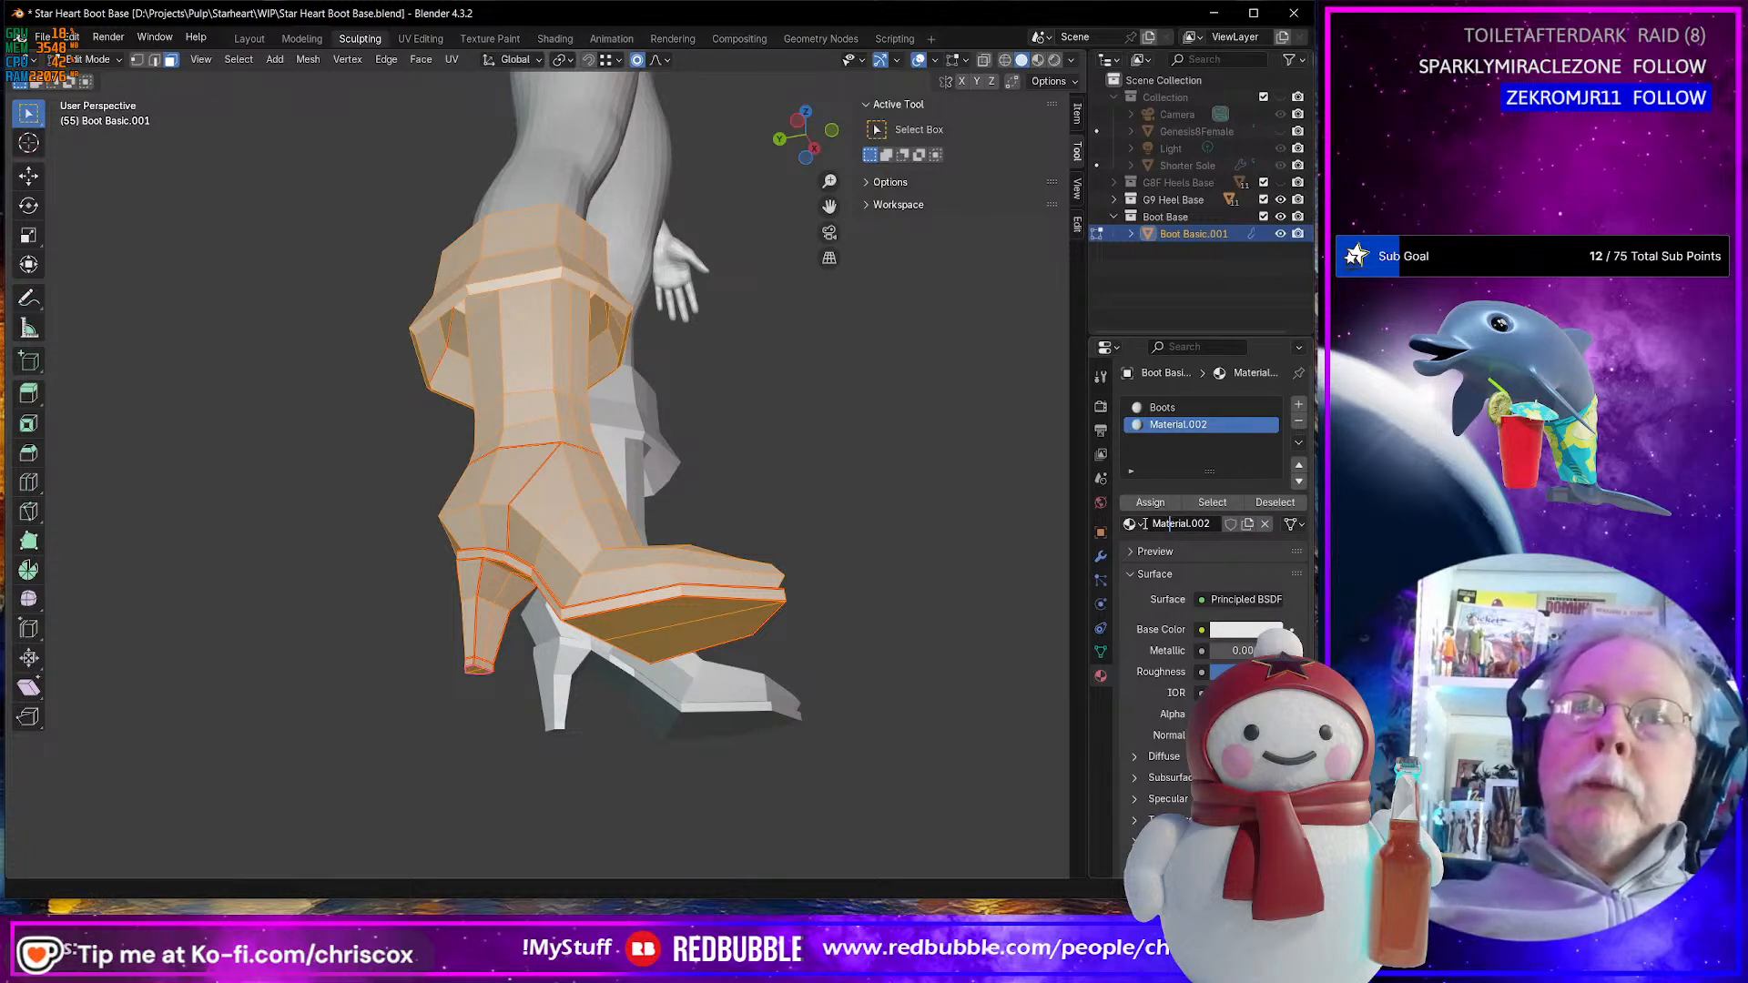
{"action": "left_click", "coordinate": [1132, 524]}
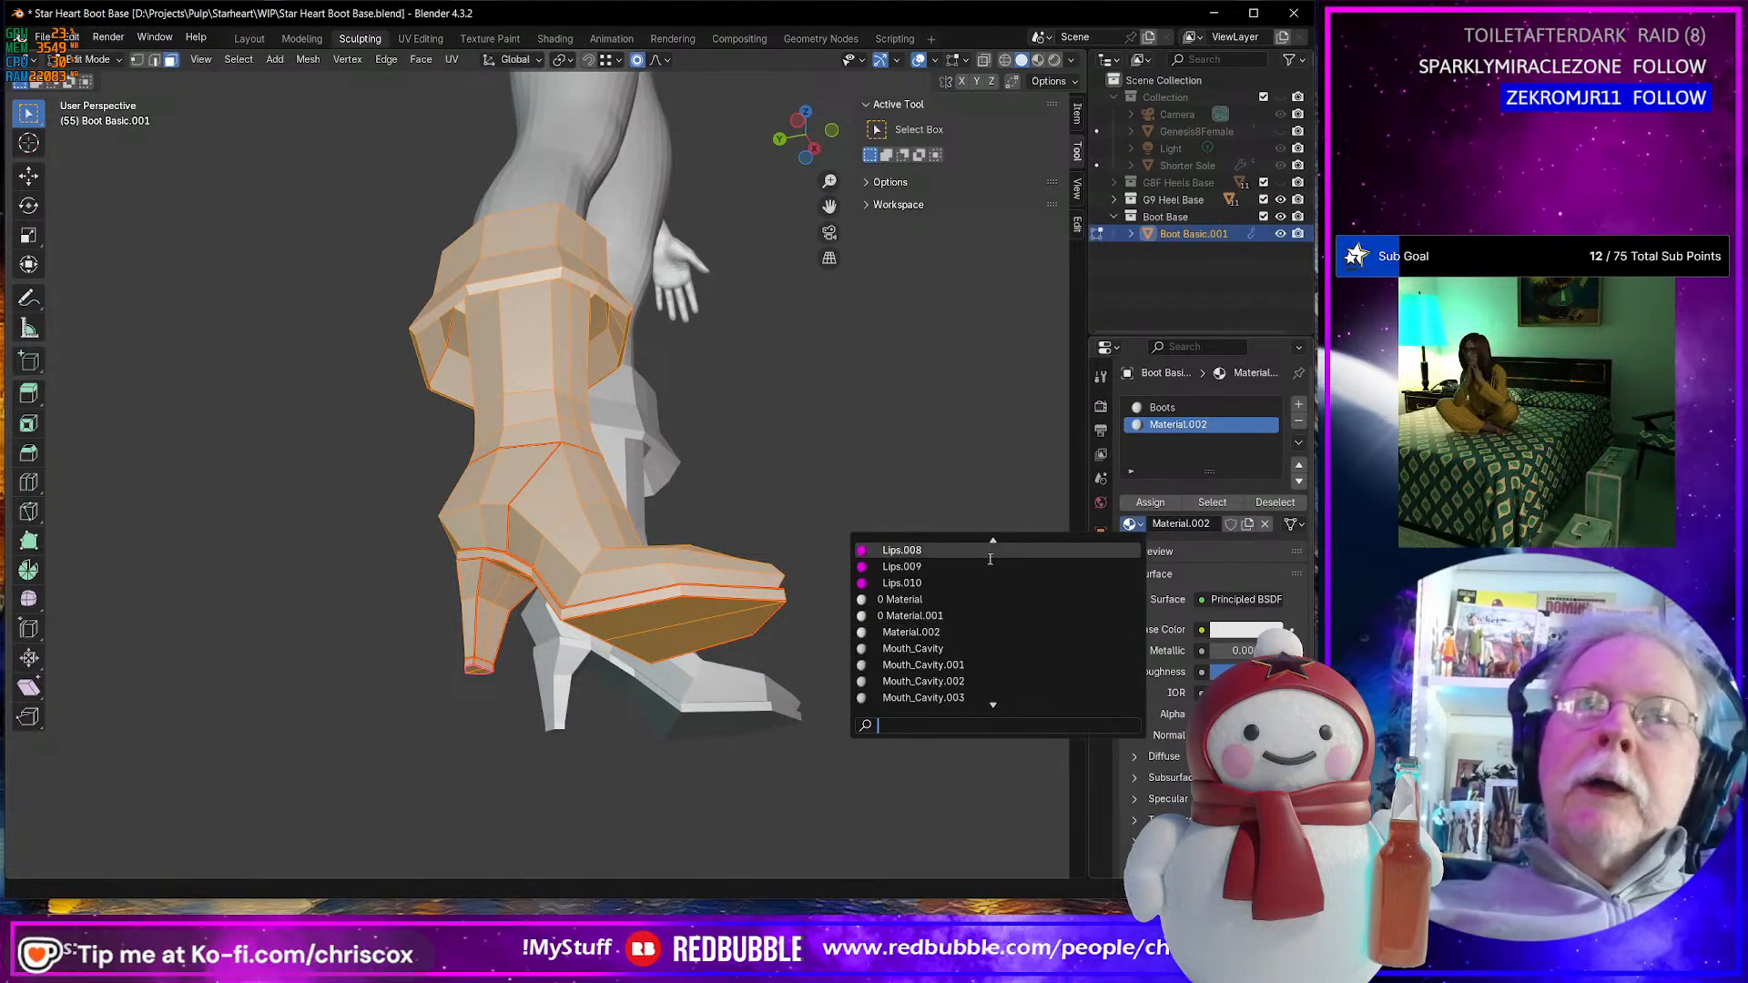
{"action": "scroll", "coordinate": [991, 559], "scroll_direction": "down", "scroll_amount": 15}
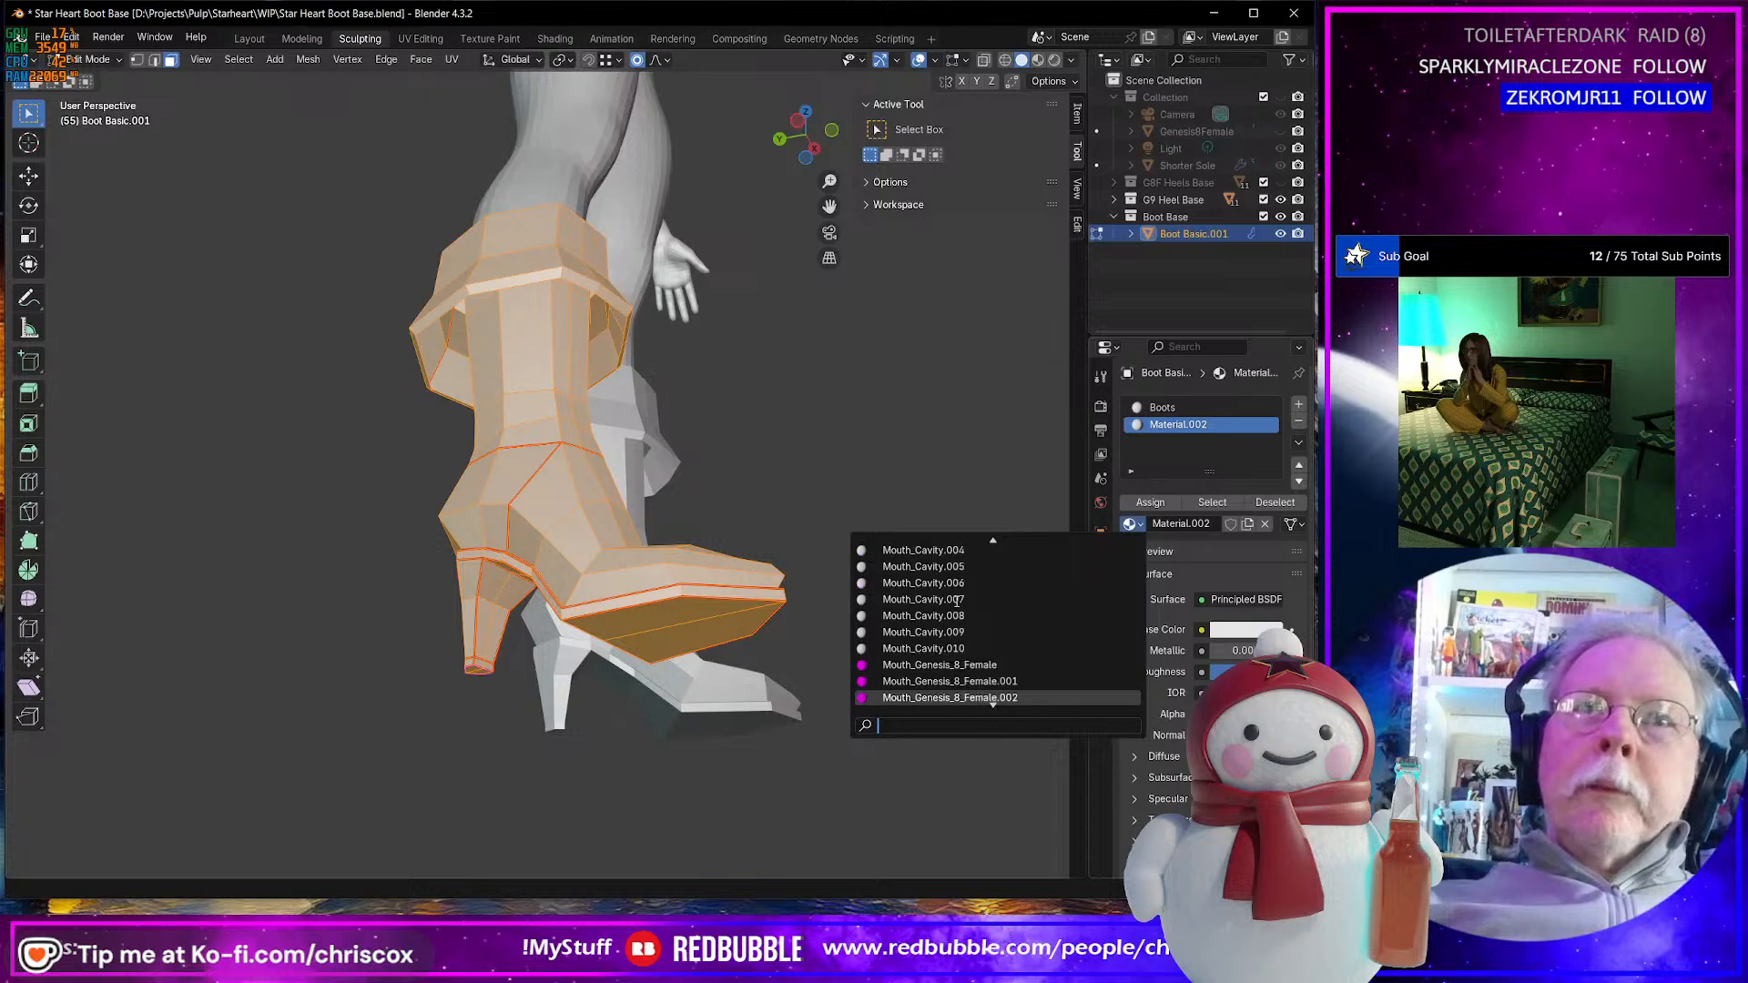
{"action": "scroll", "coordinate": [957, 599], "scroll_direction": "down", "scroll_amount": 20}
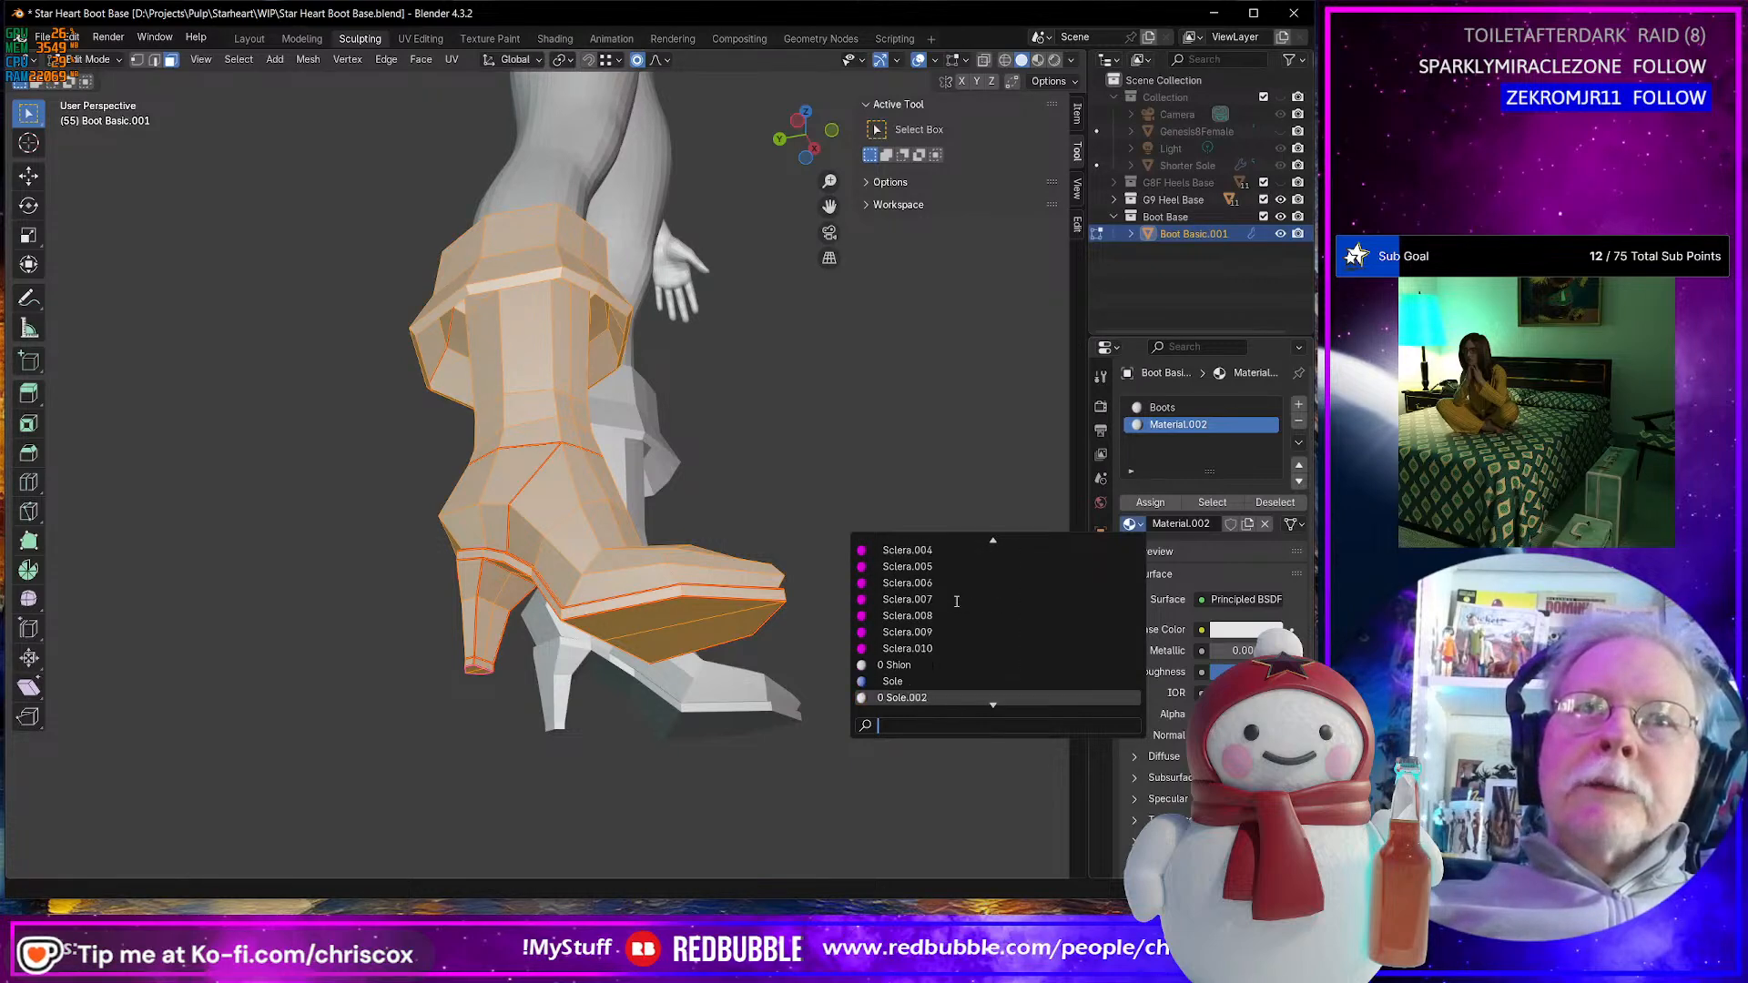
{"action": "left_click", "coordinate": [897, 681]}
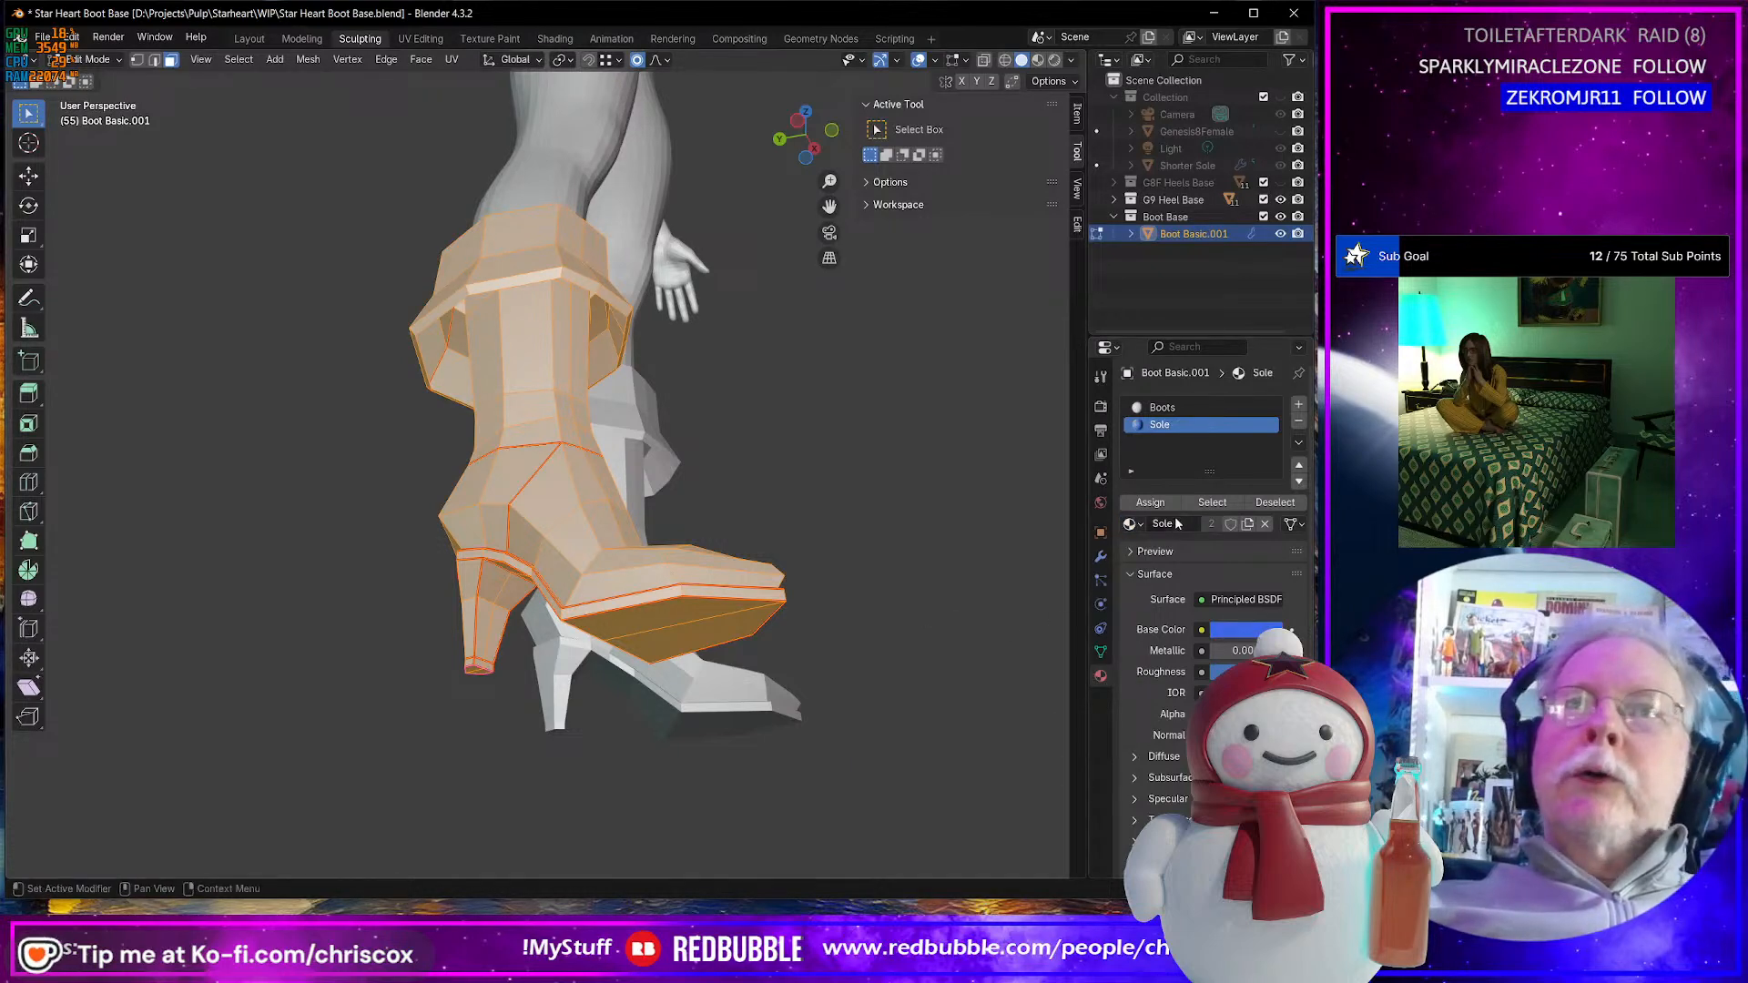
- Select the faces along the underside of the boot from toe to arch and assign the Sole material to them
{"action": "middle_click_drag", "start_coordinate": [735, 670], "coordinate": [728, 642]}
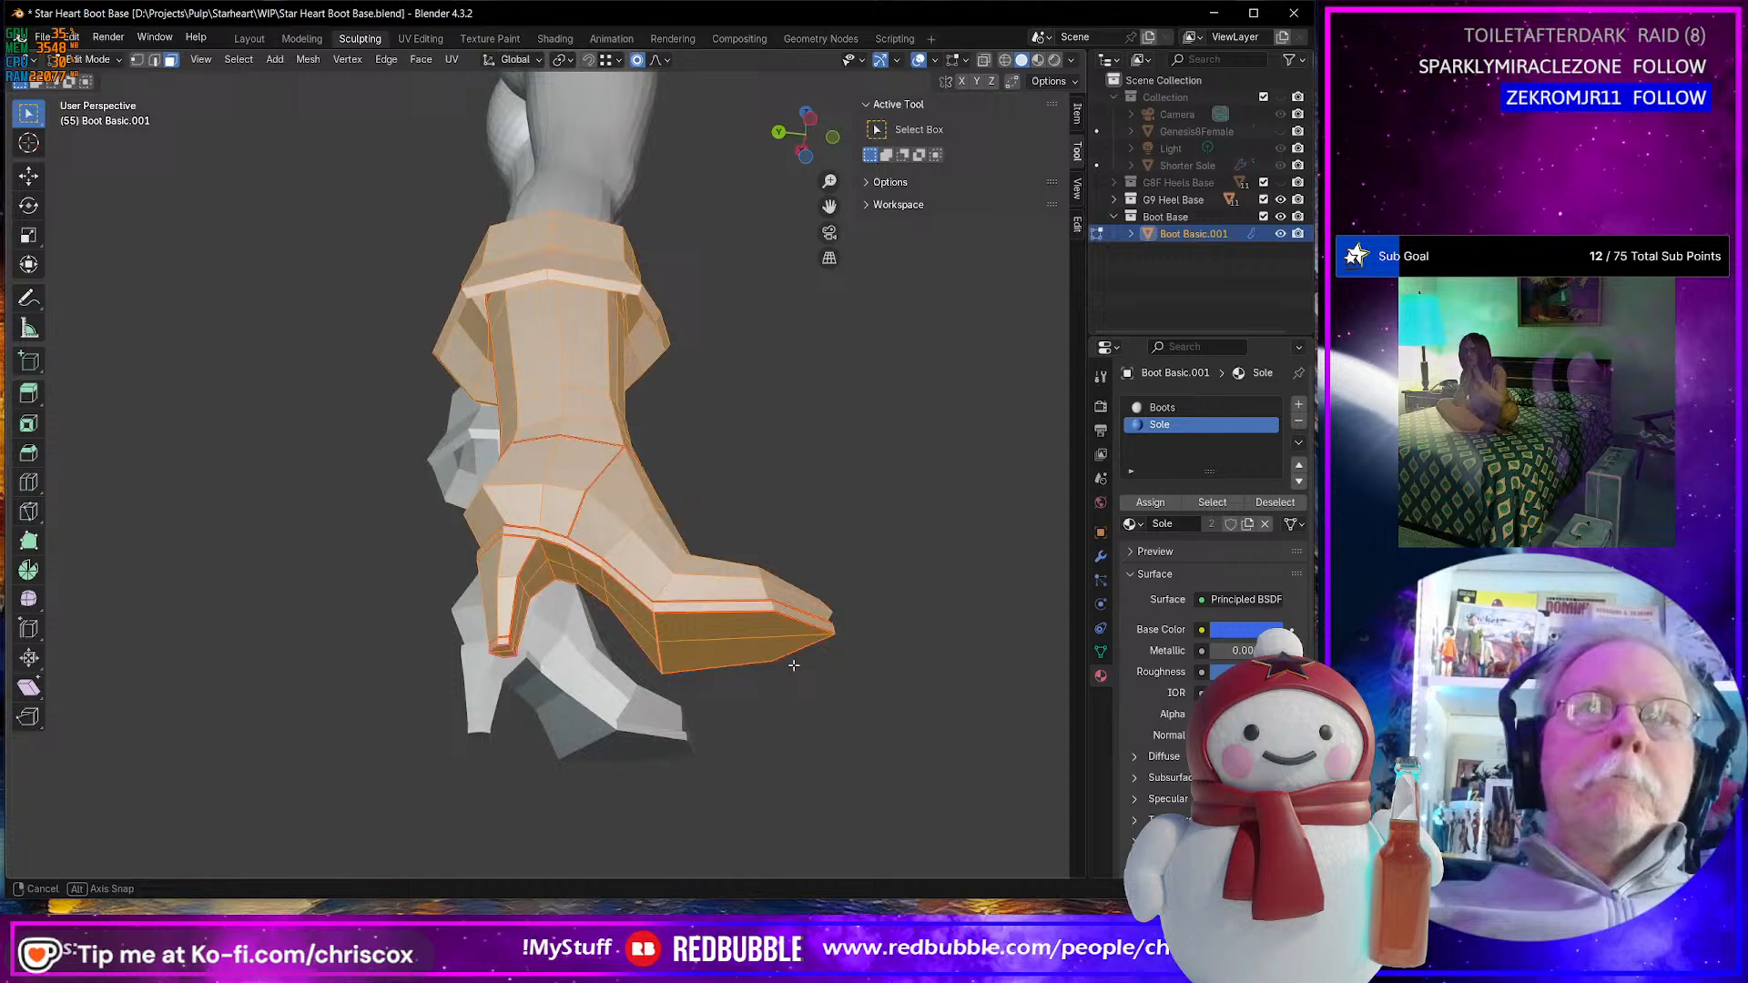
{"action": "left_click", "coordinate": [733, 629]}
{"action": "left_click", "coordinate": [560, 579], "text": "ctrl"}
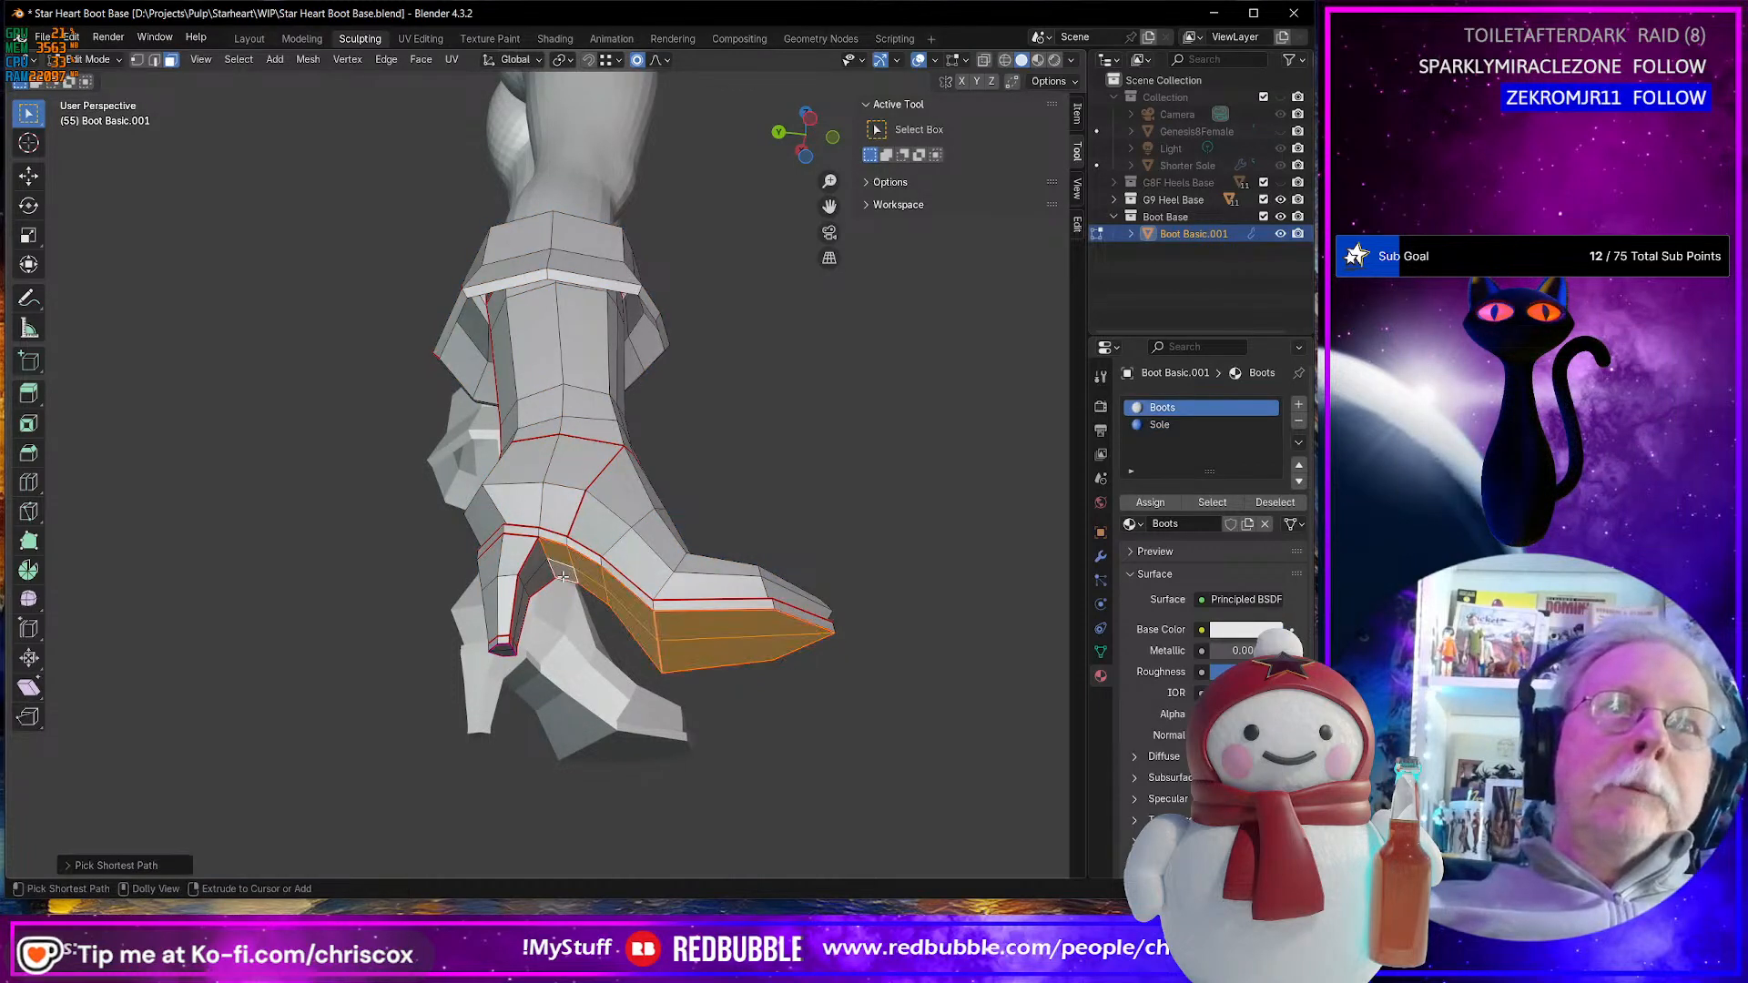
{"action": "left_click", "coordinate": [1172, 425]}
{"action": "left_click", "coordinate": [1167, 506]}
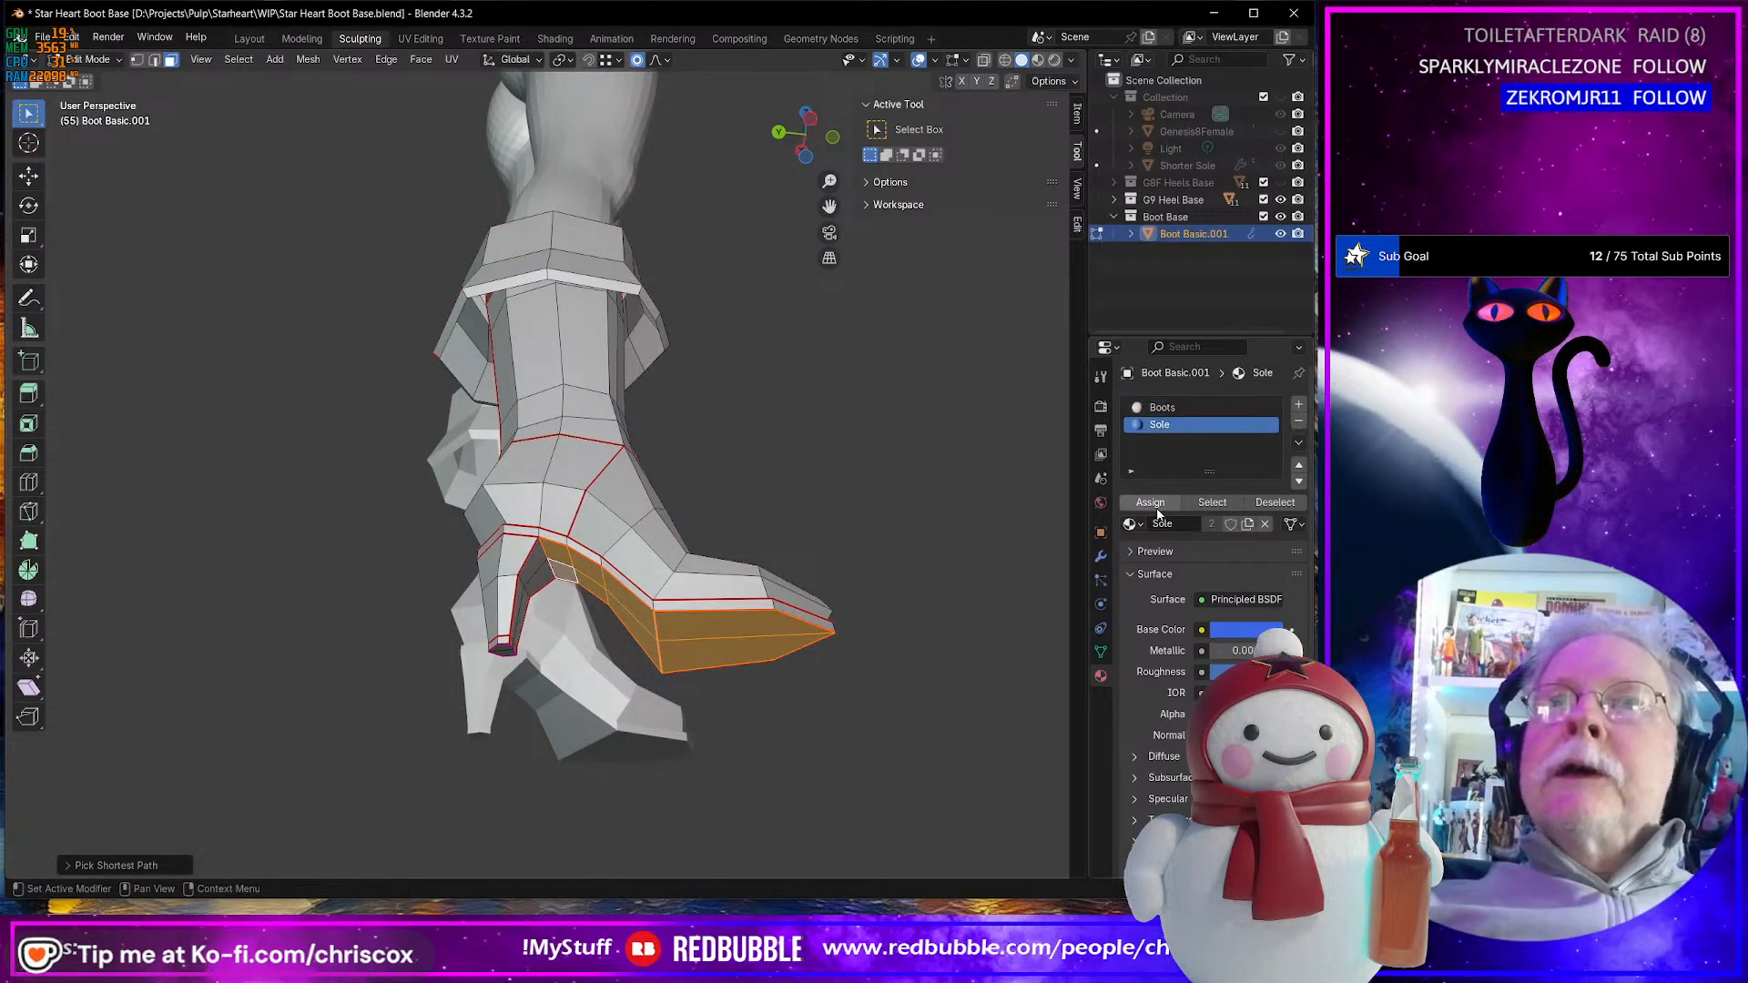
- Give the Boots material a light blue base color and switch the viewport to Material Preview shading
{"action": "left_click", "coordinate": [1154, 409]}
{"action": "left_click", "coordinate": [1246, 633]}
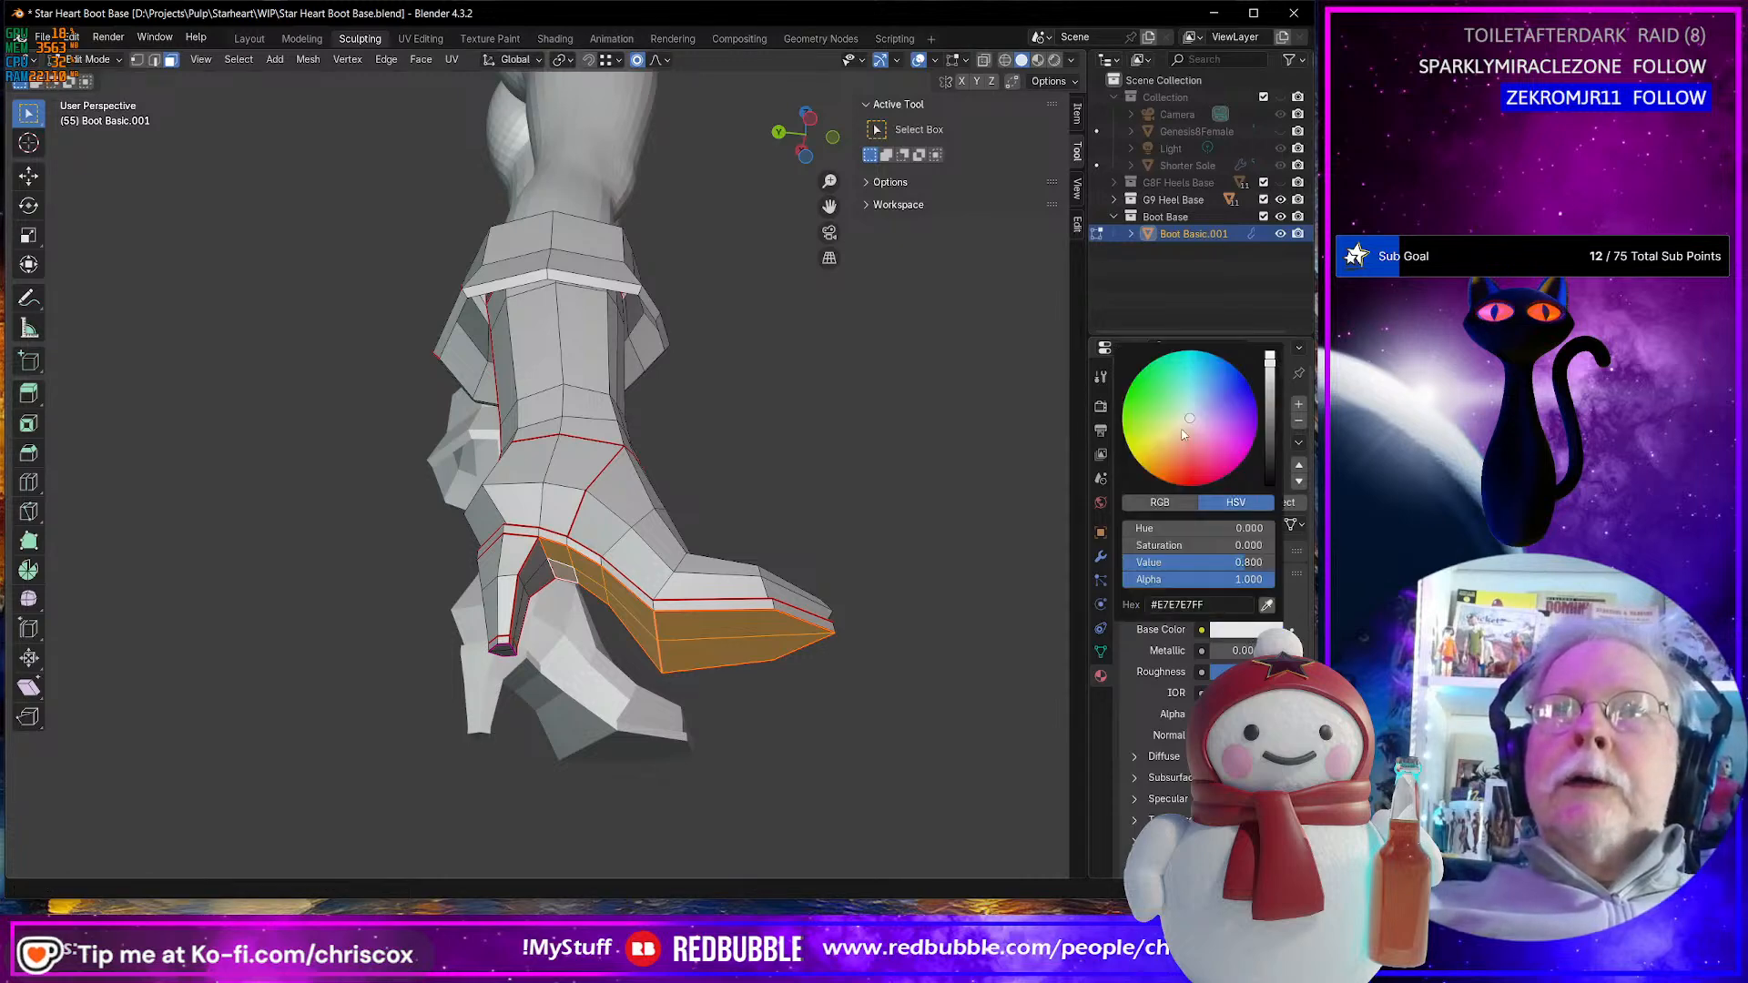
{"action": "left_click", "coordinate": [1220, 392]}
{"action": "middle_click_drag", "start_coordinate": [692, 628], "coordinate": [843, 632]}
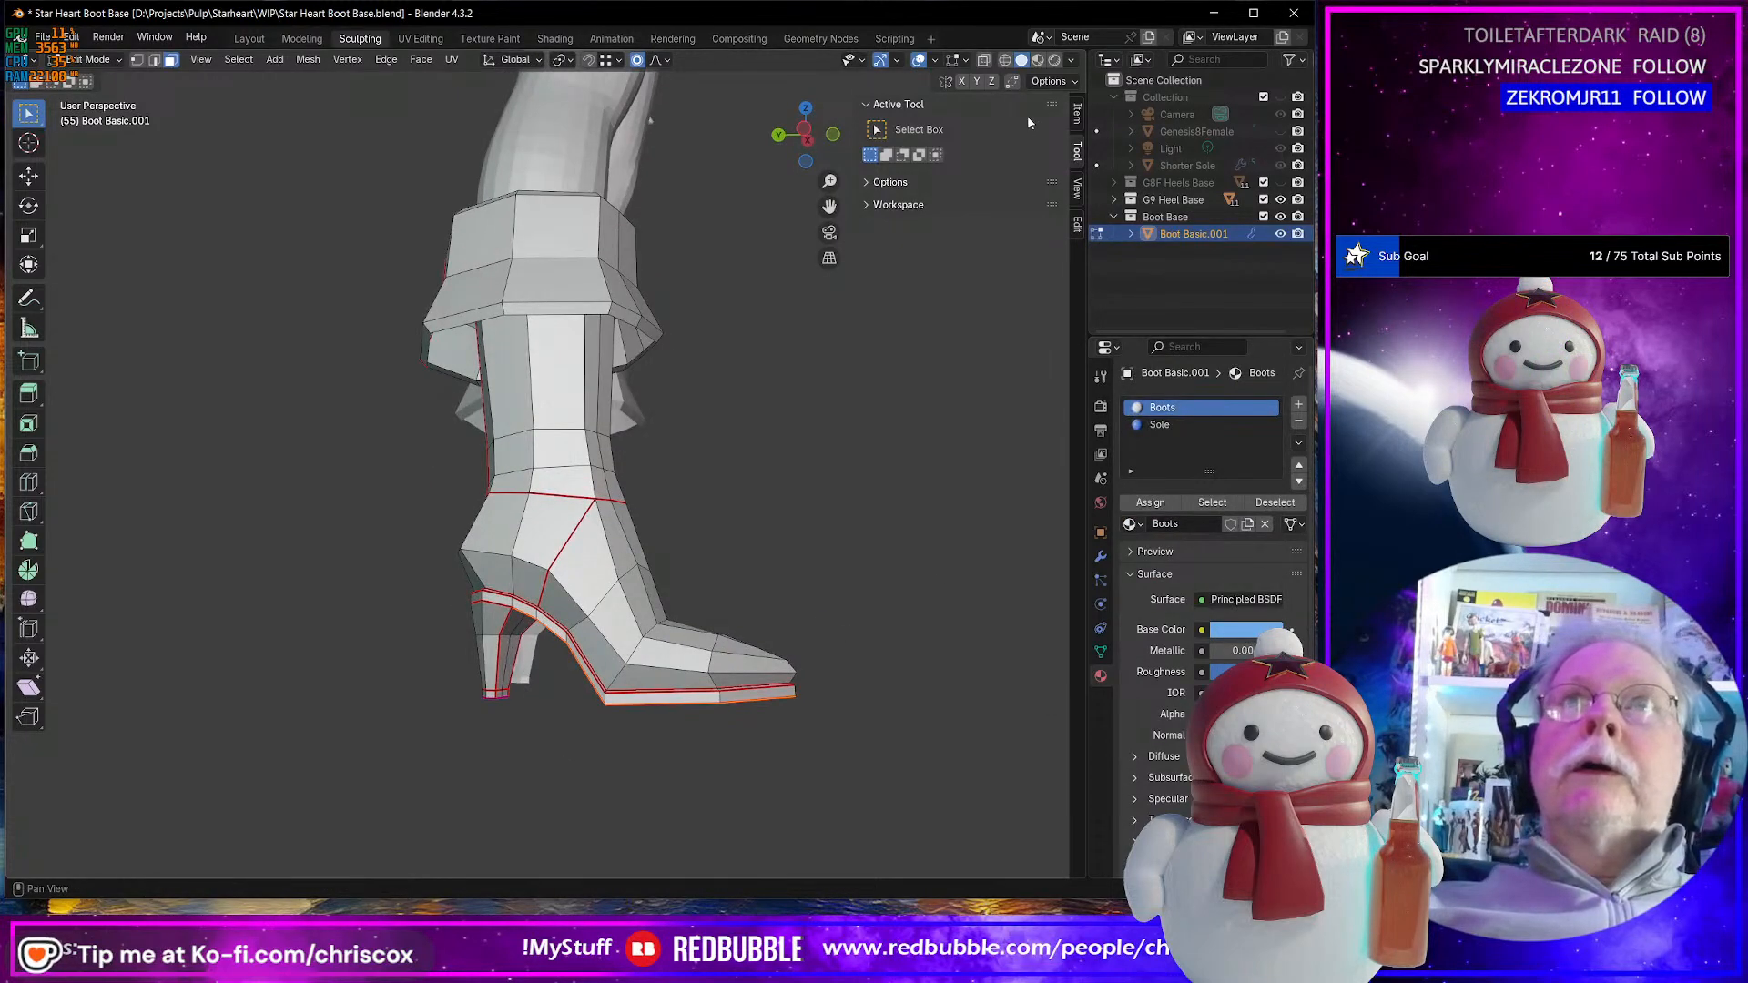
{"action": "left_click", "coordinate": [1038, 60]}
{"action": "middle_click_drag", "start_coordinate": [816, 473], "coordinate": [792, 474]}
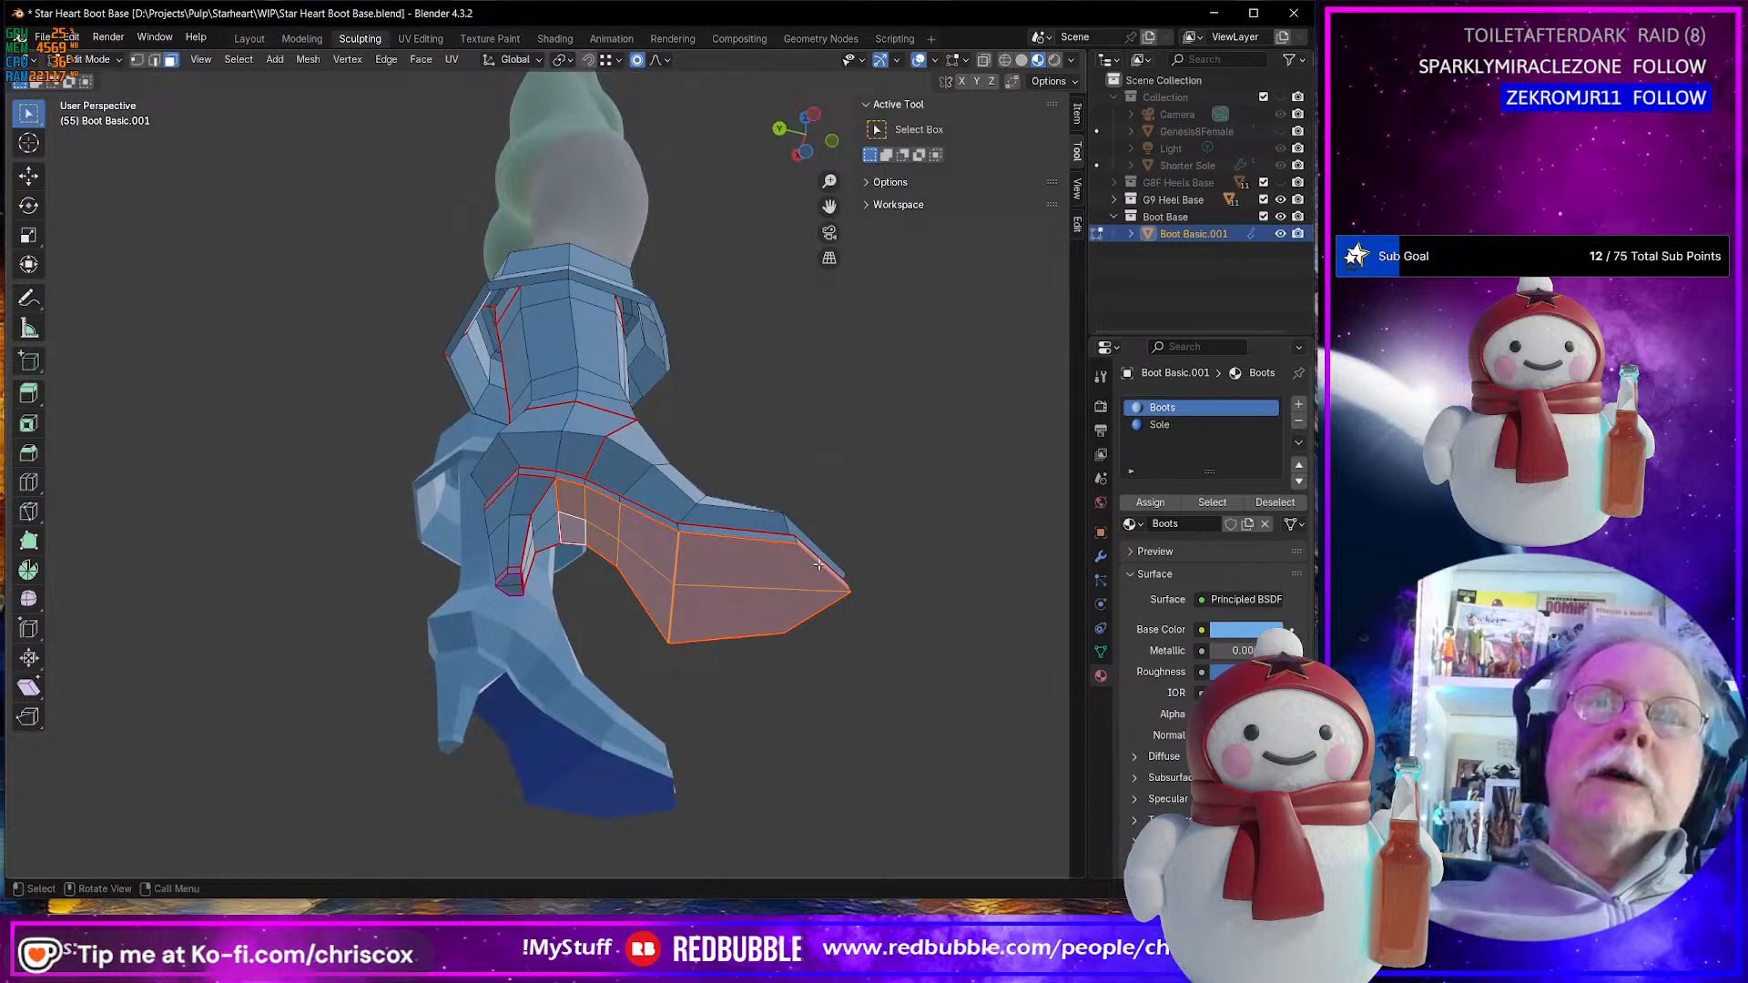
- Shift the Boots material's base color from blue to a pale cyan
{"action": "scroll", "coordinate": [828, 597], "scroll_direction": "up", "scroll_amount": 3}
{"action": "left_click", "coordinate": [1165, 425]}
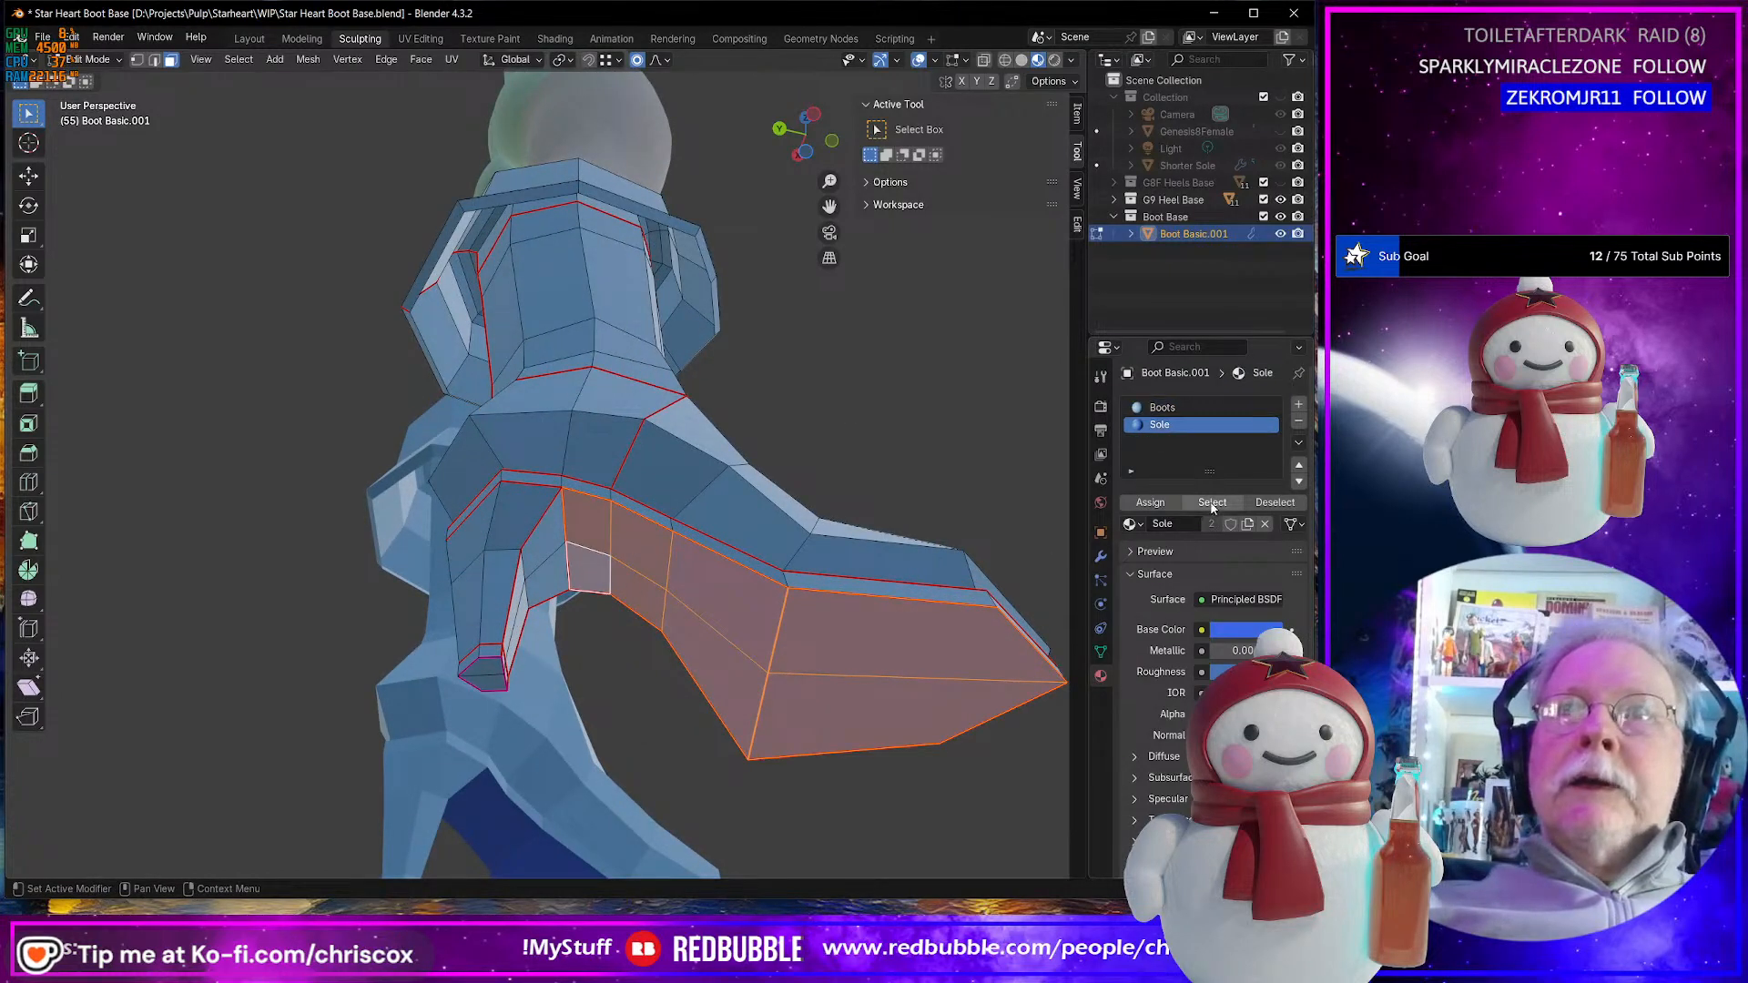
{"action": "left_click", "coordinate": [1184, 409]}
{"action": "left_click", "coordinate": [1245, 629]}
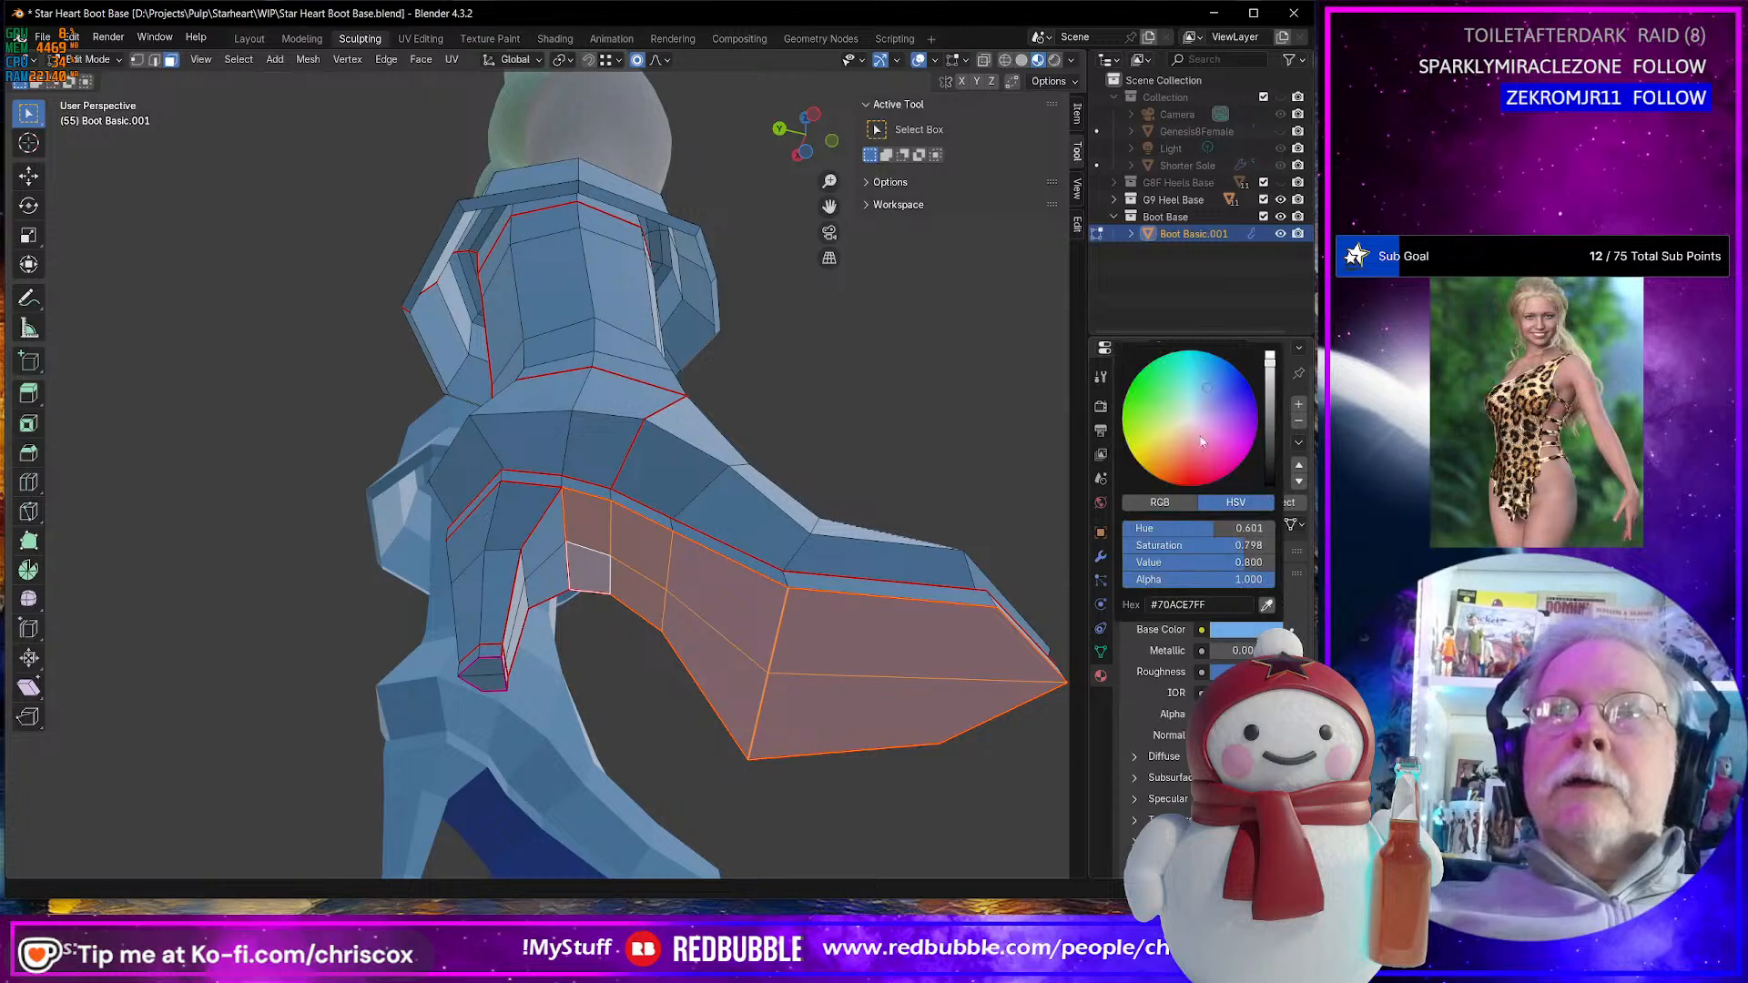
{"action": "left_click", "coordinate": [1193, 391]}
- Select the faces all around the heel, from below the sole edge down to just above the heel tip
{"action": "middle_click_drag", "start_coordinate": [846, 691], "coordinate": [643, 690]}
{"action": "left_click", "coordinate": [509, 541]}
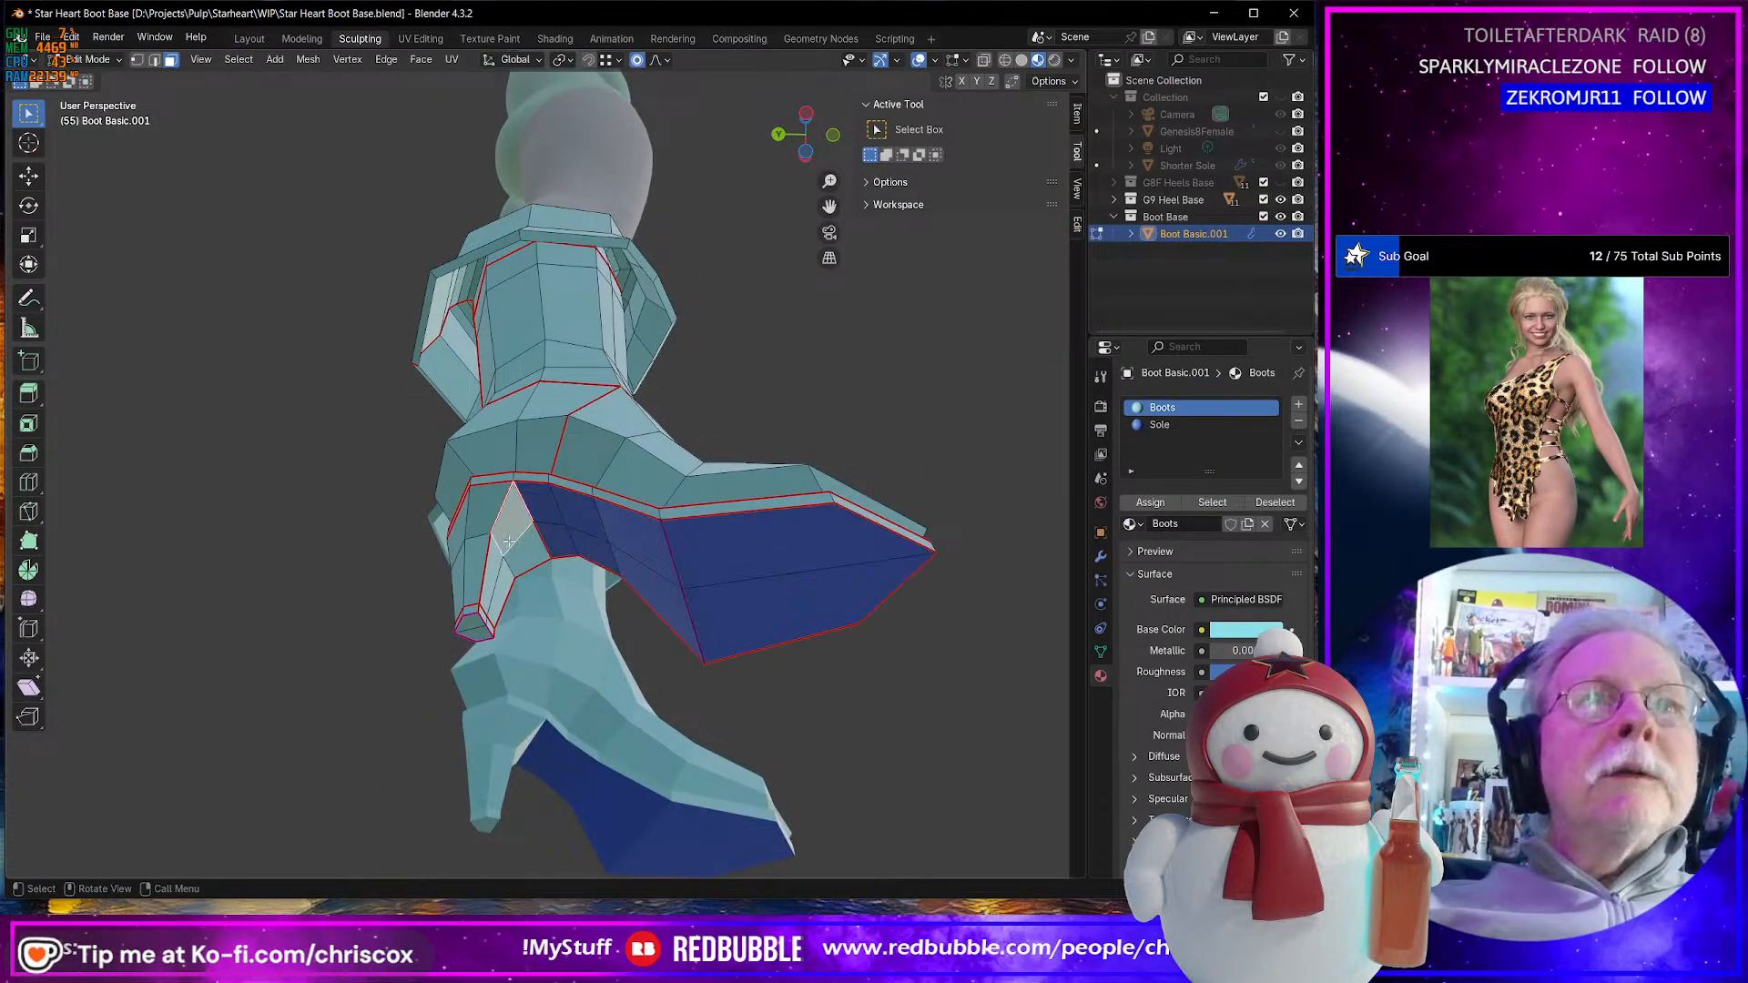
{"action": "left_click", "coordinate": [506, 558], "text": "shift"}
{"action": "left_click", "coordinate": [489, 597], "text": "shift"}
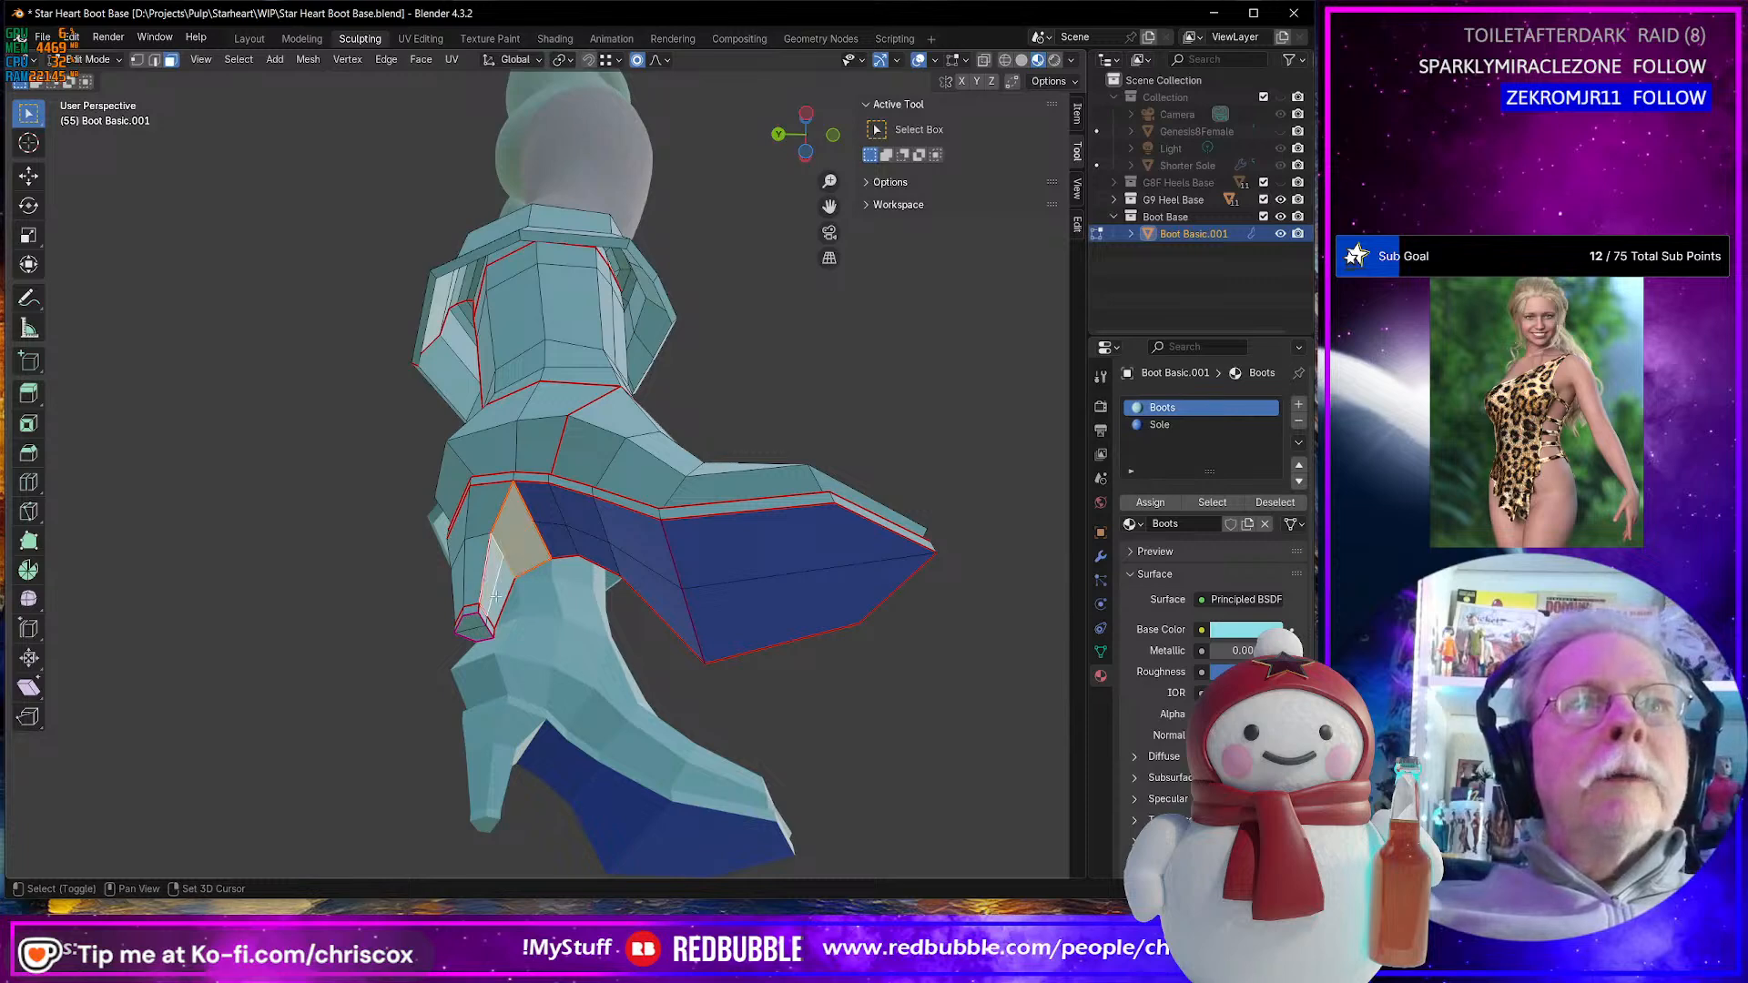
{"action": "left_click", "coordinate": [1174, 425]}
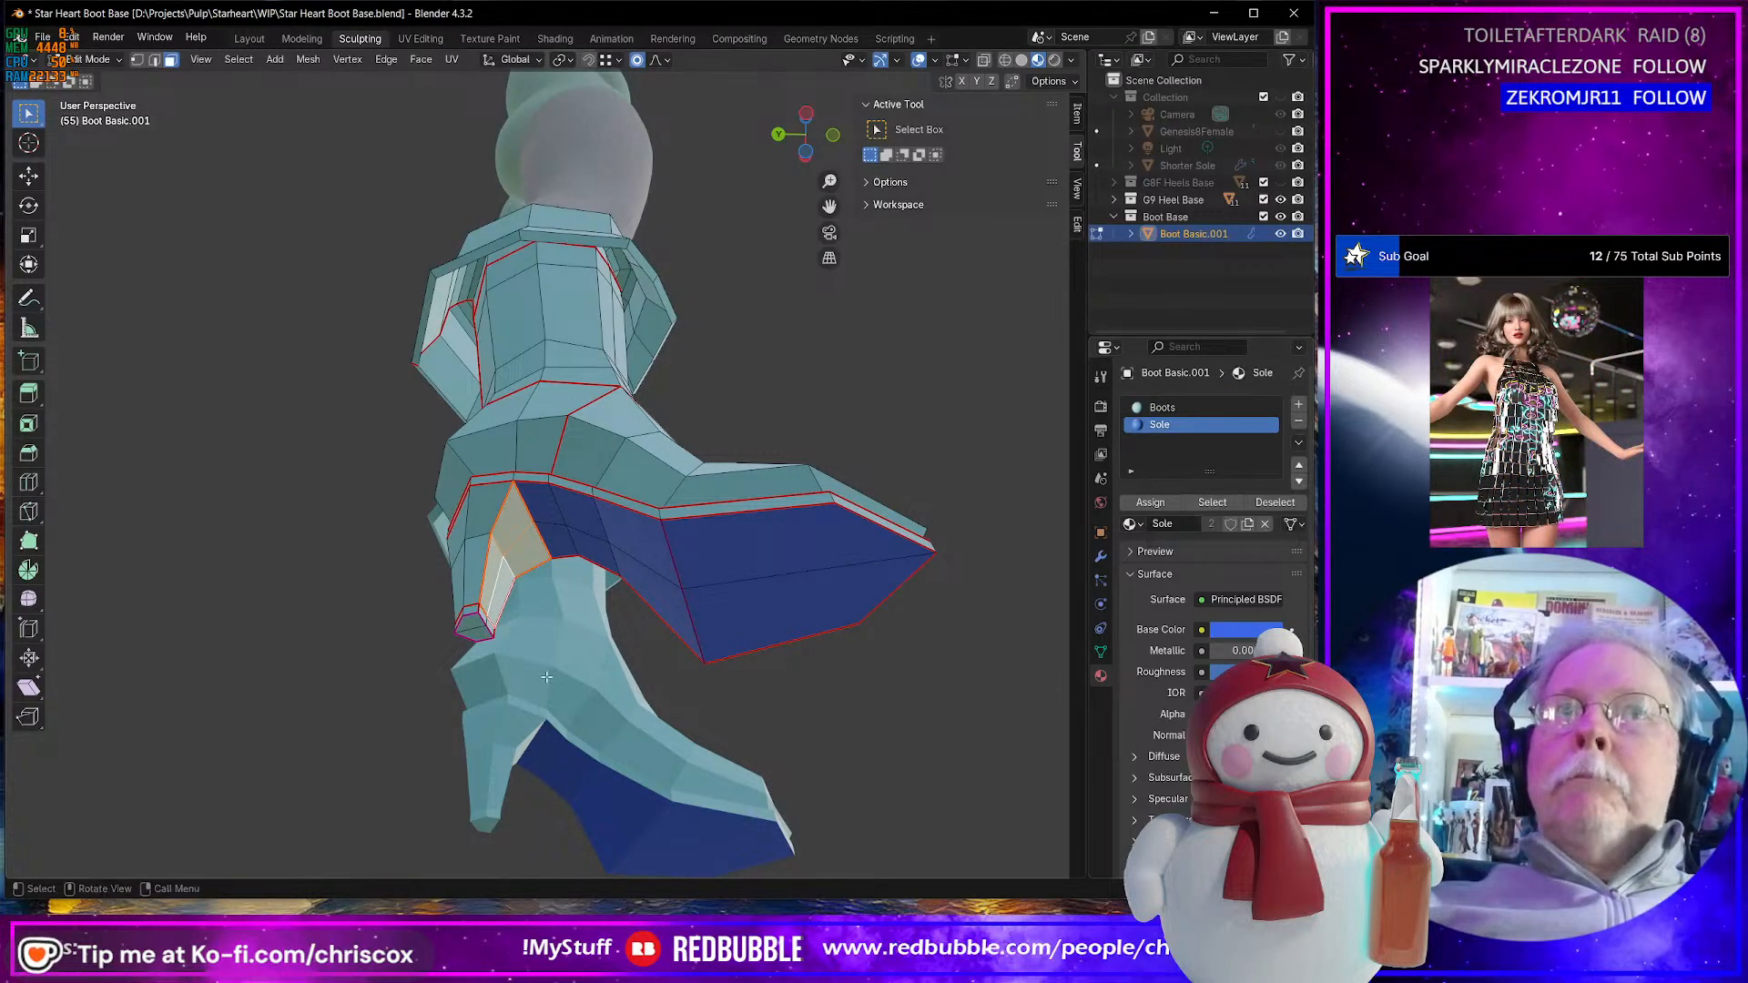
{"action": "mouse_move", "coordinate": [601, 747]}
{"action": "middle_mouse_down"}
{"action": "mouse_move", "coordinate": [510, 758]}
{"action": "mouse_move", "coordinate": [653, 780]}
{"action": "mouse_move", "coordinate": [604, 722]}
{"action": "middle_mouse_up"}
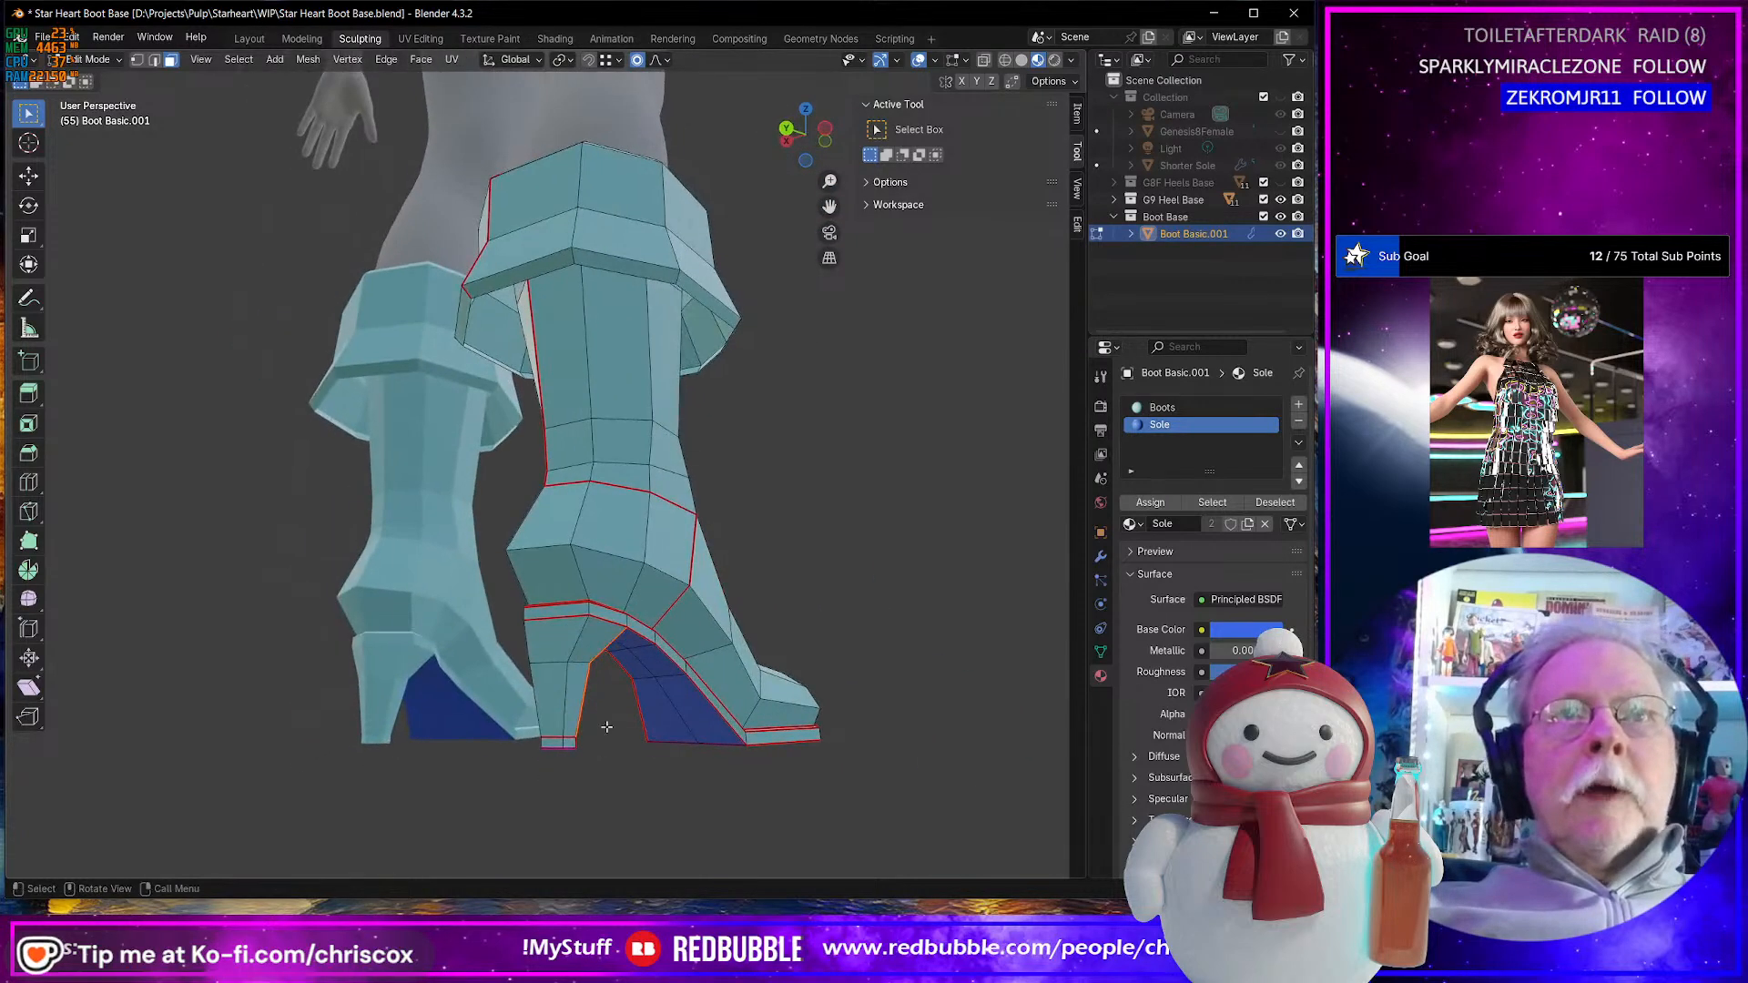
{"action": "left_click", "coordinate": [583, 683], "text": "alt"}
{"action": "left_click", "coordinate": [578, 640], "text": "alt+shift"}
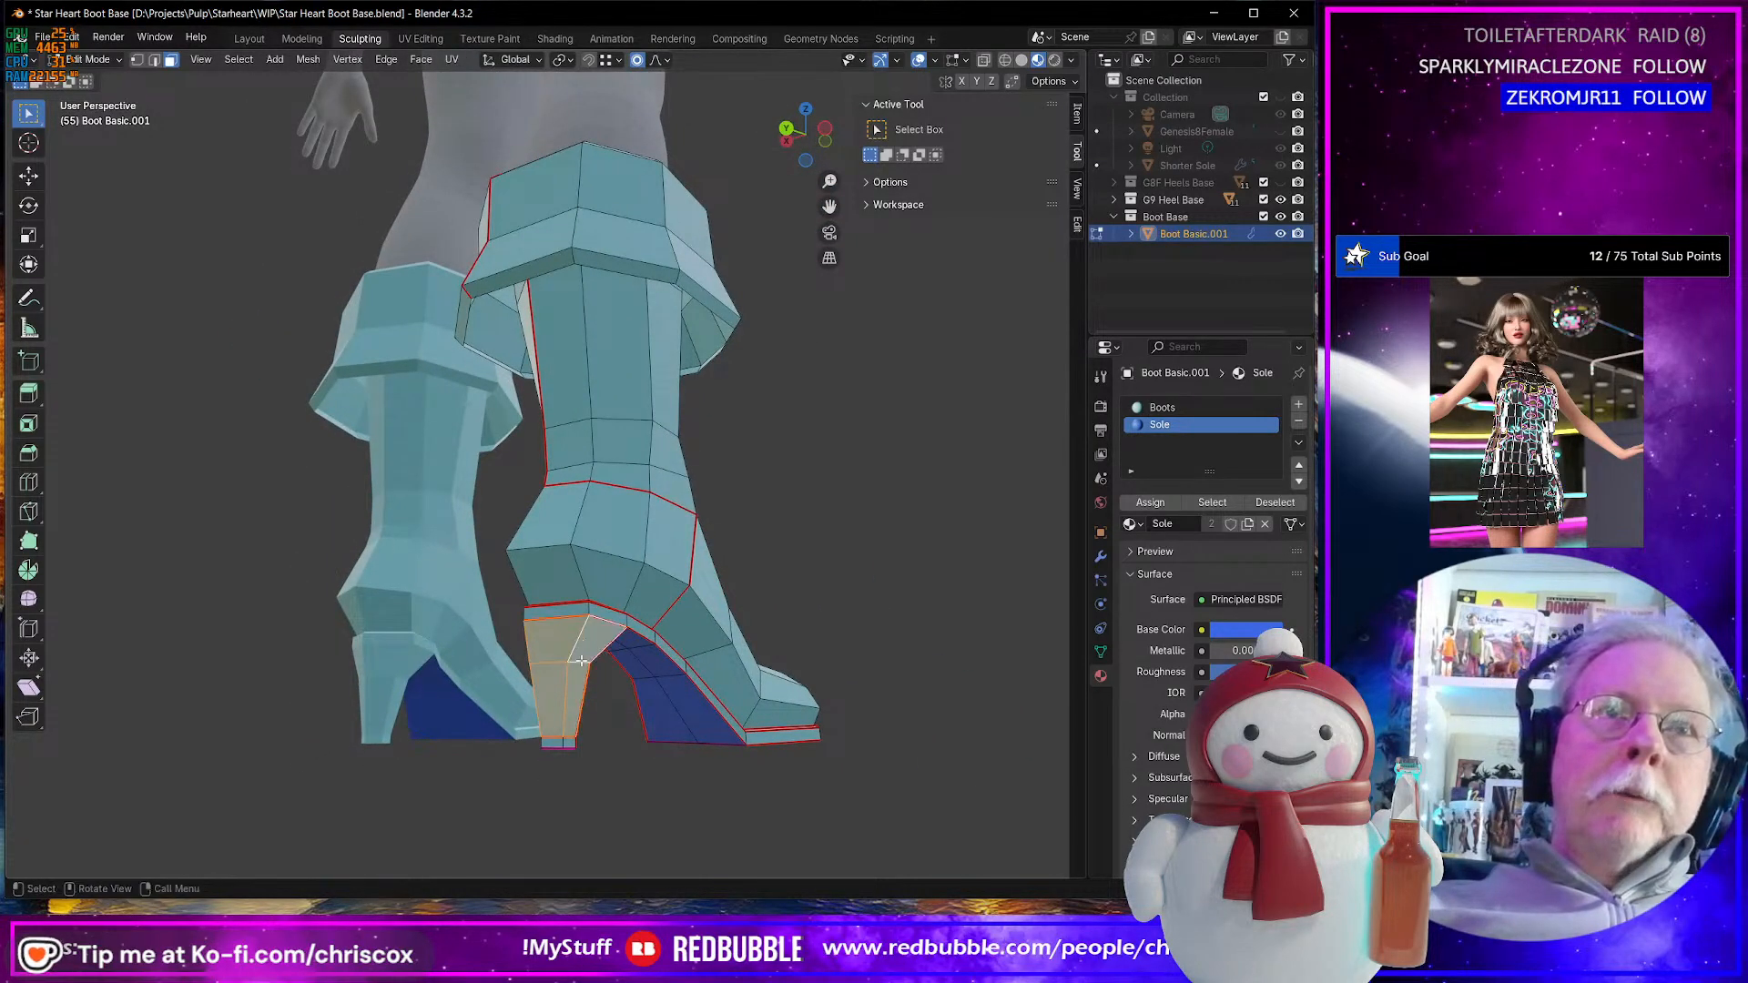
{"action": "middle_click_drag", "start_coordinate": [578, 640], "coordinate": [435, 625]}
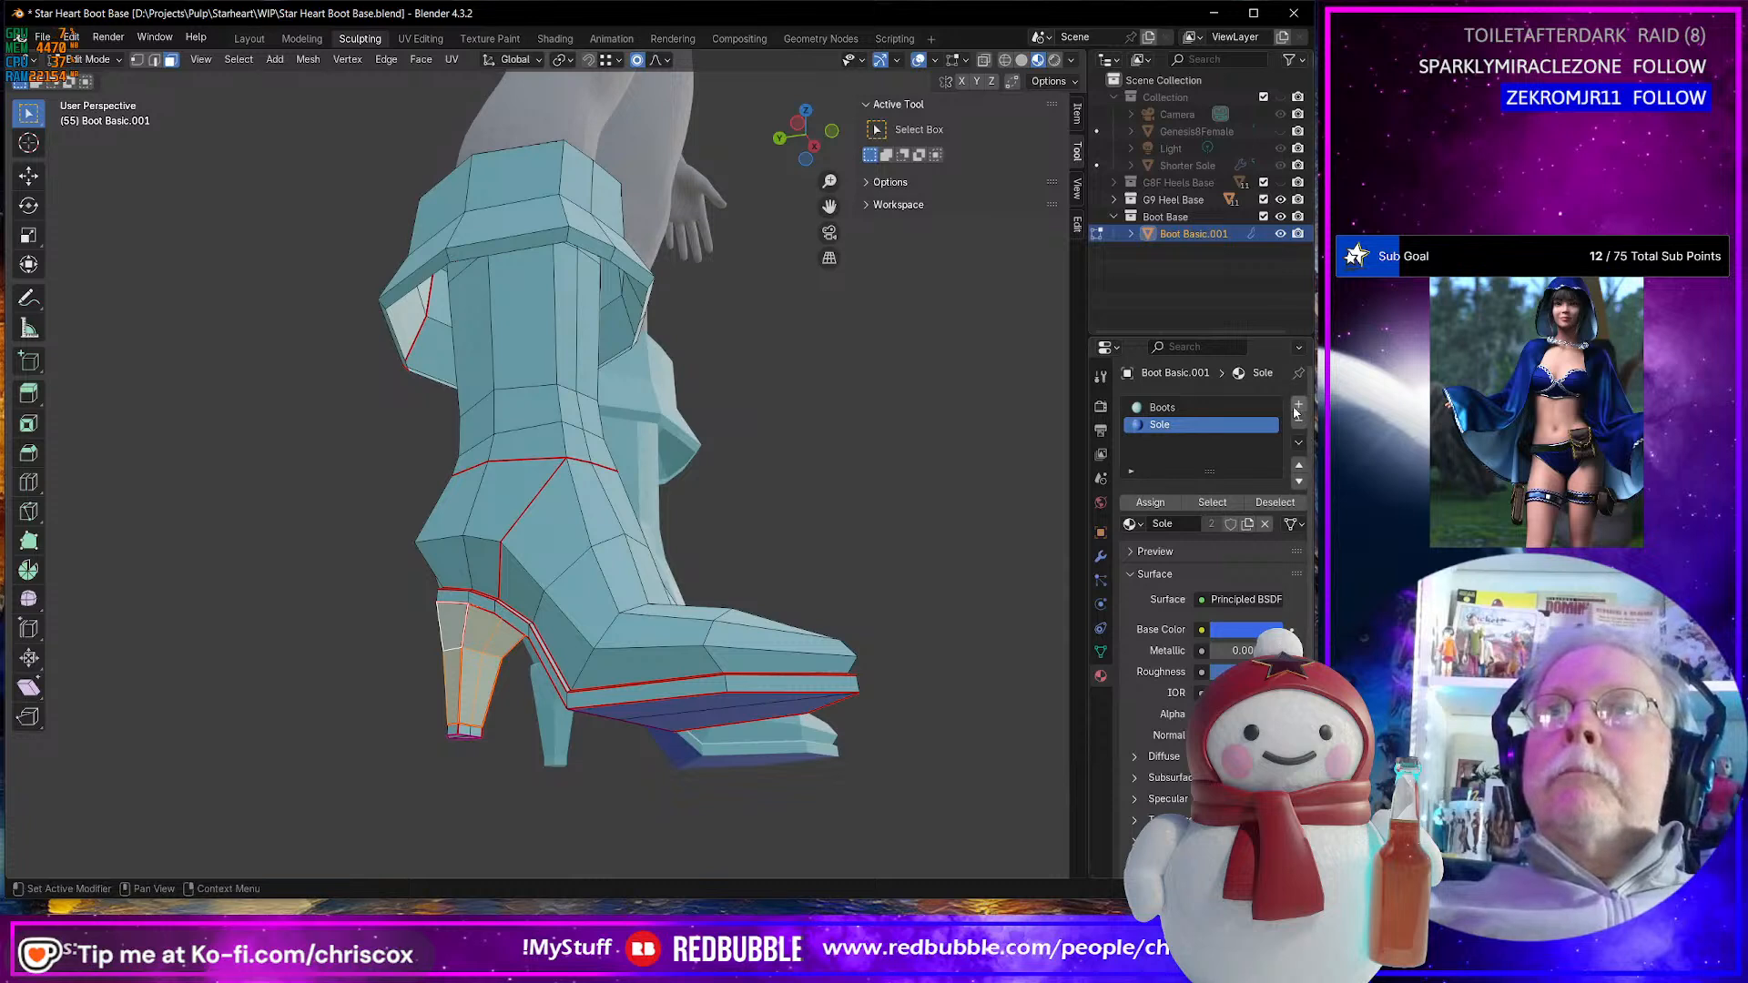
- Add a third material slot to the boot and create a new material in it named Heel
{"action": "left_click", "coordinate": [1297, 406]}
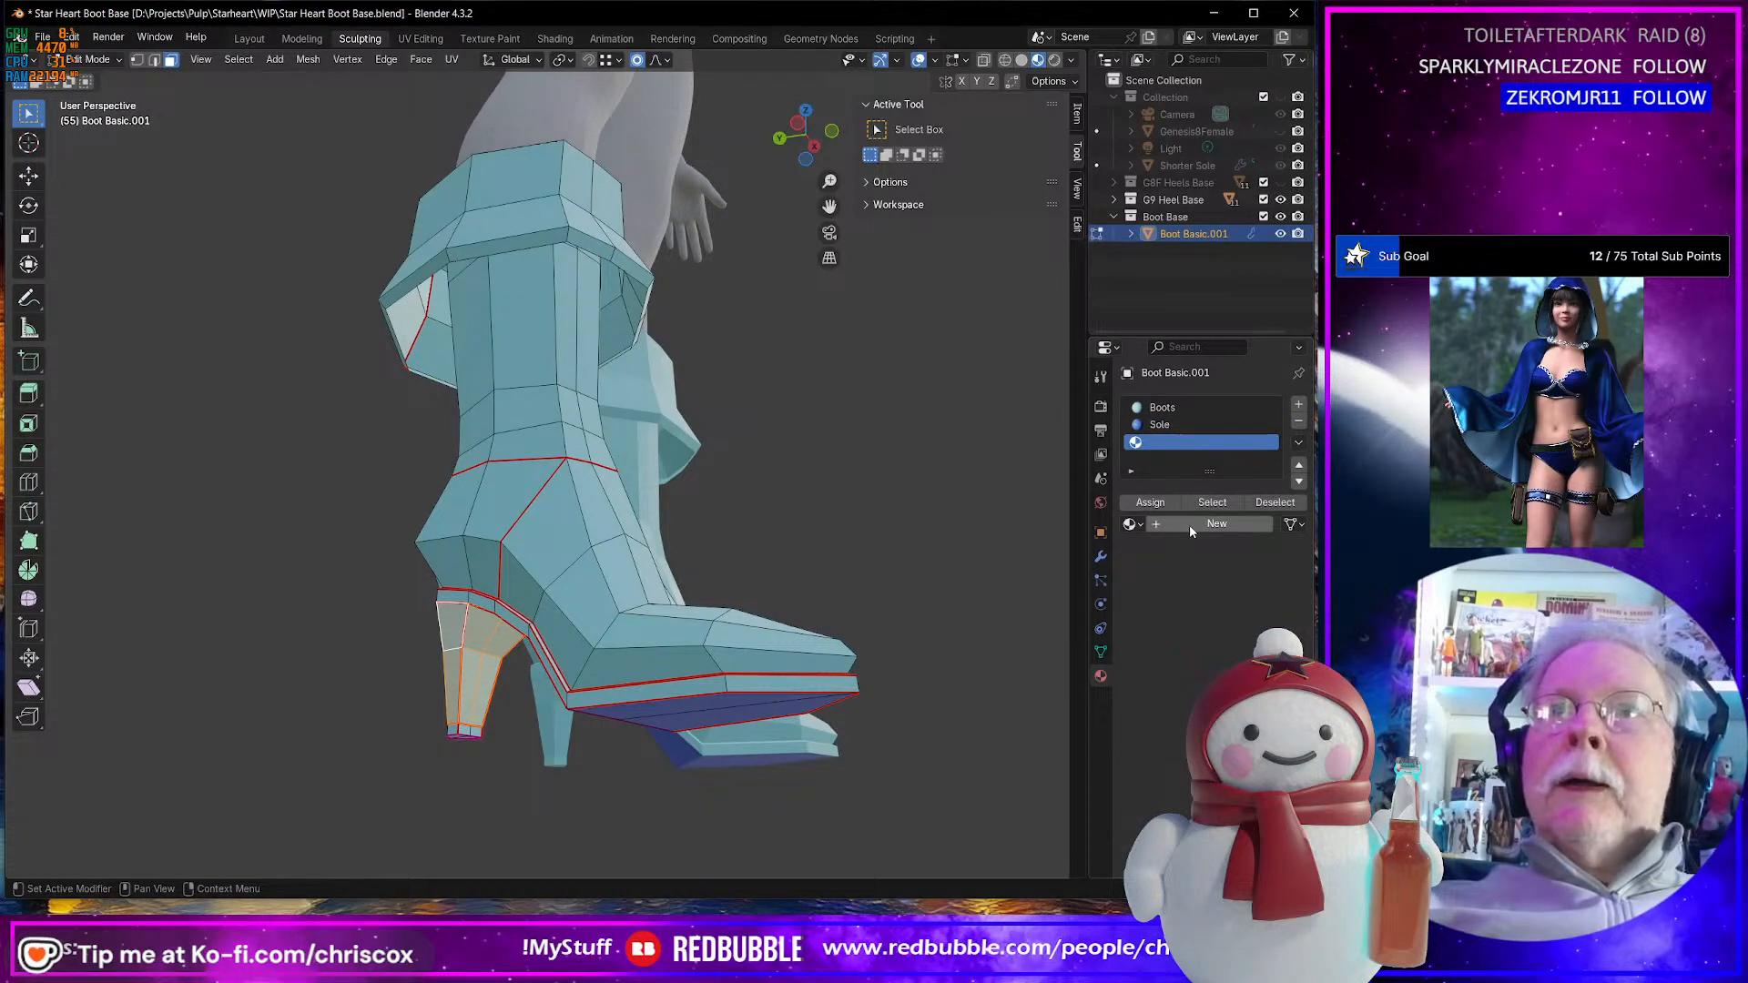
{"action": "left_click", "coordinate": [1157, 521]}
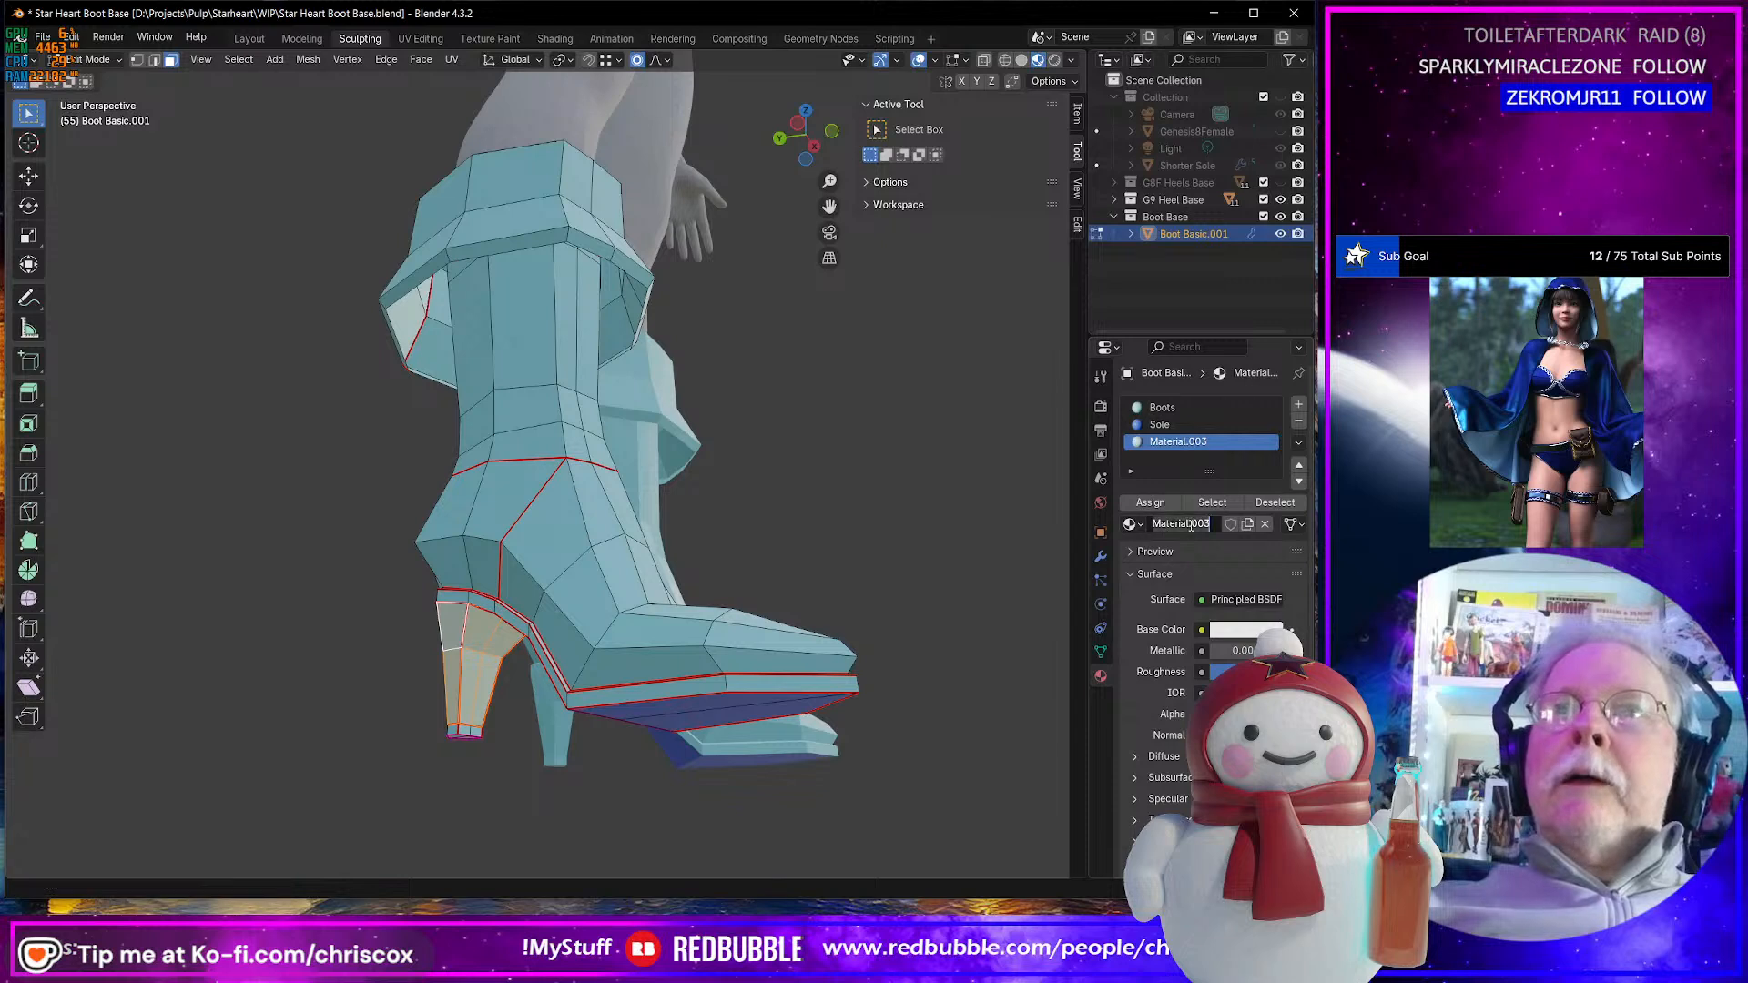
{"action": "double_click", "coordinate": [1190, 525]}
{"action": "type", "text": "Hee"}
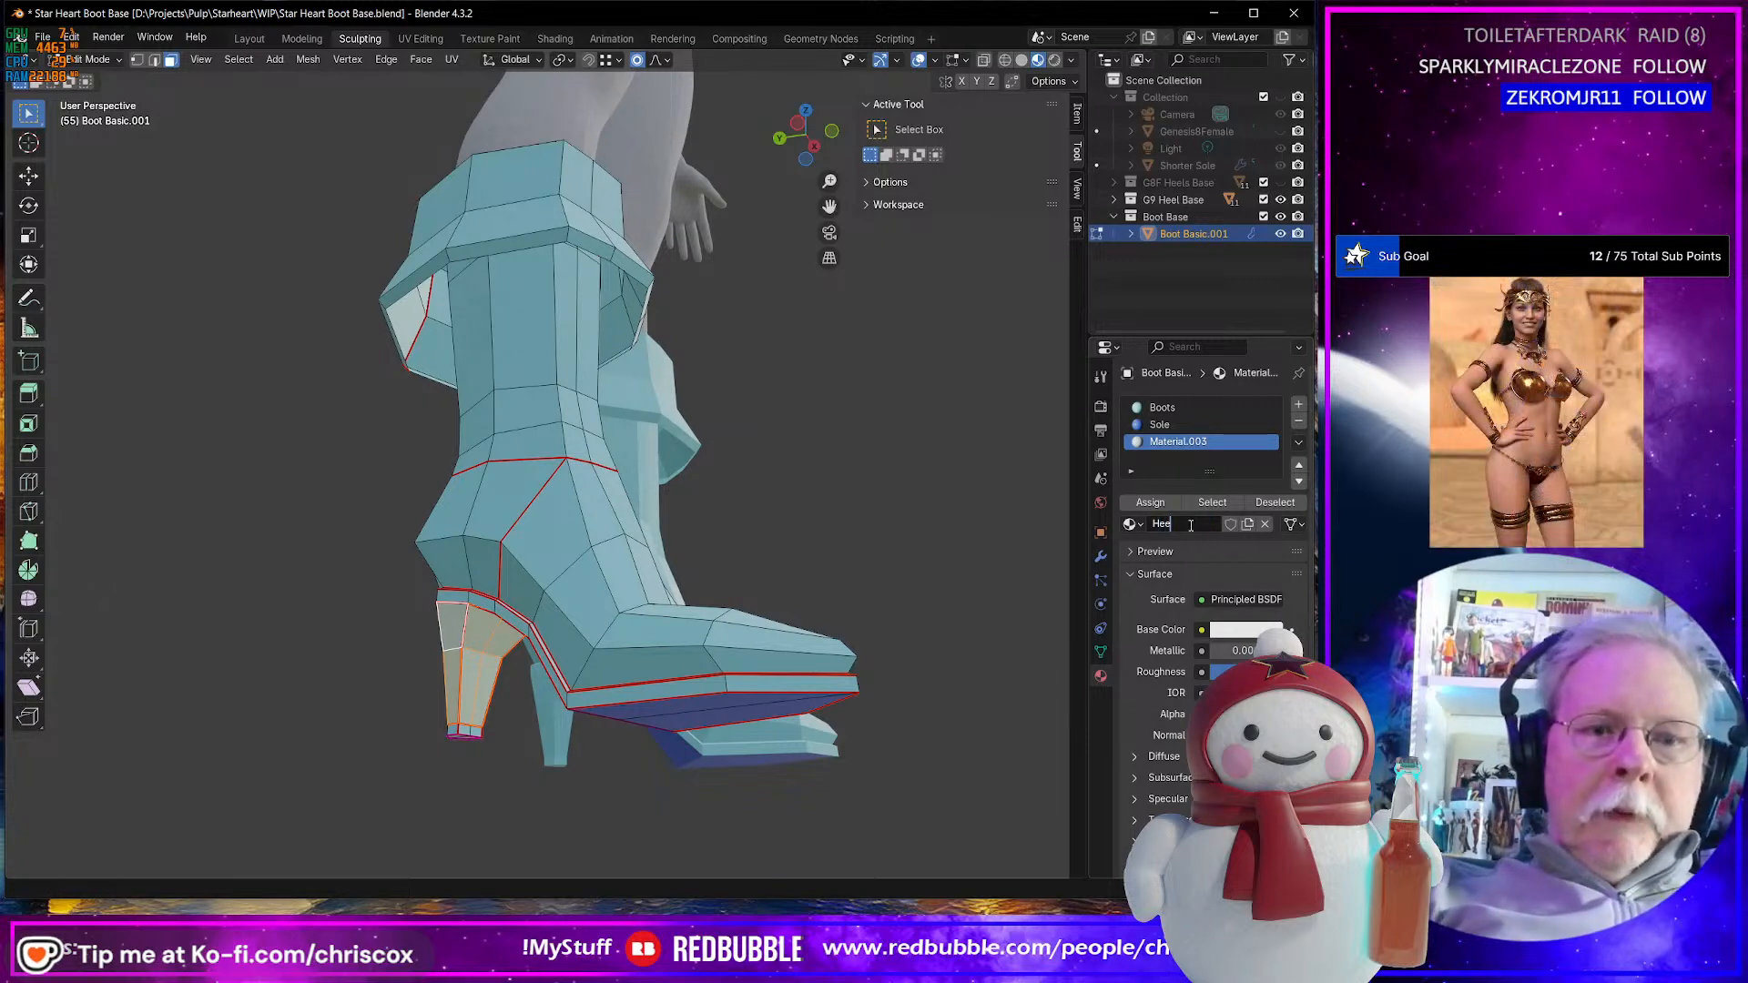
{"action": "type", "text": "l"}
{"action": "key", "text": "Return"}
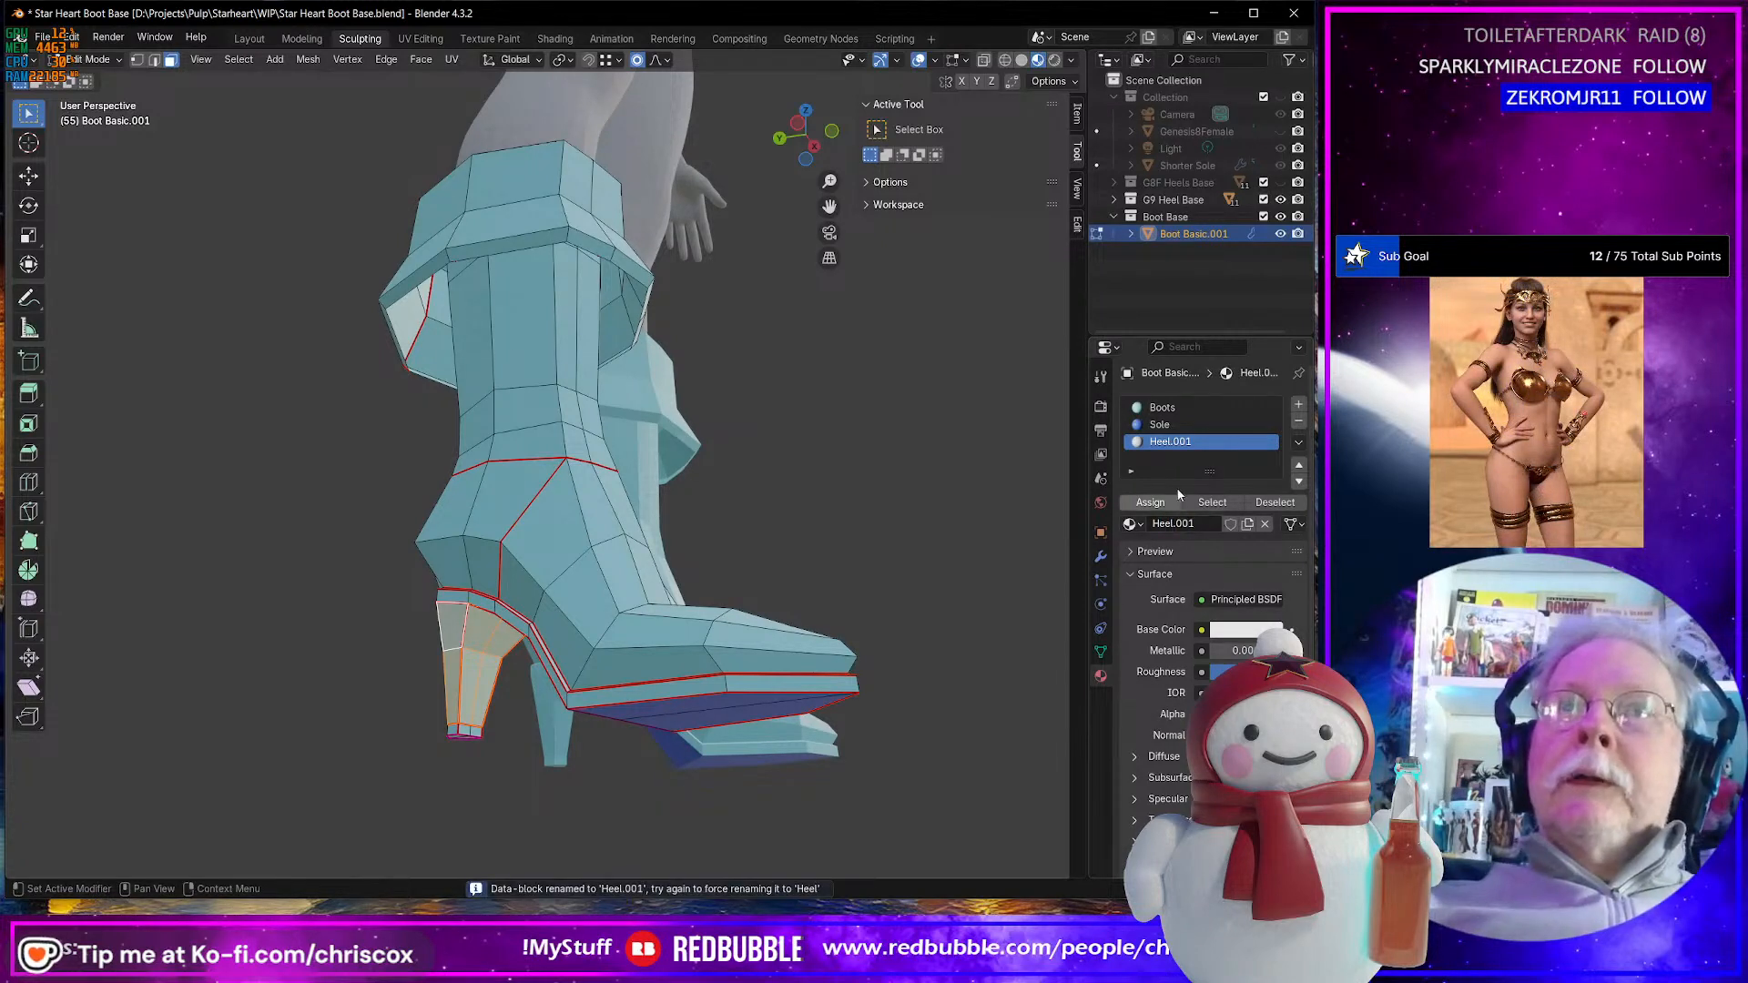
- Swap the third slot's material for the existing red Heel material and assign it to the selected heel faces
{"action": "left_click", "coordinate": [1132, 524]}
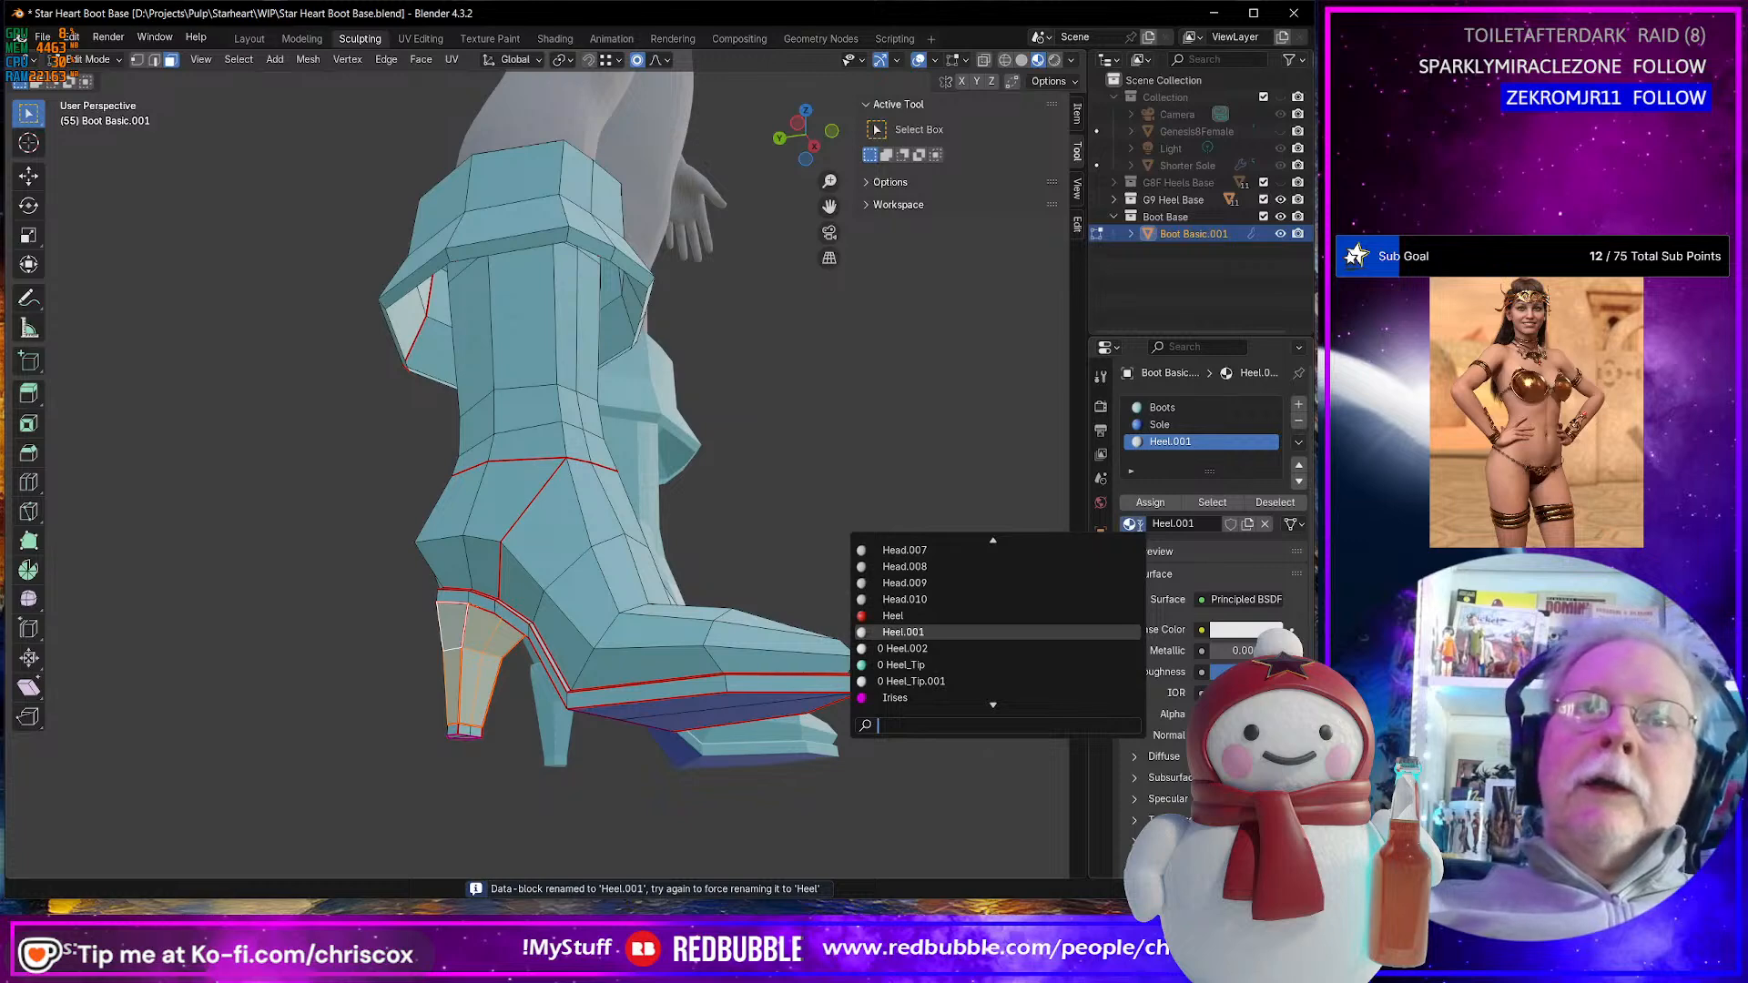
{"action": "left_click", "coordinate": [951, 616]}
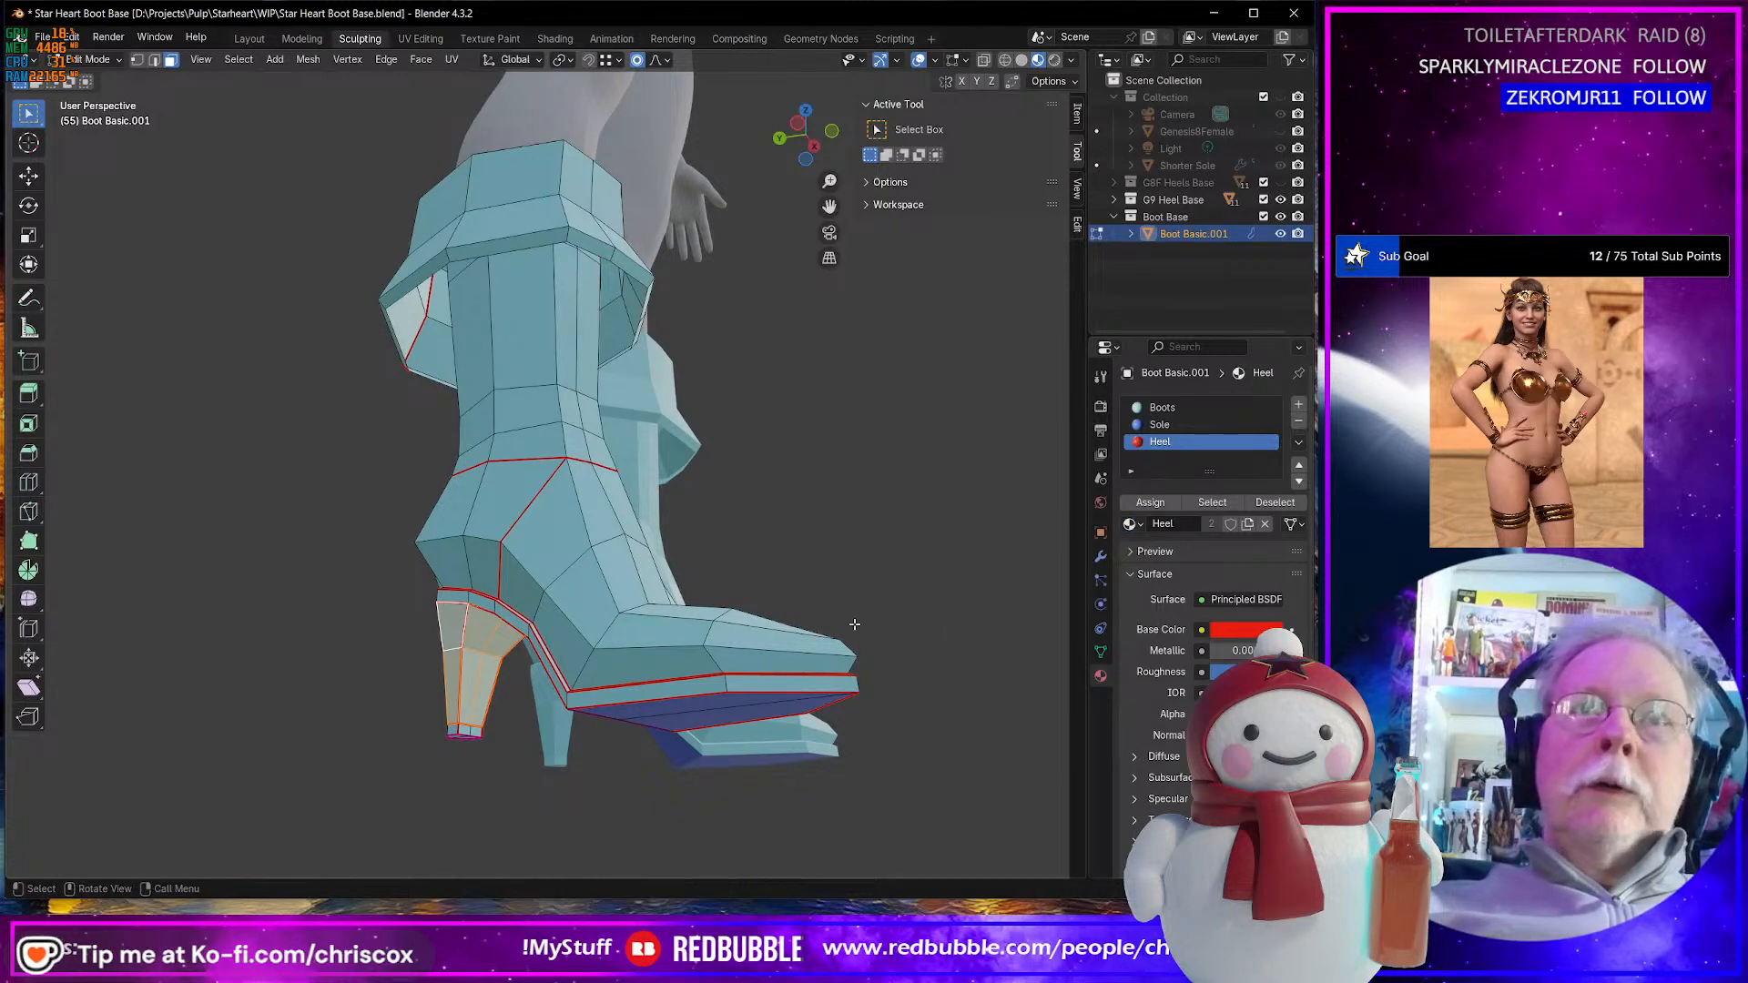
{"action": "left_click", "coordinate": [1149, 503]}
- Select the underside of the heel tip and grow the selection to include its surrounding side faces
{"action": "scroll", "coordinate": [617, 640], "scroll_direction": "up", "scroll_amount": 5}
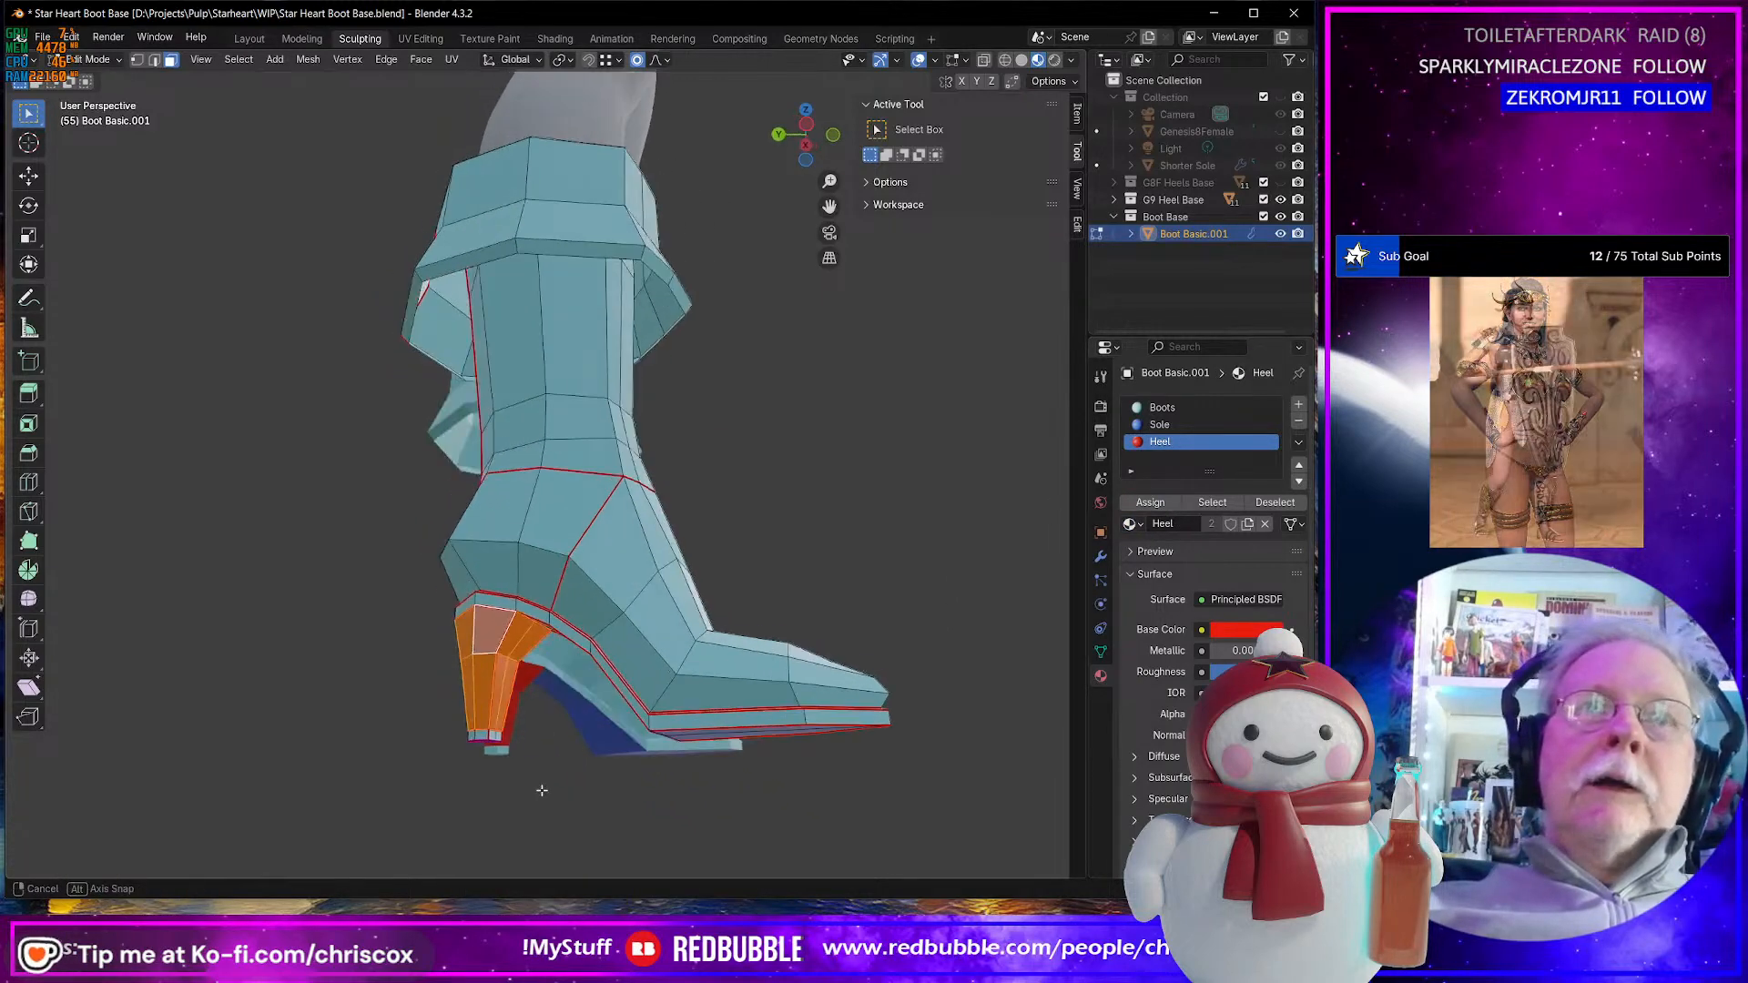
{"action": "middle_click_drag", "start_coordinate": [618, 640], "coordinate": [644, 444]}
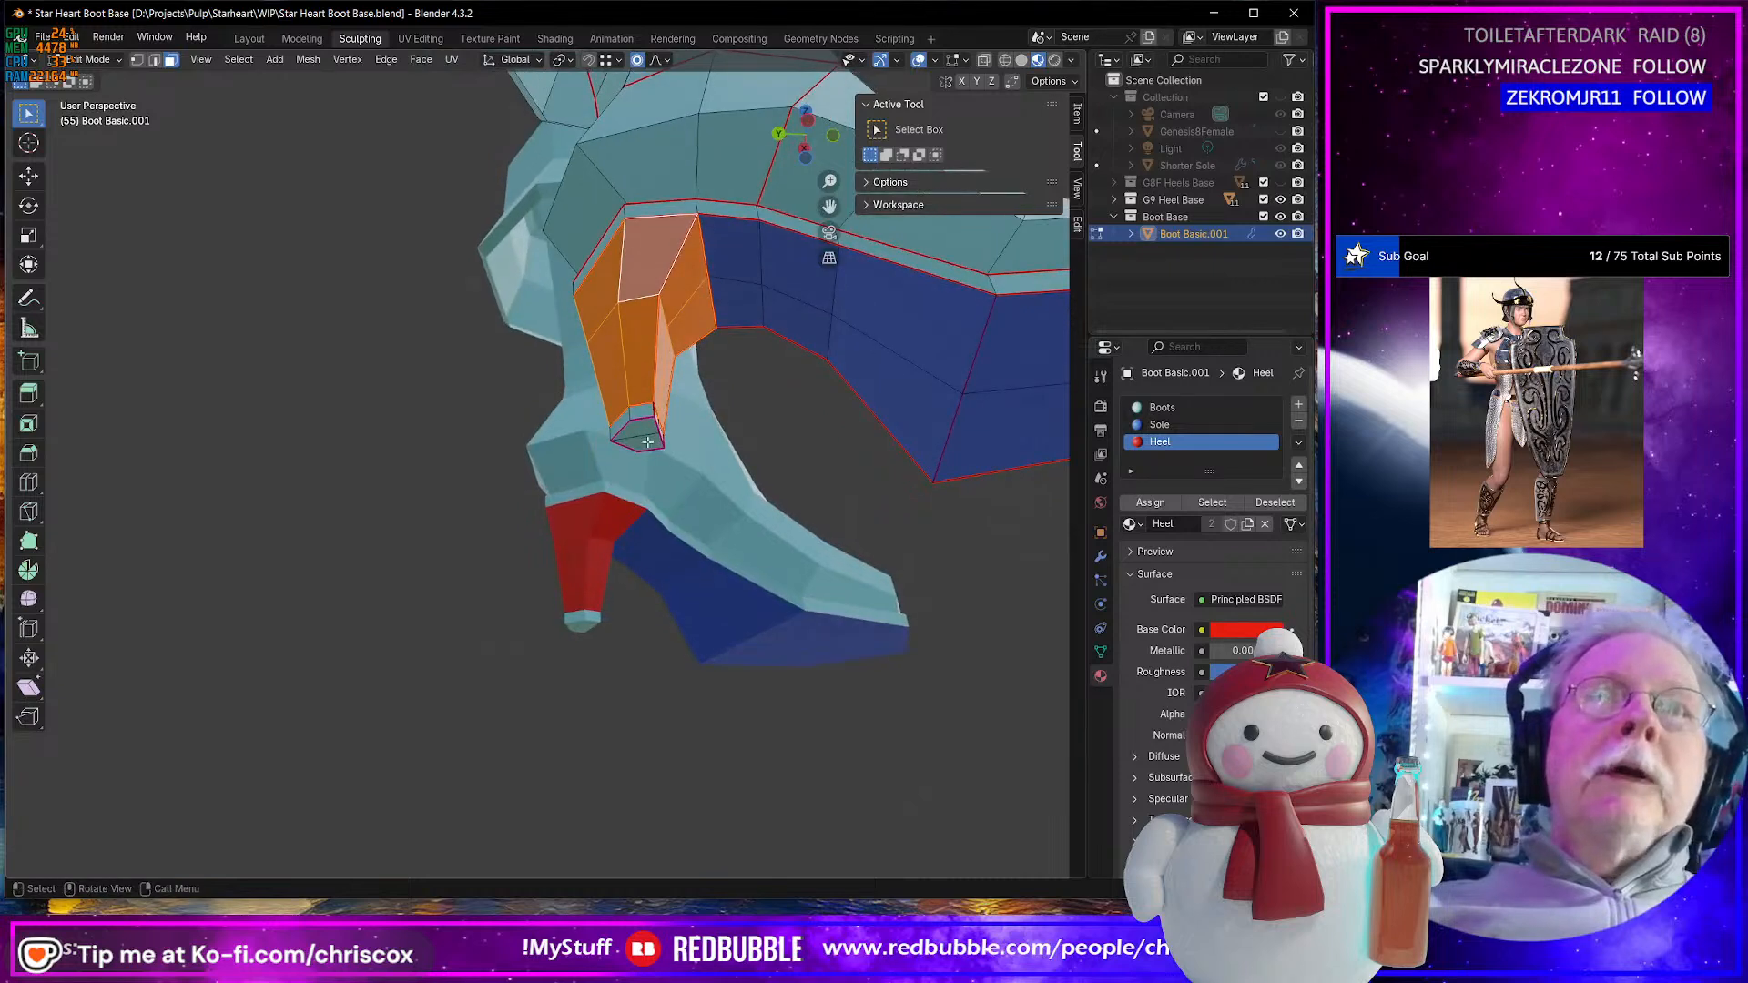
{"action": "left_click", "coordinate": [642, 435]}
{"action": "key", "text": "ctrl+KP_Add"}
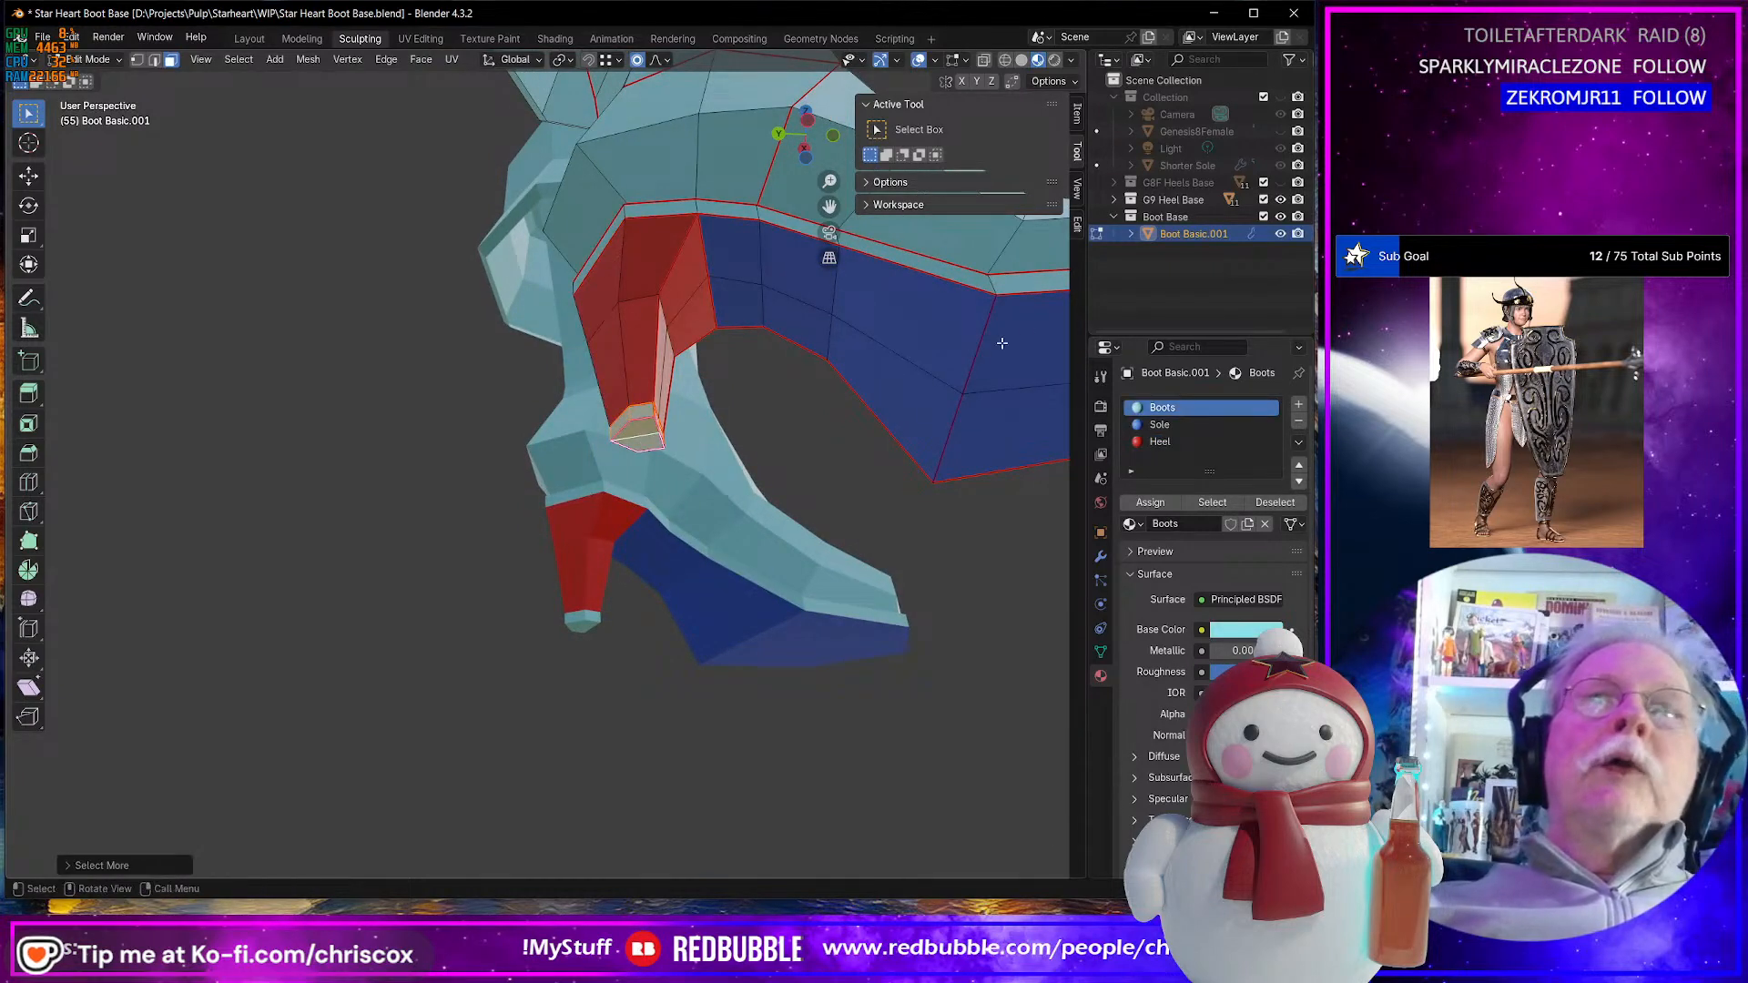
- Add a fourth material slot using the existing Heel_Tip material and assign it to the selected heel tip faces
{"action": "left_click", "coordinate": [1300, 404]}
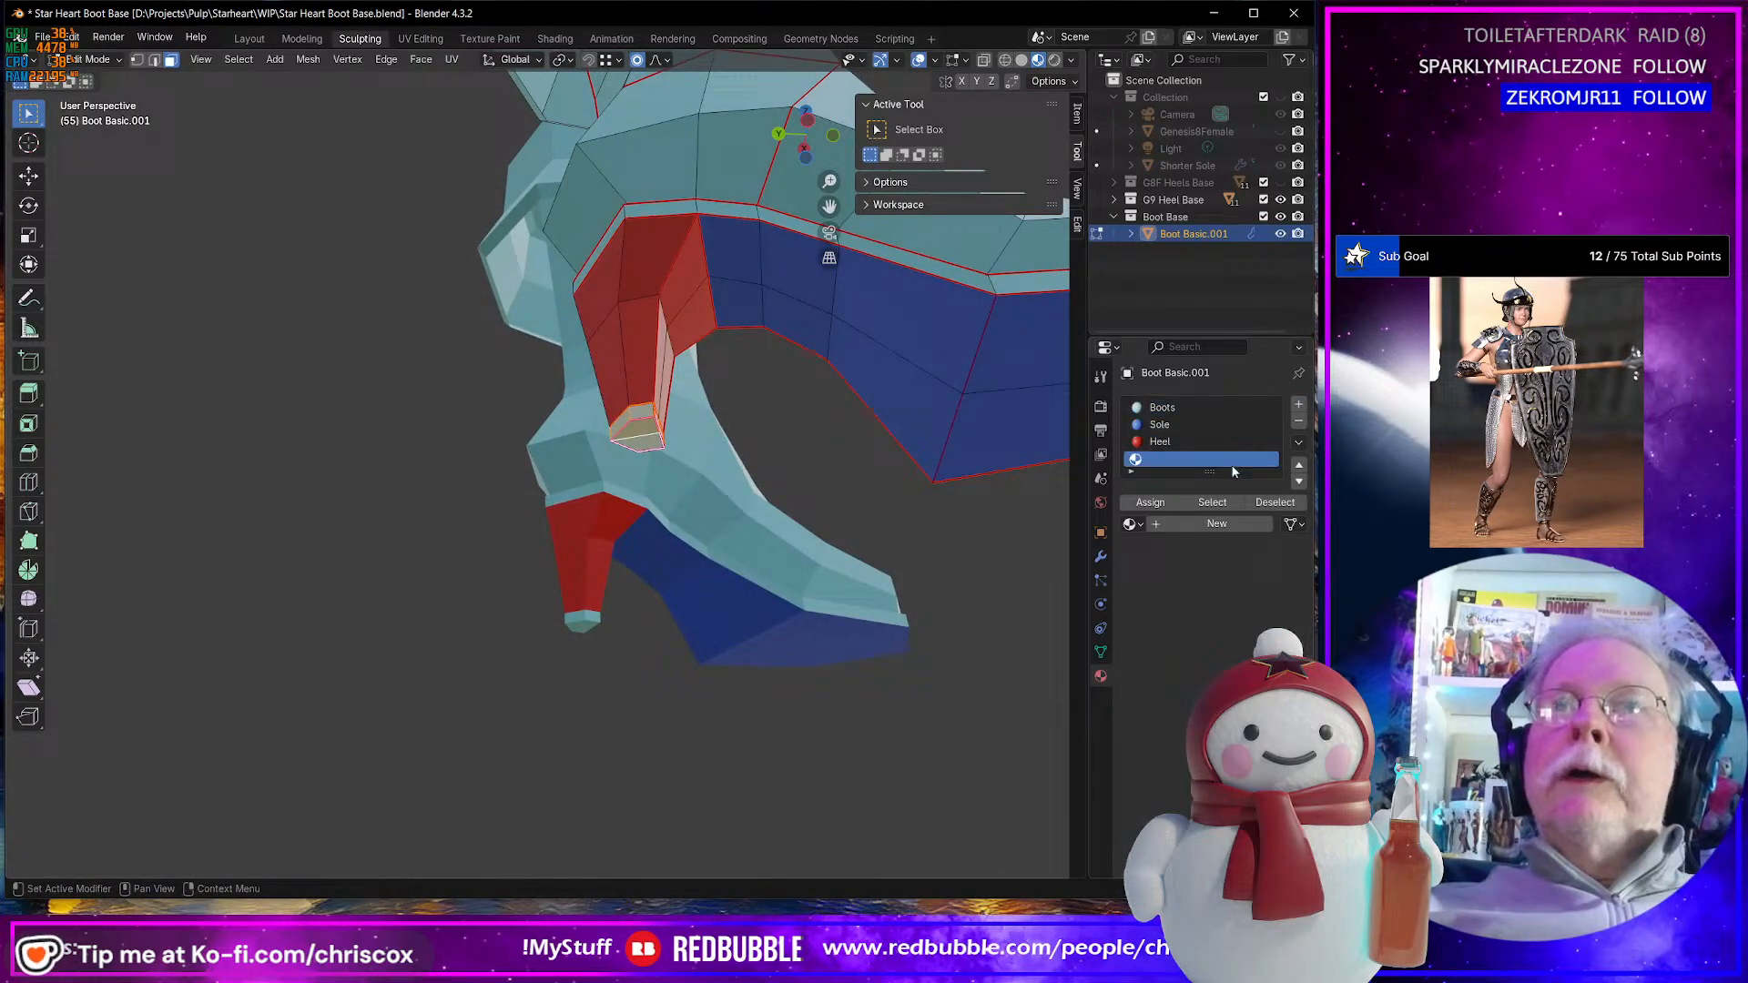
{"action": "left_click", "coordinate": [1144, 526]}
{"action": "type", "text": "he"}
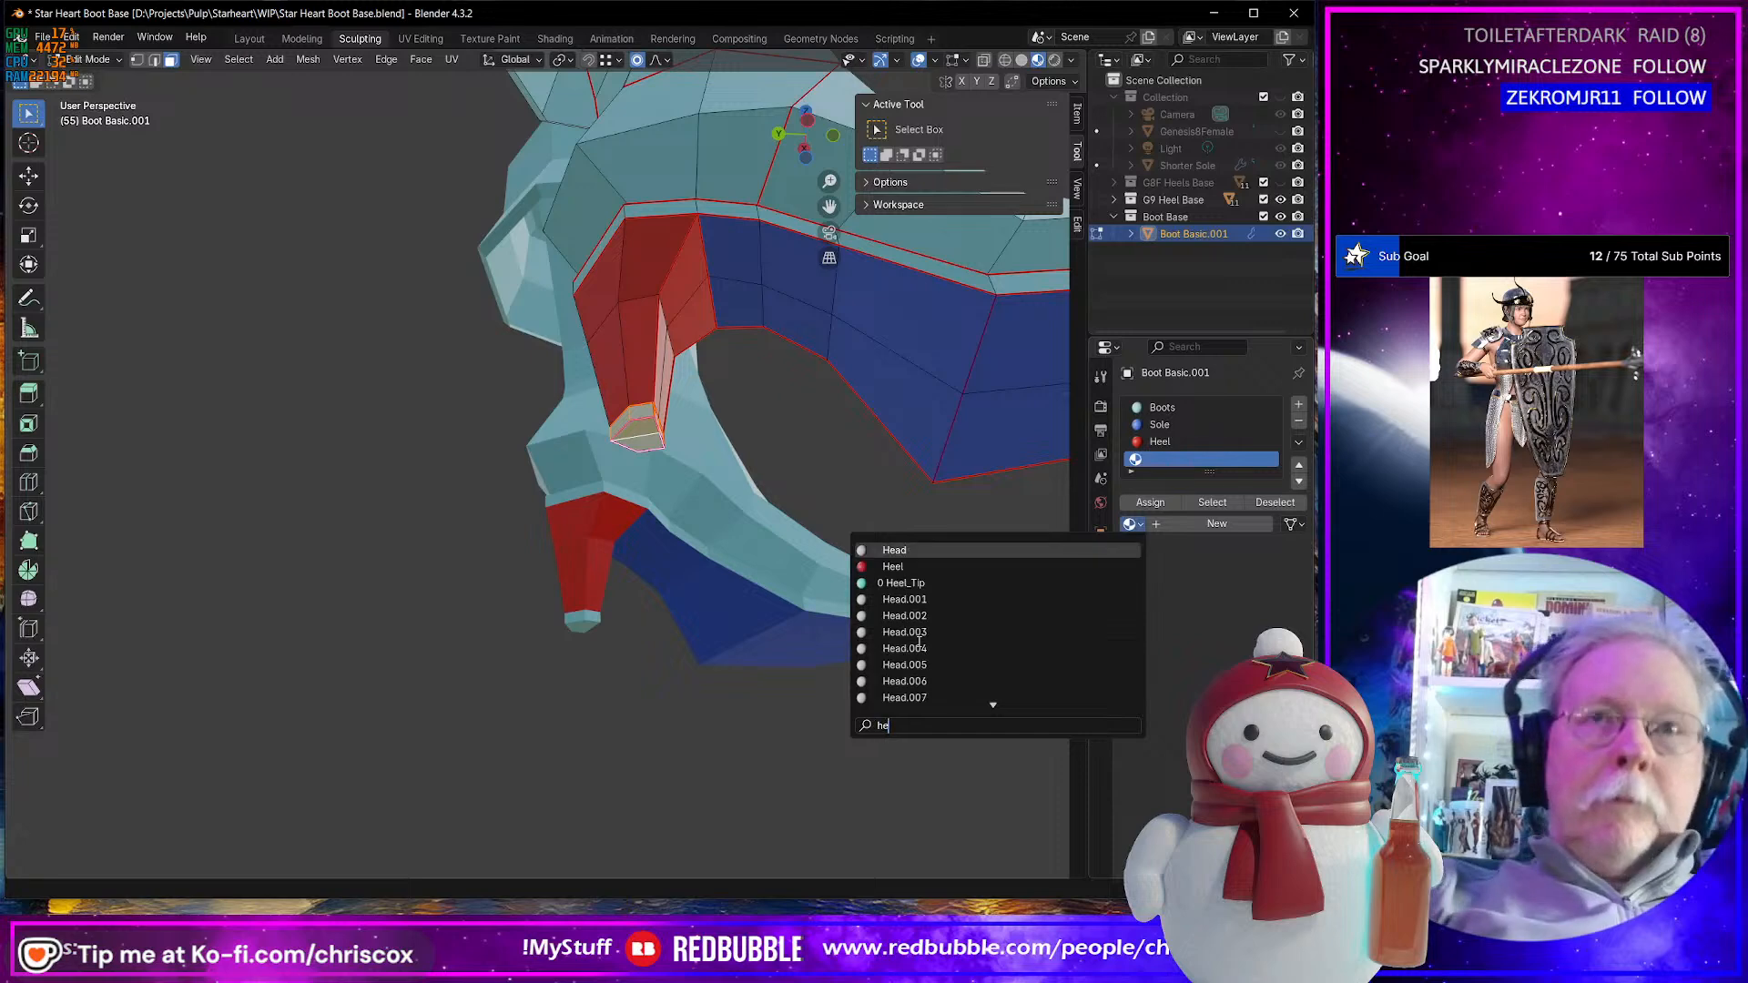
{"action": "key", "text": "Down"}
{"action": "key", "text": "Down"}
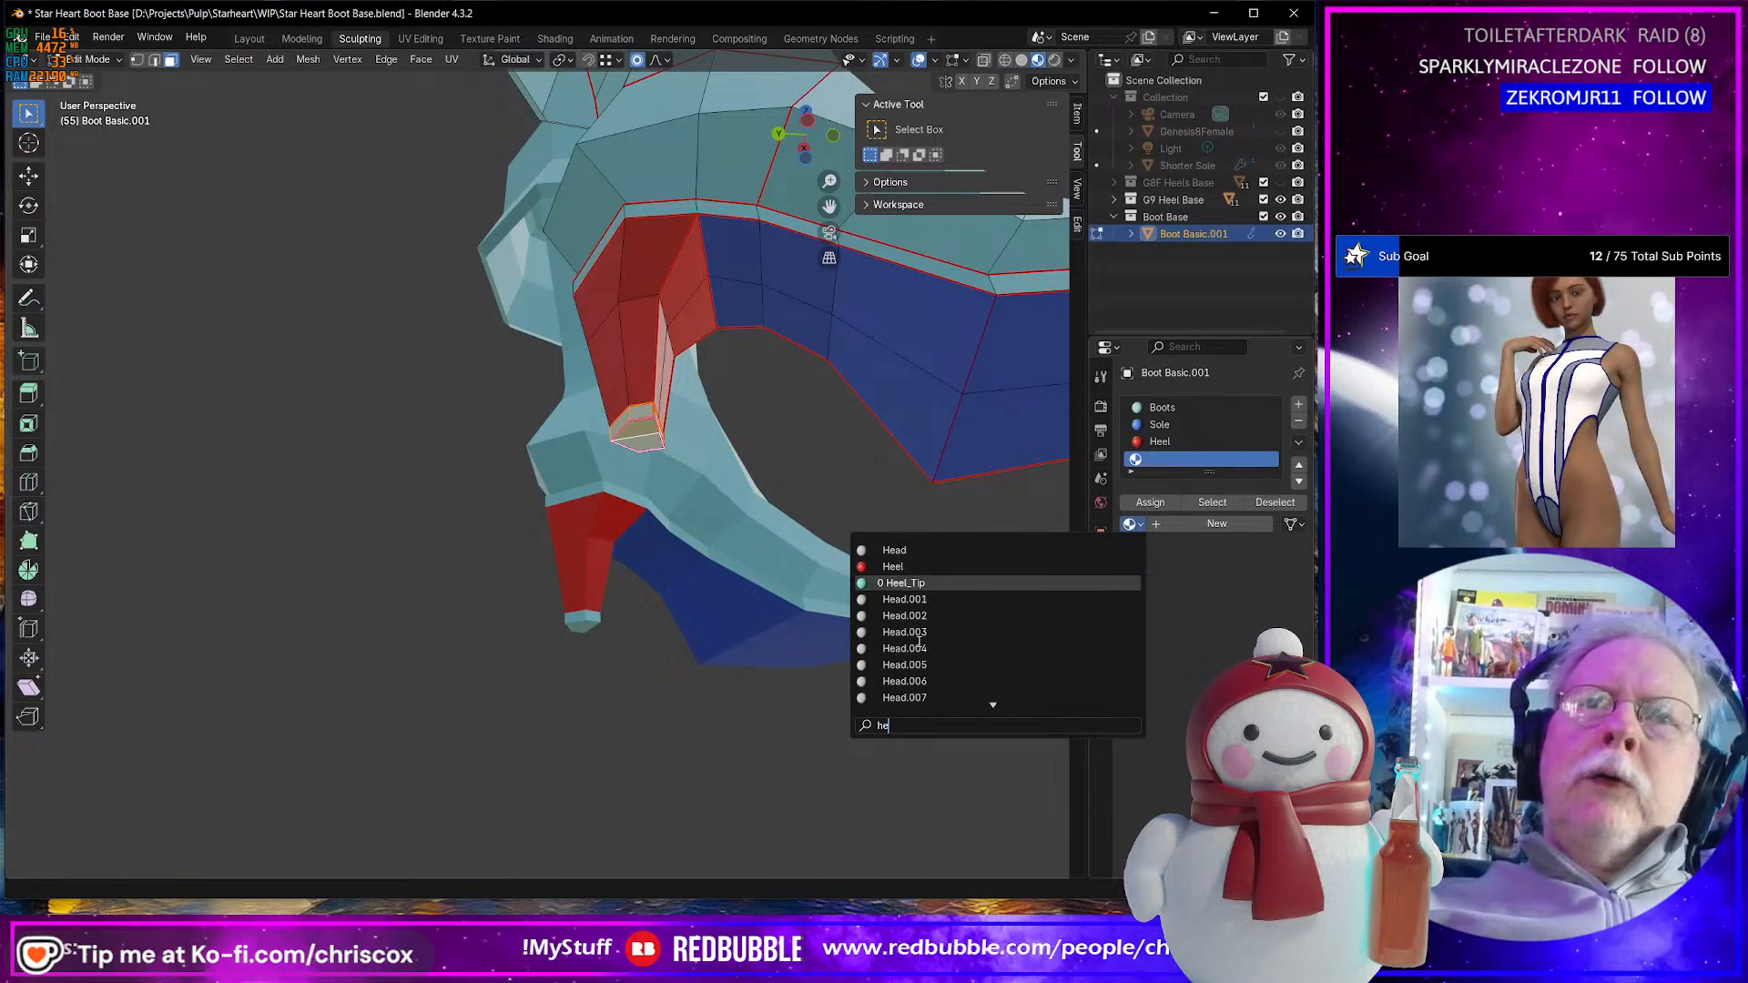
{"action": "key", "text": "Return"}
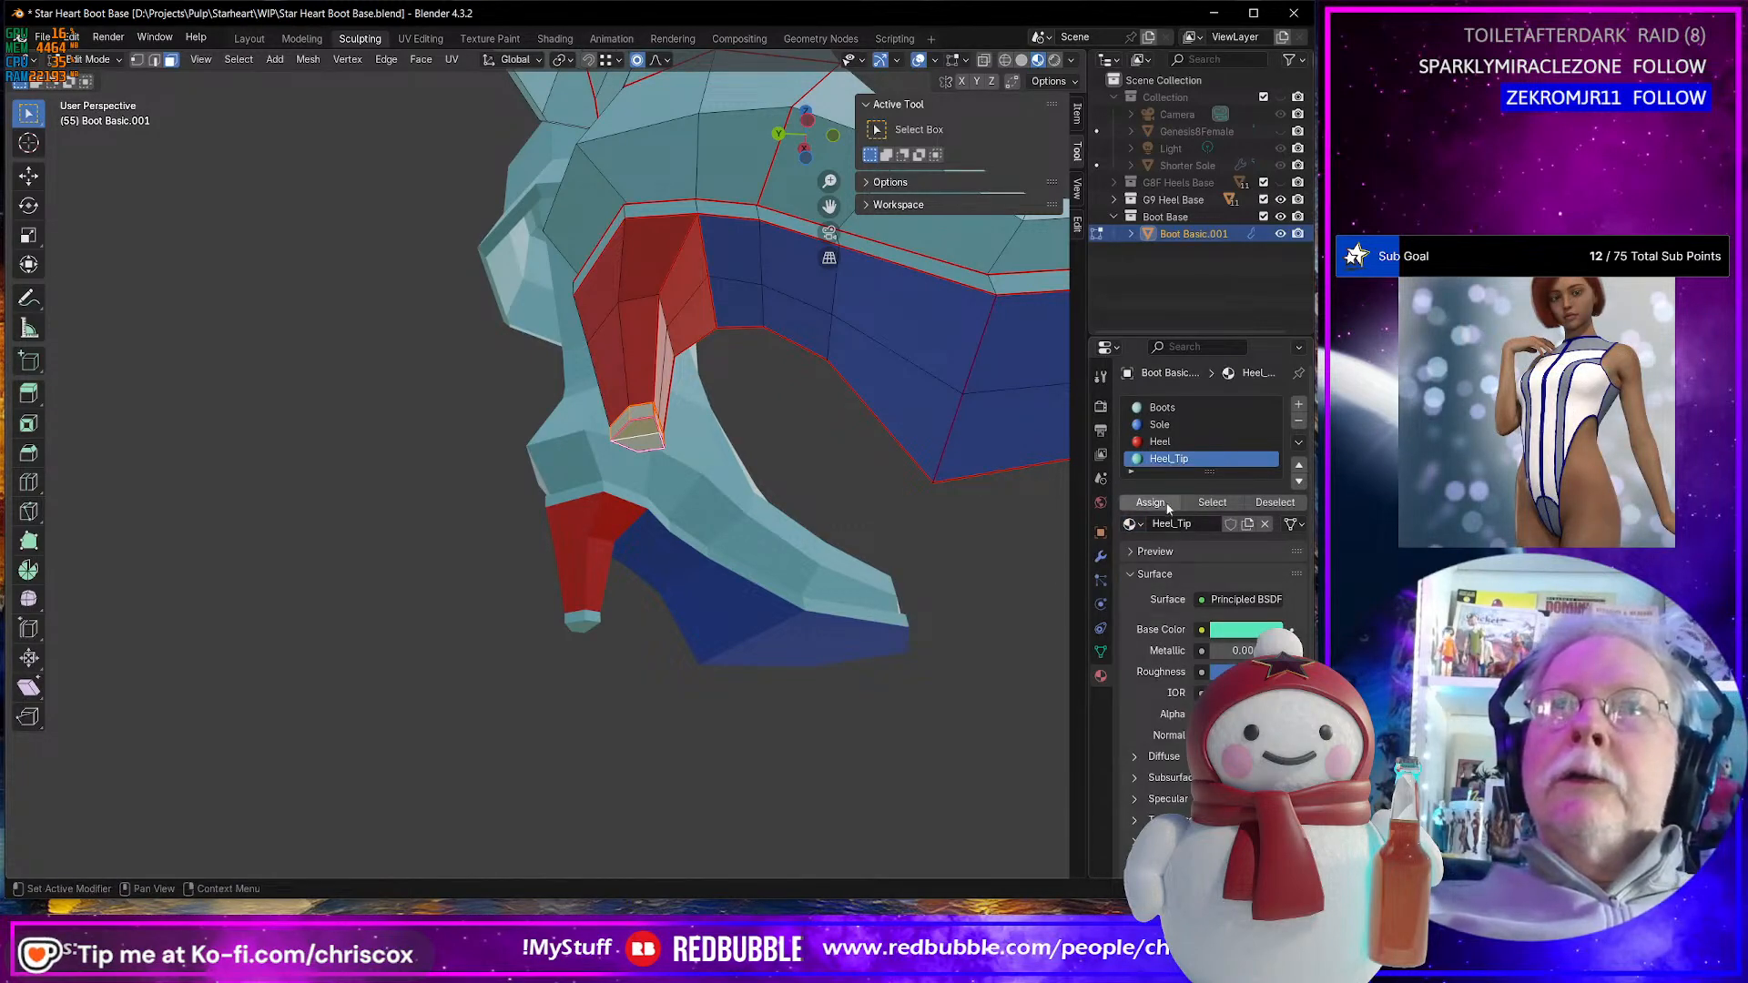
- Select the face loops forming the band and narrow ledge around the edge of the boot's sole
{"action": "middle_click_drag", "start_coordinate": [912, 640], "coordinate": [789, 661]}
{"action": "scroll", "coordinate": [737, 670], "scroll_direction": "up", "scroll_amount": 4}
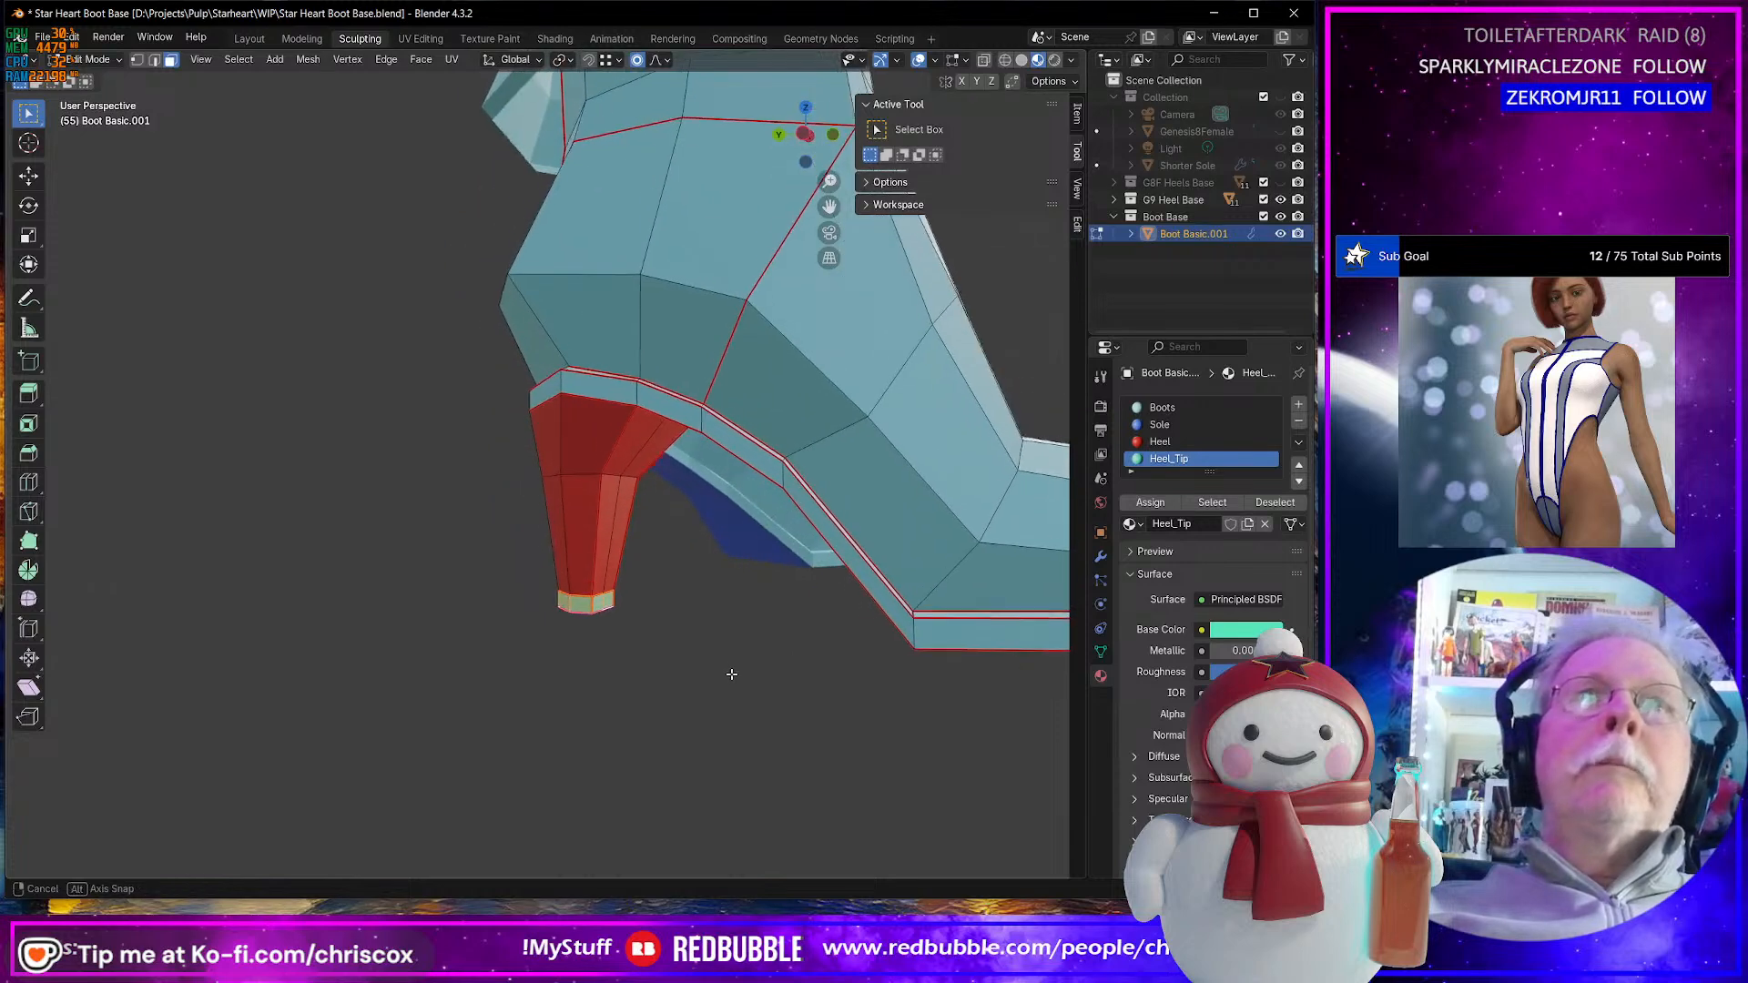
{"action": "scroll", "coordinate": [867, 237], "scroll_direction": "down", "scroll_amount": 5}
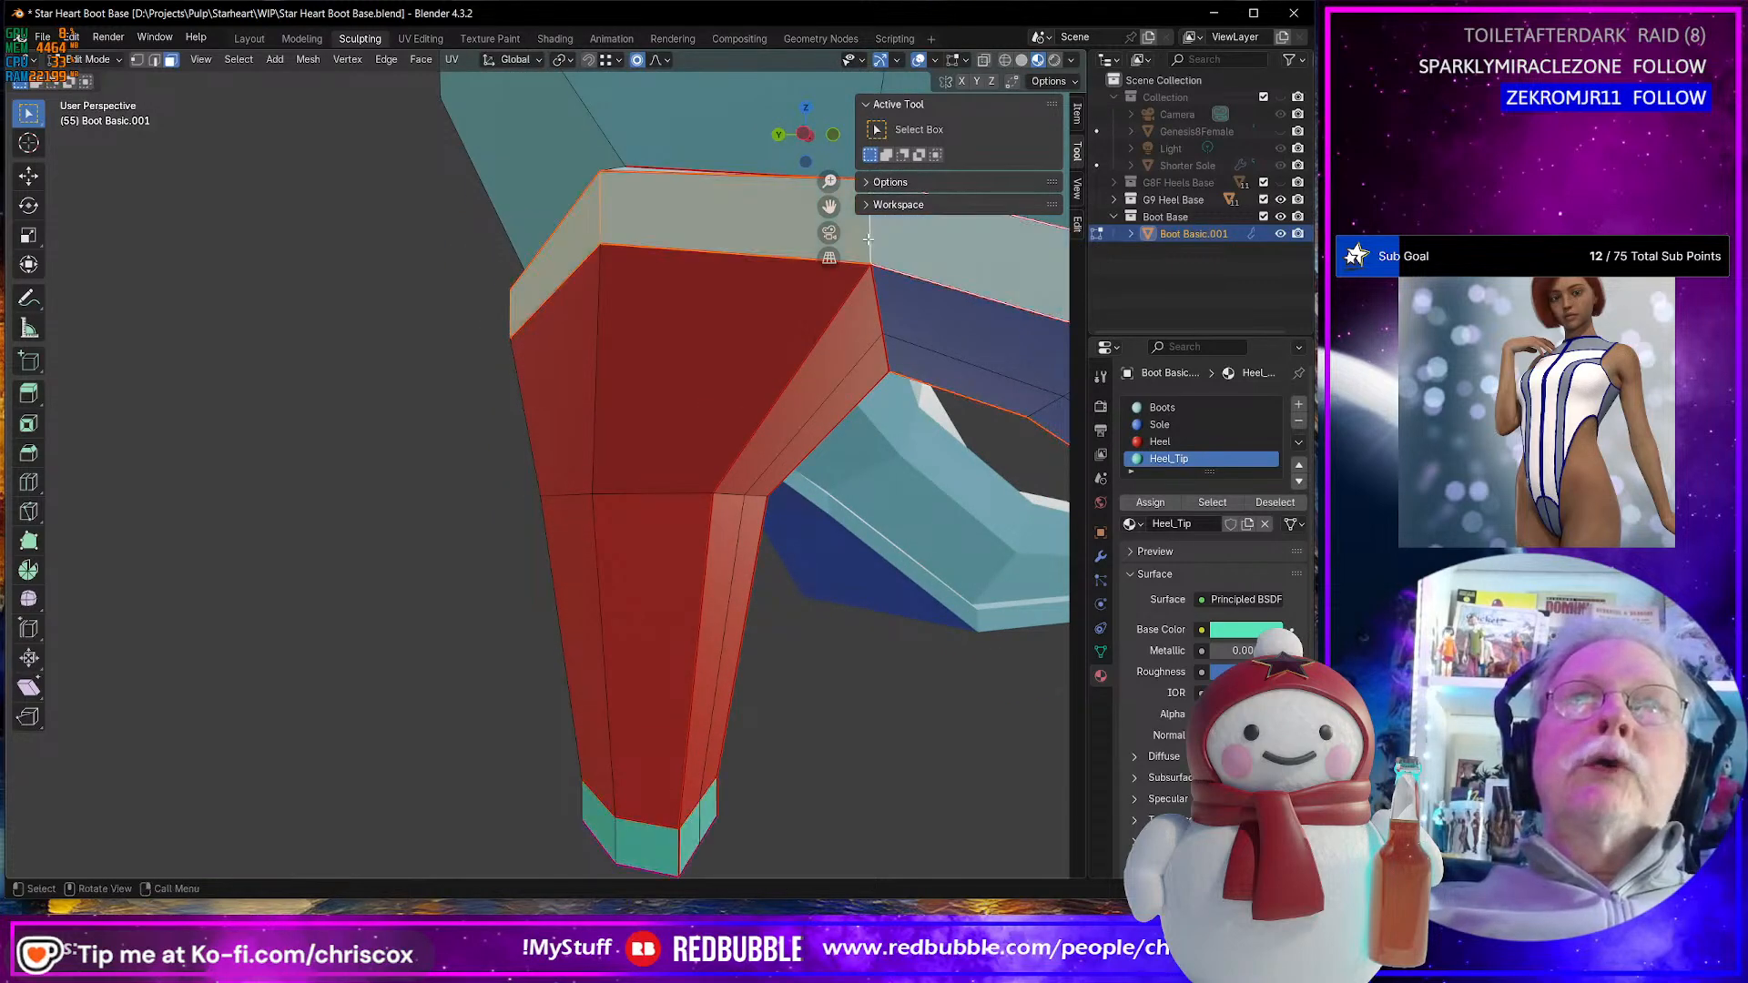
{"action": "middle_click_drag", "start_coordinate": [883, 360], "coordinate": [815, 653]}
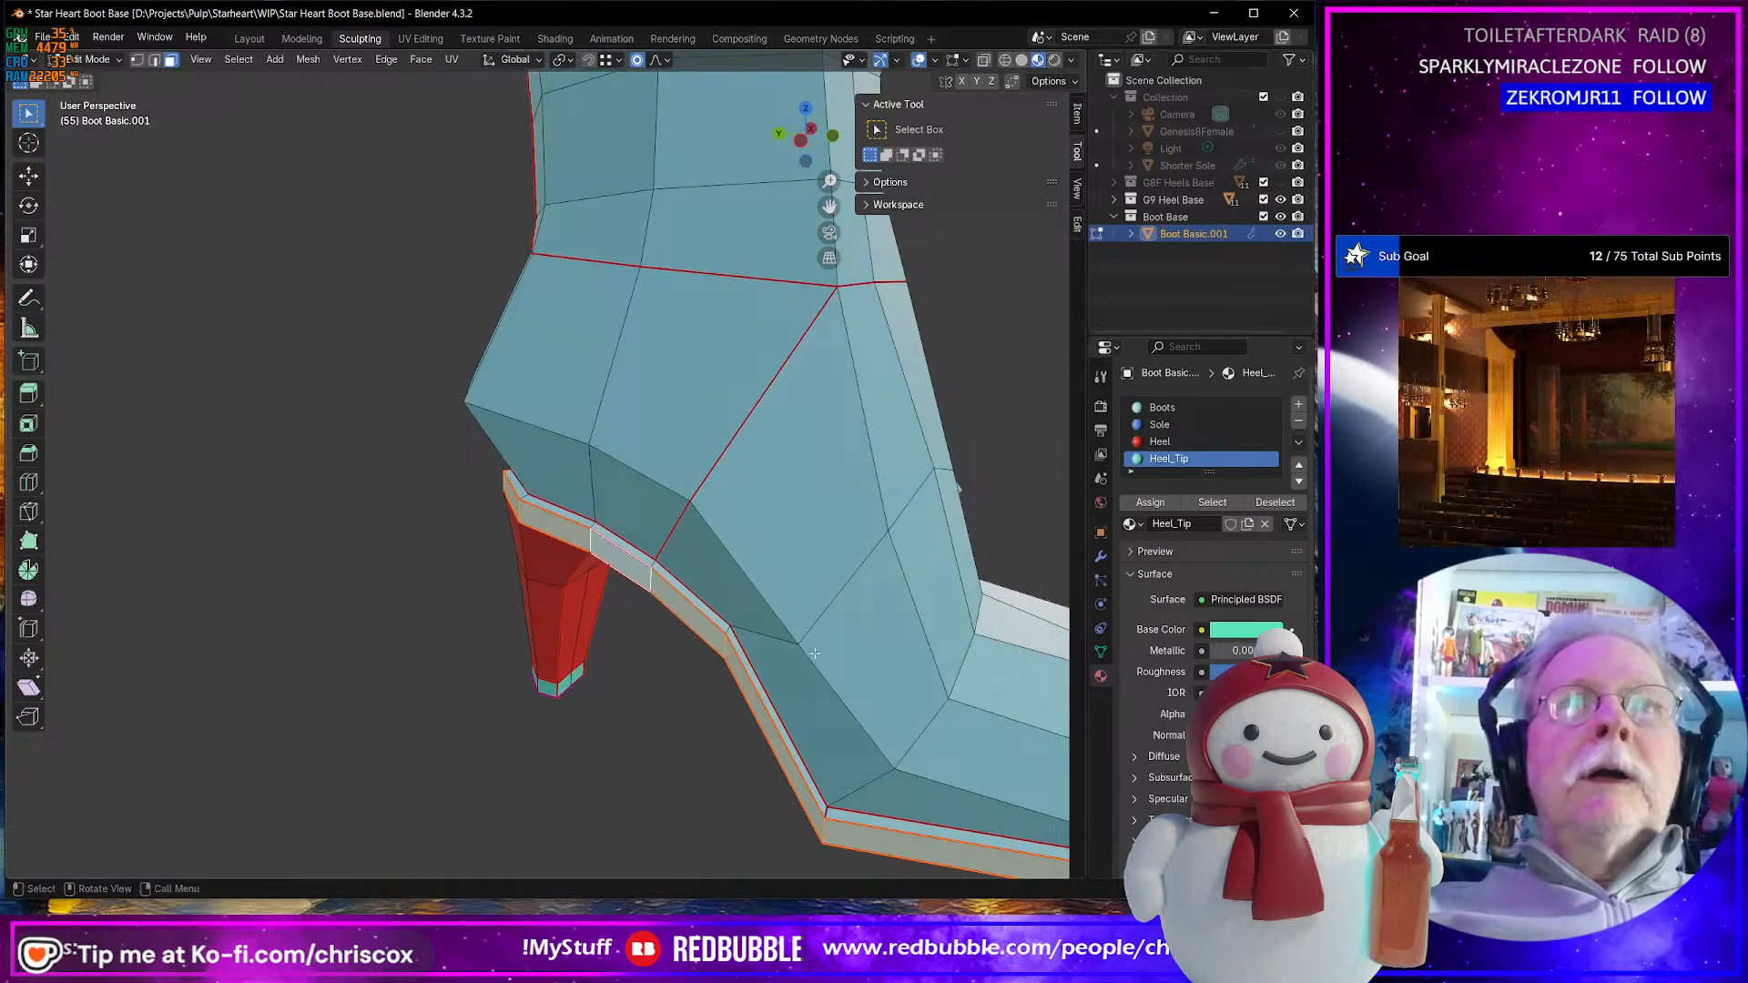
{"action": "left_click", "coordinate": [654, 564], "text": "alt"}
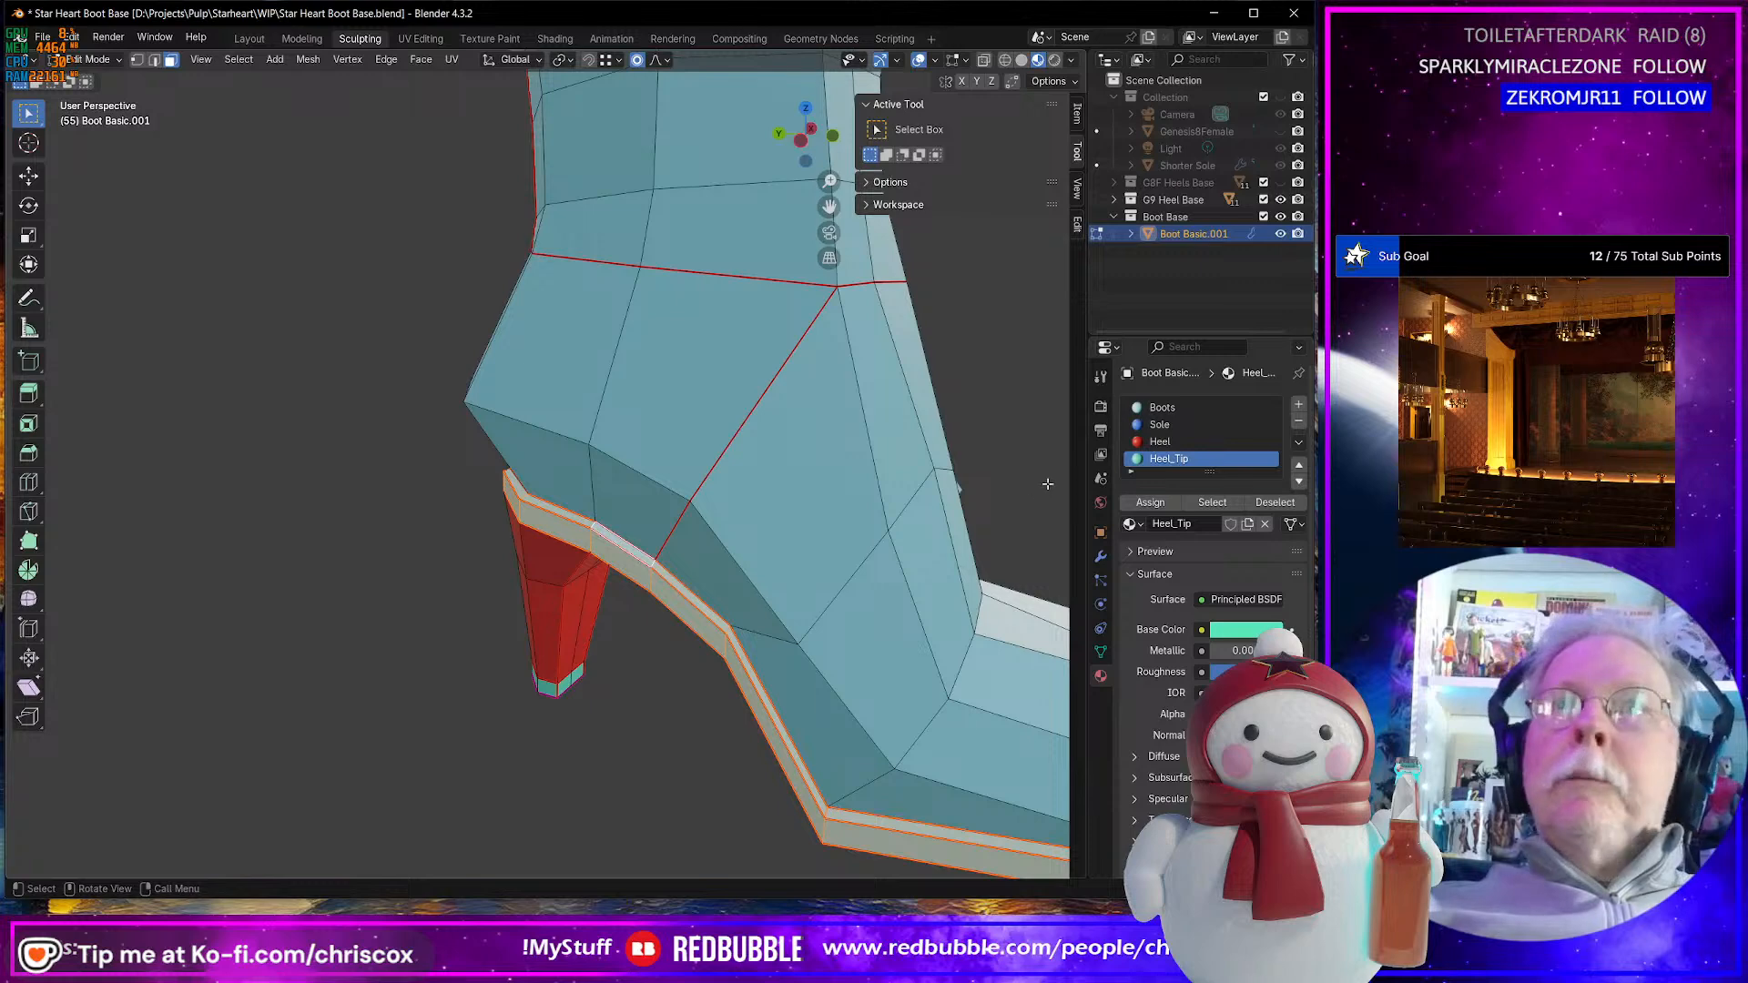
{"action": "middle_click_drag", "start_coordinate": [687, 656], "coordinate": [773, 596]}
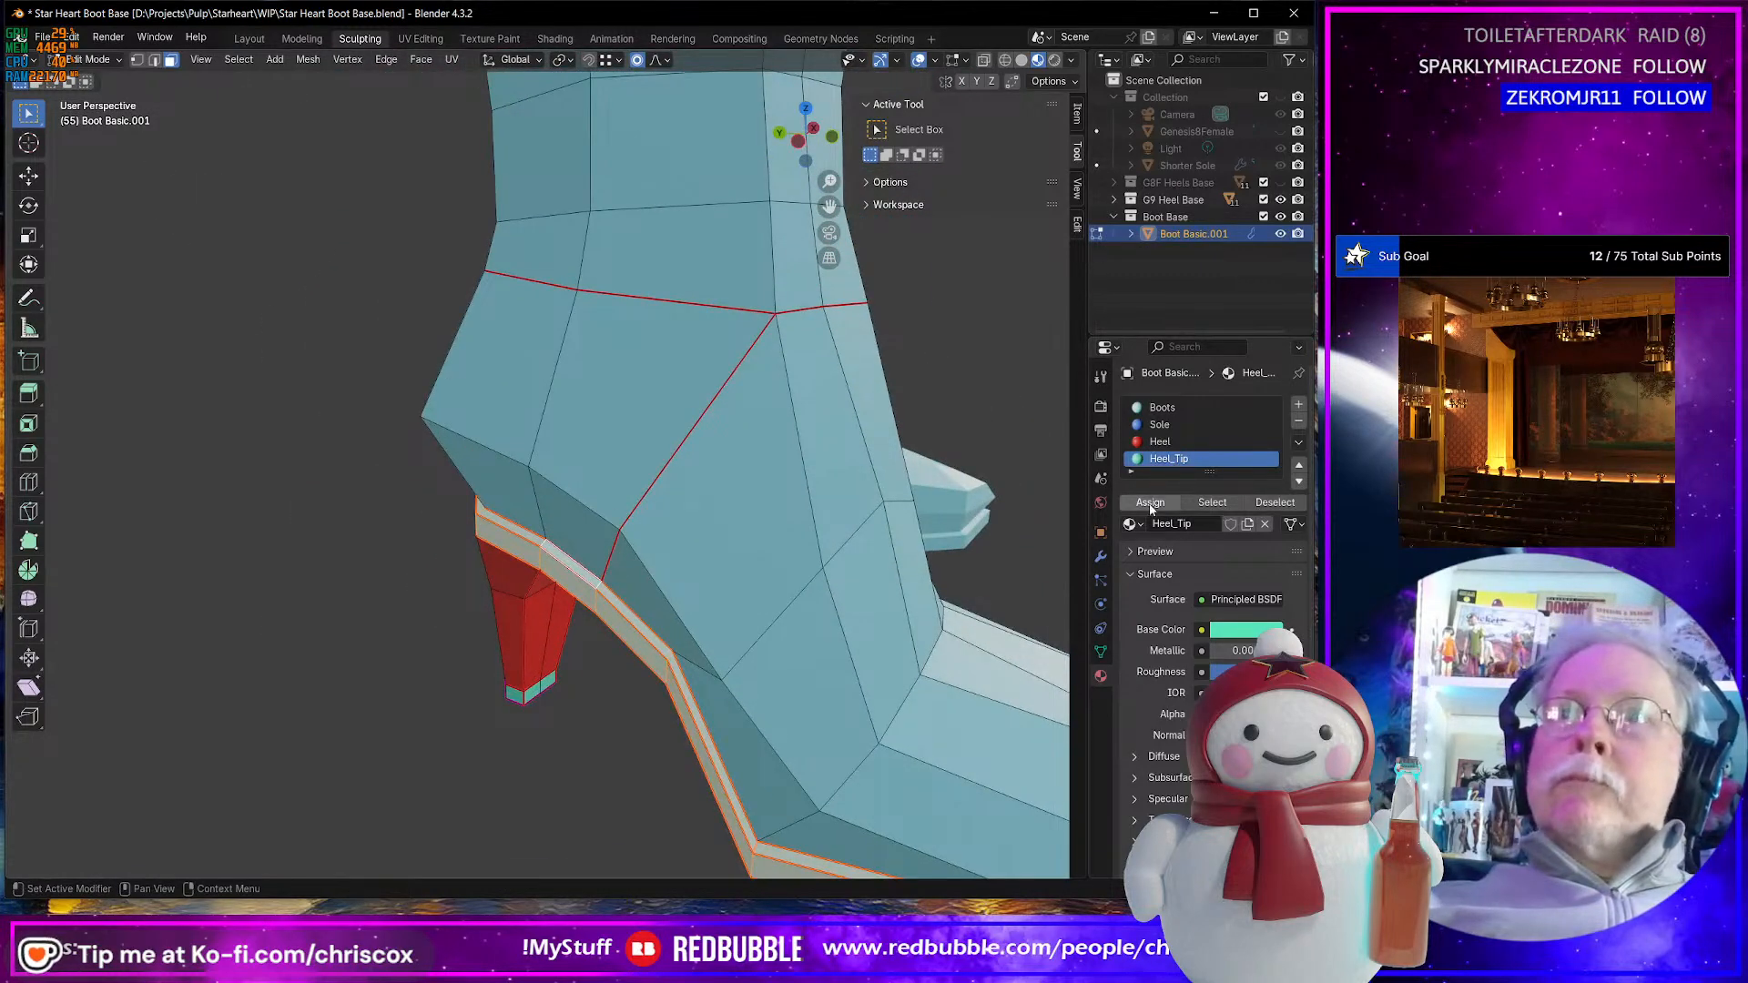
- Add a fifth material slot using the existing Sole_Edge material and assign it to the selected sole edge faces
{"action": "left_click", "coordinate": [1298, 404]}
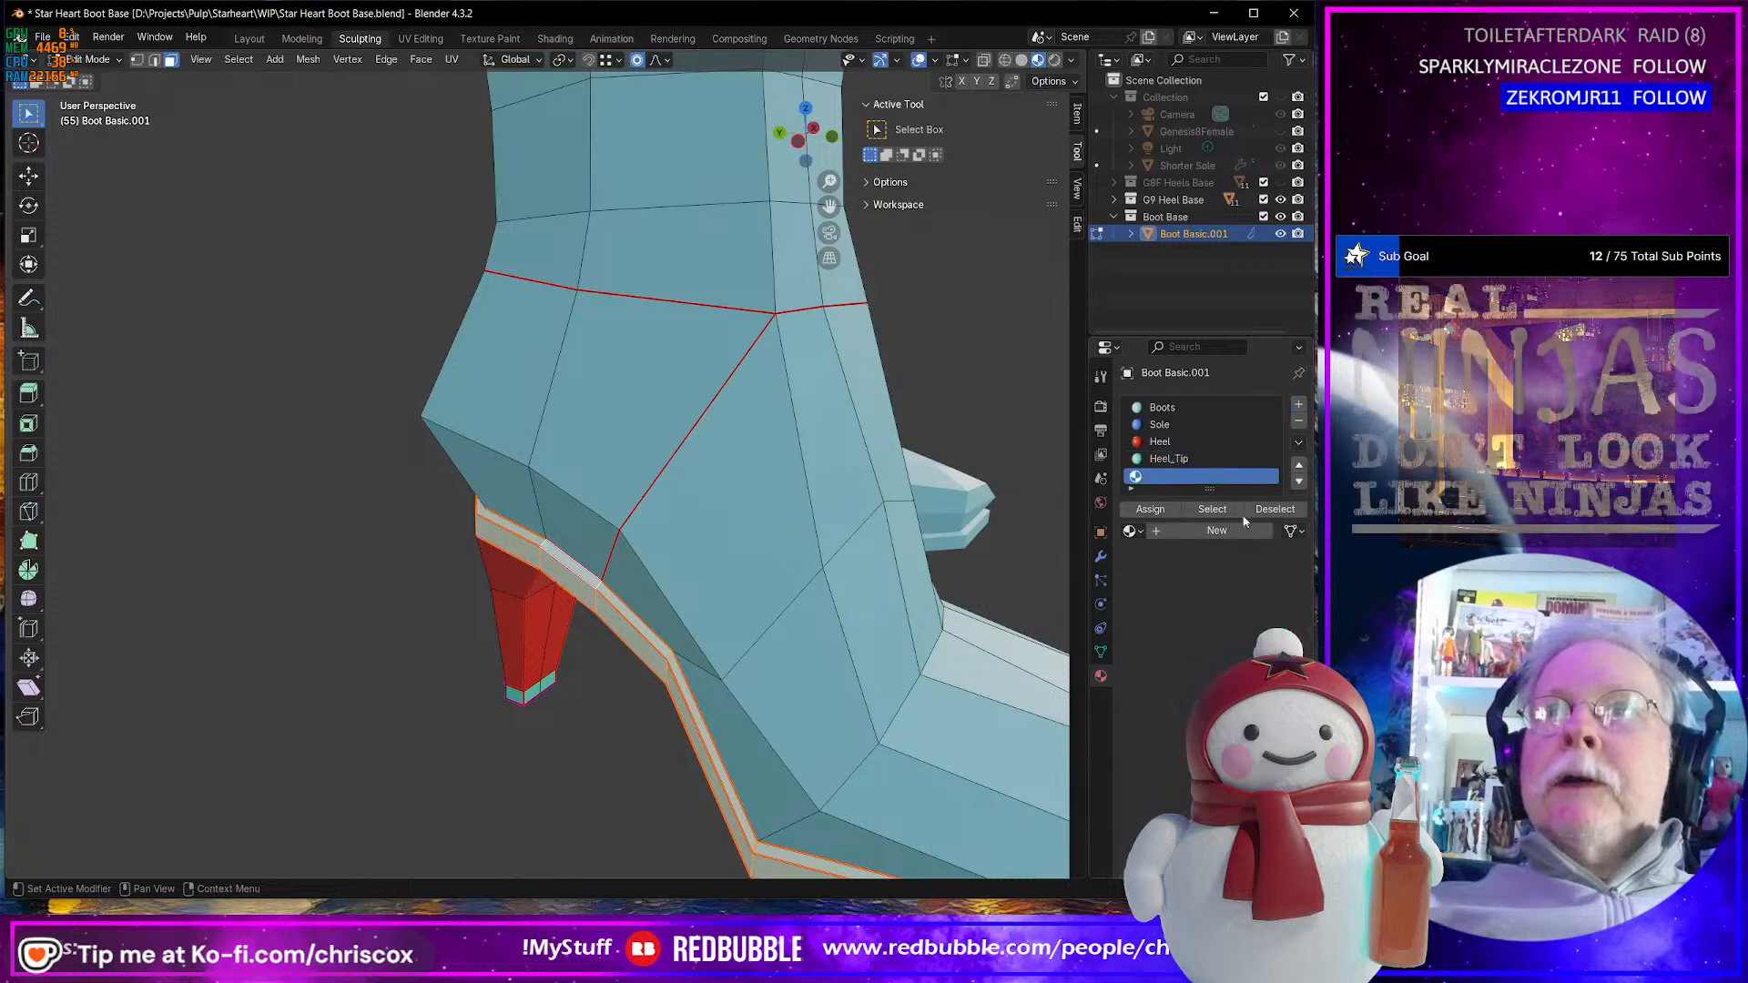
{"action": "left_click", "coordinate": [1217, 531]}
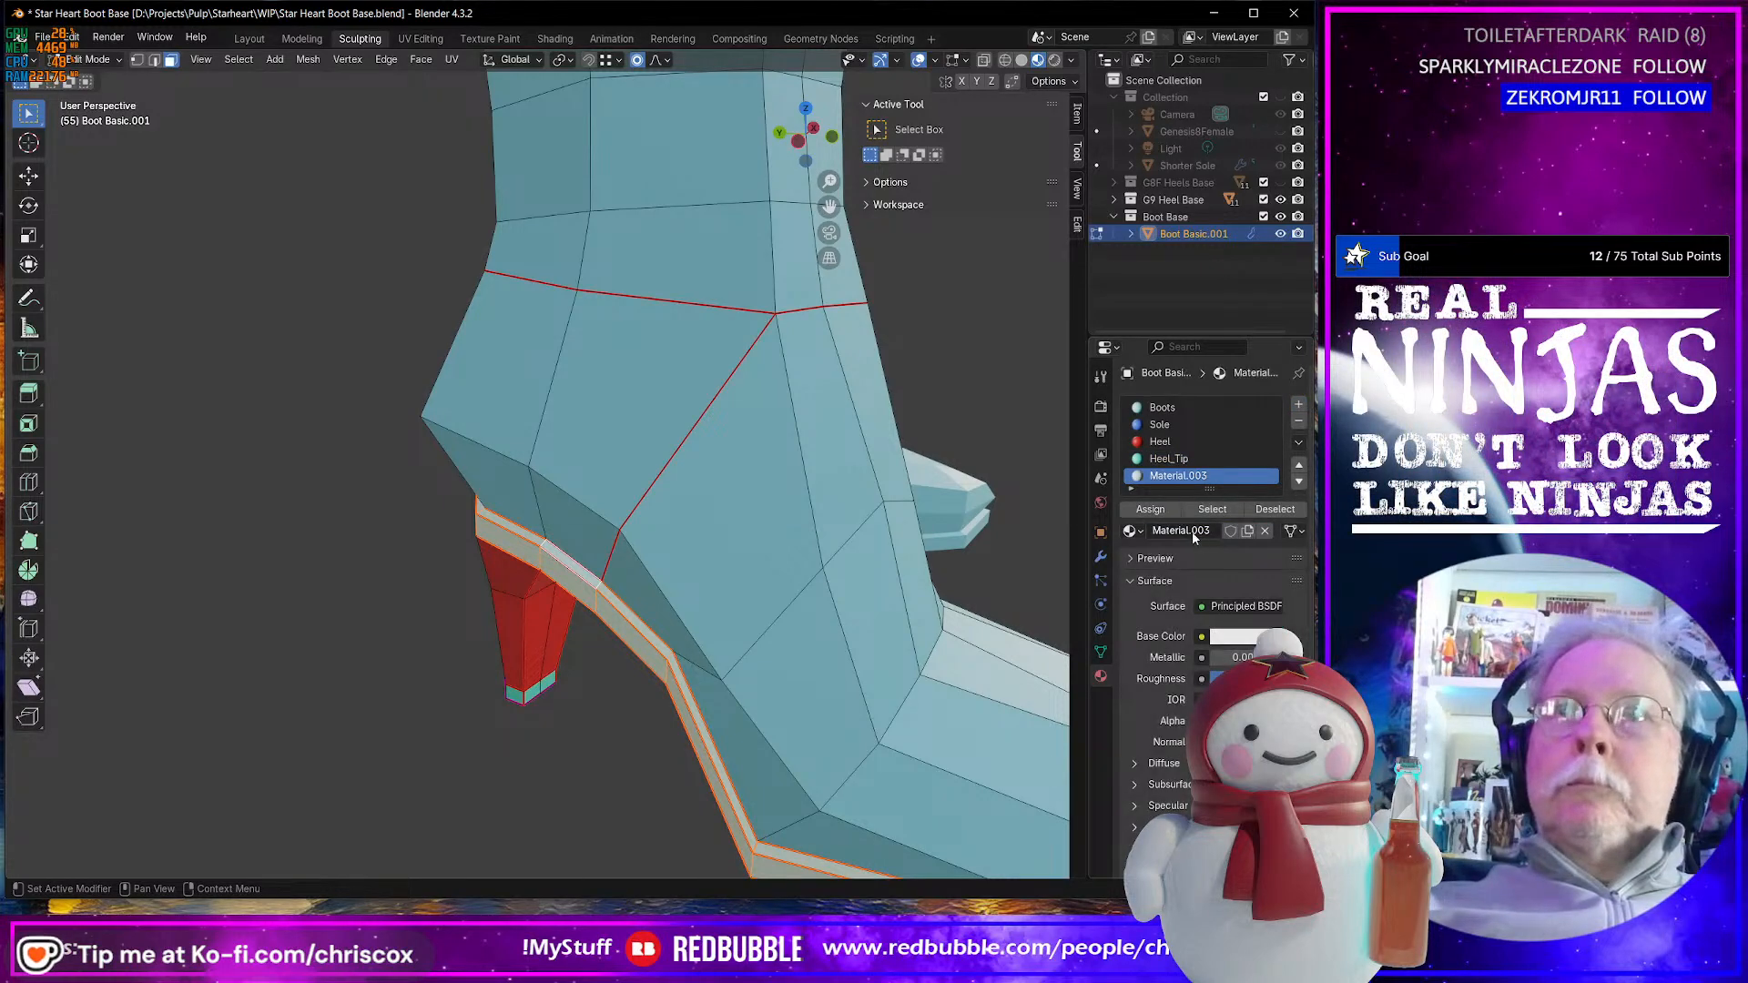
{"action": "left_click", "coordinate": [1134, 532]}
{"action": "type", "text": "sole"}
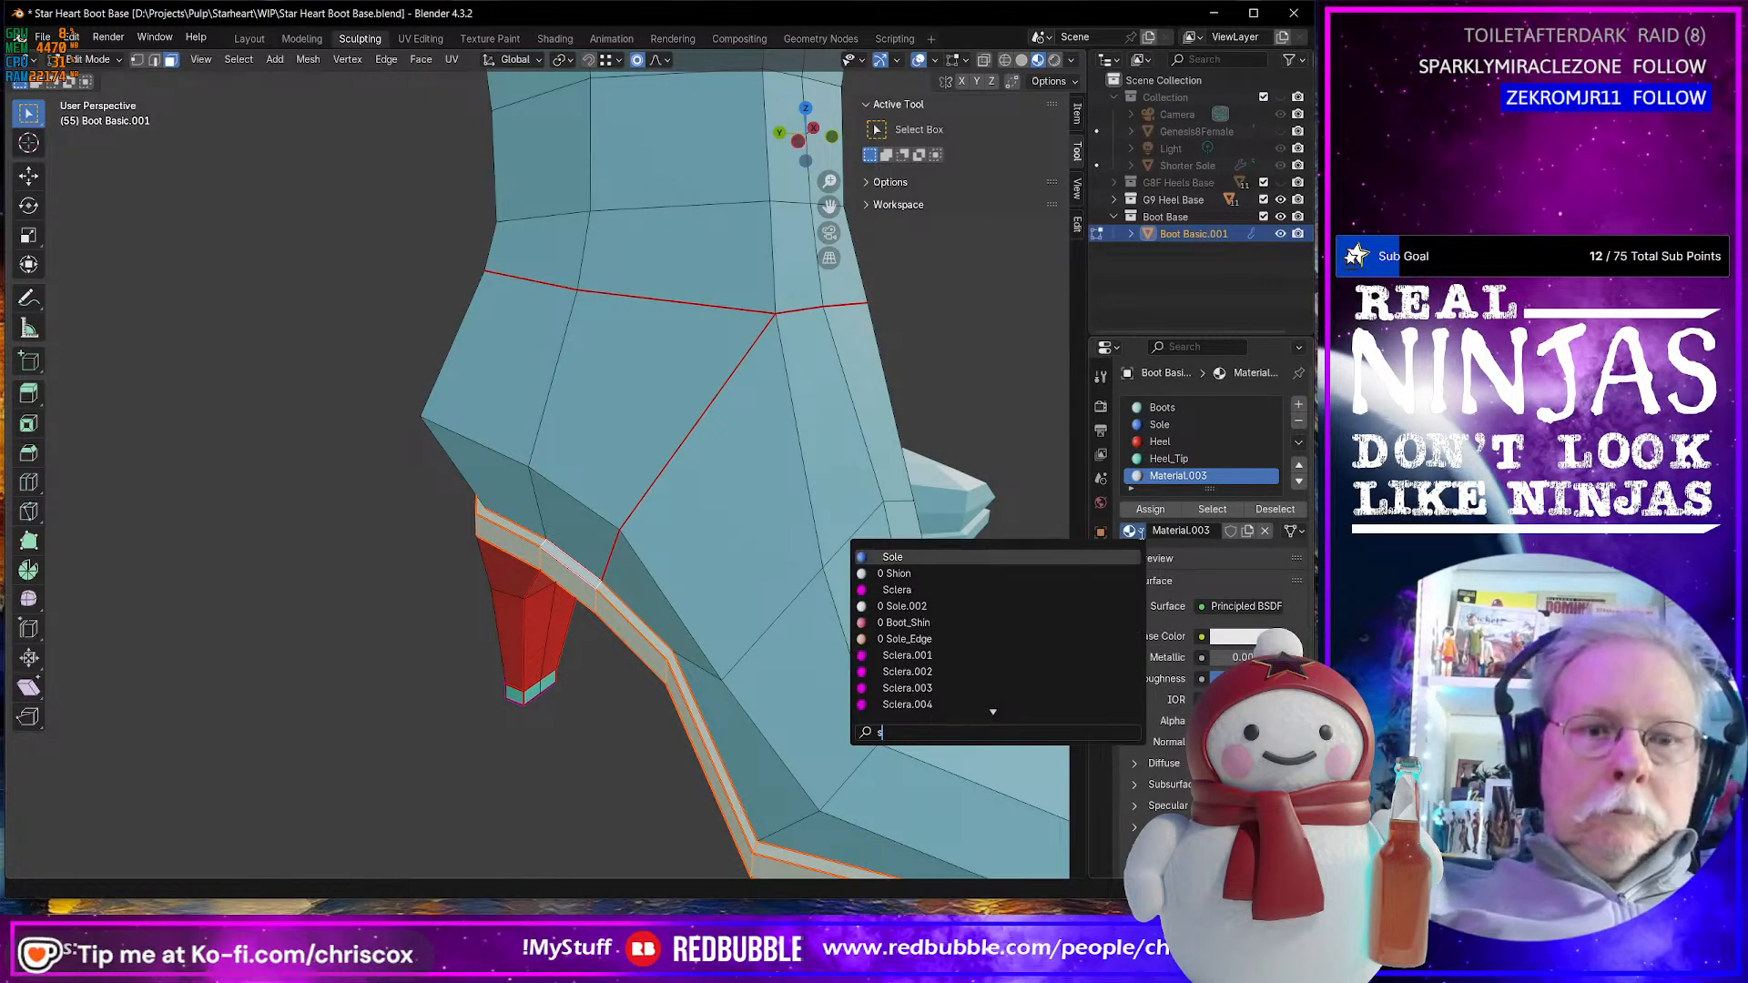
{"action": "key", "text": "Down"}
{"action": "key", "text": "Down"}
{"action": "key", "text": "Down"}
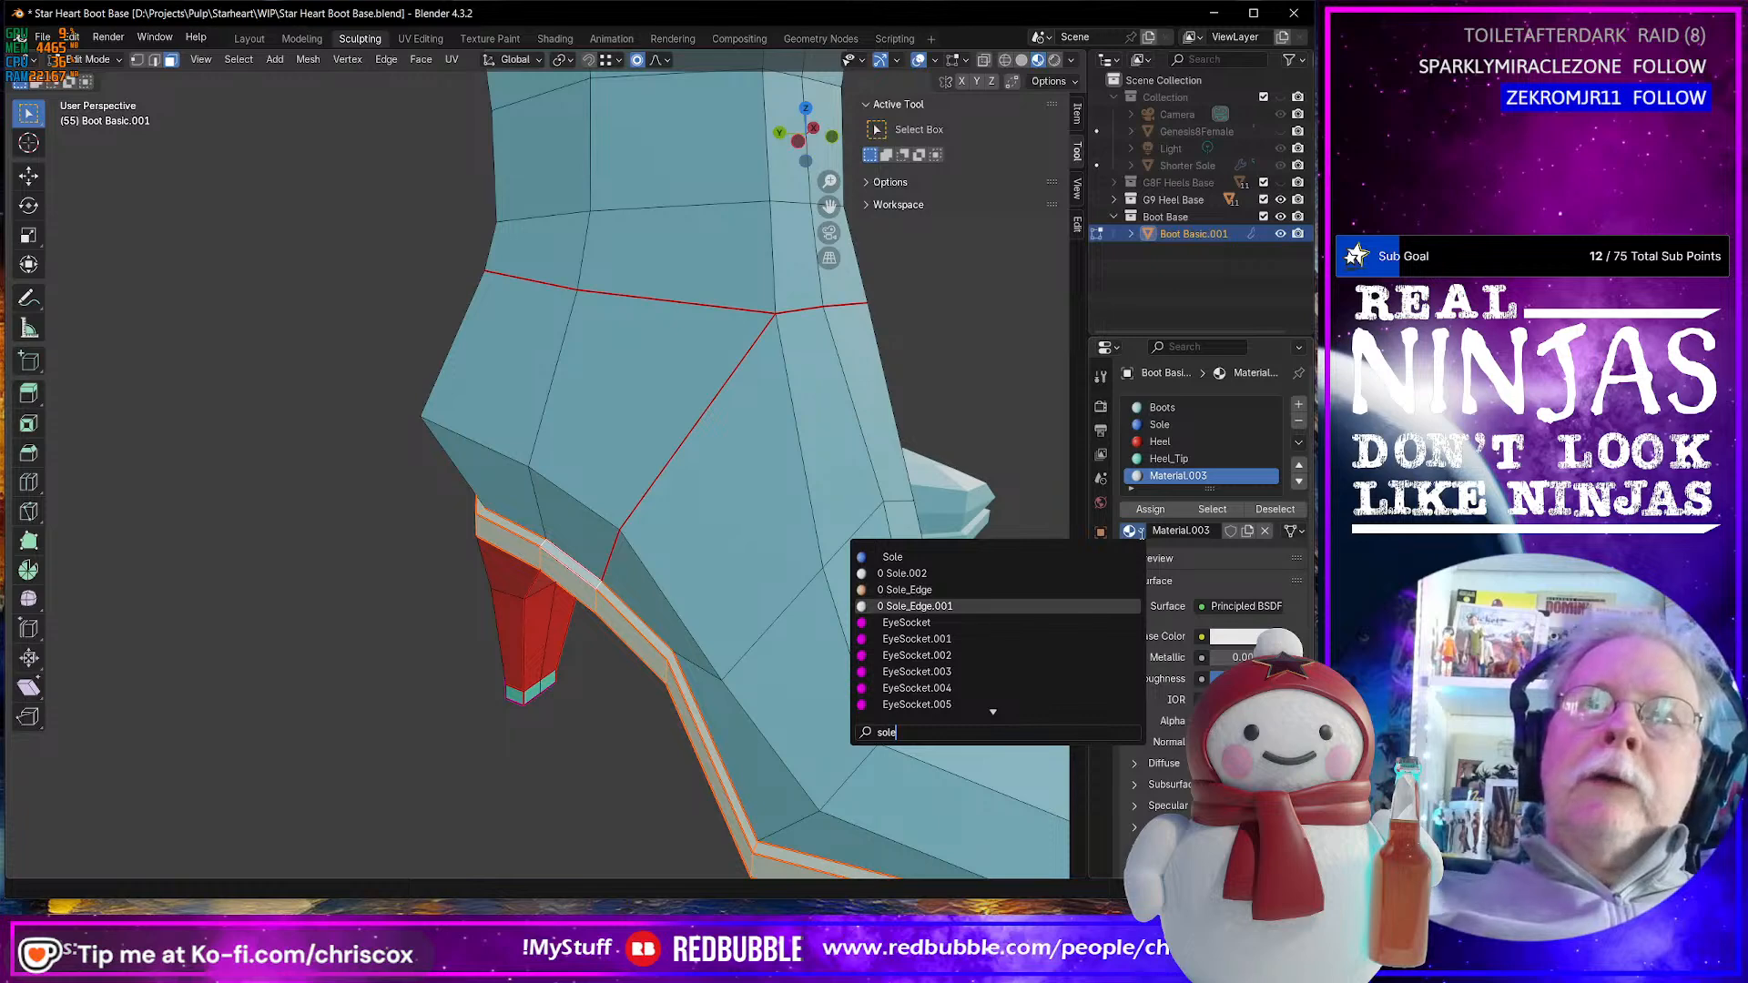
{"action": "key", "text": "Up"}
{"action": "key", "text": "Return"}
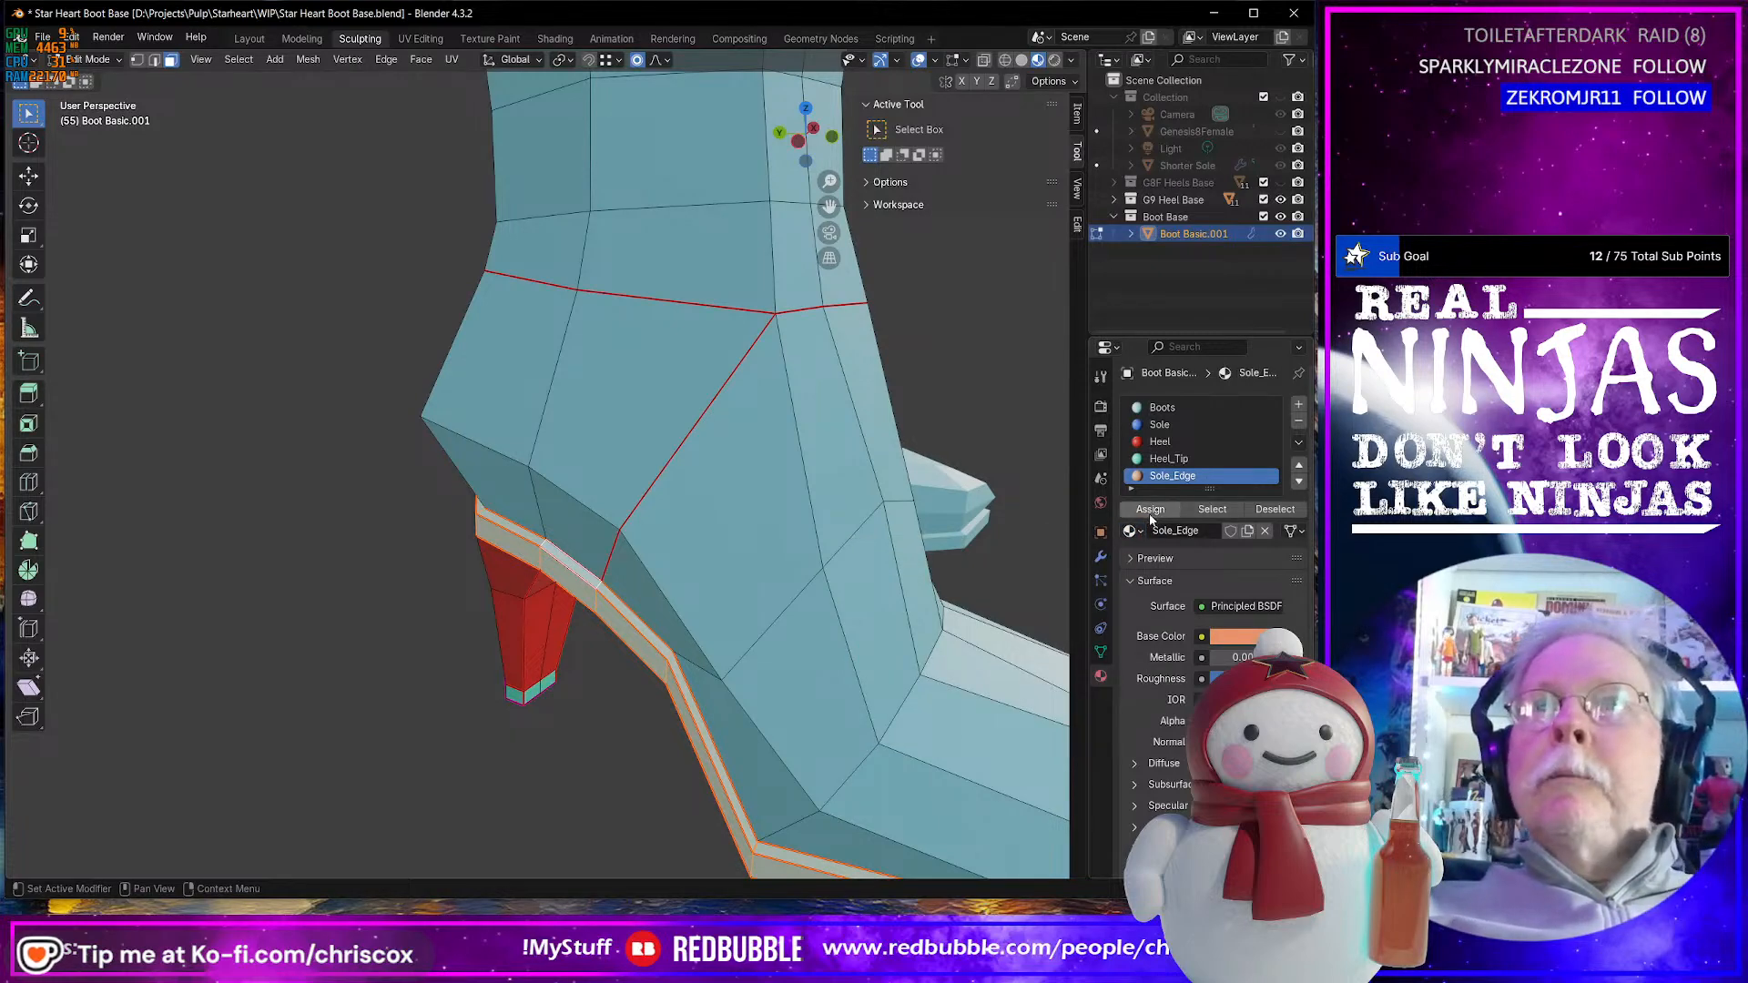
{"action": "left_click", "coordinate": [1150, 516]}
- Select the face loop along the cuff's lower rim and grow the selection three times to cover the cuff
{"action": "scroll", "coordinate": [882, 608], "scroll_direction": "down", "scroll_amount": 6}
{"action": "middle_click_drag", "start_coordinate": [852, 589], "coordinate": [737, 477]}
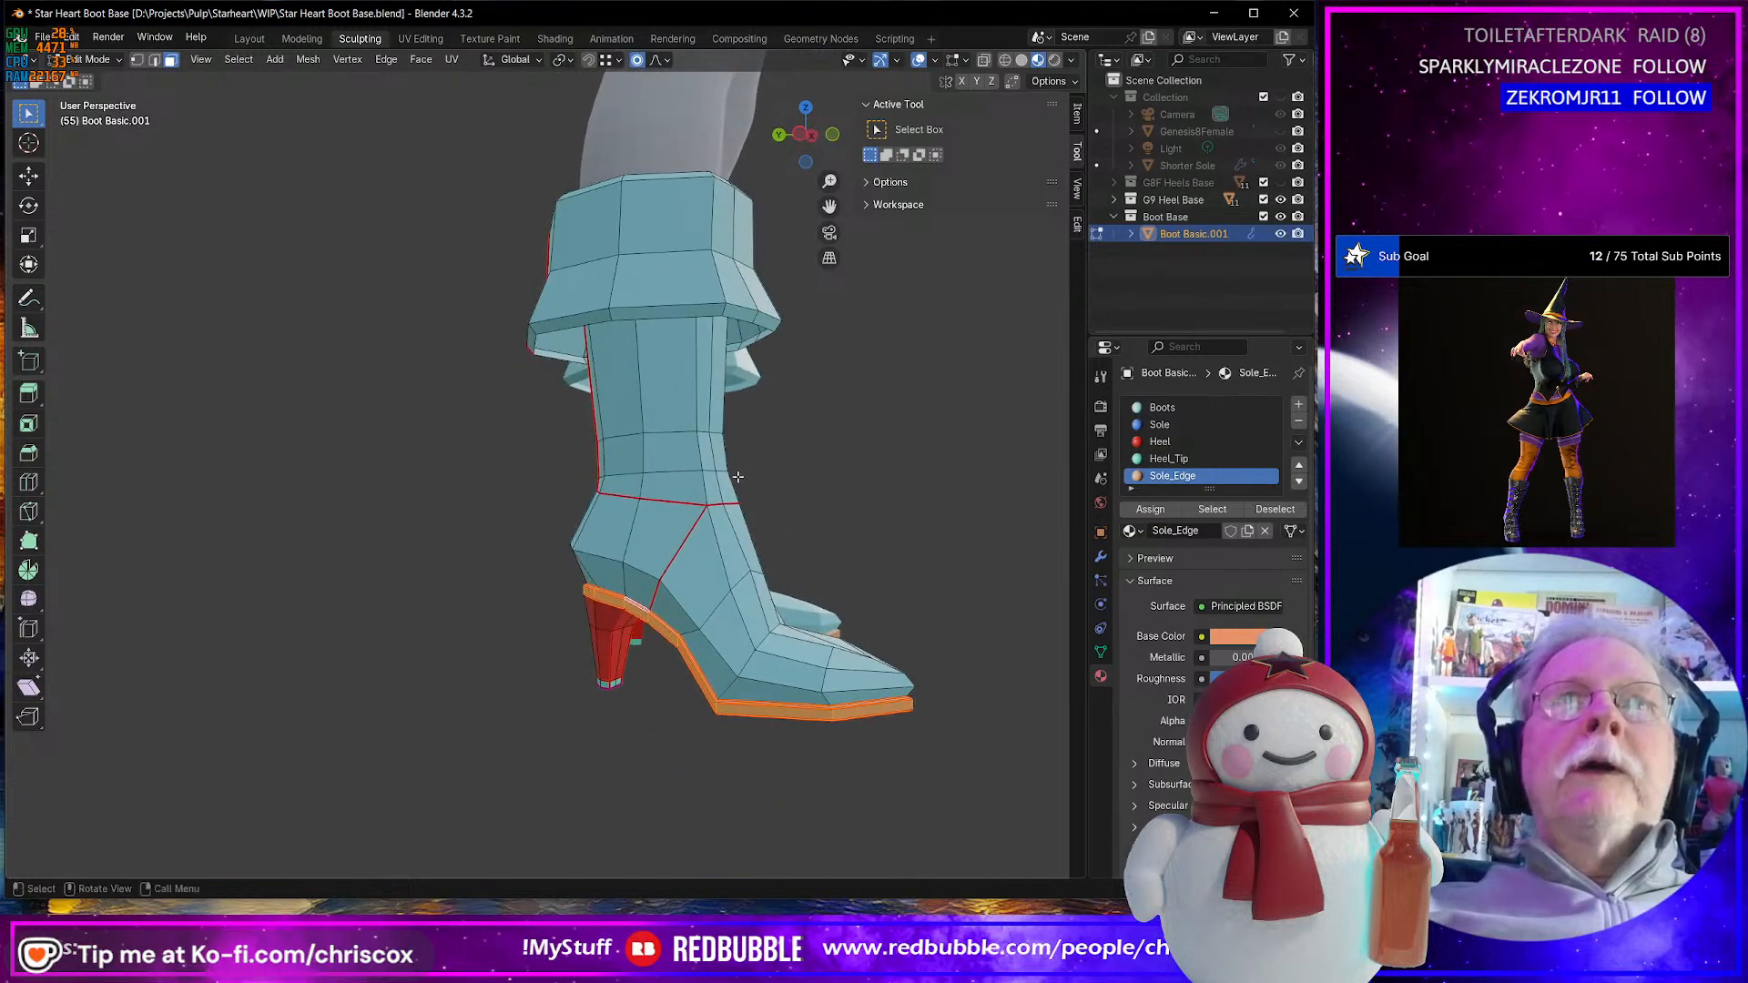
{"action": "left_click", "coordinate": [606, 315], "text": "alt"}
{"action": "mouse_move", "coordinate": [619, 314]}
{"action": "middle_mouse_down"}
{"action": "mouse_move", "coordinate": [683, 305]}
{"action": "mouse_move", "coordinate": [689, 346]}
{"action": "mouse_move", "coordinate": [650, 402]}
{"action": "mouse_move", "coordinate": [642, 336]}
{"action": "middle_mouse_up"}
{"action": "key", "text": "ctrl+KP_Add"}
{"action": "key", "text": "ctrl+KP_Add"}
{"action": "key", "text": "ctrl+KP_Add"}
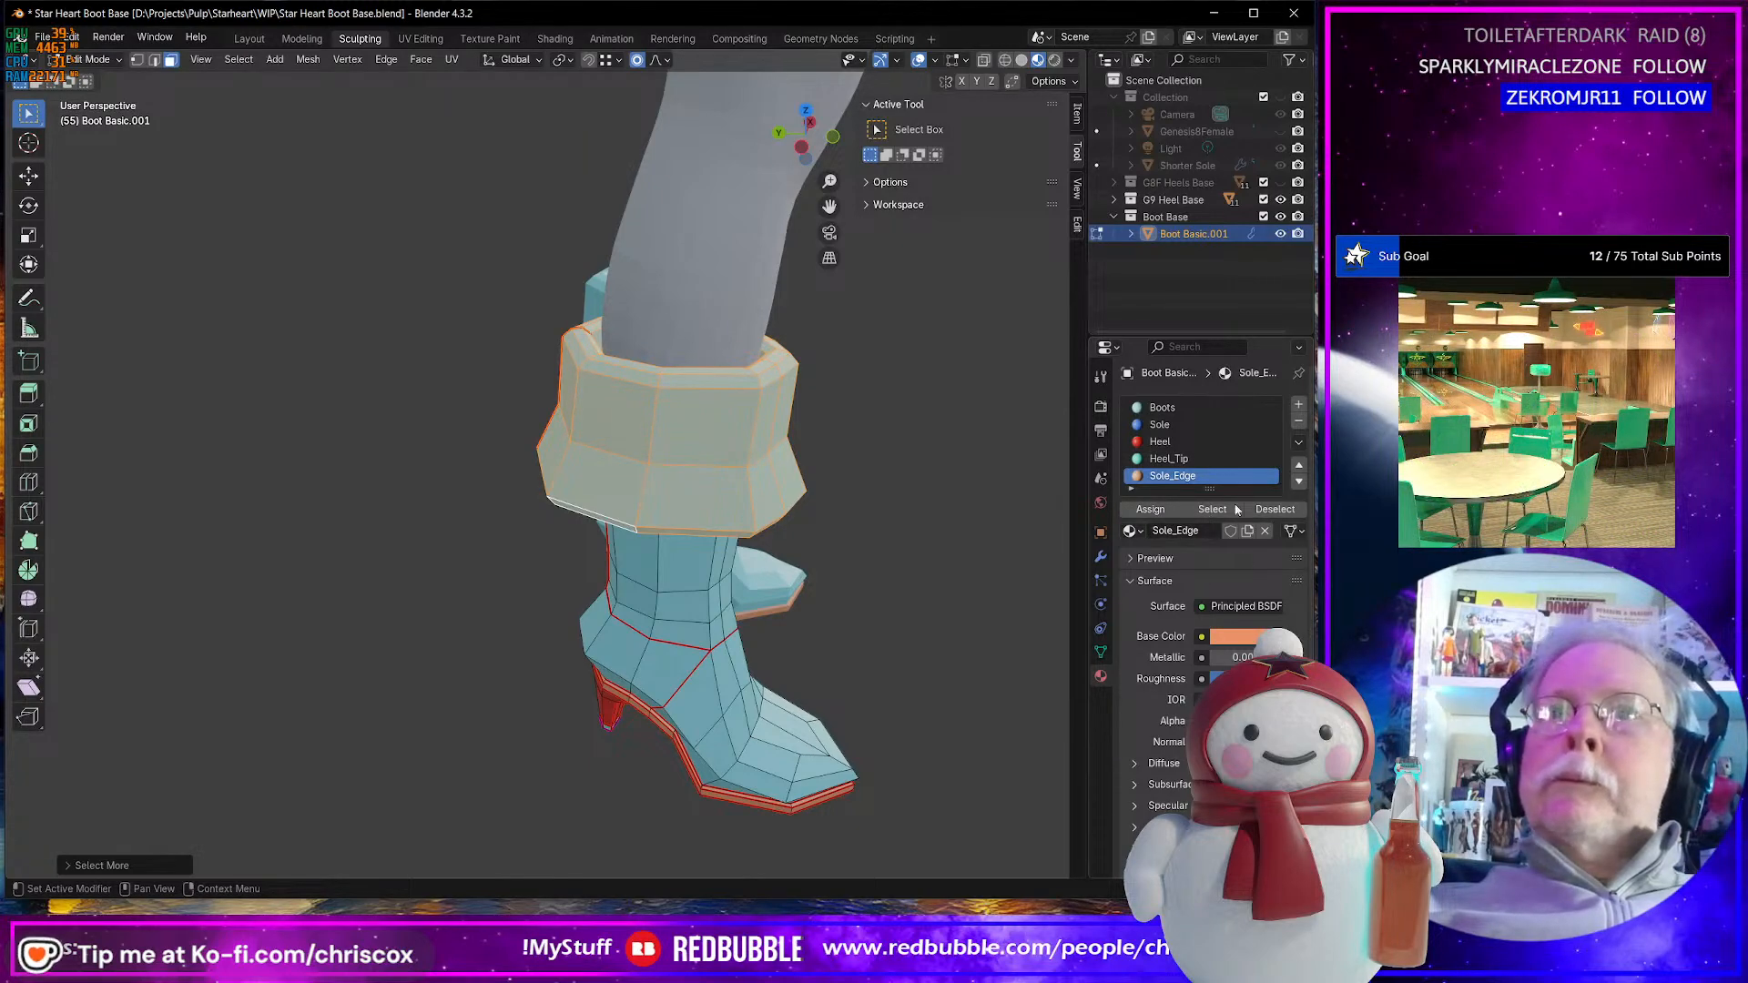
- Add a sixth material slot with a new material named Cuff and assign it to the selected cuff faces
{"action": "left_click", "coordinate": [1296, 406]}
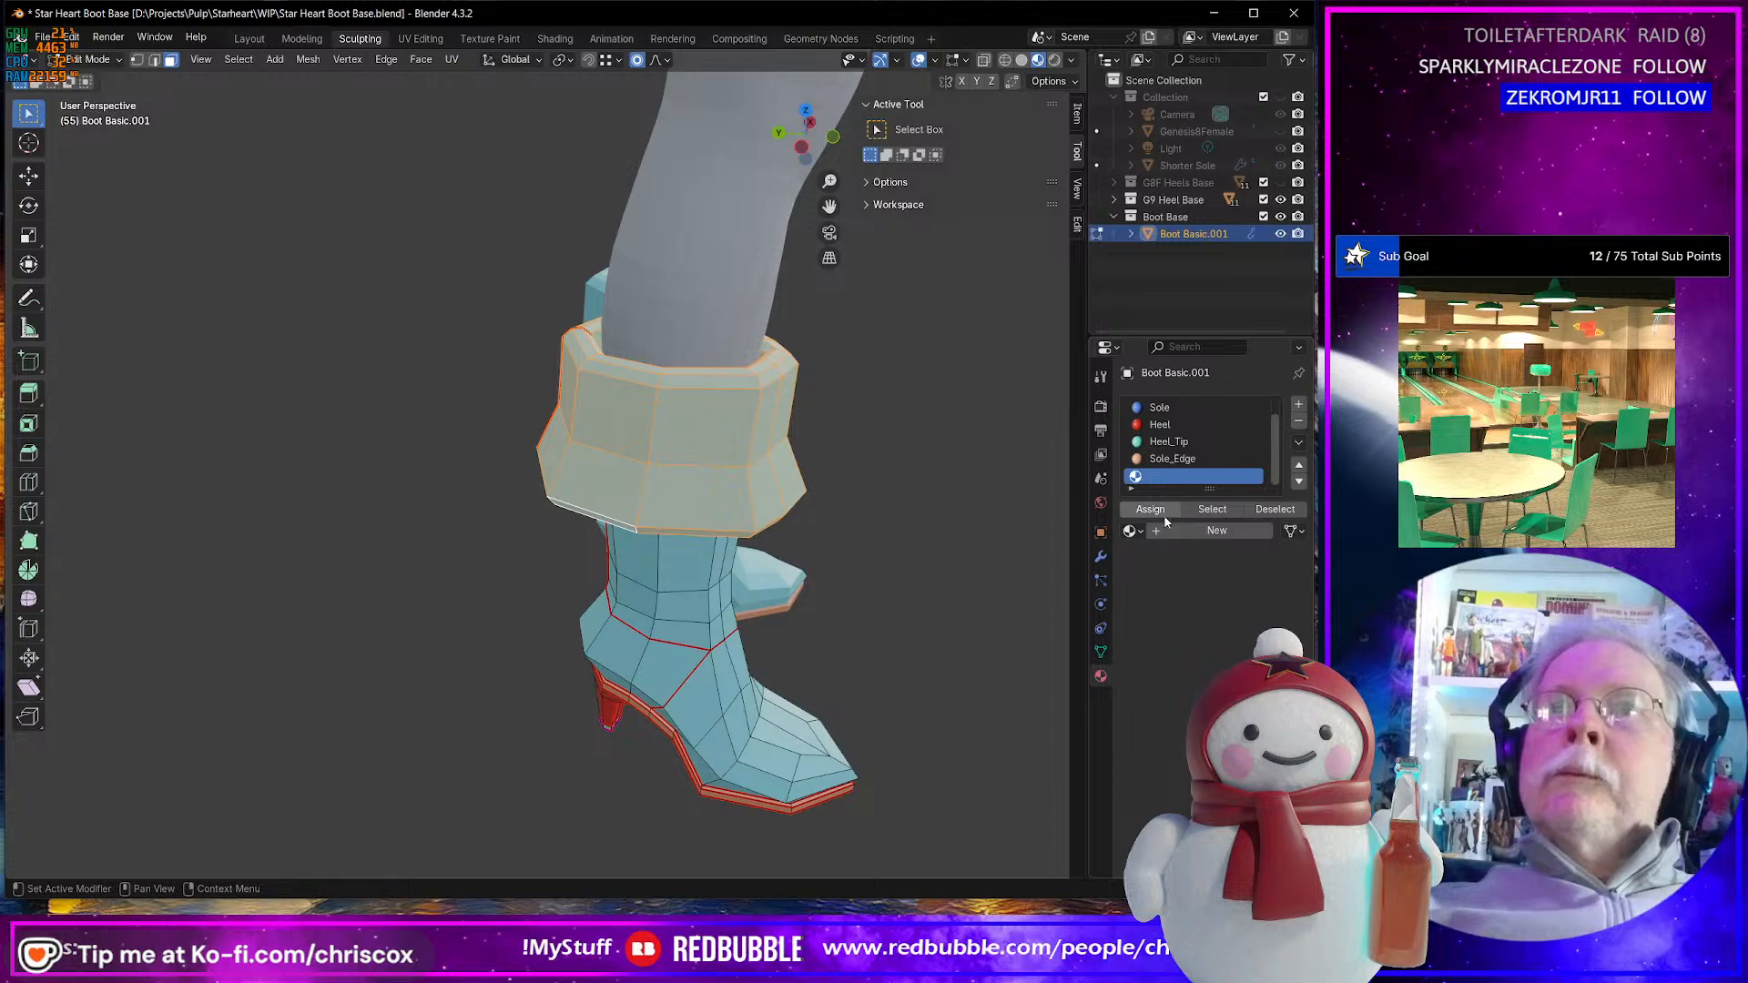
{"action": "left_click", "coordinate": [1184, 530]}
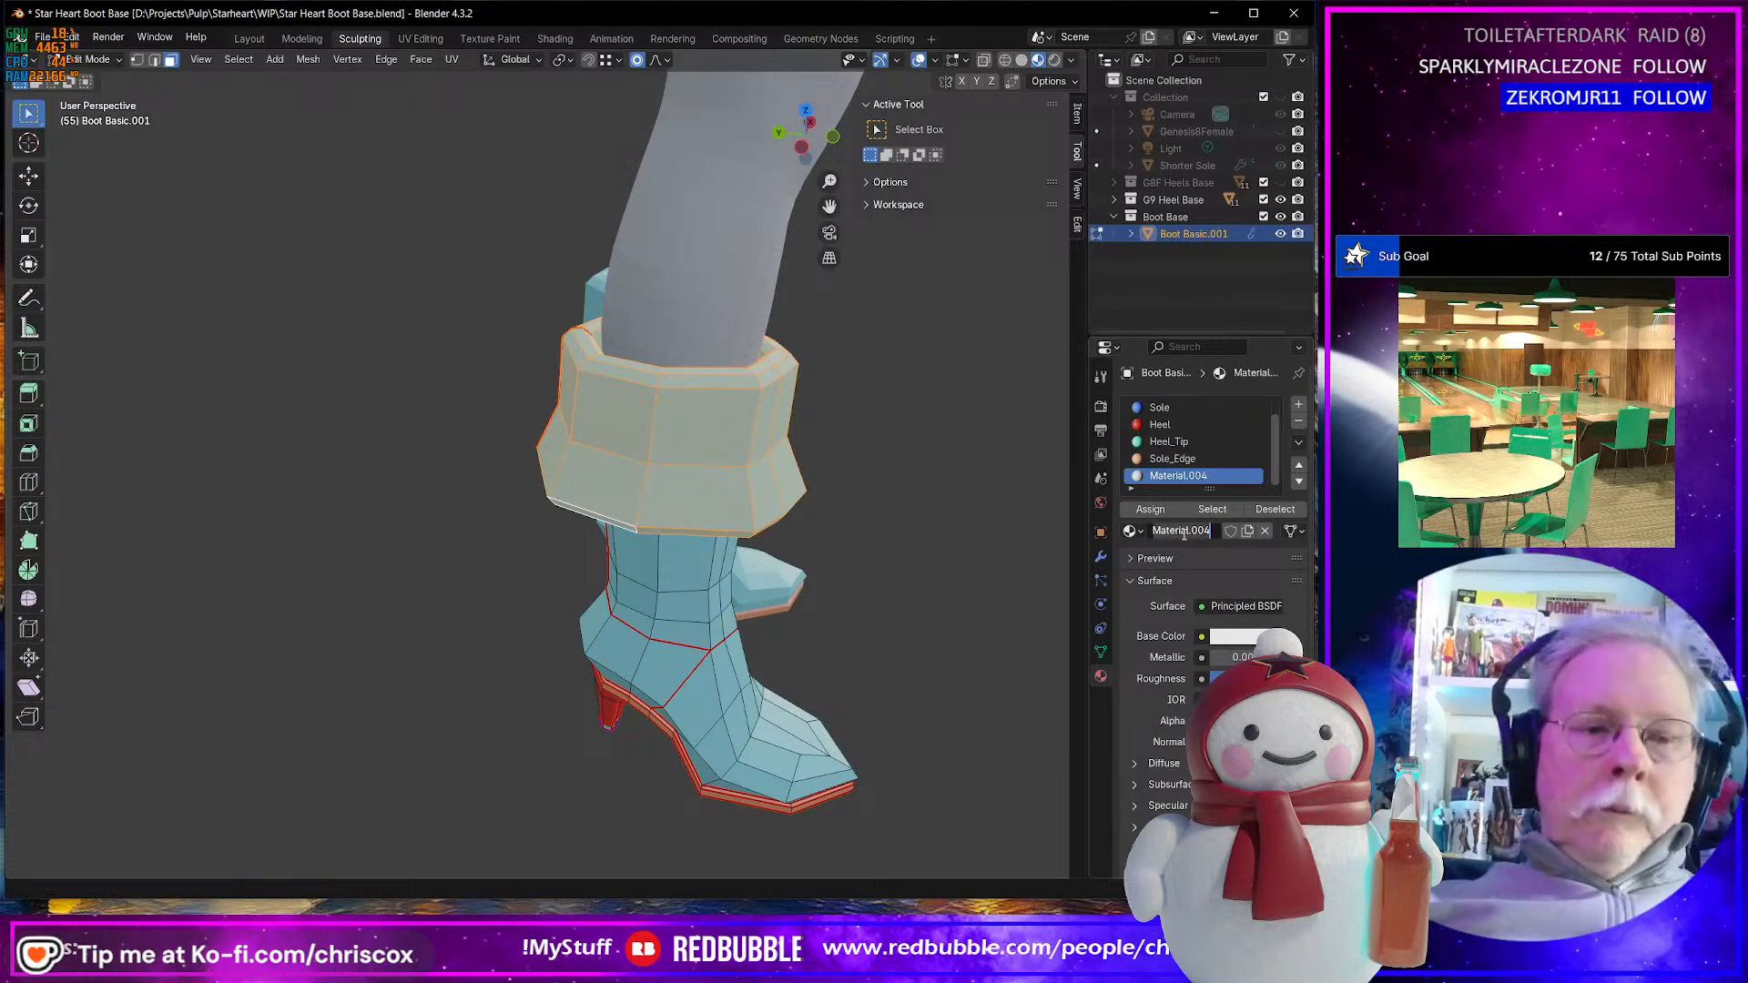
{"action": "type", "text": "Cuff"}
{"action": "key", "text": "Return"}
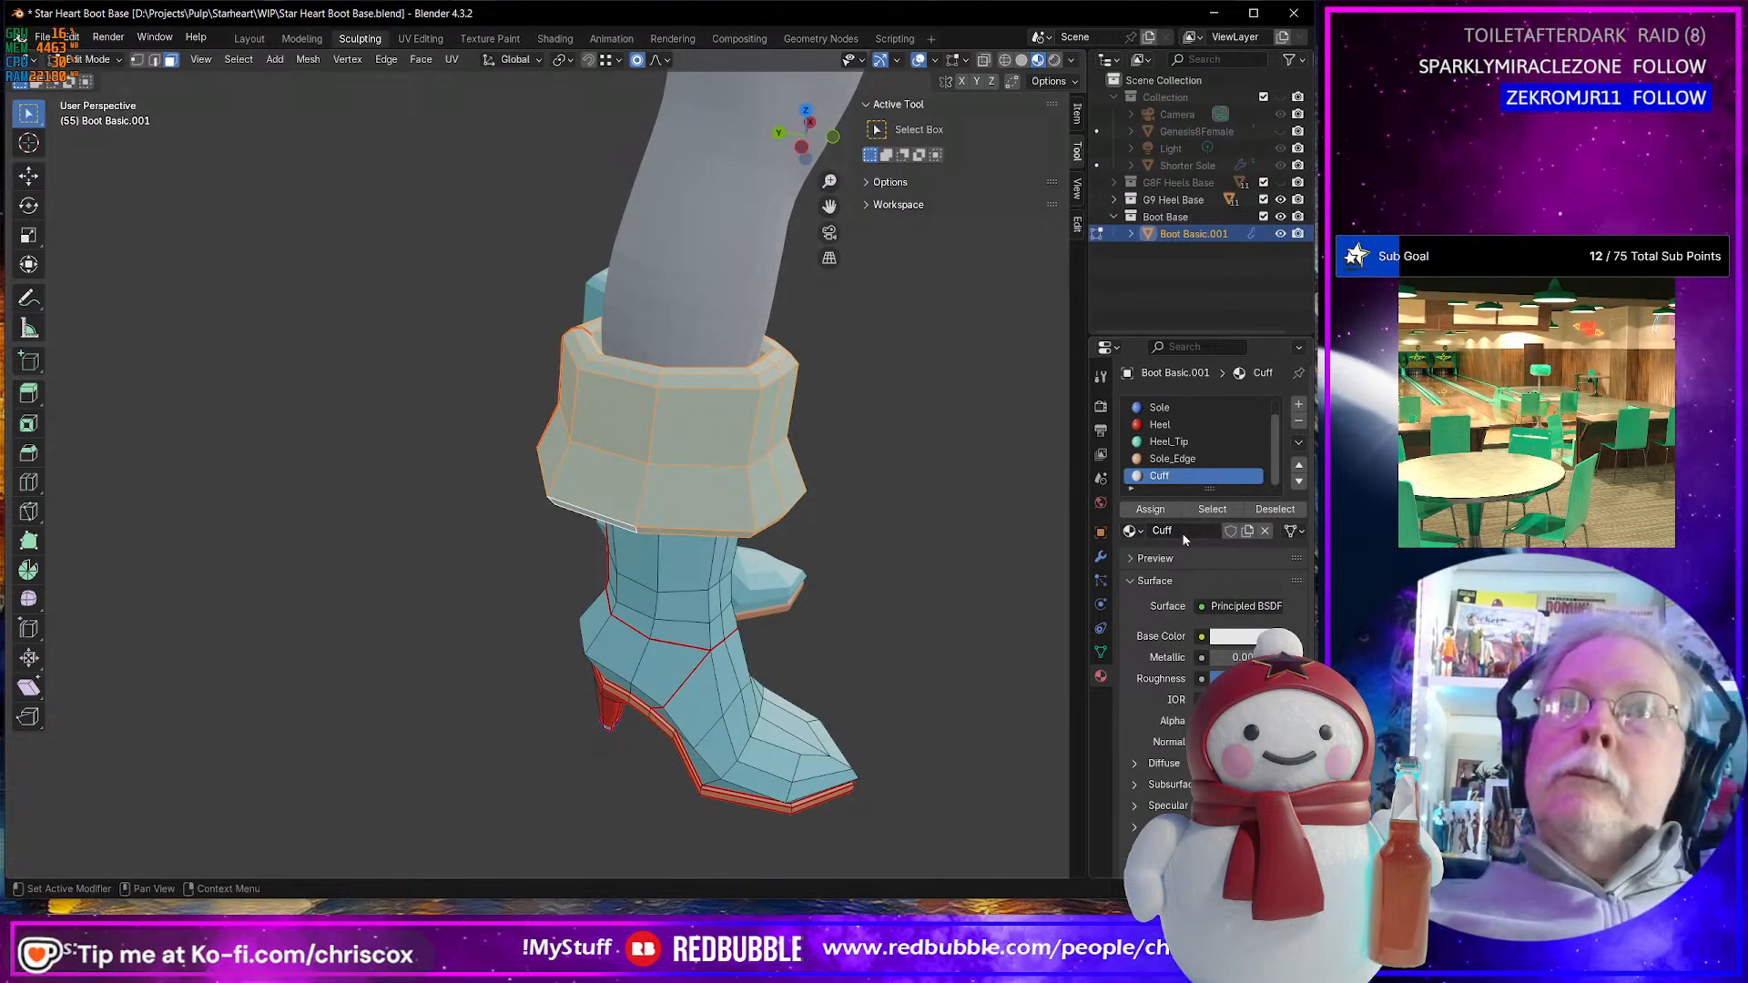
{"action": "left_click", "coordinate": [1161, 511]}
{"action": "middle_click_drag", "start_coordinate": [816, 594], "coordinate": [789, 584]}
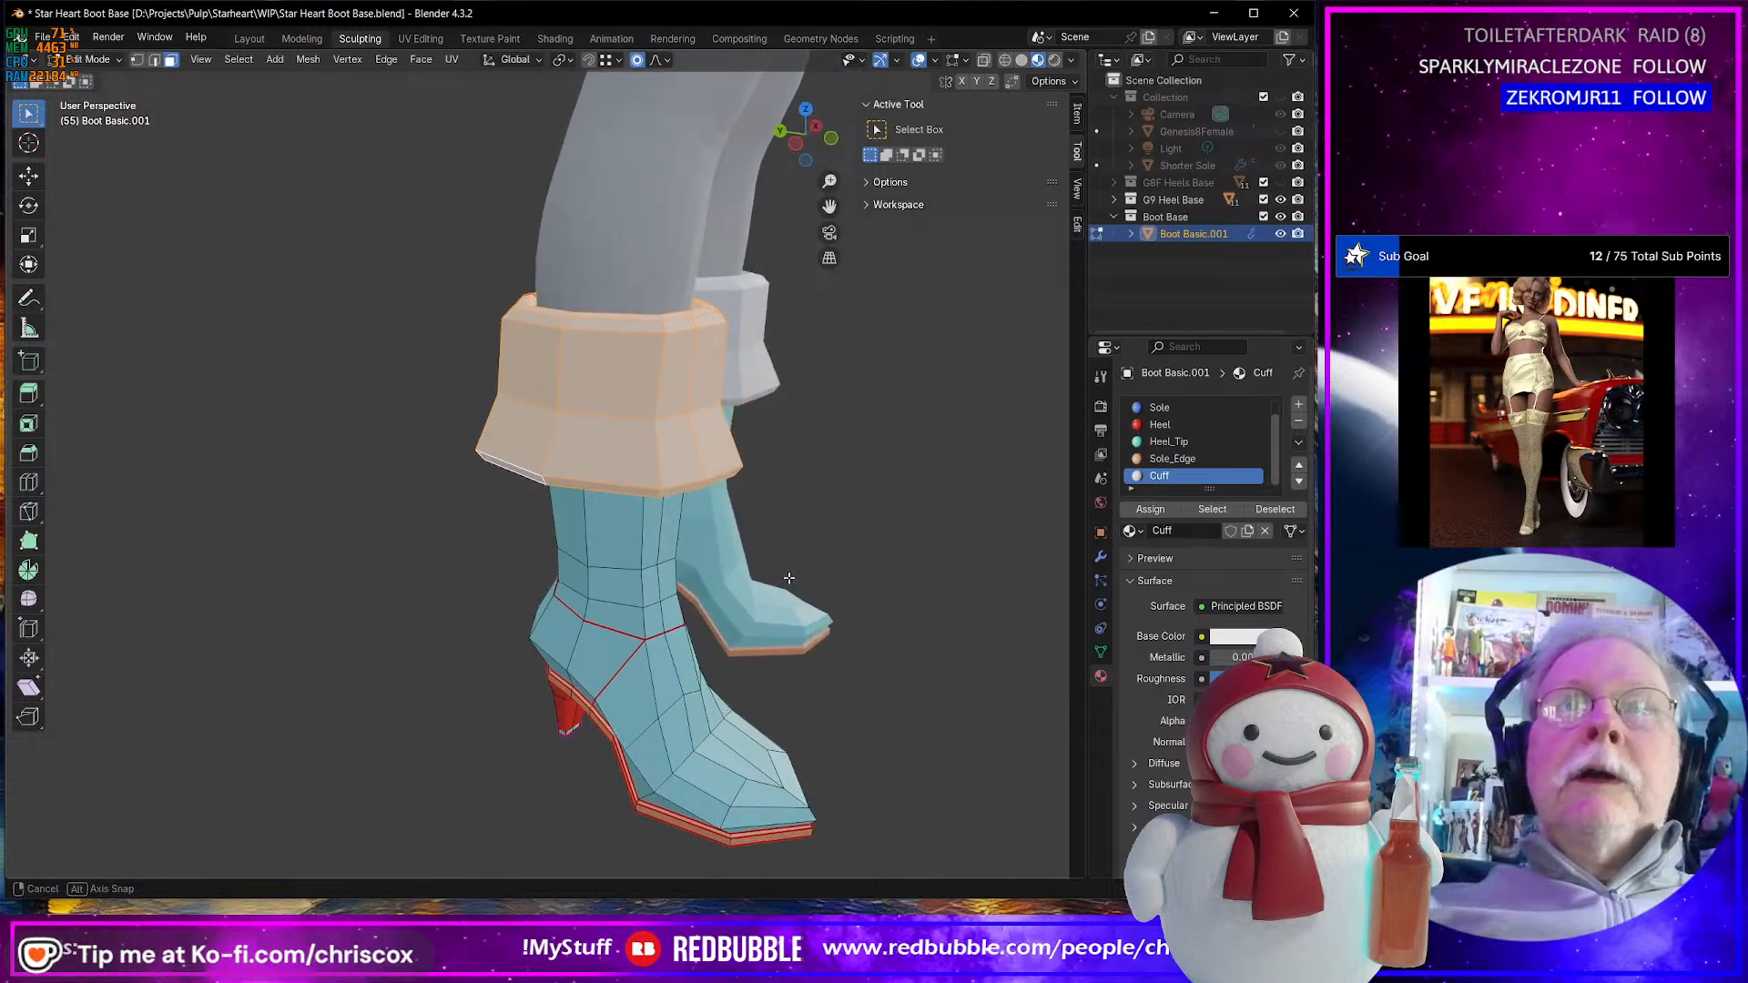
- Set the Cuff material's base color to a light yellow
{"action": "left_click", "coordinate": [1235, 638]}
{"action": "left_click_drag", "start_coordinate": [1177, 433], "coordinate": [1159, 447]}
{"action": "middle_click_drag", "start_coordinate": [848, 572], "coordinate": [876, 548]}
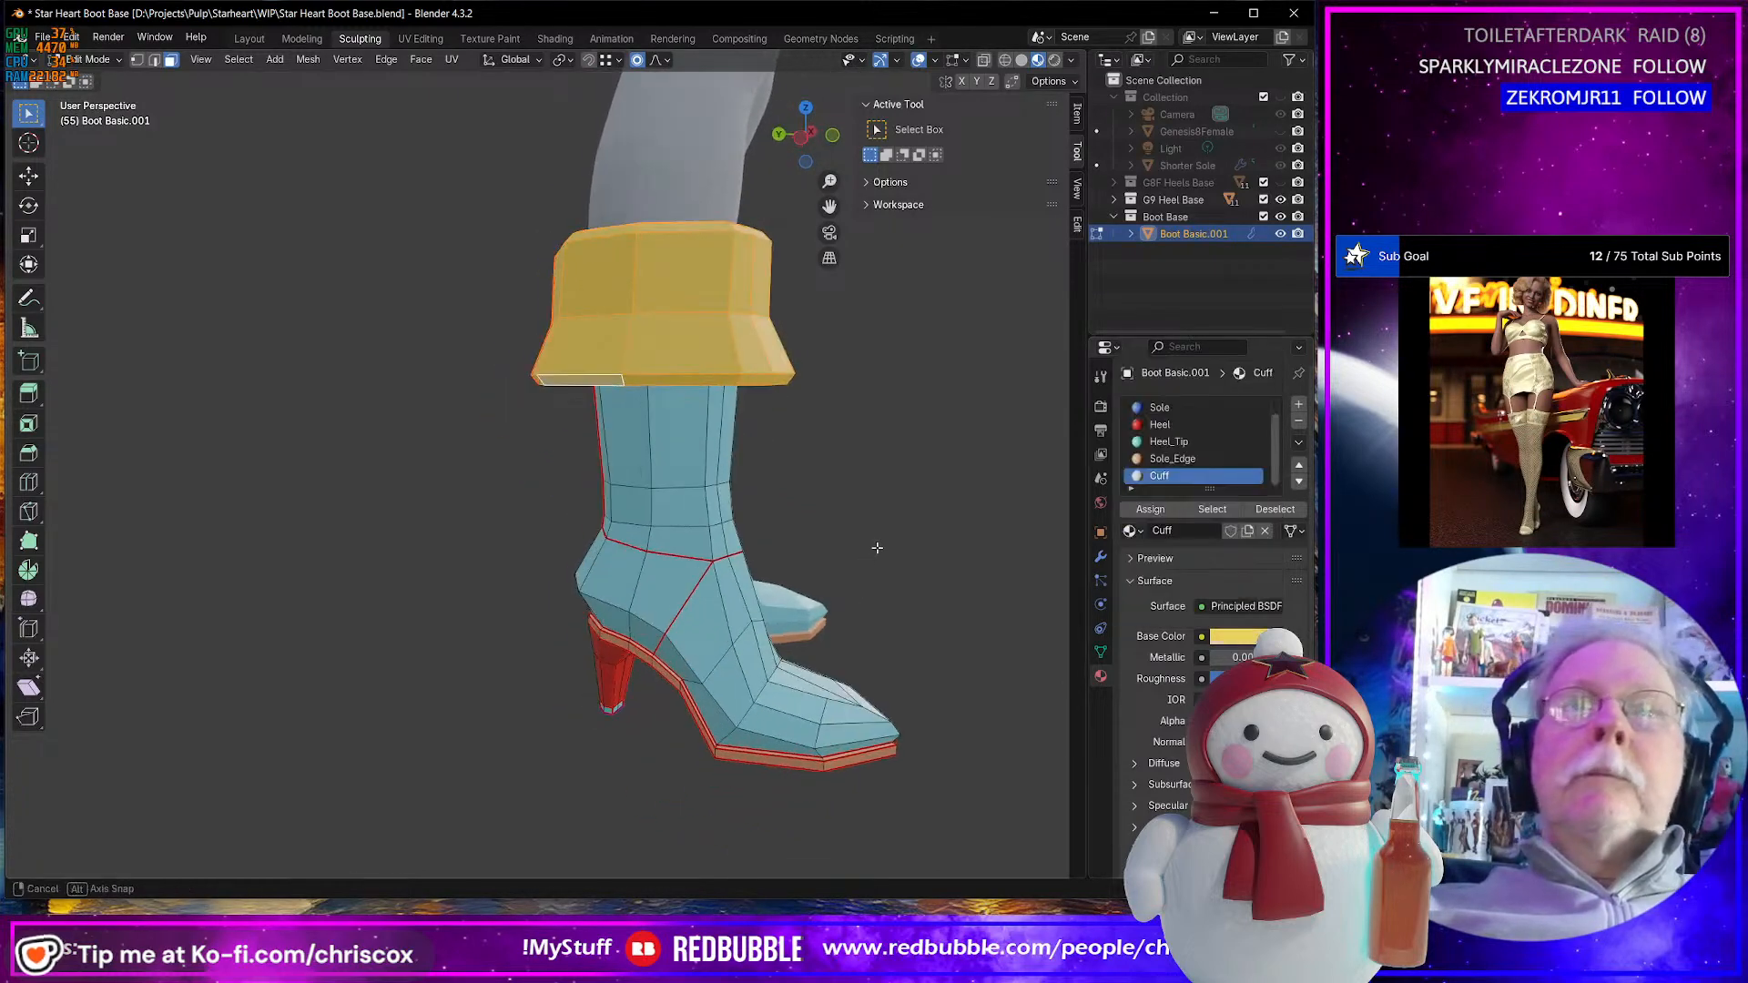
- Select the face loop along the cuff's lower rim and assign it a new material named Cuff_Edge in a seventh slot
{"action": "left_click", "coordinate": [622, 378], "text": "alt"}
{"action": "middle_click_drag", "start_coordinate": [622, 379], "coordinate": [773, 441]}
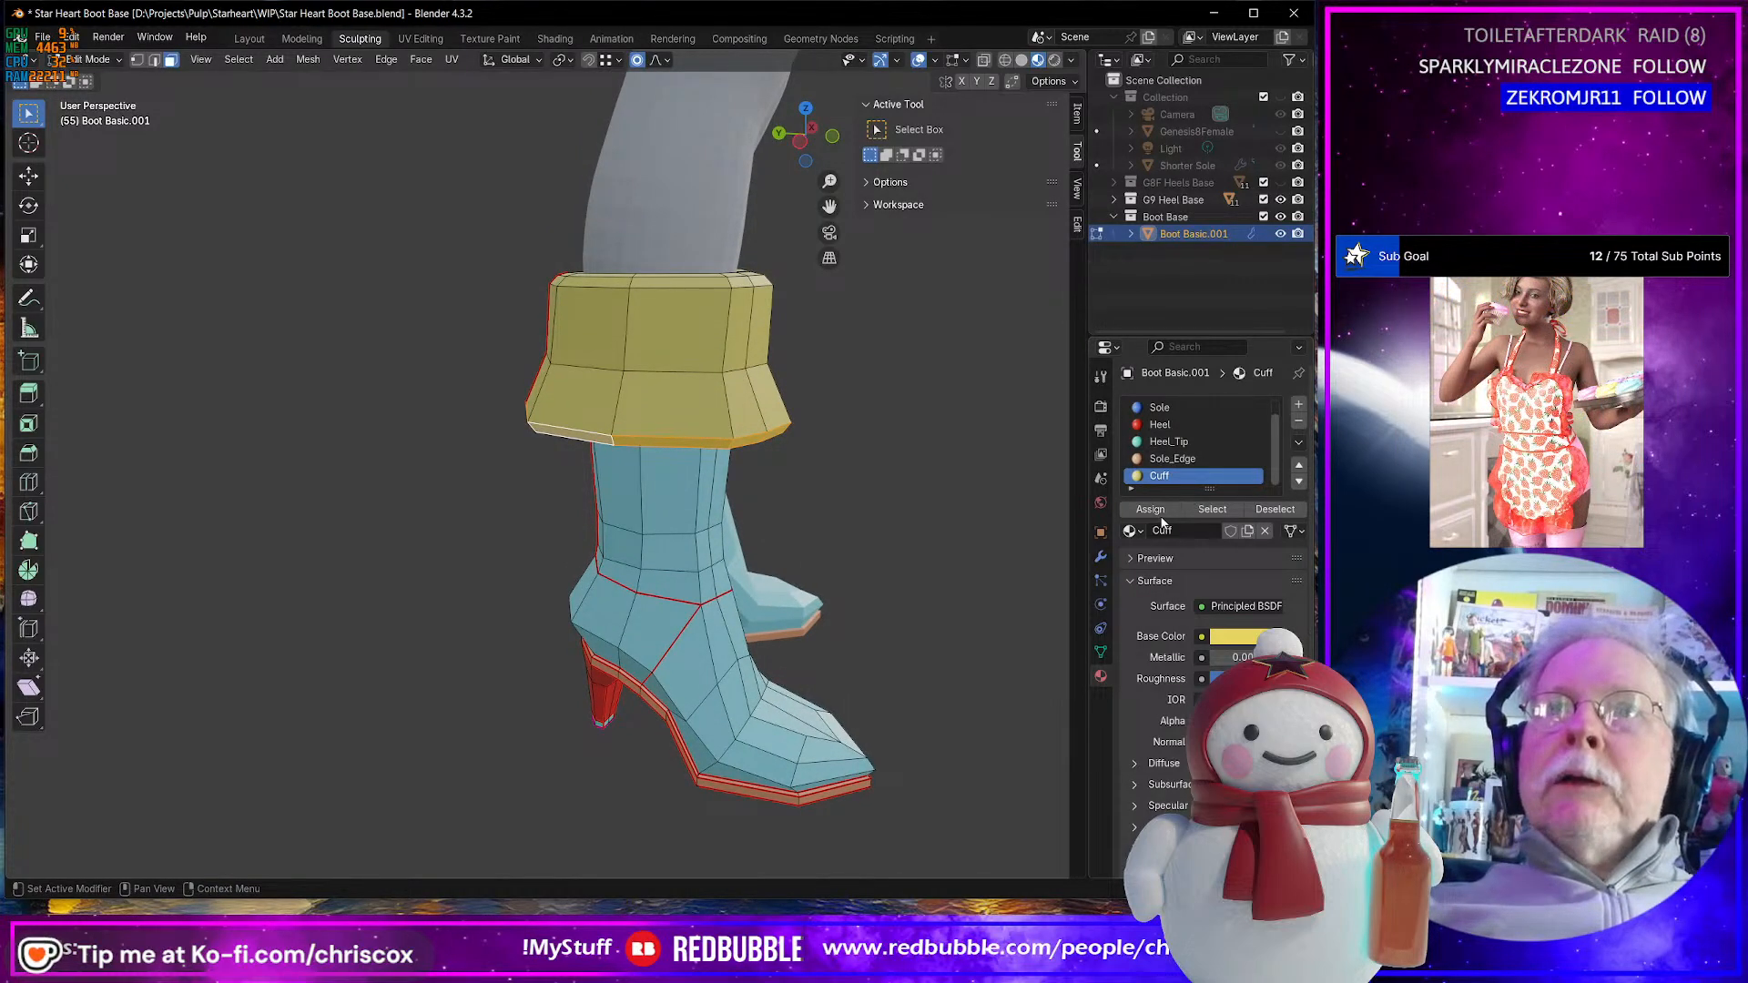
{"action": "left_click", "coordinate": [1299, 404]}
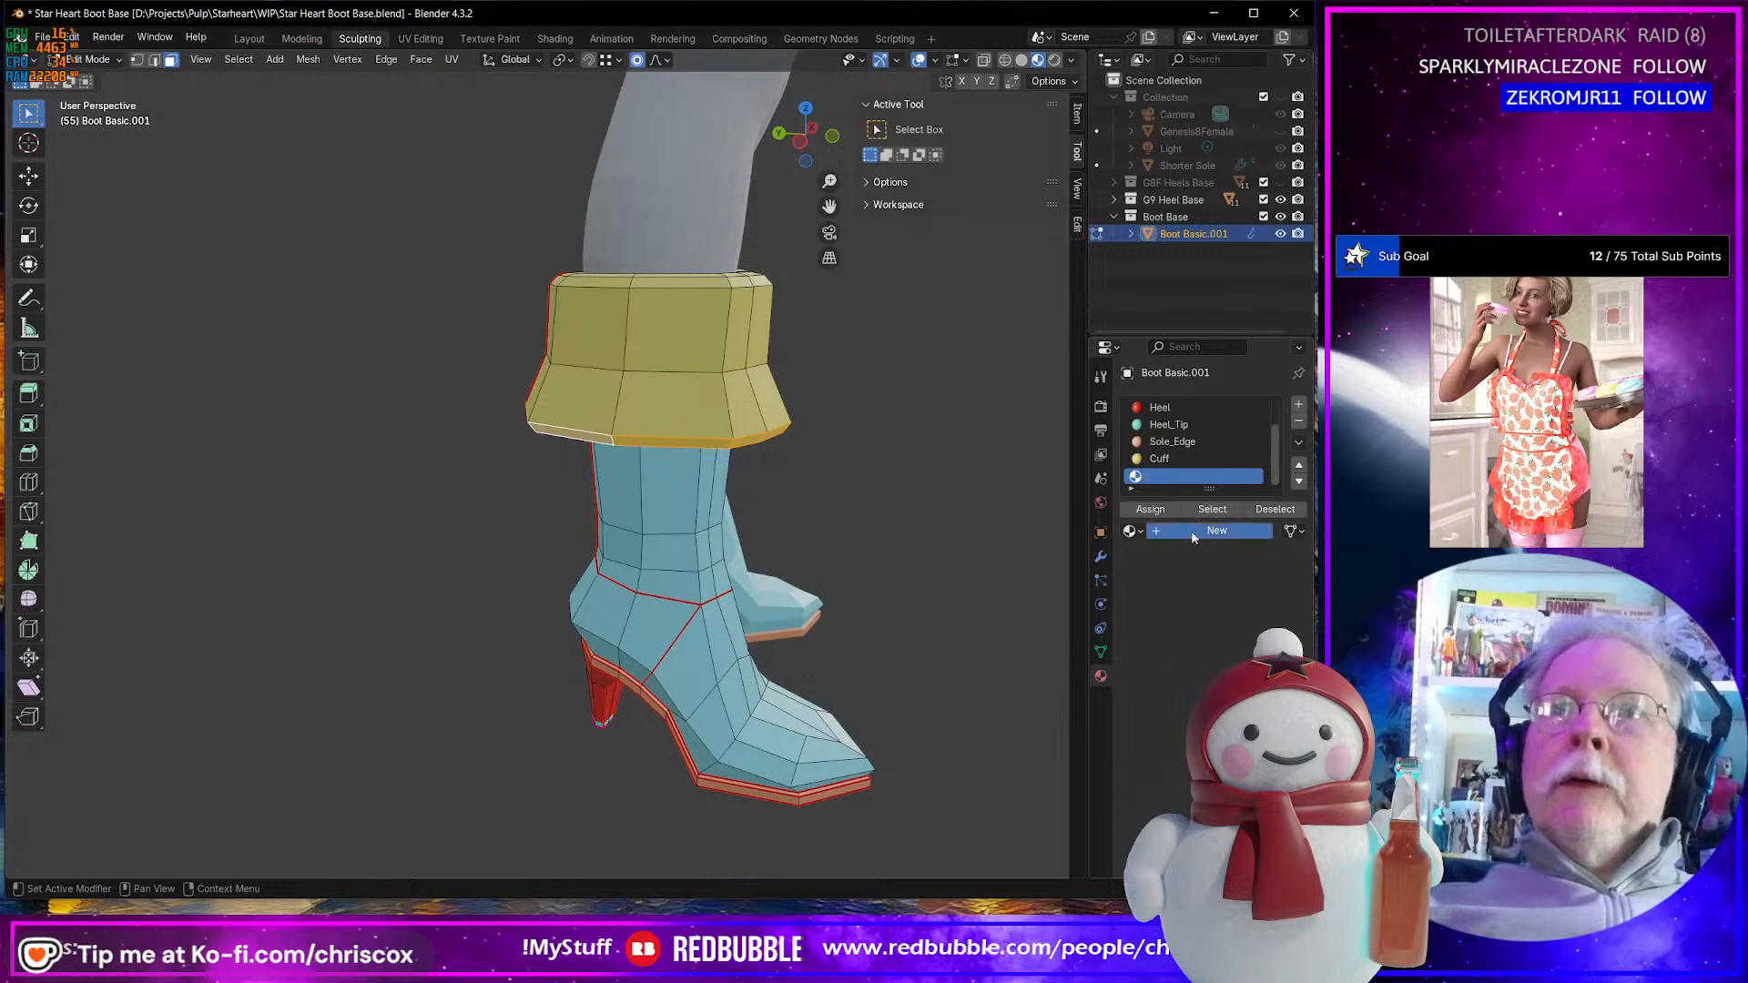
{"action": "left_click", "coordinate": [1192, 535]}
{"action": "double_click", "coordinate": [1191, 528]}
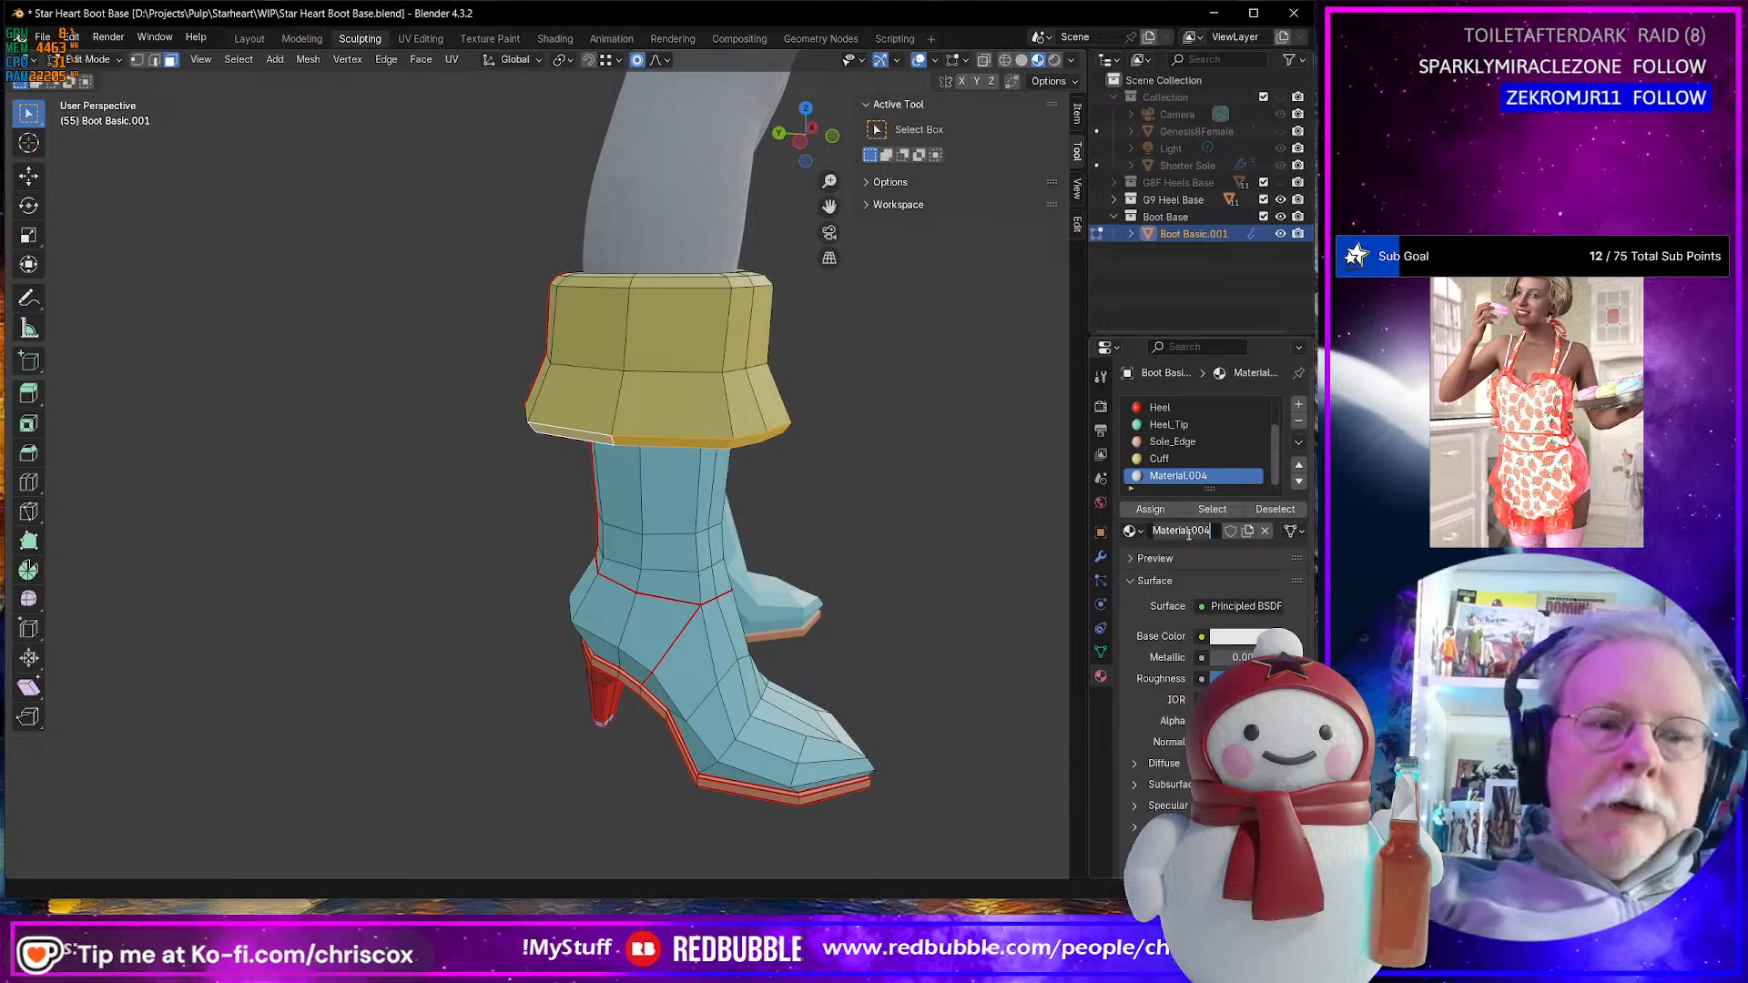
{"action": "type", "text": "Cuff"}
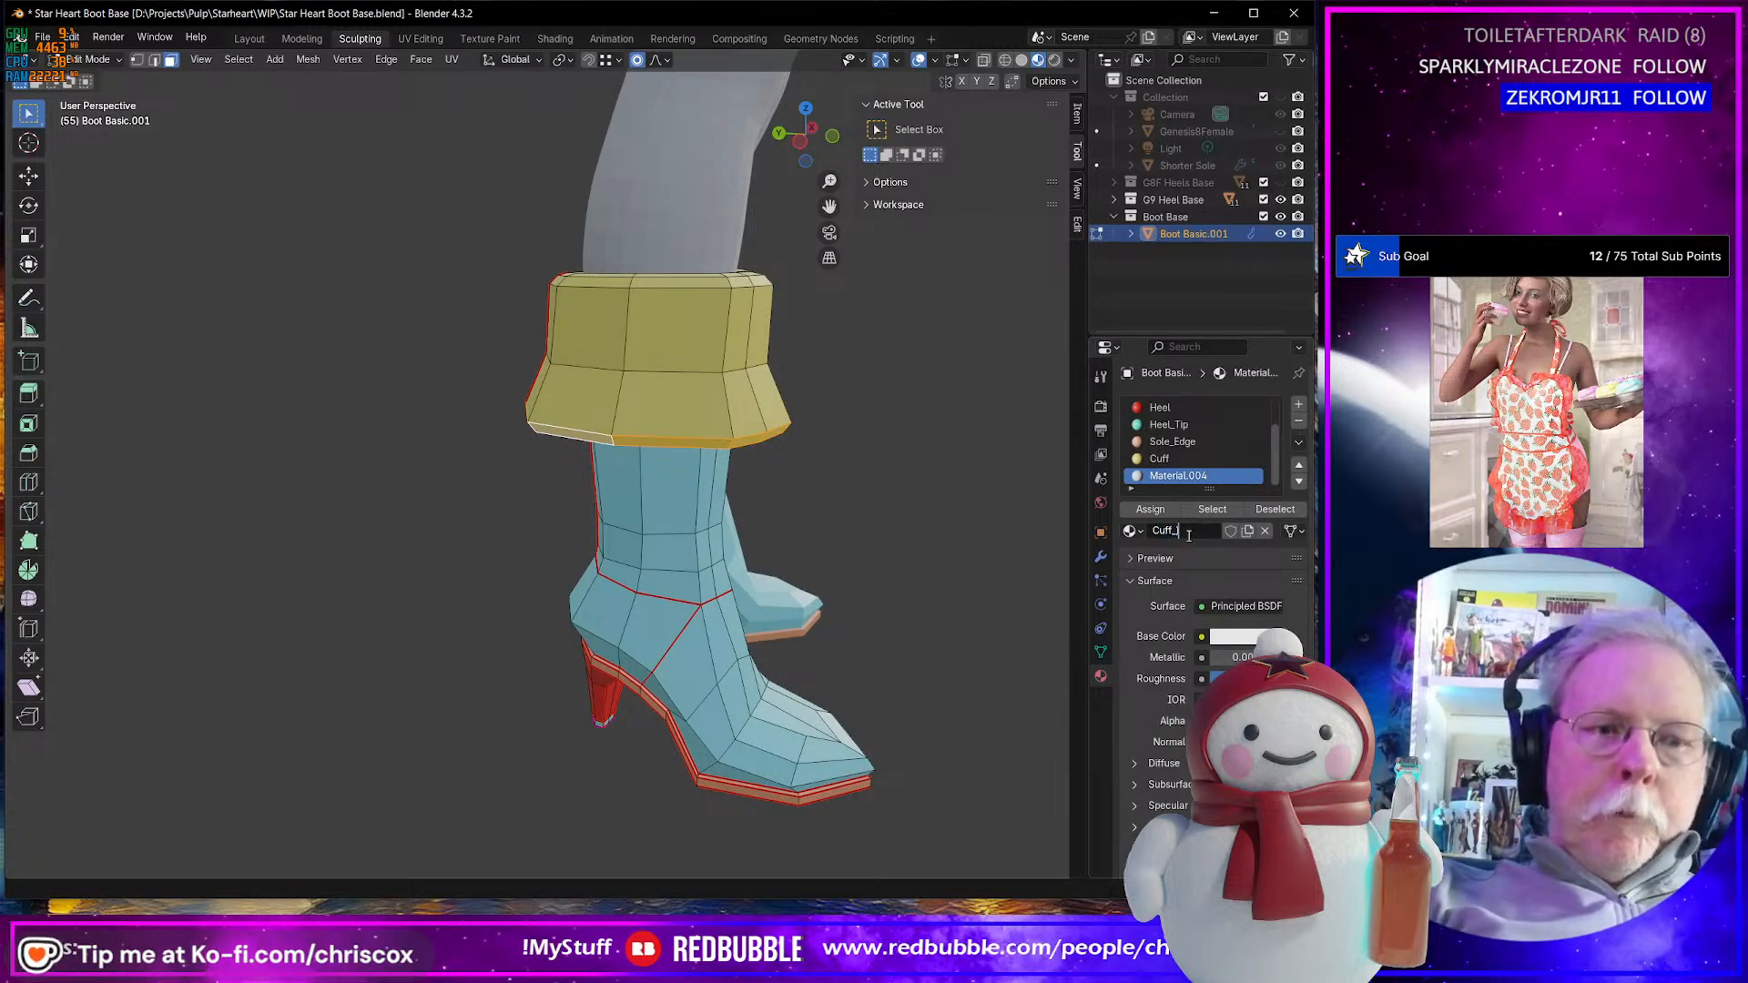
{"action": "type", "text": "_"}
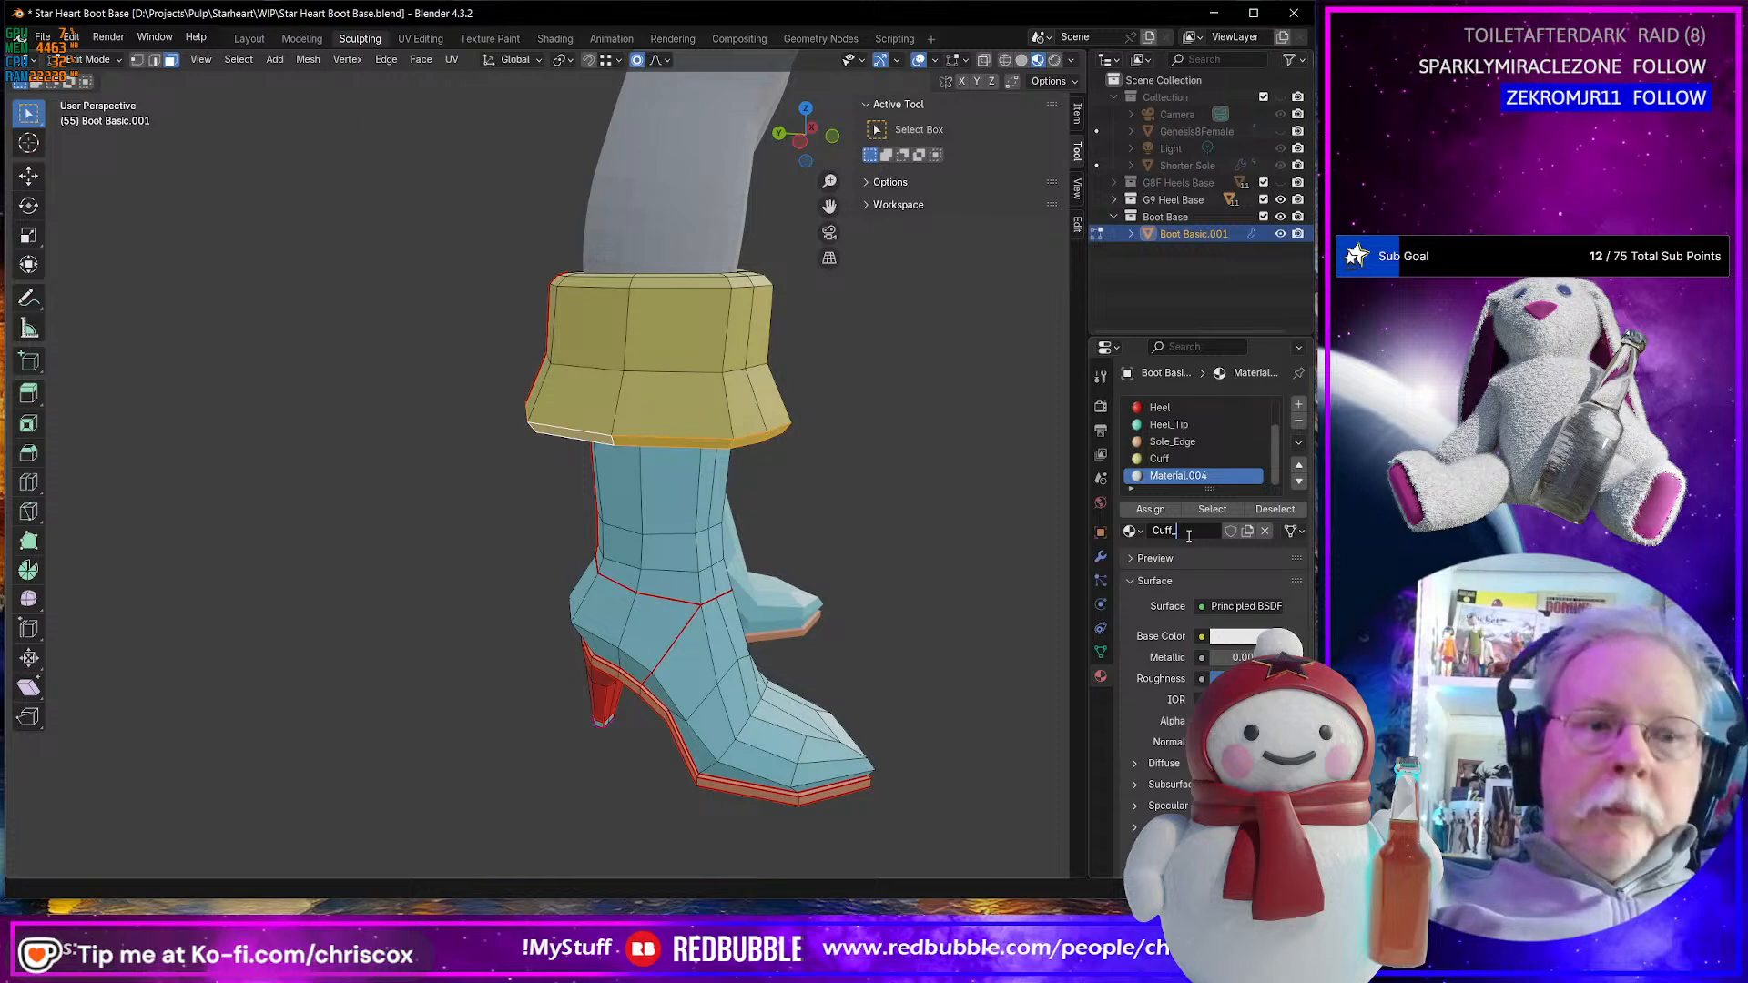
{"action": "key", "text": "Return"}
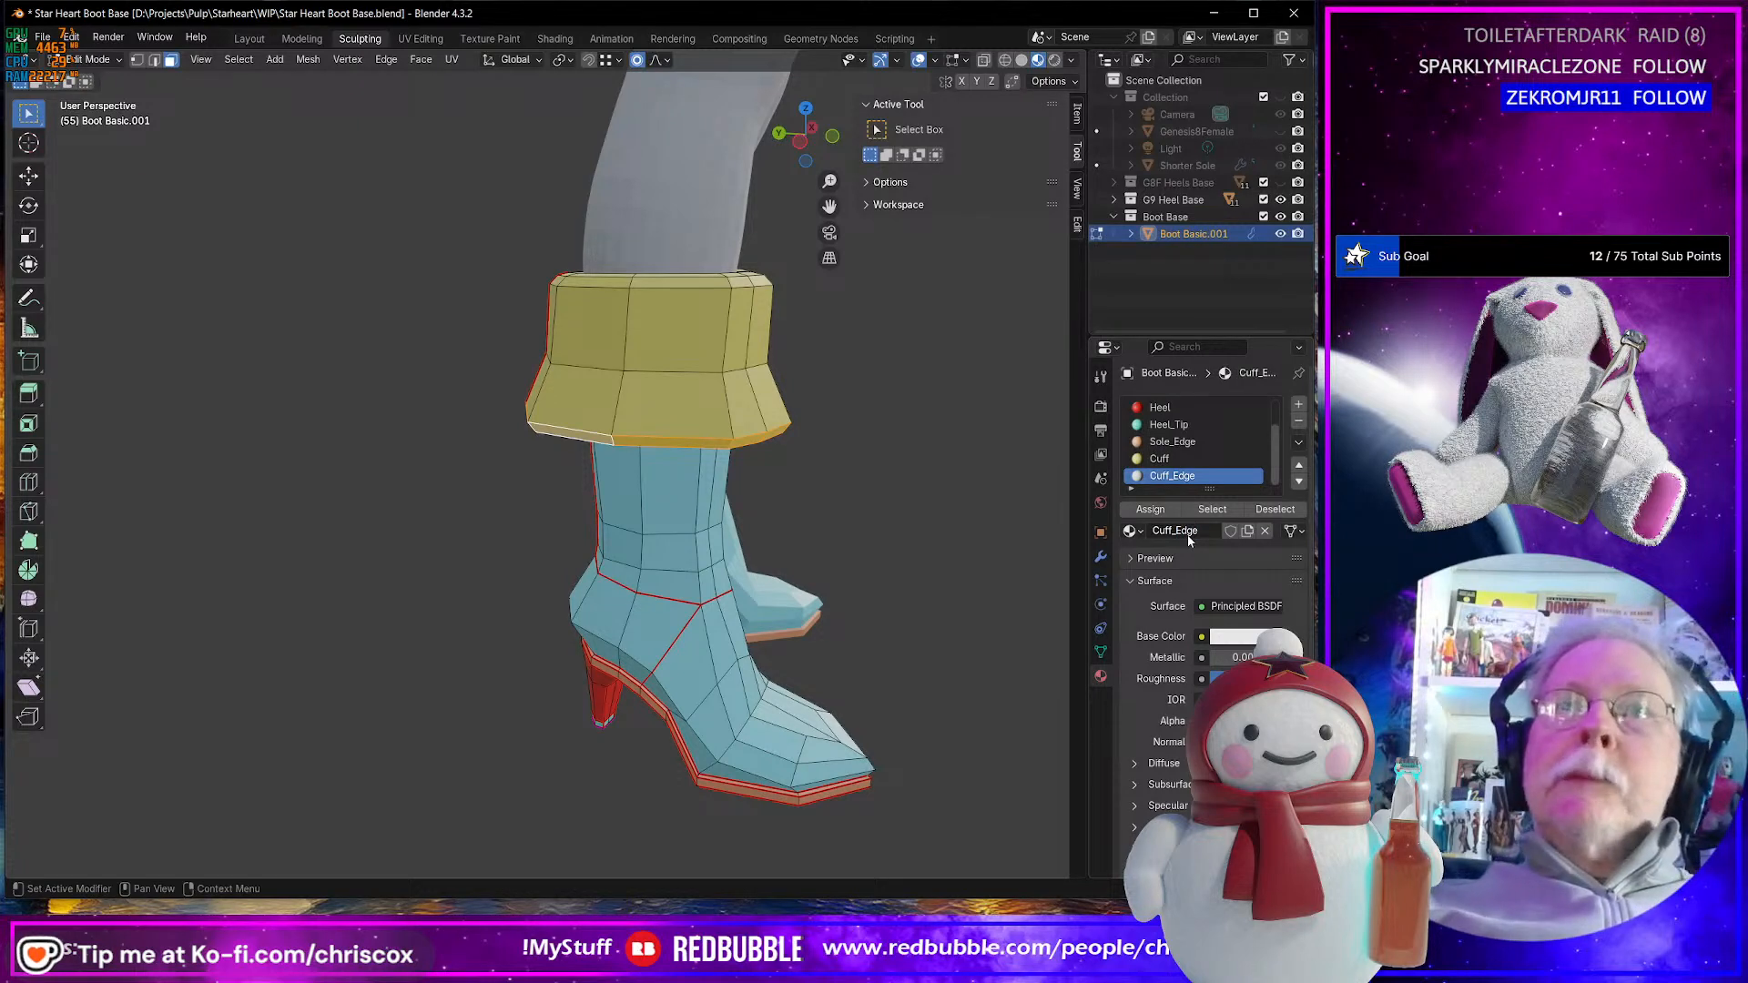
- Set the Cuff_Edge material's base color to orange-red and check the rim on both boots
{"action": "left_click", "coordinate": [1233, 641]}
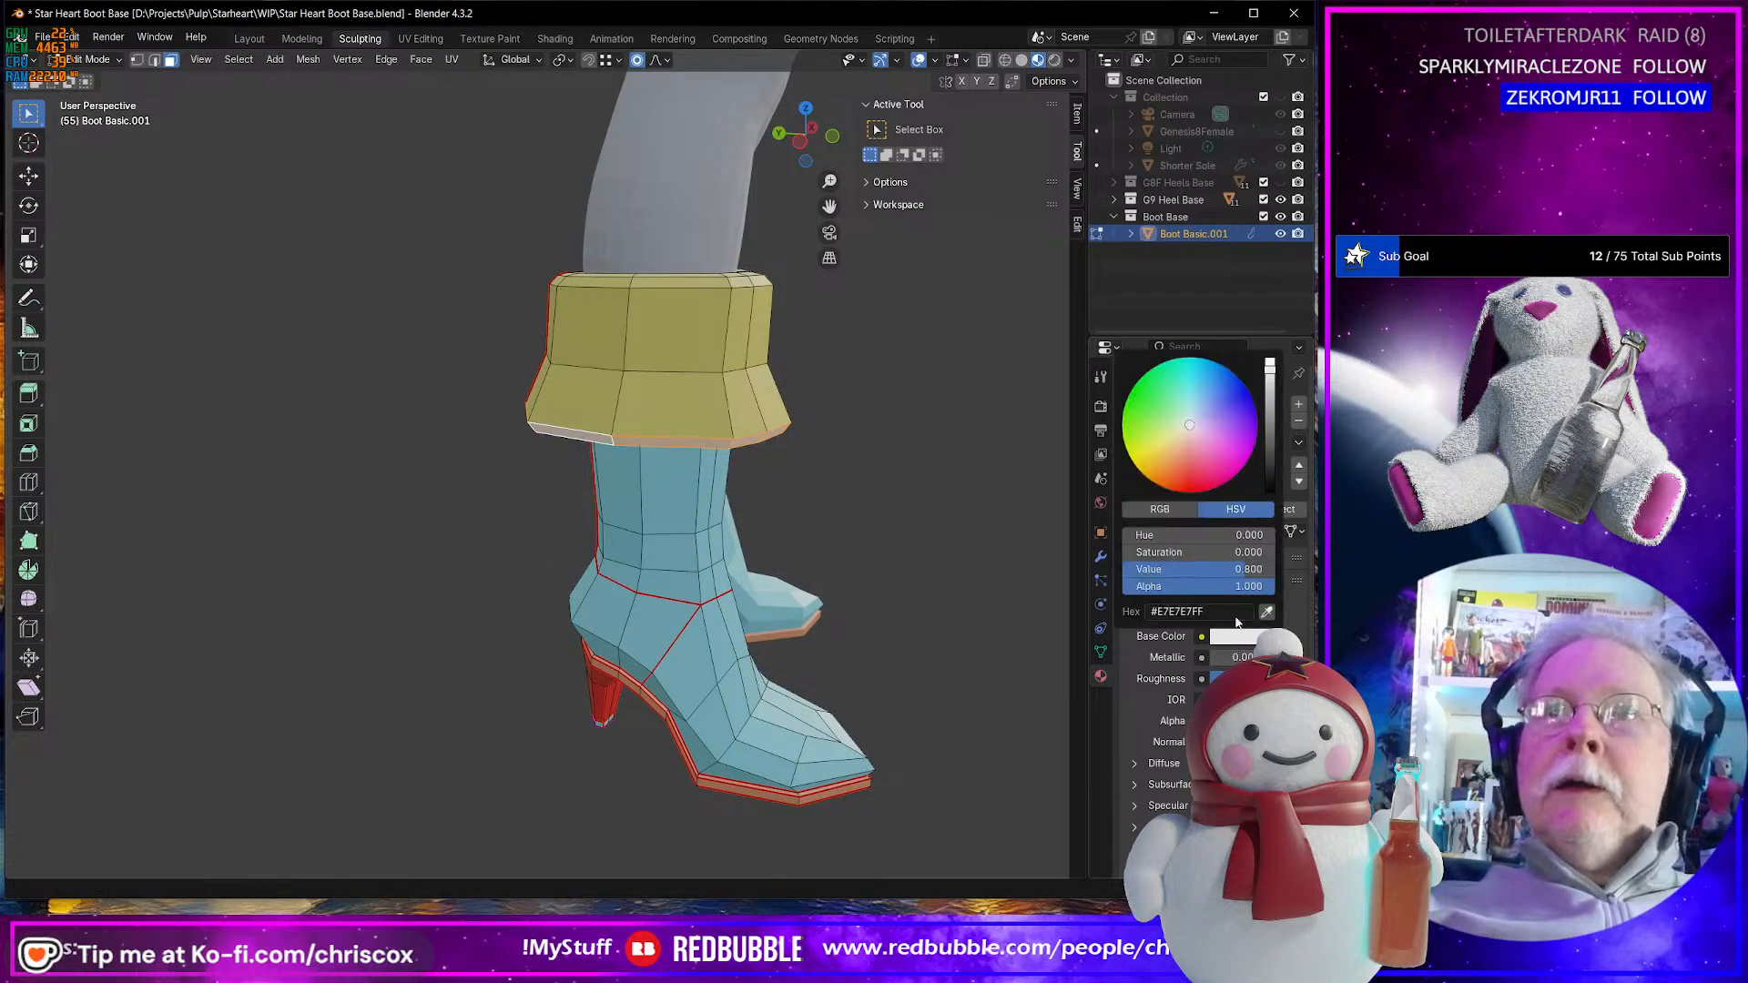
{"action": "left_click_drag", "start_coordinate": [1180, 421], "coordinate": [1172, 478]}
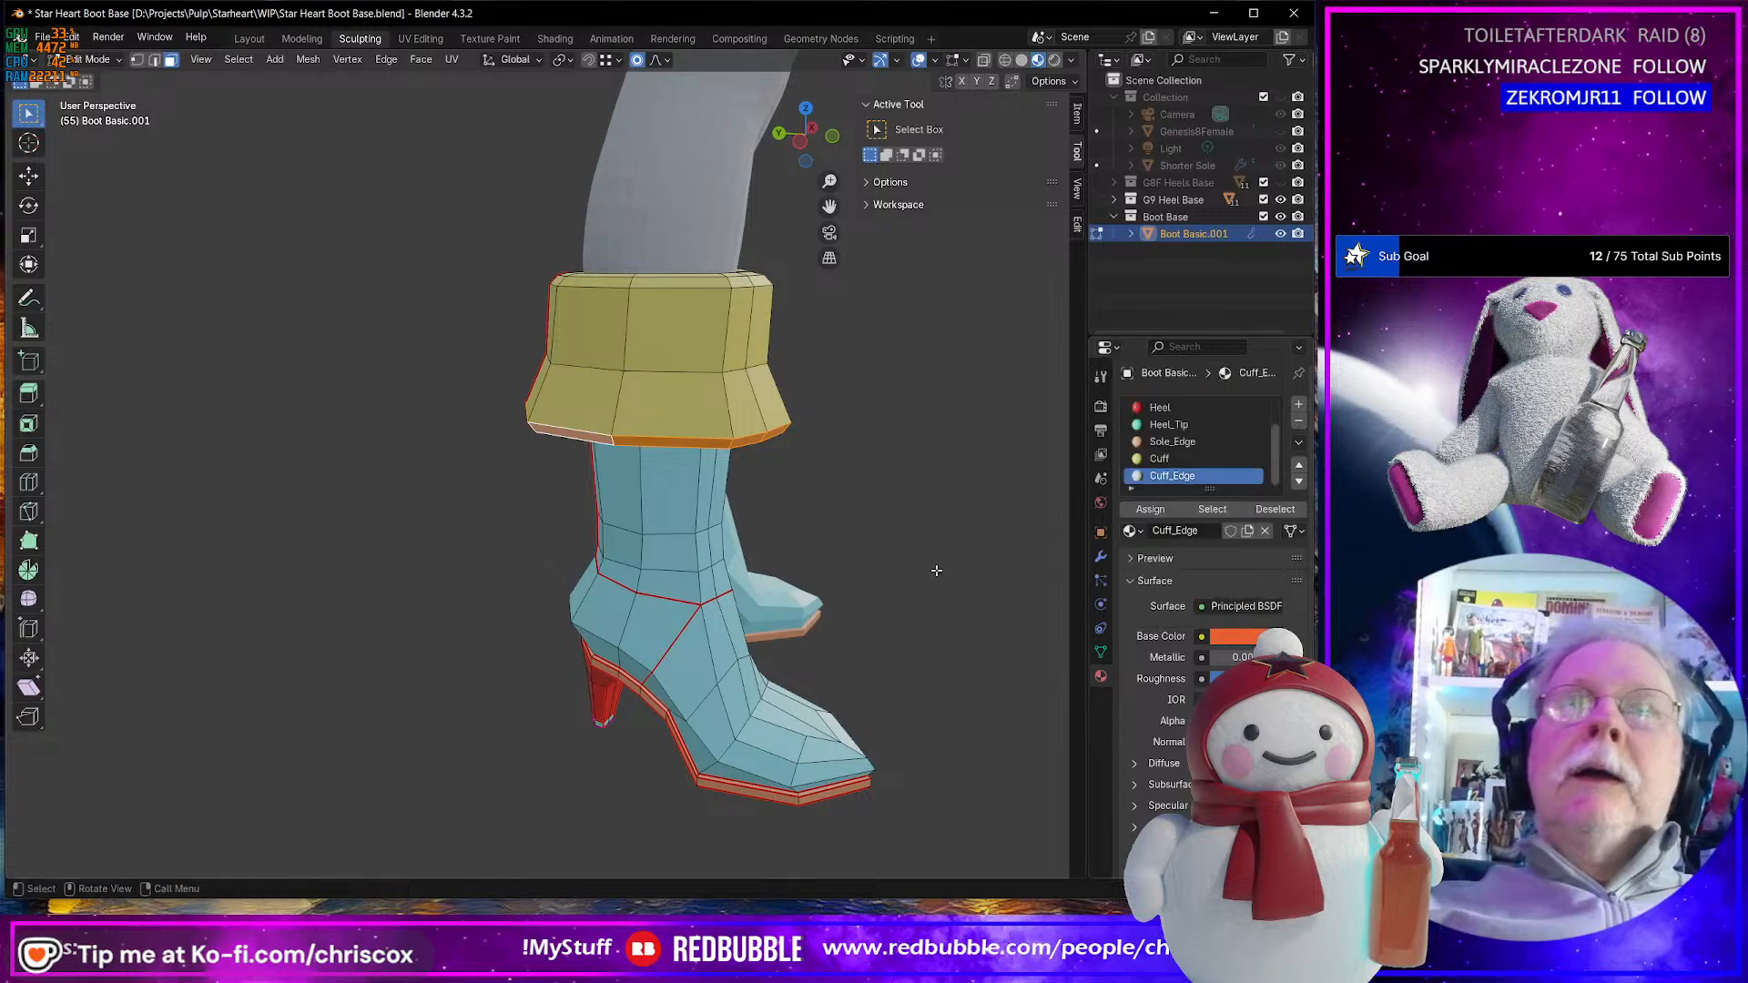
{"action": "middle_click_drag", "start_coordinate": [936, 574], "coordinate": [808, 543]}
{"action": "scroll", "coordinate": [918, 585], "scroll_direction": "up", "scroll_amount": 5}
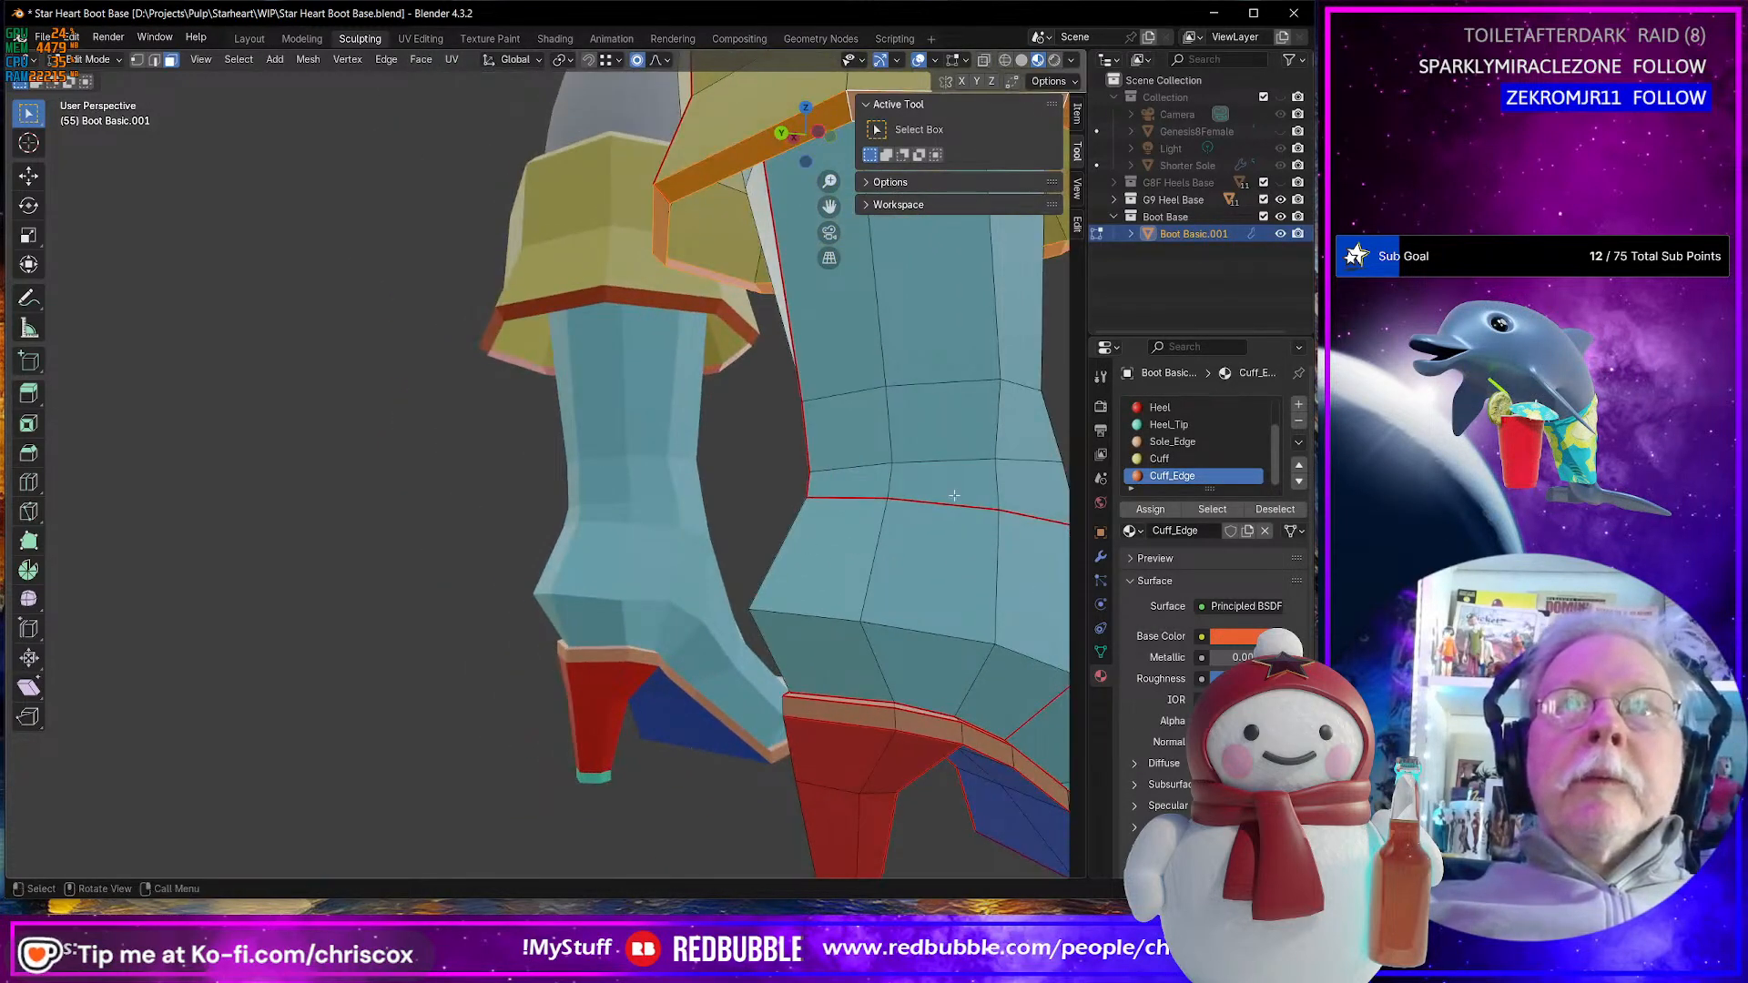
{"action": "scroll", "coordinate": [929, 537], "scroll_direction": "down", "scroll_amount": 4}
{"action": "middle_click_drag", "start_coordinate": [943, 535], "coordinate": [831, 537]}
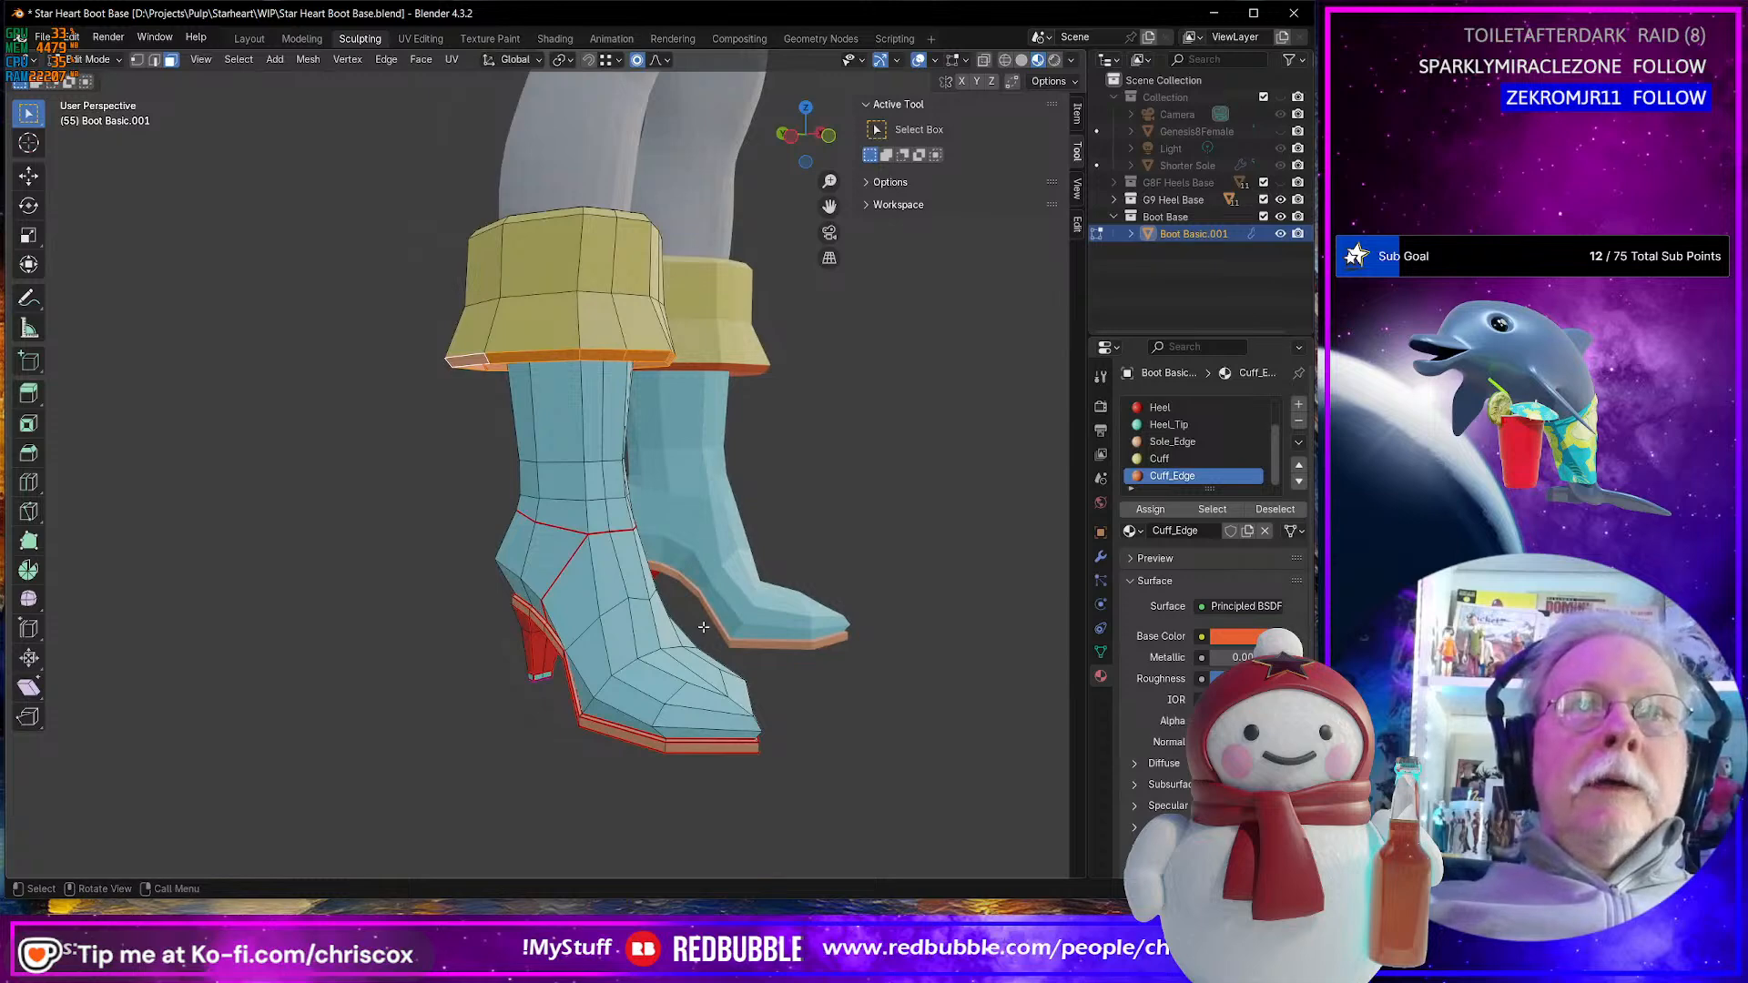
- Select the seam-bounded faces wrapping around the back of the boot between the ankle and the heel
{"action": "left_click", "coordinate": [659, 646]}
{"action": "middle_click_drag", "start_coordinate": [659, 646], "coordinate": [642, 586]}
{"action": "left_click", "coordinate": [706, 533]}
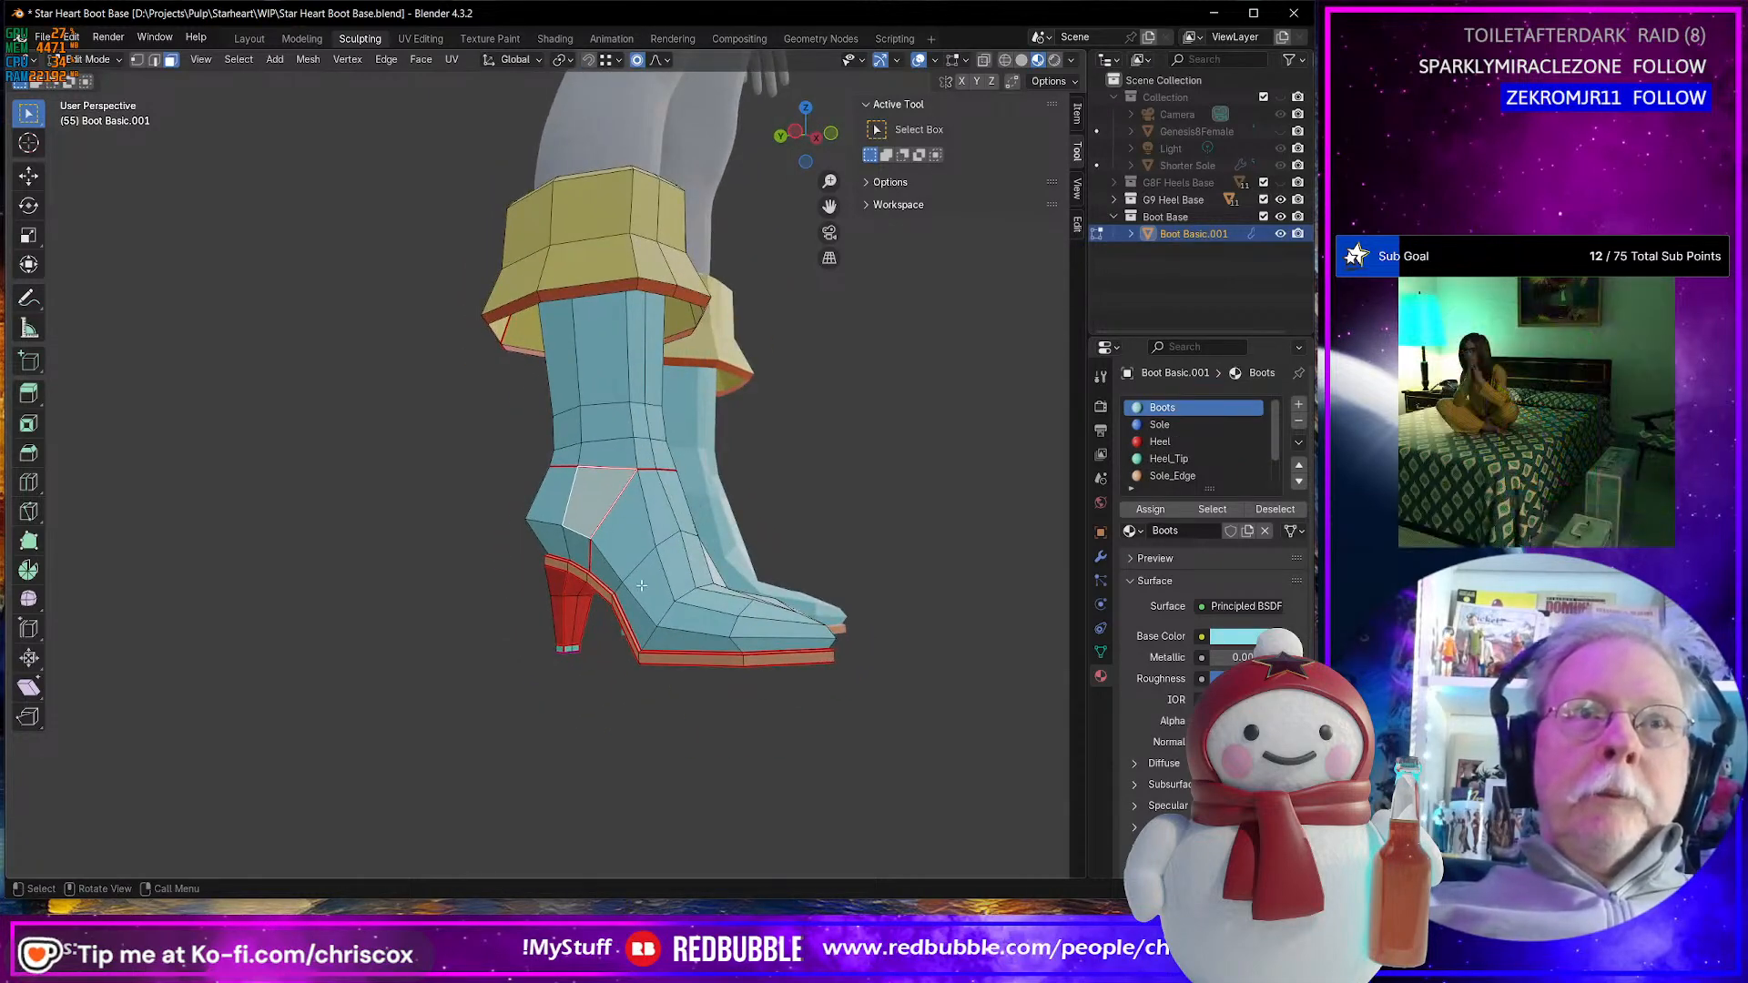
{"action": "left_click", "coordinate": [610, 573]}
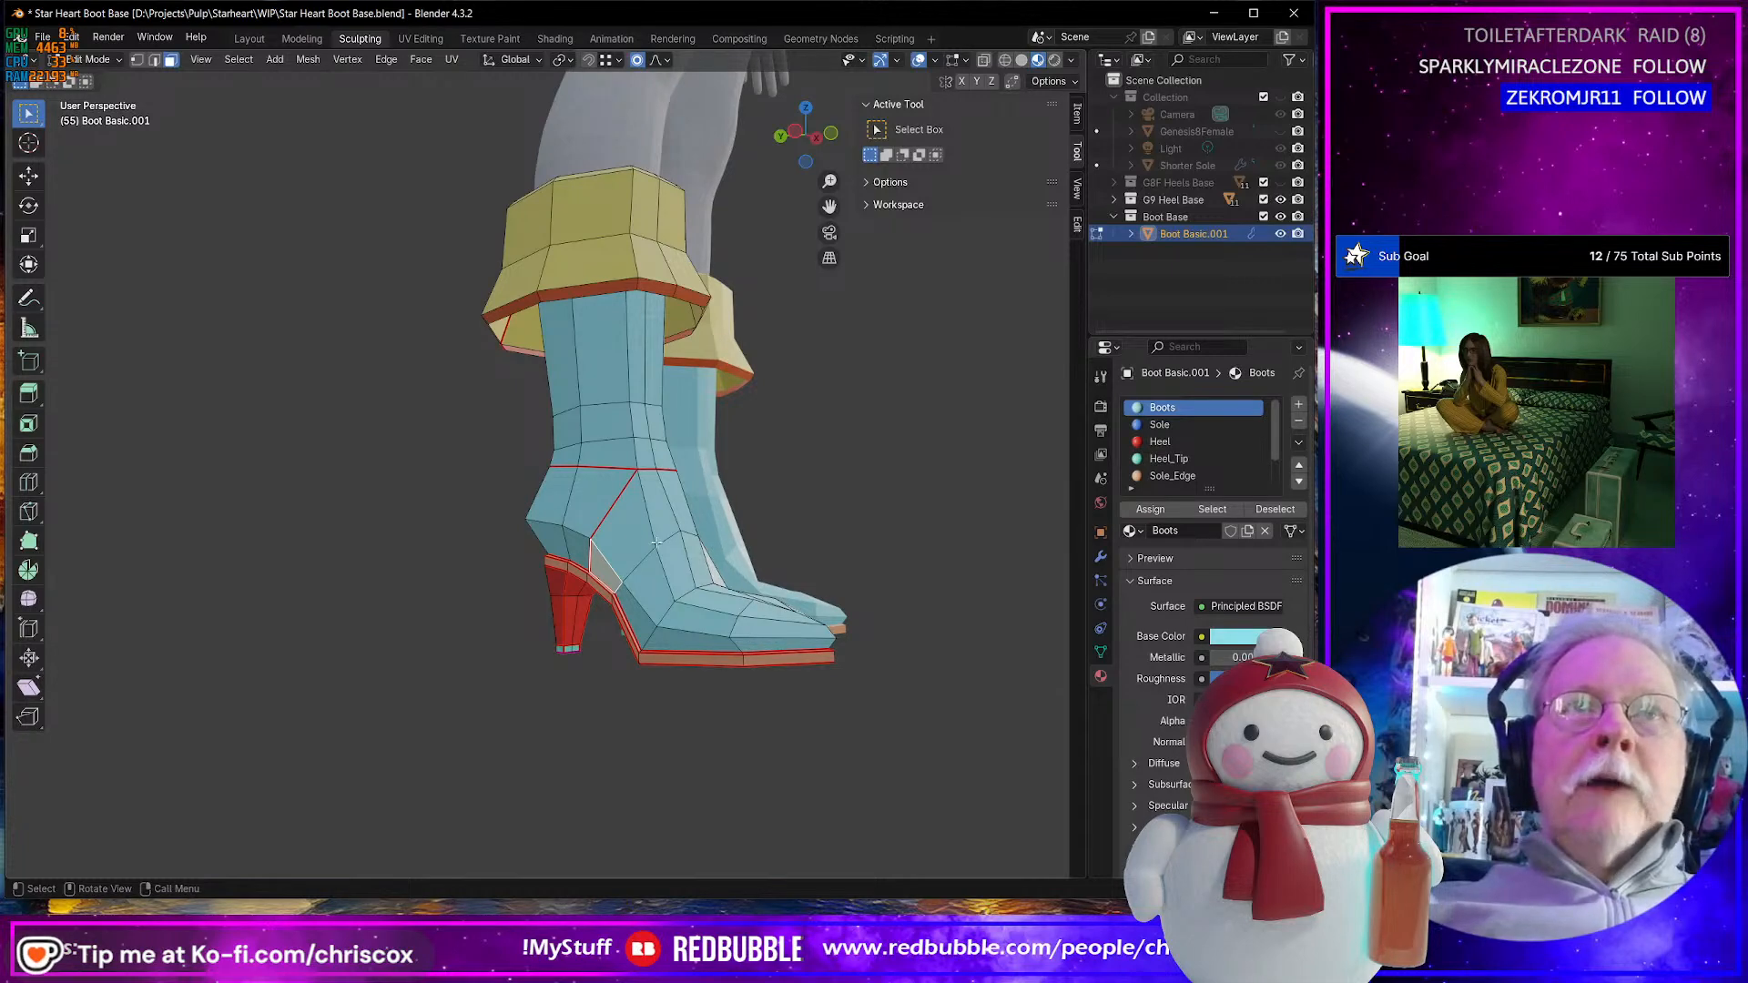
{"action": "left_click", "coordinate": [583, 508]}
{"action": "left_click", "coordinate": [577, 546], "text": "ctrl"}
{"action": "middle_click_drag", "start_coordinate": [577, 553], "coordinate": [840, 566]}
{"action": "middle_click_drag", "start_coordinate": [651, 570], "coordinate": [725, 573]}
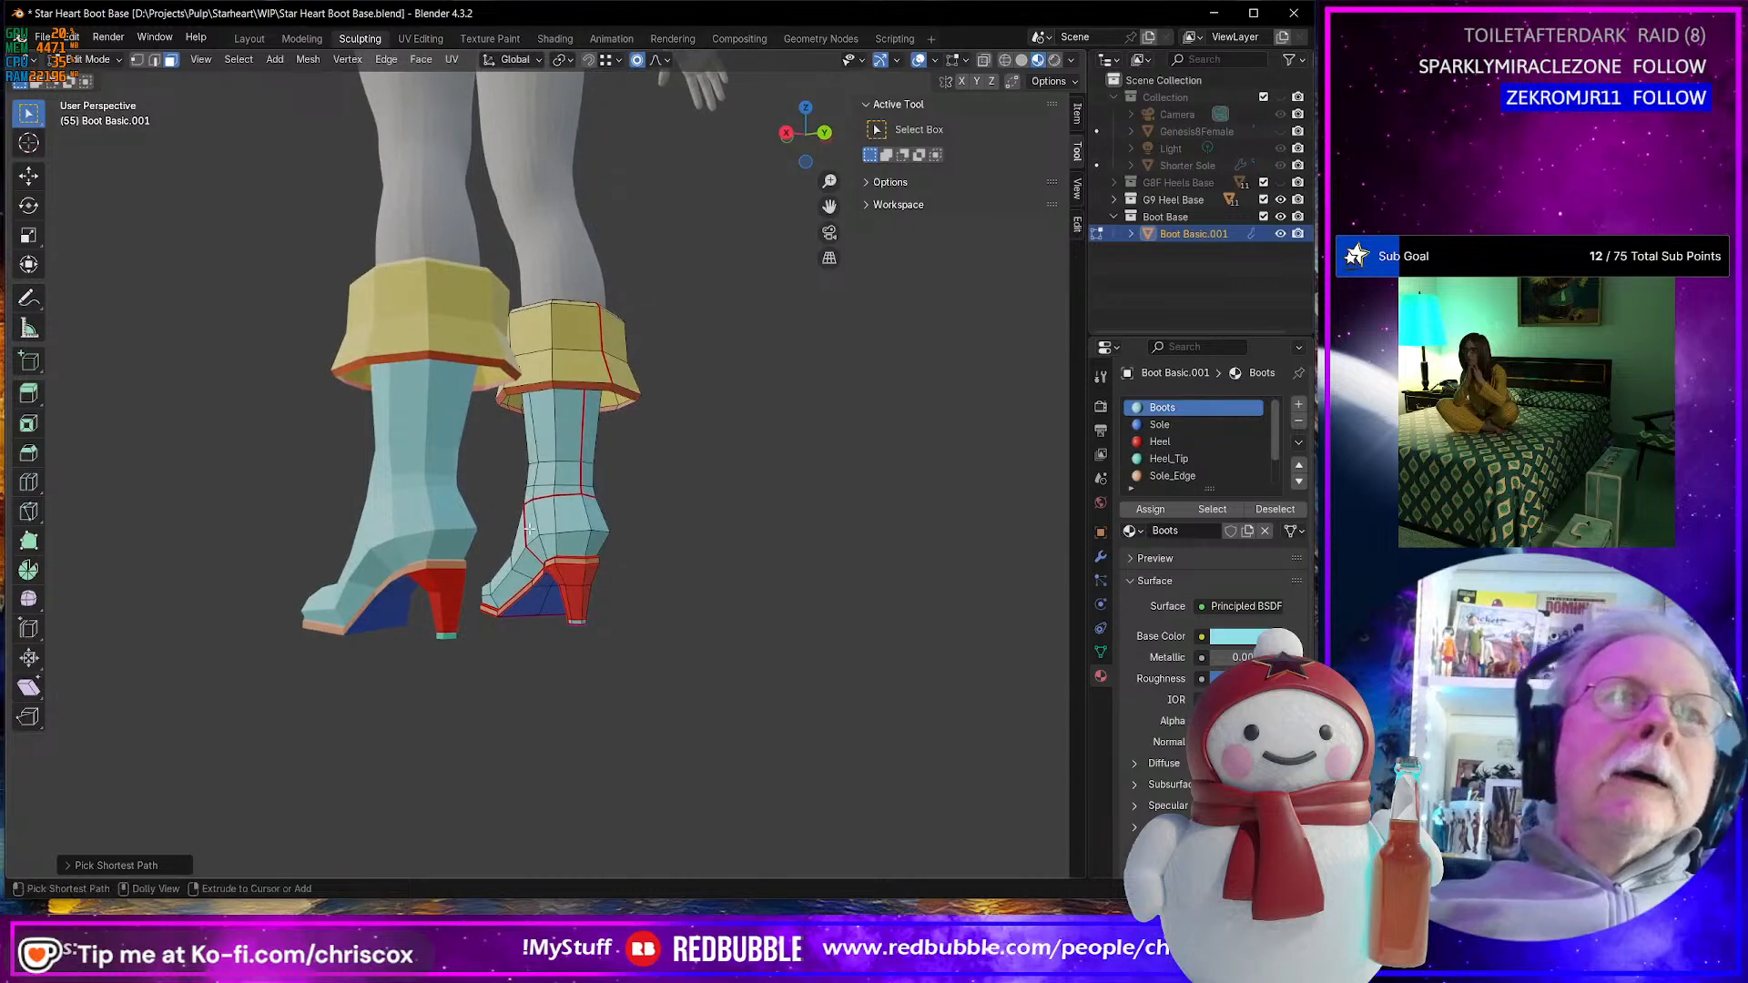
{"action": "left_click", "coordinate": [533, 527], "text": "ctrl+shift"}
{"action": "middle_click_drag", "start_coordinate": [533, 528], "coordinate": [674, 541]}
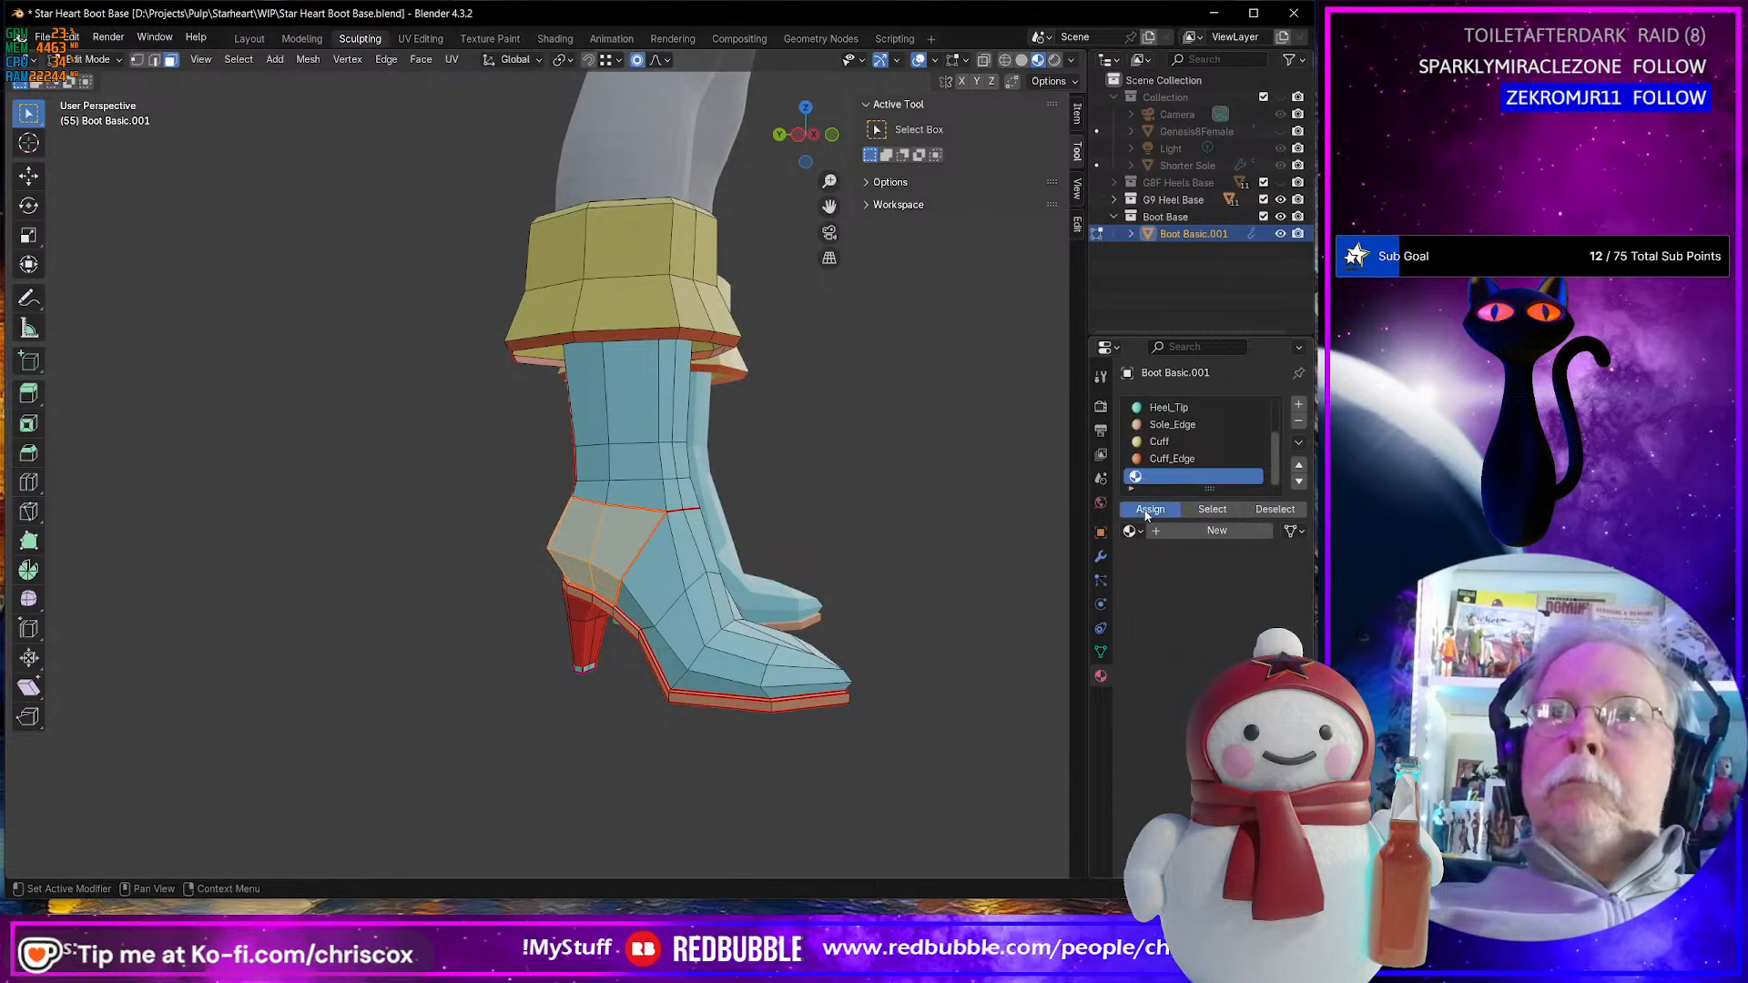
- Assign the selected back-of-boot faces to an eighth material slot that uses the existing Heel material
{"action": "left_click", "coordinate": [1170, 515]}
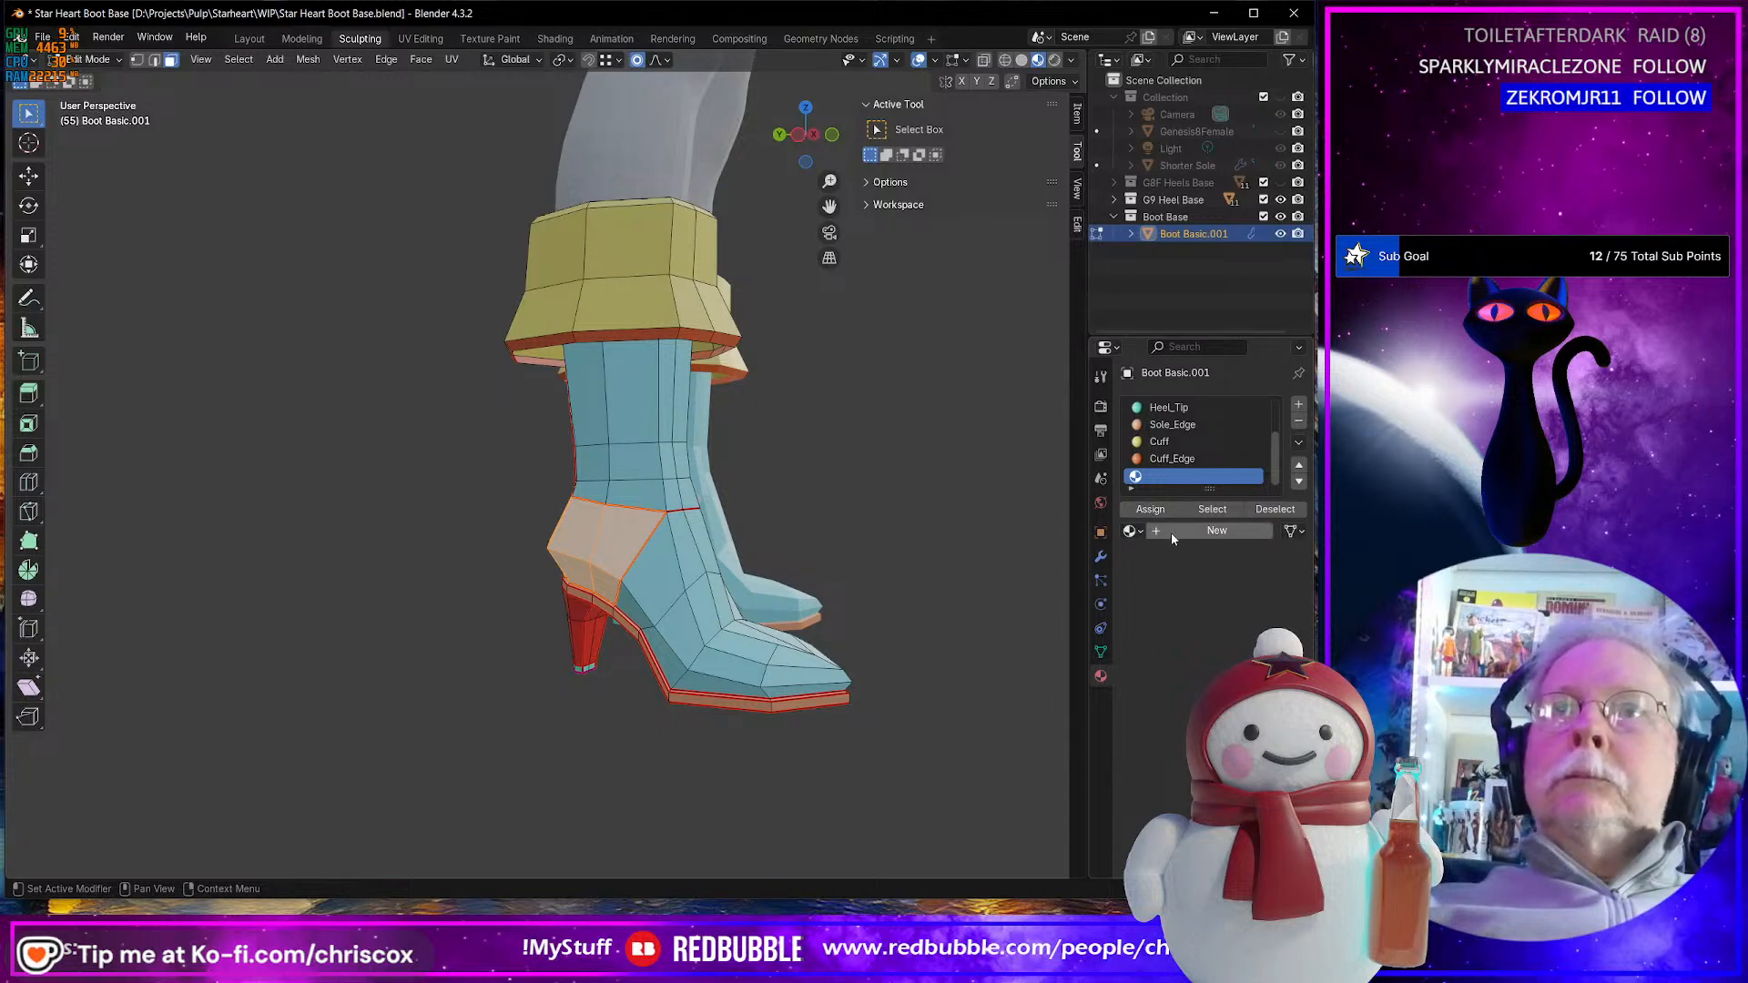
{"action": "left_click", "coordinate": [1173, 532]}
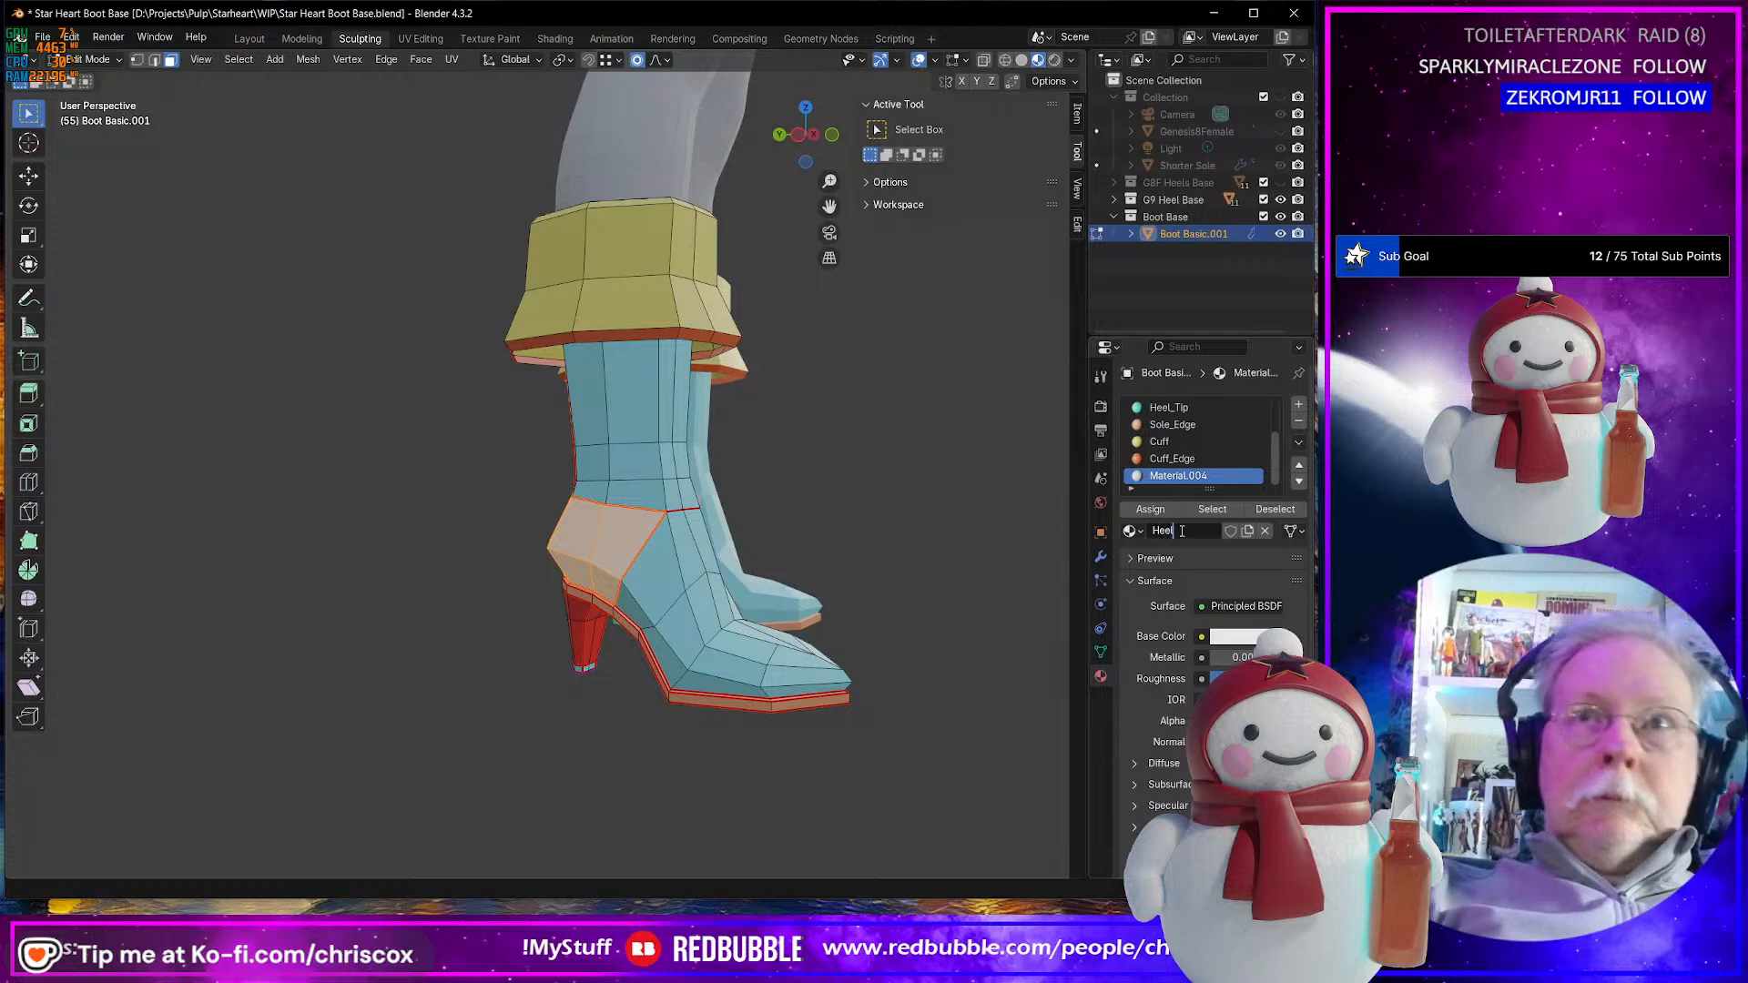
{"action": "key", "text": "Return"}
{"action": "left_click", "coordinate": [1132, 531]}
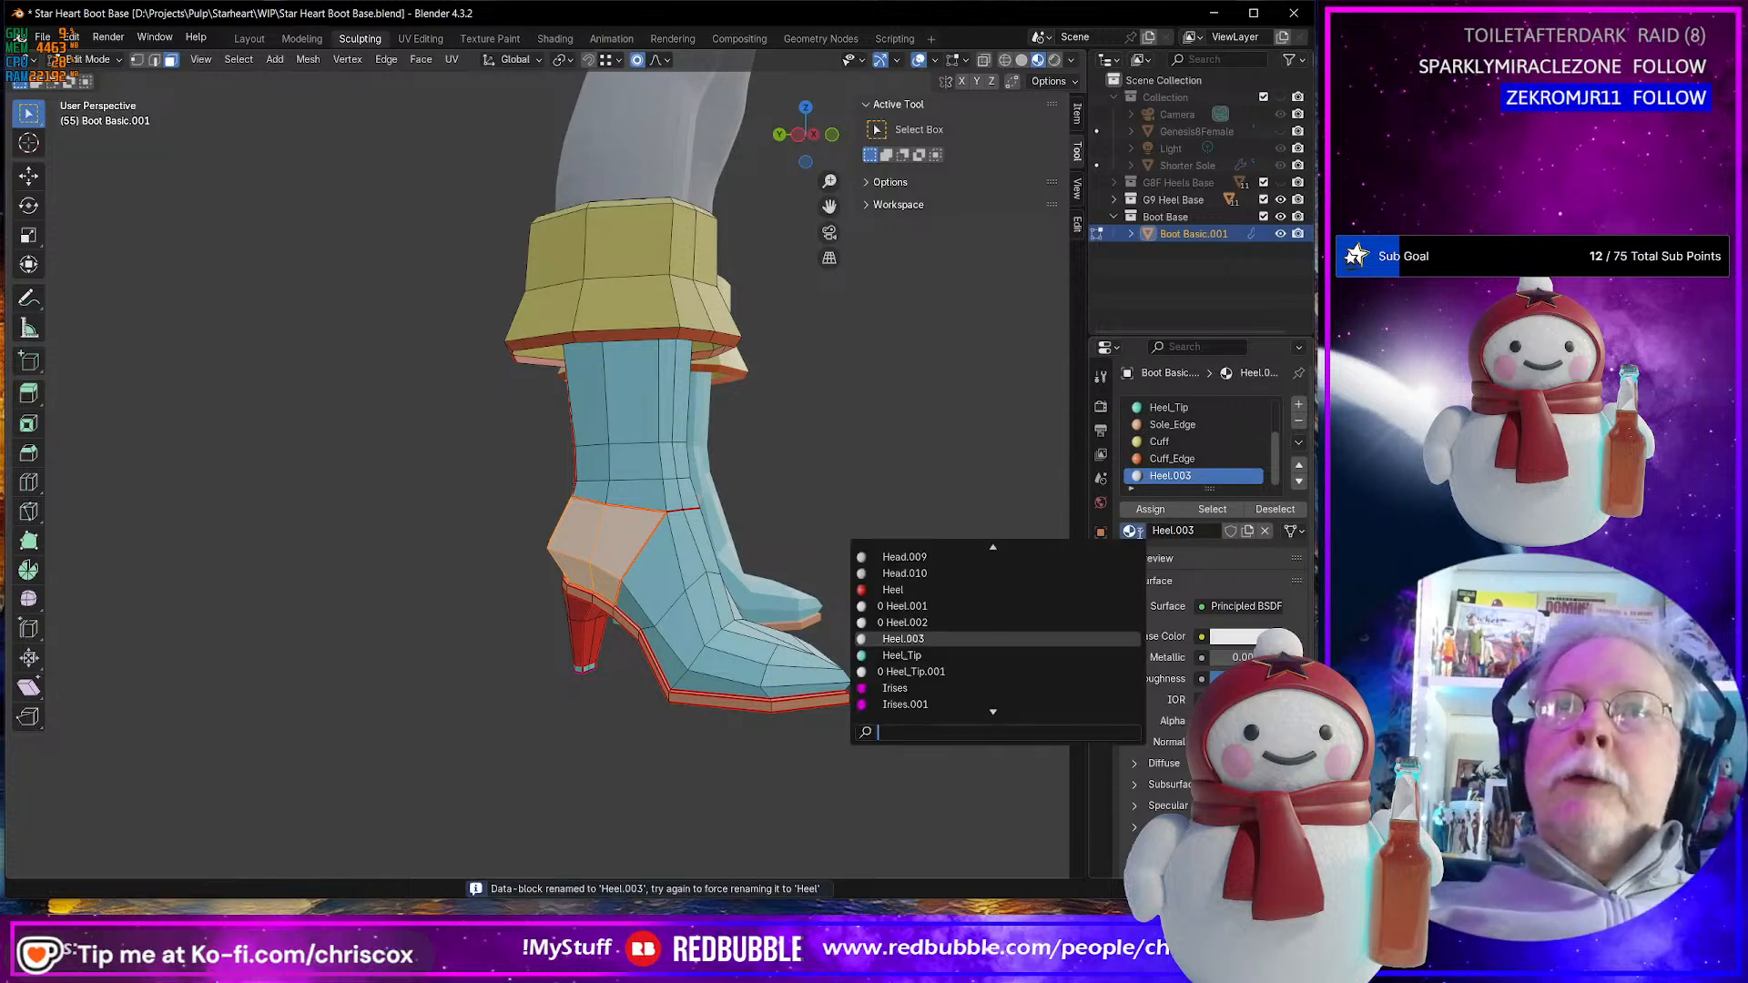
{"action": "type", "text": "hee"}
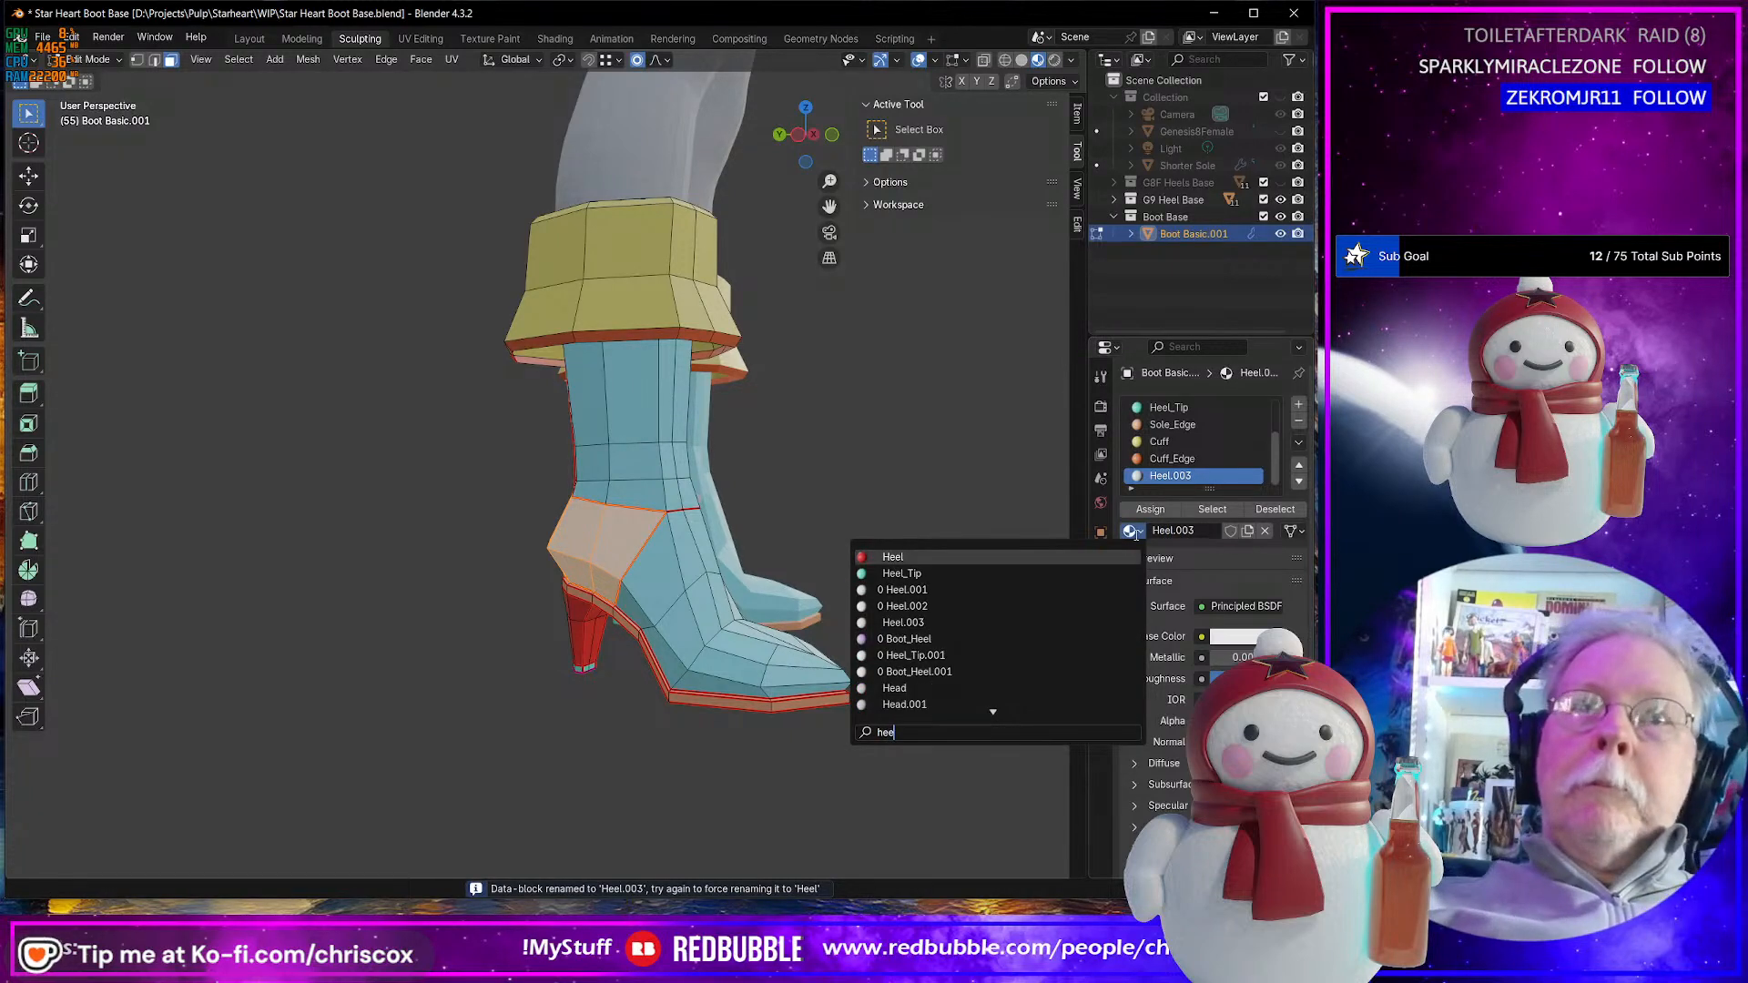
{"action": "key", "text": "Return"}
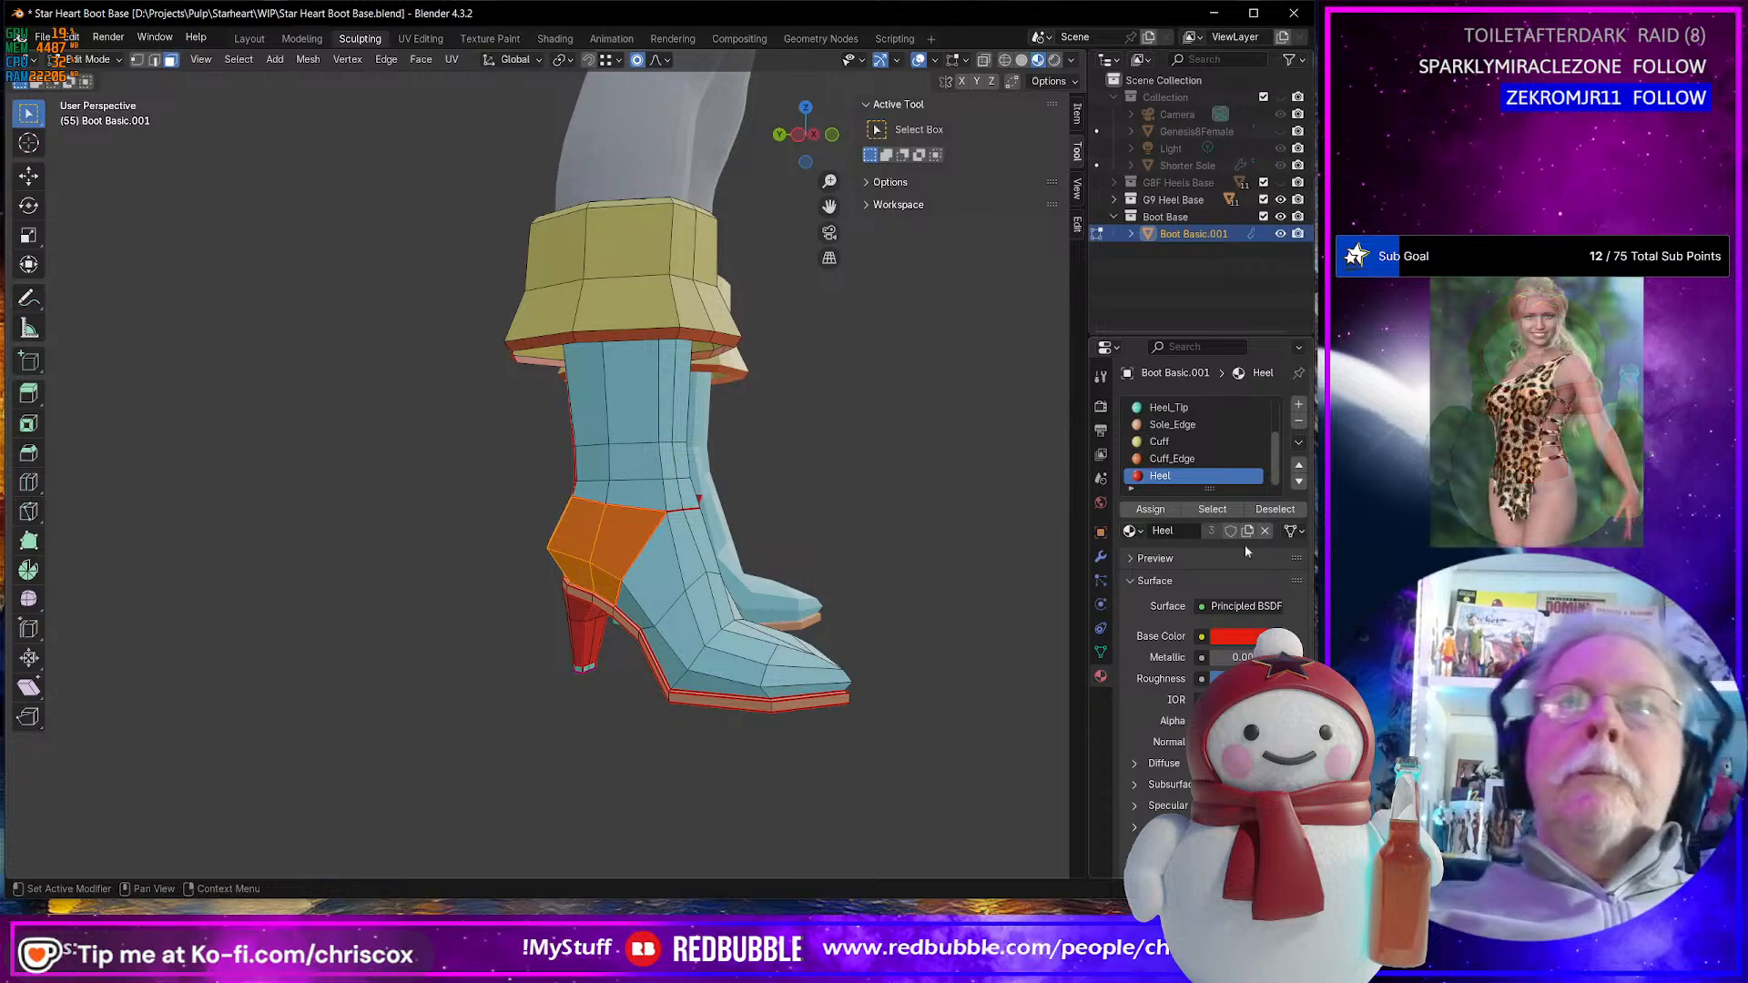
- Change the Heel material's base color to a pinkish purple
{"action": "left_click", "coordinate": [1249, 637]}
{"action": "left_click", "coordinate": [1195, 449]}
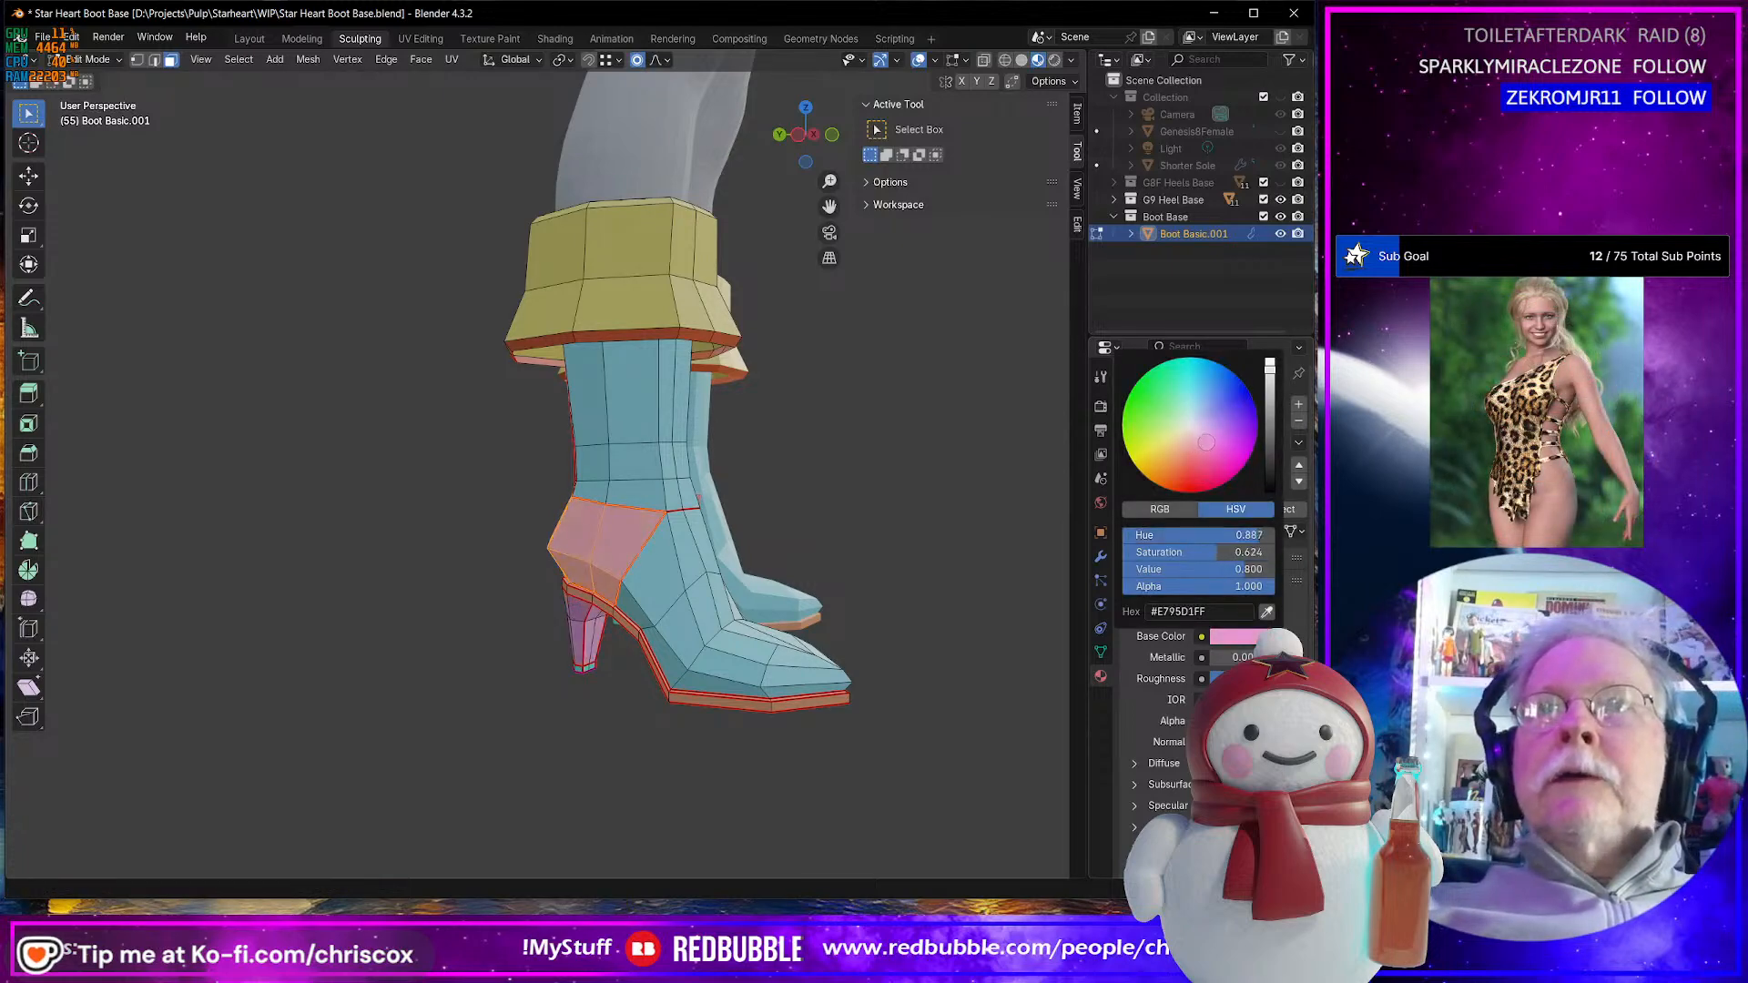
{"action": "middle_click_drag", "start_coordinate": [758, 610], "coordinate": [690, 630]}
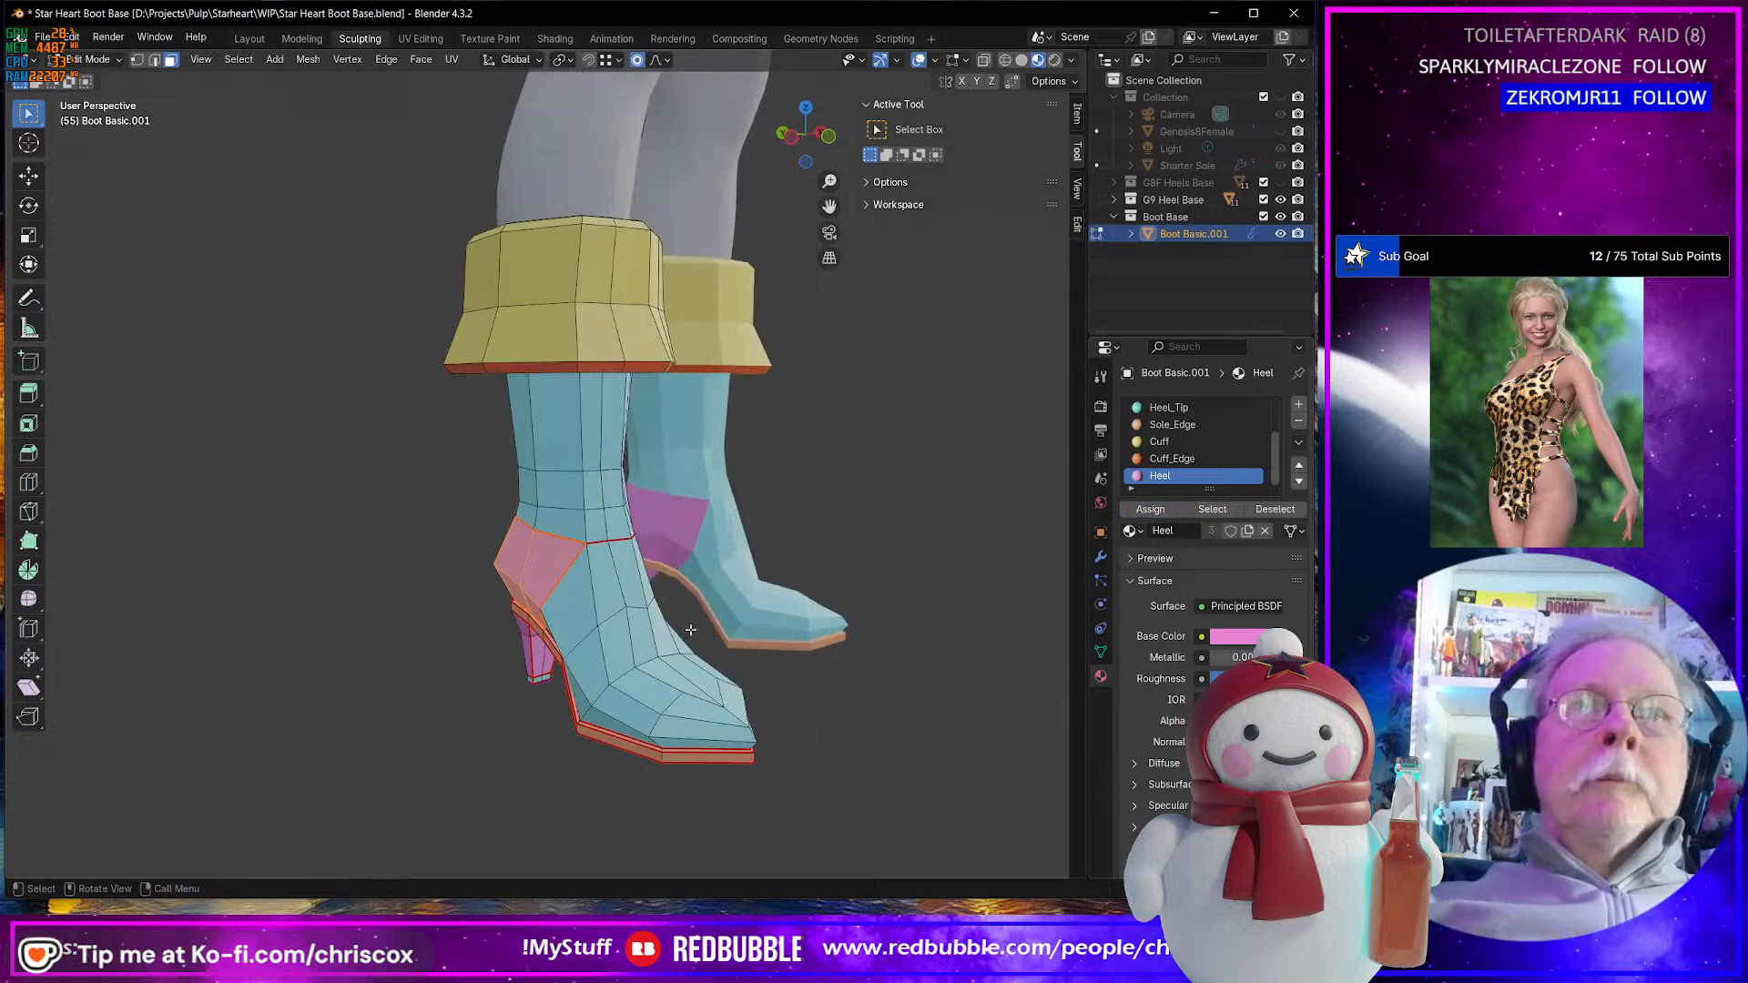
{"action": "left_click", "coordinate": [601, 493]}
{"action": "key", "text": "ctrl+KP_Add"}
{"action": "key", "text": "ctrl+KP_Add"}
{"action": "key", "text": "ctrl+KP_Add"}
{"action": "middle_click_drag", "start_coordinate": [612, 527], "coordinate": [656, 510]}
- Clear the face selection, select all faces using the Cuff material, and hide them to uncover the upper shaft
{"action": "left_click", "coordinate": [1174, 443]}
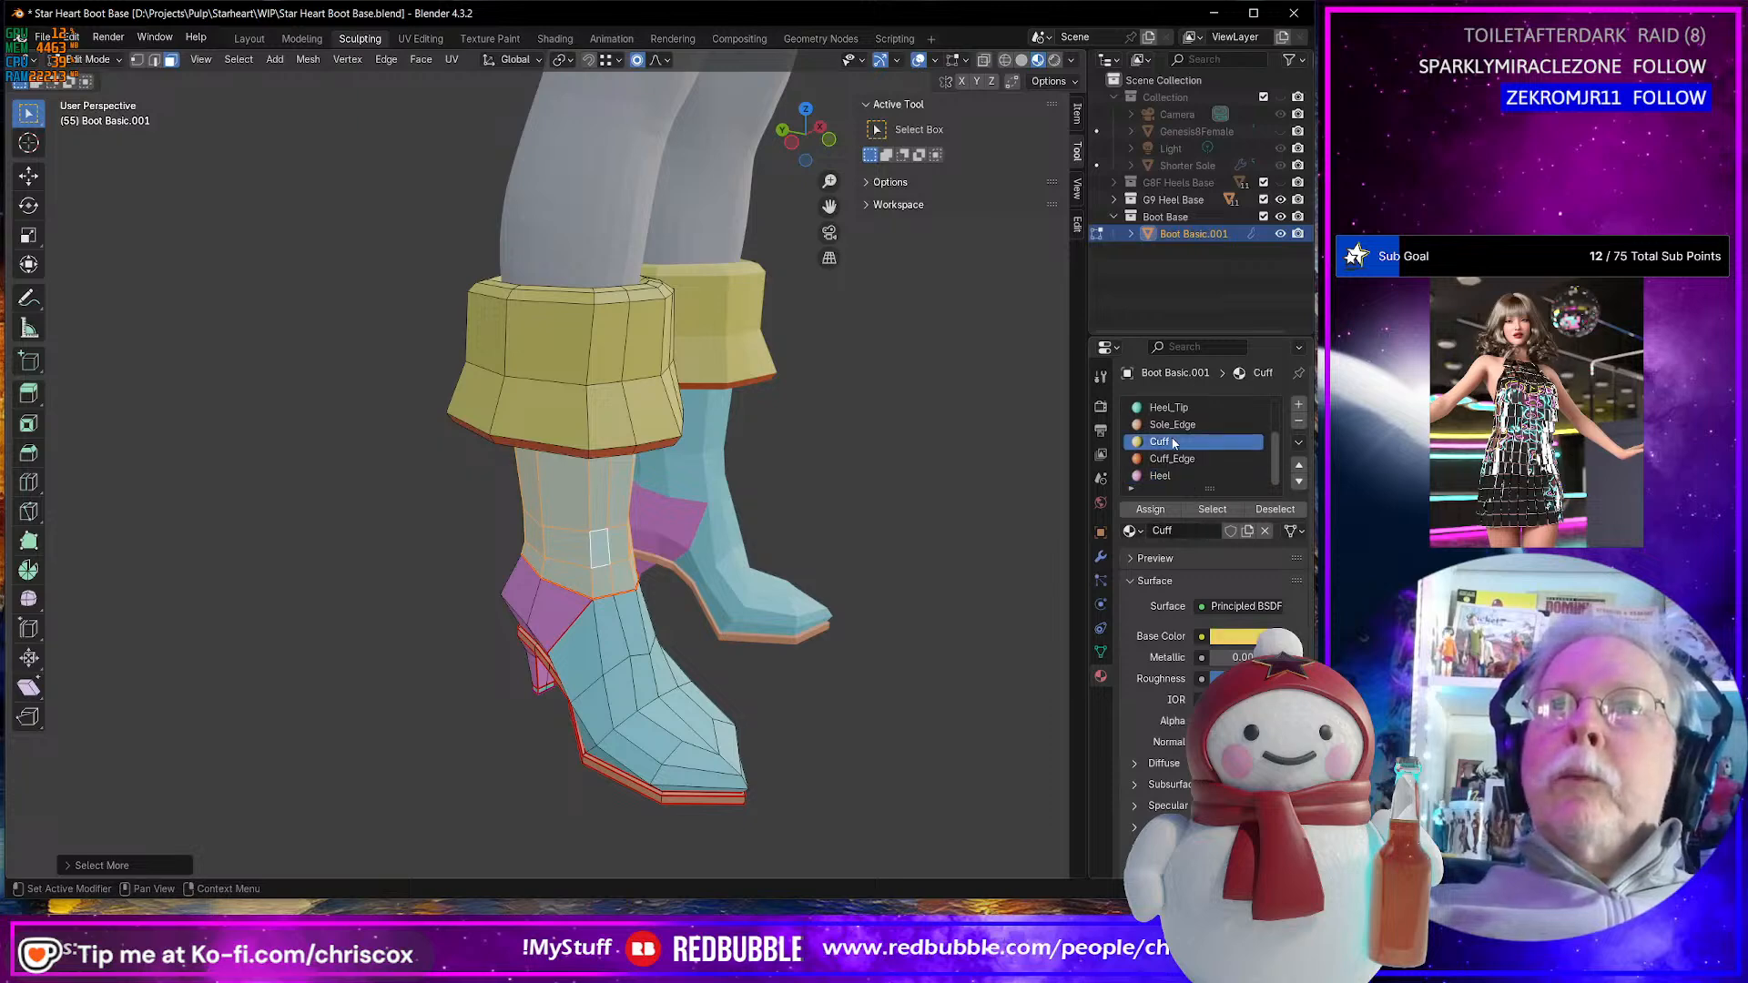
{"action": "left_click", "coordinate": [847, 546]}
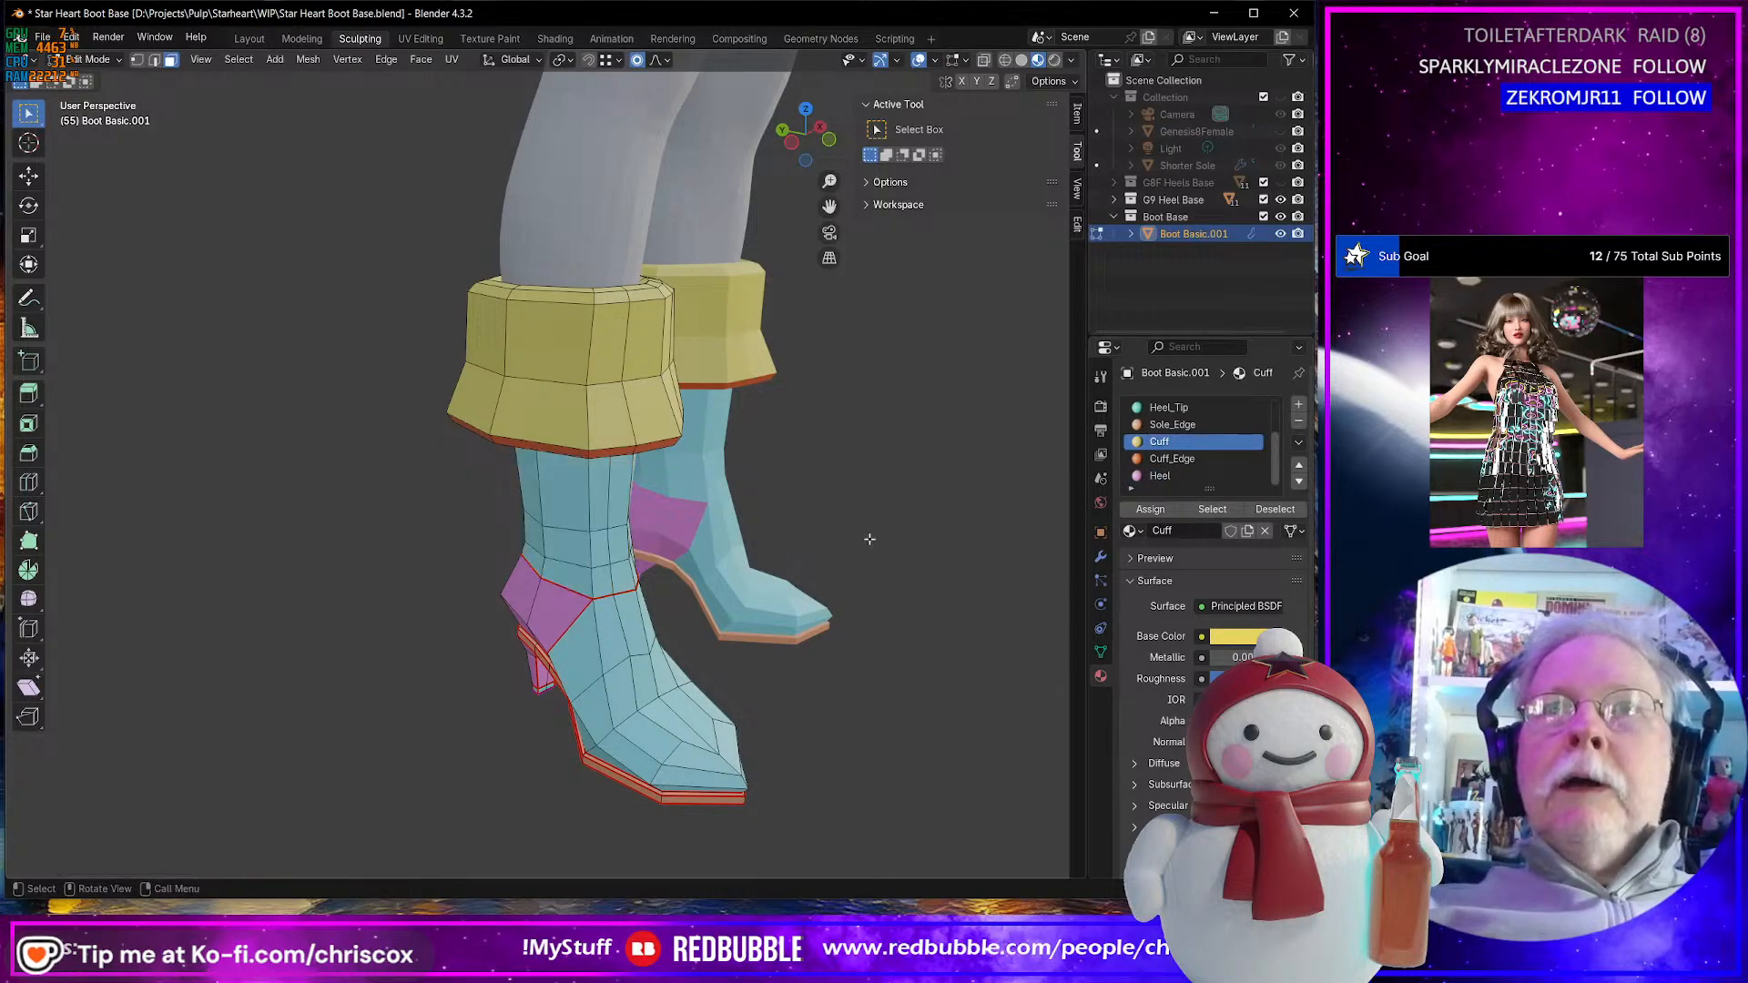
{"action": "middle_click_drag", "start_coordinate": [924, 500], "coordinate": [874, 496]}
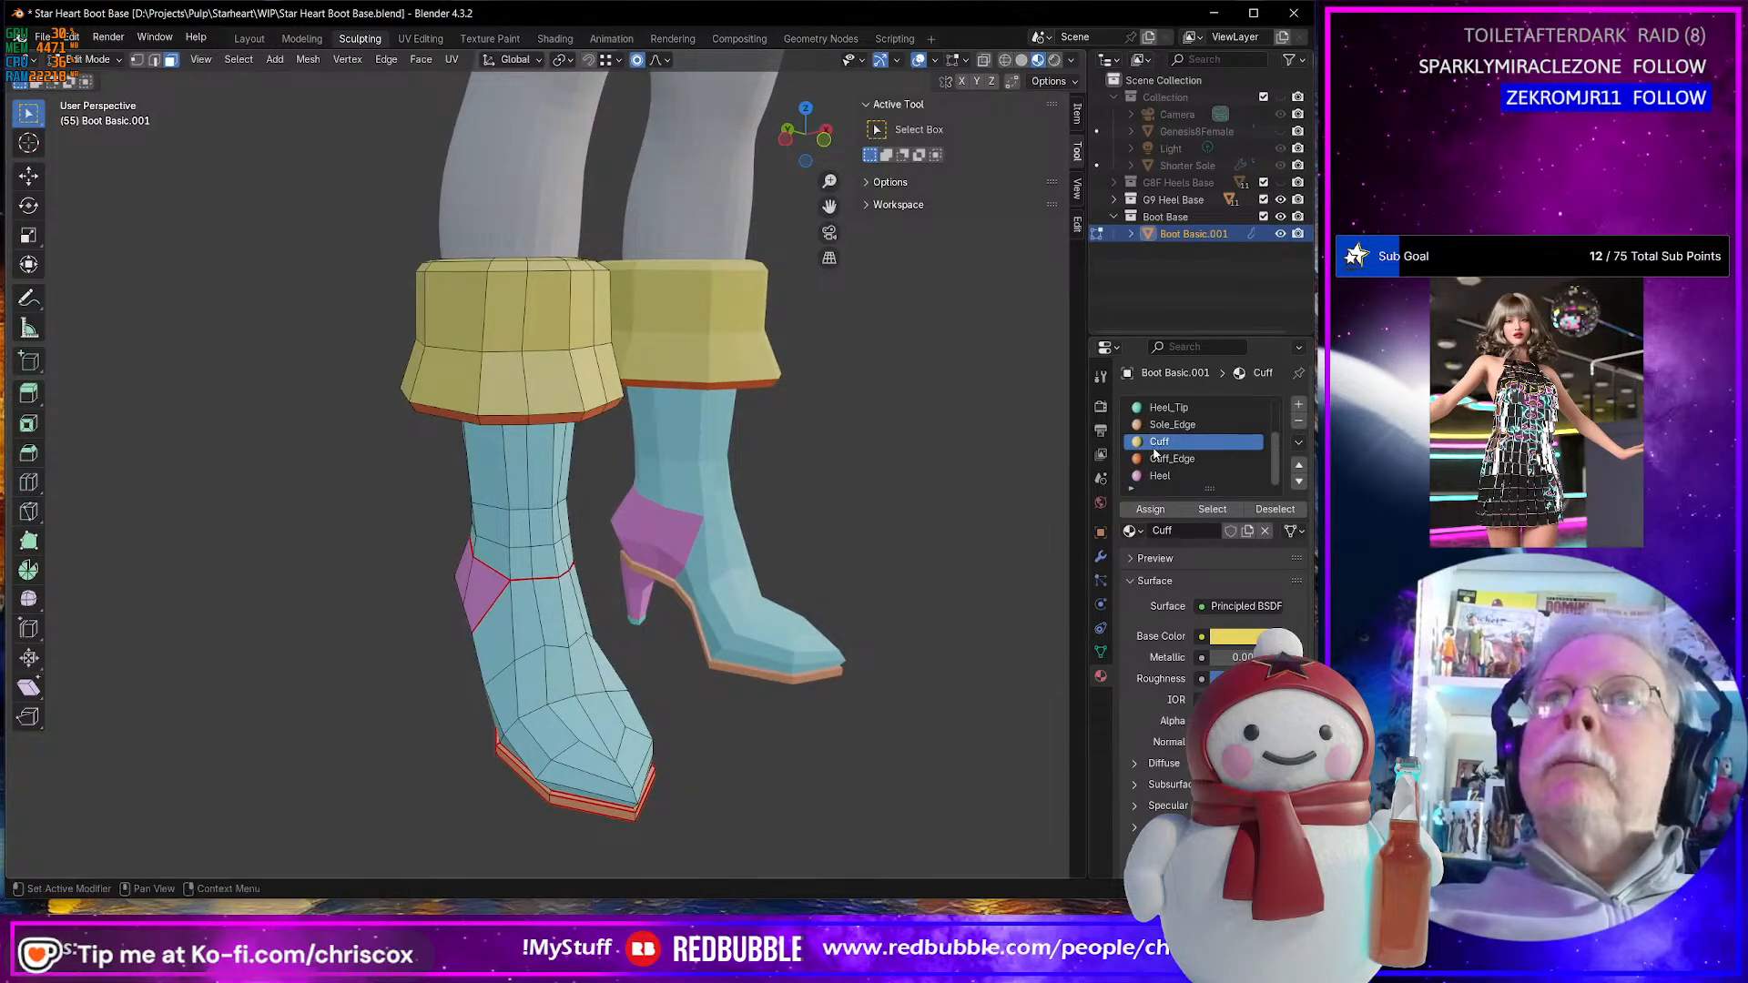
{"action": "left_click", "coordinate": [1212, 508]}
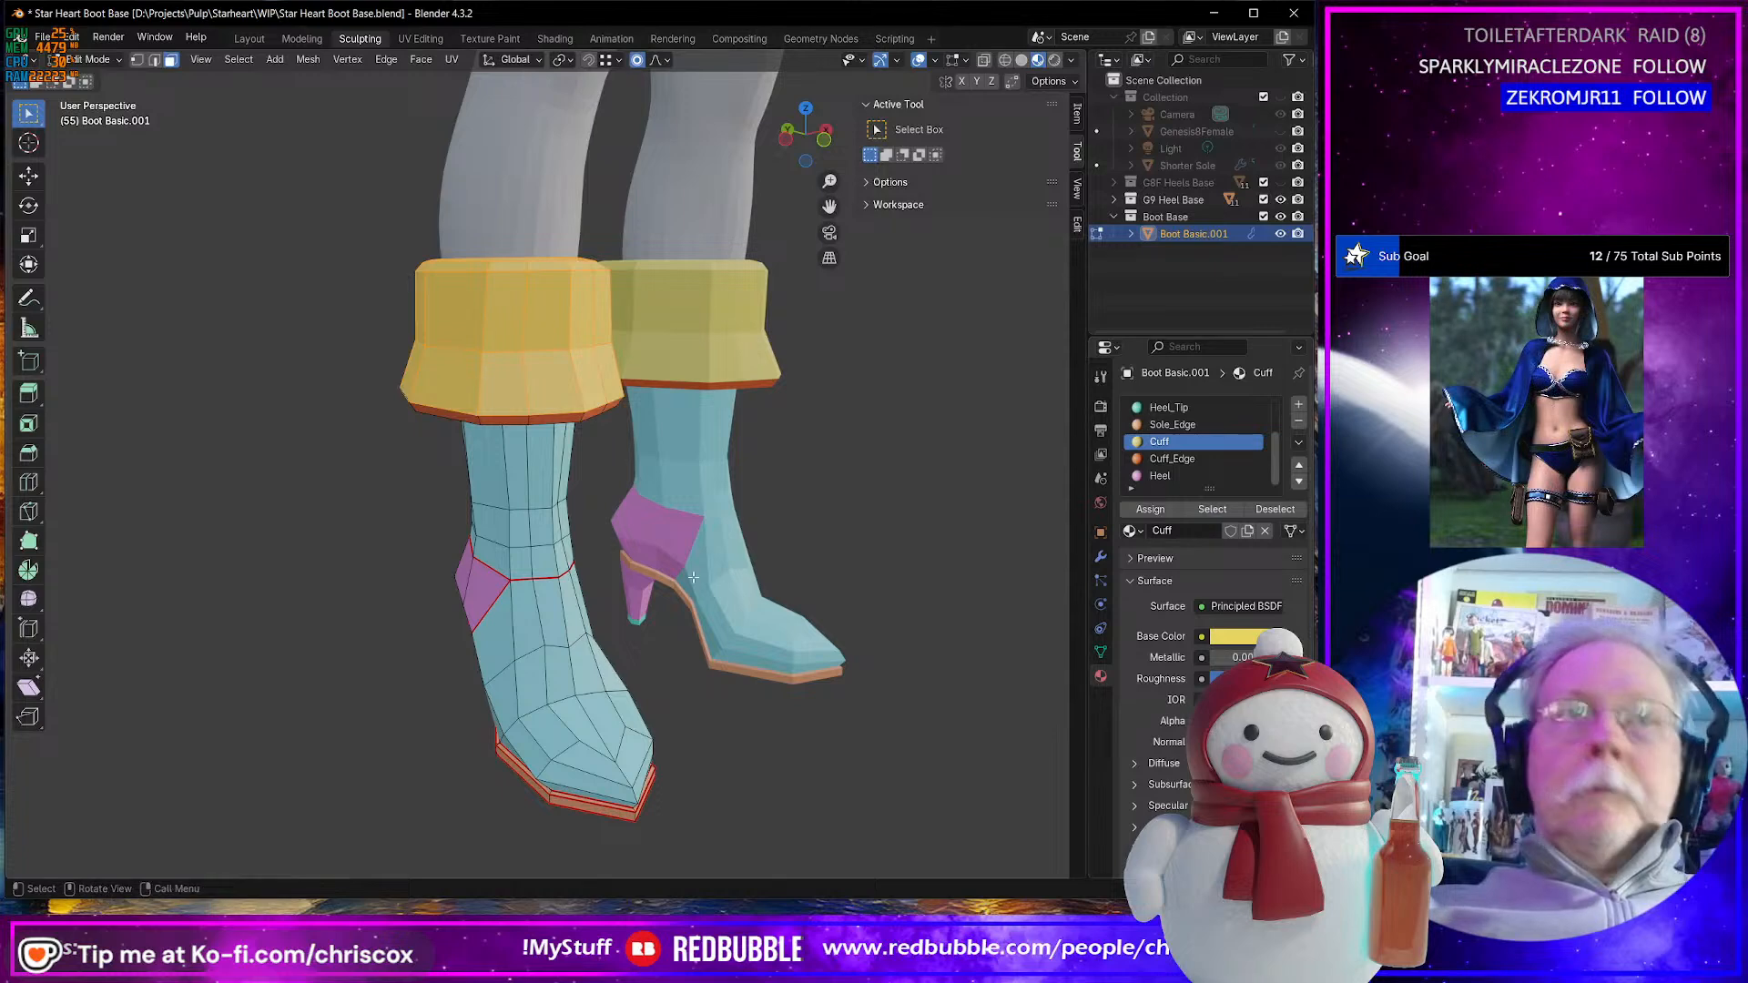
{"action": "key", "text": "h"}
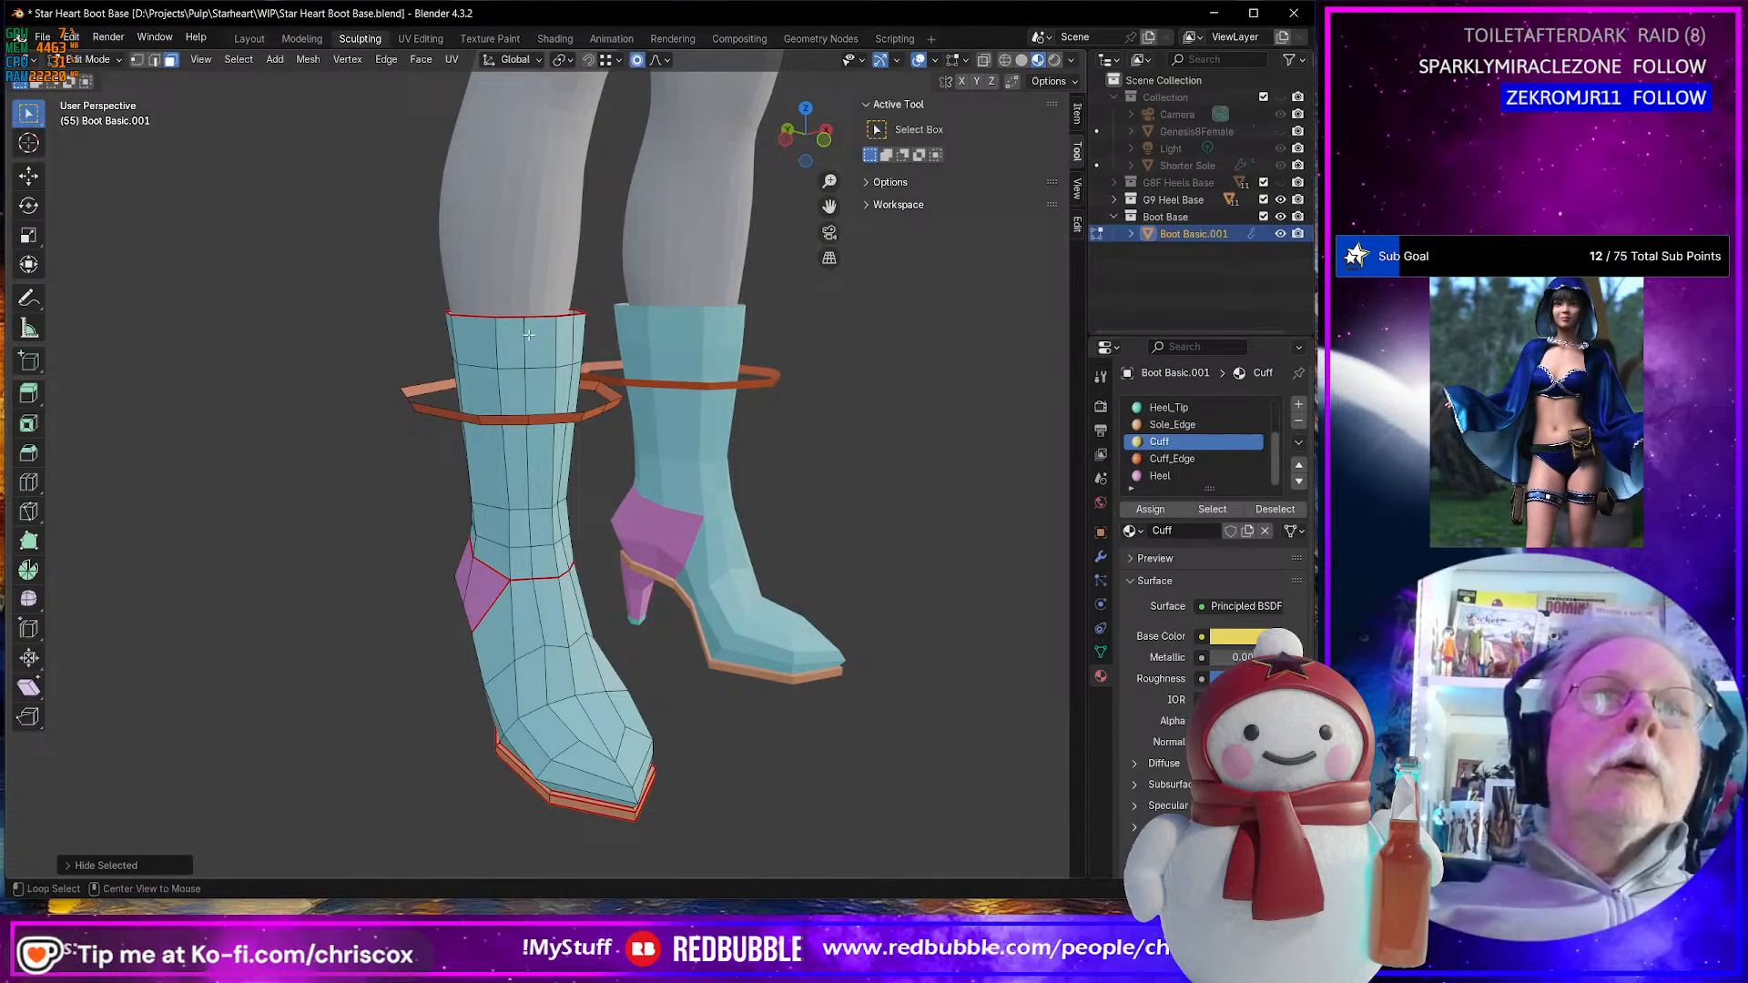
- Select the face loop around the top of the boot shaft and grow the selection four times to cover the shaft
{"action": "left_click", "coordinate": [467, 361], "text": "alt"}
{"action": "middle_click_drag", "start_coordinate": [467, 361], "coordinate": [623, 367]}
{"action": "key", "text": "ctrl+KP_Add"}
{"action": "key", "text": "ctrl+KP_Add"}
{"action": "key", "text": "ctrl+KP_Add"}
{"action": "key", "text": "ctrl+KP_Add"}
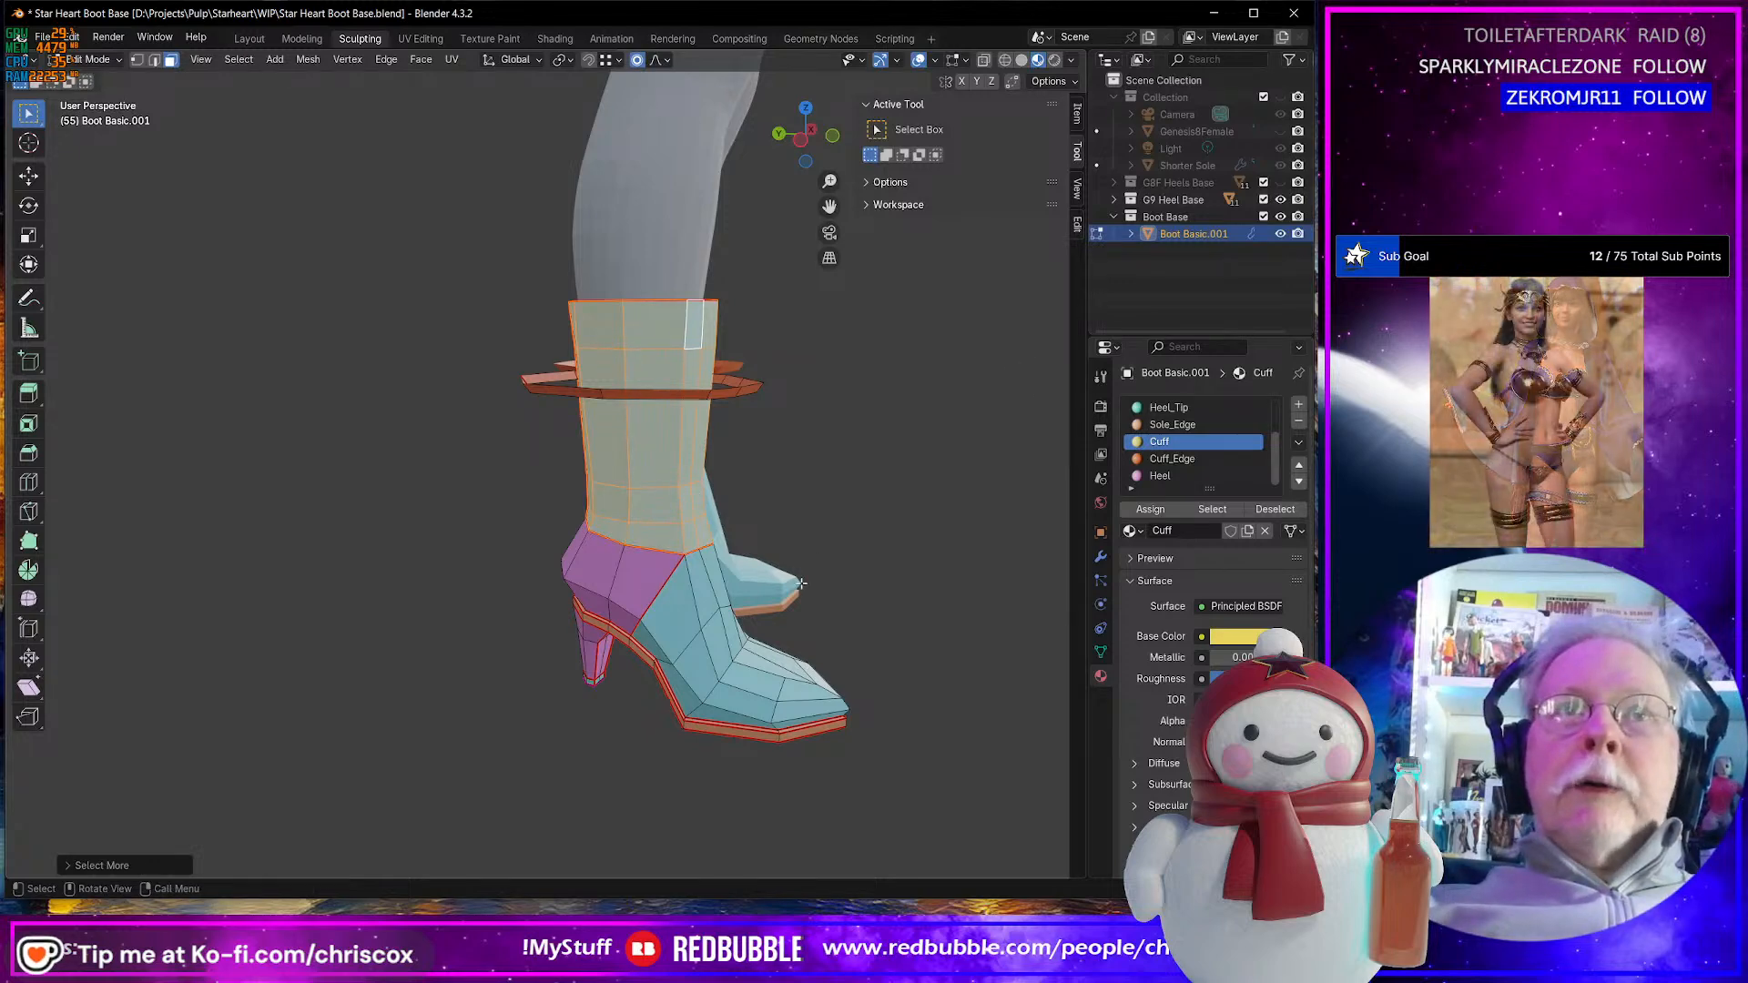
{"action": "middle_click_drag", "start_coordinate": [874, 576], "coordinate": [855, 566]}
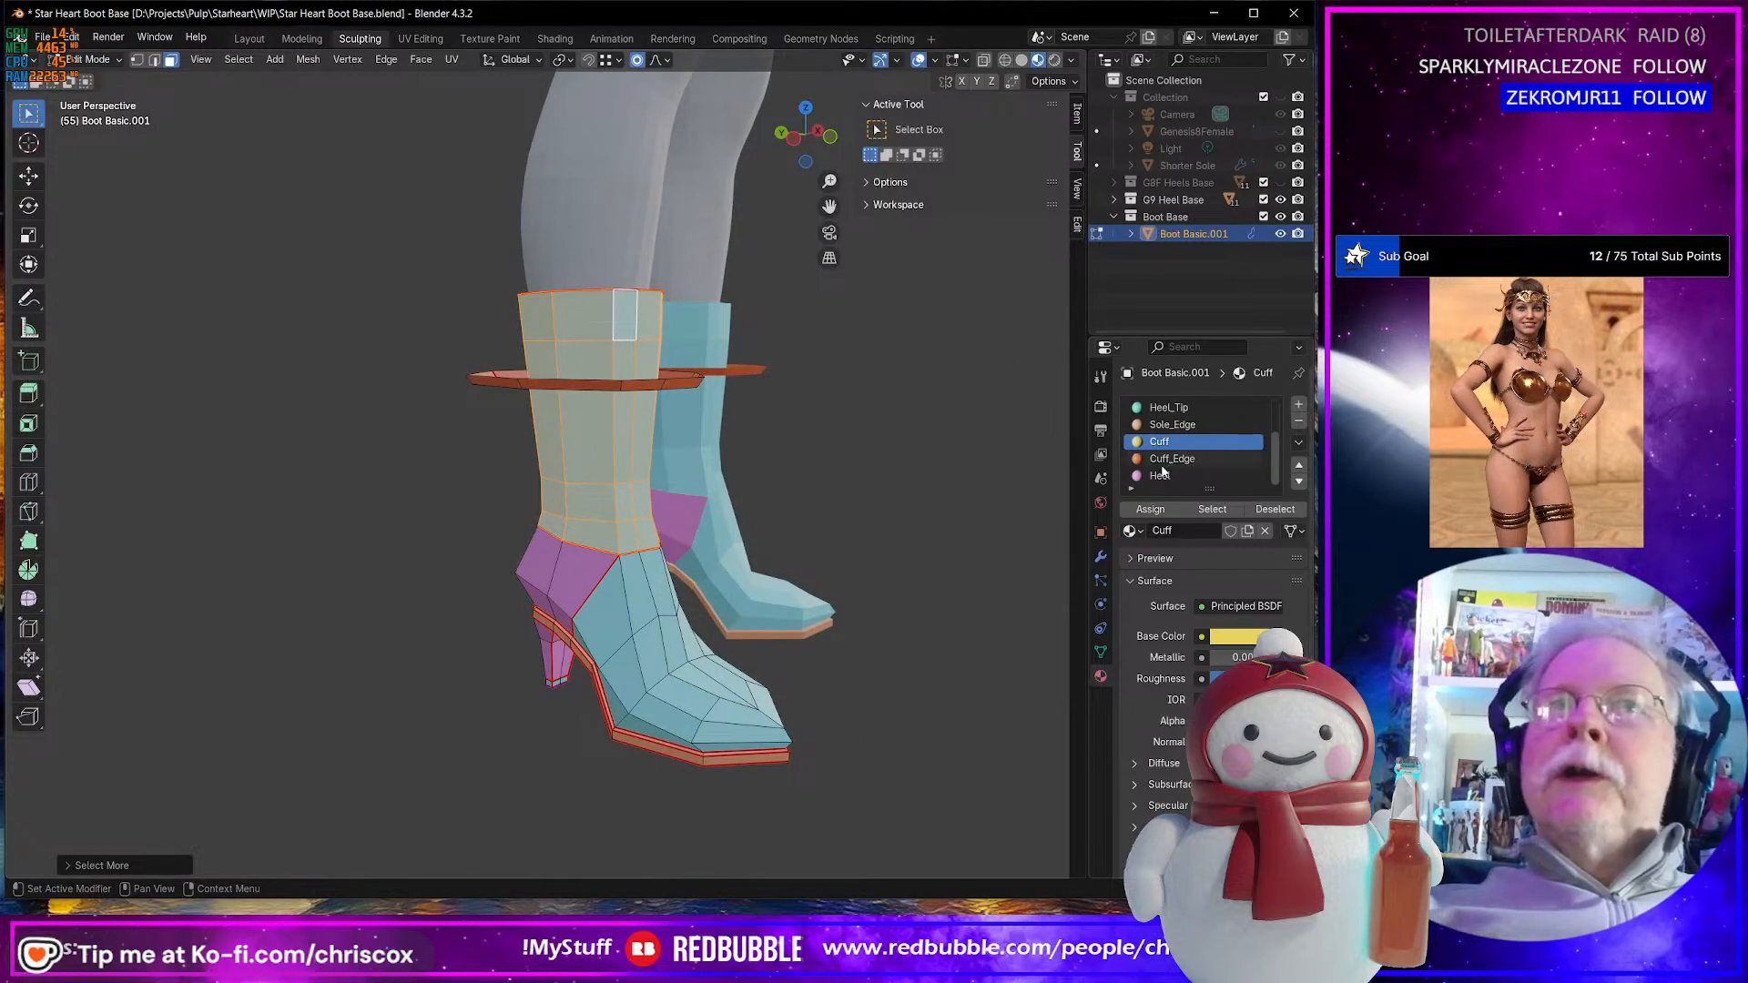
{"action": "middle_click_drag", "start_coordinate": [793, 485], "coordinate": [820, 483]}
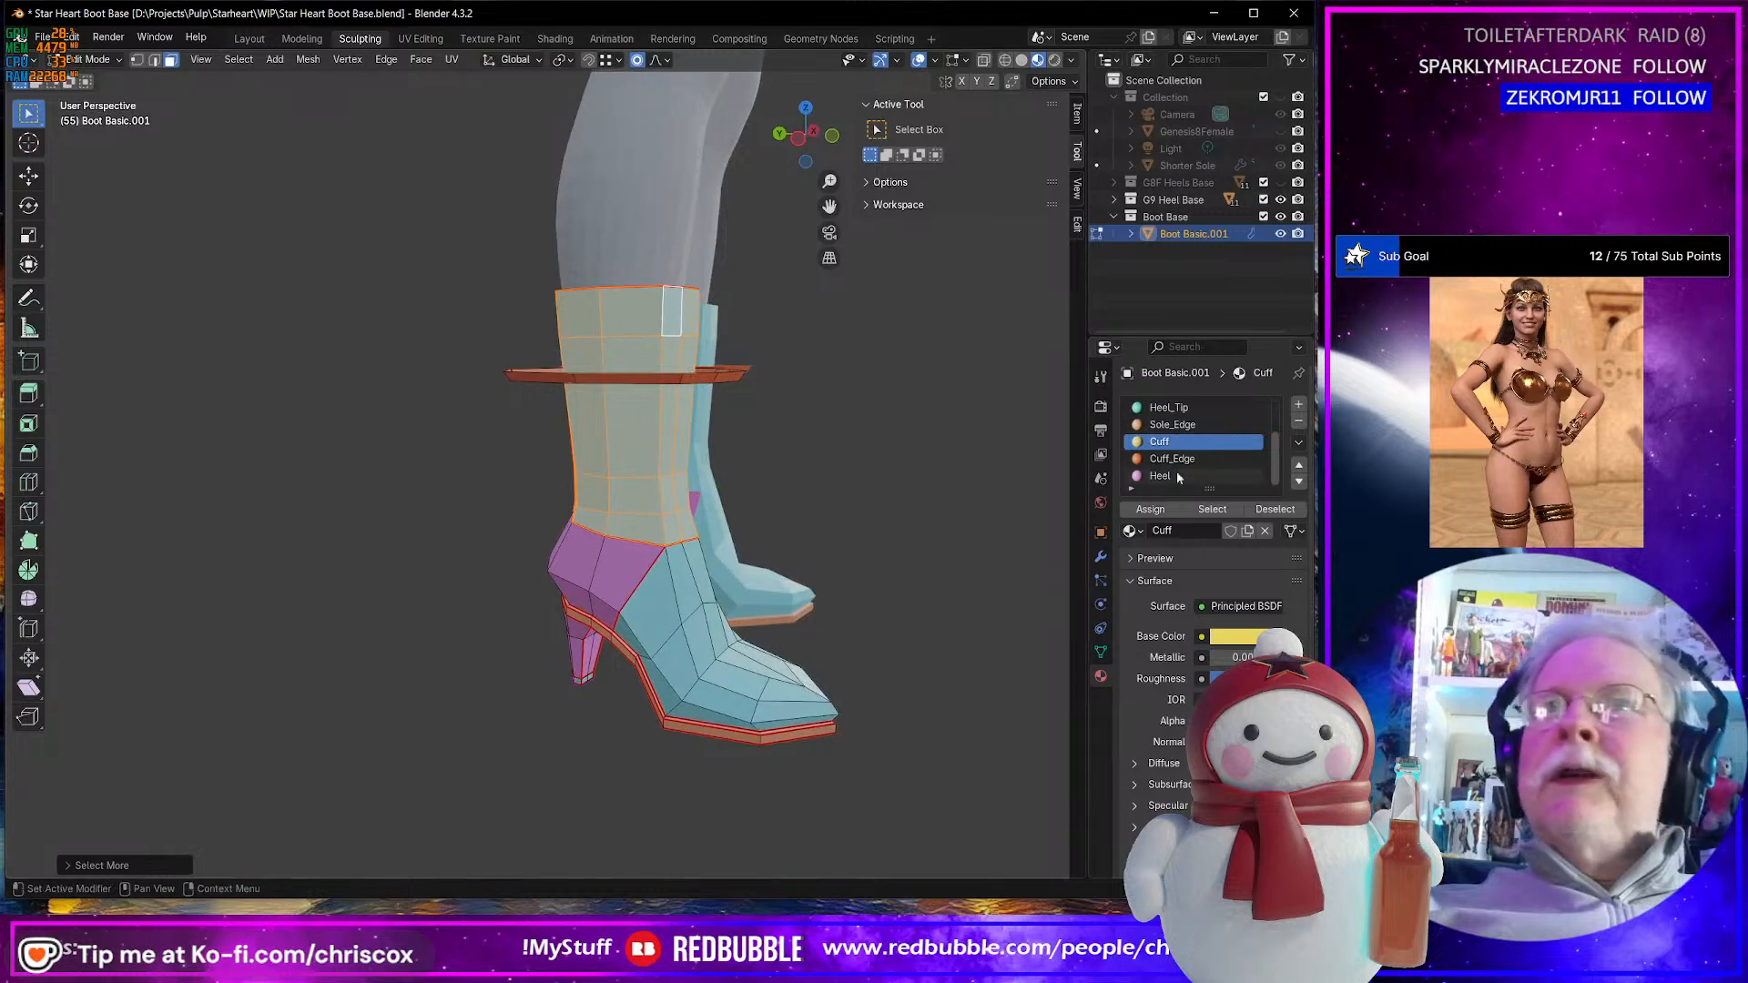
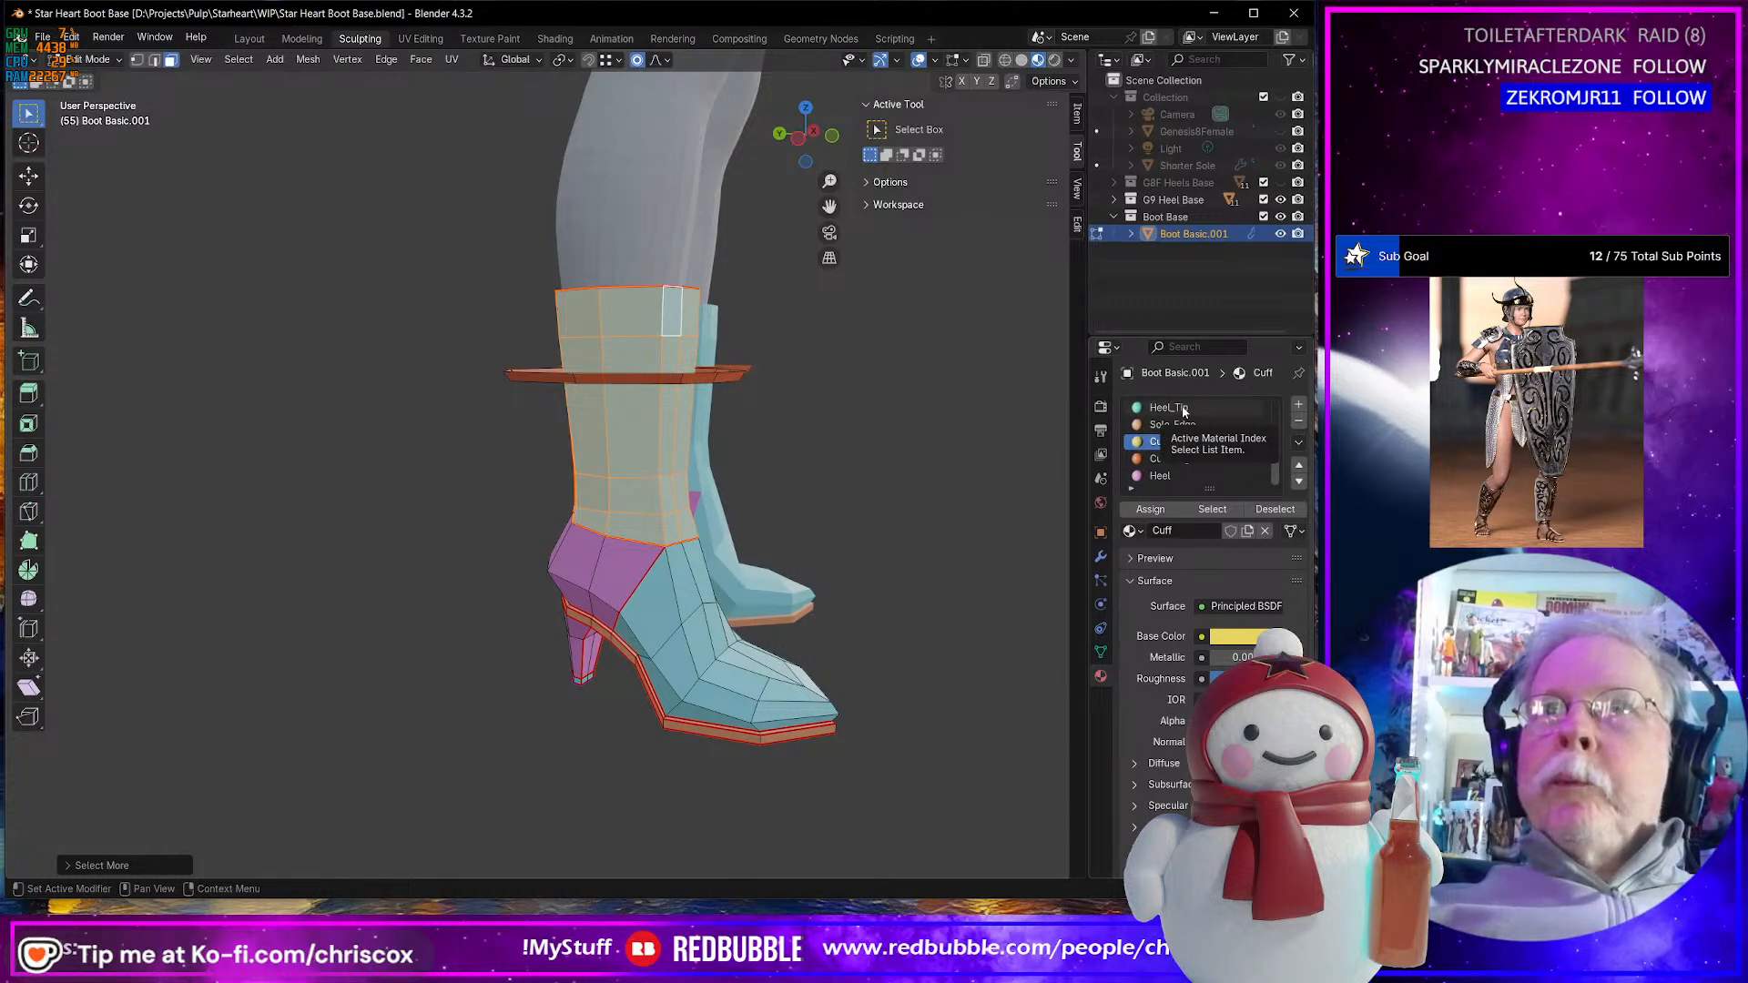
- Add another material slot for the selected boot shaft faces and rename its new material to Boot_Shin
{"action": "left_click", "coordinate": [1299, 407]}
{"action": "left_click", "coordinate": [1176, 531]}
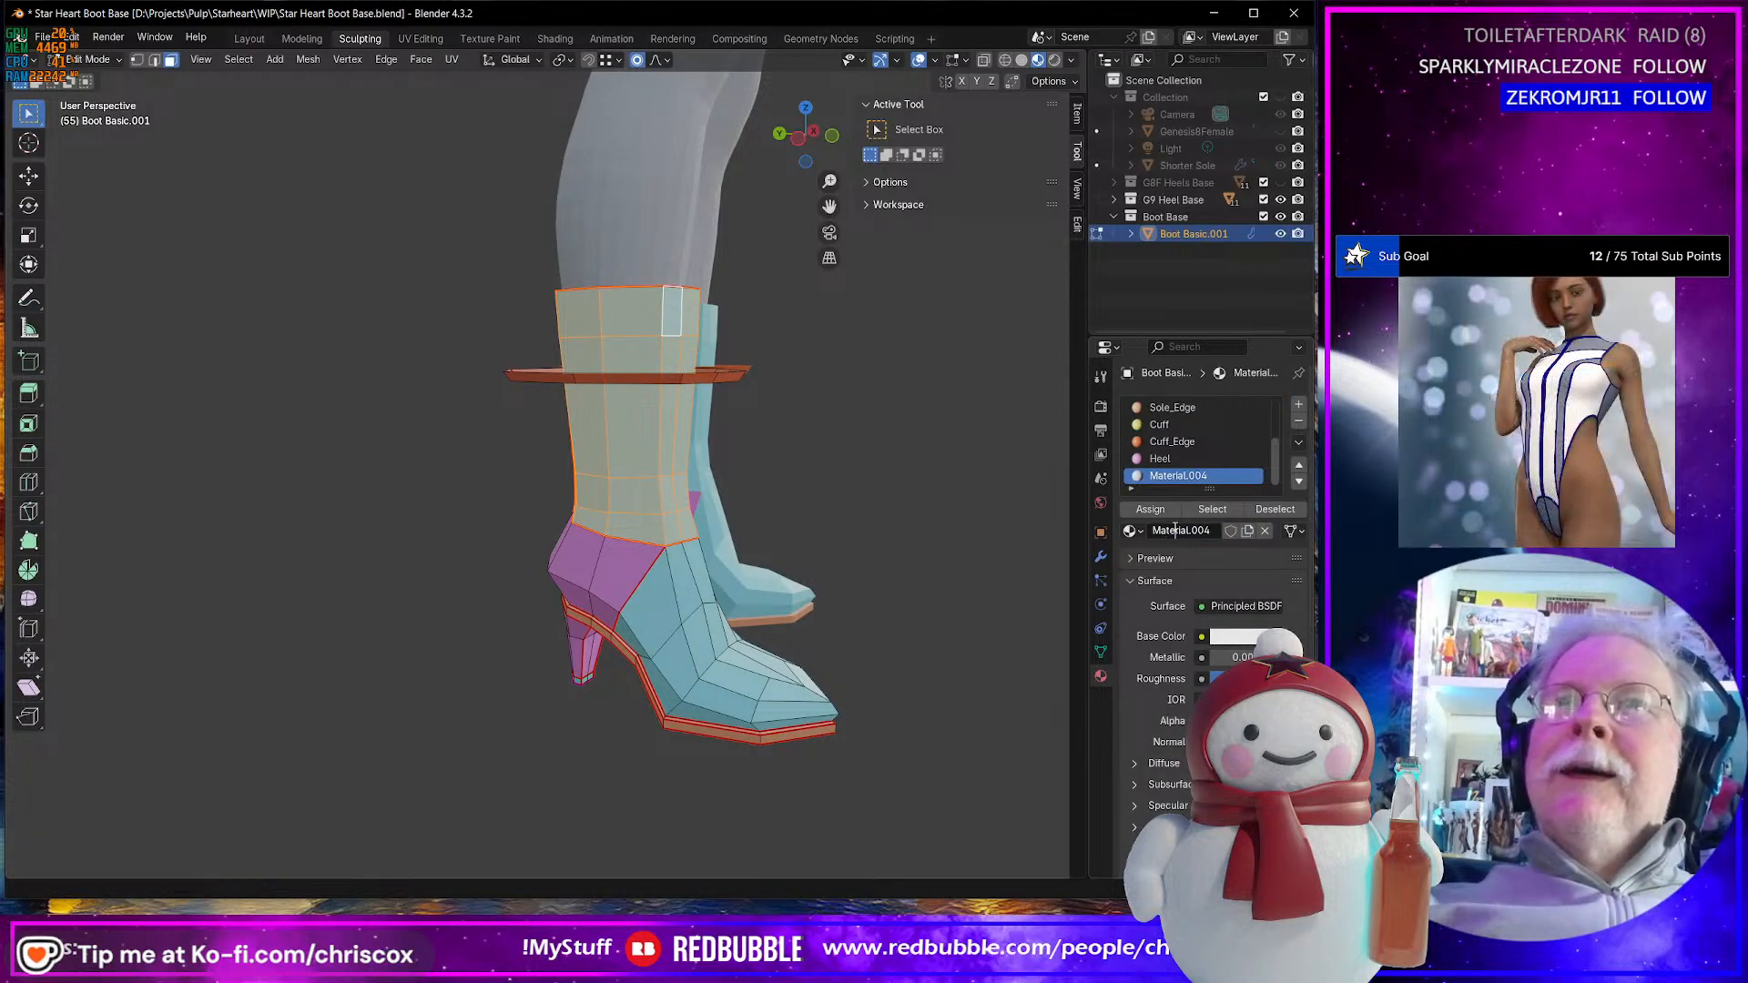
{"action": "type", "text": "Boot"}
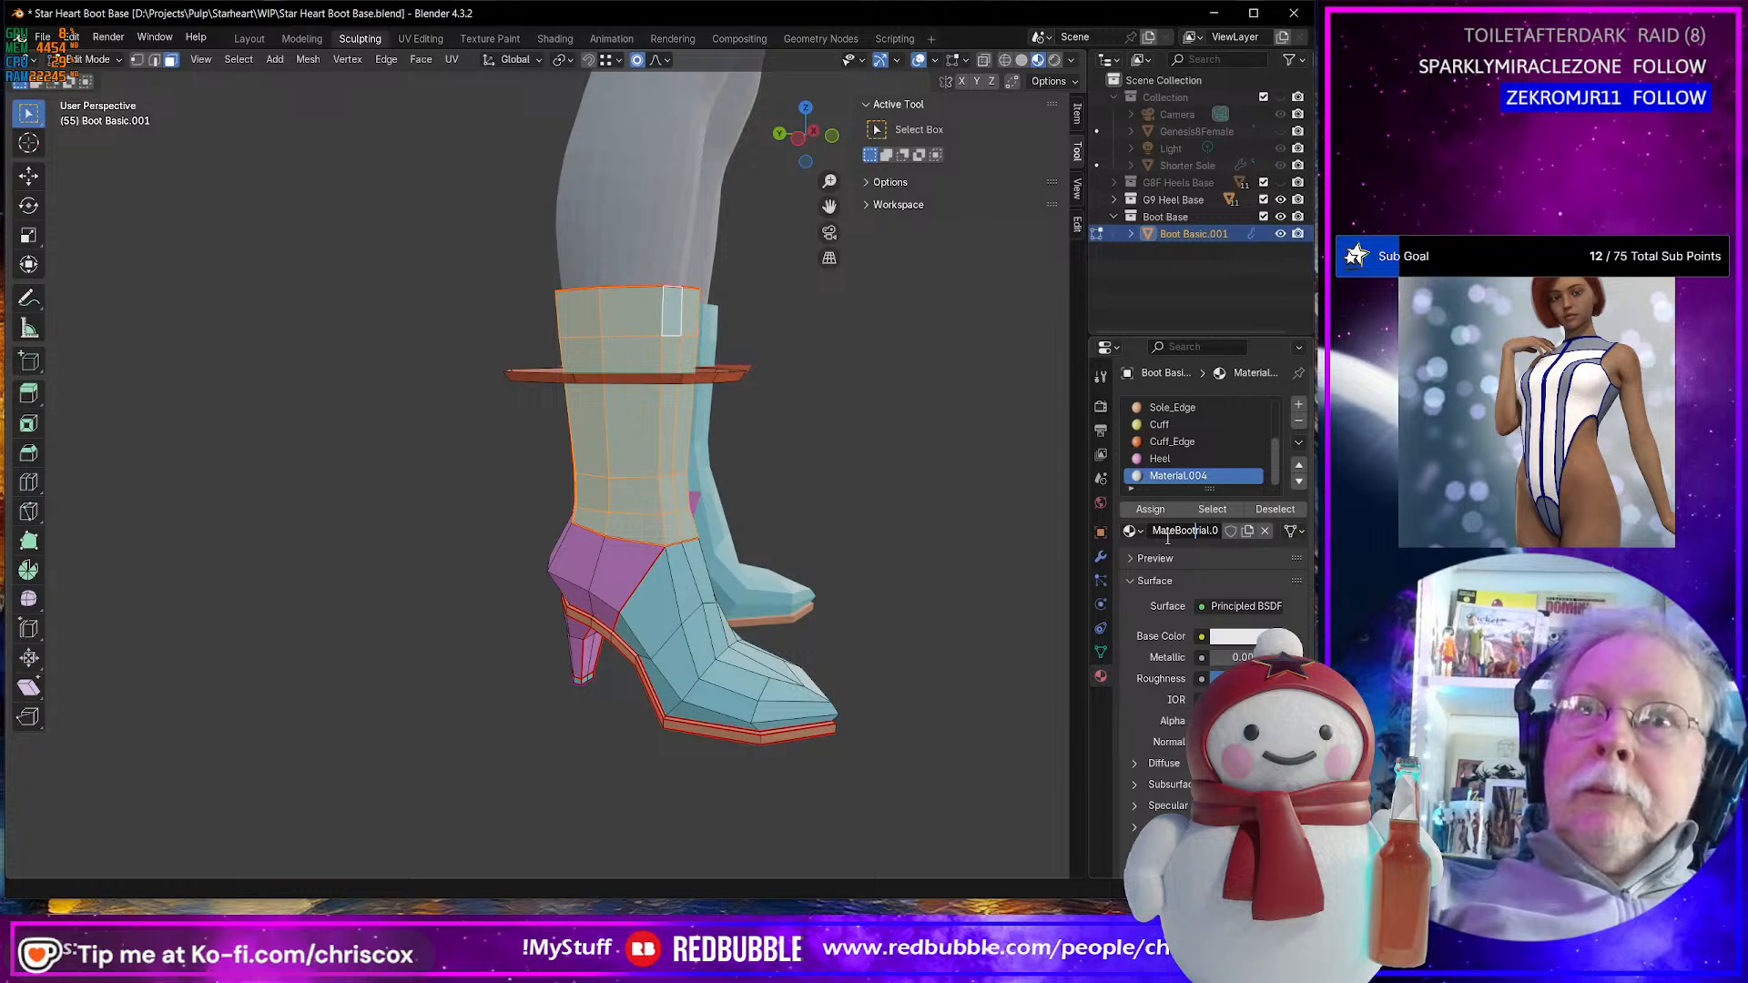
{"action": "key", "text": "ctrl+a"}
{"action": "type", "text": "B"}
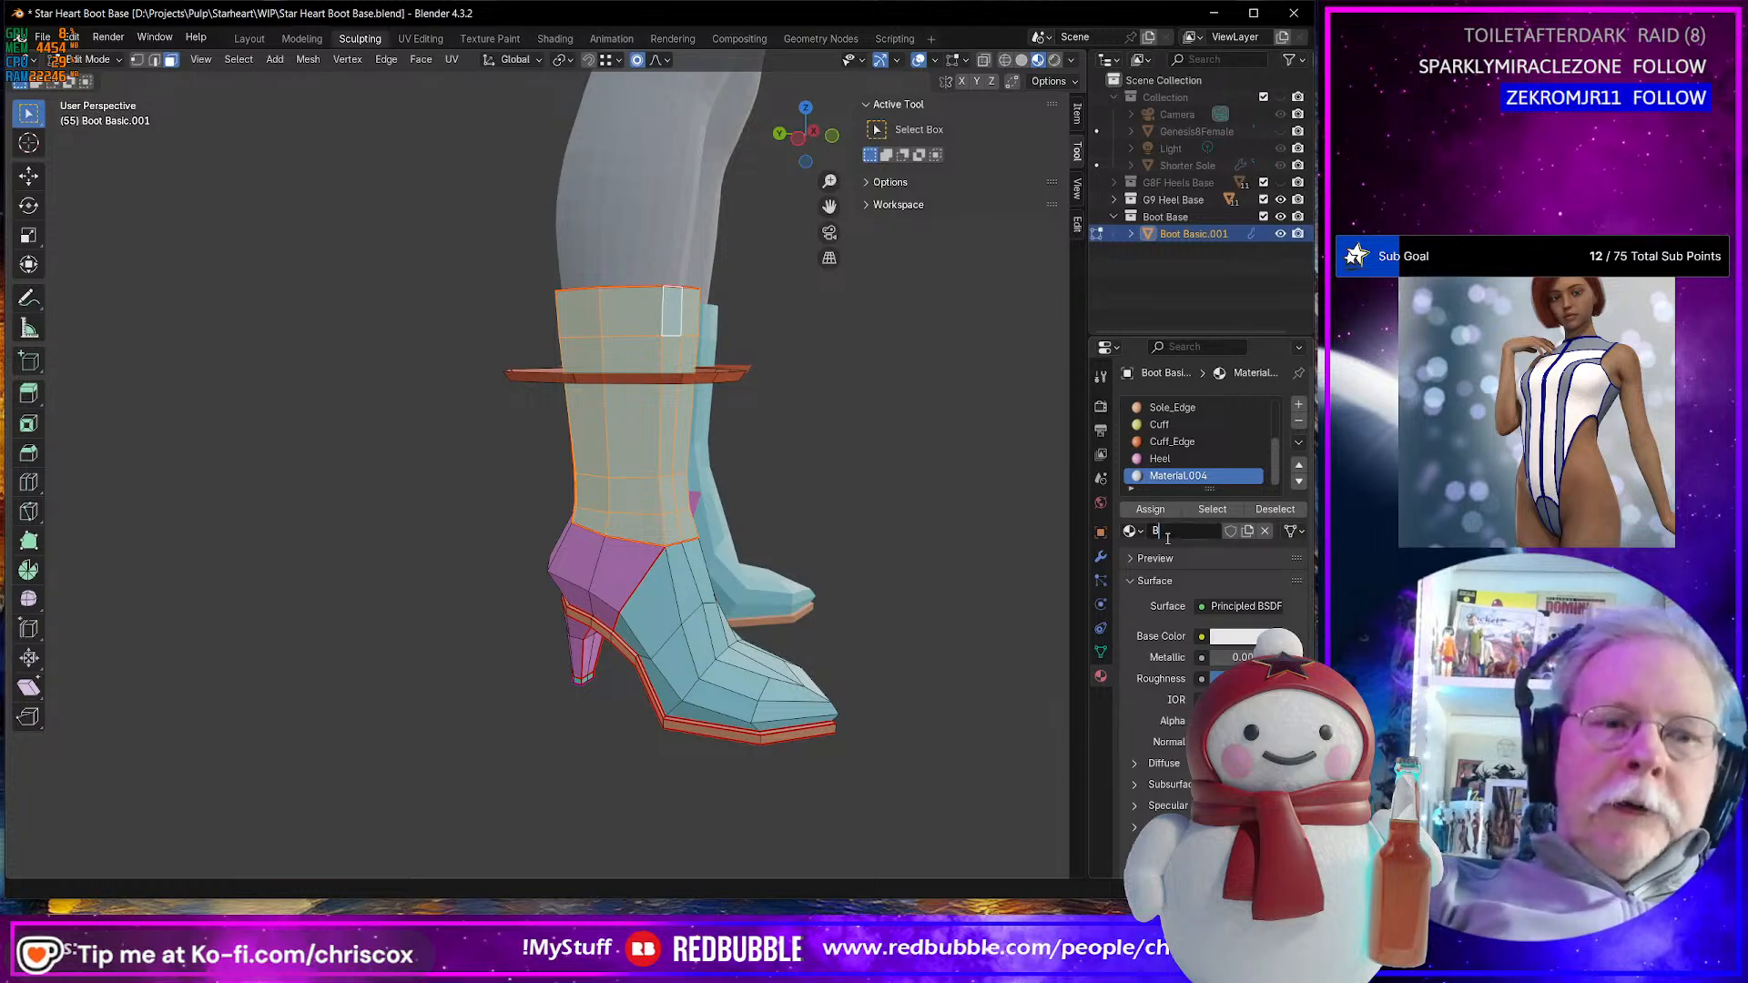
{"action": "type", "text": "oot_"}
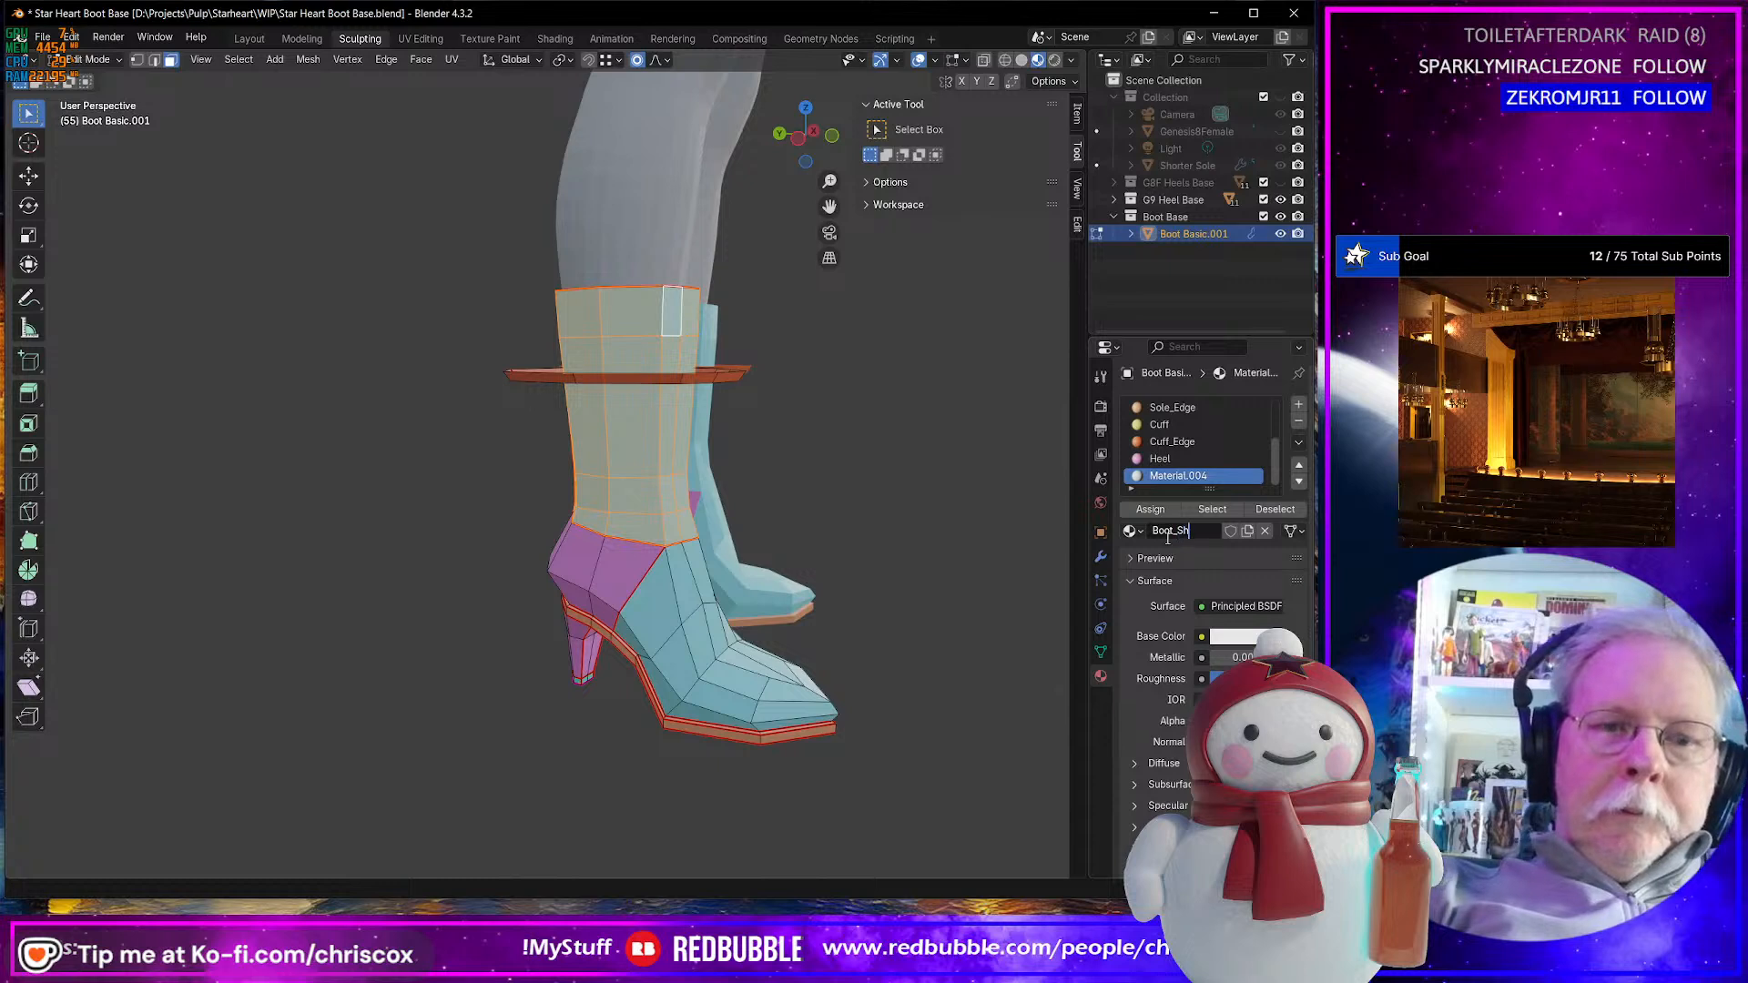
{"action": "type", "text": " Shin"}
{"action": "key", "text": "Return"}
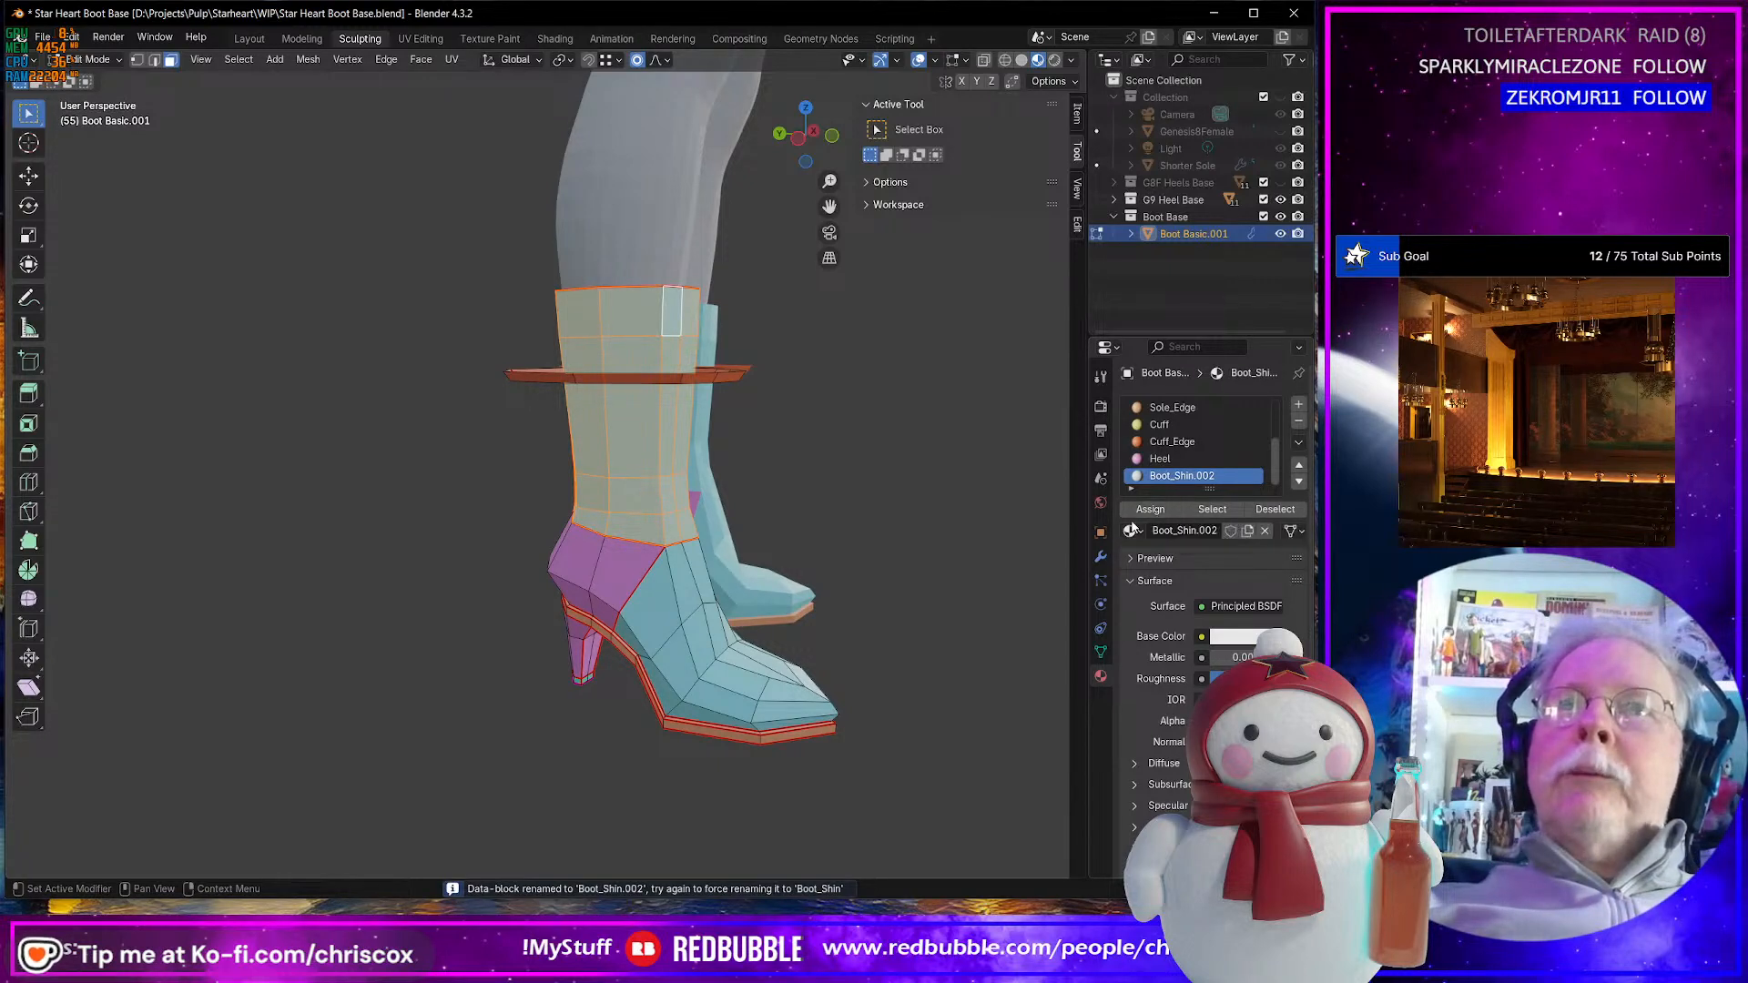
- Swap the new slot's material for the existing pink Boot_Shin material and assign it to the selected shaft faces
{"action": "left_click", "coordinate": [1132, 531]}
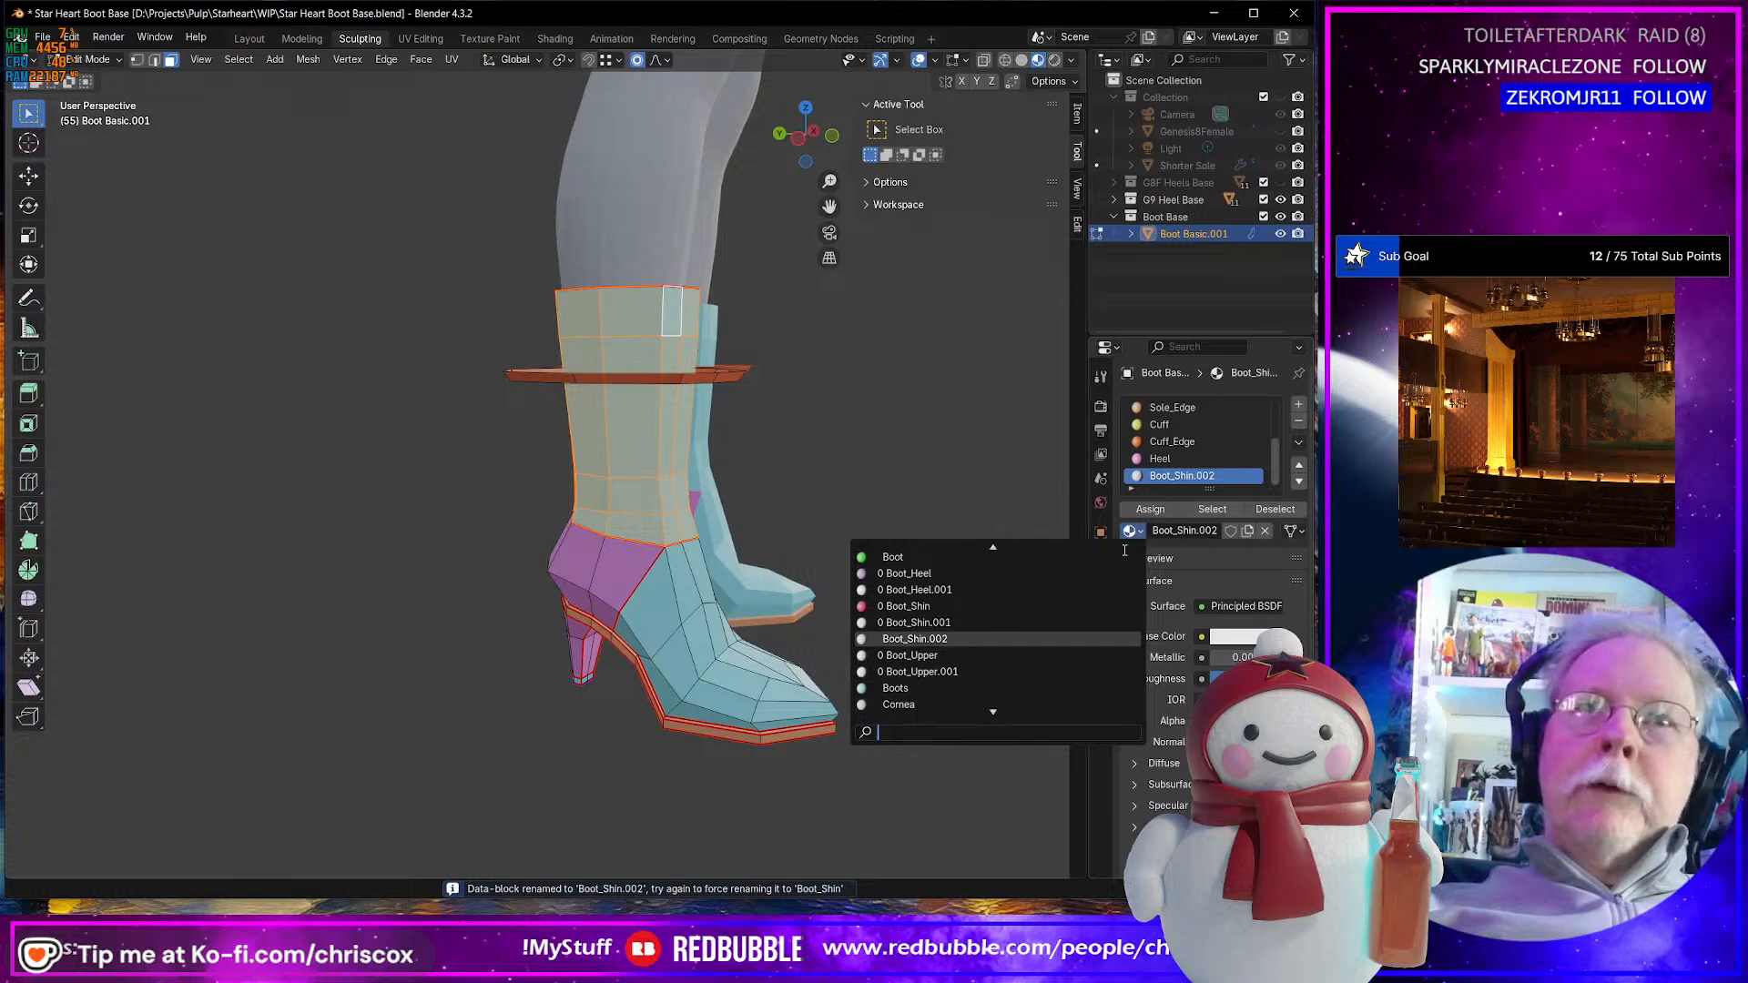
{"action": "left_click", "coordinate": [910, 605]}
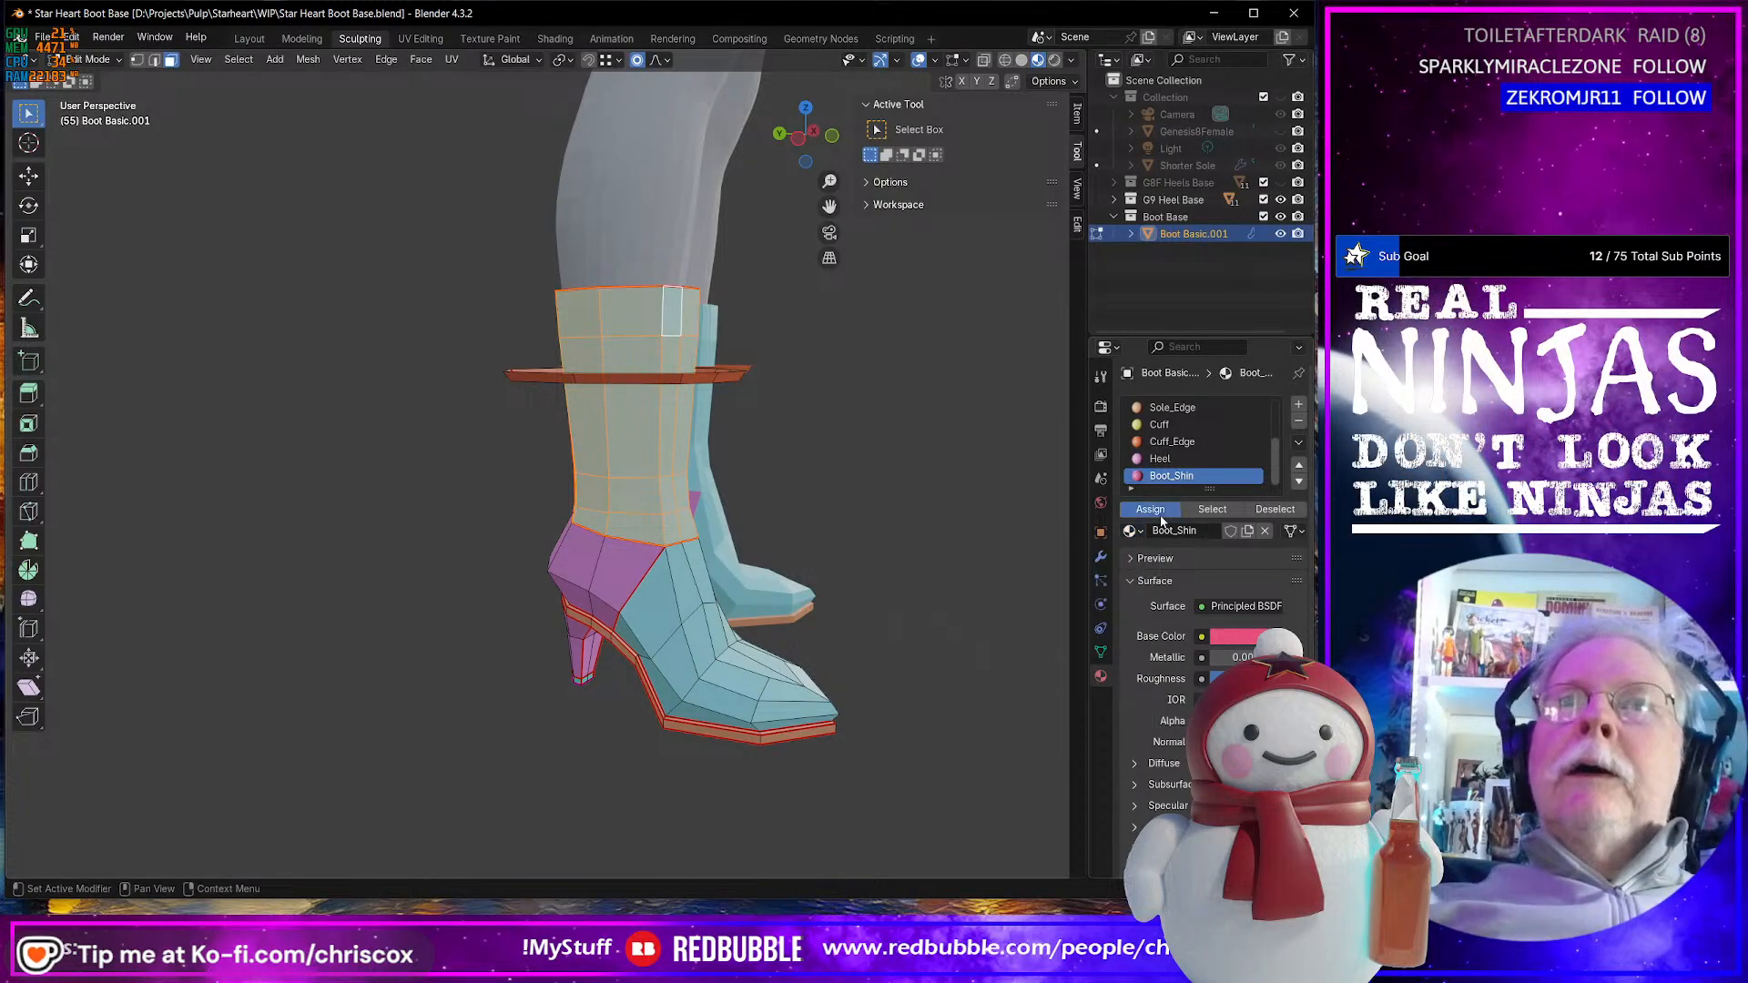
{"action": "left_click", "coordinate": [1151, 510]}
{"action": "middle_click_drag", "start_coordinate": [914, 612], "coordinate": [737, 630]}
- Rename the Boots material in the first slot to Boot
{"action": "scroll", "coordinate": [1224, 433], "scroll_direction": "up", "scroll_amount": 4}
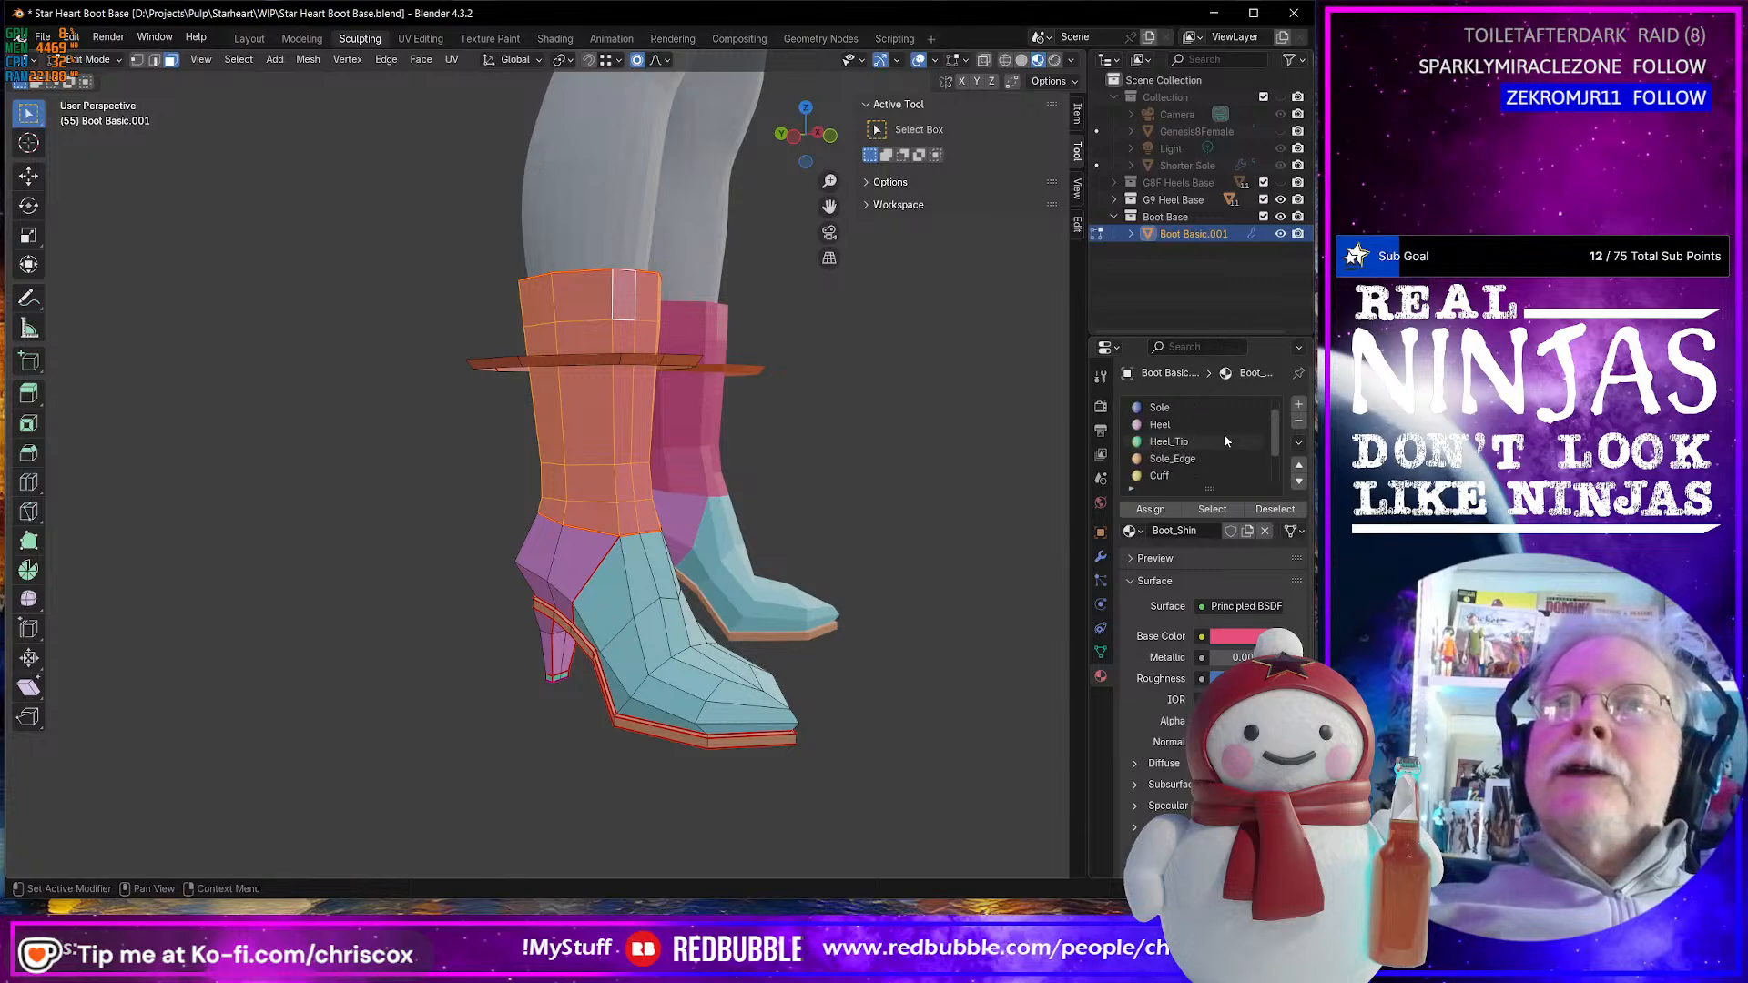
{"action": "left_click", "coordinate": [1178, 408]}
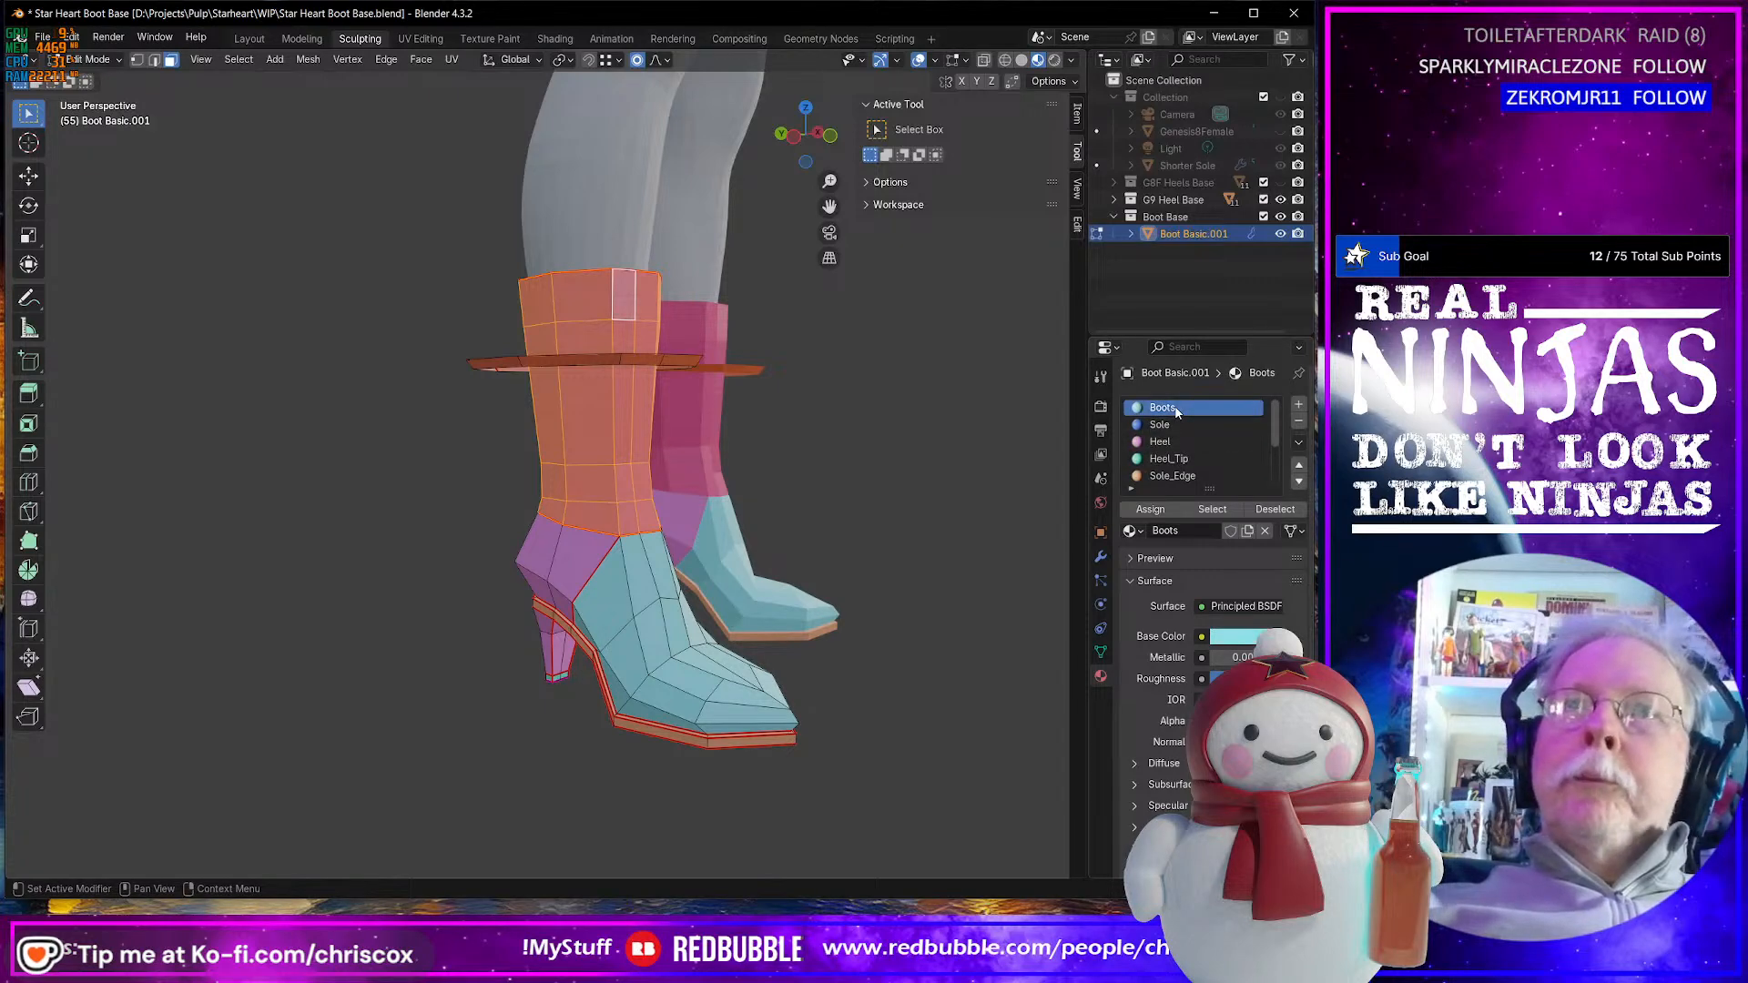
{"action": "double_click", "coordinate": [1178, 408]}
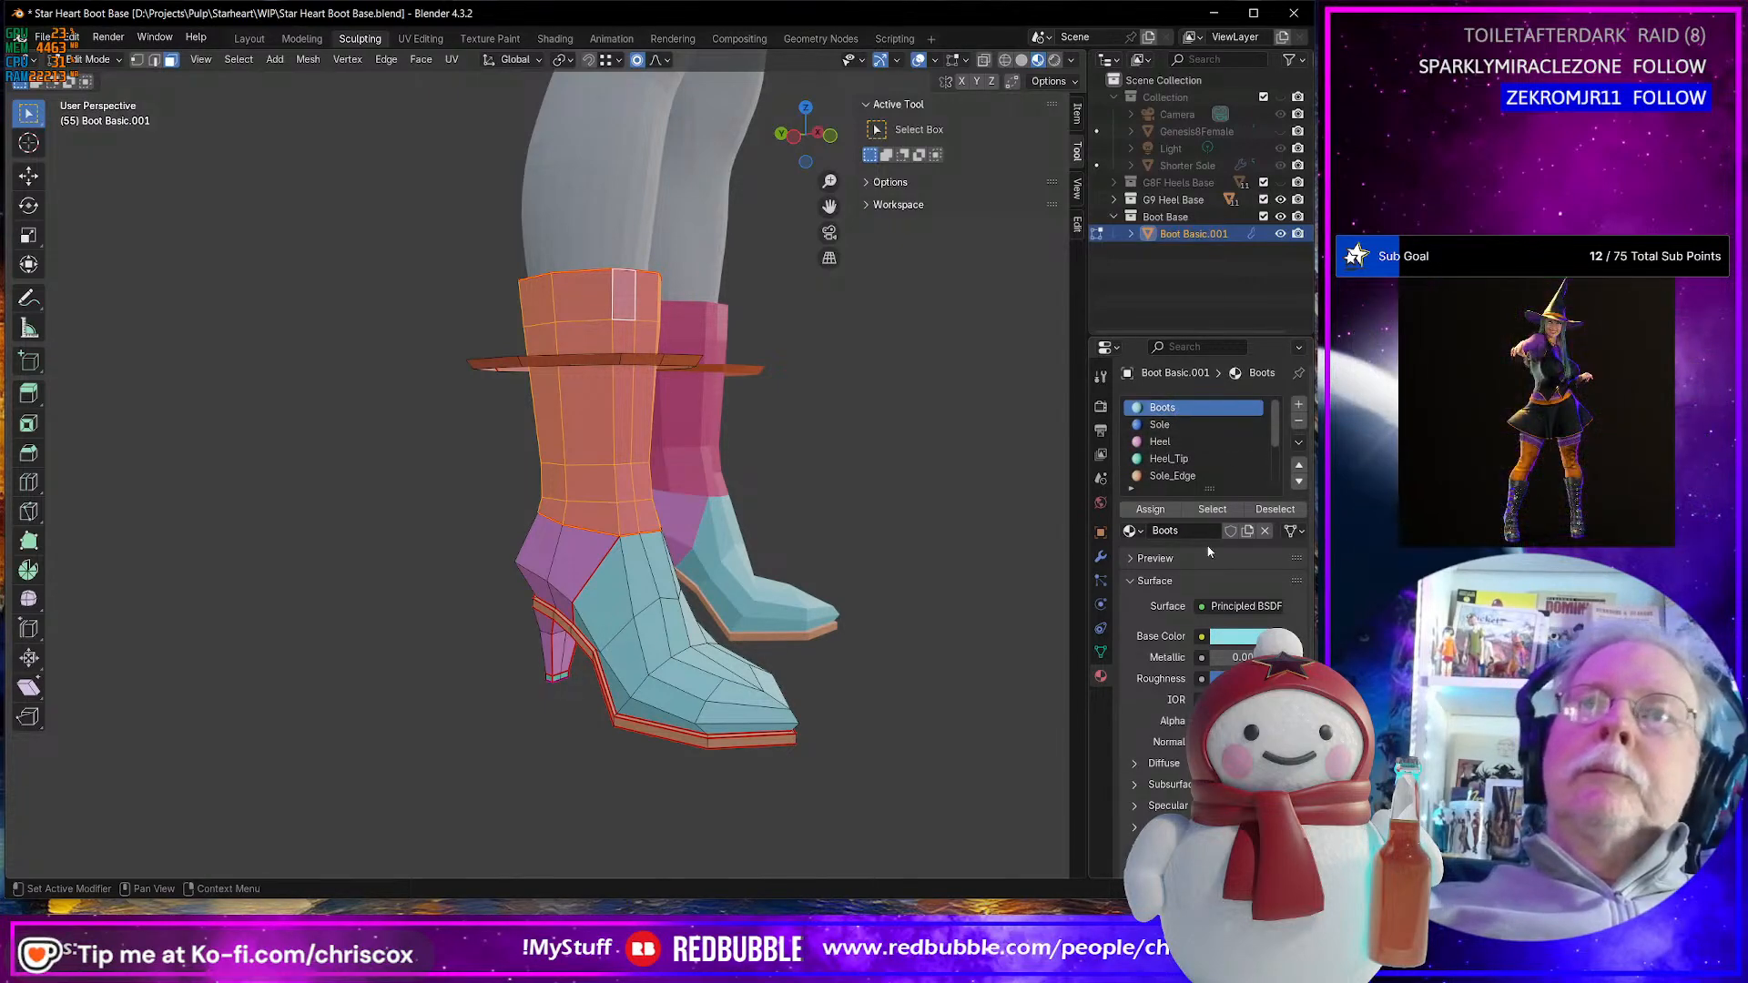
{"action": "double_click", "coordinate": [1188, 408]}
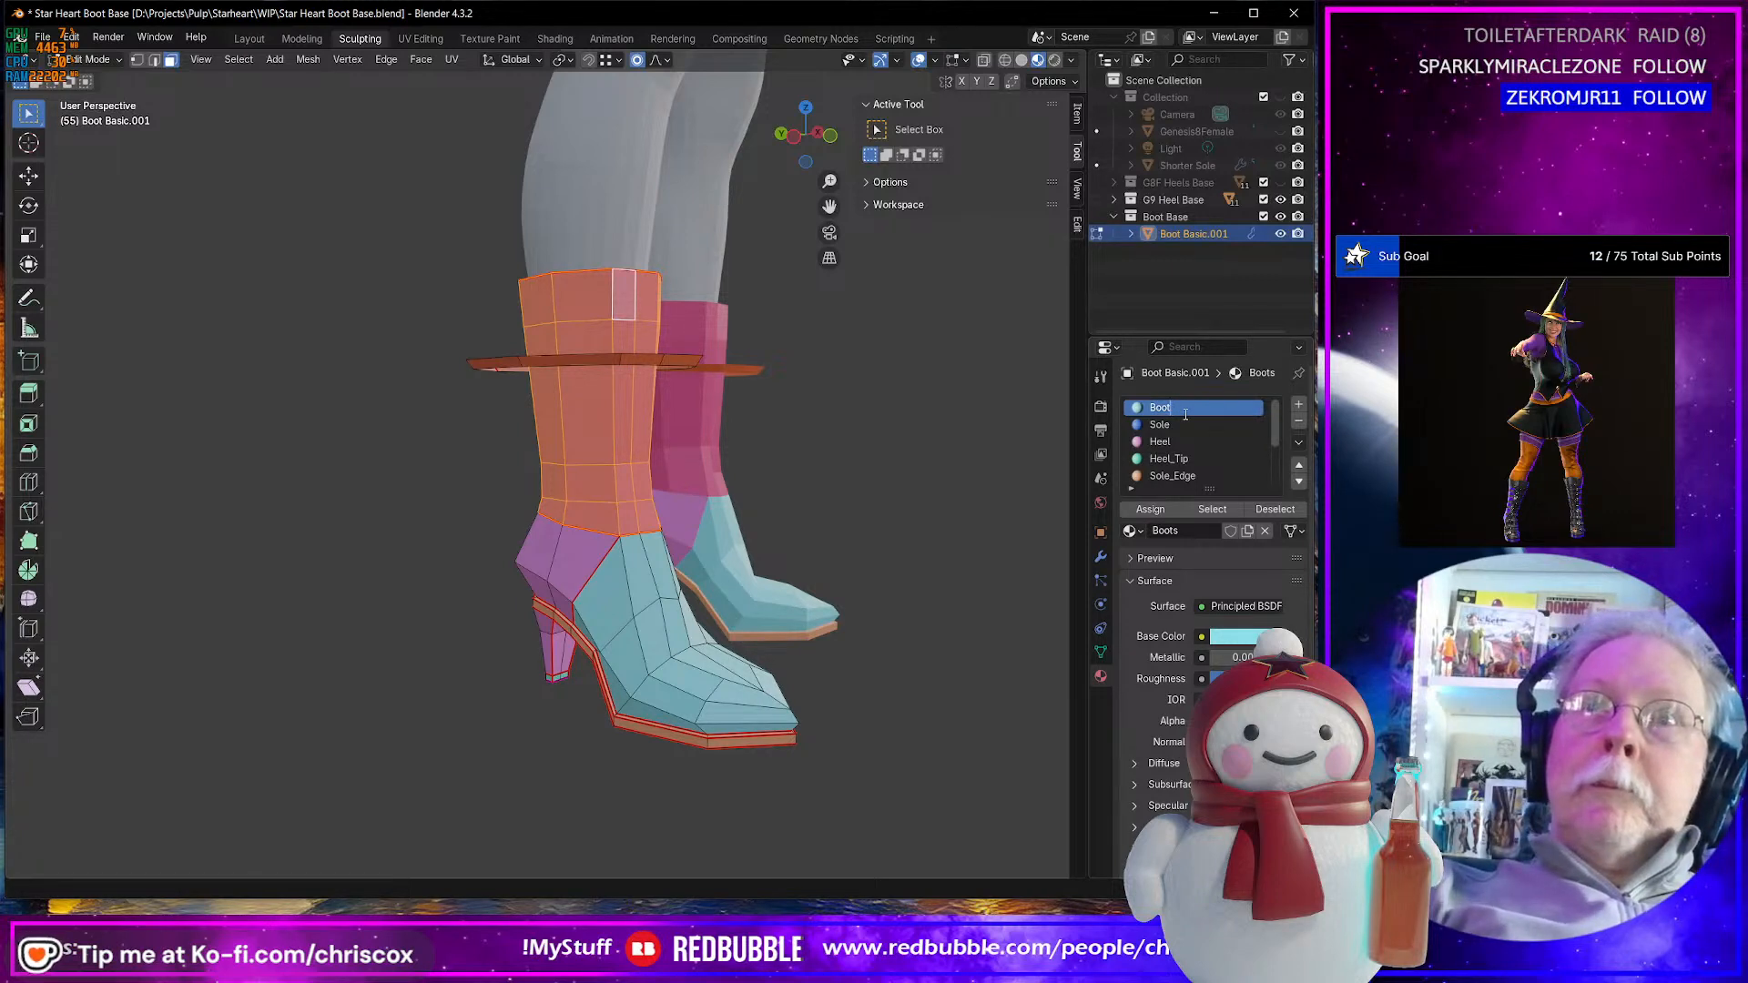
{"action": "key", "text": "Return"}
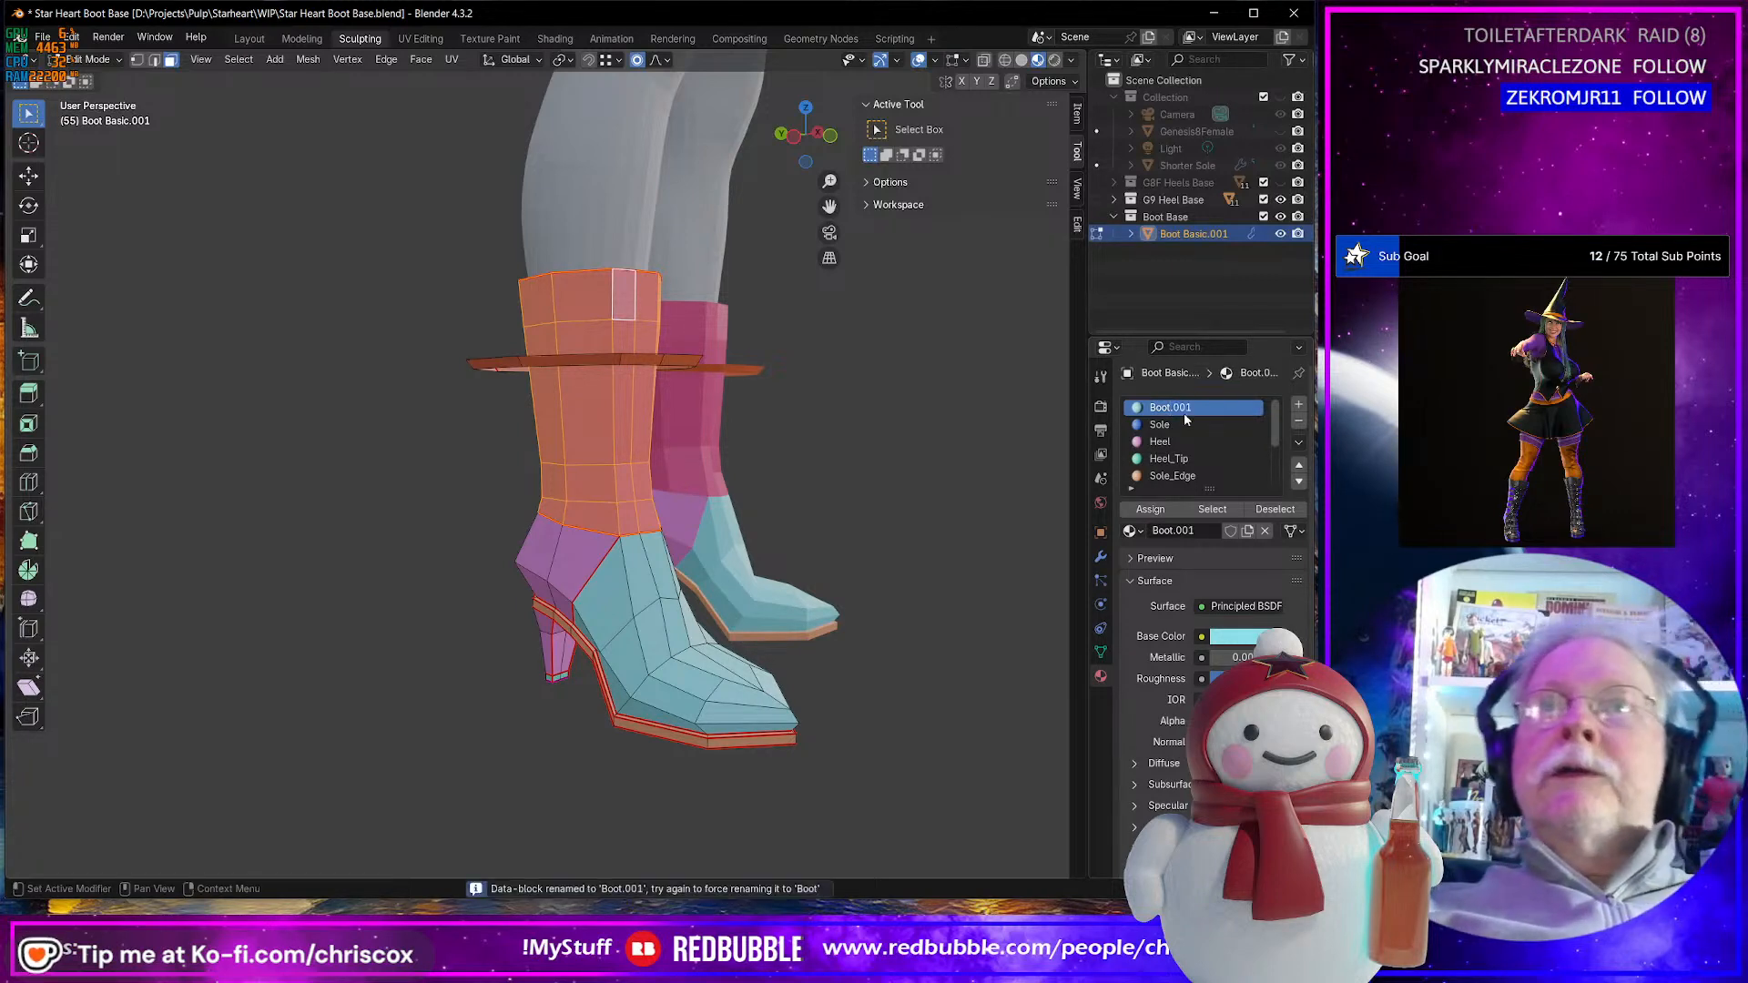
- Replace the first slot's material with the existing green Boot material
{"action": "left_click", "coordinate": [1133, 531]}
{"action": "left_click", "coordinate": [923, 623]}
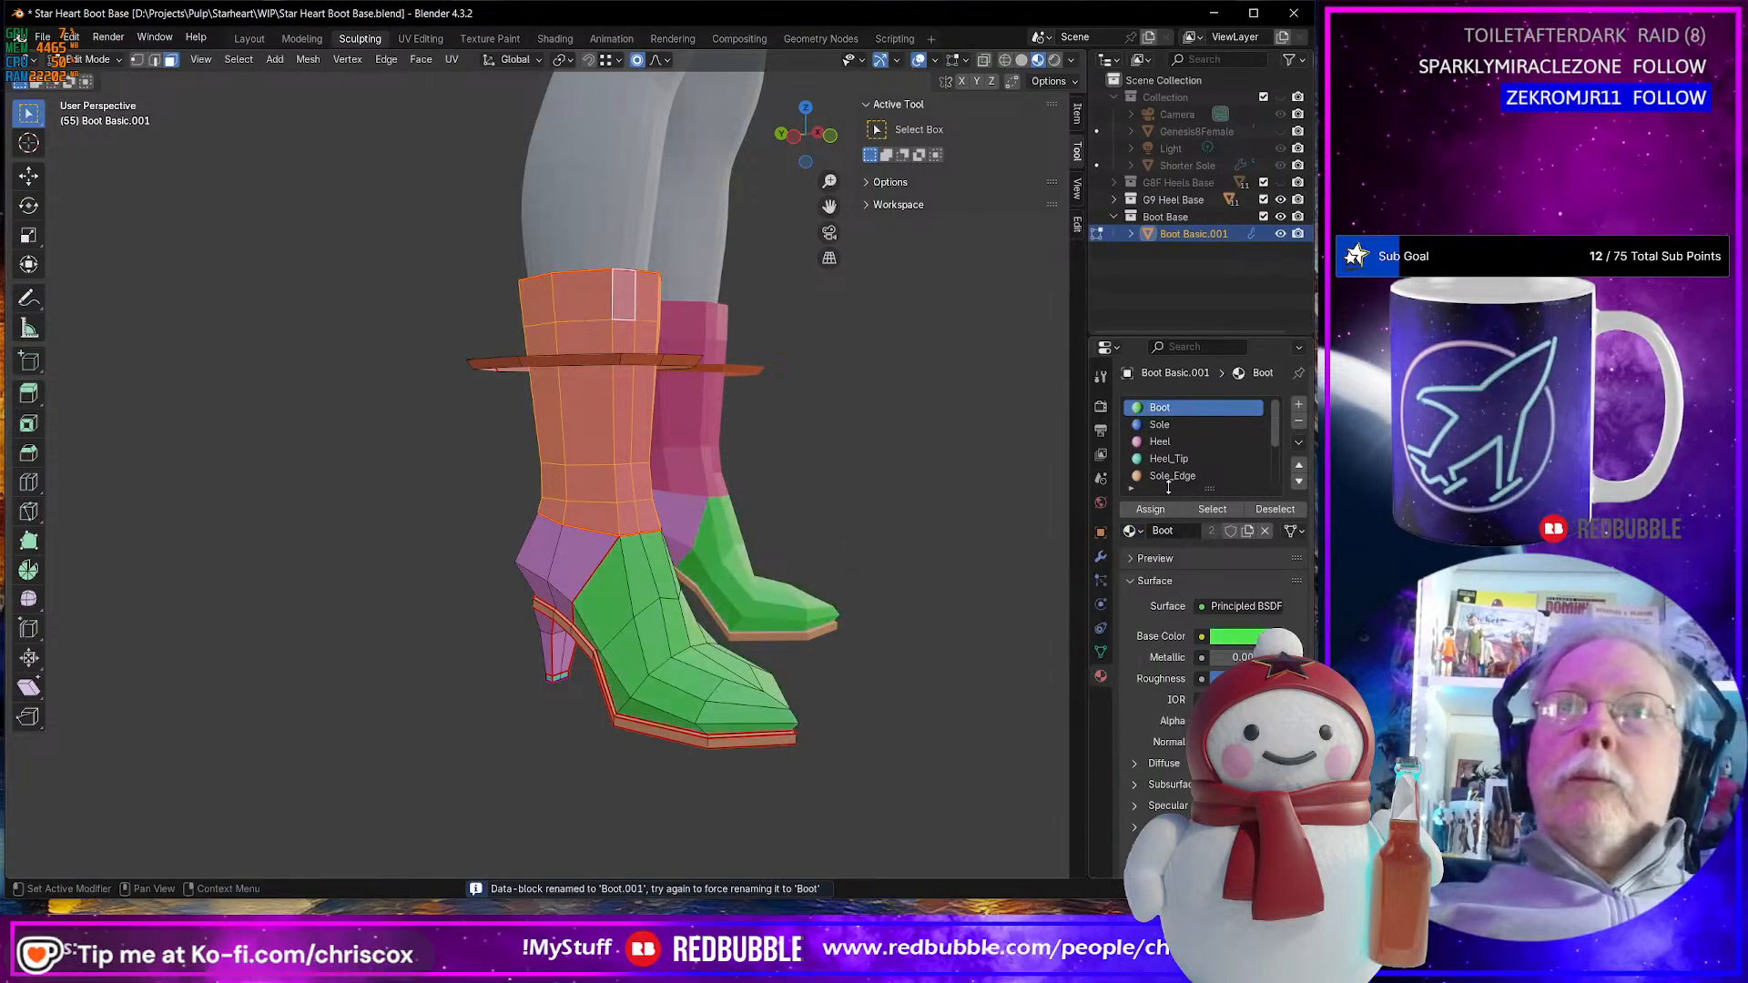
{"action": "middle_click_drag", "start_coordinate": [746, 637], "coordinate": [828, 618]}
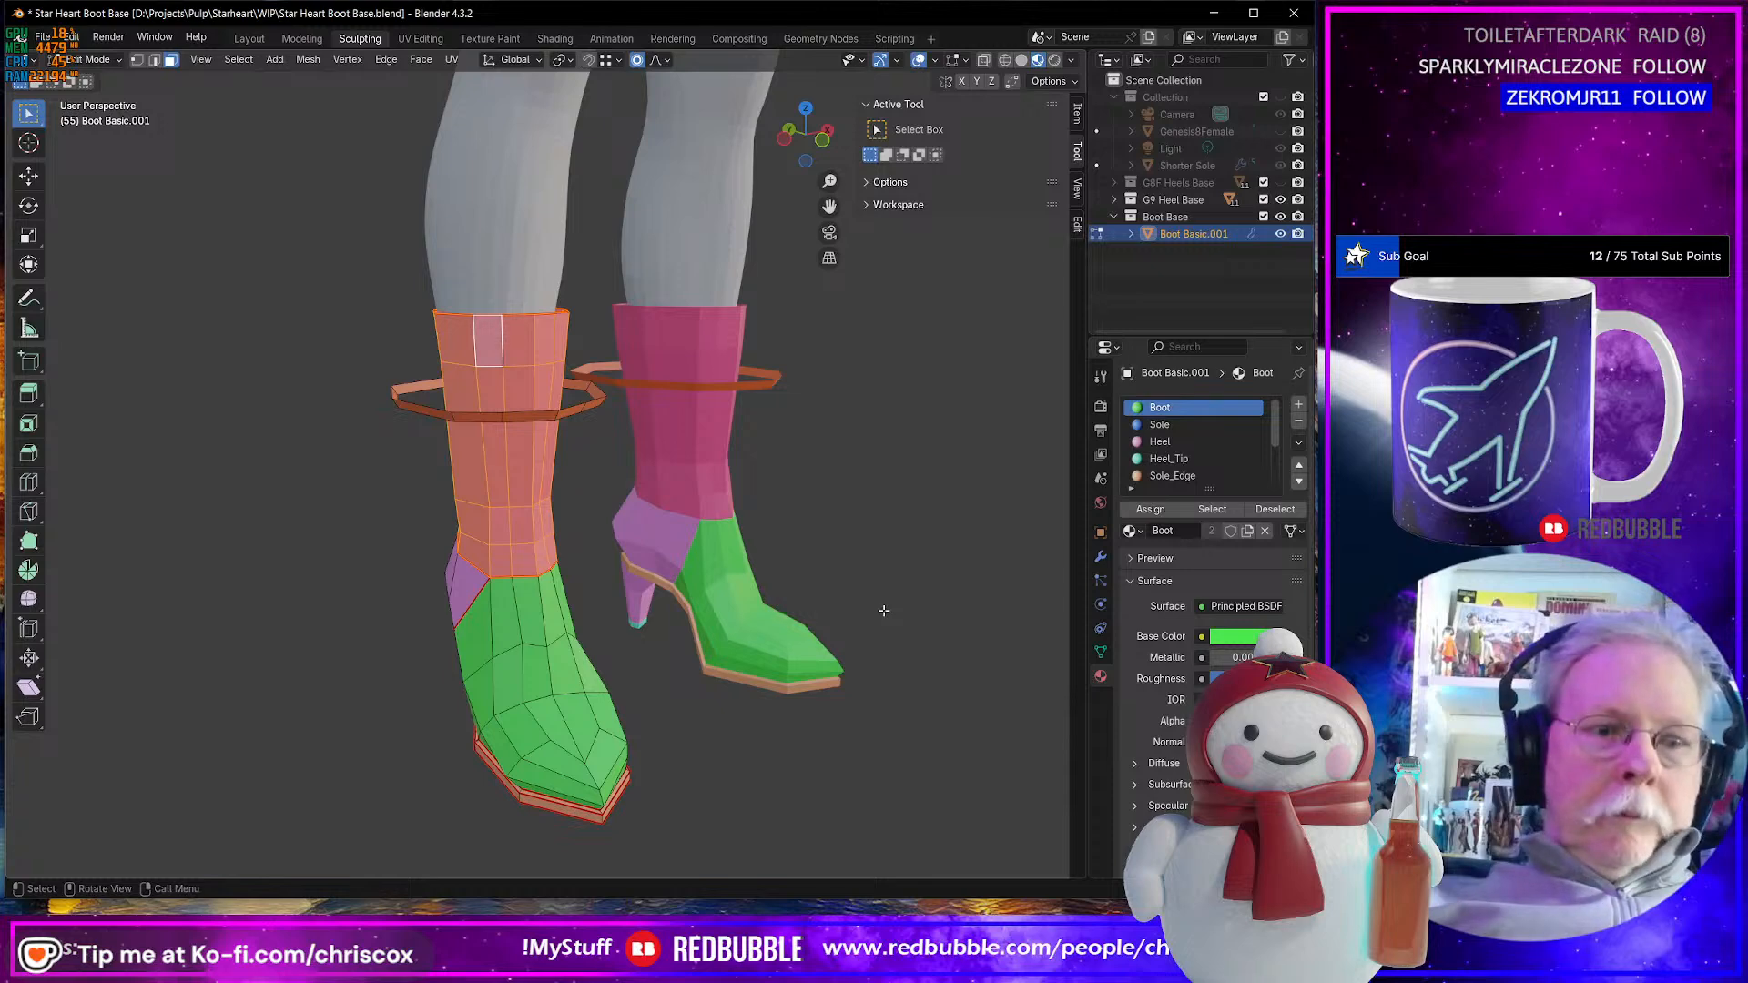
- Reveal the hidden cuff faces, clear the face selection, and check the material zones on both boots
{"action": "key", "text": "alt+h"}
{"action": "left_click", "coordinate": [856, 598]}
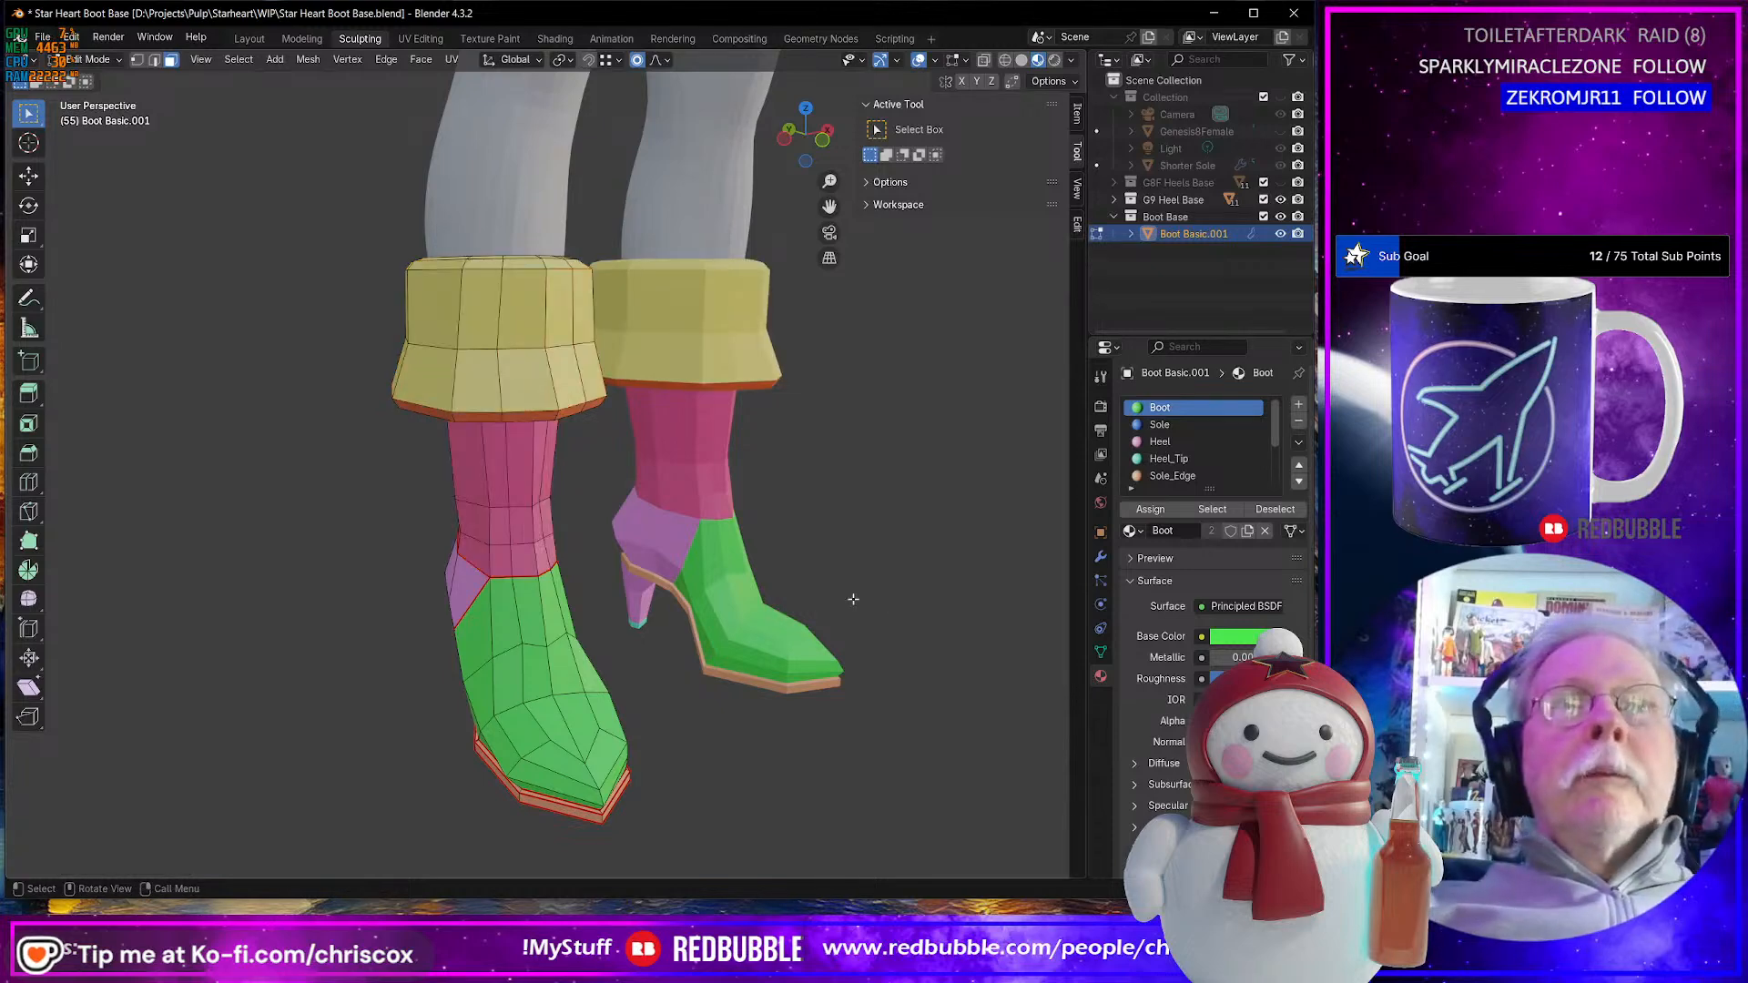
{"action": "scroll", "coordinate": [854, 598], "scroll_direction": "down", "scroll_amount": 4}
{"action": "mouse_move", "coordinate": [679, 620]}
{"action": "middle_mouse_down"}
{"action": "mouse_move", "coordinate": [862, 558]}
{"action": "mouse_move", "coordinate": [681, 610]}
{"action": "middle_mouse_up"}
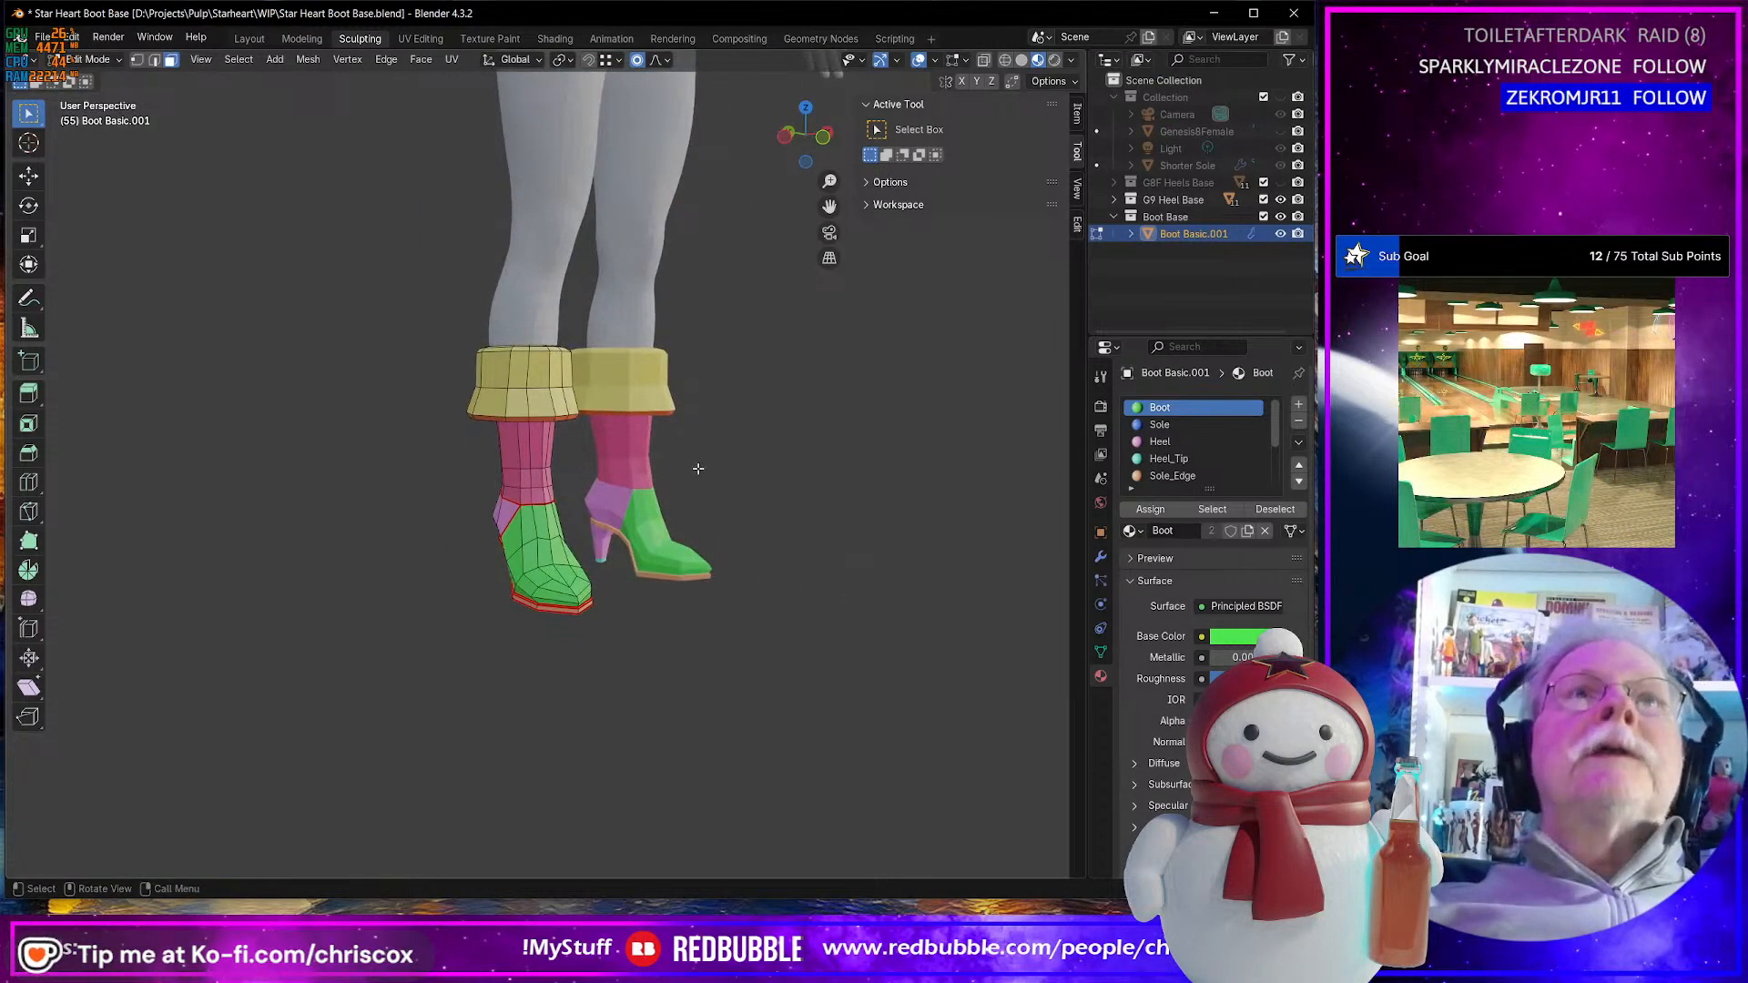
{"action": "middle_click_drag", "start_coordinate": [699, 468], "coordinate": [720, 553]}
{"action": "scroll", "coordinate": [573, 570], "scroll_direction": "up", "scroll_amount": 5}
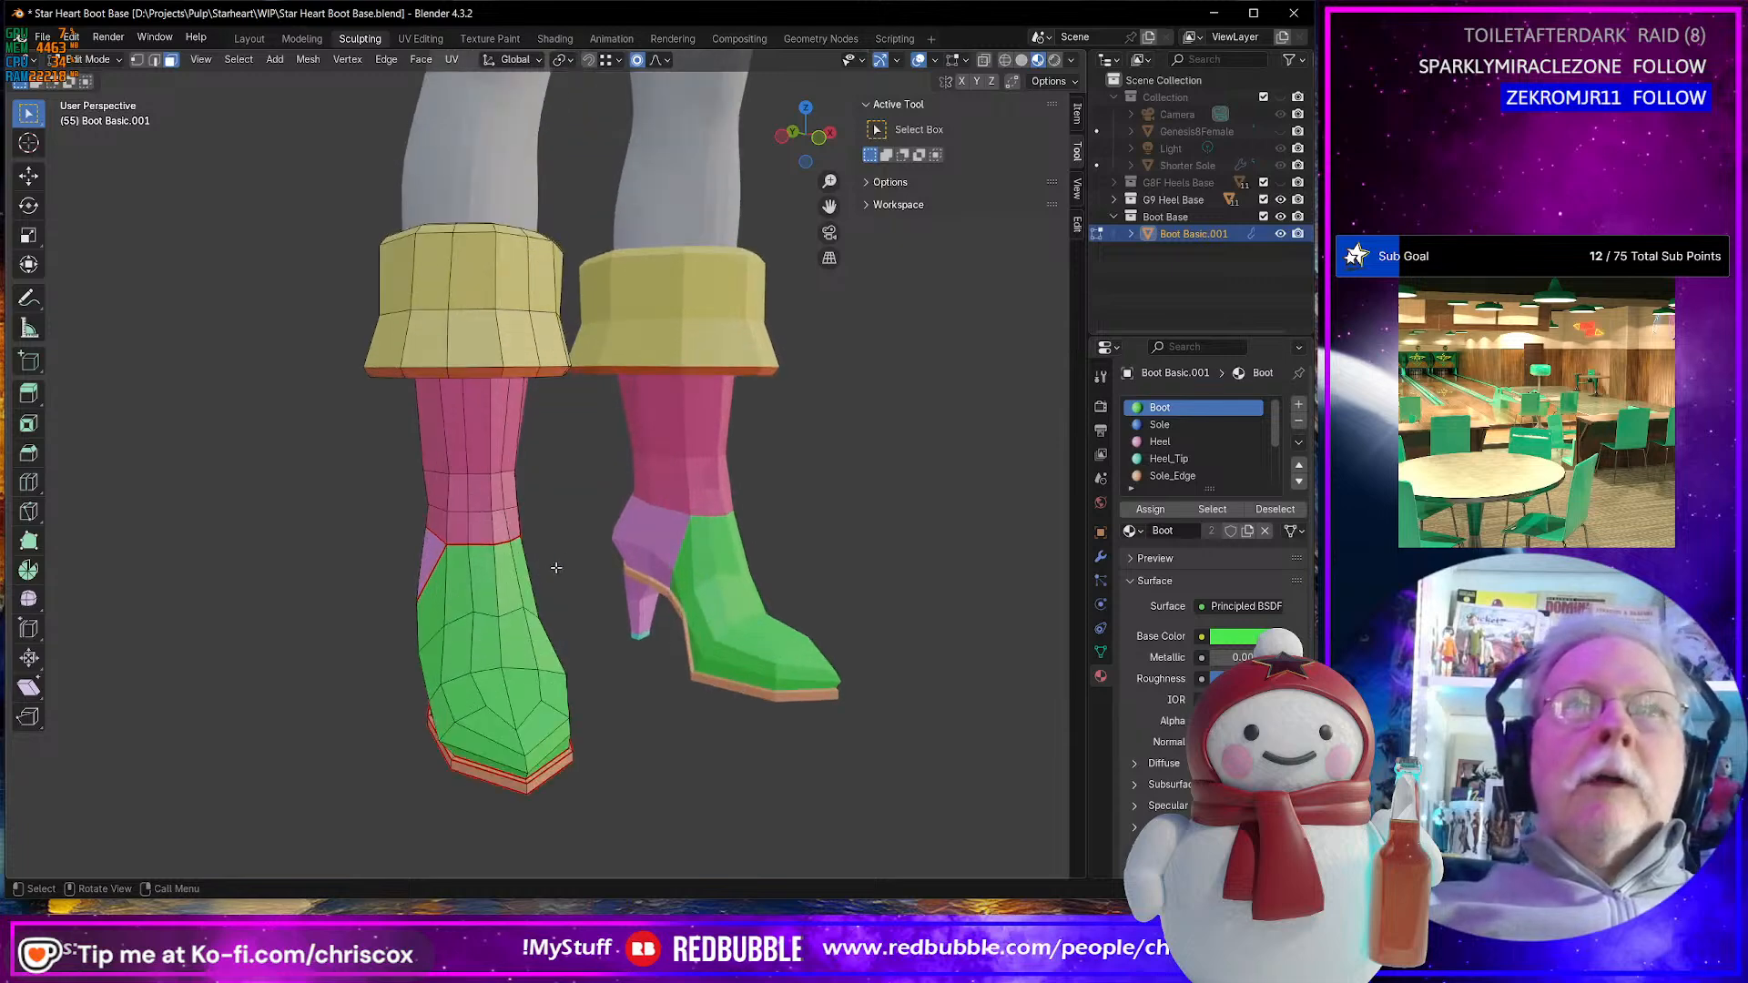
- Switch to the UV Editing workspace and select all boot faces to examine their UV layout
{"action": "left_click", "coordinate": [420, 38]}
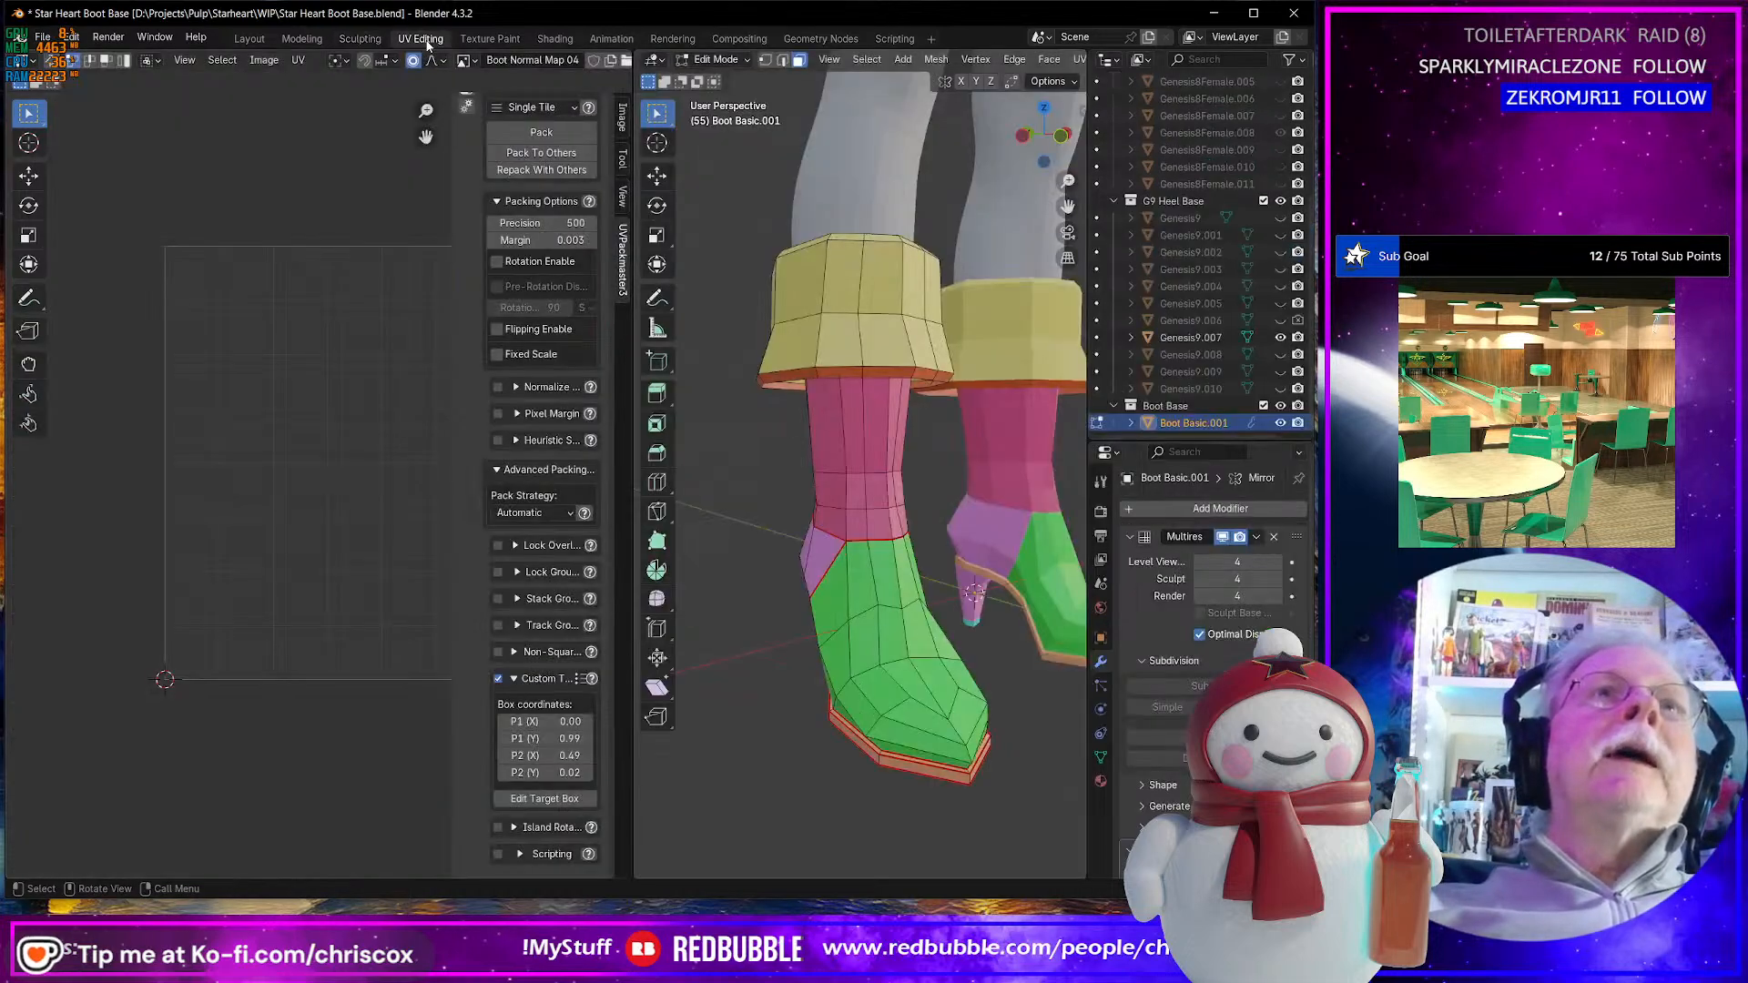
{"action": "key", "text": "a"}
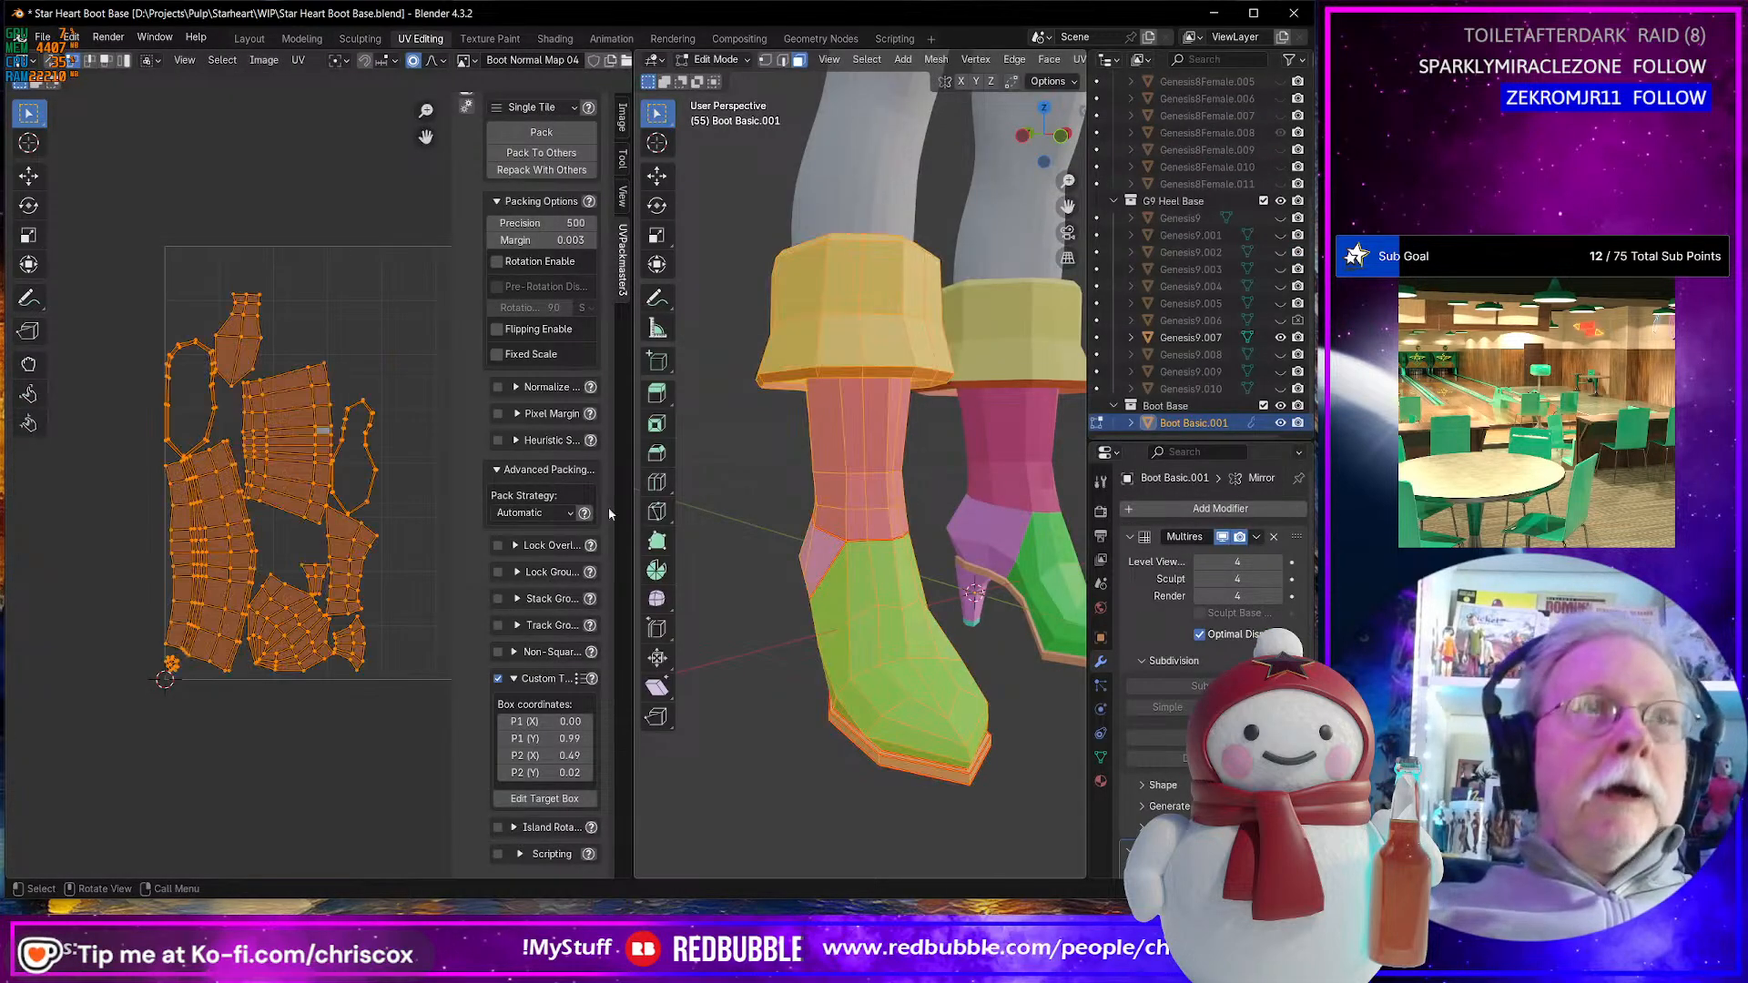
{"action": "middle_click_drag", "start_coordinate": [406, 535], "coordinate": [315, 550]}
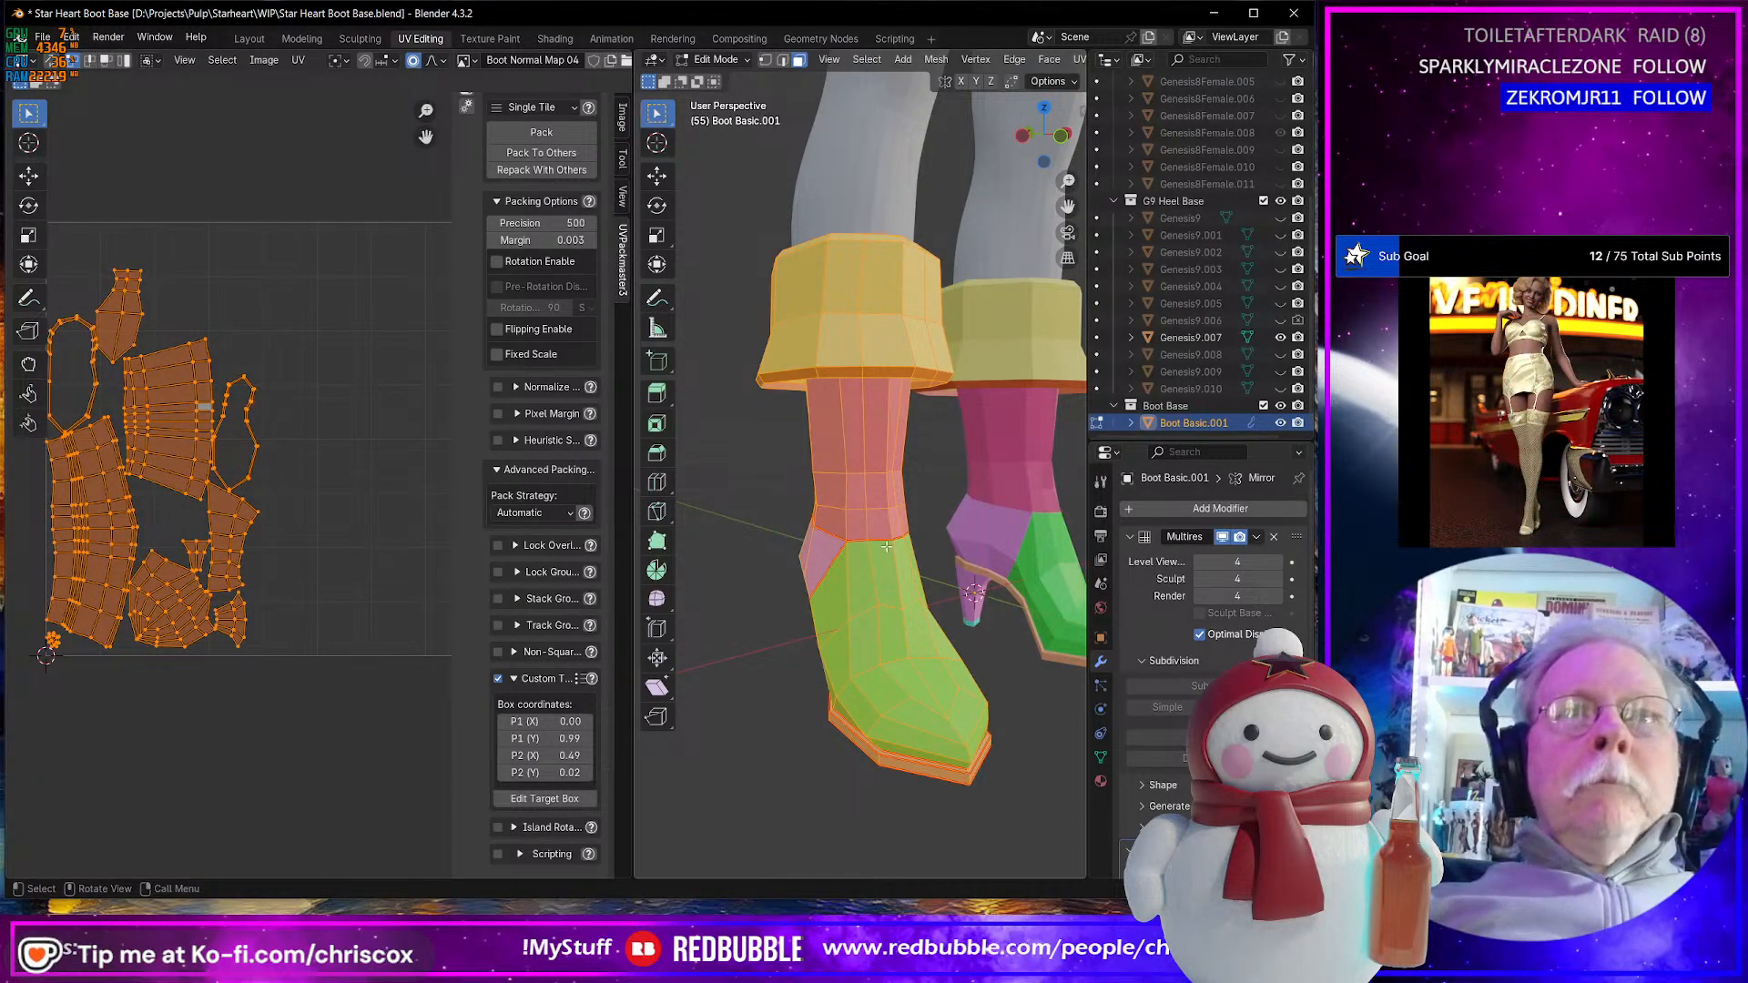
{"action": "scroll", "coordinate": [886, 546], "scroll_direction": "up", "scroll_amount": 2}
{"action": "scroll", "coordinate": [885, 550], "scroll_direction": "down", "scroll_amount": 3}
{"action": "middle_click_drag", "start_coordinate": [886, 550], "coordinate": [747, 556]}
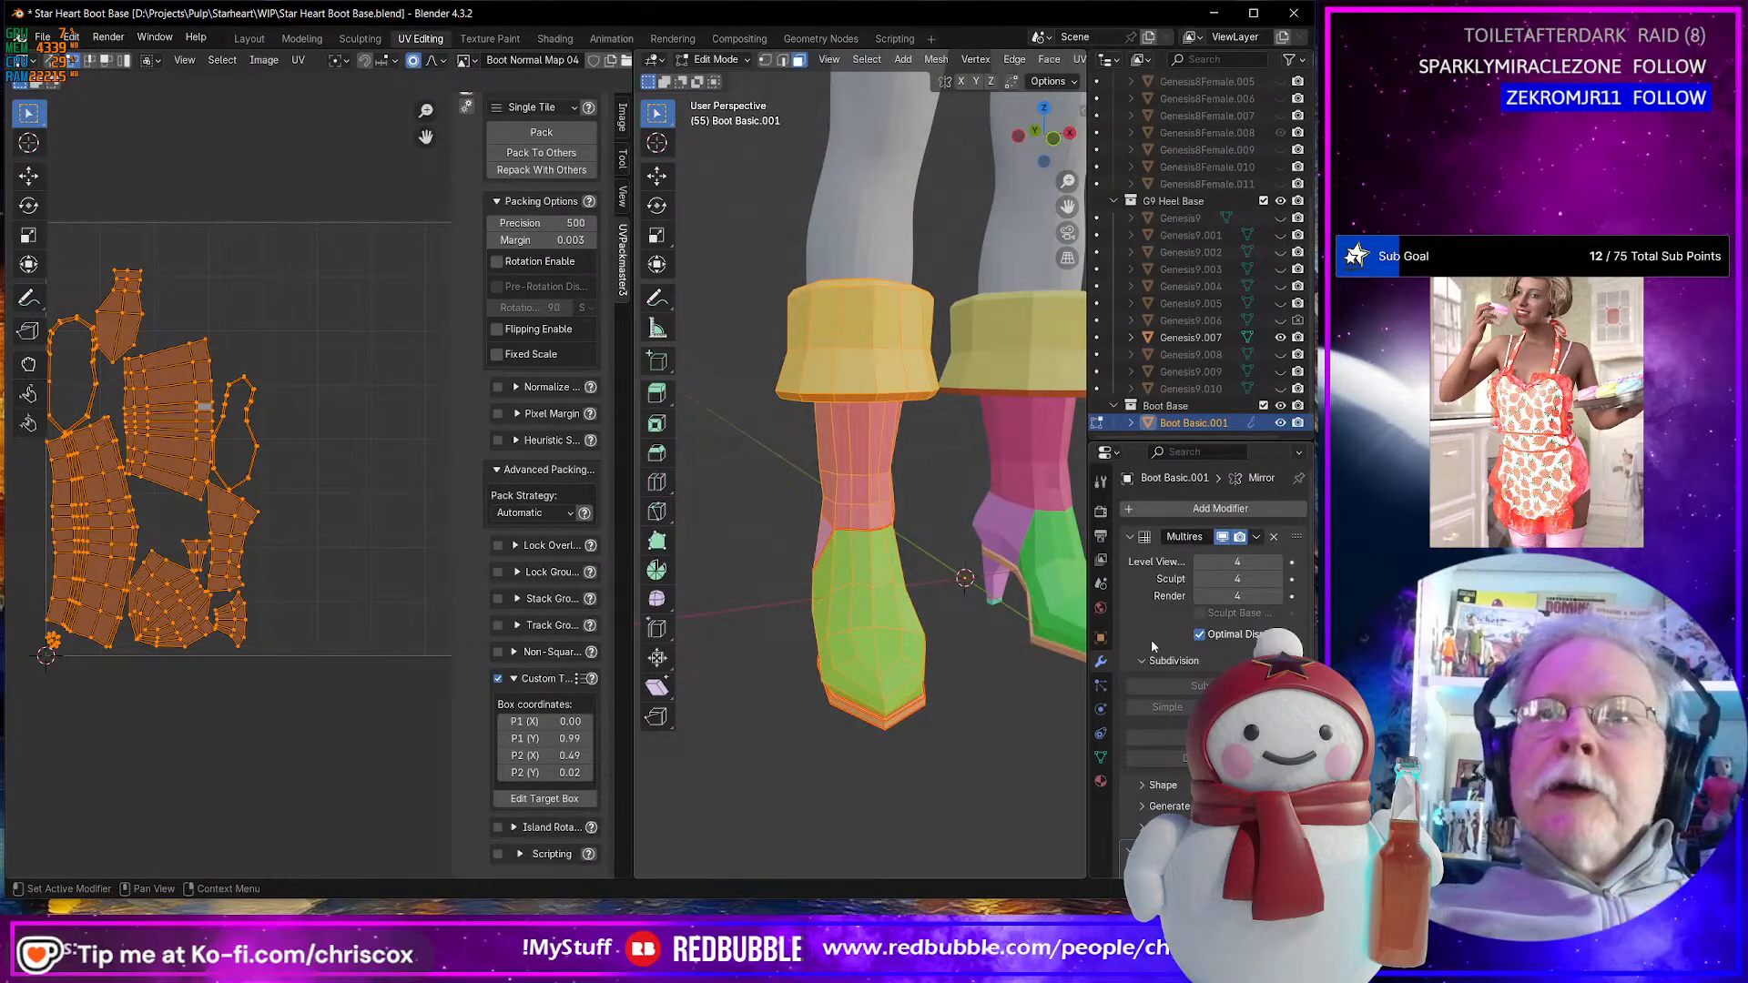
- Review the boot's Multires and Mirror modifiers and set the Multires viewport level to 2
{"action": "left_click", "coordinate": [1130, 535]}
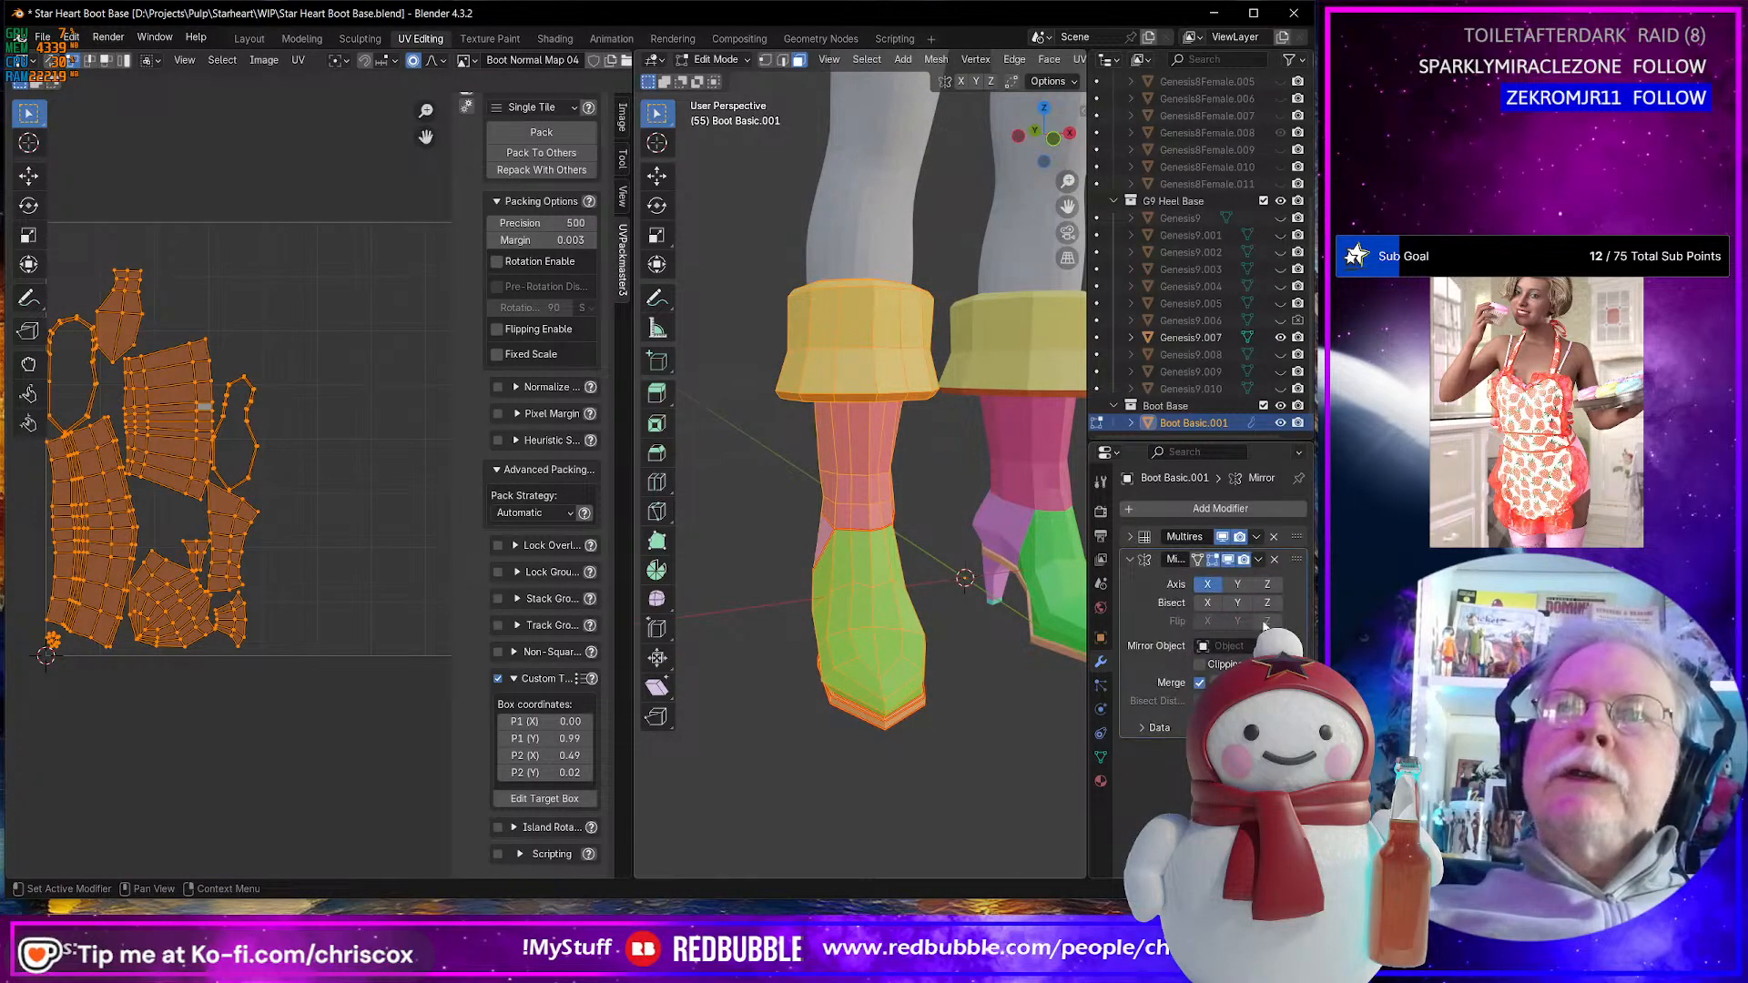
{"action": "left_click", "coordinate": [1131, 559]}
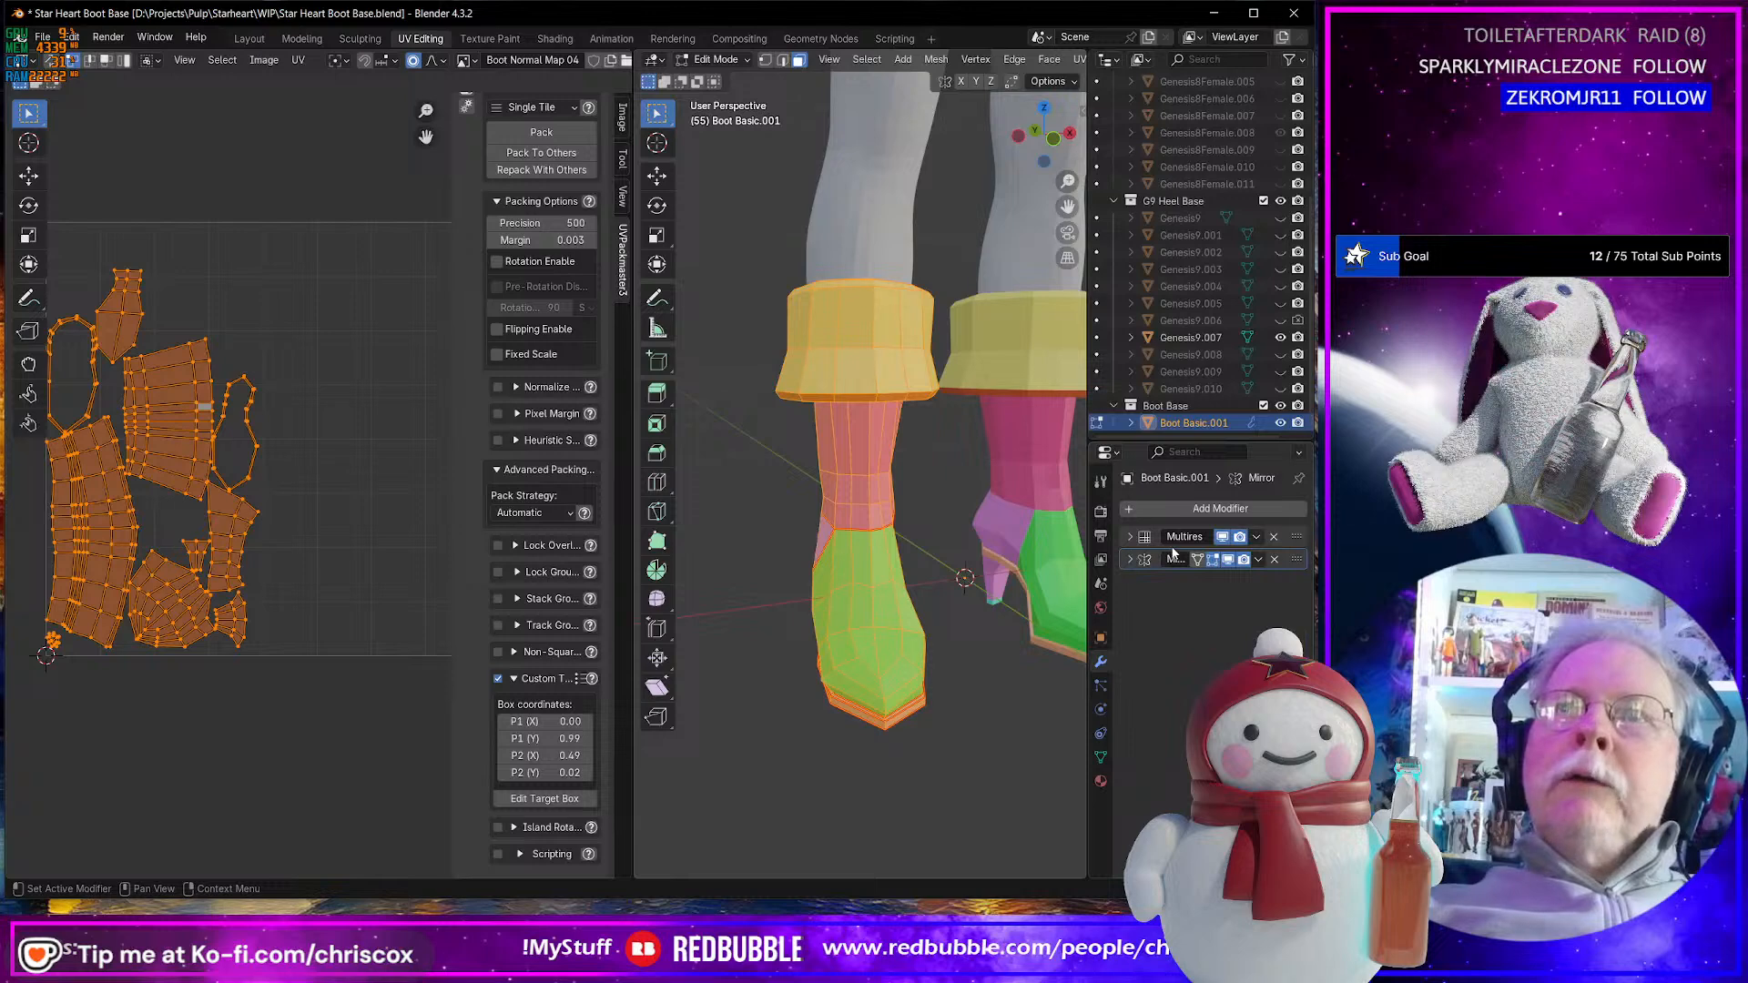
{"action": "left_click", "coordinate": [1130, 537]}
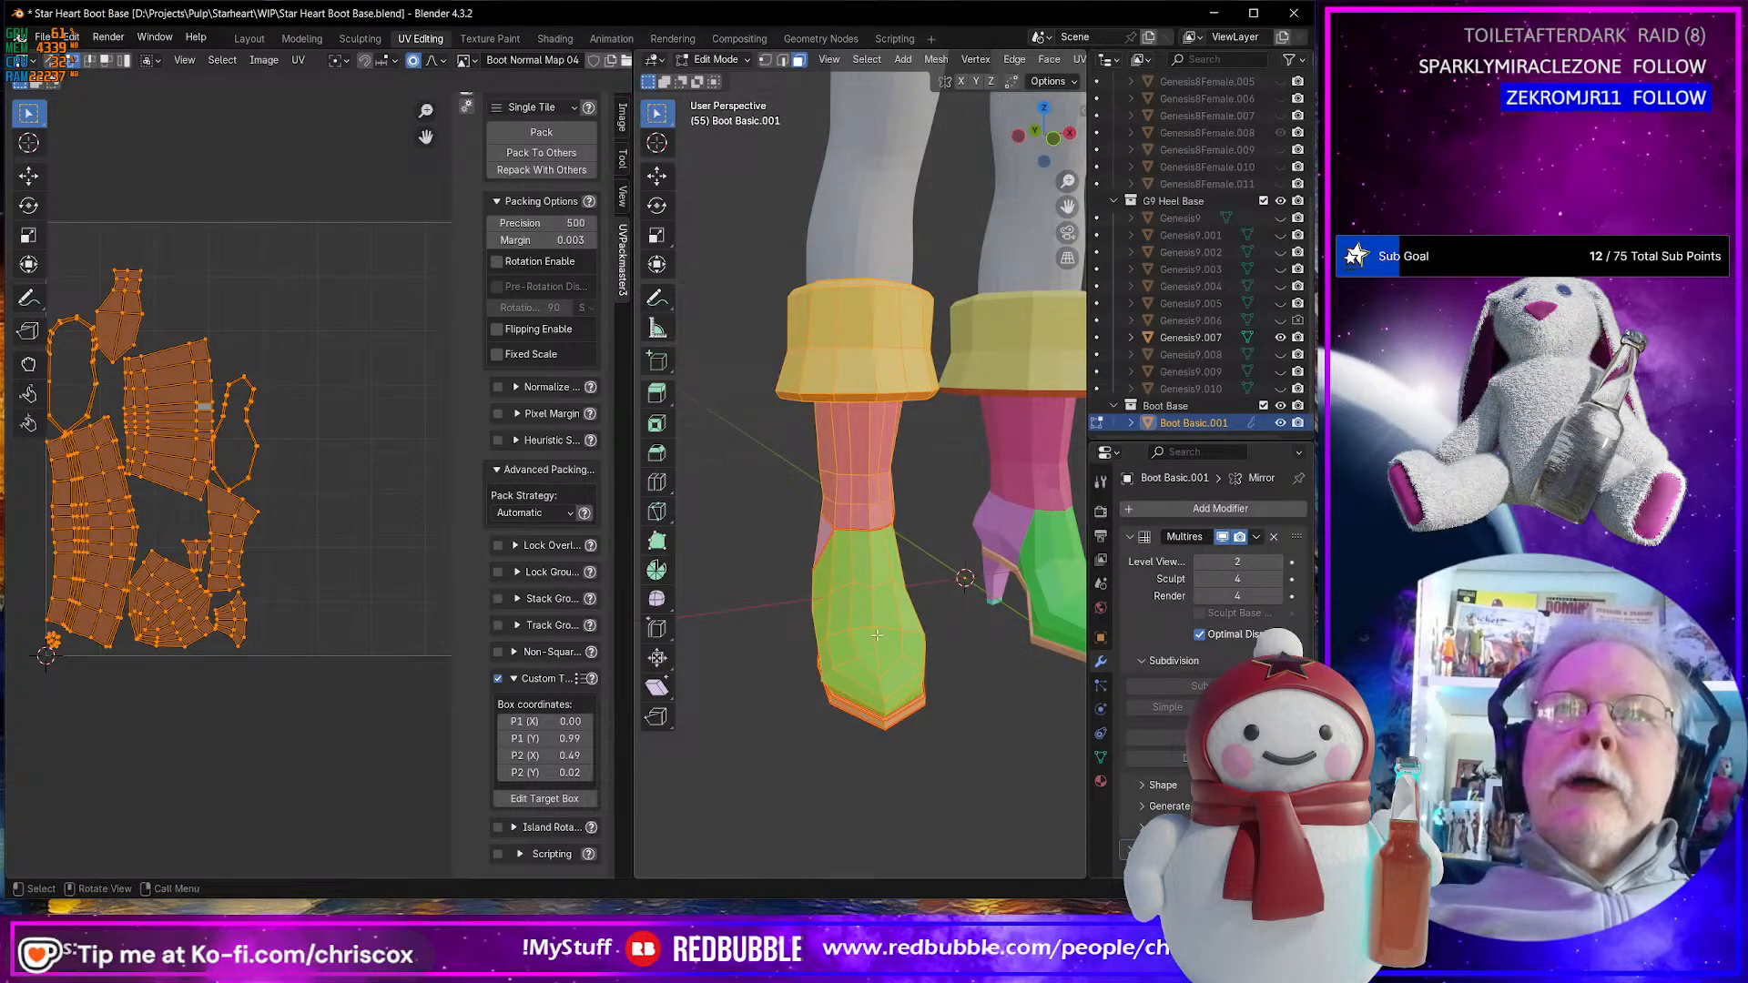
{"action": "middle_click_drag", "start_coordinate": [919, 601], "coordinate": [963, 626]}
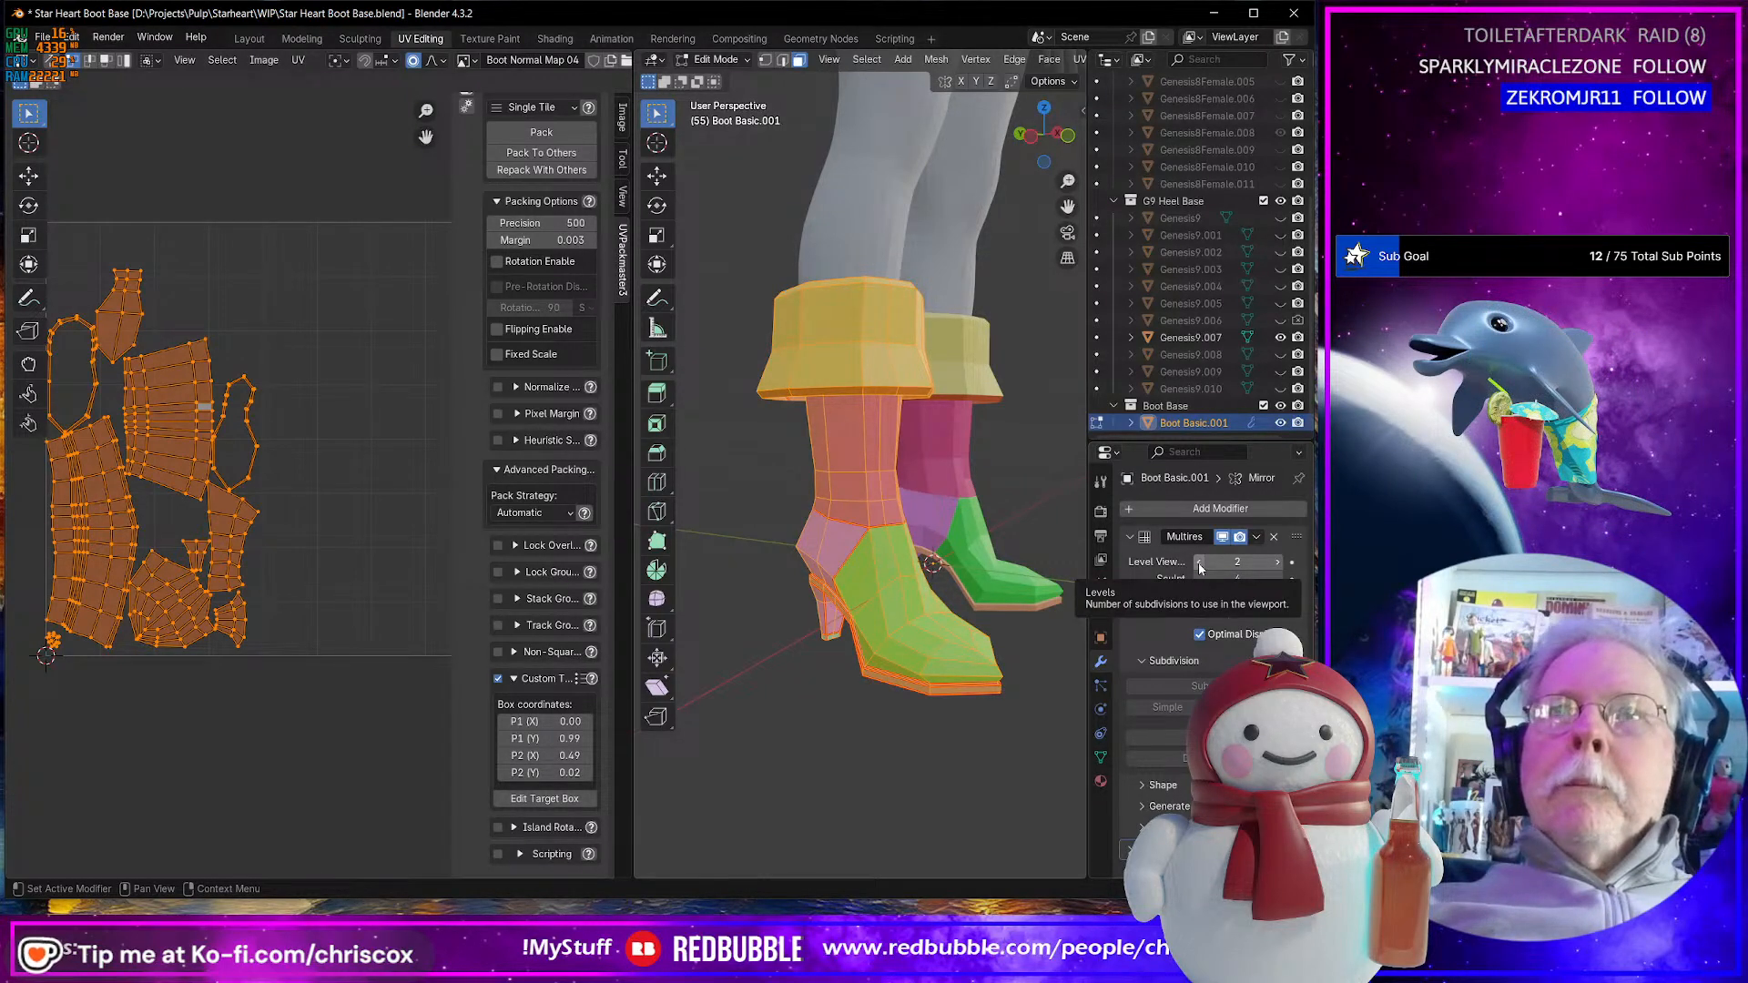
- Undo the selection of all faces and save the file
{"action": "left_click", "coordinate": [1134, 508]}
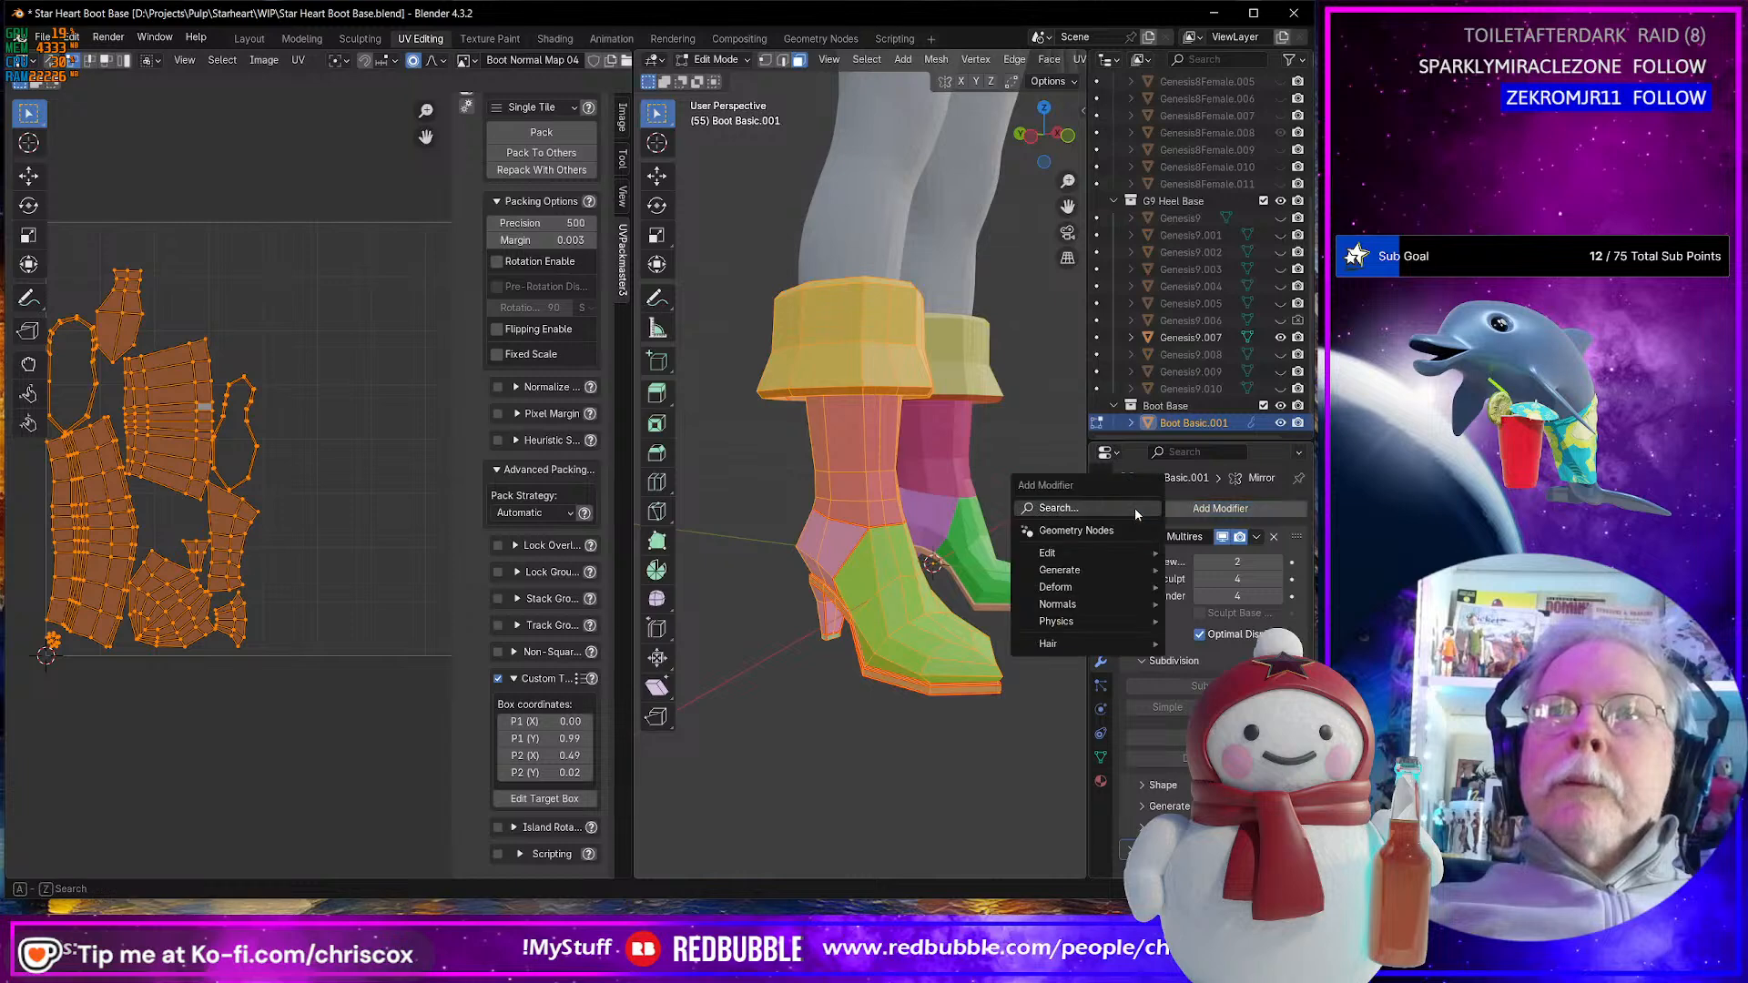
{"action": "key", "text": "ctrl+z"}
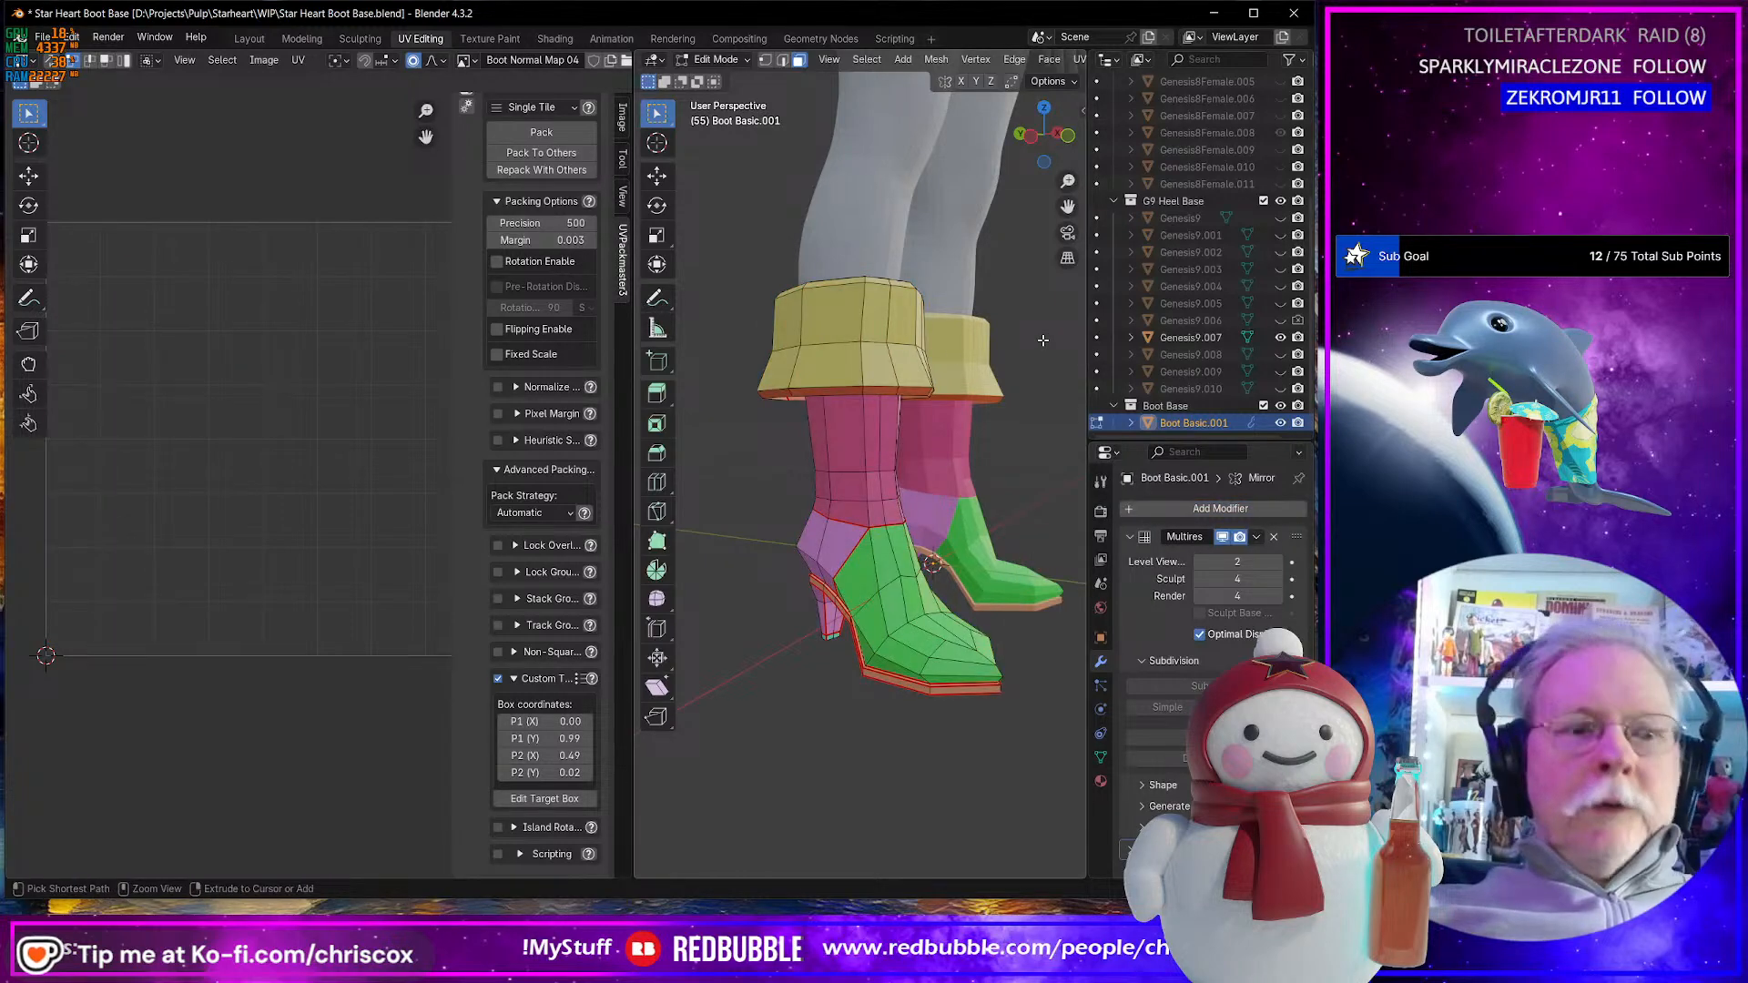
{"action": "key", "text": "ctrl+s"}
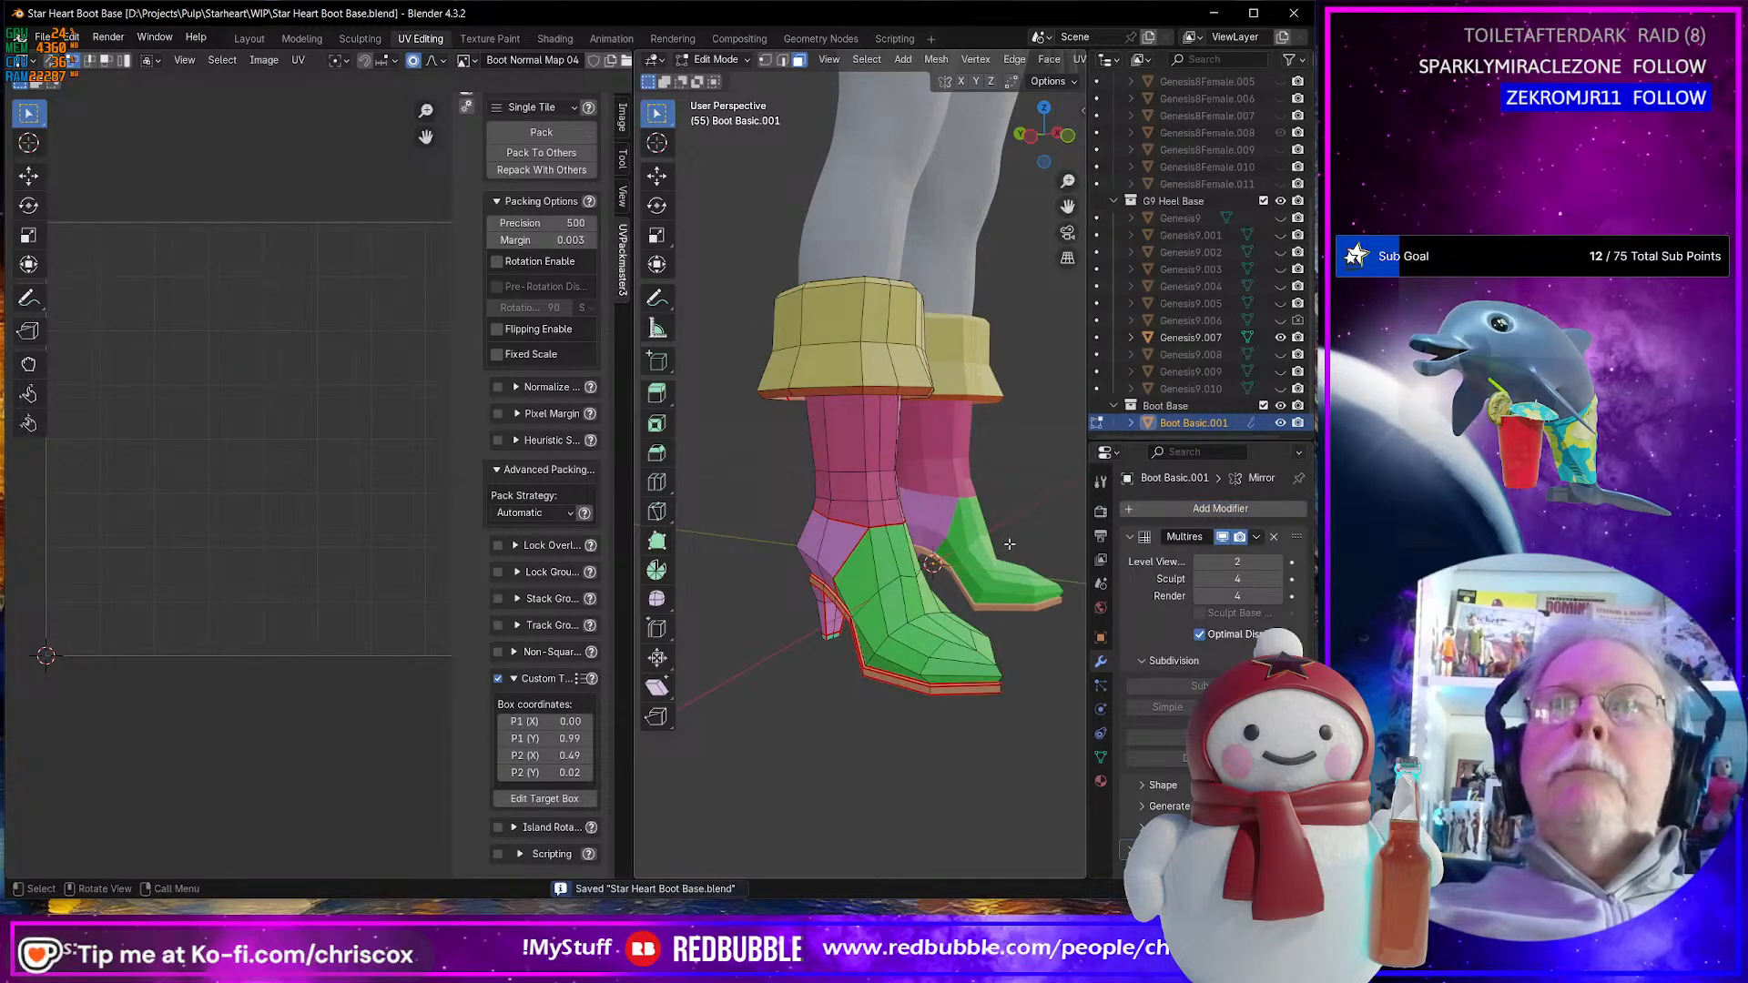
- Add a Subdivision Surface modifier to the boot and collapse the Multires modifier's settings
{"action": "left_click", "coordinate": [1132, 509]}
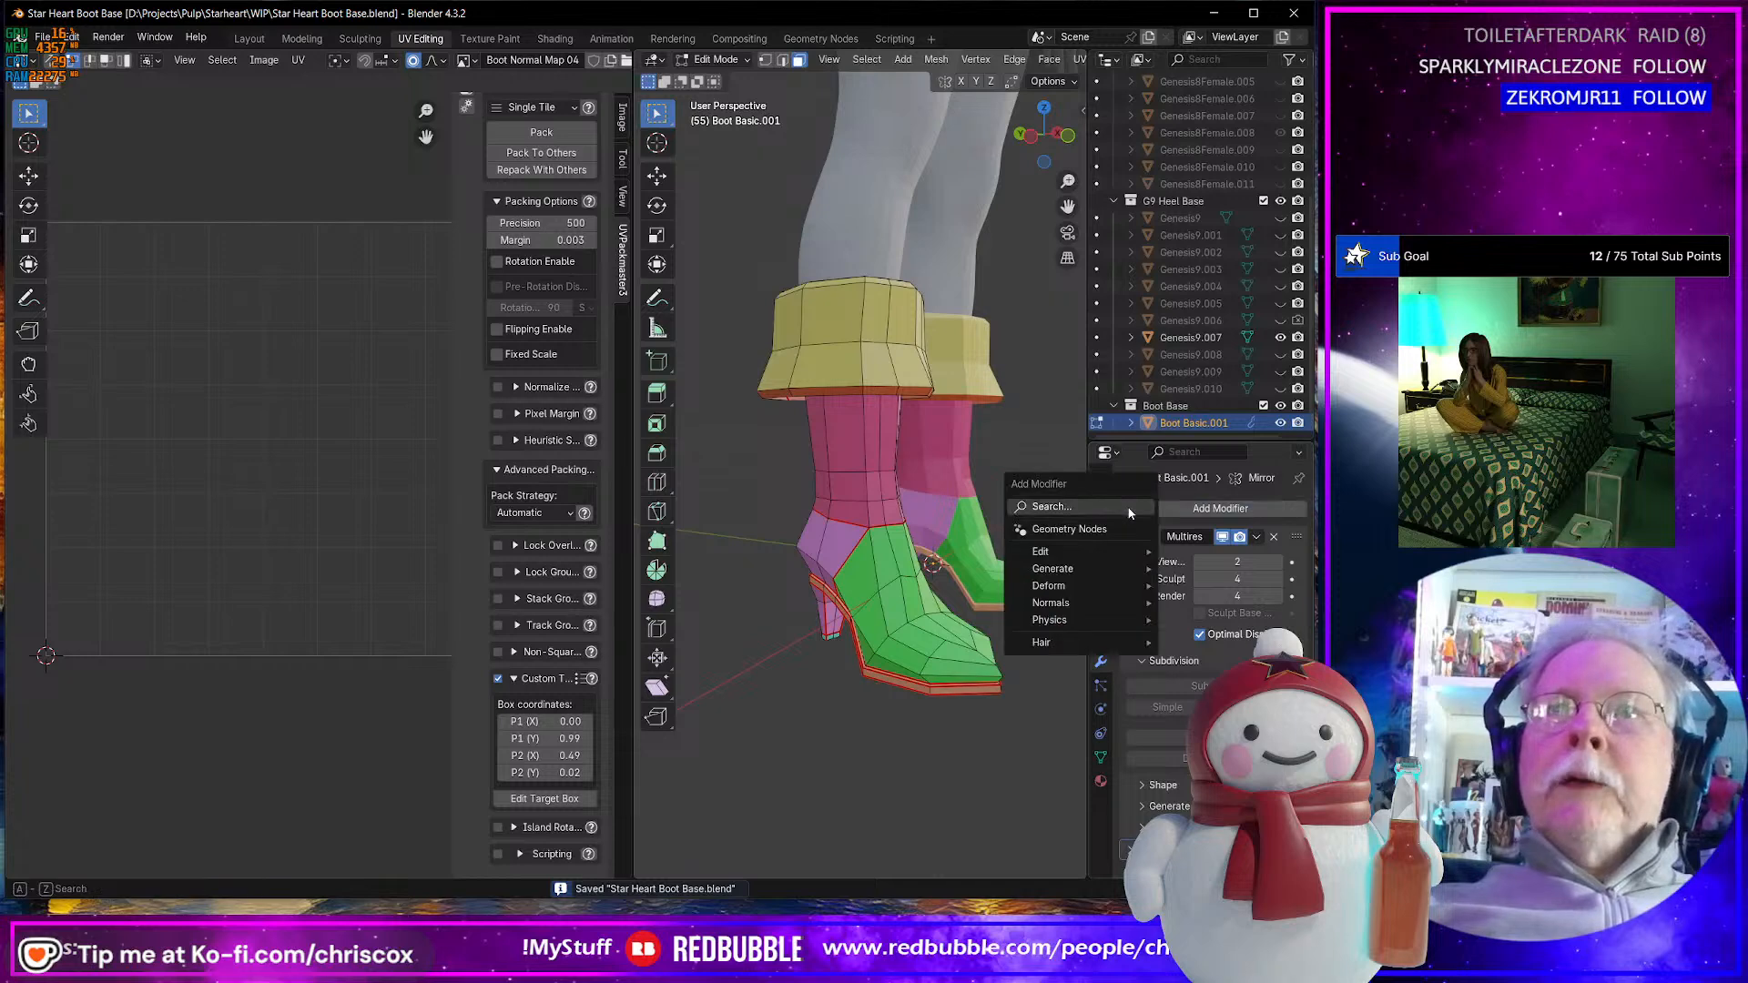
{"action": "mouse_move", "coordinate": [1083, 567]}
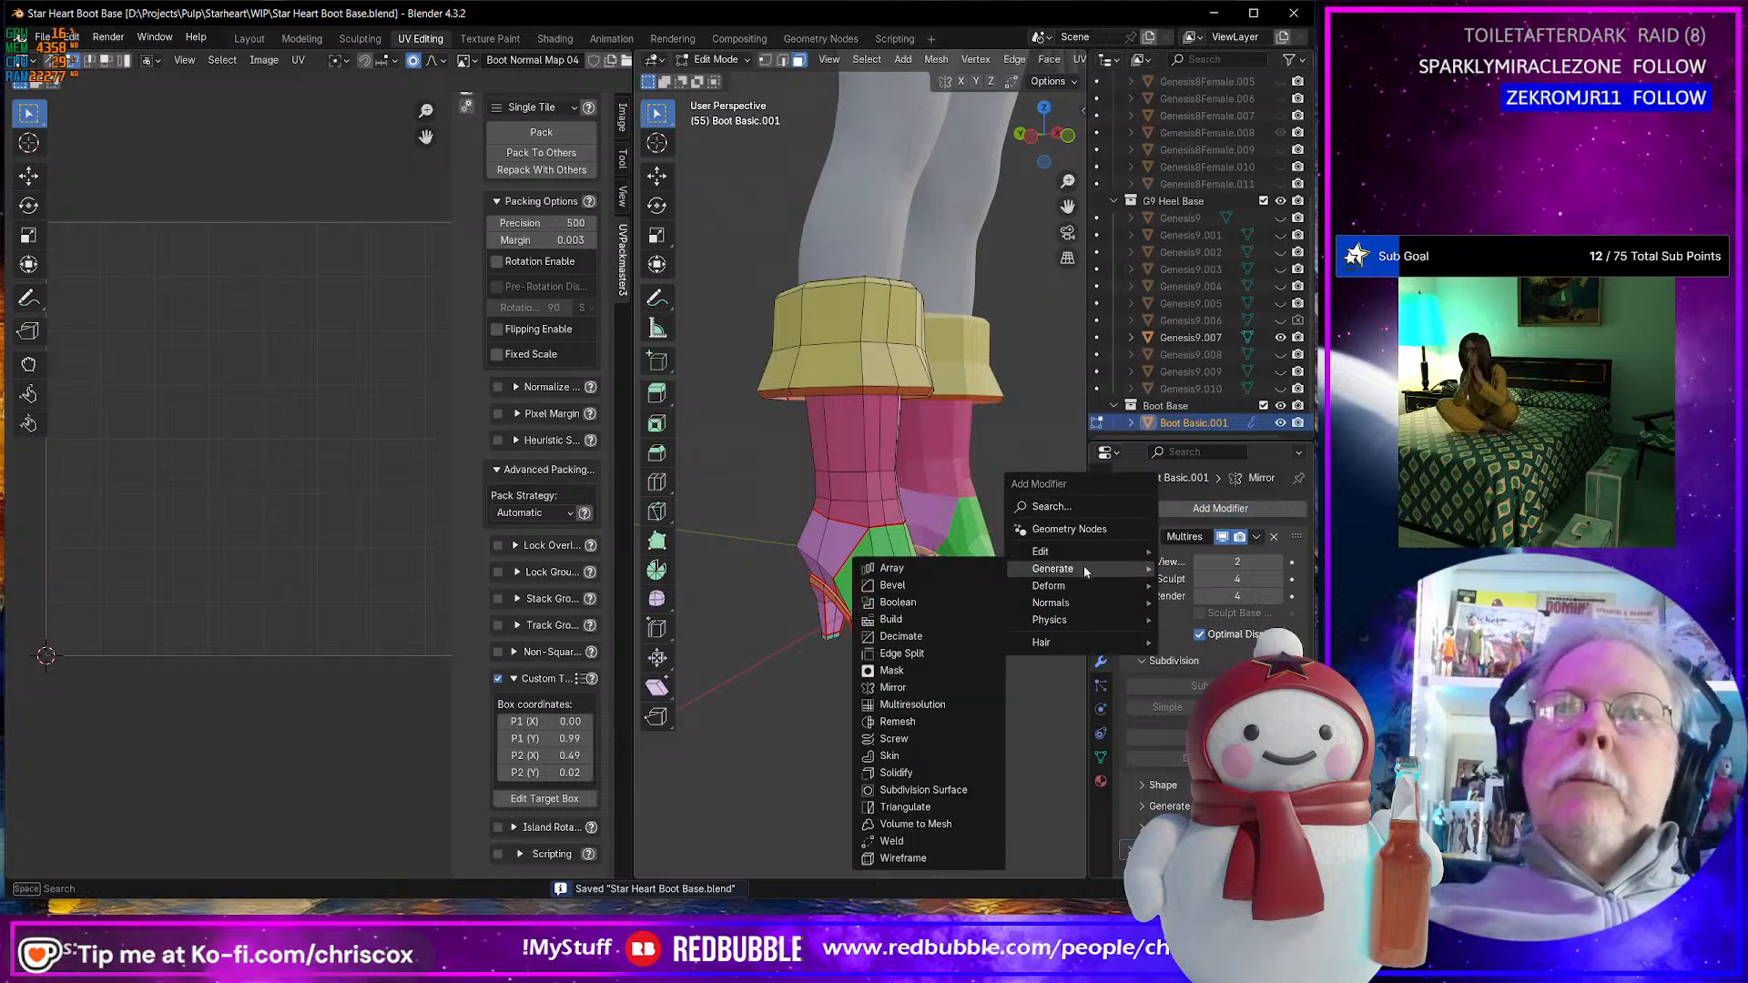
{"action": "left_click", "coordinate": [922, 789]}
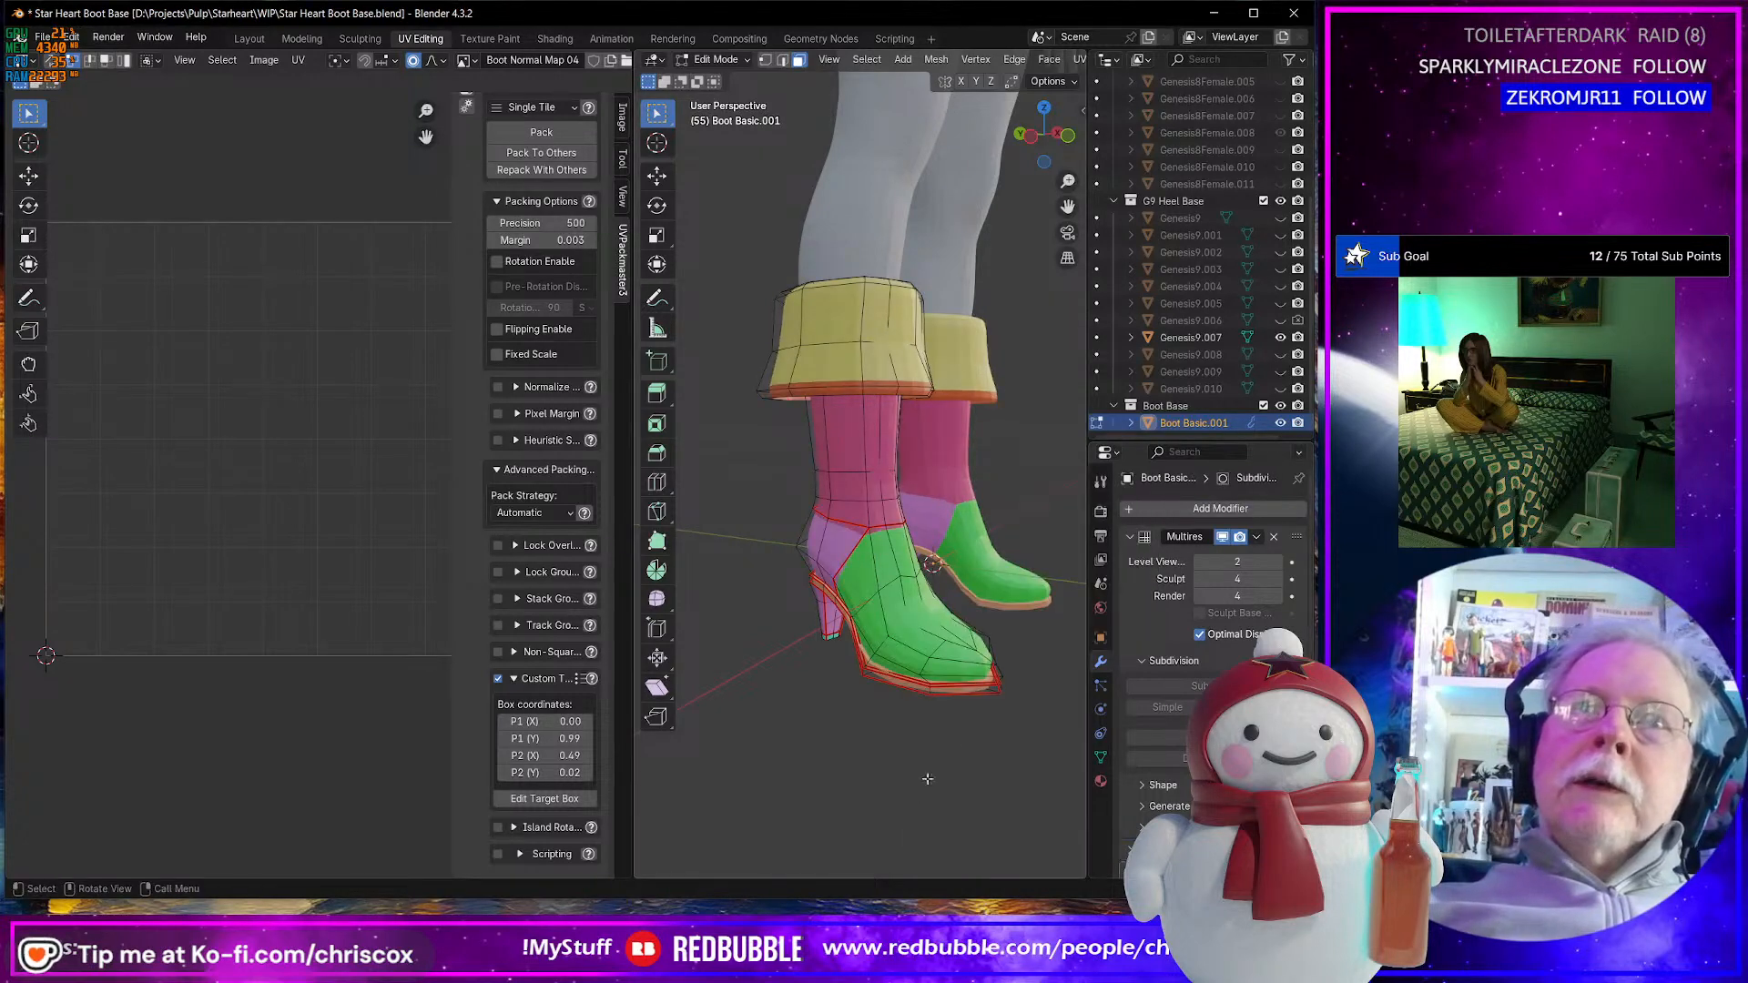
{"action": "middle_click_drag", "start_coordinate": [929, 765], "coordinate": [1020, 701]}
{"action": "left_click", "coordinate": [1130, 538]}
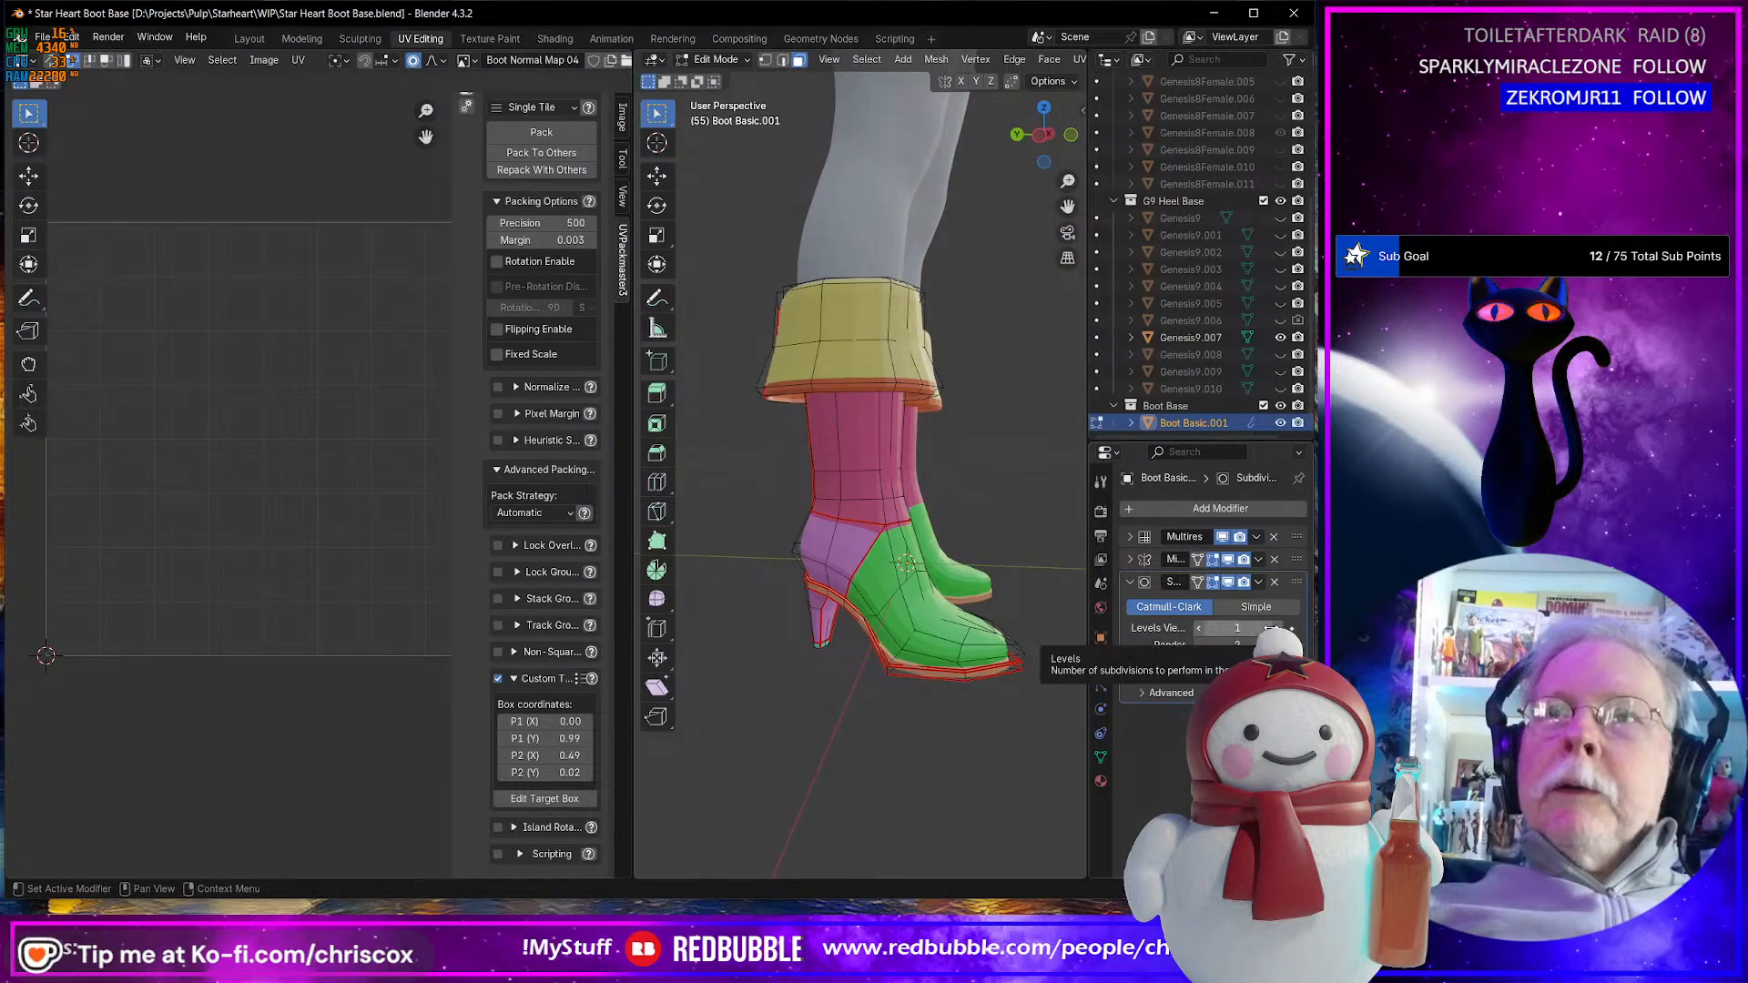
- Disable the Multires modifier in the viewport and render, and switch the boot to Sculpt Mode to inspect its smoothed shape
{"action": "left_click", "coordinate": [1133, 511]}
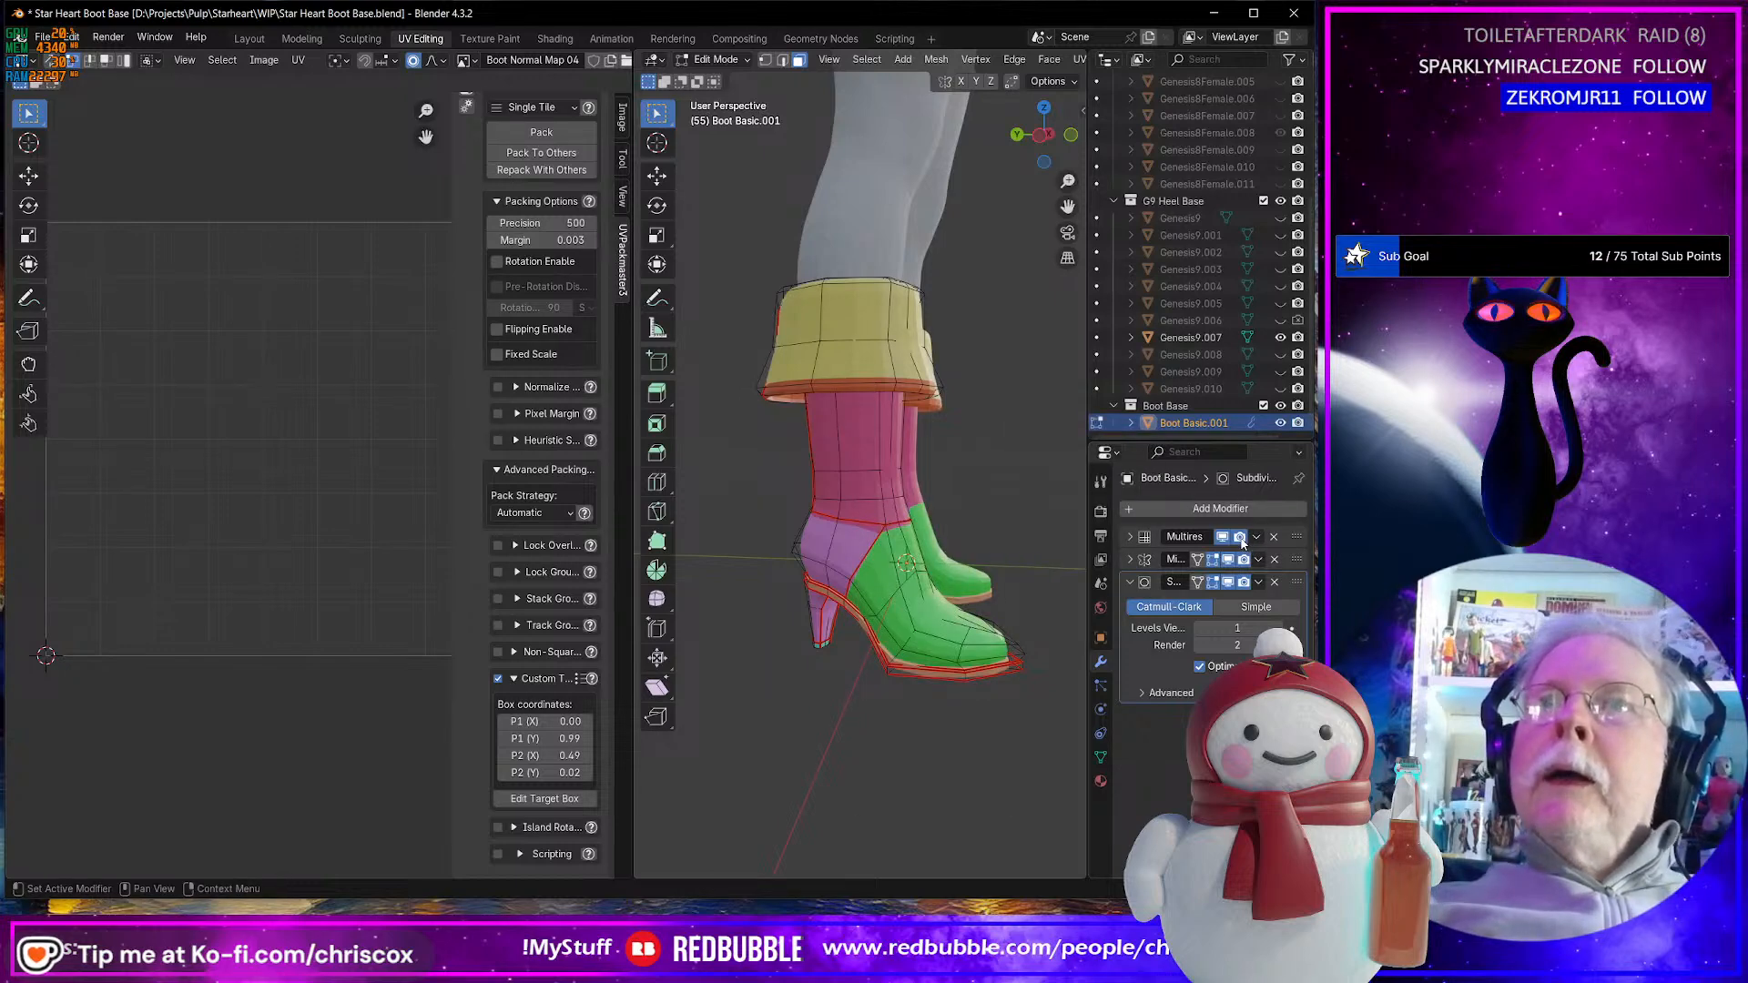
{"action": "mouse_move", "coordinate": [1009, 628]}
{"action": "middle_mouse_down"}
{"action": "mouse_move", "coordinate": [876, 674]}
{"action": "mouse_move", "coordinate": [975, 657]}
{"action": "mouse_move", "coordinate": [961, 667]}
{"action": "mouse_move", "coordinate": [984, 704]}
{"action": "mouse_move", "coordinate": [796, 586]}
{"action": "mouse_move", "coordinate": [942, 603]}
{"action": "middle_mouse_up"}
{"action": "scroll", "coordinate": [876, 674], "scroll_direction": "down", "scroll_amount": 4}
{"action": "scroll", "coordinate": [880, 672], "scroll_direction": "up", "scroll_amount": 6}
{"action": "key", "text": "ctrl+Tab"}
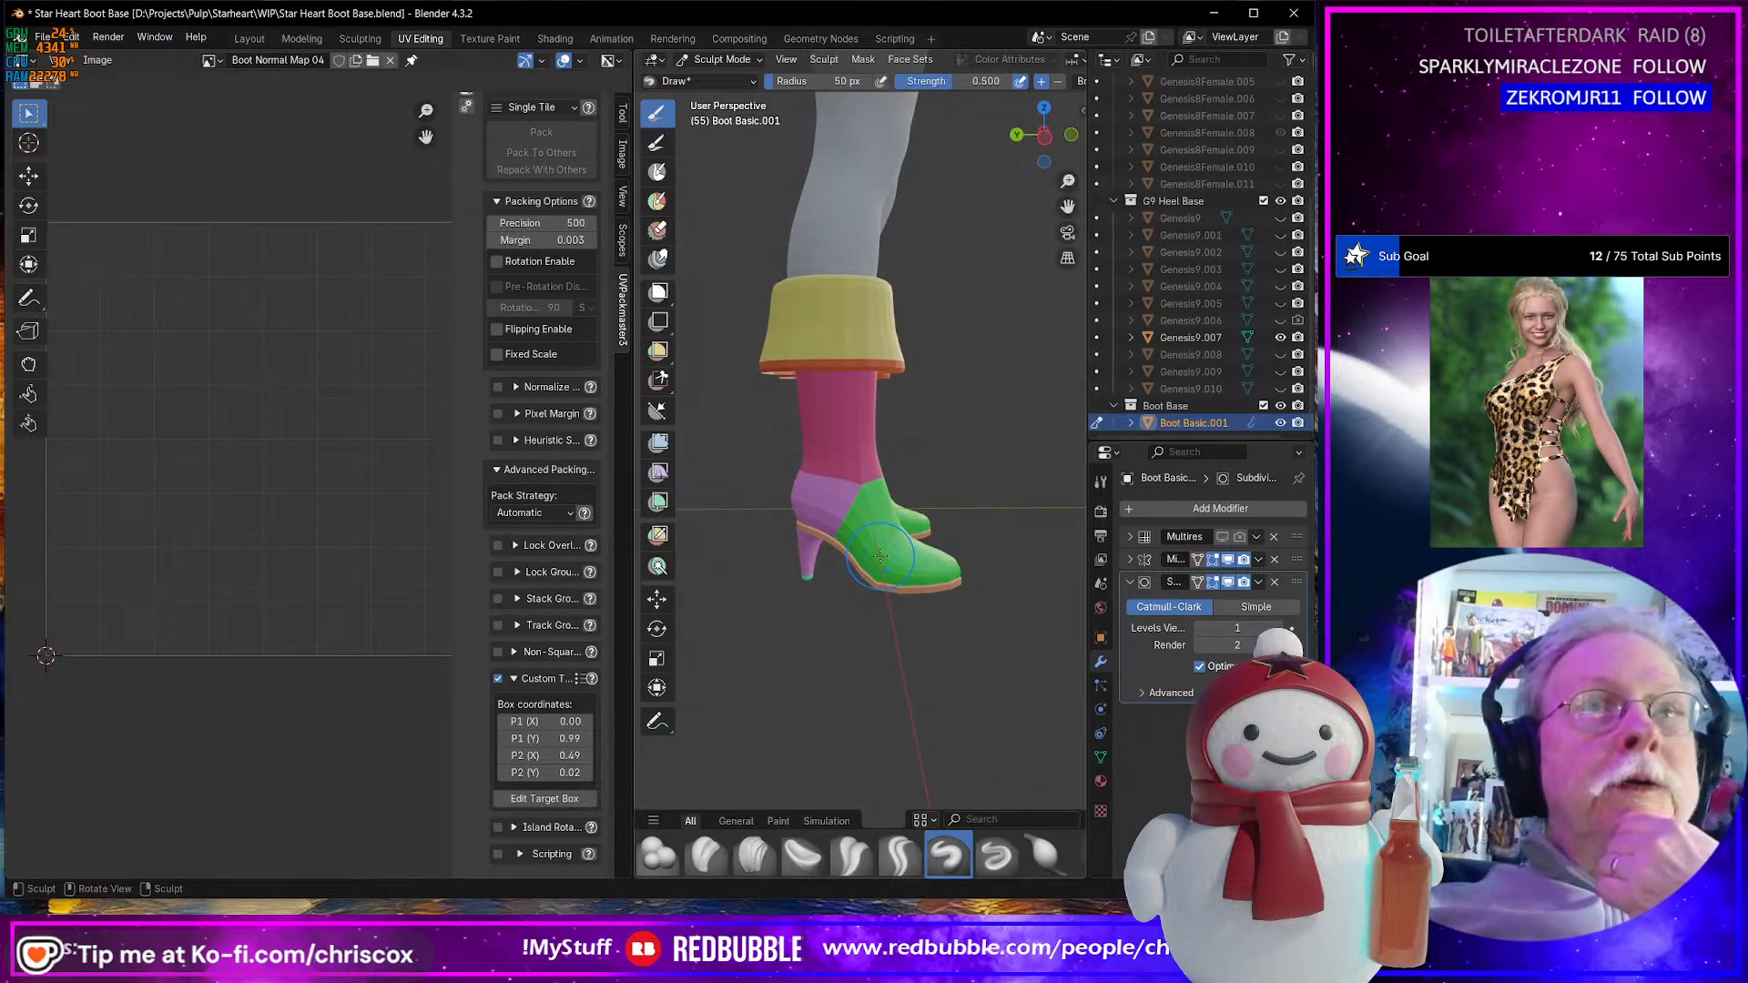
{"action": "middle_click_drag", "start_coordinate": [883, 554], "coordinate": [856, 583]}
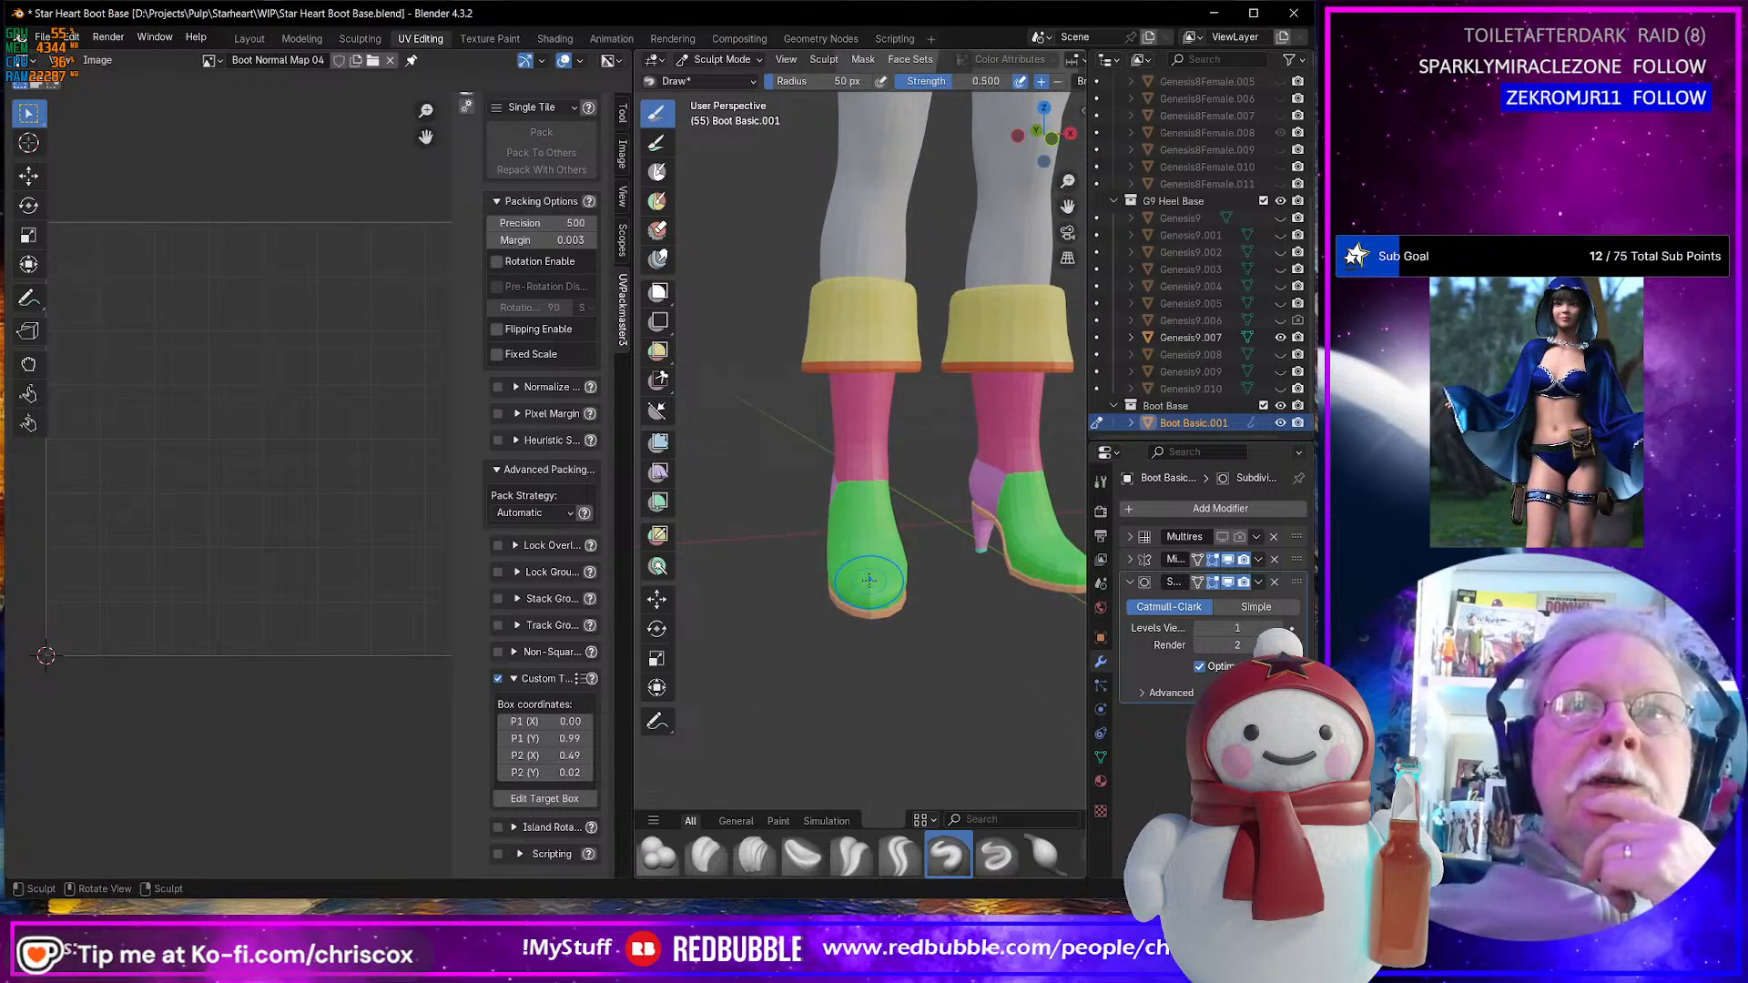
- Inspect the smoothed boots from several angles and compare them with the Multires viewport display turned on and off
{"action": "middle_click_drag", "start_coordinate": [870, 580], "coordinate": [882, 520]}
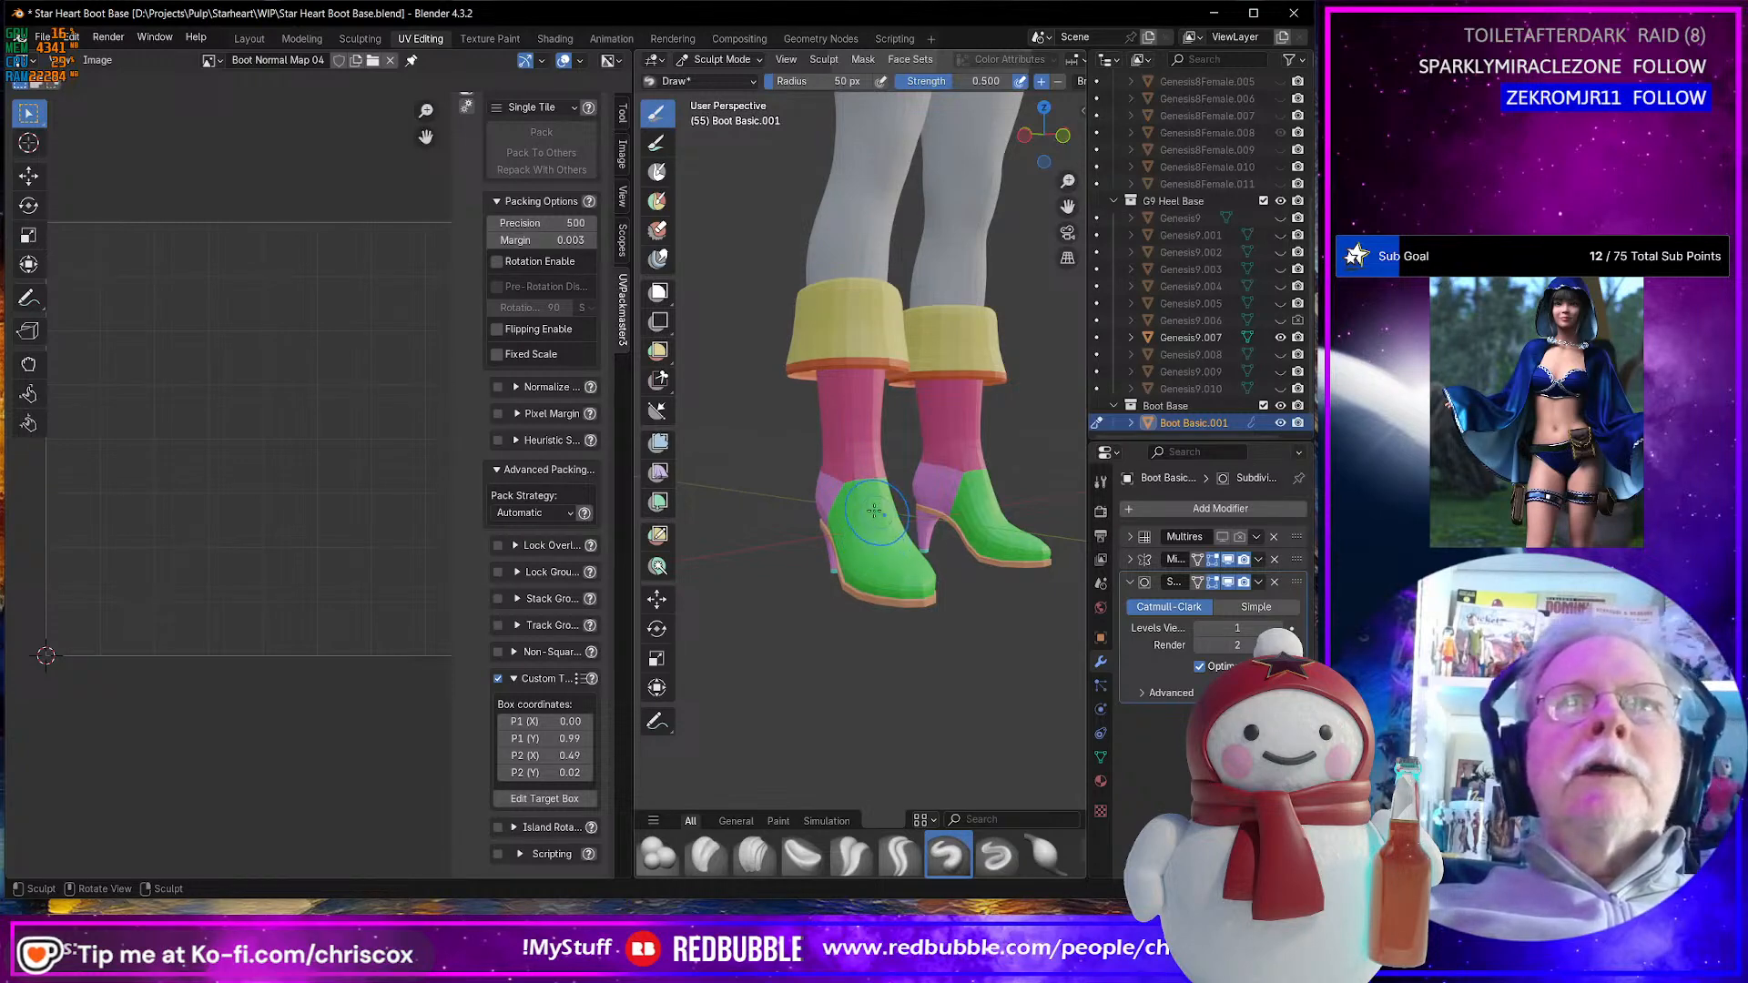
{"action": "middle_click_drag", "start_coordinate": [874, 512], "coordinate": [945, 644]}
{"action": "mouse_move", "coordinate": [958, 666]}
{"action": "middle_mouse_down"}
{"action": "mouse_move", "coordinate": [979, 643]}
{"action": "mouse_move", "coordinate": [839, 539]}
{"action": "mouse_move", "coordinate": [910, 617]}
{"action": "mouse_move", "coordinate": [843, 111]}
{"action": "mouse_move", "coordinate": [902, 637]}
{"action": "mouse_move", "coordinate": [879, 560]}
{"action": "mouse_move", "coordinate": [741, 554]}
{"action": "middle_mouse_up"}
{"action": "scroll", "coordinate": [906, 642], "scroll_direction": "down", "scroll_amount": 1}
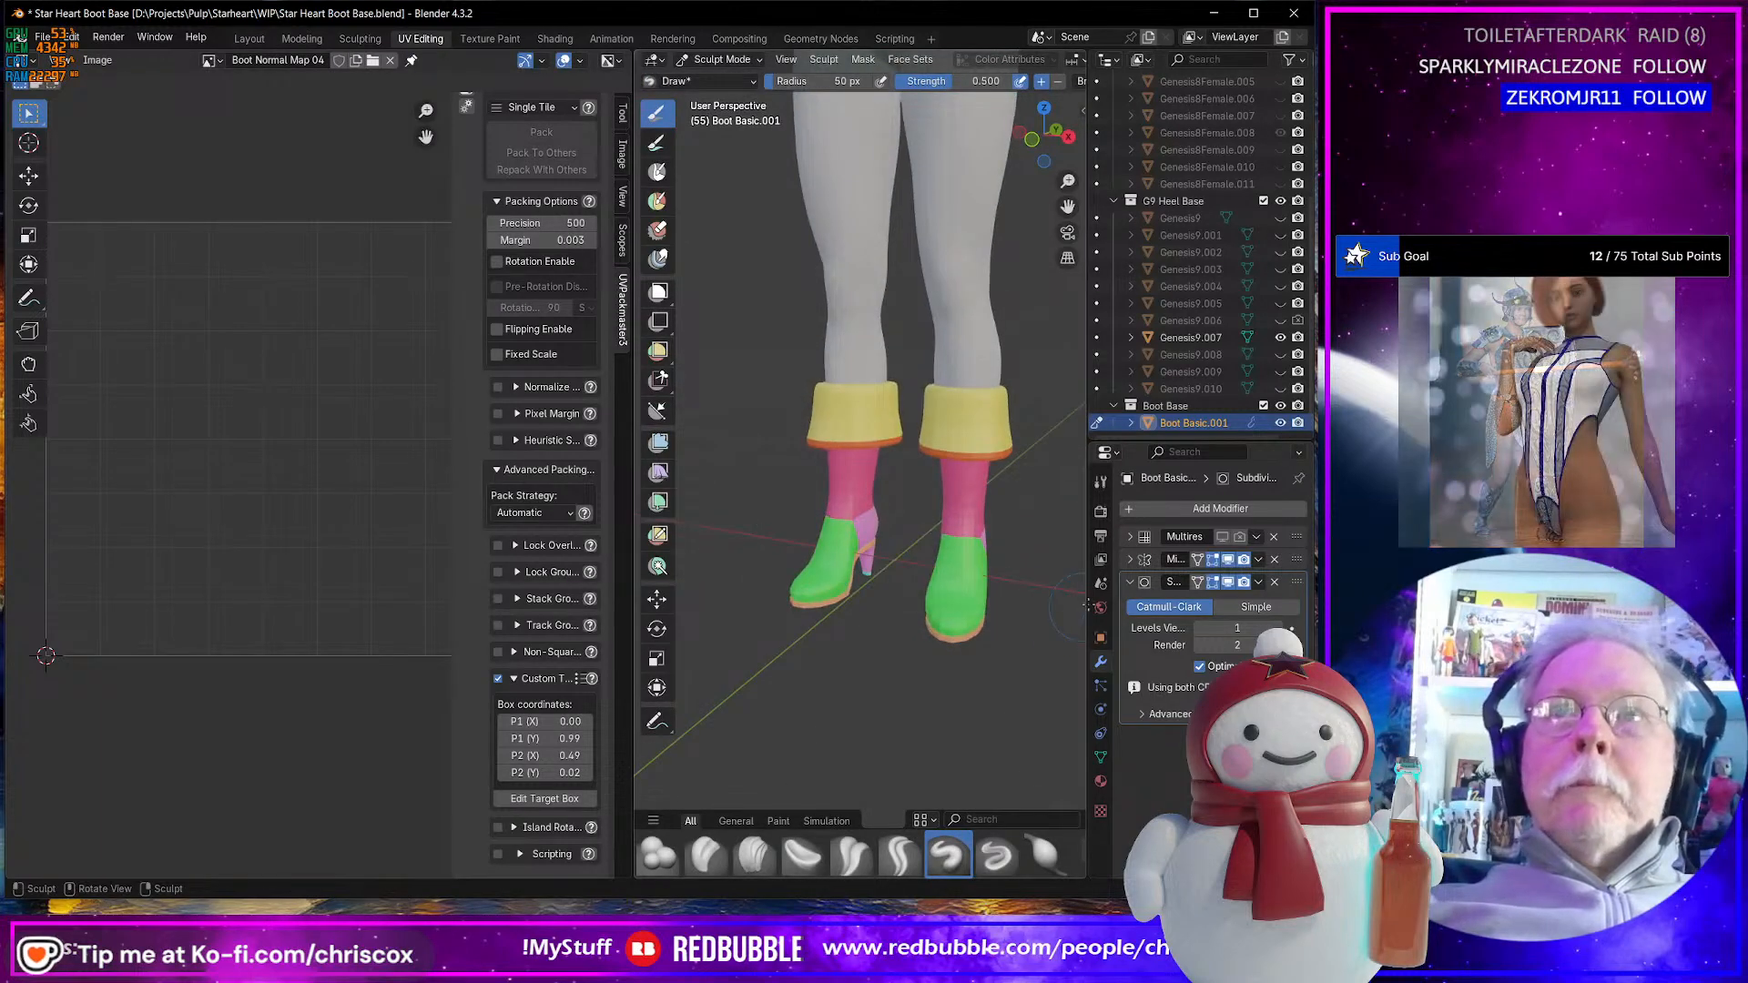
{"action": "left_click", "coordinate": [1222, 537]}
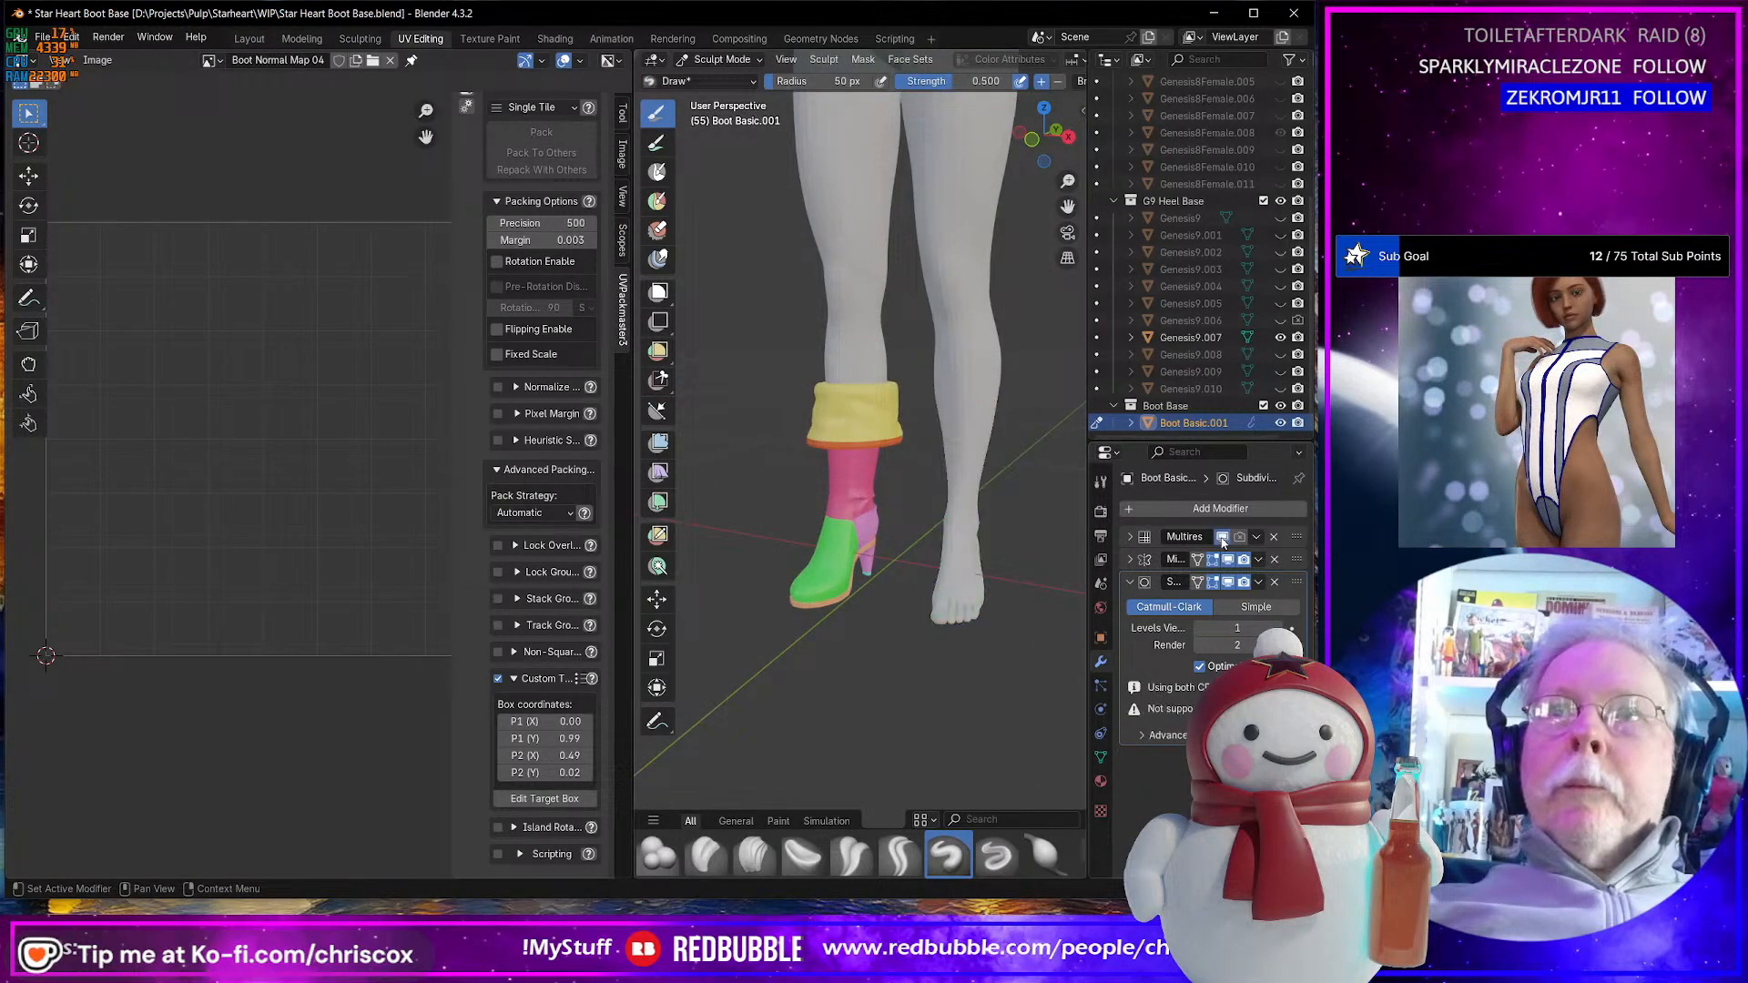
{"action": "scroll", "coordinate": [813, 584], "scroll_direction": "up", "scroll_amount": 4}
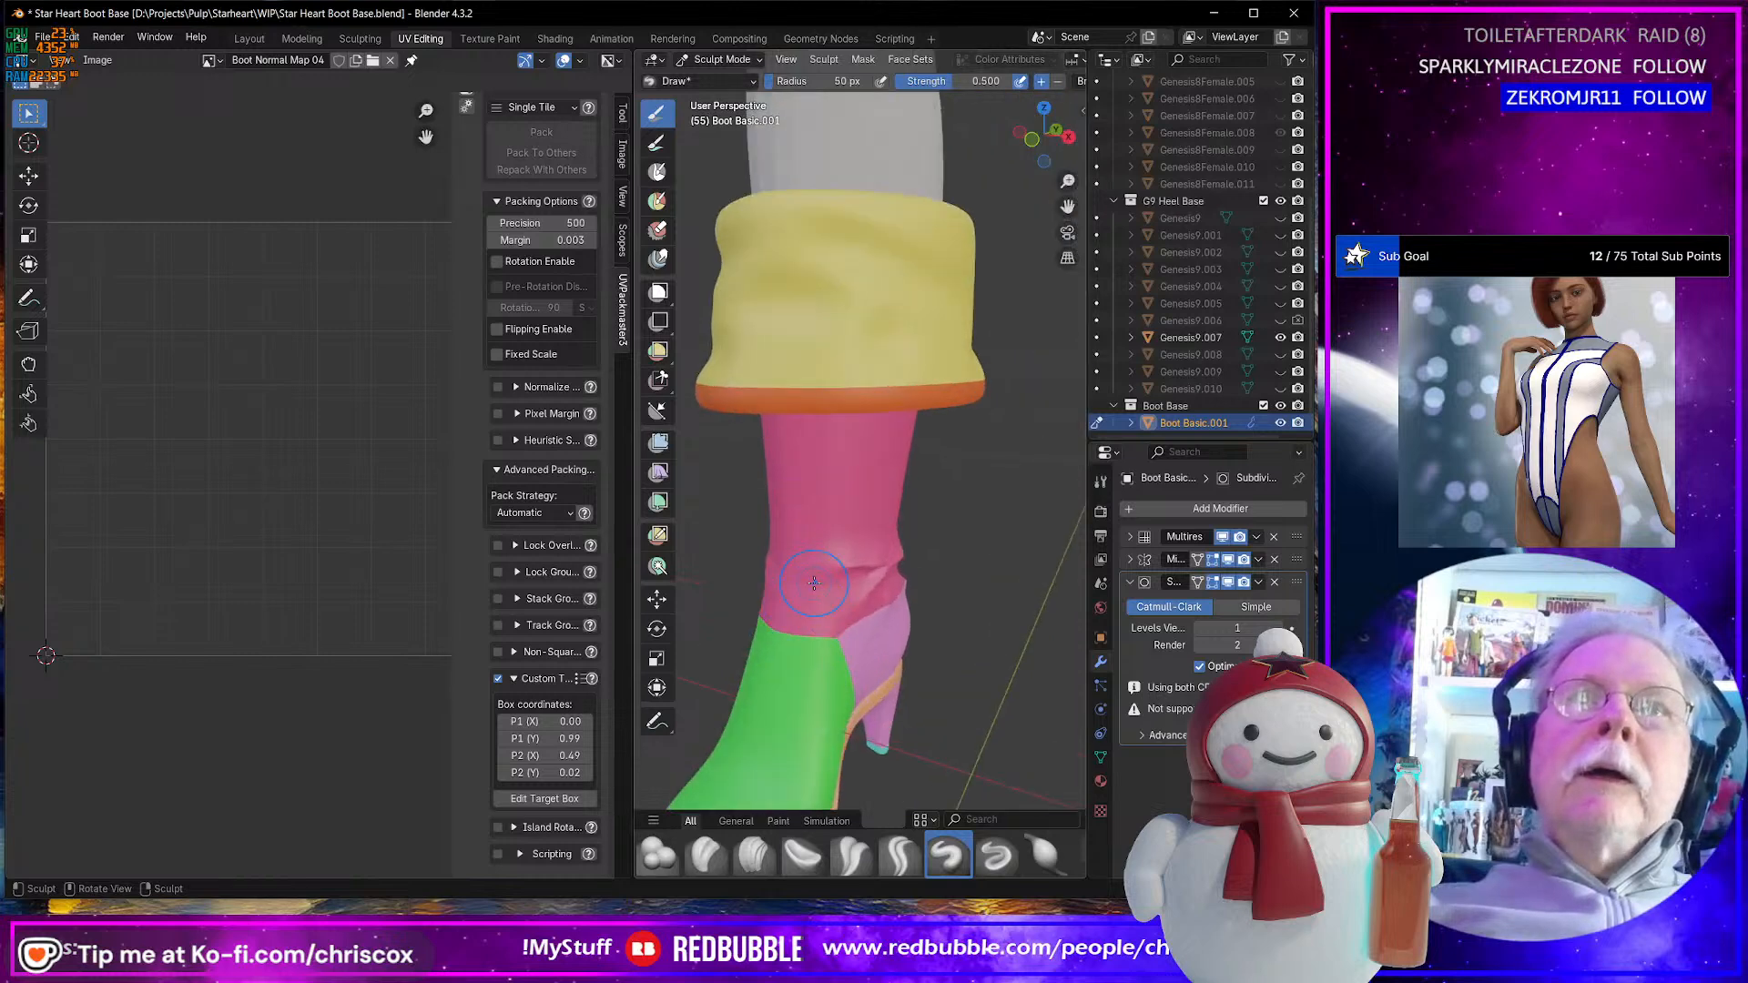
{"action": "scroll", "coordinate": [813, 583], "scroll_direction": "down", "scroll_amount": 3}
{"action": "middle_click_drag", "start_coordinate": [813, 583], "coordinate": [919, 582]}
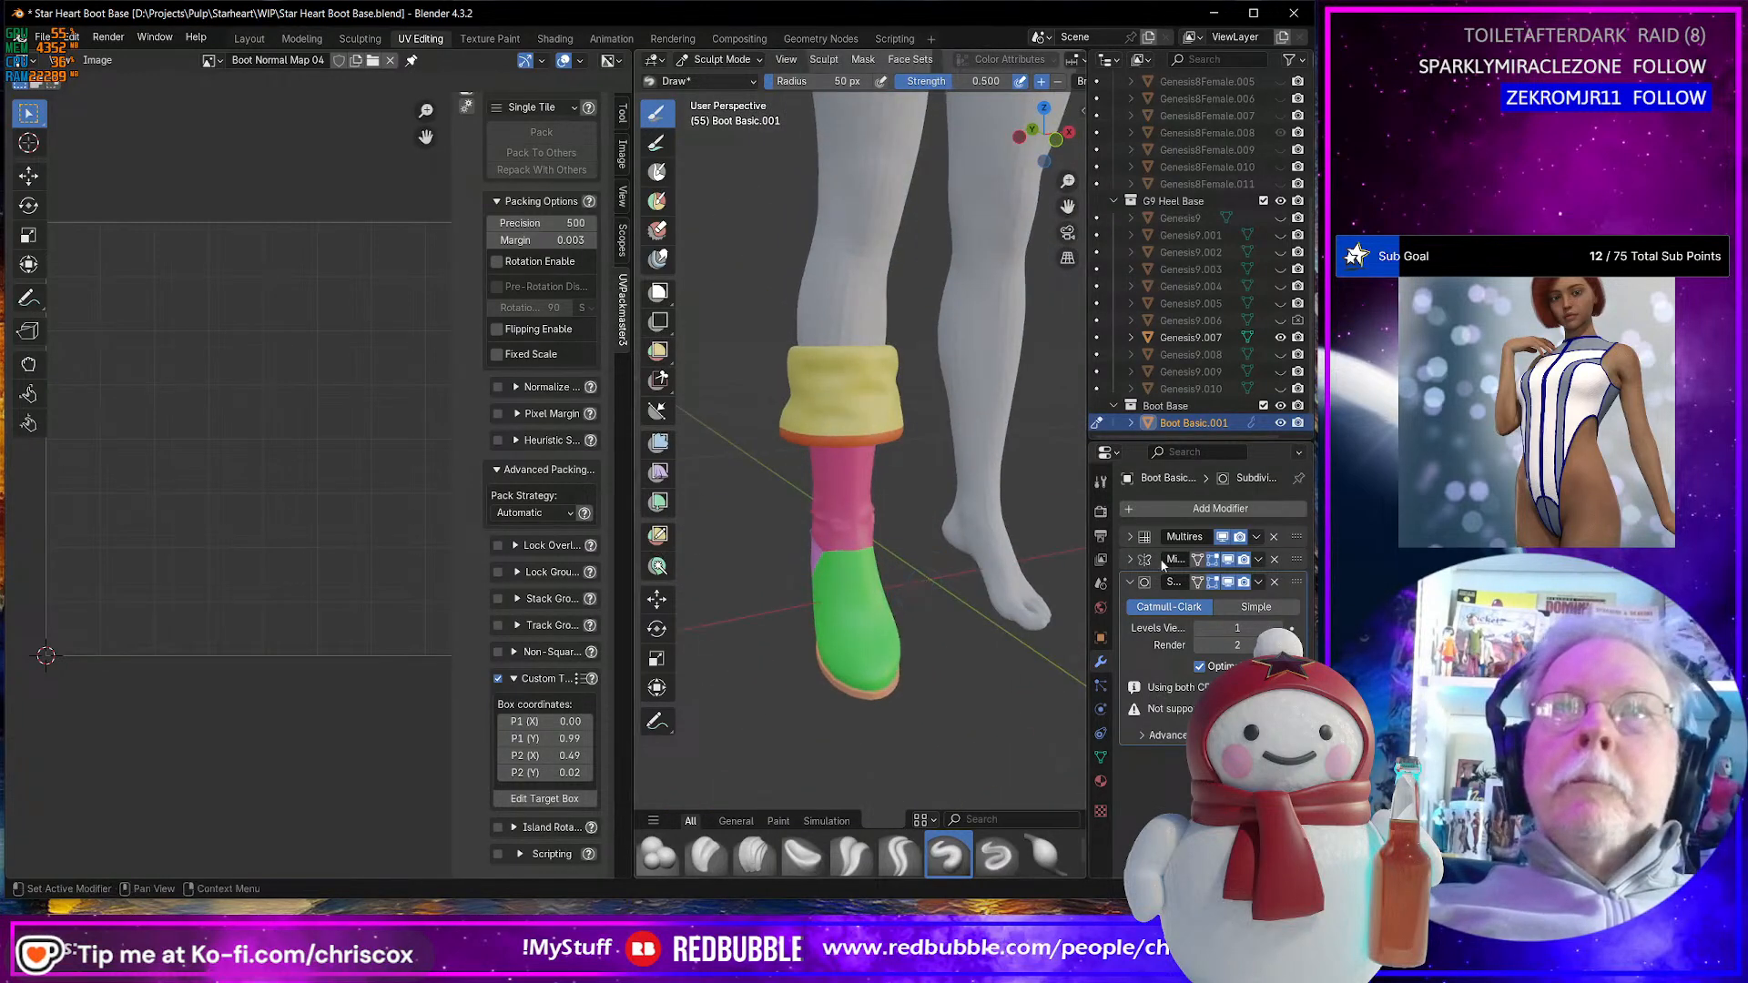
{"action": "left_click", "coordinate": [1222, 537]}
- Compare the boot's base mesh in Edit Mode with its smoothed shape in Sculpt Mode, and select all of its faces
{"action": "key", "text": "Tab"}
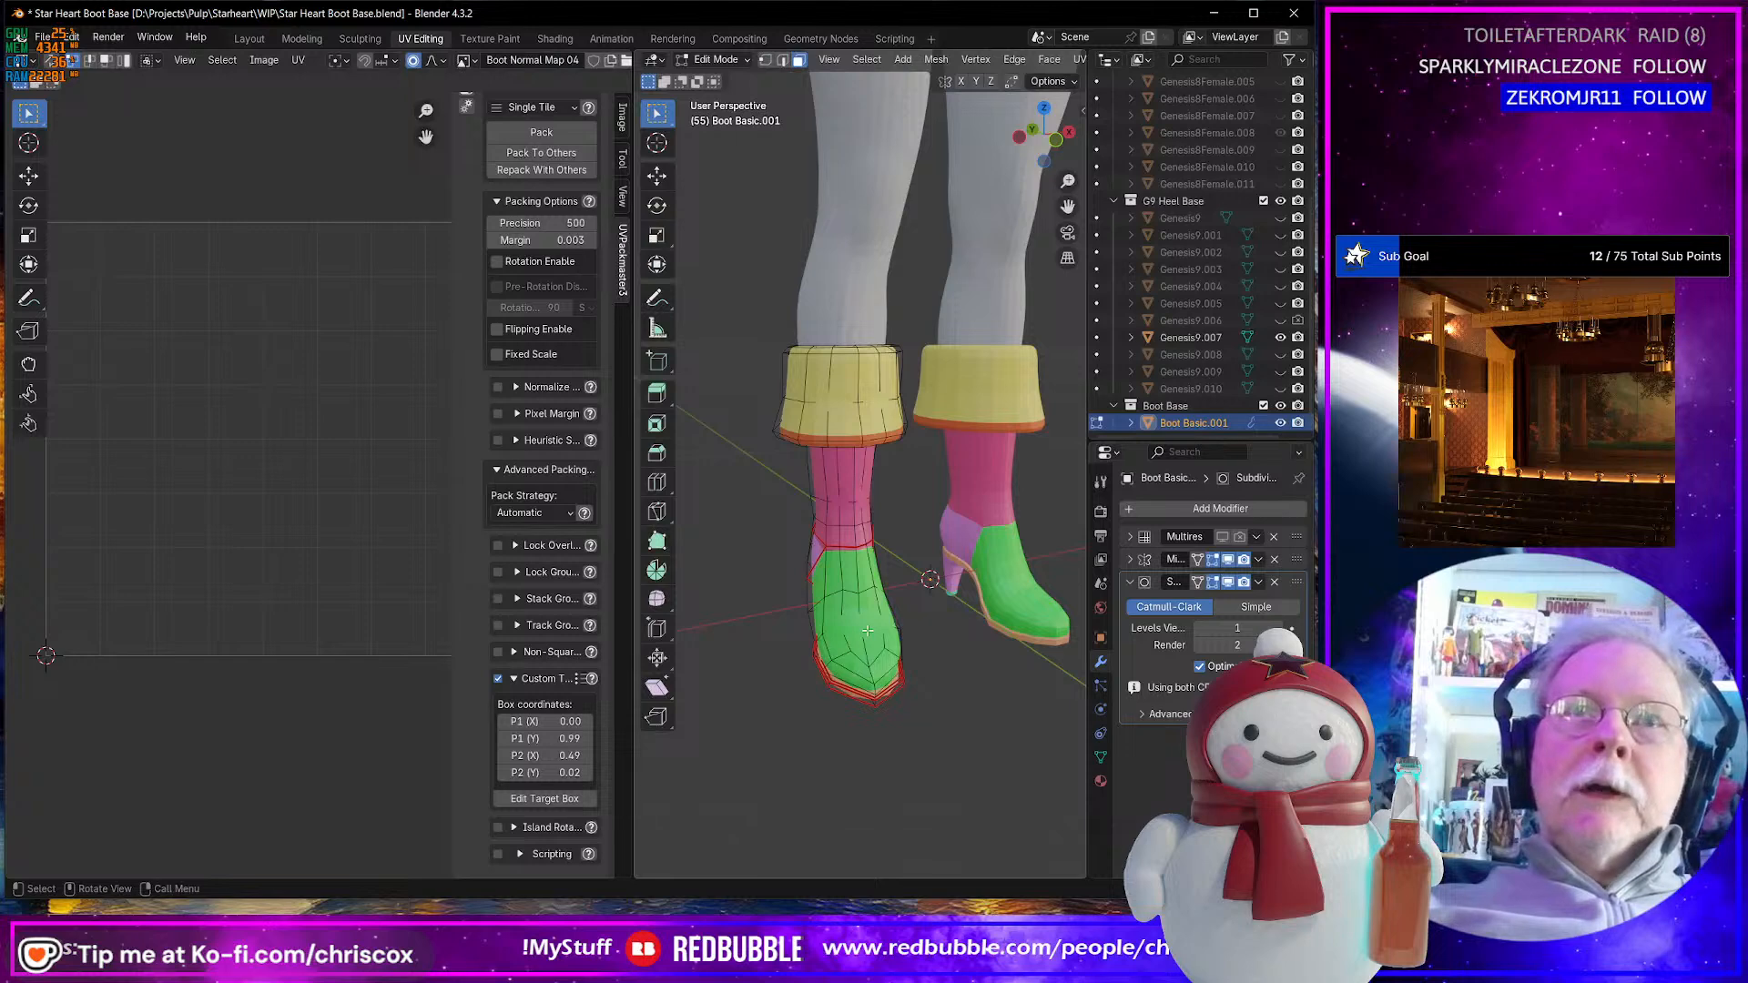
{"action": "middle_click_drag", "start_coordinate": [867, 630], "coordinate": [986, 613]}
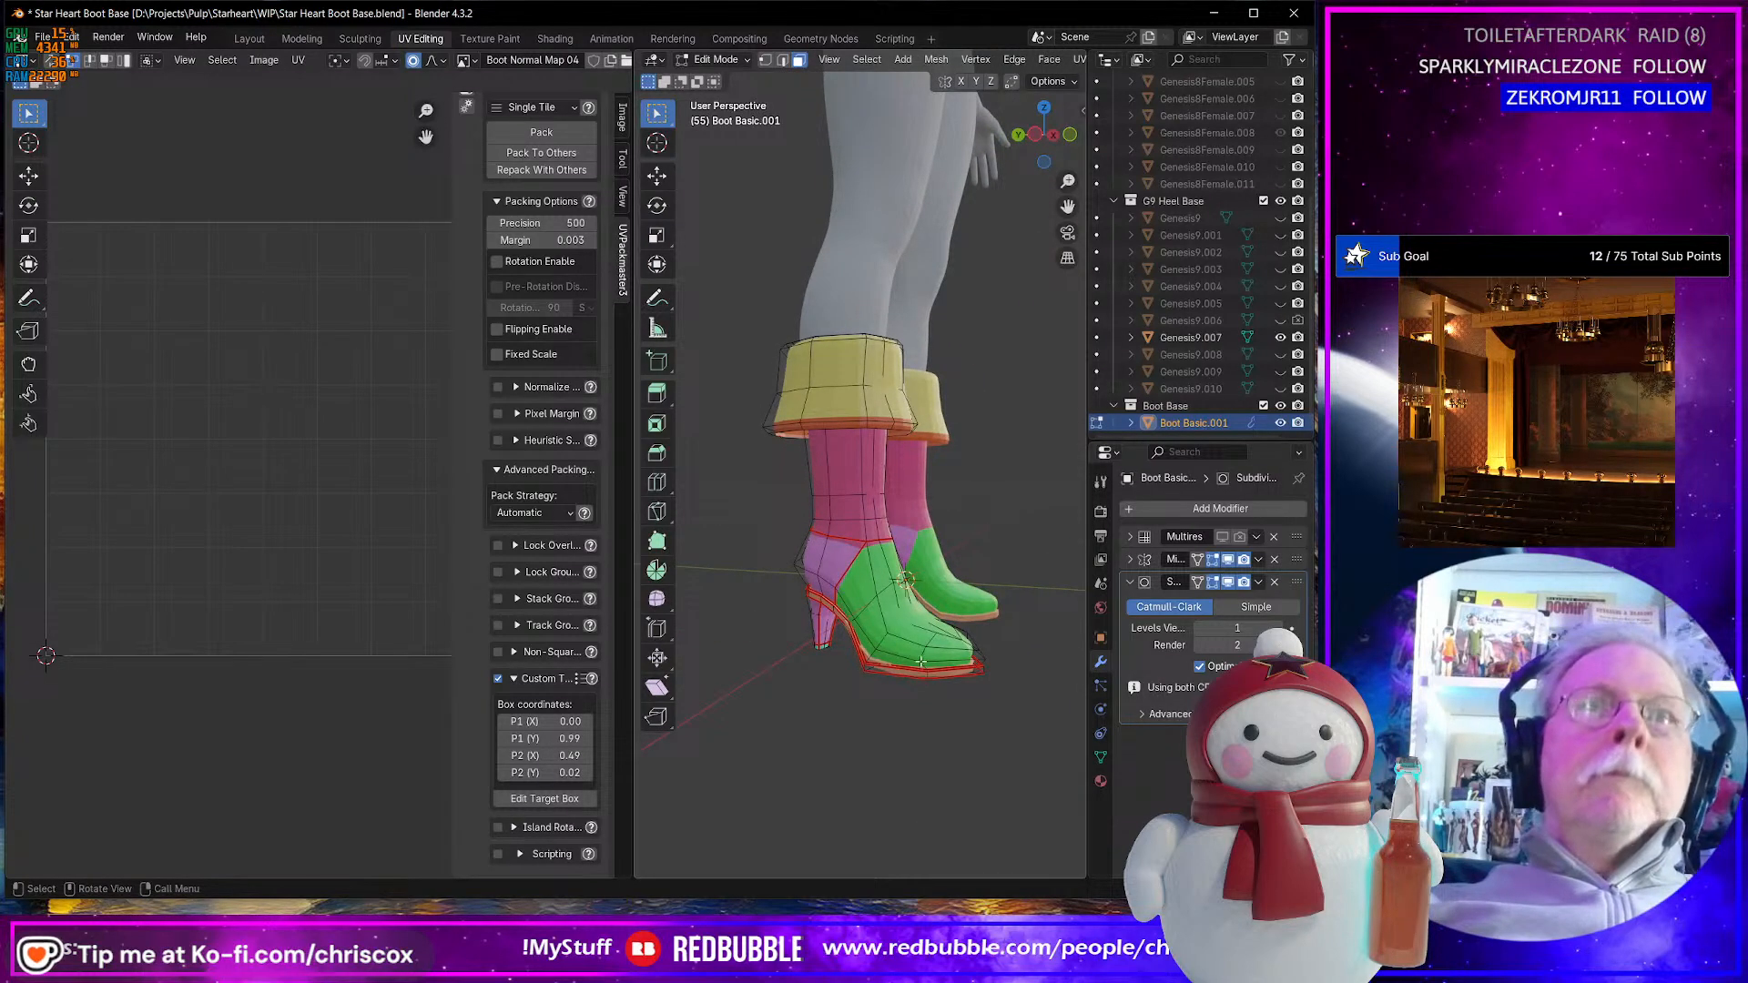
{"action": "key", "text": "Tab"}
{"action": "middle_click_drag", "start_coordinate": [925, 675], "coordinate": [833, 669]}
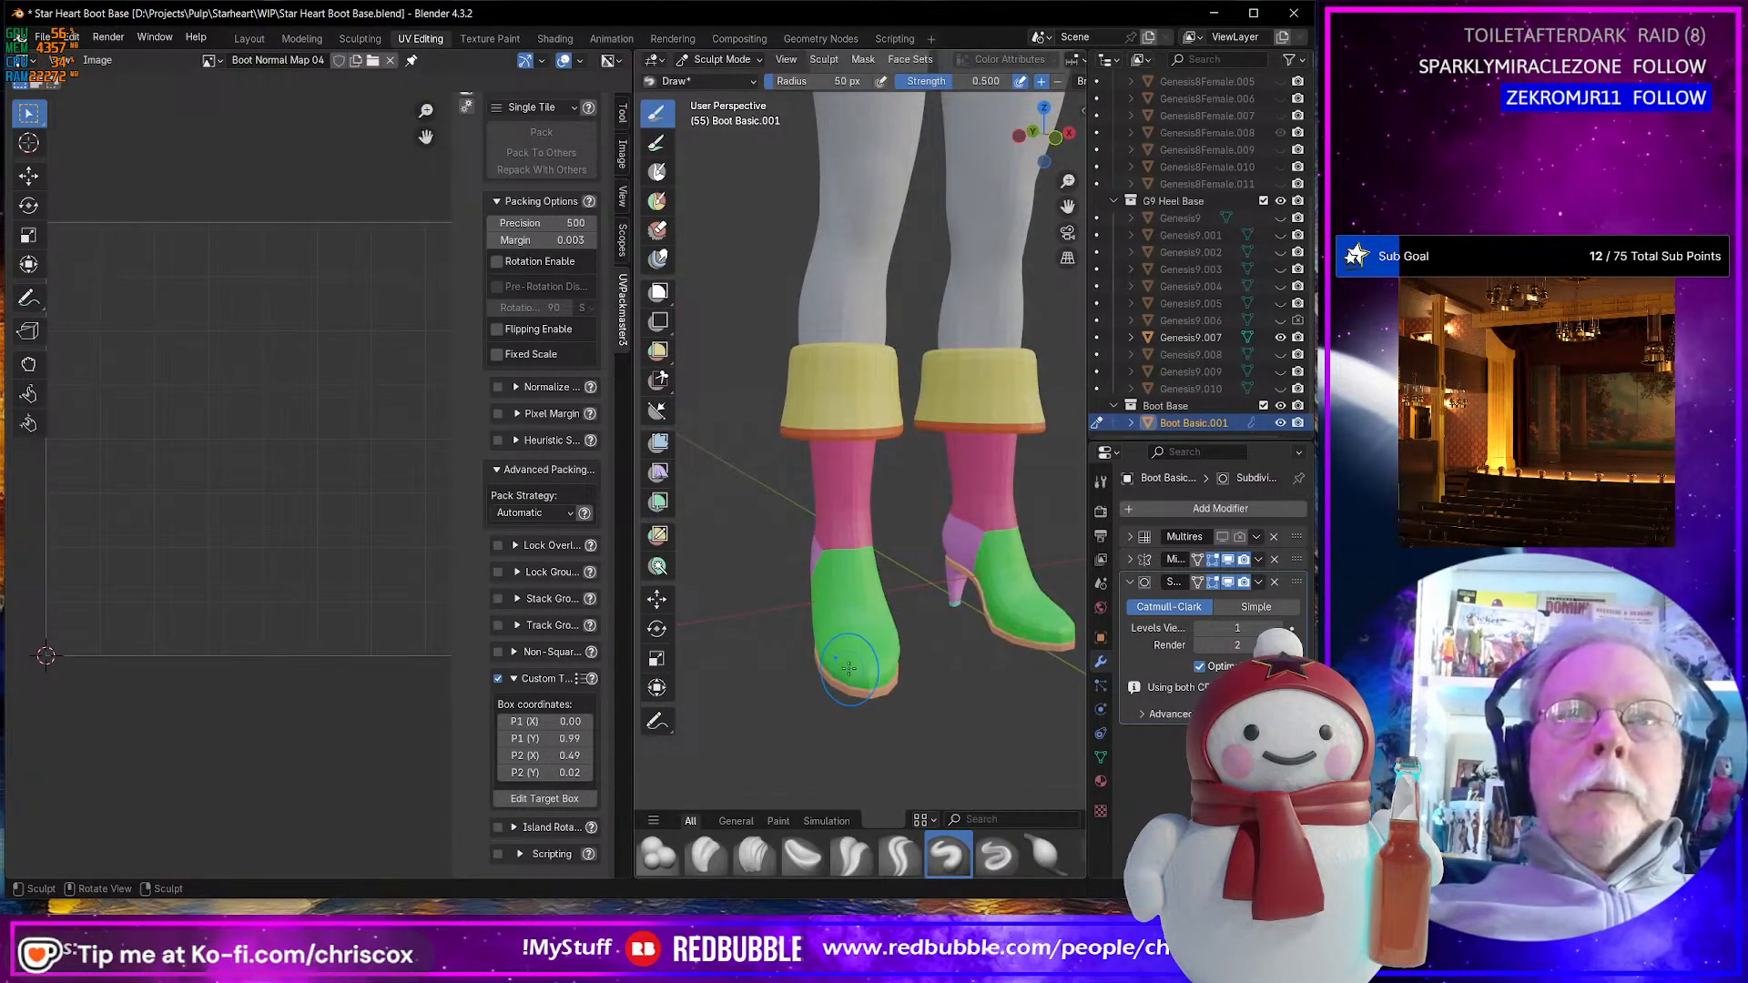
{"action": "key", "text": "Tab"}
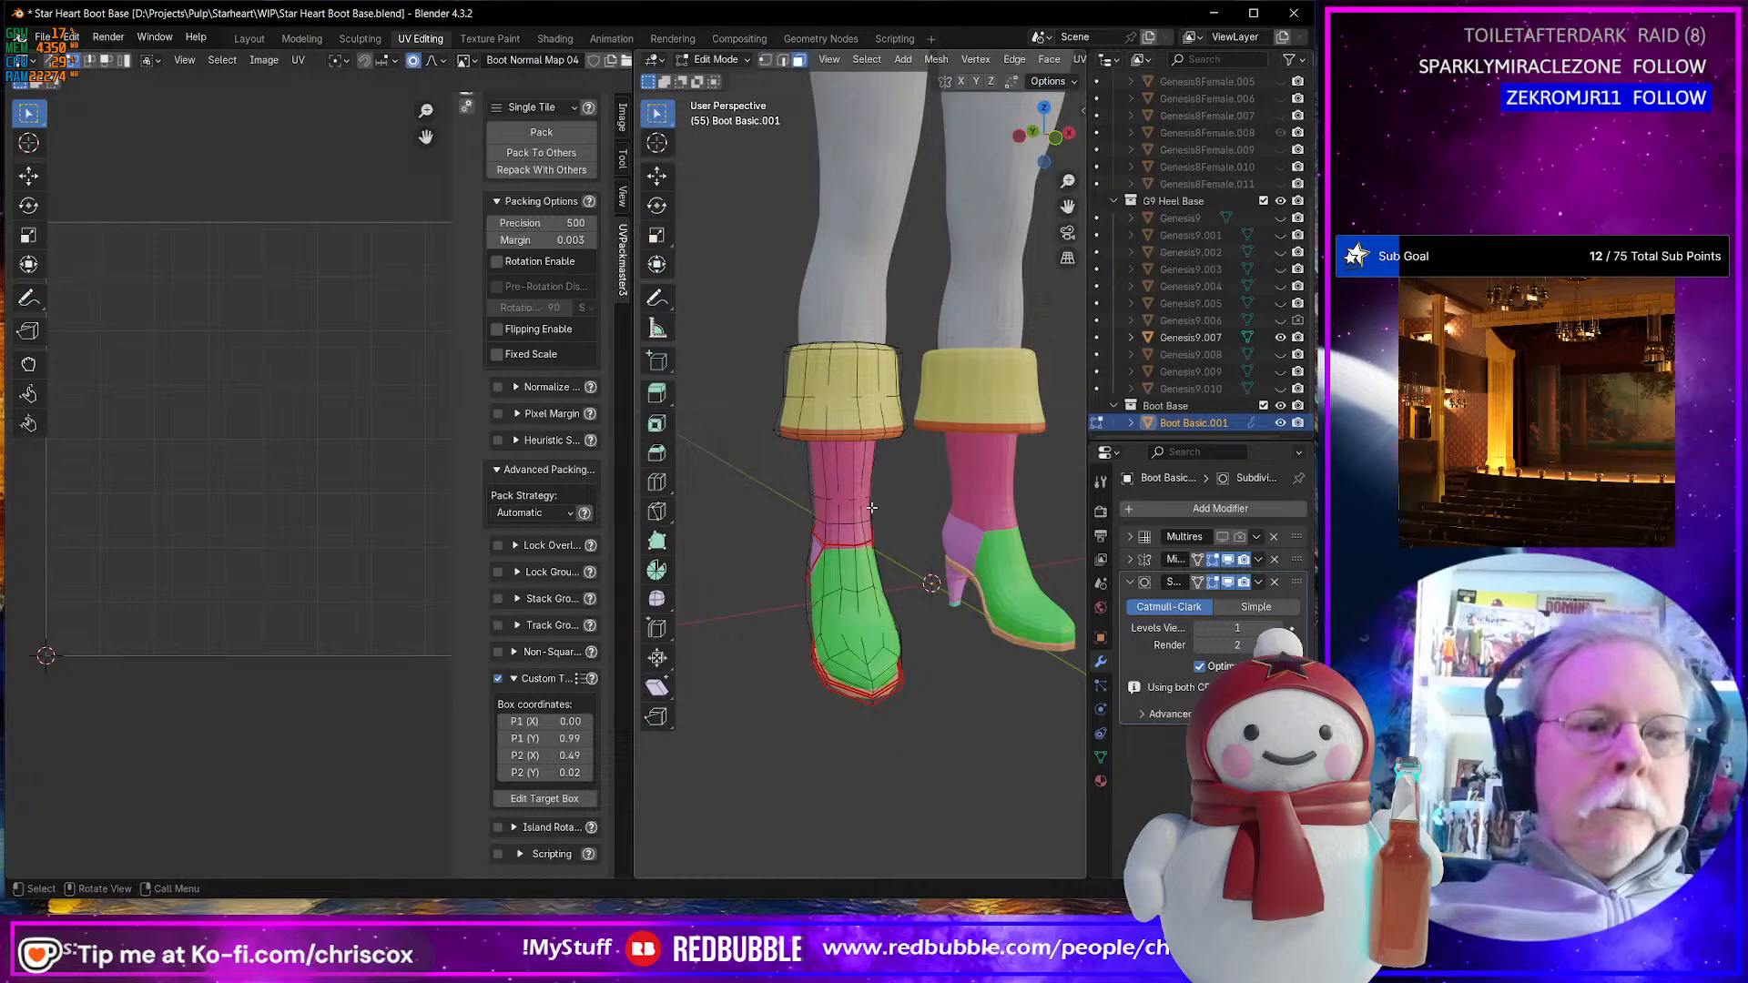
{"action": "key", "text": "a"}
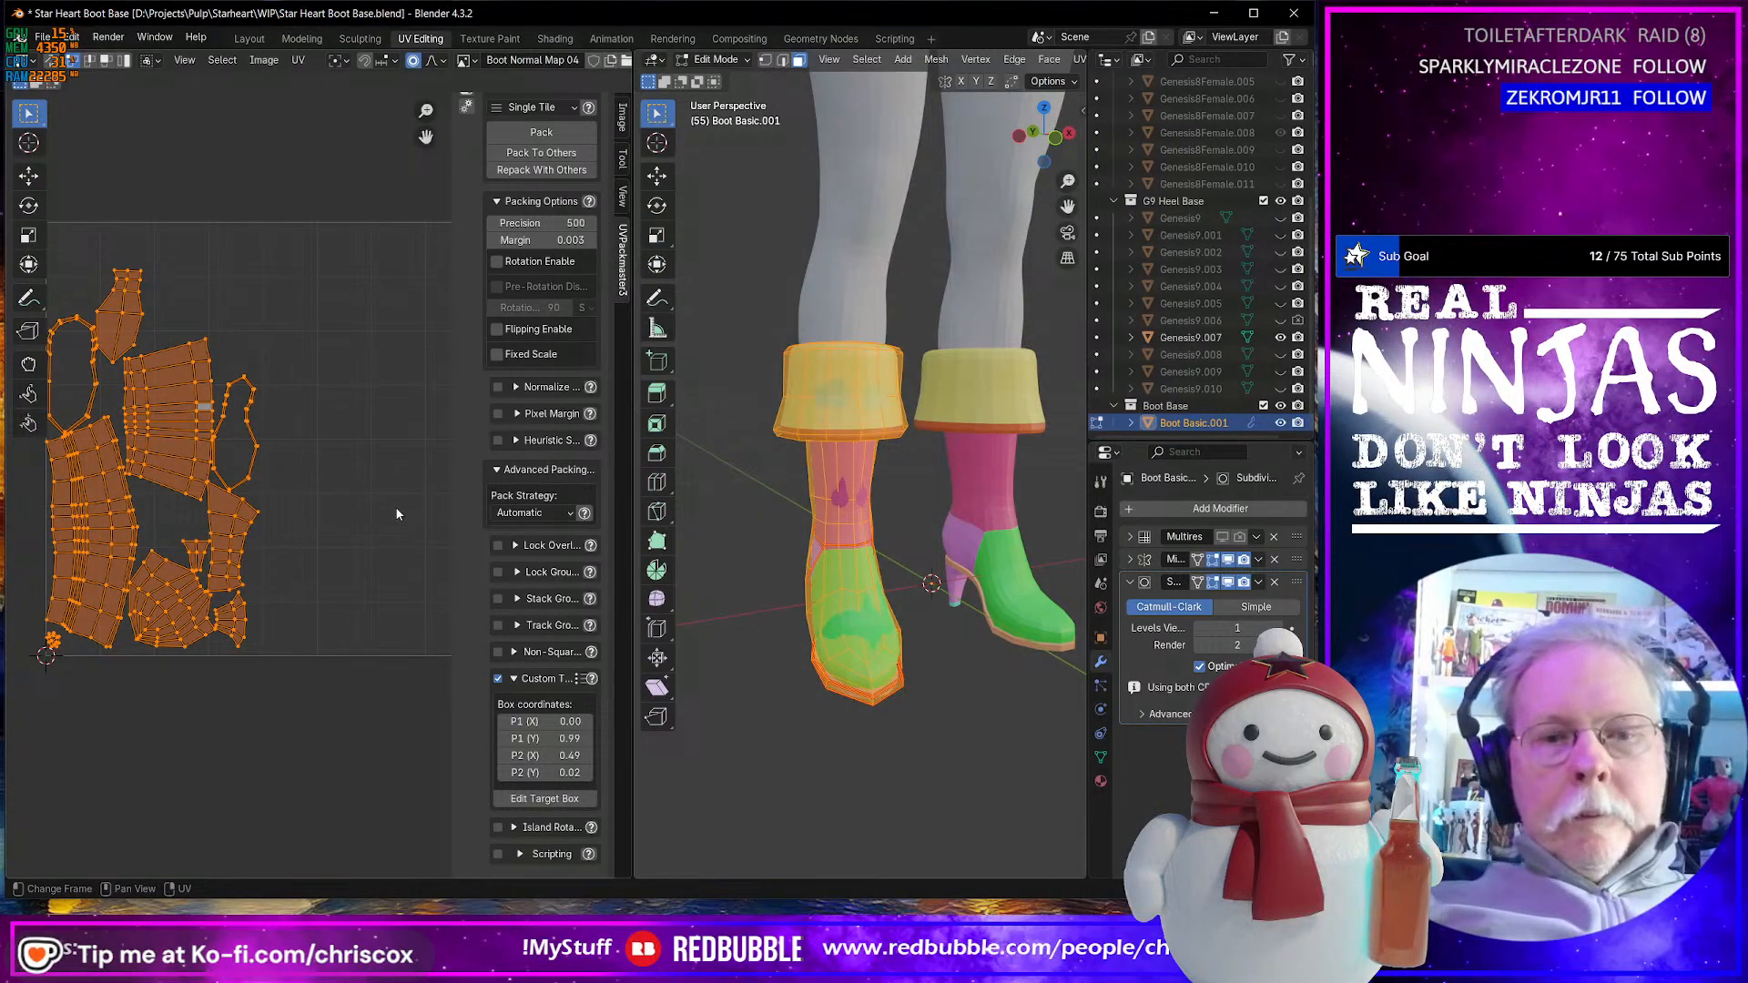
- Try unwrapping all of the boot's faces and undo the unwrap
{"action": "key", "text": "u"}
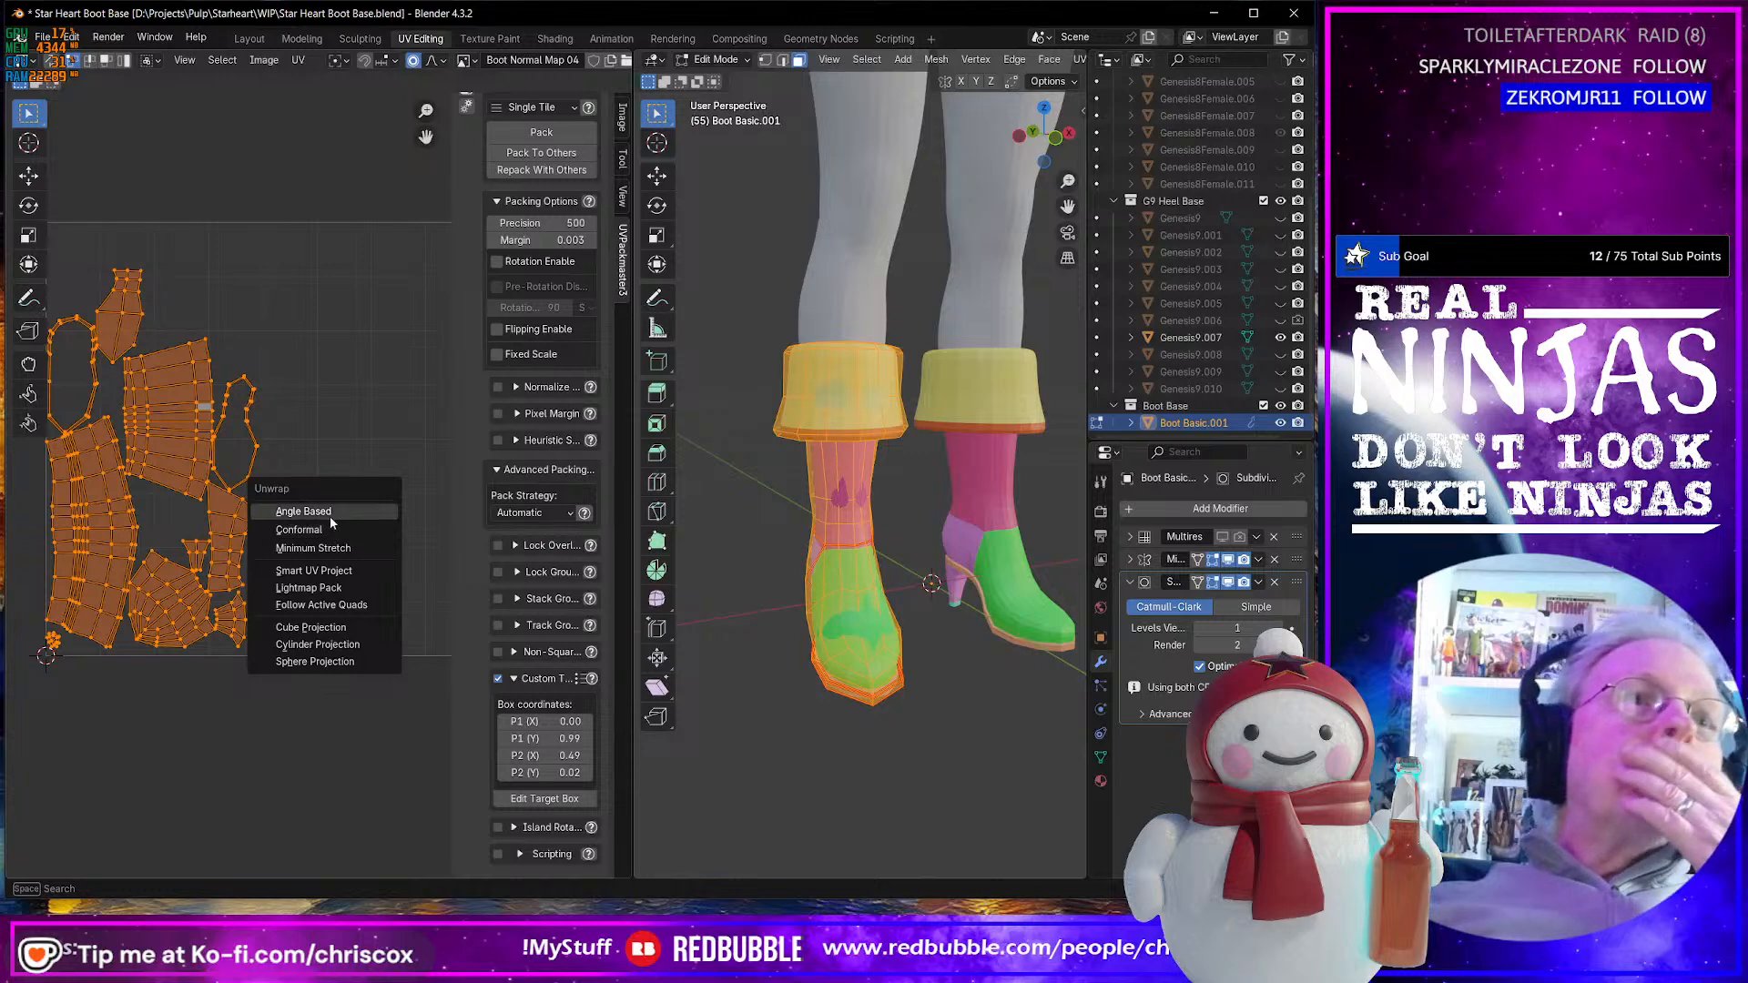
{"action": "left_click", "coordinate": [329, 526]}
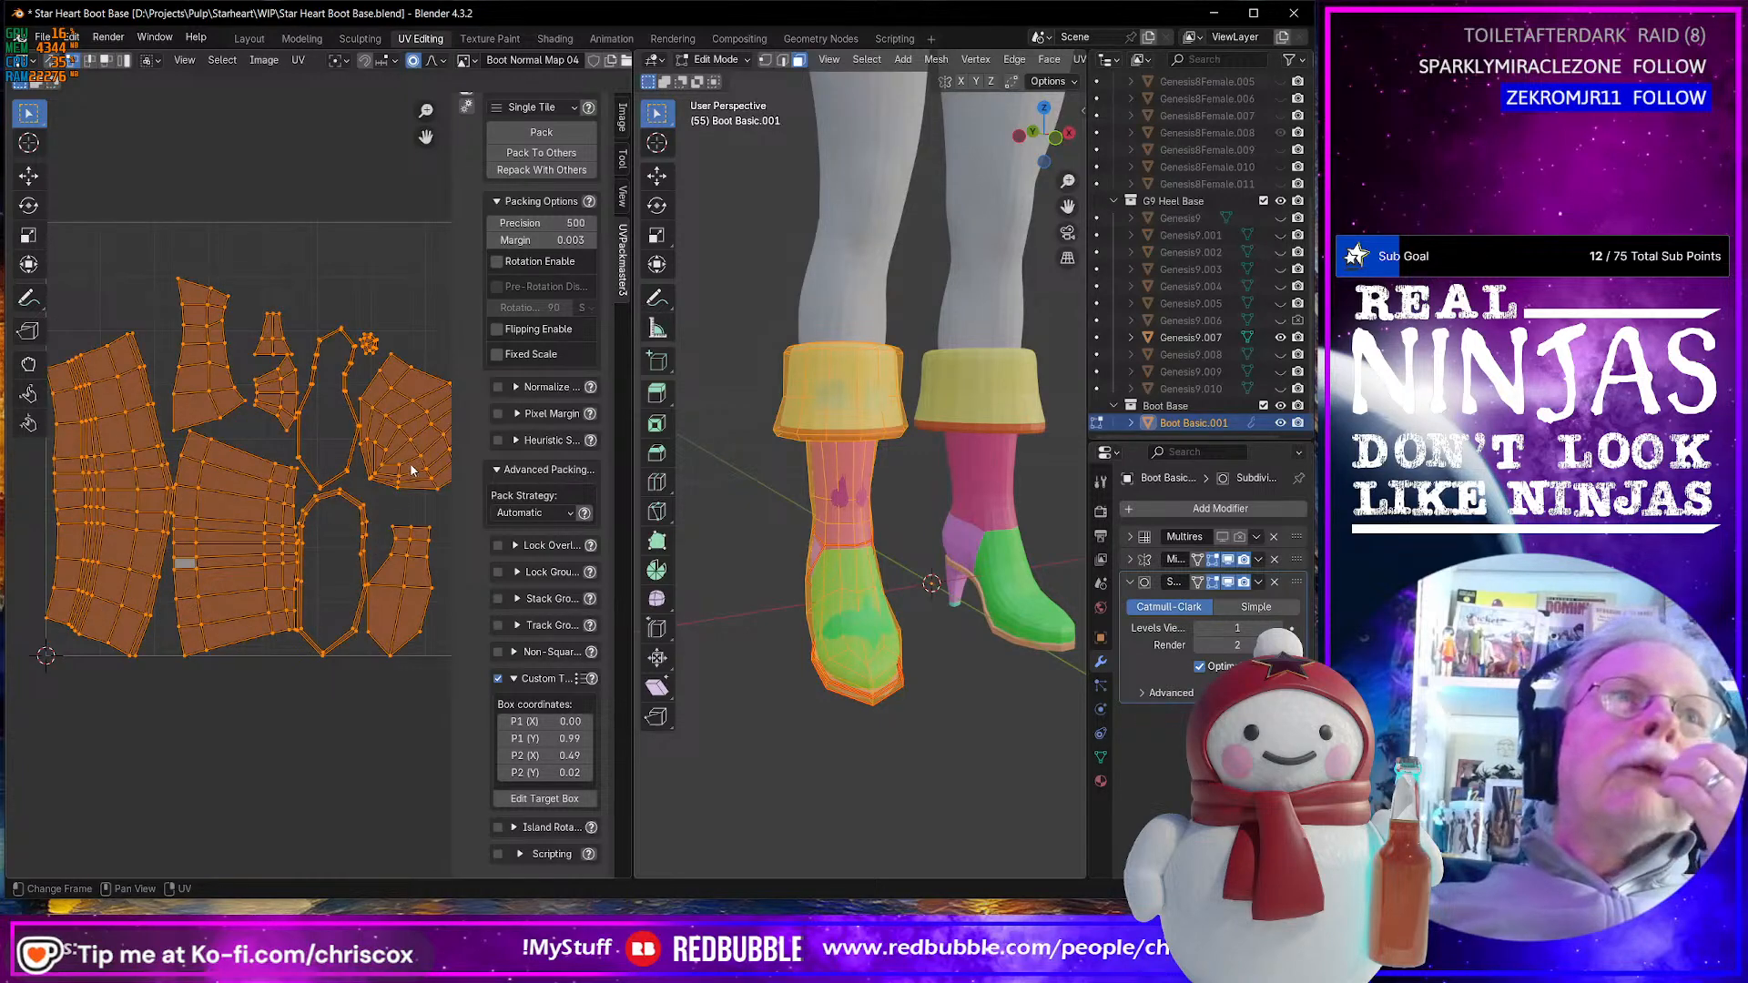
{"action": "middle_click_drag", "start_coordinate": [866, 587], "coordinate": [947, 592]}
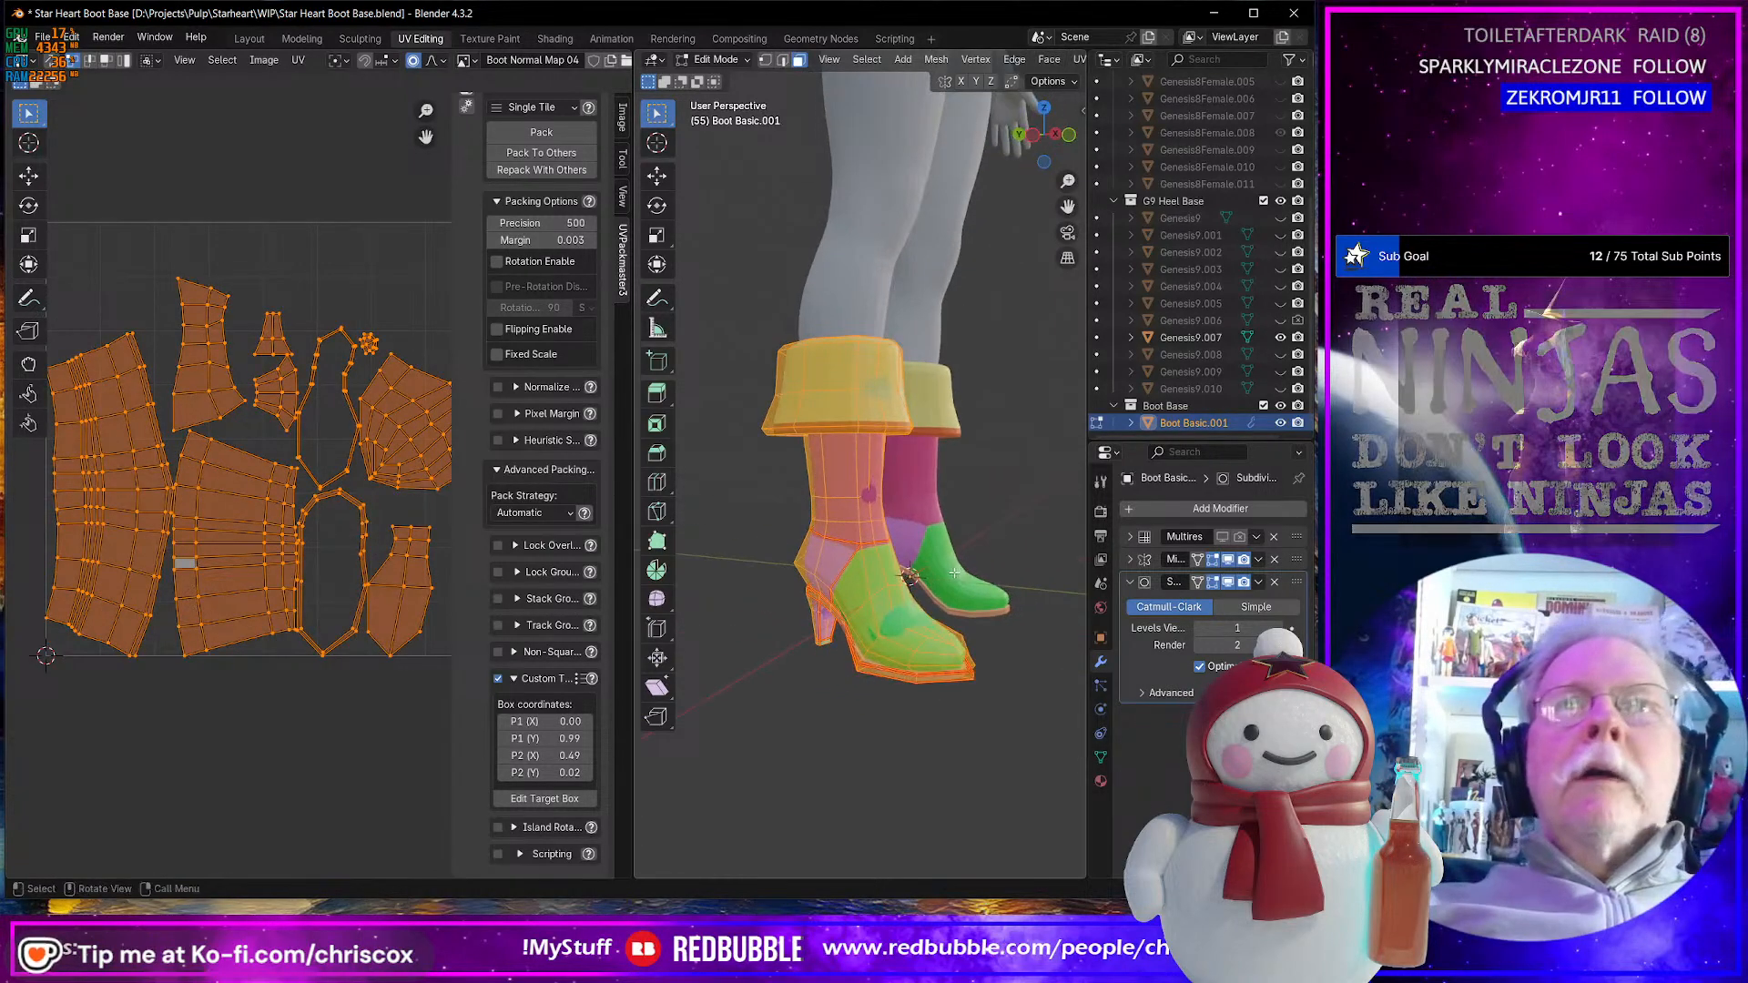
{"action": "key", "text": "ctrl+z"}
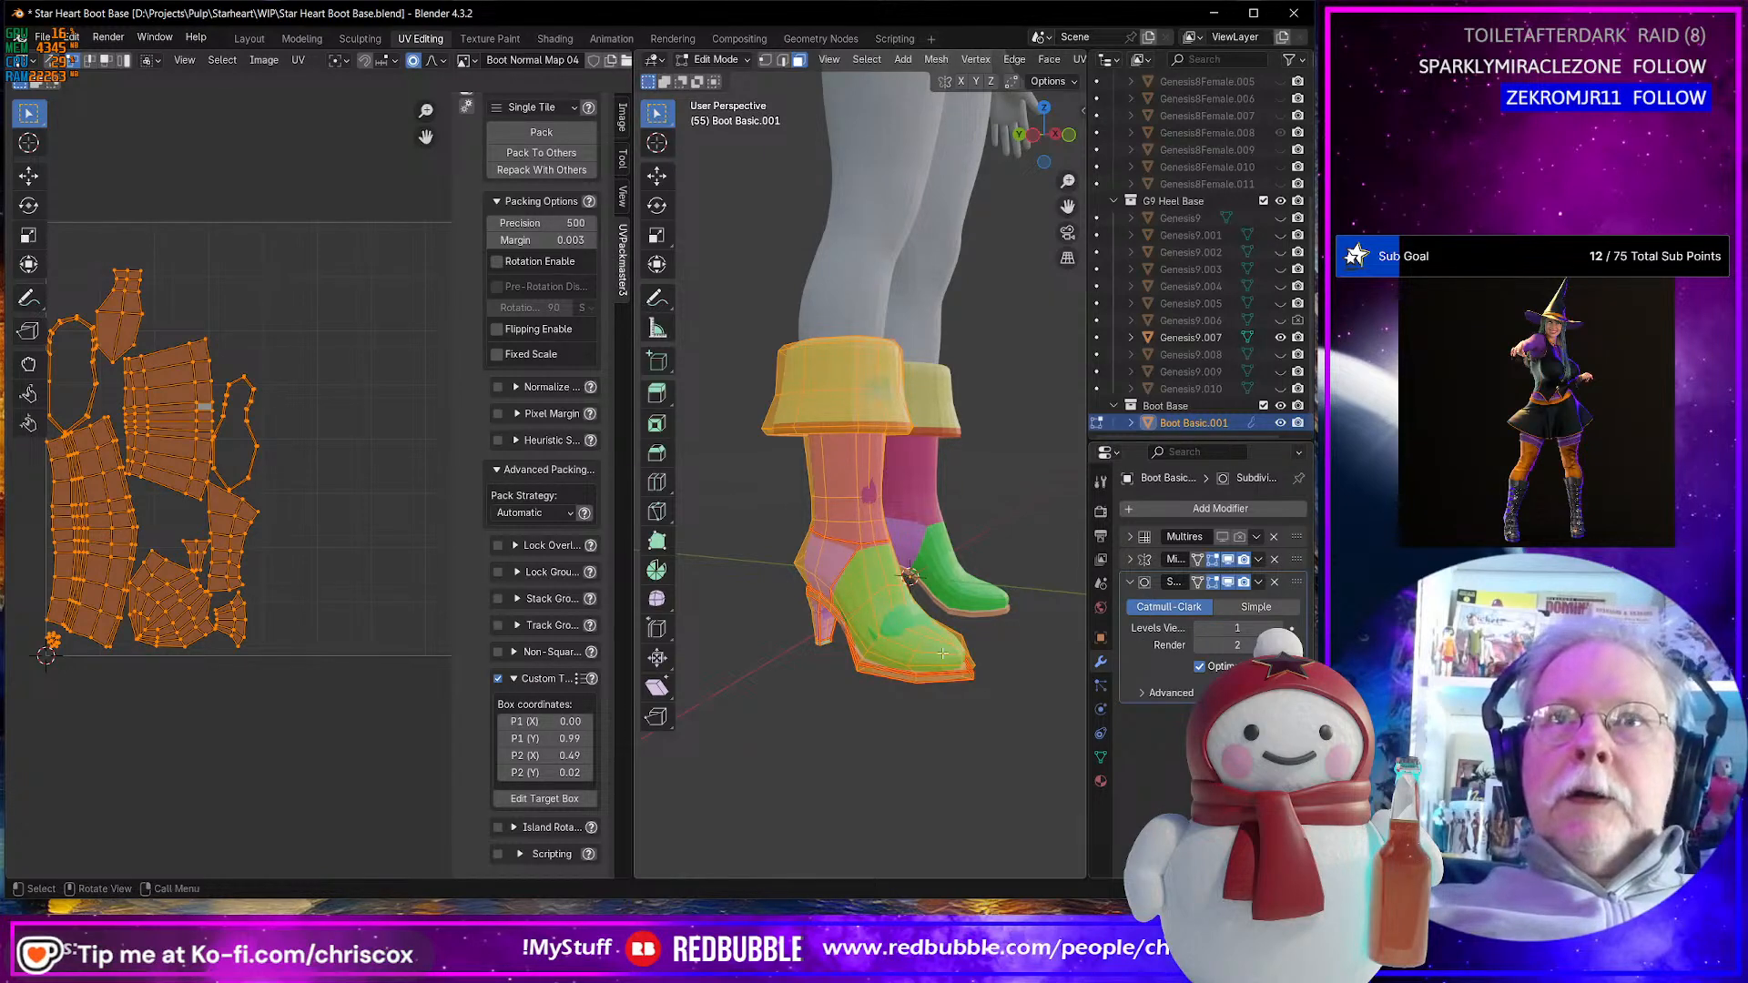
- Apply the boot's Subdivision Surface modifier outside Edit Mode and return to Edit Mode
{"action": "key", "text": "ctrl+z"}
{"action": "key", "text": "ctrl+a"}
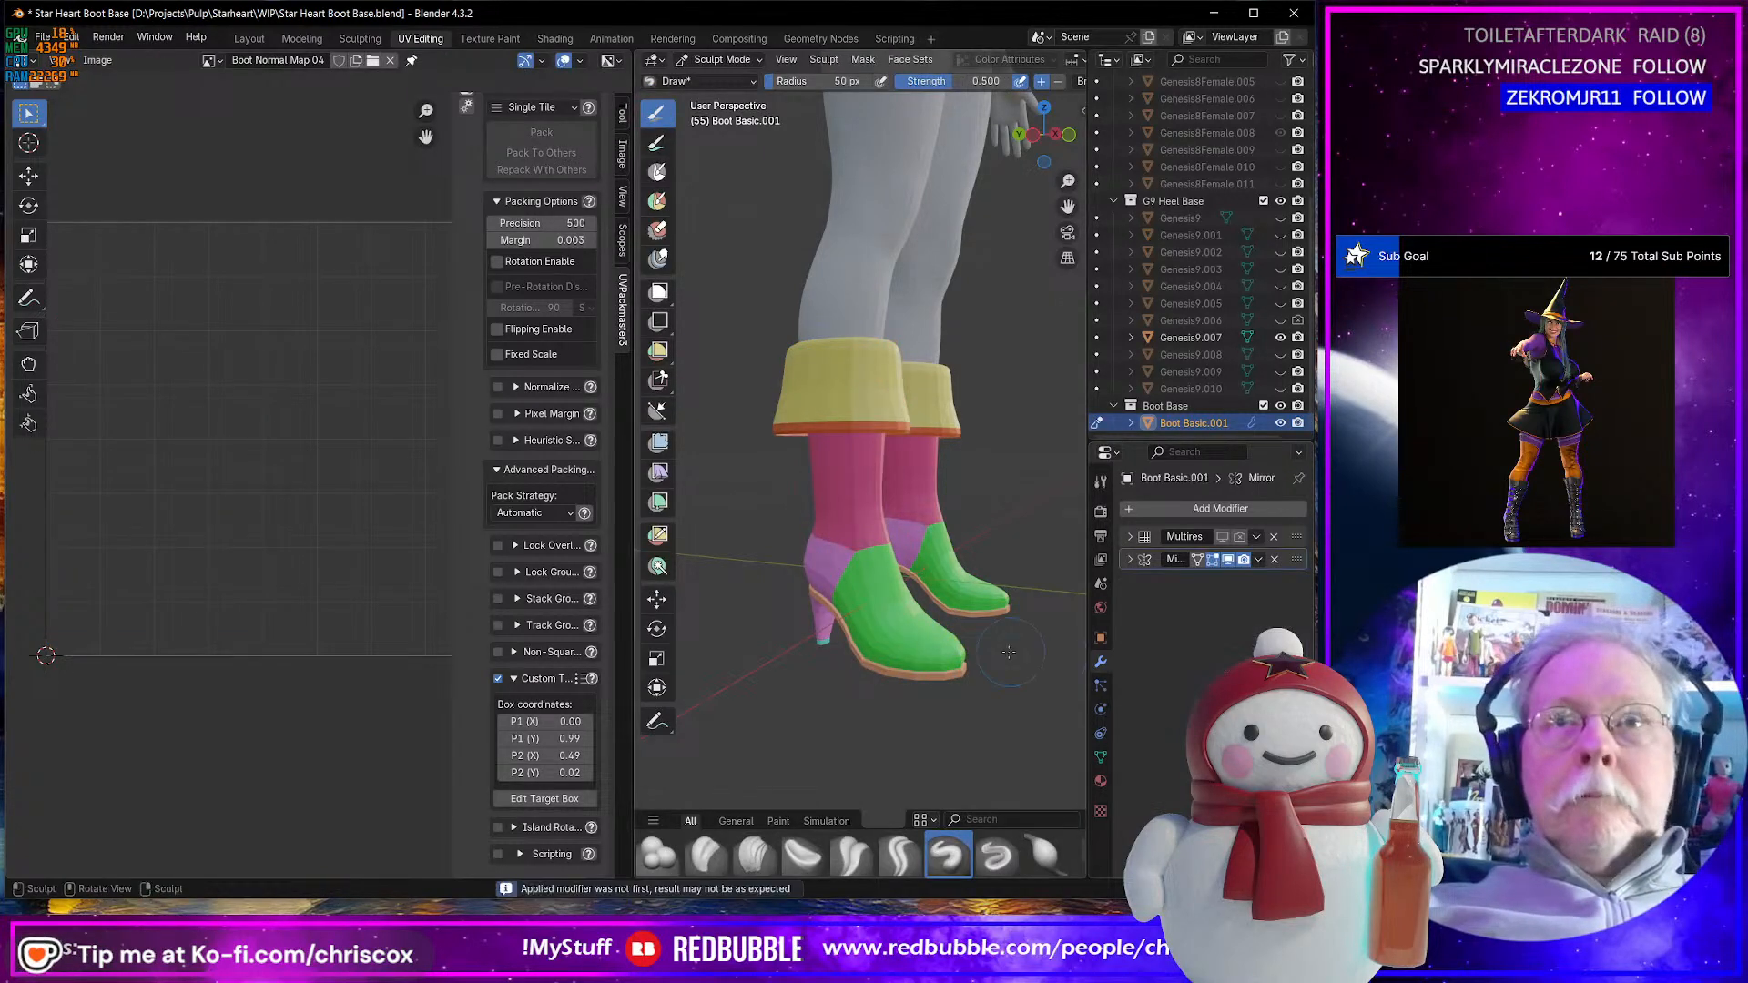
{"action": "key", "text": "Tab"}
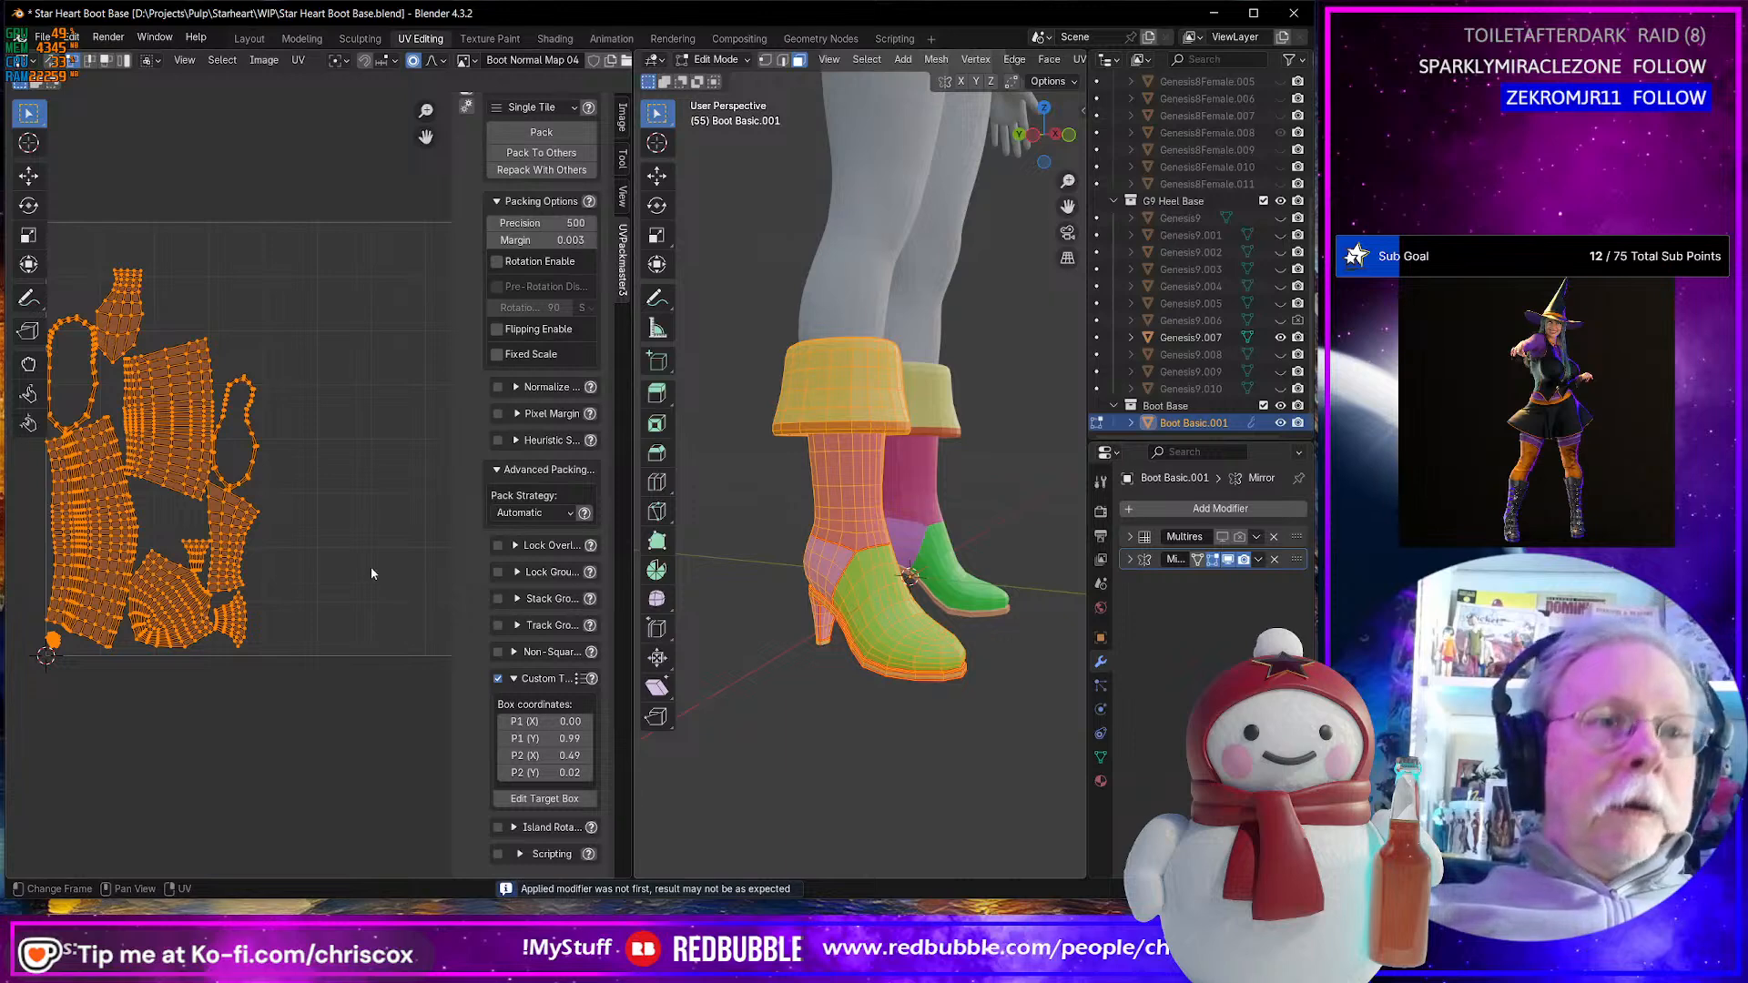
- Unwrap the boot's subdivided faces with the Conformal method and pack the UV islands into the custom target box
{"action": "key", "text": "u"}
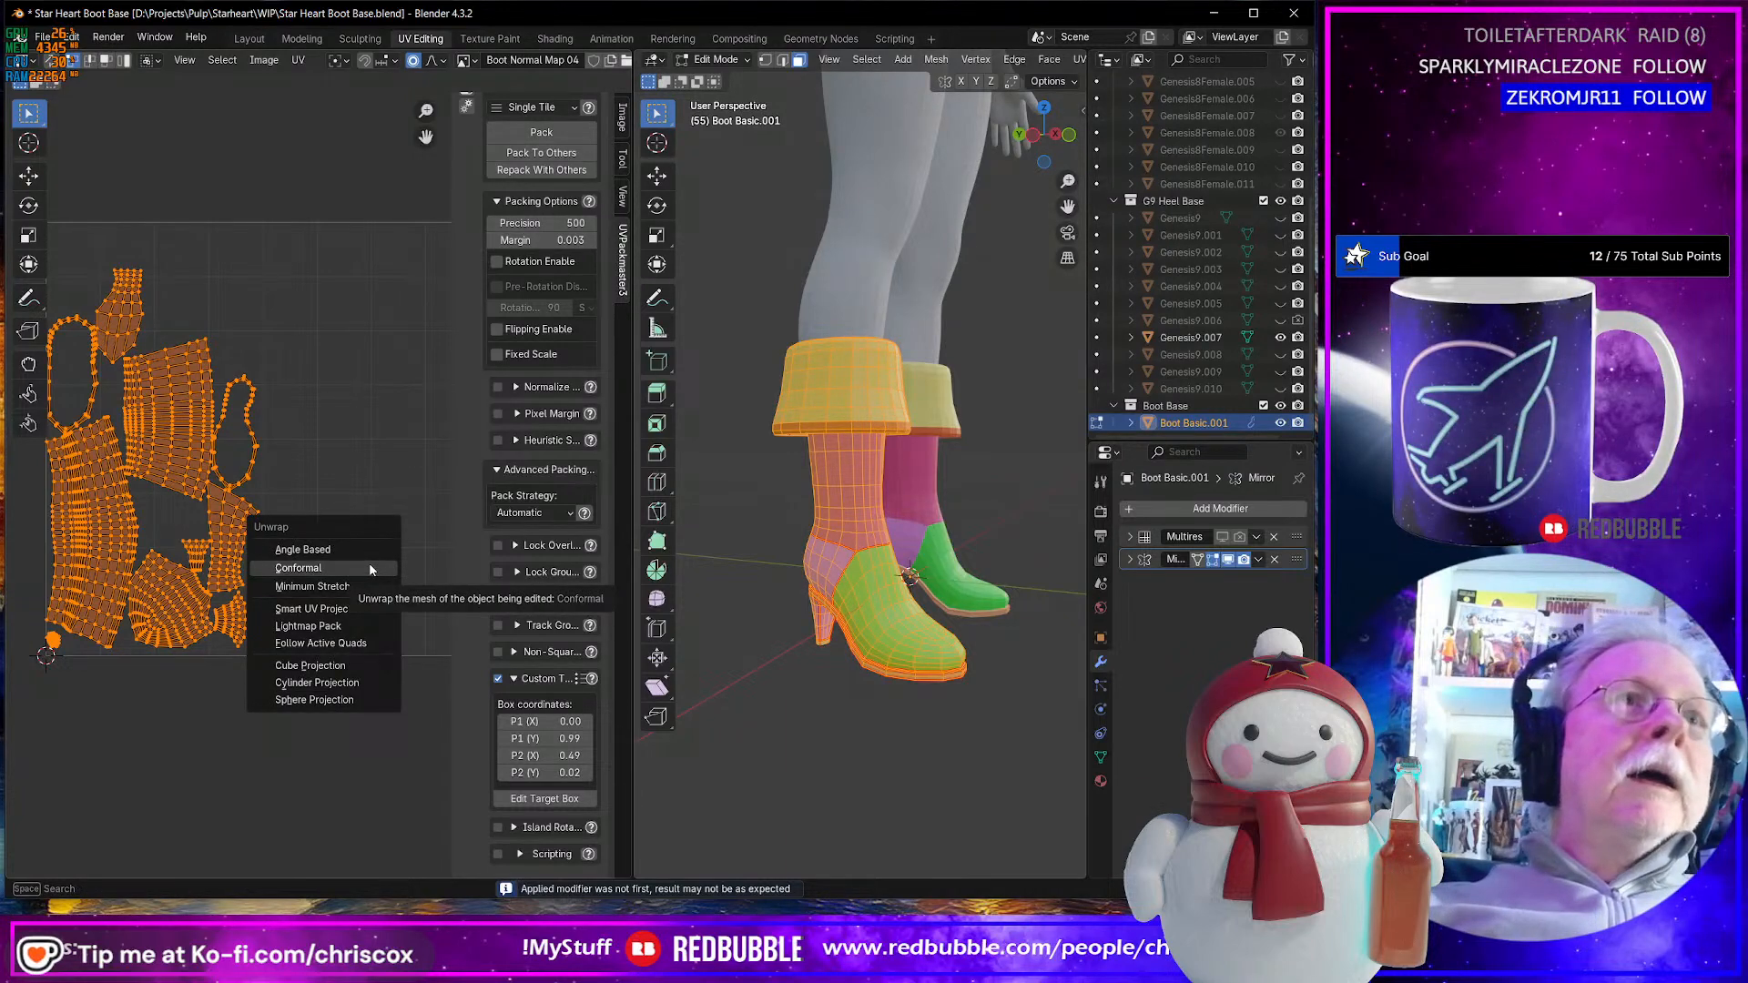
{"action": "left_click", "coordinate": [370, 568]}
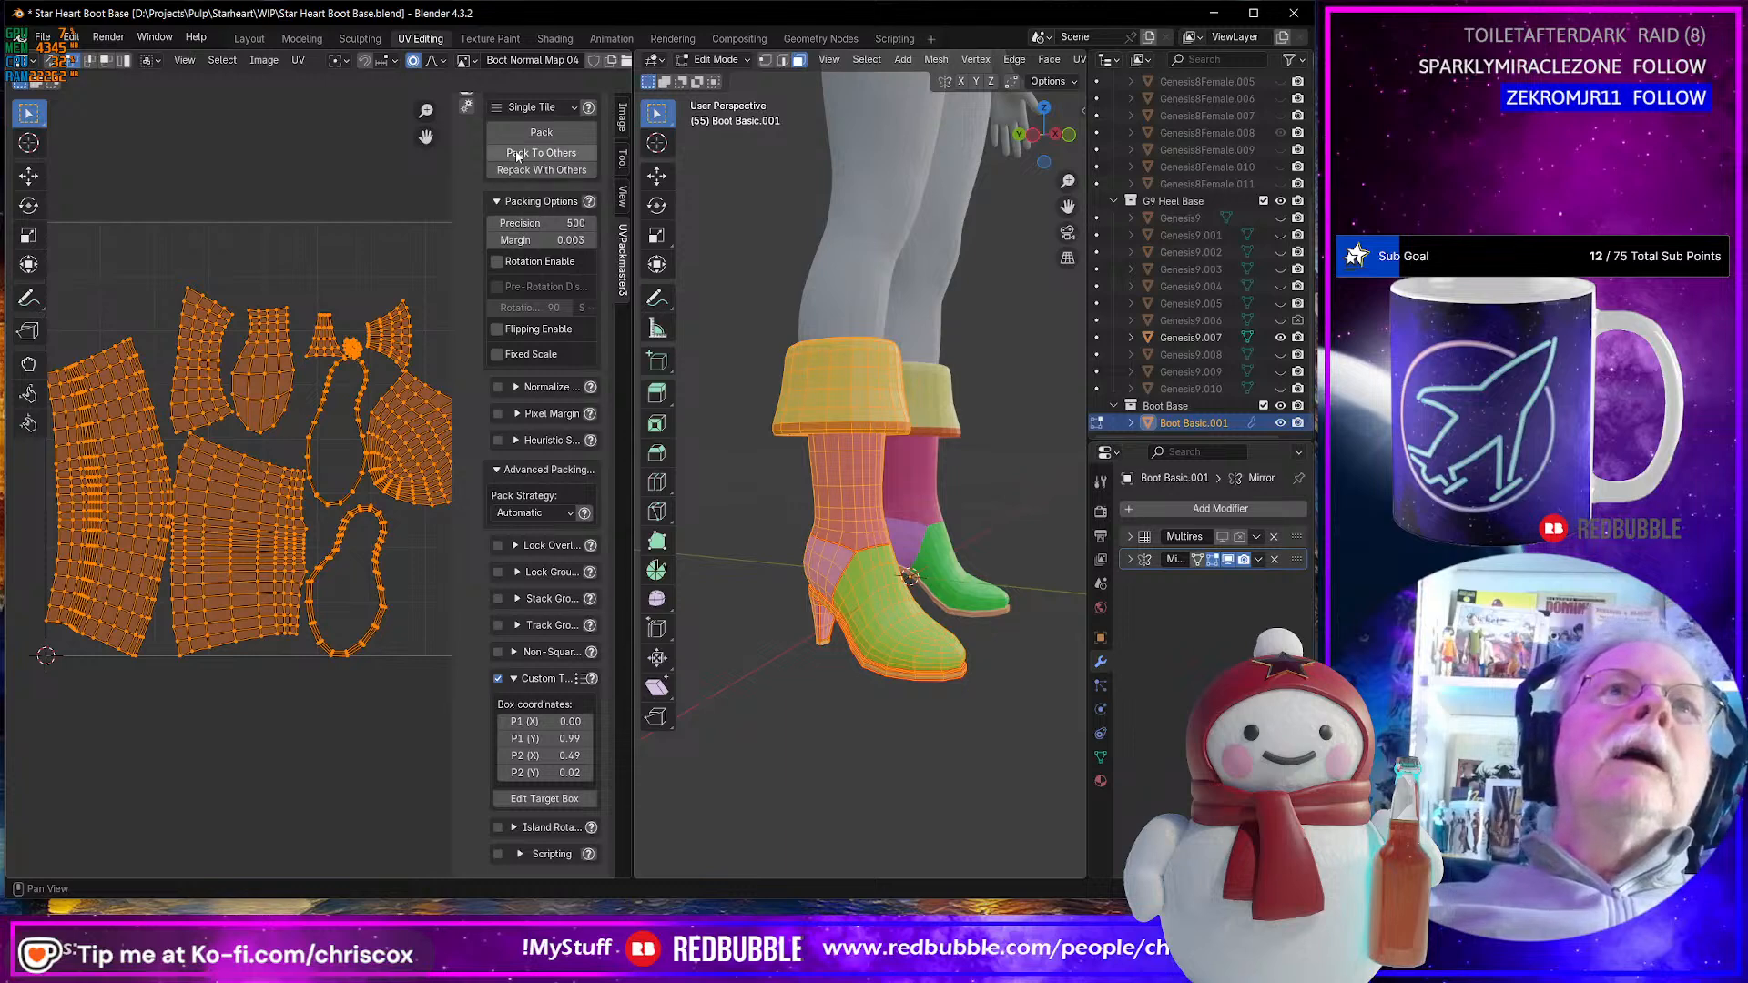
{"action": "left_click", "coordinate": [542, 132]}
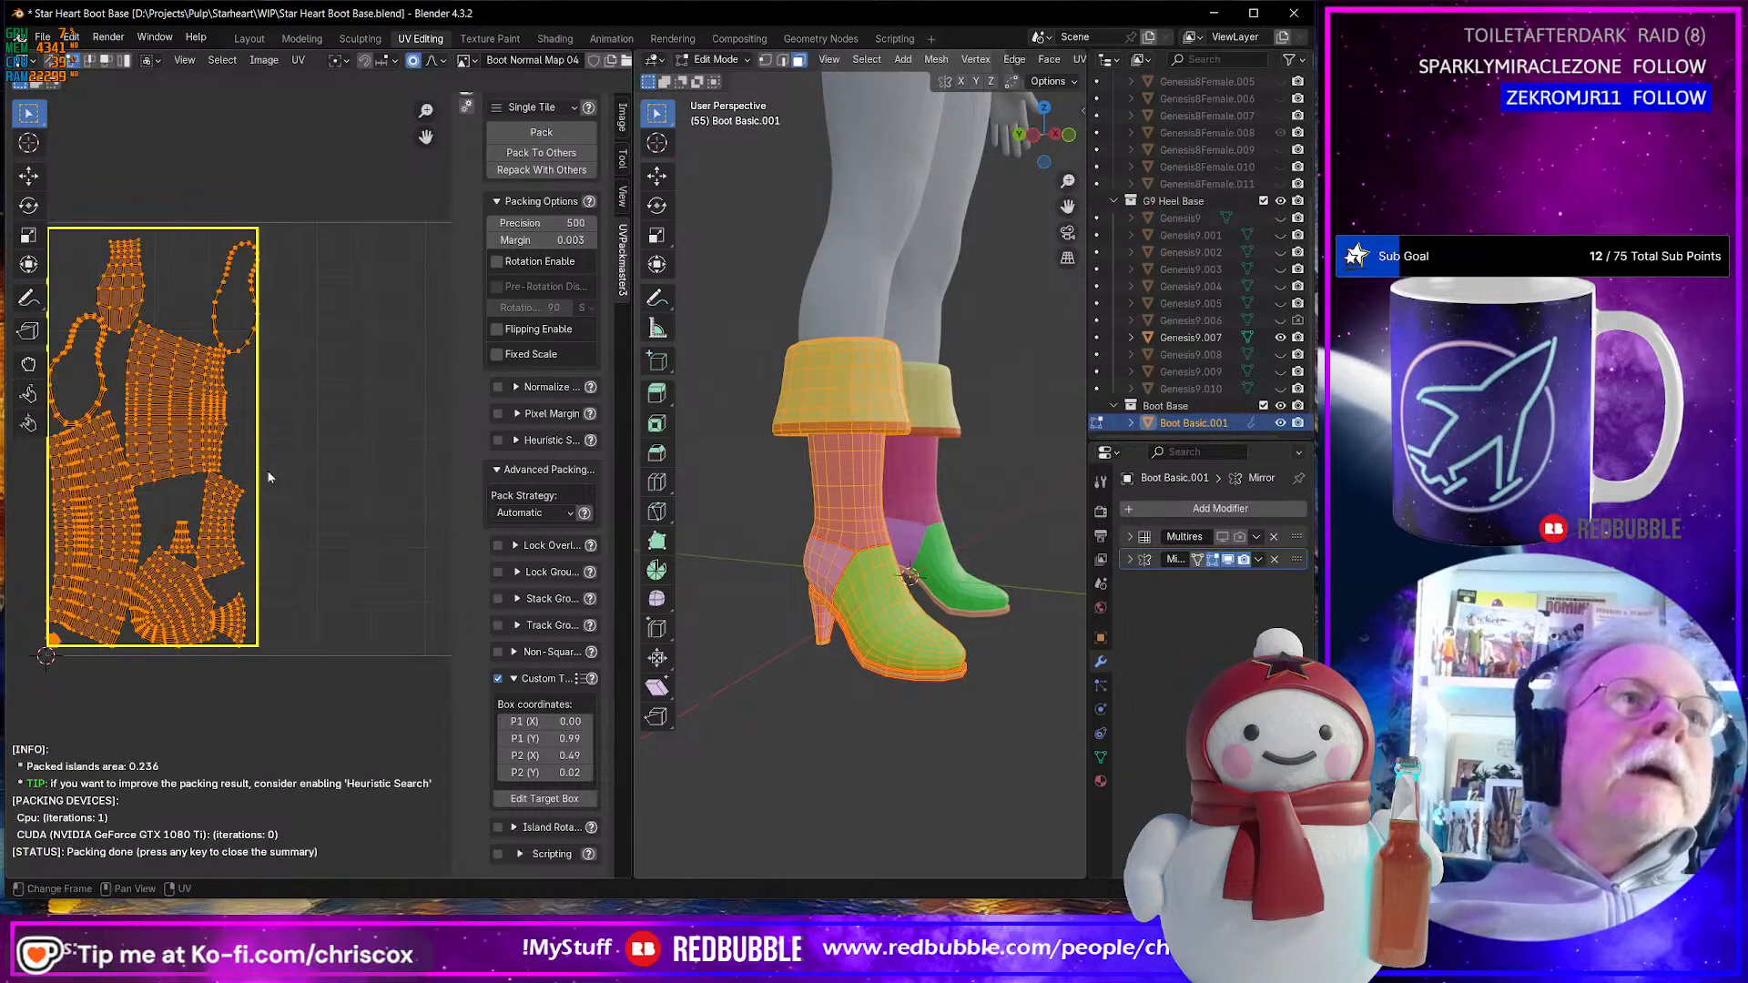
{"action": "mouse_move", "coordinate": [320, 445]}
{"action": "middle_mouse_down"}
{"action": "mouse_move", "coordinate": [324, 487]}
{"action": "mouse_move", "coordinate": [345, 477]}
{"action": "mouse_move", "coordinate": [319, 476]}
{"action": "middle_mouse_up"}
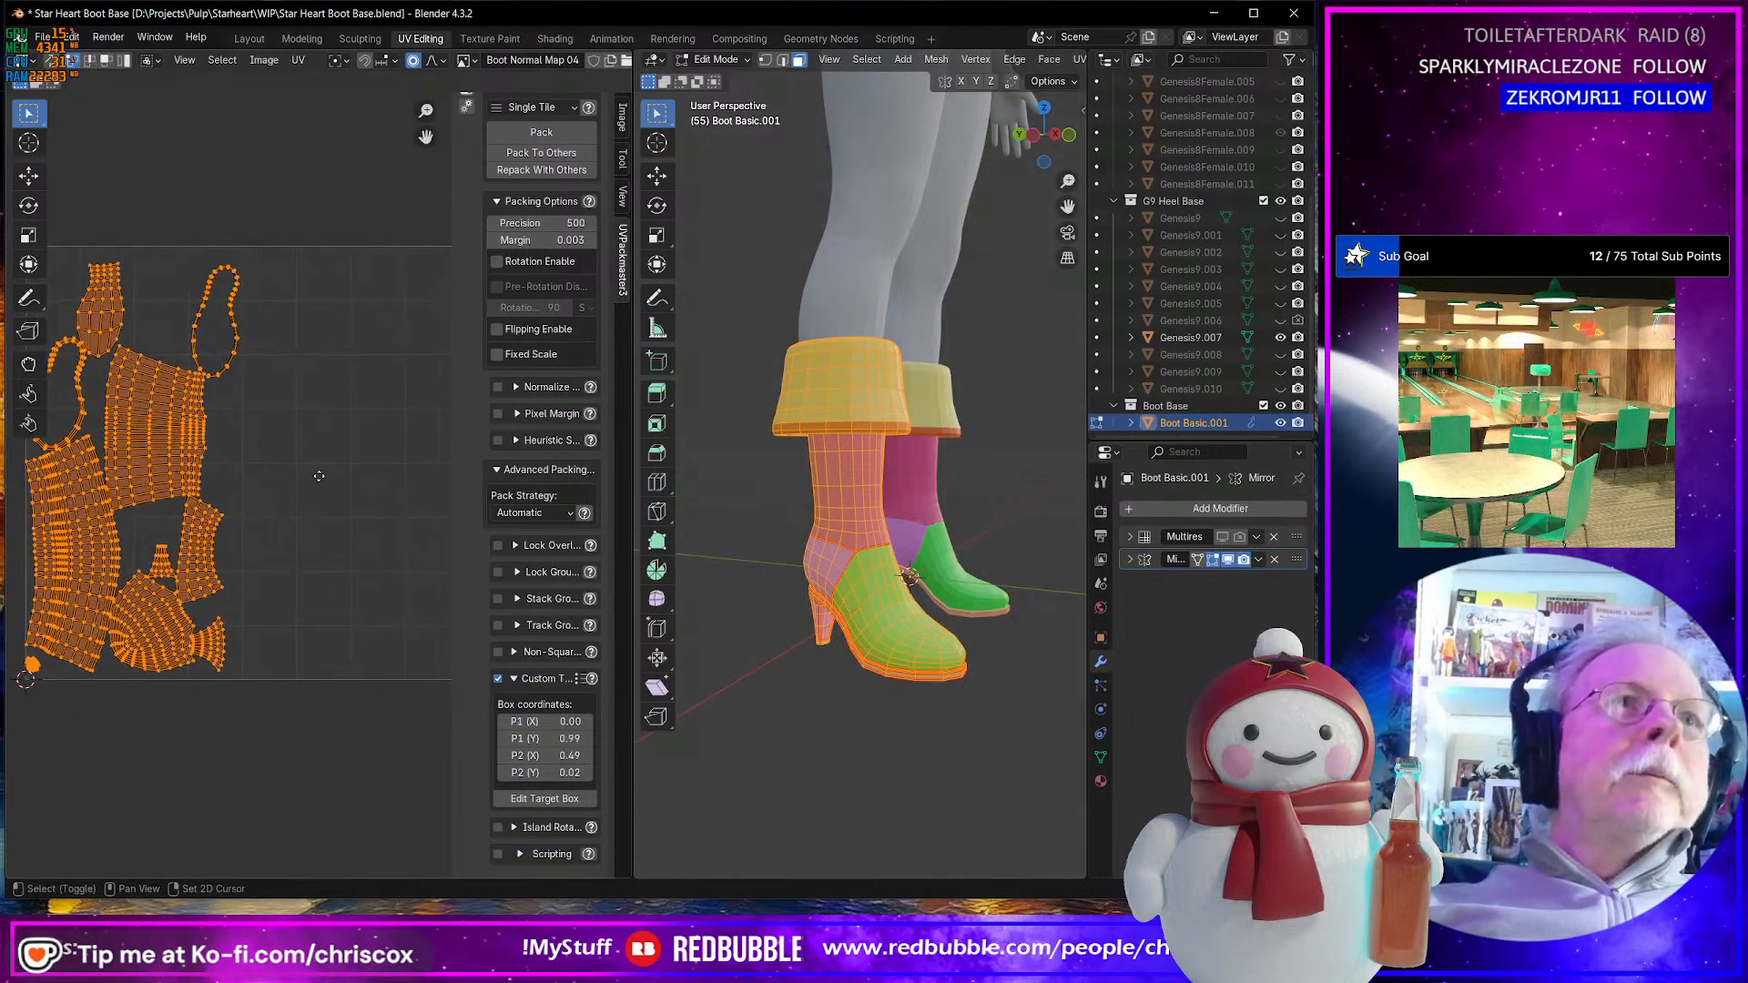
- Expand the Mirror modifier's settings and its Data section, and look over the mirrored boots
{"action": "left_click", "coordinate": [1131, 559]}
{"action": "left_click", "coordinate": [1143, 728]}
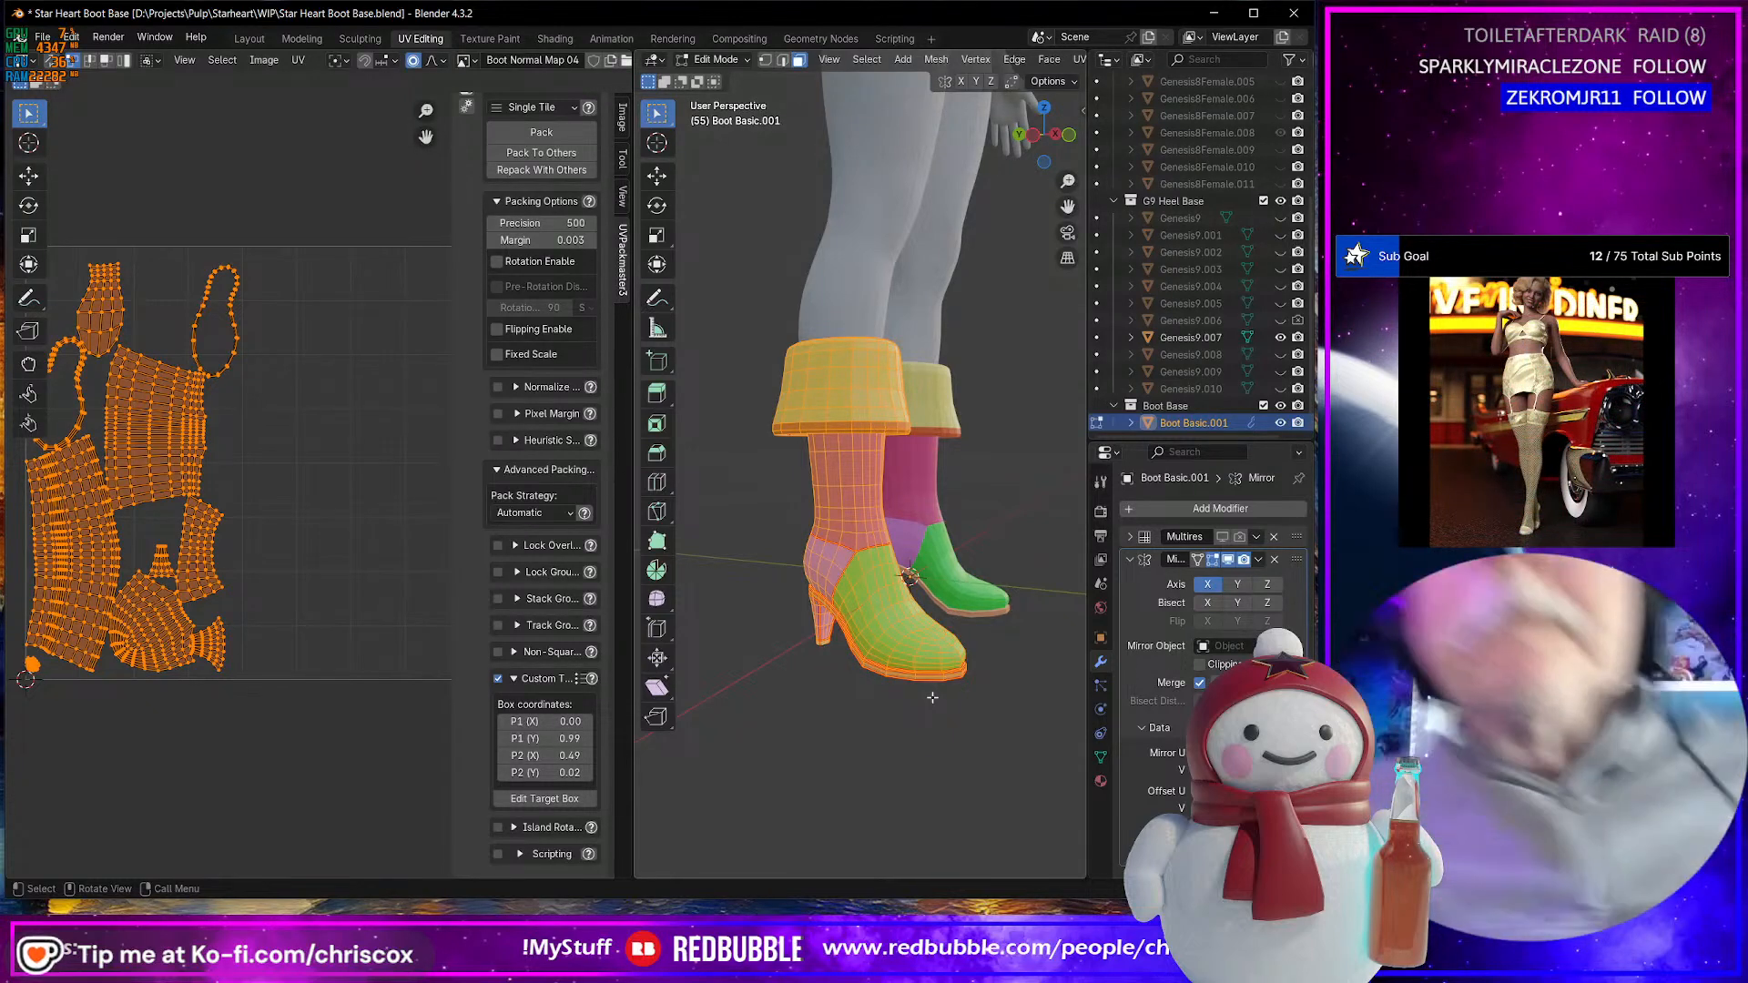
{"action": "middle_click_drag", "start_coordinate": [920, 704], "coordinate": [692, 698]}
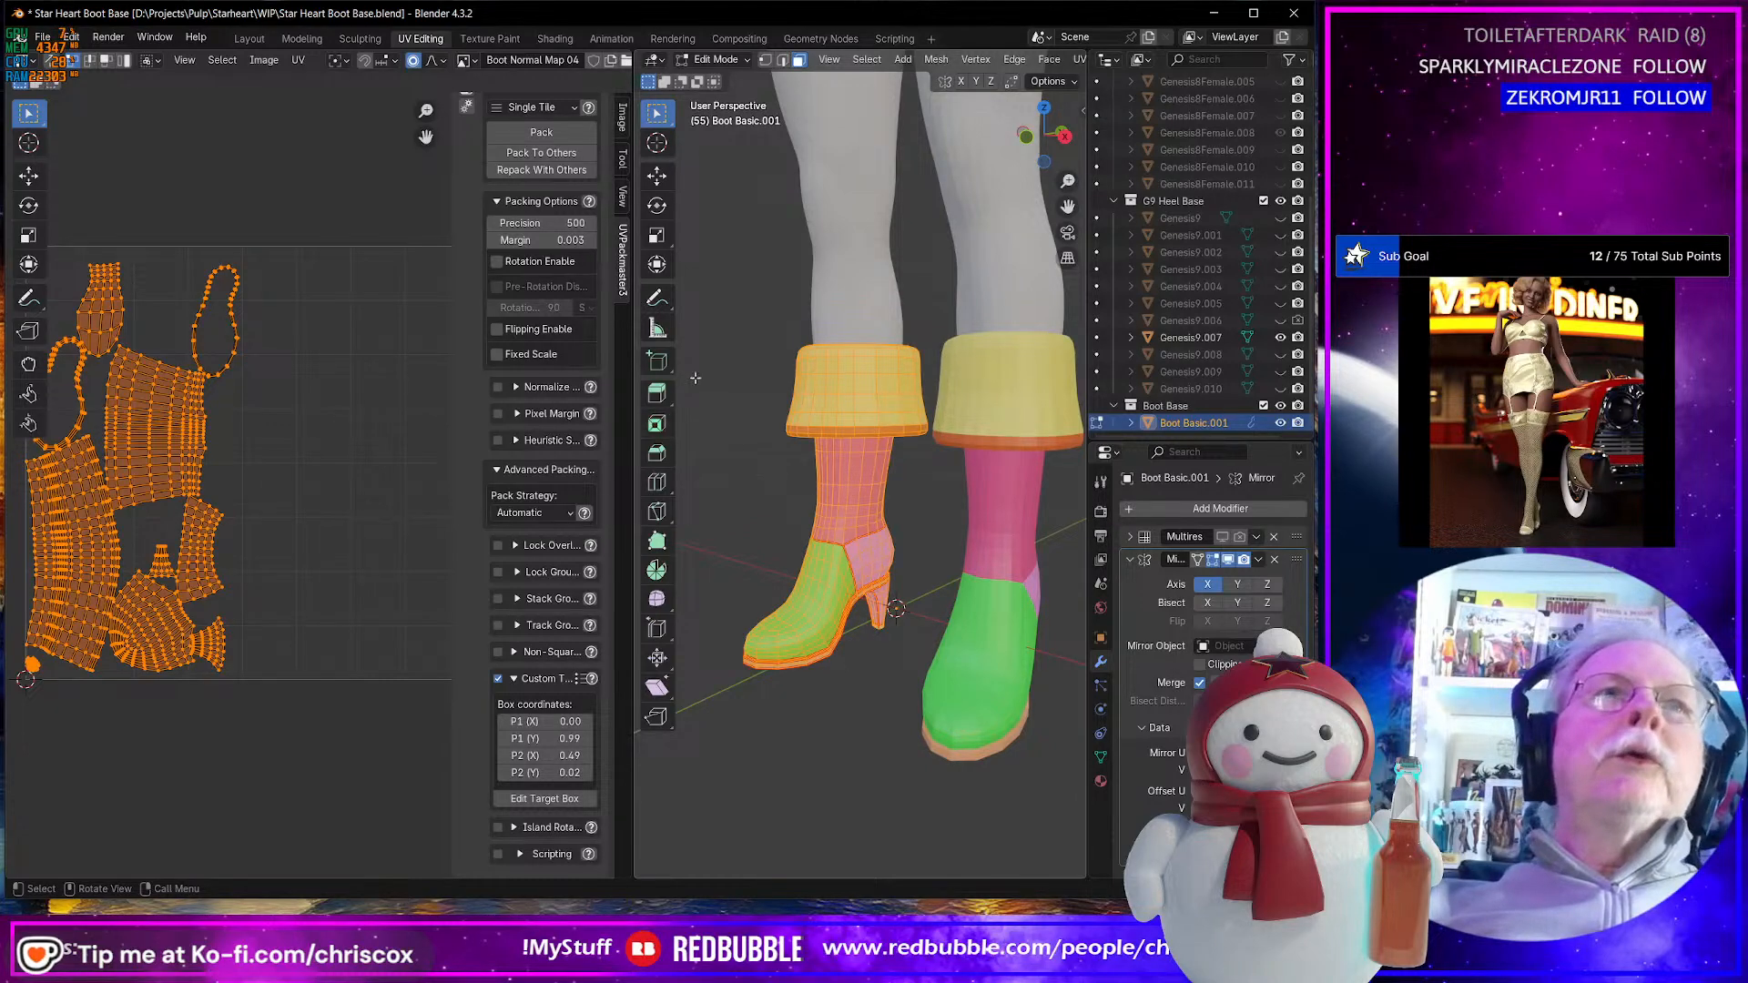
{"action": "key", "text": "Tab"}
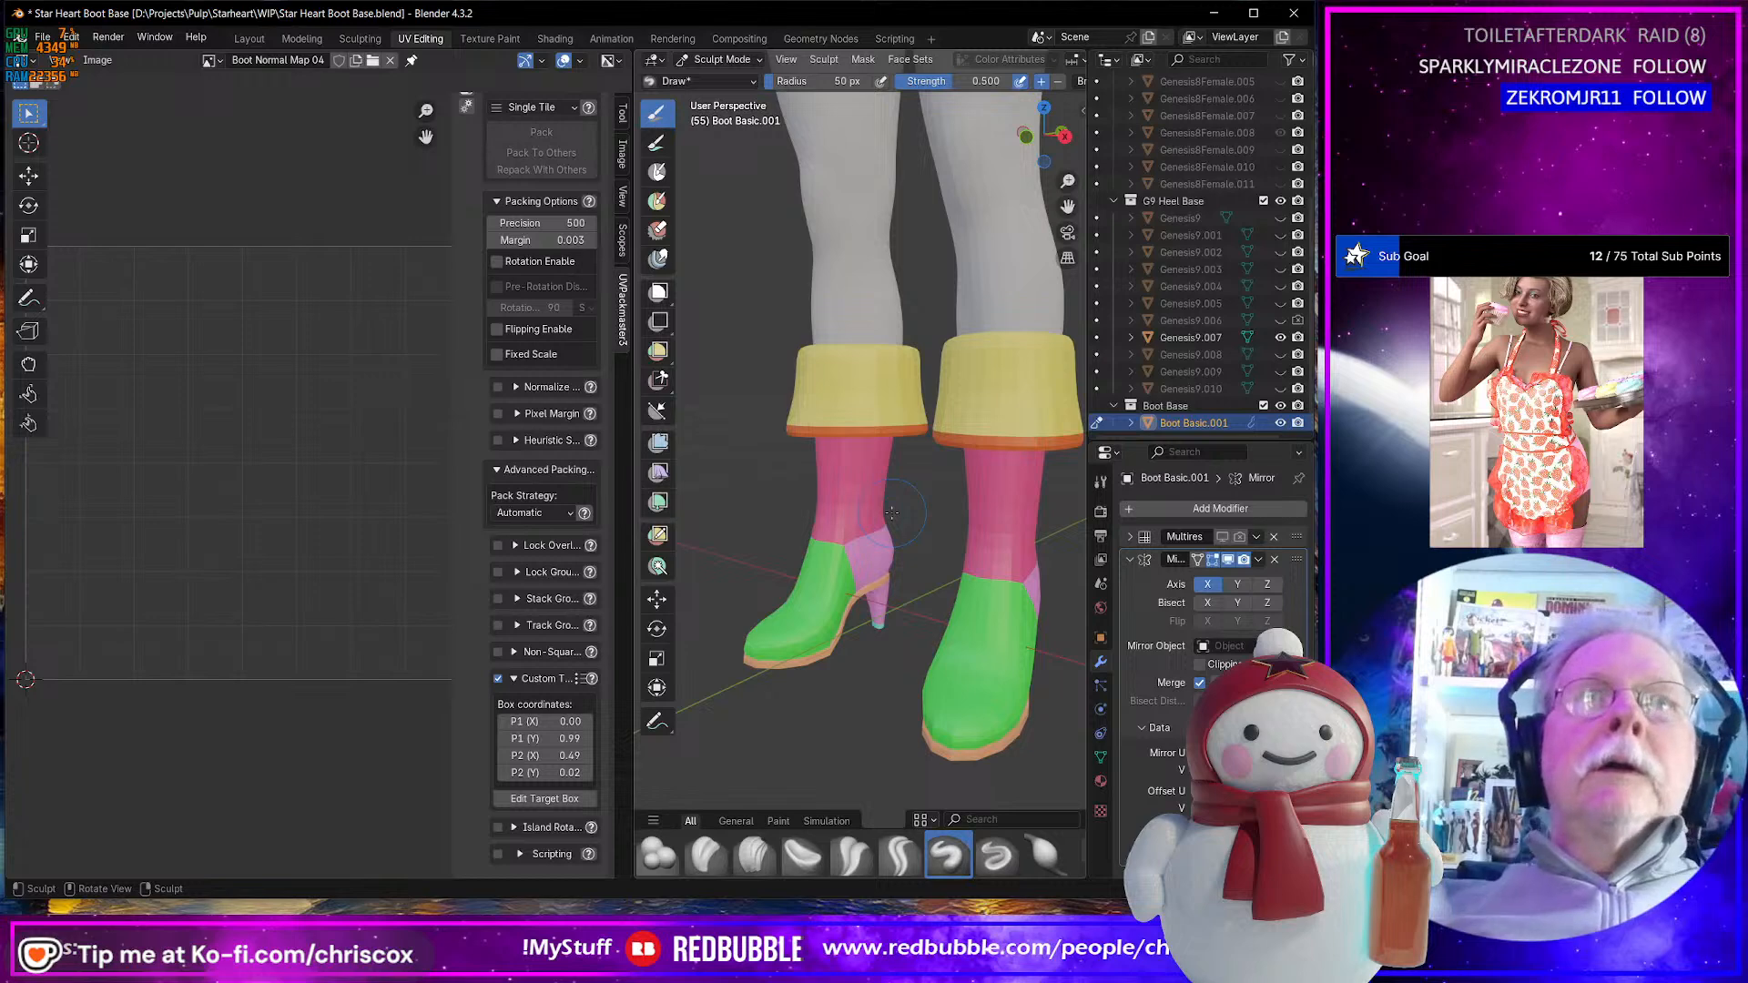
{"action": "key", "text": "ctrl+shift+e"}
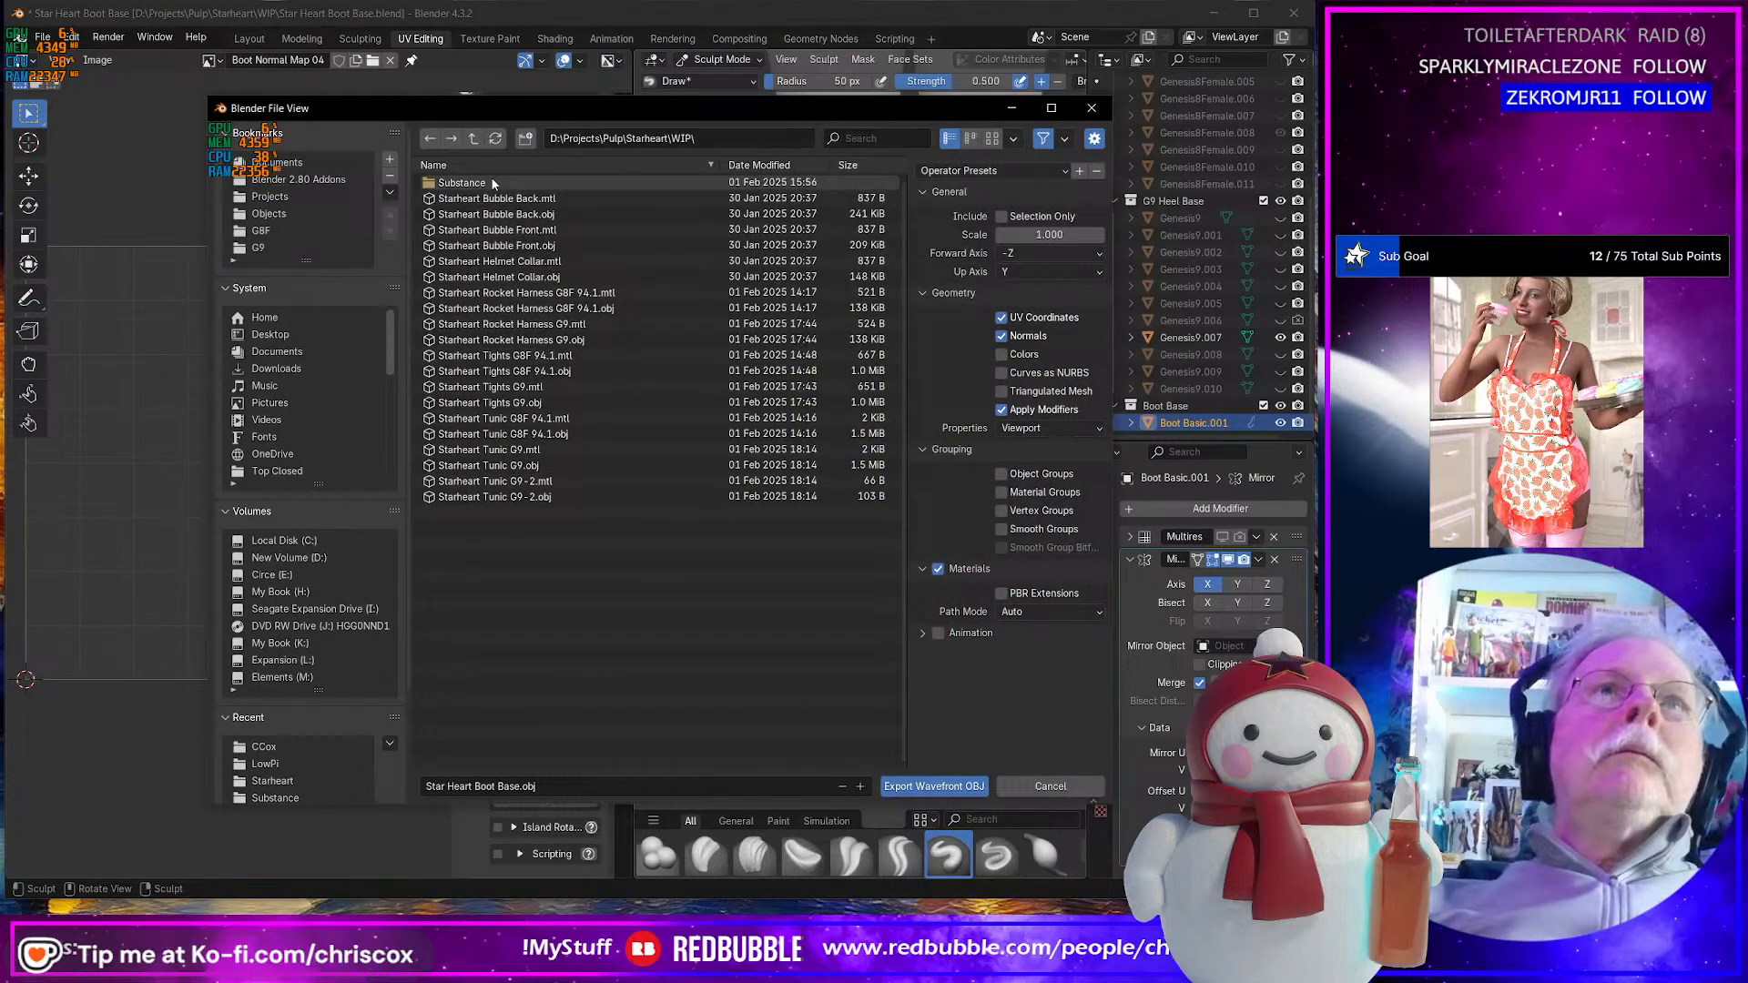
{"action": "left_click", "coordinate": [1005, 108]}
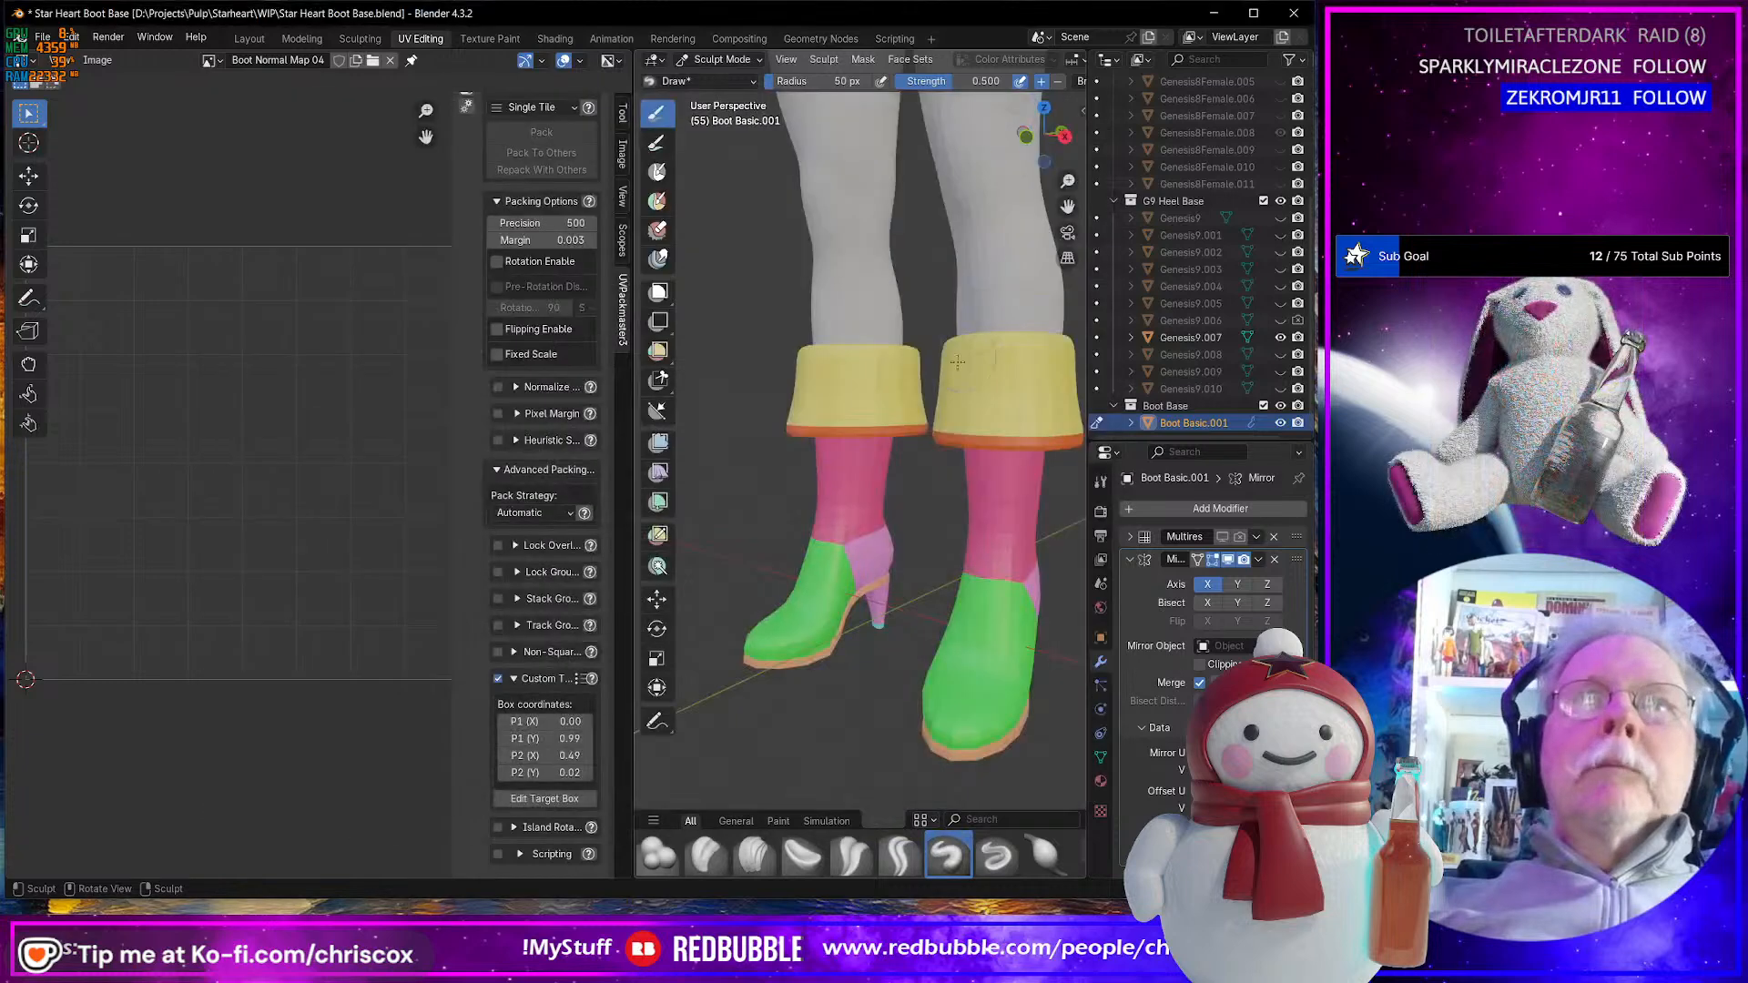
- Select the upper loop of faces in the cuff's orange edge band and assign the Cuff material to it
{"action": "scroll", "coordinate": [907, 425], "scroll_direction": "up", "scroll_amount": 5}
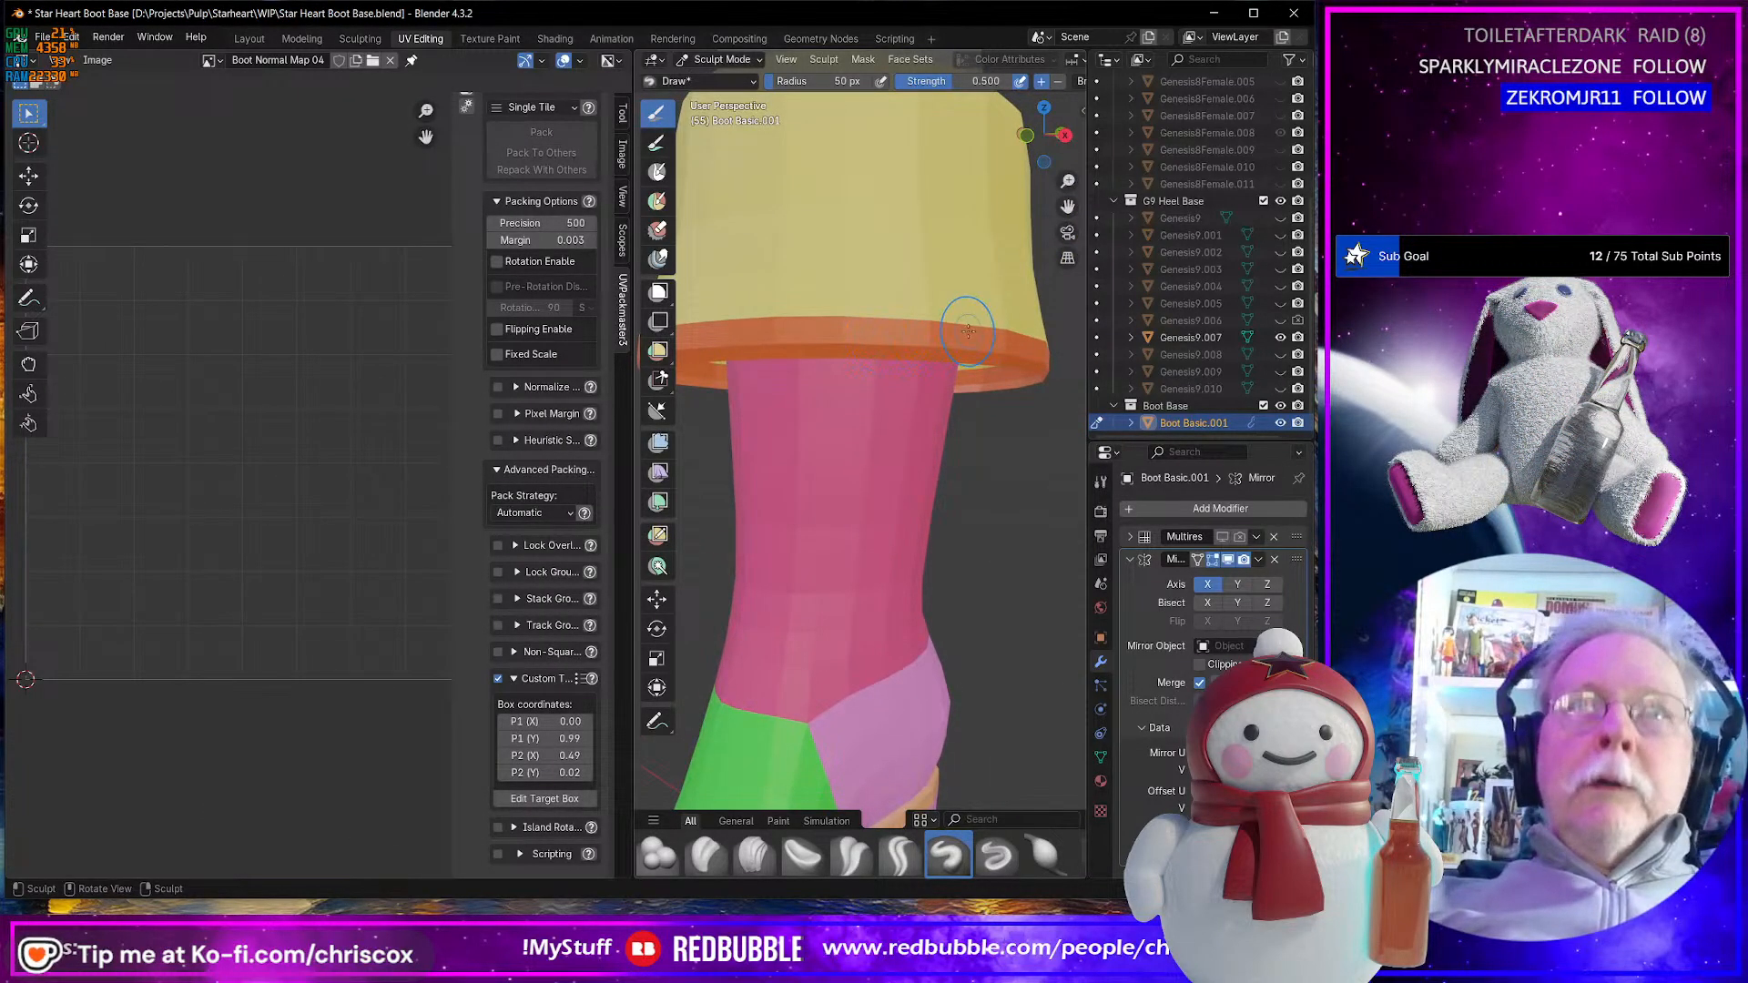
{"action": "key", "text": "Tab"}
{"action": "left_click", "coordinate": [928, 337], "text": "alt"}
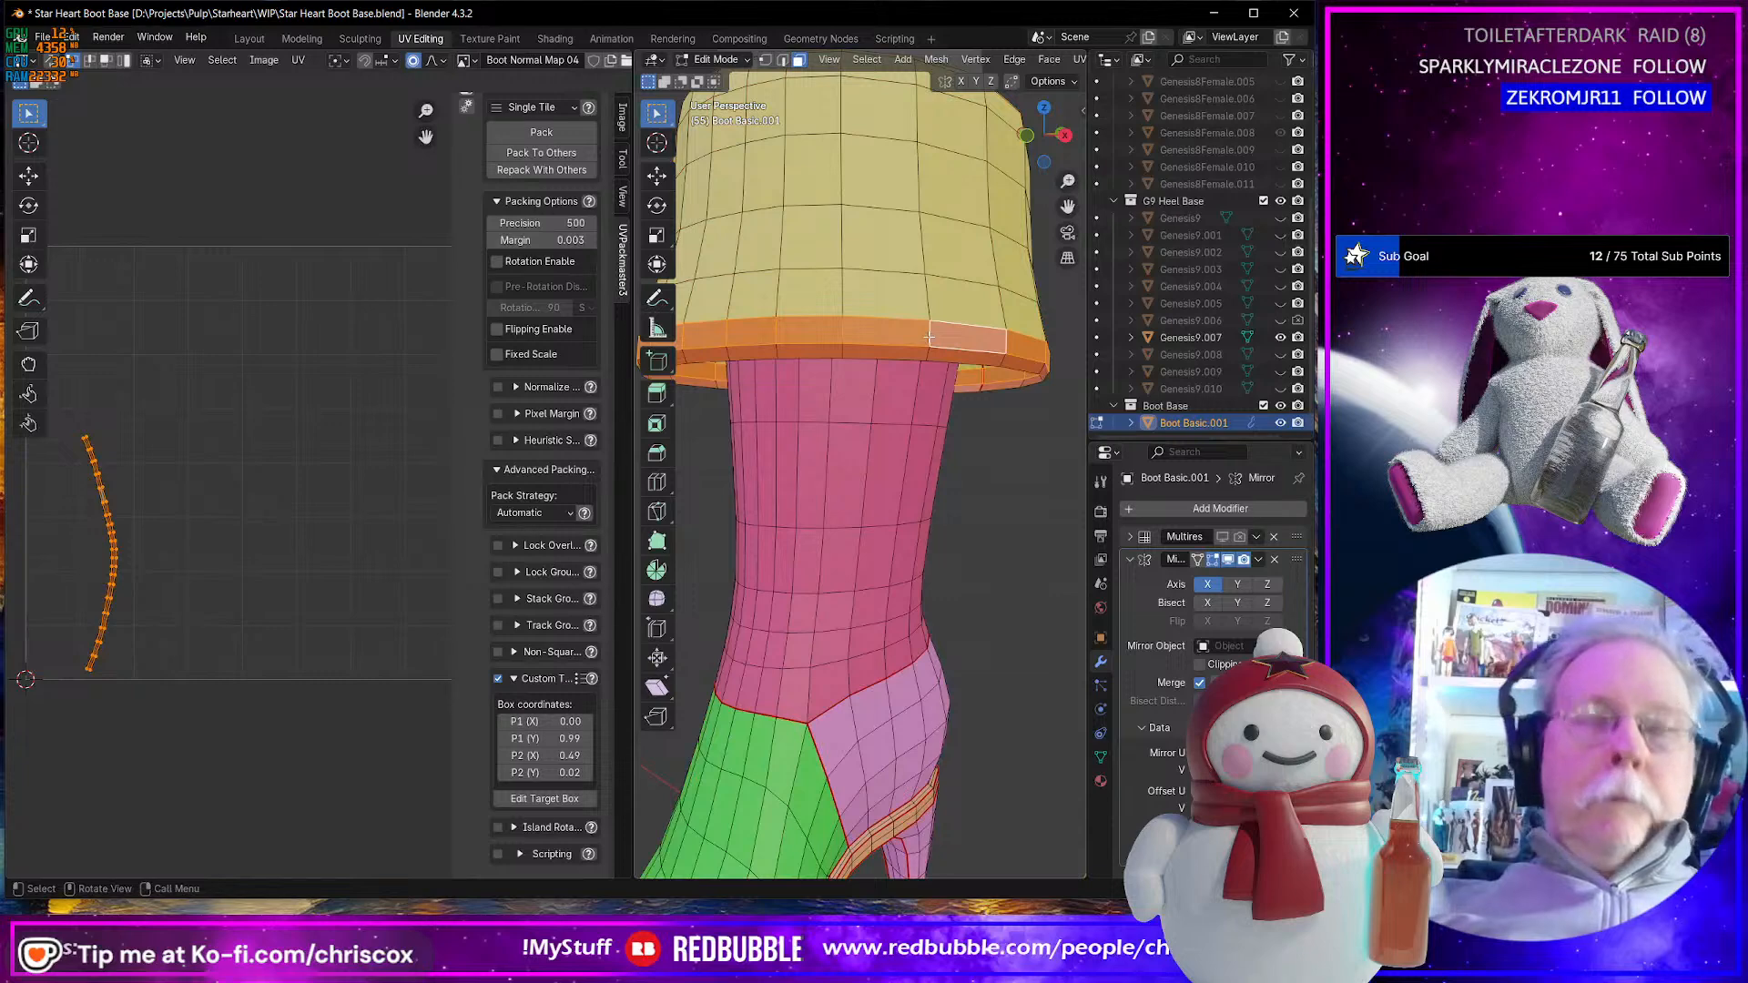
{"action": "scroll", "coordinate": [962, 507], "scroll_direction": "up", "scroll_amount": 1}
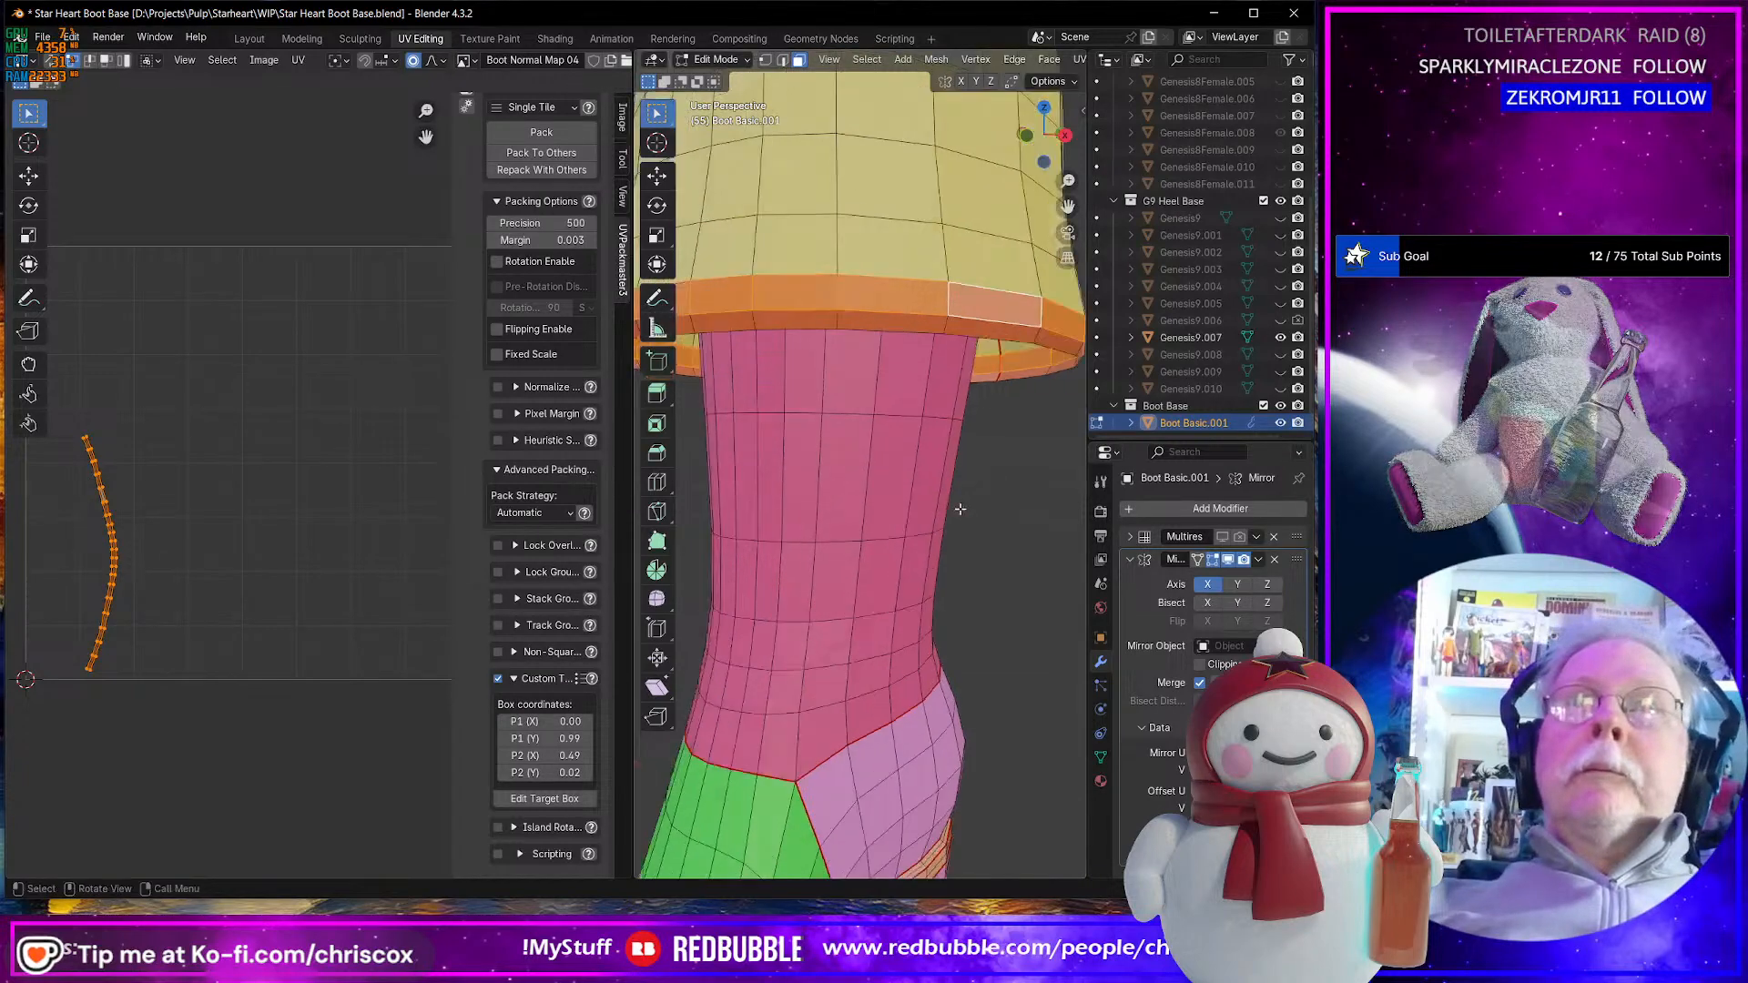
{"action": "scroll", "coordinate": [961, 507], "scroll_direction": "down", "scroll_amount": 2}
{"action": "left_click", "coordinate": [1100, 781]}
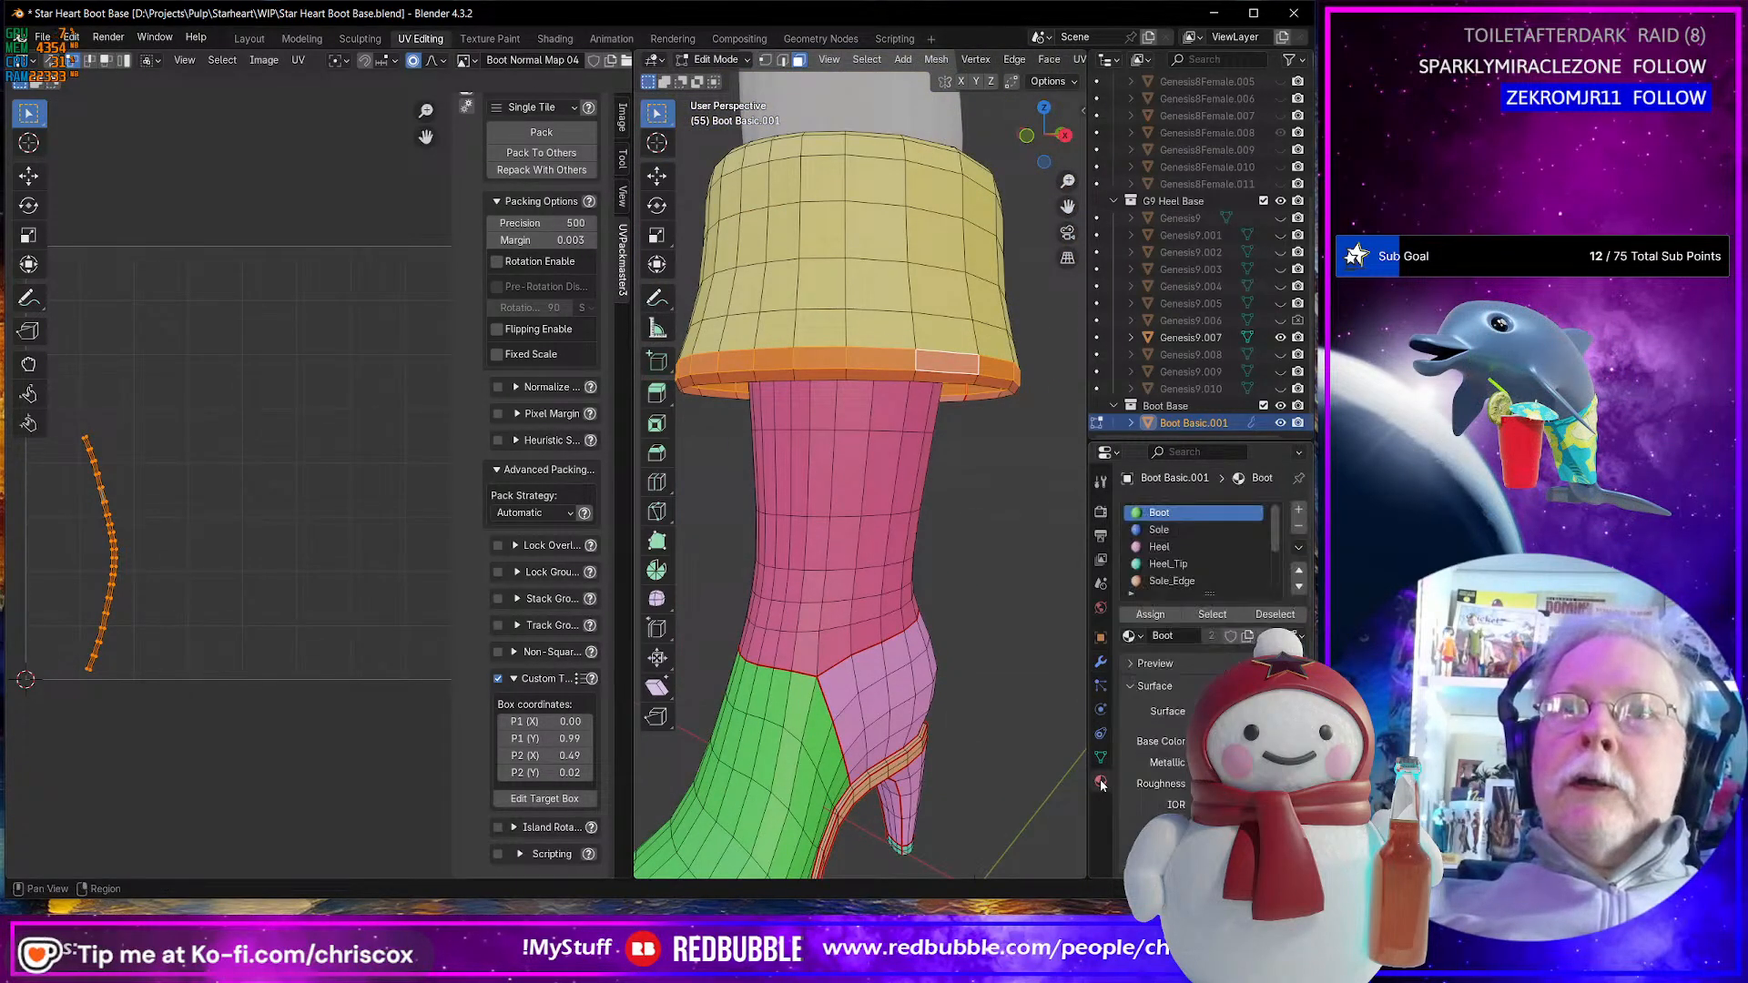
{"action": "scroll", "coordinate": [1189, 581], "scroll_direction": "down", "scroll_amount": 3}
{"action": "left_click", "coordinate": [1183, 546]}
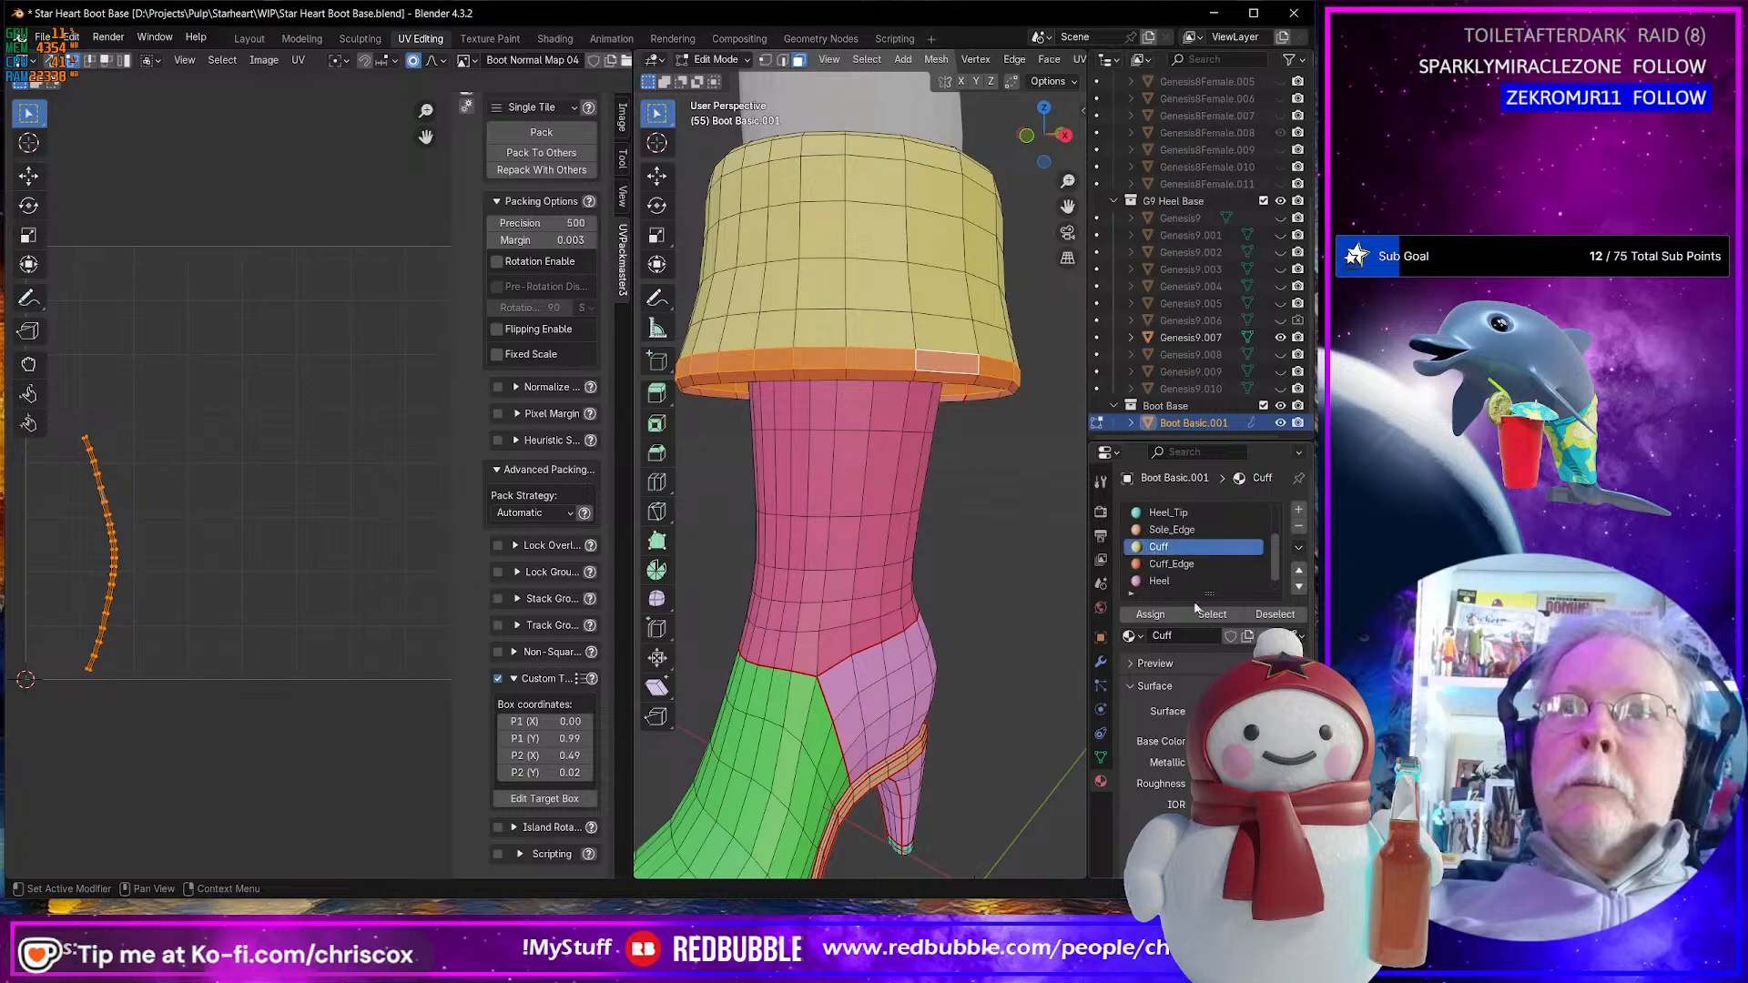
{"action": "left_click", "coordinate": [1159, 620]}
- Check the cuff and its edge band in Sculpt Mode against the mesh in Edit Mode
{"action": "scroll", "coordinate": [924, 563], "scroll_direction": "down", "scroll_amount": 2}
{"action": "middle_click_drag", "start_coordinate": [909, 543], "coordinate": [924, 563]}
{"action": "key", "text": "Tab"}
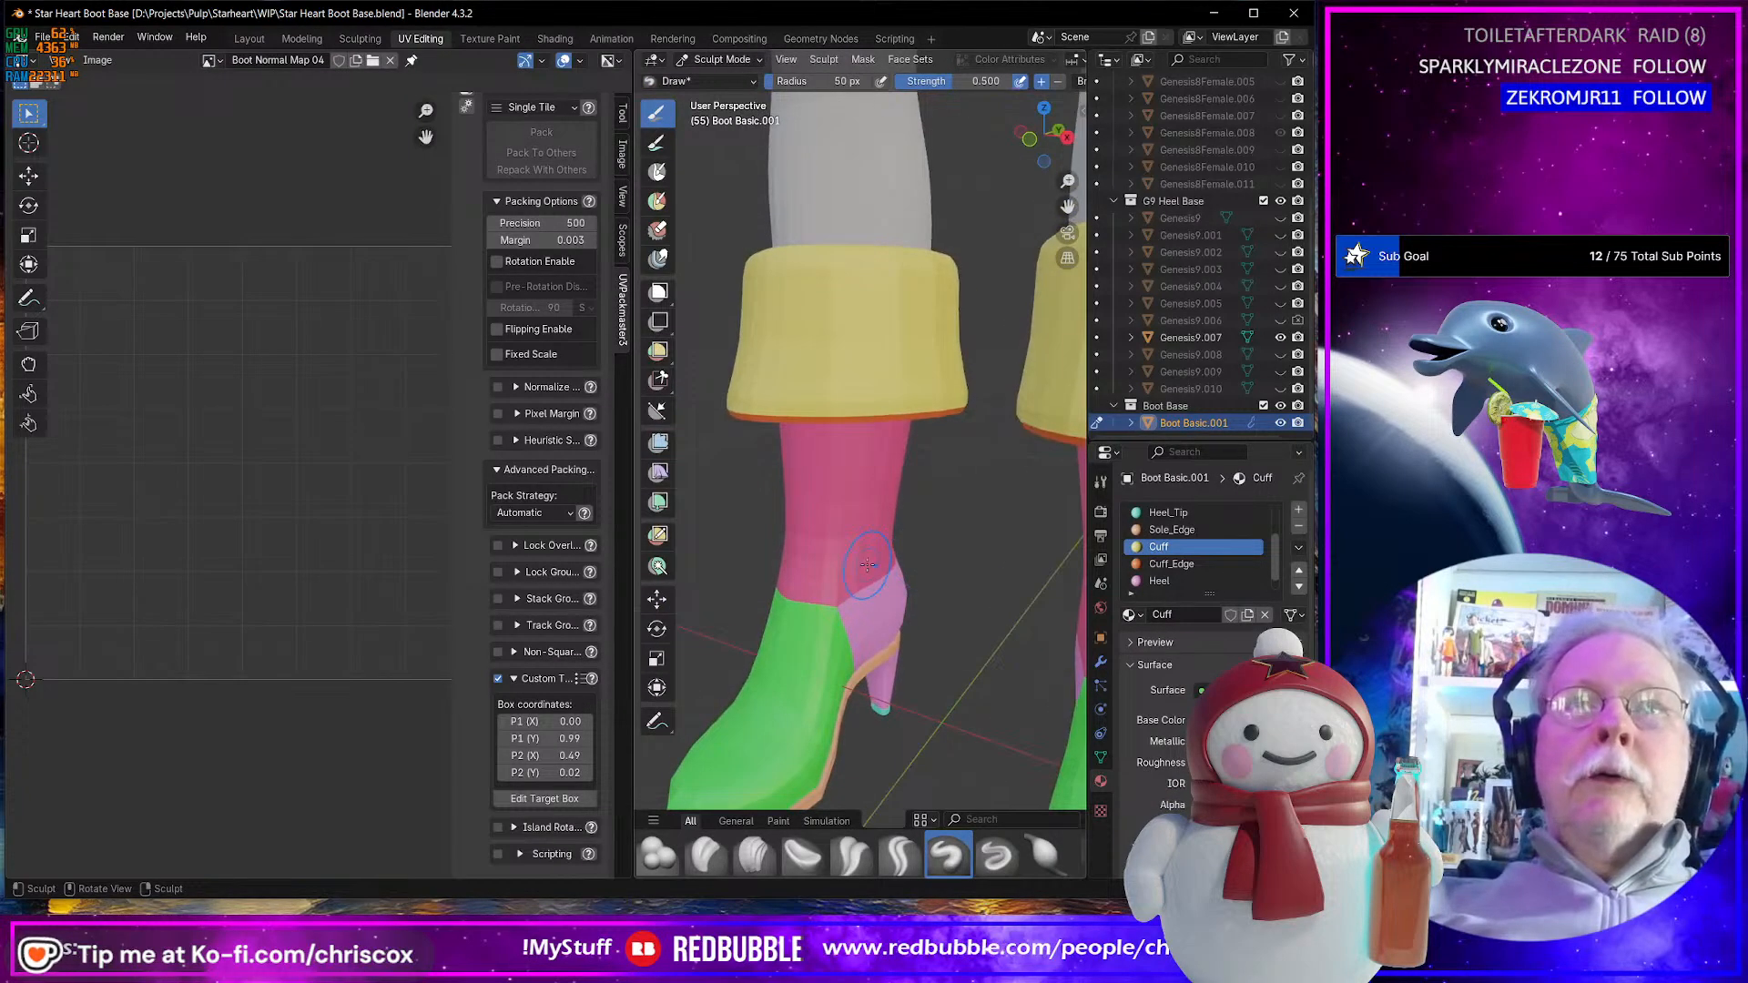
{"action": "key", "text": "Tab"}
{"action": "key", "text": "Tab"}
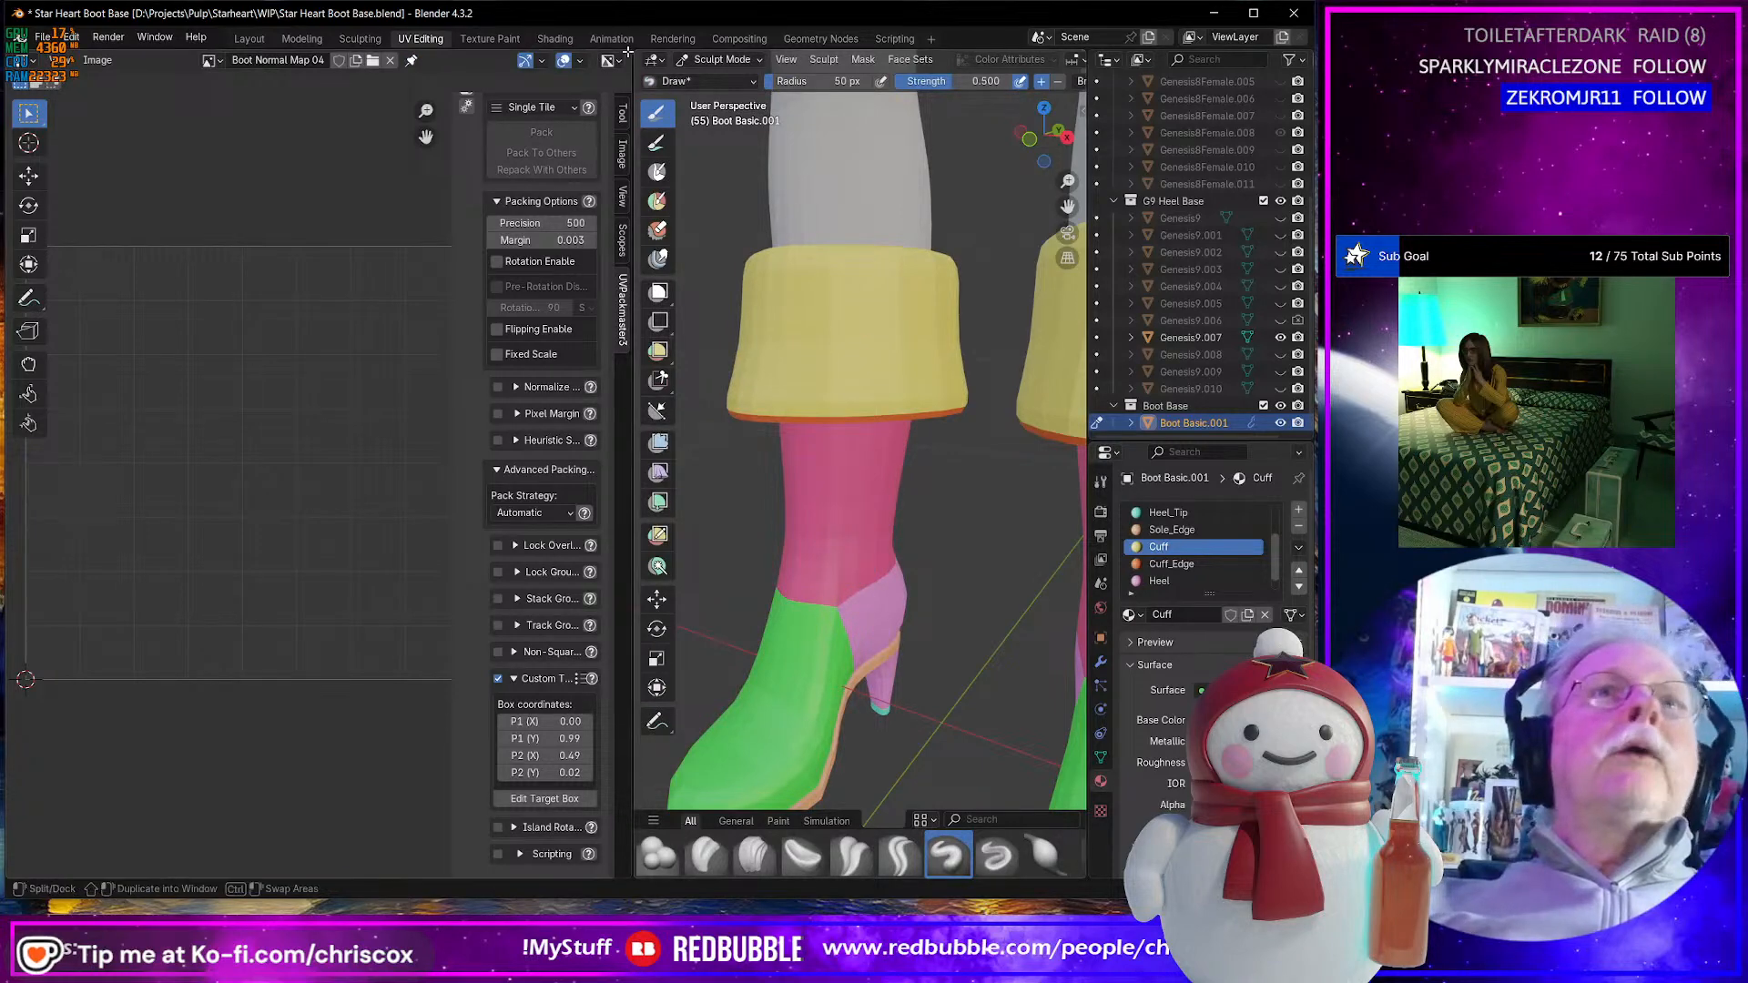
- Start a Wavefront OBJ export of the boots from the Layout workspace and apply the Daz operator preset
{"action": "left_click", "coordinate": [248, 38]}
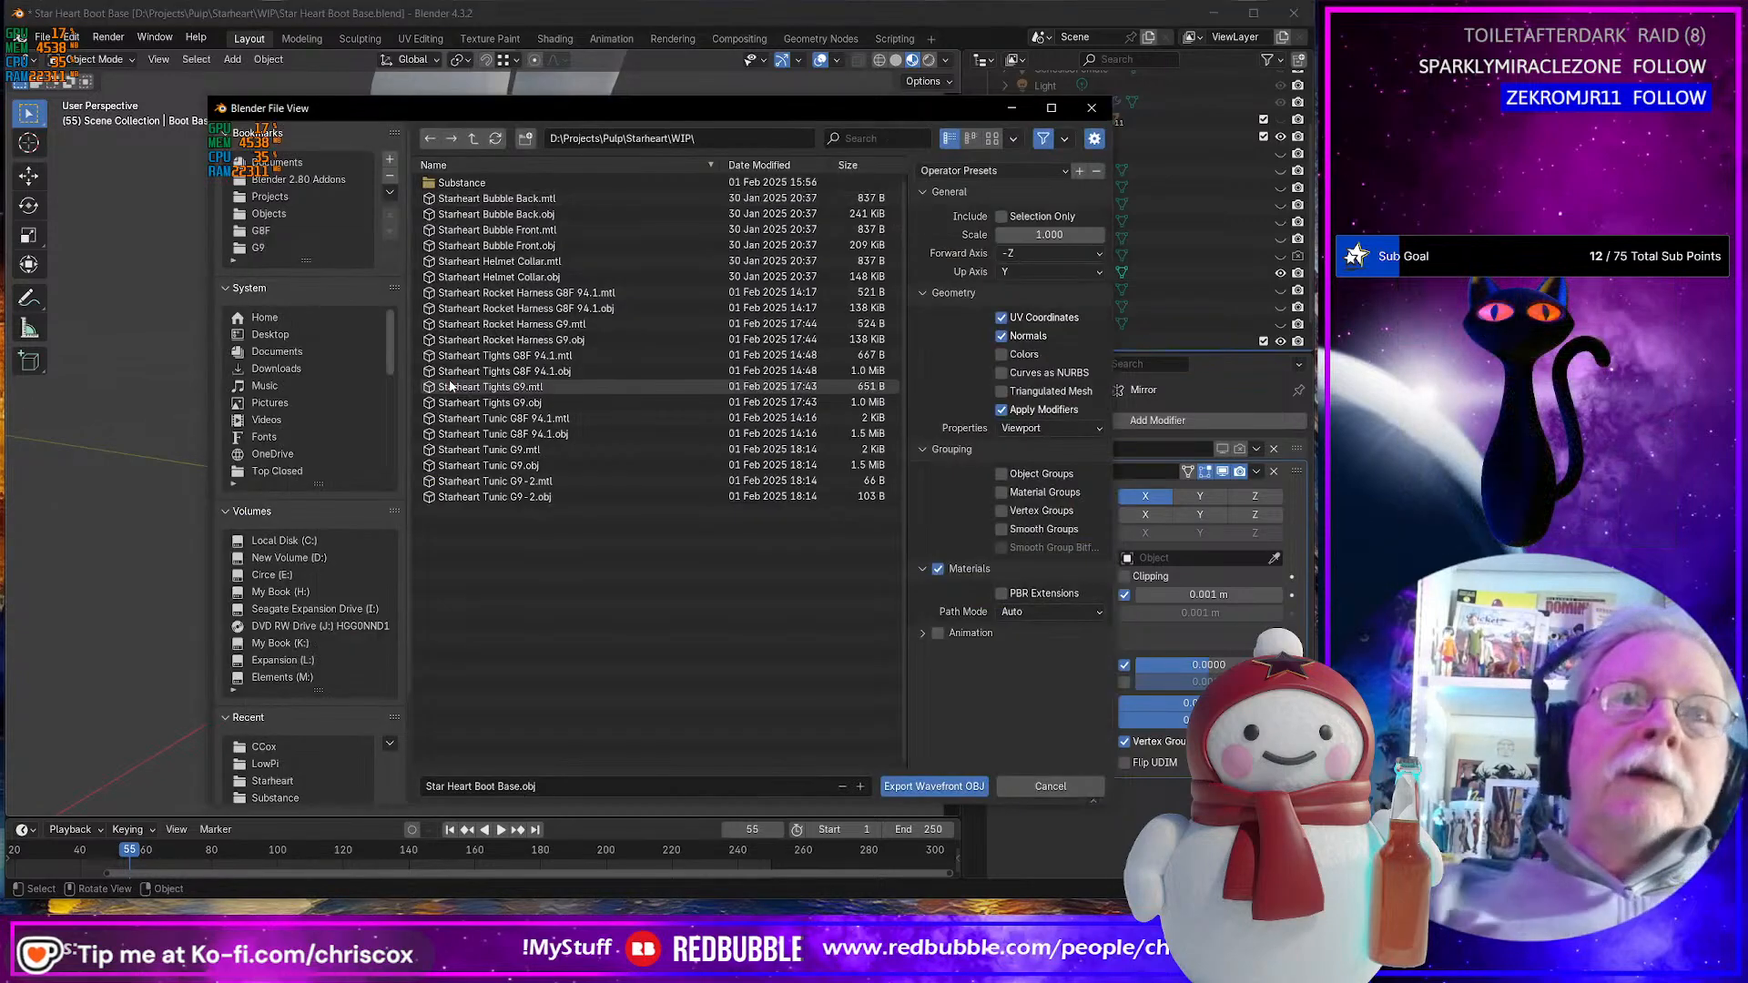
{"action": "left_click", "coordinate": [931, 169]}
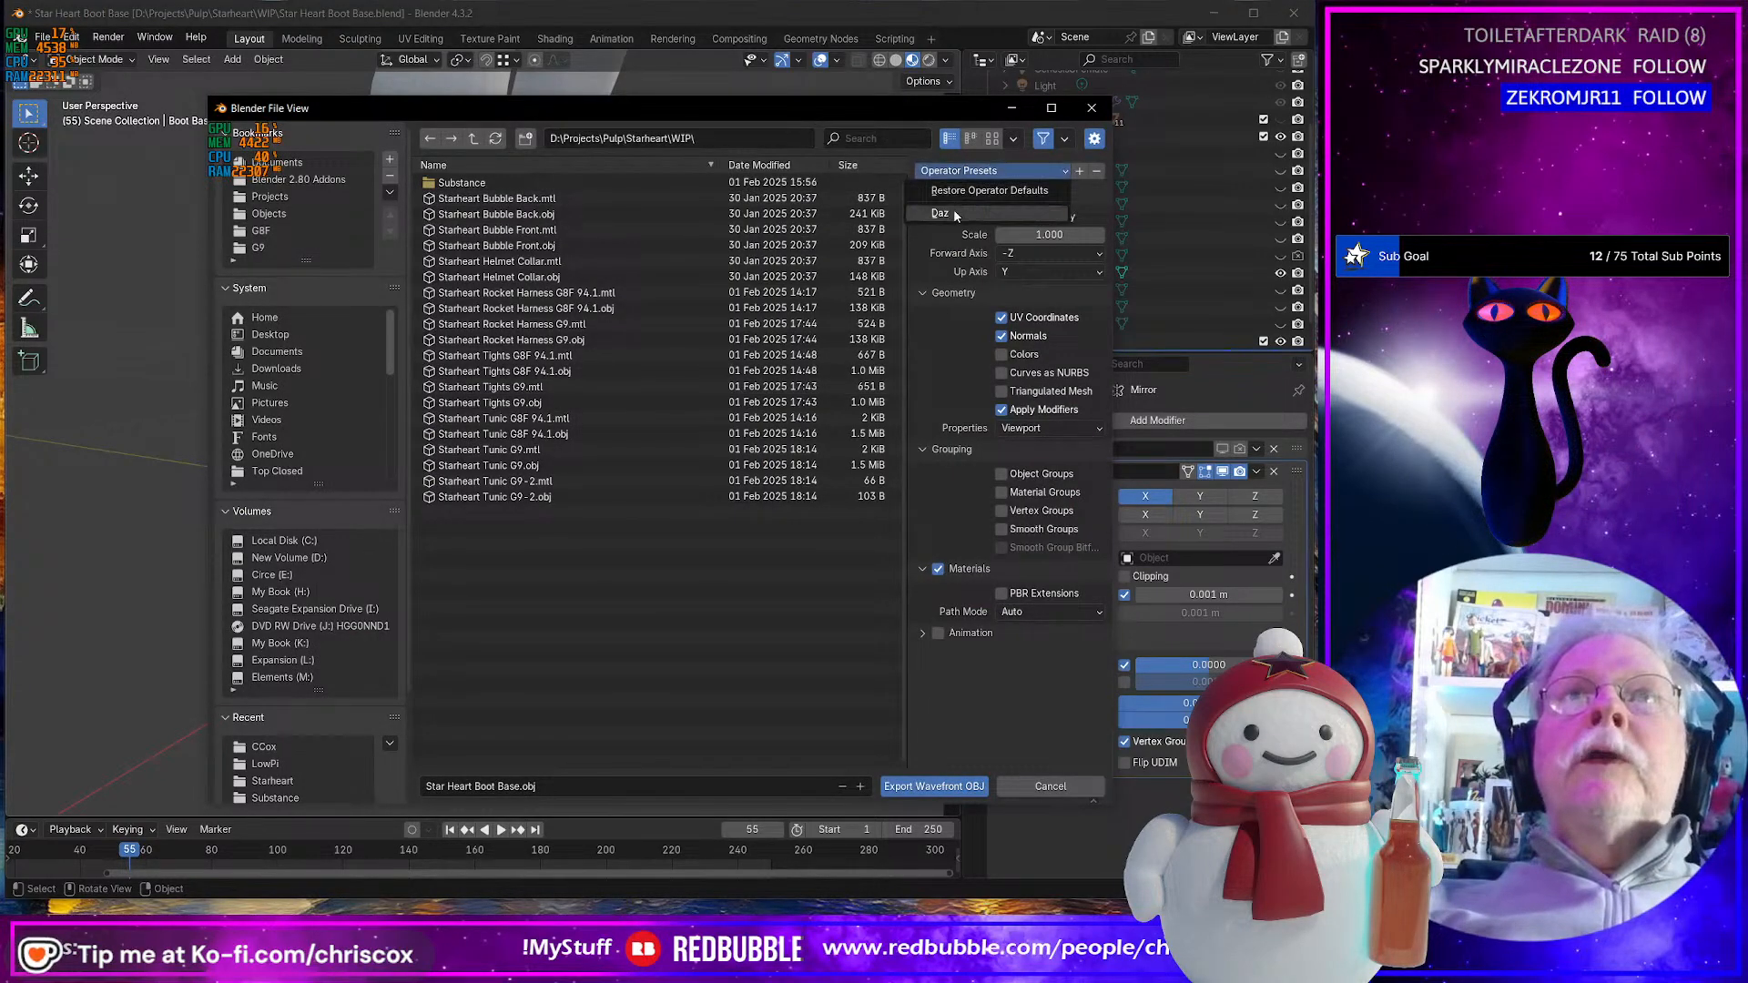
{"action": "left_click", "coordinate": [953, 210]}
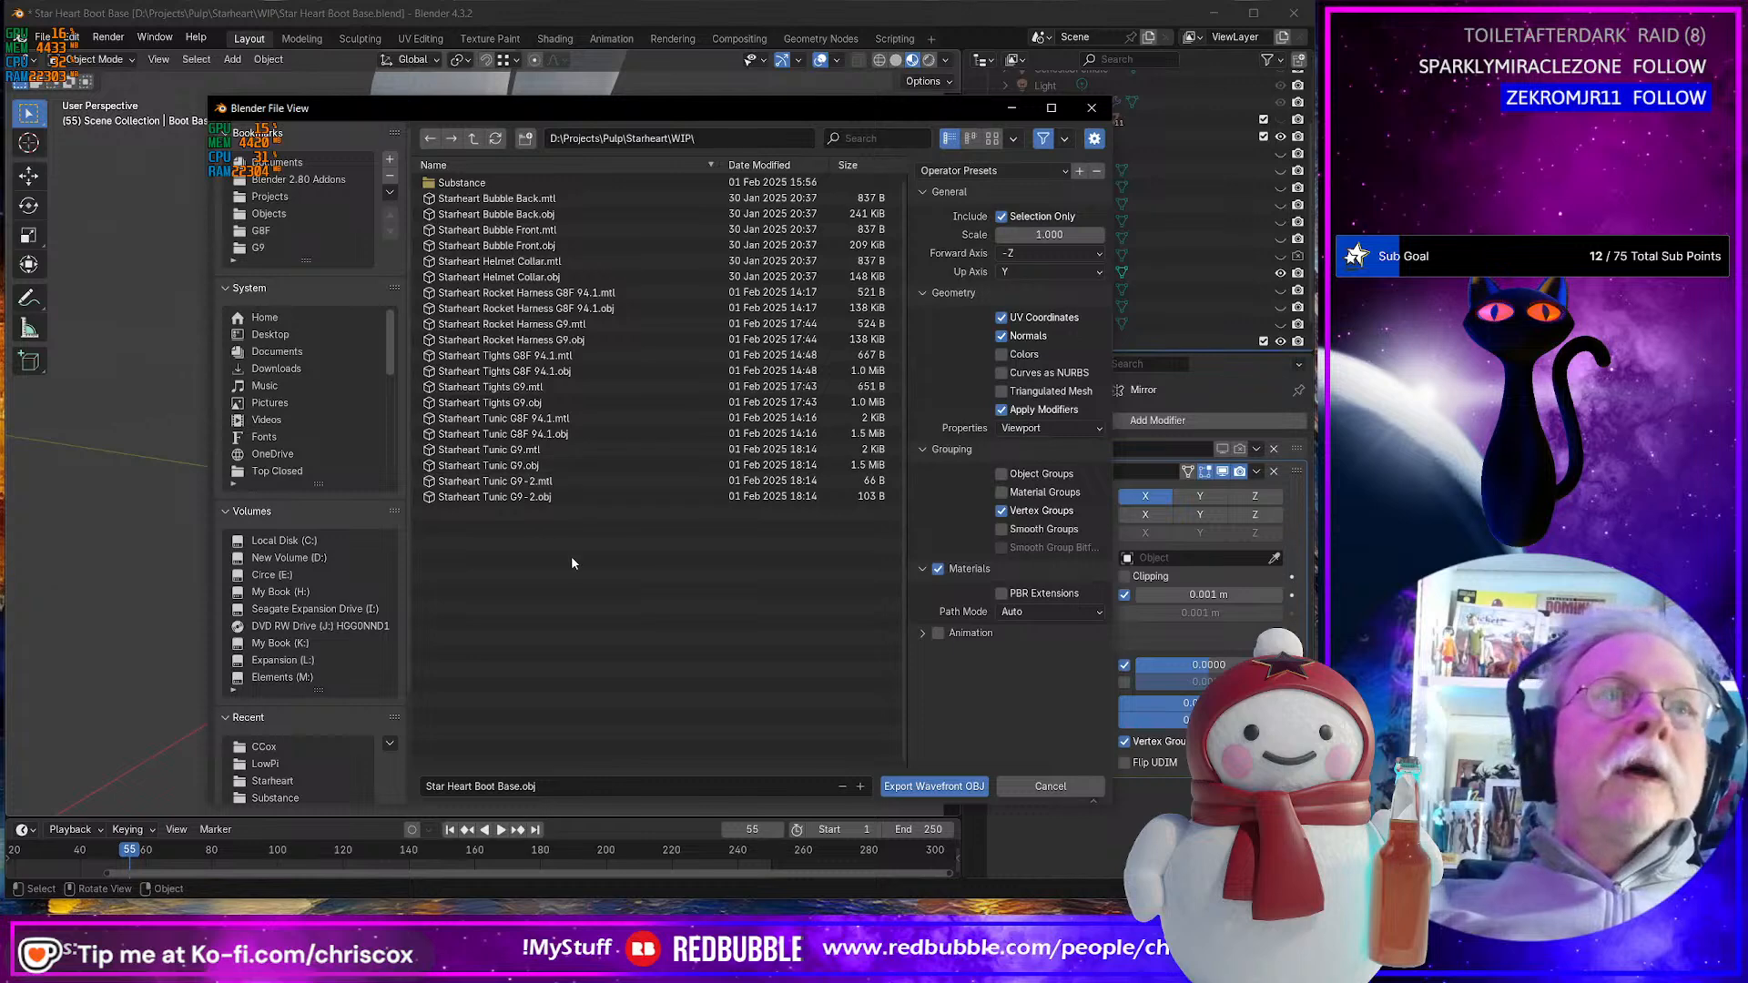
- Name the export Star Heart Boots G9.obj and export it to the WIP folder
{"action": "left_click", "coordinate": [569, 785]}
{"action": "key", "text": "Left"}
{"action": "key", "text": "Left"}
{"action": "key", "text": "Left"}
{"action": "key", "text": "Left"}
{"action": "key", "text": "Left"}
{"action": "key", "text": "Left"}
{"action": "key", "text": "Left"}
{"action": "key", "text": "Left"}
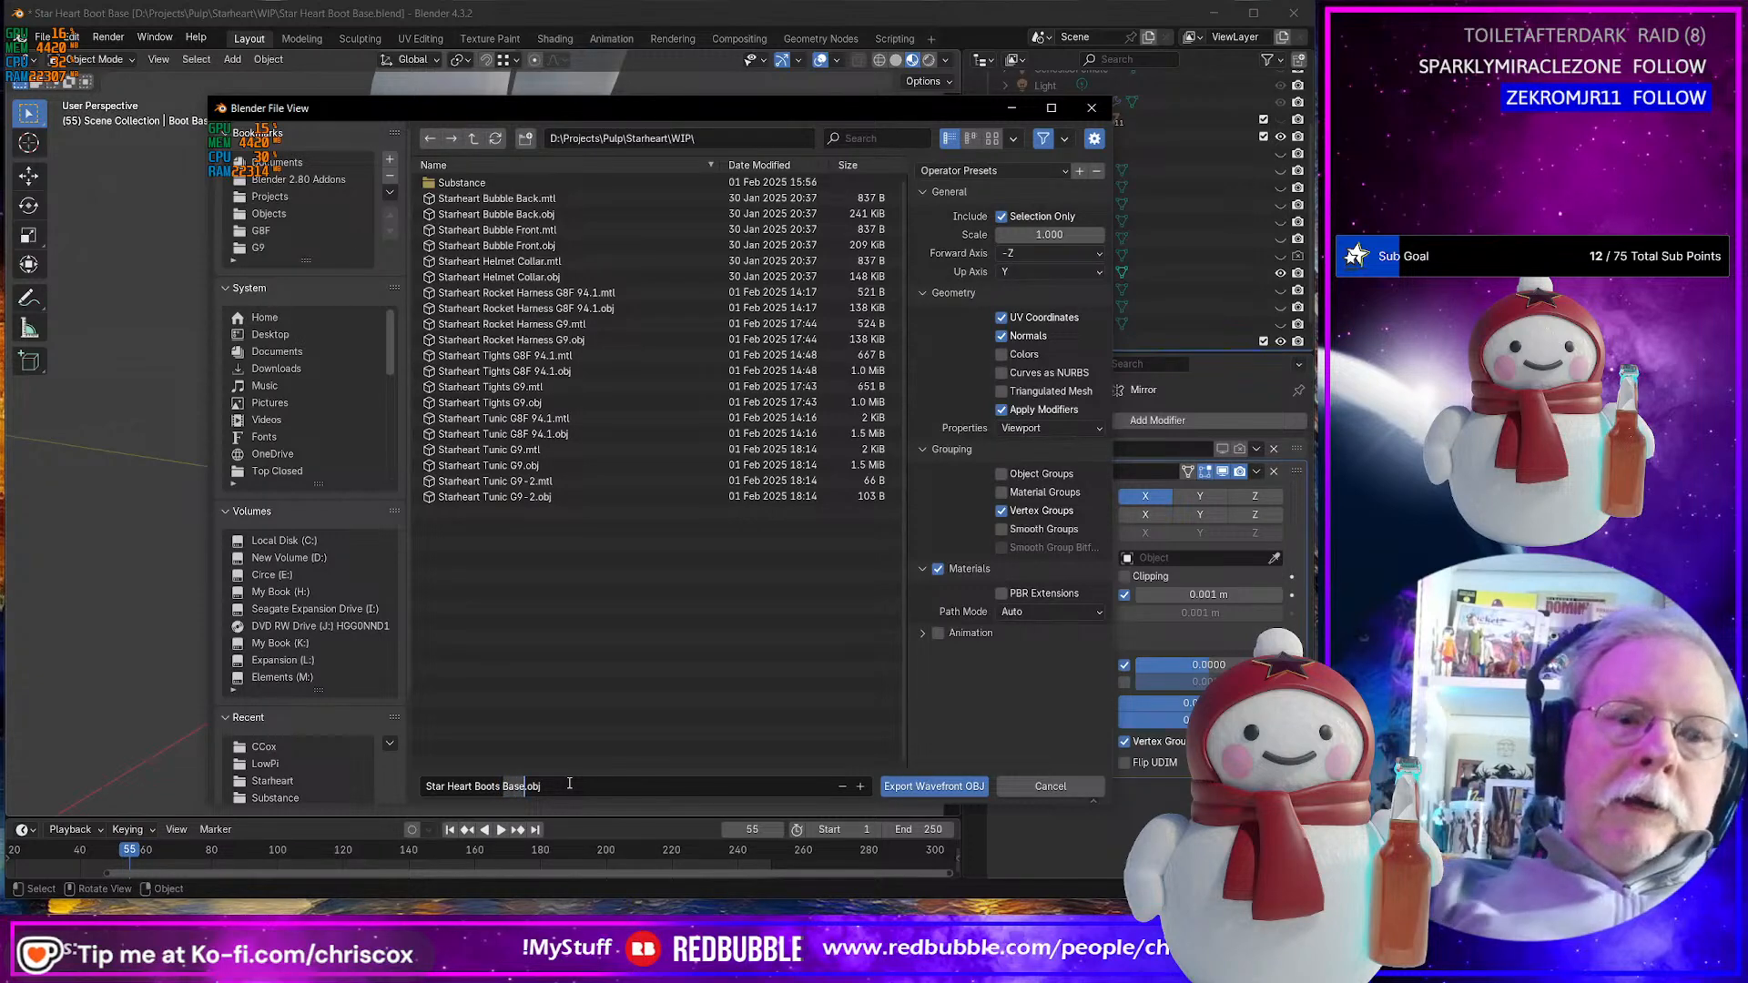
{"action": "type", "text": "G9"}
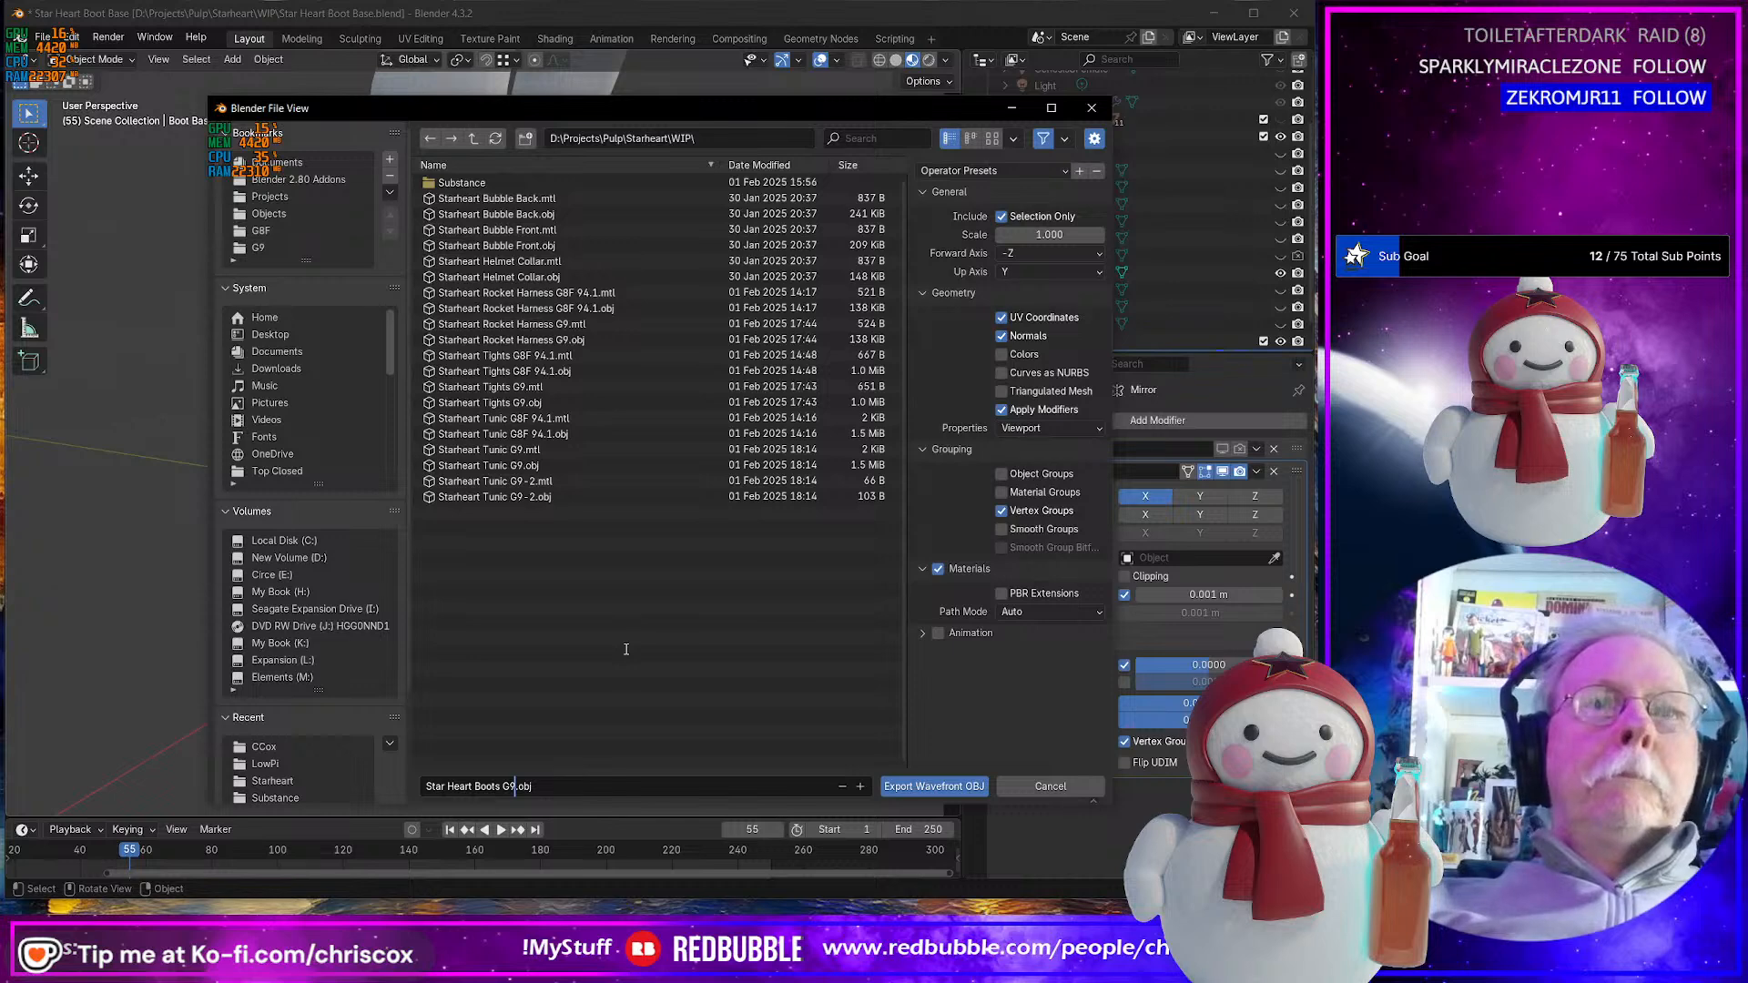
{"action": "left_click", "coordinate": [963, 786]}
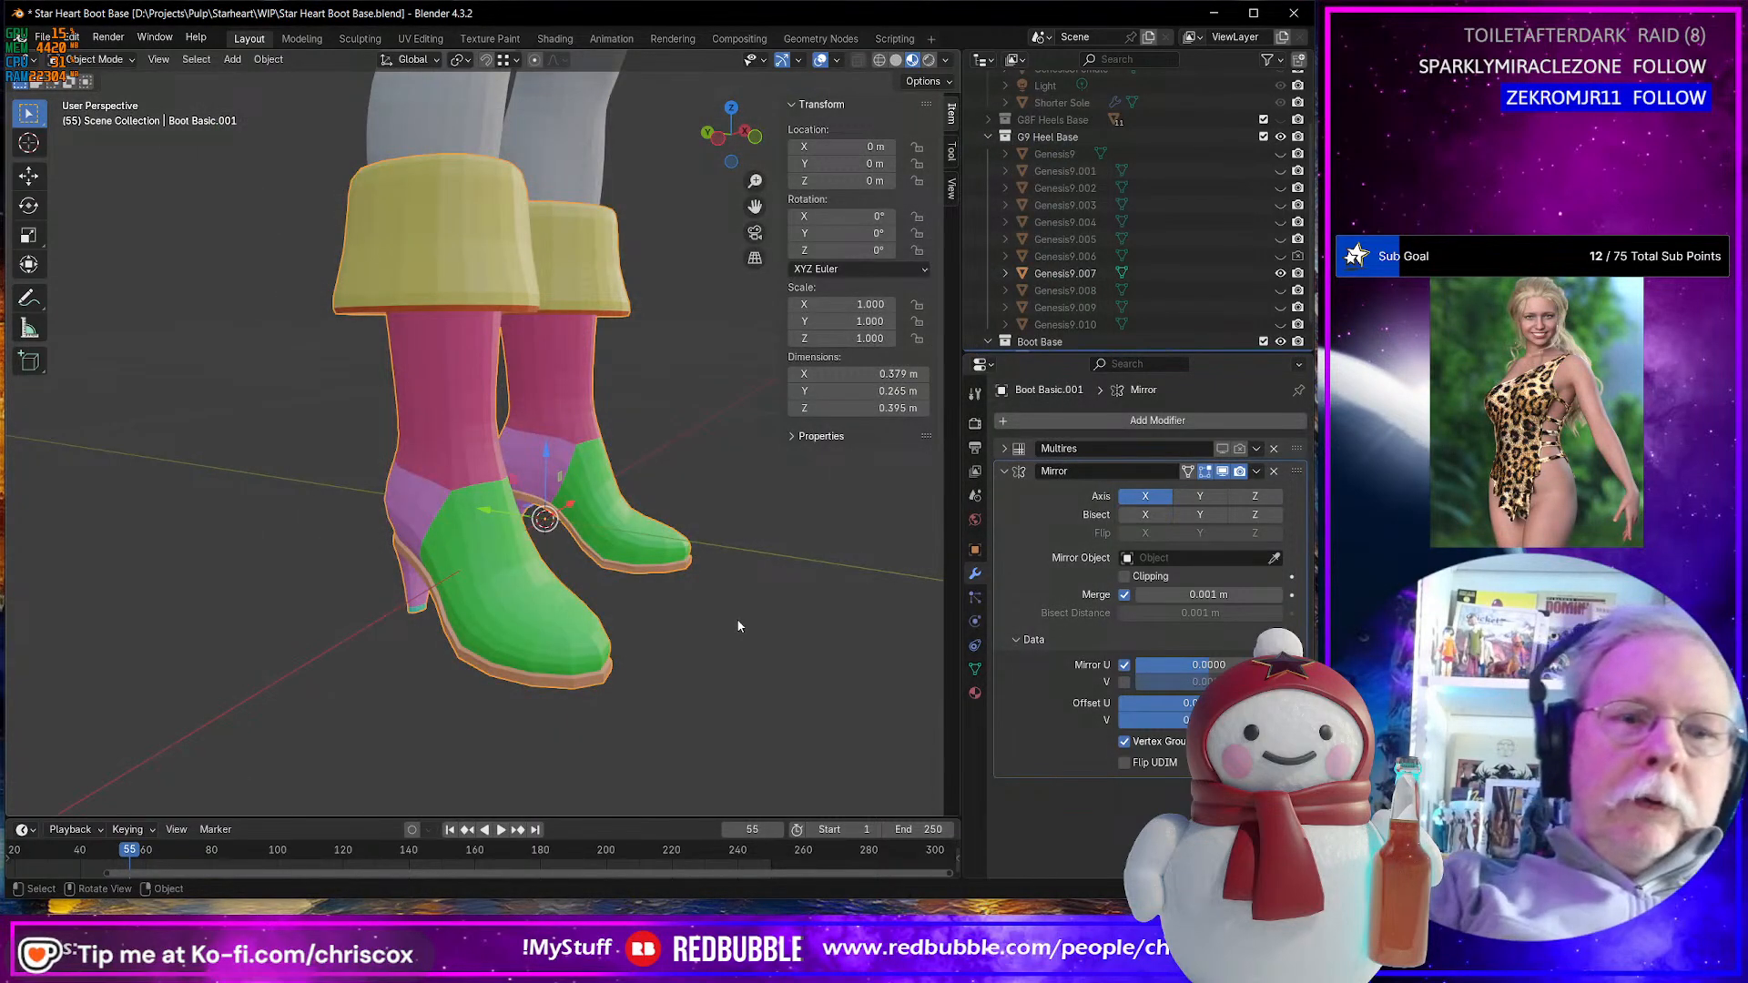
- Export the boots again as Star Heart Boots G9 IDs.obj into the Substance folder
{"action": "key", "text": "ctrl+shift+e"}
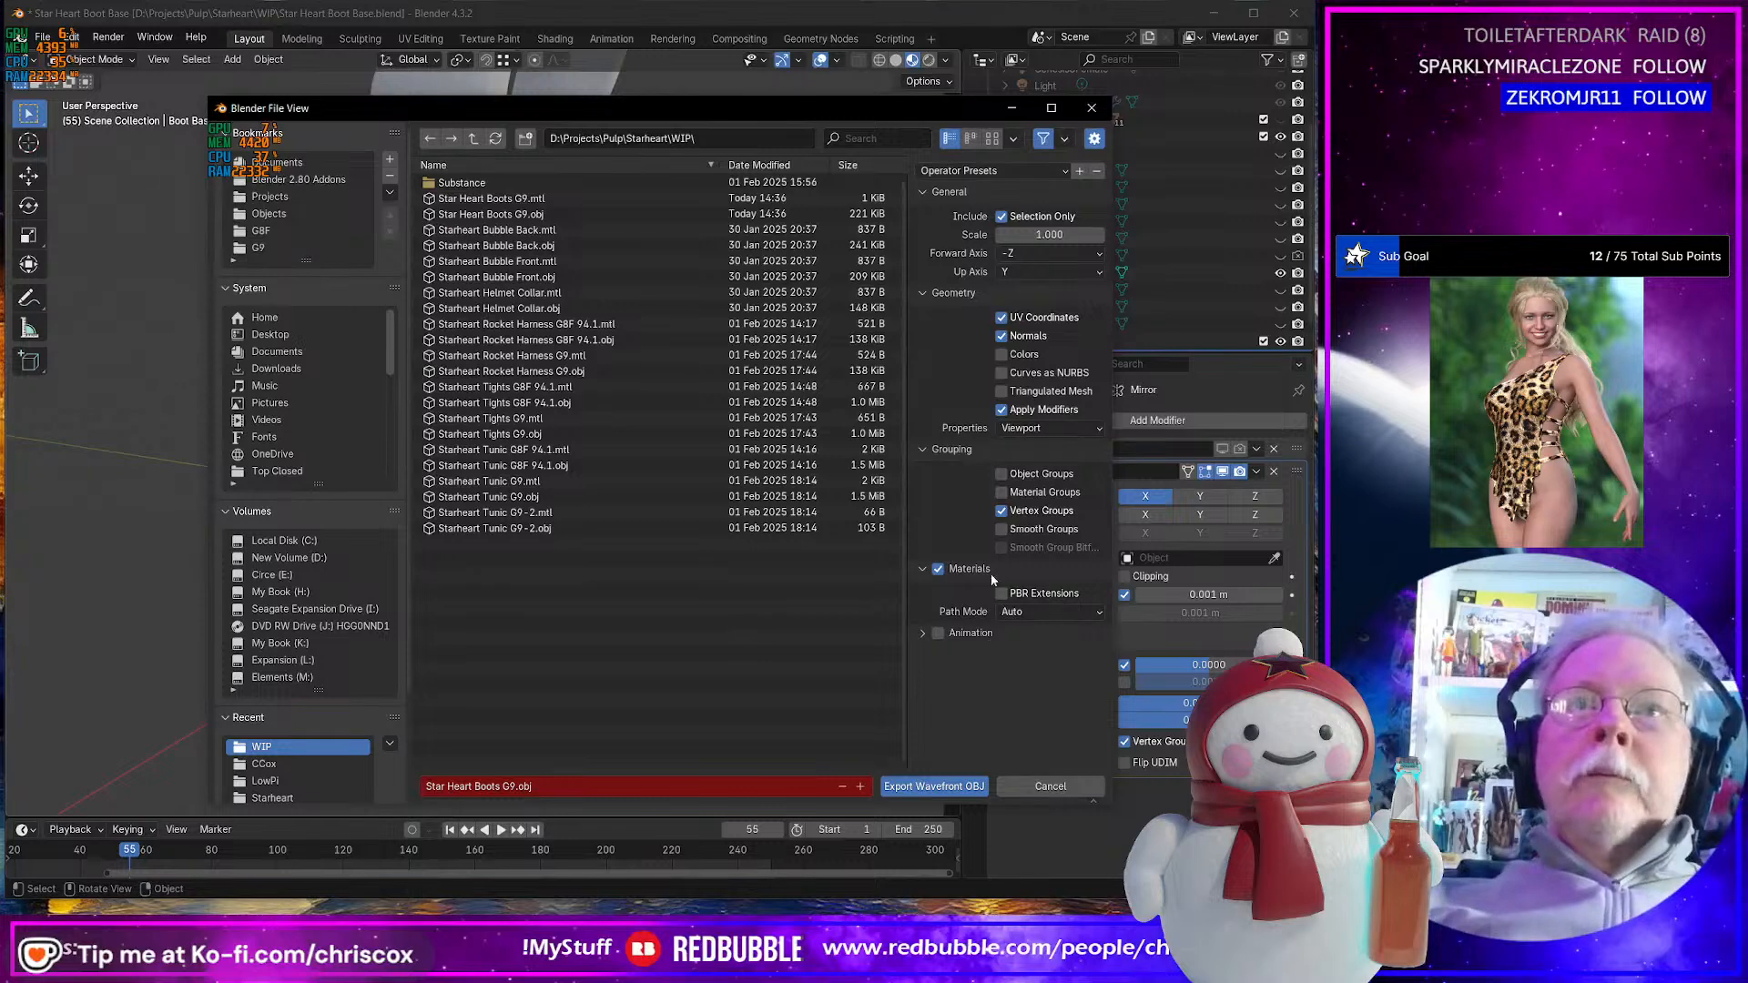
{"action": "double_click", "coordinate": [547, 182]}
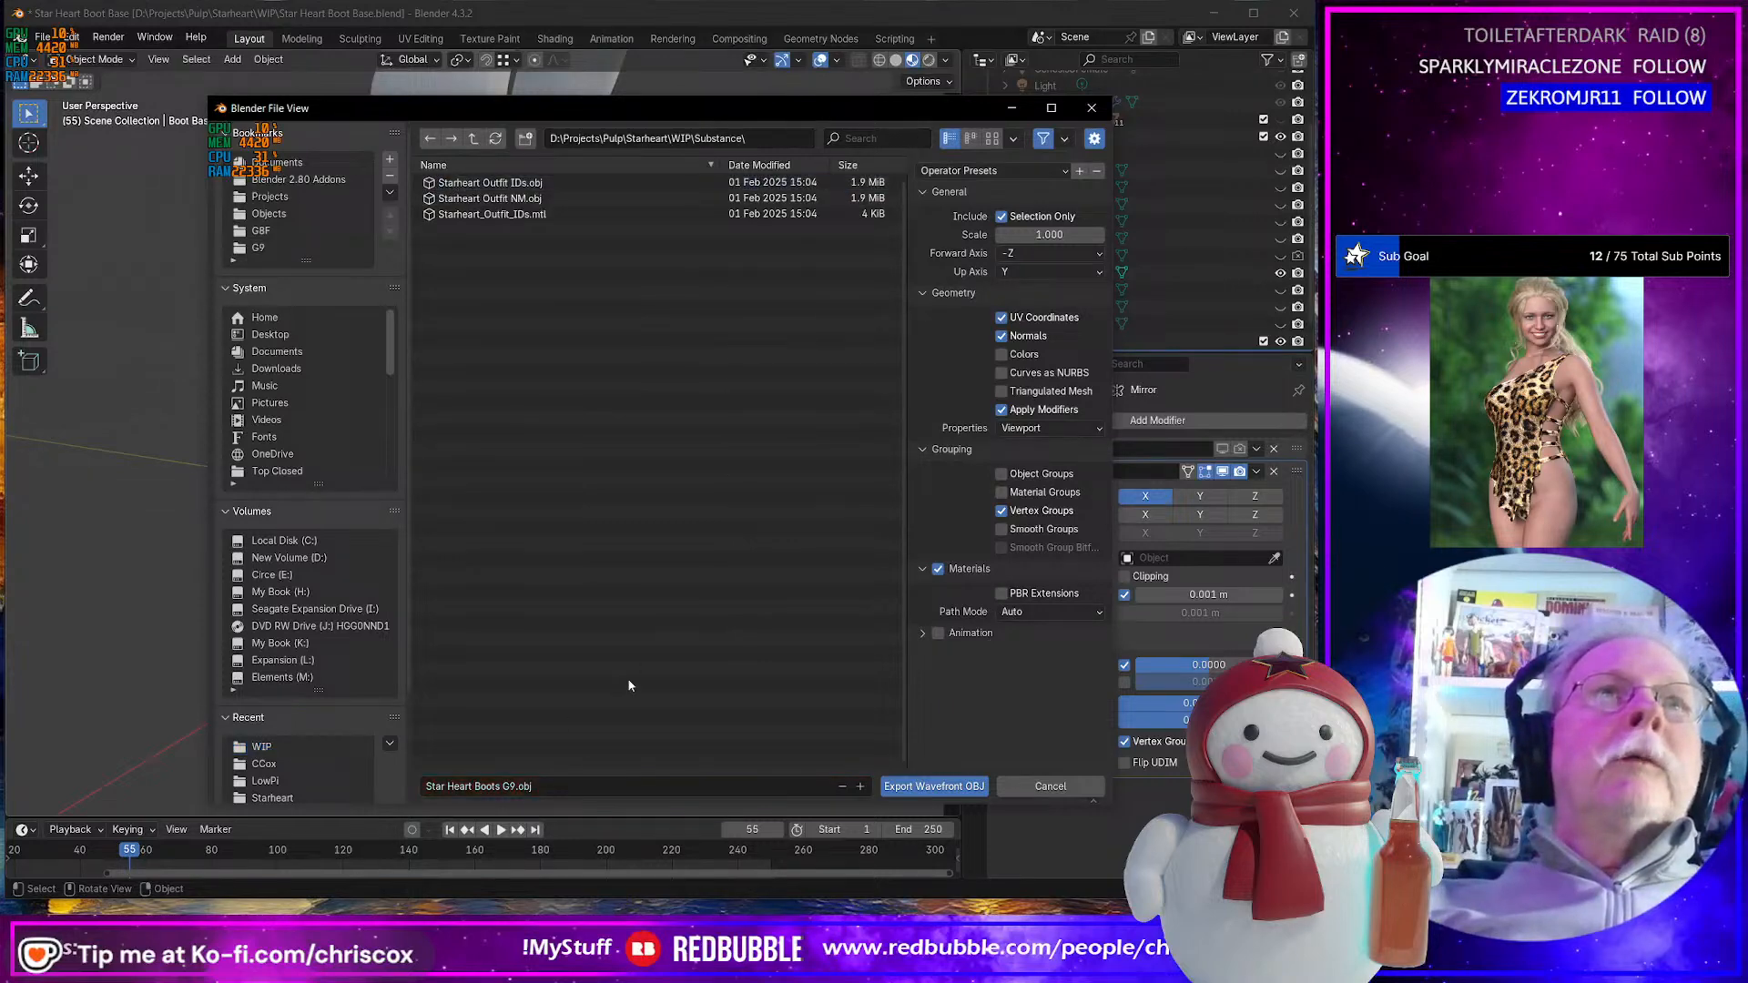
{"action": "left_click", "coordinate": [548, 786]}
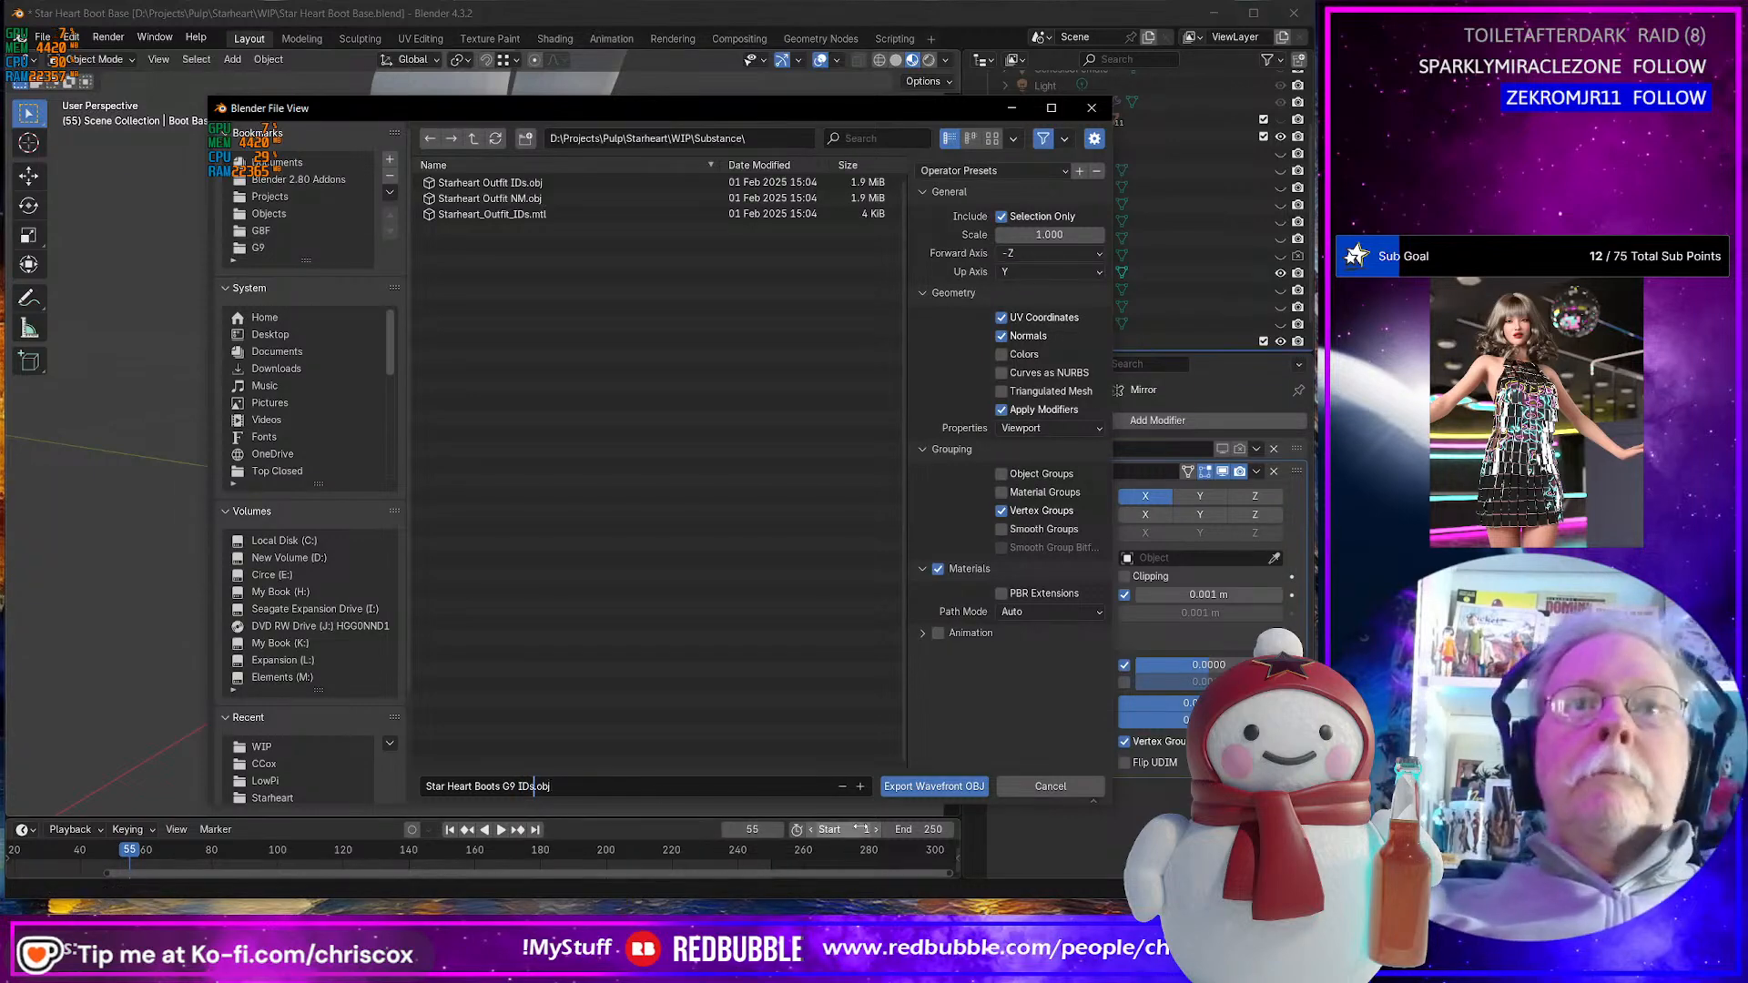
{"action": "left_click", "coordinate": [935, 786]}
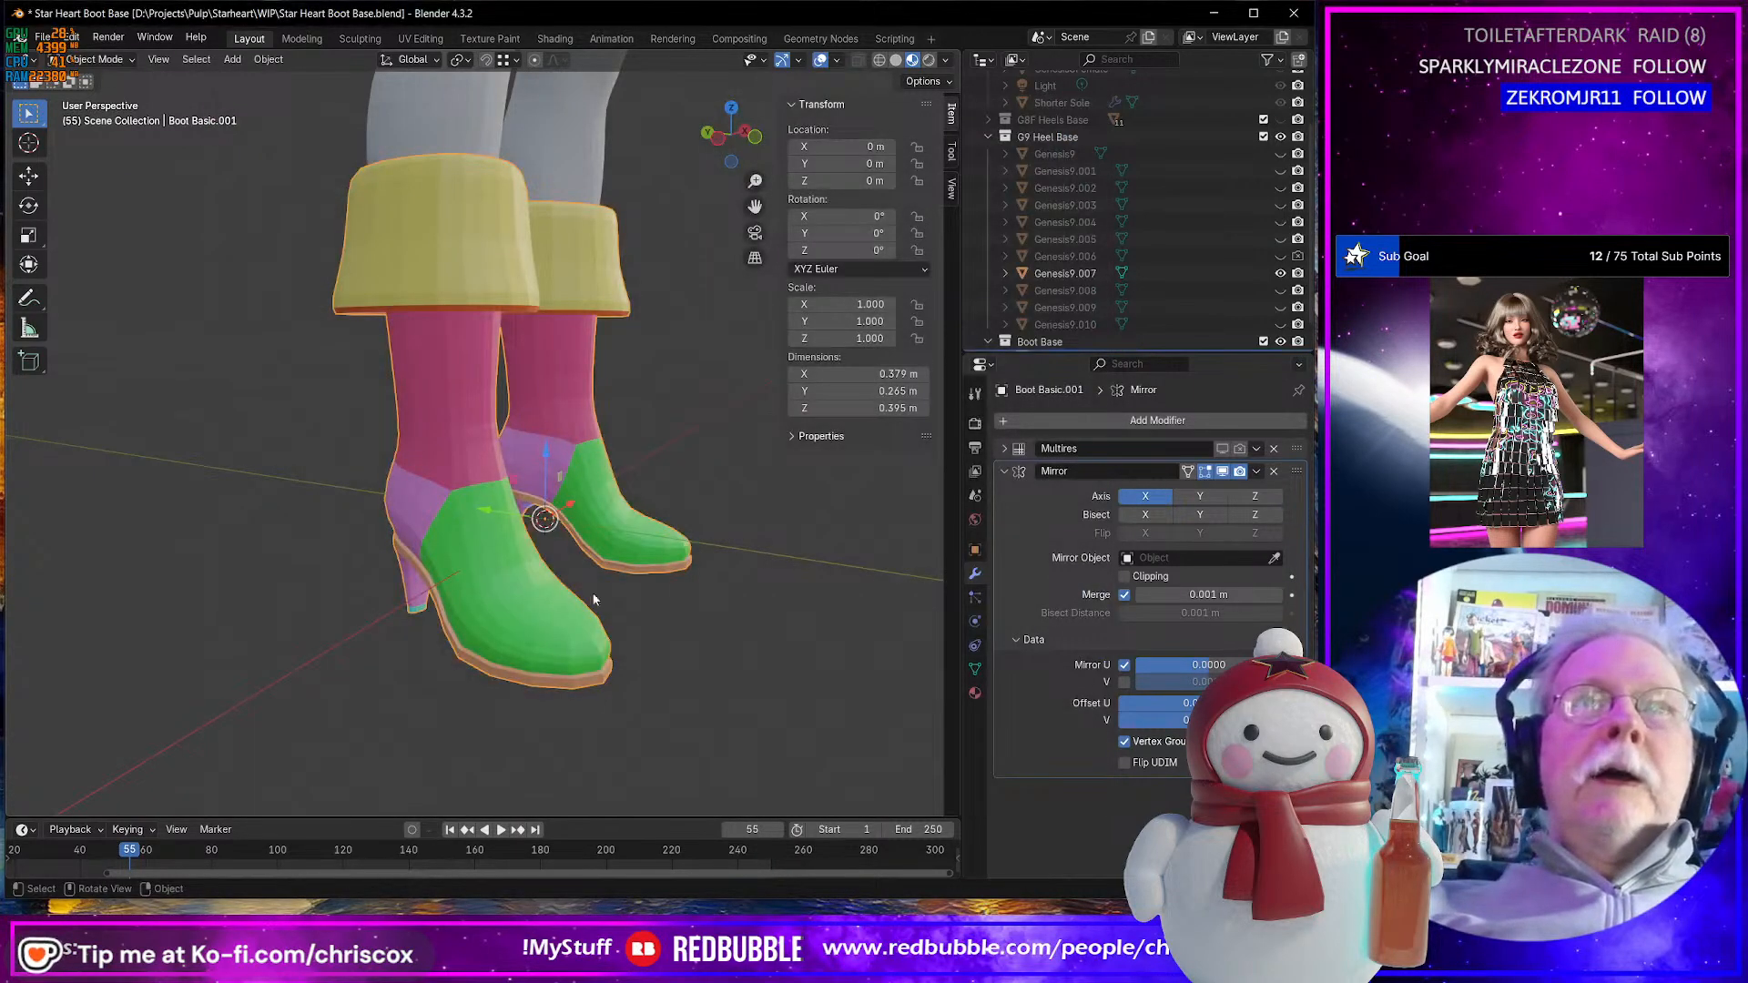
- Export another copy of the boots to the Substance folder as Star Heart Boots G9 NM.obj
{"action": "key", "text": "ctrl+shift+e"}
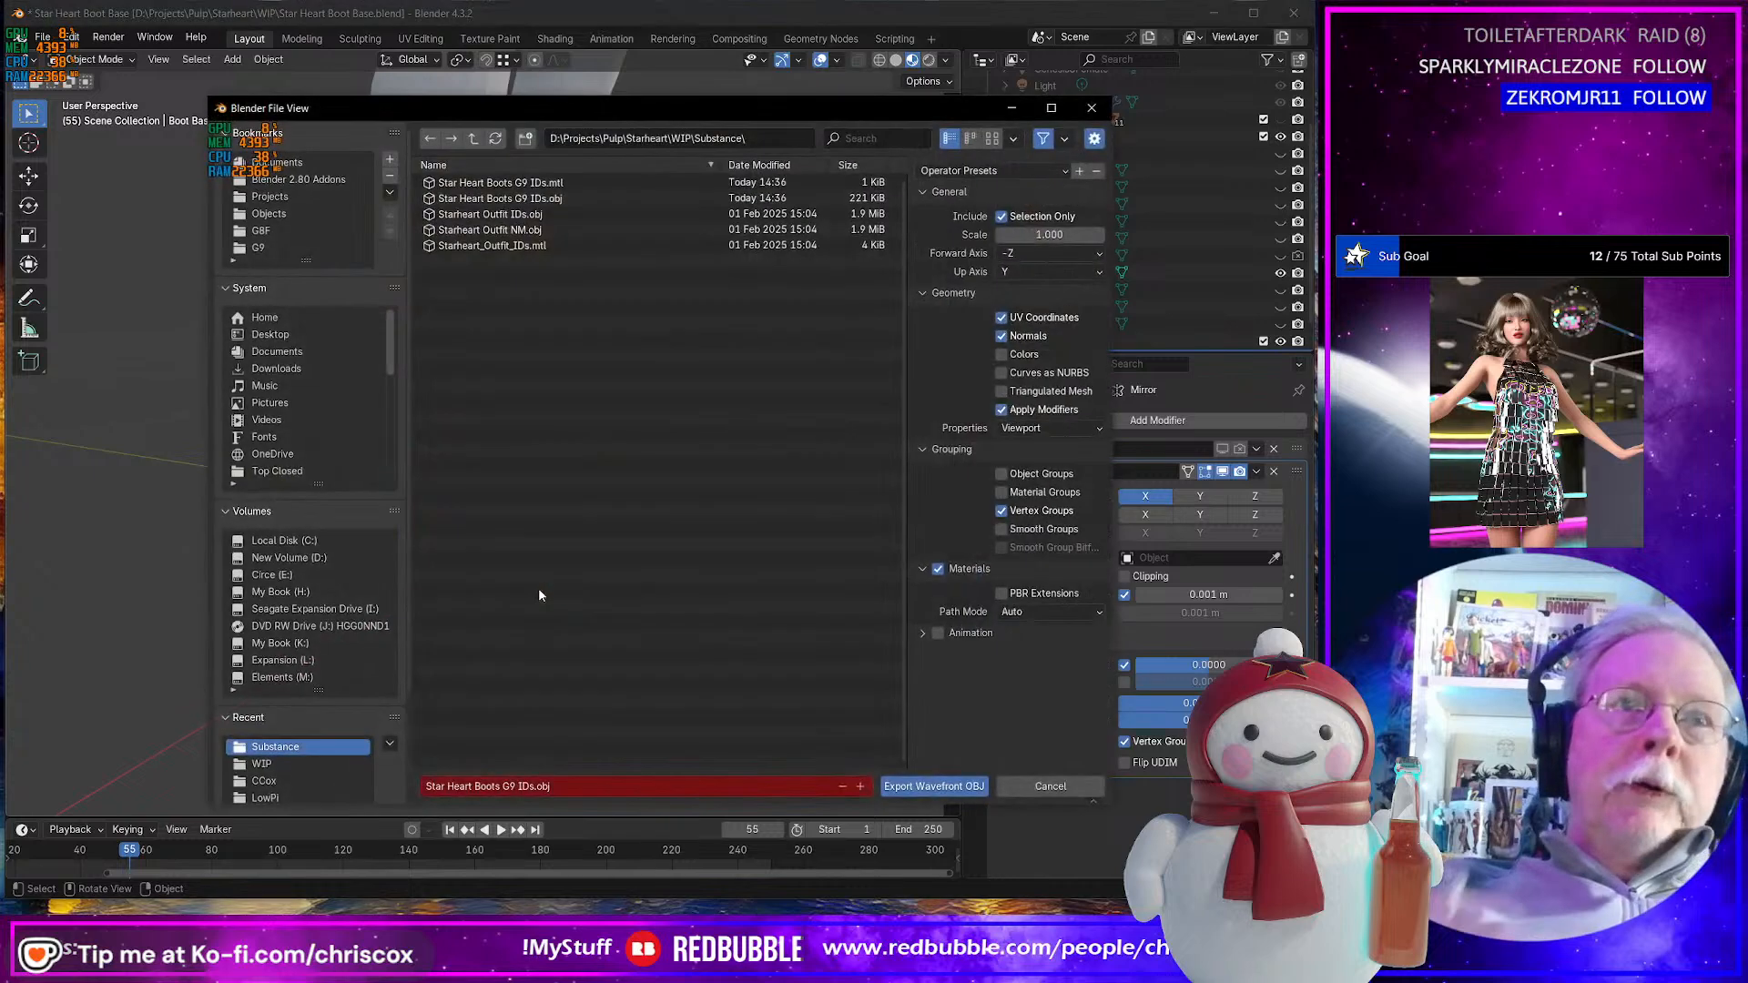
{"action": "left_click", "coordinate": [524, 787]}
{"action": "left_click", "coordinate": [524, 786]}
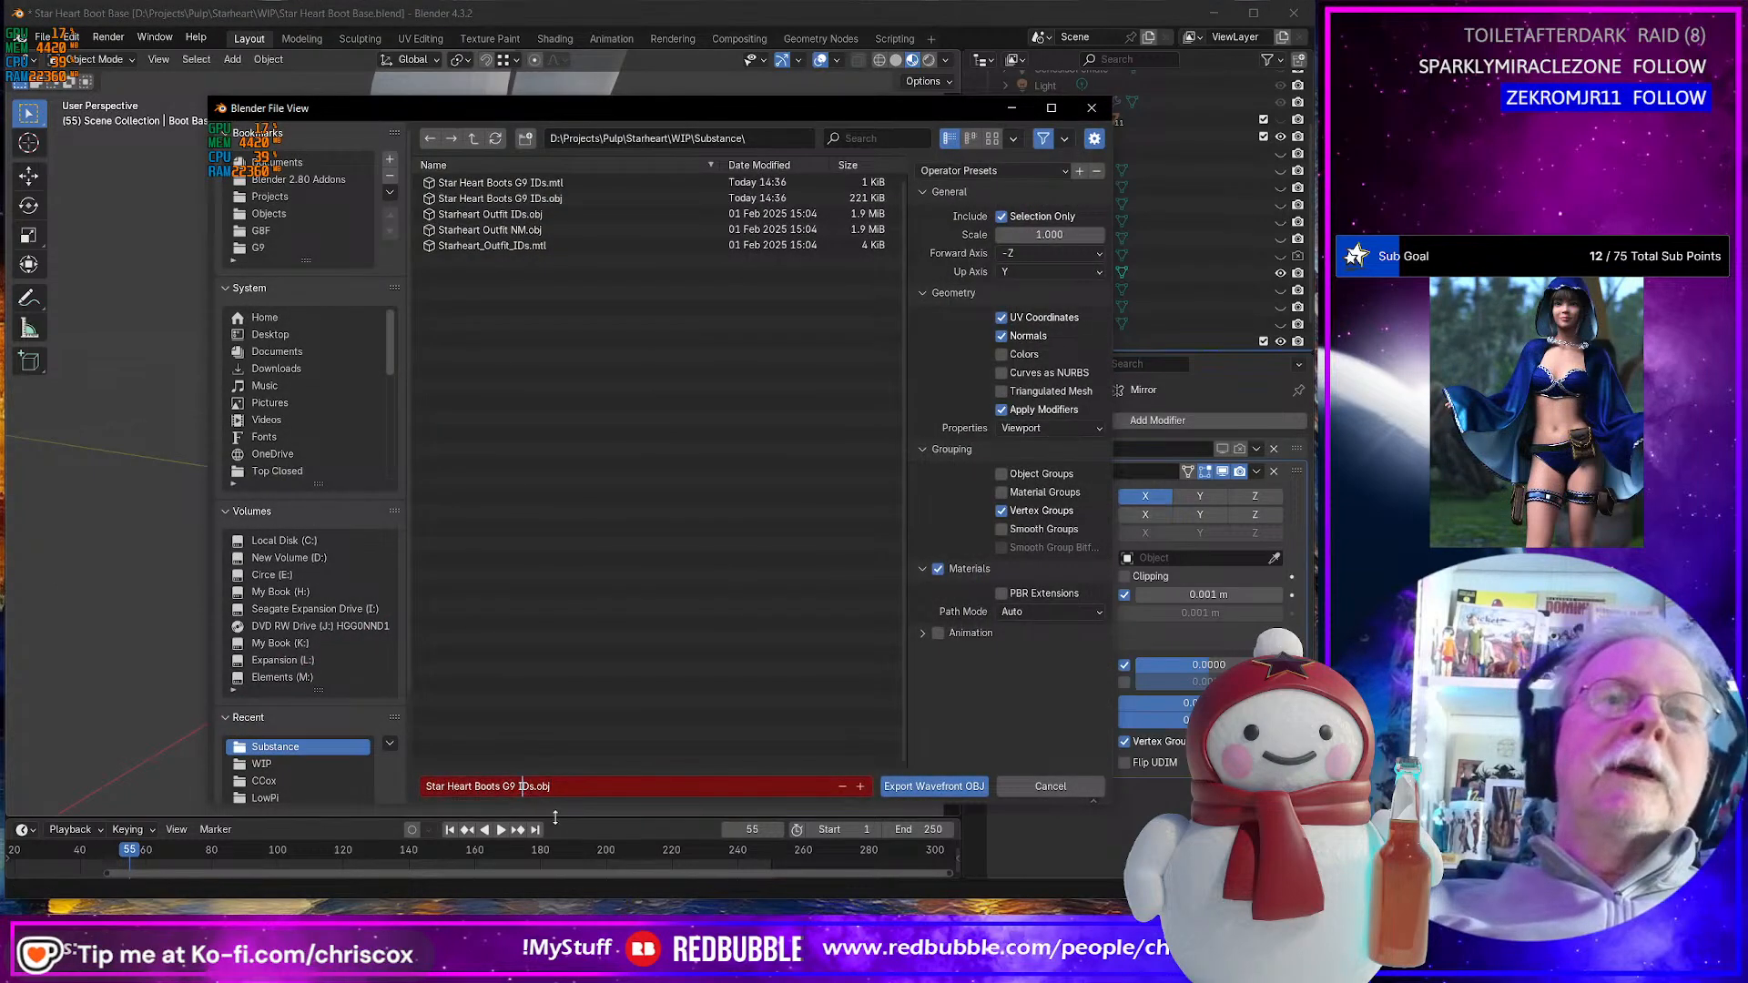
{"action": "key", "text": "Delete"}
{"action": "key", "text": "Delete"}
{"action": "key", "text": "Delete"}
{"action": "type", "text": "NM"}
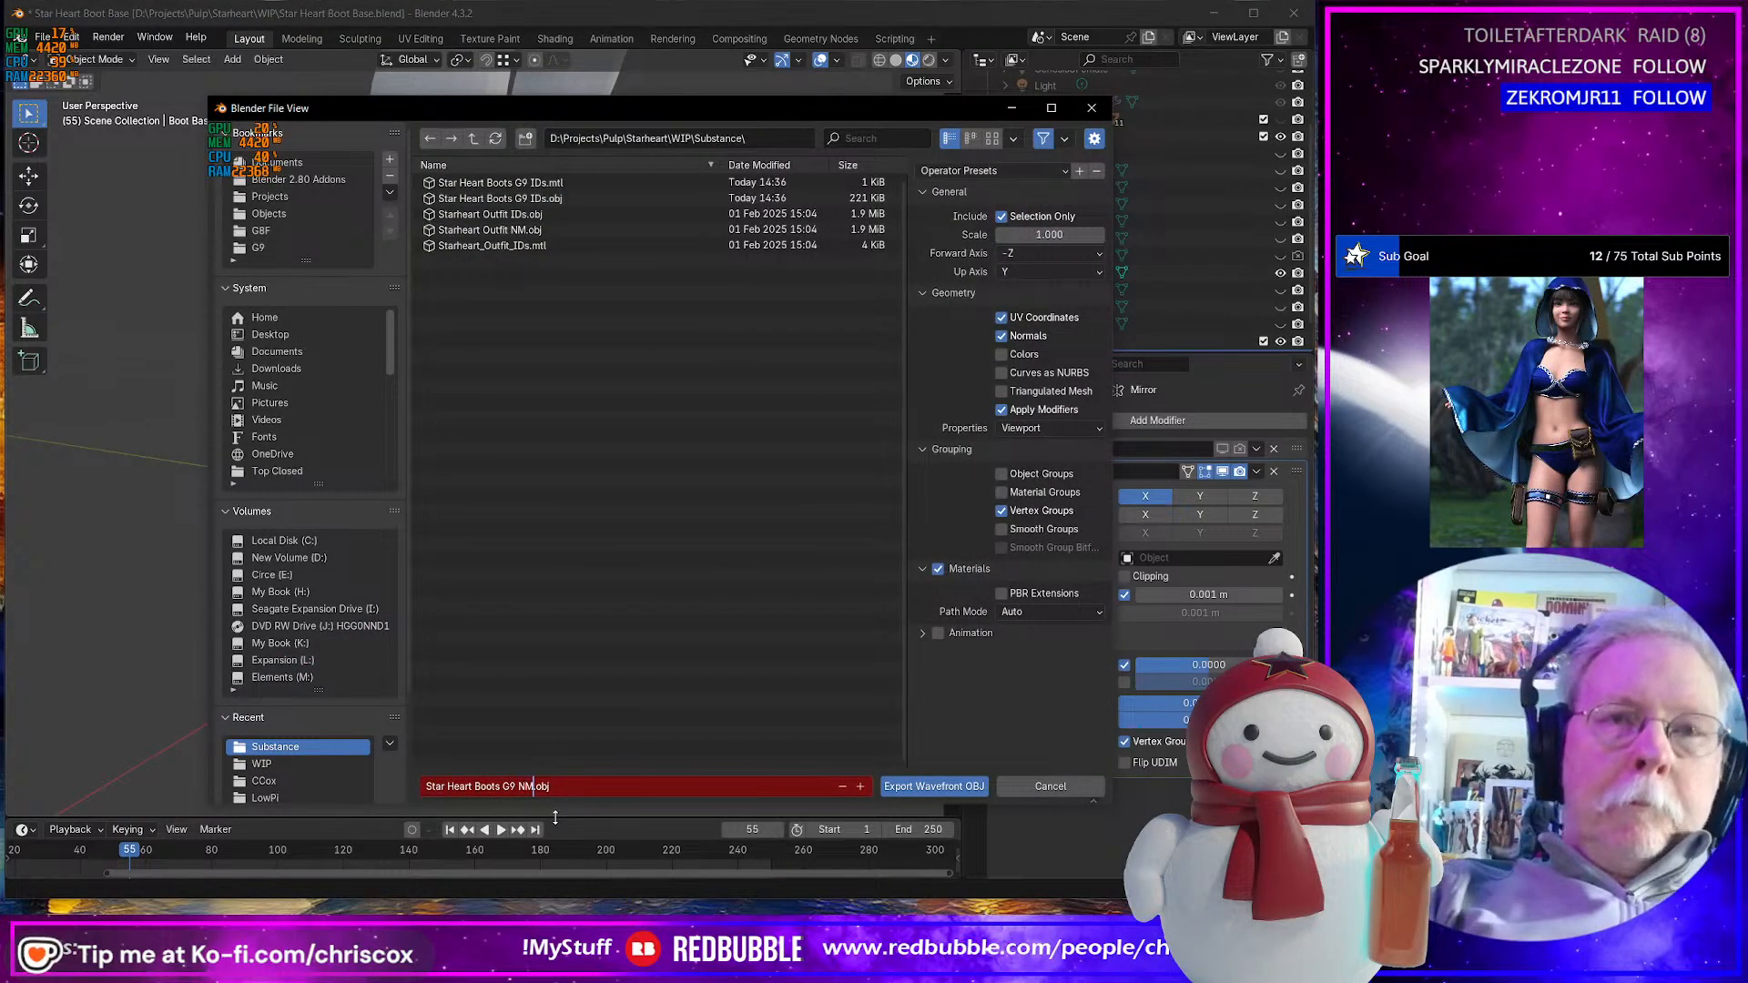
{"action": "left_click", "coordinate": [932, 787]}
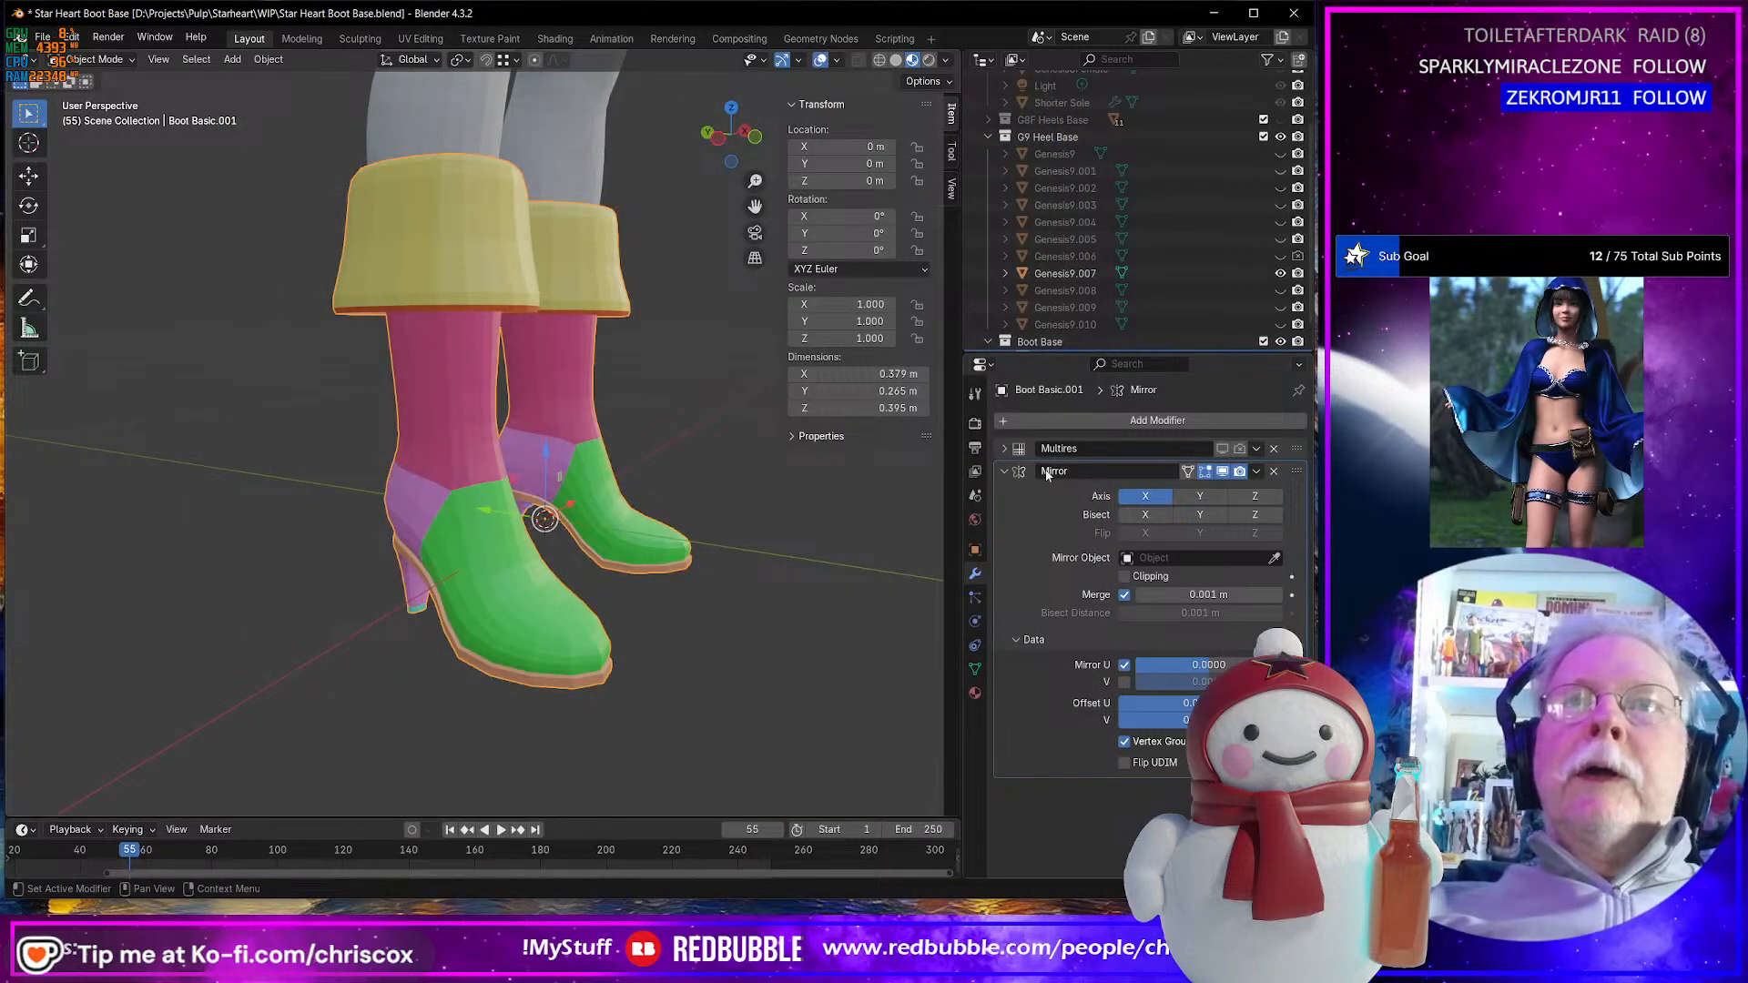
- Enable the Multires modifier for viewport and render, set its viewport level to 4, and inspect the boots
{"action": "left_click", "coordinate": [1013, 450]}
{"action": "left_click", "coordinate": [1221, 448]}
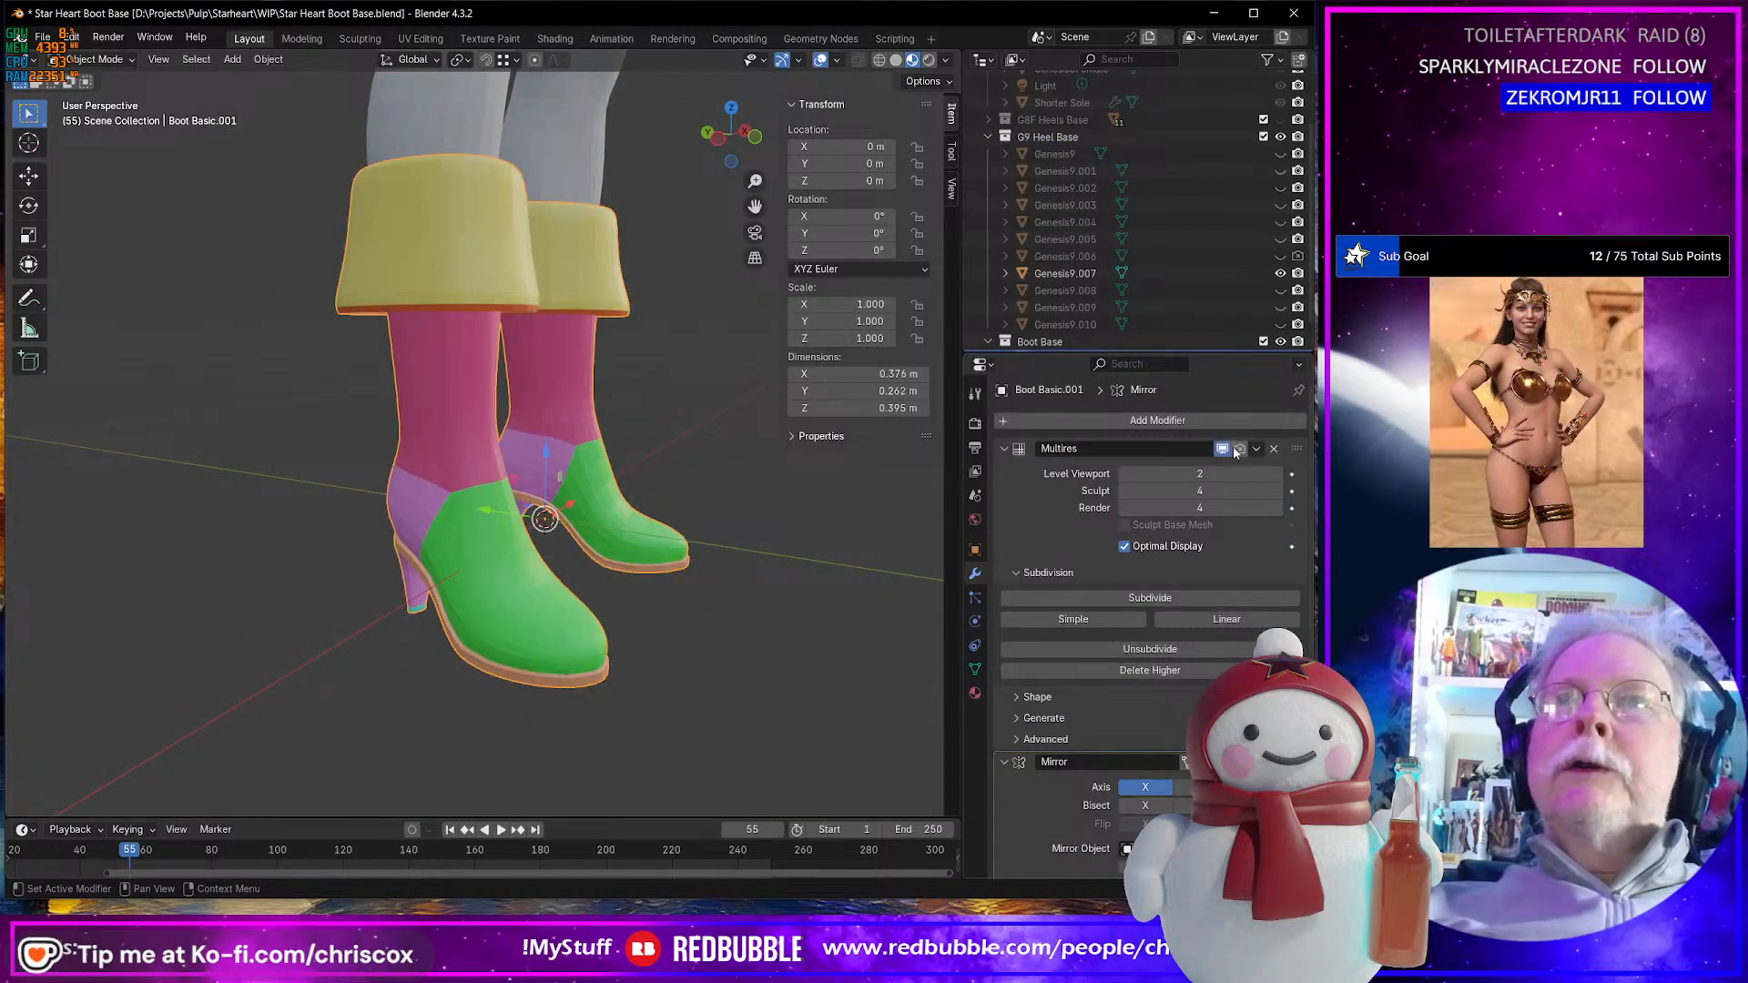
{"action": "mouse_move", "coordinate": [675, 594]}
{"action": "middle_mouse_down"}
{"action": "mouse_move", "coordinate": [610, 621]}
{"action": "mouse_move", "coordinate": [604, 601]}
{"action": "mouse_move", "coordinate": [623, 572]}
{"action": "mouse_move", "coordinate": [701, 571]}
{"action": "middle_mouse_up"}
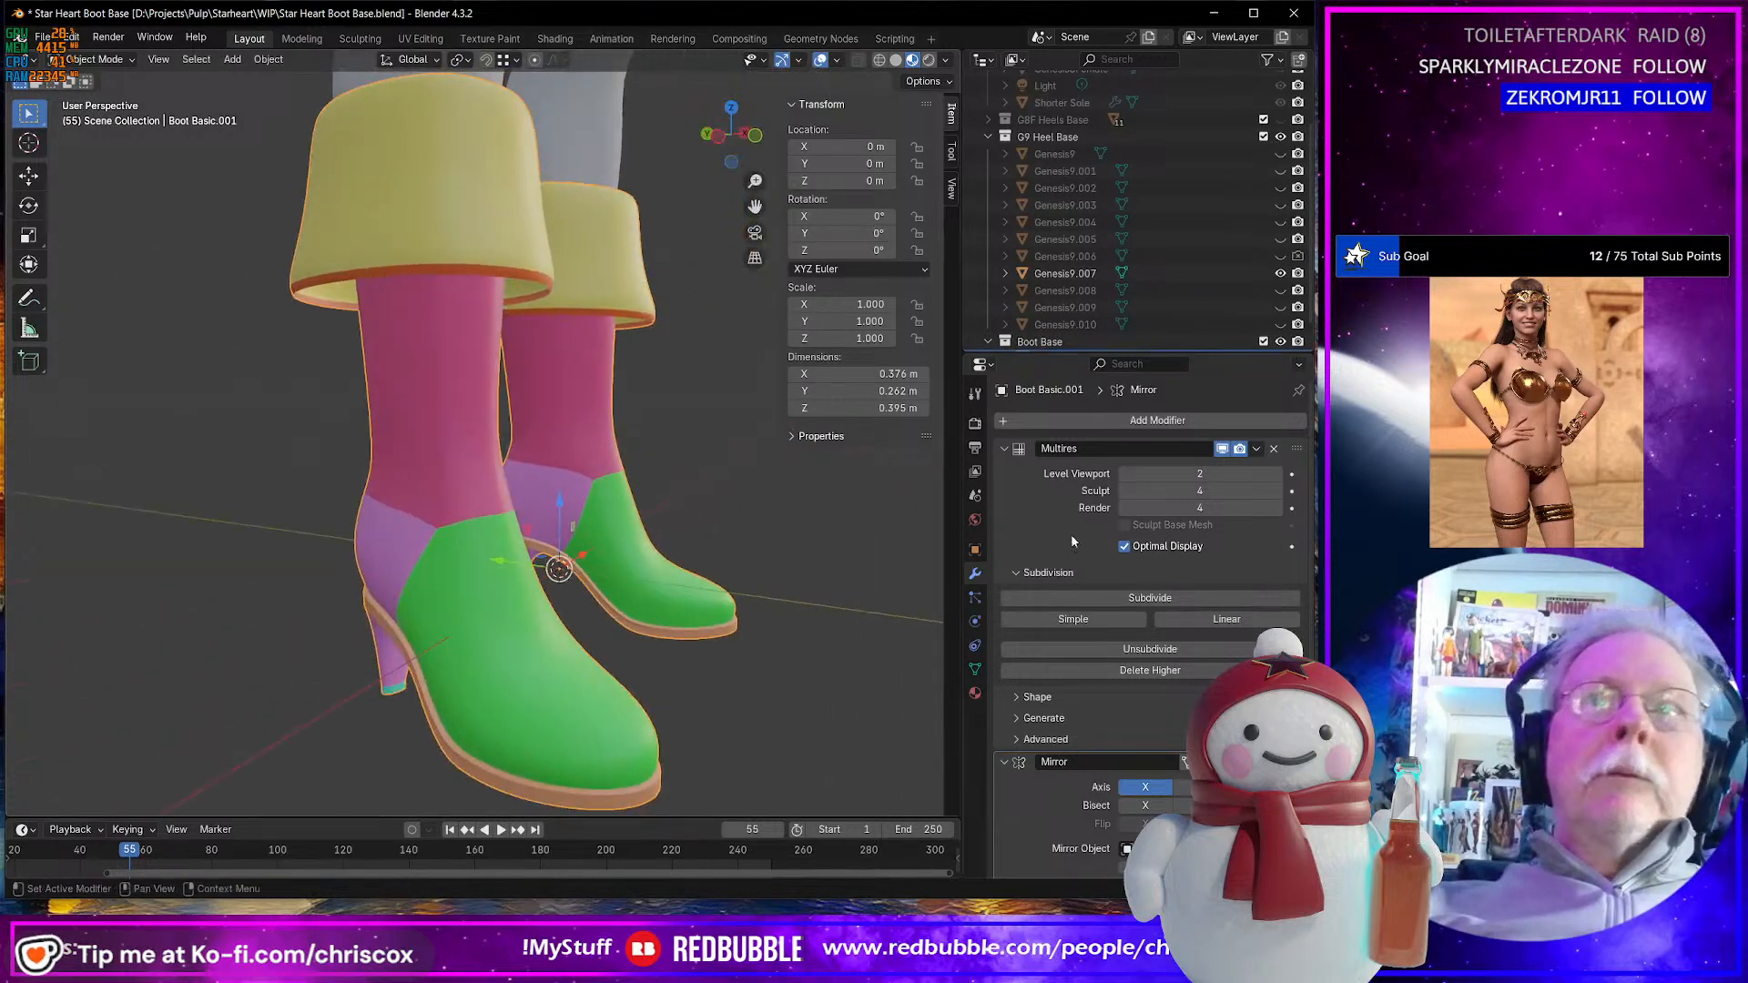
{"action": "left_click", "coordinate": [1278, 474]}
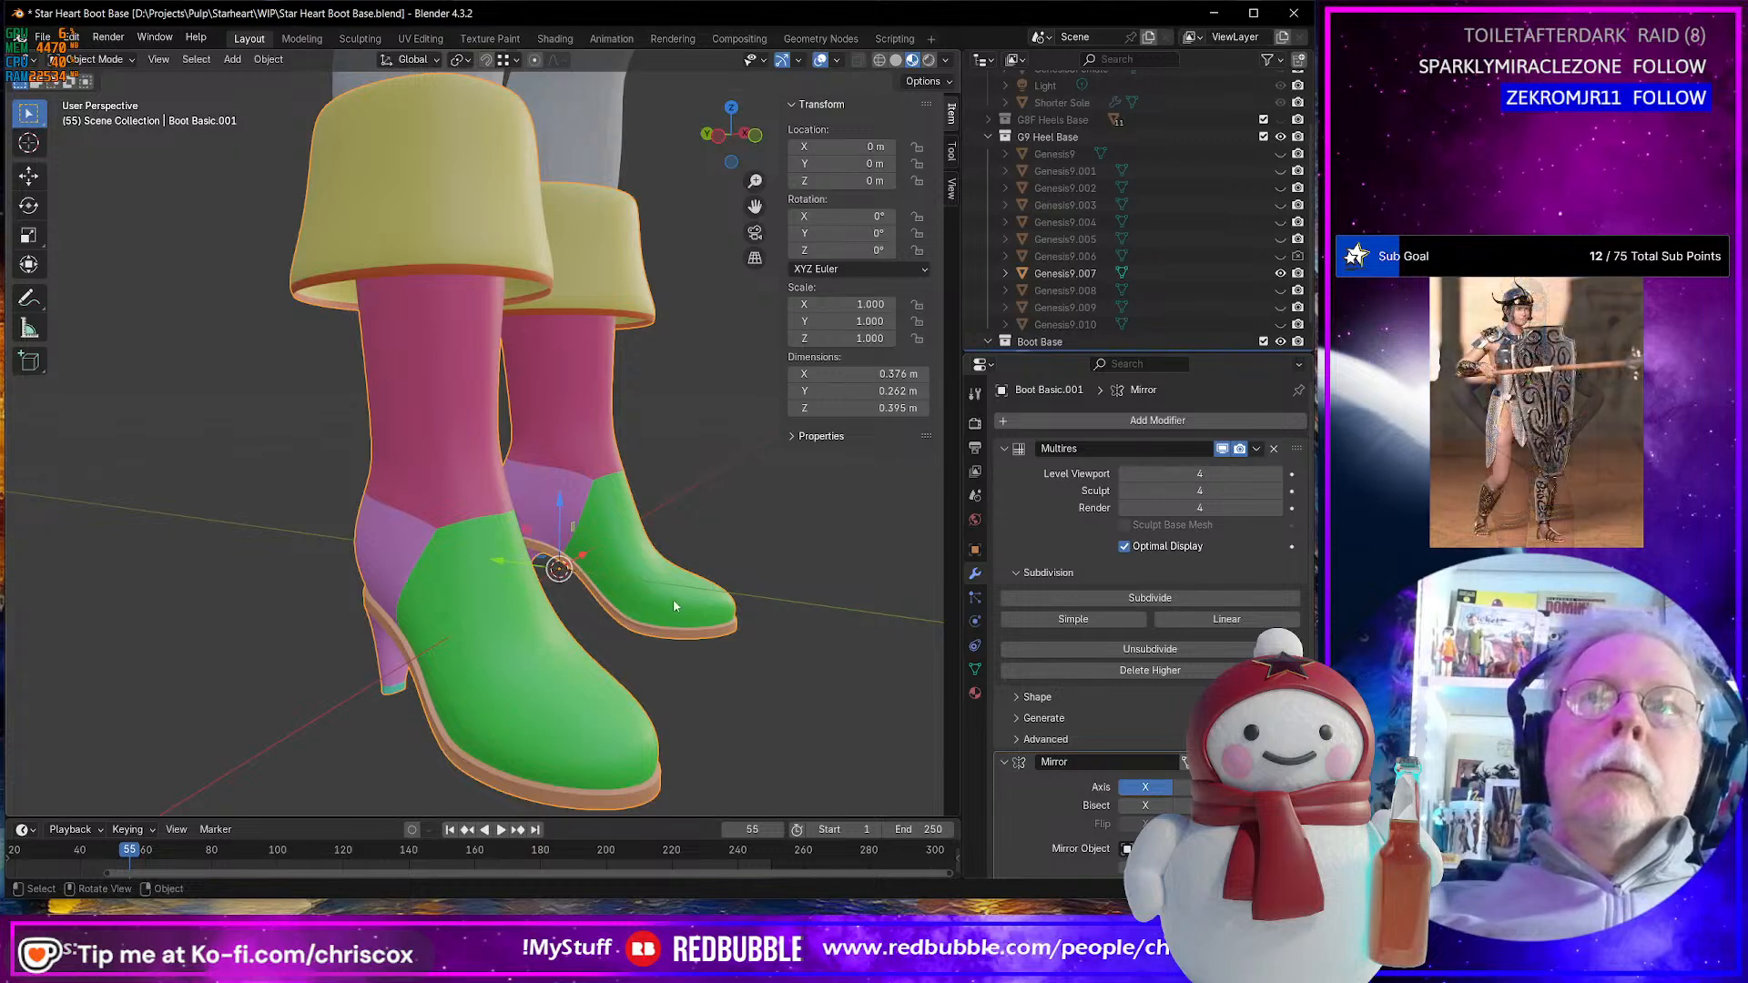
{"action": "middle_click_drag", "start_coordinate": [696, 619], "coordinate": [655, 612]}
{"action": "scroll", "coordinate": [669, 643], "scroll_direction": "up", "scroll_amount": 2}
{"action": "scroll", "coordinate": [669, 644], "scroll_direction": "down", "scroll_amount": 3}
{"action": "scroll", "coordinate": [669, 644], "scroll_direction": "up", "scroll_amount": 3}
{"action": "scroll", "coordinate": [547, 639], "scroll_direction": "down", "scroll_amount": 4}
{"action": "scroll", "coordinate": [637, 587], "scroll_direction": "up", "scroll_amount": 4}
{"action": "middle_click_drag", "start_coordinate": [601, 619], "coordinate": [713, 611], "text": "shift"}
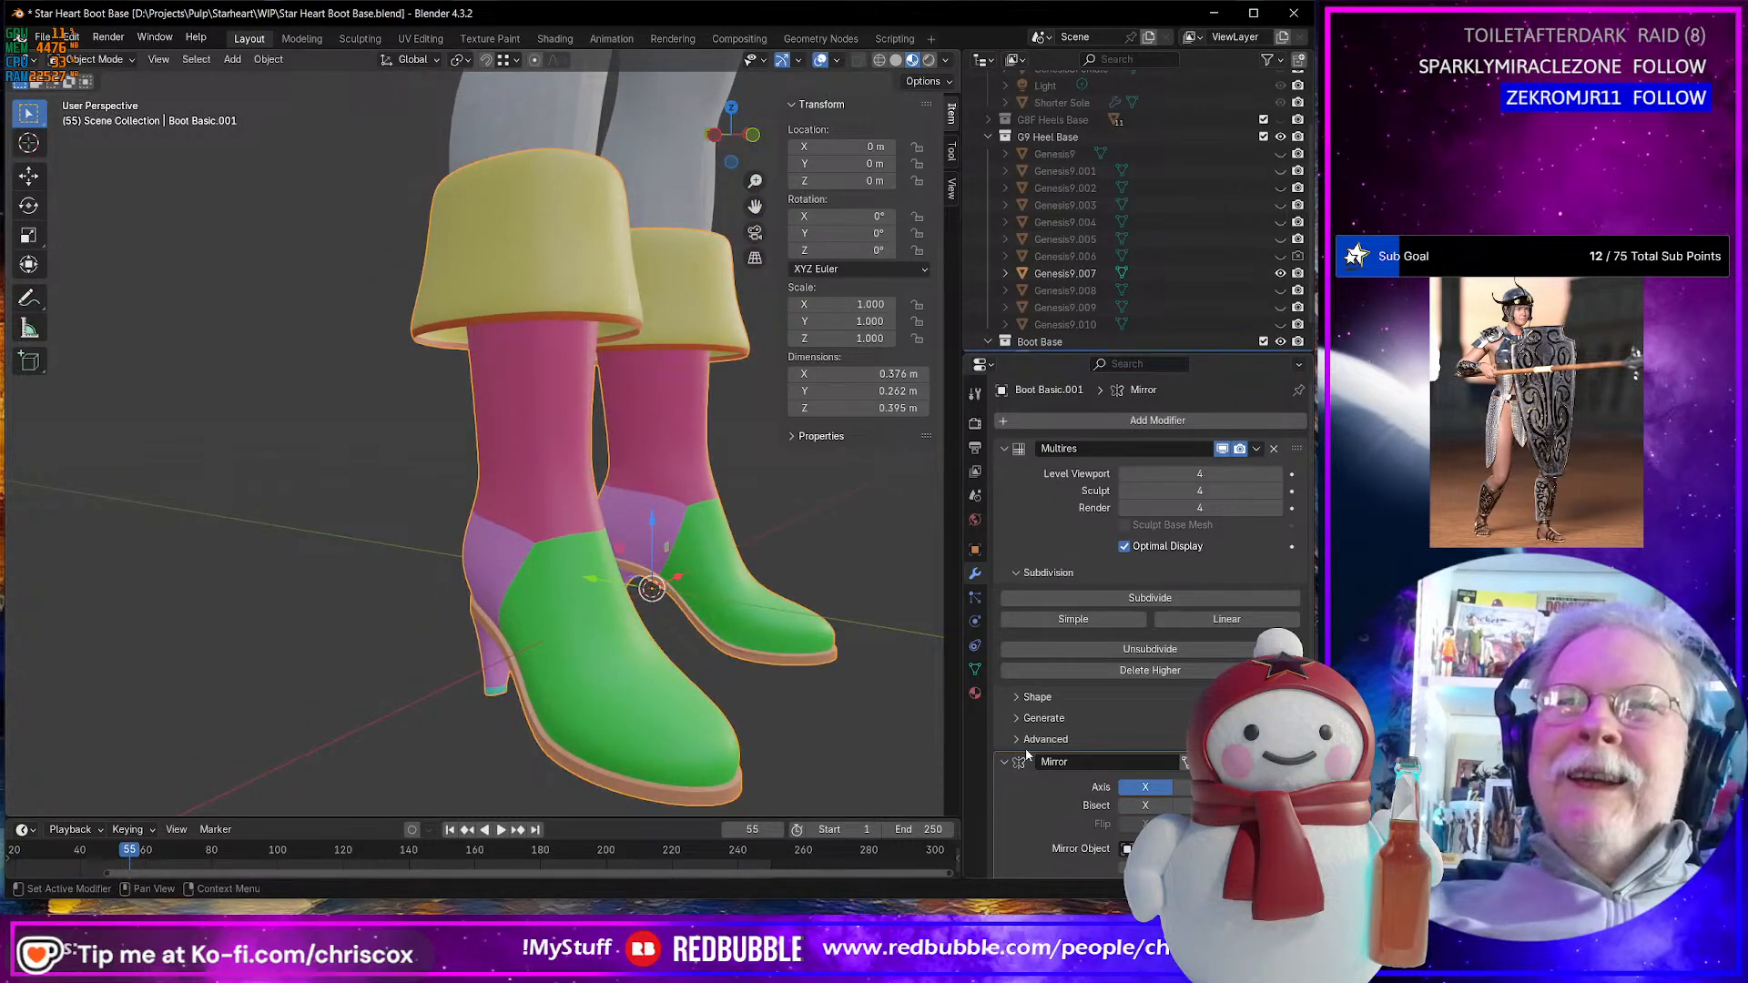
- Collapse the Mirror modifier's settings and save the boot file
{"action": "left_click", "coordinate": [1005, 763]}
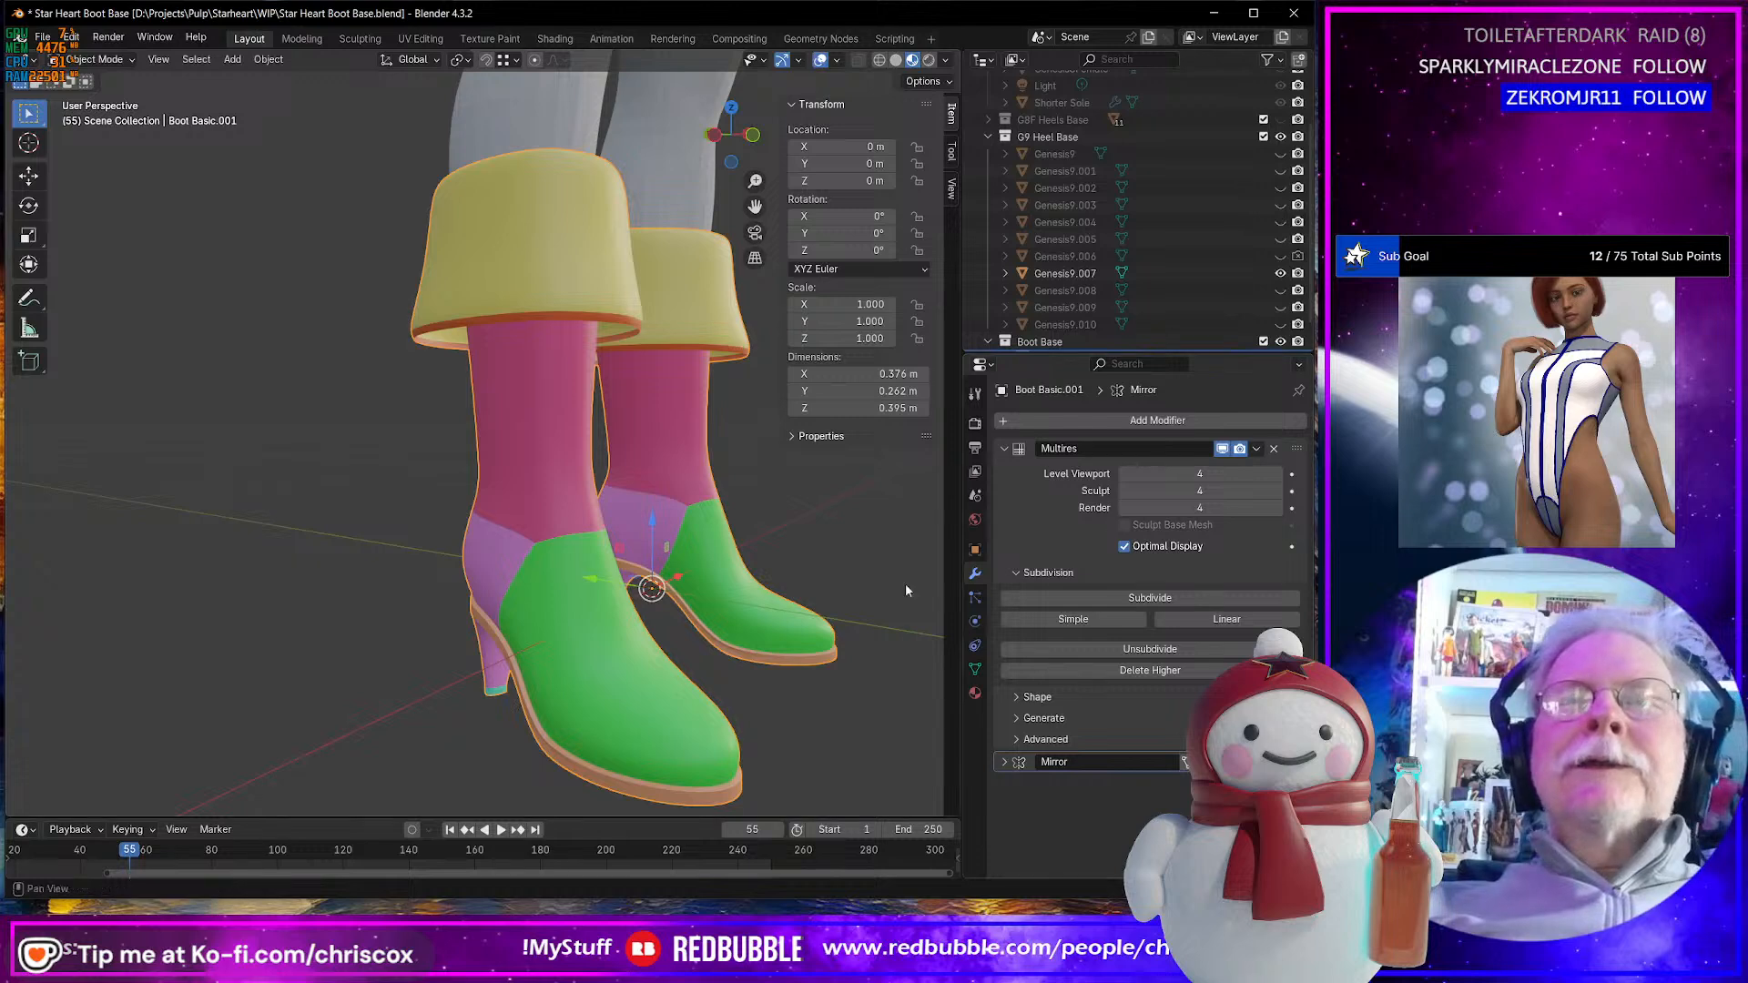
{"action": "scroll", "coordinate": [575, 542], "scroll_direction": "up", "scroll_amount": 2}
{"action": "scroll", "coordinate": [573, 508], "scroll_direction": "down", "scroll_amount": 4}
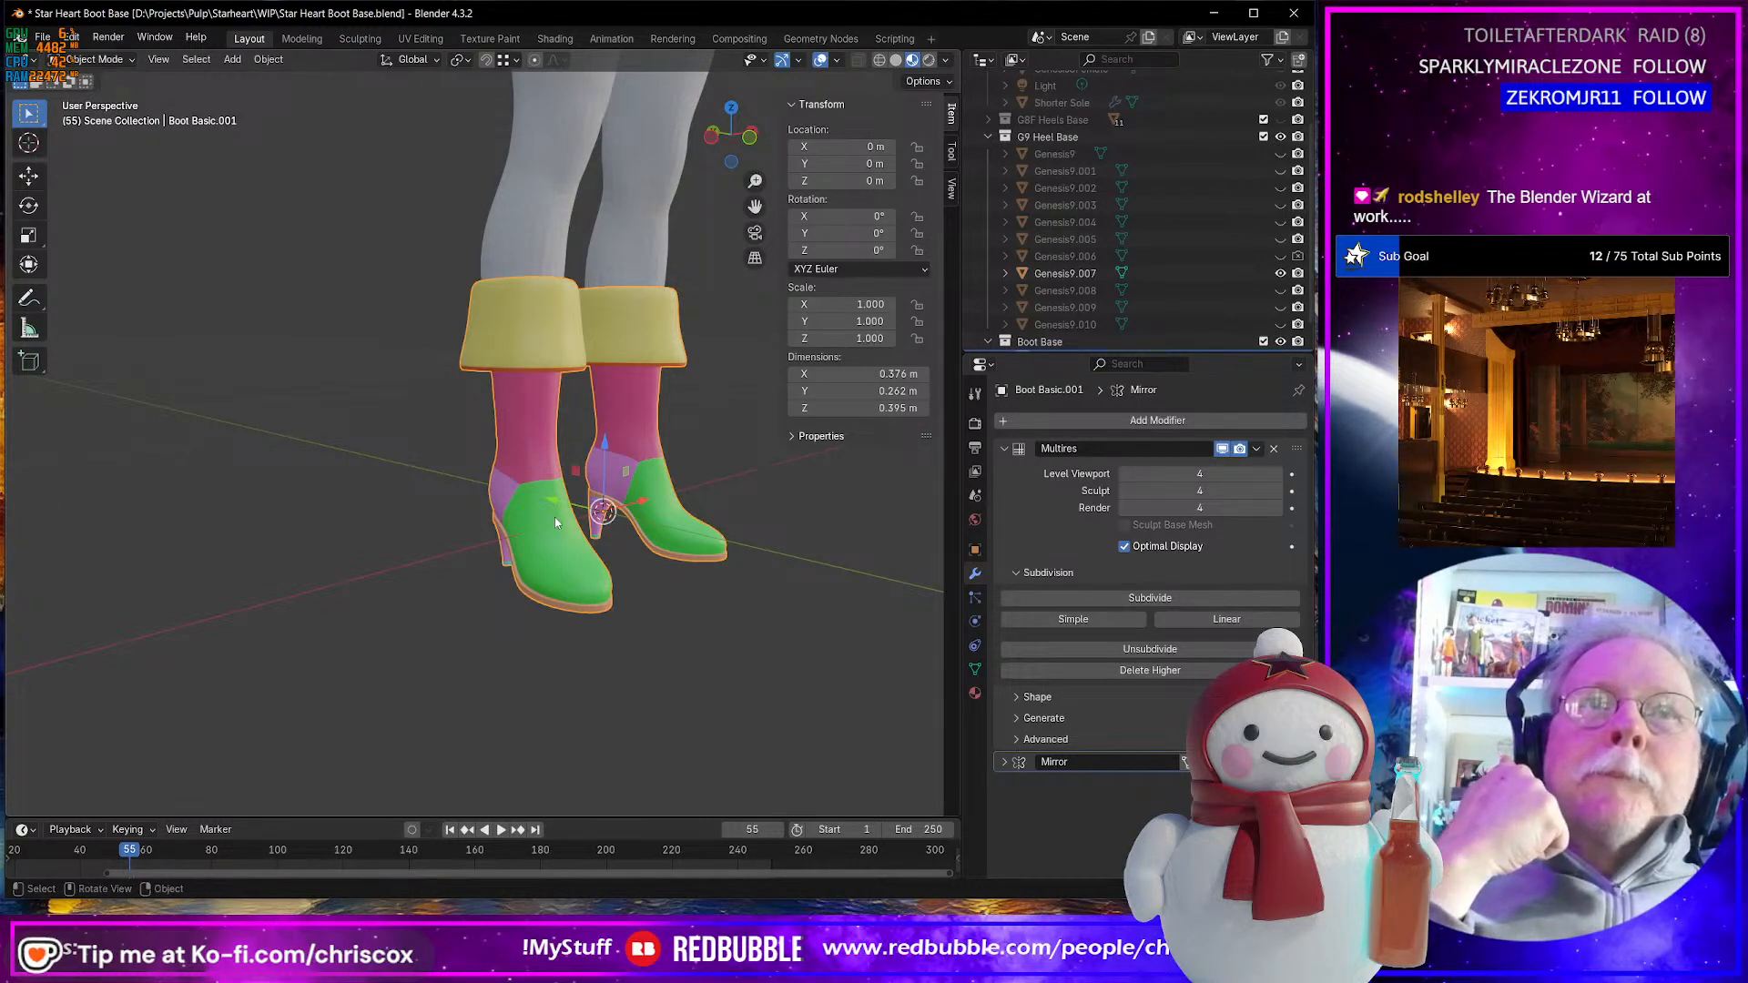
{"action": "key", "text": "ctrl+s"}
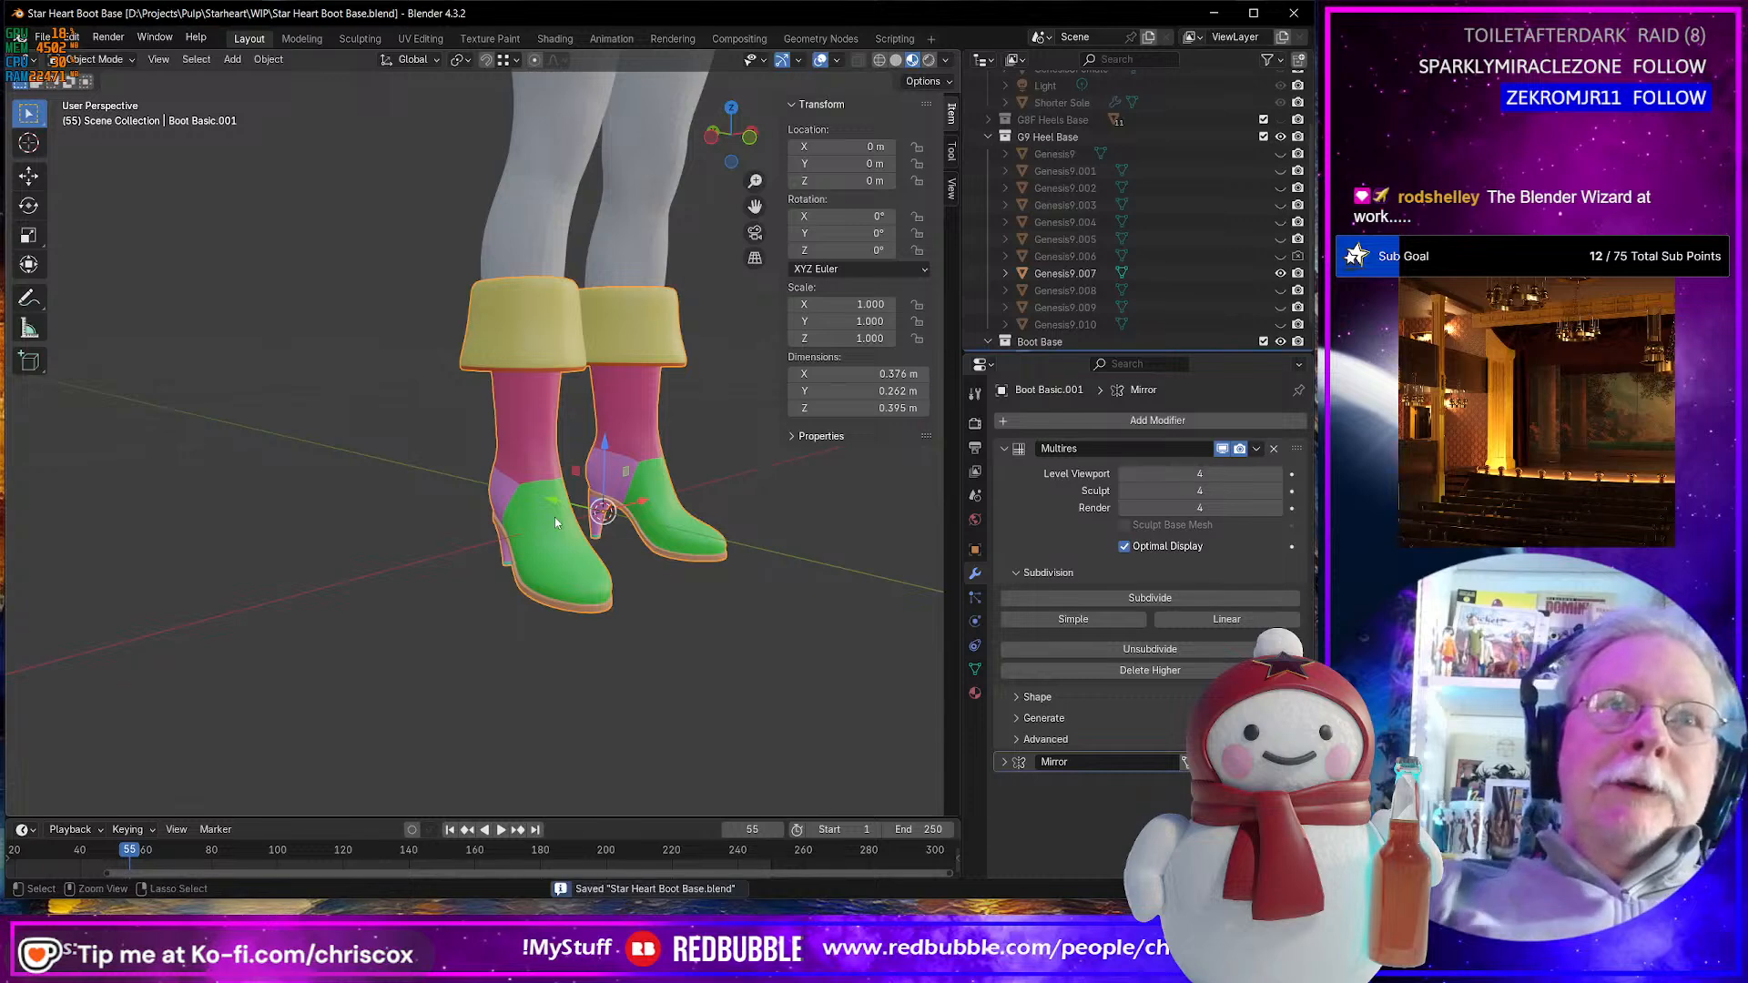
- Undo the Multires modifier's visibility and viewport level changes
{"action": "key", "text": "ctrl+z"}
{"action": "key", "text": "ctrl+z"}
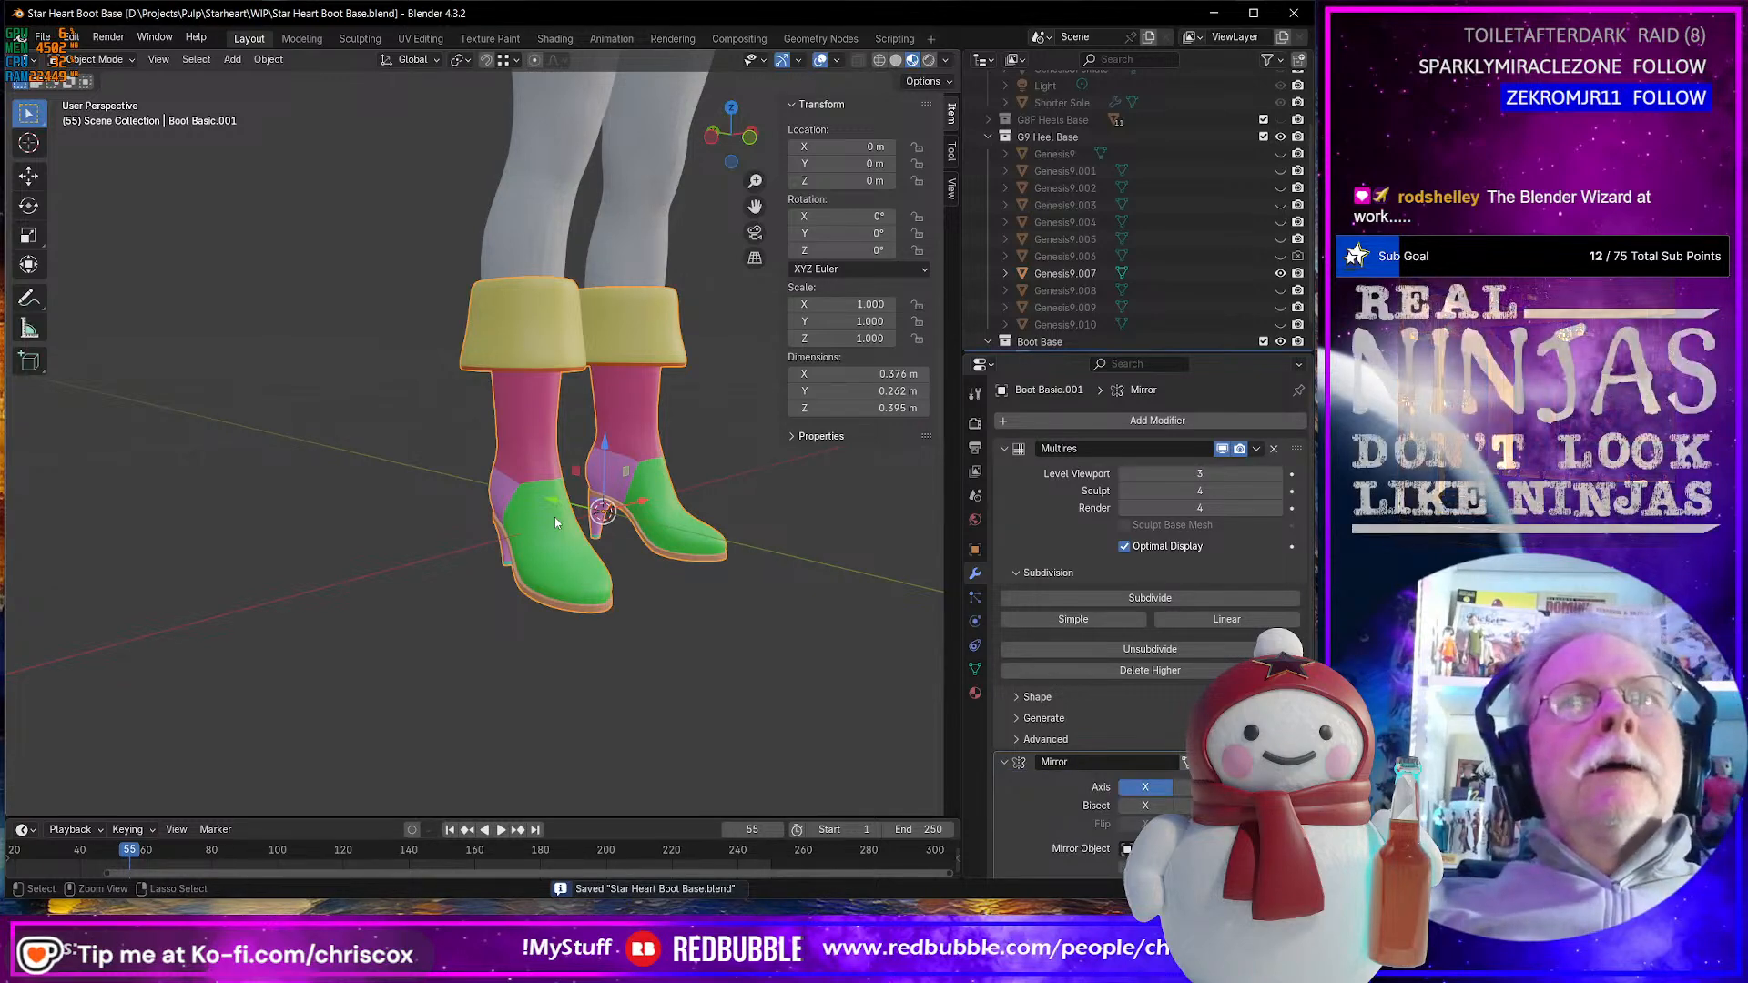
{"action": "key", "text": "ctrl+z"}
{"action": "key", "text": "ctrl+z"}
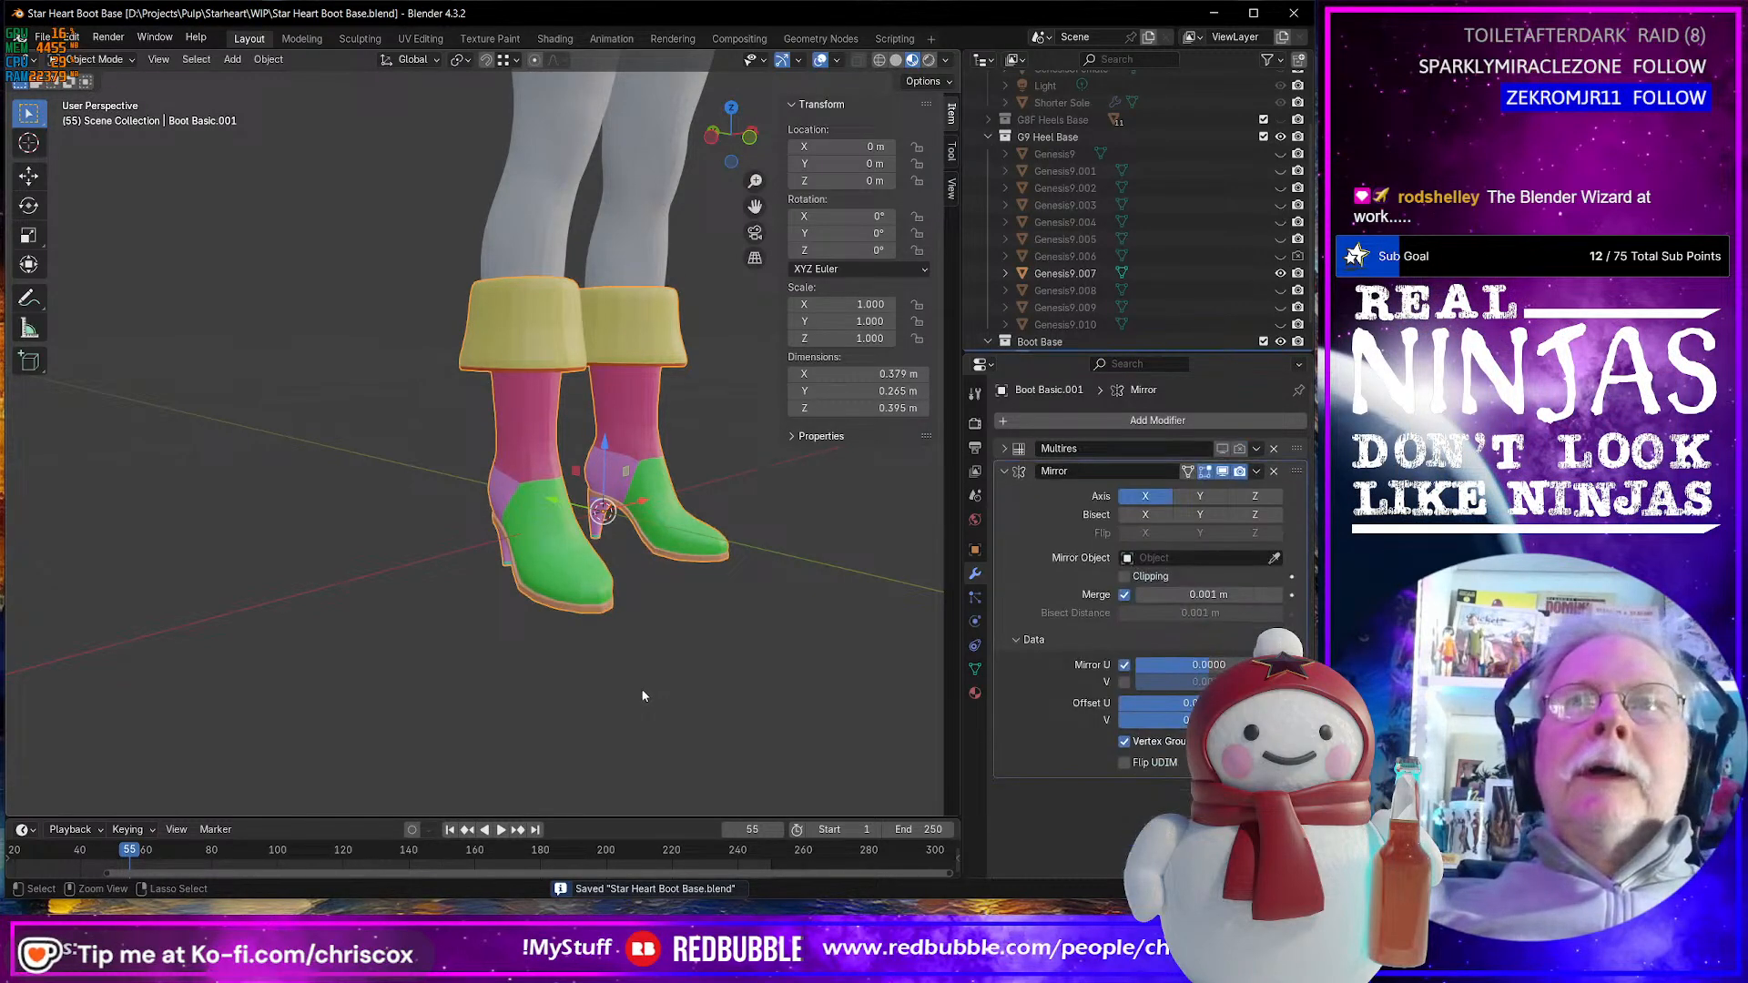
- Undo the boot's earlier edits back to the Sculpt Mode state where the Subdivision modifier is still unapplied
{"action": "key", "text": "Tab"}
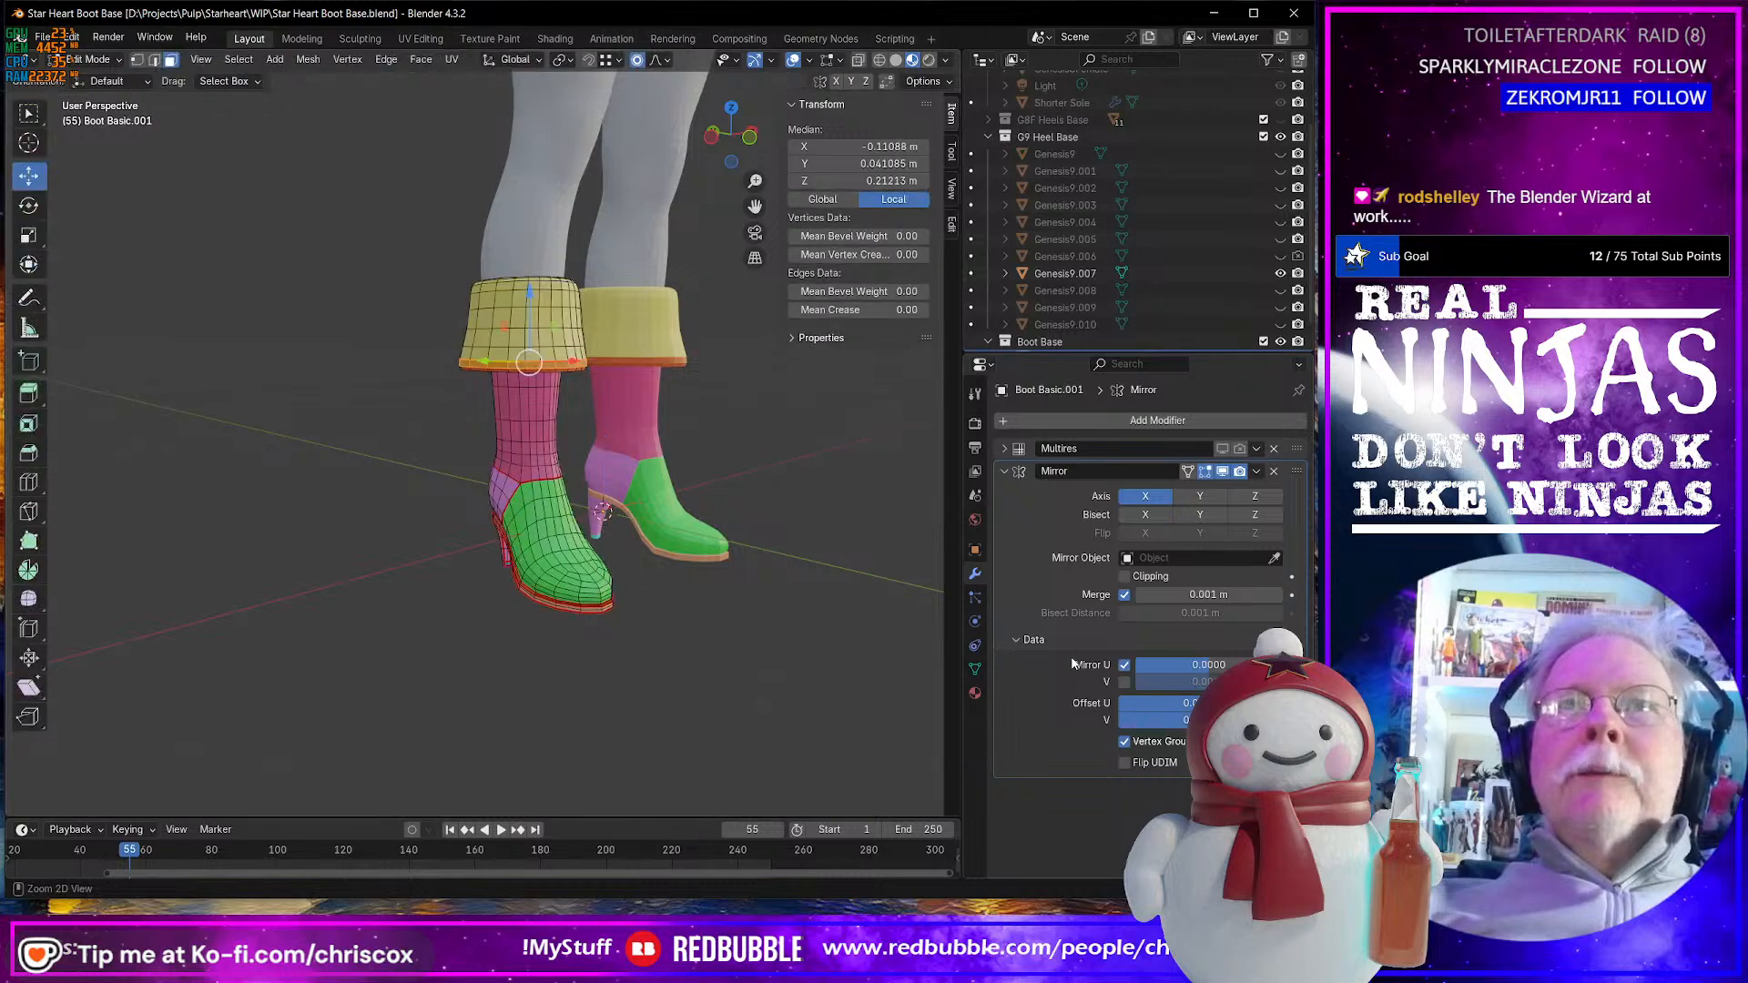
{"action": "key", "text": "ctrl+z"}
{"action": "key", "text": "ctrl+z"}
{"action": "key", "text": "ctrl+z"}
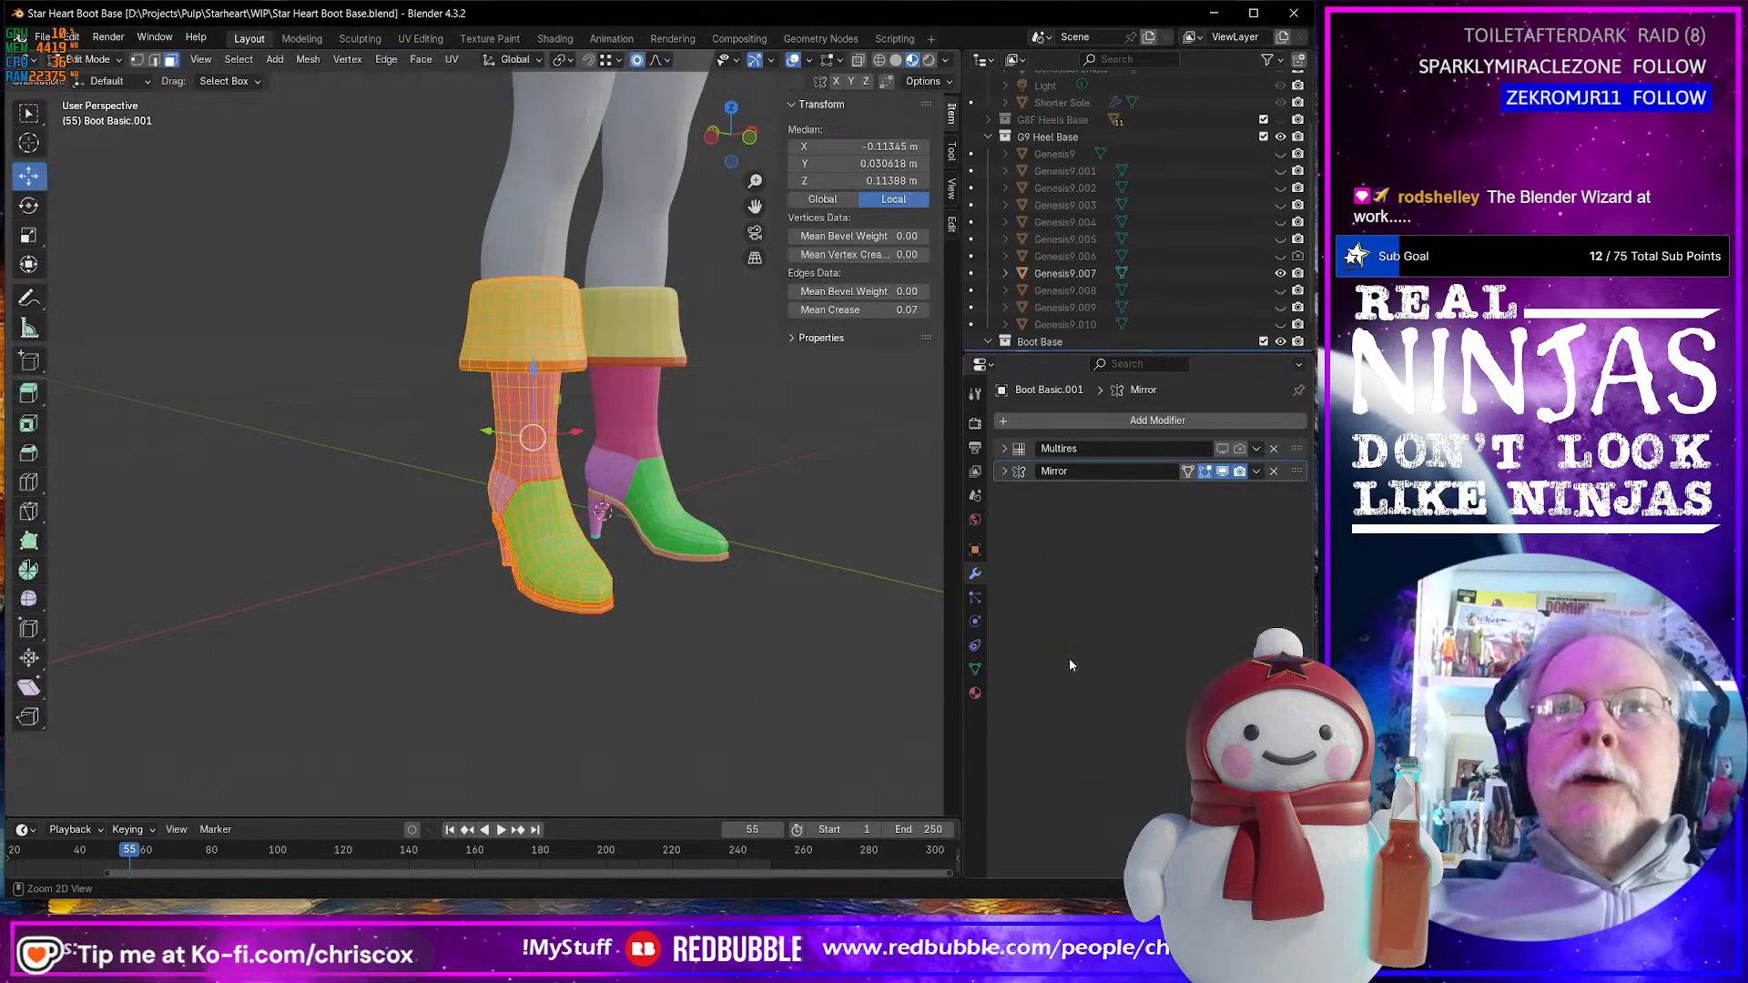
{"action": "key", "text": "ctrl+z"}
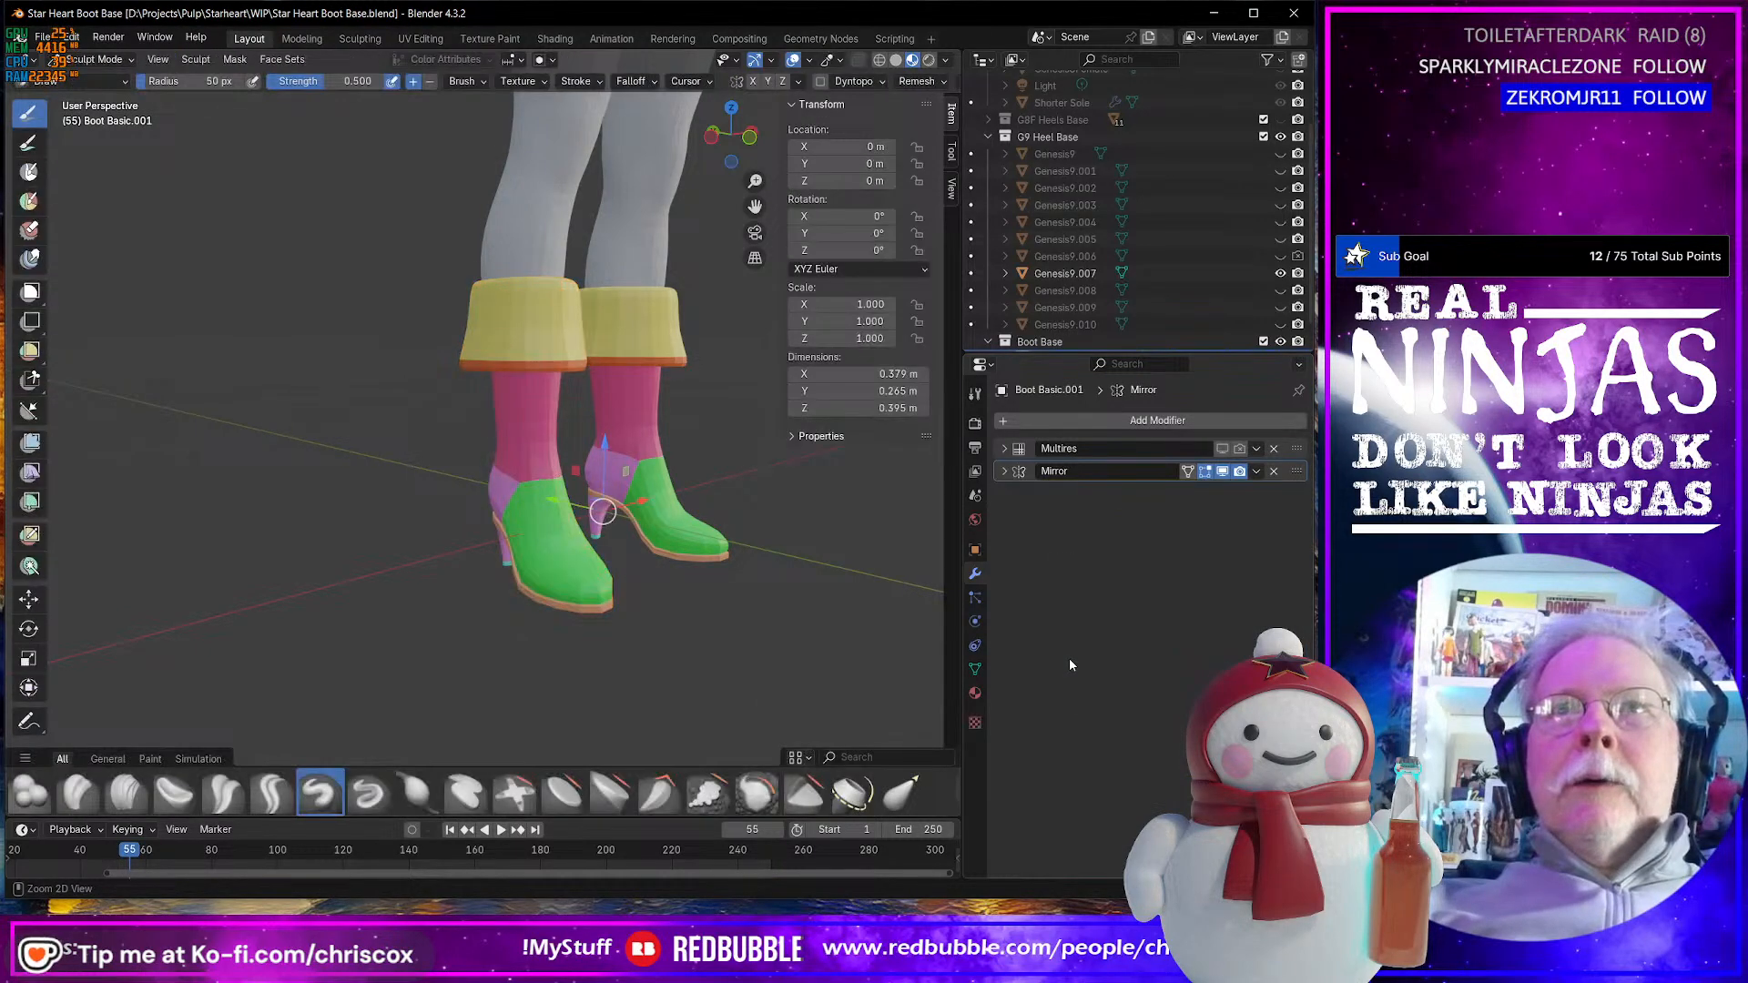
{"action": "key", "text": "ctrl+z"}
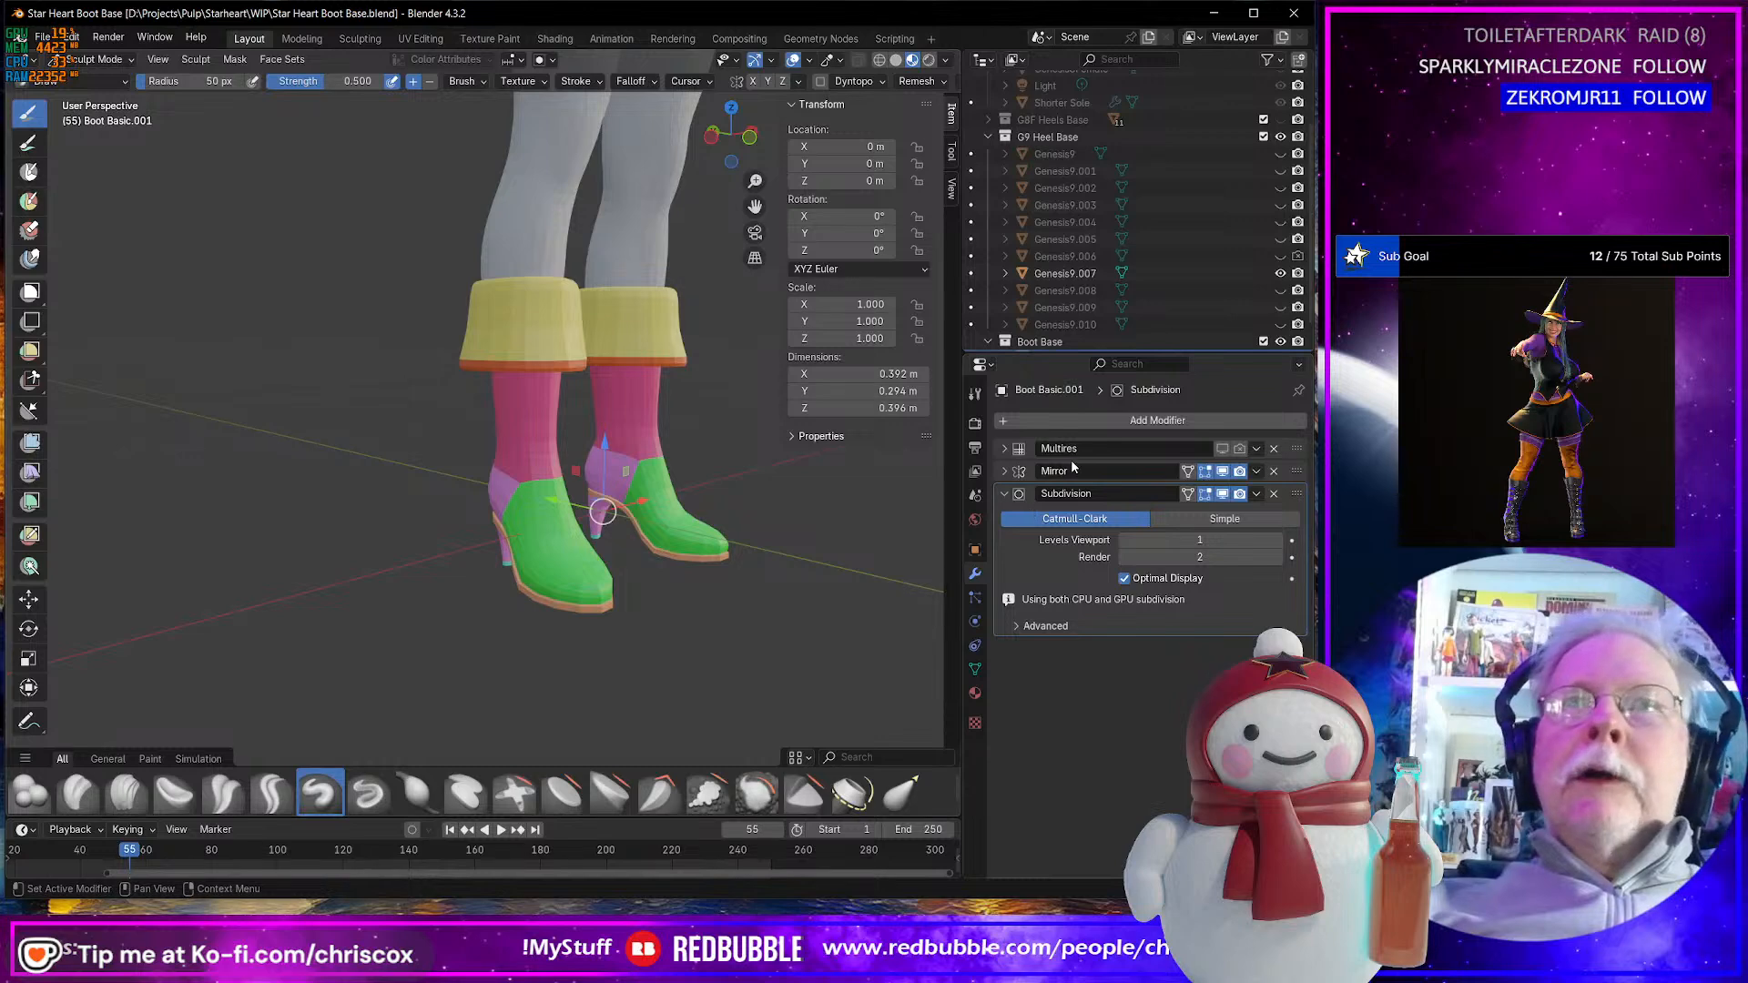
- Enable the Multires modifier for viewport and render and inspect the boot's sculpted folds from several angles
{"action": "left_click", "coordinate": [1223, 449]}
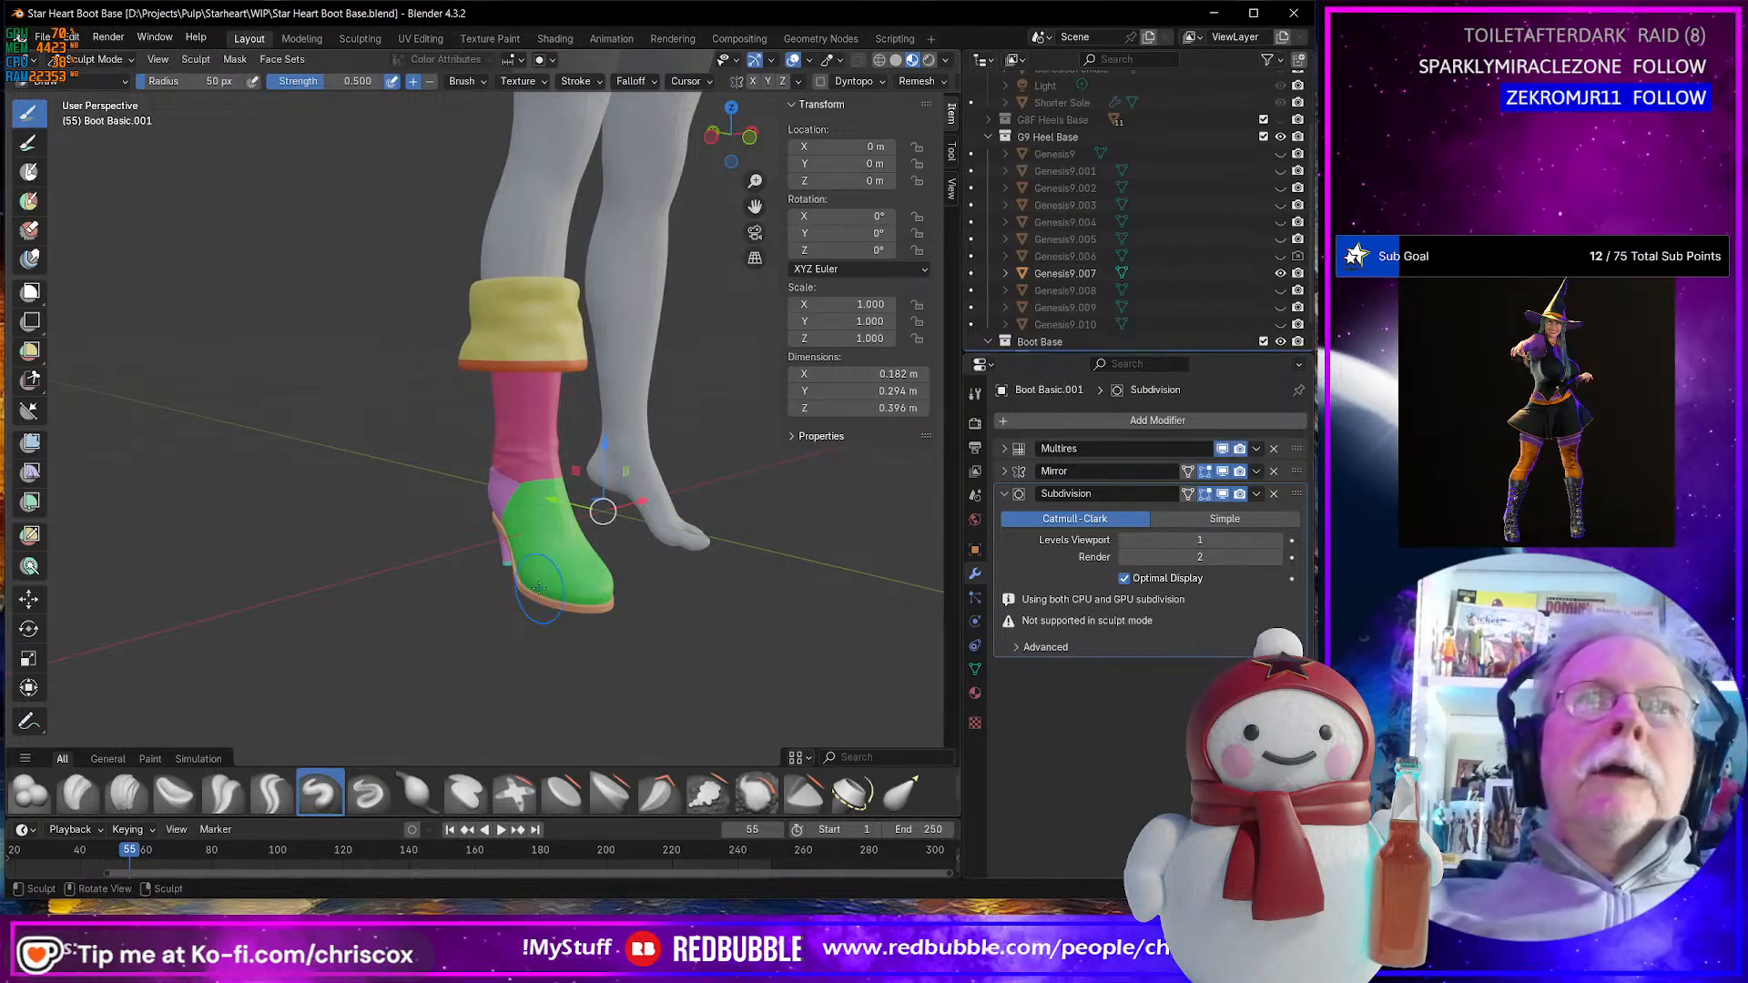
{"action": "mouse_move", "coordinate": [510, 546]}
{"action": "middle_mouse_down"}
{"action": "mouse_move", "coordinate": [285, 577]}
{"action": "mouse_move", "coordinate": [573, 579]}
{"action": "middle_mouse_up"}
{"action": "scroll", "coordinate": [573, 579], "scroll_direction": "up", "scroll_amount": 3}
{"action": "scroll", "coordinate": [581, 573], "scroll_direction": "down", "scroll_amount": 3}
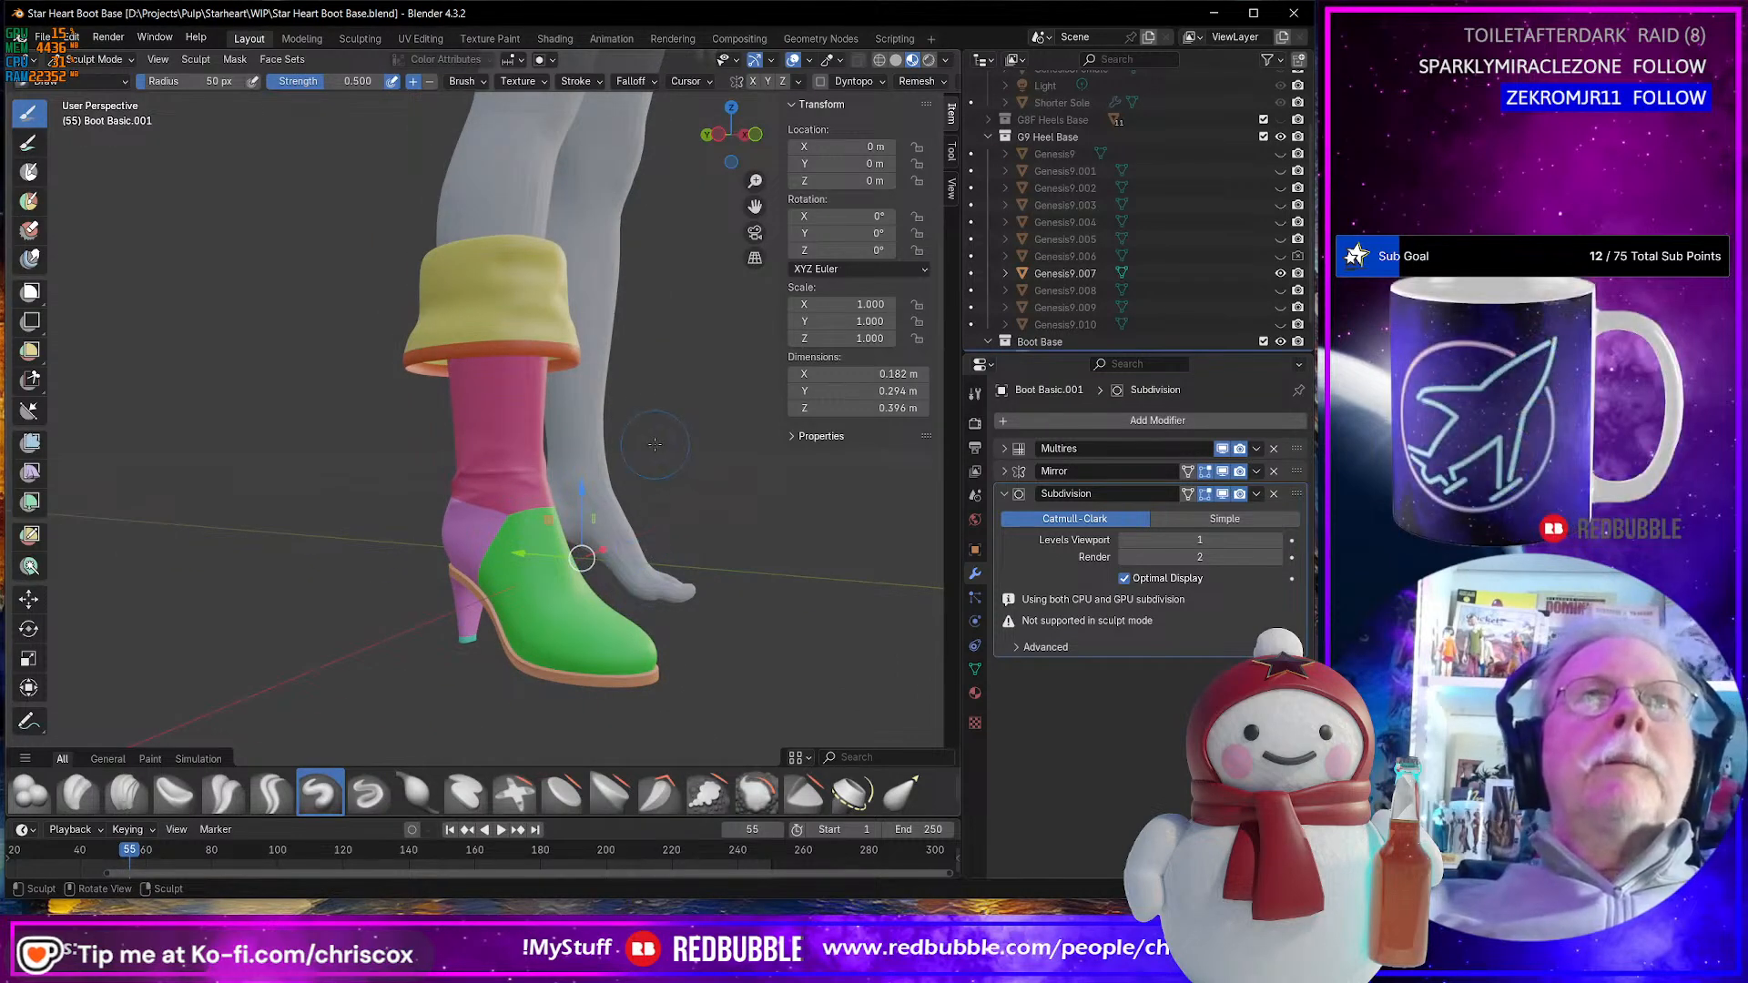
{"action": "middle_click_drag", "start_coordinate": [650, 442], "coordinate": [638, 465]}
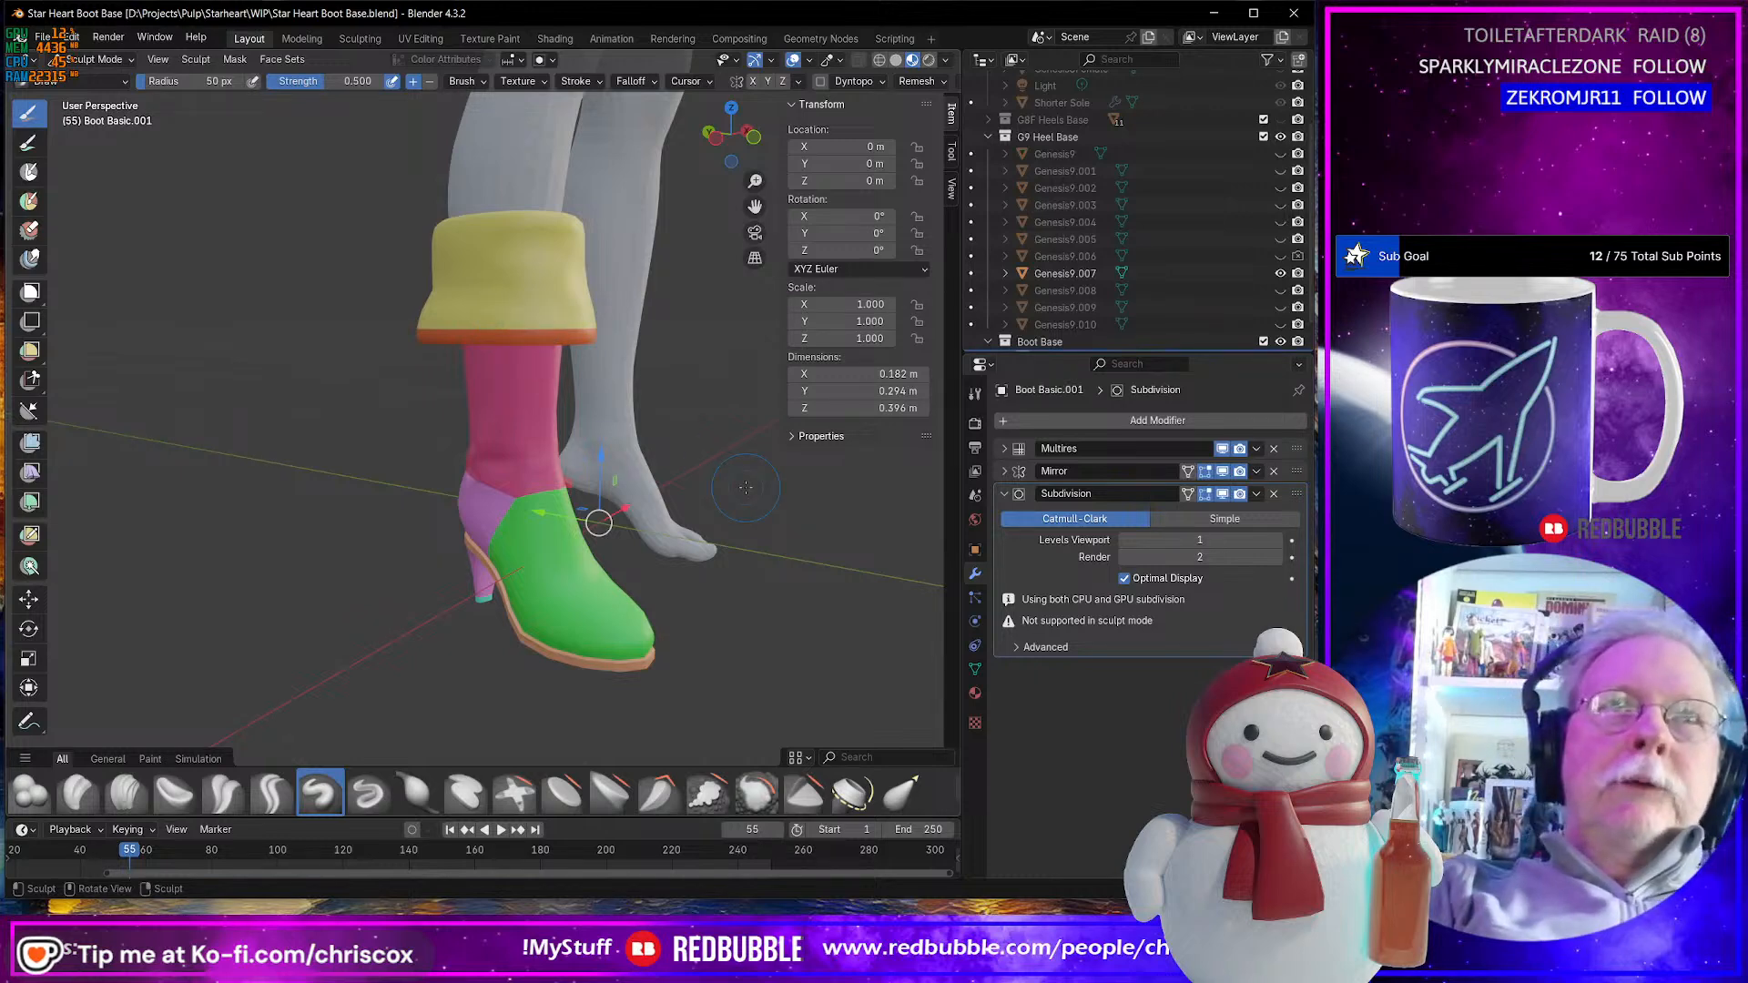
{"action": "middle_click_drag", "start_coordinate": [745, 487], "coordinate": [638, 557]}
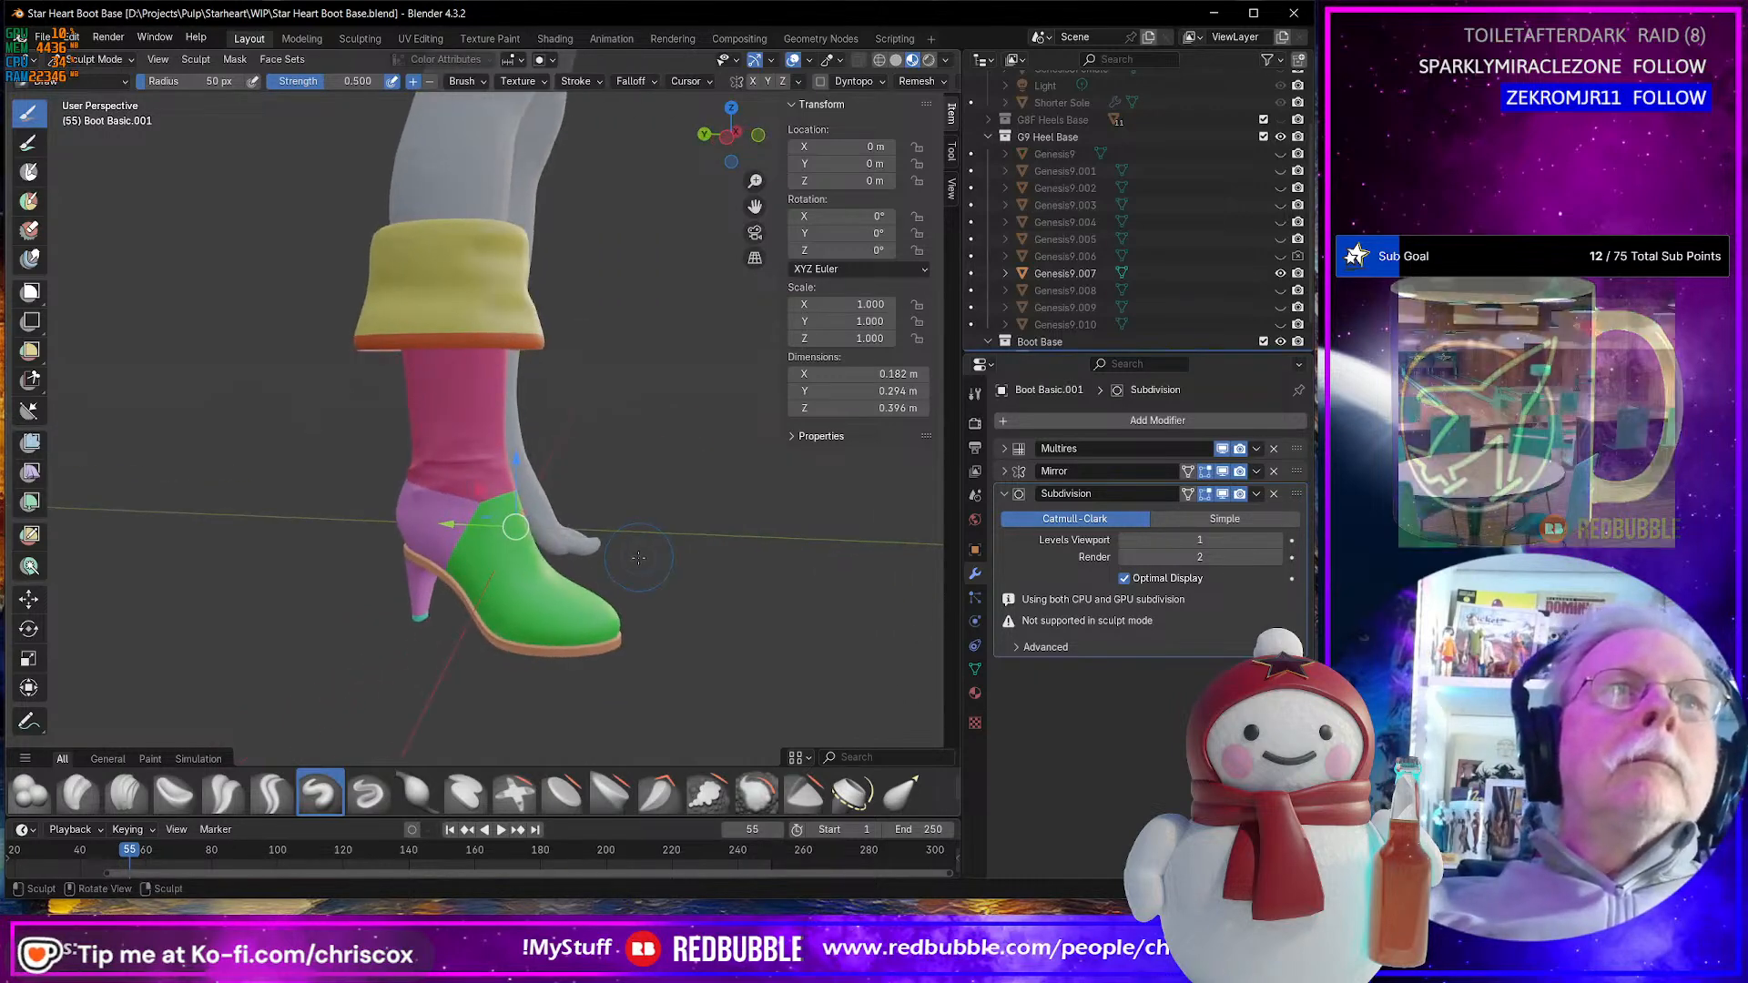
- Compare the boot's base mesh in Edit Mode with its Sculpt Mode detail and expand the Mirror modifier's settings
{"action": "key", "text": "Tab"}
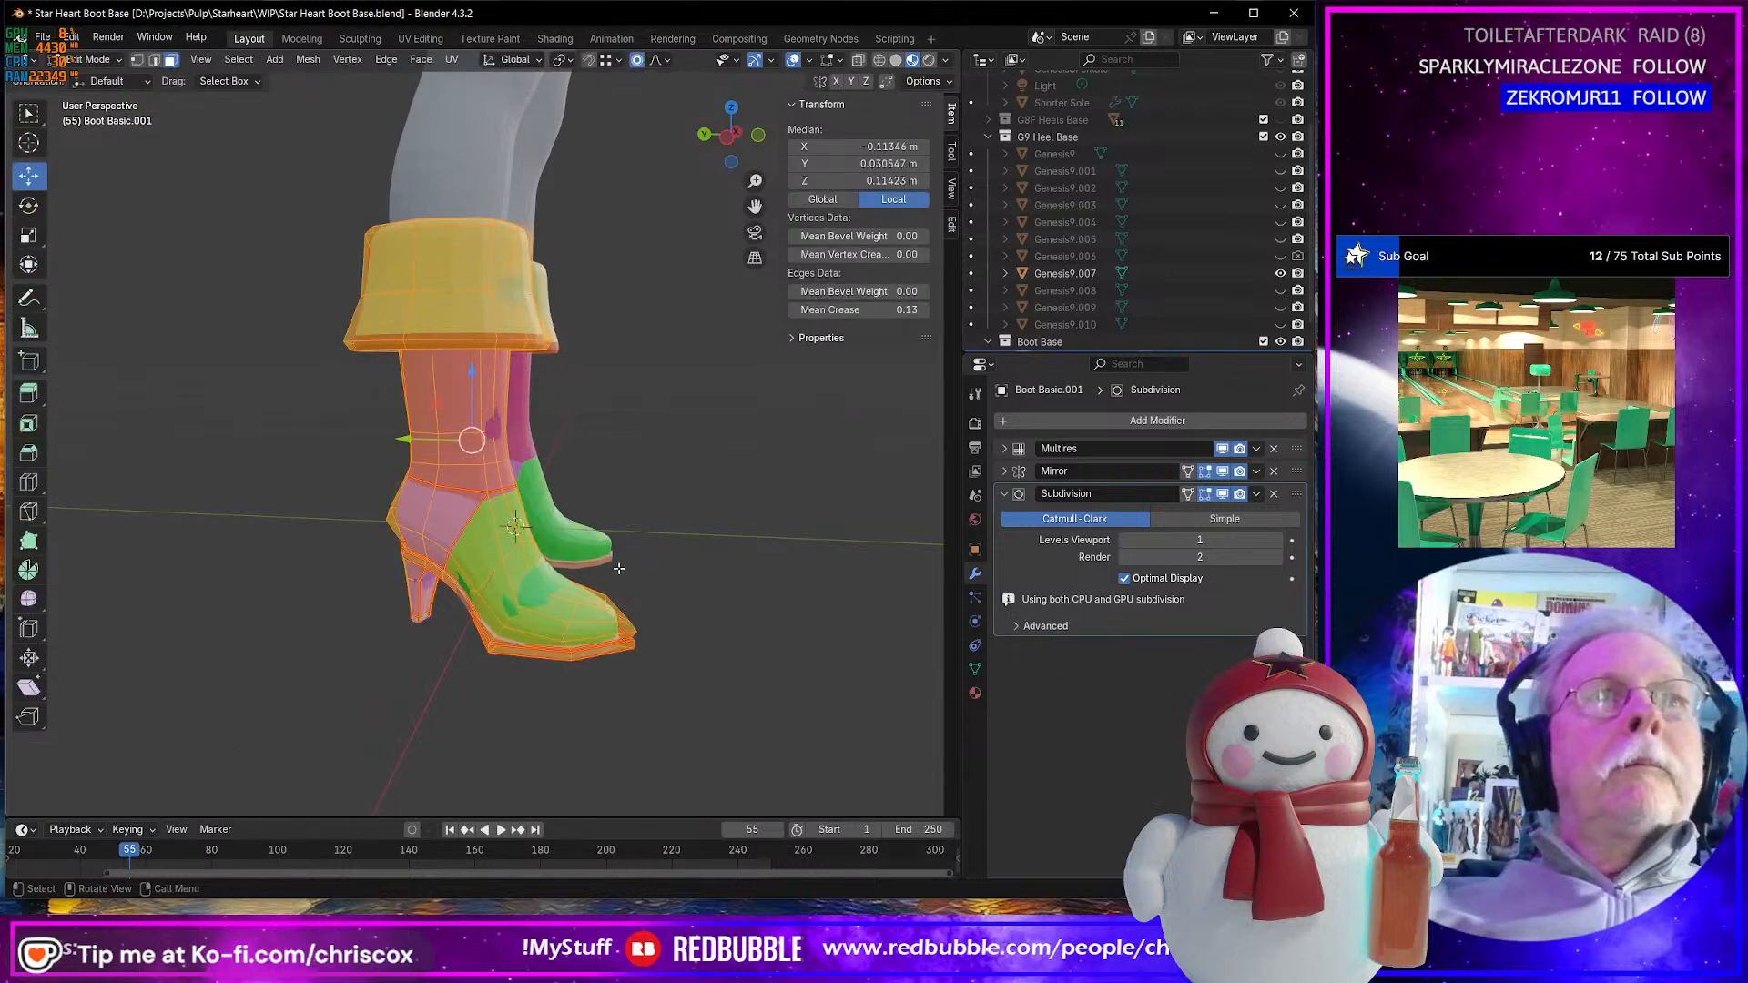
{"action": "key", "text": "Tab"}
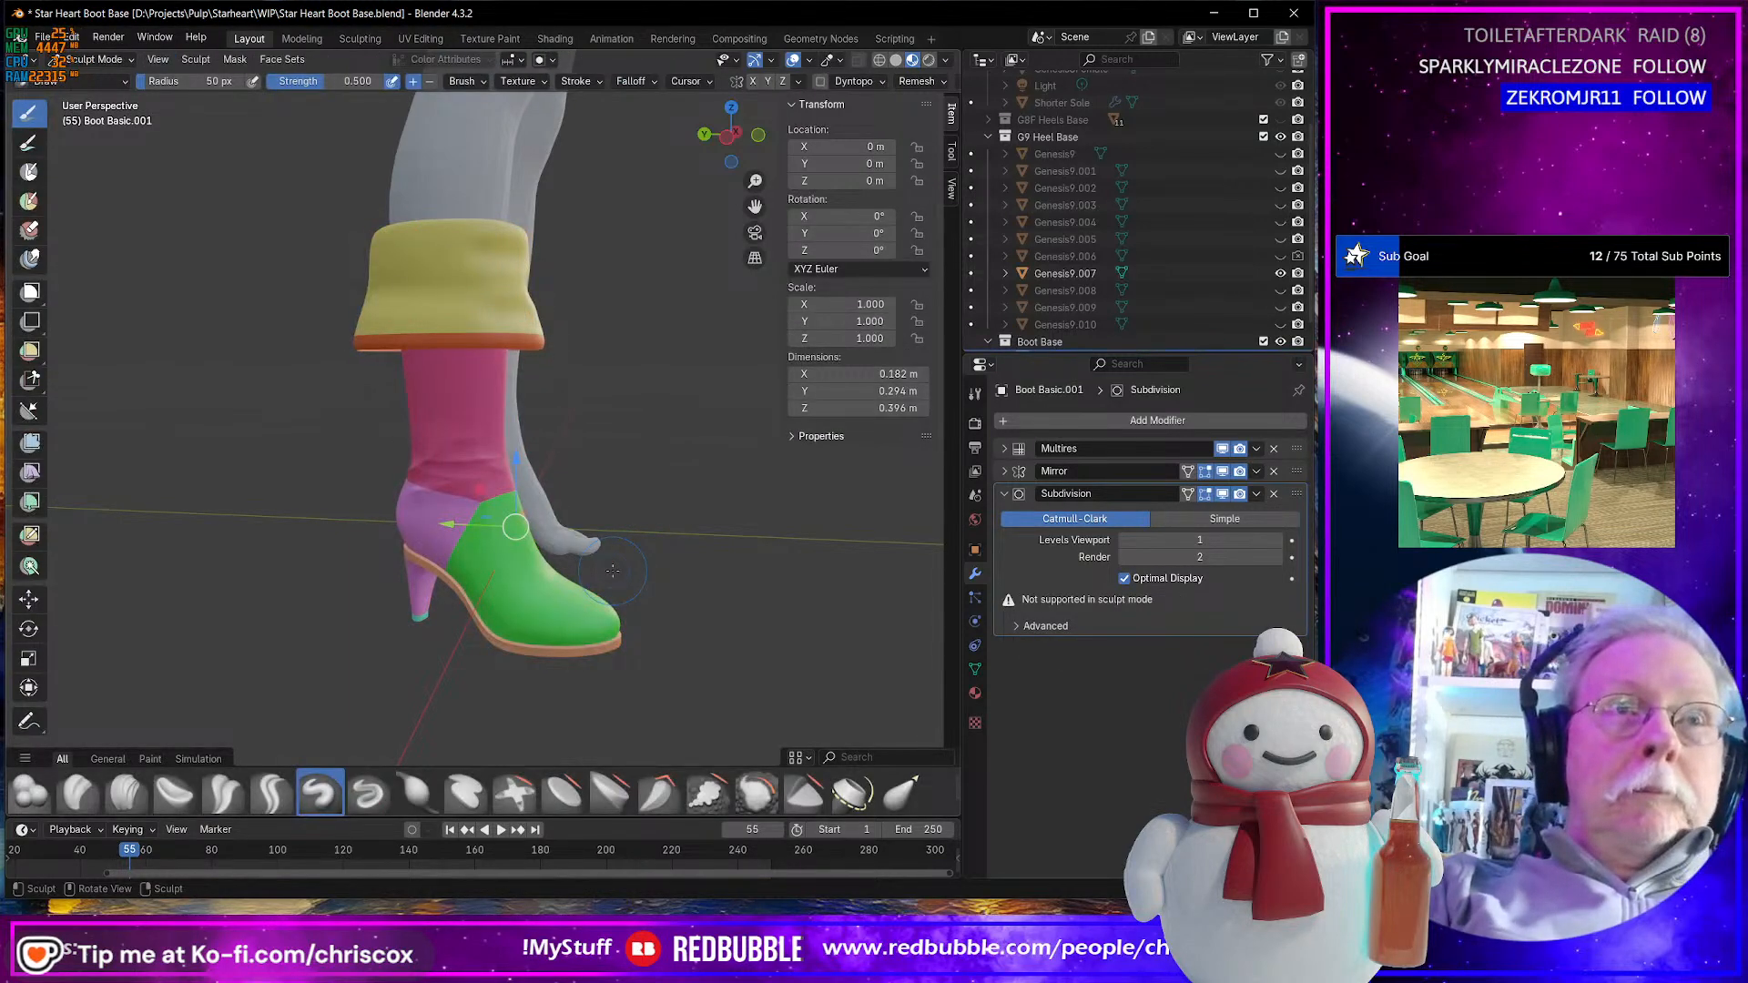
{"action": "middle_click_drag", "start_coordinate": [613, 571], "coordinate": [783, 528]}
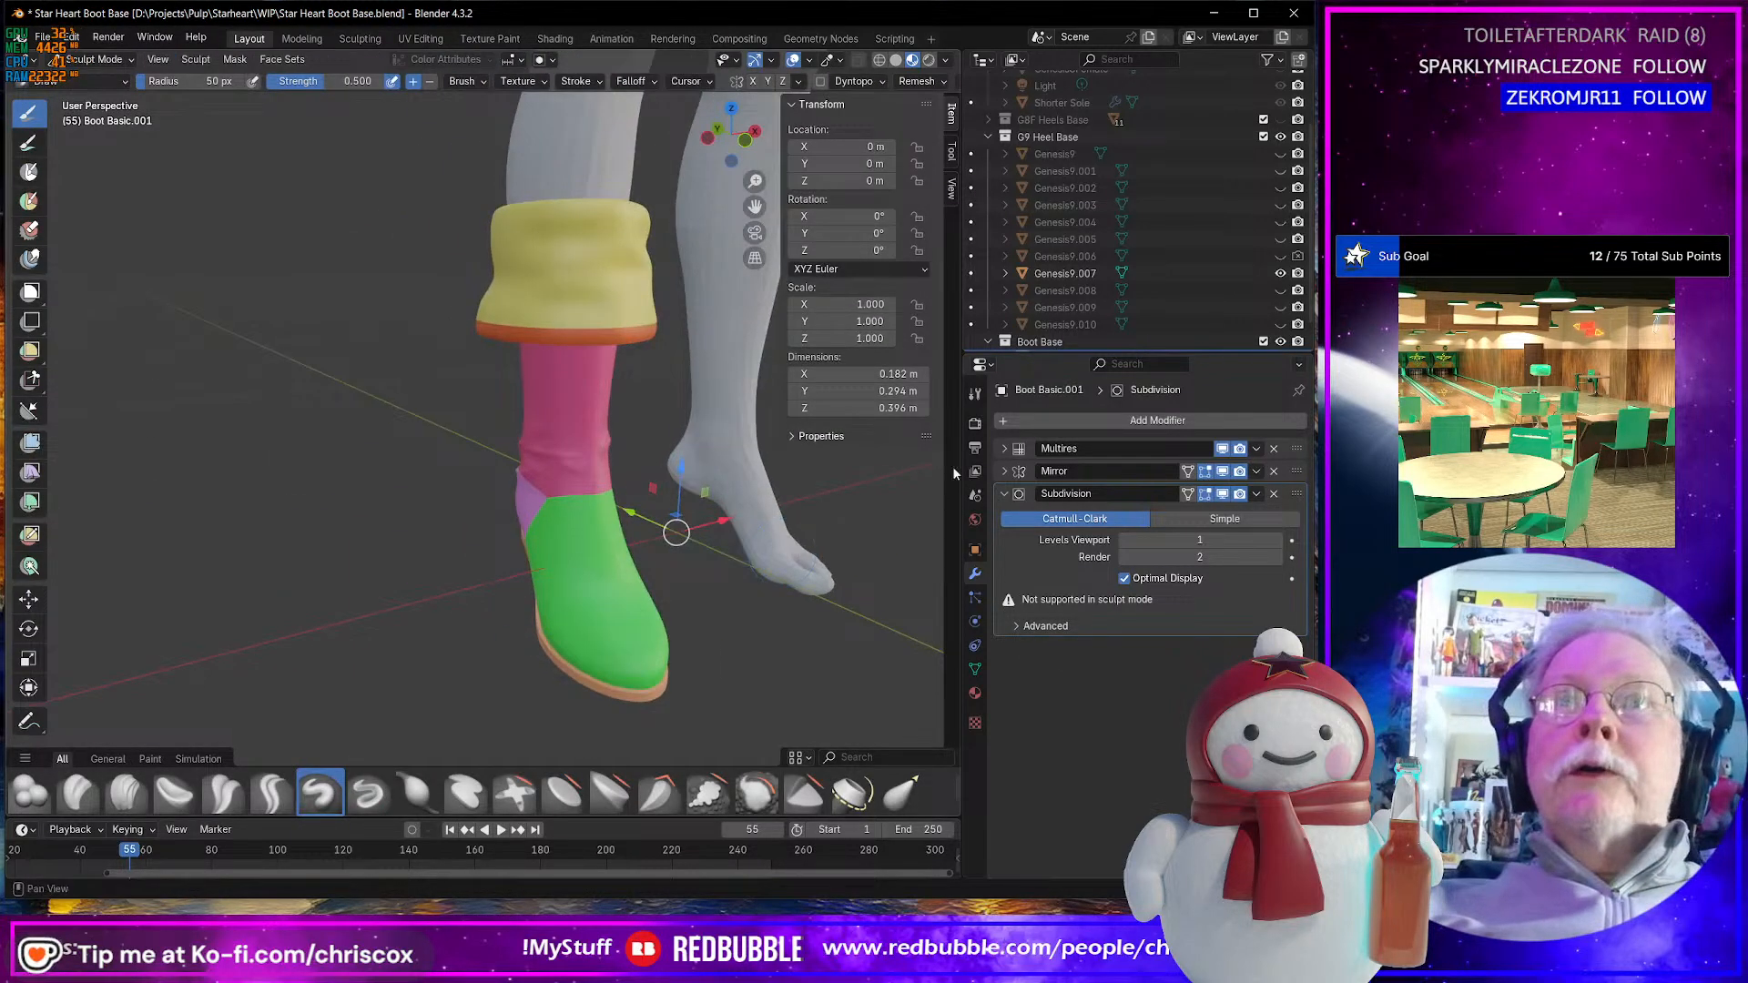
{"action": "left_click", "coordinate": [1005, 471]}
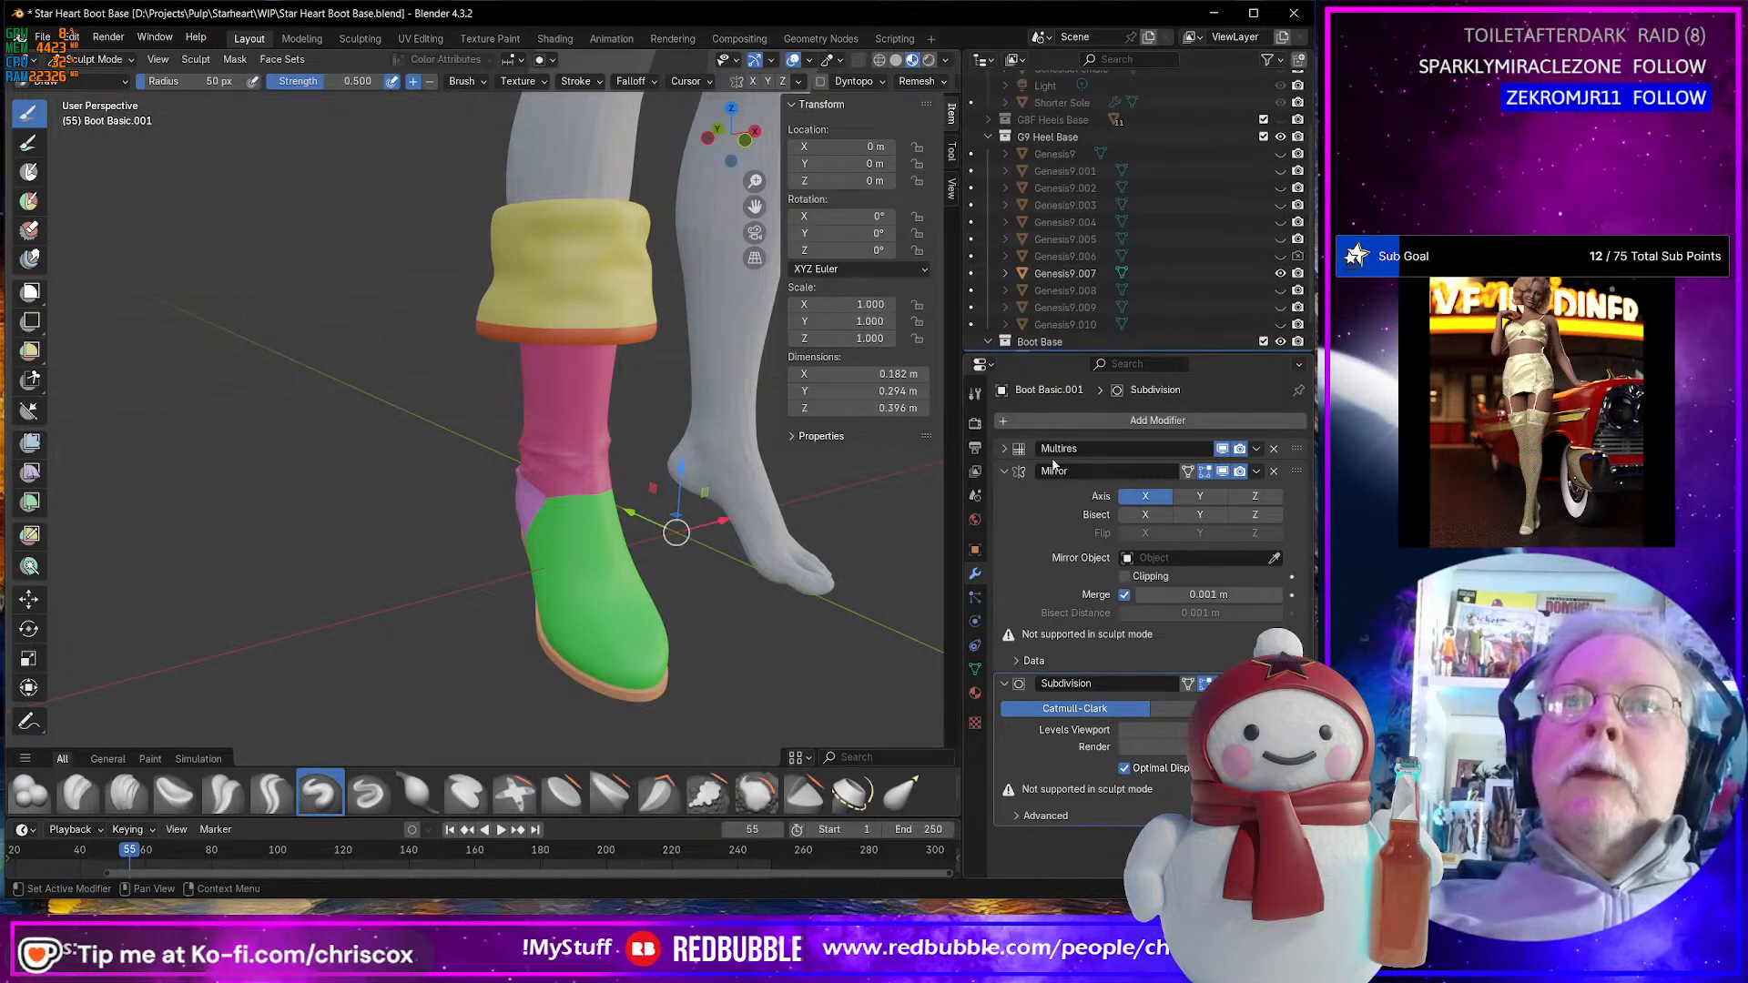
- Return the boots to Object Mode and raise the Multires modifier's viewport level to 4
{"action": "left_click", "coordinate": [117, 60]}
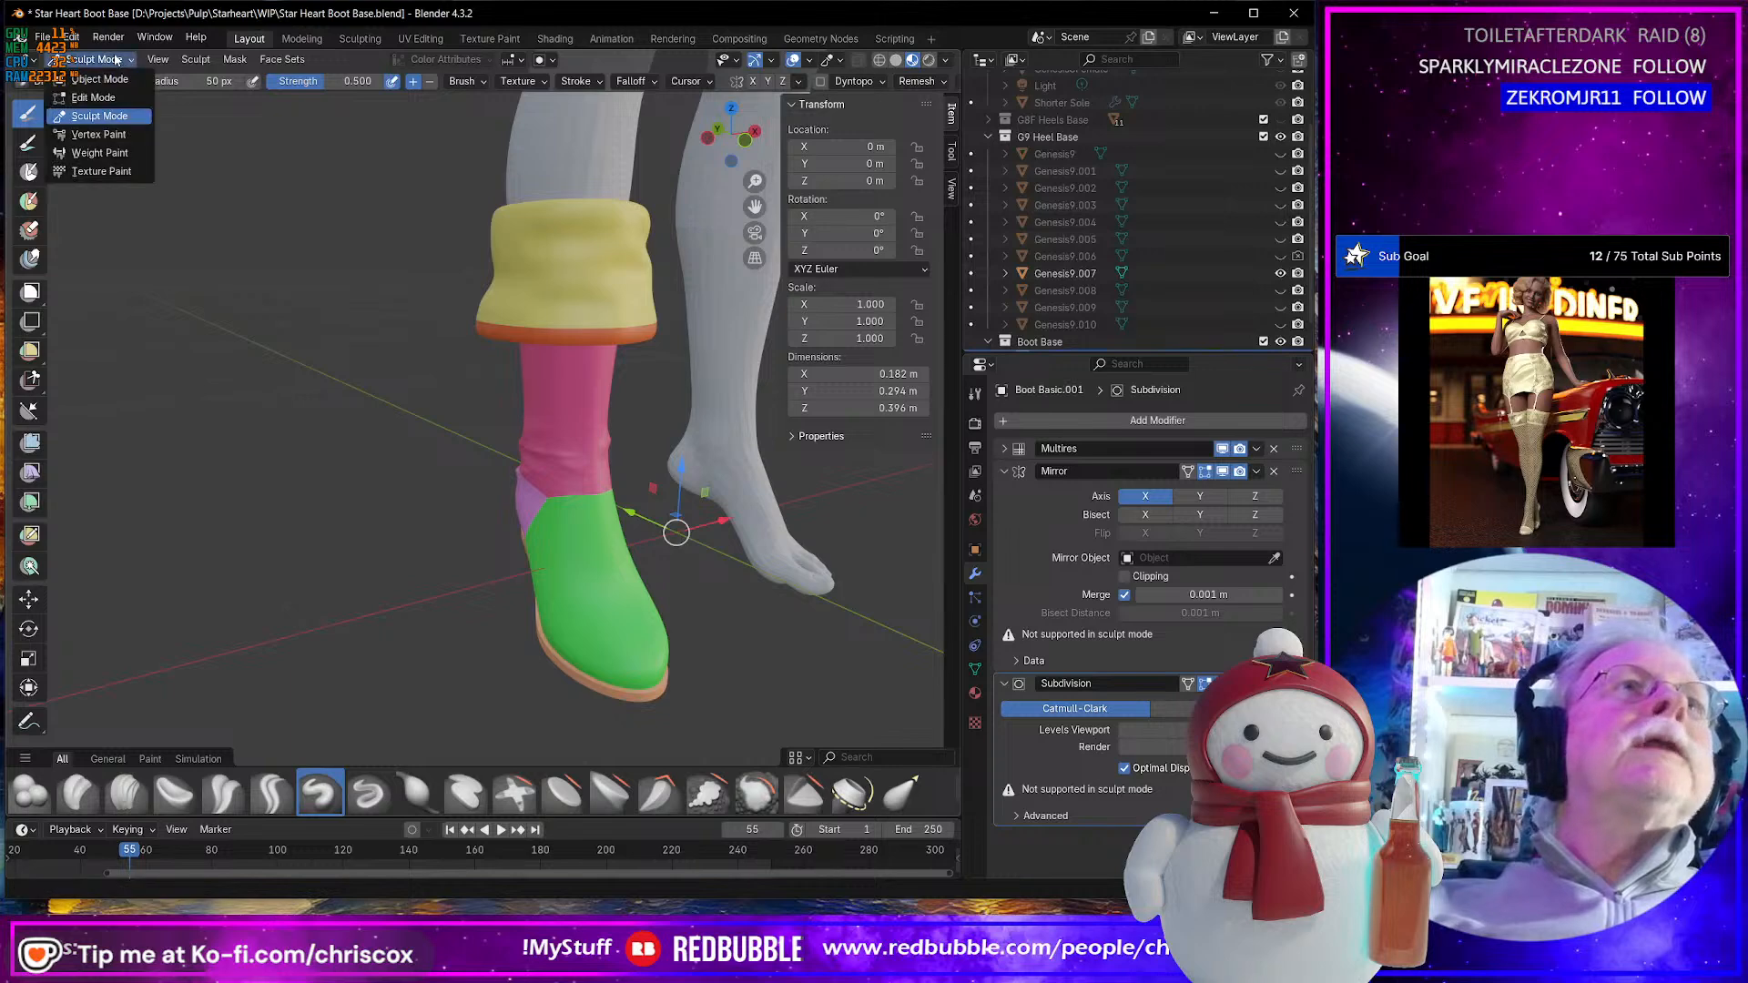
{"action": "left_click", "coordinate": [100, 79]}
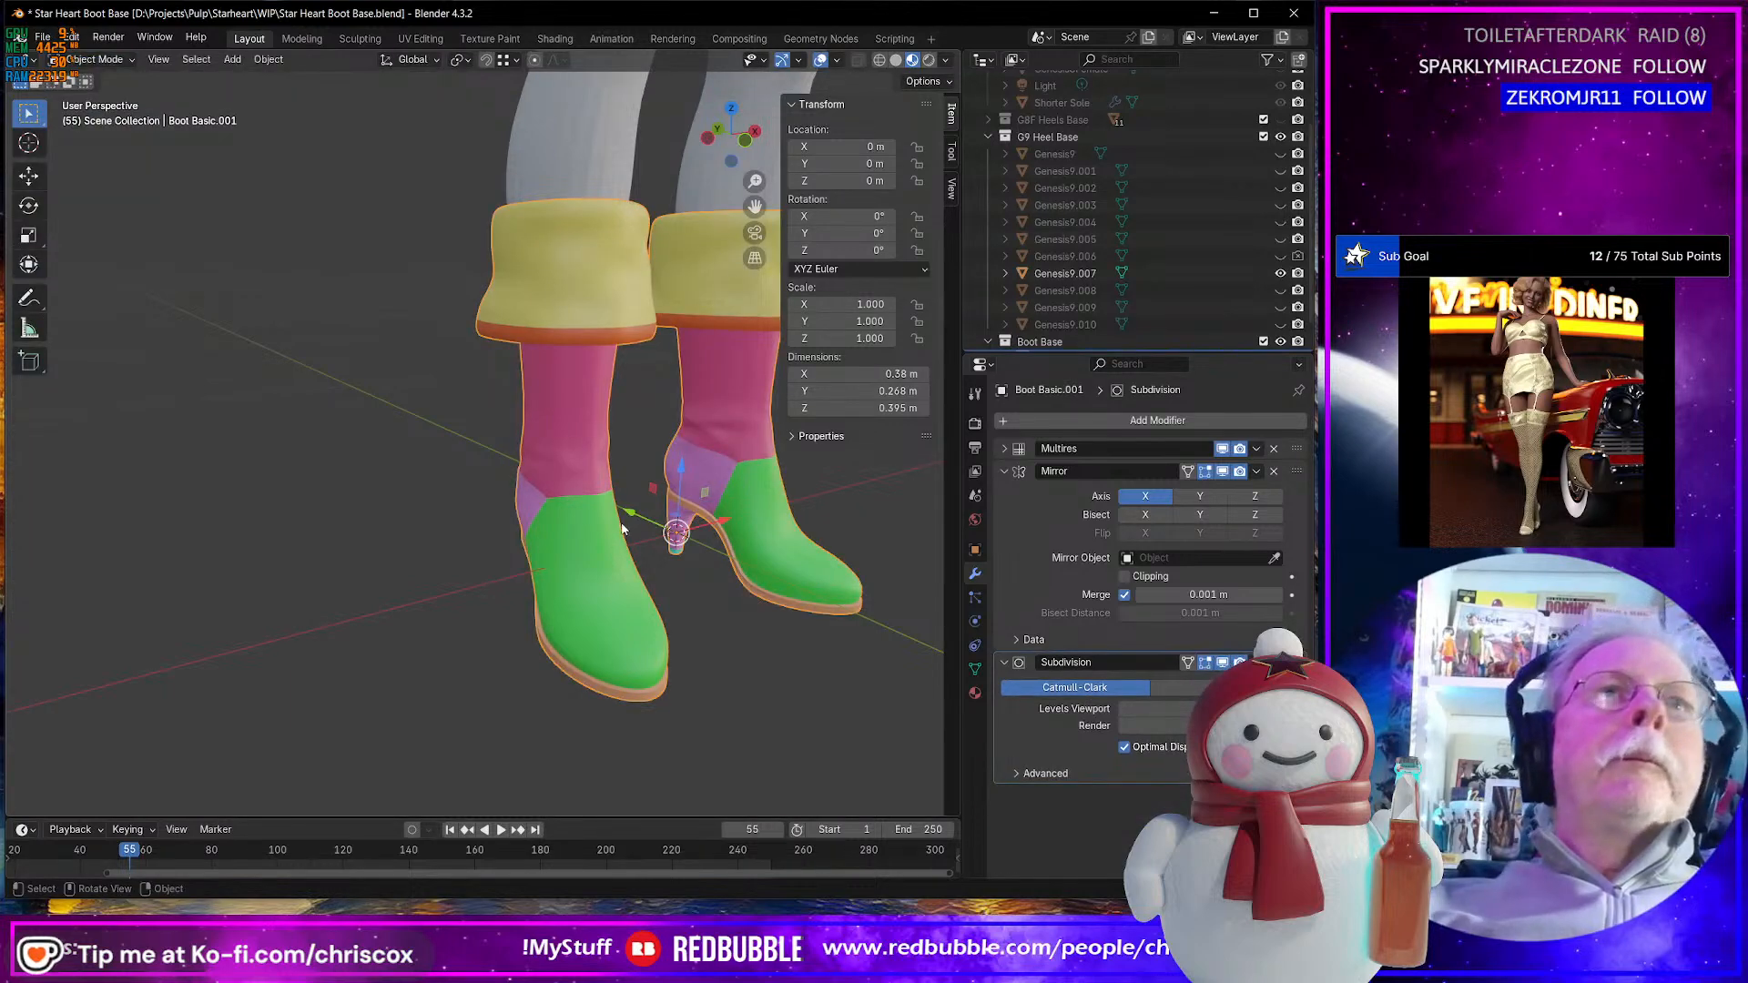
{"action": "middle_click_drag", "start_coordinate": [628, 473], "coordinate": [667, 508]}
{"action": "scroll", "coordinate": [663, 554], "scroll_direction": "down", "scroll_amount": 2}
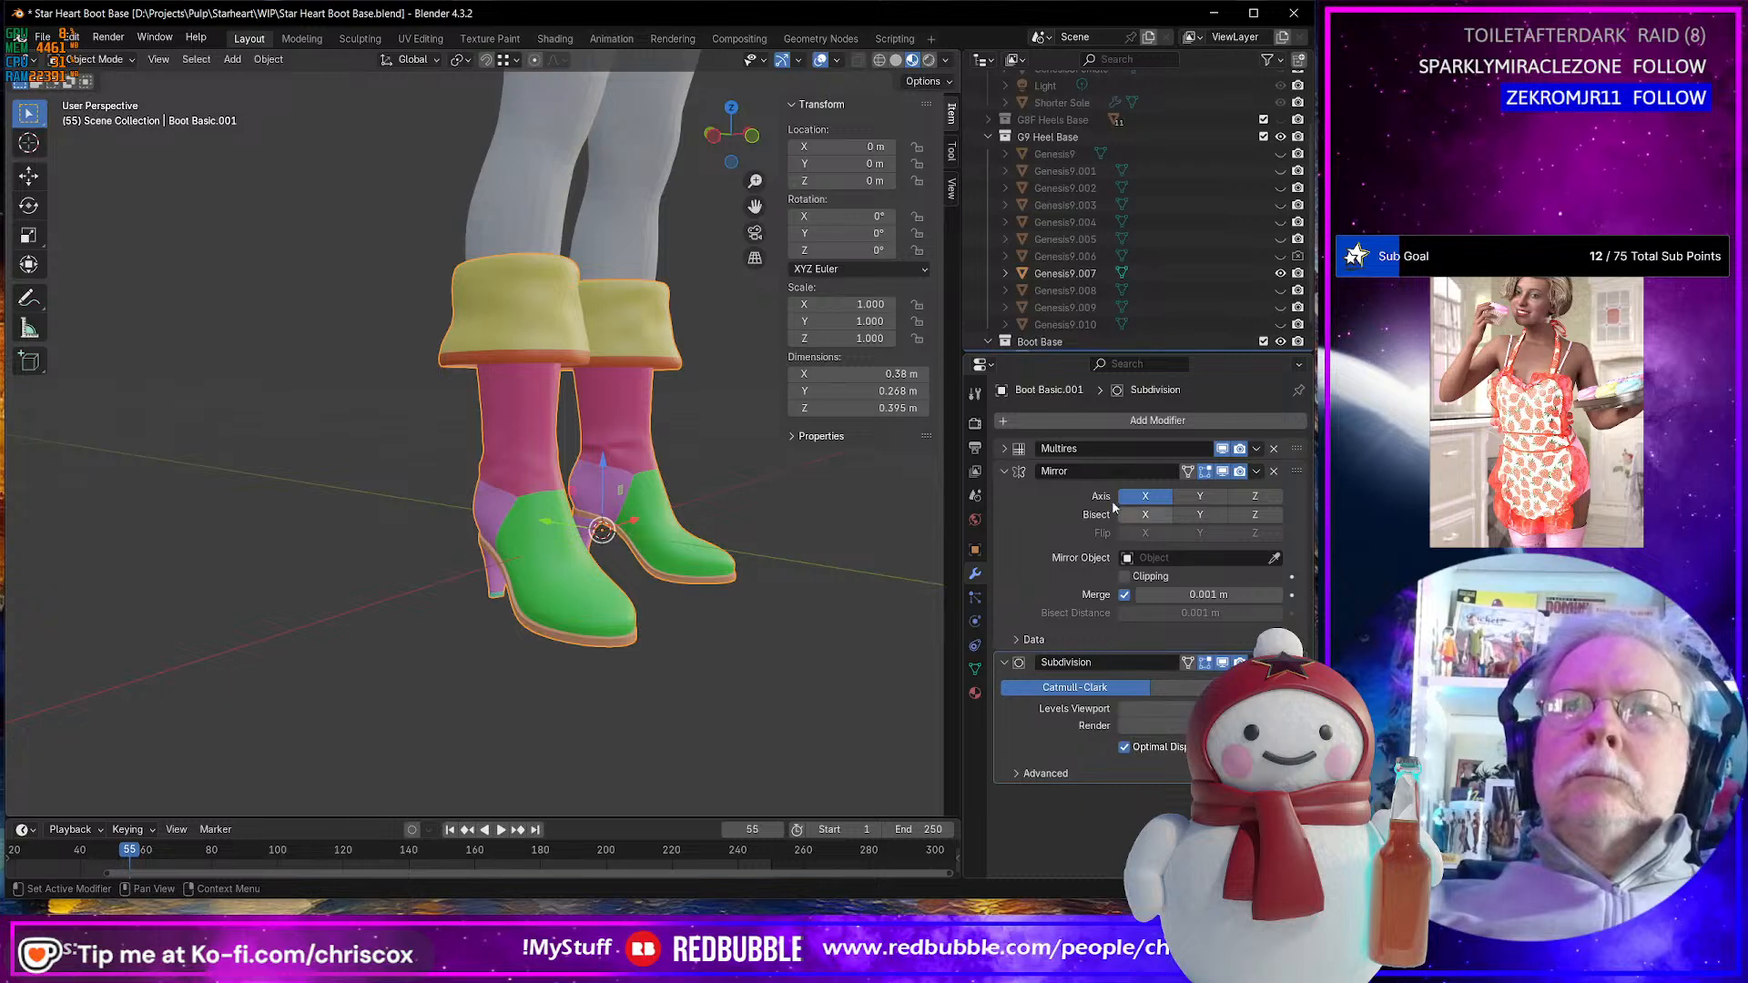
{"action": "left_click", "coordinate": [1003, 449]}
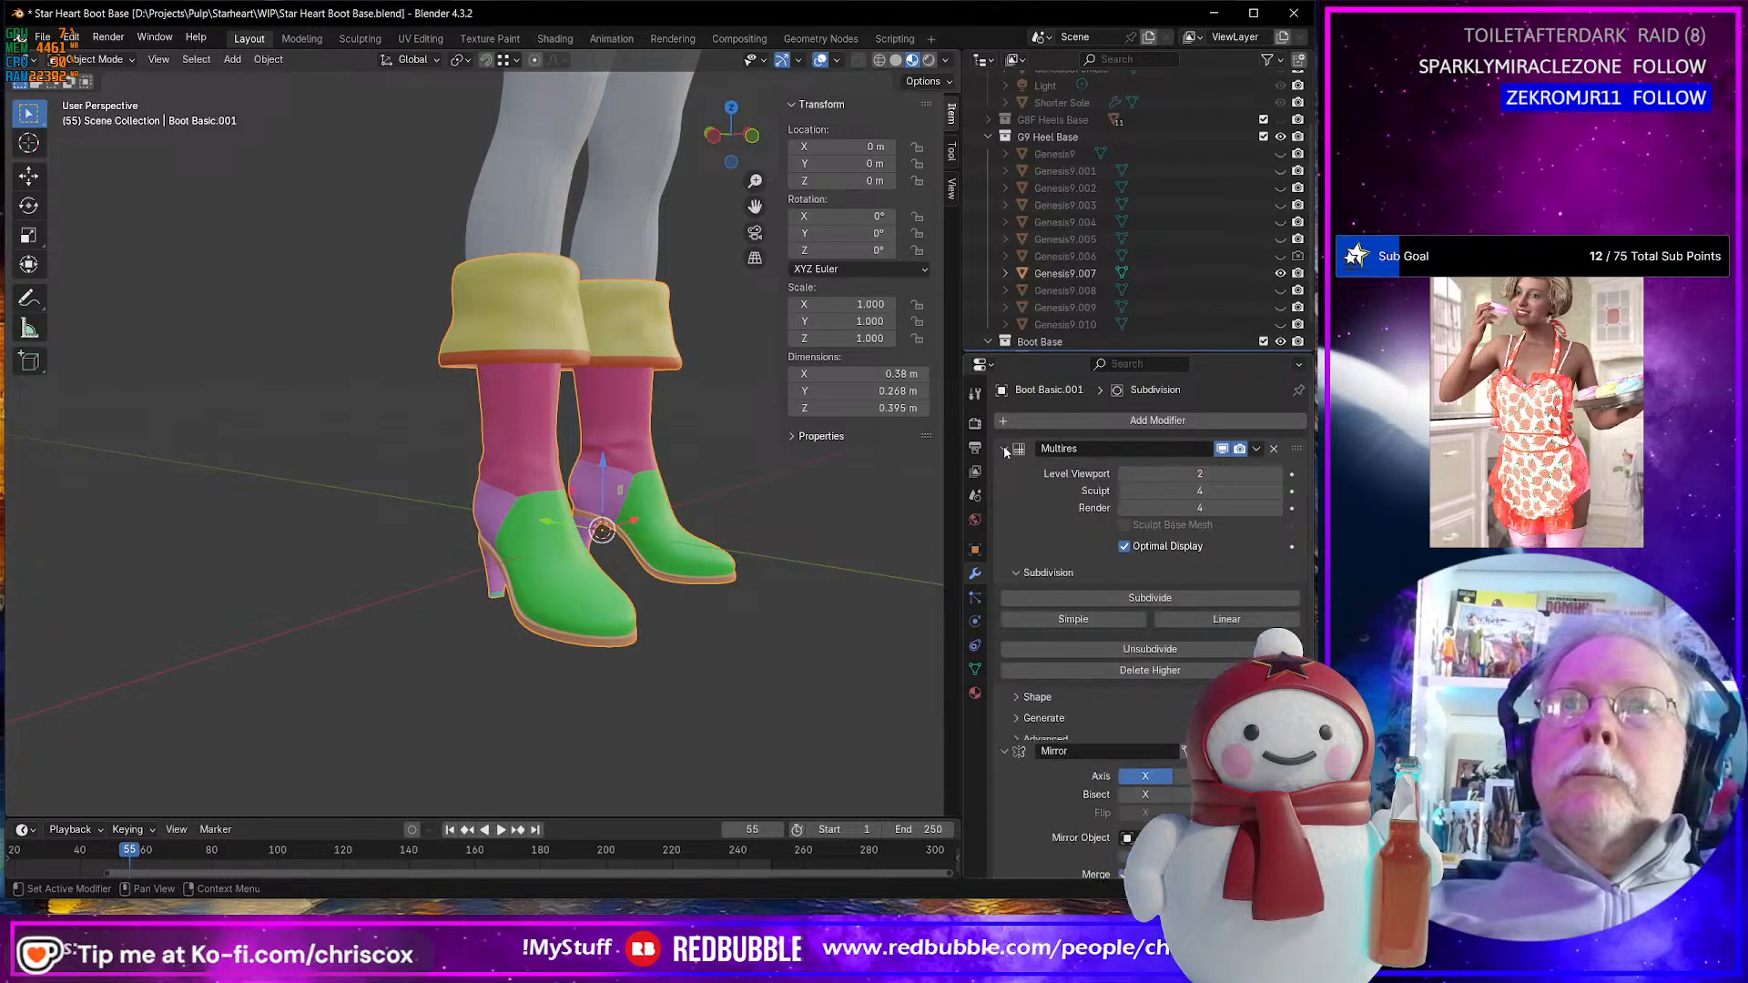
{"action": "double_click", "coordinate": [1278, 475]}
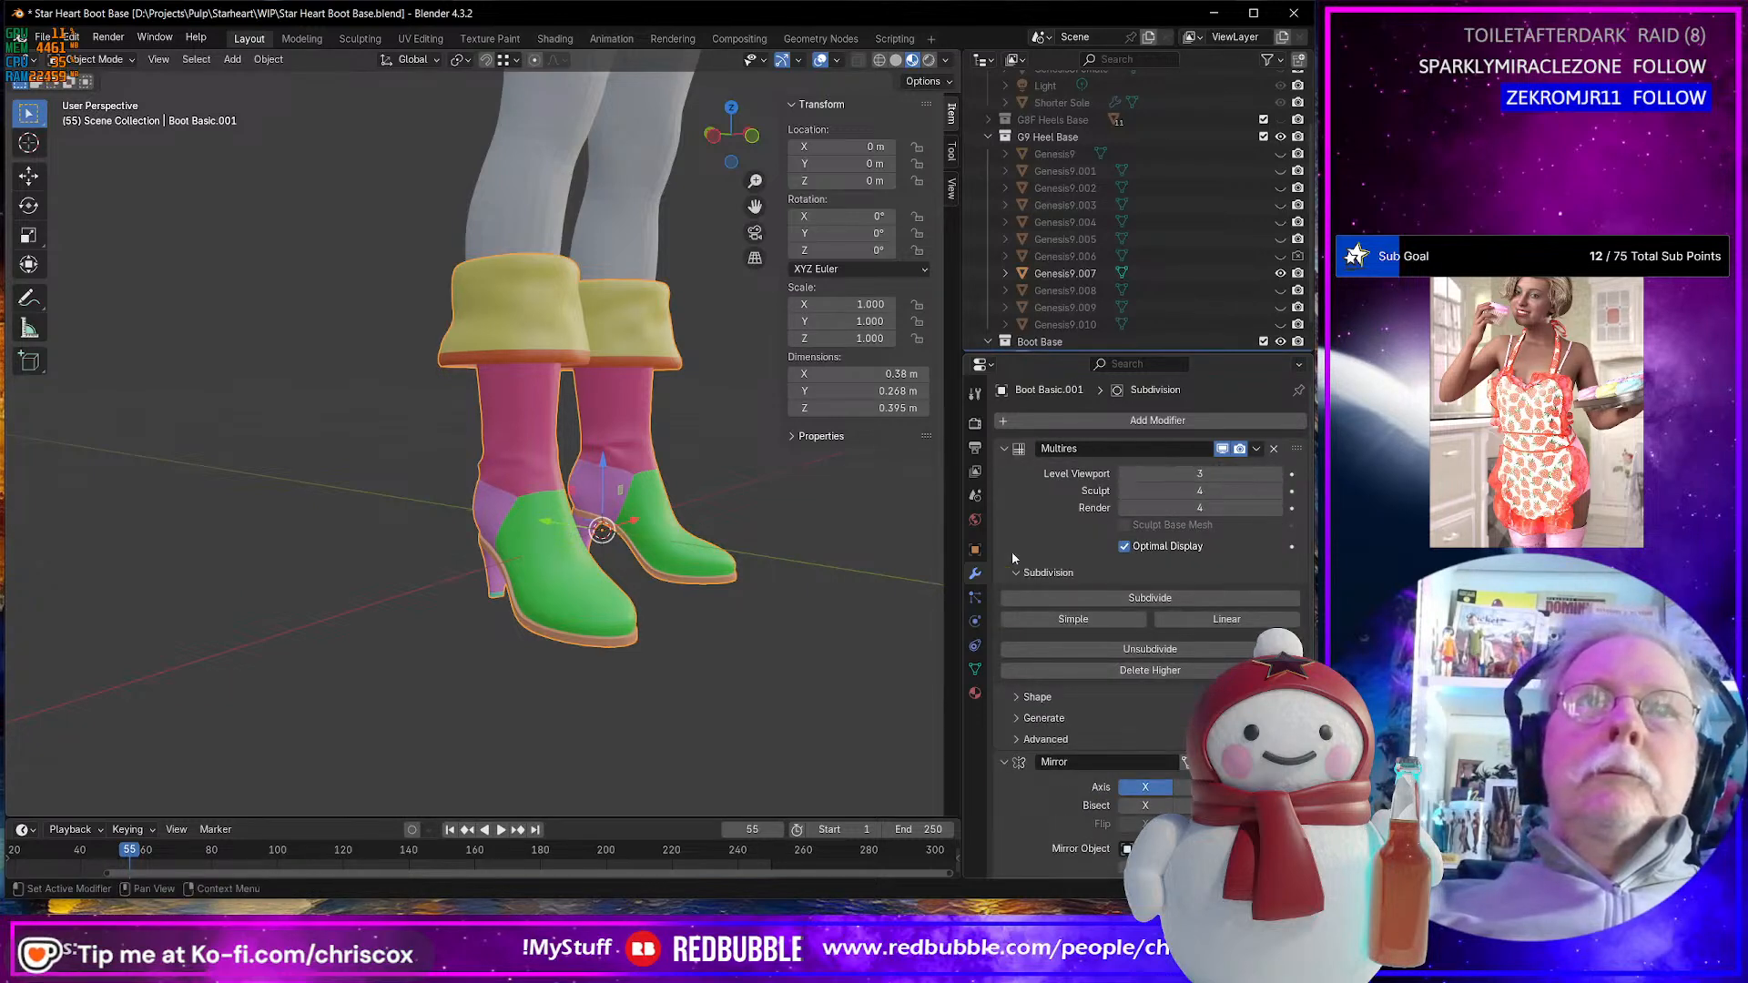
{"action": "middle_click_drag", "start_coordinate": [789, 585], "coordinate": [789, 599]}
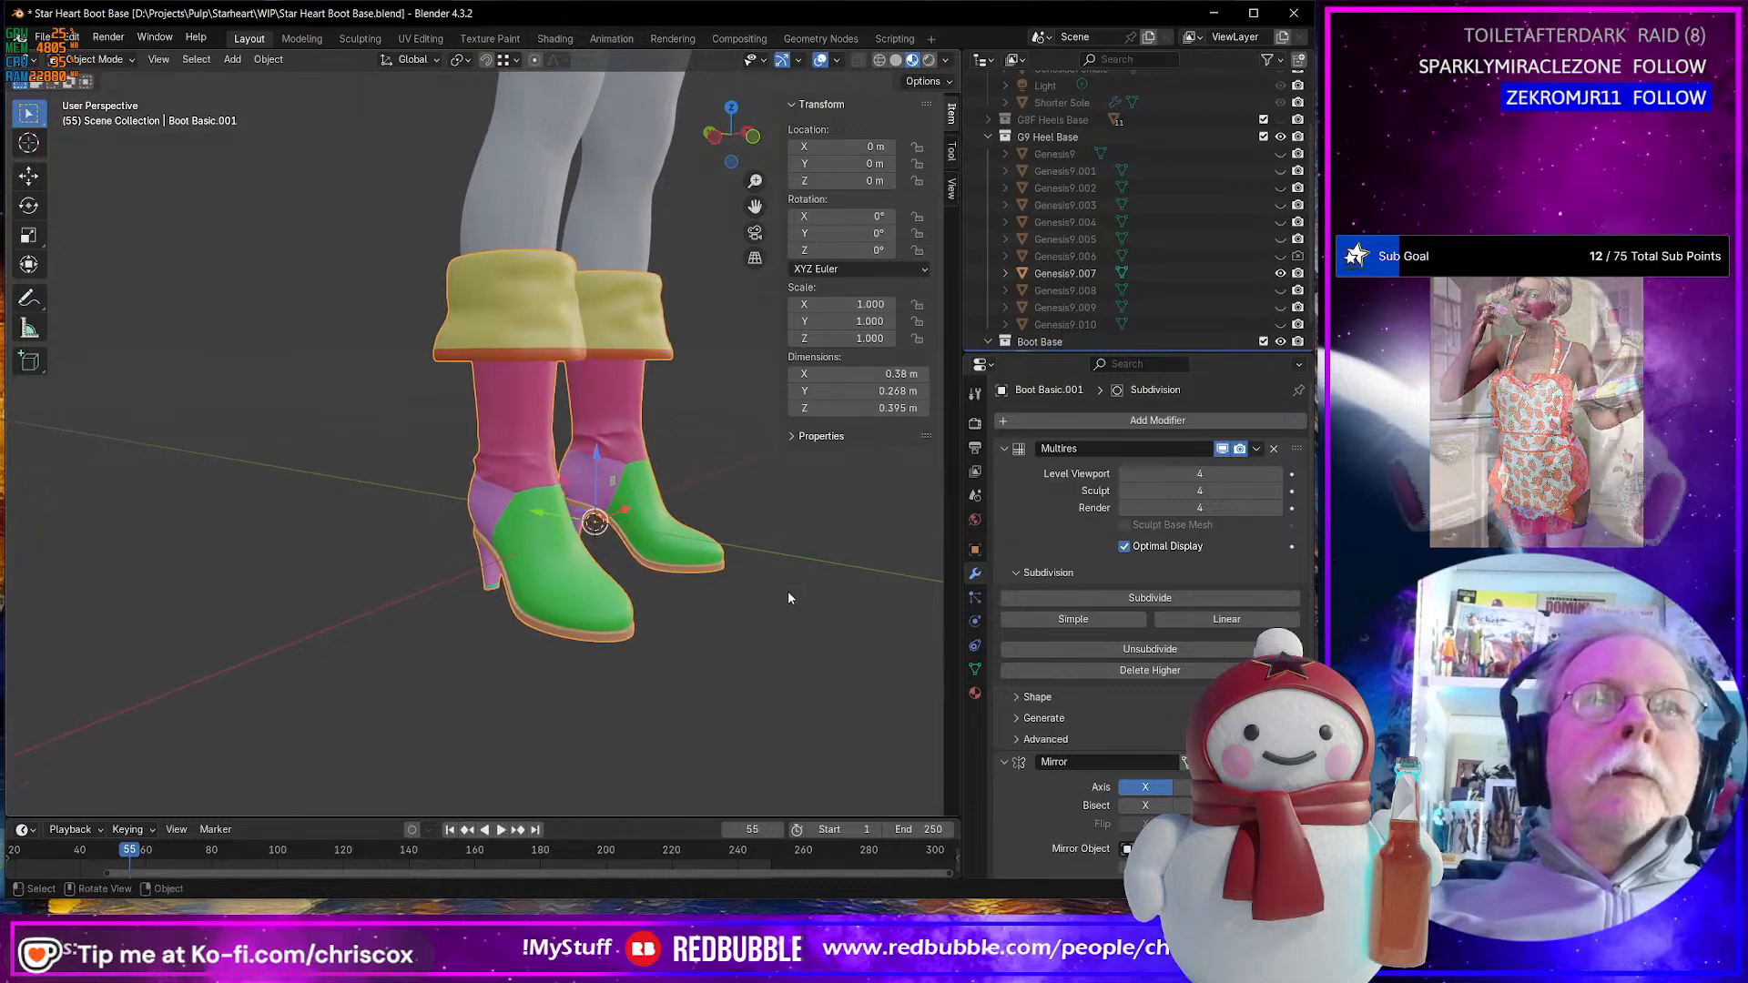
{"action": "scroll", "coordinate": [788, 600], "scroll_direction": "up", "scroll_amount": 3}
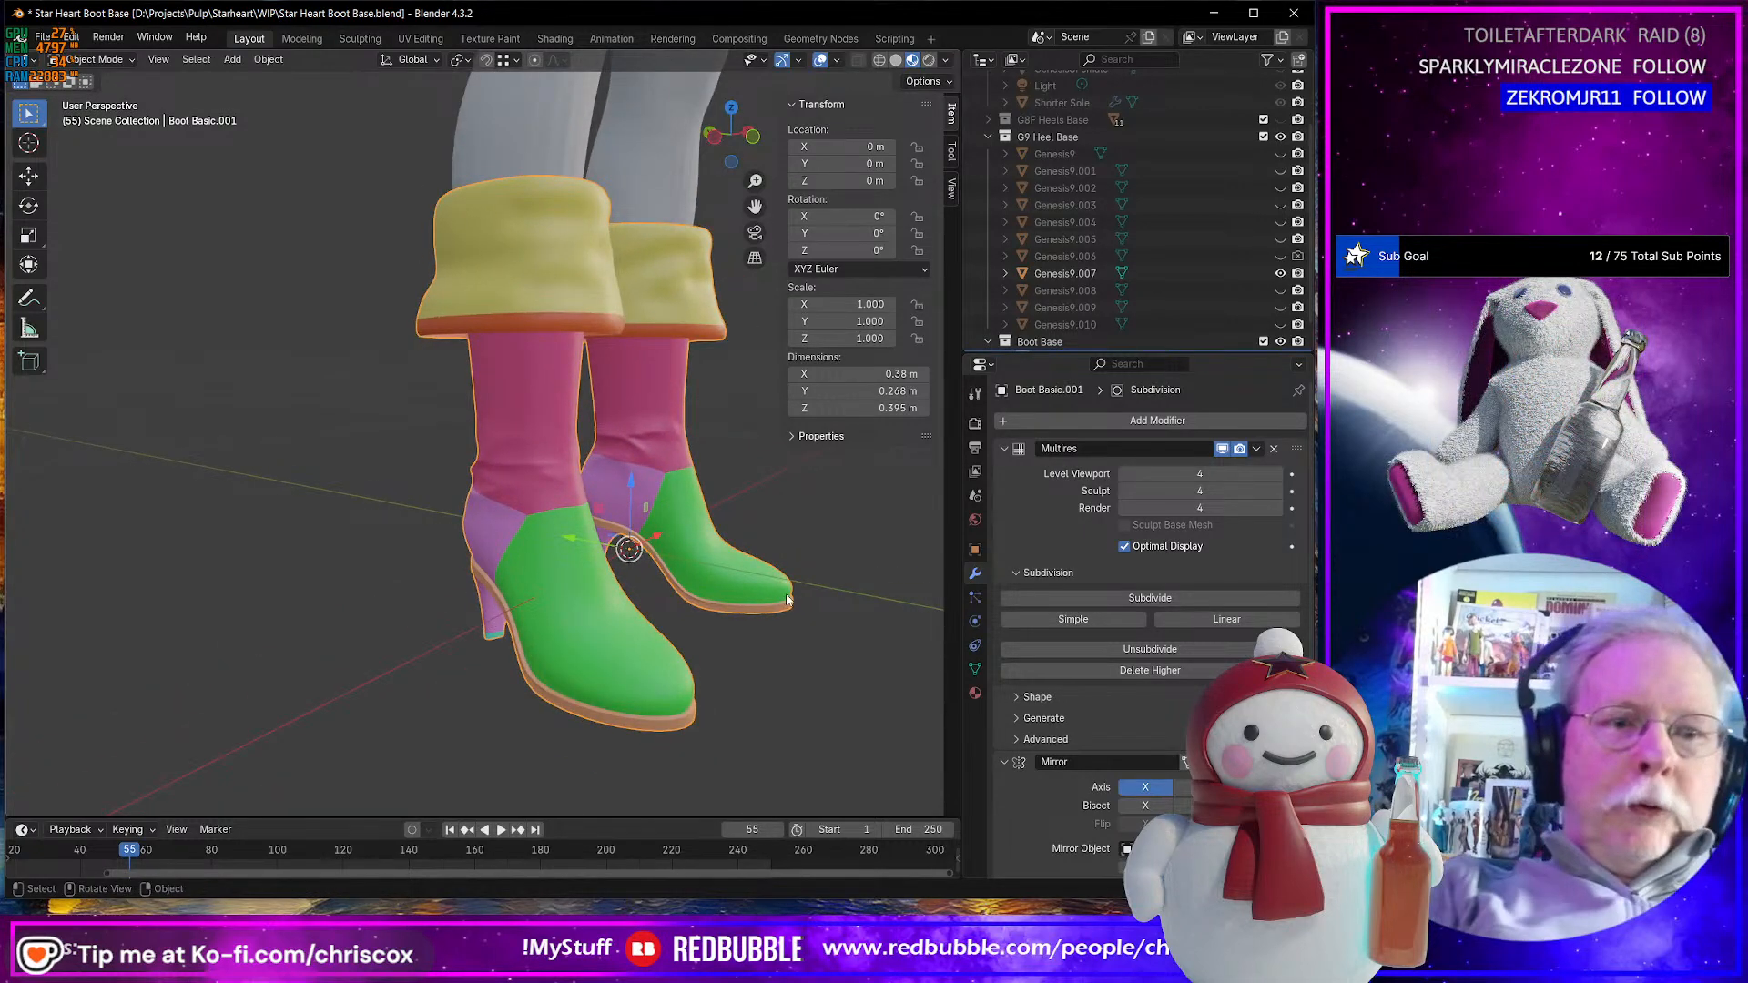
- Export the selected boots to the Substance folder as Star Heart Boots G9 HI.obj with modifiers applied, and minimize Blender
{"action": "key", "text": "ctrl+shift+e"}
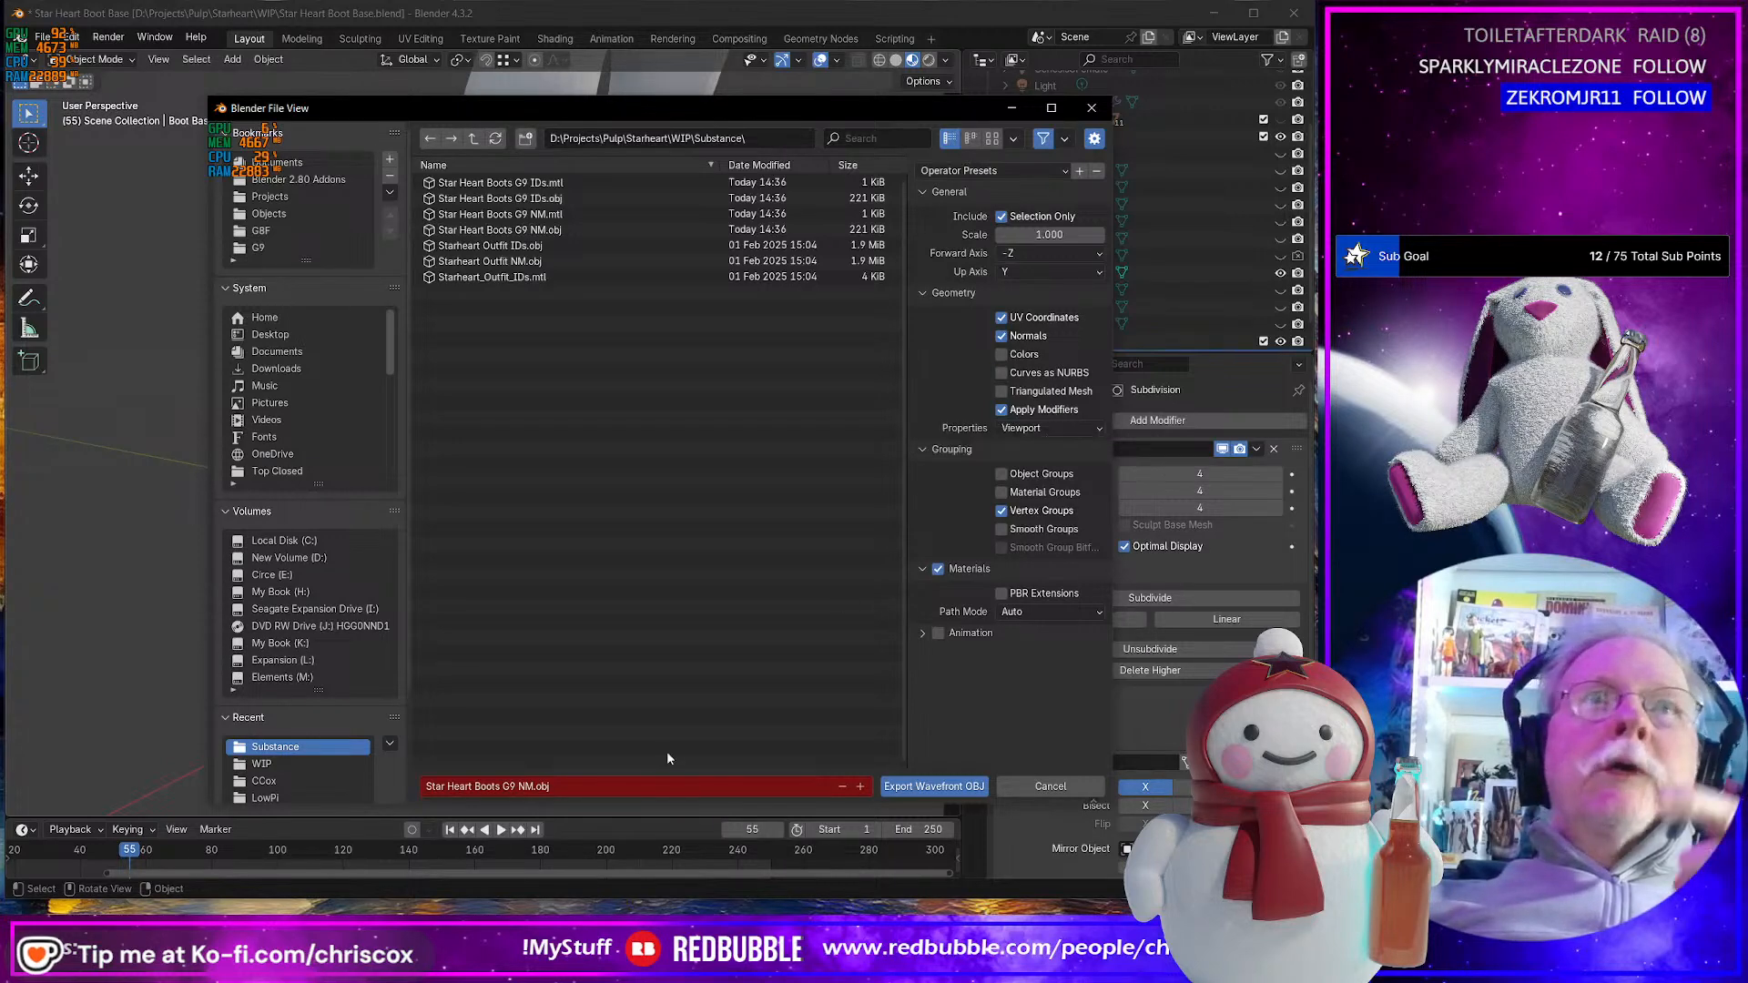
{"action": "left_click", "coordinate": [576, 787]}
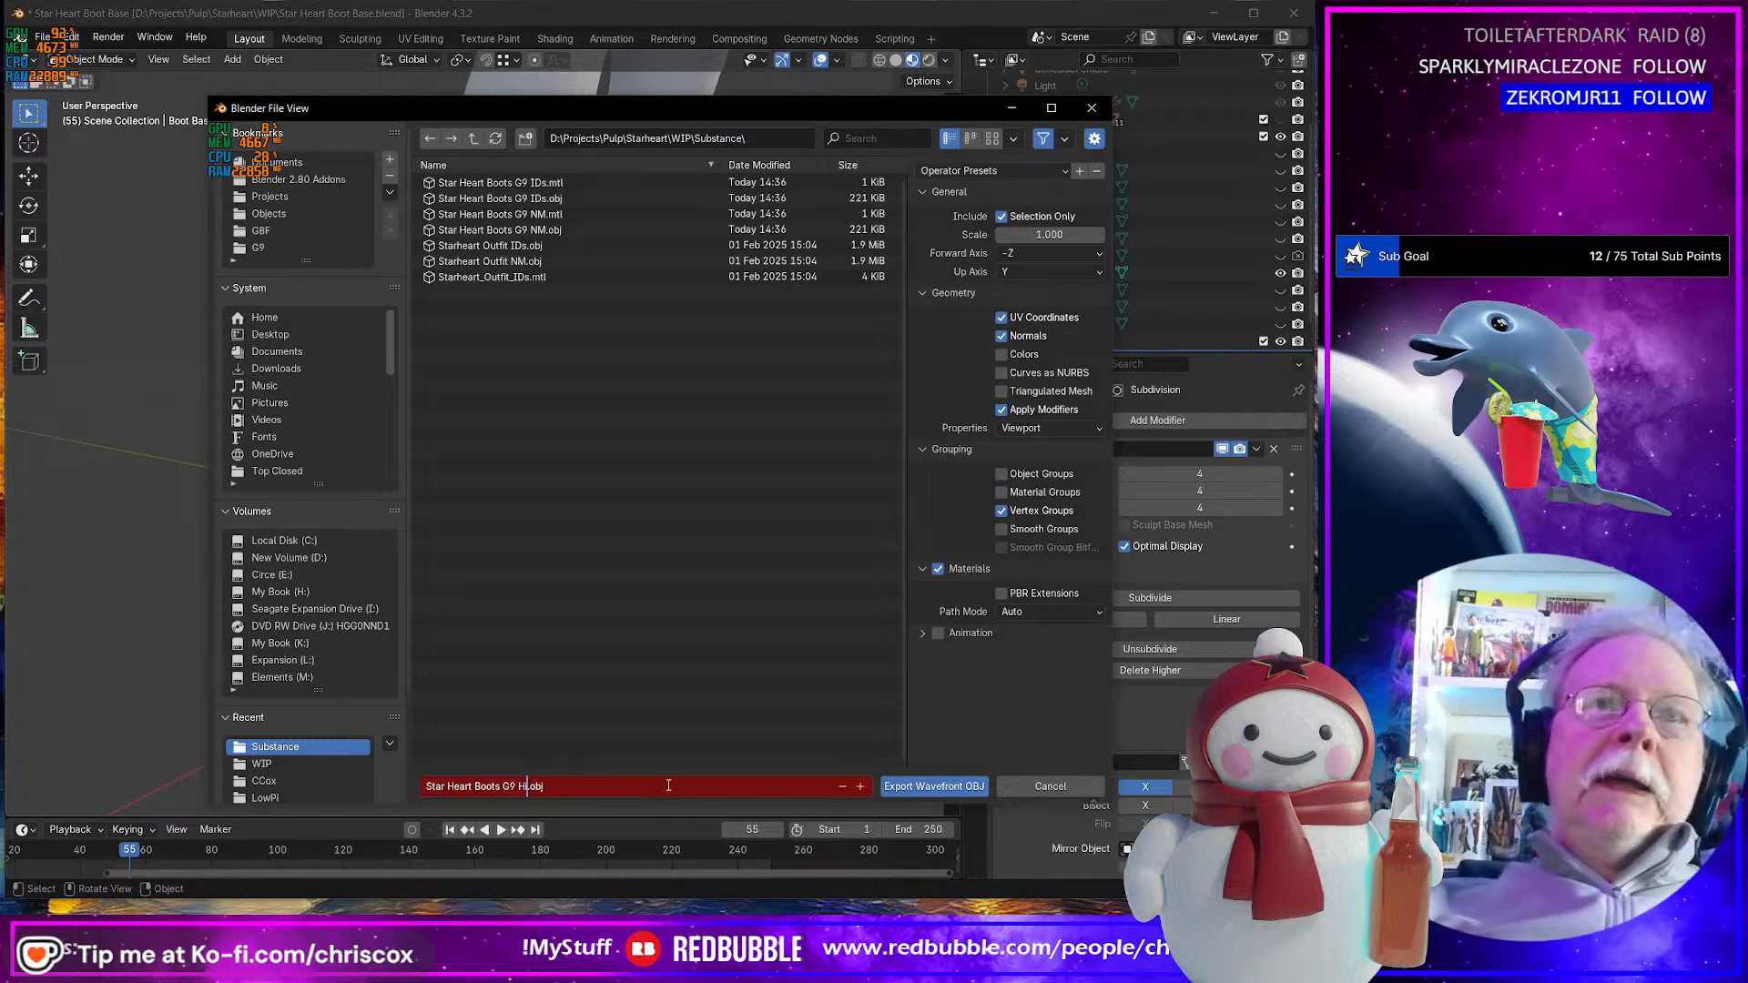
{"action": "type", "text": "HI"}
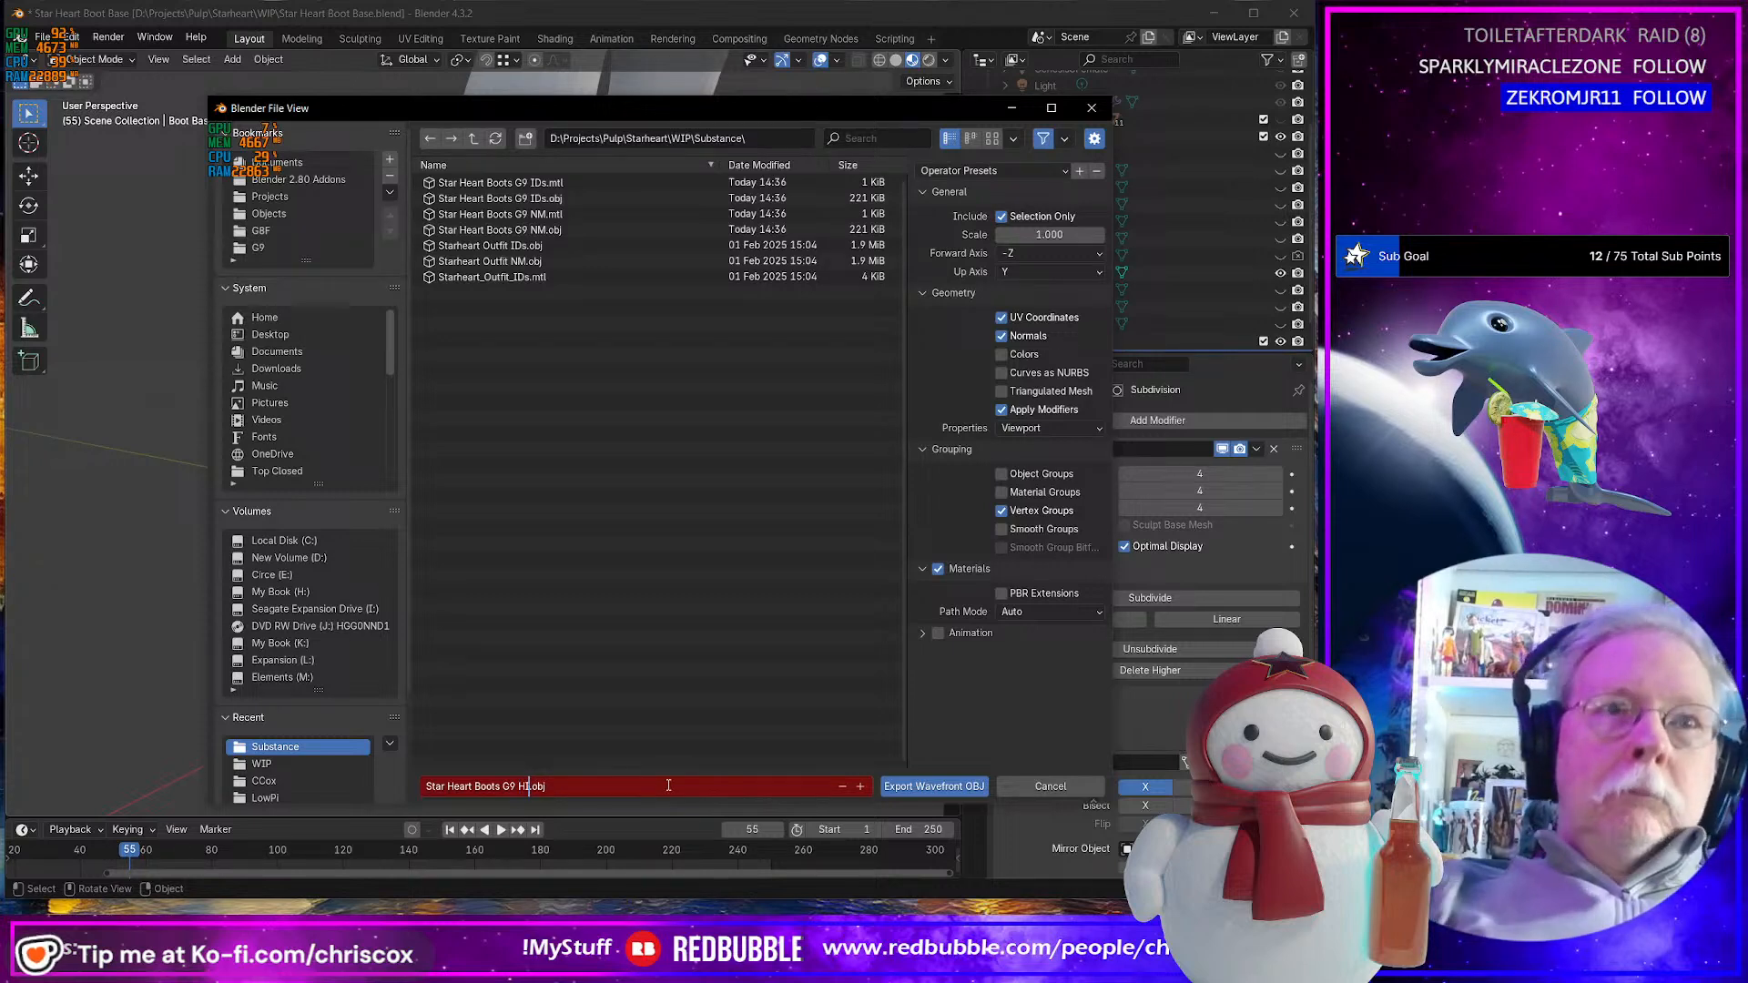
{"action": "left_click", "coordinate": [945, 786]}
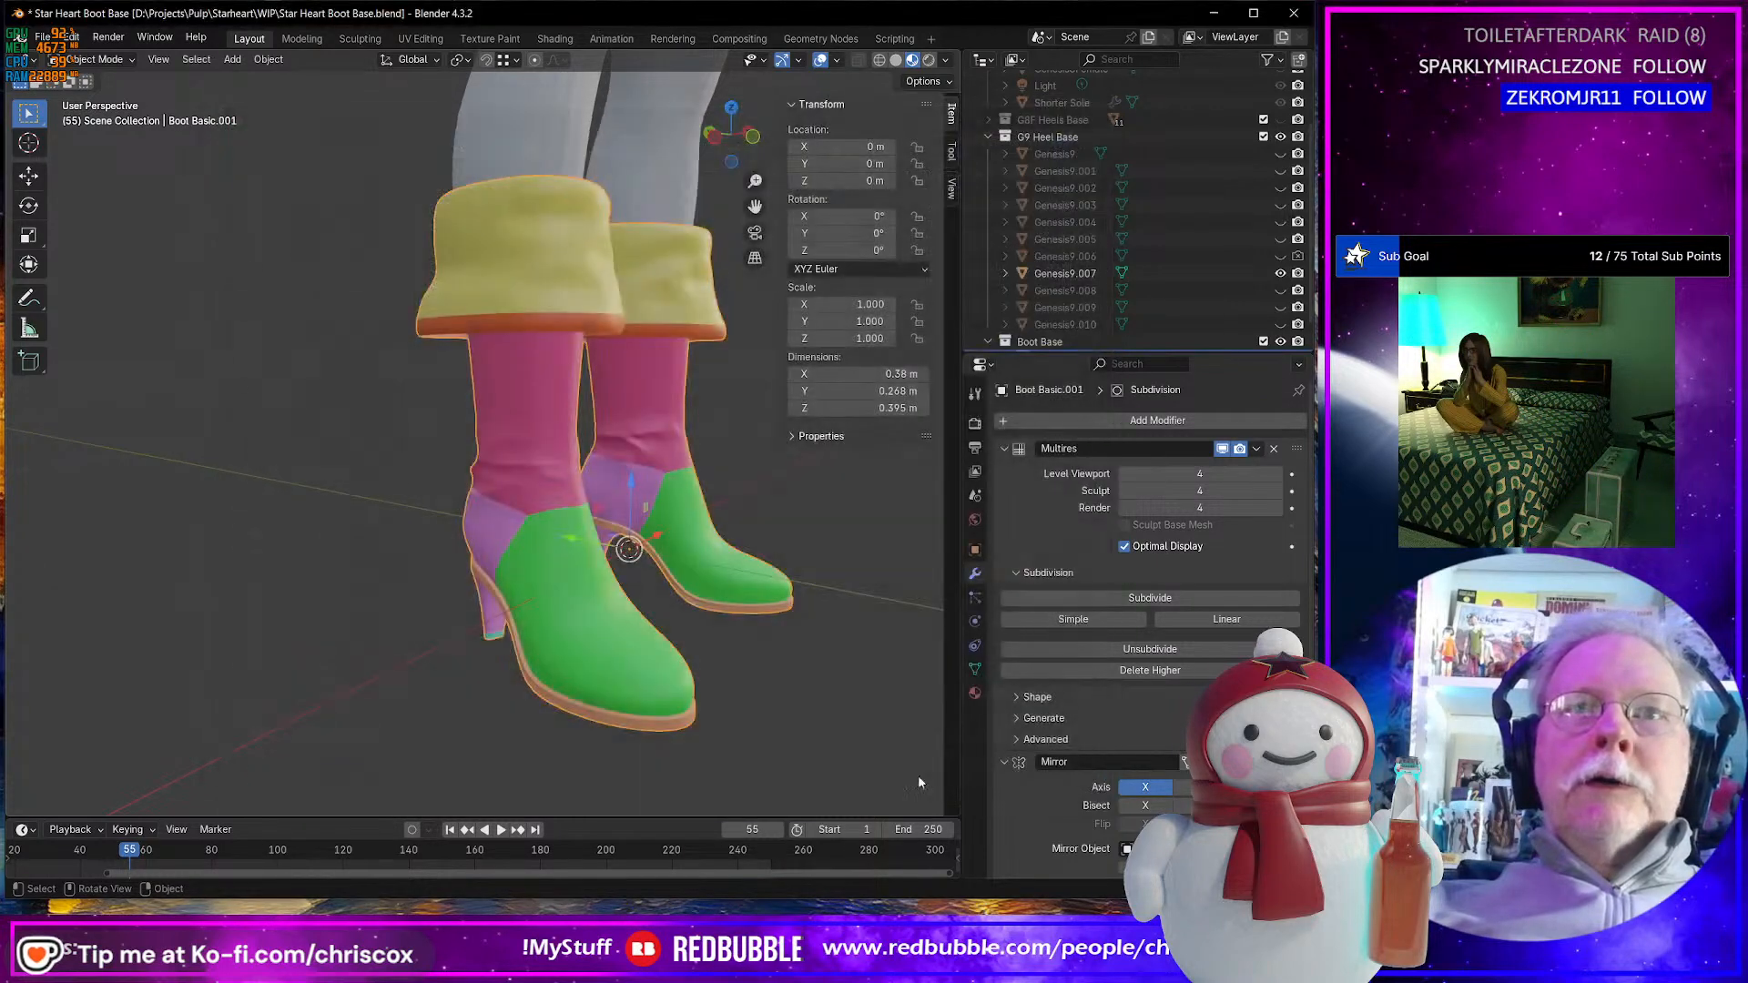
{"action": "scroll", "coordinate": [719, 629], "scroll_direction": "down", "scroll_amount": 2}
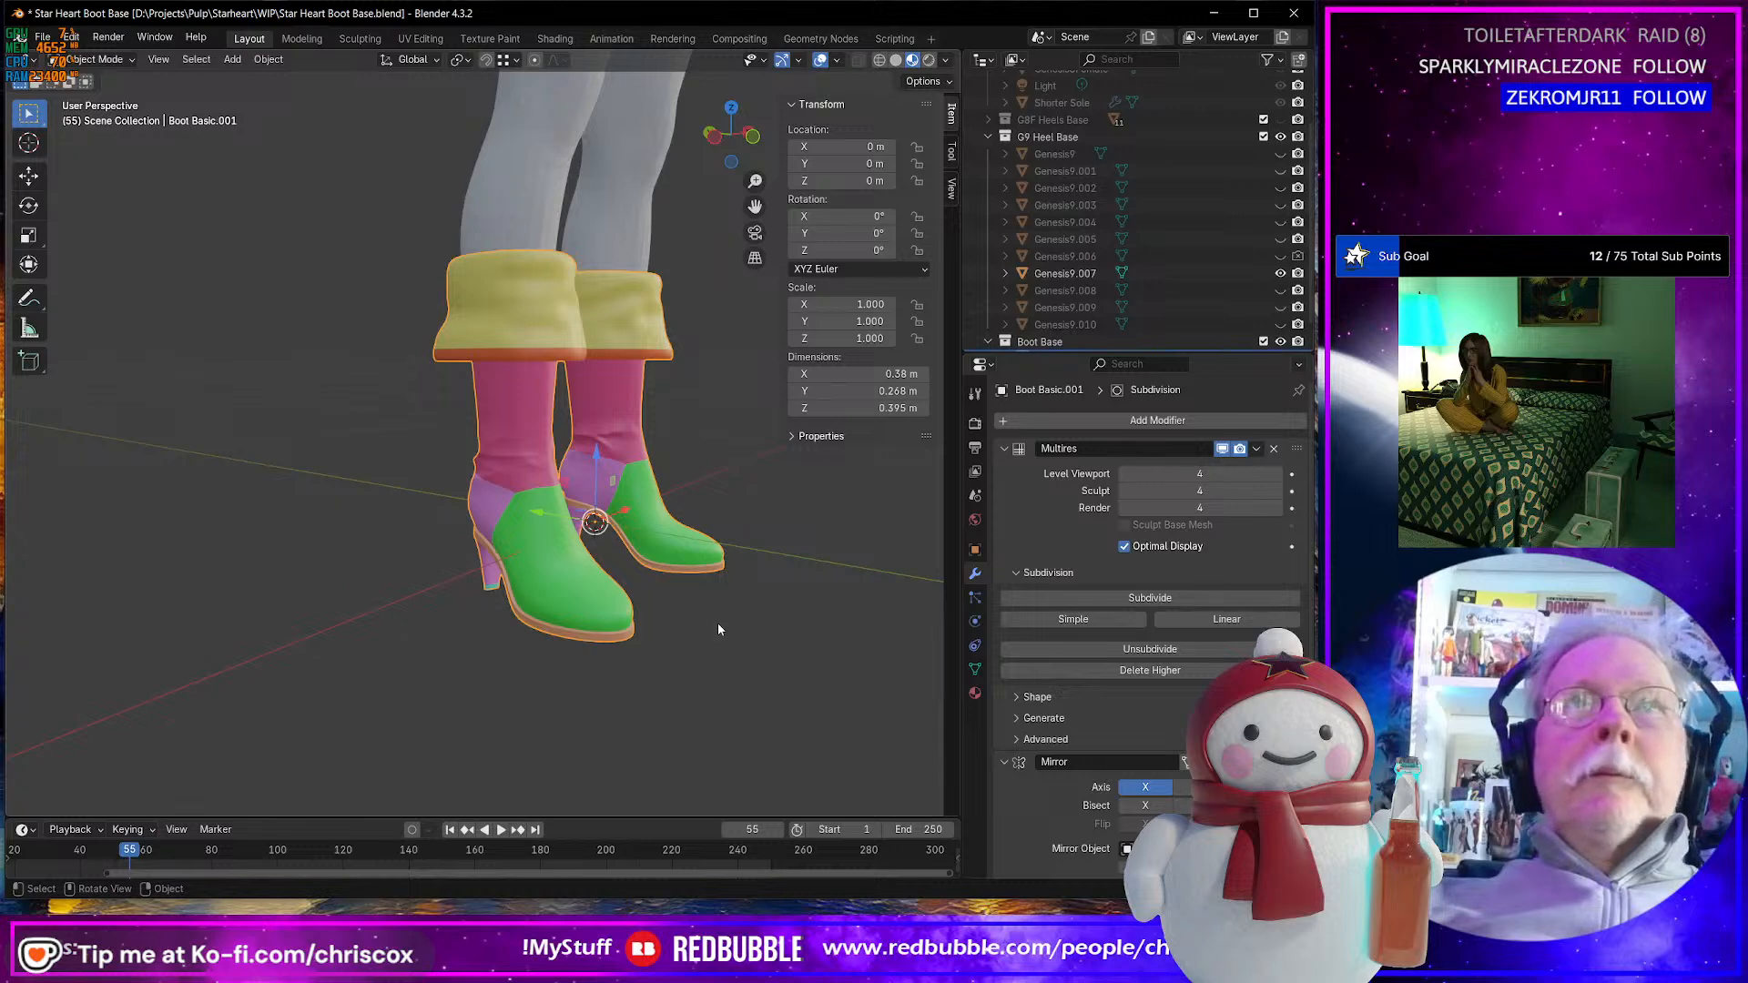
{"action": "middle_click_drag", "start_coordinate": [717, 624], "coordinate": [714, 632]}
{"action": "left_click", "coordinate": [1212, 15]}
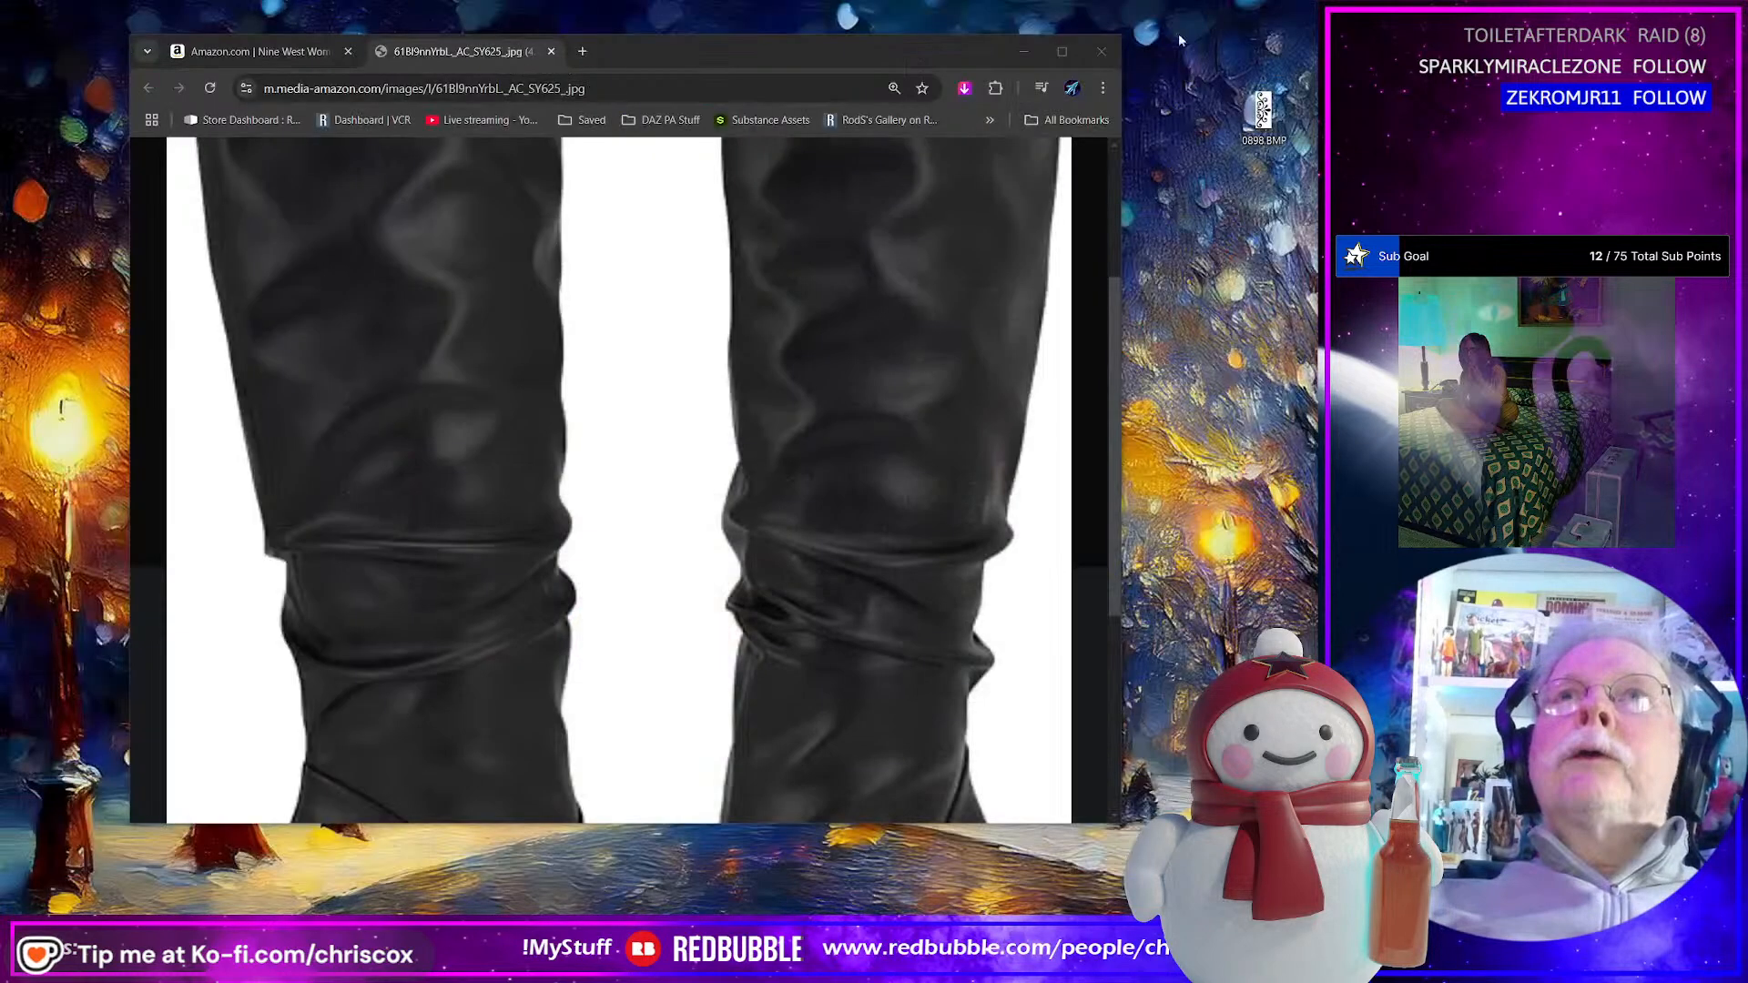
- Switch from the browser to Substance 3D Painter, dismiss its home screen and start a new project
{"action": "left_click", "coordinate": [1022, 52]}
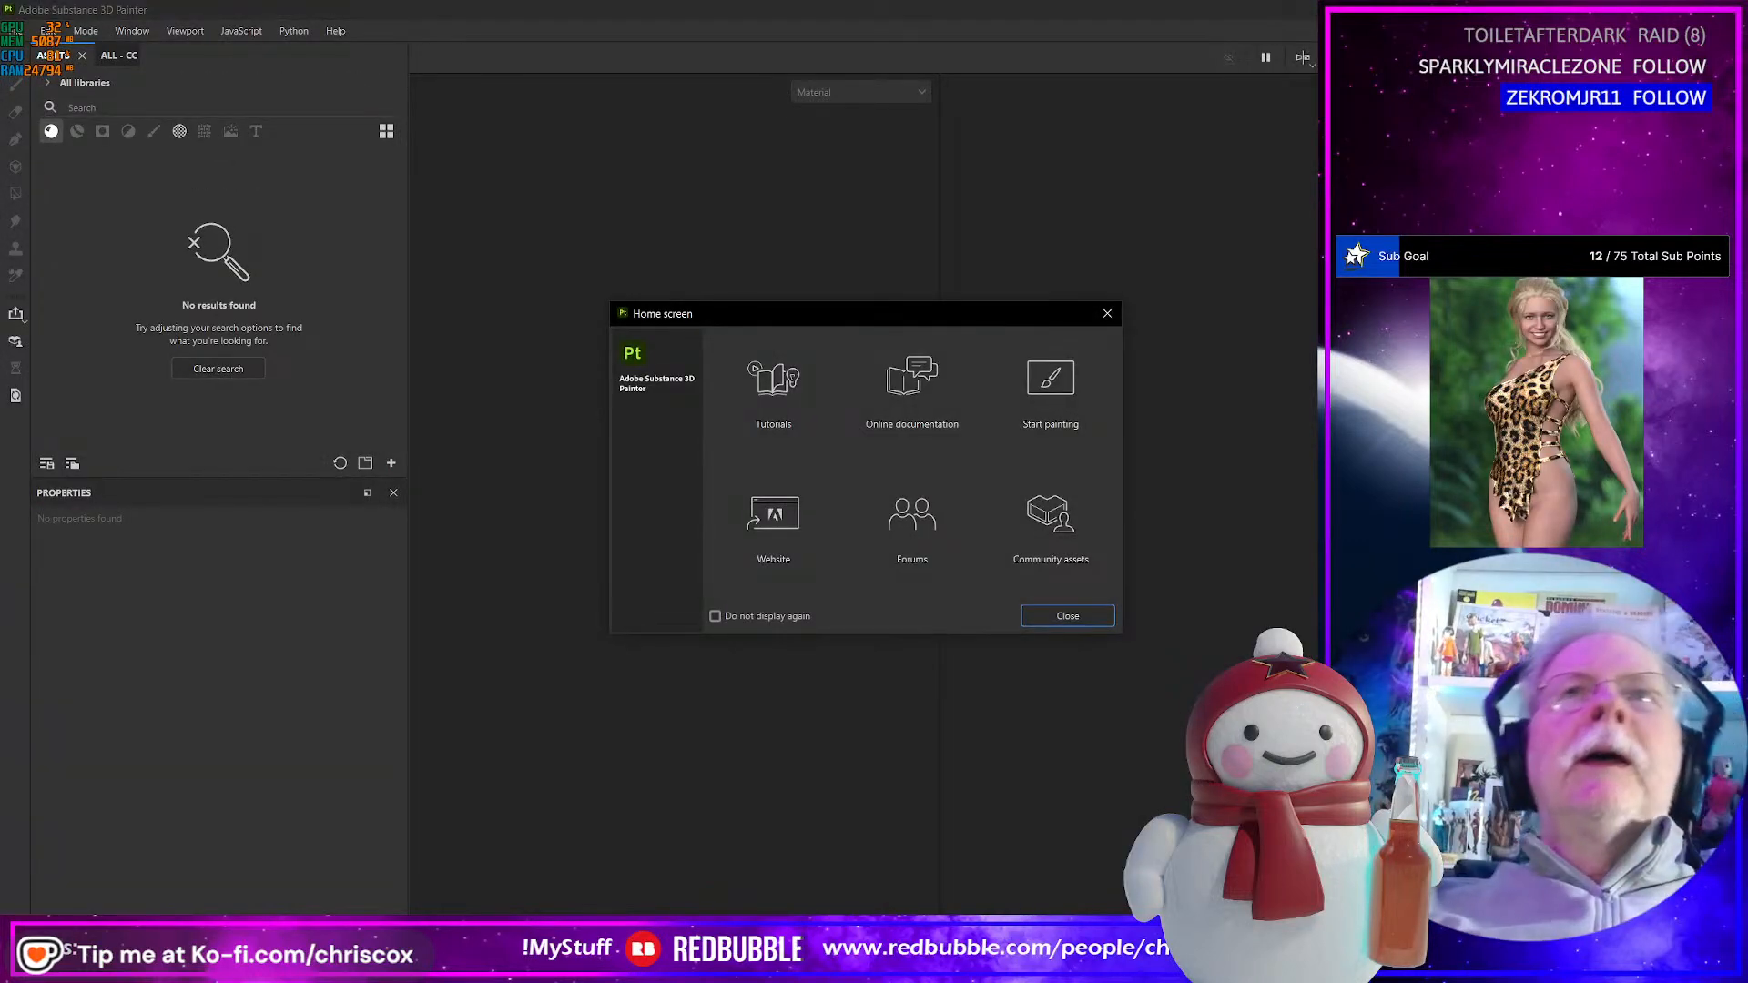
{"action": "left_click", "coordinate": [1067, 617]}
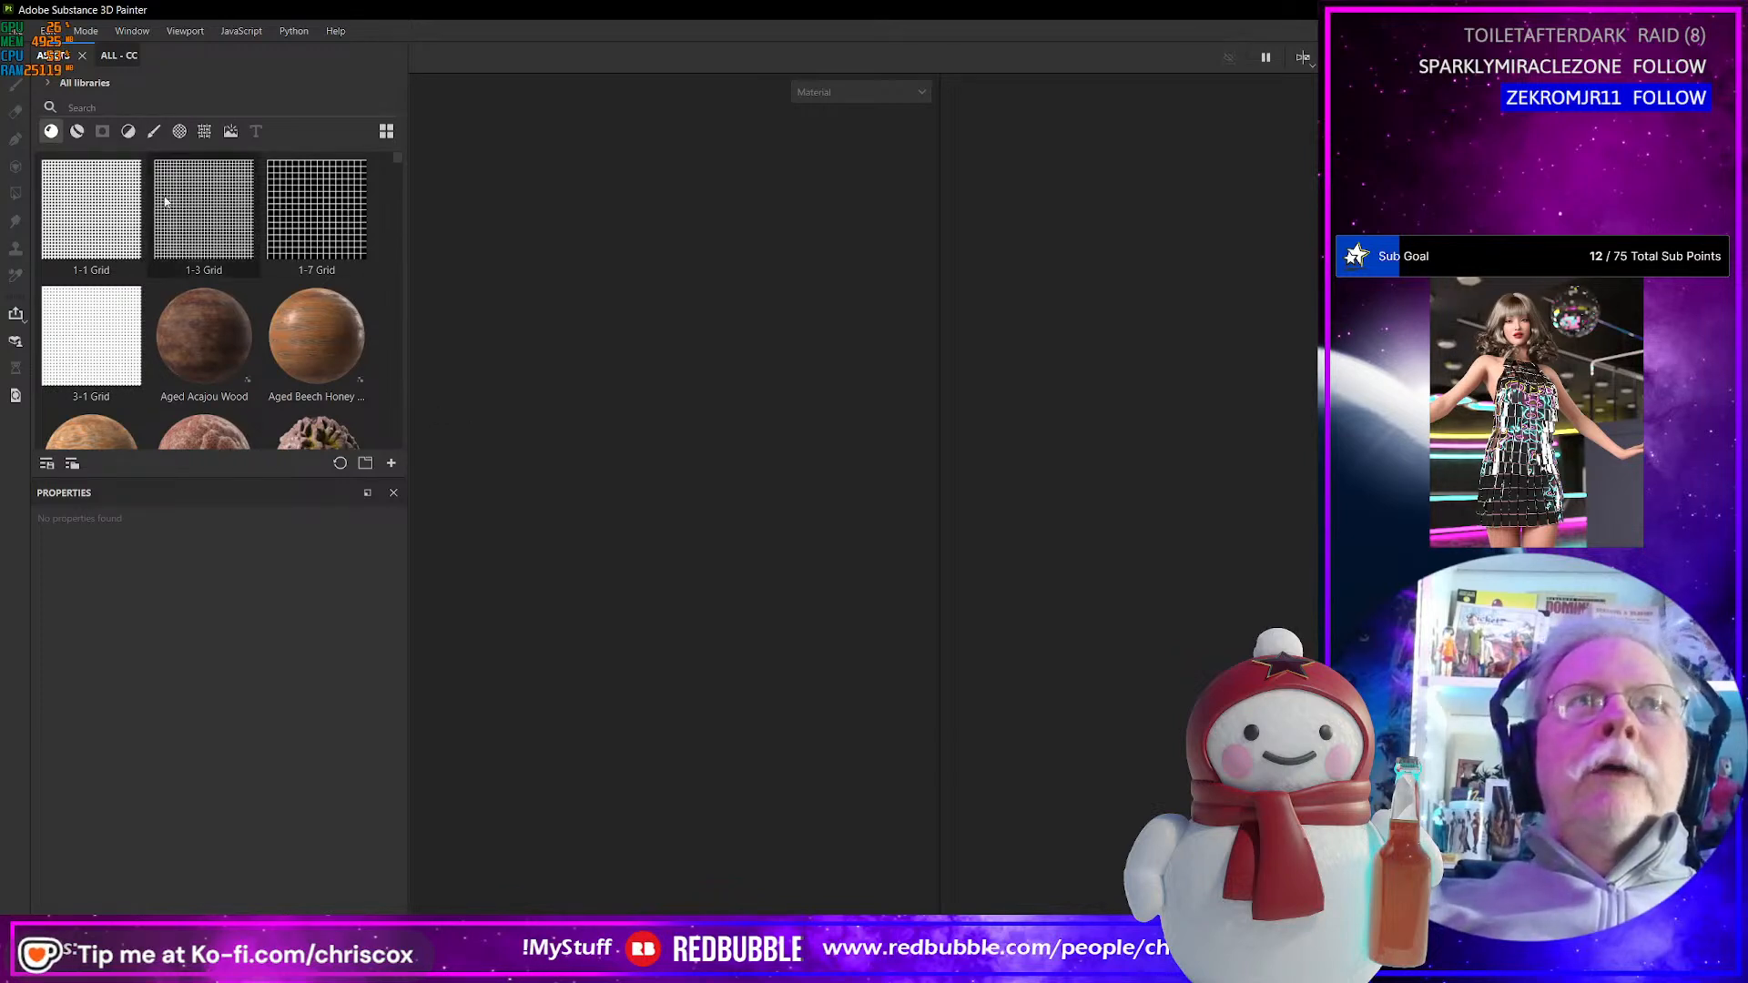
{"action": "left_click", "coordinate": [17, 31]}
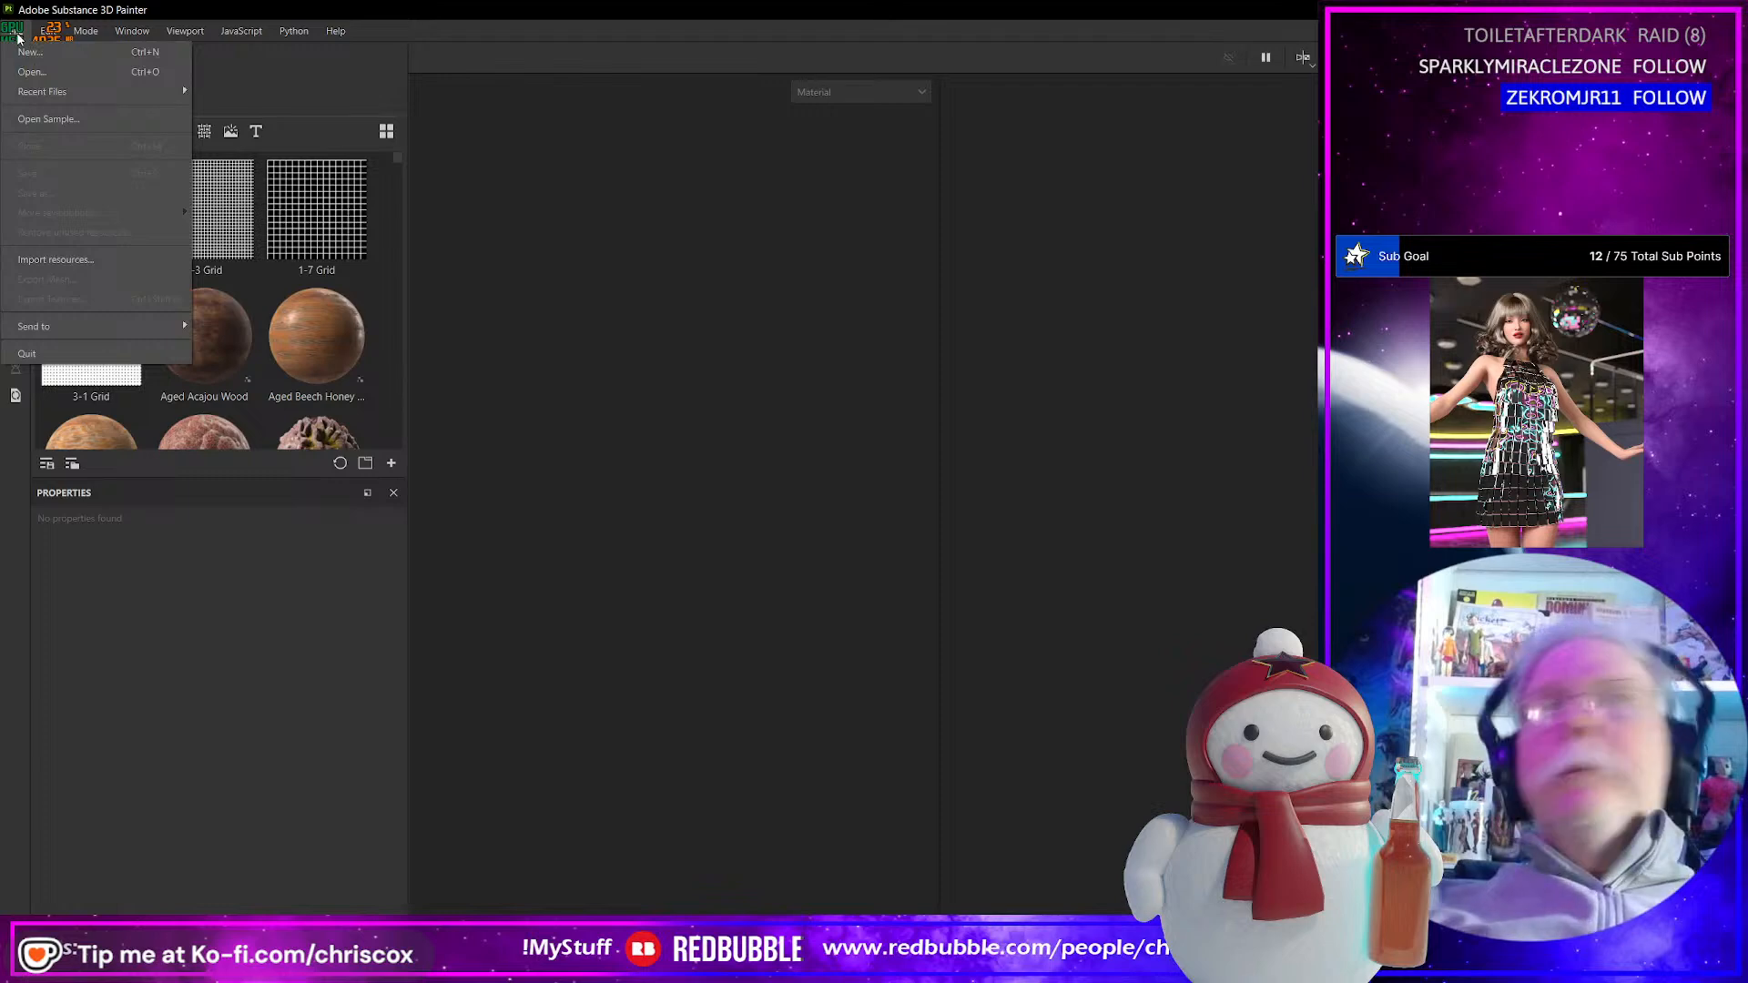
{"action": "left_click", "coordinate": [30, 52]}
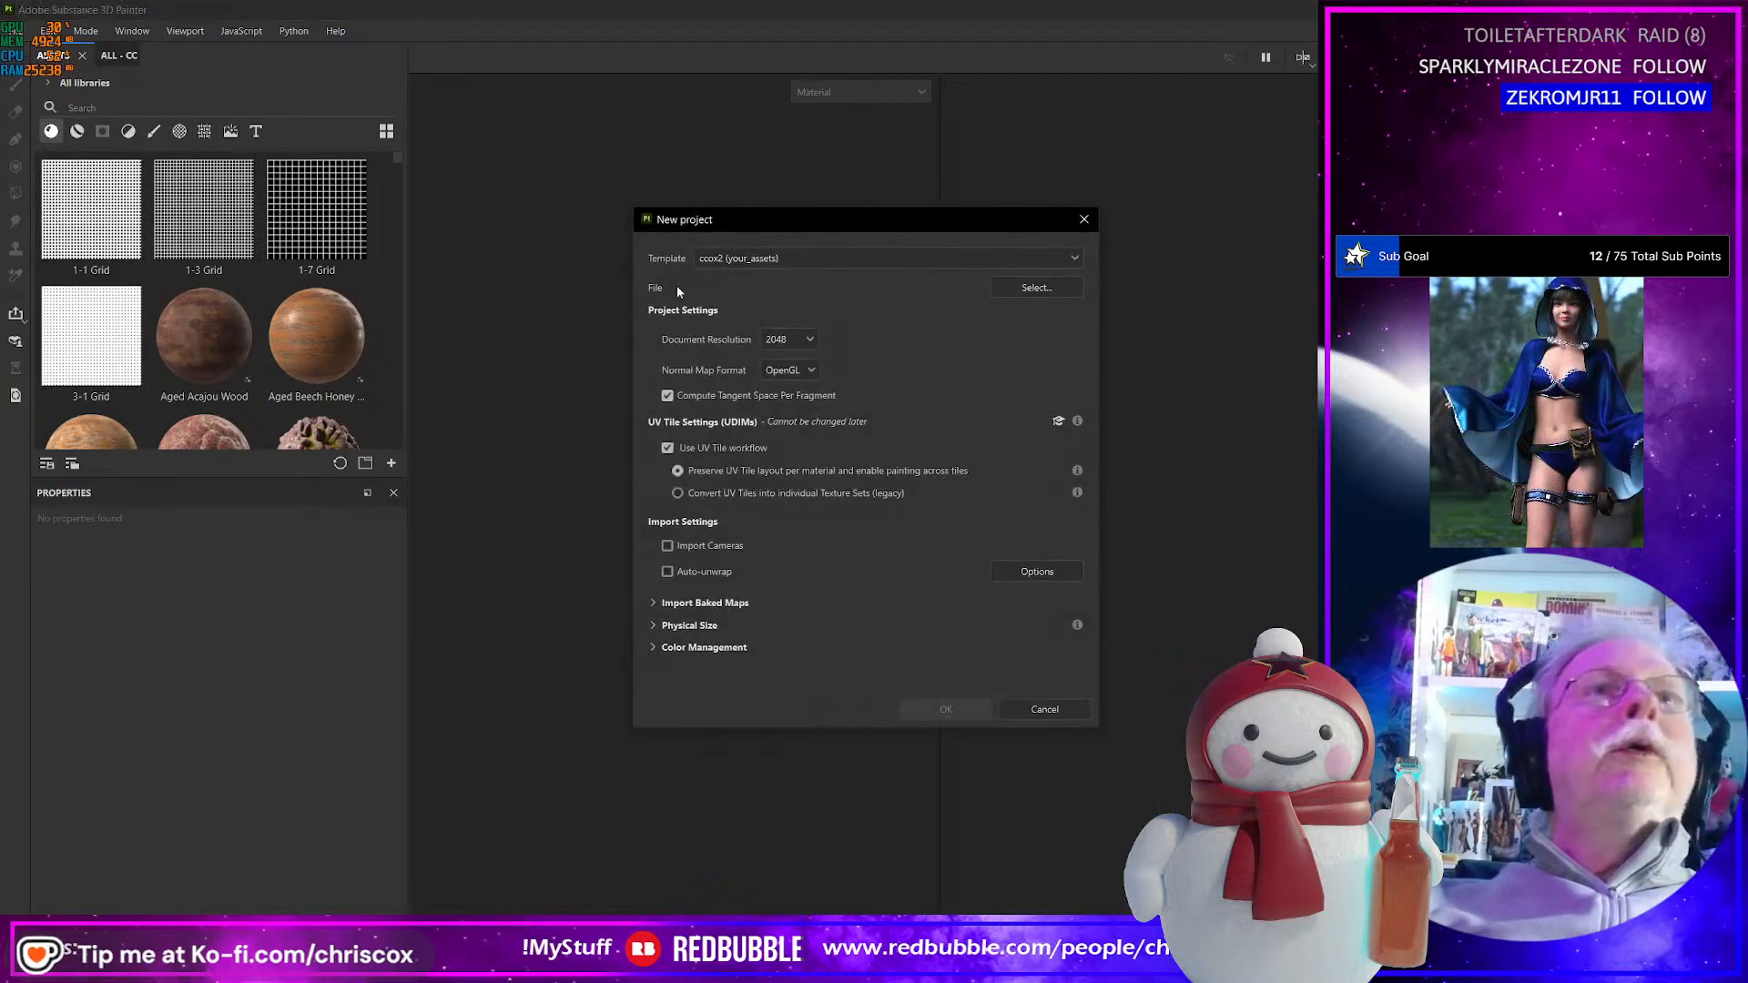
- Browse for the project mesh in the D:\Projects\Pulp\Starheart\WIP\Substance folder
{"action": "left_click", "coordinate": [1037, 288]}
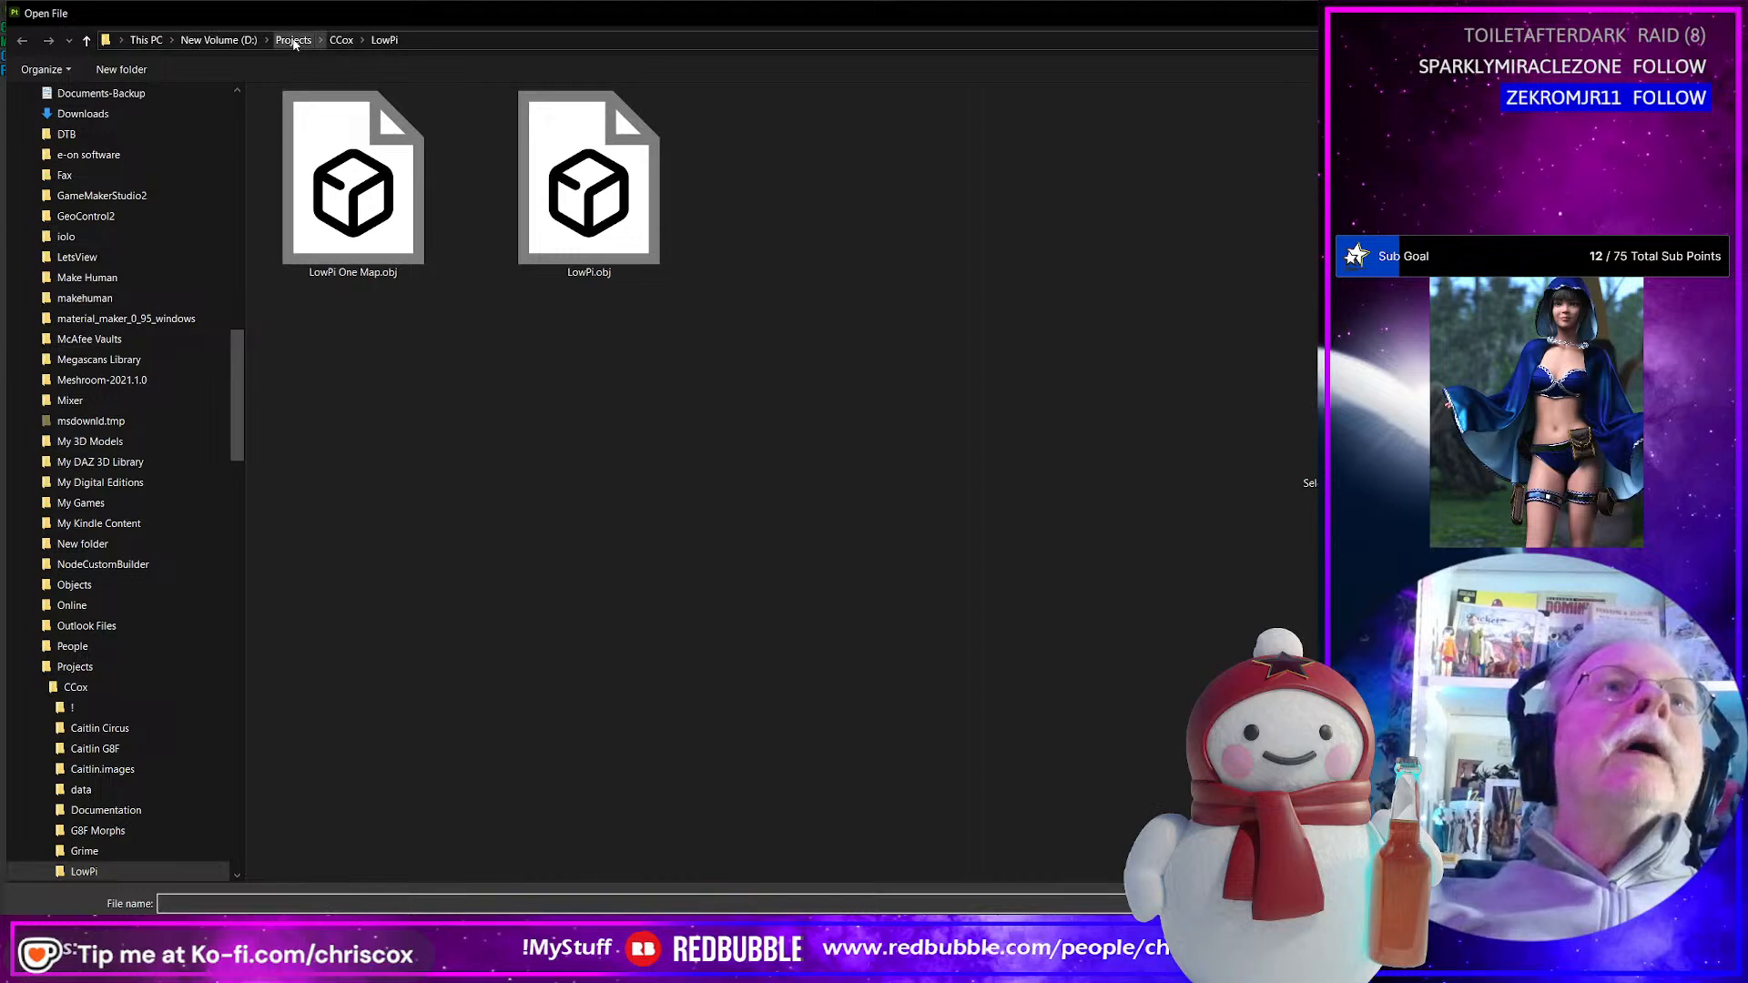
{"action": "left_click", "coordinate": [218, 40]}
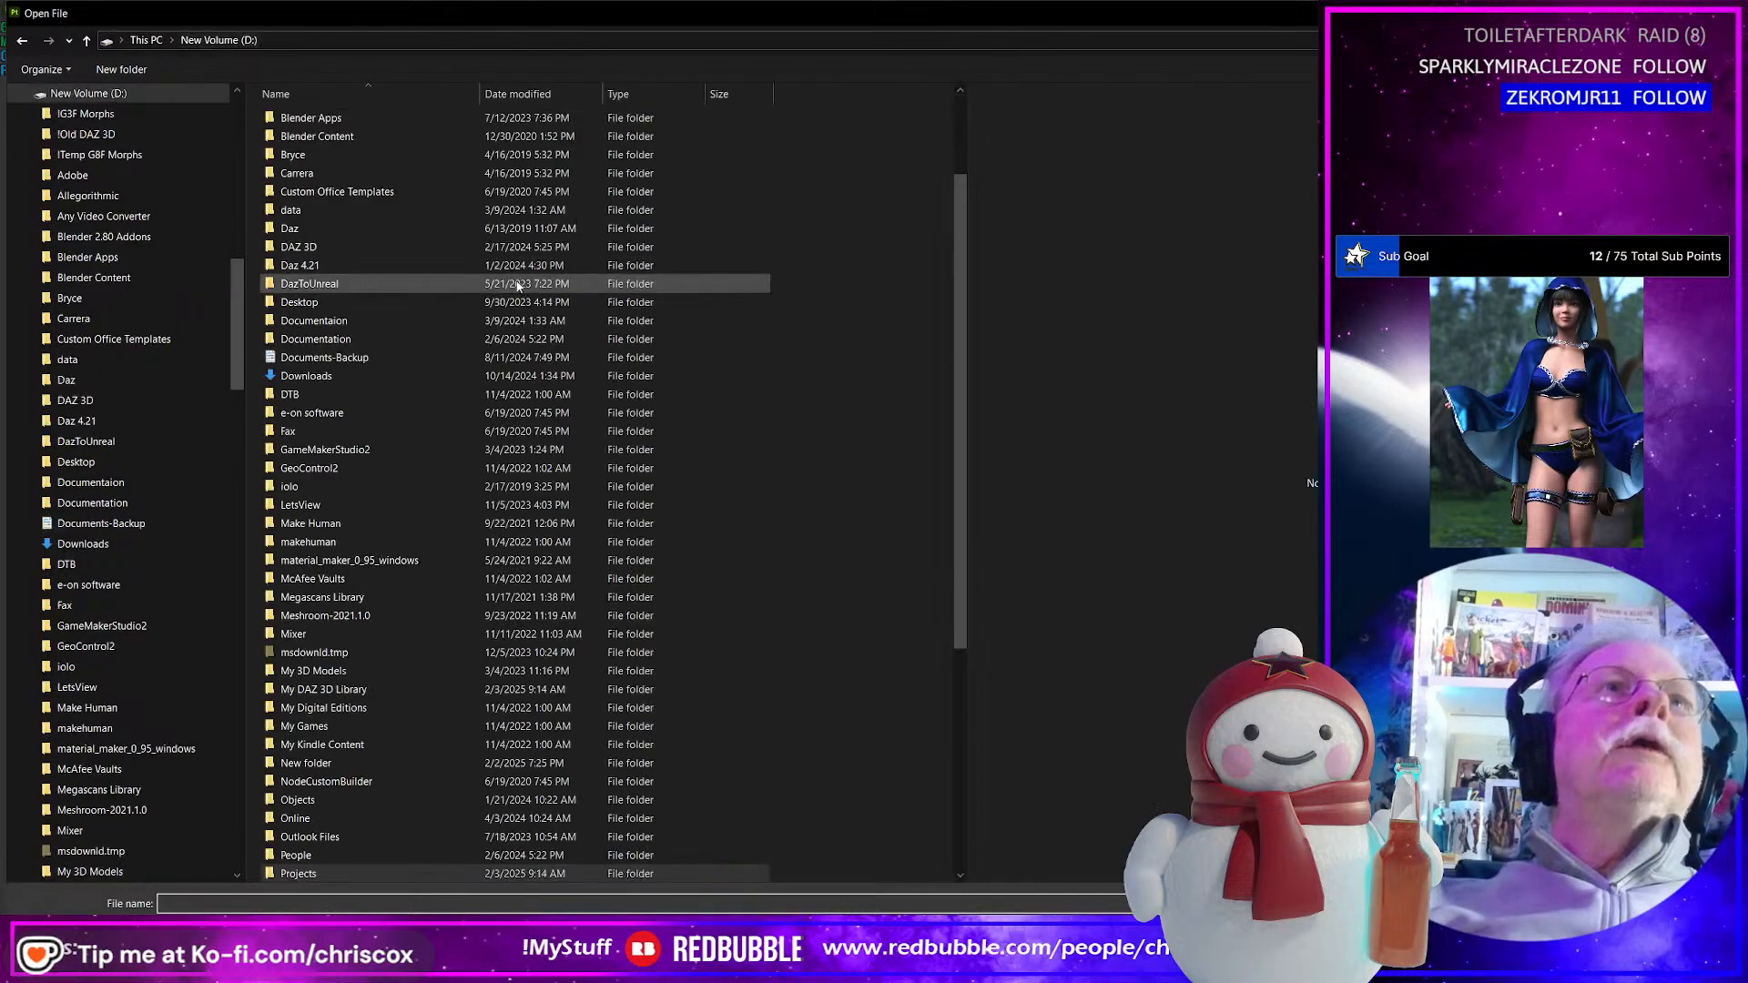
{"action": "scroll", "coordinate": [428, 554], "scroll_direction": "down", "scroll_amount": 3}
{"action": "scroll", "coordinate": [420, 543], "scroll_direction": "up", "scroll_amount": 3}
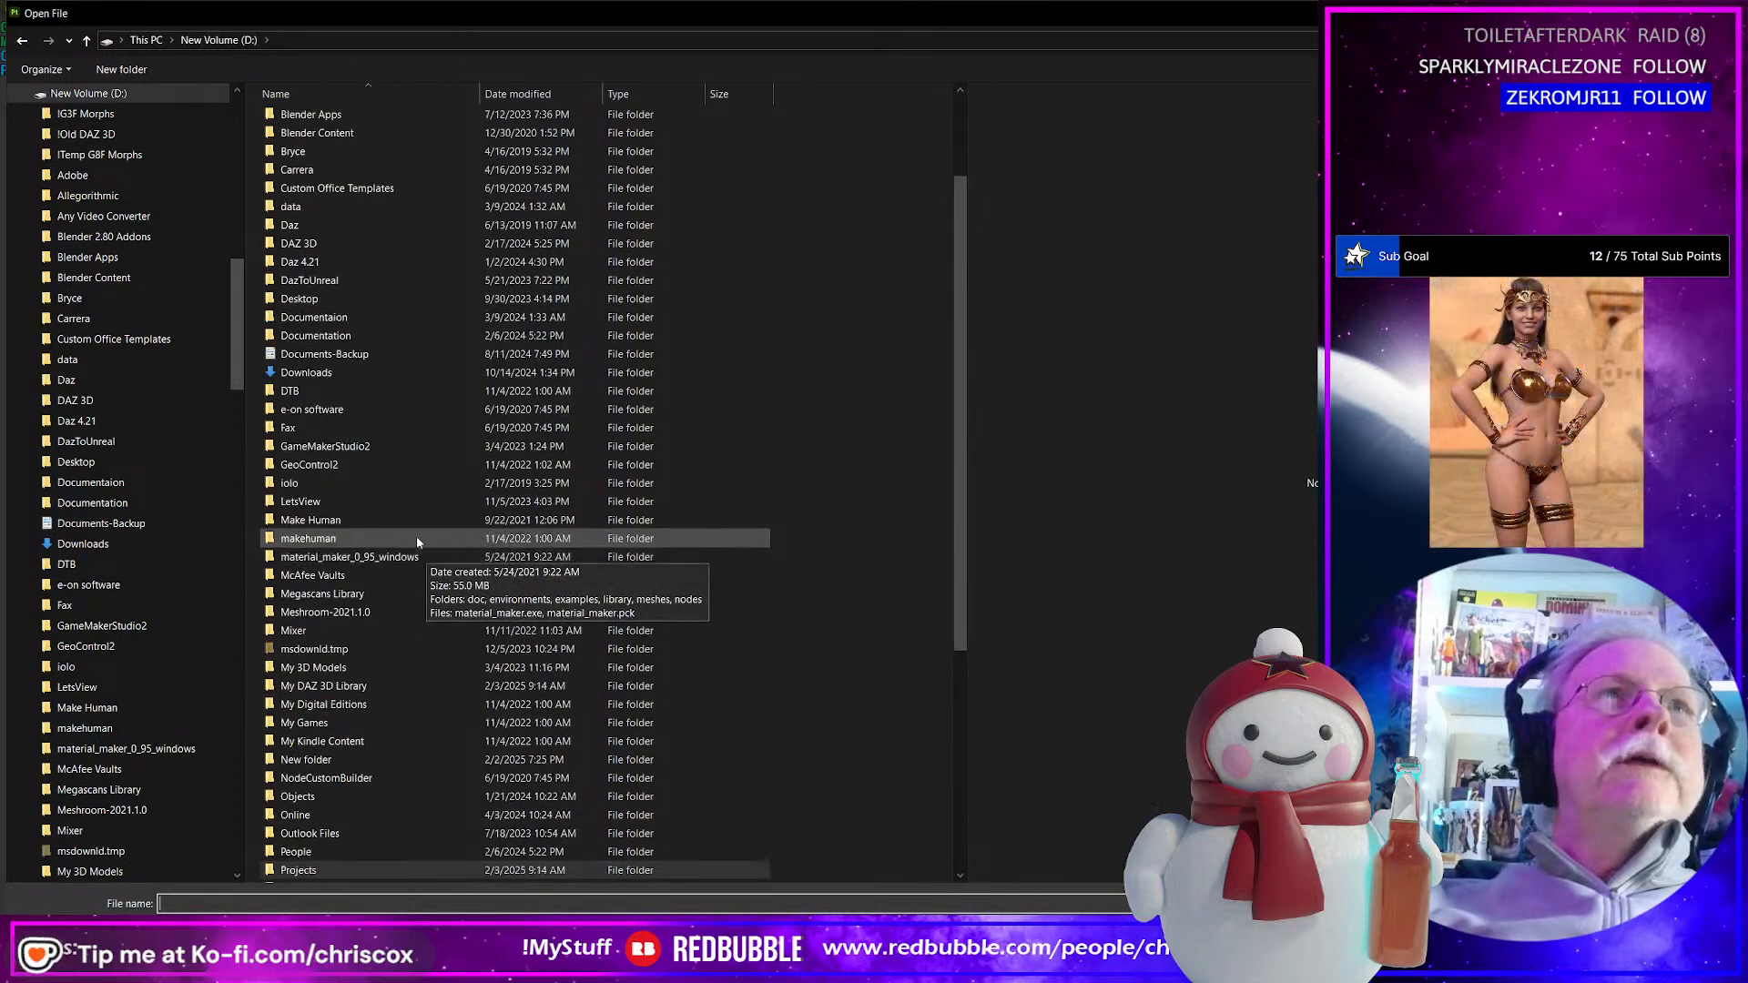
{"action": "scroll", "coordinate": [403, 532], "scroll_direction": "down", "scroll_amount": 6}
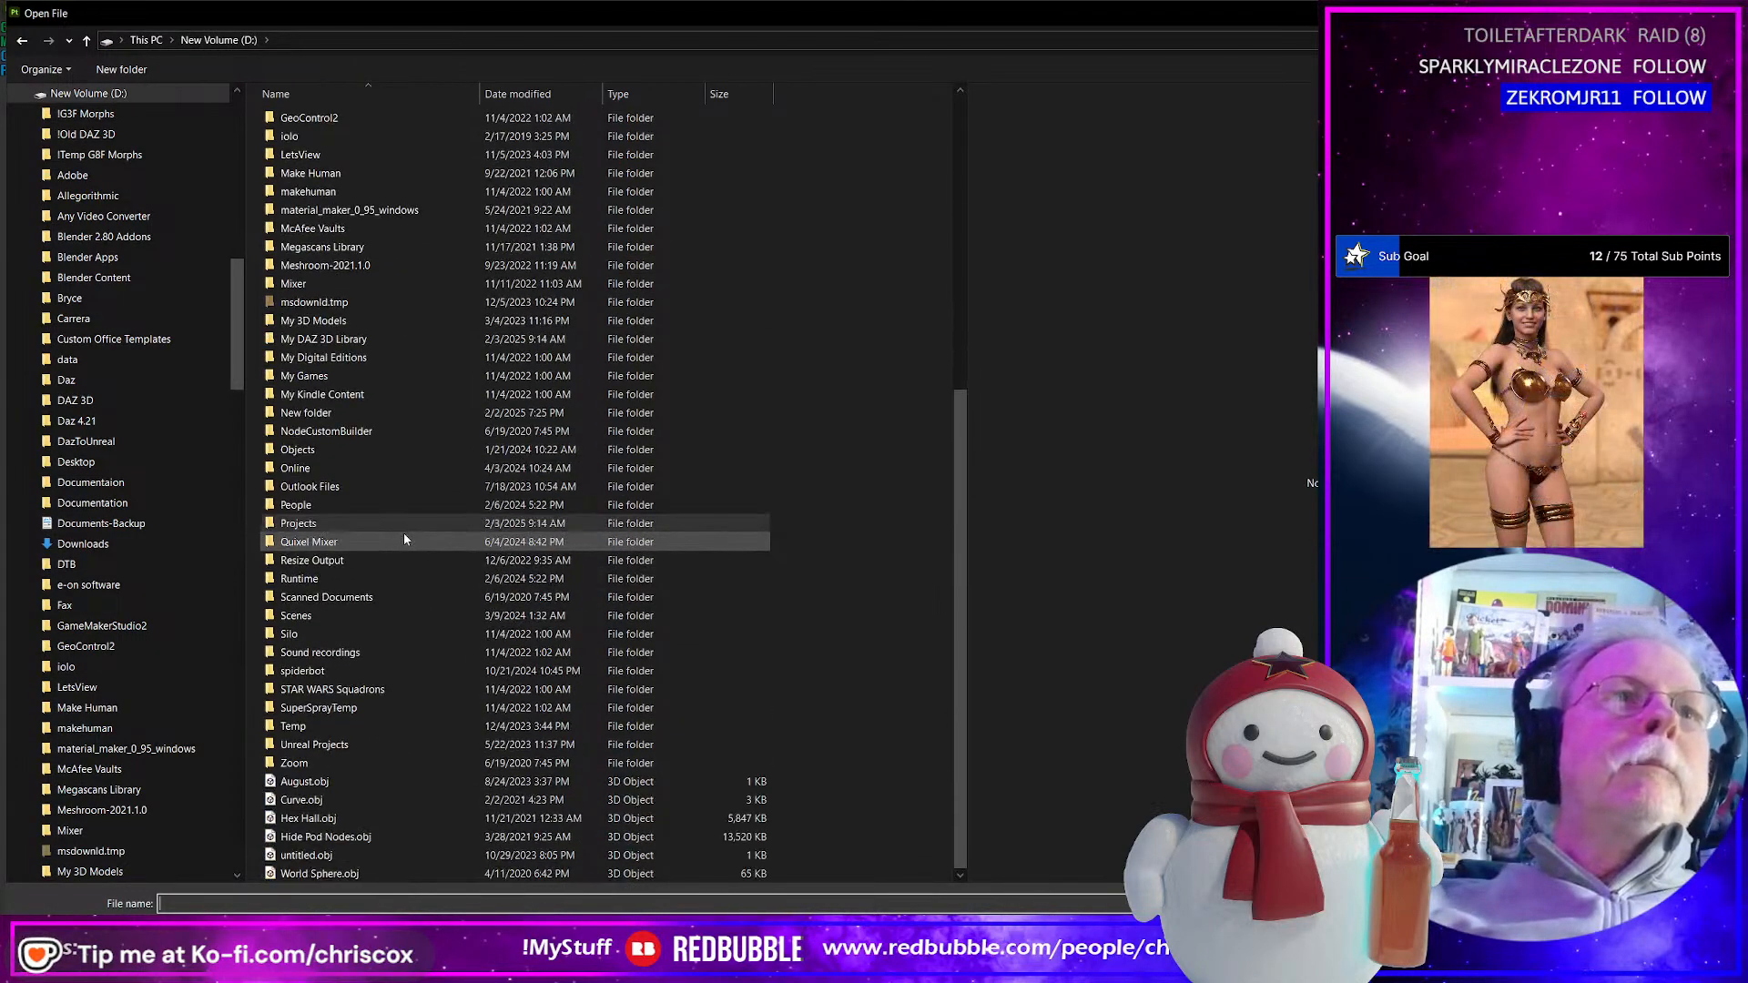
{"action": "double_click", "coordinate": [300, 524]}
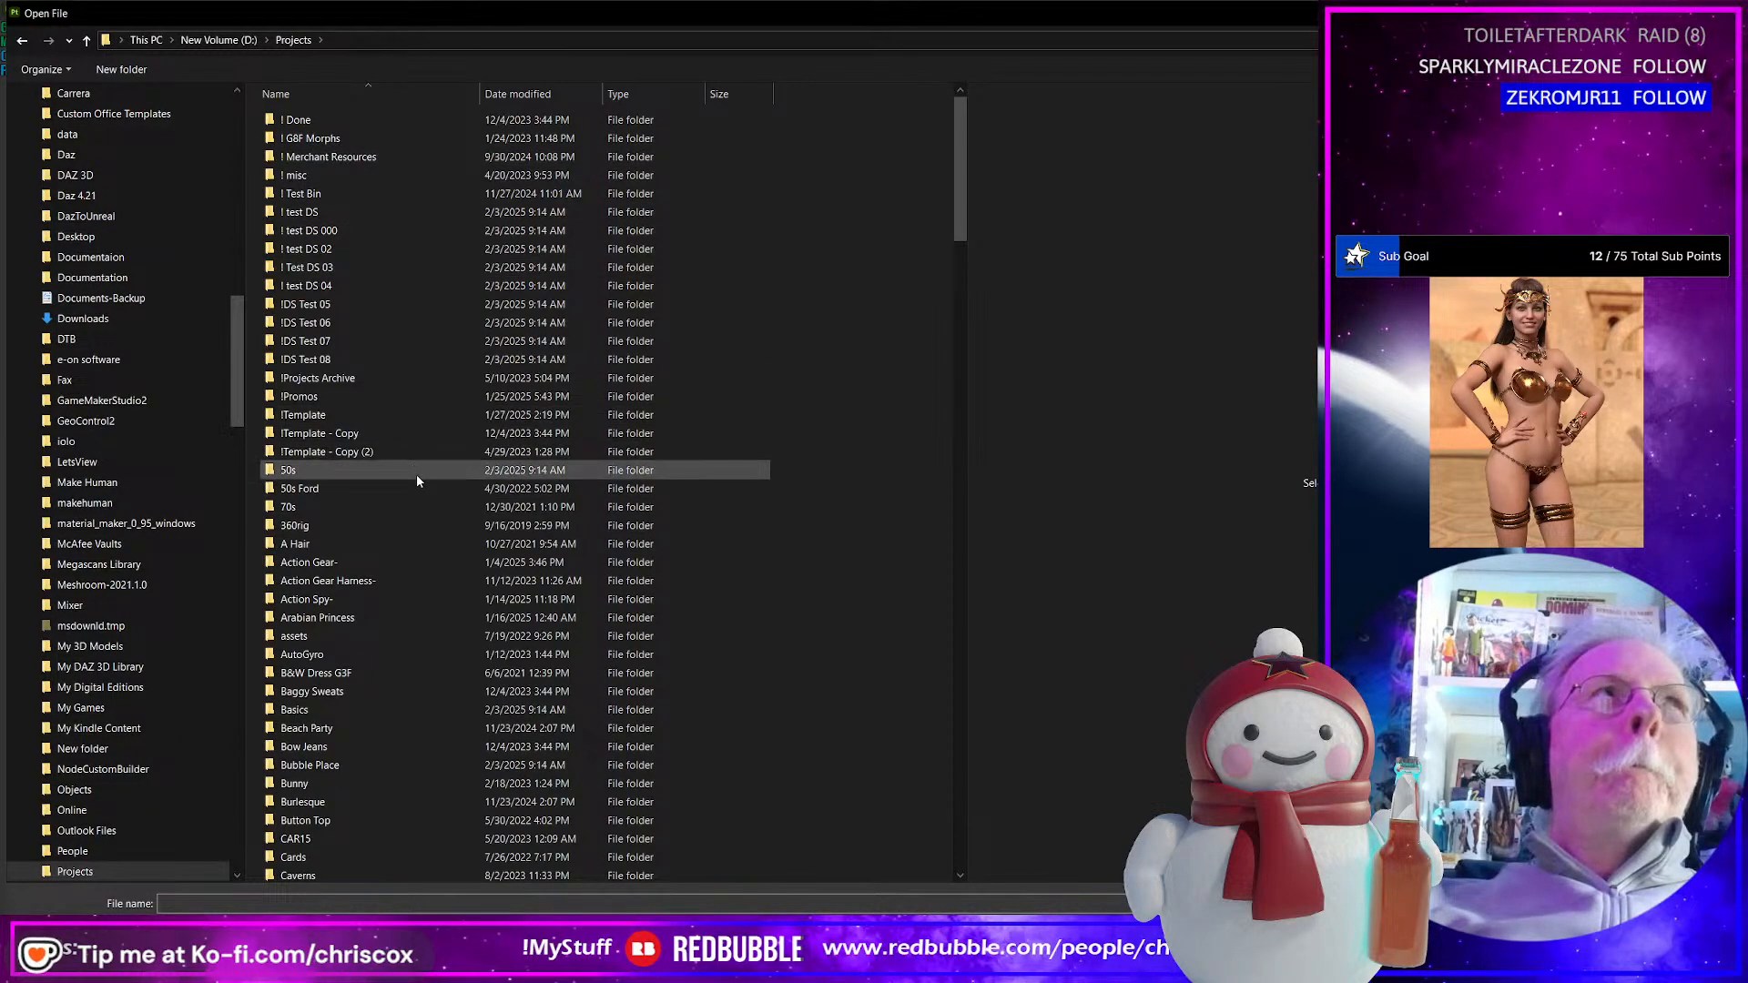
{"action": "scroll", "coordinate": [415, 475], "scroll_direction": "down", "scroll_amount": 12}
{"action": "scroll", "coordinate": [407, 492], "scroll_direction": "down", "scroll_amount": 15}
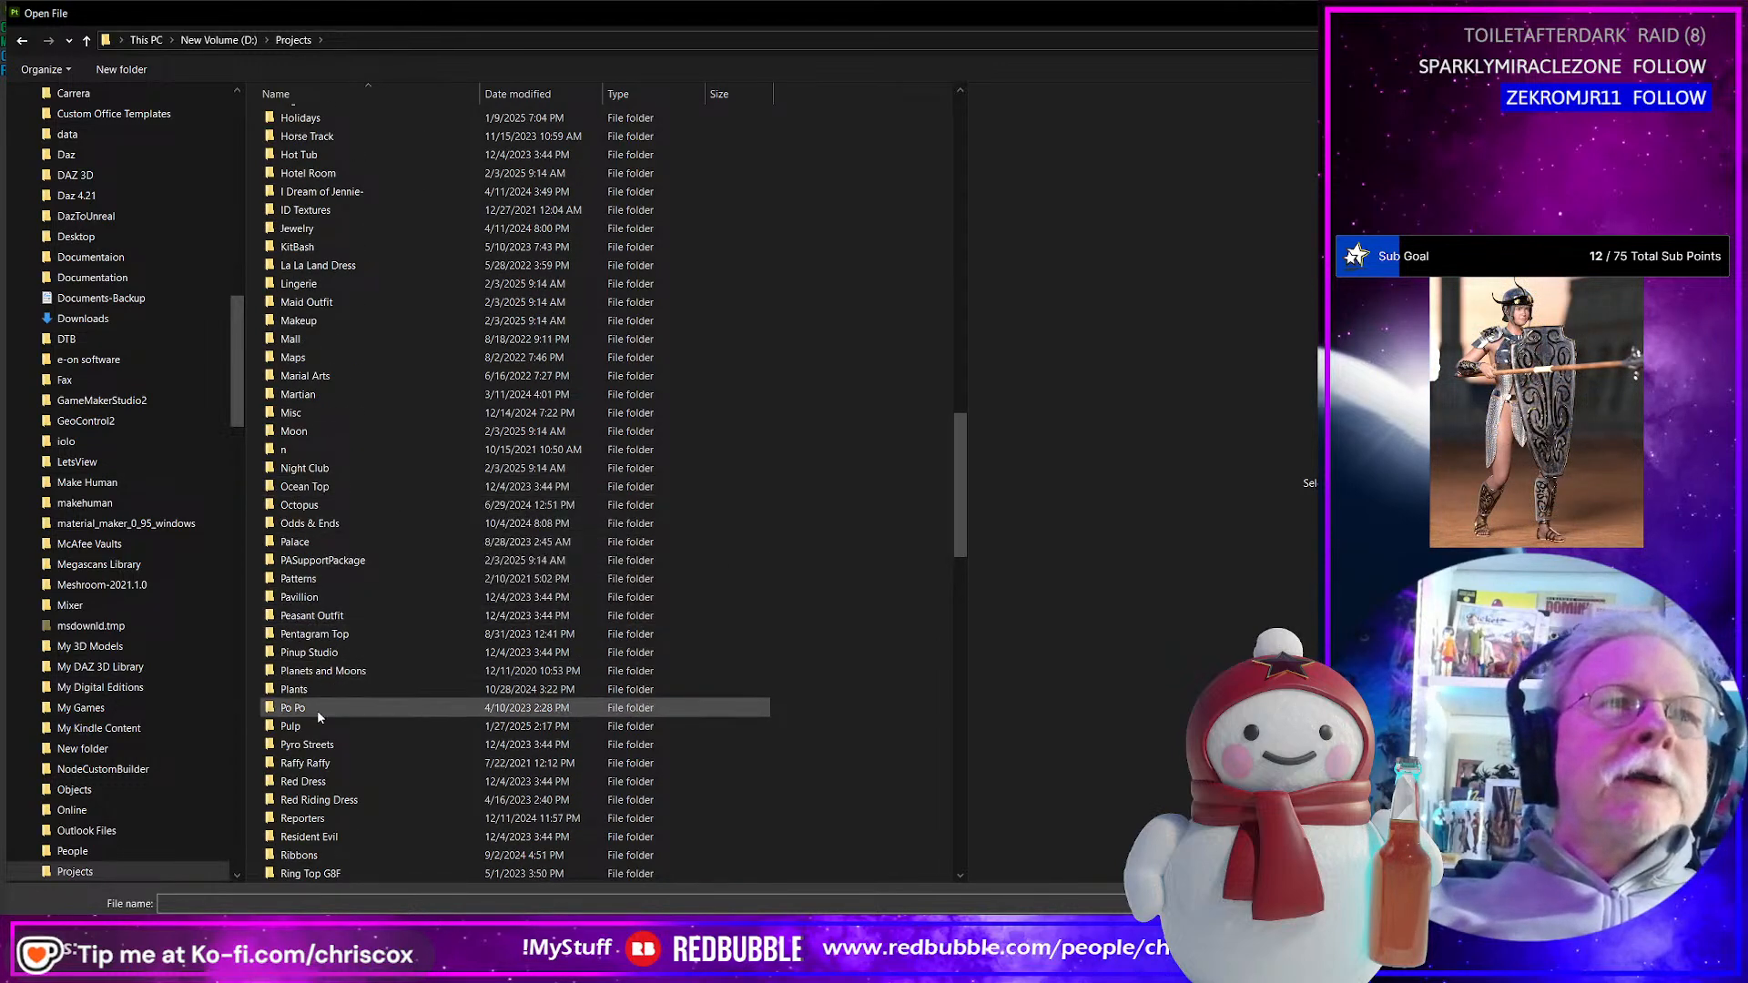
{"action": "double_click", "coordinate": [306, 735]}
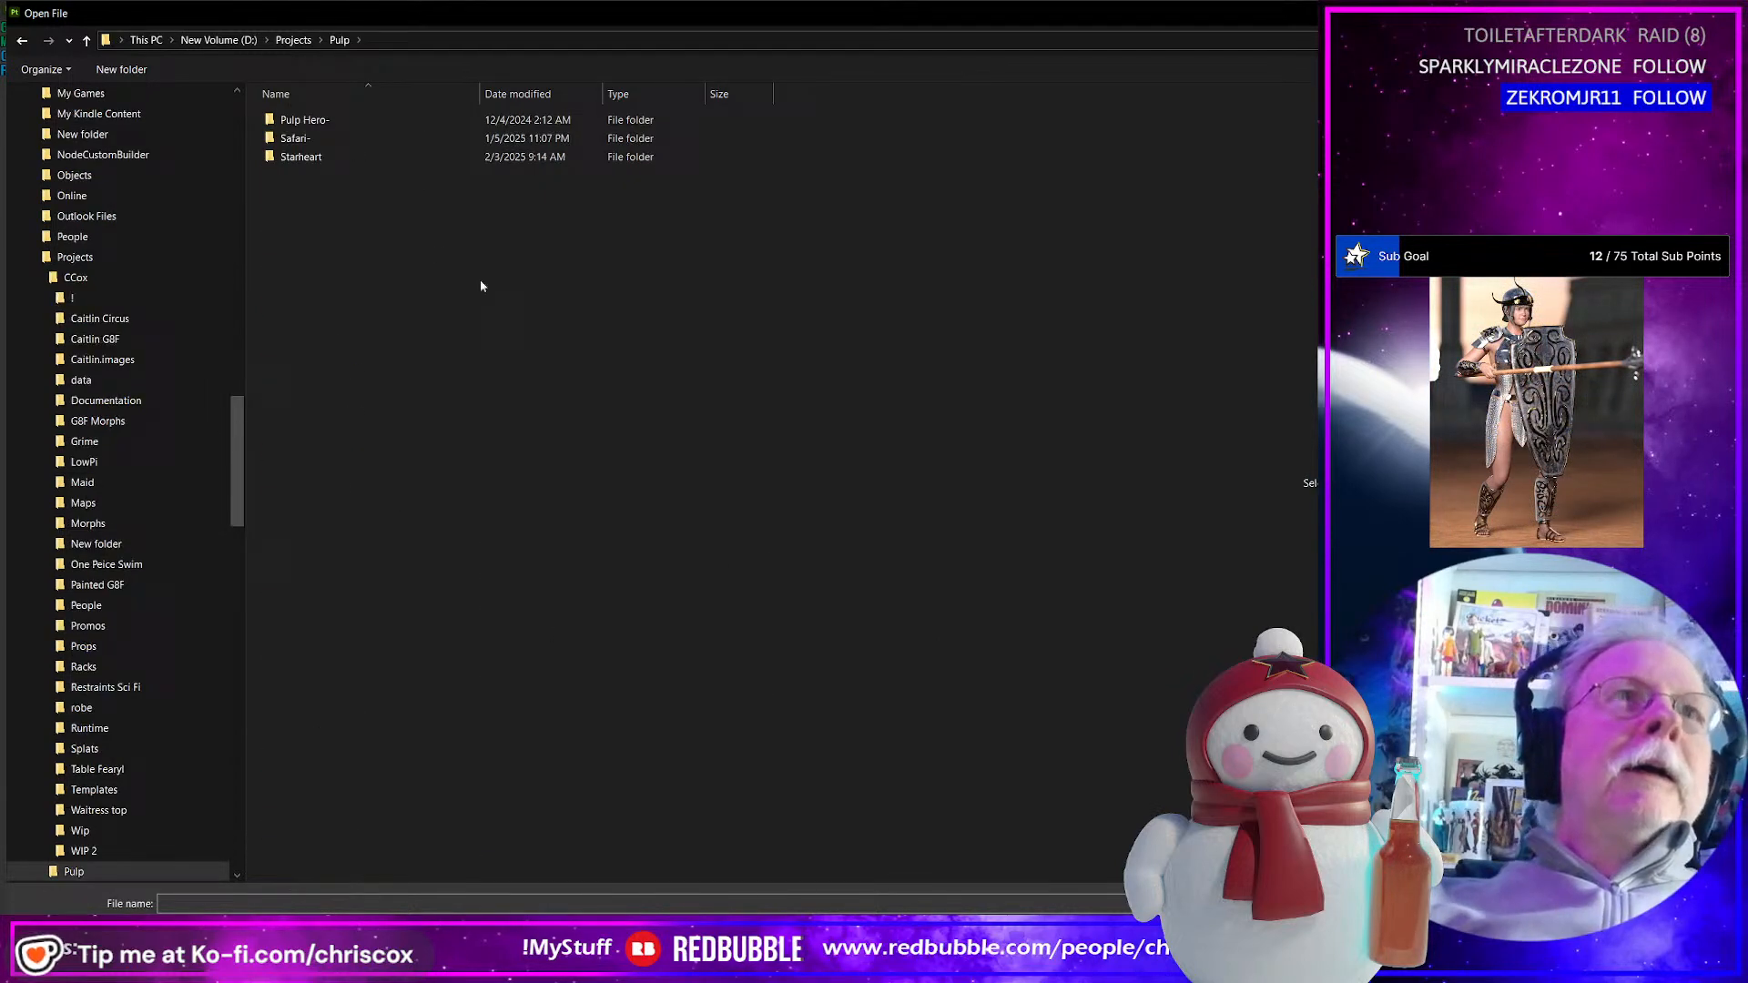
{"action": "double_click", "coordinate": [330, 157]}
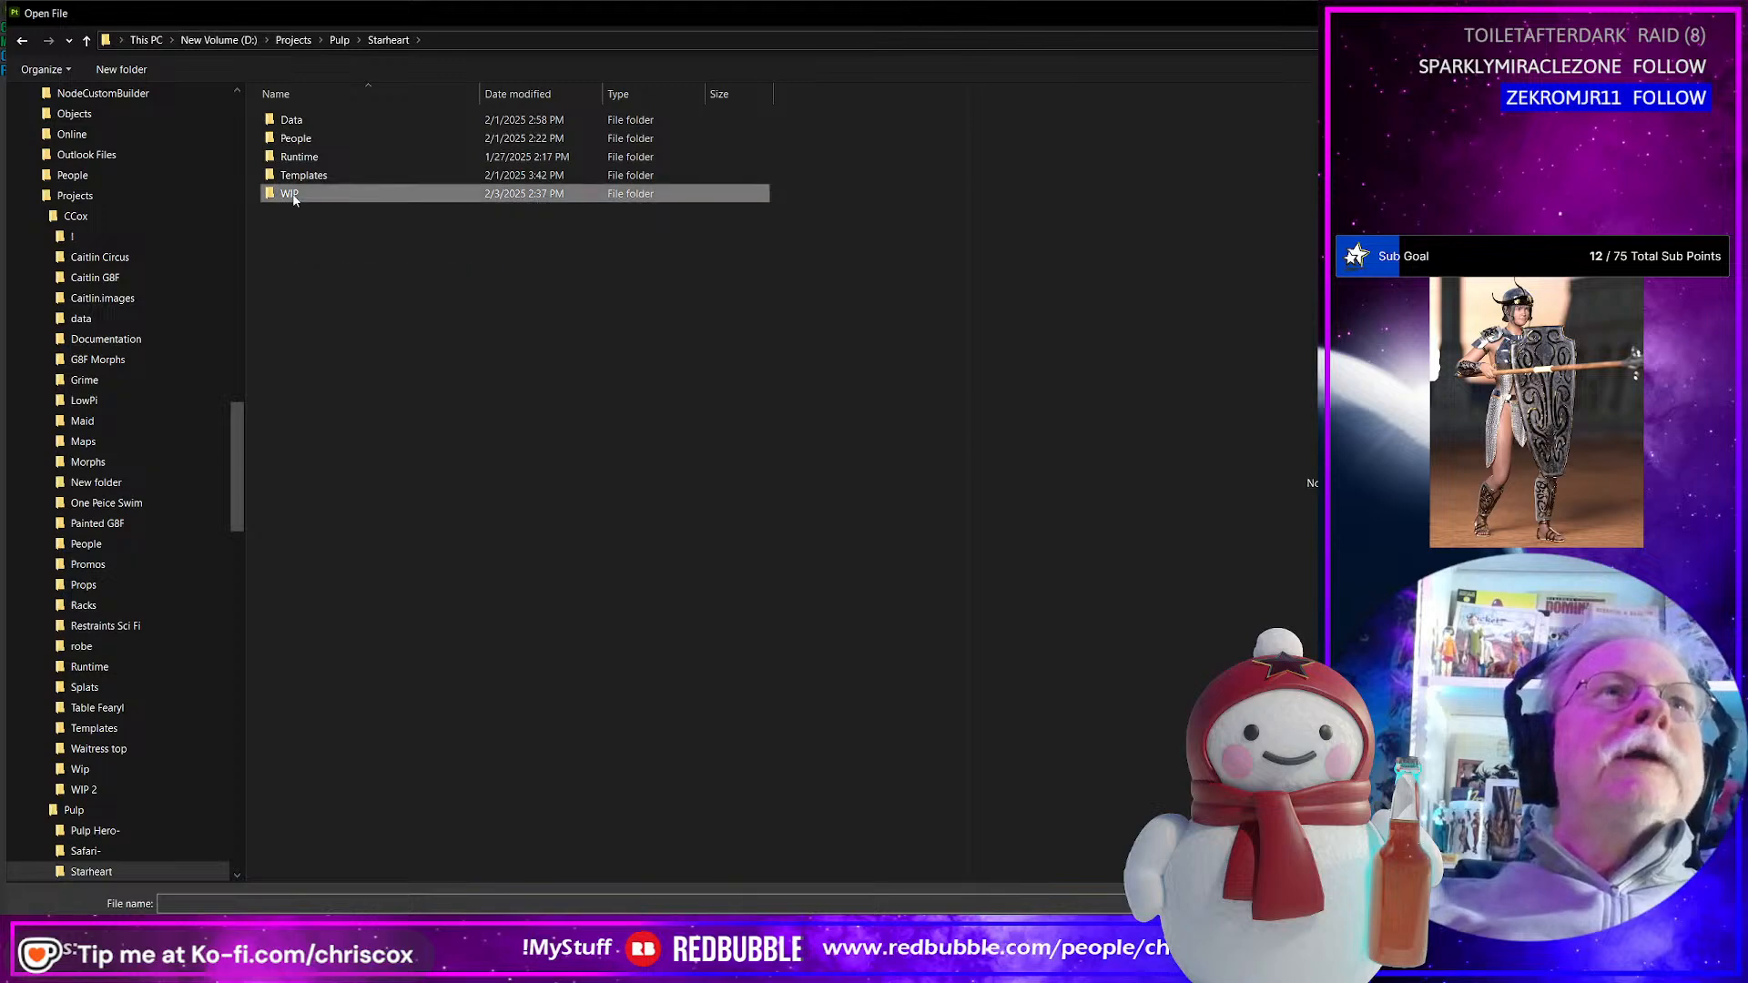
{"action": "double_click", "coordinate": [309, 193]}
{"action": "double_click", "coordinate": [355, 189]}
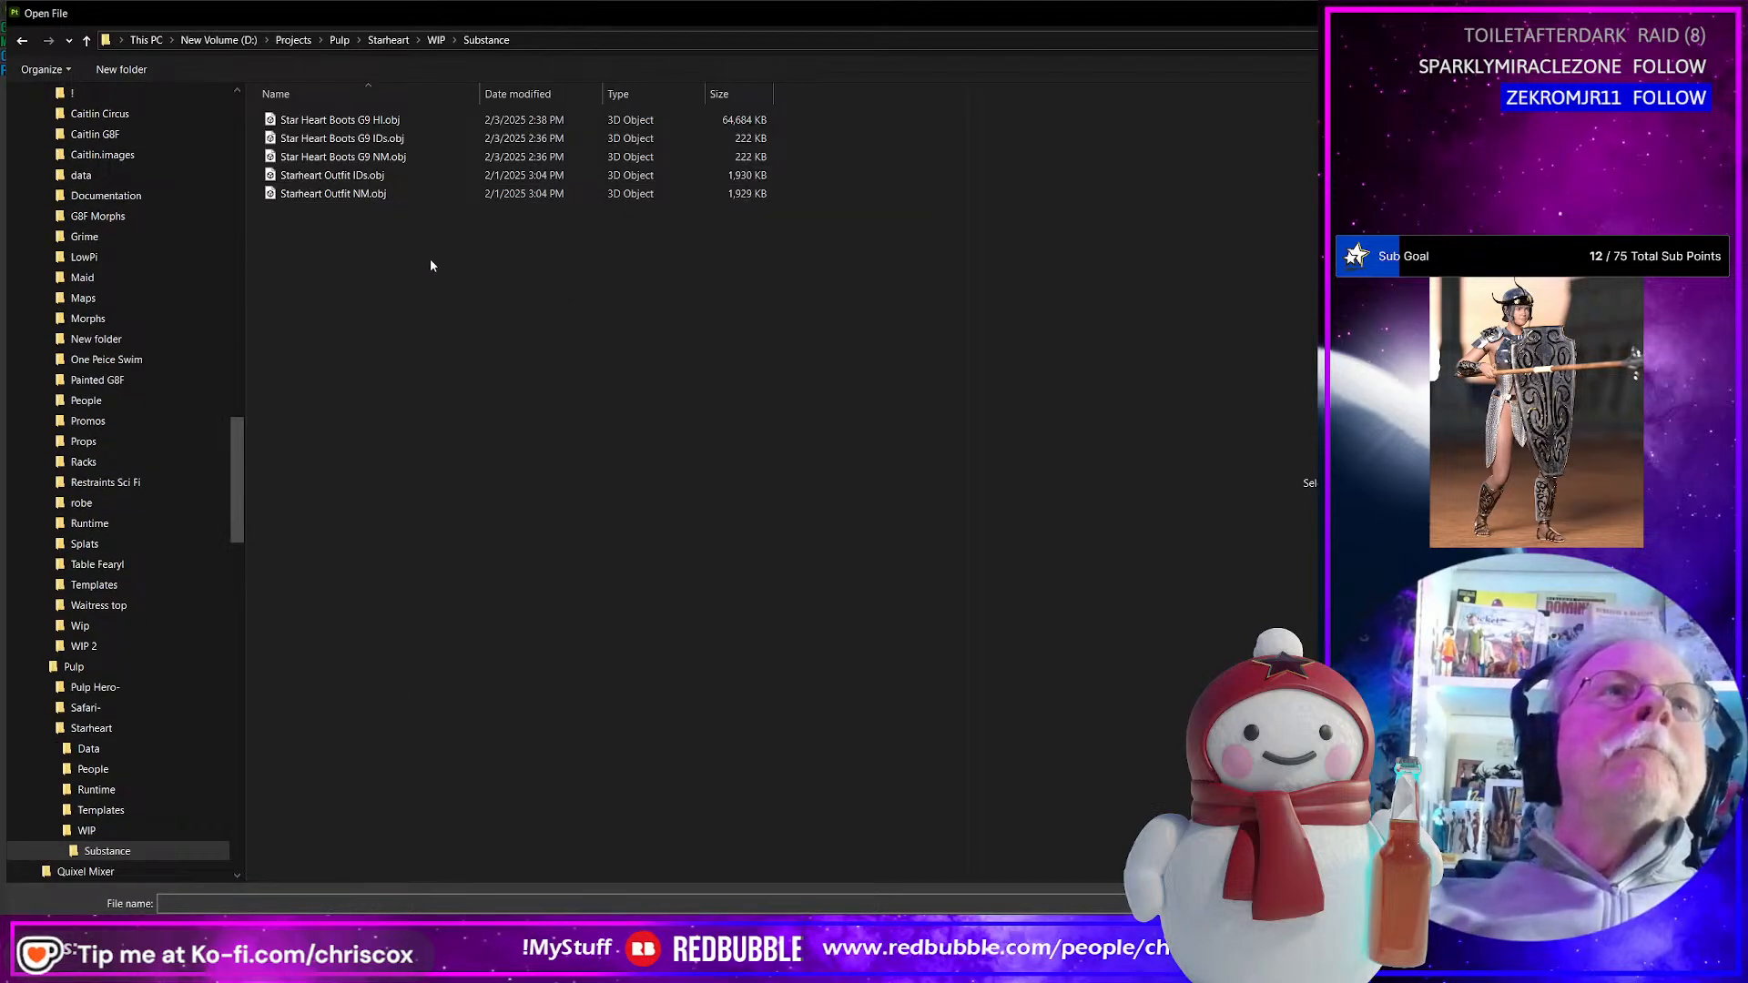
- Choose Star Heart Boots G9 NM.obj as the mesh file for the new project
{"action": "left_click", "coordinate": [405, 193]}
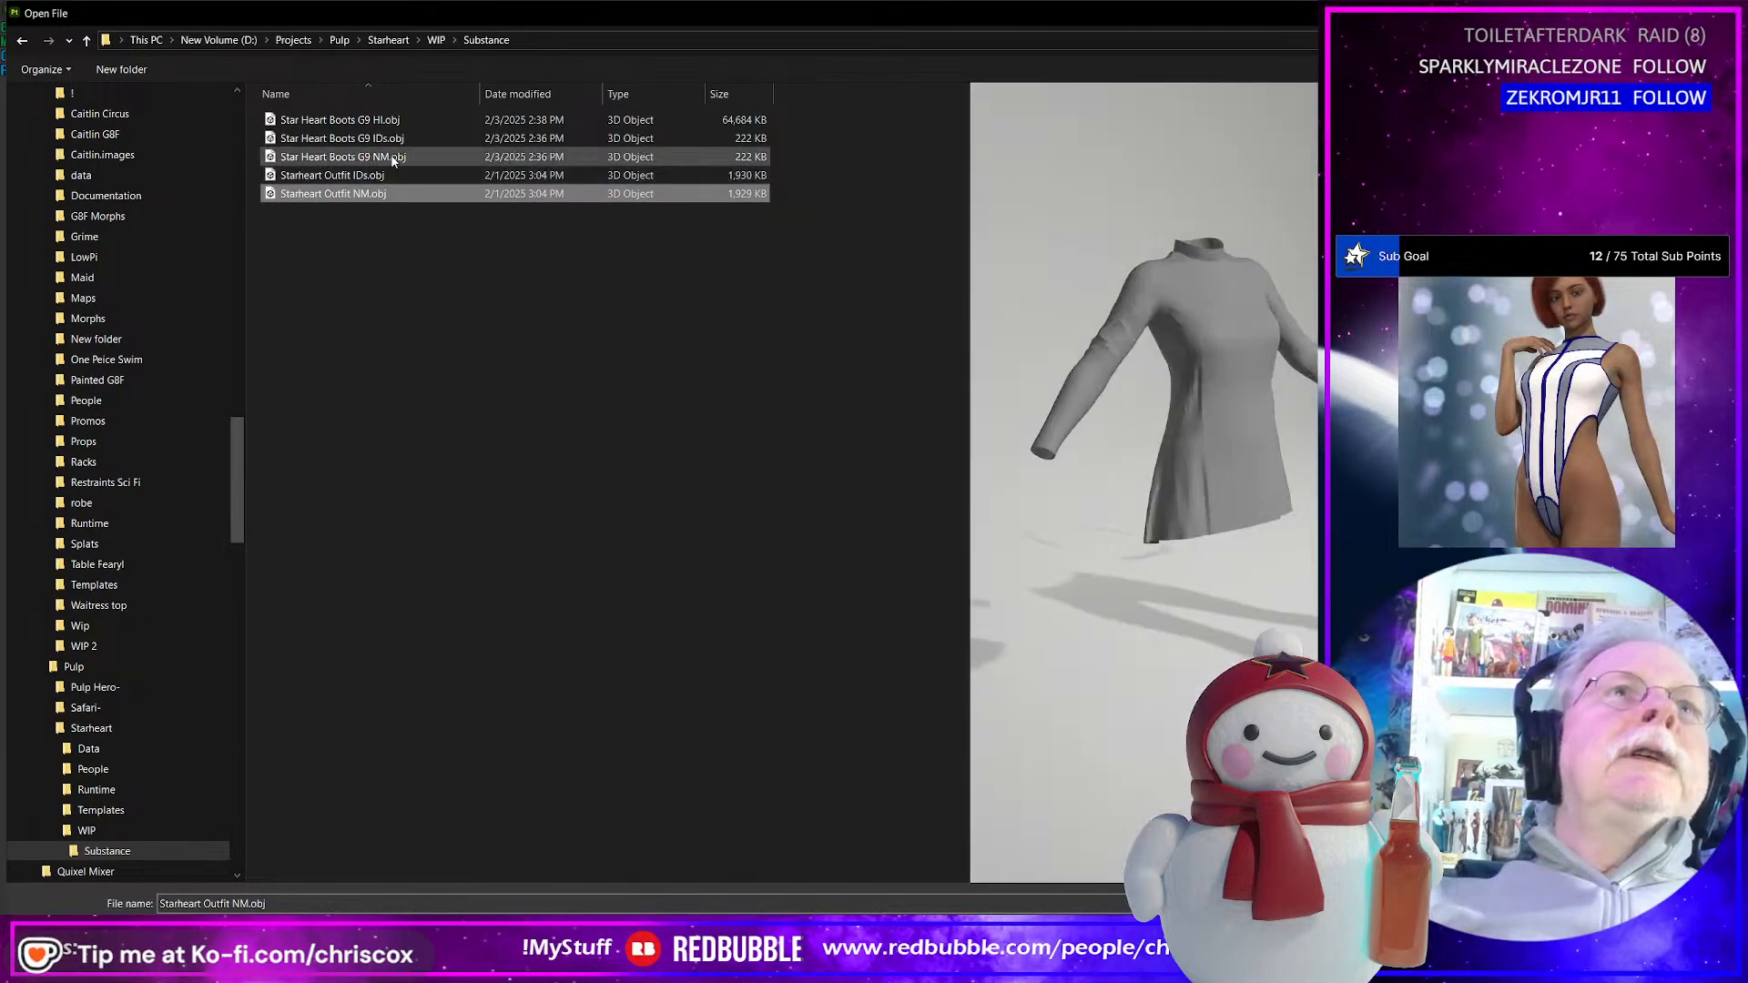
{"action": "left_click", "coordinate": [390, 121]}
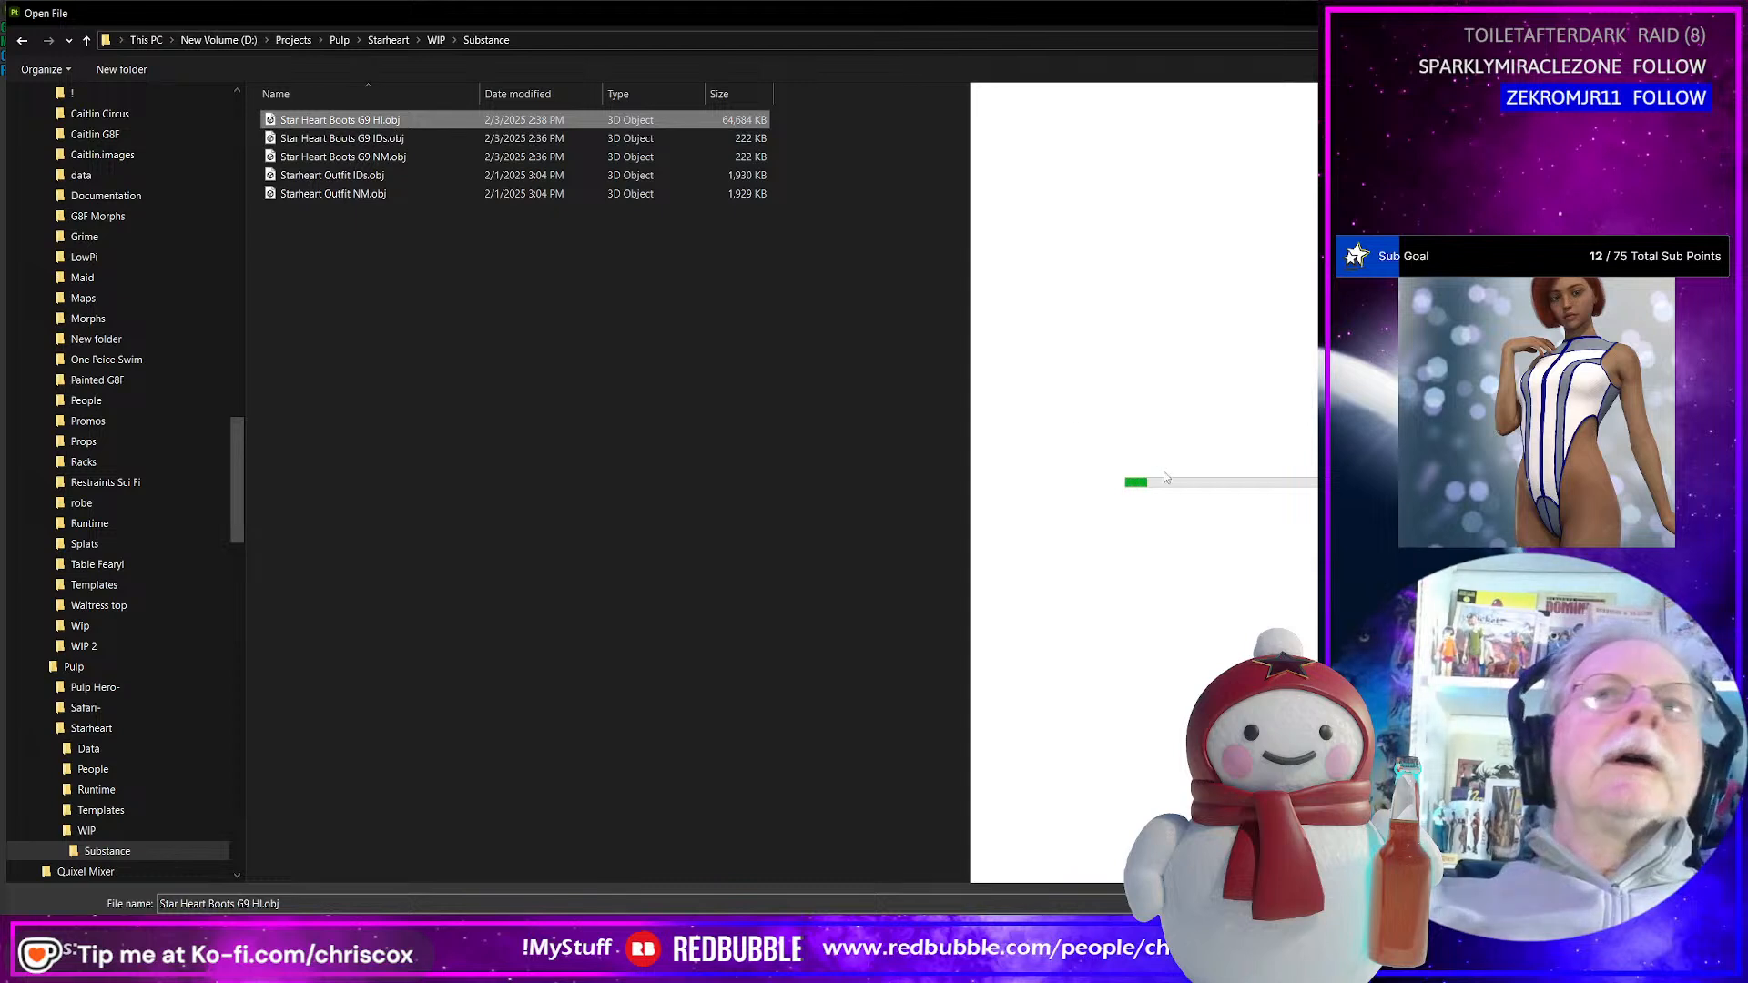
{"action": "left_click", "coordinate": [382, 157]}
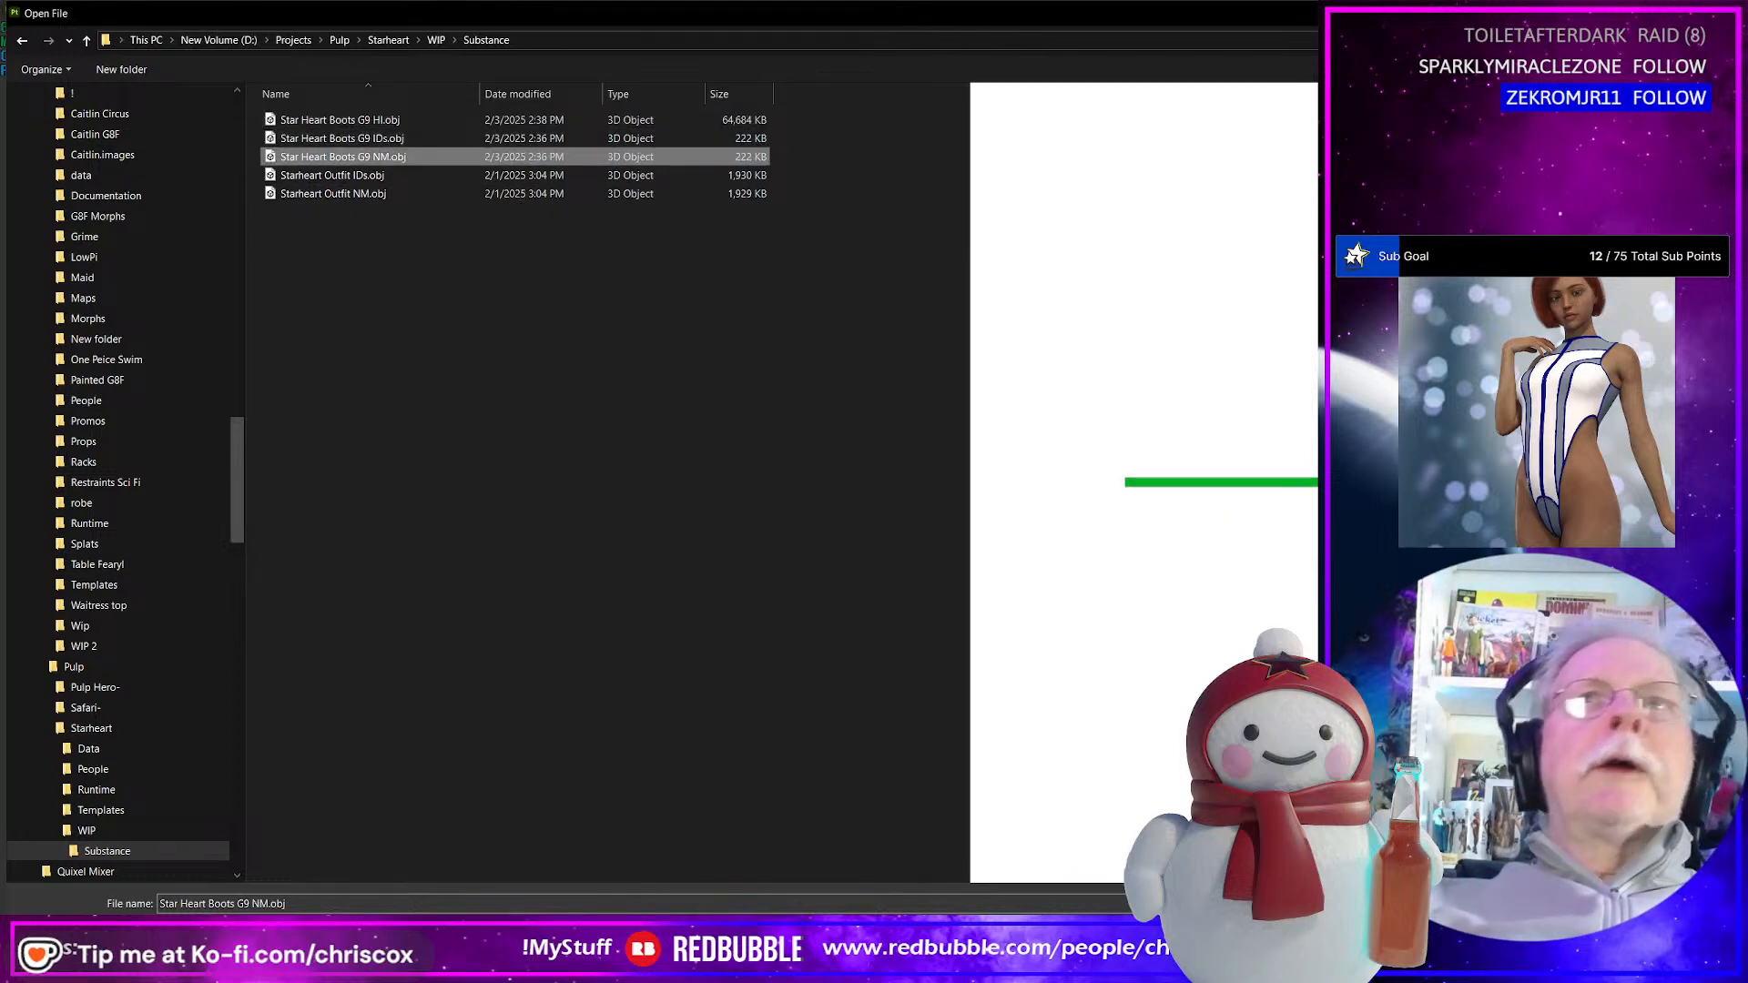
{"action": "key", "text": "Return"}
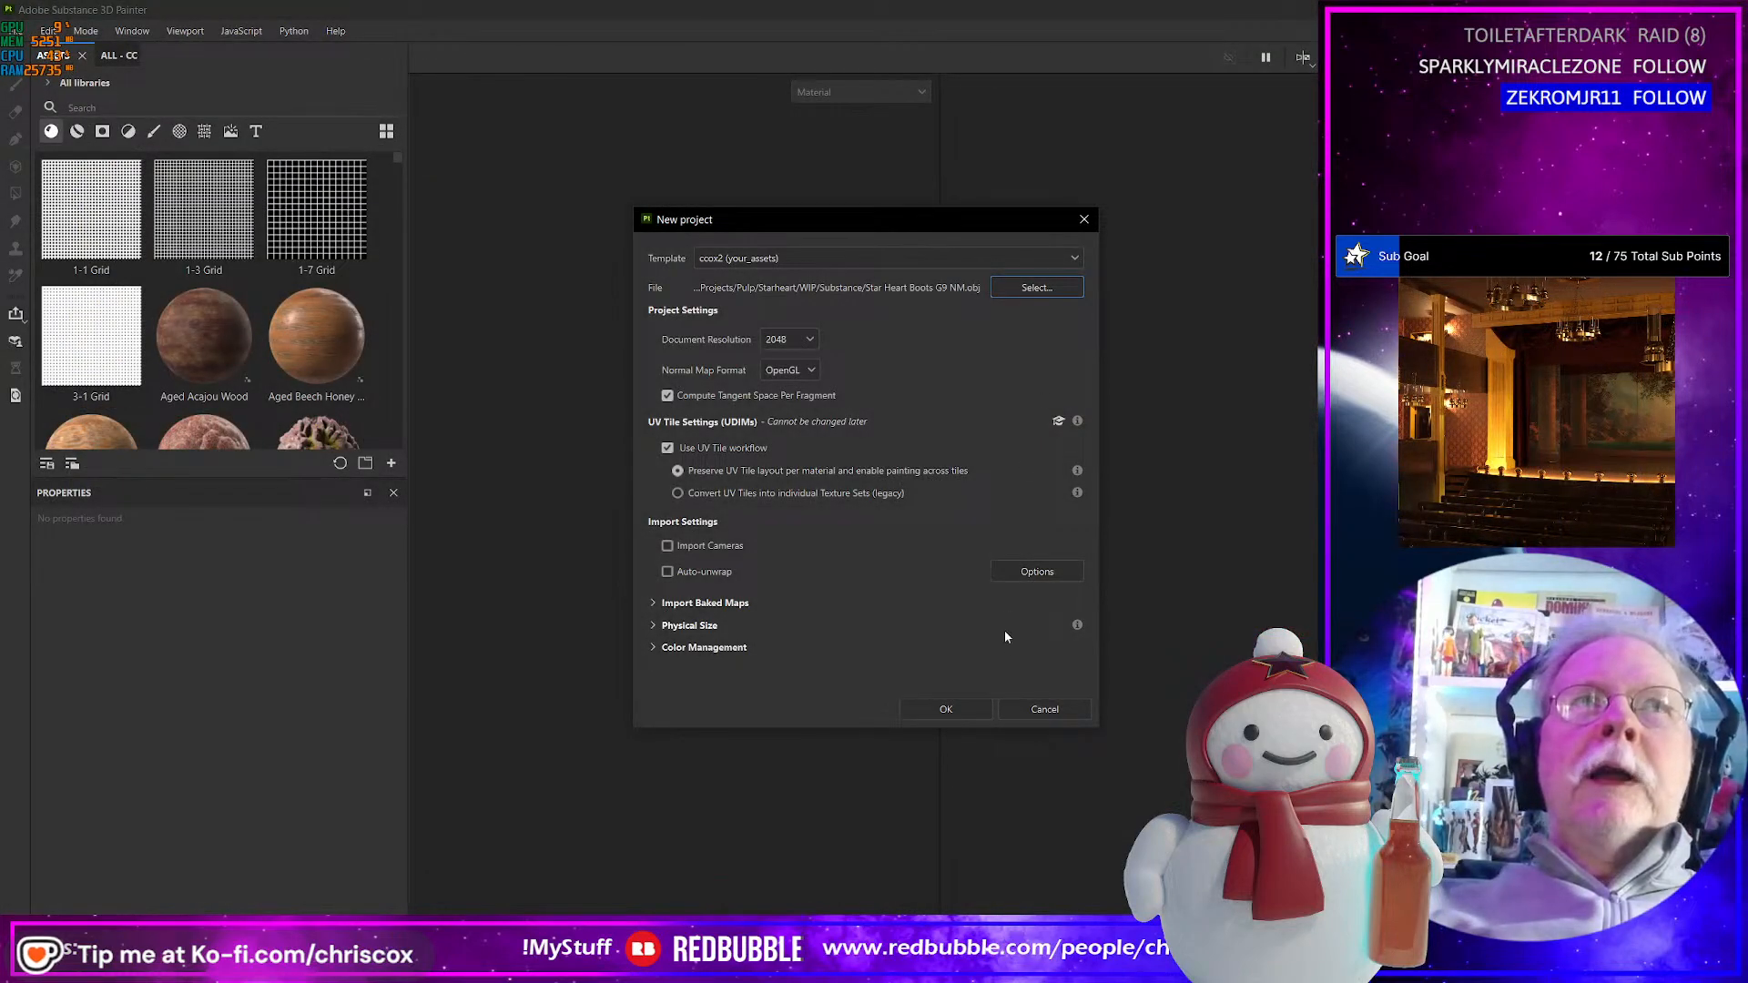
{"action": "left_click", "coordinate": [1015, 295]}
- Switch to Blender and save the boot scene as Star Heart Boot Base 2.blend in the WIP folder
{"action": "key", "text": "alt+Tab"}
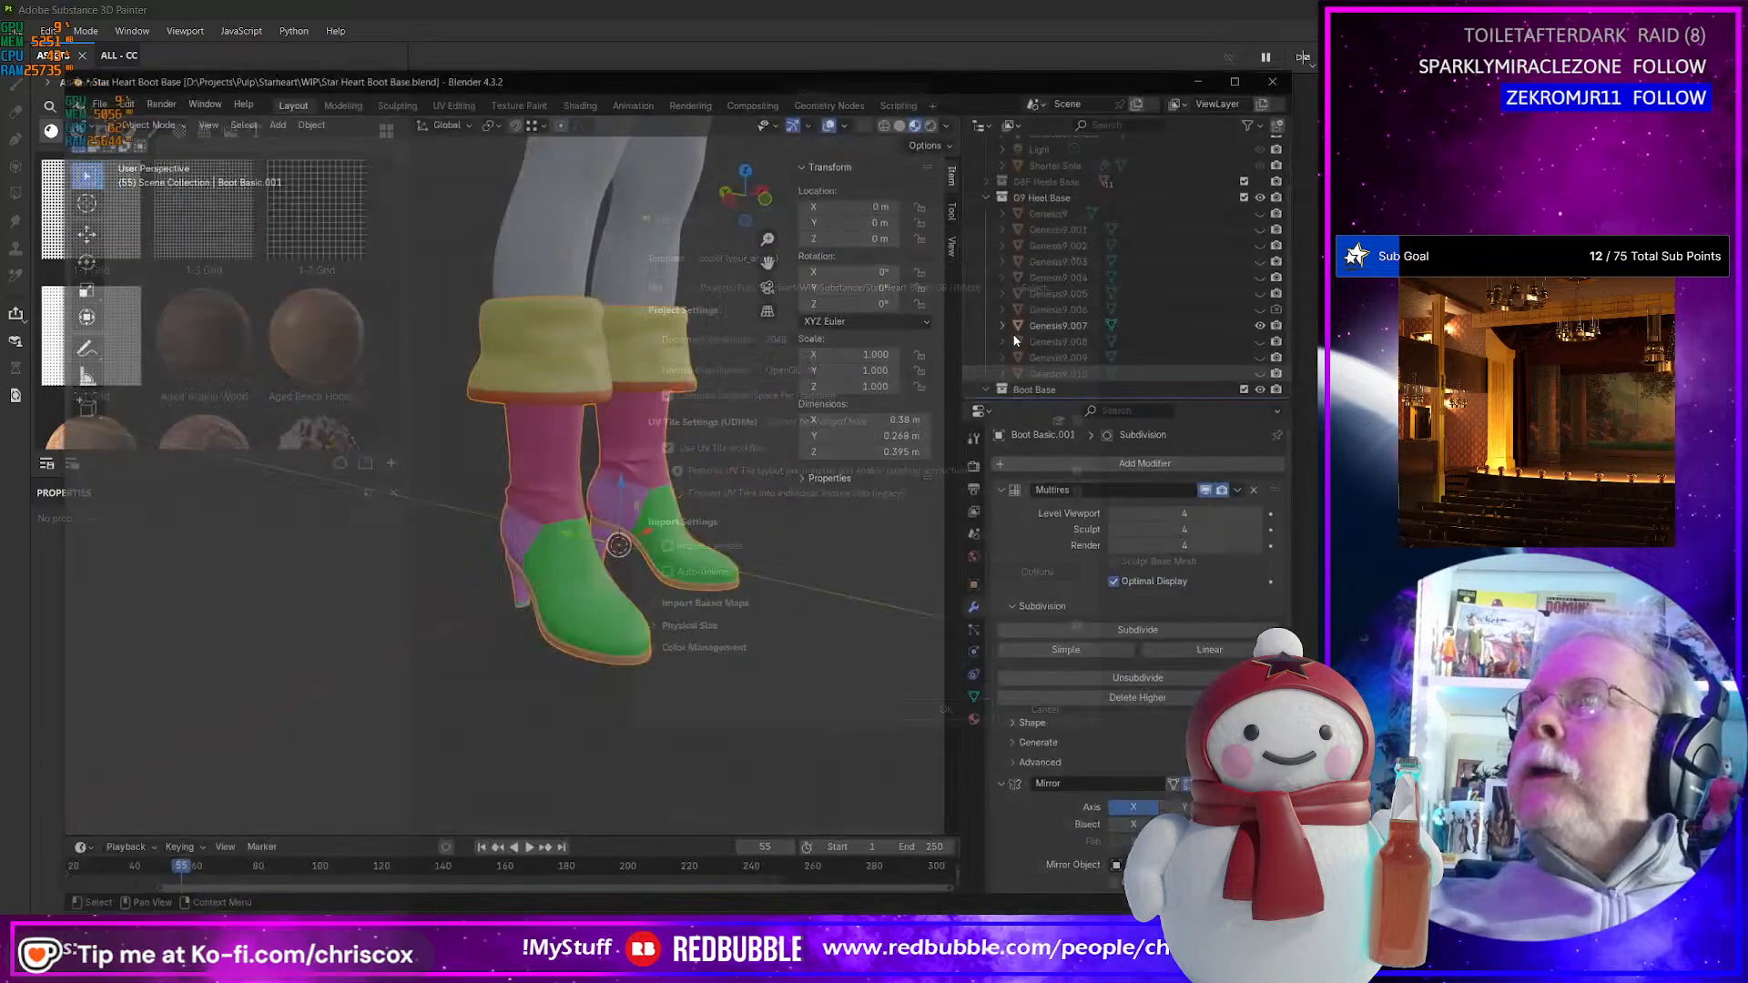
{"action": "mouse_move", "coordinate": [712, 402]}
{"action": "middle_mouse_down"}
{"action": "mouse_move", "coordinate": [623, 471]}
{"action": "mouse_move", "coordinate": [639, 462]}
{"action": "middle_mouse_up"}
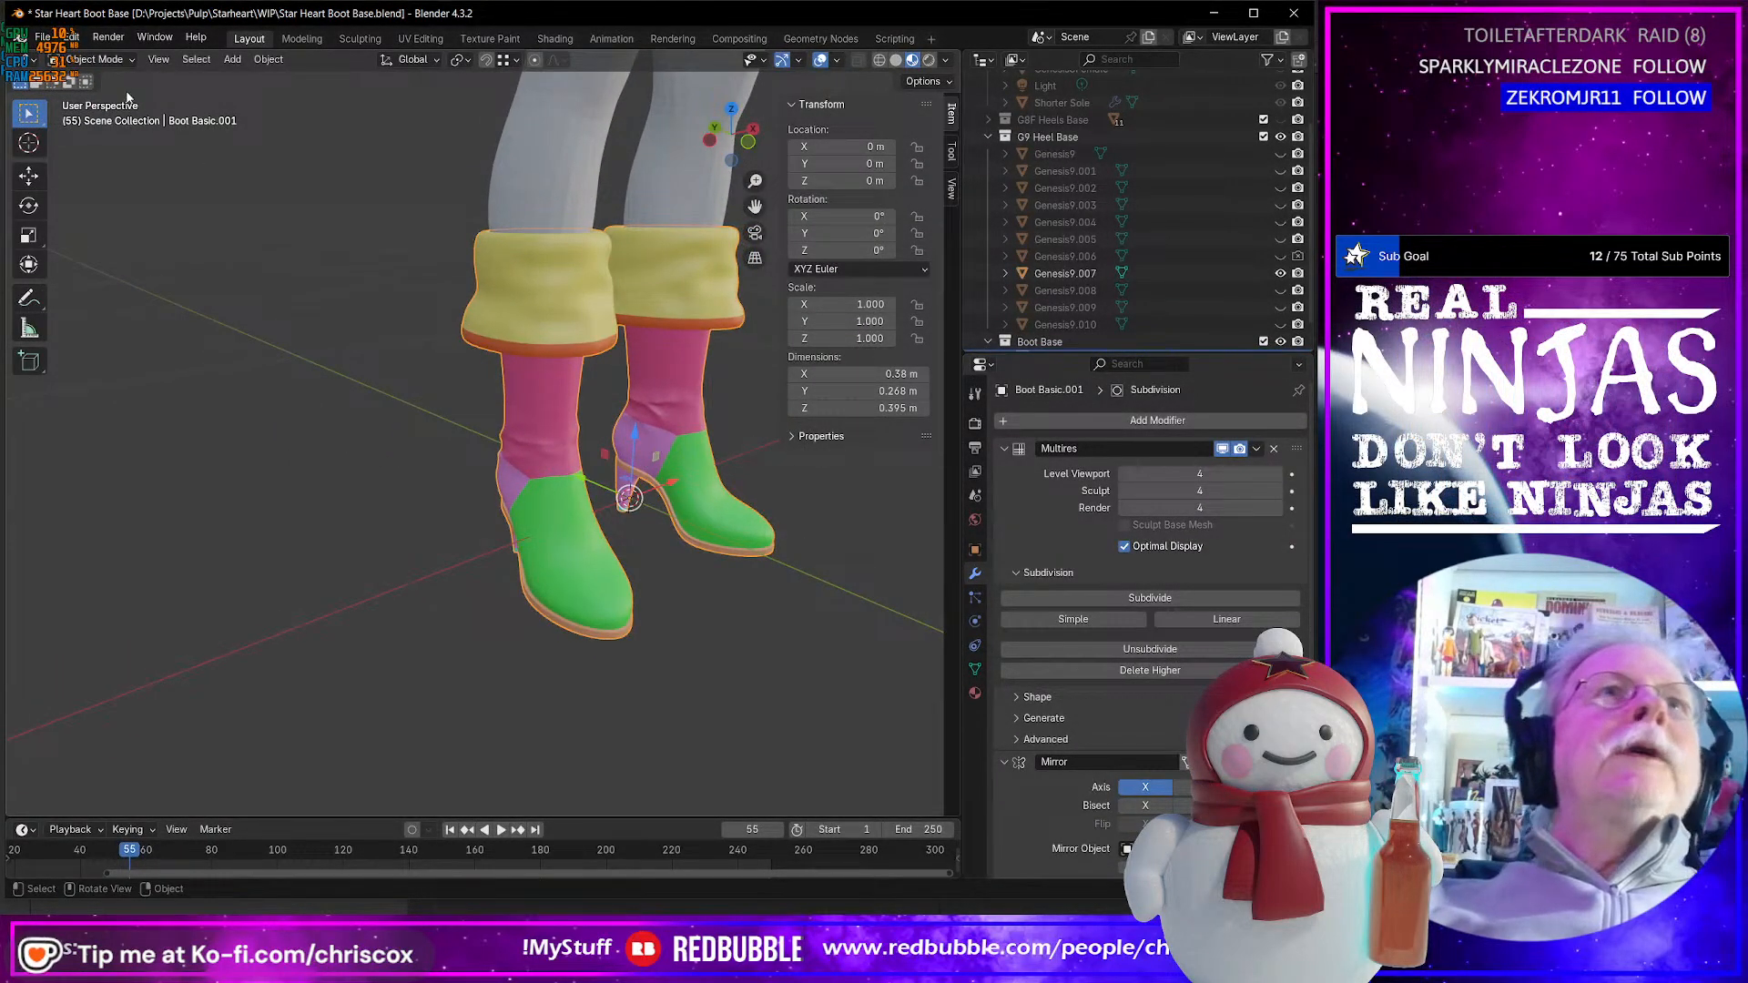
{"action": "left_click", "coordinate": [41, 36]}
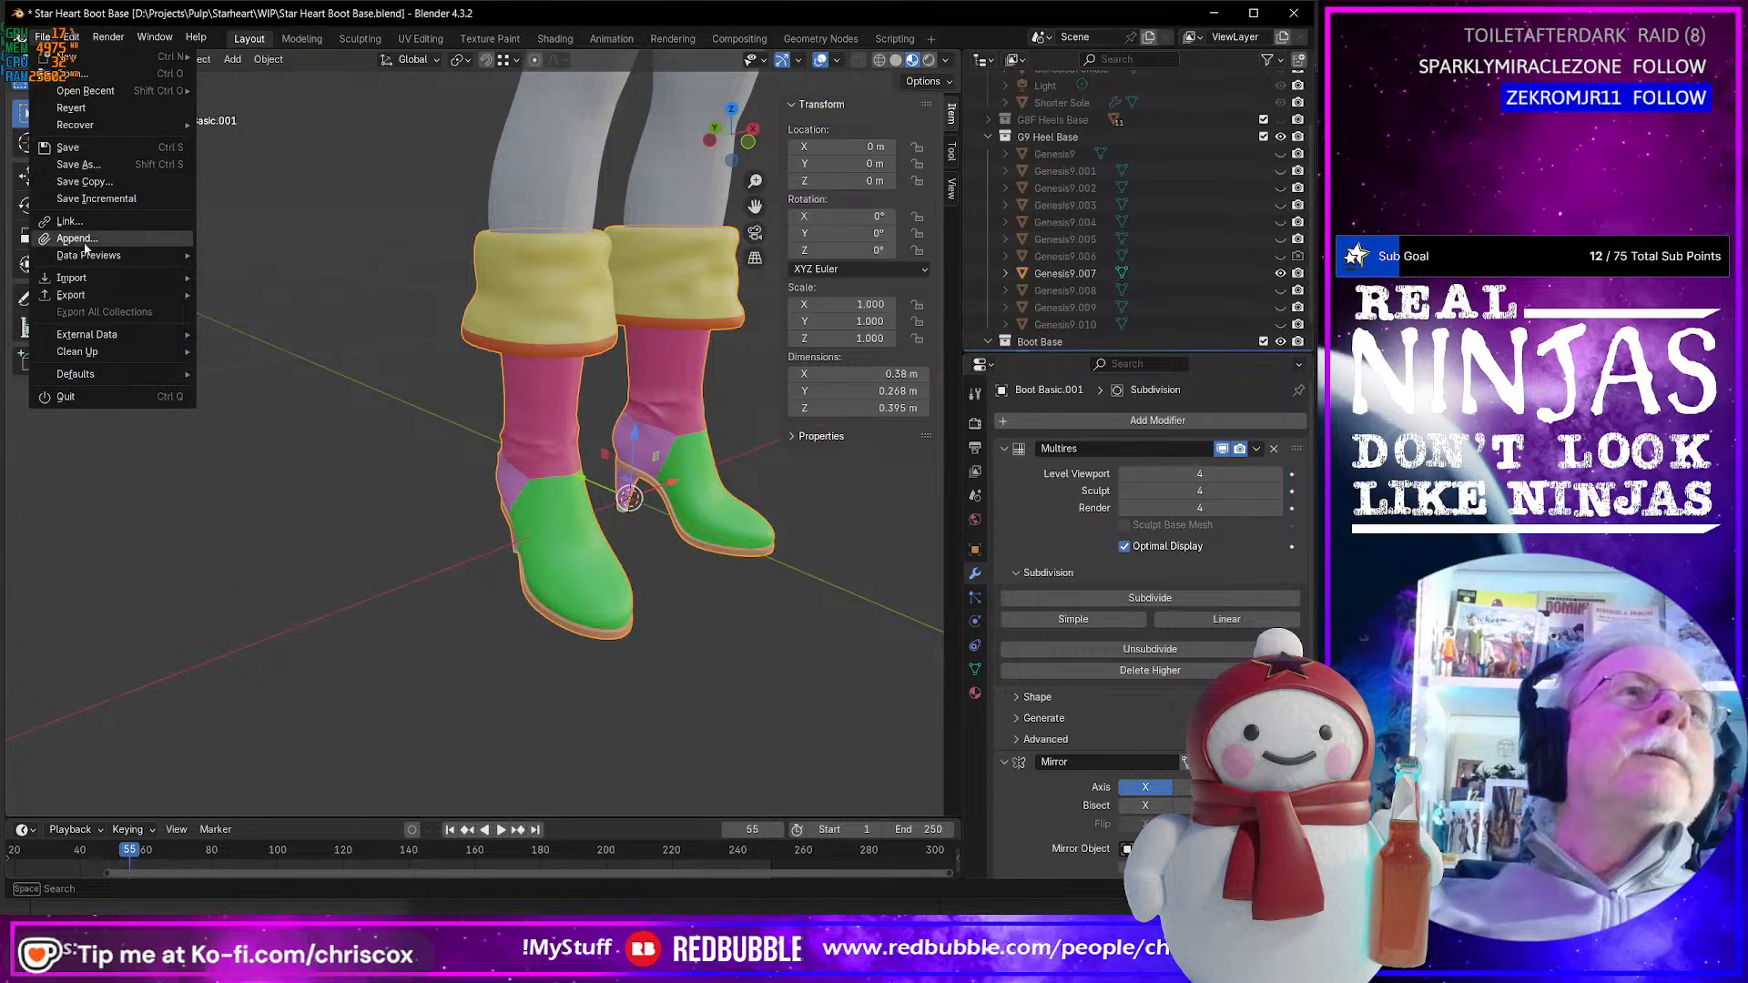
{"action": "left_click", "coordinate": [110, 166]}
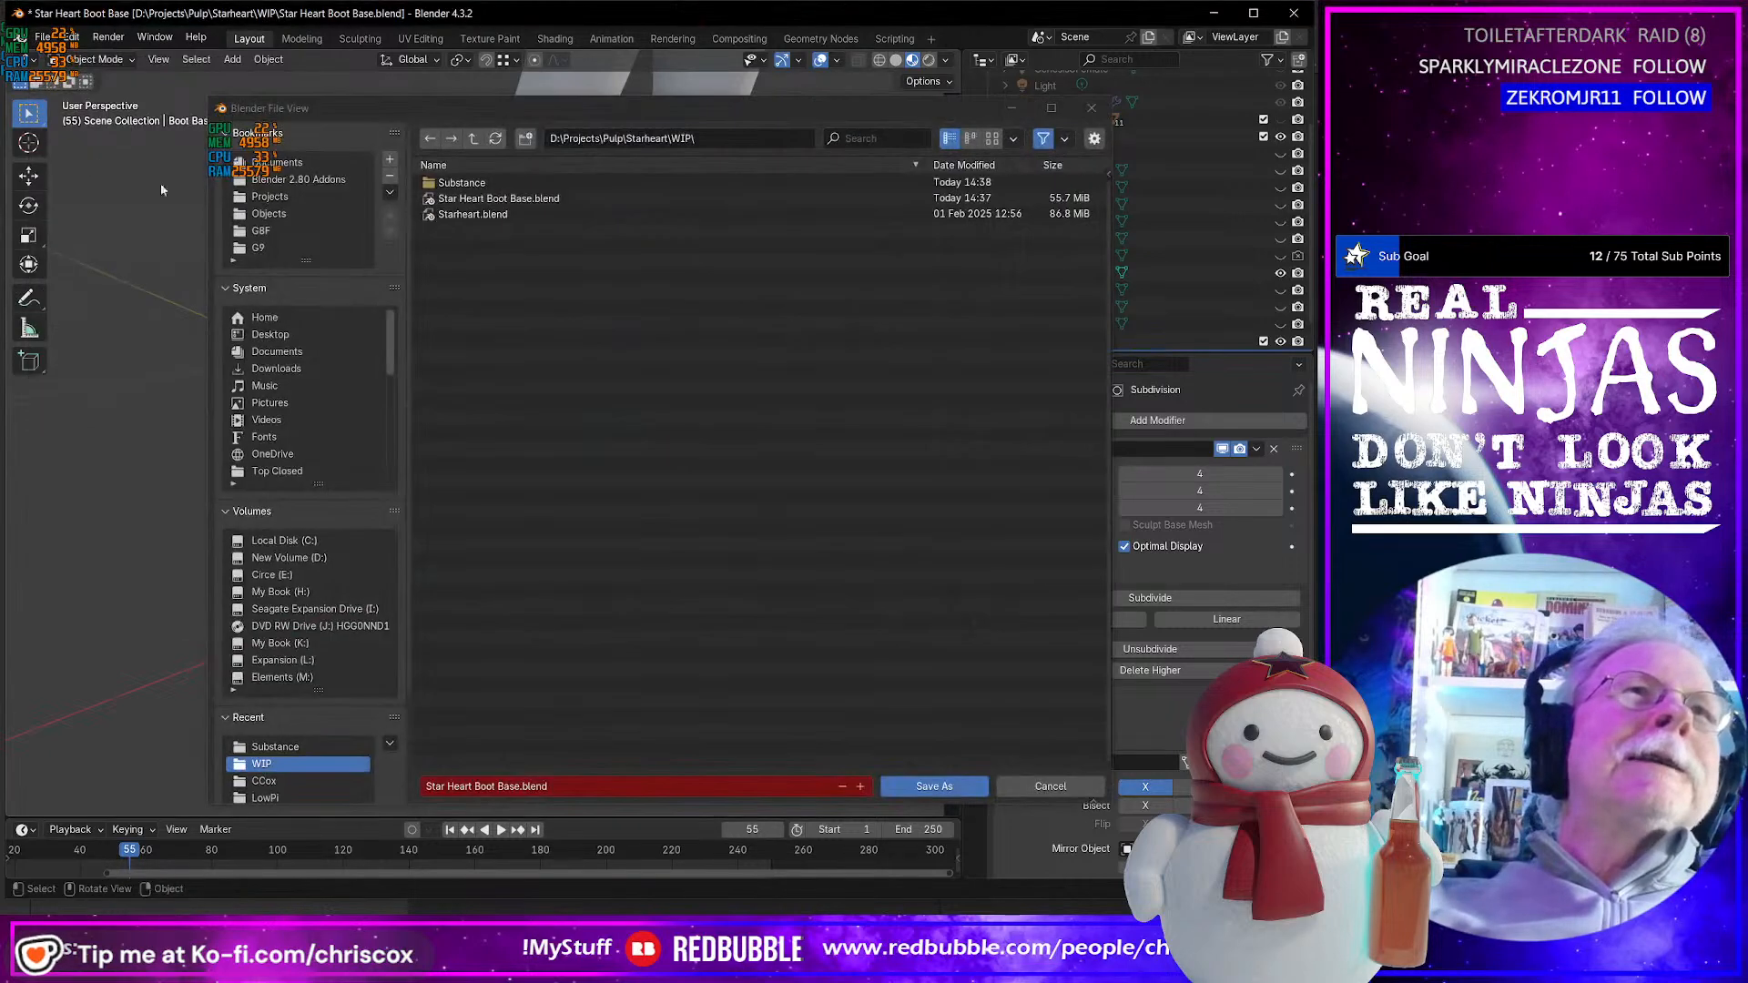
{"action": "left_click", "coordinate": [521, 200]}
{"action": "left_click", "coordinate": [618, 784]}
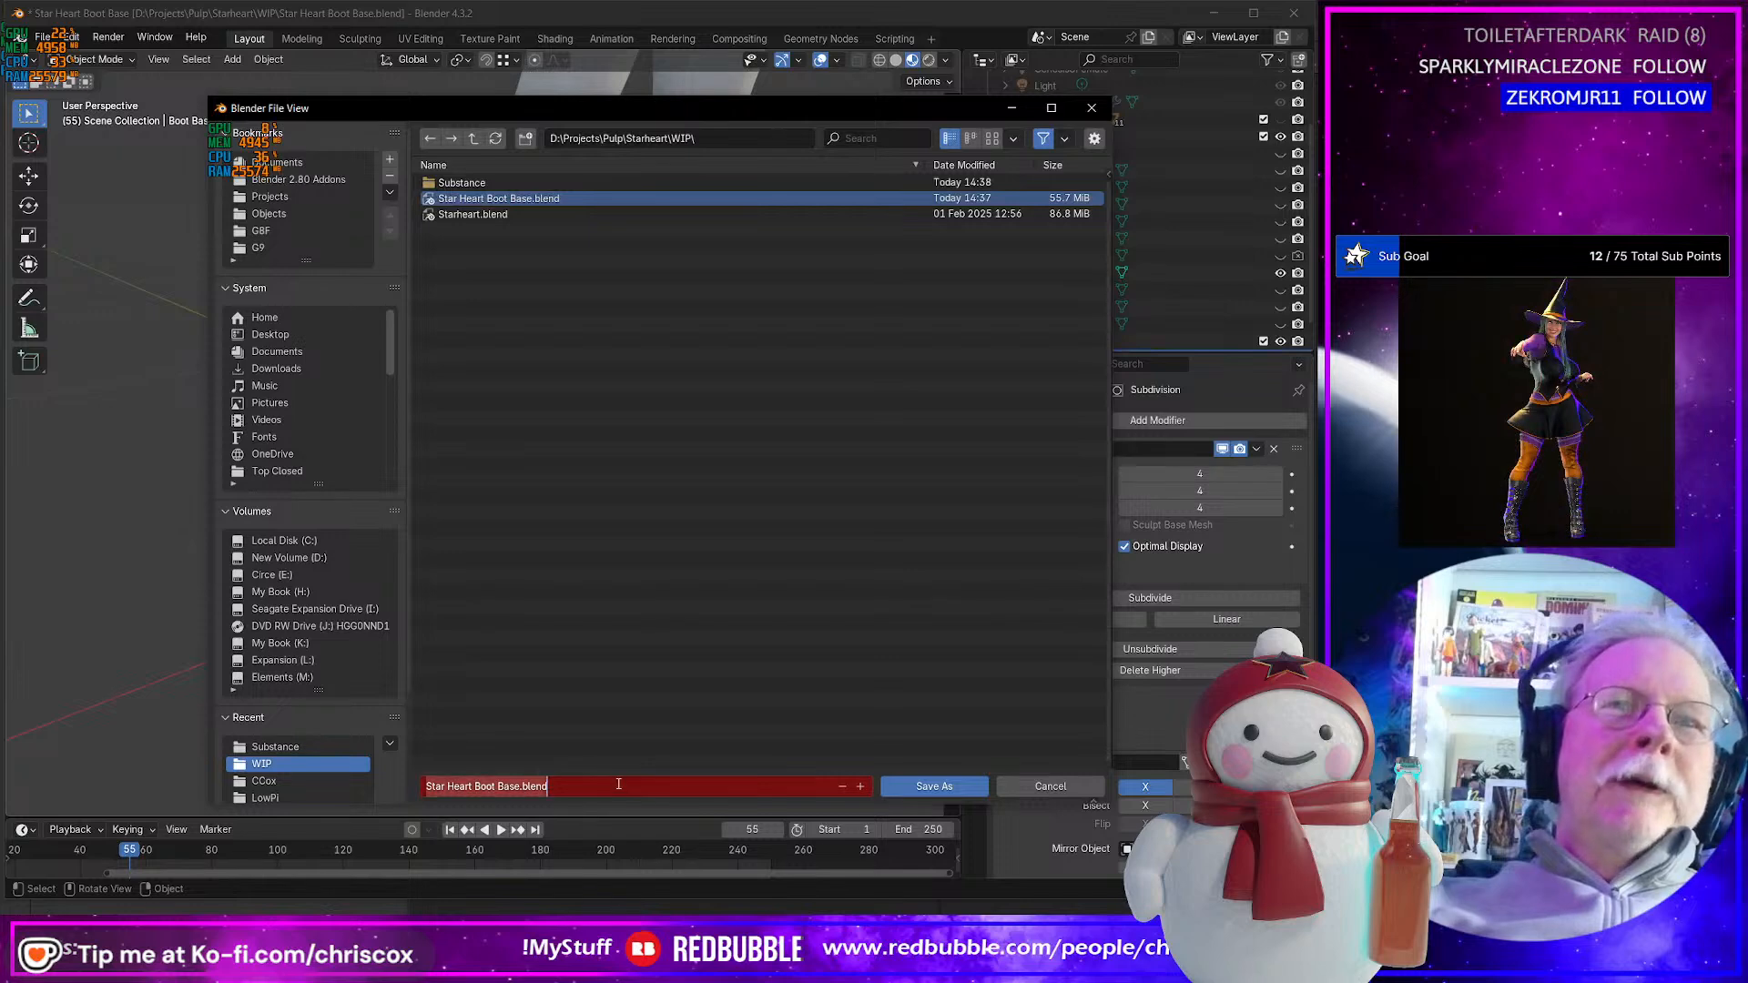
{"action": "key", "text": "Right"}
{"action": "key", "text": "Left"}
{"action": "key", "text": "Left"}
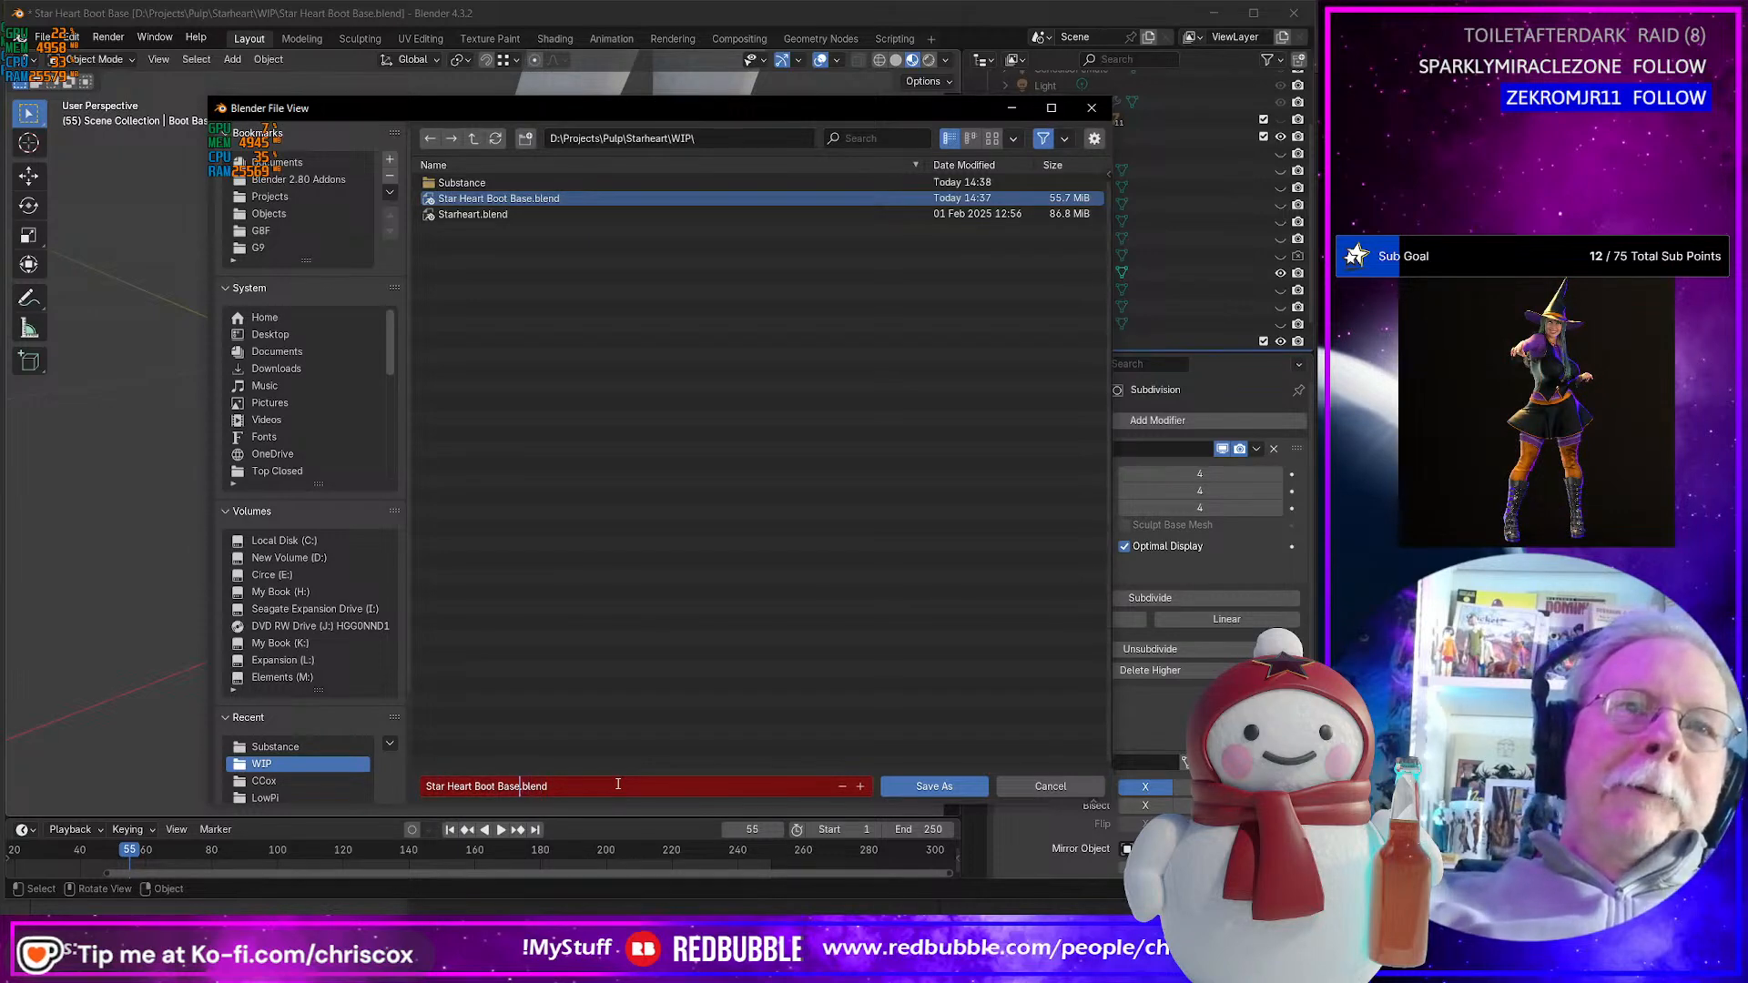
{"action": "type", "text": "2"}
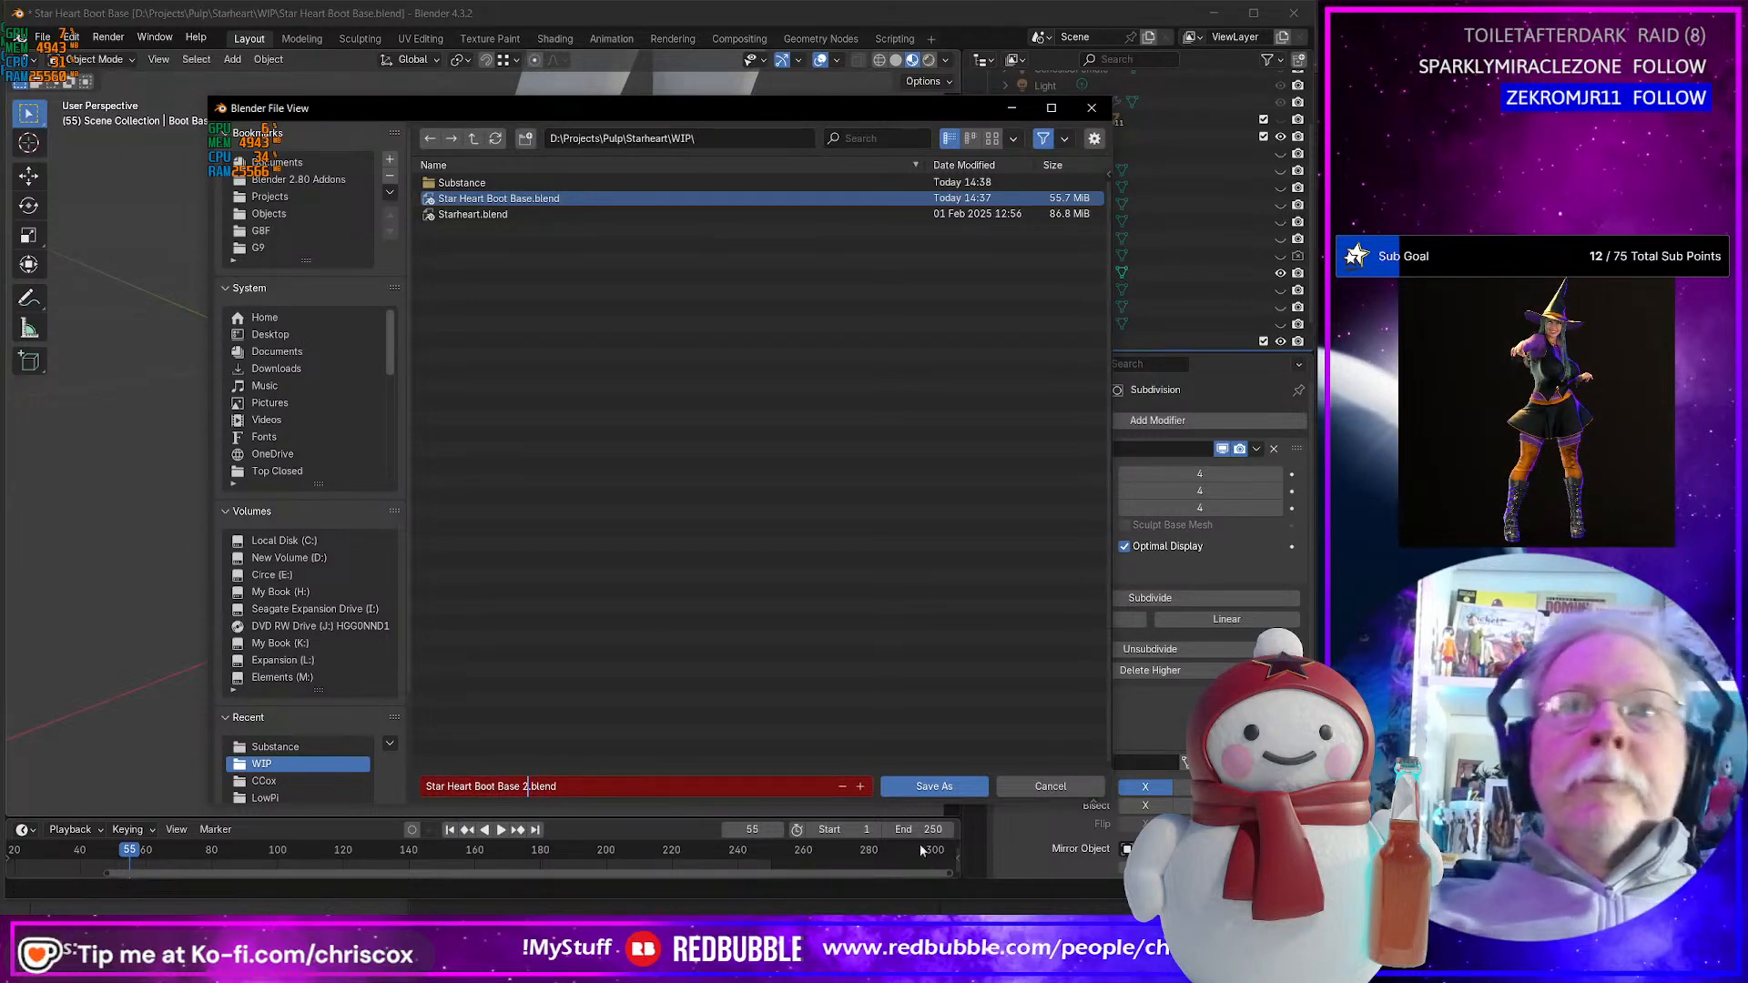
{"action": "left_click", "coordinate": [954, 788]}
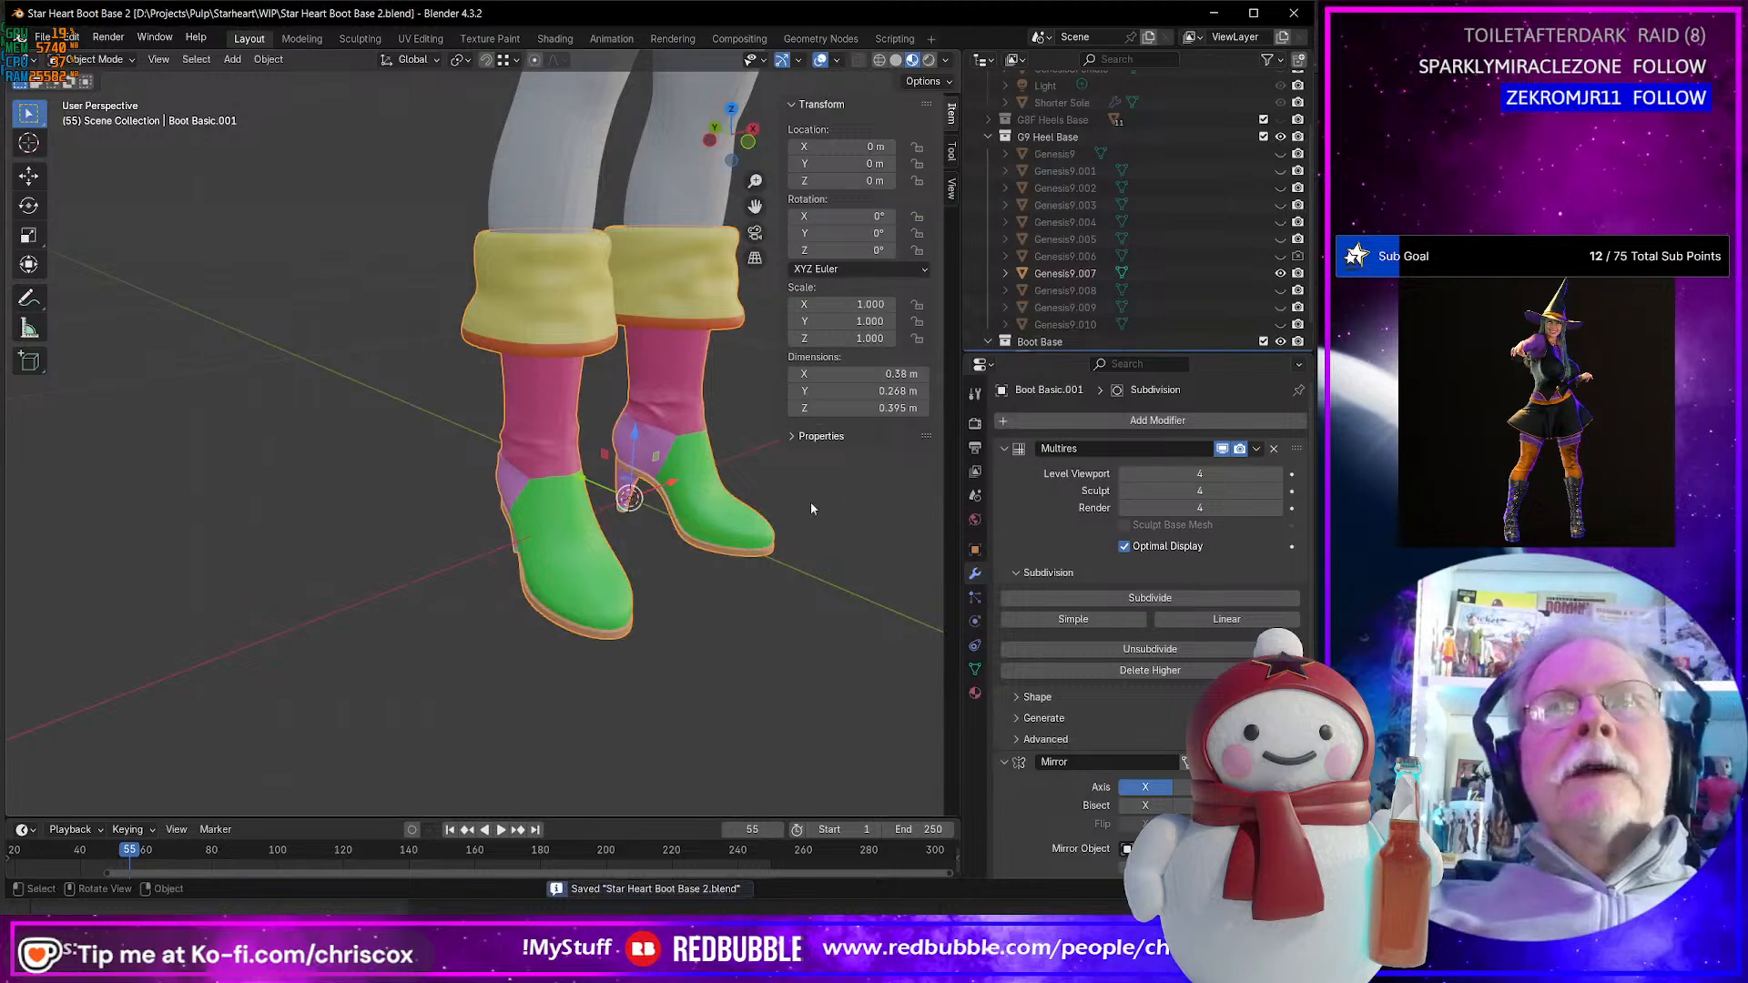
- Reopen the original Star Heart Boot Base.blend from the recent files
{"action": "middle_click_drag", "start_coordinate": [615, 409], "coordinate": [600, 391]}
{"action": "middle_click_drag", "start_coordinate": [600, 391], "coordinate": [561, 433], "text": "shift"}
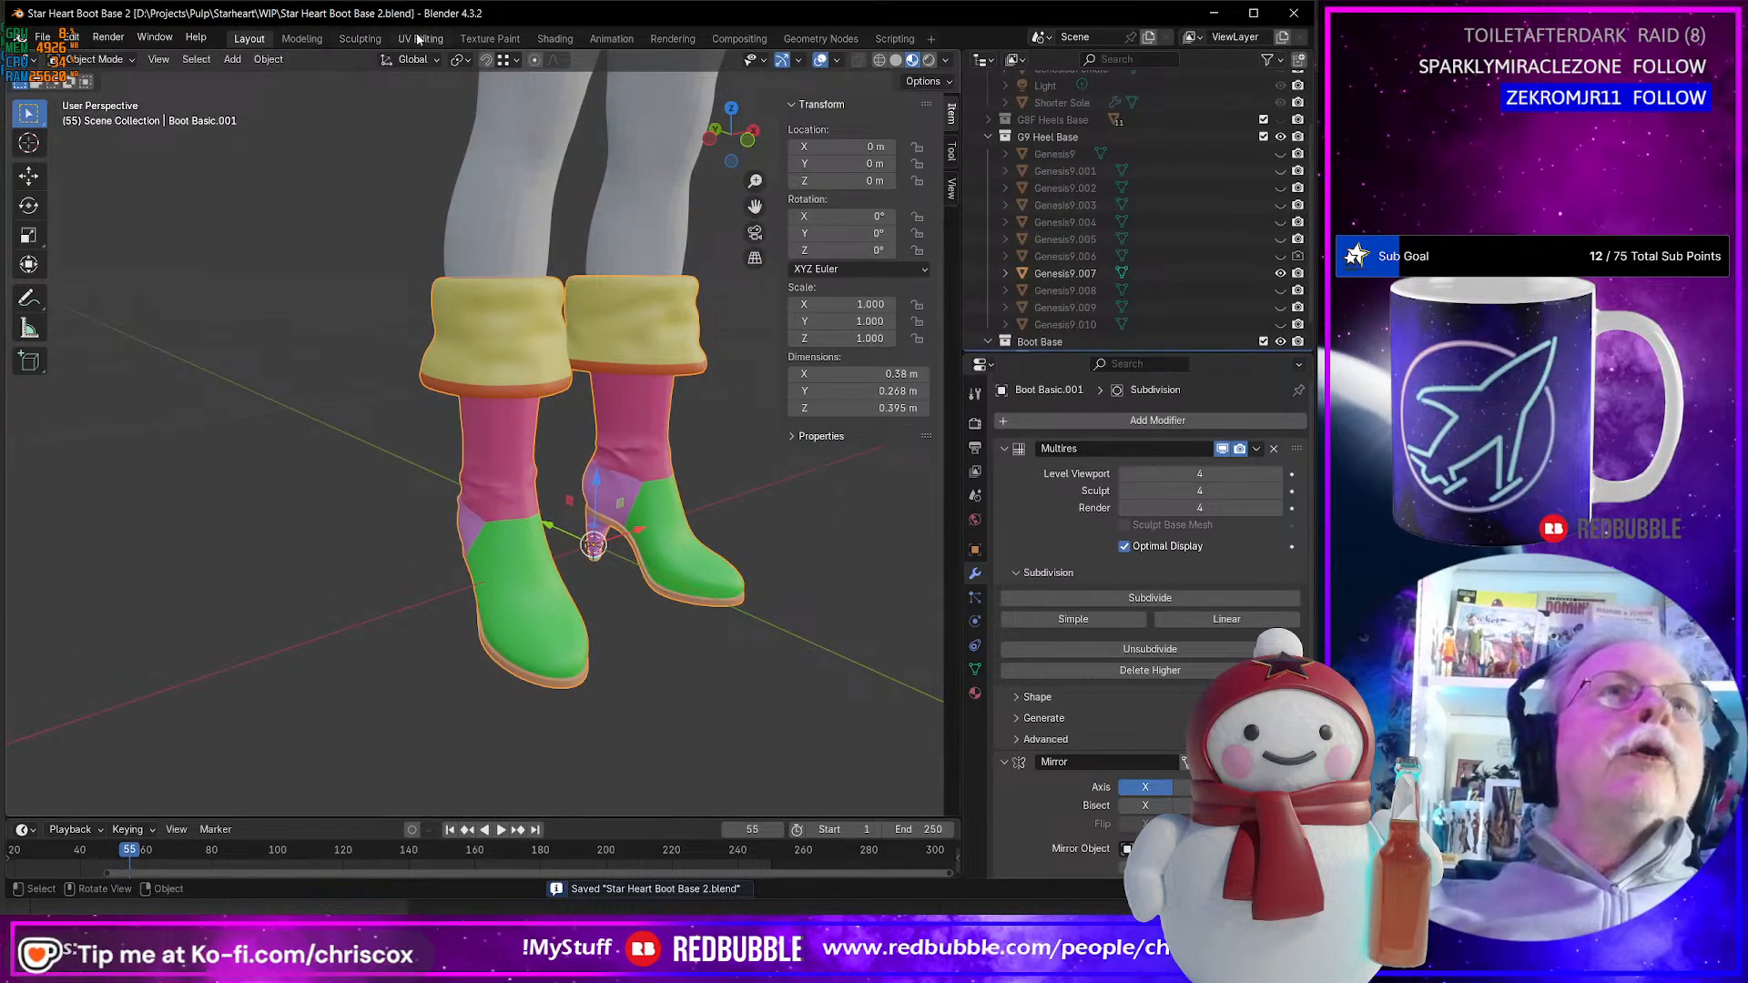
{"action": "left_click", "coordinate": [42, 37]}
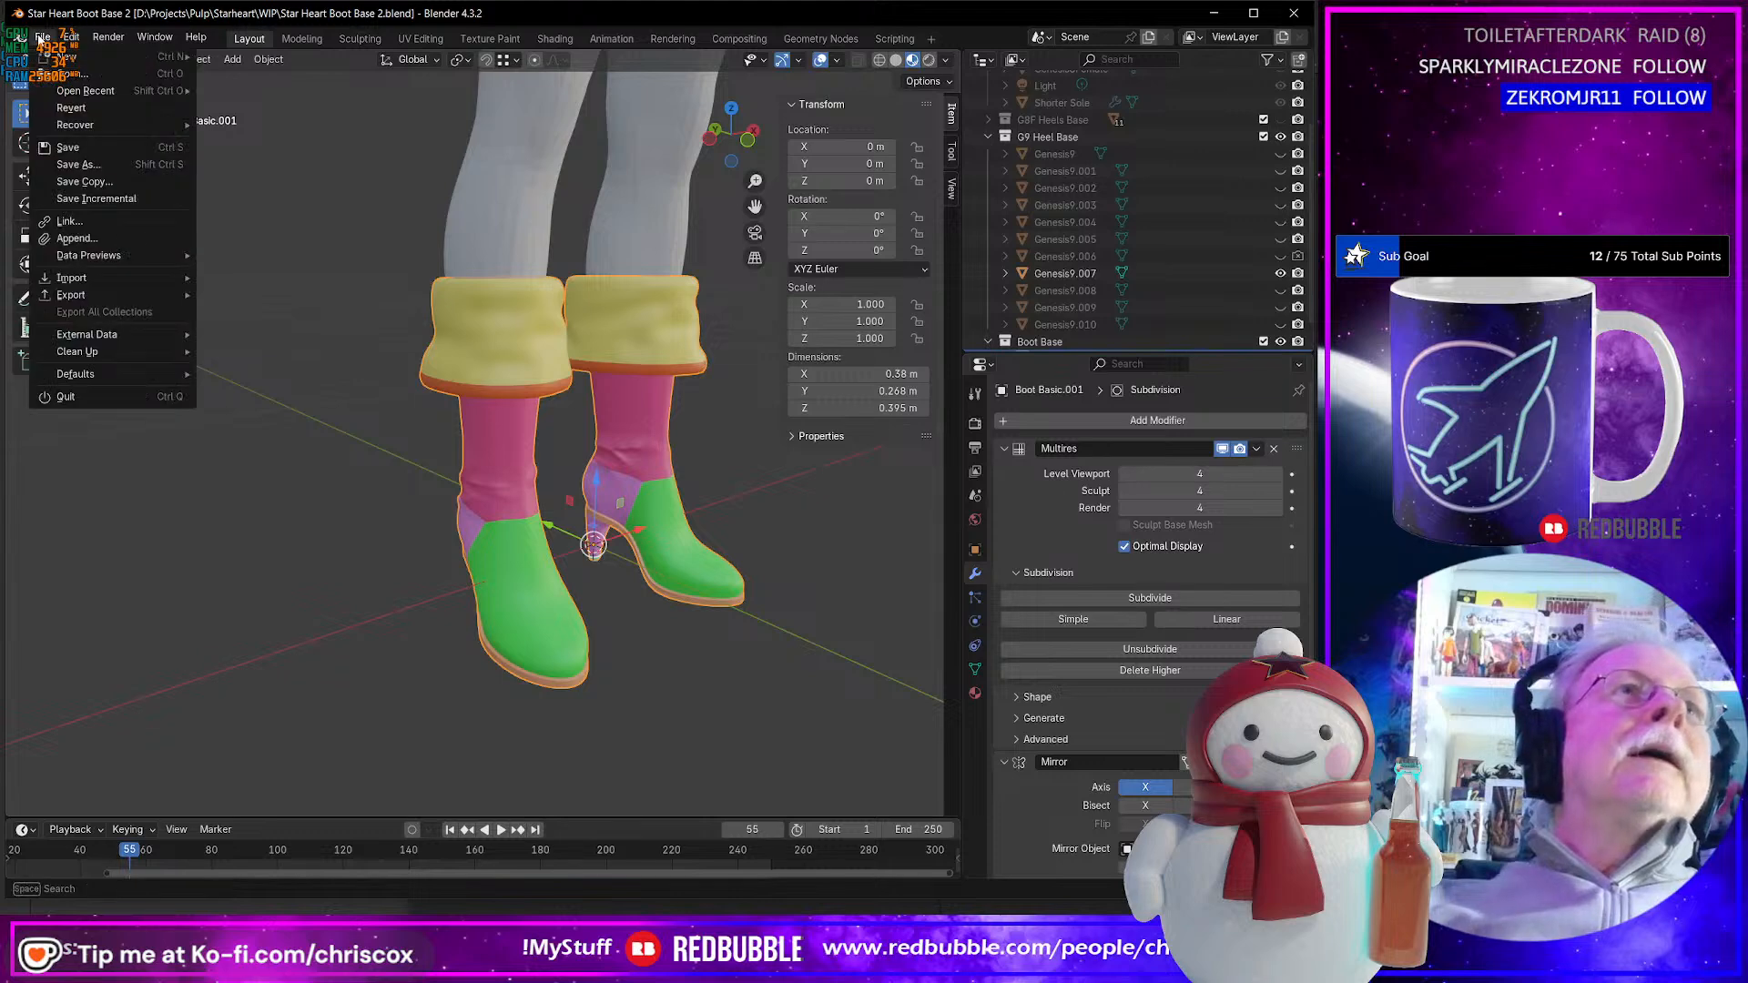
{"action": "mouse_move", "coordinate": [82, 91]}
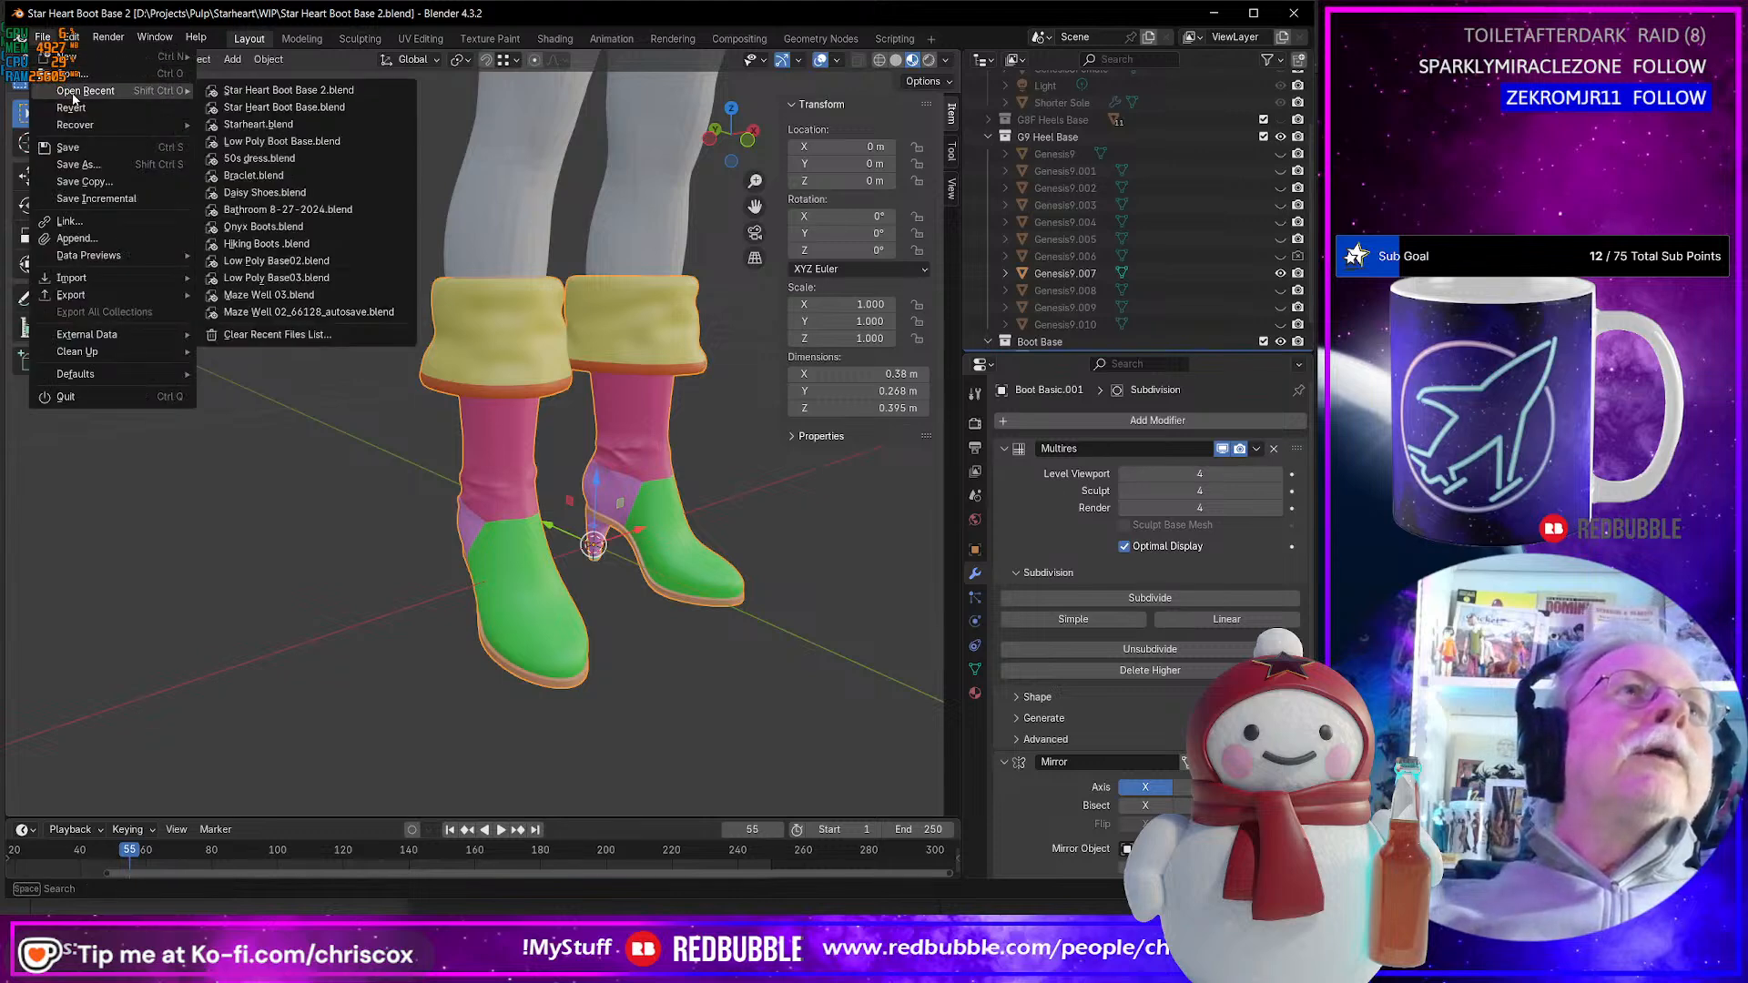
{"action": "left_click", "coordinate": [309, 110]}
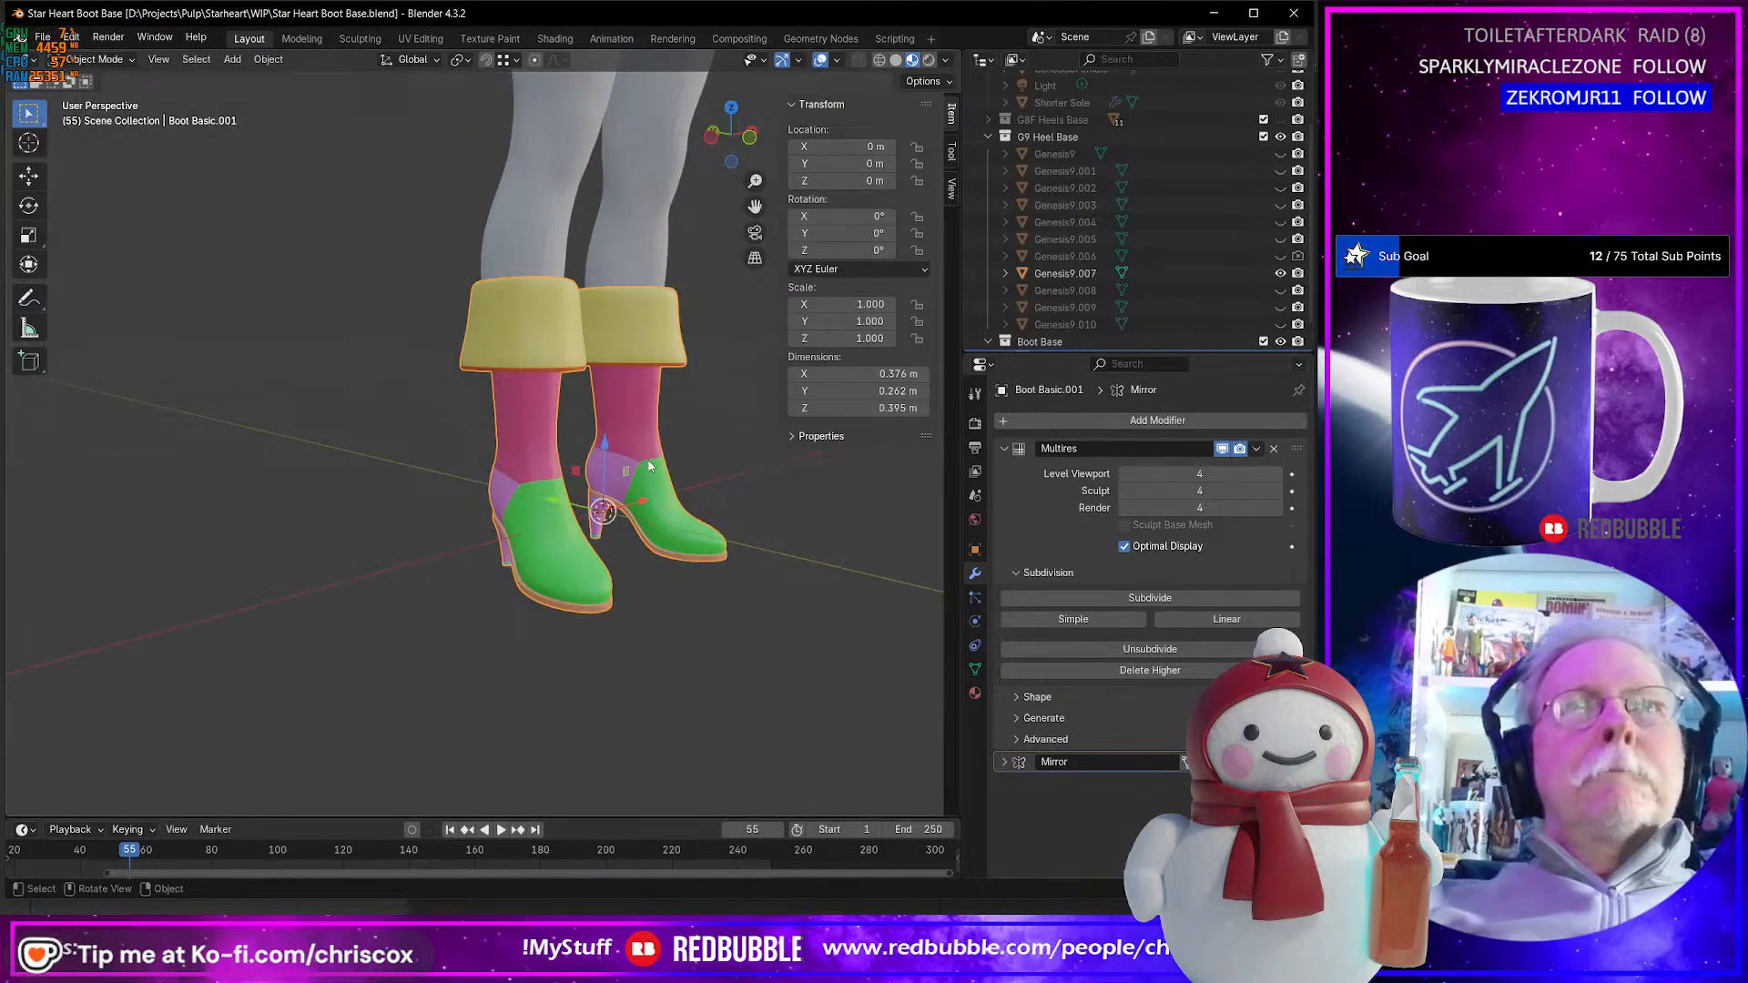
- Start a Wavefront OBJ export of the boots using the preset with Selection Only and Vertex Groups, and exclude materials
{"action": "left_click", "coordinate": [543, 431]}
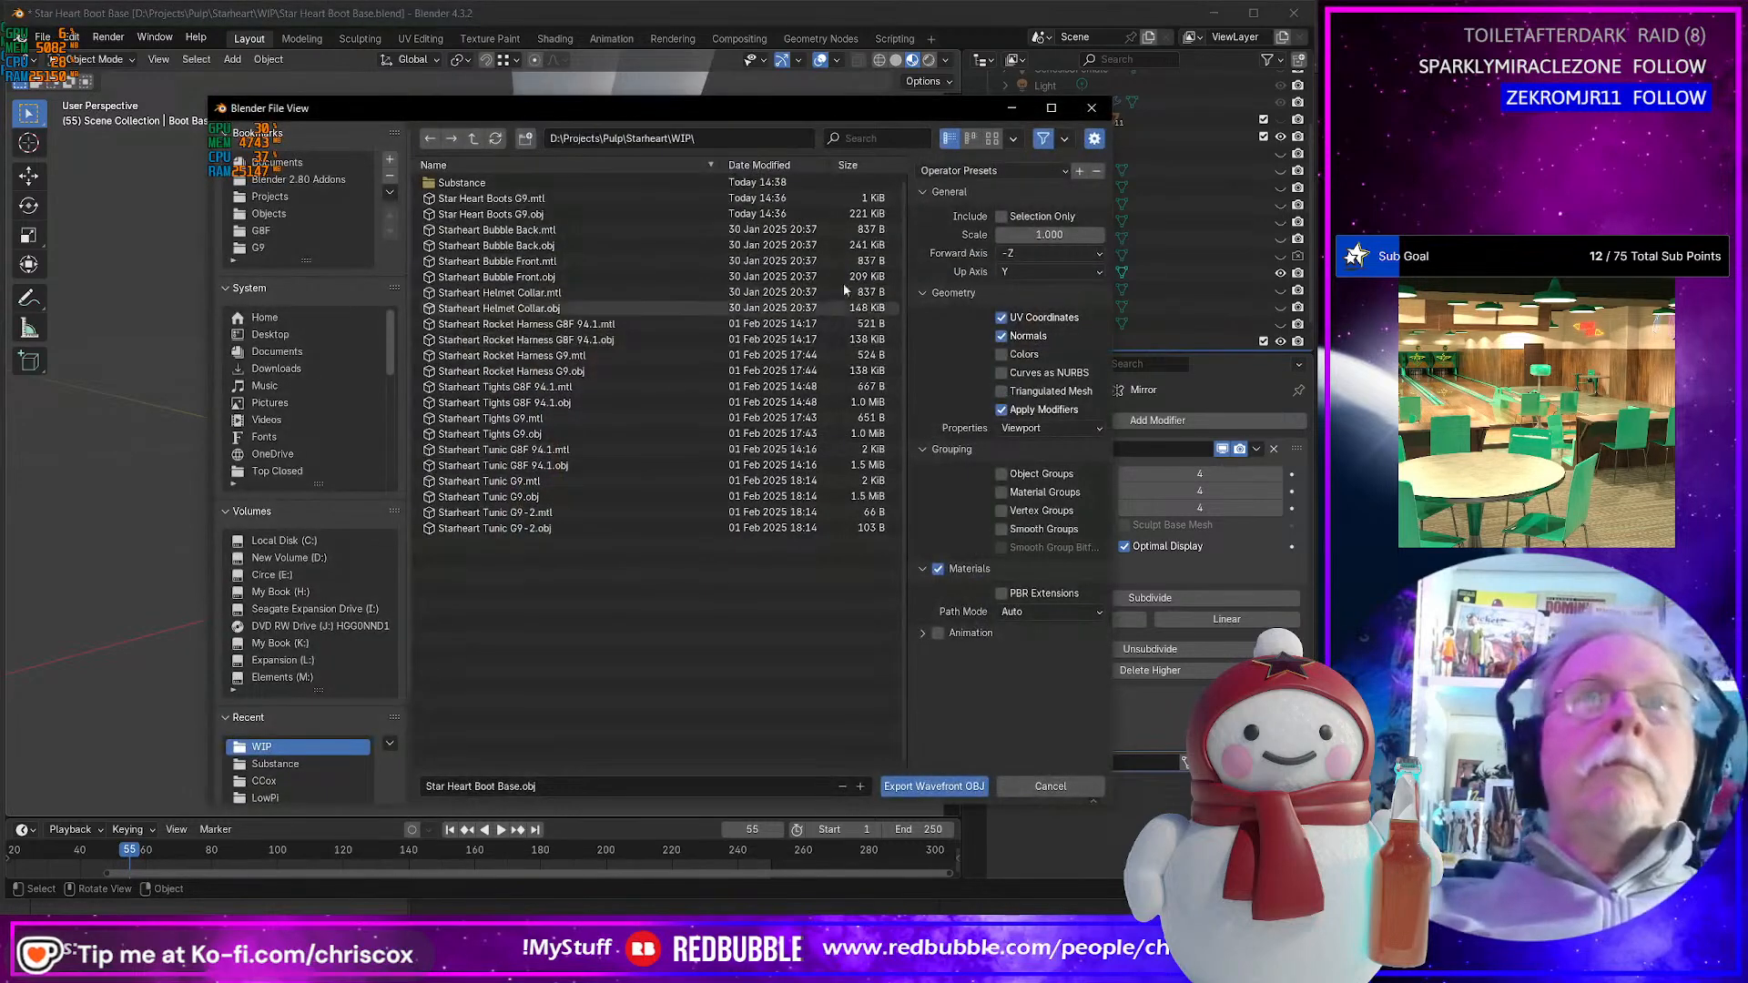
{"action": "left_click", "coordinate": [947, 172]}
{"action": "left_click", "coordinate": [951, 190]}
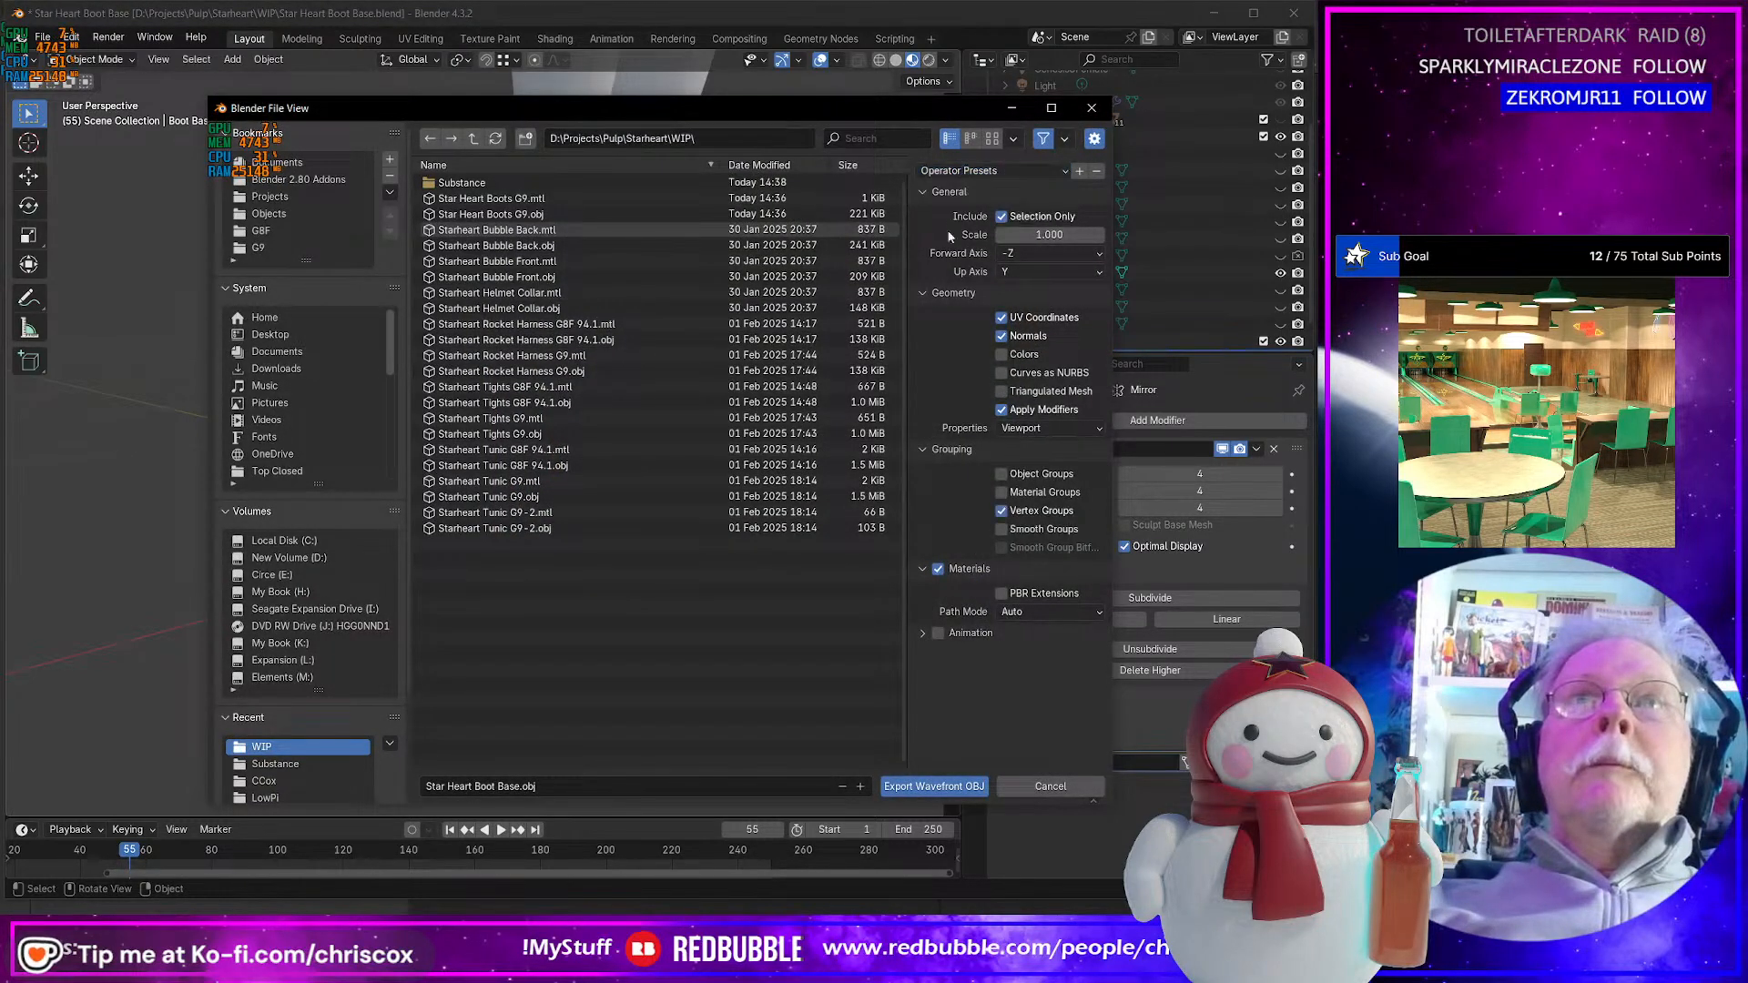
{"action": "left_click", "coordinate": [938, 570]}
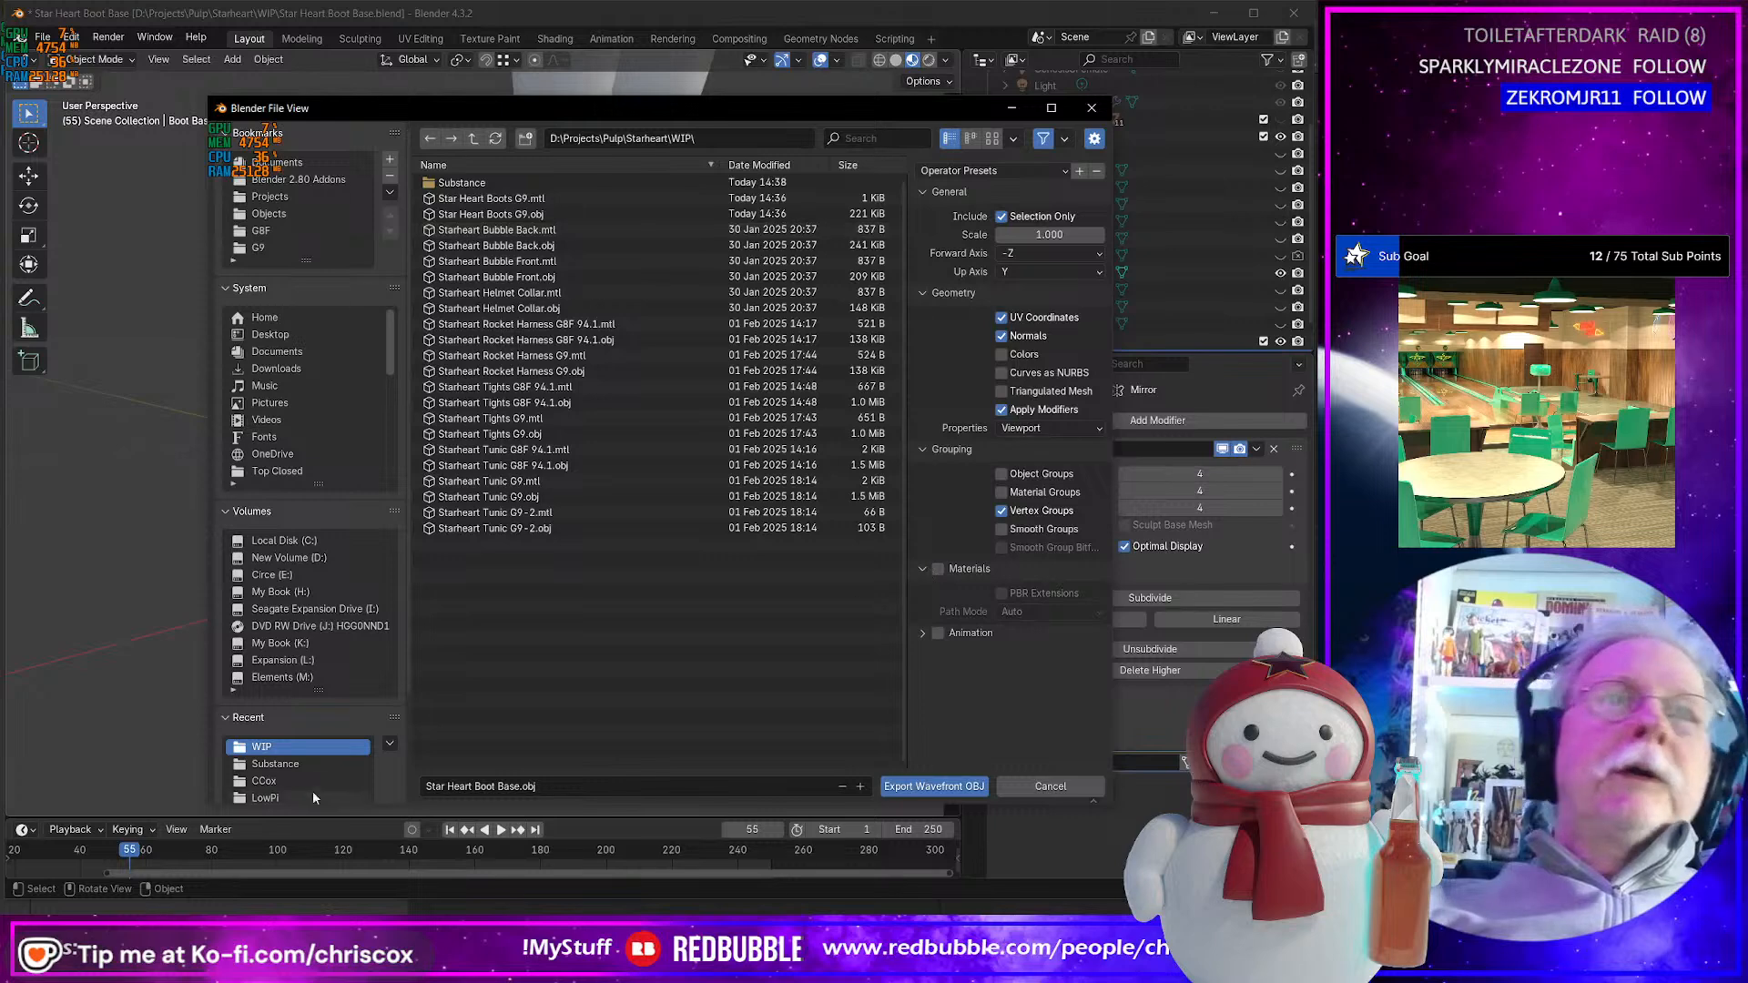
- Export the boots into the Substance folder, overwriting Star Heart Boots G9 NM.obj
{"action": "left_click", "coordinate": [504, 195]}
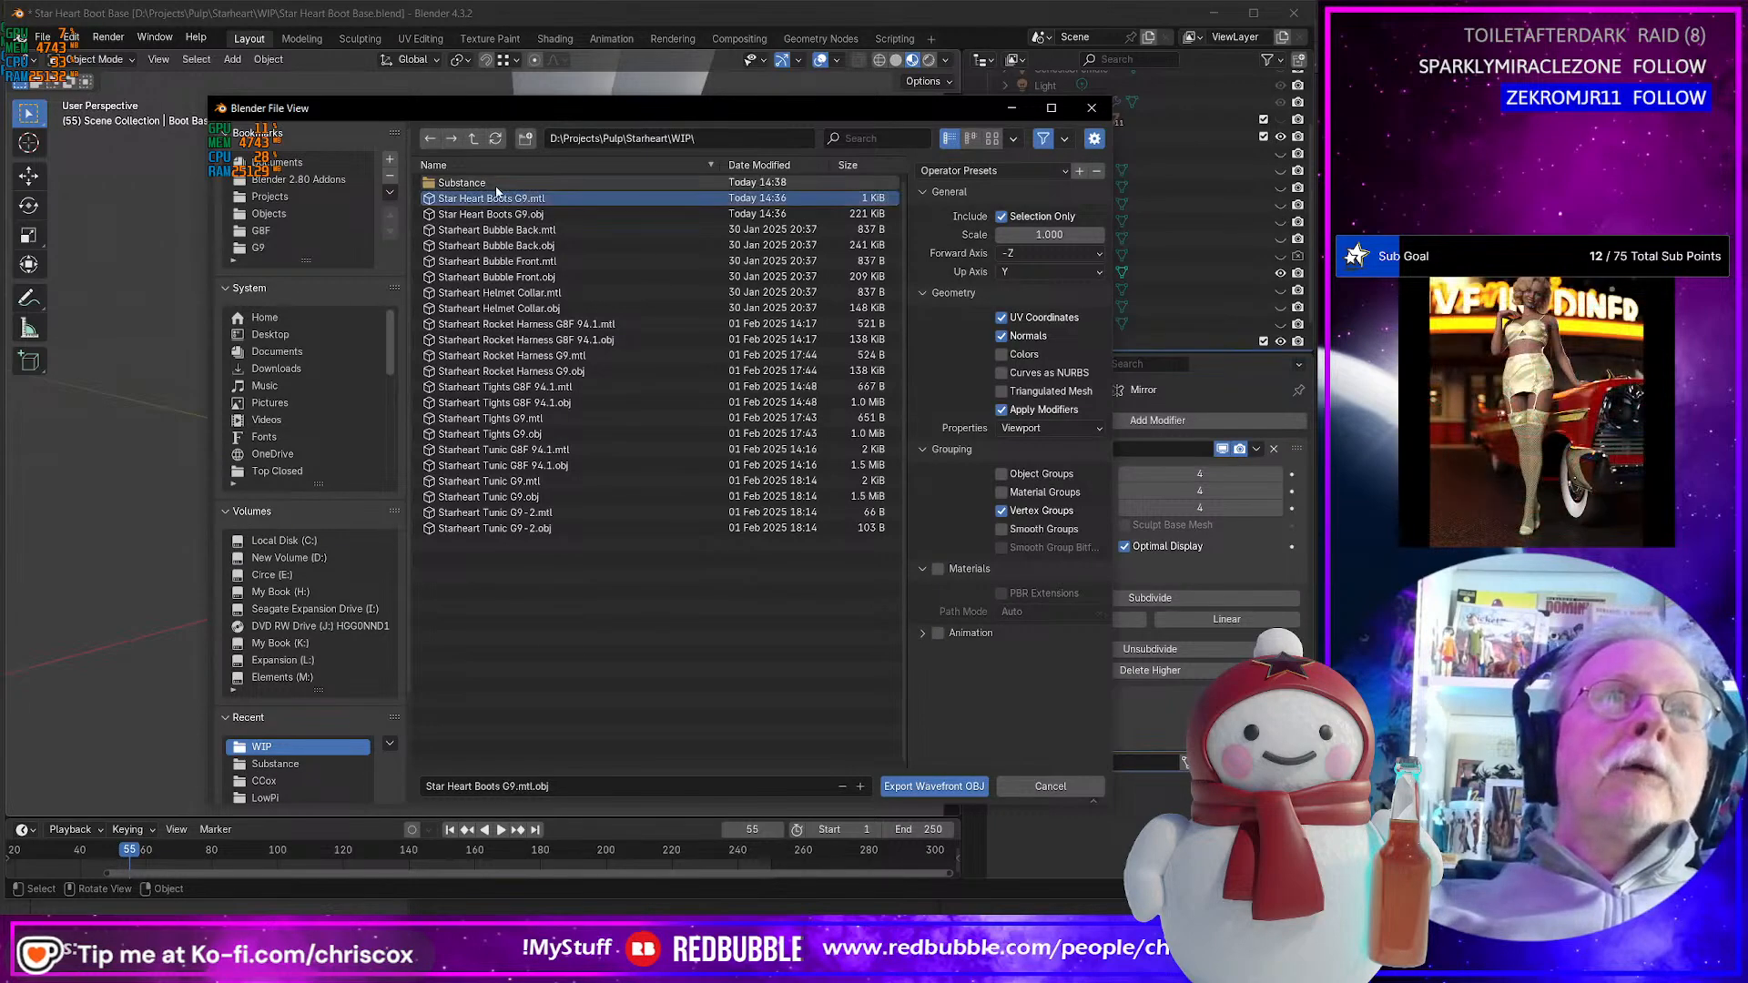
{"action": "double_click", "coordinate": [492, 185]}
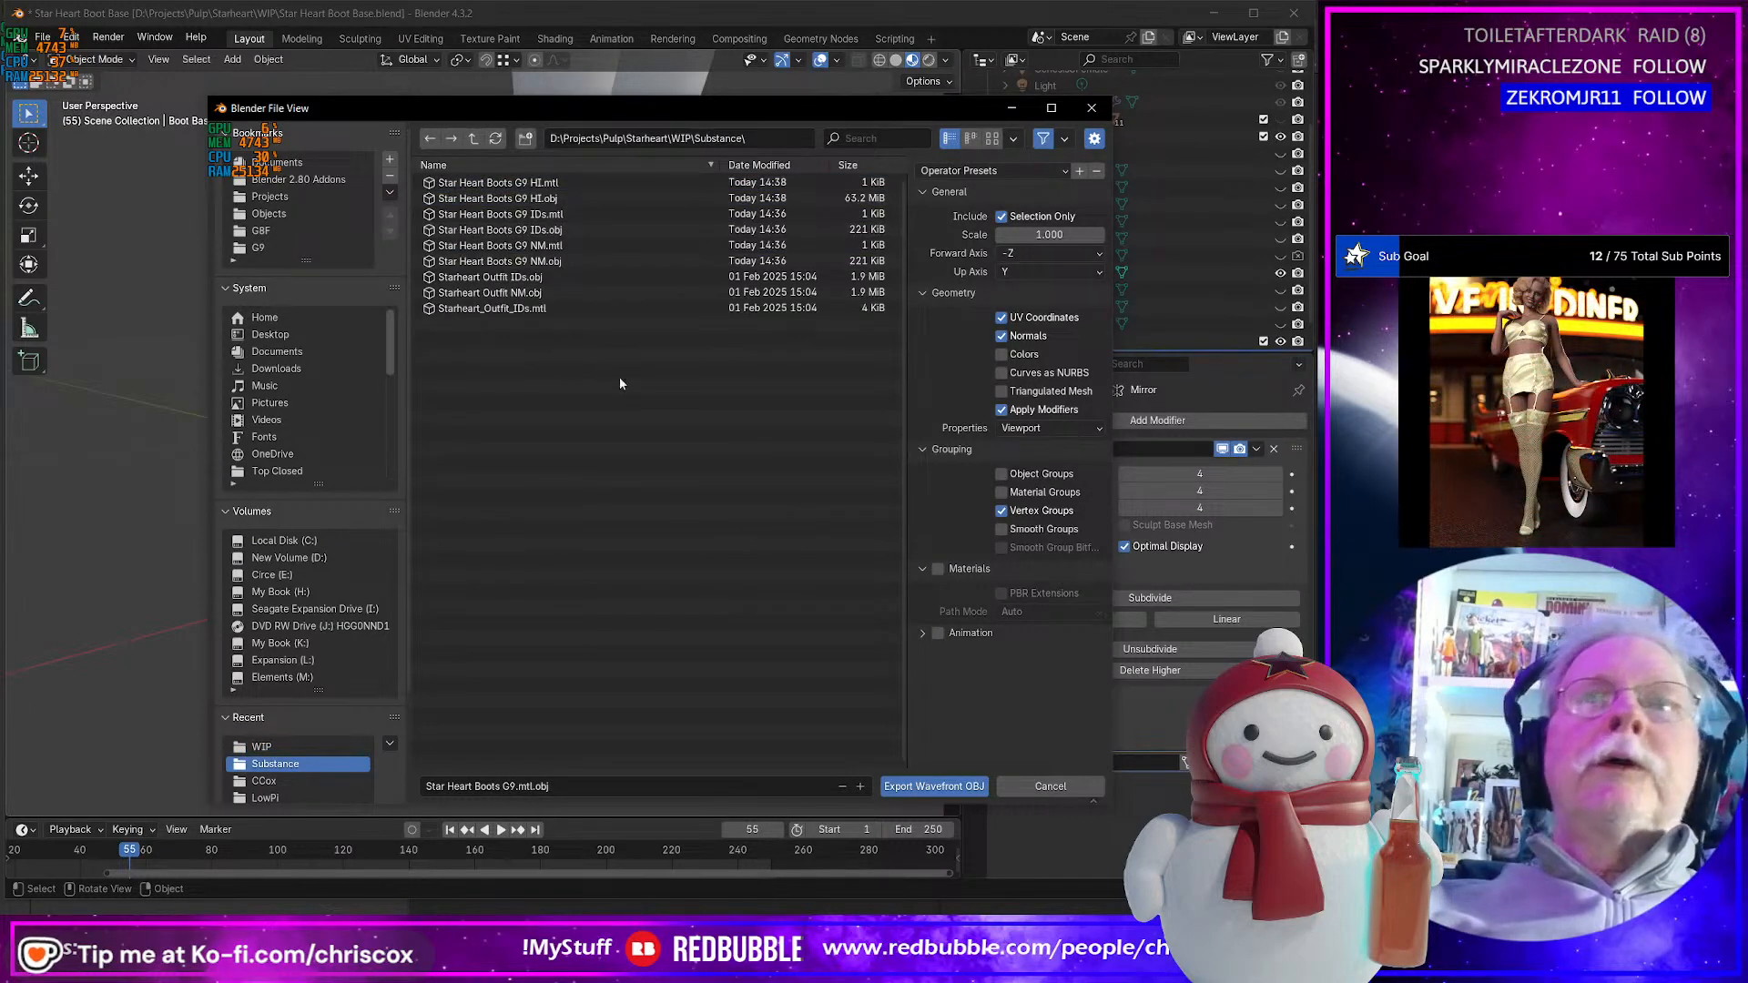
{"action": "left_click", "coordinate": [552, 262]}
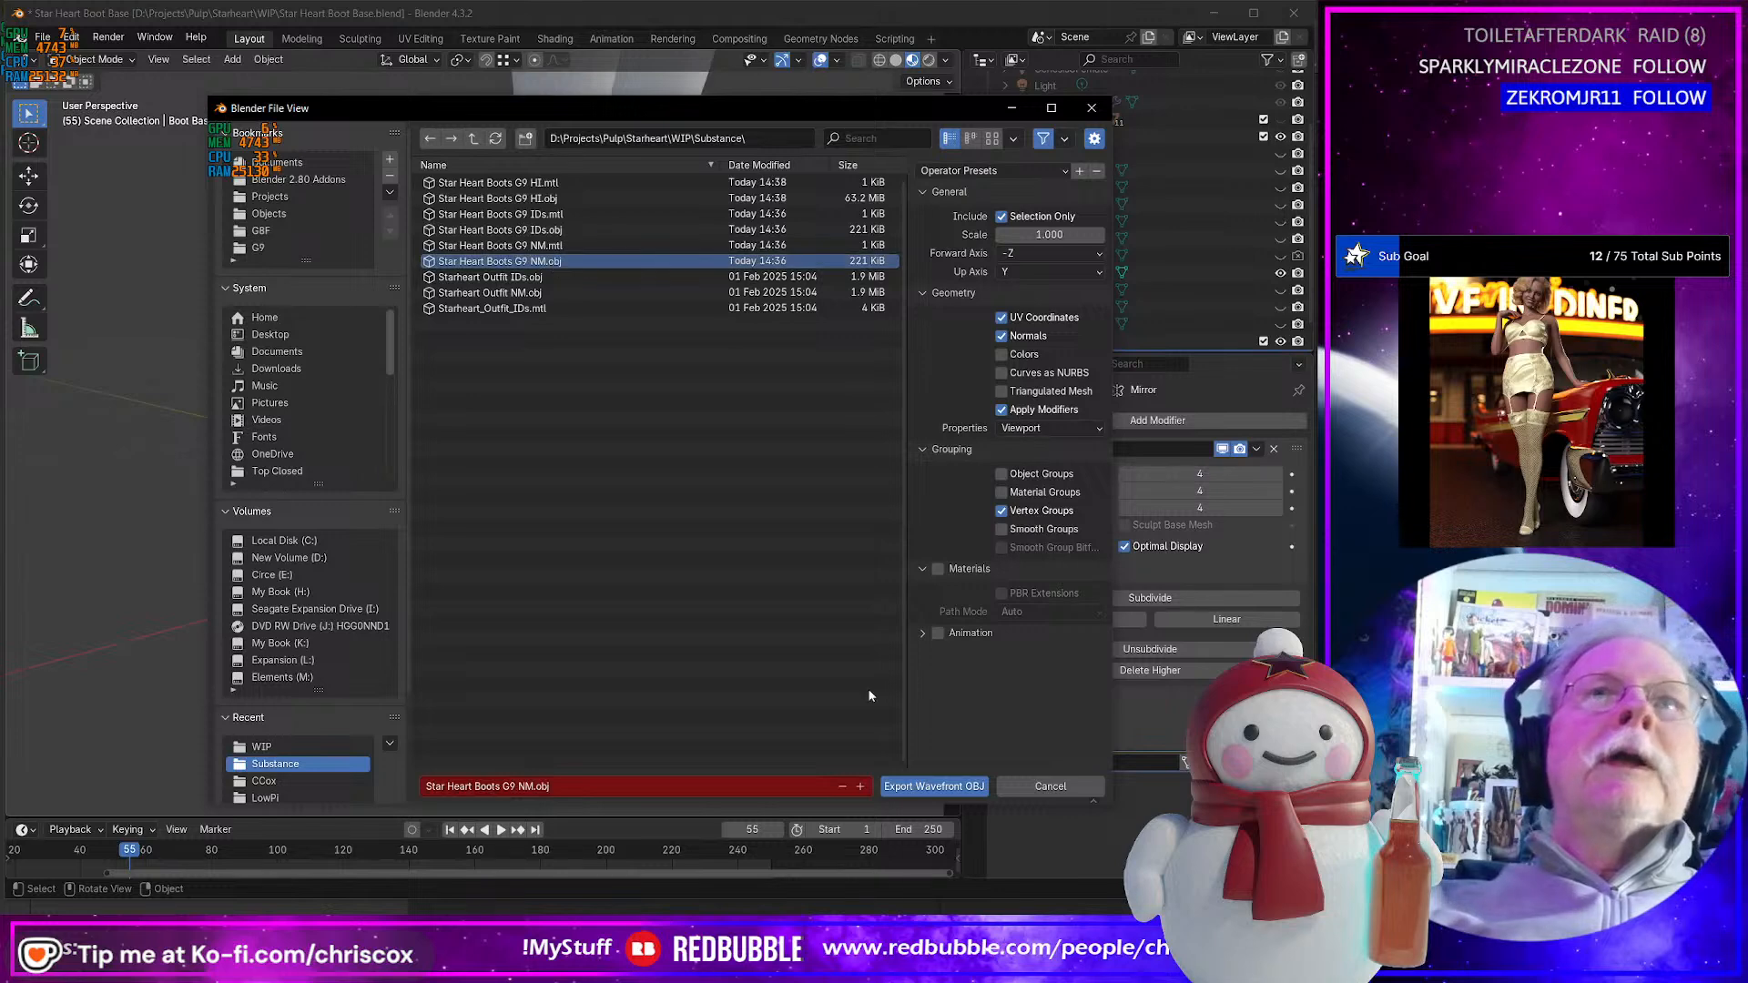
{"action": "left_click", "coordinate": [929, 789]}
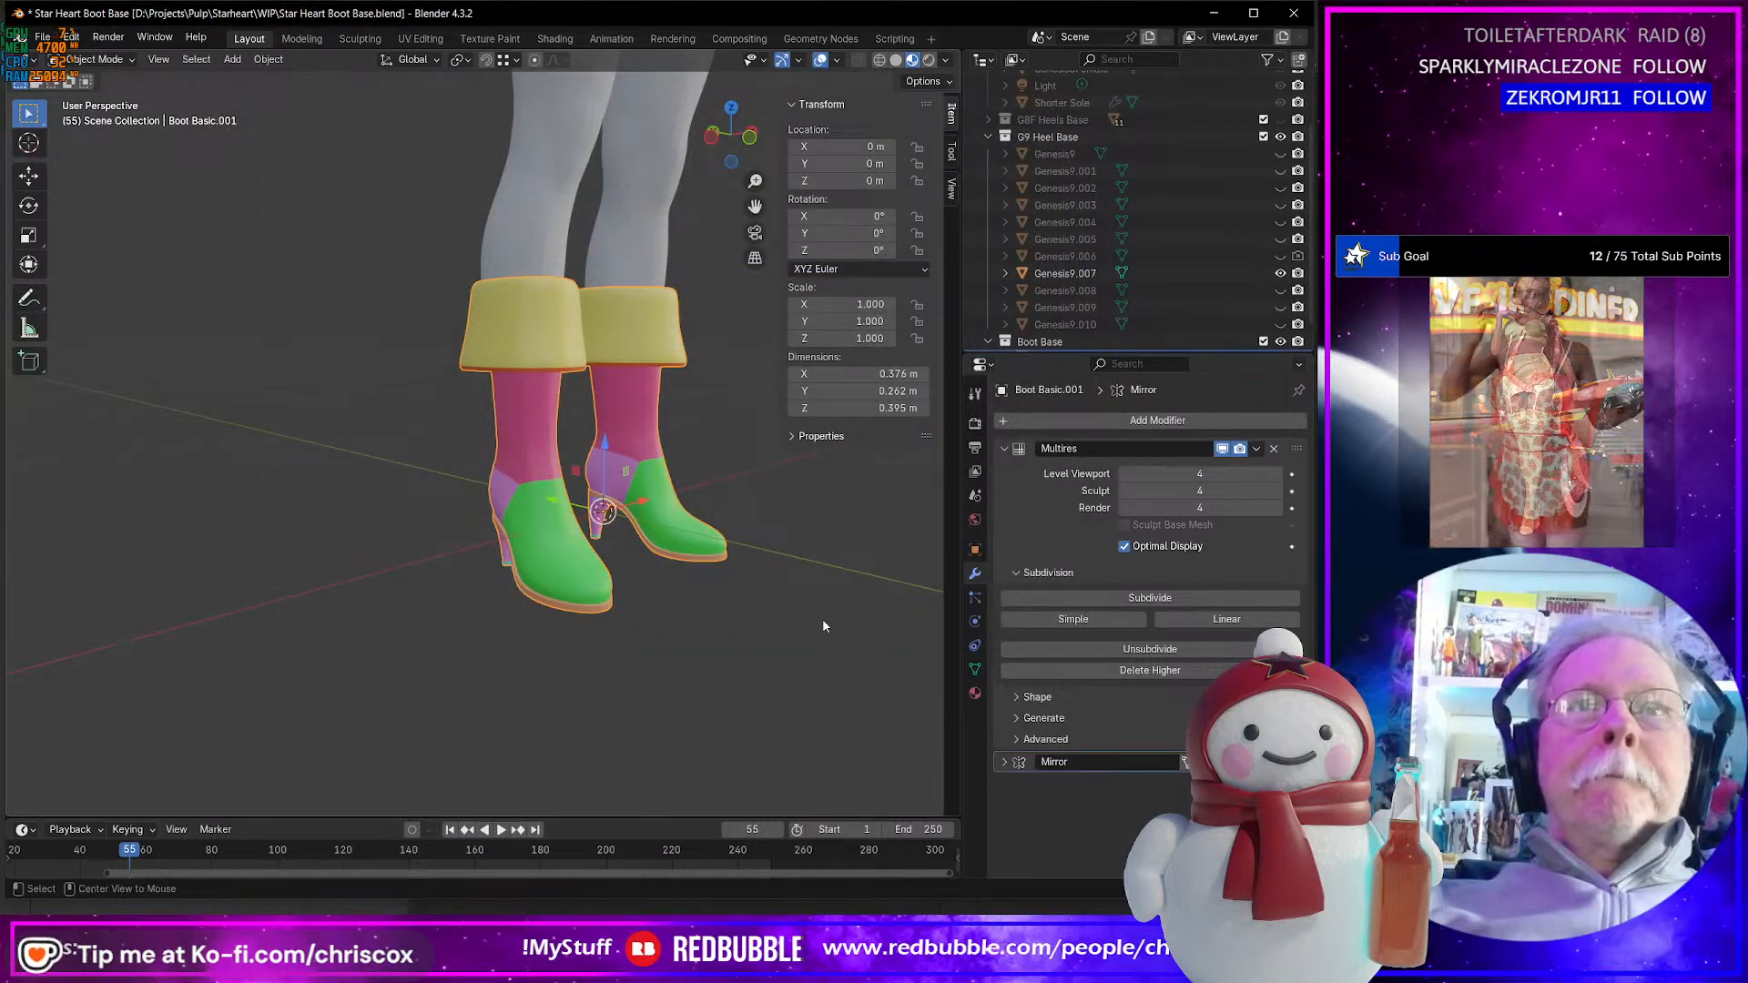
- Switch to Substance 3D Painter and reselect Star Heart Boots G9 NM.obj as the new project's mesh file
{"action": "key", "text": "alt+Tab"}
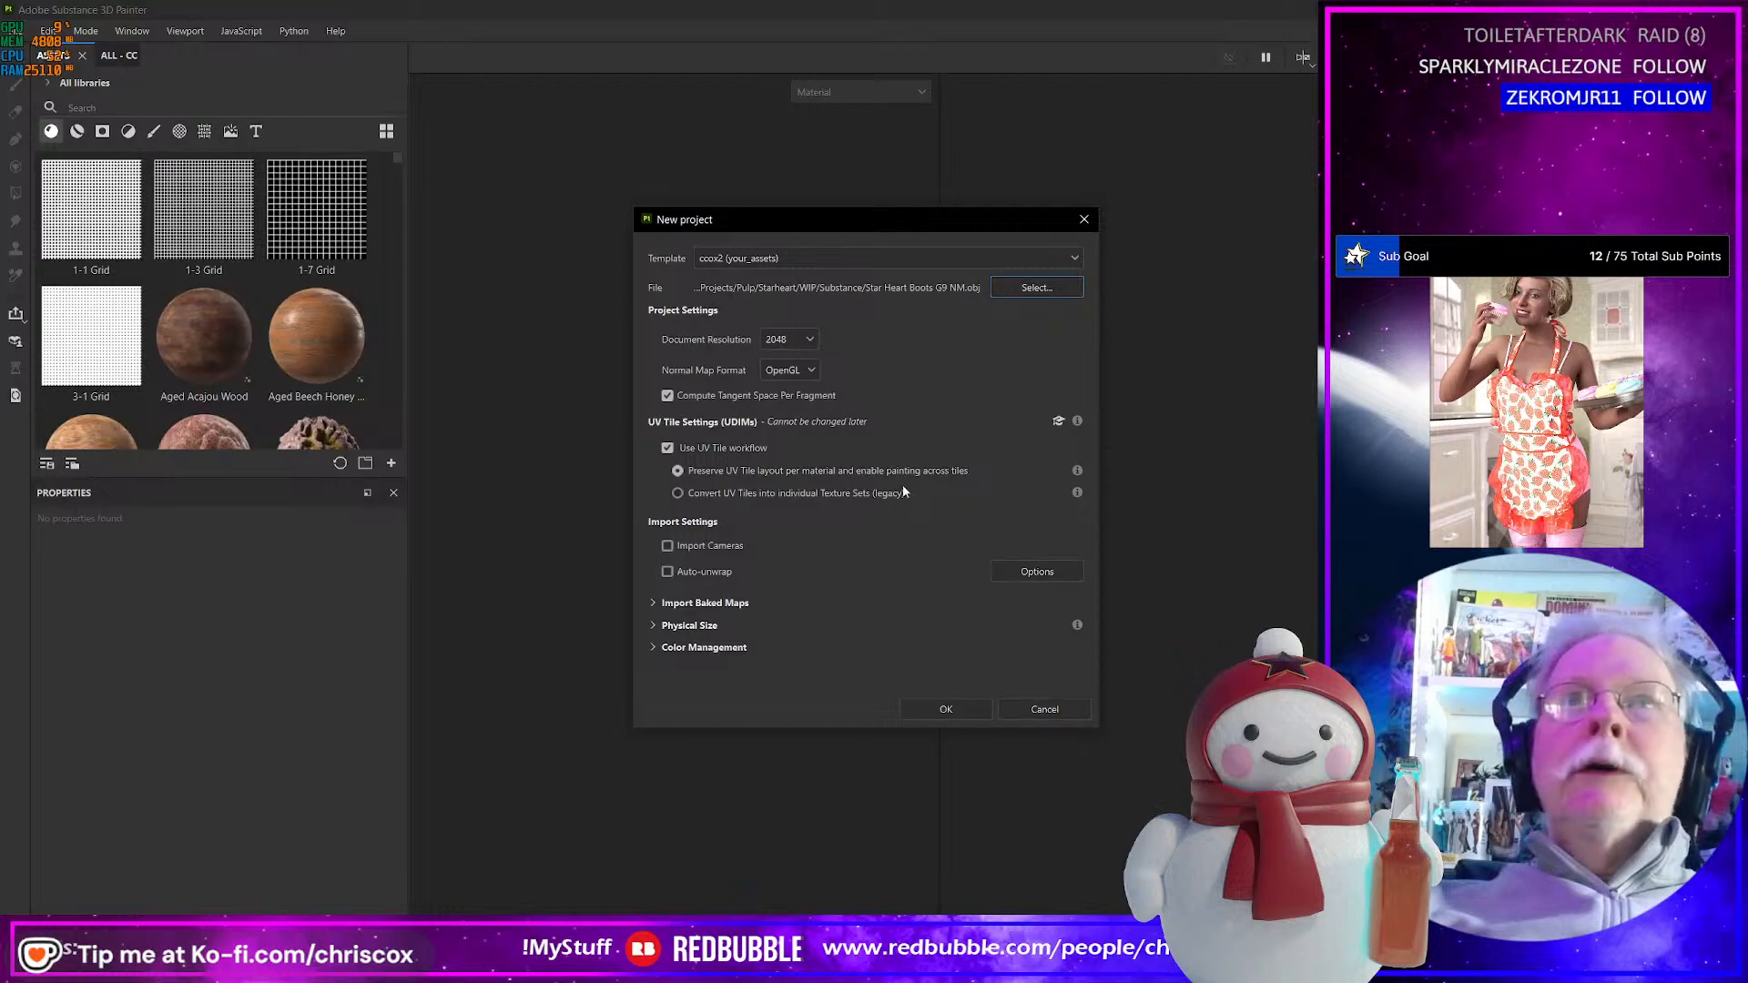
{"action": "left_click", "coordinate": [1037, 288]}
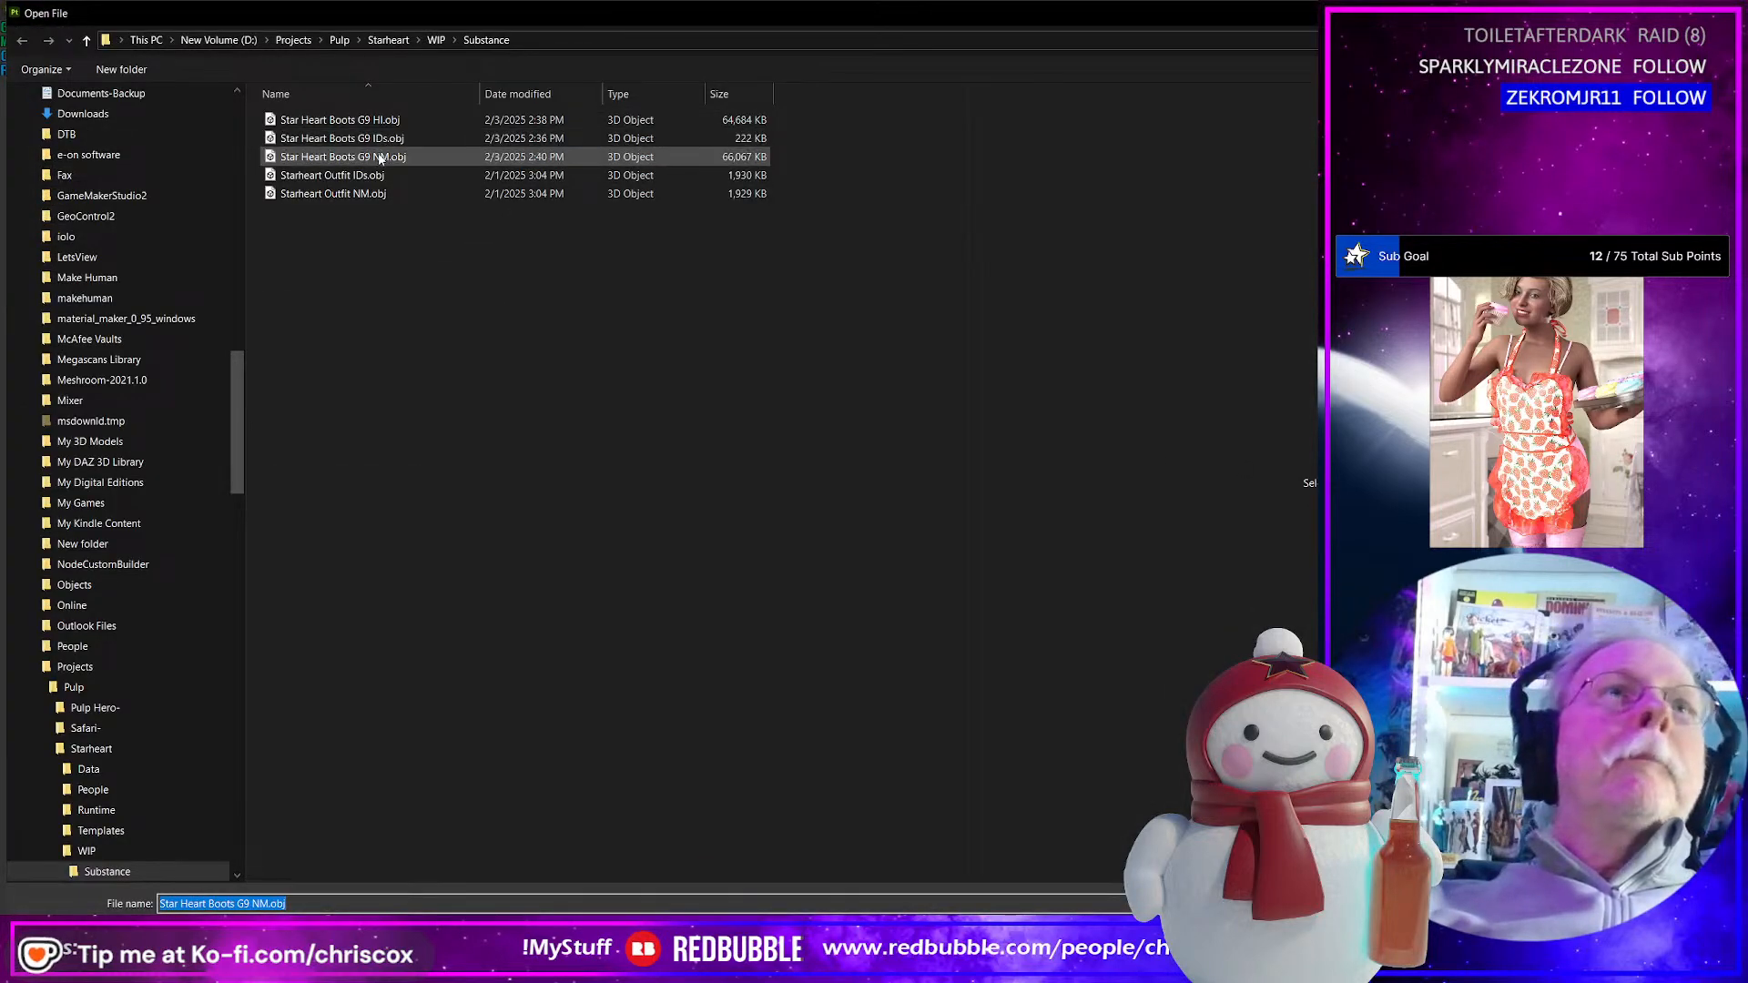
{"action": "double_click", "coordinate": [350, 156]}
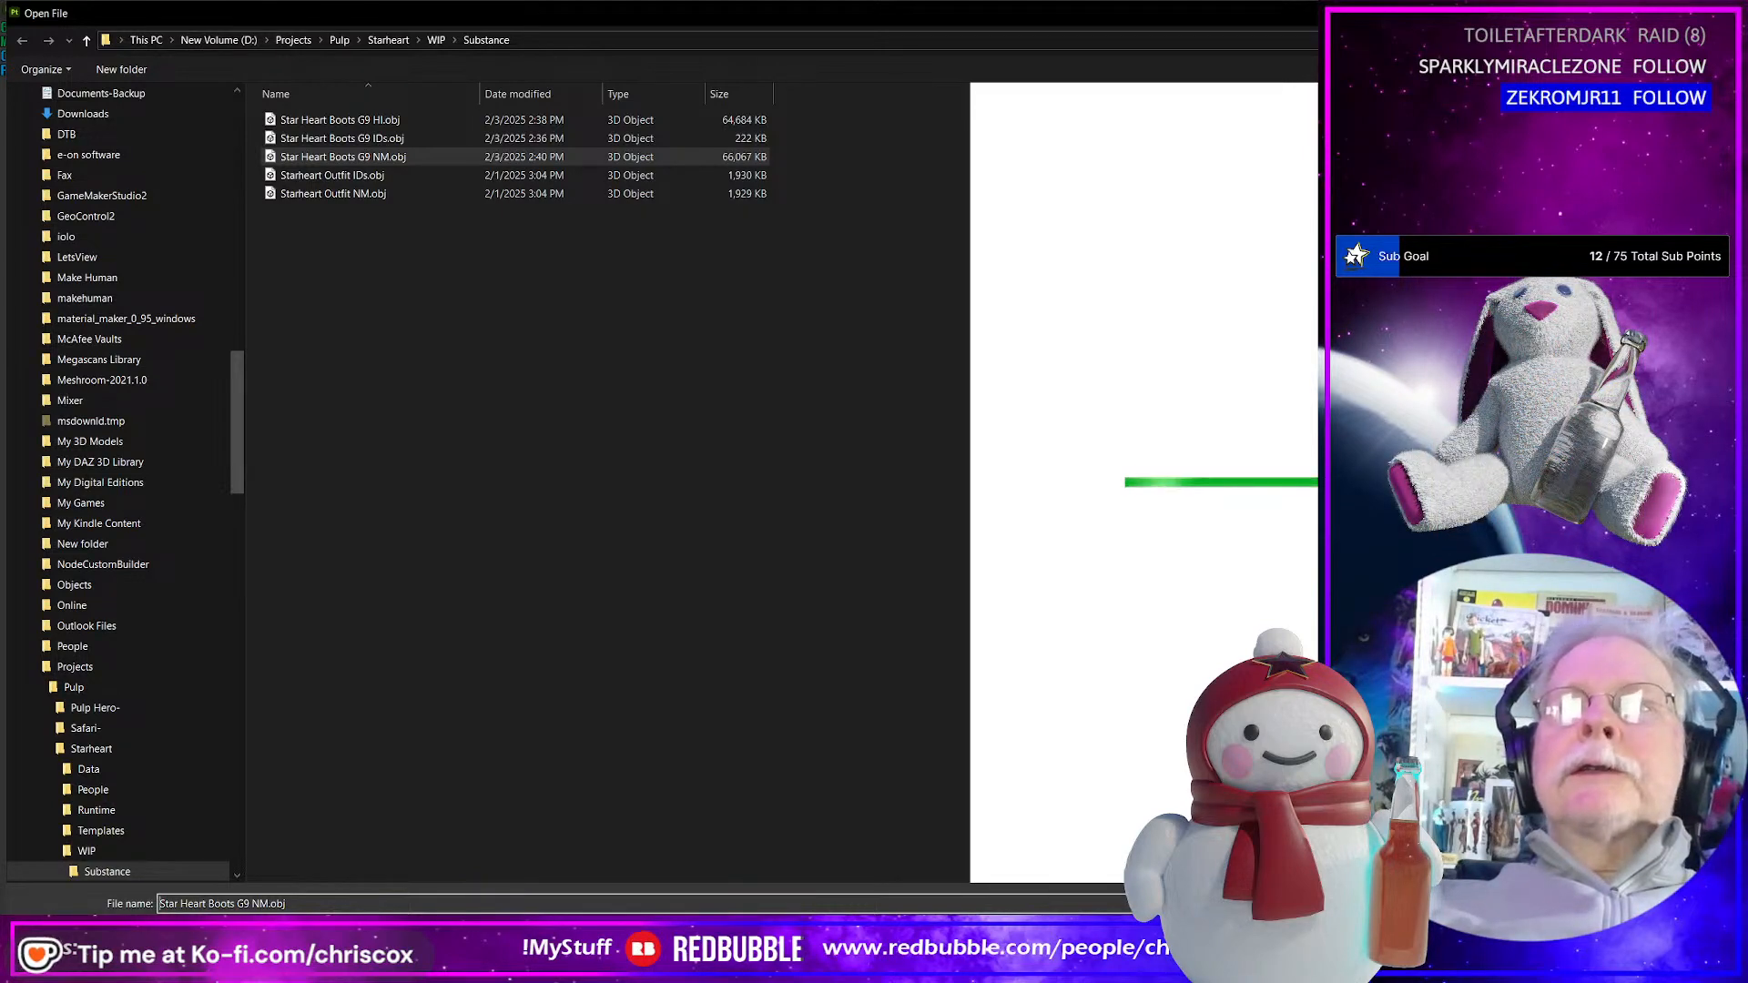
{"action": "key", "text": "Return"}
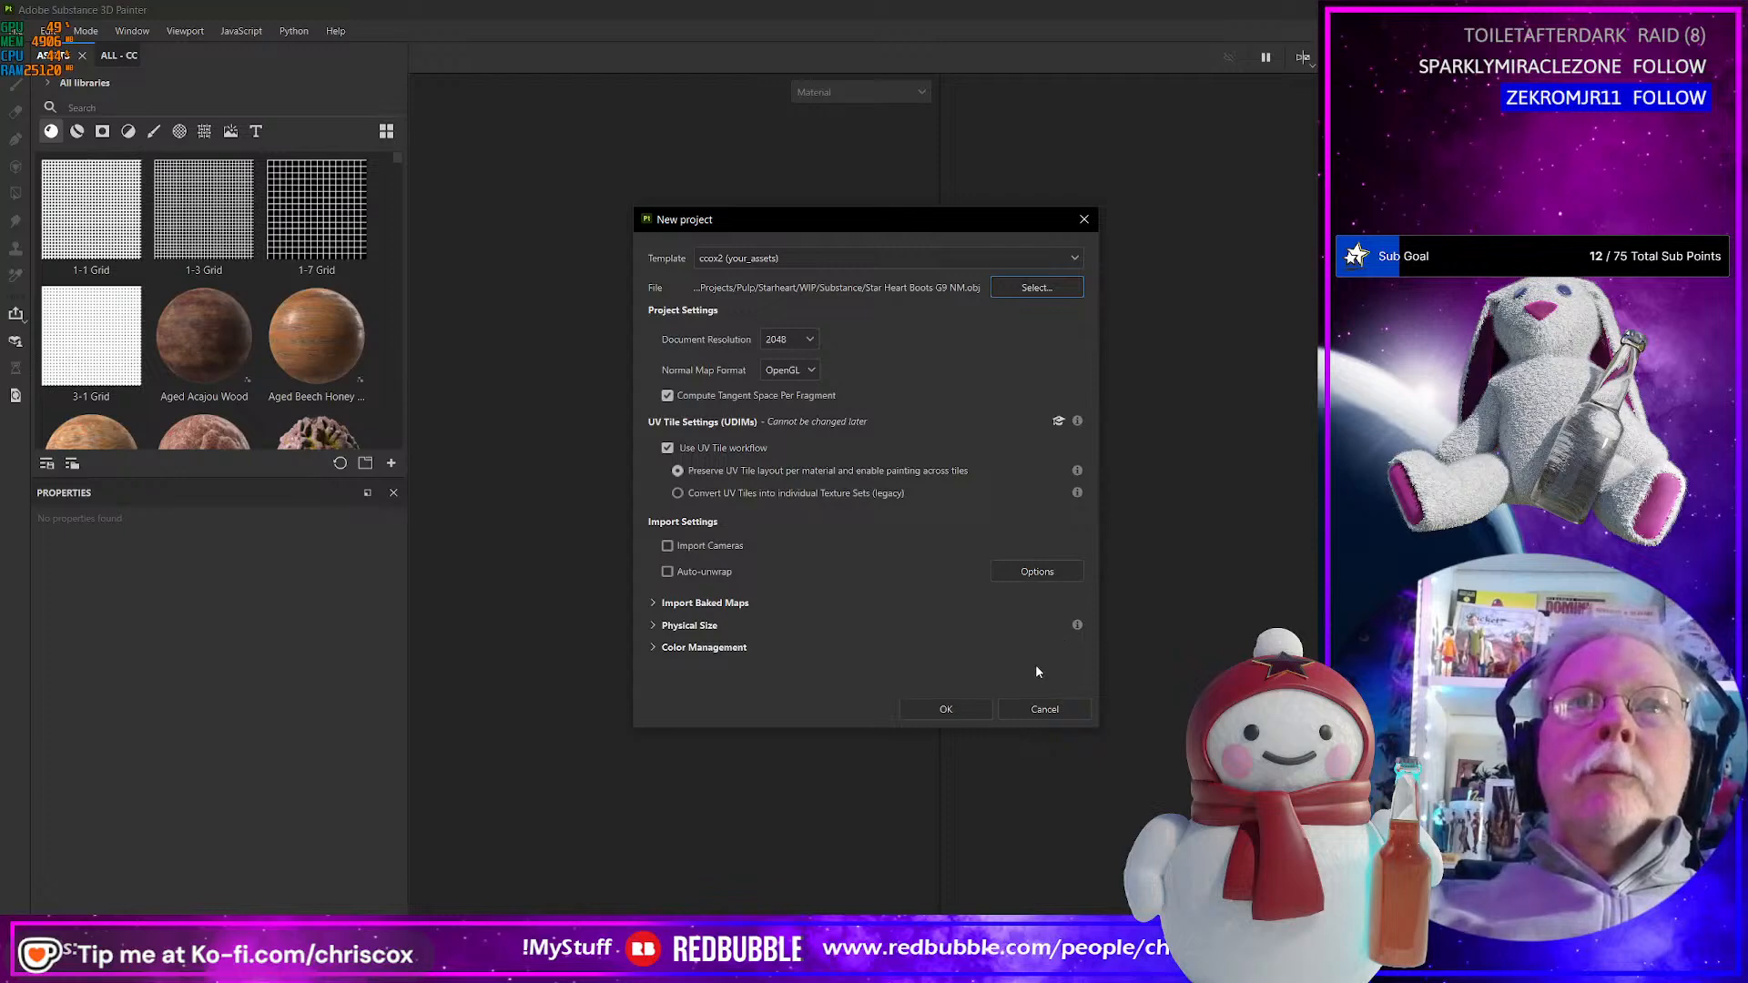
- Switch to Blender and set the boots' Multires viewport level to 0
{"action": "key", "text": "alt+Tab"}
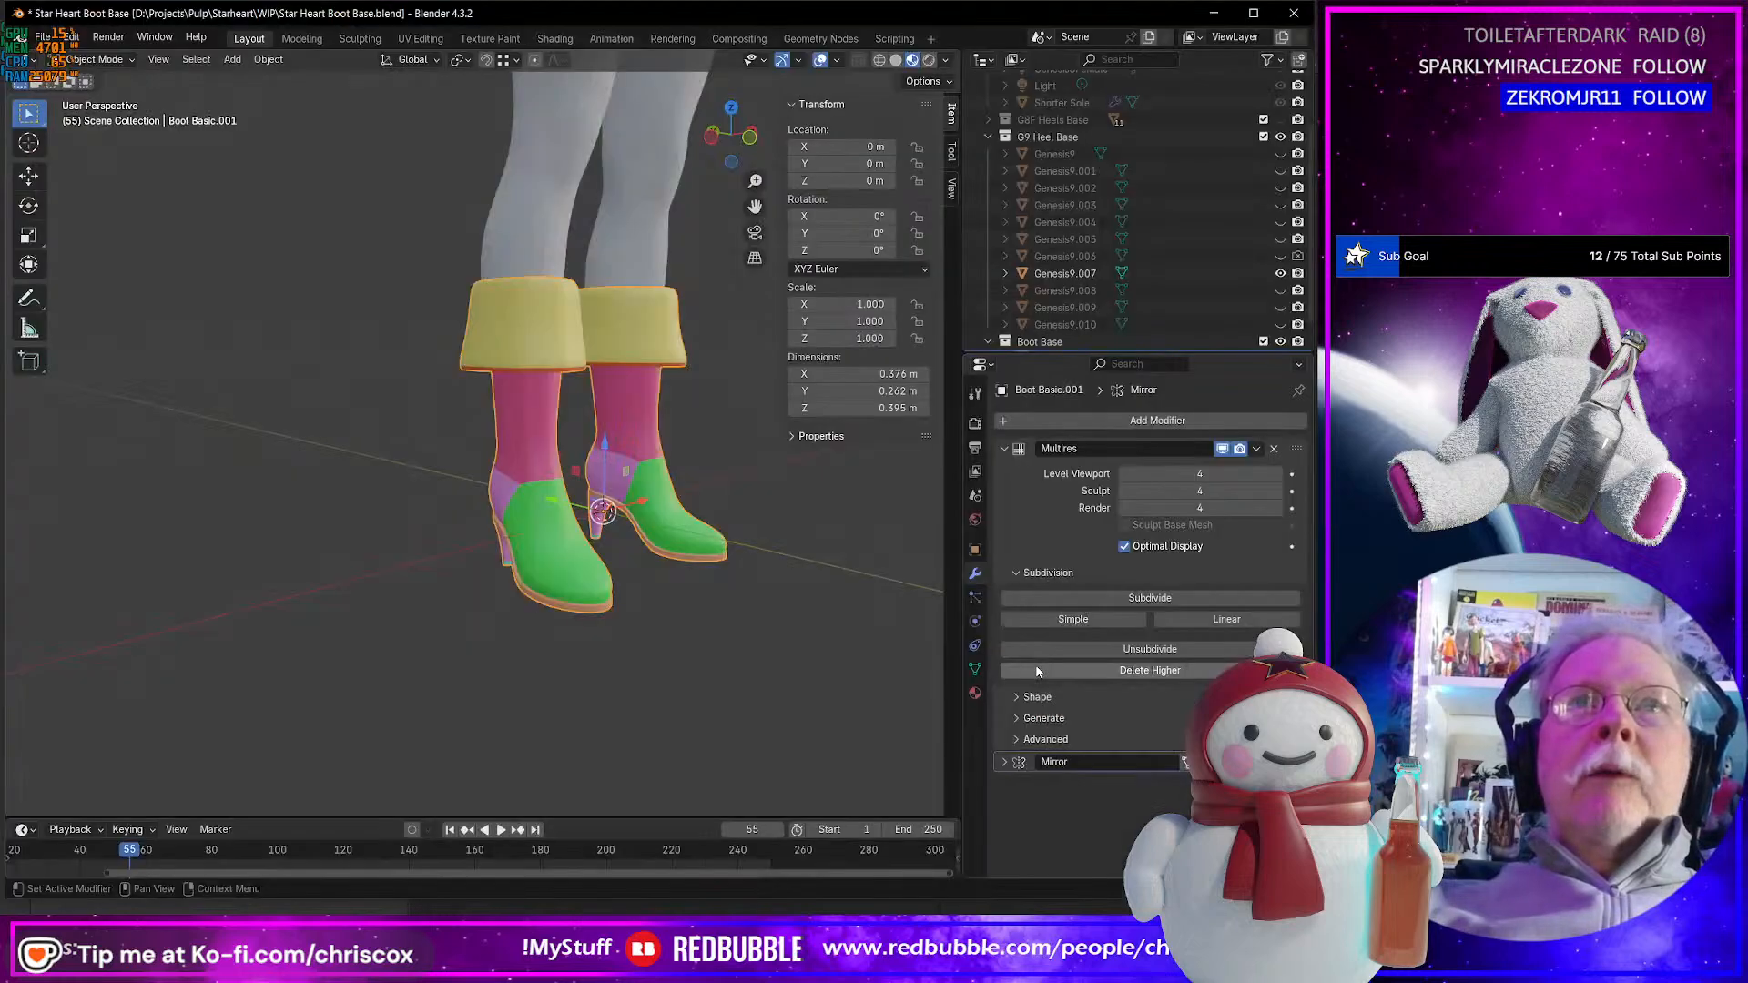
{"action": "left_click", "coordinate": [1125, 473]}
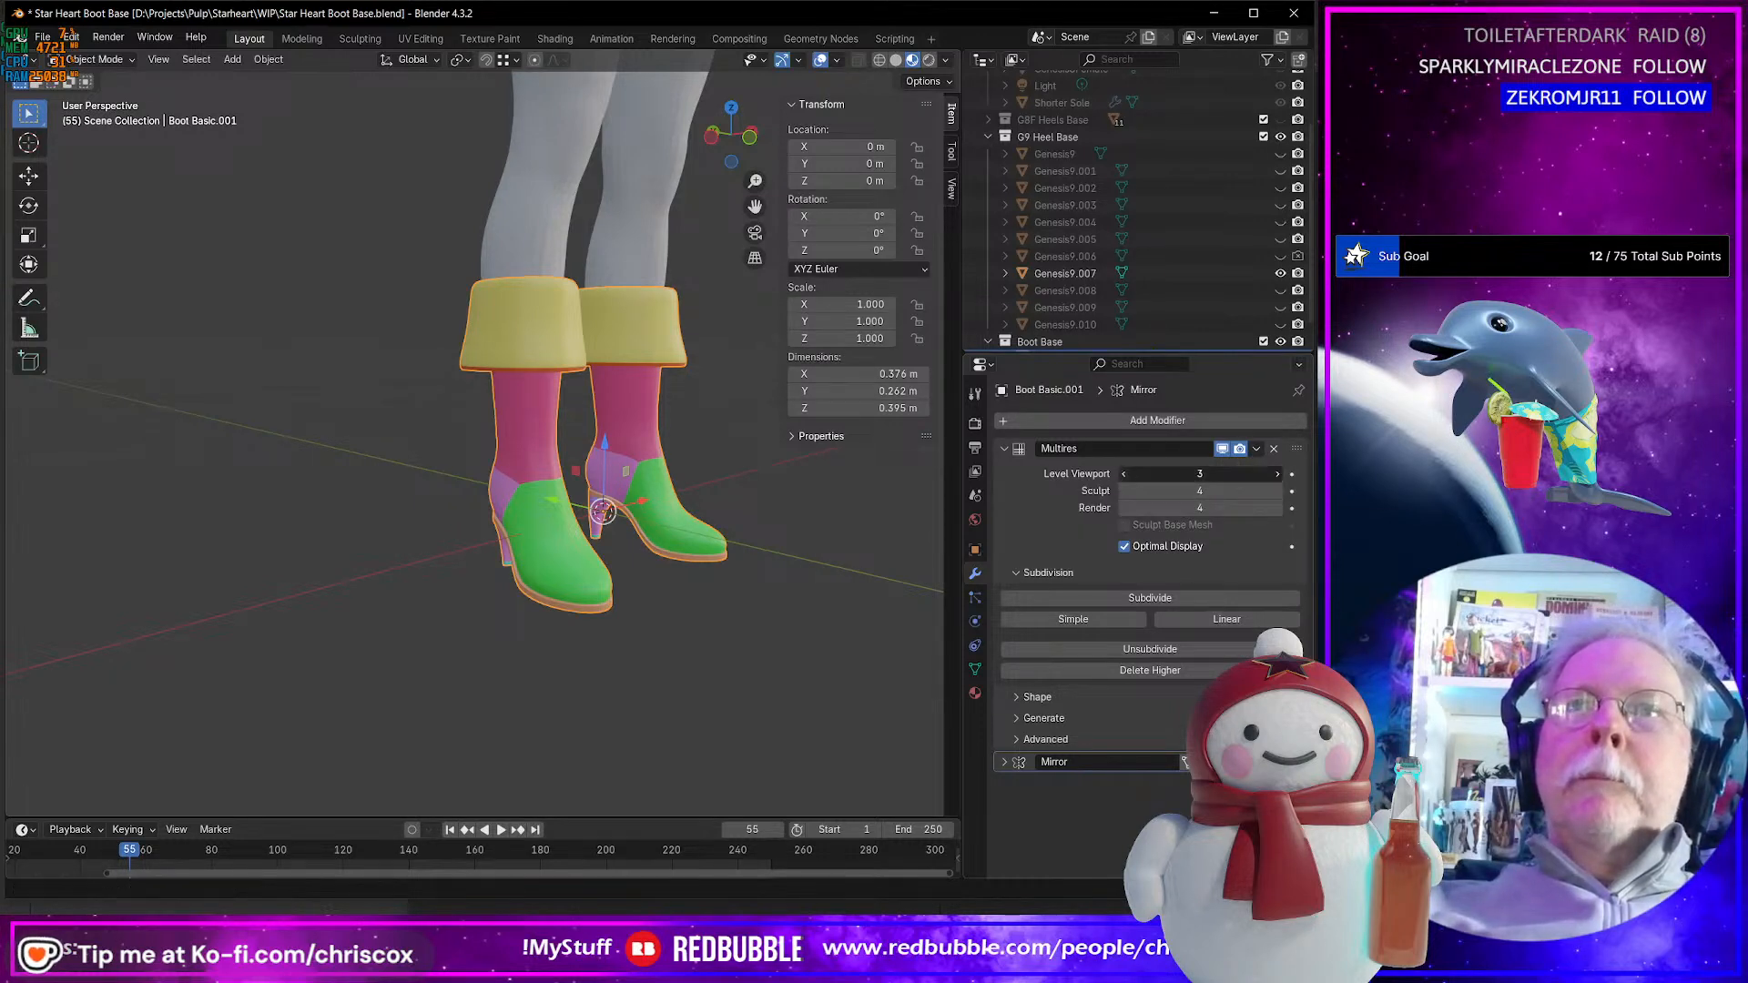
{"action": "left_click", "coordinate": [1125, 473]}
{"action": "left_click", "coordinate": [1125, 474]}
{"action": "left_click", "coordinate": [1125, 473]}
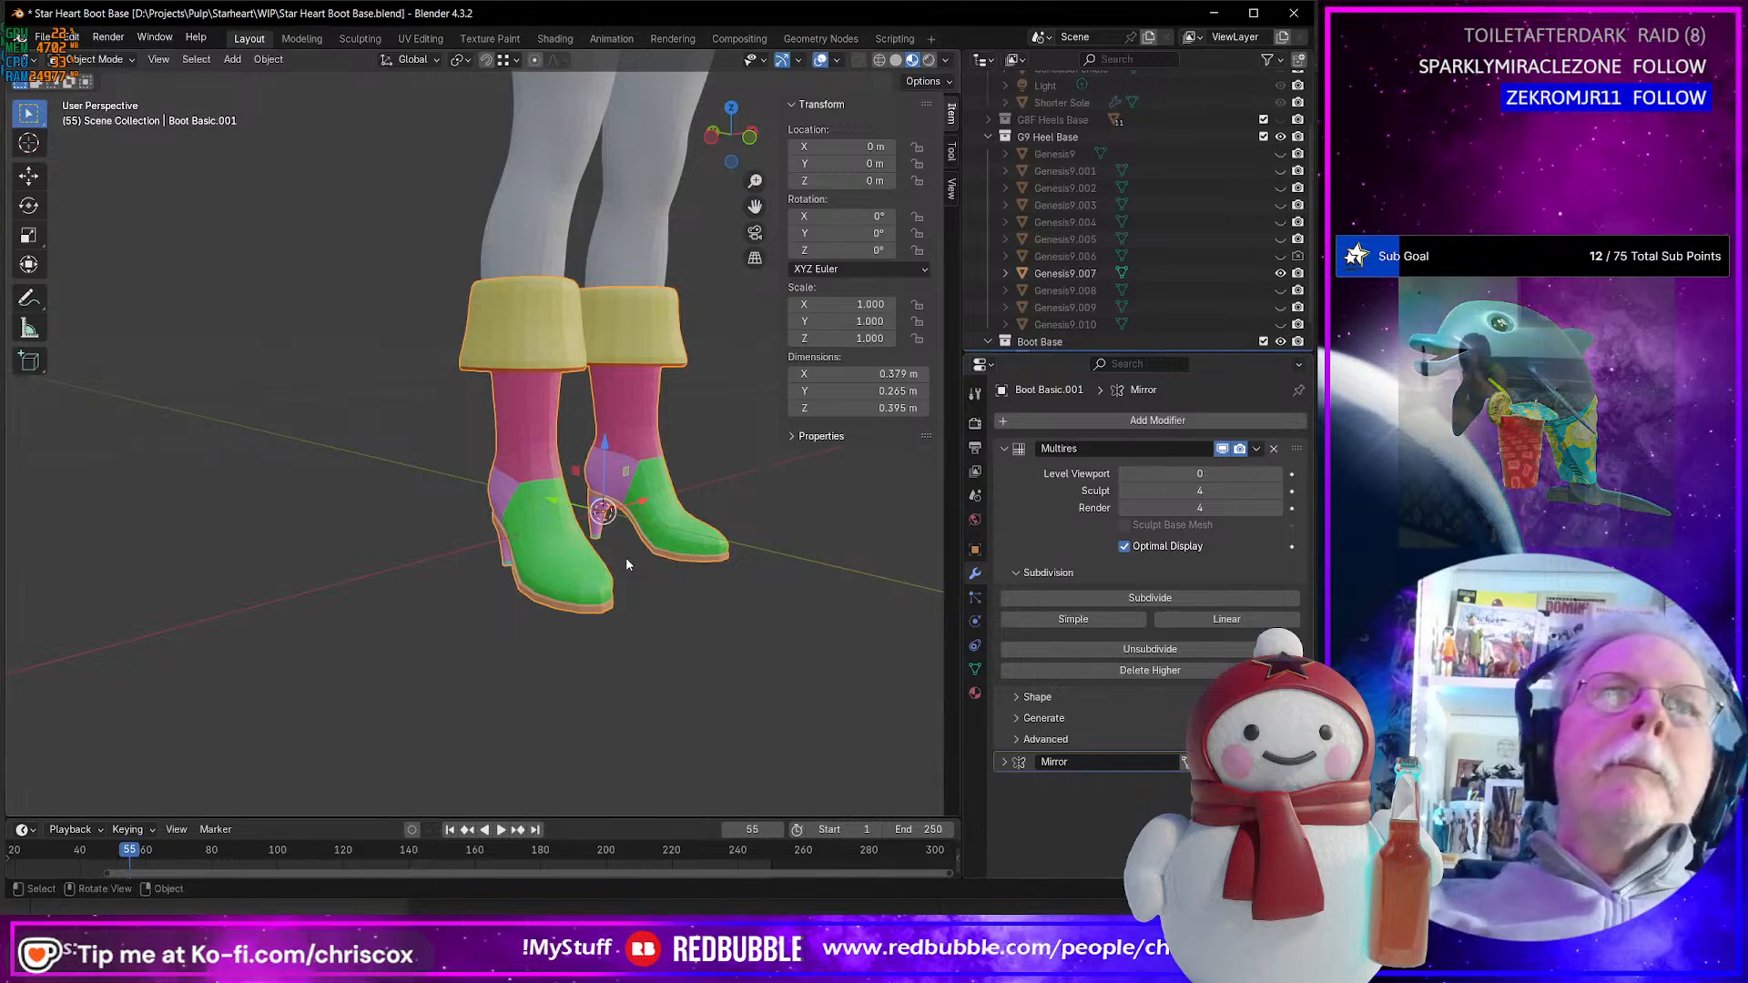
- Apply smooth shading to the boots, keeping sharp edges
{"action": "middle_click_drag", "start_coordinate": [625, 557], "coordinate": [655, 567]}
{"action": "right_click", "coordinate": [550, 561]}
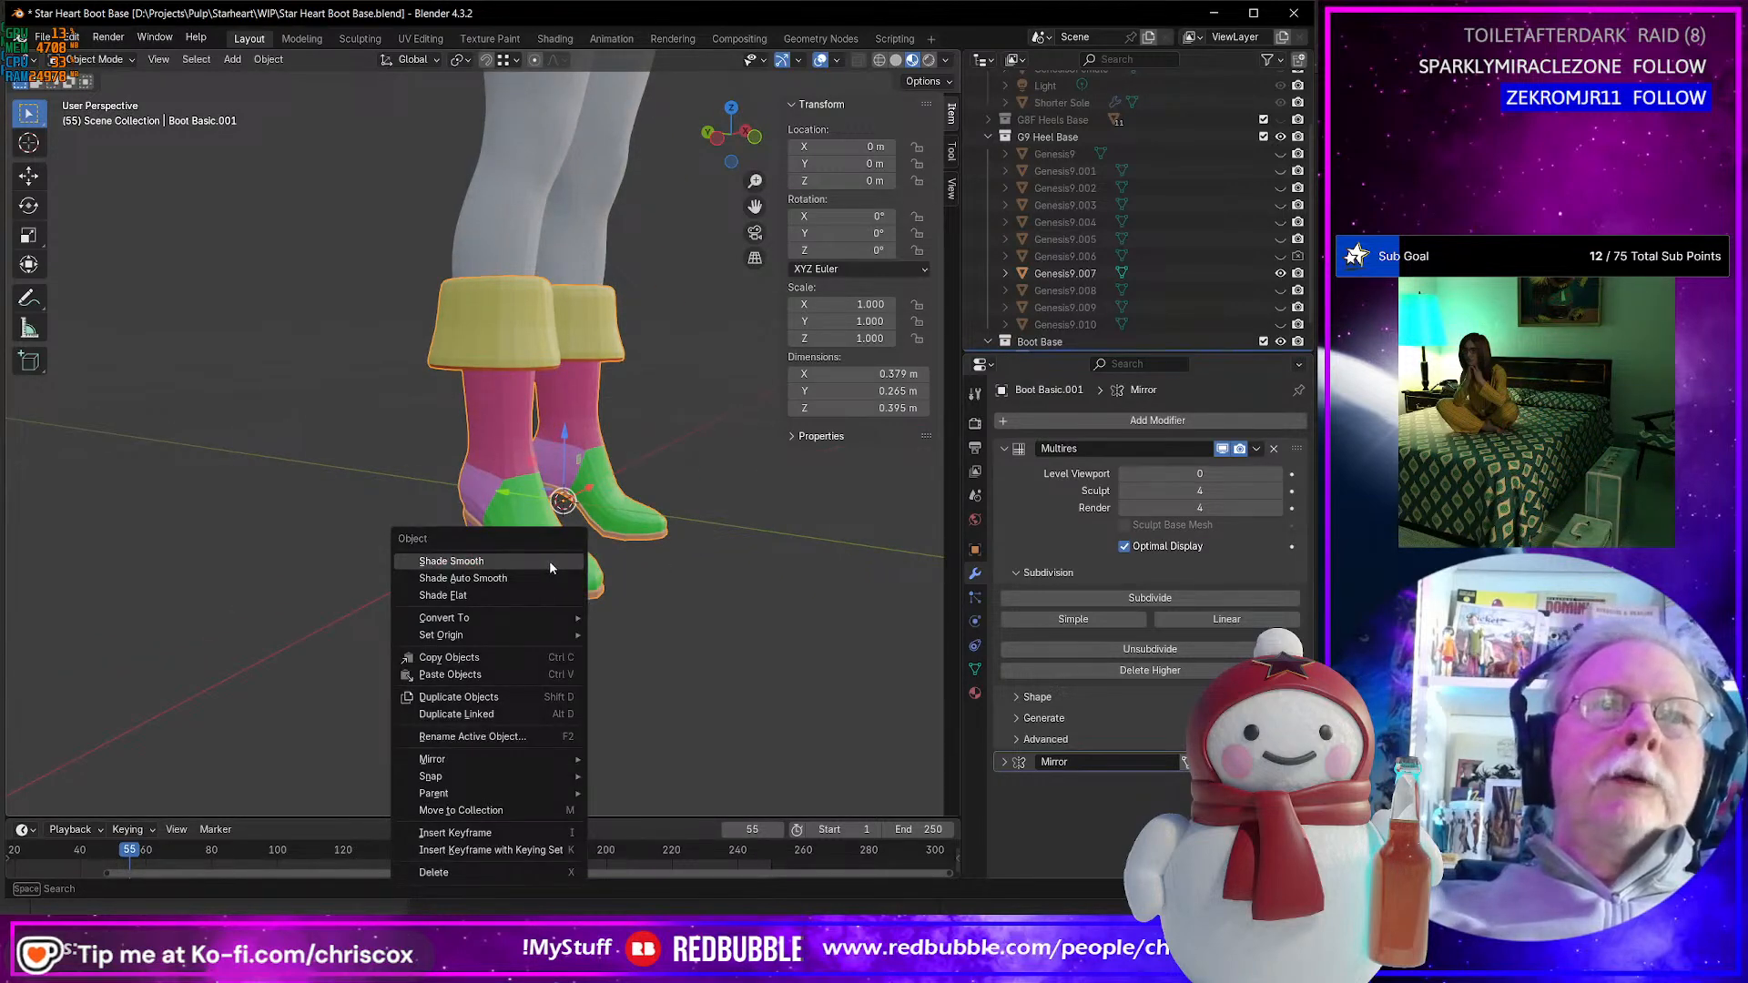
{"action": "left_click", "coordinate": [549, 561]}
{"action": "middle_click_drag", "start_coordinate": [549, 560], "coordinate": [693, 615]}
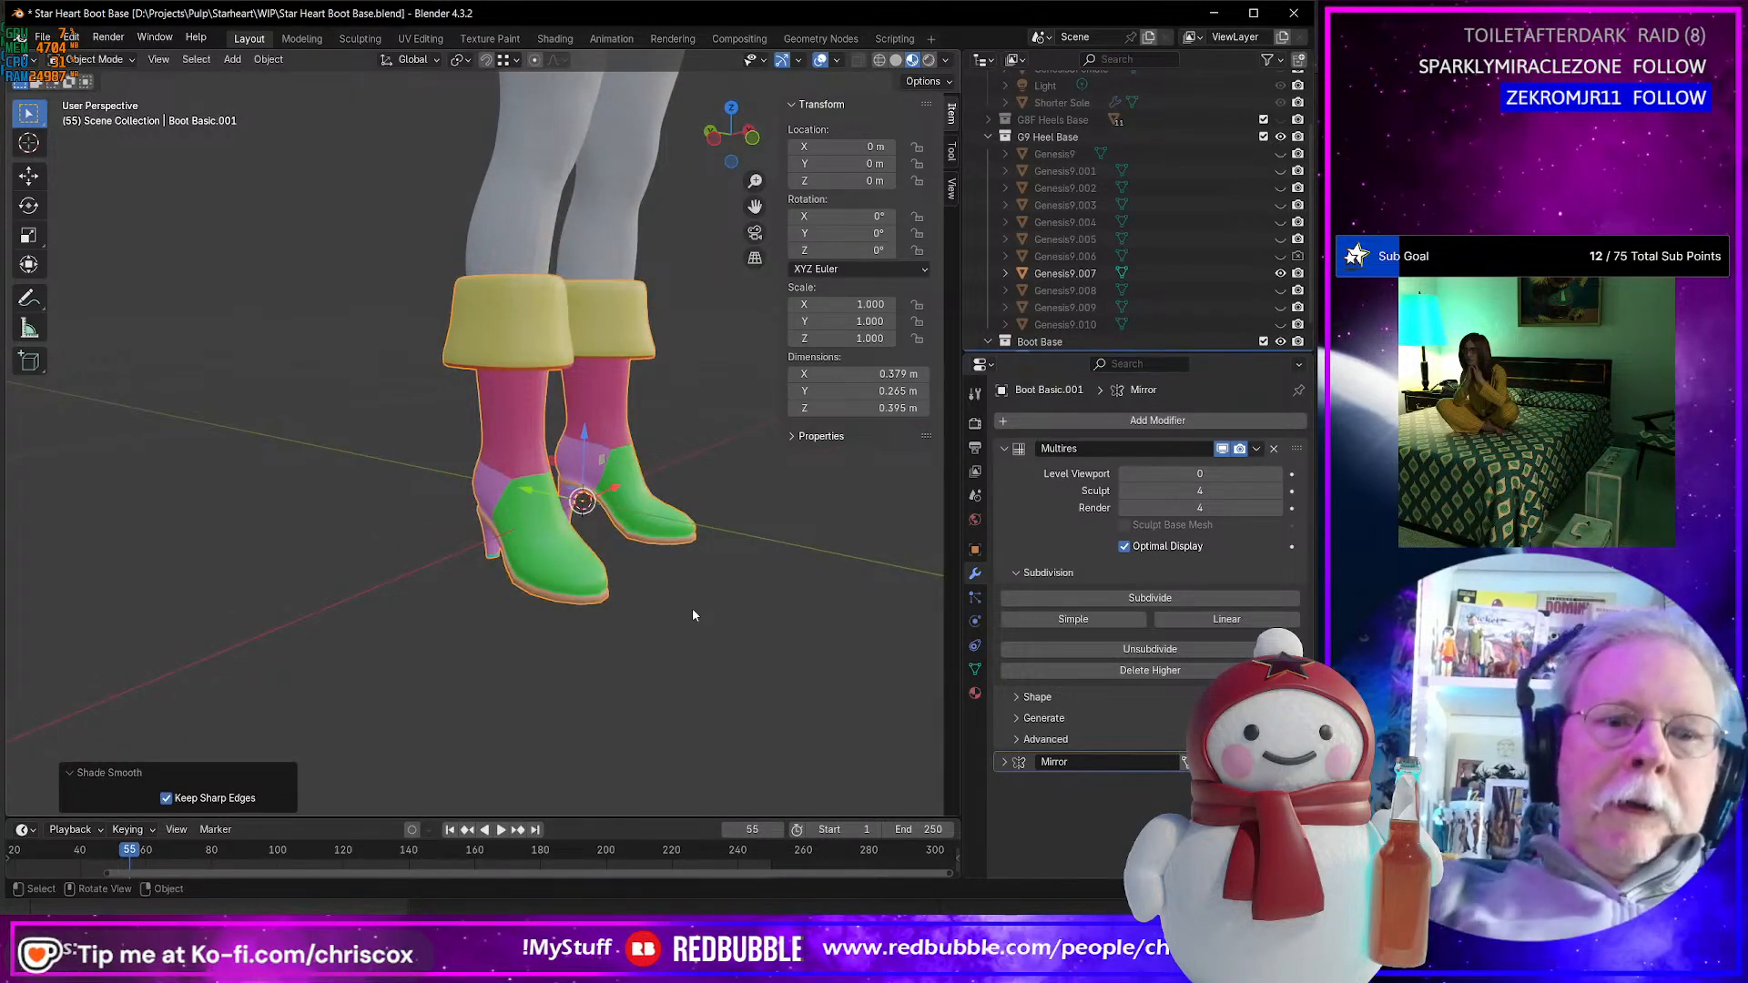
- Export the base-level boots as Wavefront OBJ, overwriting Star Heart Boots G9 NM.obj in the Substance folder
{"action": "key", "text": "F3"}
{"action": "key", "text": "Return"}
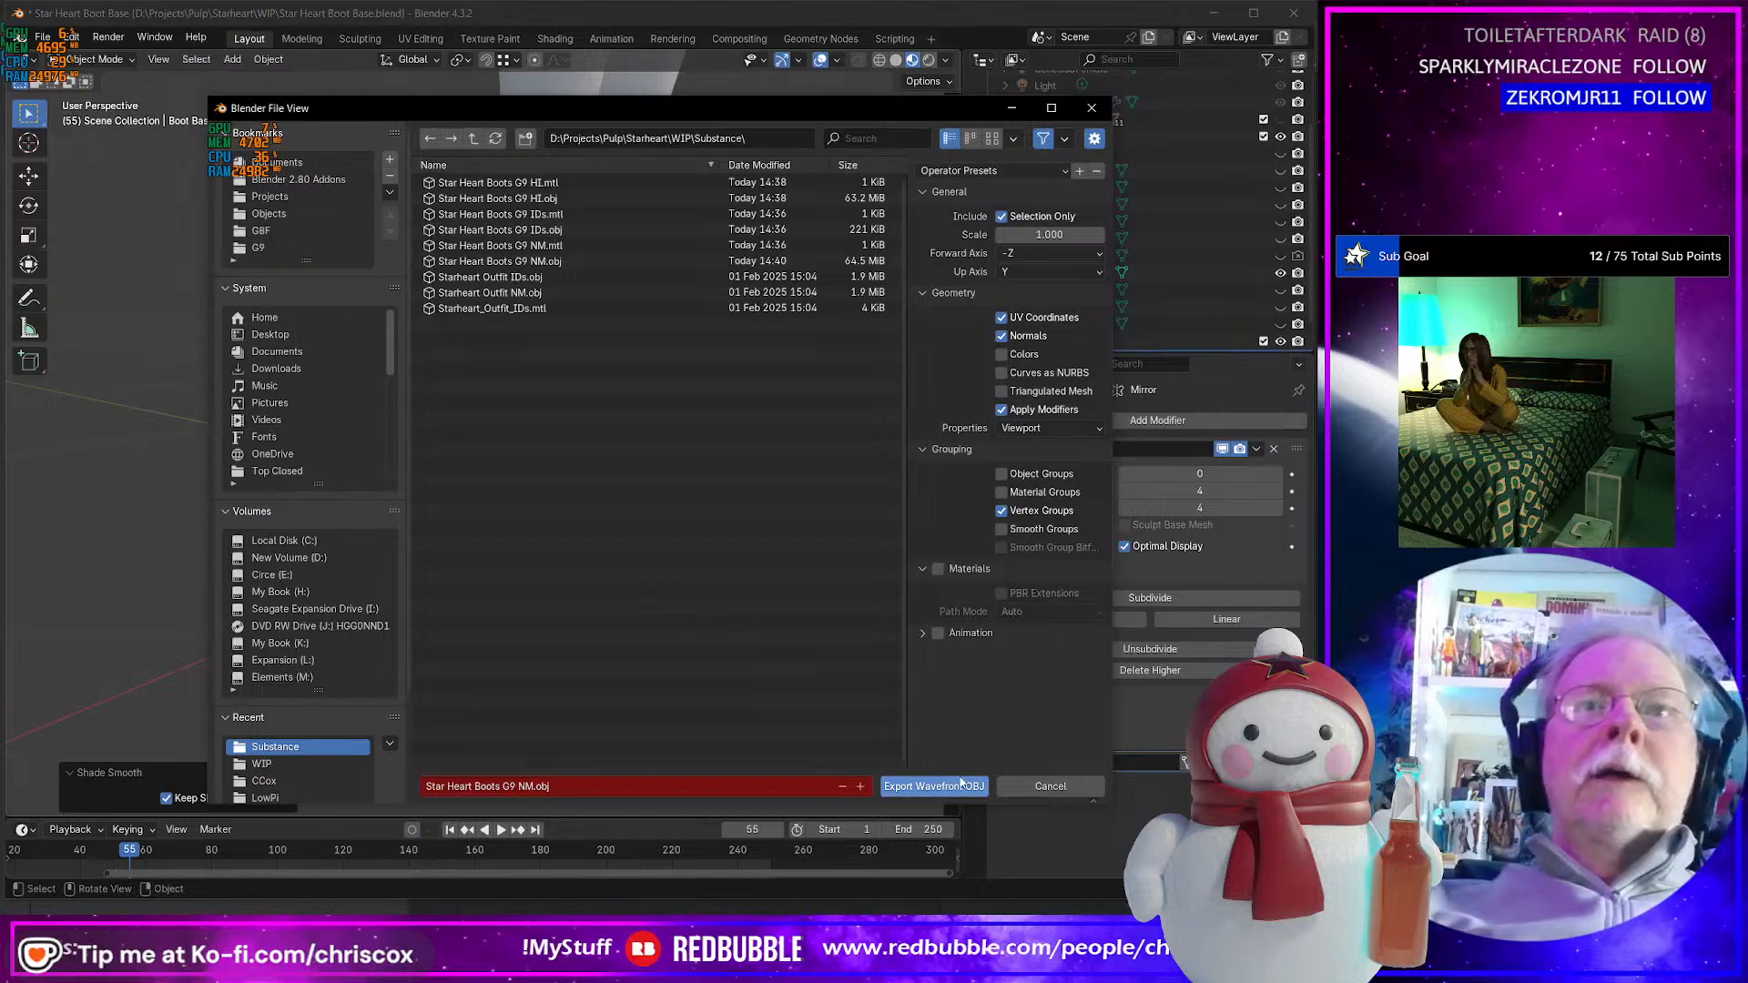
{"action": "left_click", "coordinate": [934, 786]}
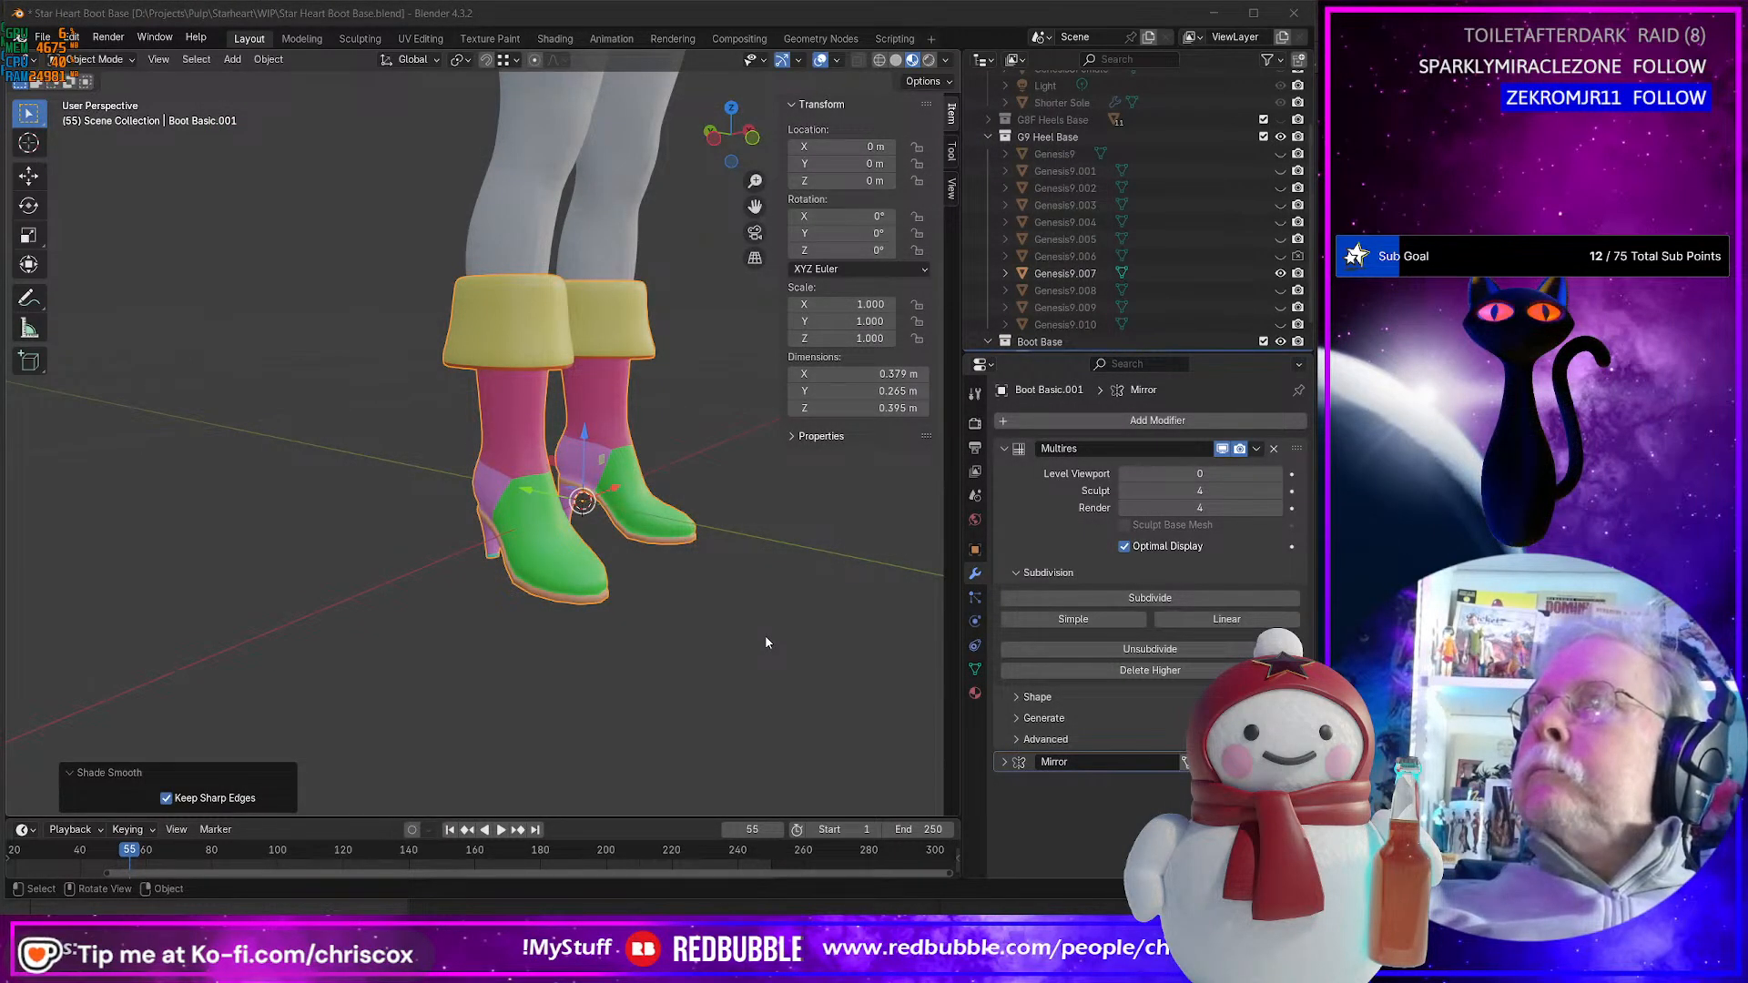
- Switch to Substance 3D Painter, reselect Star Heart Boots G9 NM.obj as the mesh file and create the project
{"action": "key", "text": "alt+Tab"}
{"action": "left_click", "coordinate": [1022, 288]}
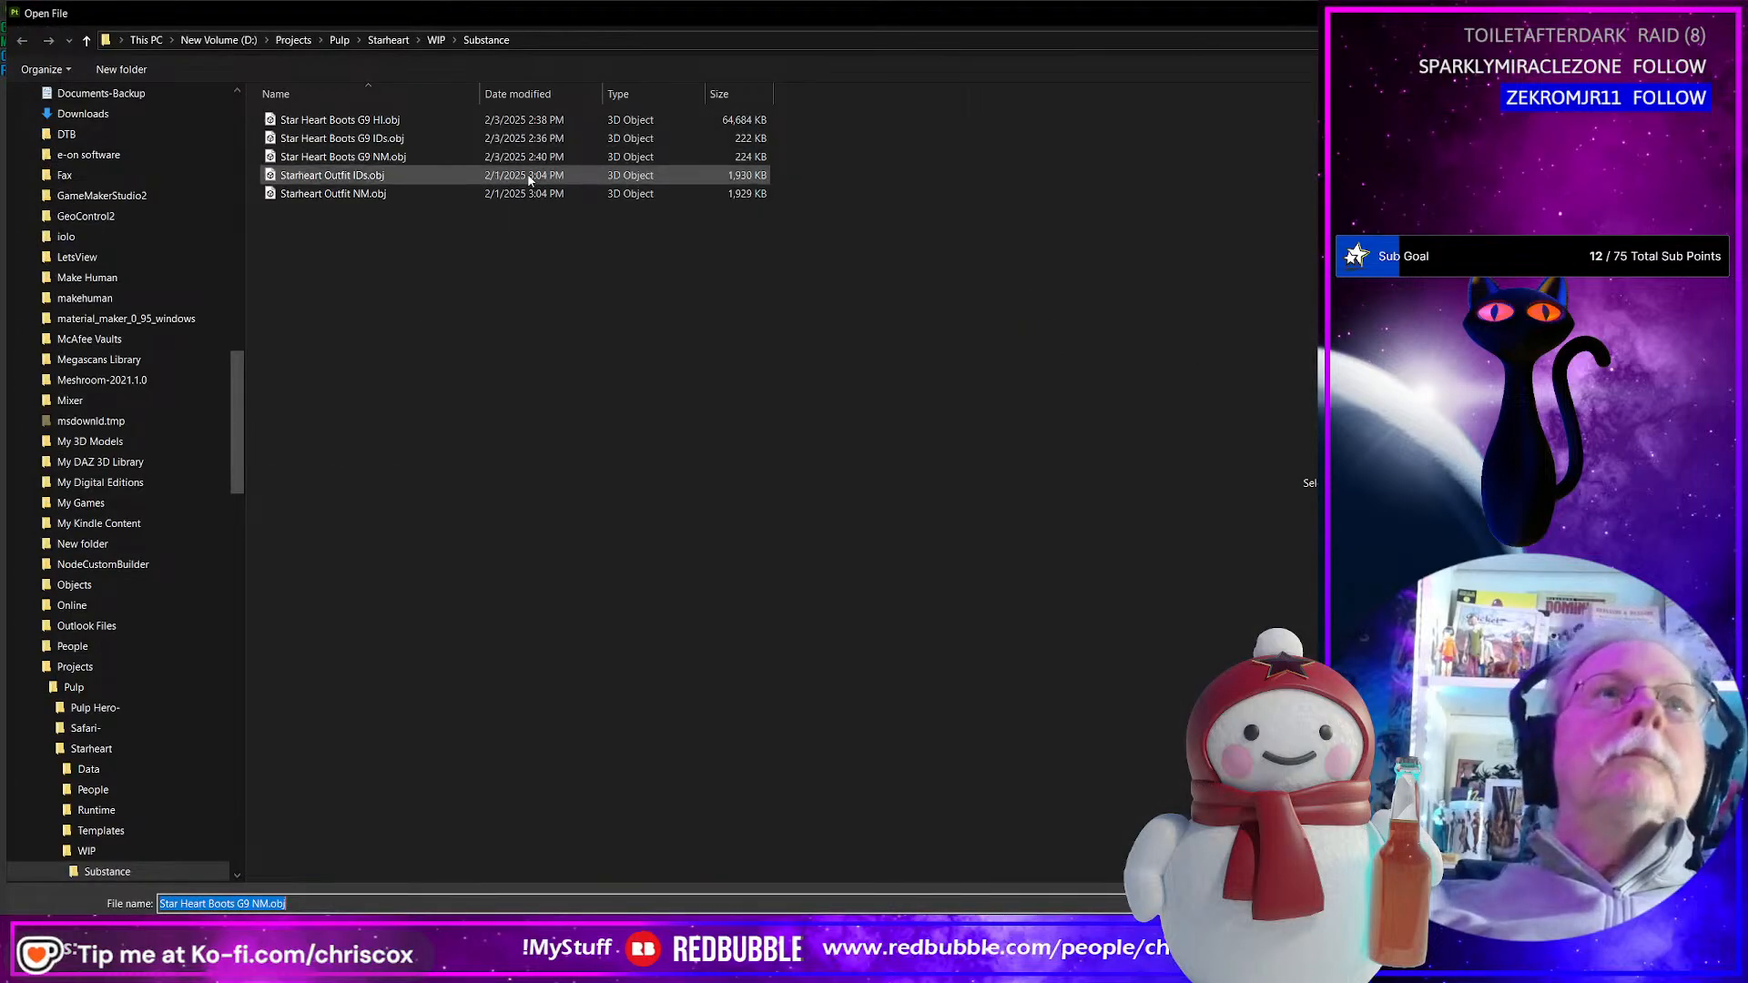
{"action": "left_click", "coordinate": [413, 159]}
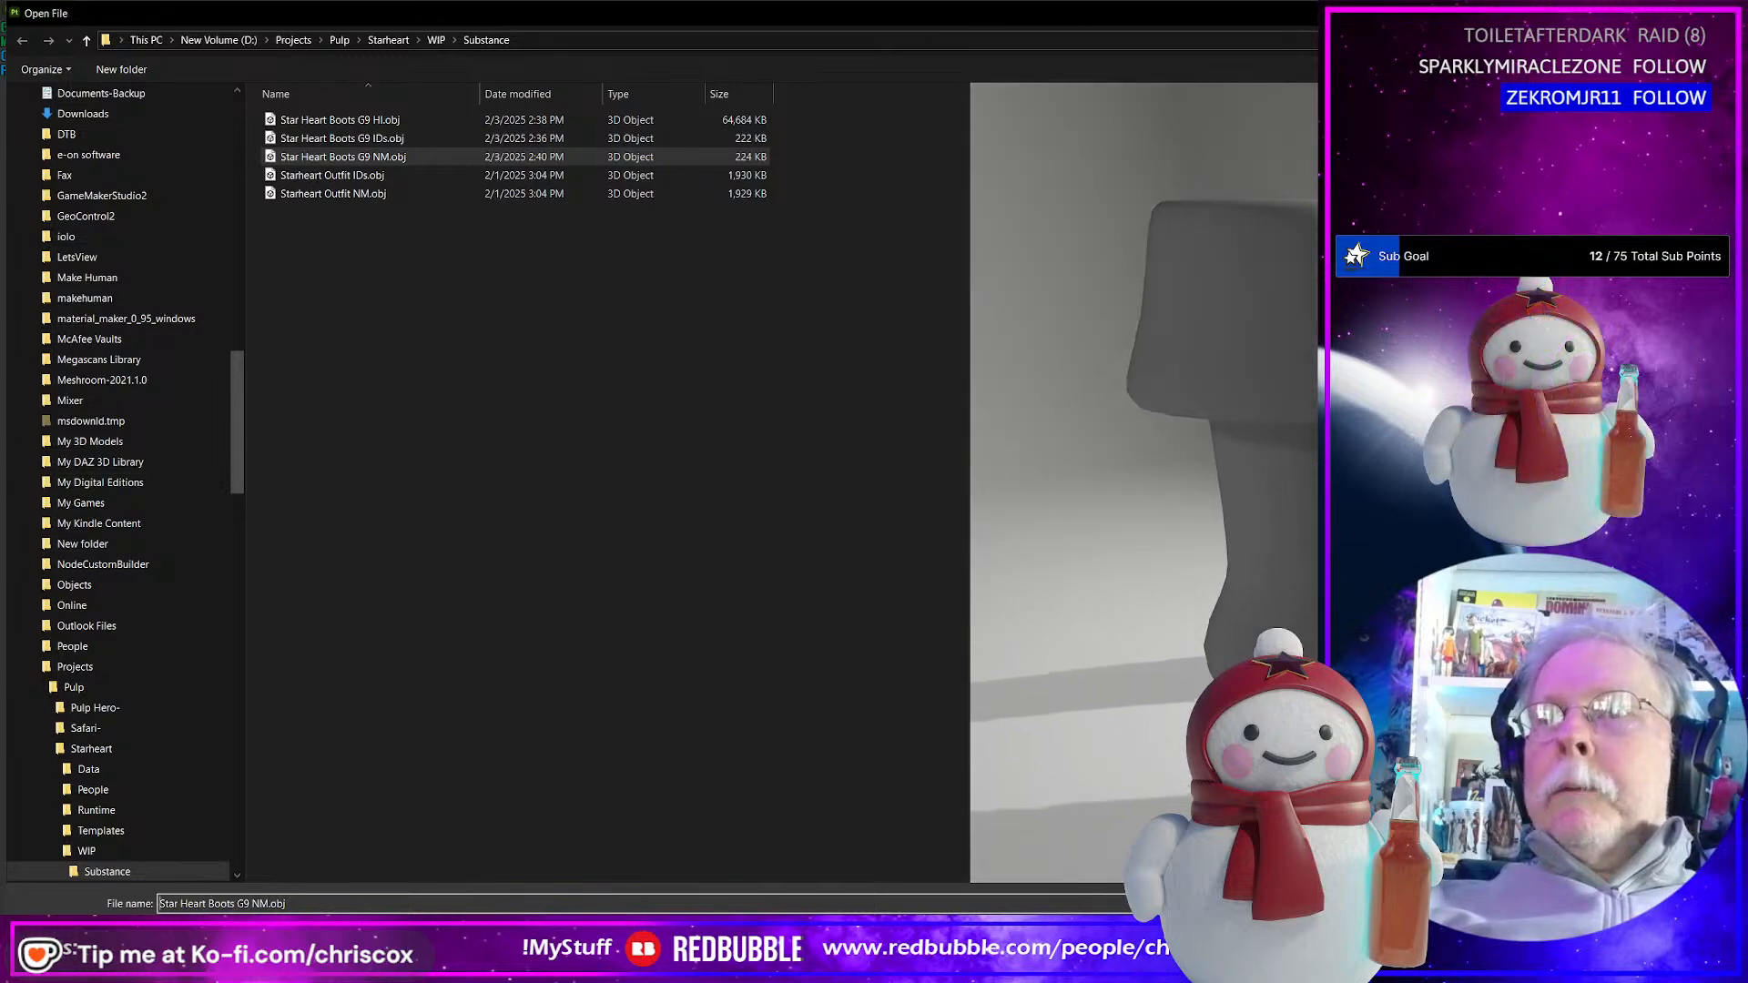
{"action": "key", "text": "Return"}
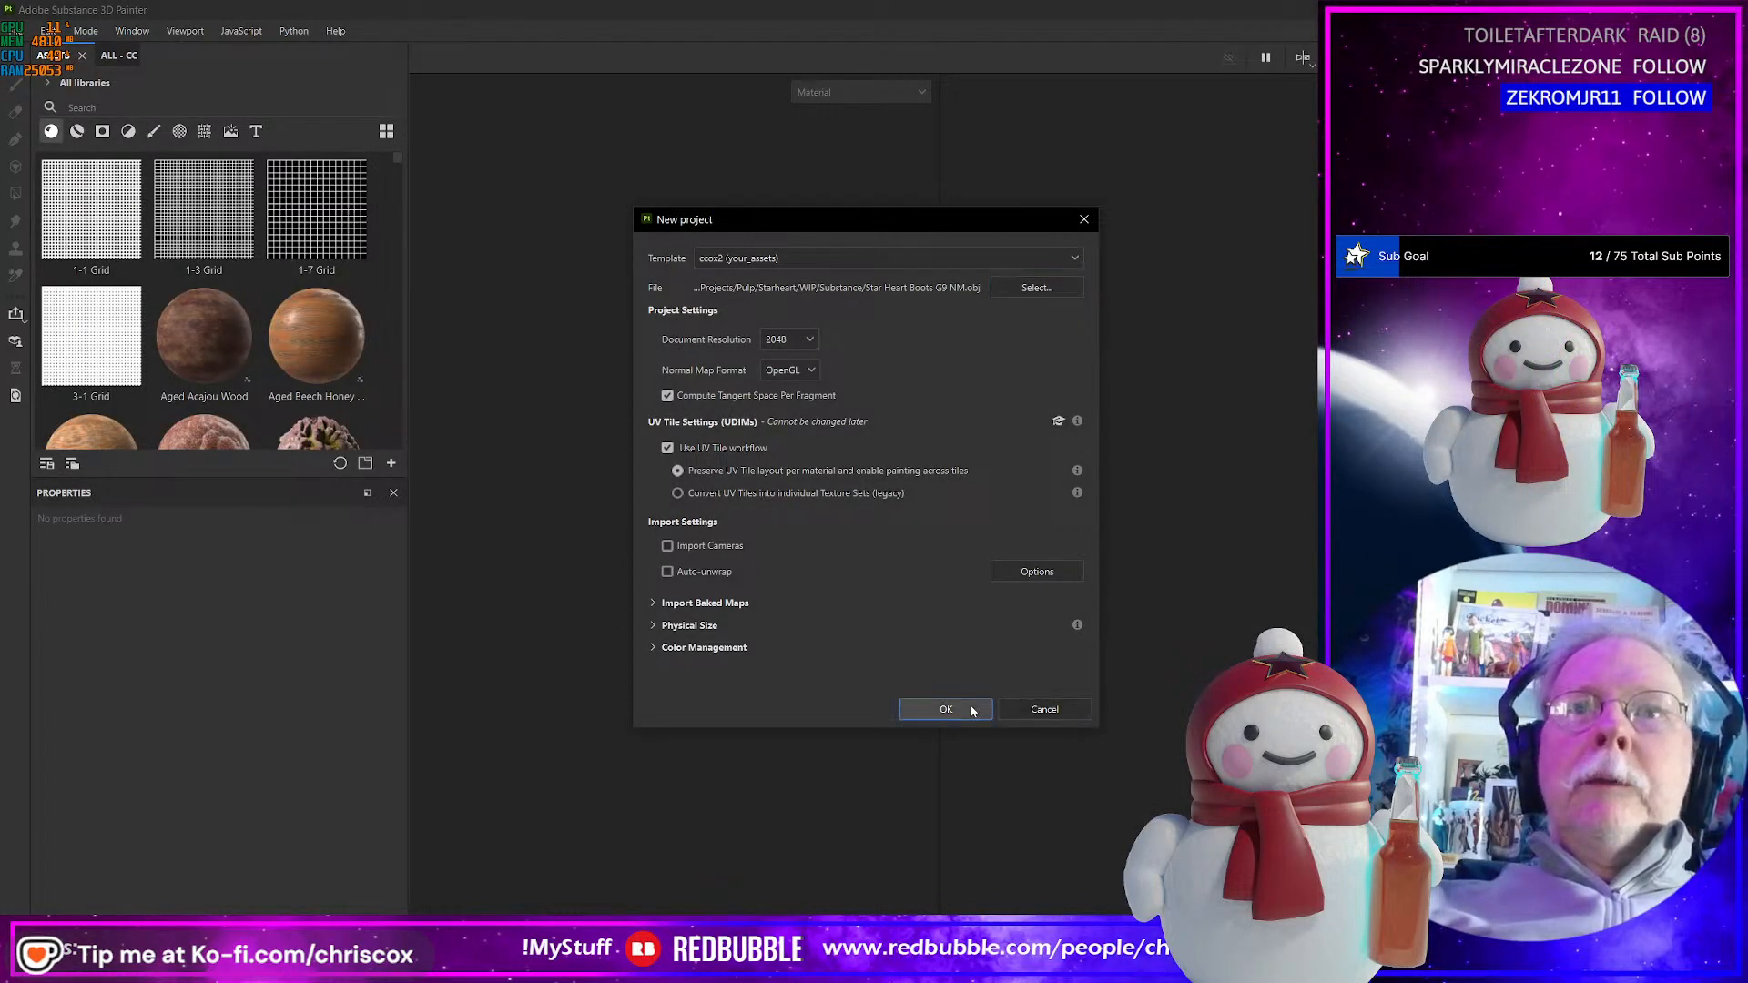
{"action": "left_click", "coordinate": [941, 708]}
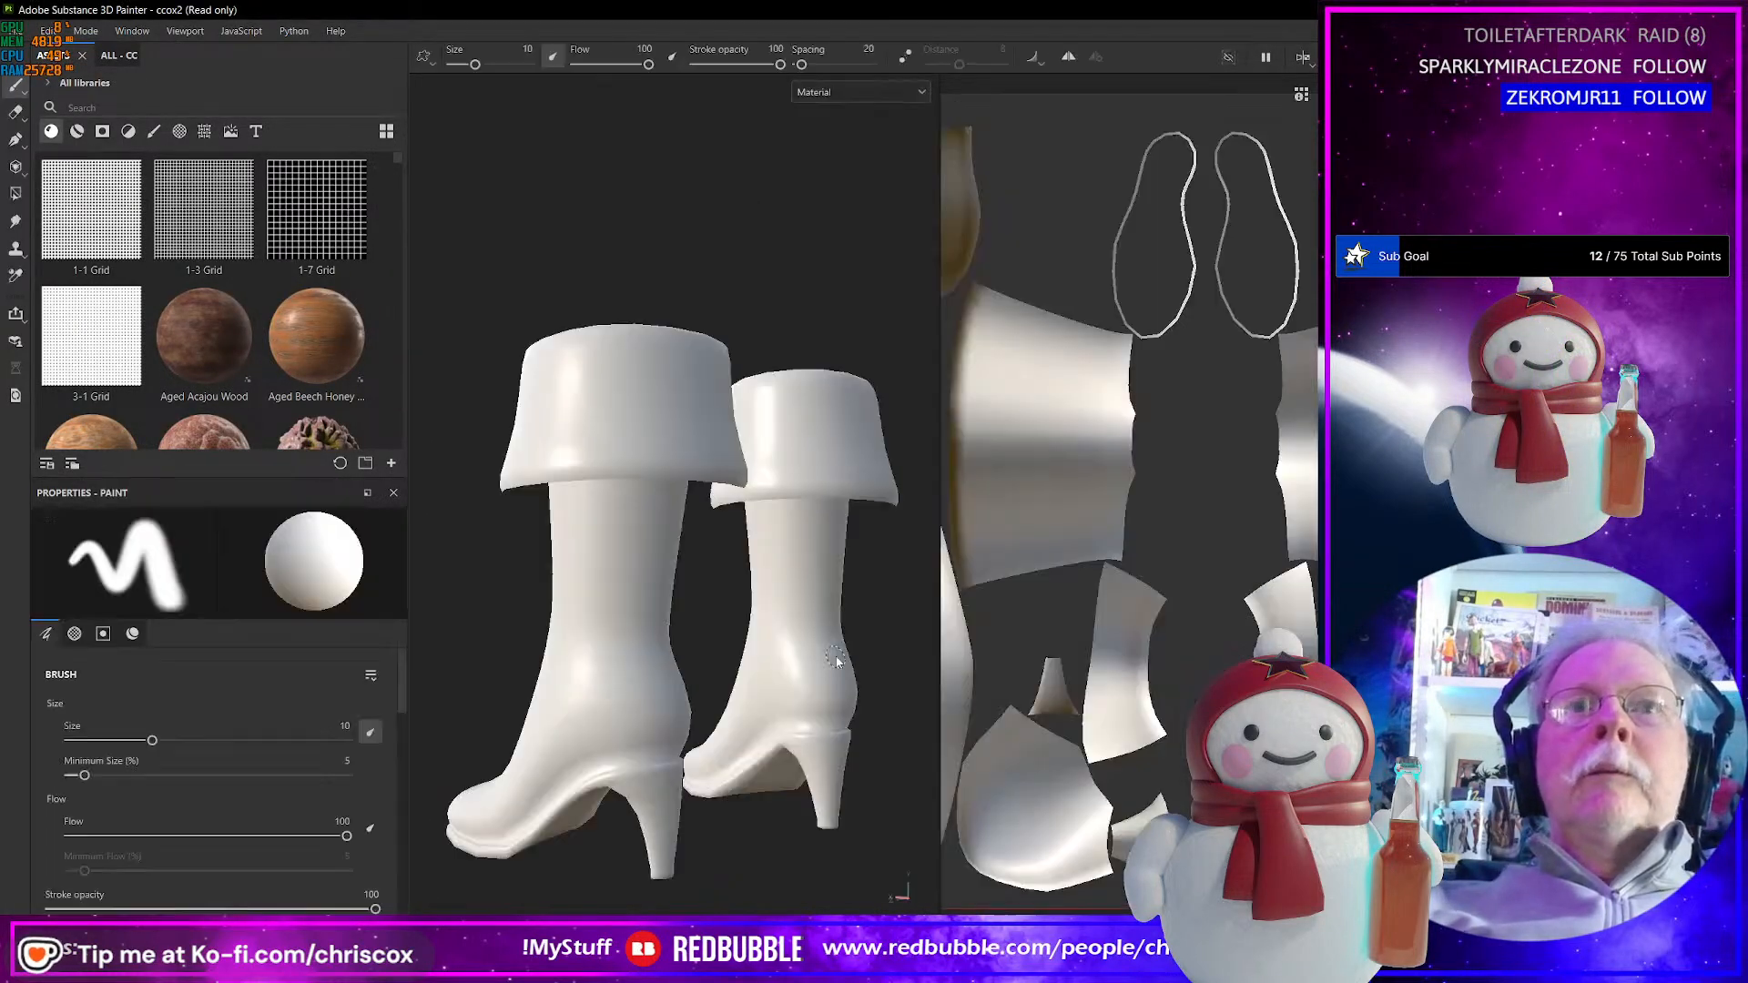
- Enter mesh map baking mode and bake the Normal, World space normal, Ambient occlusion, Curvature and Position maps for the boots
{"action": "scroll", "coordinate": [826, 658], "scroll_direction": "down", "scroll_amount": 2}
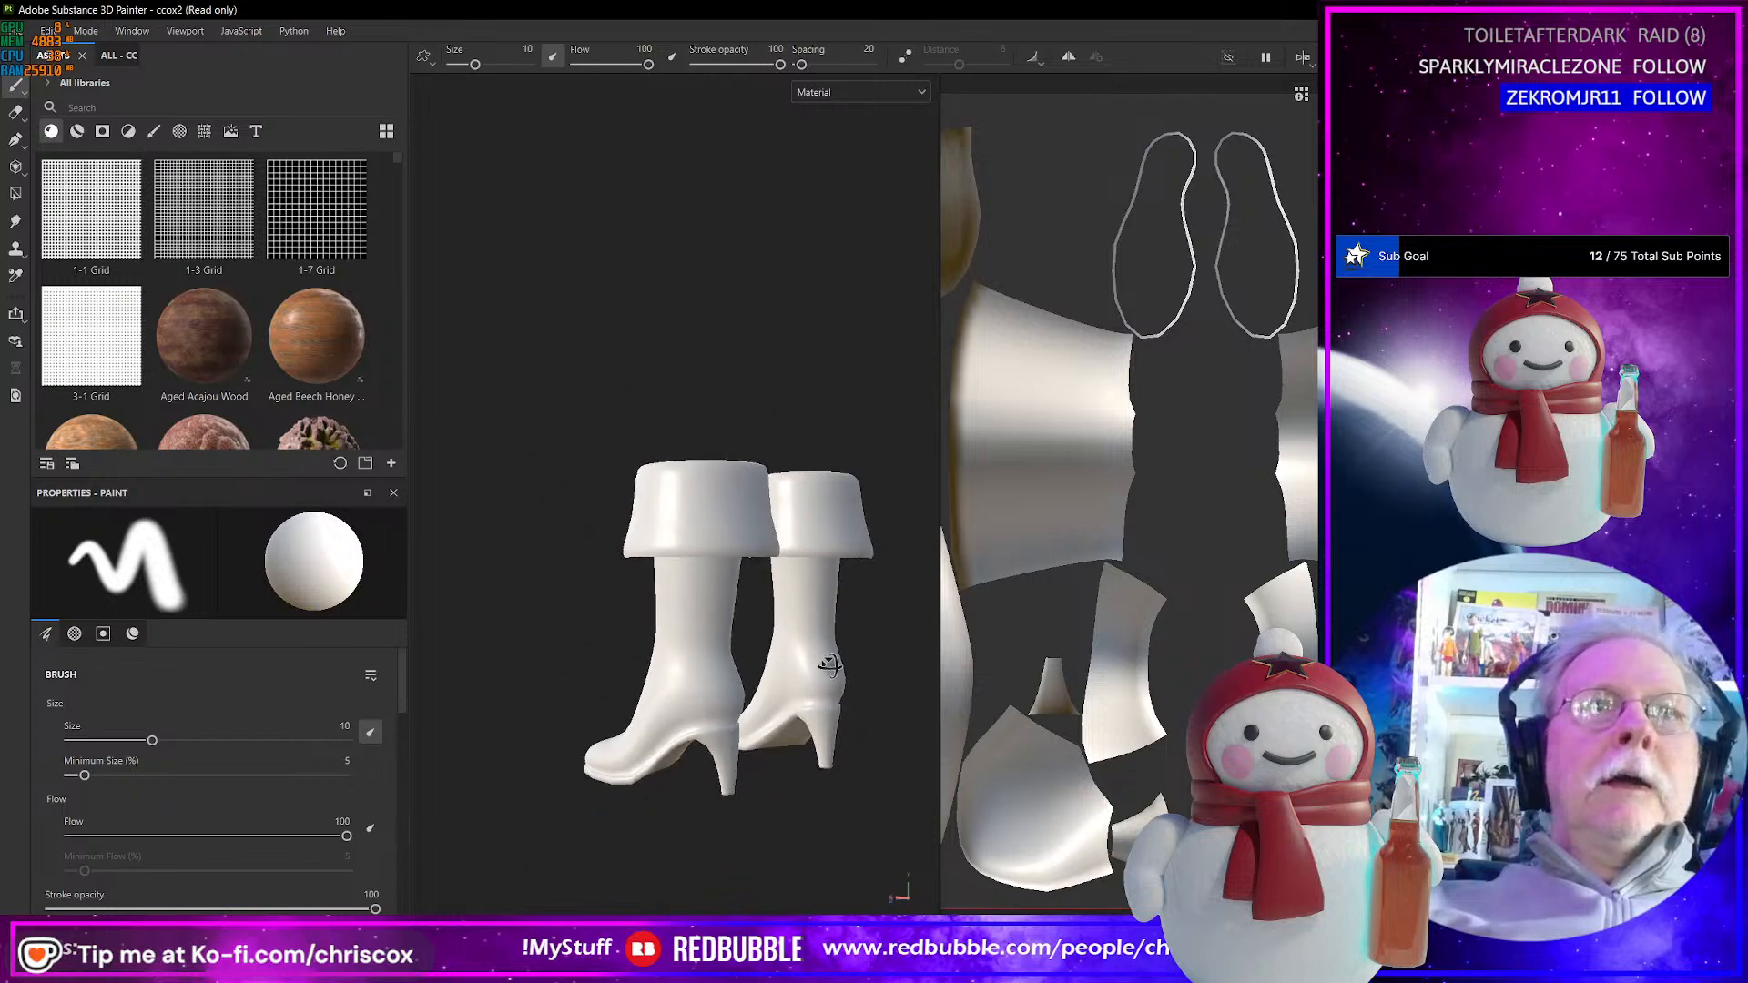
{"action": "left_click_drag", "start_coordinate": [827, 658], "coordinate": [875, 656], "text": "alt"}
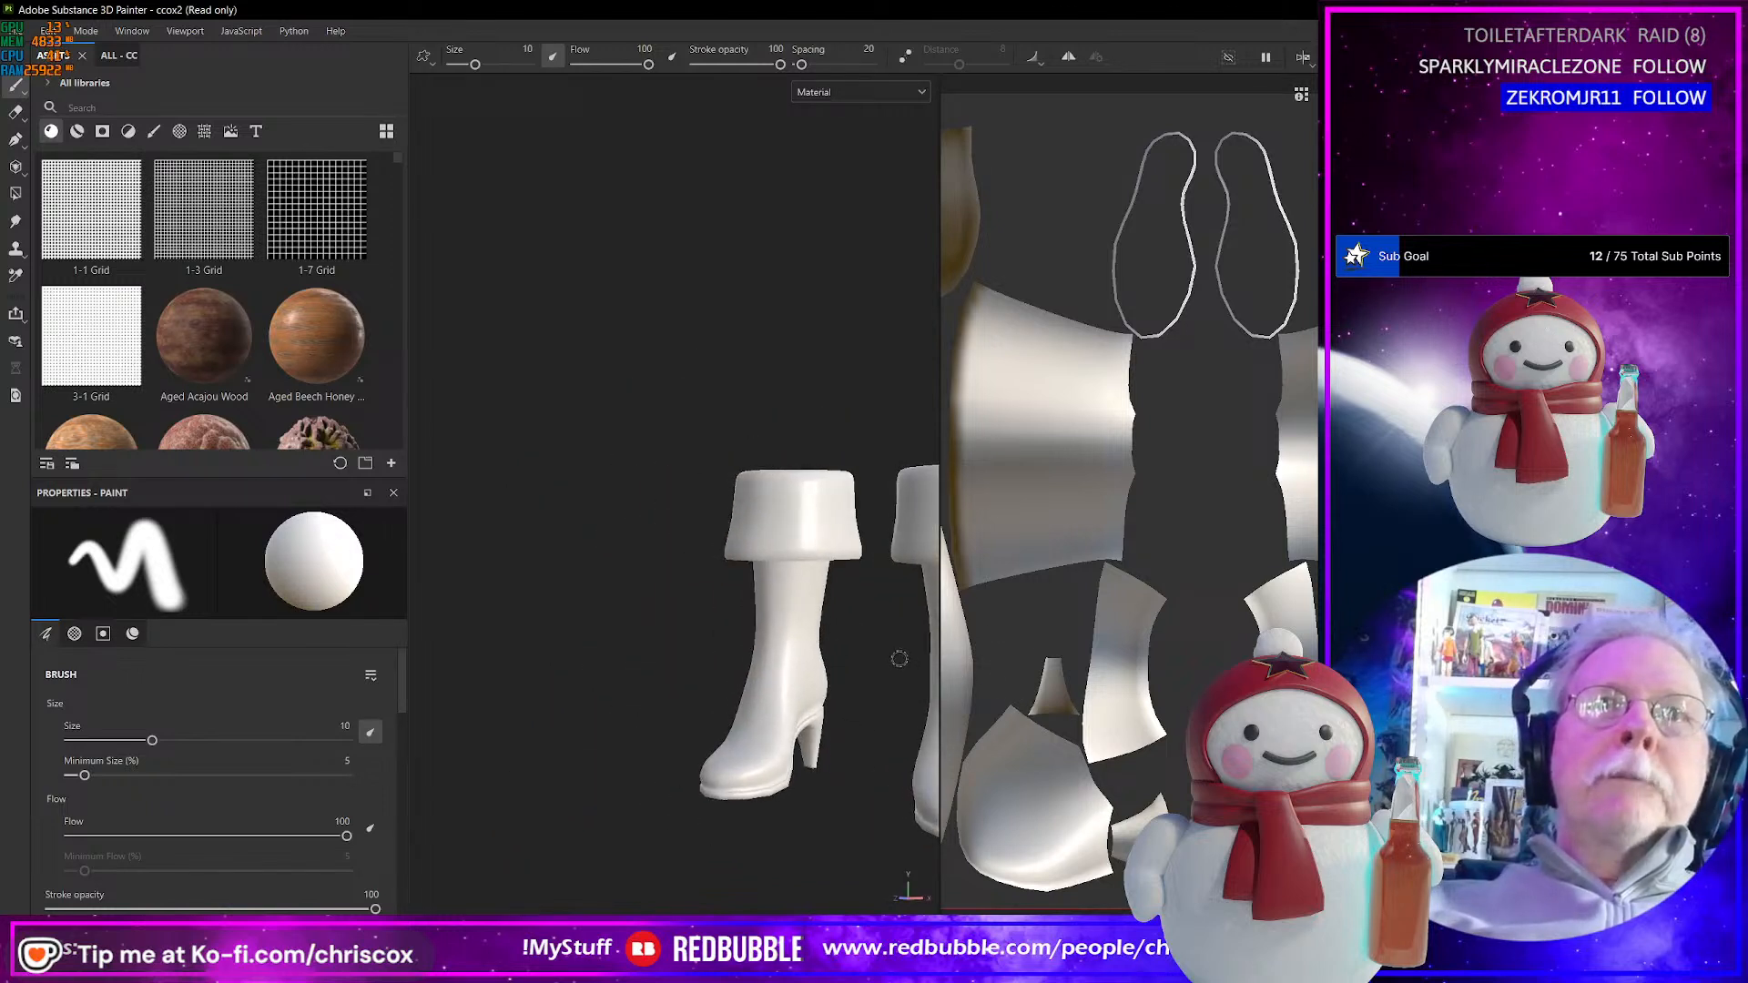
{"action": "middle_click_drag", "start_coordinate": [900, 659], "coordinate": [742, 663], "text": "alt"}
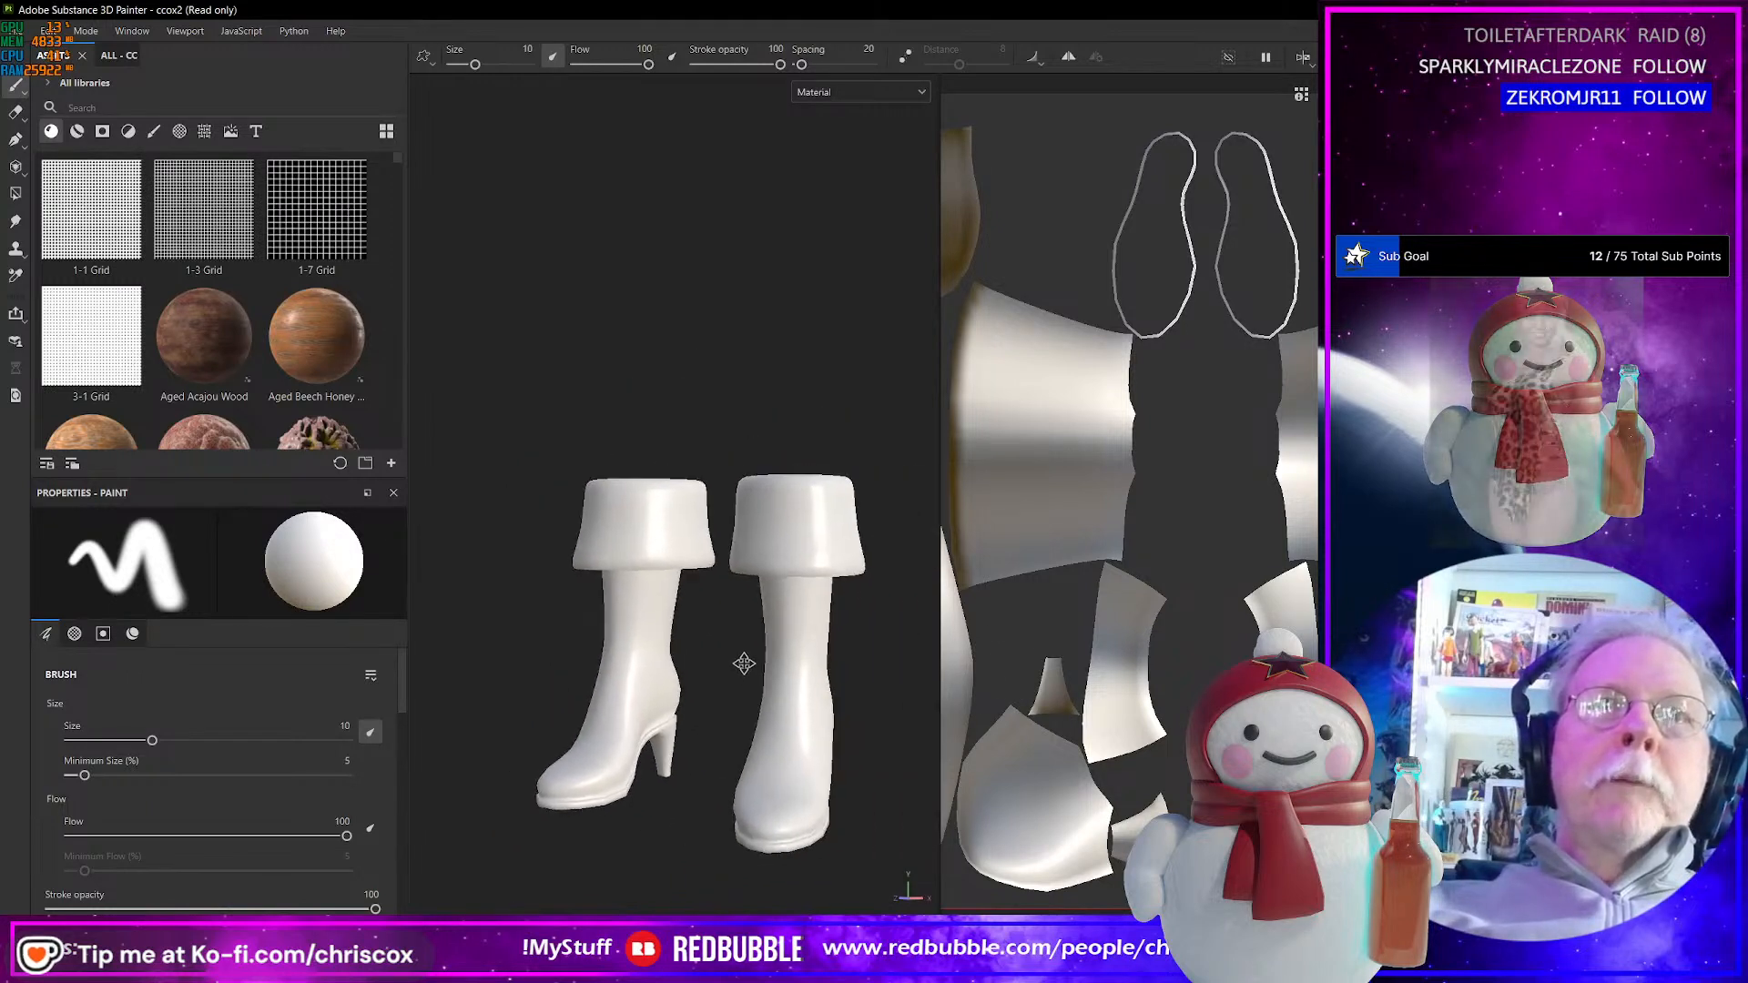
{"action": "mouse_move", "coordinate": [741, 664]}
{"action": "left_mouse_down", "text": "alt"}
{"action": "mouse_move", "coordinate": [749, 644]}
{"action": "mouse_move", "coordinate": [863, 630]}
{"action": "mouse_move", "coordinate": [752, 649]}
{"action": "left_mouse_up", "text": "alt"}
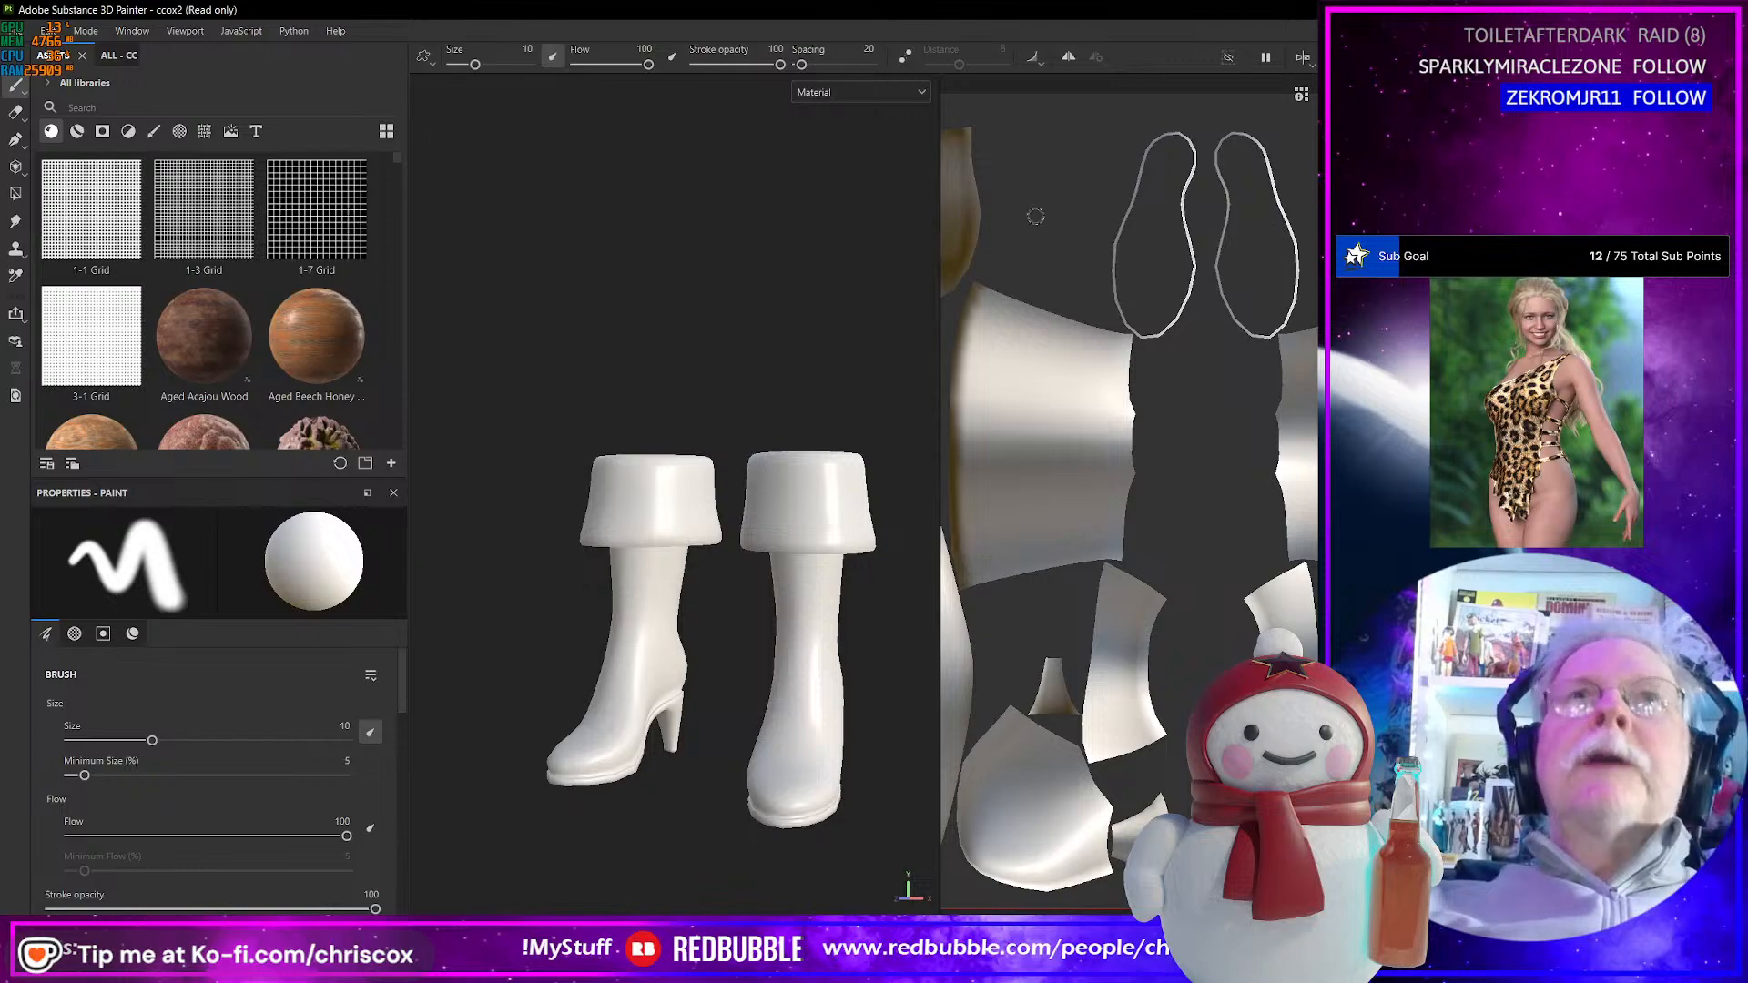
{"action": "mouse_move", "coordinate": [1000, 6]}
{"action": "left_mouse_down"}
{"action": "mouse_move", "coordinate": [963, 68]}
{"action": "mouse_move", "coordinate": [794, 107]}
{"action": "mouse_move", "coordinate": [648, 18]}
{"action": "left_mouse_up"}
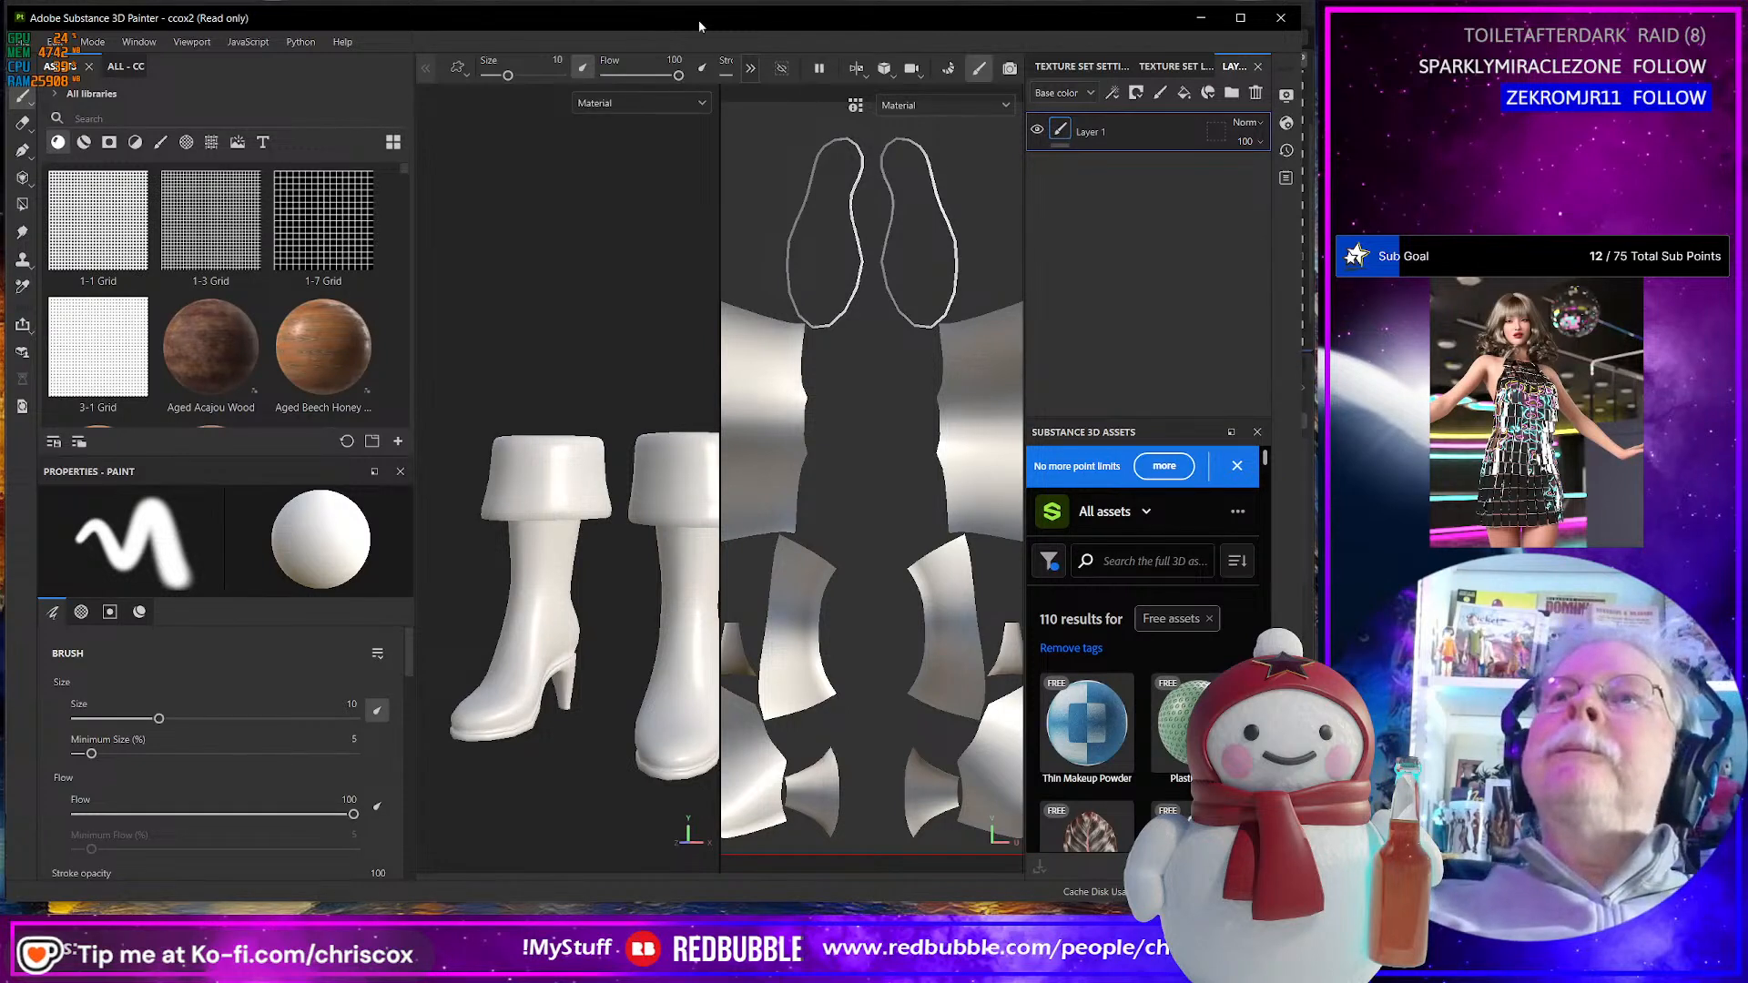
{"action": "left_click_drag", "start_coordinate": [661, 504], "coordinate": [673, 504], "text": "alt"}
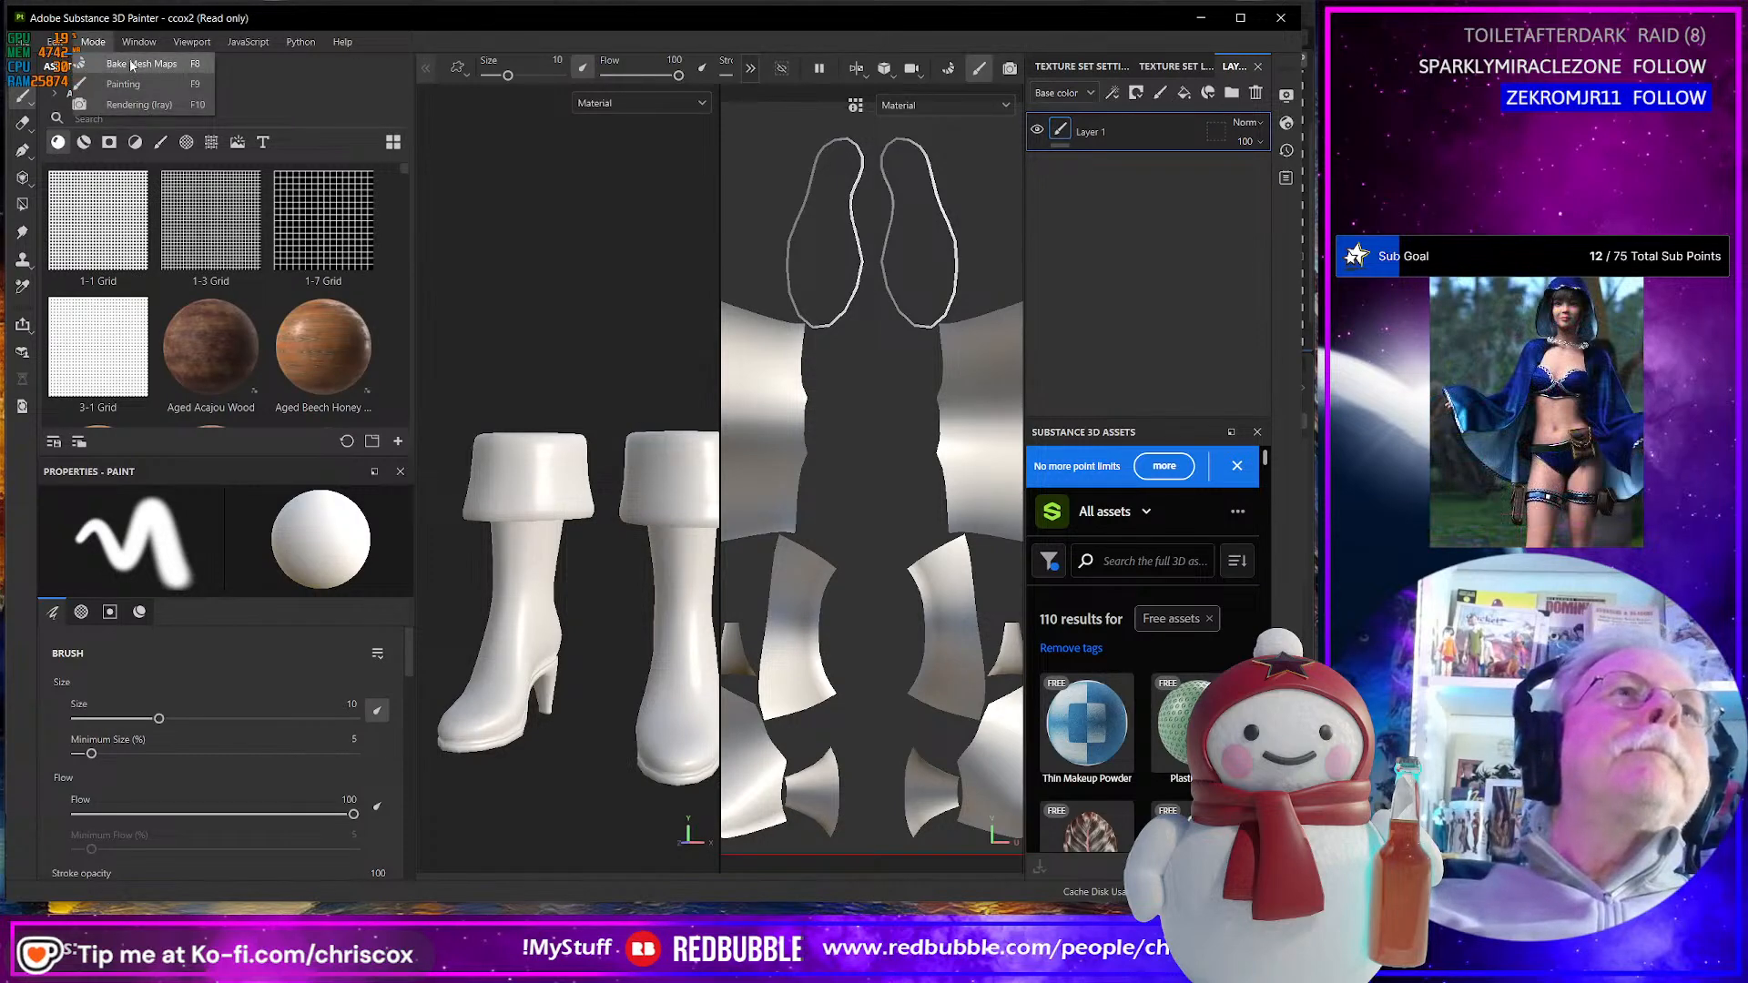
{"action": "key", "text": "F8"}
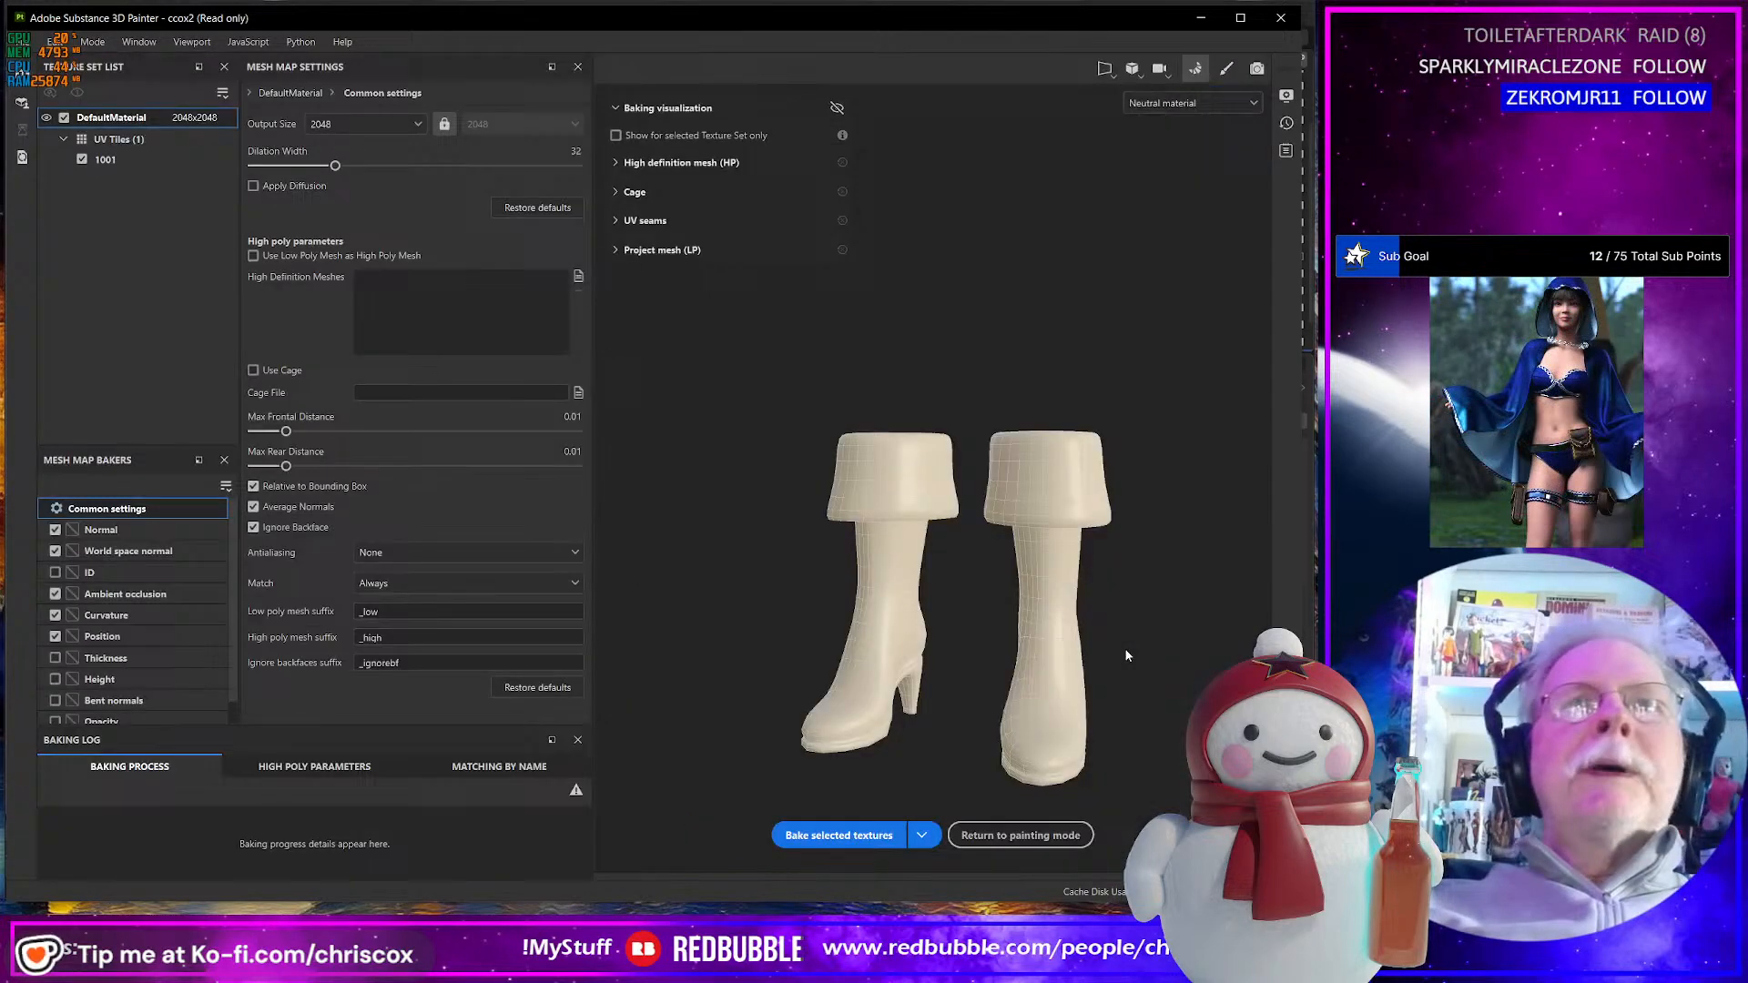
{"action": "left_click", "coordinate": [899, 830]}
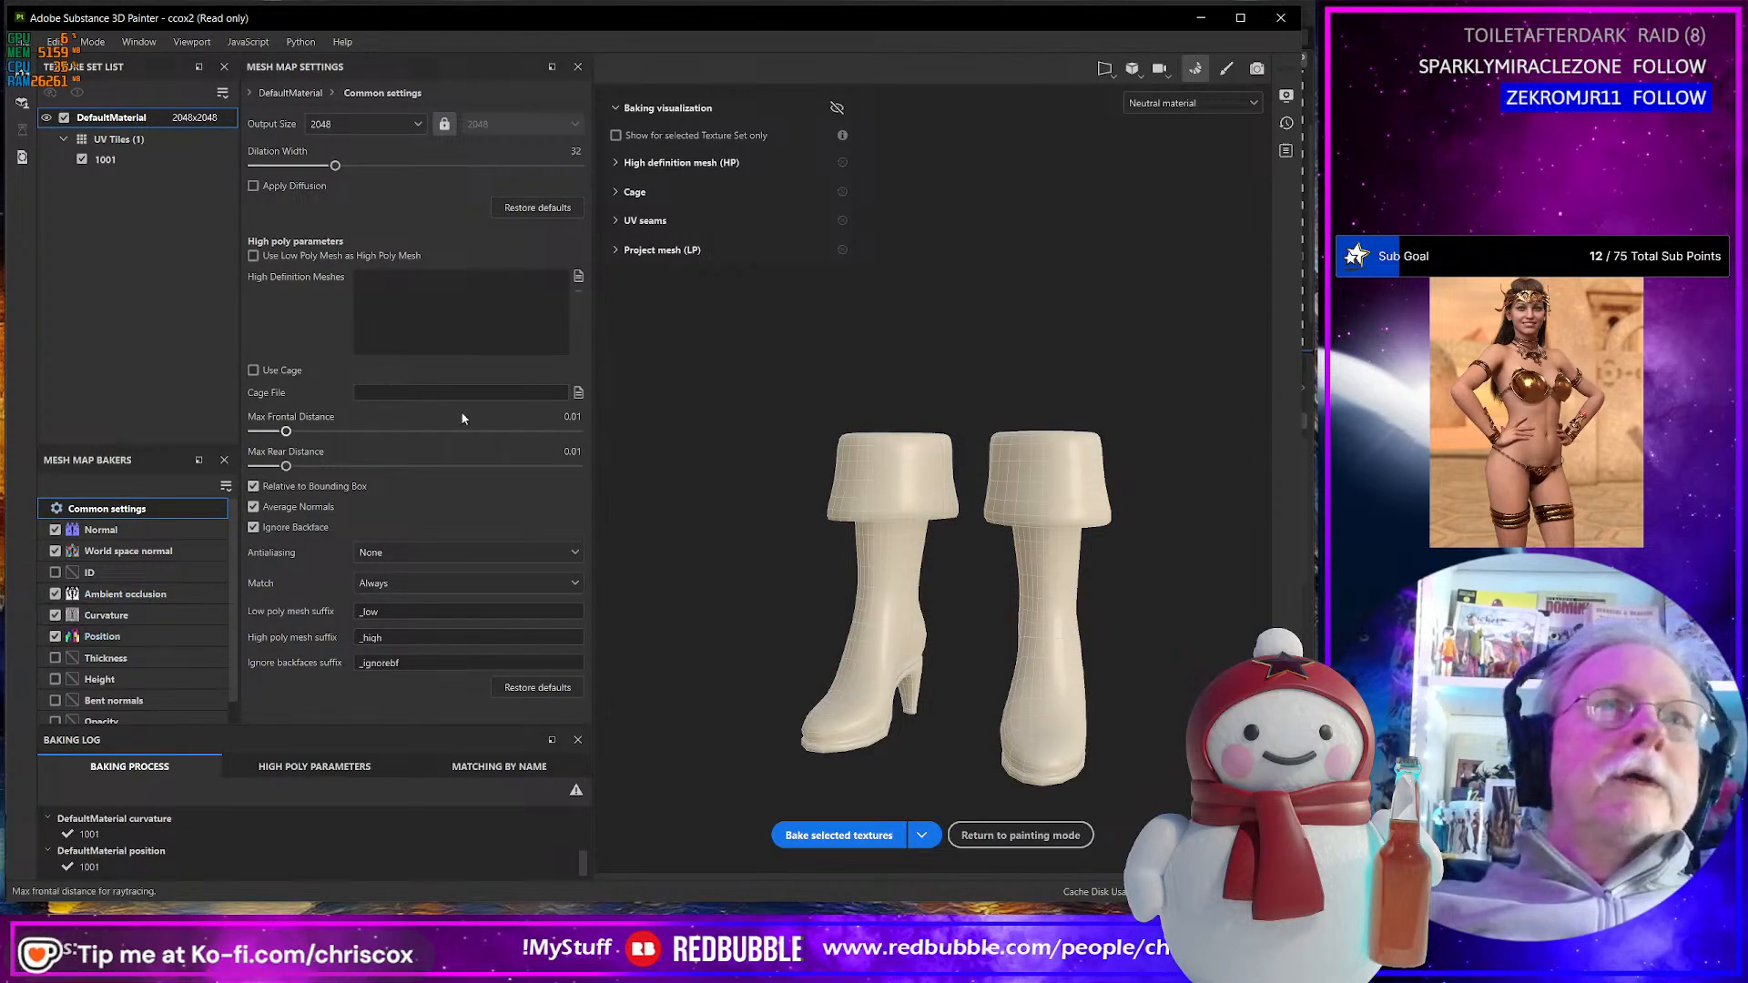
- Enable the ID baker and disable Normal, World space normal, Ambient occlusion, Curvature and Position
{"action": "left_click", "coordinate": [55, 637]}
{"action": "left_click", "coordinate": [55, 615]}
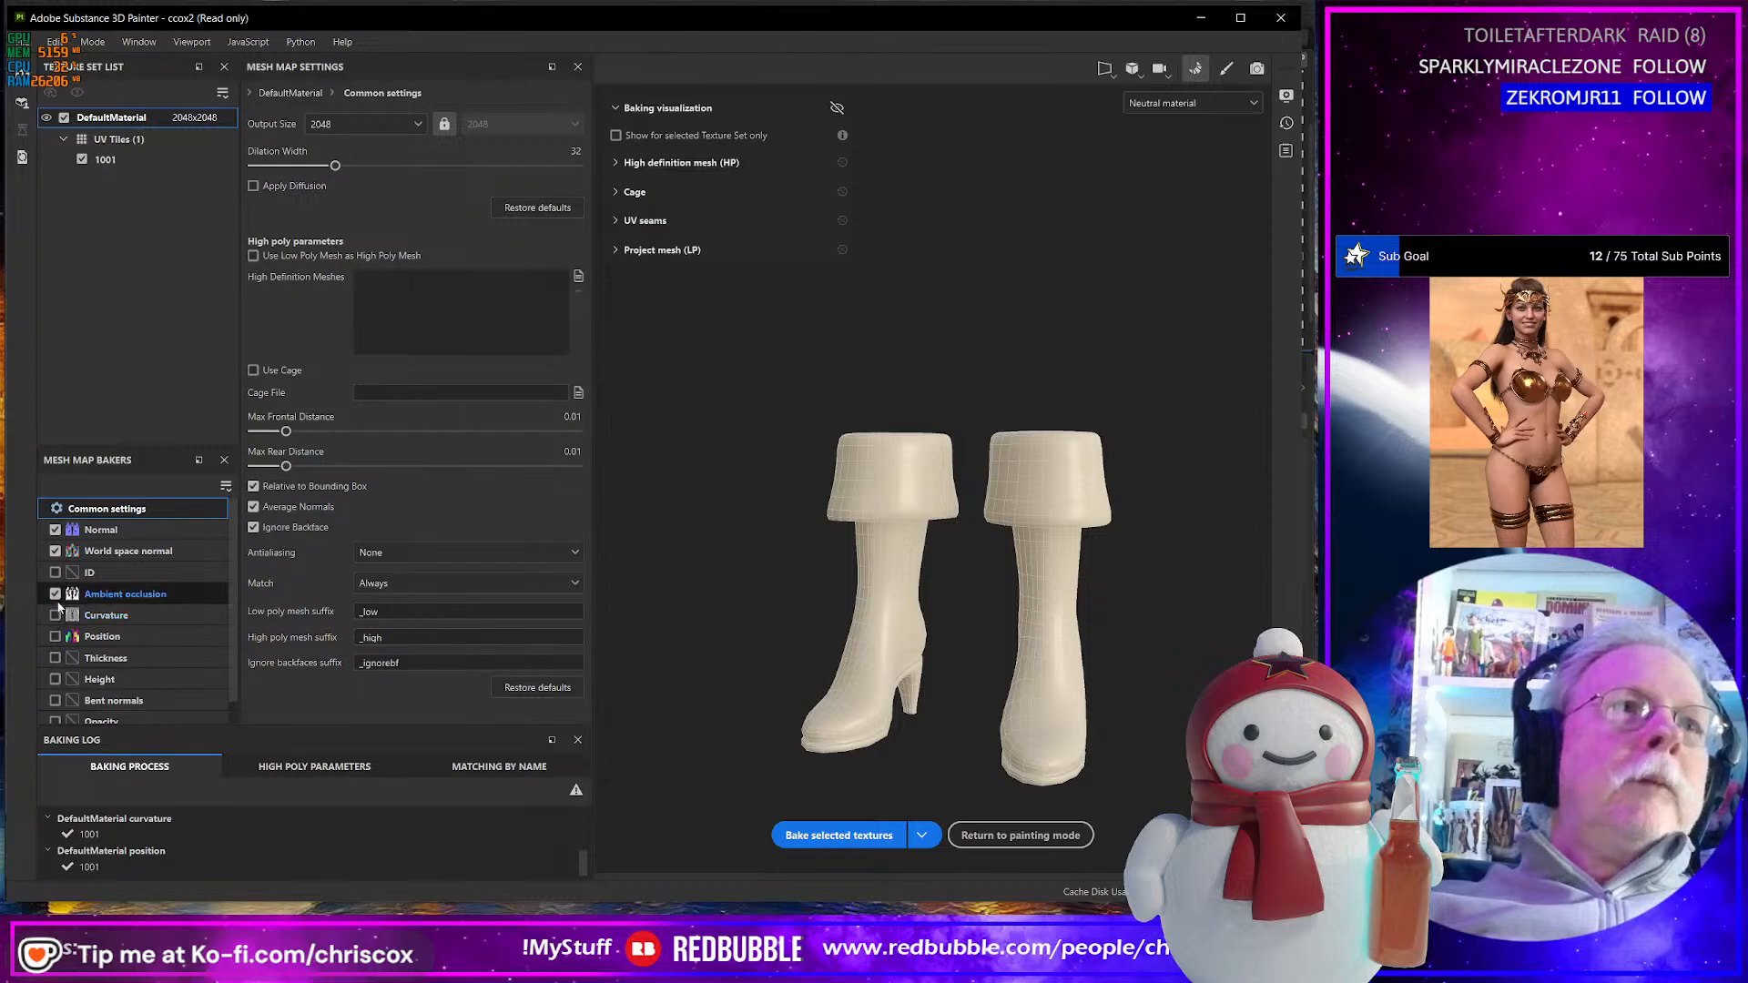
{"action": "left_click", "coordinate": [55, 593]}
{"action": "left_click", "coordinate": [55, 572]}
{"action": "left_click", "coordinate": [54, 551]}
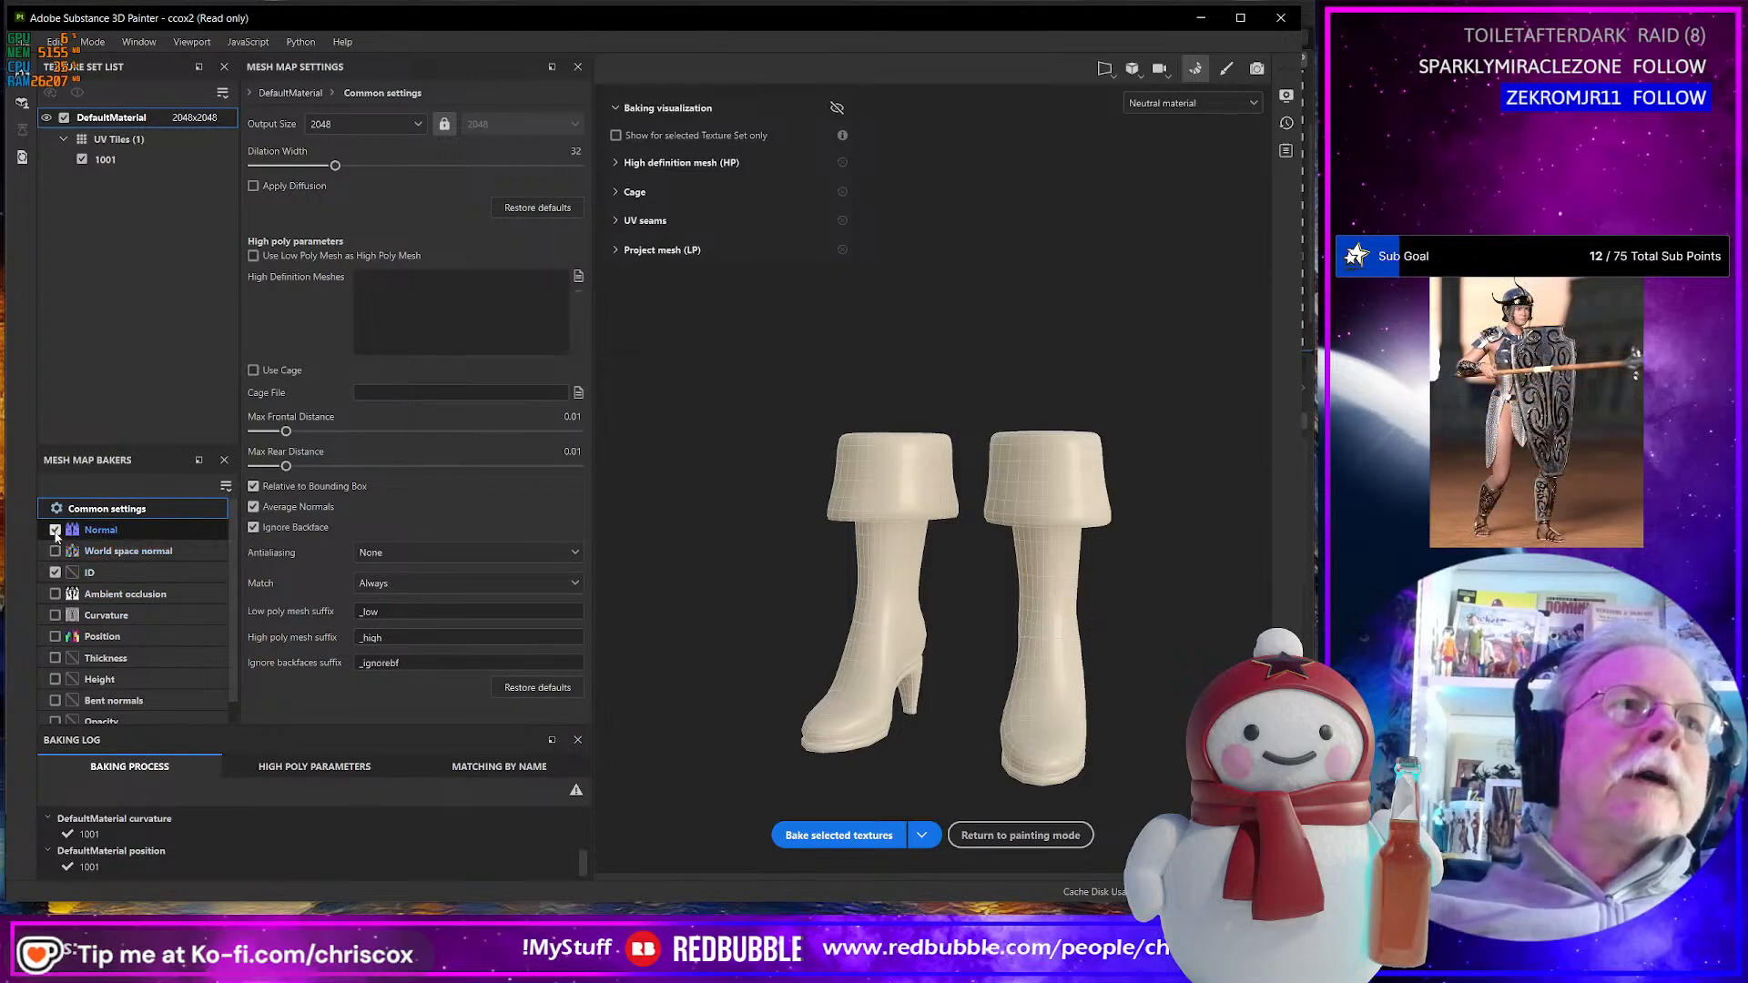
{"action": "left_click", "coordinate": [54, 529]}
- Load Star Heart Boots G9 IDs.obj as the high definition mesh for the bake
{"action": "left_click", "coordinate": [578, 276]}
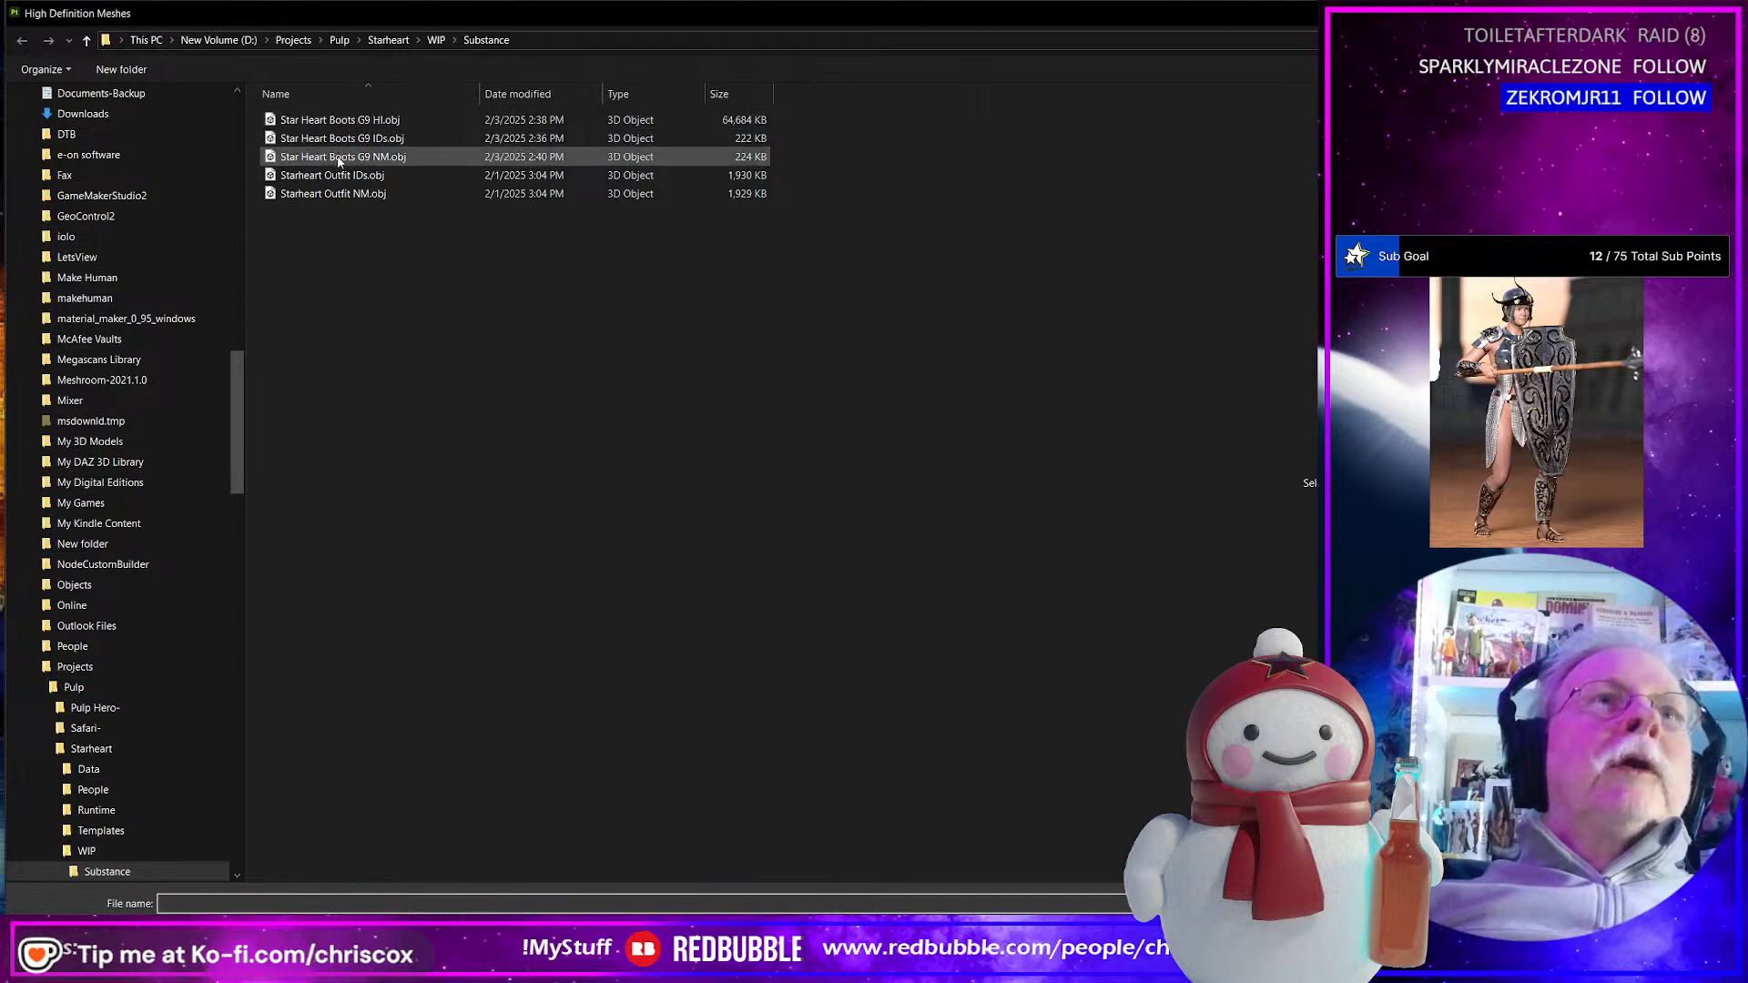
{"action": "left_click", "coordinate": [352, 142]}
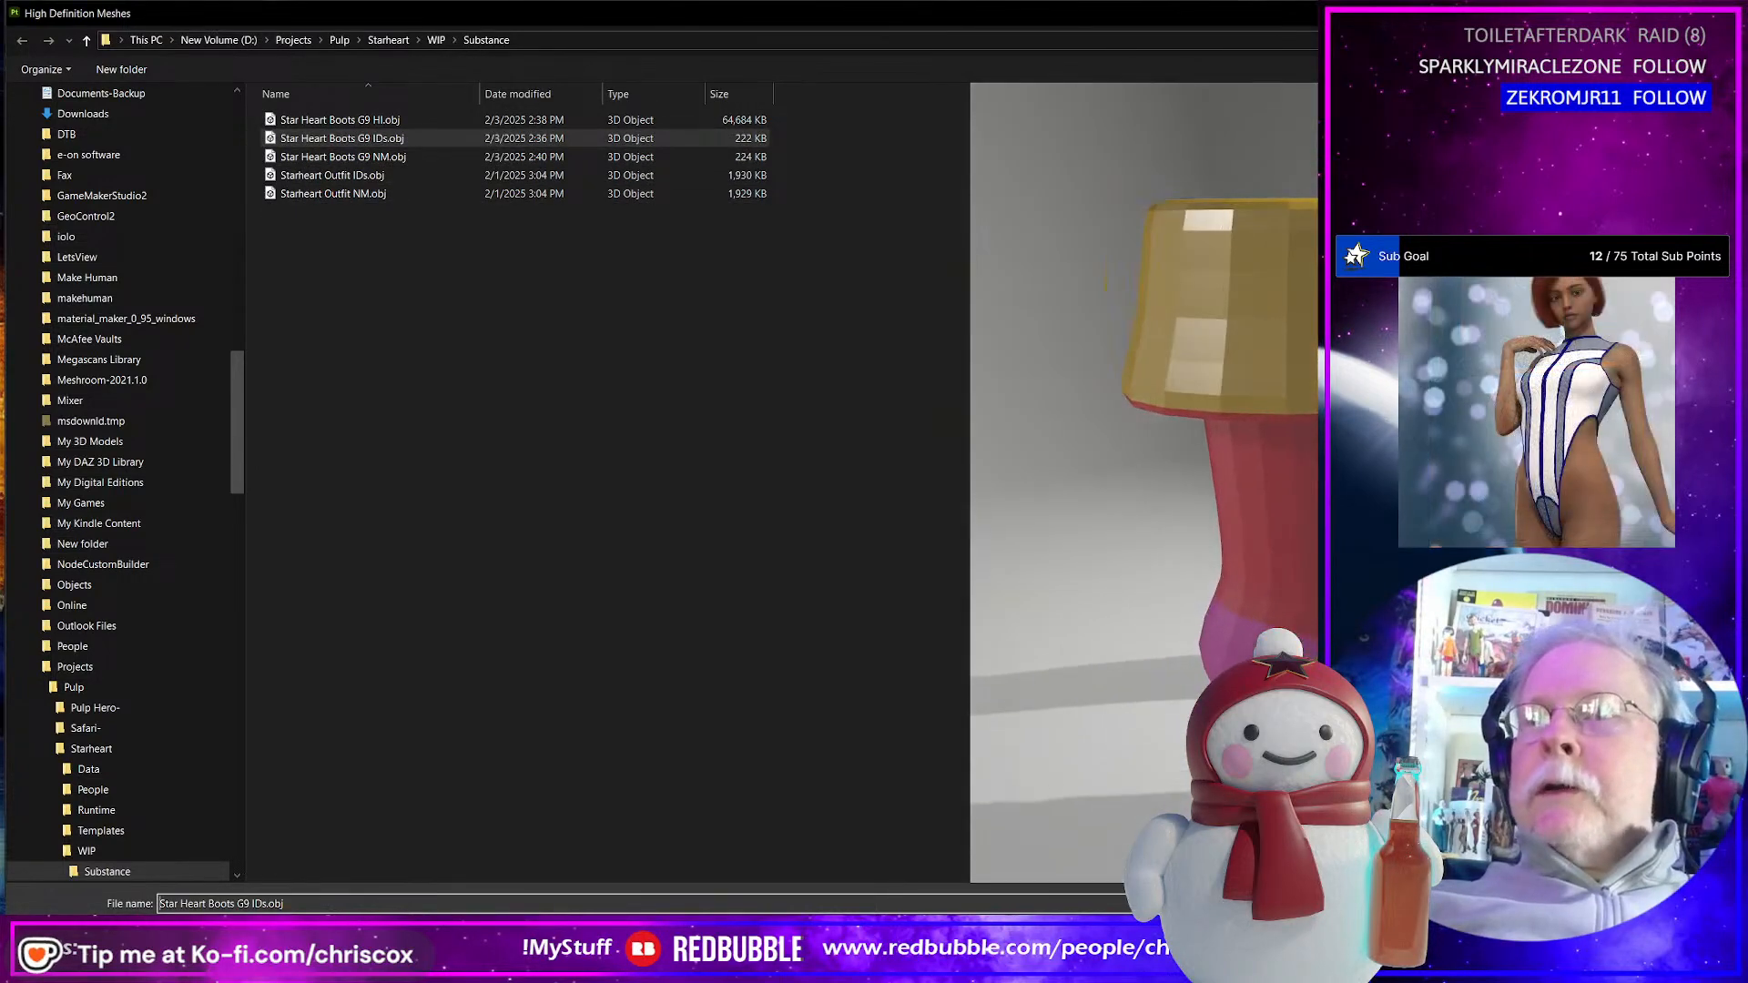
{"action": "key", "text": "Return"}
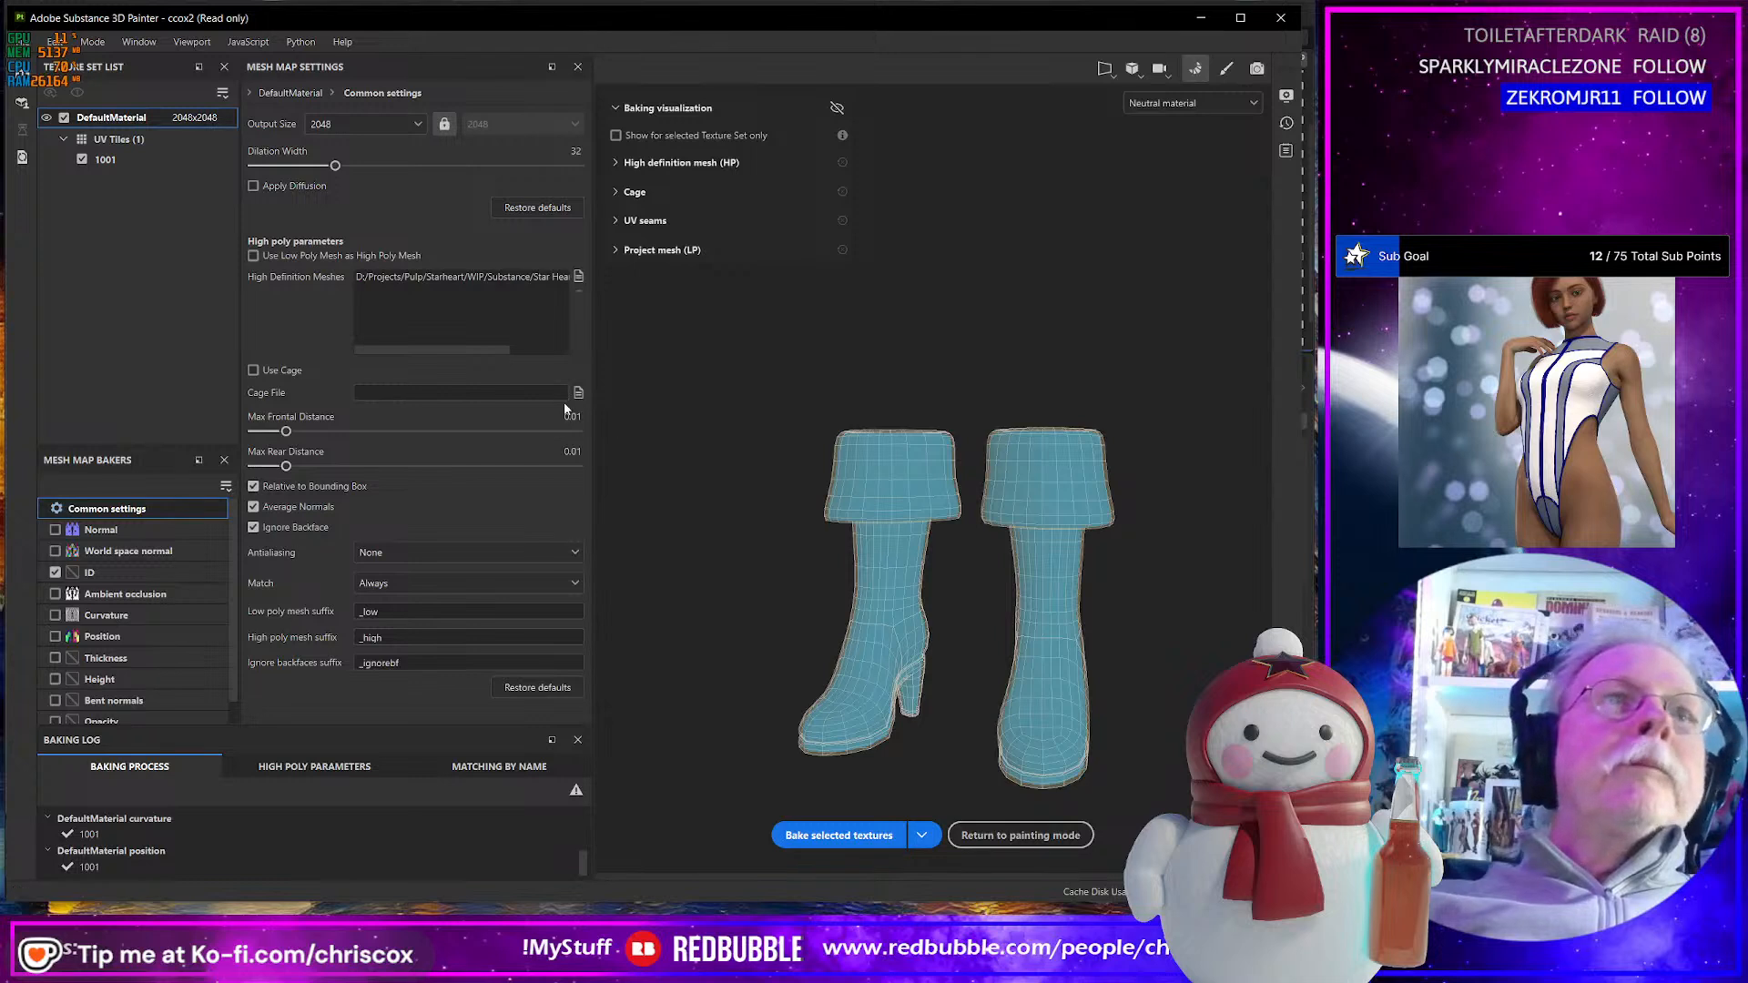
- Bake the ID map at an output size of 4096 with the max frontal and max rear distances set to 0.000001
{"action": "left_click", "coordinate": [364, 124]}
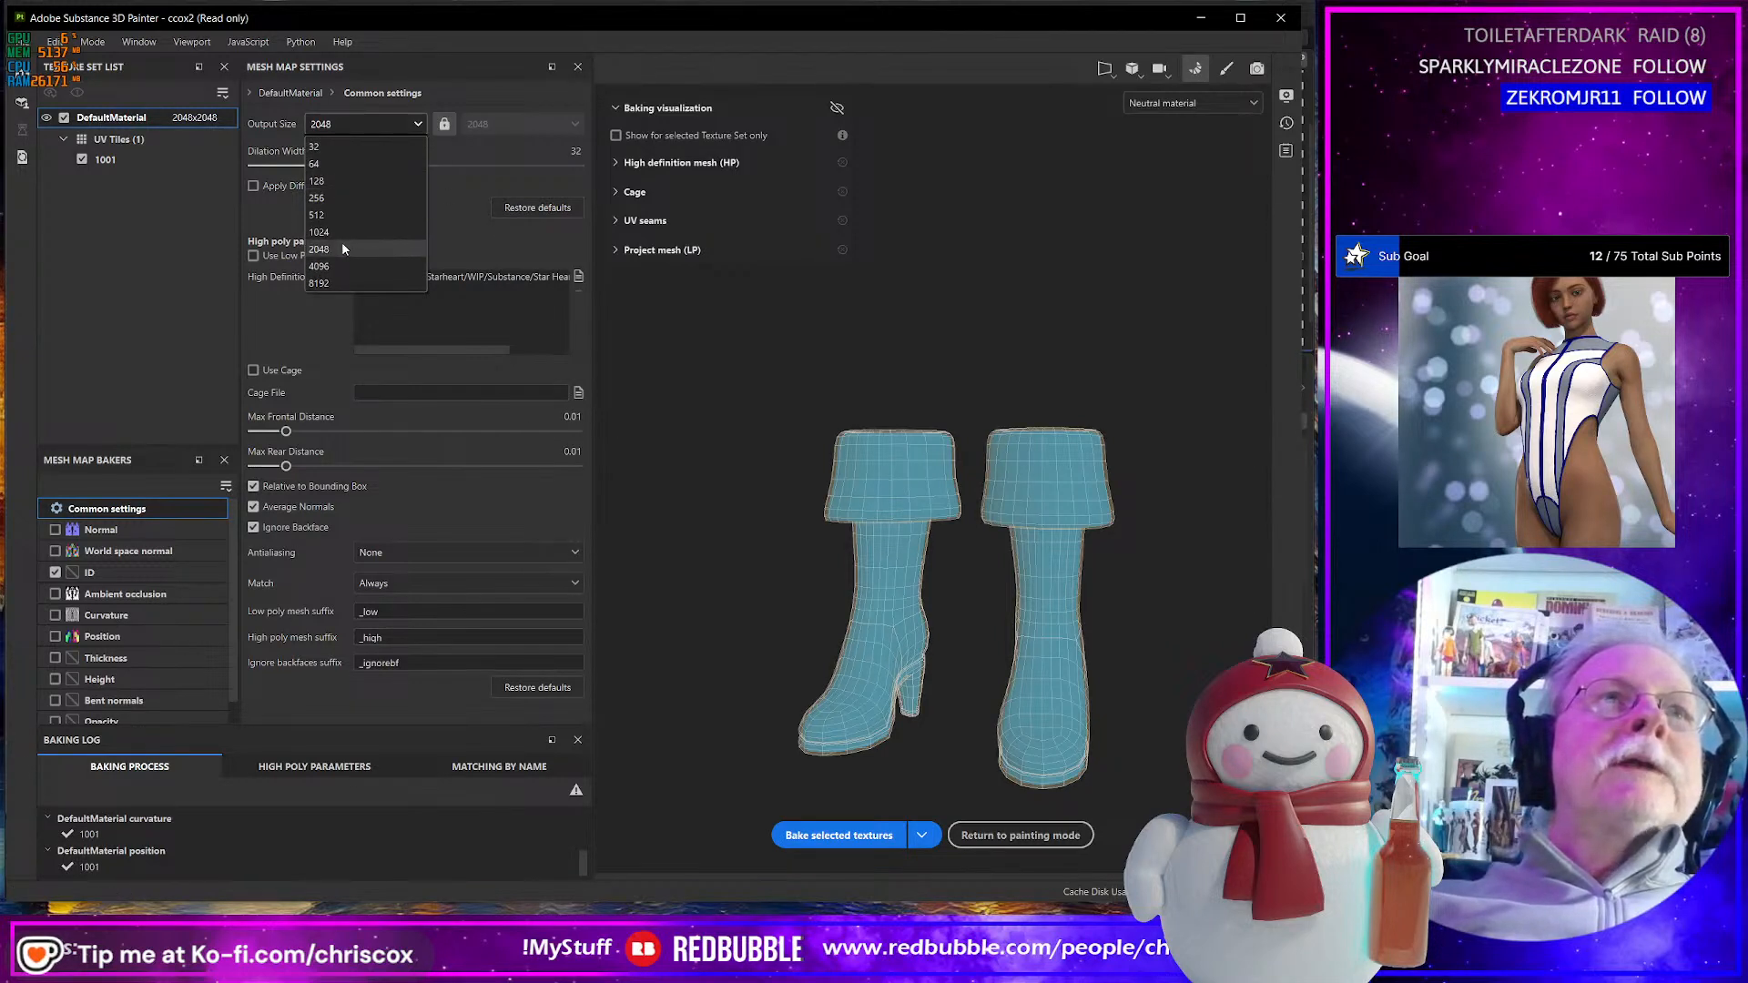
{"action": "left_click", "coordinate": [335, 265]}
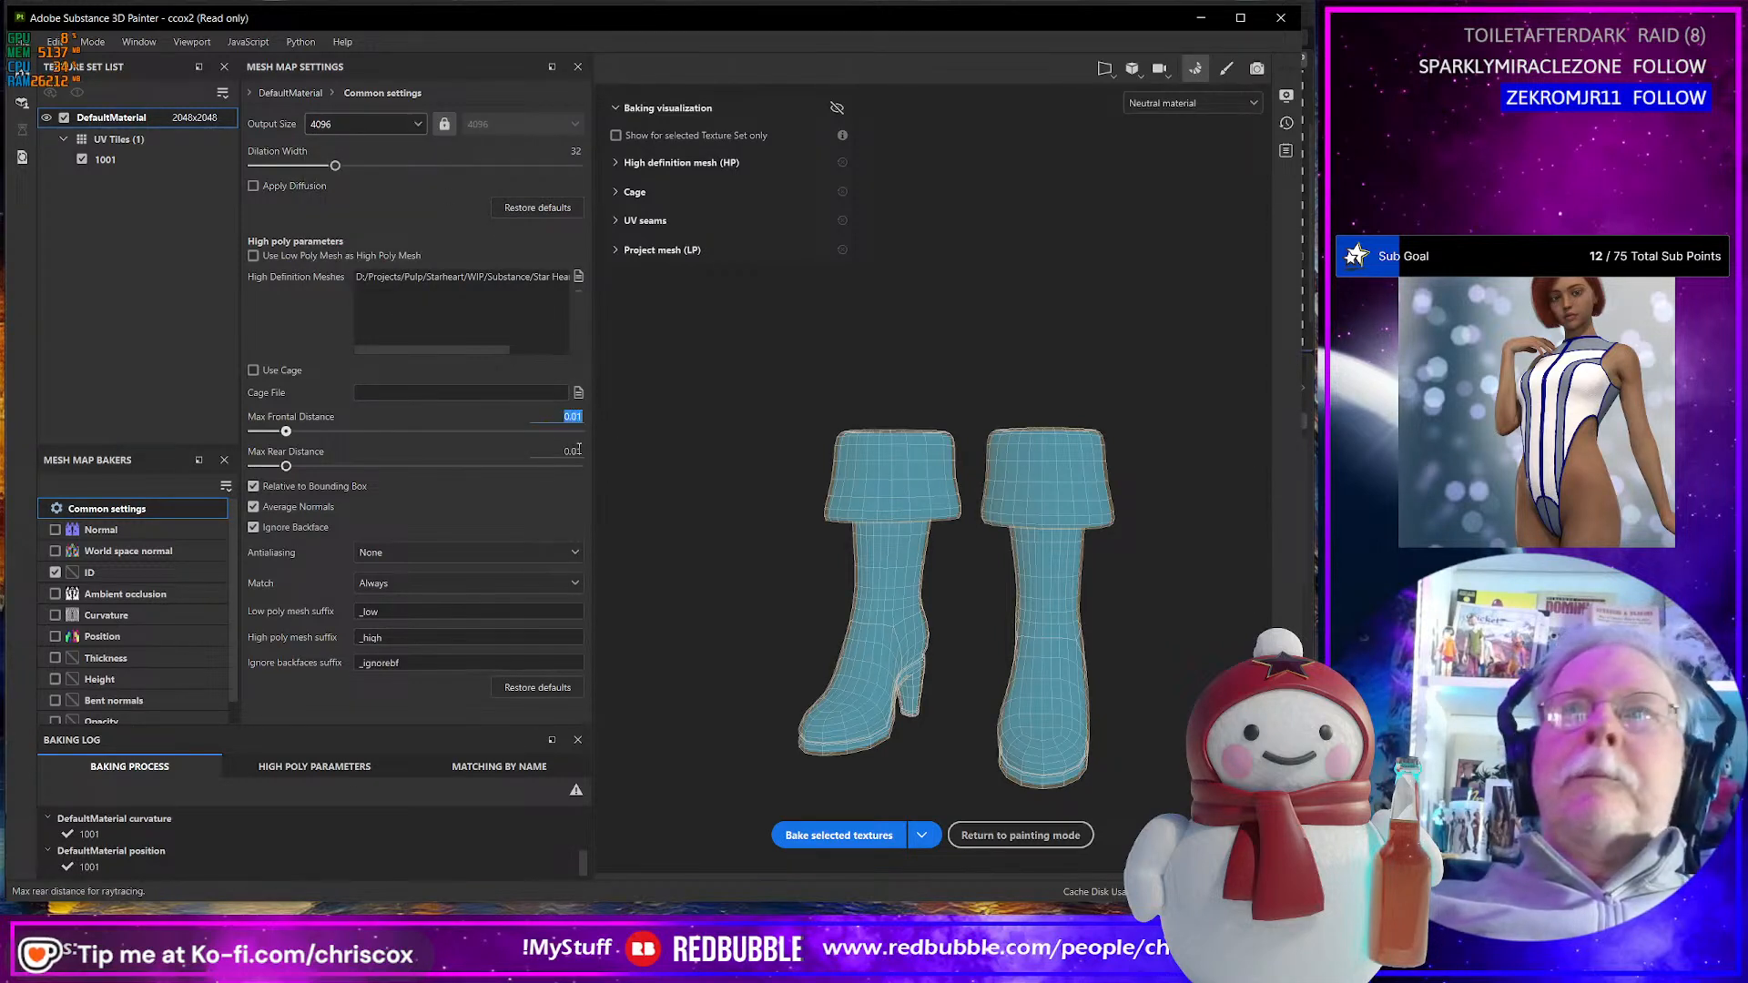
{"action": "type", "text": "00001"}
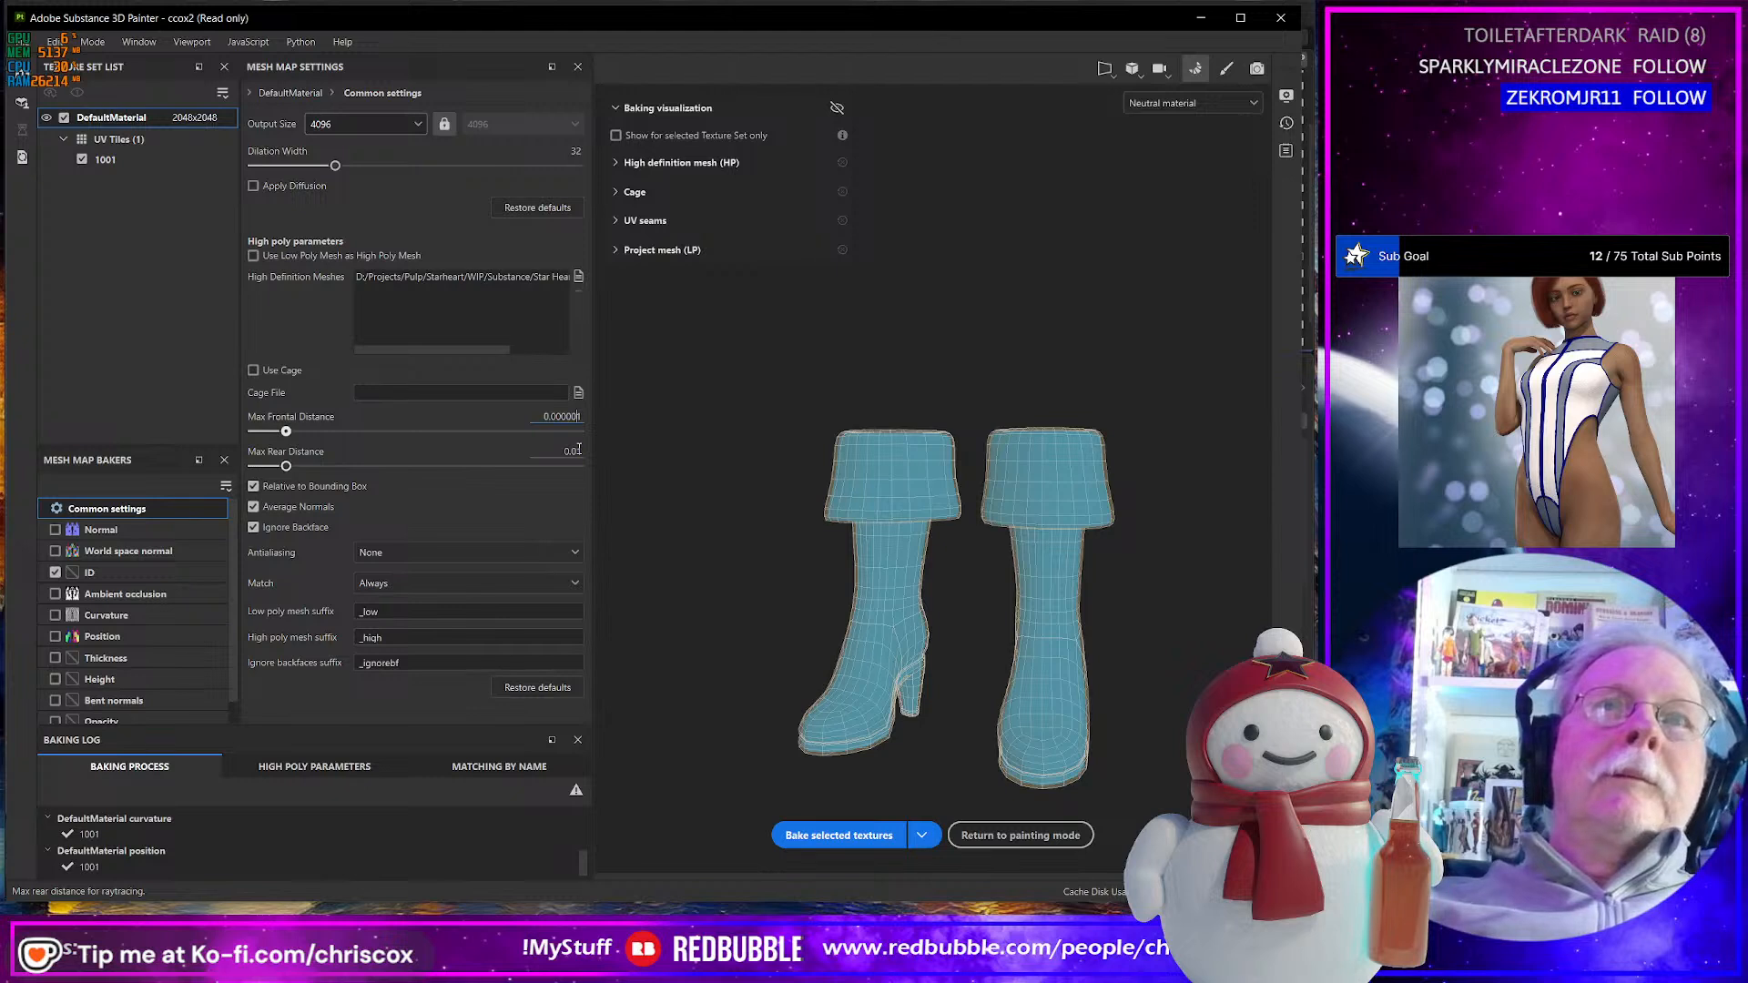
{"action": "left_click", "coordinate": [579, 452]}
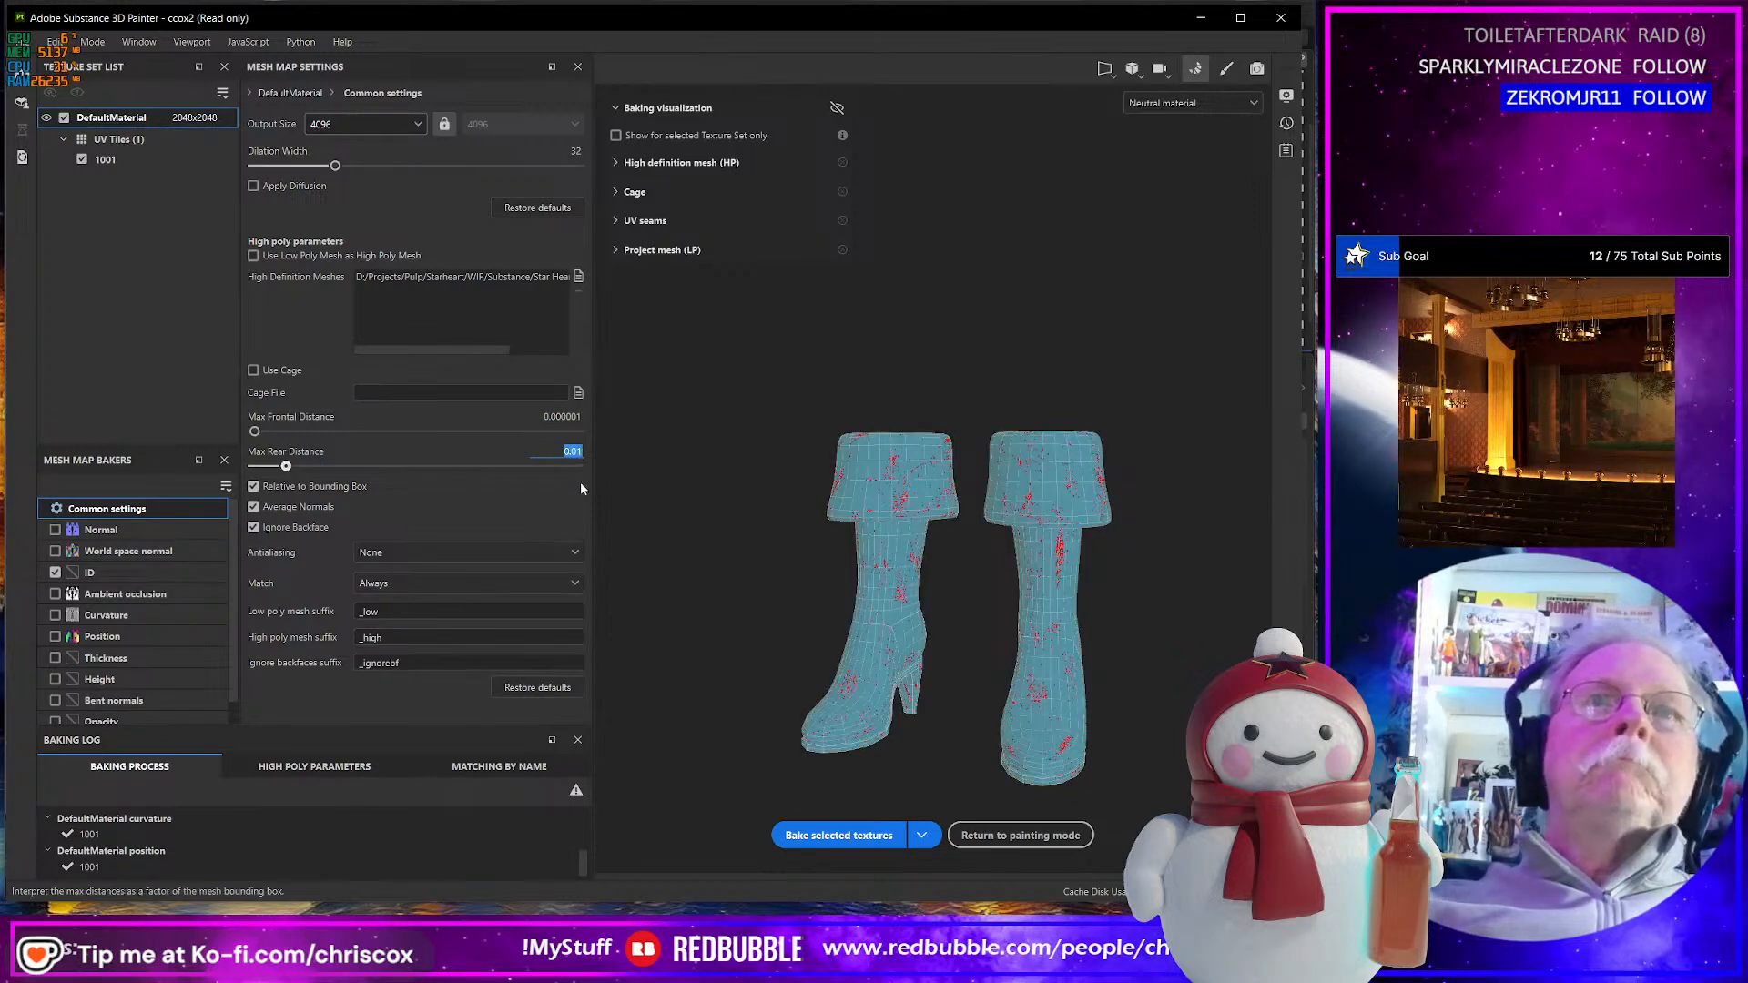
{"action": "type", "text": "0.000001"}
{"action": "key", "text": "Return"}
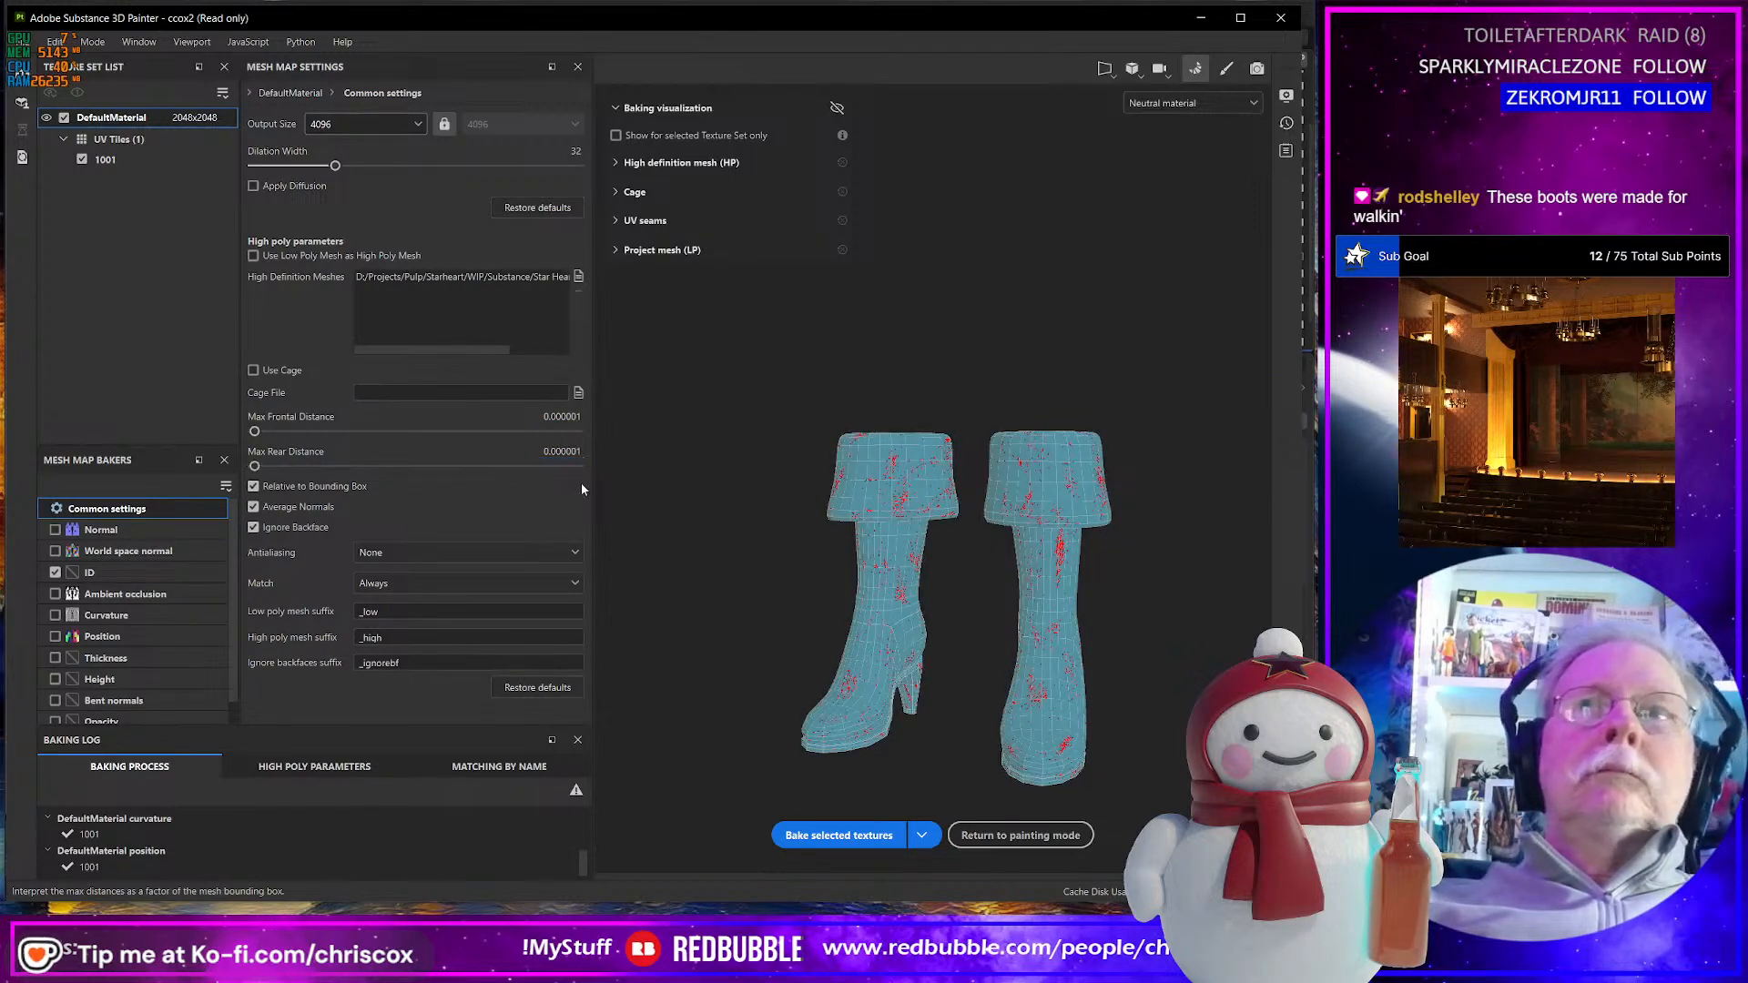
{"action": "left_click", "coordinate": [861, 832]}
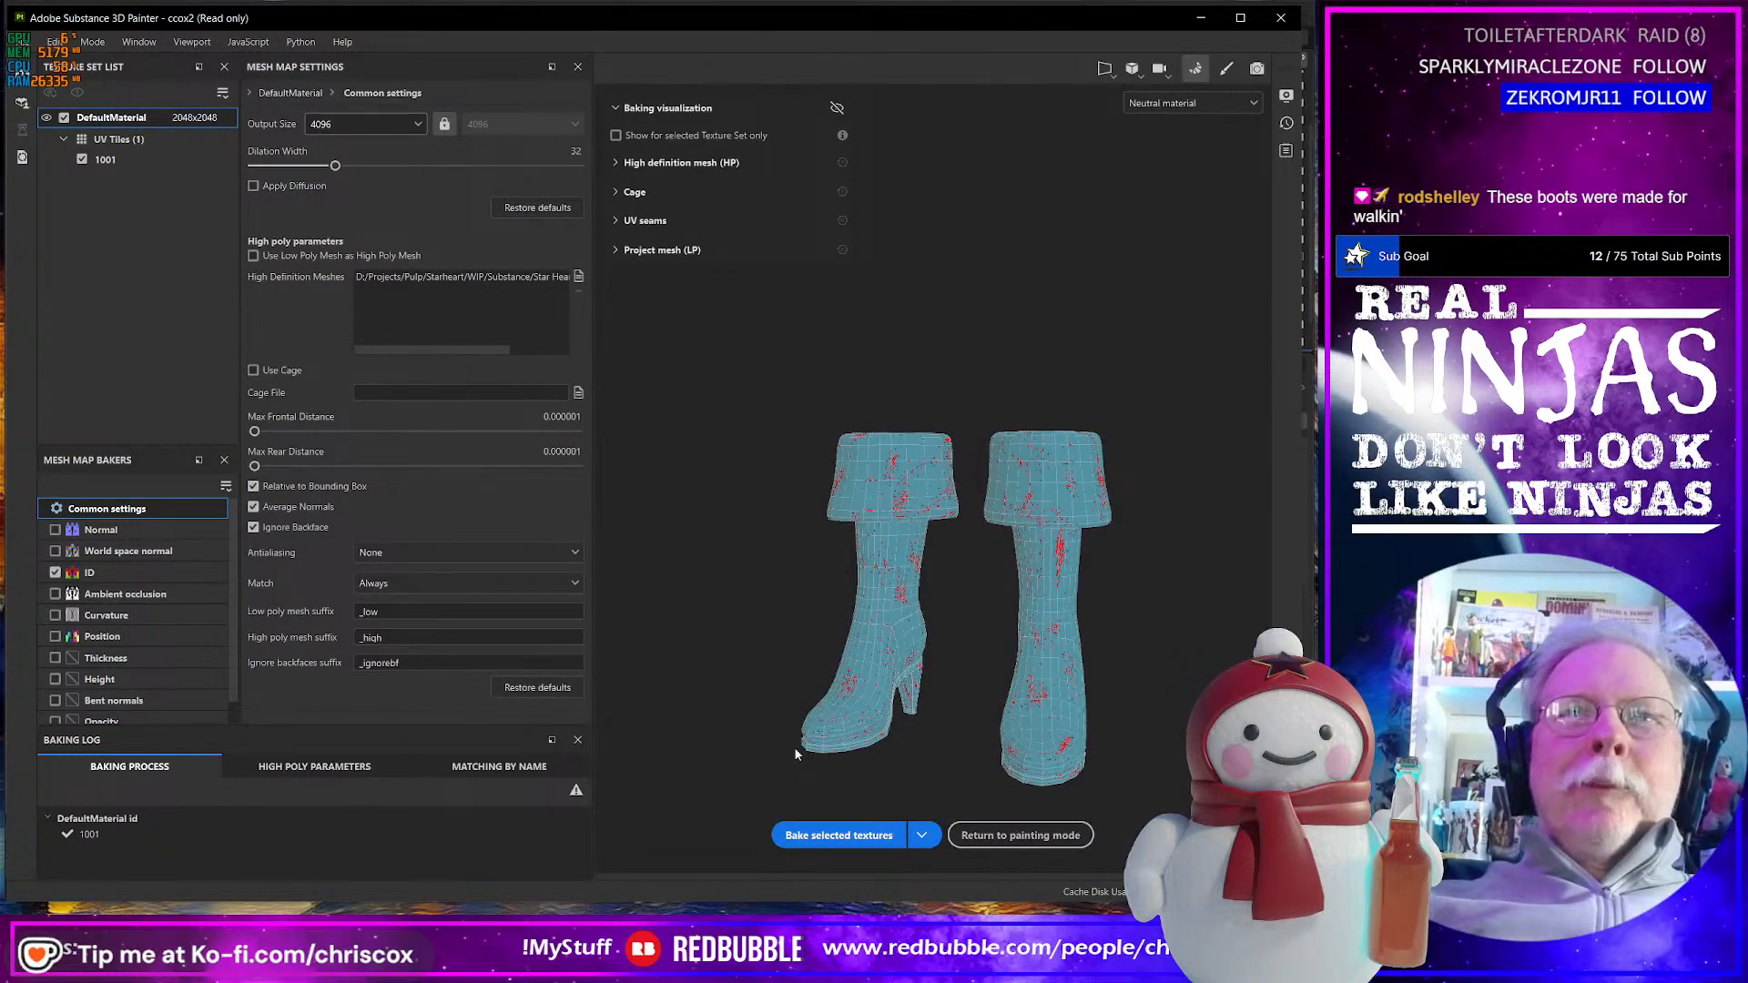
- Enable only the Normal baker instead of ID and load Star Heart Boots G9 HI.obj as the high definition mesh
{"action": "left_click", "coordinate": [55, 573]}
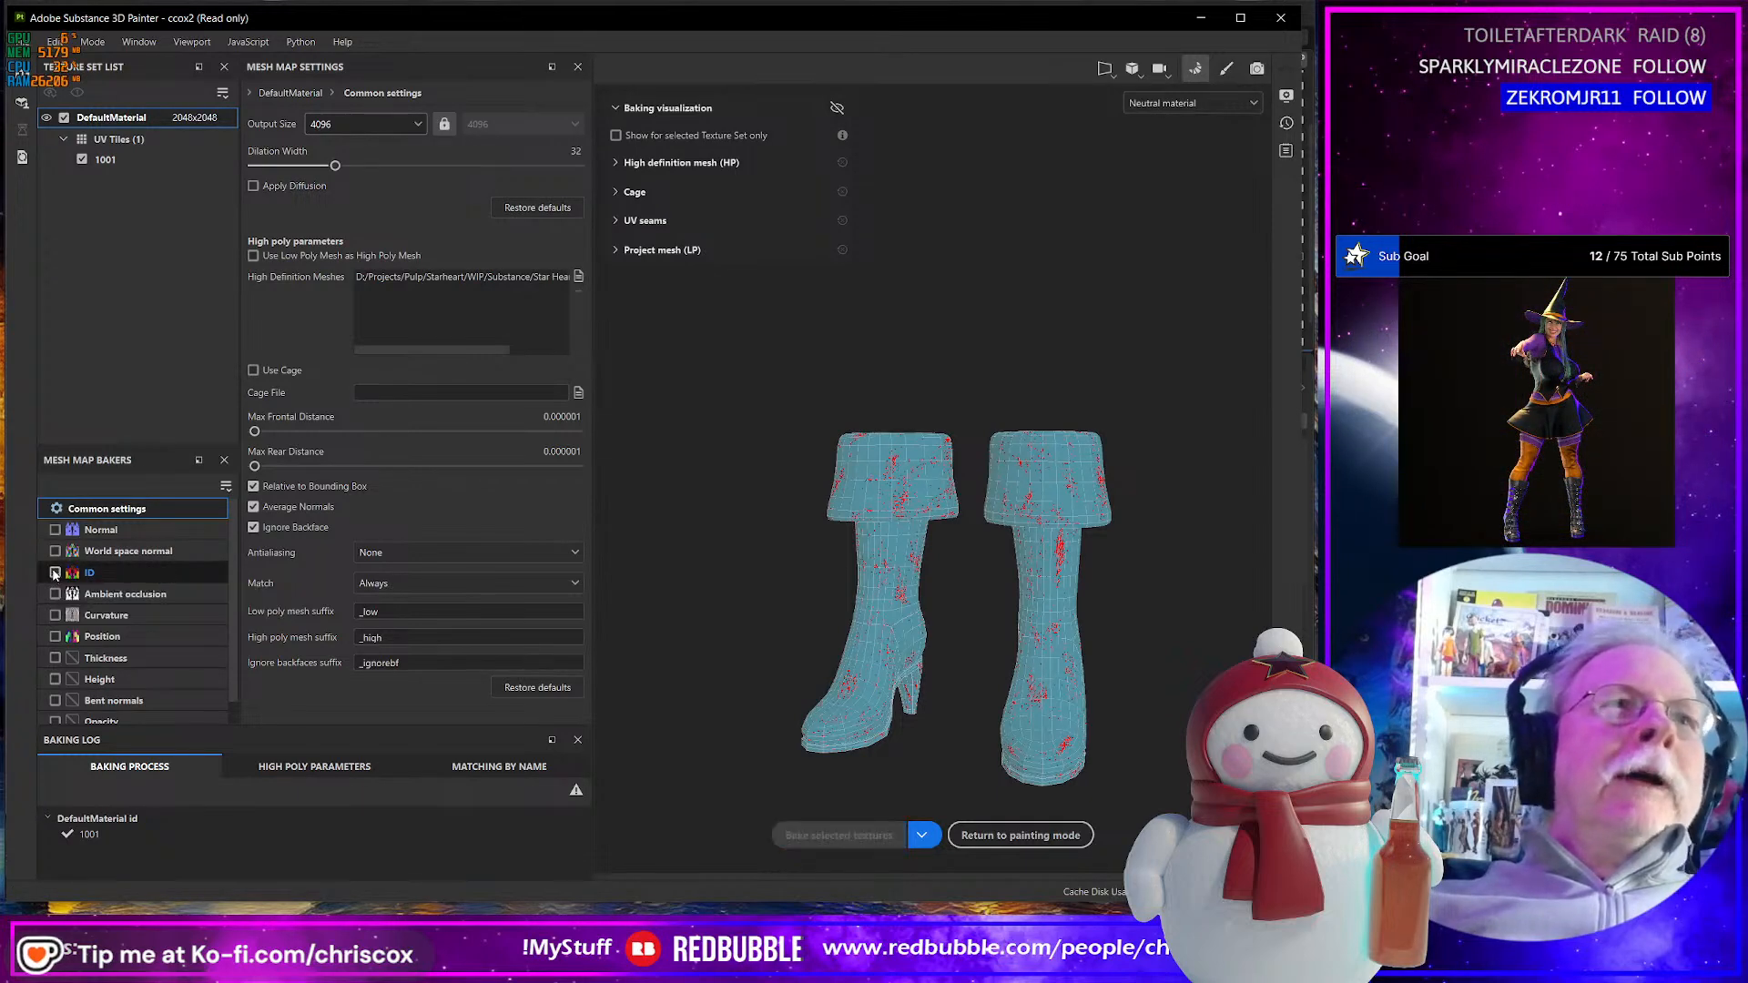
{"action": "left_click", "coordinate": [55, 530]}
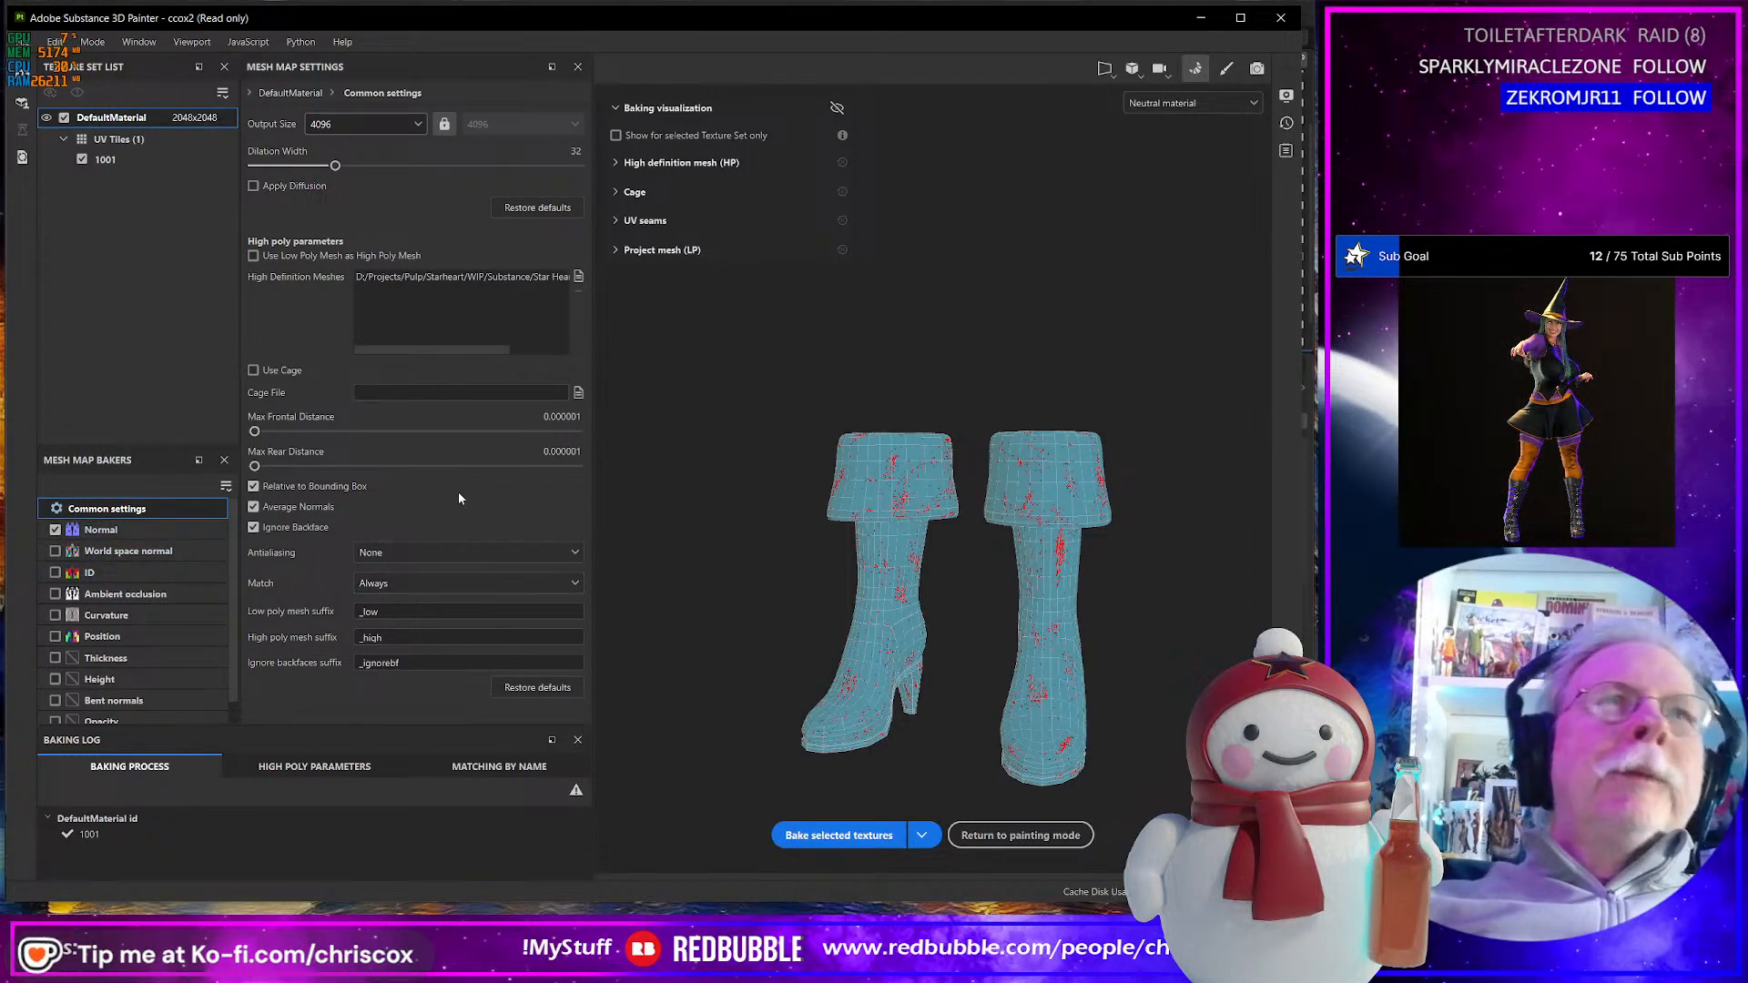
{"action": "left_click", "coordinate": [565, 278]}
{"action": "left_click", "coordinate": [579, 292]}
{"action": "left_click", "coordinate": [578, 277]}
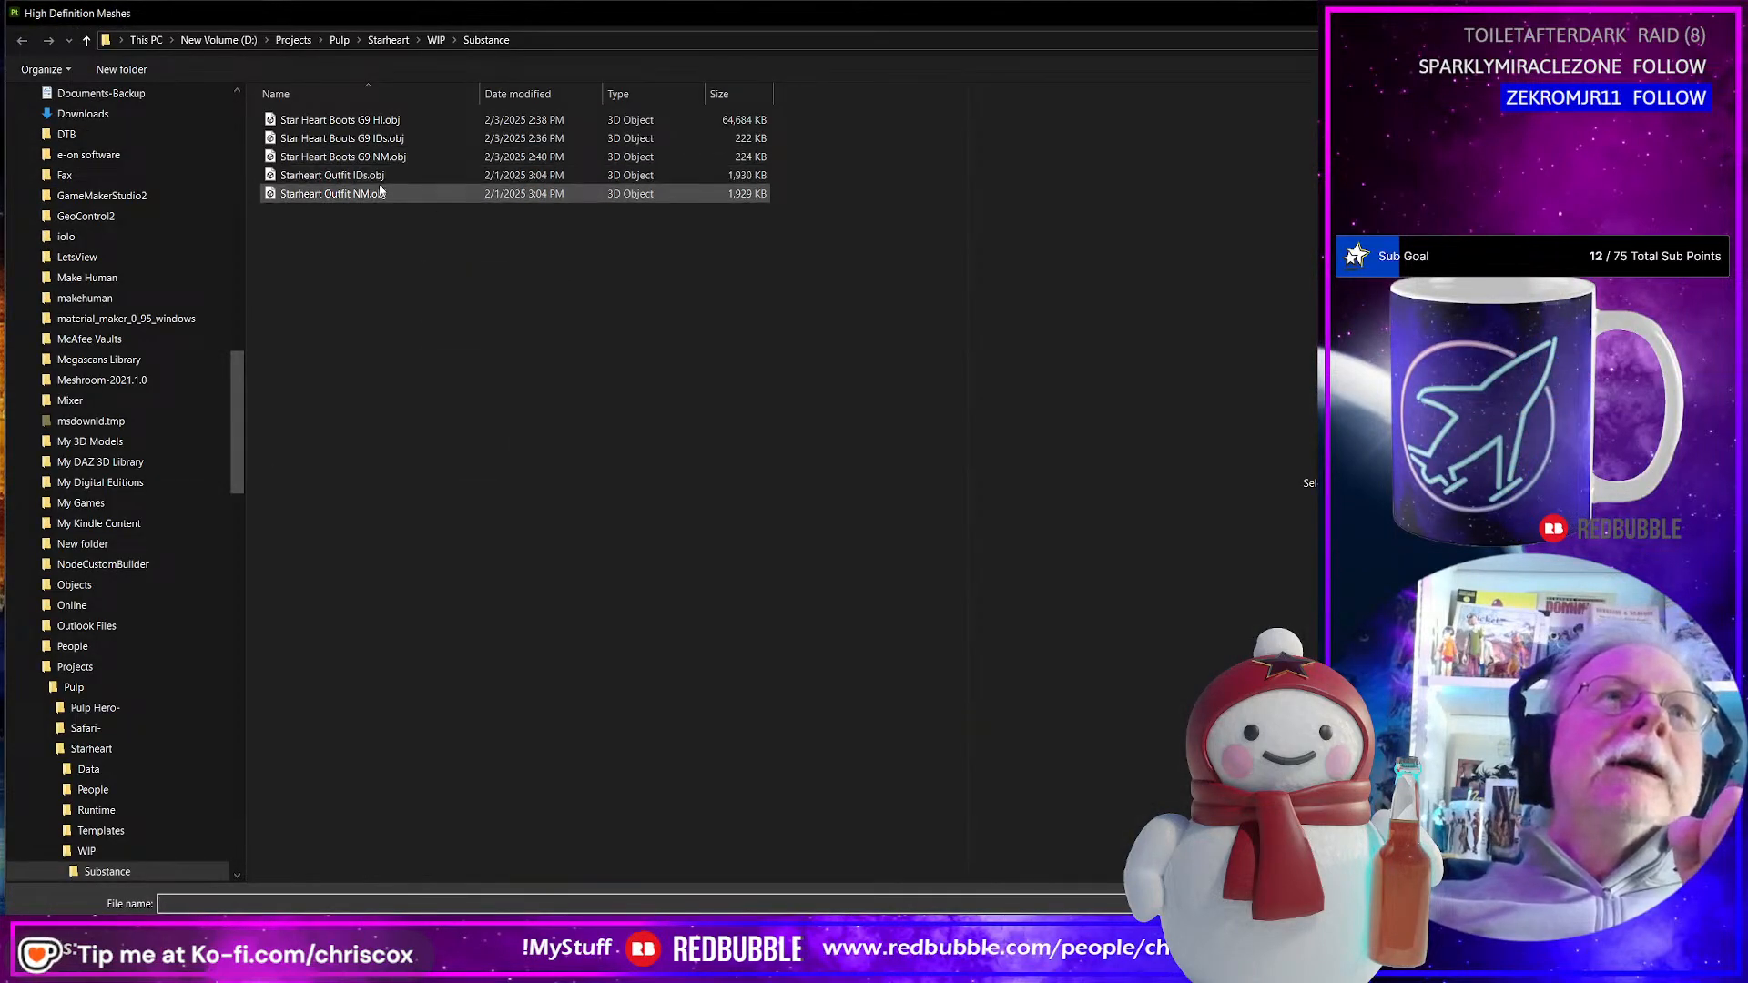
{"action": "left_click", "coordinate": [391, 121]}
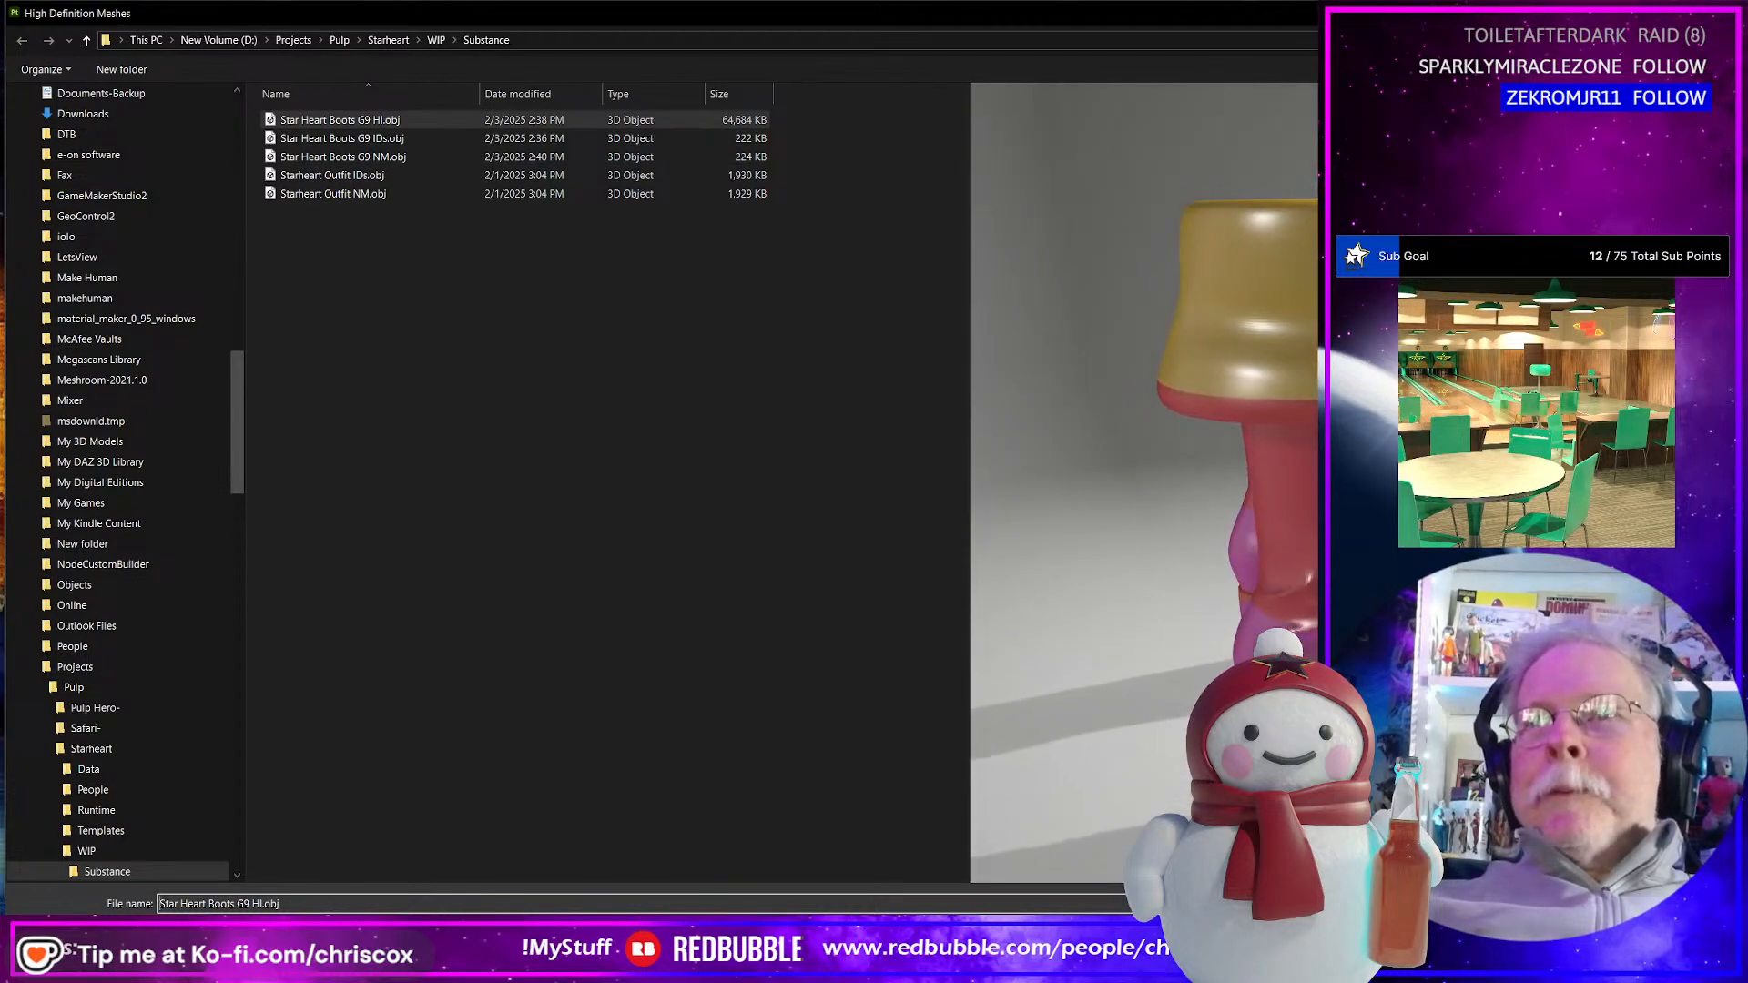
{"action": "key", "text": "Return"}
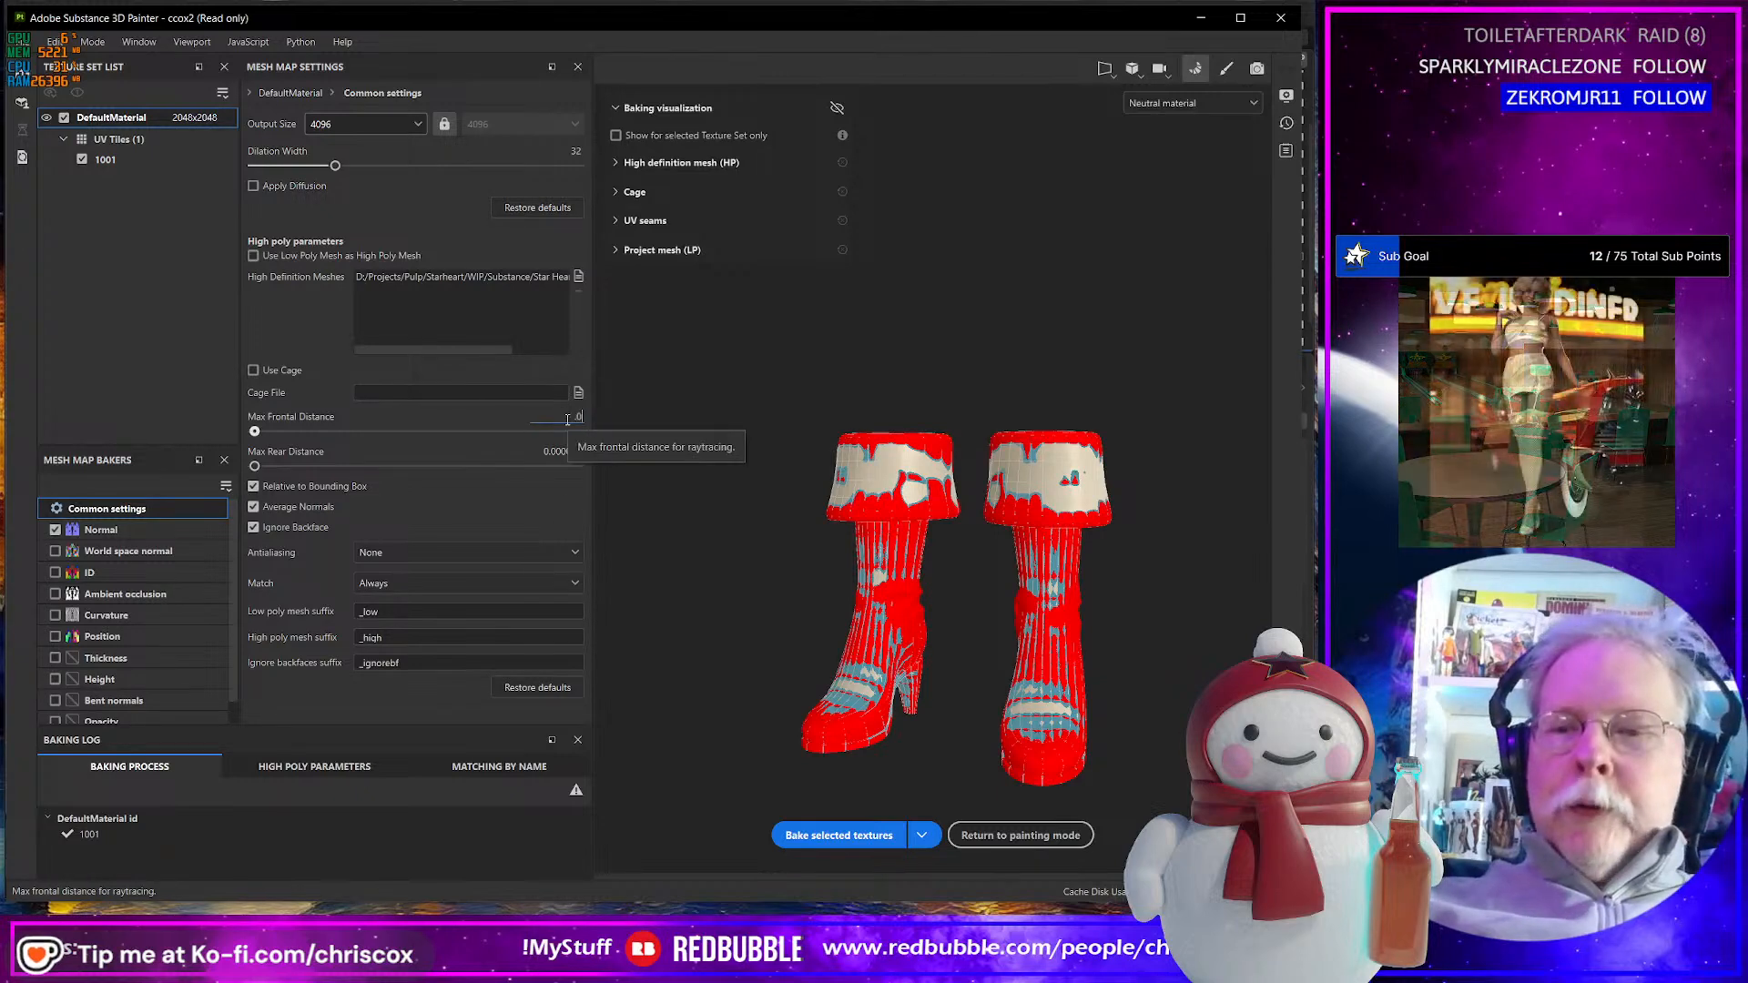
- Set both the max frontal distance and the max rear distance to 0.01
{"action": "type", "text": "0.01"}
{"action": "key", "text": "Return"}
{"action": "double_click", "coordinate": [566, 452]}
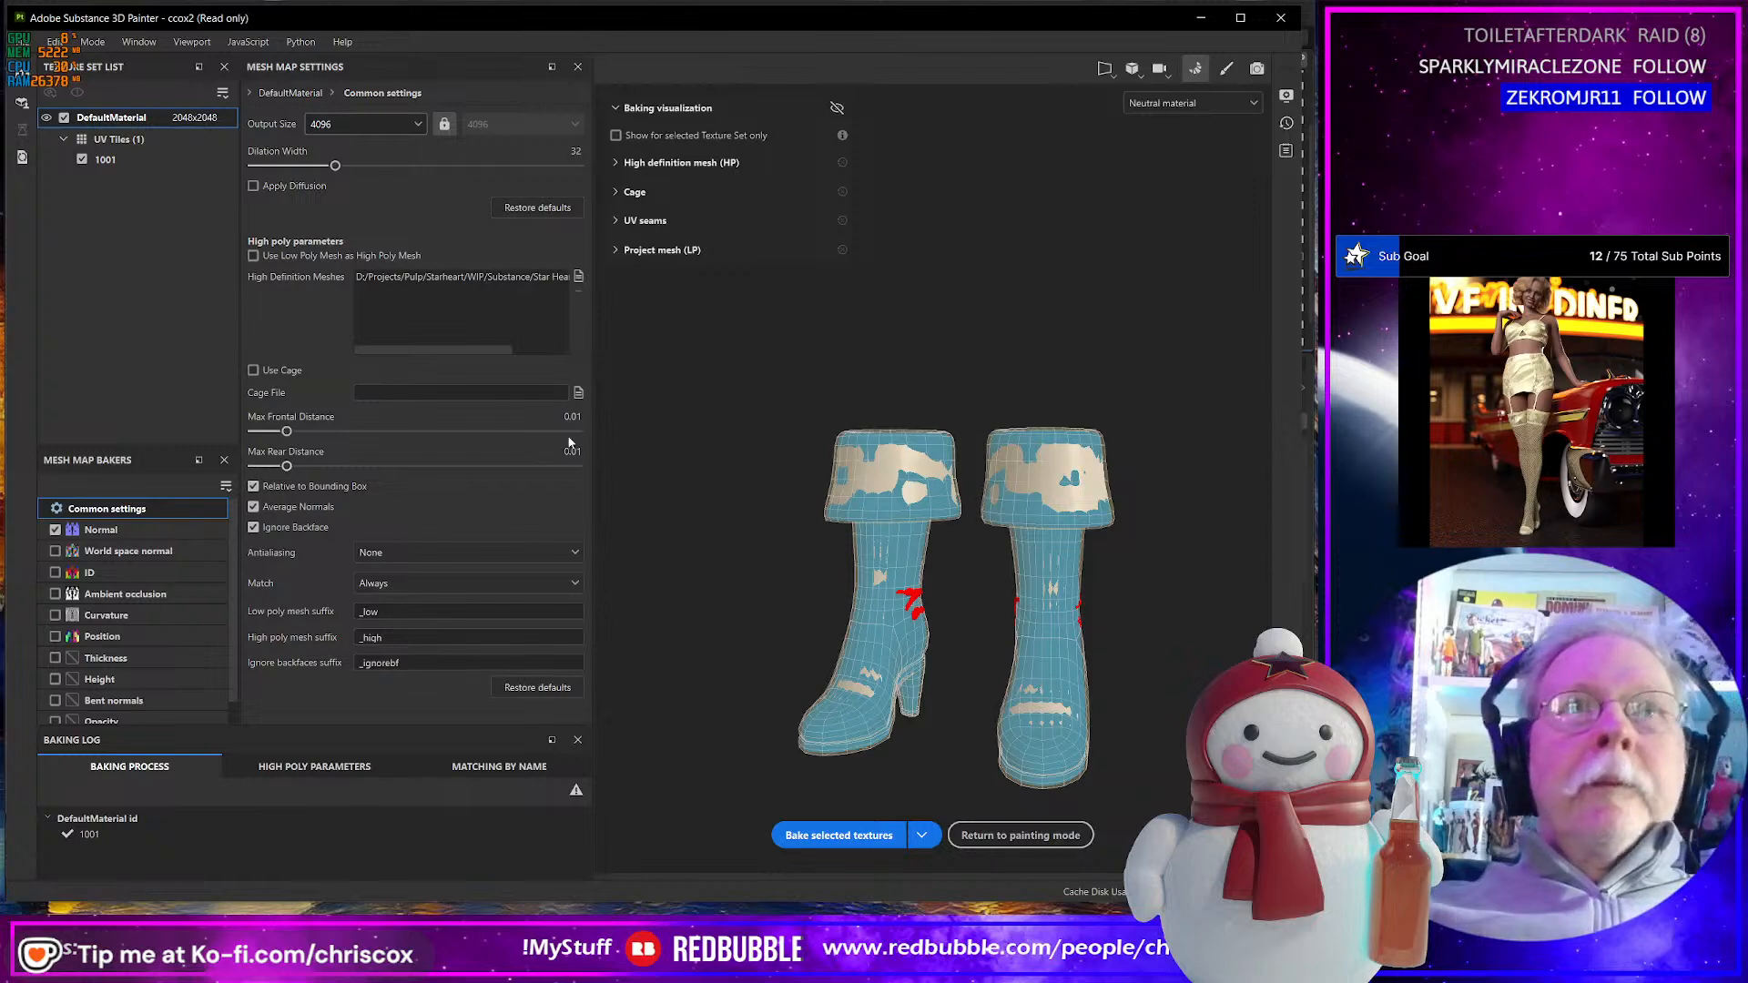
- Try max frontal distances of 0.03 and 0.02 for the cage around the boots
{"action": "type", "text": "0.03"}
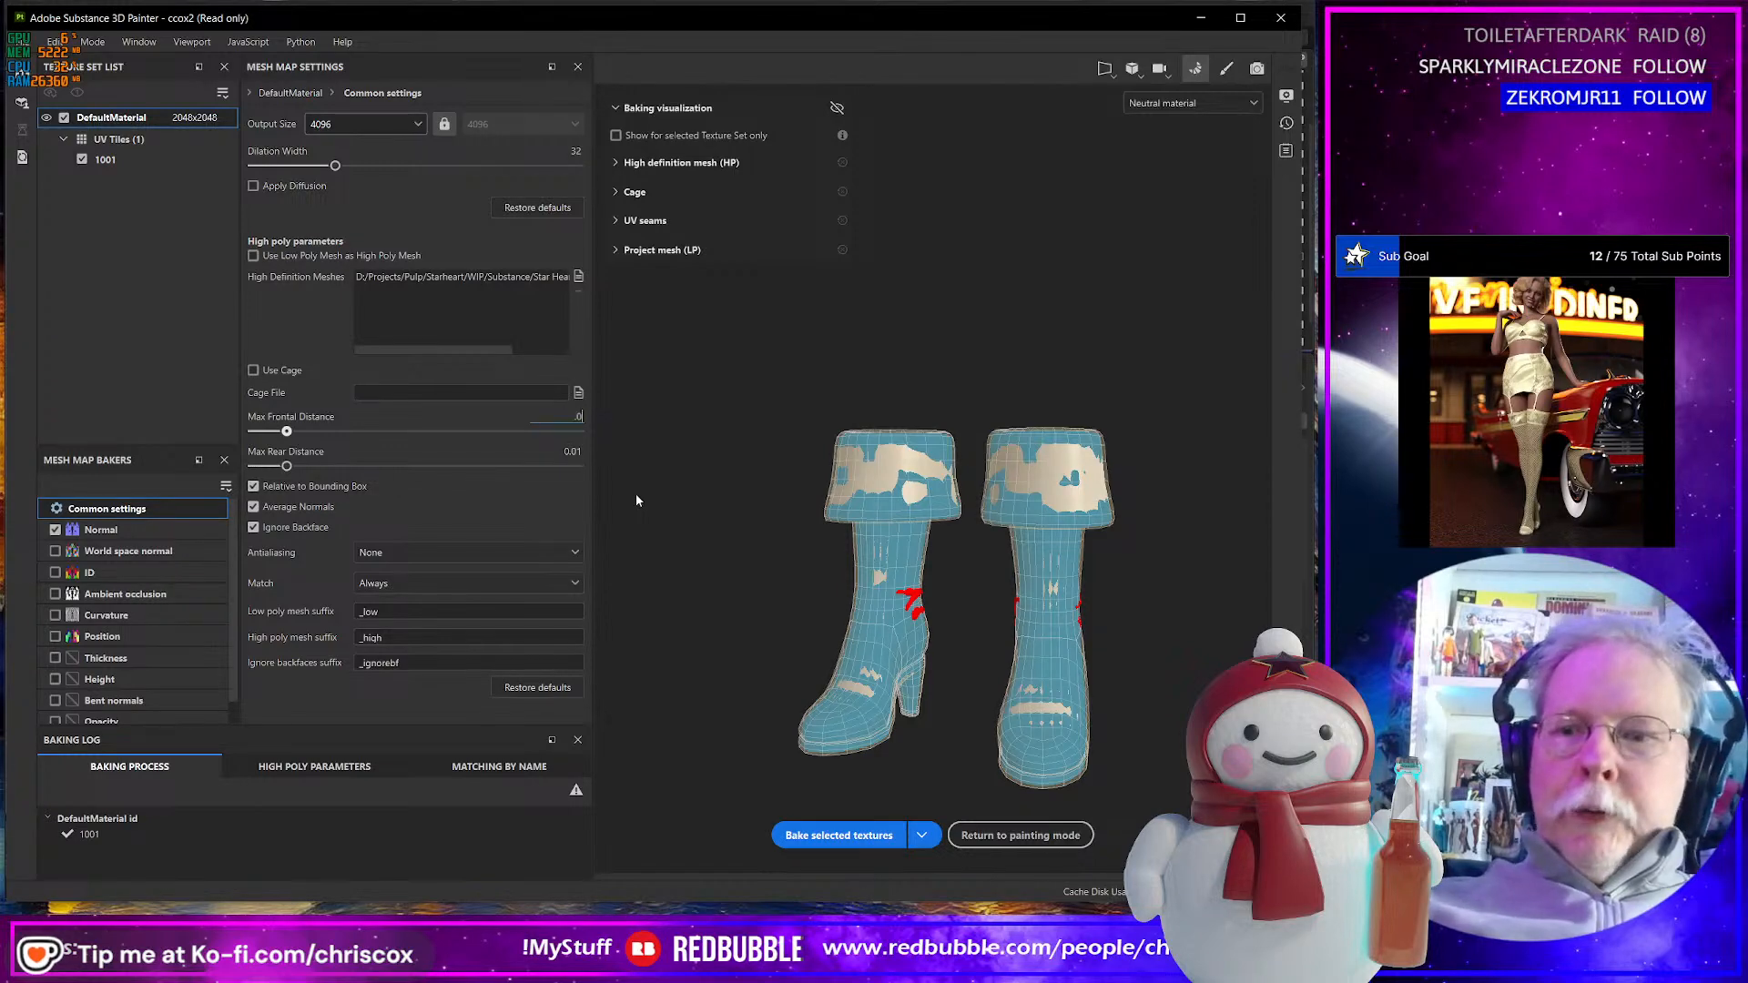
{"action": "key", "text": "Return"}
{"action": "mouse_move", "coordinate": [824, 549]}
{"action": "left_mouse_down", "text": "alt"}
{"action": "mouse_move", "coordinate": [1229, 559]}
{"action": "mouse_move", "coordinate": [790, 547]}
{"action": "left_mouse_up", "text": "alt"}
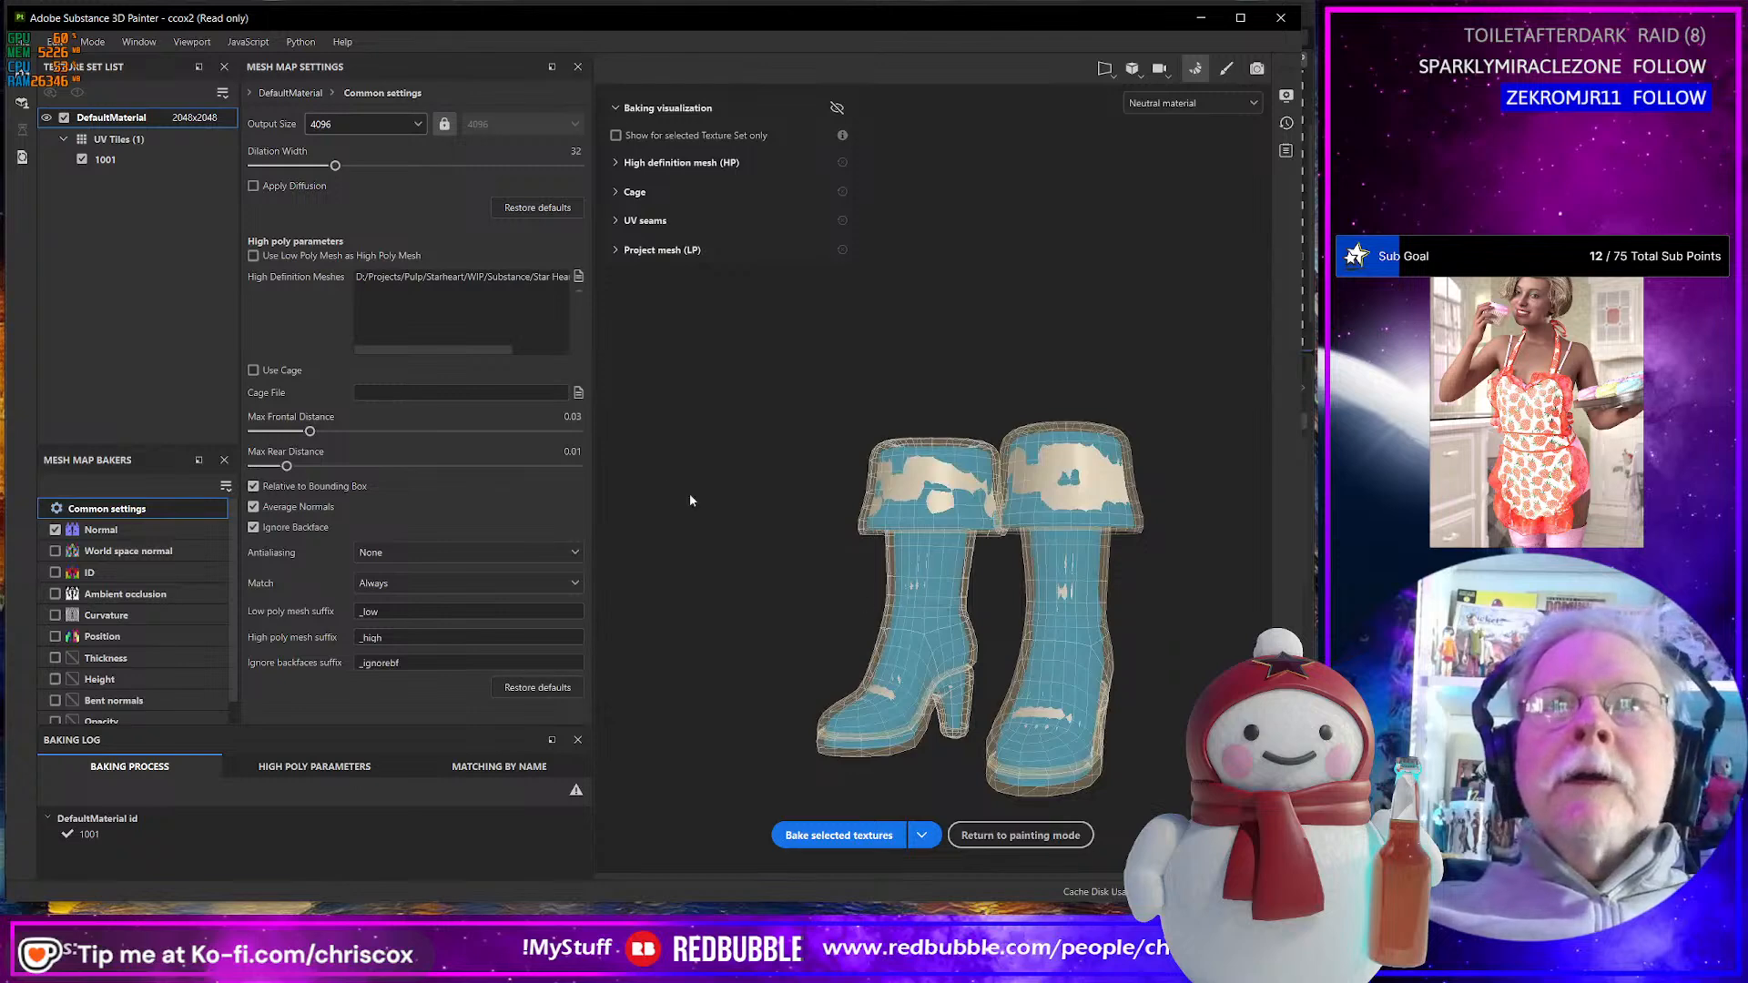
{"action": "type", "text": "0.02"}
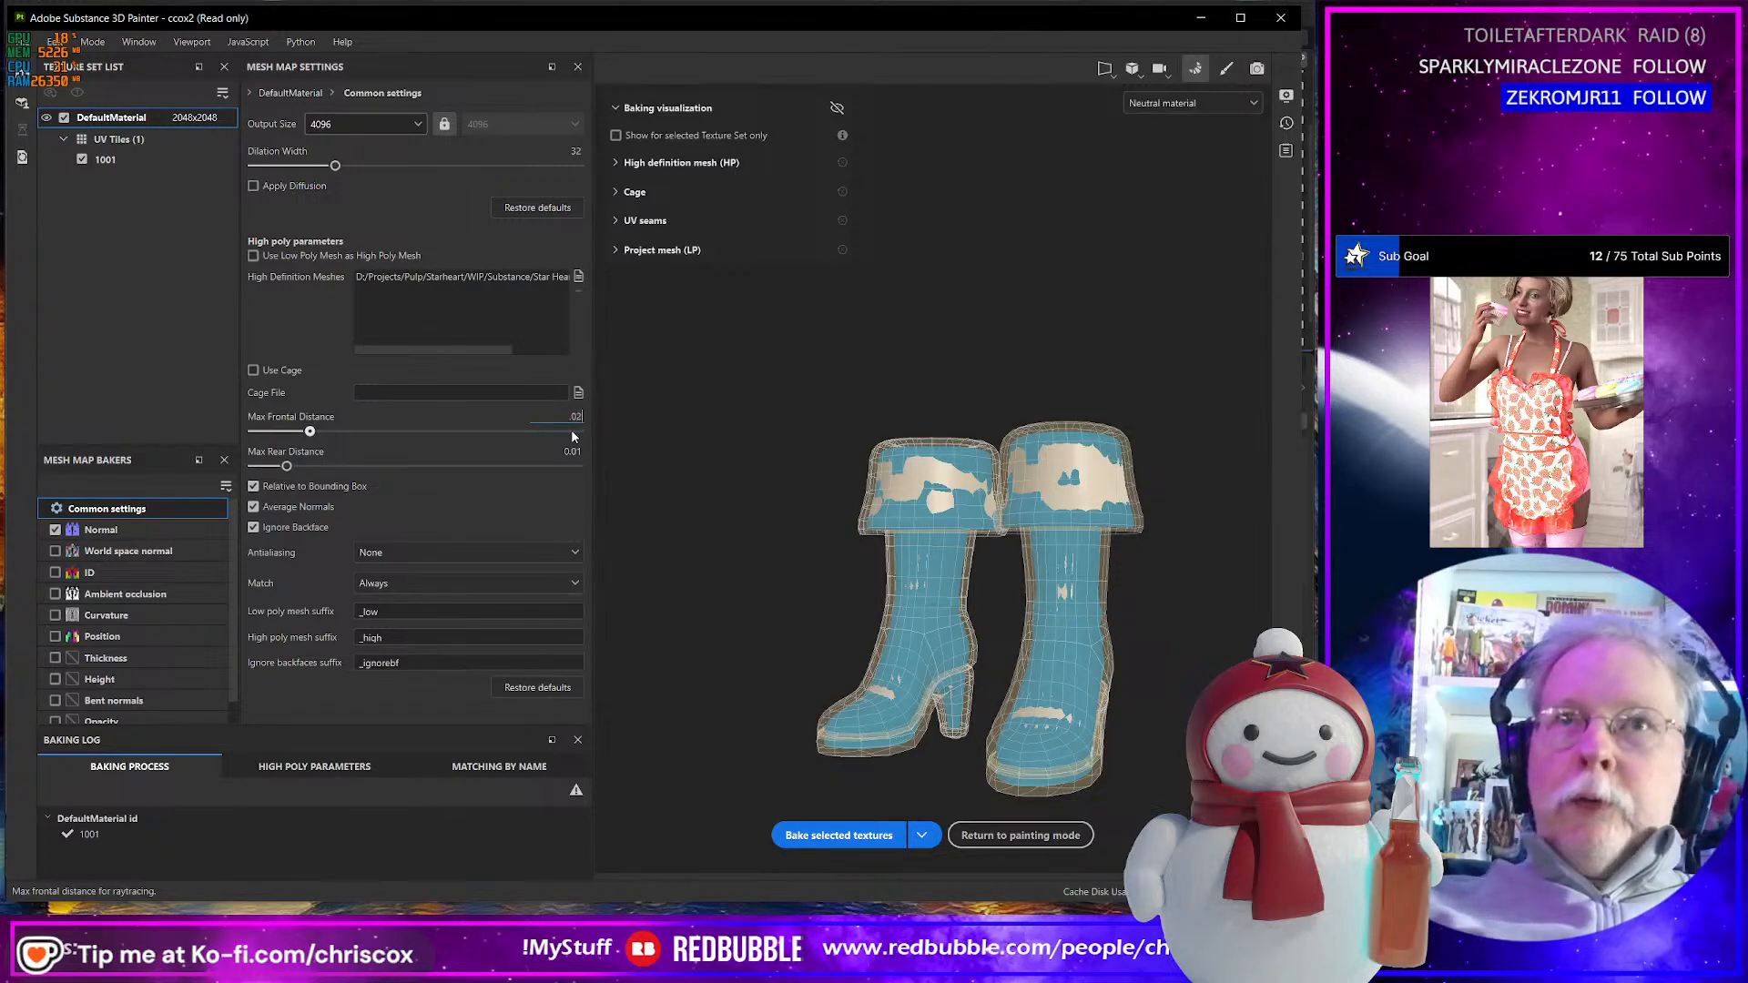
{"action": "key", "text": "Return"}
- Set the max frontal distance to 0.022 and bake the Normal map from the high definition boots
{"action": "scroll", "coordinate": [969, 652], "scroll_direction": "up", "scroll_amount": 3}
{"action": "scroll", "coordinate": [970, 652], "scroll_direction": "up", "scroll_amount": 5}
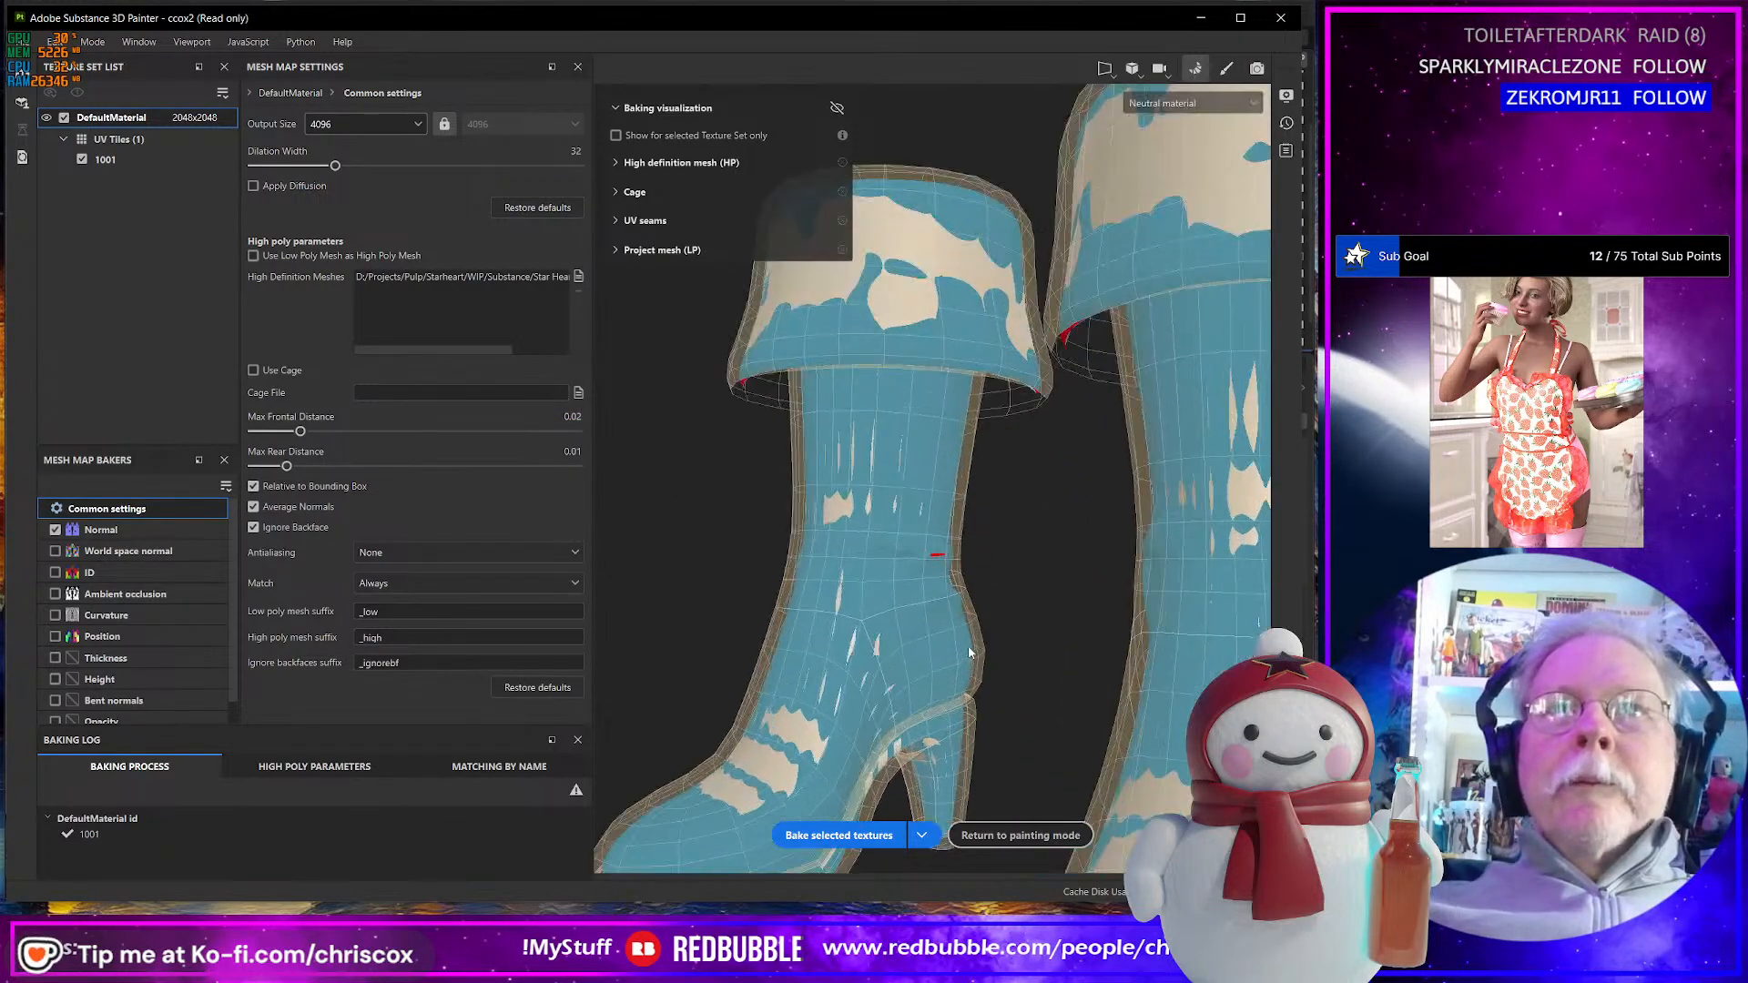
{"action": "left_click_drag", "start_coordinate": [934, 550], "coordinate": [923, 590], "text": "alt"}
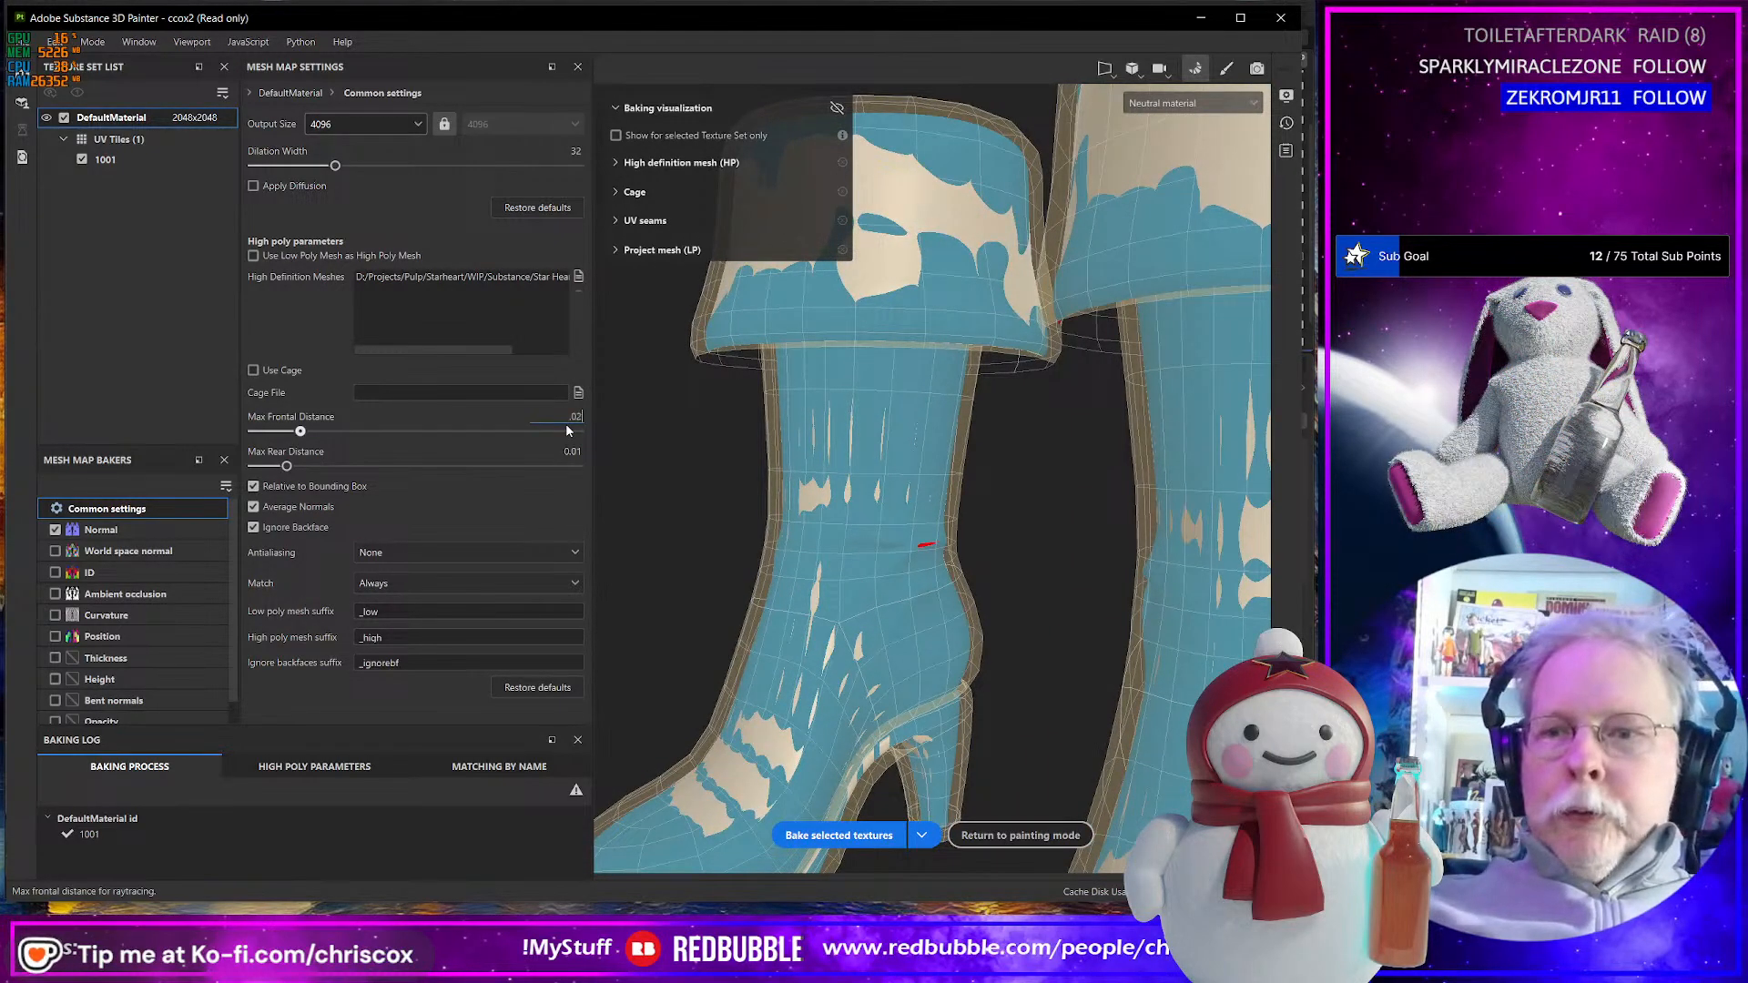
{"action": "key", "text": "Return"}
{"action": "scroll", "coordinate": [947, 522], "scroll_direction": "down", "scroll_amount": 5}
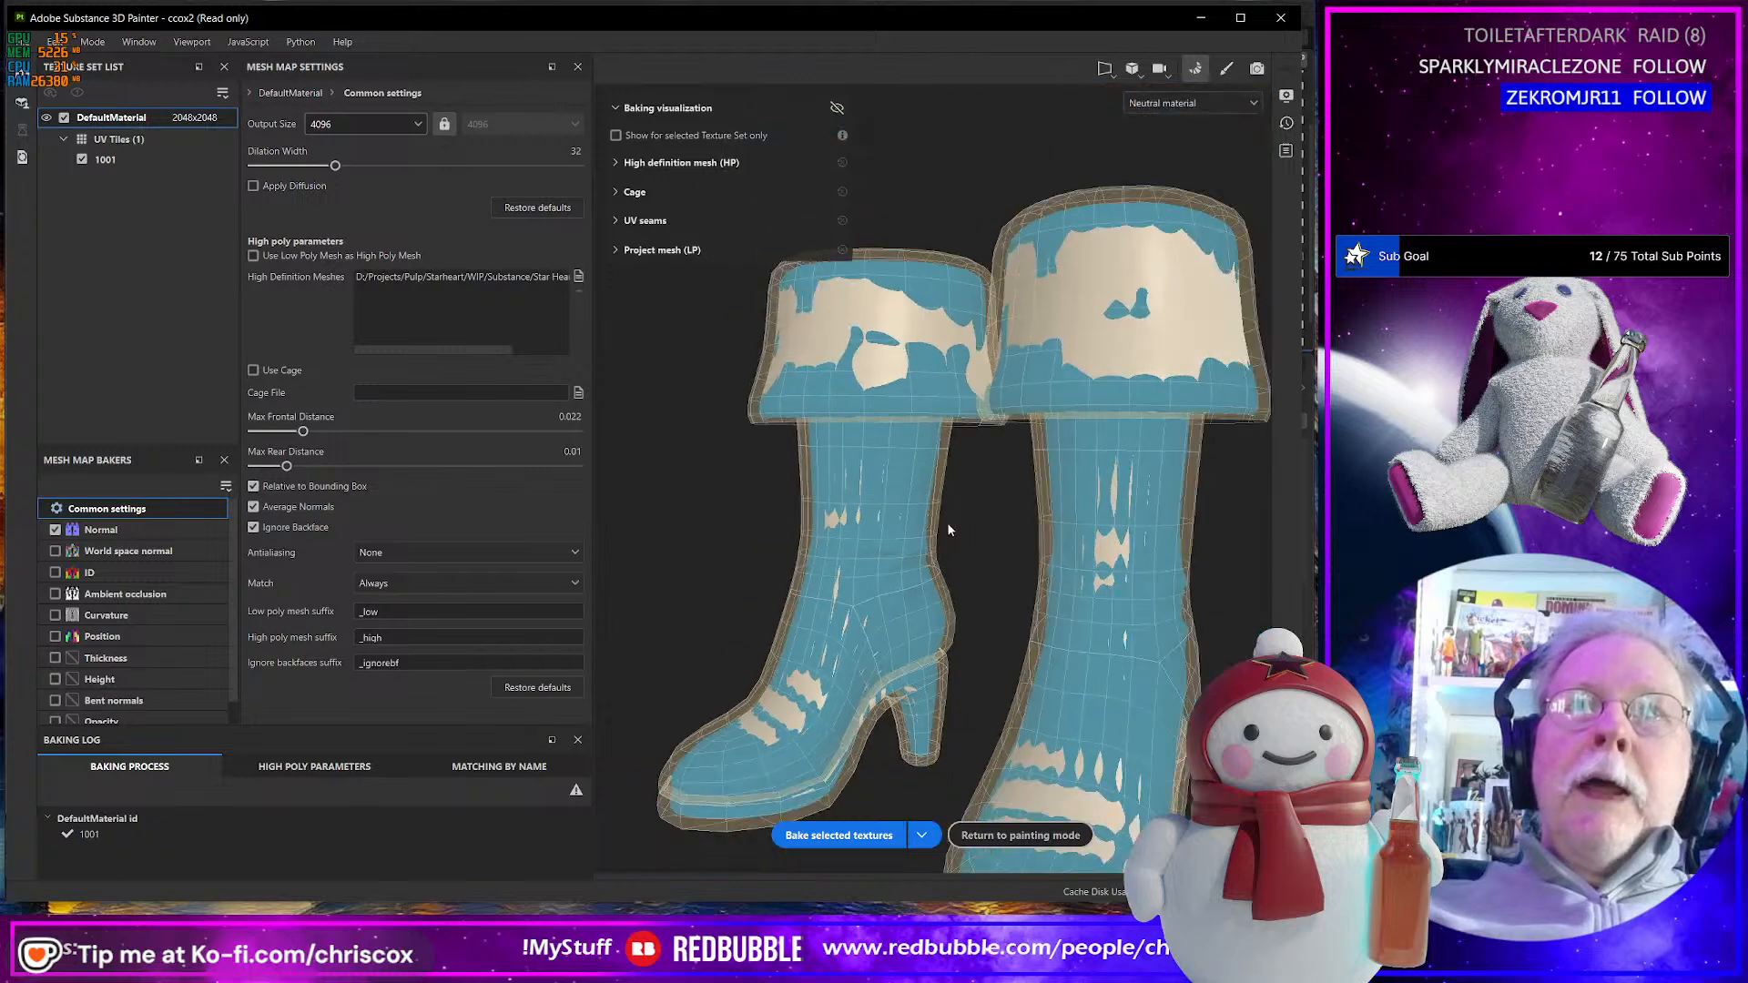
{"action": "left_click_drag", "start_coordinate": [1107, 531], "coordinate": [726, 664], "text": "alt"}
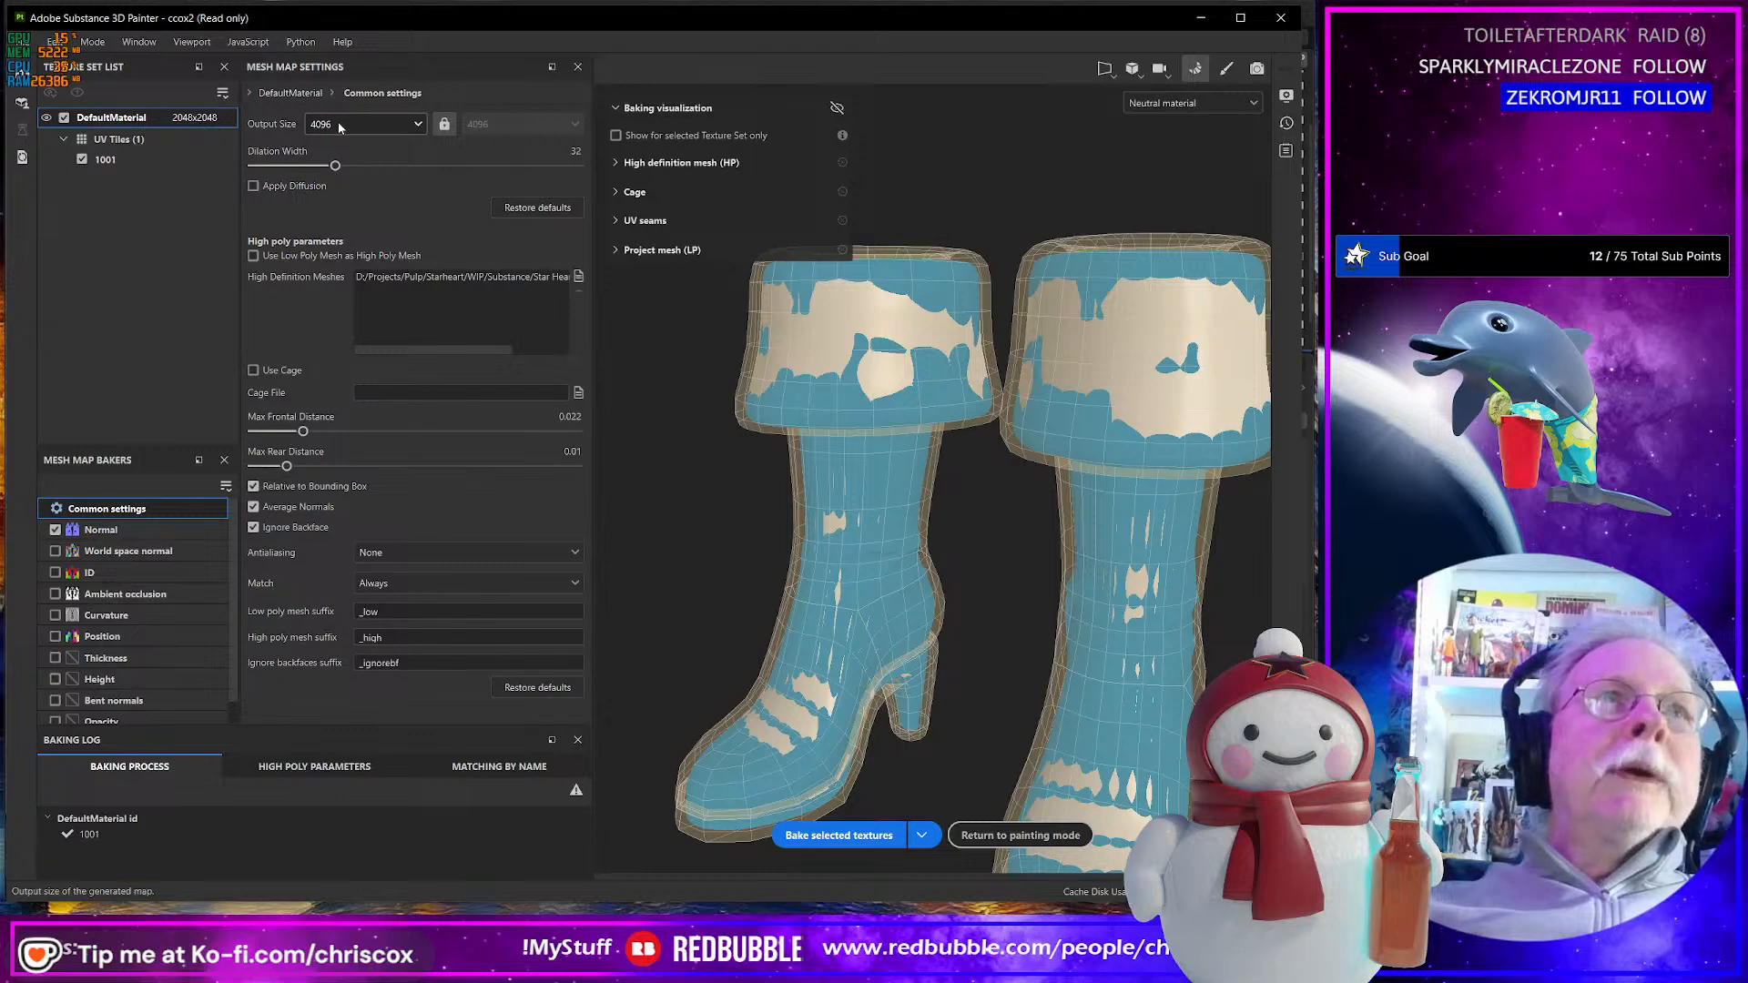
{"action": "left_click", "coordinate": [860, 842]}
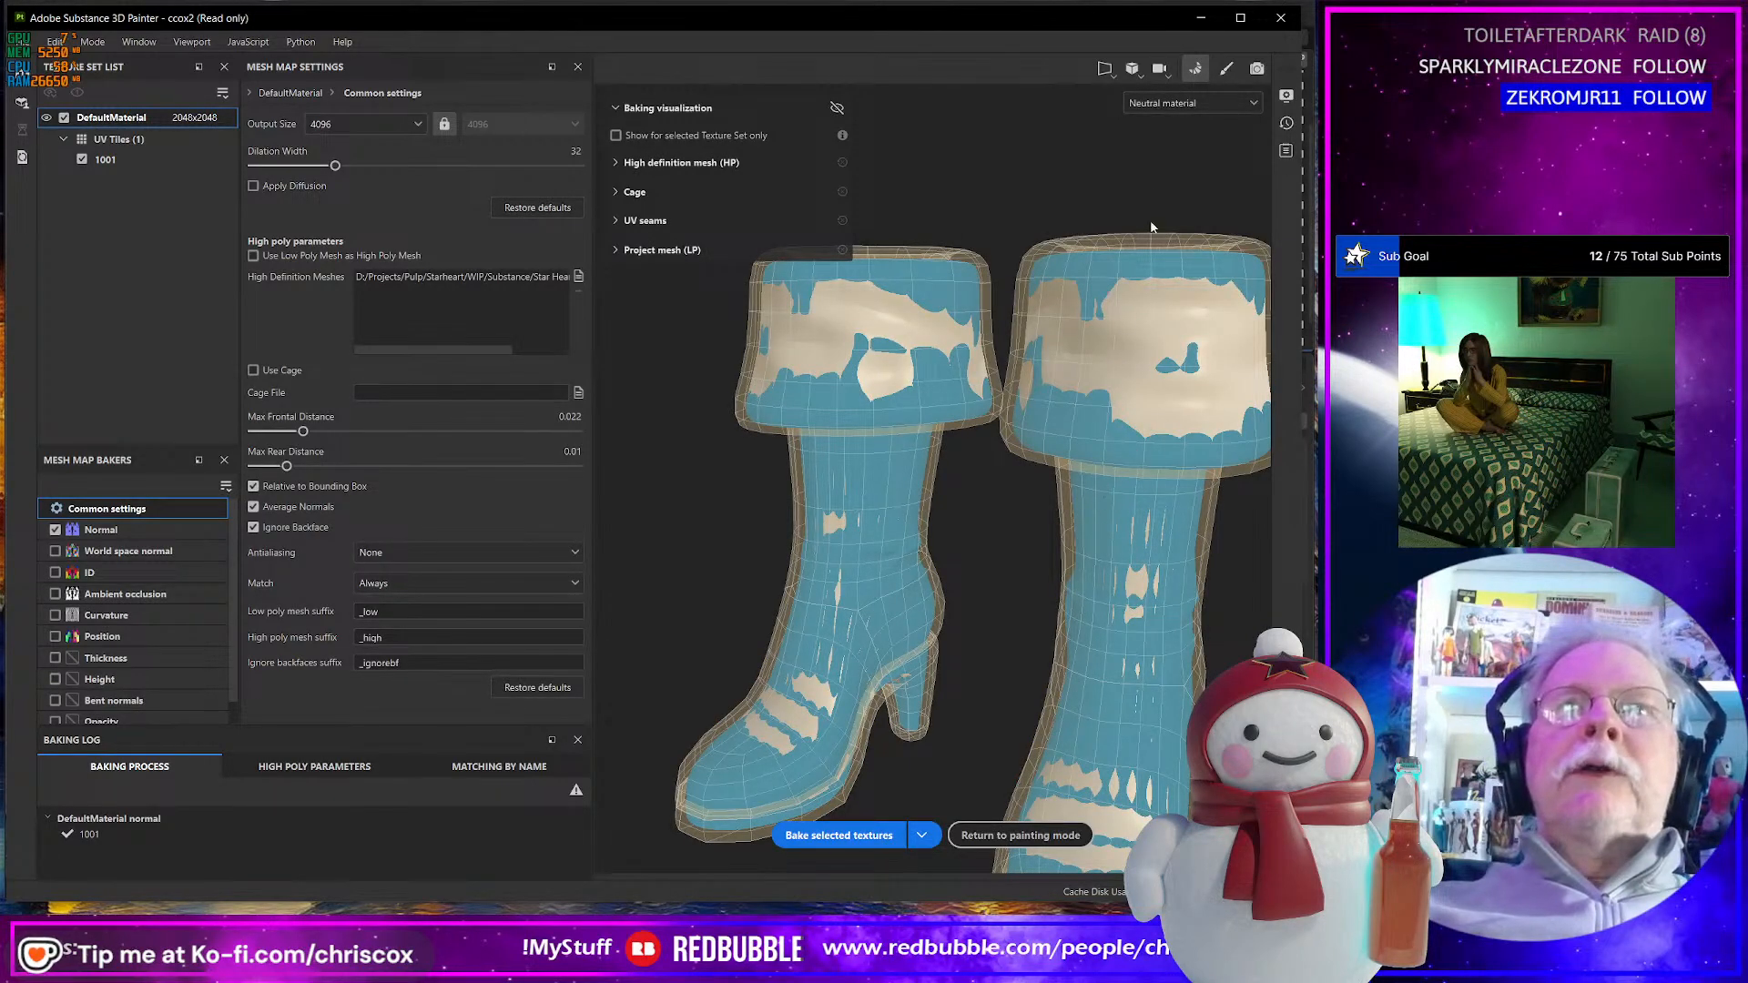
- Display the Normal mesh map on the boots and check the baked cuffs and shafts
{"action": "left_click", "coordinate": [1175, 105]}
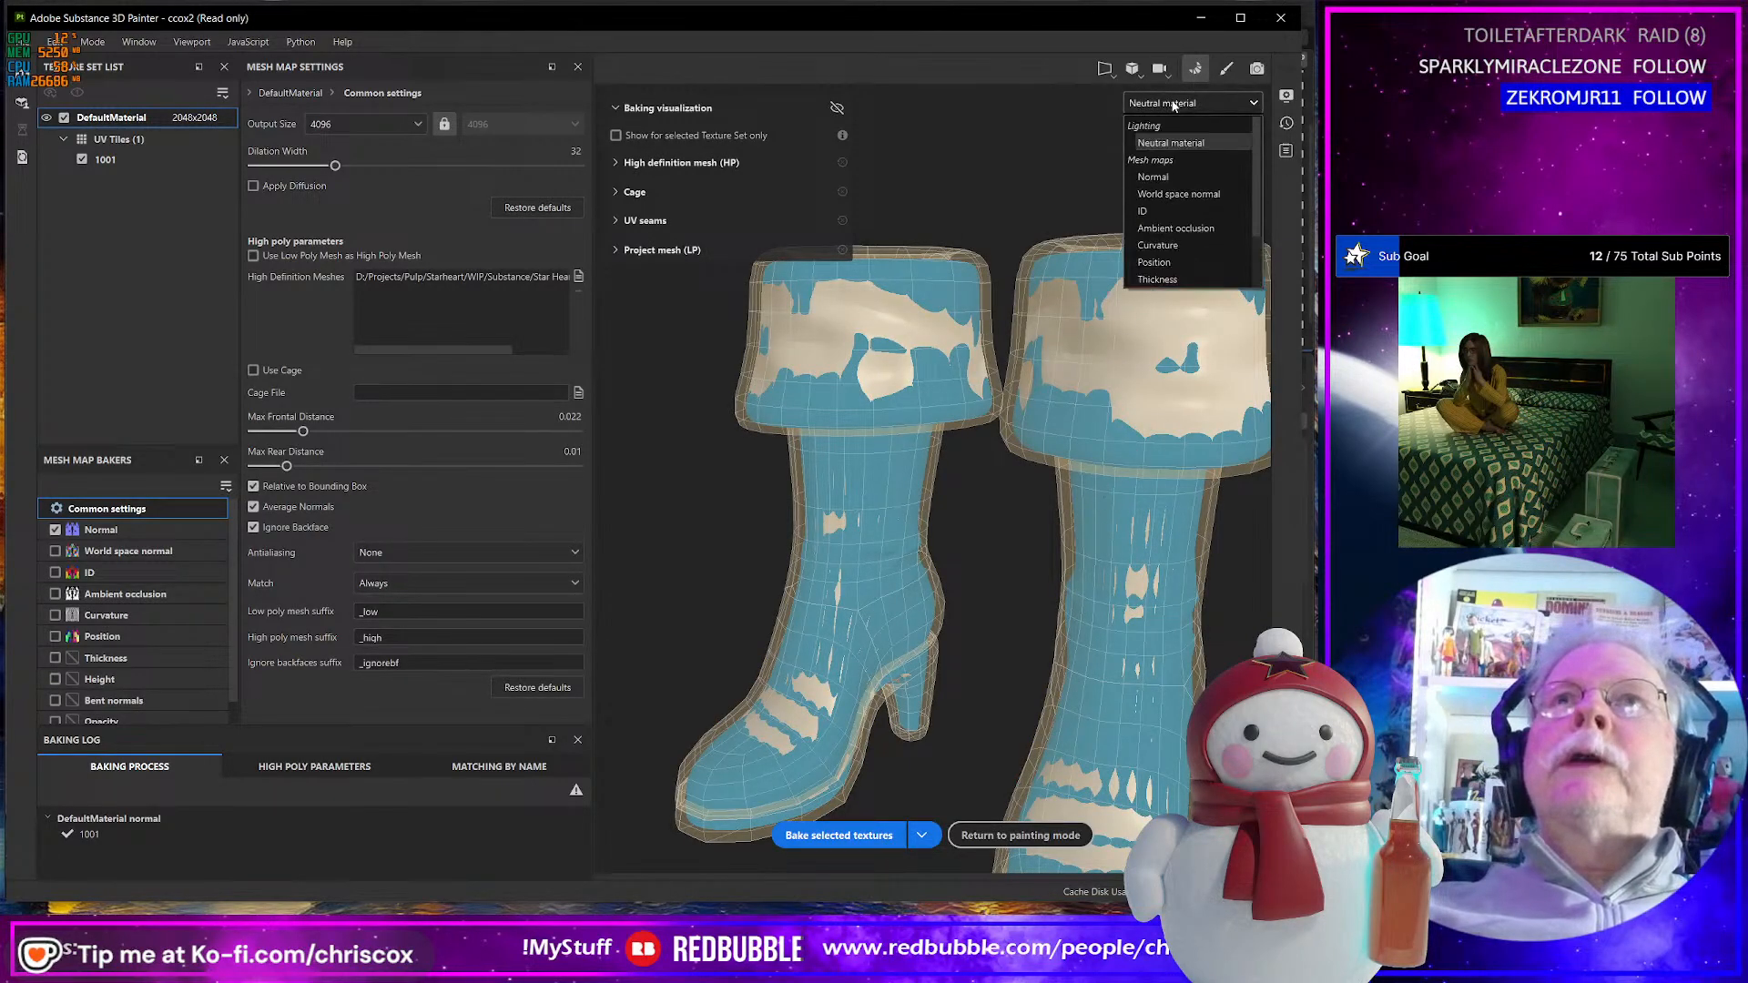
{"action": "left_click", "coordinate": [1153, 177]}
{"action": "scroll", "coordinate": [981, 492], "scroll_direction": "up", "scroll_amount": 3}
{"action": "scroll", "coordinate": [981, 490], "scroll_direction": "down", "scroll_amount": 4}
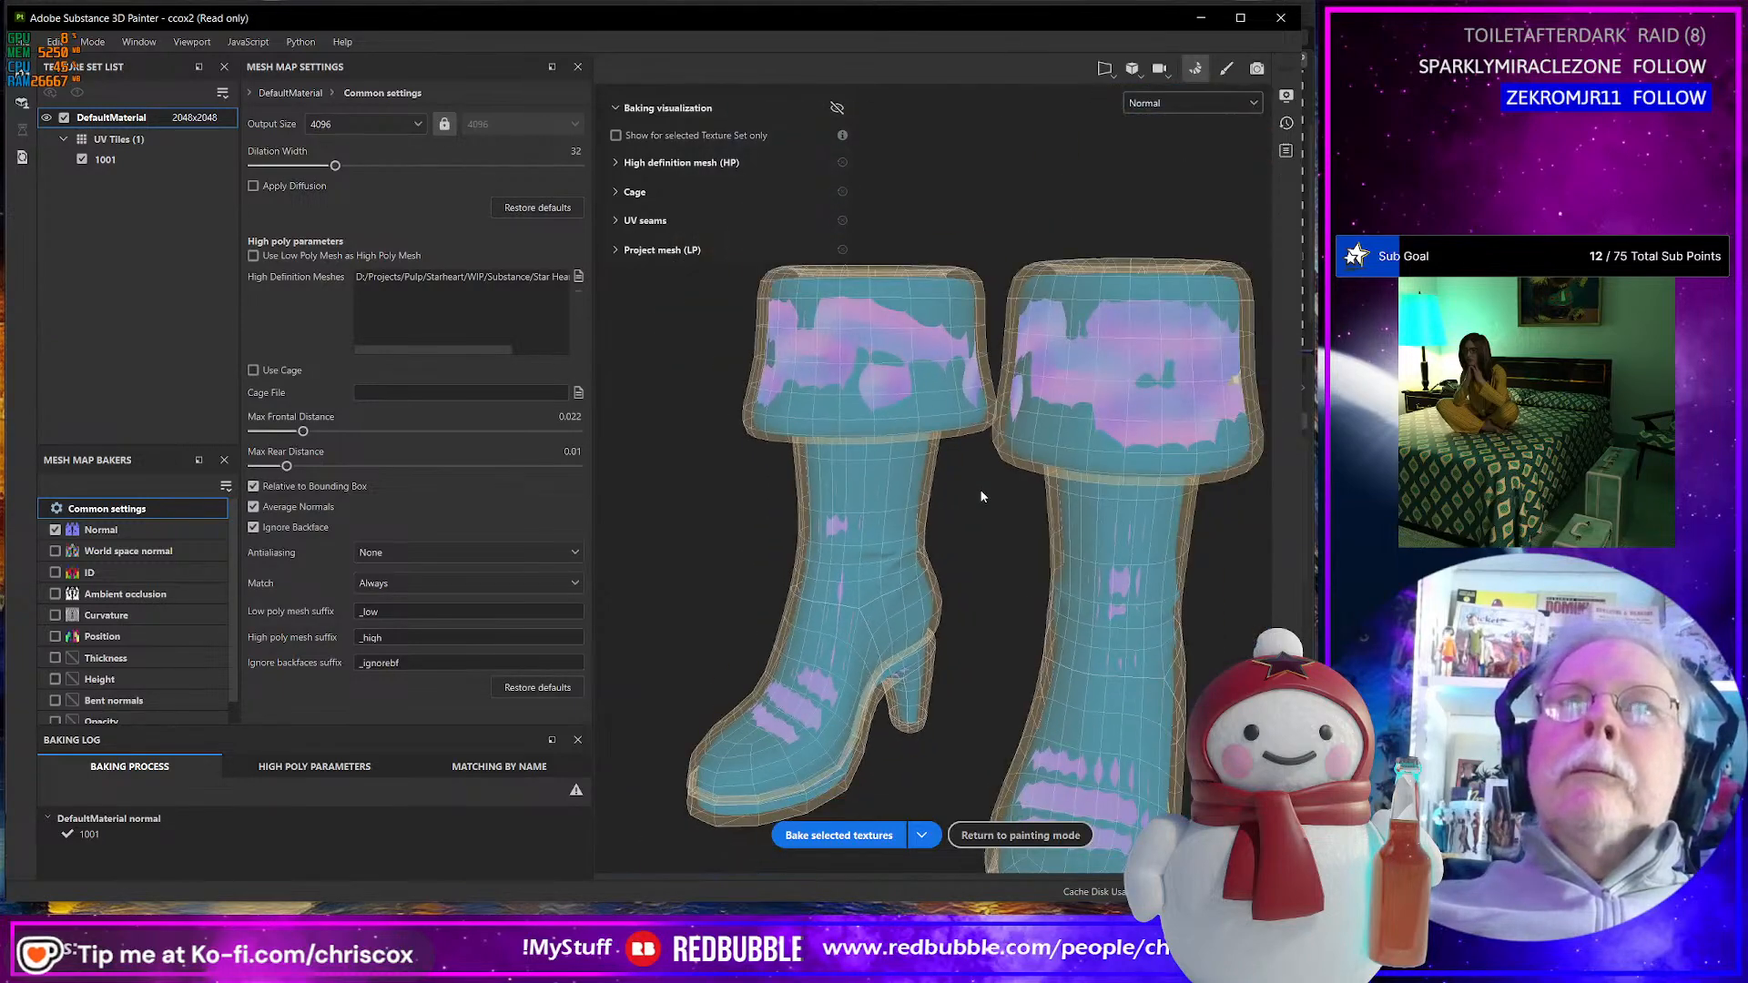
{"action": "mouse_move", "coordinate": [980, 489]}
{"action": "left_mouse_down", "text": "alt"}
{"action": "mouse_move", "coordinate": [822, 454]}
{"action": "mouse_move", "coordinate": [1218, 483]}
{"action": "mouse_move", "coordinate": [947, 492]}
{"action": "left_mouse_up", "text": "alt"}
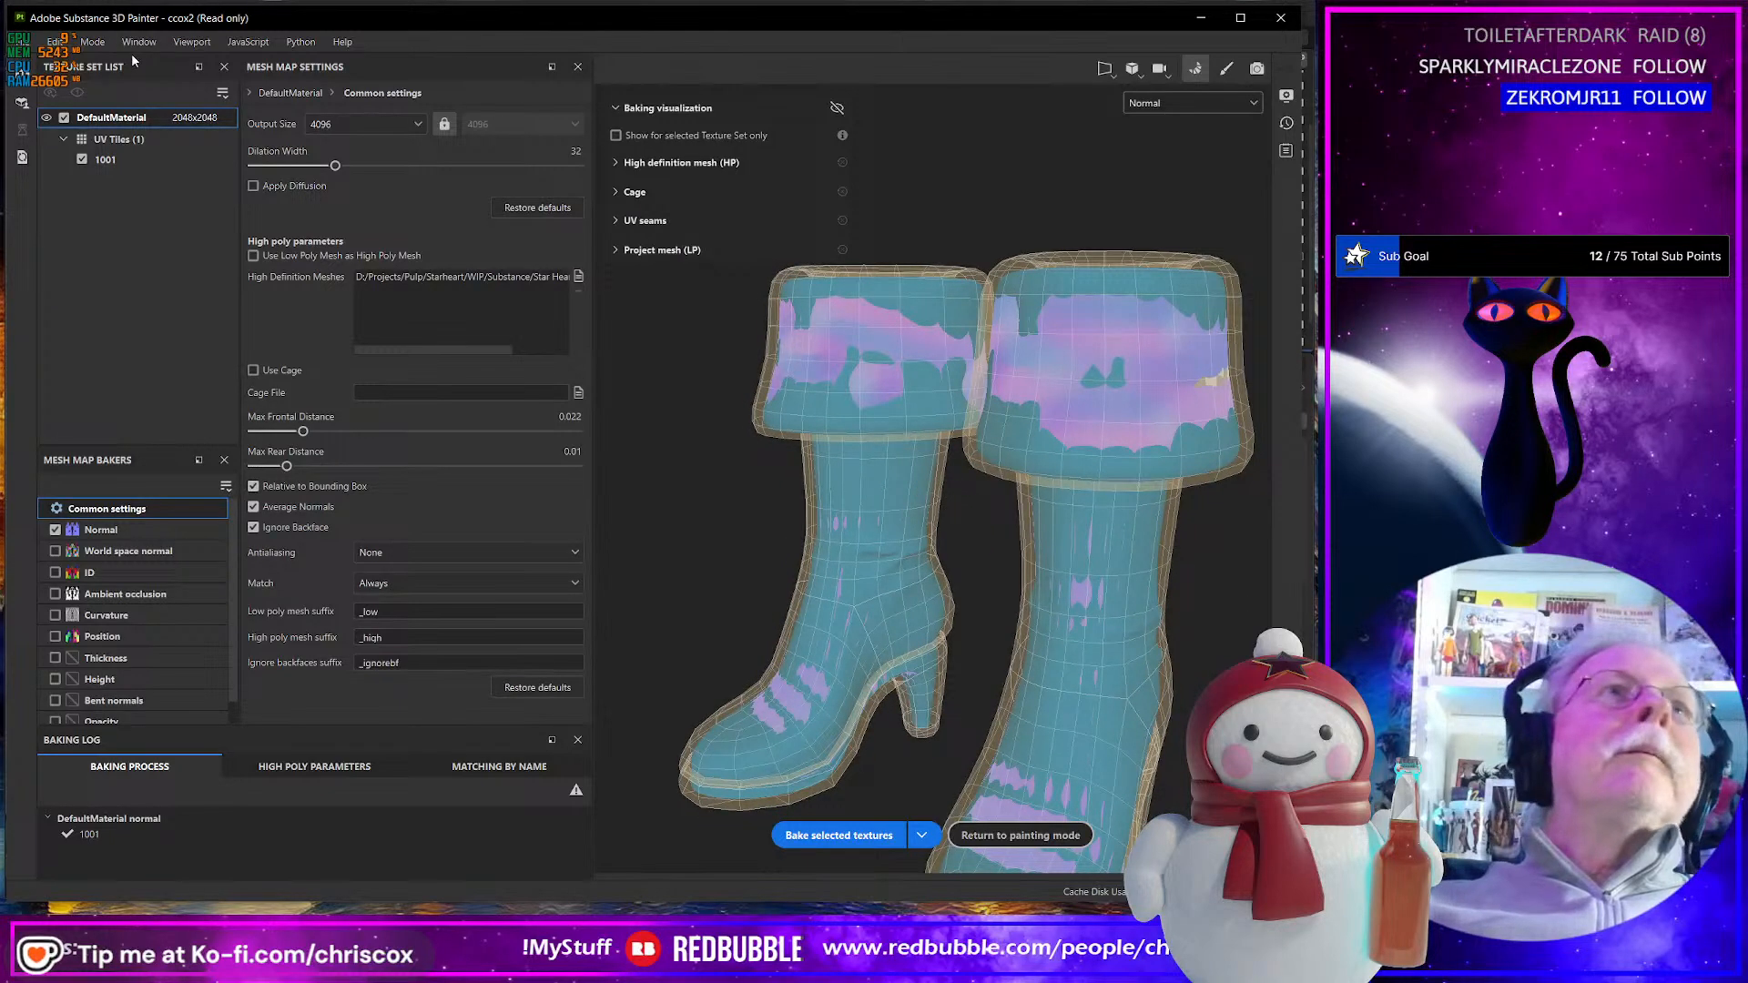
- Switch to painting mode, enlarge the 3D view and examine the baked normals around both boots for artifacts
{"action": "left_click", "coordinate": [94, 43]}
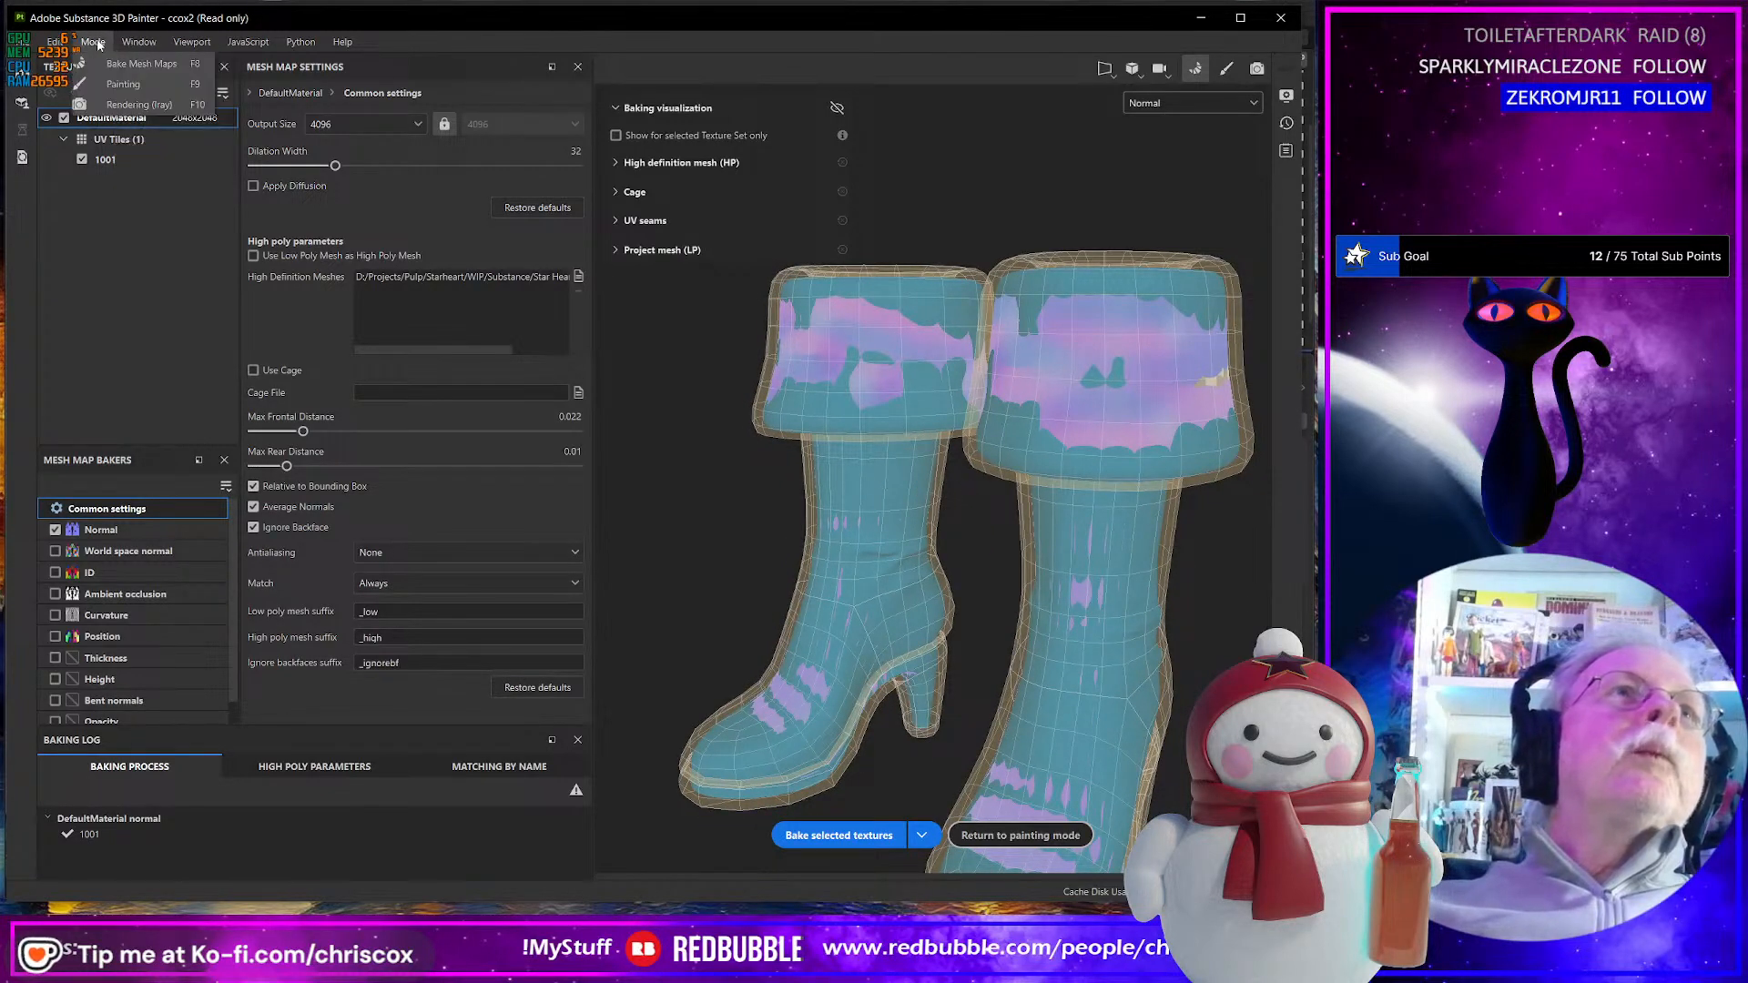
{"action": "left_click", "coordinate": [123, 84]}
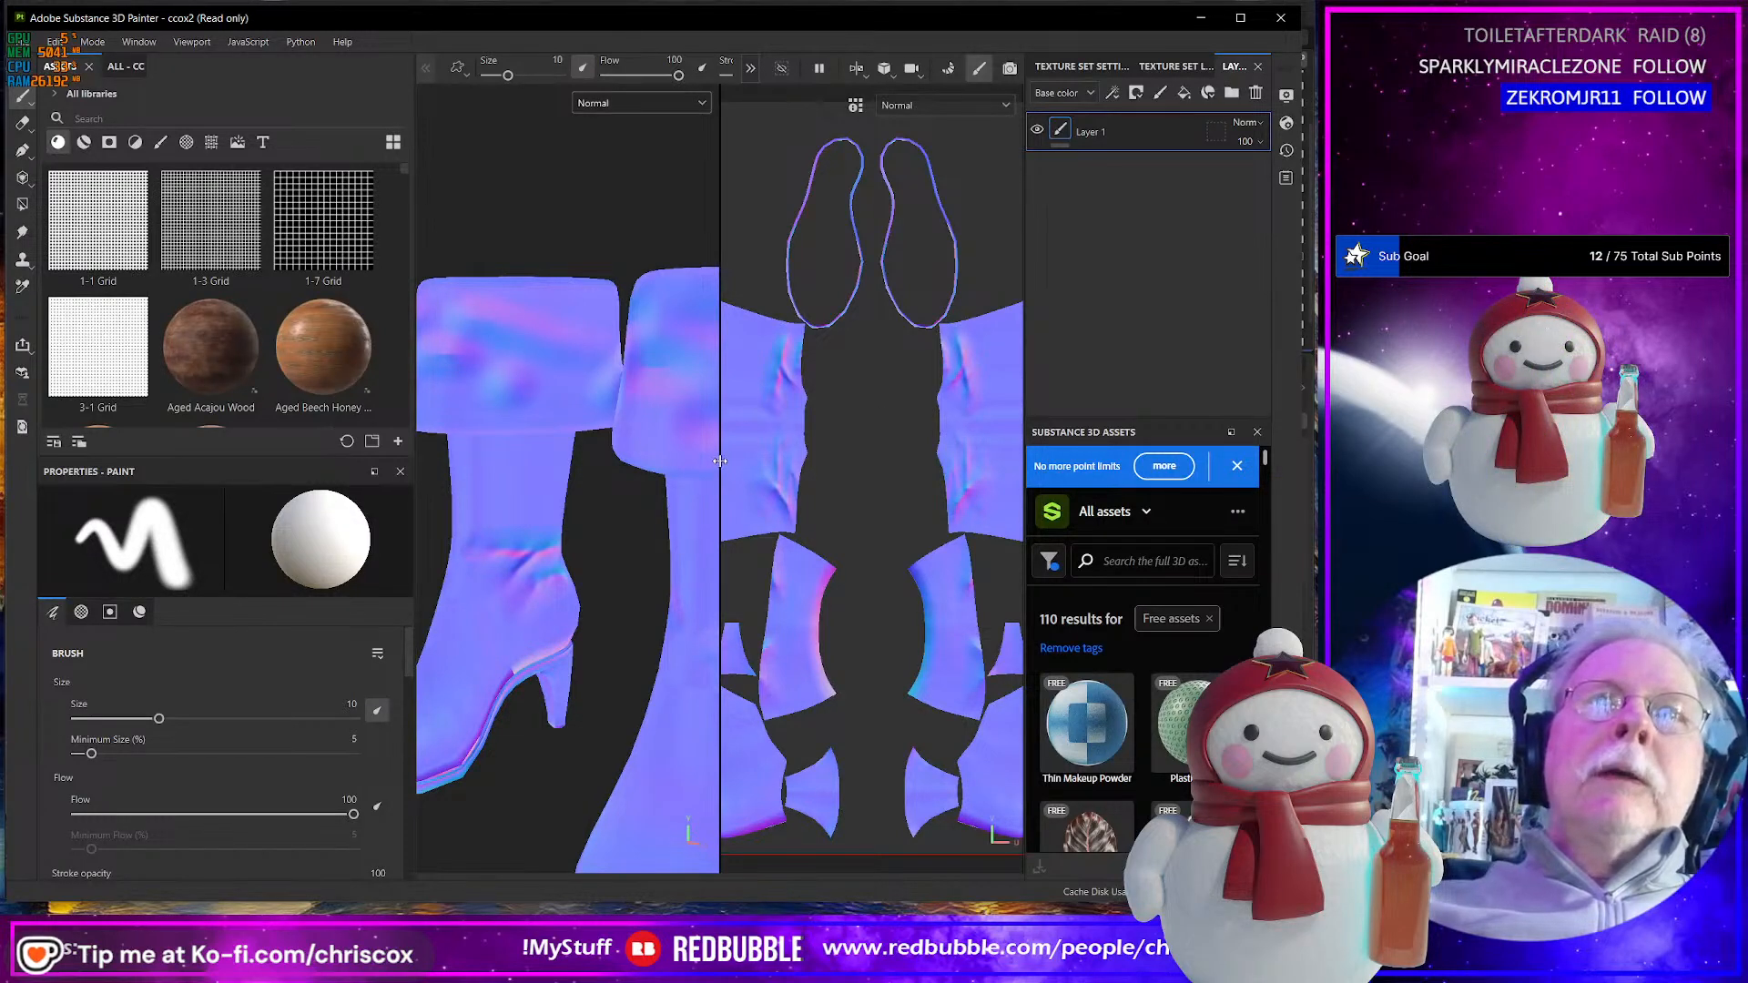
{"action": "left_click_drag", "start_coordinate": [720, 459], "coordinate": [918, 473]}
{"action": "scroll", "coordinate": [666, 543], "scroll_direction": "down", "scroll_amount": 2}
{"action": "scroll", "coordinate": [666, 546], "scroll_direction": "up", "scroll_amount": 3}
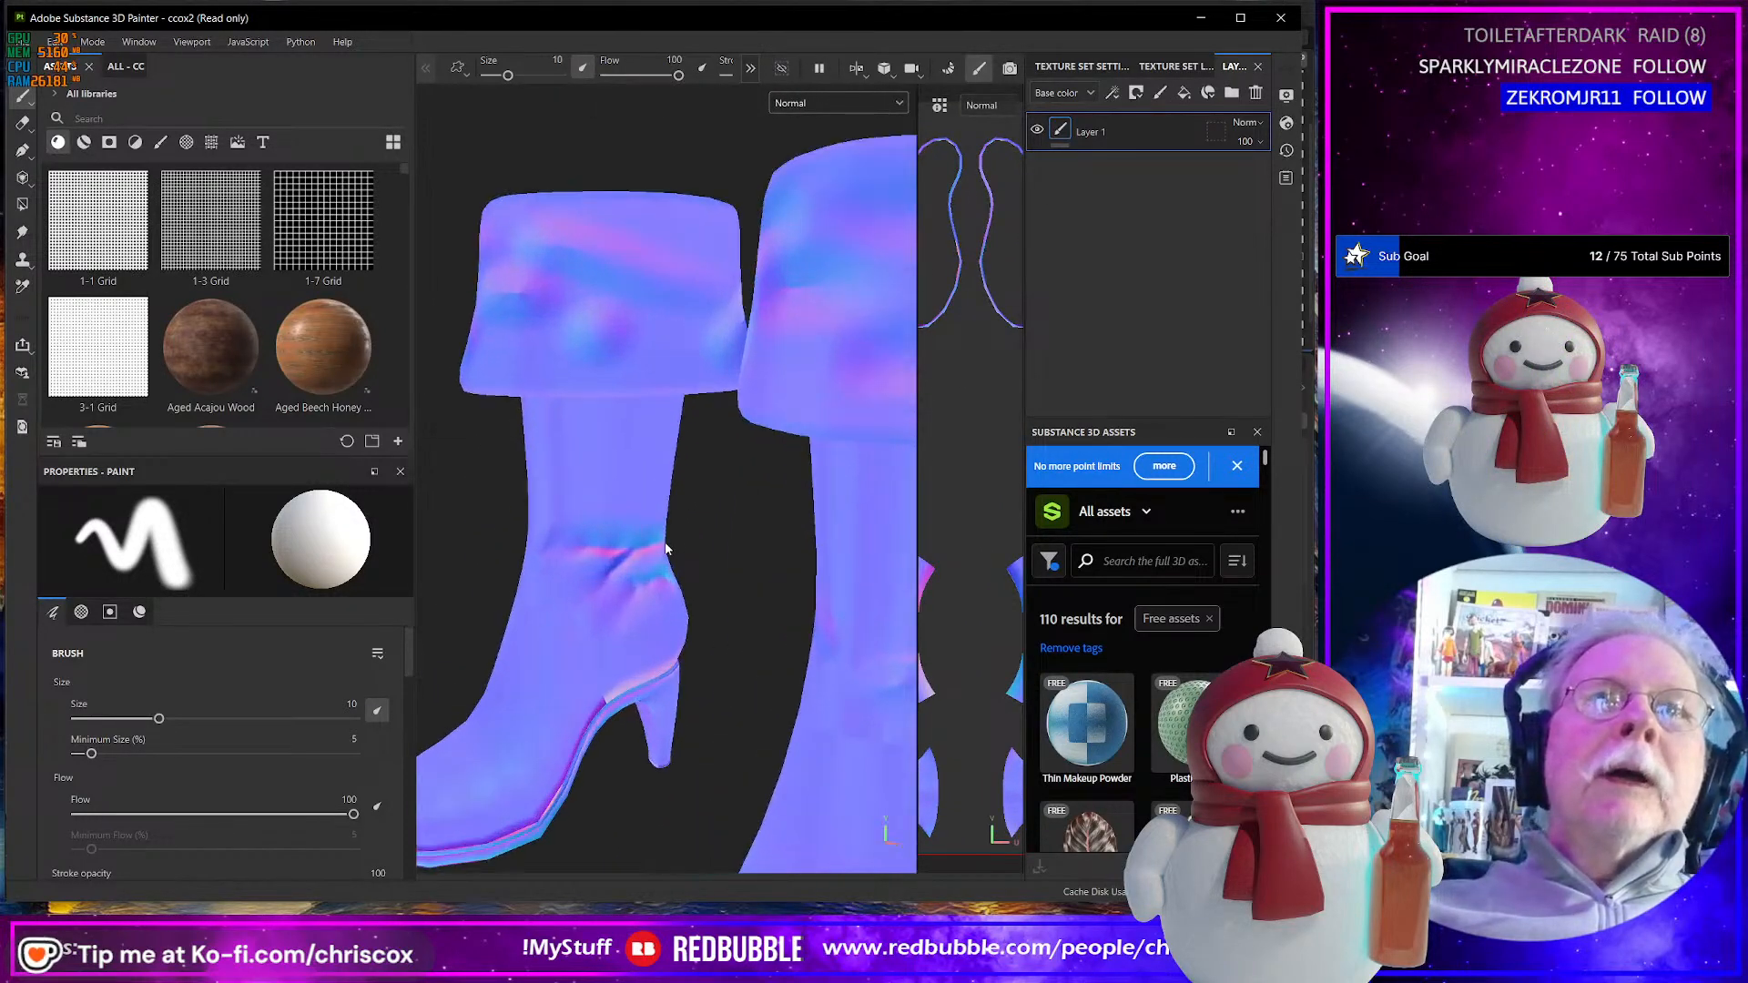
{"action": "left_click_drag", "start_coordinate": [666, 548], "coordinate": [531, 533], "text": "alt"}
{"action": "scroll", "coordinate": [536, 533], "scroll_direction": "down", "scroll_amount": 2}
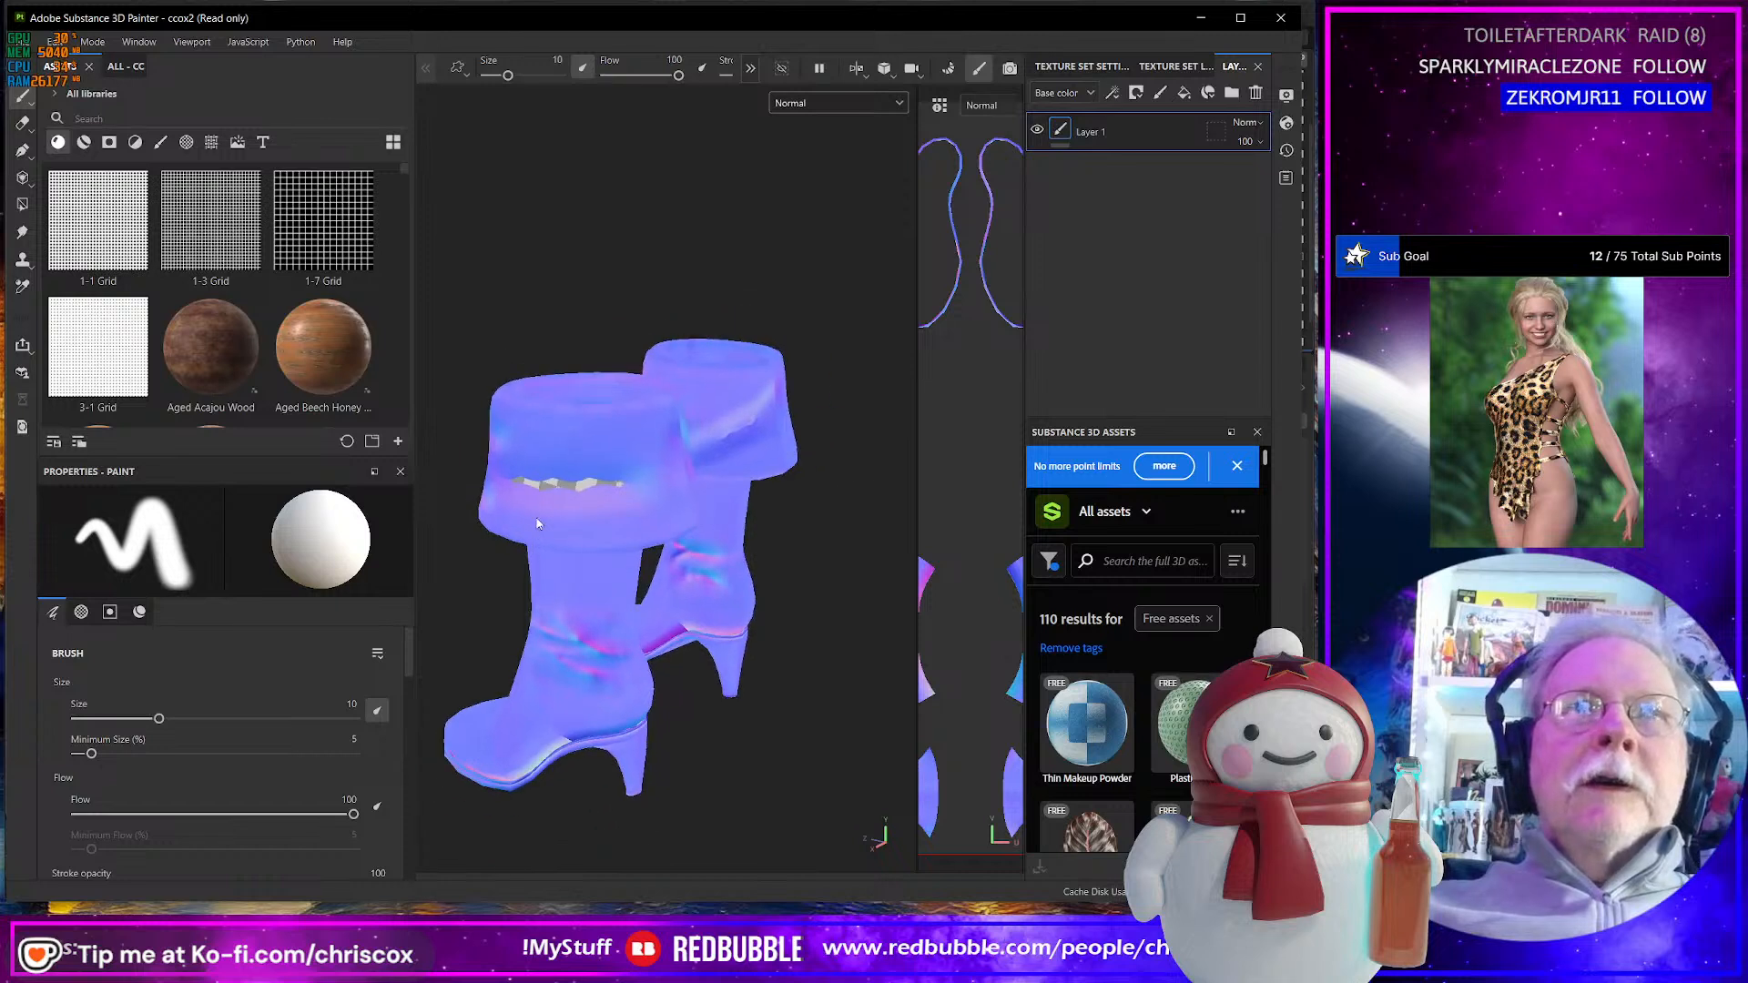
{"action": "left_click_drag", "start_coordinate": [552, 494], "coordinate": [390, 494], "text": "alt"}
{"action": "scroll", "coordinate": [488, 519], "scroll_direction": "up", "scroll_amount": 4}
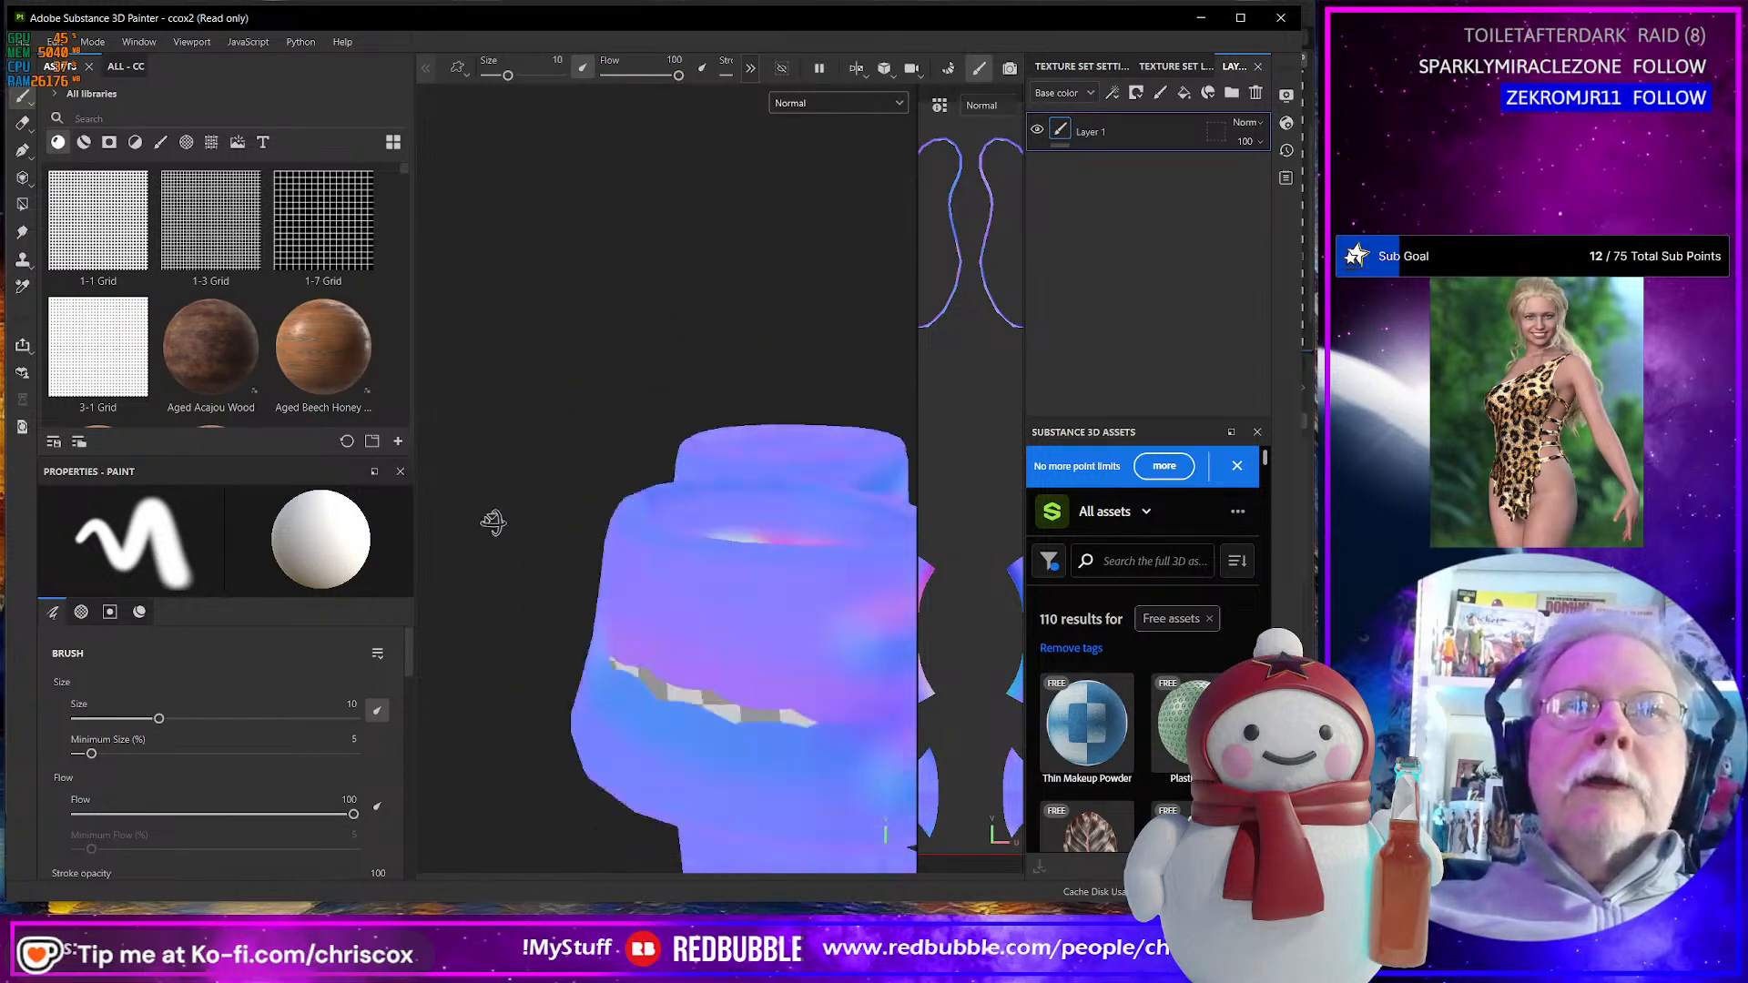
{"action": "left_click_drag", "start_coordinate": [609, 558], "coordinate": [684, 561], "text": "alt"}
{"action": "scroll", "coordinate": [683, 712], "scroll_direction": "down", "scroll_amount": 5}
{"action": "scroll", "coordinate": [728, 532], "scroll_direction": "up", "scroll_amount": 2}
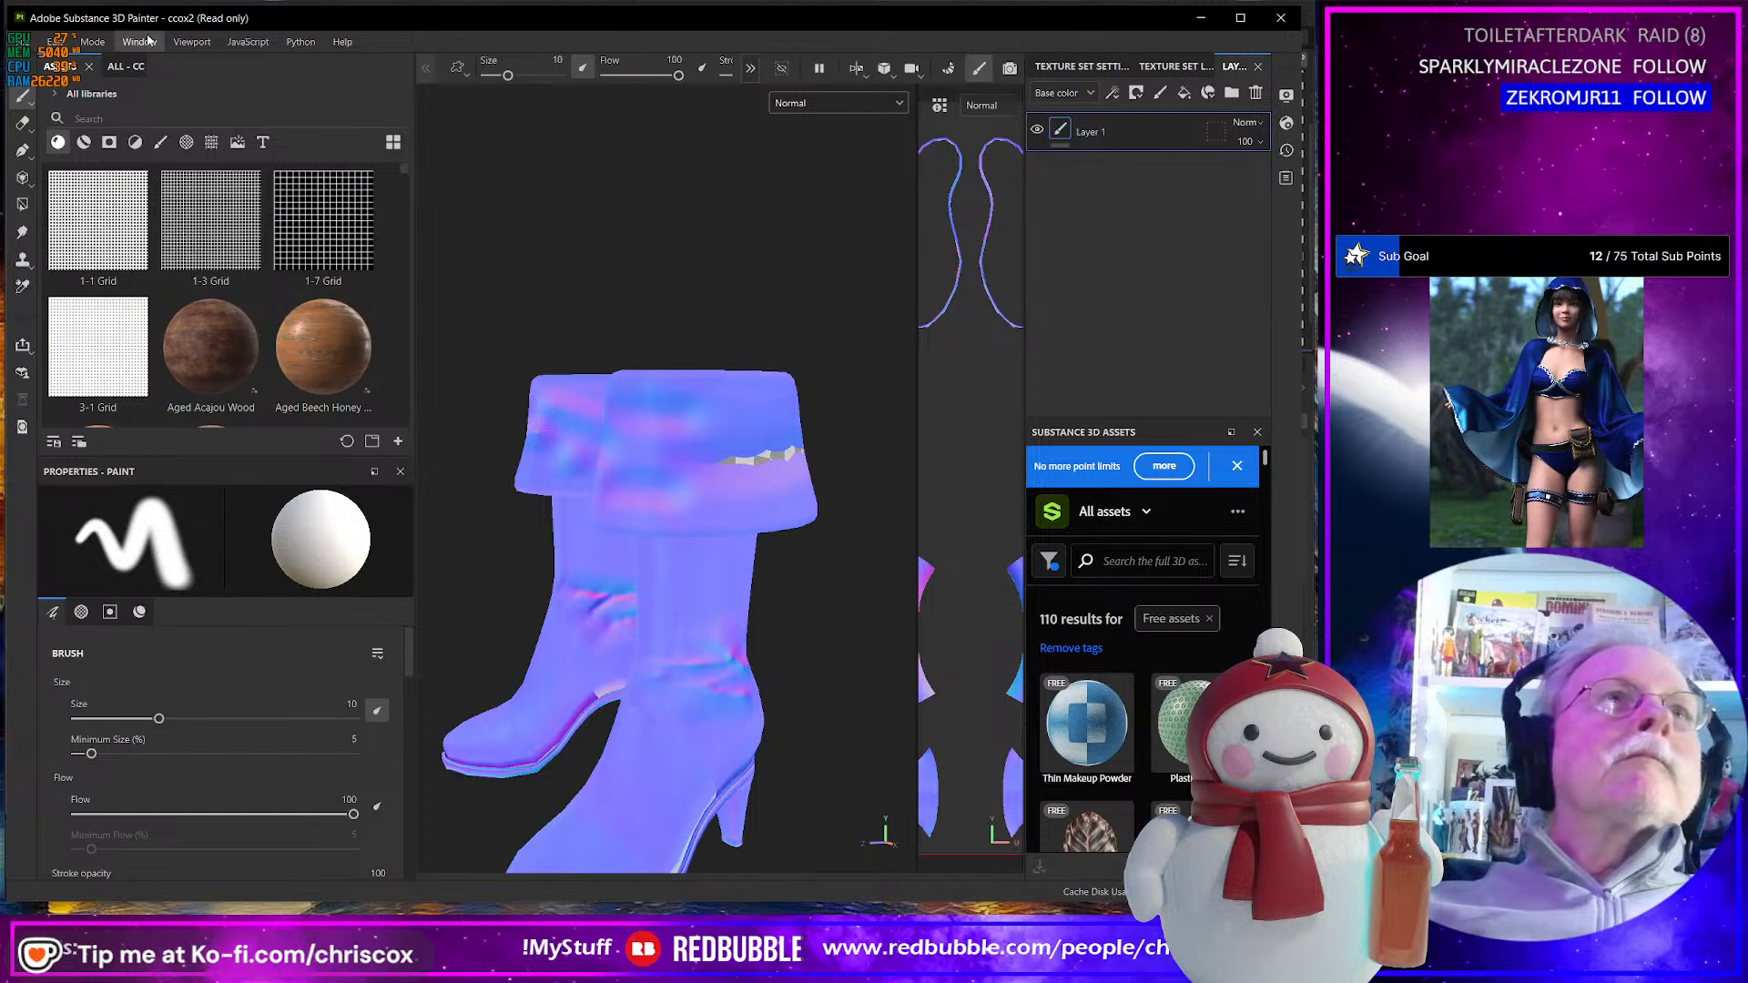
- Return to mesh map baking and rebake the Normal map with the max frontal distance set to 0.01
{"action": "left_click", "coordinate": [92, 42]}
{"action": "mouse_move", "coordinate": [139, 42]}
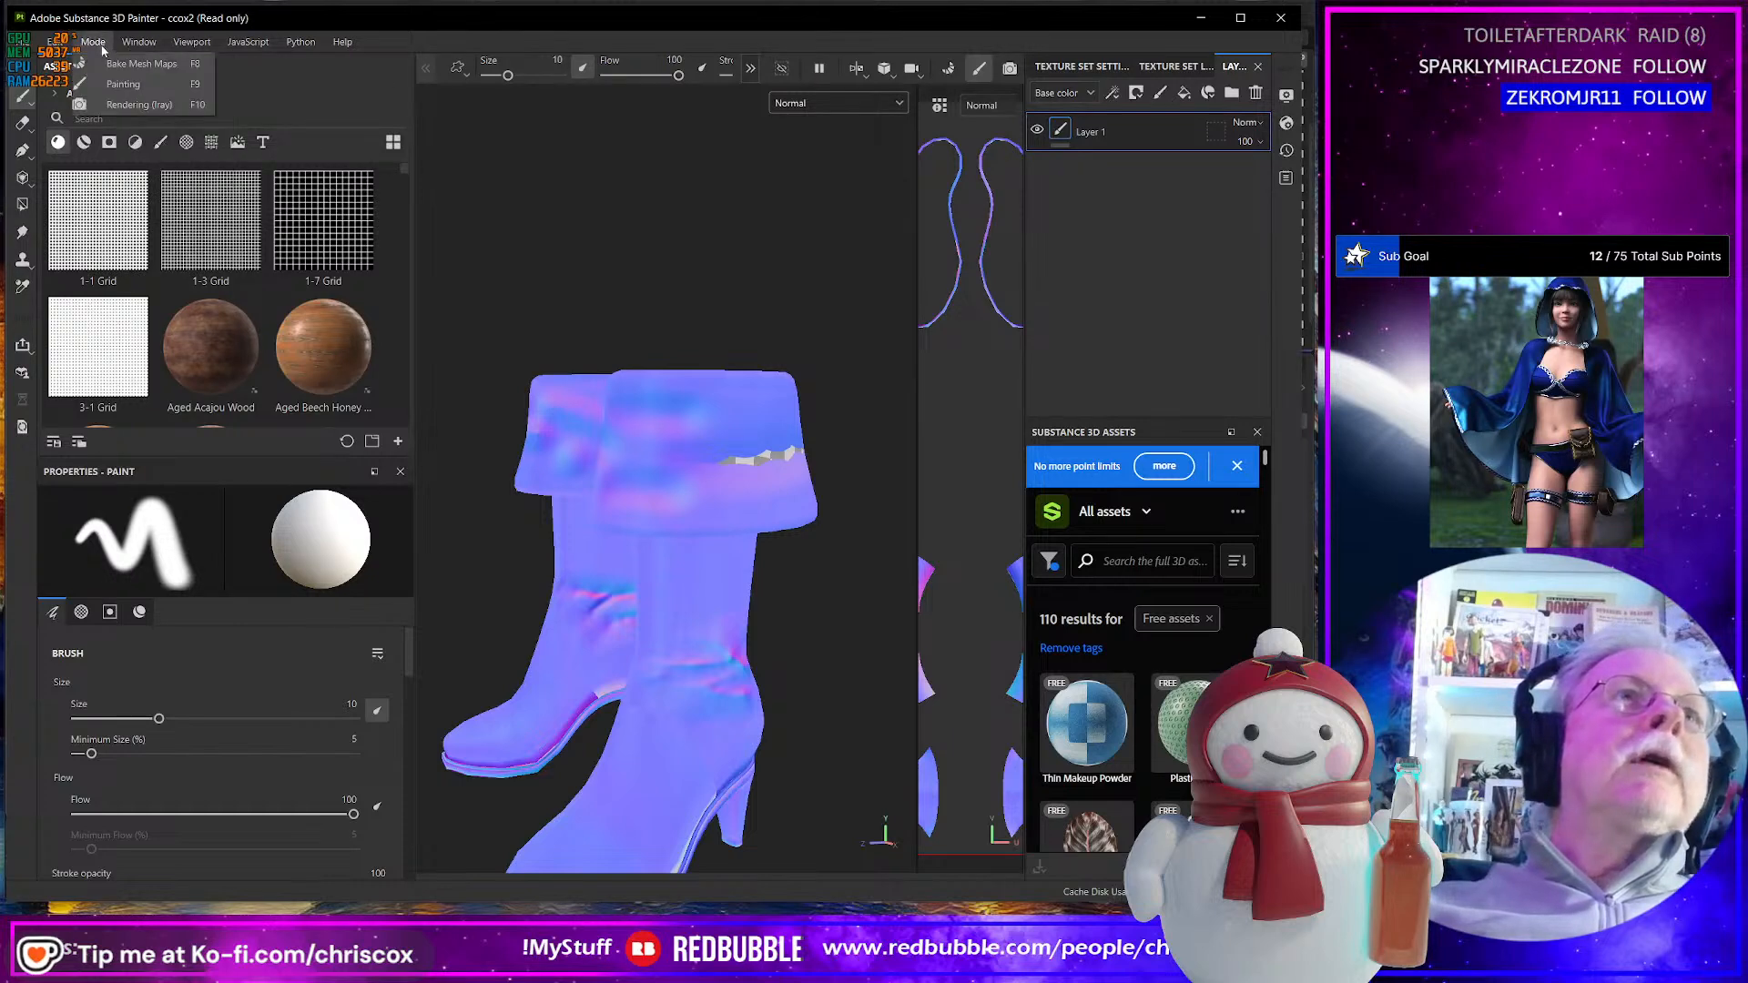
{"action": "left_click", "coordinate": [110, 82]}
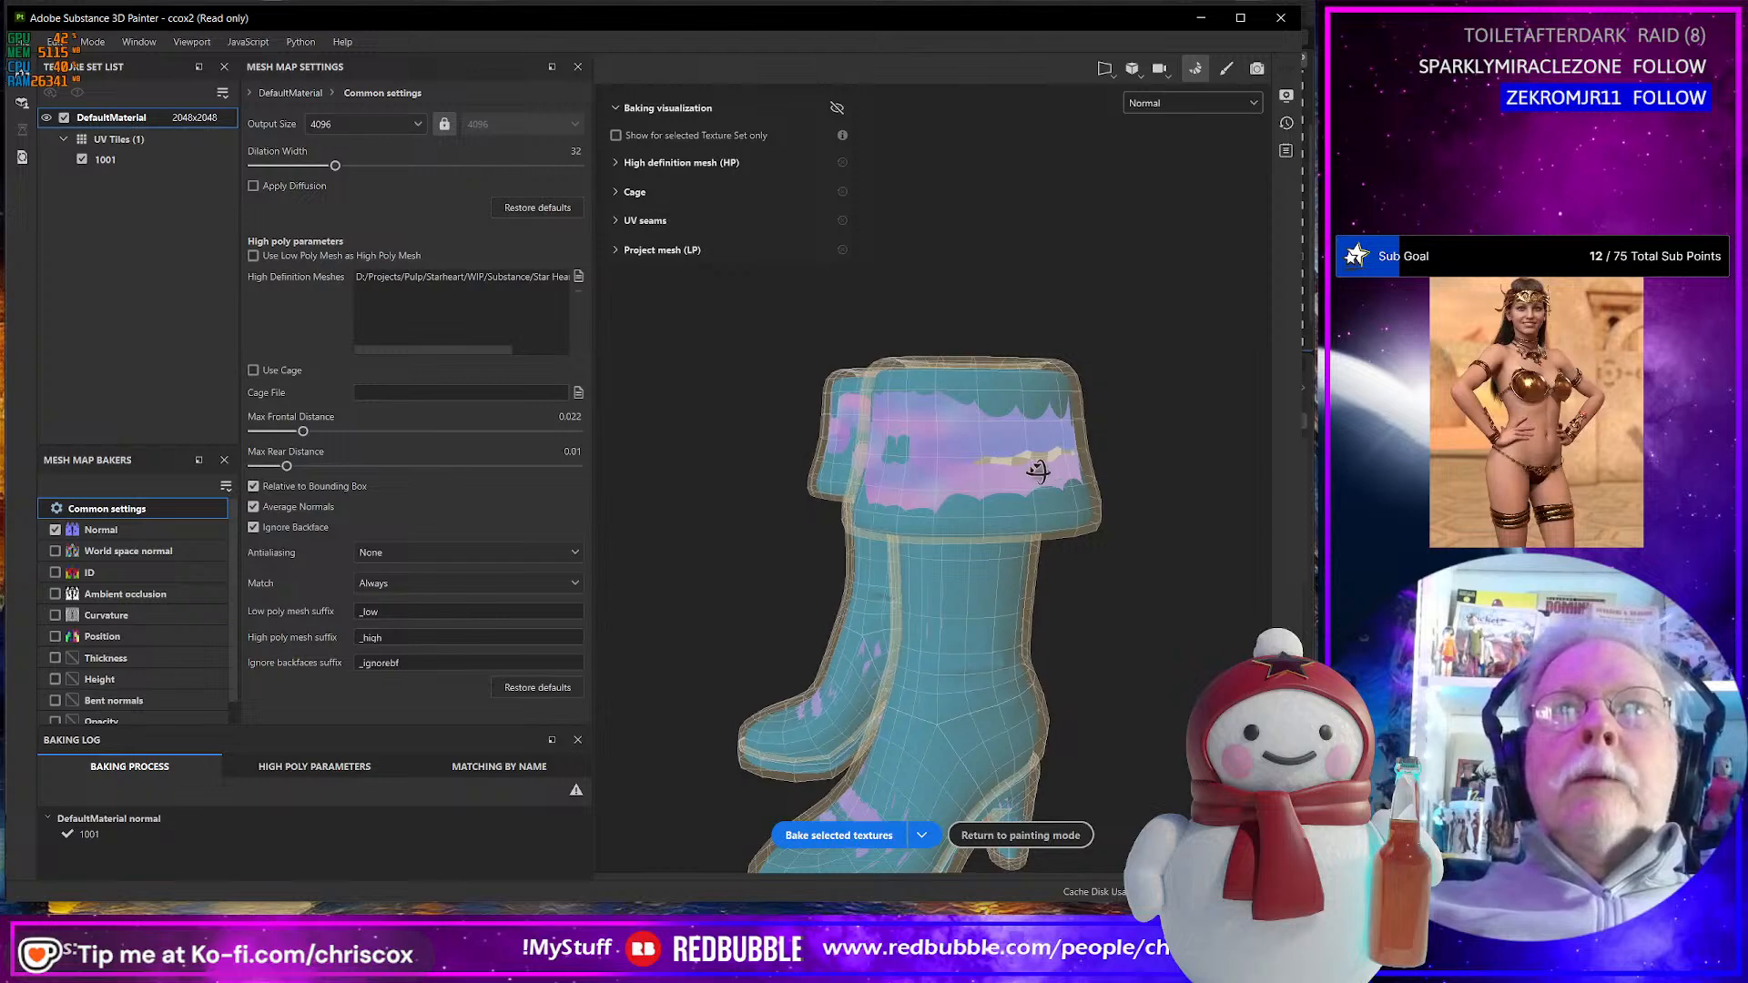
{"action": "left_click", "coordinate": [572, 417]}
{"action": "key", "text": "BackSpace"}
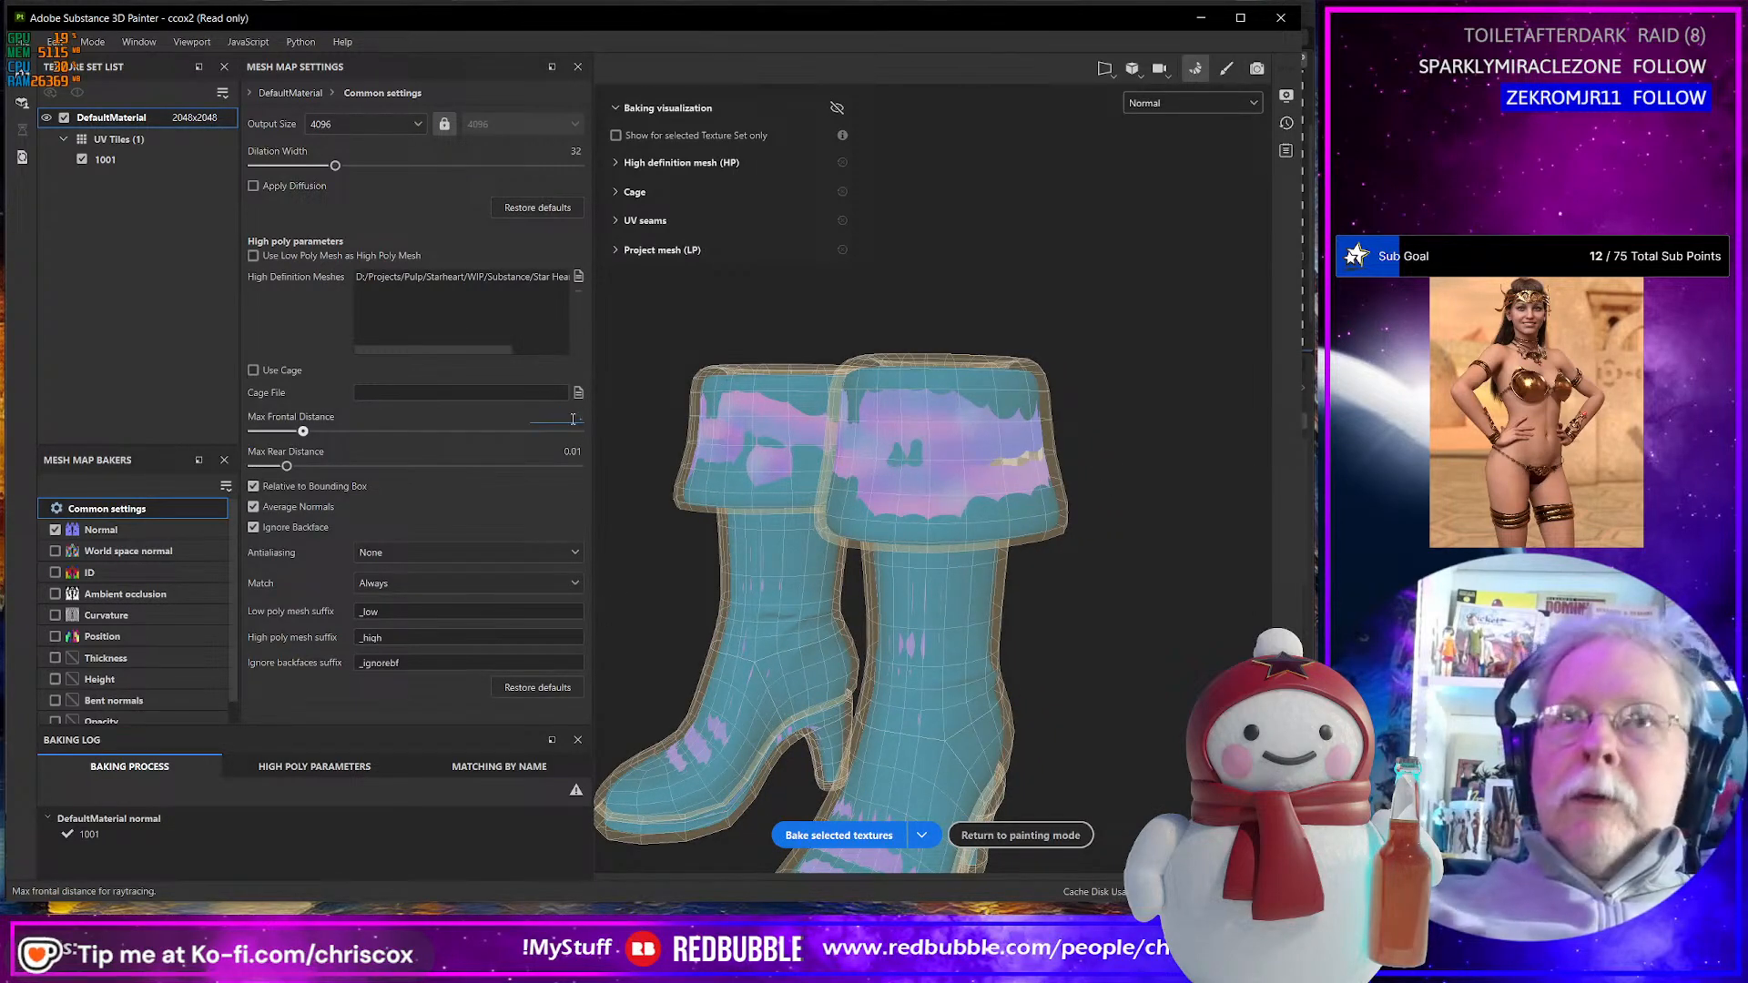
{"action": "key", "text": "Return"}
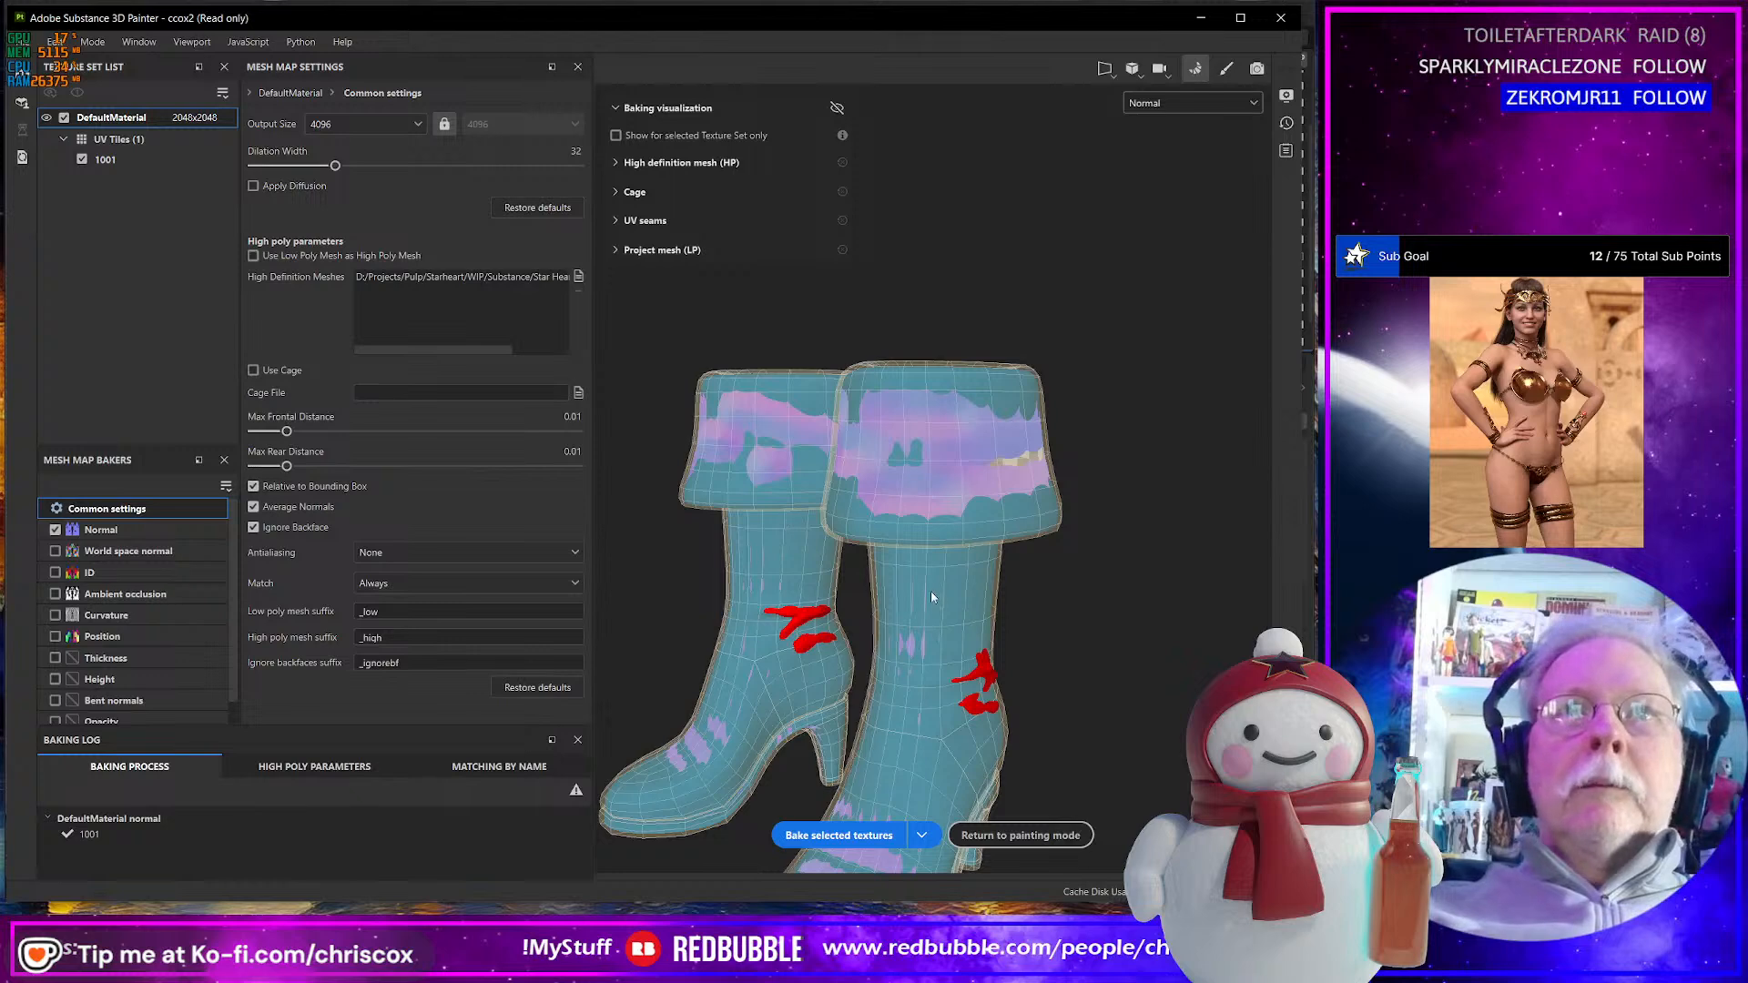
{"action": "left_click", "coordinate": [842, 836]}
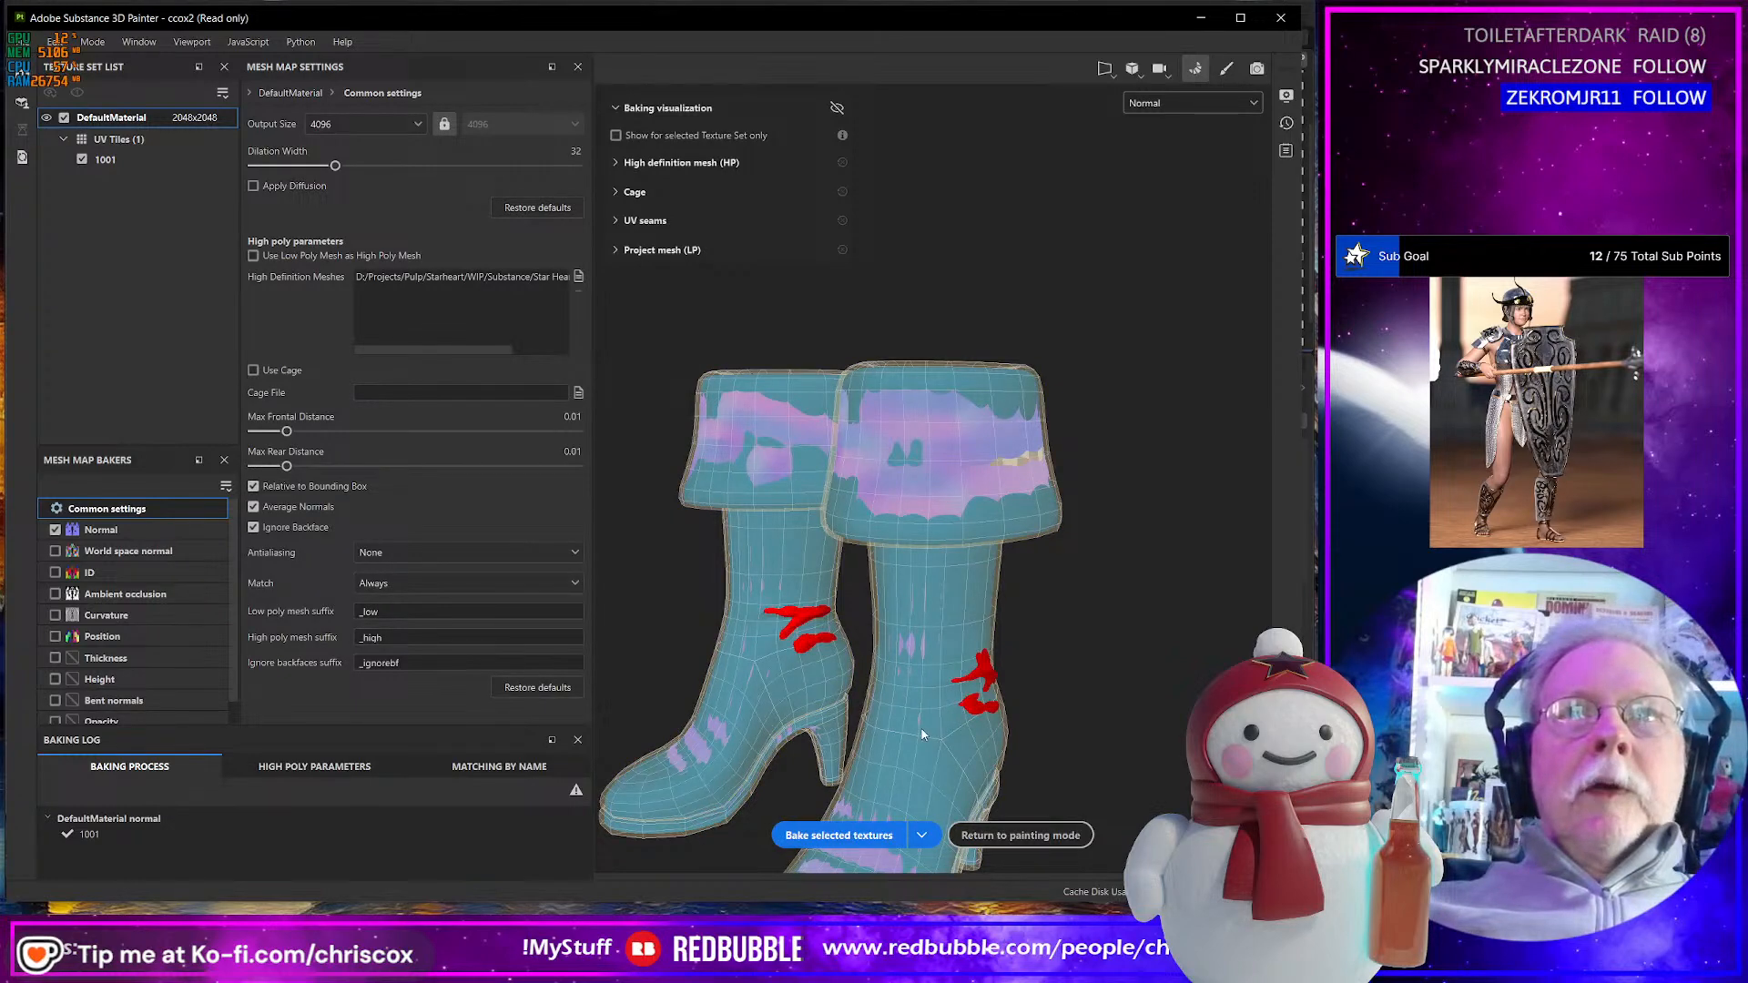
- Set the max frontal distance to 0.03 and rebake the boots' Normal map
{"action": "left_click", "coordinate": [573, 451]}
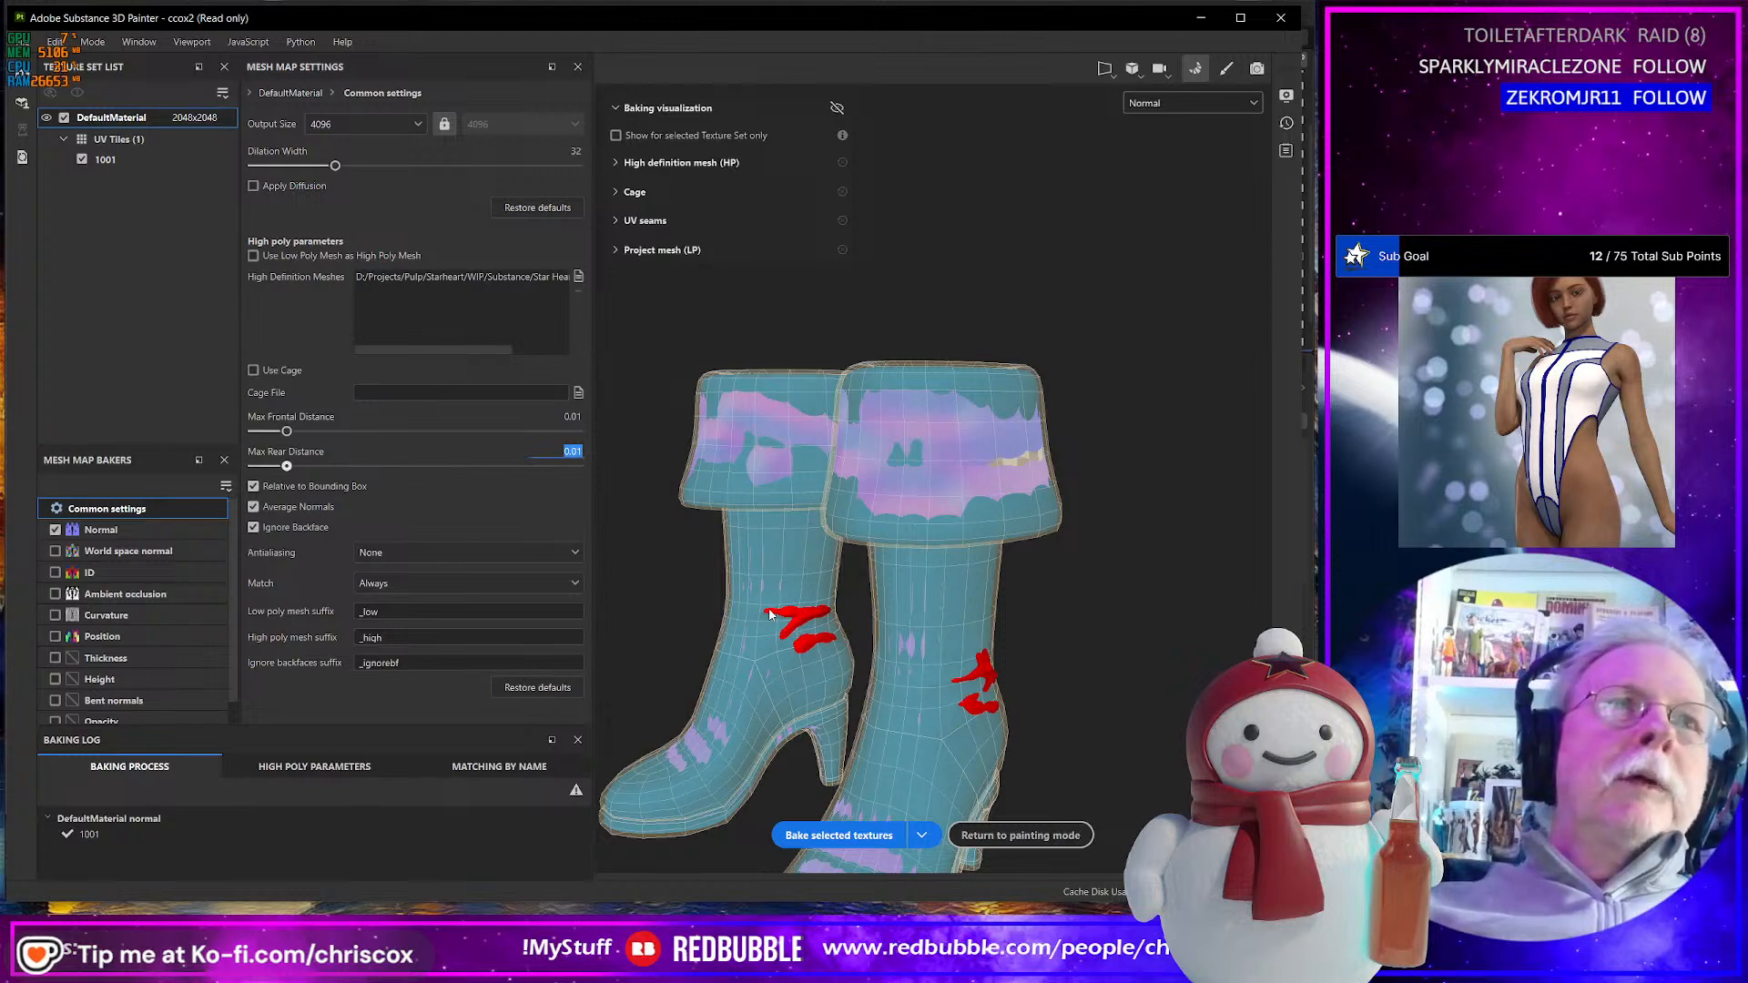
{"action": "left_click", "coordinate": [571, 417]}
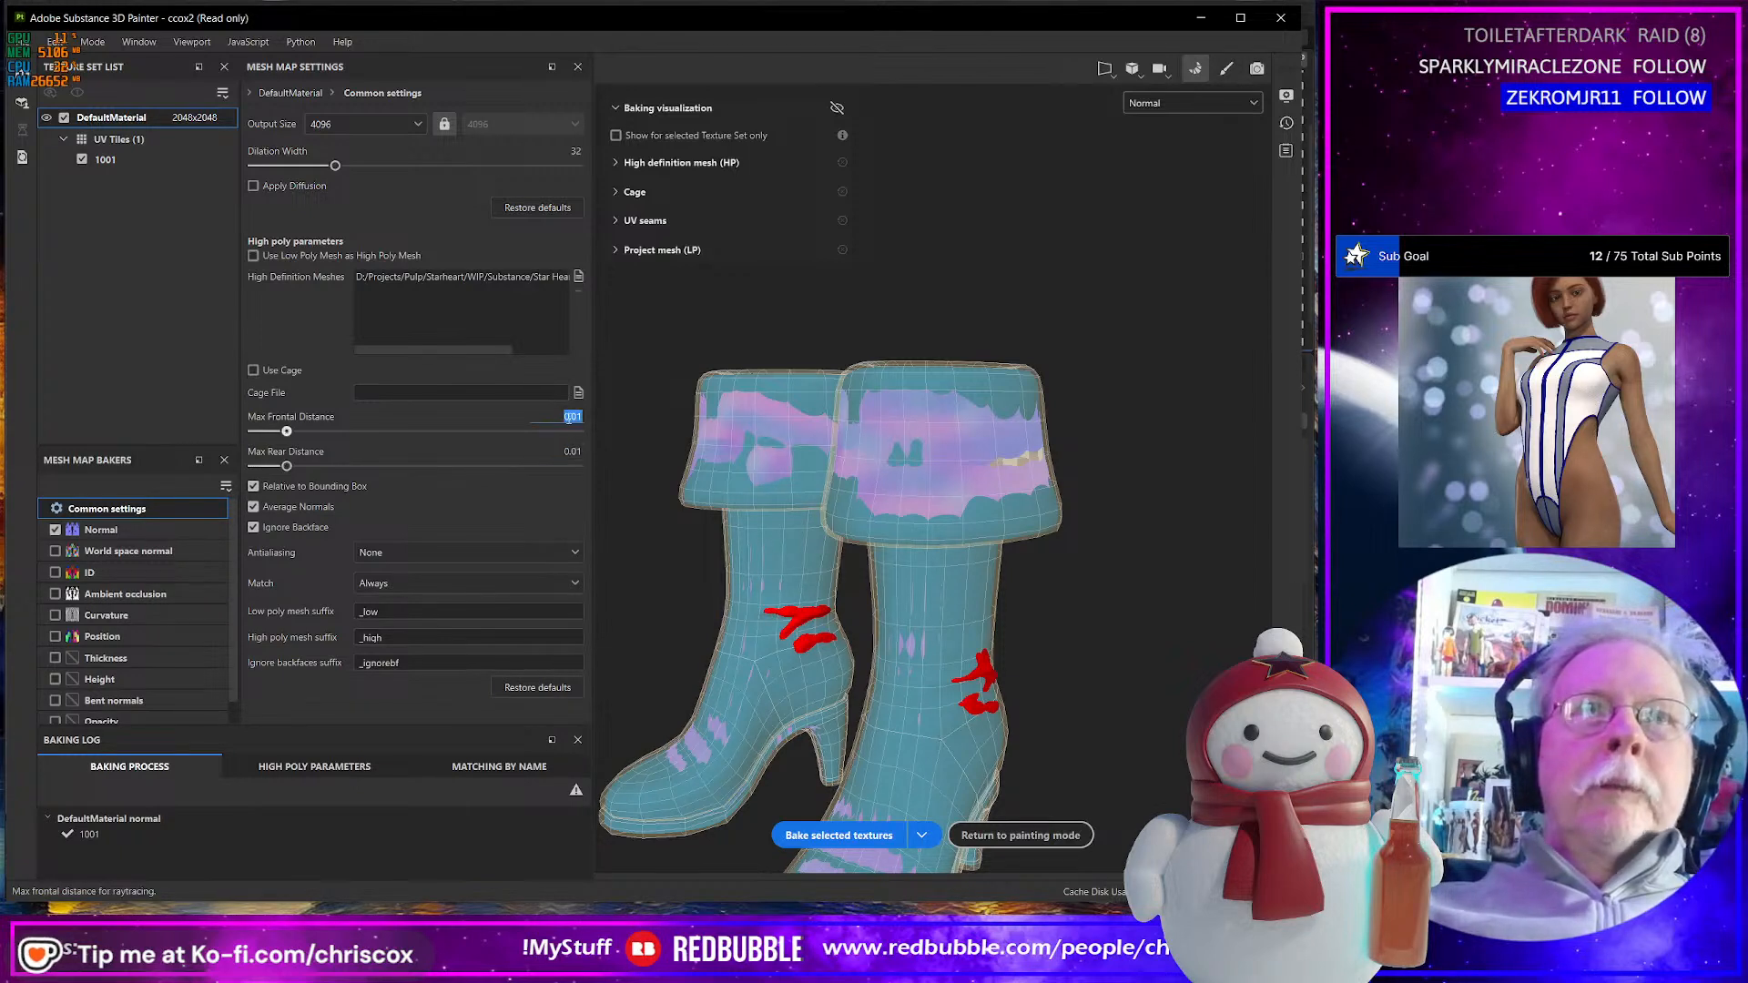
{"action": "type", "text": "0.03"}
{"action": "key", "text": "Return"}
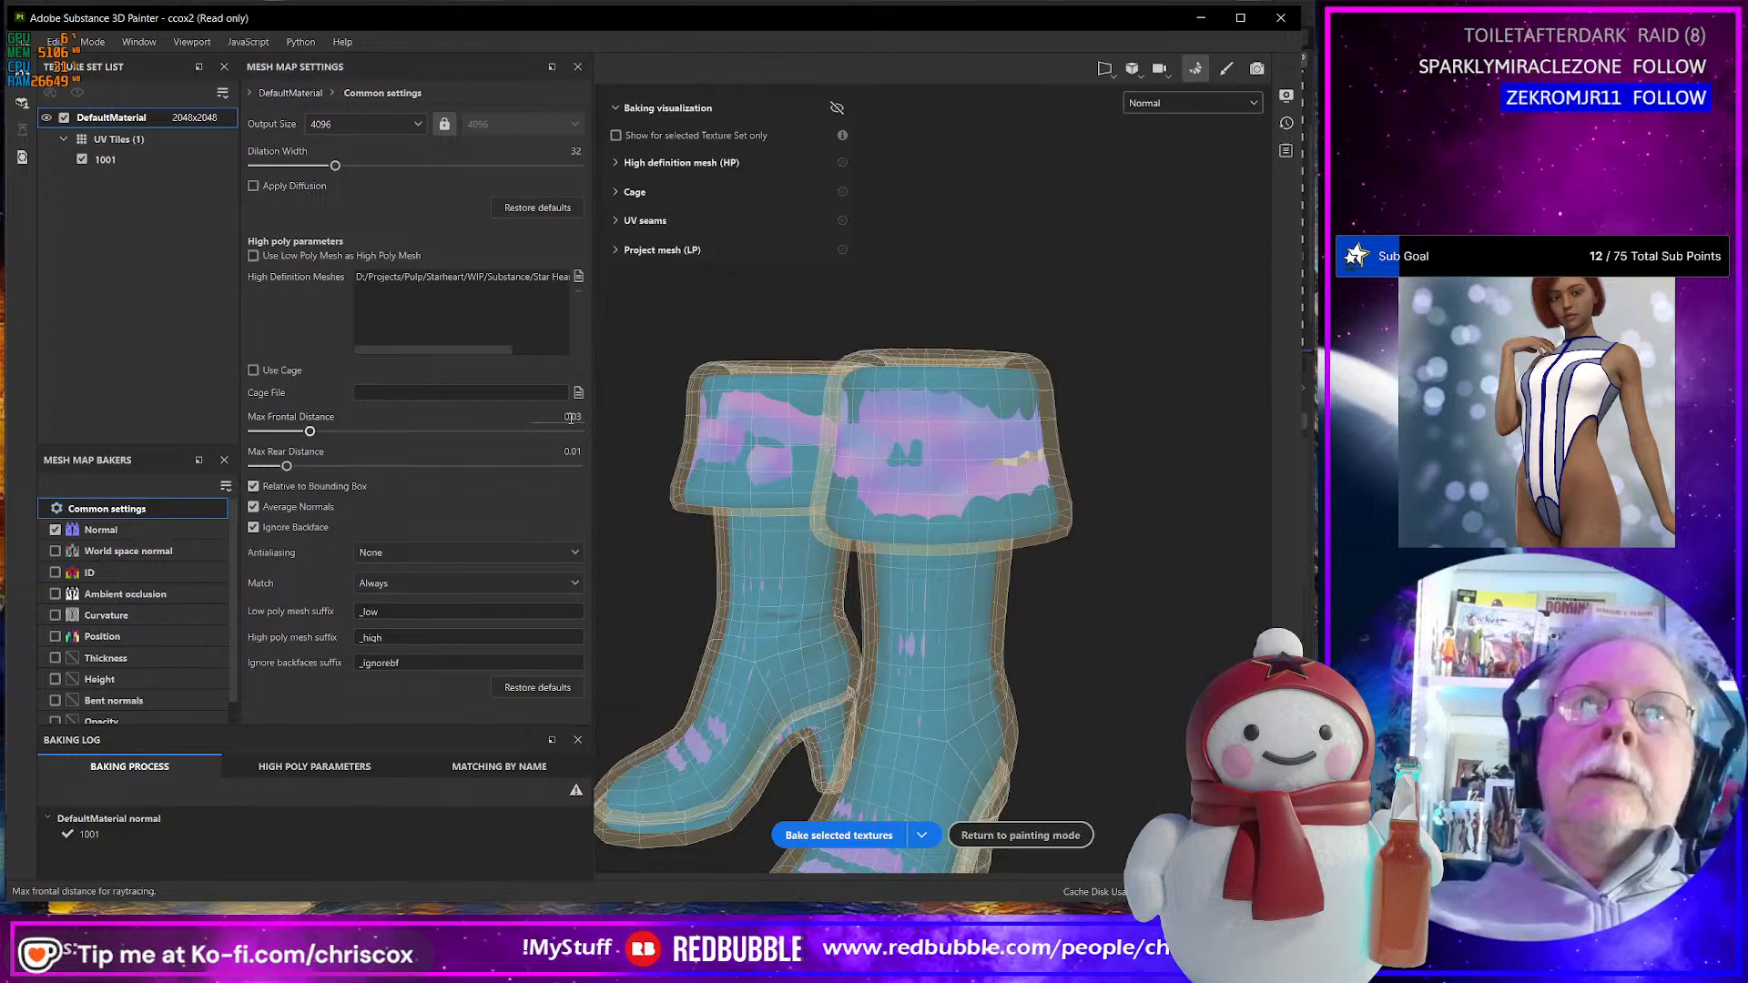
{"action": "left_click", "coordinate": [847, 837]}
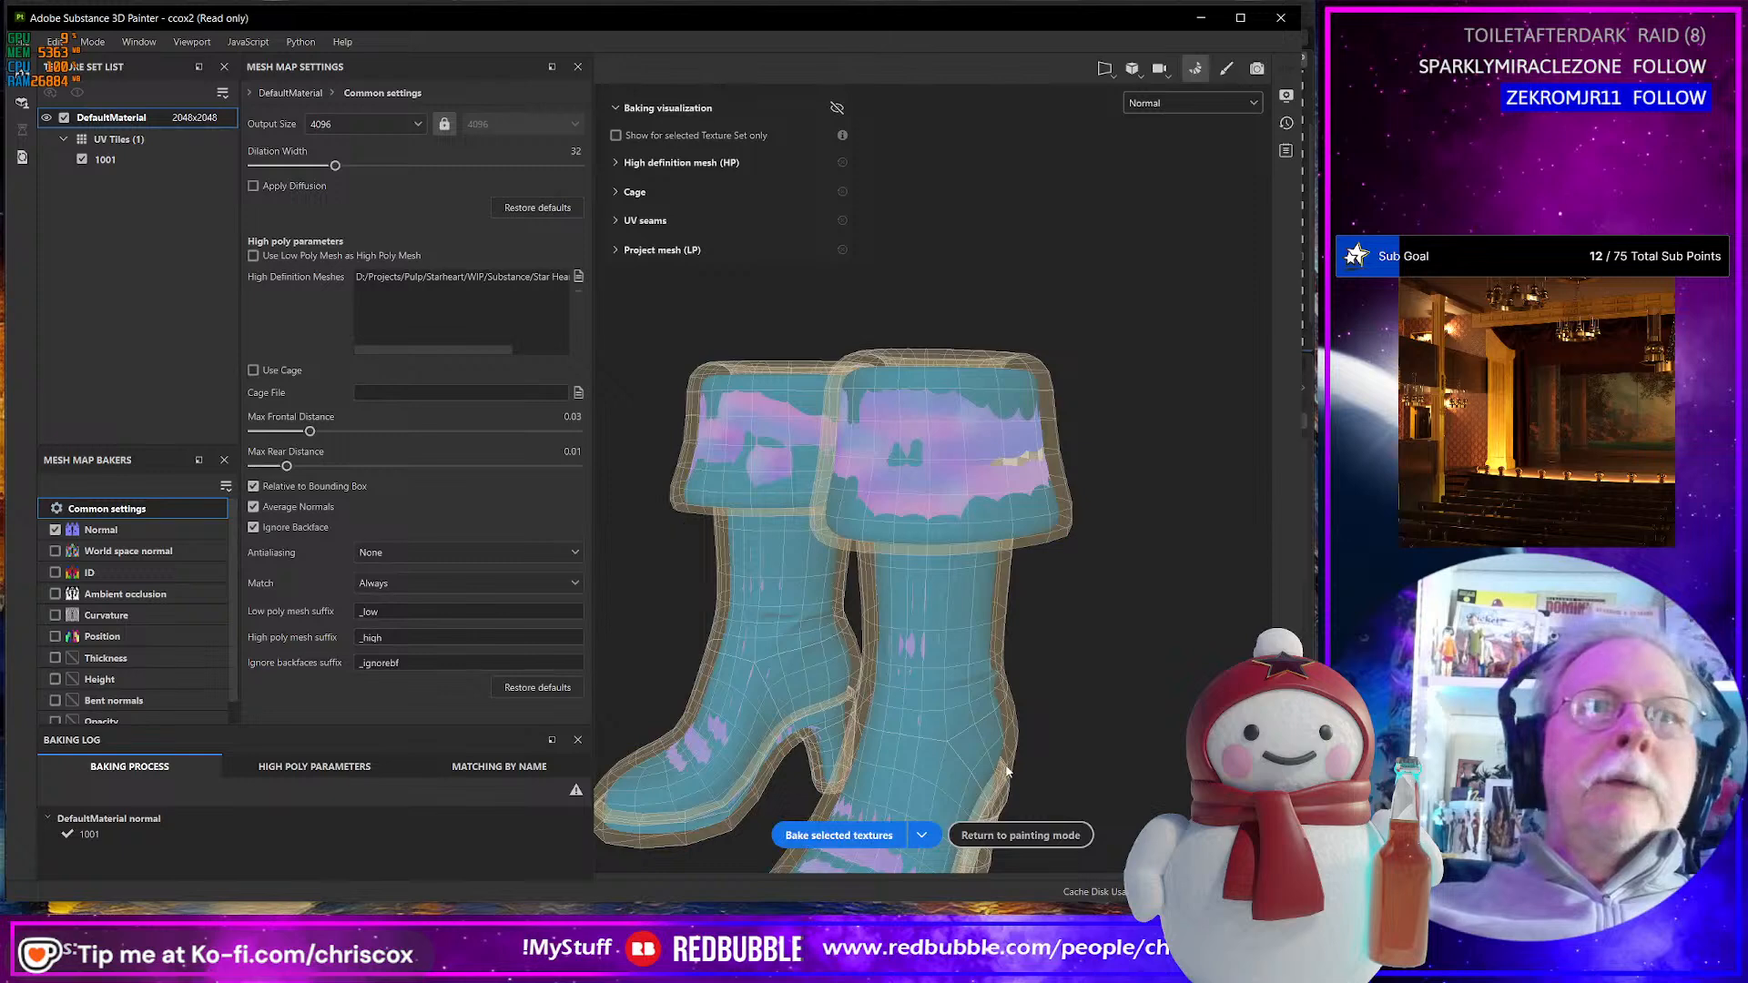
- Set the max rear distance to 0.02, rebake the Normal map and check the result on both boots
{"action": "left_click", "coordinate": [573, 452]}
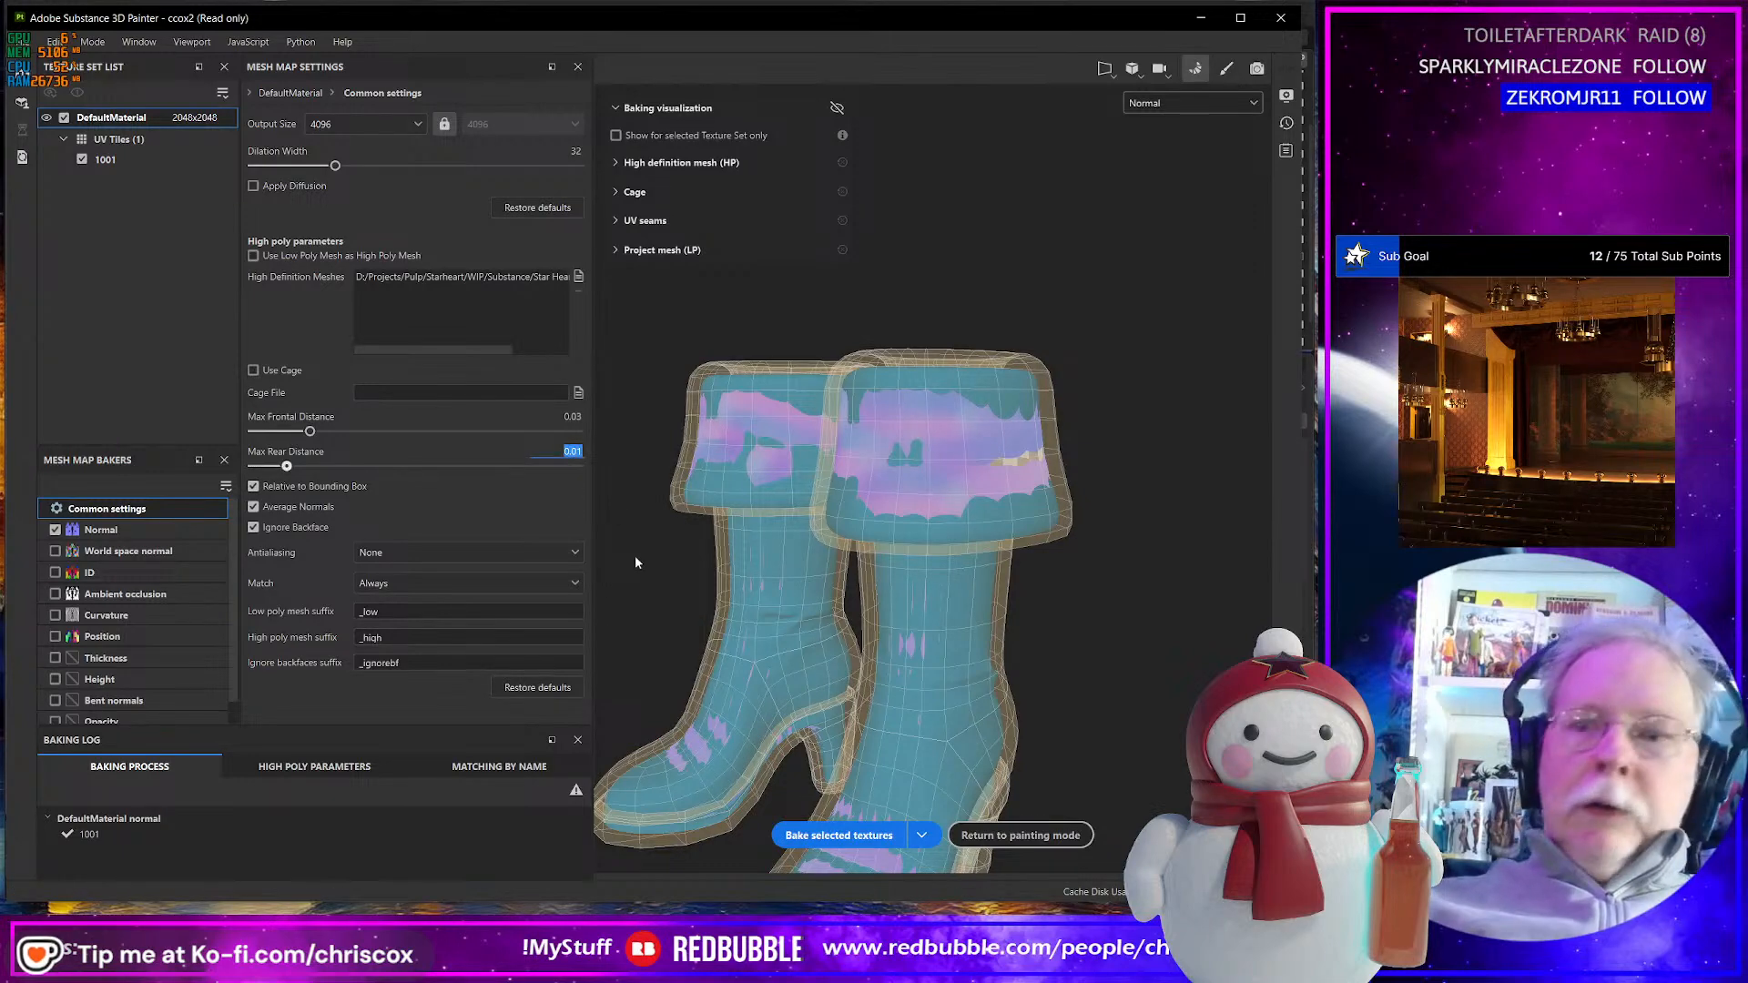
{"action": "type", "text": ".02"}
{"action": "key", "text": "Return"}
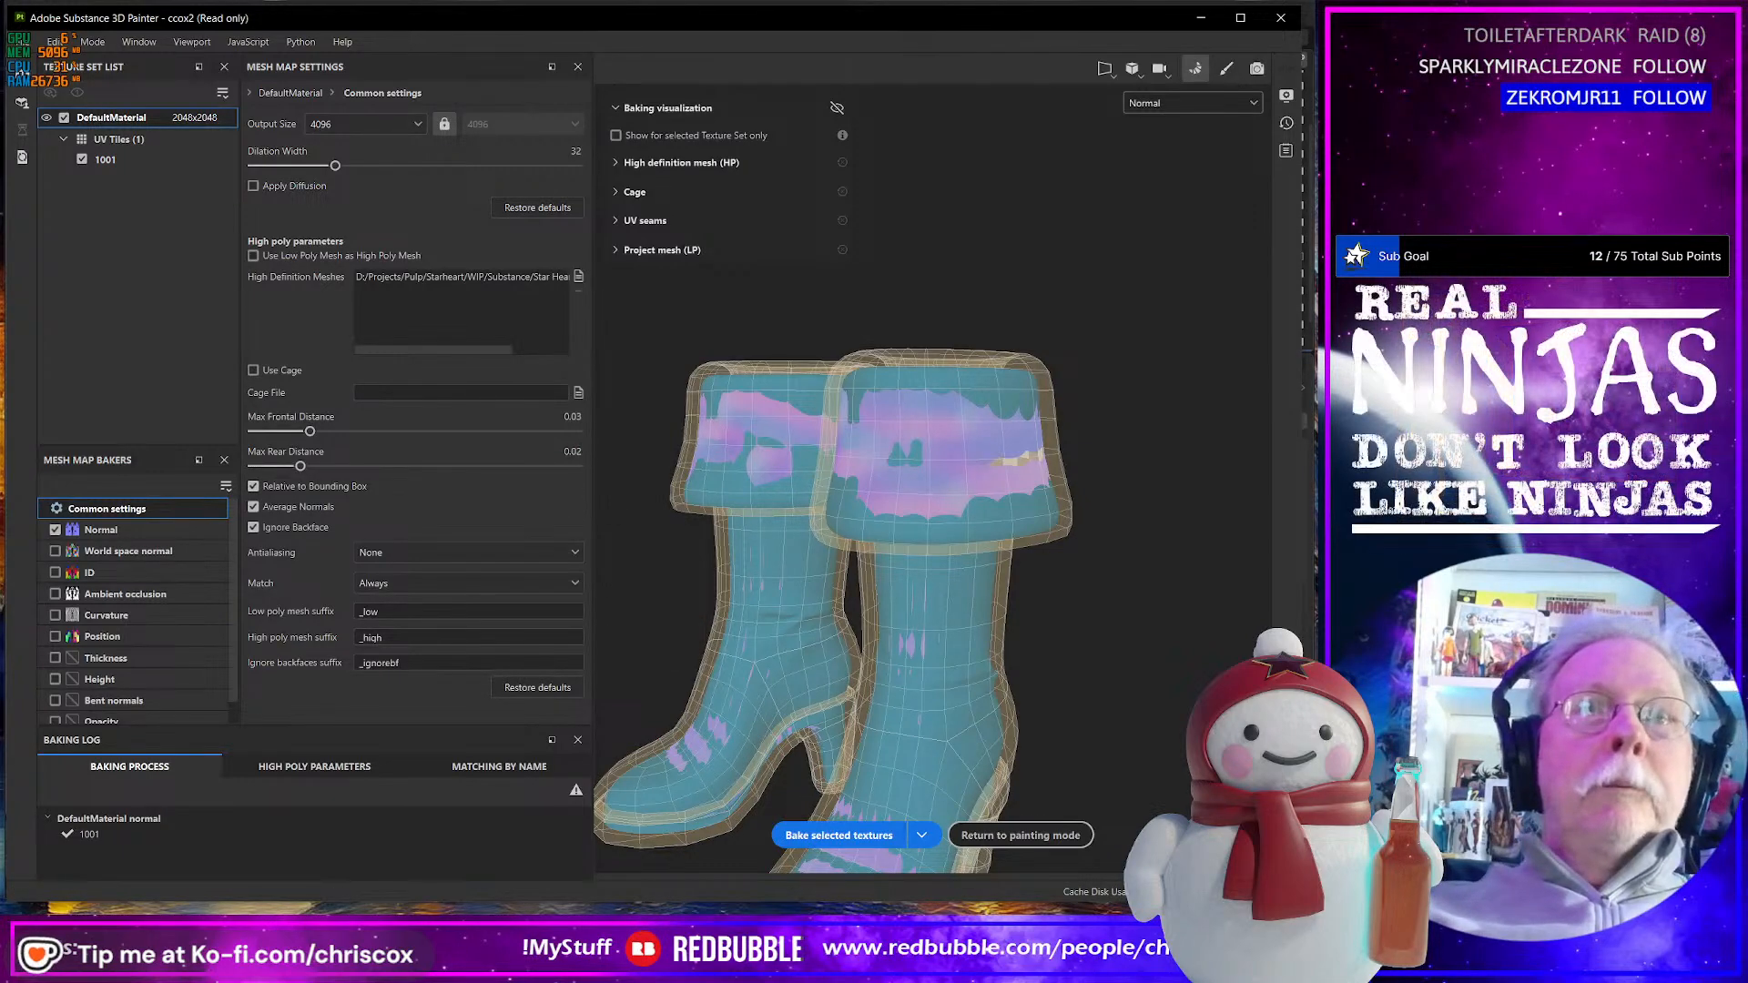
{"action": "left_click", "coordinate": [866, 836]}
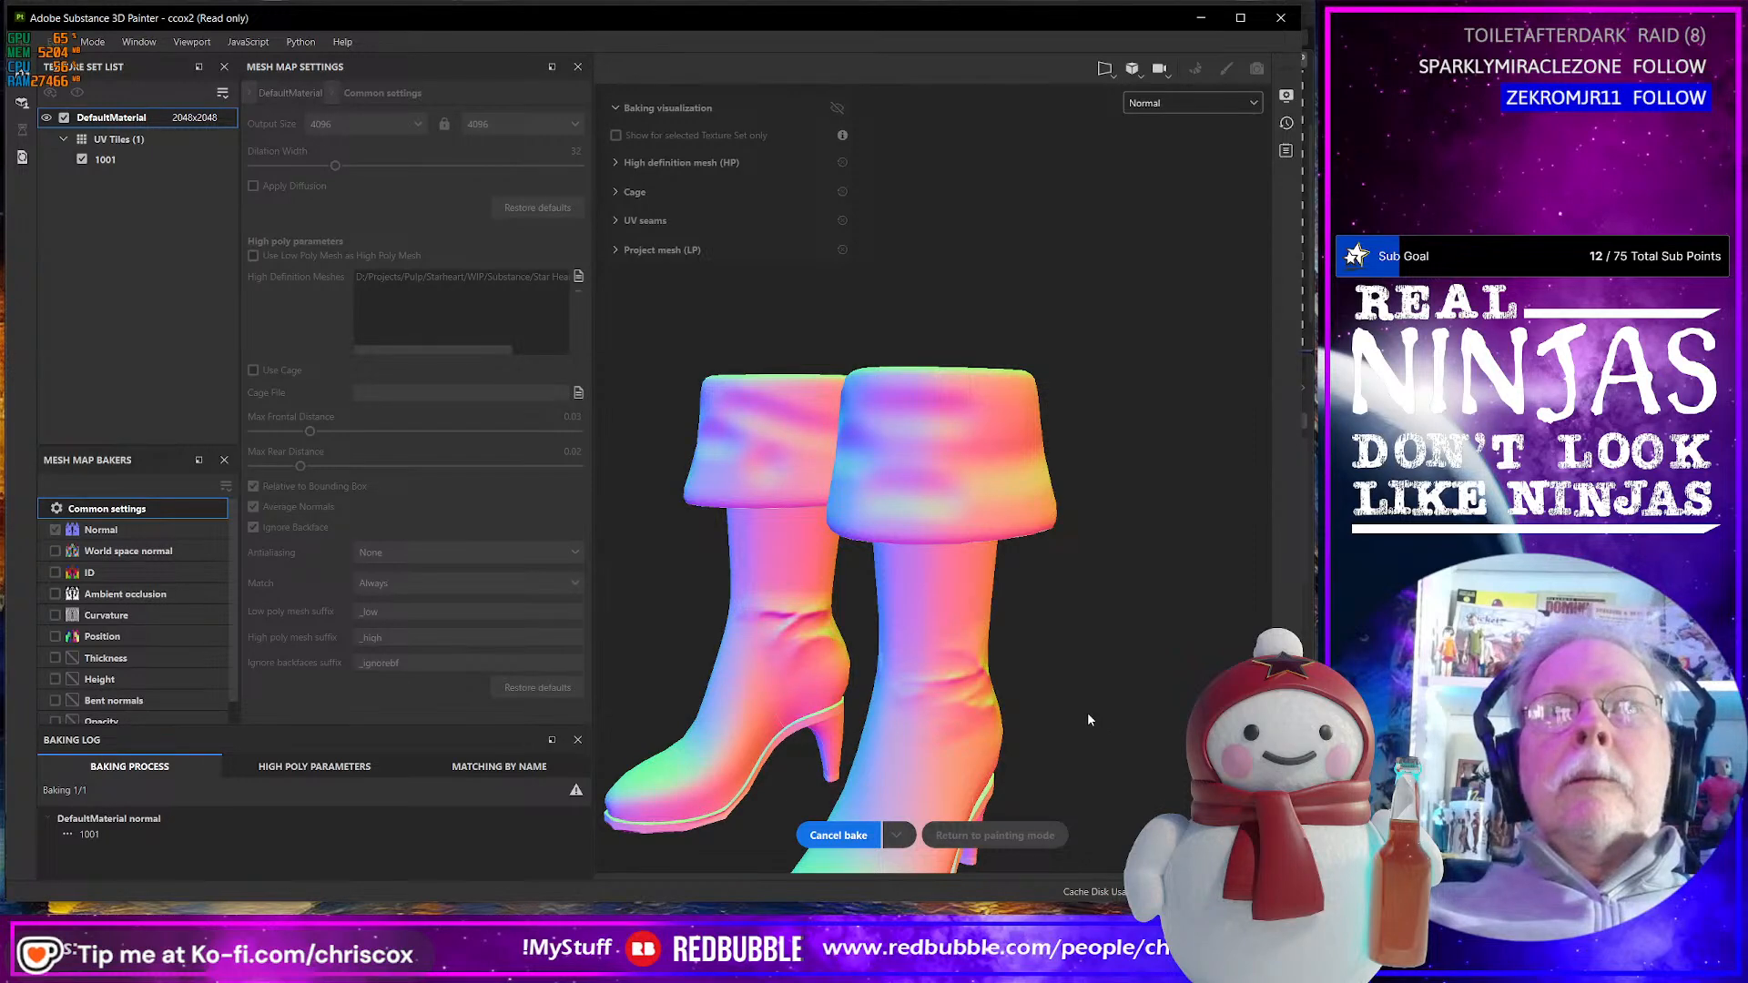
{"action": "scroll", "coordinate": [1087, 715], "scroll_direction": "up", "scroll_amount": 1}
{"action": "scroll", "coordinate": [1087, 715], "scroll_direction": "down", "scroll_amount": 3}
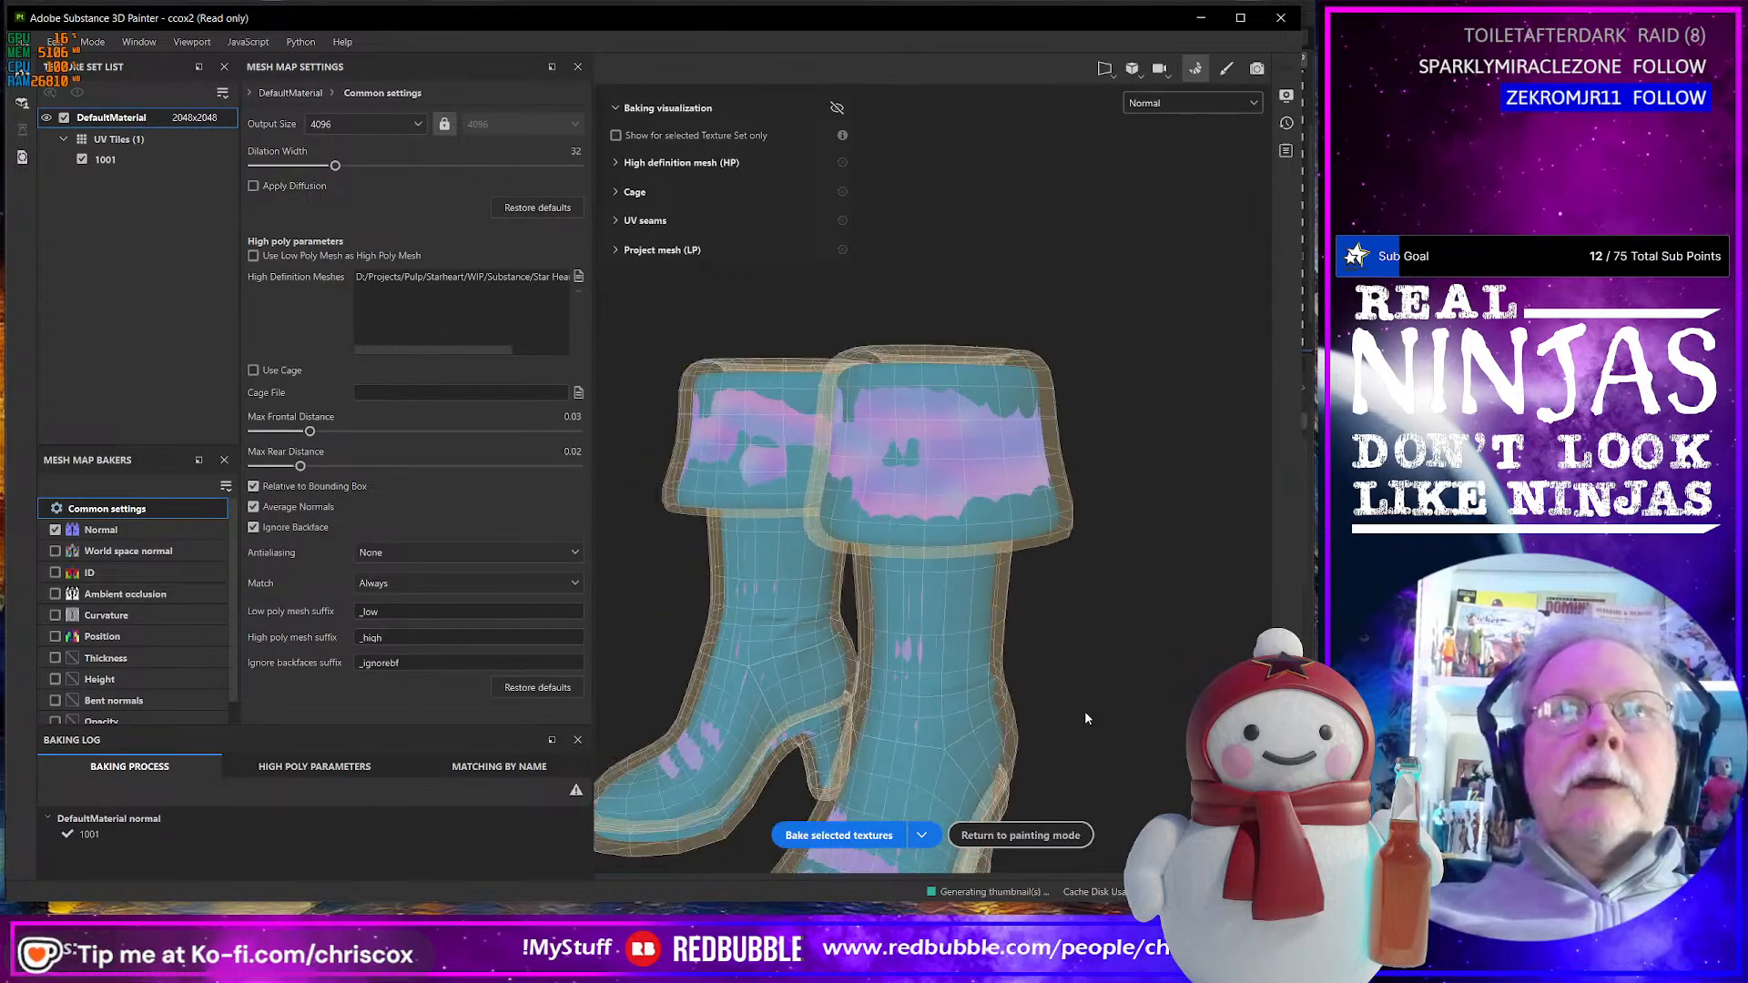
{"action": "left_click_drag", "start_coordinate": [1086, 713], "coordinate": [1074, 724], "text": "alt"}
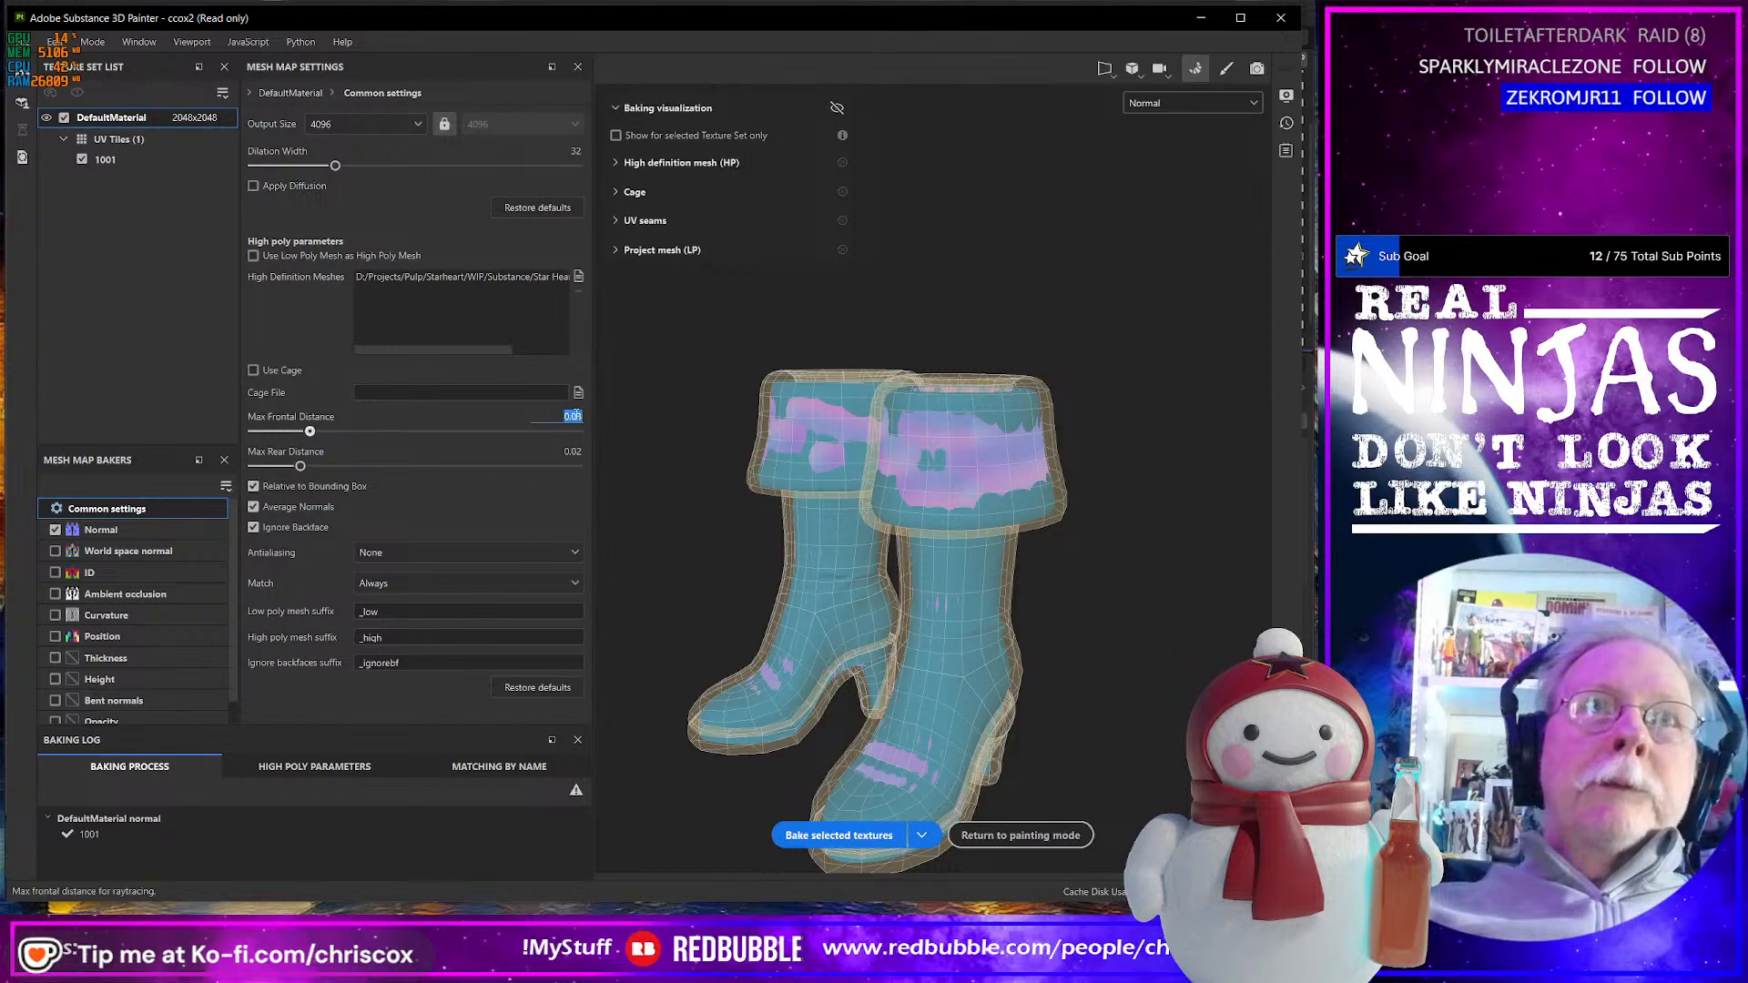
- Set the max frontal distance to 0.022 and the max rear distance to 0.015, and rebake the Normal map
{"action": "type", "text": ".022"}
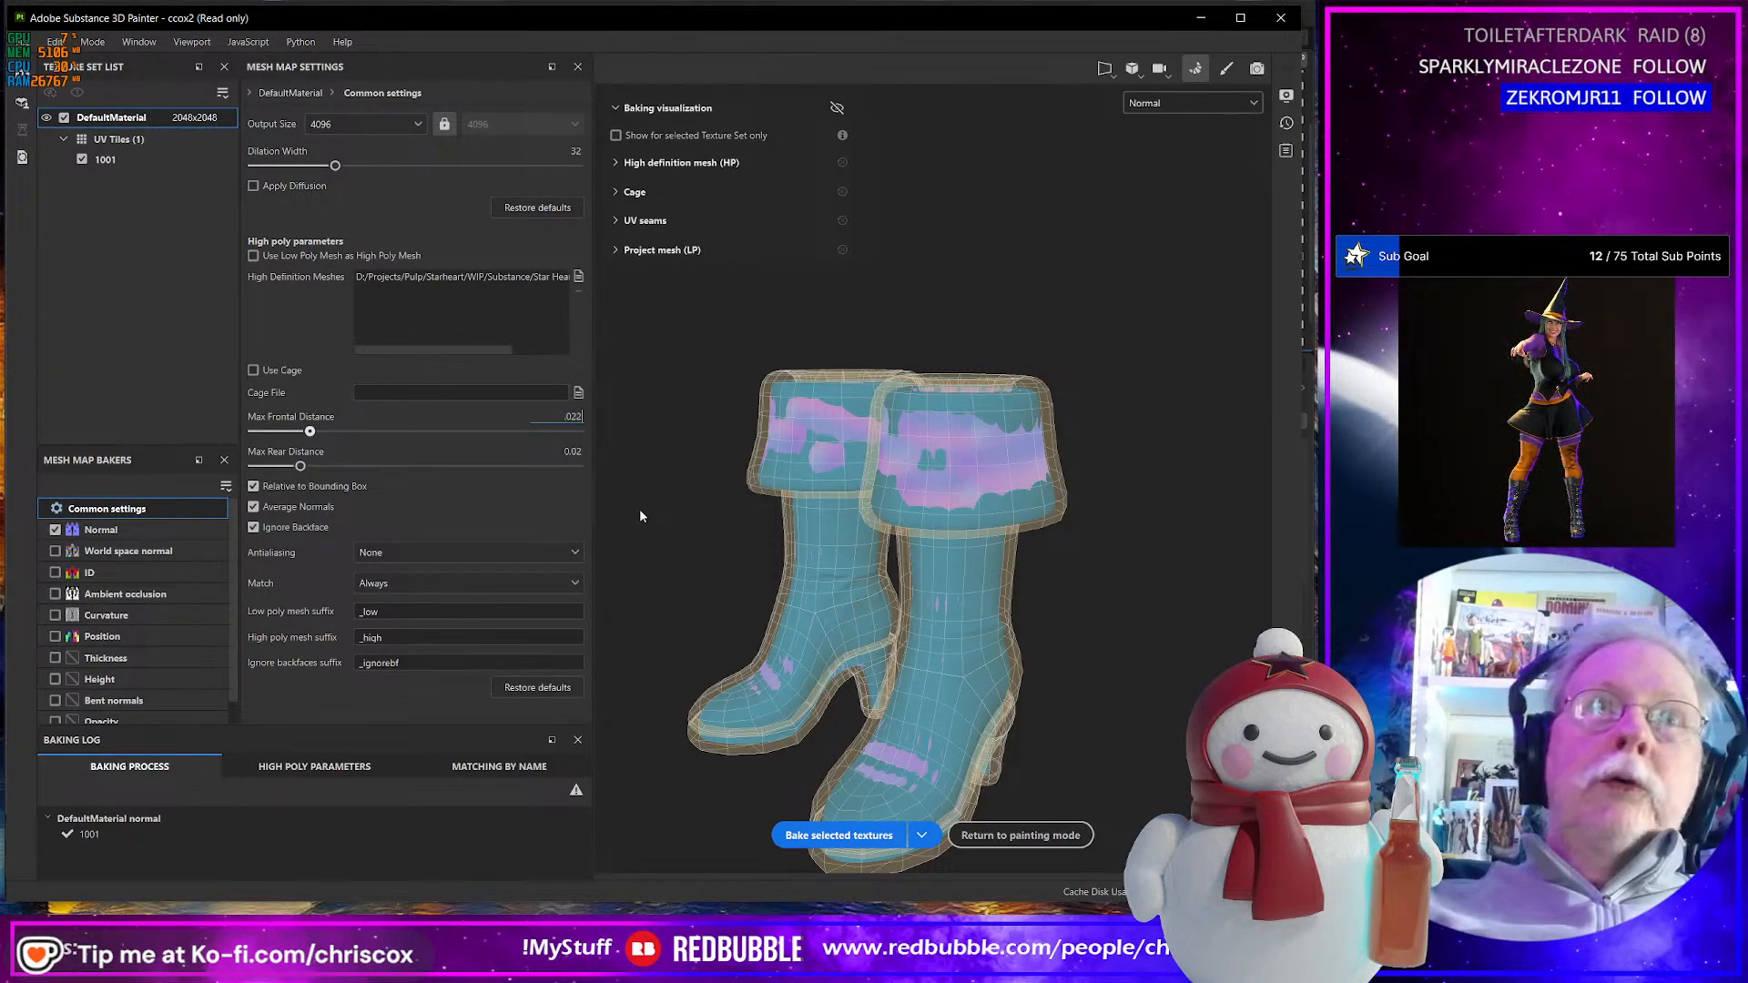
{"action": "left_click", "coordinate": [579, 454]}
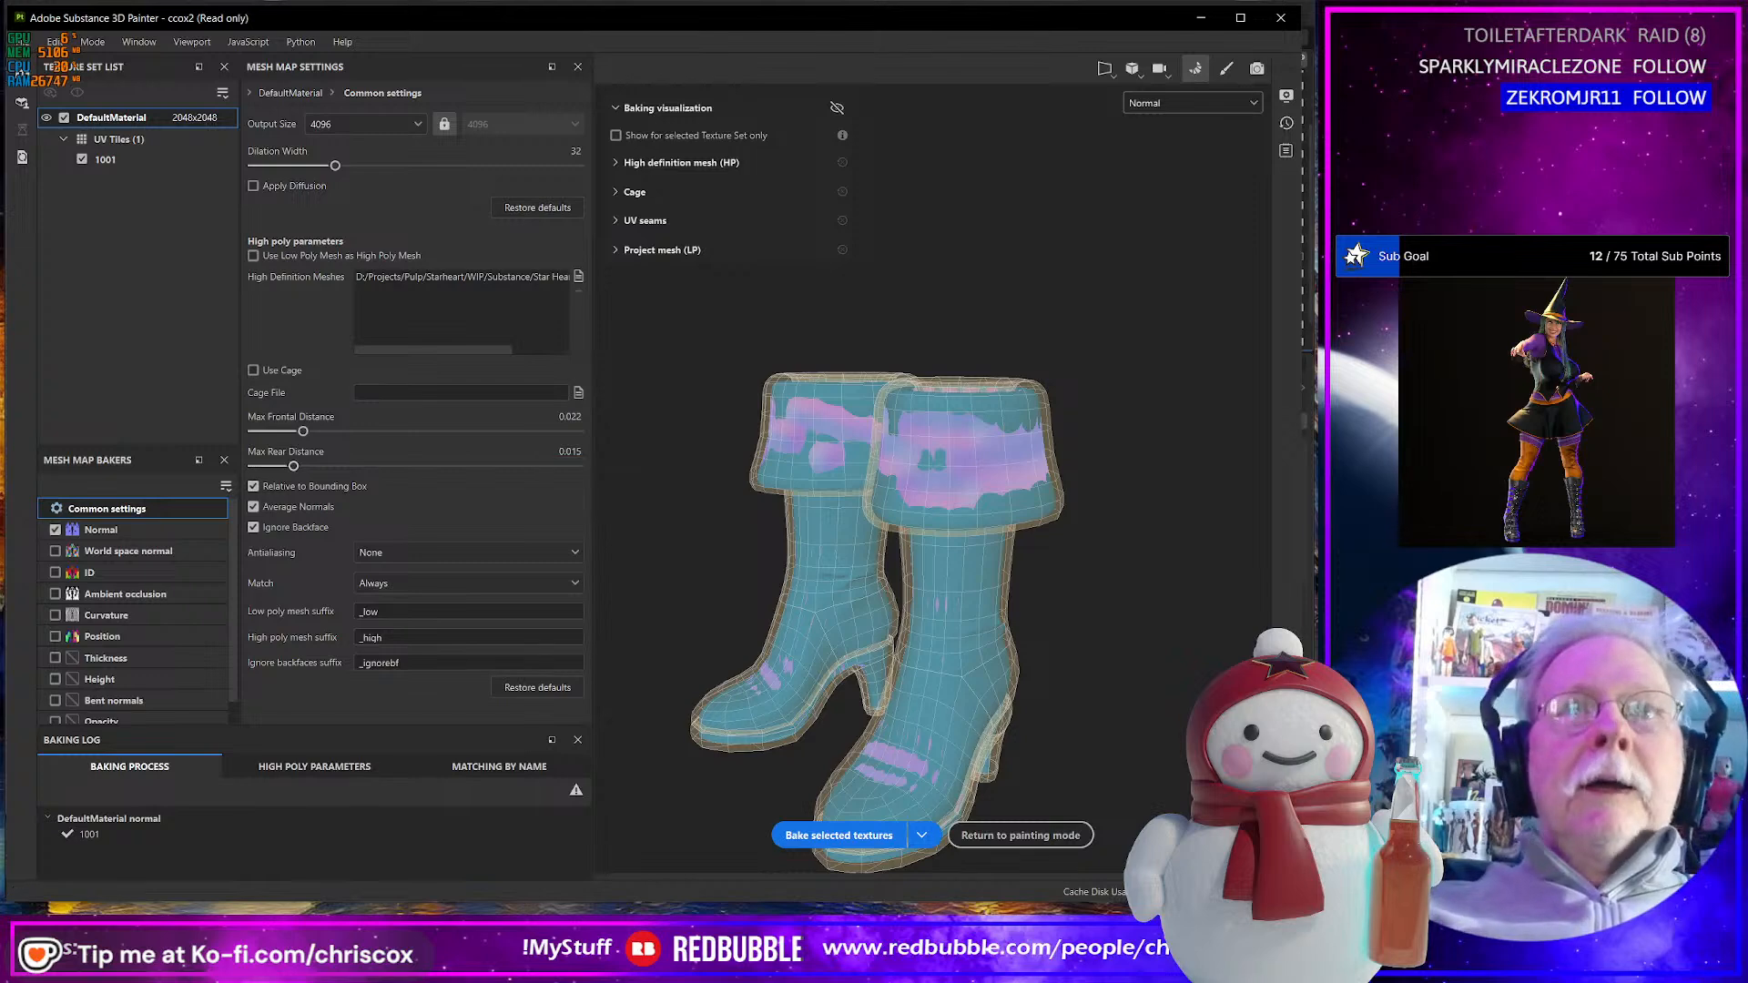
{"action": "left_click", "coordinate": [838, 835]}
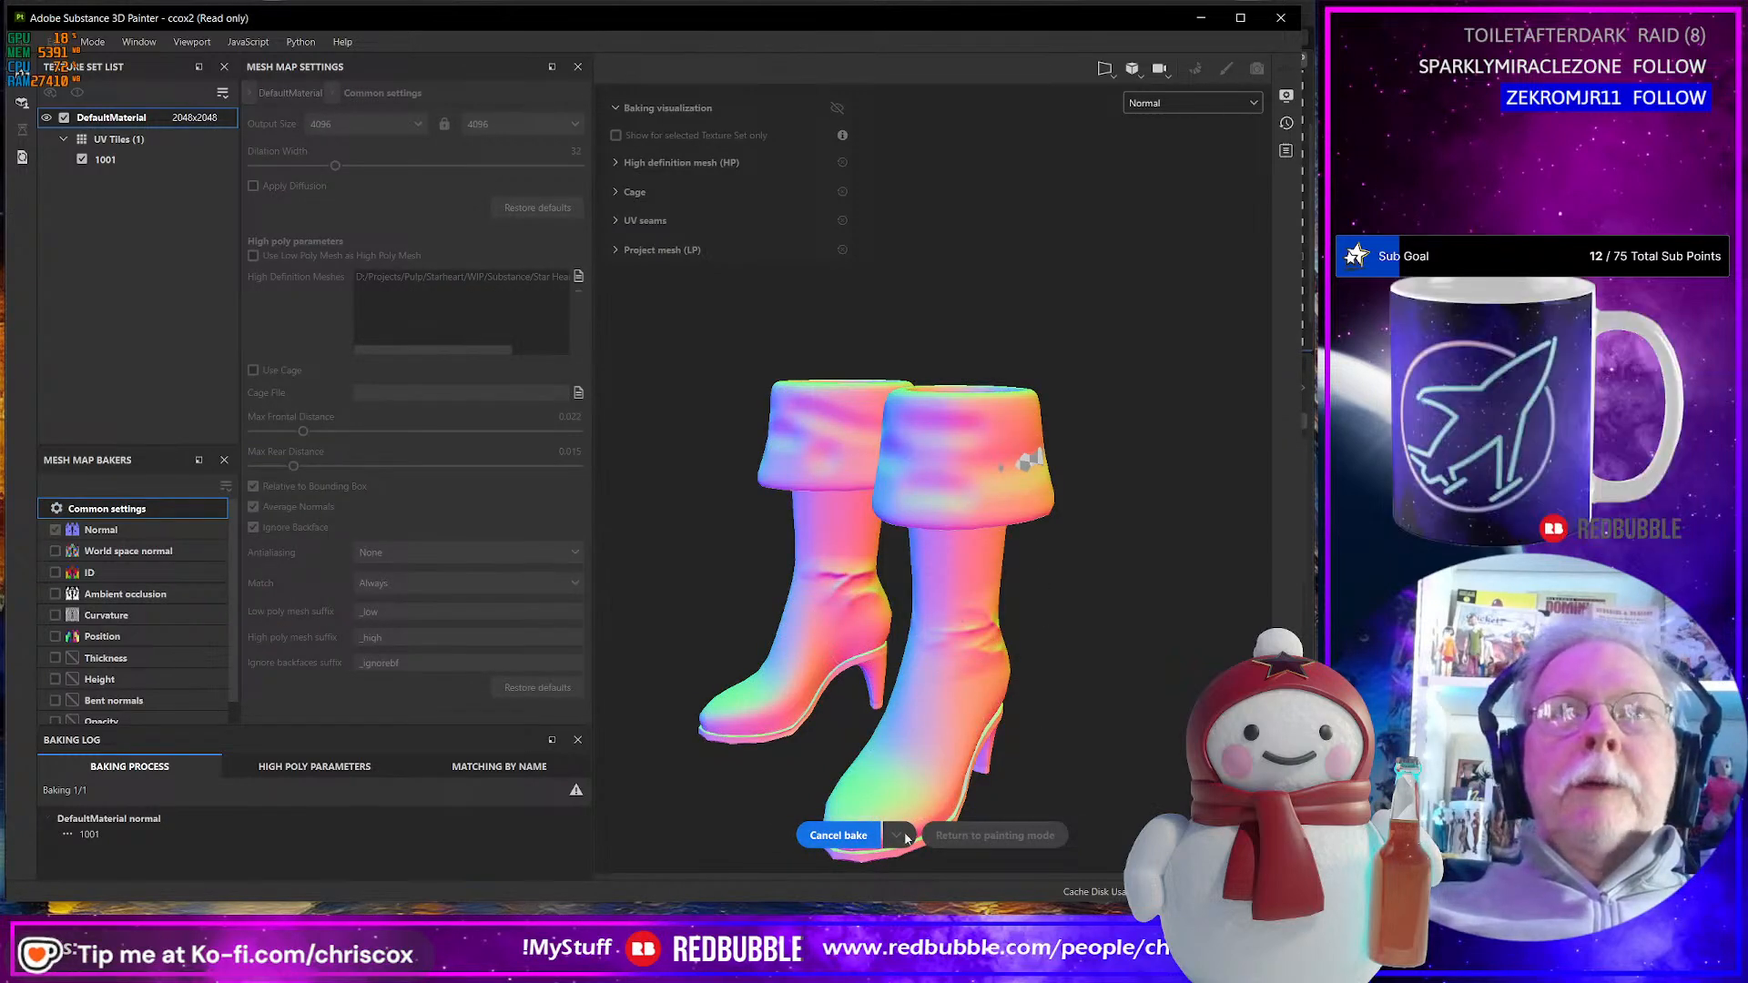
{"action": "left_click_drag", "start_coordinate": [1014, 766], "coordinate": [961, 706], "text": "alt"}
- Raise the max rear distance to 0.02, rebake the Normal map and check the boot's cuff and shaft
{"action": "left_click", "coordinate": [571, 451]}
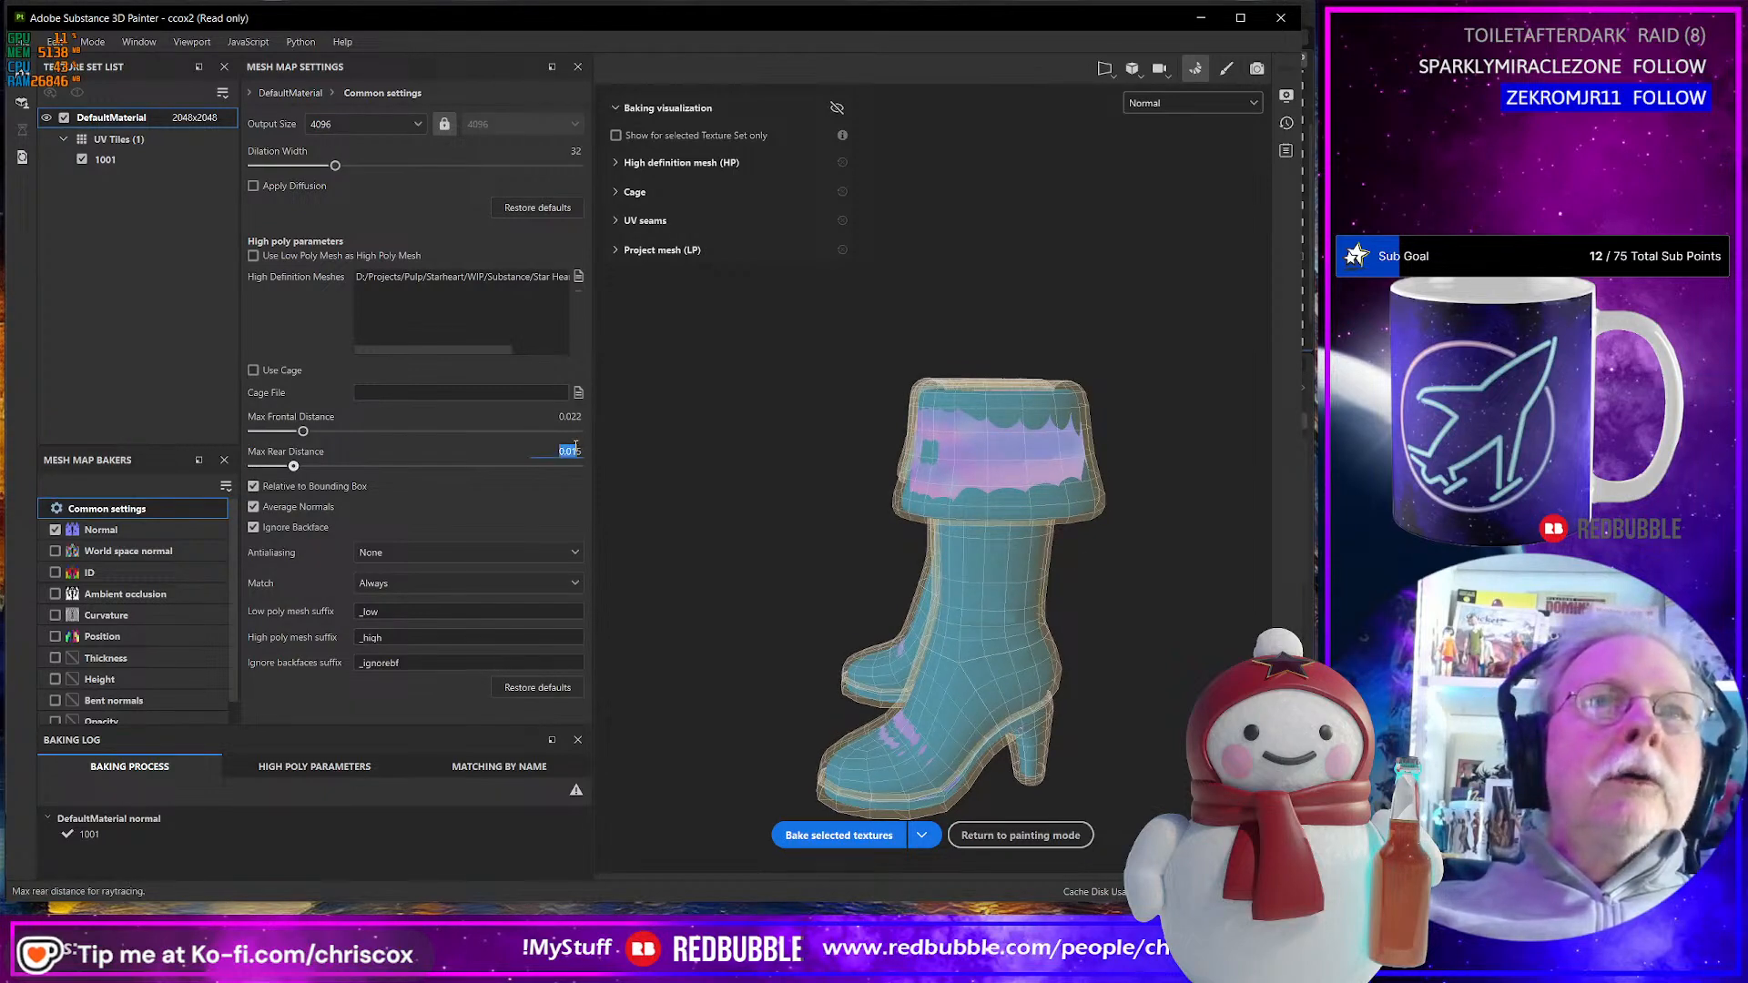
{"action": "key", "text": "Right"}
{"action": "key", "text": "shift+Left"}
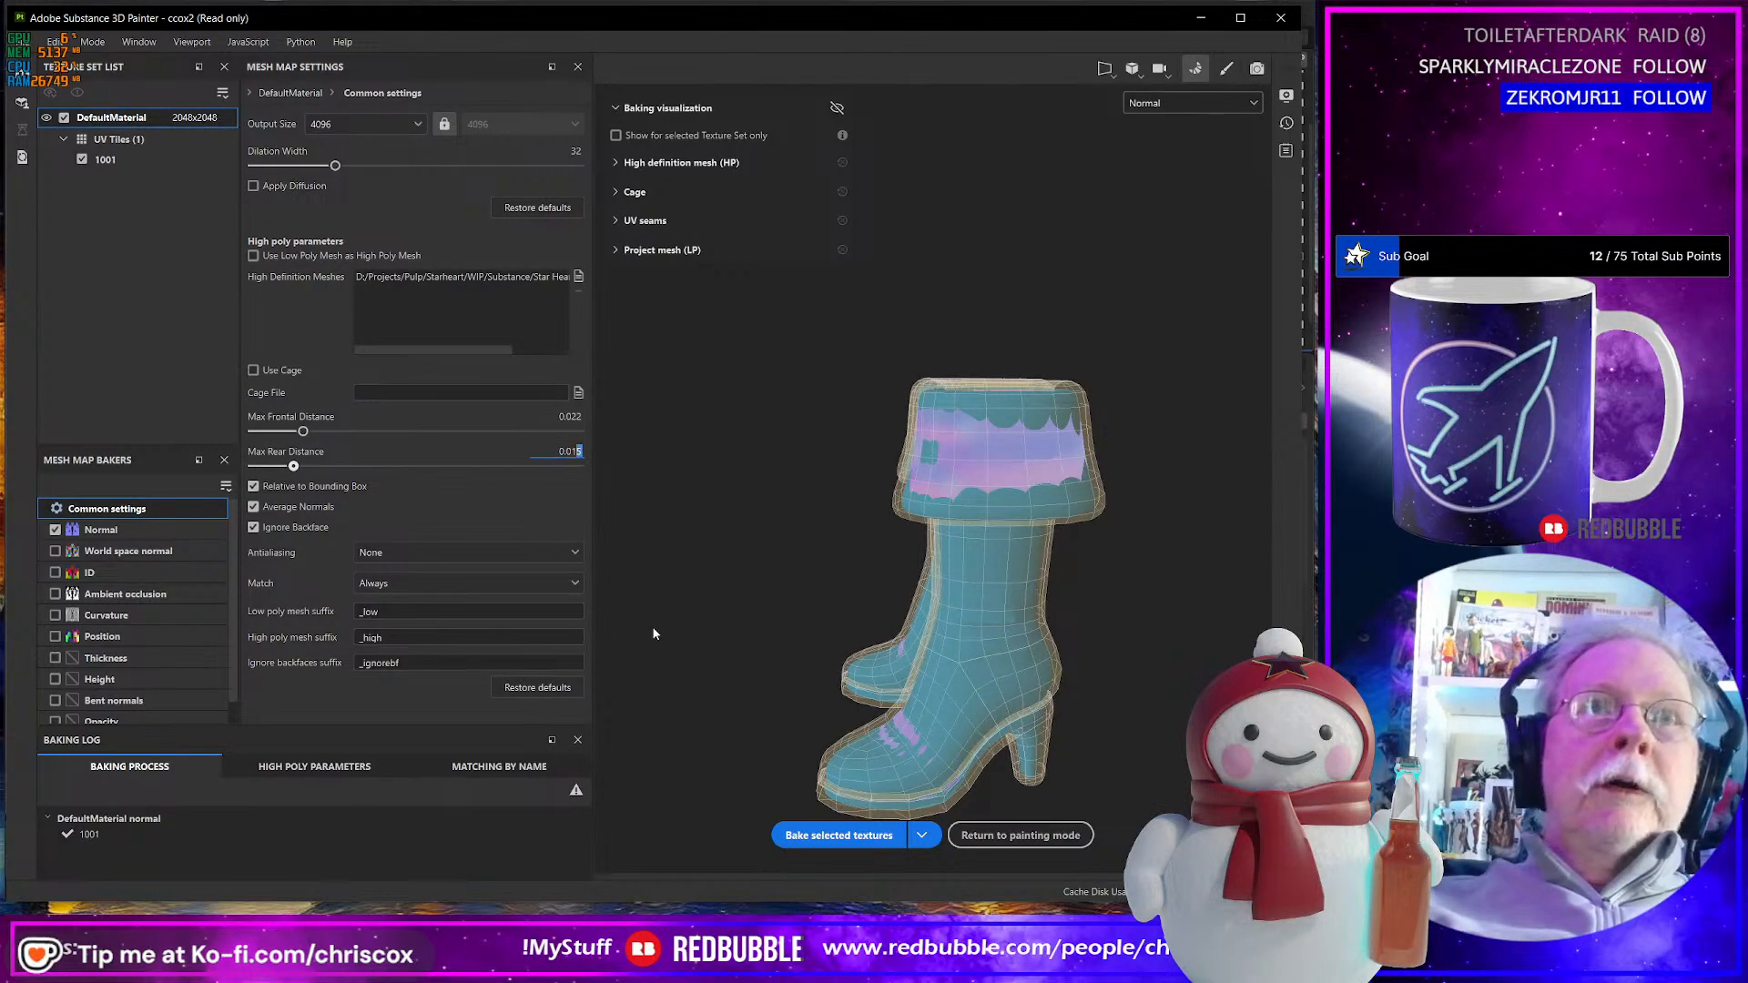
{"action": "type", "text": "2"}
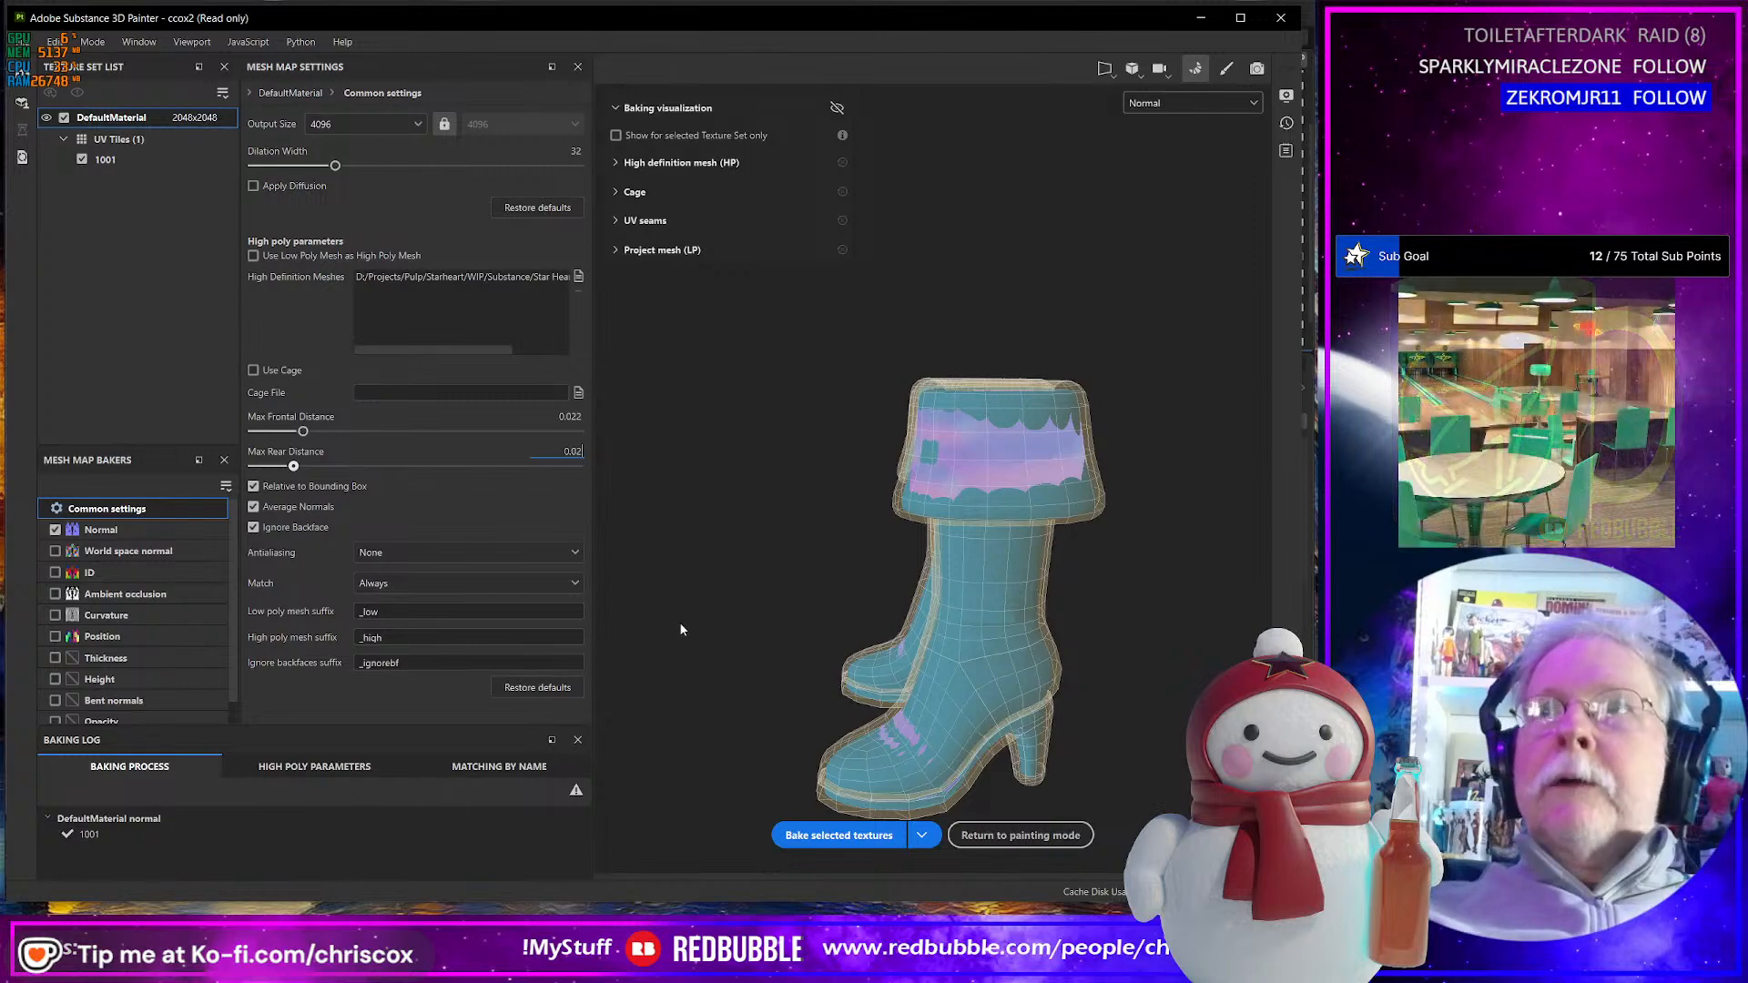
{"action": "left_click", "coordinate": [863, 838]}
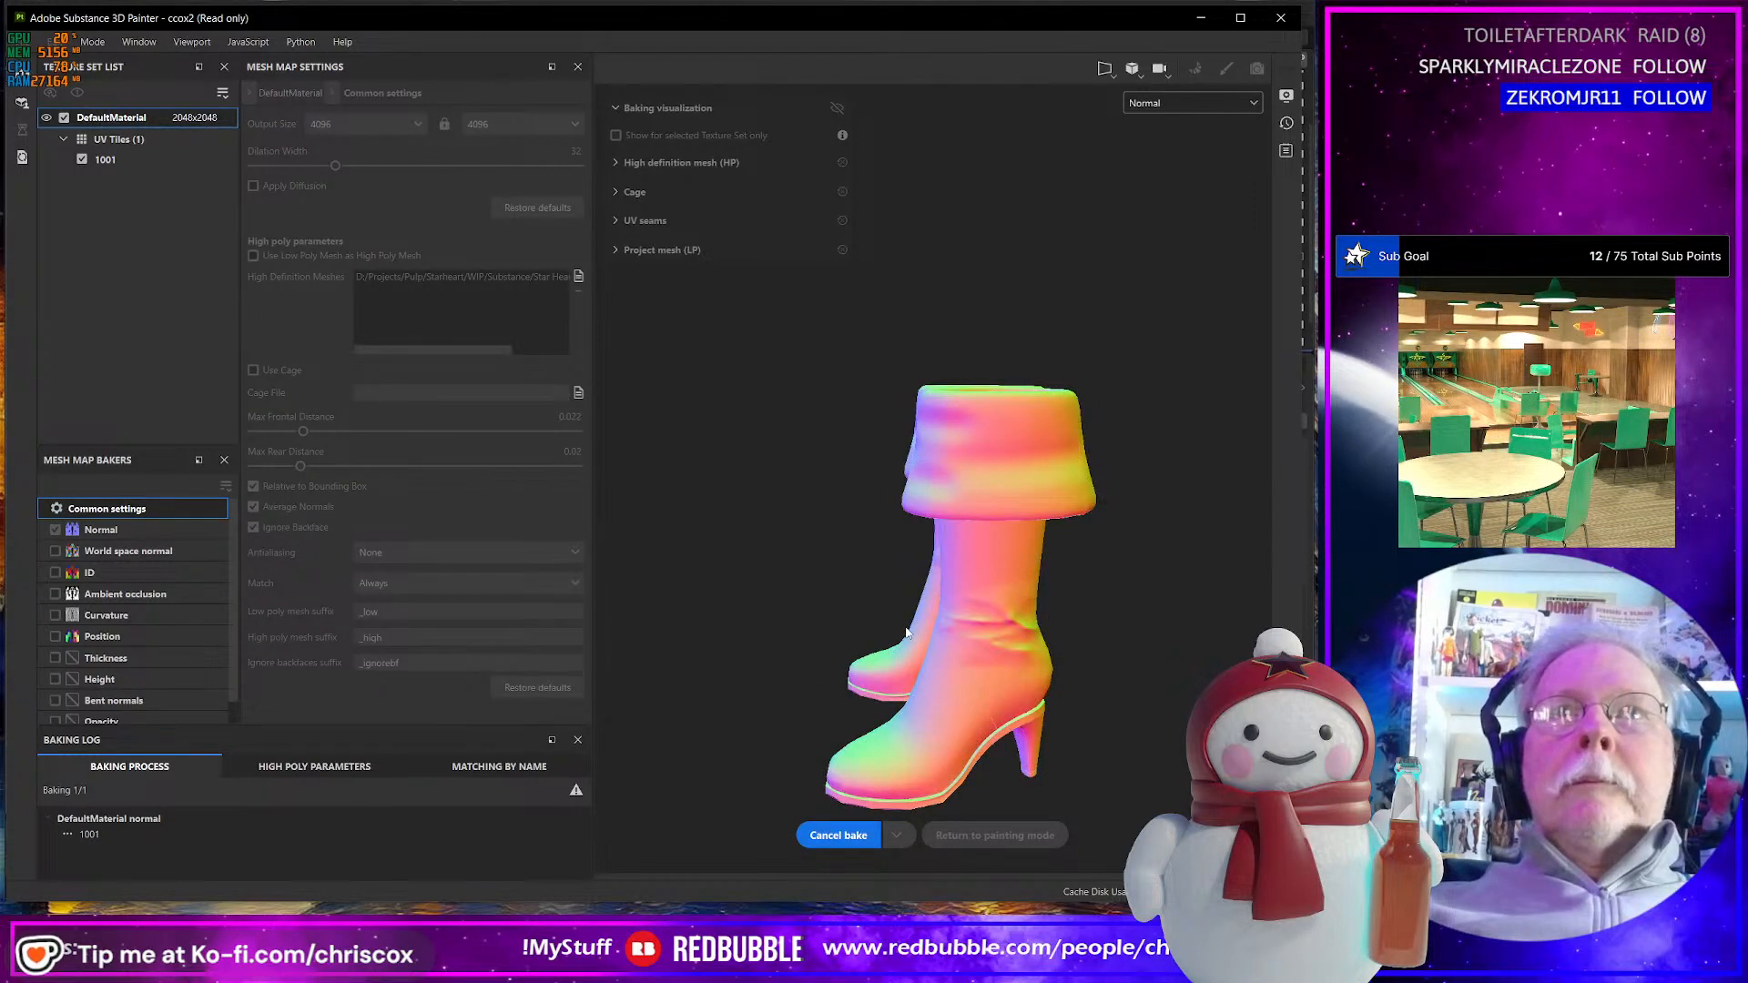
{"action": "mouse_move", "coordinate": [907, 630]}
{"action": "left_mouse_down", "text": "alt"}
{"action": "mouse_move", "coordinate": [925, 594]}
{"action": "mouse_move", "coordinate": [1098, 605]}
{"action": "mouse_move", "coordinate": [894, 612]}
{"action": "mouse_move", "coordinate": [1147, 729]}
{"action": "left_mouse_up", "text": "alt"}
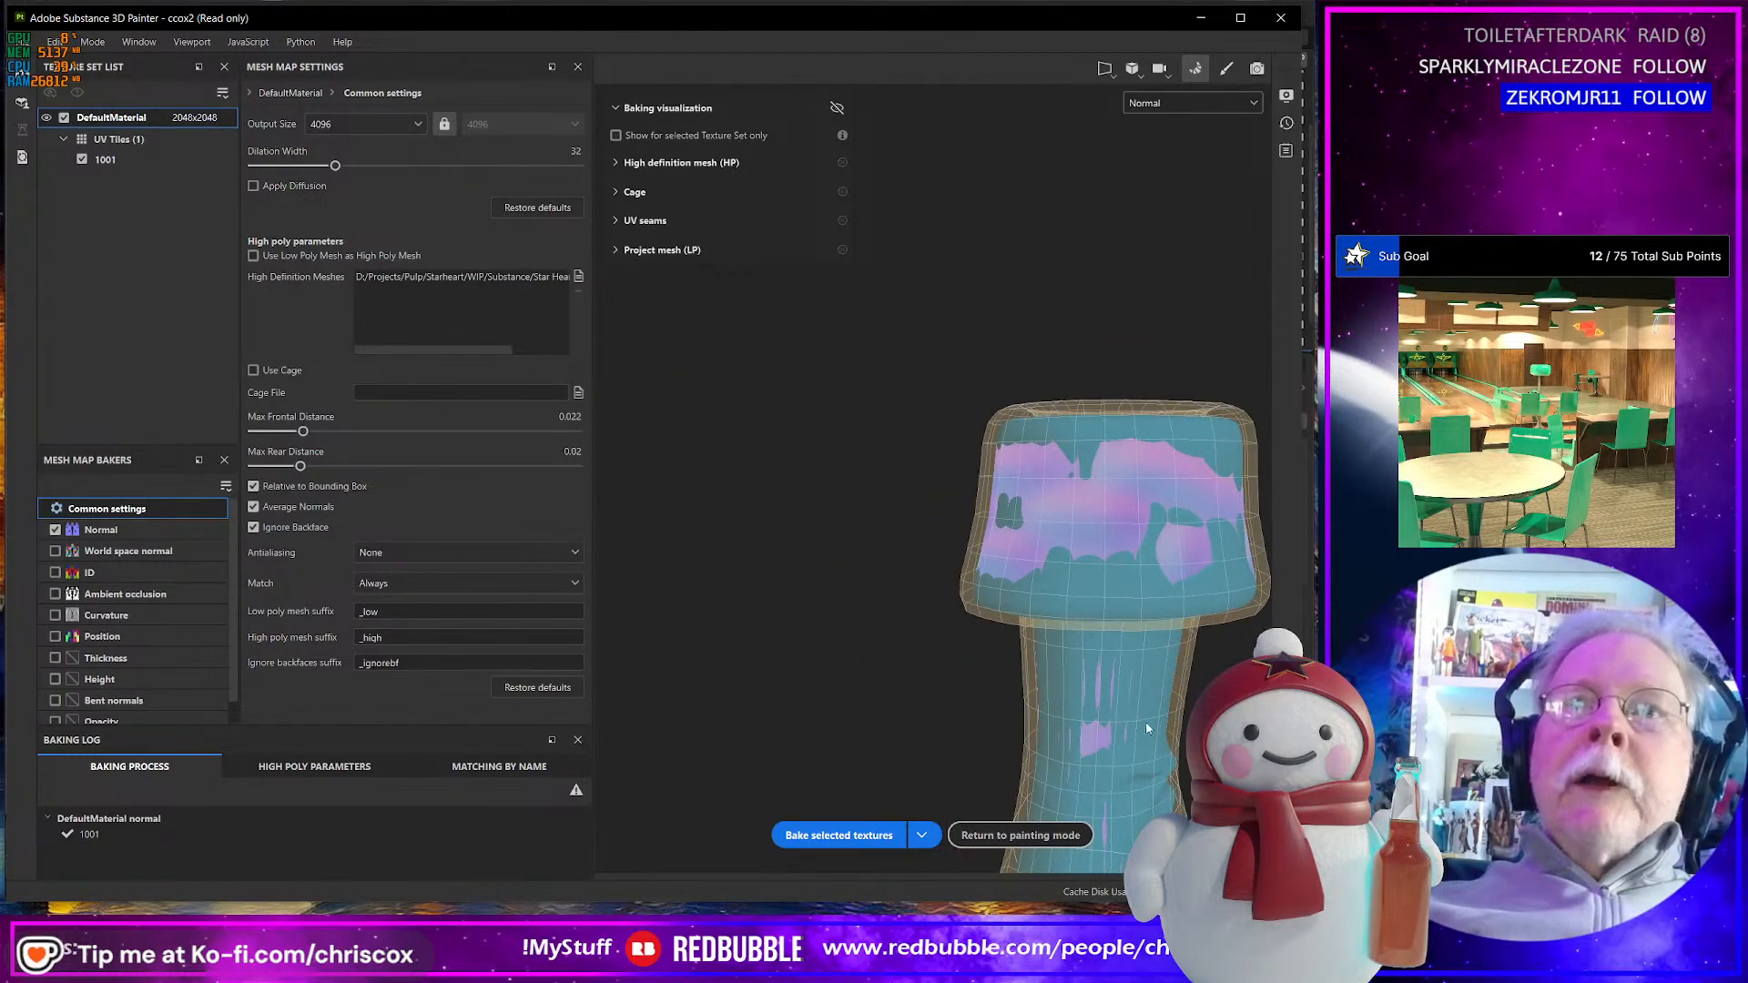
{"action": "scroll", "coordinate": [1158, 728], "scroll_direction": "up", "scroll_amount": 5}
{"action": "scroll", "coordinate": [1163, 726], "scroll_direction": "down", "scroll_amount": 5}
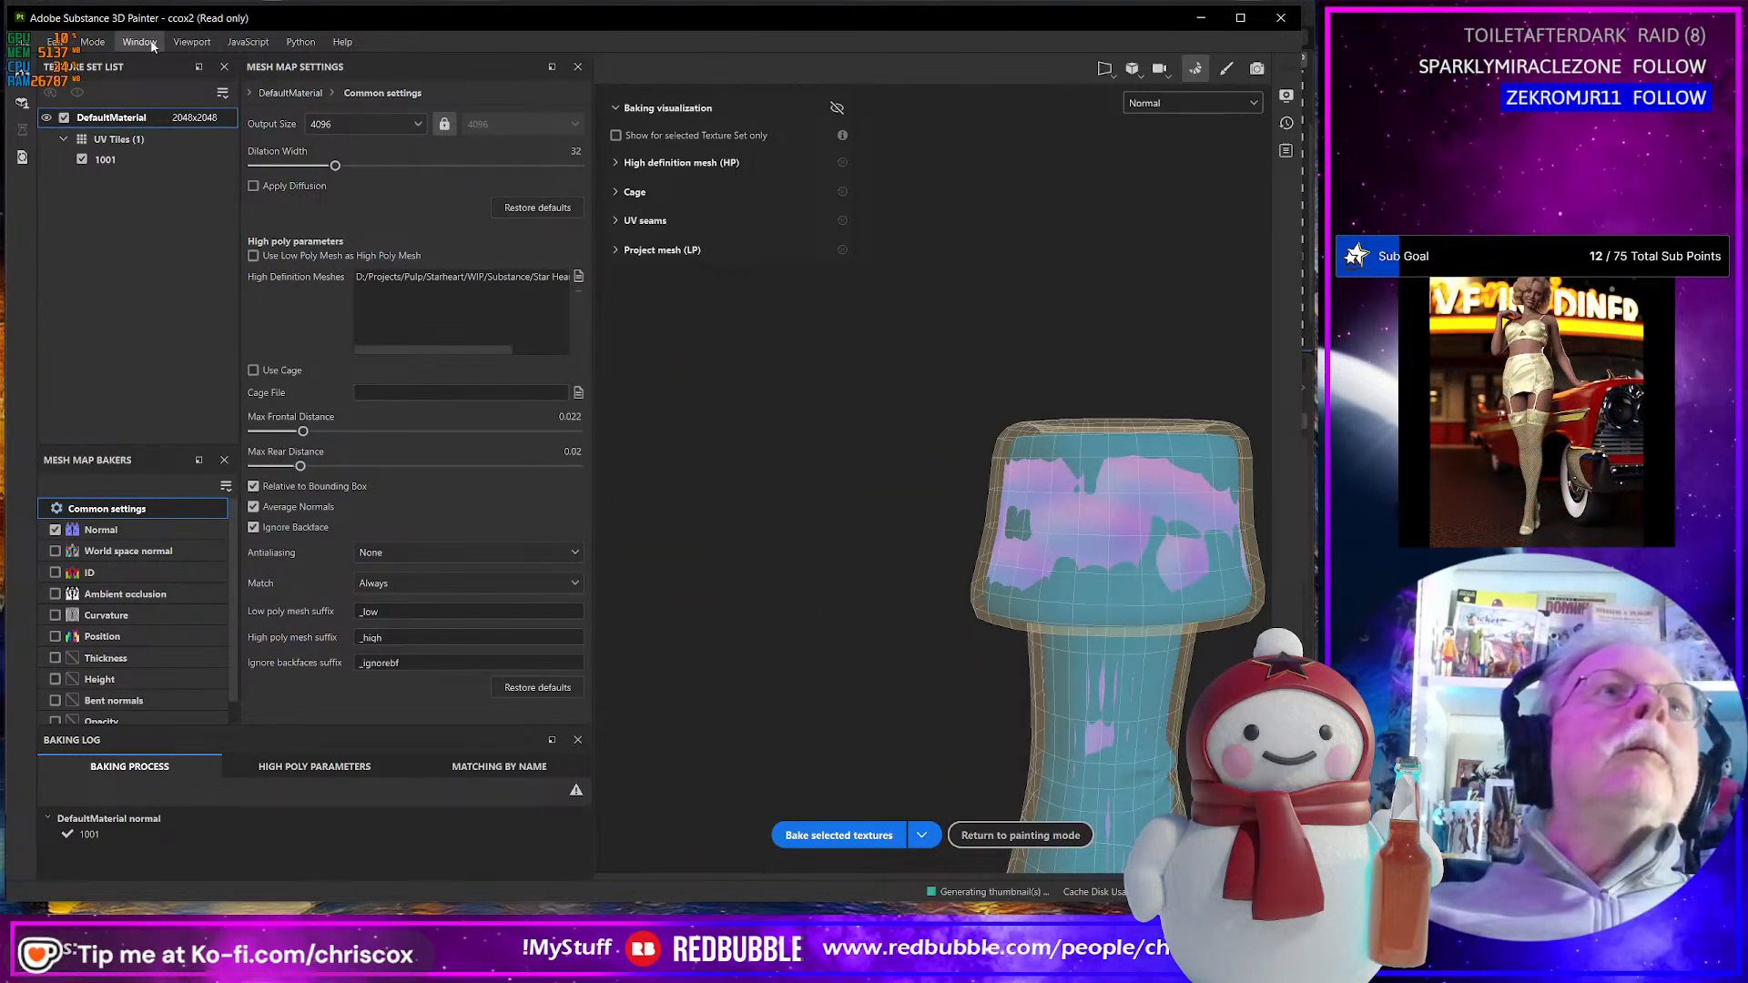
- Switch to painting mode and display the boots with the full Material shading
{"action": "left_click", "coordinate": [92, 42]}
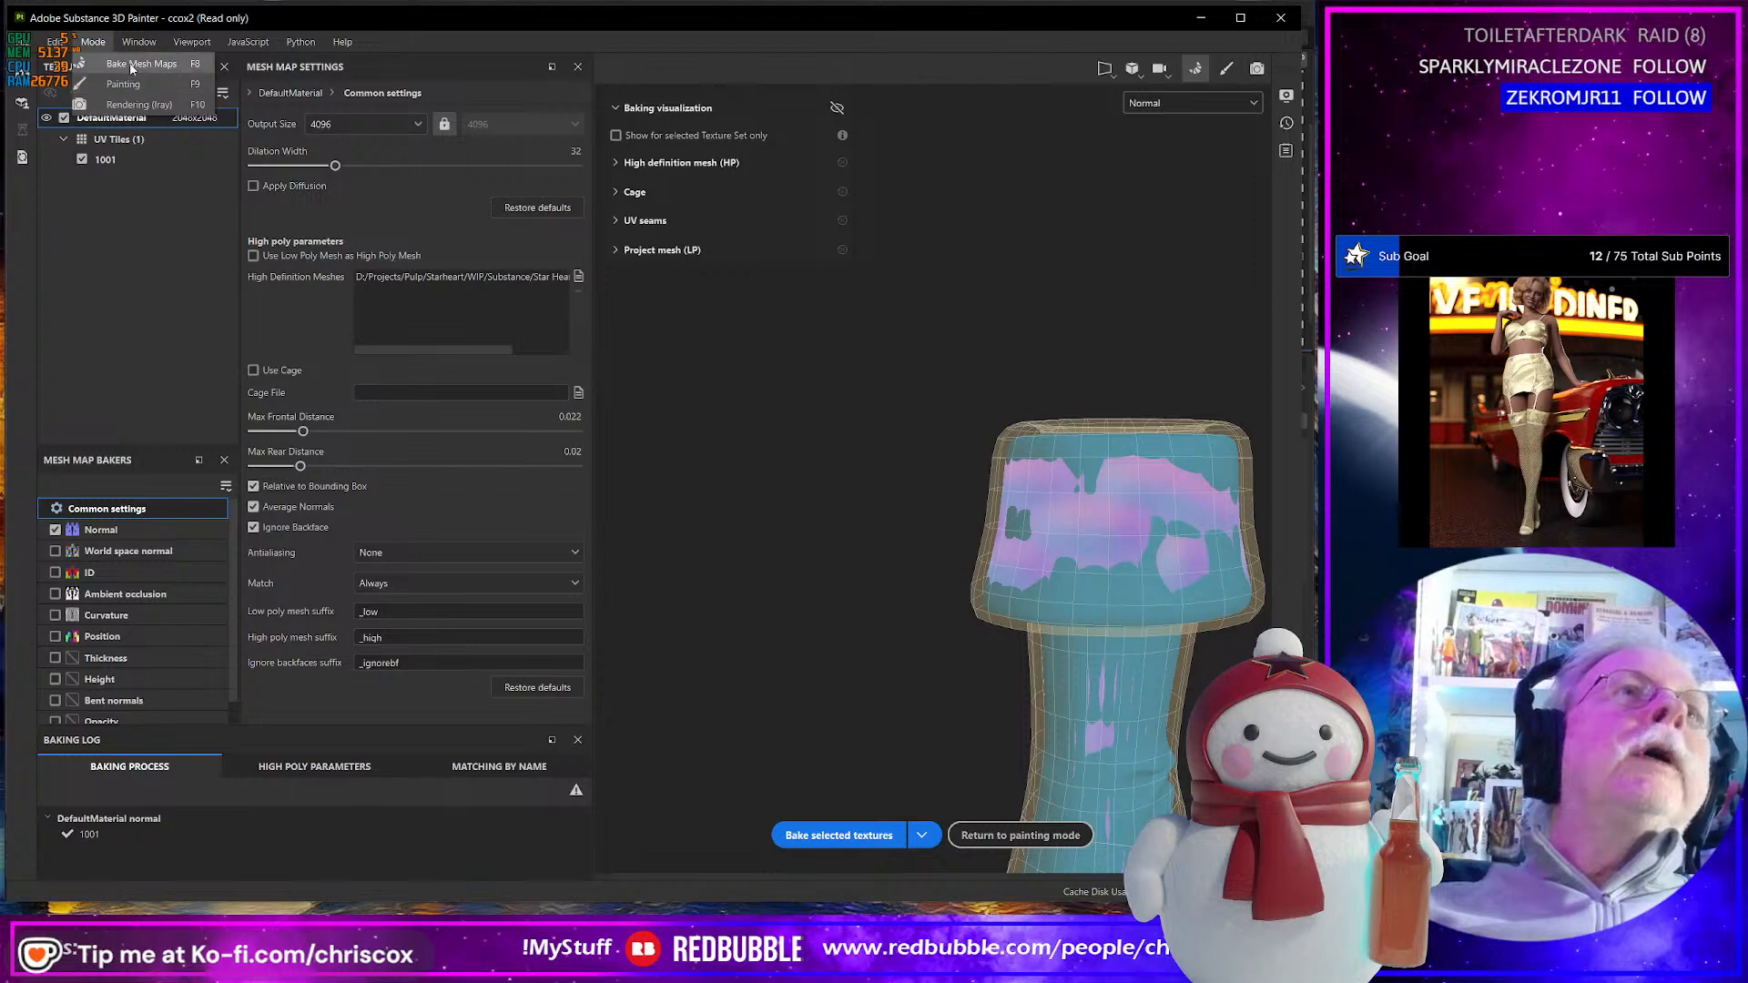
{"action": "left_click", "coordinate": [123, 84]}
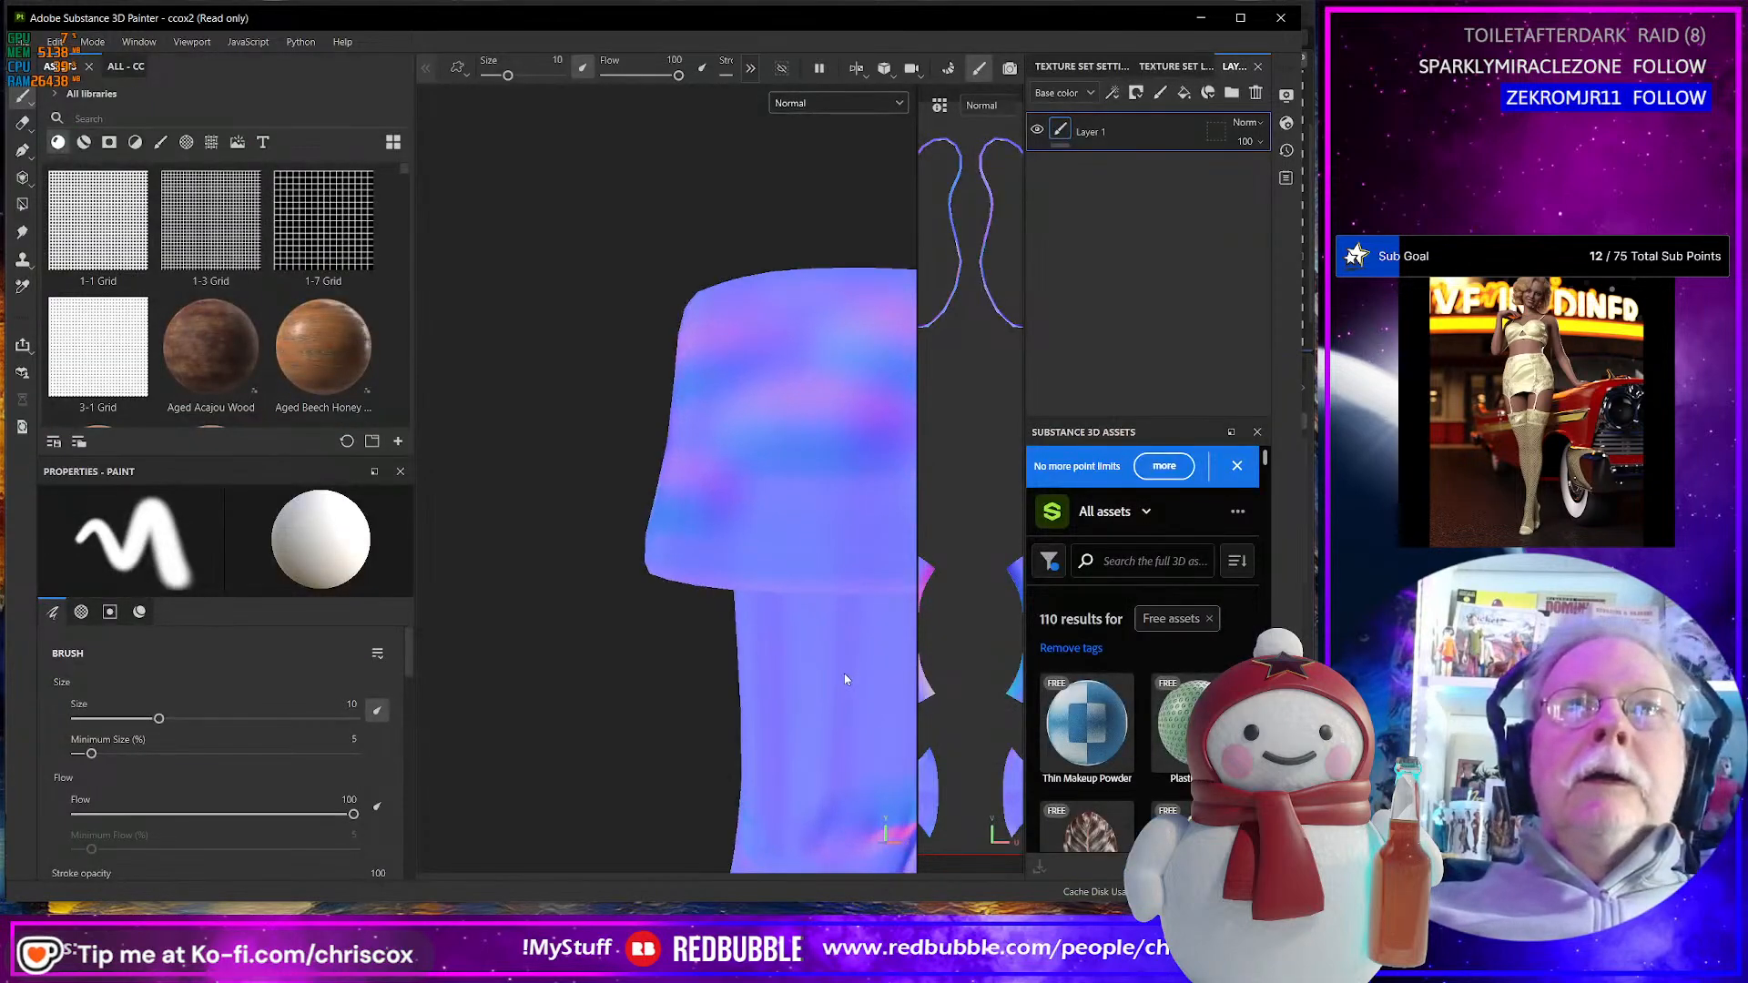
{"action": "left_click", "coordinate": [845, 104]}
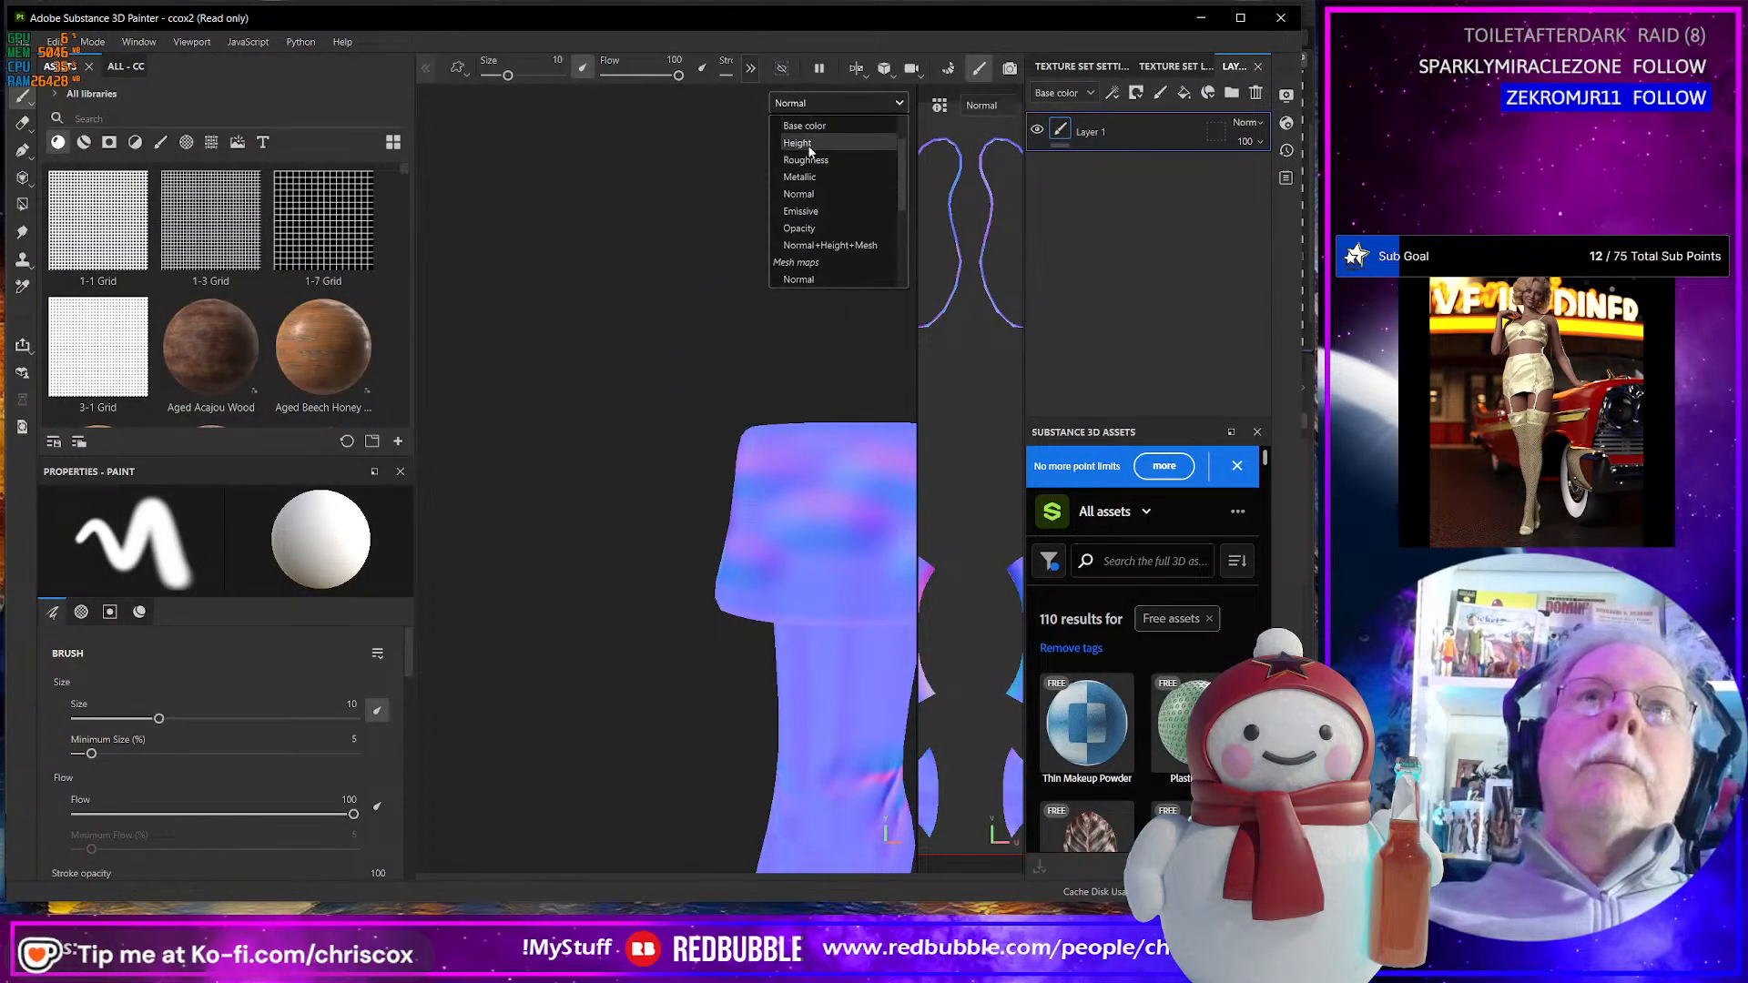
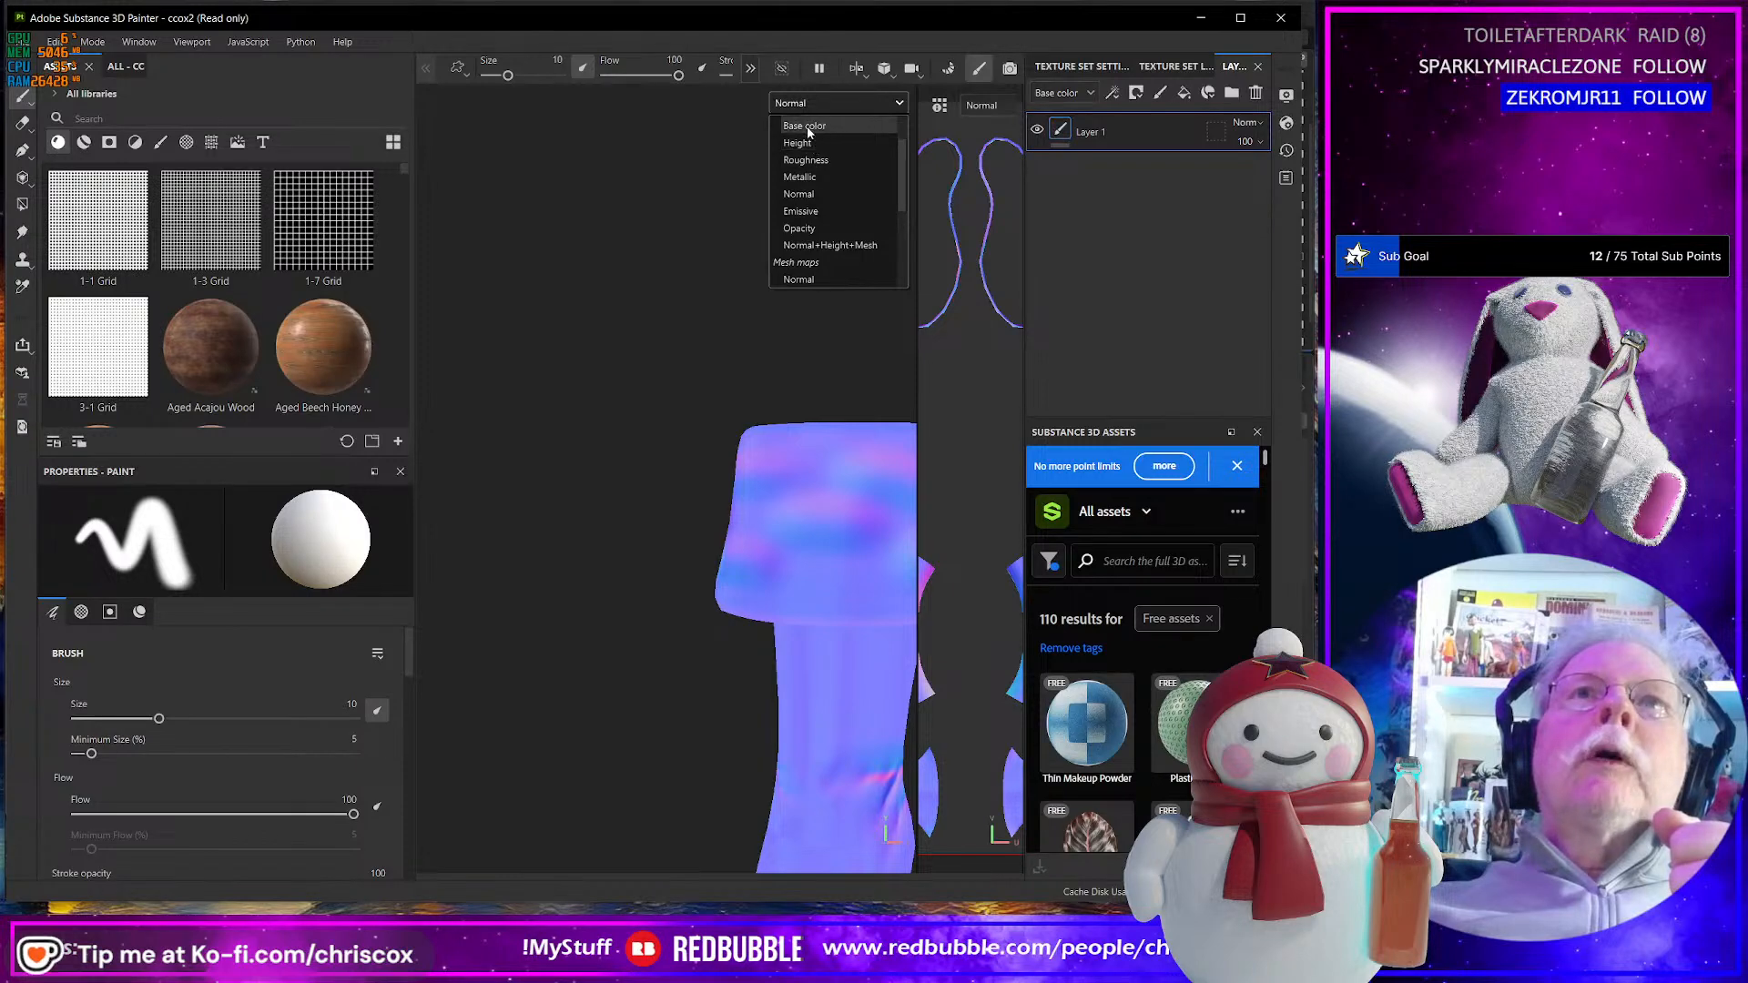
{"action": "scroll", "coordinate": [813, 150], "scroll_direction": "up", "scroll_amount": 1}
{"action": "left_click", "coordinate": [812, 143]}
{"action": "scroll", "coordinate": [801, 524], "scroll_direction": "up", "scroll_amount": 3}
{"action": "scroll", "coordinate": [801, 525], "scroll_direction": "down", "scroll_amount": 7}
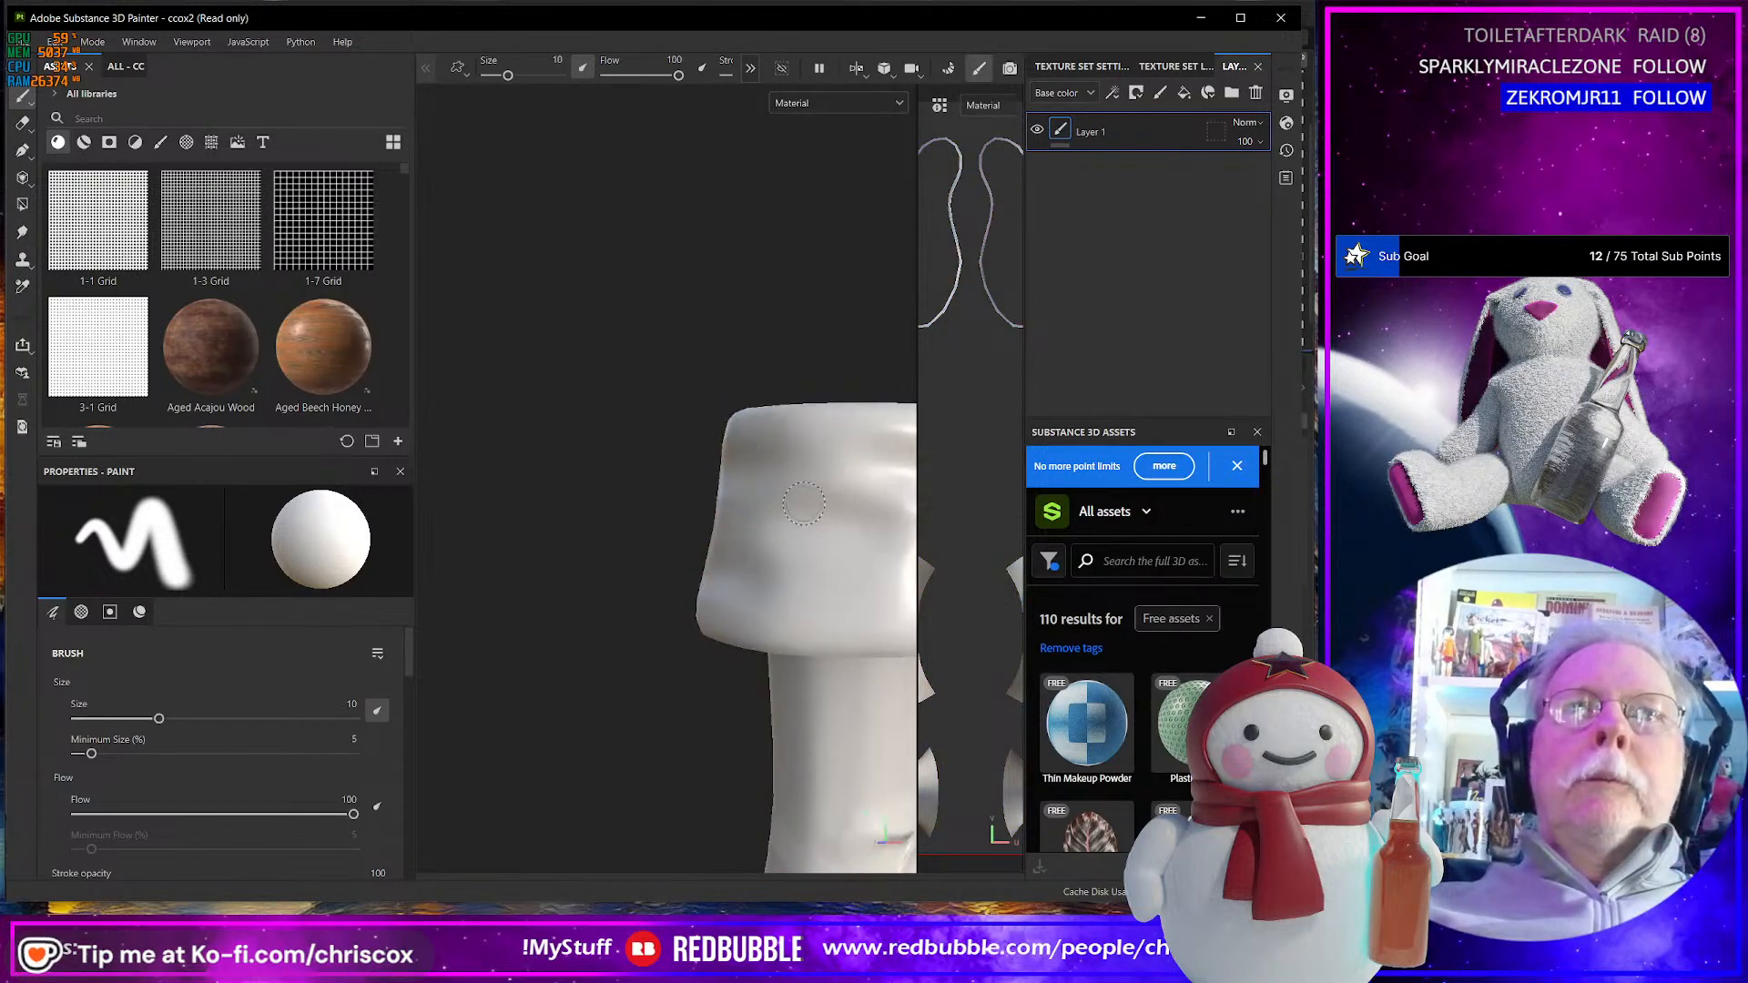
- Examine the baked folds and creases on the cuffs, shafts and ankles of both boots from all sides
{"action": "mouse_move", "coordinate": [795, 524]}
{"action": "middle_mouse_down", "text": "alt"}
{"action": "mouse_move", "coordinate": [634, 421]}
{"action": "mouse_move", "coordinate": [602, 366]}
{"action": "middle_mouse_up", "text": "alt"}
{"action": "left_click_drag", "start_coordinate": [692, 446], "coordinate": [860, 487], "text": "alt"}
{"action": "left_click_drag", "start_coordinate": [671, 517], "coordinate": [761, 531], "text": "alt"}
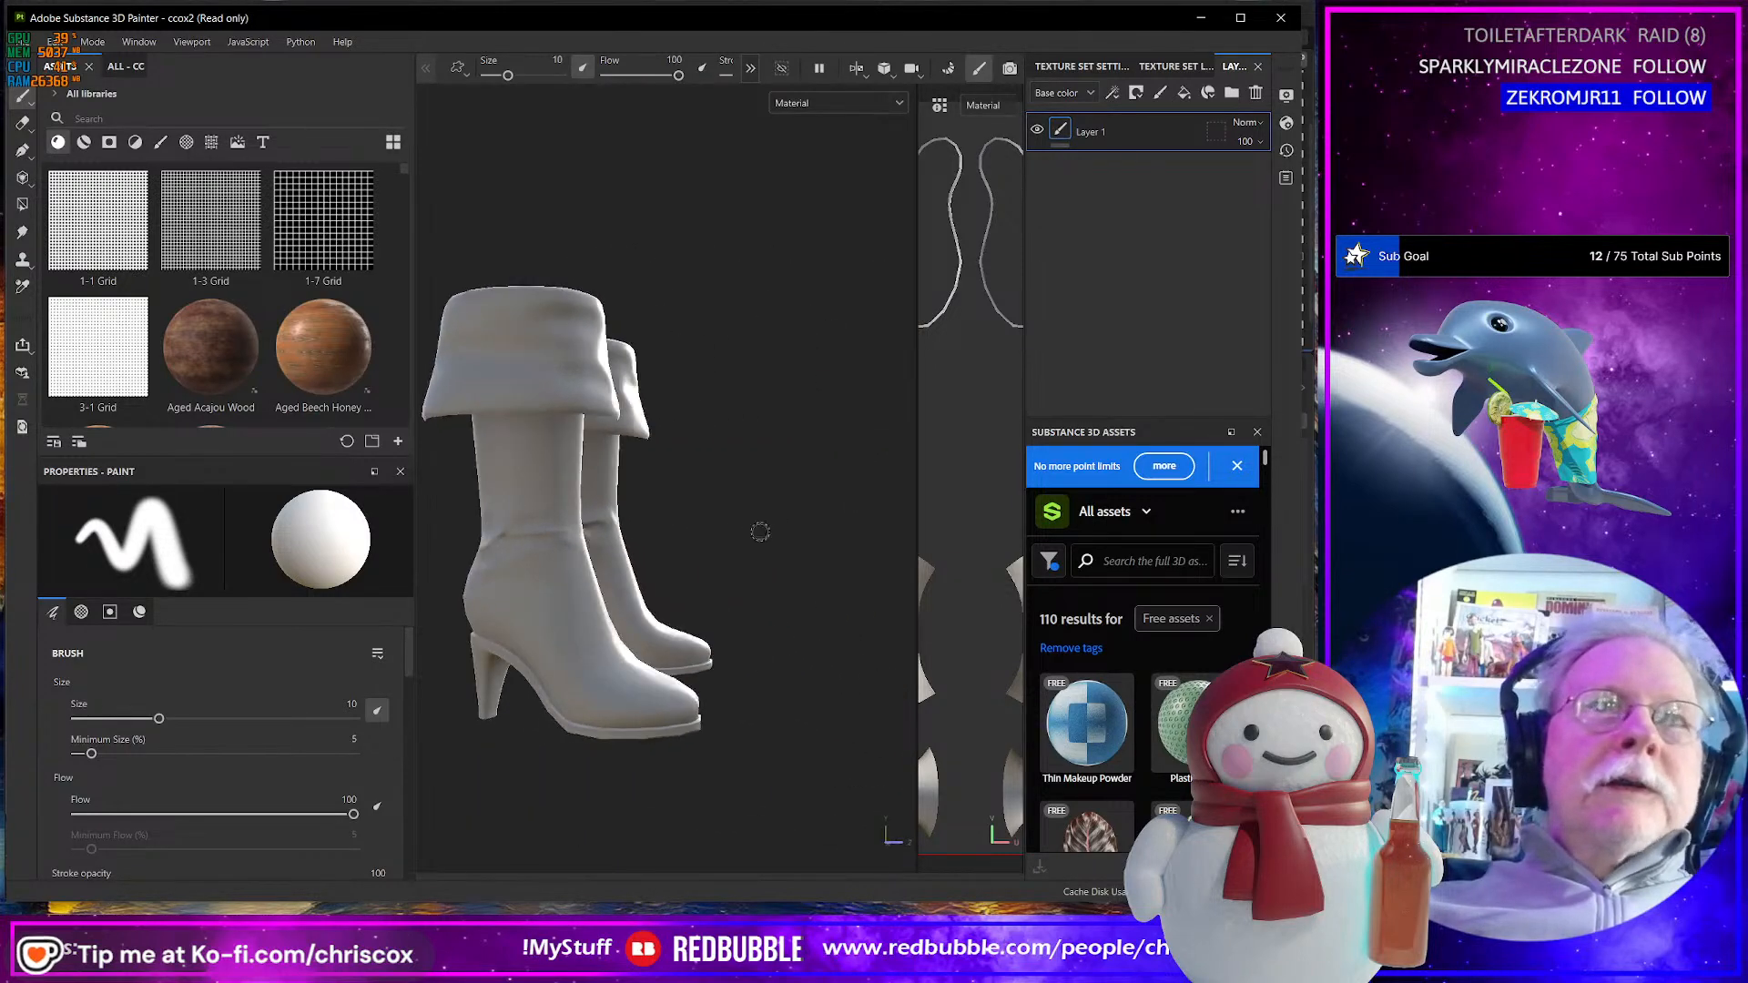
{"action": "scroll", "coordinate": [671, 546], "scroll_direction": "up", "scroll_amount": 3}
{"action": "scroll", "coordinate": [692, 500], "scroll_direction": "down", "scroll_amount": 4}
{"action": "left_click_drag", "start_coordinate": [719, 460], "coordinate": [725, 422], "text": "alt"}
{"action": "scroll", "coordinate": [747, 455], "scroll_direction": "up", "scroll_amount": 4}
{"action": "left_click_drag", "start_coordinate": [851, 455], "coordinate": [629, 473], "text": "alt"}
{"action": "scroll", "coordinate": [738, 489], "scroll_direction": "up", "scroll_amount": 3}
{"action": "scroll", "coordinate": [738, 490], "scroll_direction": "down", "scroll_amount": 4}
{"action": "mouse_move", "coordinate": [748, 488]}
{"action": "left_mouse_down", "text": "alt"}
{"action": "mouse_move", "coordinate": [862, 484]}
{"action": "mouse_move", "coordinate": [656, 632]}
{"action": "mouse_move", "coordinate": [562, 650]}
{"action": "mouse_move", "coordinate": [576, 626]}
{"action": "mouse_move", "coordinate": [886, 585]}
{"action": "mouse_move", "coordinate": [585, 613]}
{"action": "mouse_move", "coordinate": [629, 582]}
{"action": "left_mouse_up", "text": "alt"}
{"action": "scroll", "coordinate": [794, 528], "scroll_direction": "up", "scroll_amount": 4}
{"action": "scroll", "coordinate": [709, 611], "scroll_direction": "up", "scroll_amount": 4}
{"action": "scroll", "coordinate": [709, 611], "scroll_direction": "down", "scroll_amount": 4}
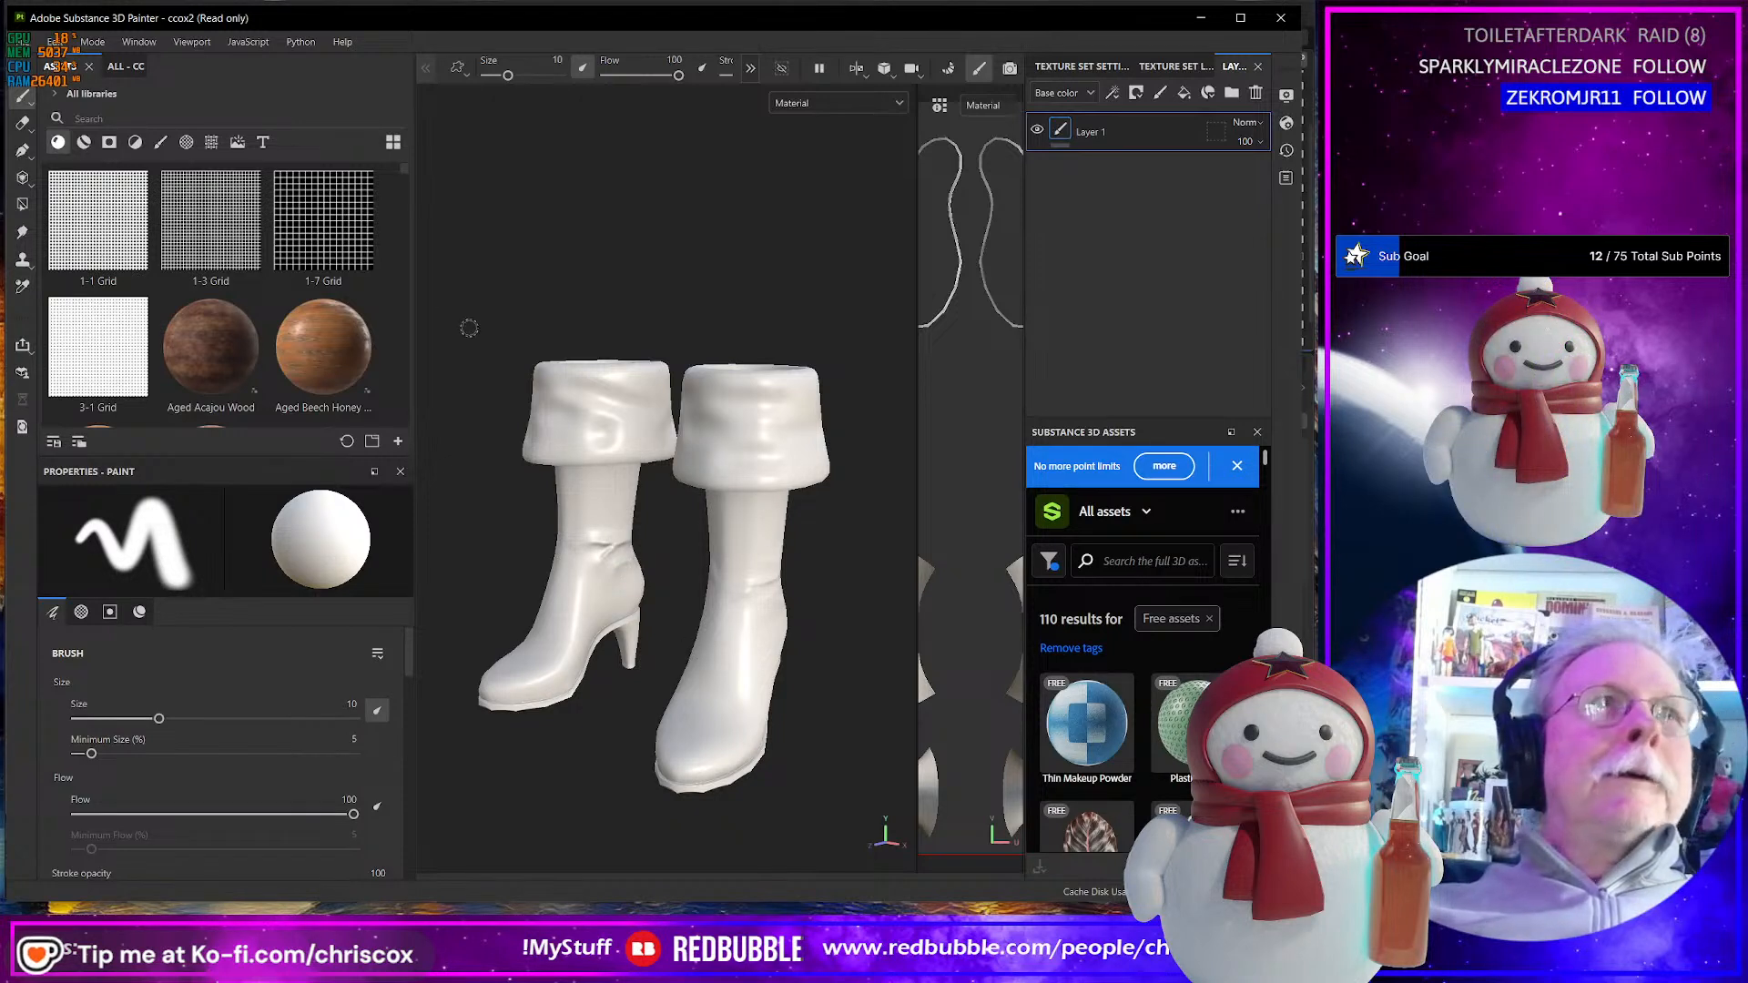
- Search the material library for "leather" and apply Fine Leather to the boots as a fill layer
{"action": "left_click", "coordinate": [124, 119]}
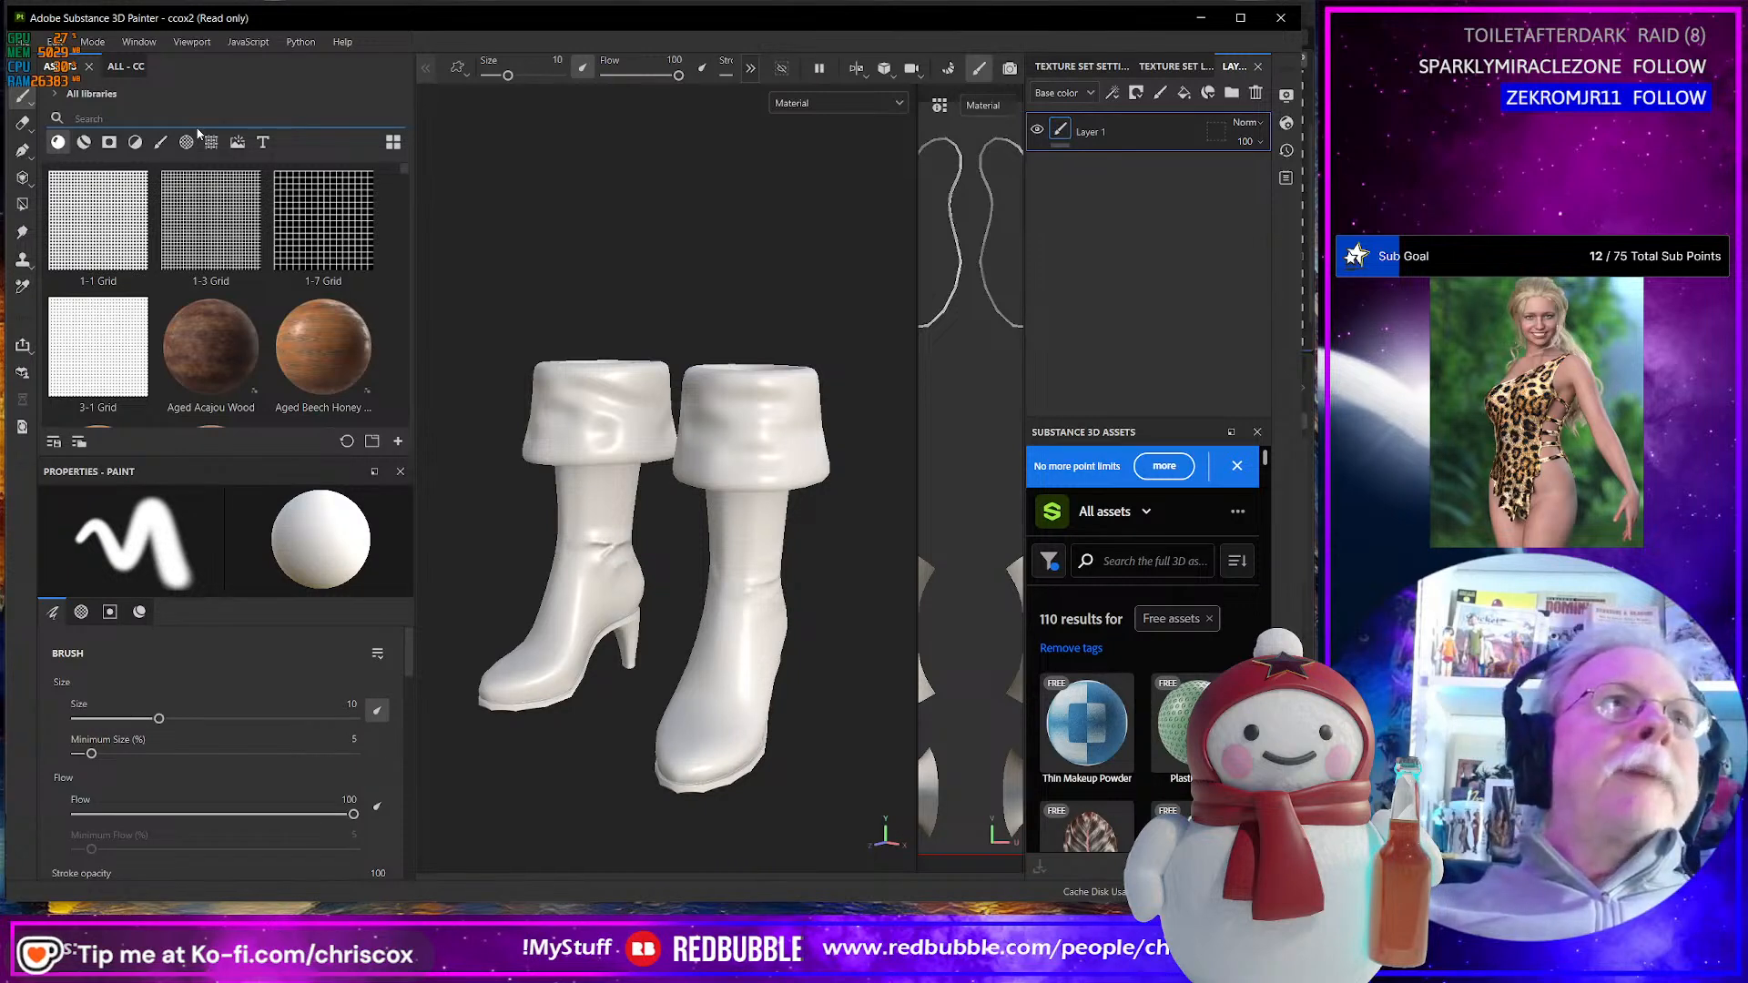
{"action": "type", "text": "leat"}
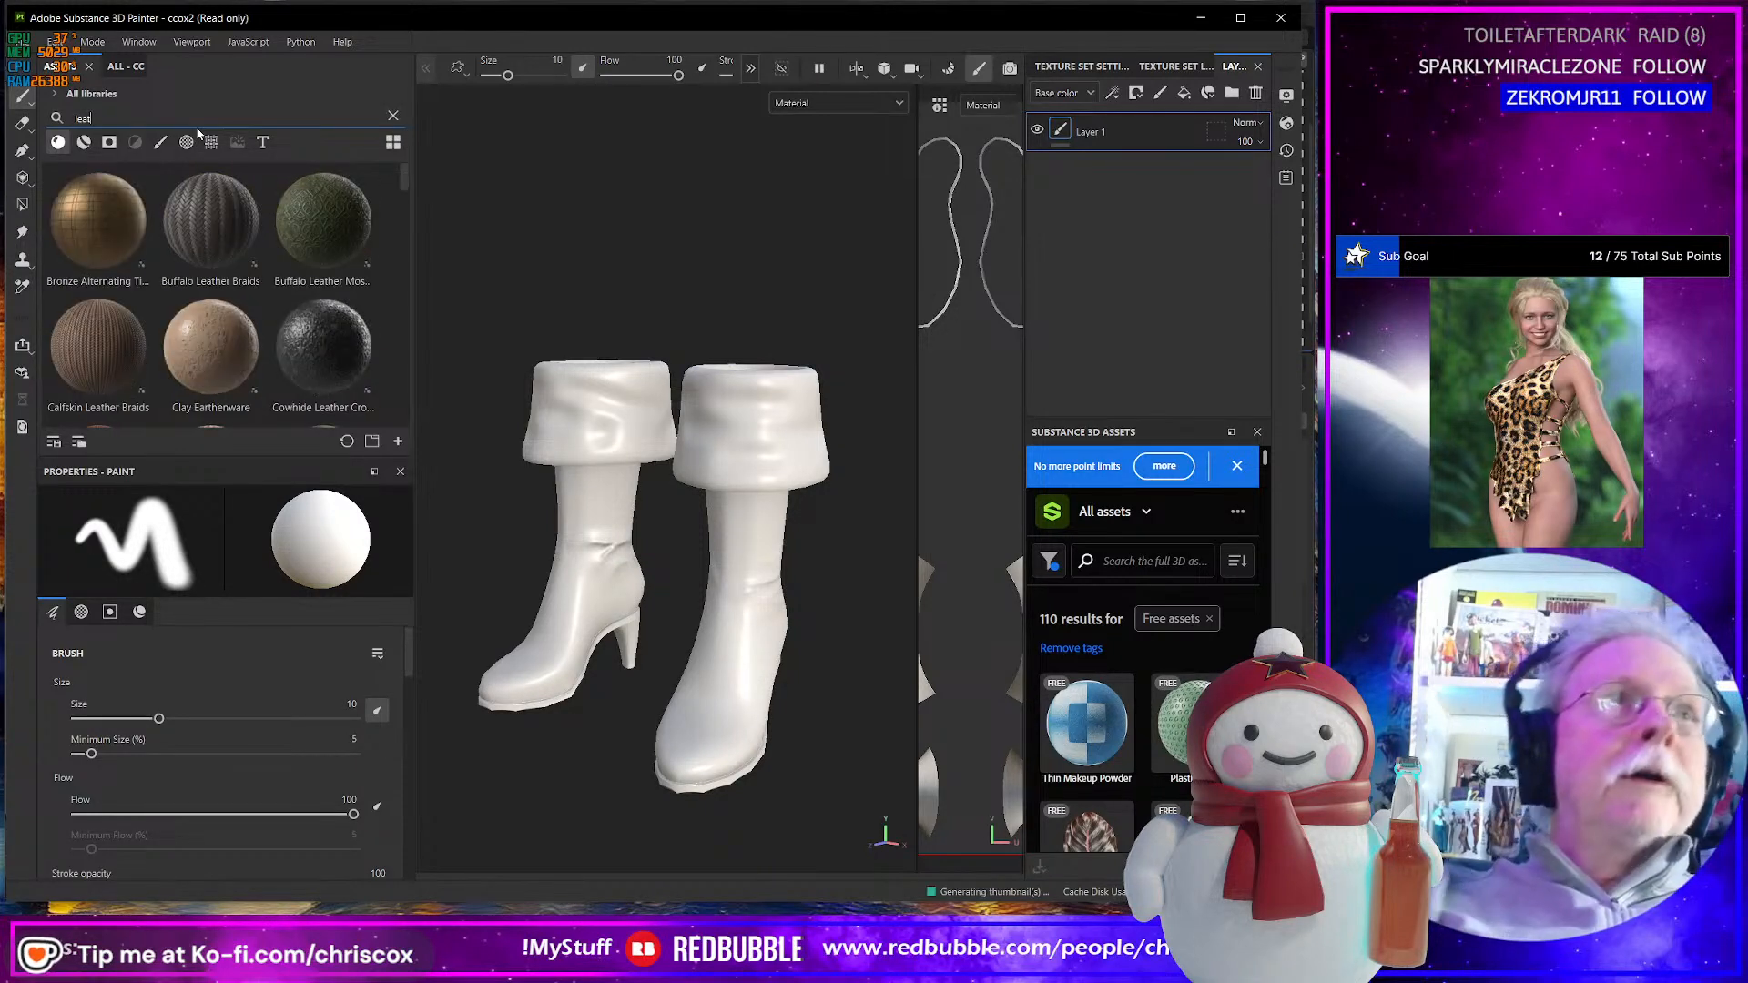
{"action": "type", "text": "her"}
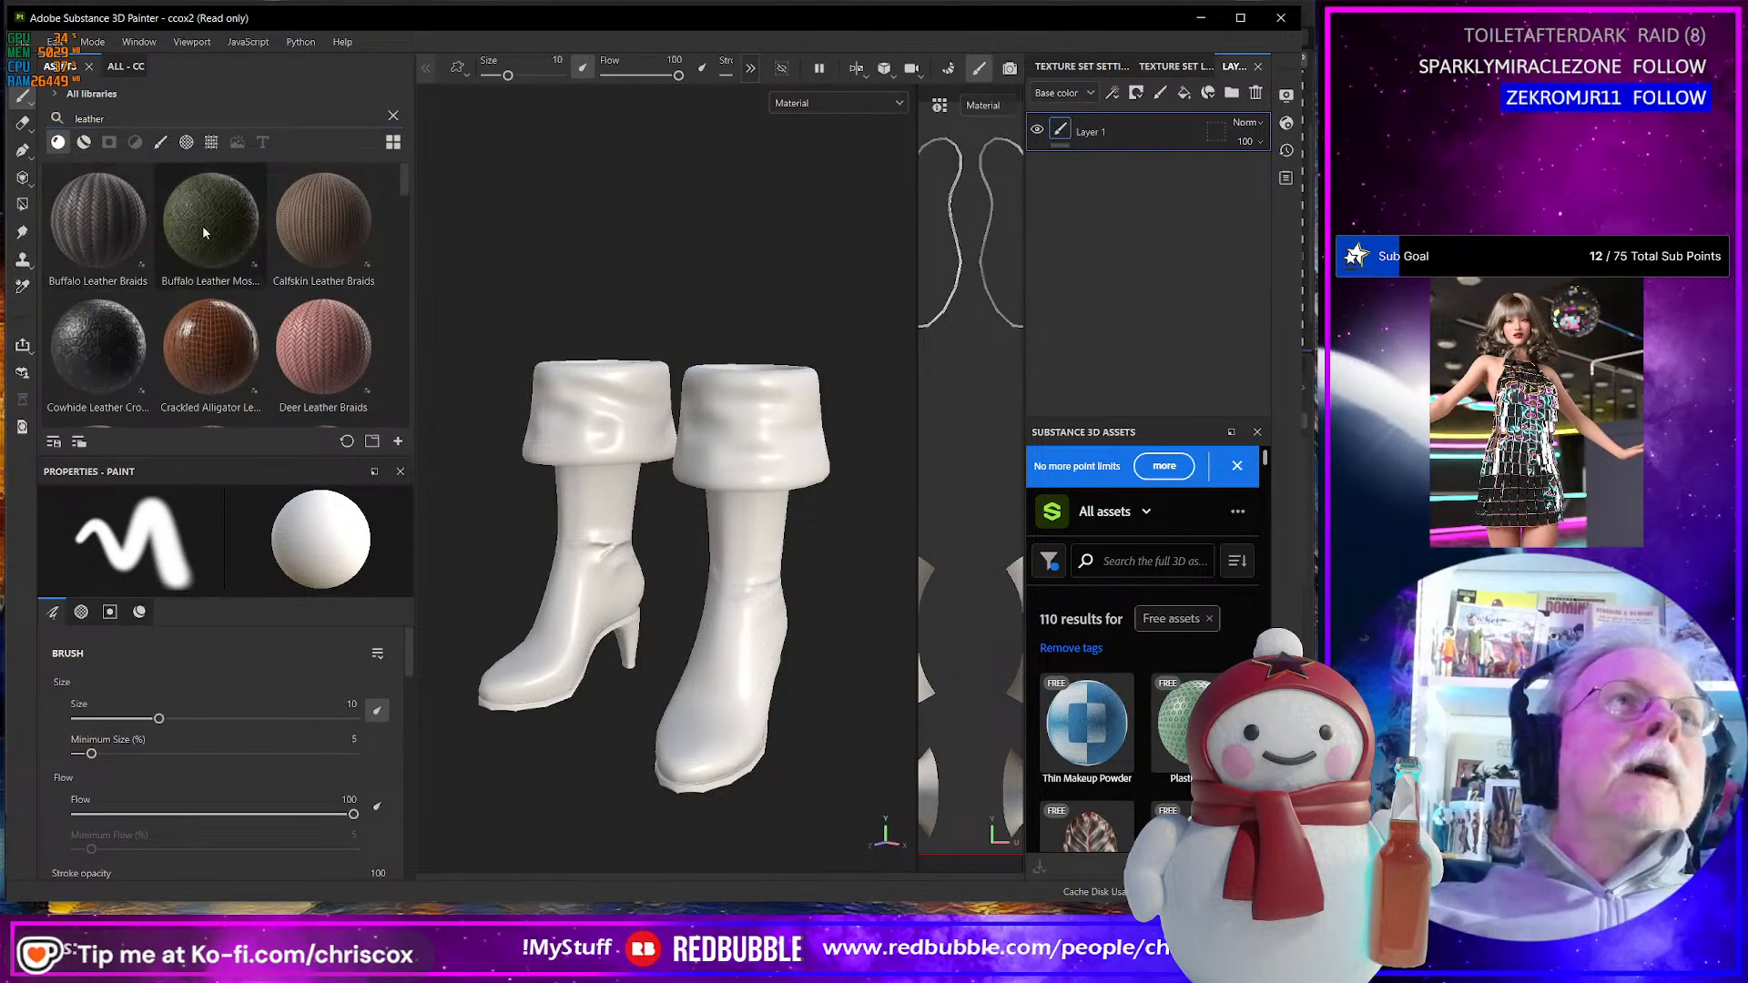
{"action": "scroll", "coordinate": [202, 226], "scroll_direction": "down", "scroll_amount": 2}
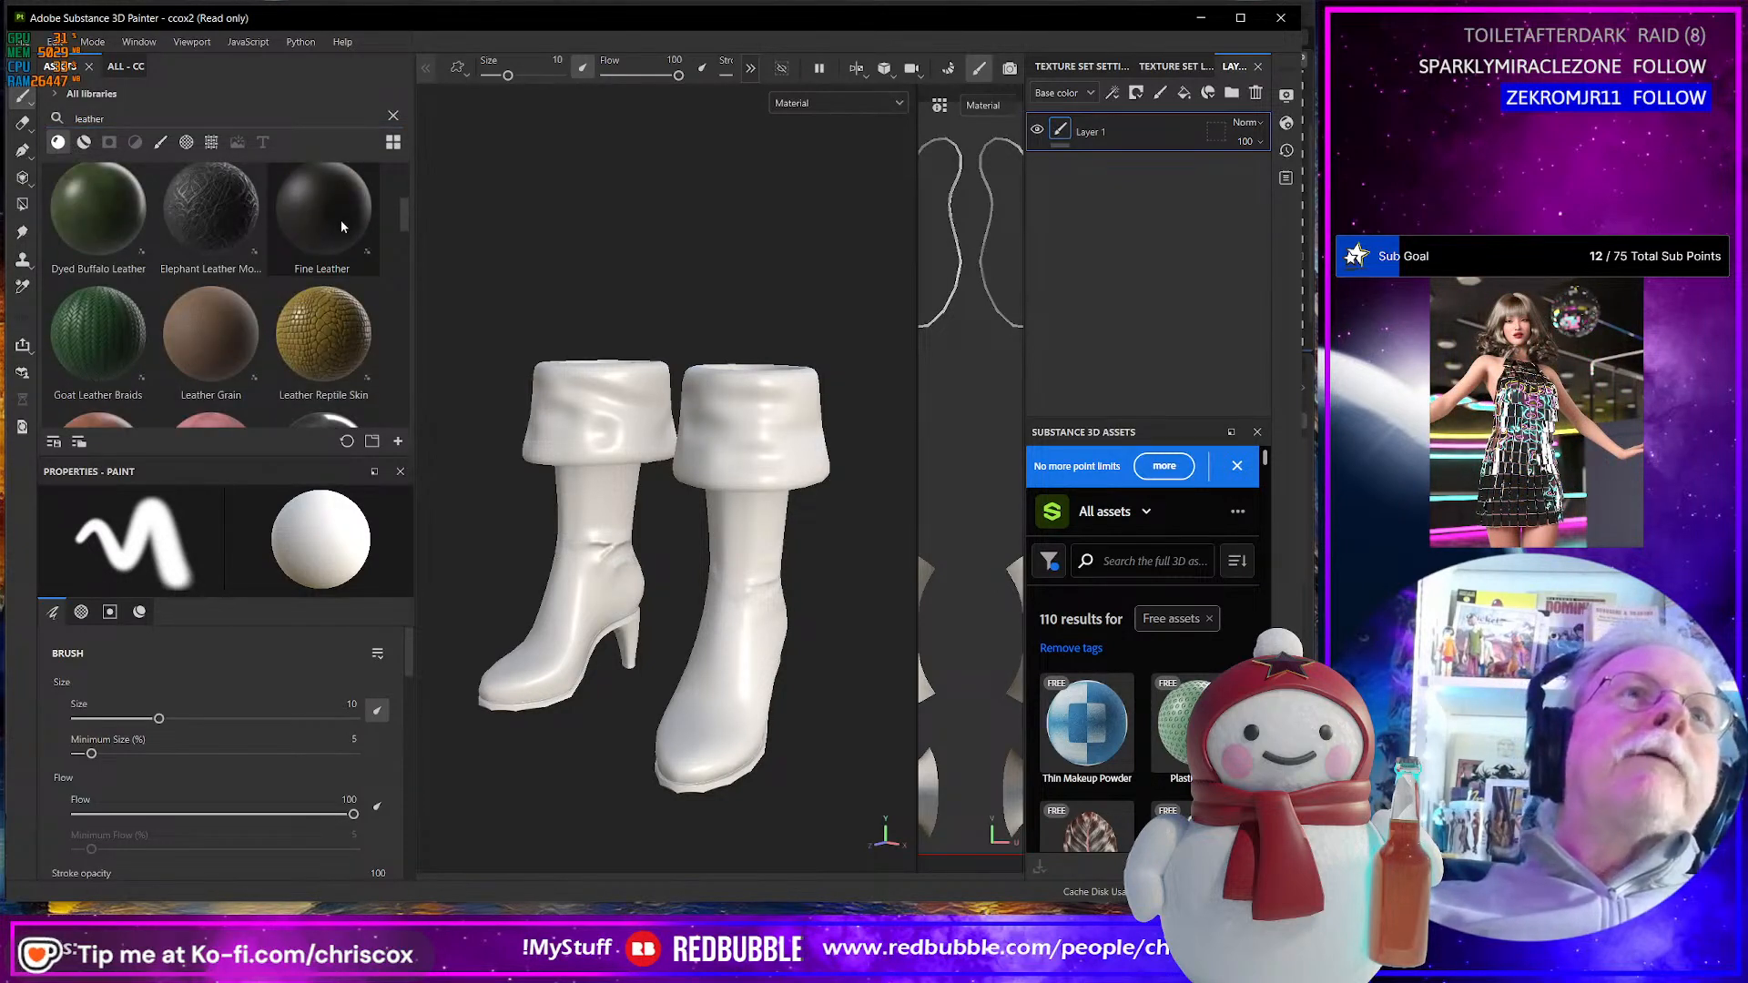
{"action": "mouse_move", "coordinate": [342, 226]}
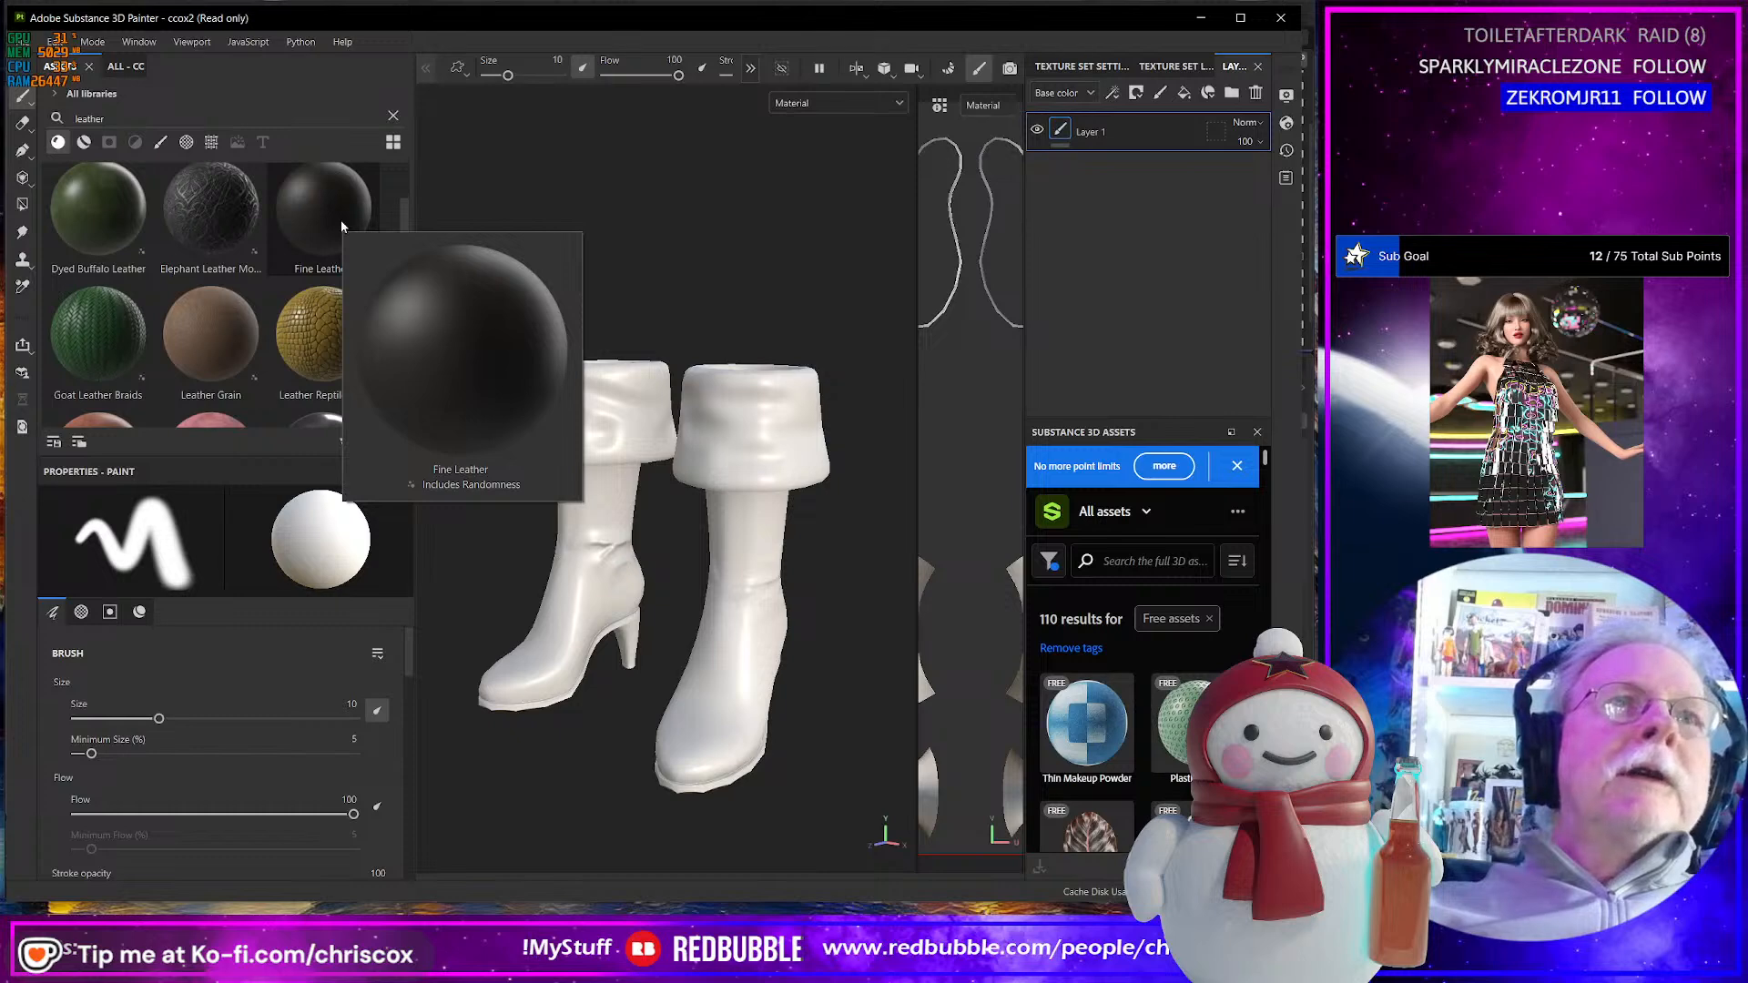
{"action": "left_click_drag", "start_coordinate": [341, 220], "coordinate": [581, 426]}
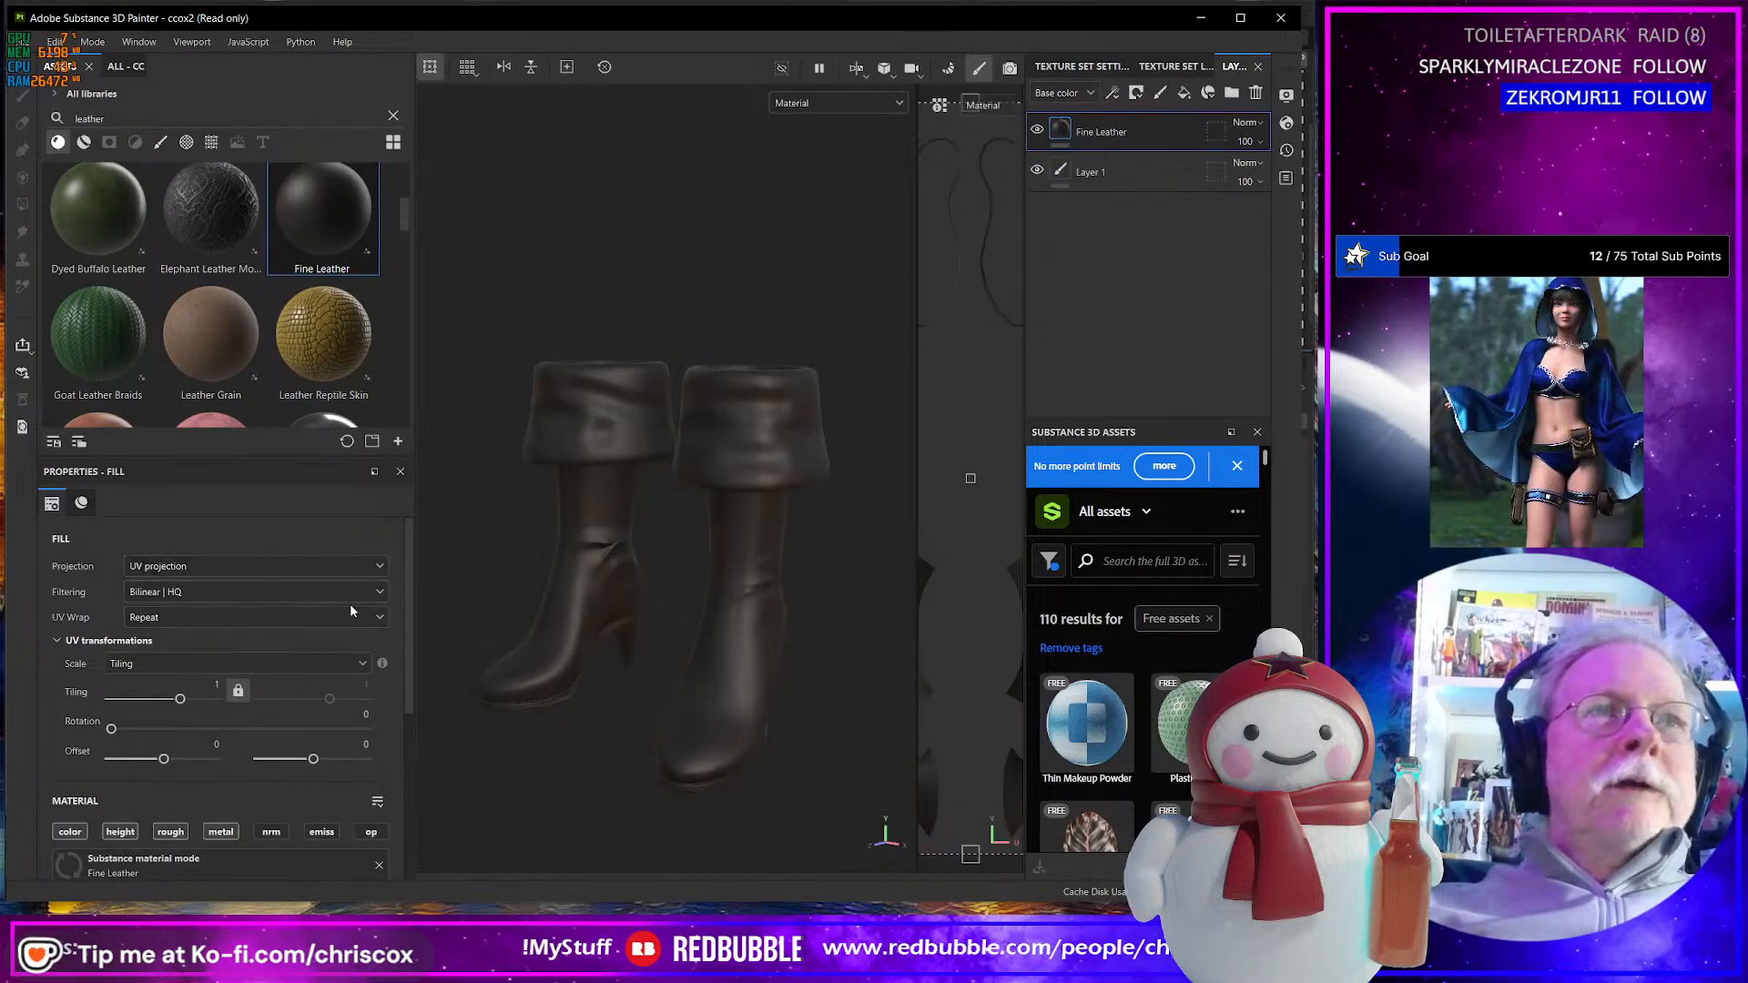
- Change the Fine Leather layer's Leather Fine Color to a near-black blue-gray, about 1D1E21
{"action": "scroll", "coordinate": [291, 603], "scroll_direction": "down", "scroll_amount": 3}
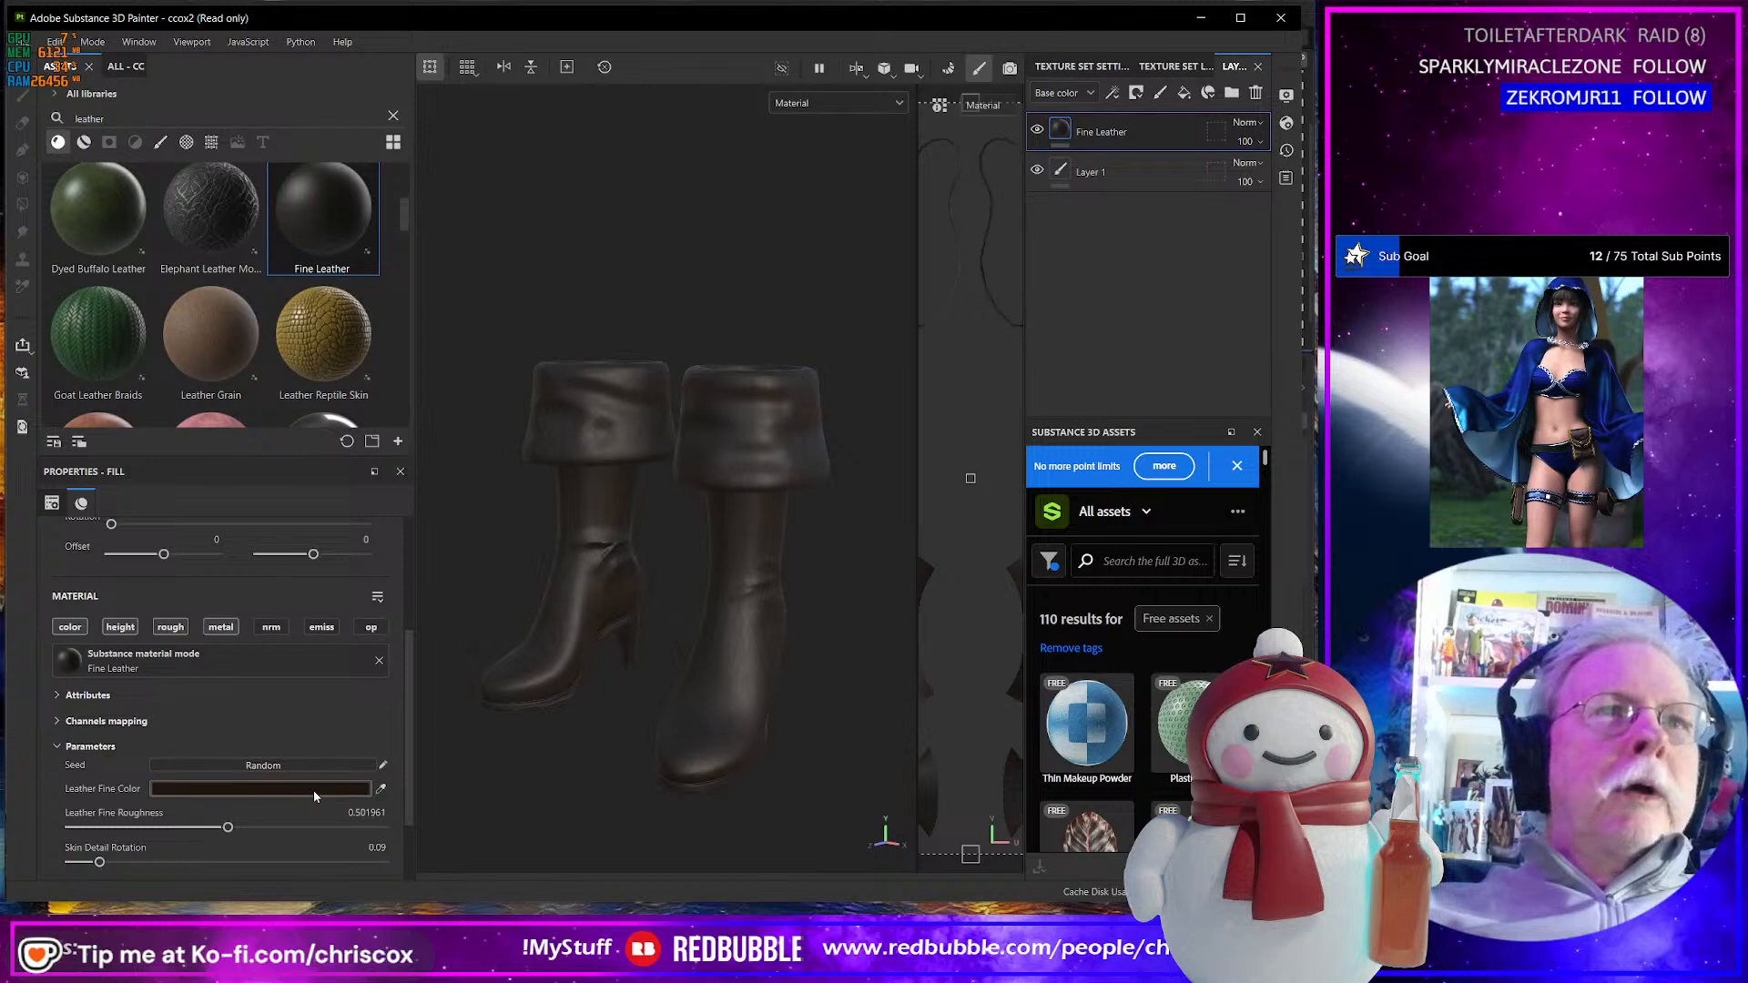
{"action": "left_click", "coordinate": [234, 788]}
{"action": "left_click", "coordinate": [531, 749]}
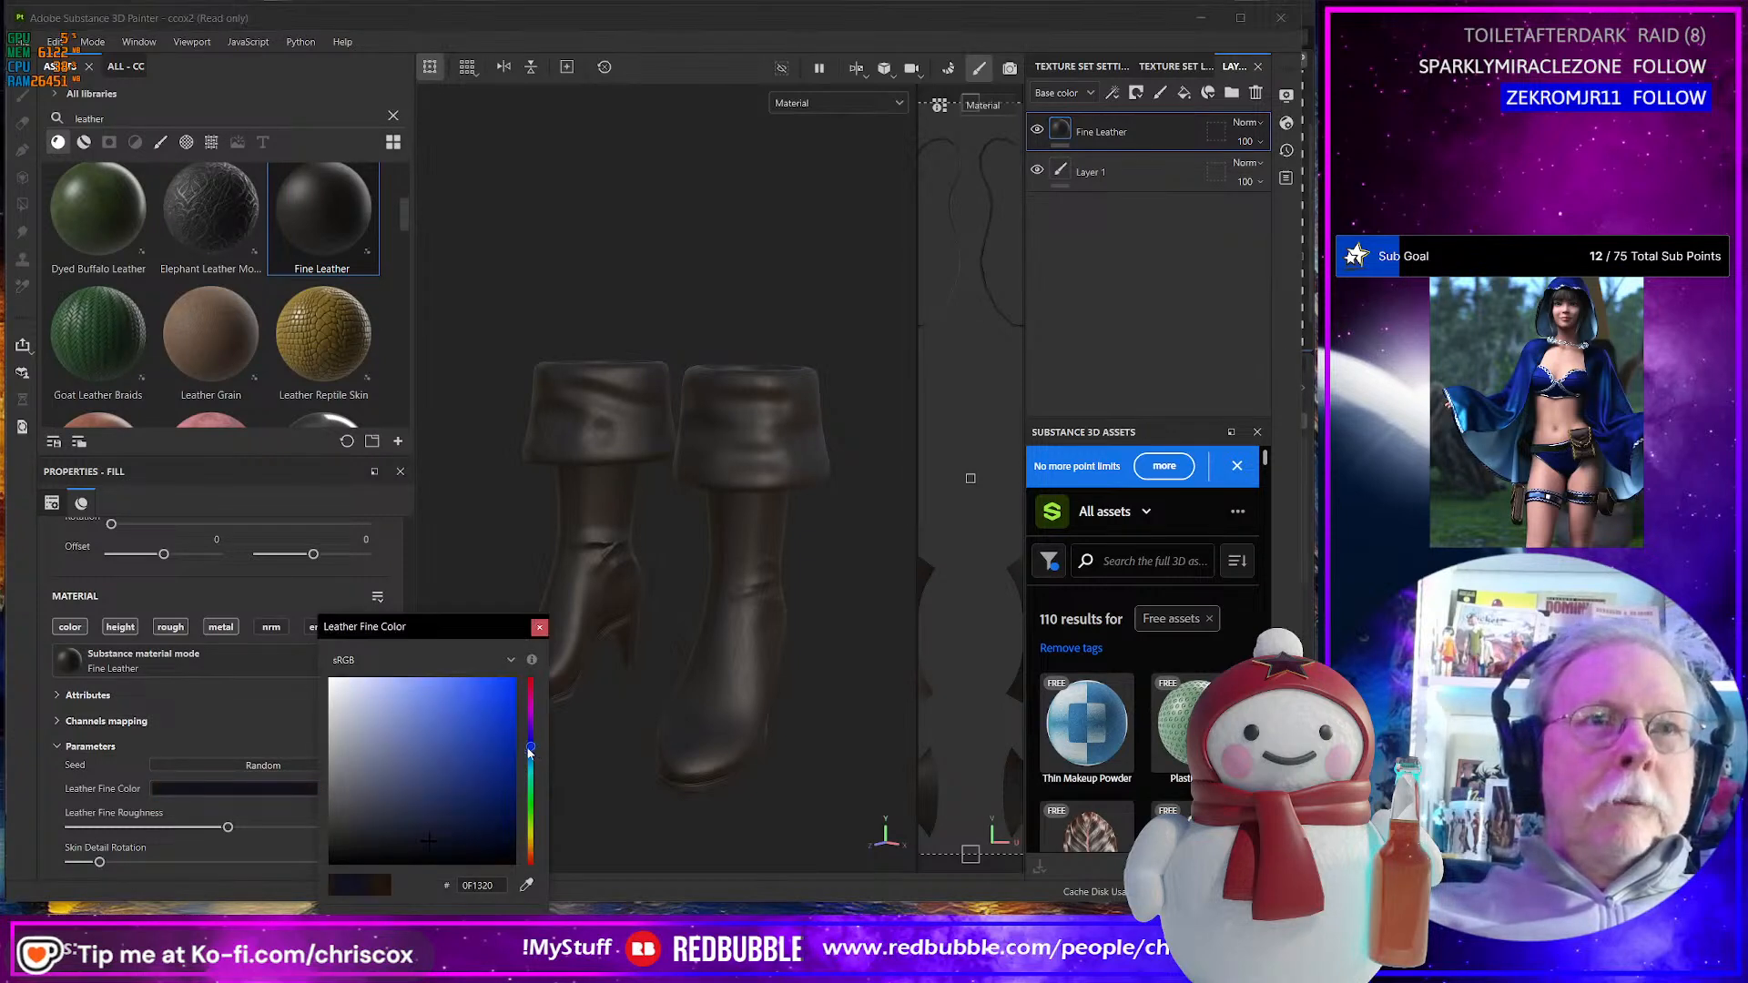
{"action": "mouse_move", "coordinate": [402, 815]}
{"action": "left_mouse_down"}
{"action": "mouse_move", "coordinate": [343, 838]}
{"action": "mouse_move", "coordinate": [385, 843]}
{"action": "mouse_move", "coordinate": [347, 843]}
{"action": "left_mouse_up"}
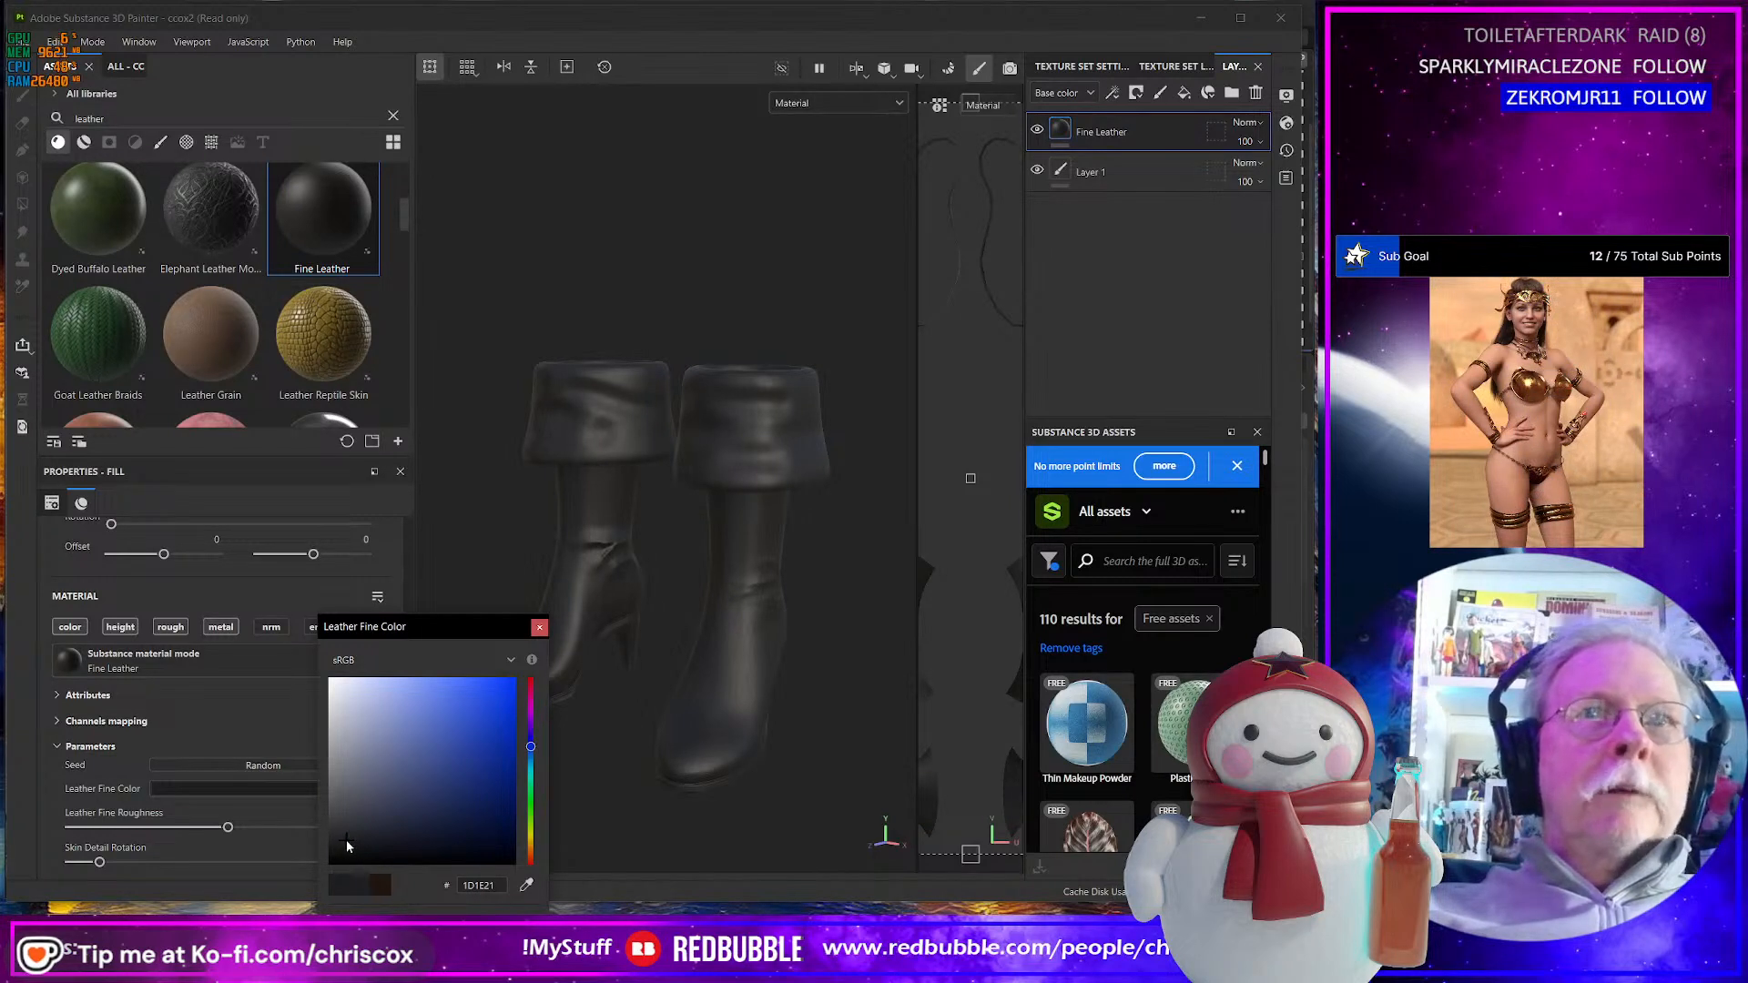
{"action": "left_click", "coordinate": [433, 687]}
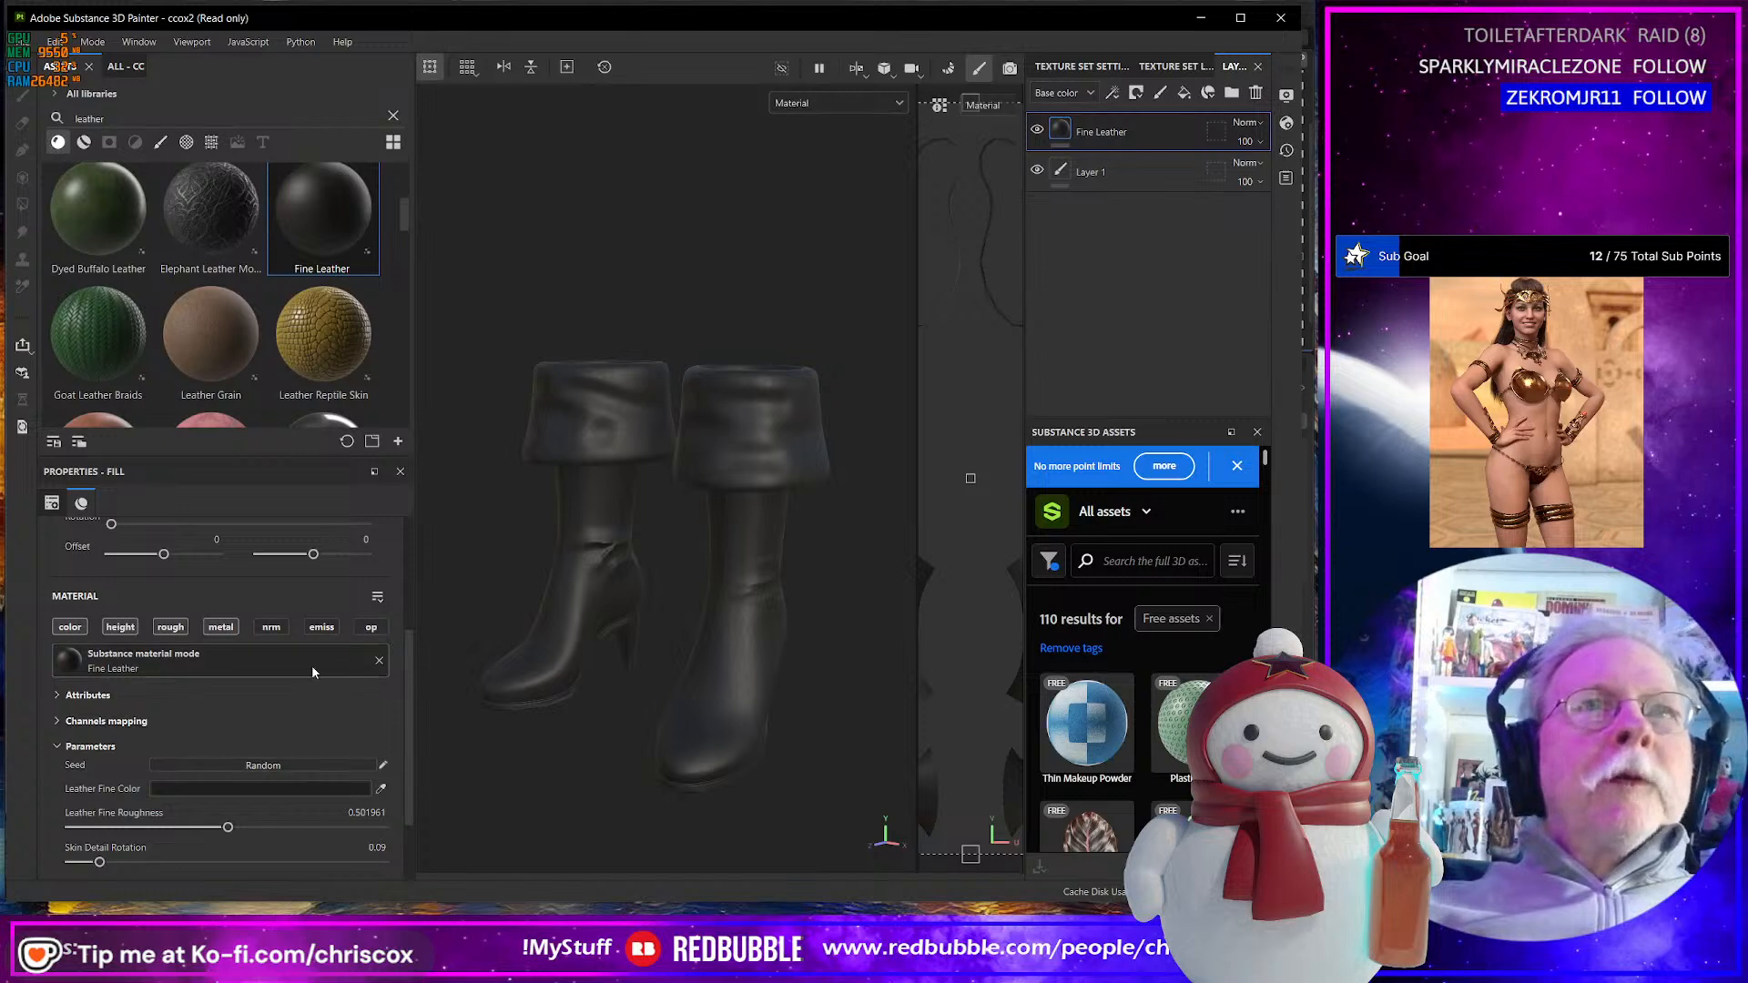
- Set the Fine Leather layer's Leather Fine Roughness to 0.44
{"action": "scroll", "coordinate": [305, 738], "scroll_direction": "down", "scroll_amount": 3}
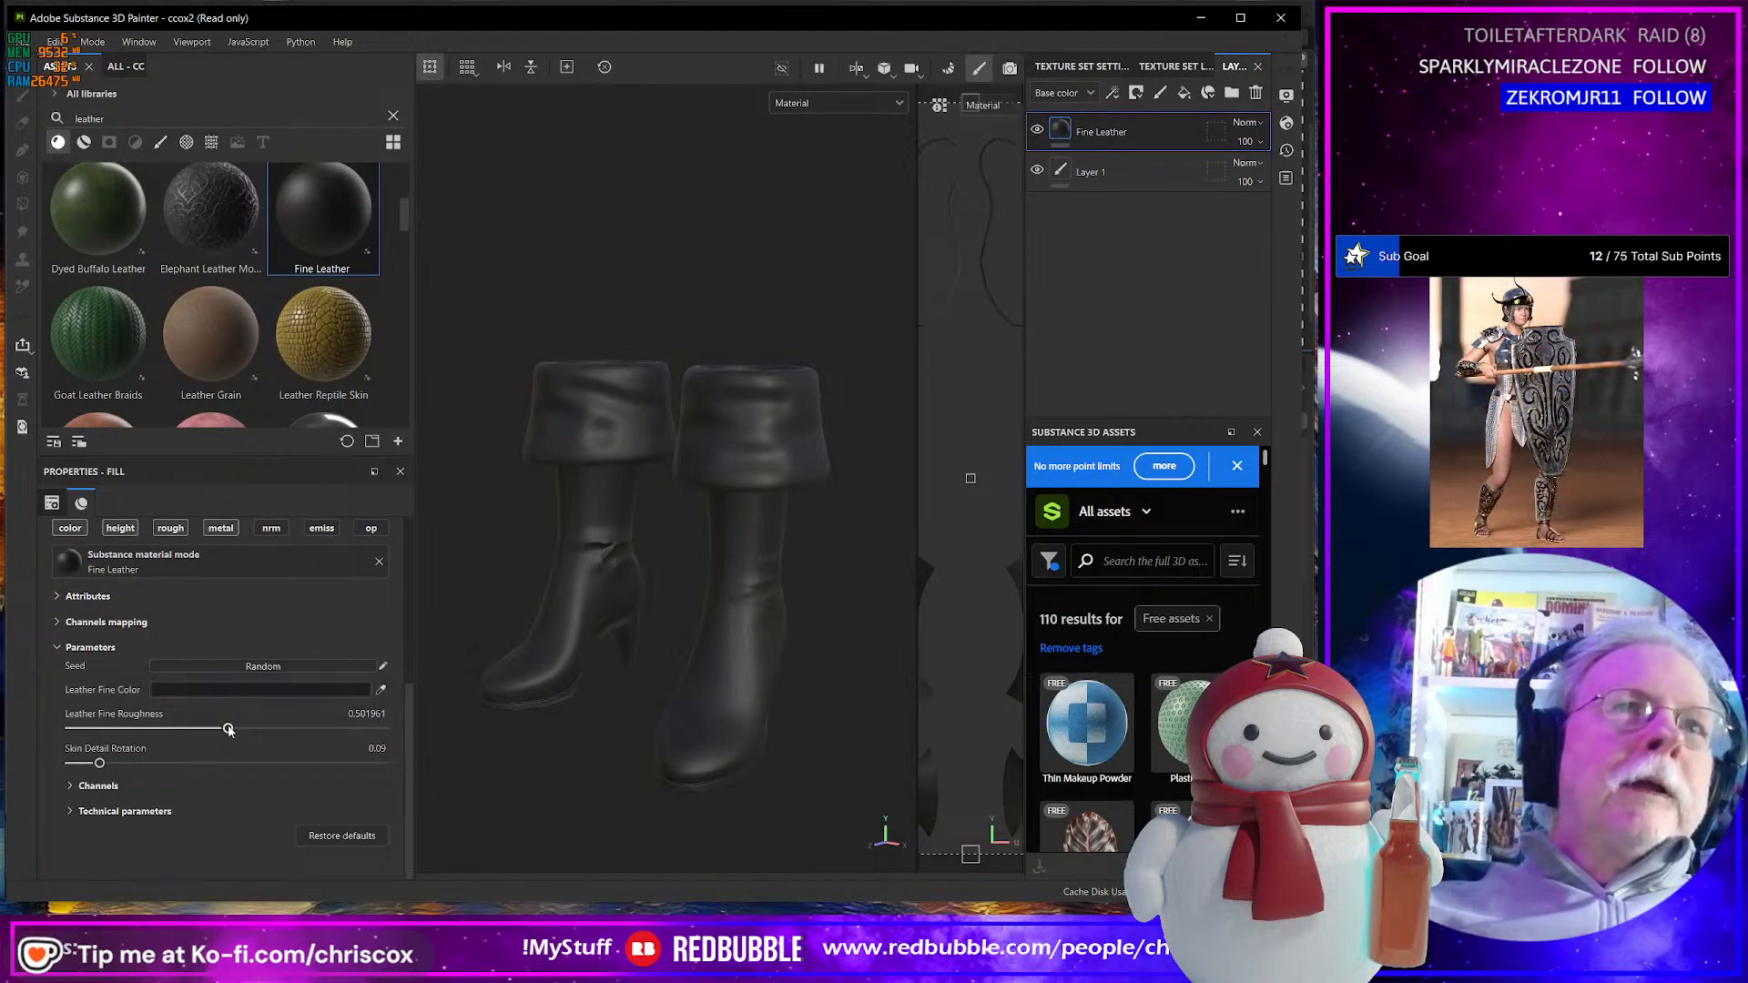
{"action": "left_click_drag", "start_coordinate": [220, 731], "coordinate": [211, 733]}
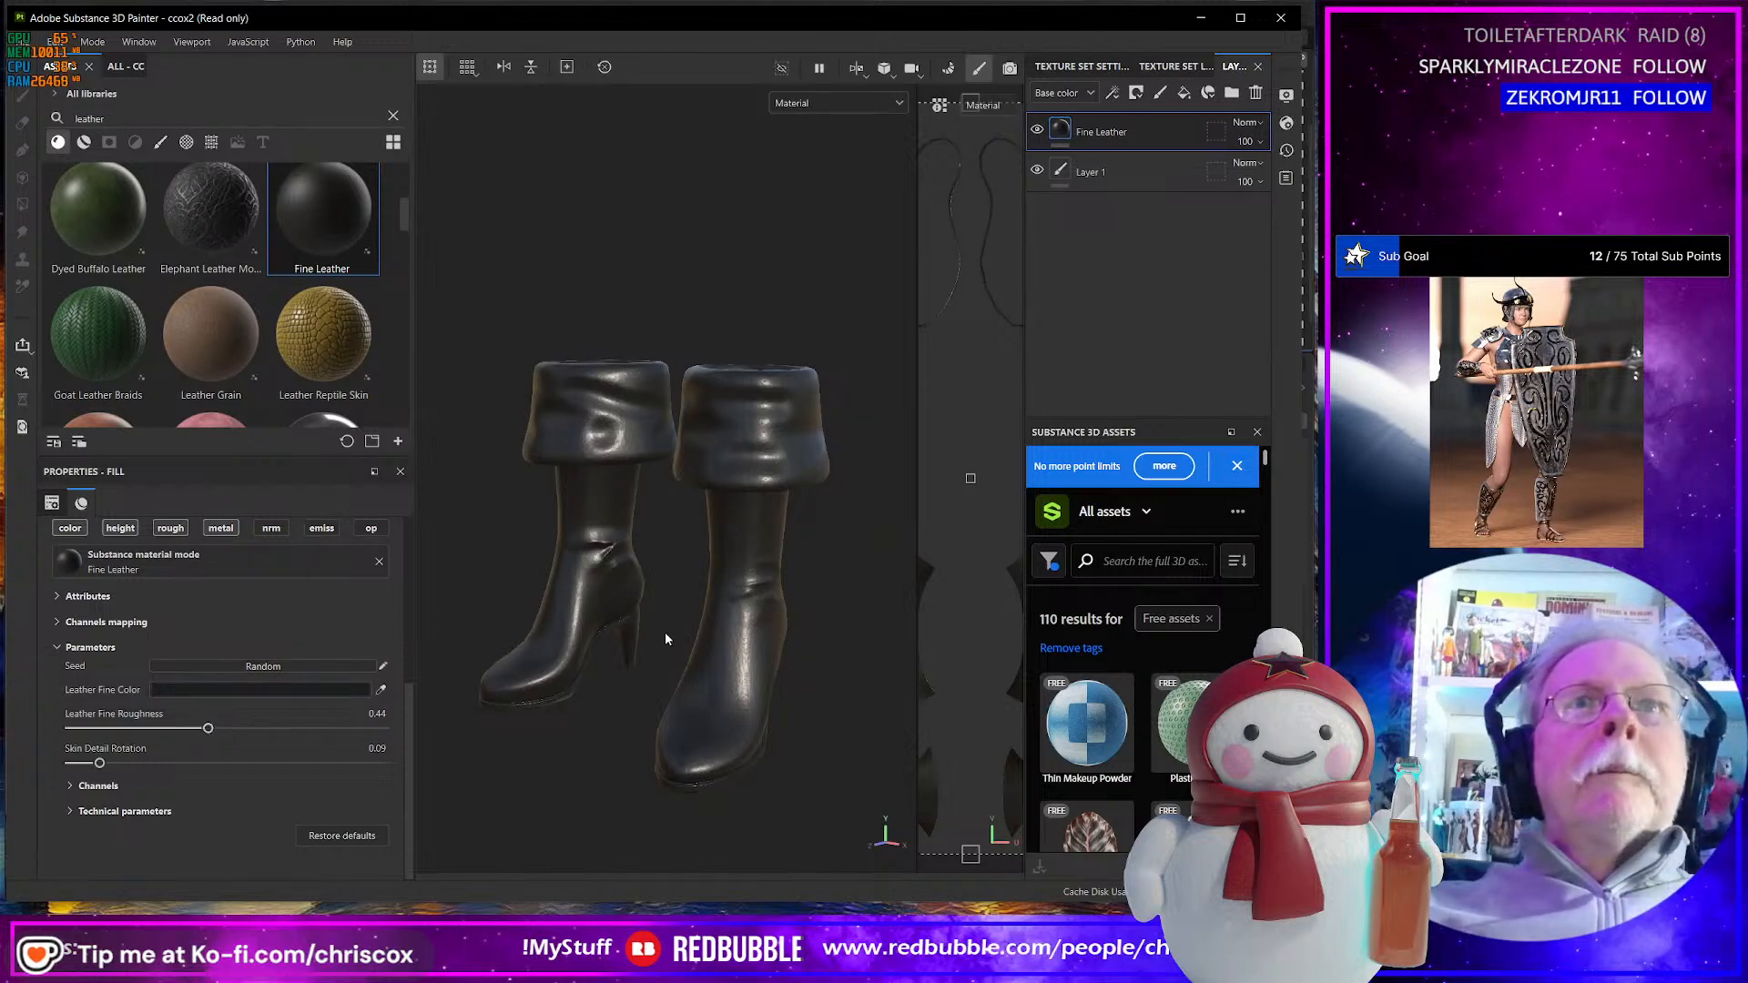
{"action": "mouse_move", "coordinate": [667, 636]}
{"action": "left_mouse_down", "text": "alt"}
{"action": "mouse_move", "coordinate": [879, 665]}
{"action": "mouse_move", "coordinate": [680, 649]}
{"action": "mouse_move", "coordinate": [783, 637]}
{"action": "mouse_move", "coordinate": [692, 640]}
{"action": "mouse_move", "coordinate": [661, 621]}
{"action": "left_mouse_up", "text": "alt"}
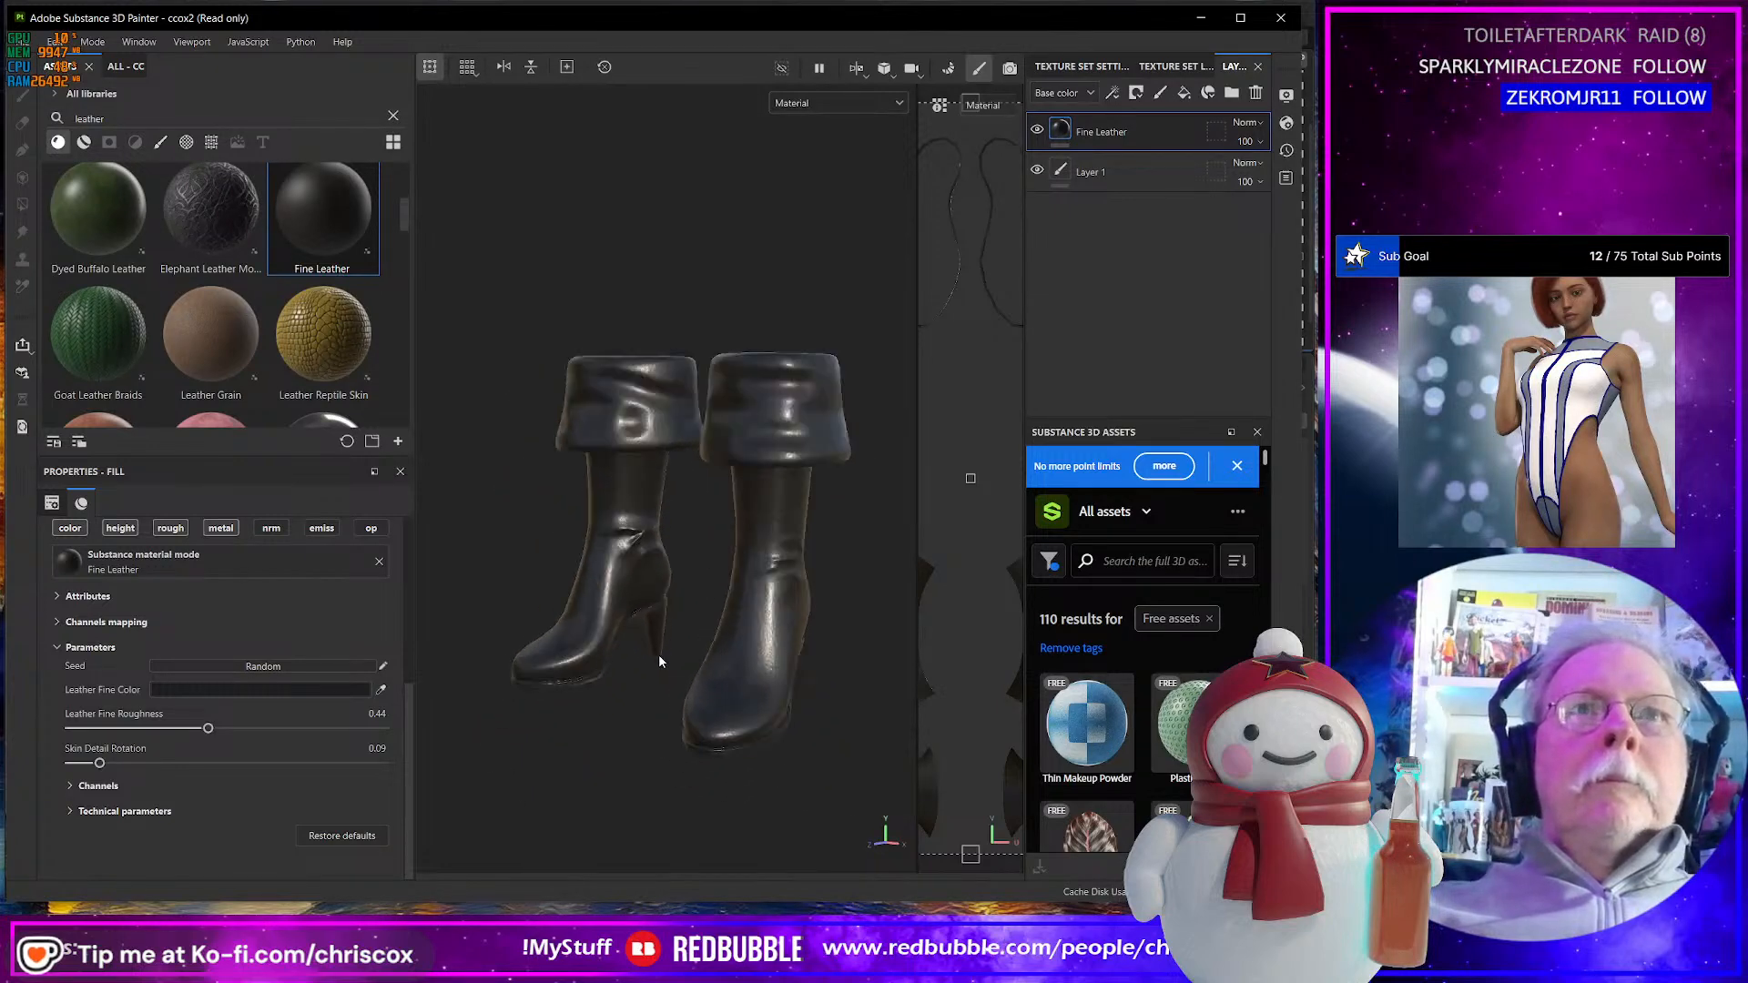
- Examine the glossier leather finish on the cuffs, shafts and soles of both boots from several angles
{"action": "scroll", "coordinate": [658, 654], "scroll_direction": "up", "scroll_amount": 3}
{"action": "left_click_drag", "start_coordinate": [659, 654], "coordinate": [730, 651], "text": "alt"}
{"action": "scroll", "coordinate": [730, 652], "scroll_direction": "up", "scroll_amount": 2}
{"action": "scroll", "coordinate": [730, 652], "scroll_direction": "down", "scroll_amount": 3}
{"action": "left_click_drag", "start_coordinate": [695, 561], "coordinate": [717, 674], "text": "alt"}
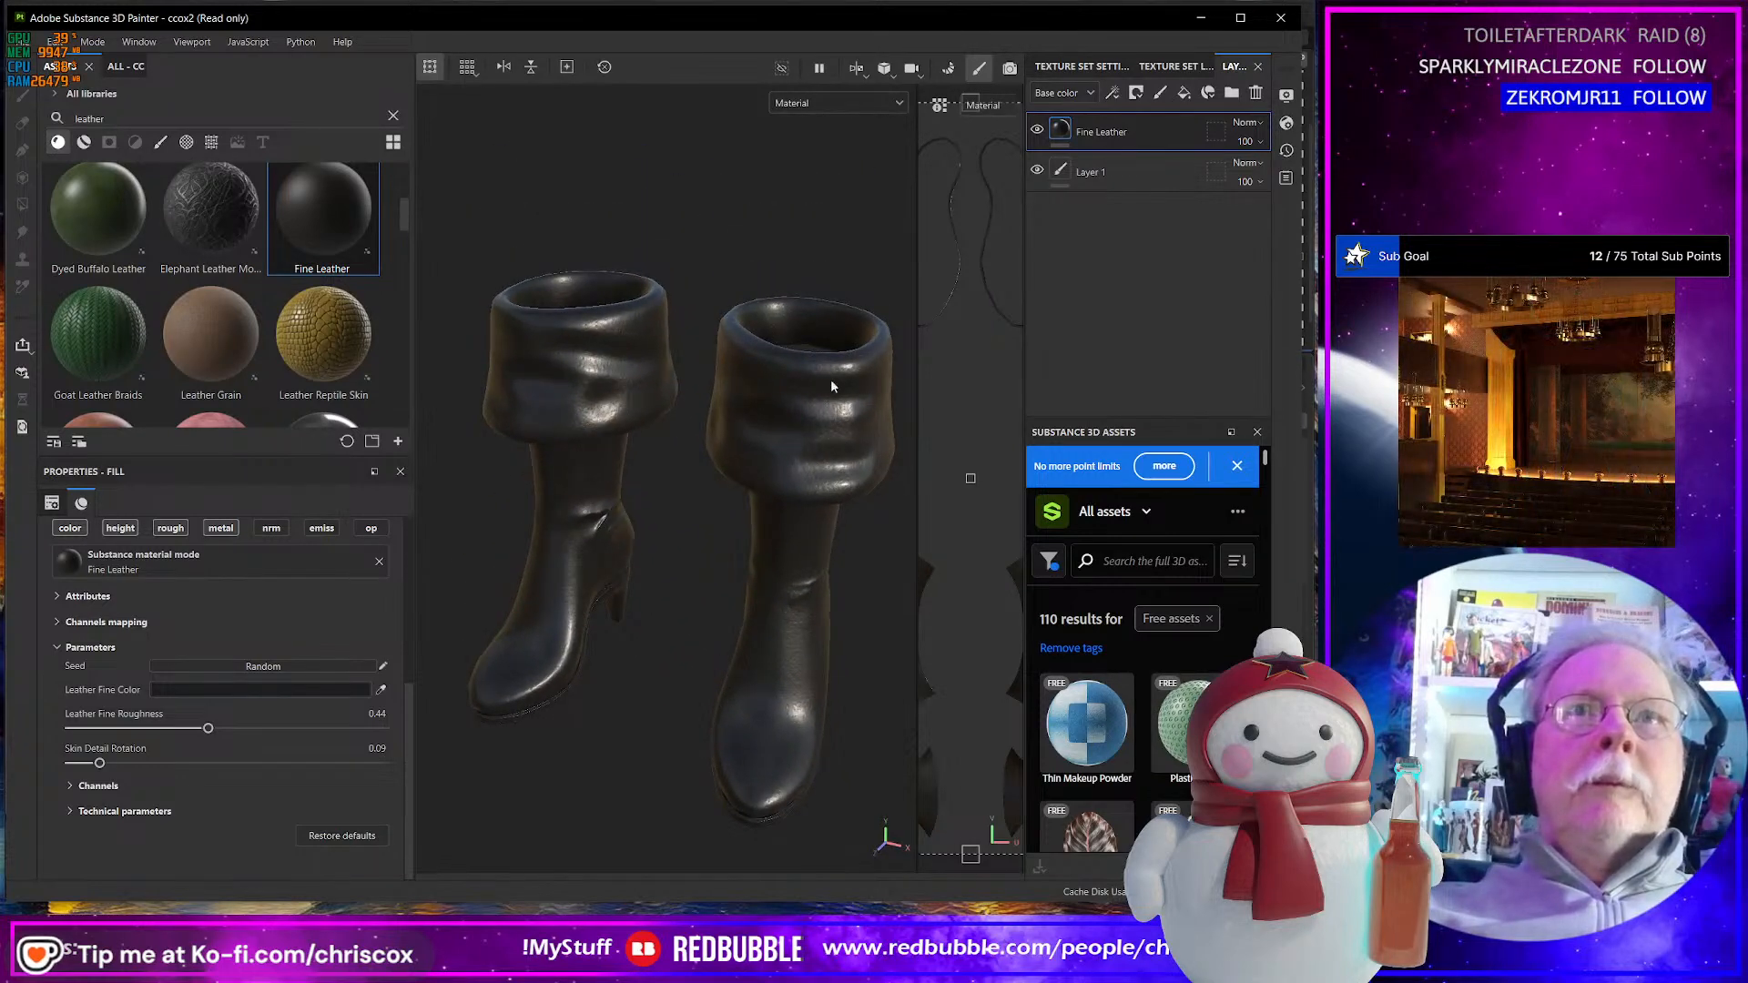
{"action": "left_click_drag", "start_coordinate": [787, 426], "coordinate": [772, 475], "text": "alt"}
{"action": "middle_click_drag", "start_coordinate": [772, 475], "coordinate": [738, 413], "text": "alt"}
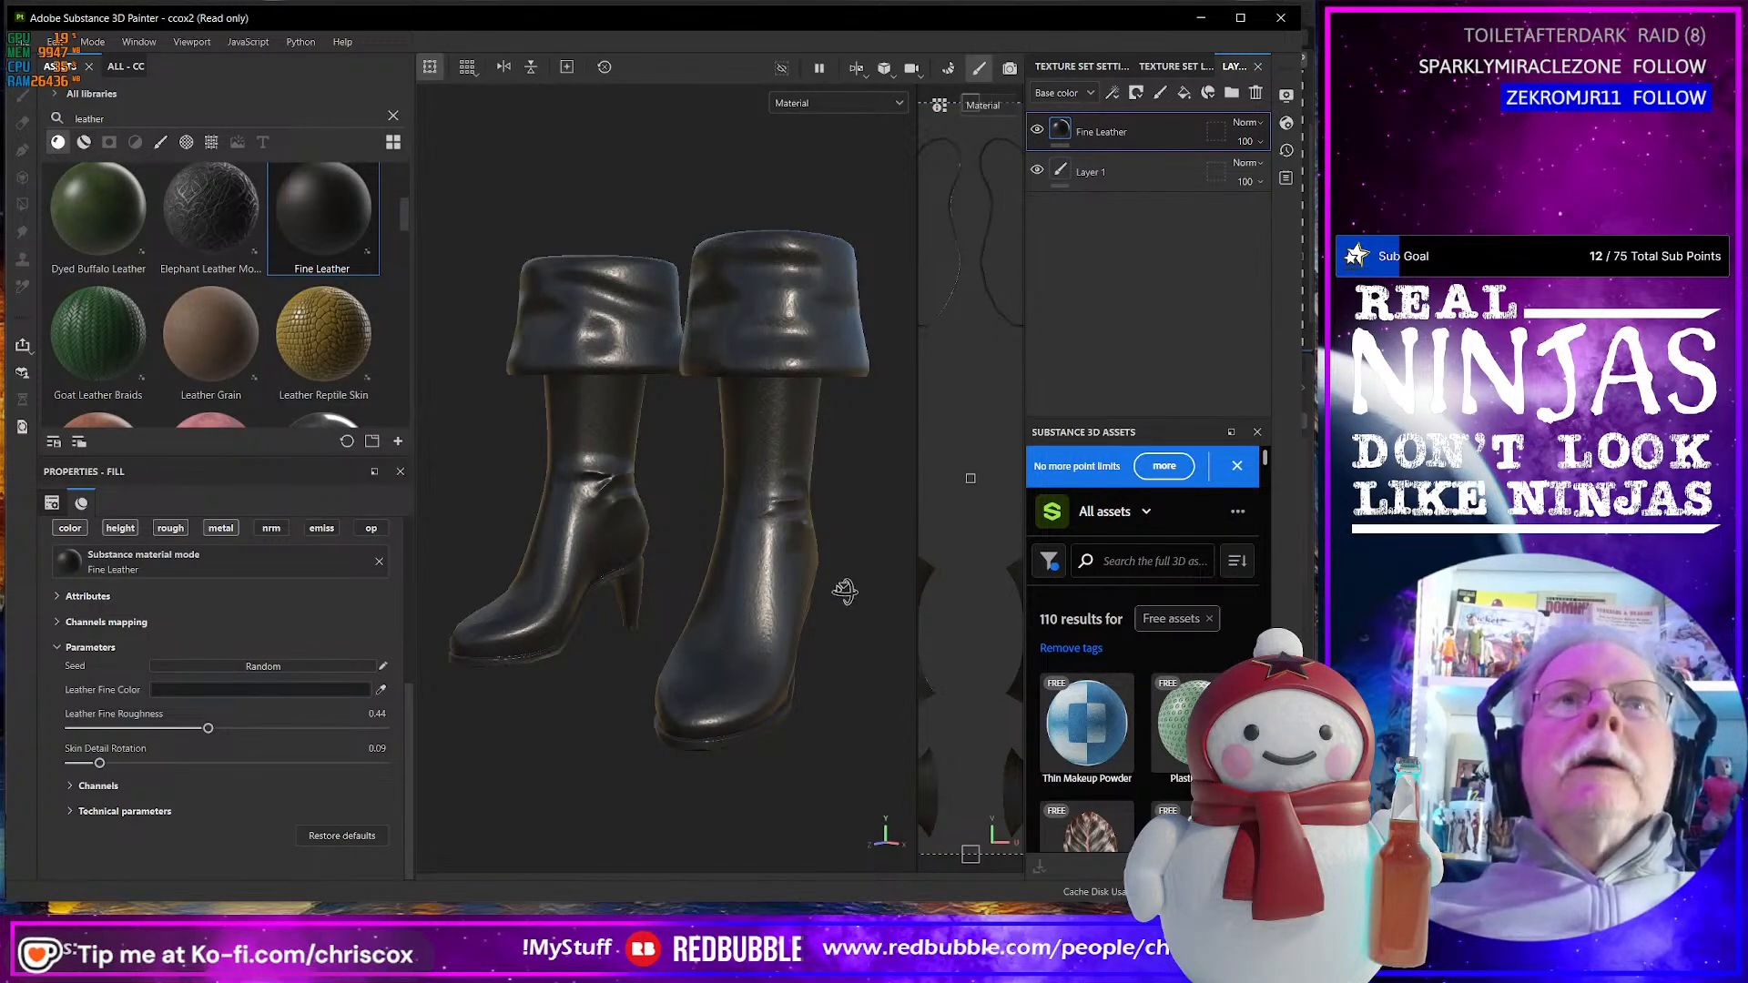
{"action": "left_click_drag", "start_coordinate": [845, 591], "coordinate": [705, 694], "text": "alt"}
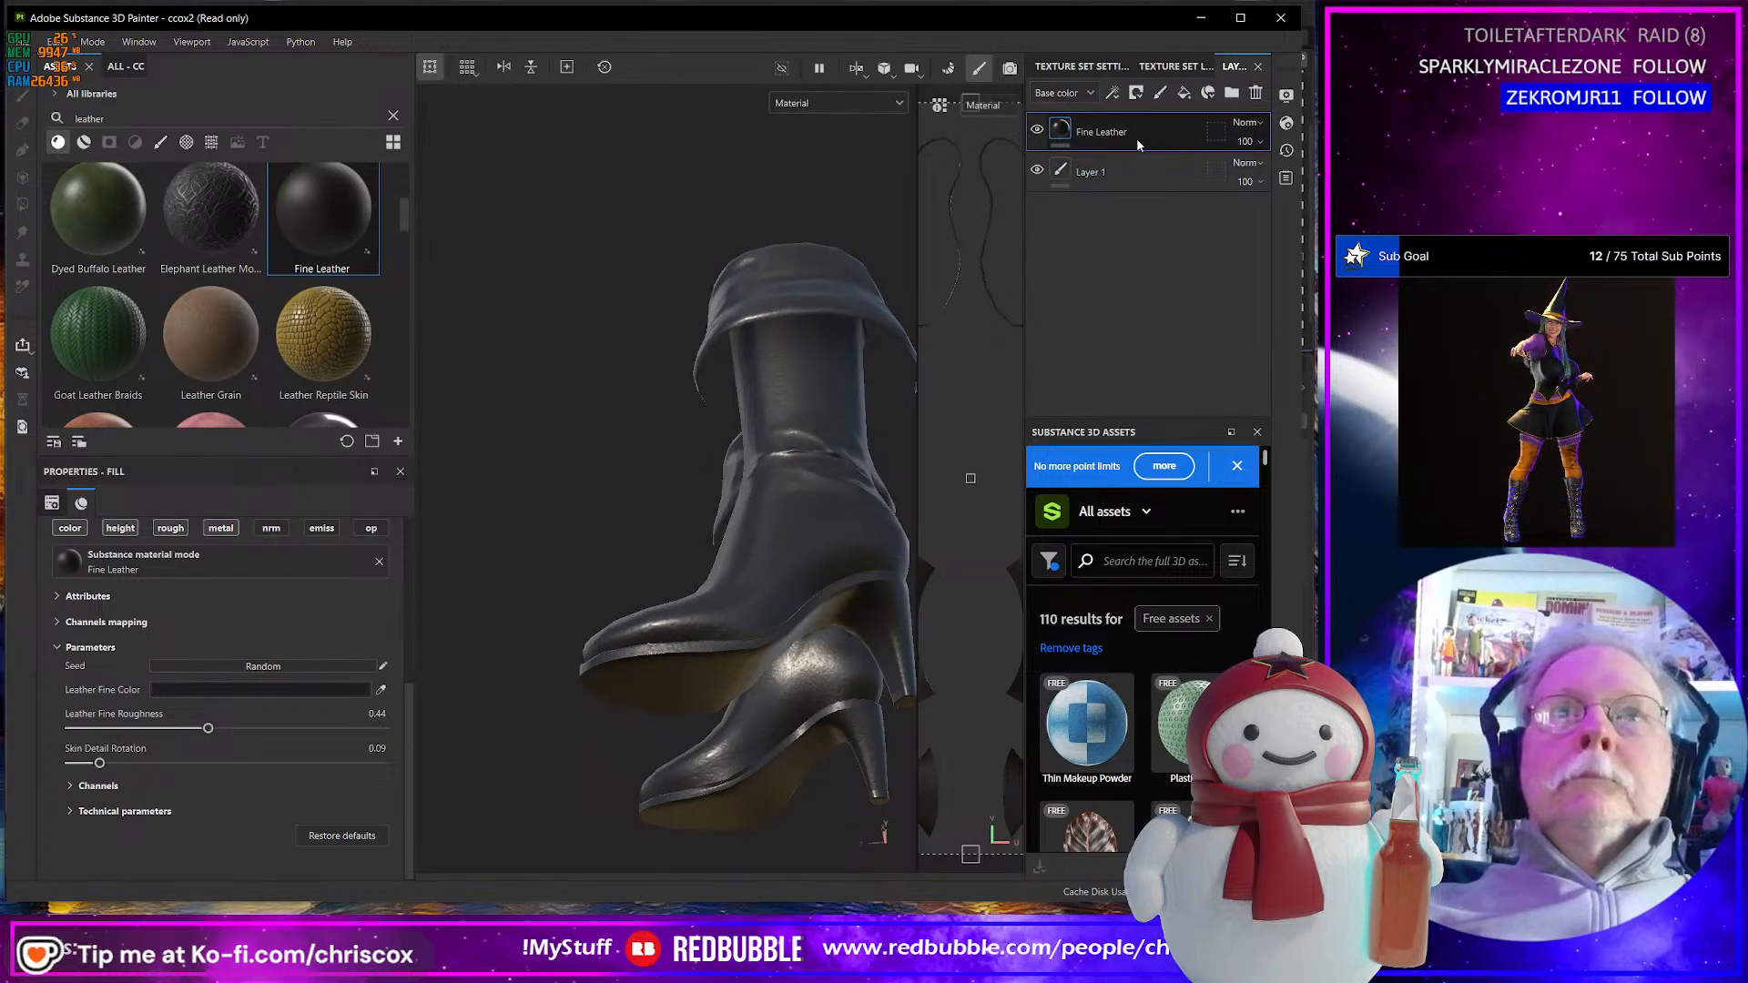
- Add a white mask to the Fine Leather layer and put a color selection effect on it
{"action": "left_click", "coordinate": [1137, 93]}
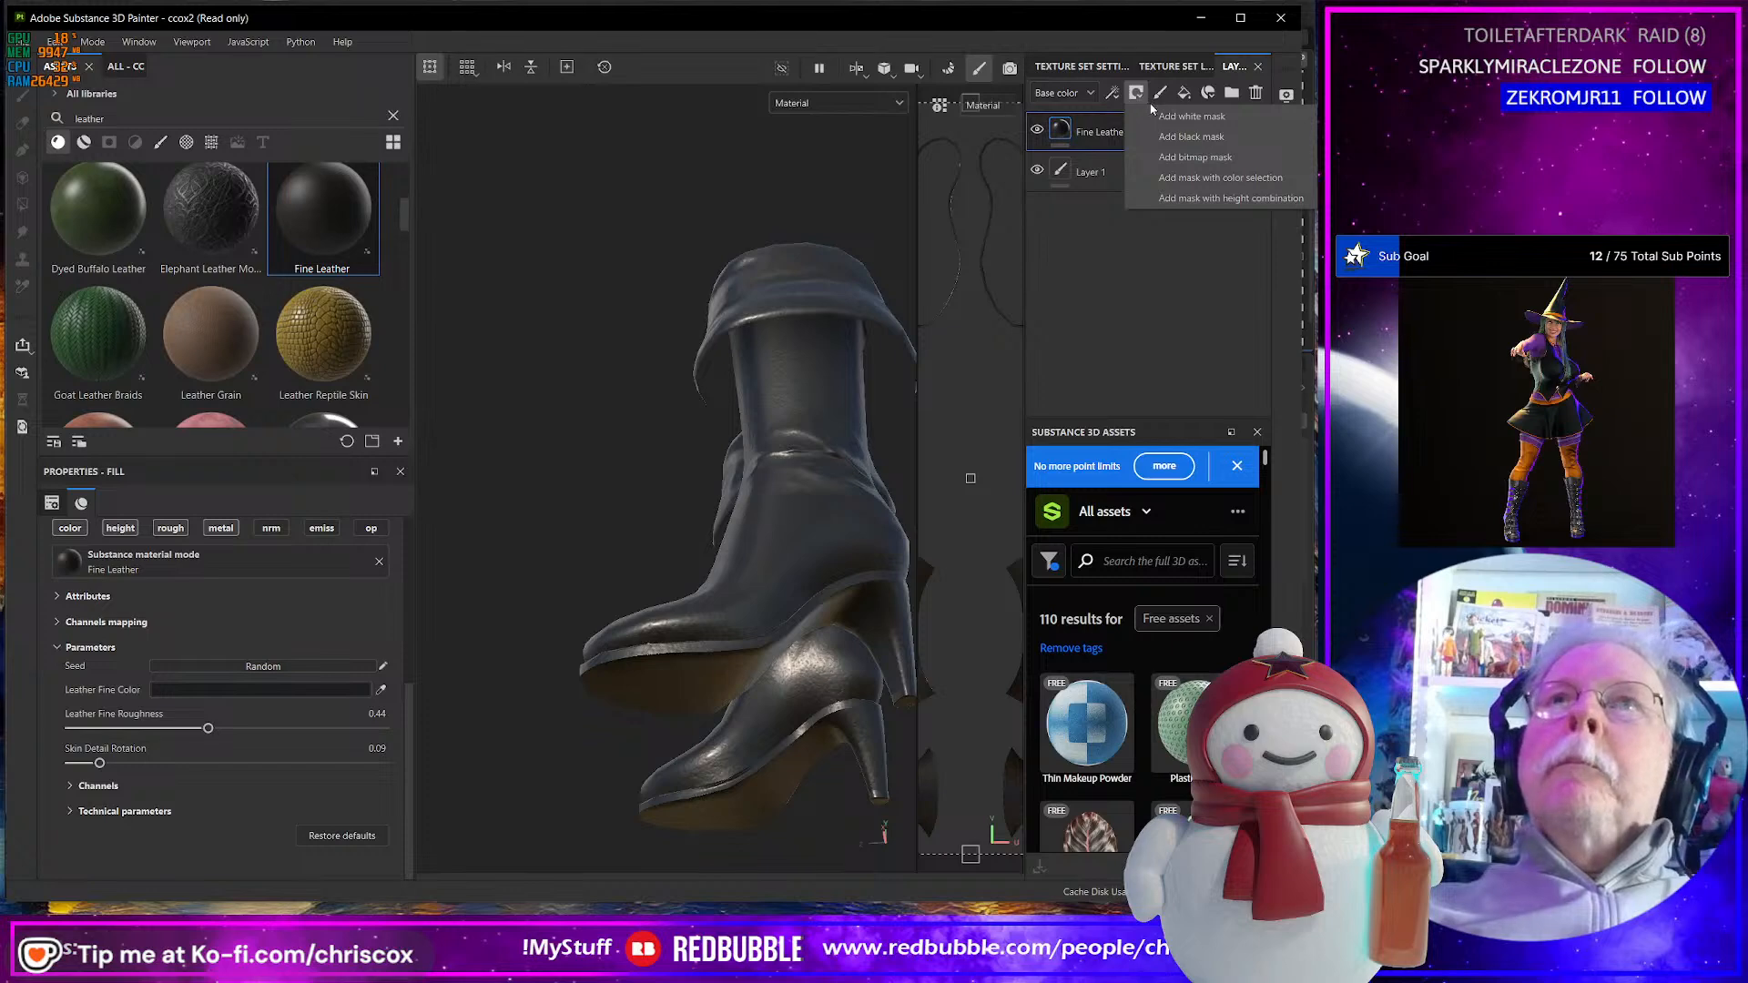
{"action": "left_click", "coordinate": [1183, 117]}
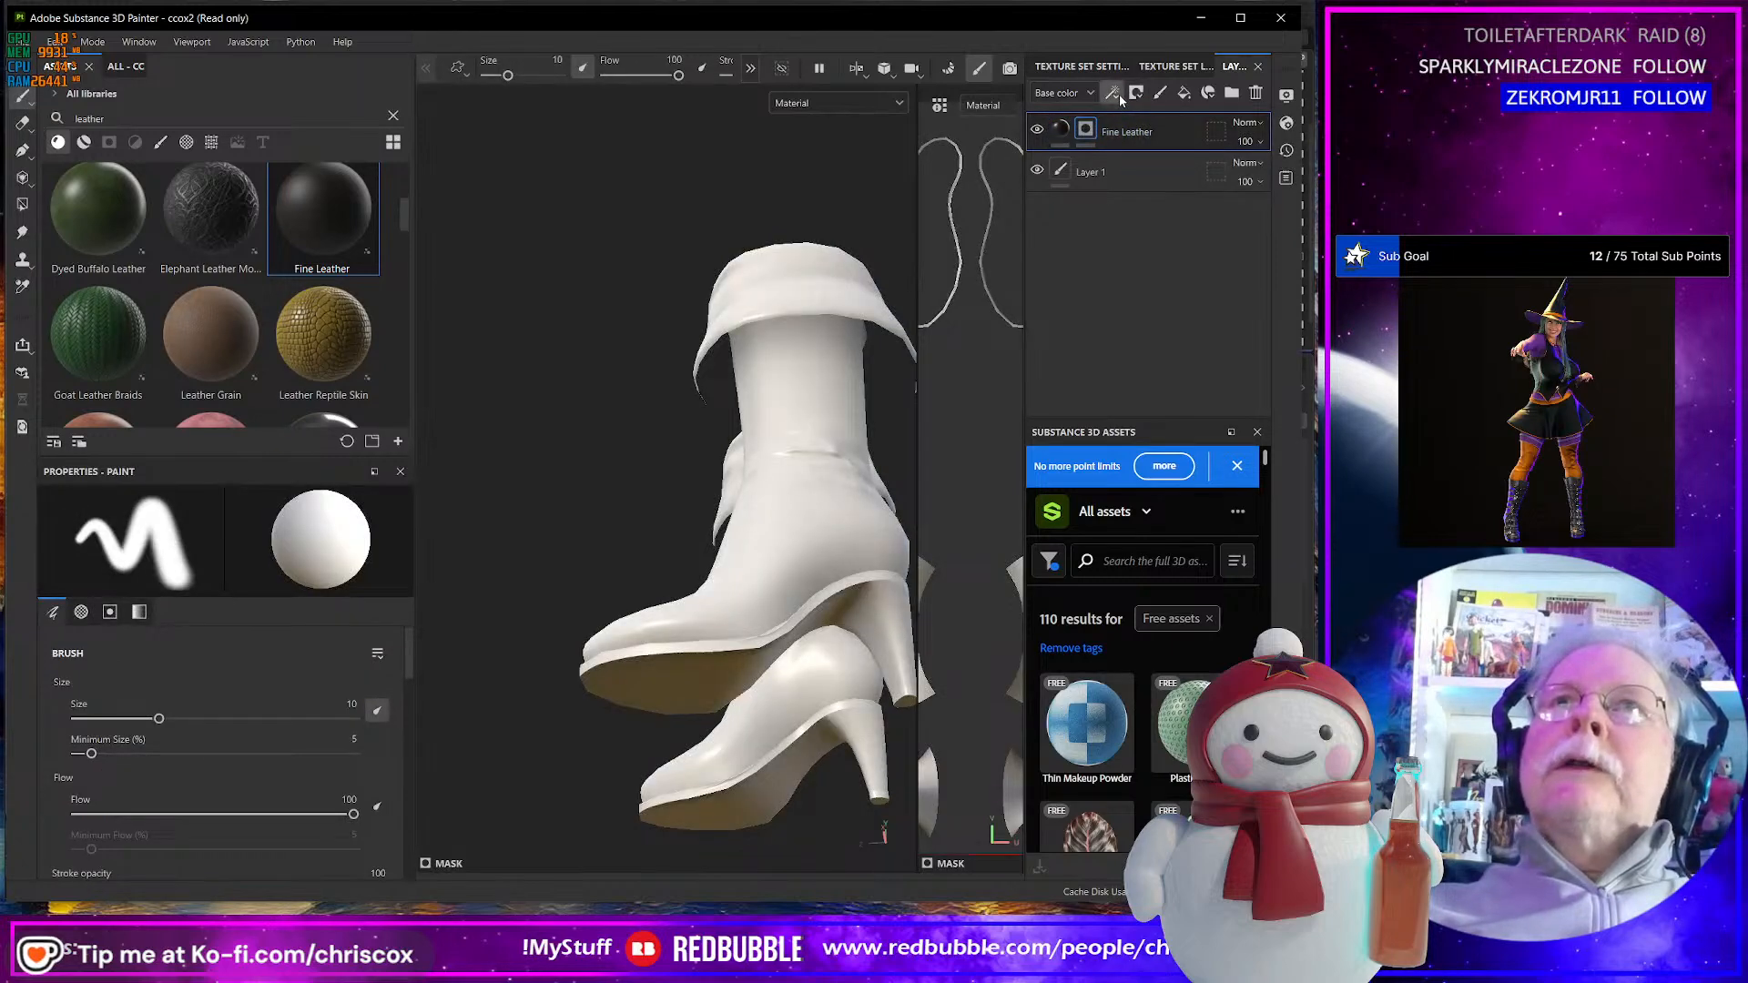
{"action": "left_click", "coordinate": [1118, 95]}
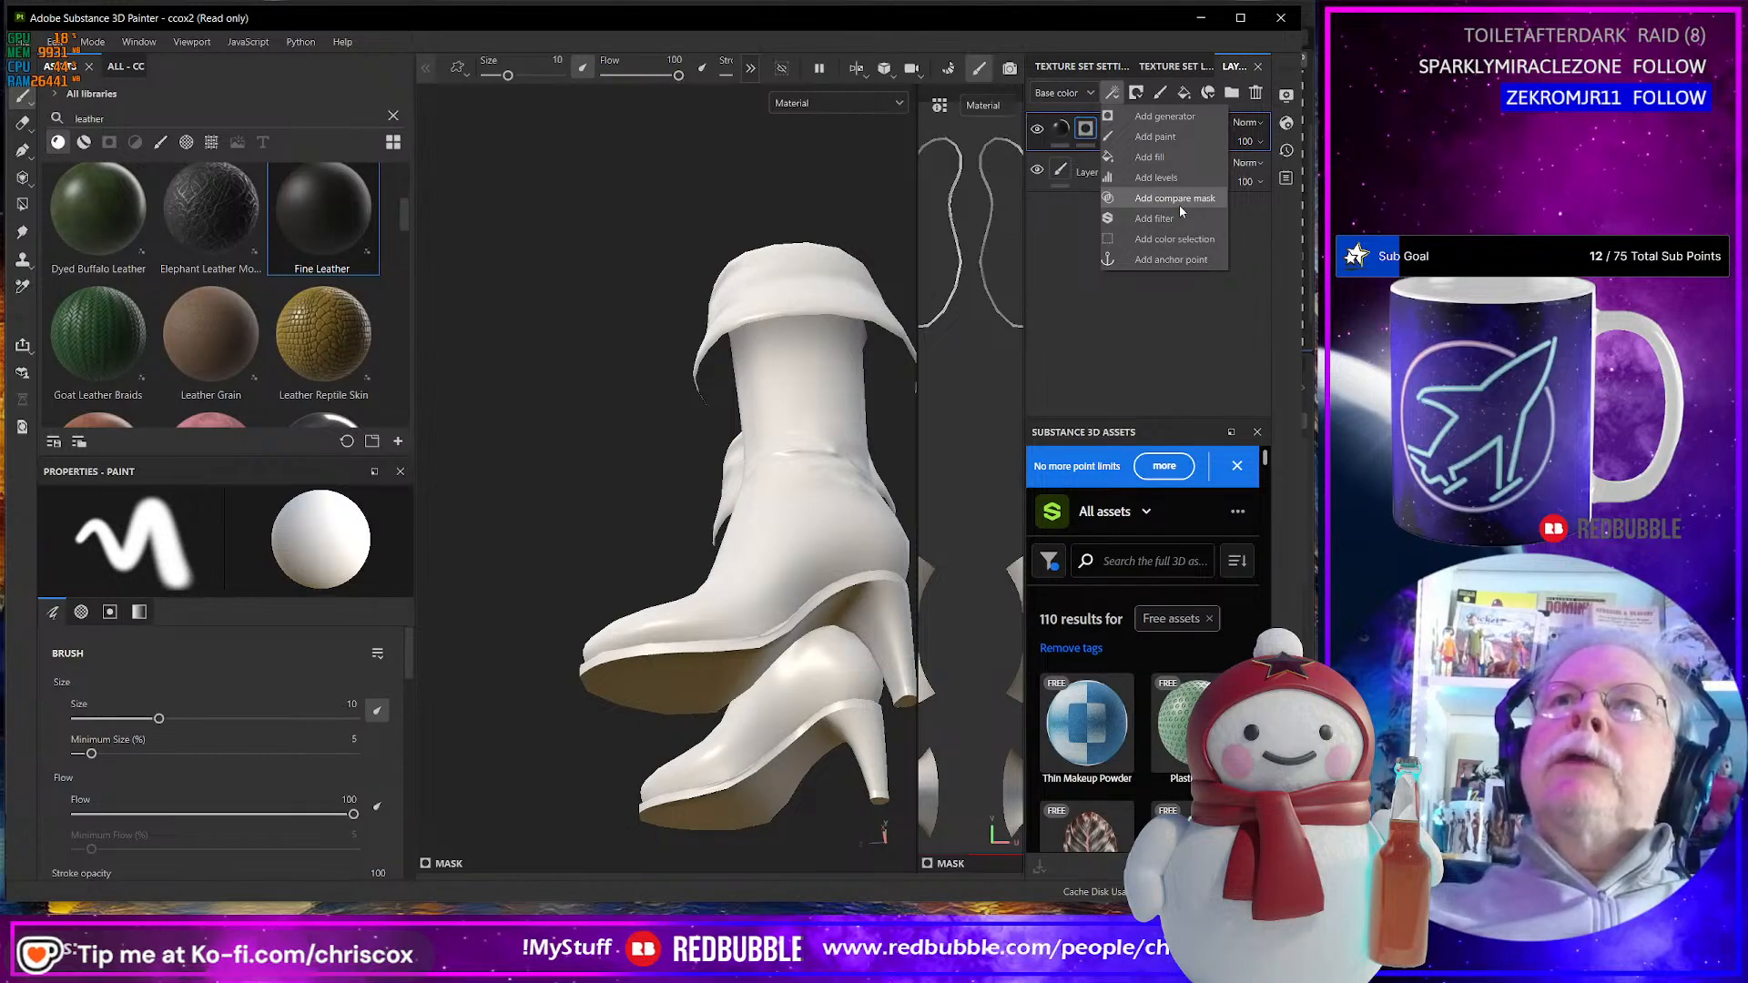
{"action": "left_click", "coordinate": [1175, 238]}
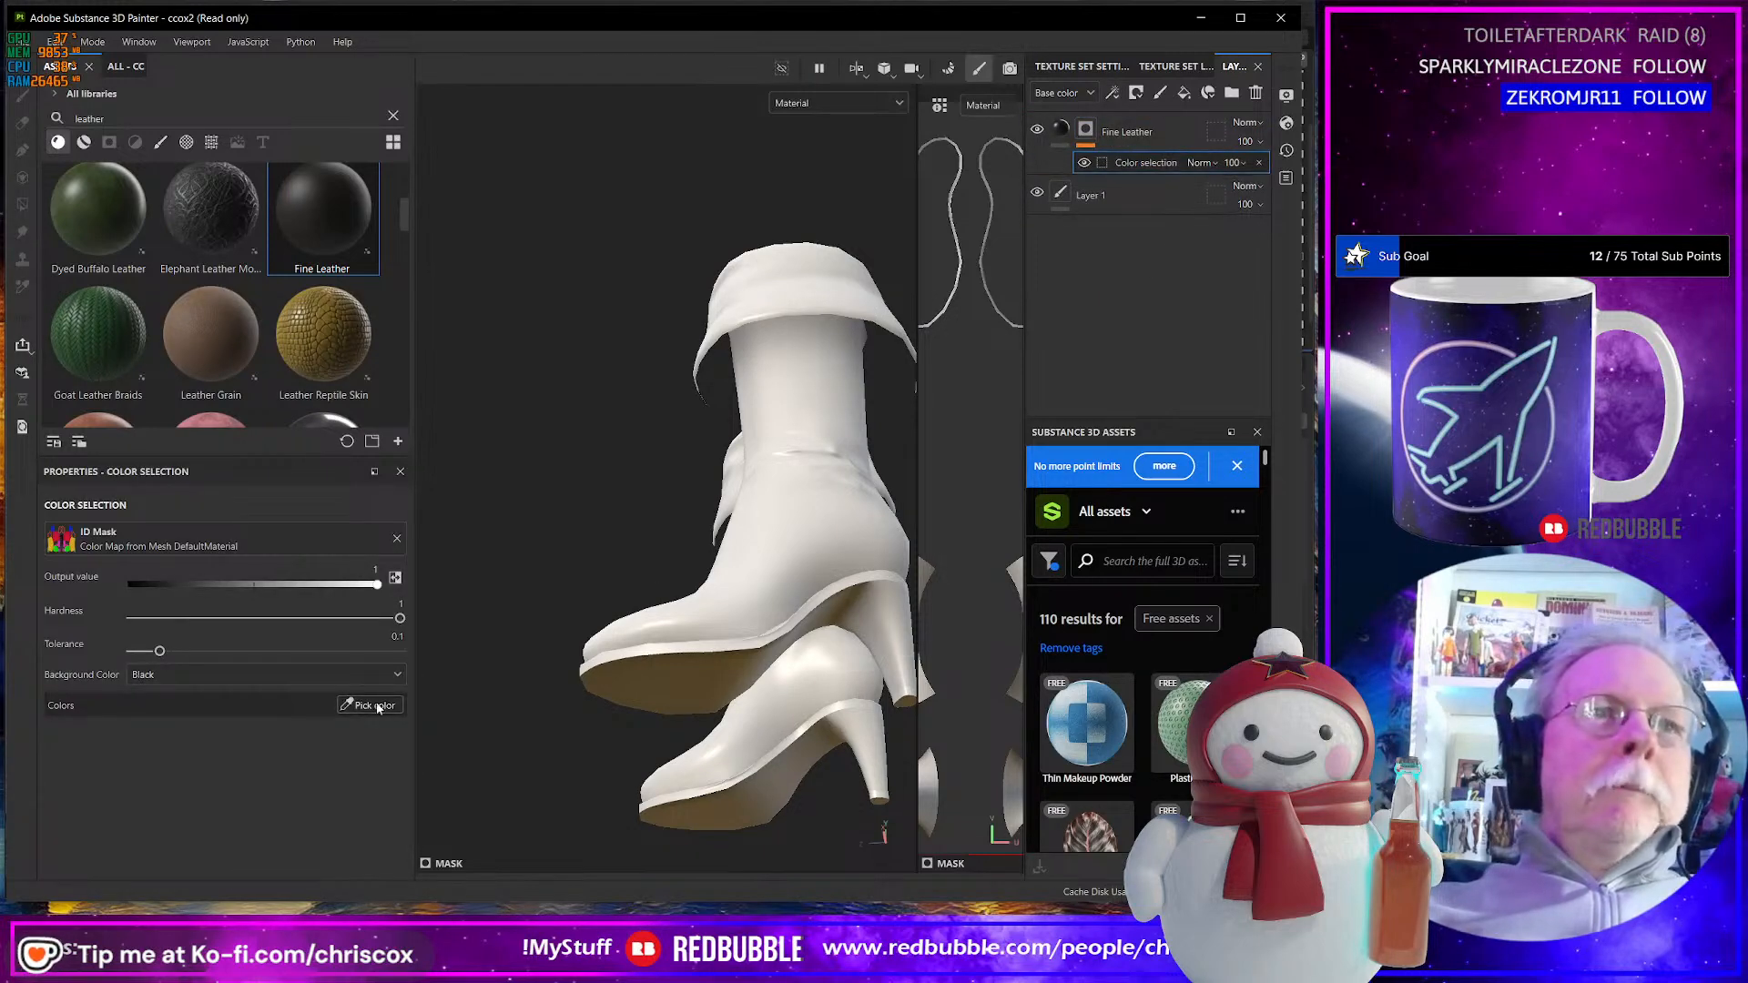
- Add the green front-foot and magenta heel ID colors to the Fine Leather mask's color selection
{"action": "left_click", "coordinate": [347, 706]}
{"action": "left_click", "coordinate": [791, 543]}
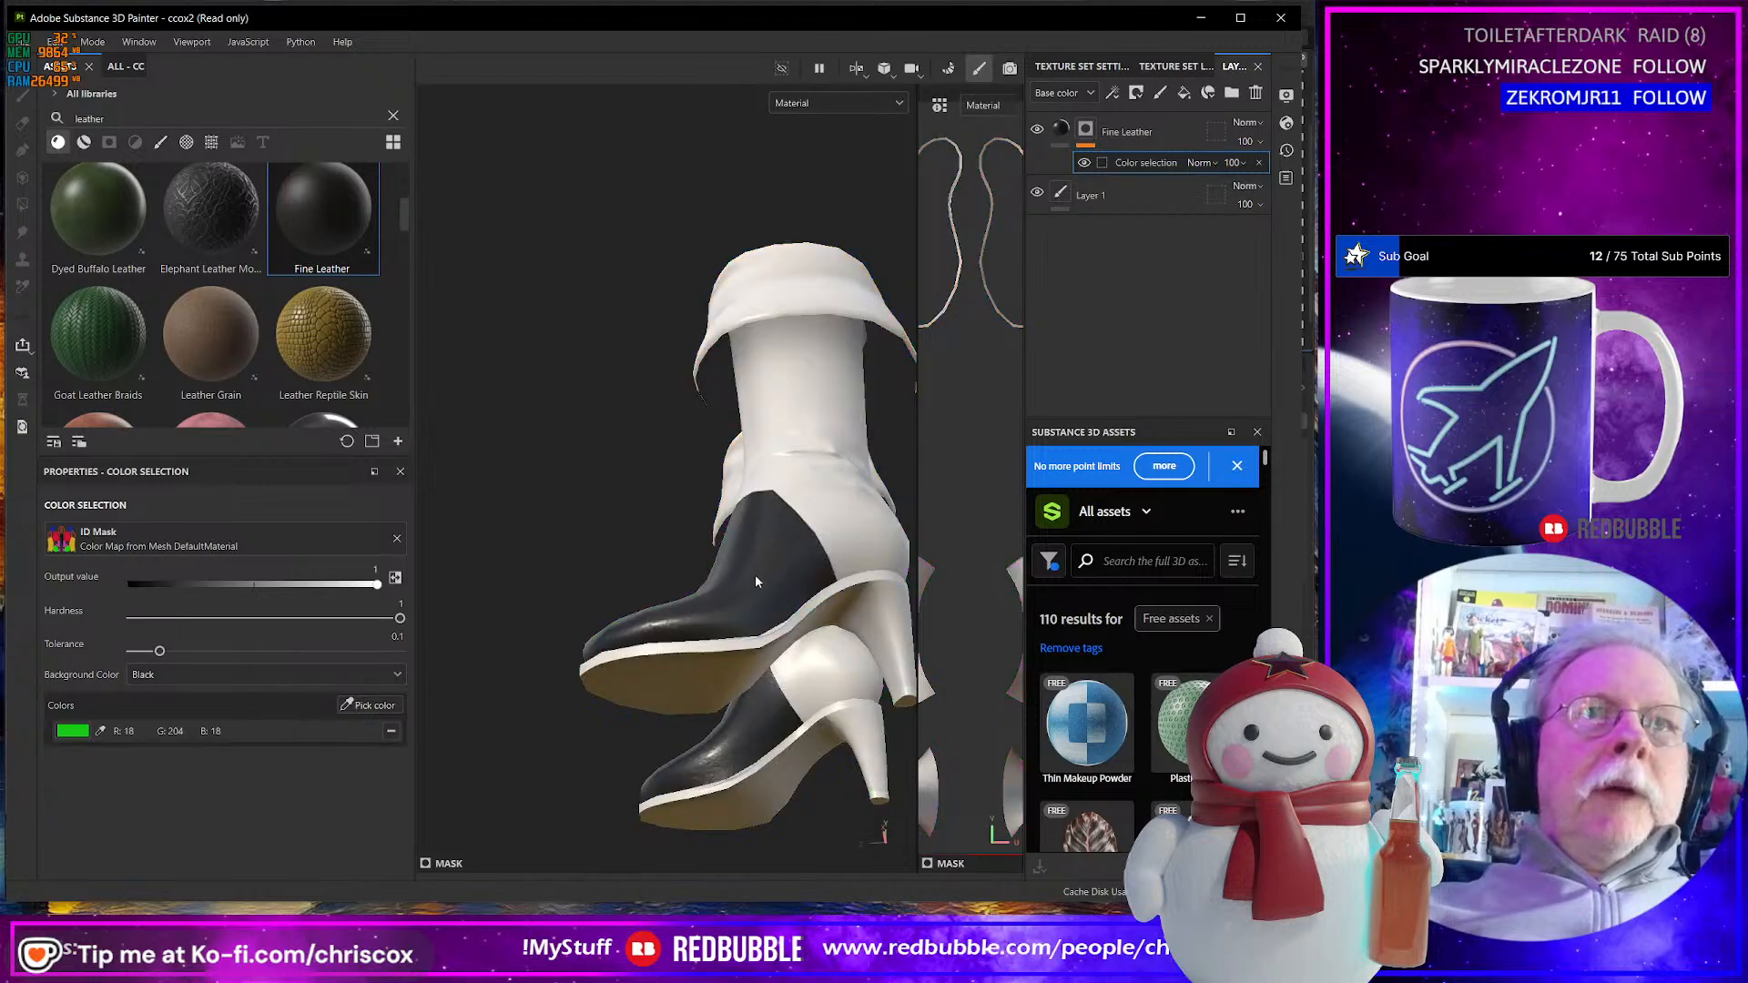
{"action": "left_click", "coordinate": [372, 707]}
{"action": "left_click", "coordinate": [854, 526]}
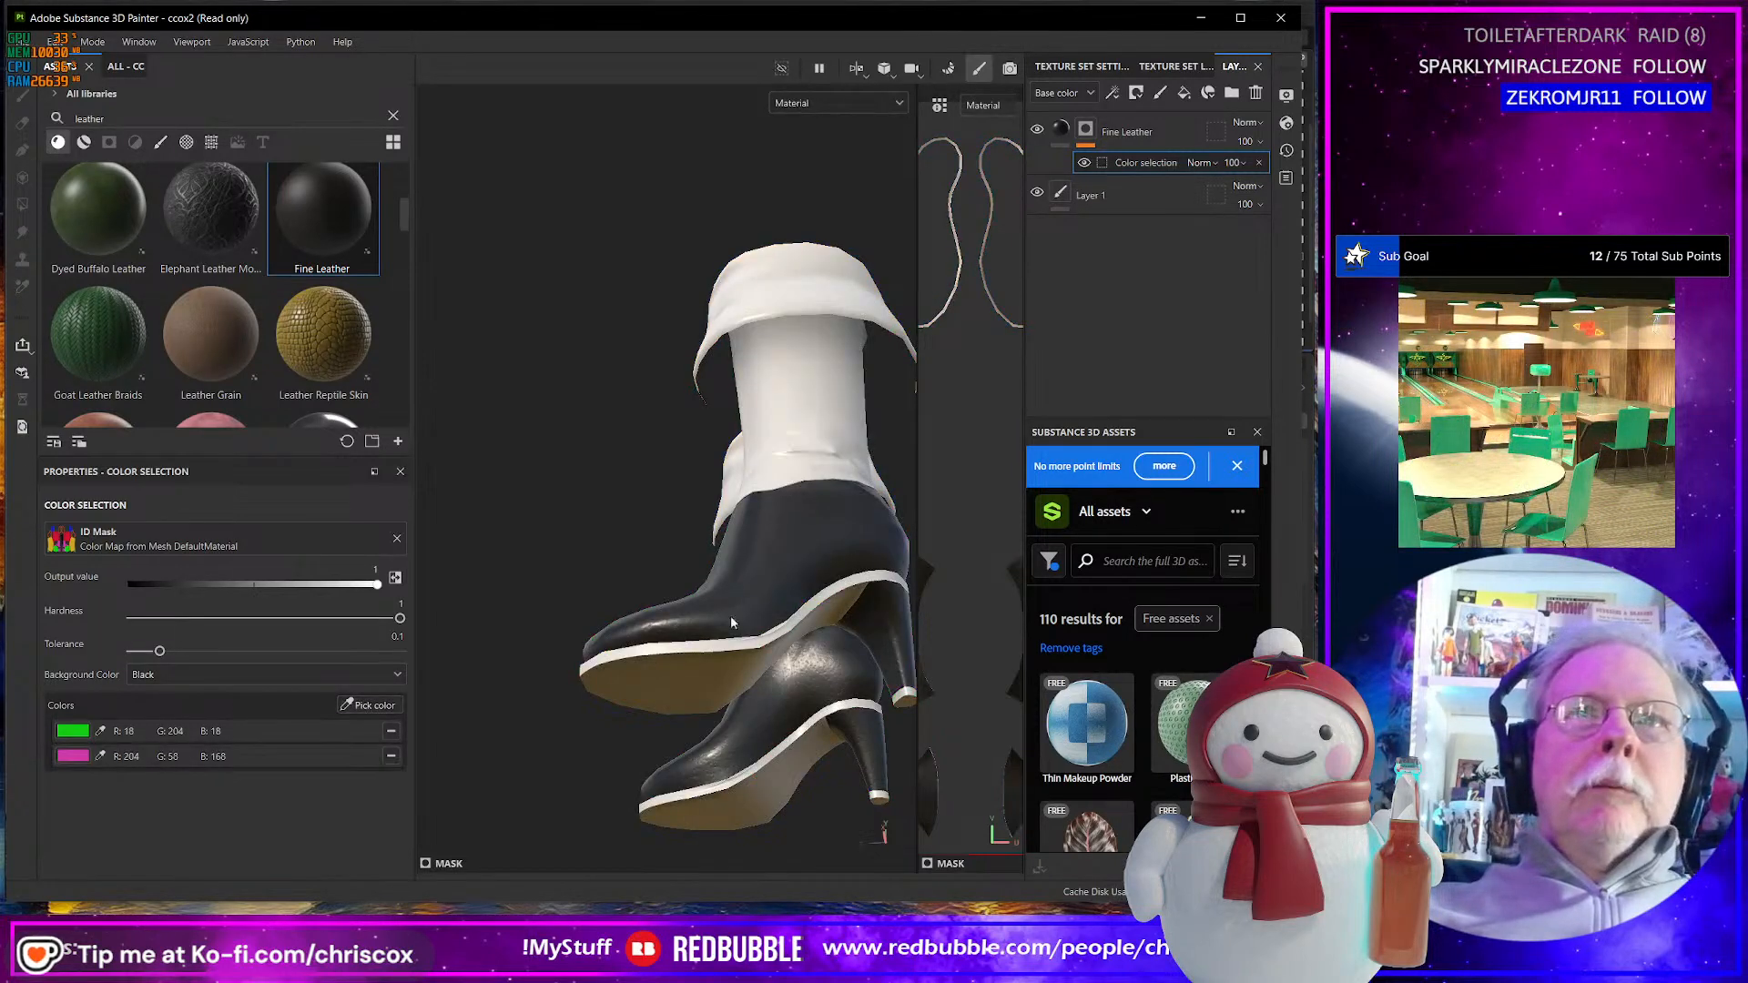
{"action": "left_click_drag", "start_coordinate": [730, 615], "coordinate": [626, 738], "text": "alt"}
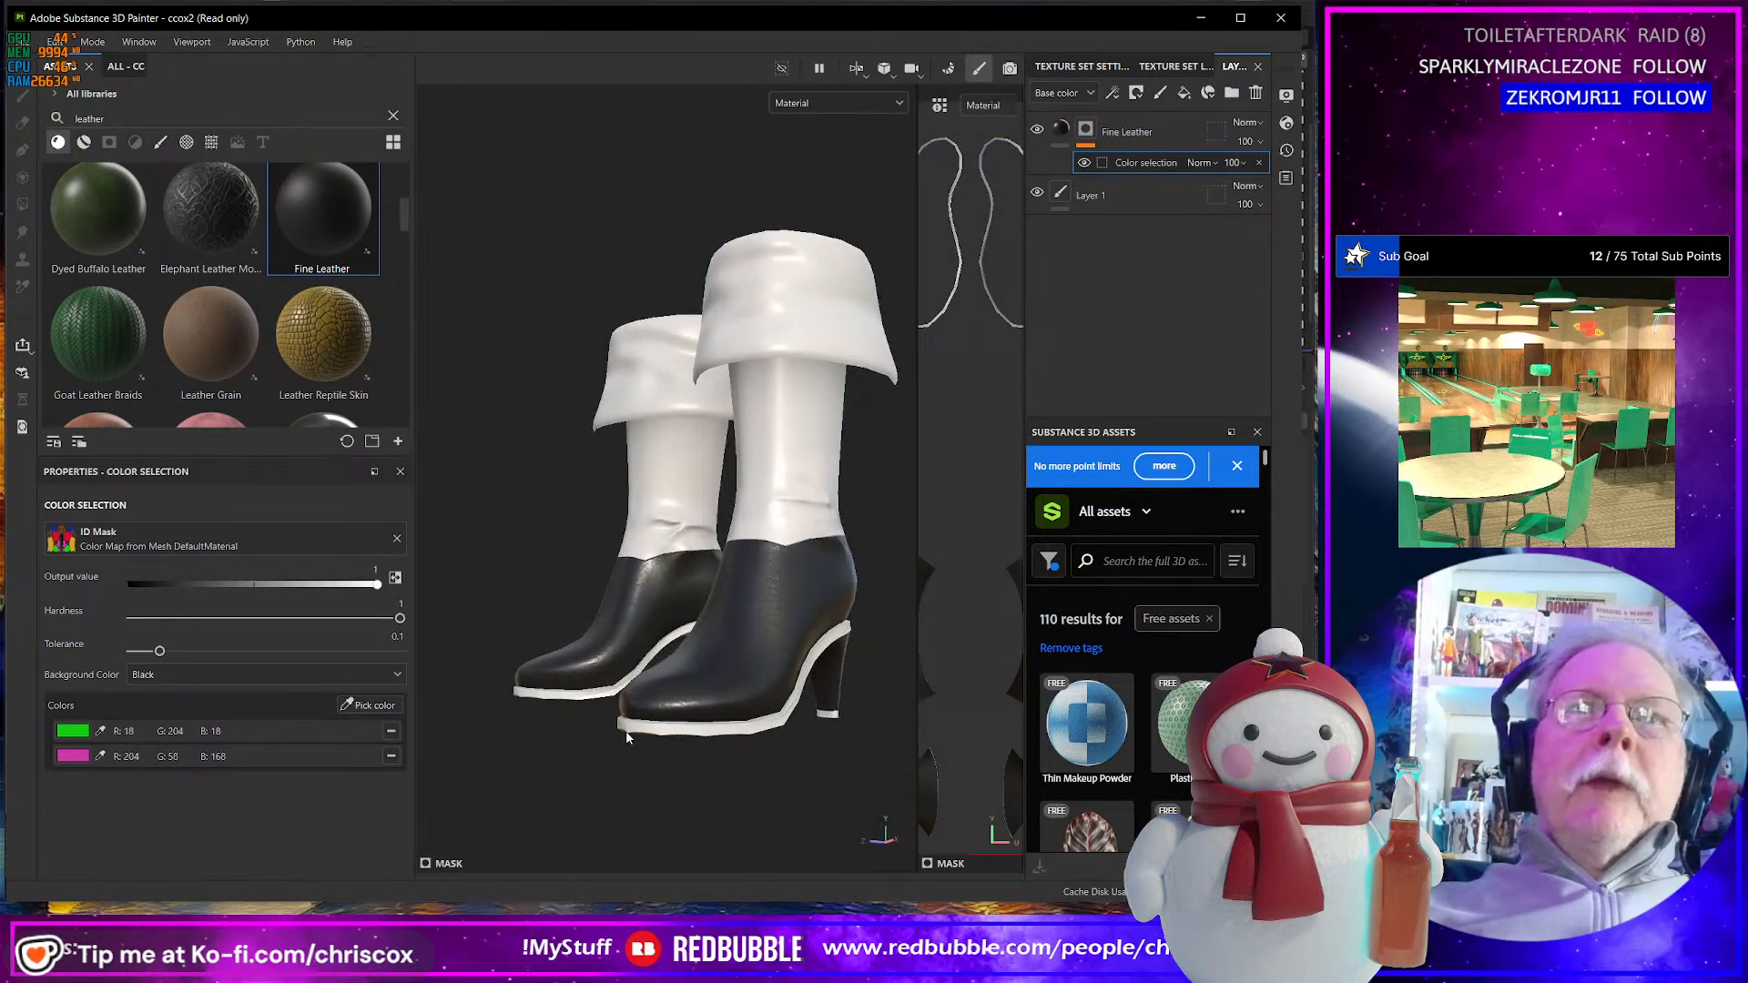
- Include the boots' red shaft and yellow cuff ID colors in the Fine Leather mask's color selection
{"action": "left_click", "coordinate": [366, 706]}
{"action": "left_click", "coordinate": [817, 496]}
{"action": "left_click_drag", "start_coordinate": [809, 512], "coordinate": [774, 540], "text": "alt"}
{"action": "left_click_drag", "start_coordinate": [771, 657], "coordinate": [637, 692], "text": "alt"}
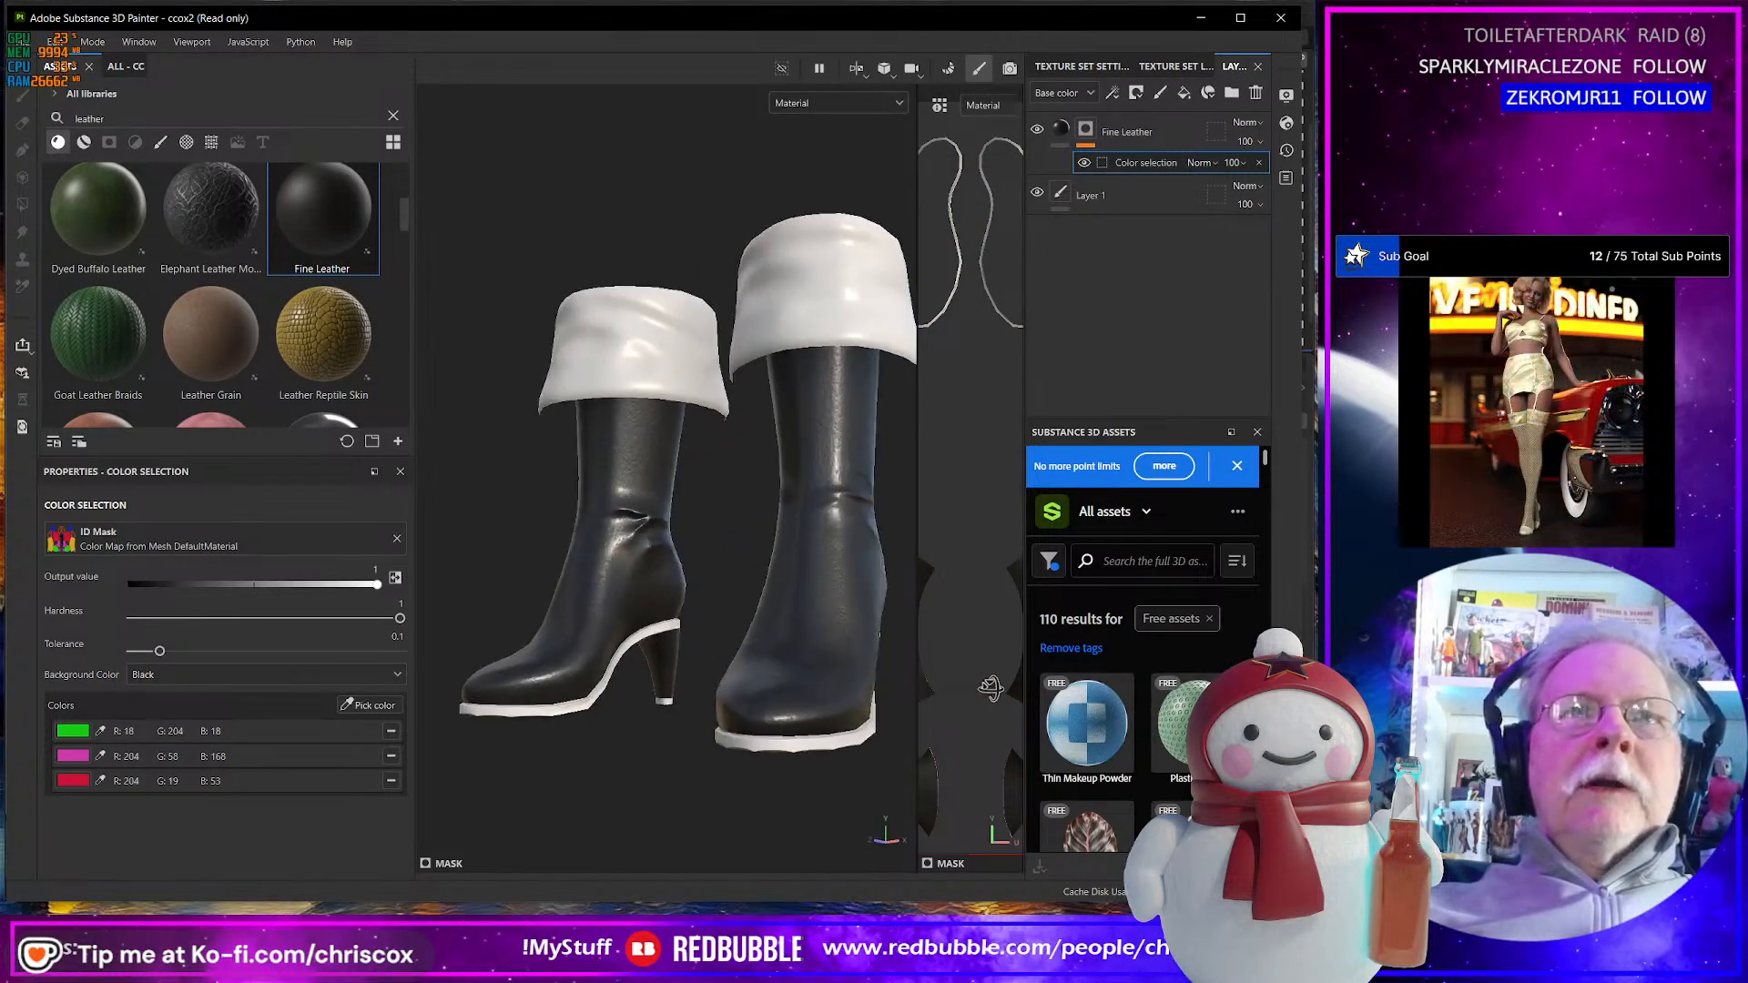
{"action": "left_click", "coordinate": [366, 706]}
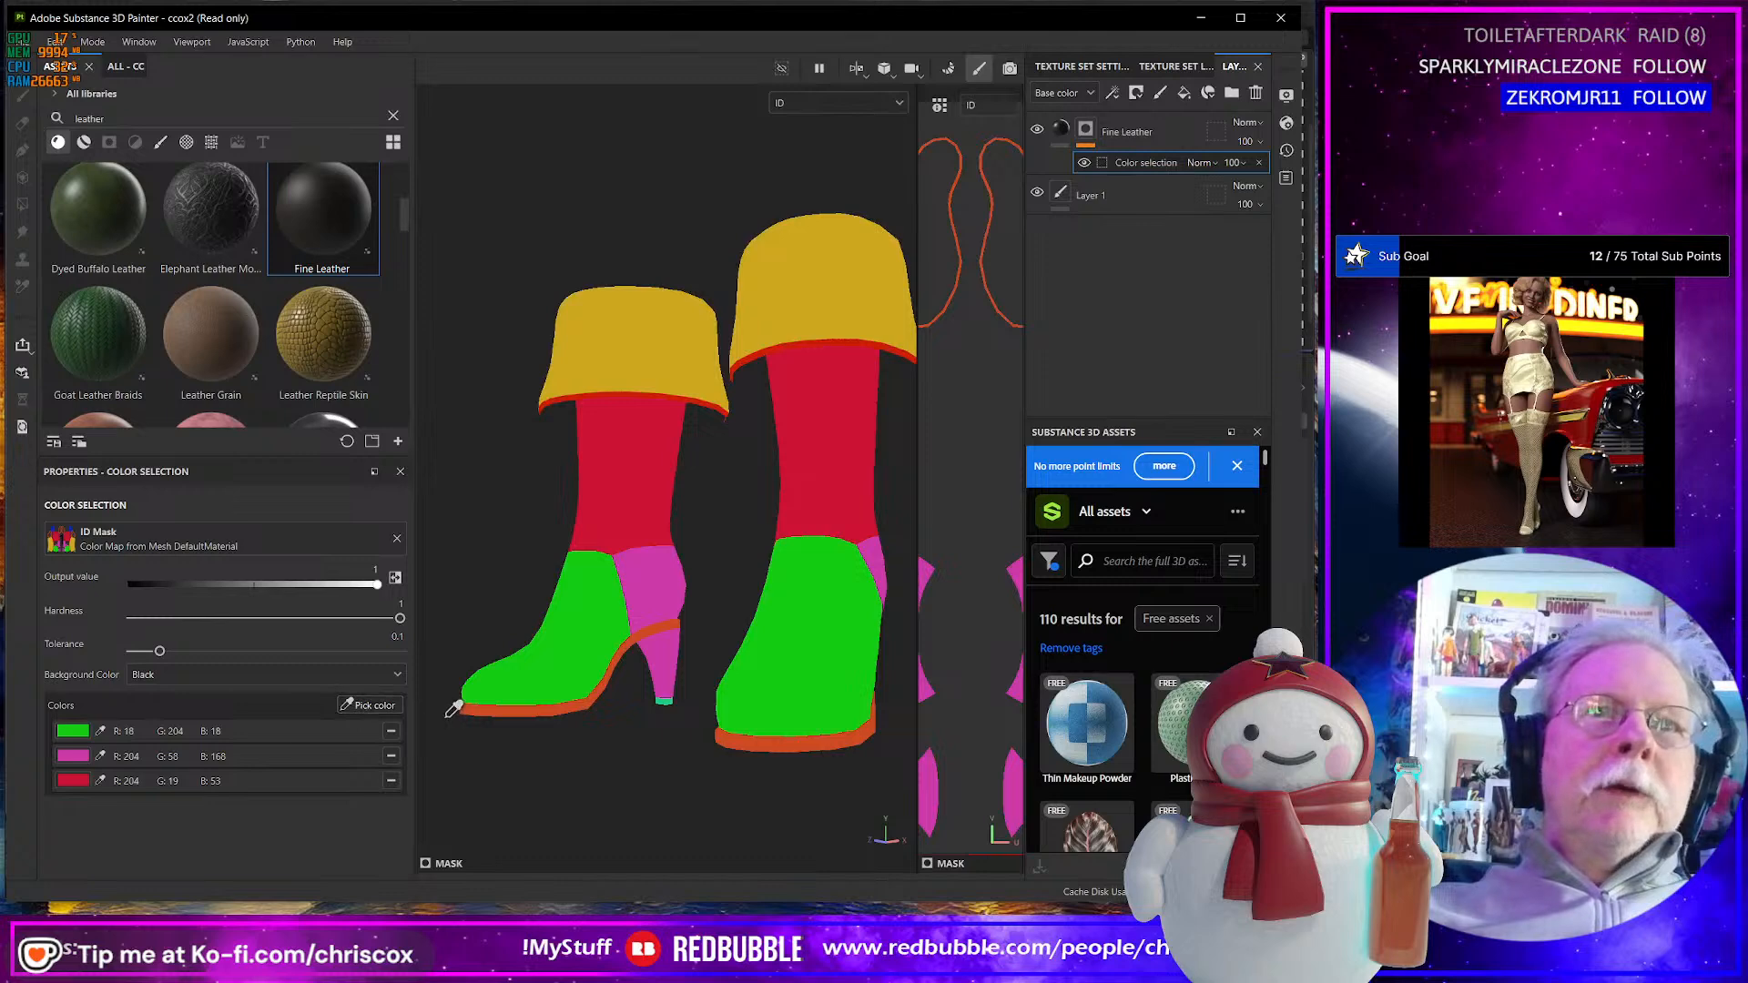
{"action": "left_click", "coordinate": [652, 366]}
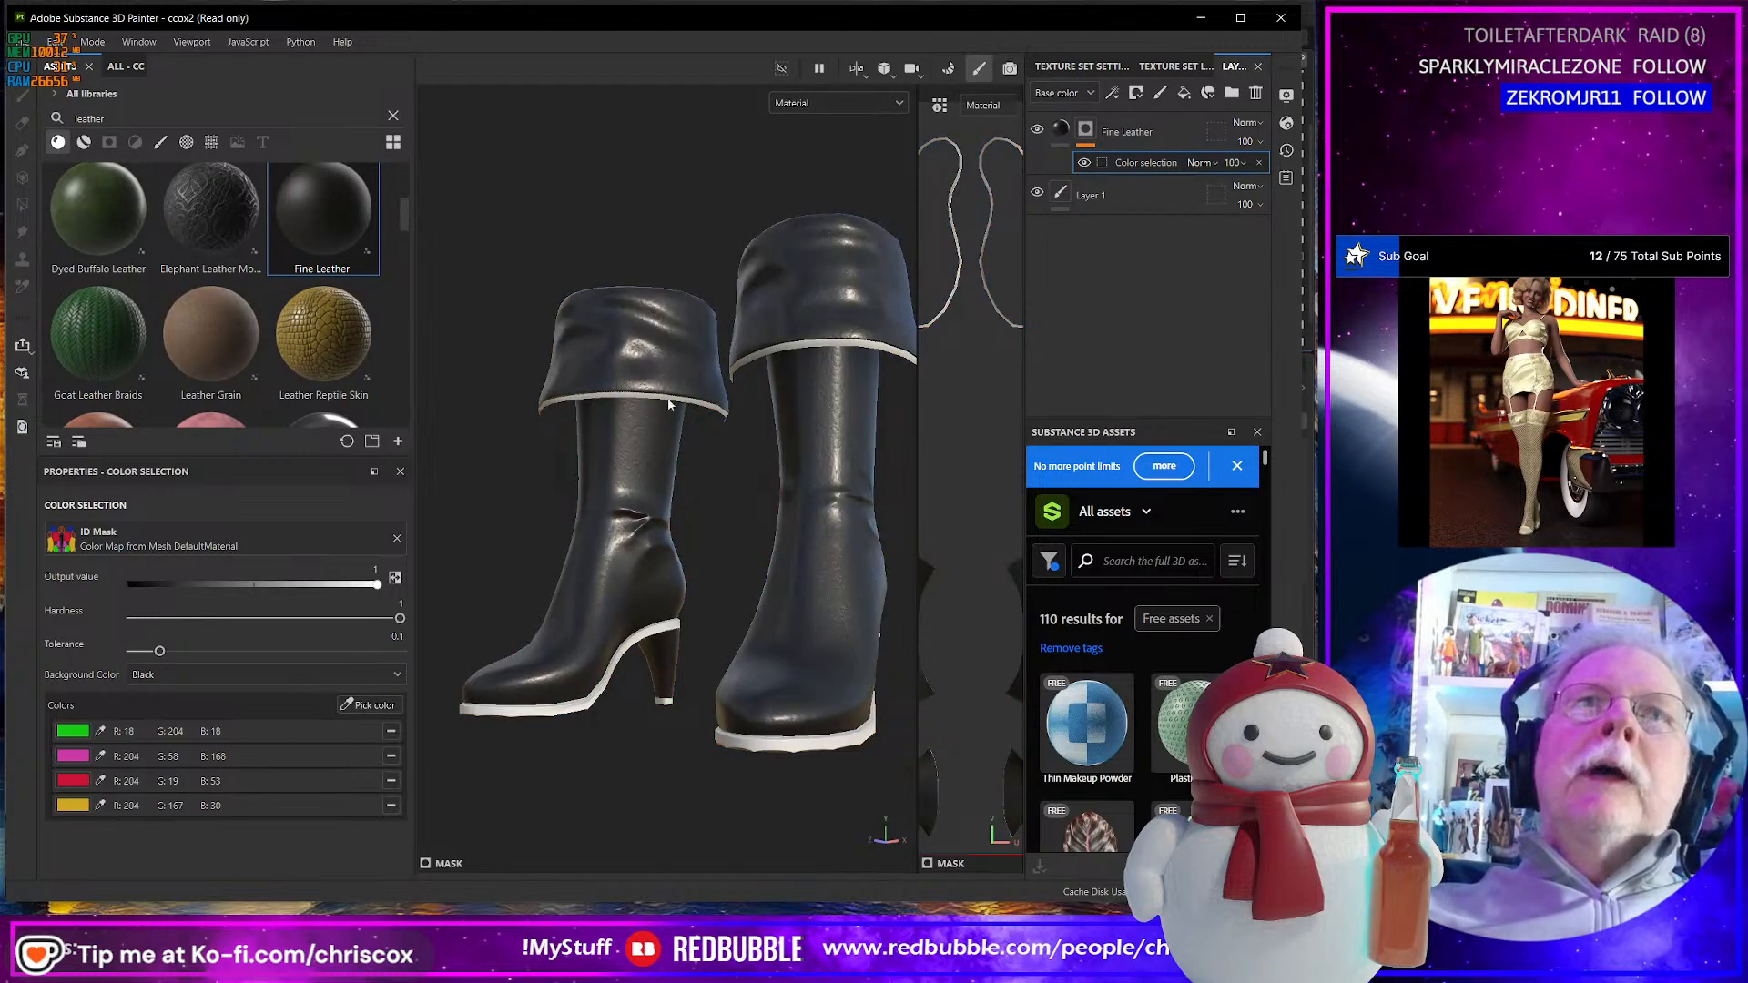
- Add the orange-red ID color of the cuffs' lower hem to the Fine Leather mask's color selection
{"action": "left_click", "coordinate": [377, 709]}
{"action": "left_click", "coordinate": [604, 391]}
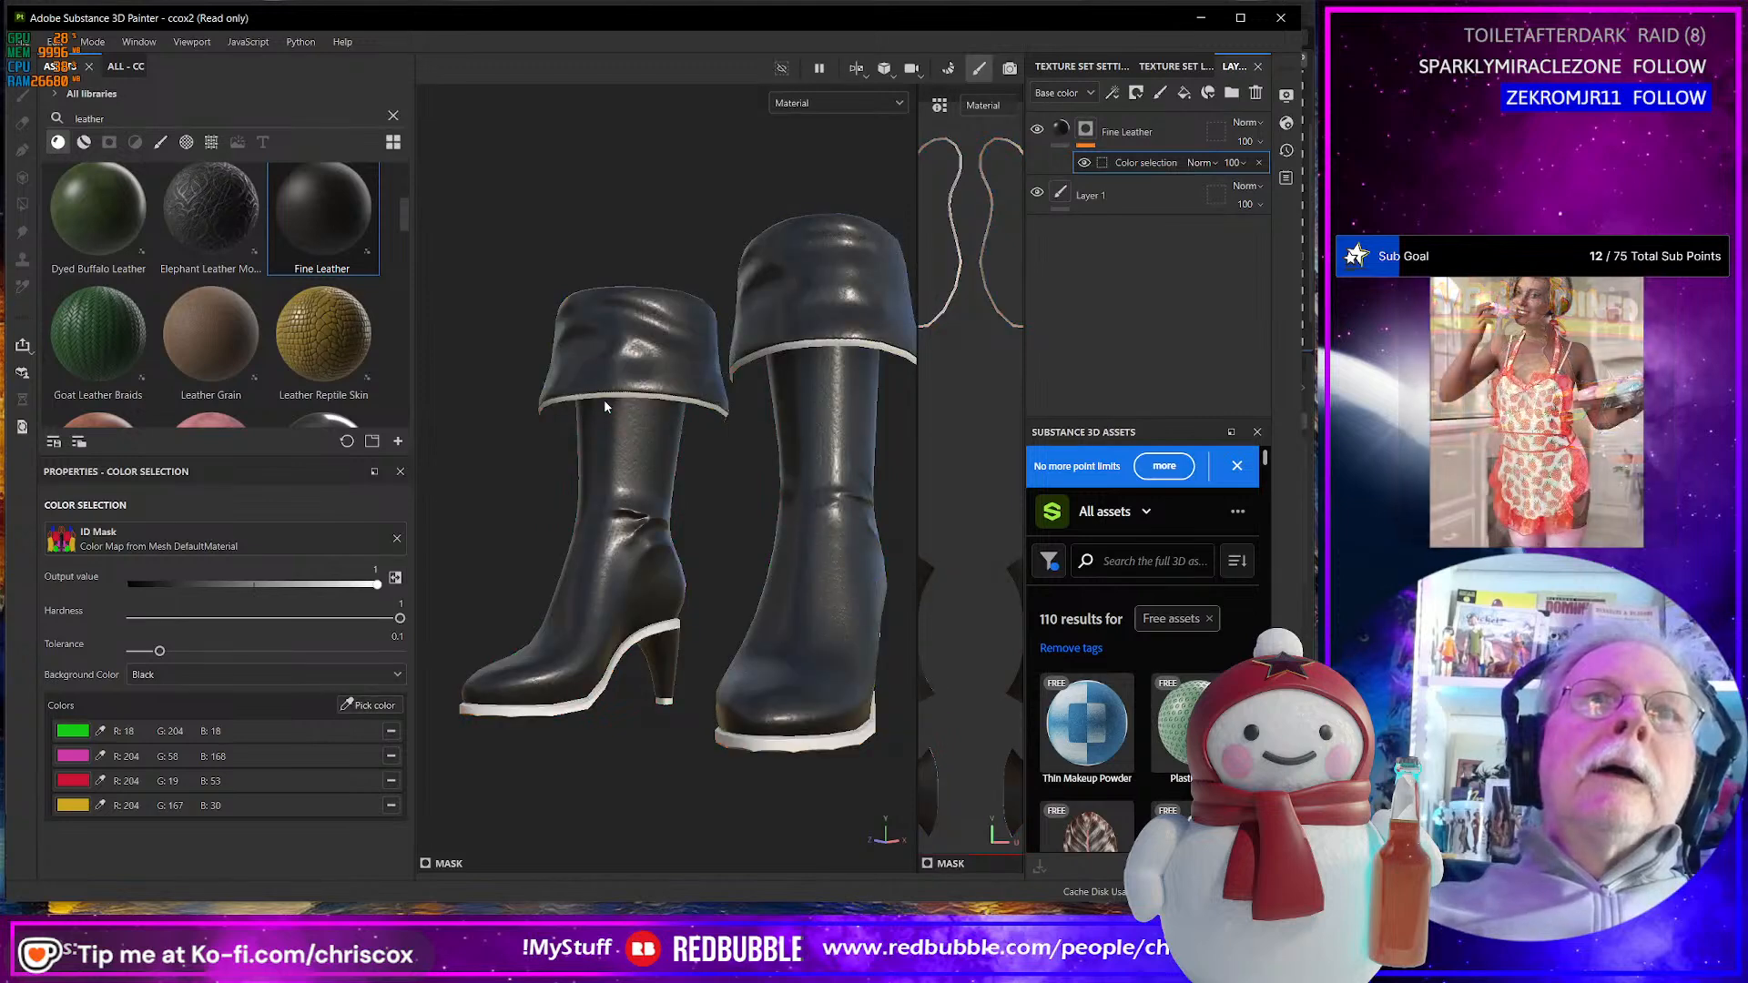
{"action": "left_click", "coordinate": [376, 706]}
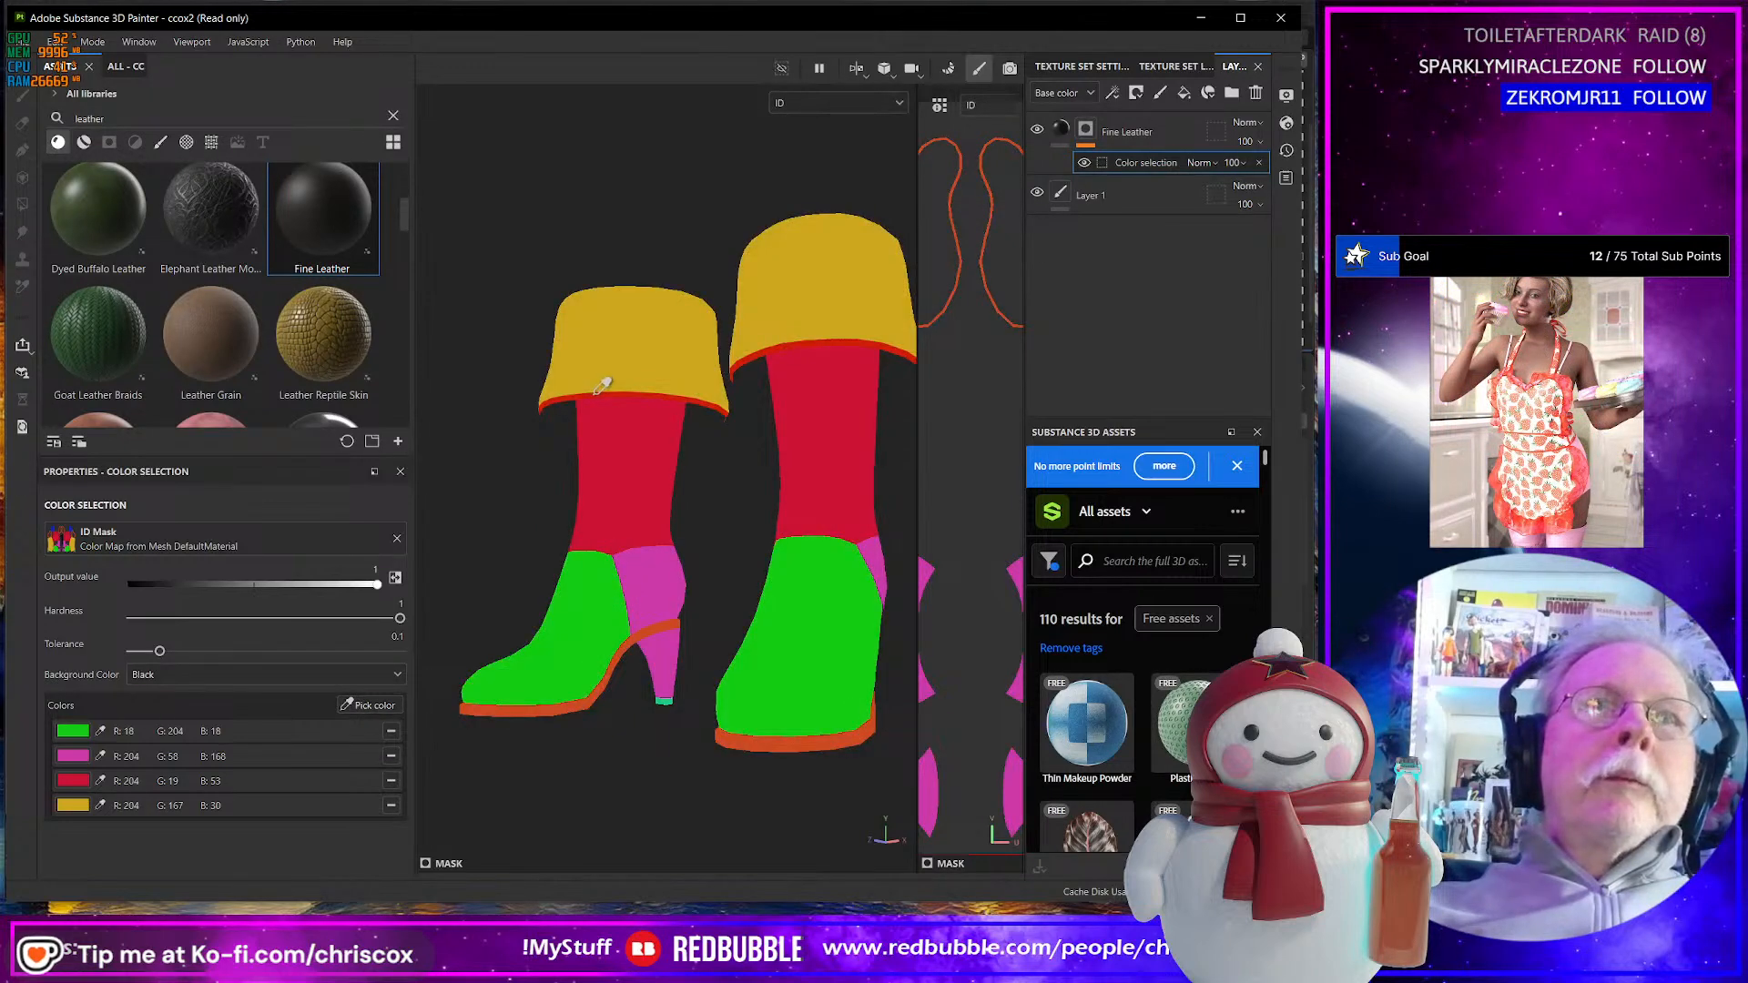
{"action": "left_click", "coordinate": [596, 396]}
- Examine the masked leather's grain, the cuff hem edge and the ankle folds up close on both boots
{"action": "scroll", "coordinate": [657, 463], "scroll_direction": "up", "scroll_amount": 4}
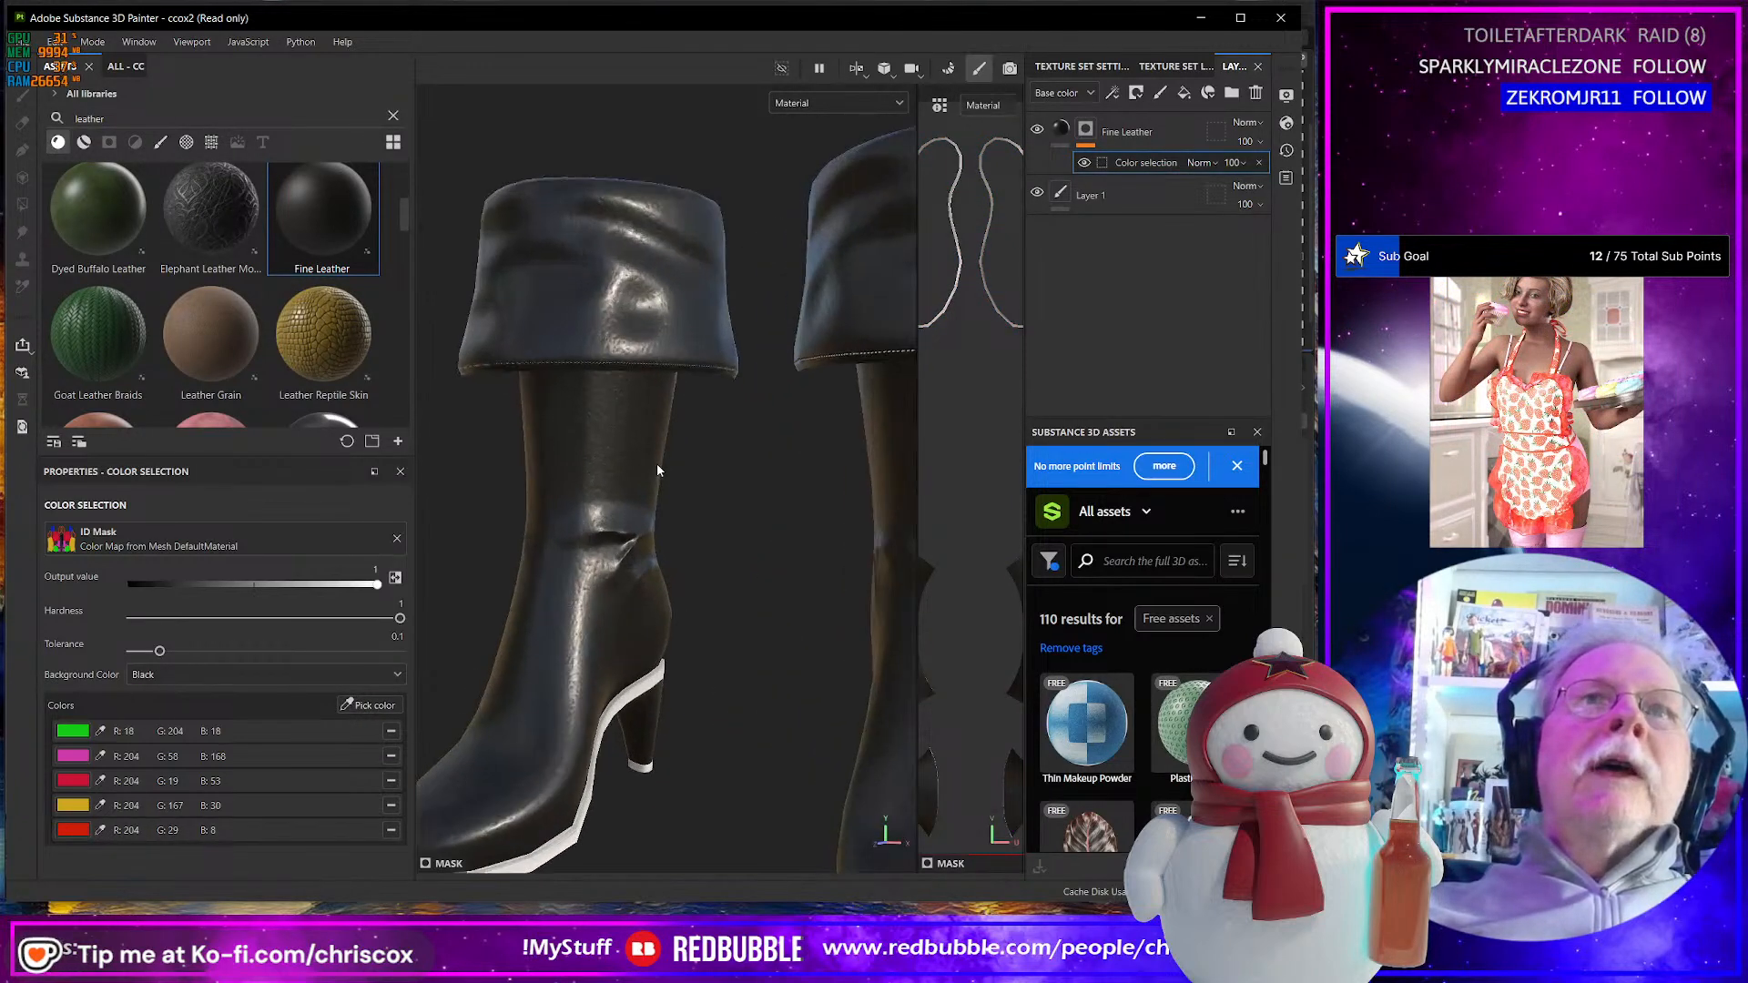
{"action": "scroll", "coordinate": [658, 469], "scroll_direction": "up", "scroll_amount": 2}
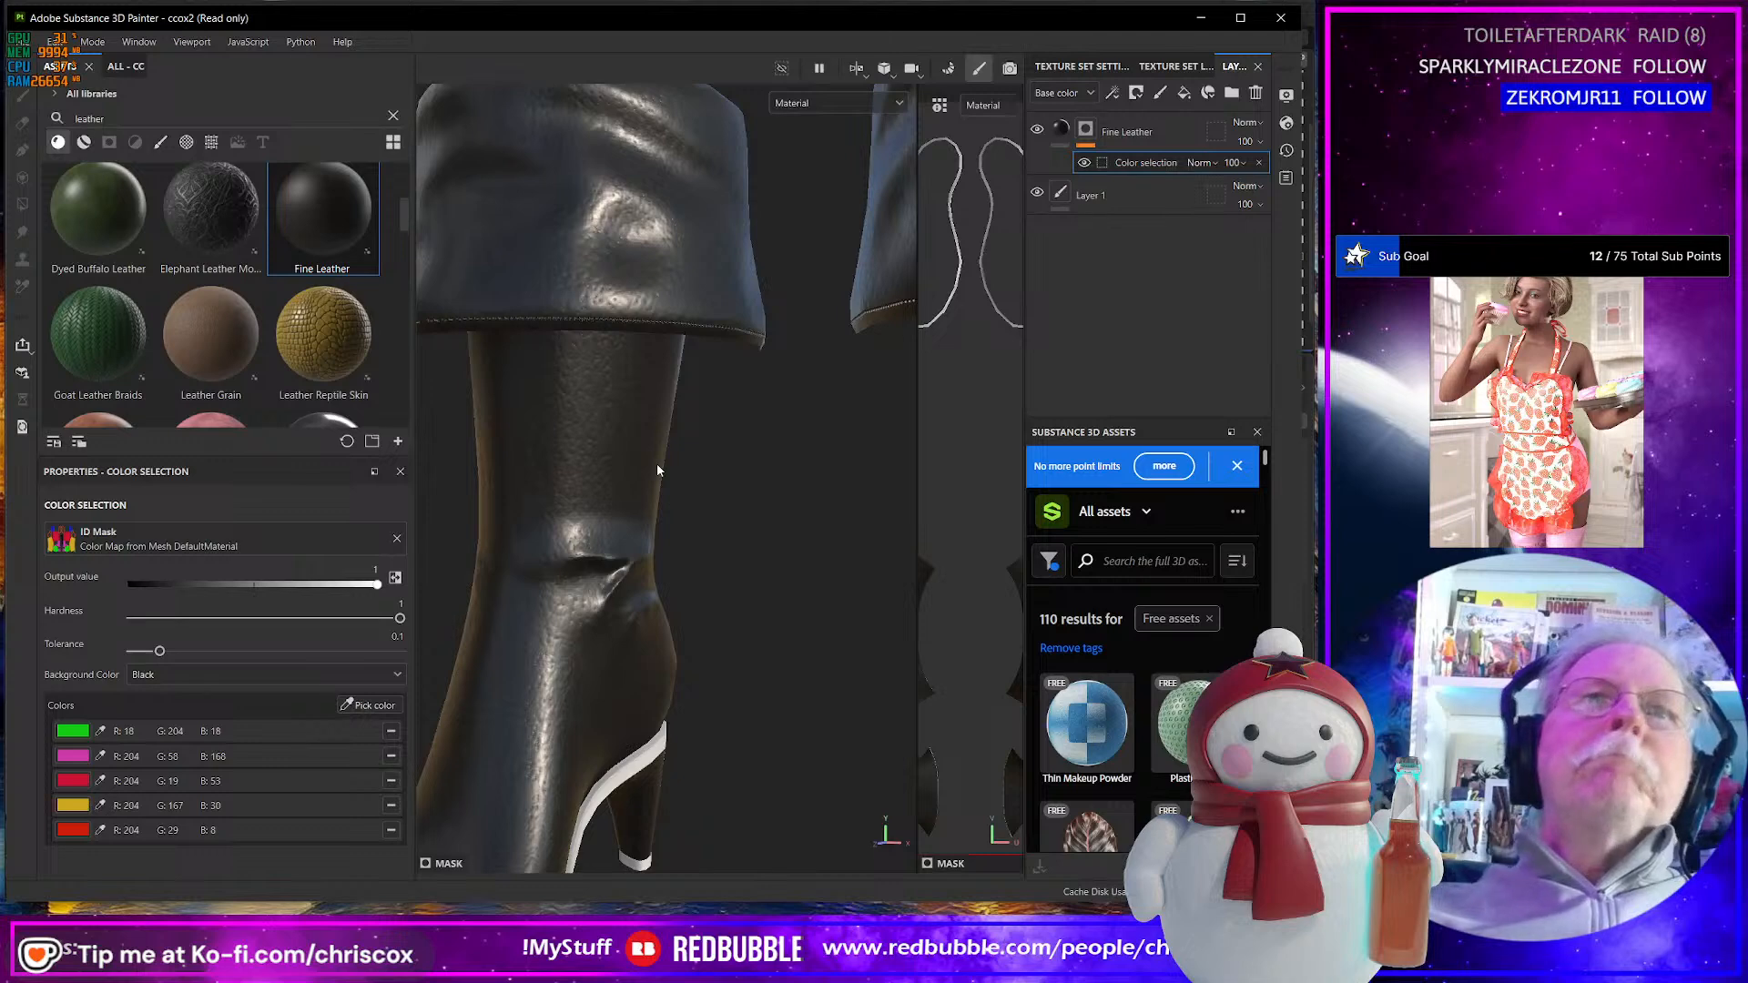
{"action": "scroll", "coordinate": [657, 470], "scroll_direction": "up", "scroll_amount": 1}
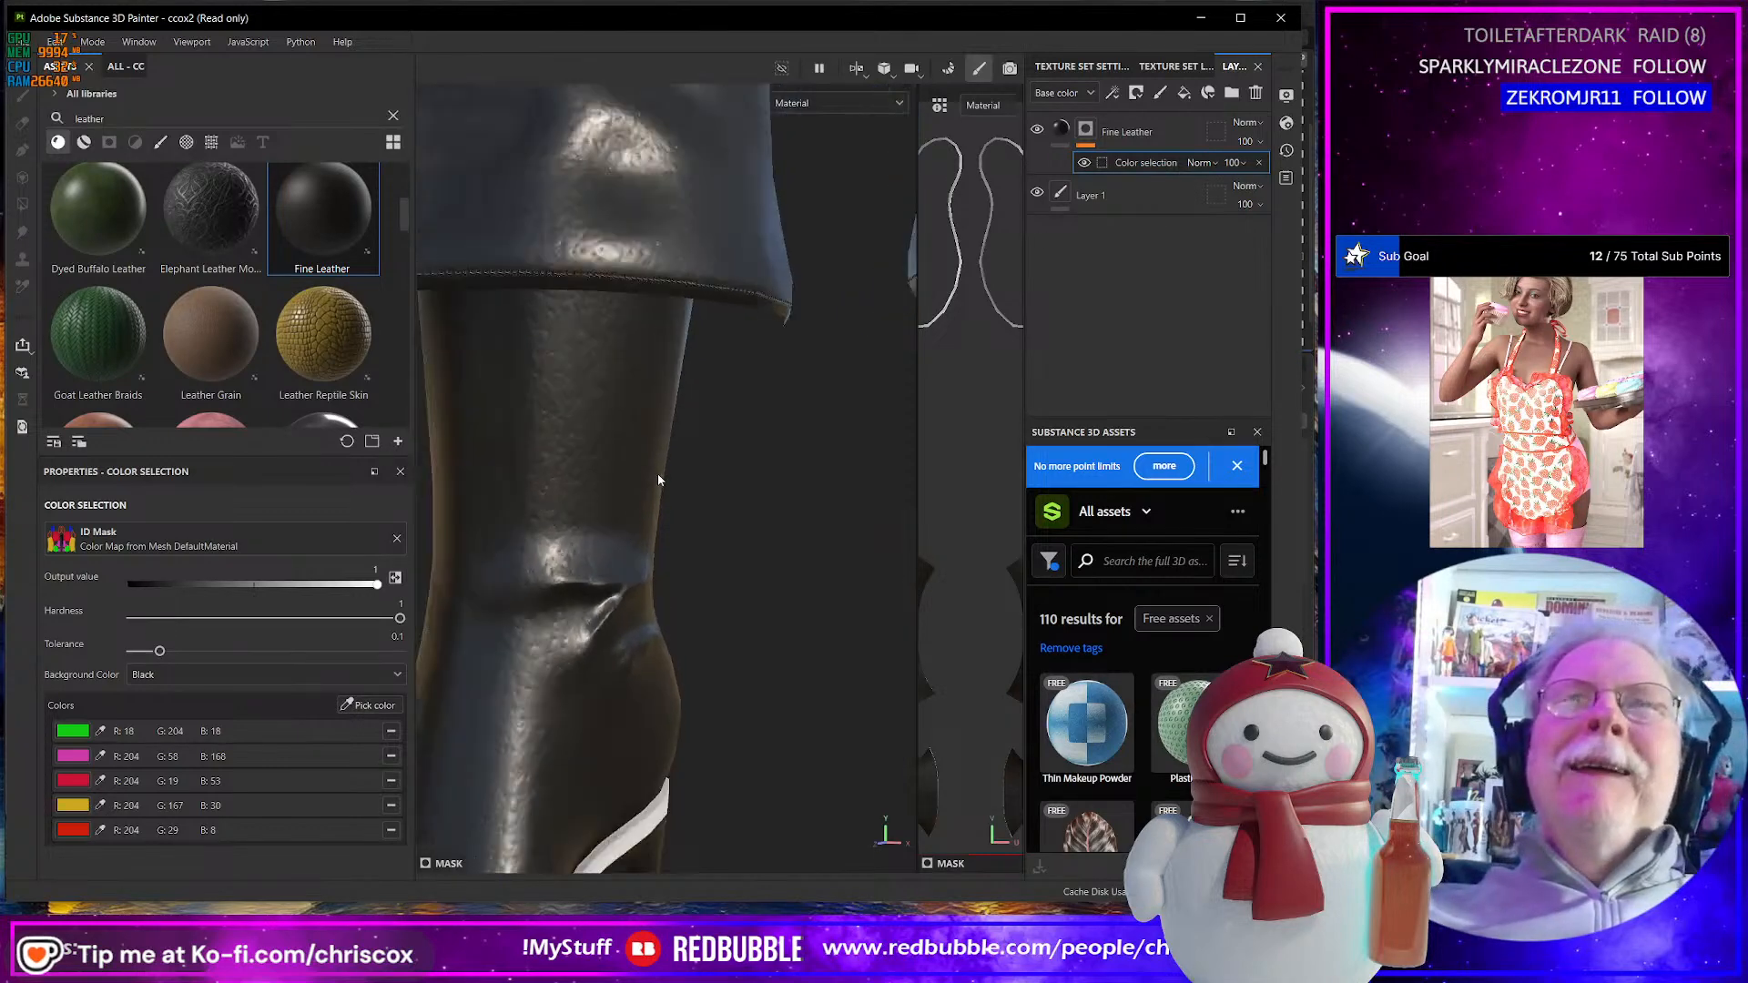
{"action": "scroll", "coordinate": [660, 473], "scroll_direction": "down", "scroll_amount": 4}
{"action": "left_click_drag", "start_coordinate": [659, 474], "coordinate": [536, 483], "text": "alt"}
{"action": "scroll", "coordinate": [537, 482], "scroll_direction": "up", "scroll_amount": 3}
{"action": "scroll", "coordinate": [650, 465], "scroll_direction": "down", "scroll_amount": 1}
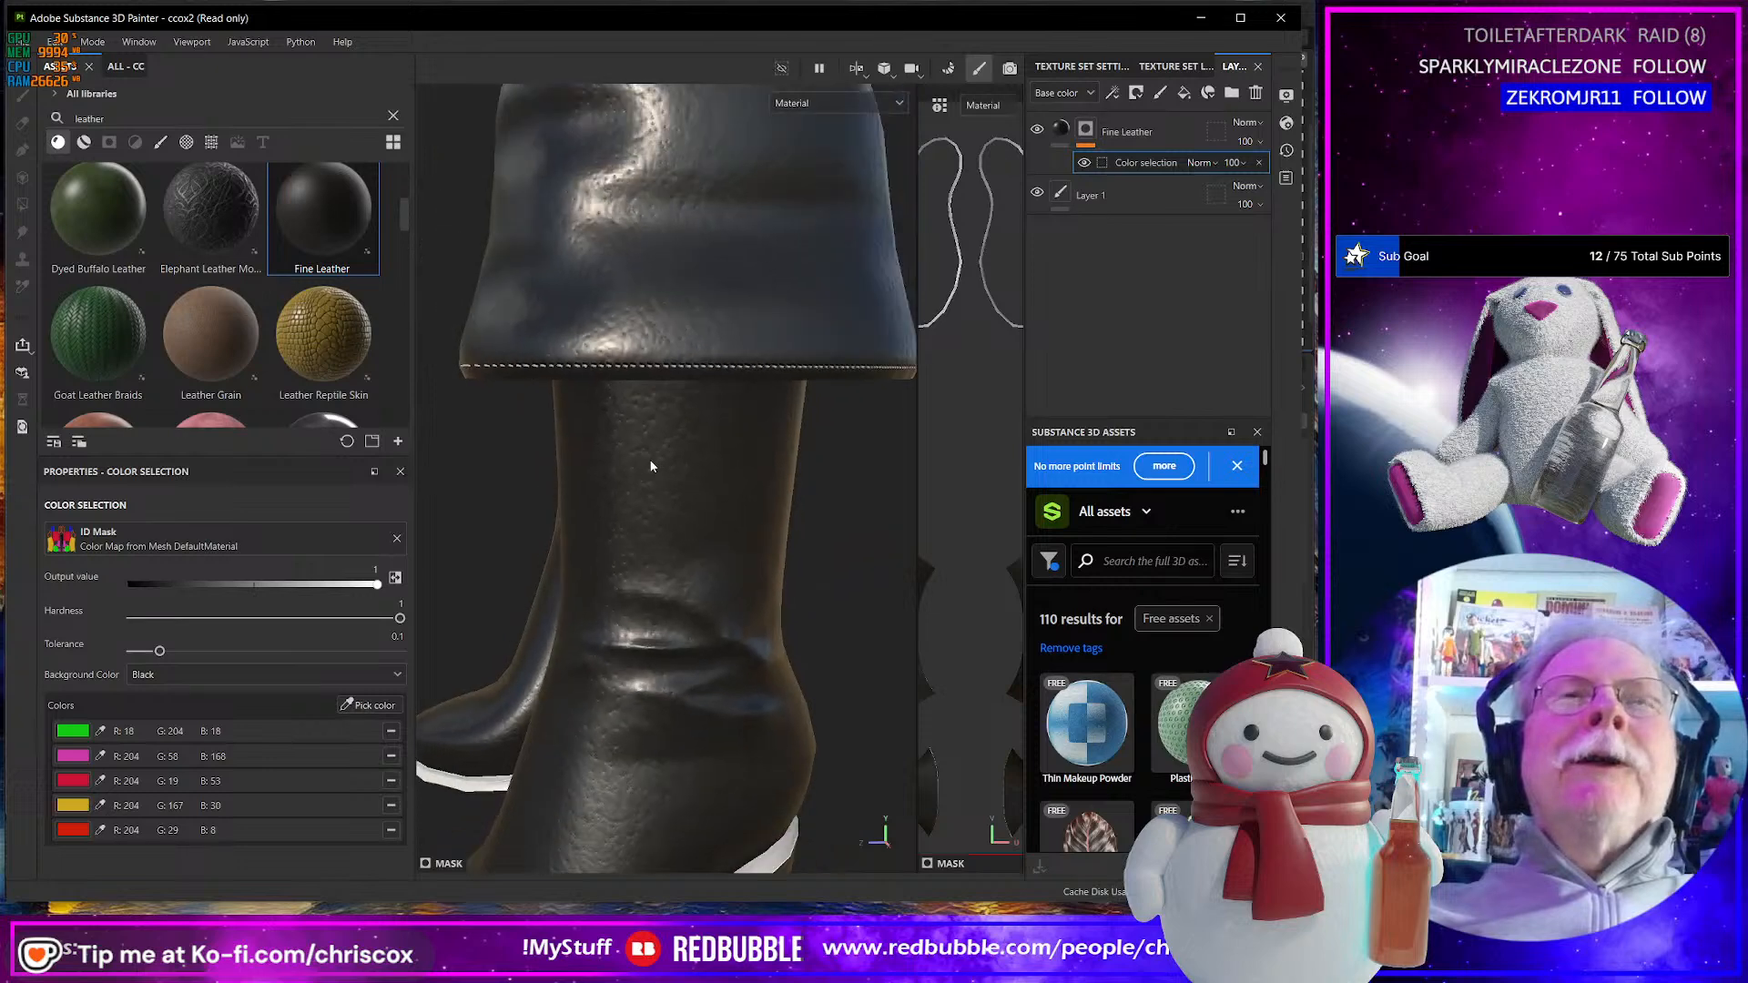
{"action": "scroll", "coordinate": [651, 465], "scroll_direction": "down", "scroll_amount": 3}
{"action": "mouse_move", "coordinate": [649, 461]}
{"action": "left_mouse_down", "text": "alt"}
{"action": "mouse_move", "coordinate": [730, 441]}
{"action": "mouse_move", "coordinate": [538, 449]}
{"action": "mouse_move", "coordinate": [680, 456]}
{"action": "mouse_move", "coordinate": [669, 477]}
{"action": "left_mouse_up", "text": "alt"}
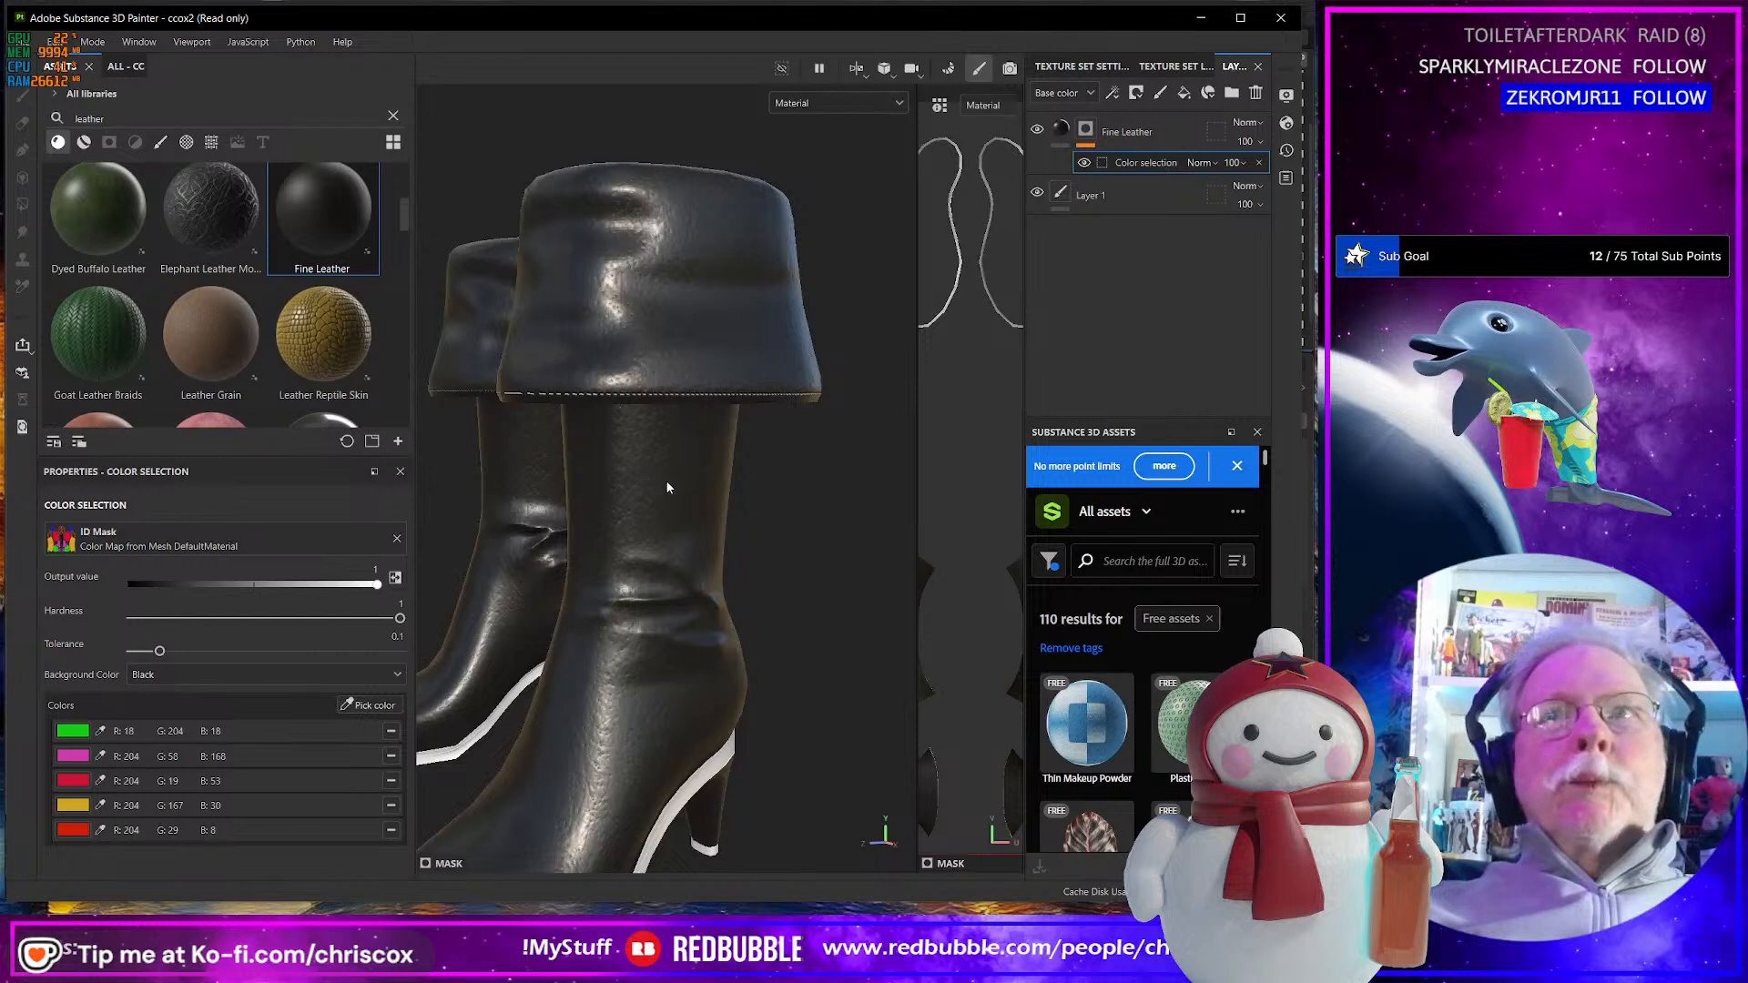
{"action": "middle_click_drag", "start_coordinate": [666, 487], "coordinate": [779, 460], "text": "alt"}
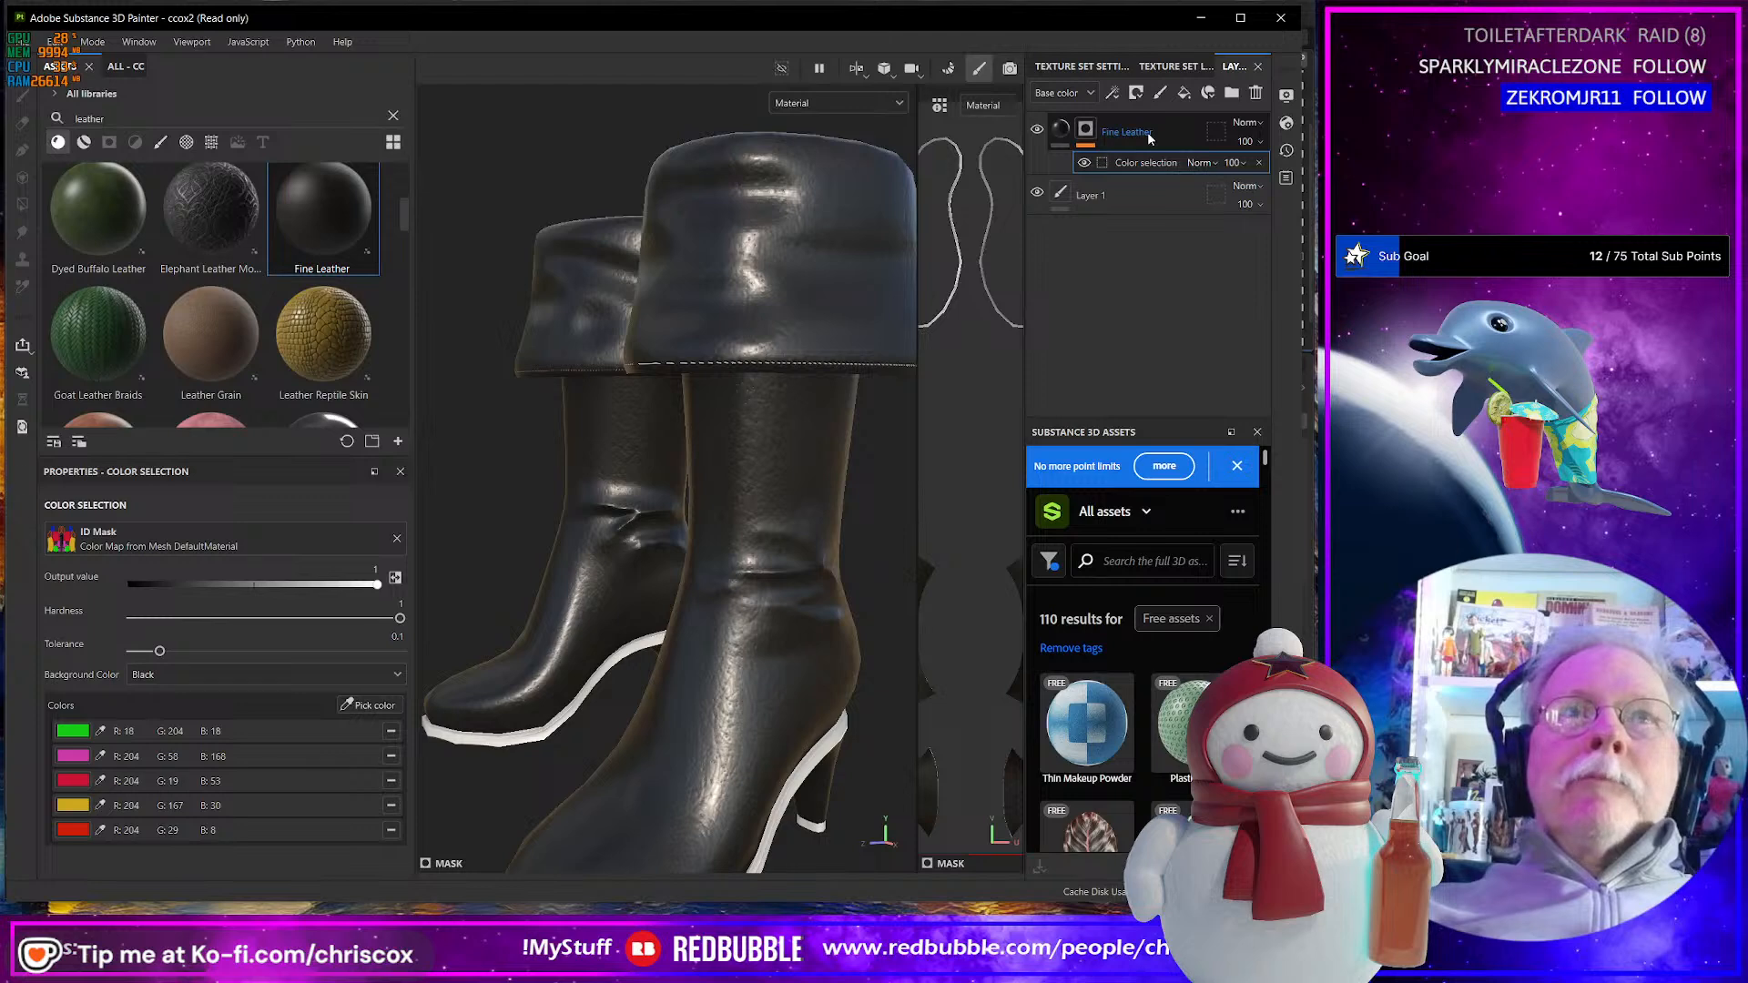
- Add a second Fine Leather fill layer and place it beneath Layer 1 at the end of the layer stack
{"action": "mouse_move", "coordinate": [1150, 139]}
{"action": "left_mouse_down"}
{"action": "mouse_move", "coordinate": [1156, 269]}
{"action": "mouse_move", "coordinate": [1157, 162]}
{"action": "left_mouse_up"}
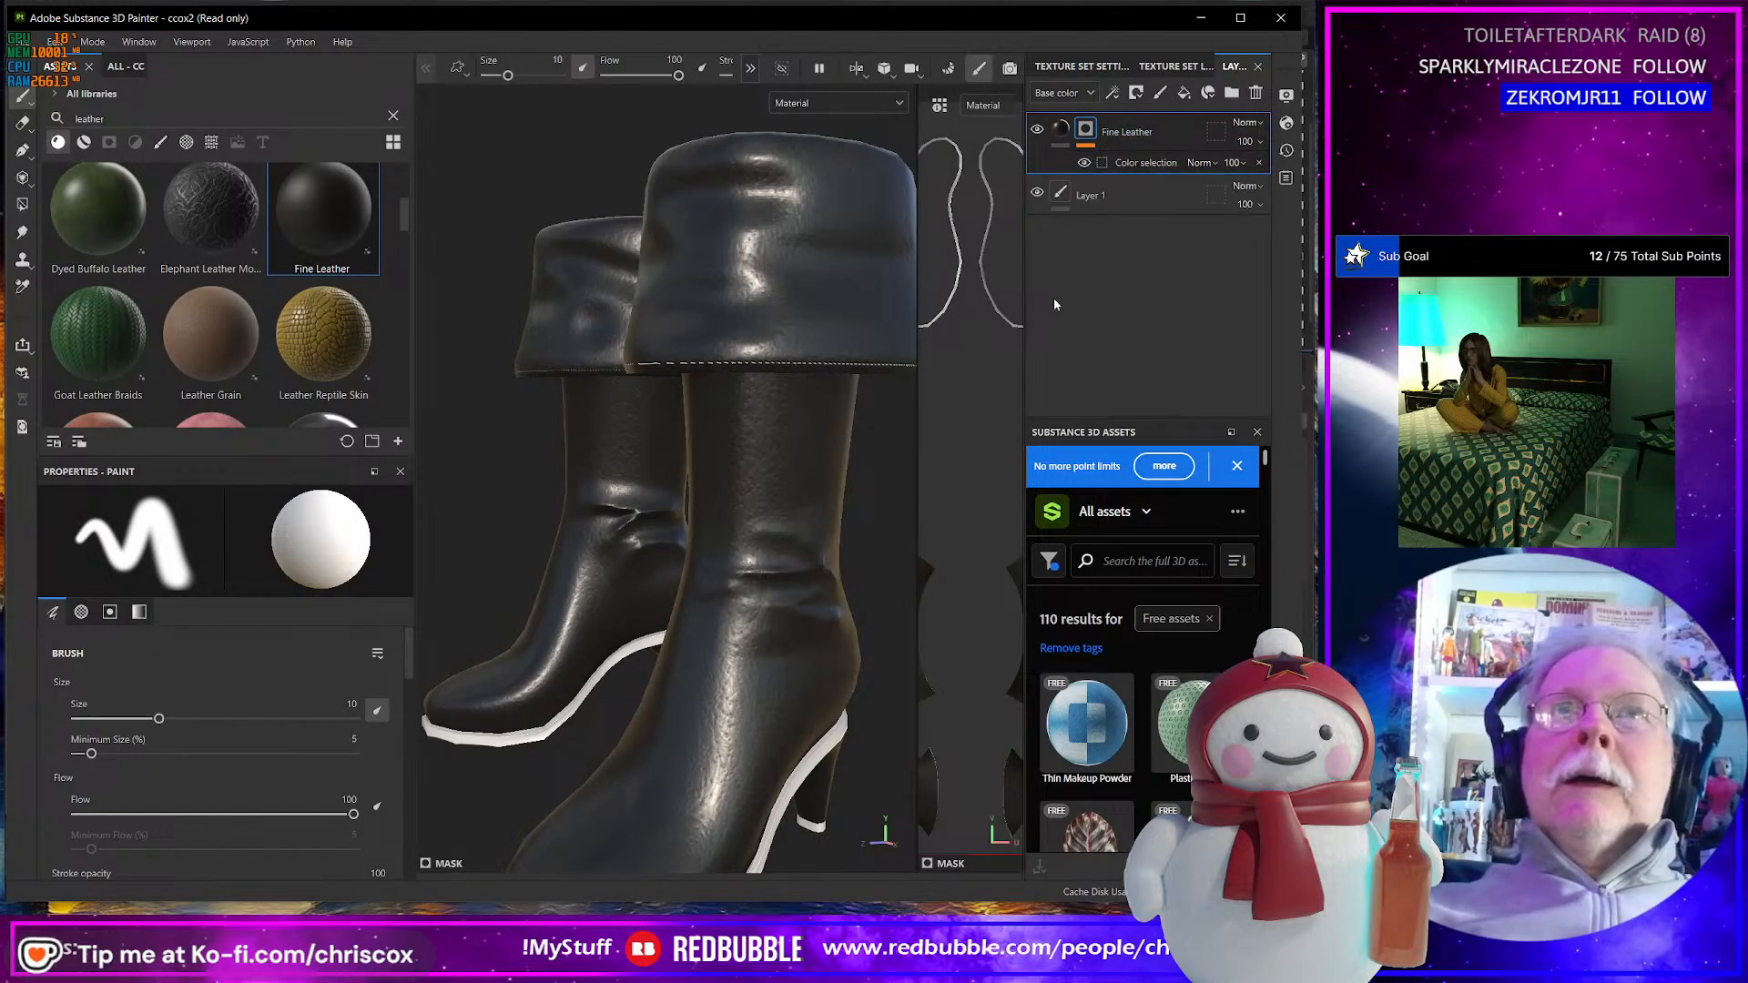
{"action": "left_click_drag", "start_coordinate": [324, 214], "coordinate": [581, 297]}
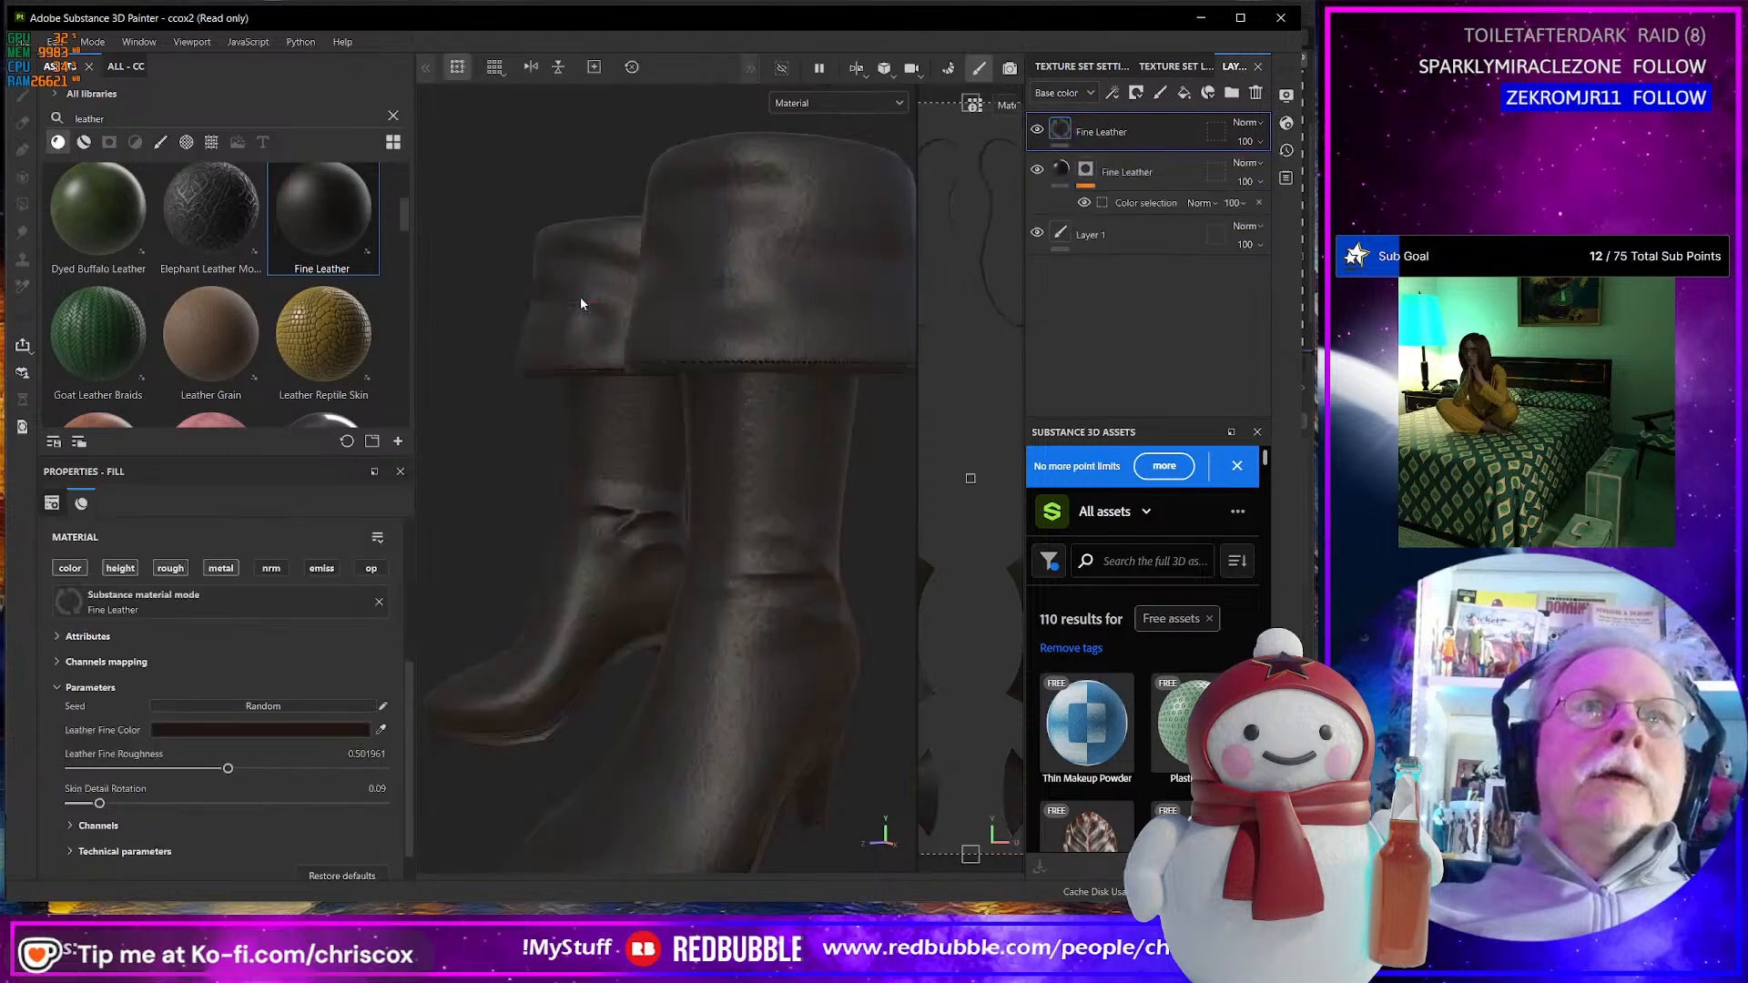
{"action": "left_click_drag", "start_coordinate": [1151, 128], "coordinate": [1146, 315]}
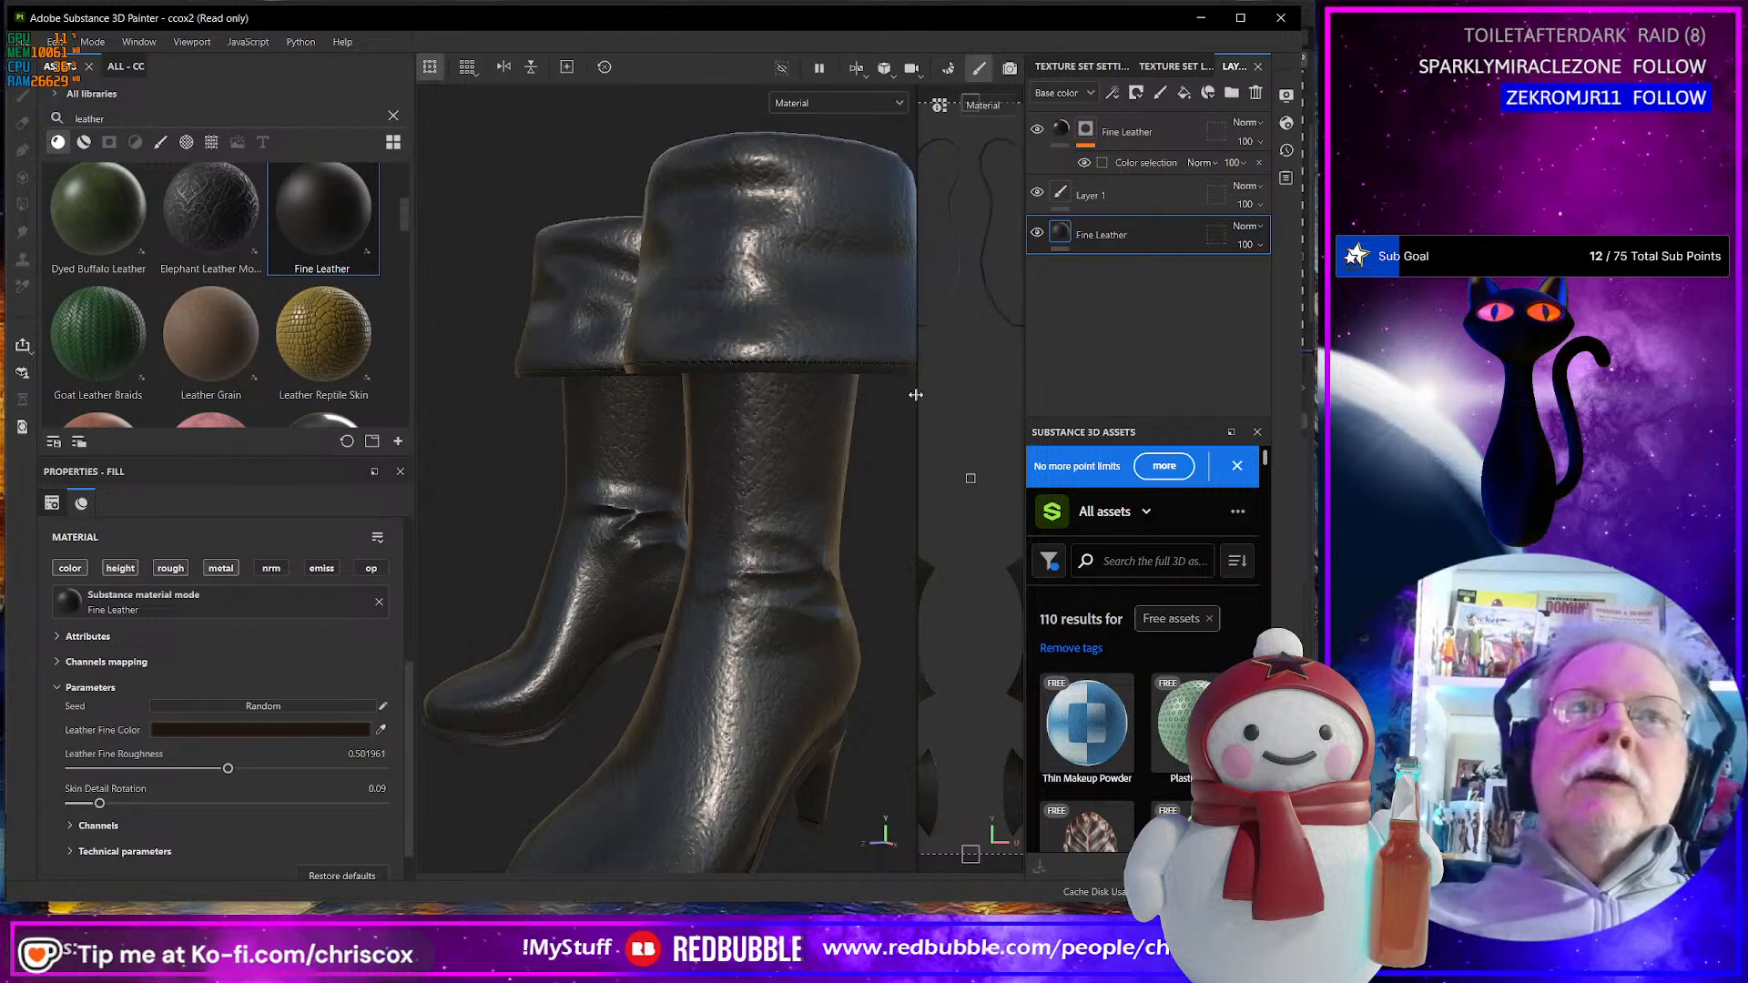
- Compare the boots with the lowest Fine Leather layer hidden and shown, checking the cuff hems, shafts and soles
{"action": "left_click", "coordinate": [1037, 236]}
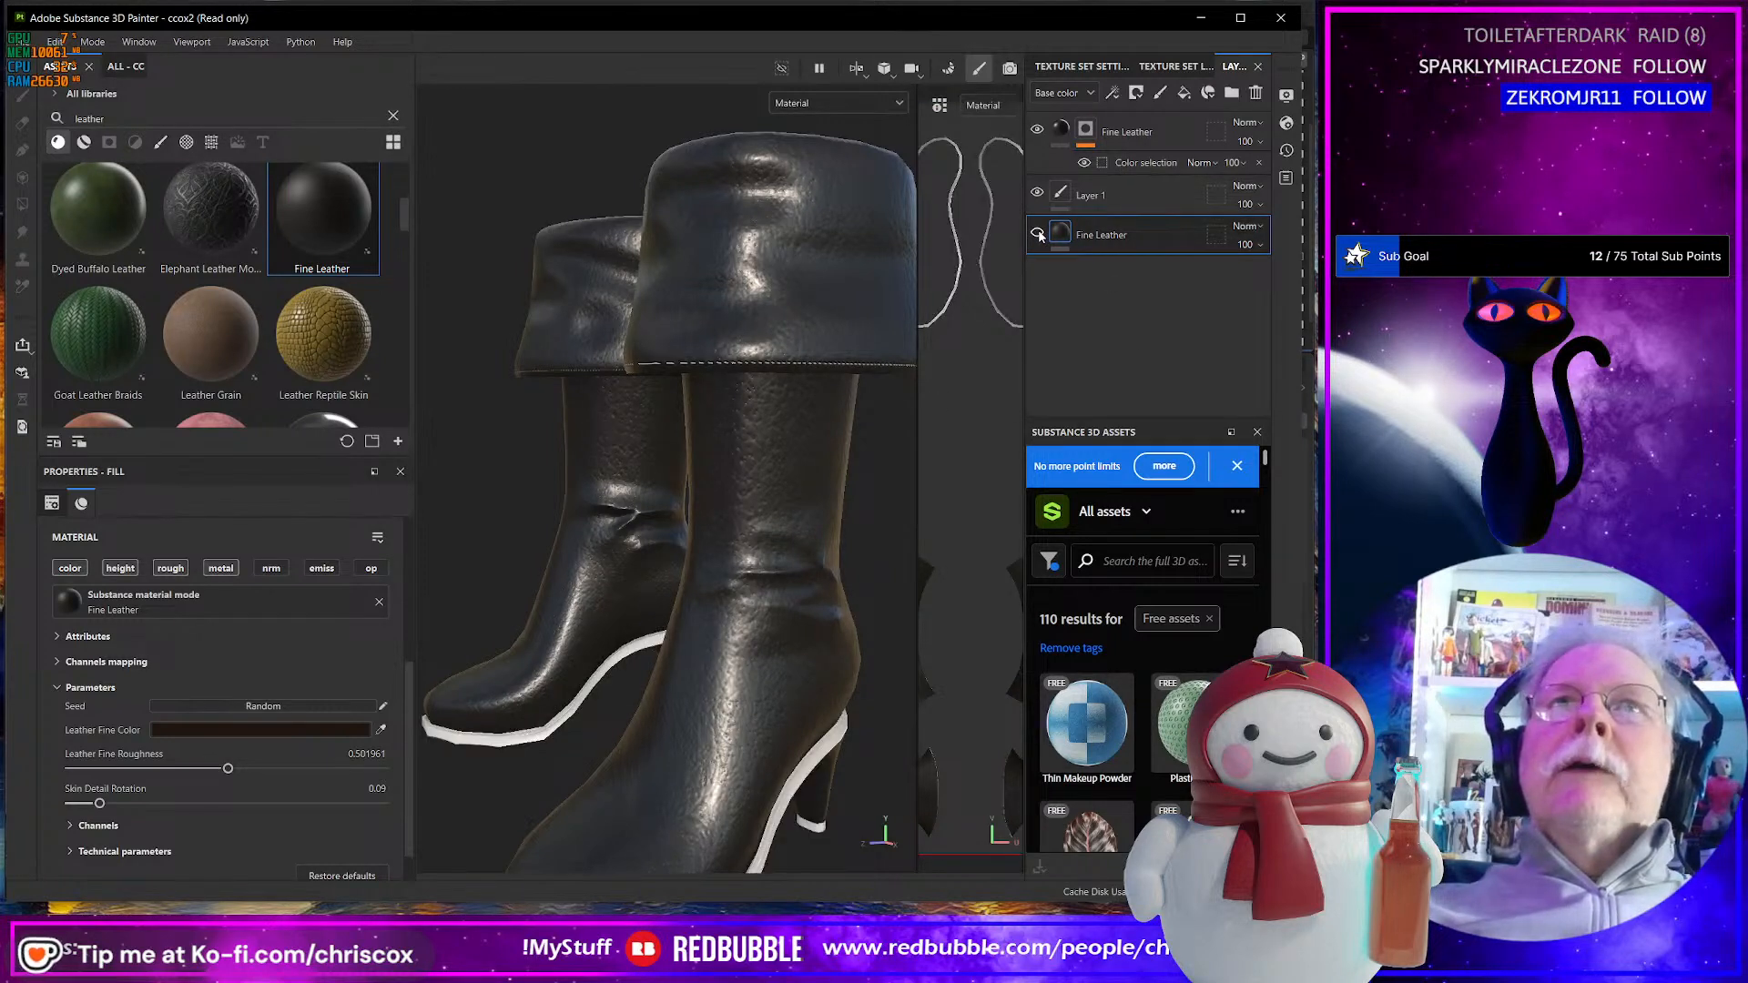
{"action": "left_click", "coordinate": [1040, 234]}
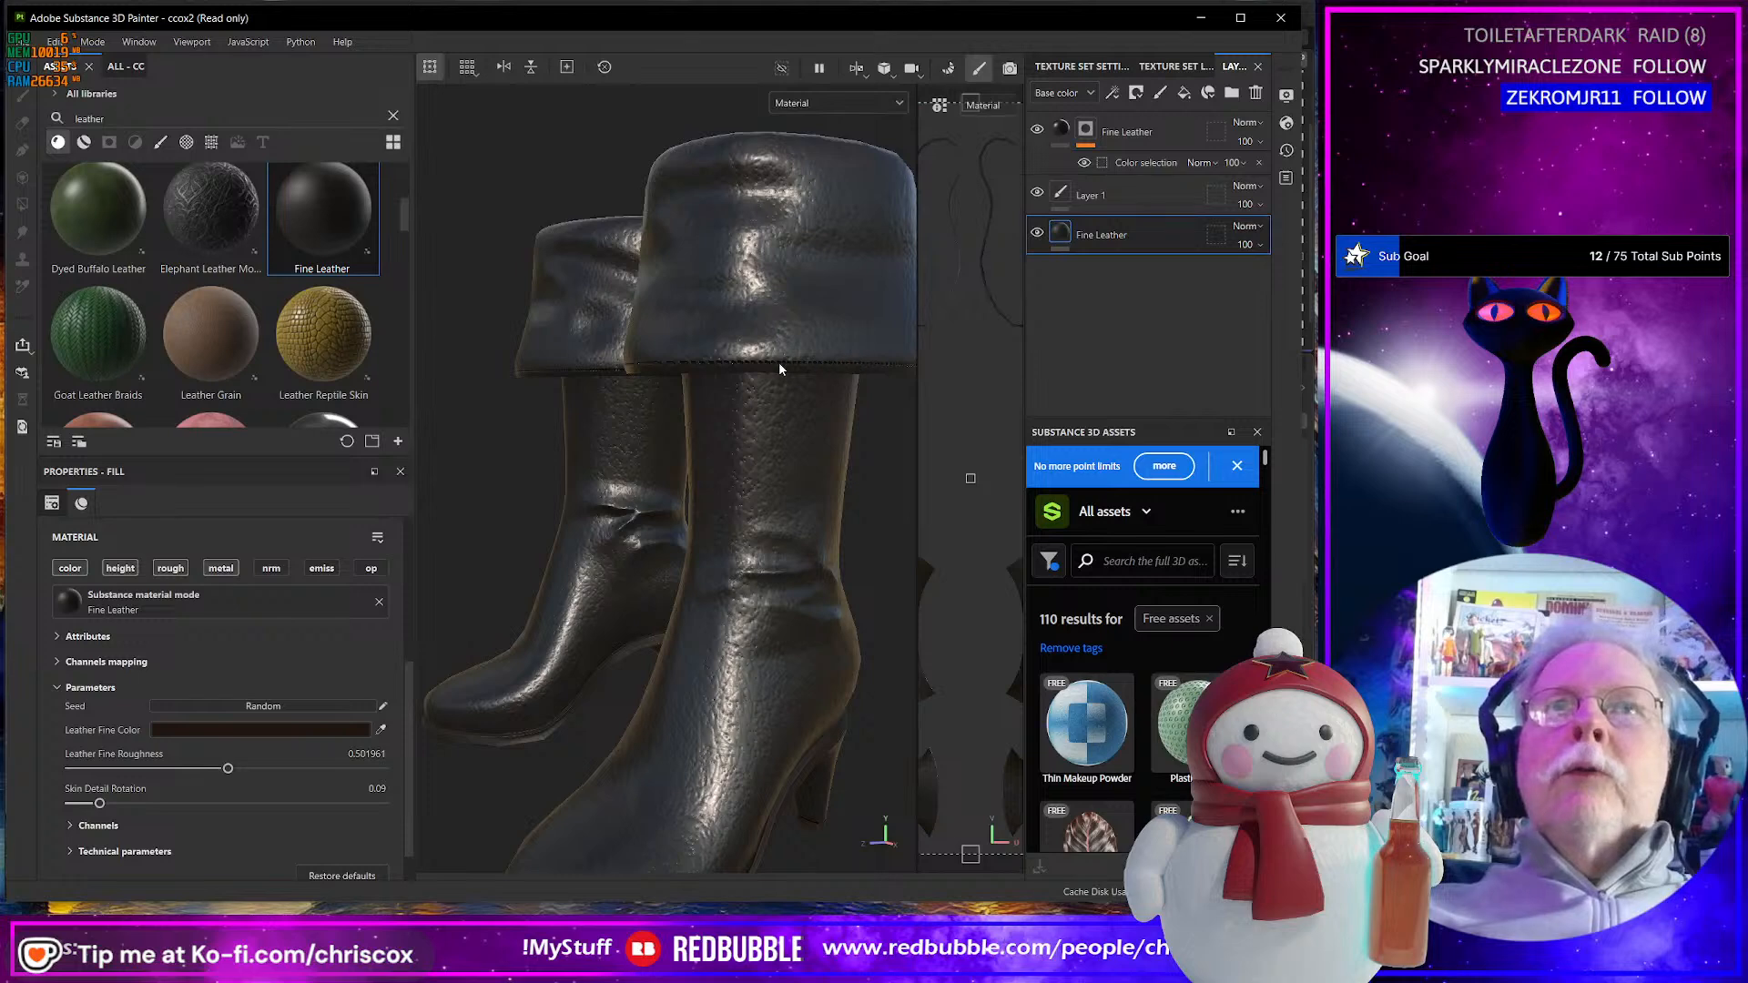
{"action": "scroll", "coordinate": [676, 454], "scroll_direction": "up", "scroll_amount": 3}
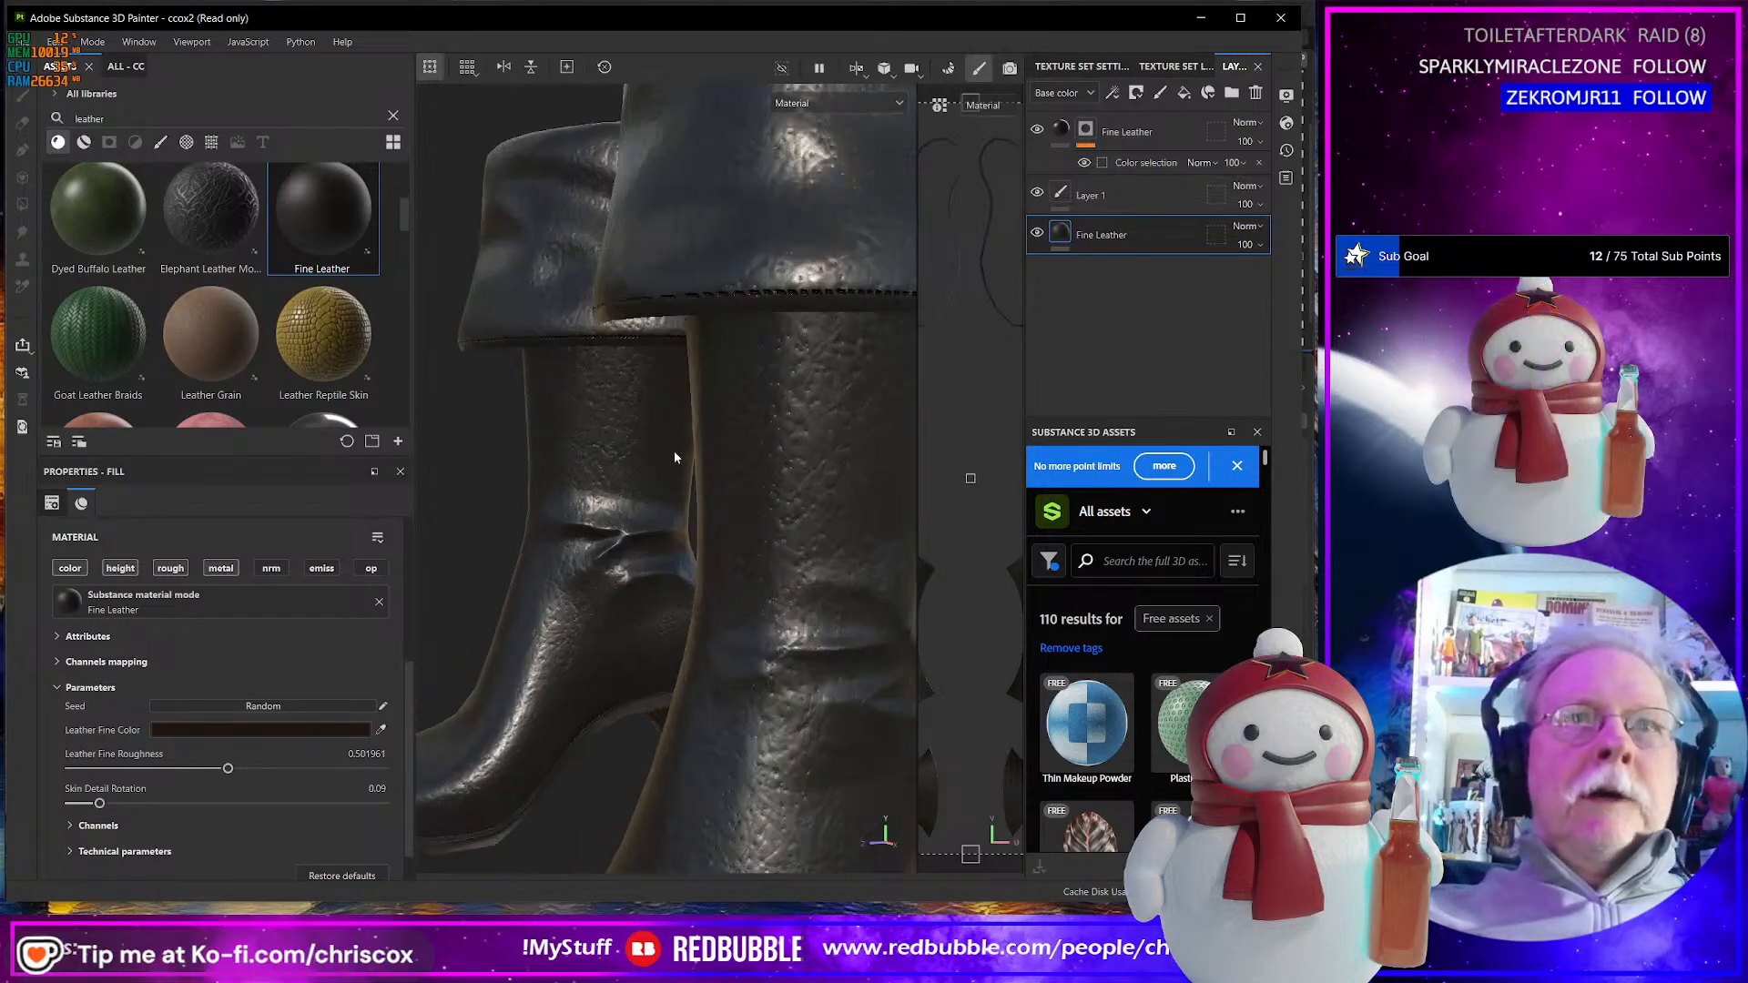
{"action": "scroll", "coordinate": [676, 456], "scroll_direction": "down", "scroll_amount": 4}
{"action": "scroll", "coordinate": [674, 451], "scroll_direction": "down", "scroll_amount": 3}
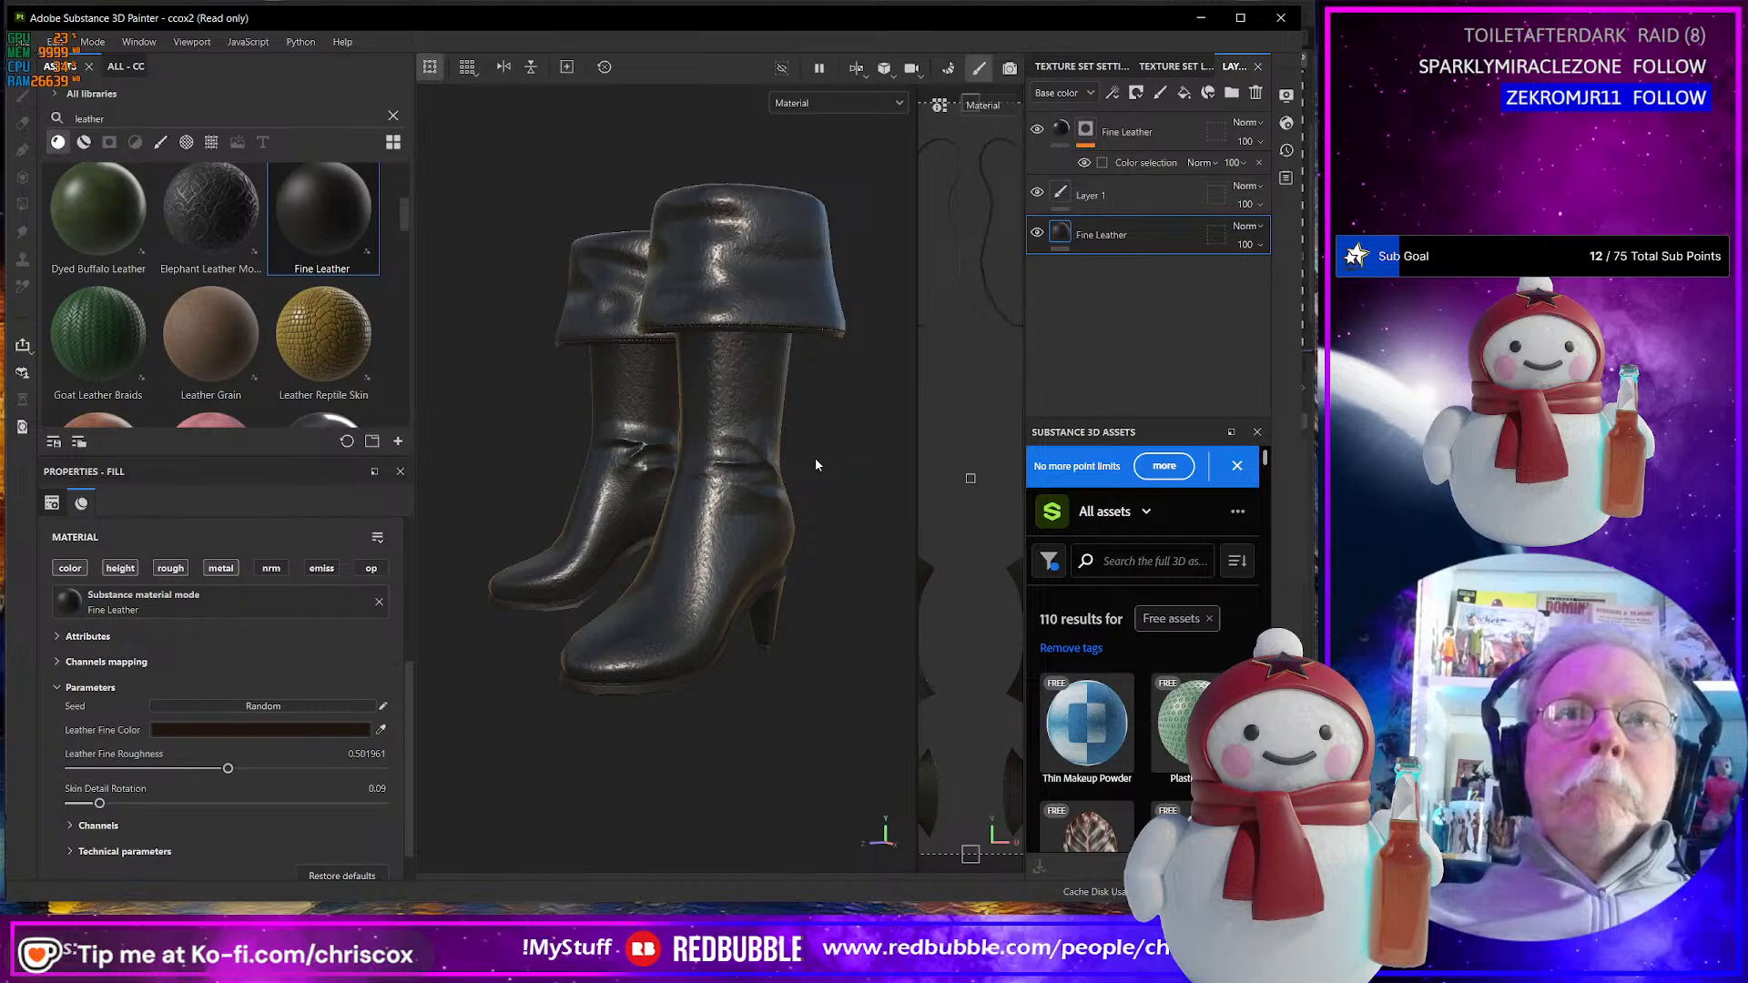
{"action": "left_click_drag", "start_coordinate": [807, 461], "coordinate": [809, 199], "text": "alt"}
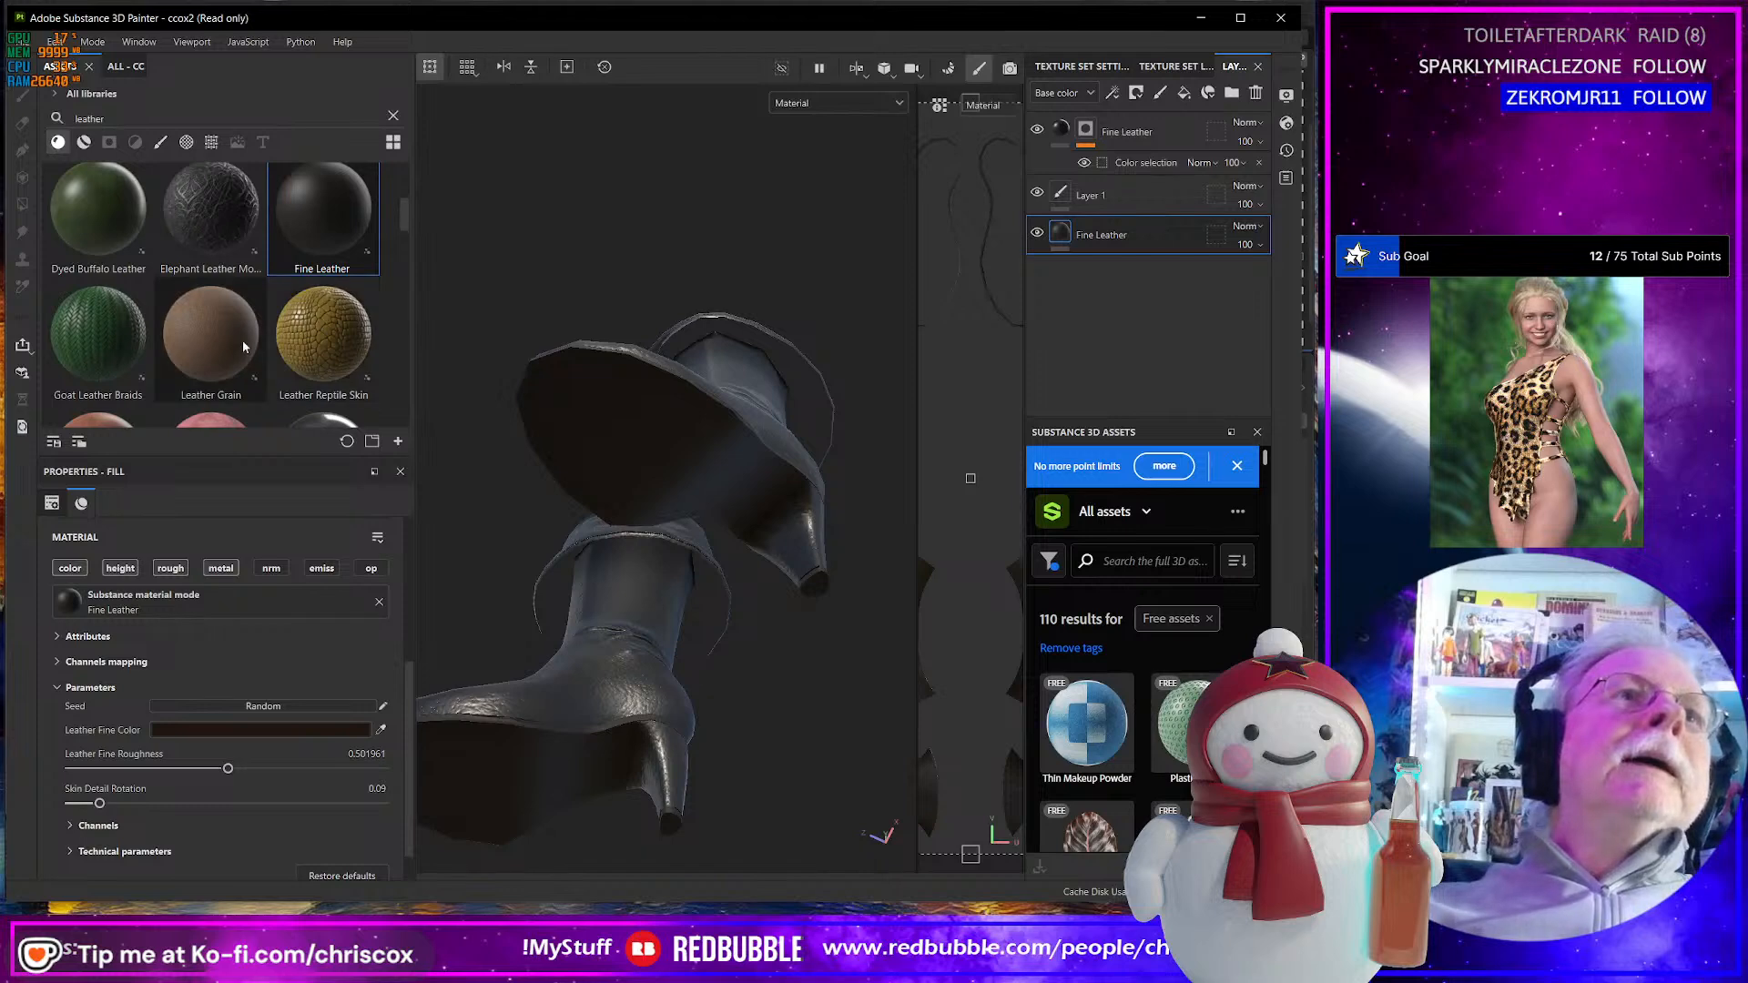
- Browse the leather materials and apply the Leather Fine Aged smart material to the boot soles through an ID color mask
{"action": "scroll", "coordinate": [242, 340], "scroll_direction": "down", "scroll_amount": 3}
{"action": "scroll", "coordinate": [244, 346], "scroll_direction": "down", "scroll_amount": 3}
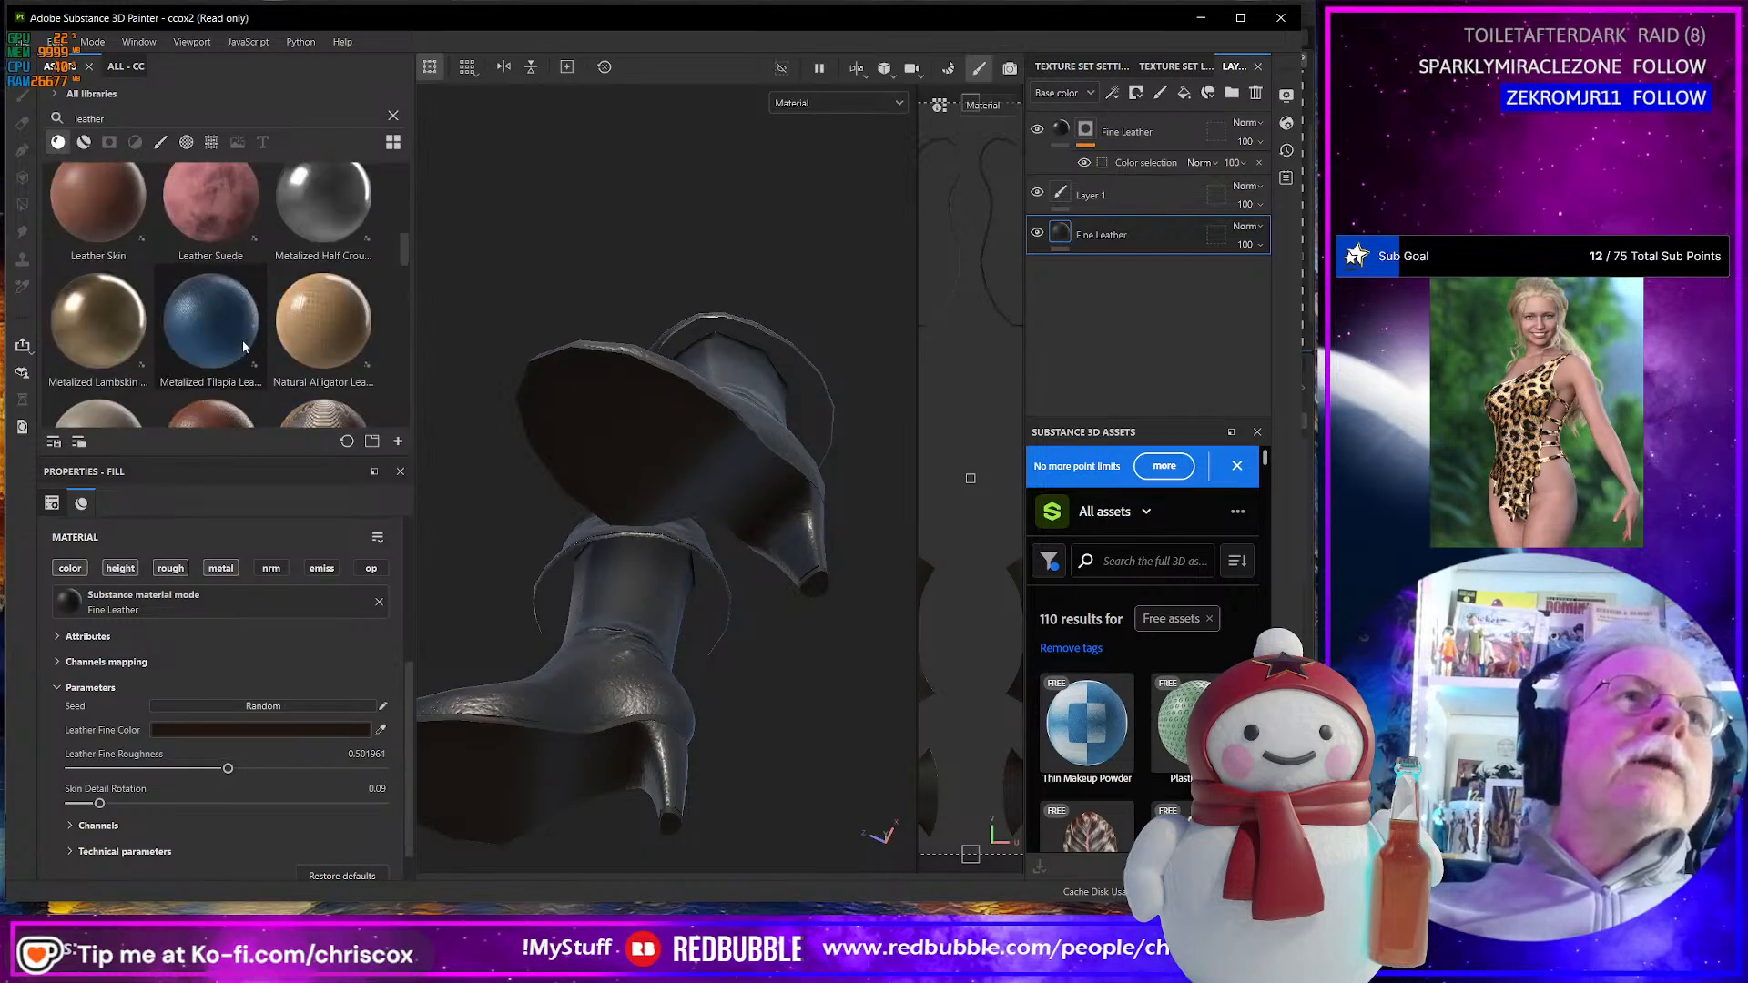
{"action": "scroll", "coordinate": [274, 335], "scroll_direction": "down", "scroll_amount": 3}
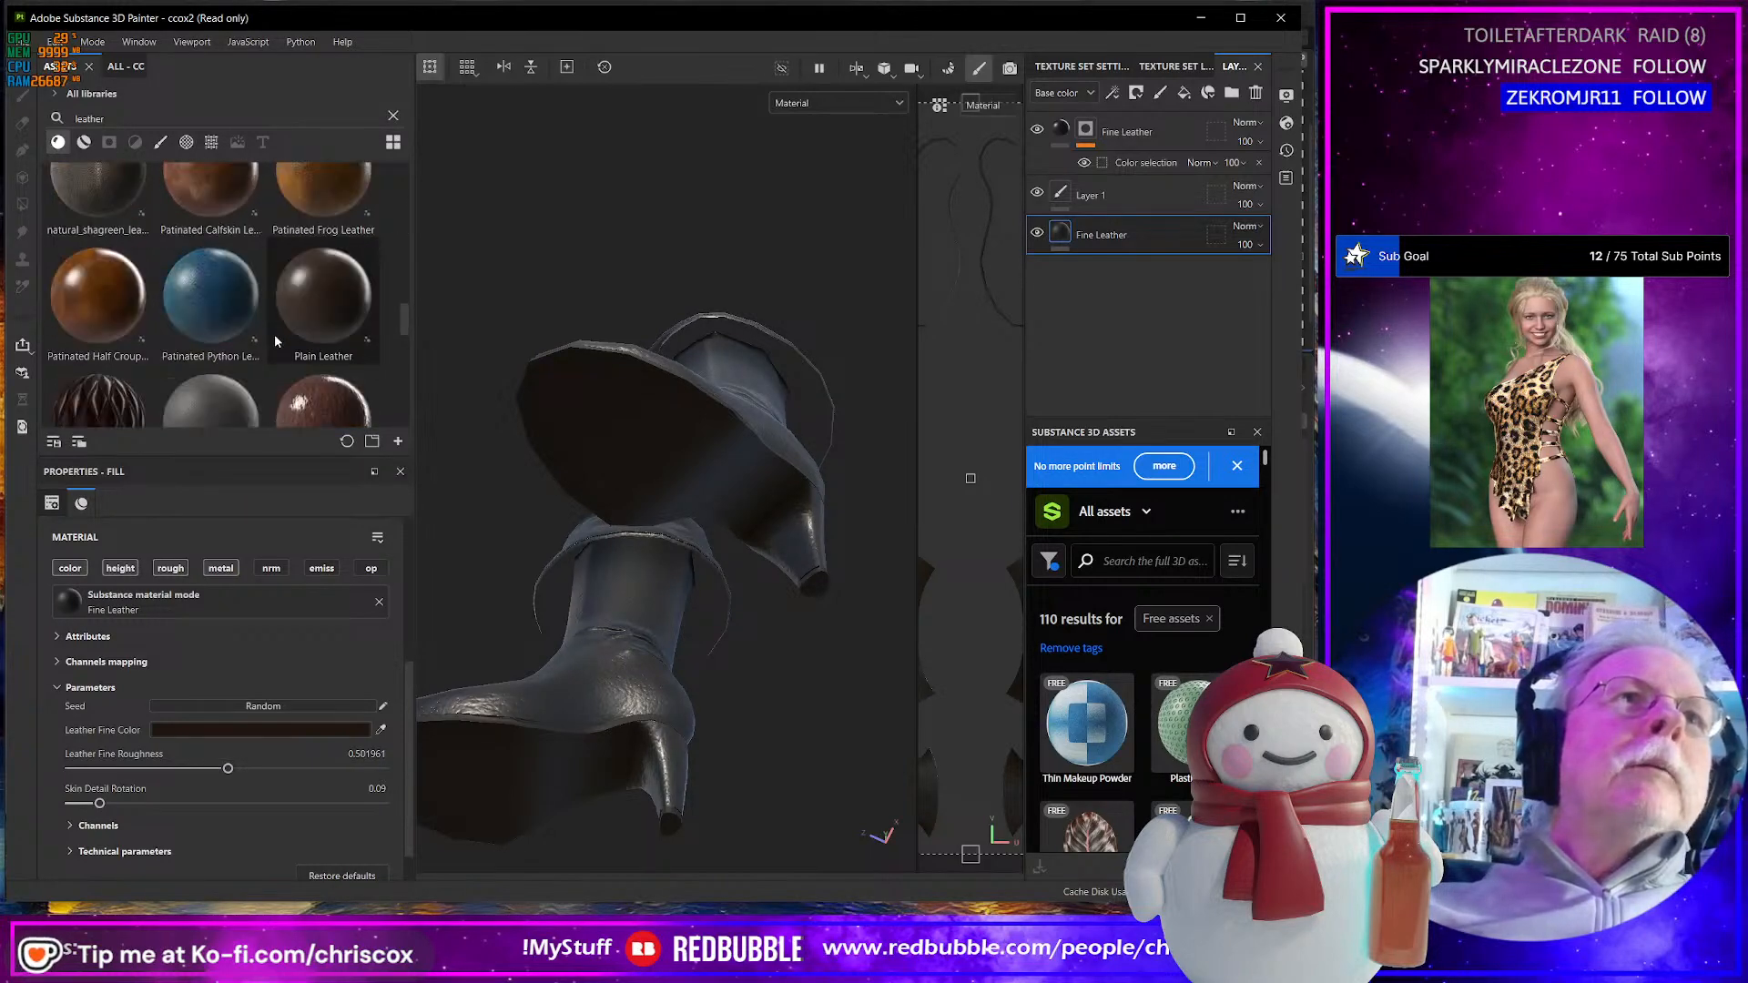
{"action": "scroll", "coordinate": [205, 376], "scroll_direction": "down", "scroll_amount": 8}
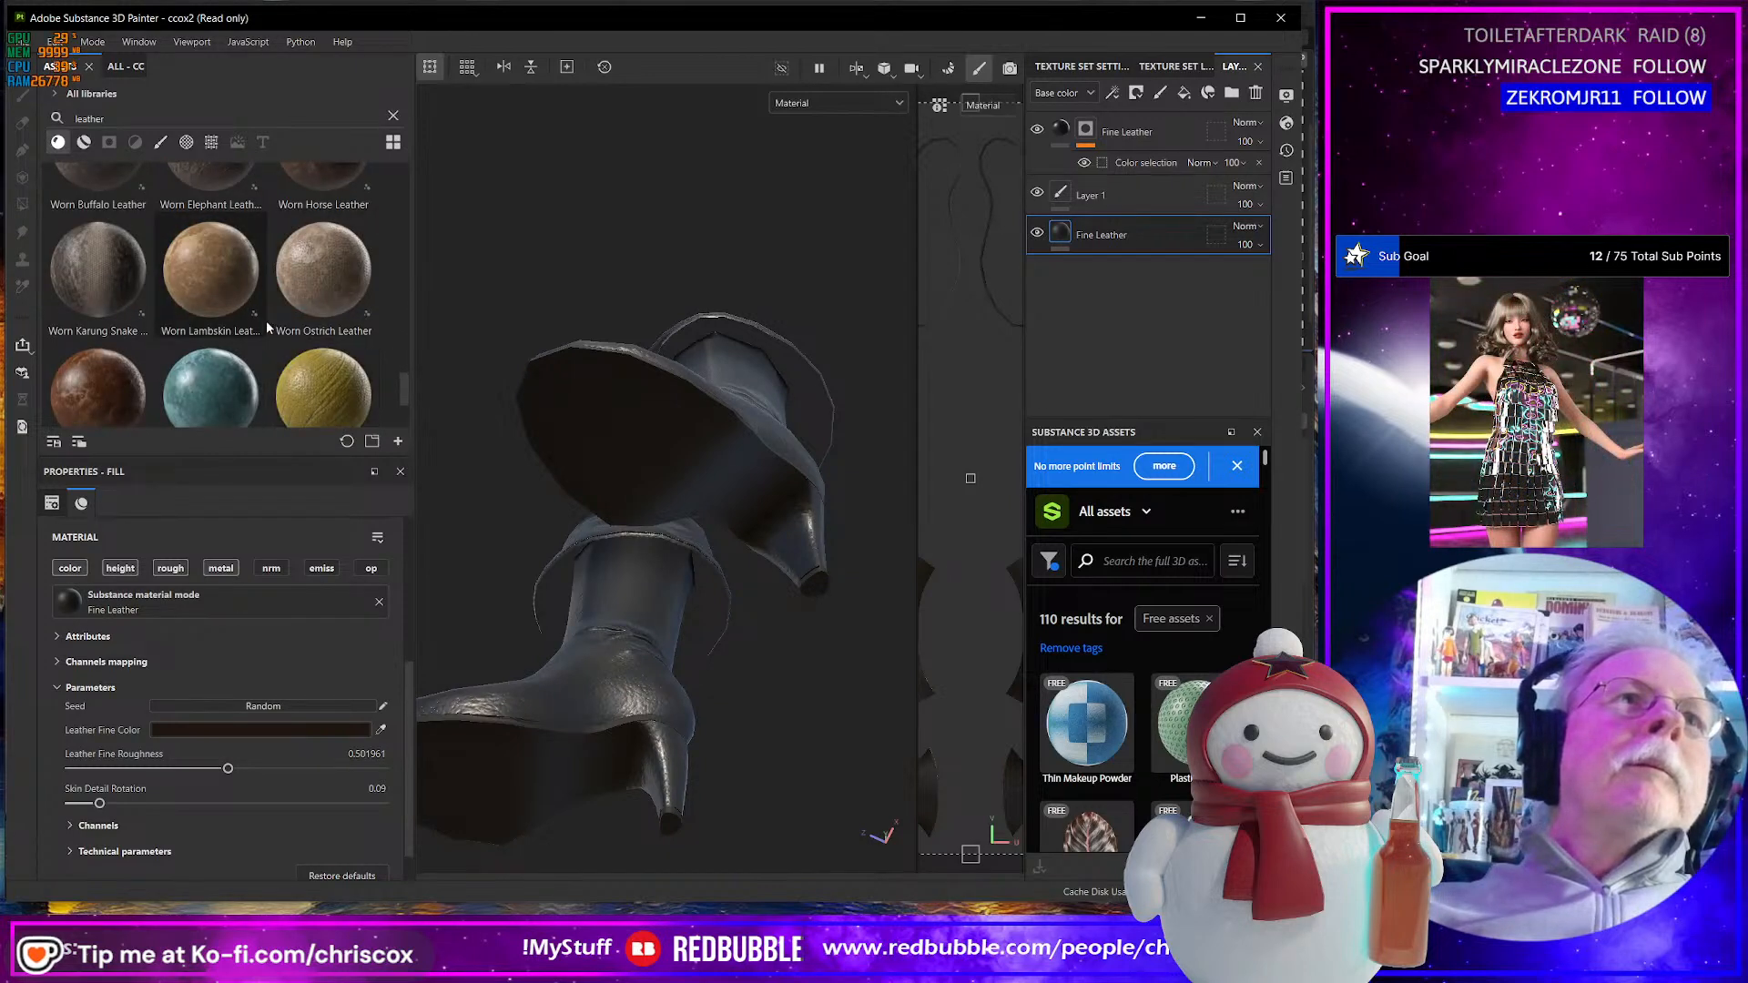
{"action": "scroll", "coordinate": [269, 346], "scroll_direction": "down", "scroll_amount": 2}
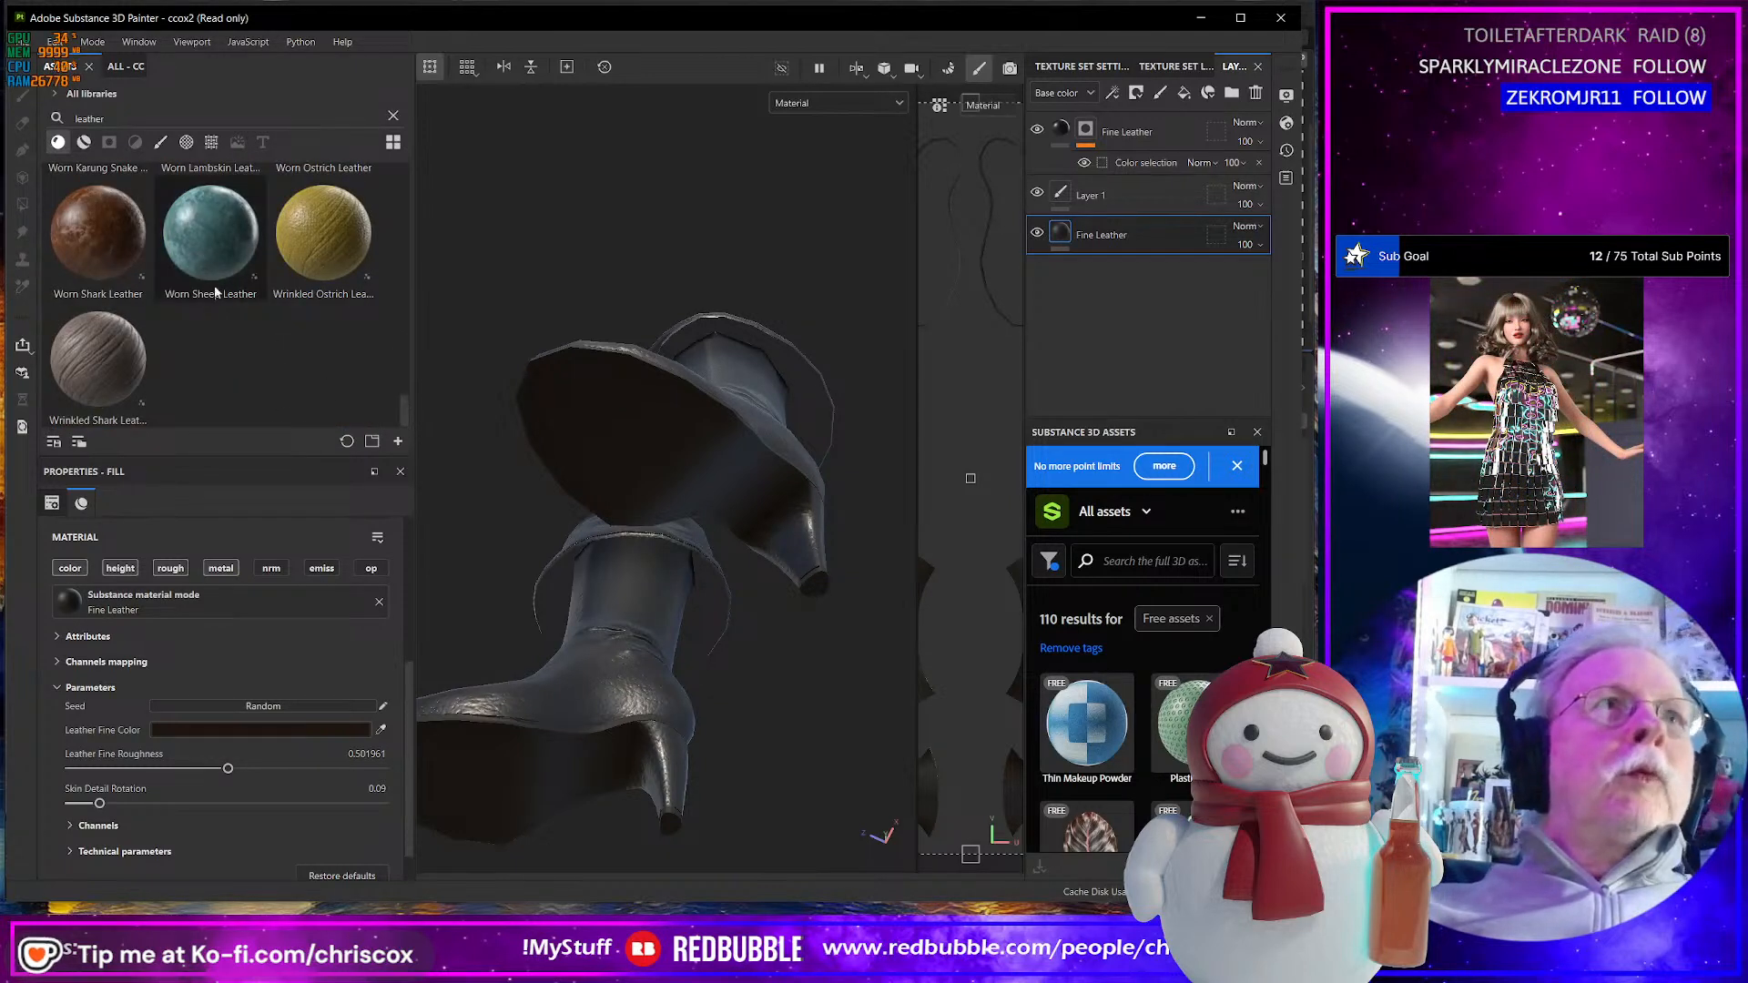
{"action": "scroll", "coordinate": [228, 294], "scroll_direction": "down", "scroll_amount": 3}
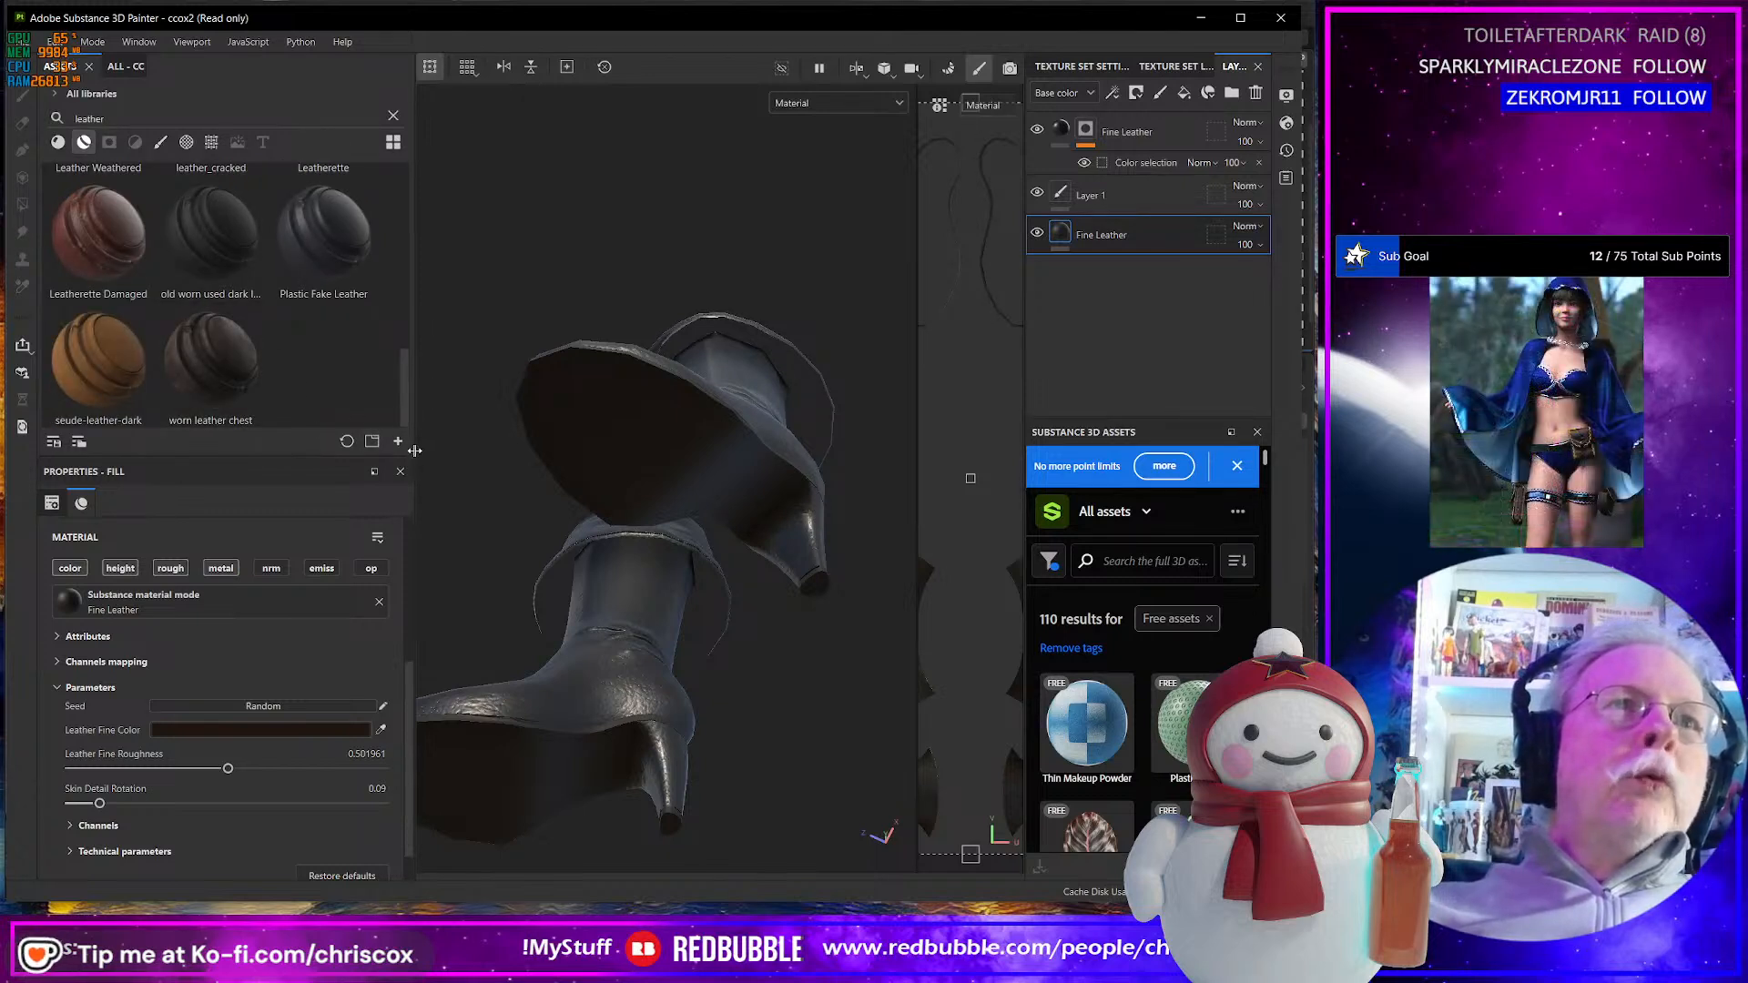
{"action": "scroll", "coordinate": [333, 351], "scroll_direction": "up", "scroll_amount": 5}
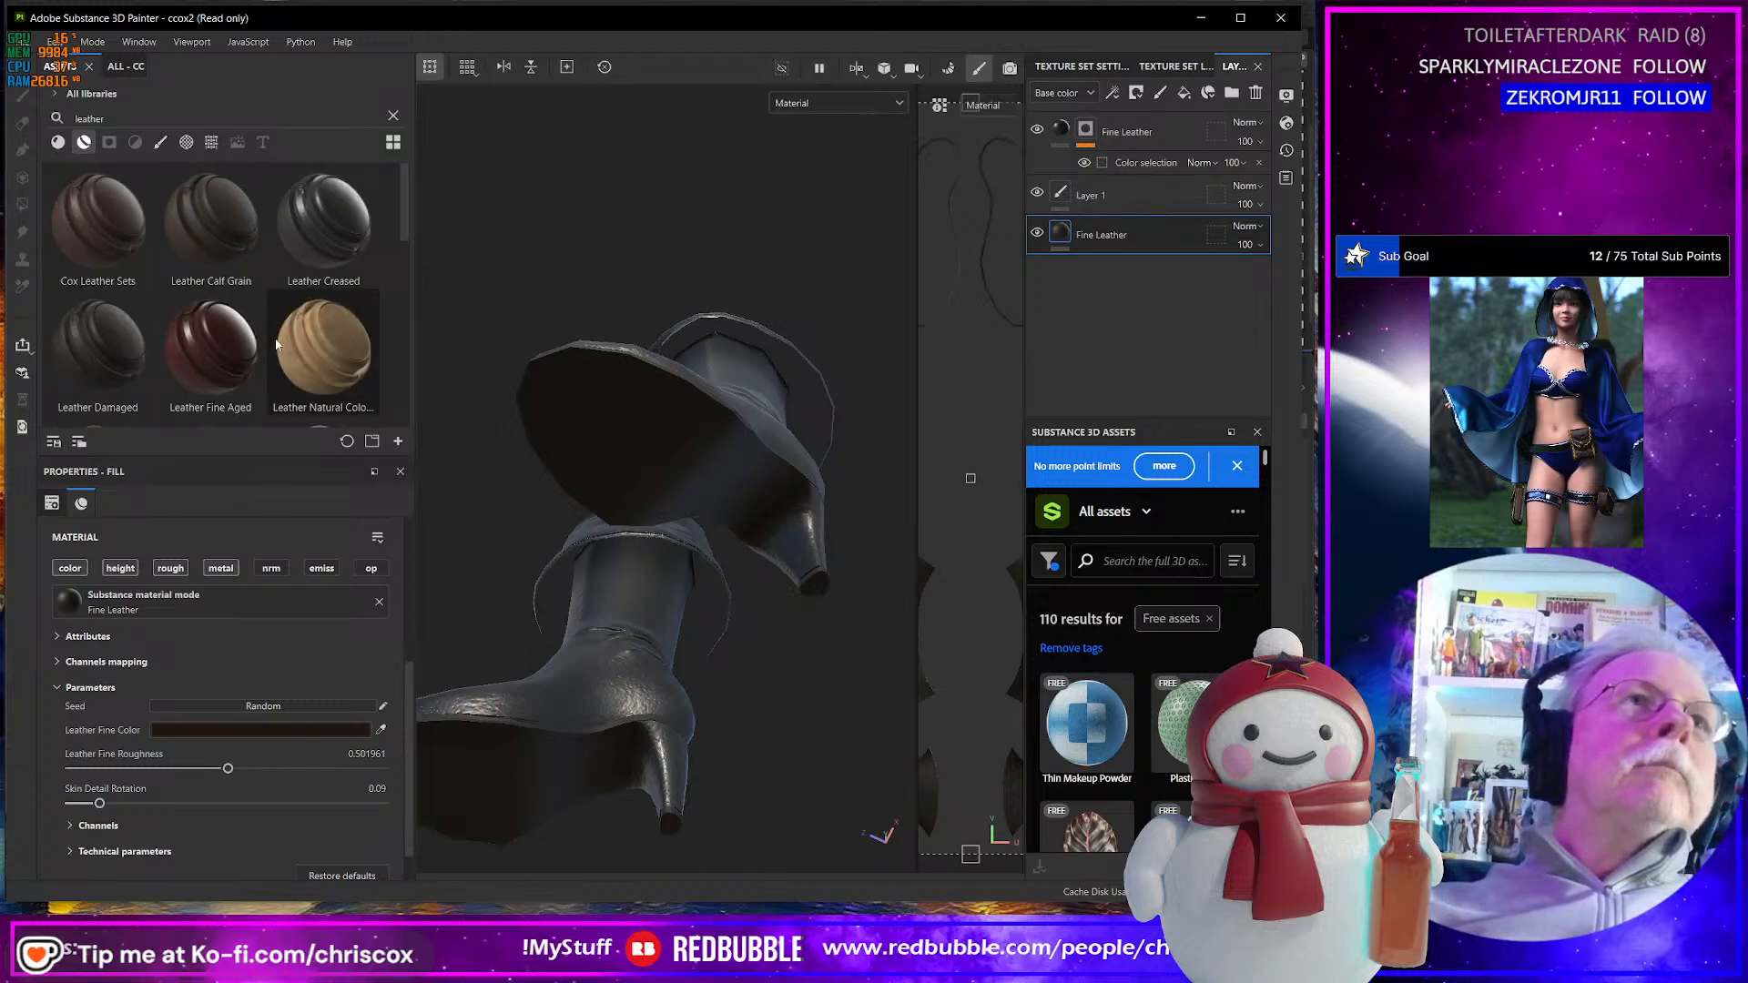
{"action": "left_click_drag", "start_coordinate": [211, 350], "coordinate": [618, 539]}
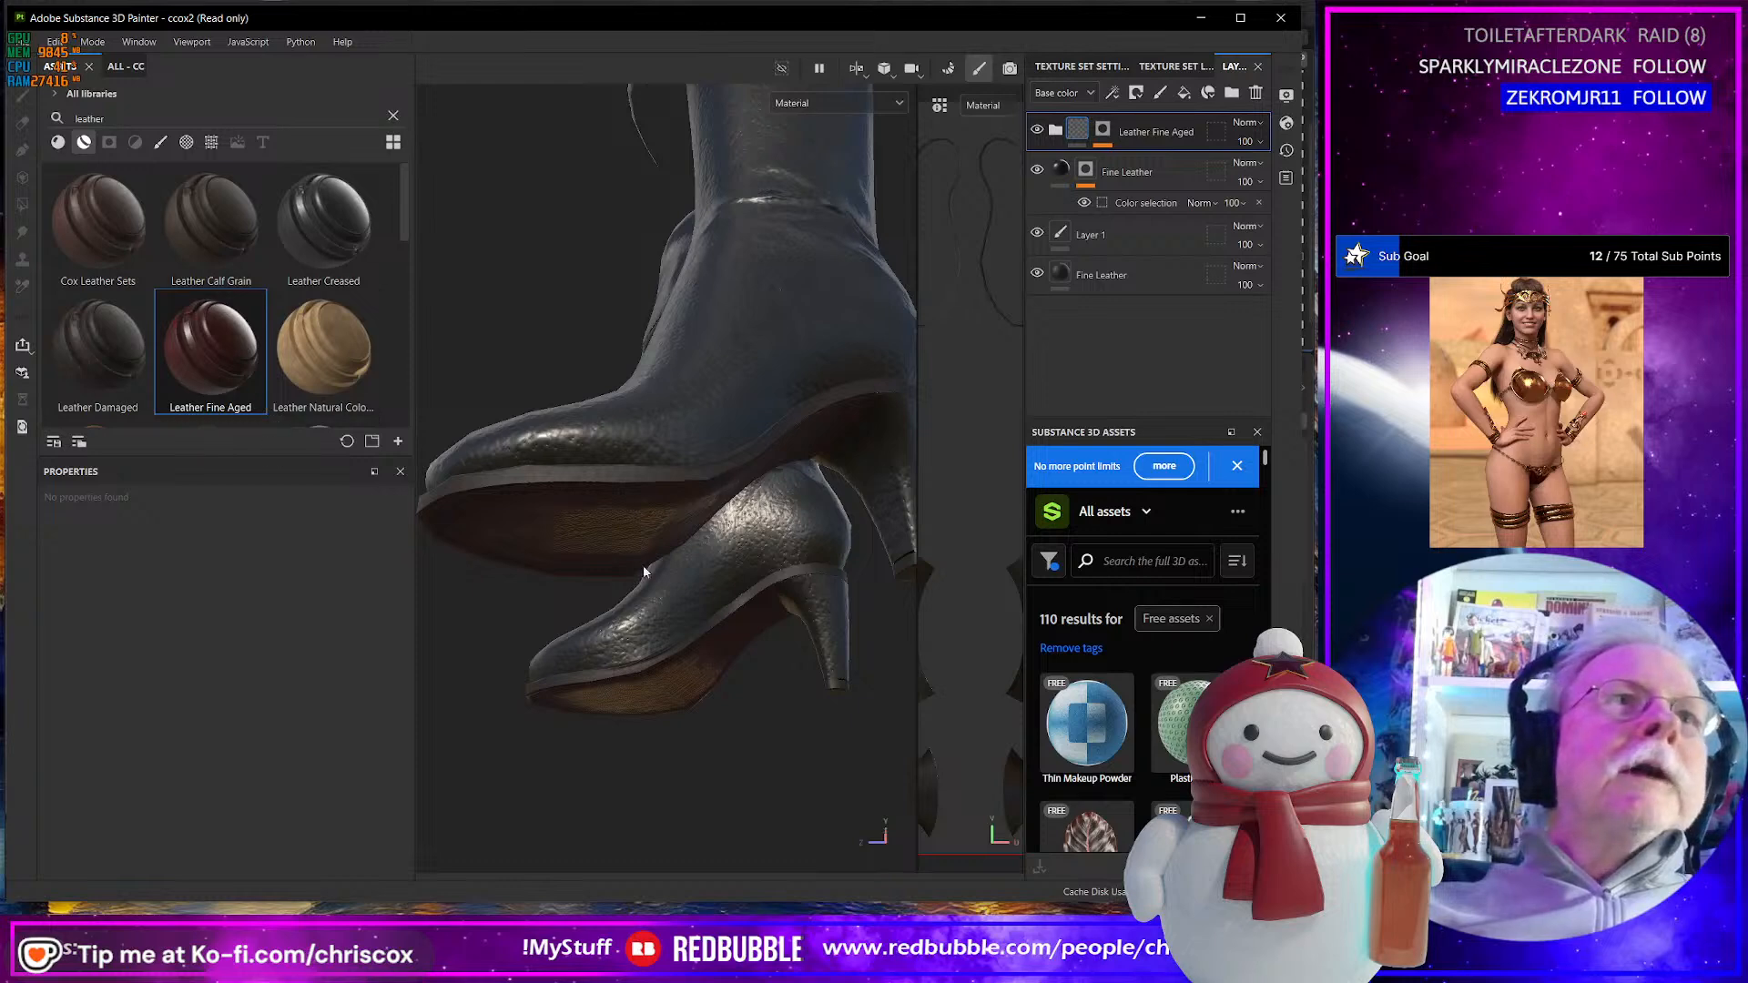
- Add the orange-red ID color of the soles' outer edge to the Leather Fine Aged mask's color selection
{"action": "left_click", "coordinate": [1100, 137]}
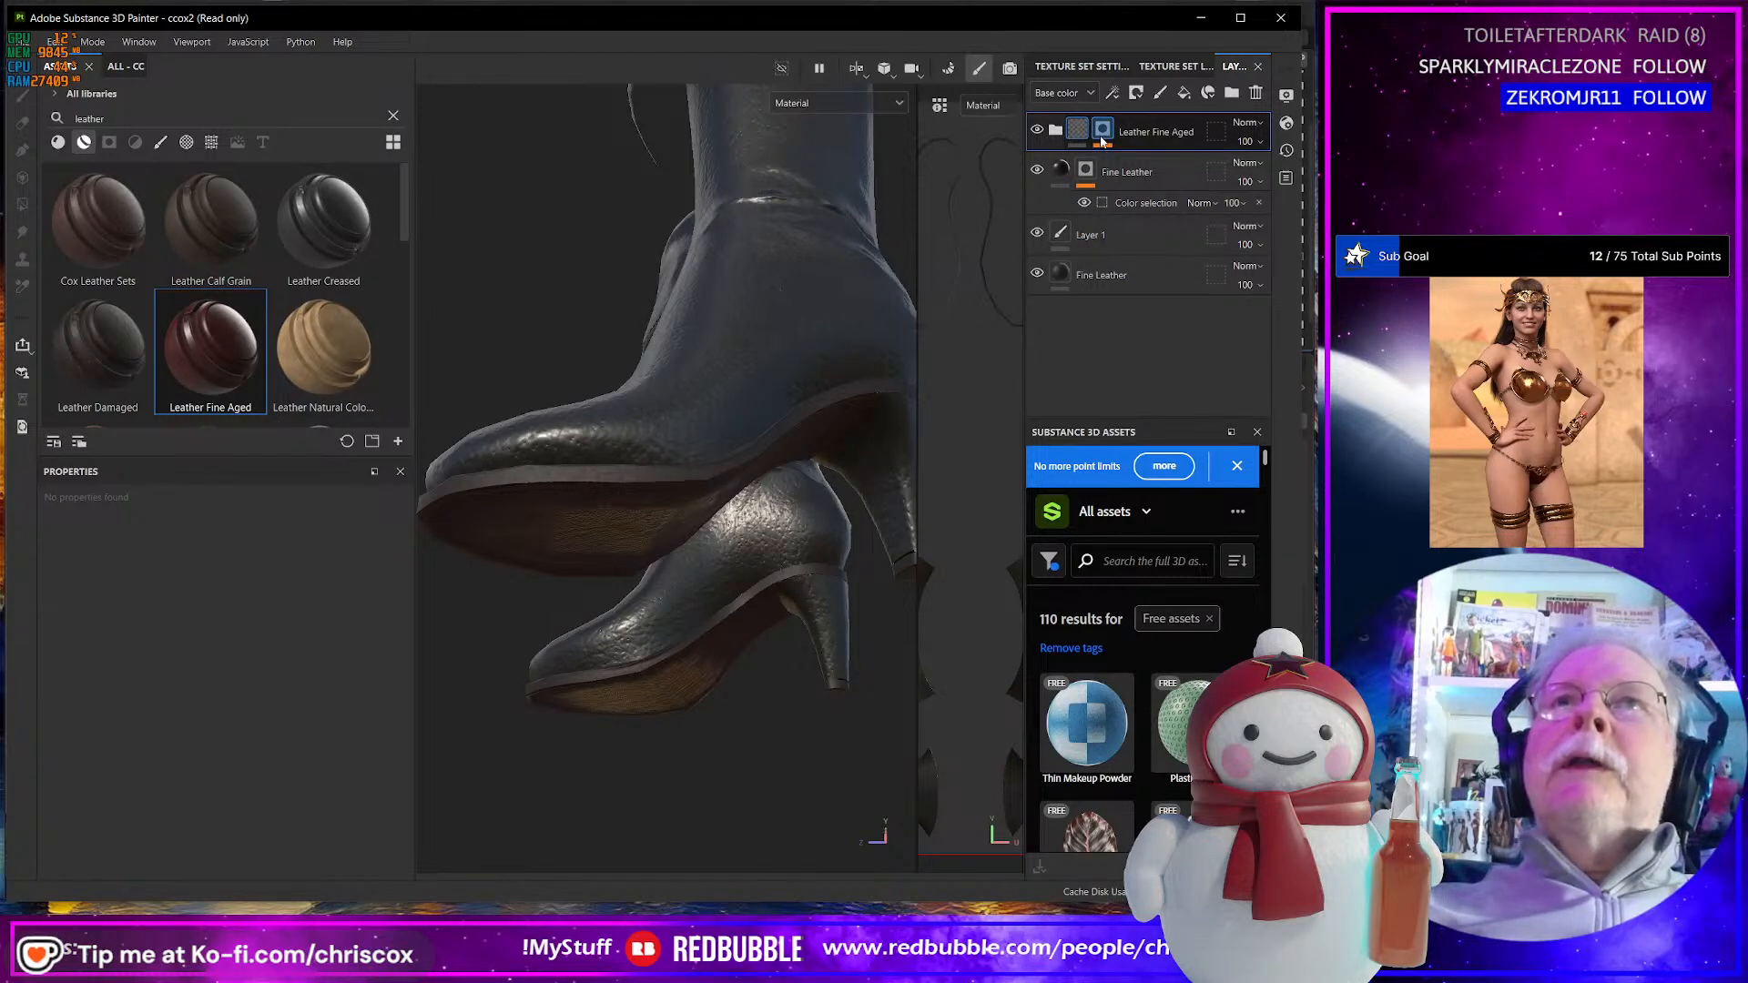
{"action": "left_click", "coordinate": [1101, 139]}
{"action": "left_click", "coordinate": [1122, 165]}
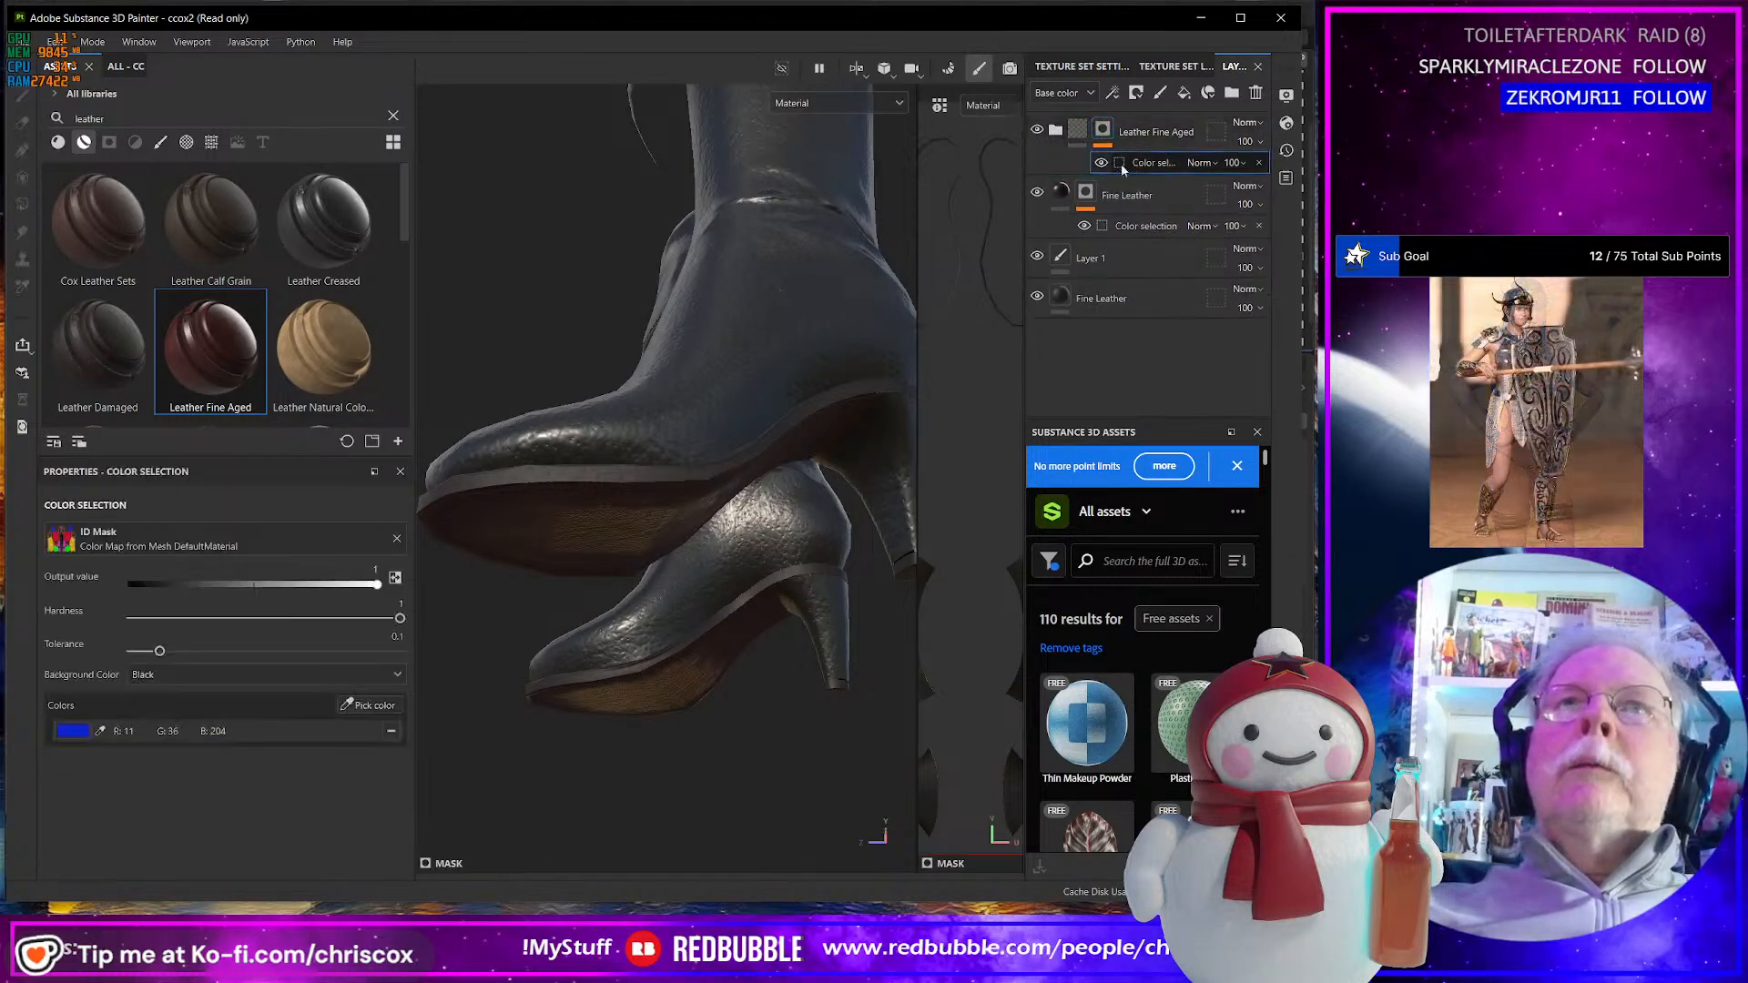
{"action": "left_click", "coordinate": [368, 706]}
{"action": "left_click", "coordinate": [590, 464]}
{"action": "scroll", "coordinate": [655, 582], "scroll_direction": "up", "scroll_amount": 5}
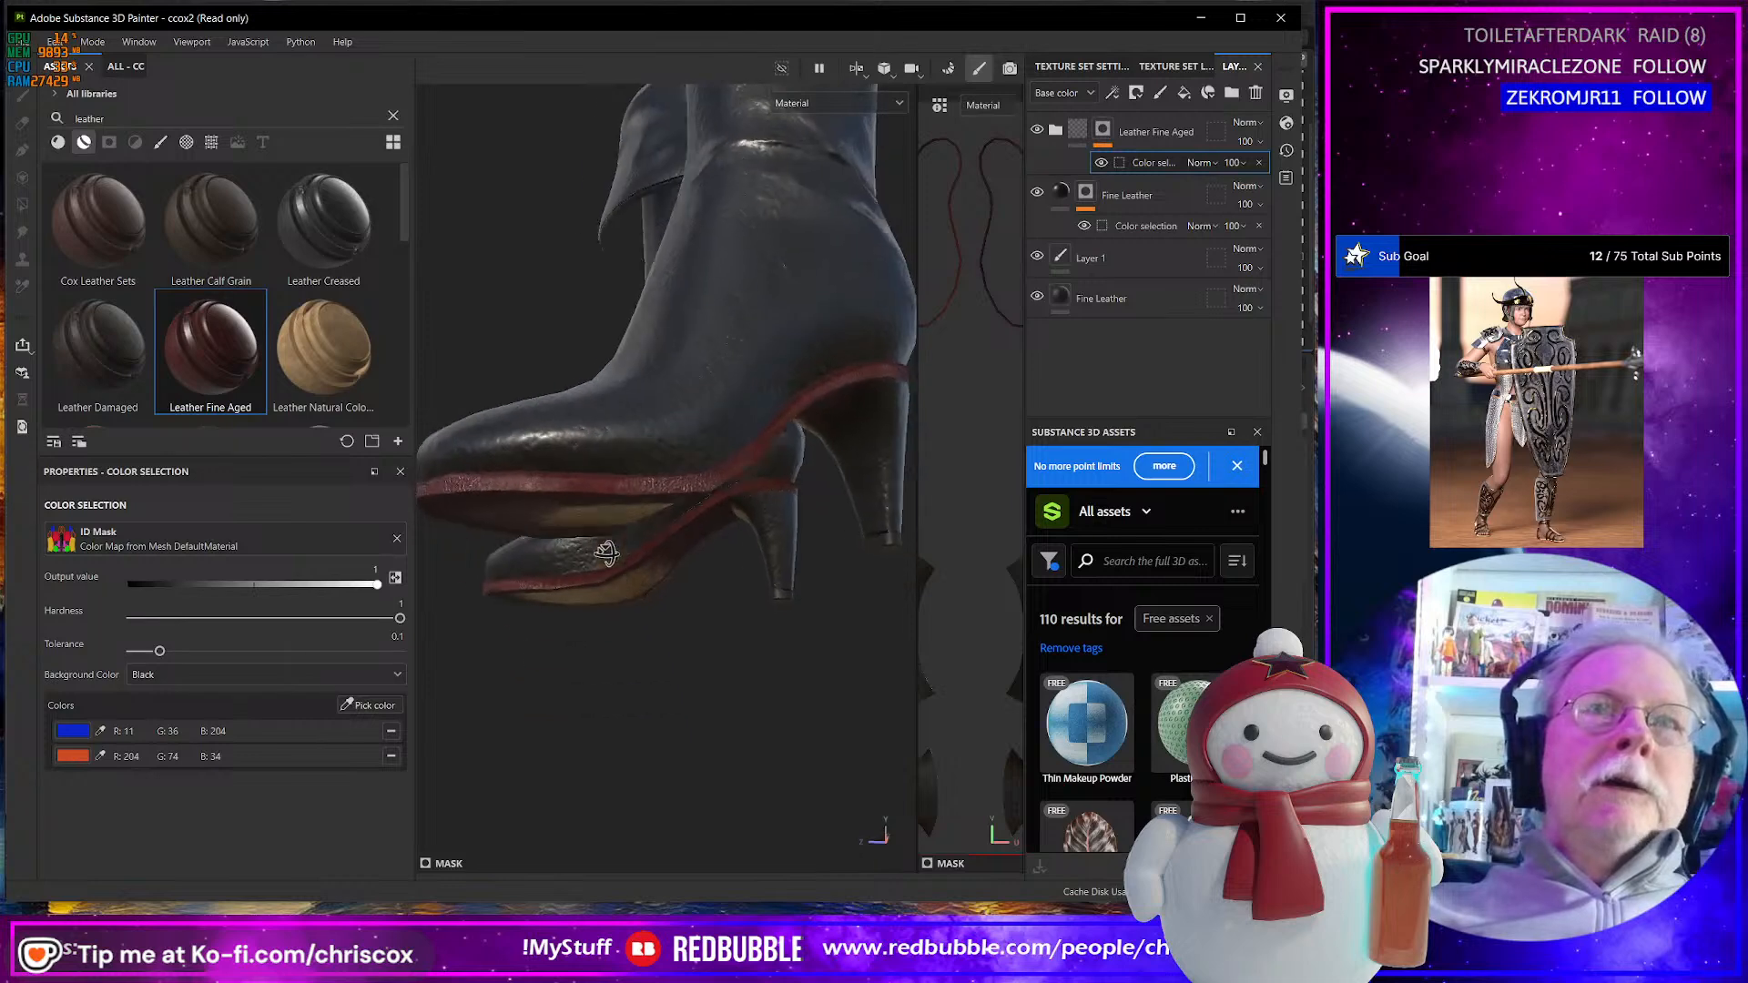
{"action": "middle_click_drag", "start_coordinate": [680, 576], "coordinate": [863, 709], "text": "alt"}
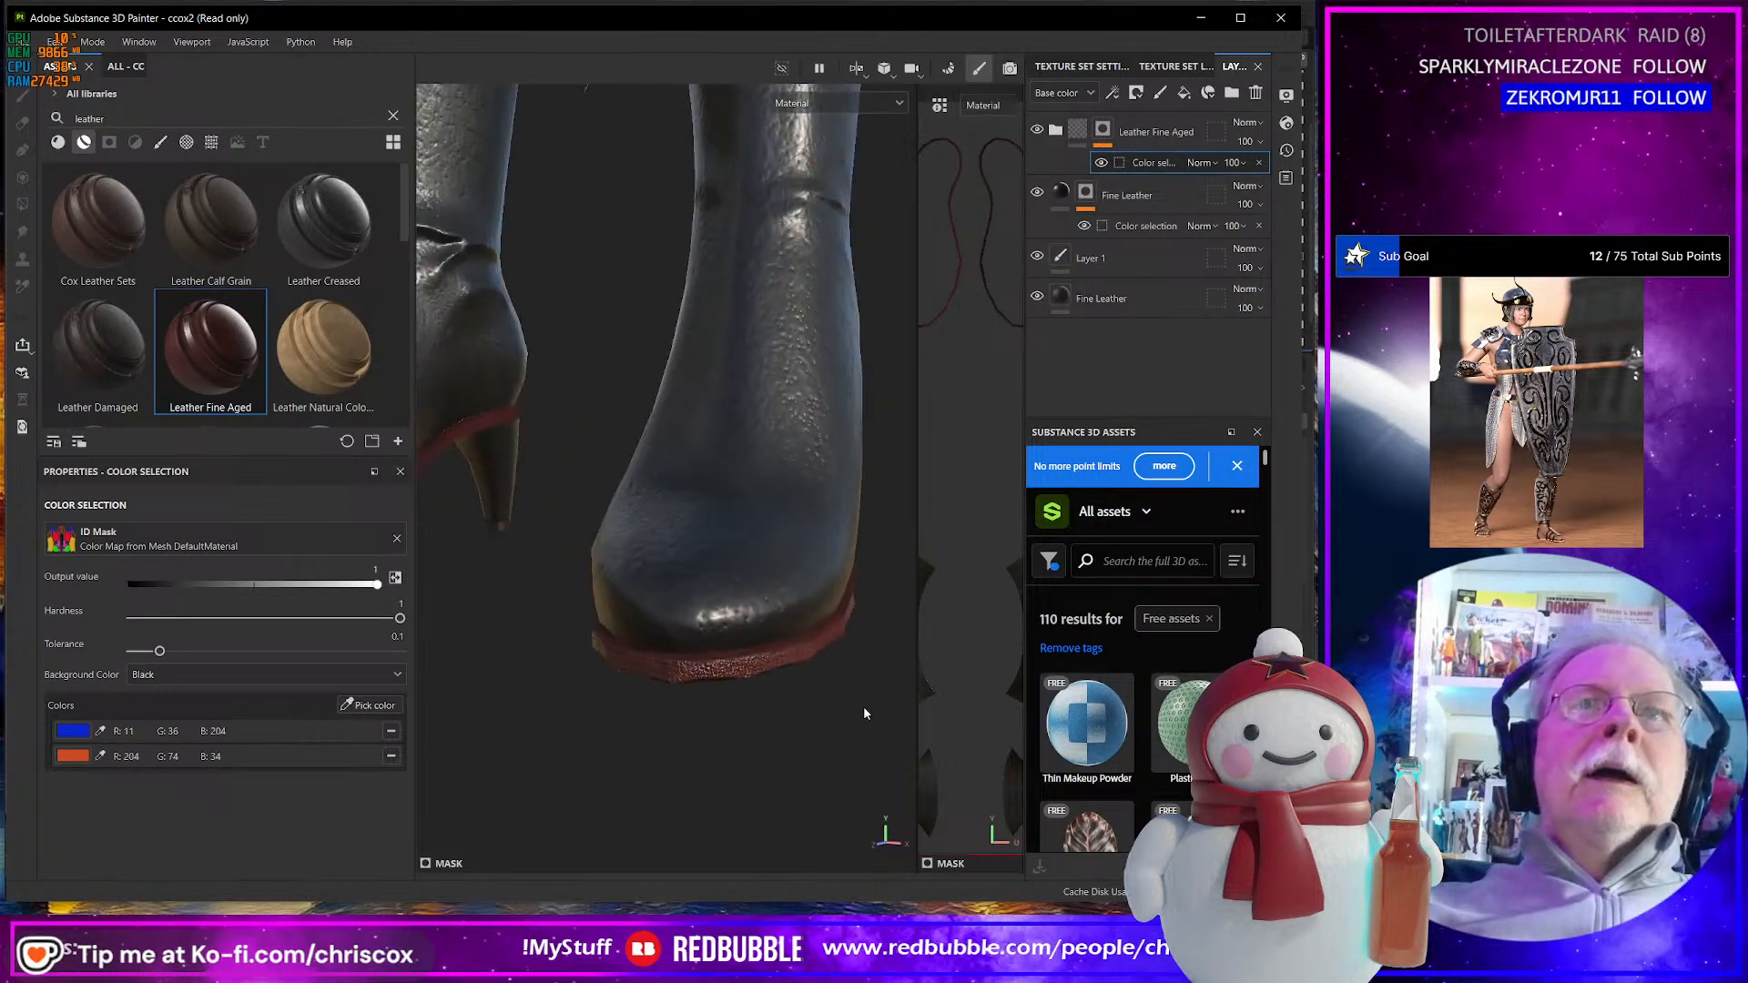
{"action": "left_click_drag", "start_coordinate": [863, 708], "coordinate": [676, 708], "text": "alt"}
- Expand the Leather Fine Aged folder and set its Leather Color layer to the dark blue-gray color 1B1C22
{"action": "left_click", "coordinate": [1057, 129]}
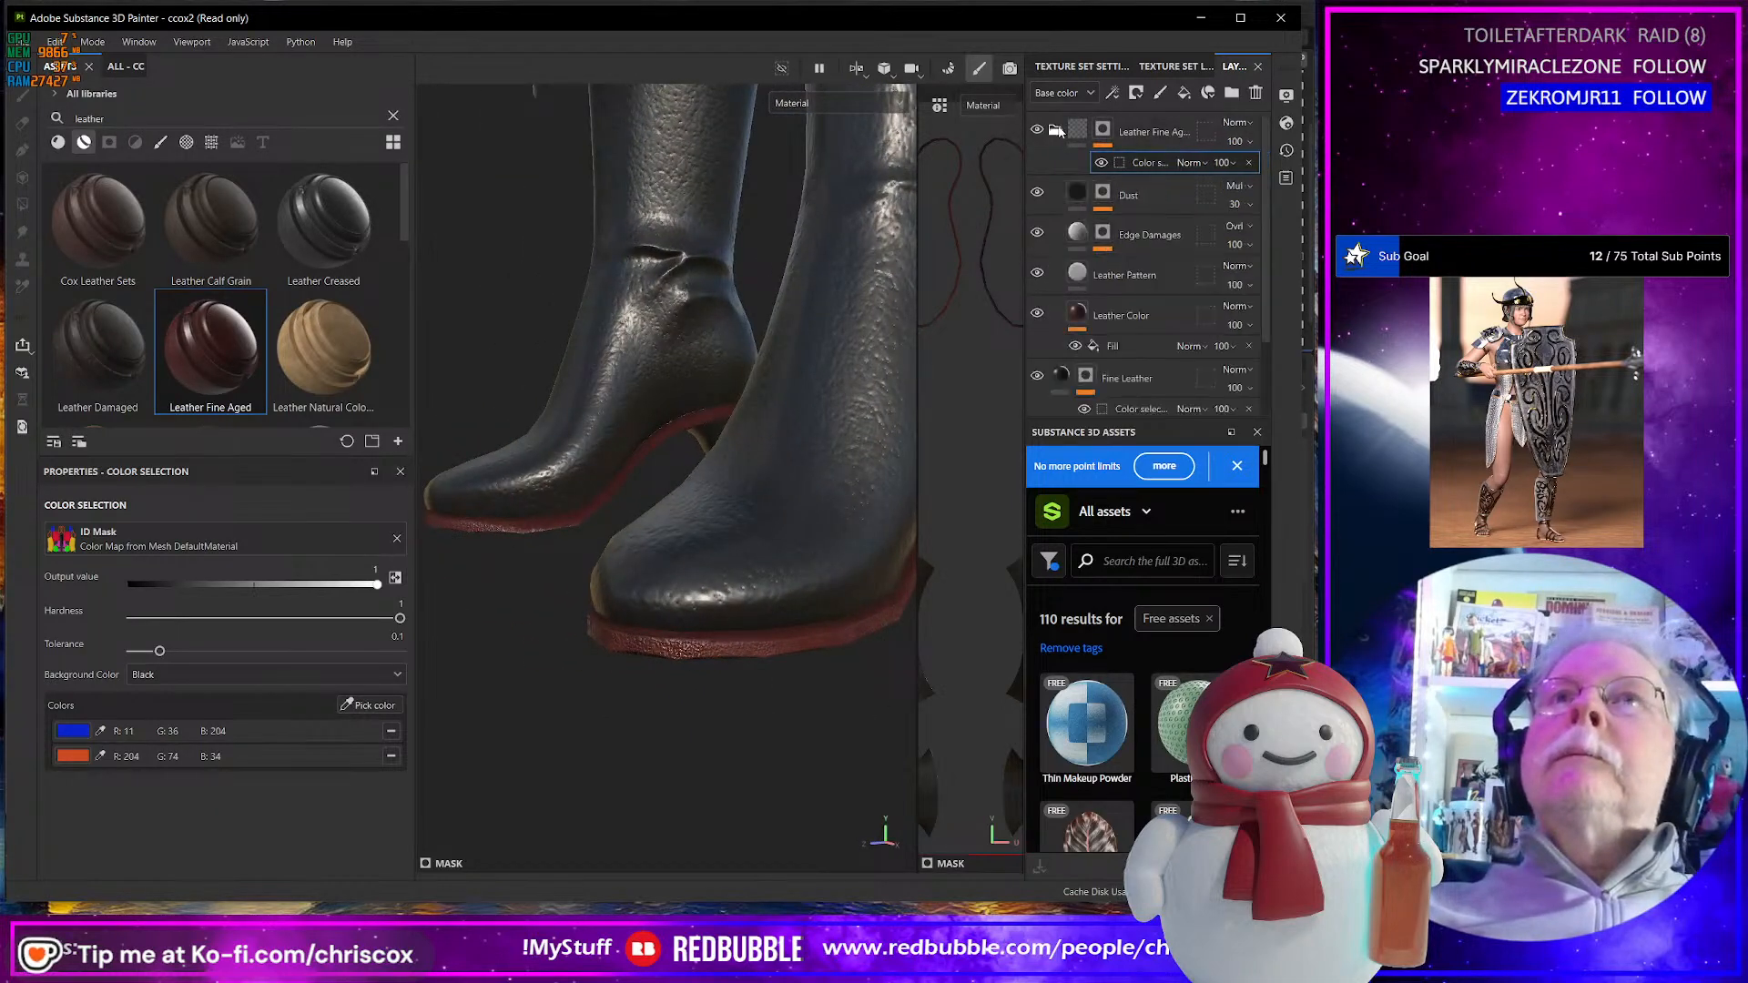
{"action": "left_click", "coordinate": [1077, 316]}
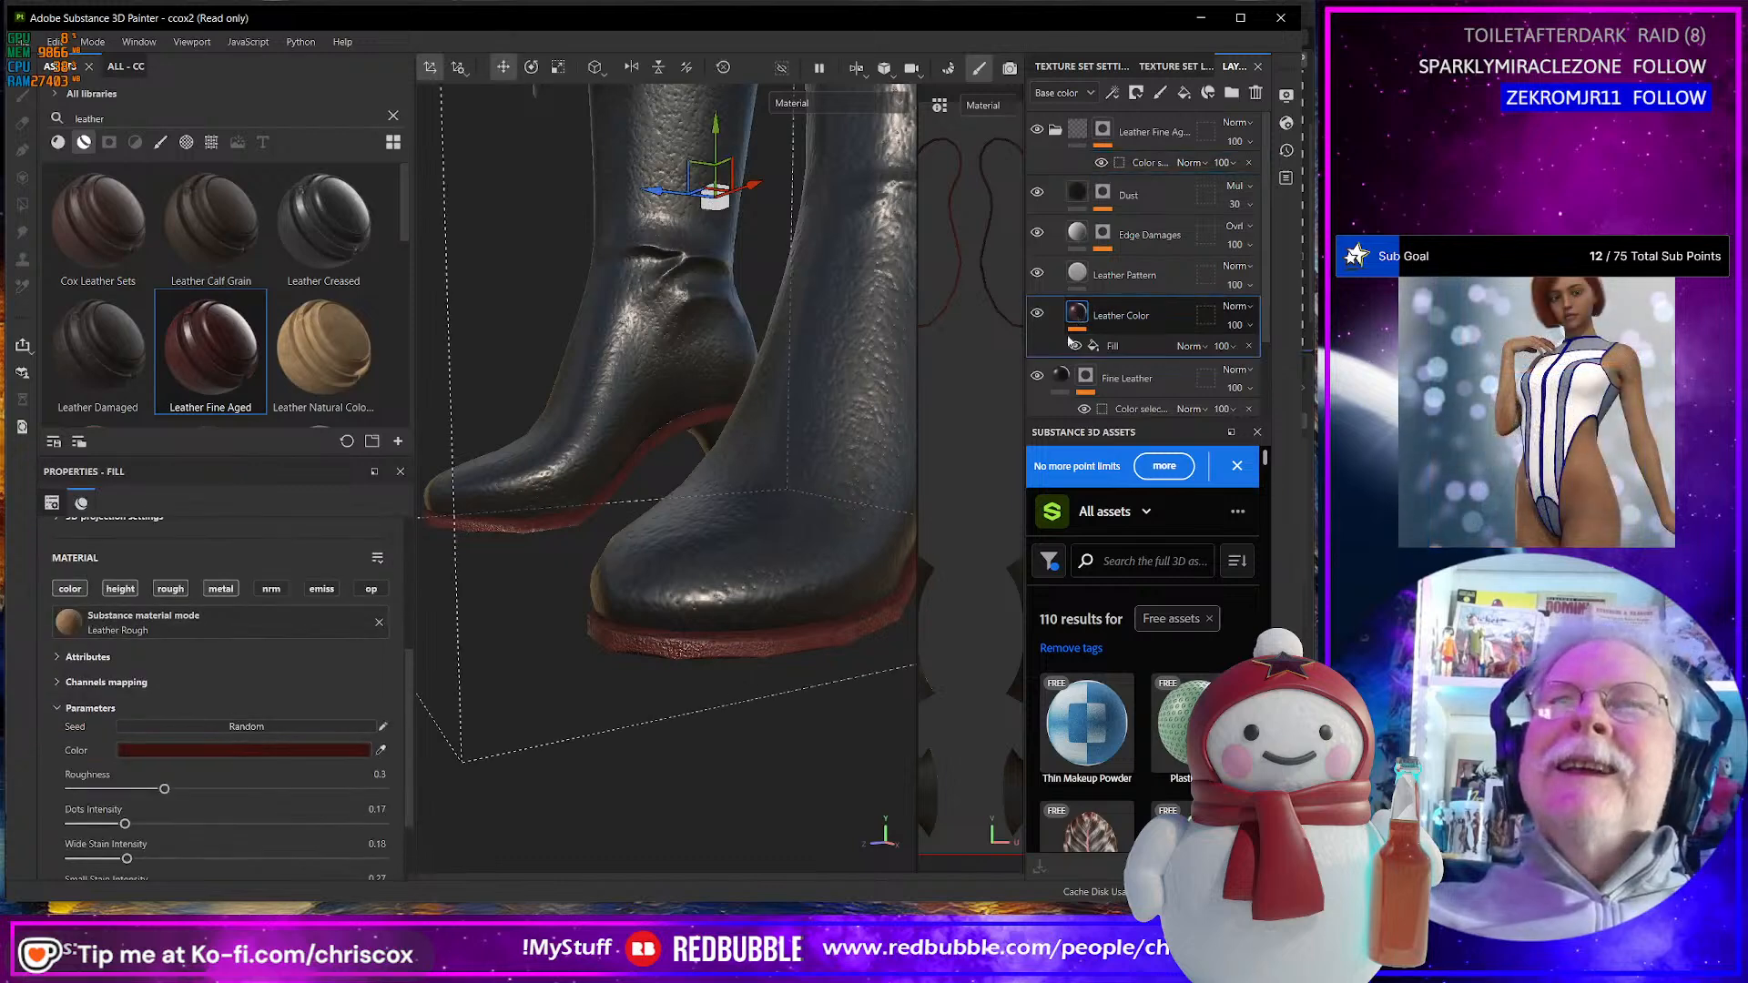
{"action": "left_click", "coordinate": [347, 749]}
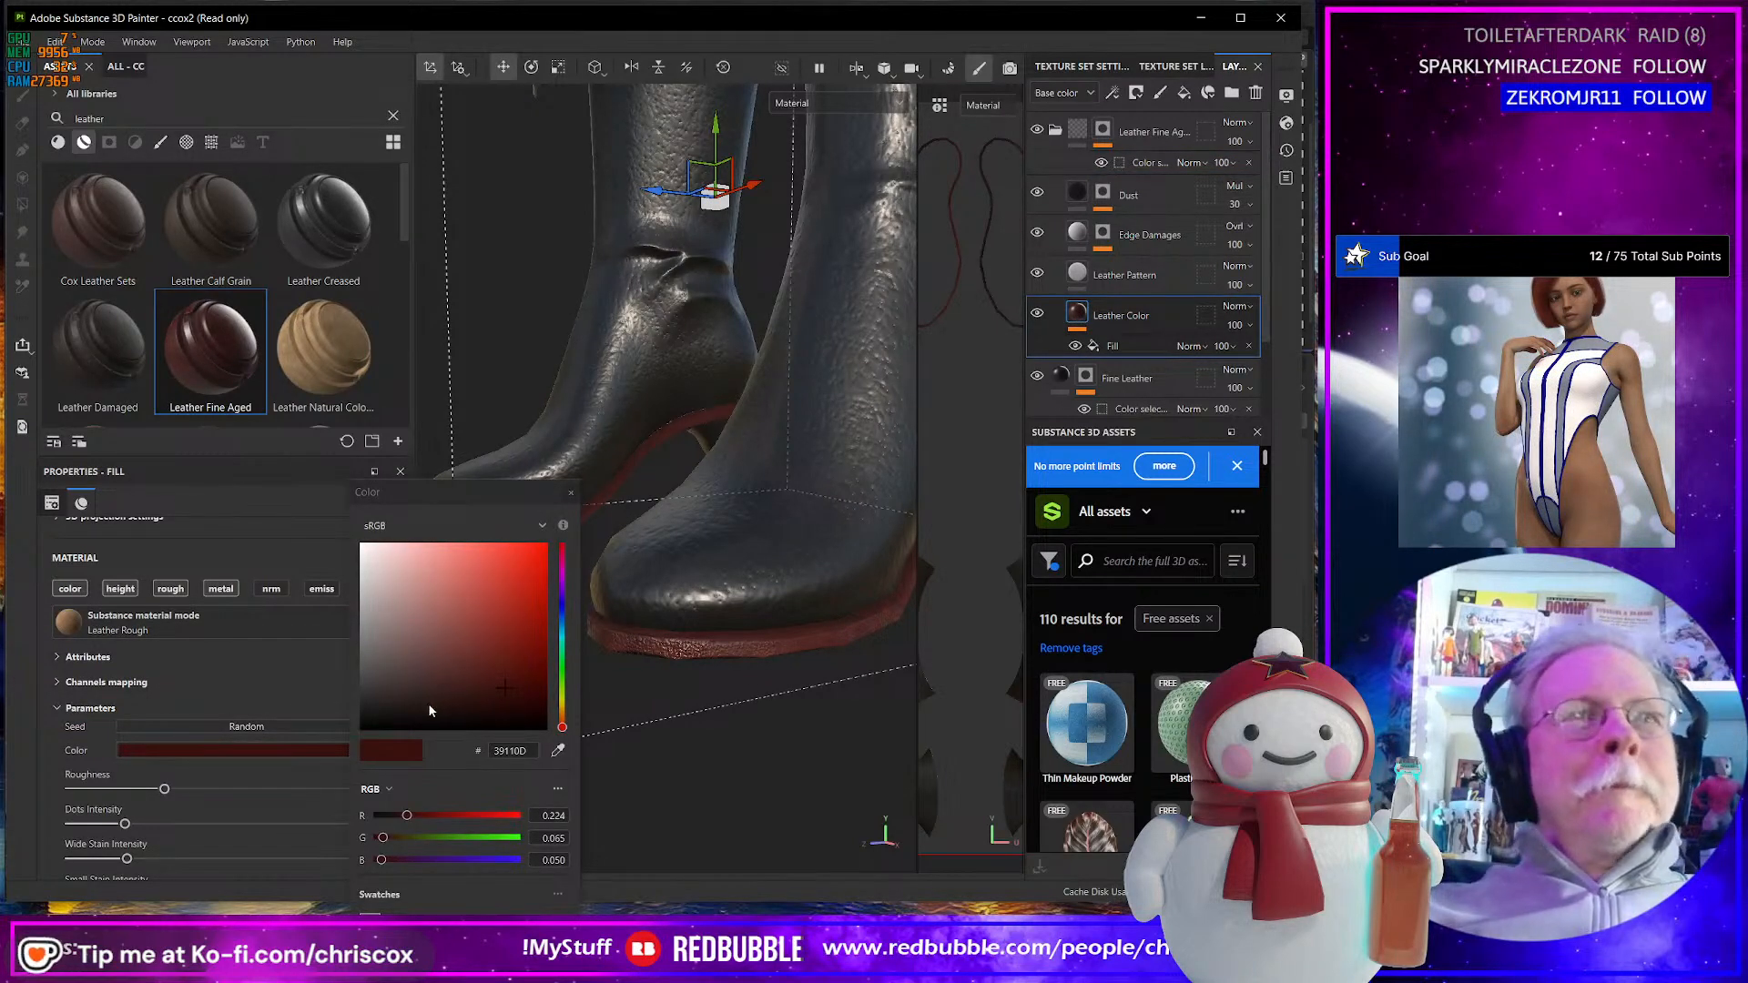
{"action": "left_click_drag", "start_coordinate": [409, 706], "coordinate": [394, 704]}
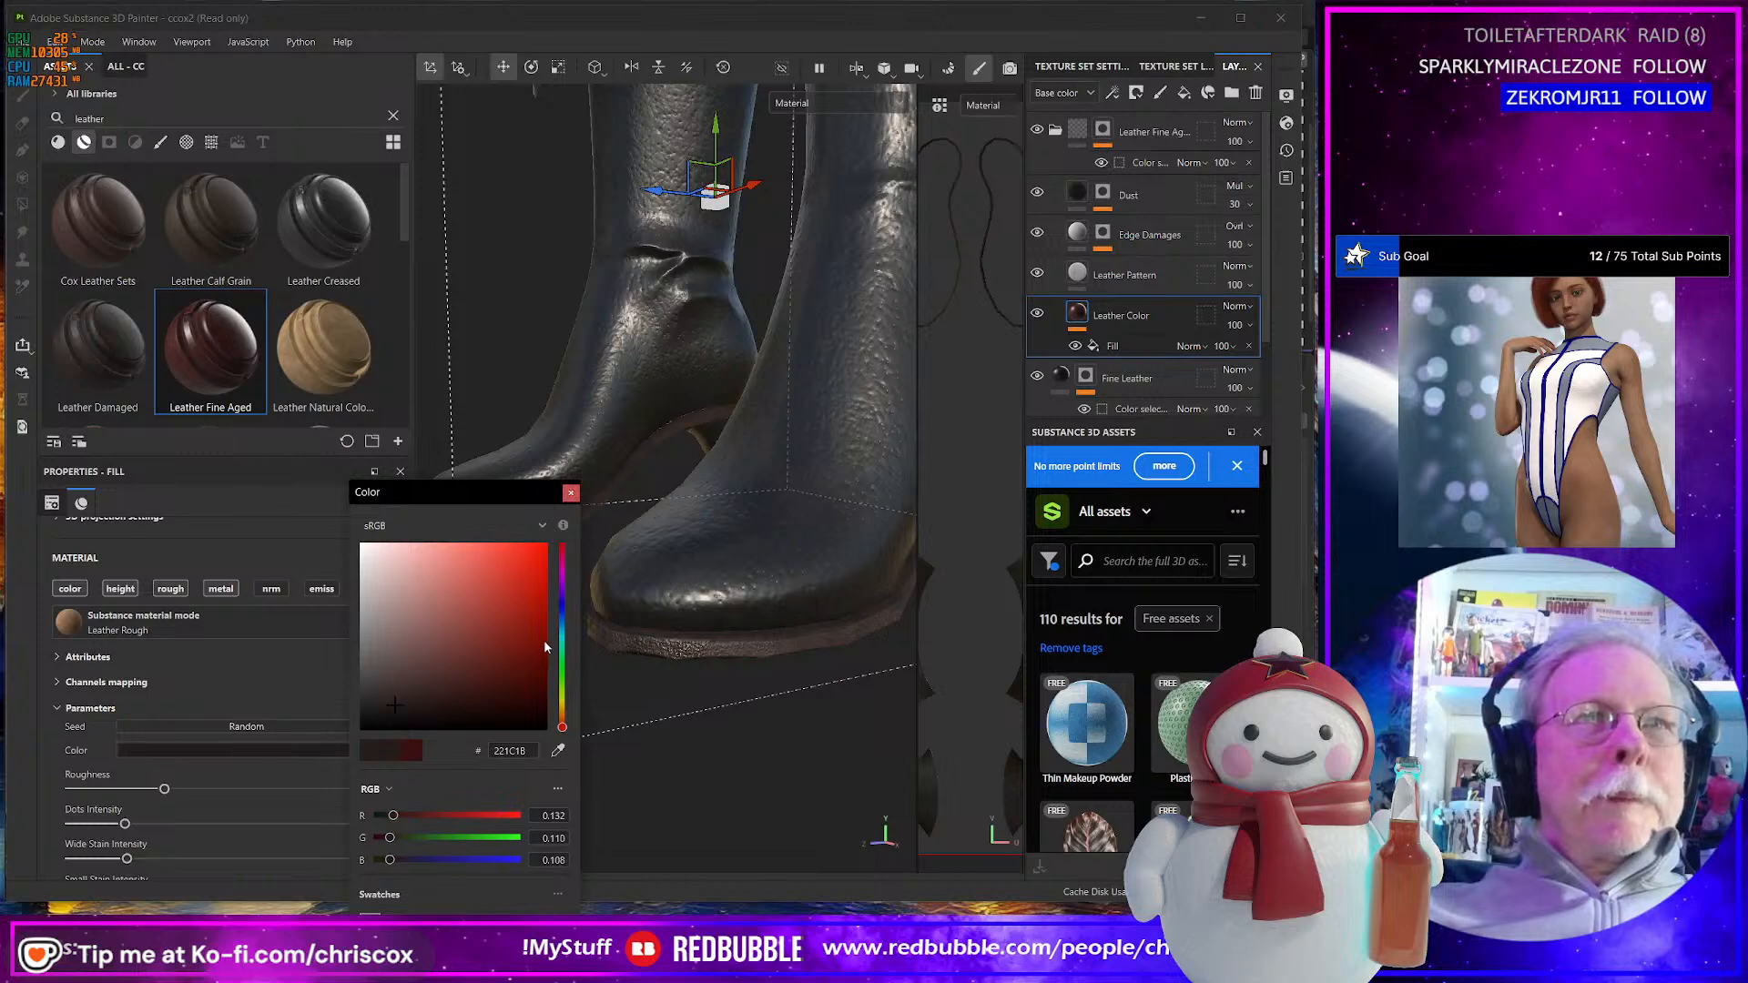
{"action": "left_click", "coordinate": [562, 610]}
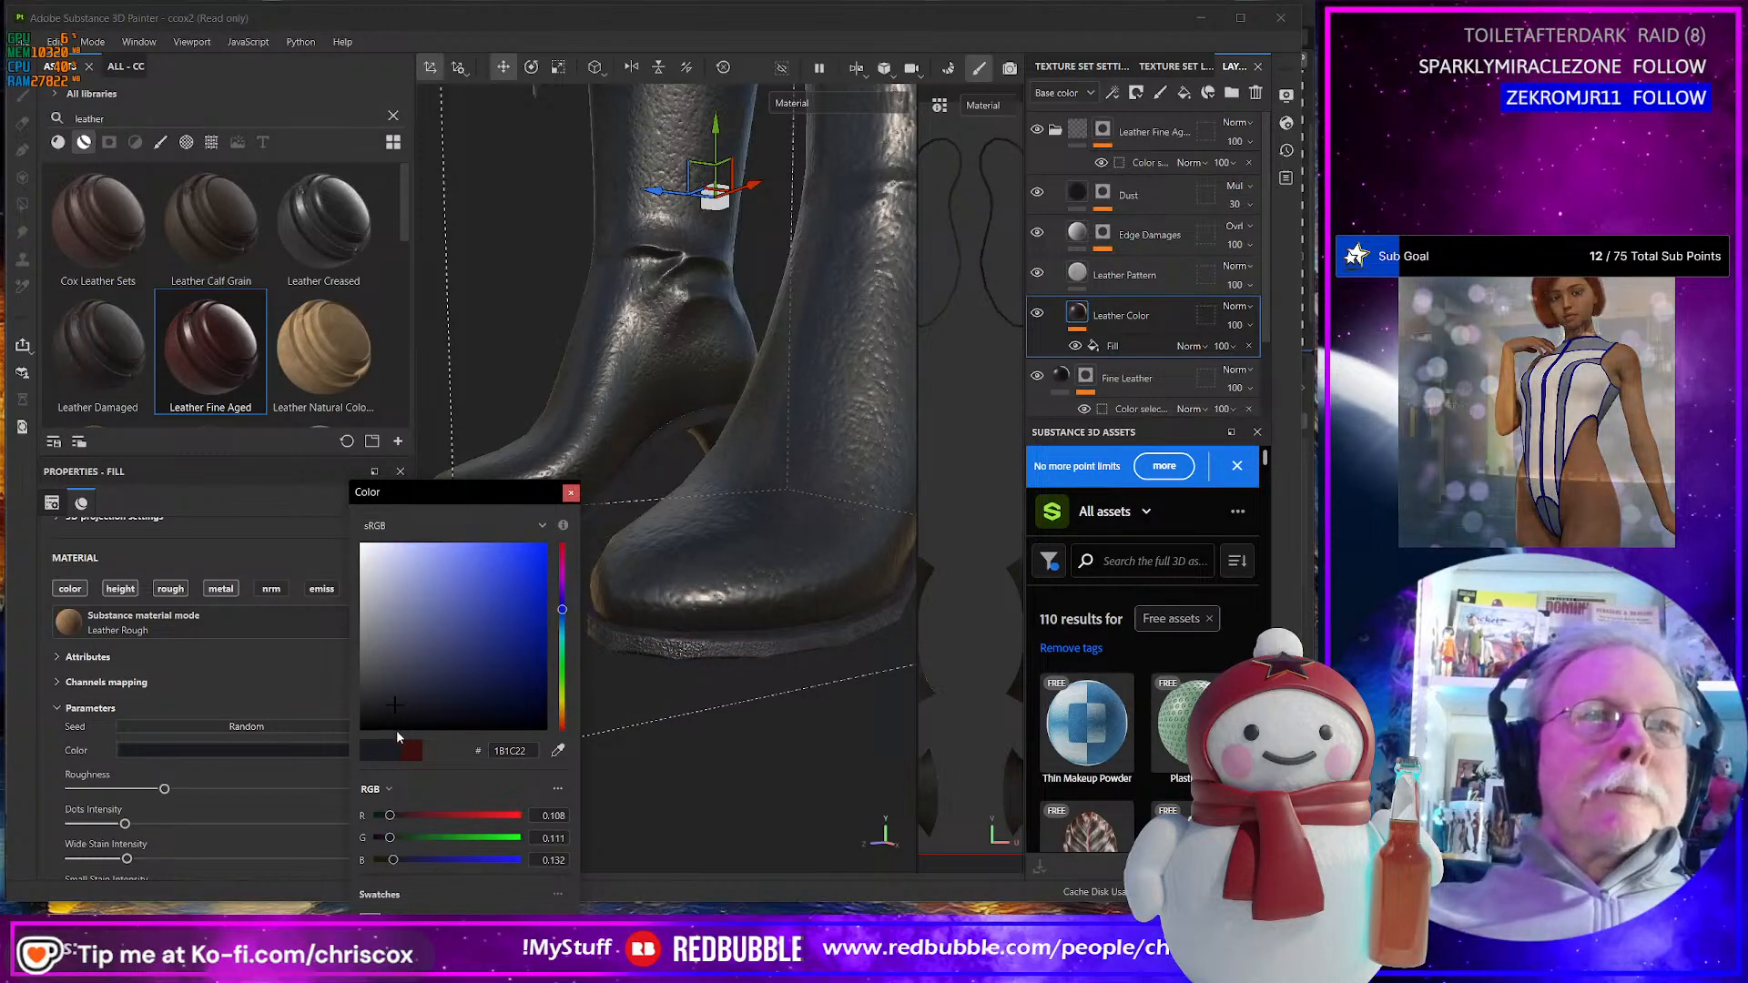
{"action": "left_click", "coordinate": [571, 494]}
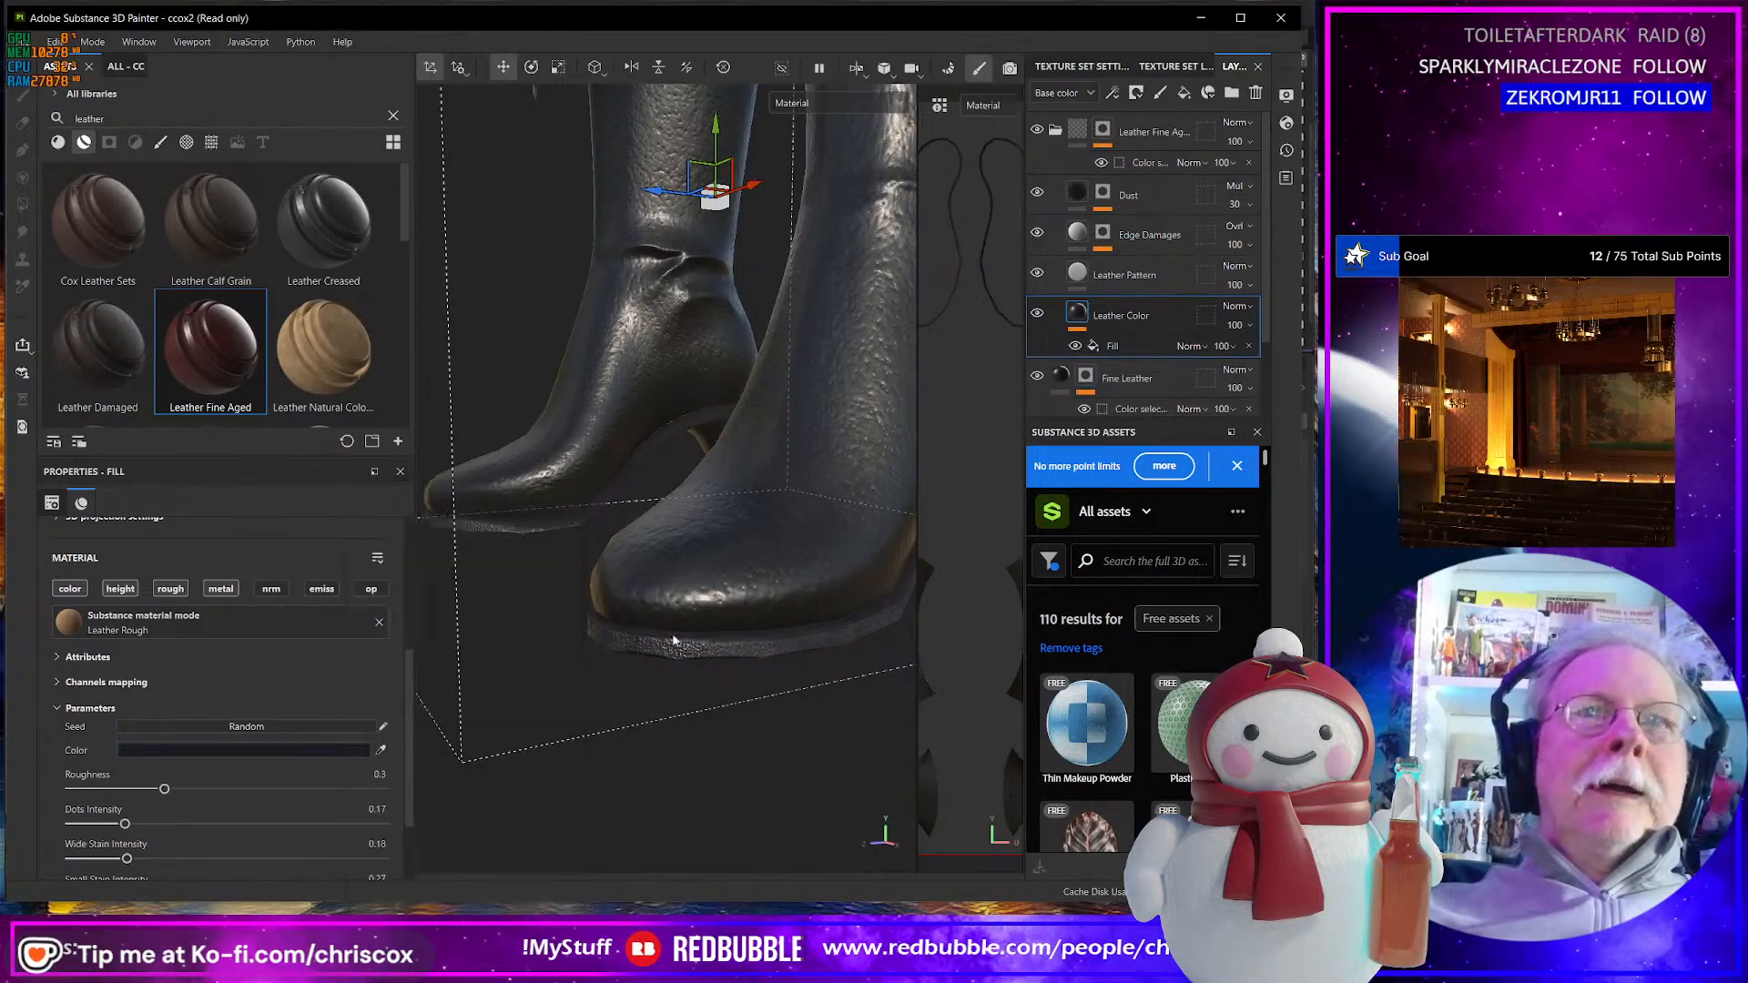
- Try to sample a new color for the Leather Color layer with the eyedropper while viewing the boot from the side
{"action": "left_click_drag", "start_coordinate": [583, 510], "coordinate": [579, 739], "text": "alt"}
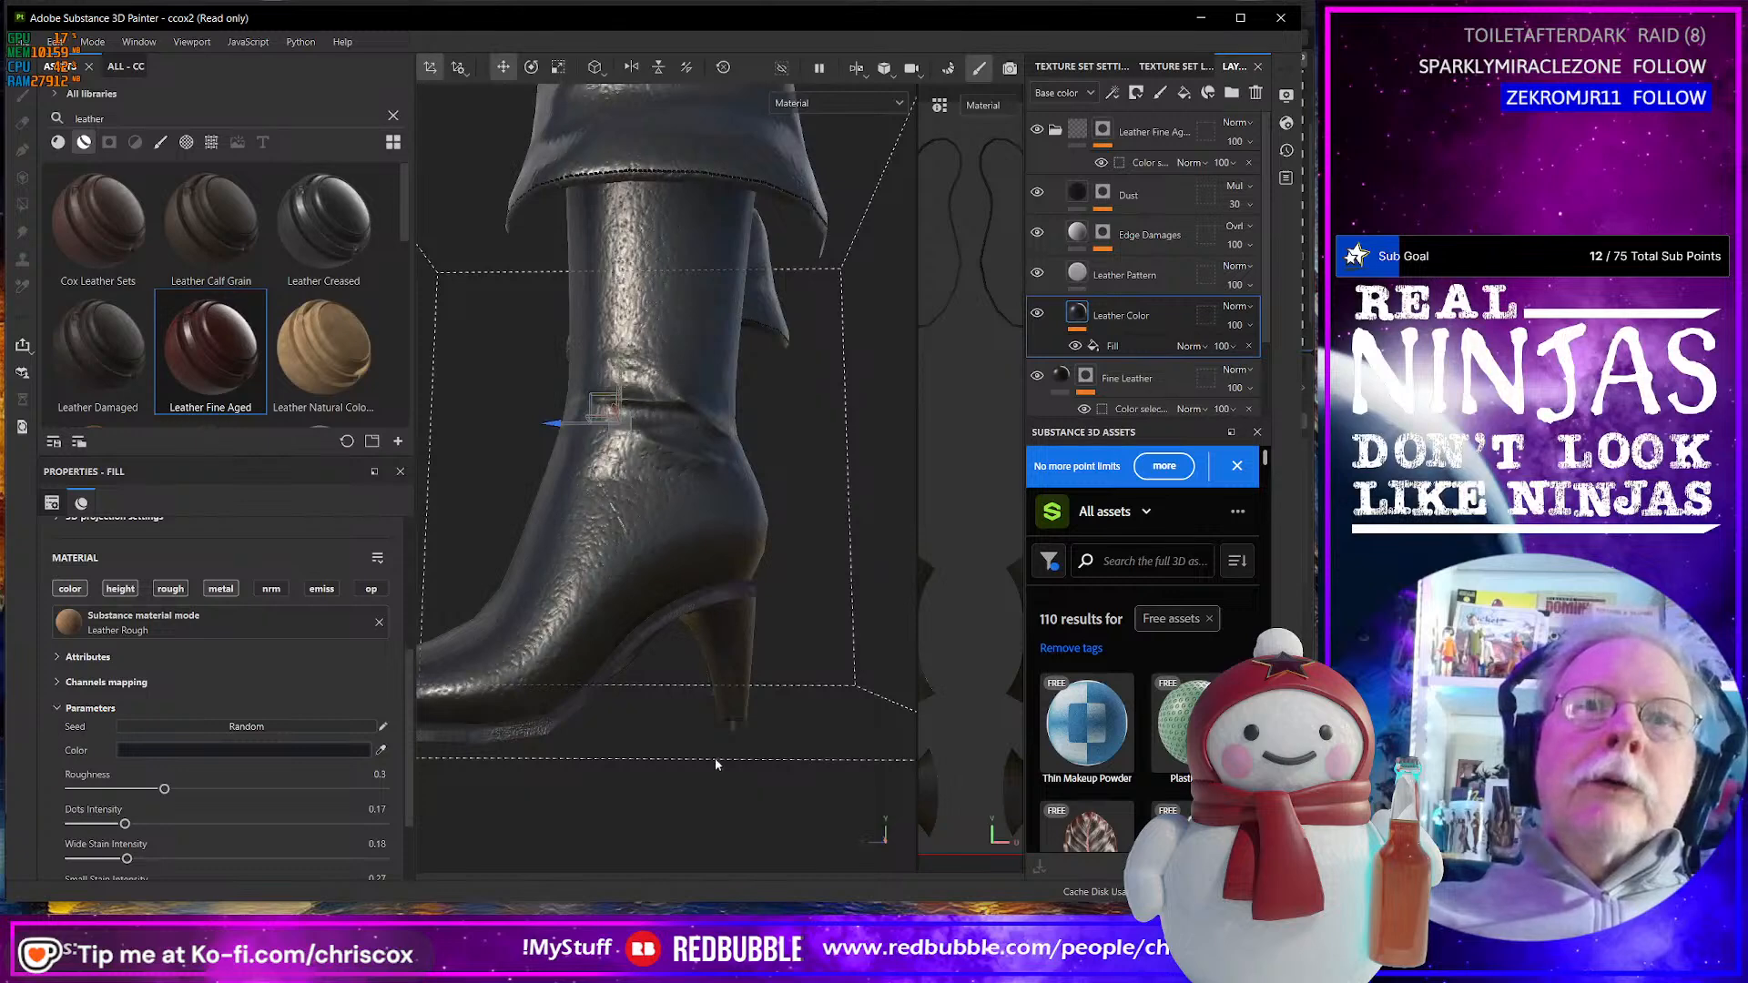
{"action": "left_click_drag", "start_coordinate": [715, 765], "coordinate": [761, 690], "text": "alt"}
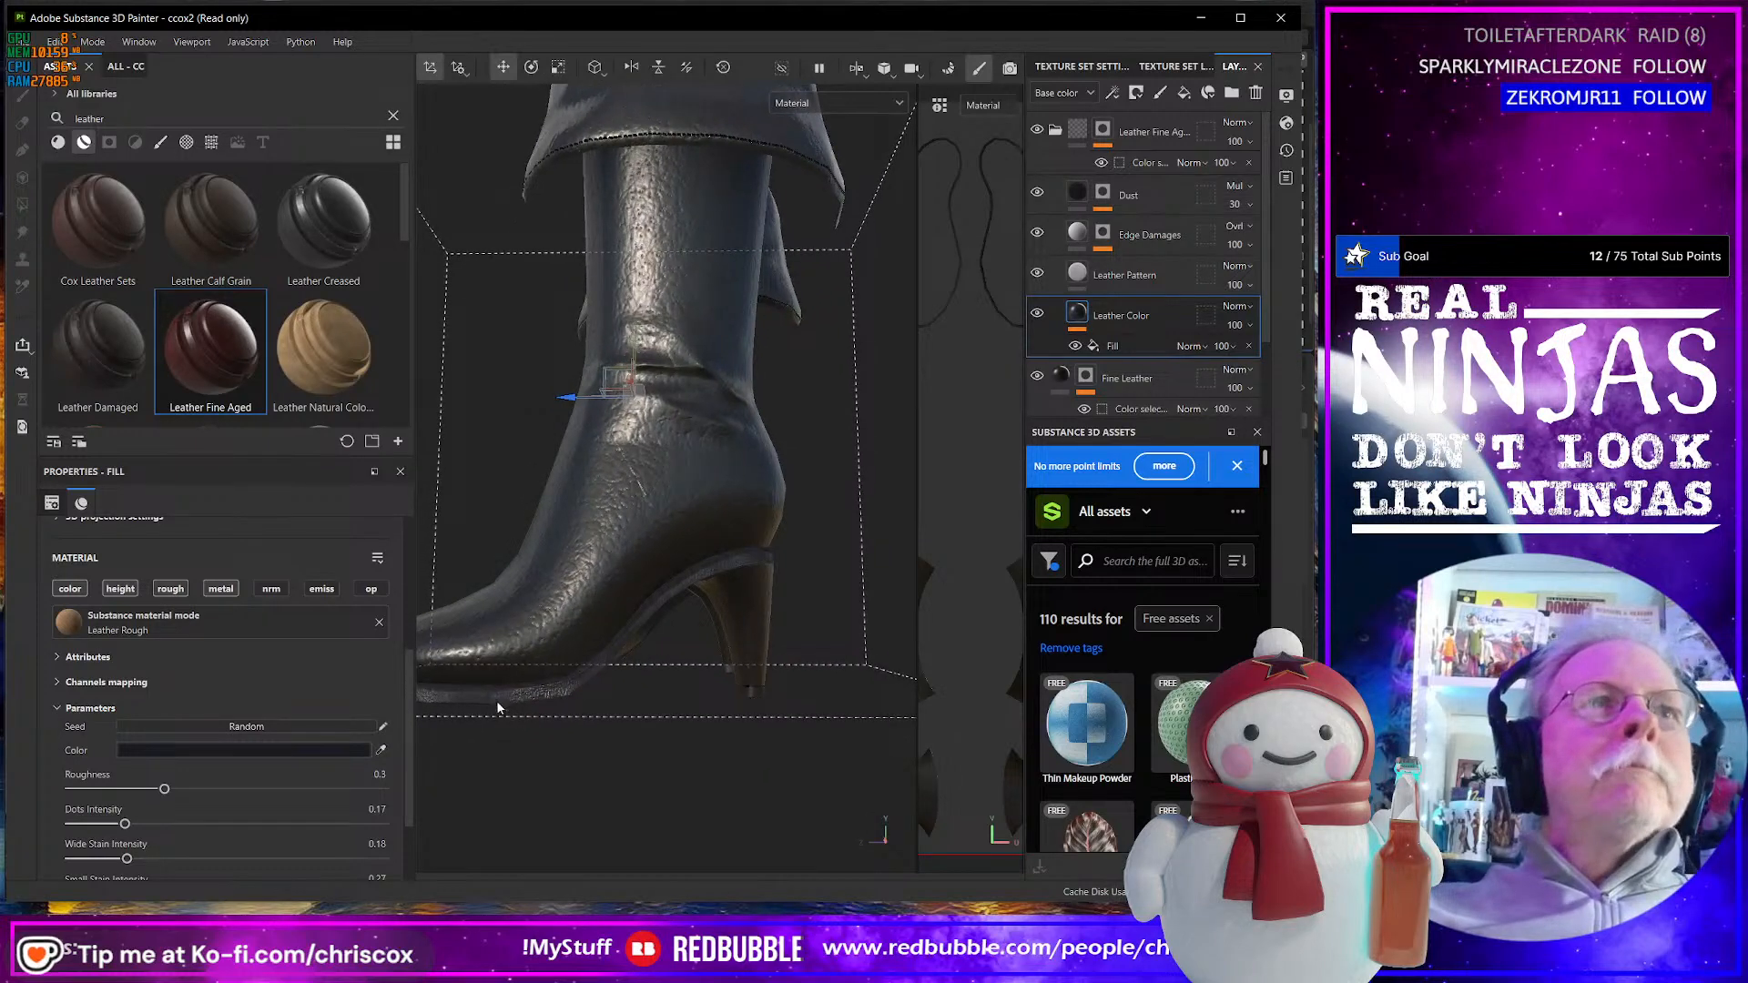
{"action": "left_click", "coordinate": [384, 752]}
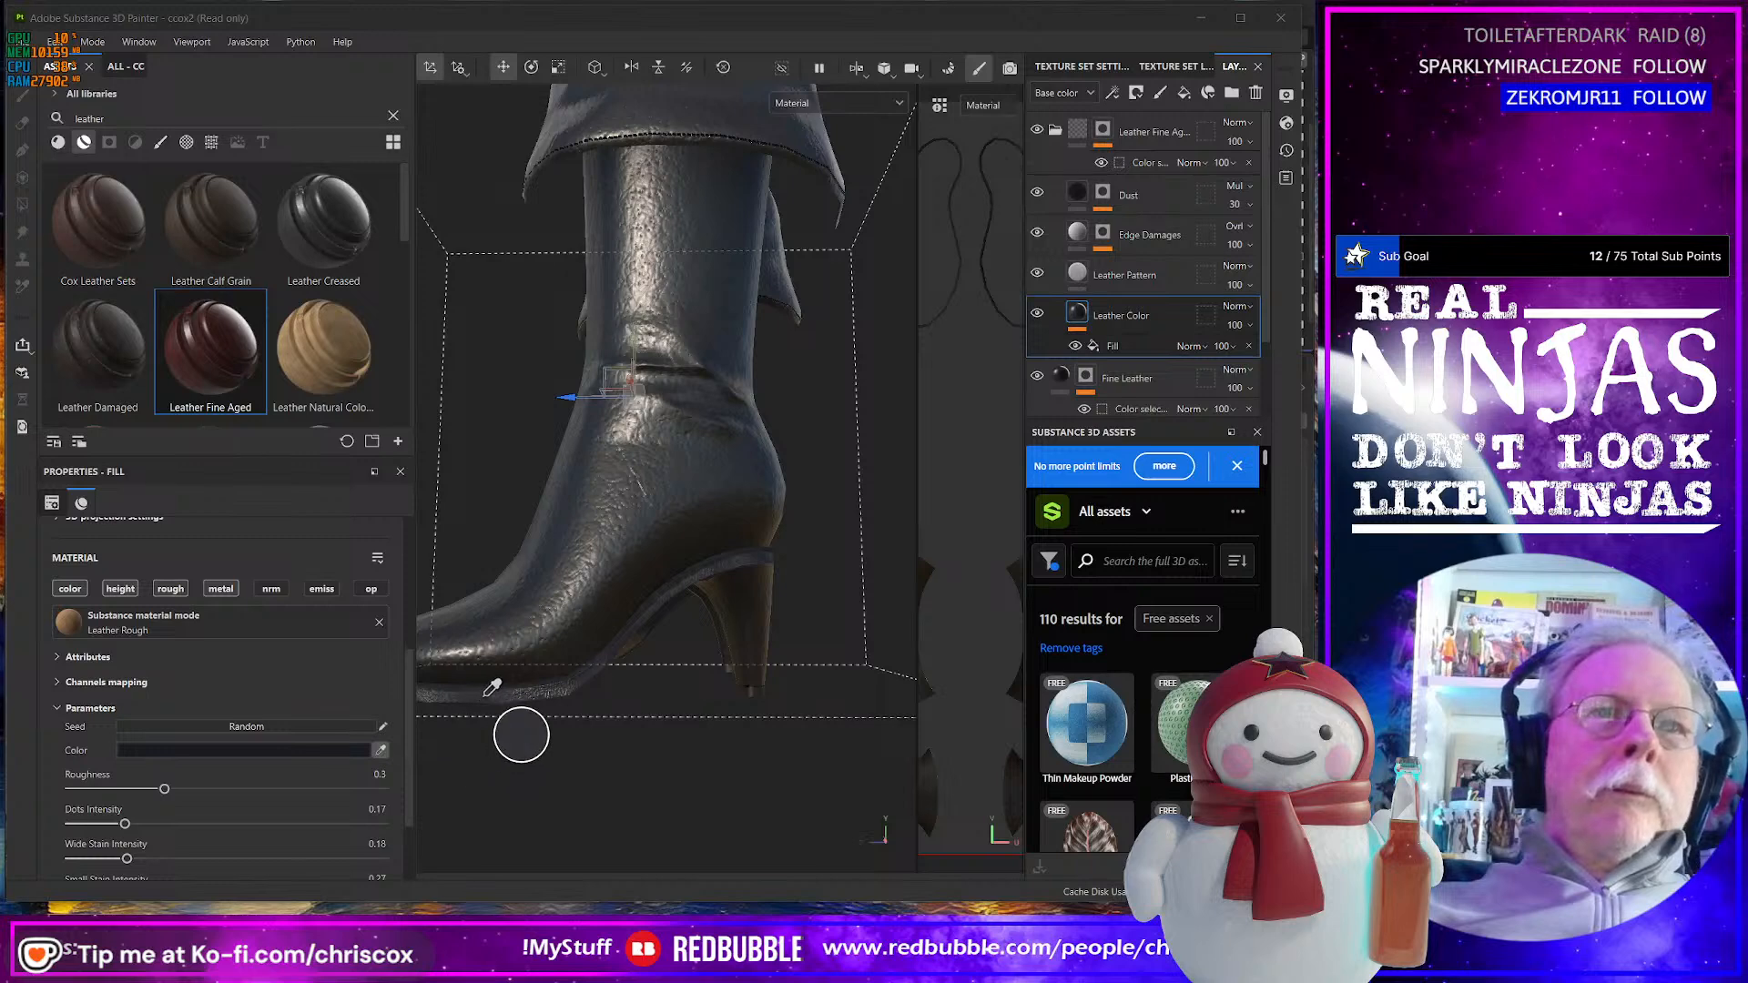
{"action": "left_click", "coordinate": [1140, 165]}
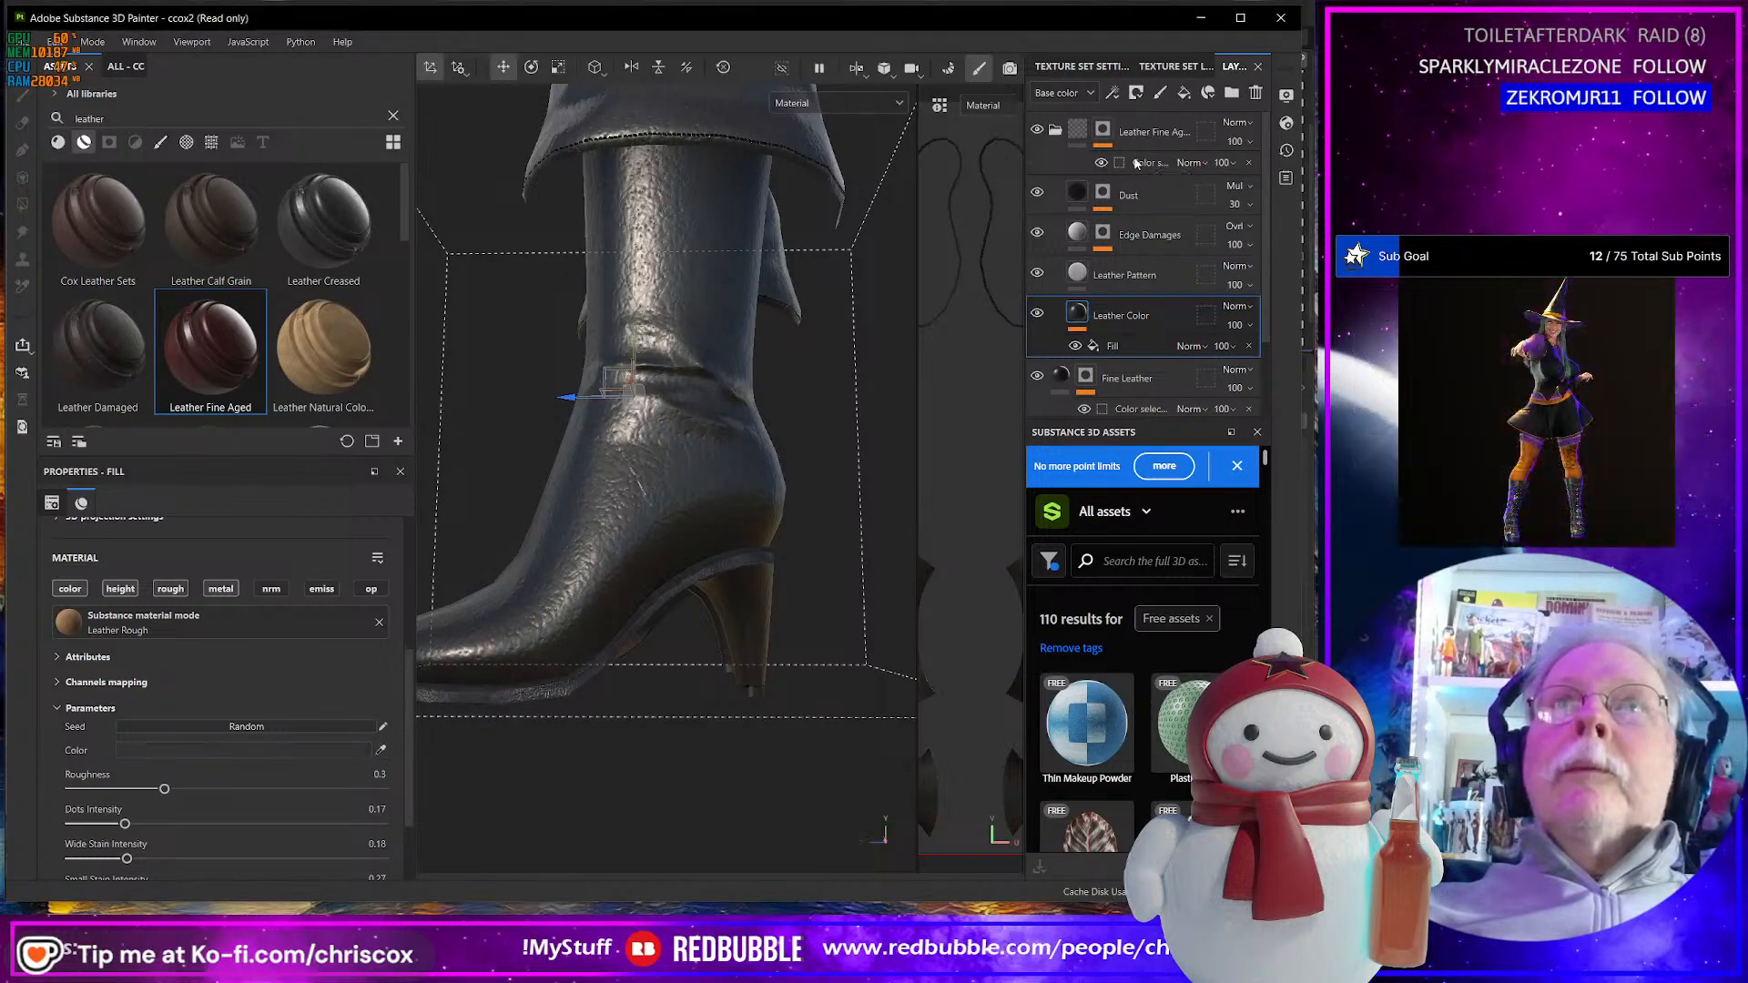
- Try to pick another sole ID color for the Leather Fine Aged mask's color selection
{"action": "left_click", "coordinate": [1140, 164]}
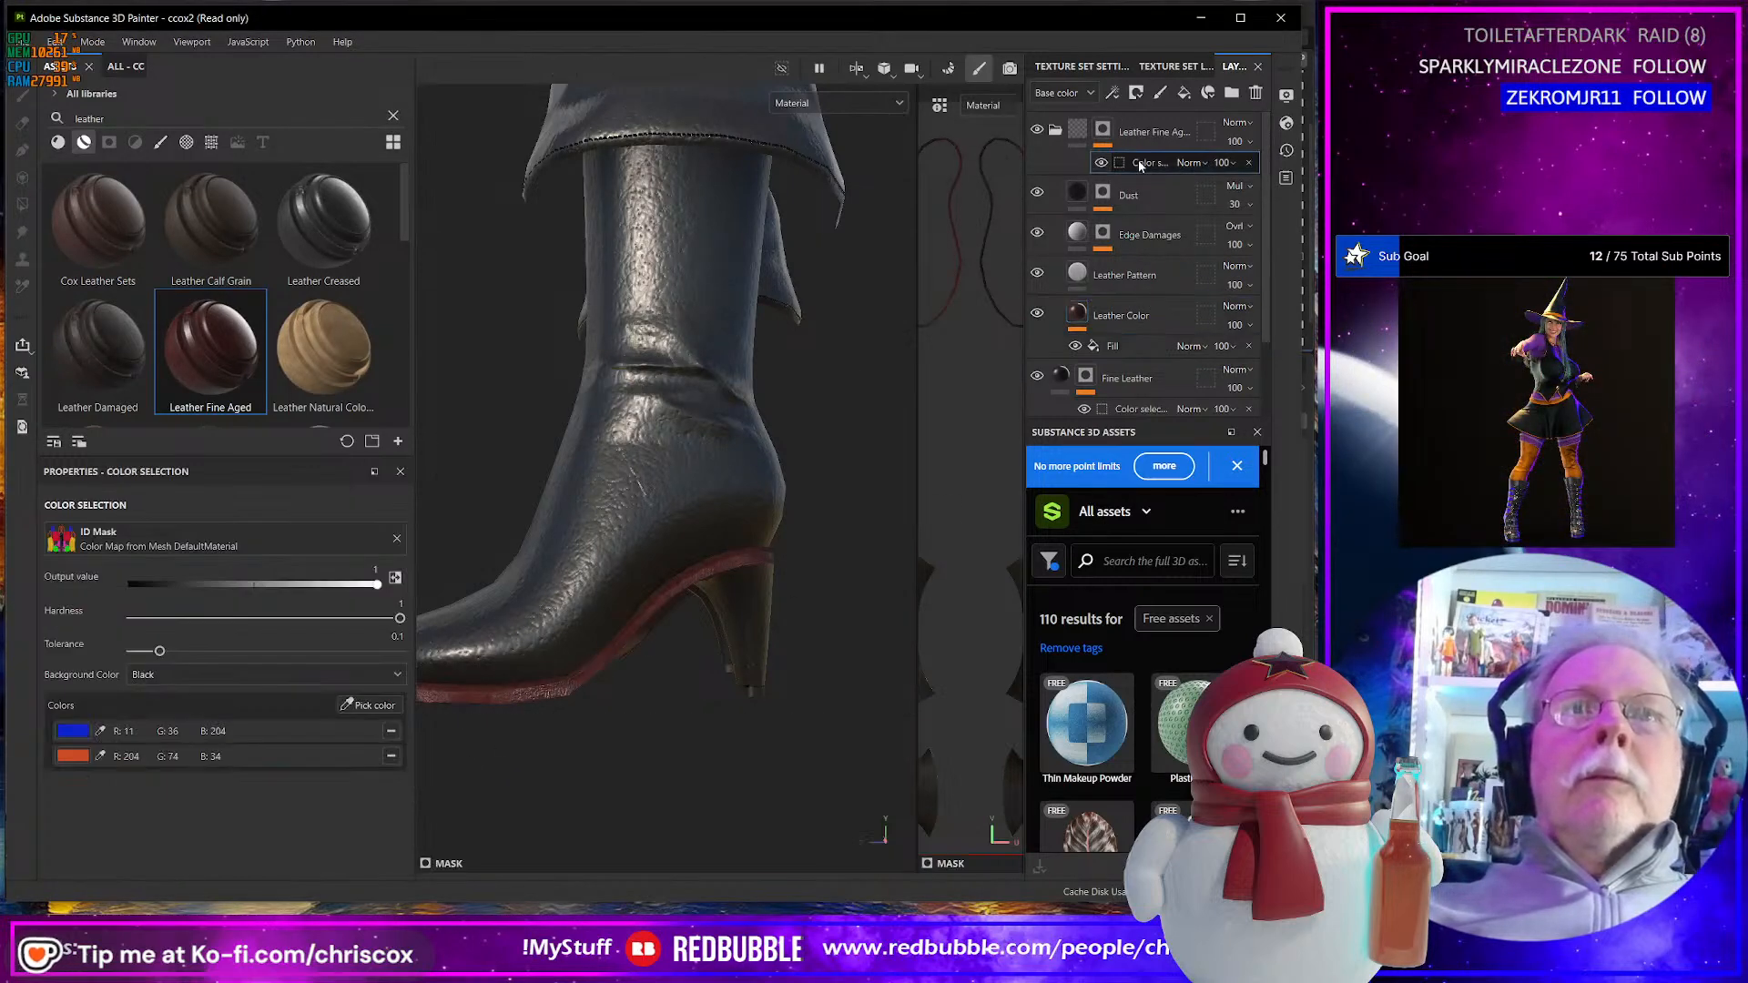
{"action": "left_click", "coordinate": [354, 709]}
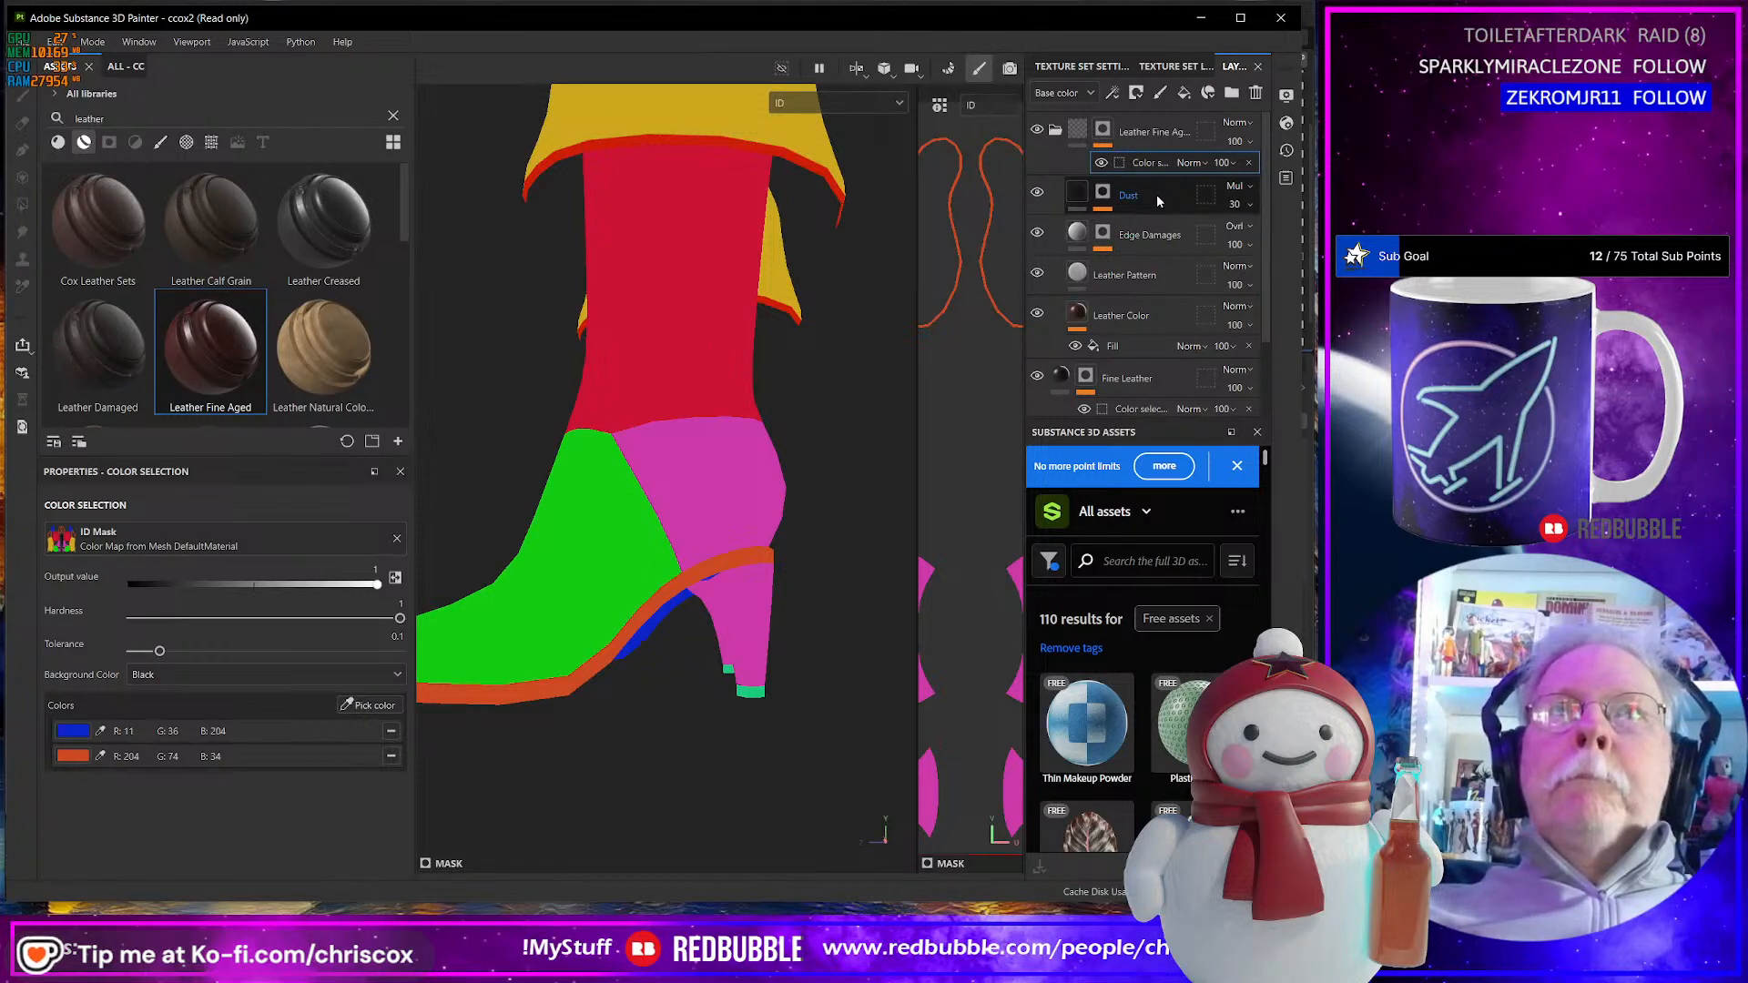
{"action": "left_click", "coordinate": [595, 701]}
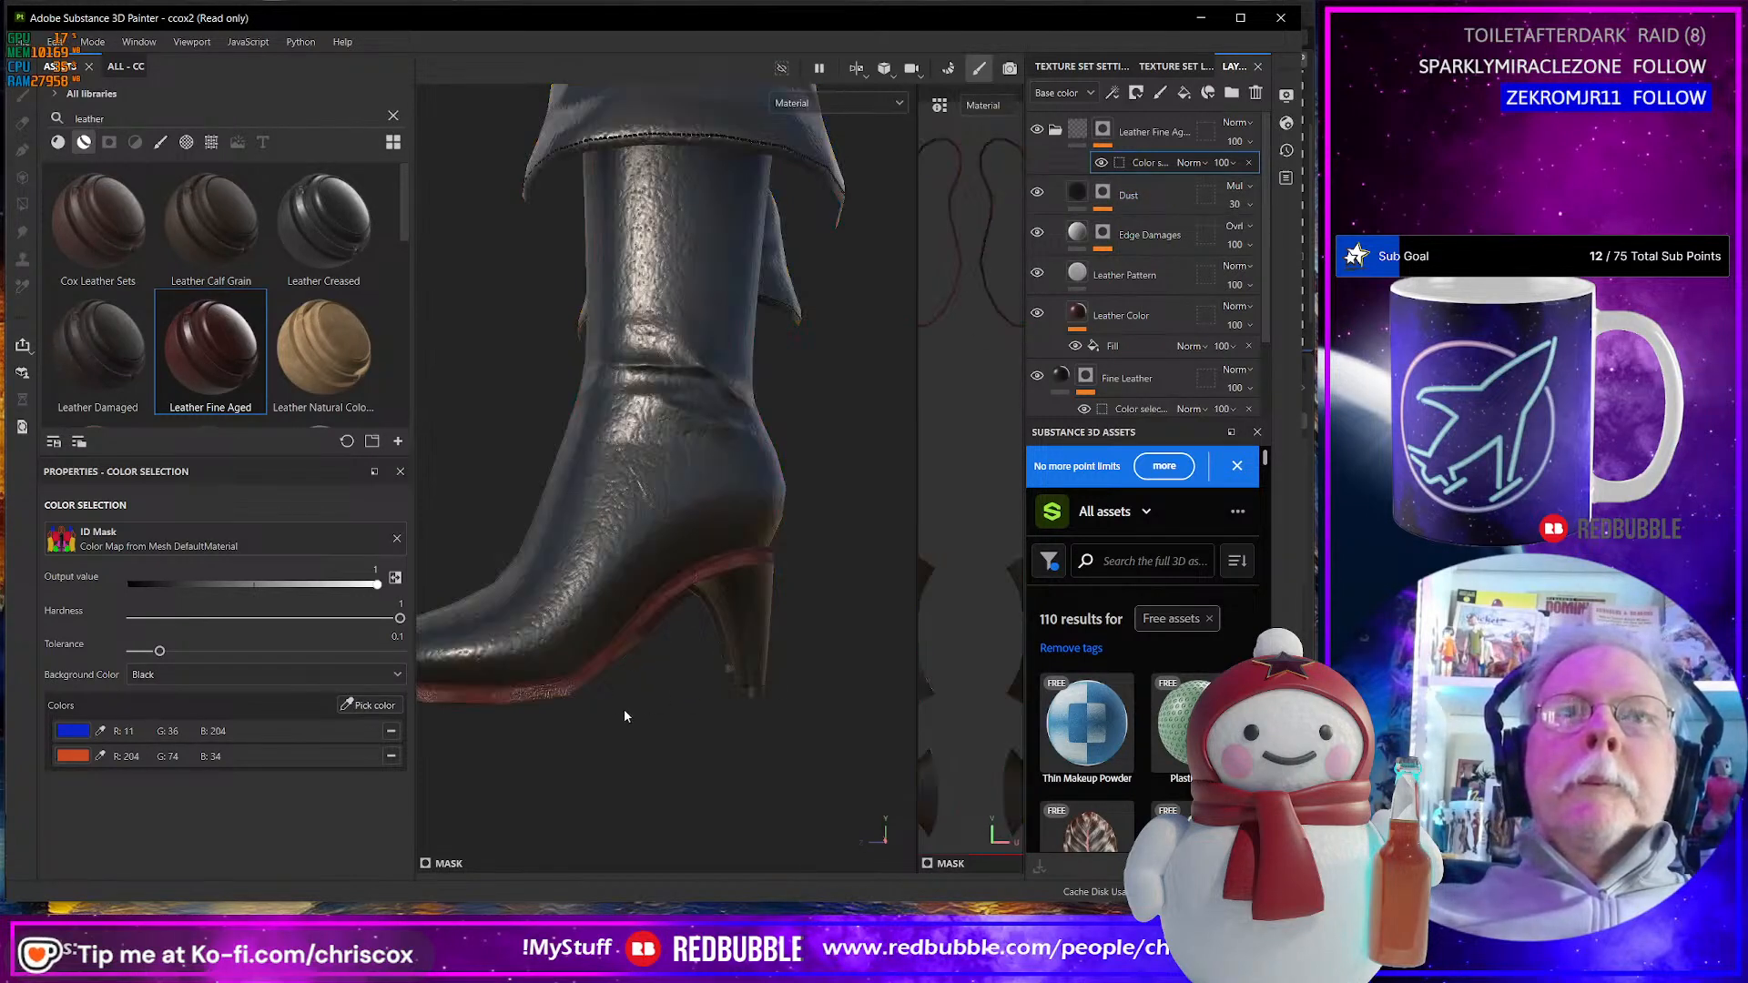
- Recolor the Leather Color layer of the Leather Fine Aged folder to the near-black blue-gray 1C1D1F
{"action": "left_click", "coordinate": [1084, 314]}
{"action": "left_click", "coordinate": [302, 749]}
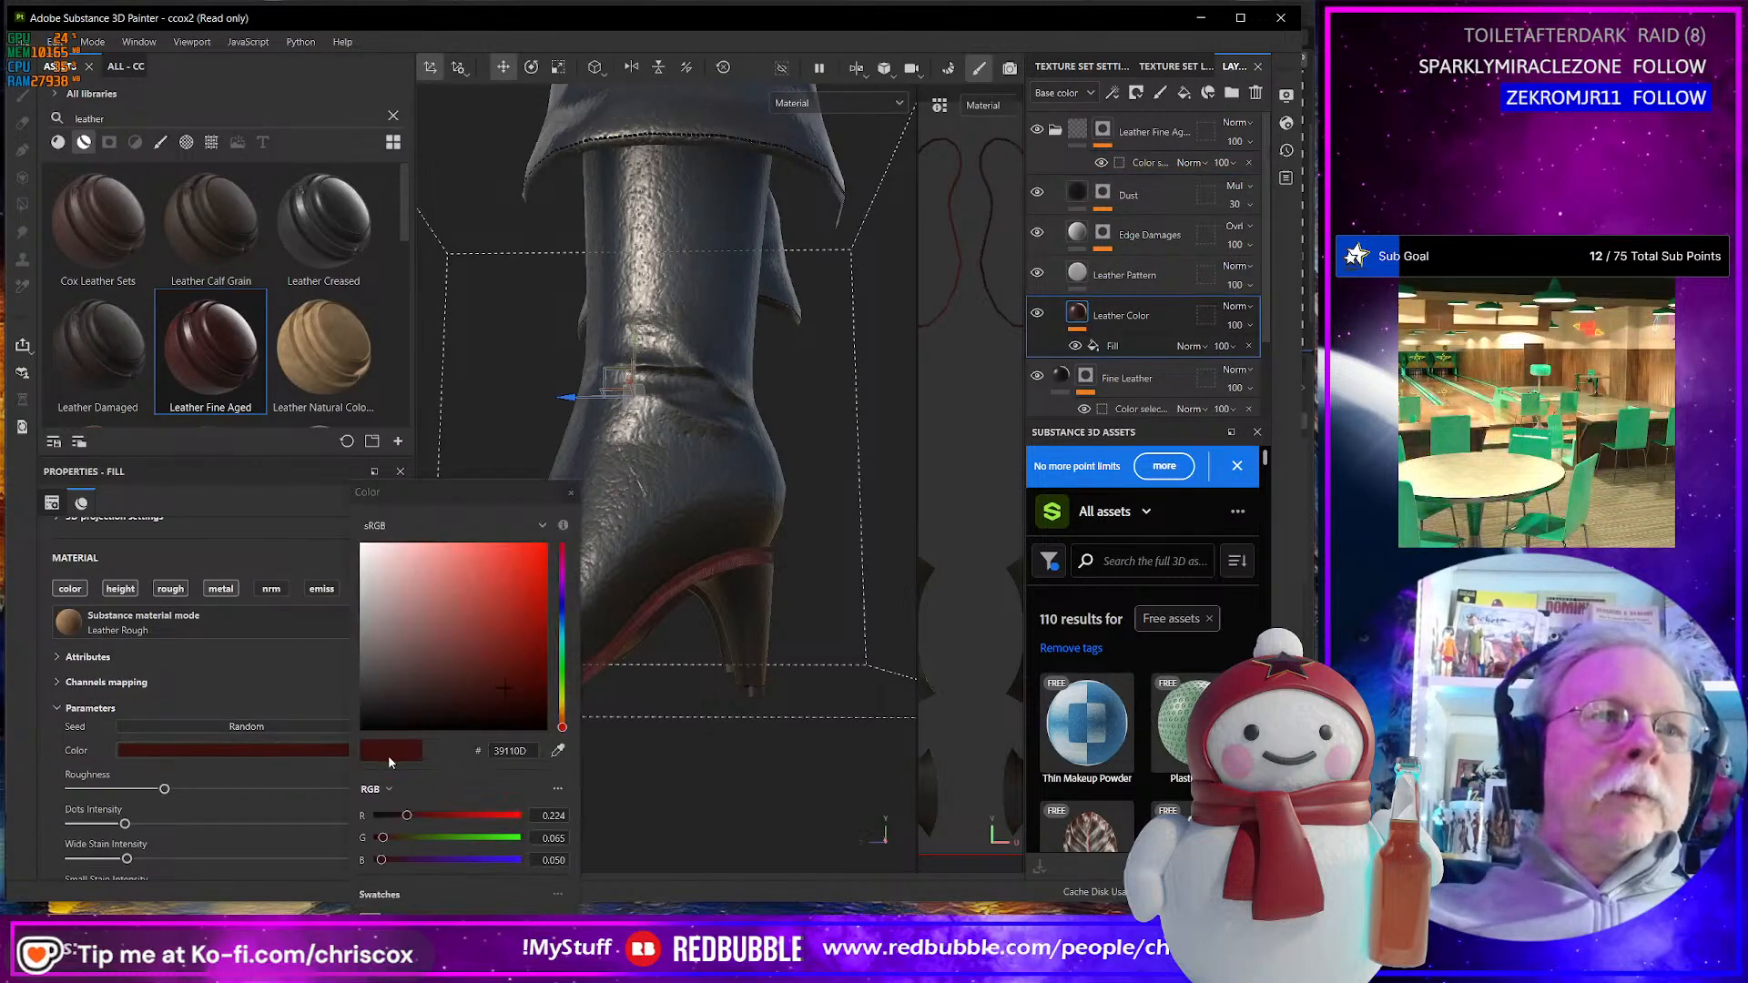
{"action": "left_click", "coordinate": [380, 720]}
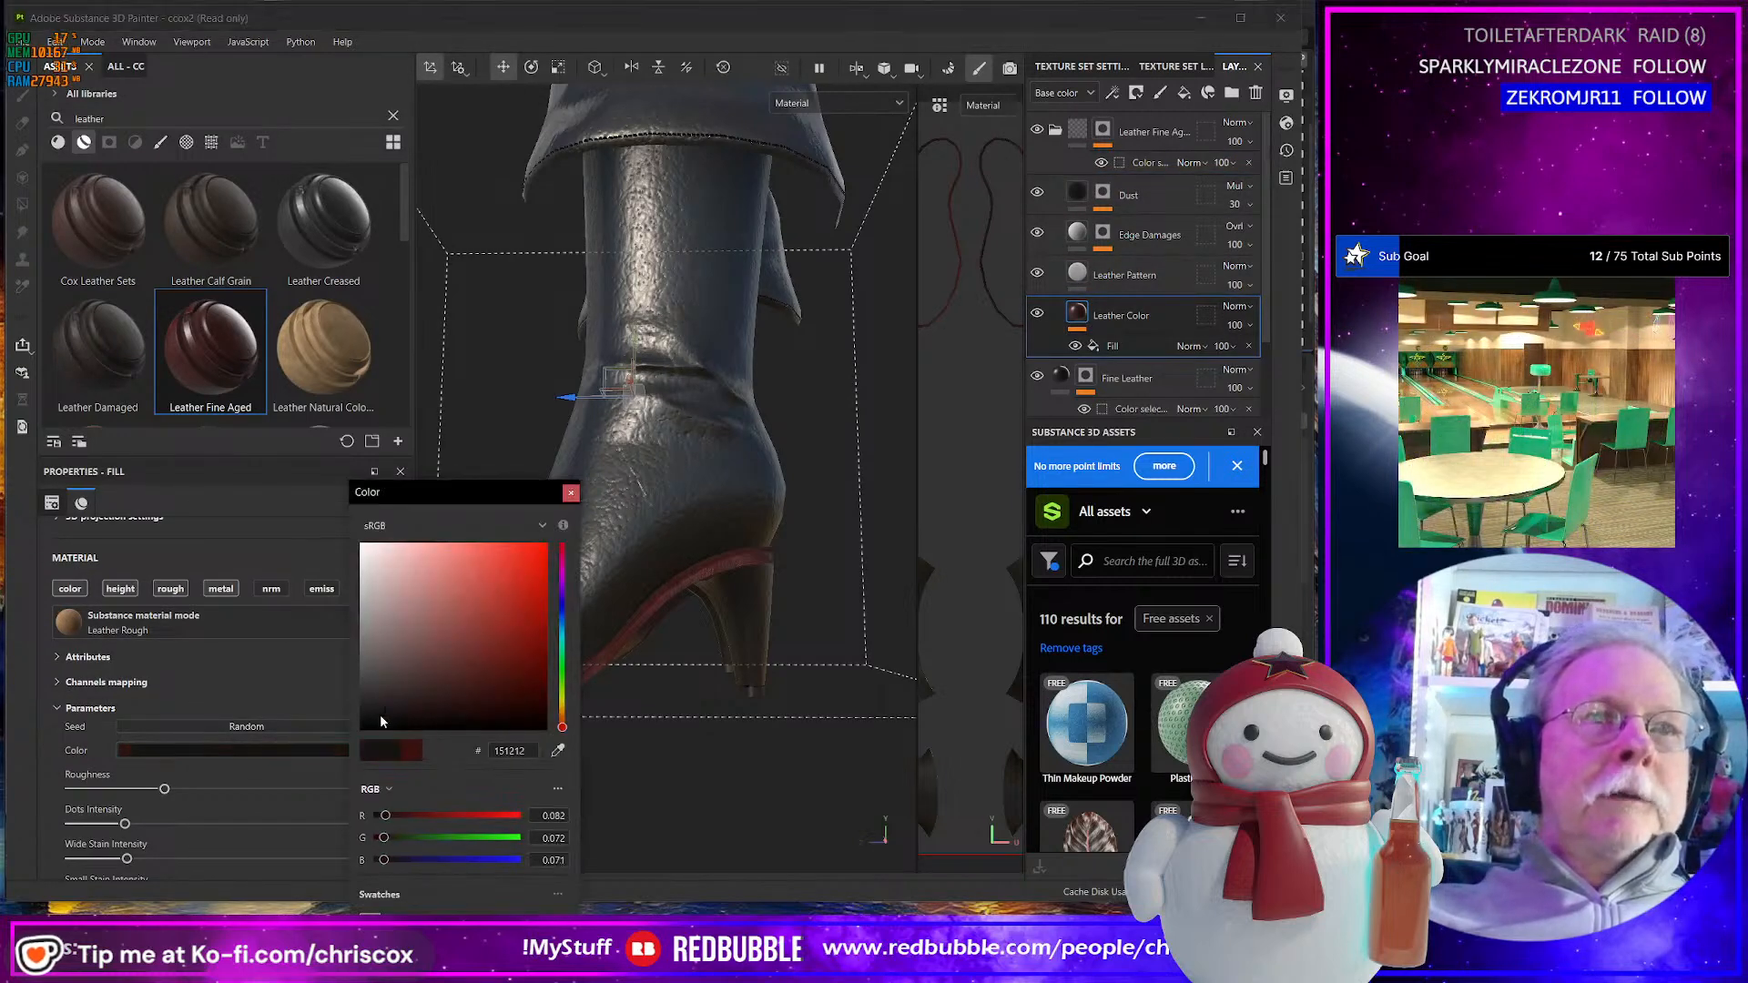
{"action": "left_click", "coordinate": [563, 615]}
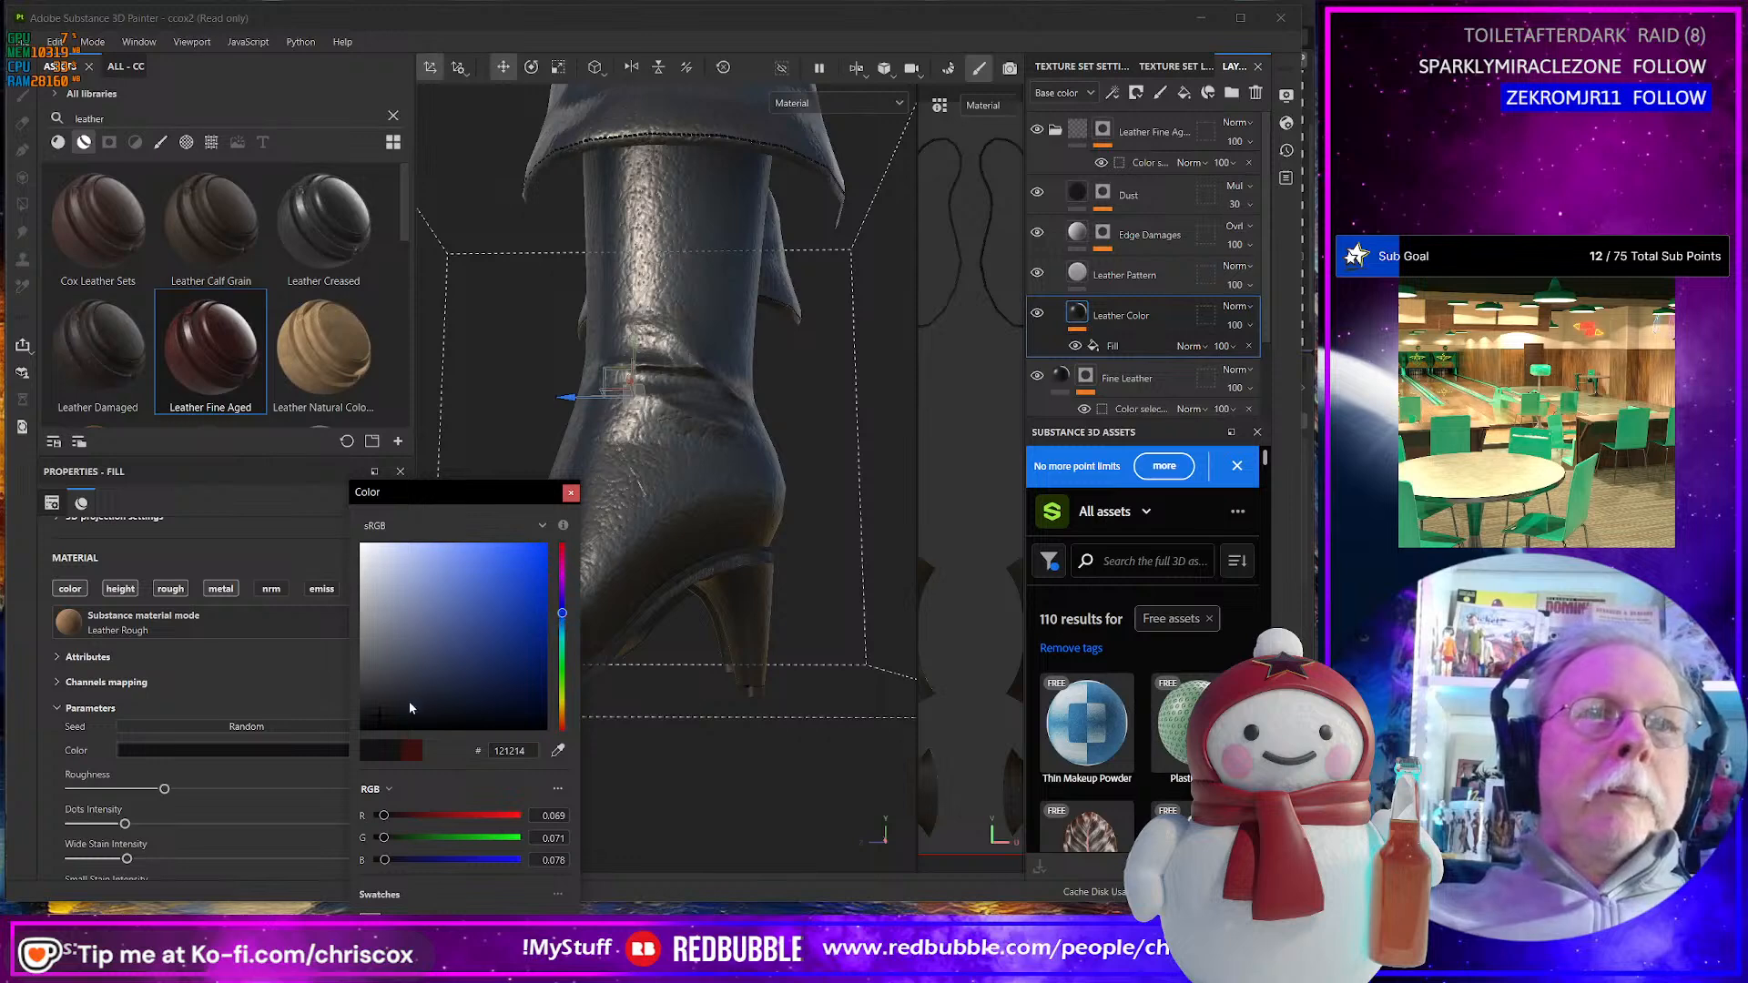
{"action": "left_click", "coordinate": [380, 706]}
{"action": "left_click", "coordinate": [378, 708]}
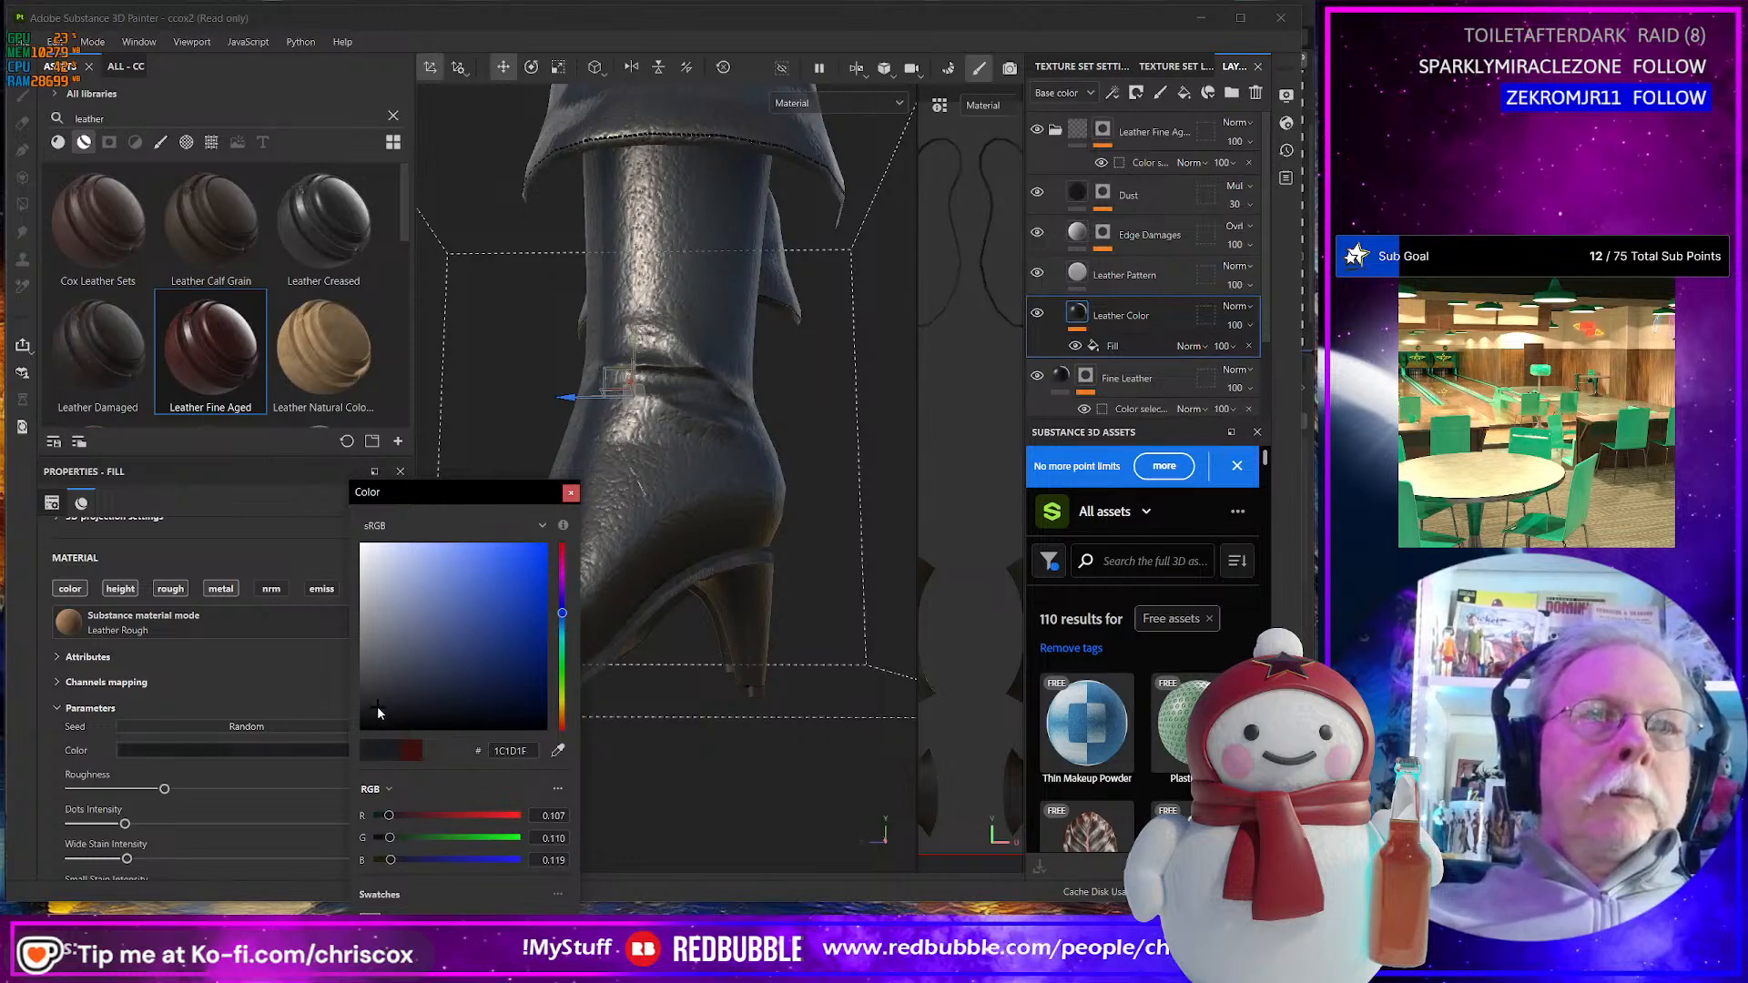
{"action": "left_click", "coordinate": [570, 494]}
- Set the UV tiling of the Leather Color fill layer to 8 and check the leather grain on the boots
{"action": "left_click_drag", "start_coordinate": [648, 556], "coordinate": [637, 618], "text": "alt"}
{"action": "scroll", "coordinate": [660, 617], "scroll_direction": "down", "scroll_amount": 5}
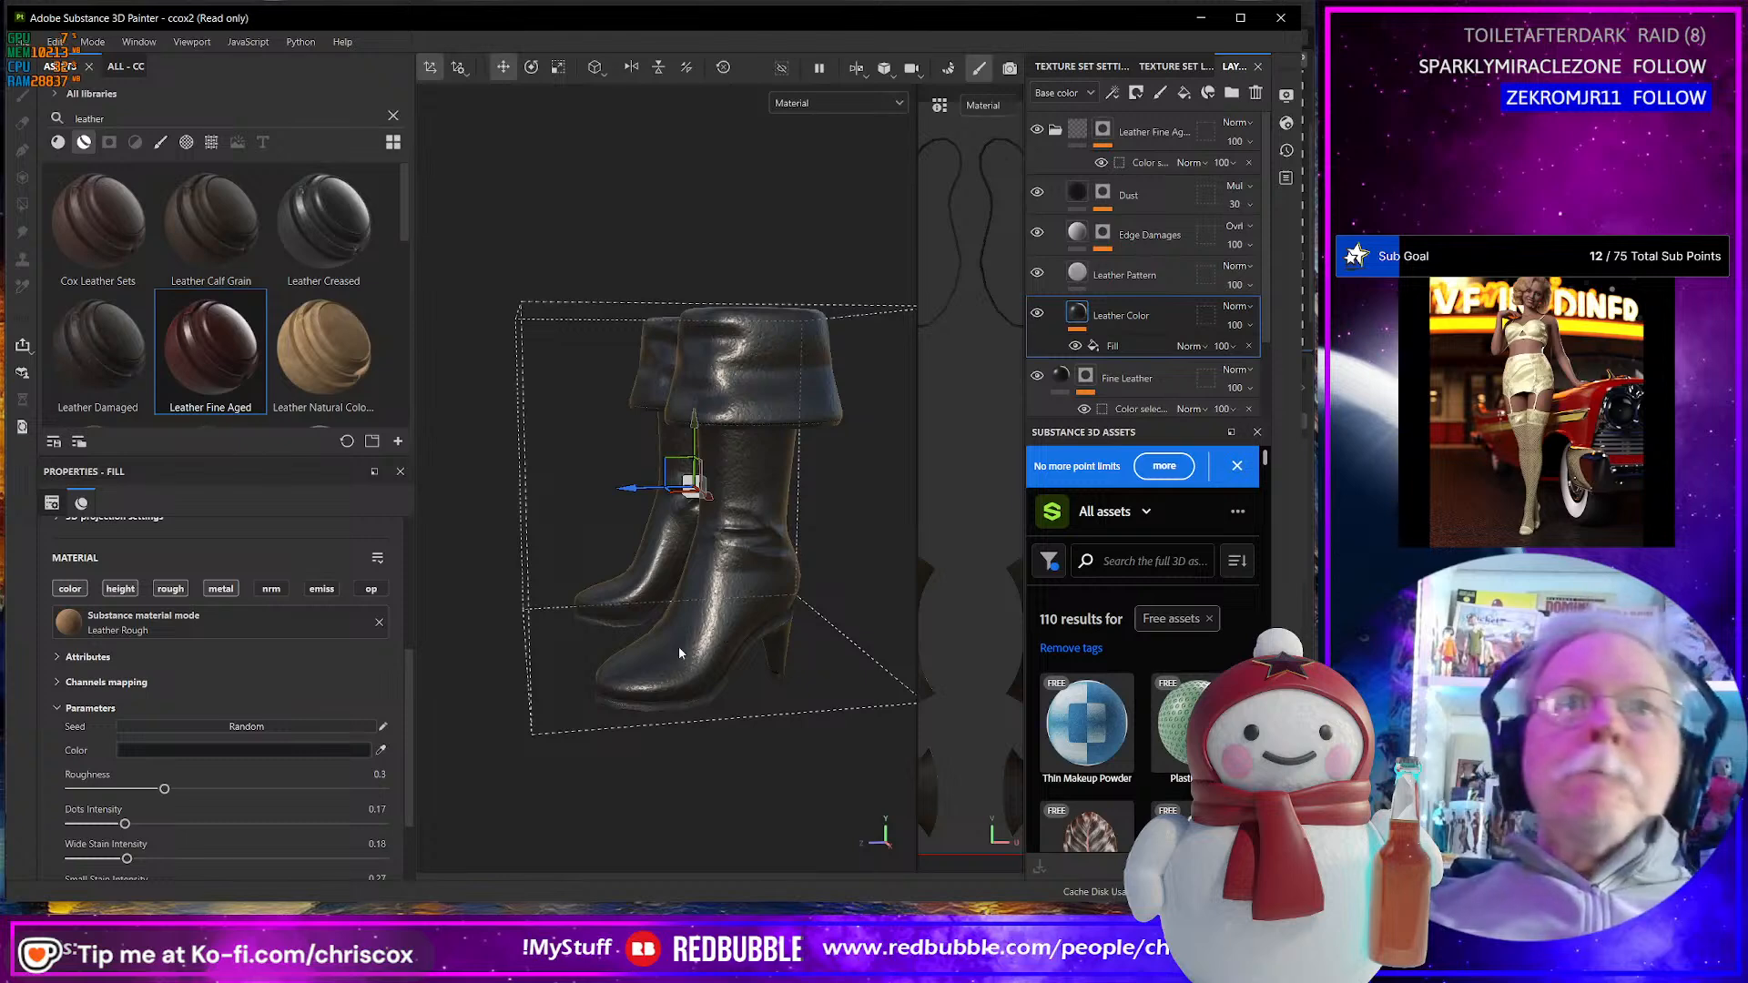
{"action": "left_click_drag", "start_coordinate": [679, 646], "coordinate": [399, 504], "text": "alt"}
{"action": "scroll", "coordinate": [768, 636], "scroll_direction": "up", "scroll_amount": 6}
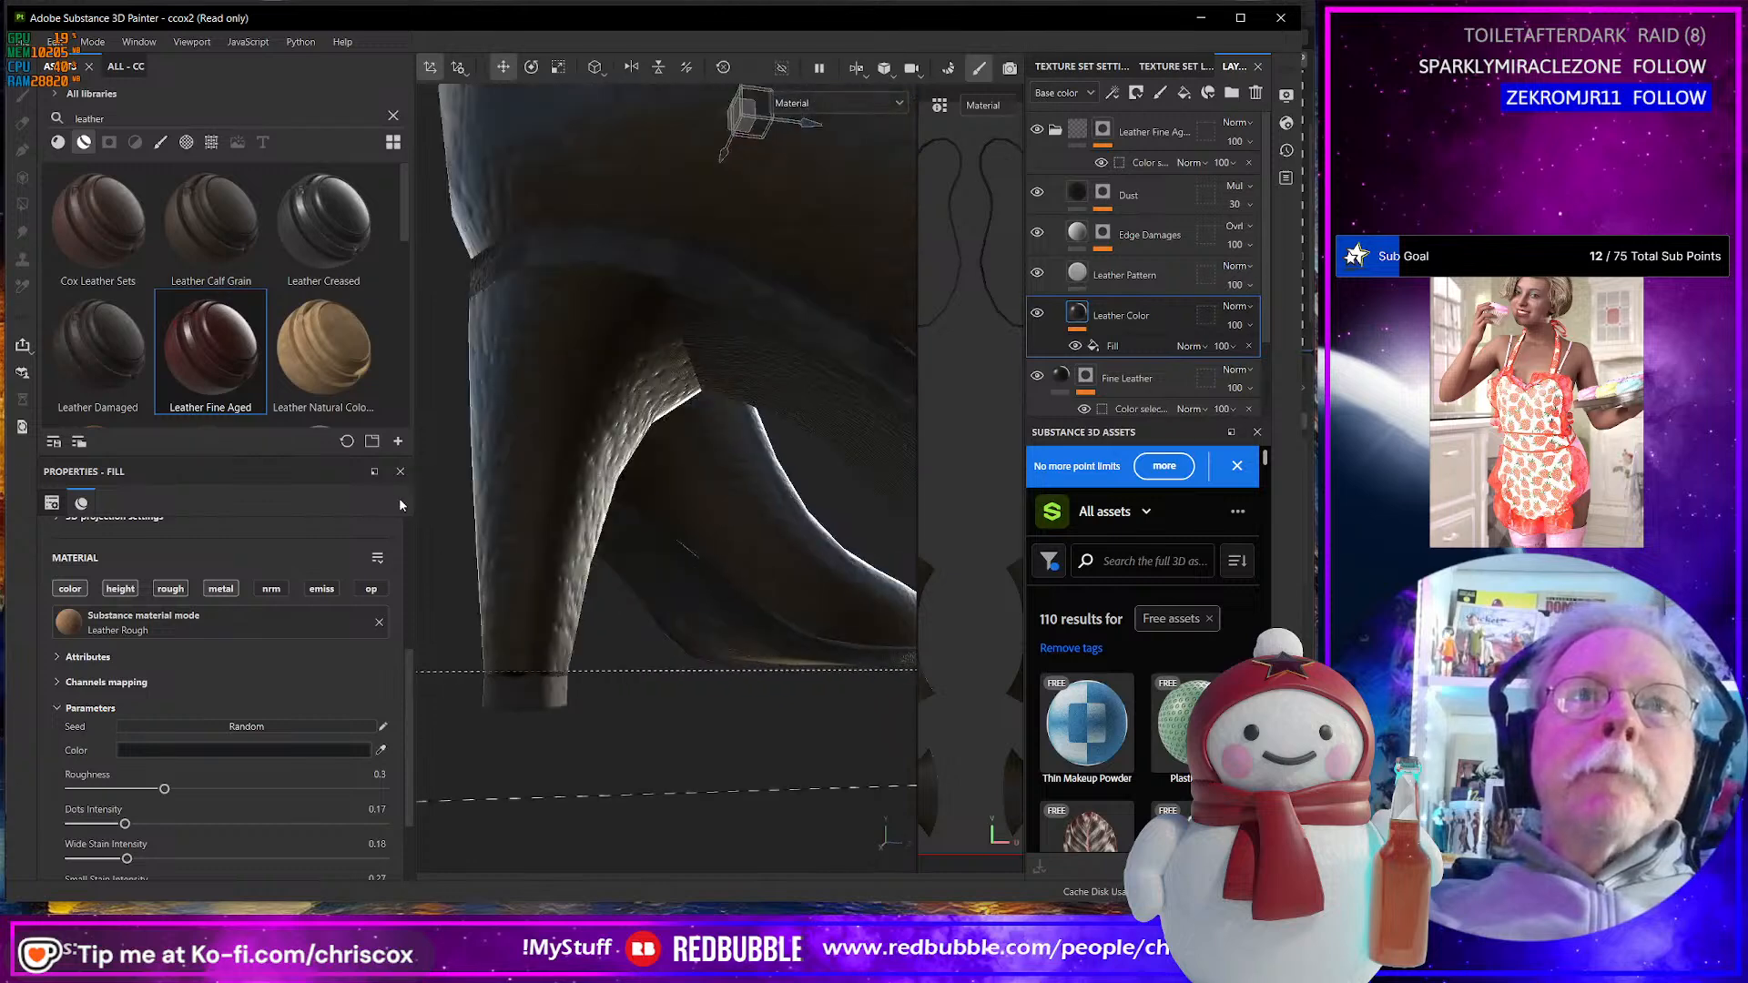
{"action": "left_click_drag", "start_coordinate": [727, 517], "coordinate": [904, 496], "text": "alt"}
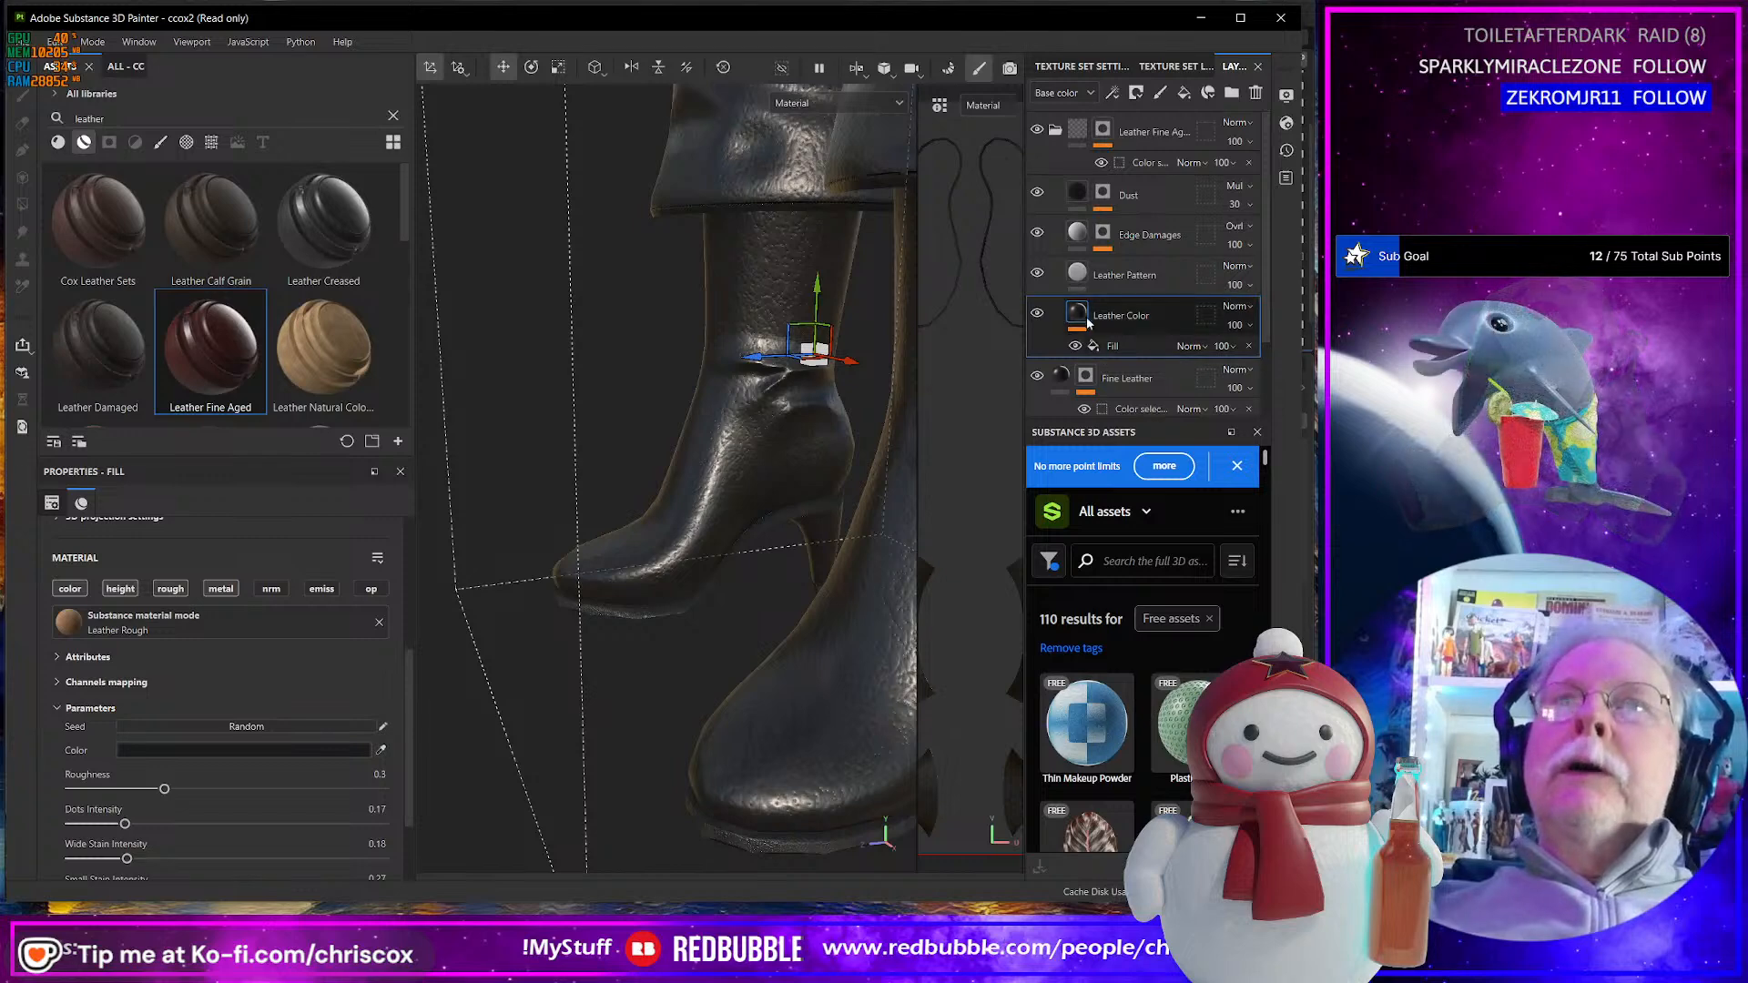
{"action": "scroll", "coordinate": [277, 682], "scroll_direction": "up", "scroll_amount": 4}
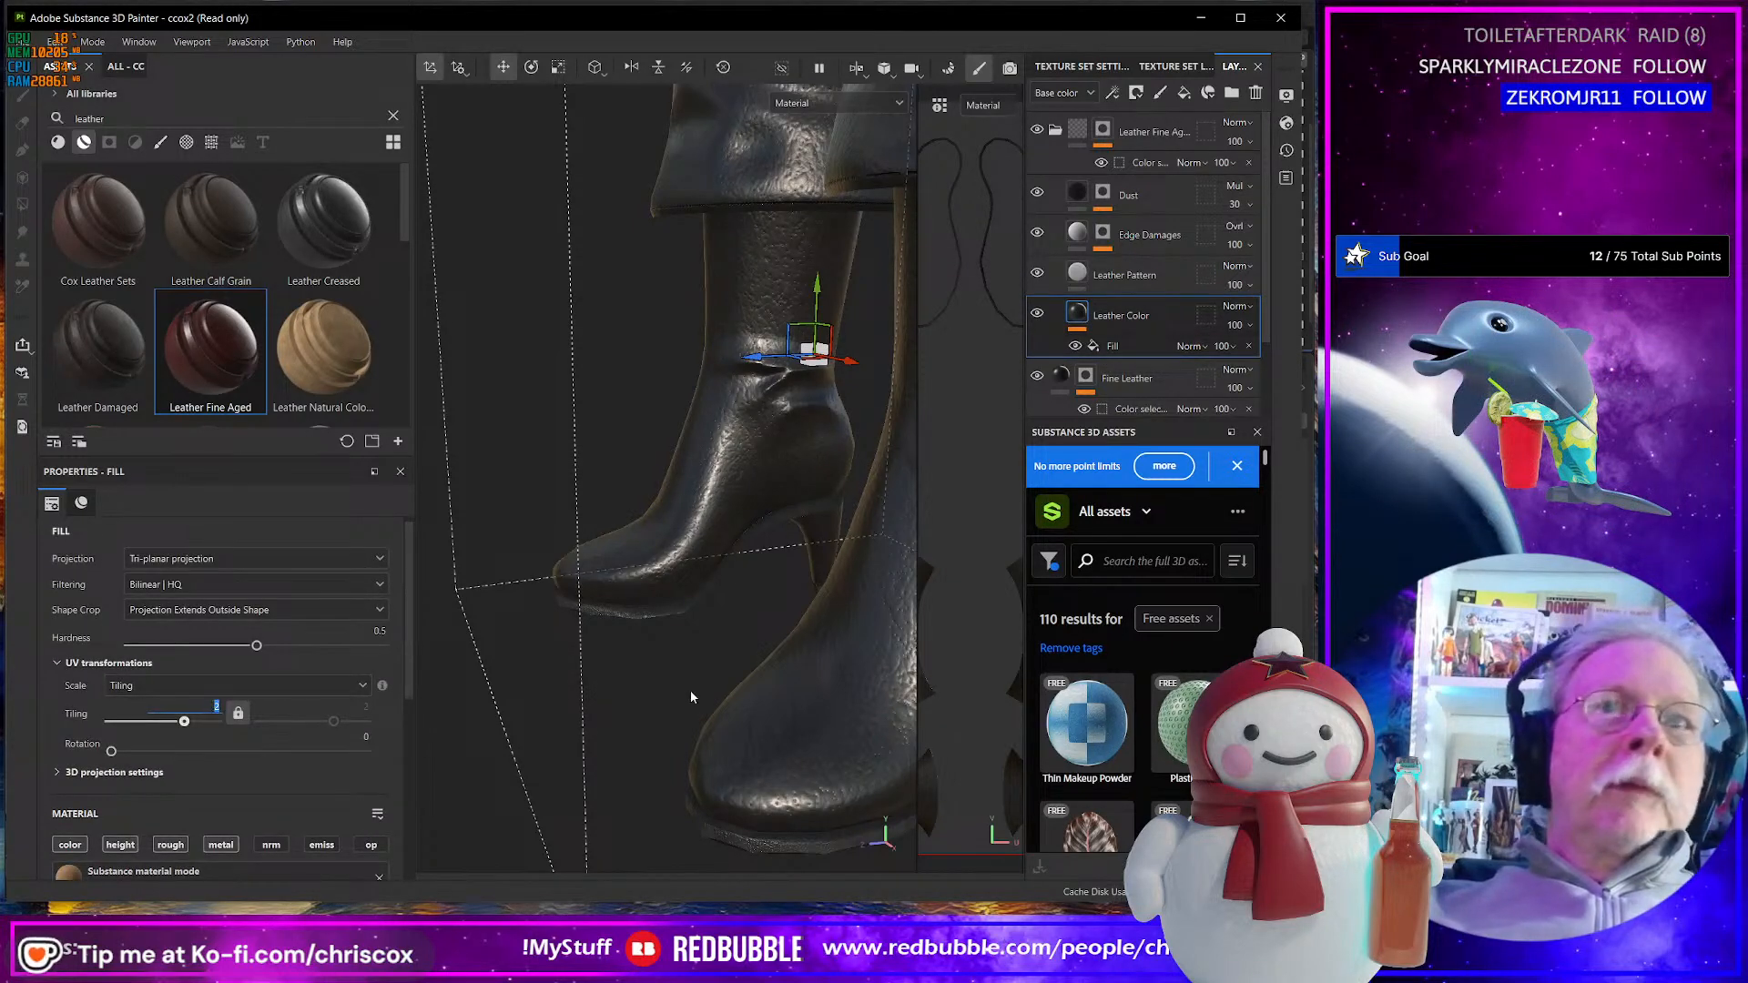
{"action": "type", "text": "8"}
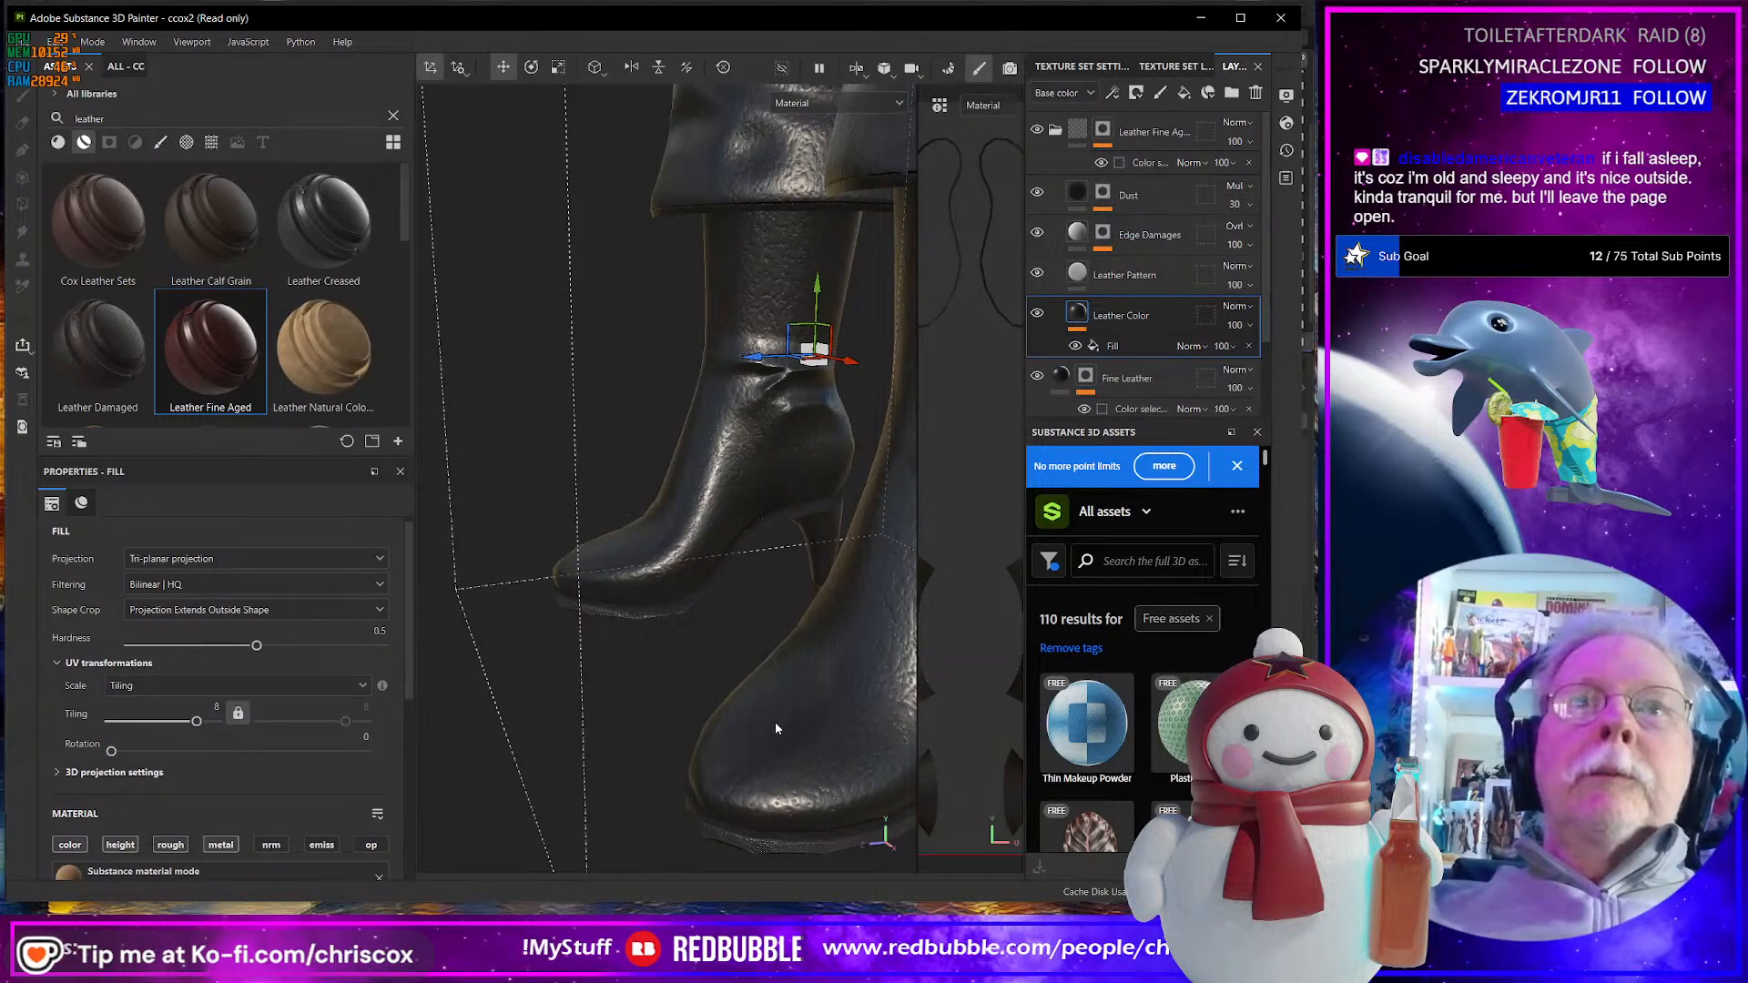
{"action": "left_click_drag", "start_coordinate": [776, 728], "coordinate": [692, 692], "text": "alt"}
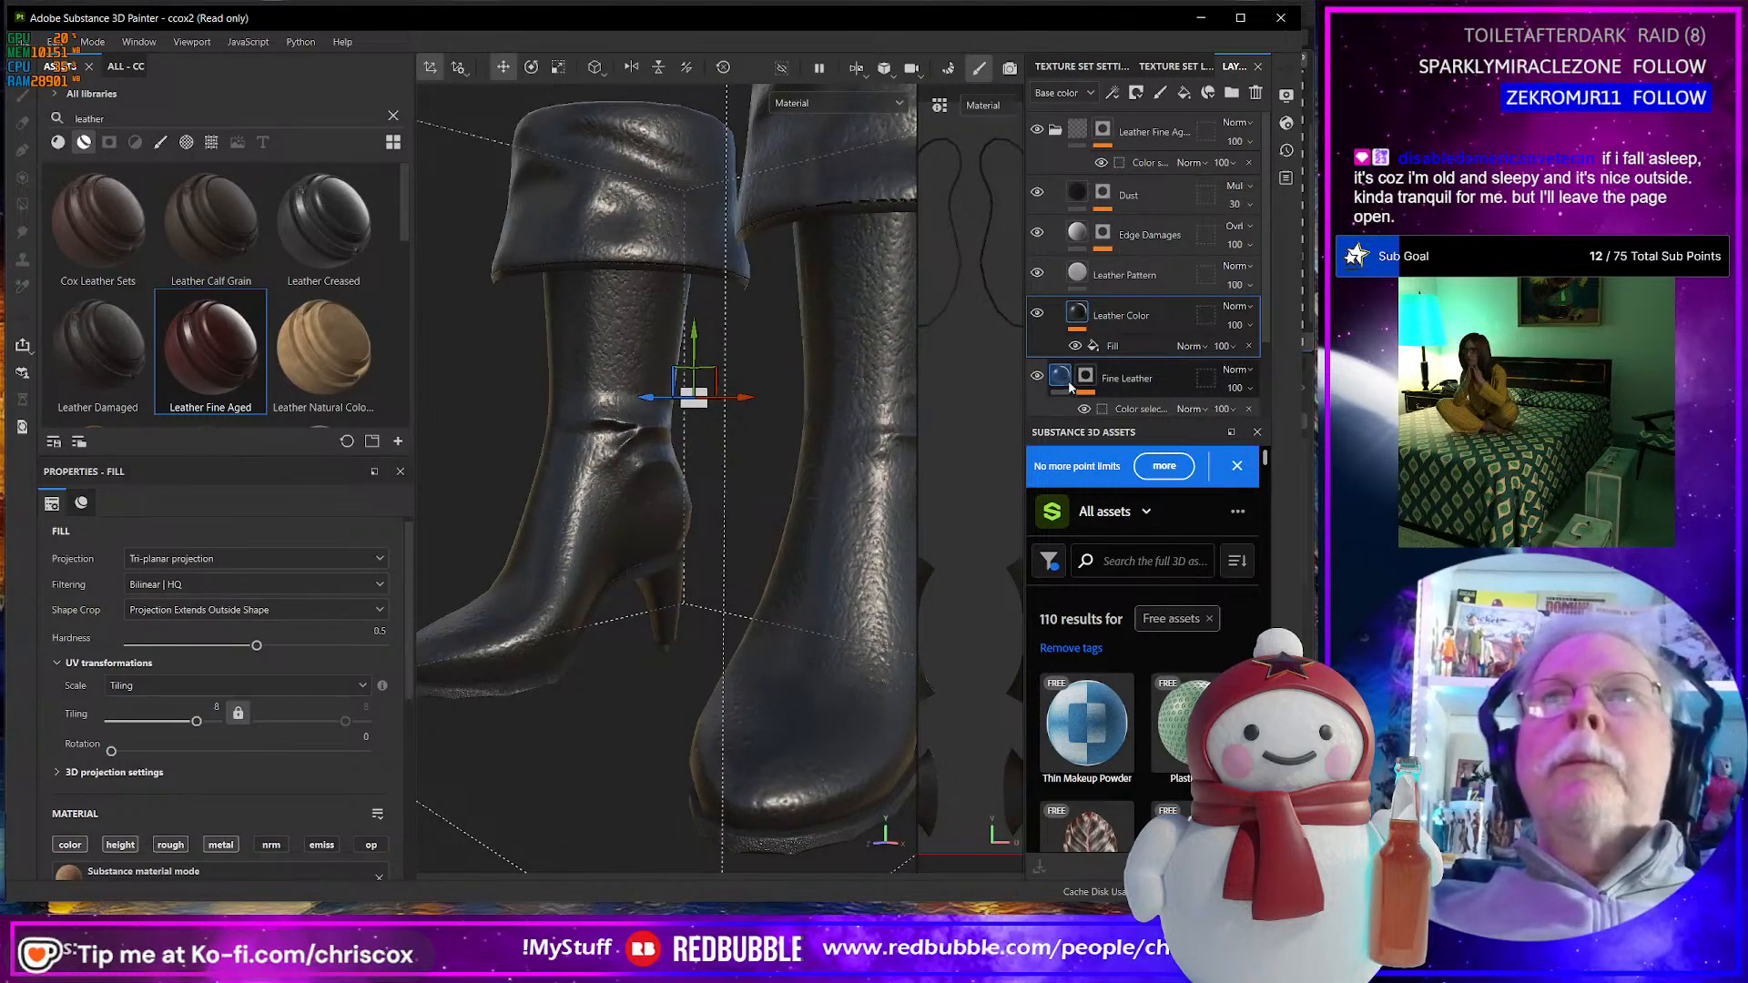
{"action": "scroll", "coordinate": [1177, 381], "scroll_direction": "down", "scroll_amount": 2}
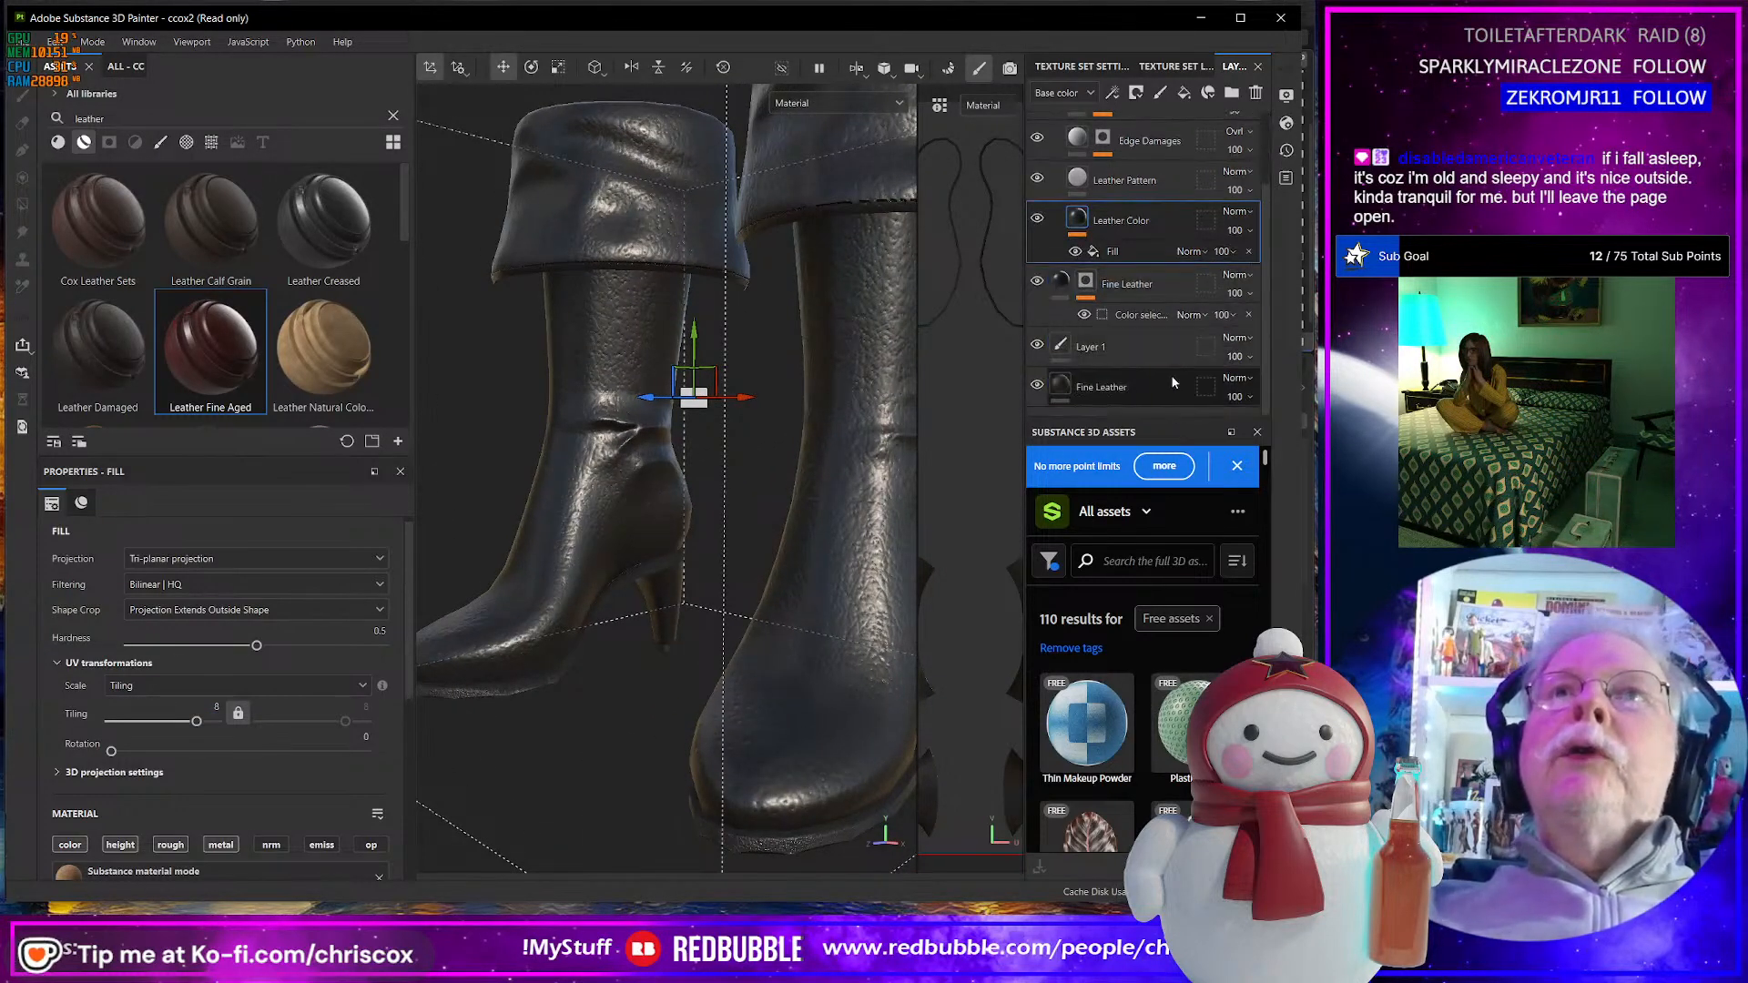
- Turn off the height, metallic and roughness channels of the bottommost Fine Leather fill layer
{"action": "left_click", "coordinate": [1038, 386]}
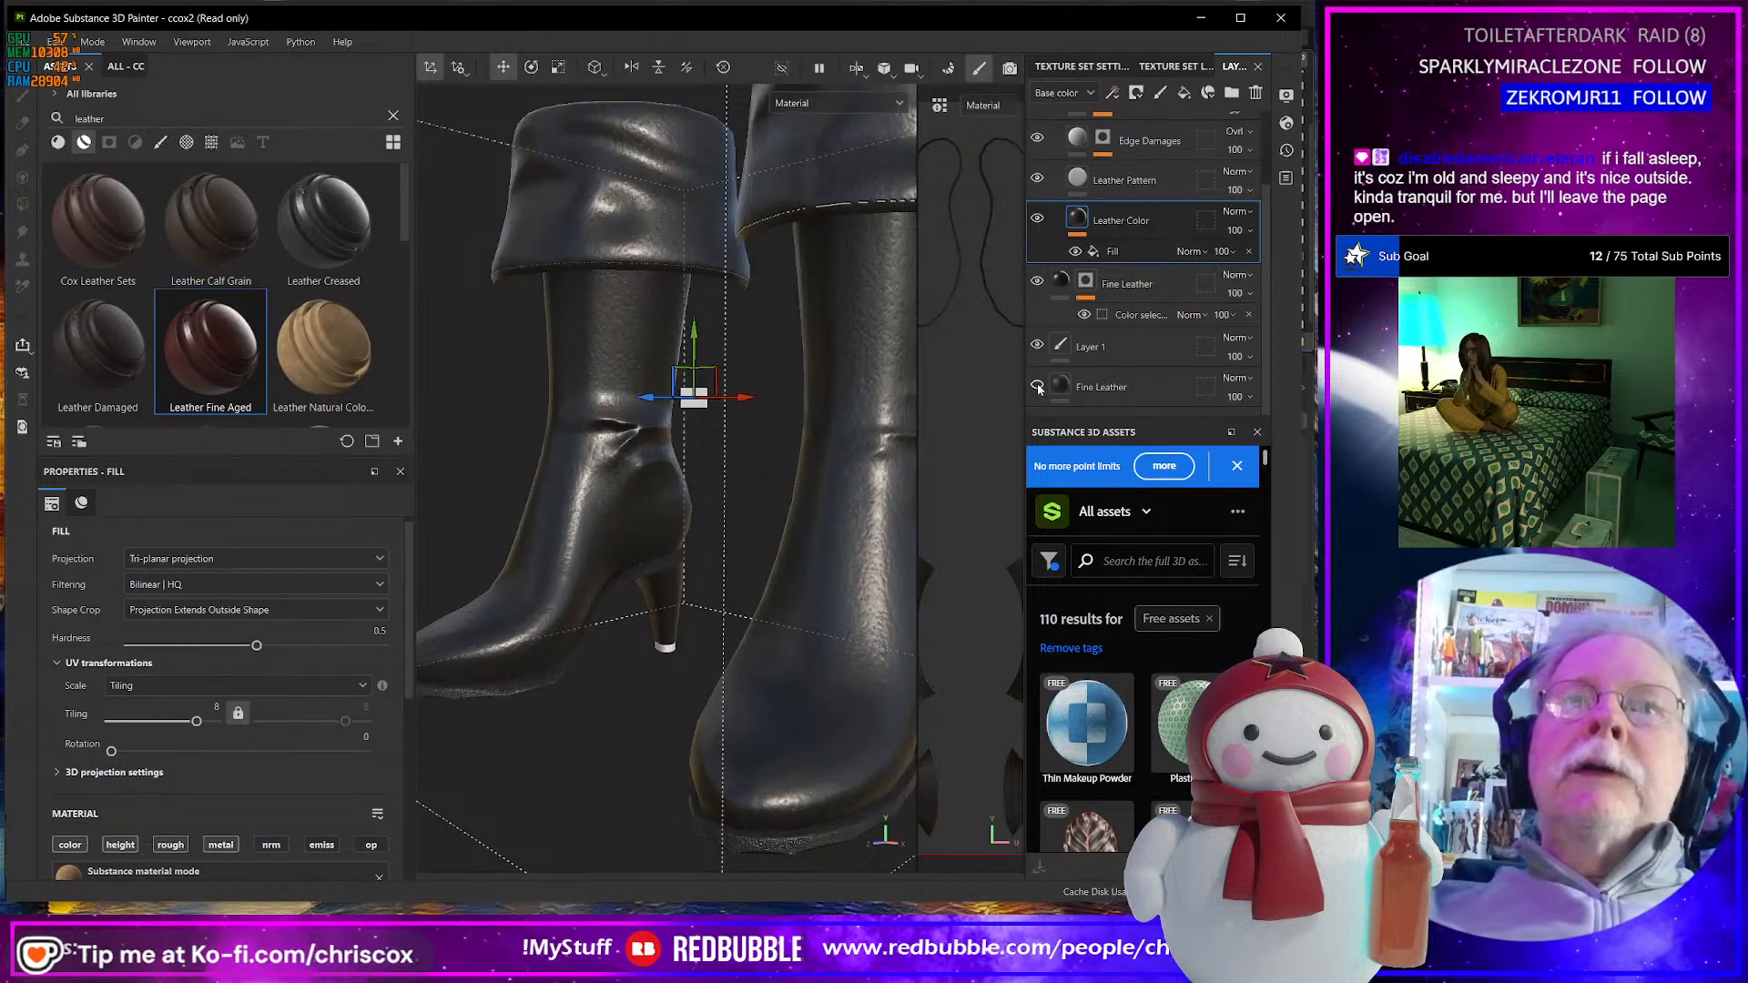
{"action": "left_click", "coordinate": [1038, 386]}
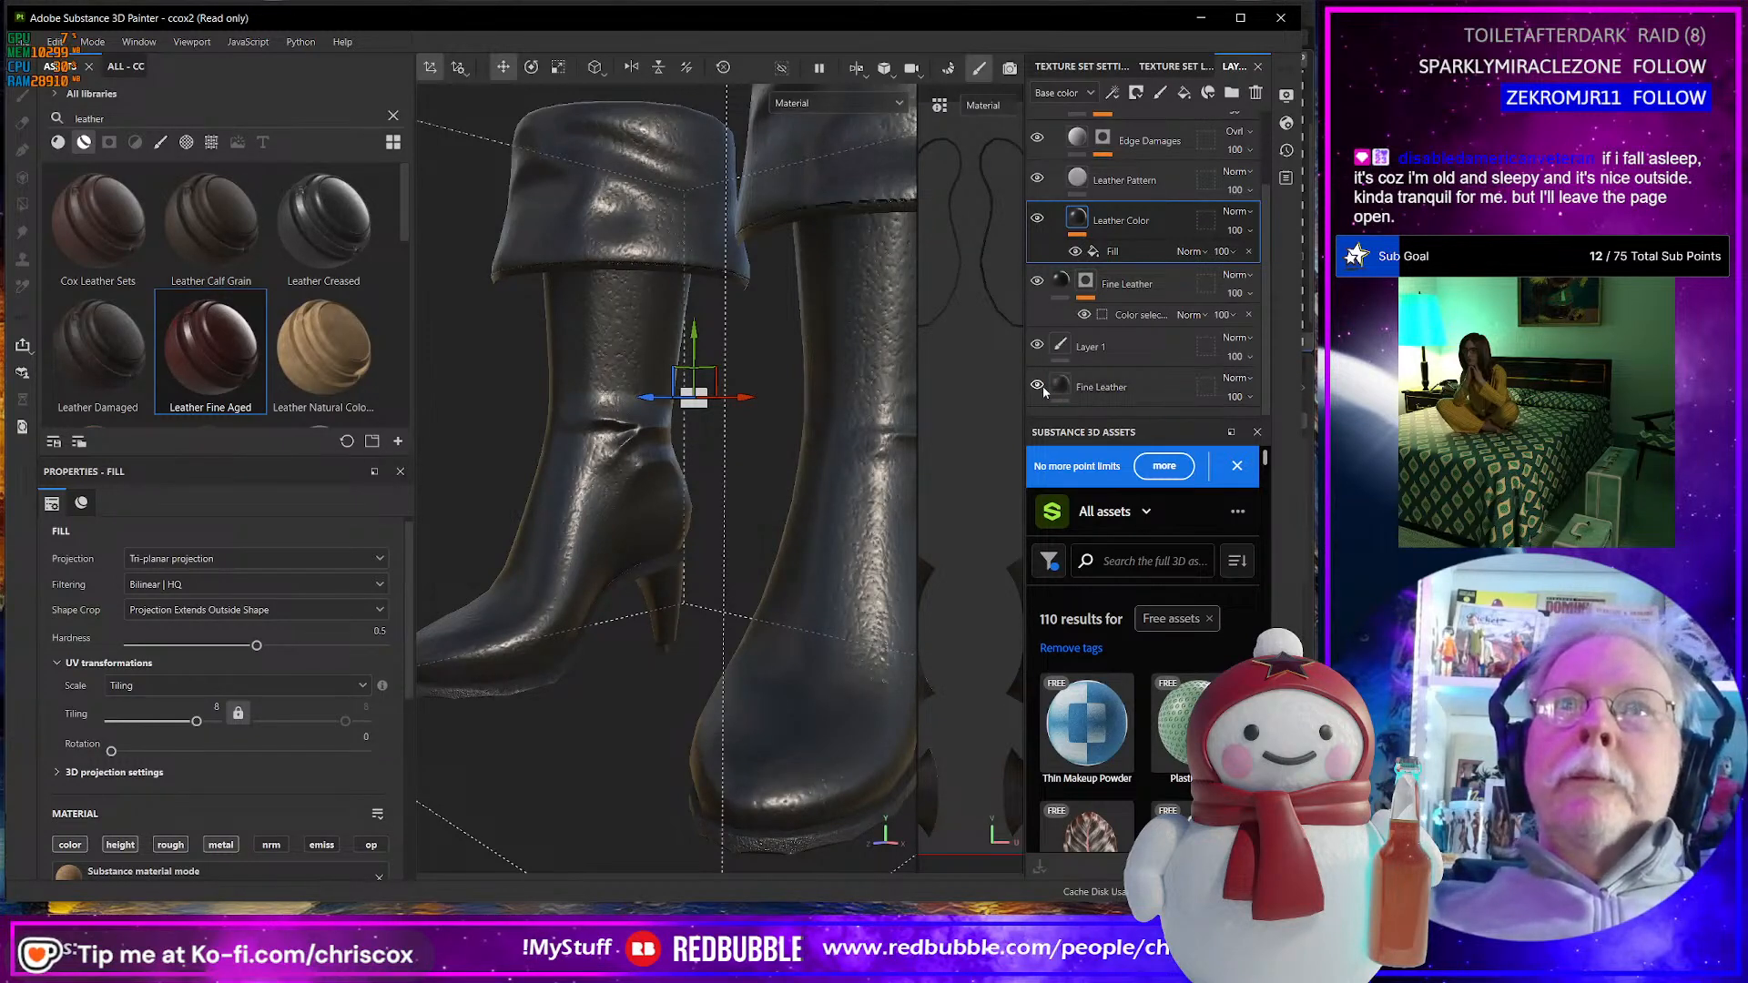
{"action": "left_click", "coordinate": [1064, 387]}
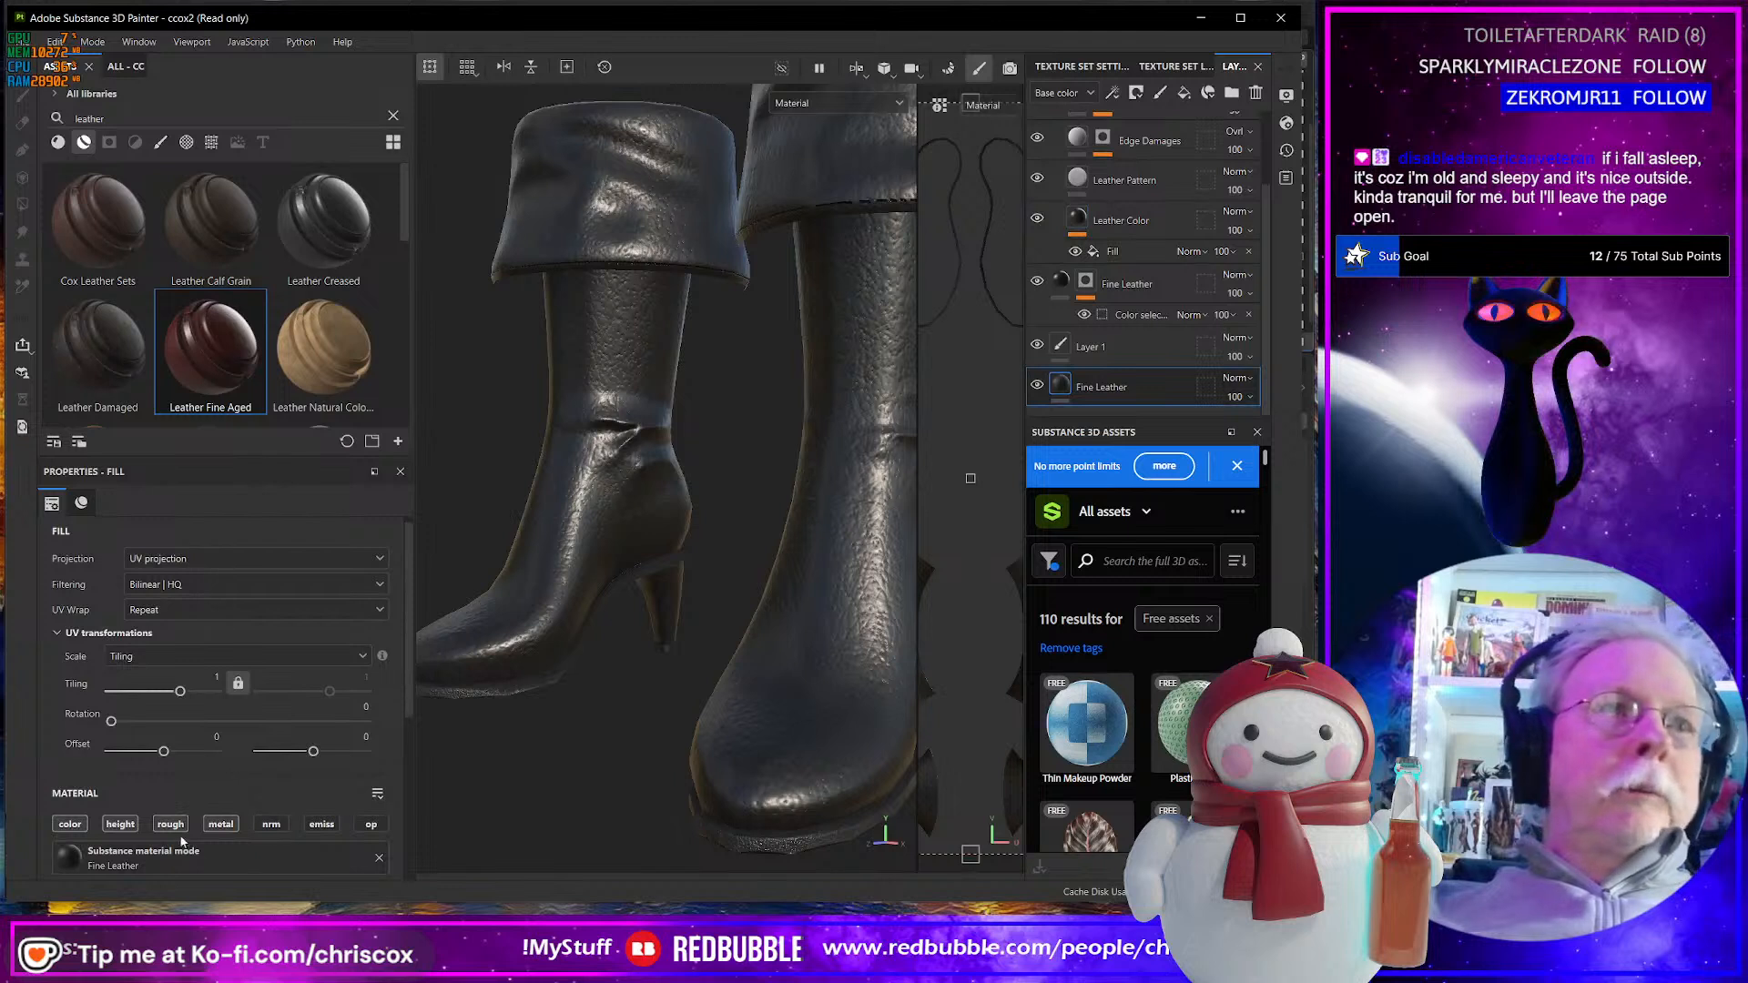
{"action": "left_click", "coordinate": [121, 824]}
{"action": "left_click", "coordinate": [220, 824]}
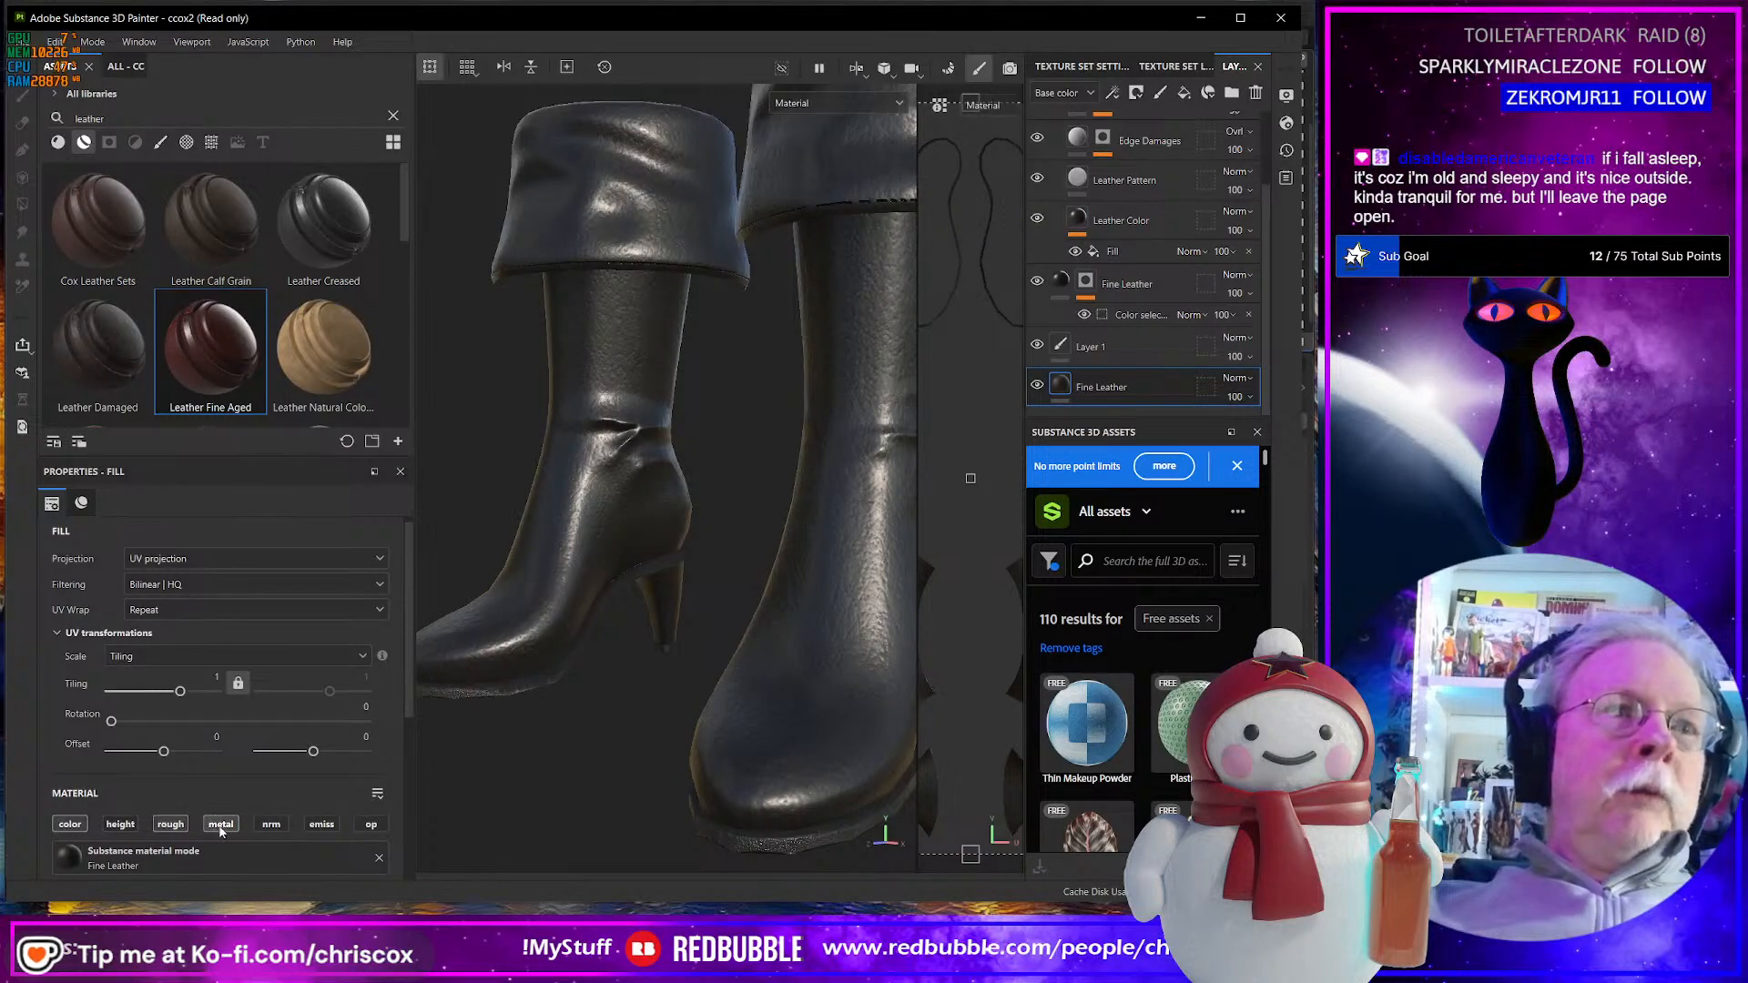
{"action": "left_click", "coordinate": [170, 823]}
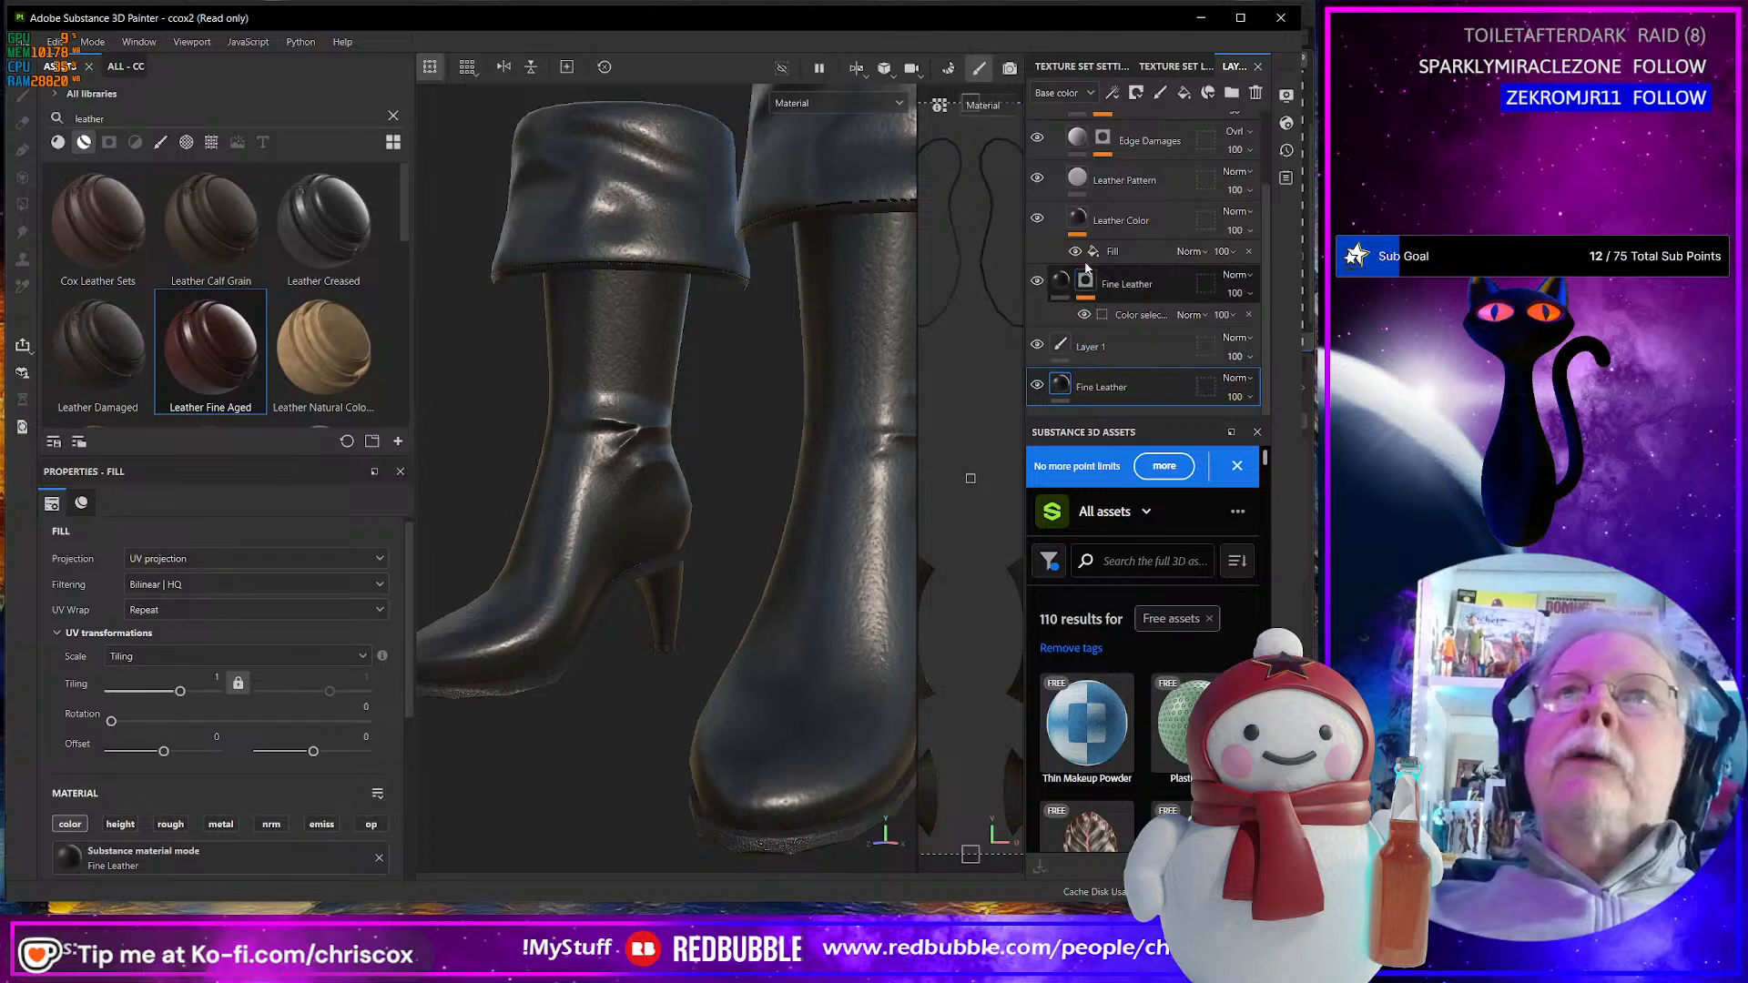
- Enable the normal channel on the masked Fine Leather fill layer
{"action": "left_click", "coordinate": [1070, 274]}
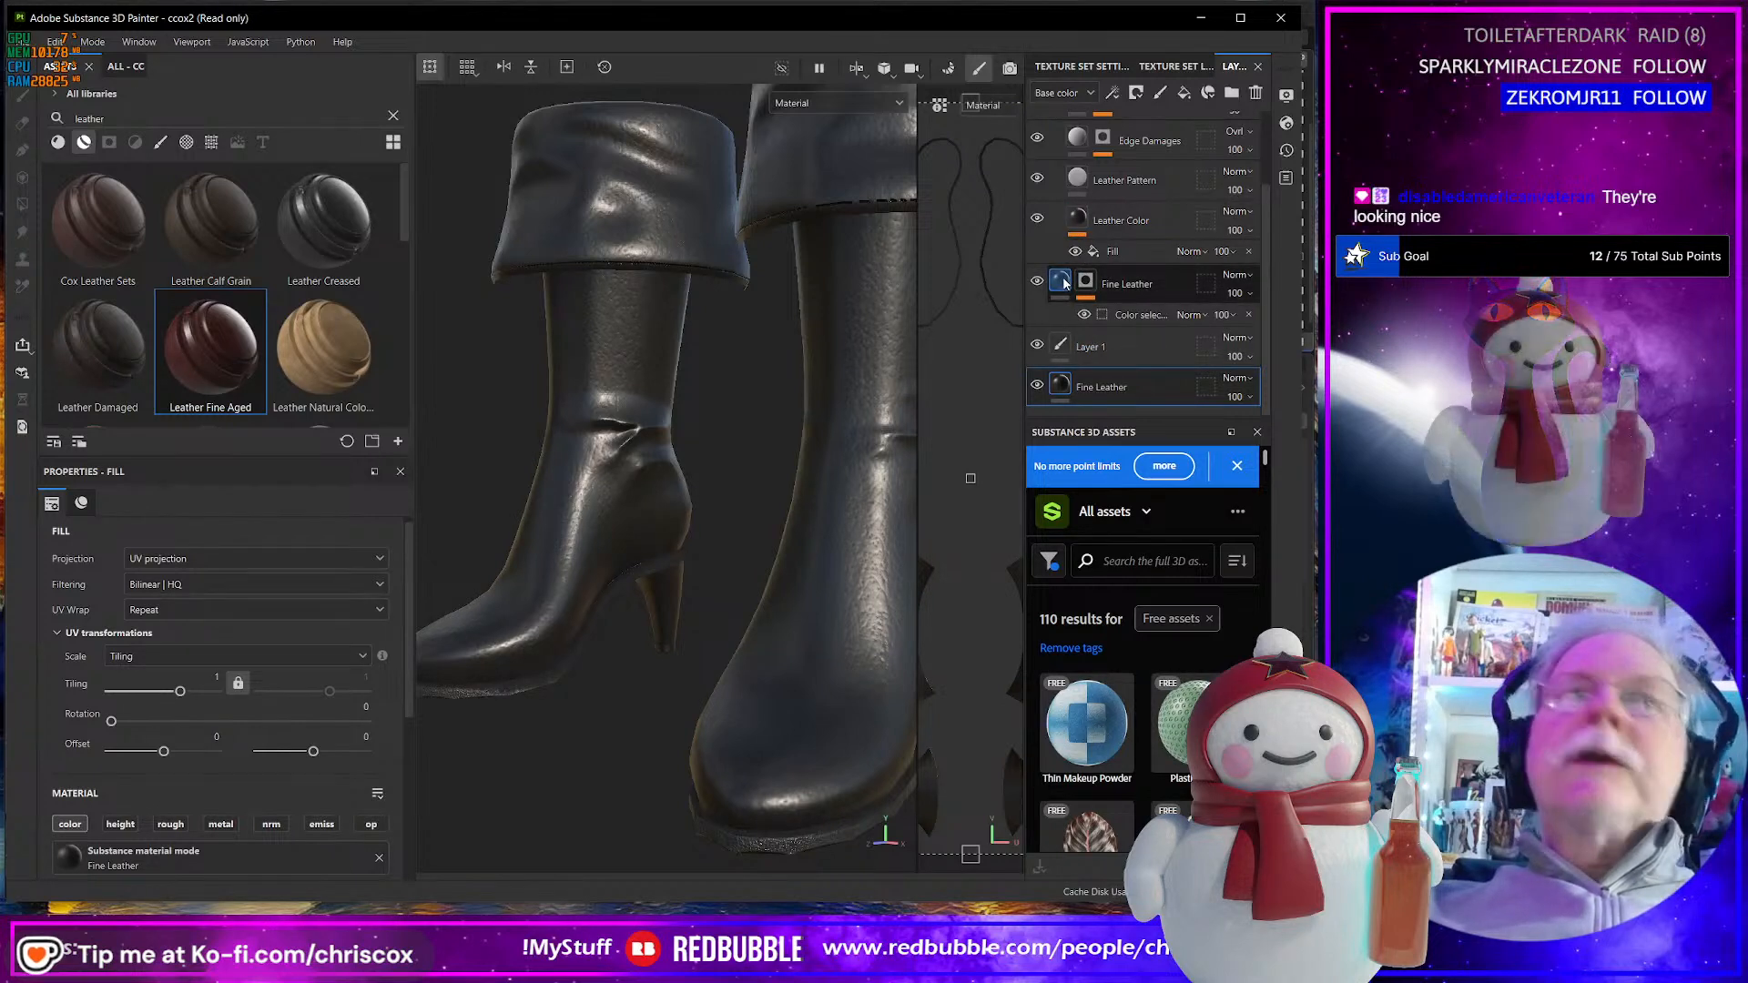
{"action": "left_click", "coordinate": [272, 825]}
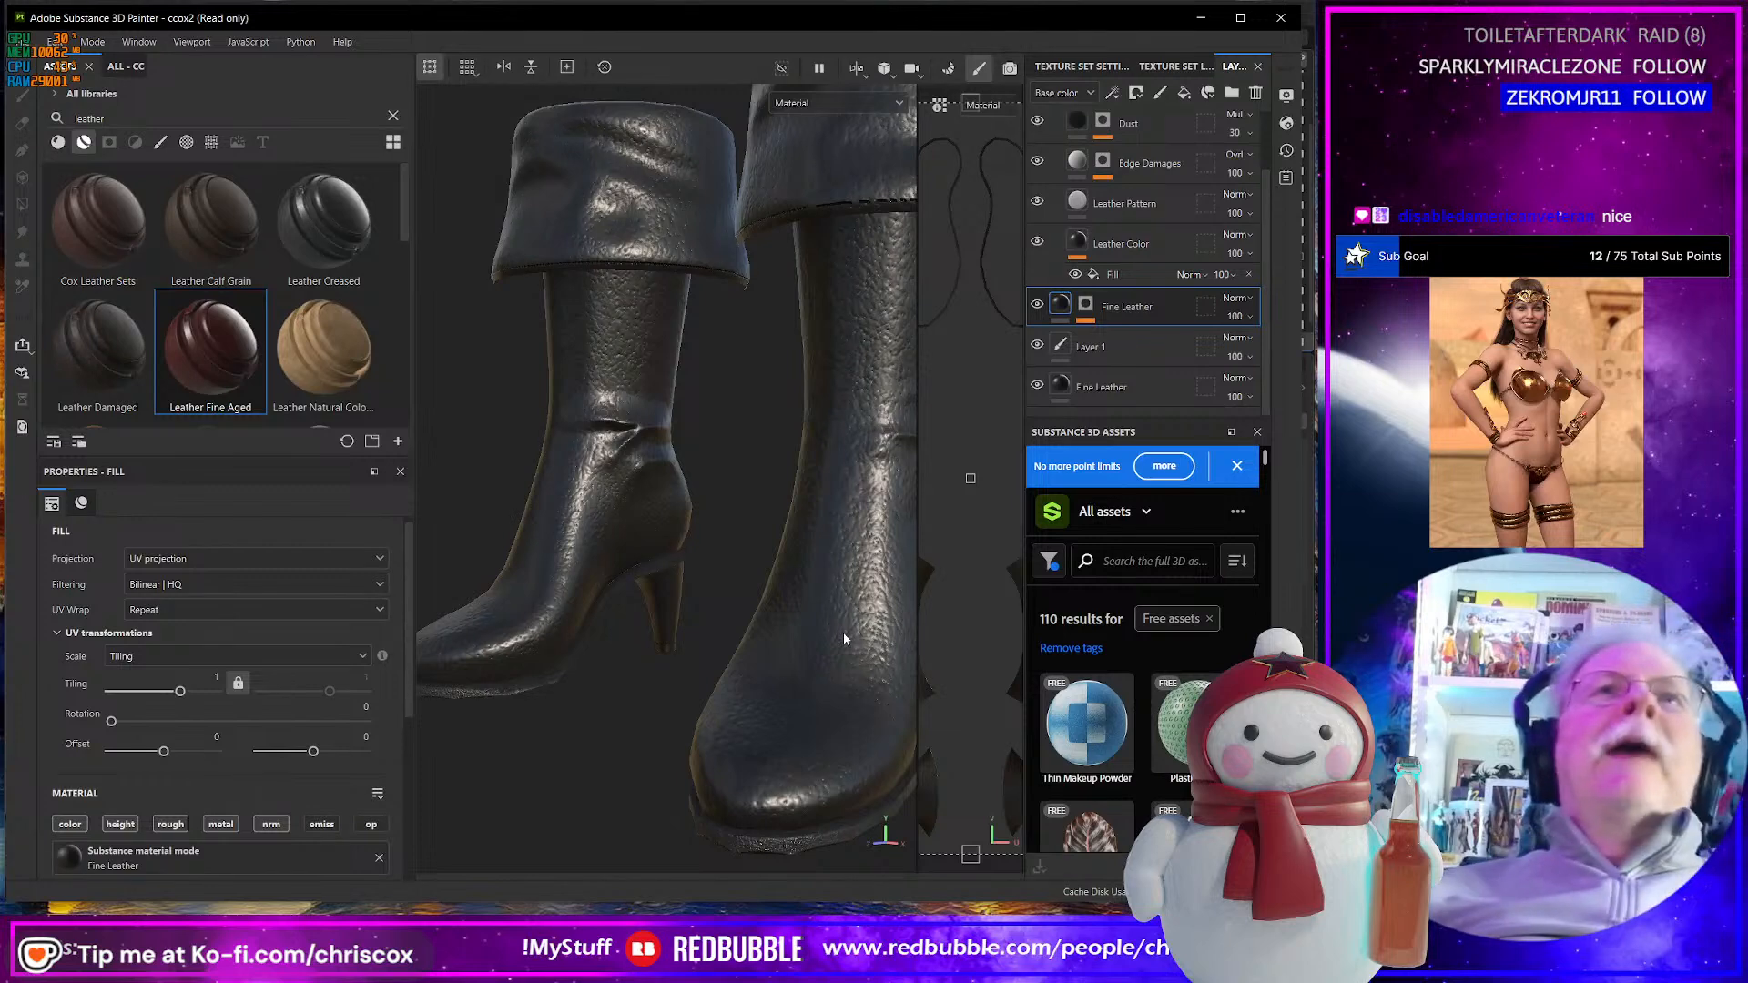
- Set the roughness of the Leather Color layer in the Leather Fine Aged folder to about 0.58 while viewing the soles
{"action": "mouse_move", "coordinate": [658, 647]}
{"action": "left_mouse_down", "text": "alt"}
{"action": "mouse_move", "coordinate": [610, 626]}
{"action": "mouse_move", "coordinate": [823, 620]}
{"action": "mouse_move", "coordinate": [792, 507]}
{"action": "mouse_move", "coordinate": [816, 500]}
{"action": "mouse_move", "coordinate": [790, 574]}
{"action": "mouse_move", "coordinate": [606, 612]}
{"action": "mouse_move", "coordinate": [645, 632]}
{"action": "mouse_move", "coordinate": [573, 632]}
{"action": "mouse_move", "coordinate": [619, 621]}
{"action": "mouse_move", "coordinate": [752, 510]}
{"action": "mouse_move", "coordinate": [735, 613]}
{"action": "mouse_move", "coordinate": [843, 358]}
{"action": "mouse_move", "coordinate": [829, 379]}
{"action": "left_mouse_up", "text": "alt"}
{"action": "scroll", "coordinate": [627, 625], "scroll_direction": "up", "scroll_amount": 3}
{"action": "scroll", "coordinate": [627, 625], "scroll_direction": "down", "scroll_amount": 5}
{"action": "left_click", "coordinate": [684, 616]}
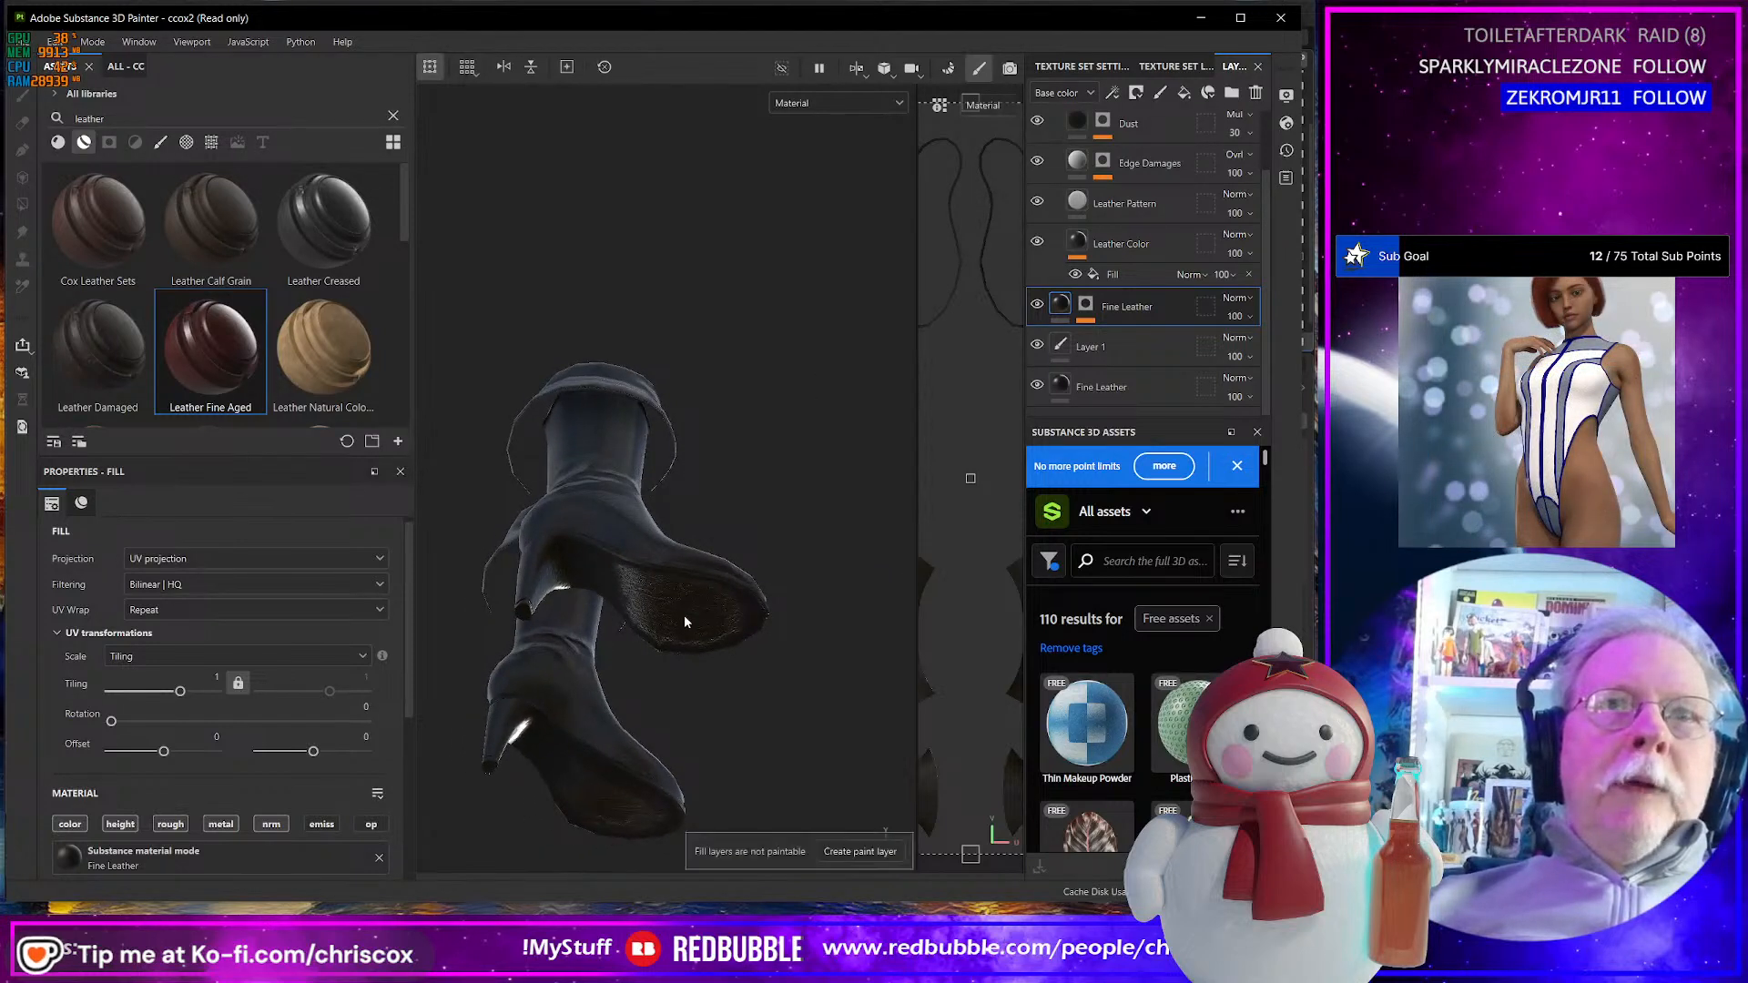
{"action": "scroll", "coordinate": [1142, 286], "scroll_direction": "up", "scroll_amount": 2}
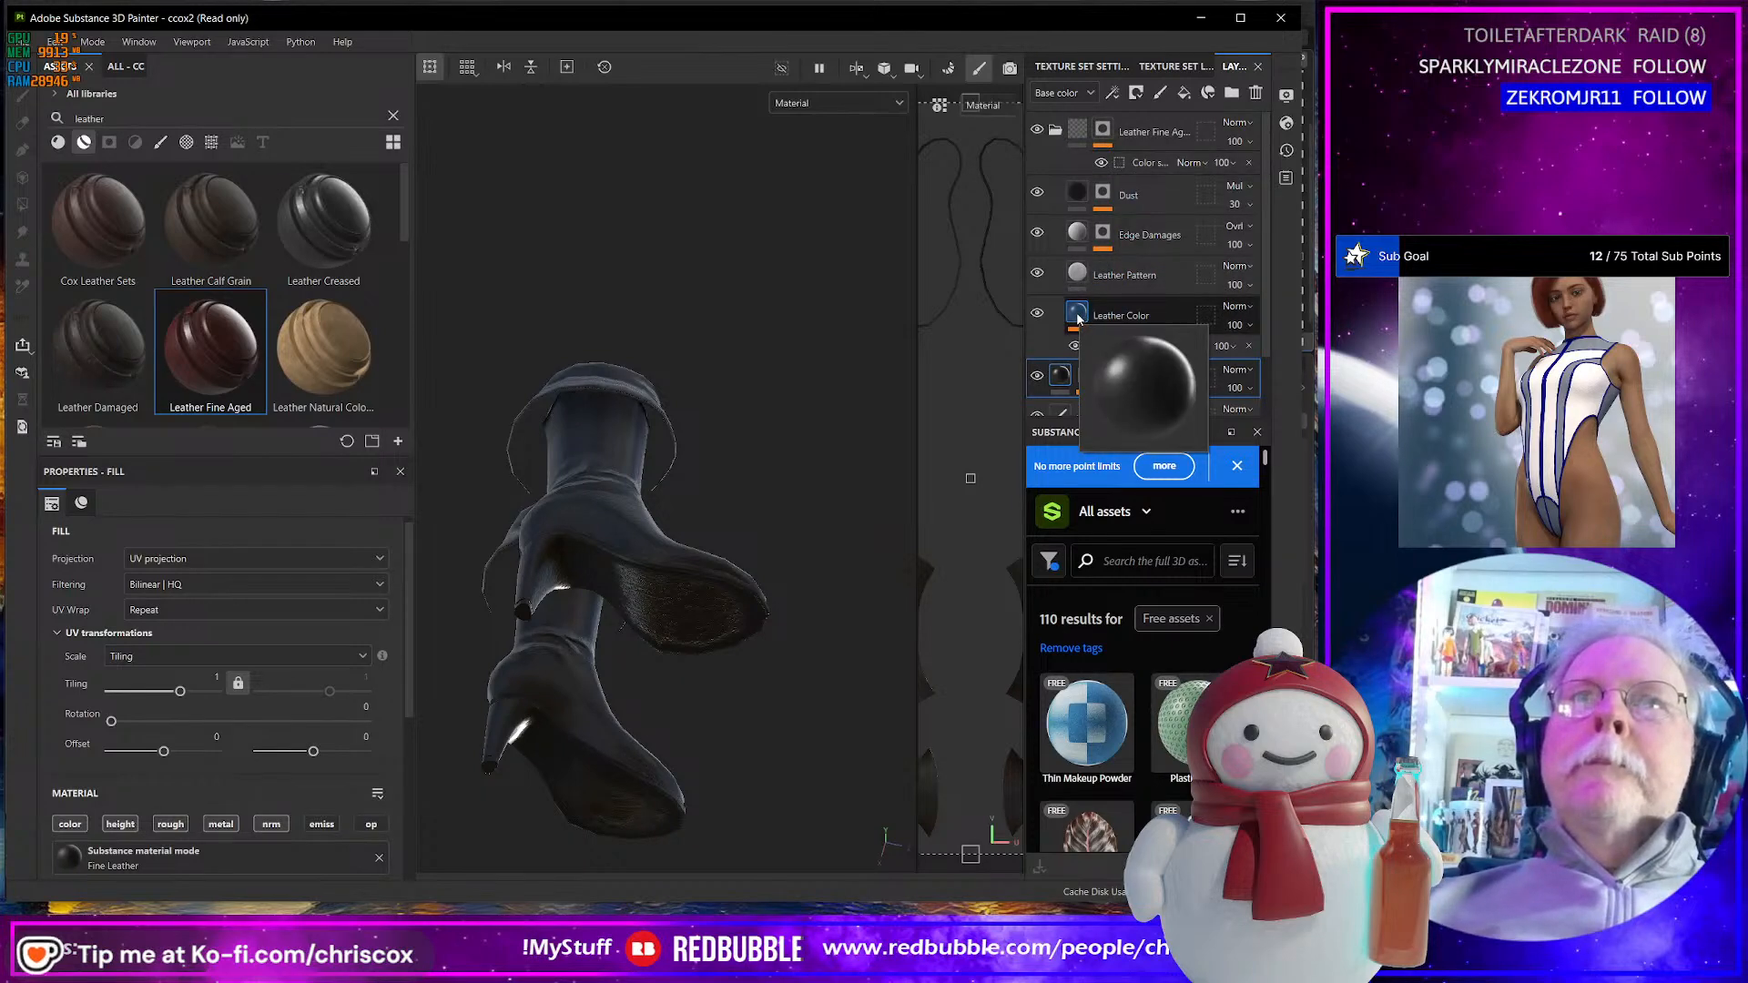
{"action": "left_click", "coordinate": [1100, 313]}
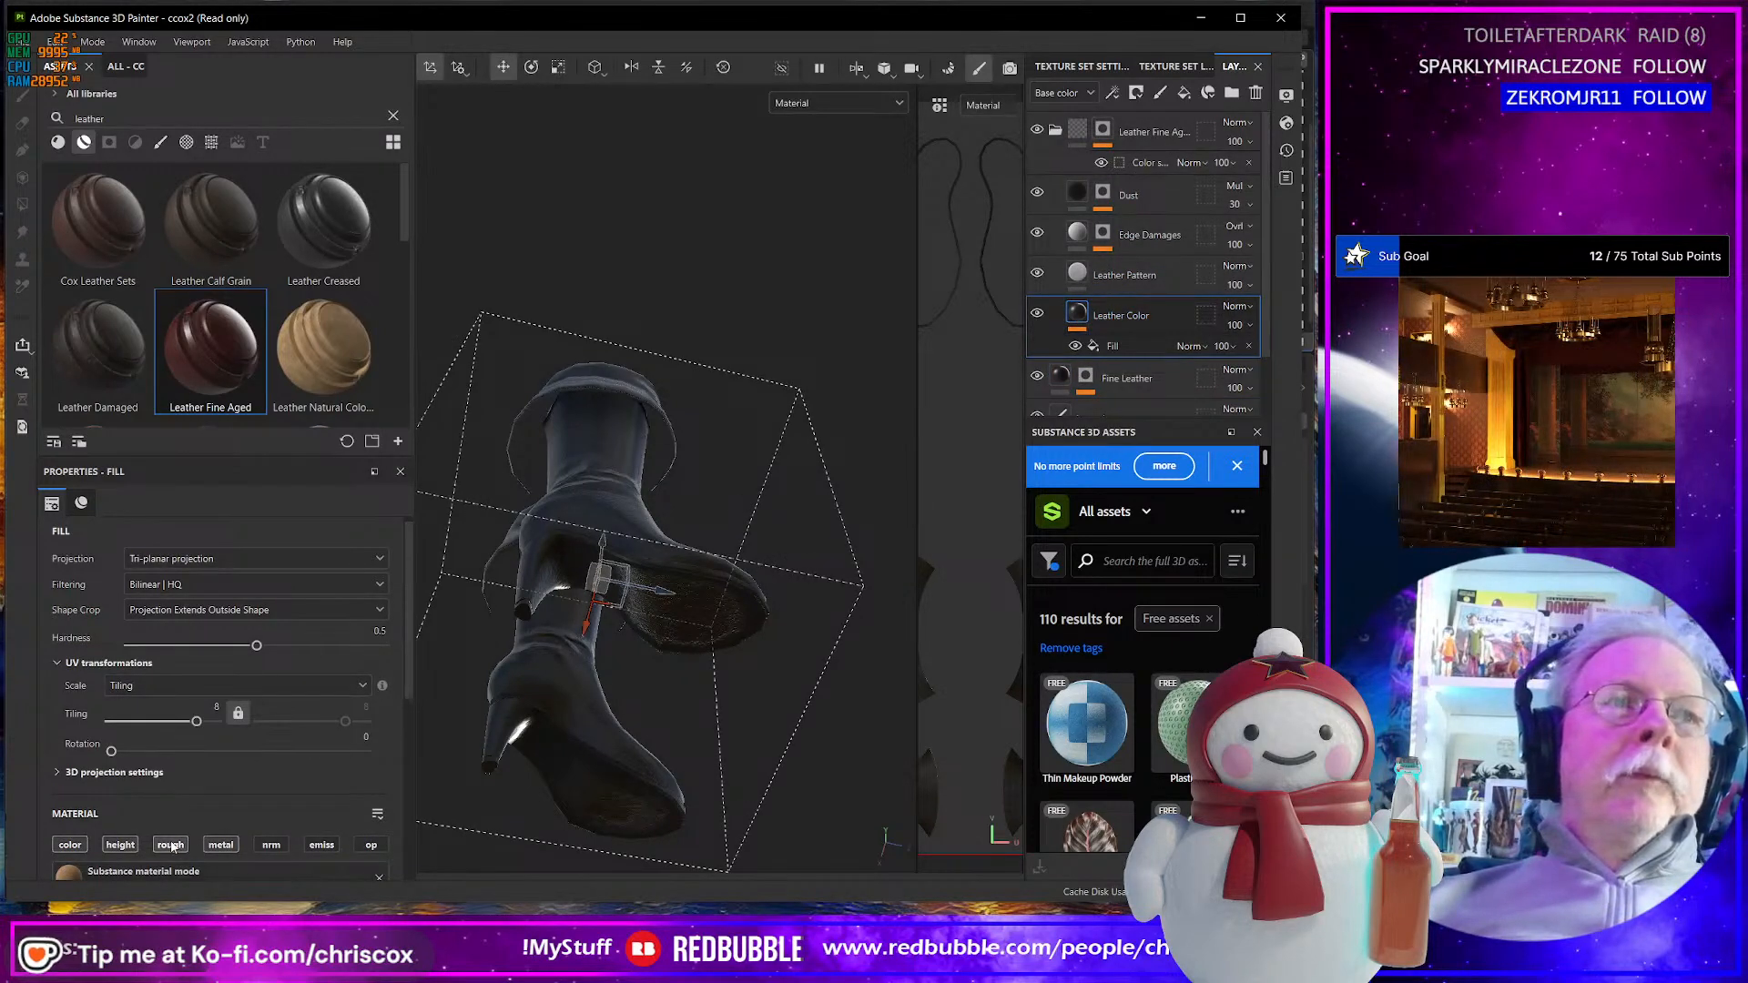
{"action": "scroll", "coordinate": [198, 799], "scroll_direction": "down", "scroll_amount": 3}
{"action": "scroll", "coordinate": [198, 811], "scroll_direction": "down", "scroll_amount": 2}
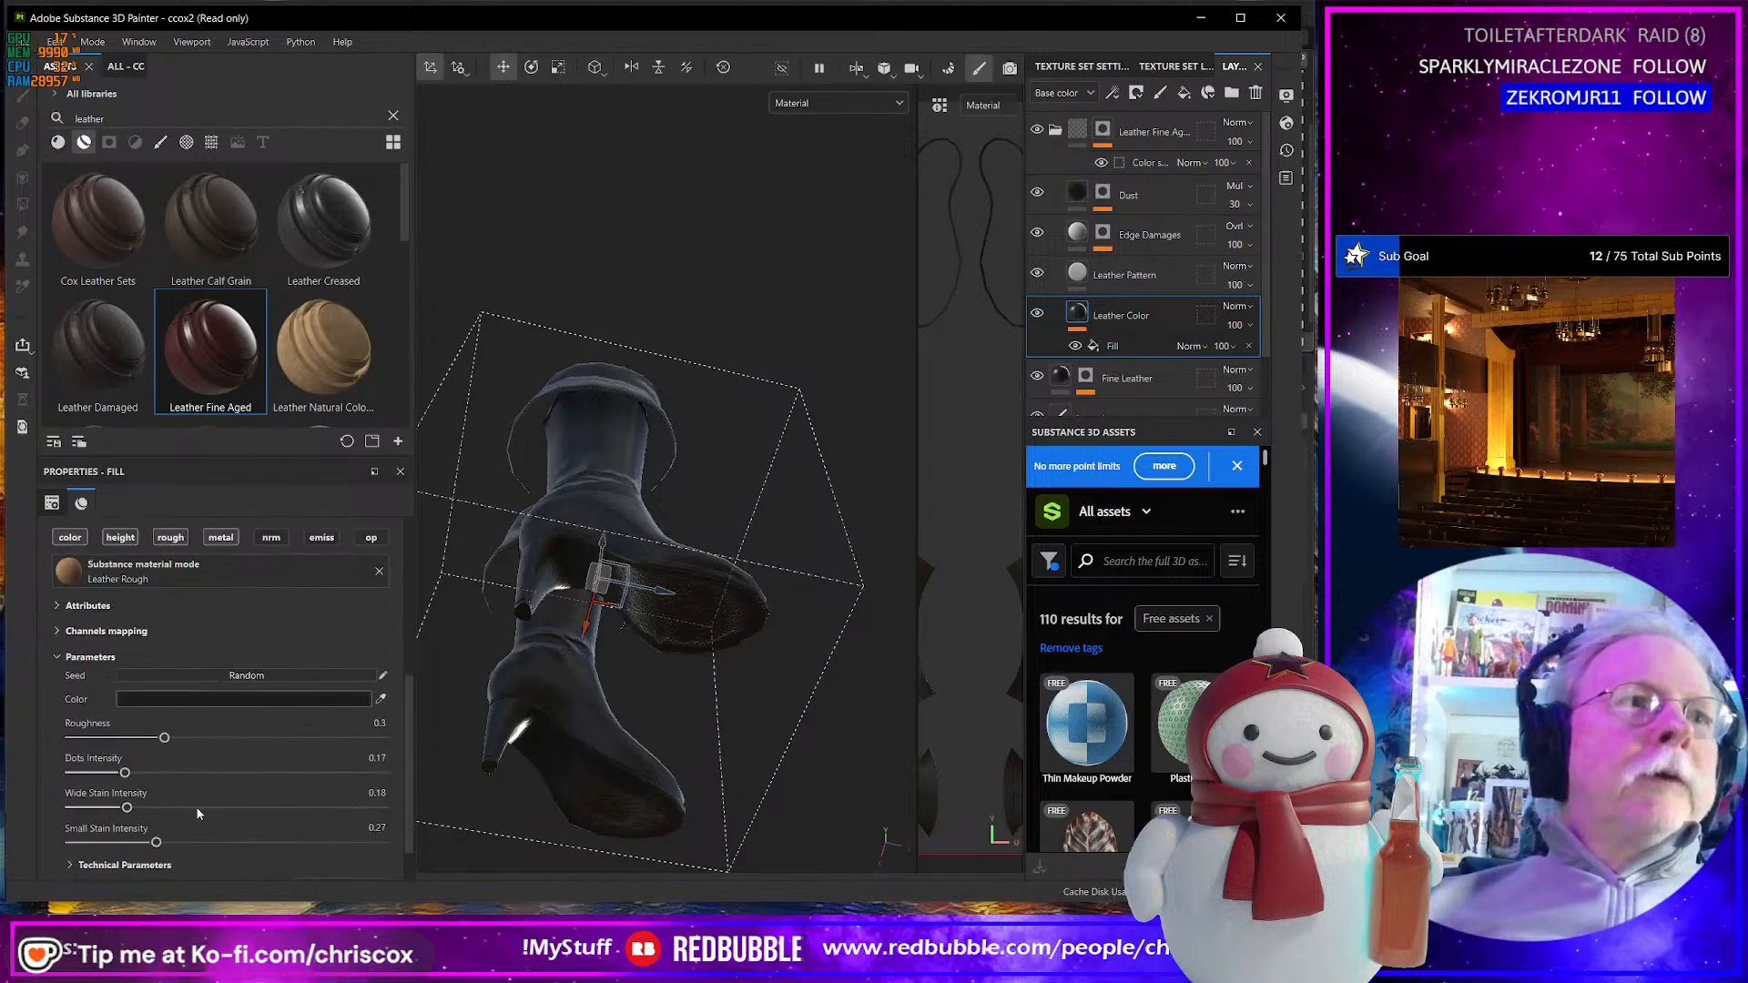
{"action": "left_click_drag", "start_coordinate": [191, 738], "coordinate": [239, 737]}
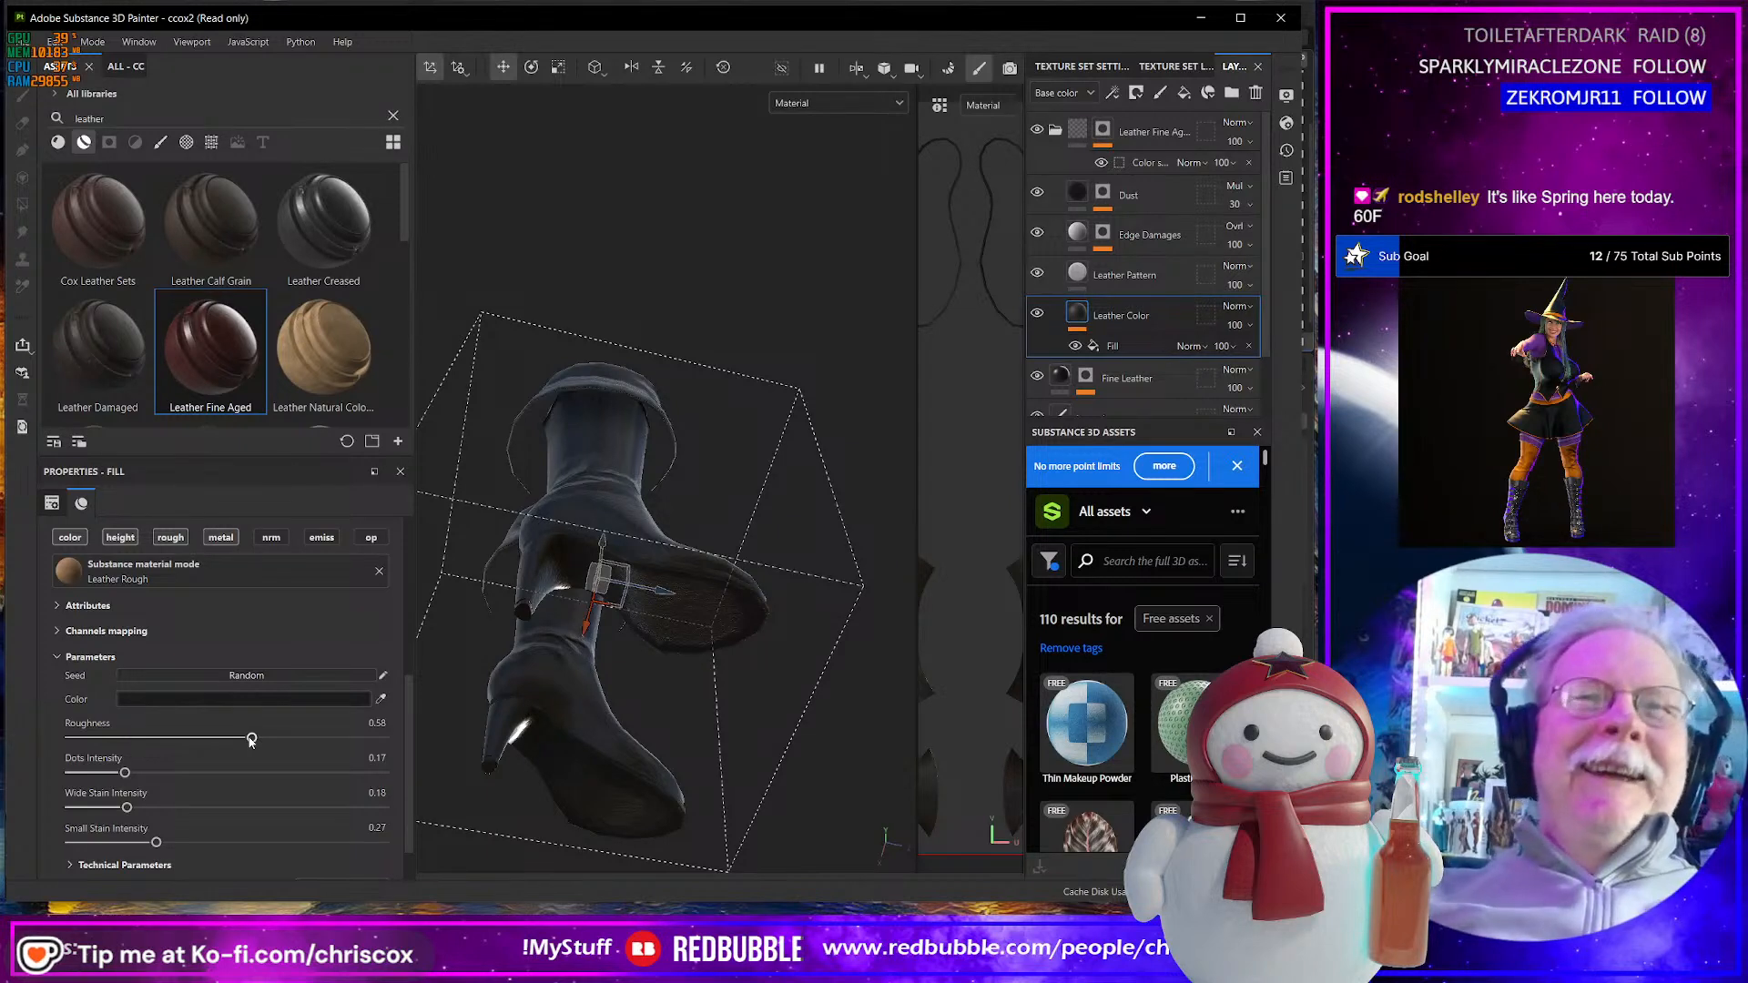
- Collapse the Leather Fine Aged folder, search the assets for rubber and apply the Plastic Rubber smart material to the heel tips by ID color
{"action": "left_click", "coordinate": [1056, 130]}
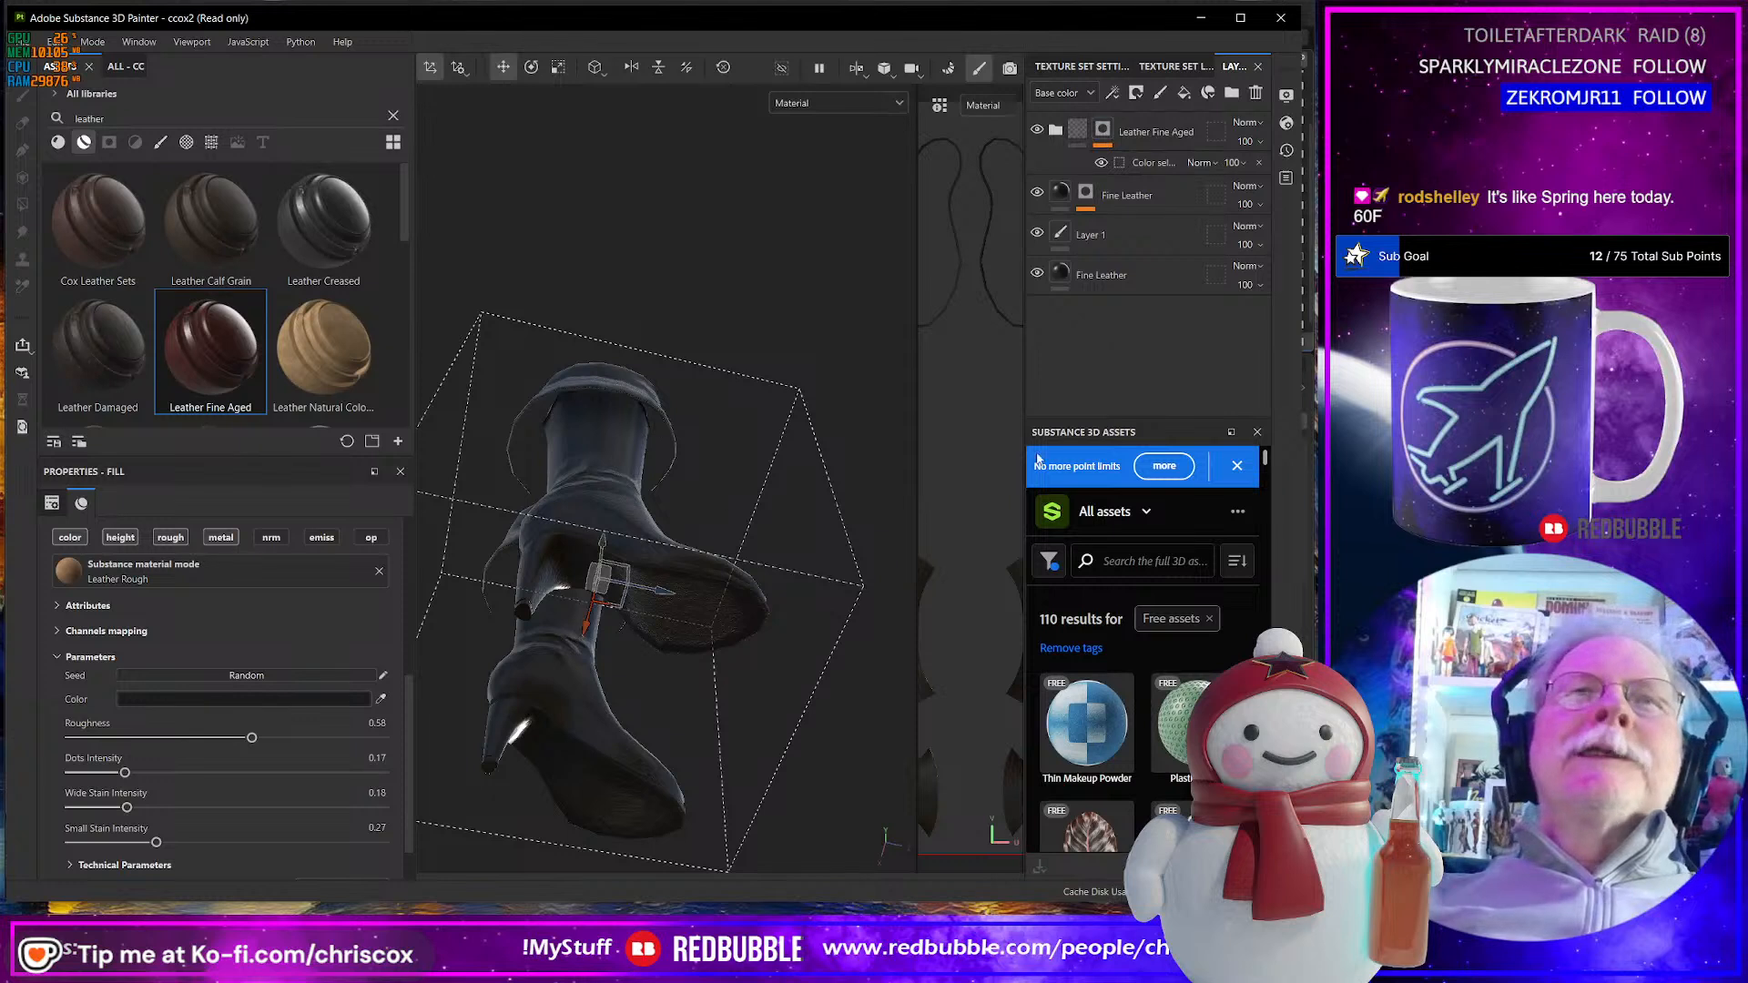
{"action": "left_click", "coordinate": [1149, 129]}
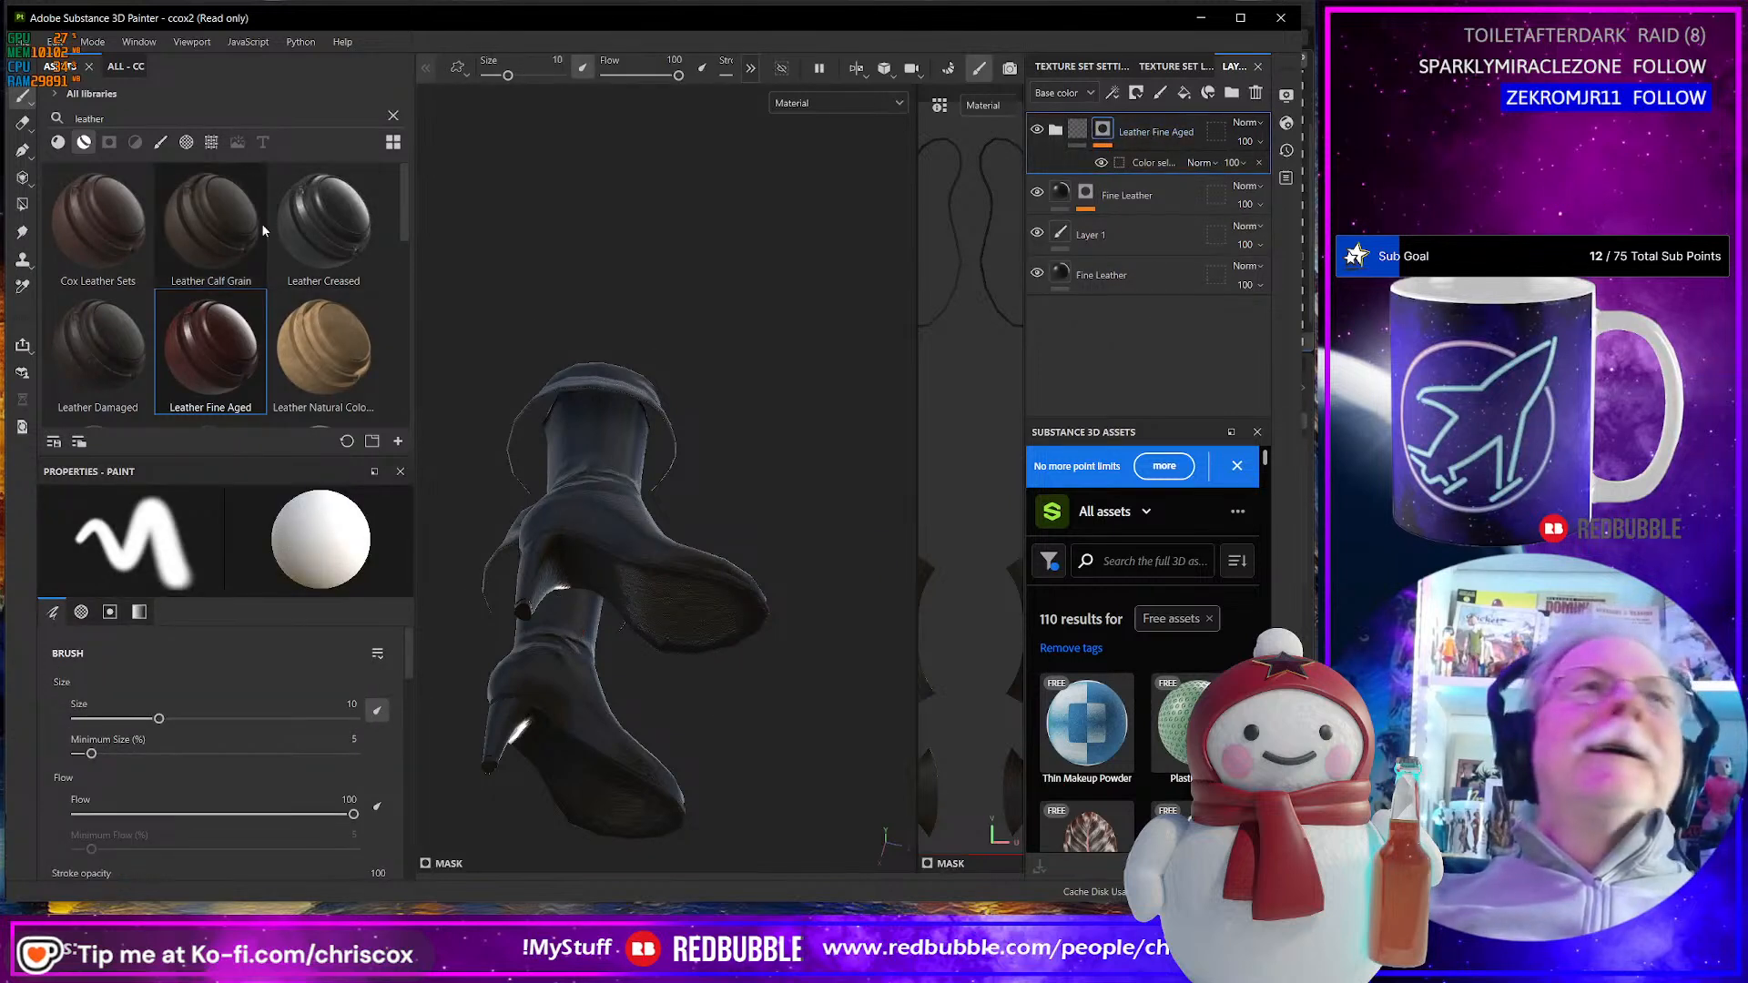
{"action": "left_click", "coordinate": [144, 120]}
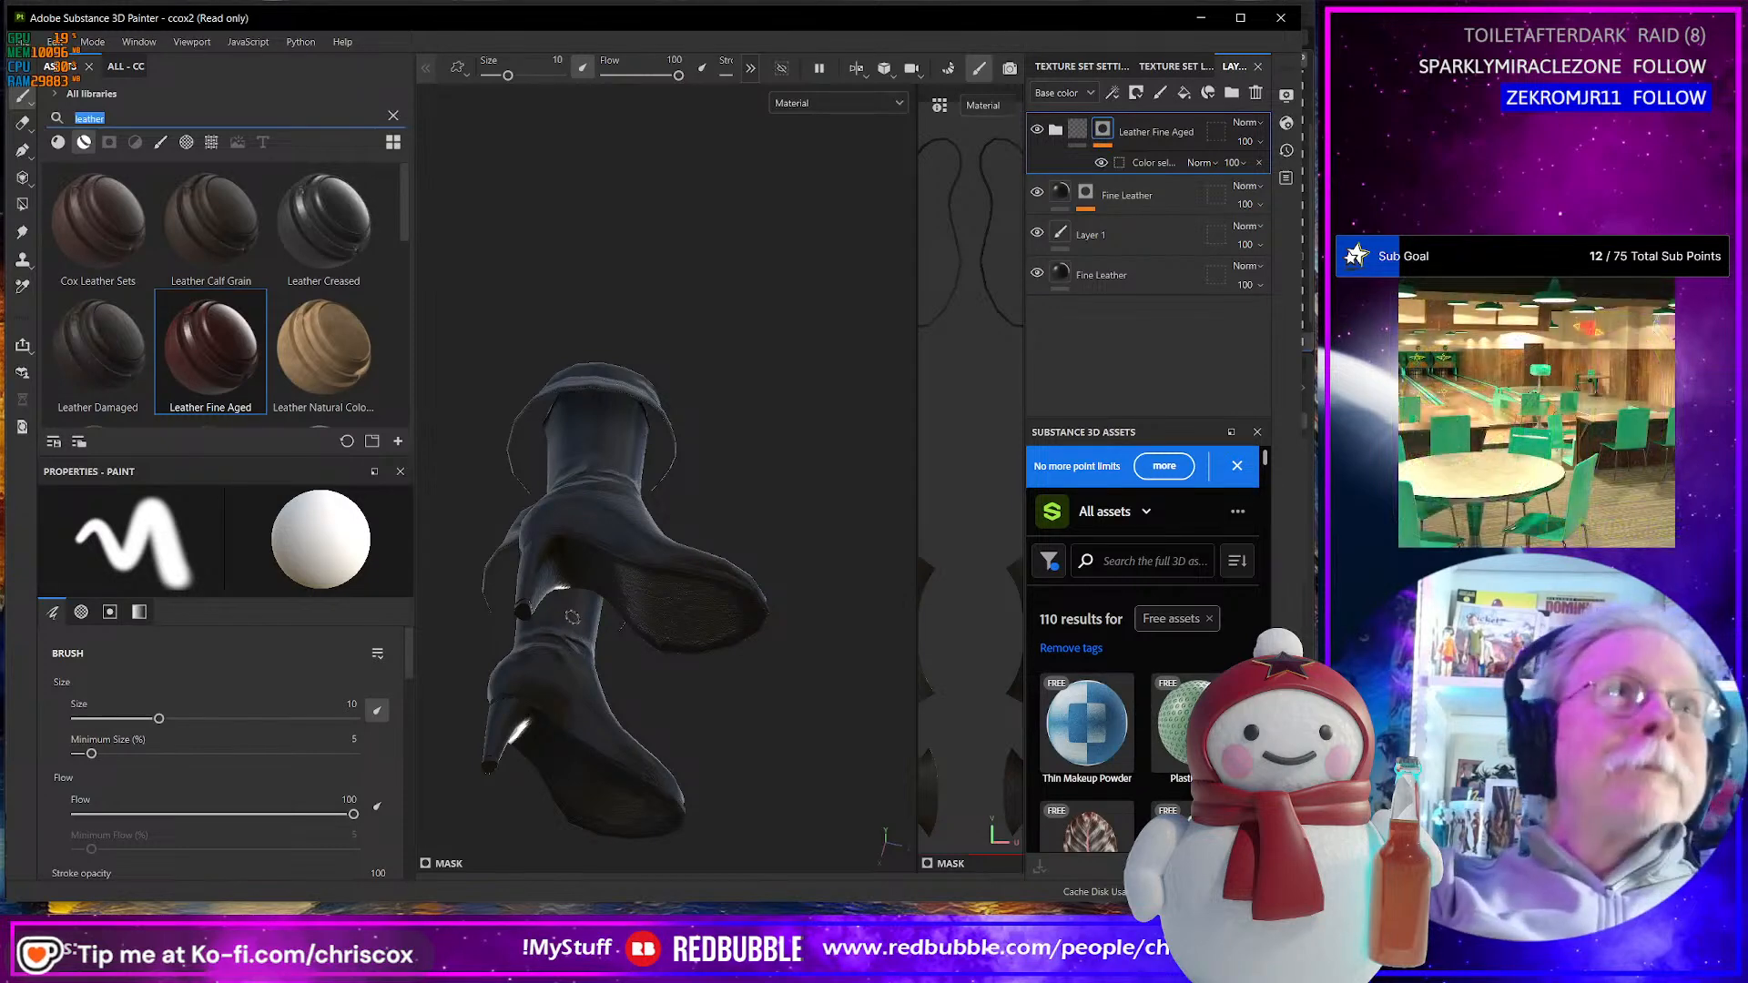
{"action": "type", "text": "rubb"}
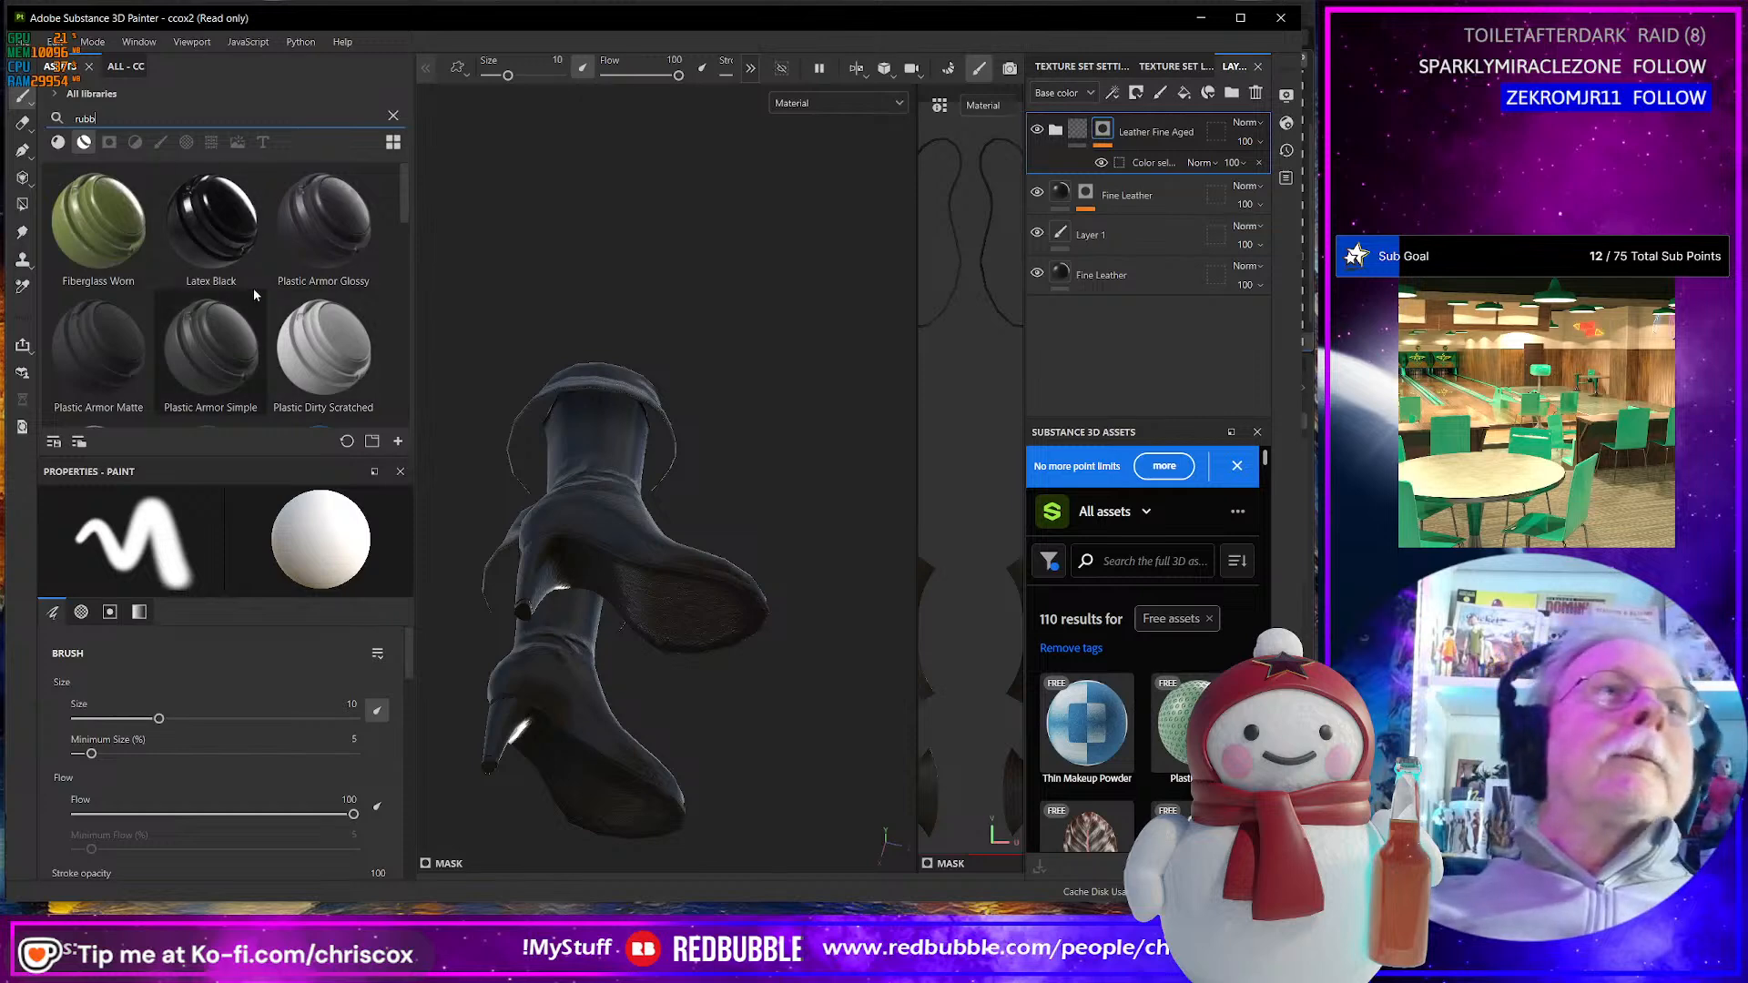
{"action": "scroll", "coordinate": [260, 291], "scroll_direction": "down", "scroll_amount": 3}
{"action": "scroll", "coordinate": [259, 296], "scroll_direction": "down", "scroll_amount": 3}
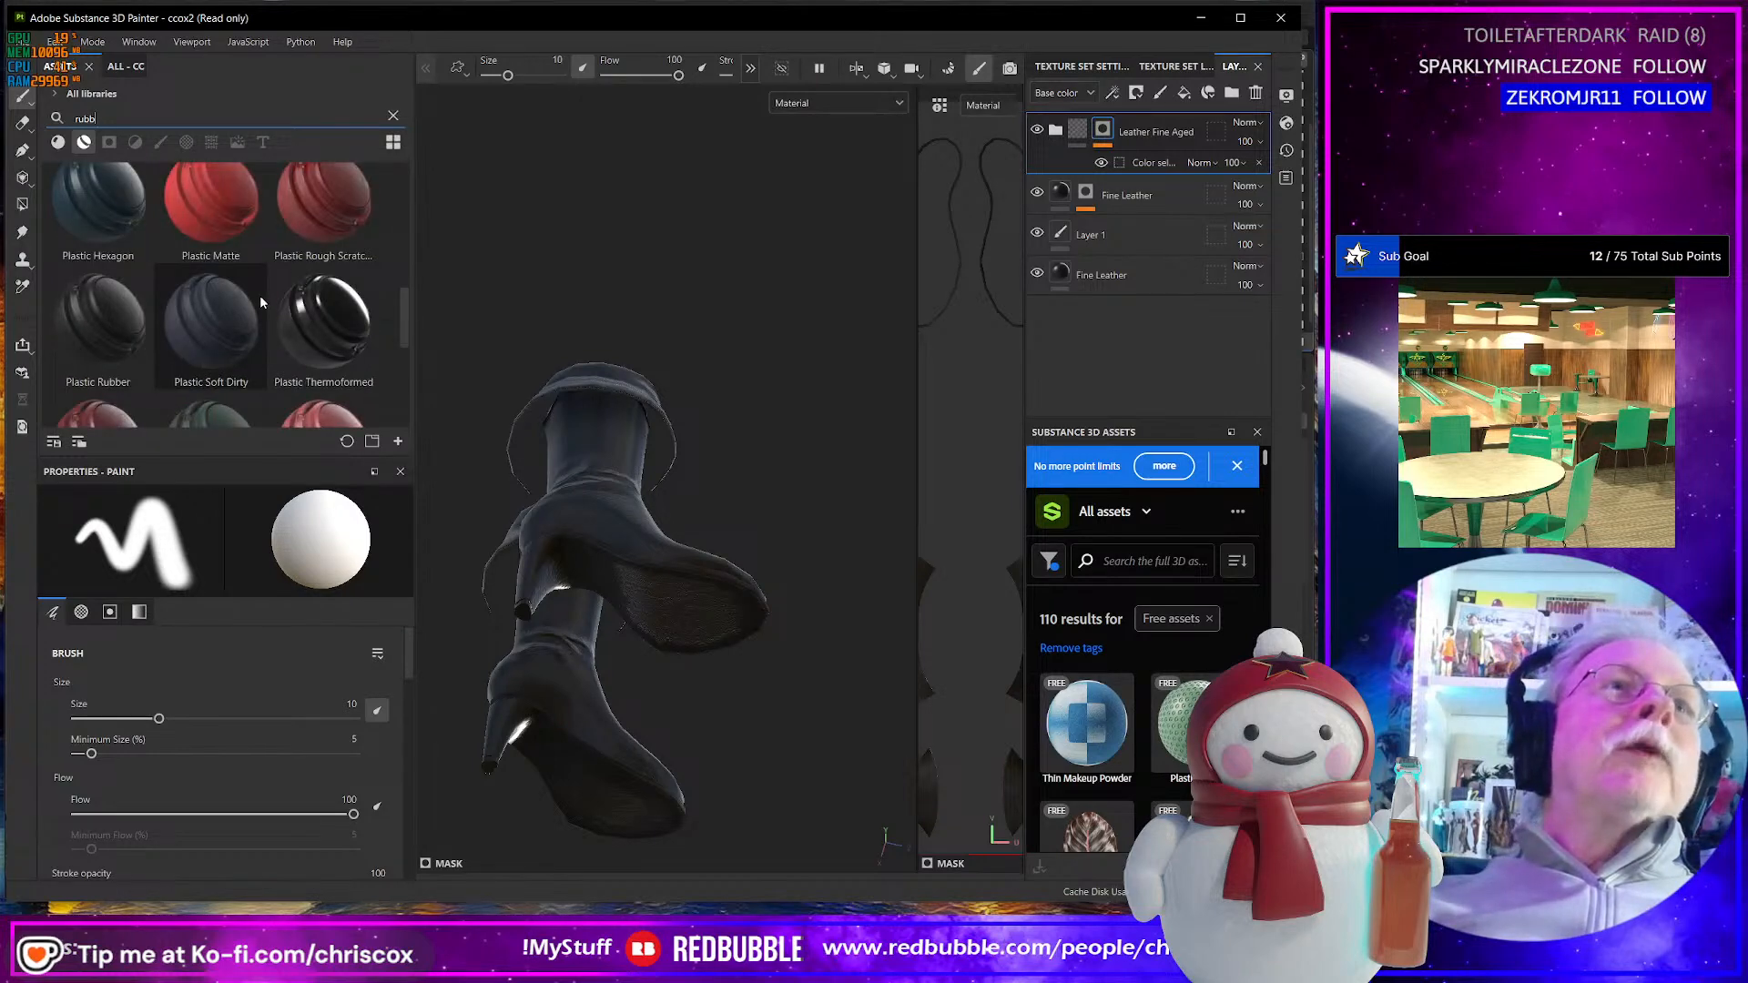
{"action": "left_click_drag", "start_coordinate": [86, 321], "coordinate": [577, 702]}
- Set the tolerance of the Plastic Rubber mask's color selection to 0.00001
{"action": "scroll", "coordinate": [637, 639], "scroll_direction": "up", "scroll_amount": 5}
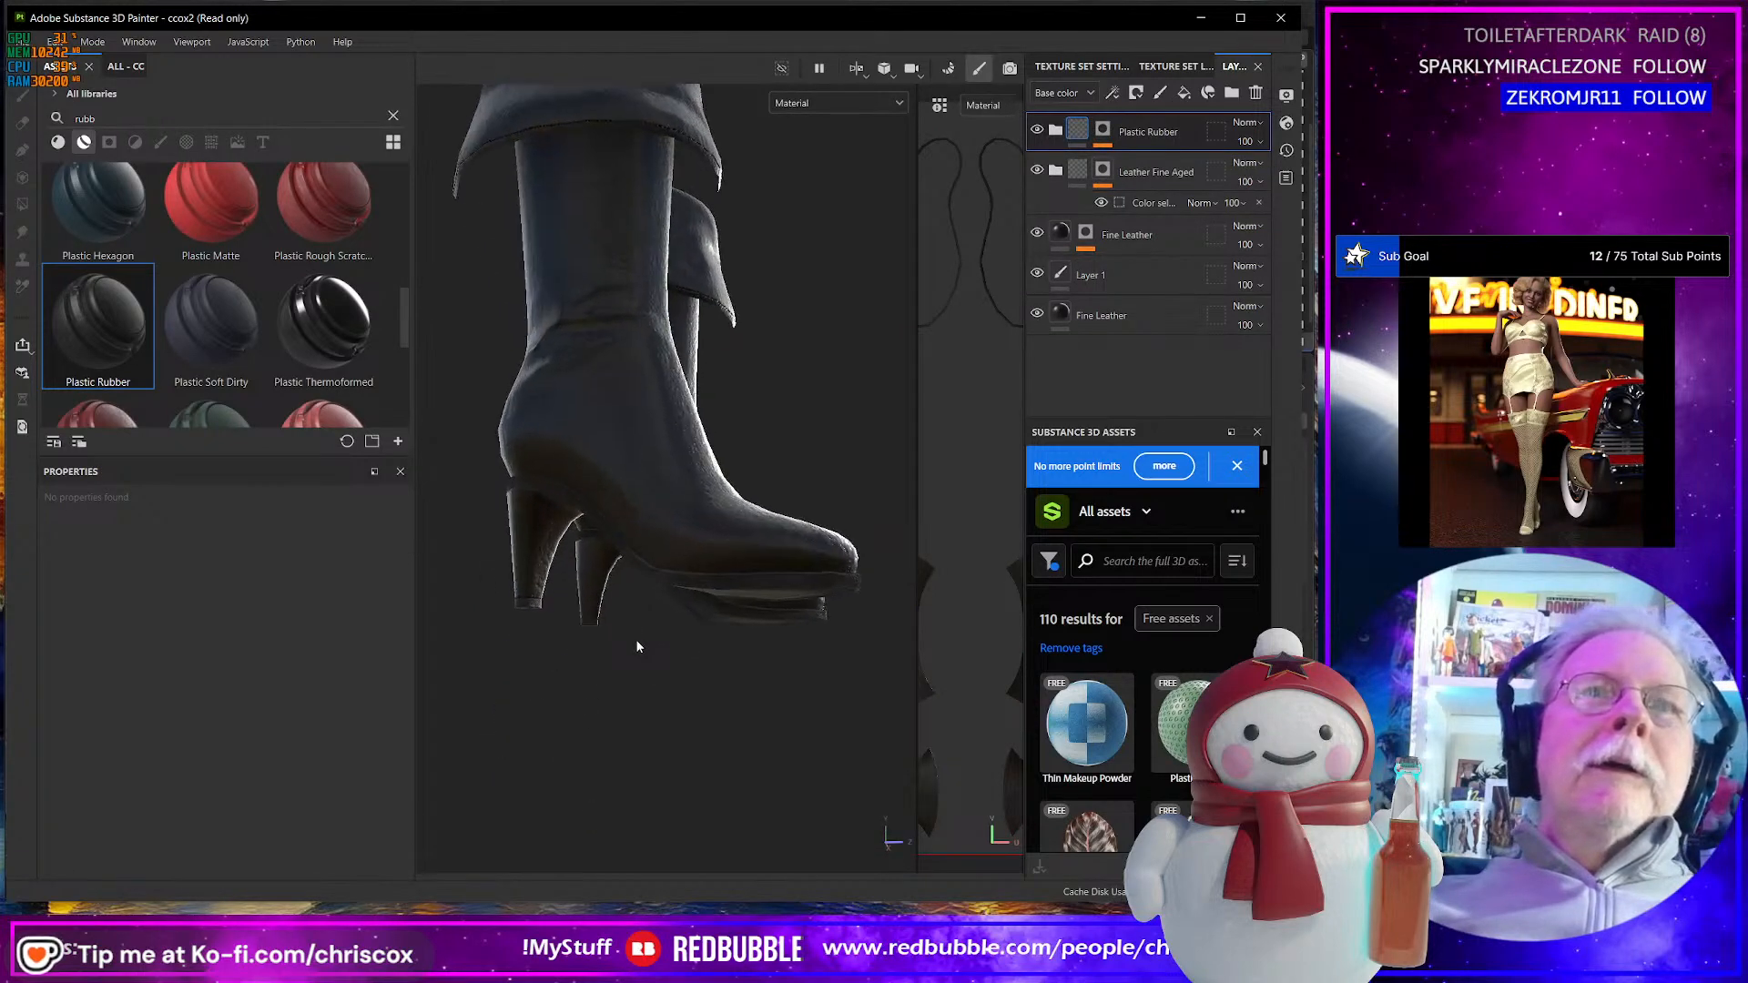
{"action": "left_click_drag", "start_coordinate": [628, 645], "coordinate": [860, 687], "text": "alt"}
{"action": "middle_click_drag", "start_coordinate": [861, 686], "coordinate": [901, 693], "text": "alt"}
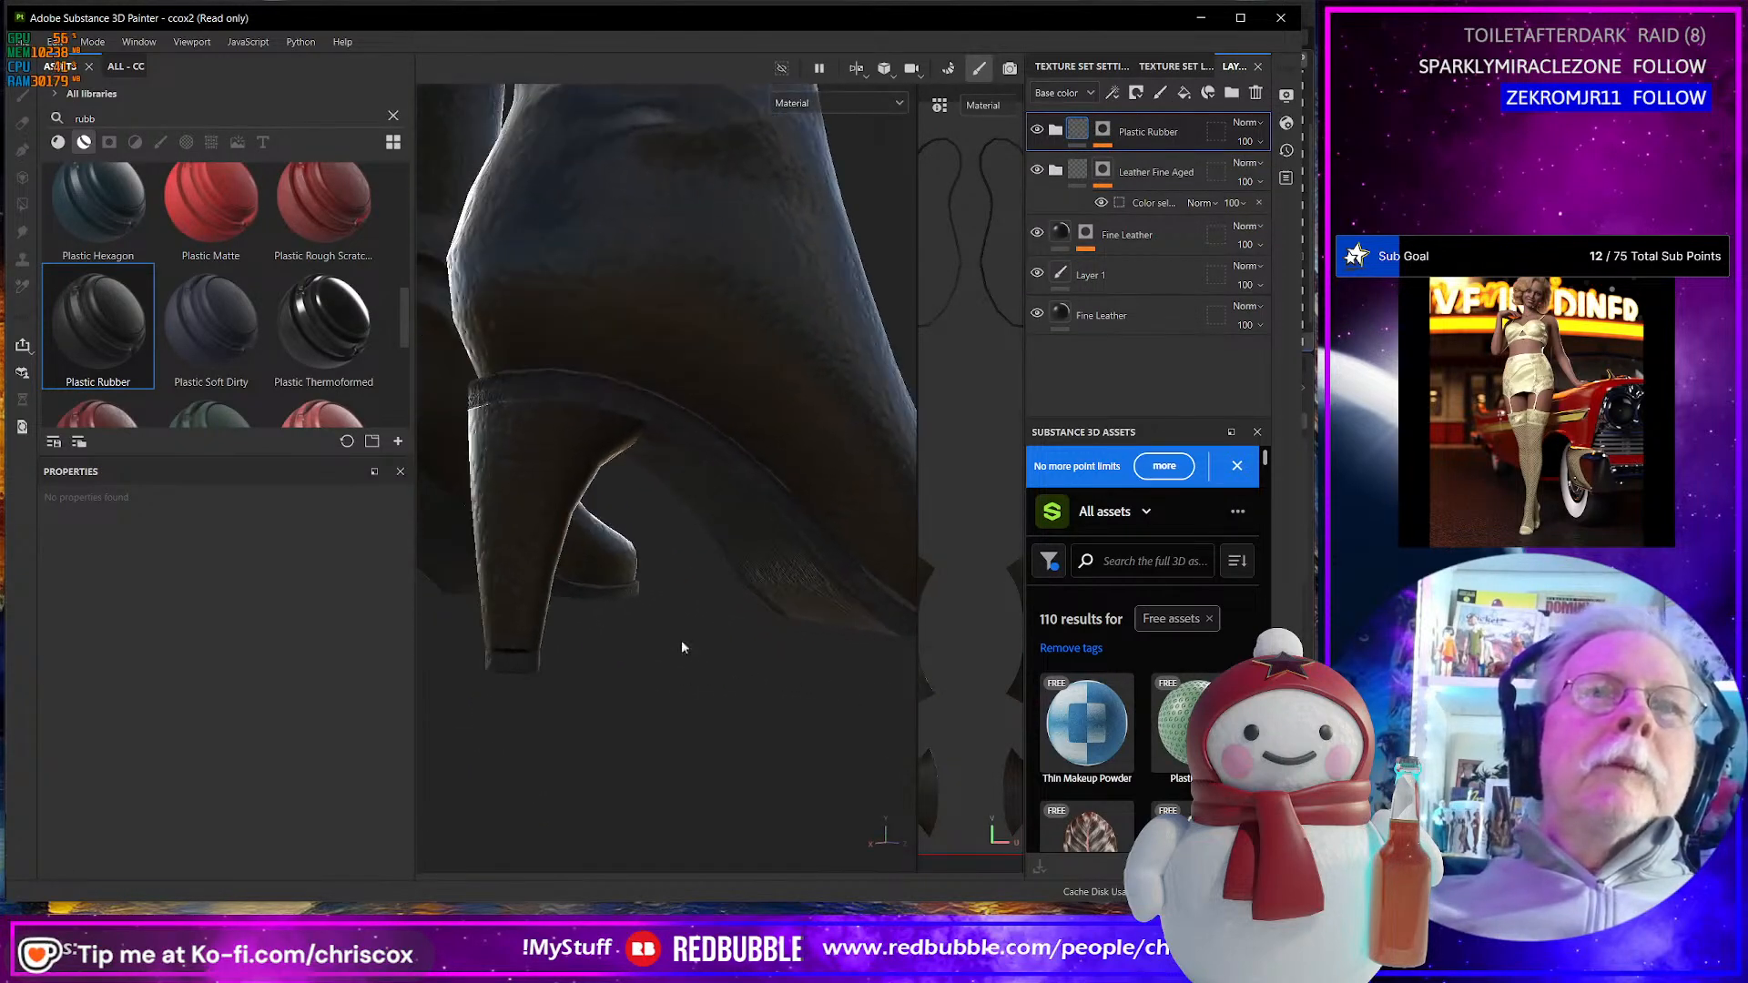
{"action": "left_click", "coordinate": [1104, 130]}
{"action": "left_click", "coordinate": [1129, 162]}
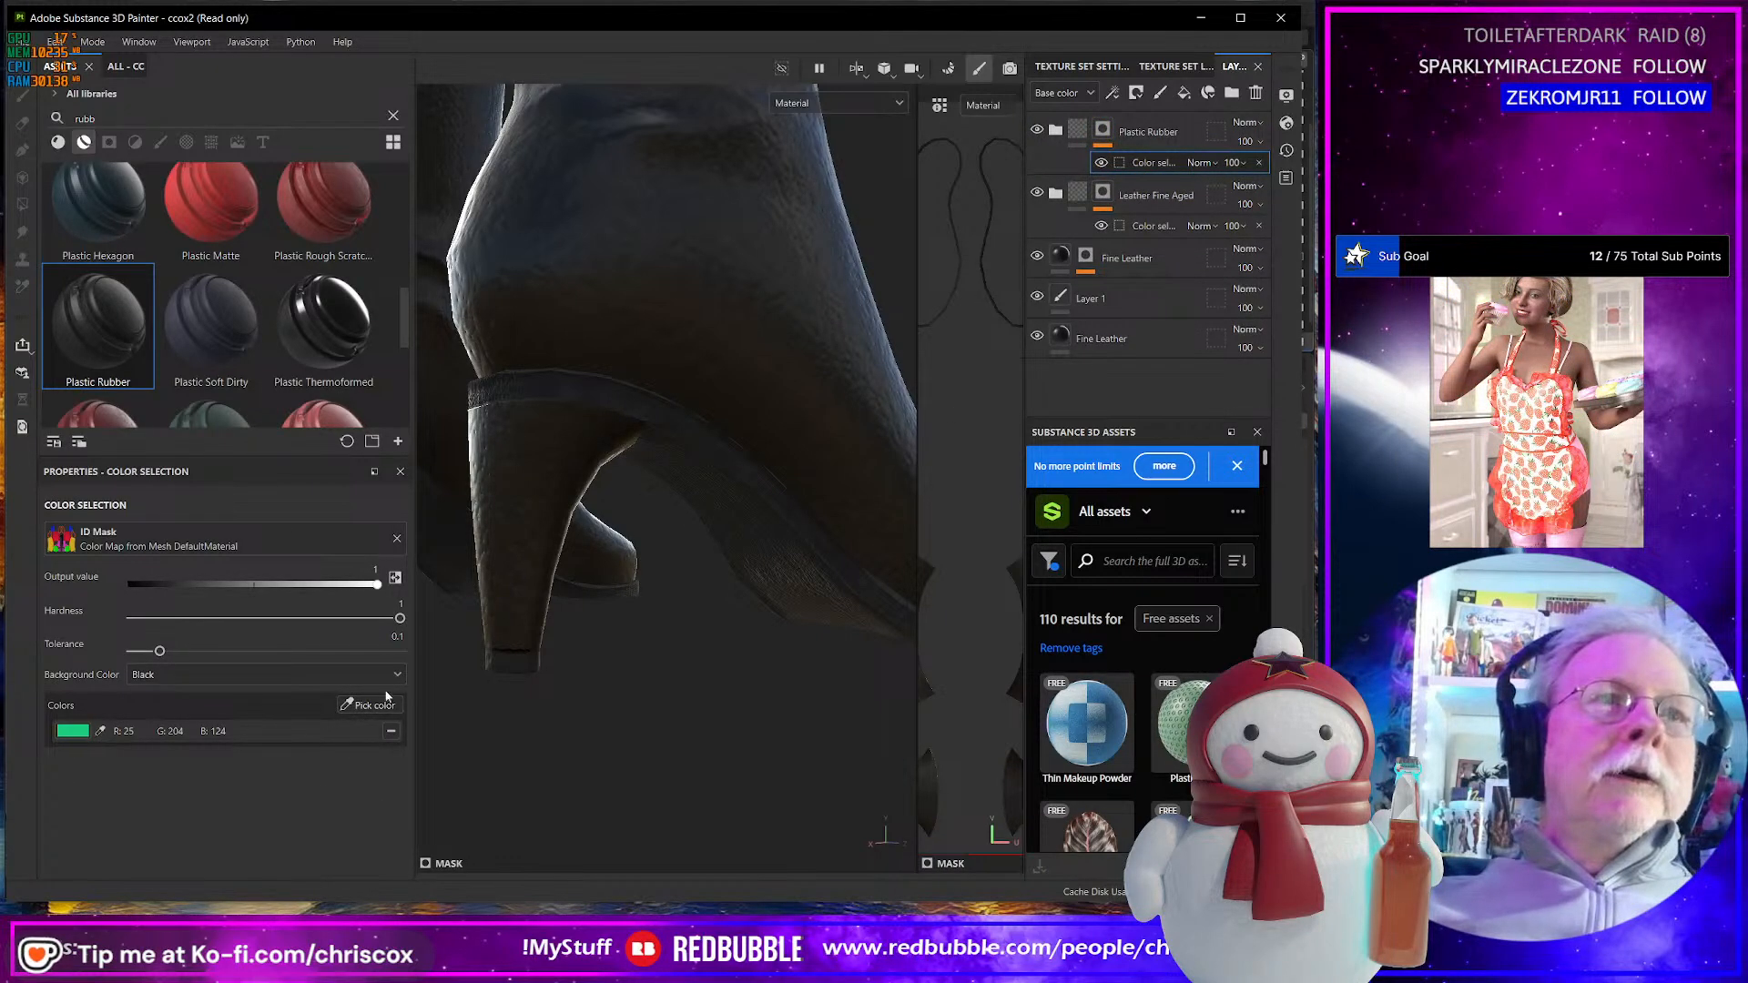
{"action": "left_click", "coordinate": [397, 636]}
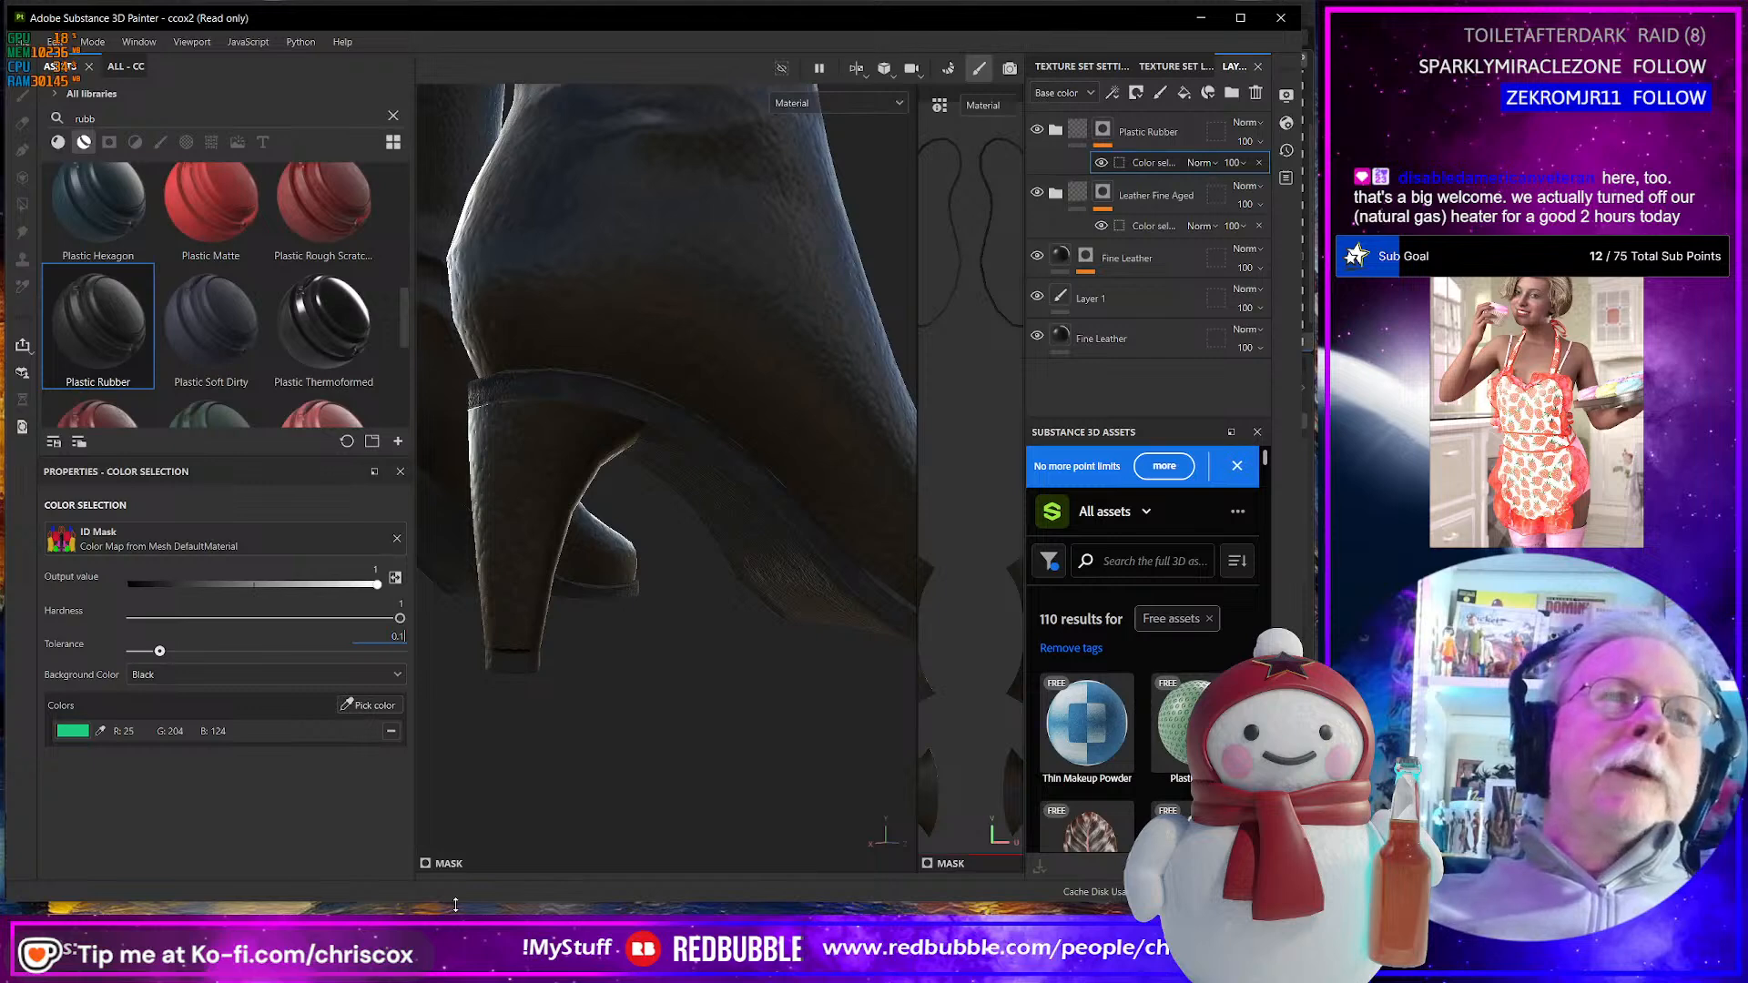
{"action": "type", "text": "0.00001"}
{"action": "key", "text": "Return"}
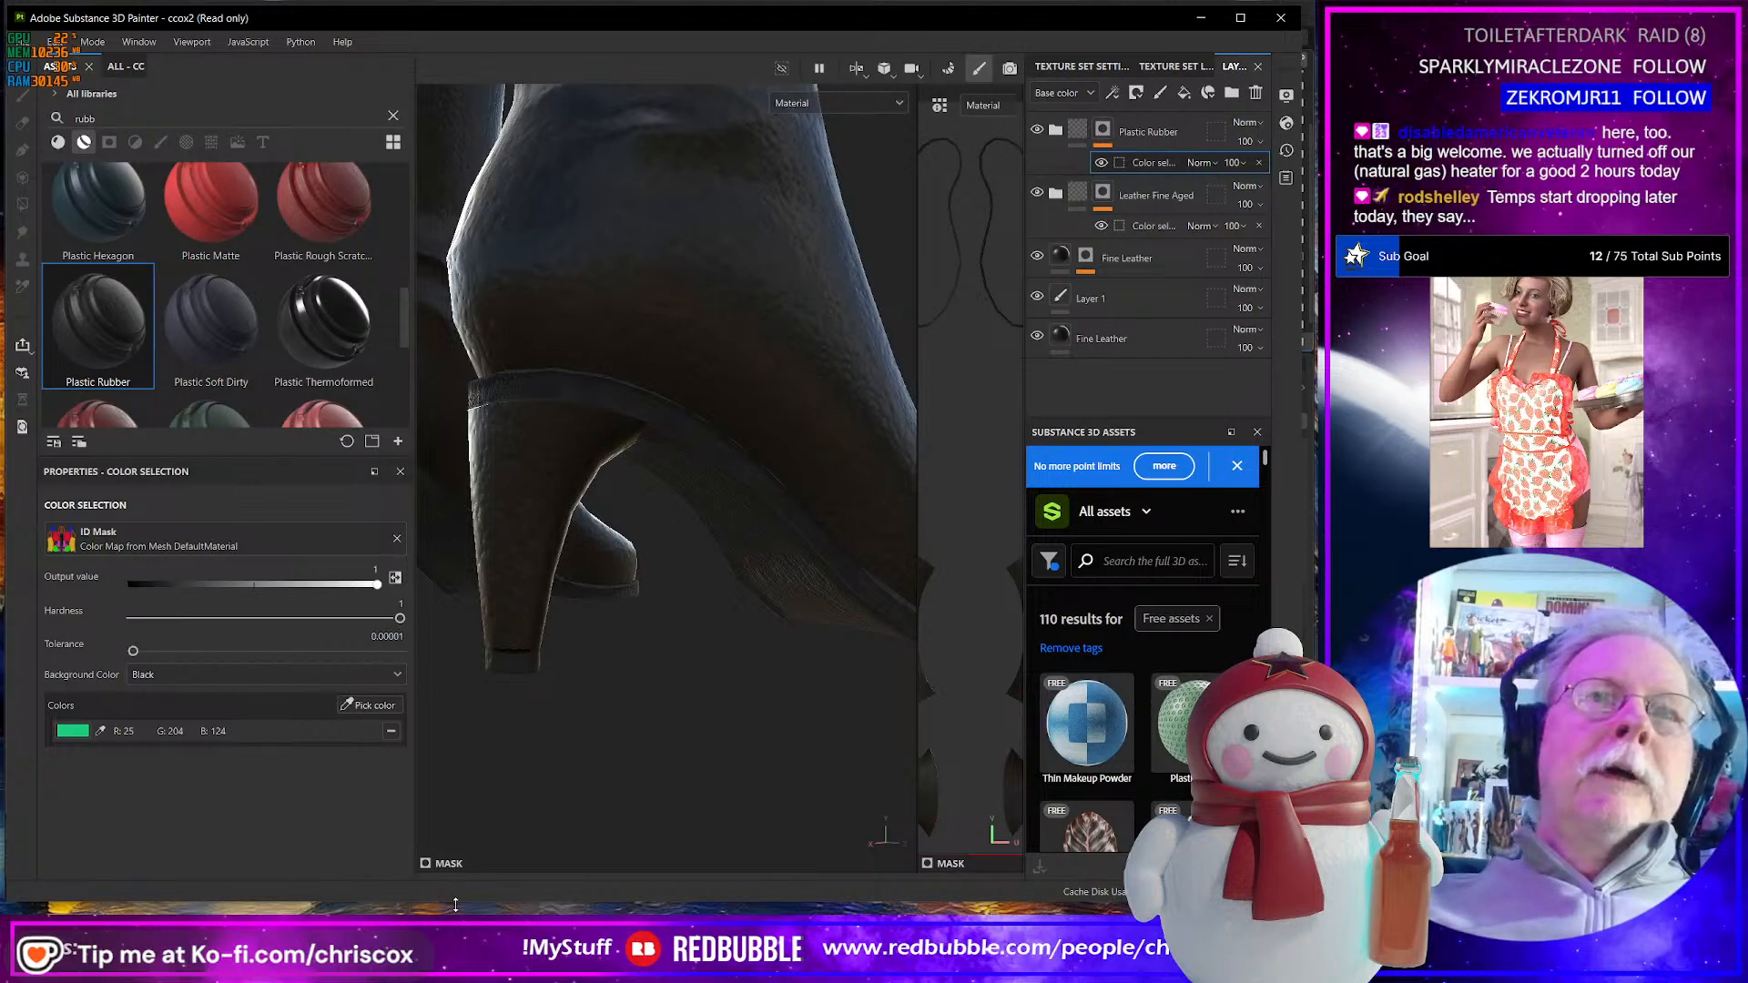
- Try a red A72E2E base color on the Plastic Rubber folder's Color layer to check which parts it covers
{"action": "scroll", "coordinate": [760, 678], "scroll_direction": "down", "scroll_amount": 4}
{"action": "left_click_drag", "start_coordinate": [752, 668], "coordinate": [656, 651], "text": "alt"}
{"action": "middle_click_drag", "start_coordinate": [747, 625], "coordinate": [680, 658], "text": "alt"}
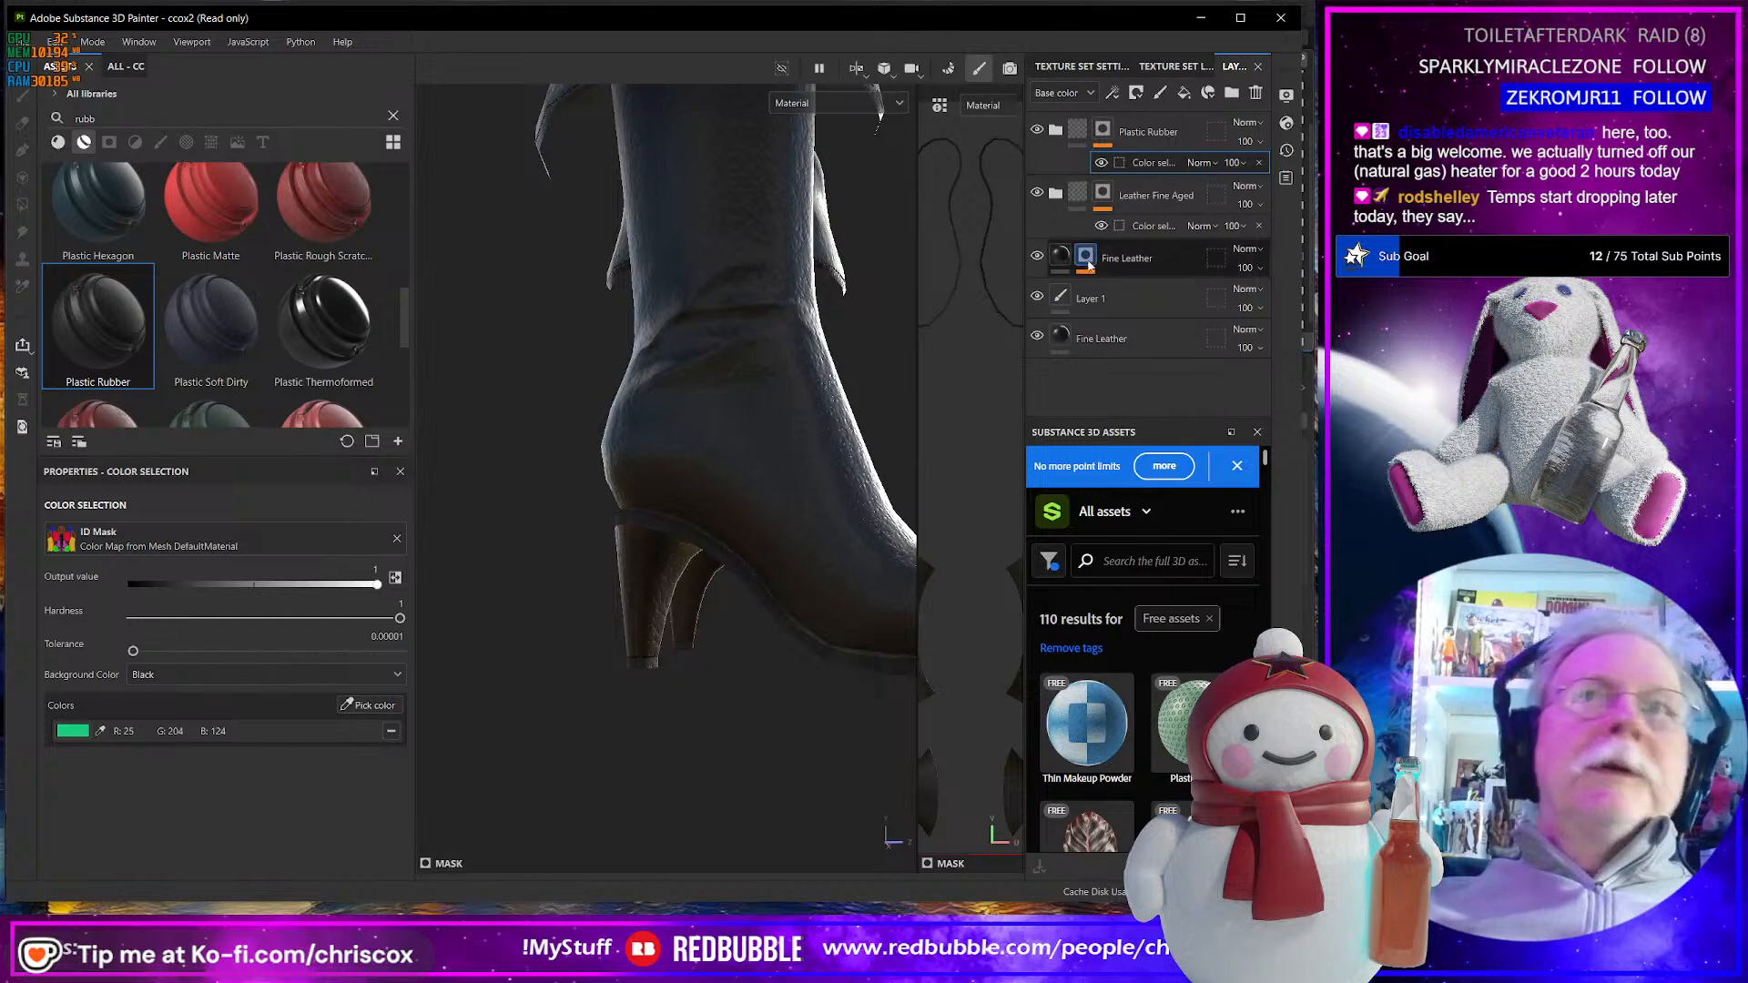
{"action": "left_click", "coordinate": [1057, 132]}
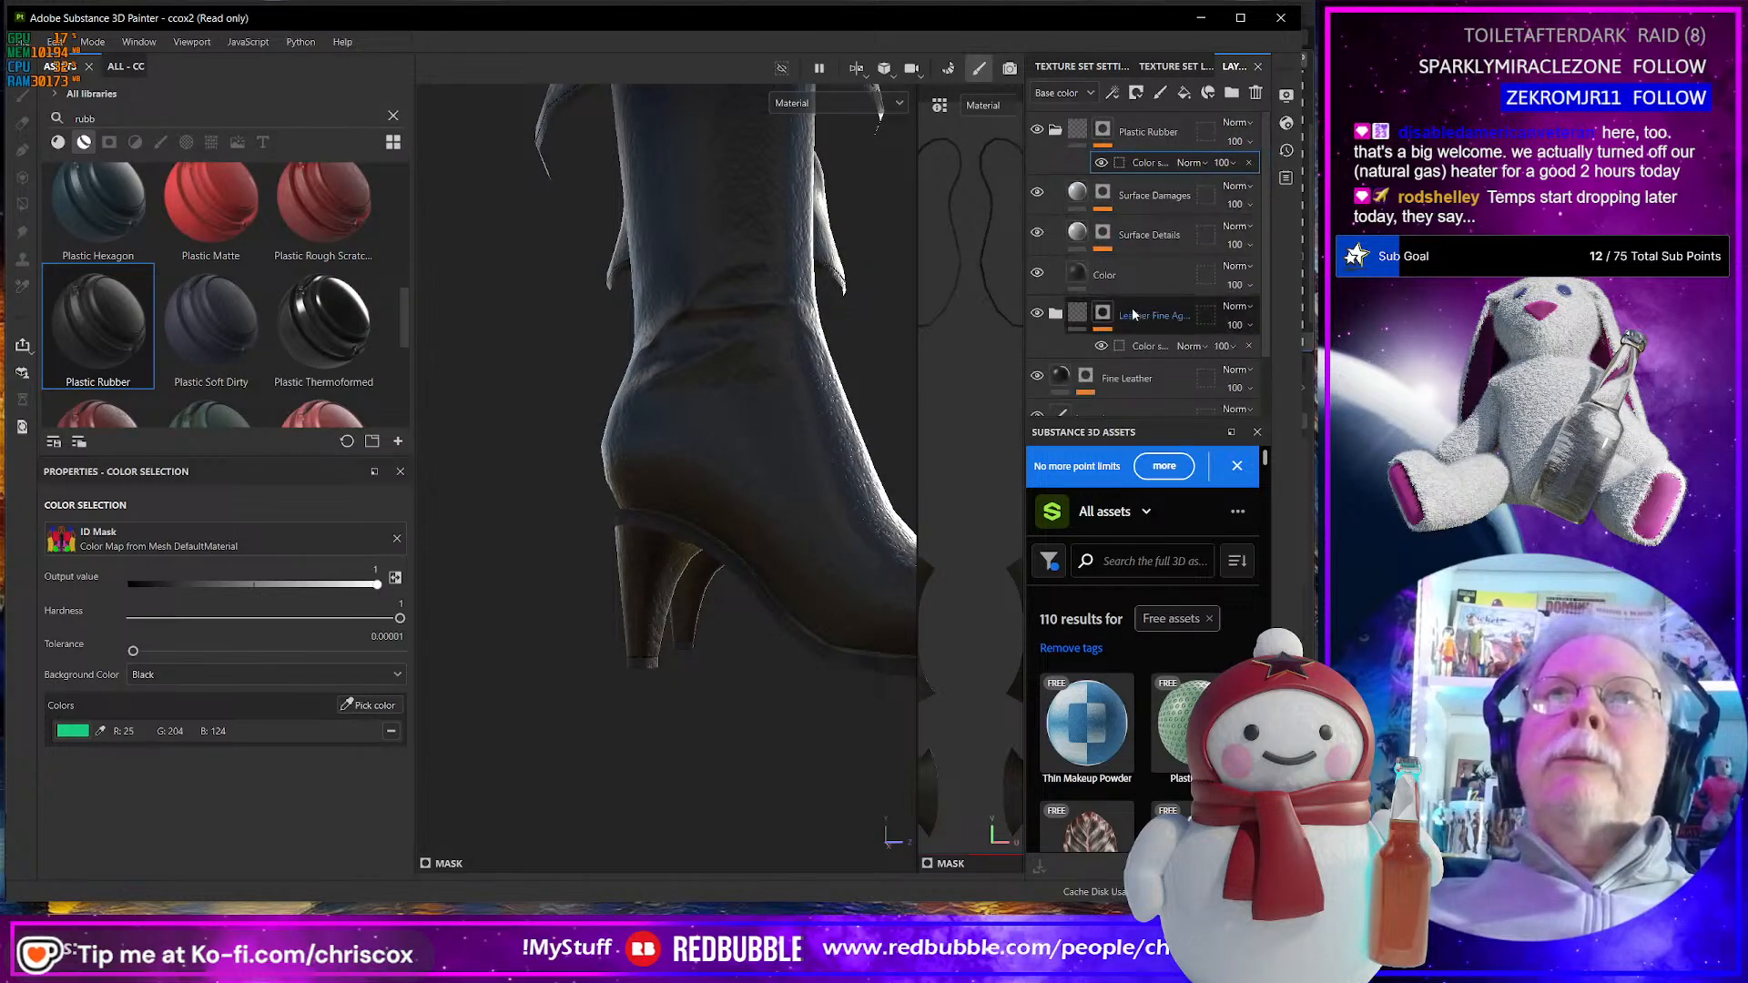
{"action": "left_click", "coordinate": [1080, 275]}
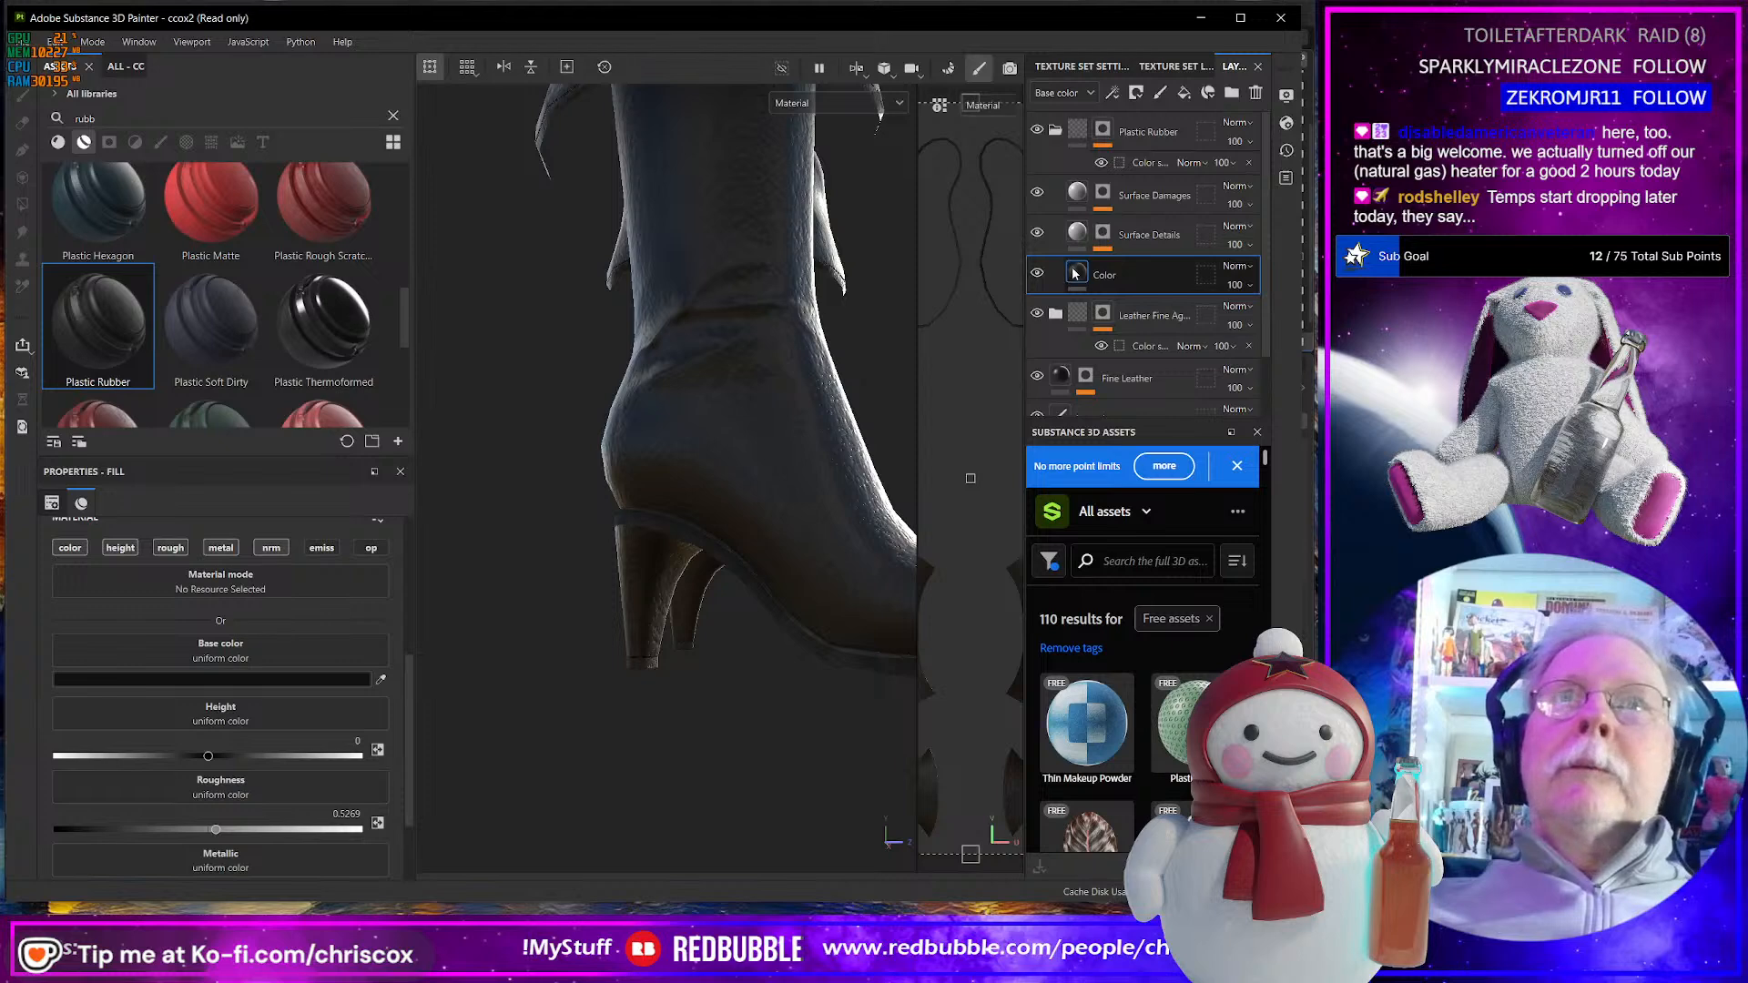
{"action": "left_click", "coordinate": [298, 679]}
{"action": "left_click", "coordinate": [441, 662]}
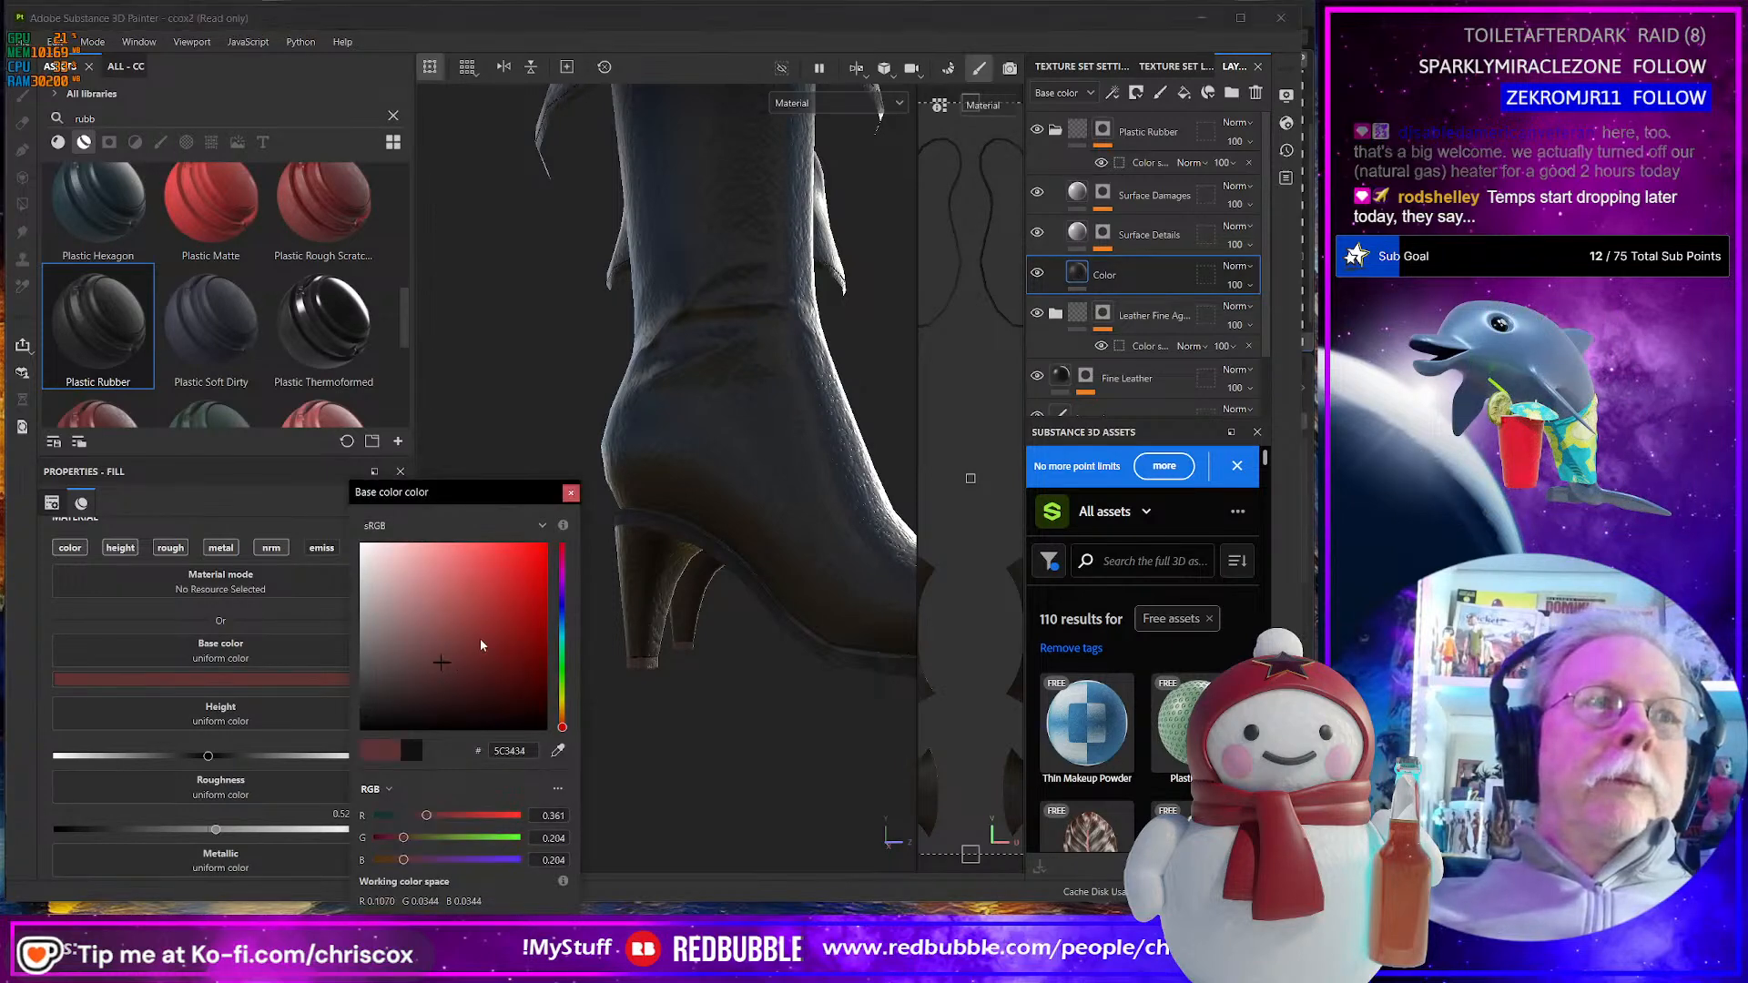
{"action": "left_click", "coordinate": [494, 608]}
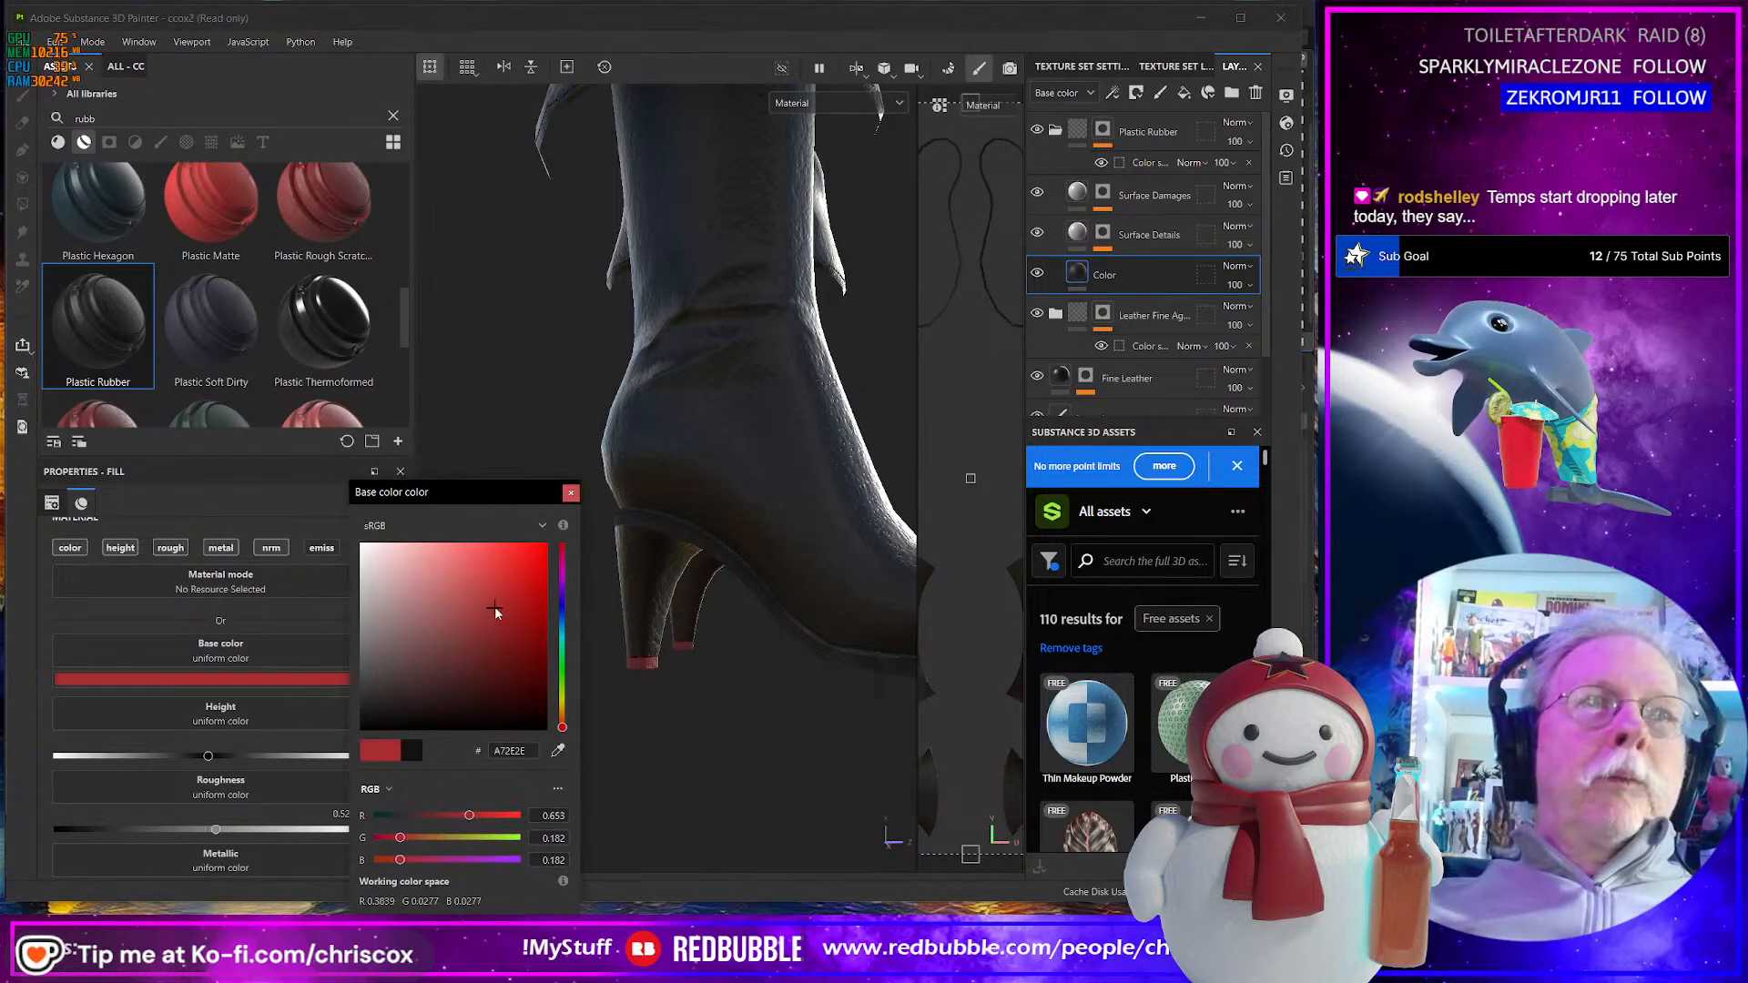
{"action": "left_click", "coordinate": [571, 494]}
- Collapse the Plastic Rubber folder and delete the Layer 1 paint layer between the two Fine Leather layers
{"action": "left_click_drag", "start_coordinate": [812, 719], "coordinate": [738, 743], "text": "alt"}
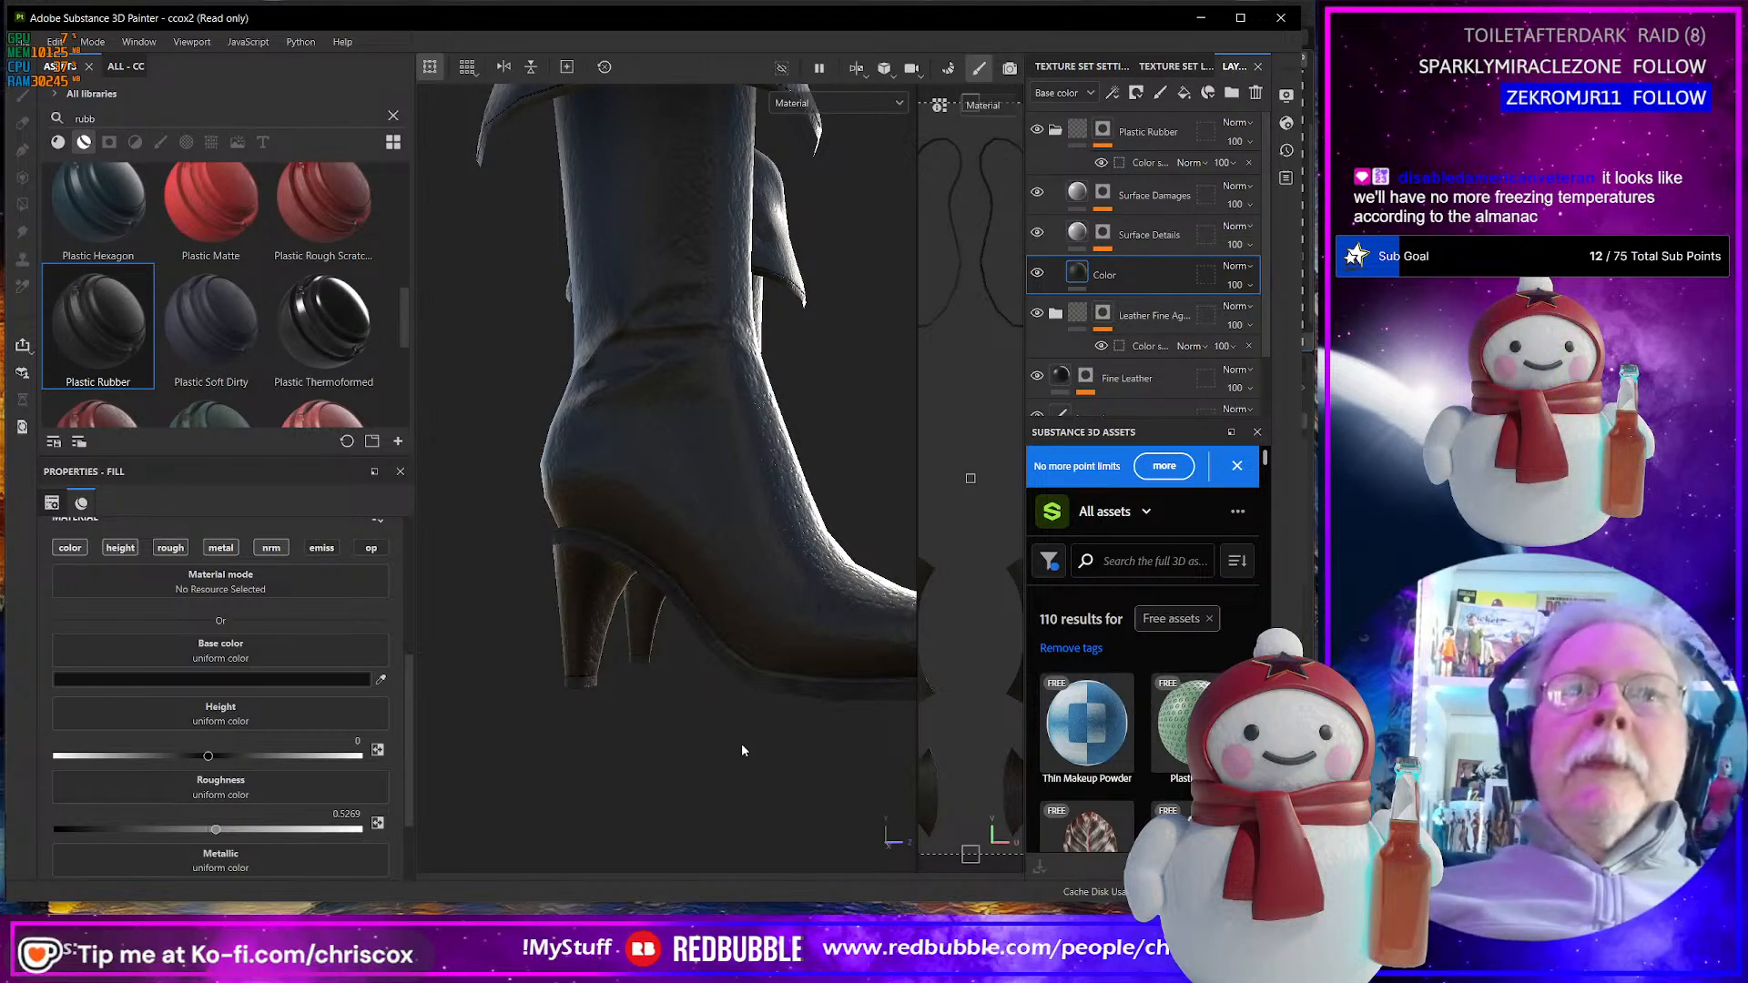
{"action": "key", "text": "f"}
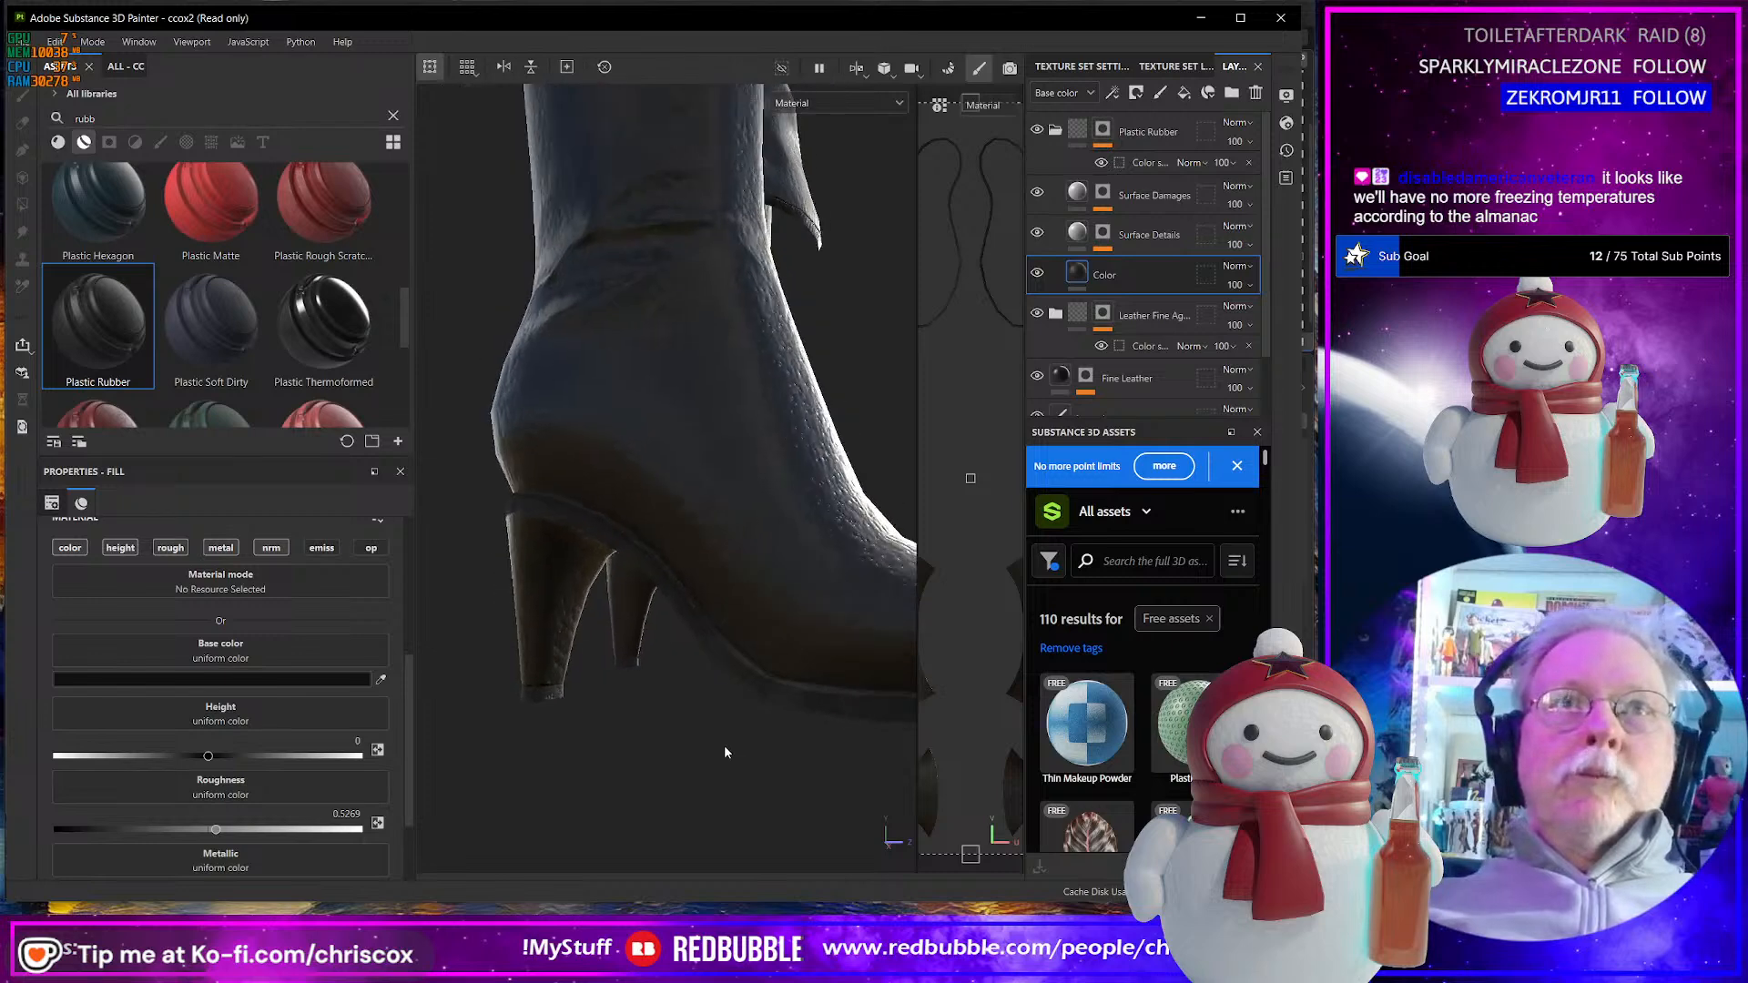
{"action": "left_click_drag", "start_coordinate": [702, 792], "coordinate": [657, 648], "text": "alt"}
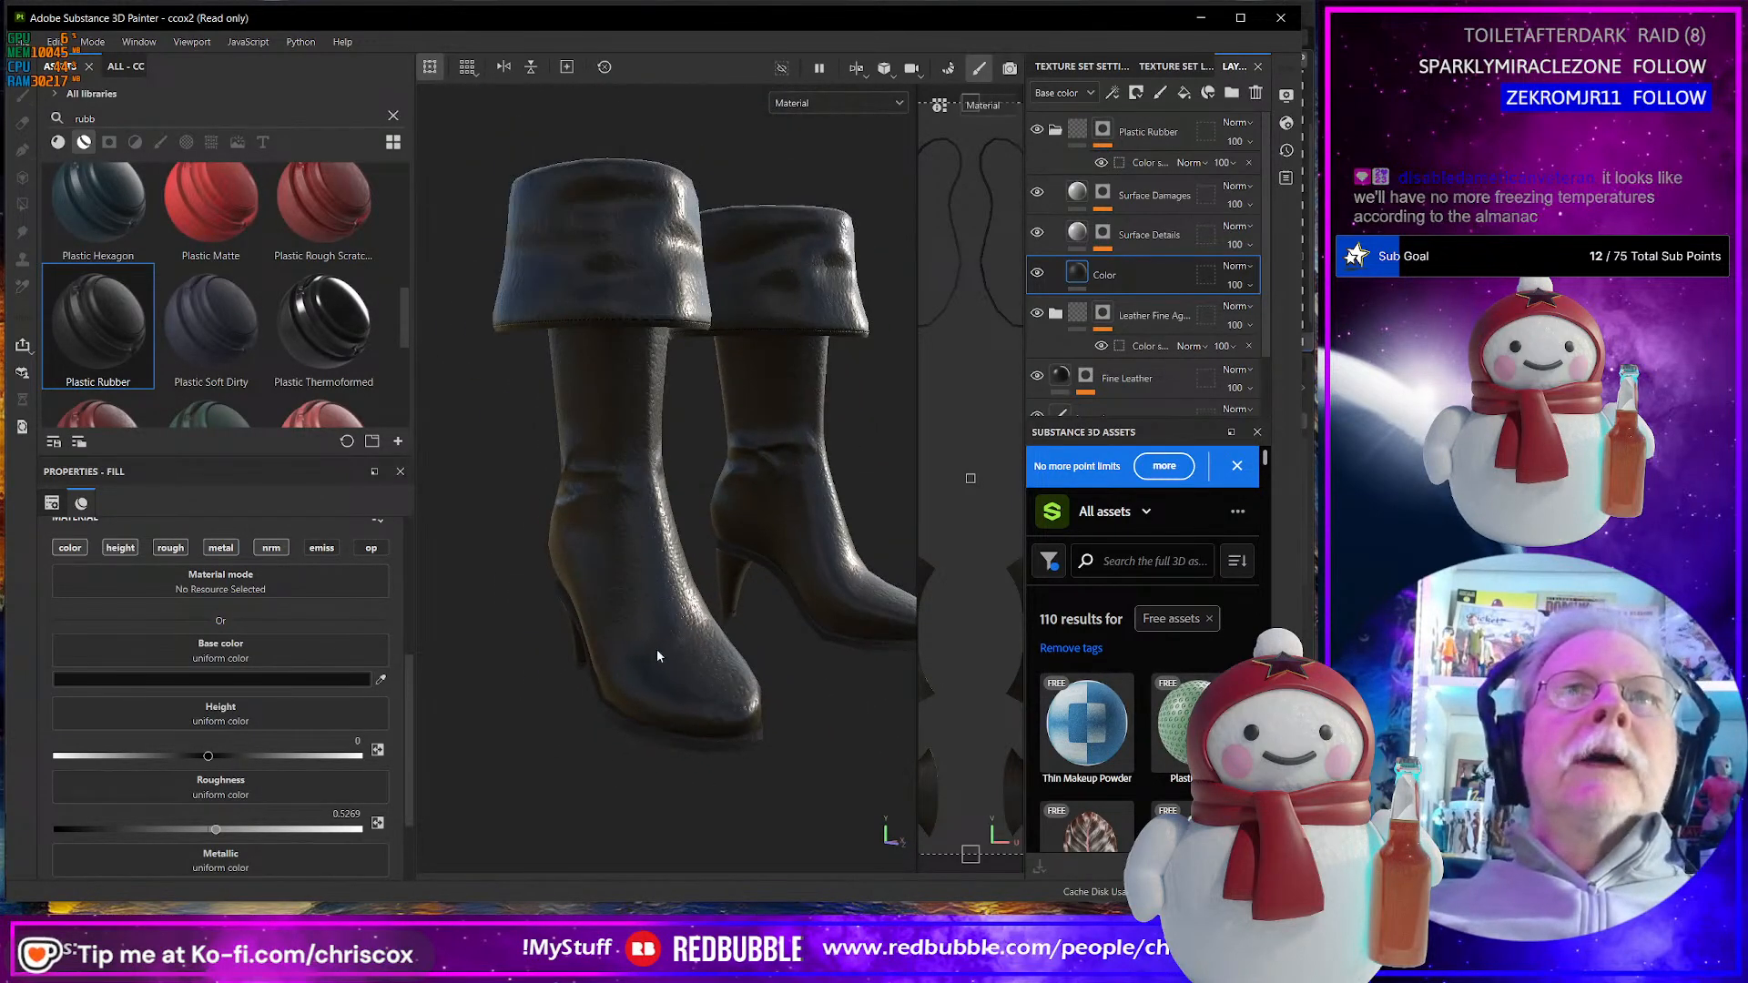
{"action": "left_click_drag", "start_coordinate": [664, 589], "coordinate": [789, 563], "text": "alt"}
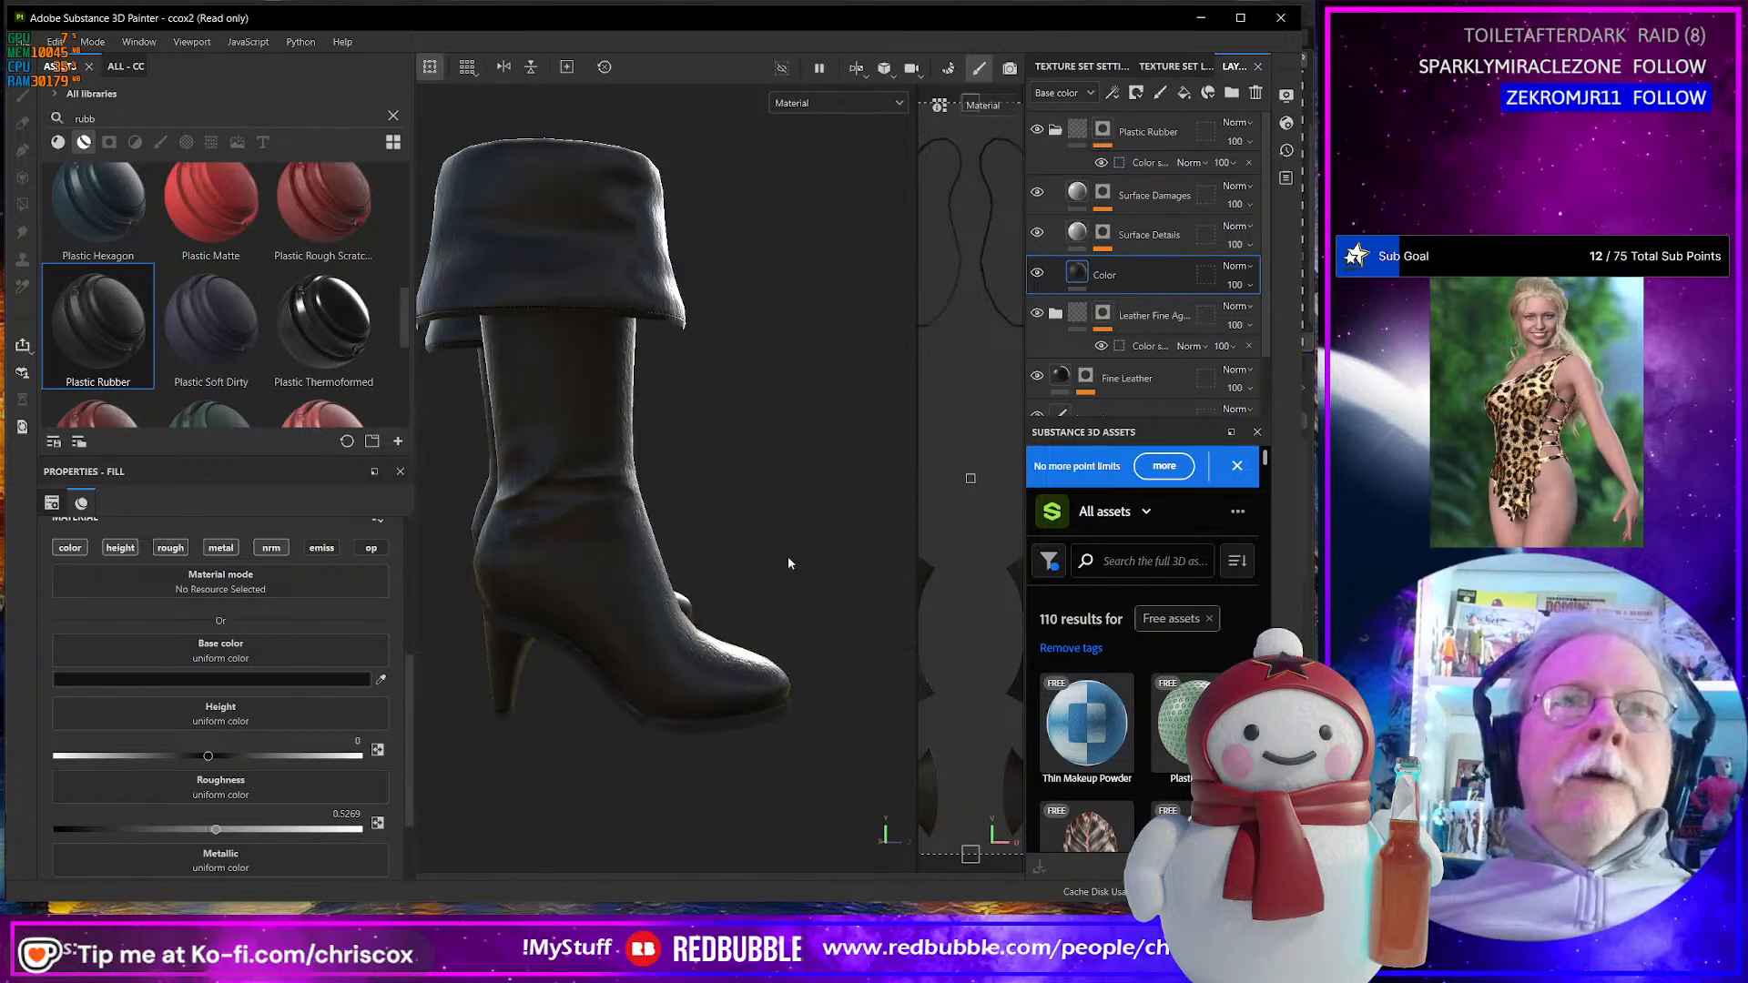
{"action": "left_click_drag", "start_coordinate": [680, 585], "coordinate": [755, 525], "text": "alt"}
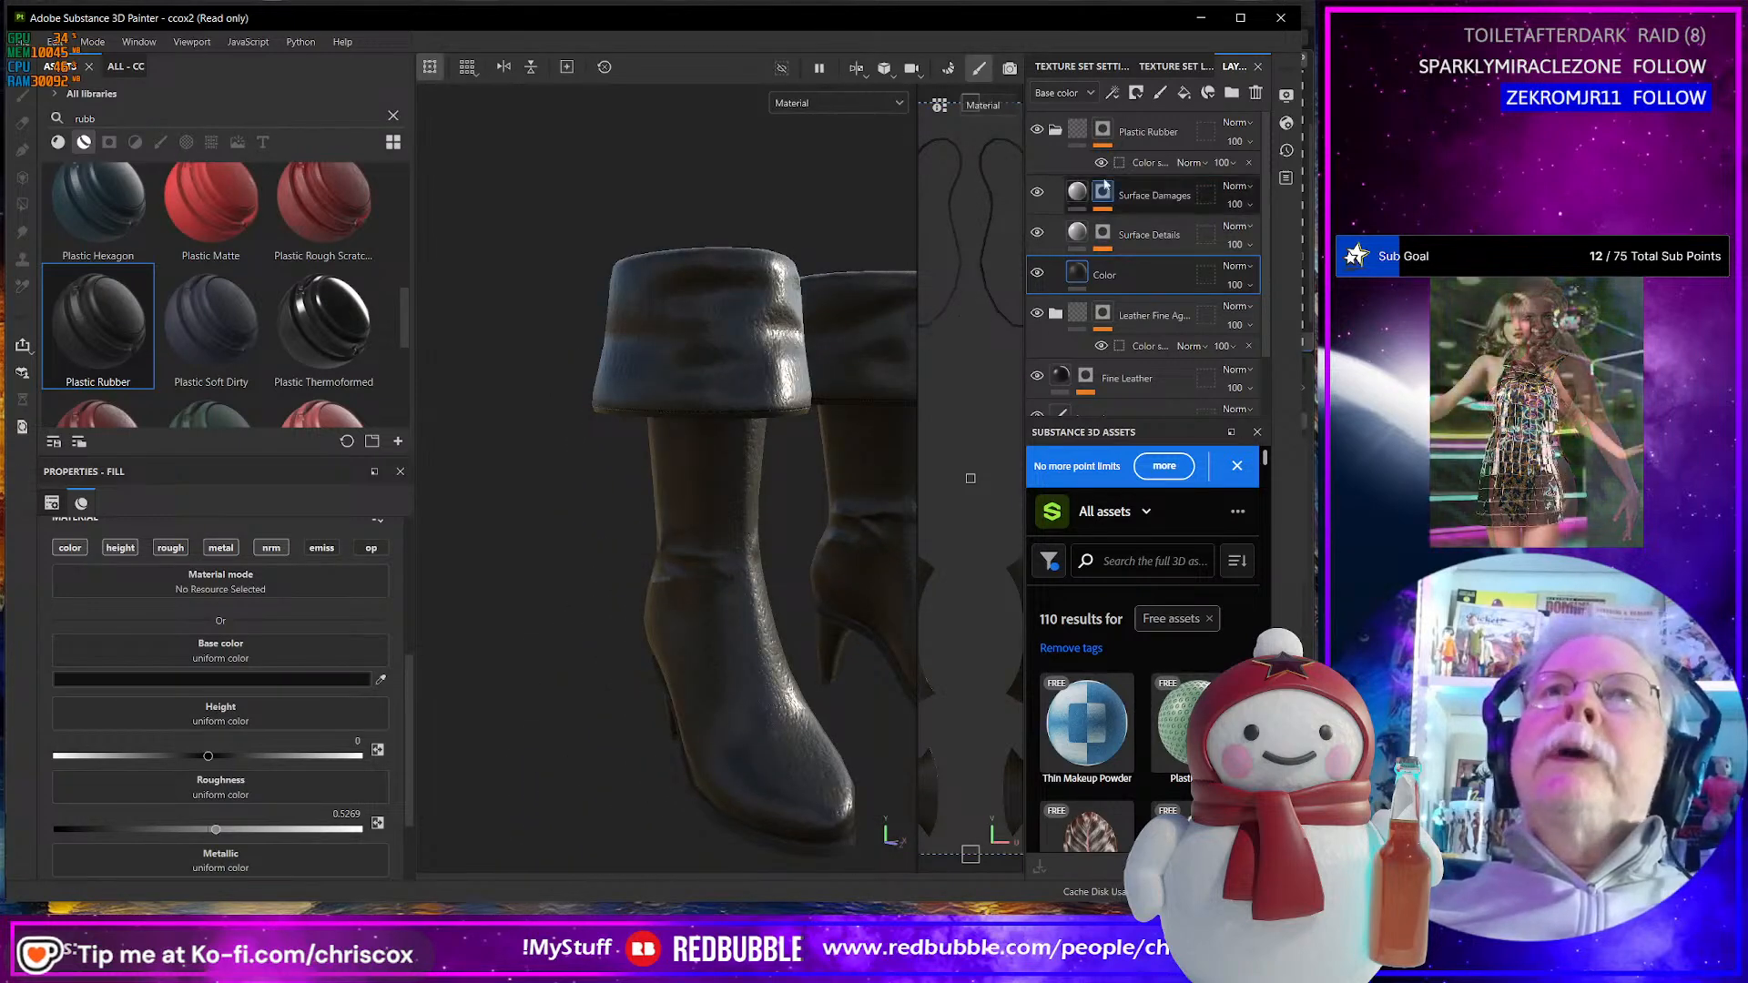
{"action": "left_click", "coordinate": [1054, 130]}
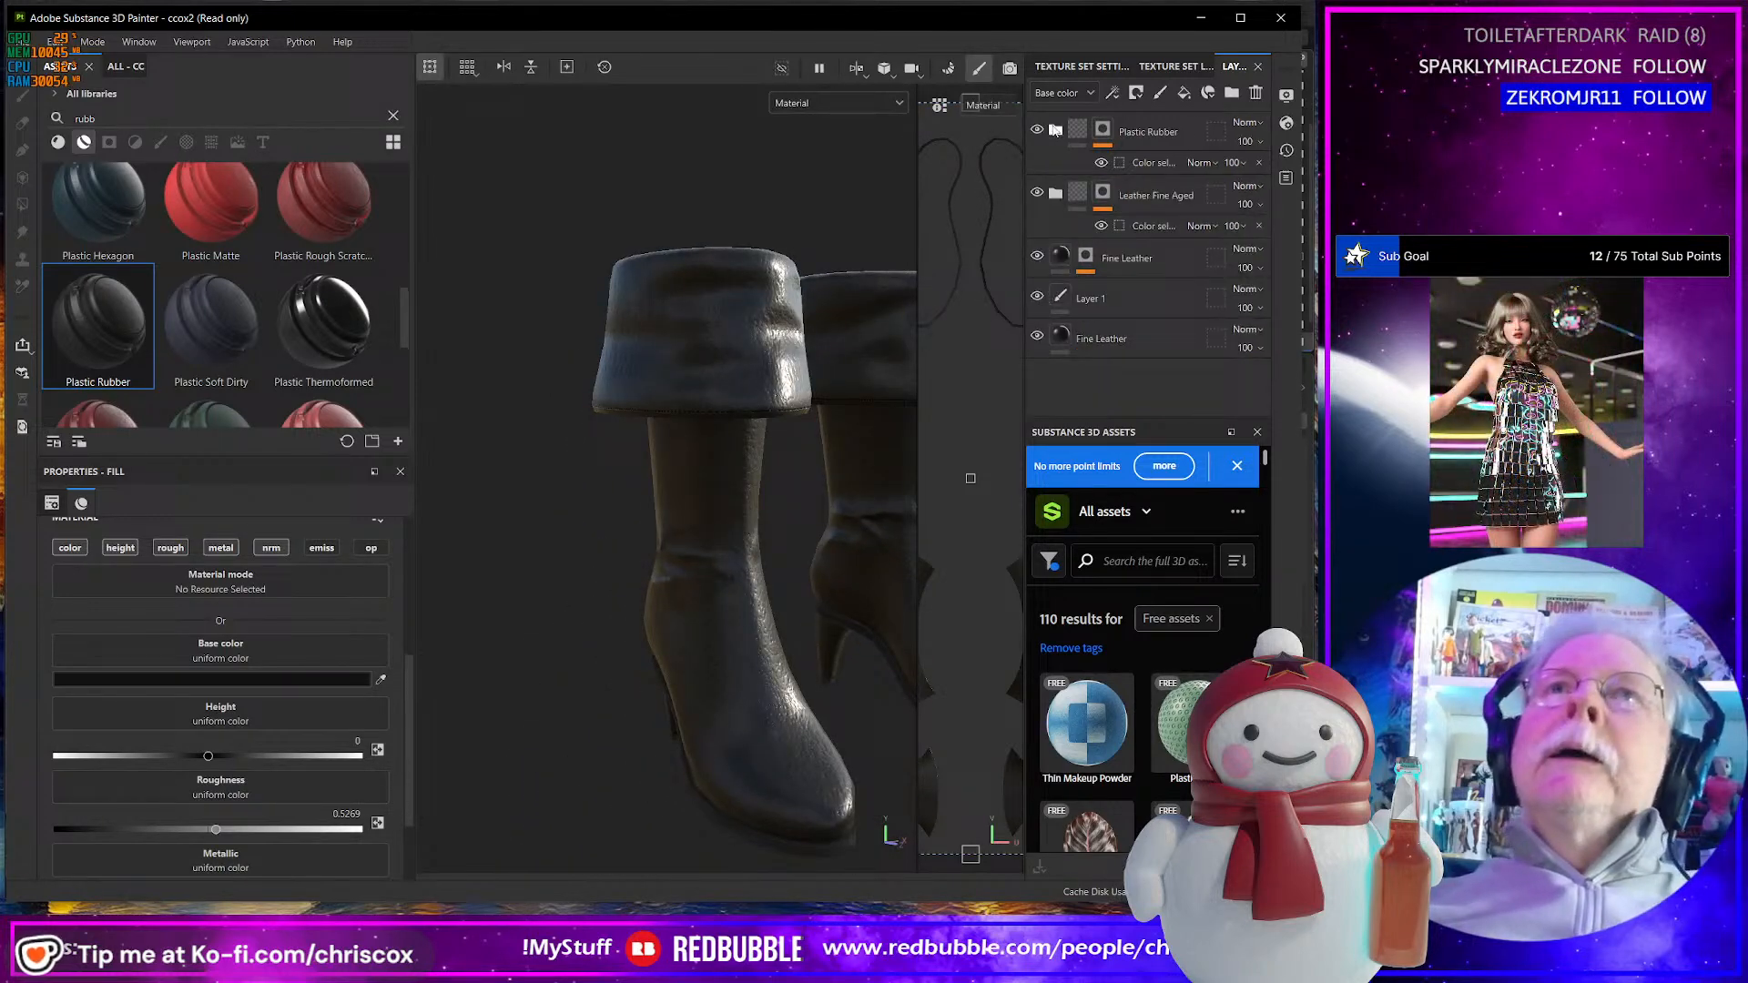
{"action": "left_click", "coordinate": [1129, 135]}
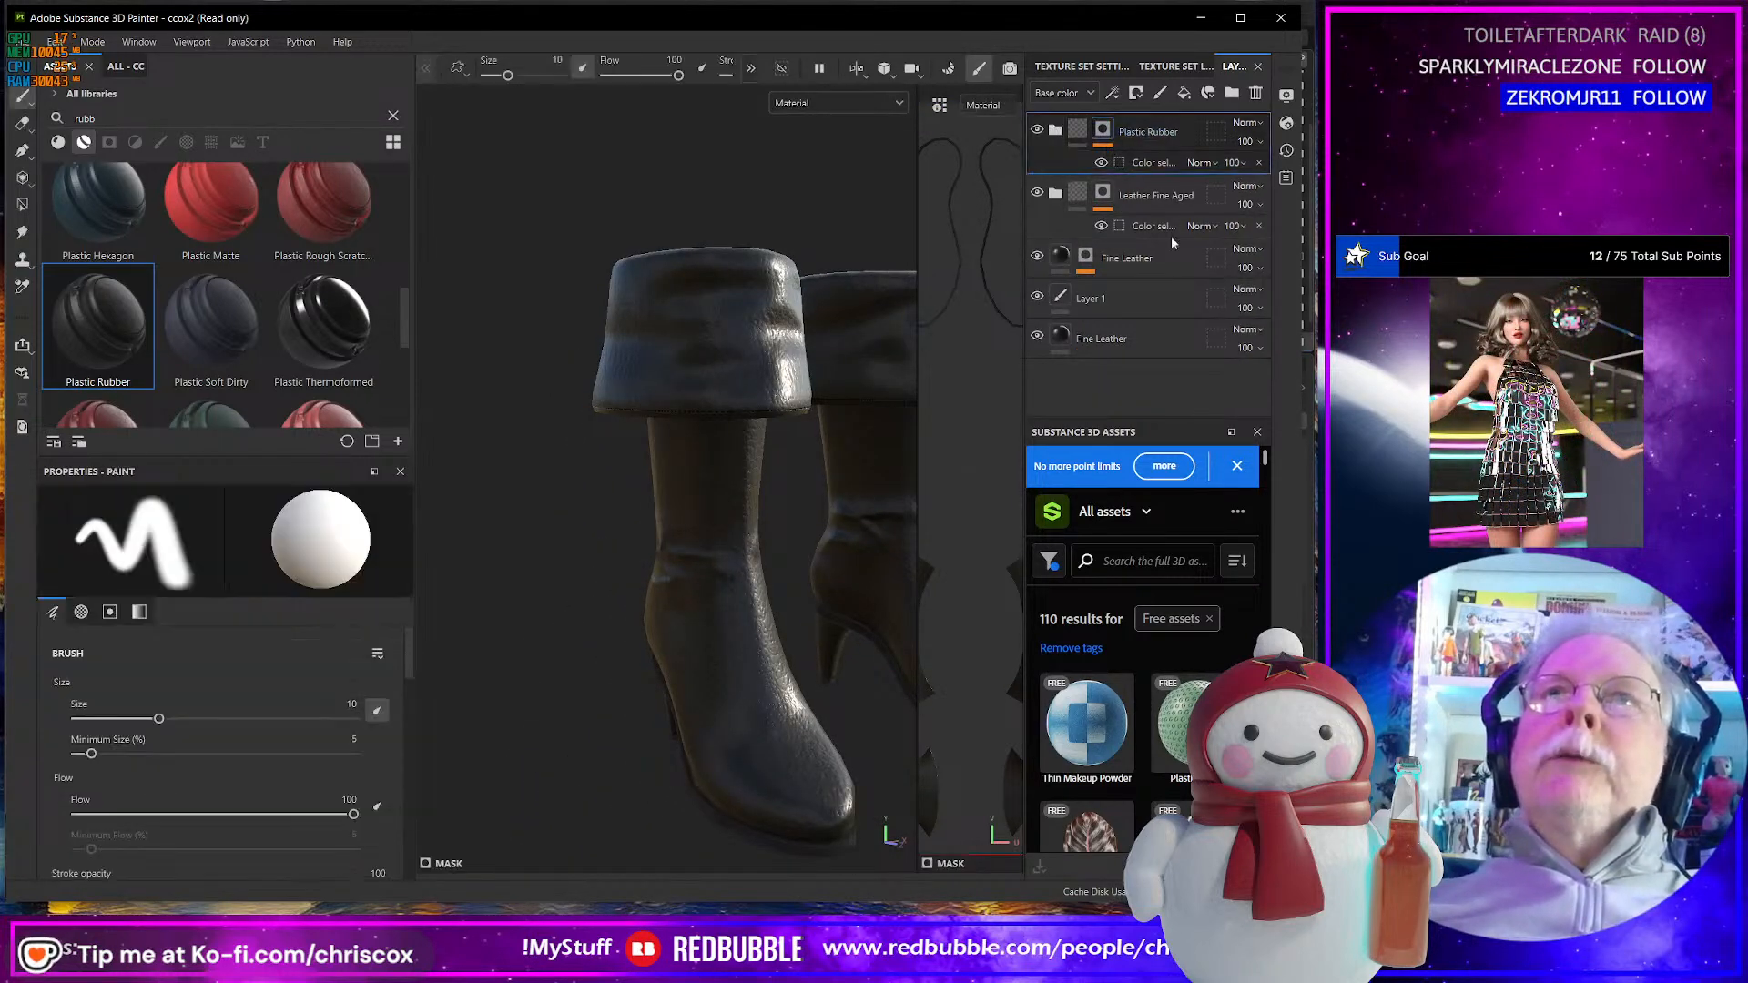
{"action": "left_click", "coordinate": [1162, 299]}
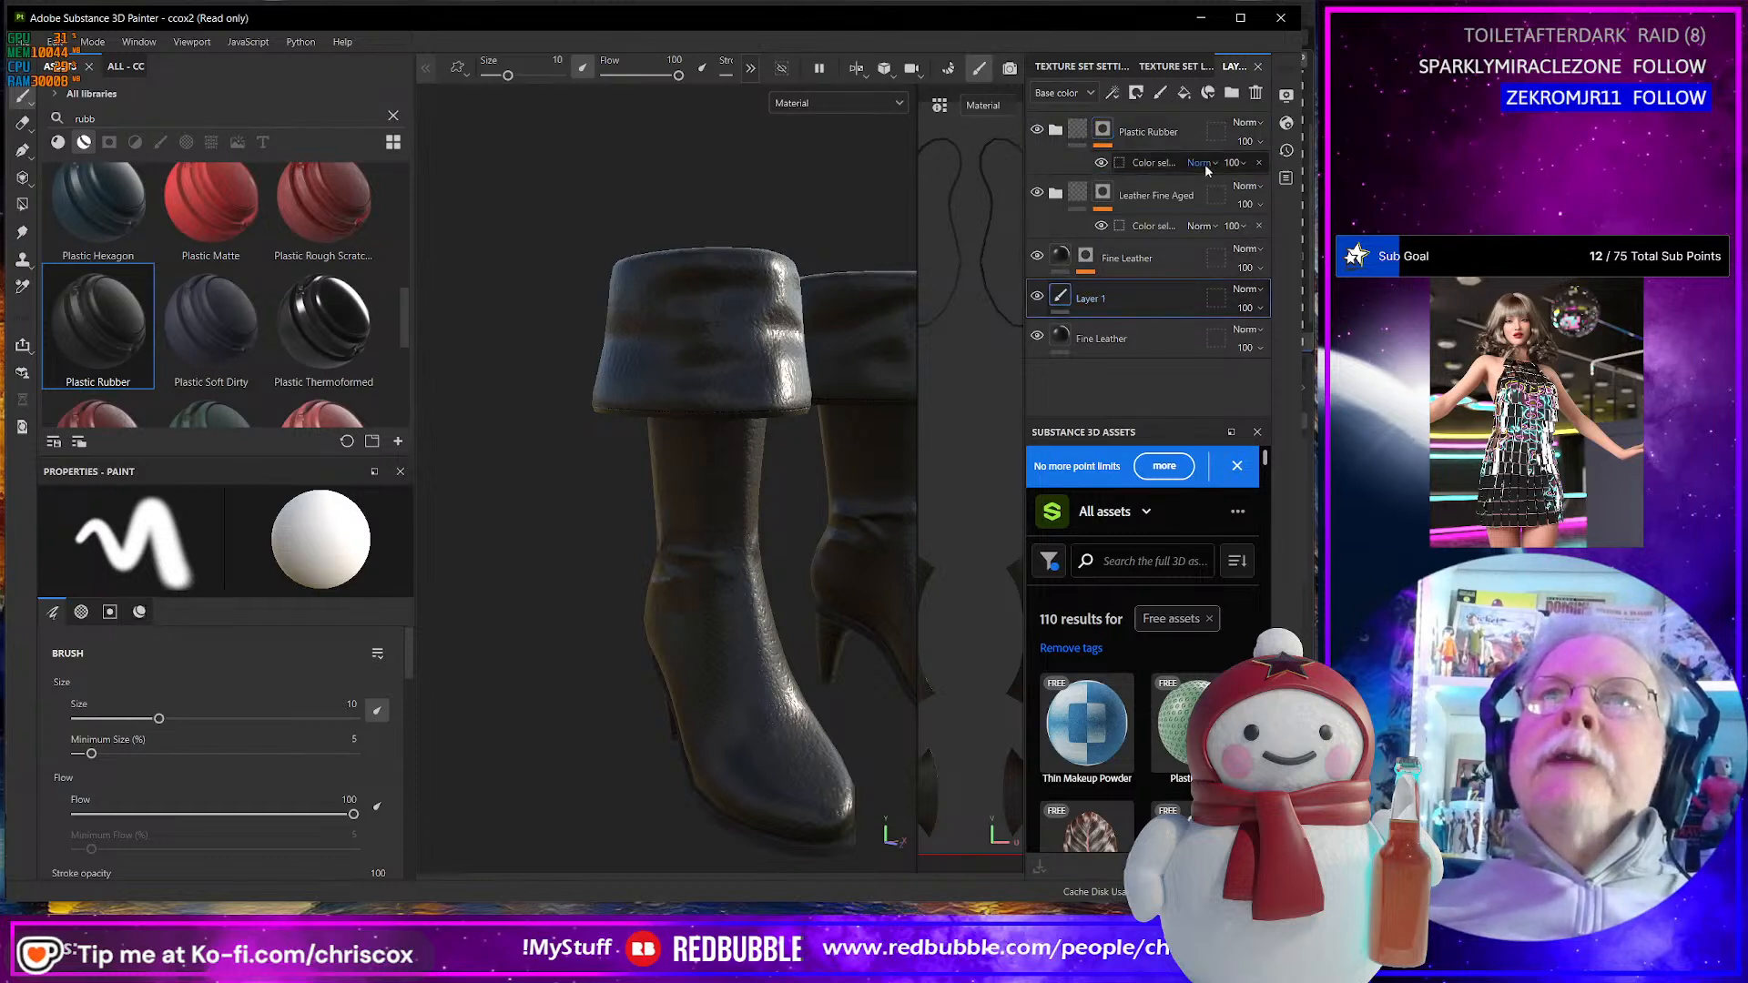
{"action": "left_click", "coordinate": [1255, 93]}
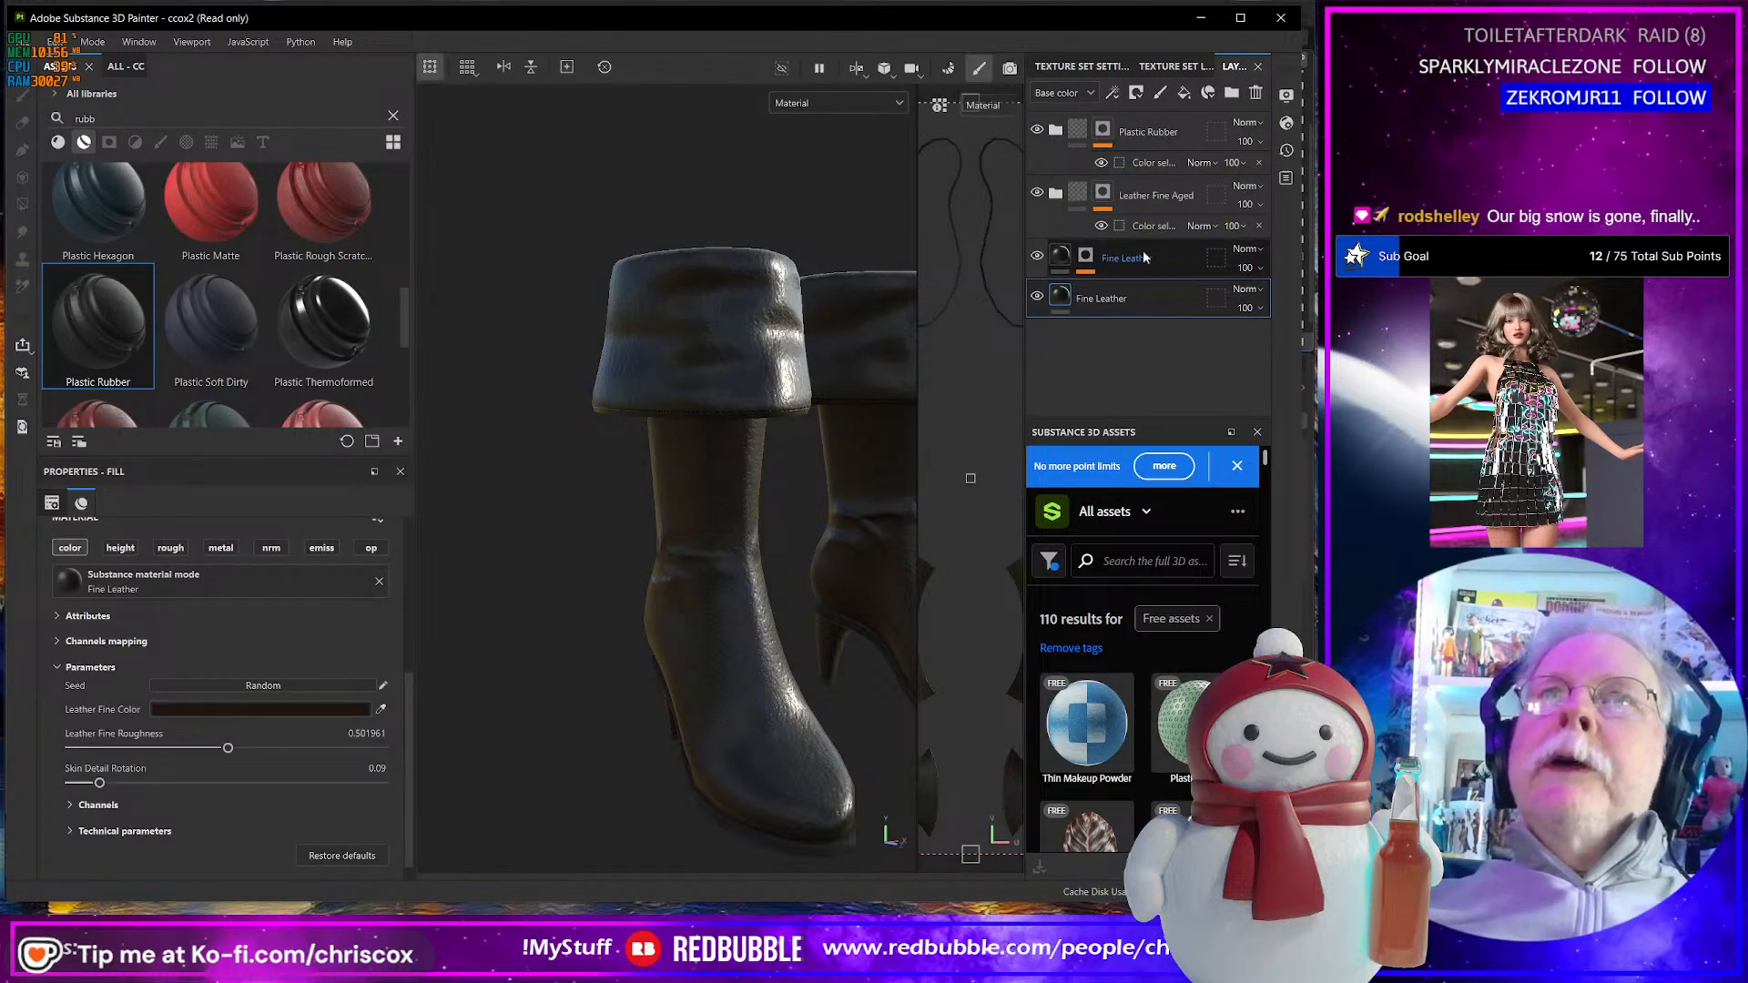
- Group the Plastic Rubber, Leather Fine Aged and masked Fine Leather layers into a folder named Black and collapse it
{"action": "left_click", "coordinate": [1145, 133], "text": "shift"}
{"action": "right_click", "coordinate": [1145, 133]}
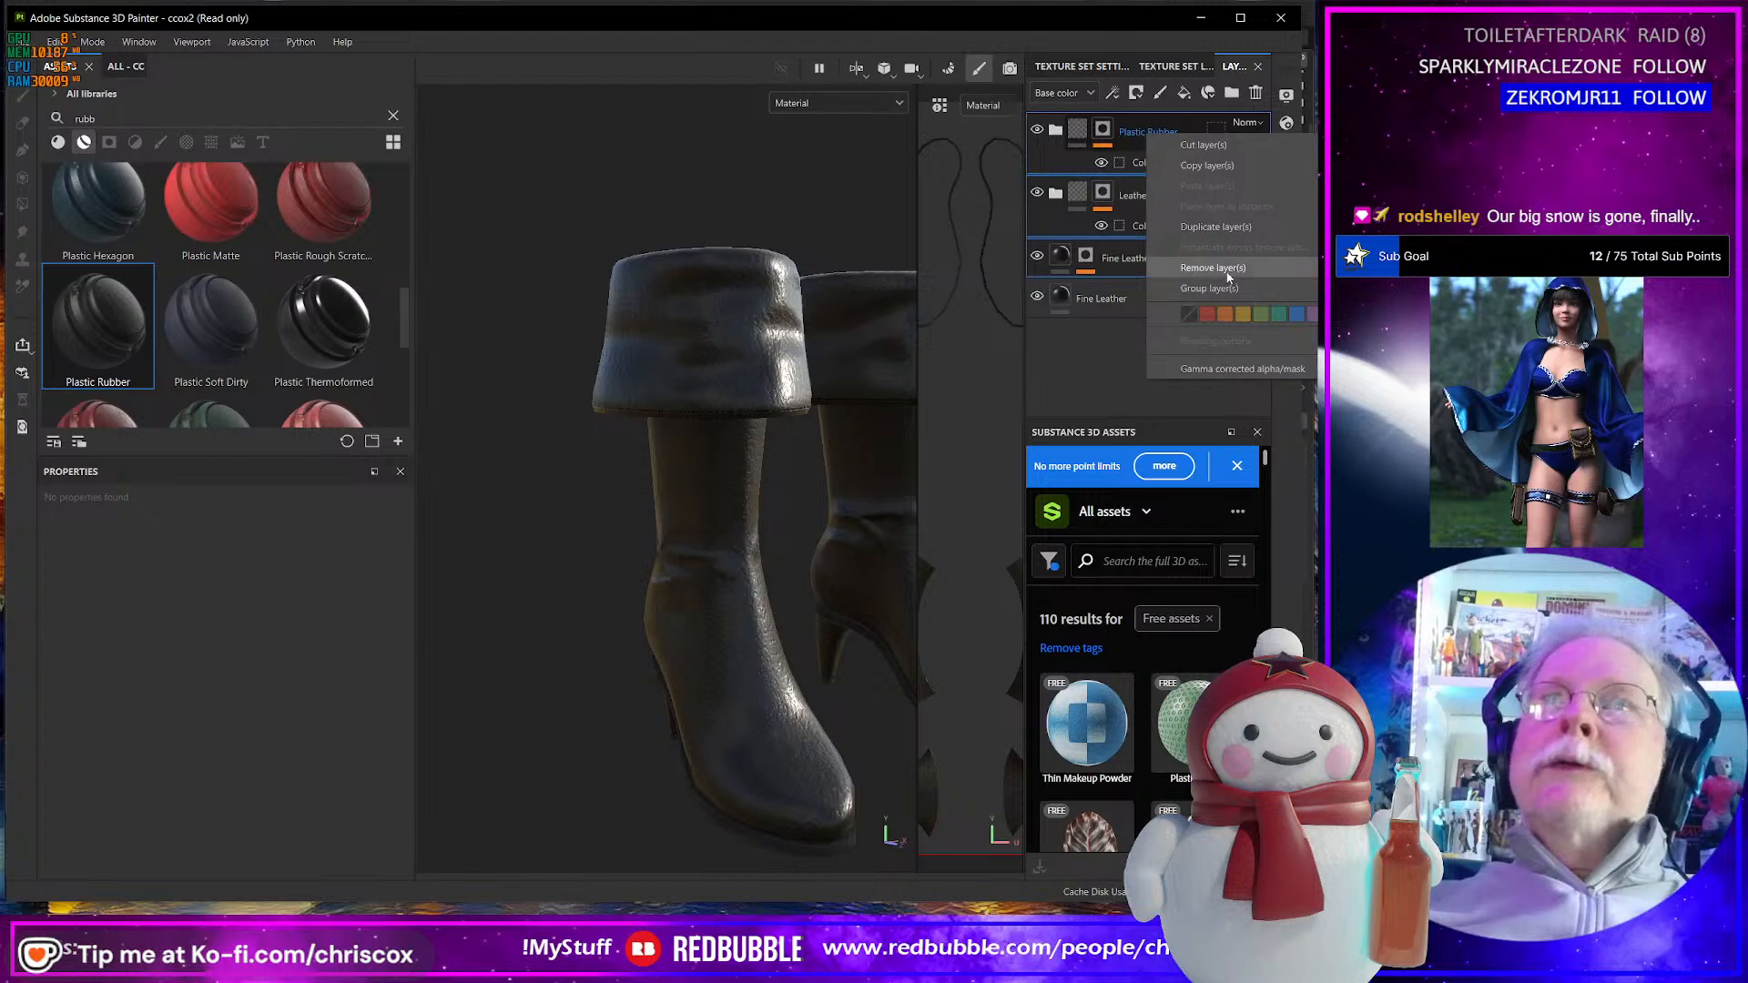
{"action": "left_click", "coordinate": [1228, 289]}
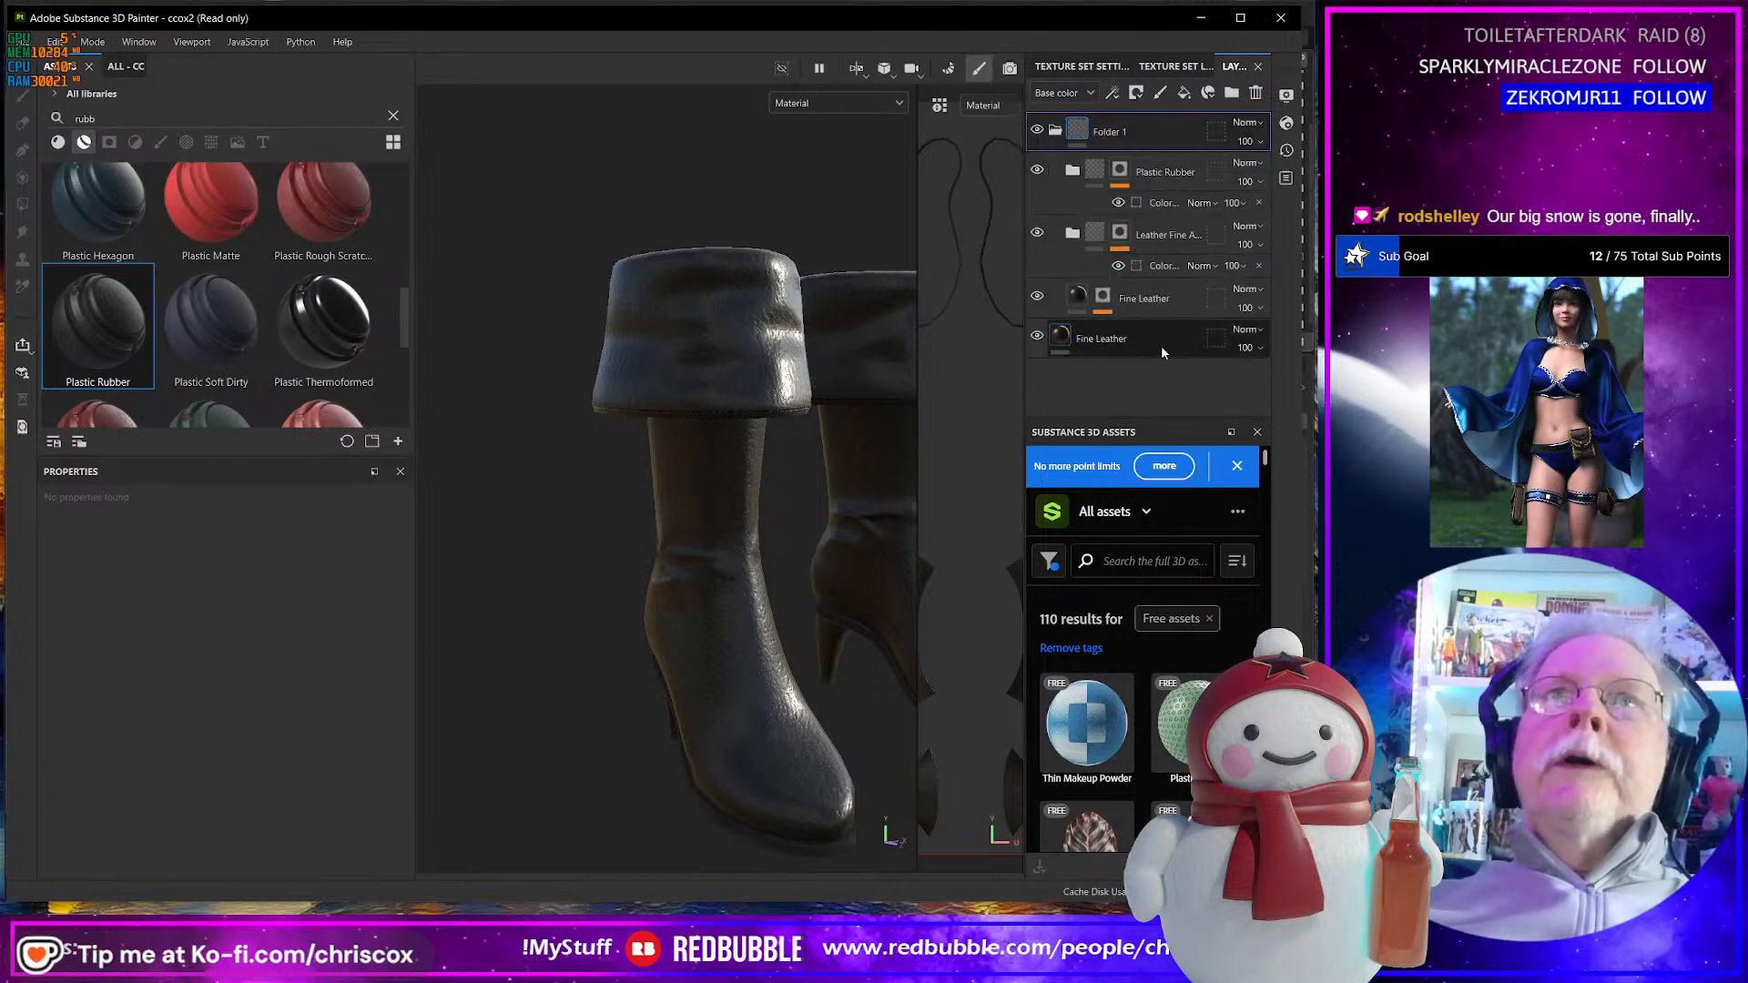
{"action": "double_click", "coordinate": [1128, 133]}
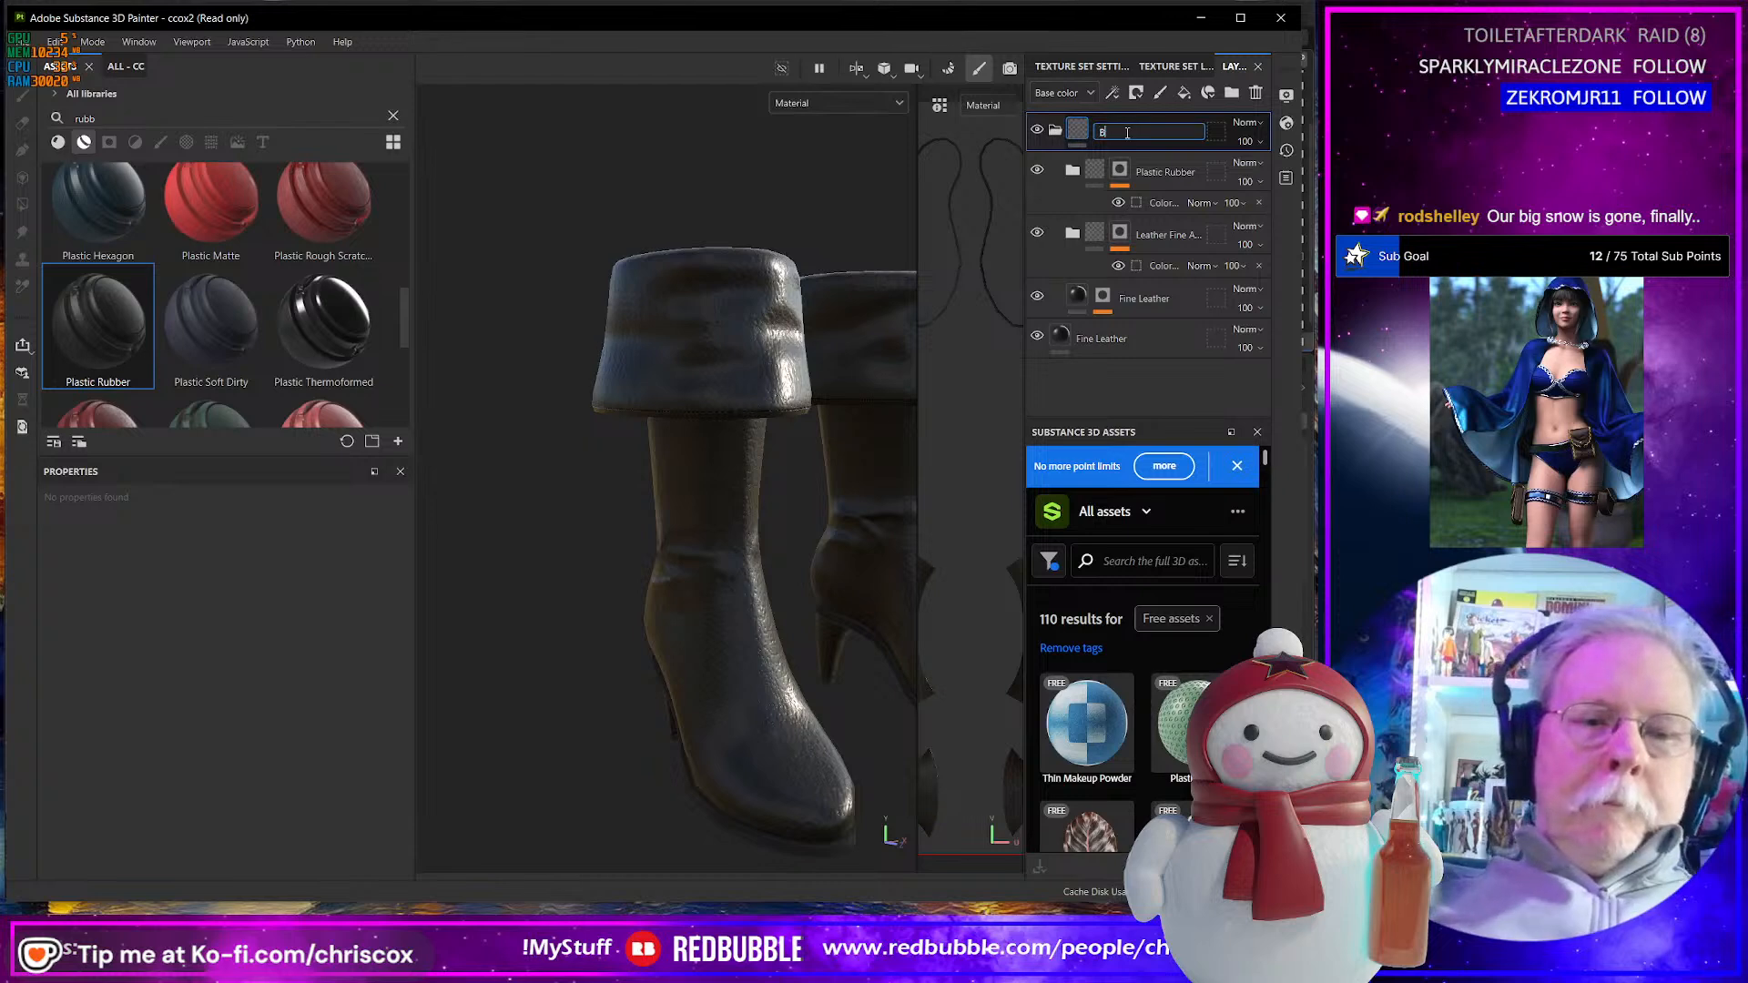
{"action": "type", "text": "Black"}
{"action": "key", "text": "Return"}
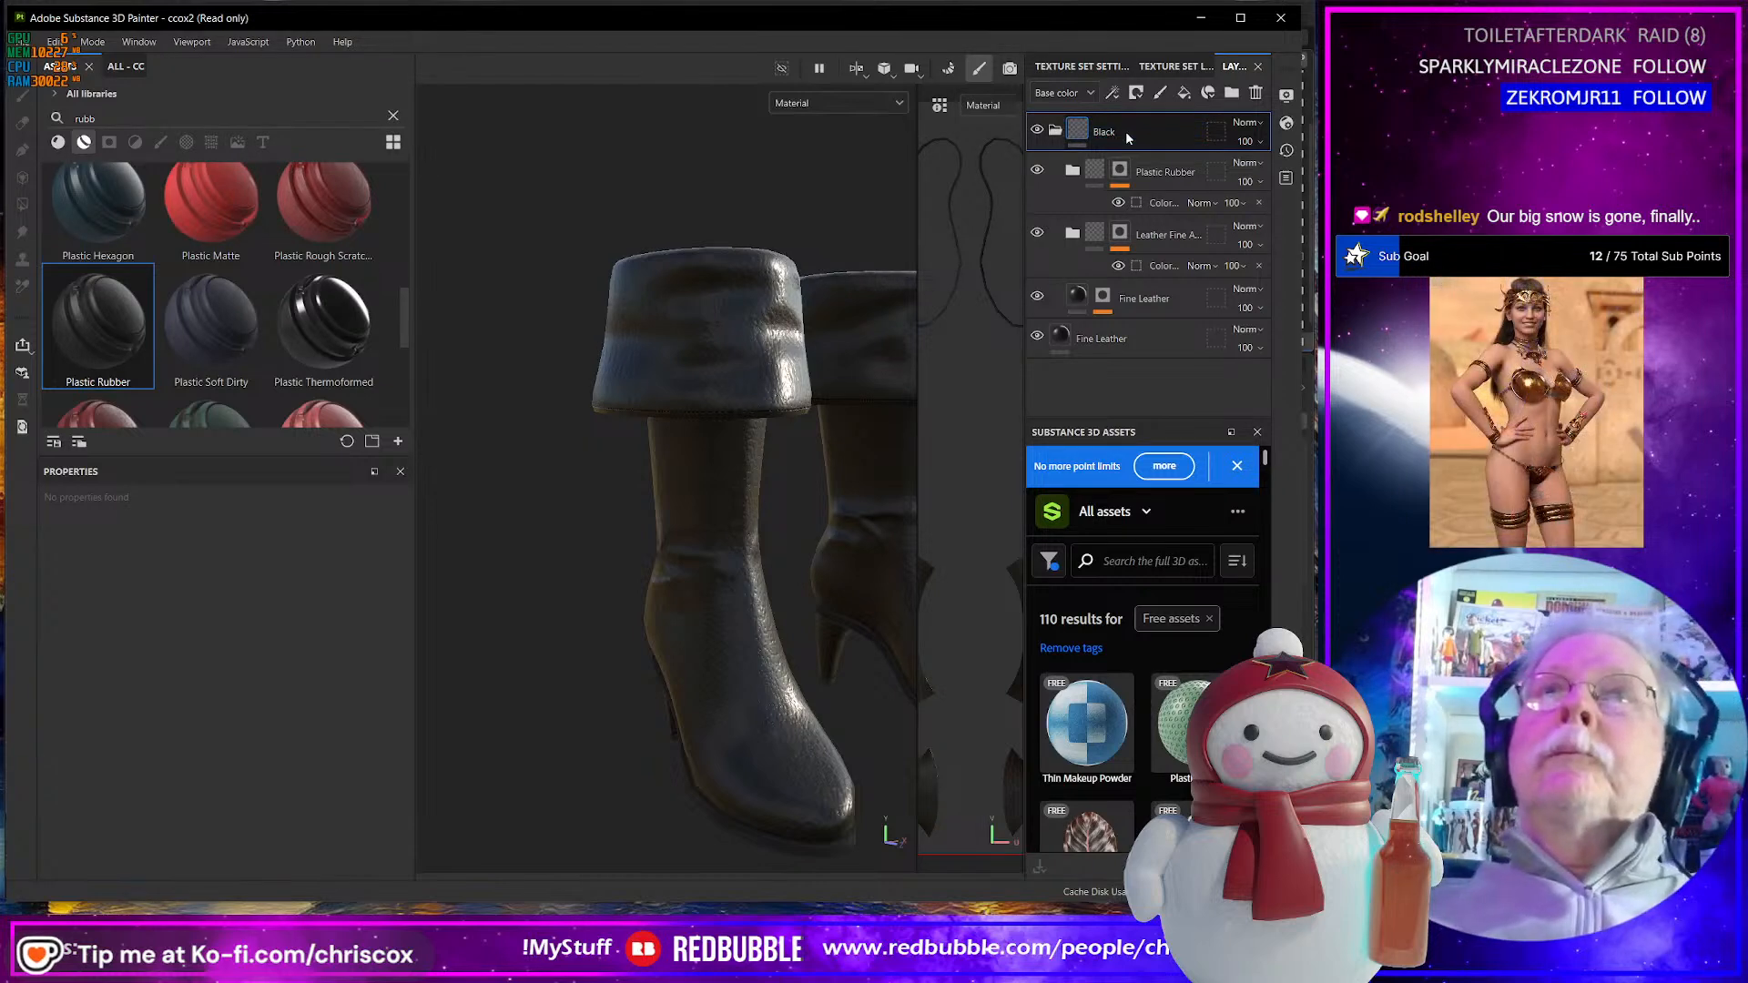
{"action": "left_click", "coordinate": [1055, 130]}
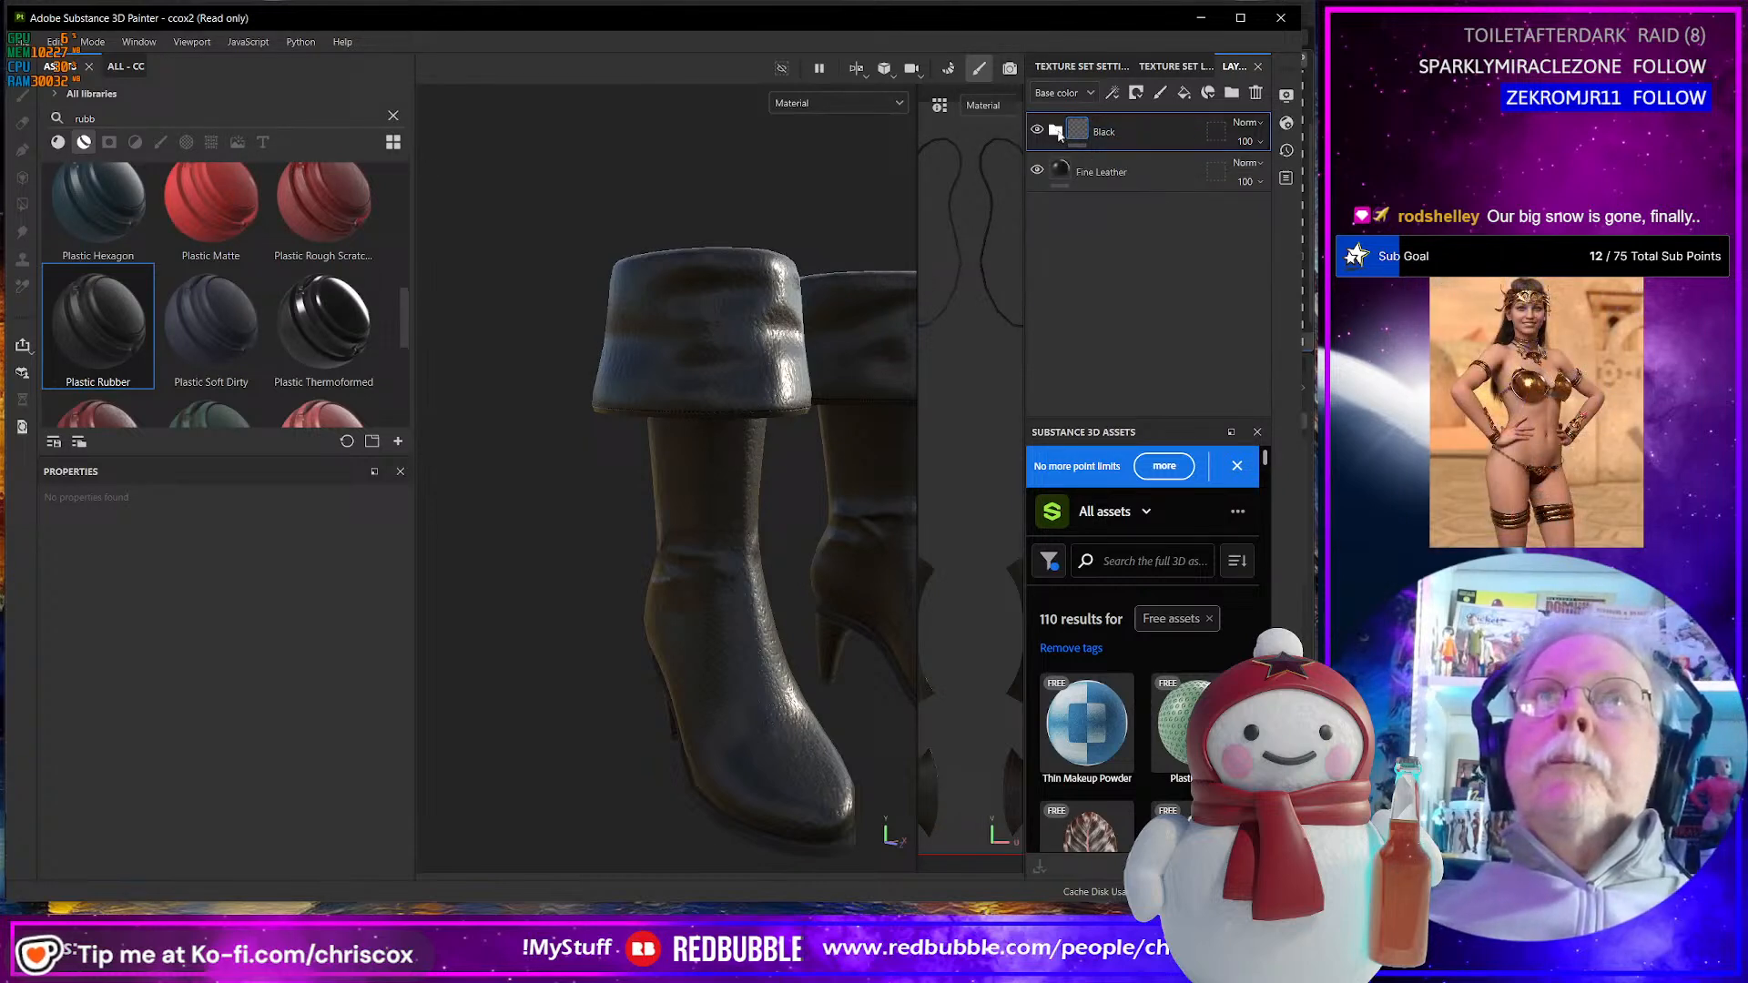
- Make a copy of the Black folder above it, hide the original and expand the copy
{"action": "right_click", "coordinate": [1135, 136]}
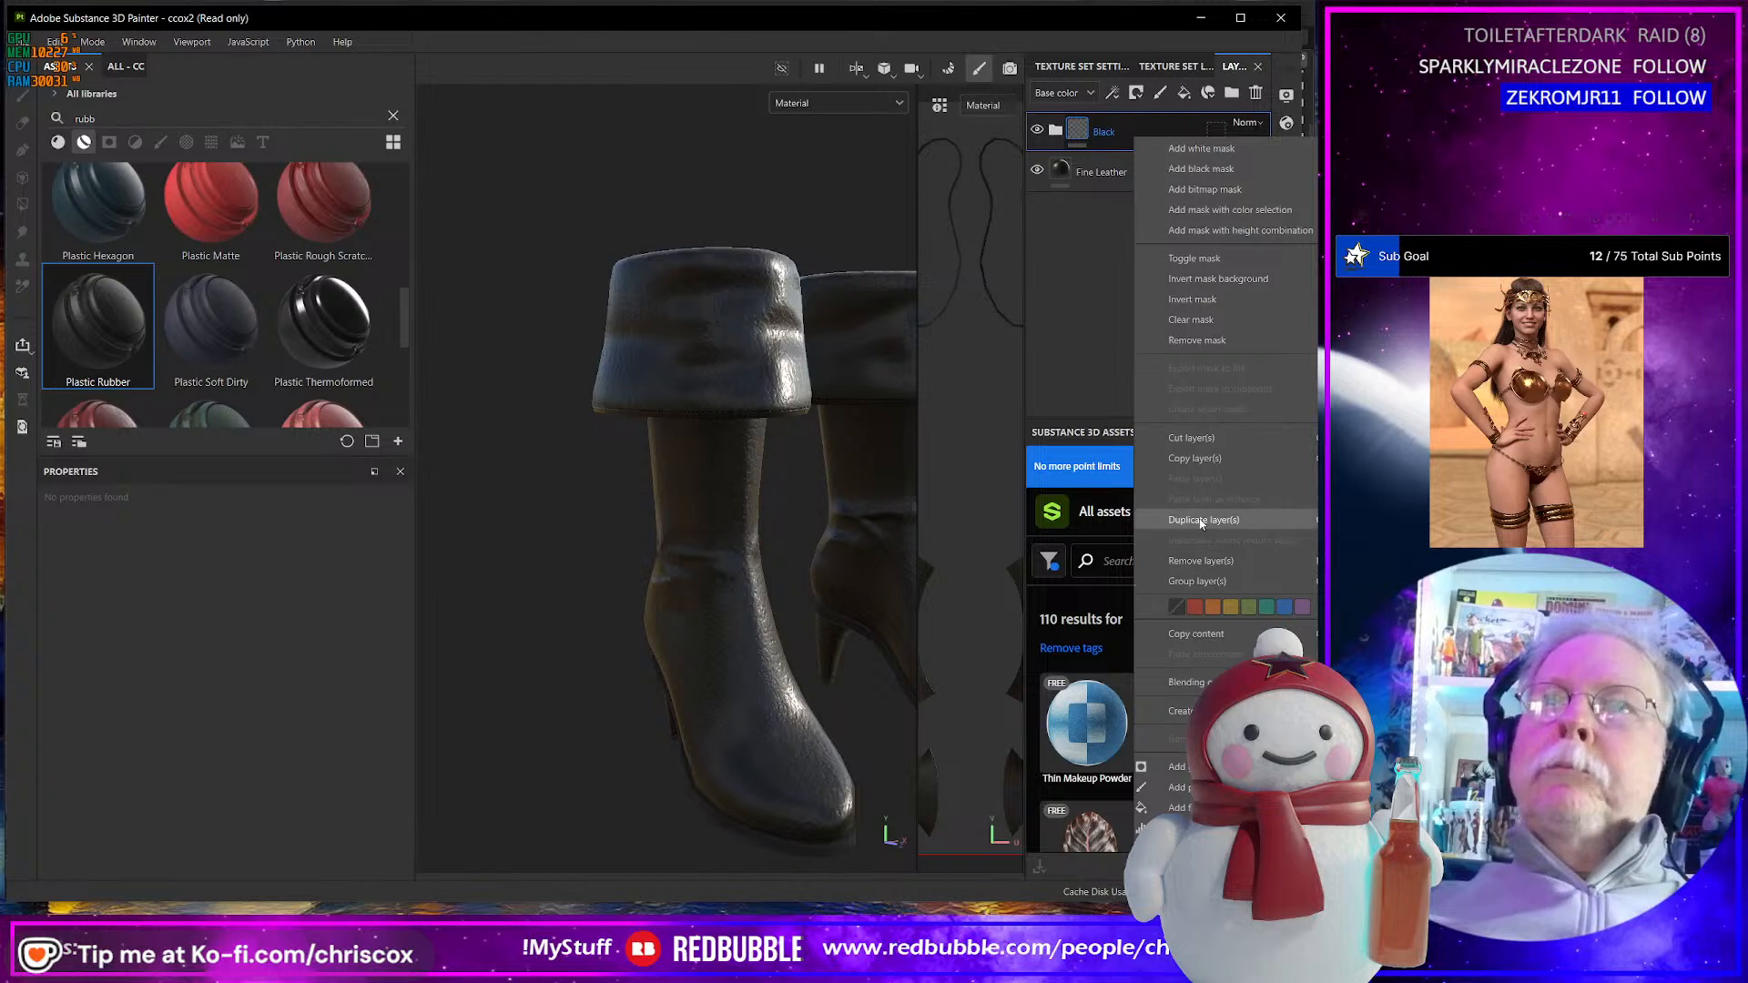
{"action": "left_click", "coordinate": [1185, 458]}
{"action": "key", "text": "ctrl+v"}
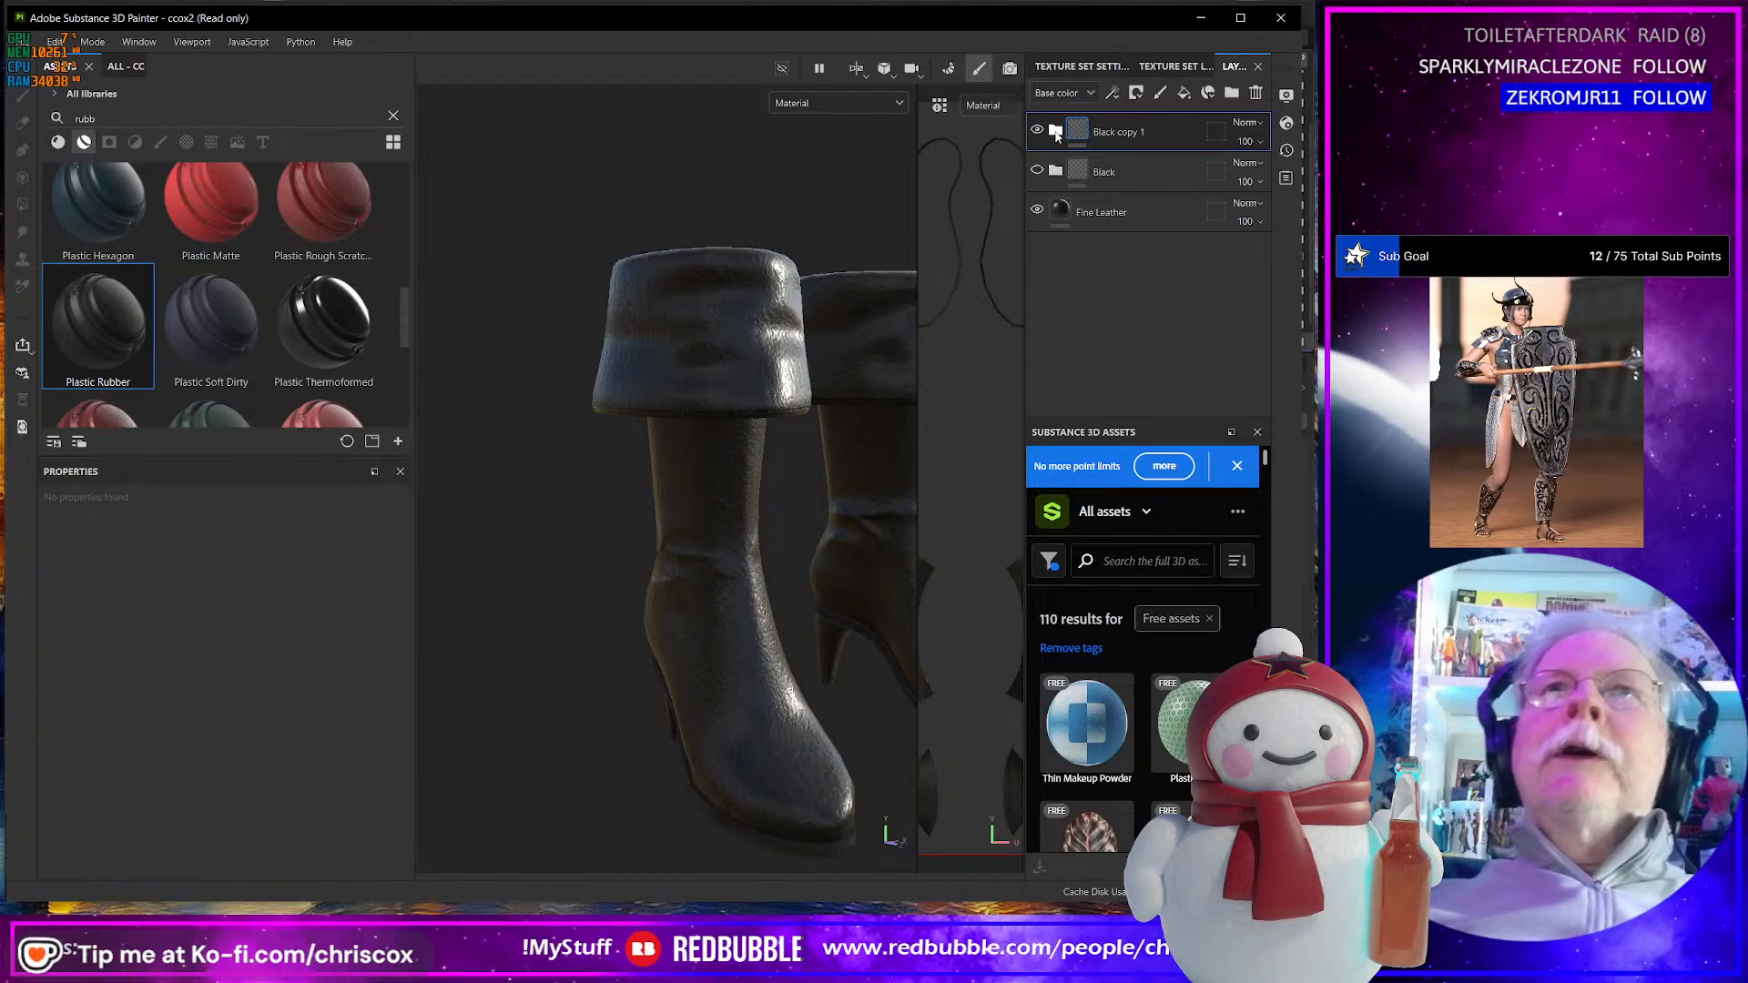
{"action": "left_click", "coordinate": [1055, 131]}
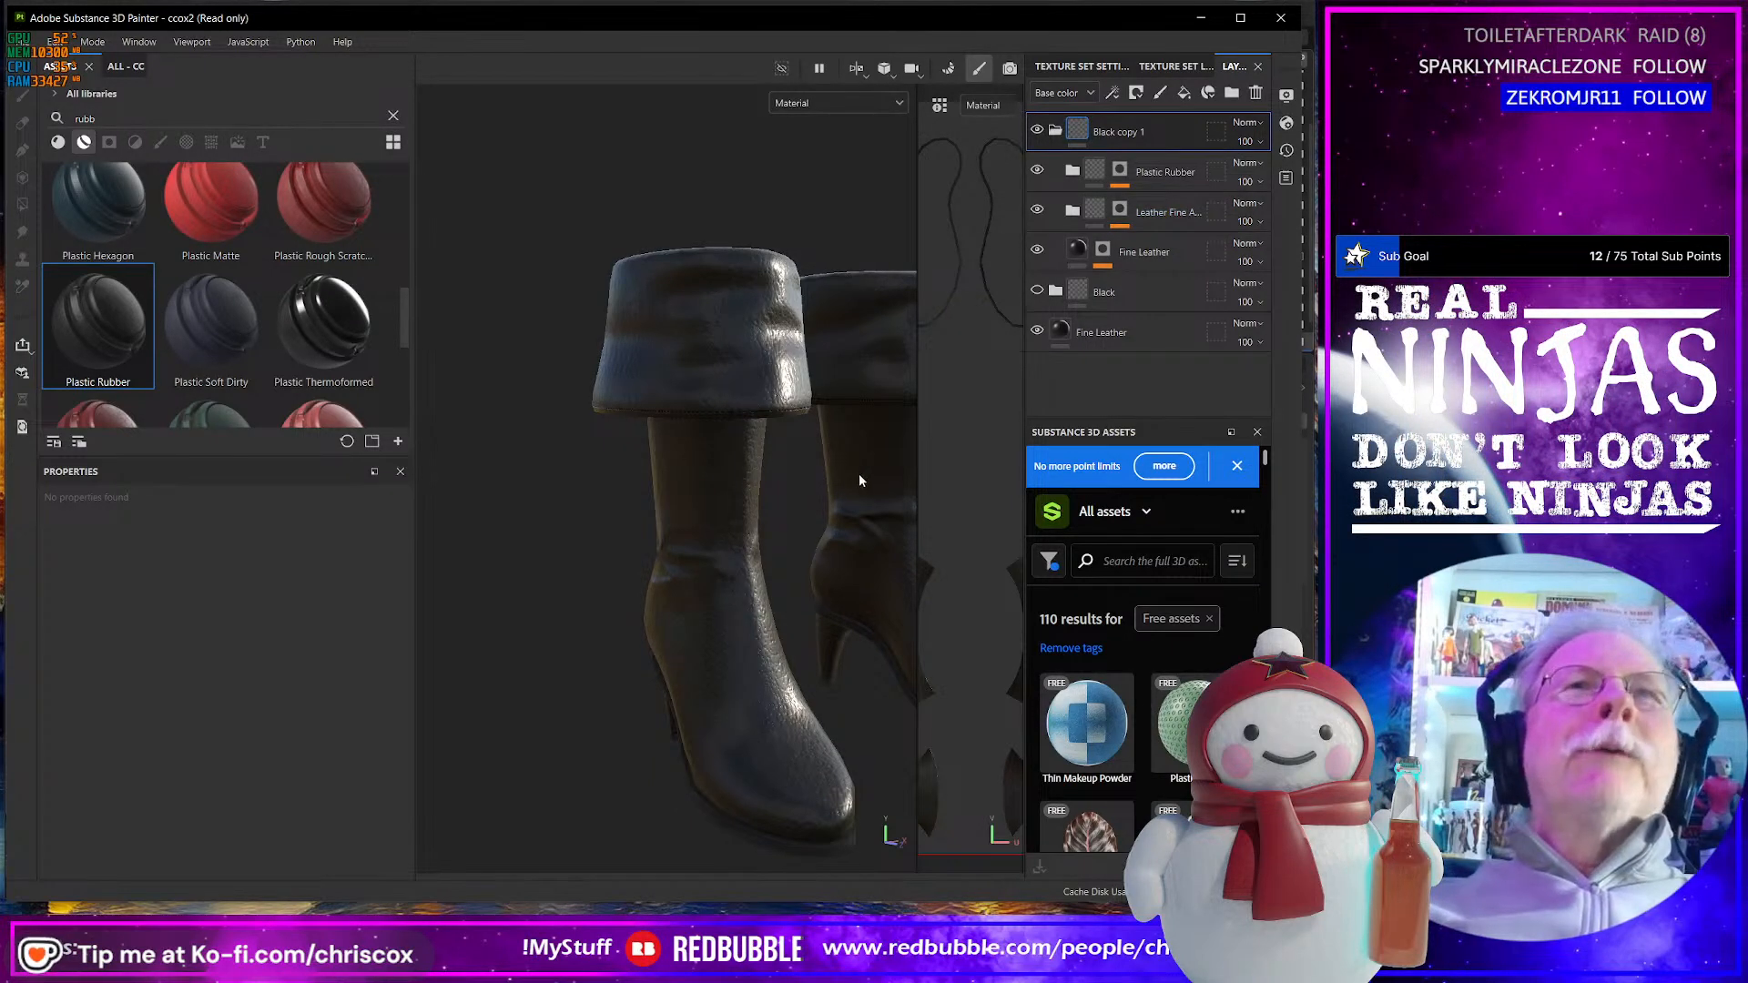
- Select the Fine Leather layer in the Black copy 1 folder and search the assets for leather
{"action": "left_click_drag", "start_coordinate": [856, 509], "coordinate": [717, 482], "text": "alt"}
{"action": "scroll", "coordinate": [741, 494], "scroll_direction": "up", "scroll_amount": 2}
{"action": "scroll", "coordinate": [741, 495], "scroll_direction": "down", "scroll_amount": 3}
{"action": "middle_click_drag", "start_coordinate": [719, 485], "coordinate": [714, 491], "text": "alt"}
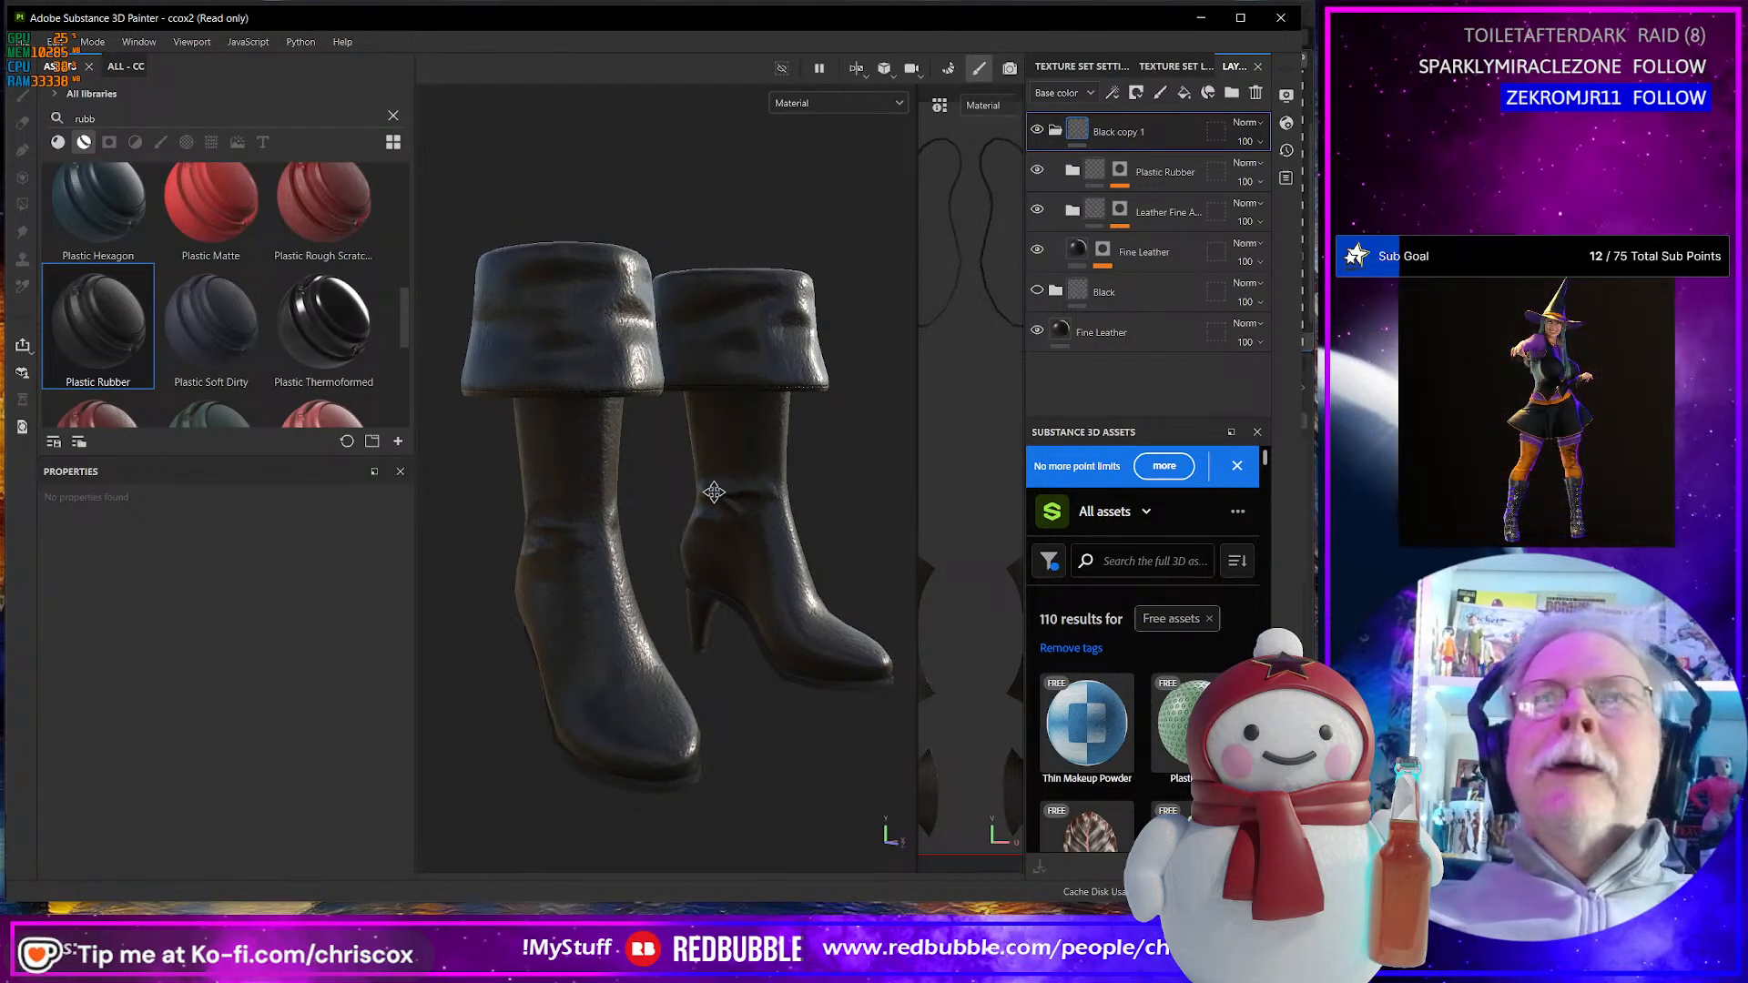
{"action": "mouse_move", "coordinate": [713, 492]}
{"action": "left_mouse_down", "text": "alt"}
{"action": "mouse_move", "coordinate": [731, 506]}
{"action": "mouse_move", "coordinate": [713, 496]}
{"action": "left_mouse_up", "text": "alt"}
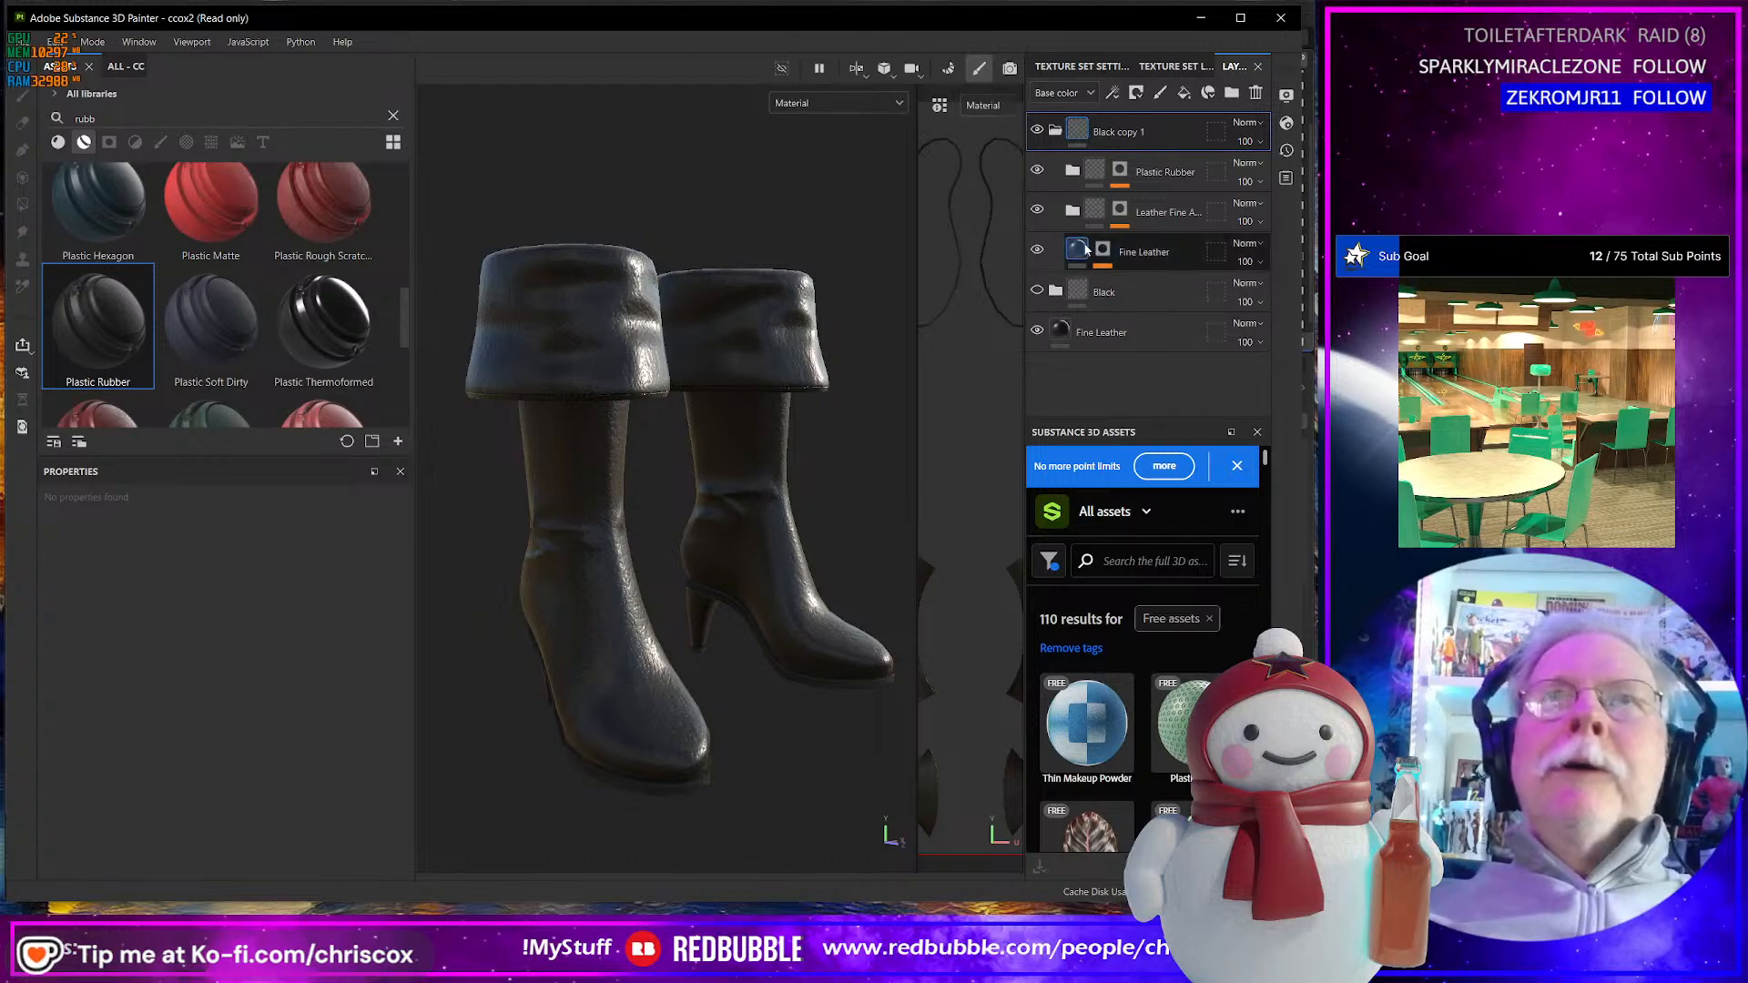
{"action": "left_click", "coordinate": [1134, 255]}
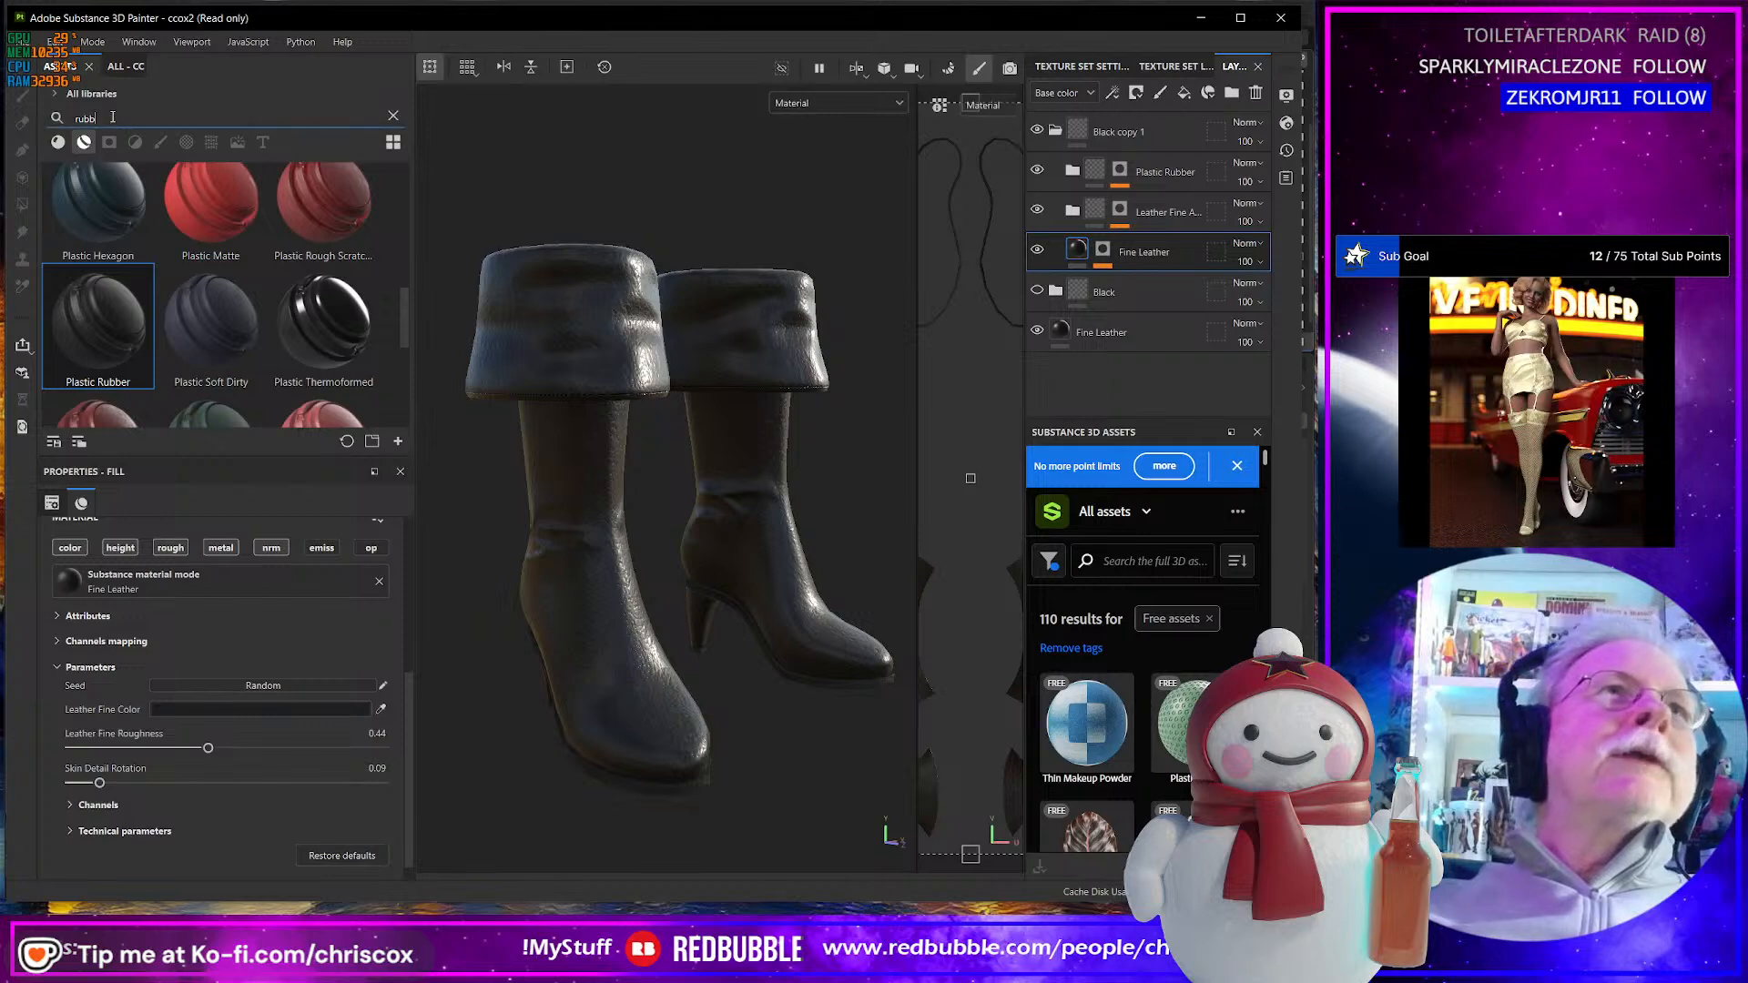
{"action": "type", "text": "leather"}
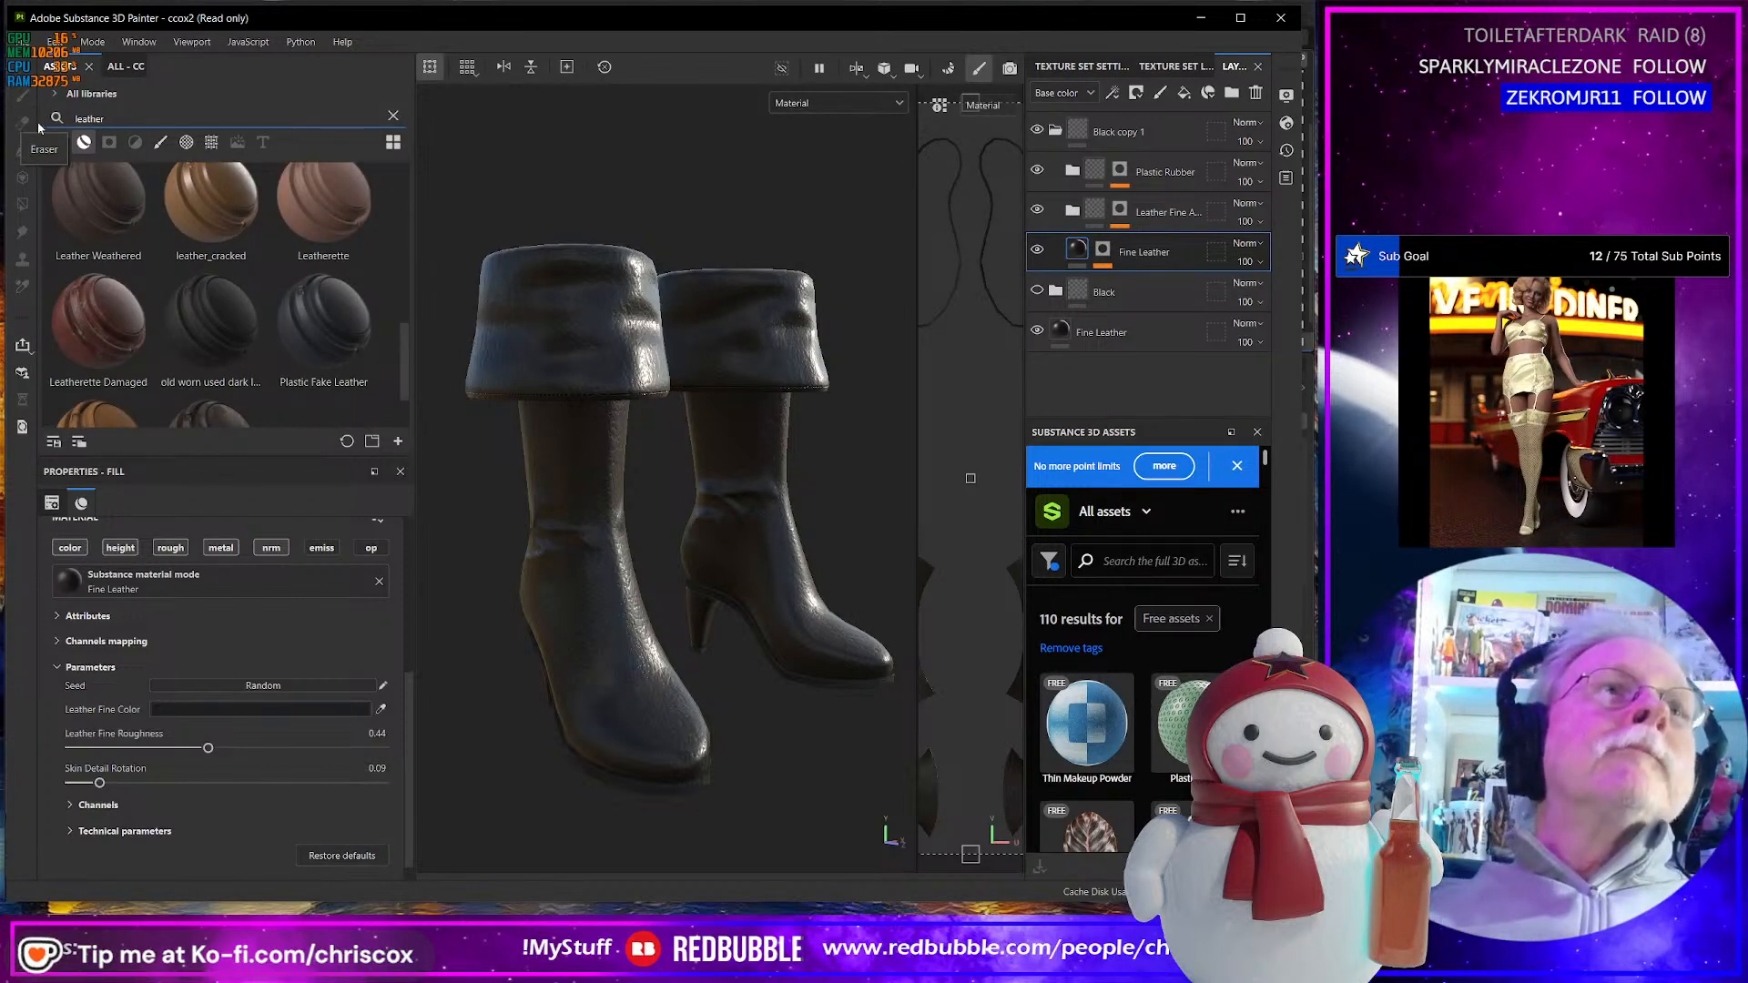
- Try the Leather Weathered smart material on the boot cuffs by ID color, and undo it
{"action": "left_click_drag", "start_coordinate": [90, 180], "coordinate": [561, 339]}
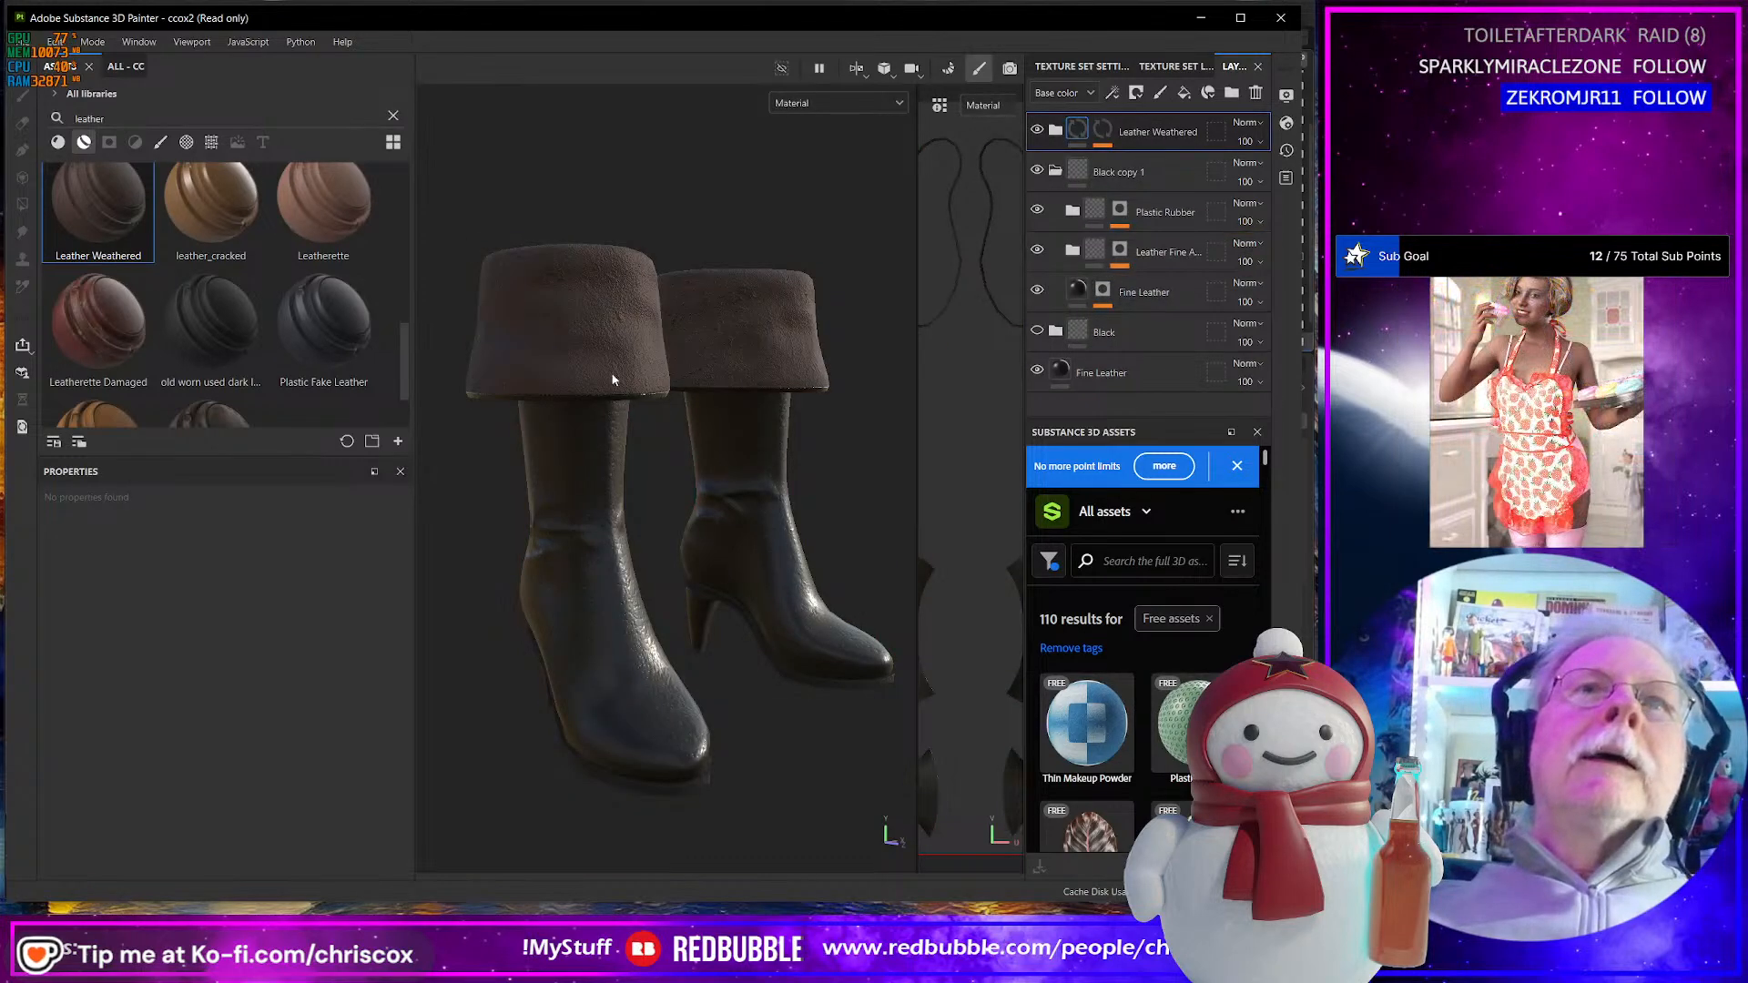
{"action": "scroll", "coordinate": [644, 462], "scroll_direction": "up", "scroll_amount": 3}
{"action": "scroll", "coordinate": [644, 462], "scroll_direction": "down", "scroll_amount": 3}
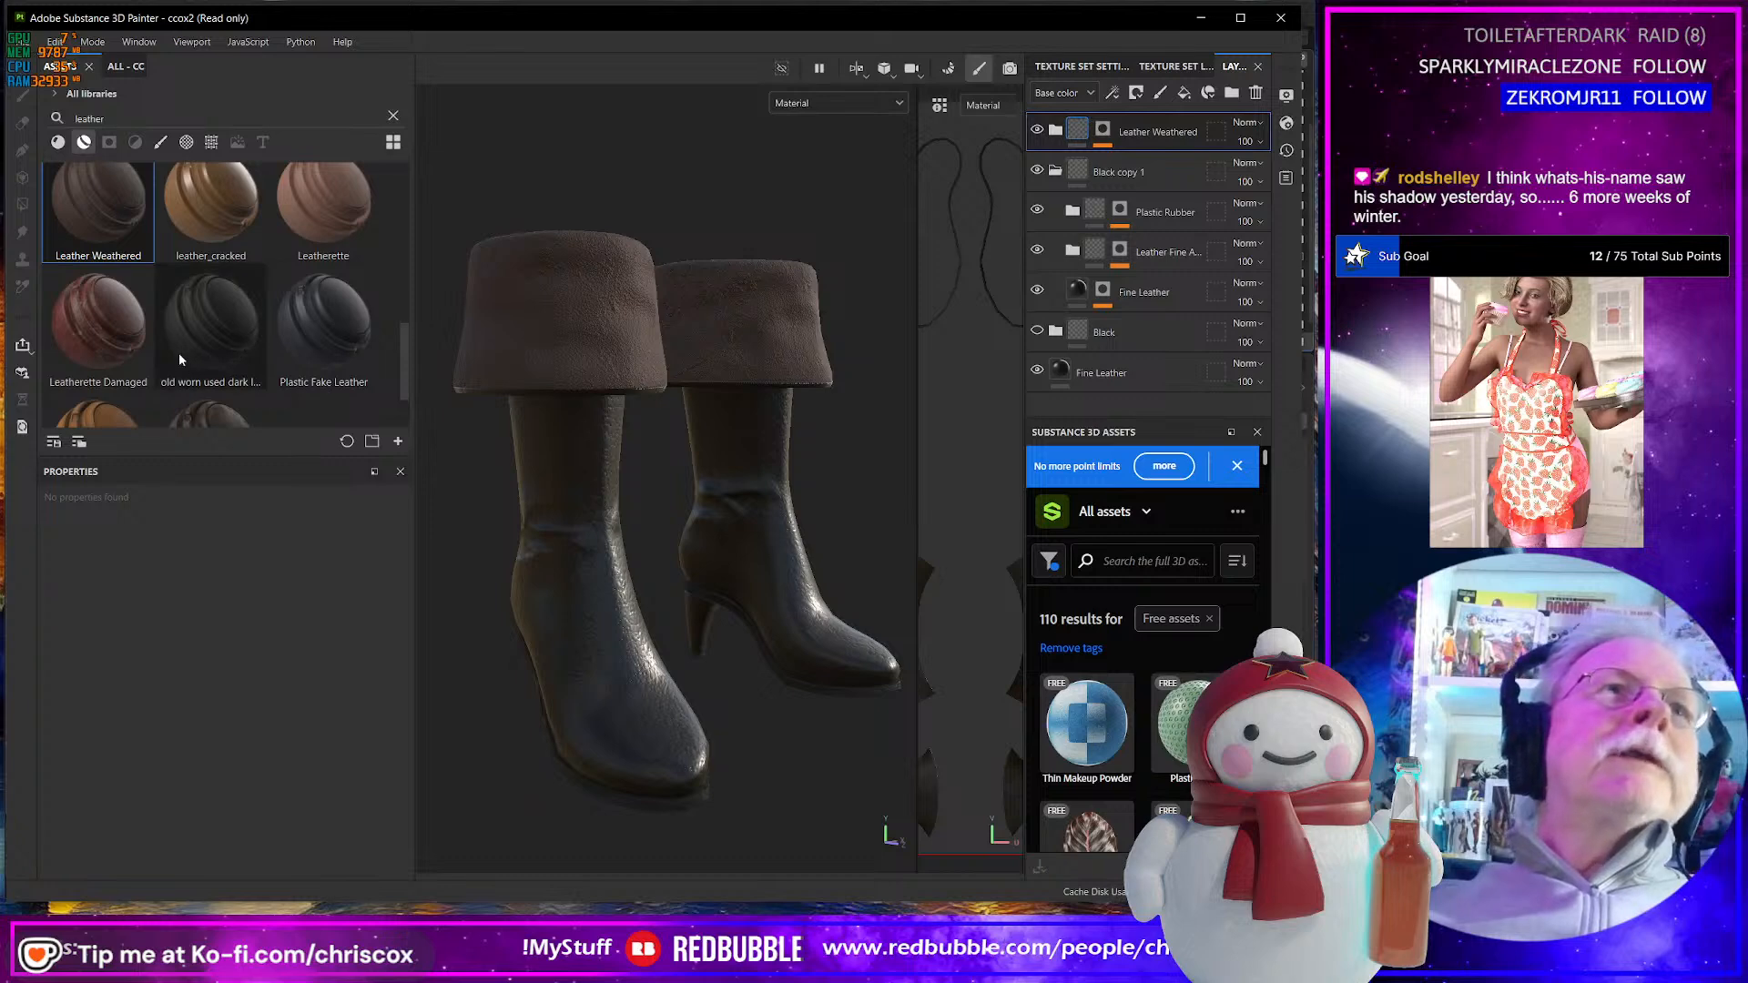
{"action": "mouse_move", "coordinate": [490, 373]}
{"action": "left_mouse_down", "text": "alt"}
{"action": "mouse_move", "coordinate": [453, 398]}
{"action": "mouse_move", "coordinate": [491, 399]}
{"action": "left_mouse_up", "text": "alt"}
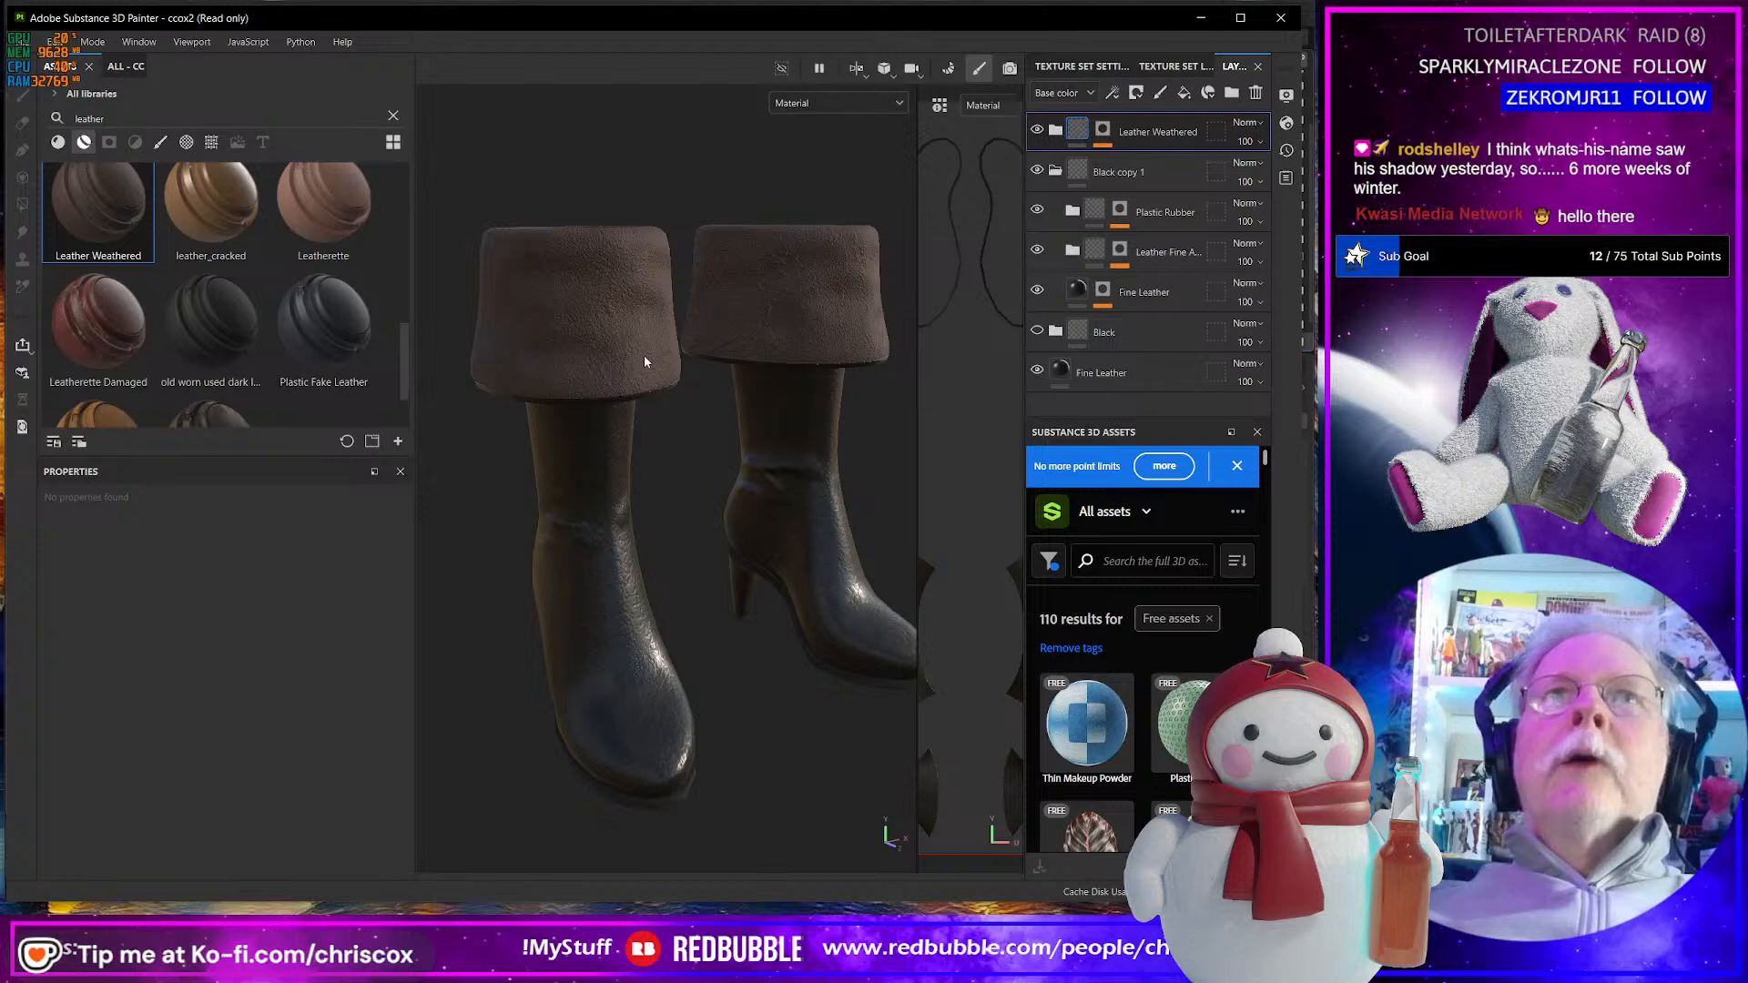
{"action": "key", "text": "ctrl+z"}
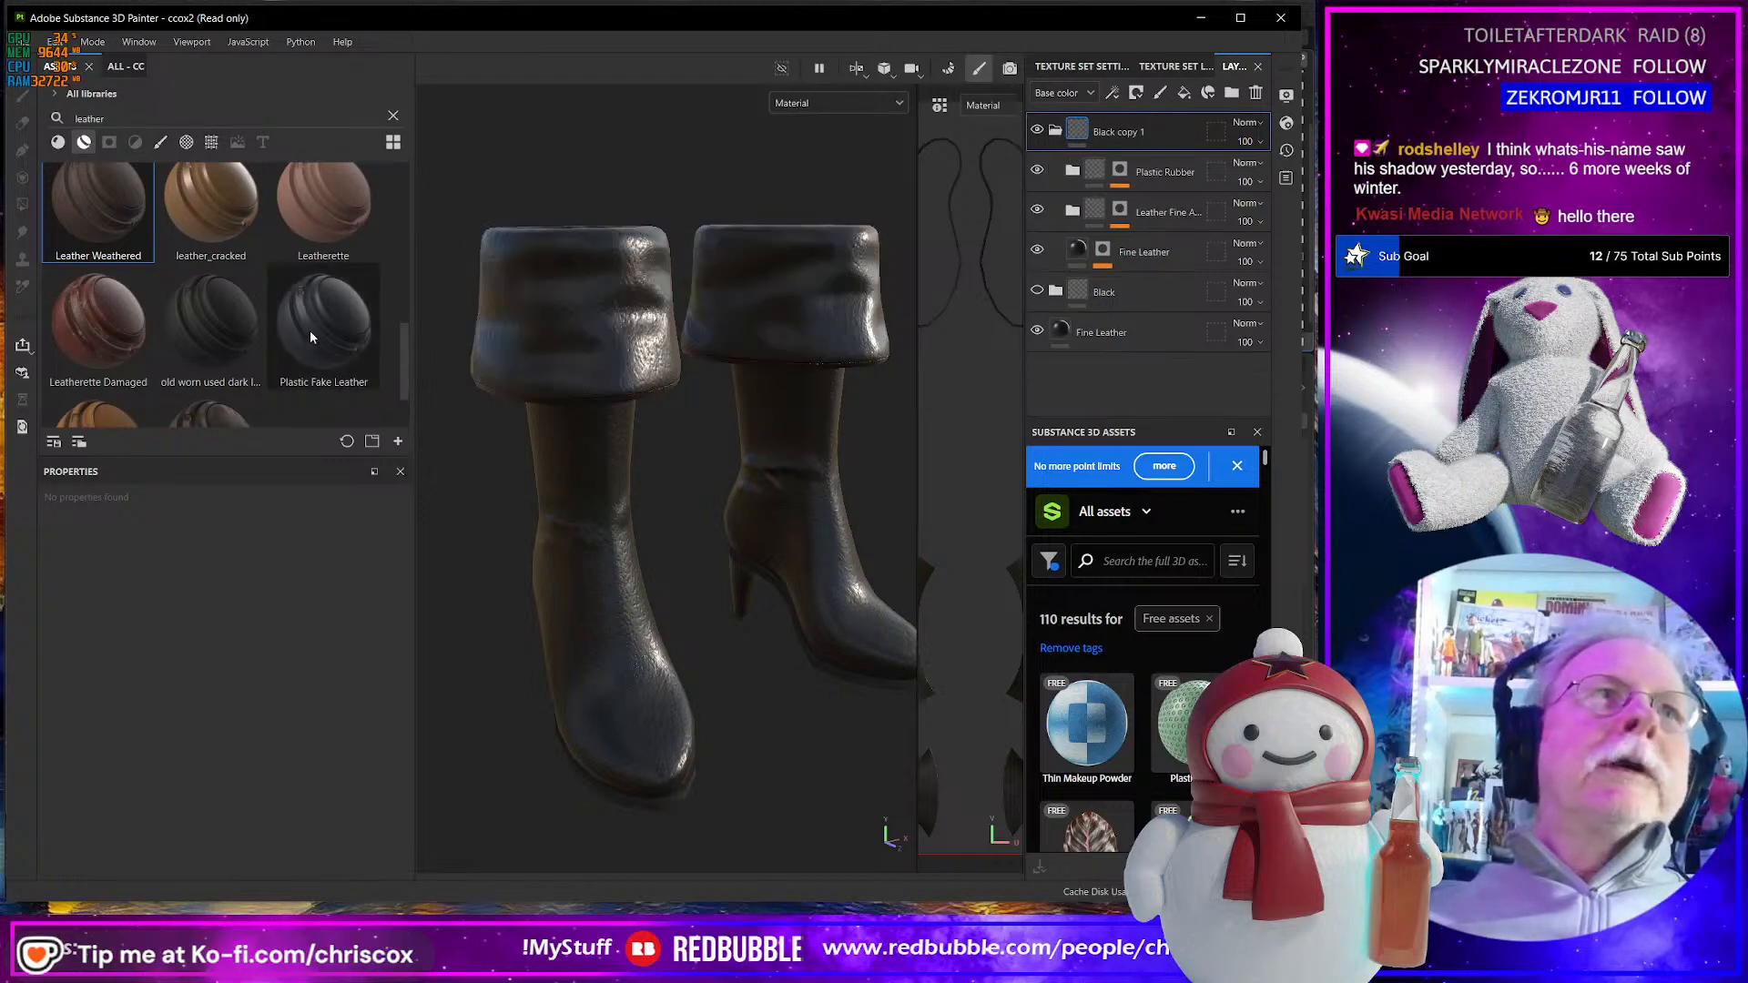
- Apply the seude-leather-dark smart material to the cuffs and worn leather chest to the boot shafts by ID color
{"action": "scroll", "coordinate": [310, 330], "scroll_direction": "down", "scroll_amount": 1}
{"action": "left_click_drag", "start_coordinate": [102, 371], "coordinate": [666, 343]}
{"action": "left_click_drag", "start_coordinate": [244, 386], "coordinate": [629, 429]}
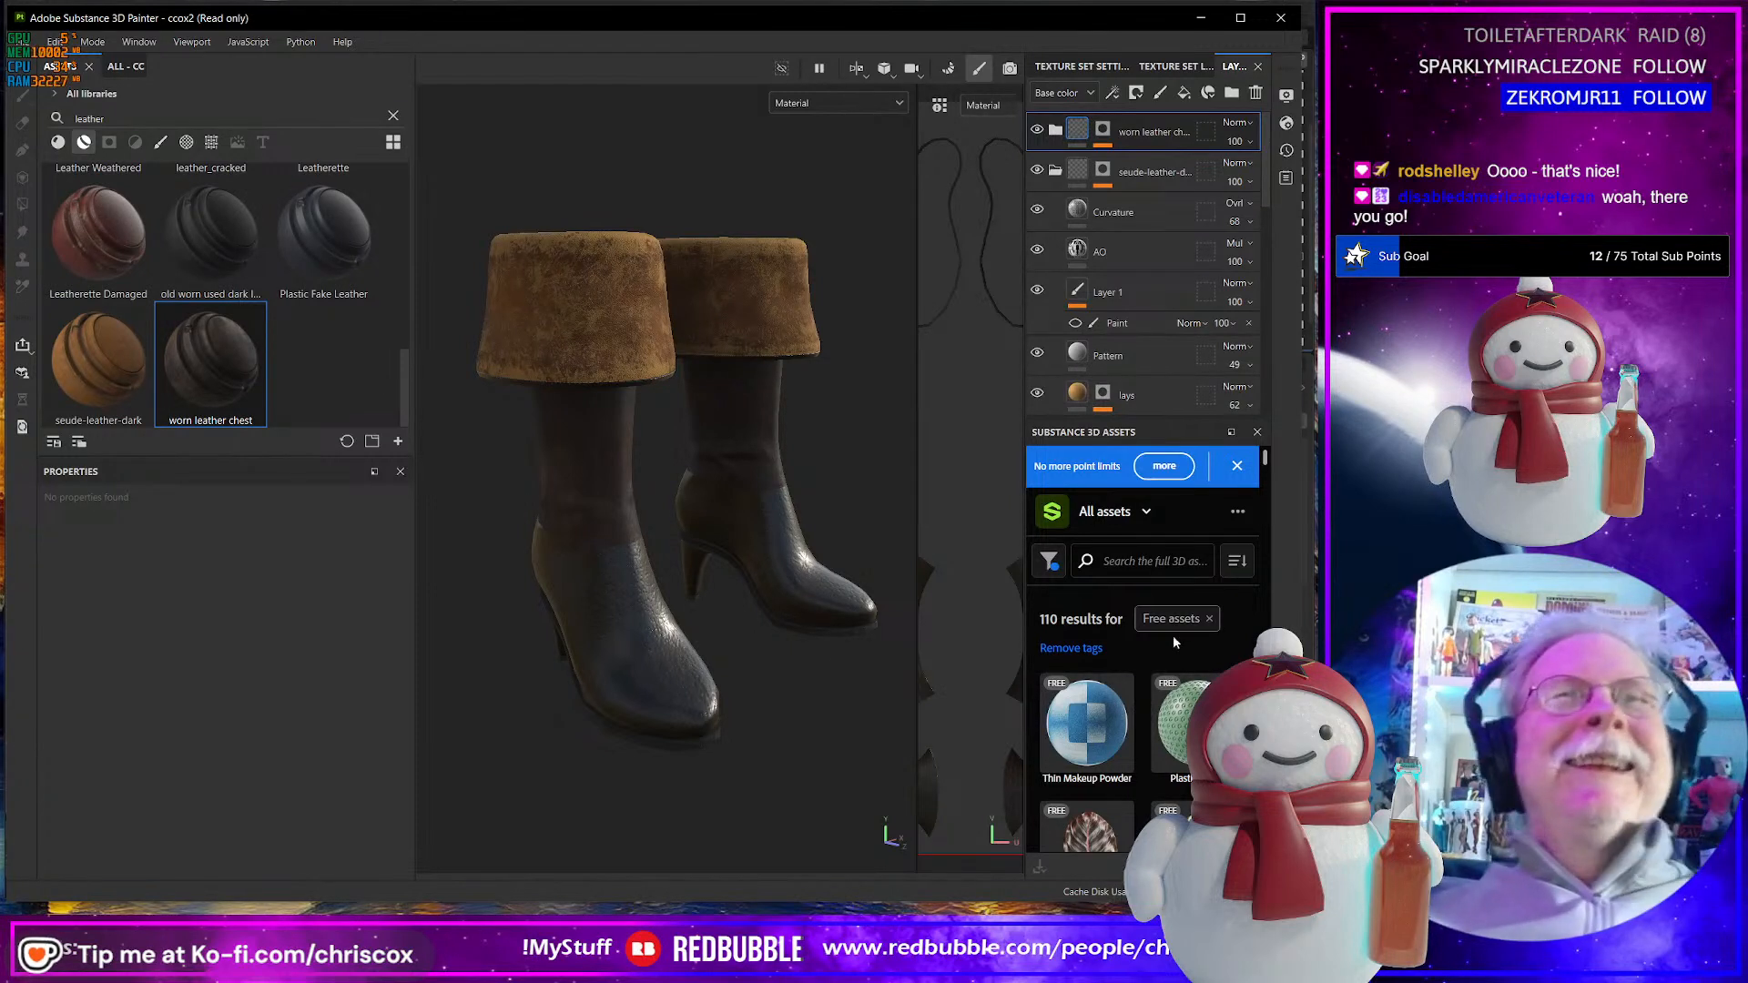
- Add the green foot and magenta heel ID colors to the color selection of the worn leather chest mask
{"action": "scroll", "coordinate": [692, 655], "scroll_direction": "up", "scroll_amount": 2}
{"action": "left_click_drag", "start_coordinate": [685, 644], "coordinate": [747, 633], "text": "alt"}
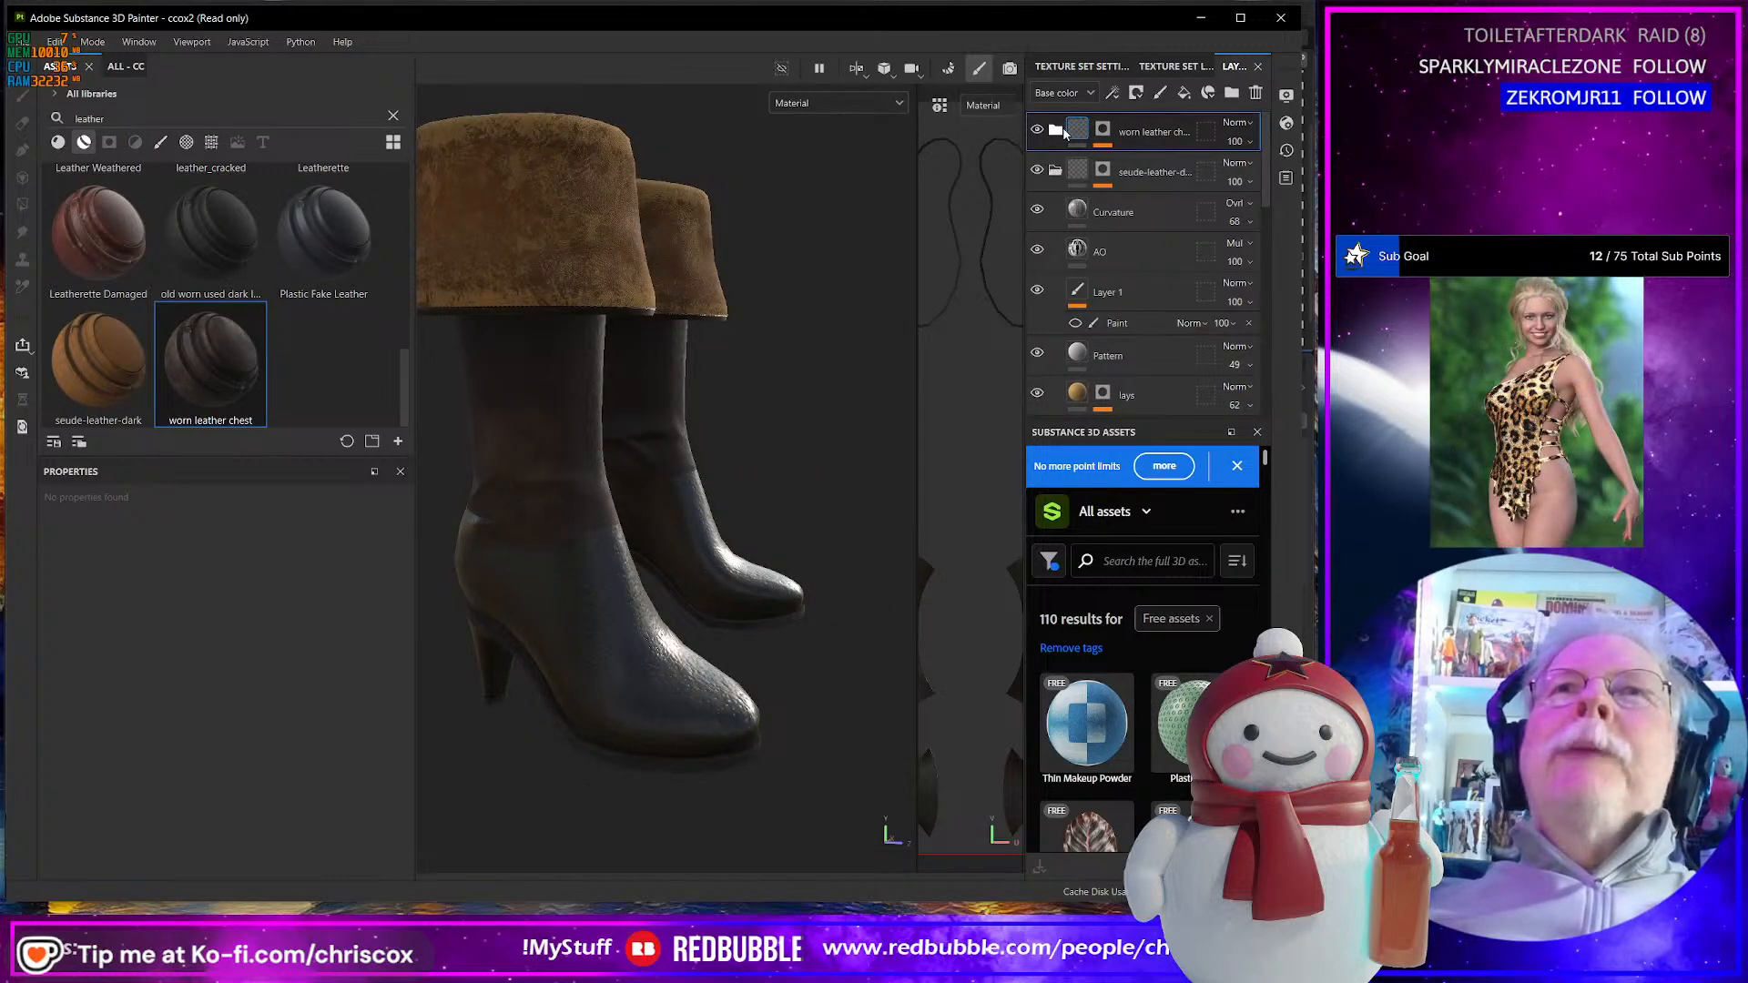
{"action": "left_click", "coordinate": [1103, 130]}
{"action": "left_click", "coordinate": [1153, 167]}
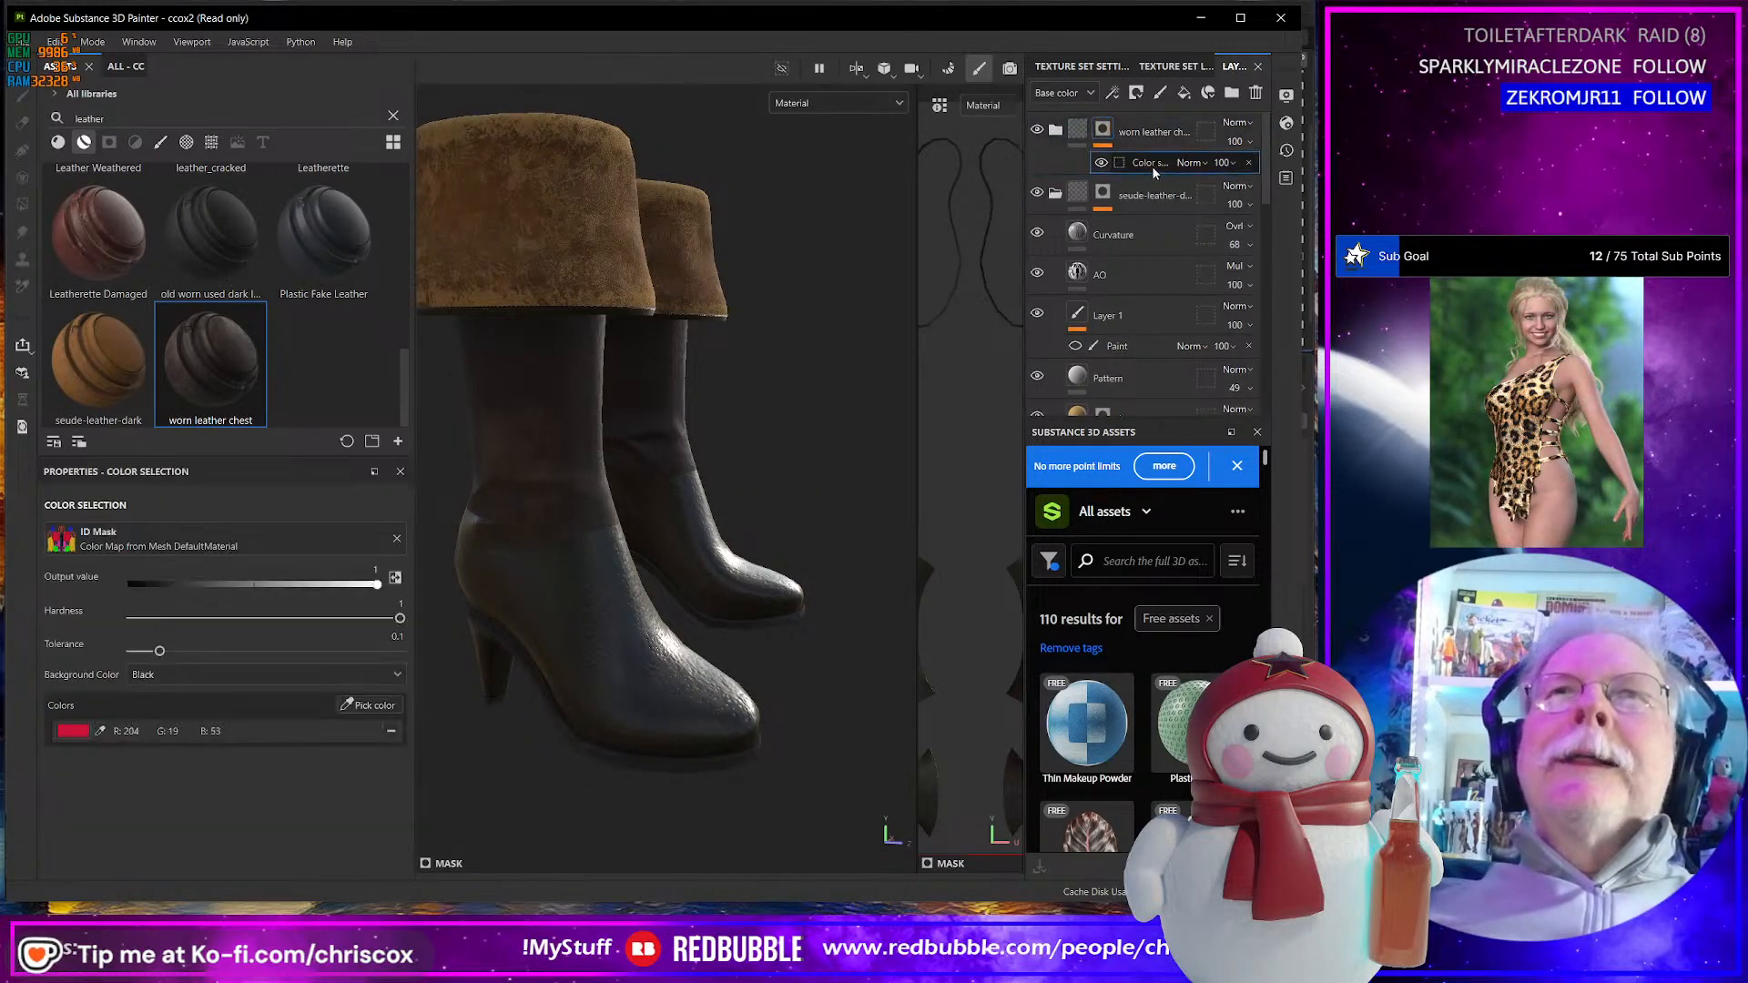
{"action": "left_click", "coordinate": [369, 705]}
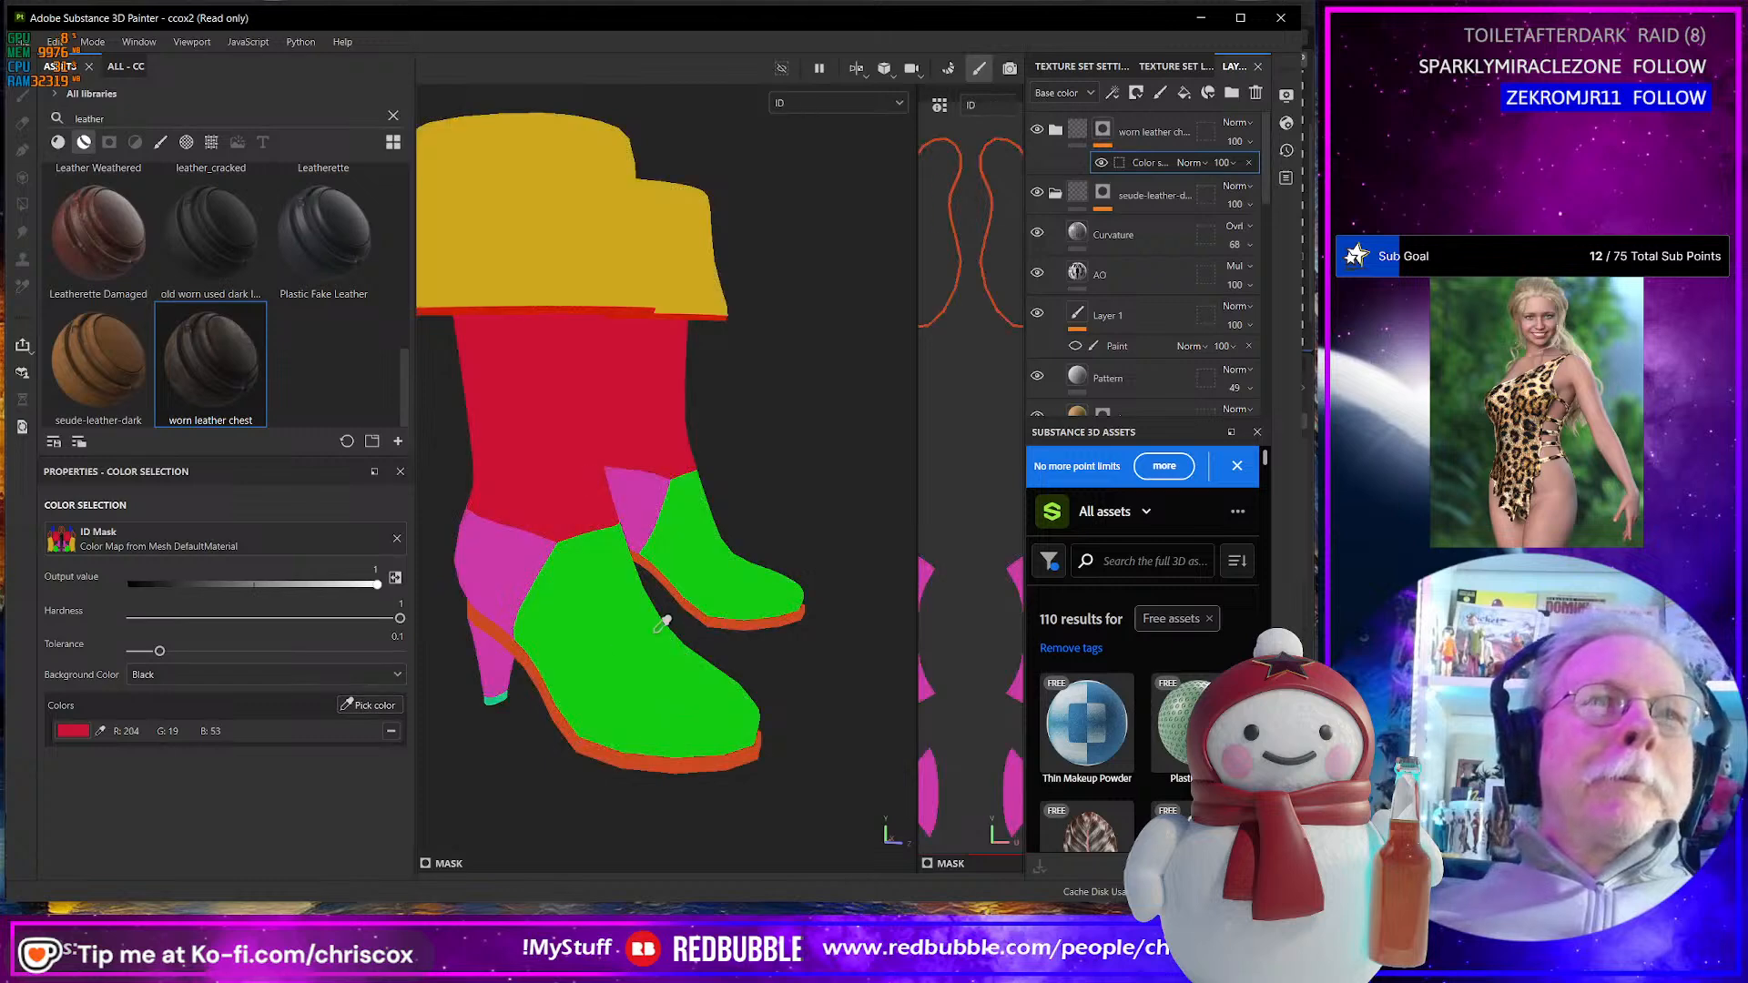
{"action": "left_click", "coordinate": [641, 629]}
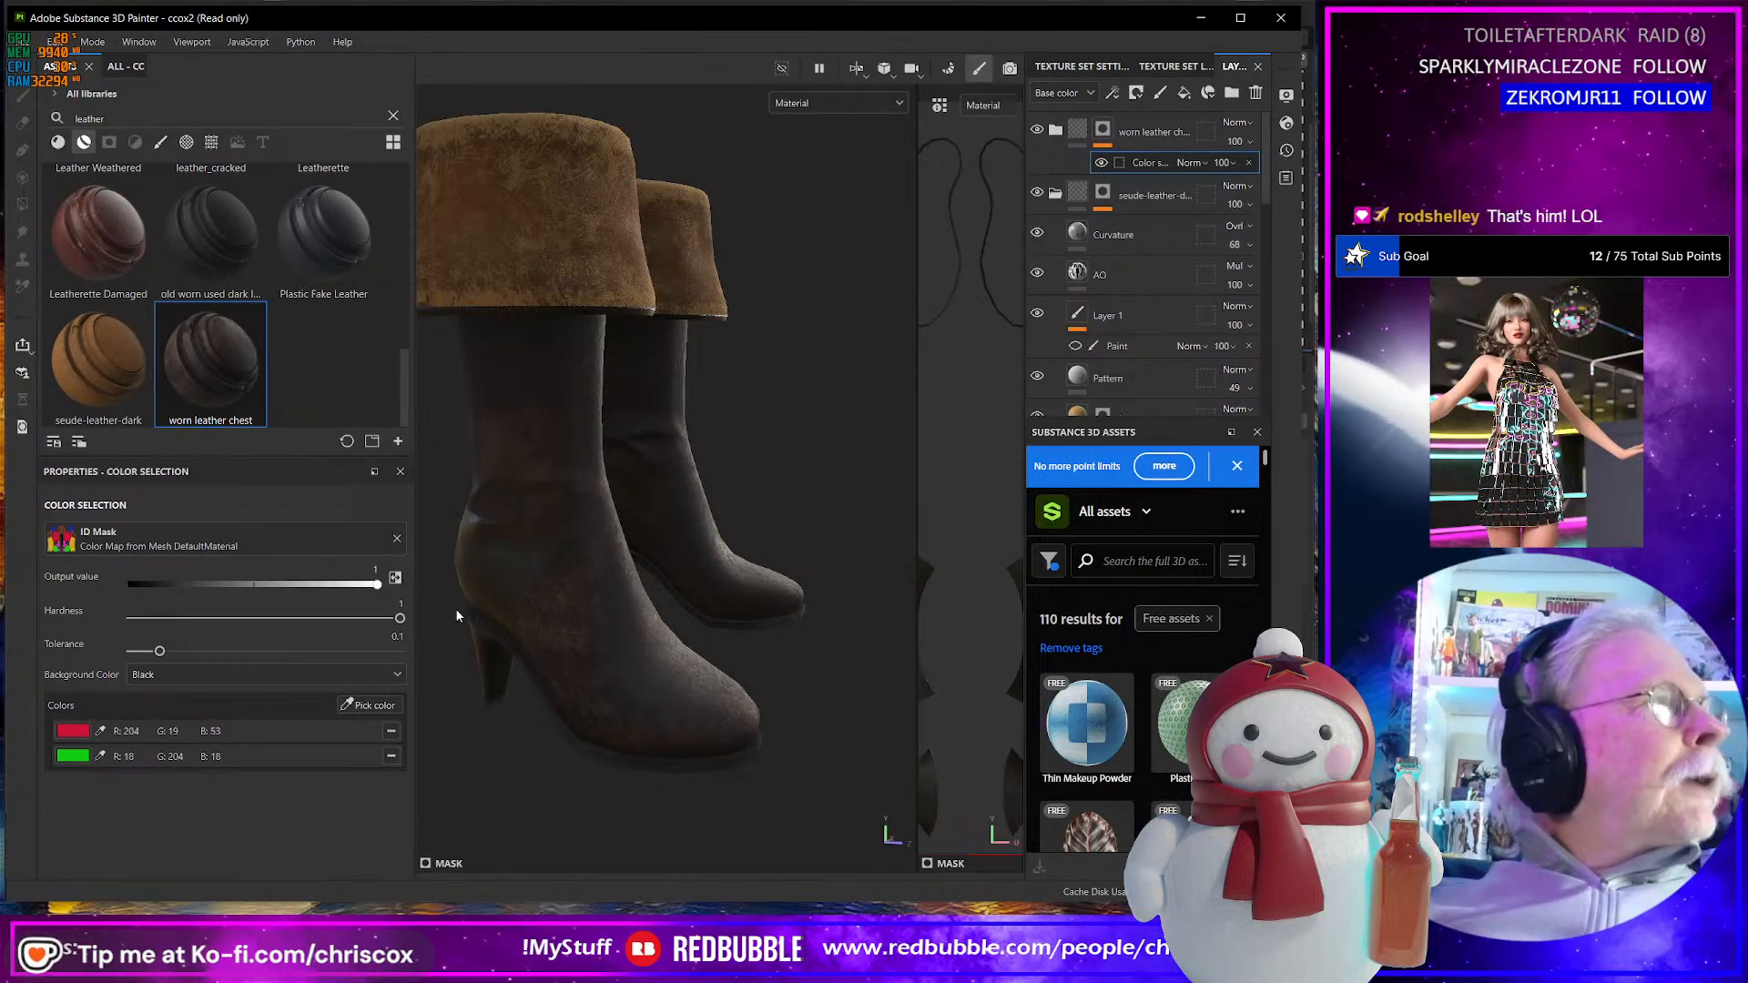
{"action": "left_click", "coordinate": [386, 707]}
{"action": "left_click", "coordinate": [511, 590]}
- Pick at the cuff's lower edge to add the yellow ID color to the worn leather chest mask, undoing and repeating the pick
{"action": "left_click_drag", "start_coordinate": [656, 670], "coordinate": [557, 648], "text": "alt"}
{"action": "scroll", "coordinate": [665, 707], "scroll_direction": "up", "scroll_amount": 4}
{"action": "scroll", "coordinate": [665, 708], "scroll_direction": "down", "scroll_amount": 4}
{"action": "left_click", "coordinate": [375, 707]}
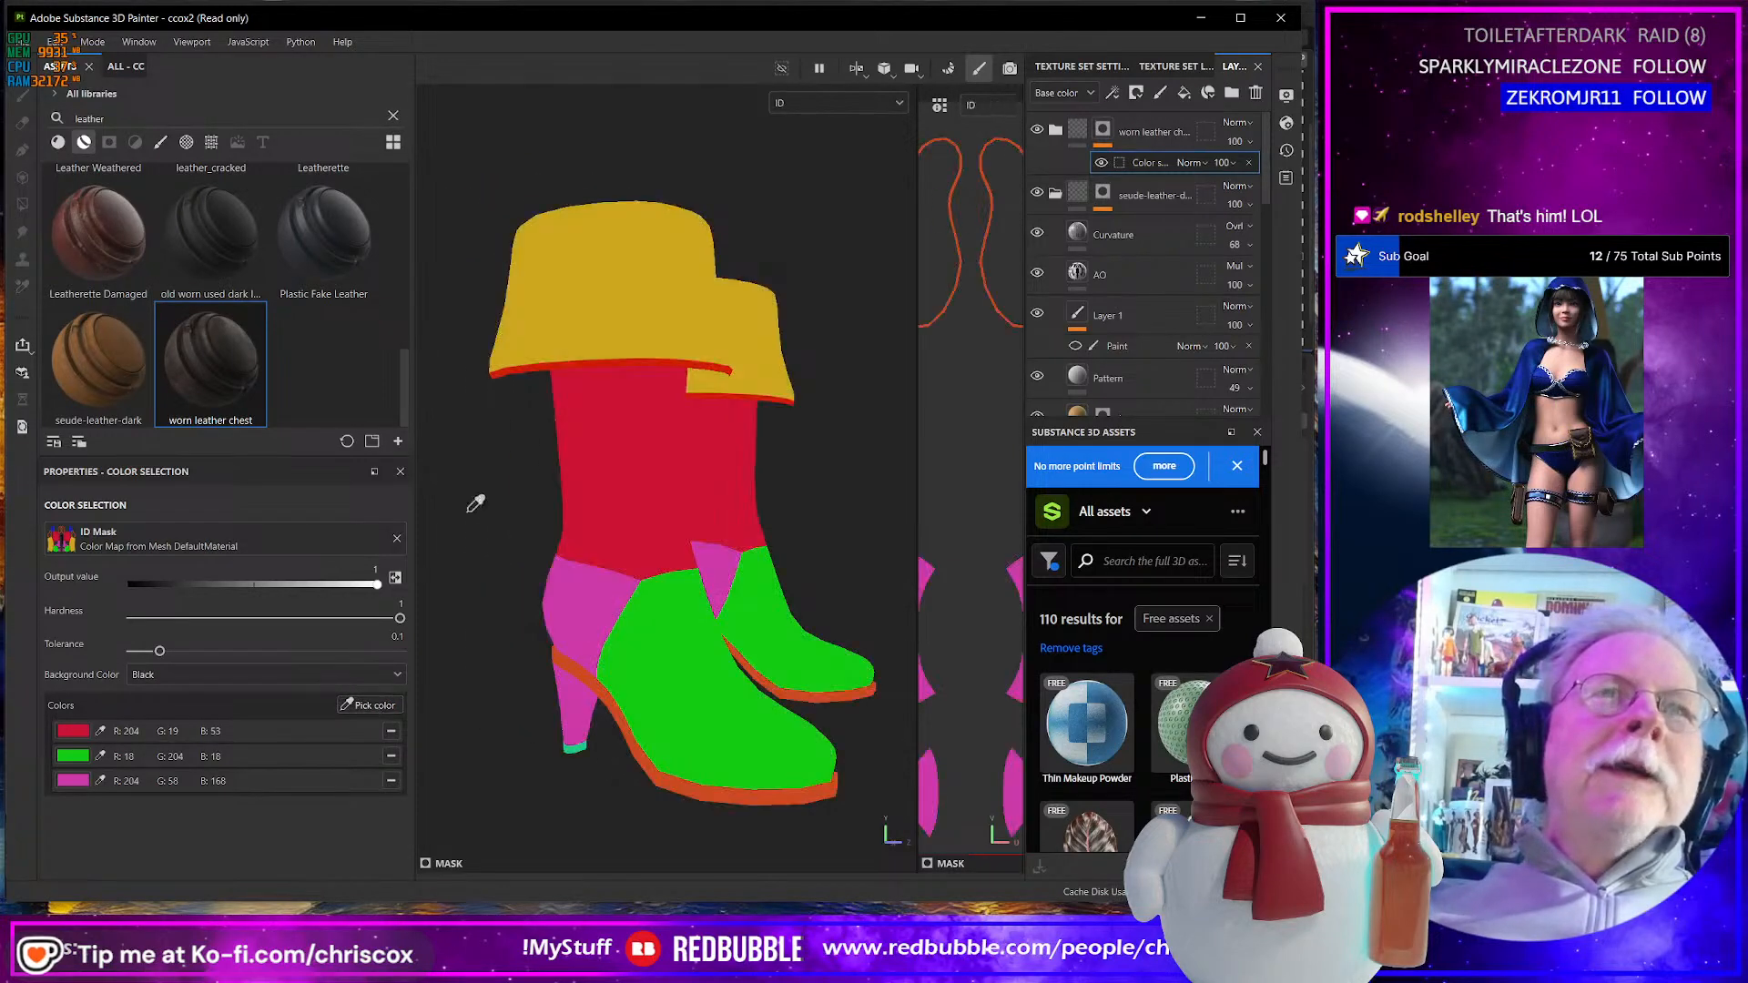
{"action": "left_click", "coordinate": [523, 375]}
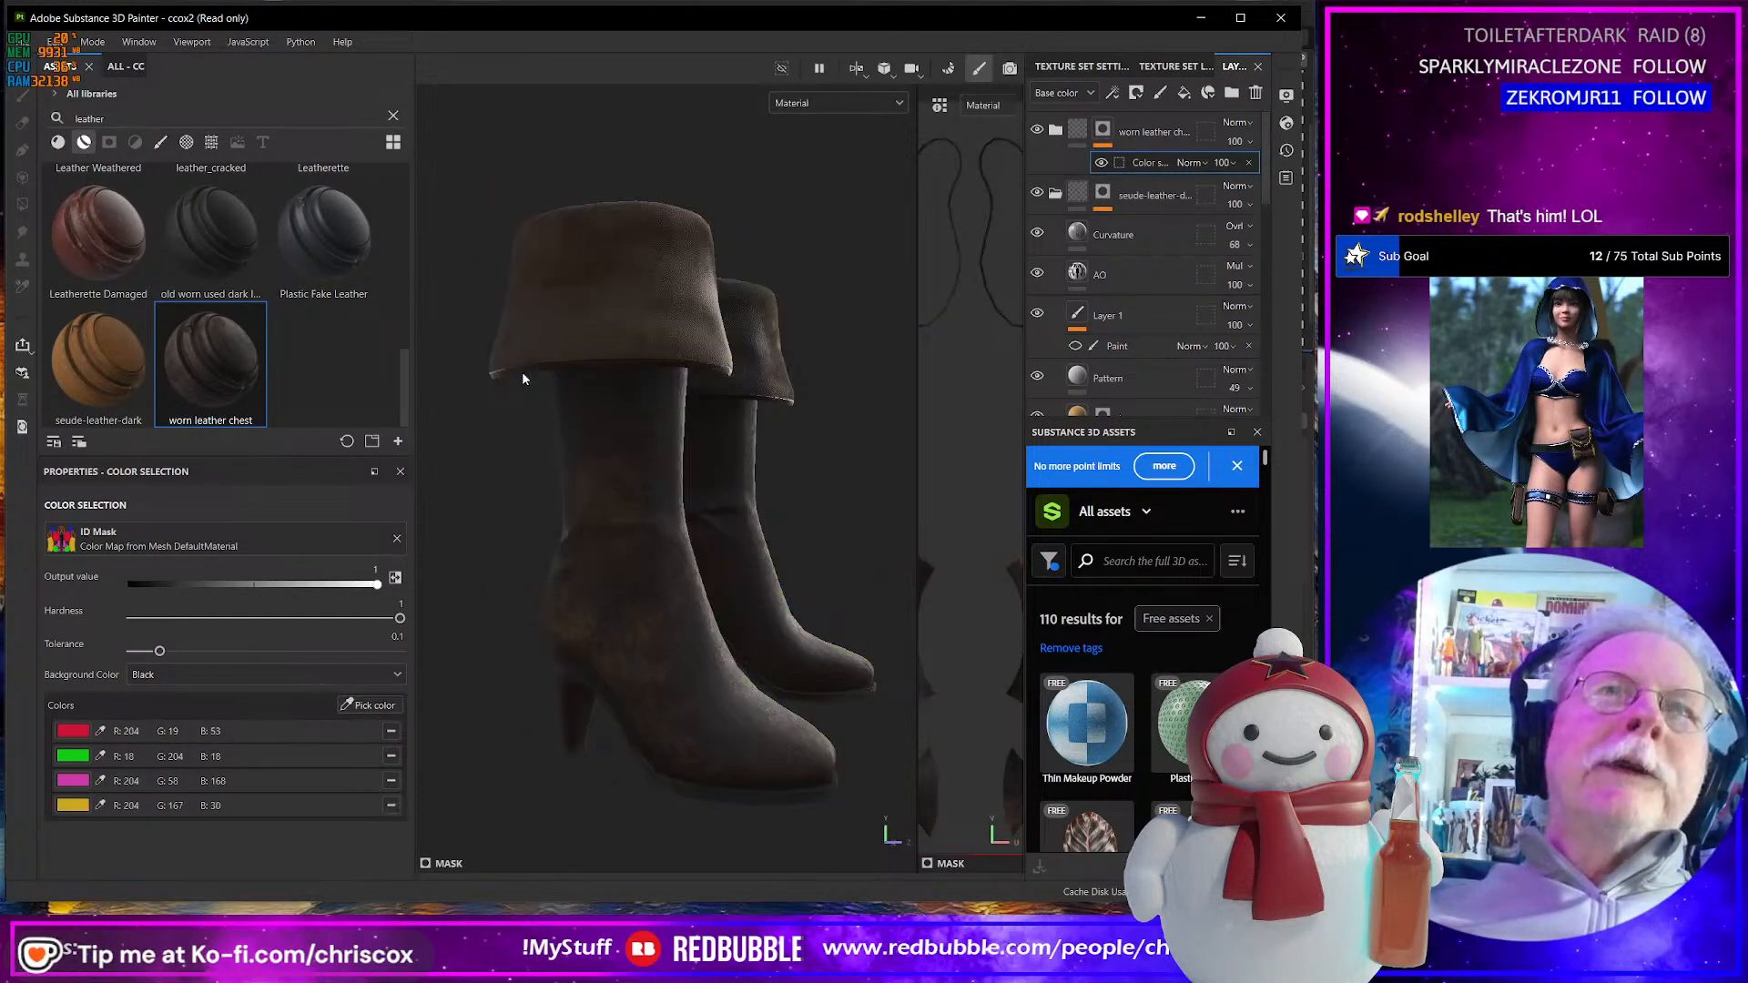
{"action": "left_click_drag", "start_coordinate": [601, 543], "coordinate": [579, 537], "text": "alt"}
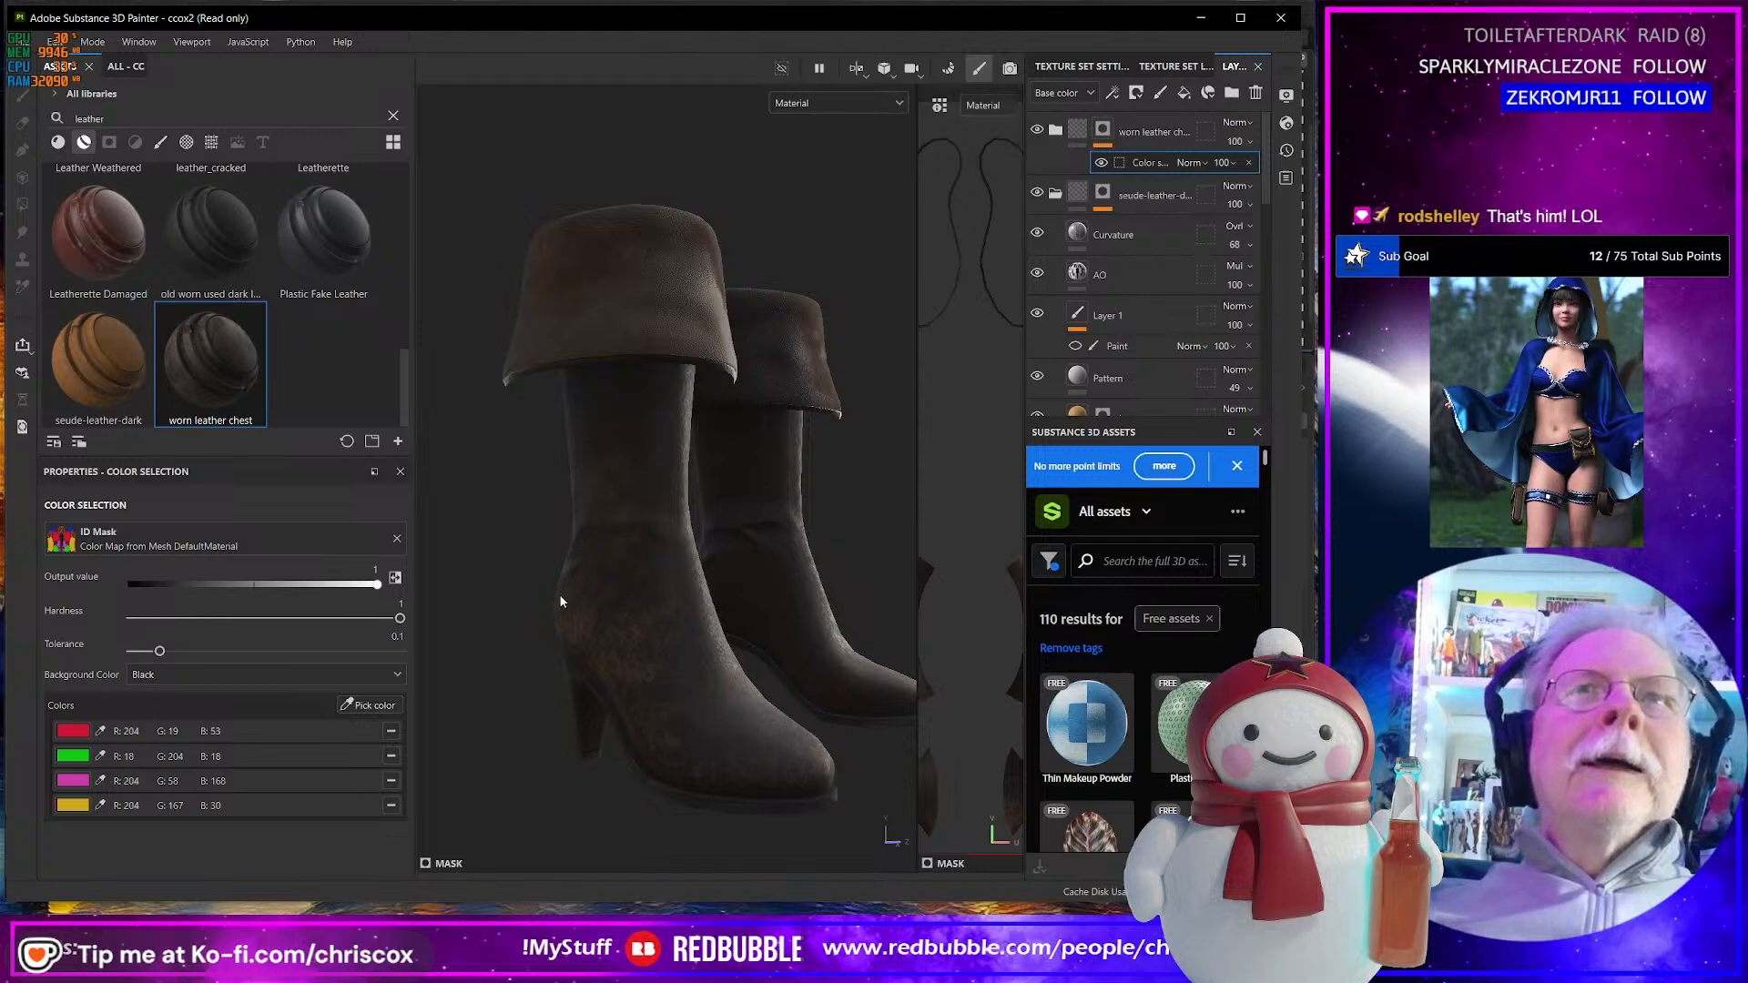
{"action": "key", "text": "ctrl+z"}
{"action": "left_click", "coordinate": [368, 708]}
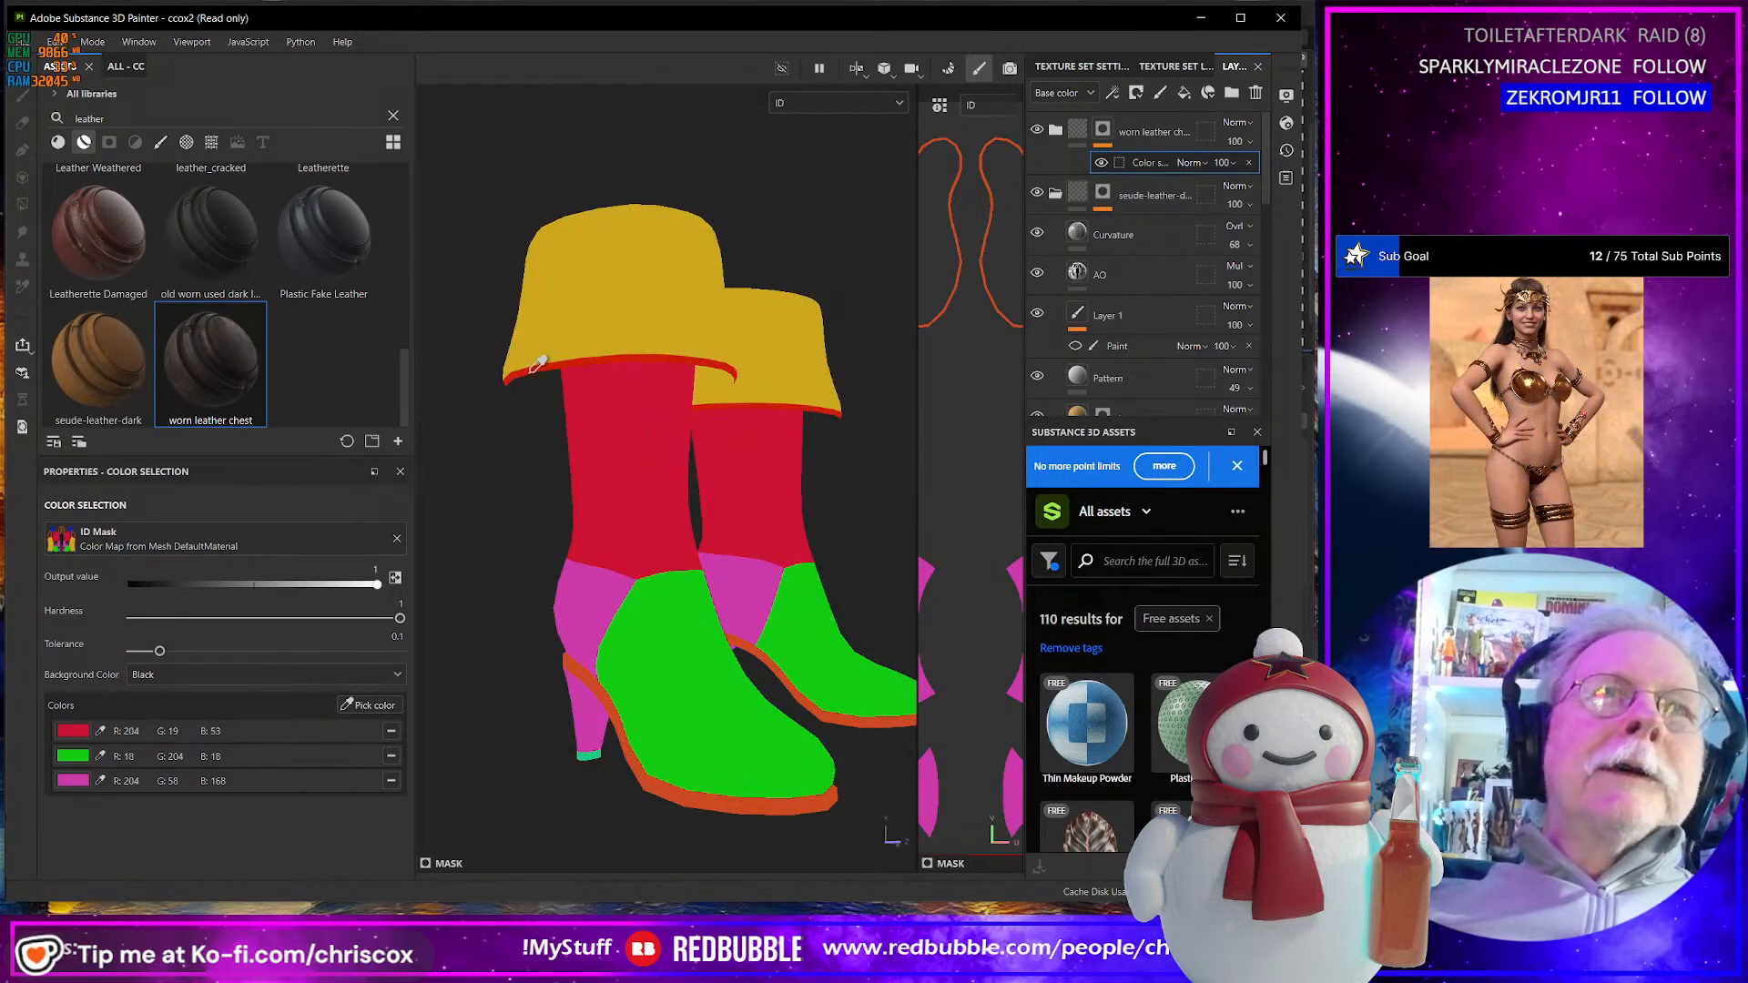
{"action": "left_click", "coordinate": [534, 368]}
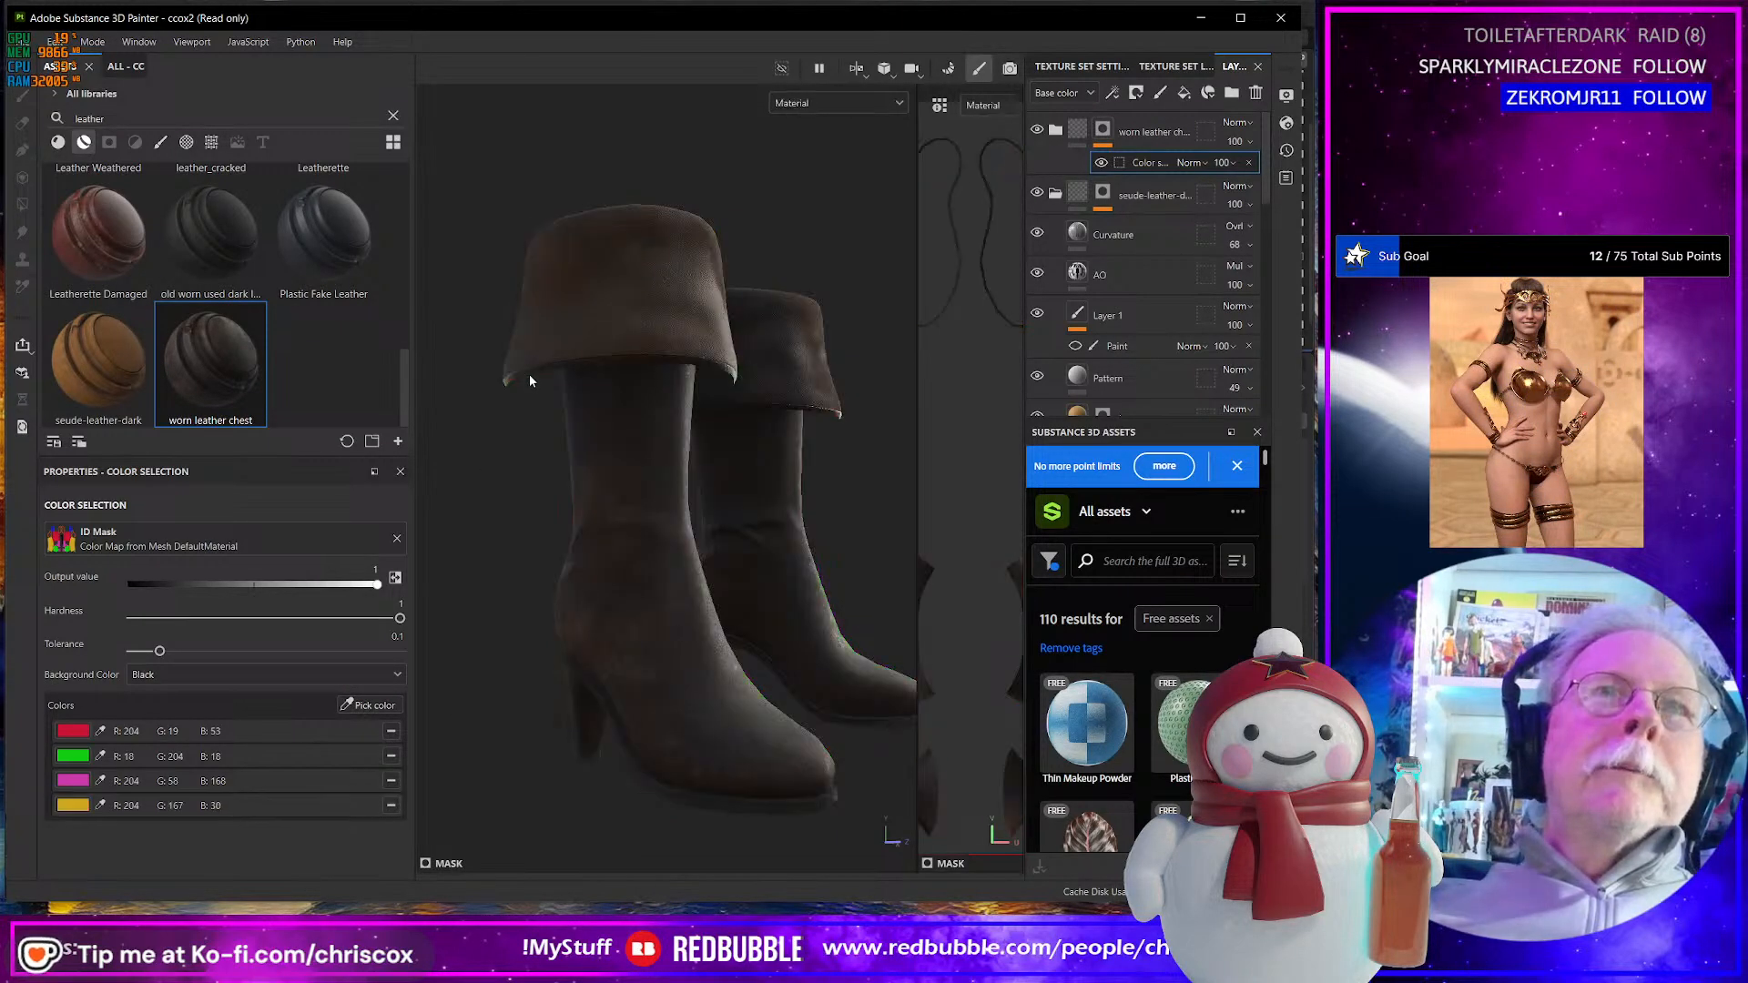
- Examine the boots' cuff edges, shafts, heels and feet up close and as a whole with the worn leather applied
{"action": "scroll", "coordinate": [545, 439], "scroll_direction": "up", "scroll_amount": 3}
{"action": "scroll", "coordinate": [565, 400], "scroll_direction": "up", "scroll_amount": 5}
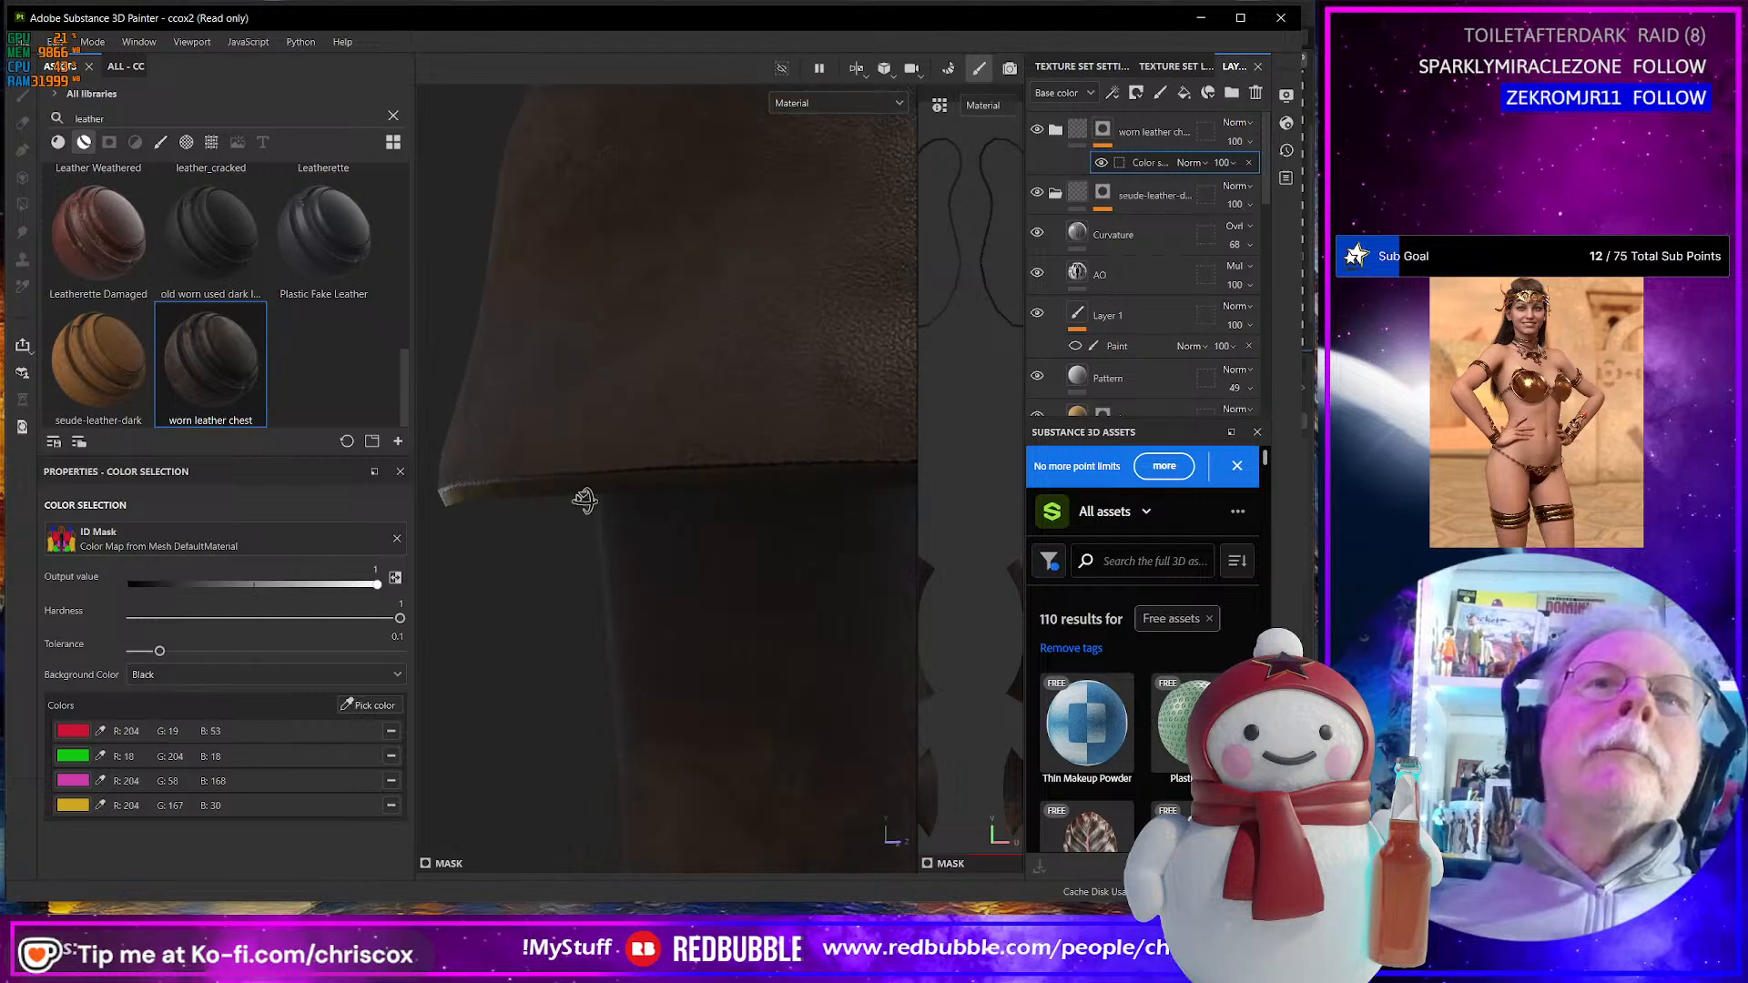
{"action": "scroll", "coordinate": [694, 597], "scroll_direction": "down", "scroll_amount": 8}
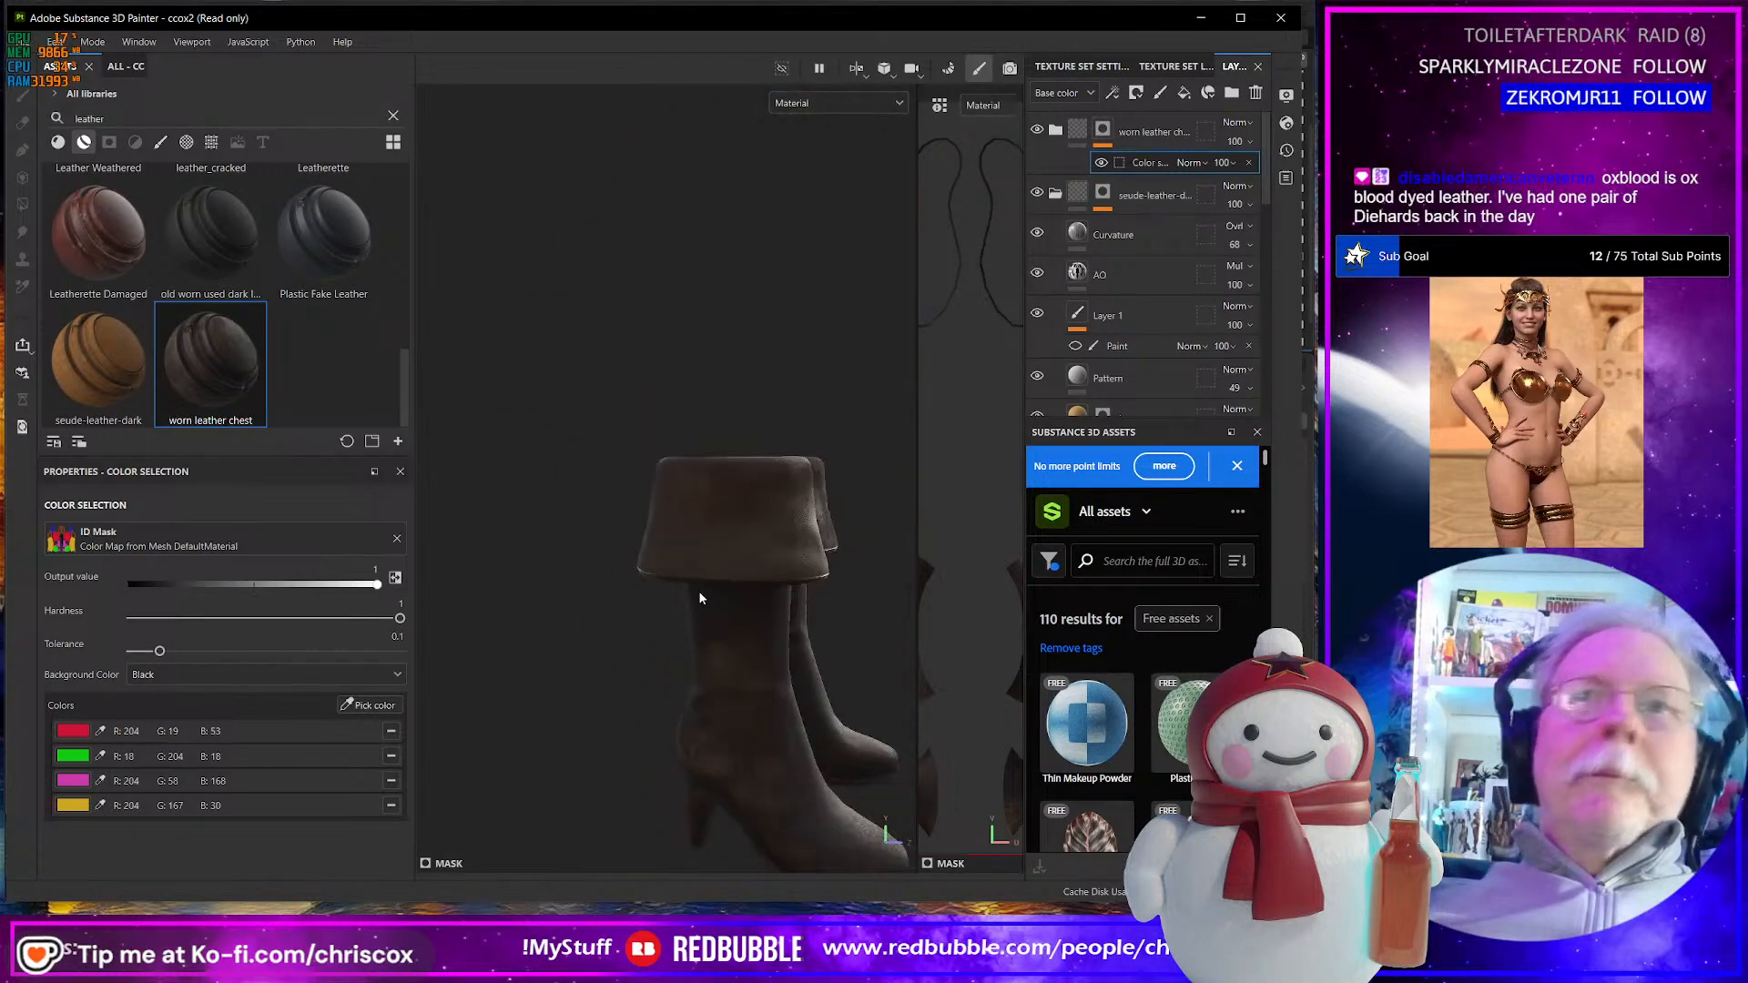
{"action": "left_click_drag", "start_coordinate": [691, 504], "coordinate": [655, 519], "text": "alt"}
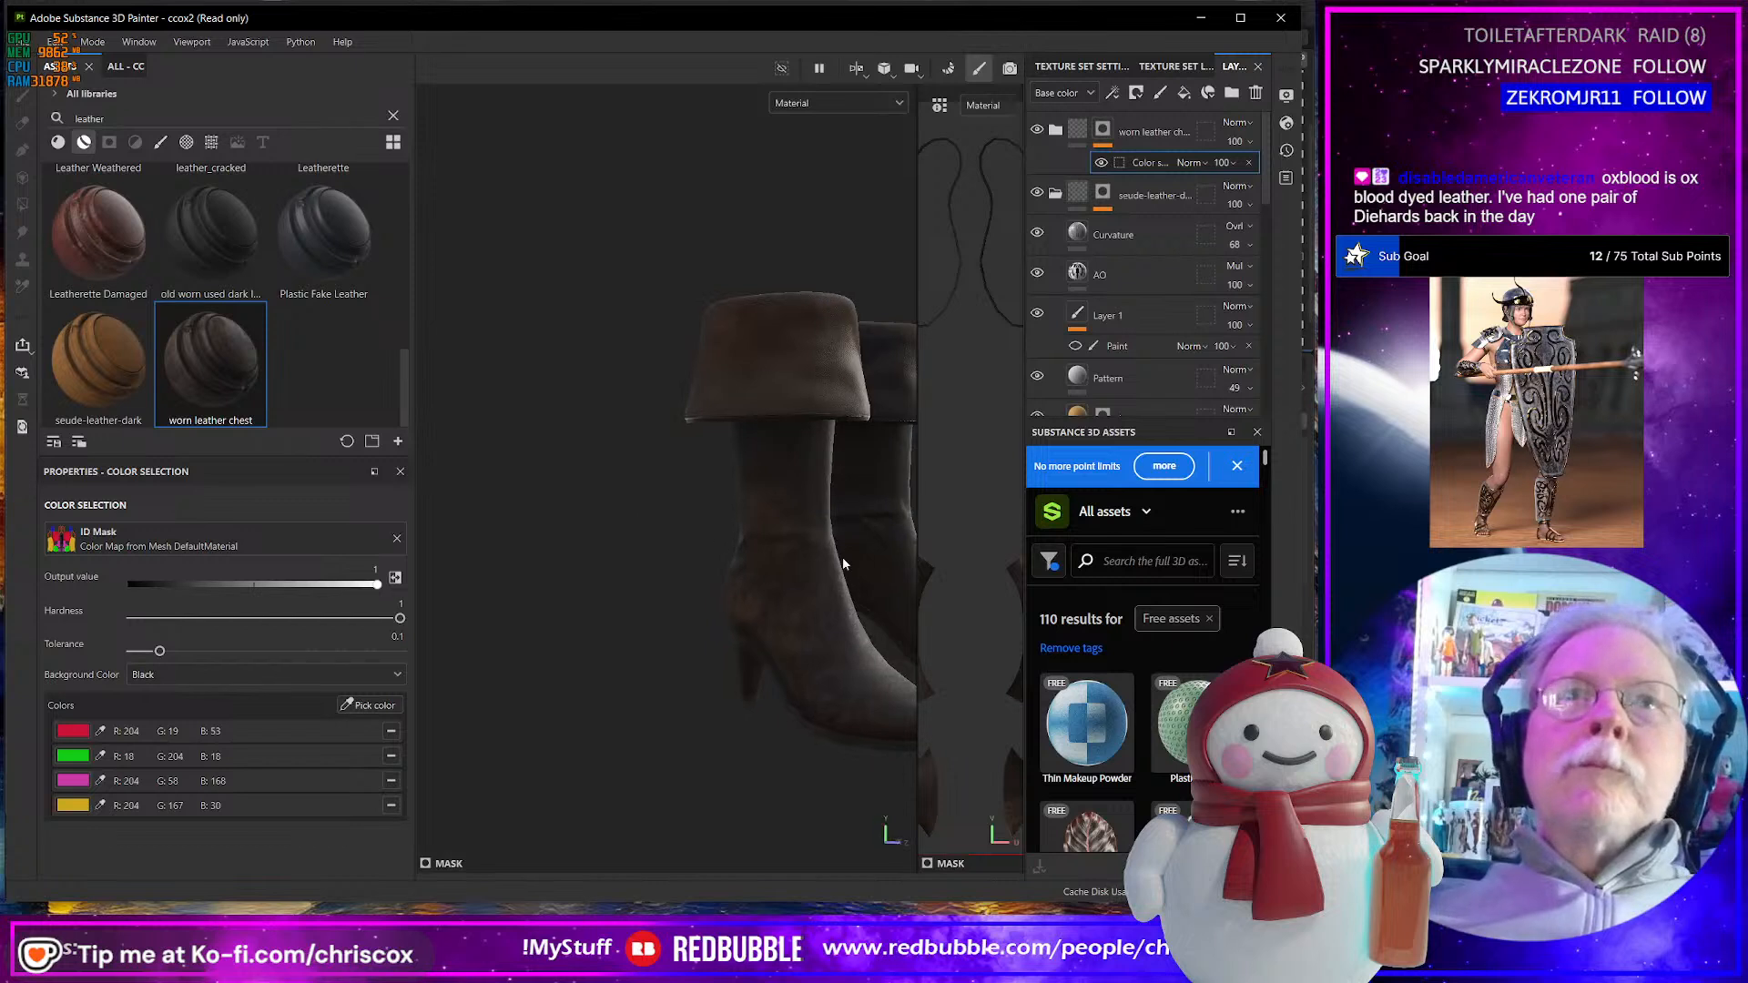
{"action": "middle_click_drag", "start_coordinate": [843, 558], "coordinate": [781, 573], "text": "alt"}
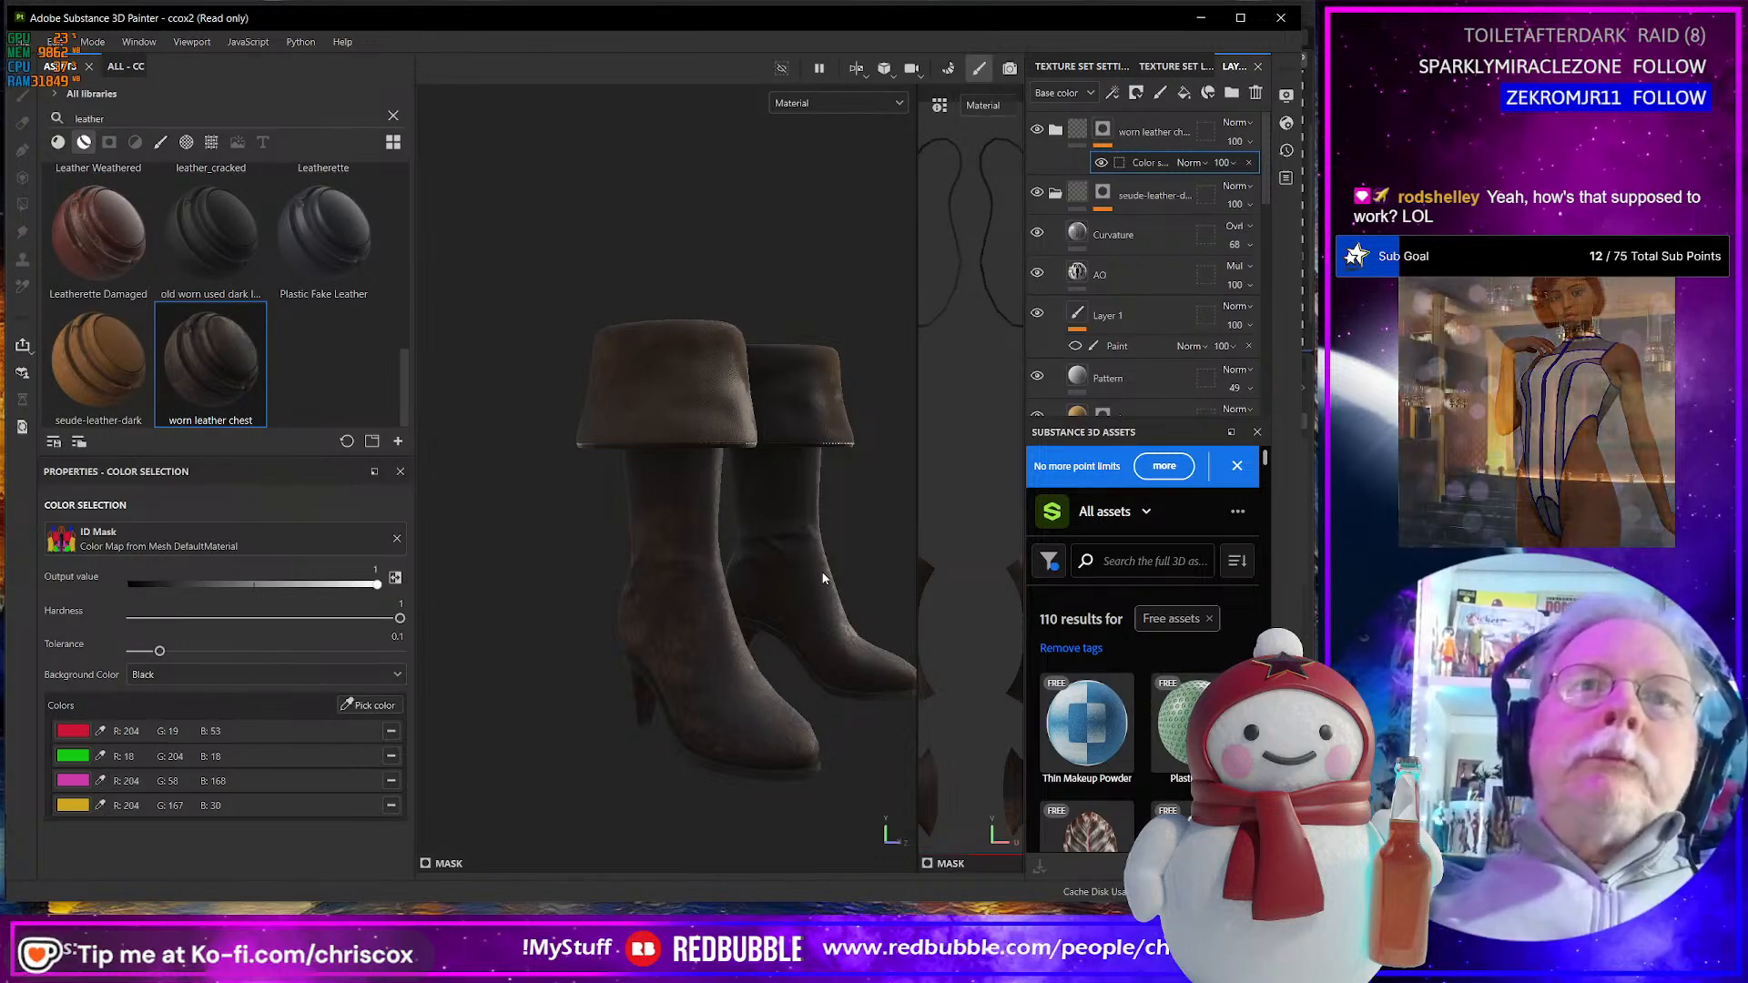
{"action": "left_click_drag", "start_coordinate": [772, 592], "coordinate": [644, 730], "text": "alt"}
{"action": "right_click_drag", "start_coordinate": [644, 729], "coordinate": [752, 734], "text": "alt"}
{"action": "left_click_drag", "start_coordinate": [752, 734], "coordinate": [800, 626], "text": "alt"}
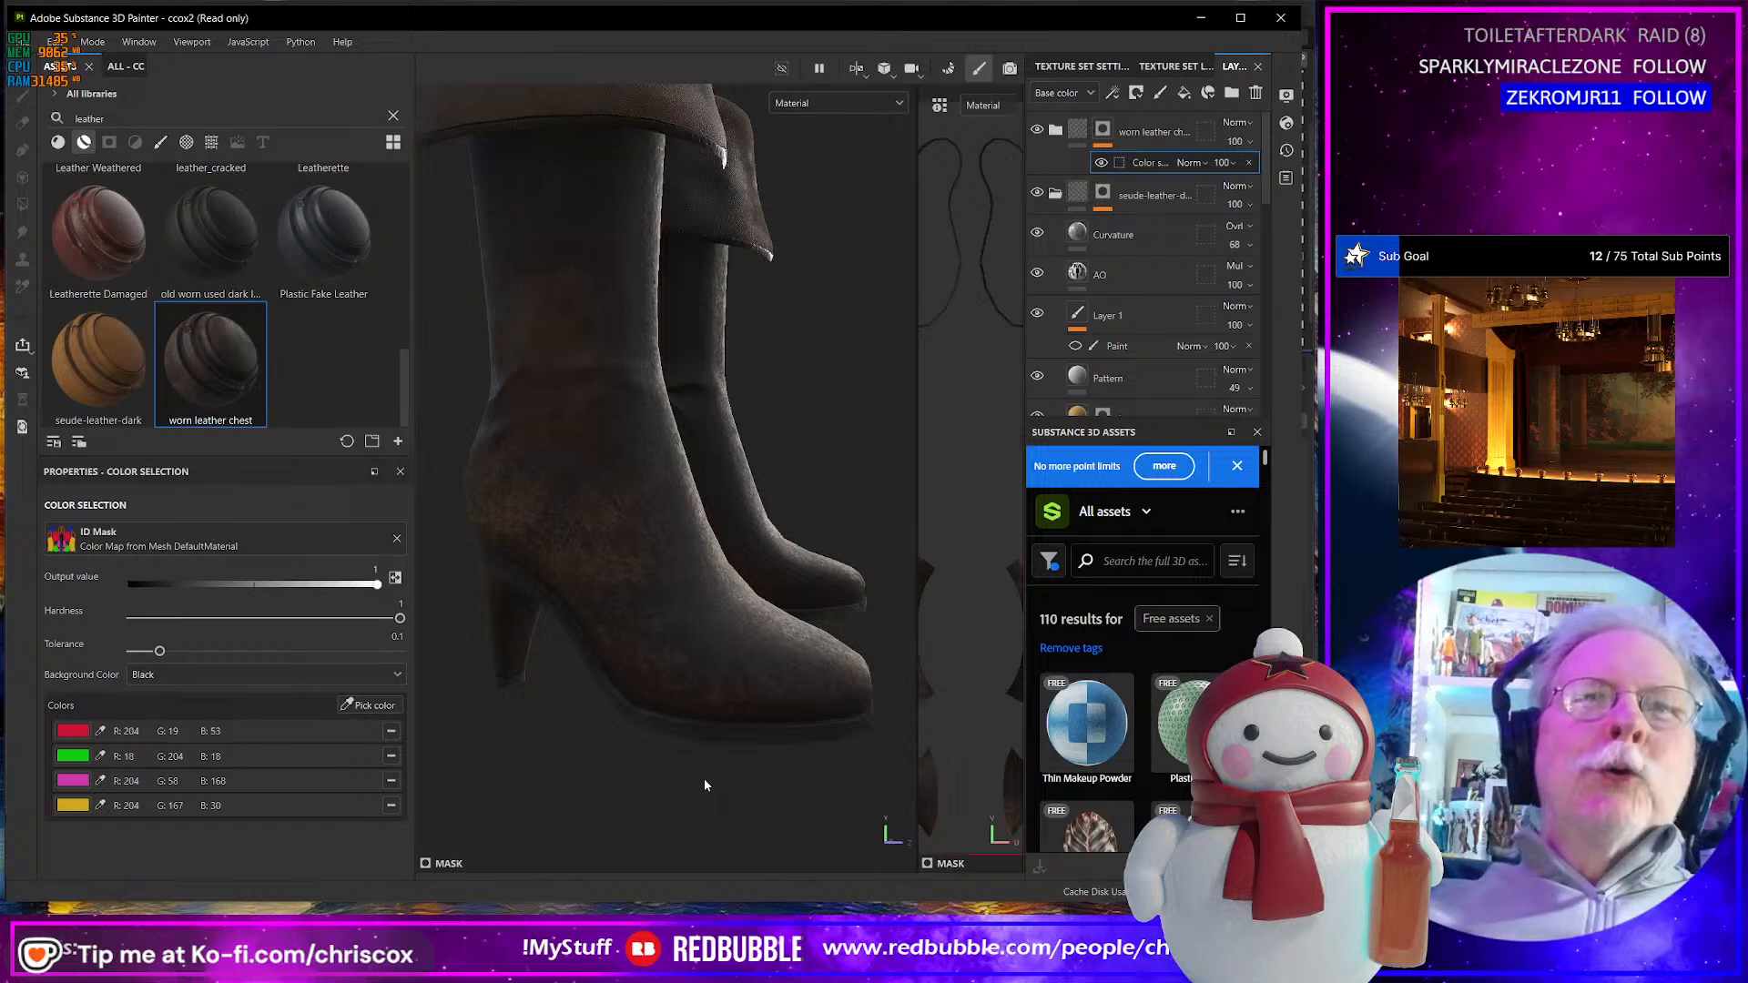
{"action": "mouse_move", "coordinate": [701, 784]}
{"action": "left_mouse_down", "text": "alt"}
{"action": "mouse_move", "coordinate": [678, 697]}
{"action": "mouse_move", "coordinate": [726, 570]}
{"action": "mouse_move", "coordinate": [762, 577]}
{"action": "mouse_move", "coordinate": [800, 507]}
{"action": "mouse_move", "coordinate": [781, 627]}
{"action": "mouse_move", "coordinate": [687, 787]}
{"action": "left_mouse_up", "text": "alt"}
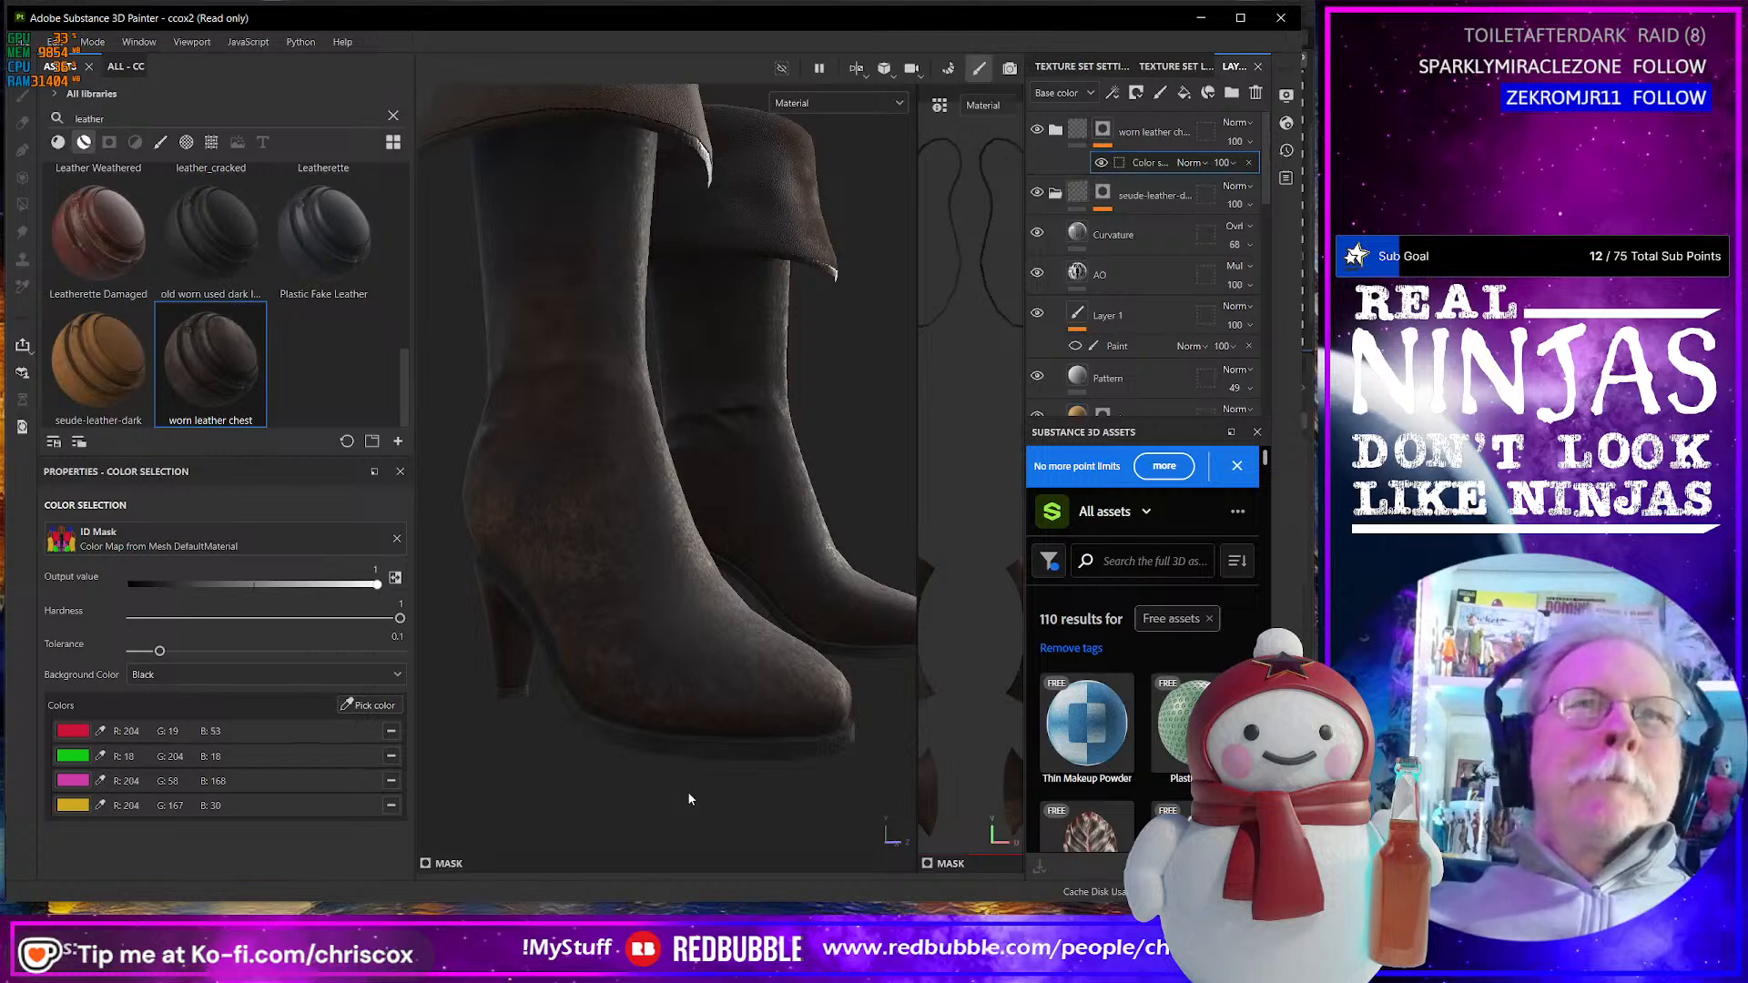
{"action": "scroll", "coordinate": [744, 707], "scroll_direction": "down", "scroll_amount": 5}
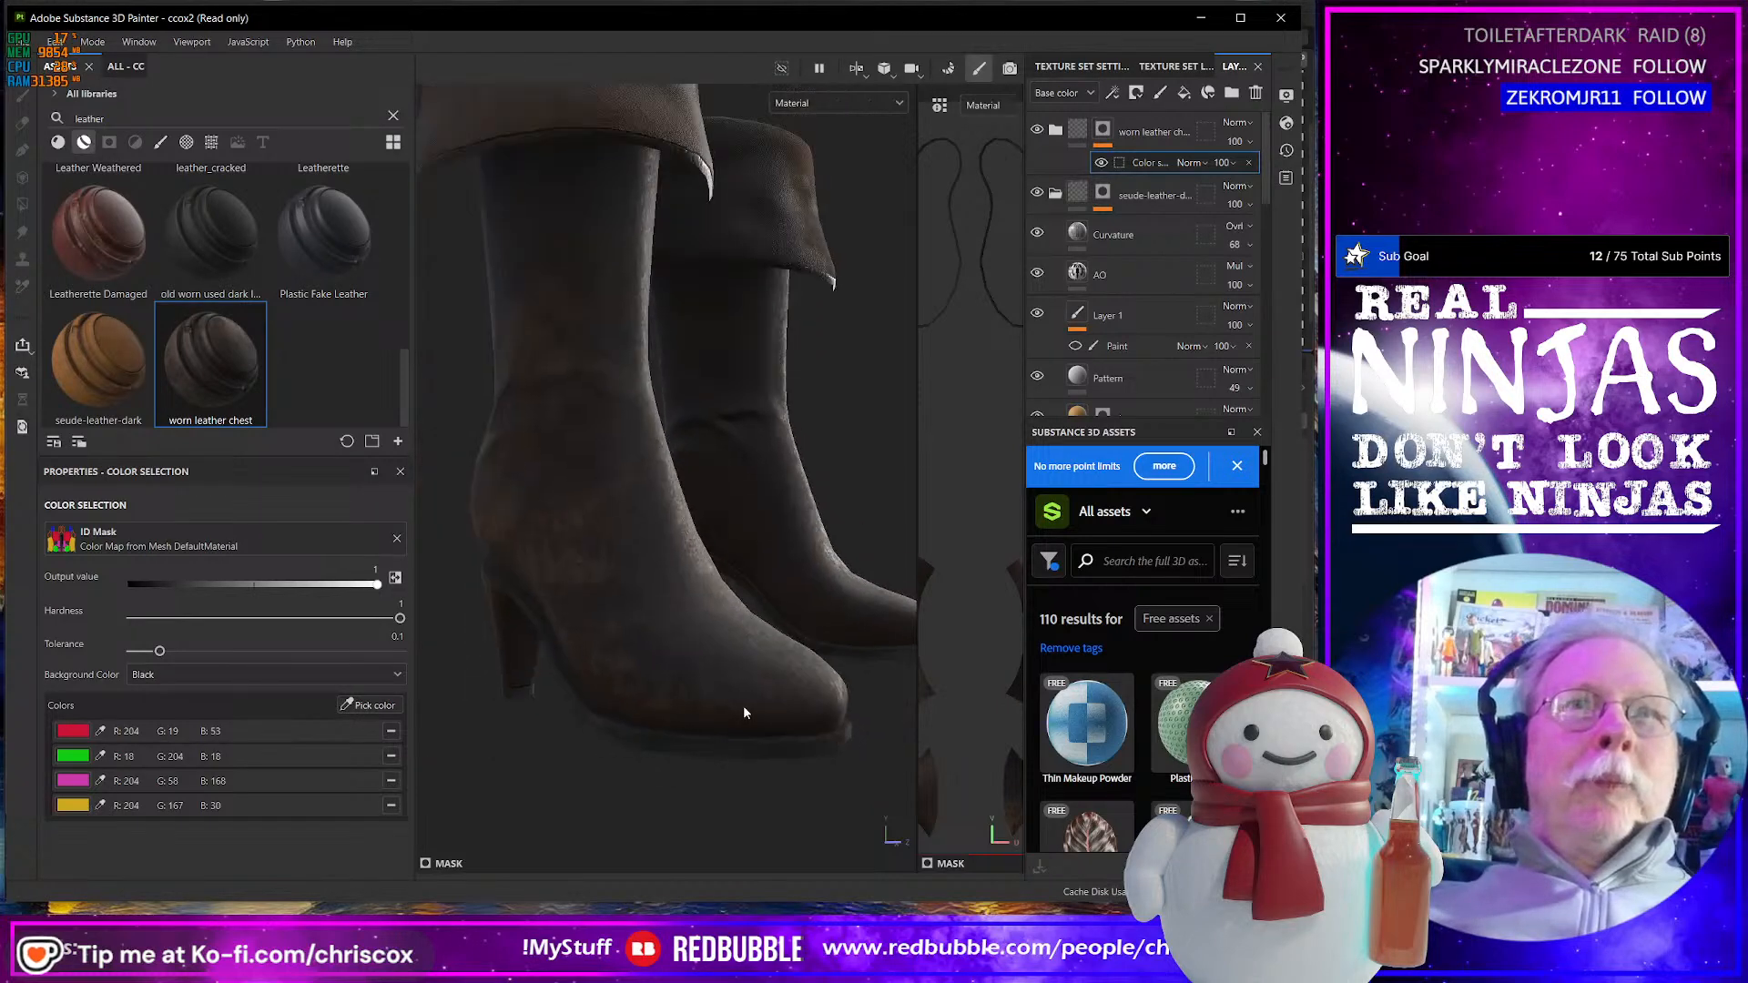
{"action": "left_click_drag", "start_coordinate": [744, 707], "coordinate": [780, 679], "text": "alt"}
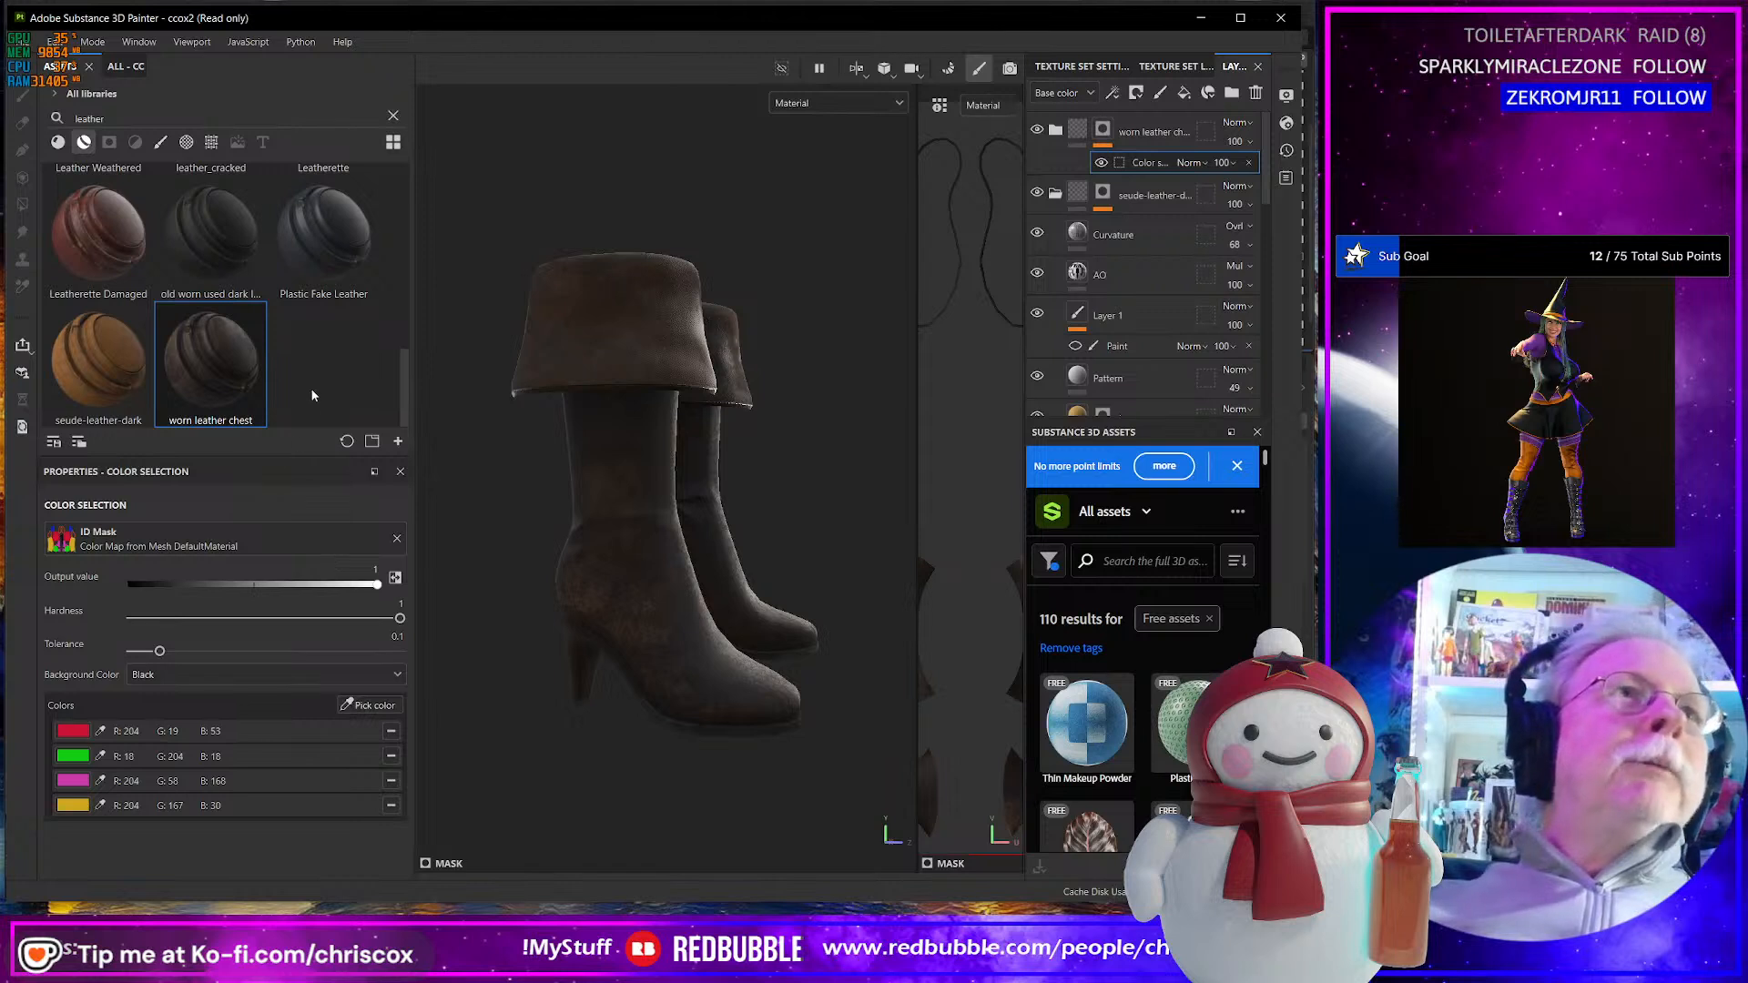
- Apply another copy of the worn leather chest smart material to the boots' sole edges by the orange ID color
{"action": "scroll", "coordinate": [319, 401], "scroll_direction": "up", "scroll_amount": 5}
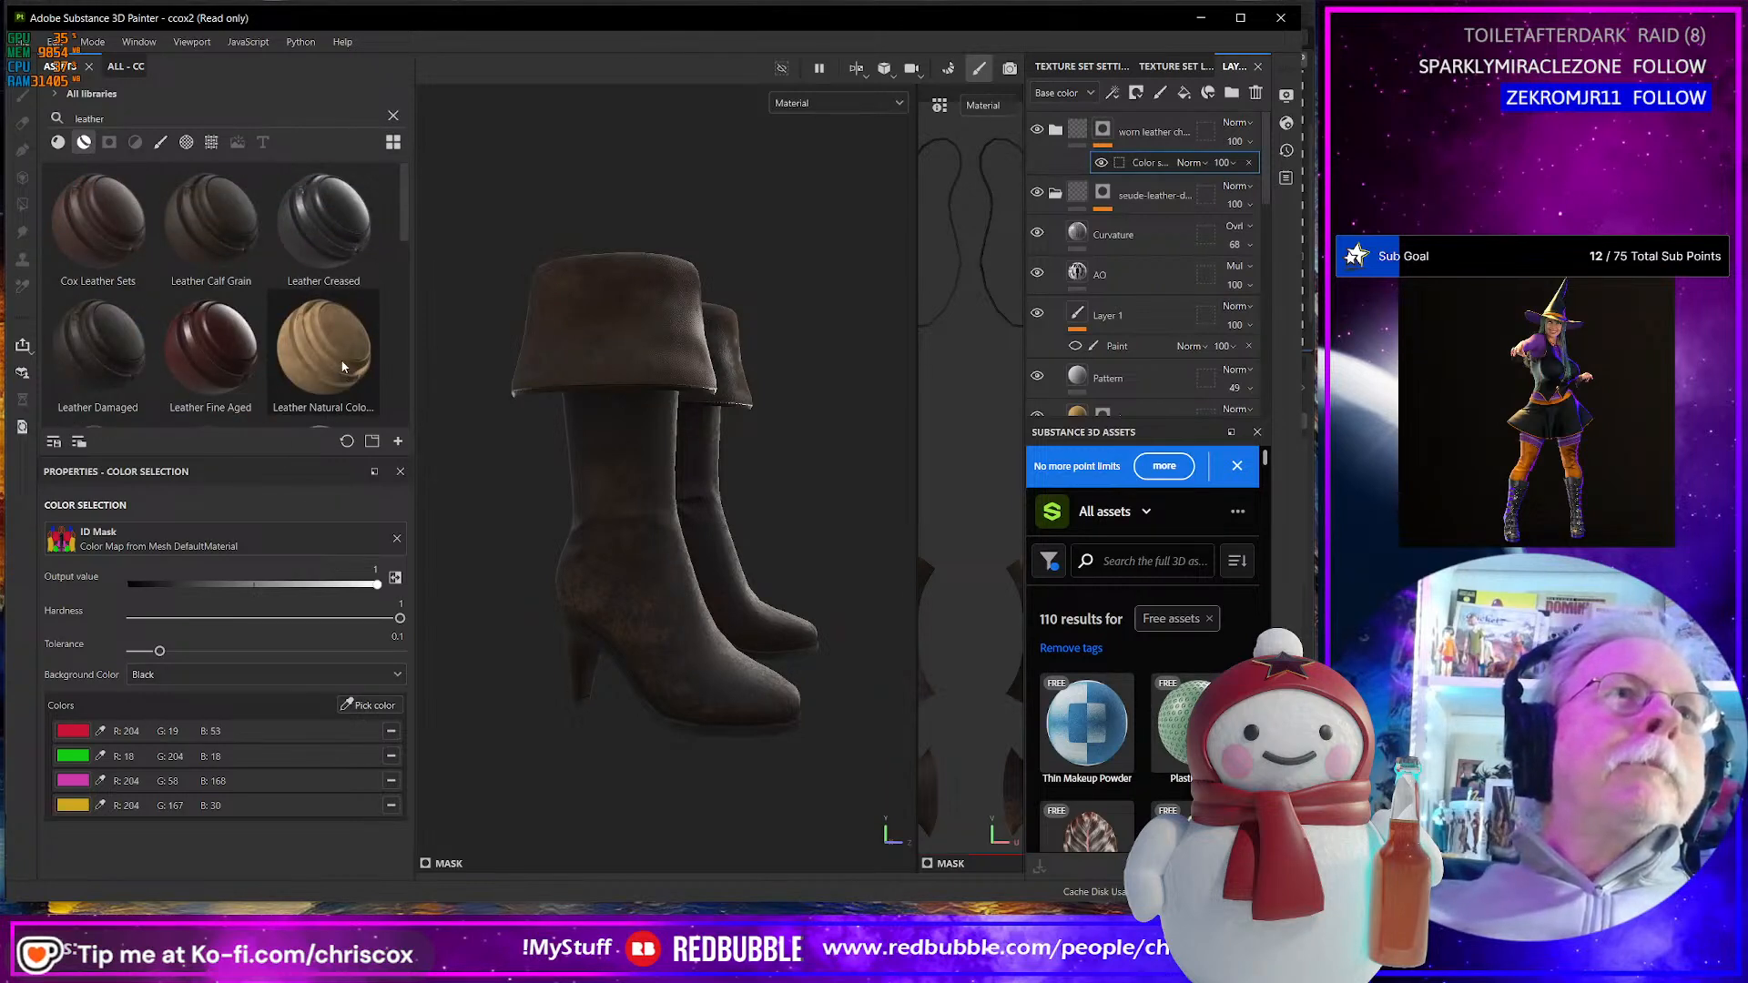
{"action": "scroll", "coordinate": [291, 364], "scroll_direction": "down", "scroll_amount": 3}
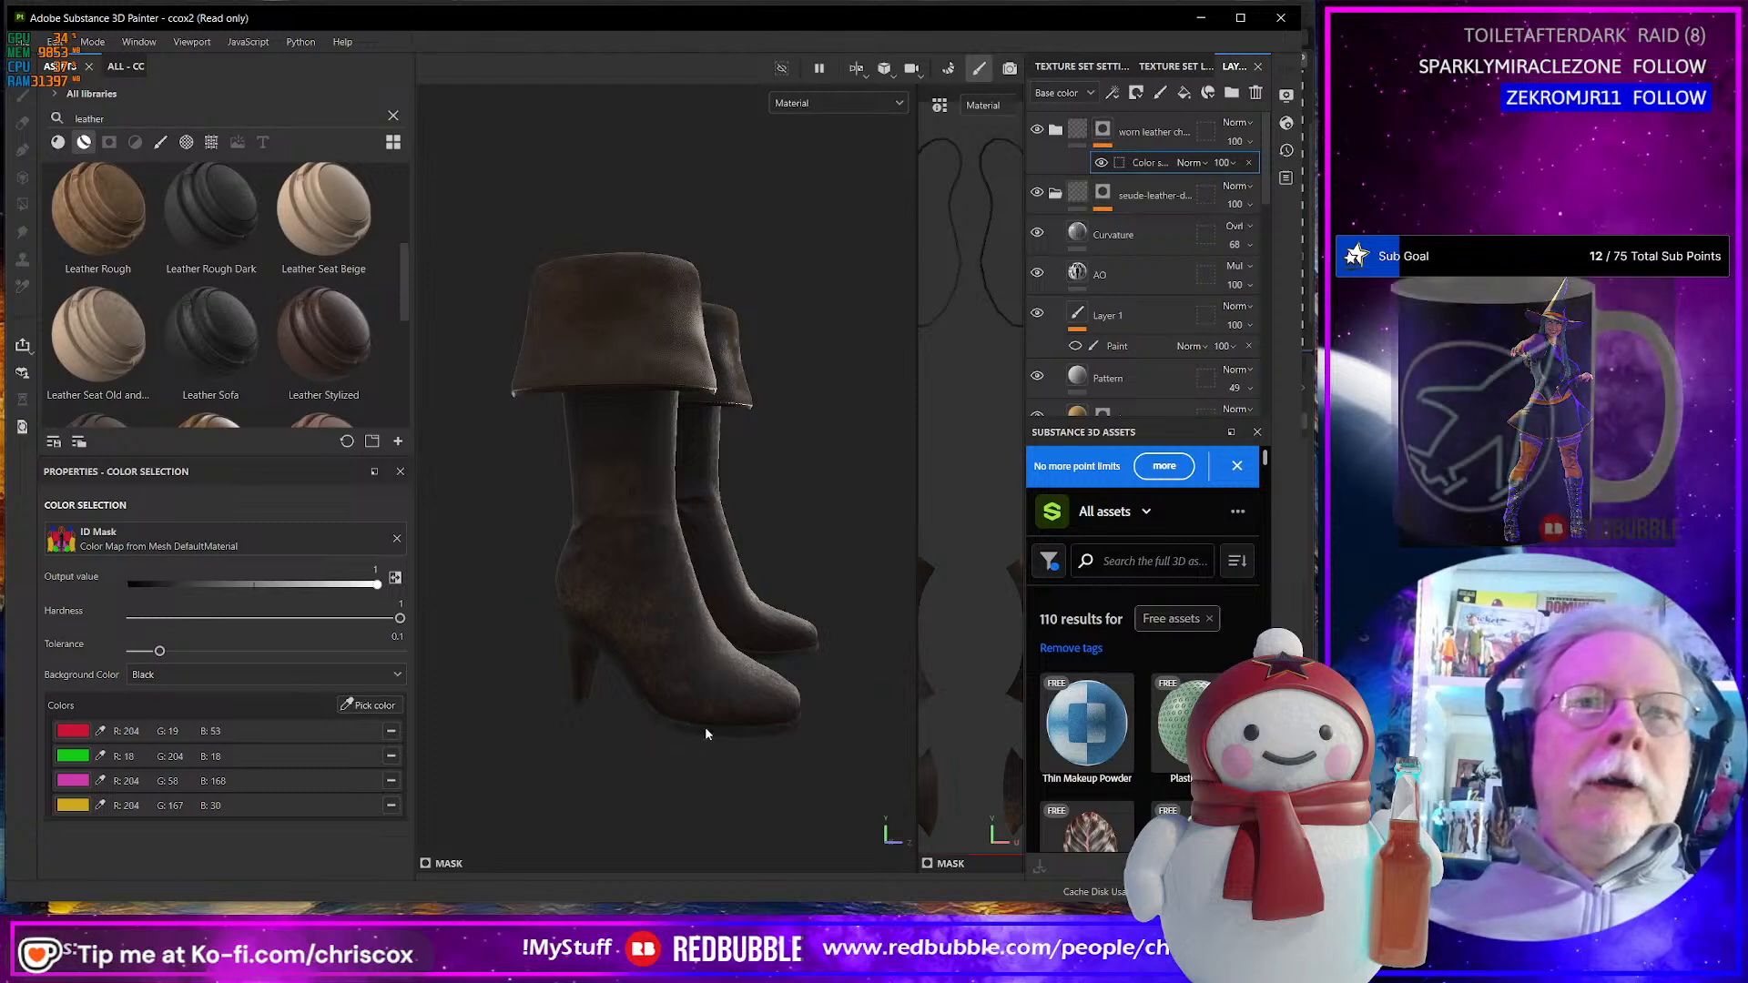
{"action": "scroll", "coordinate": [224, 401], "scroll_direction": "down", "scroll_amount": 3}
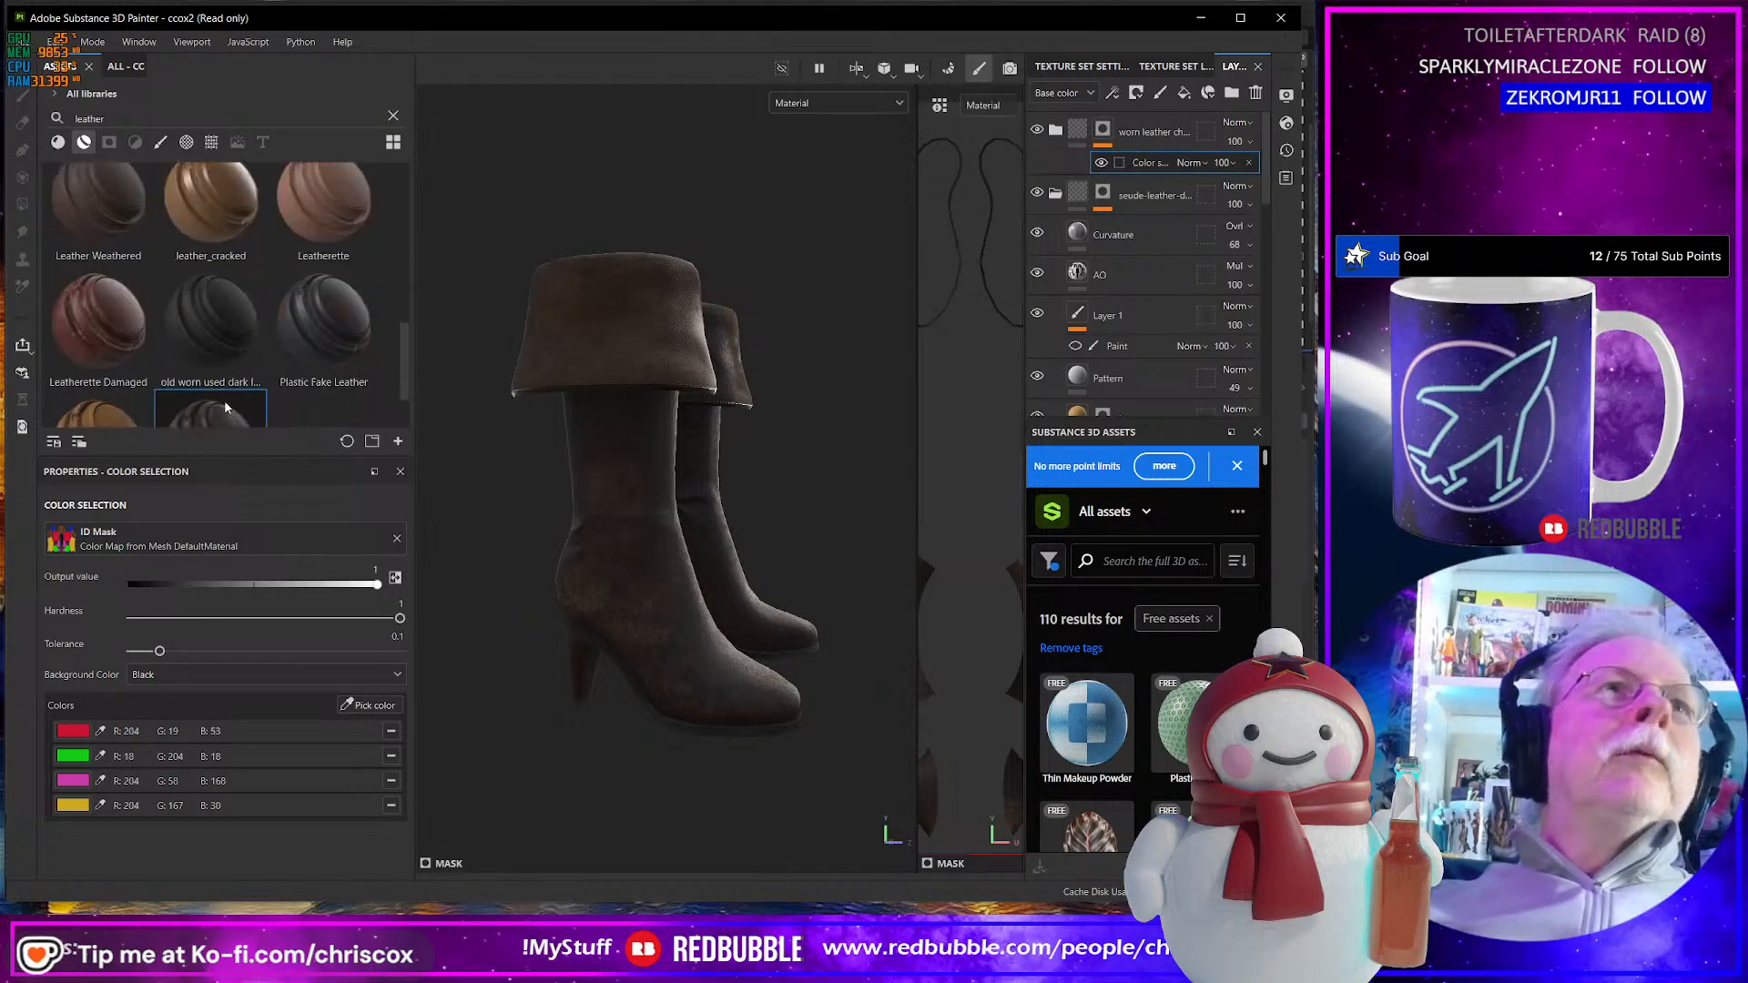
{"action": "scroll", "coordinate": [264, 284], "scroll_direction": "down", "scroll_amount": 1}
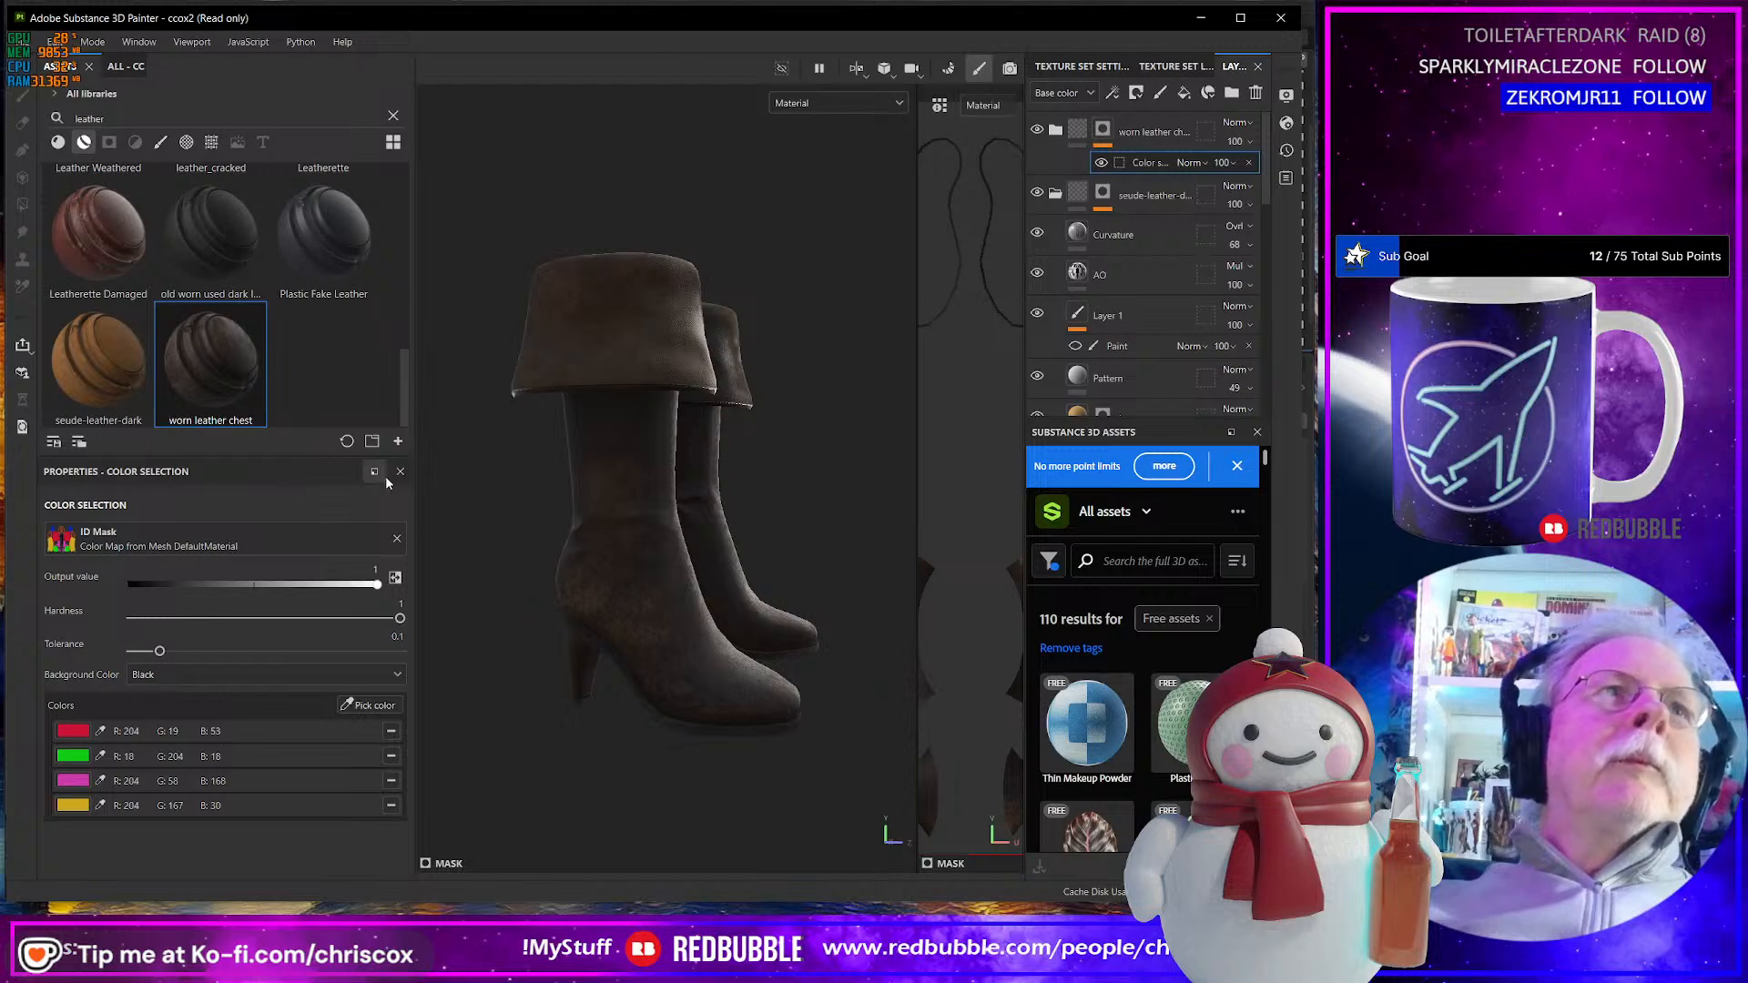
{"action": "left_click_drag", "start_coordinate": [248, 373], "coordinate": [690, 731]}
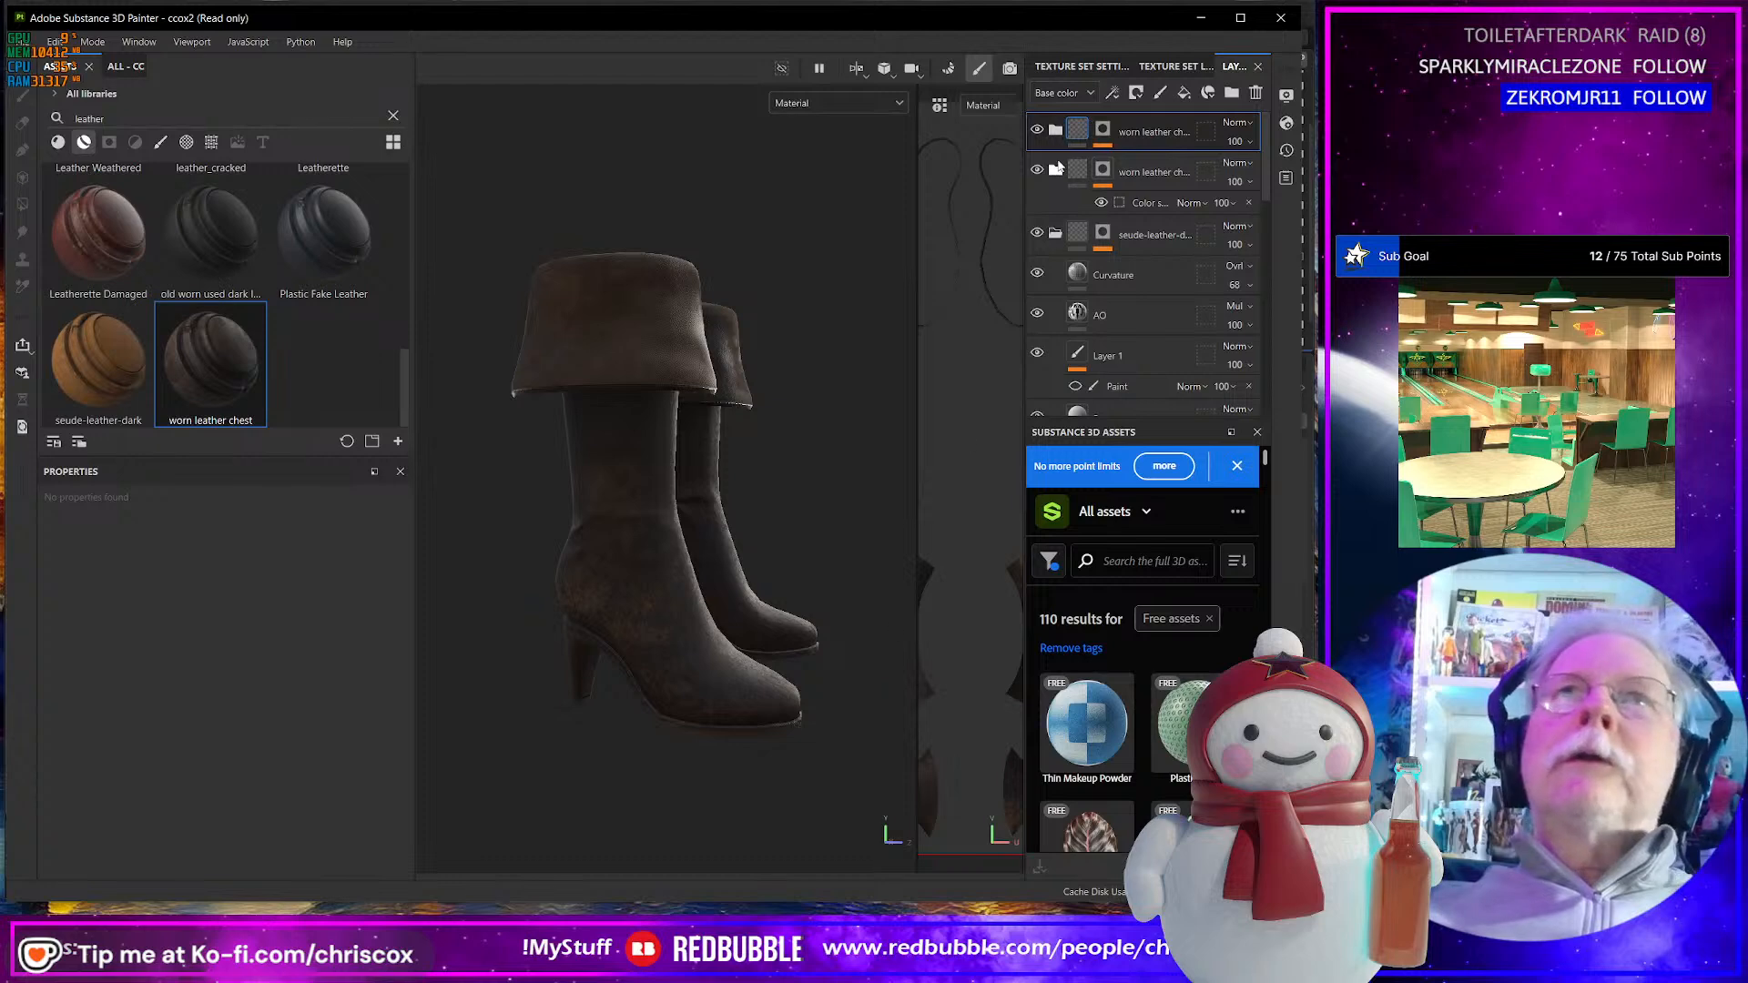
- Add the teal heel-tip ID color to the color selection of the sole edge's worn leather chest mask
{"action": "scroll", "coordinate": [699, 639], "scroll_direction": "up", "scroll_amount": 6}
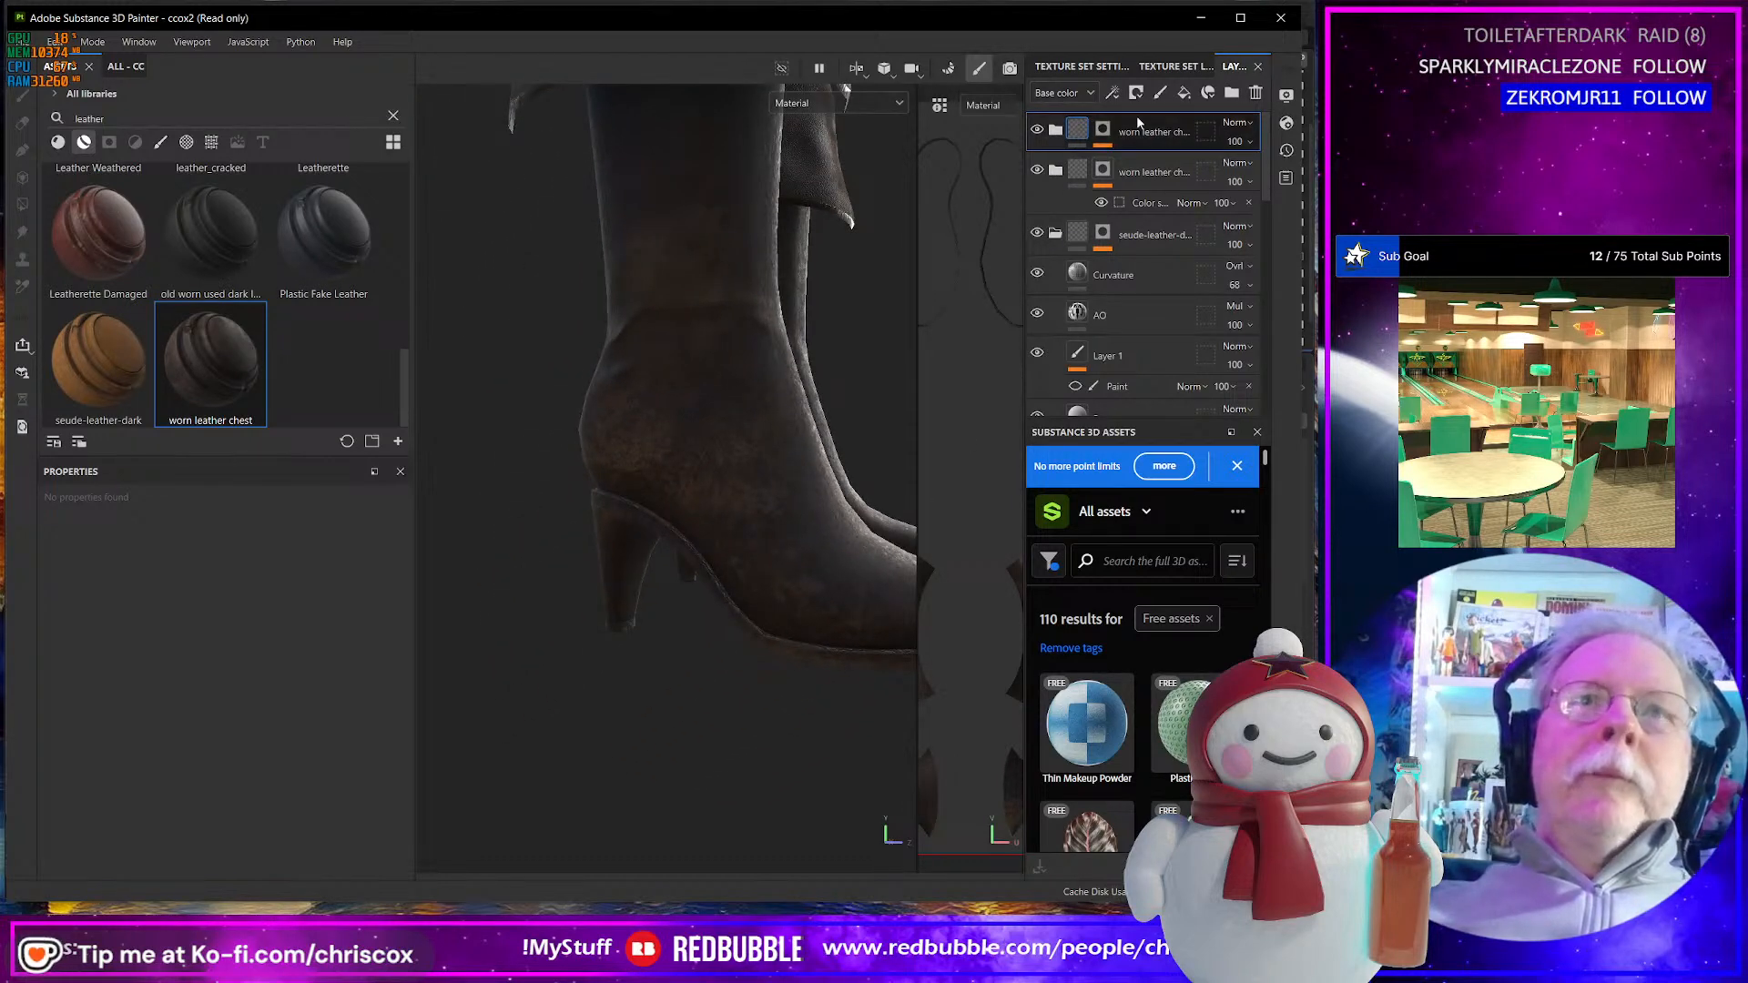
{"action": "left_click", "coordinate": [1106, 131]}
{"action": "left_click", "coordinate": [1149, 164]}
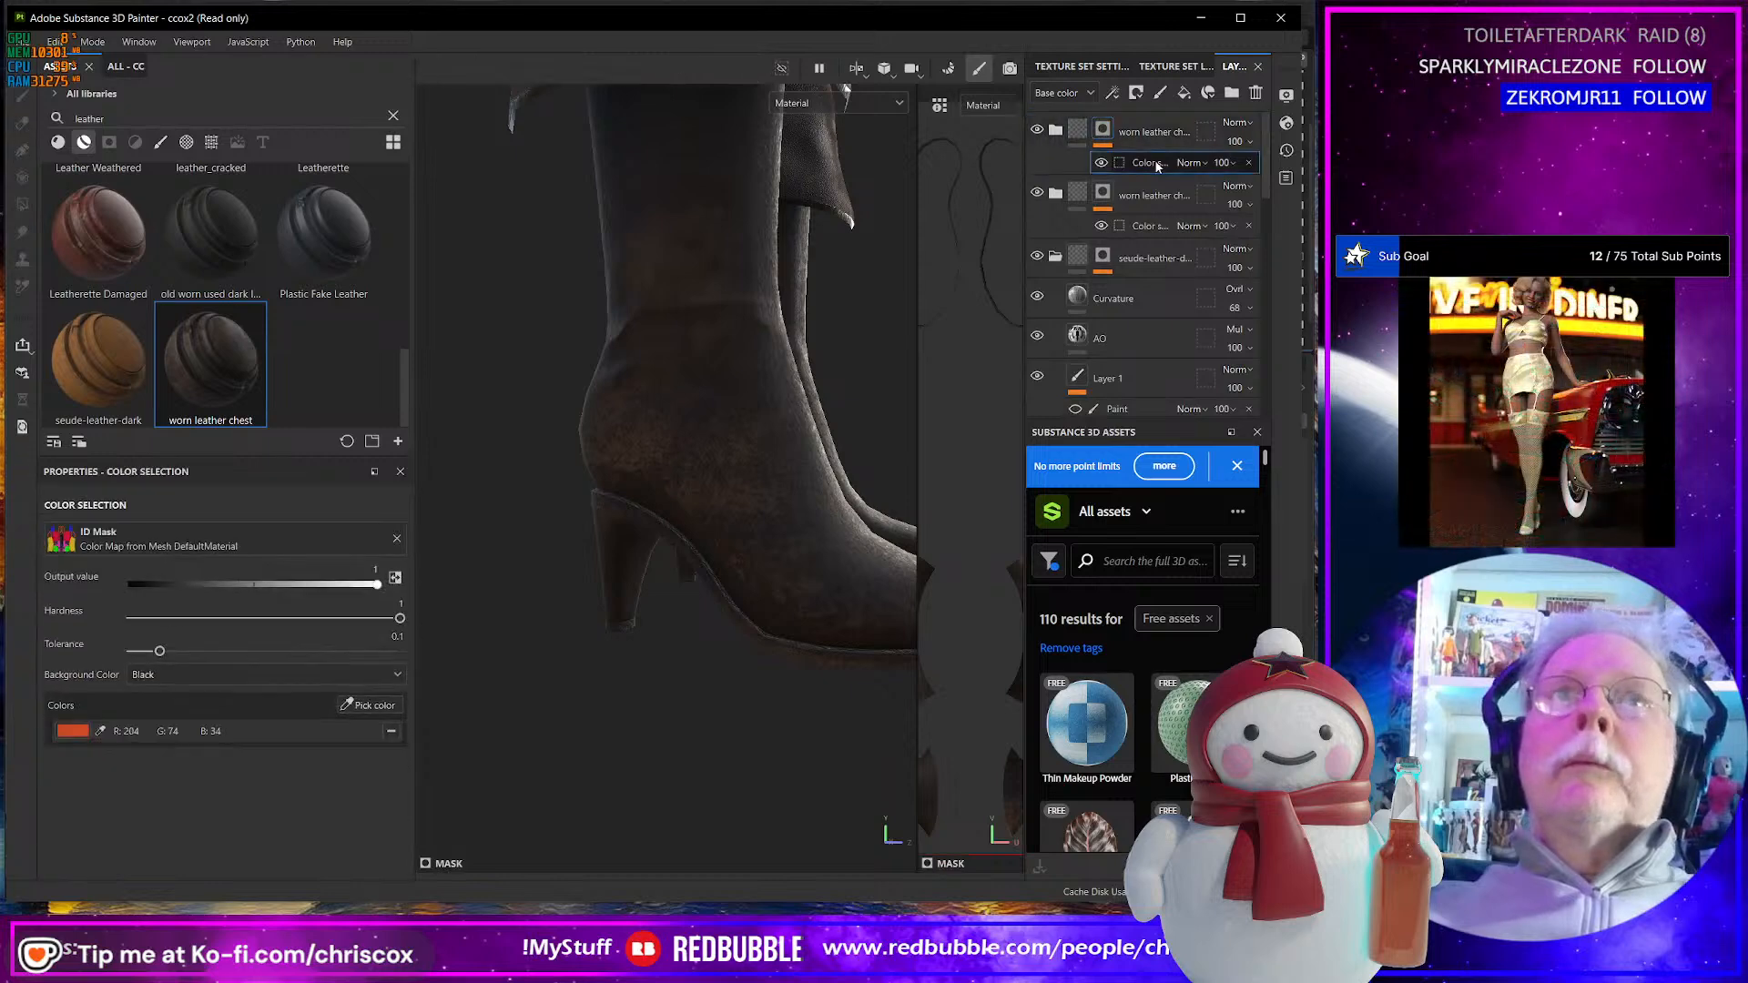
{"action": "left_click", "coordinate": [386, 710]}
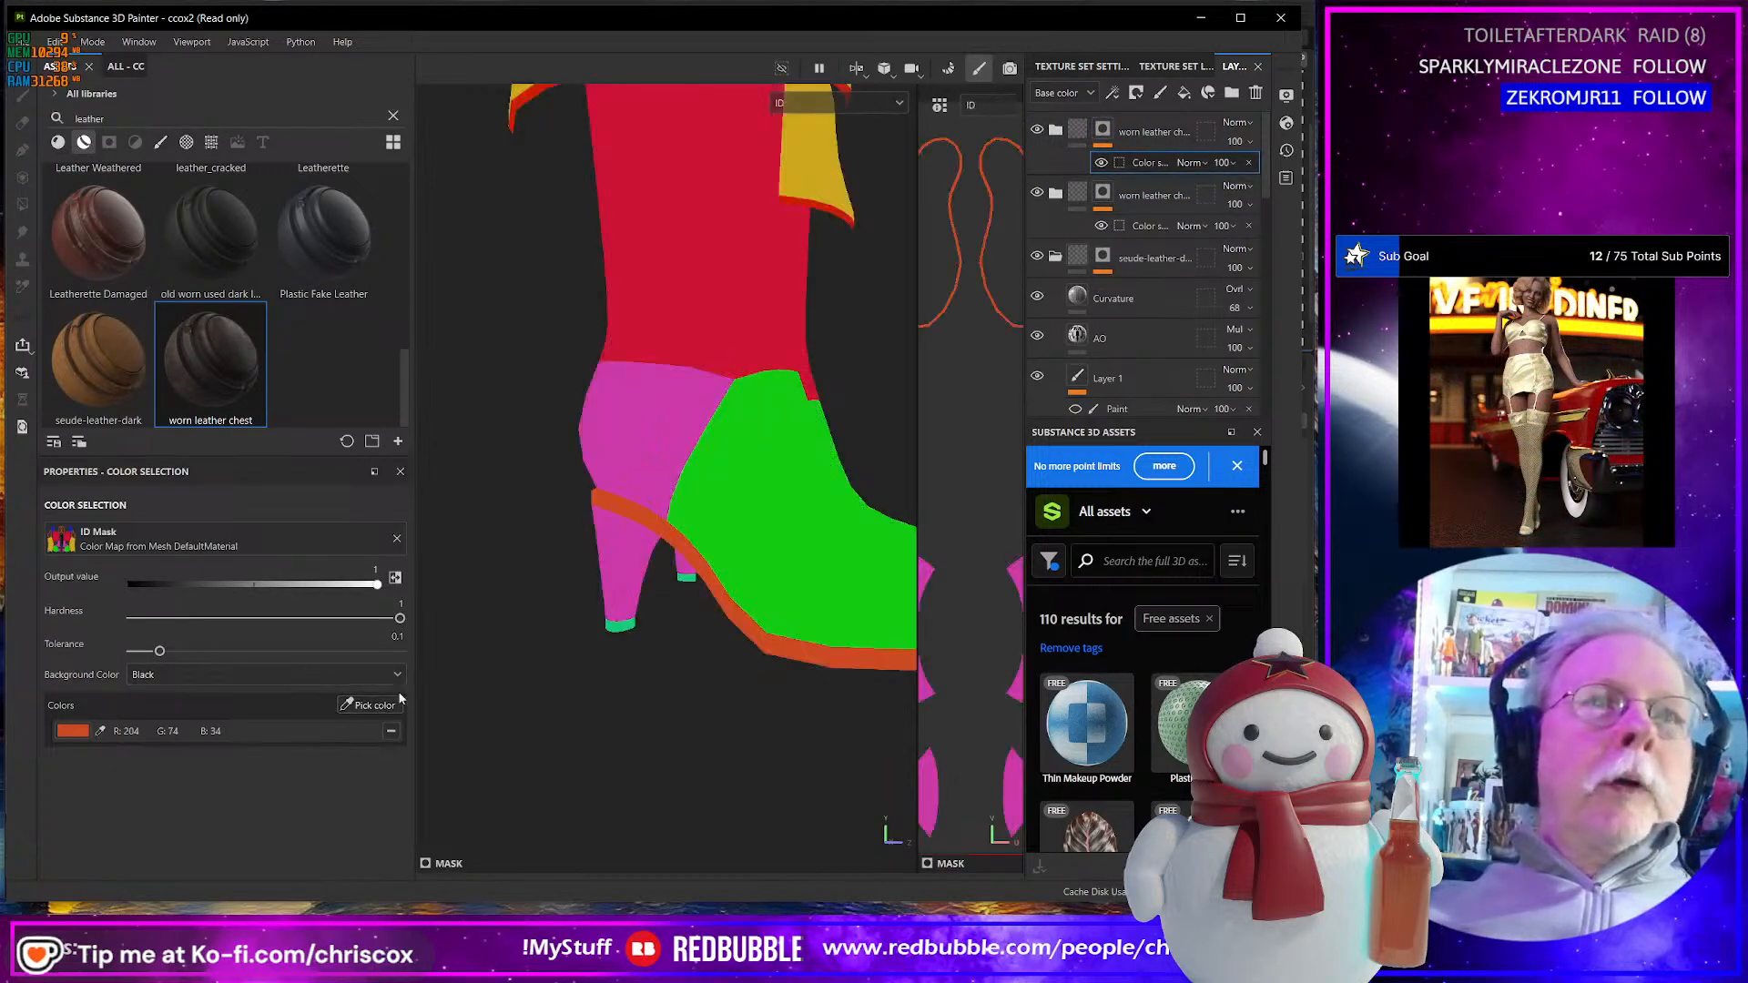
{"action": "left_click", "coordinate": [621, 624]}
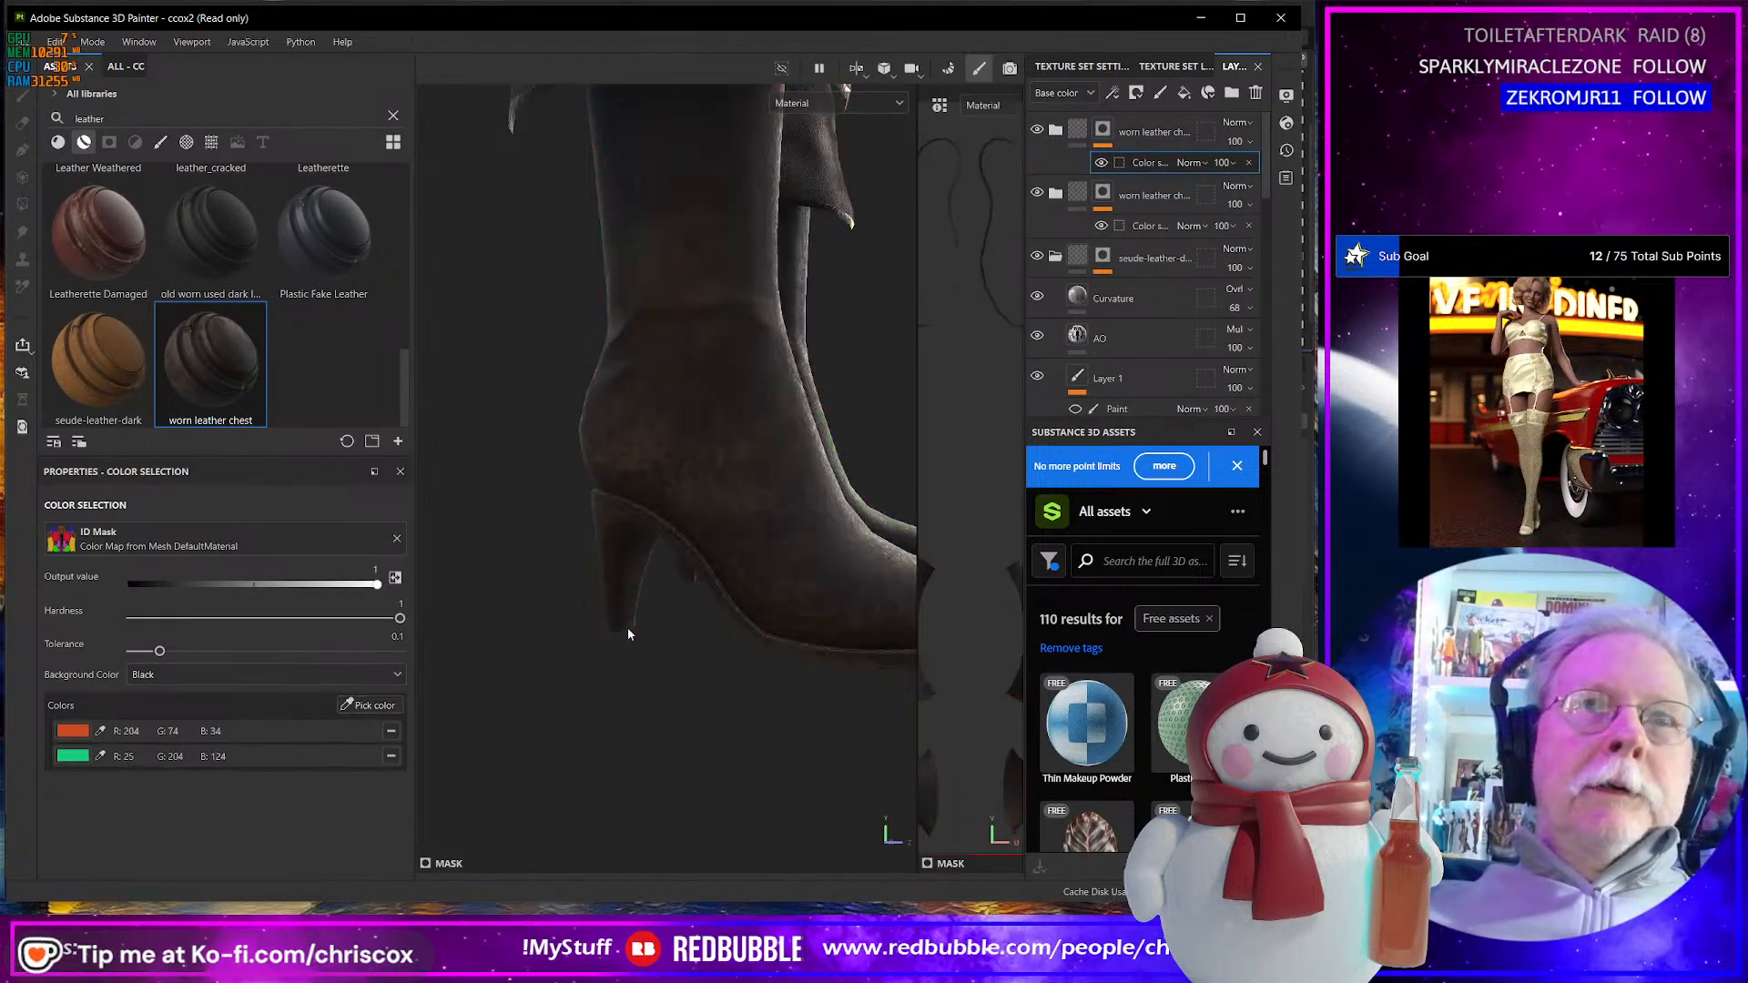
{"action": "scroll", "coordinate": [630, 639], "scroll_direction": "up", "scroll_amount": 2}
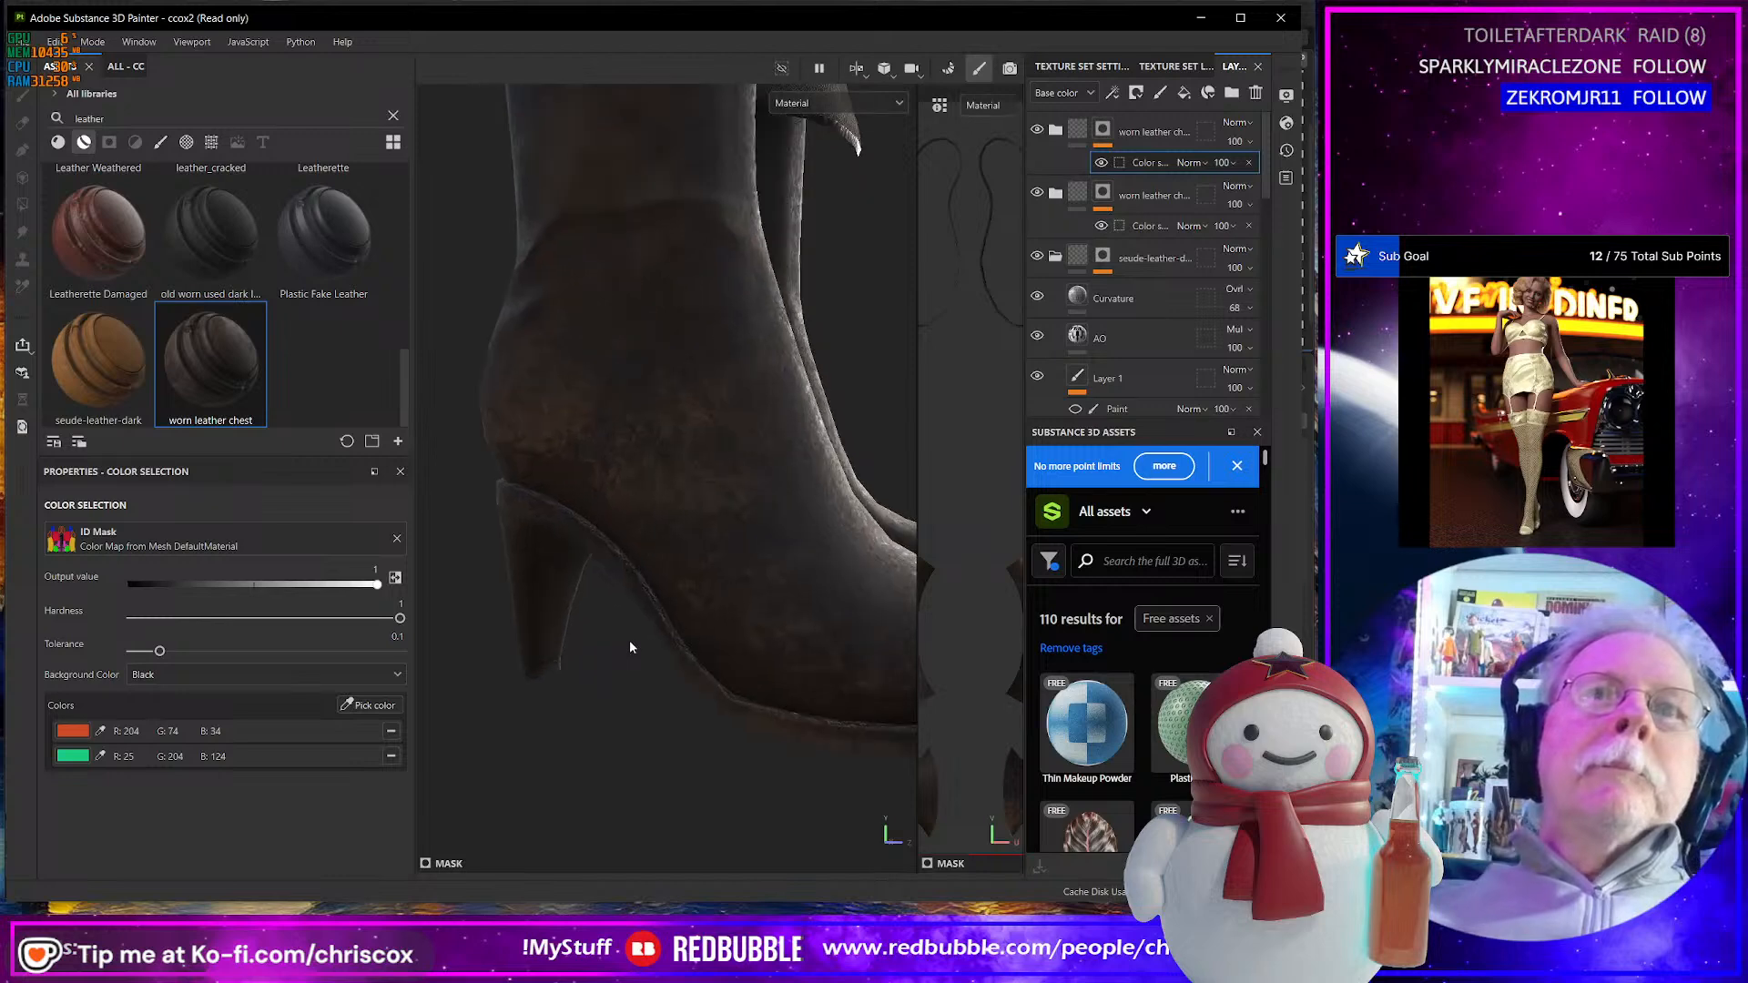
- Expand the sole edge's worn leather chest group and select its Base Color fill layer
{"action": "left_click", "coordinate": [1104, 131]}
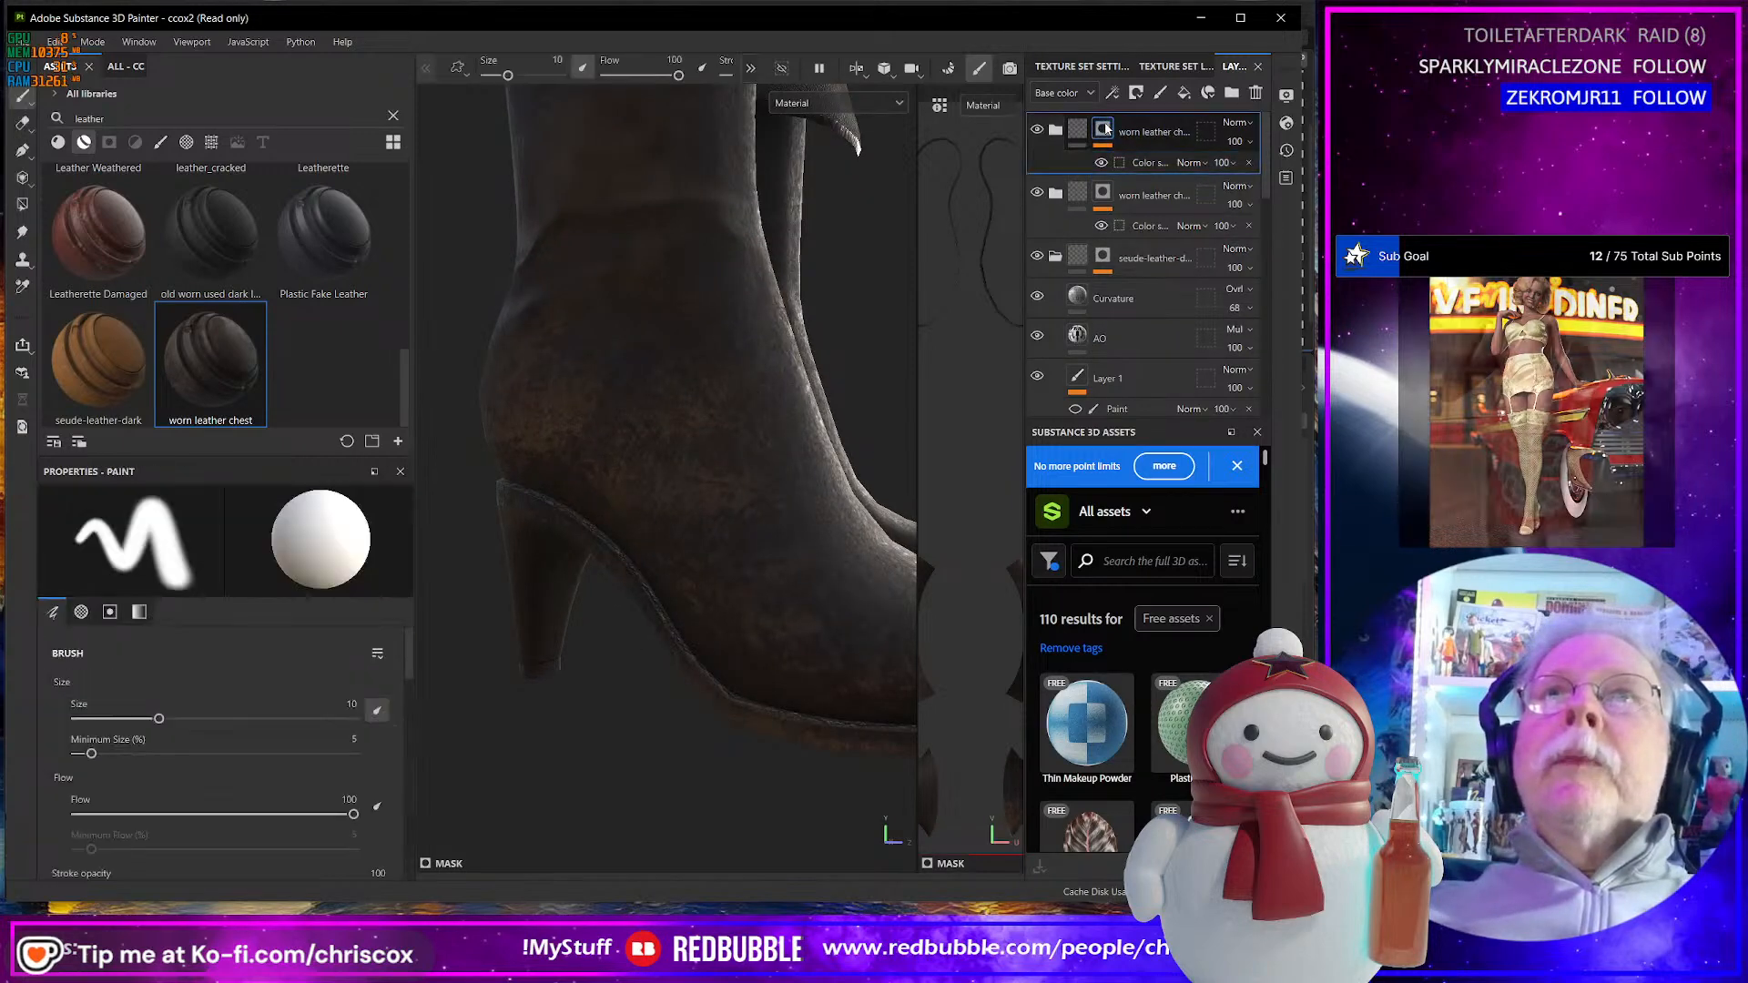
{"action": "left_click", "coordinate": [1056, 132]}
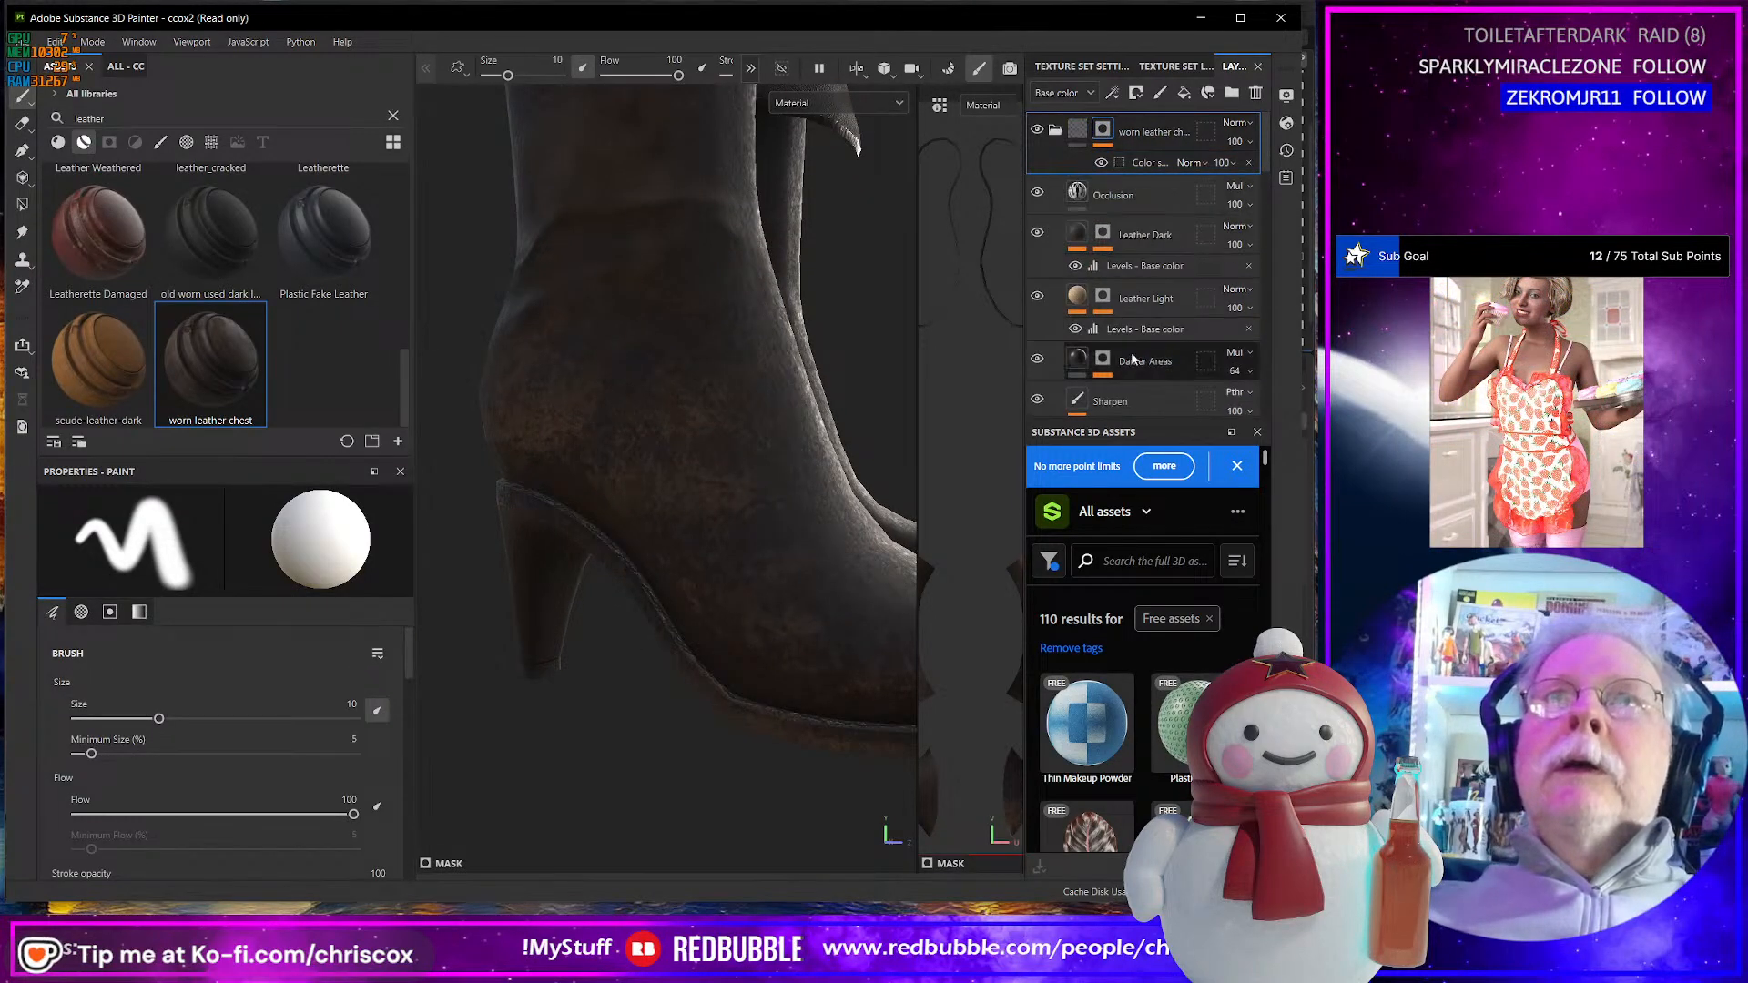
{"action": "scroll", "coordinate": [1154, 374], "scroll_direction": "down", "scroll_amount": 2}
{"action": "scroll", "coordinate": [1155, 369], "scroll_direction": "down", "scroll_amount": 3}
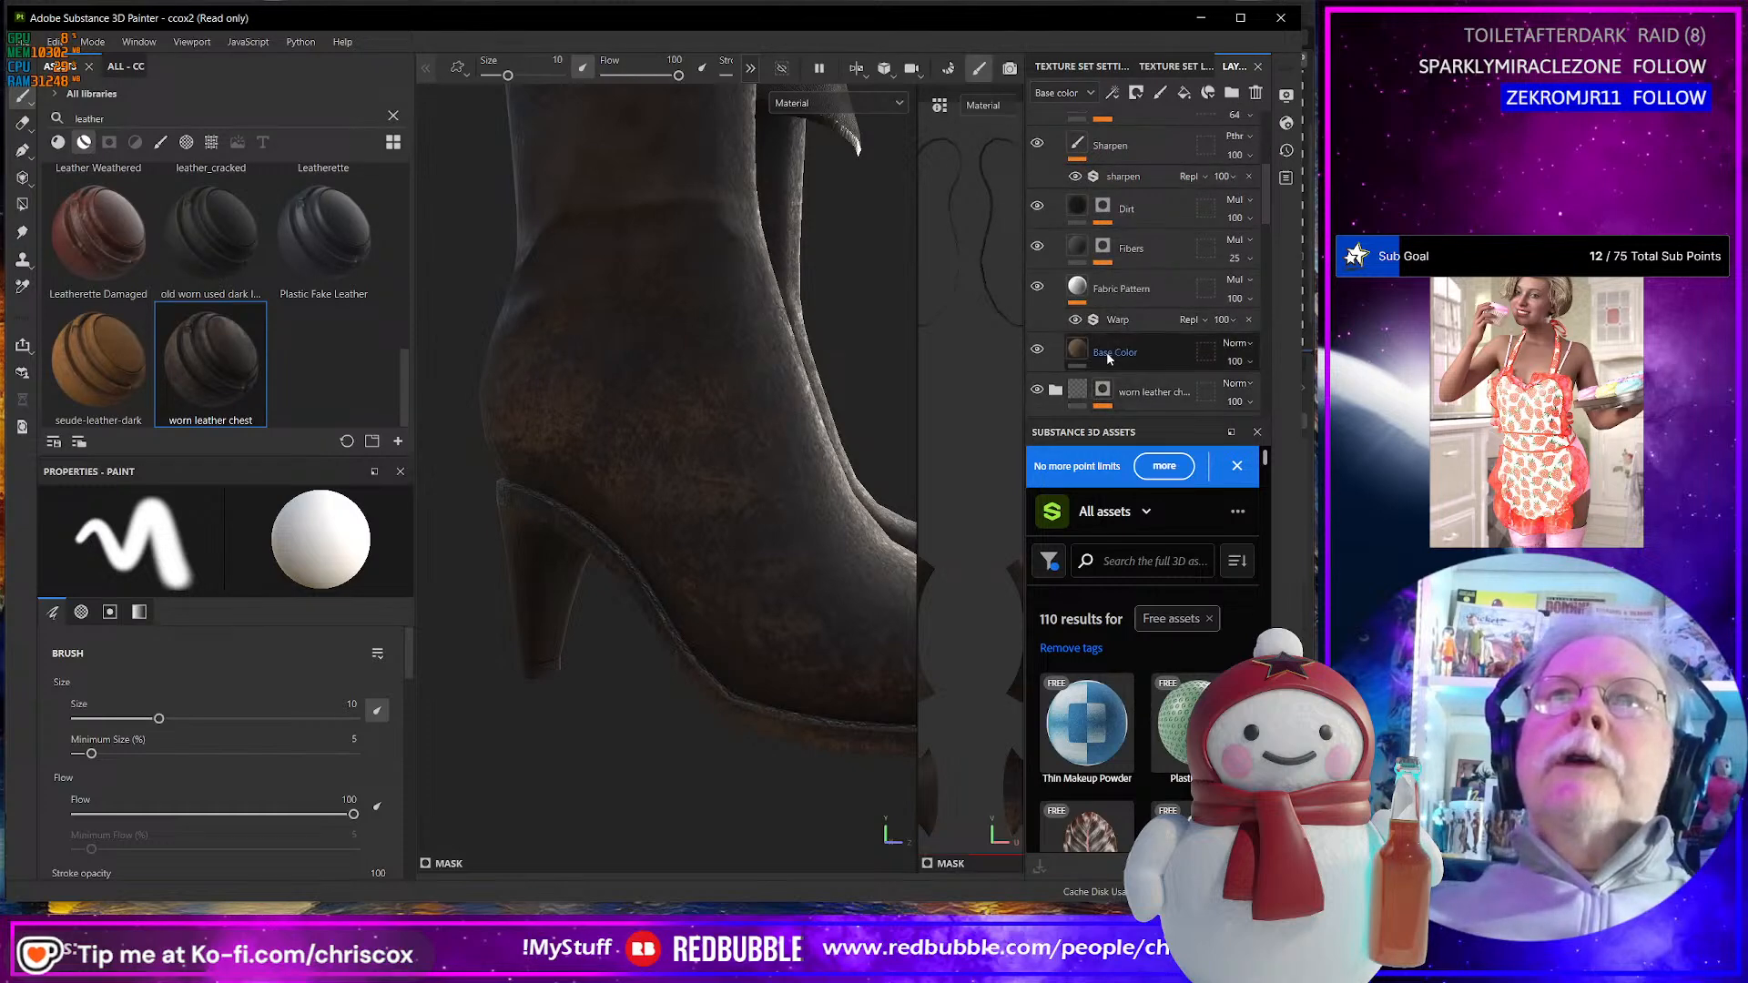
{"action": "left_click", "coordinate": [1149, 357]}
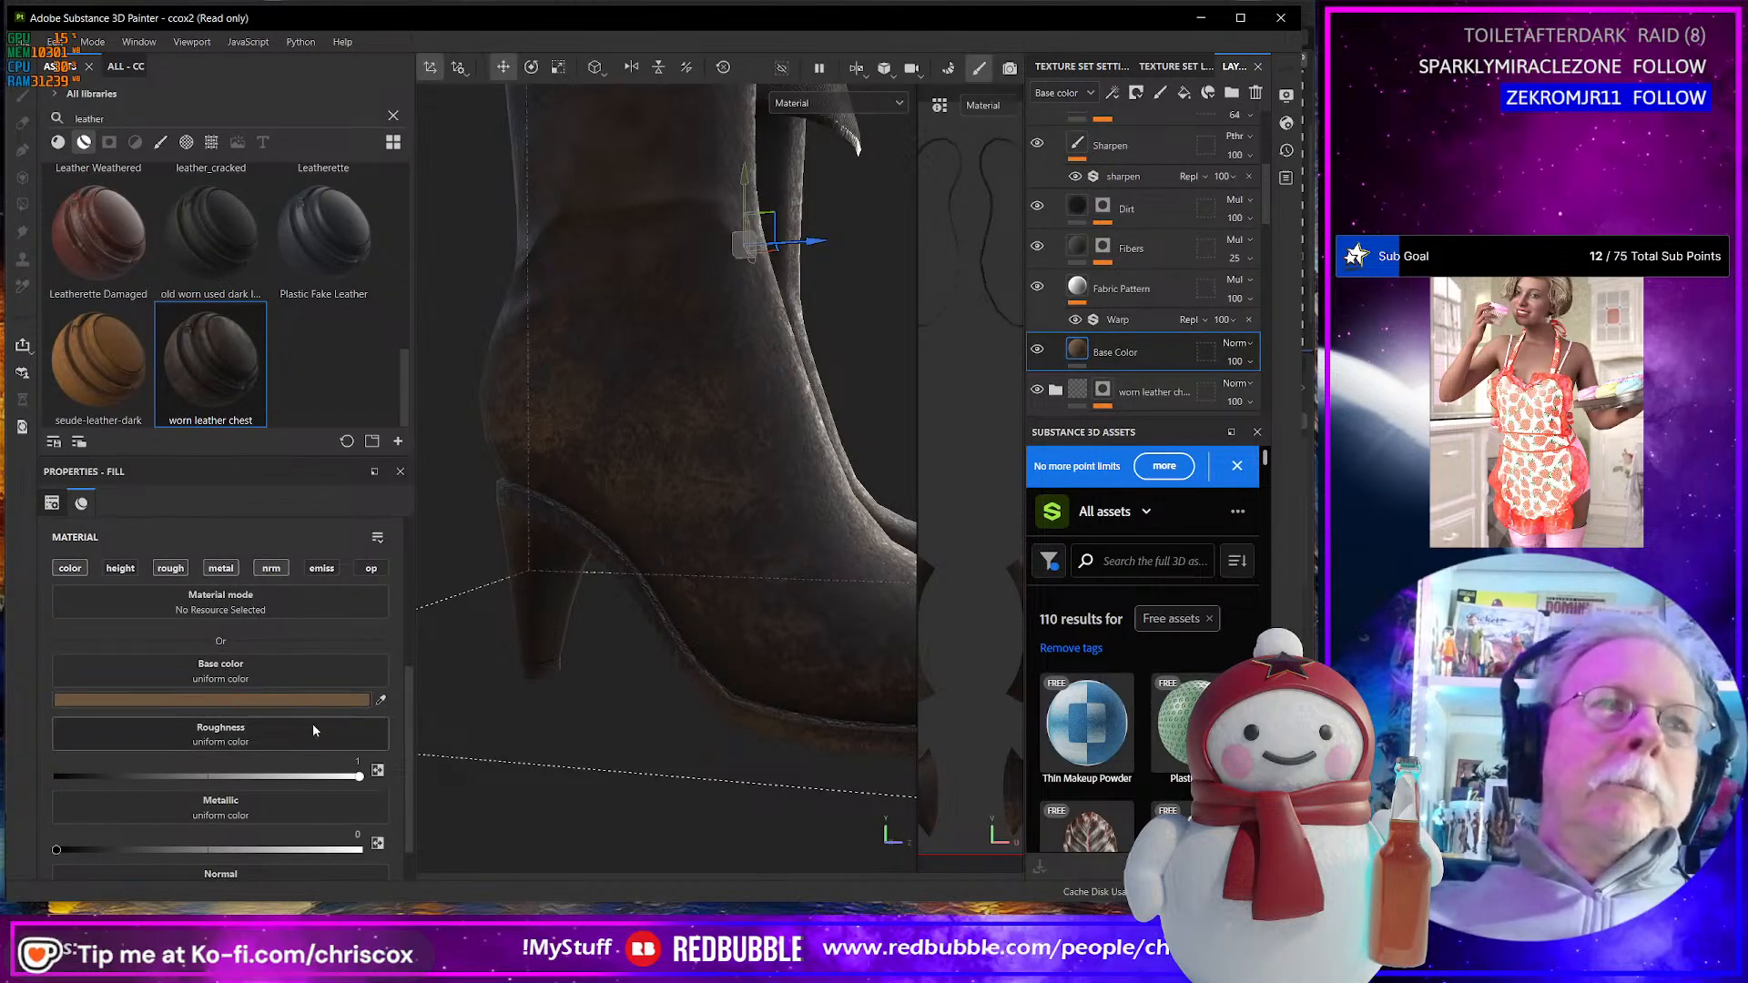
- Try lighter tan and orange-brown (AC6529) base colors on the sole edge's Base Color layer, and undo them
{"action": "left_click", "coordinate": [337, 698]}
{"action": "left_click_drag", "start_coordinate": [454, 634], "coordinate": [289, 441]}
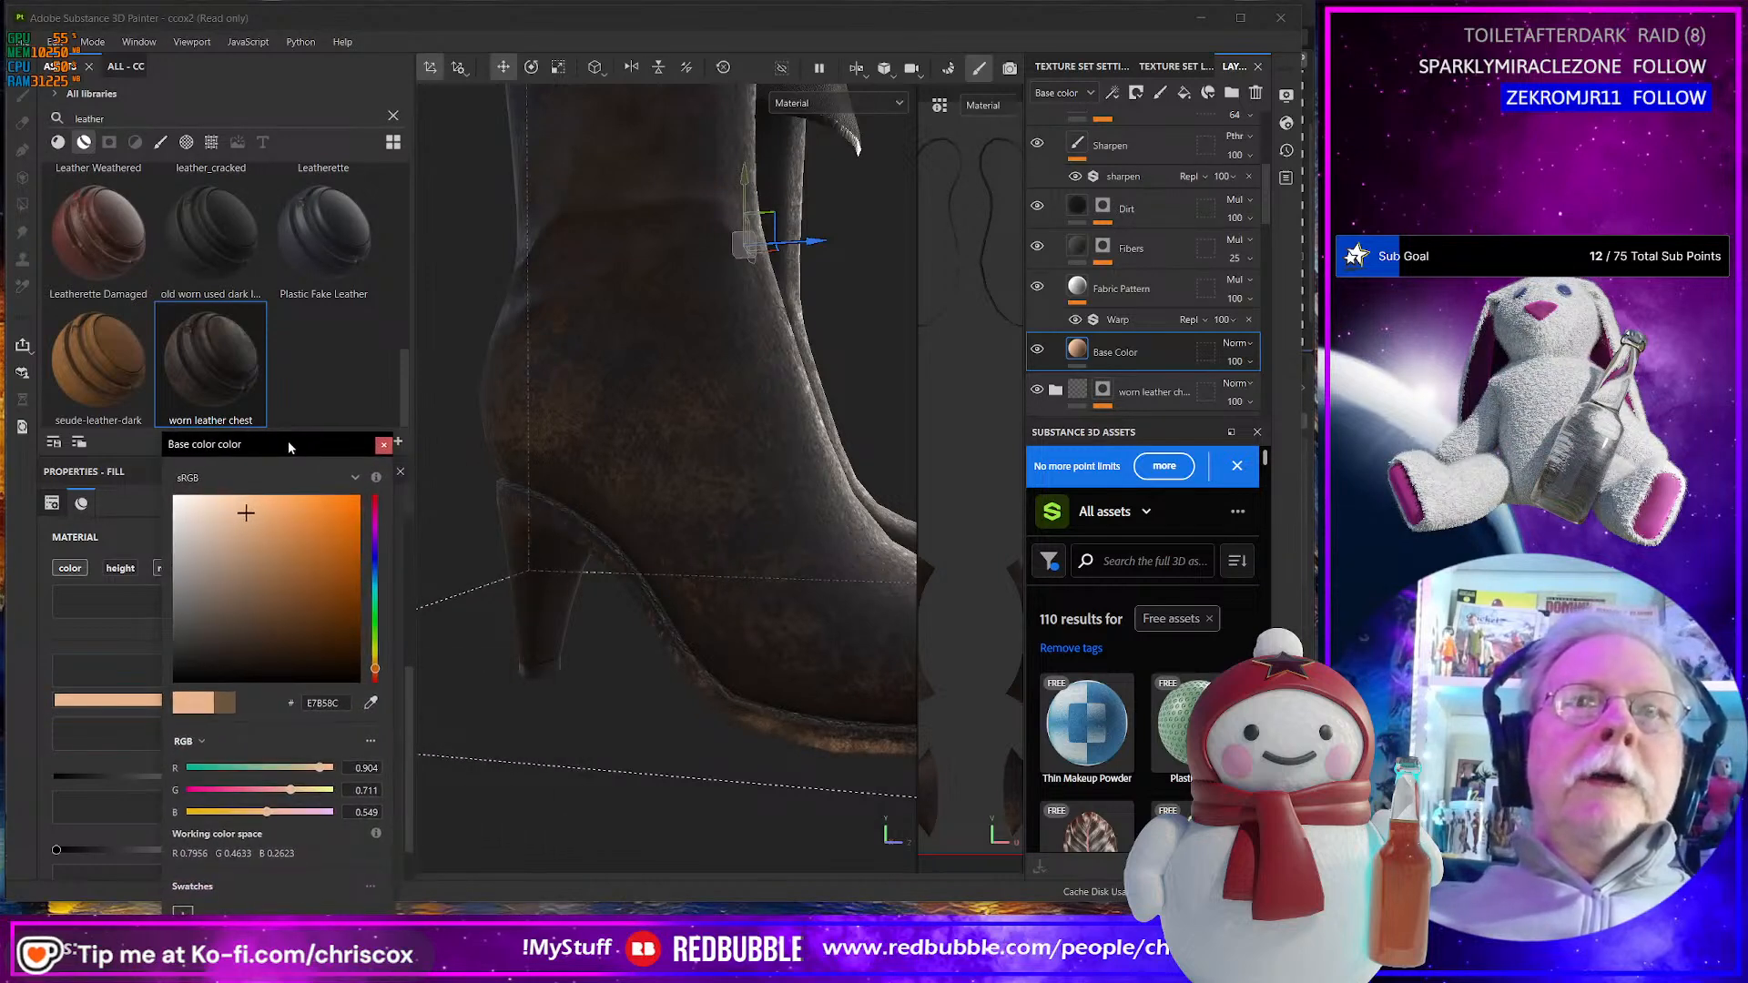
{"action": "left_click", "coordinate": [259, 538]}
{"action": "left_click_drag", "start_coordinate": [267, 550], "coordinate": [316, 562]}
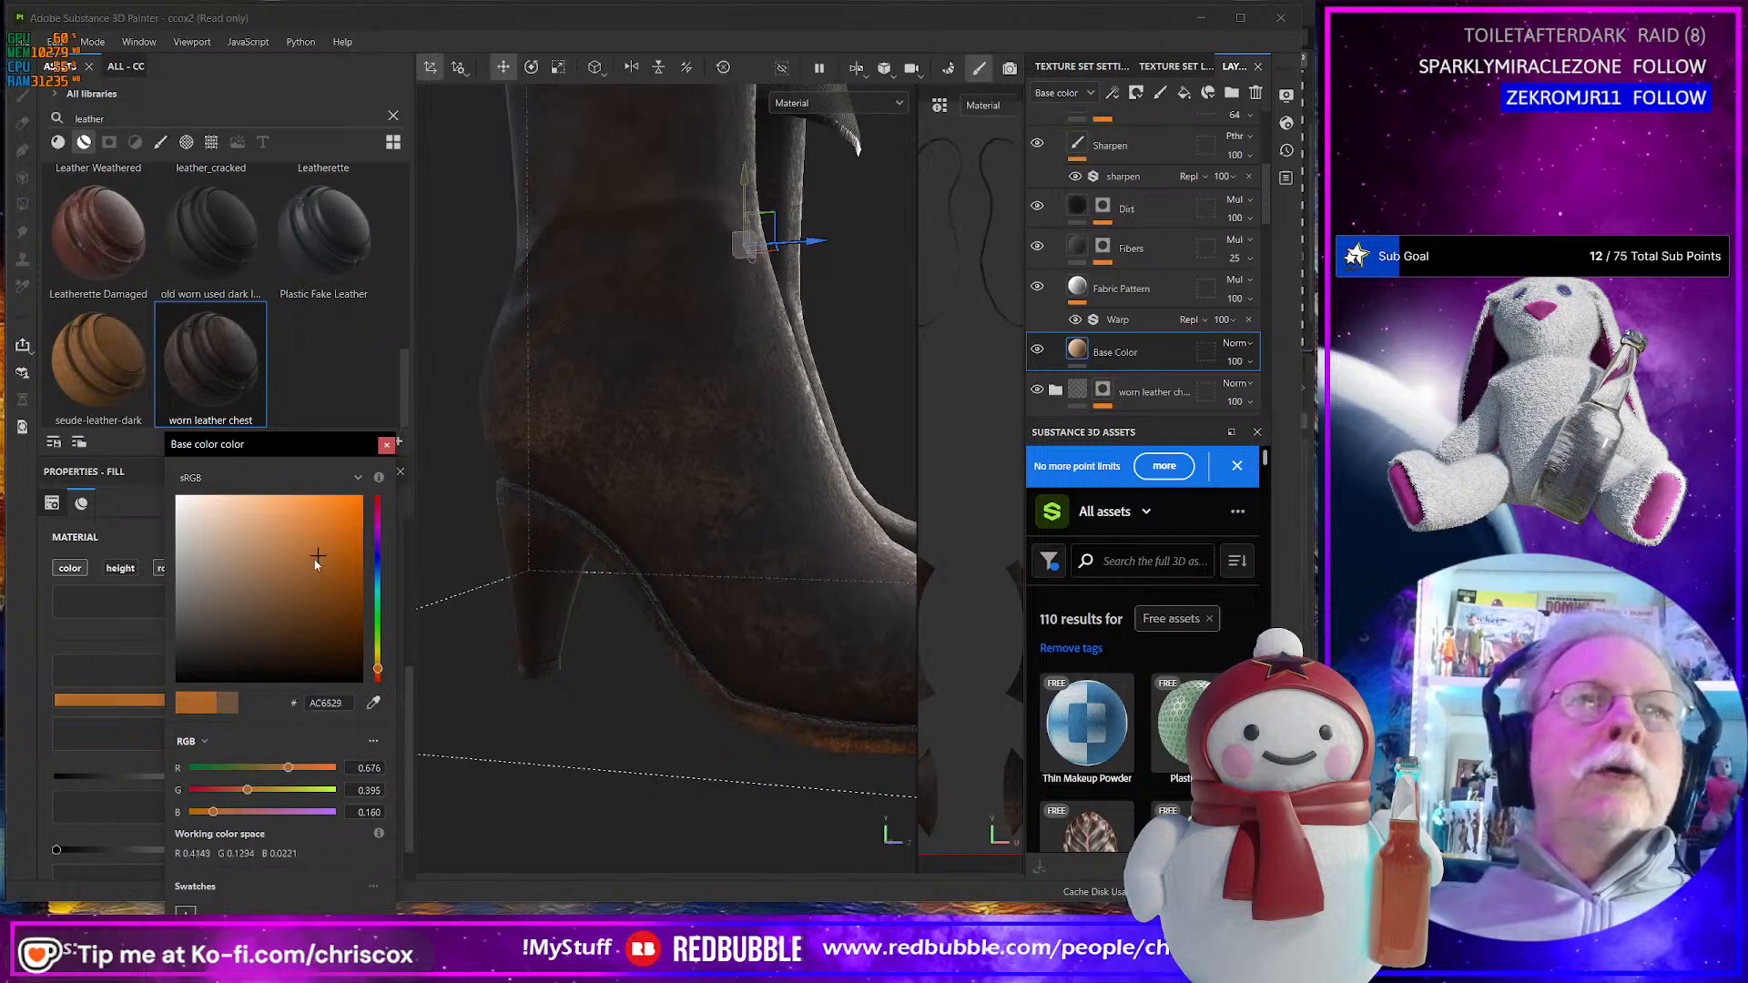
{"action": "key", "text": "ctrl+z"}
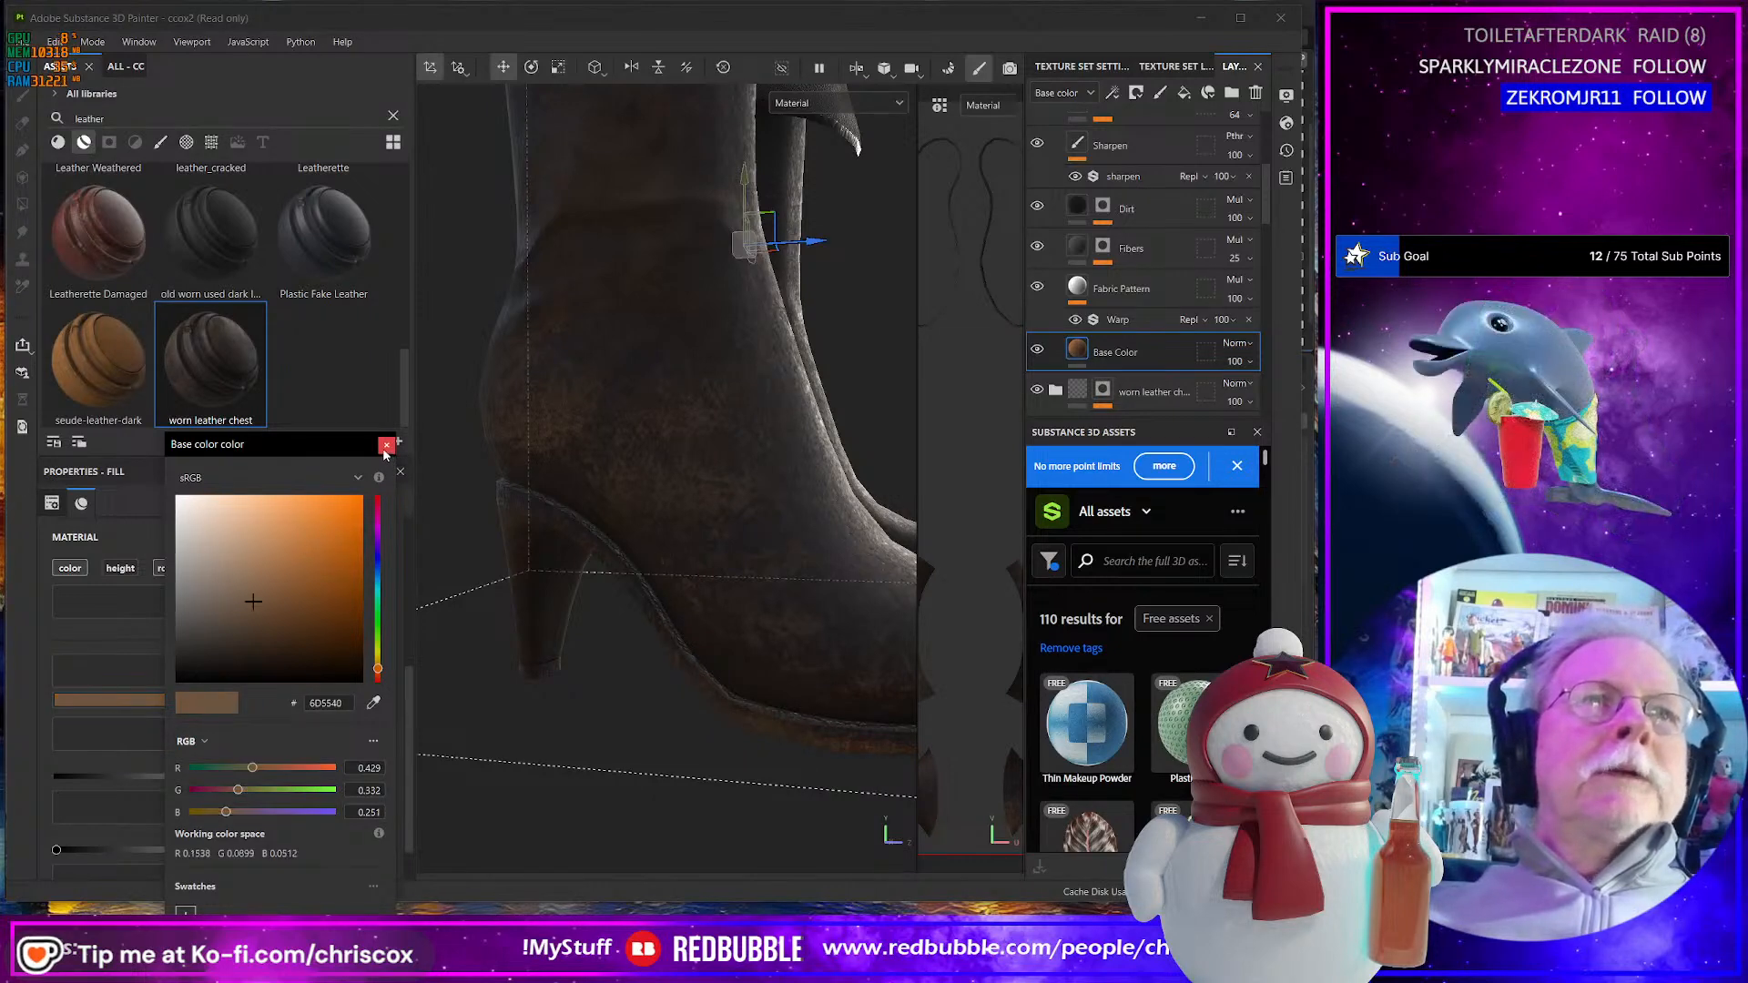
- Darken the base color of the sole edge's Base Color layer to a deep brown, about 4F3723
{"action": "left_click", "coordinate": [388, 446]}
{"action": "left_click", "coordinate": [277, 701]}
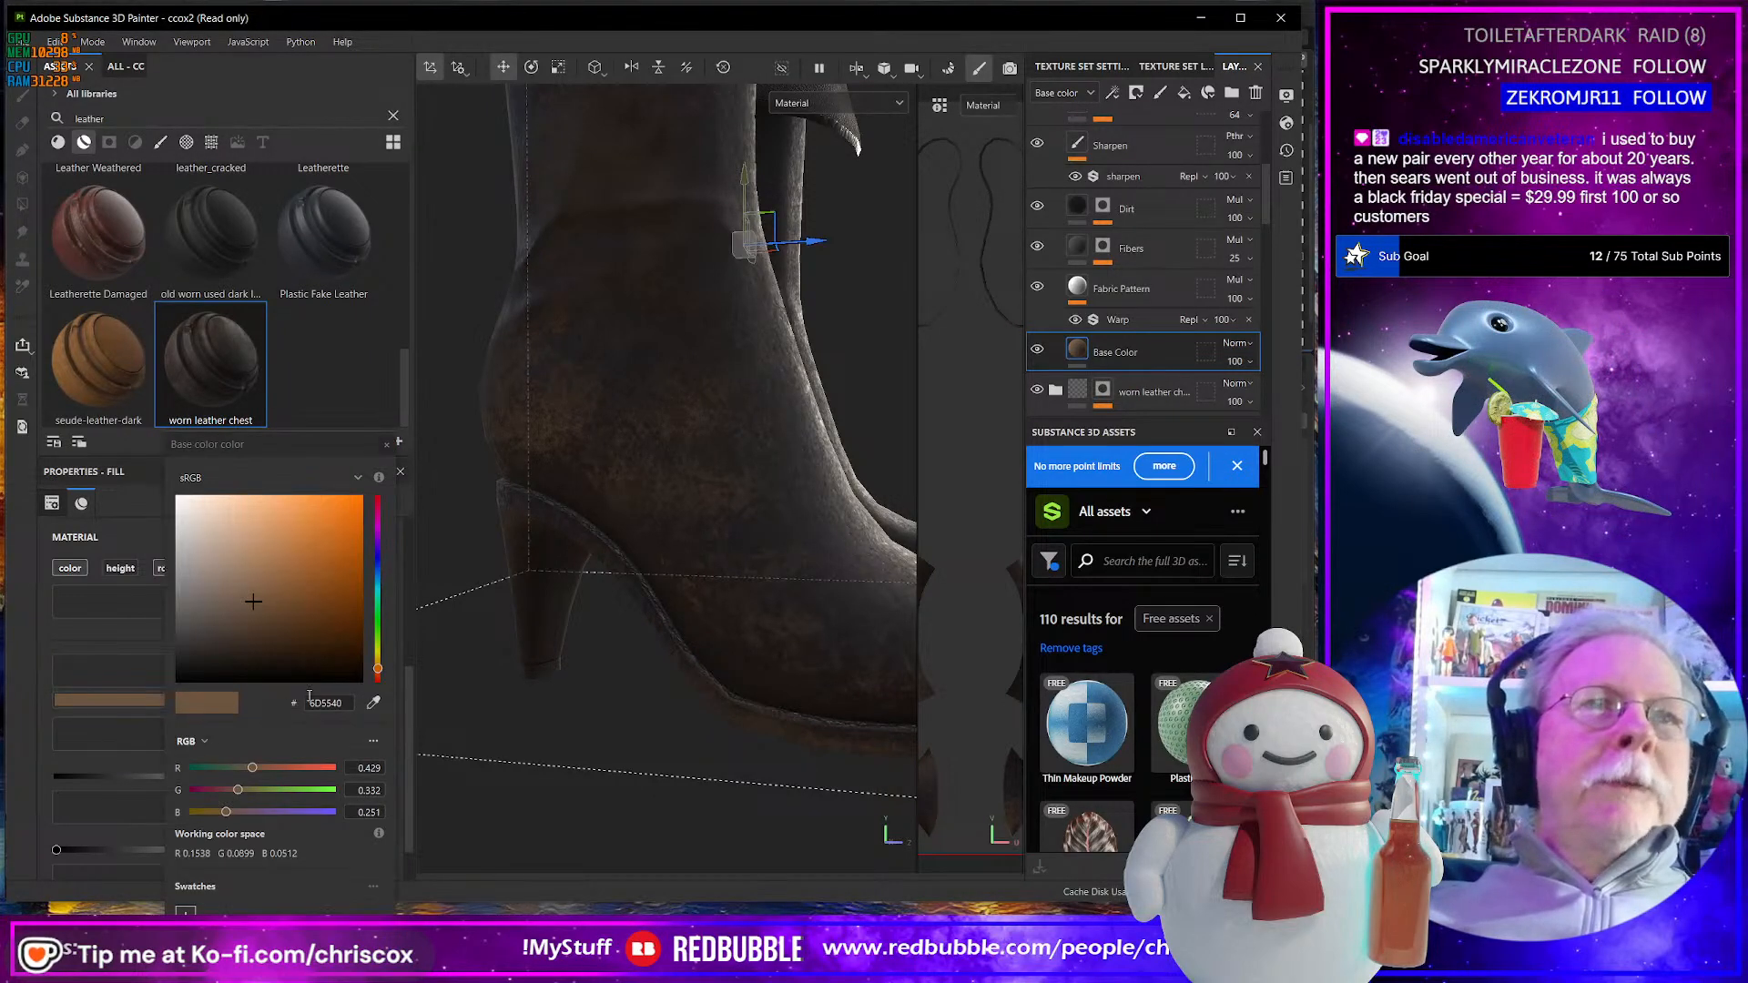
{"action": "left_click", "coordinate": [273, 622]}
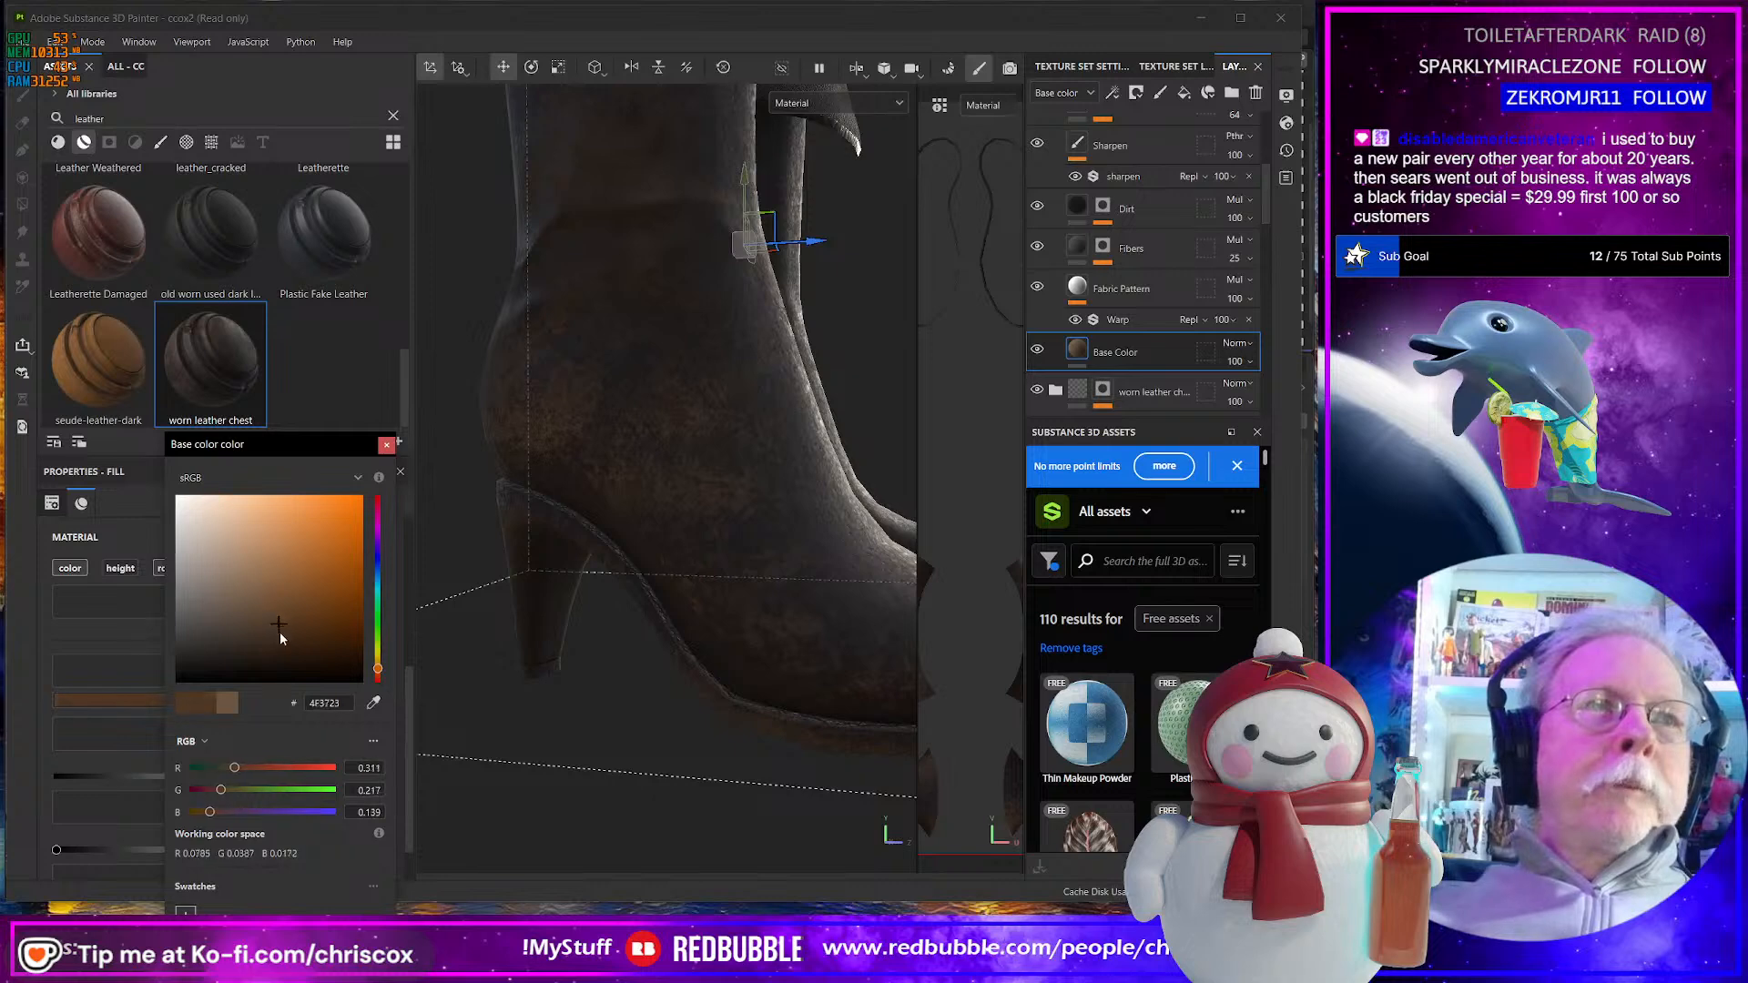
{"action": "left_click", "coordinate": [386, 446]}
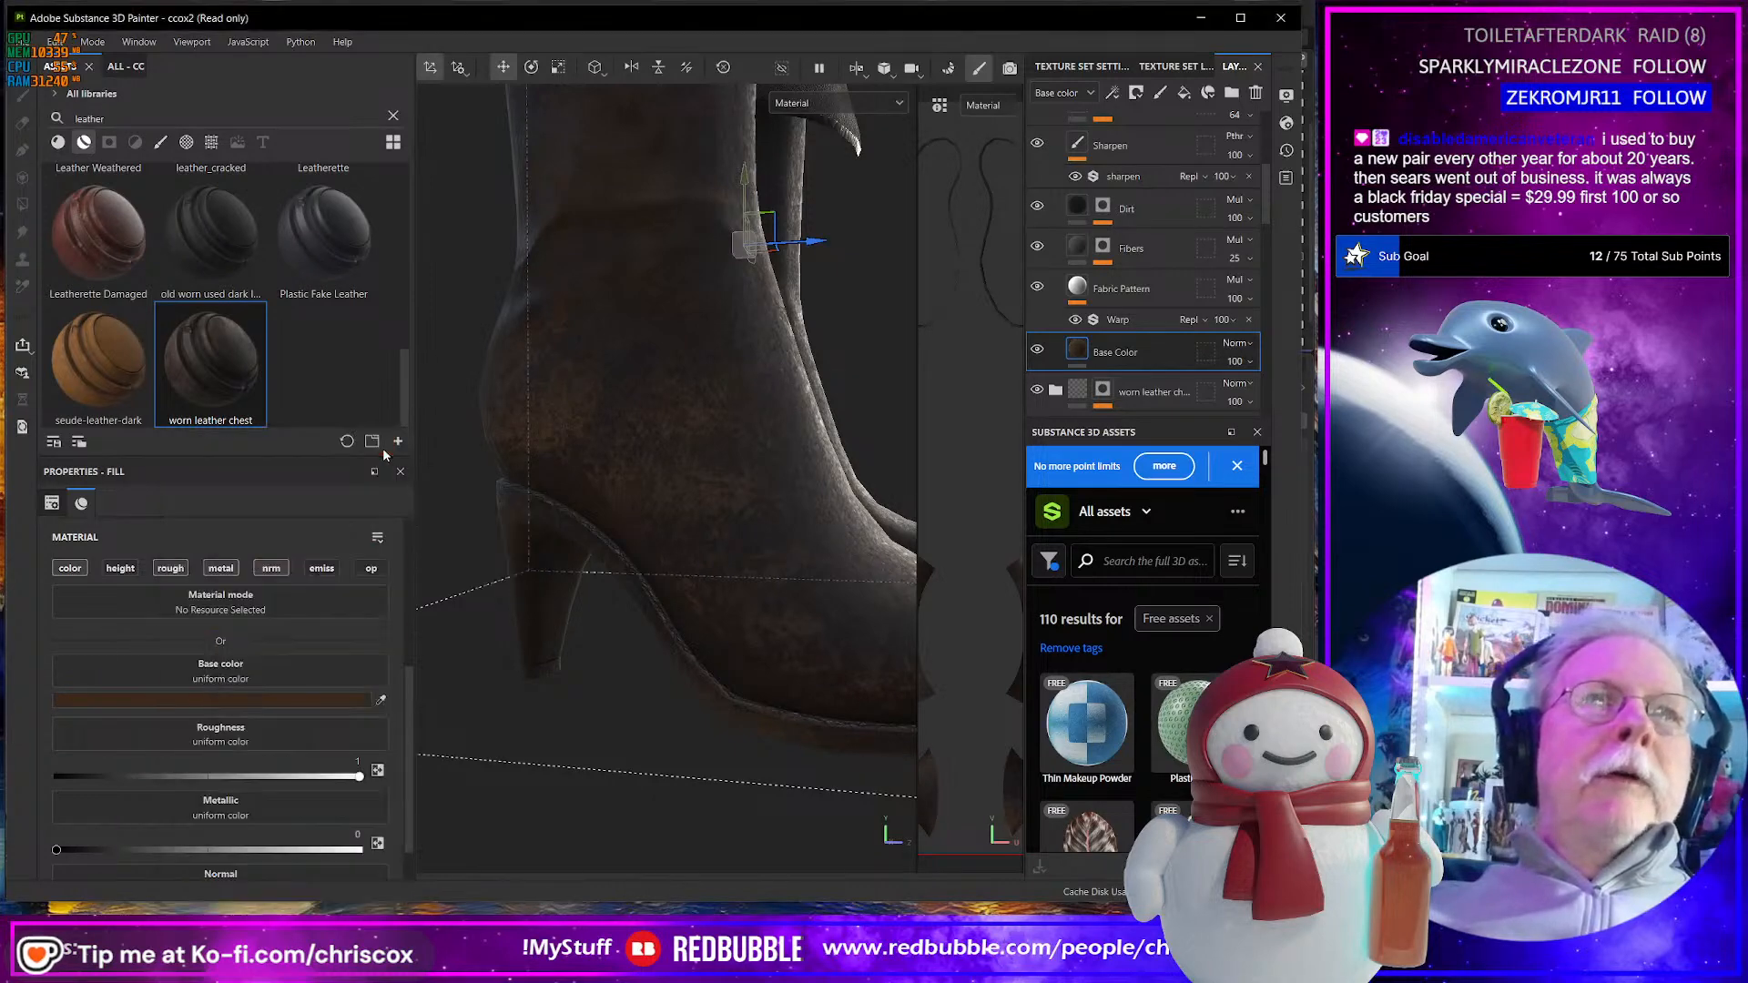
- Add the blue ID color of the boots' underside to the color selection of the sole edge's worn leather chest mask
{"action": "left_click_drag", "start_coordinate": [547, 437], "coordinate": [645, 478], "text": "alt"}
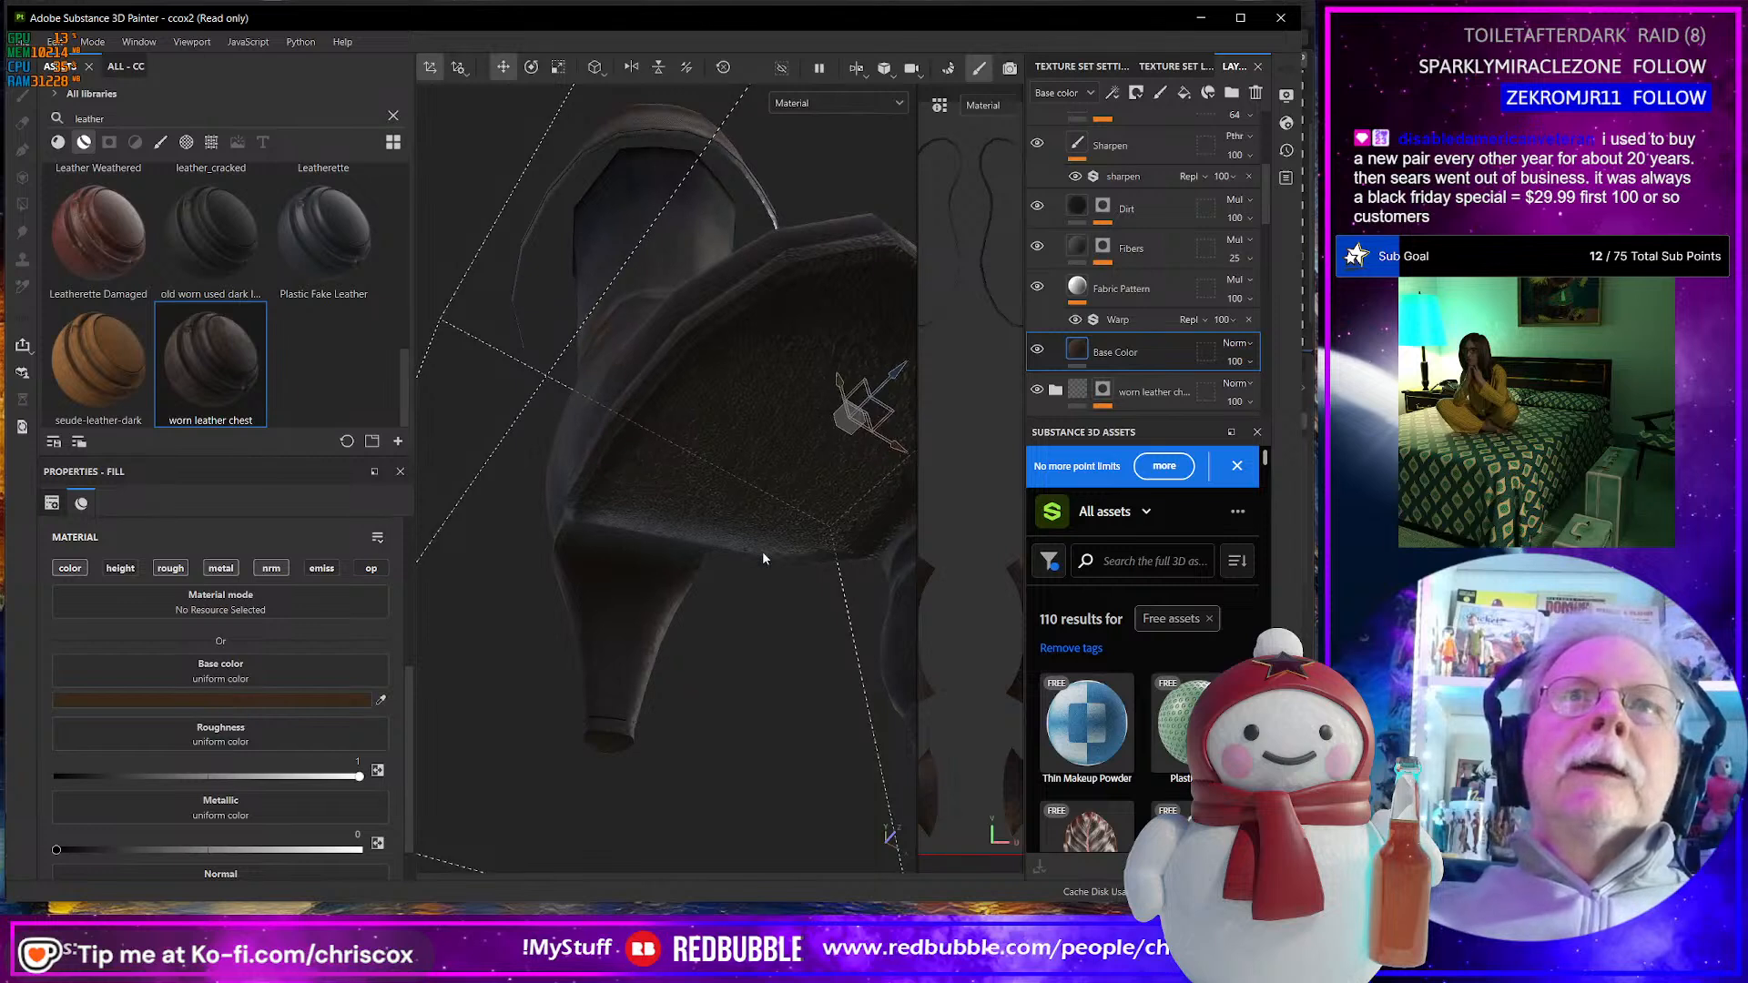
{"action": "left_click", "coordinate": [1114, 95]}
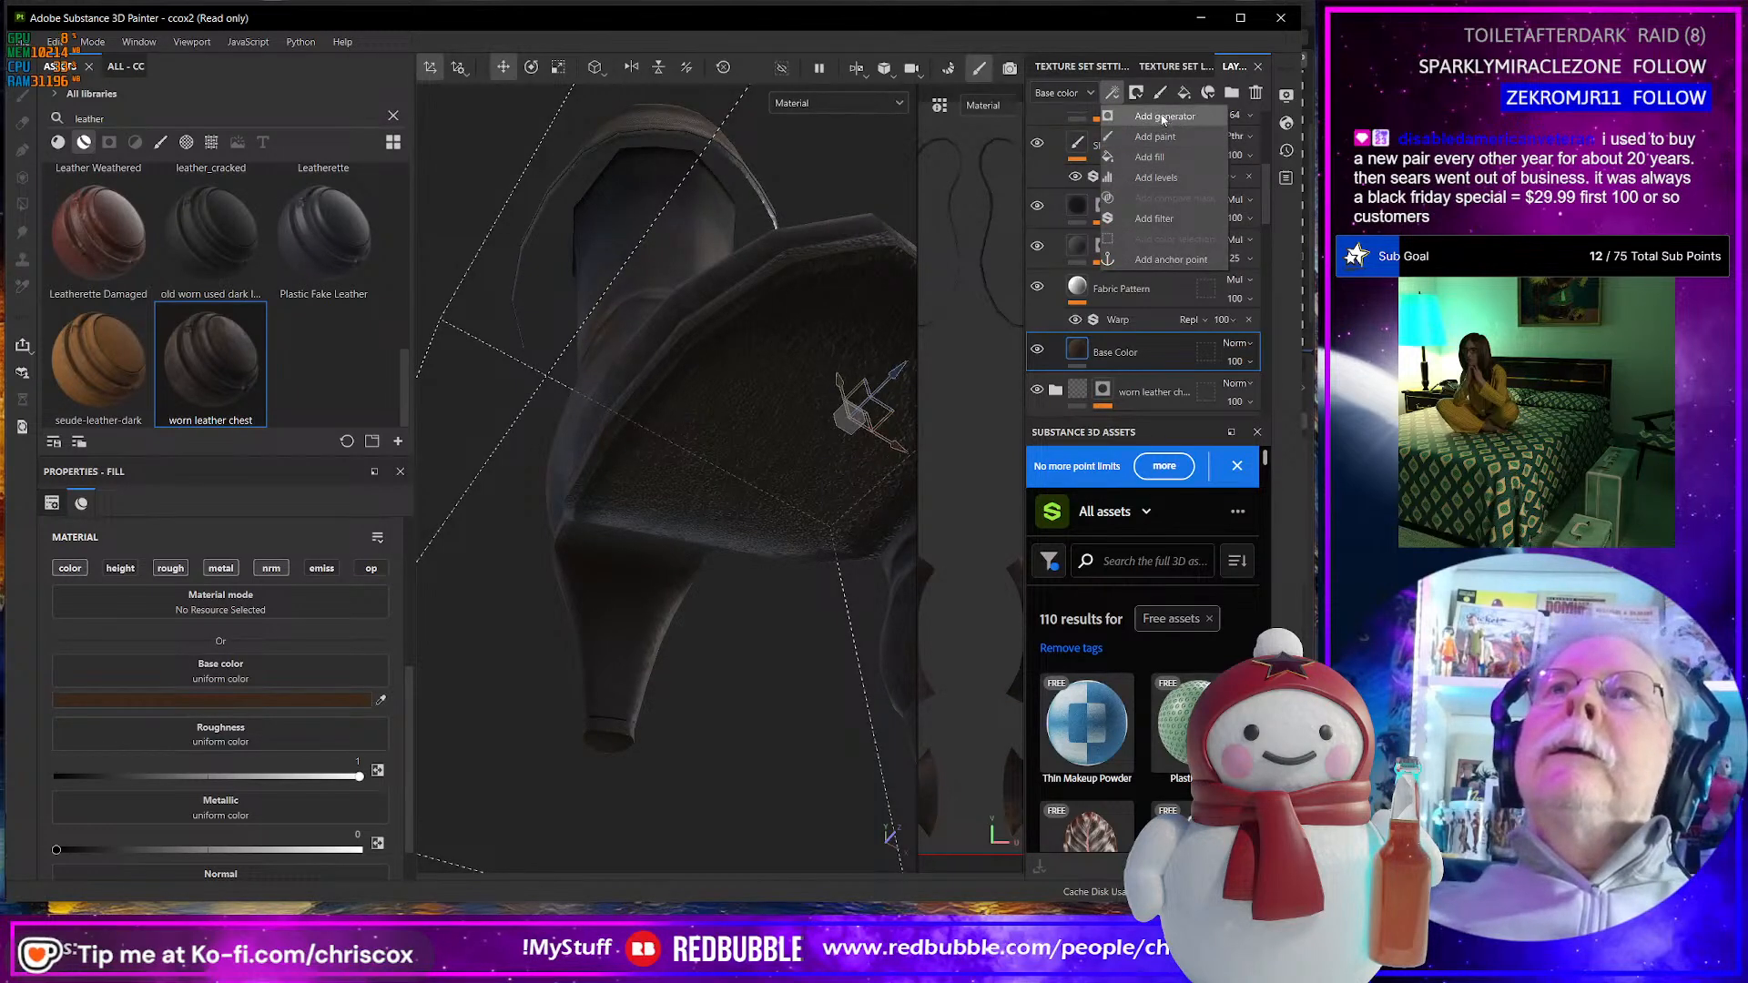
{"action": "left_click", "coordinate": [1138, 58]}
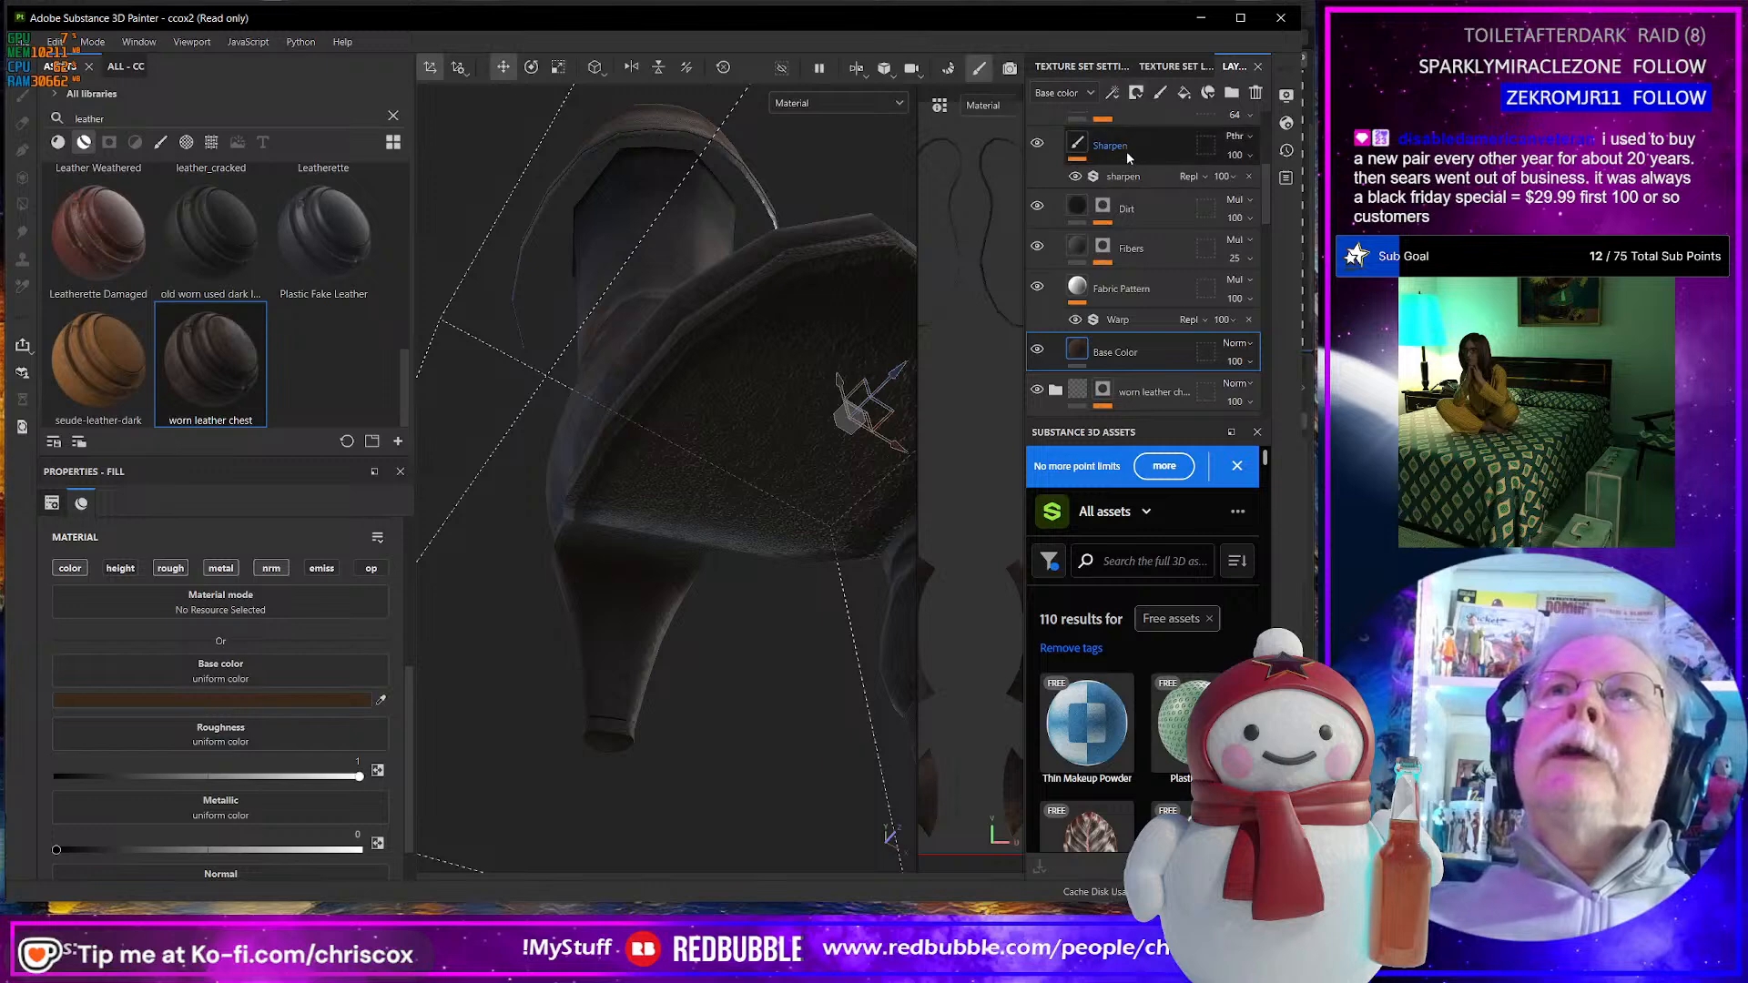
{"action": "scroll", "coordinate": [1133, 152], "scroll_direction": "up", "scroll_amount": 3}
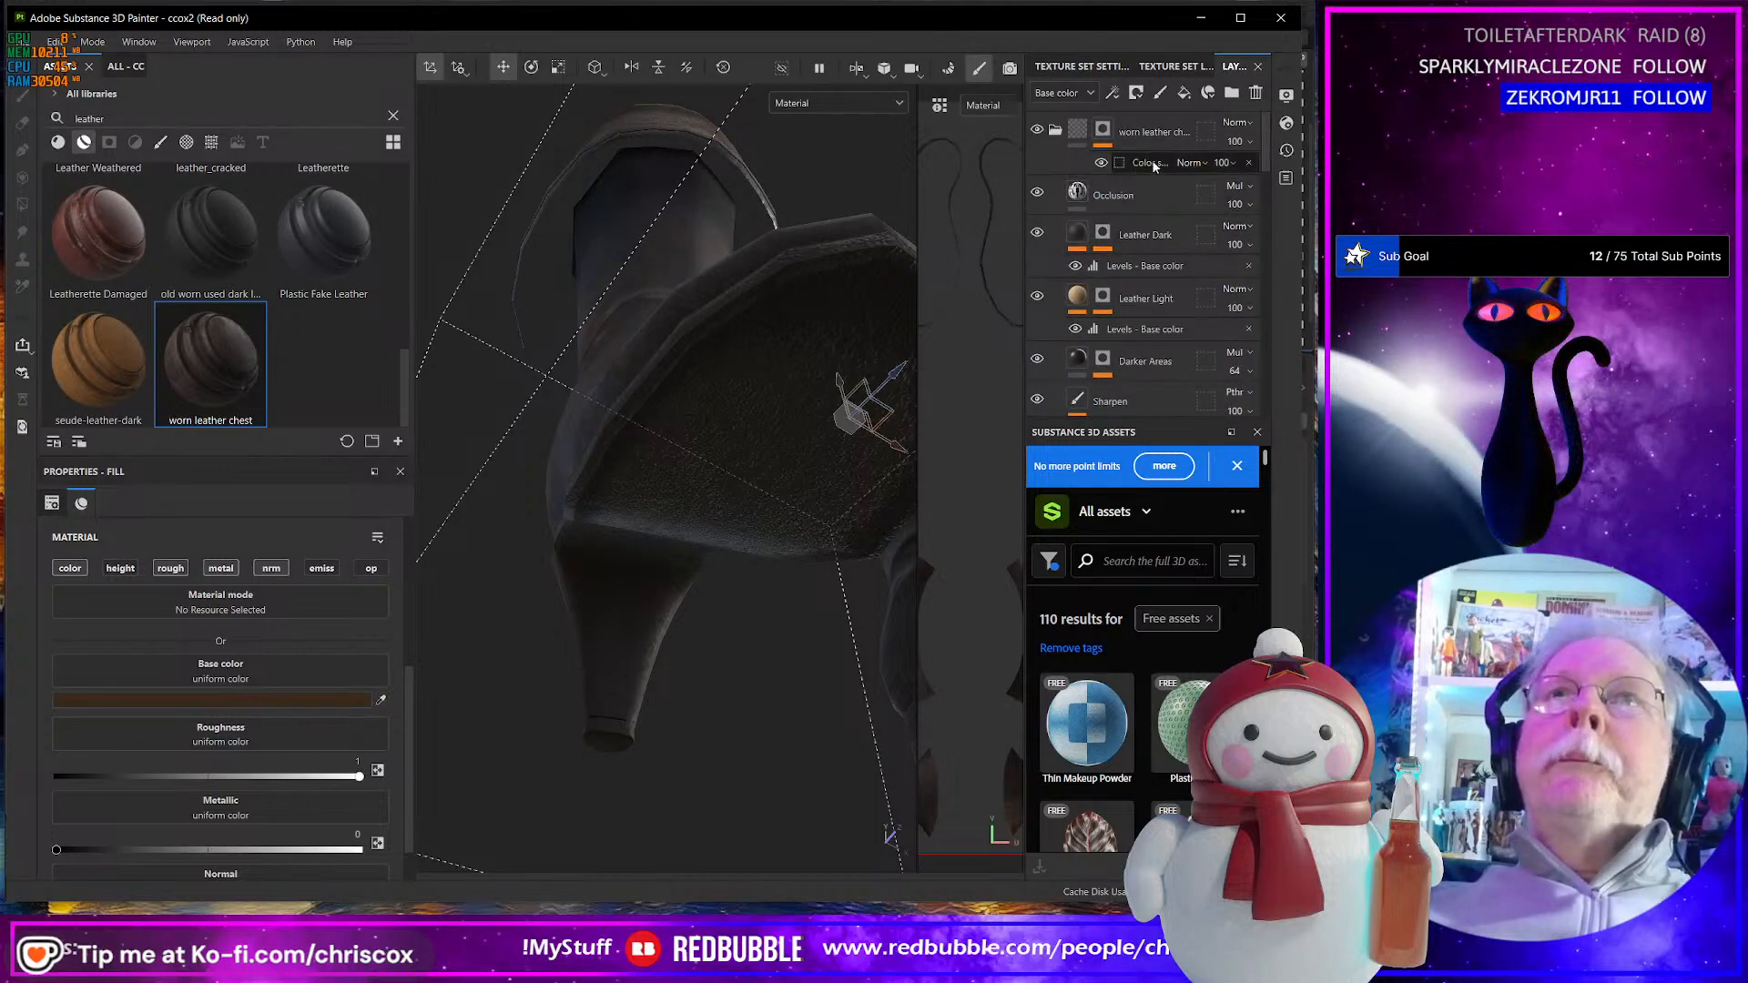
{"action": "left_click", "coordinate": [1149, 162]}
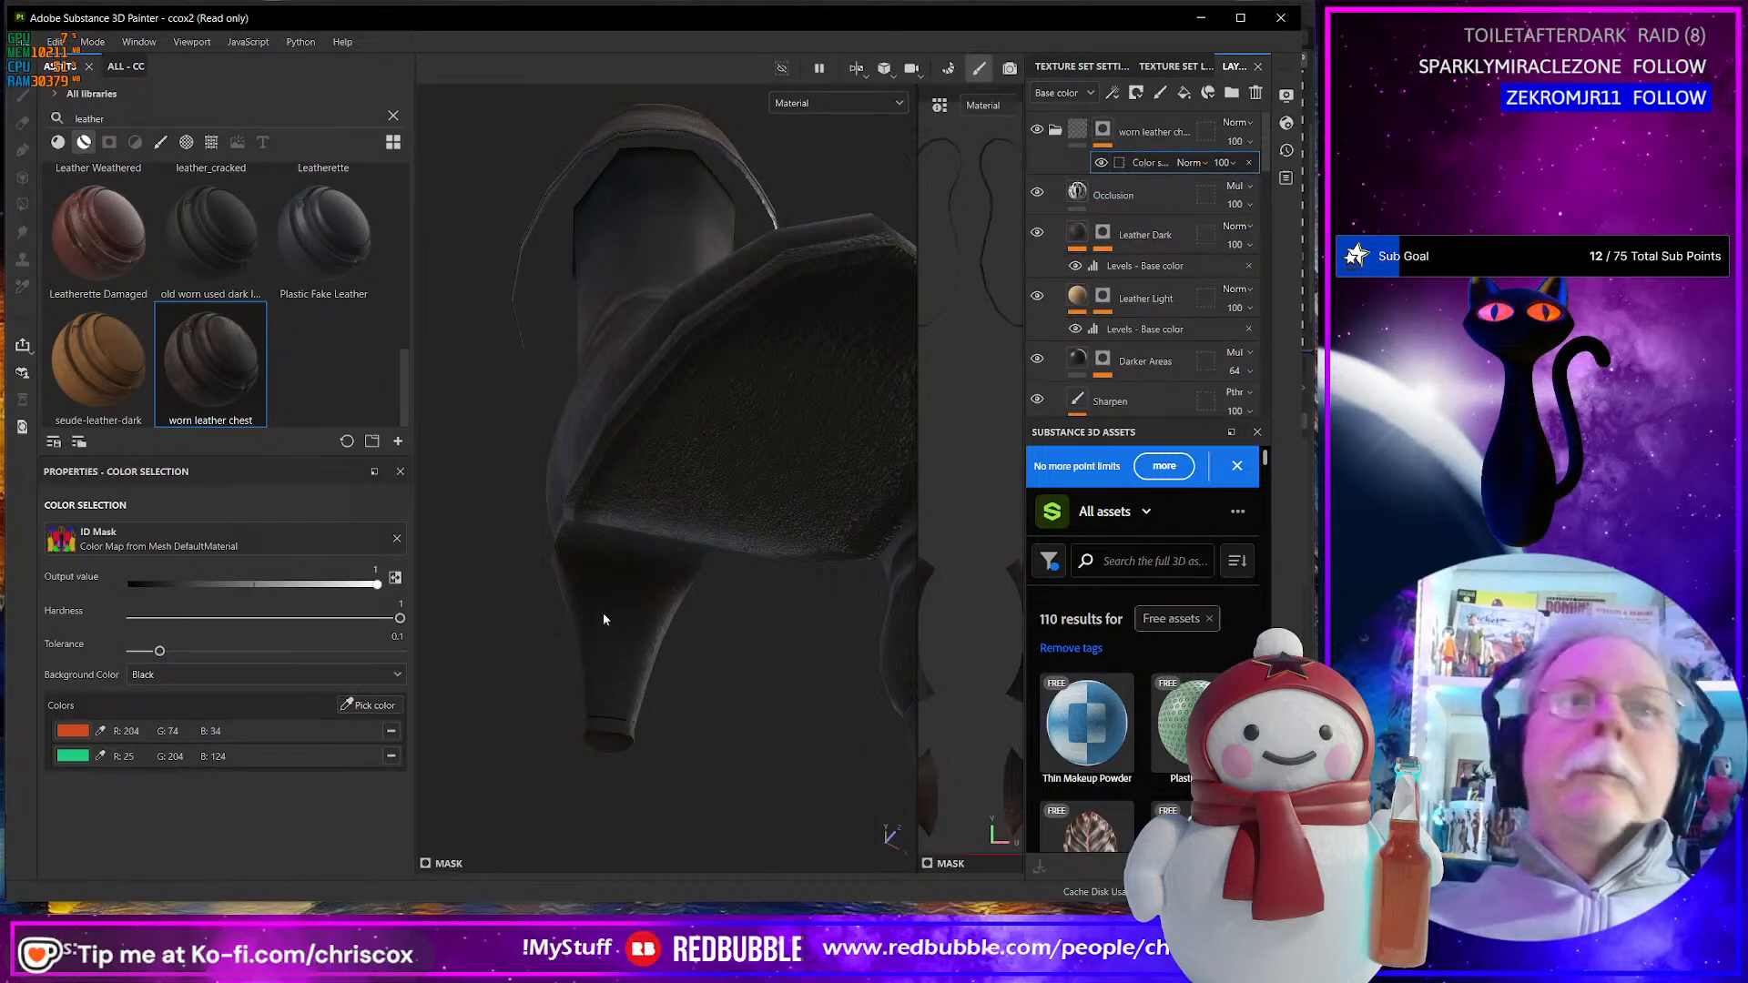
{"action": "left_click", "coordinate": [383, 705]}
{"action": "left_click", "coordinate": [790, 497]}
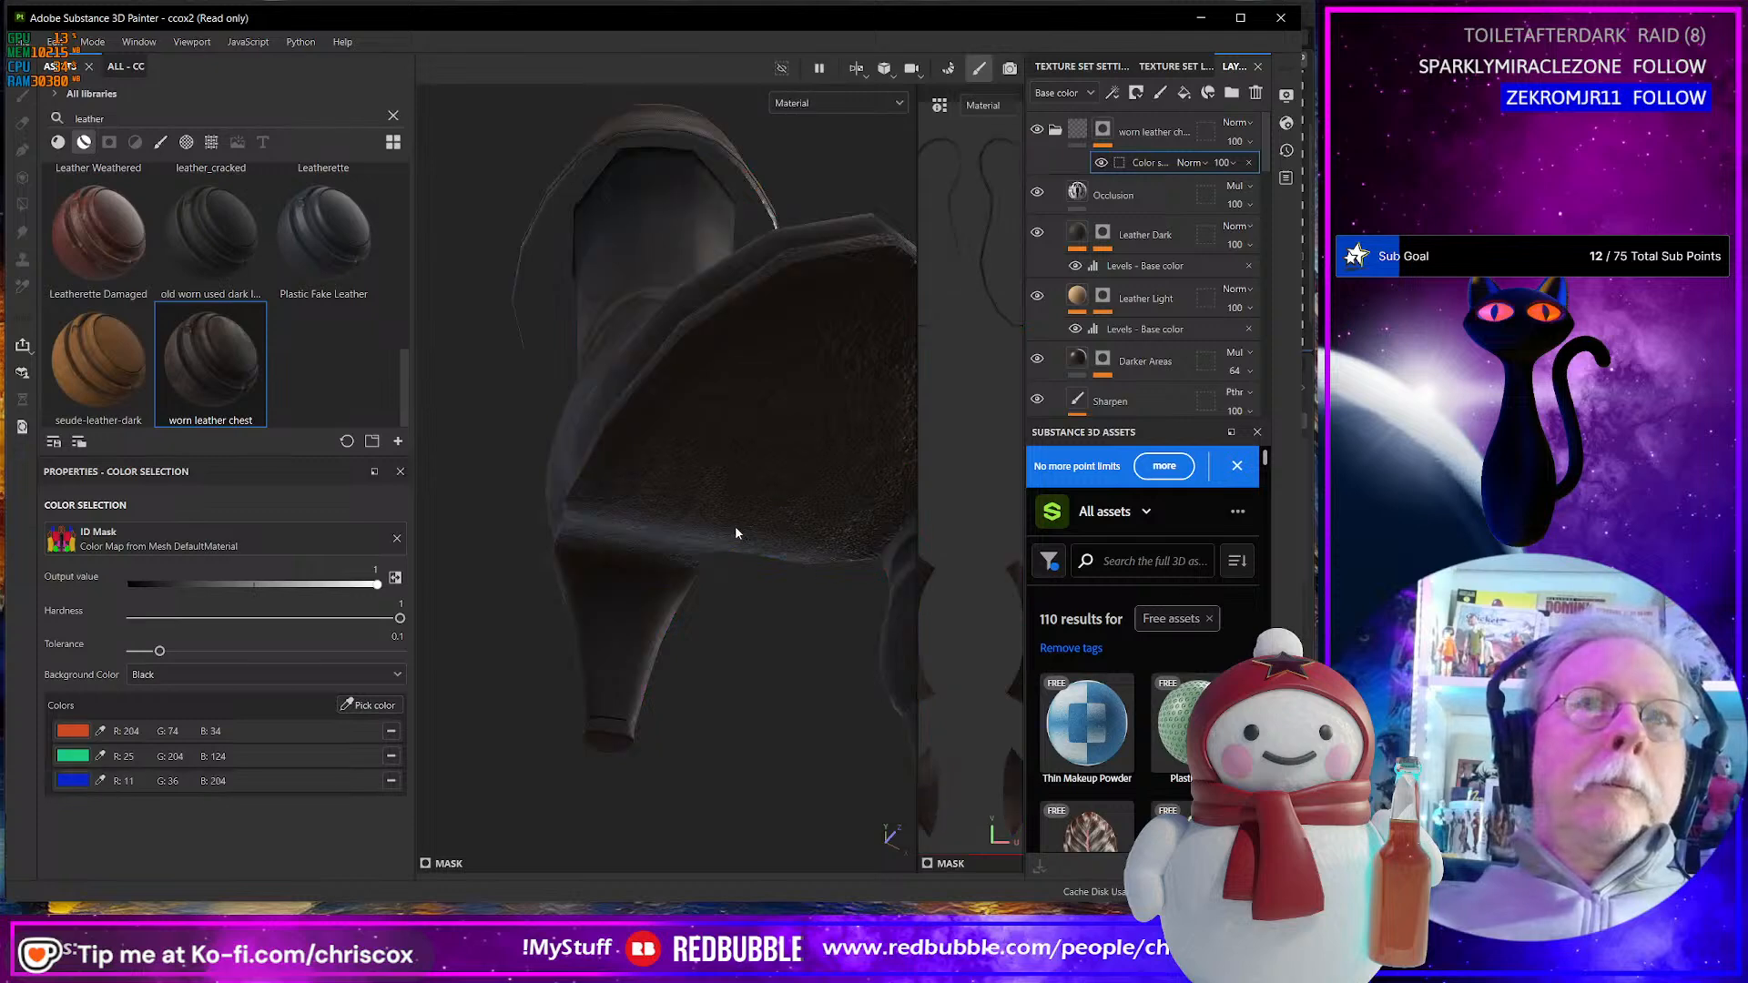
{"action": "left_click_drag", "start_coordinate": [734, 526], "coordinate": [688, 579], "text": "alt"}
{"action": "scroll", "coordinate": [681, 611], "scroll_direction": "up", "scroll_amount": 4}
{"action": "scroll", "coordinate": [702, 613], "scroll_direction": "down", "scroll_amount": 5}
{"action": "scroll", "coordinate": [688, 577], "scroll_direction": "up", "scroll_amount": 3}
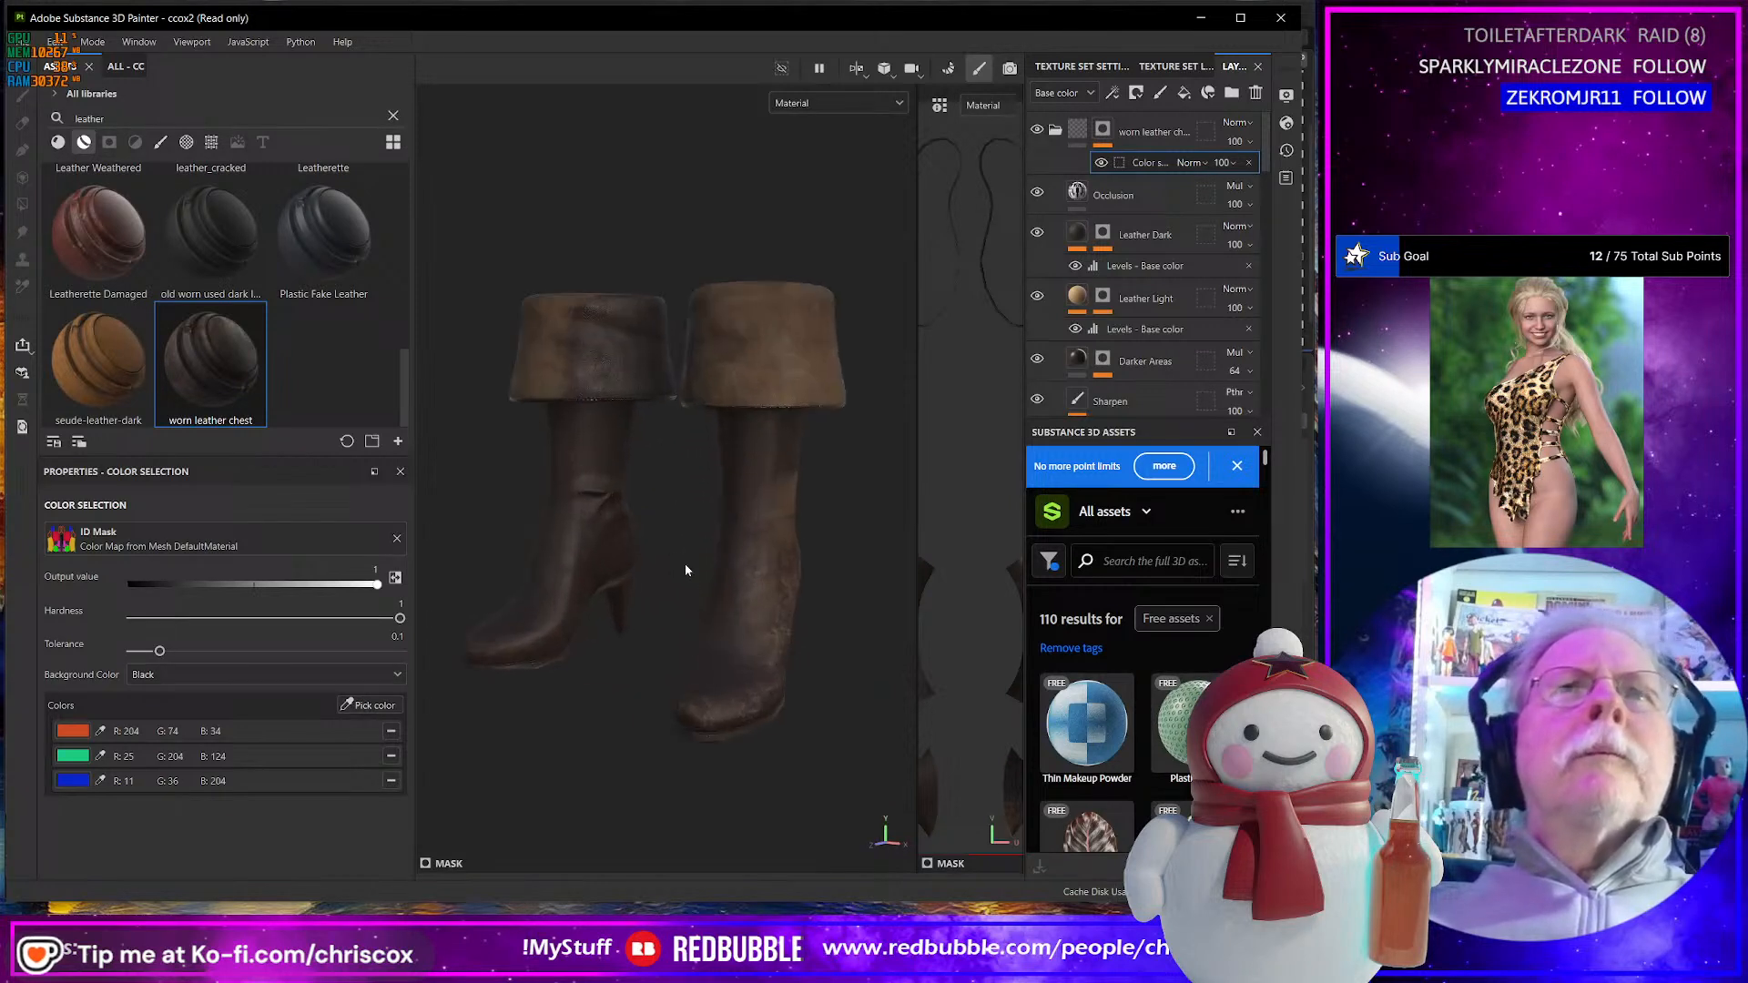
- Examine the suede cuffs and leather shafts of both boots close up from several angles
{"action": "scroll", "coordinate": [687, 569], "scroll_direction": "up", "scroll_amount": 8}
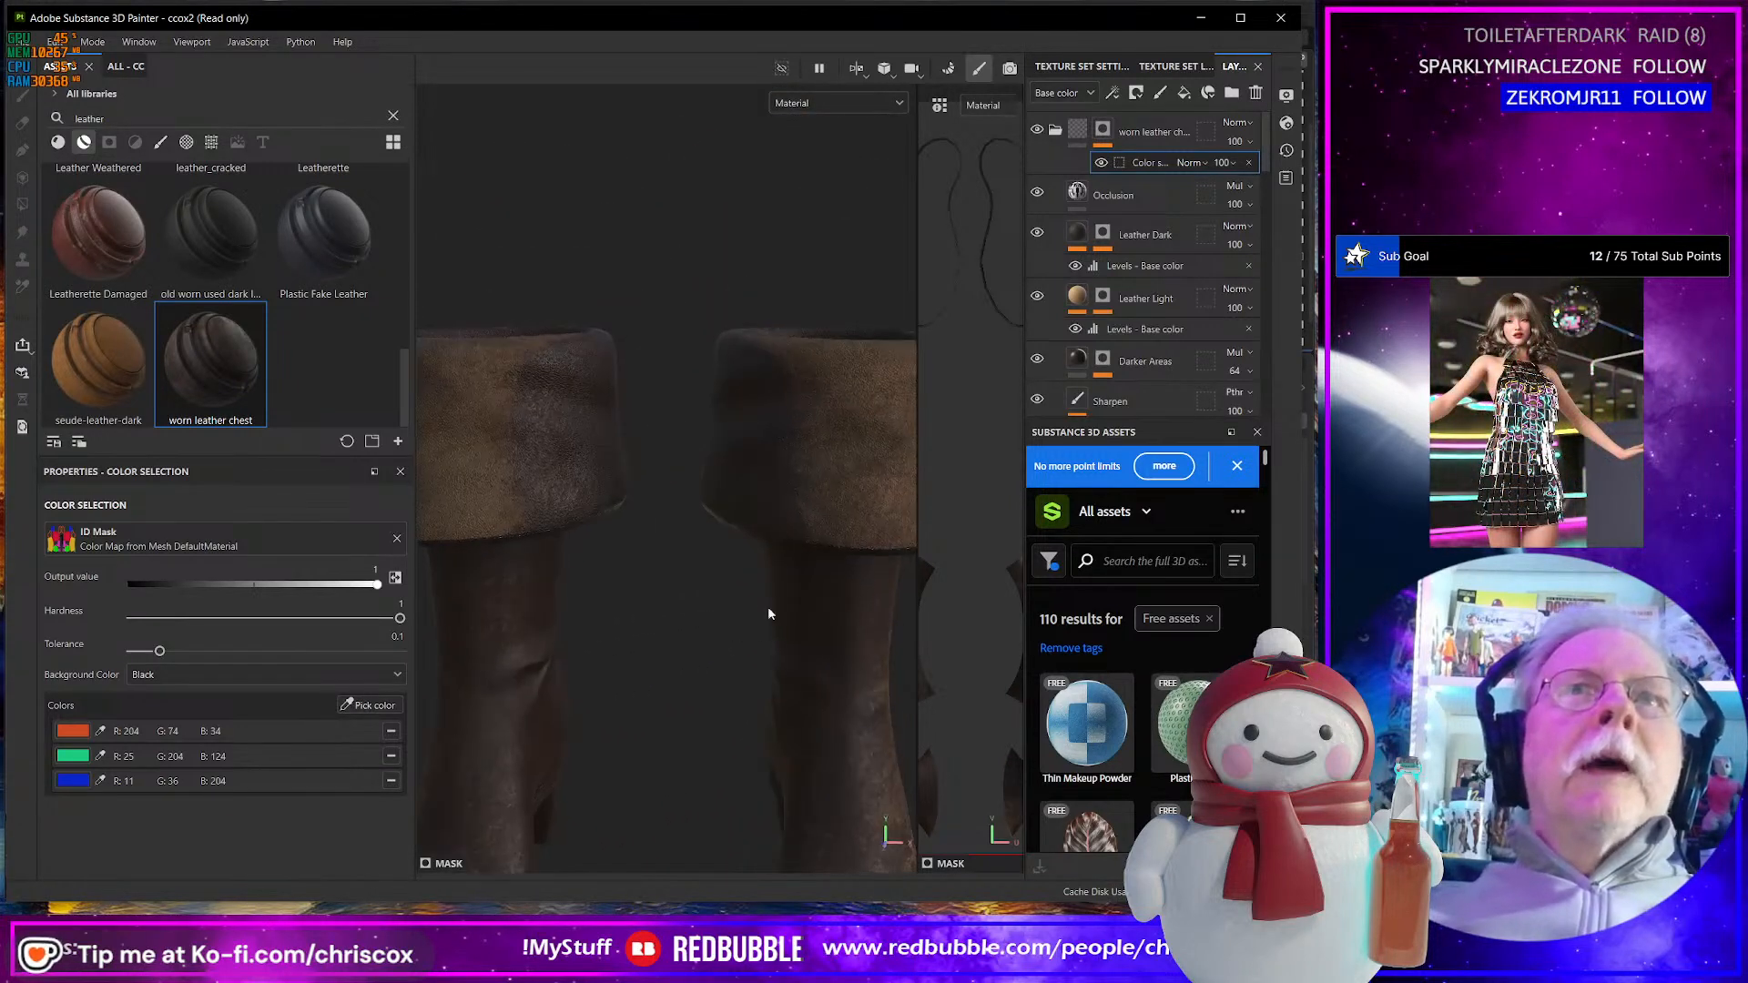
{"action": "left_click_drag", "start_coordinate": [770, 496], "coordinate": [697, 490], "text": "alt"}
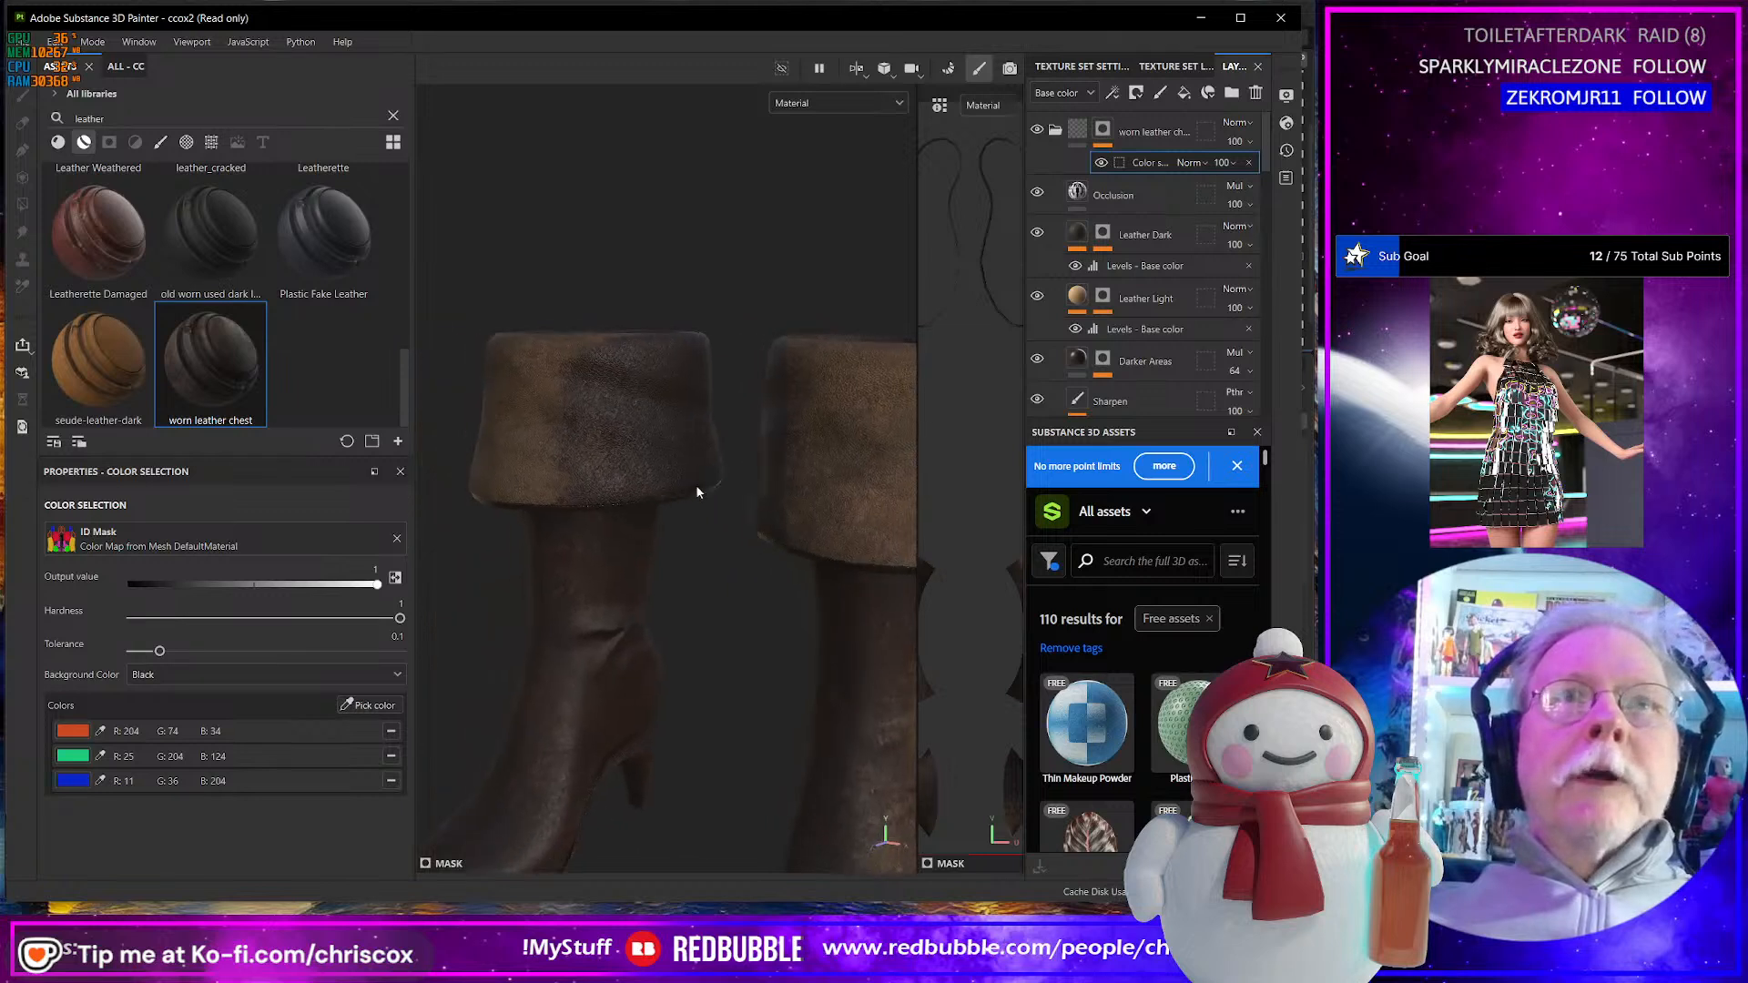
{"action": "scroll", "coordinate": [726, 545], "scroll_direction": "up", "scroll_amount": 3}
{"action": "scroll", "coordinate": [728, 550], "scroll_direction": "down", "scroll_amount": 4}
{"action": "middle_click_drag", "start_coordinate": [729, 554], "coordinate": [752, 522], "text": "alt"}
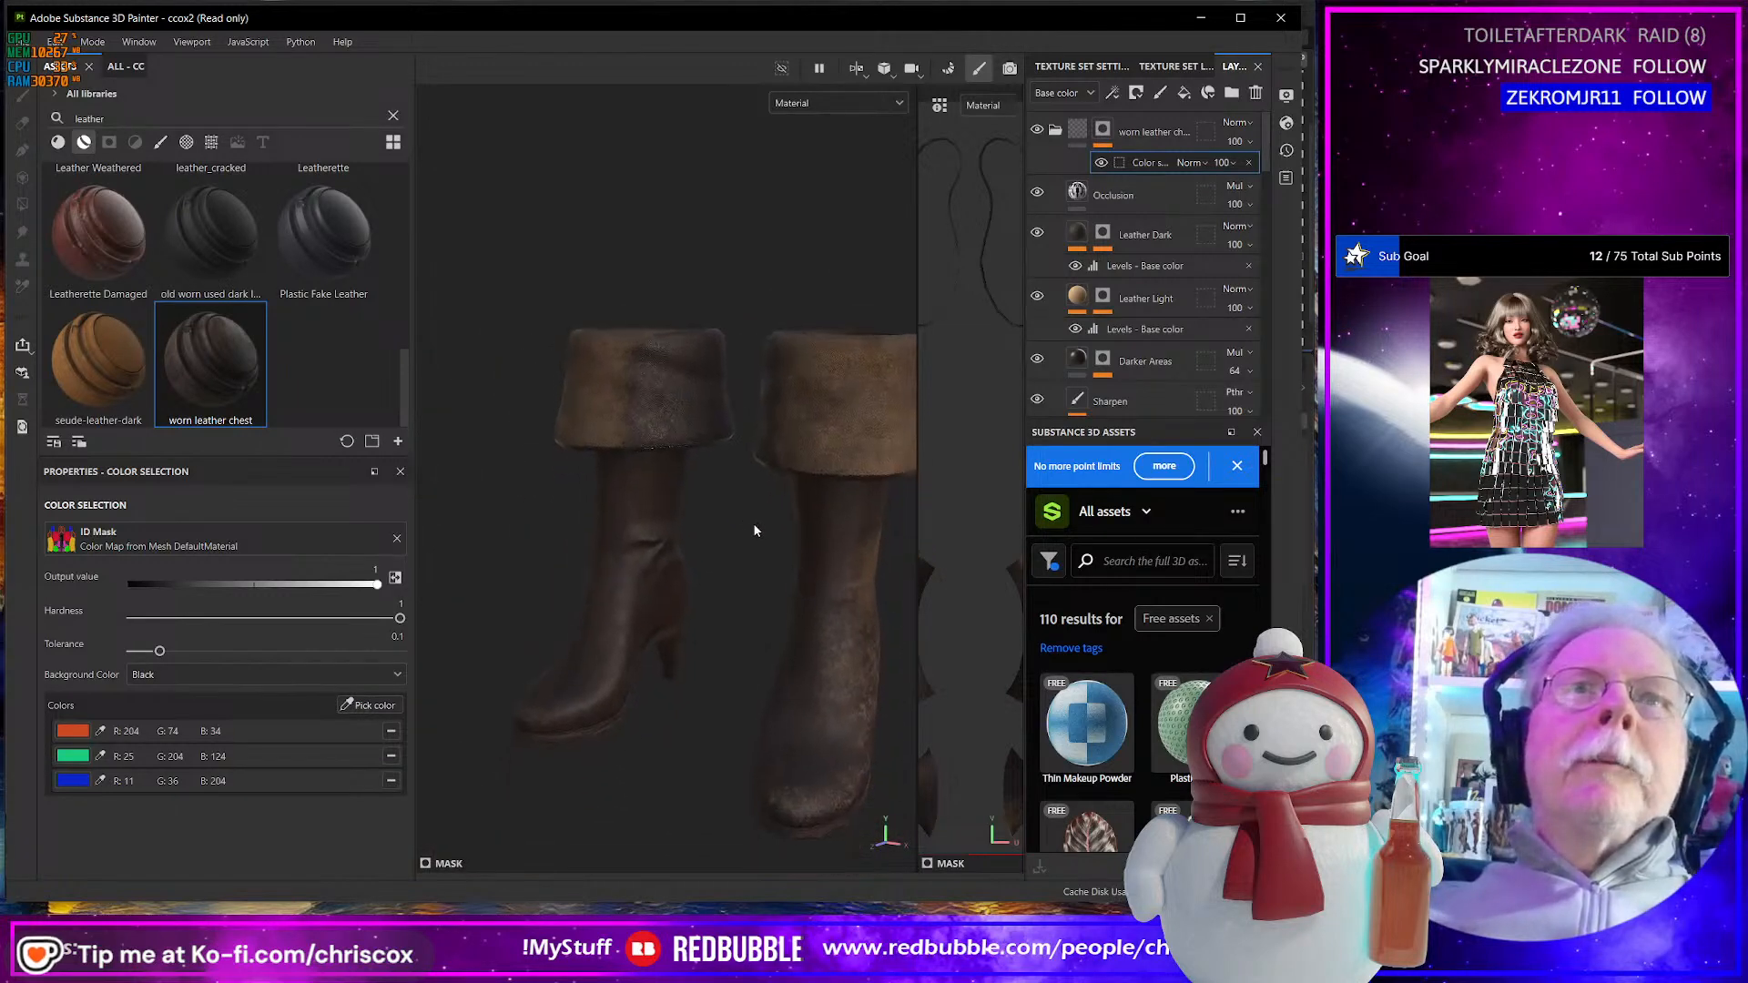
{"action": "left_click_drag", "start_coordinate": [752, 523], "coordinate": [593, 569], "text": "alt"}
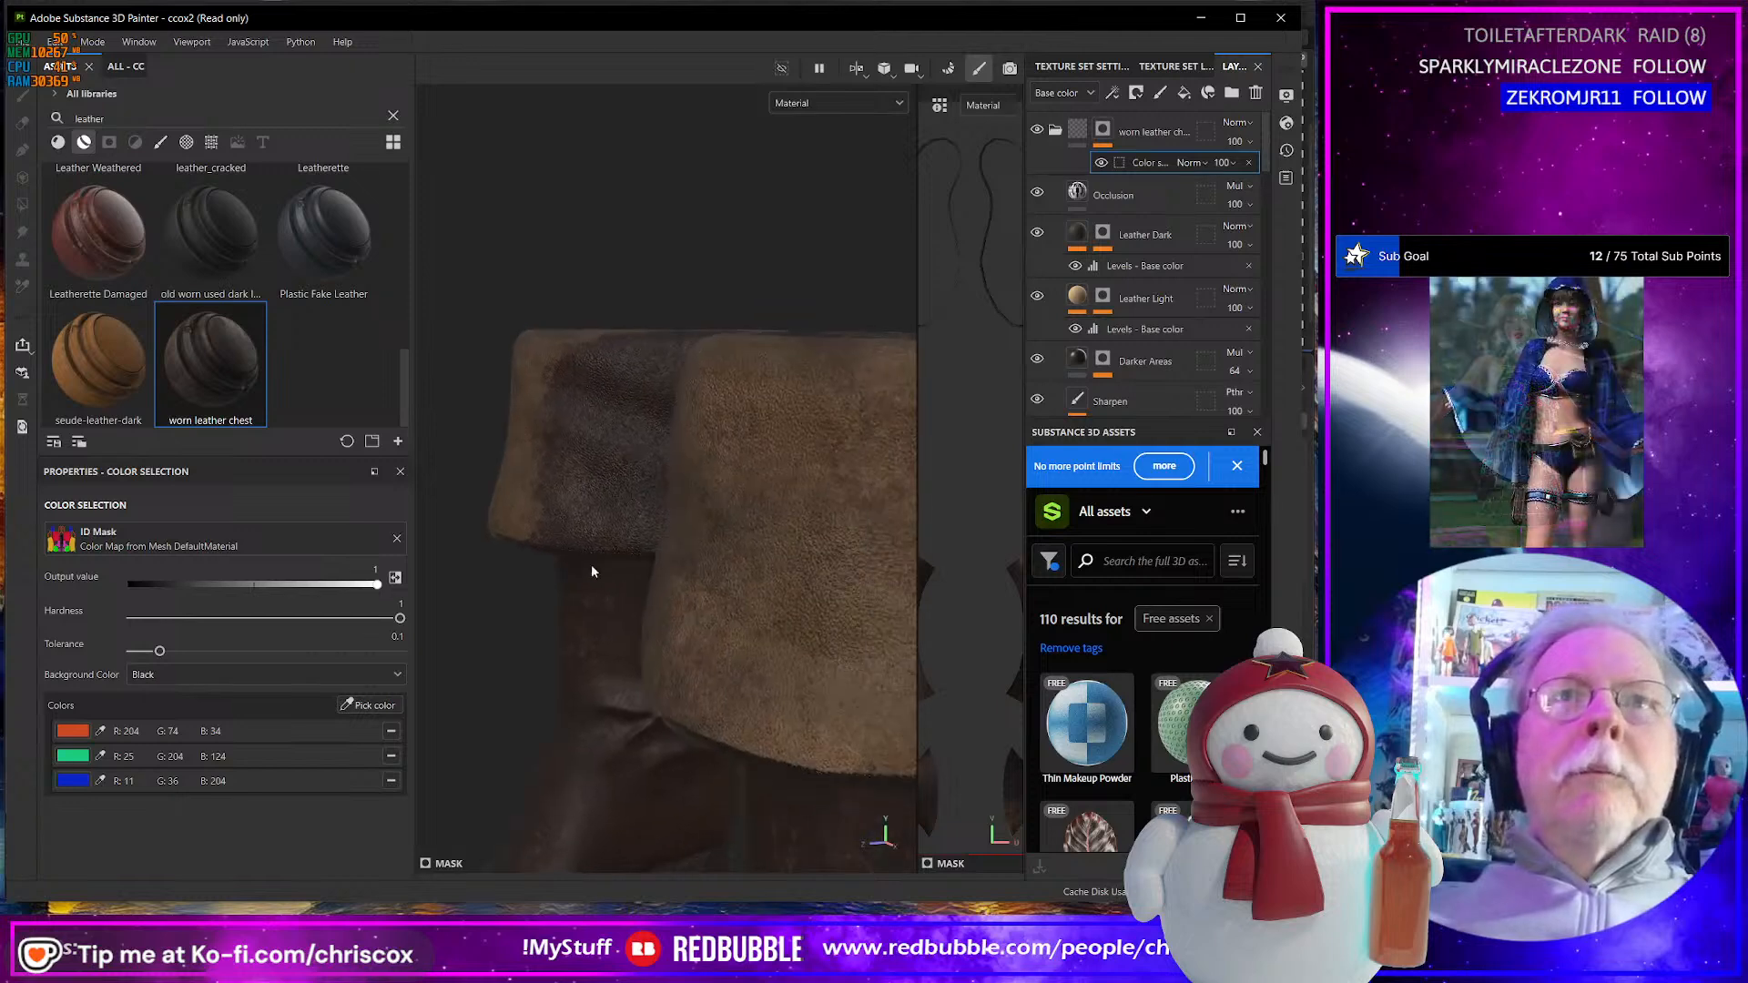
{"action": "scroll", "coordinate": [694, 654], "scroll_direction": "up", "scroll_amount": 3}
{"action": "scroll", "coordinate": [697, 656], "scroll_direction": "down", "scroll_amount": 4}
{"action": "left_click_drag", "start_coordinate": [696, 656], "coordinate": [651, 690], "text": "alt"}
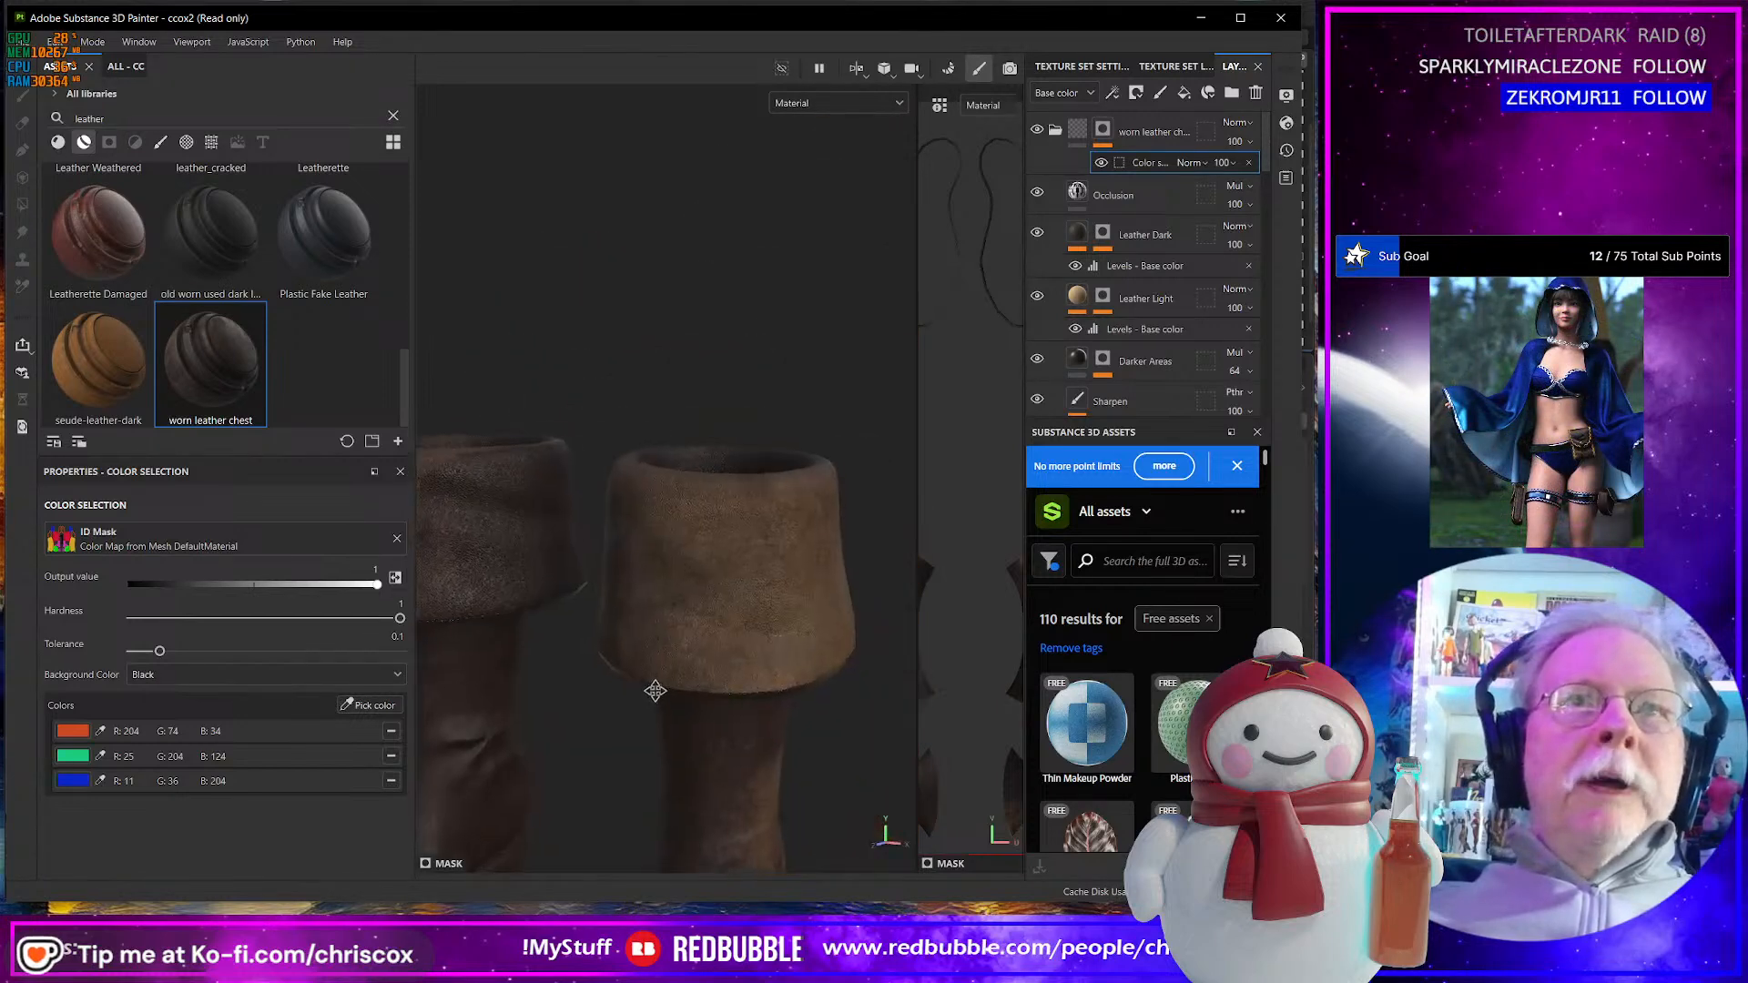
{"action": "middle_click_drag", "start_coordinate": [652, 691], "coordinate": [739, 554], "text": "alt"}
{"action": "scroll", "coordinate": [728, 571], "scroll_direction": "up", "scroll_amount": 3}
{"action": "scroll", "coordinate": [726, 574], "scroll_direction": "down", "scroll_amount": 2}
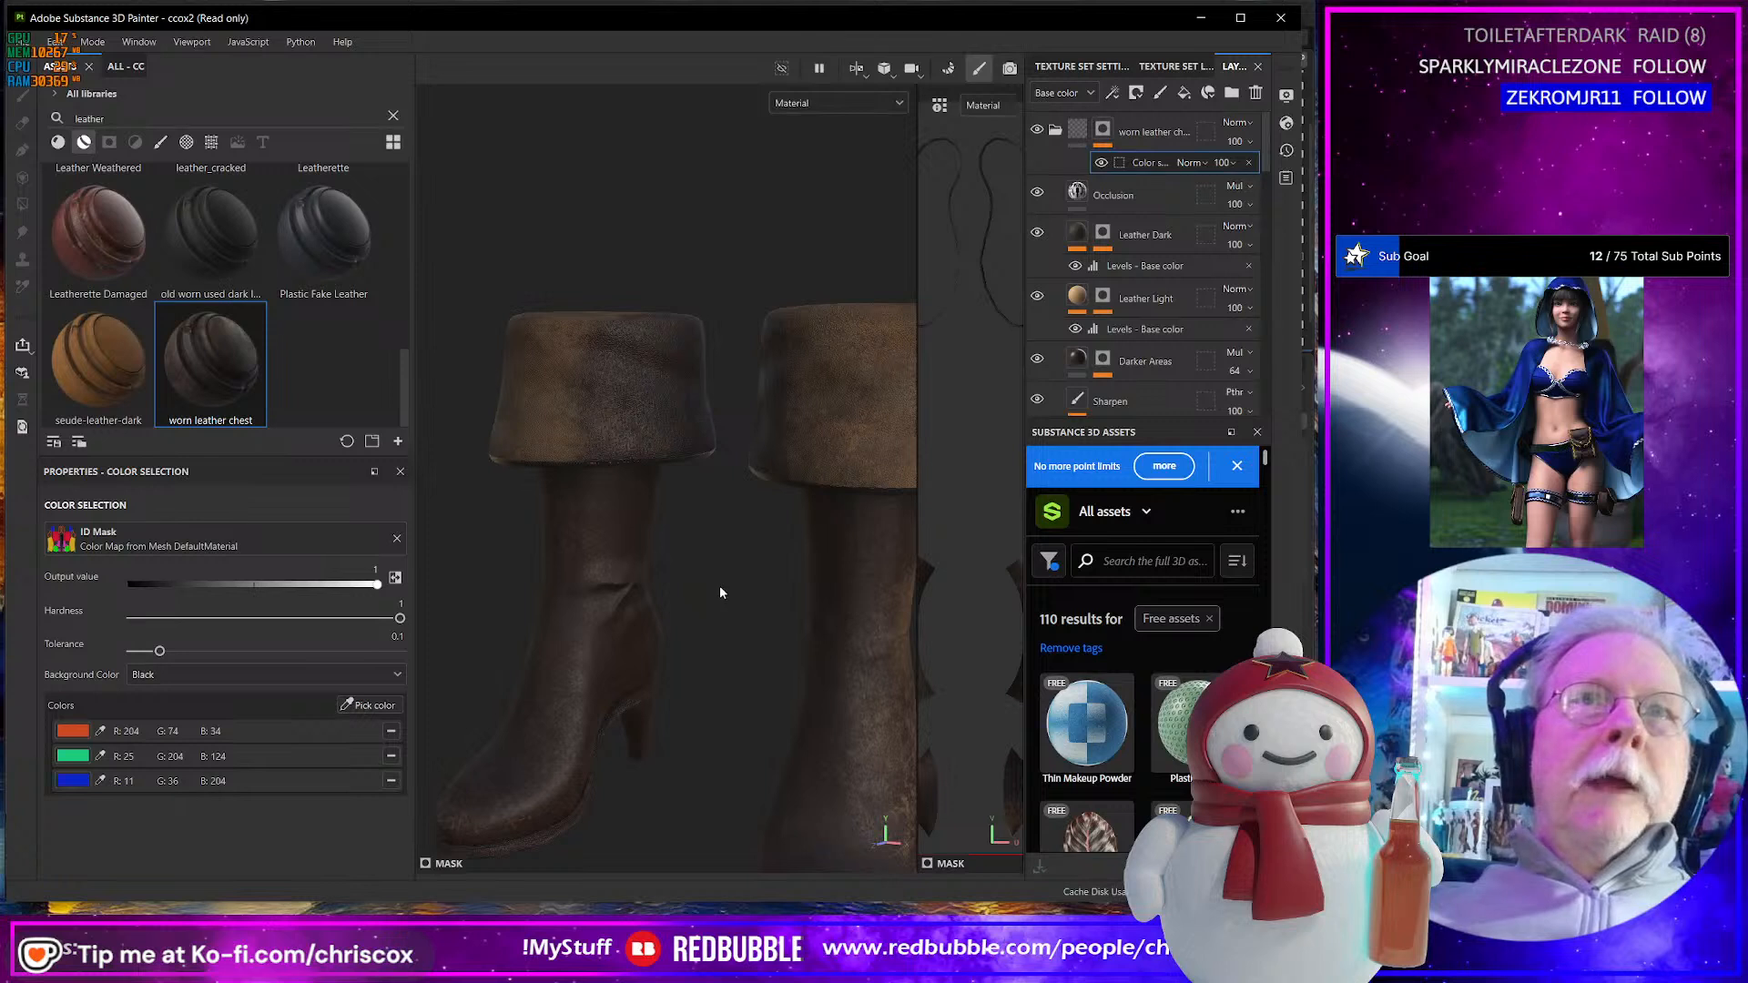
{"action": "scroll", "coordinate": [720, 590], "scroll_direction": "down", "scroll_amount": 1}
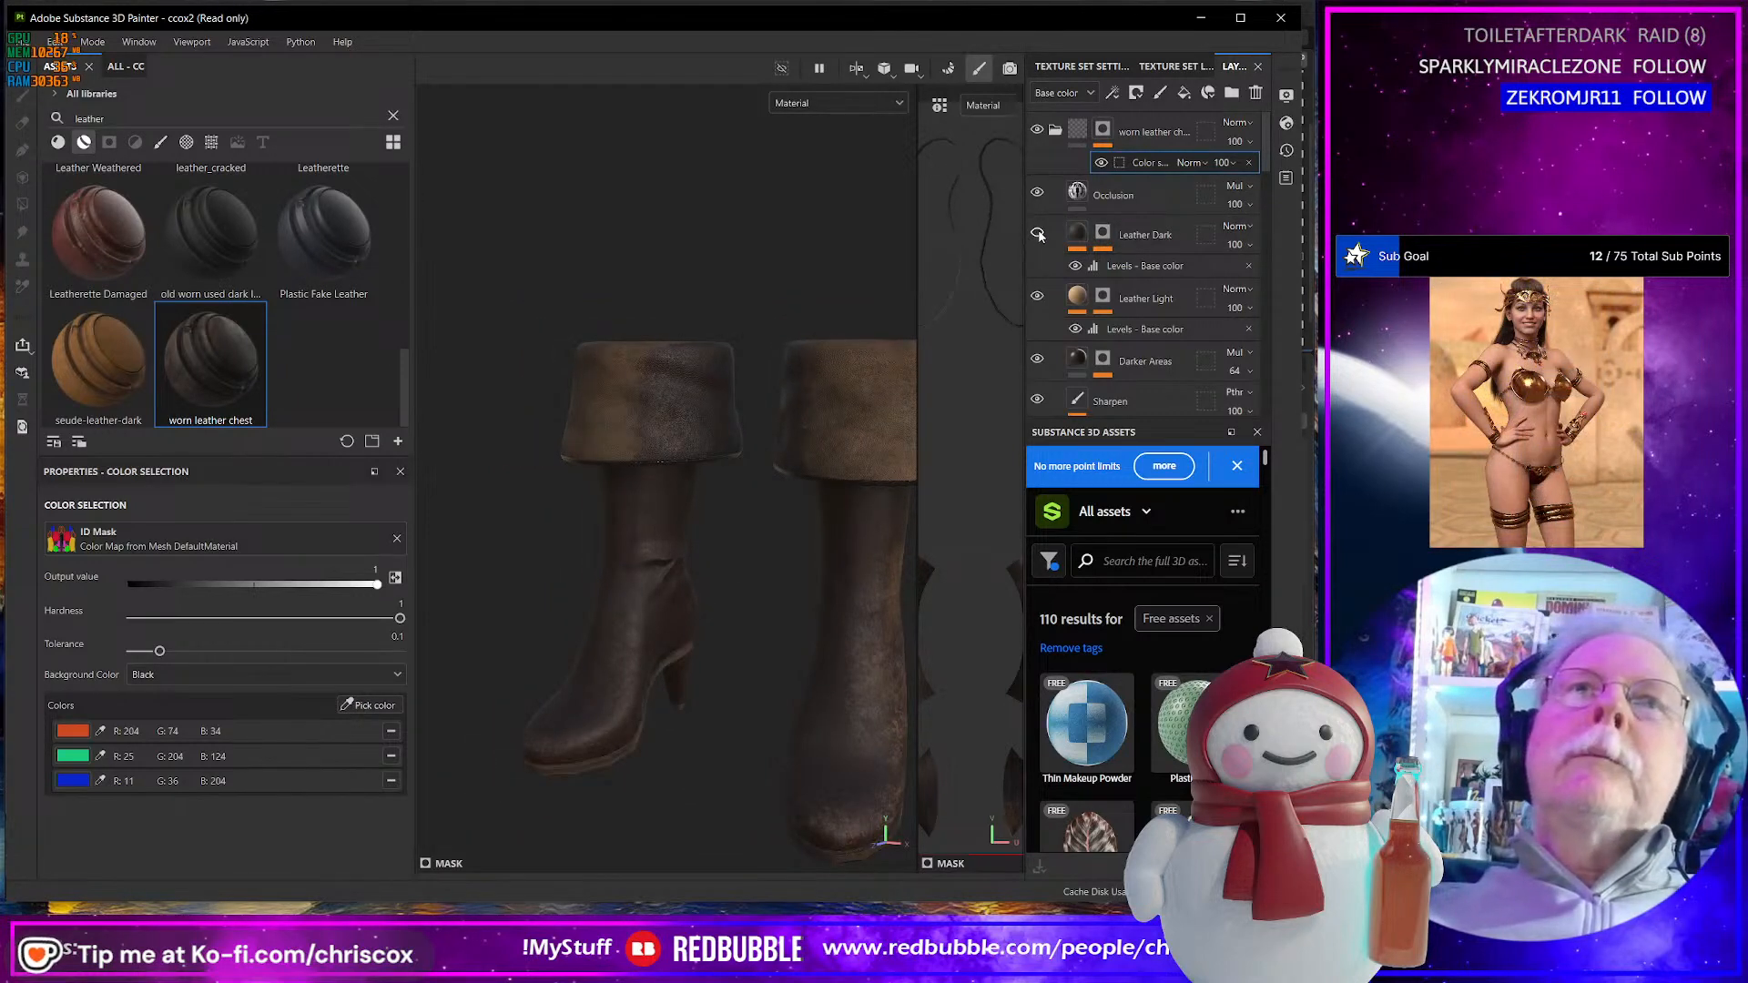
- Collapse the topmost worn leather chest group and check both boots as a whole
{"action": "left_click", "coordinate": [1055, 129]}
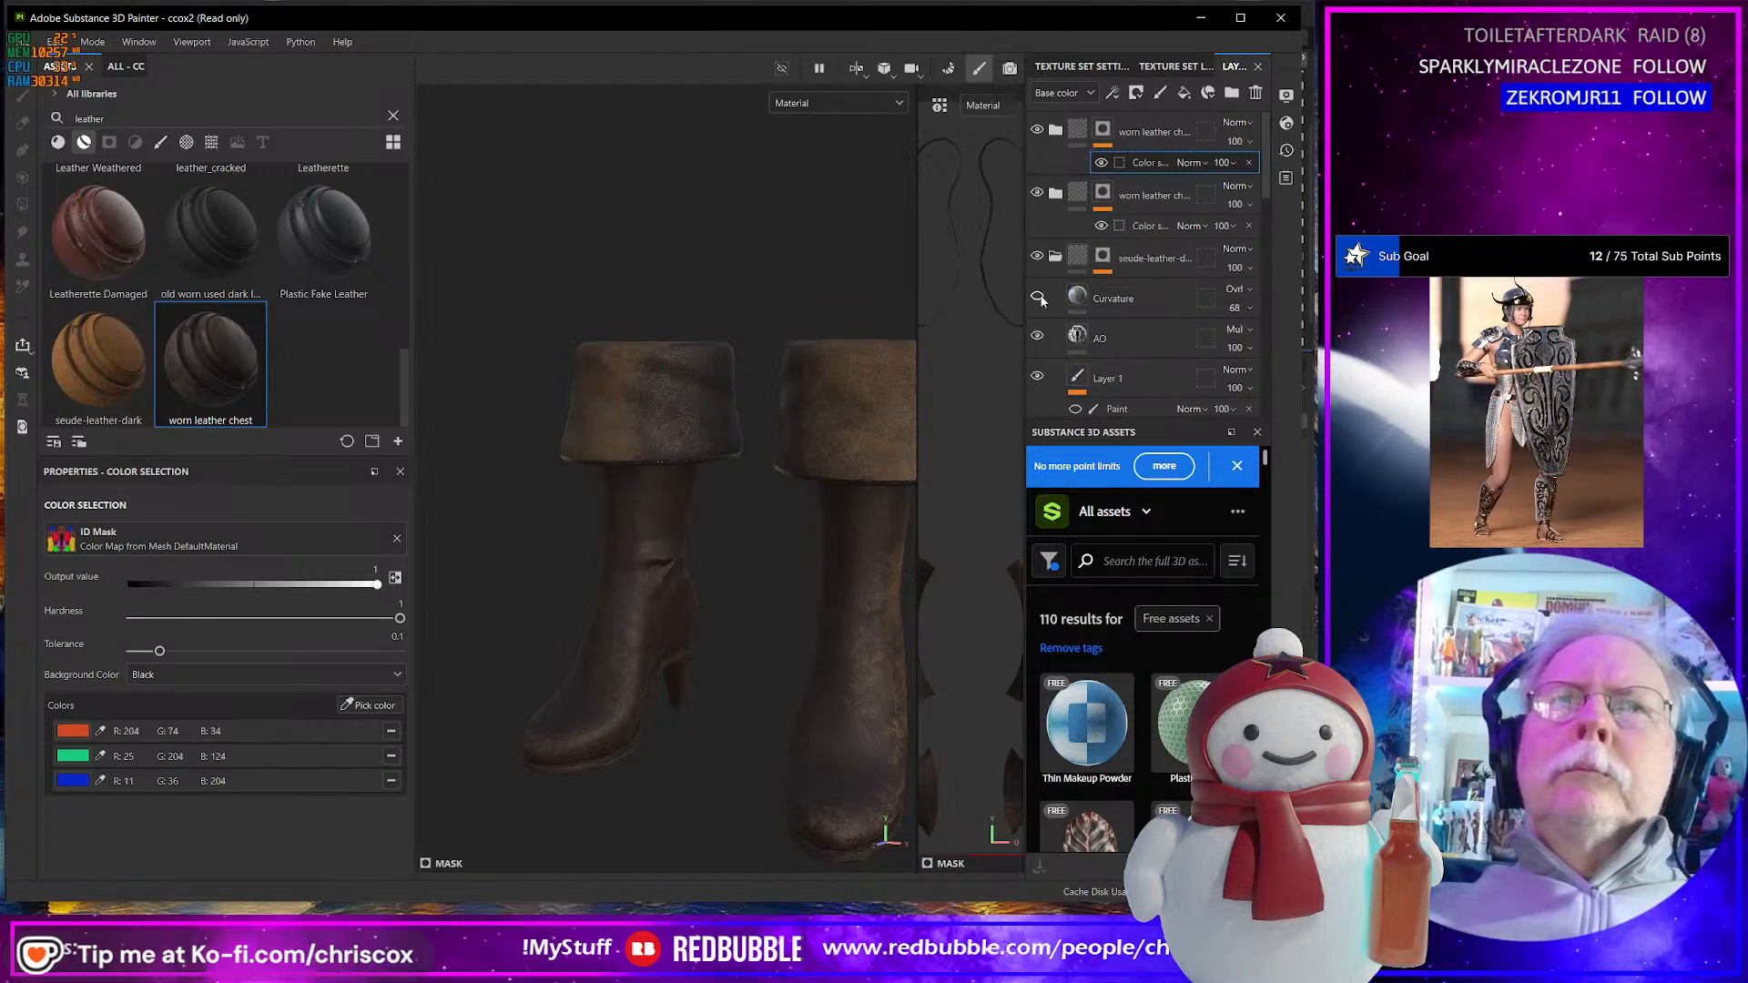
{"action": "left_click_drag", "start_coordinate": [675, 475], "coordinate": [630, 482], "text": "alt"}
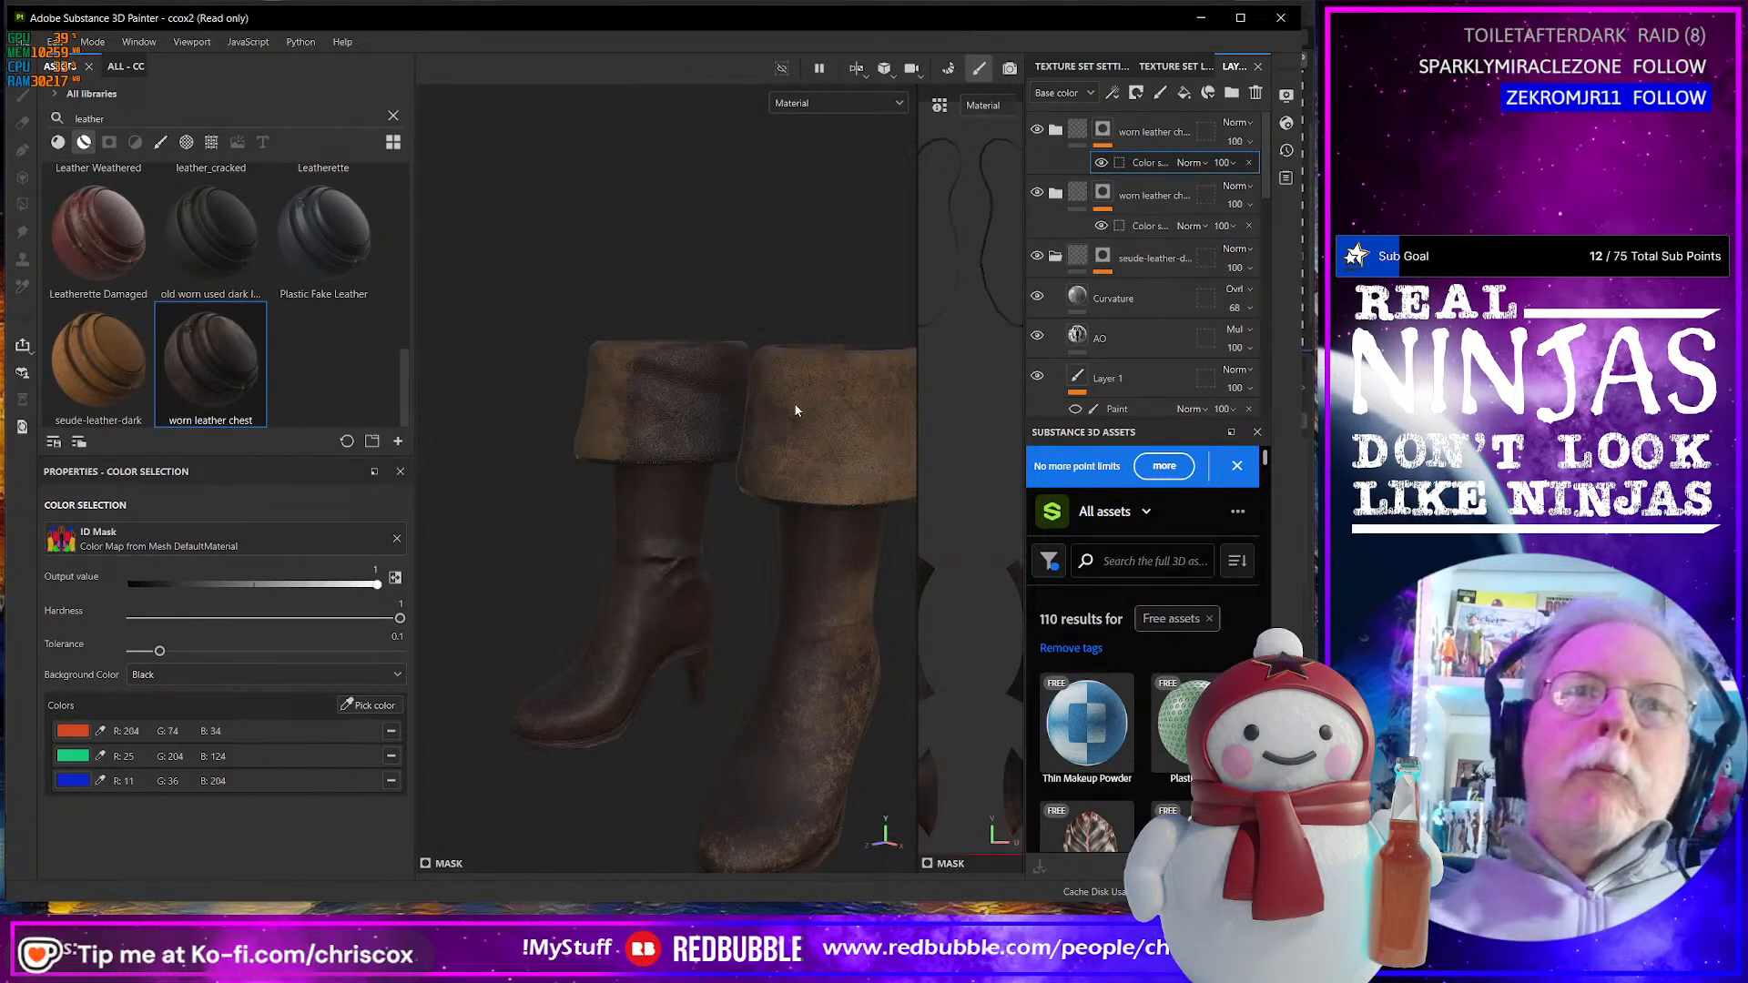
{"action": "scroll", "coordinate": [788, 492], "scroll_direction": "down", "scroll_amount": 5}
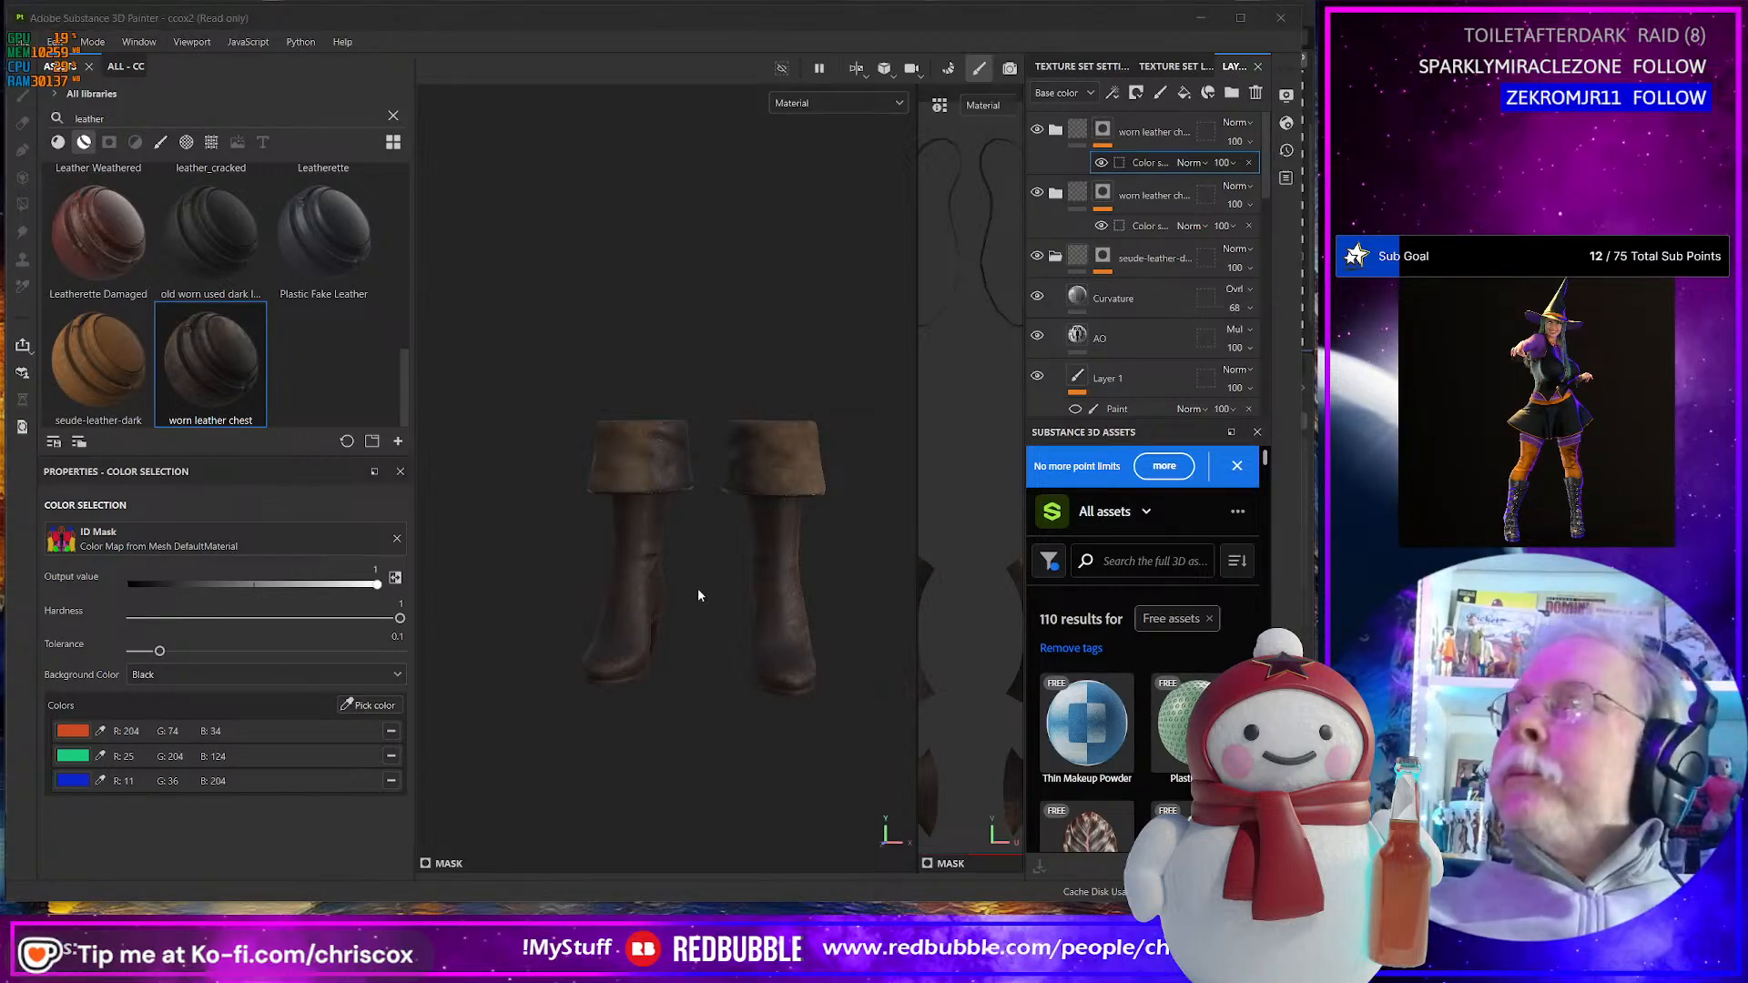
- Switch to Blender and select the entire Boot Basic.001 mesh in Edit Mode
{"action": "key", "text": "alt+Tab"}
{"action": "middle_click_drag", "start_coordinate": [711, 601], "coordinate": [626, 592]}
{"action": "scroll", "coordinate": [627, 592], "scroll_direction": "up", "scroll_amount": 2}
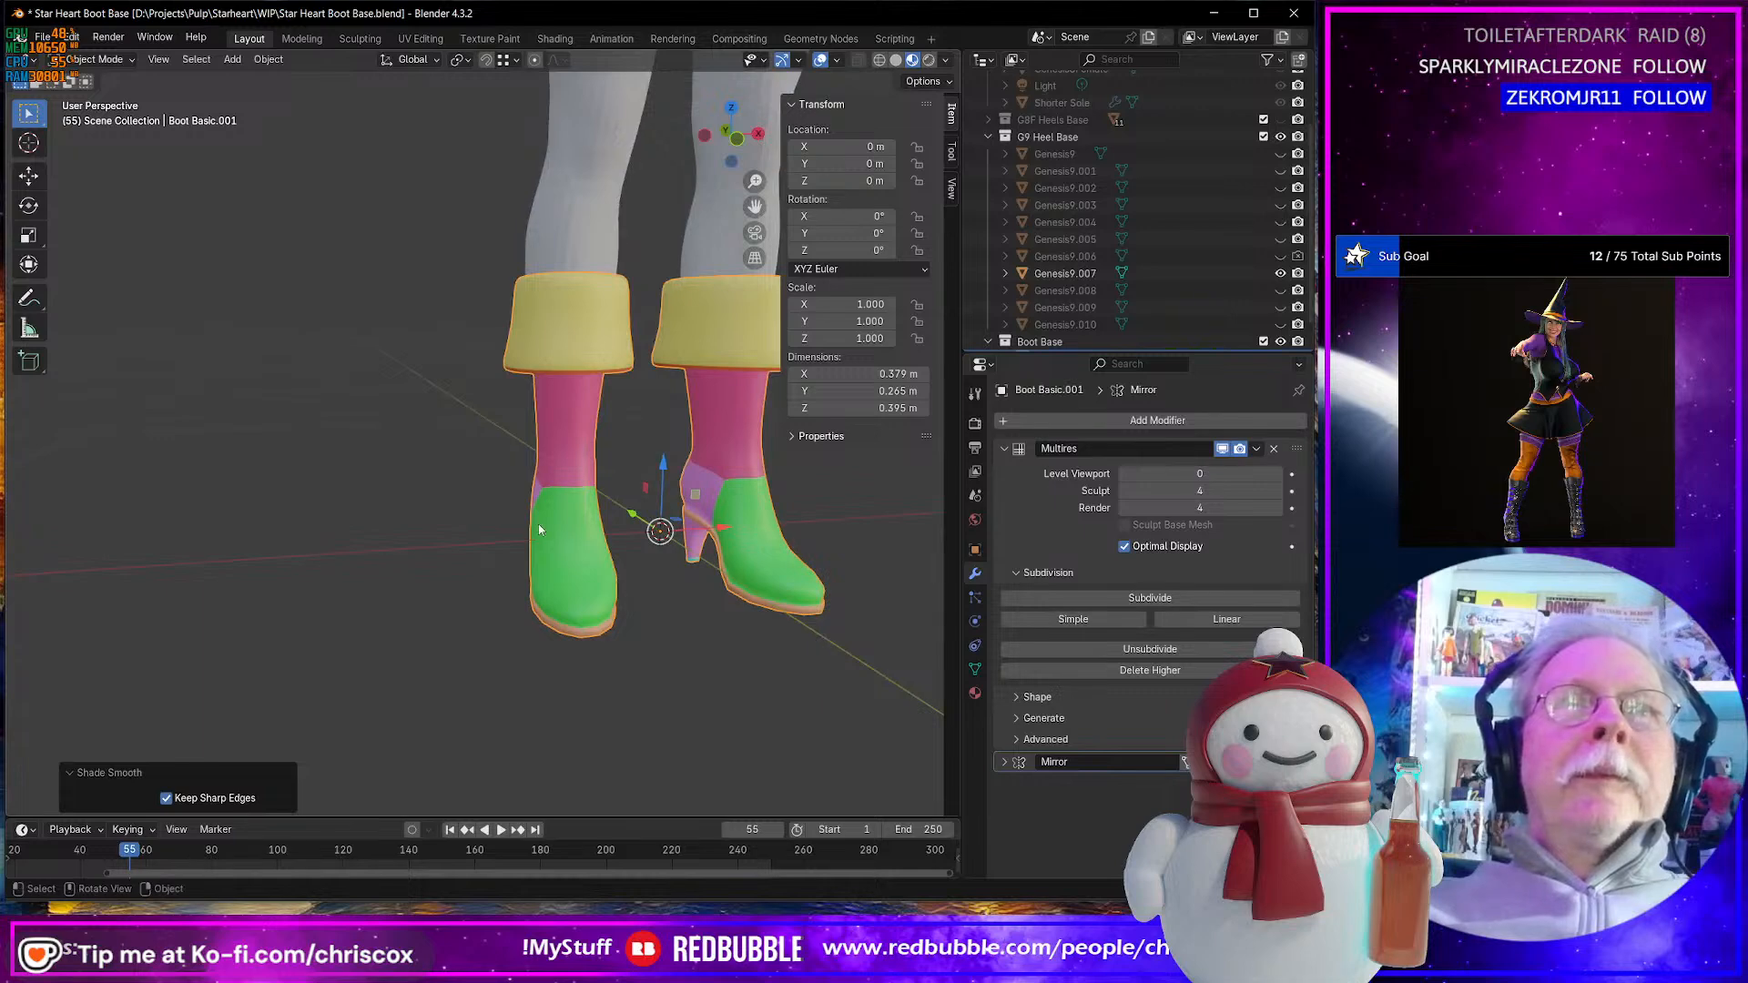
{"action": "key", "text": "Tab"}
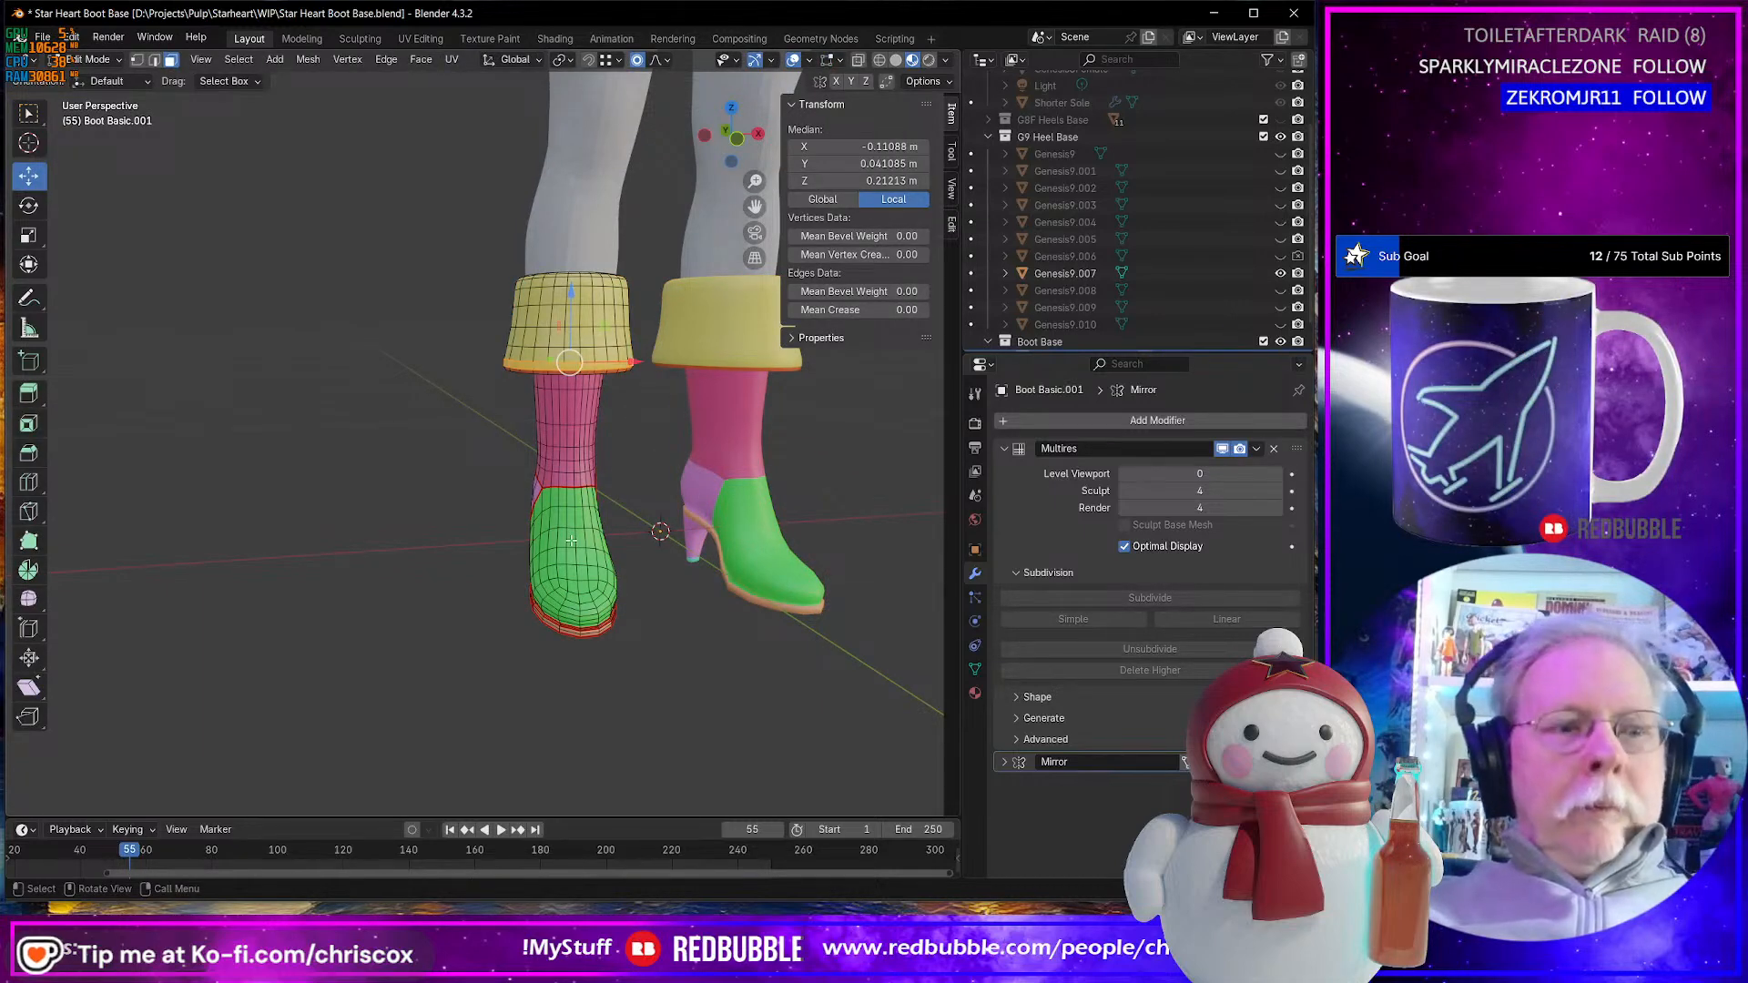
{"action": "key", "text": "s"}
{"action": "left_click", "coordinate": [570, 540]}
{"action": "key", "text": "a"}
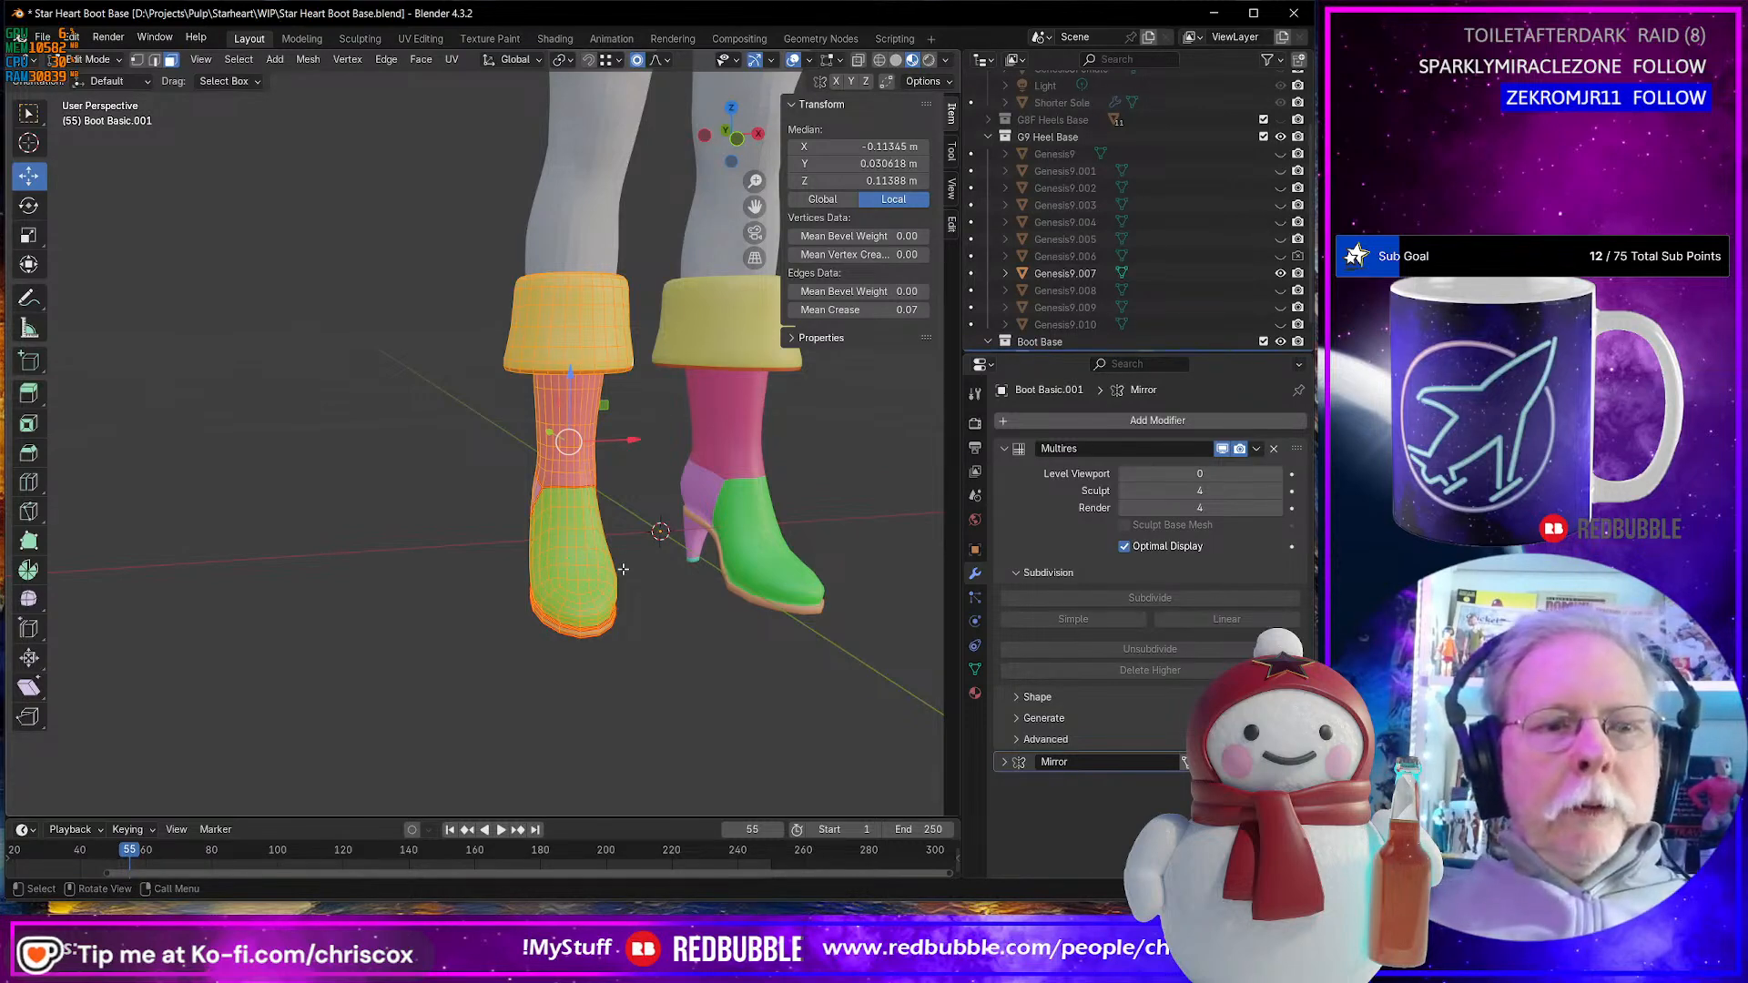
- Try moving the boot mesh along X by 1 m and by about -0.2 m, undoing each move
{"action": "key", "text": "g"}
{"action": "key", "text": "x"}
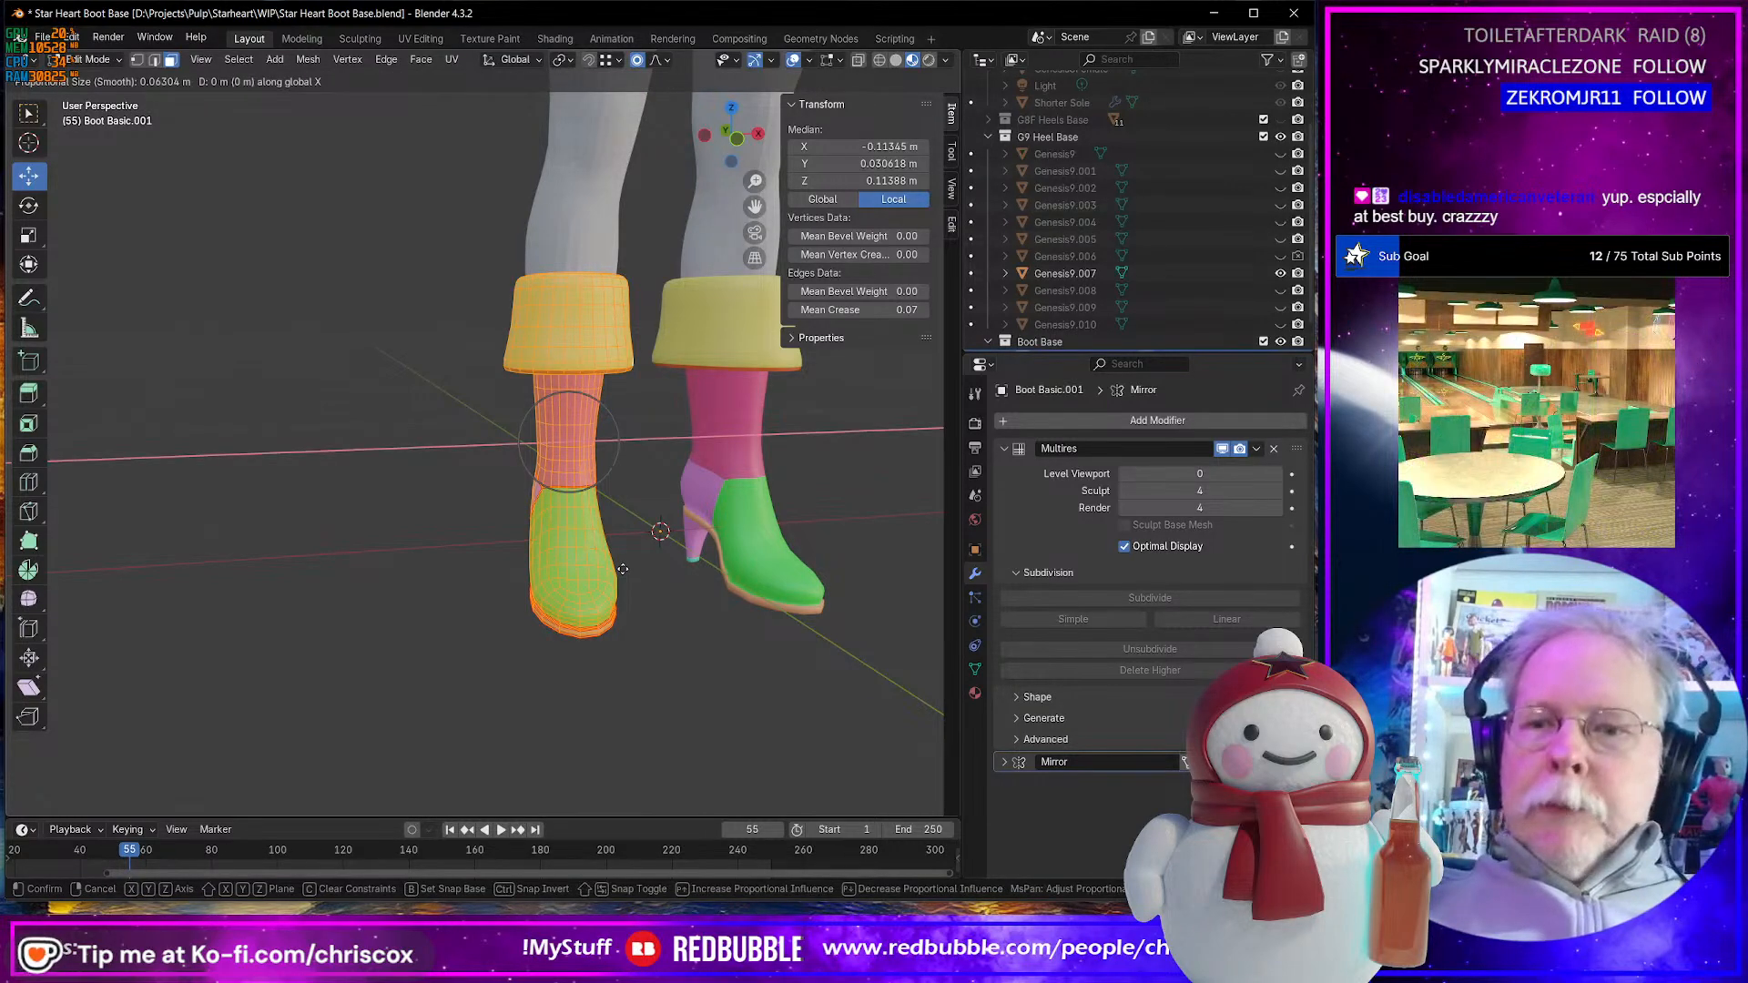
{"action": "key", "text": "1"}
{"action": "key", "text": "Return"}
{"action": "key", "text": "ctrl+z"}
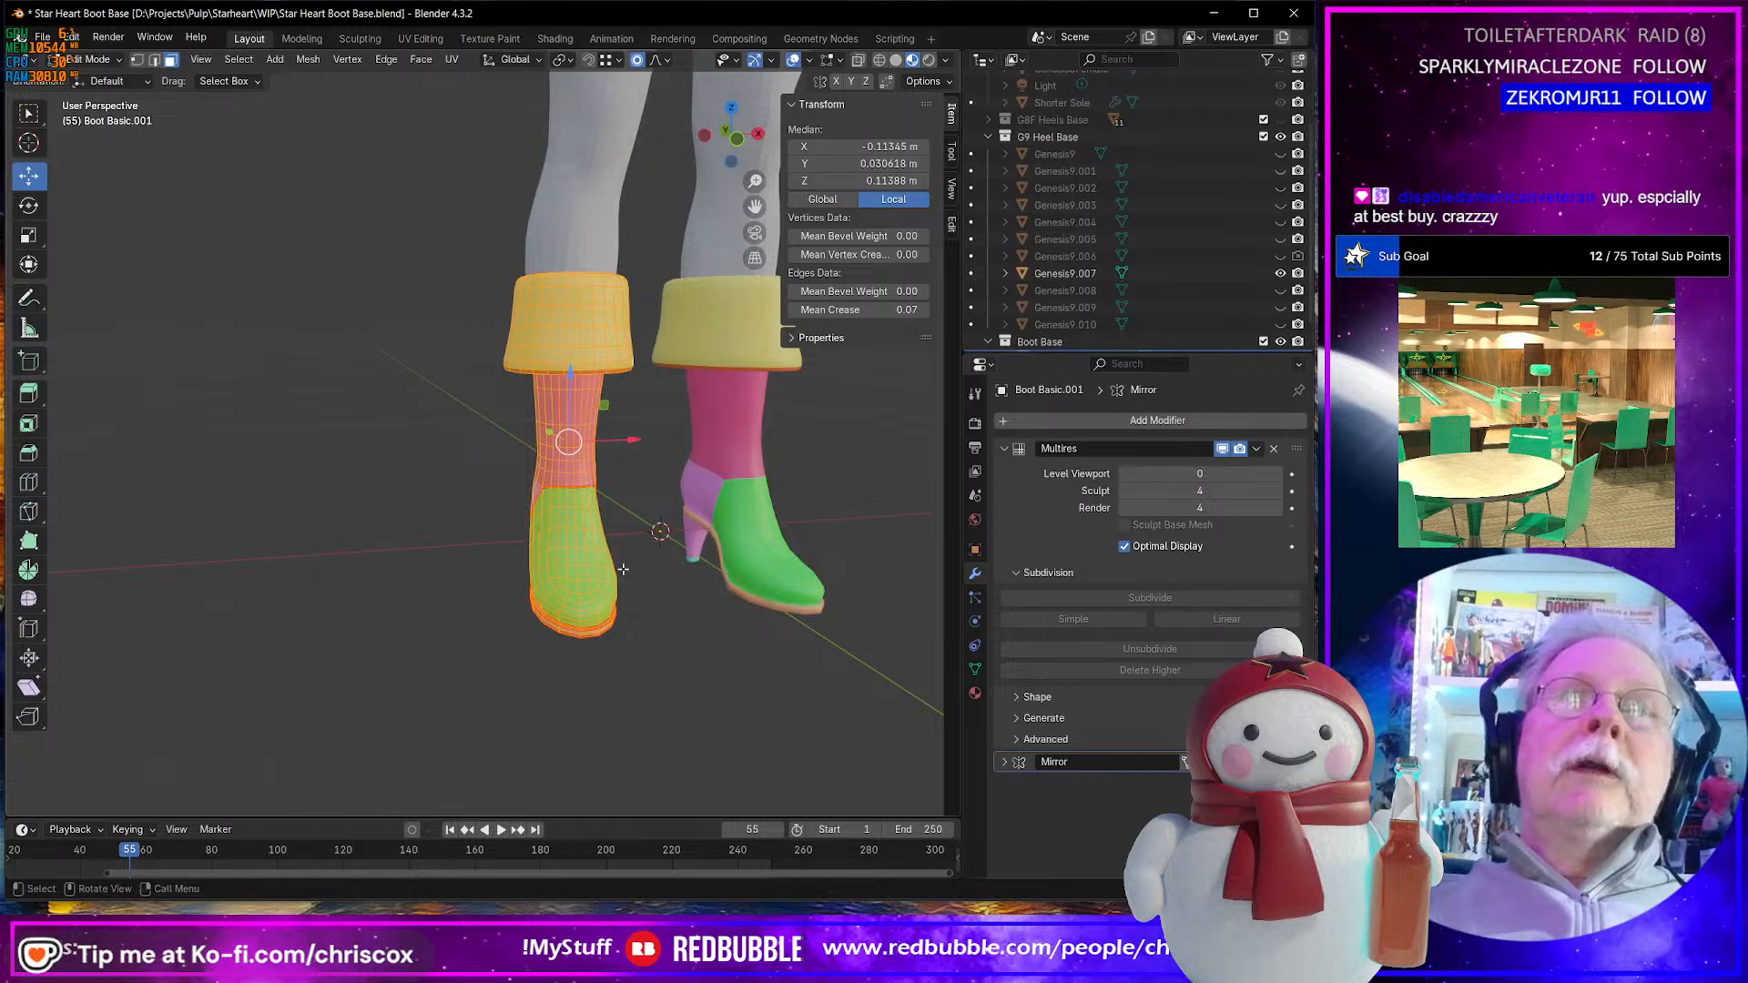
{"action": "scroll", "coordinate": [623, 569], "scroll_direction": "down", "scroll_amount": 2}
{"action": "middle_click_drag", "start_coordinate": [623, 569], "coordinate": [580, 587]}
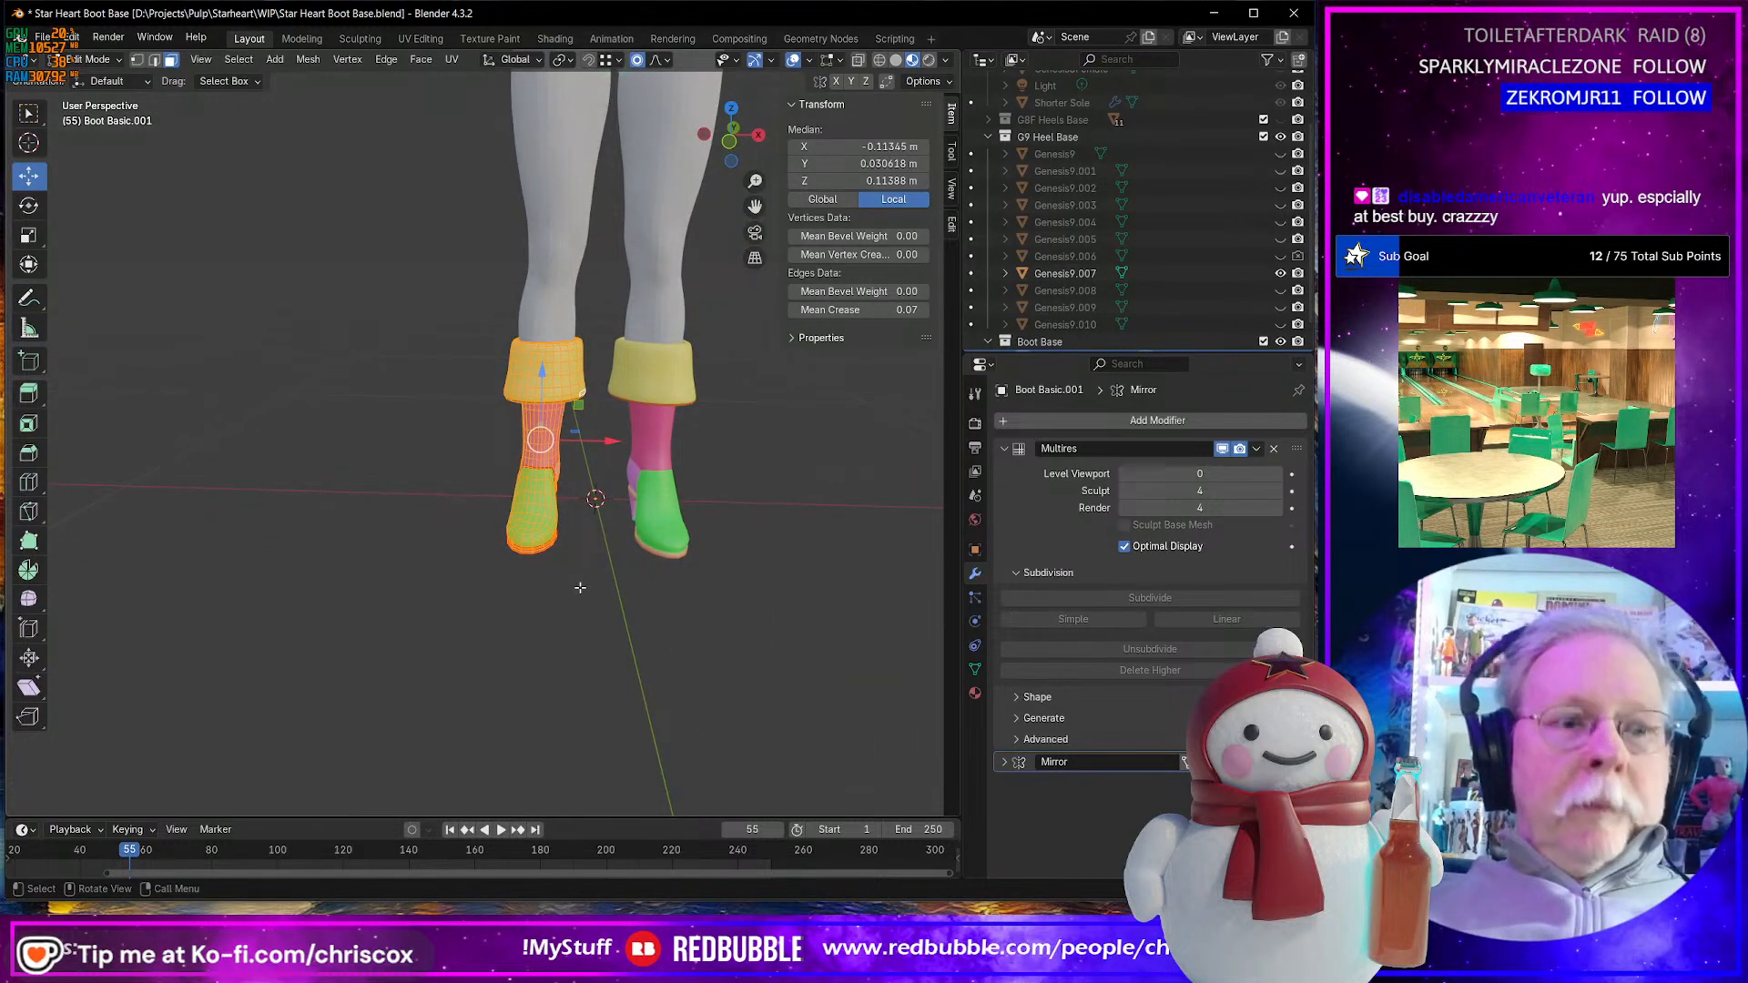
{"action": "key", "text": "g"}
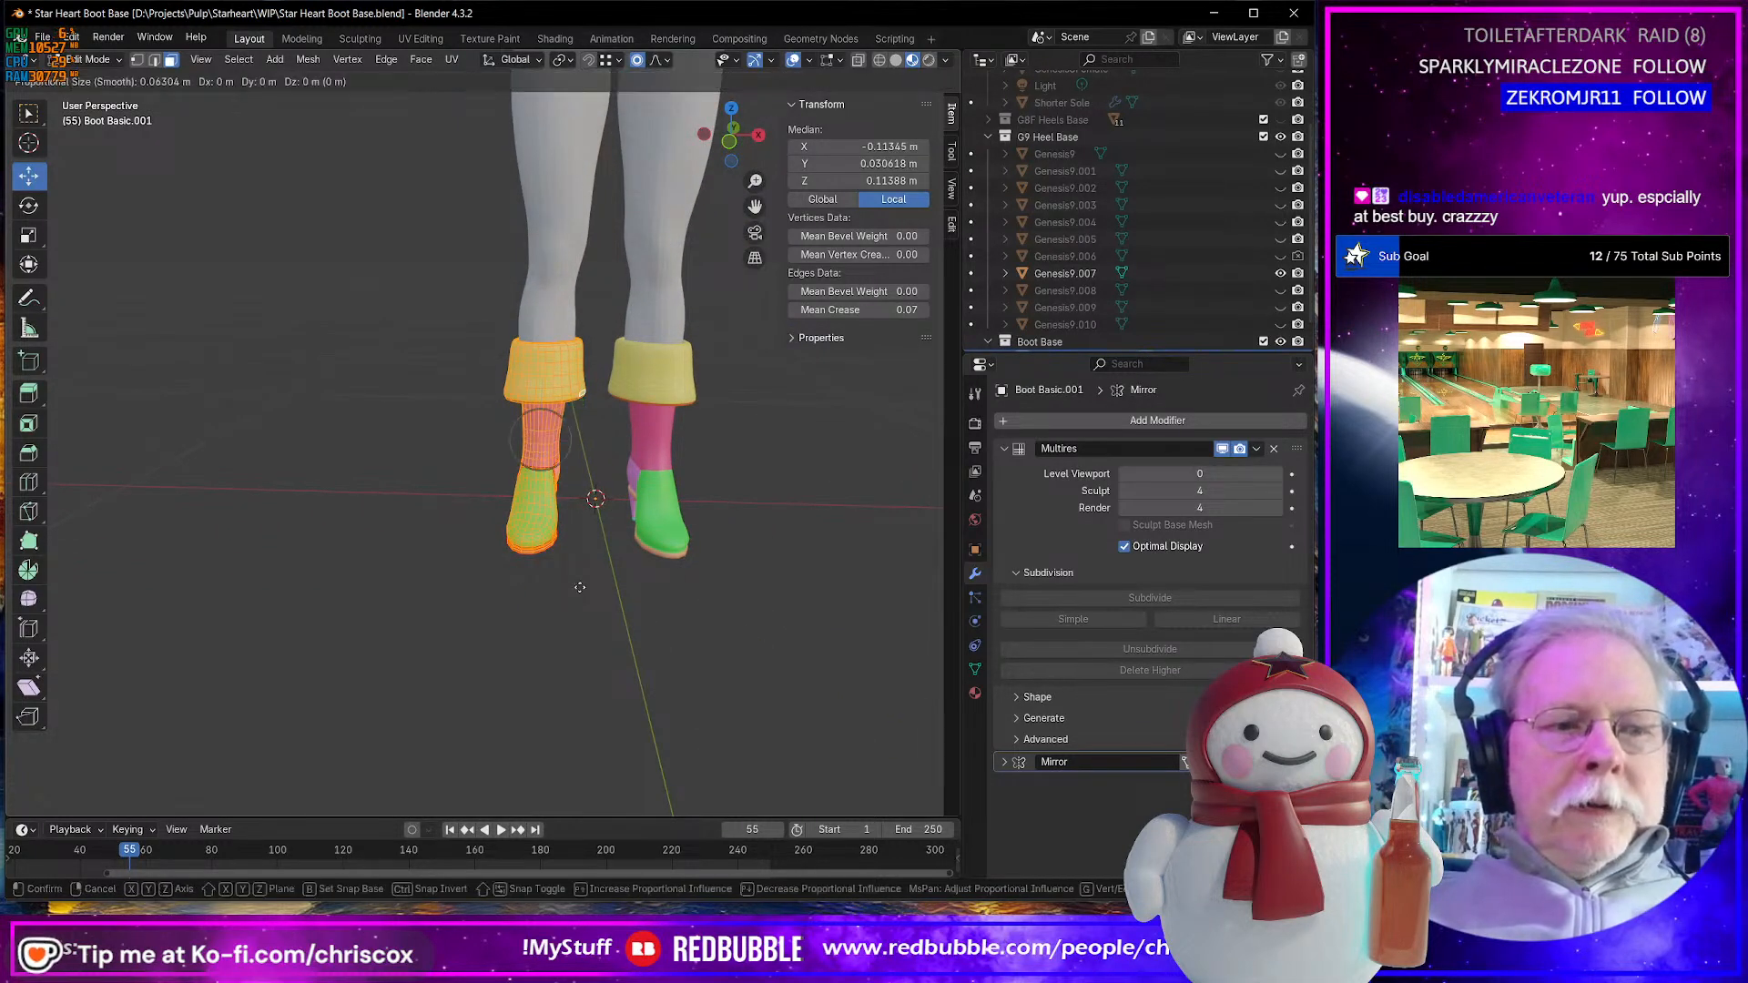
{"action": "key", "text": "x"}
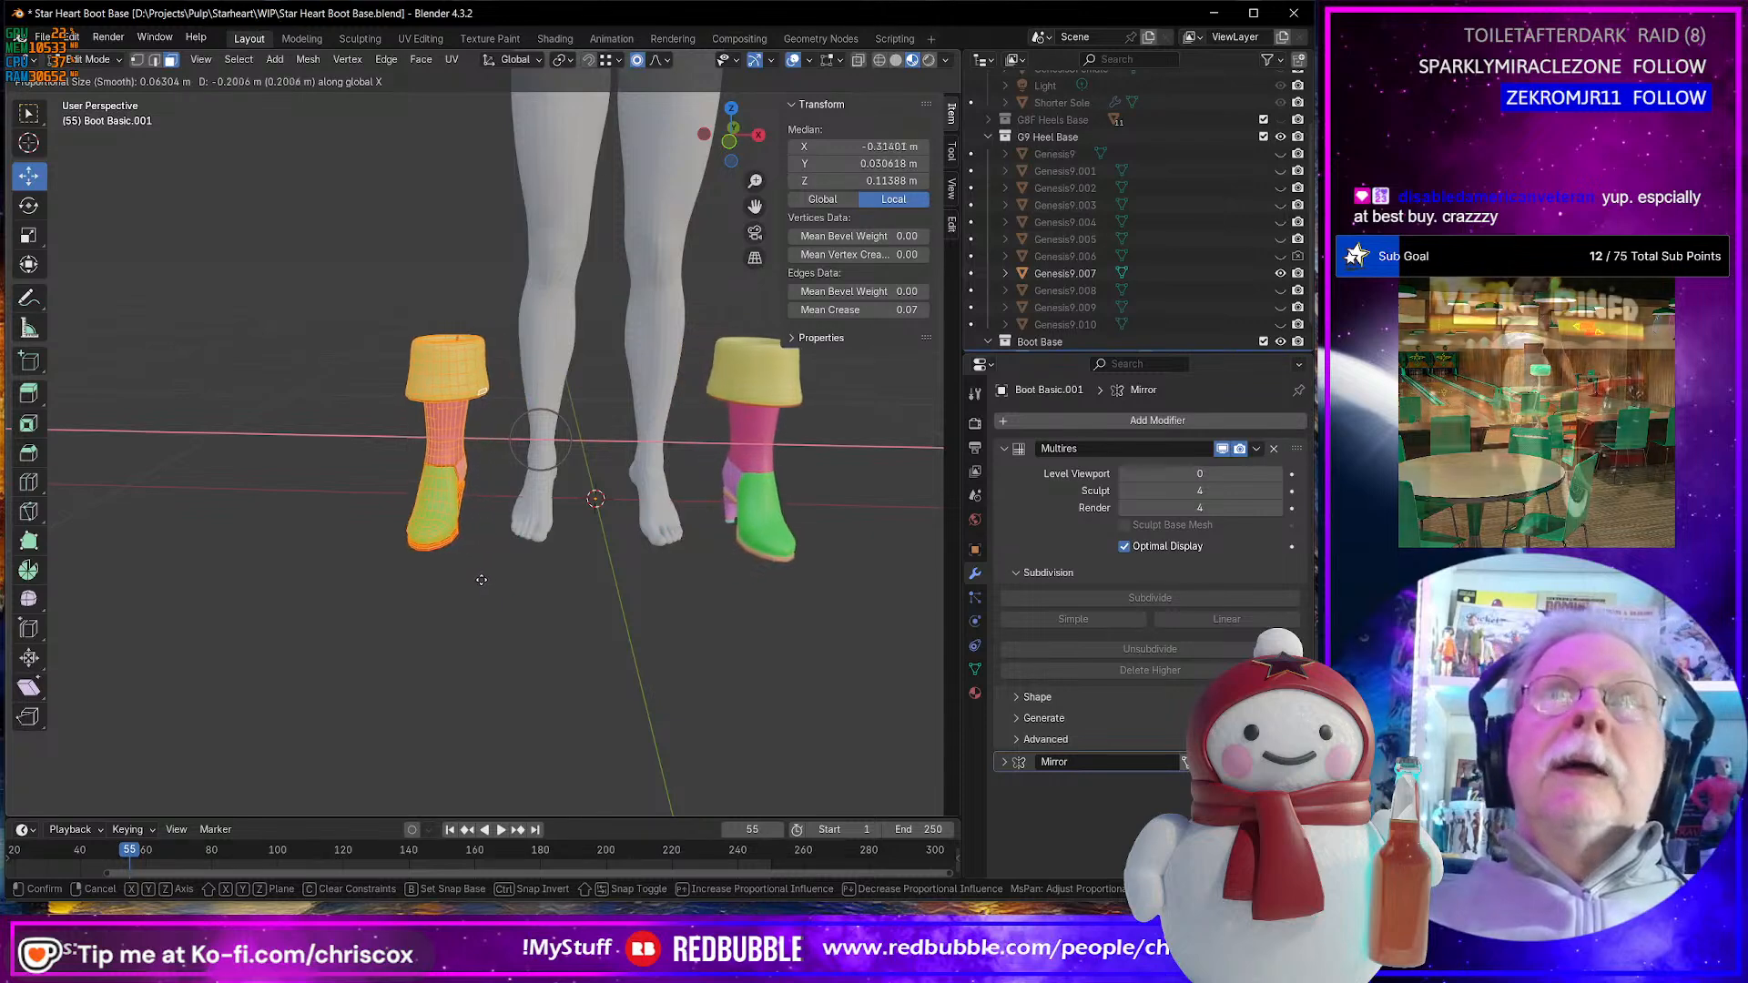
{"action": "left_click", "coordinate": [479, 580]}
{"action": "key", "text": "ctrl+z"}
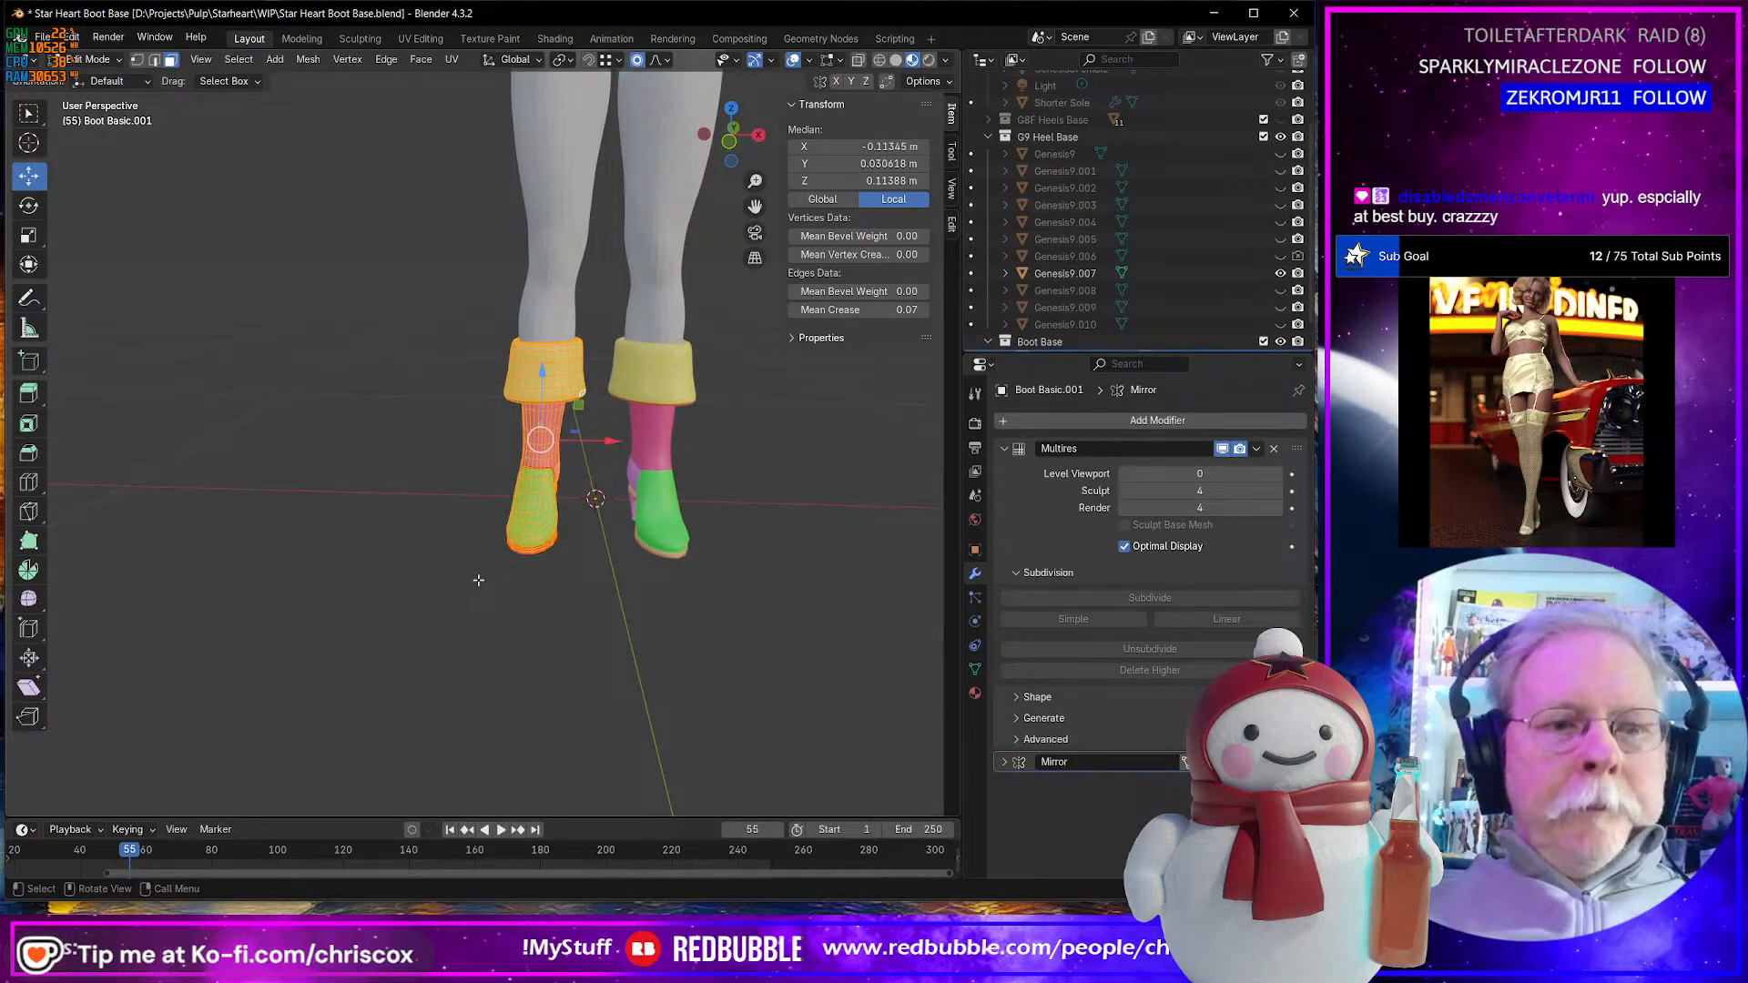
- Move the selected boot mesh -0.2 m along the X axis to spread the mirrored boots apart
{"action": "key", "text": "g"}
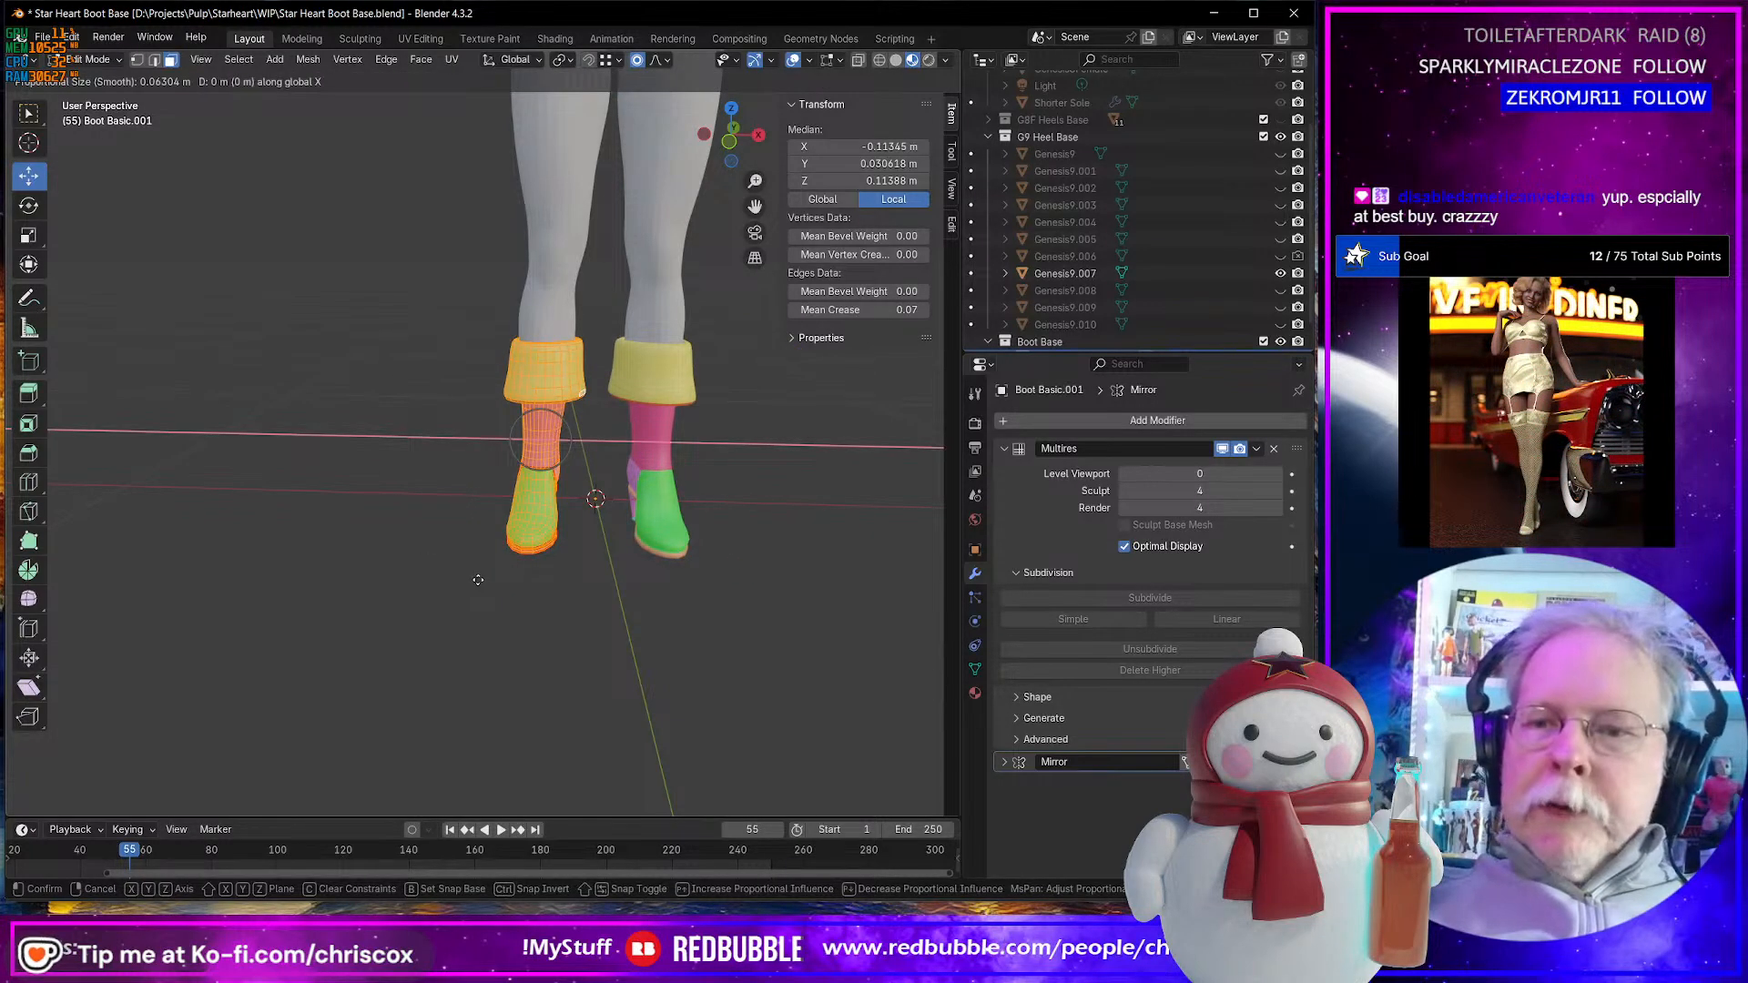
{"action": "type", "text": "x-0.2"}
{"action": "key", "text": "Return"}
{"action": "middle_click_drag", "start_coordinate": [478, 580], "coordinate": [438, 576]}
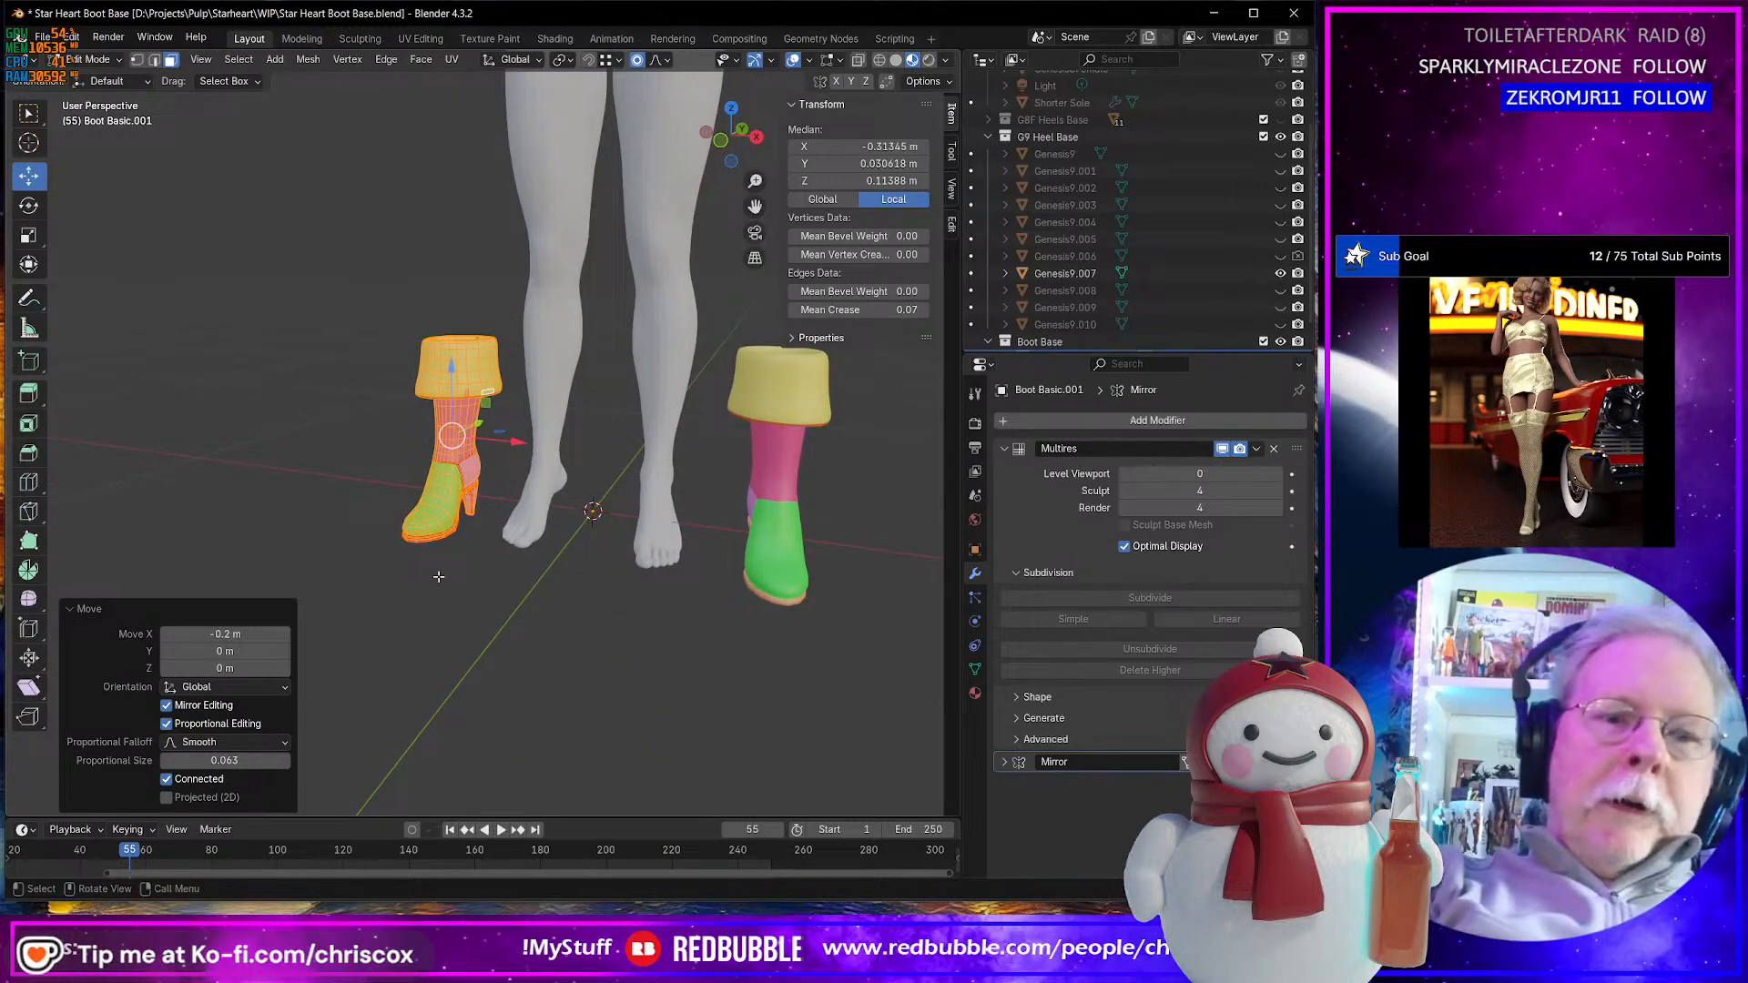
- Export the selected boots as a Wavefront OBJ over Star Heart Boots G9 NM.obj in the Substance folder
{"action": "key", "text": "F3"}
{"action": "key", "text": "Return"}
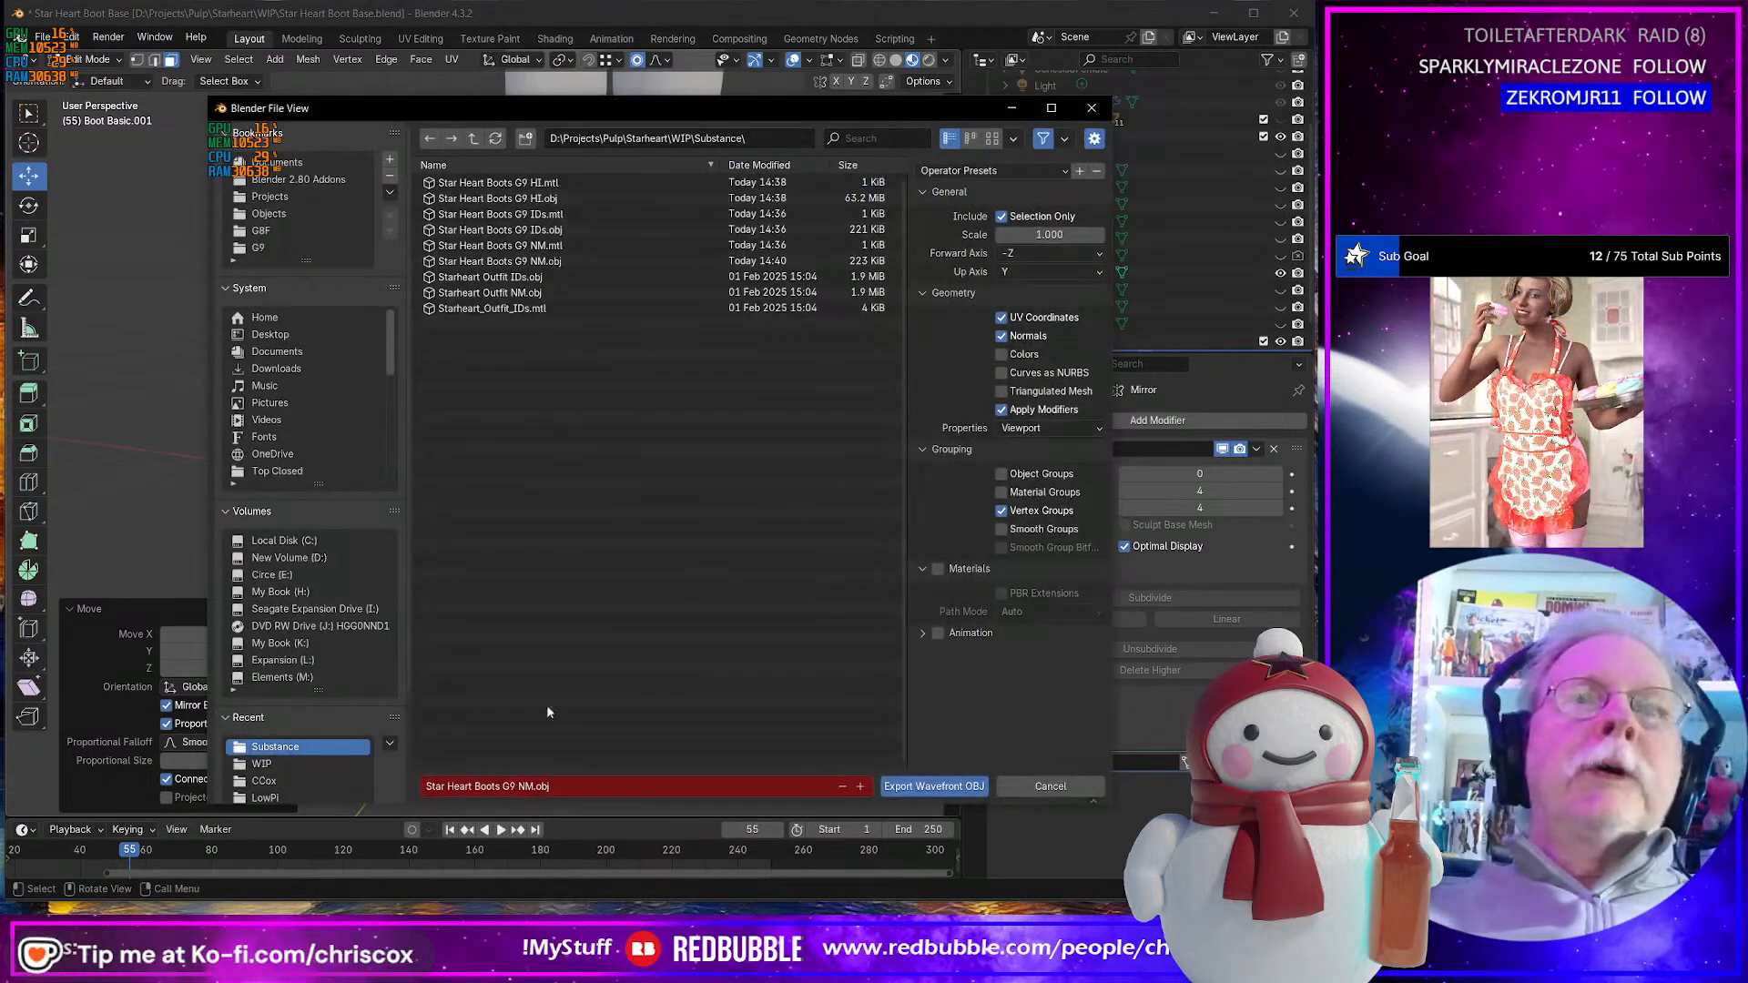
{"action": "left_click", "coordinate": [934, 787]}
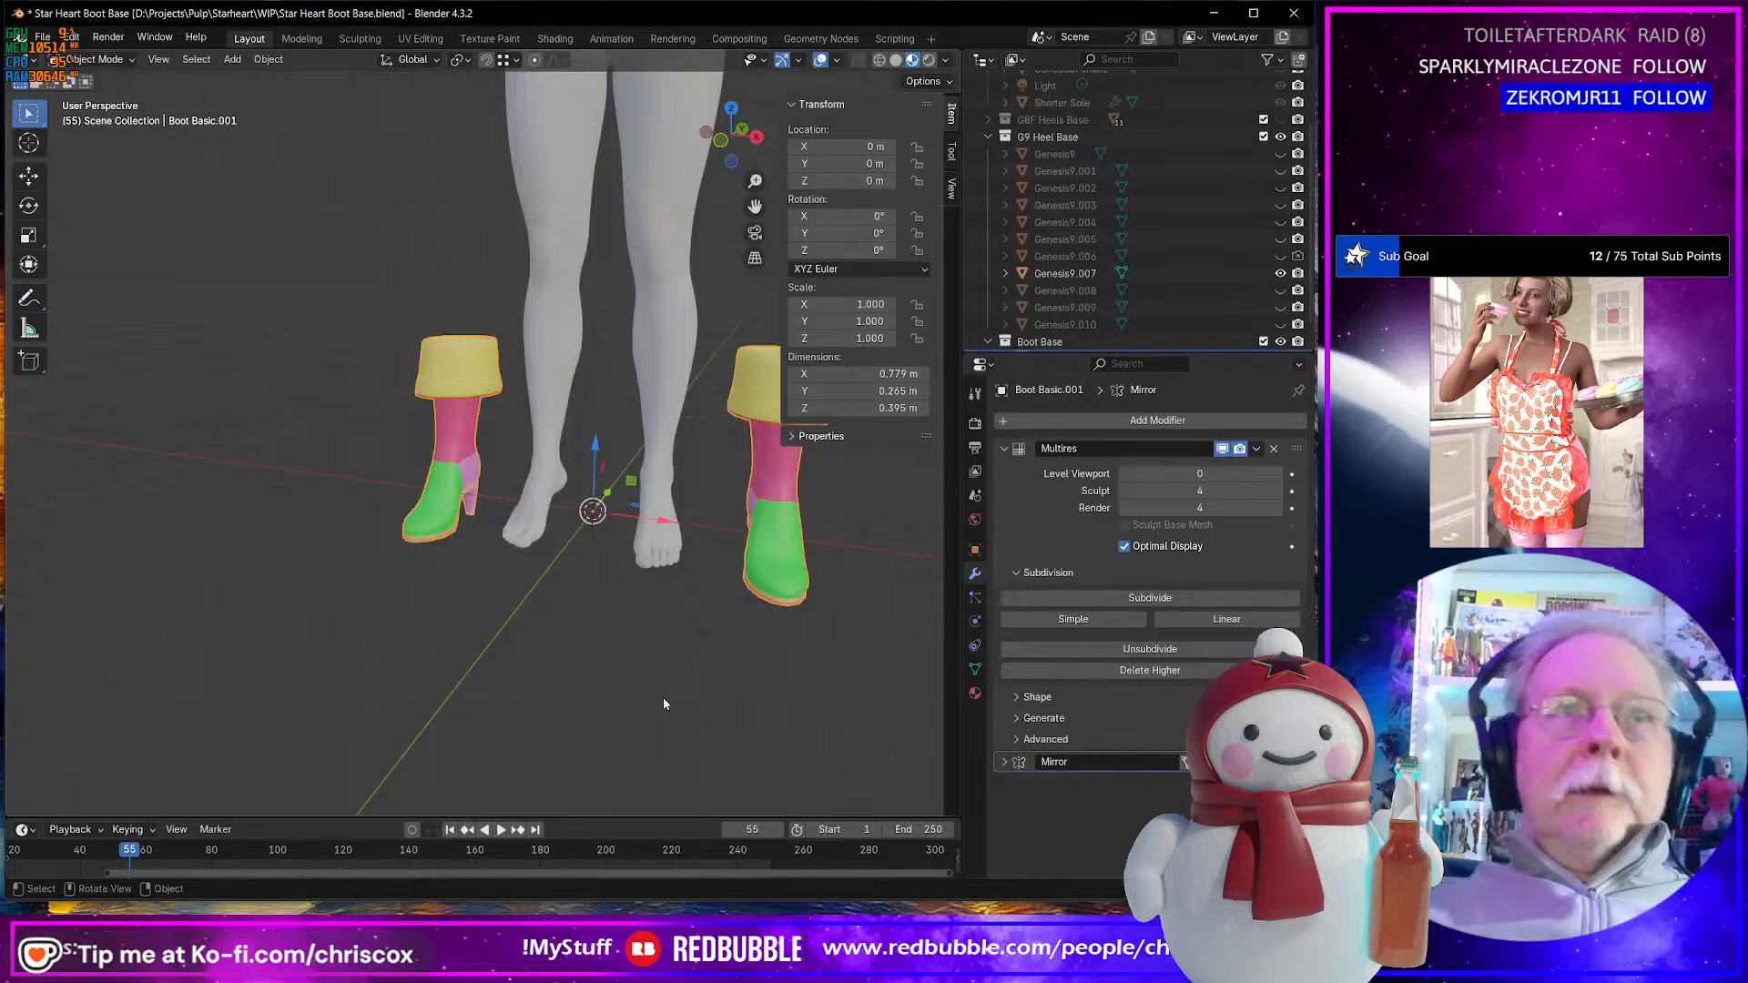
- Export the boots with Materials enabled over Star Heart Boots G9 IDs.obj, and undo the boot mesh's move along X
{"action": "key", "text": "F3"}
{"action": "key", "text": "Return"}
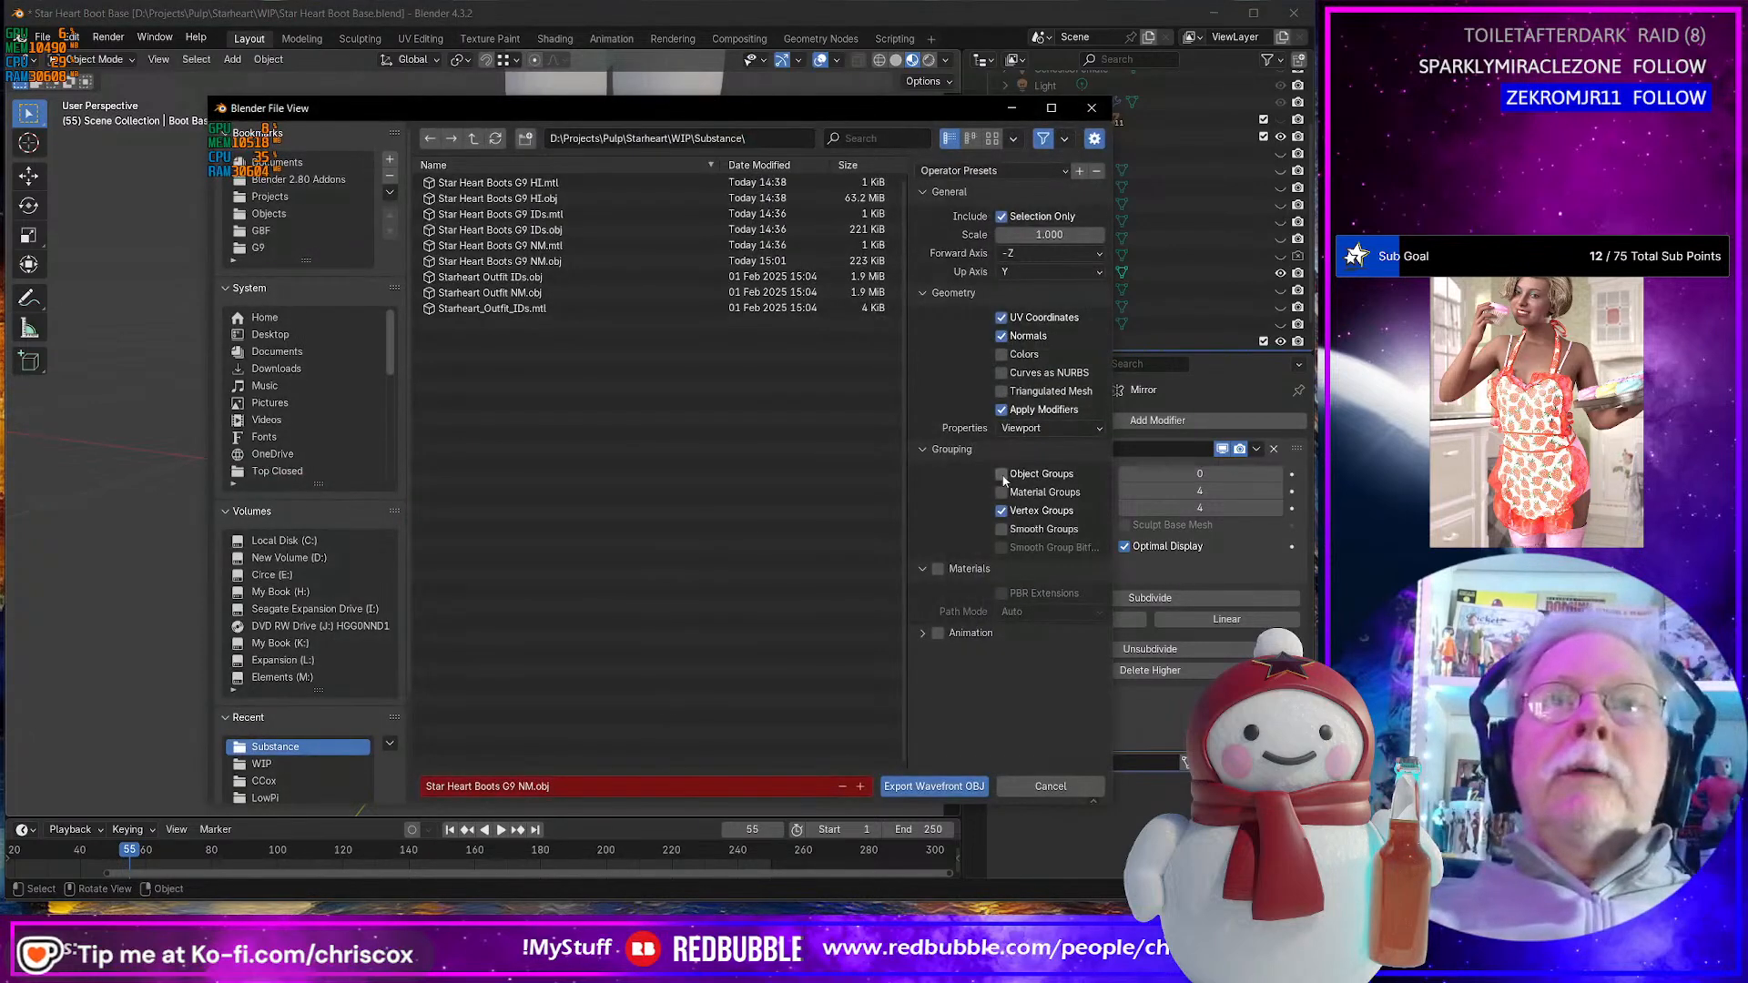
{"action": "left_click", "coordinate": [937, 570]}
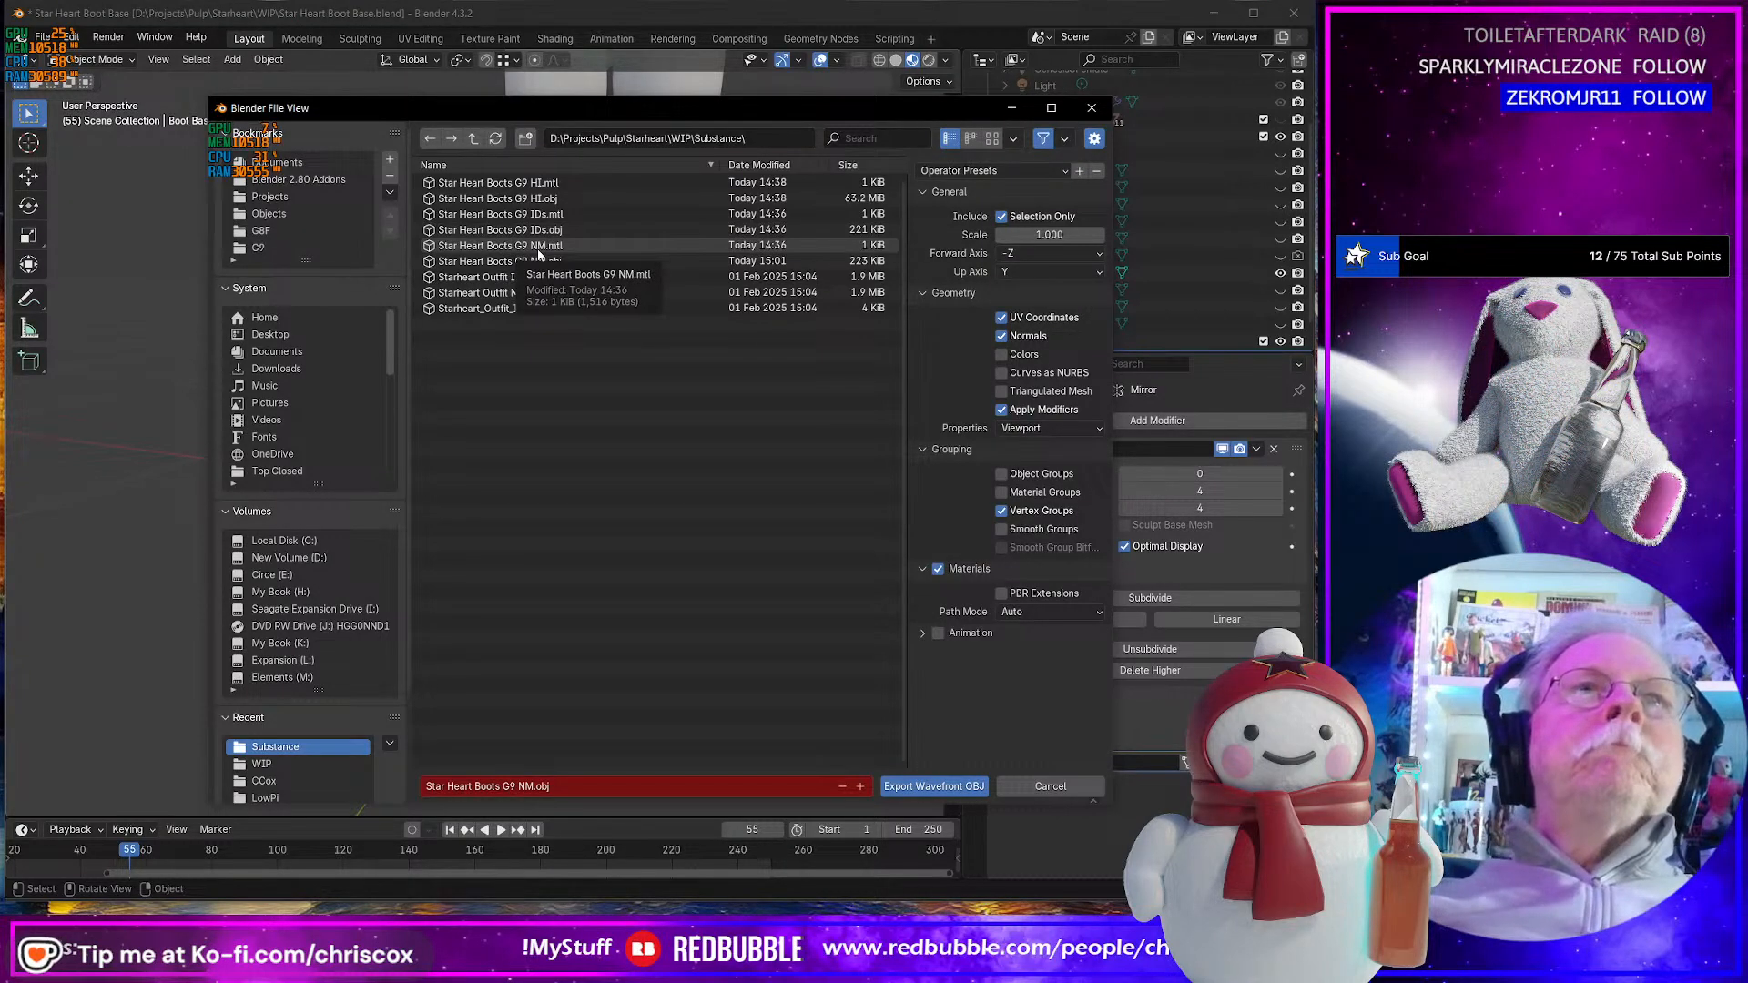
{"action": "left_click", "coordinate": [549, 230]}
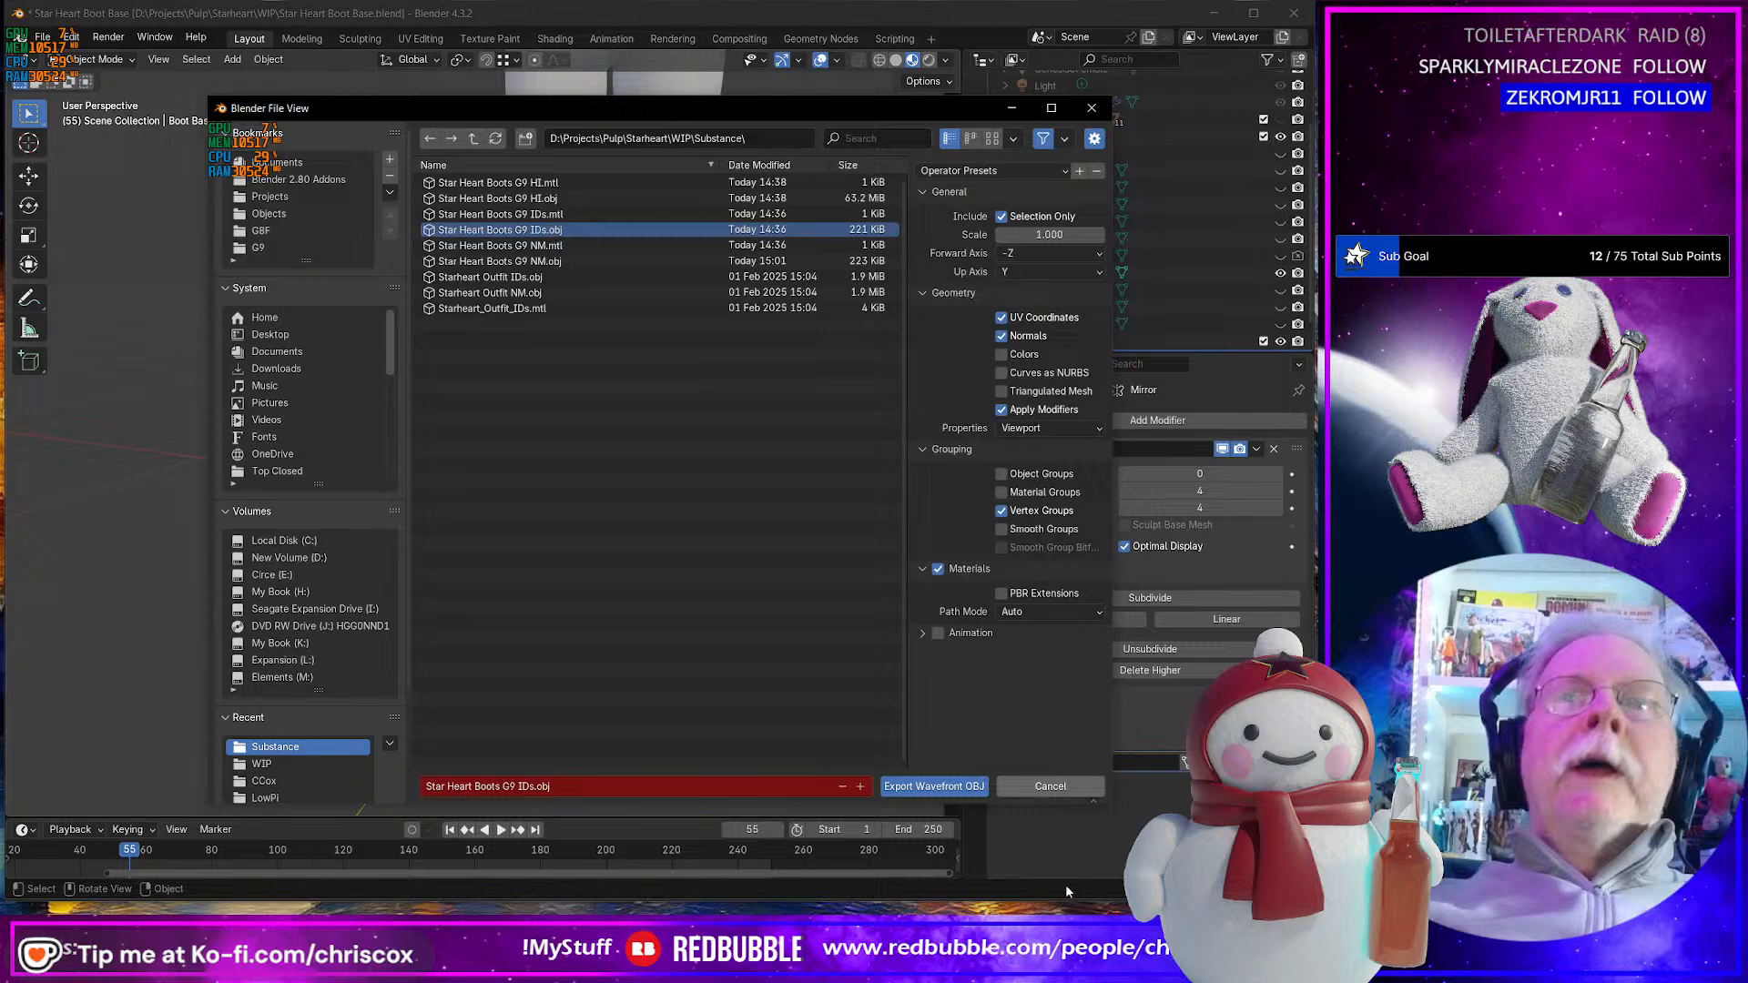
{"action": "left_click", "coordinate": [938, 786]}
{"action": "key", "text": "ctrl+z"}
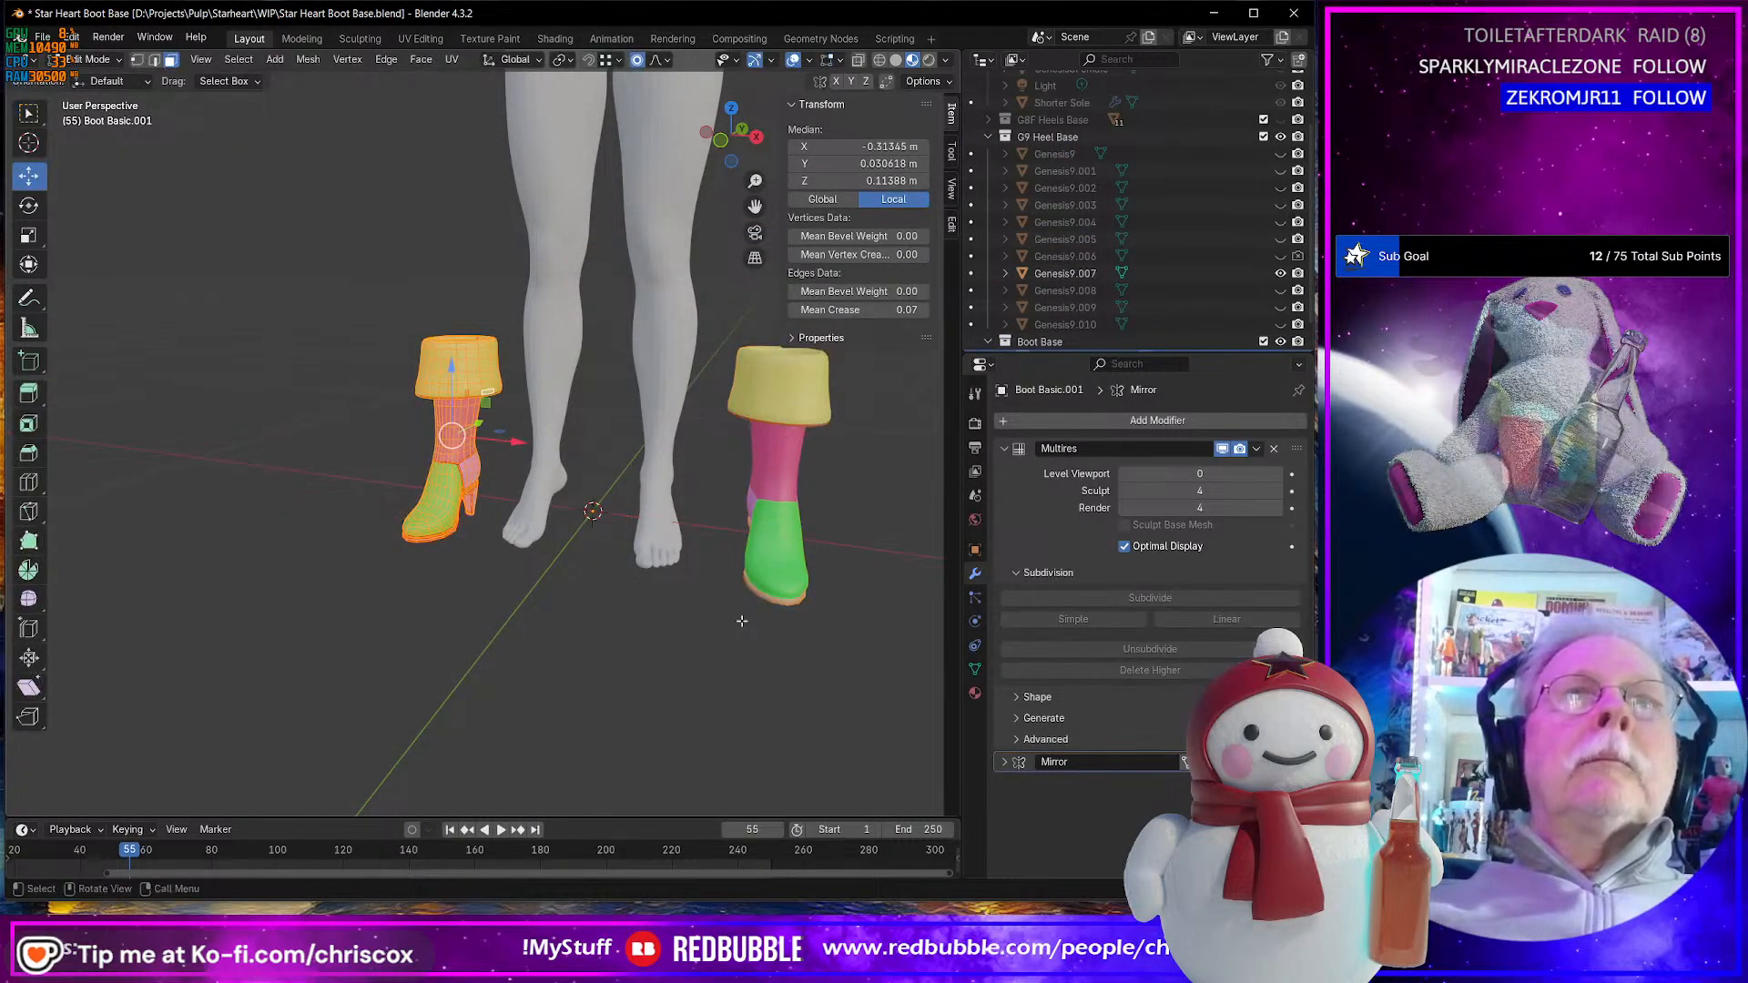
{"action": "key", "text": "ctrl+z"}
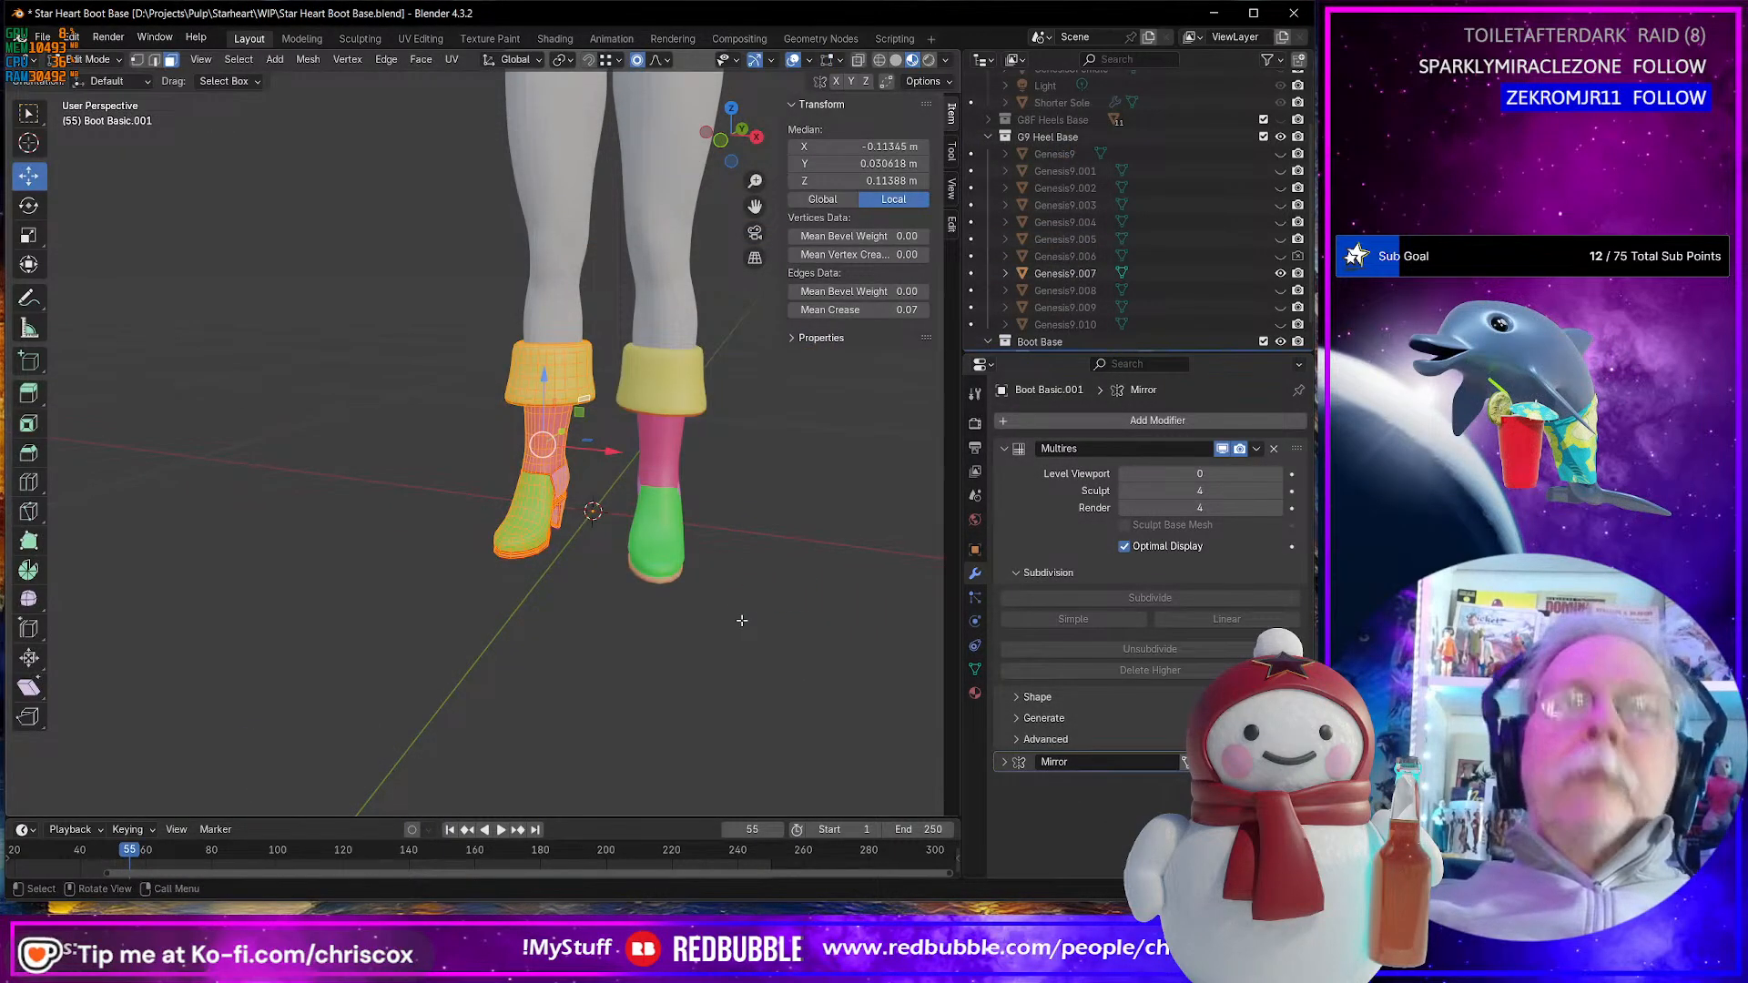
- Try moving the boot mesh -0.2 m along X again, and undo the move
{"action": "type", "text": "gx"}
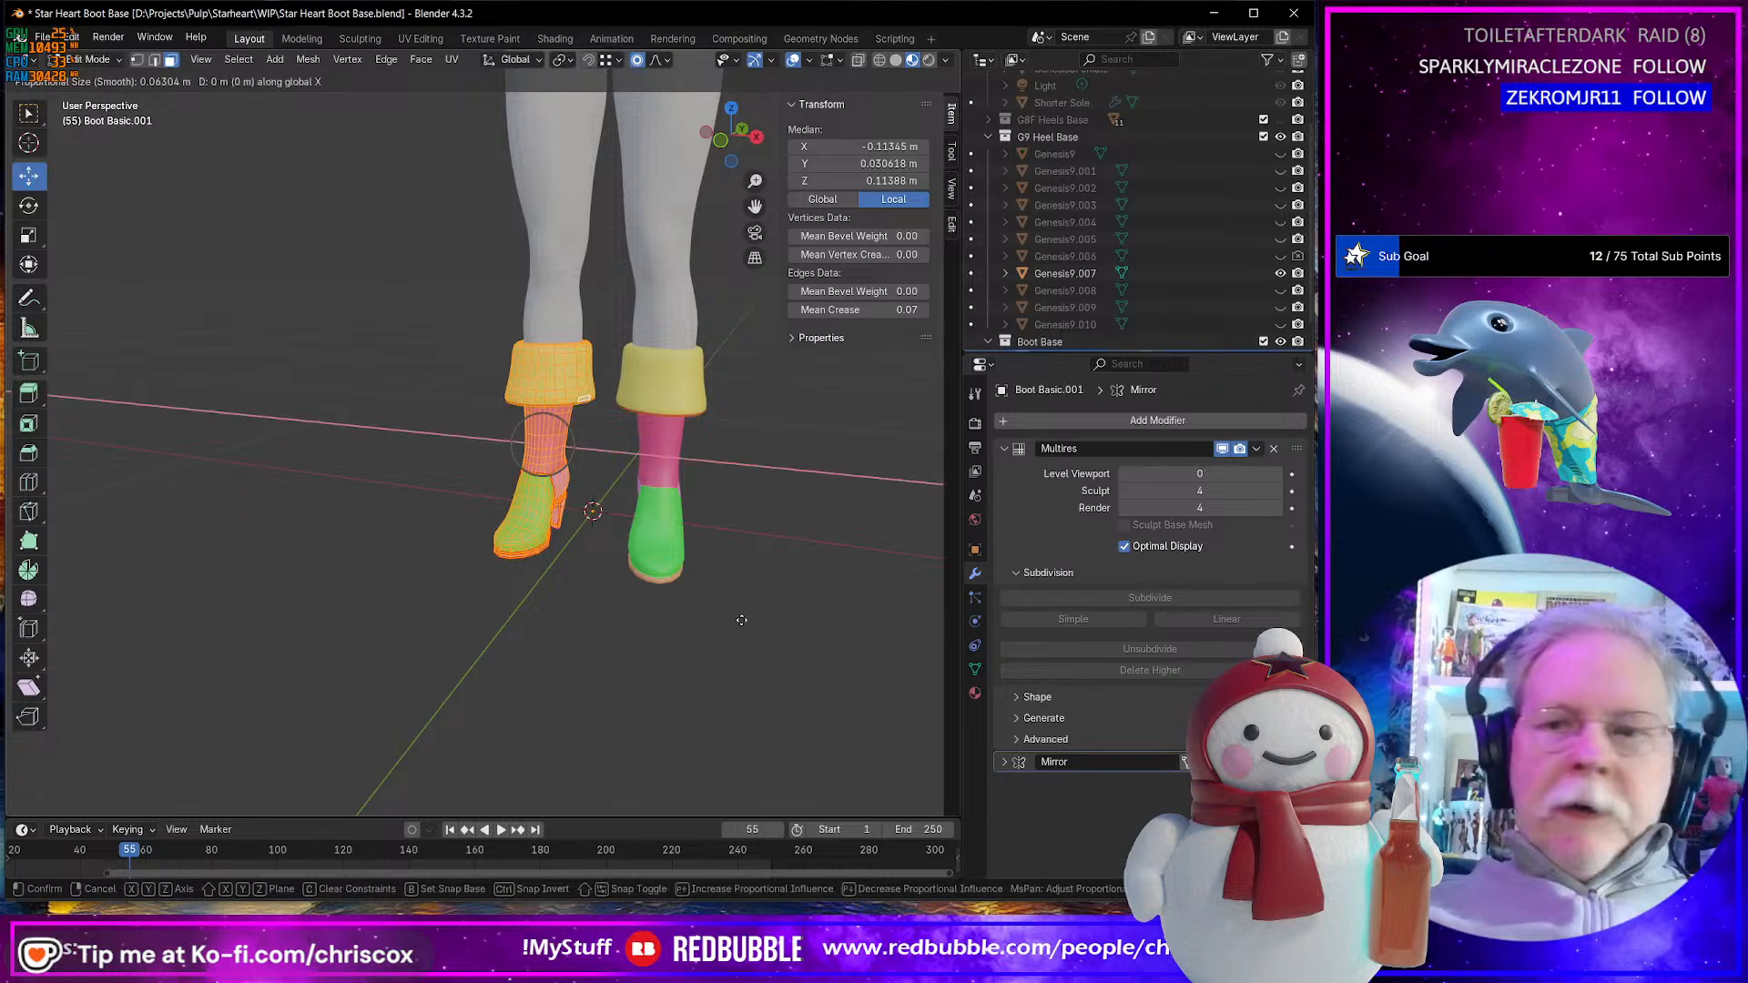
{"action": "type", "text": "-.2"}
{"action": "key", "text": "Return"}
{"action": "key", "text": "ctrl+z"}
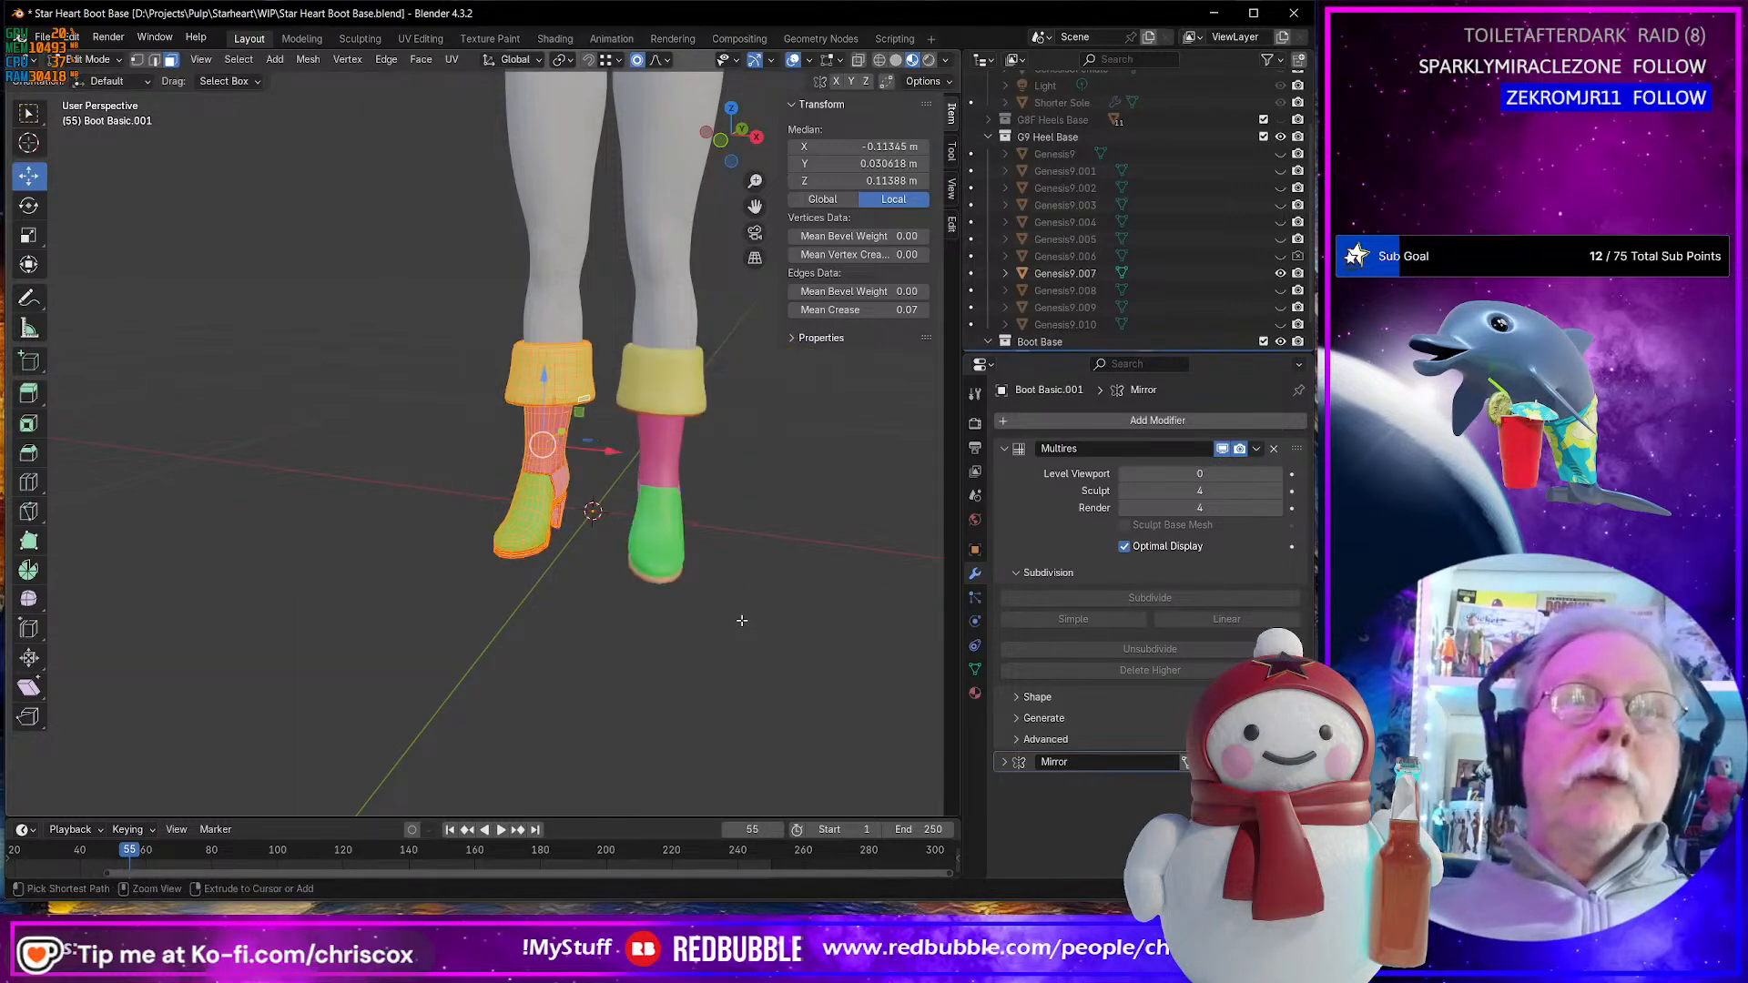
- Preview the boots with the Multires viewport level at 2, return it to 0, and deselect the boot mesh
{"action": "middle_click_drag", "start_coordinate": [742, 621], "coordinate": [792, 640]}
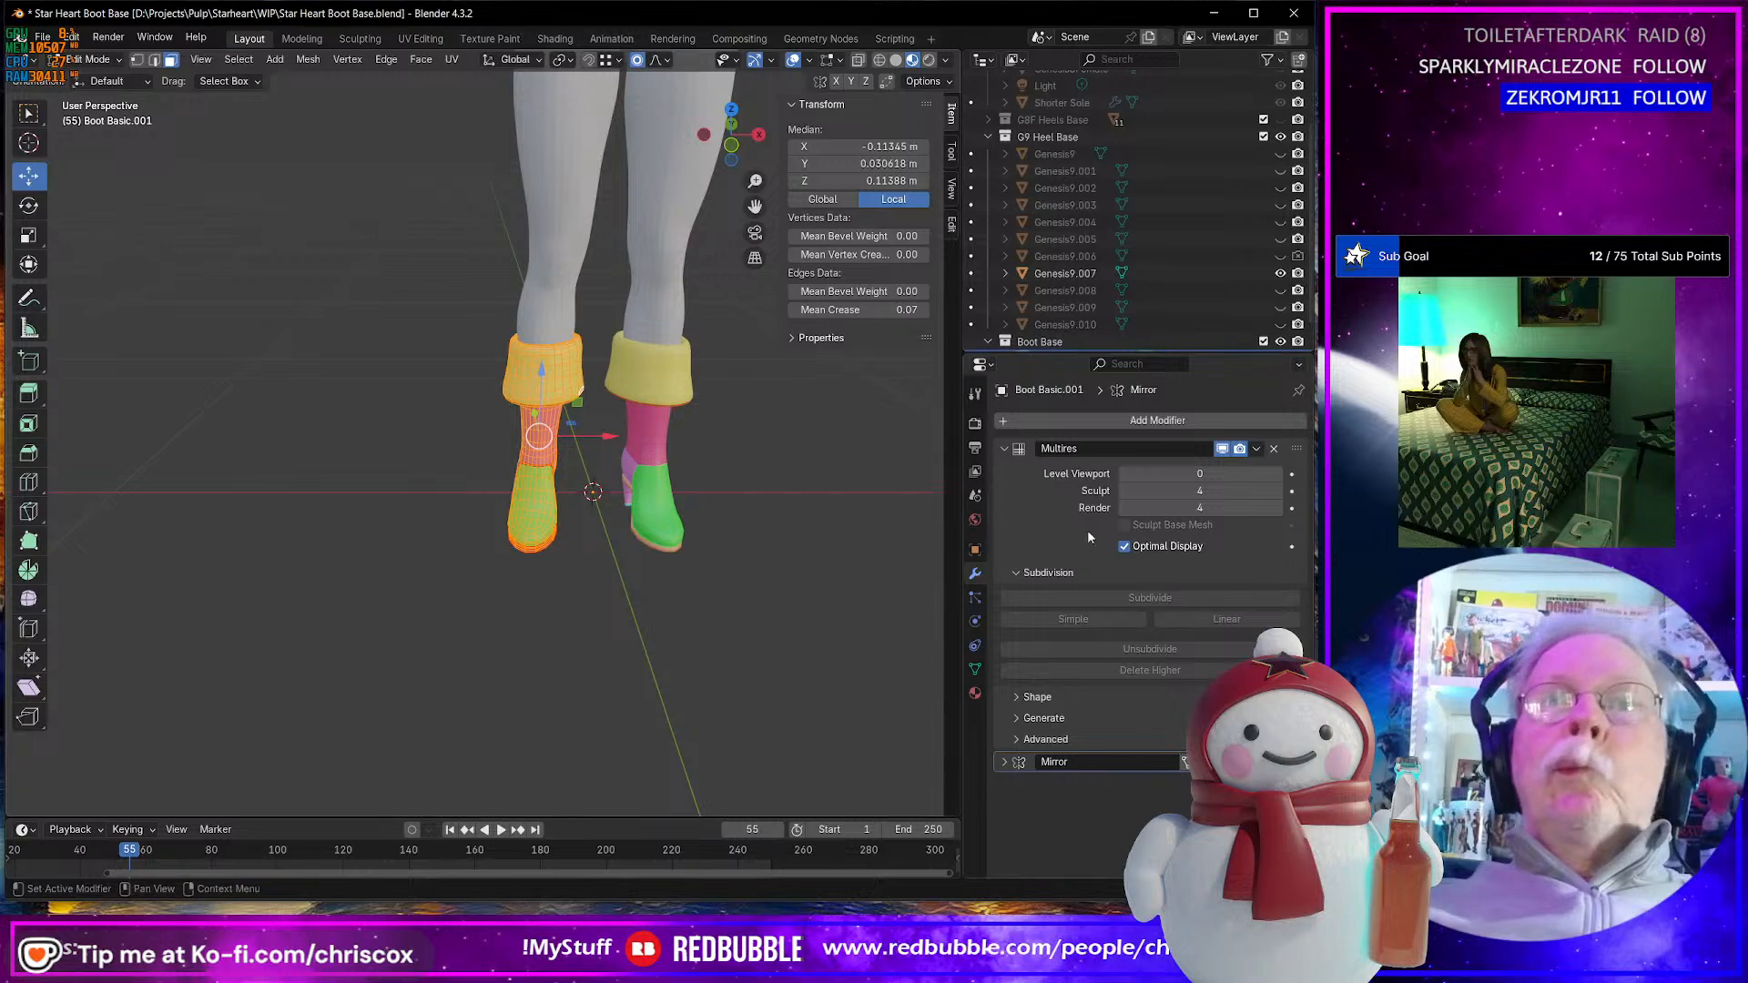
{"action": "left_click", "coordinate": [1279, 474]}
{"action": "left_click", "coordinate": [1278, 474]}
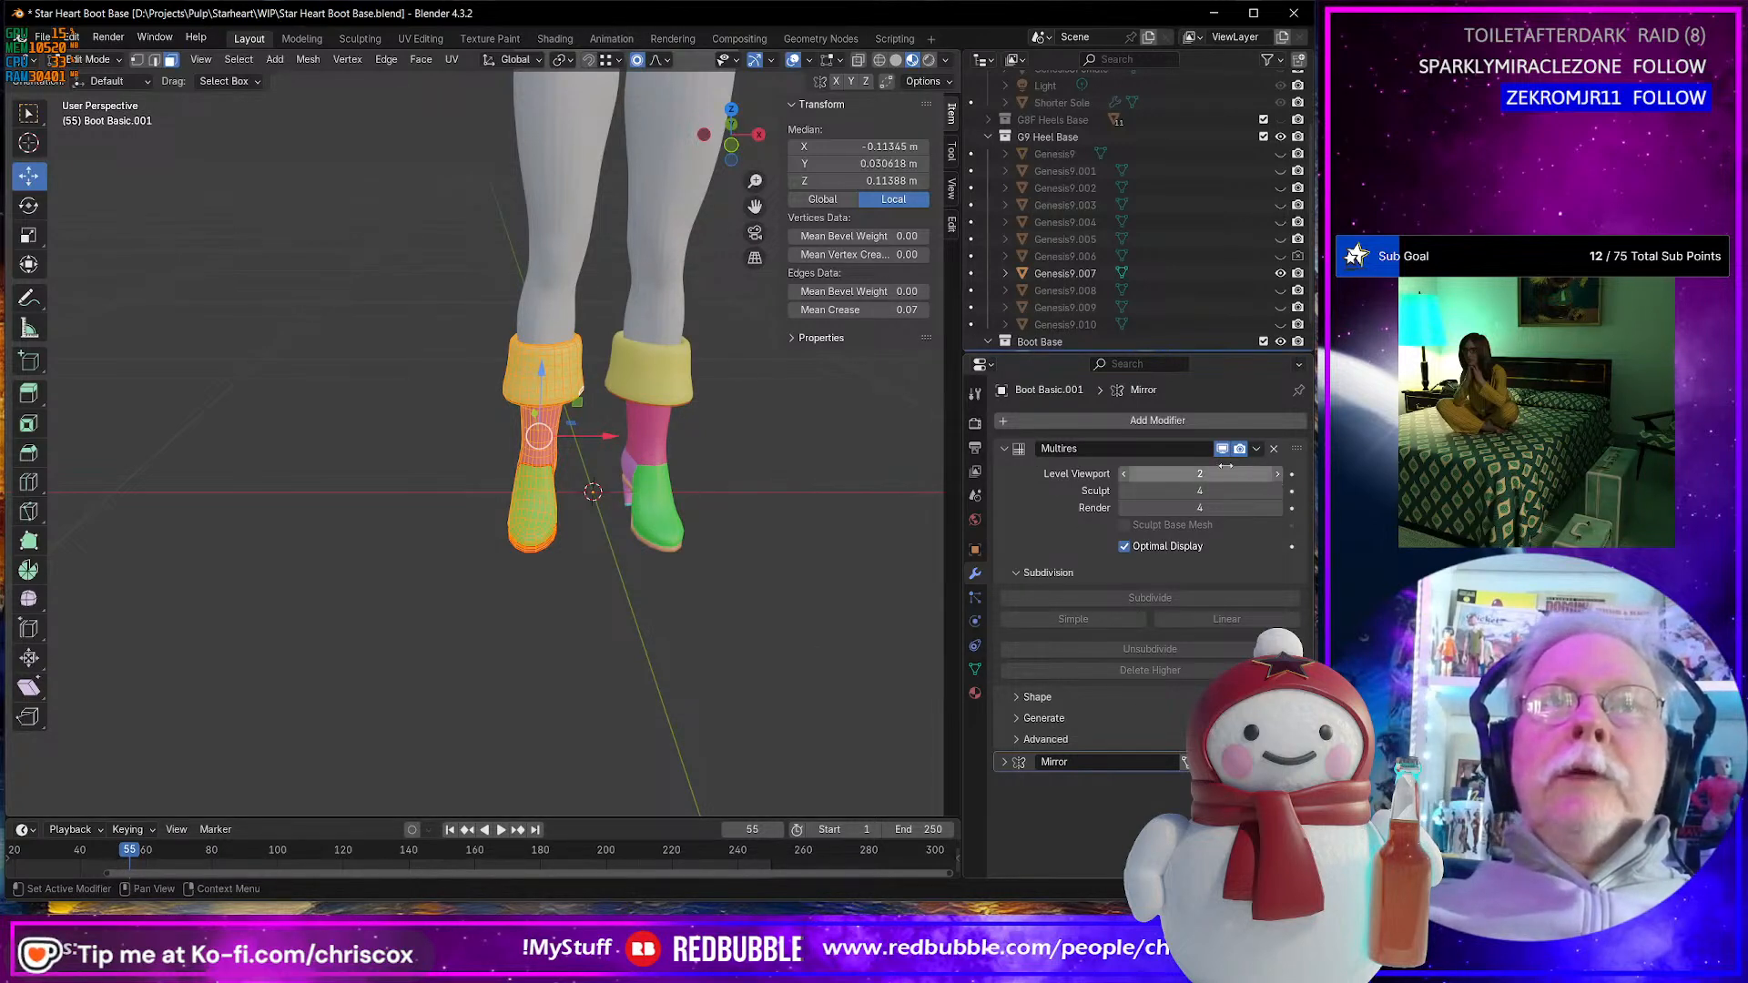
{"action": "left_click", "coordinate": [1124, 474]}
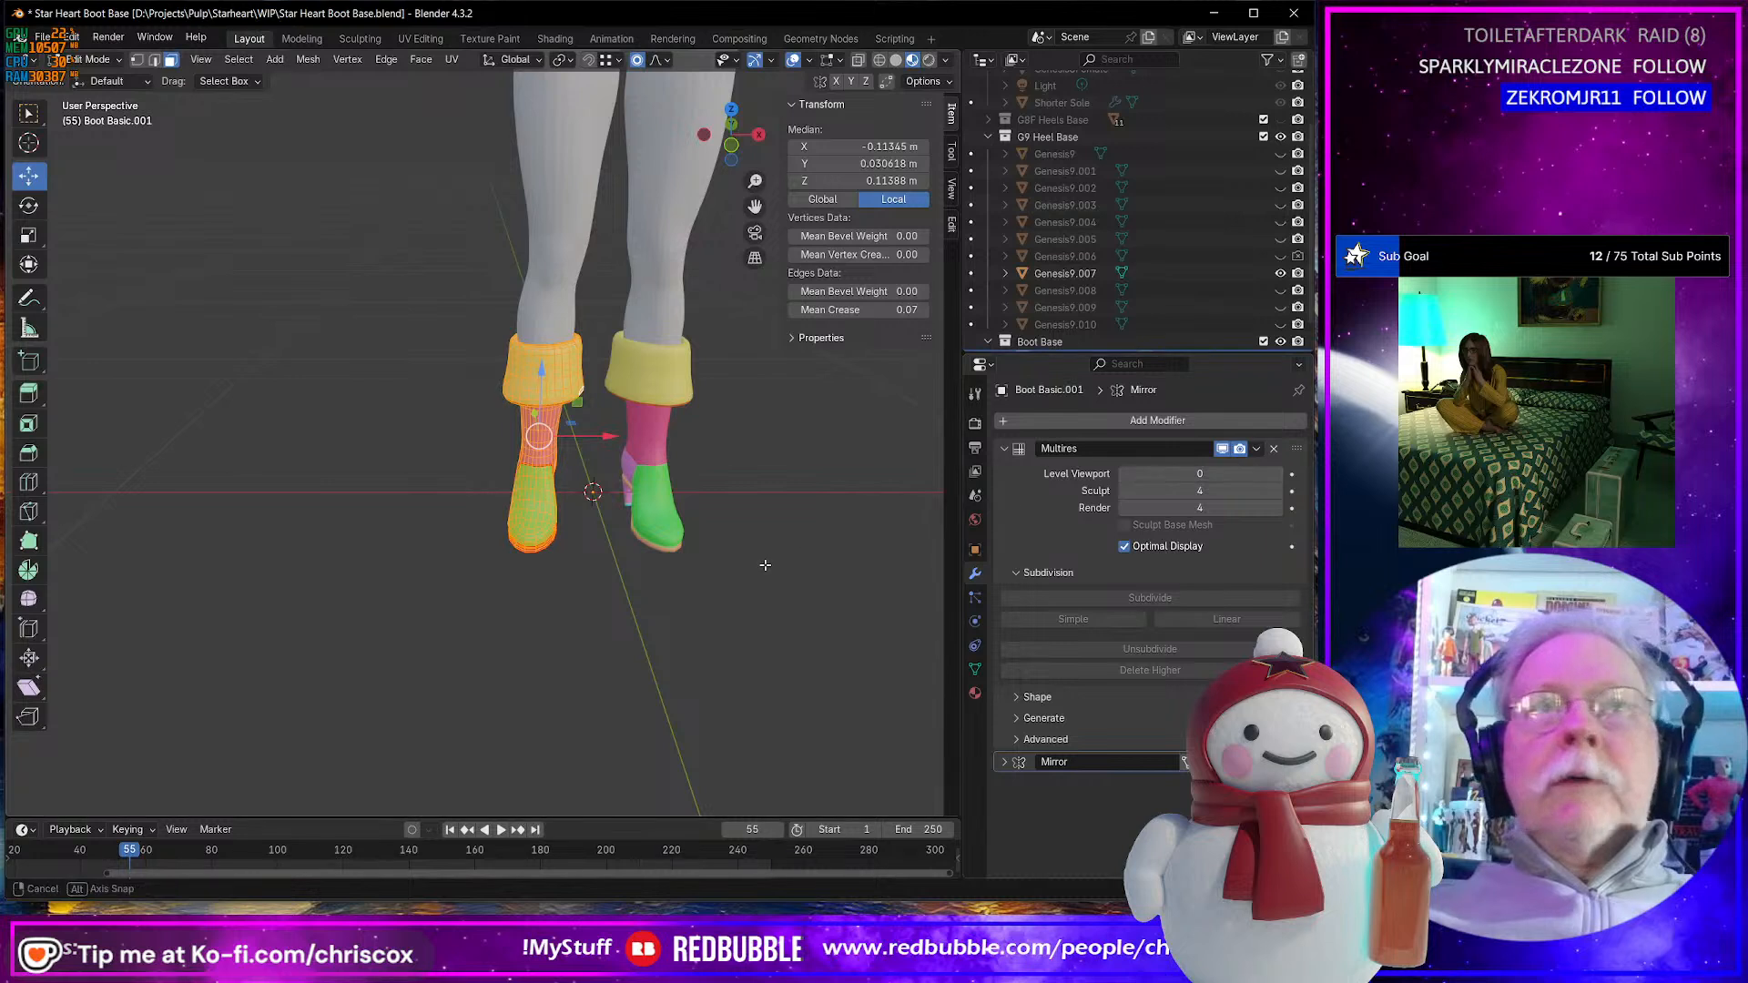
{"action": "middle_click_drag", "start_coordinate": [801, 515], "coordinate": [828, 538]}
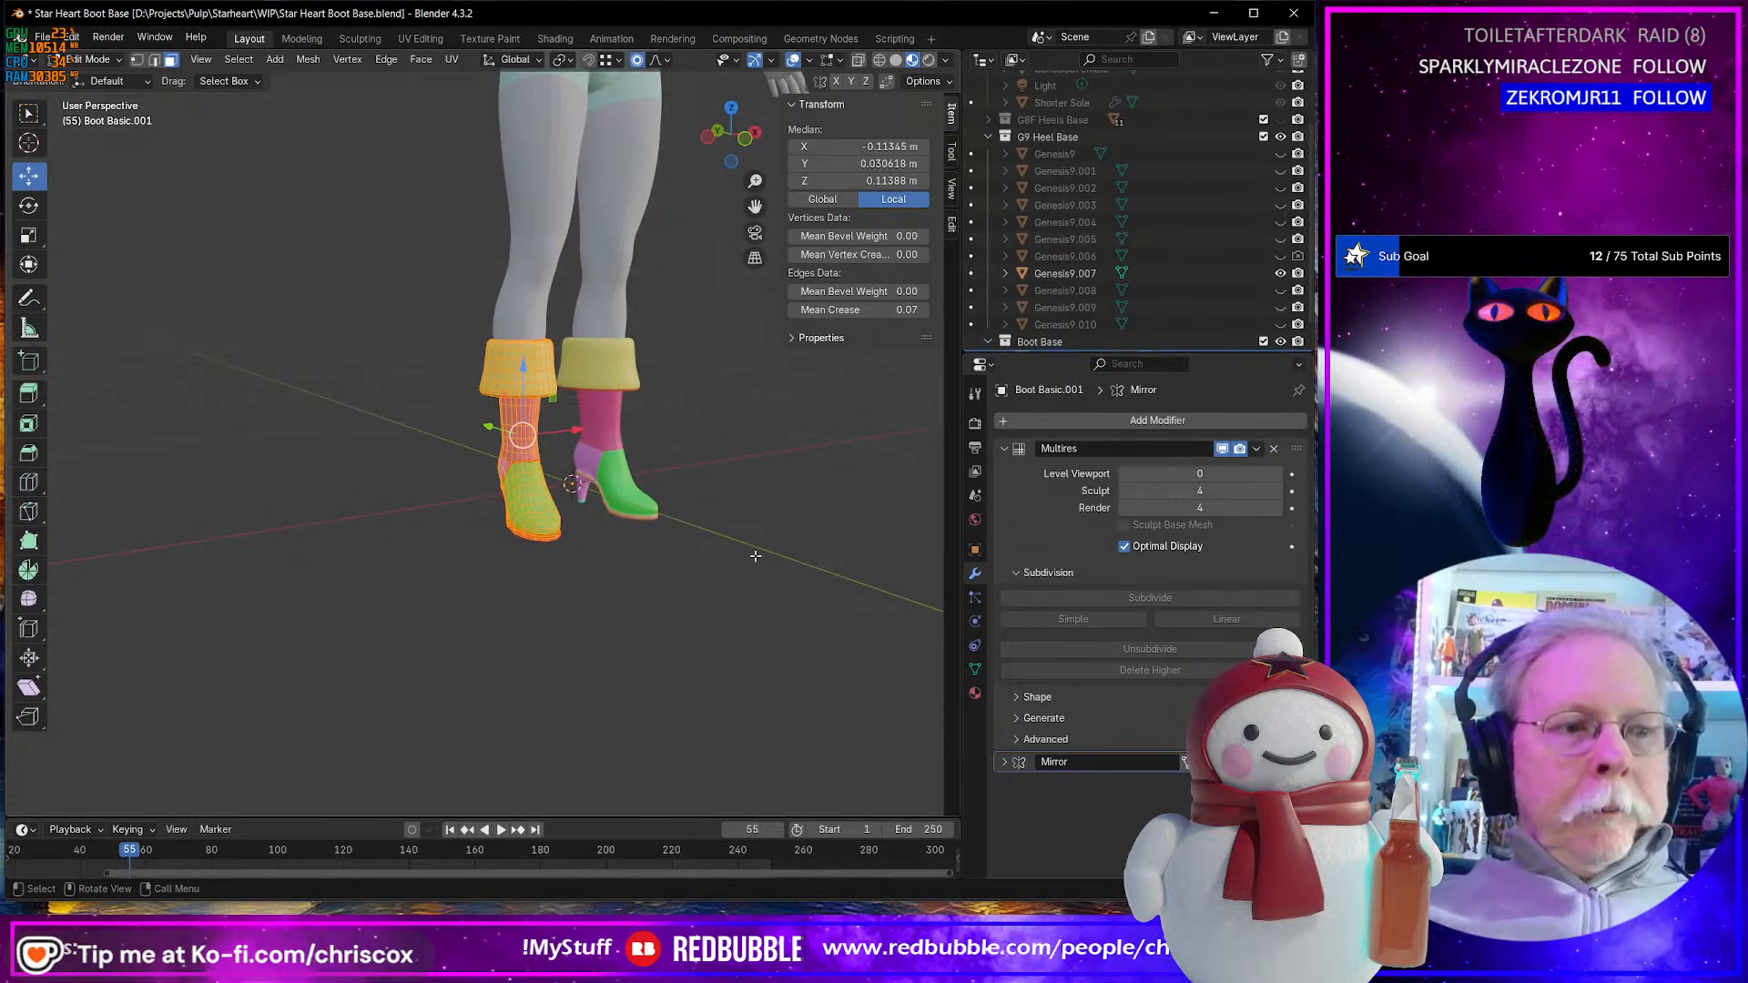
{"action": "left_click", "coordinate": [734, 579]}
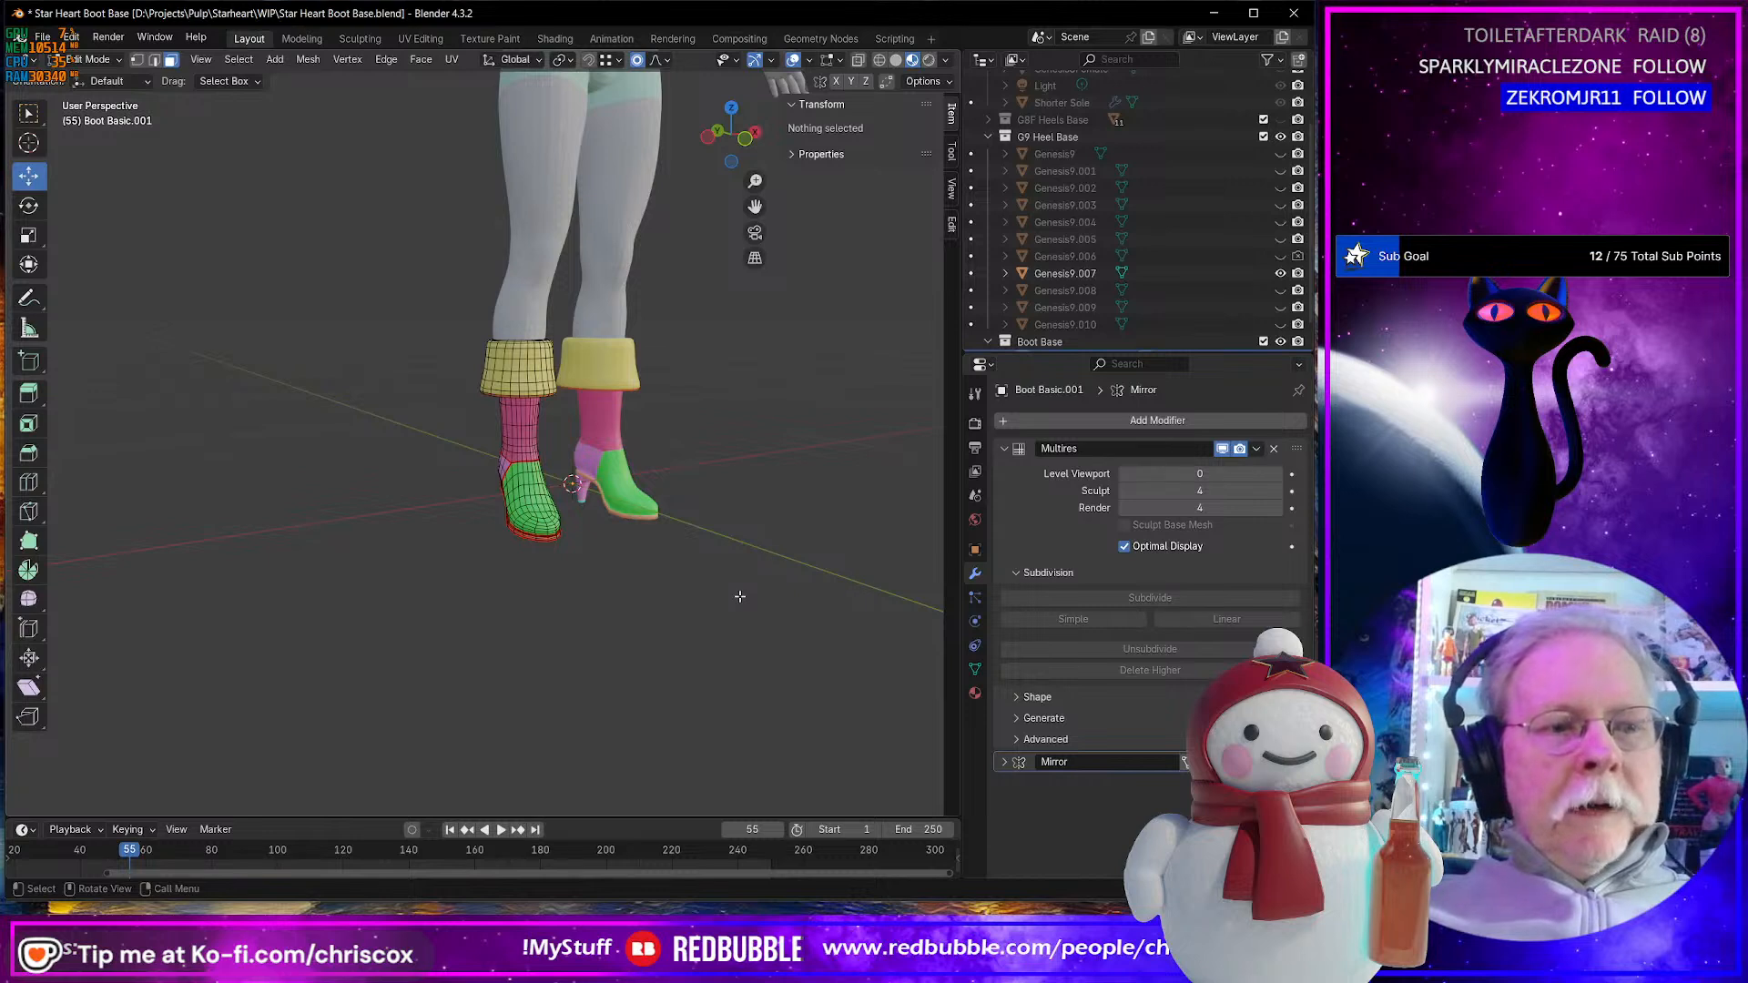
- Save Star Heart Boot Base.blend and return the boot mesh to Object Mode
{"action": "key", "text": "shift+s"}
{"action": "left_click", "coordinate": [739, 495]}
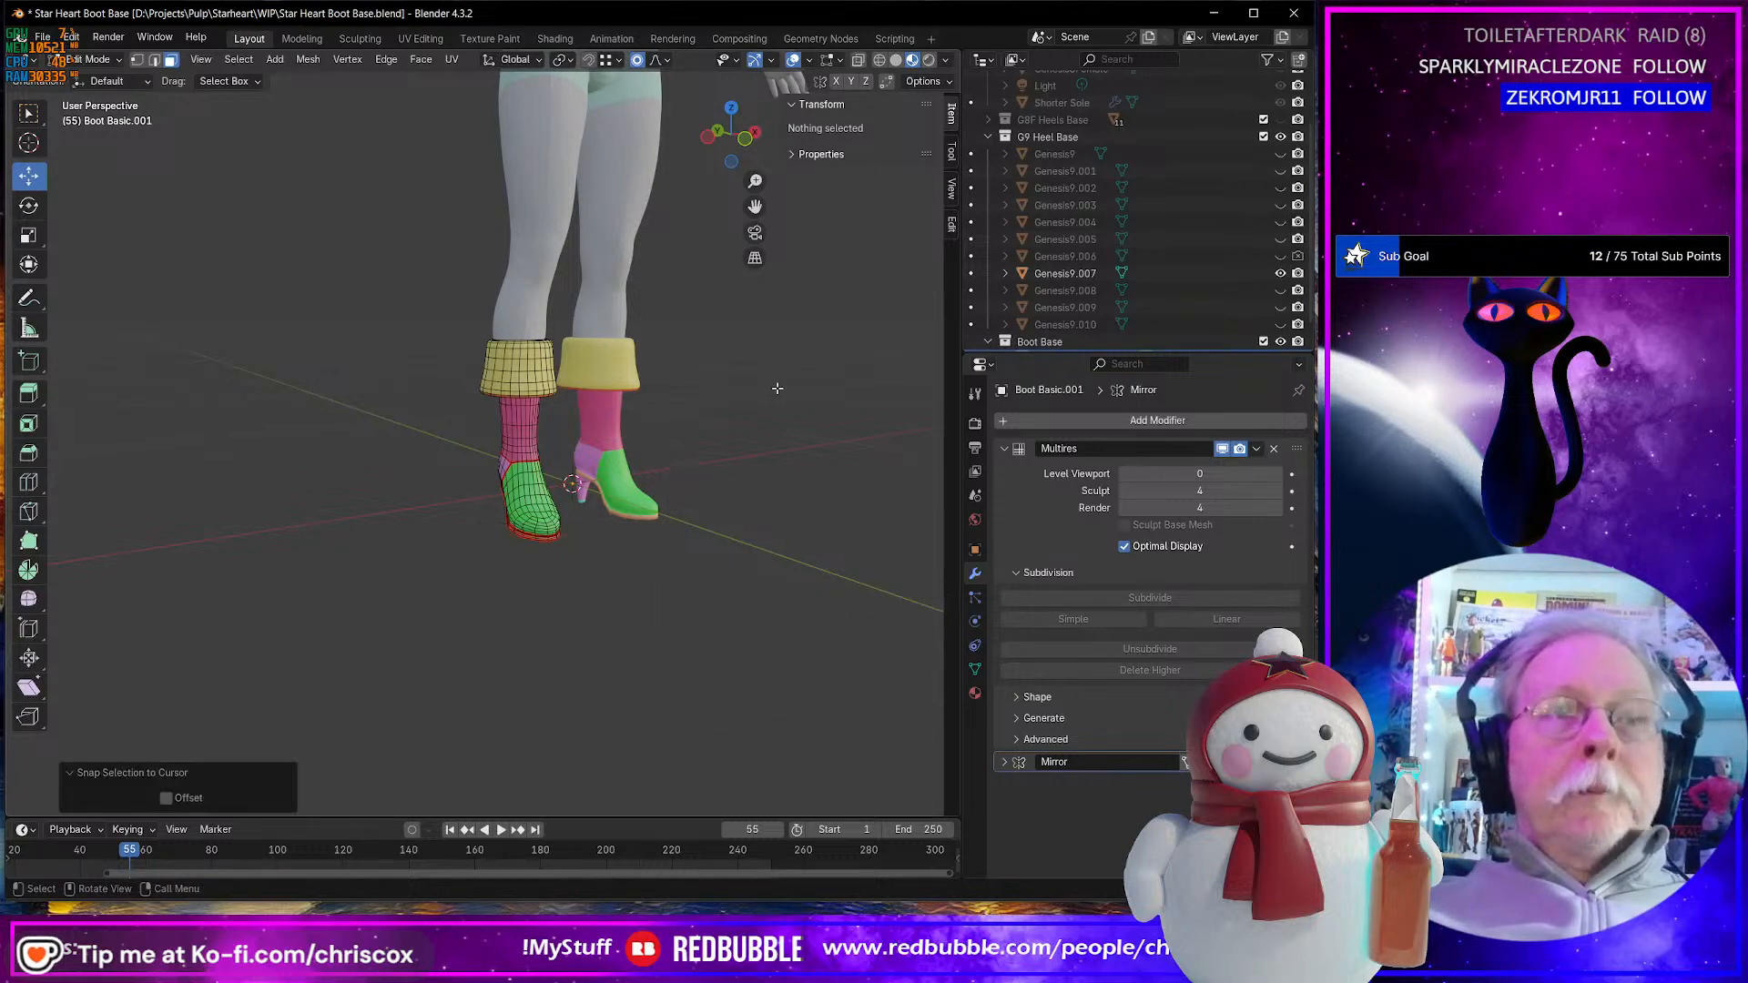
{"action": "key", "text": "ctrl+s"}
{"action": "key", "text": "Tab"}
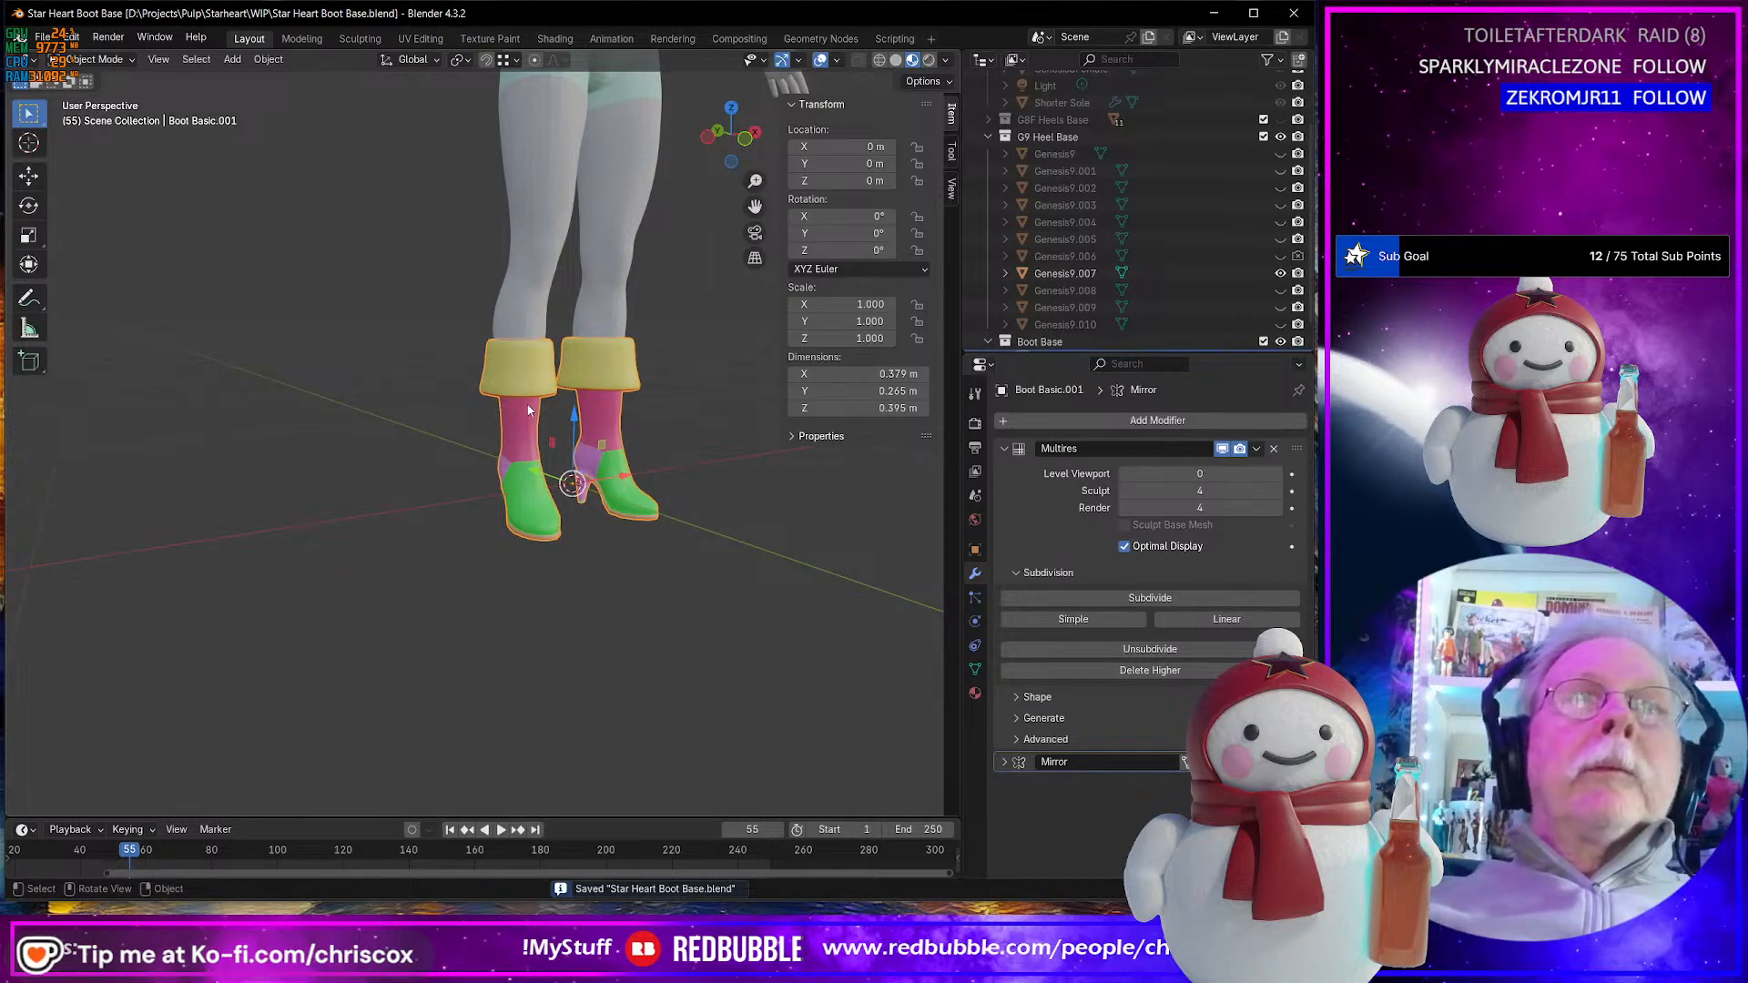
- Open the recent file Star Heart Boot Base 2.blend and enter Edit Mode on the boot mesh
{"action": "left_click", "coordinate": [42, 38]}
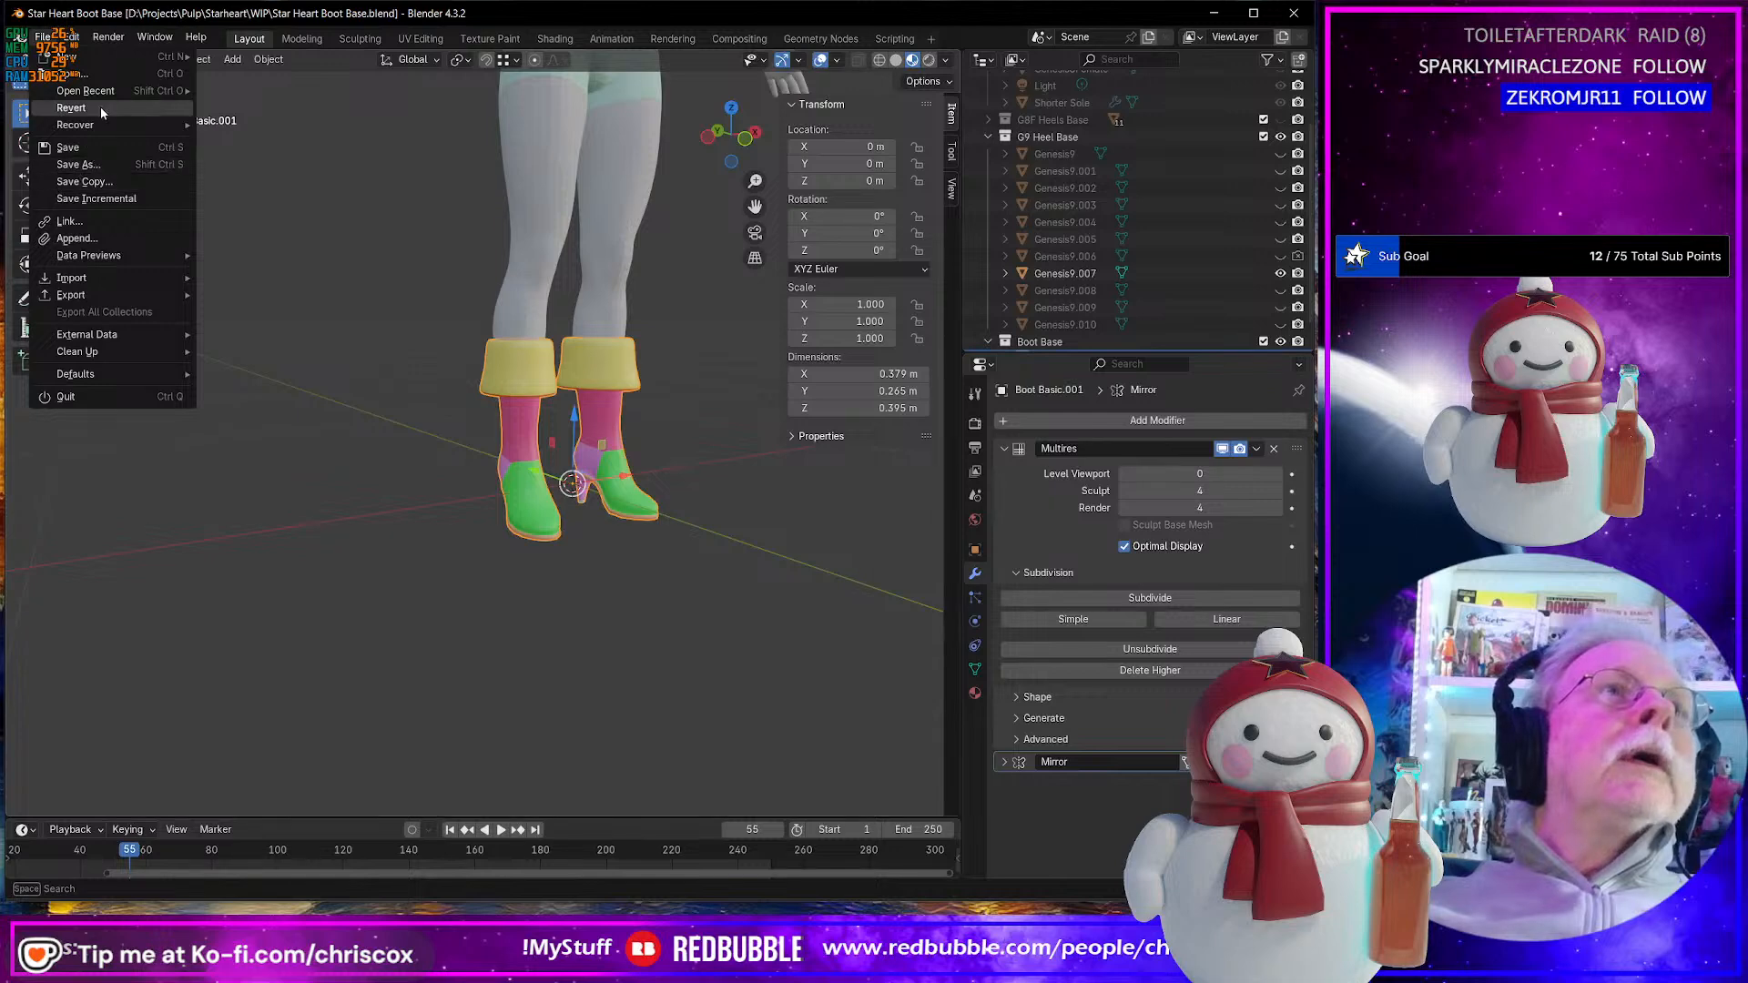
{"action": "mouse_move", "coordinate": [101, 91]}
{"action": "left_click", "coordinate": [289, 107]}
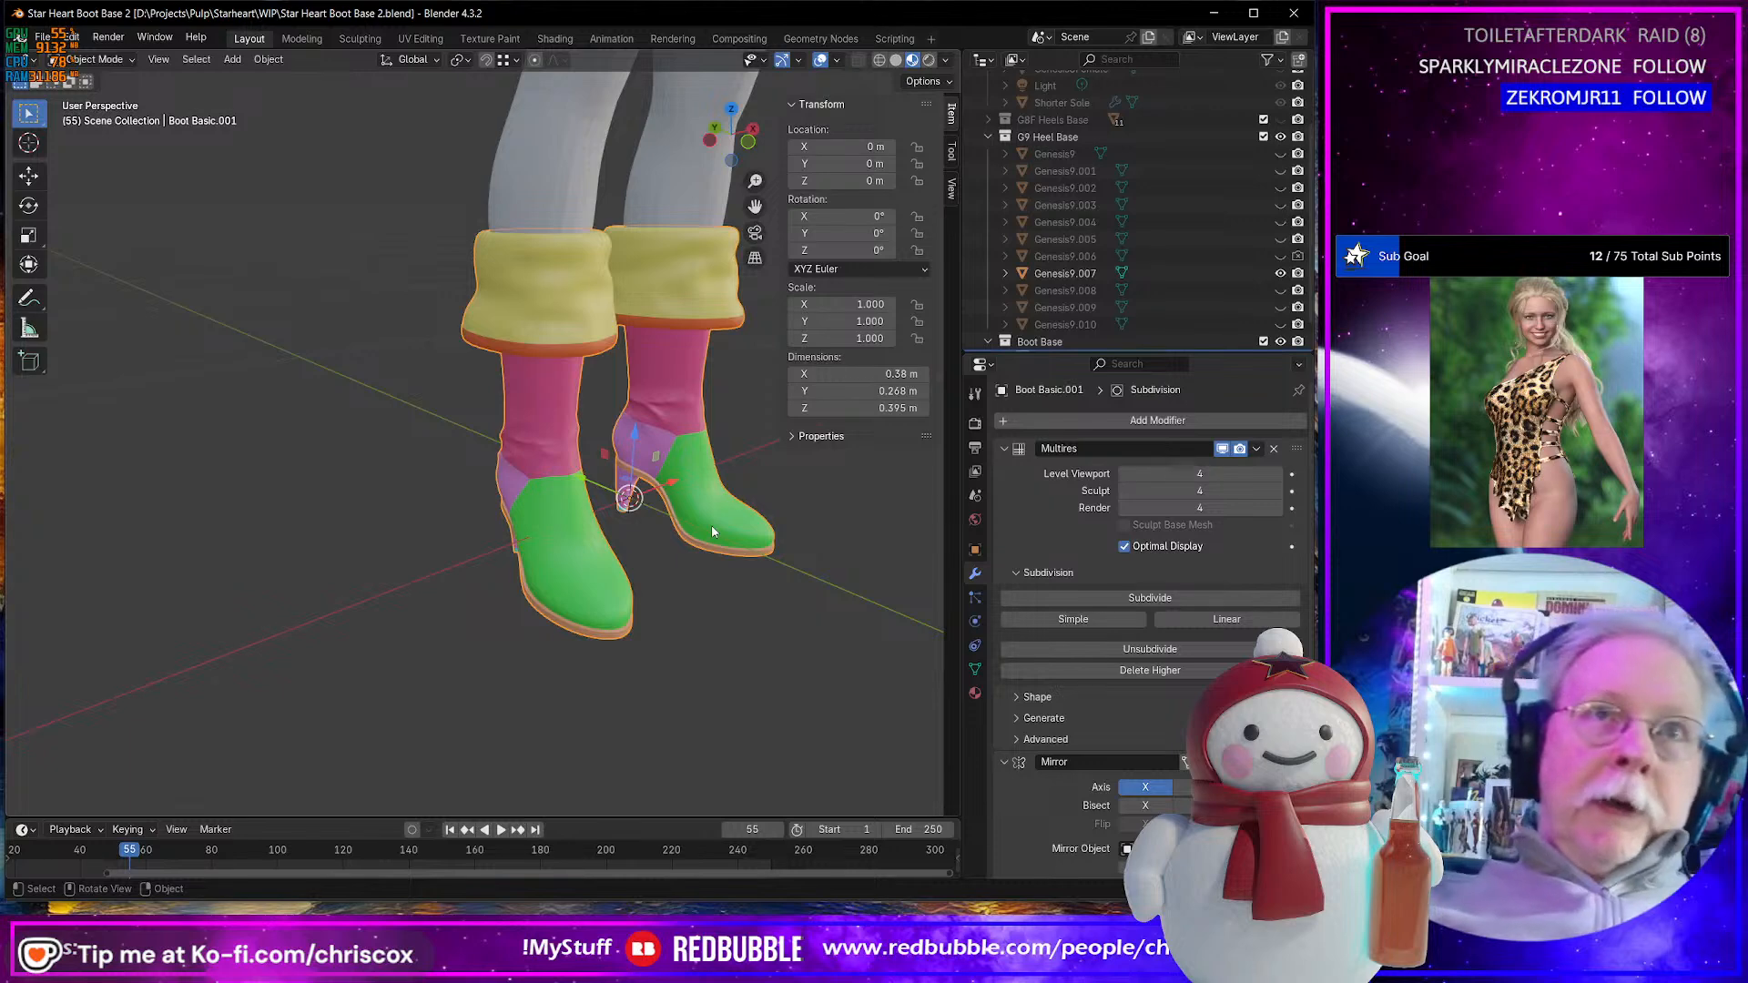
{"action": "key", "text": "Tab"}
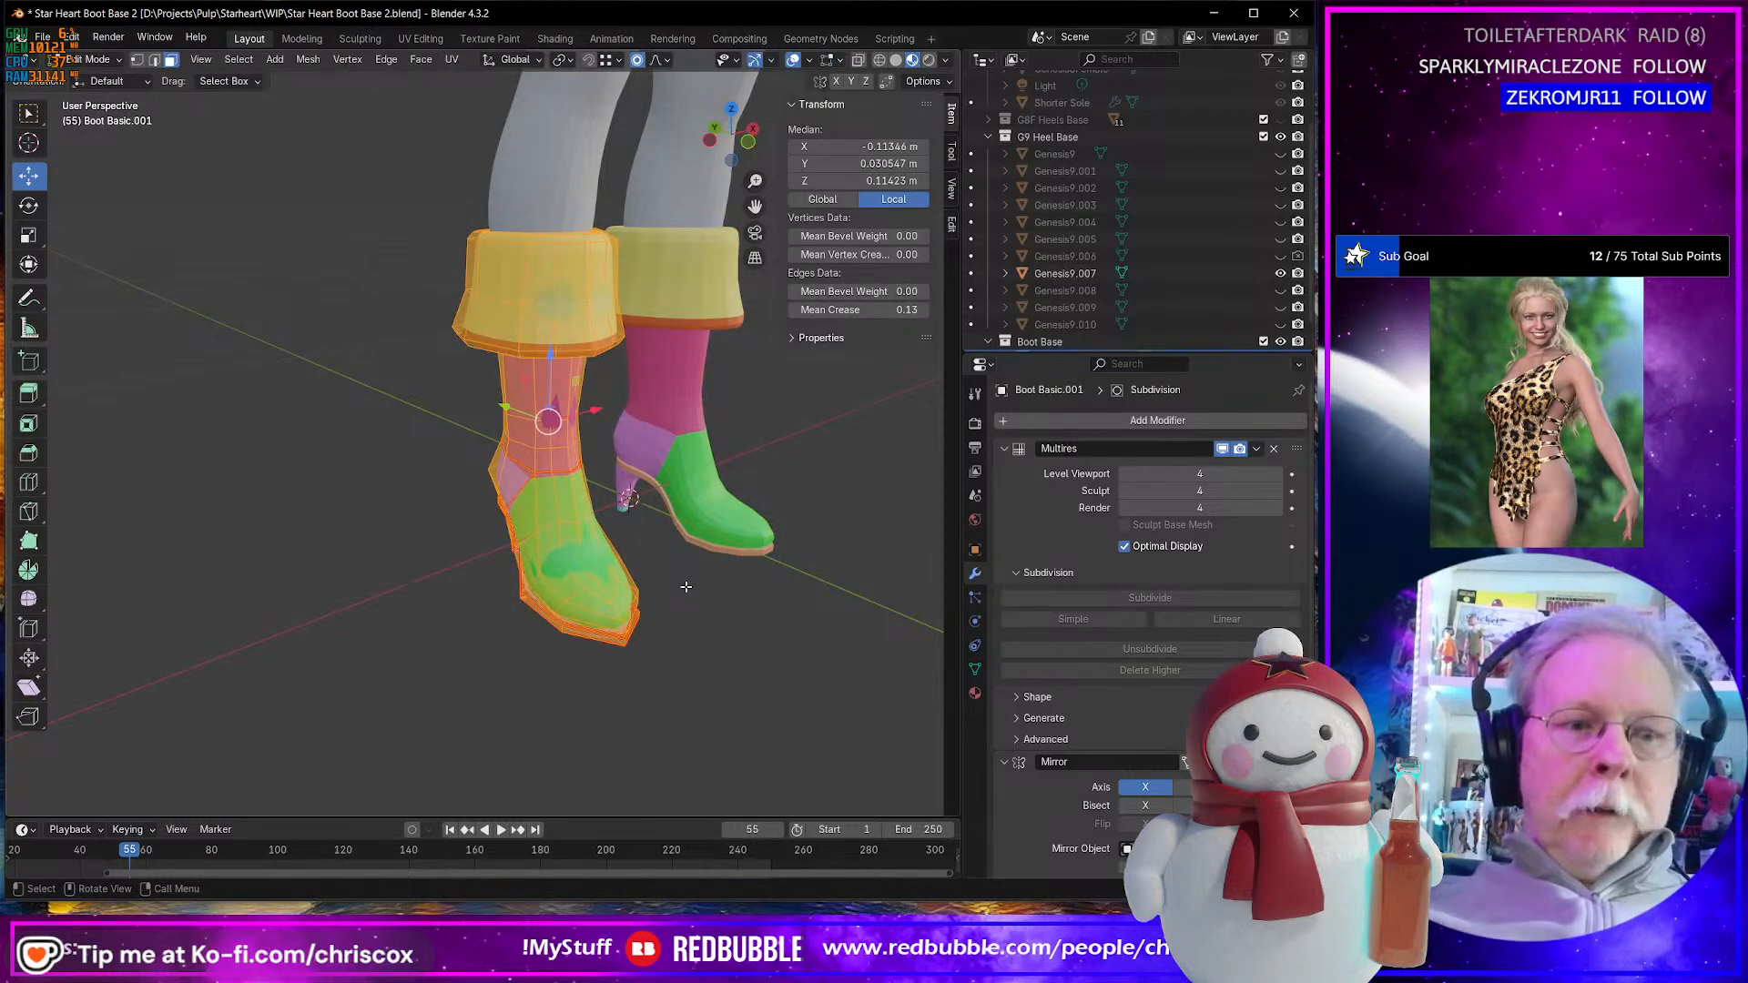
- Try rotating the boot mesh -0.2° about the X axis, and undo the rotation
{"action": "key", "text": "r"}
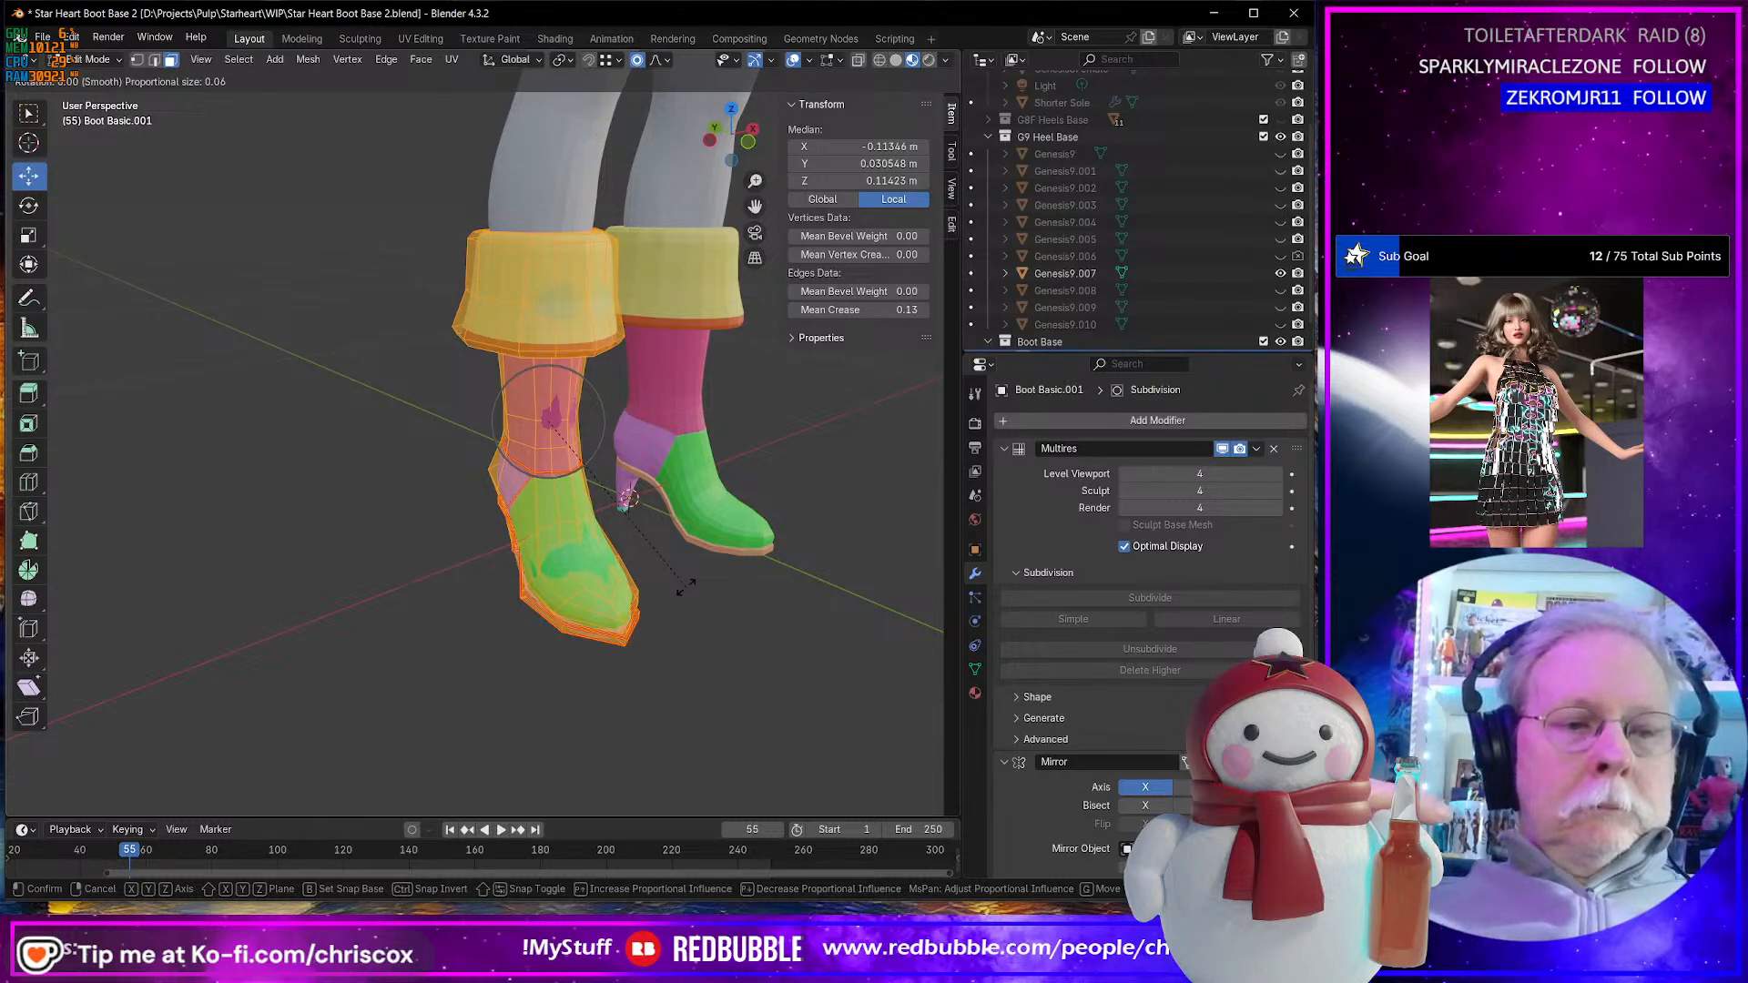
{"action": "key", "text": "x"}
{"action": "left_click", "coordinate": [684, 588]}
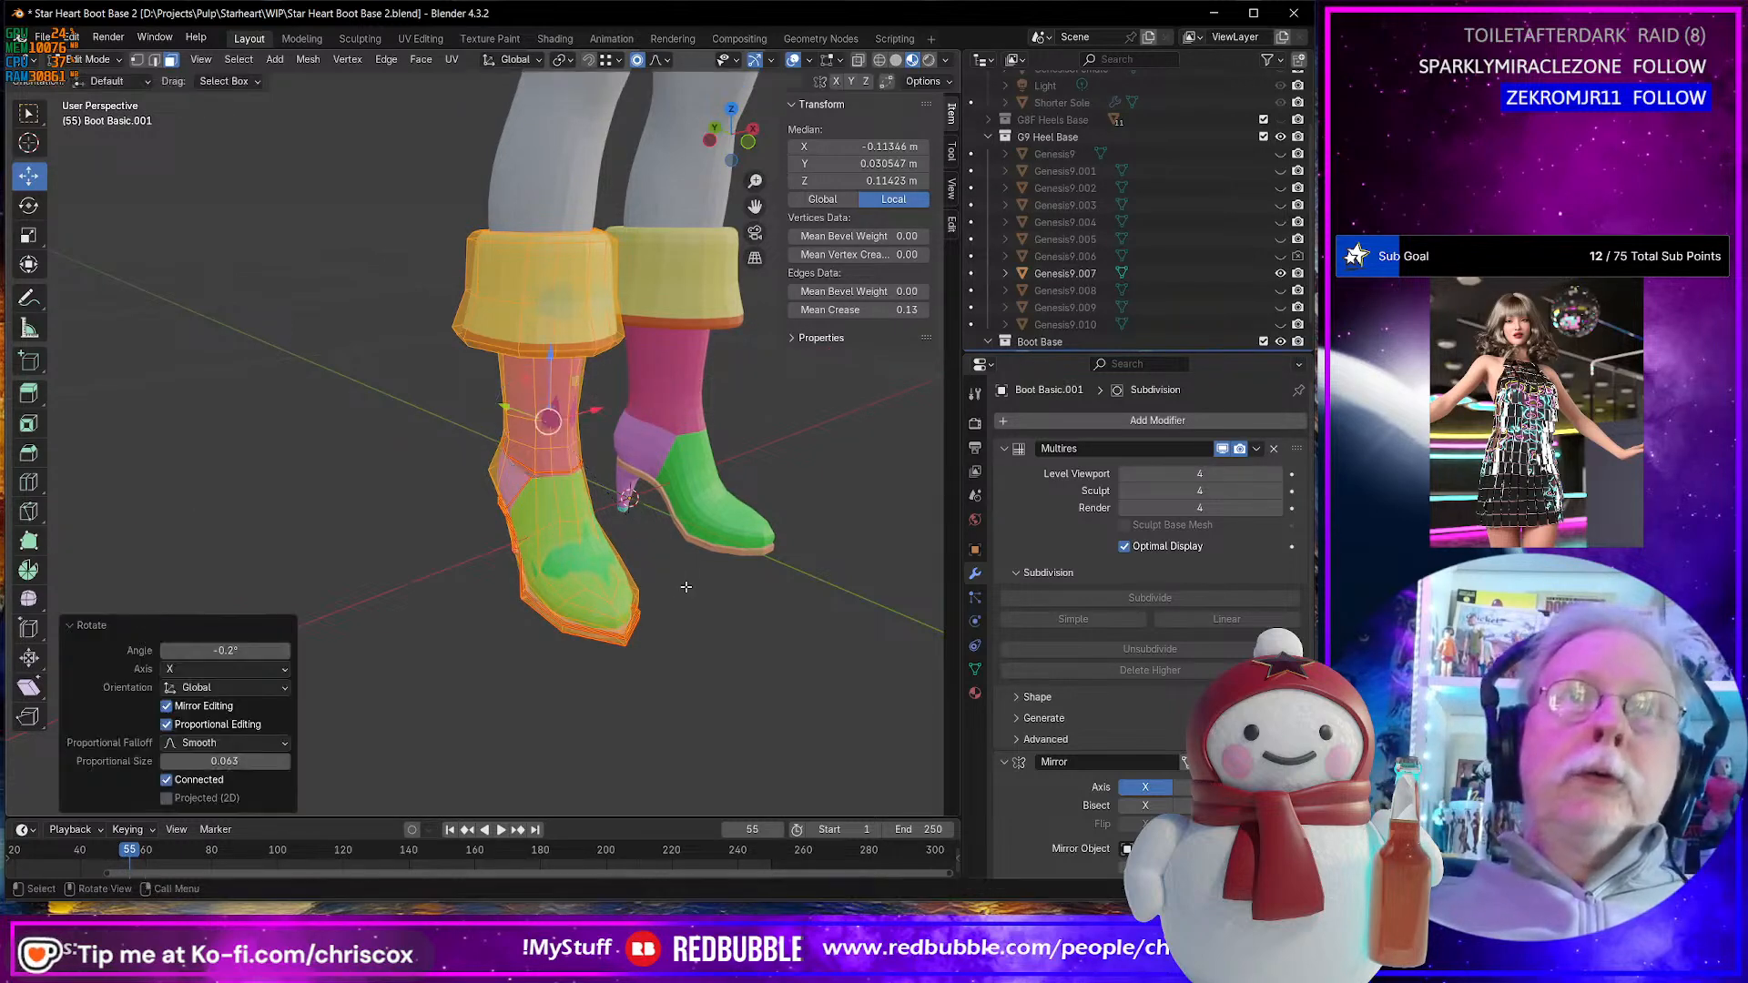
{"action": "middle_click_drag", "start_coordinate": [685, 587], "coordinate": [659, 587]}
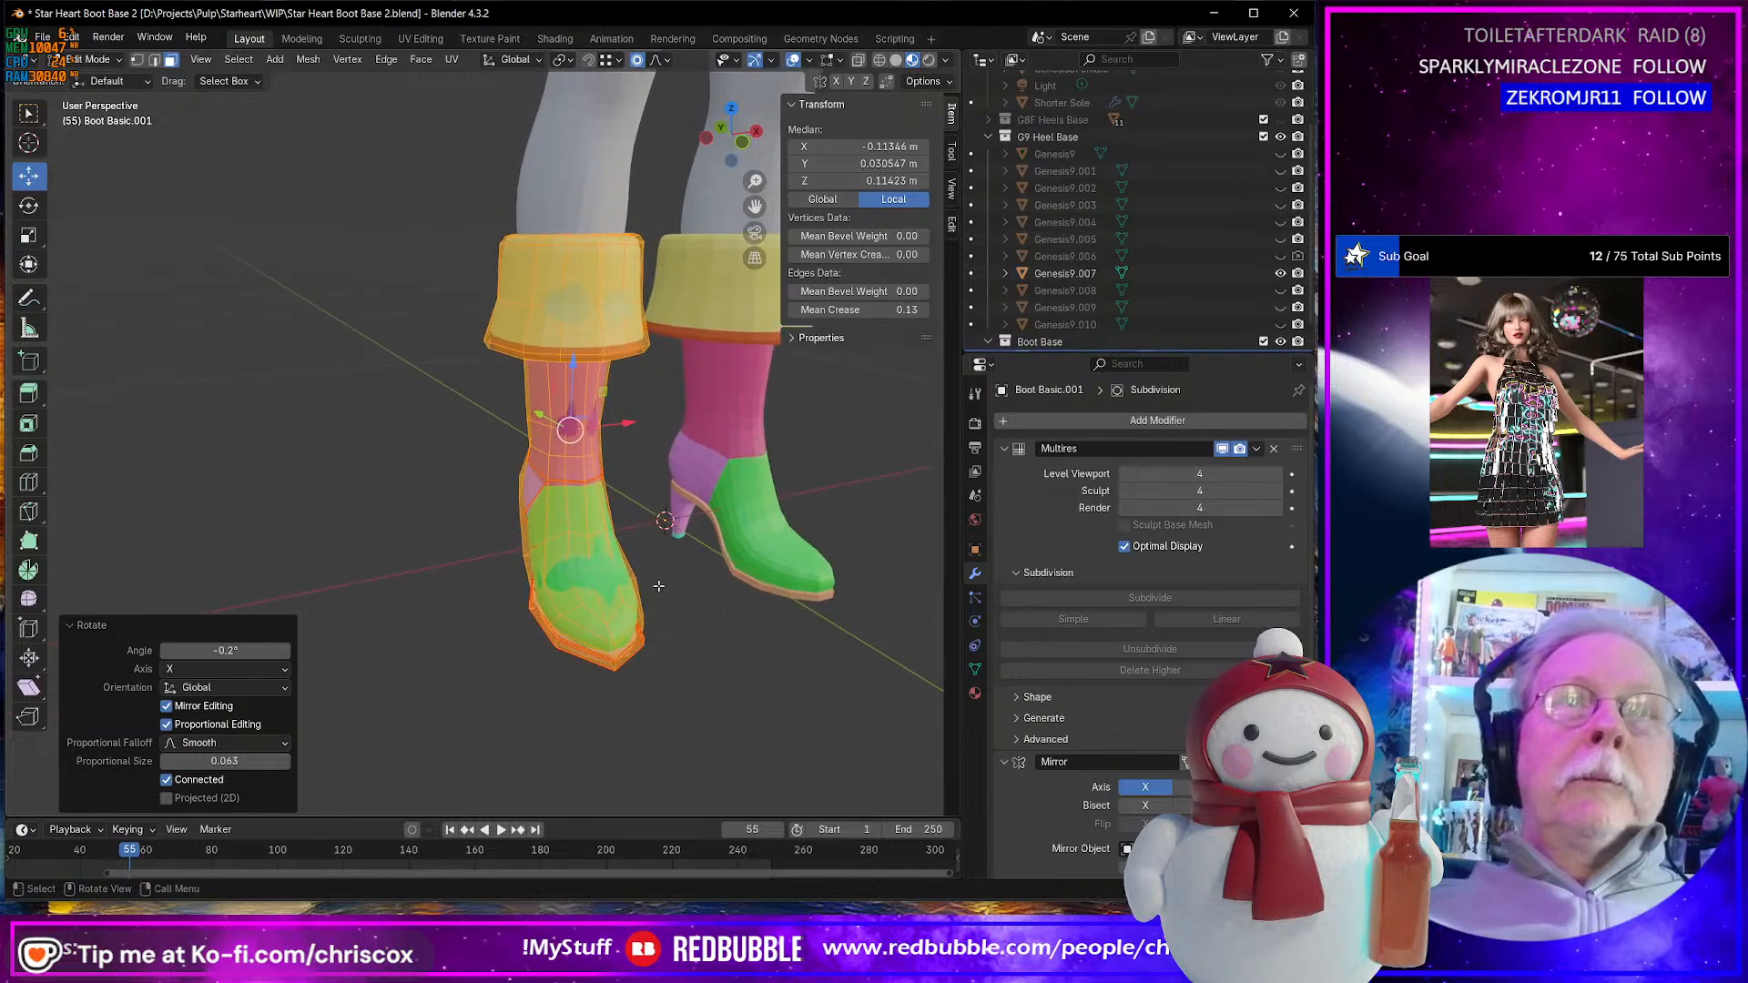
{"action": "key", "text": "ctrl+z"}
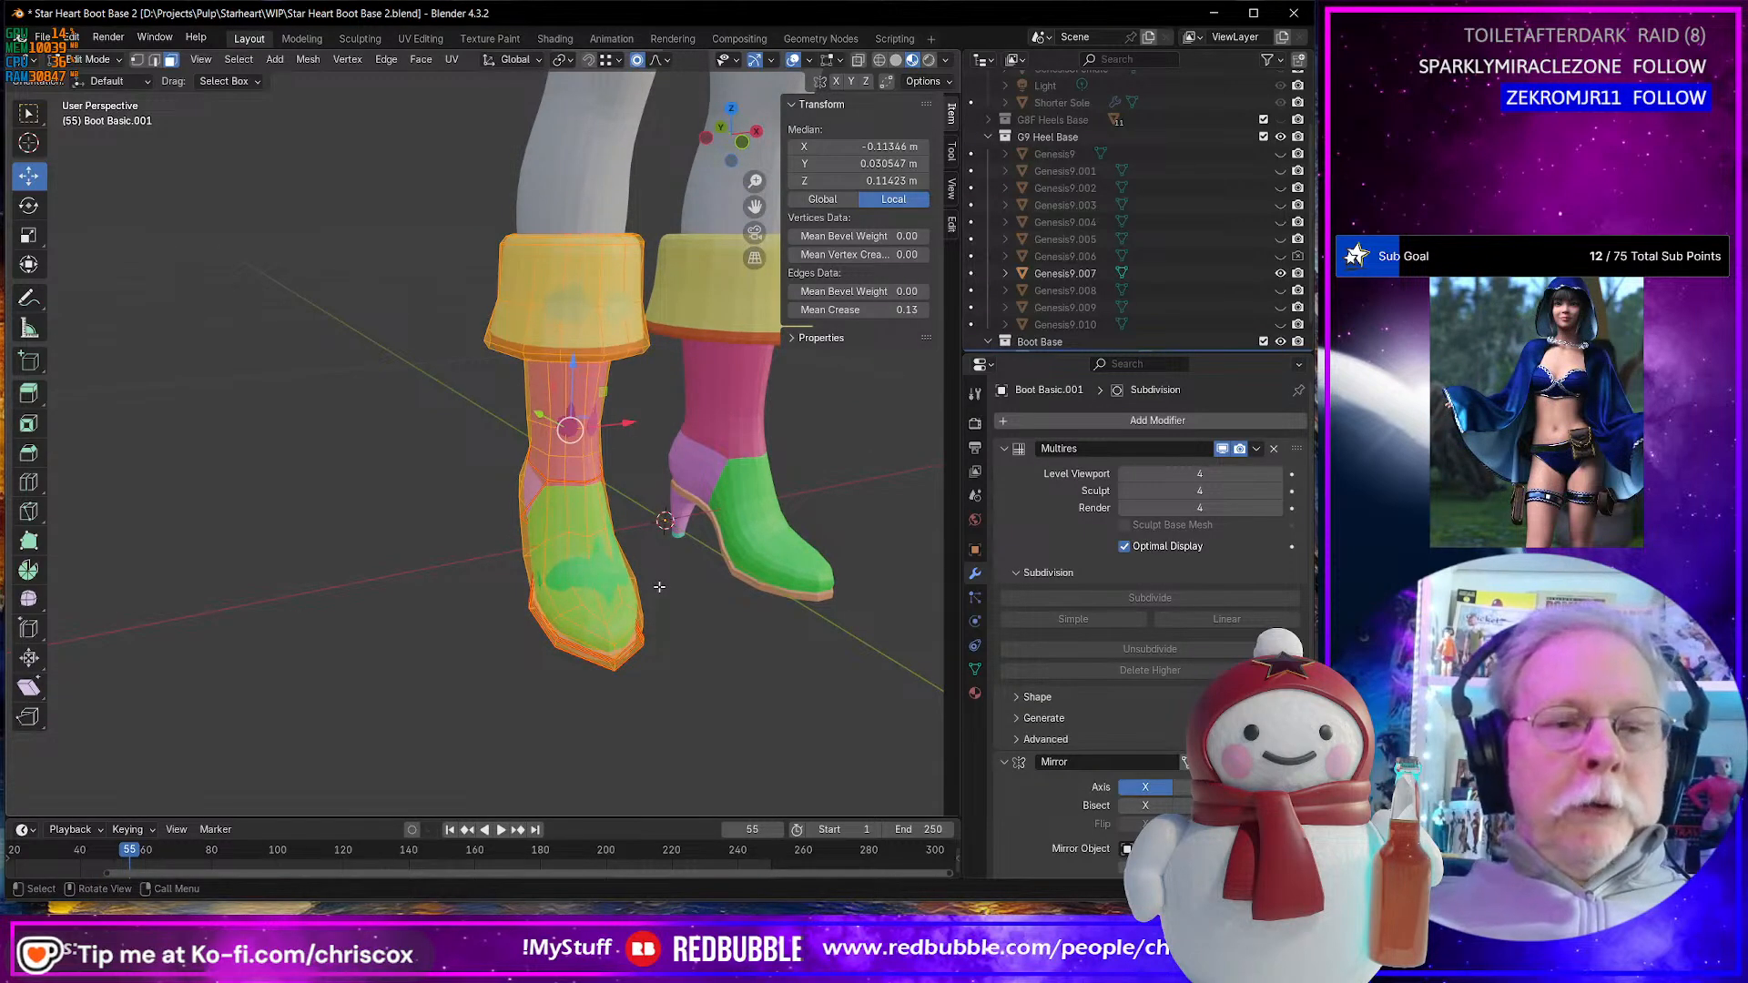
- Move the selected boot mesh -0.2 m along the X axis and return to Object Mode
{"action": "type", "text": "gx"}
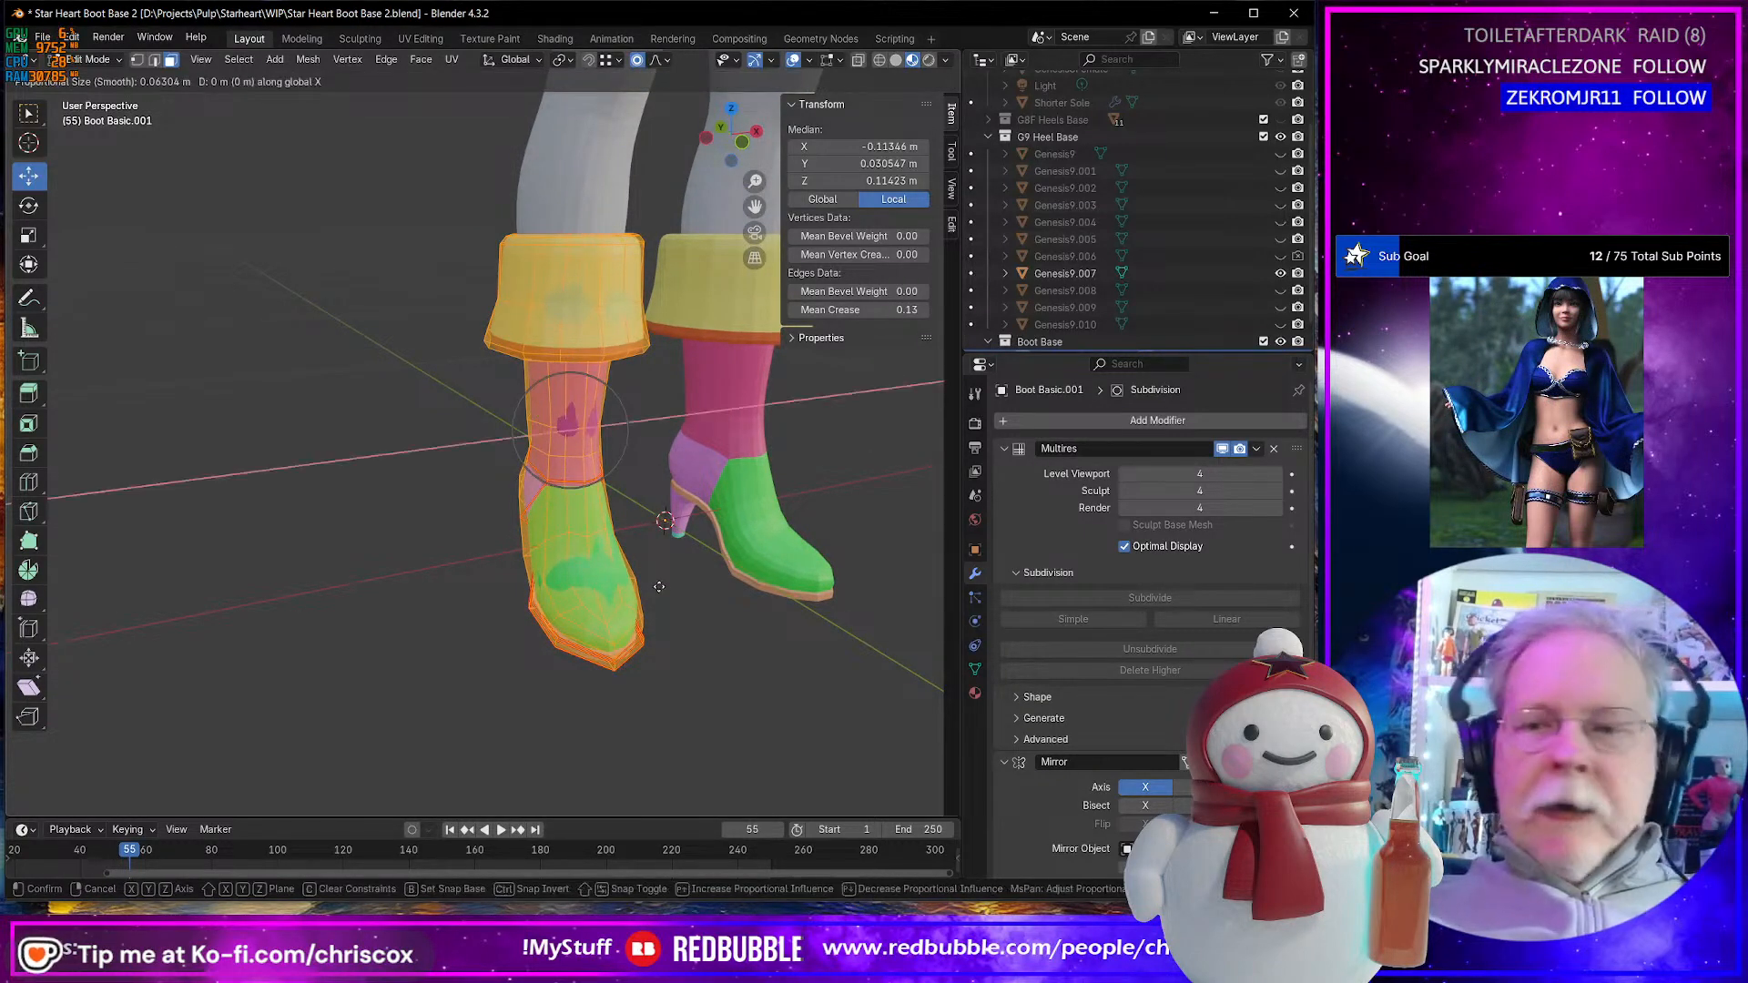
{"action": "type", "text": "-.2"}
{"action": "key", "text": "Return"}
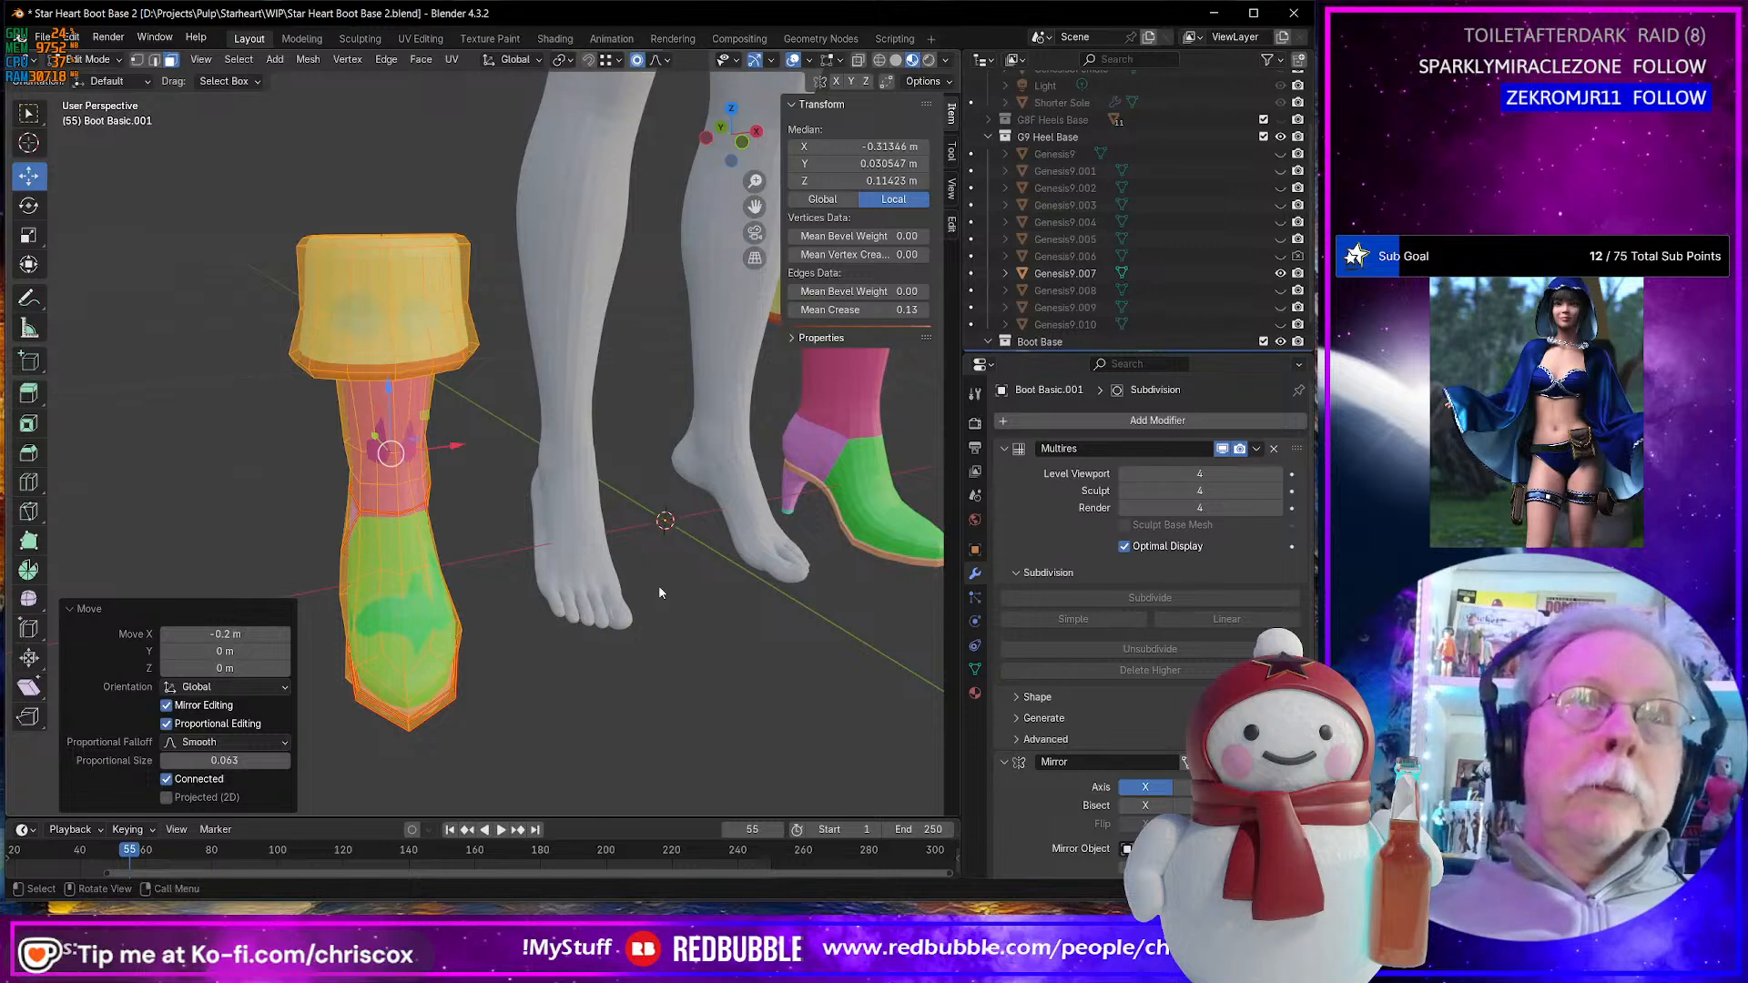
{"action": "key", "text": "Tab"}
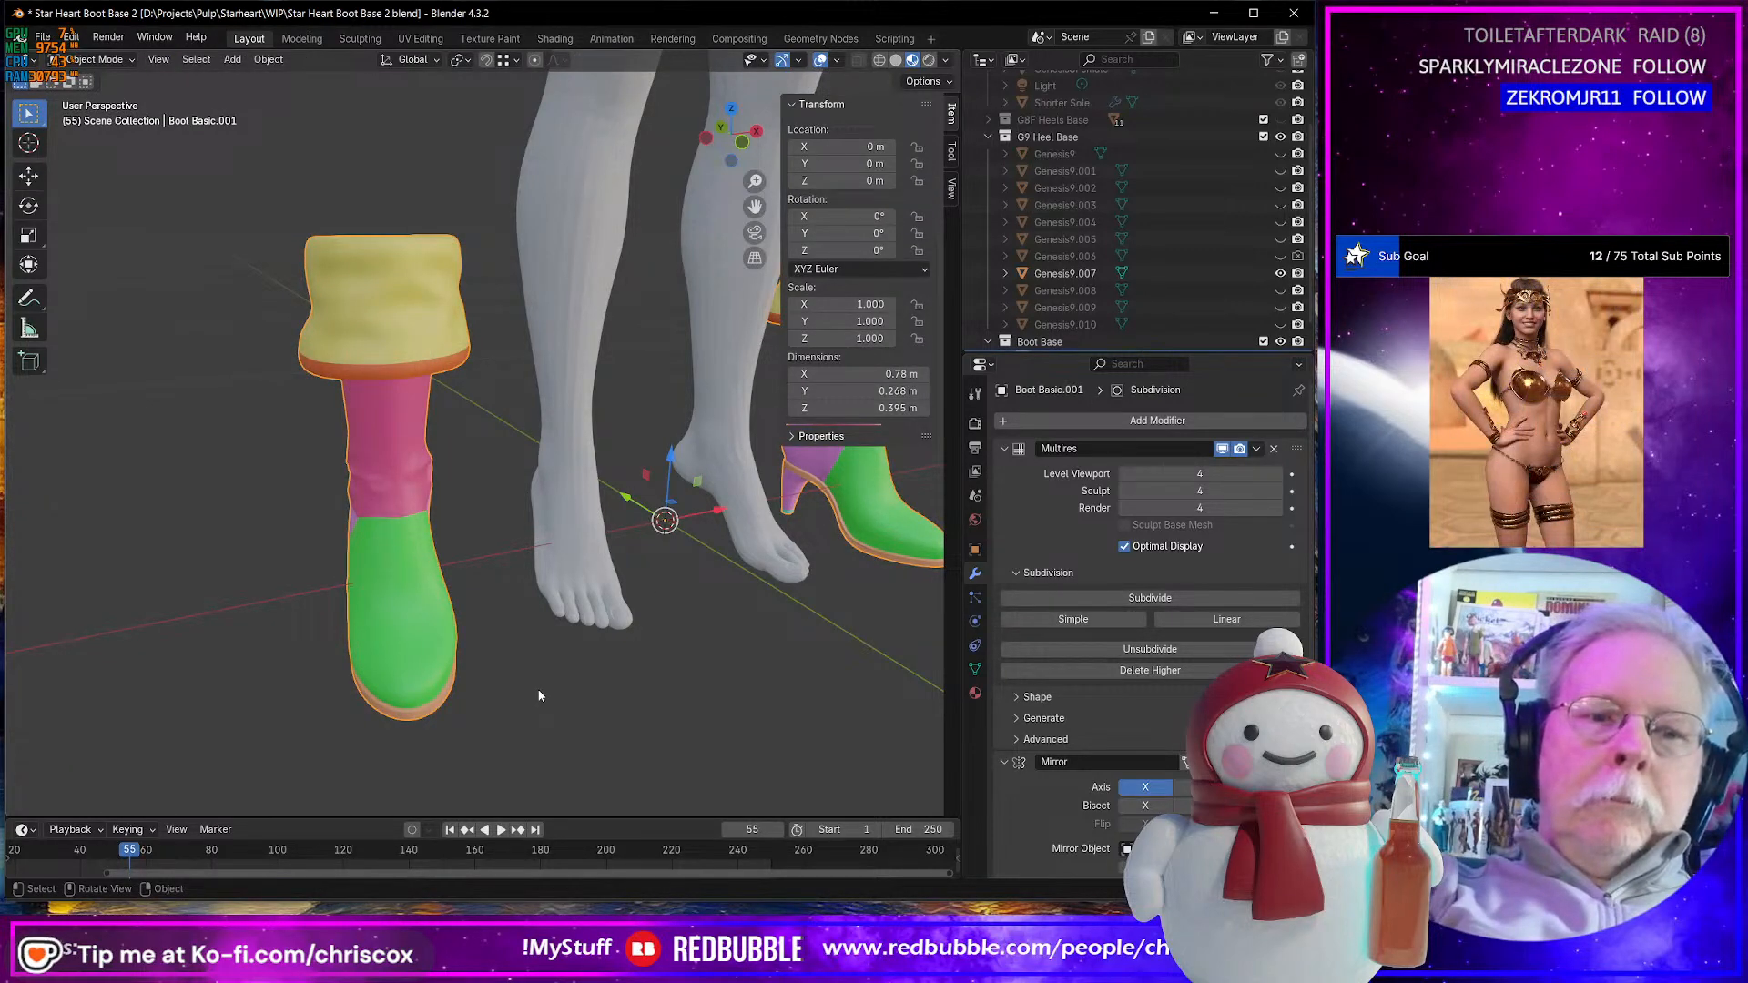
- Export the high-resolution boots as a Wavefront OBJ over Star Heart Boots G9 HI.obj in the Substance folder, and re-enter Edit Mode
{"action": "key", "text": "ctrl+e"}
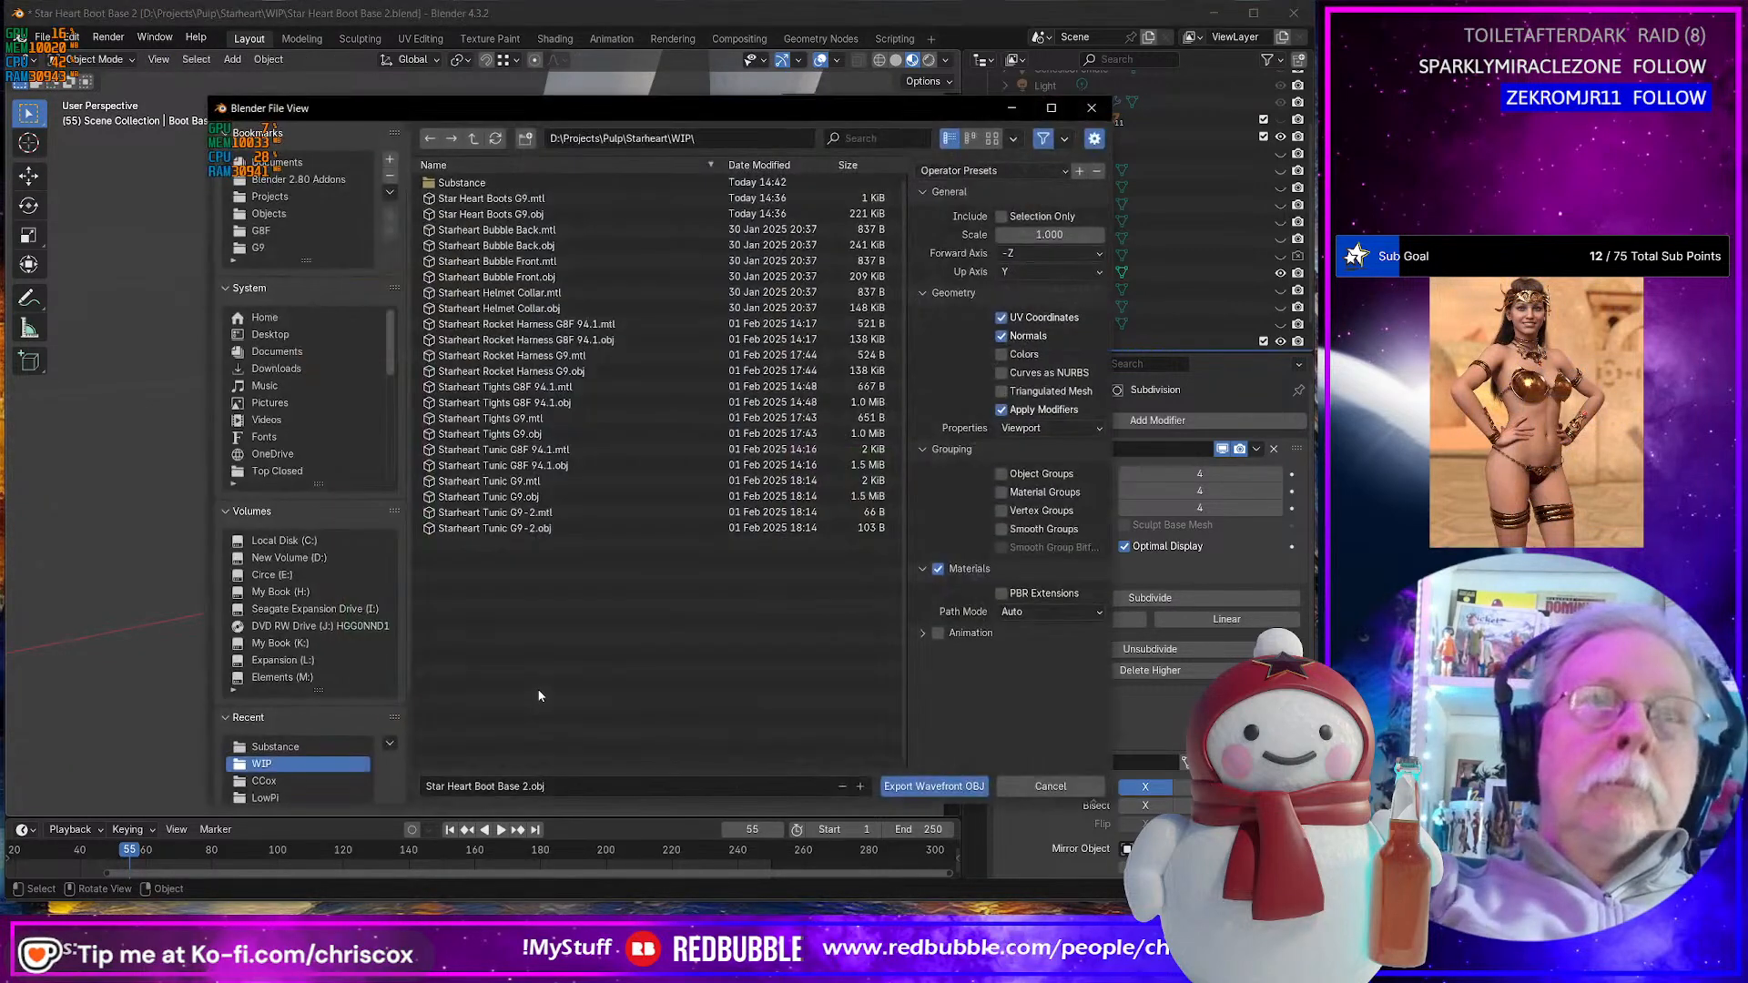
{"action": "left_click", "coordinate": [299, 749]}
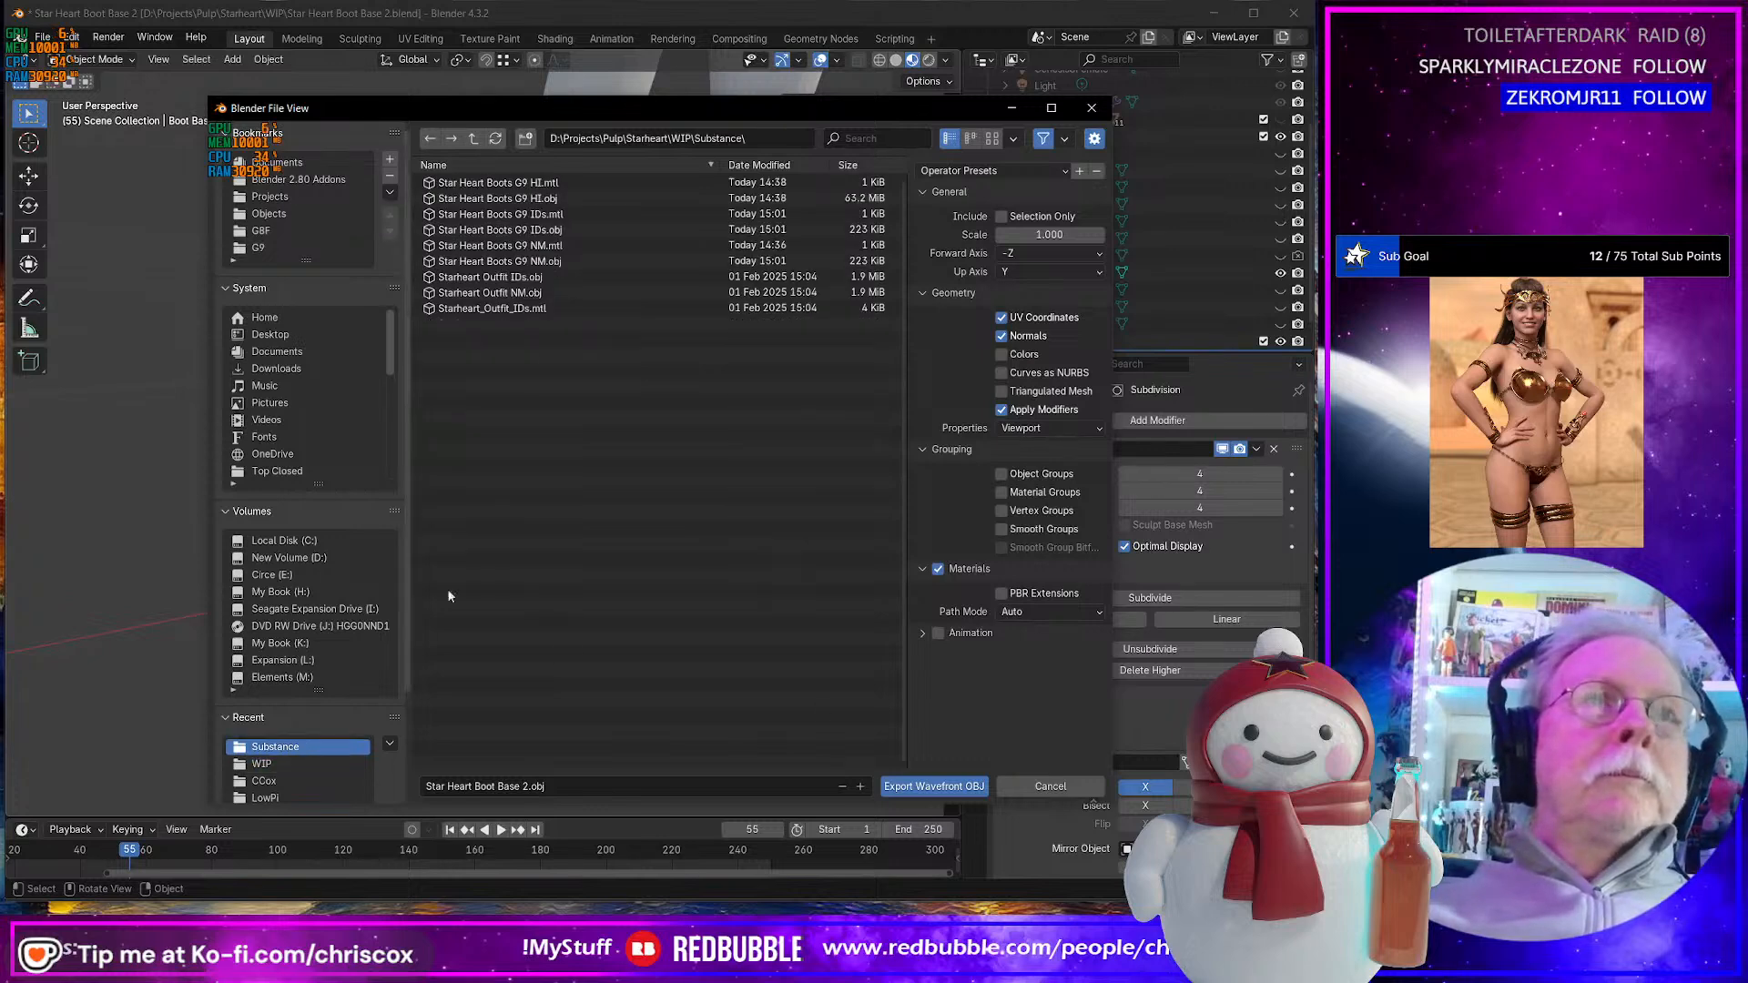
{"action": "left_click", "coordinate": [551, 200]}
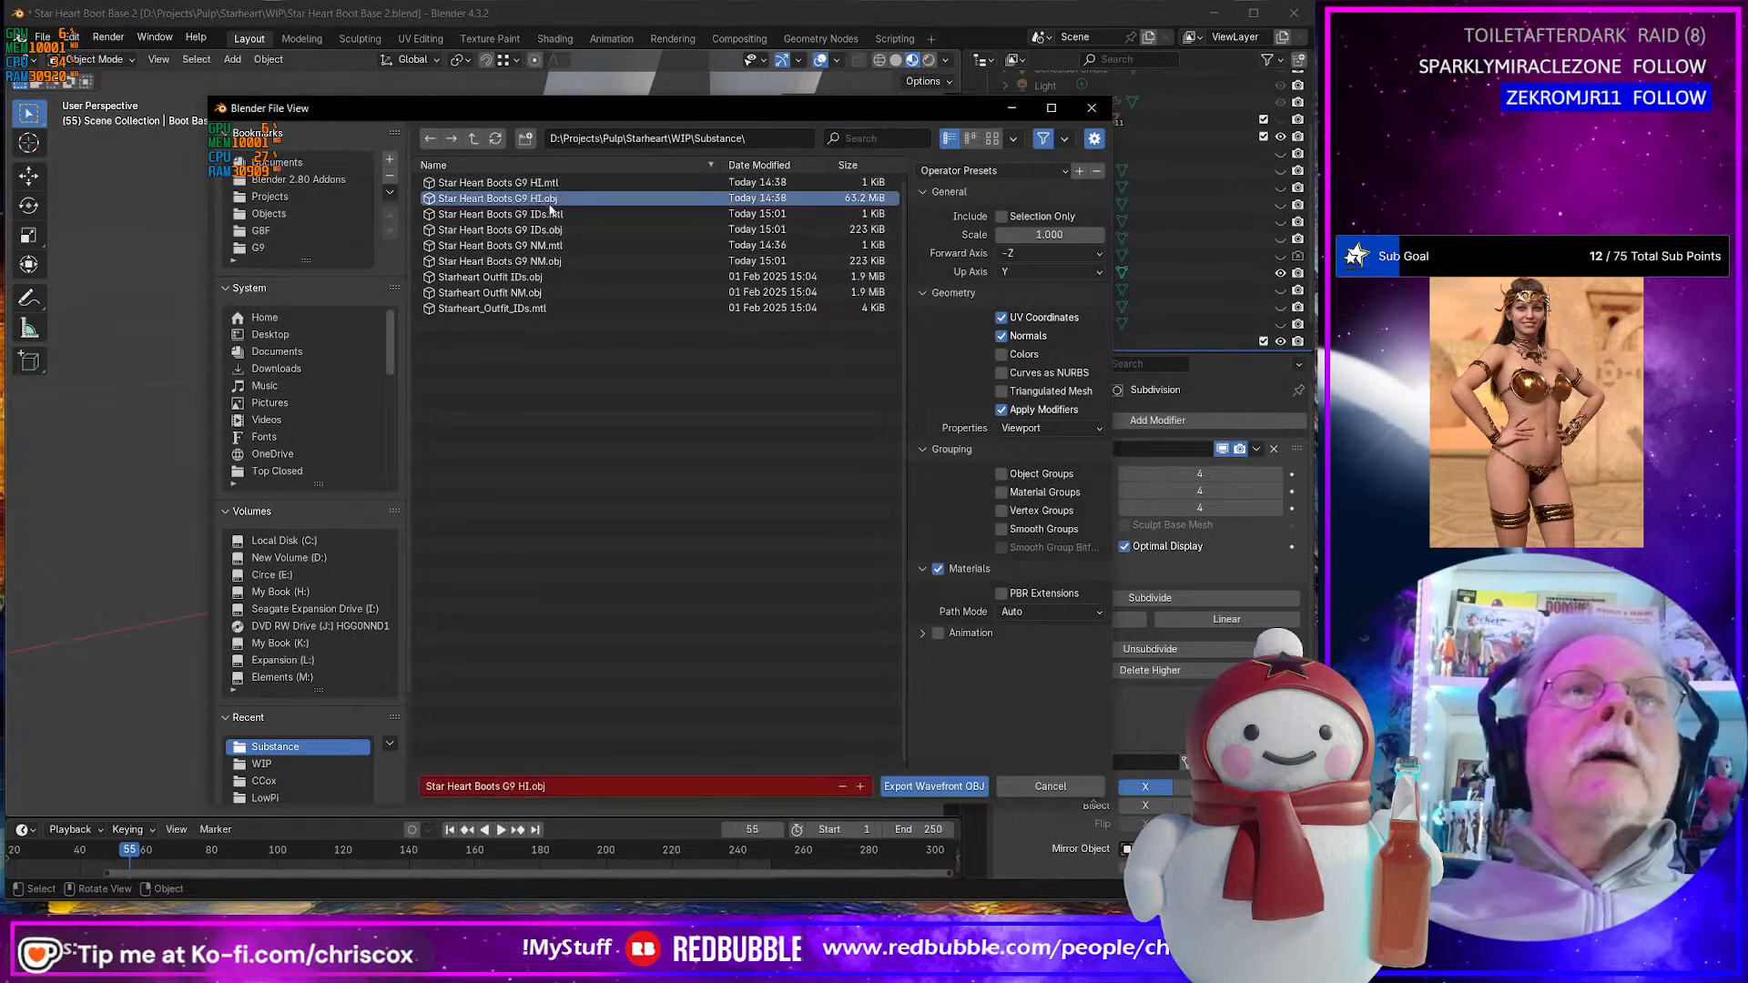
{"action": "left_click", "coordinate": [935, 787]}
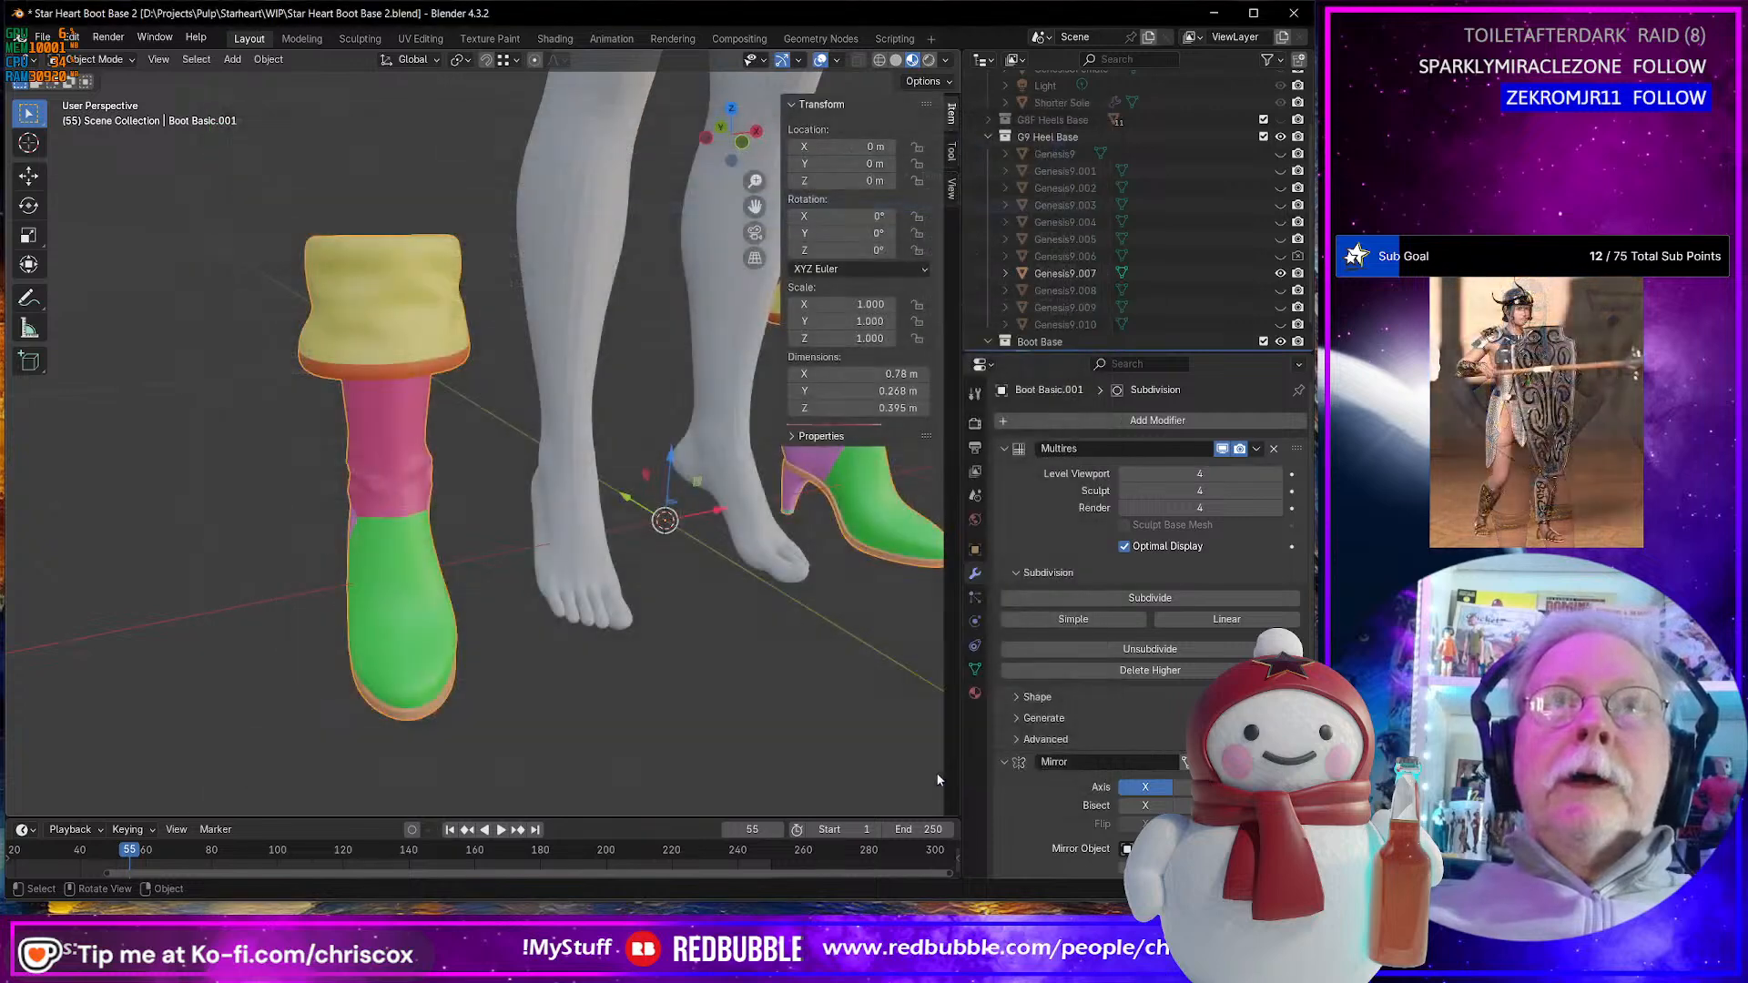
{"action": "key", "text": "Tab"}
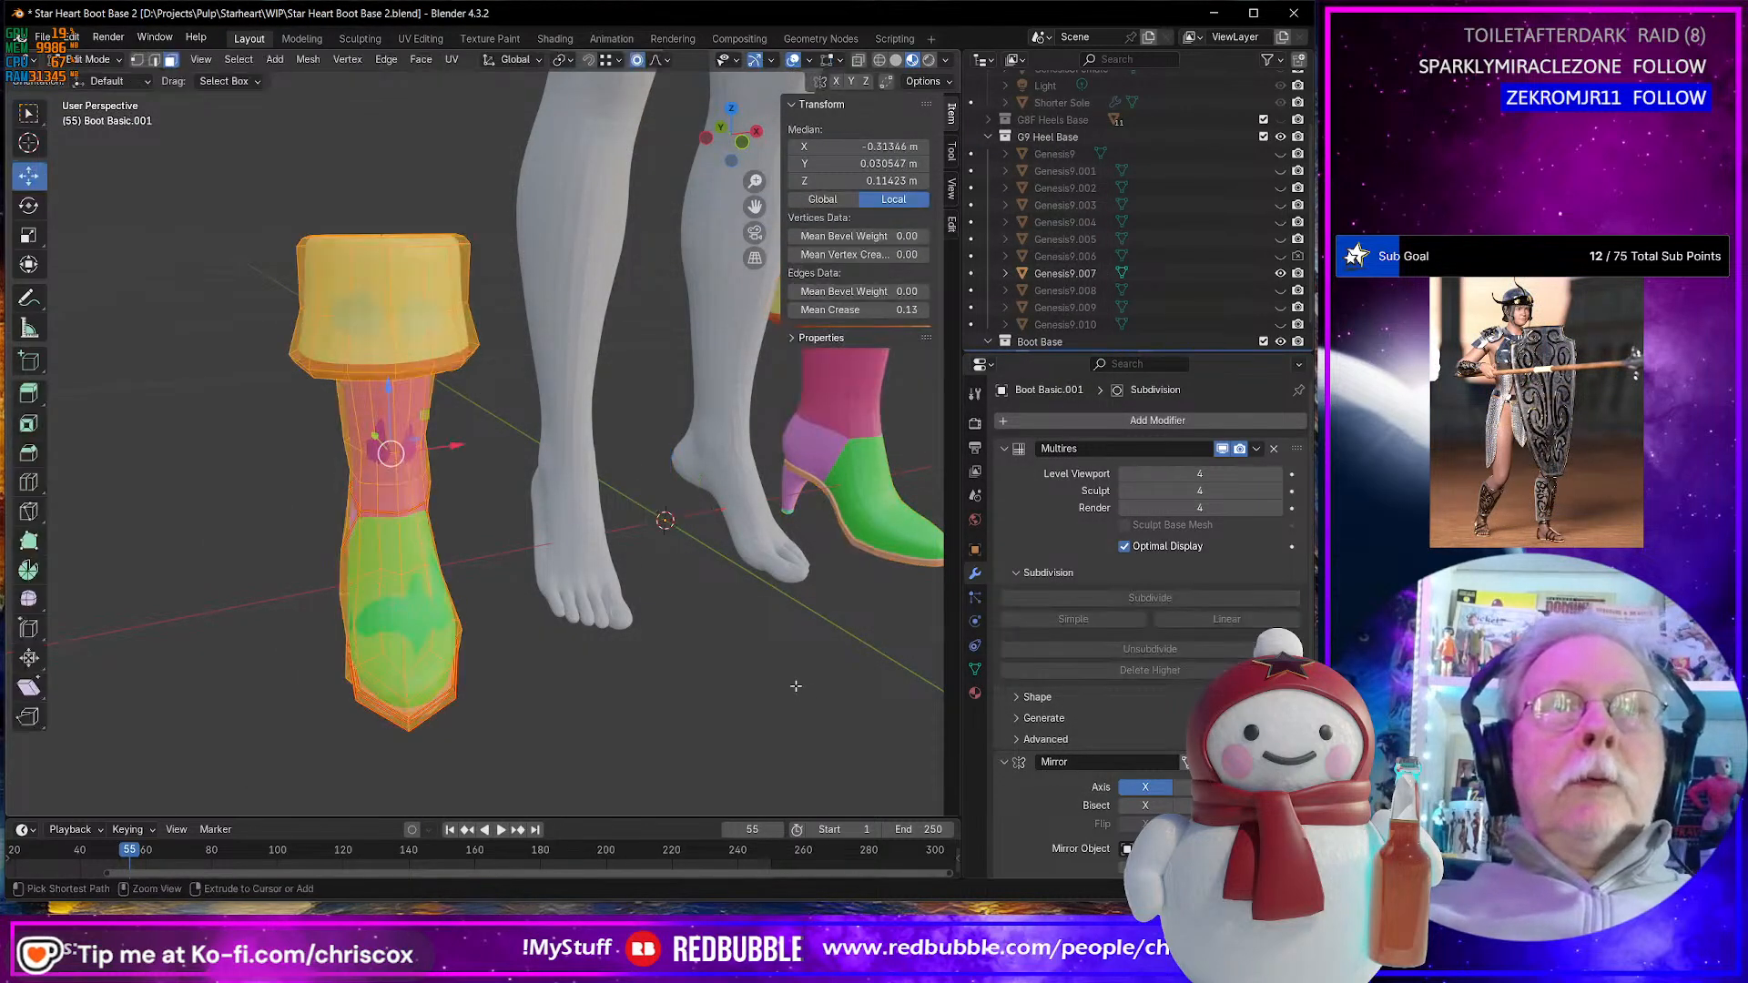
- Switch to Substance 3D Painter and reload Star Heart Boots G9 NM.obj as the project mesh through the project configuration
{"action": "left_click", "coordinate": [1213, 13]}
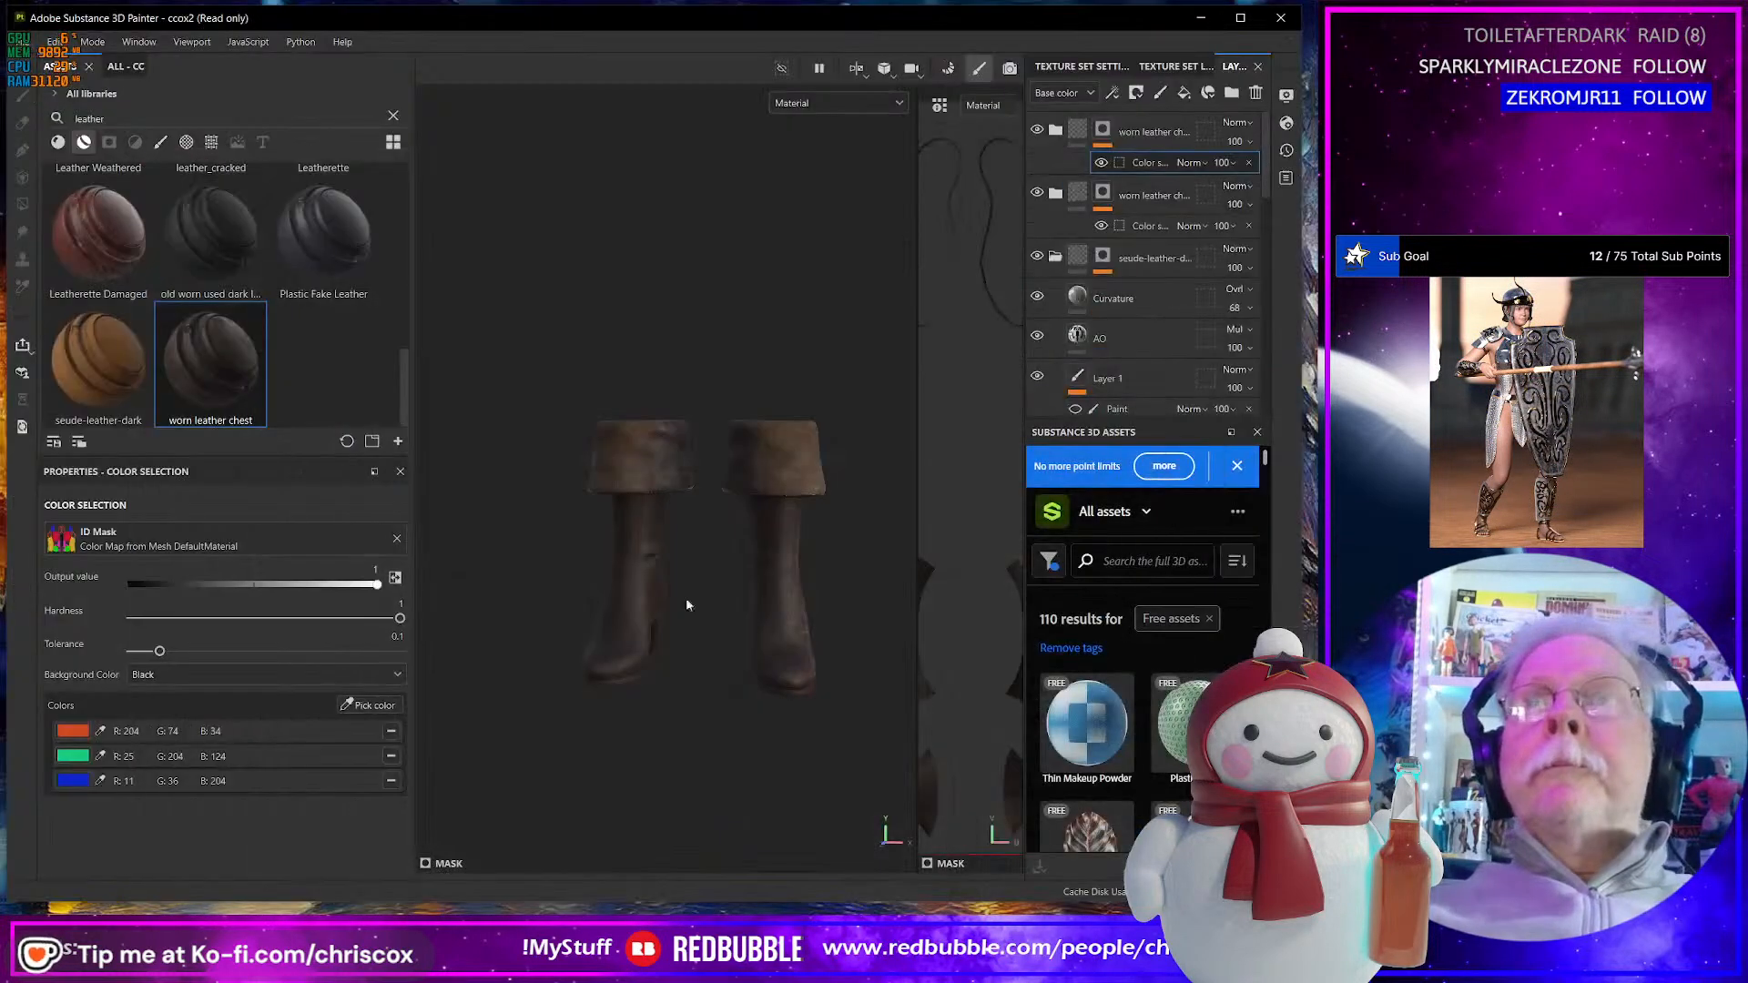
{"action": "mouse_move", "coordinate": [675, 605]}
{"action": "left_mouse_down", "text": "alt"}
{"action": "mouse_move", "coordinate": [633, 598]}
{"action": "mouse_move", "coordinate": [679, 611]}
{"action": "left_mouse_up", "text": "alt"}
{"action": "scroll", "coordinate": [679, 611], "scroll_direction": "up", "scroll_amount": 2}
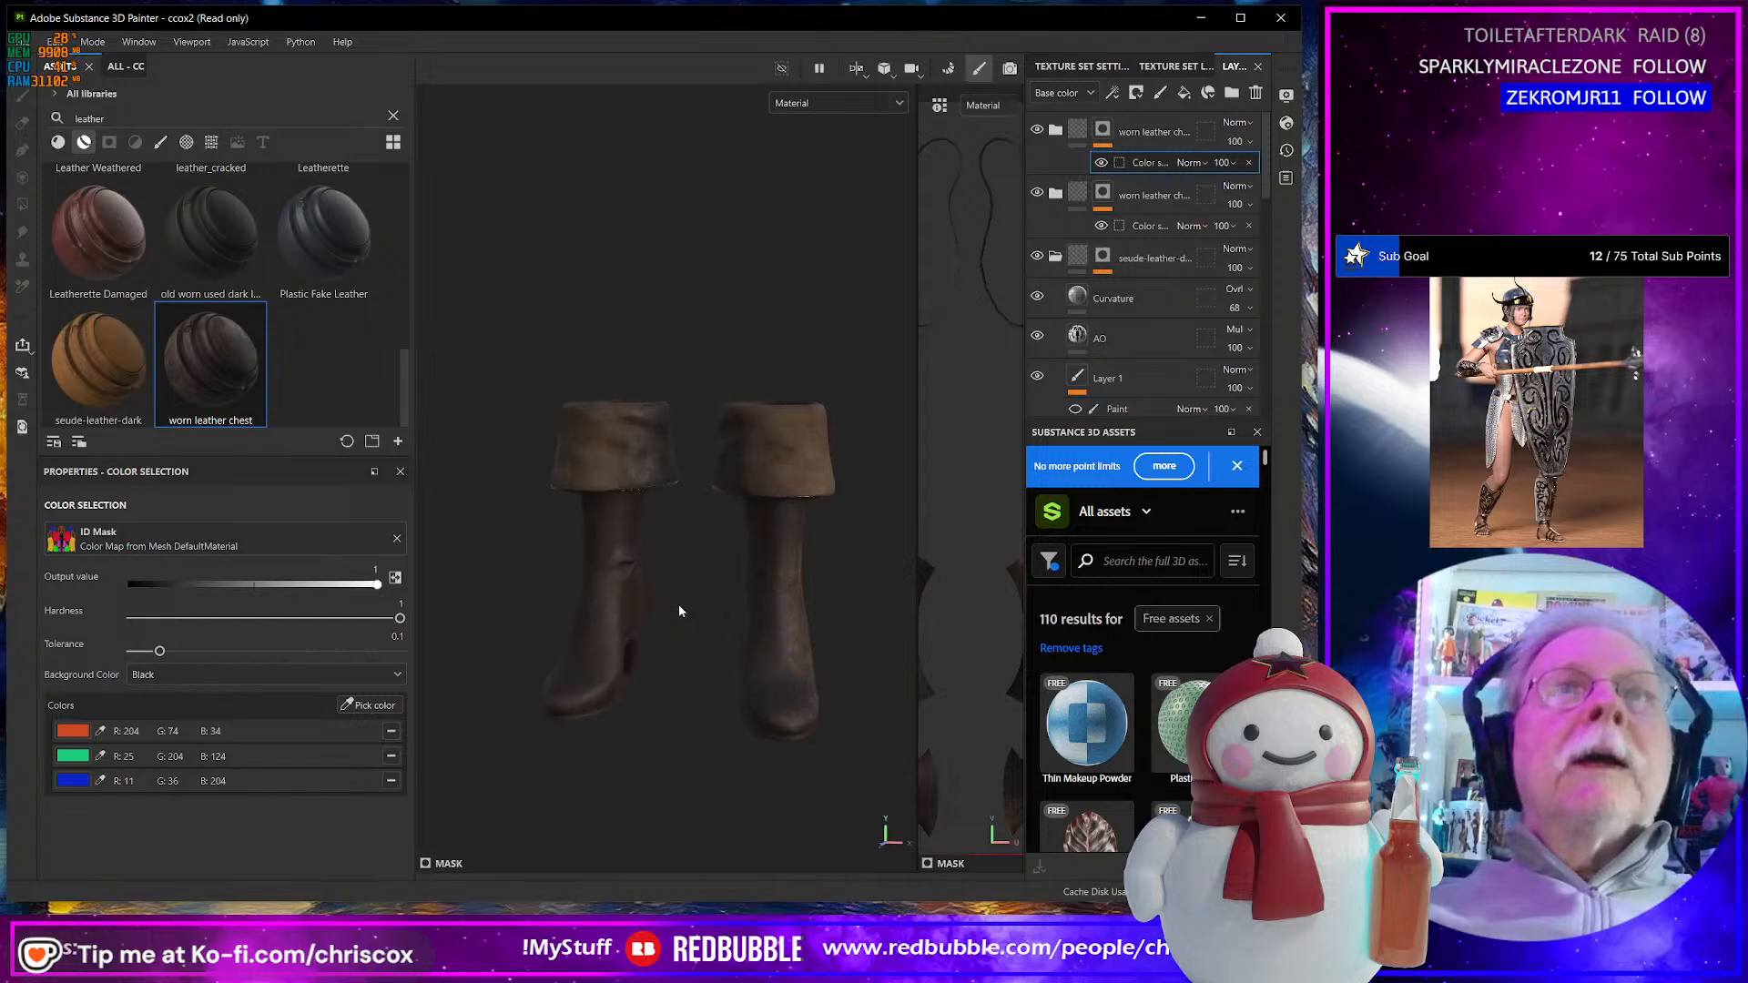
{"action": "left_click", "coordinate": [58, 42]}
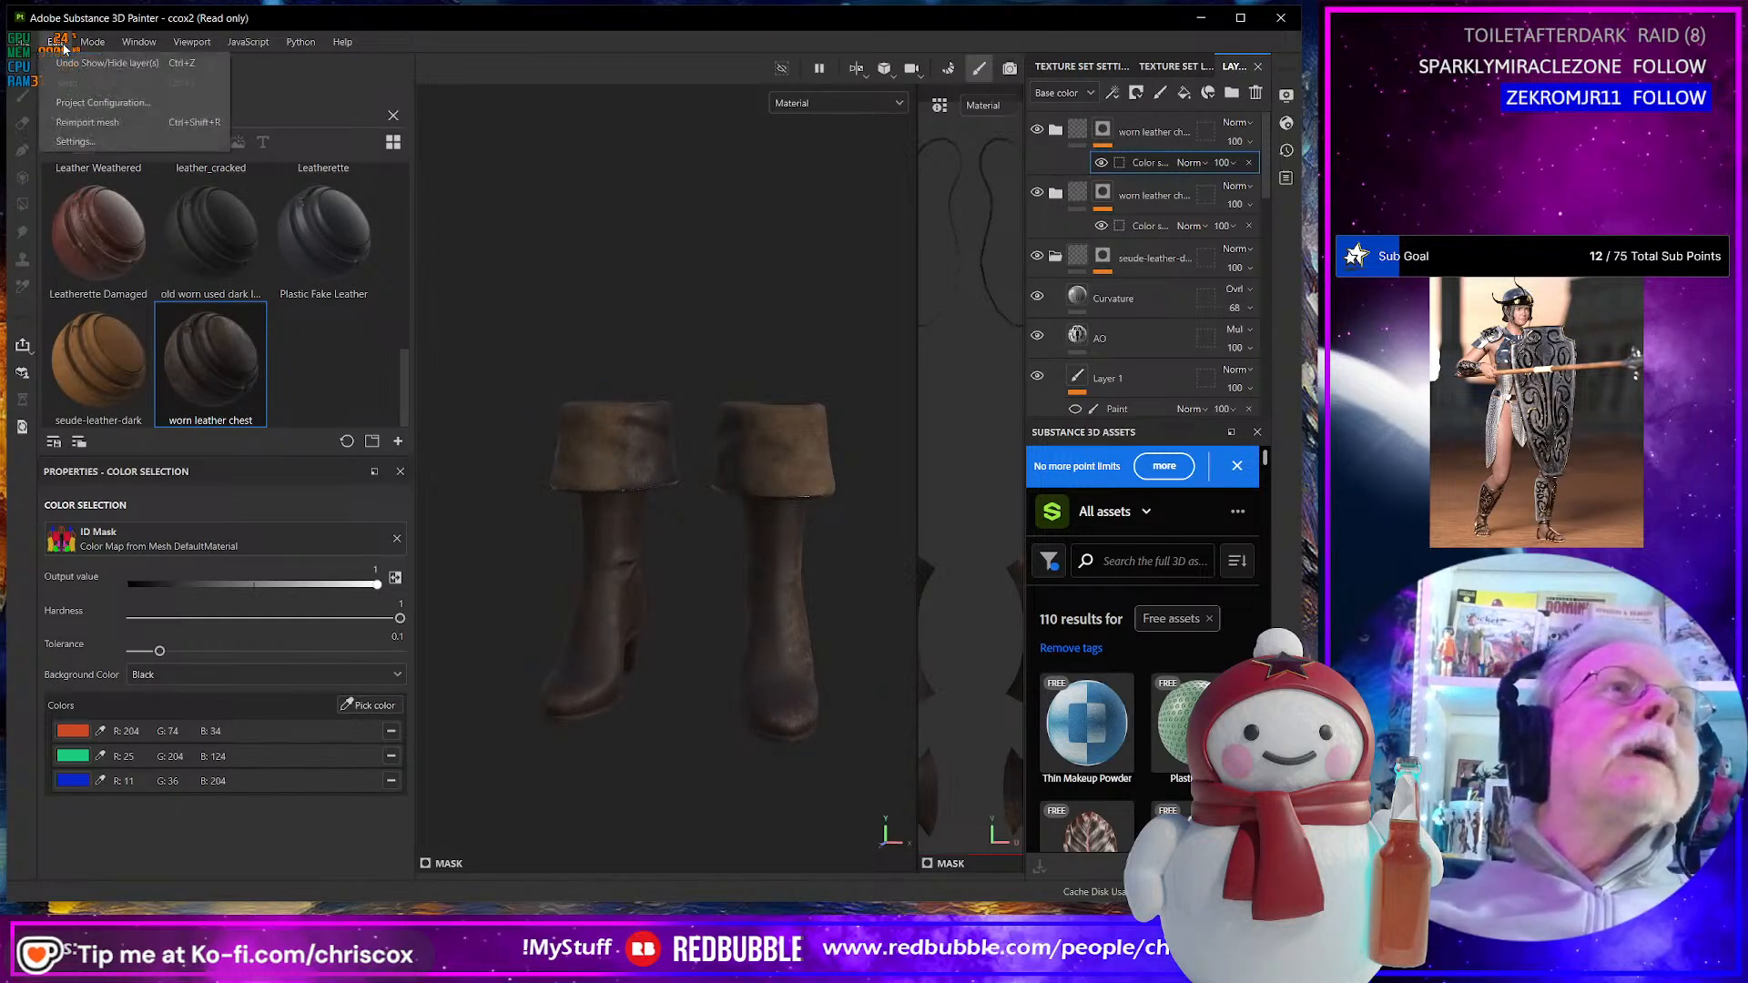
{"action": "left_click", "coordinate": [89, 103]}
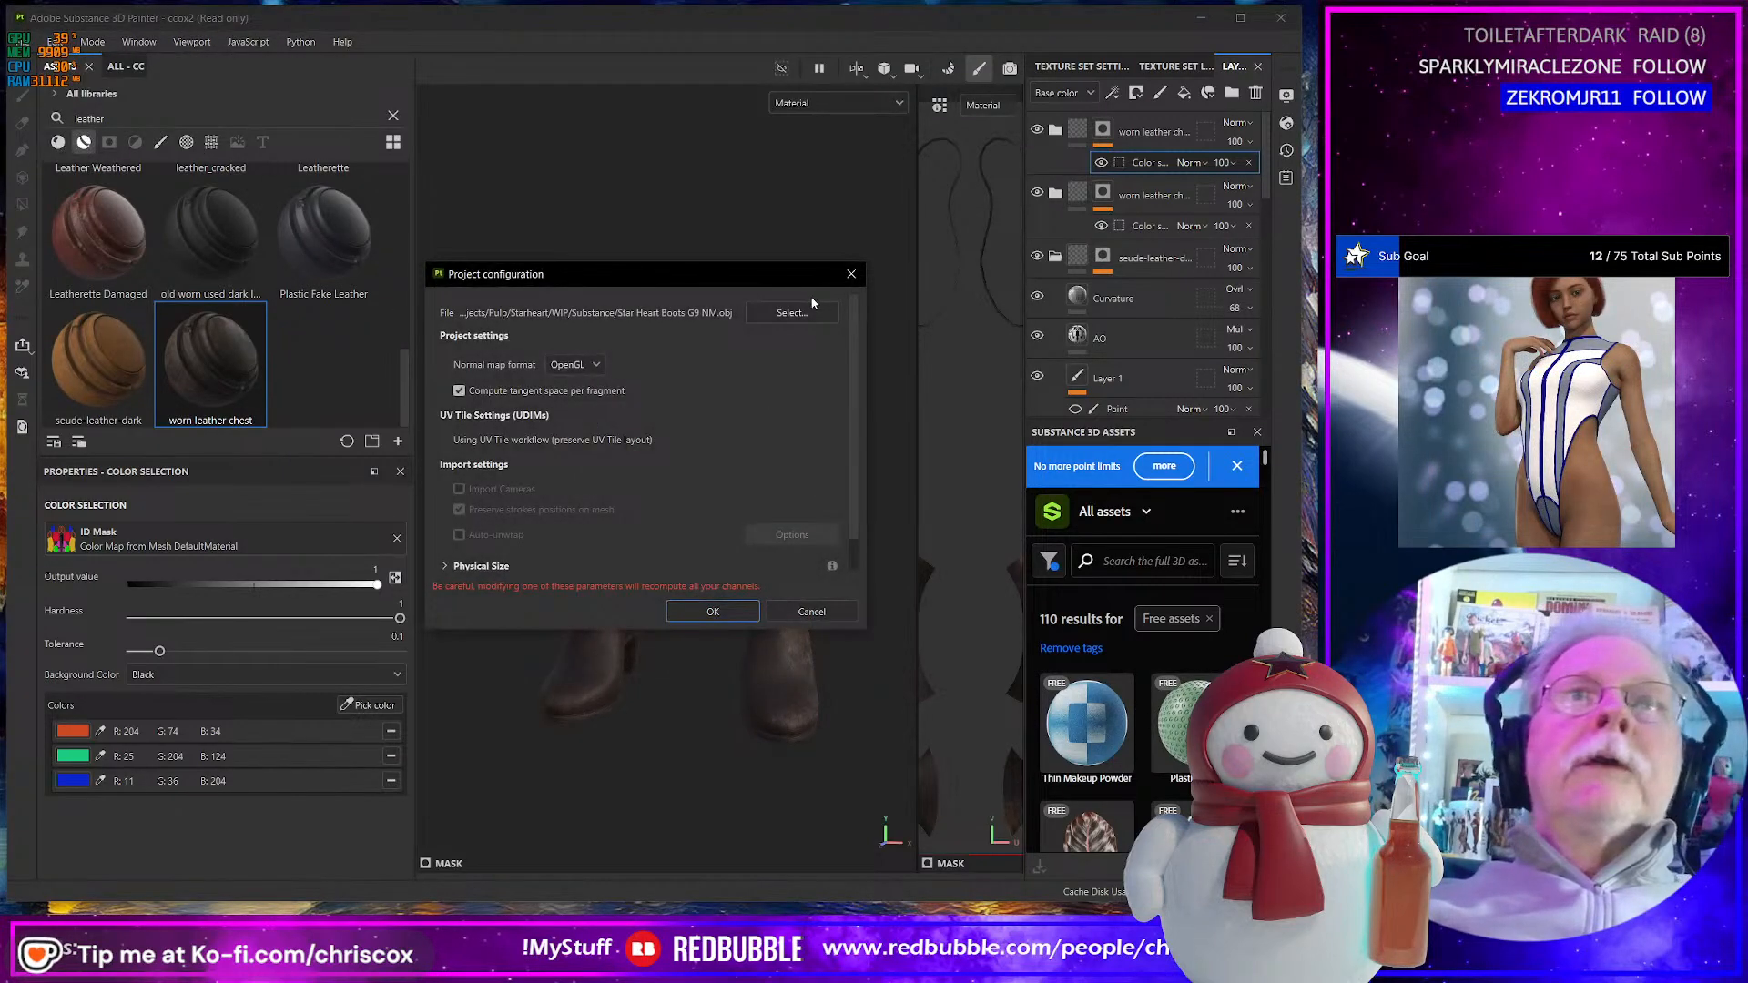
{"action": "left_click", "coordinate": [750, 321]}
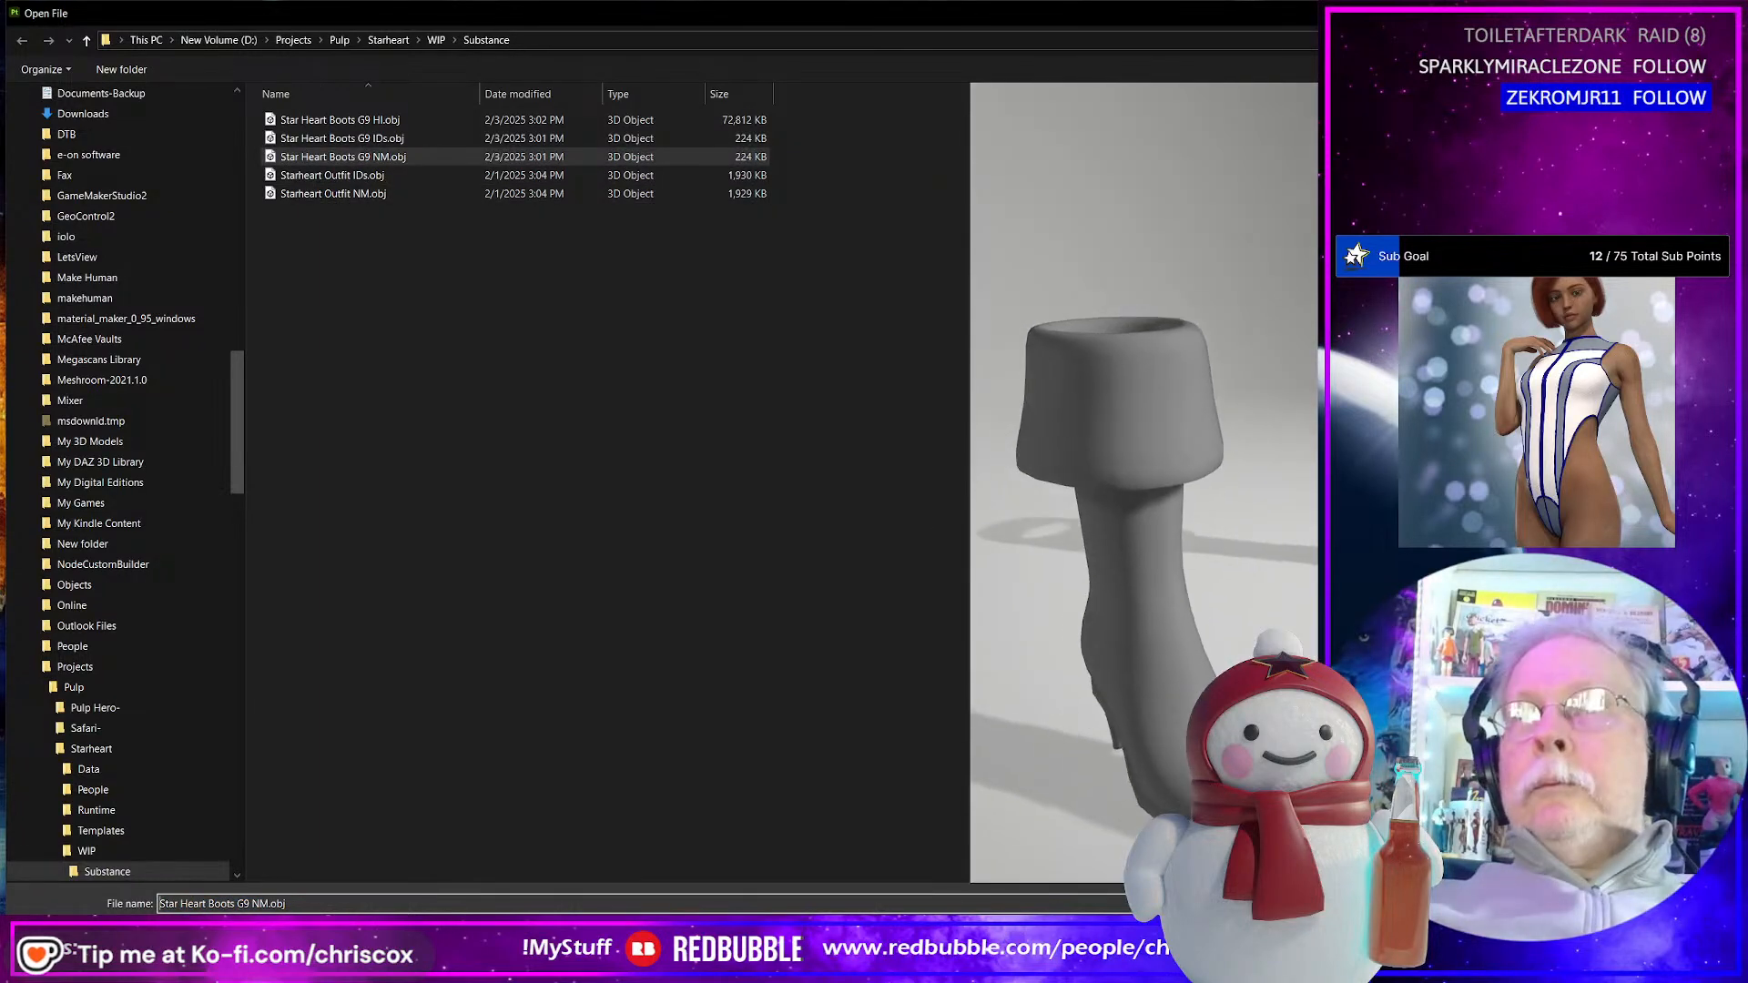
{"action": "key", "text": "Return"}
{"action": "left_click", "coordinate": [751, 611]}
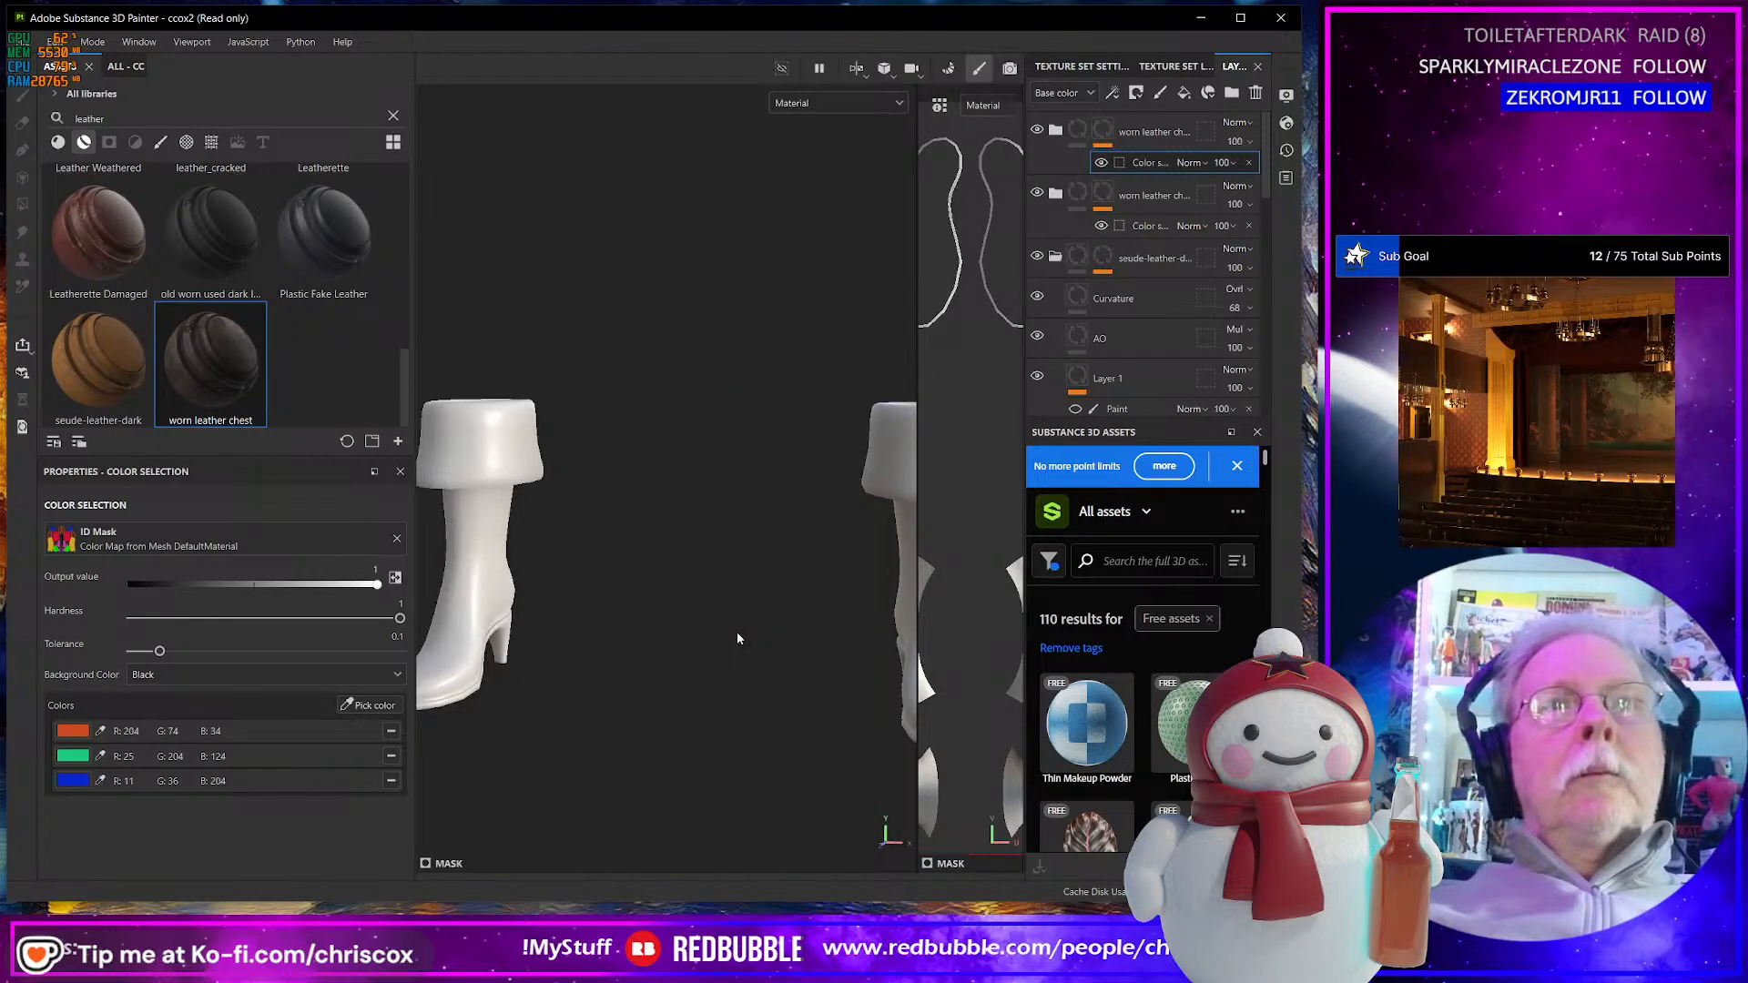
- Enter mesh map baking mode for the boots and switch to Blender with the boot model
{"action": "left_click", "coordinate": [93, 42]}
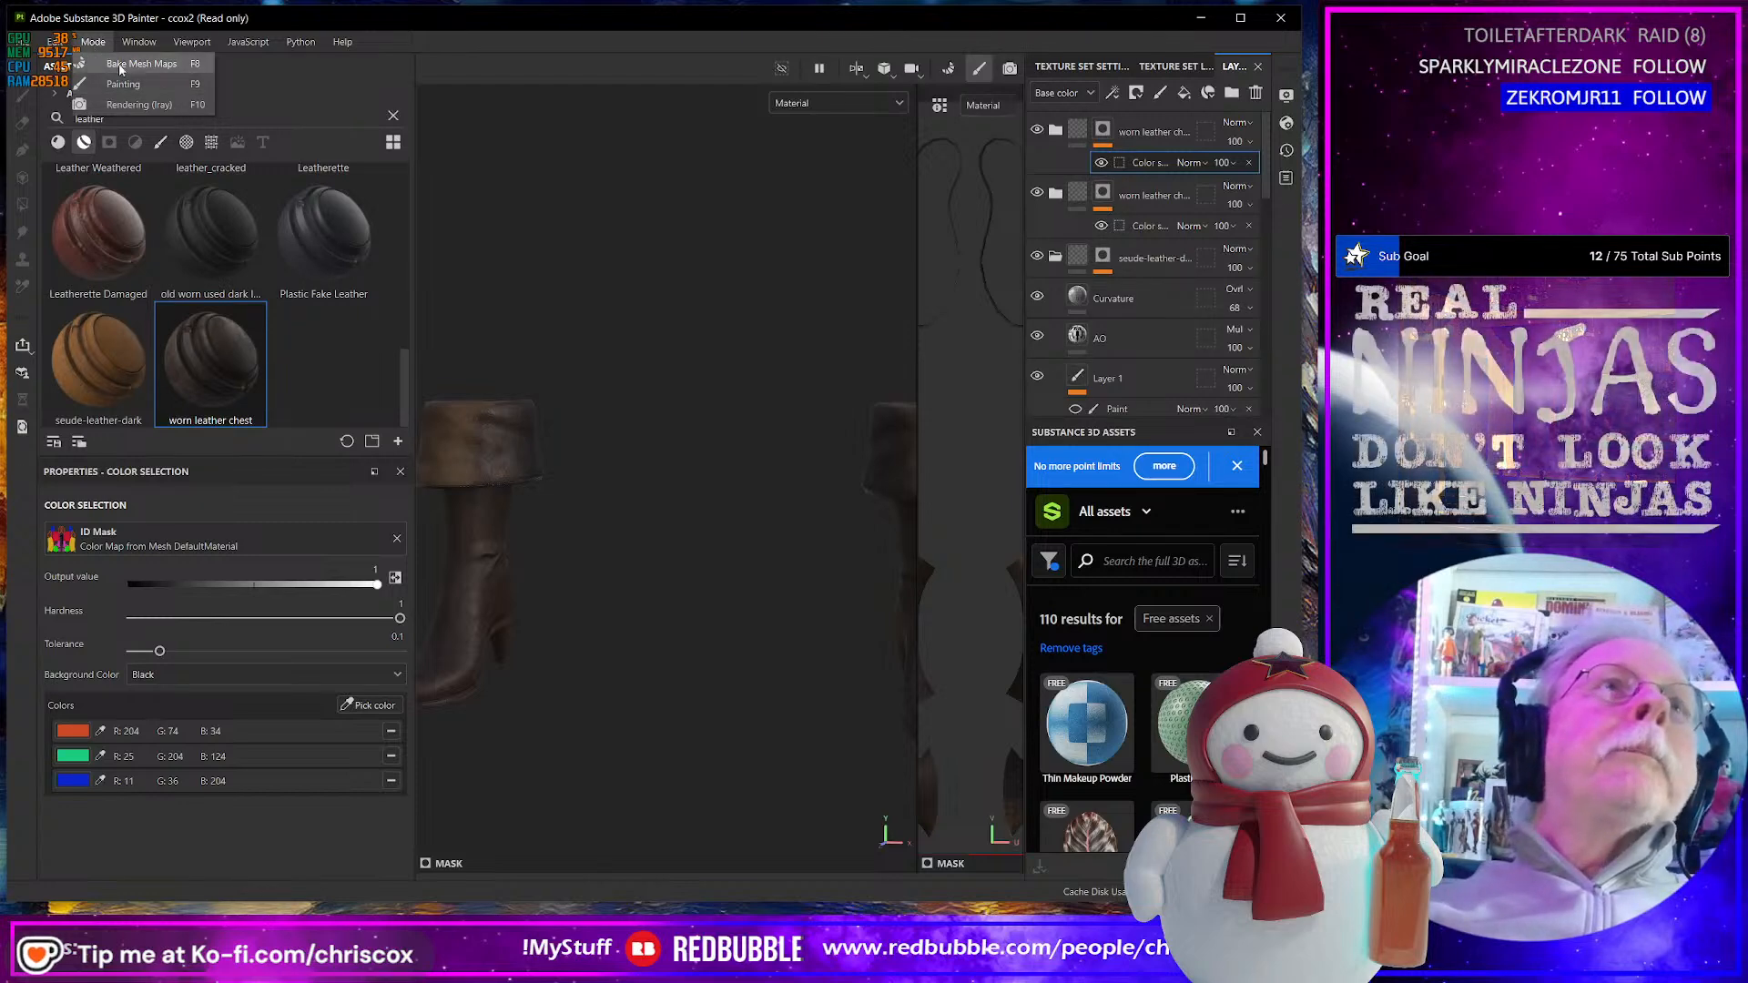
{"action": "left_click", "coordinate": [121, 67]}
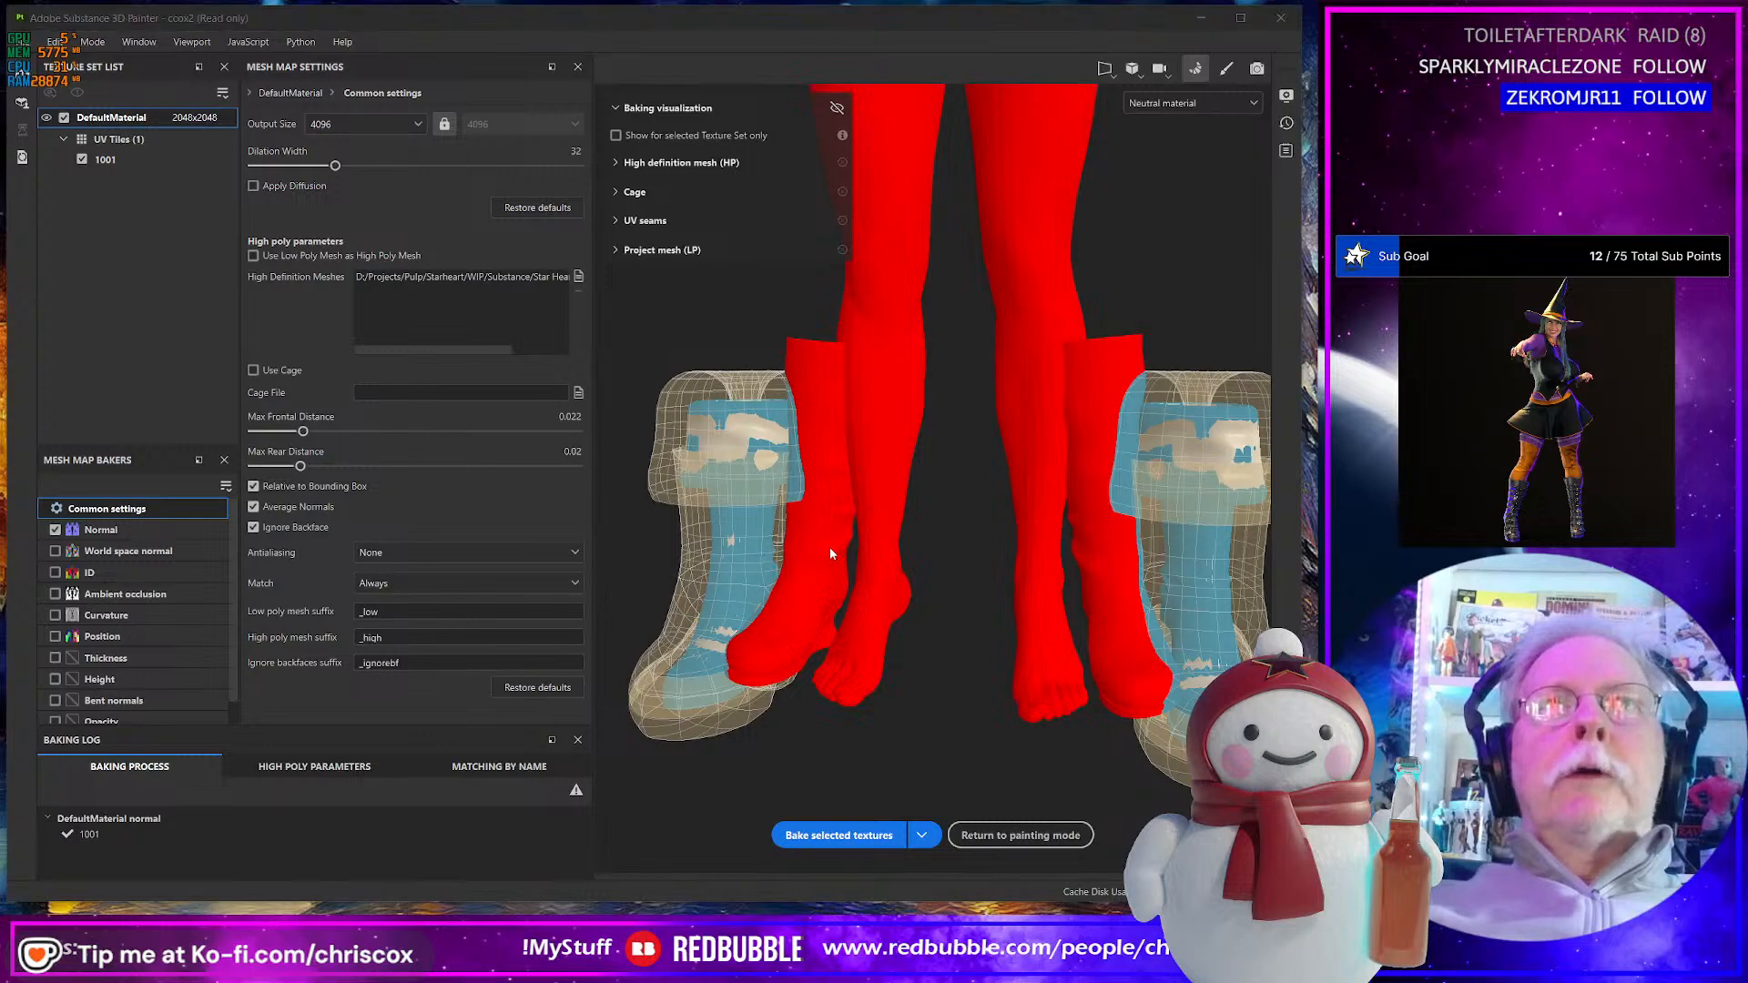
{"action": "key", "text": "alt+Tab"}
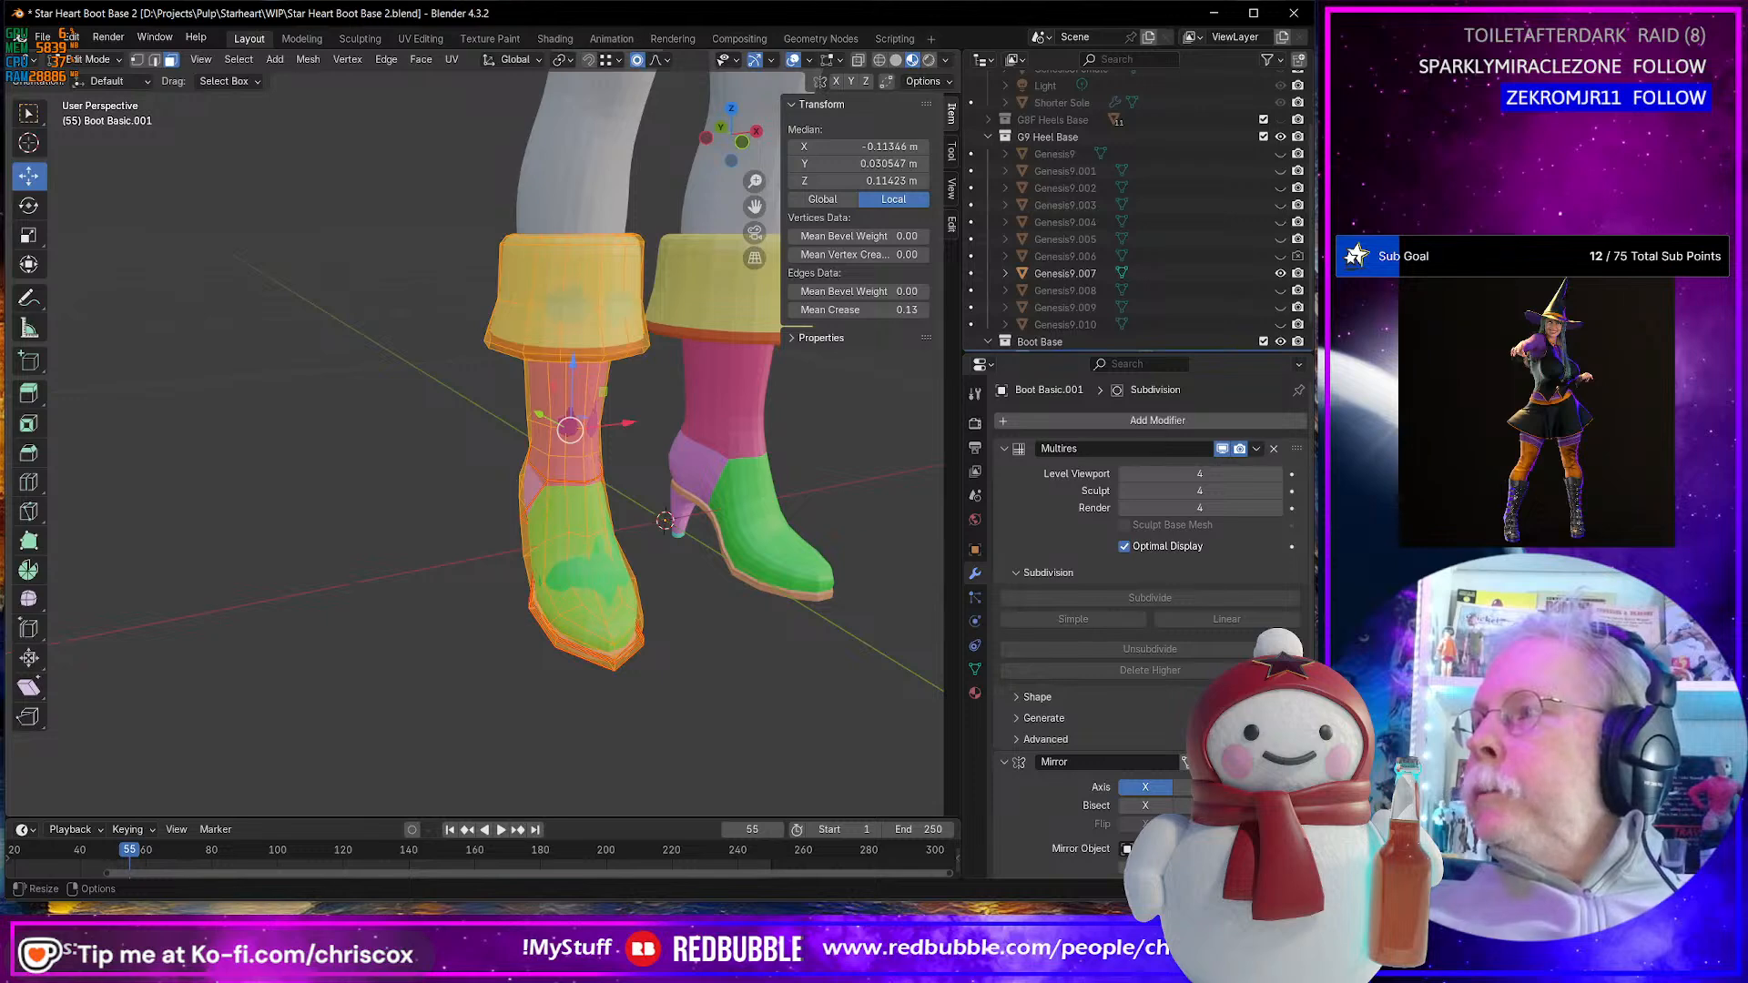
- Select the whole linked boot mesh, move it -0.2 m along X, and return to Object Mode
{"action": "key", "text": "alt+a"}
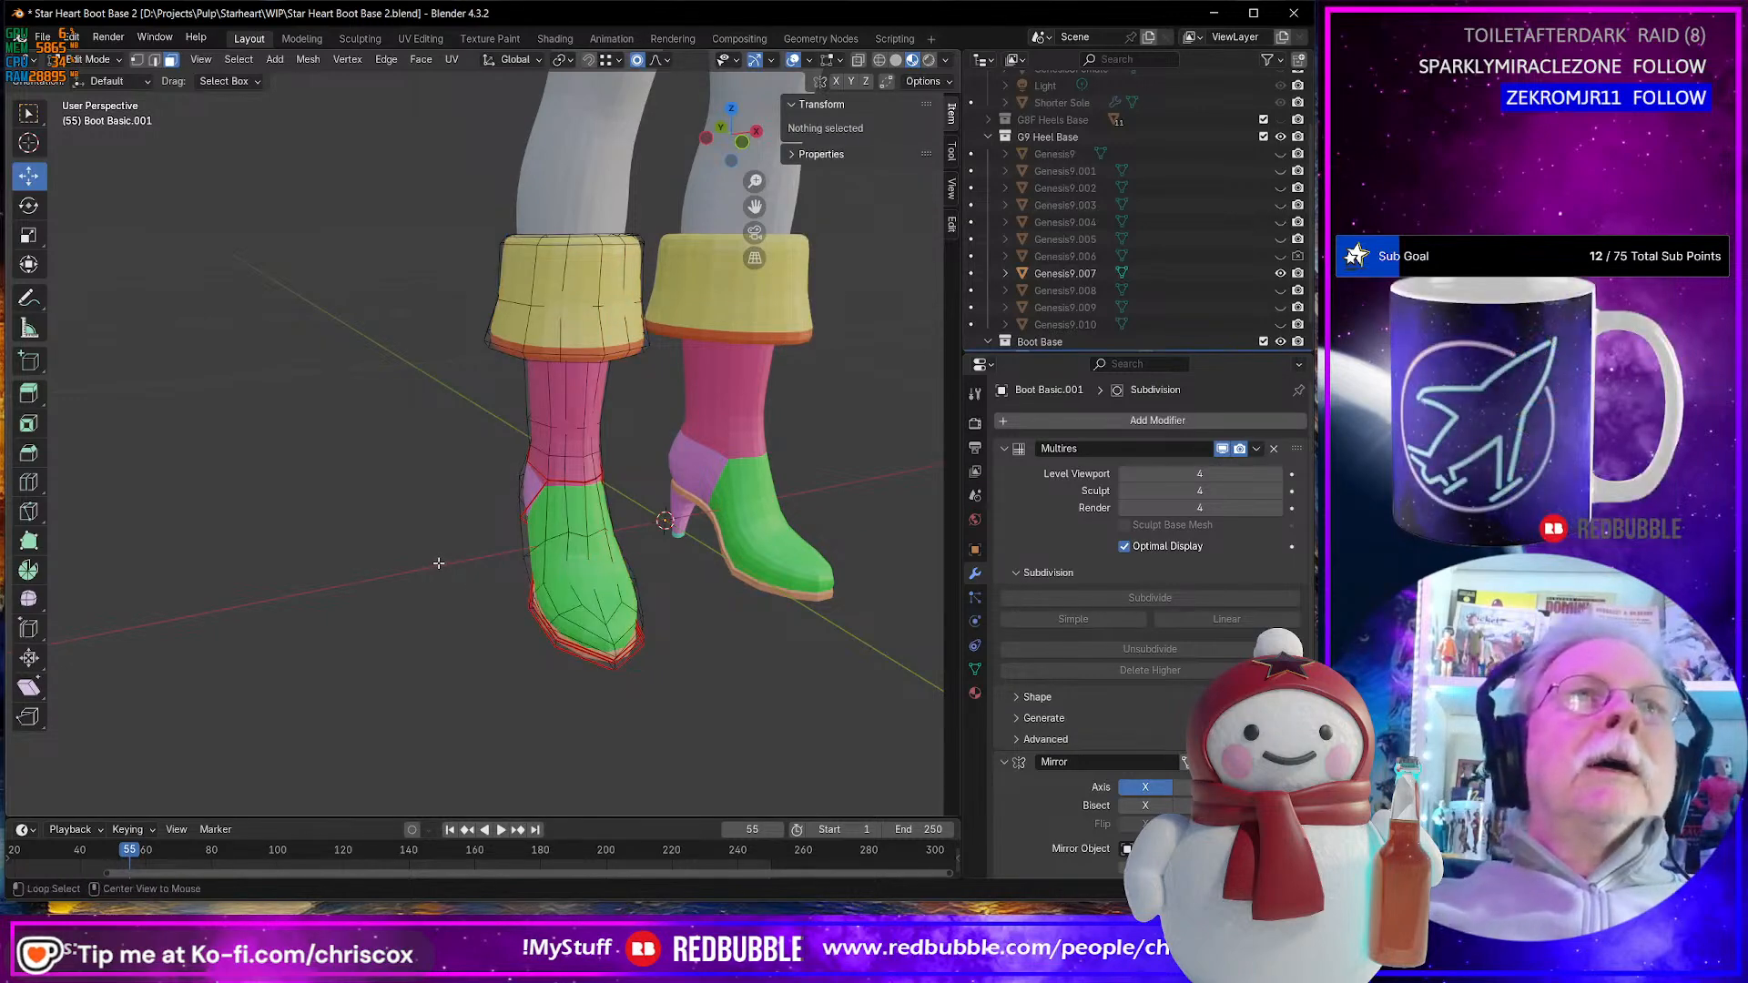
{"action": "key", "text": "alt+Tab"}
{"action": "key", "text": "alt+Tab"}
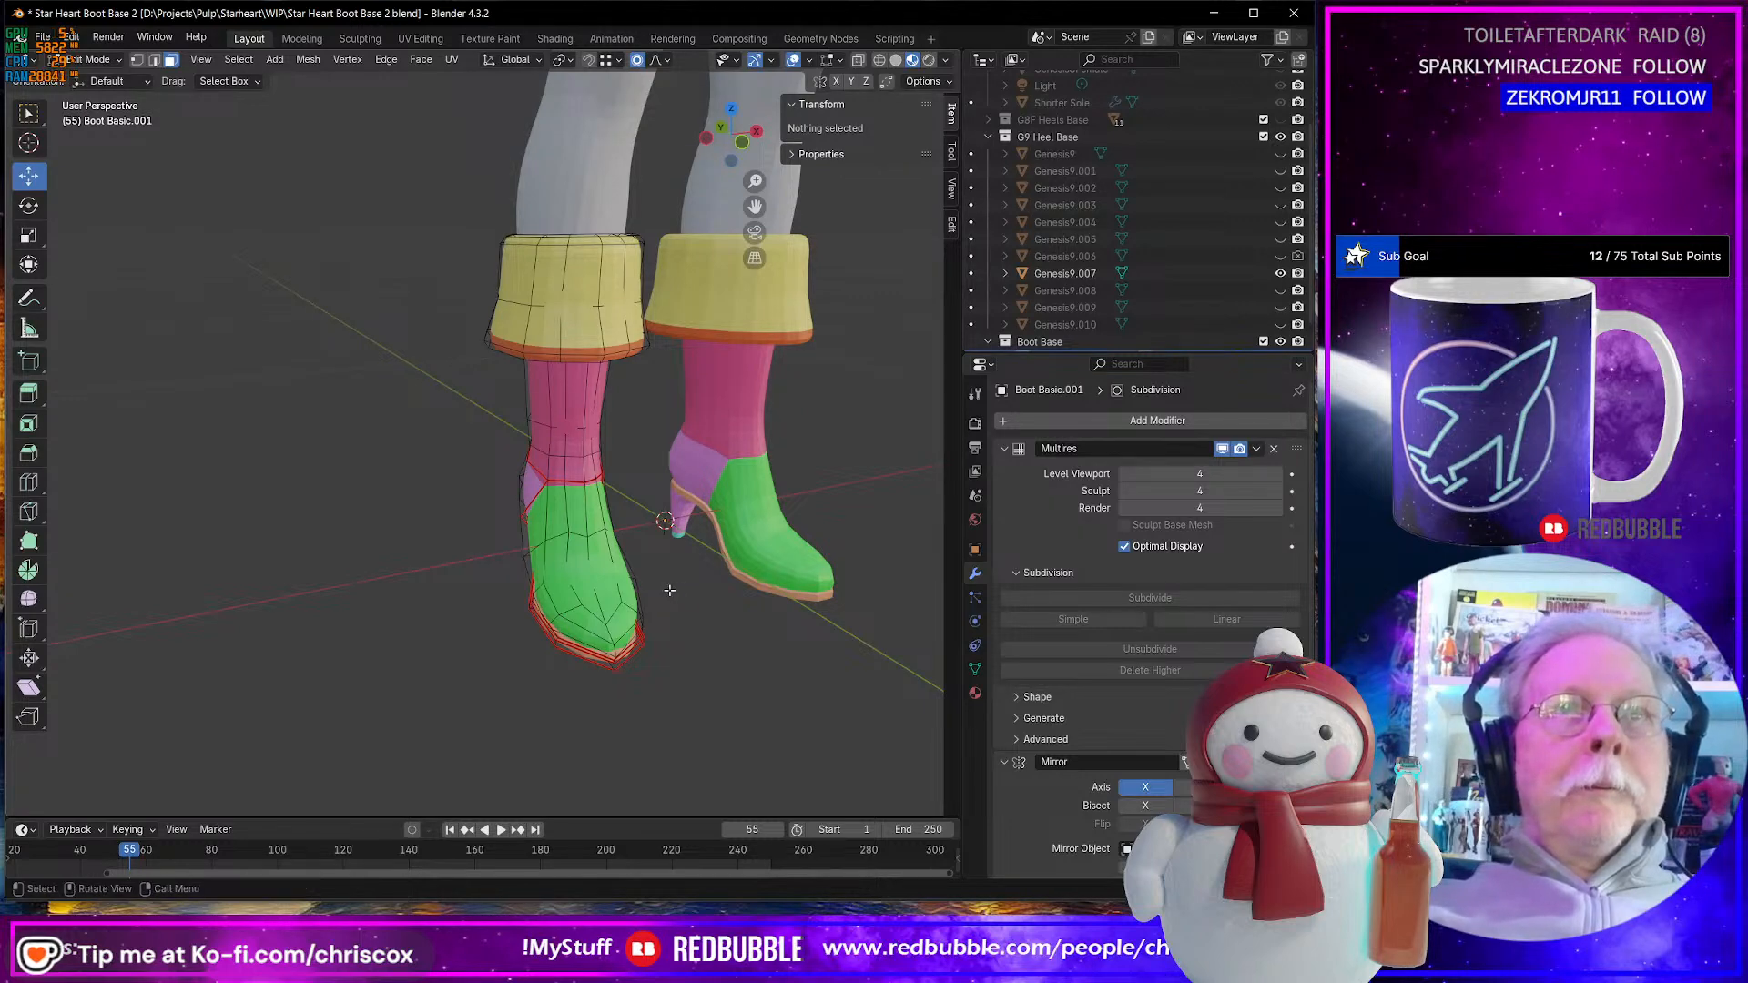
{"action": "left_click", "coordinate": [622, 587]}
{"action": "key", "text": "ctrl+l"}
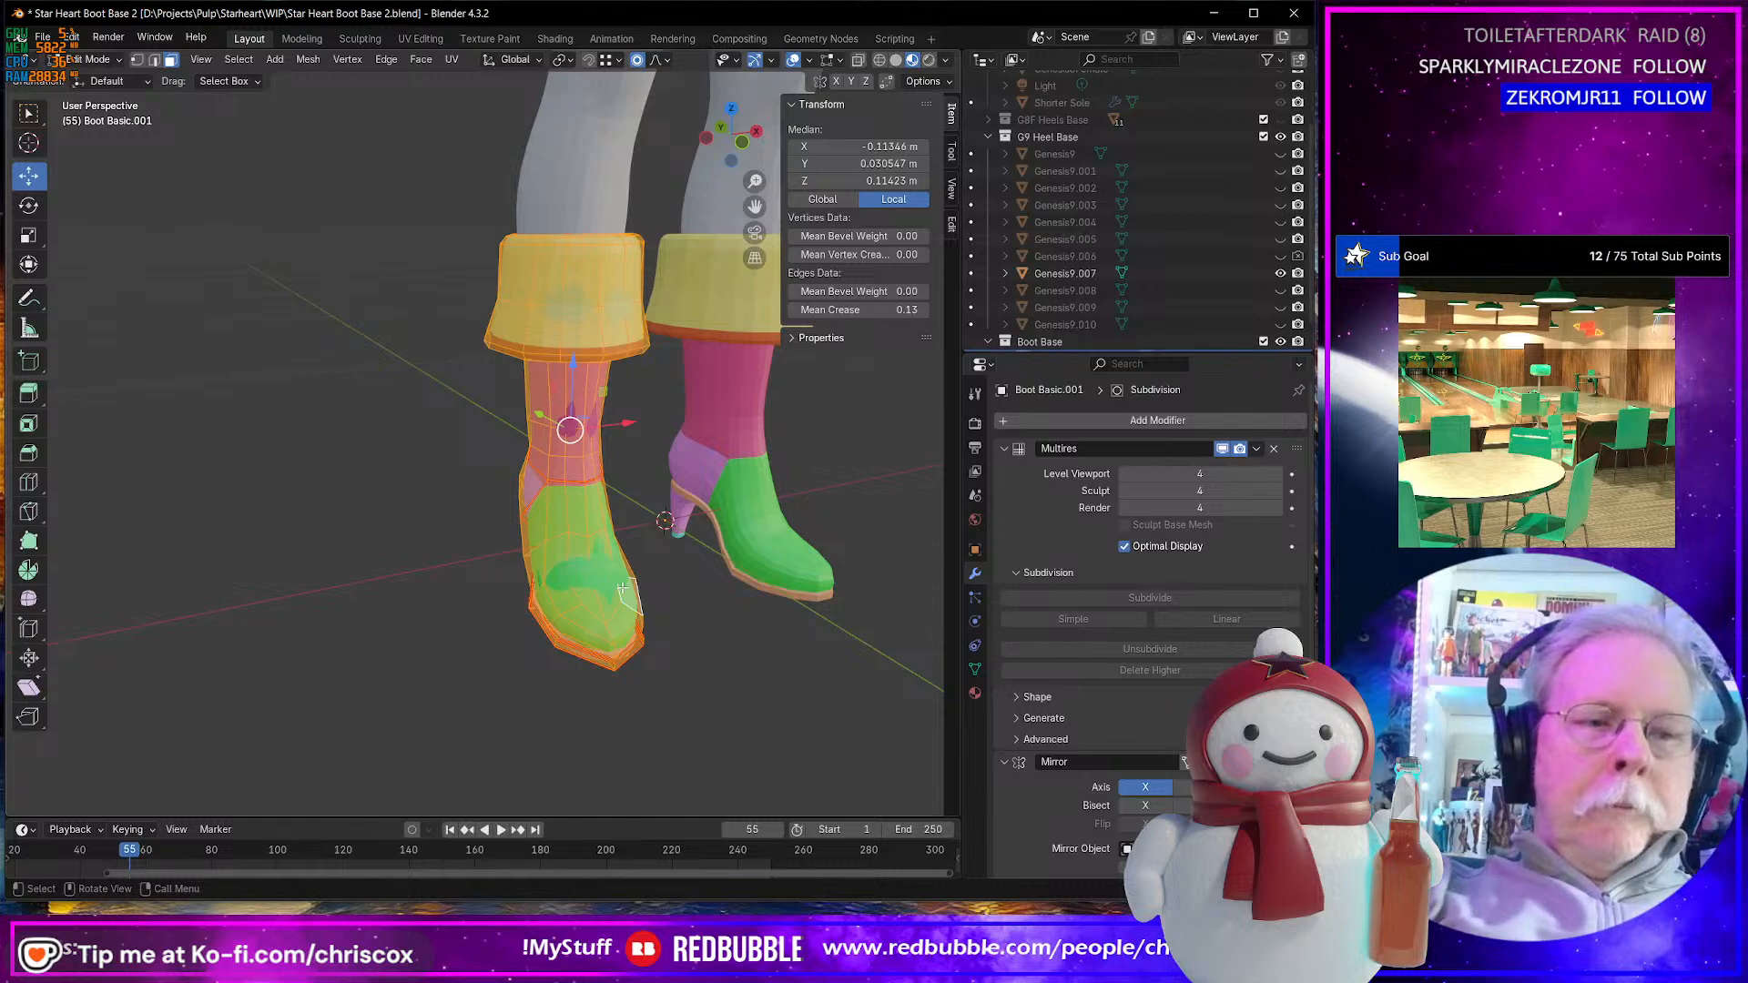
{"action": "key", "text": "g"}
{"action": "type", "text": "x"}
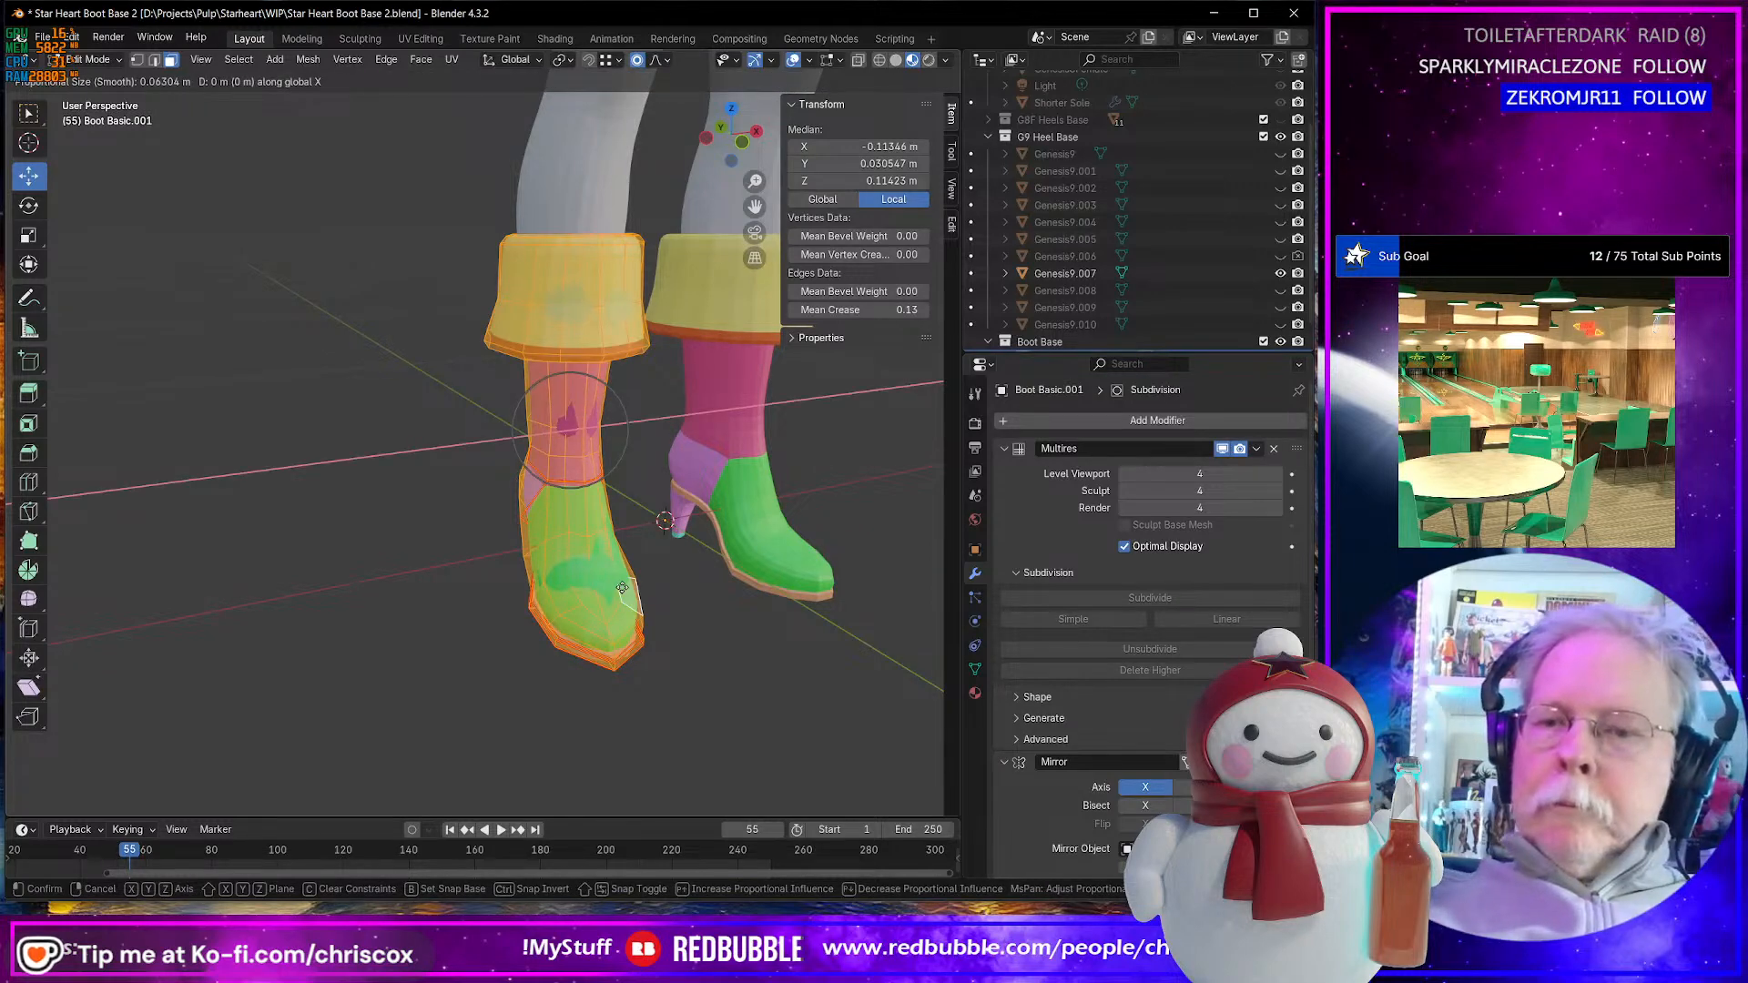
{"action": "type", "text": "-0.2"}
{"action": "key", "text": "Return"}
{"action": "key", "text": "Tab"}
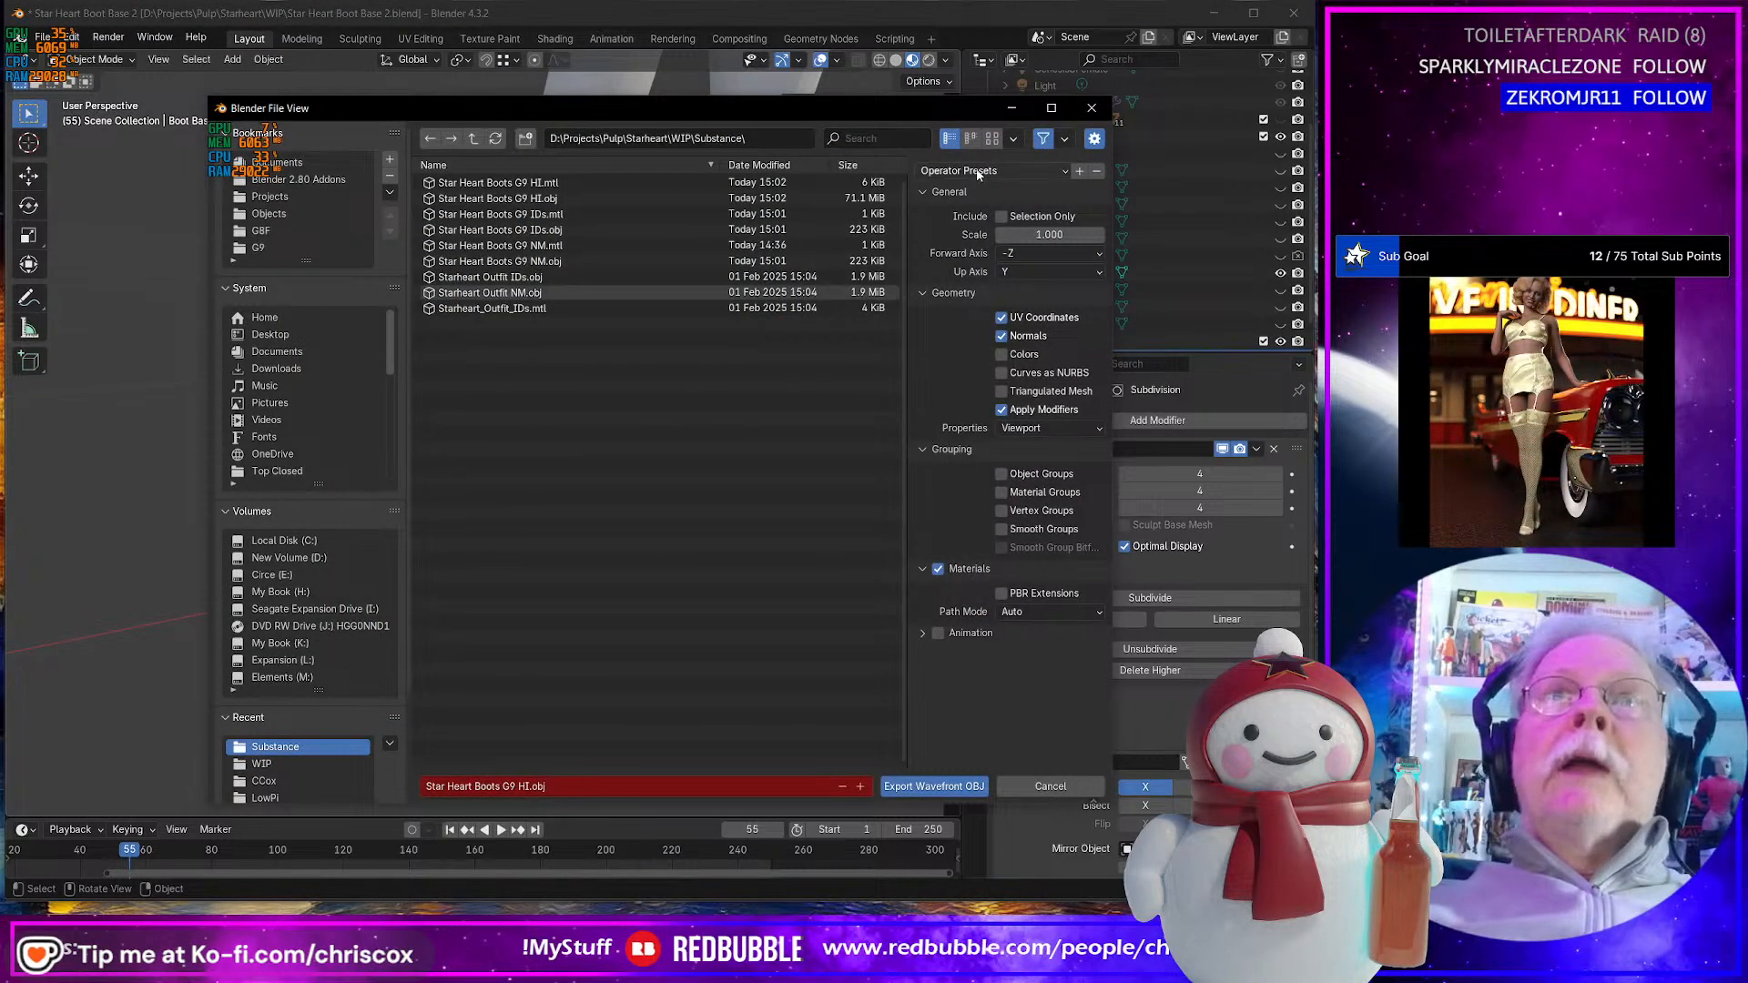
- Export the selected boots as Wavefront OBJ with the Daz preset, overwriting Star Heart Boots G9 HI.obj in the Substance folder
{"action": "left_click", "coordinate": [979, 171]}
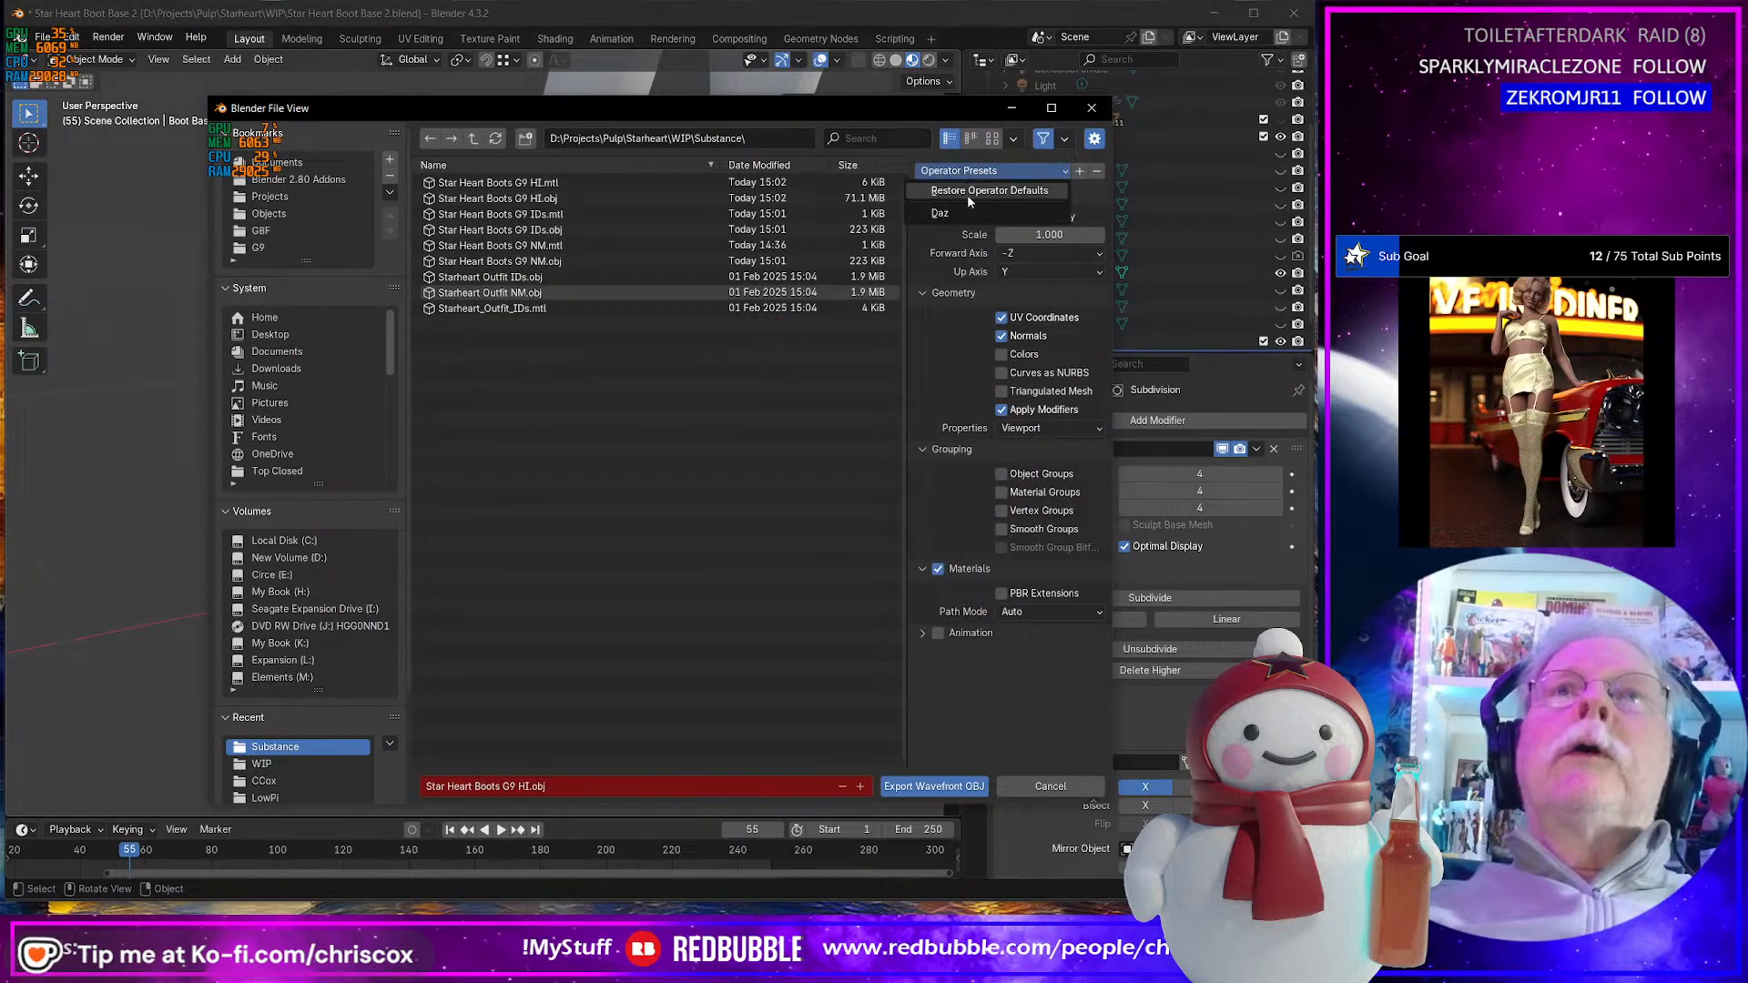
{"action": "left_click", "coordinate": [959, 212]}
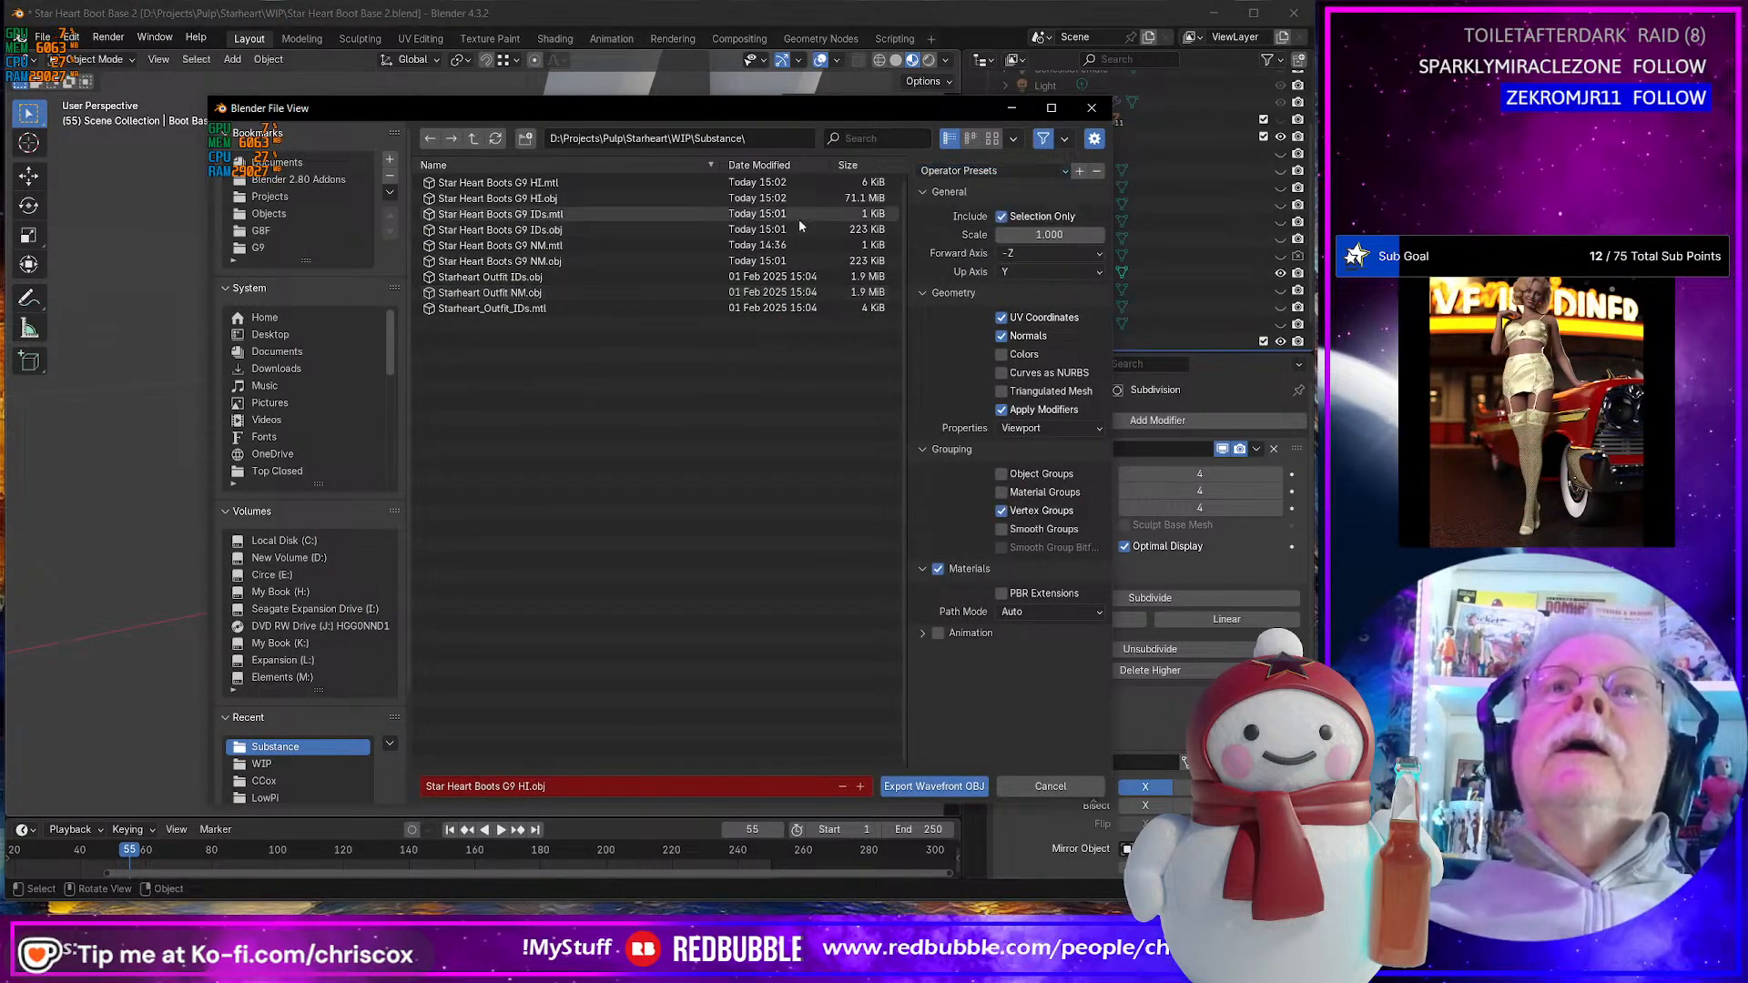
{"action": "left_click", "coordinate": [521, 199]}
{"action": "left_click", "coordinate": [942, 786]}
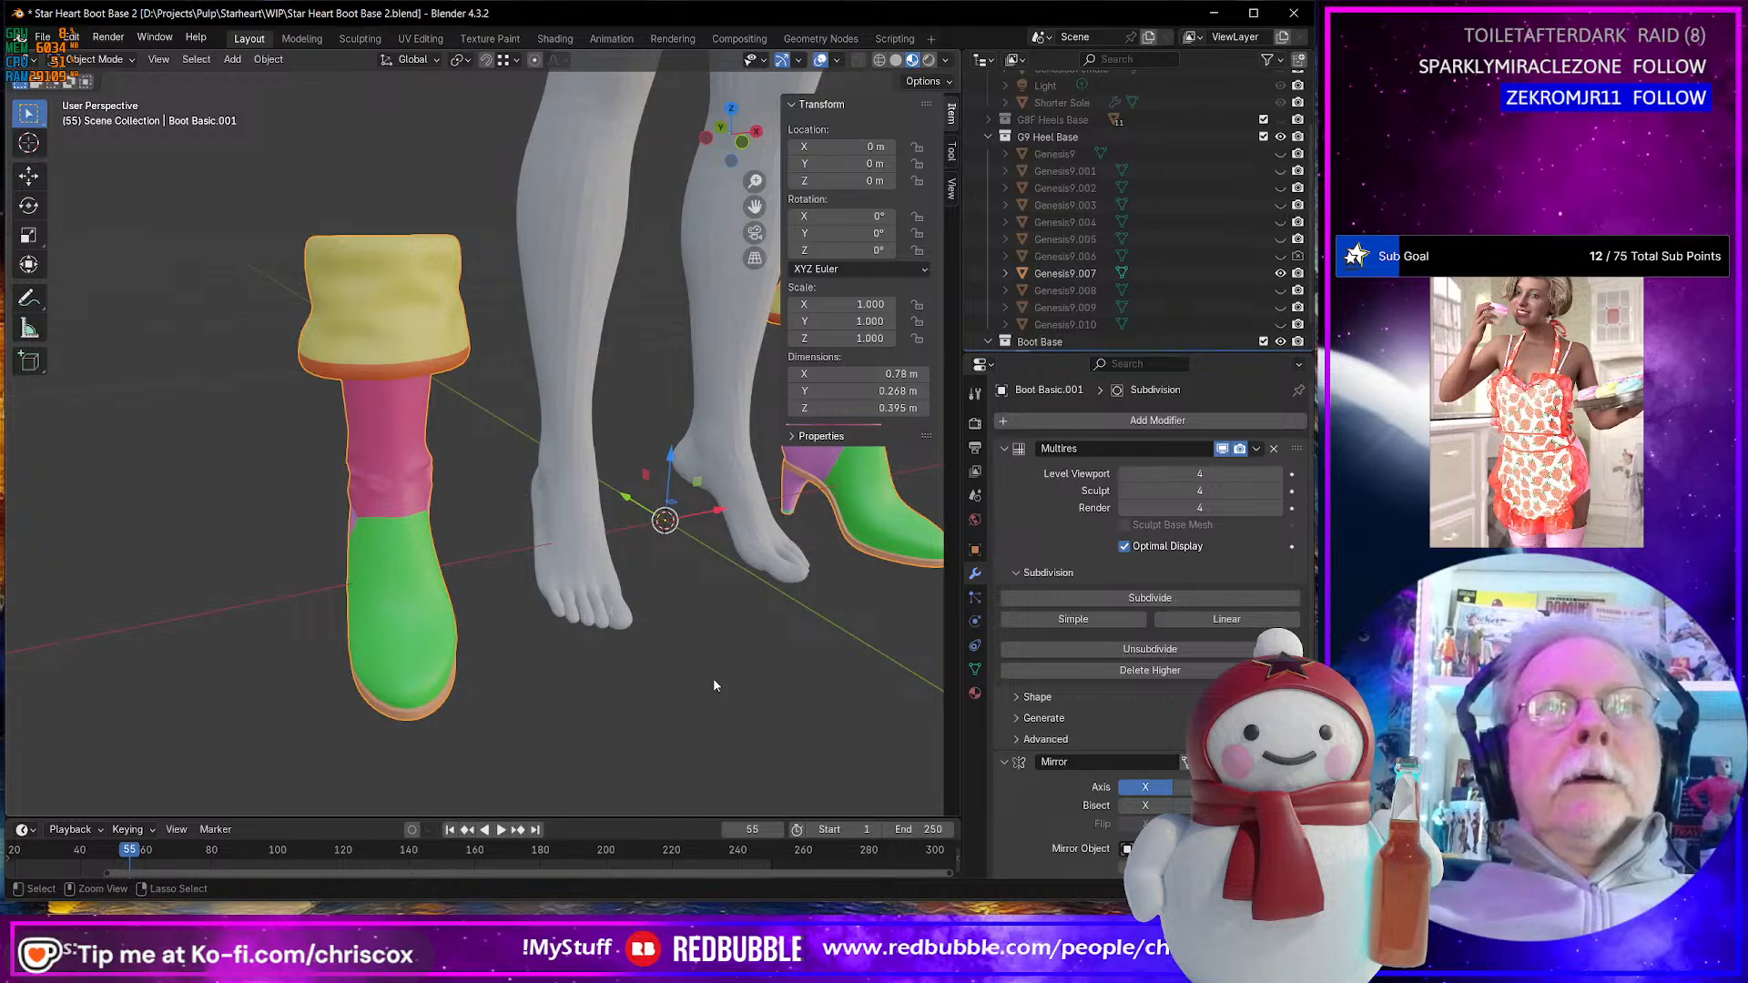
- Open the recent file Star Heart Boot Base.blend without saving the changes to Star Heart Boot Base 2.blend
{"action": "key", "text": "Tab"}
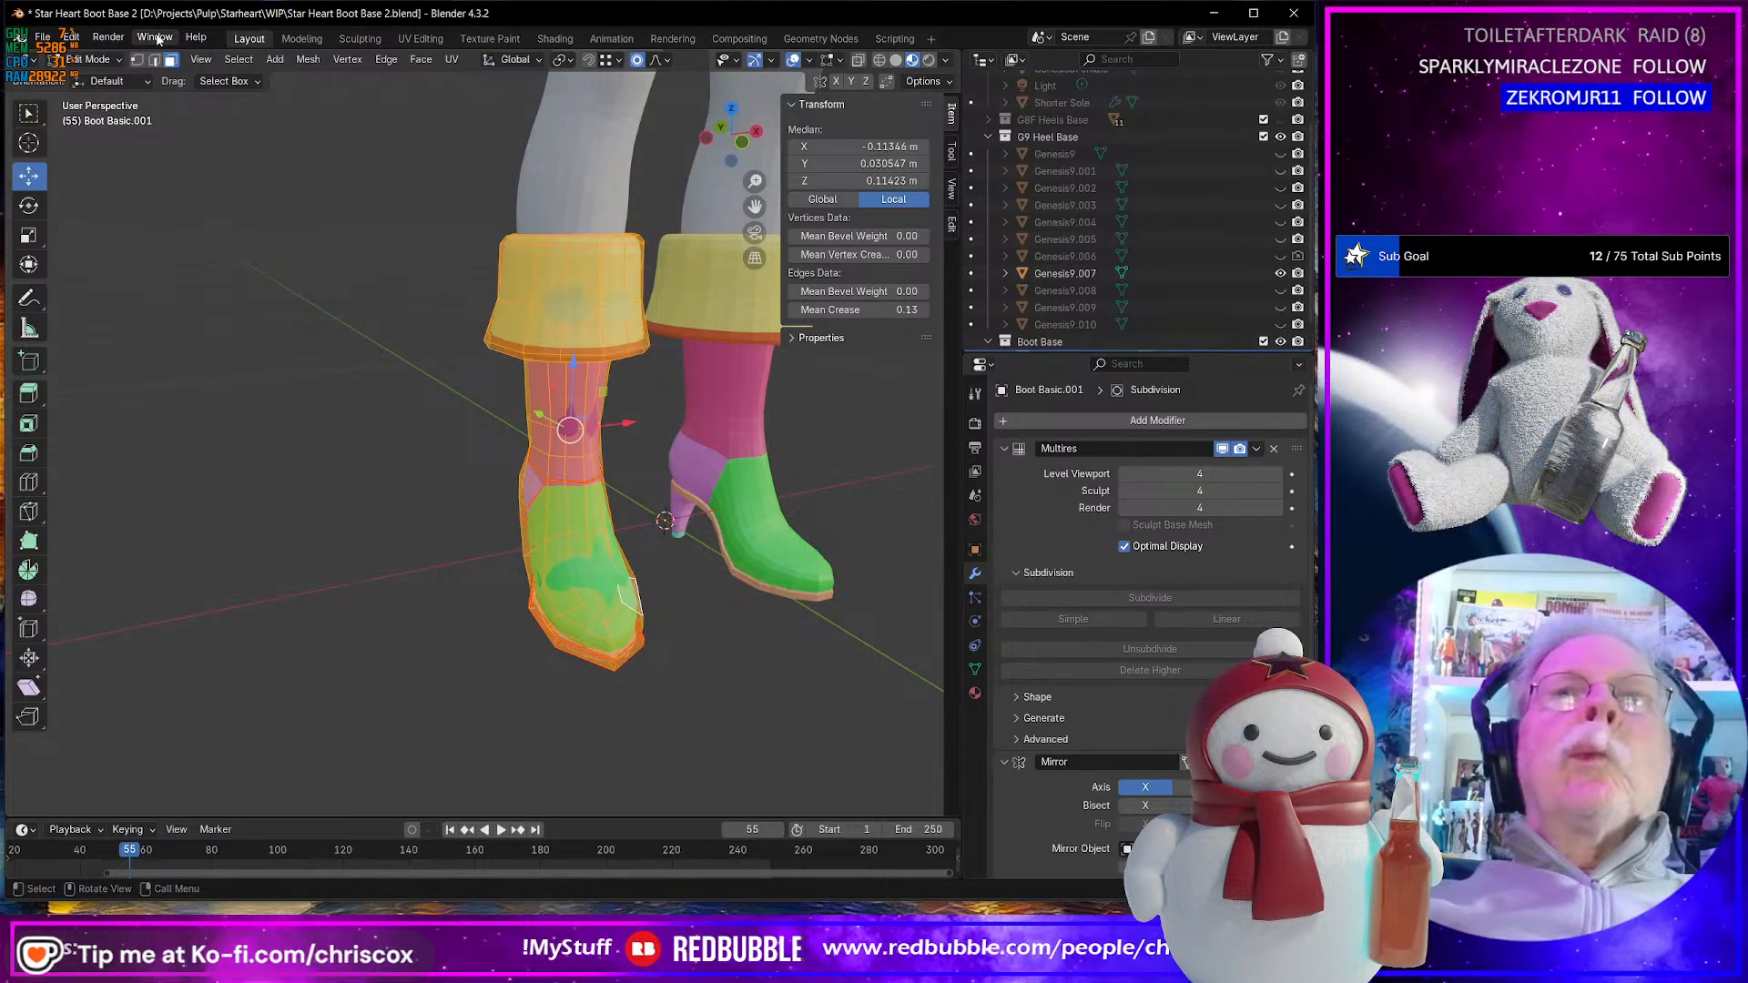
{"action": "left_click", "coordinate": [42, 37]}
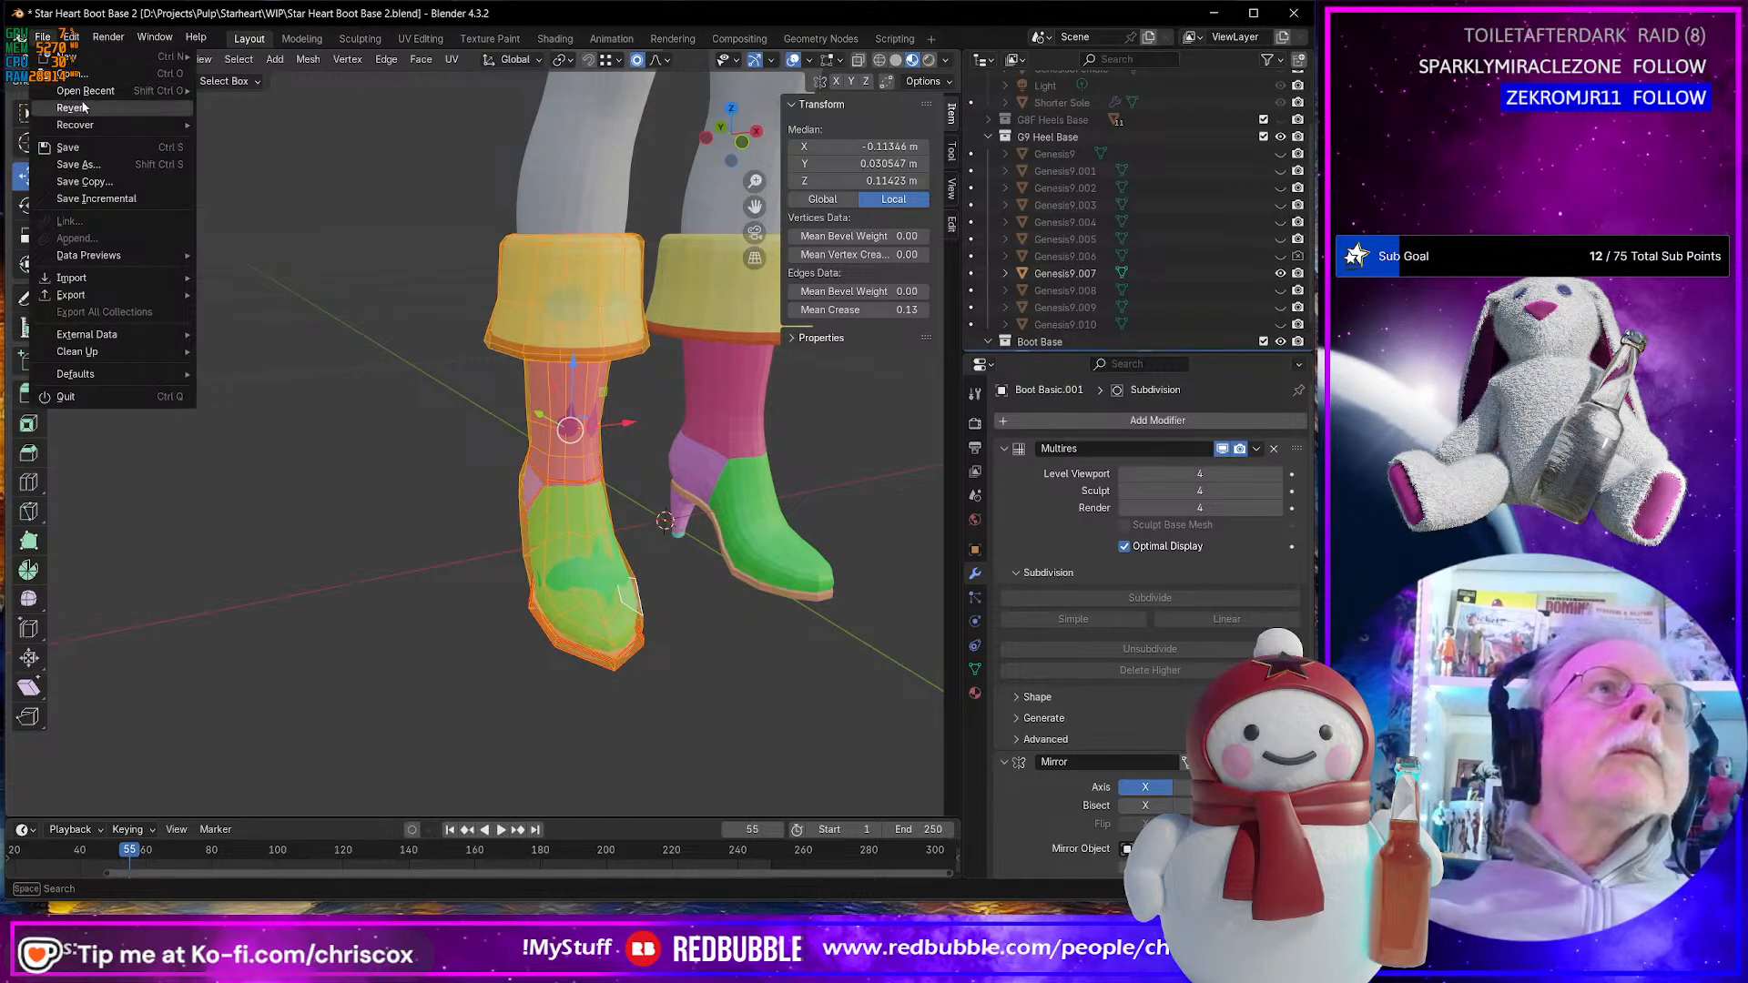
{"action": "mouse_move", "coordinate": [91, 91]}
{"action": "left_click", "coordinate": [319, 108]}
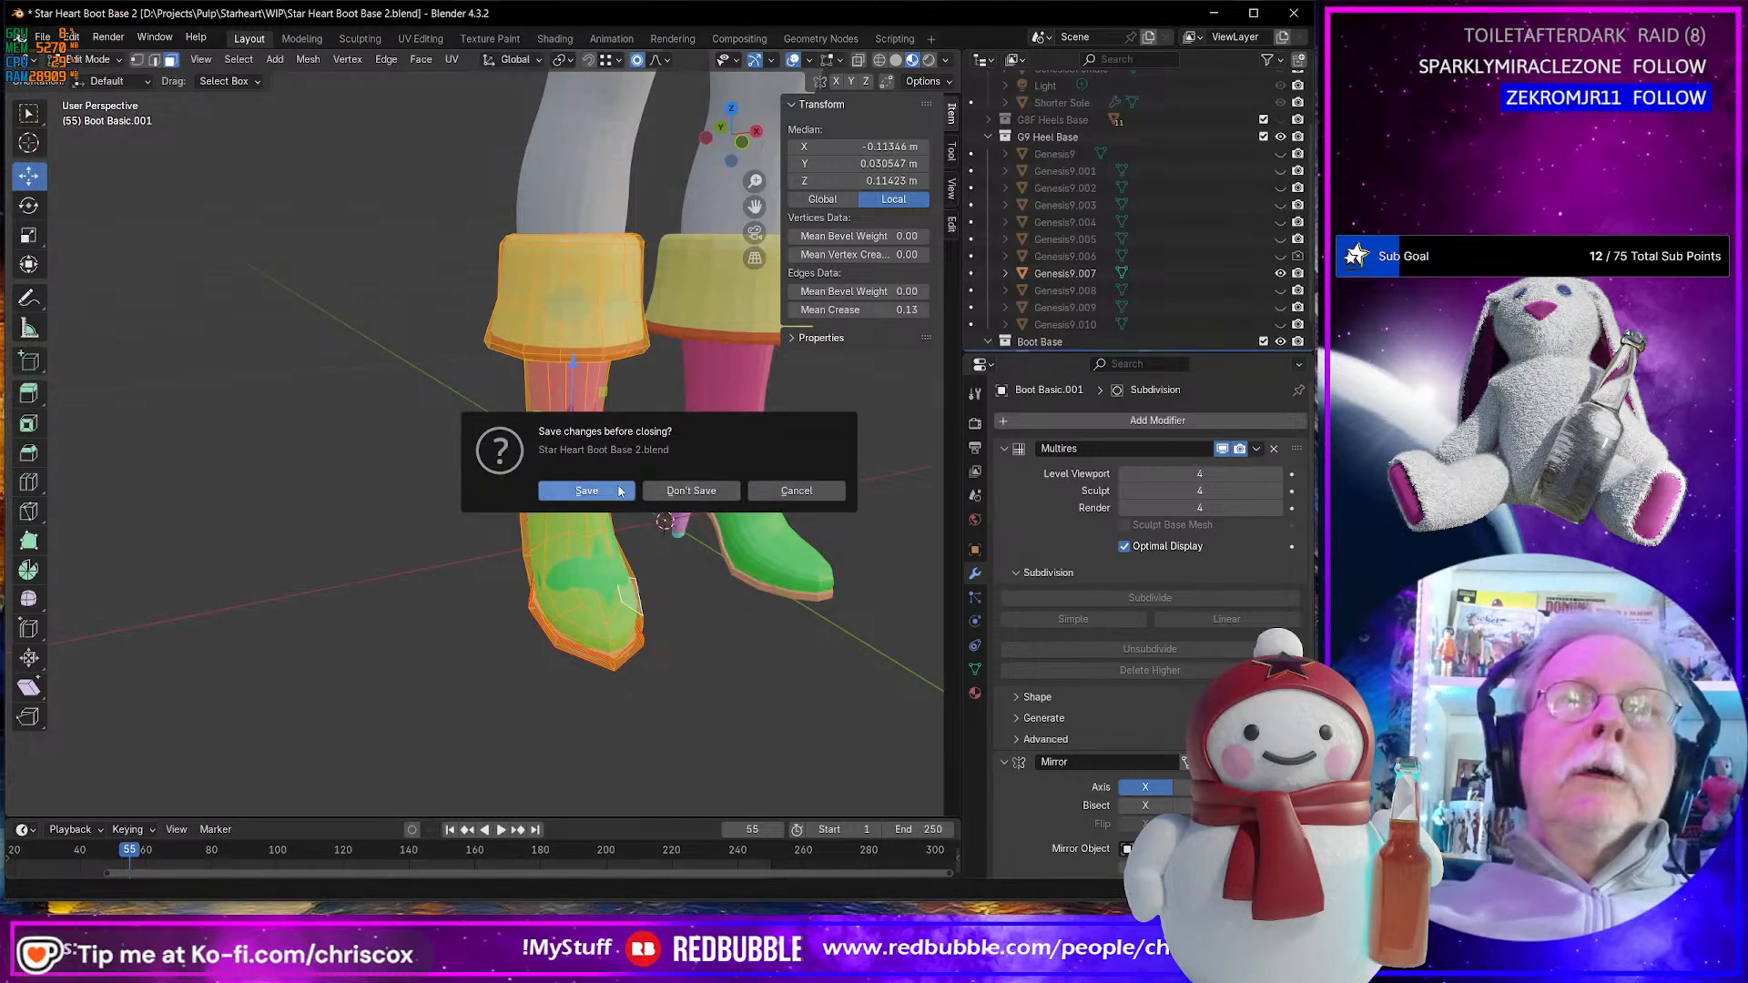
{"action": "left_click", "coordinate": [691, 491]}
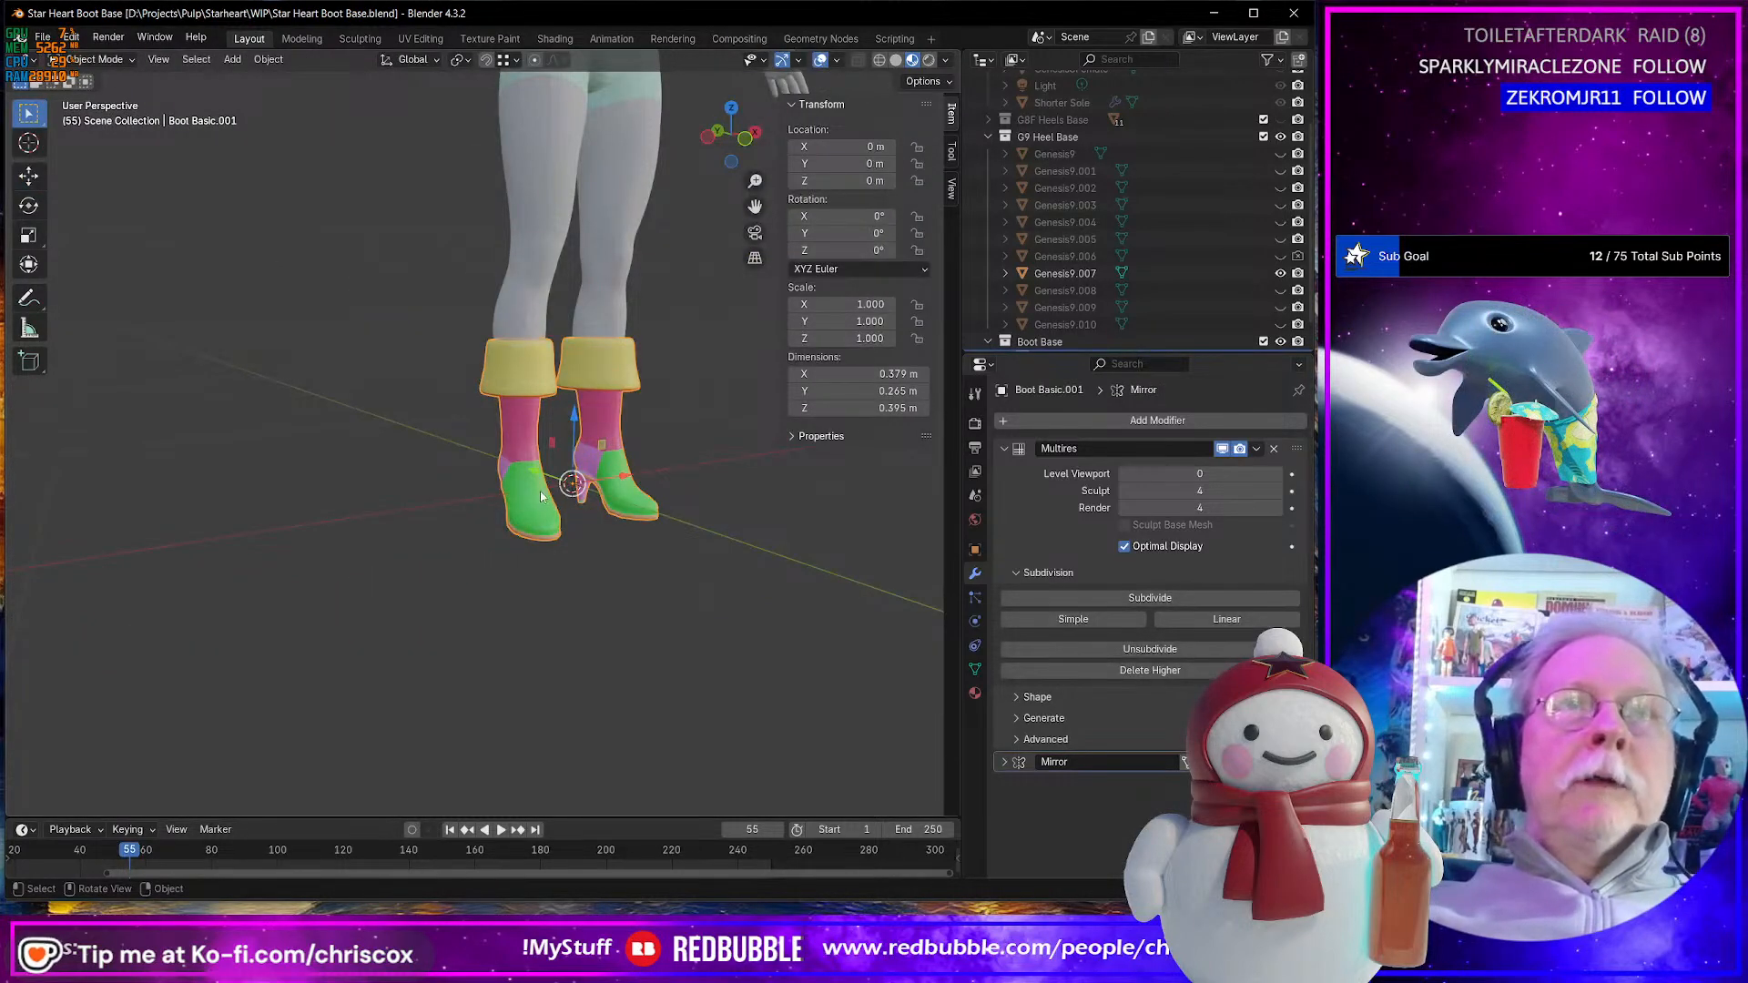
- Select all geometry of the boot, move it -0.2 m along X, and return to Object Mode
{"action": "key", "text": "Tab"}
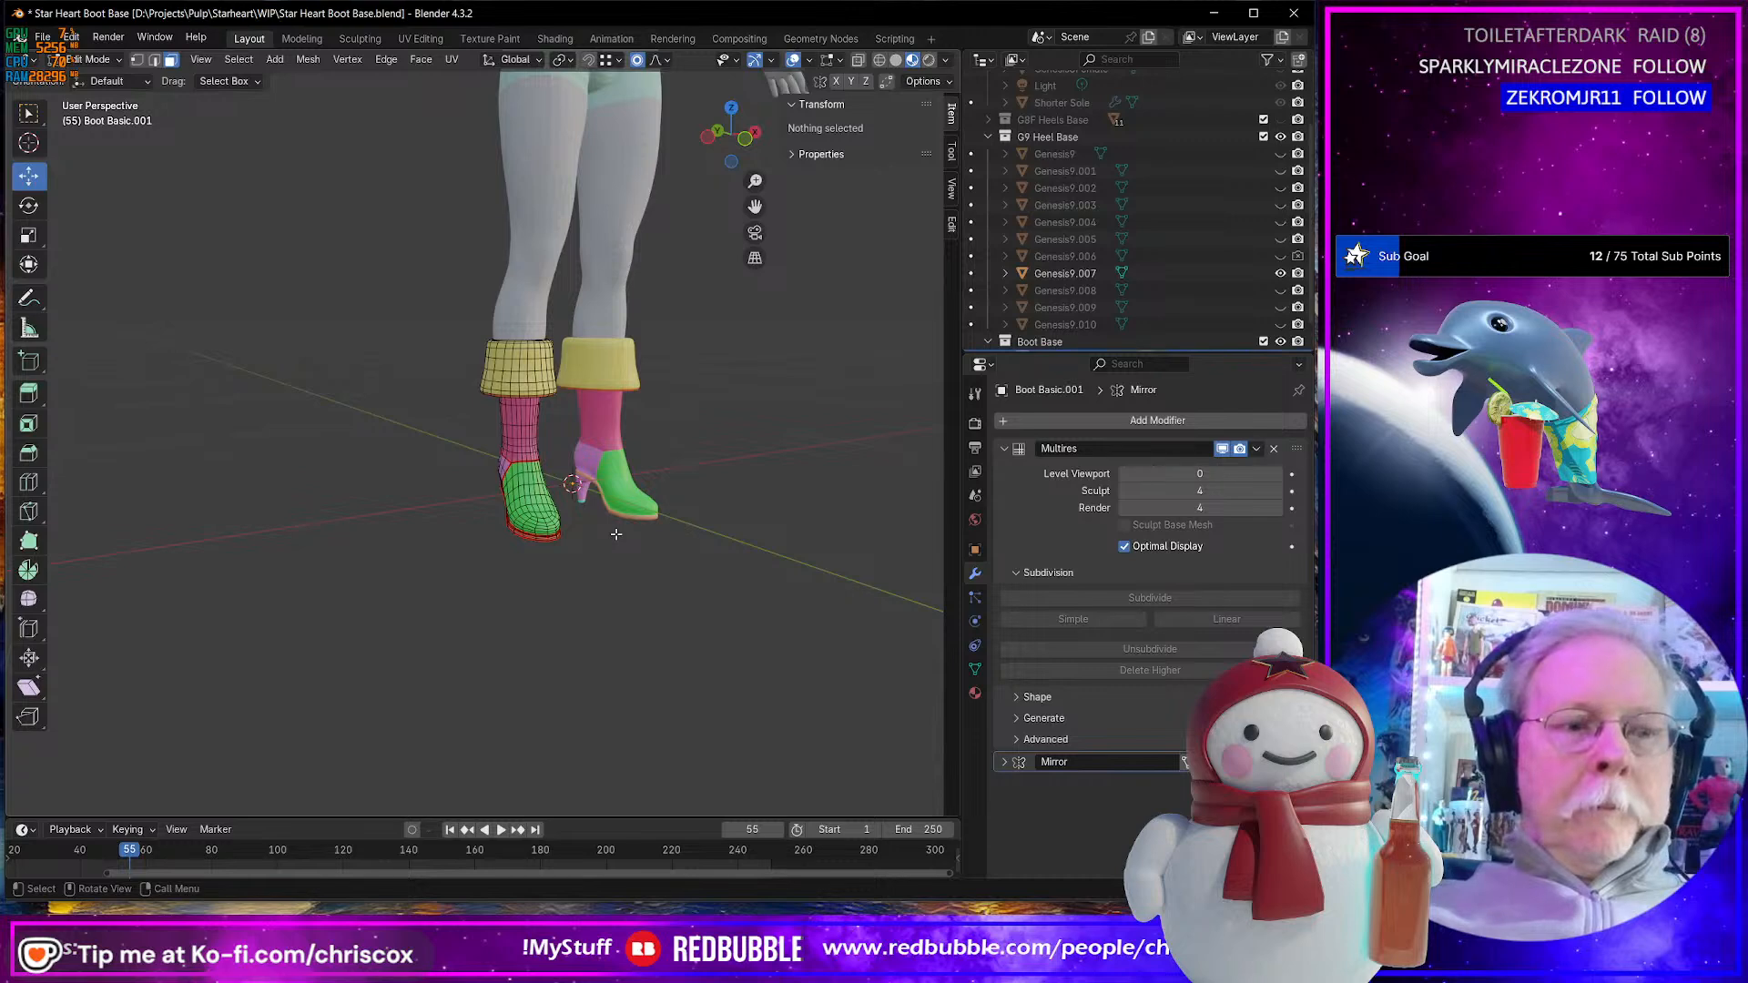
{"action": "key", "text": "a"}
{"action": "key", "text": "g"}
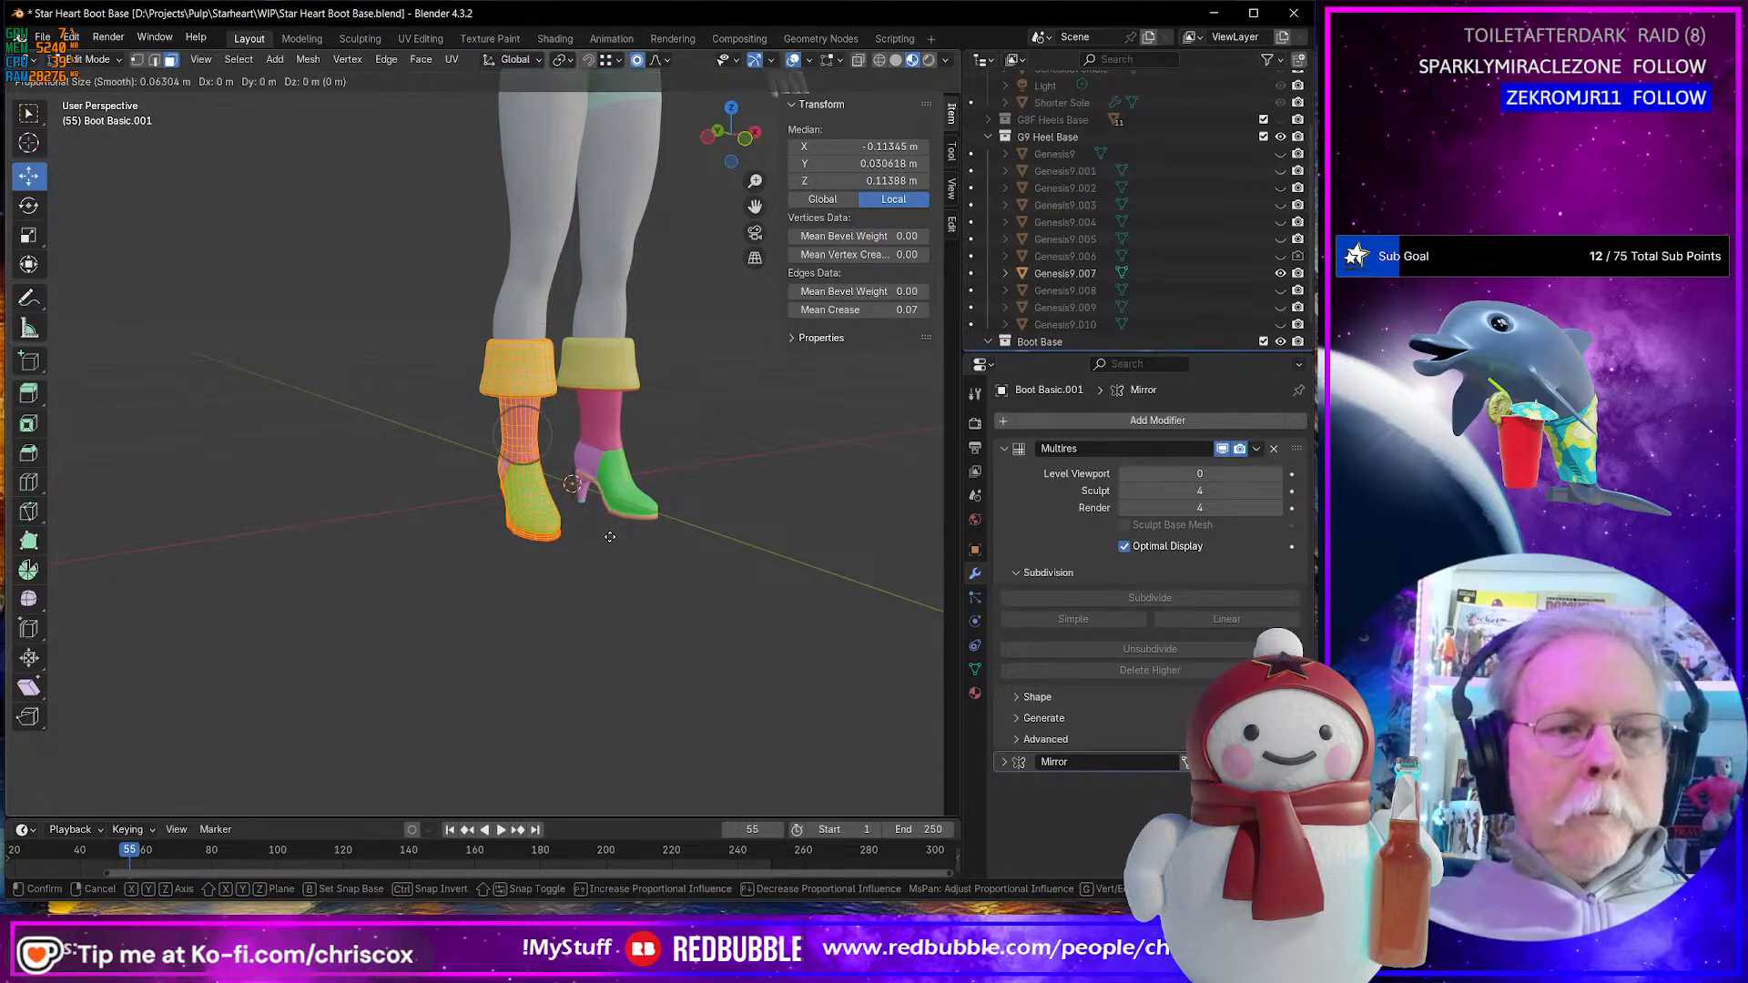
{"action": "key", "text": "x"}
{"action": "key", "text": "Return"}
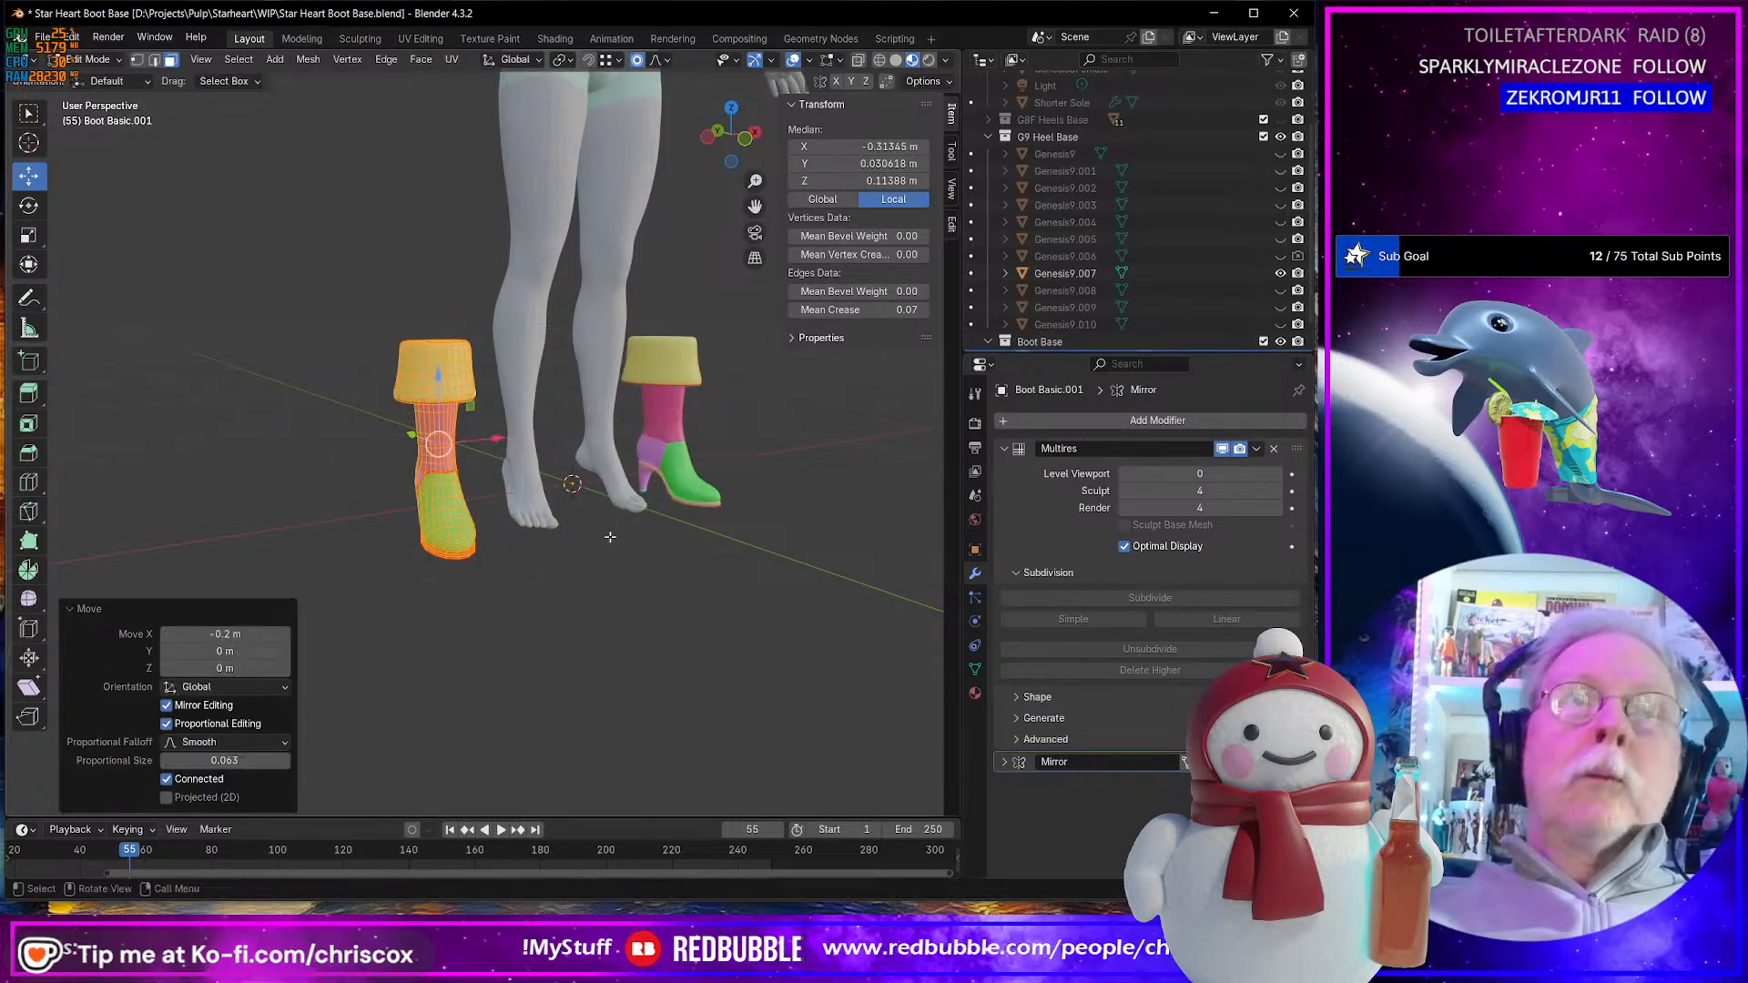
{"action": "key", "text": "Tab"}
- Export the selected boots with the Daz preset, overwriting Star Heart Boots G9 IDs.obj in the Substance folder
{"action": "key", "text": "ctrl+shift+e"}
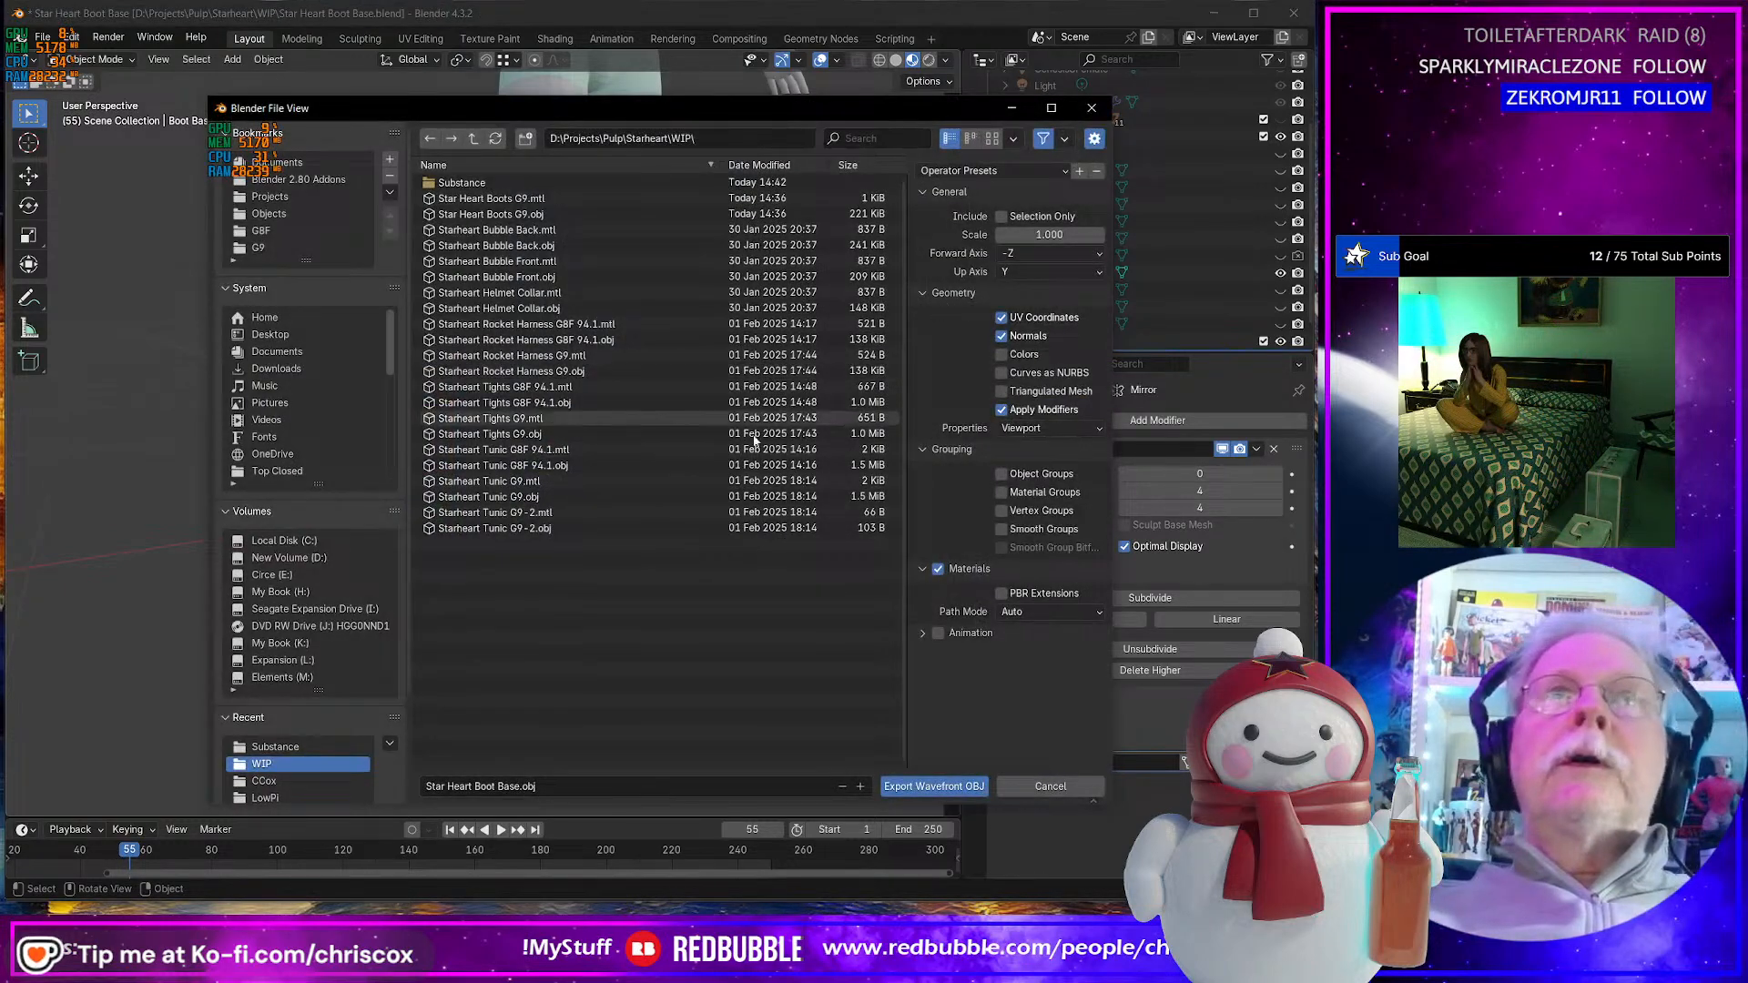
{"action": "left_click", "coordinate": [1002, 216]}
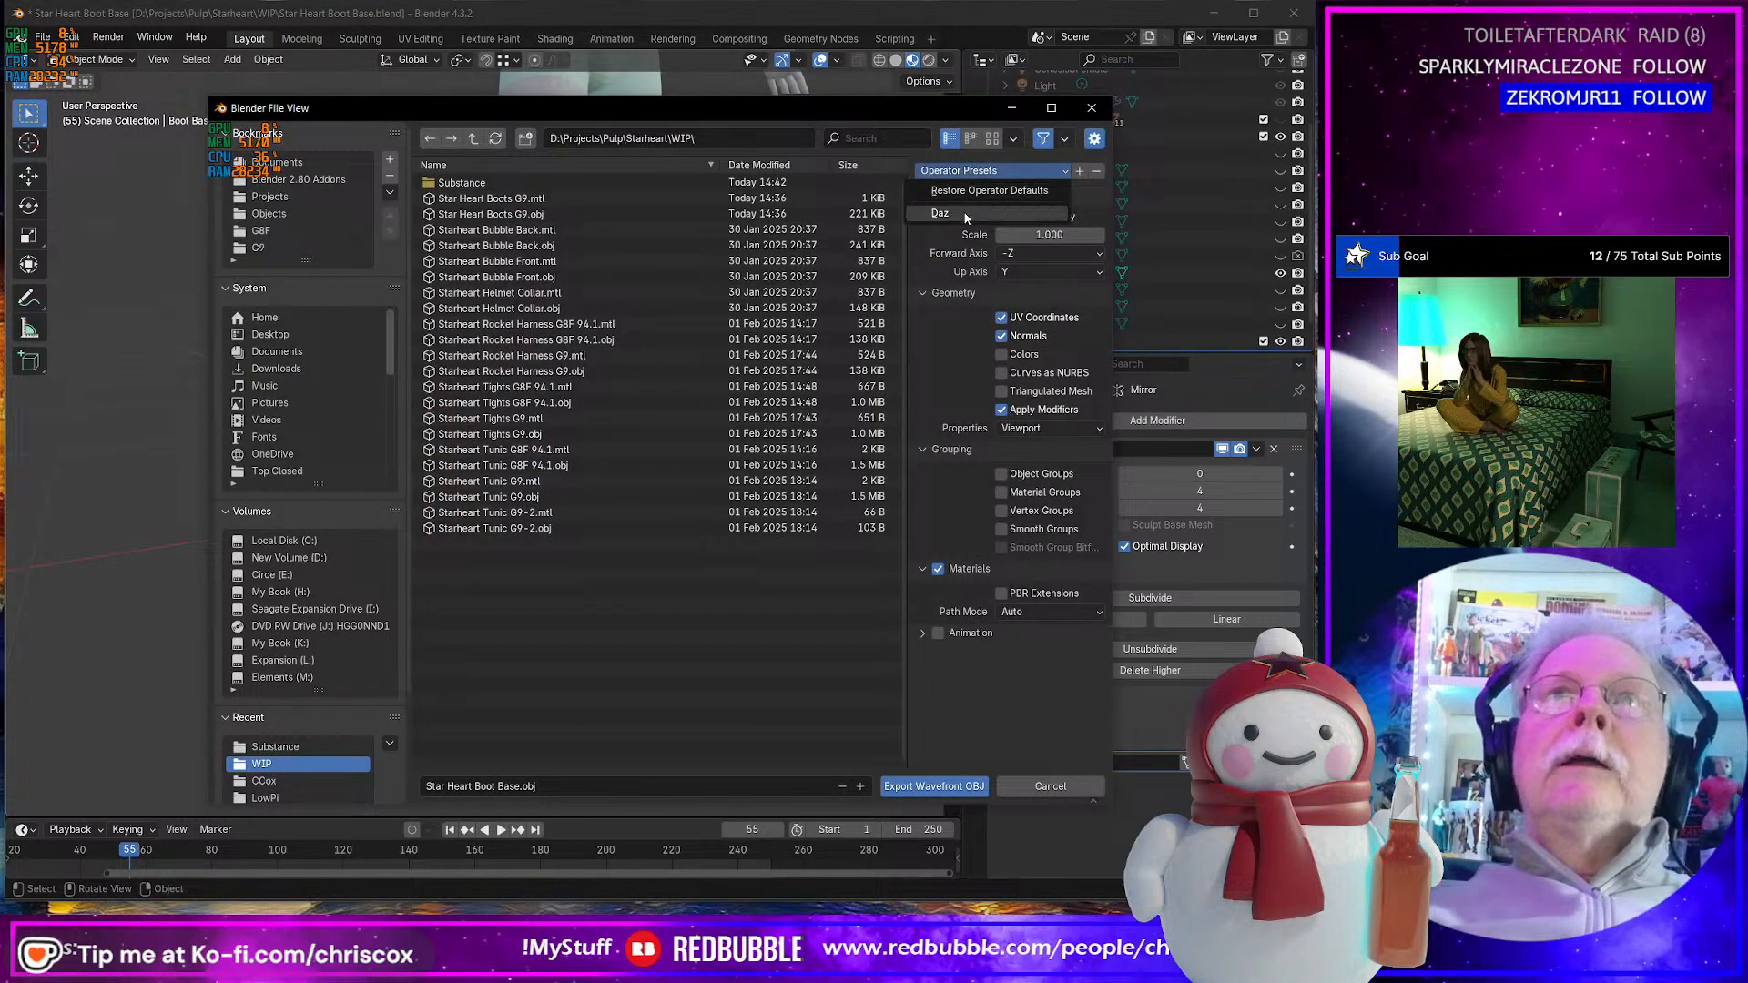
{"action": "left_click", "coordinate": [1001, 511]}
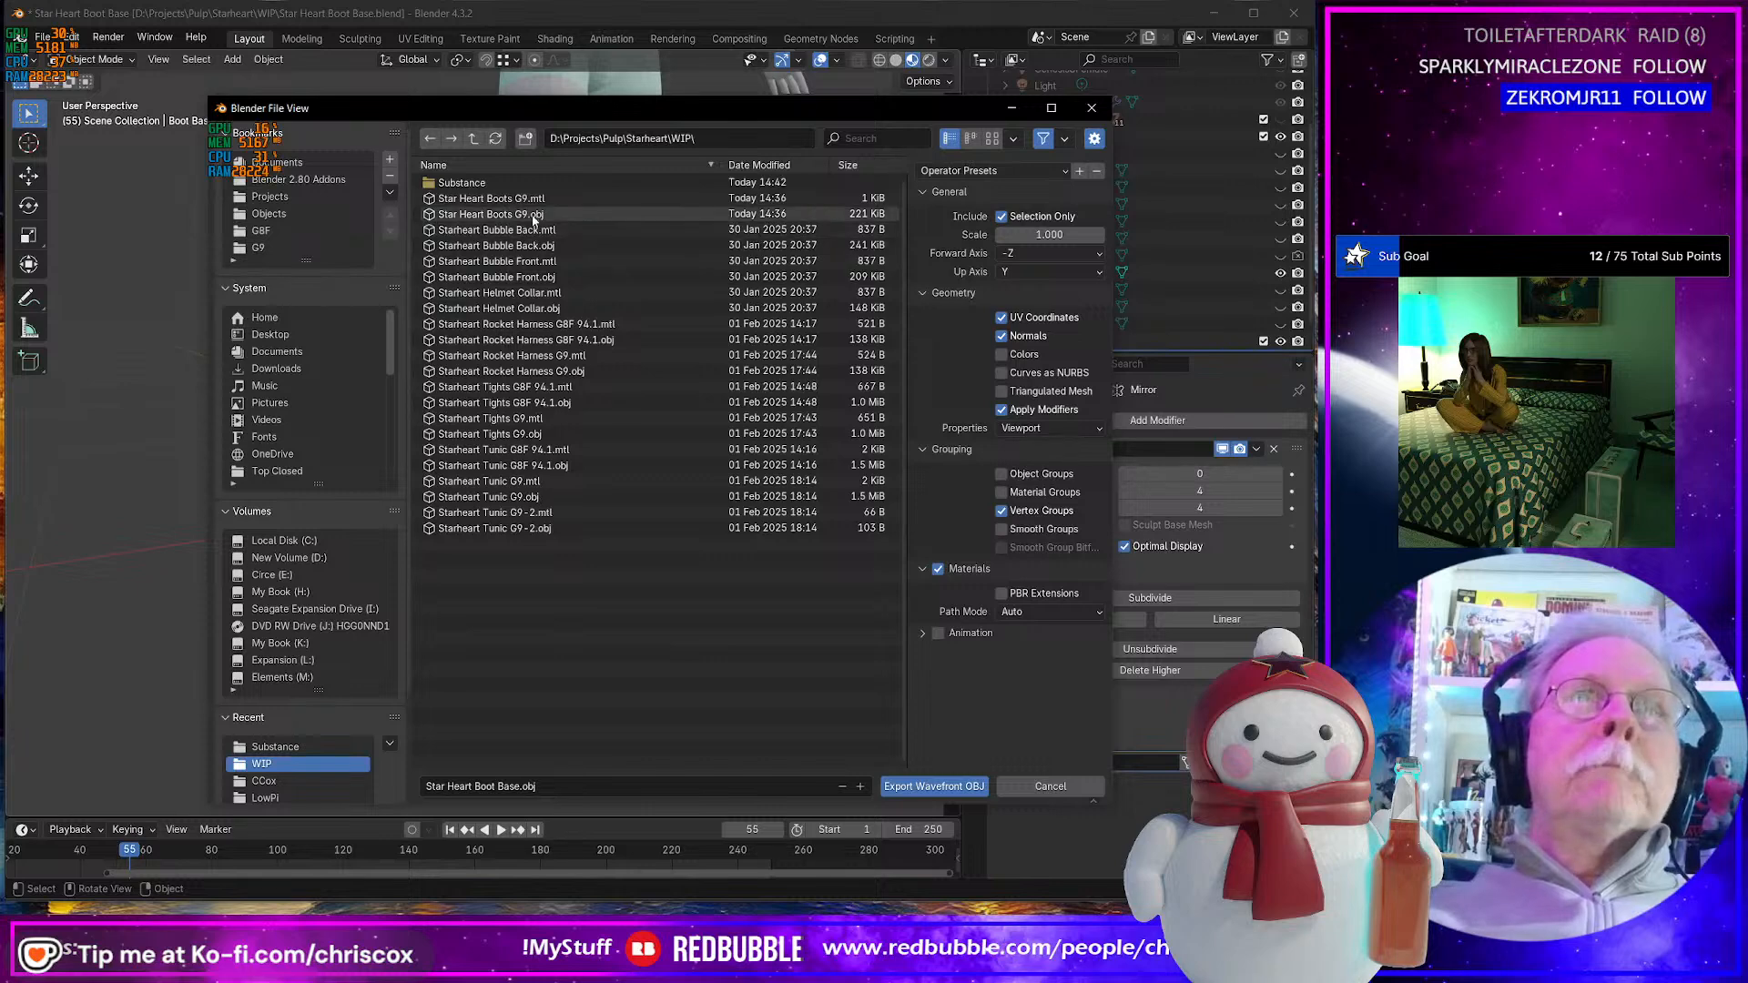
{"action": "left_click", "coordinate": [461, 182]}
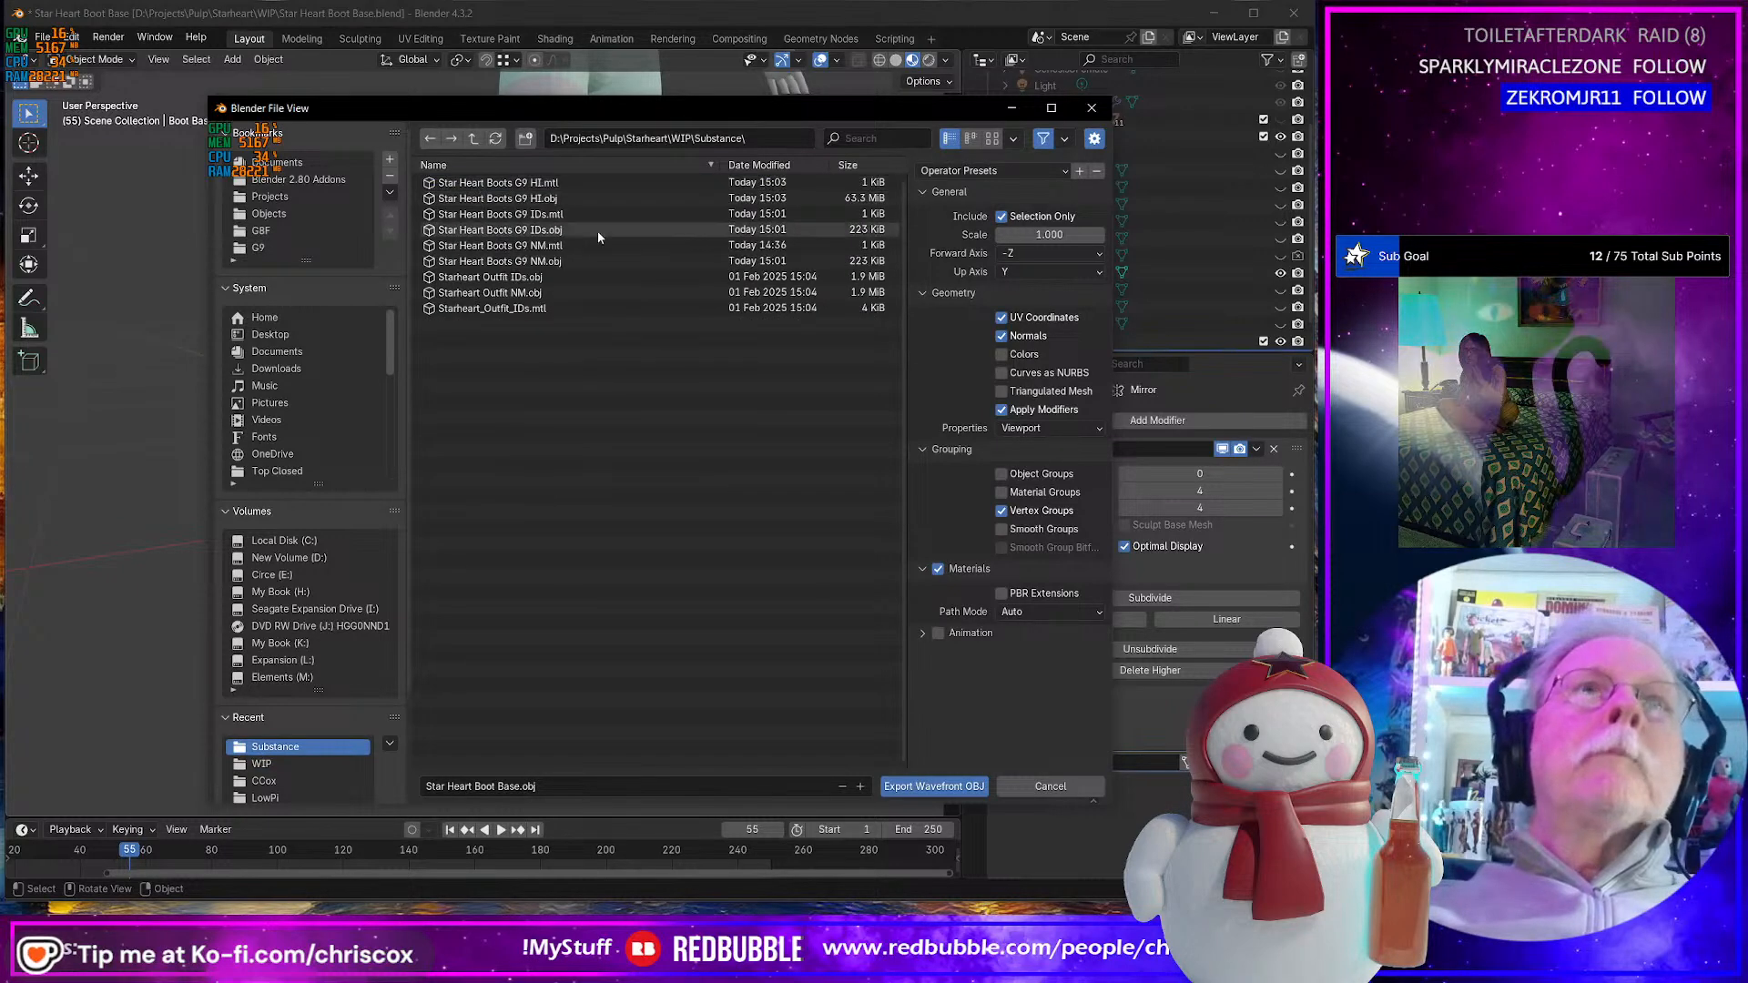
{"action": "left_click", "coordinate": [549, 231]}
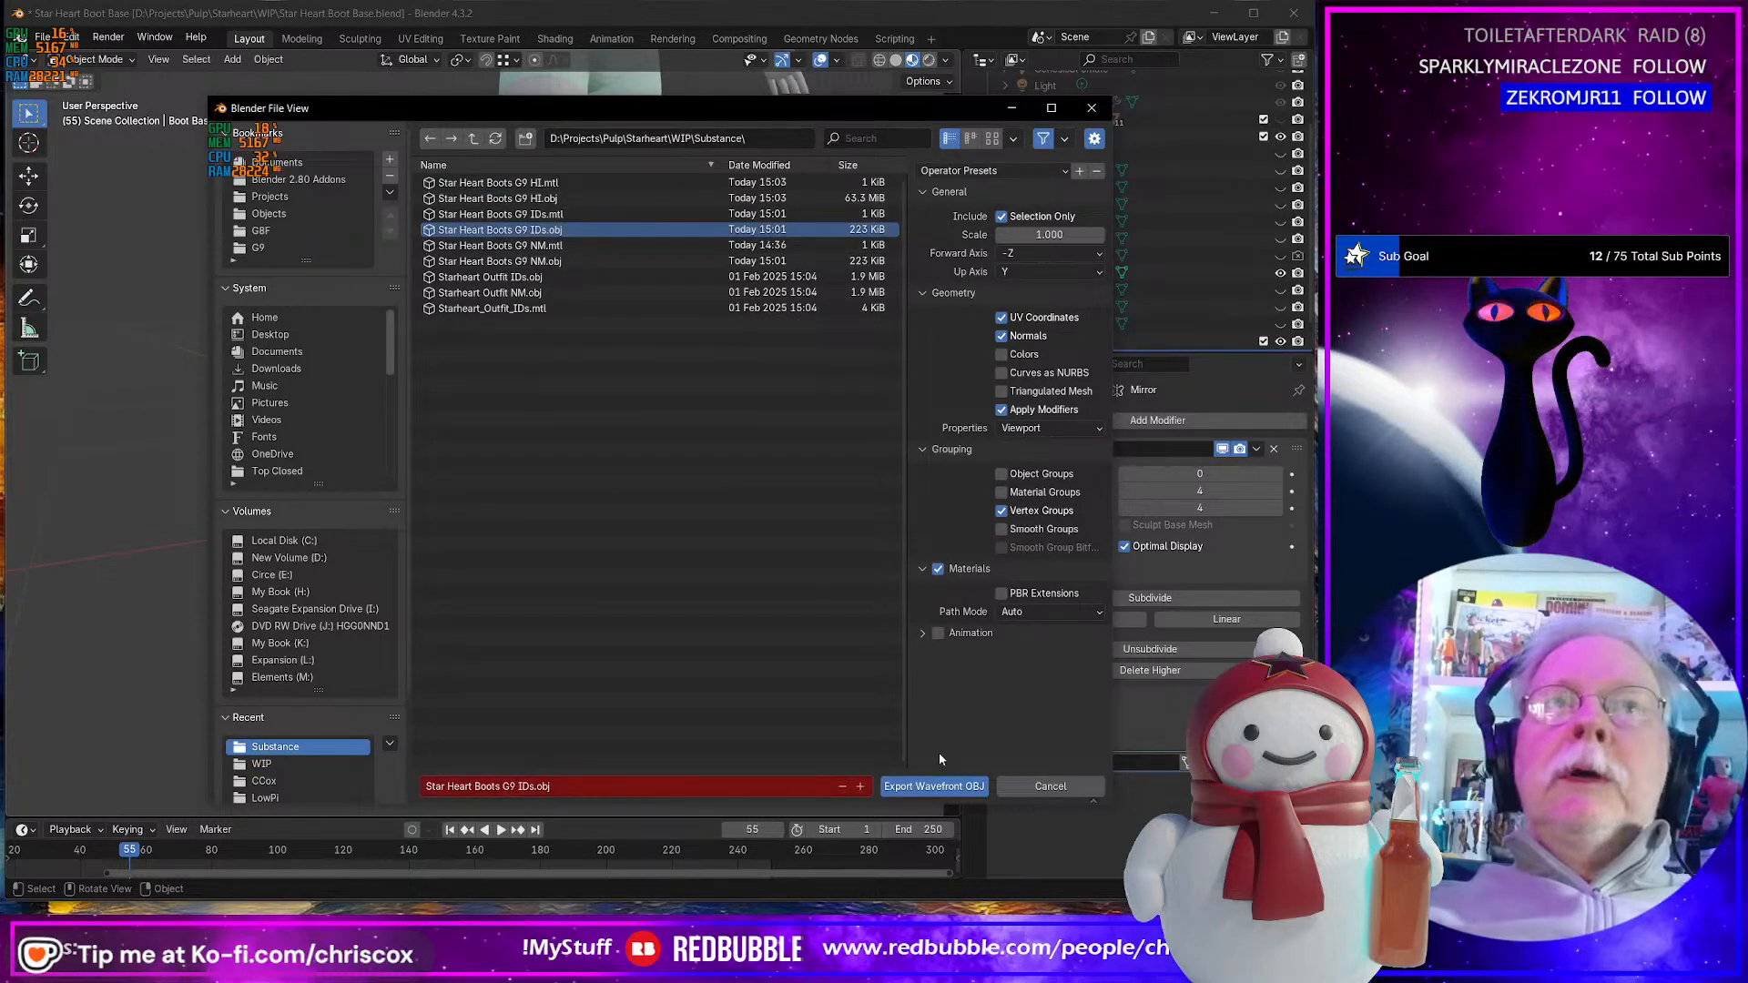
{"action": "left_click", "coordinate": [938, 785]}
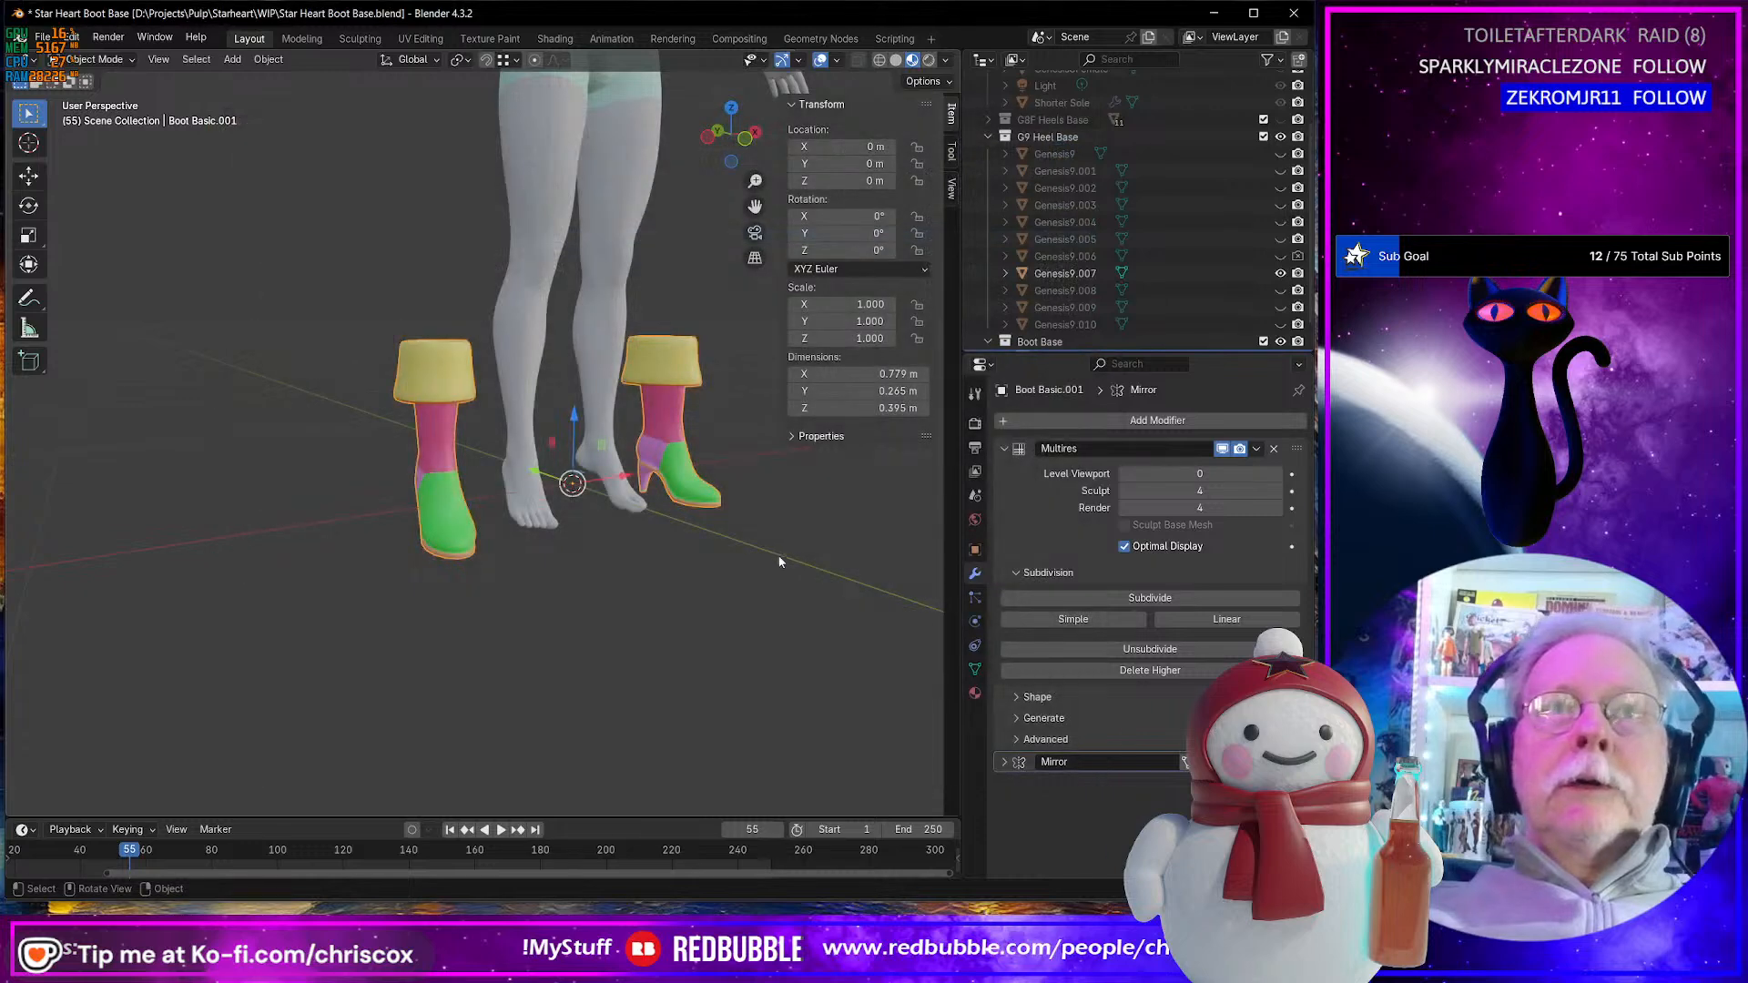
- Switch to Substance 3D Painter and bake the normal map from the Star Heart Boots G9 HI.obj high definition mesh
{"action": "key", "text": "alt+Tab"}
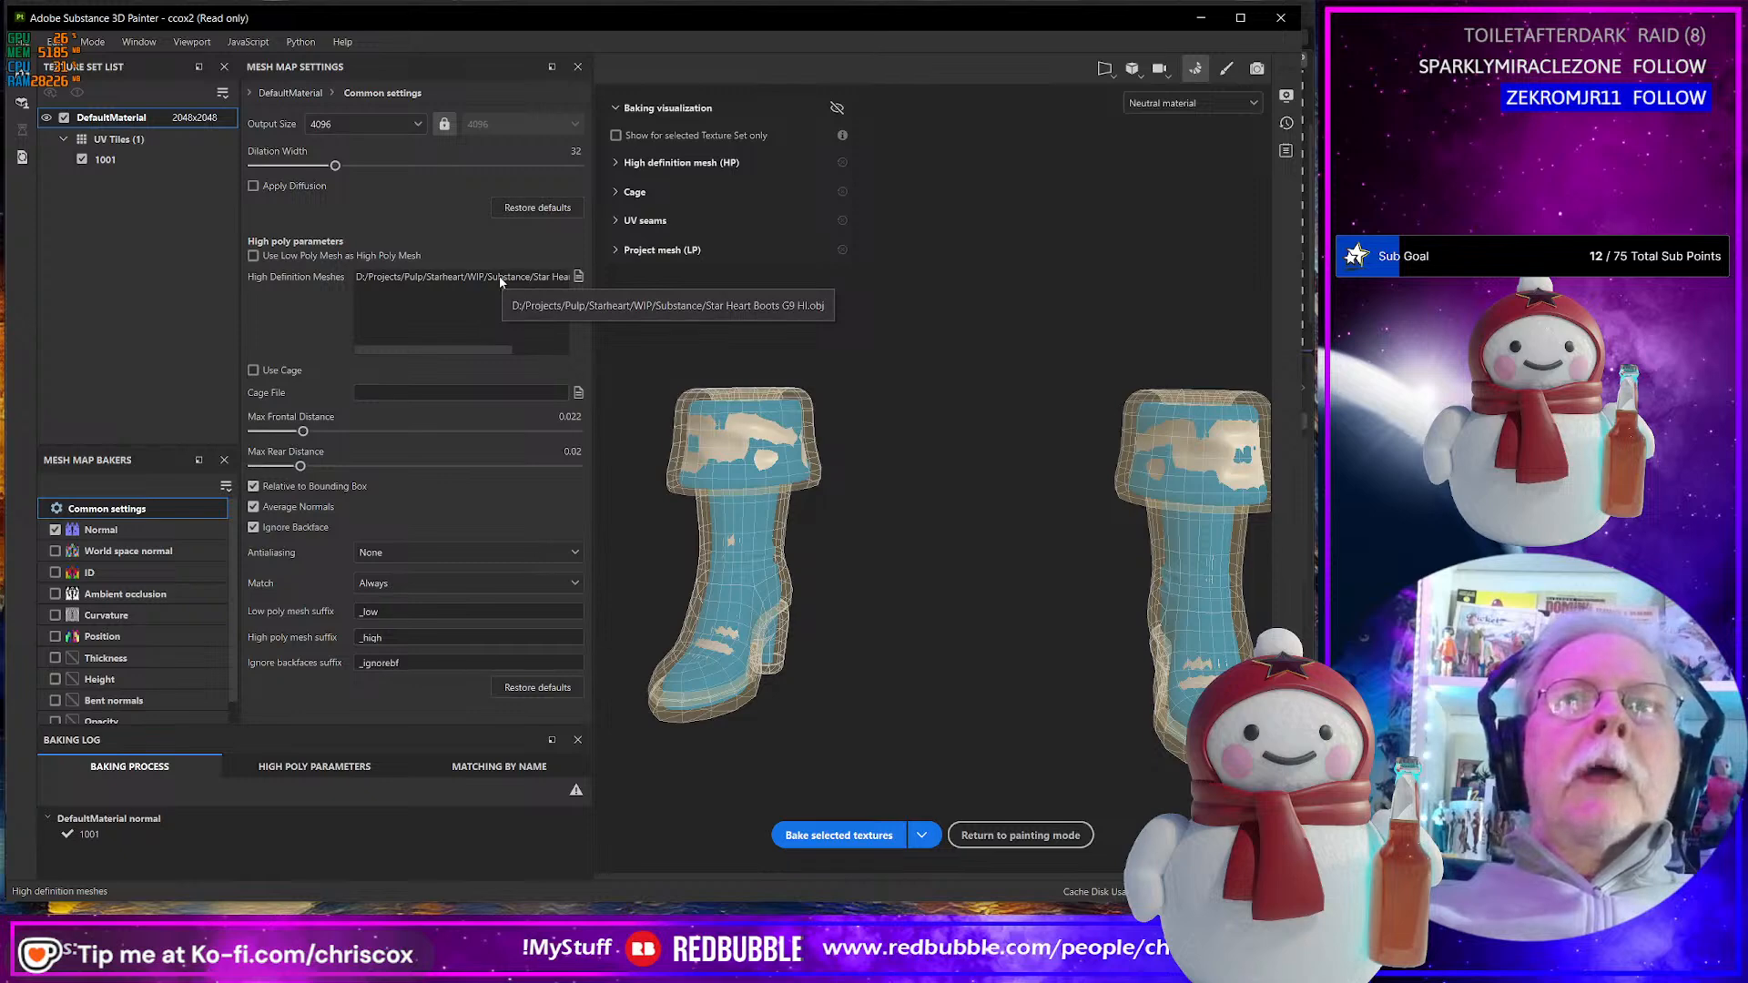
{"action": "left_click", "coordinate": [839, 835]}
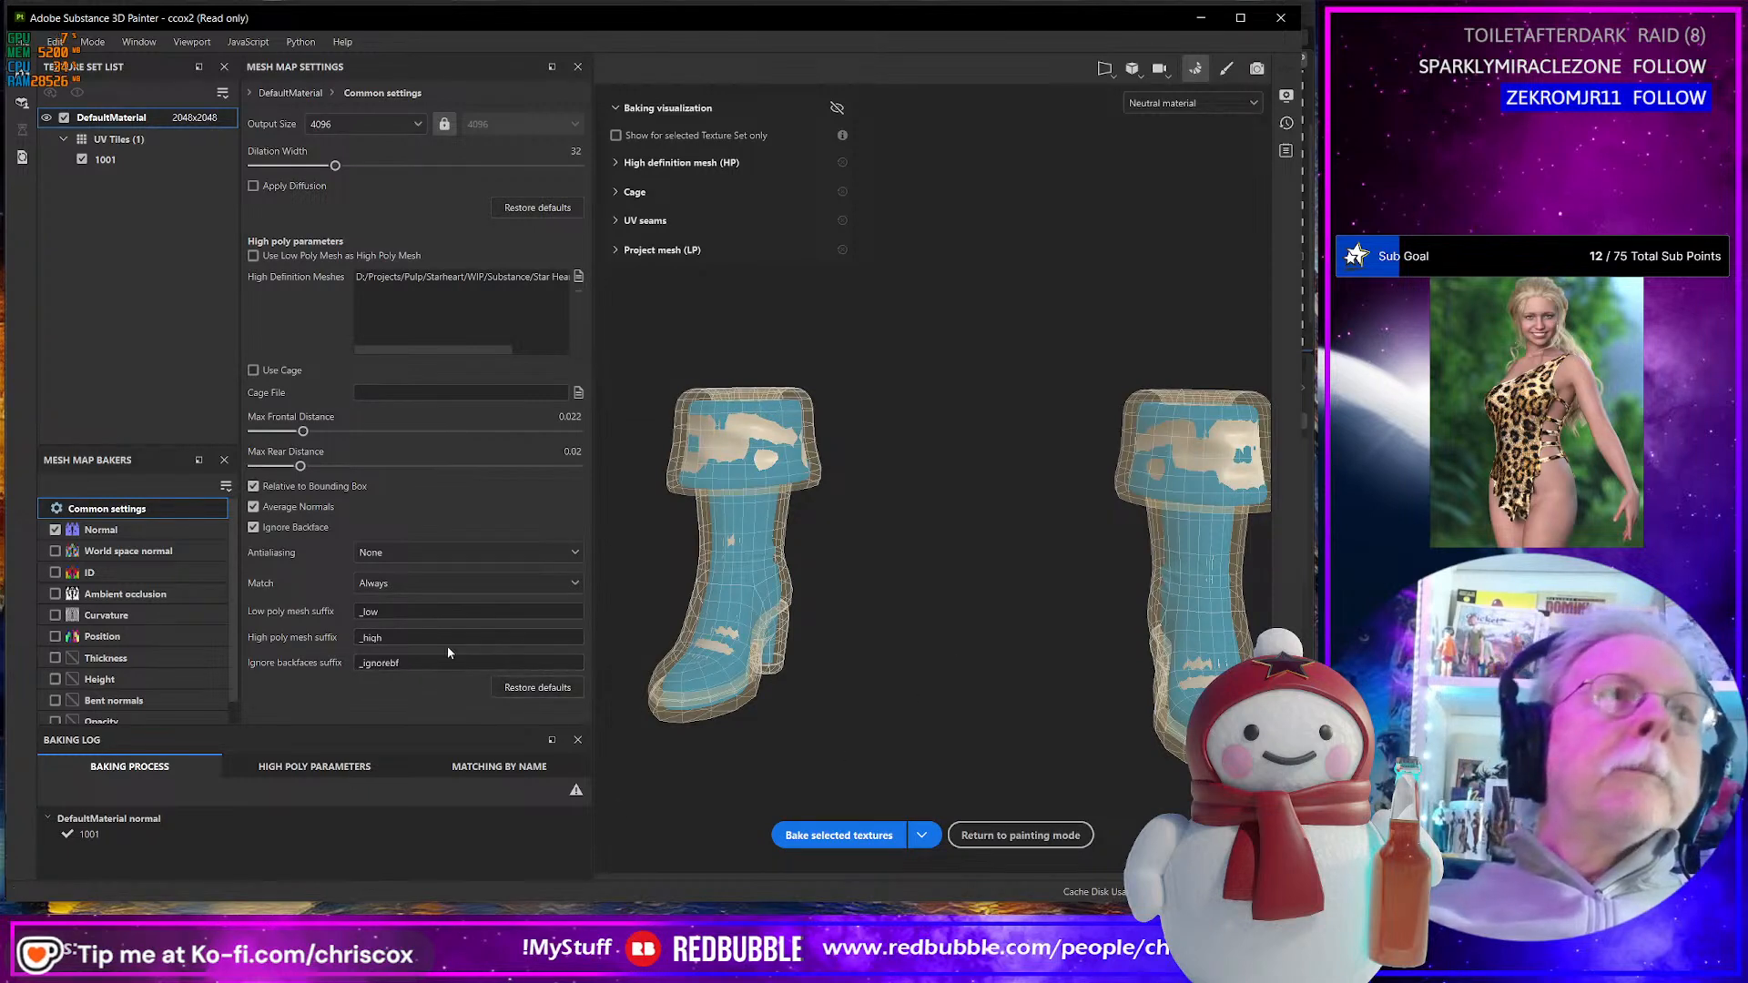
- Restore the default high poly parameters and bake only the world space normal, ambient occlusion, curvature and position maps
{"action": "left_click", "coordinate": [547, 689]}
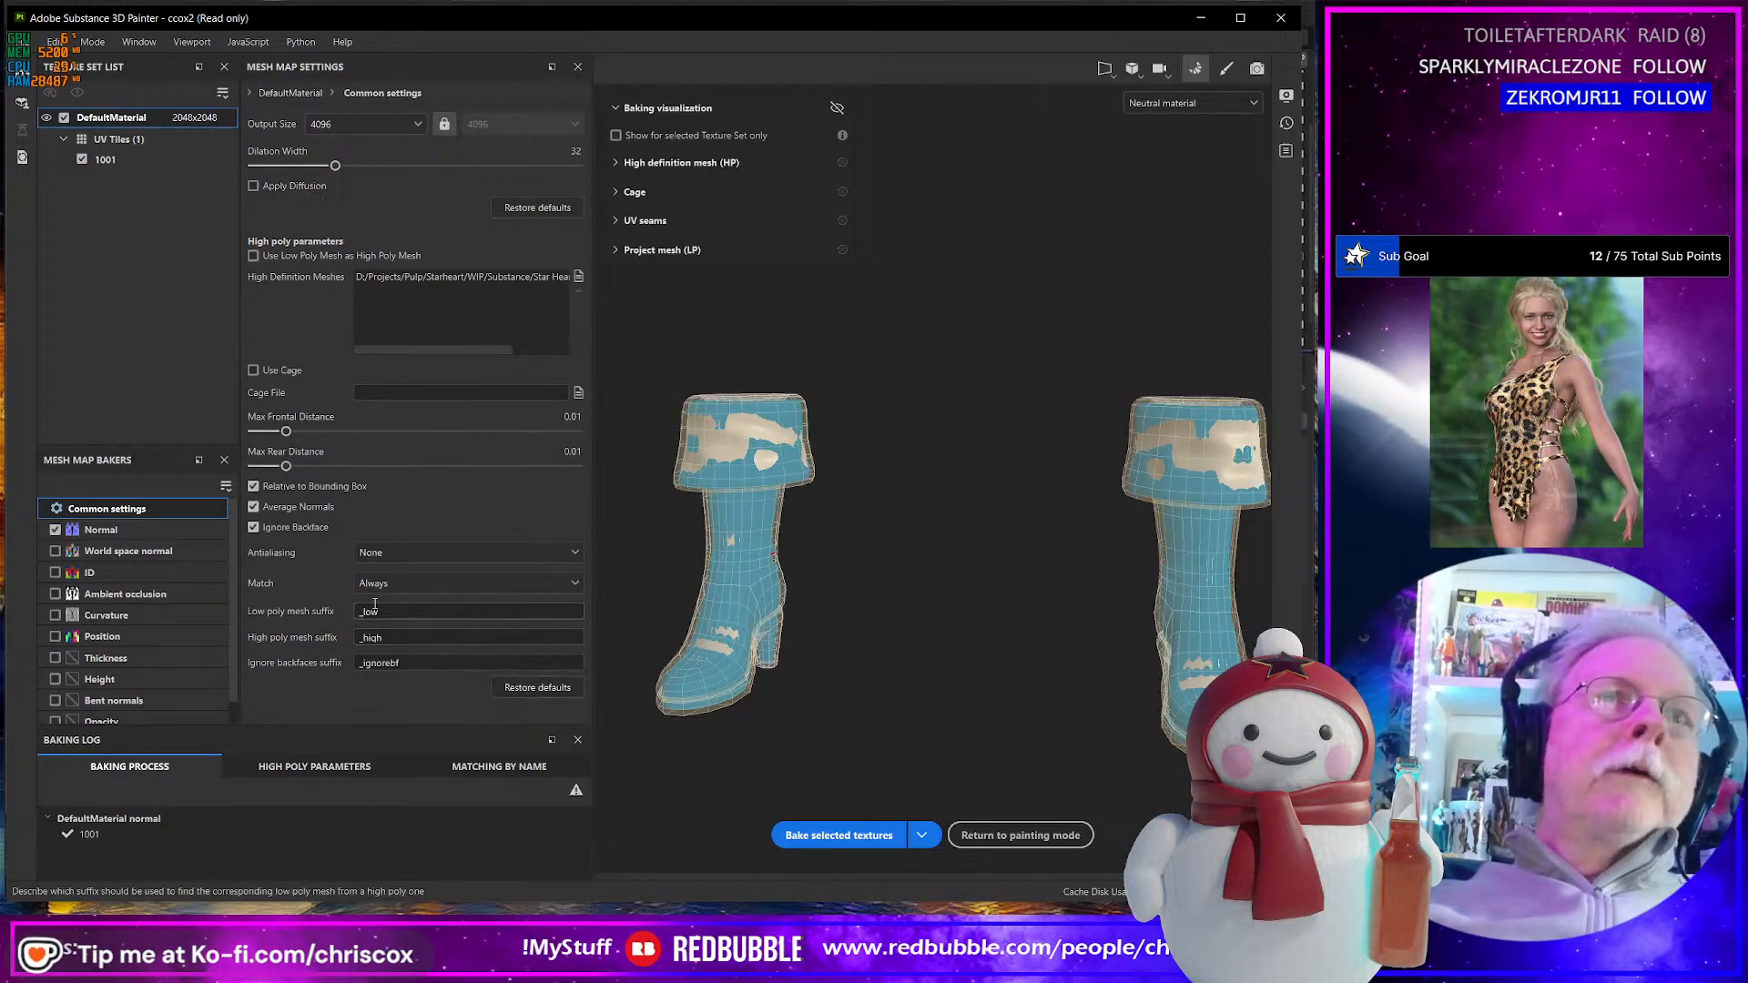
{"action": "left_click", "coordinate": [55, 637]}
{"action": "left_click", "coordinate": [54, 615]}
{"action": "left_click", "coordinate": [55, 593]}
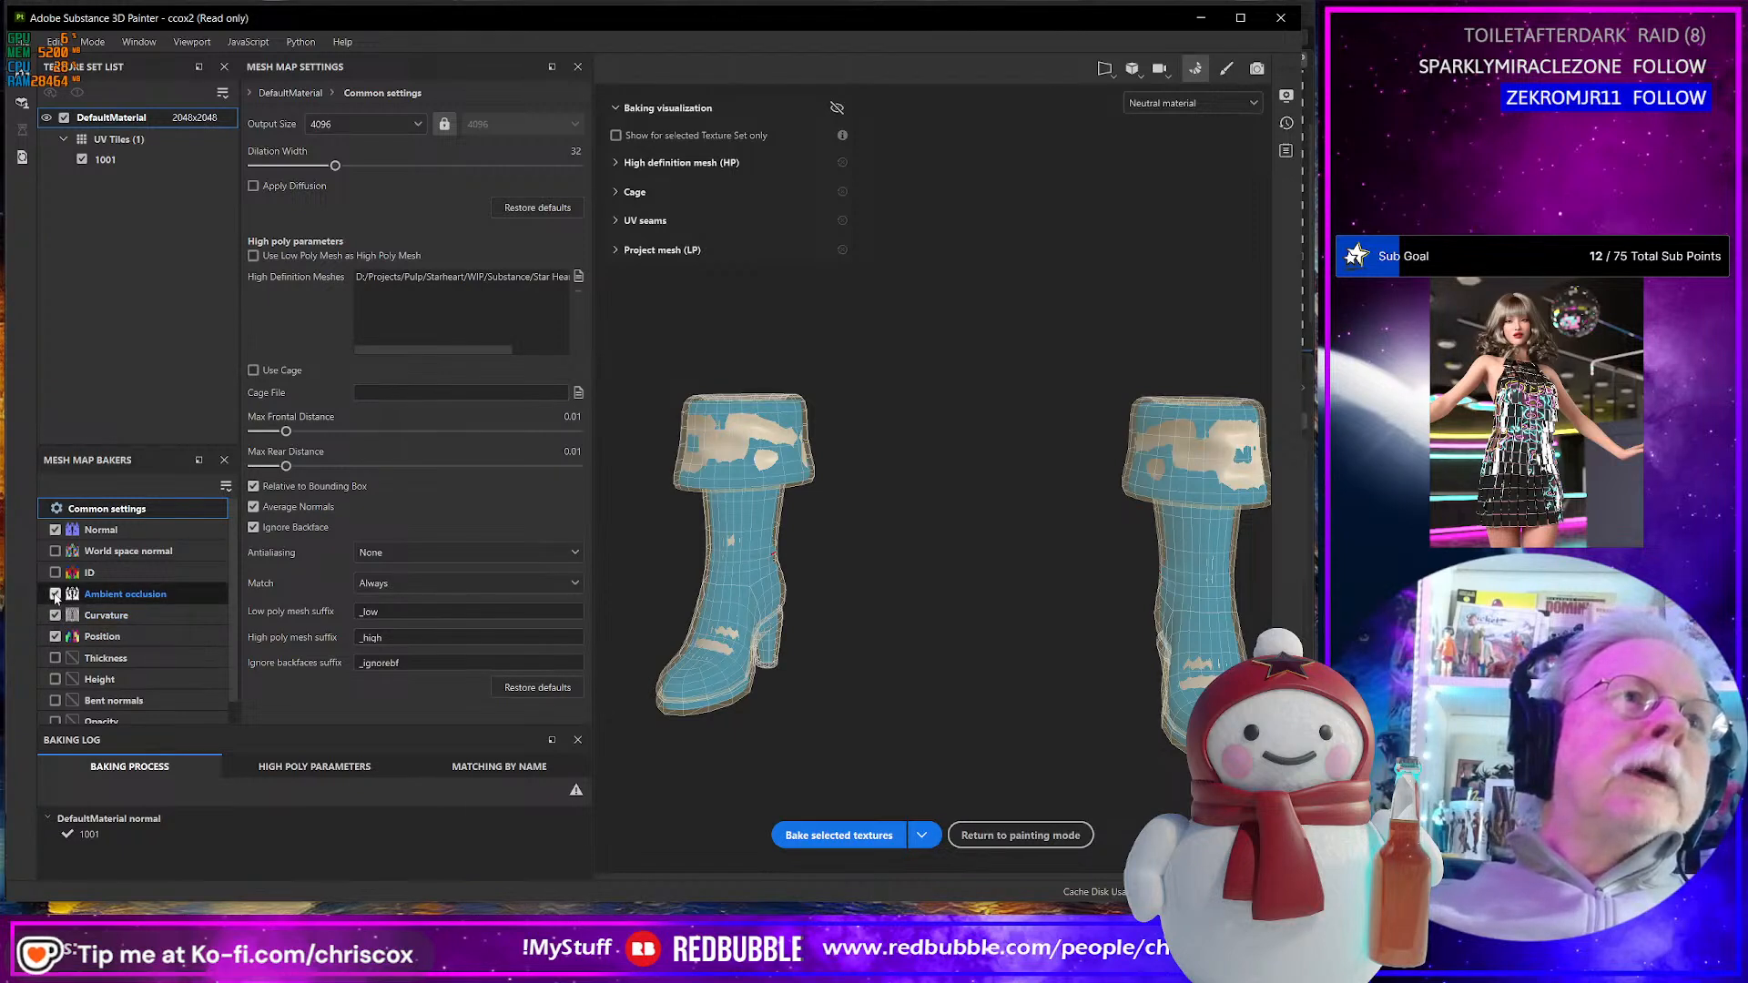
{"action": "left_click", "coordinate": [54, 551]}
{"action": "left_click", "coordinate": [55, 530]}
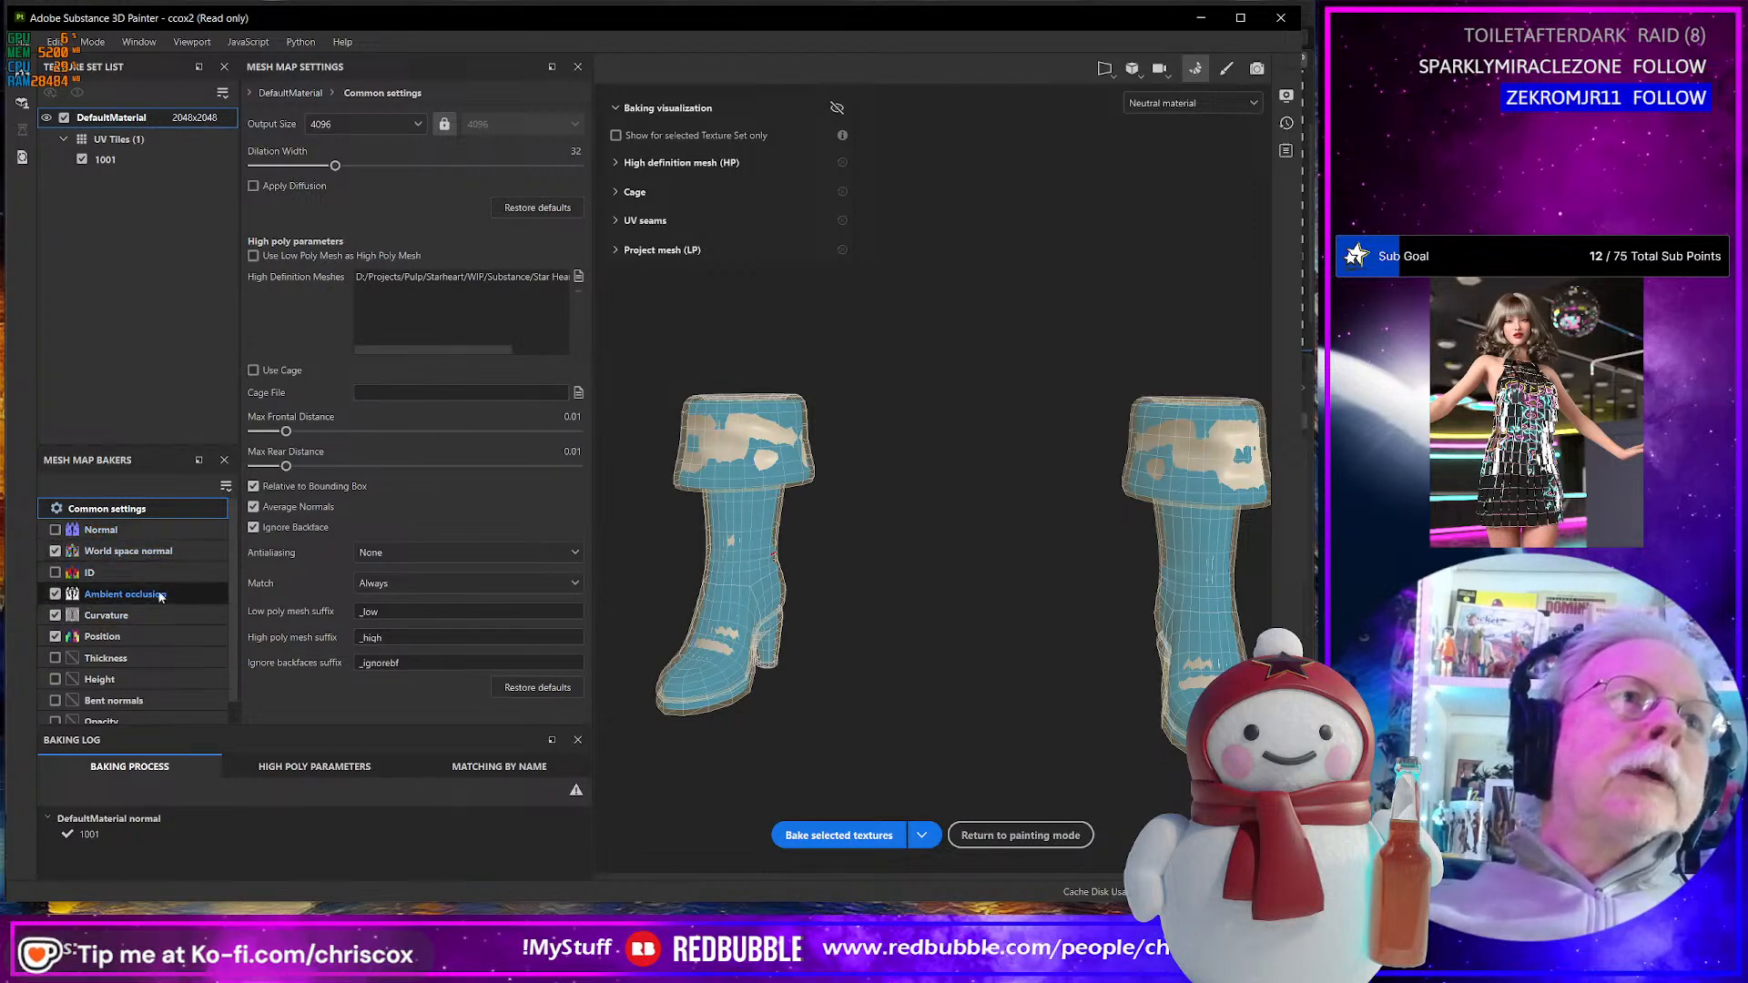
{"action": "left_click", "coordinate": [864, 835]}
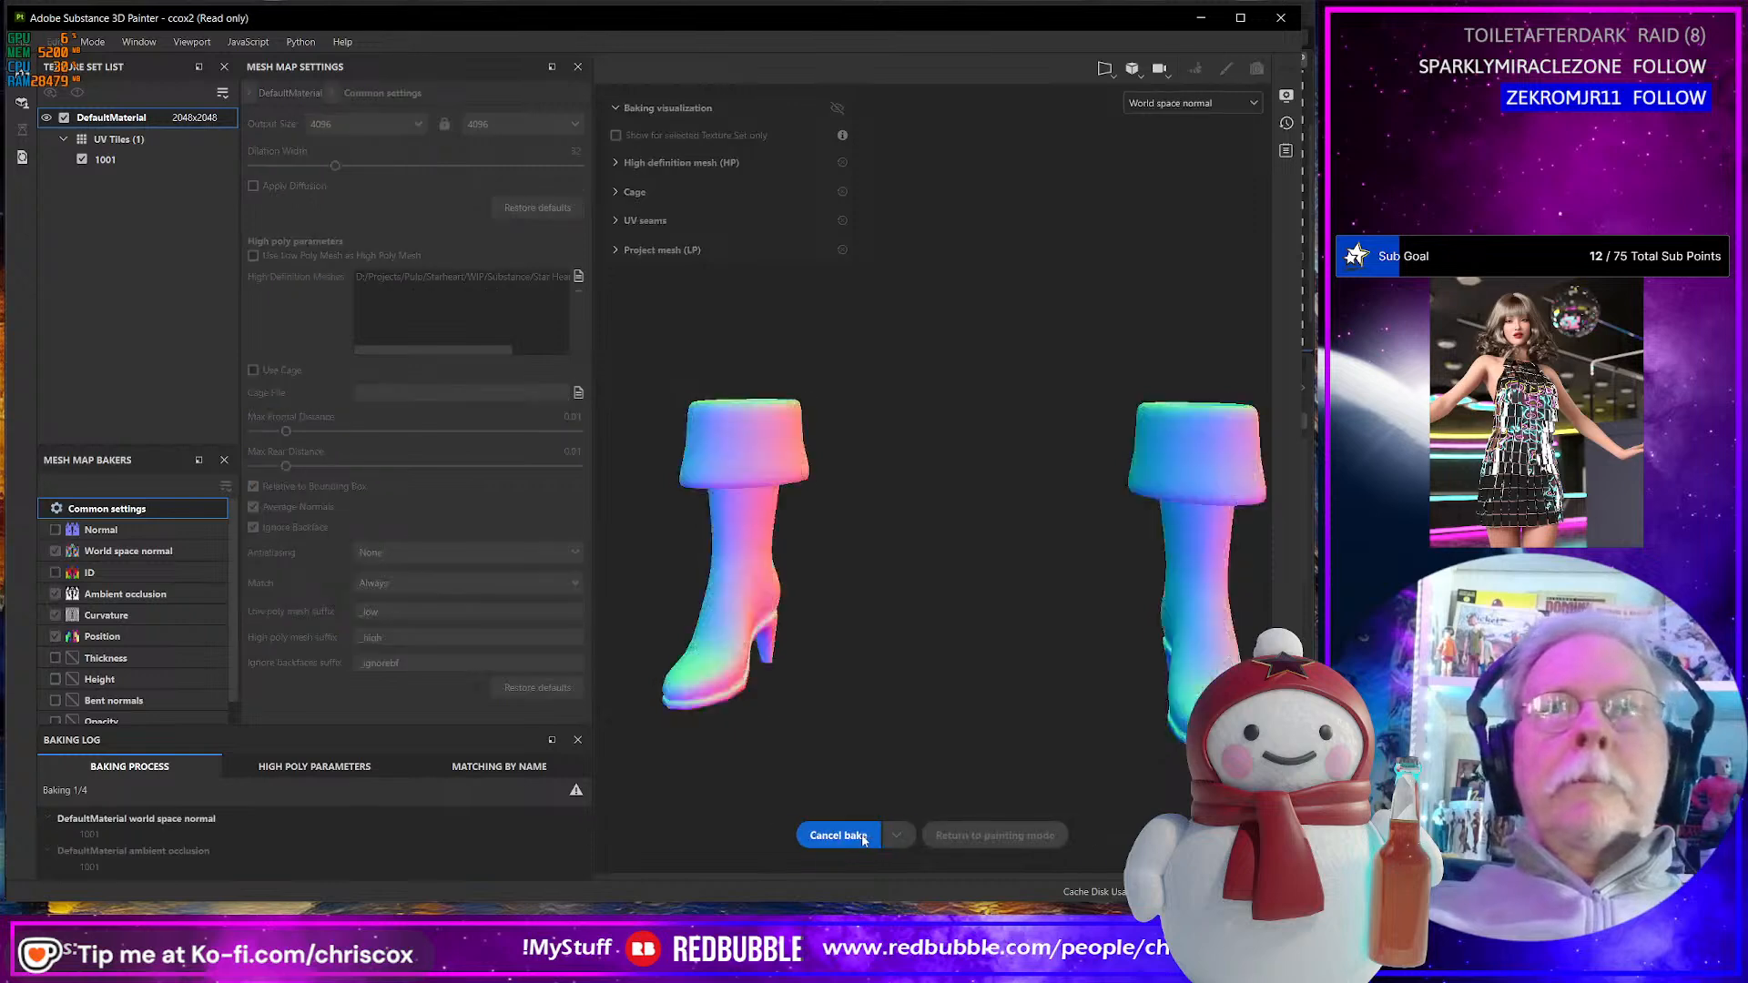
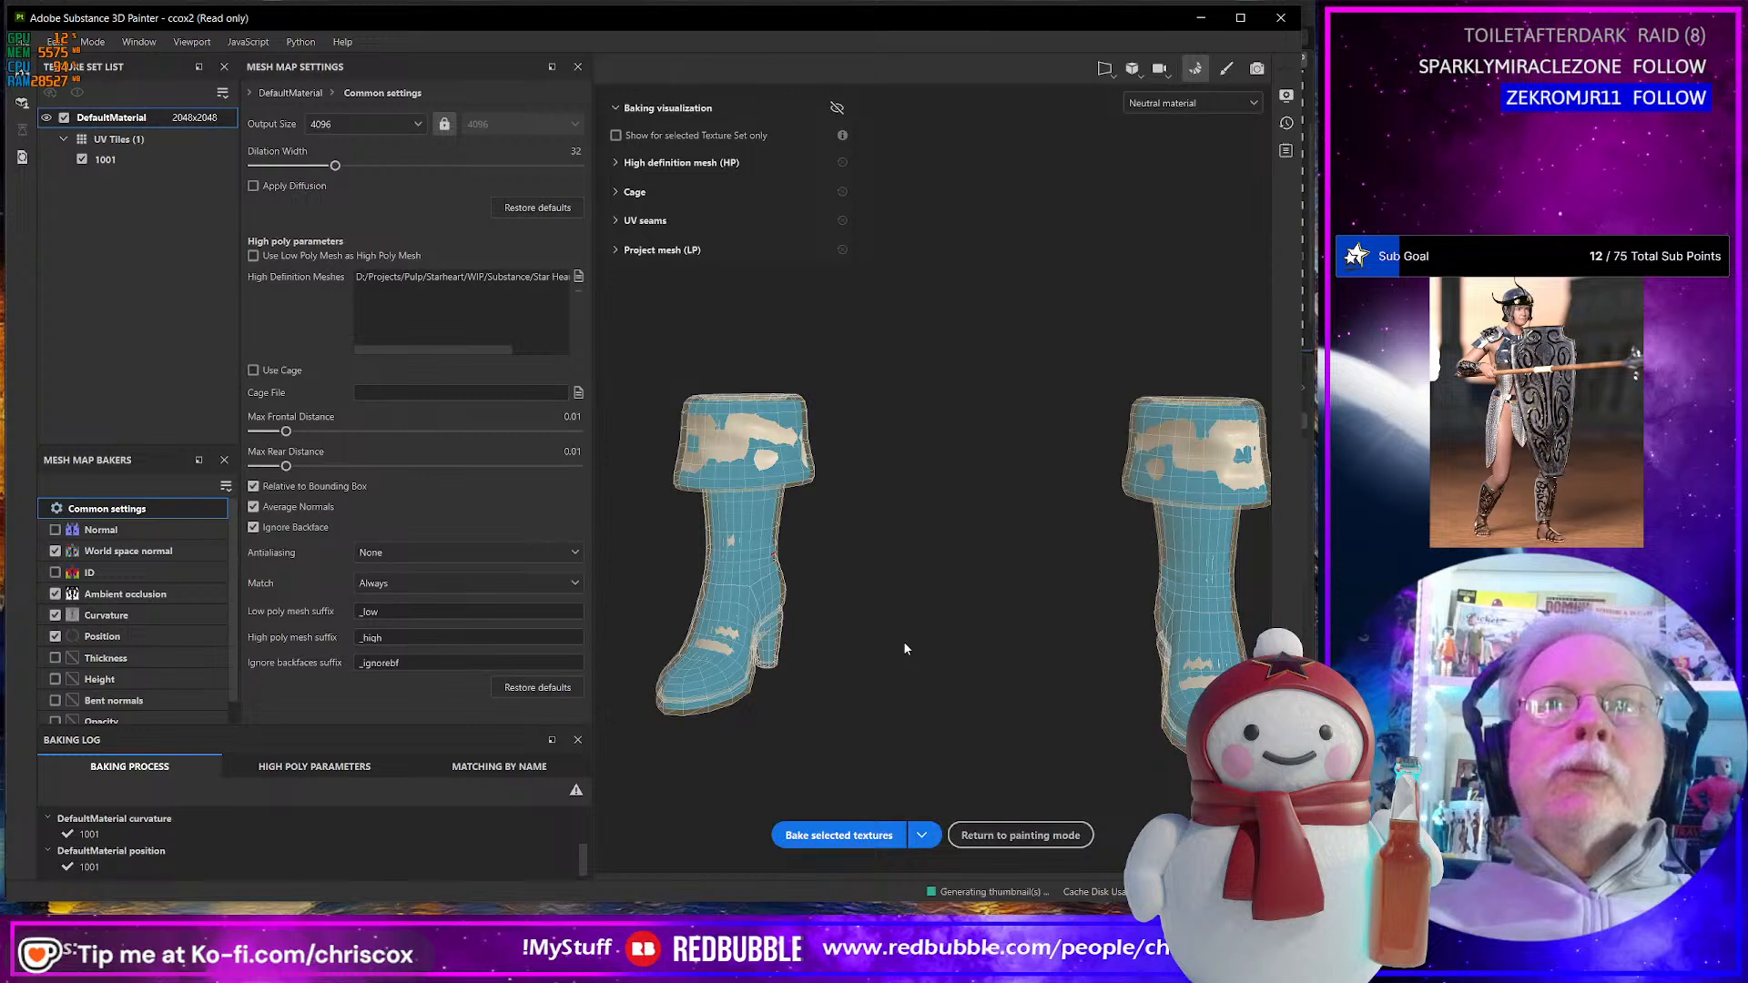
- Deselect the position, curvature, ambient occlusion and world space normal bakers, and return to painting mode
{"action": "left_click", "coordinate": [55, 636]}
{"action": "left_click", "coordinate": [55, 615]}
{"action": "left_click", "coordinate": [55, 593]}
{"action": "left_click", "coordinate": [55, 551]}
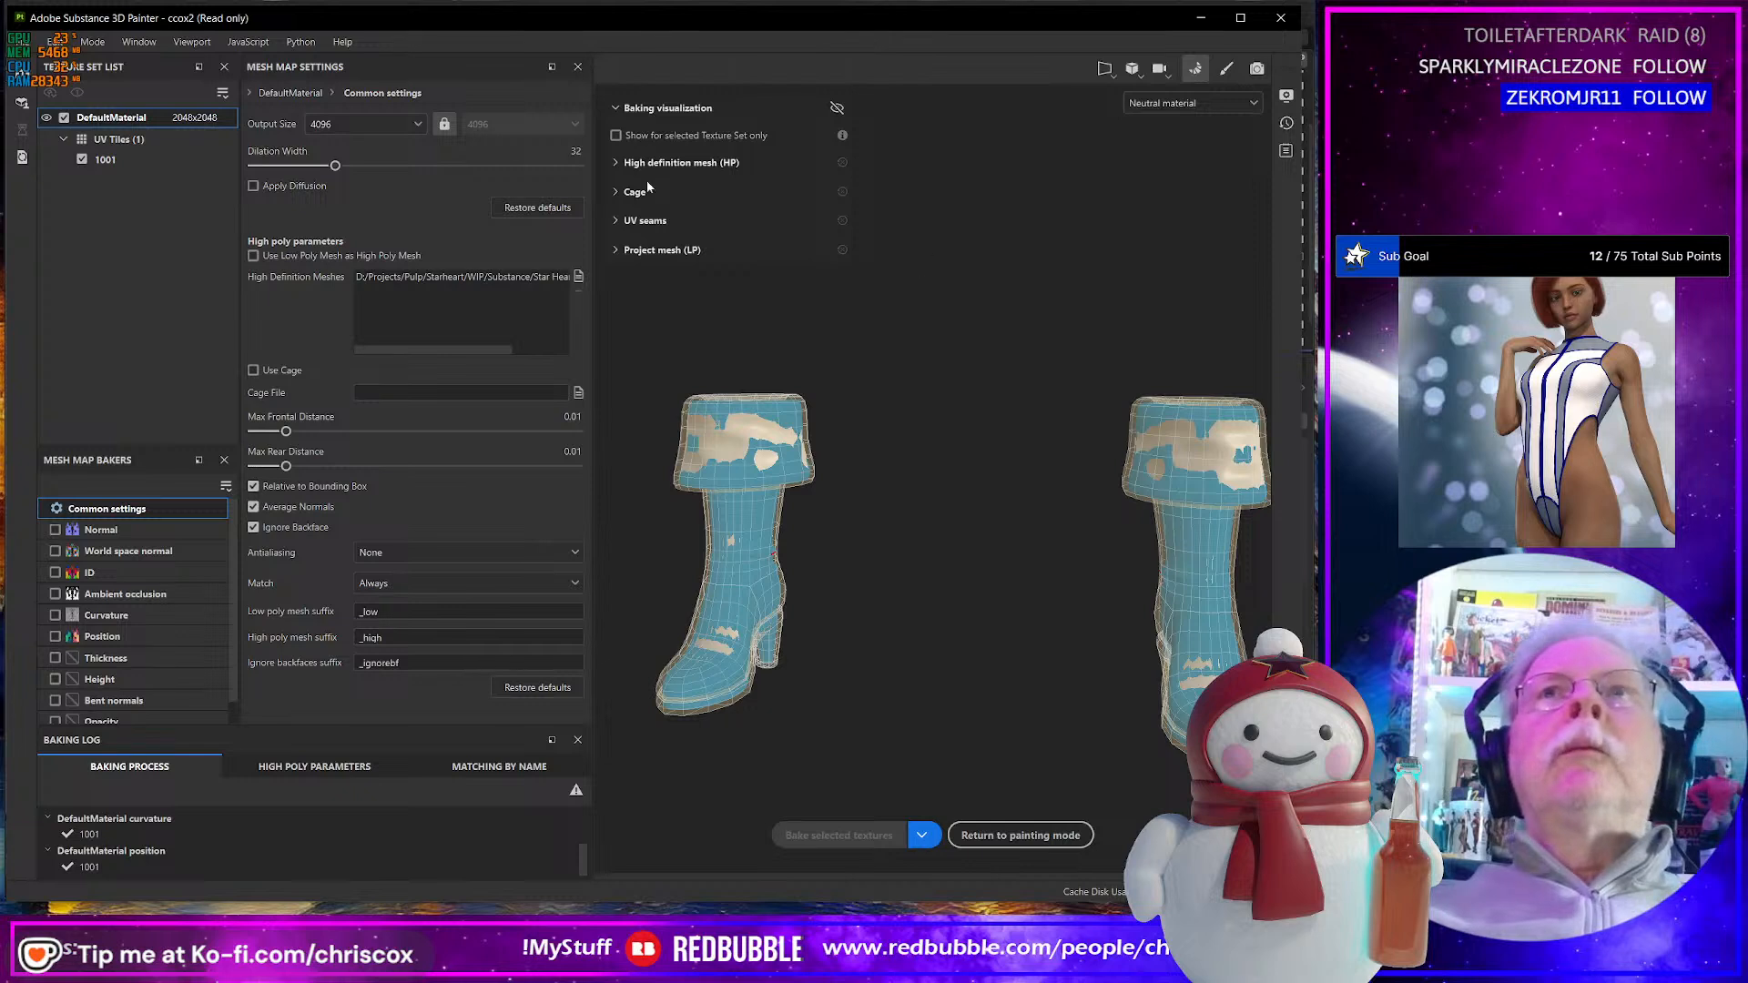
{"action": "left_click", "coordinate": [113, 42]}
{"action": "left_click", "coordinate": [122, 85]}
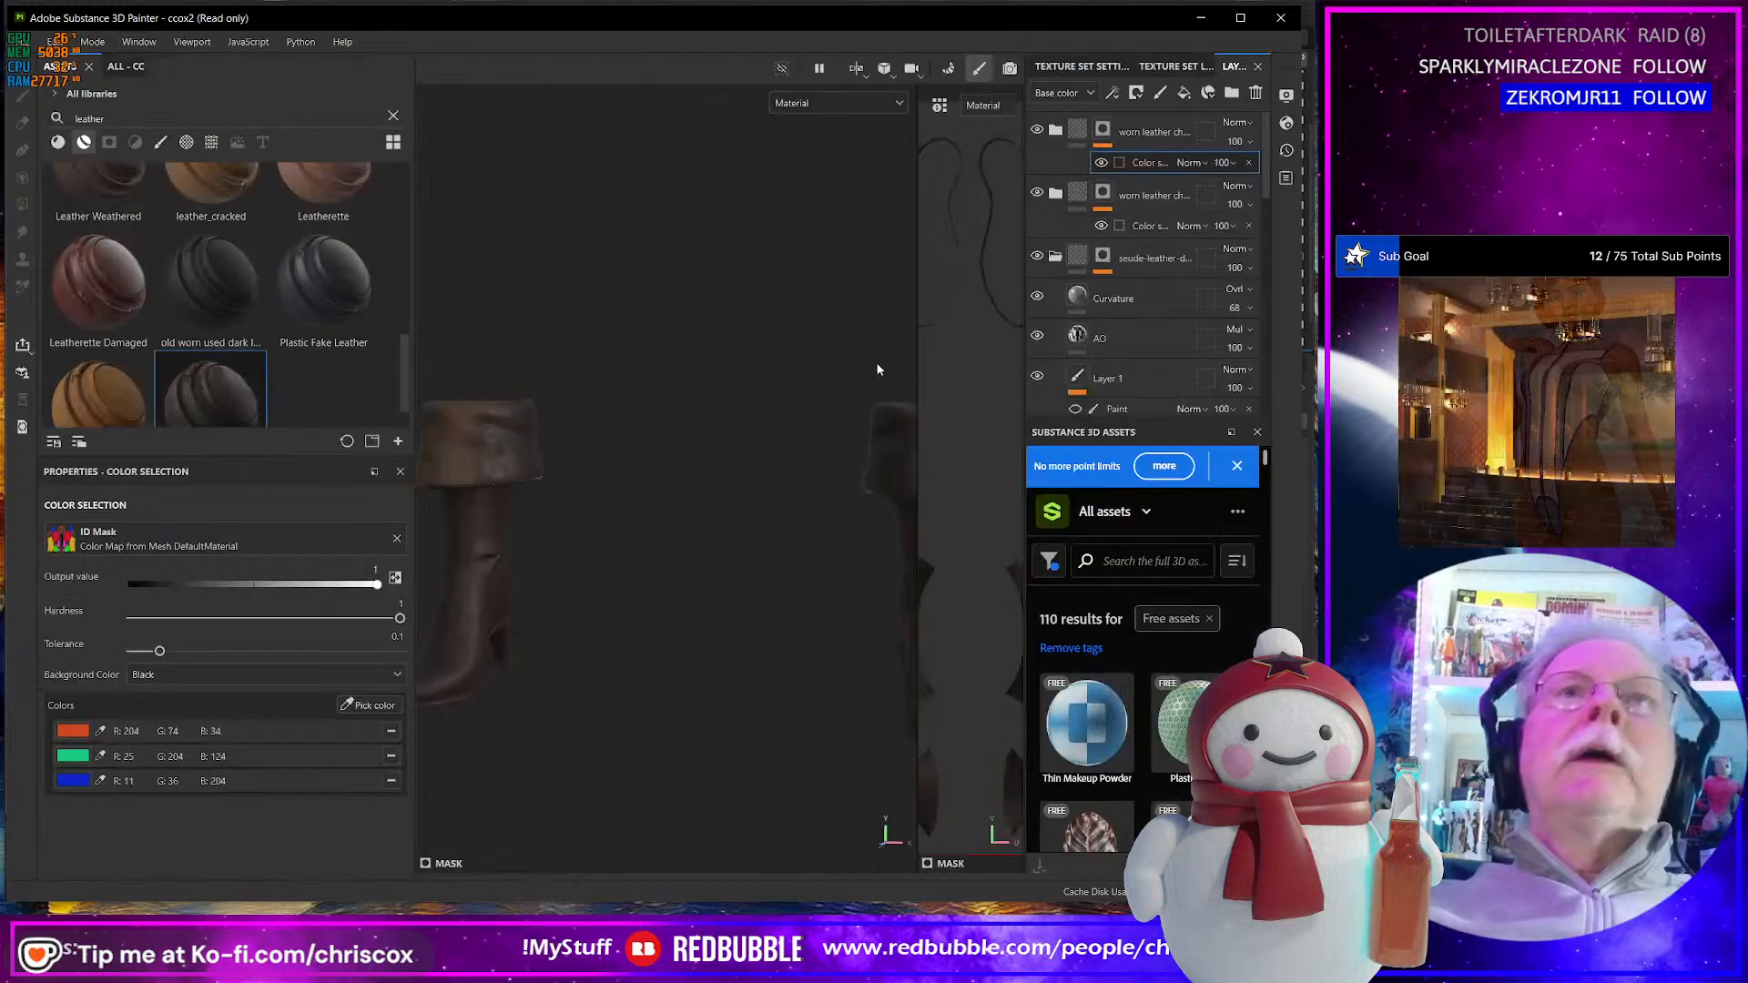
- Display the ID mesh map on the boots in the viewport
{"action": "left_click", "coordinate": [860, 102]}
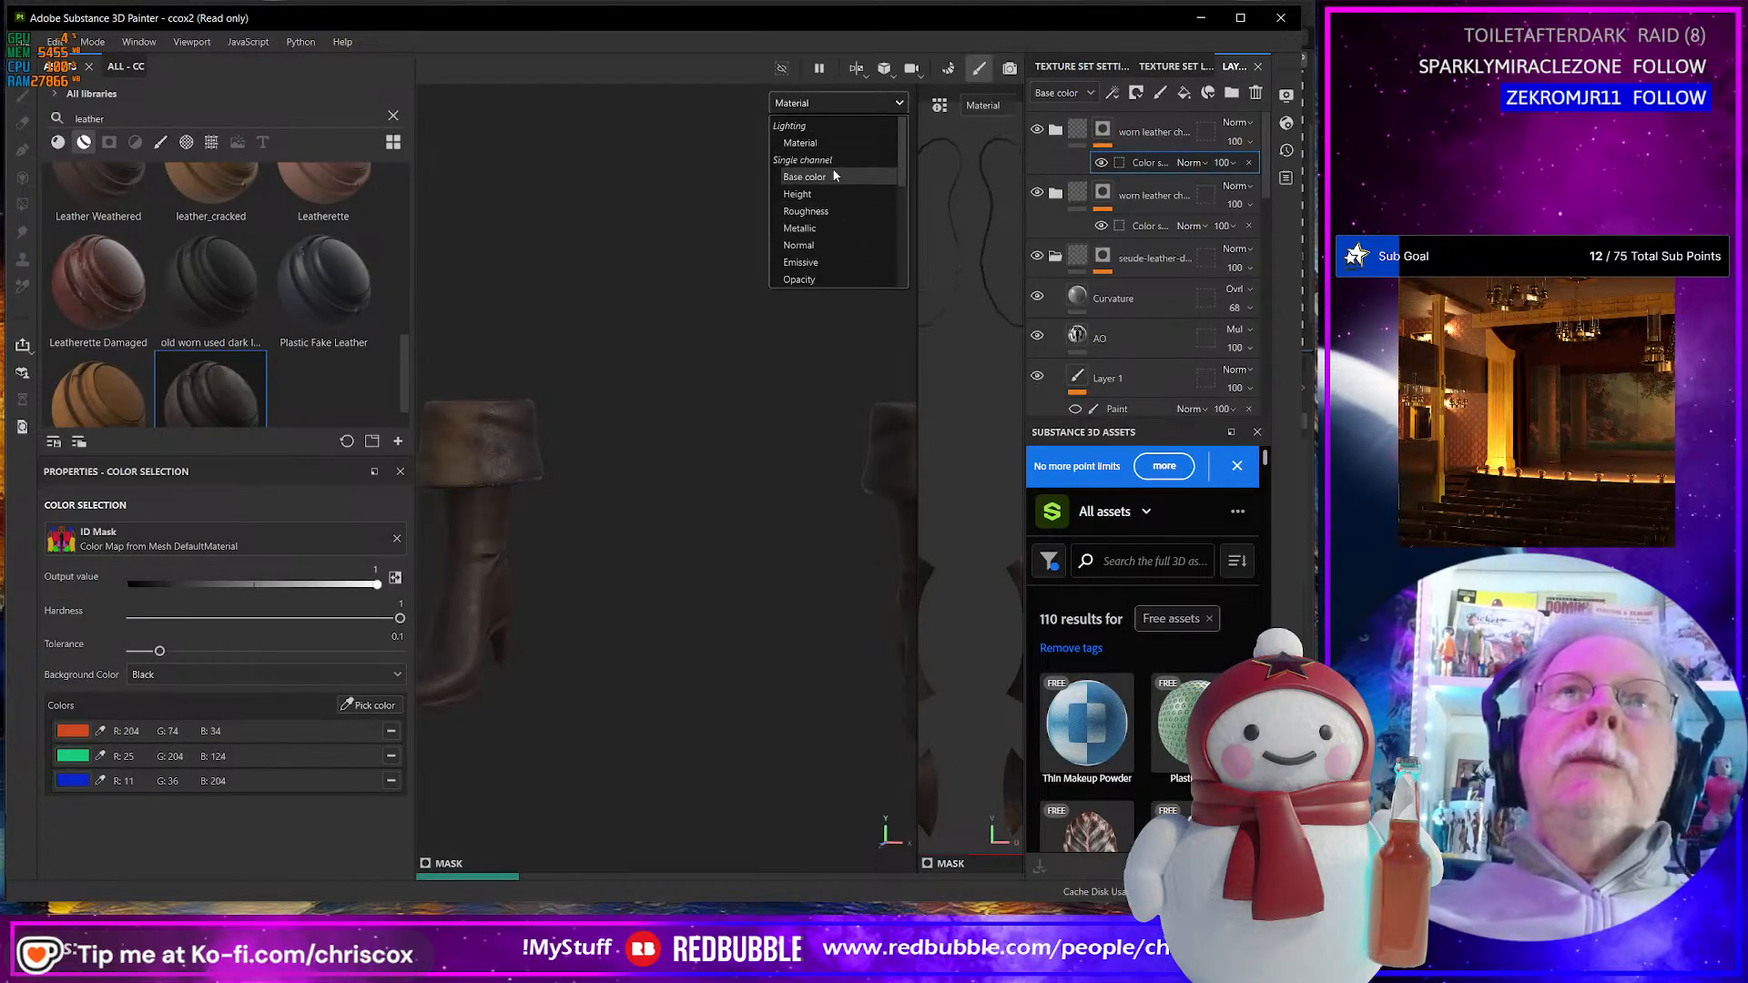
{"action": "scroll", "coordinate": [838, 215], "scroll_direction": "down", "scroll_amount": 3}
{"action": "left_click", "coordinate": [829, 222]}
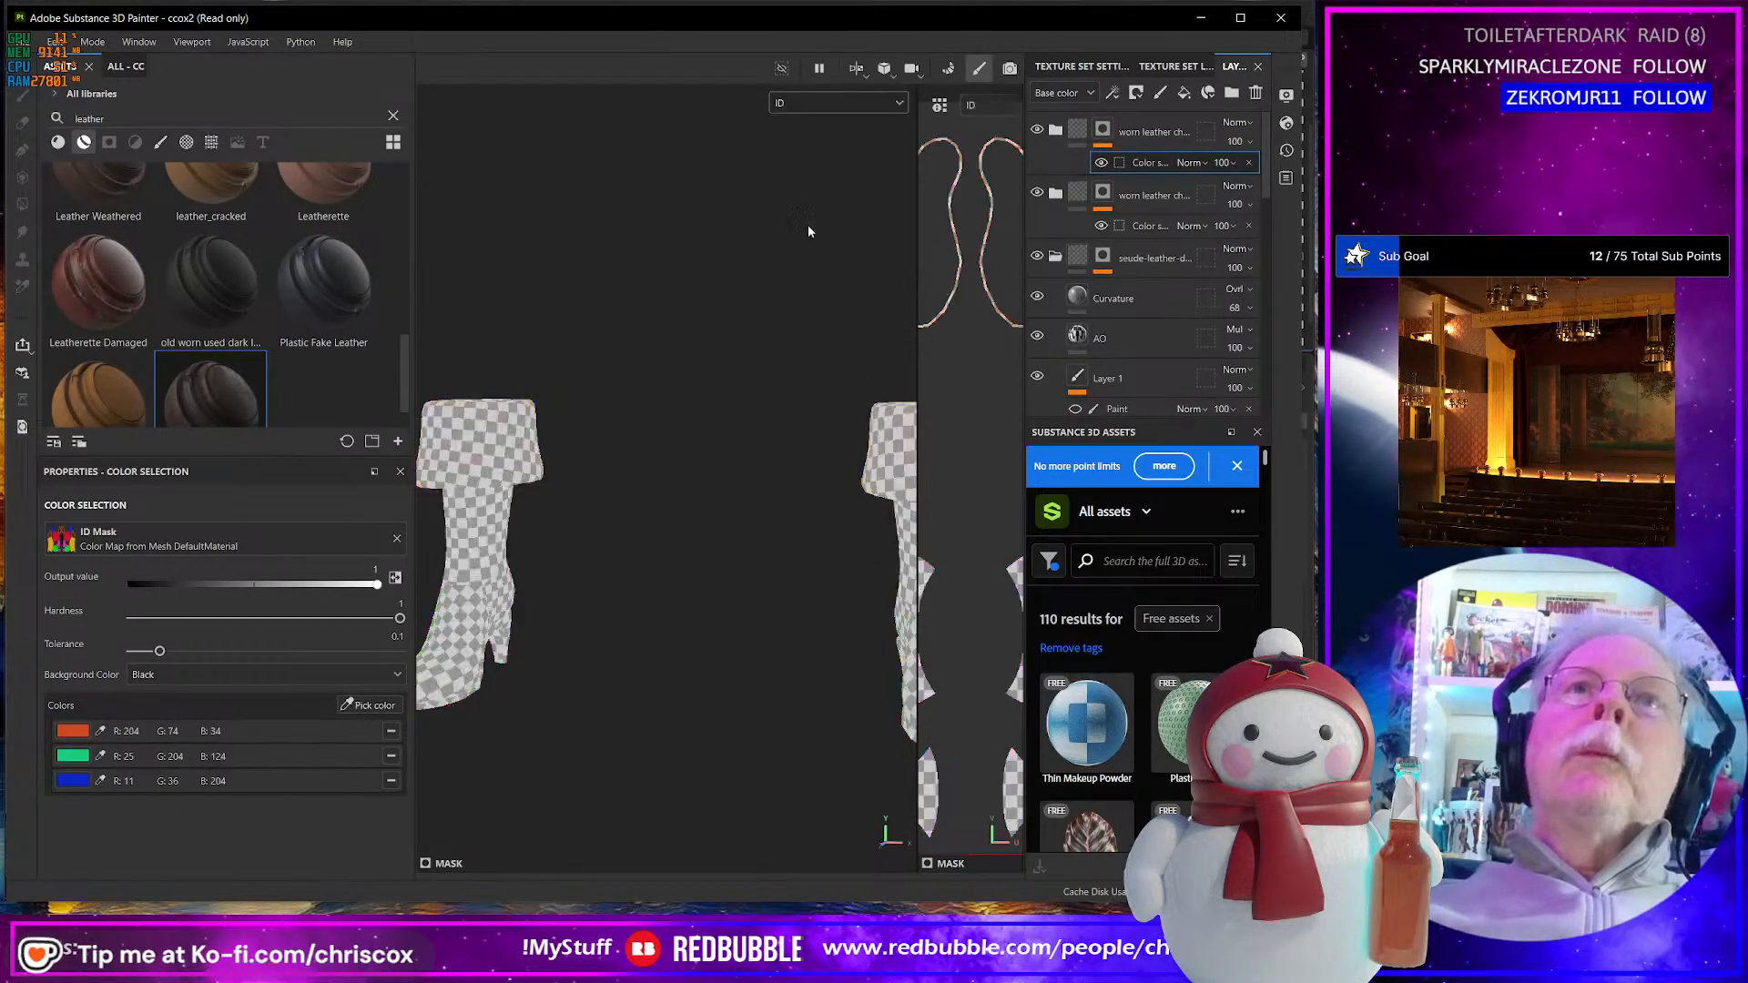
- Check the baked ID colour regions on the boots and switch the viewport to the Material display
{"action": "scroll", "coordinate": [723, 440], "scroll_direction": "up", "scroll_amount": 3}
{"action": "scroll", "coordinate": [724, 441], "scroll_direction": "down", "scroll_amount": 7}
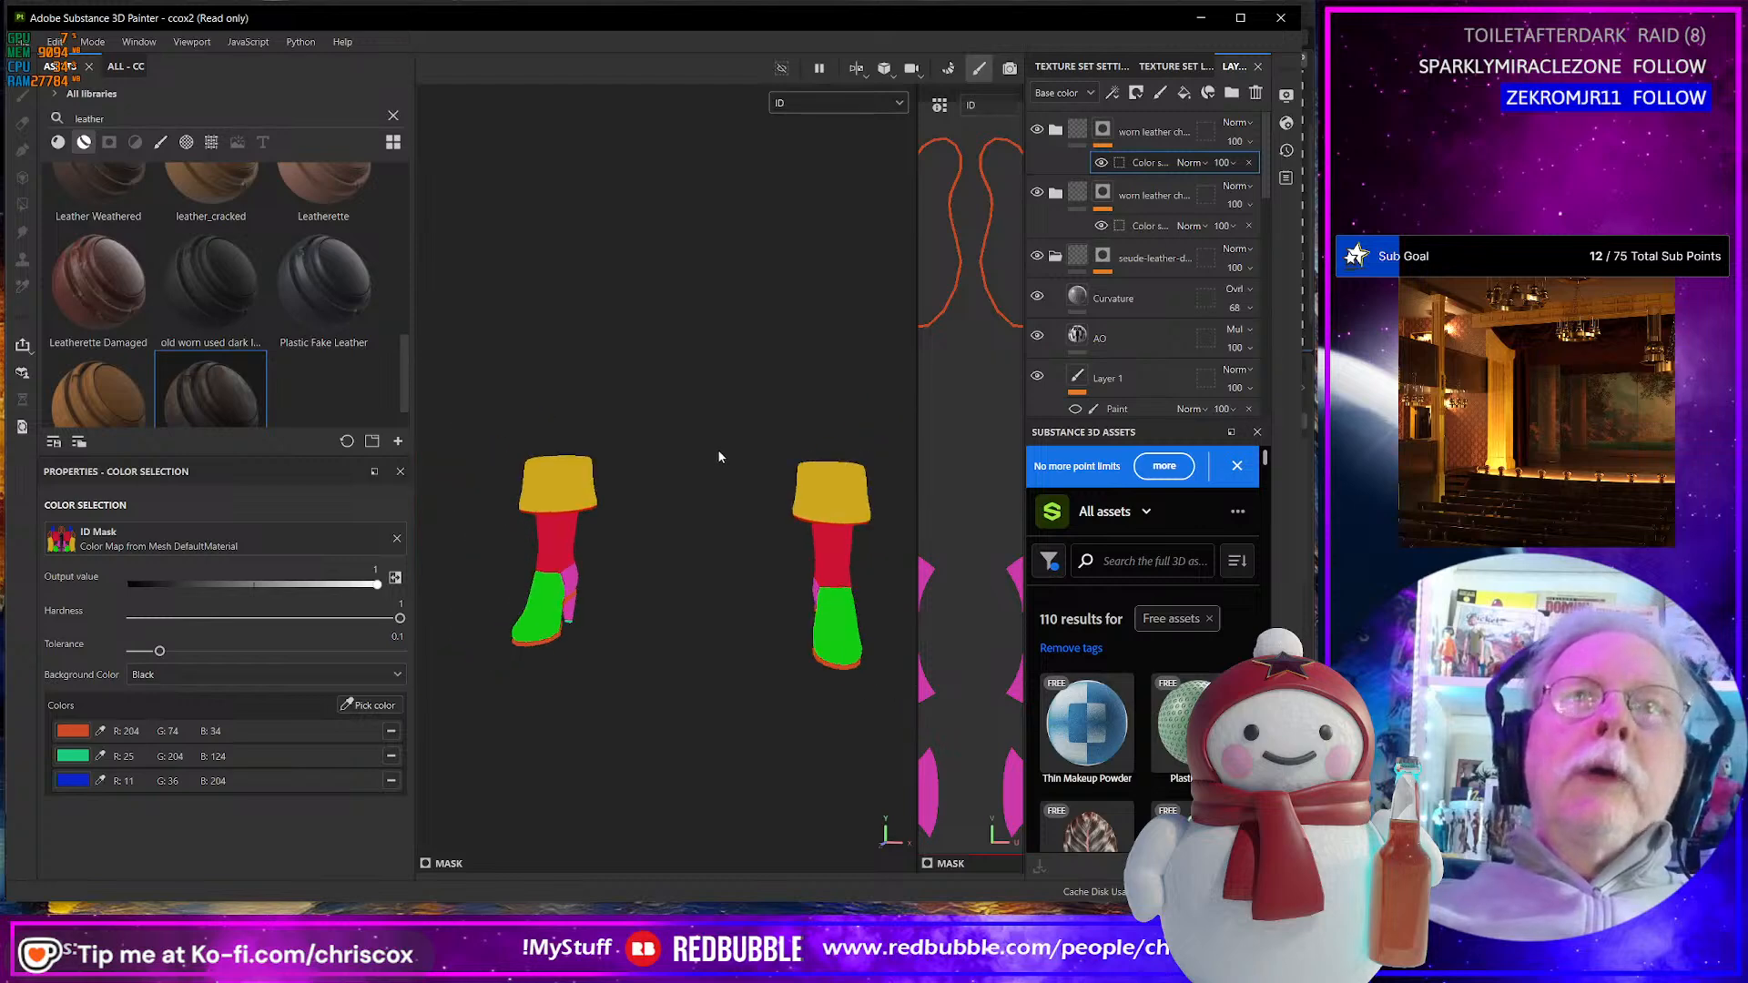
{"action": "left_click_drag", "start_coordinate": [720, 457], "coordinate": [580, 519], "text": "alt"}
{"action": "scroll", "coordinate": [645, 444], "scroll_direction": "up", "scroll_amount": 8}
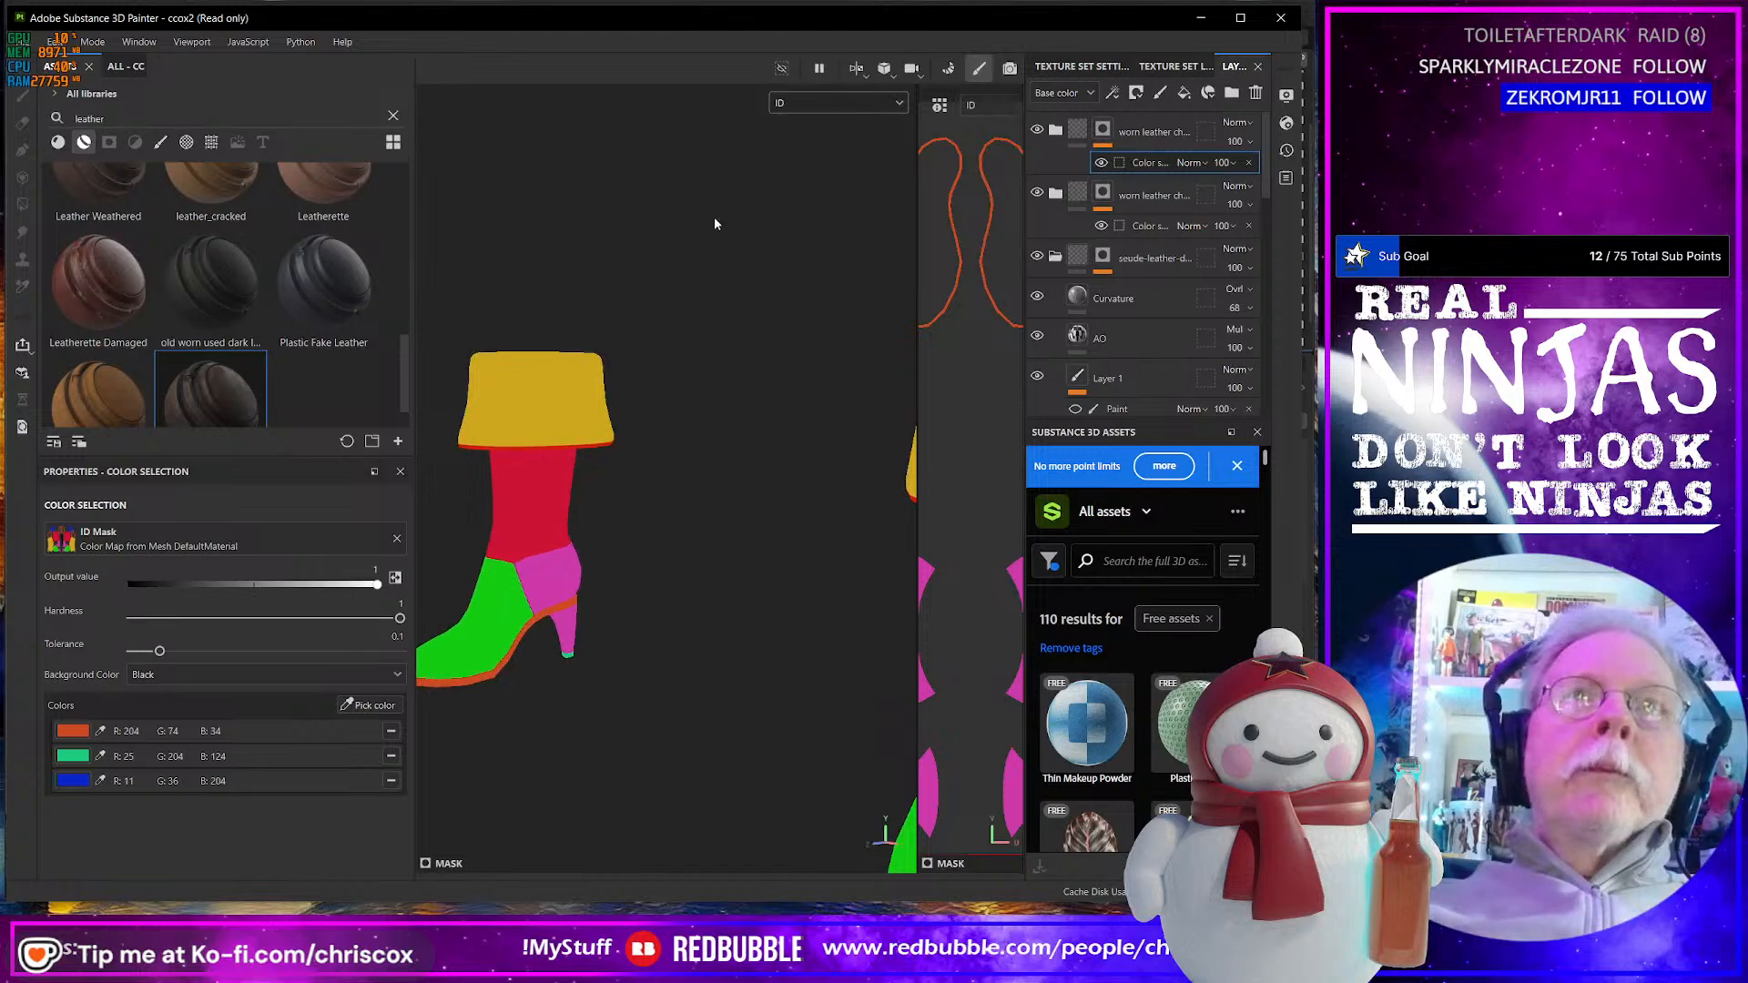
{"action": "left_click", "coordinate": [843, 106]}
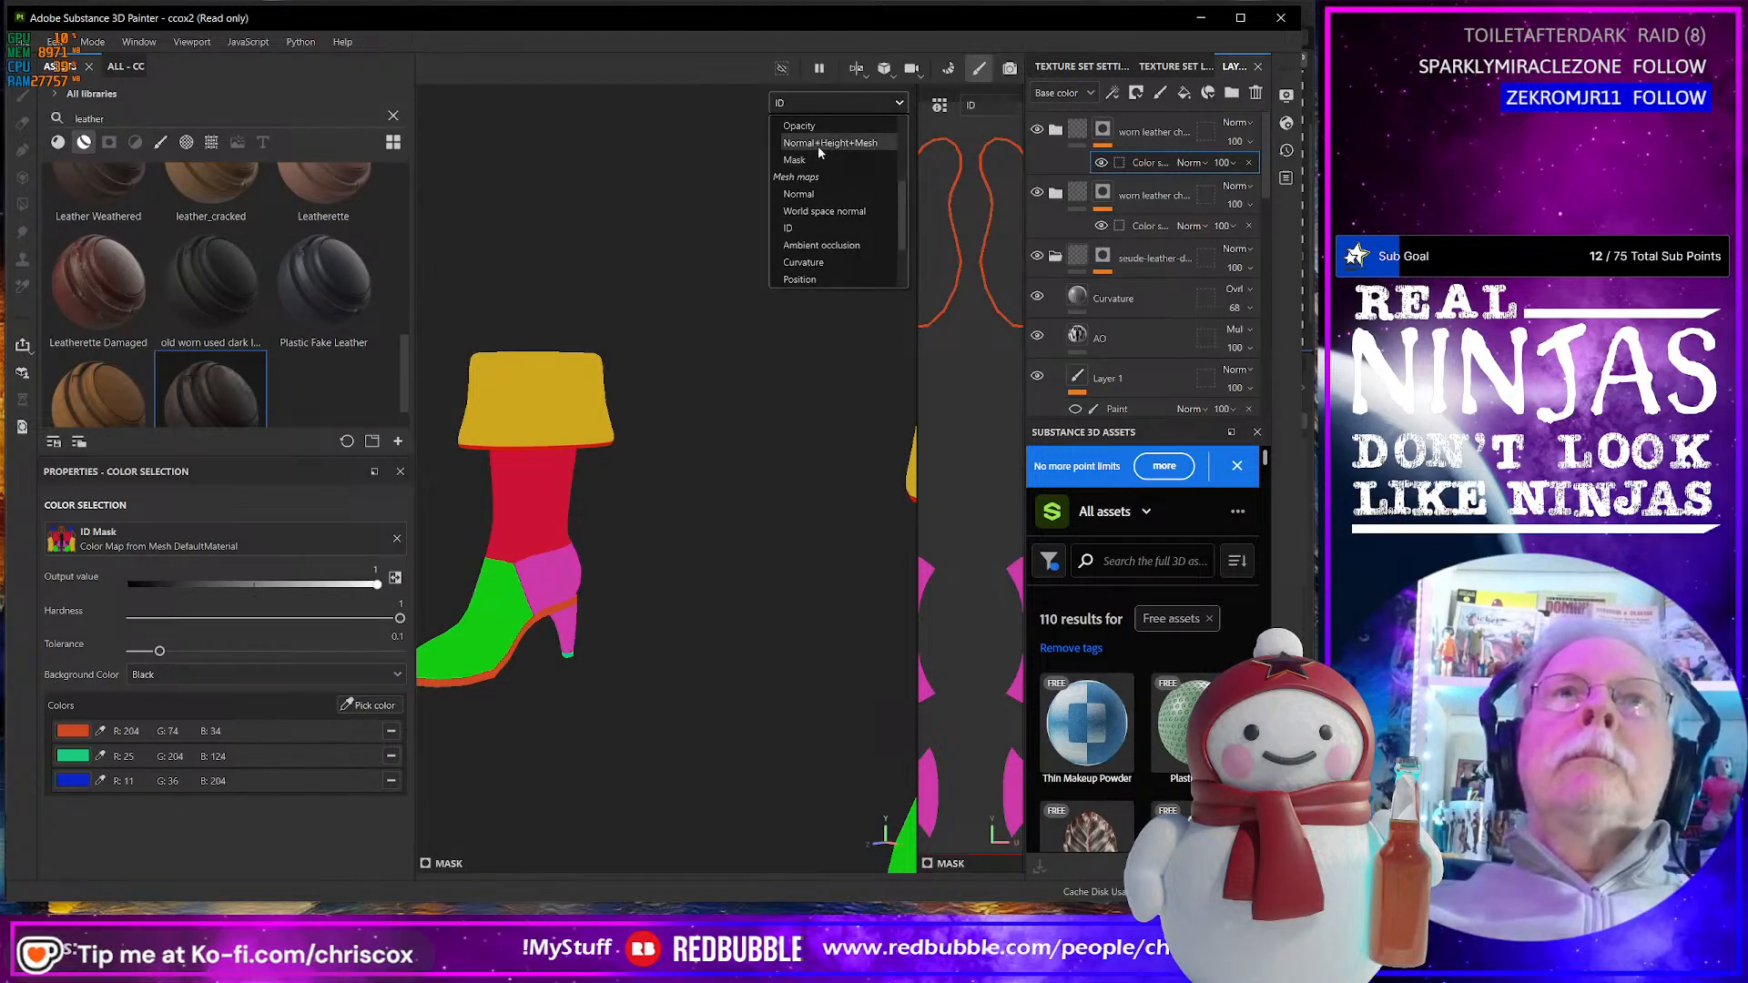
{"action": "left_click", "coordinate": [820, 145]}
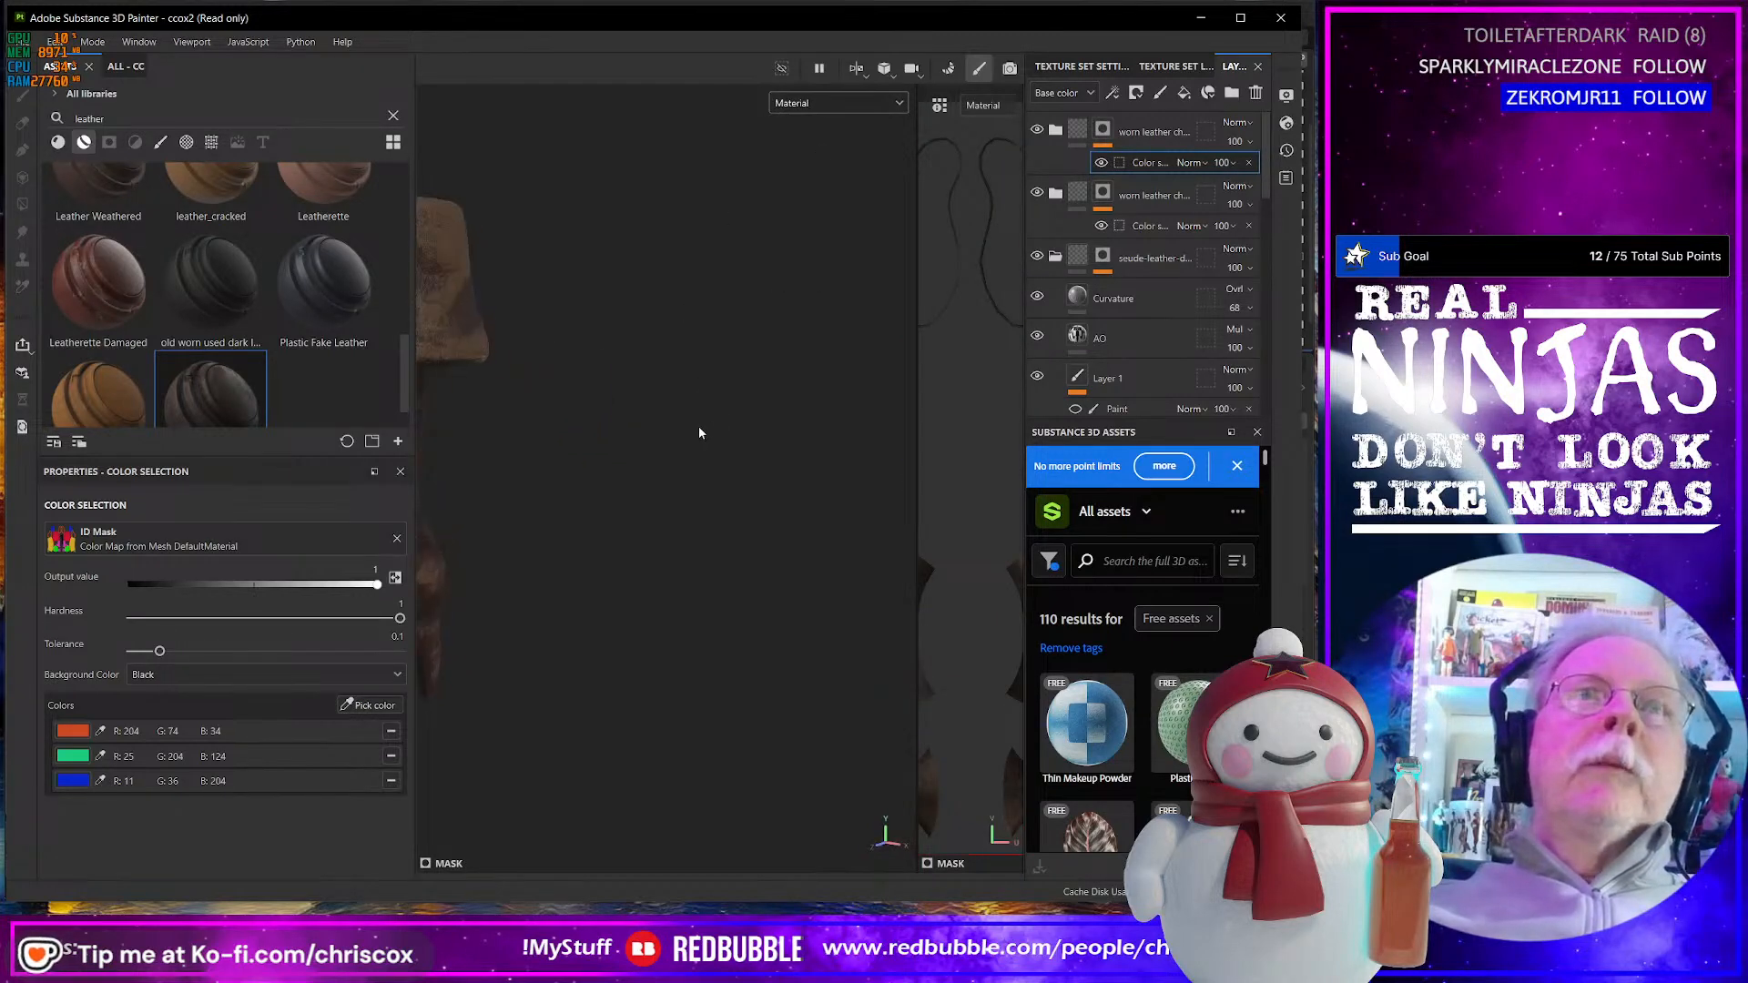
- Examine the leather shading on one boot's cuff, shaft and heel in the Material view
{"action": "scroll", "coordinate": [699, 432], "scroll_direction": "down", "scroll_amount": 3}
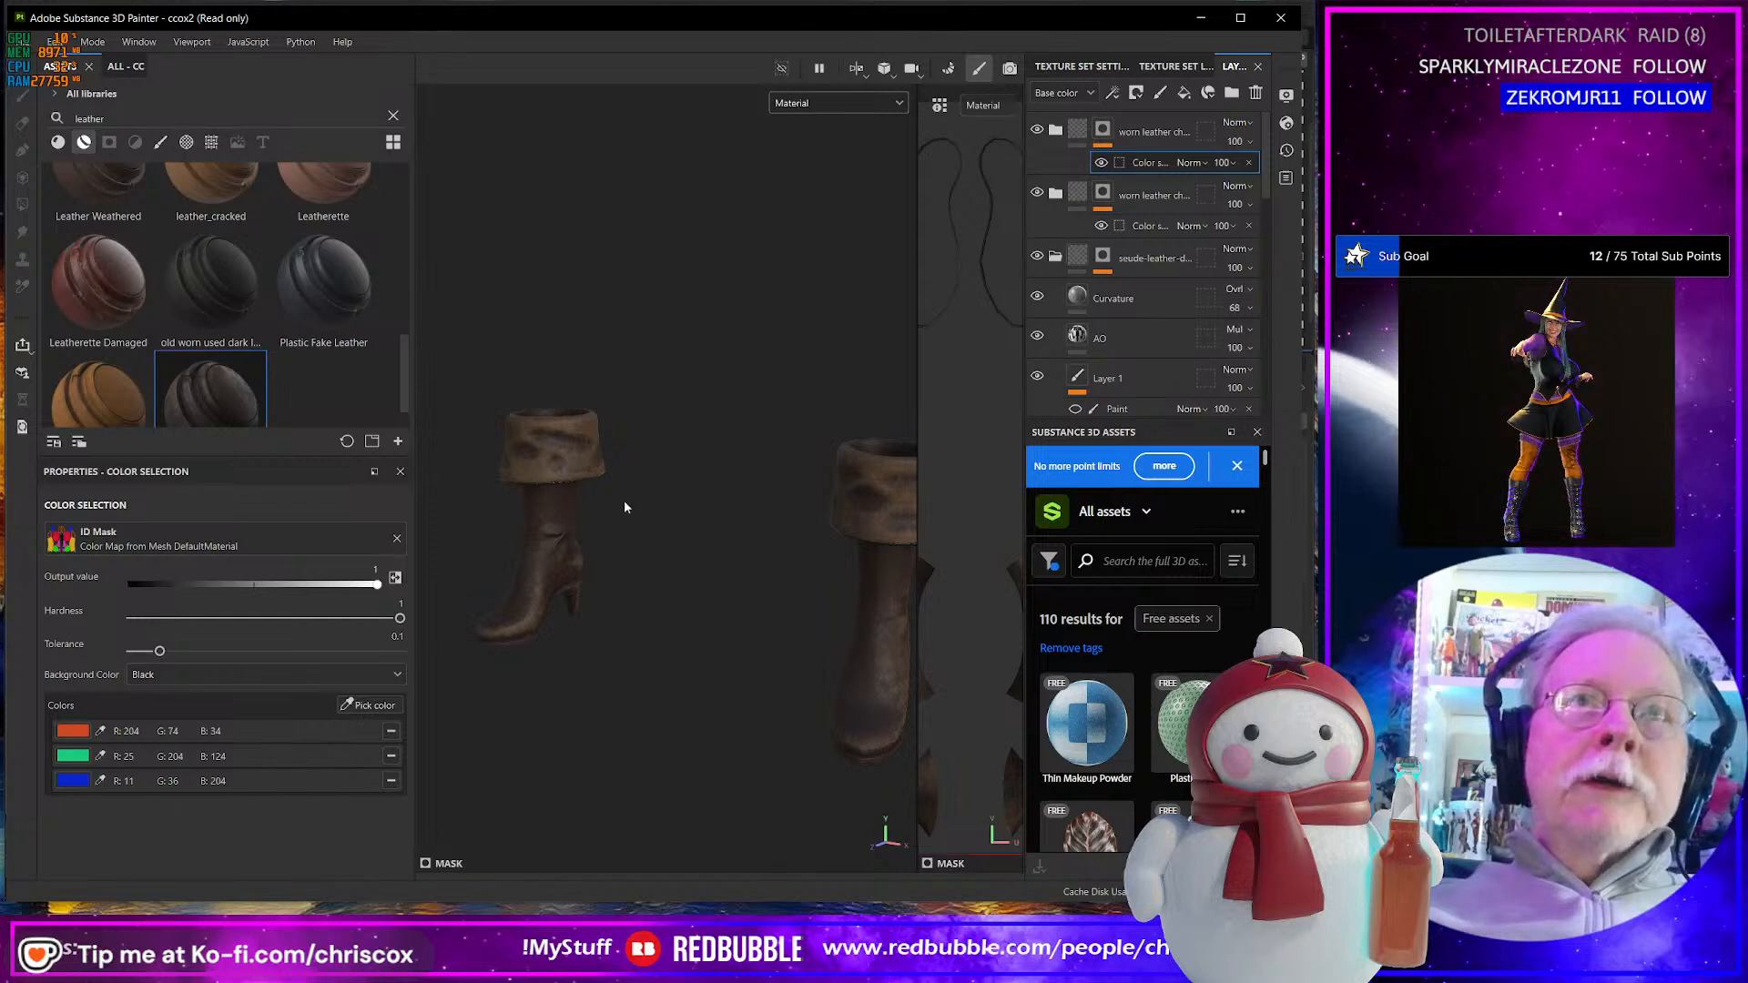
{"action": "left_click_drag", "start_coordinate": [624, 507], "coordinate": [546, 544], "text": "alt"}
{"action": "scroll", "coordinate": [549, 546], "scroll_direction": "up", "scroll_amount": 3}
{"action": "middle_click_drag", "start_coordinate": [559, 533], "coordinate": [744, 533], "text": "alt"}
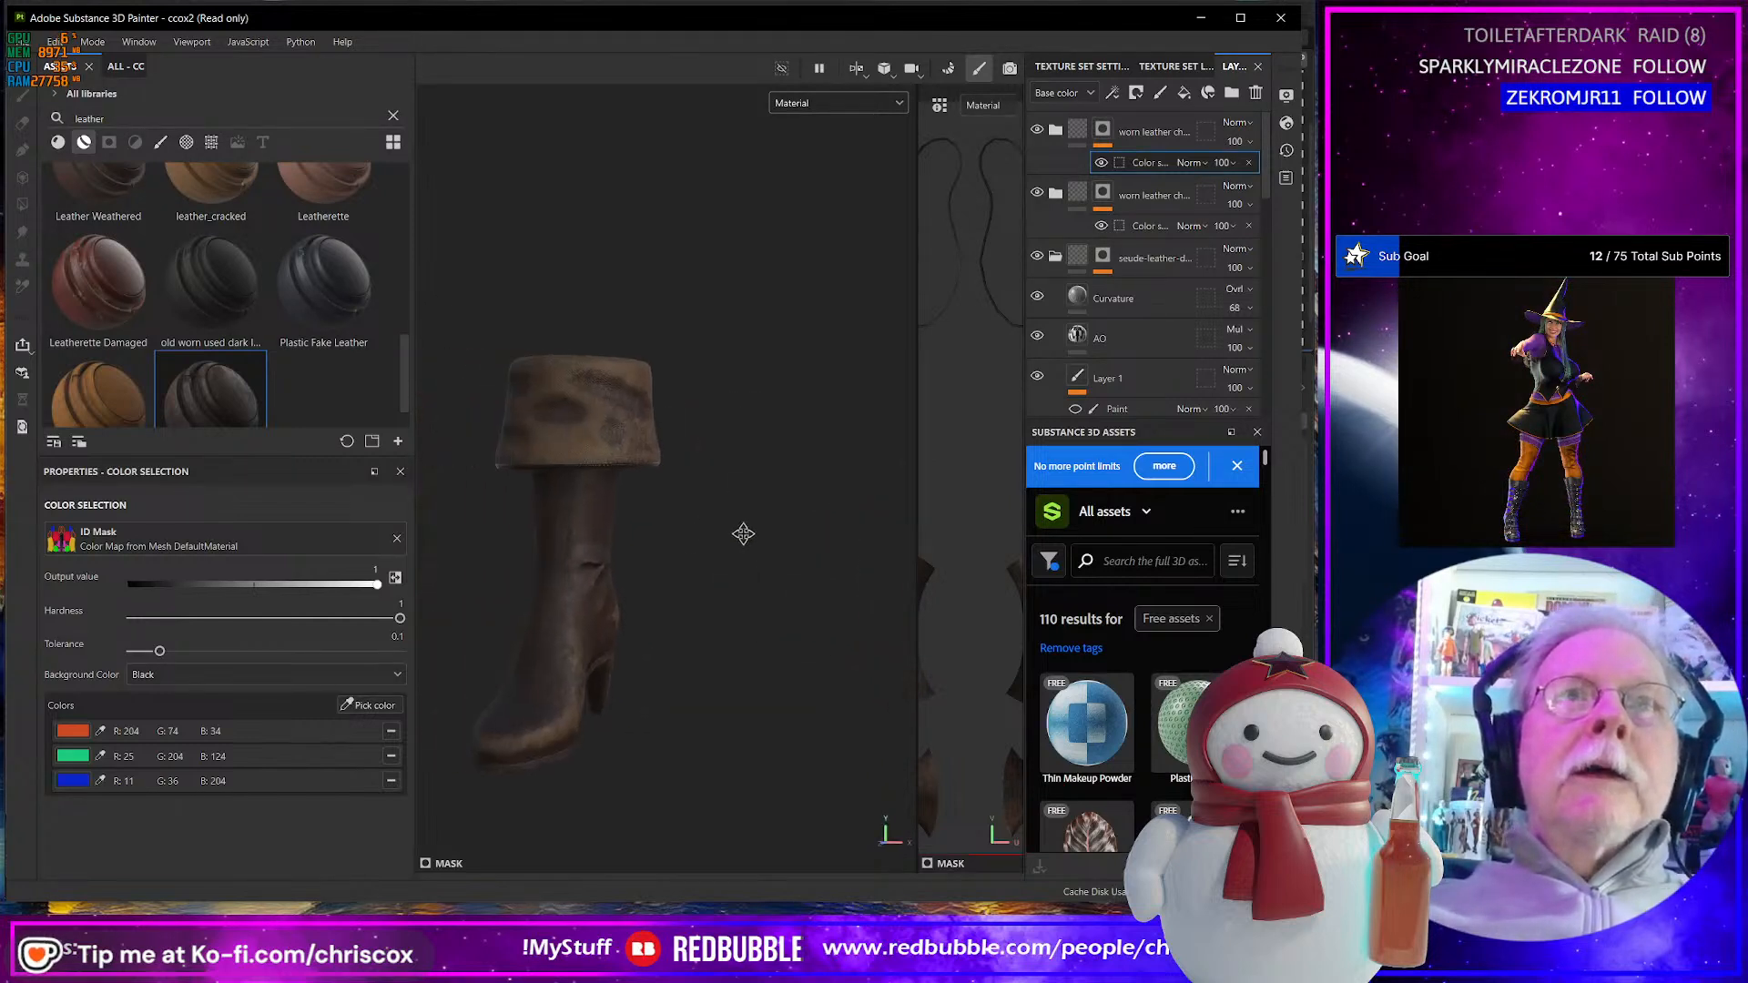
{"action": "left_click", "coordinate": [614, 391]}
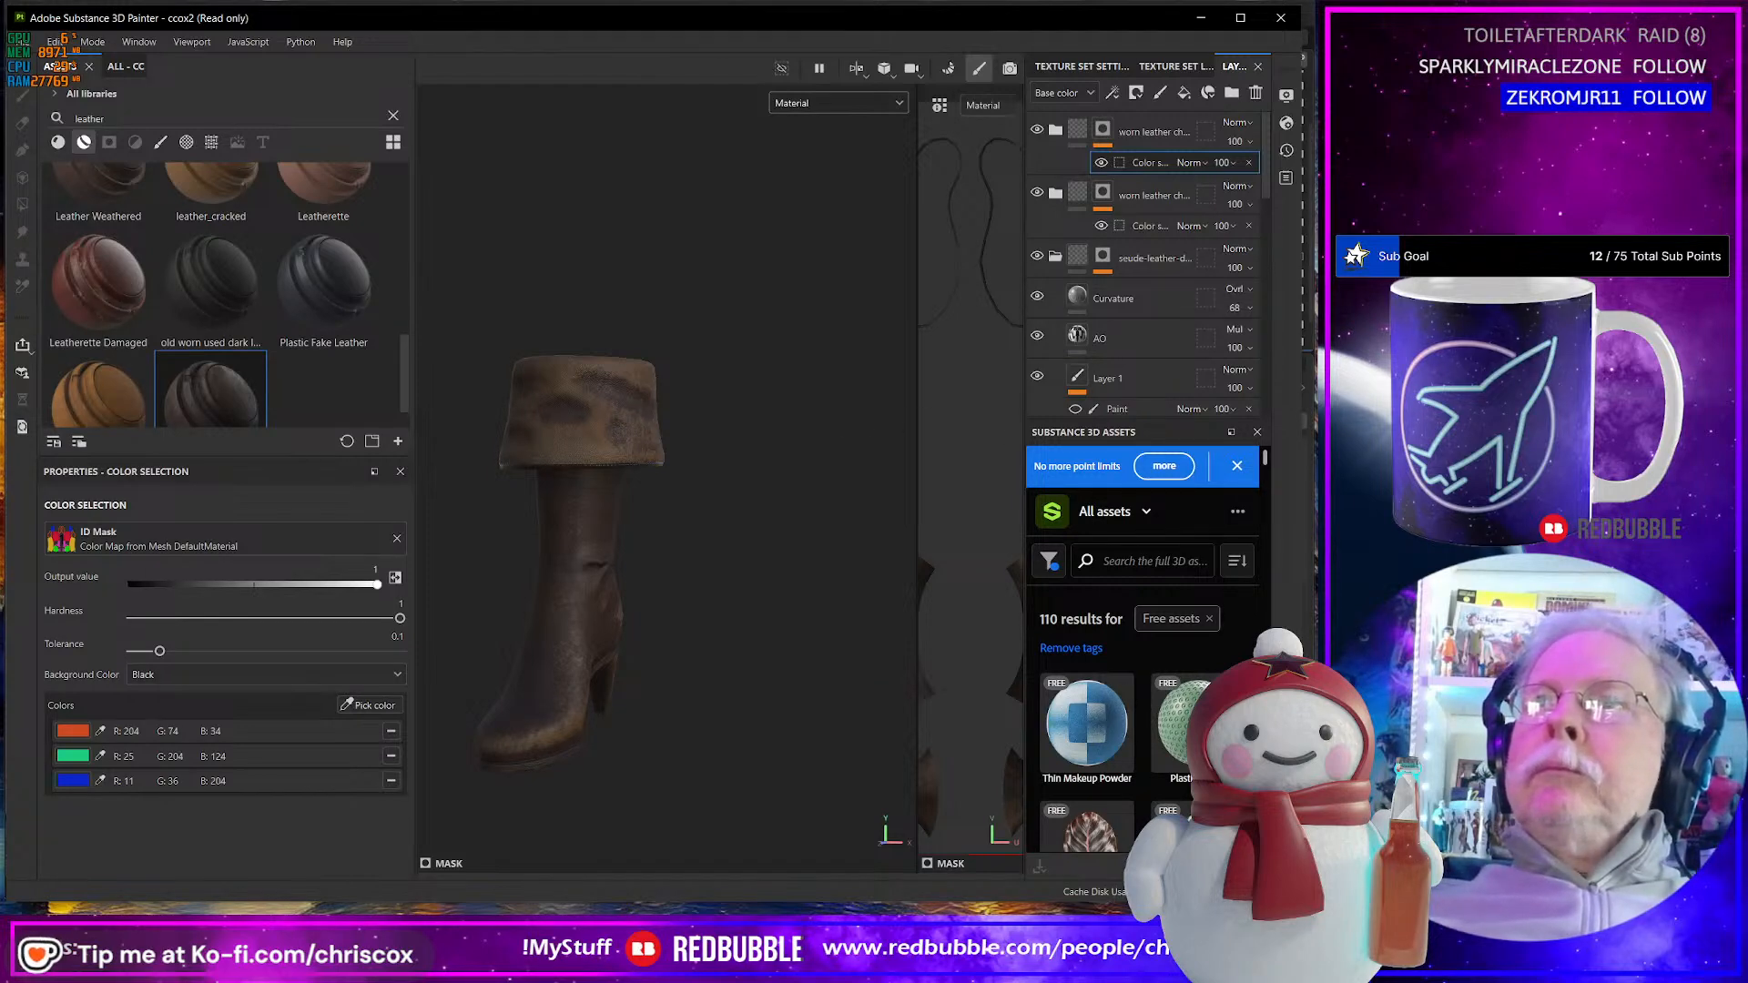
{"action": "left_click_drag", "start_coordinate": [817, 431], "coordinate": [775, 436], "text": "alt"}
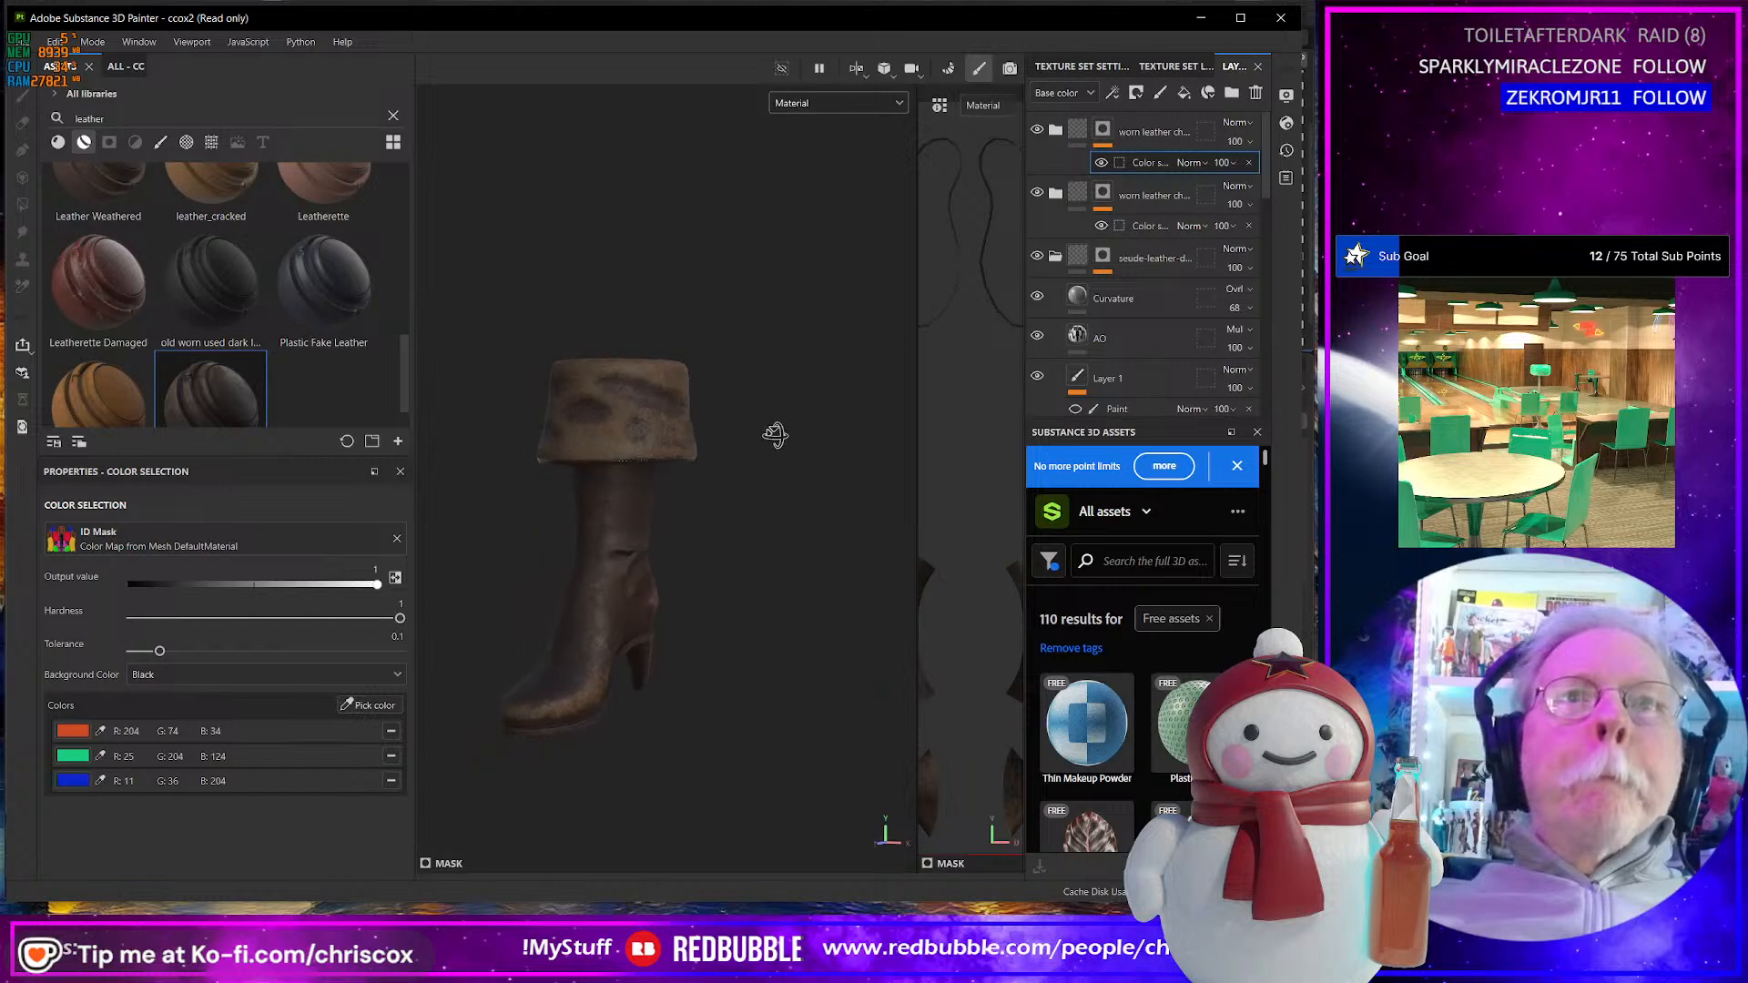
{"action": "scroll", "coordinate": [746, 445], "scroll_direction": "up", "scroll_amount": 4}
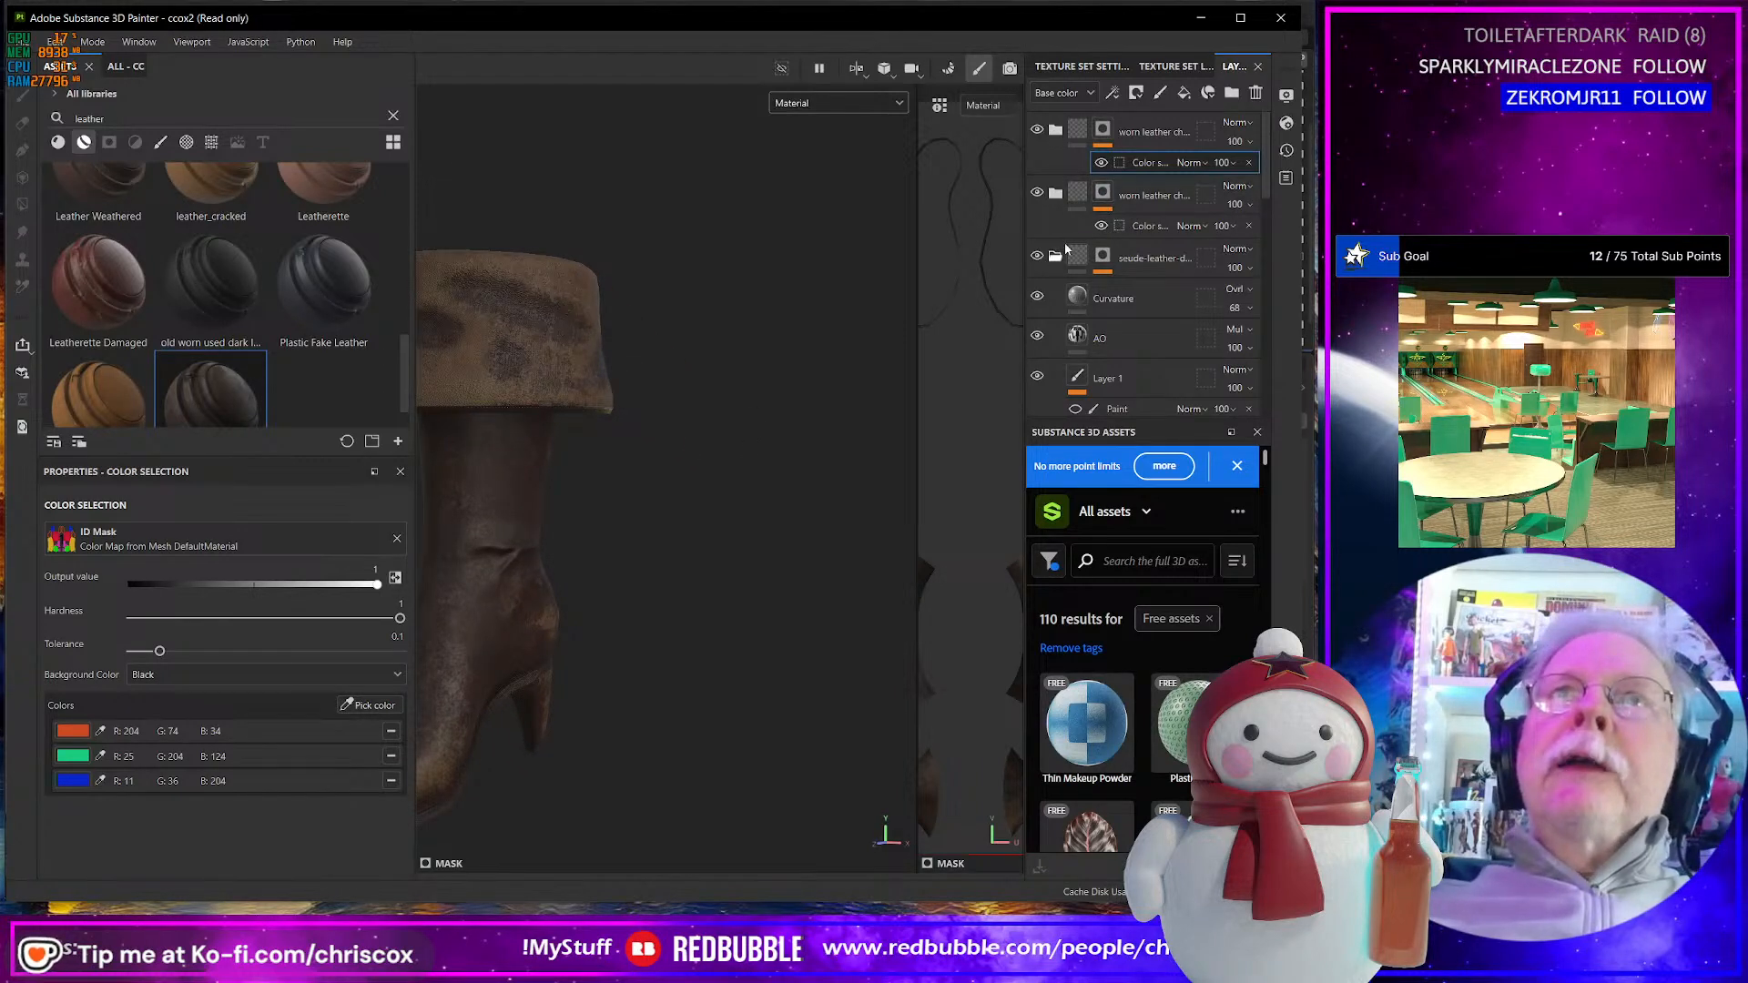
- Look through the layers inside the suede leather folder and collapse the folder
{"action": "scroll", "coordinate": [1196, 357], "scroll_direction": "down", "scroll_amount": 3}
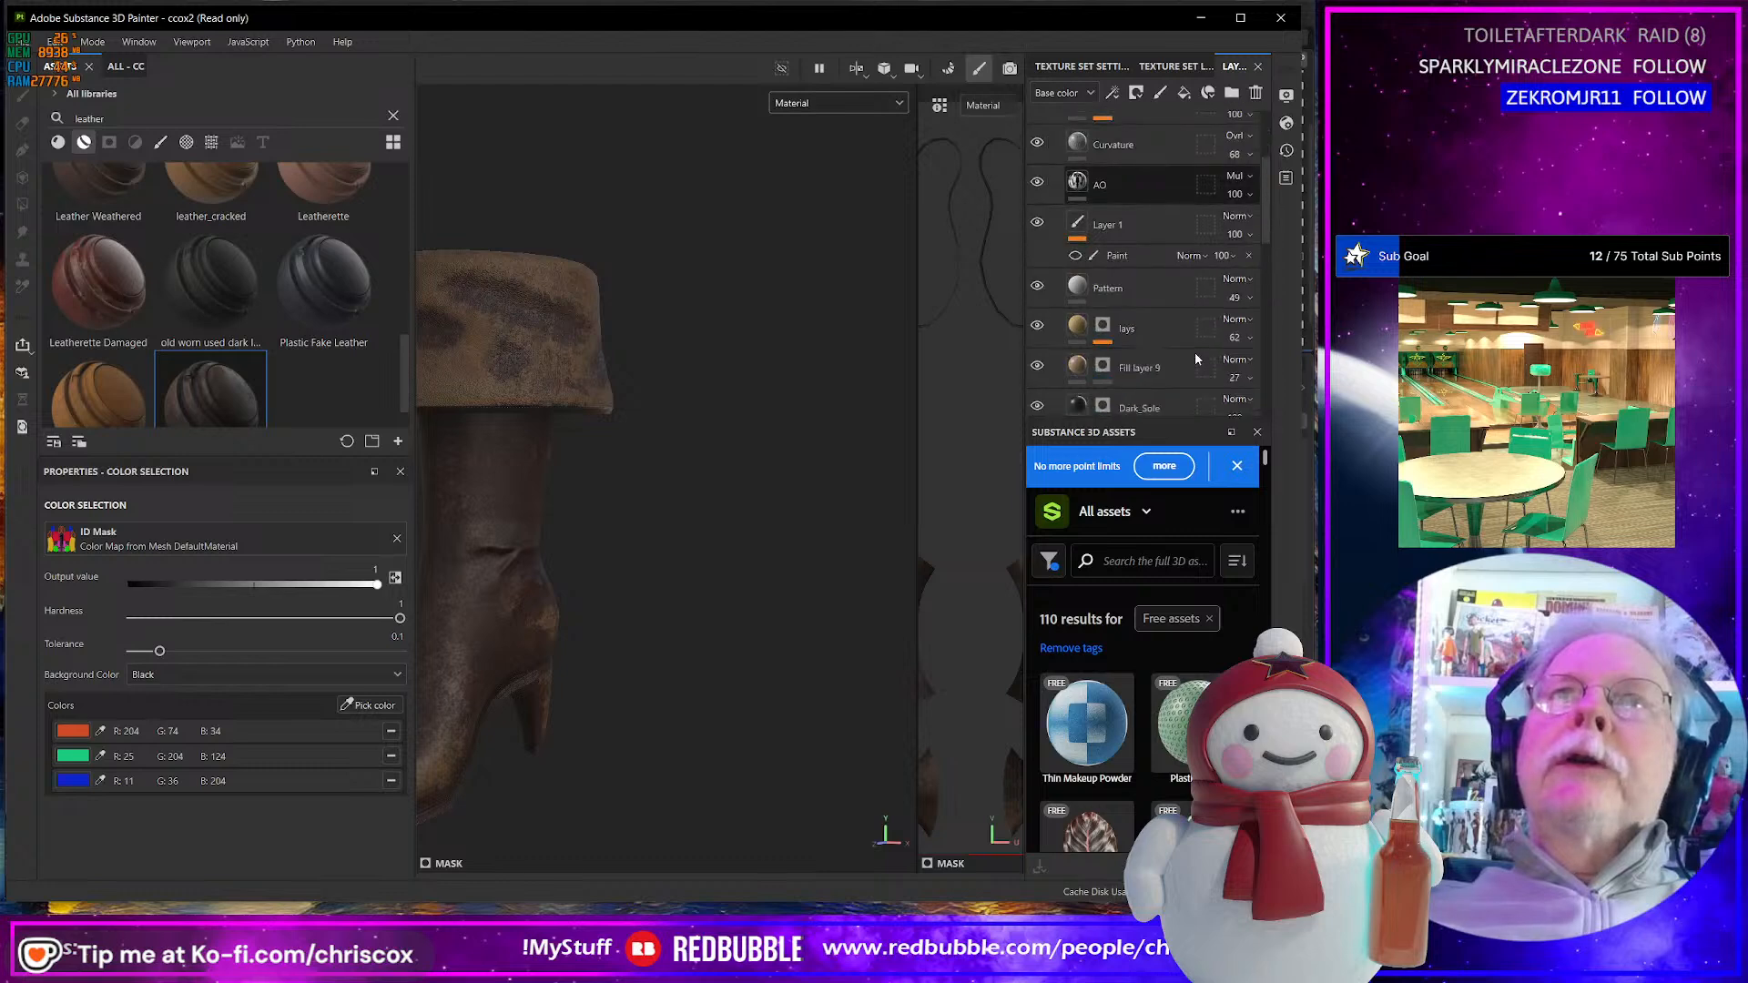
{"action": "scroll", "coordinate": [1195, 359], "scroll_direction": "down", "scroll_amount": 2}
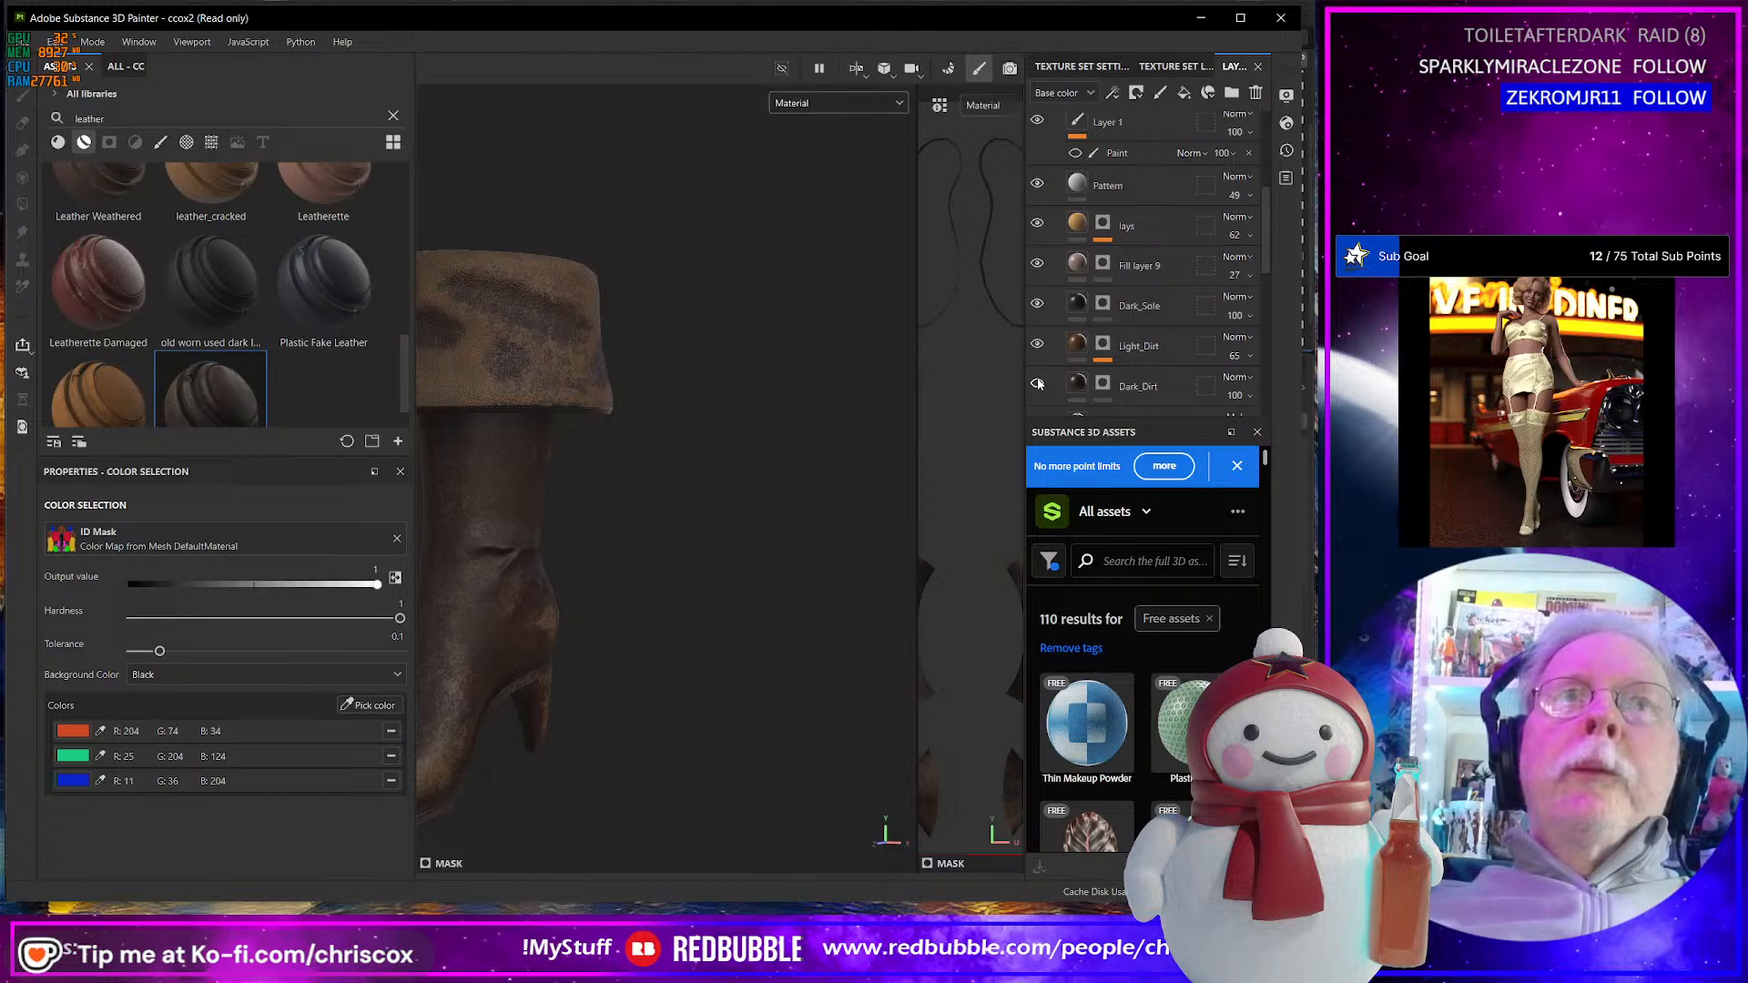
{"action": "scroll", "coordinate": [1151, 364], "scroll_direction": "down", "scroll_amount": 3}
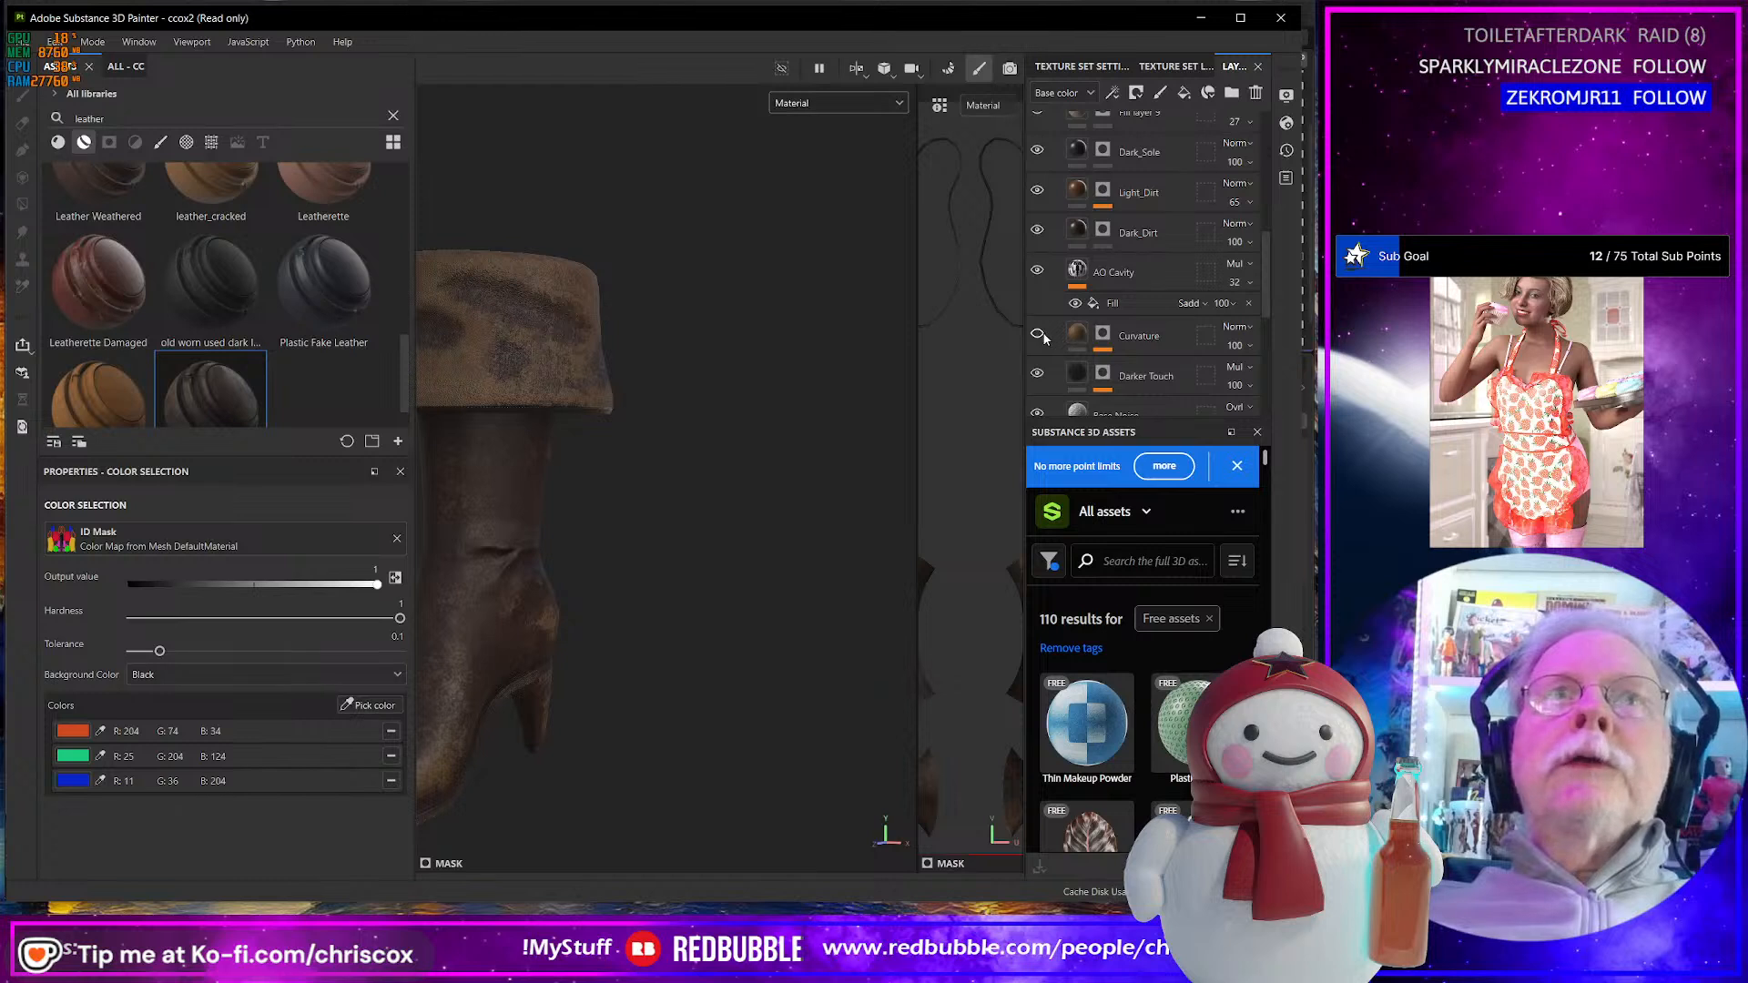
{"action": "scroll", "coordinate": [1069, 378], "scroll_direction": "down", "scroll_amount": 4}
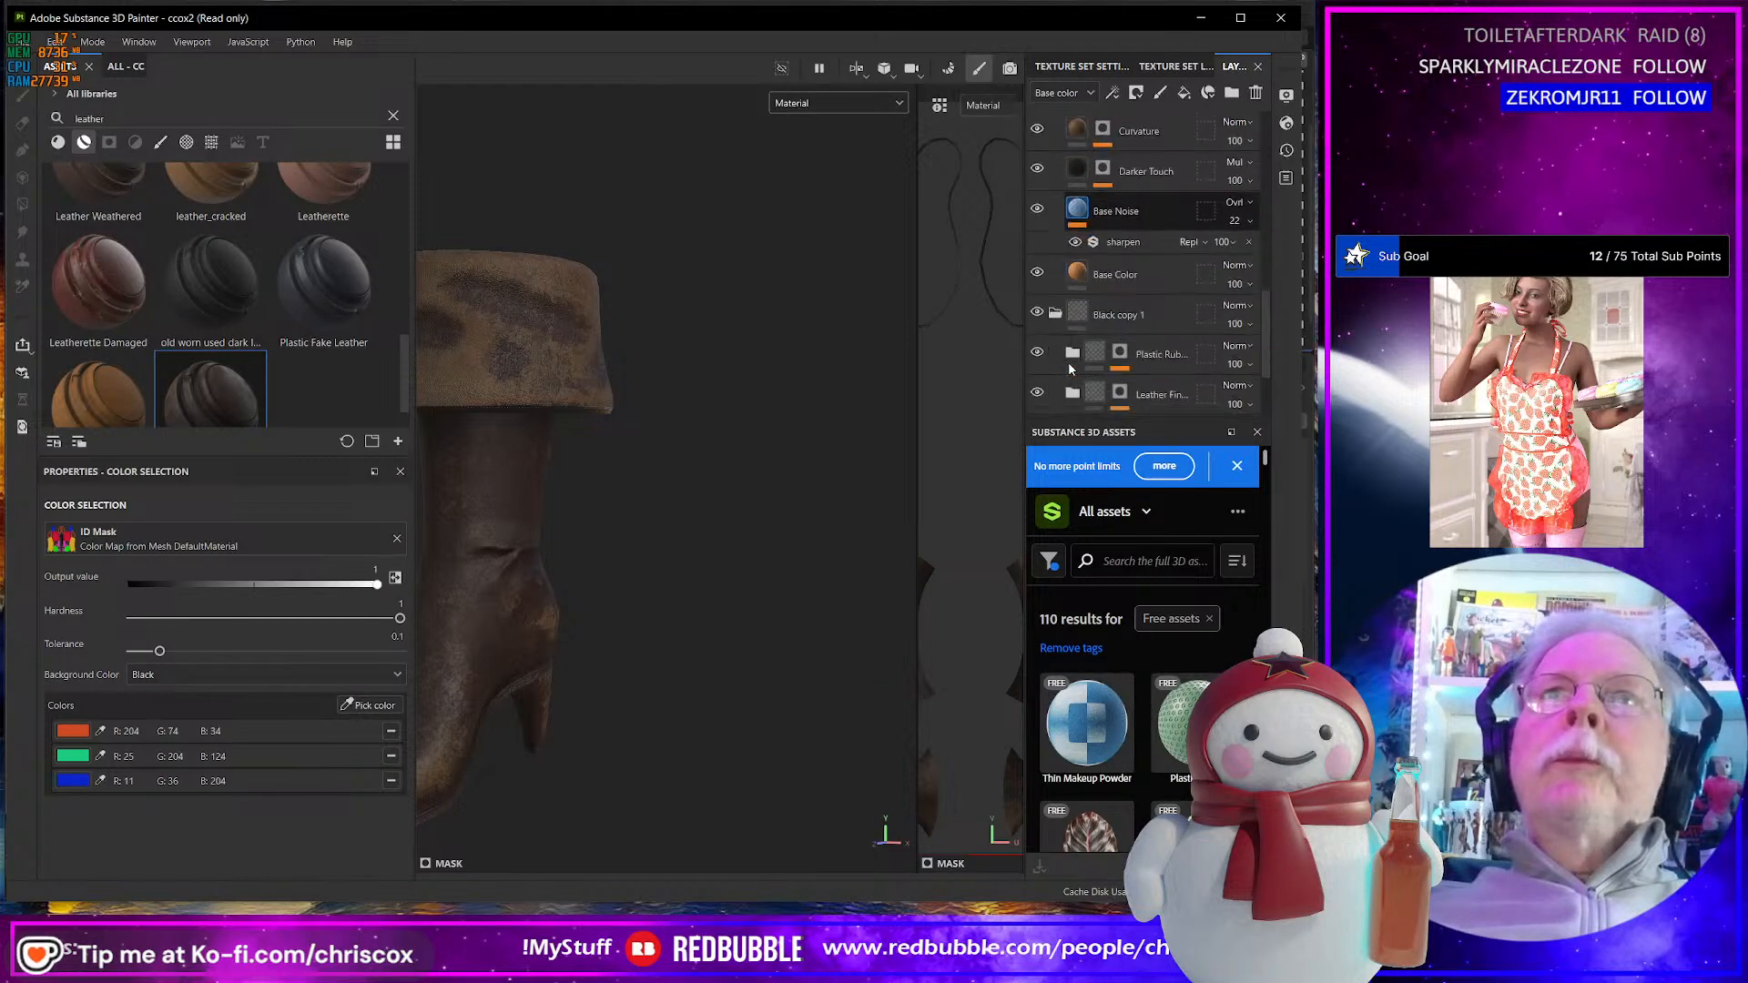
{"action": "scroll", "coordinate": [1067, 362], "scroll_direction": "up", "scroll_amount": 10}
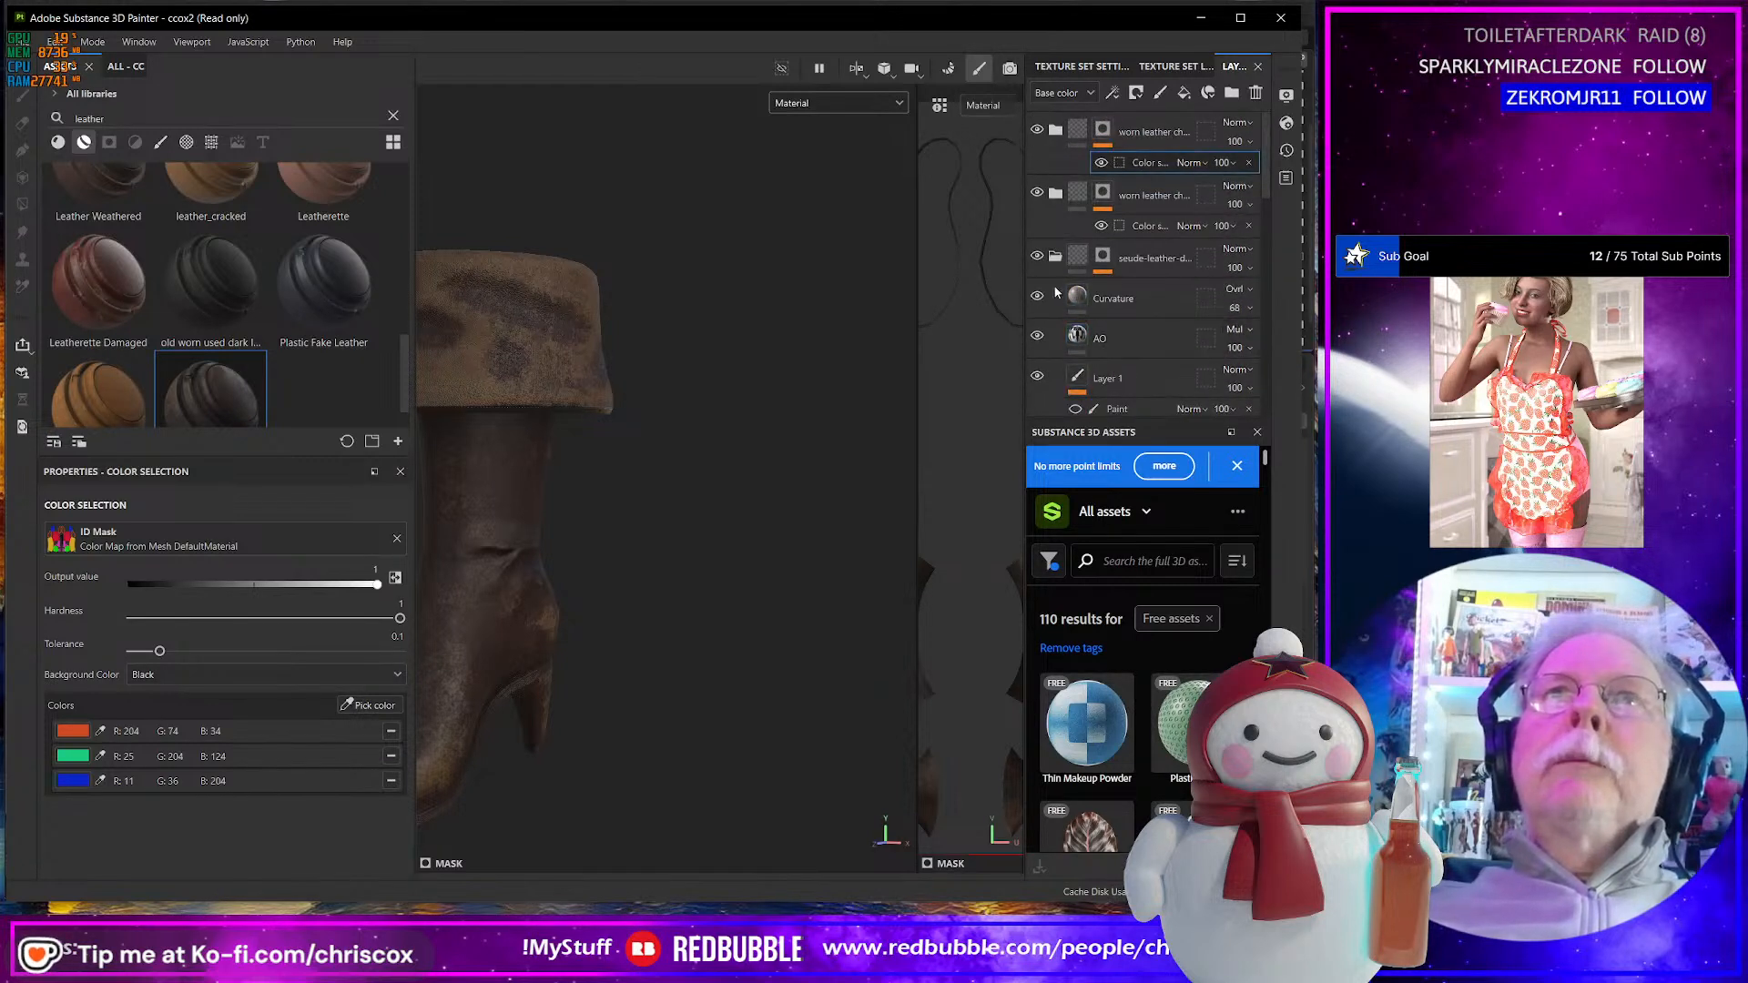
{"action": "left_click", "coordinate": [1054, 259]}
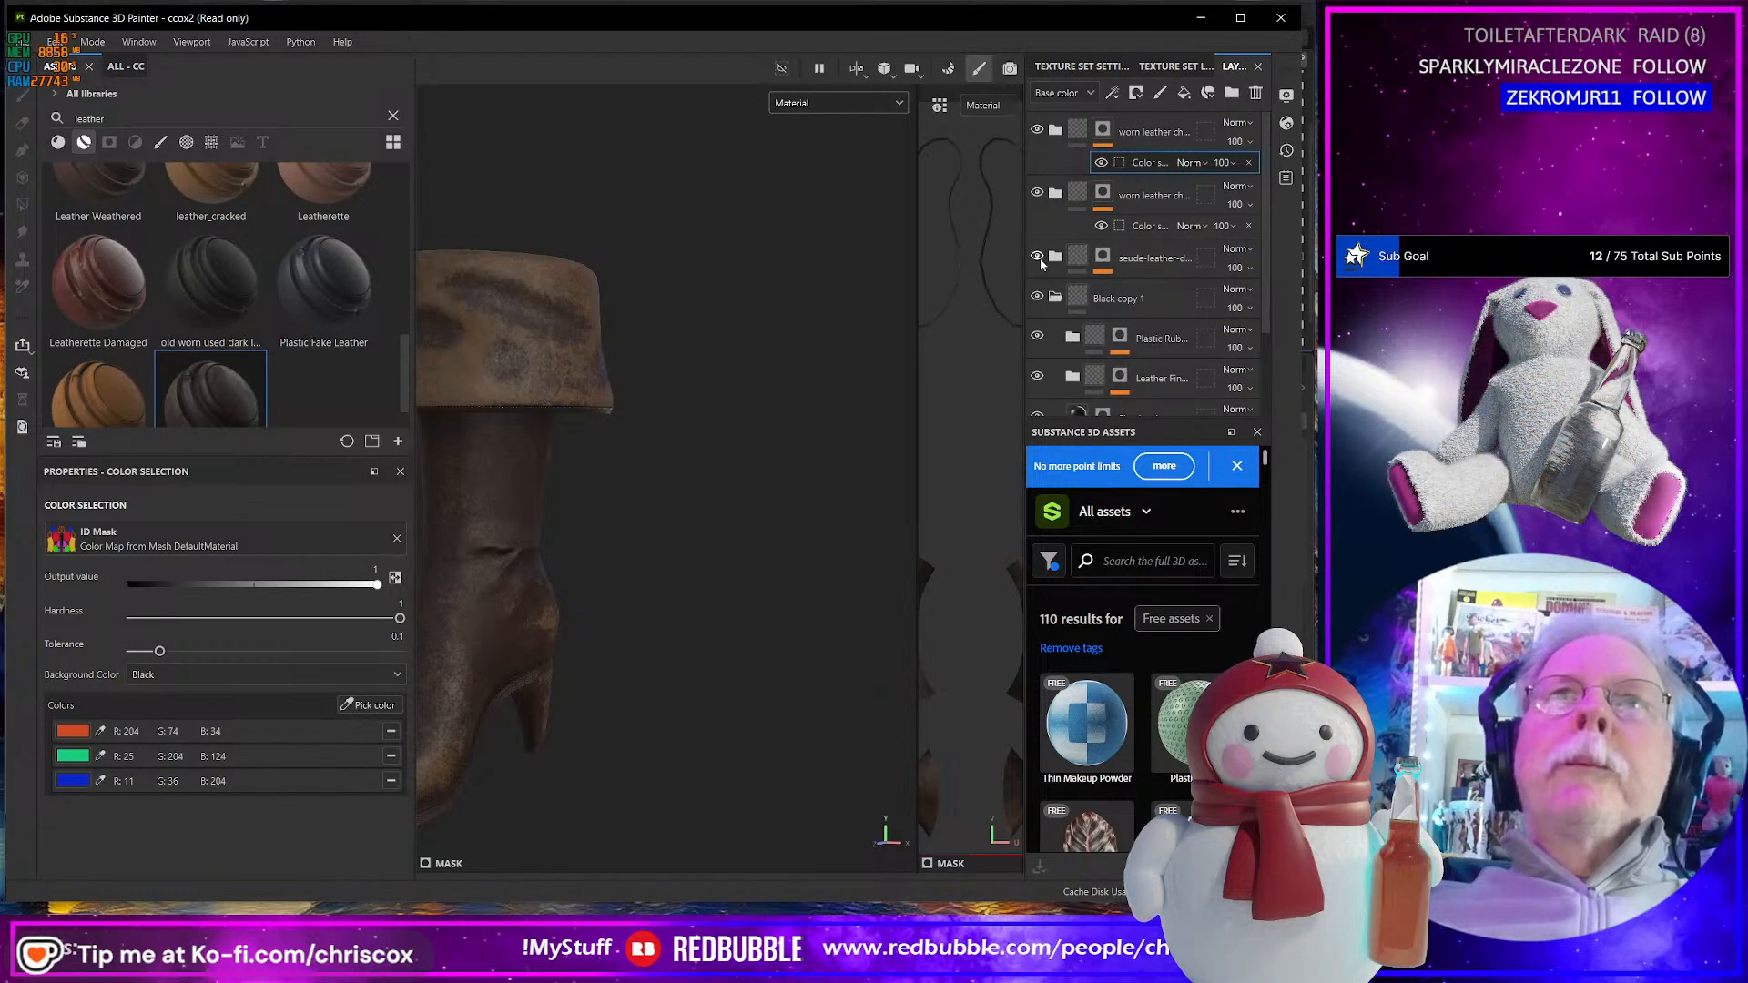
- Hide the suede leather folder and toggle the lower worn leather folder to check which one covers the cuff
{"action": "left_click", "coordinate": [1043, 259]}
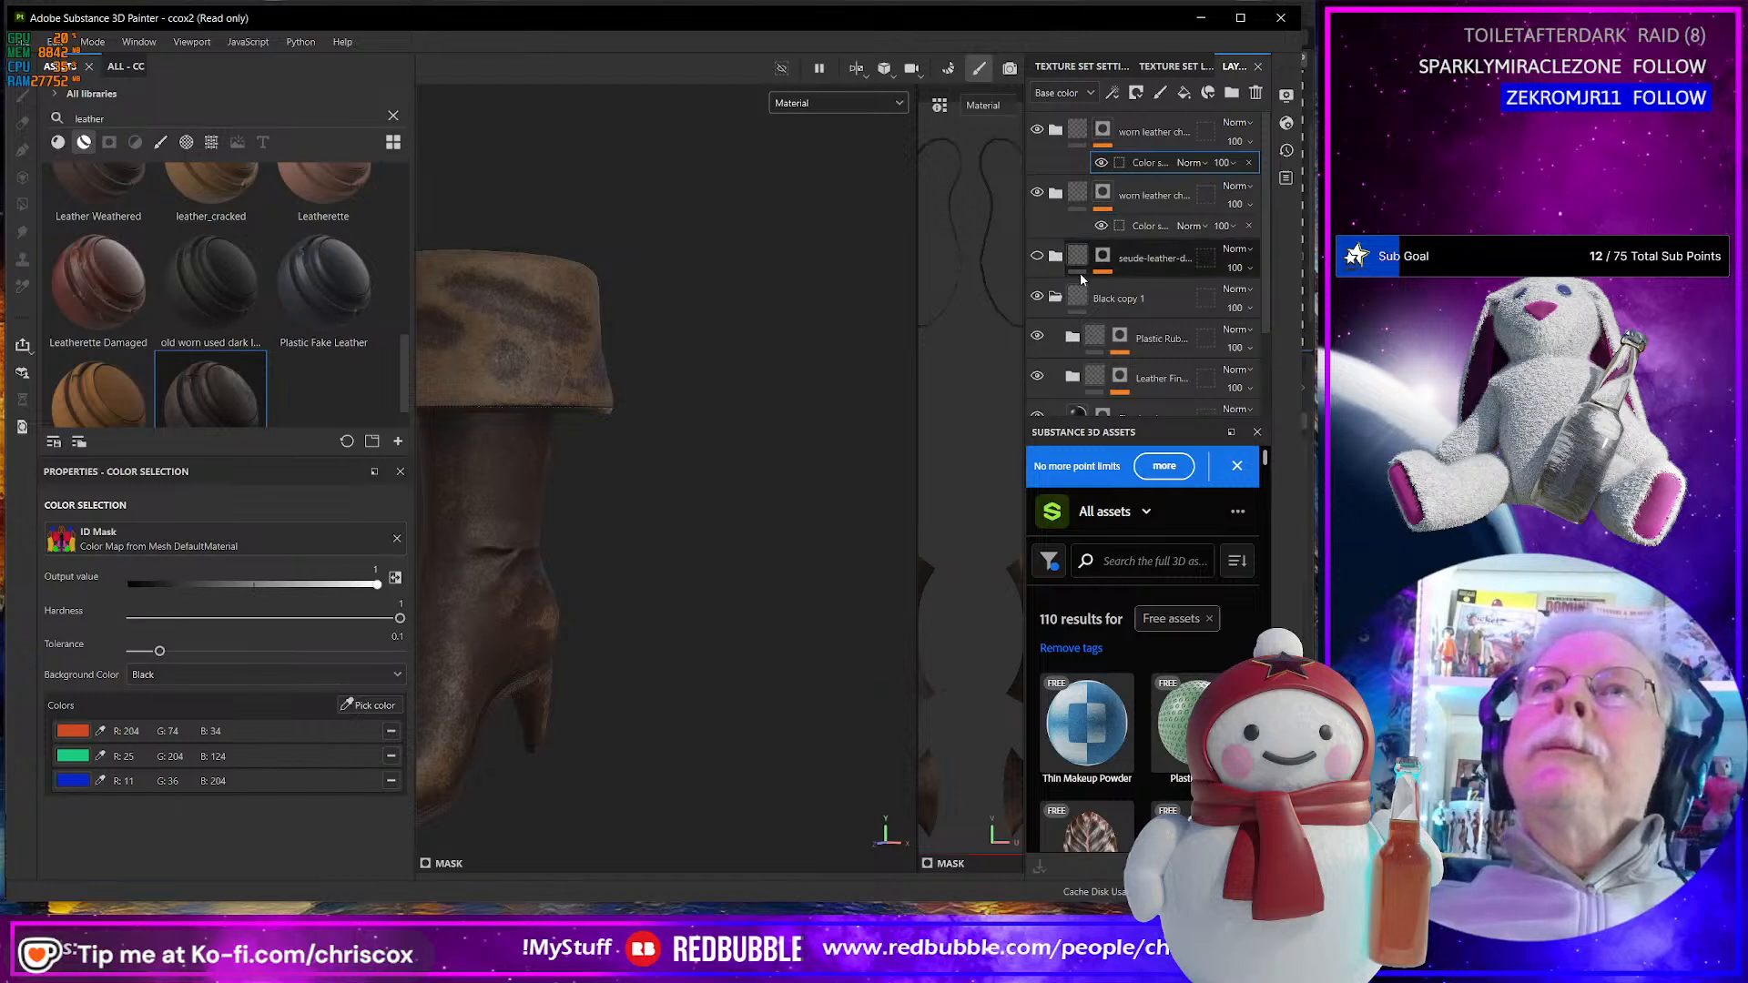
{"action": "left_click", "coordinate": [1038, 193]}
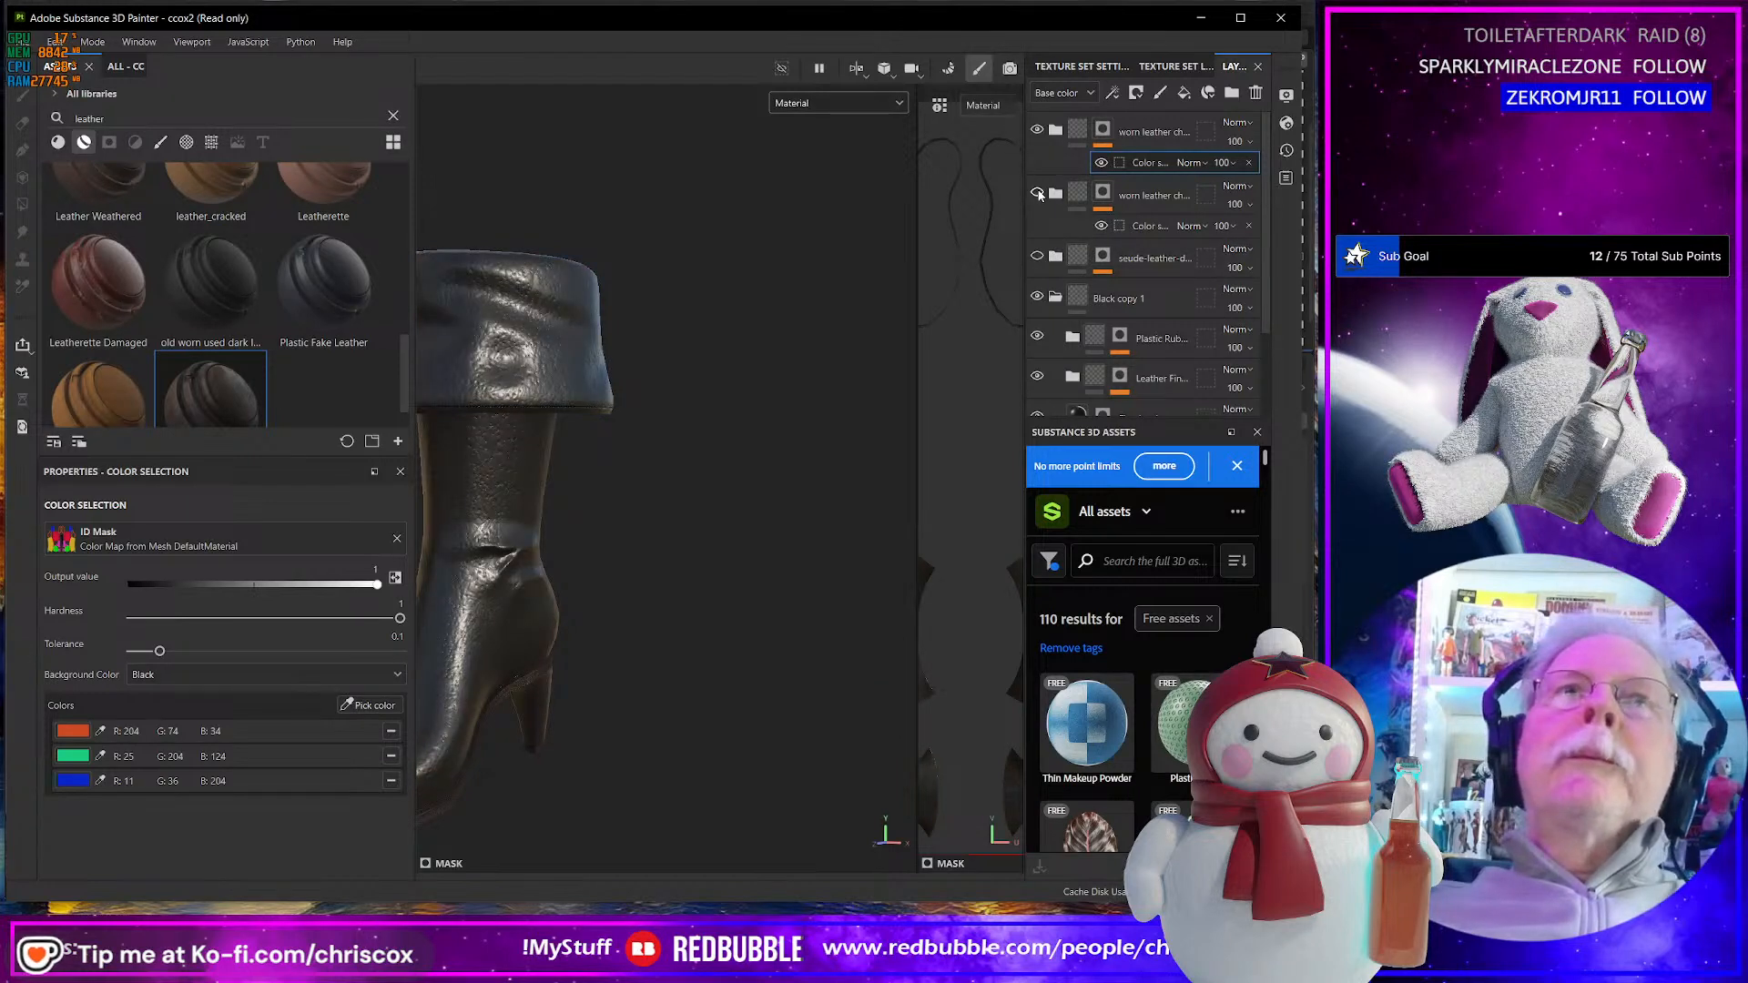
{"action": "left_click", "coordinate": [1038, 193]}
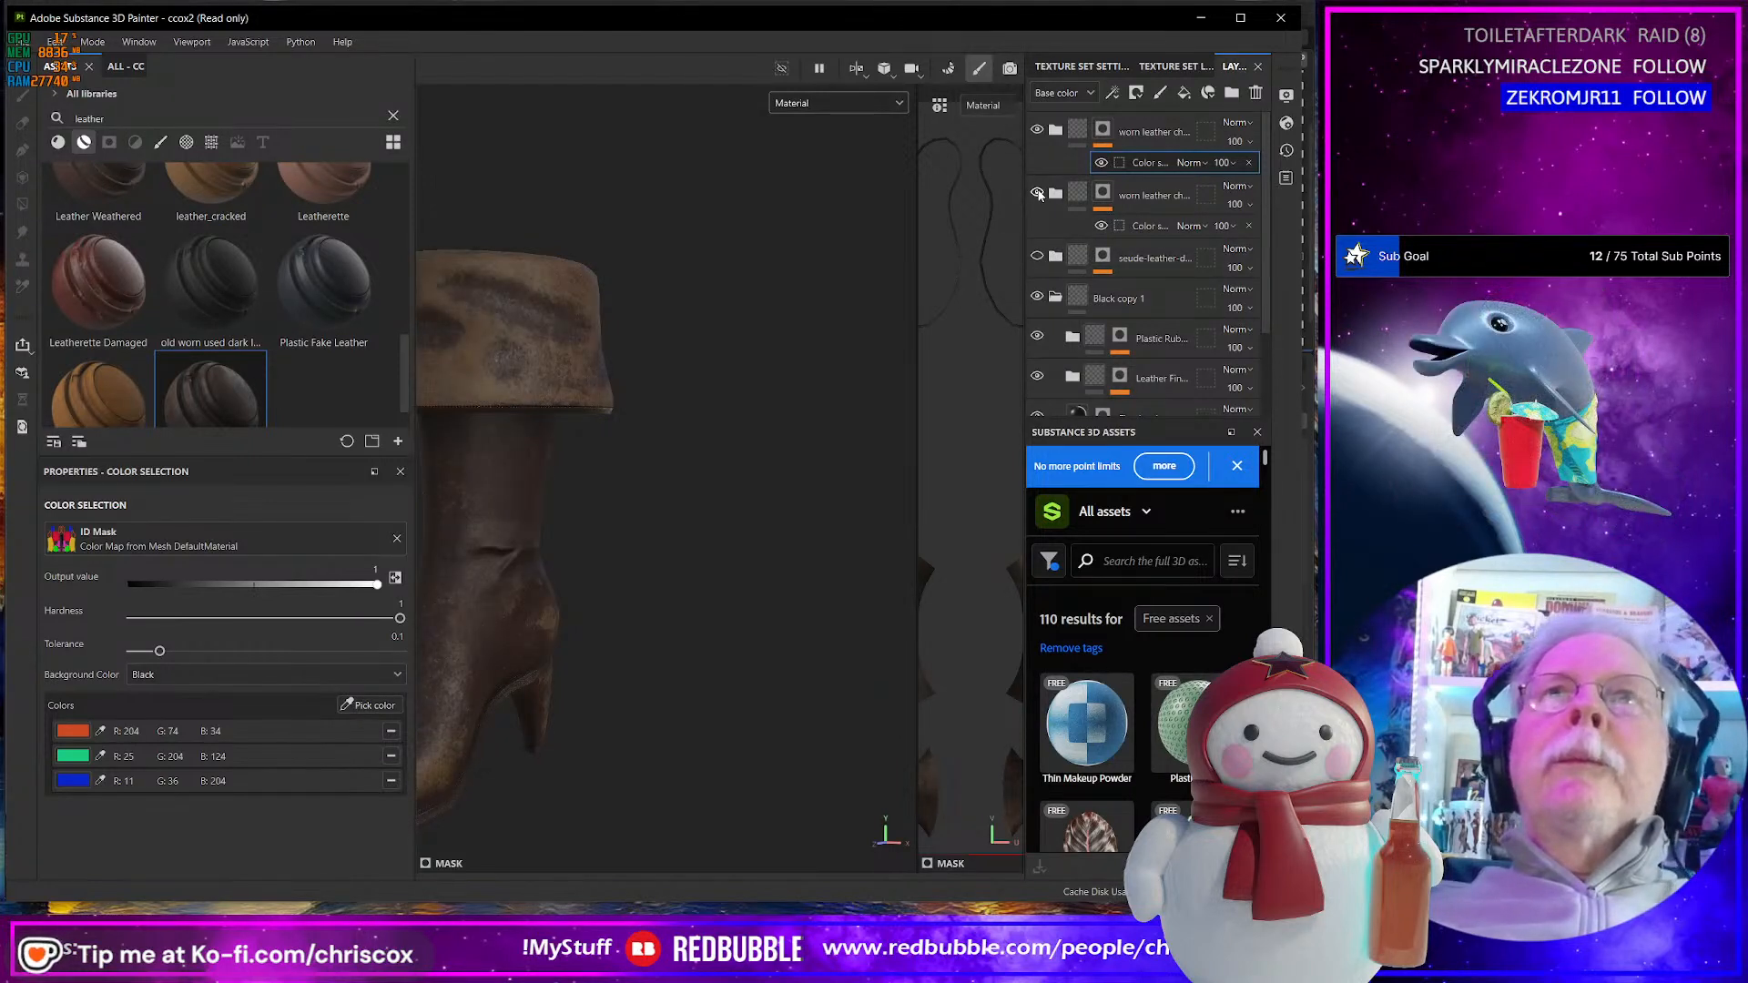
- Expand the lower worn leather folder and compare the boot with its Leather Dark layer off and on
{"action": "left_click", "coordinate": [1171, 226]}
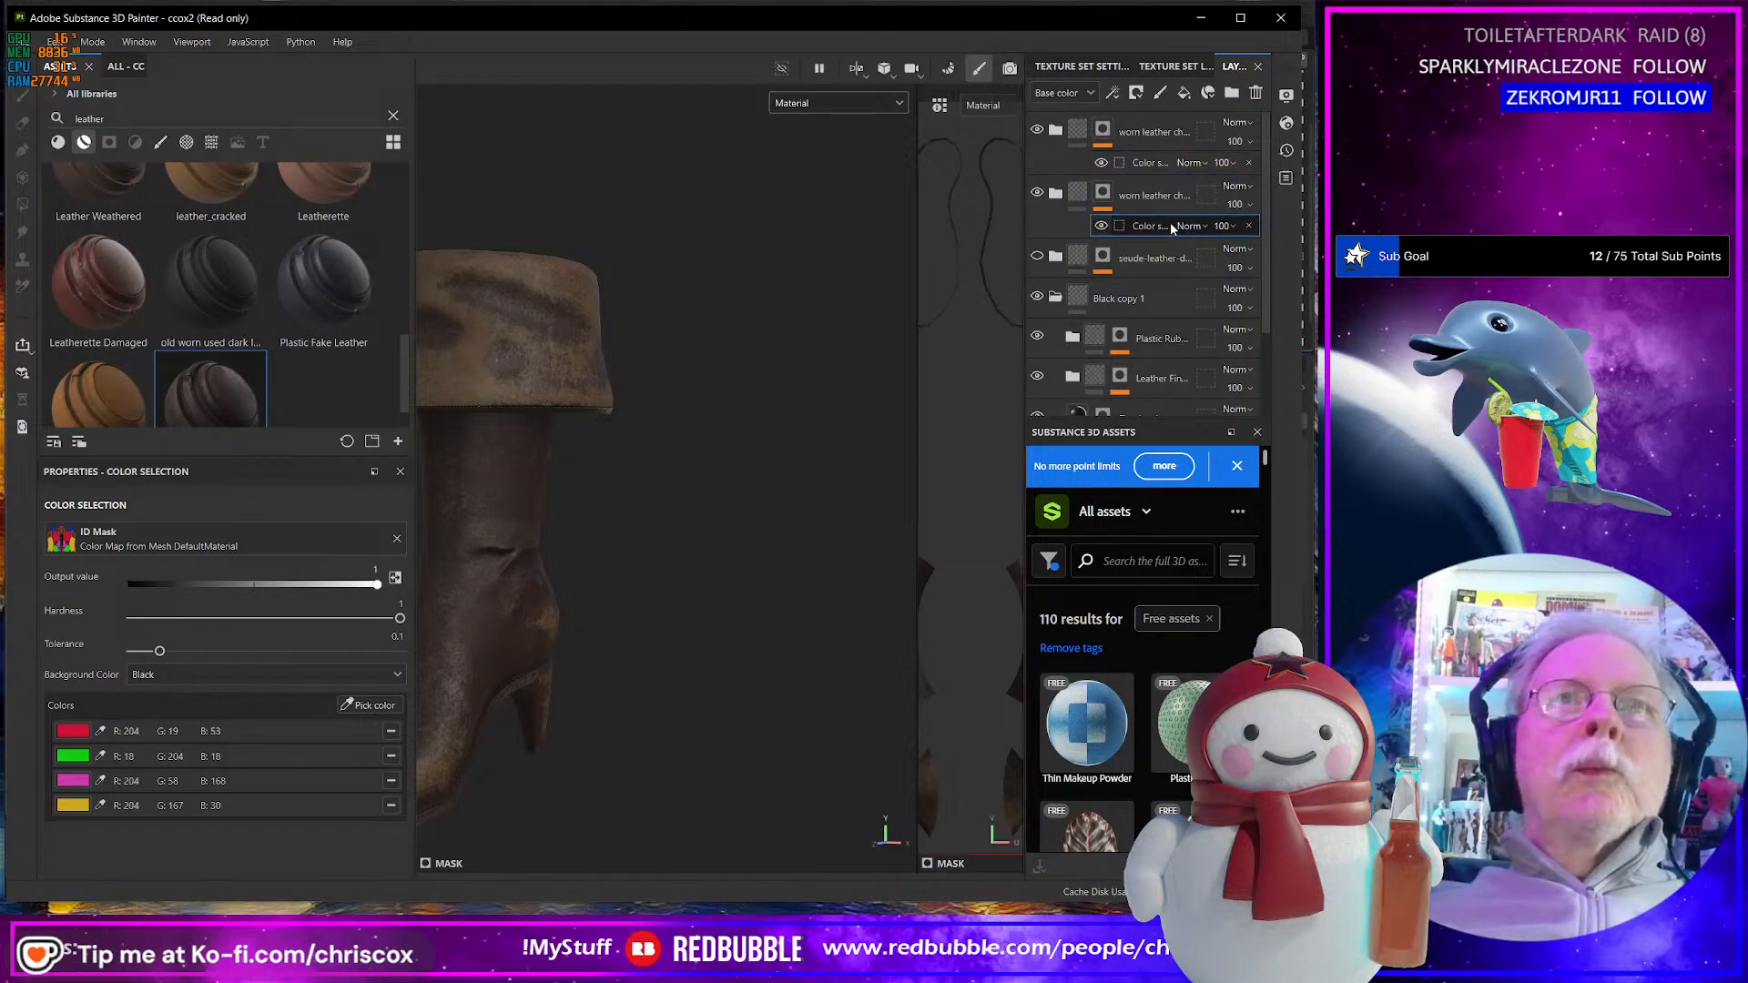
{"action": "left_click", "coordinate": [1057, 193]}
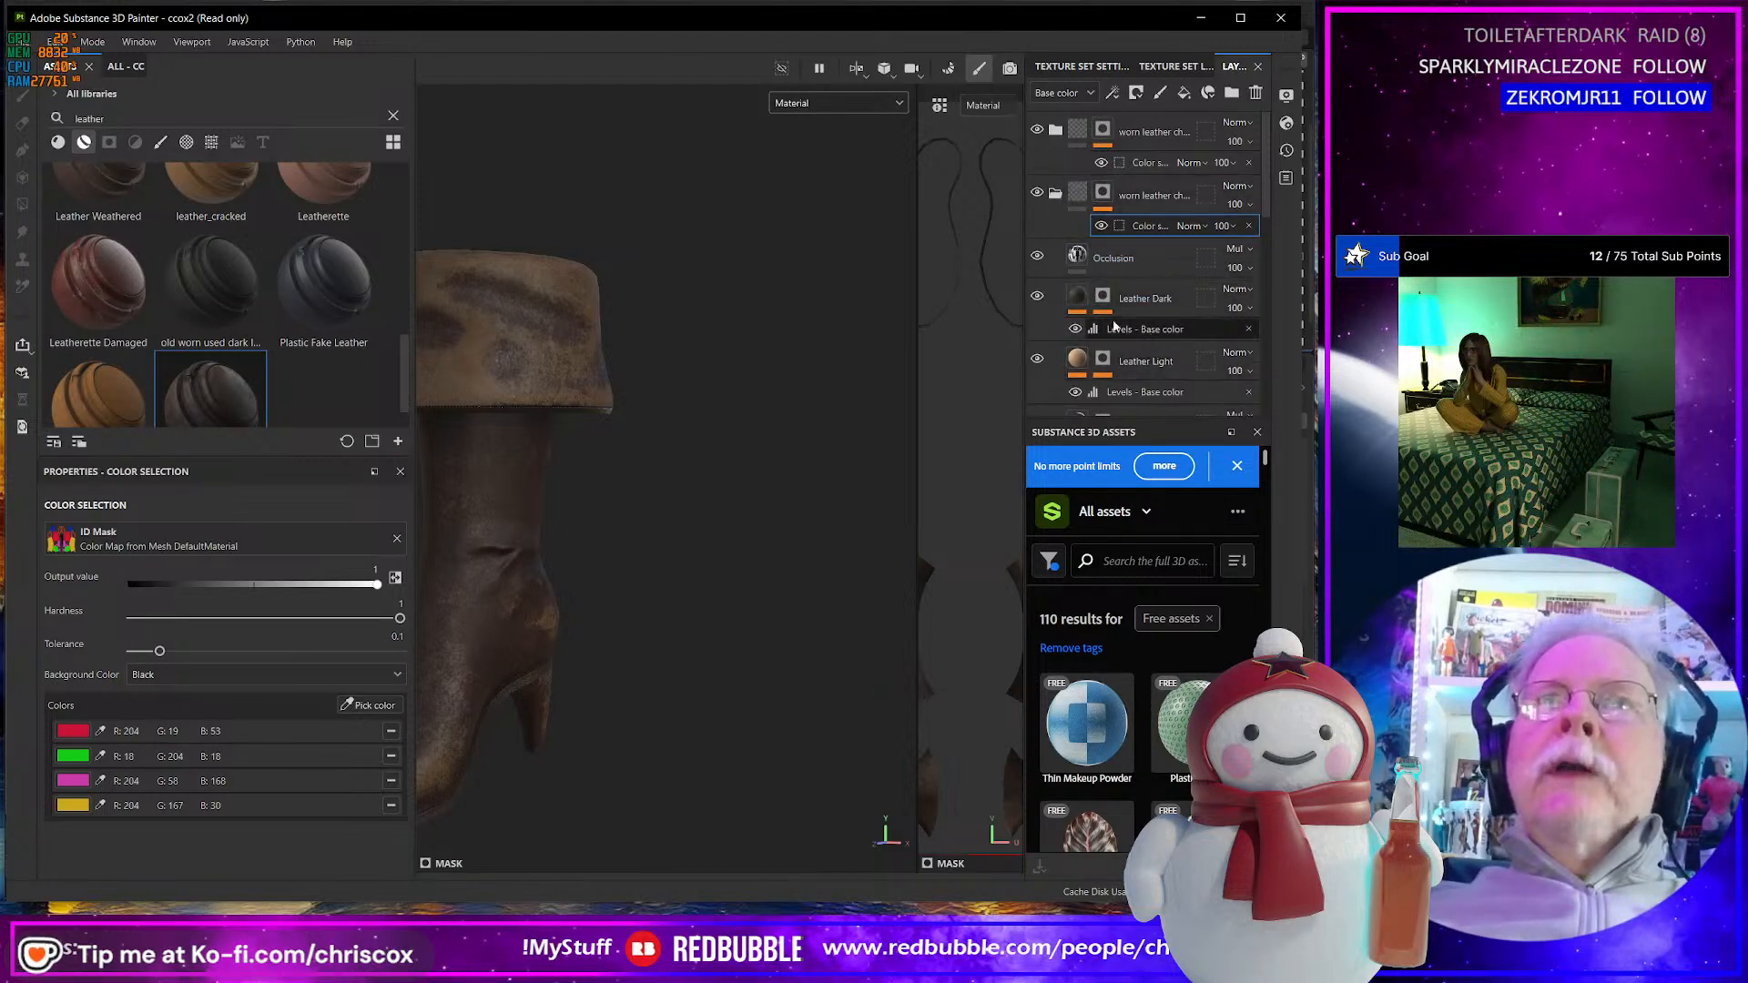
{"action": "left_click", "coordinate": [1037, 297]}
{"action": "left_click", "coordinate": [1036, 297]}
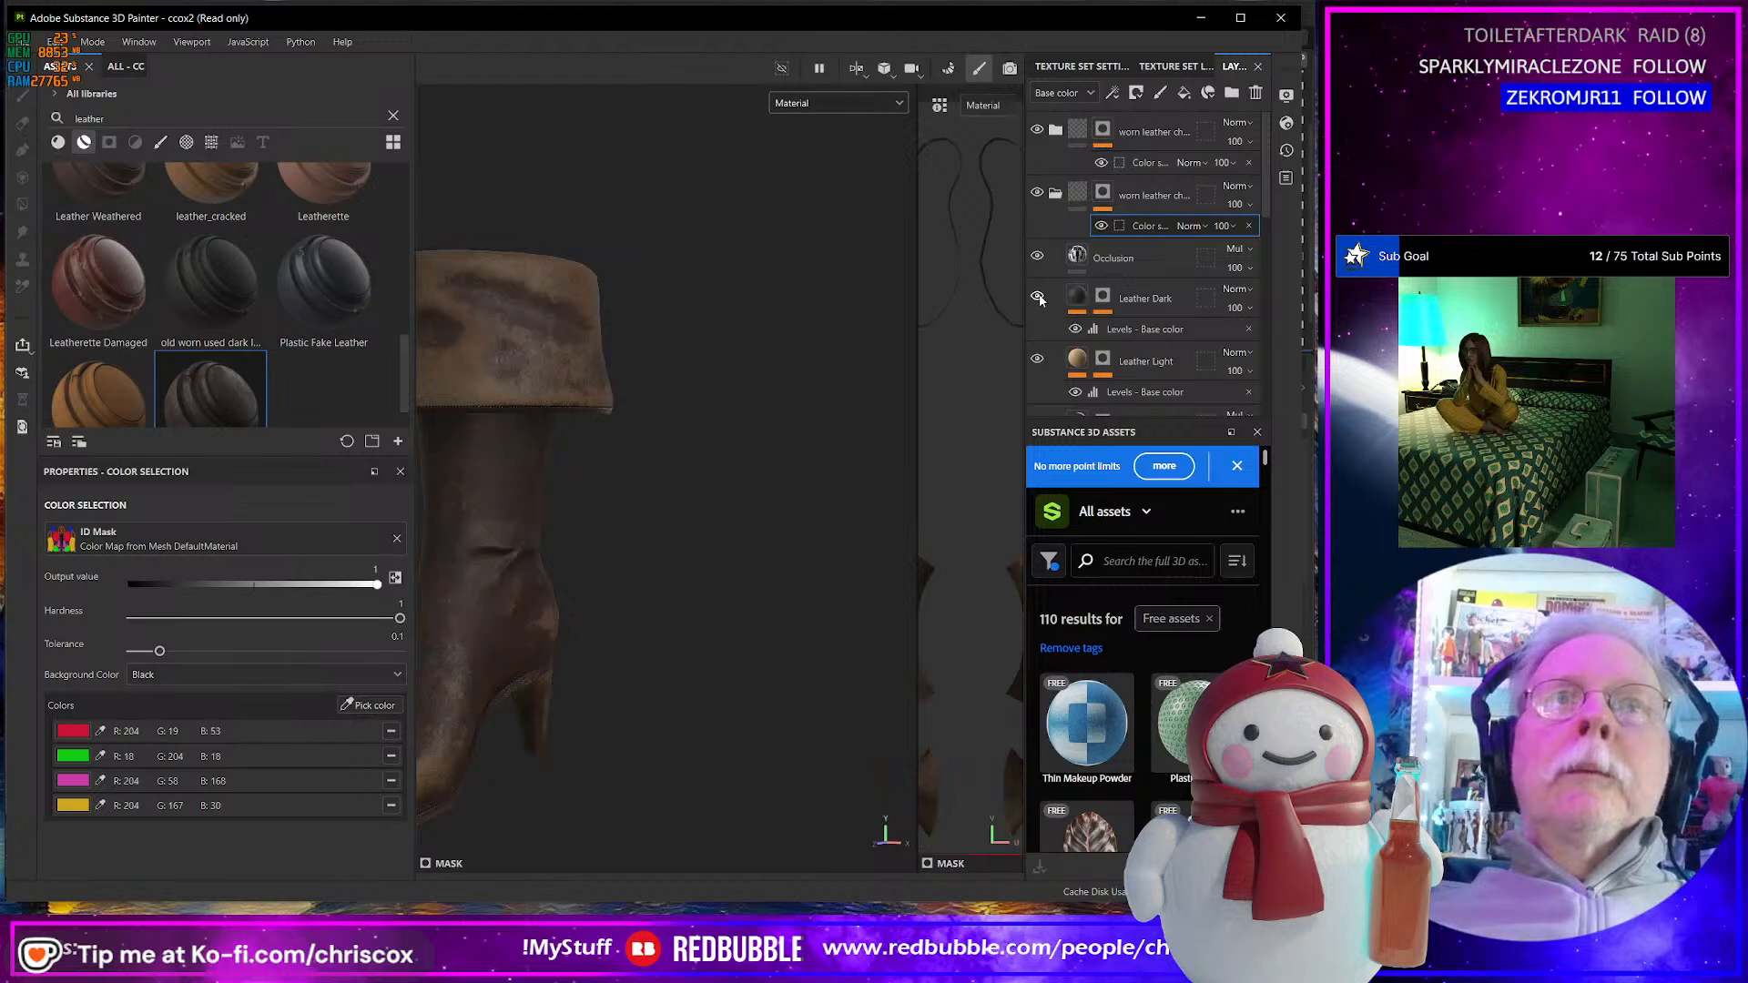
{"action": "left_click", "coordinate": [1037, 297]}
{"action": "left_click", "coordinate": [1037, 297]}
{"action": "left_click", "coordinate": [1037, 296]}
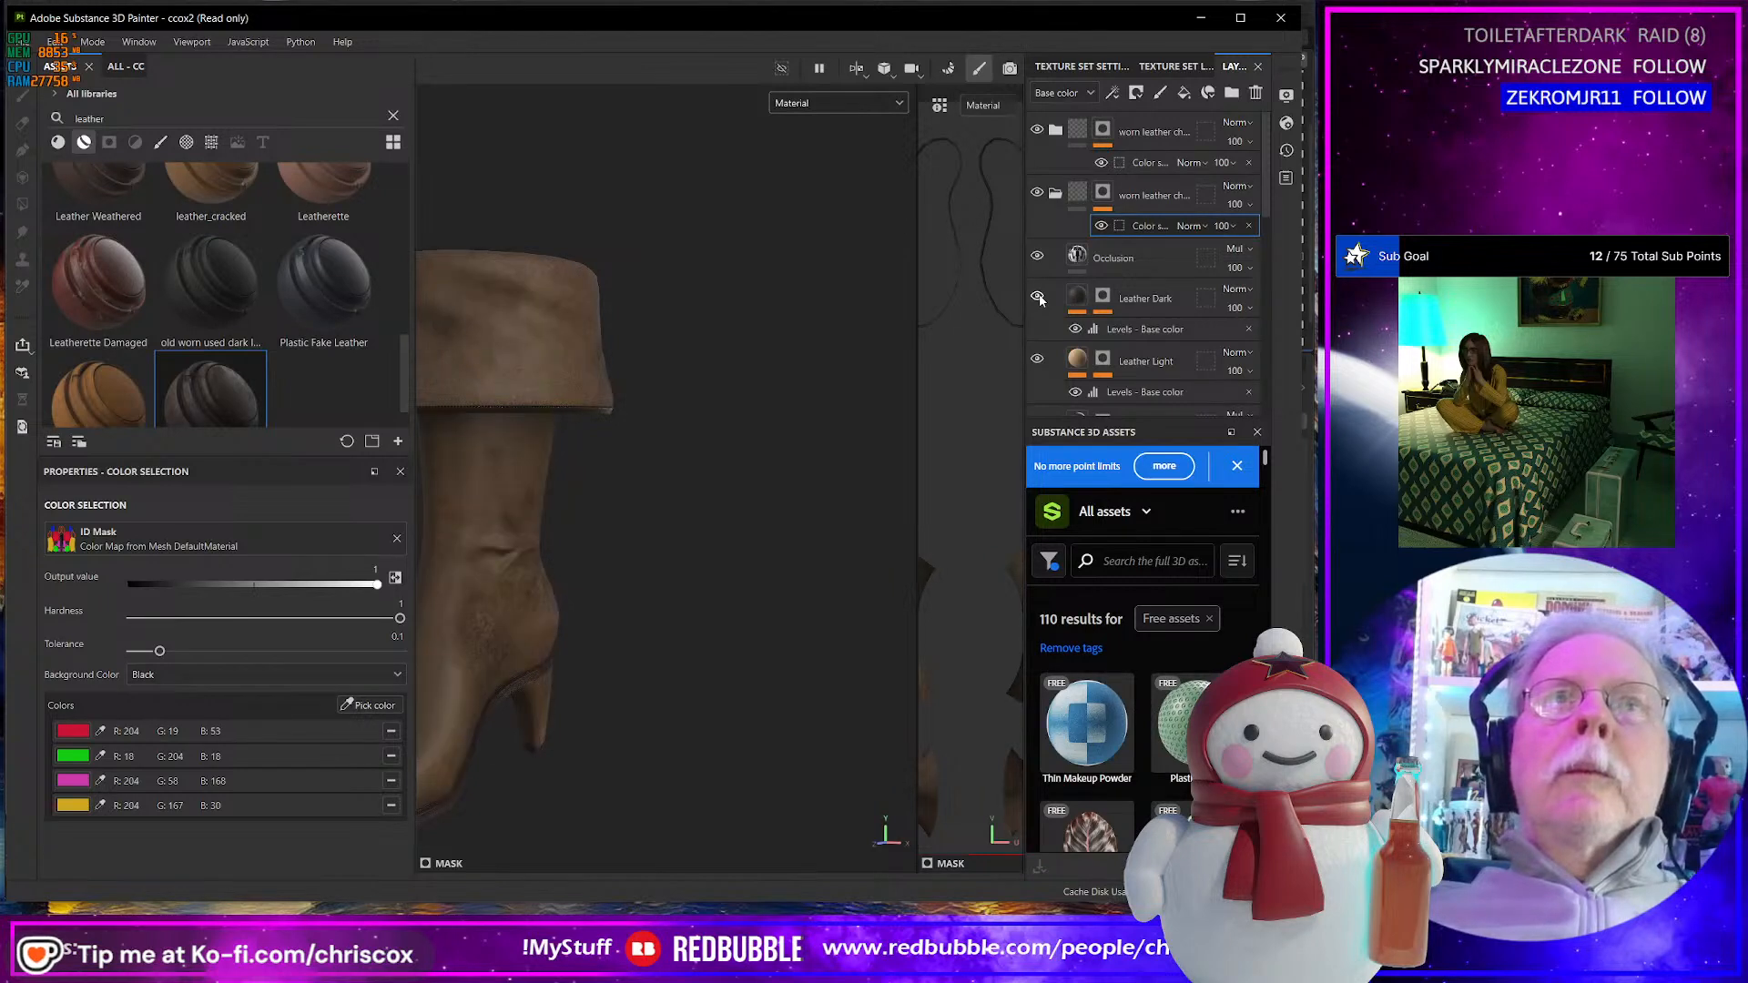
{"action": "left_click", "coordinate": [1037, 297]}
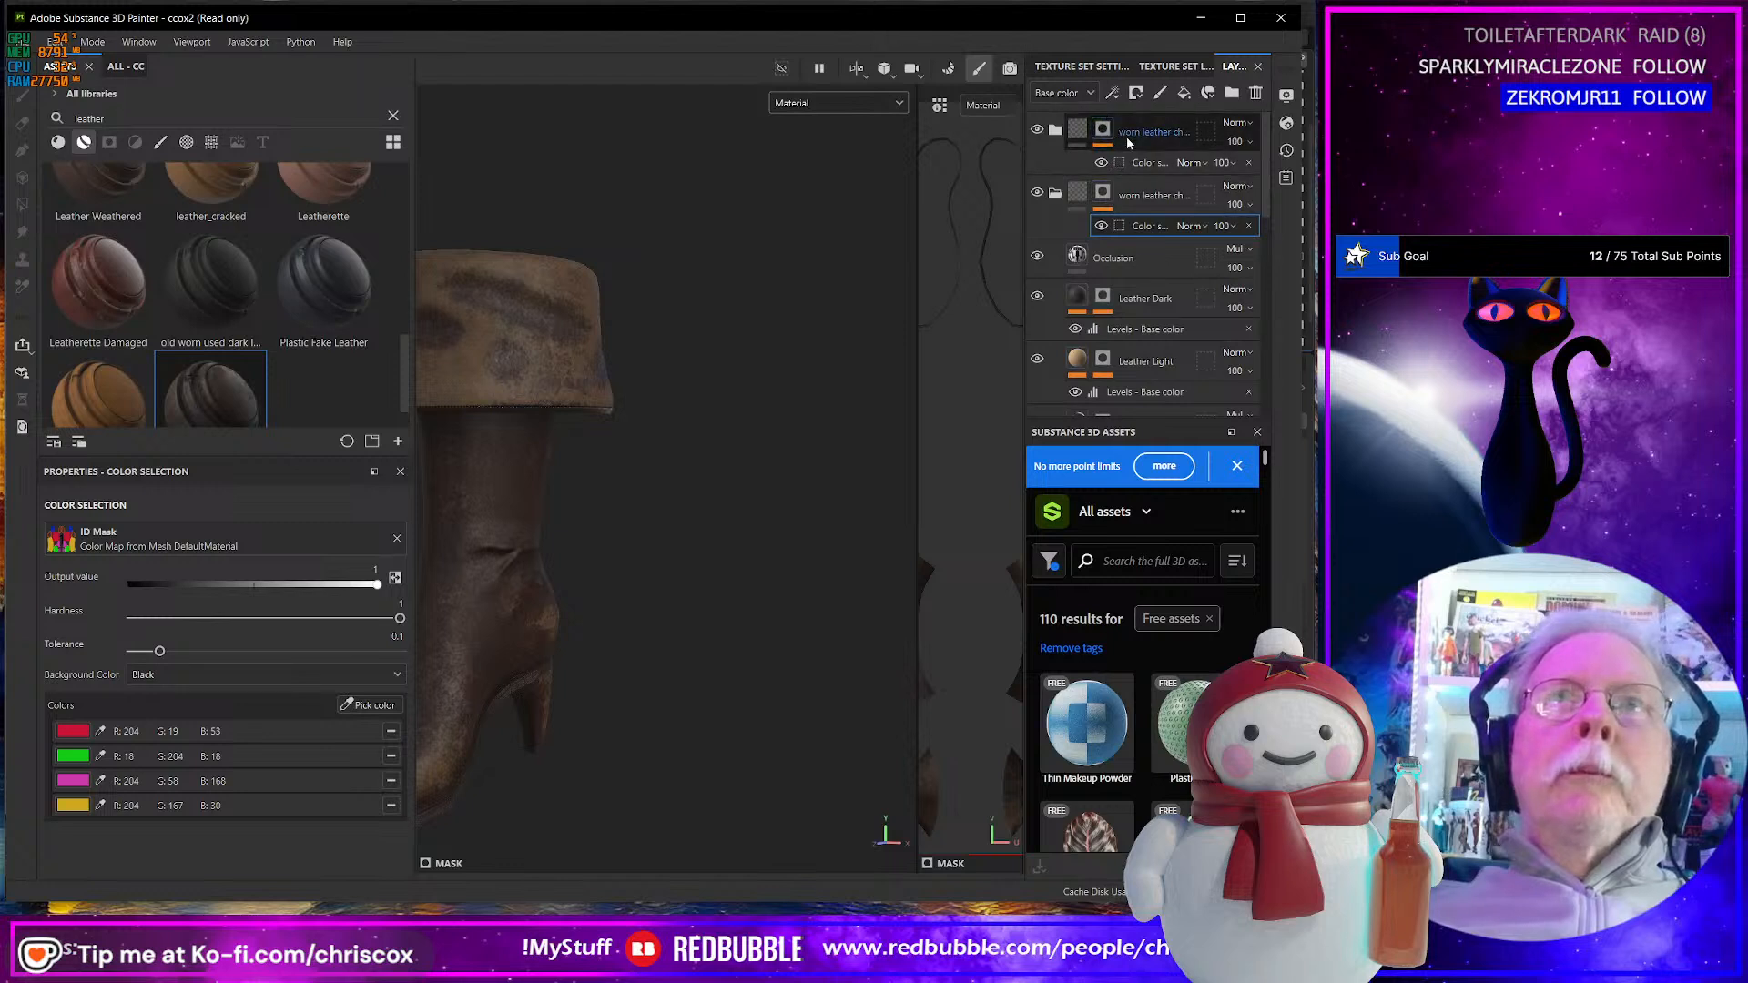
- Remove the yellow cuff colour (R 204, G 167, B 30) from the lower worn leather folder's color selection mask and return to the Material display
{"action": "left_click", "coordinate": [1156, 163]}
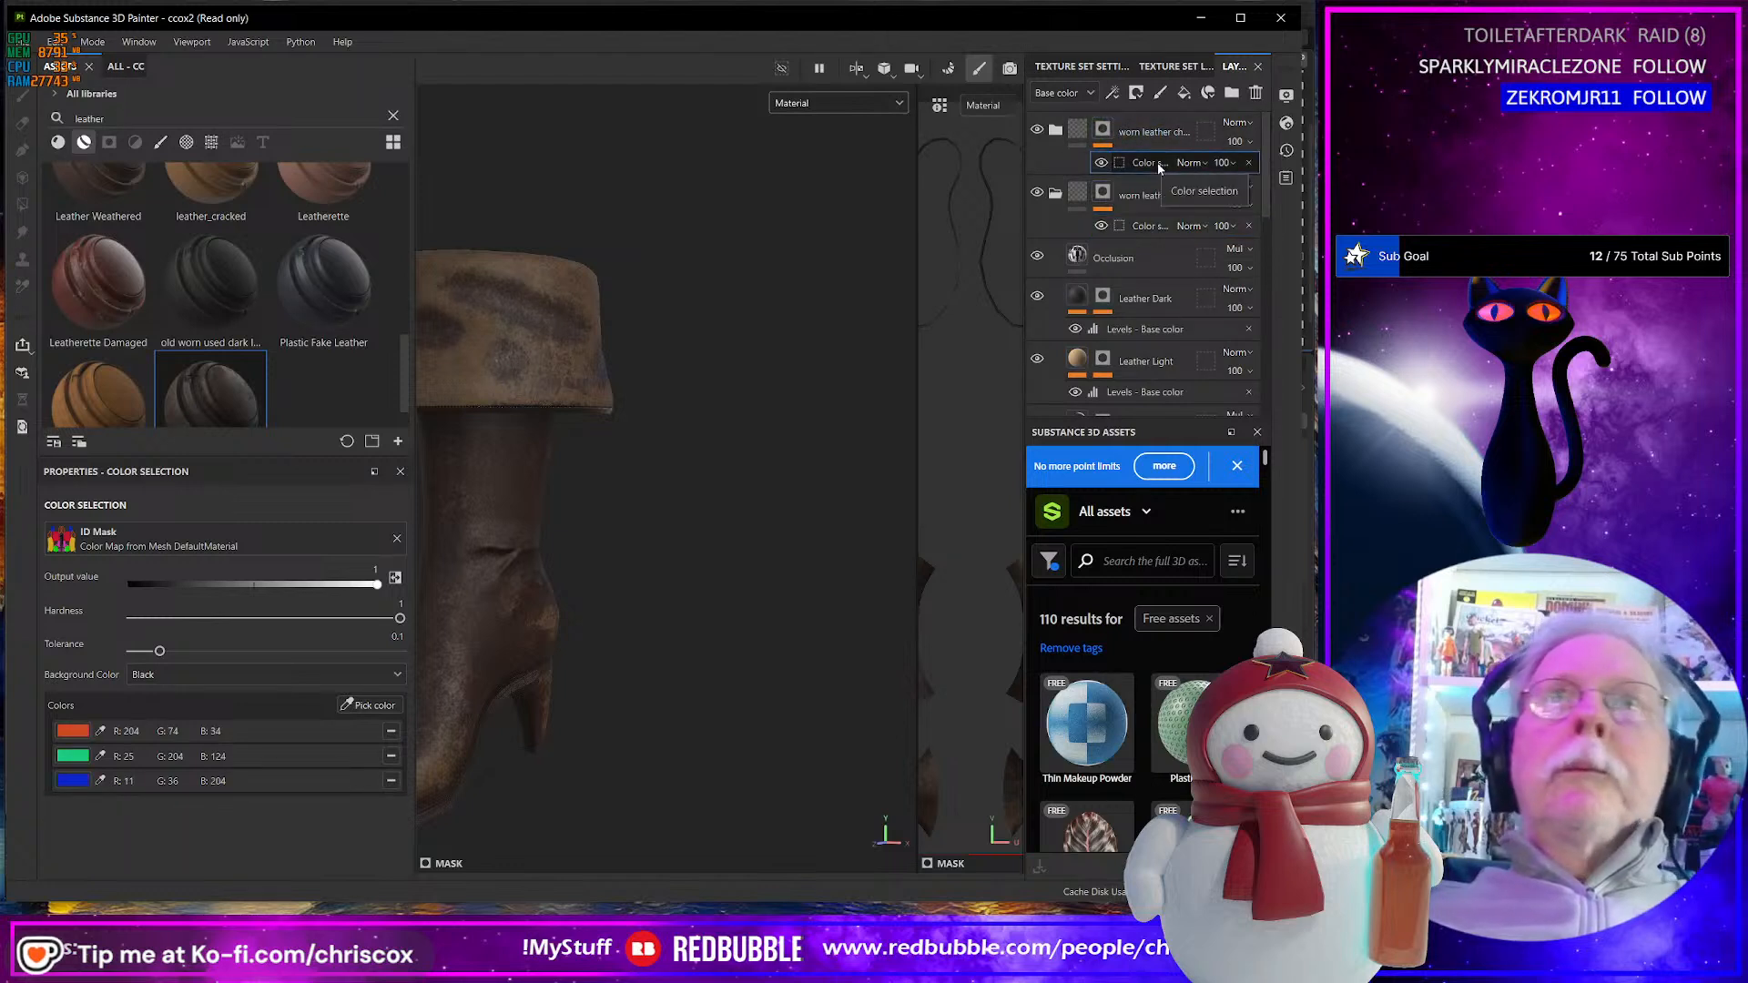
{"action": "left_click", "coordinate": [1145, 226]}
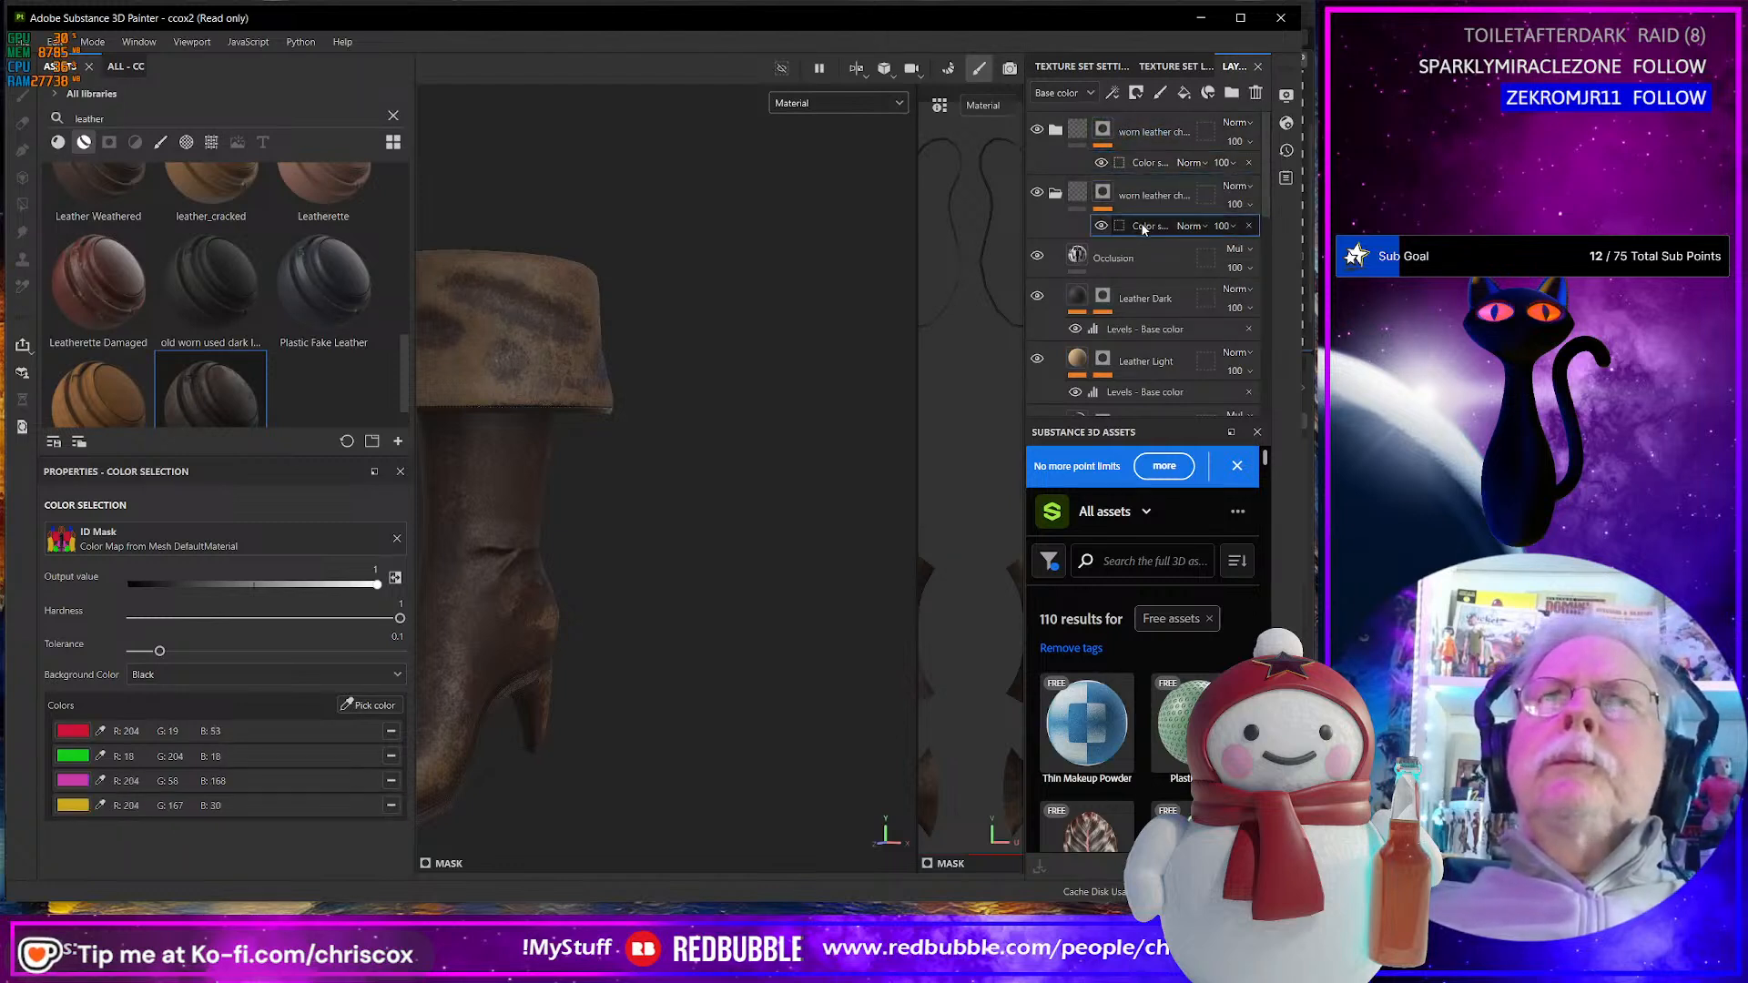
{"action": "left_click", "coordinate": [369, 706]}
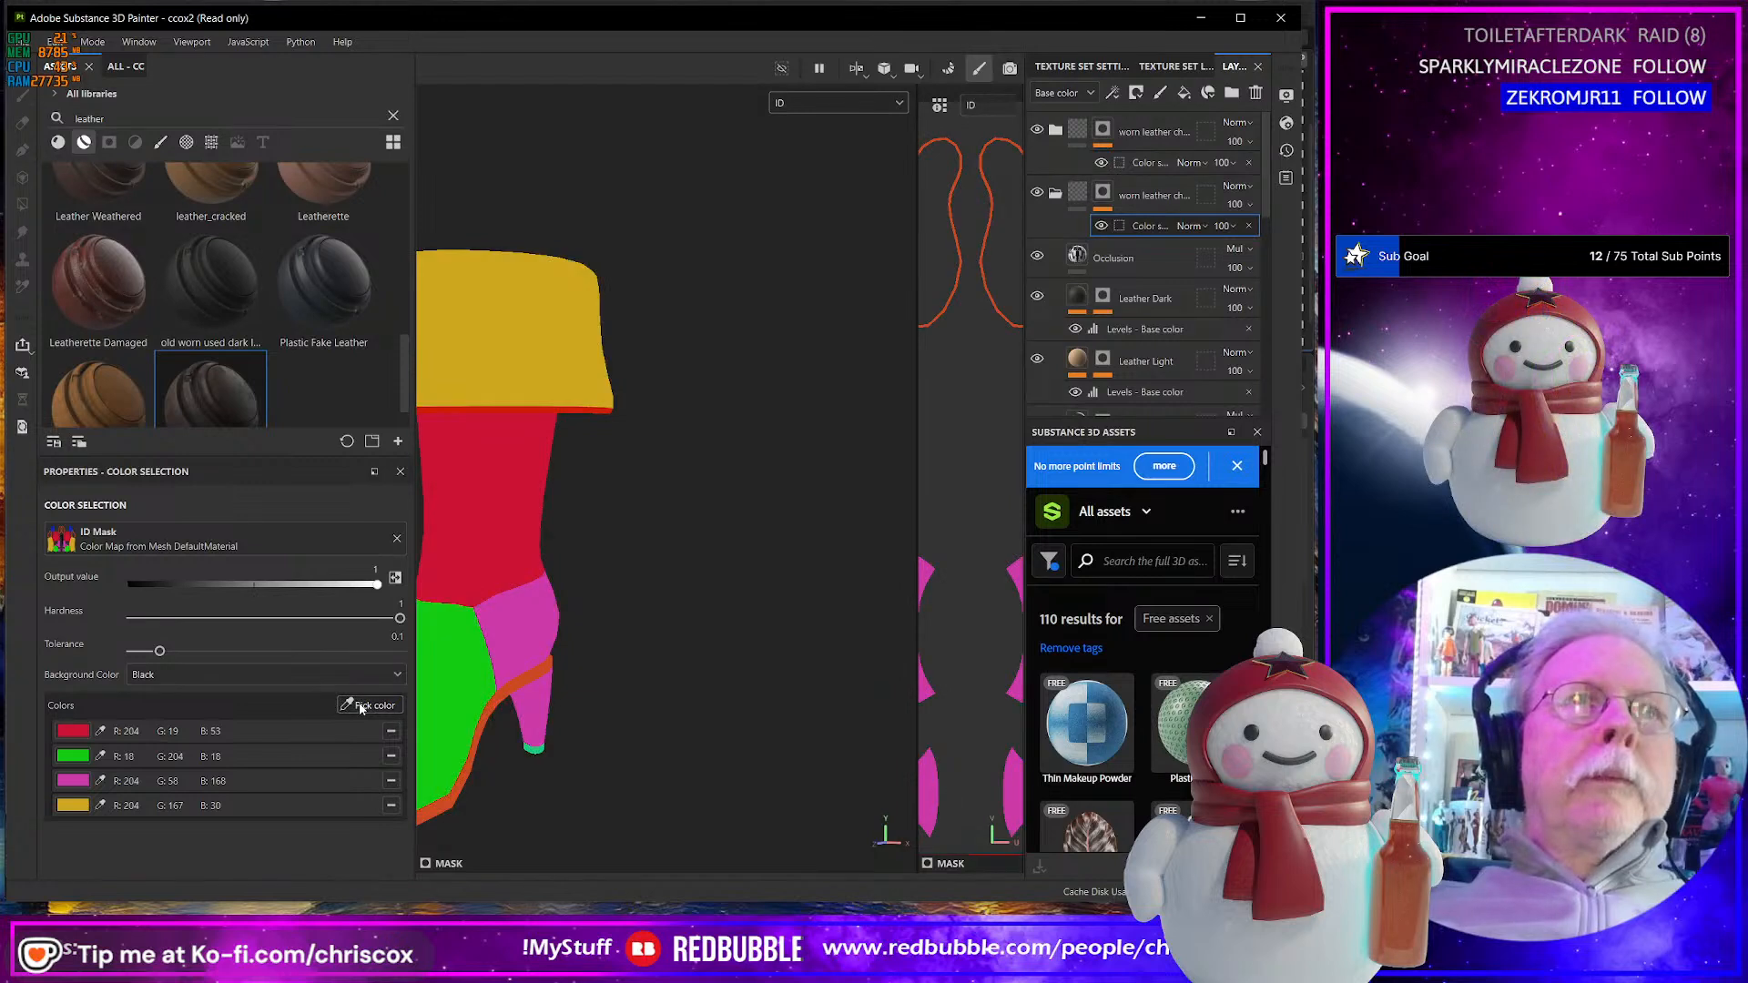
{"action": "left_click", "coordinate": [391, 807]}
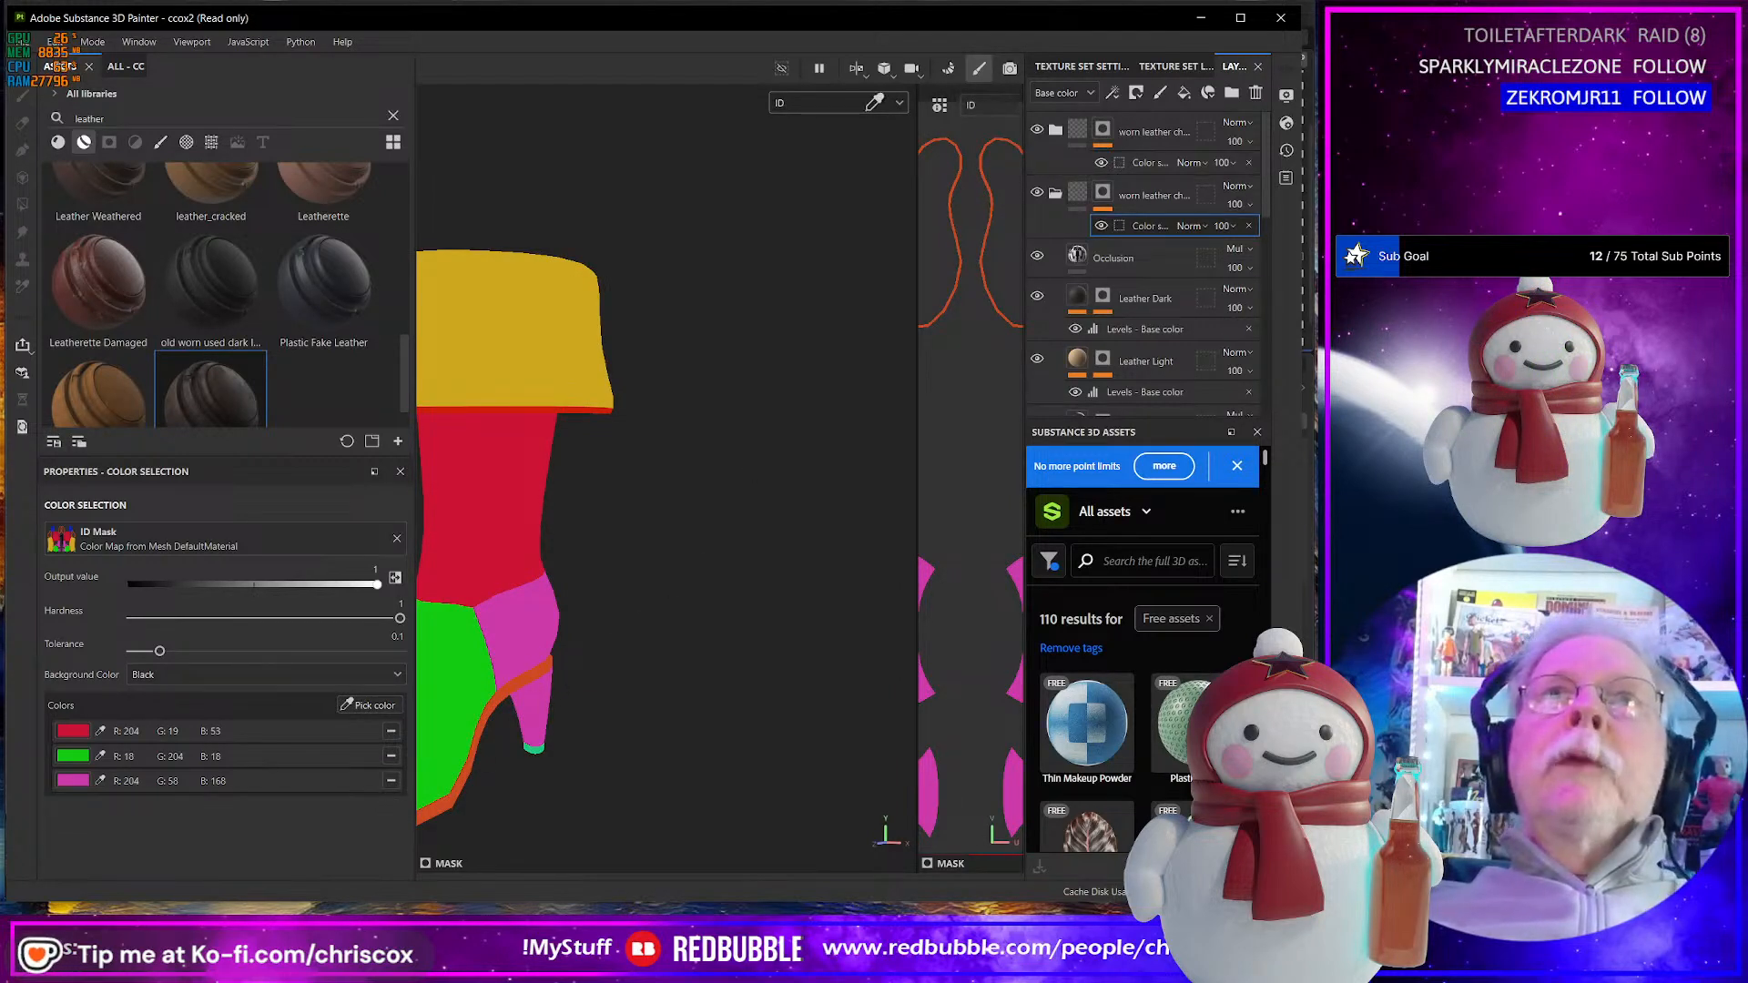
{"action": "left_click", "coordinate": [883, 104]}
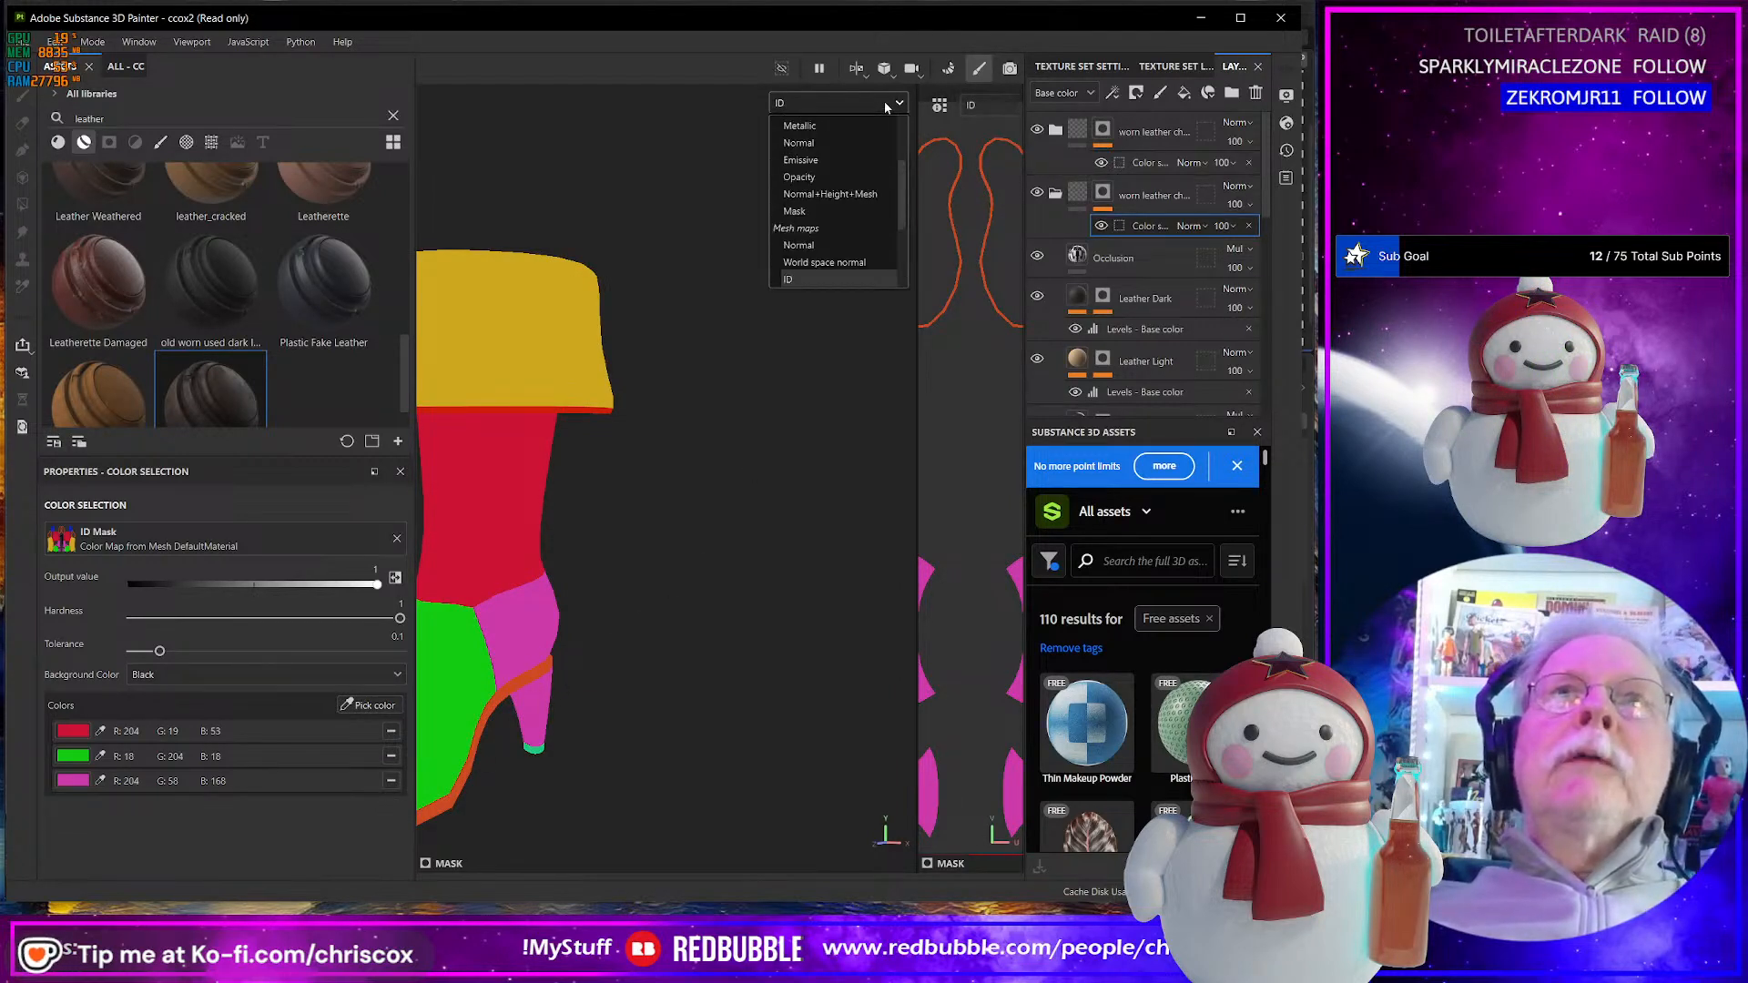
{"action": "scroll", "coordinate": [850, 130], "scroll_direction": "up", "scroll_amount": 3}
{"action": "left_click", "coordinate": [844, 146]}
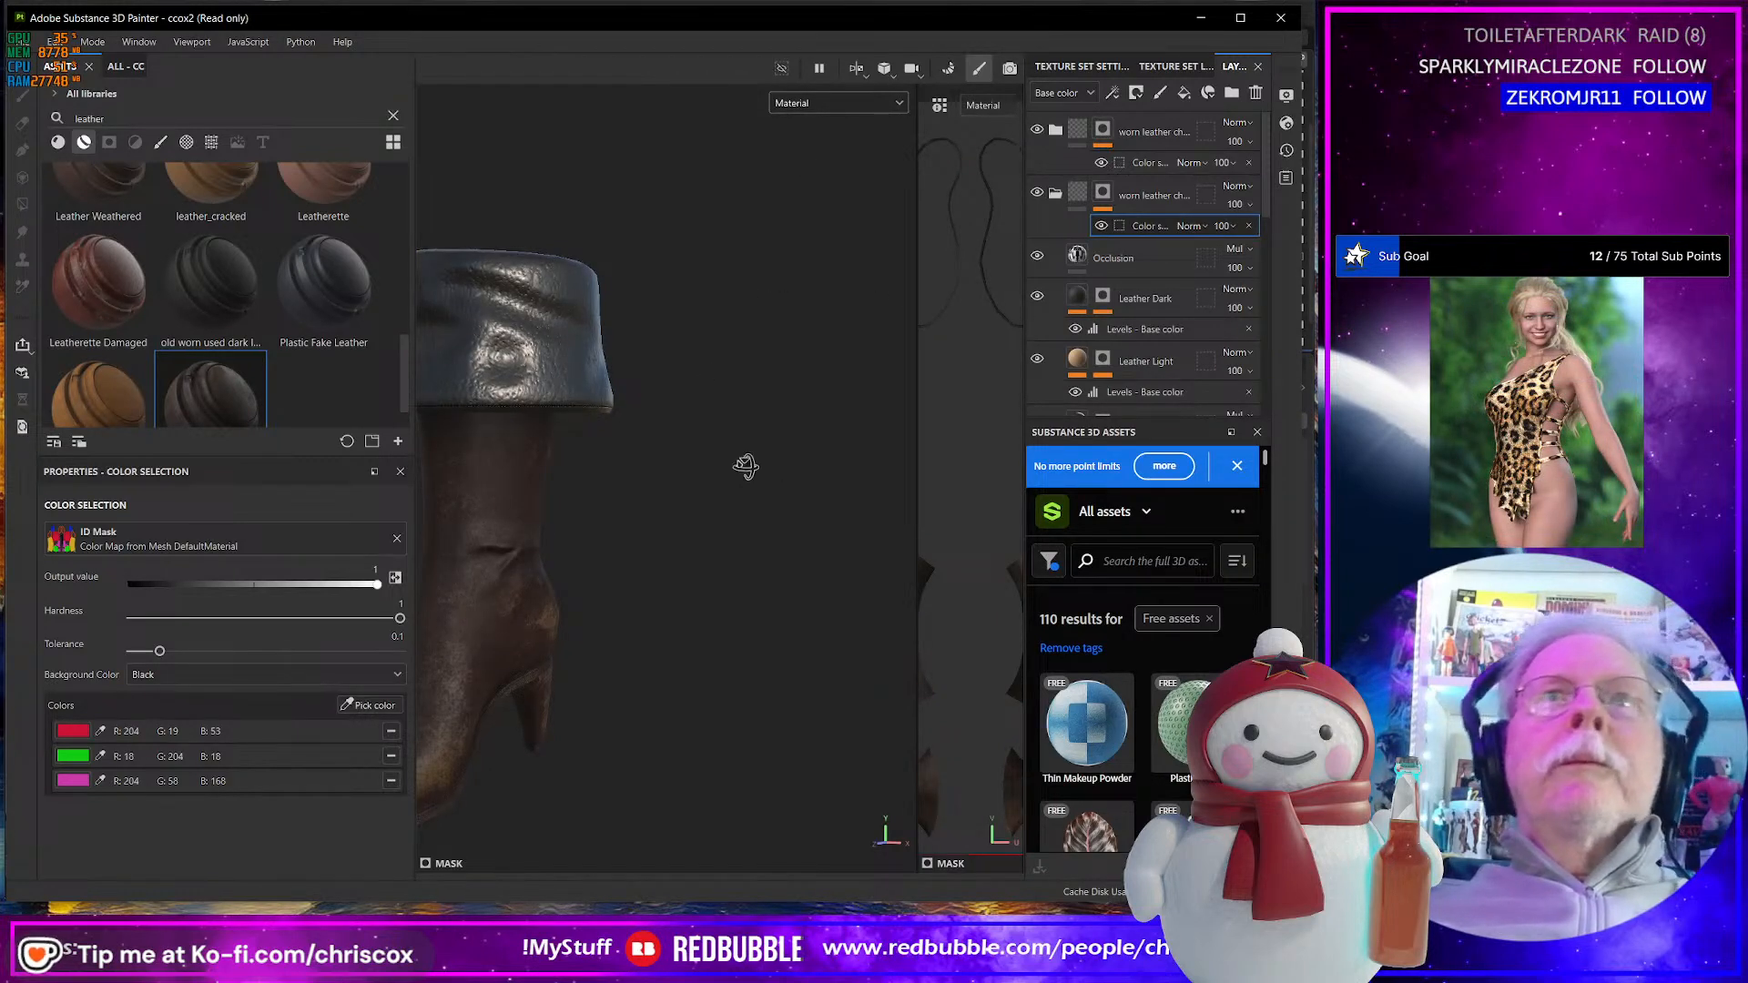
- Collapse and hide the lower worn leather folder, and turn the suede leather folder back on for the cuff
{"action": "left_click_drag", "start_coordinate": [746, 466], "coordinate": [837, 539], "text": "alt"}
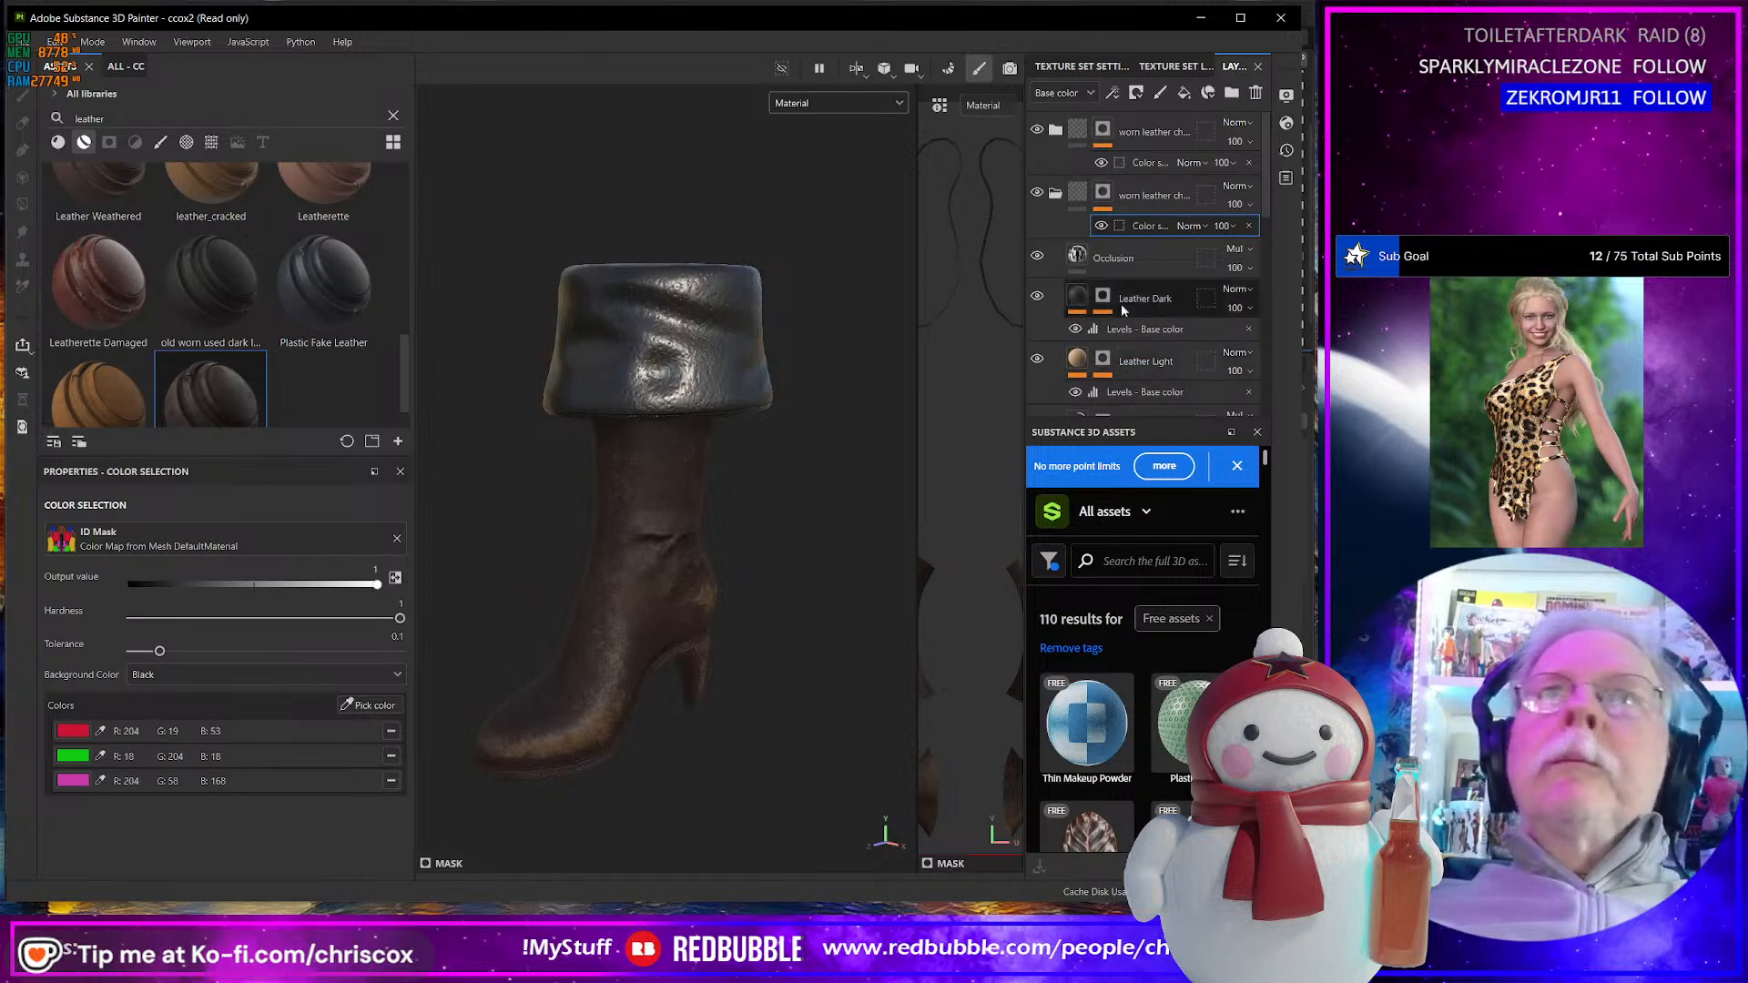
{"action": "left_click", "coordinate": [1056, 195]}
{"action": "left_click", "coordinate": [1037, 192]}
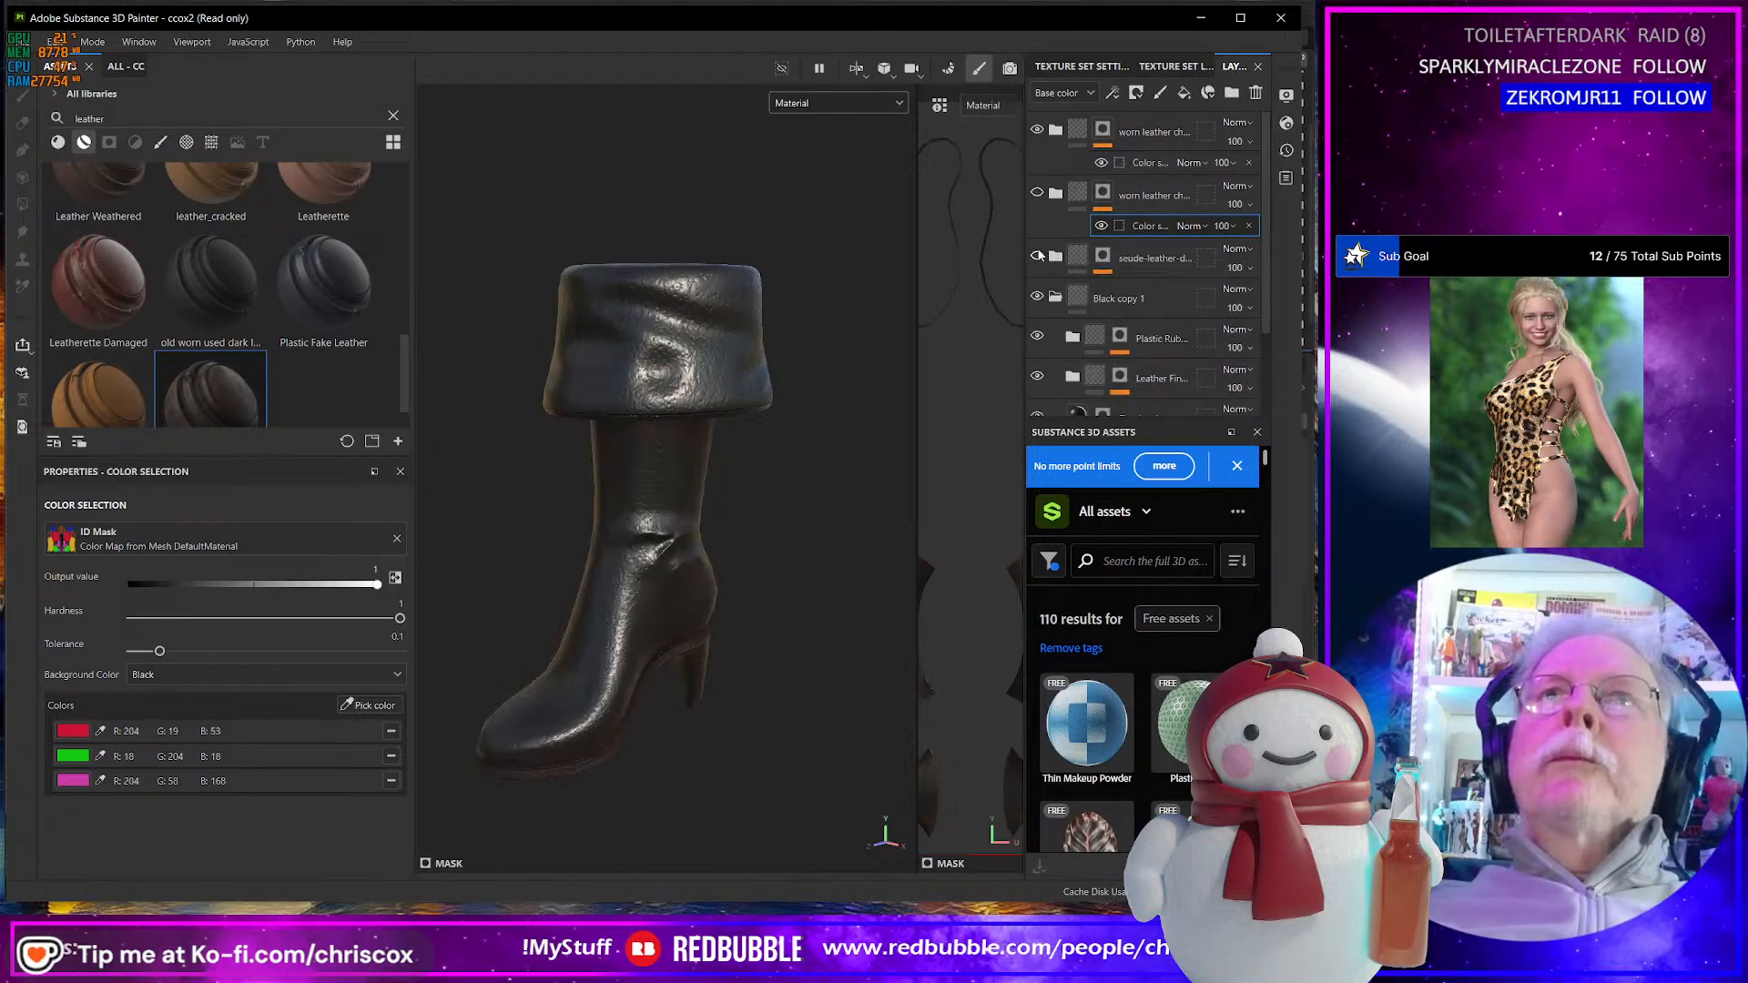
{"action": "left_click_drag", "start_coordinate": [801, 402], "coordinate": [772, 419], "text": "alt"}
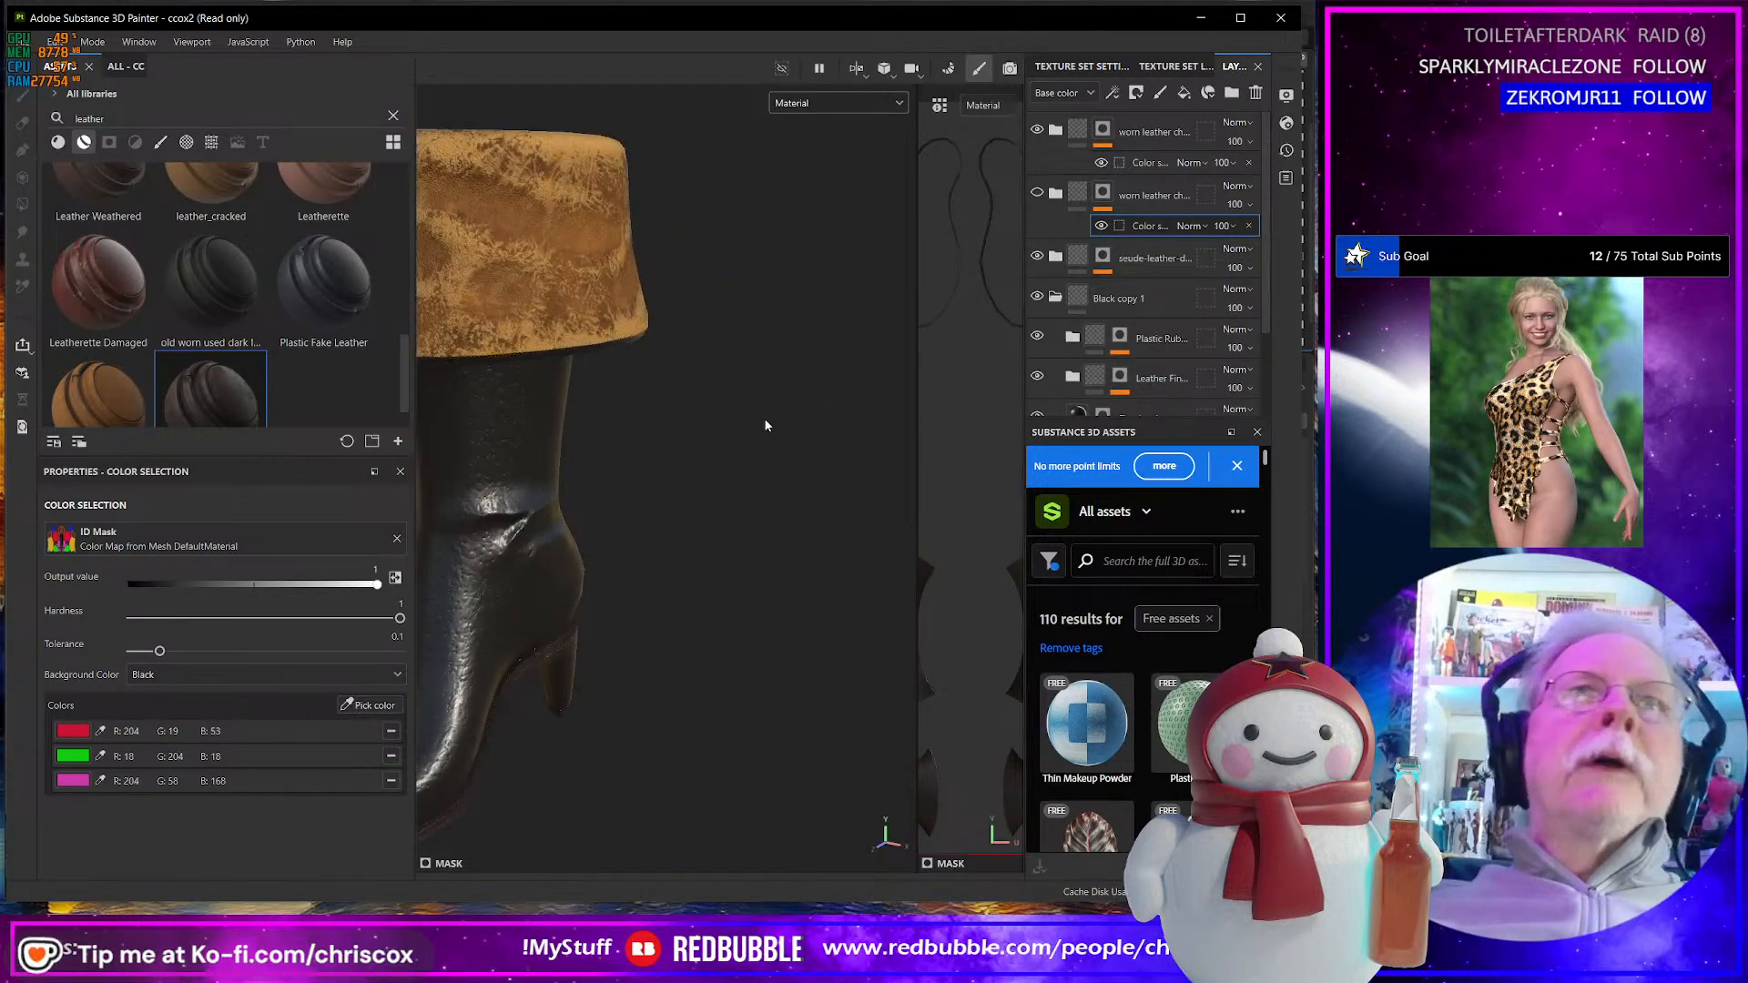
{"action": "left_click_drag", "start_coordinate": [611, 320], "coordinate": [764, 369], "text": "alt"}
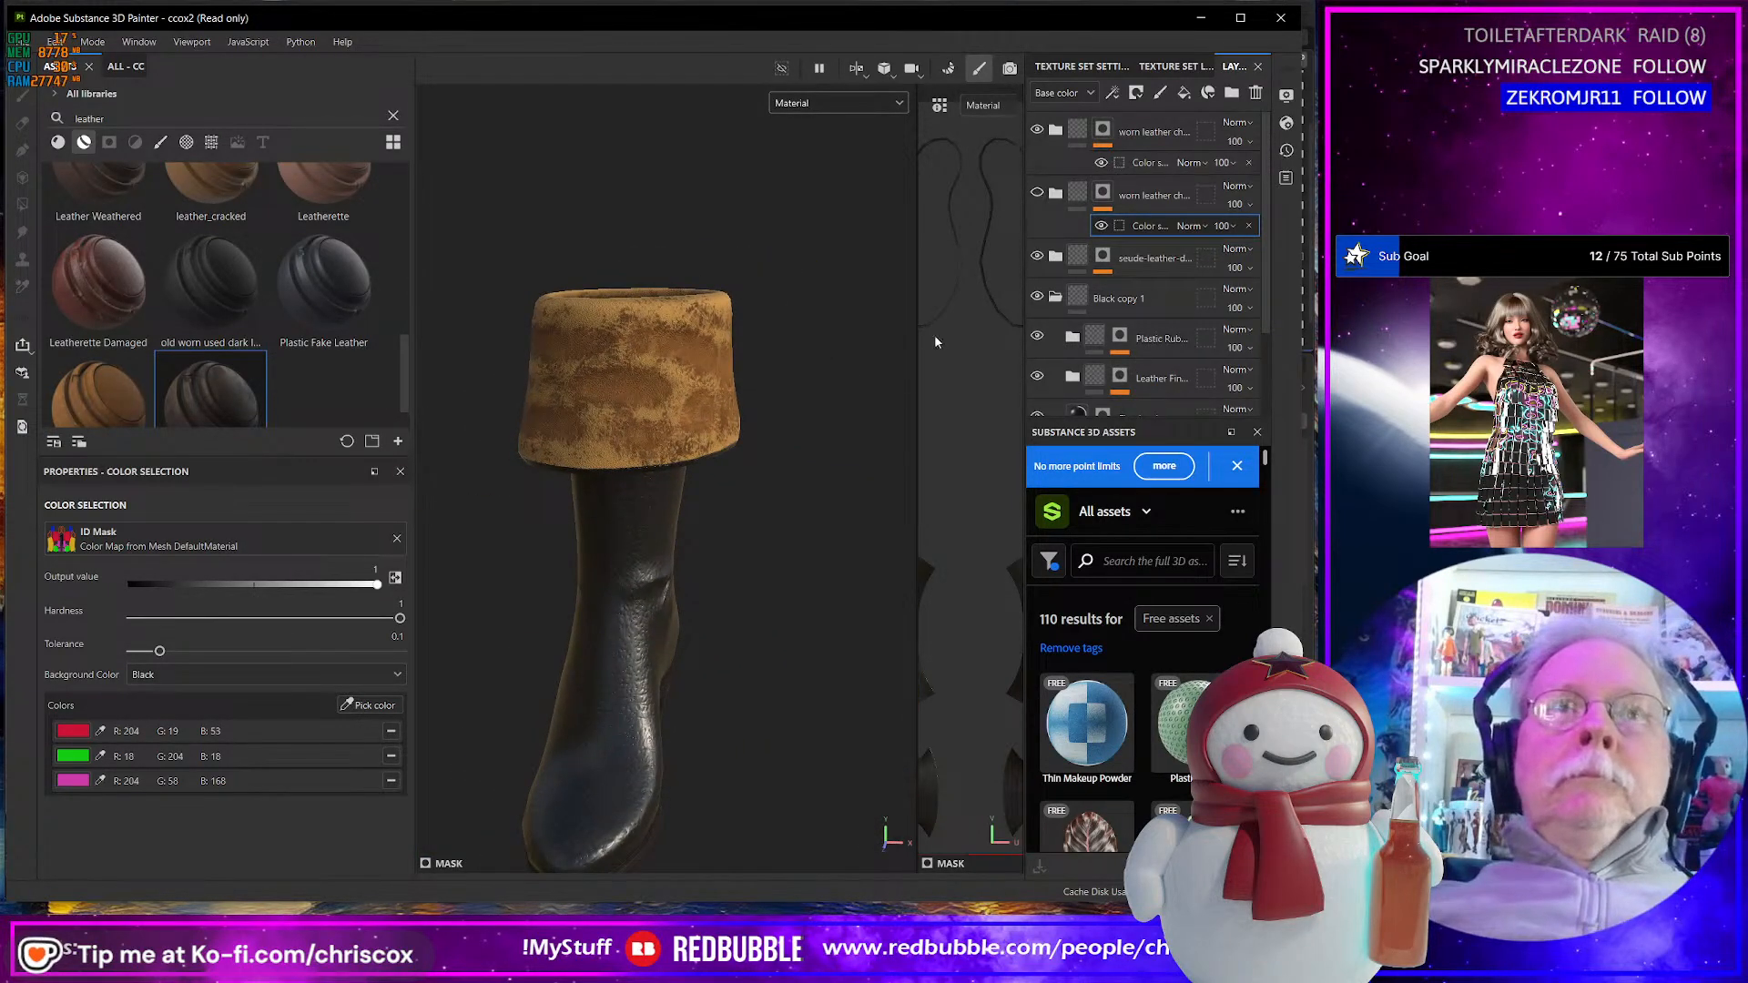
- Turn the lower worn leather folder back on and check the boot's leather against the suede cuff
{"action": "left_click_drag", "start_coordinate": [934, 336], "coordinate": [779, 366], "text": "alt"}
{"action": "left_click", "coordinate": [1036, 194]}
{"action": "scroll", "coordinate": [688, 457], "scroll_direction": "up", "scroll_amount": 3}
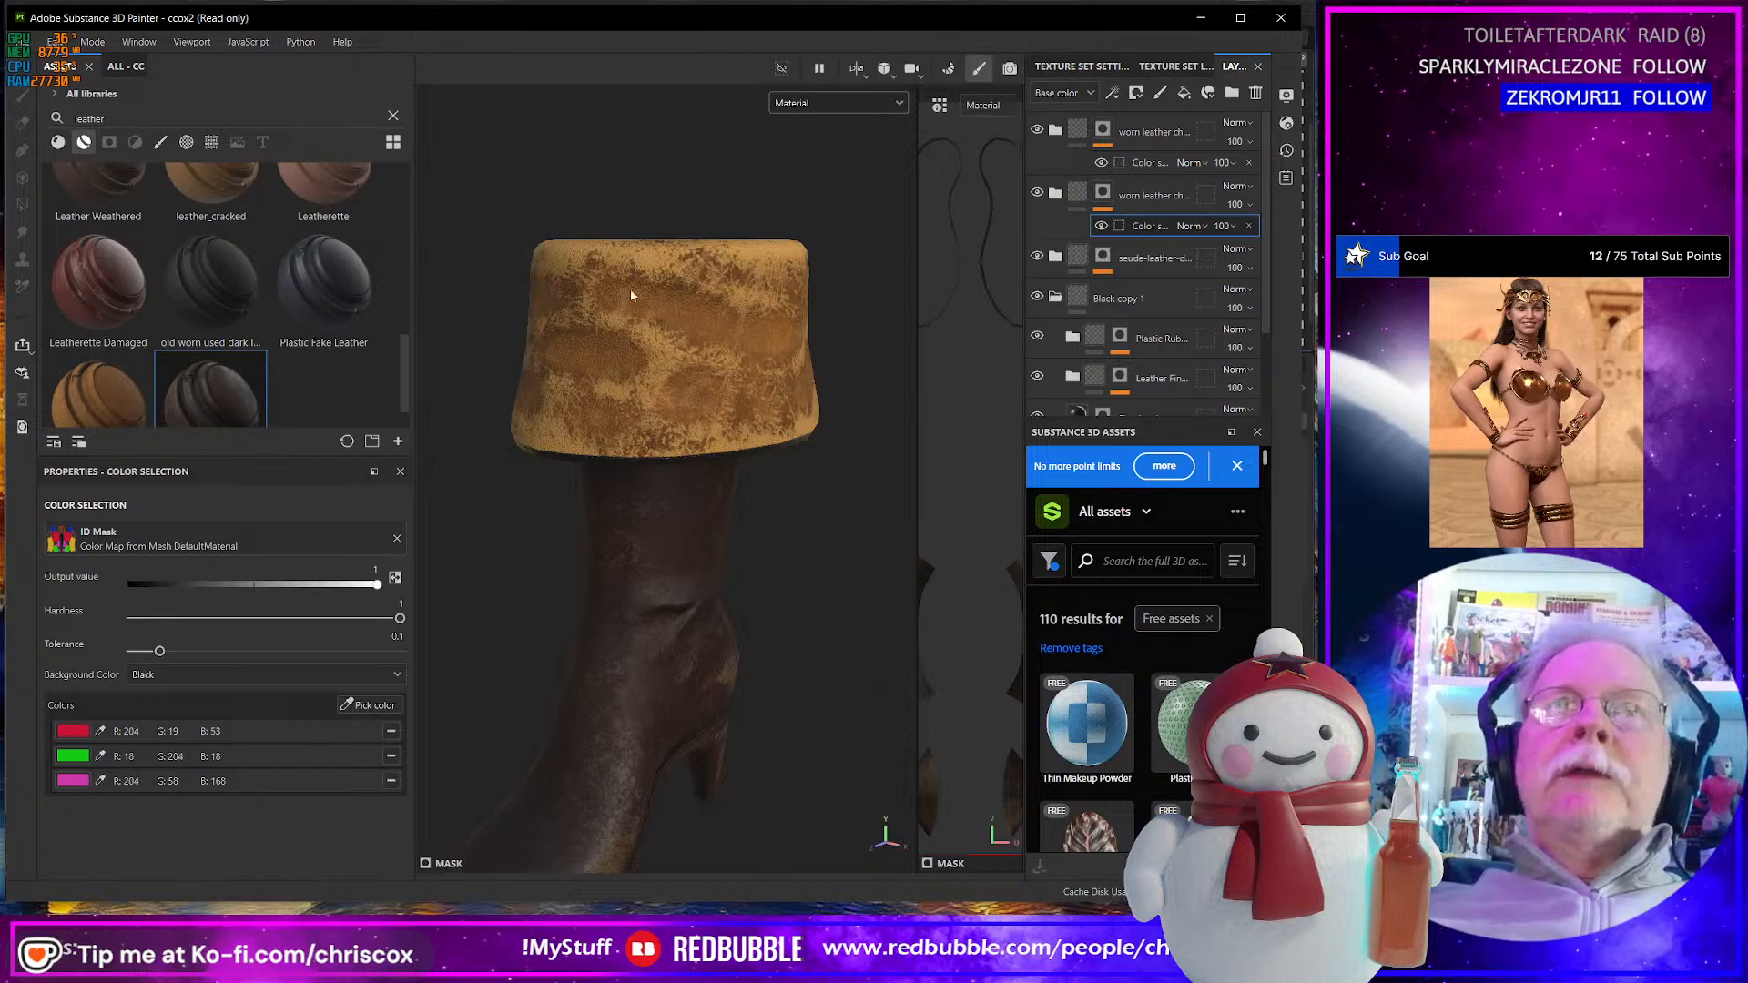
{"action": "scroll", "coordinate": [1200, 357], "scroll_direction": "down", "scroll_amount": 2}
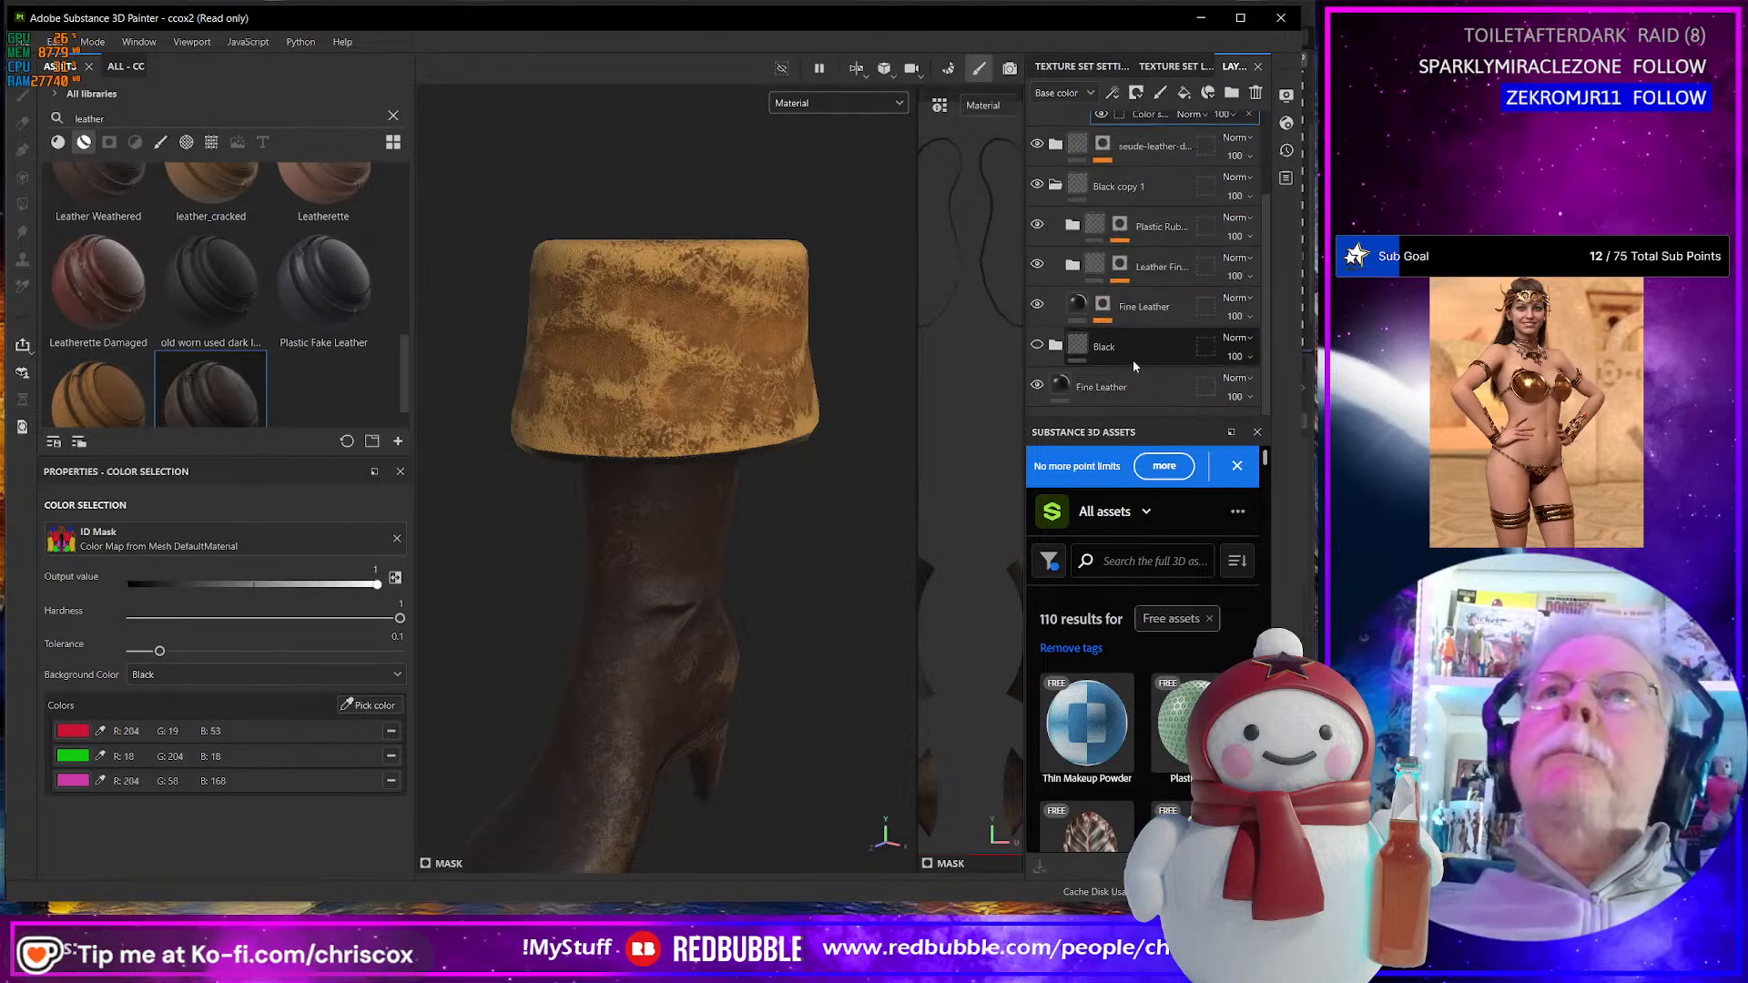
- Collapse the Black copy 1 folder and expand the suede leather folder in the layer stack
{"action": "scroll", "coordinate": [1134, 365], "scroll_direction": "up", "scroll_amount": 3}
{"action": "left_click", "coordinate": [1056, 298]}
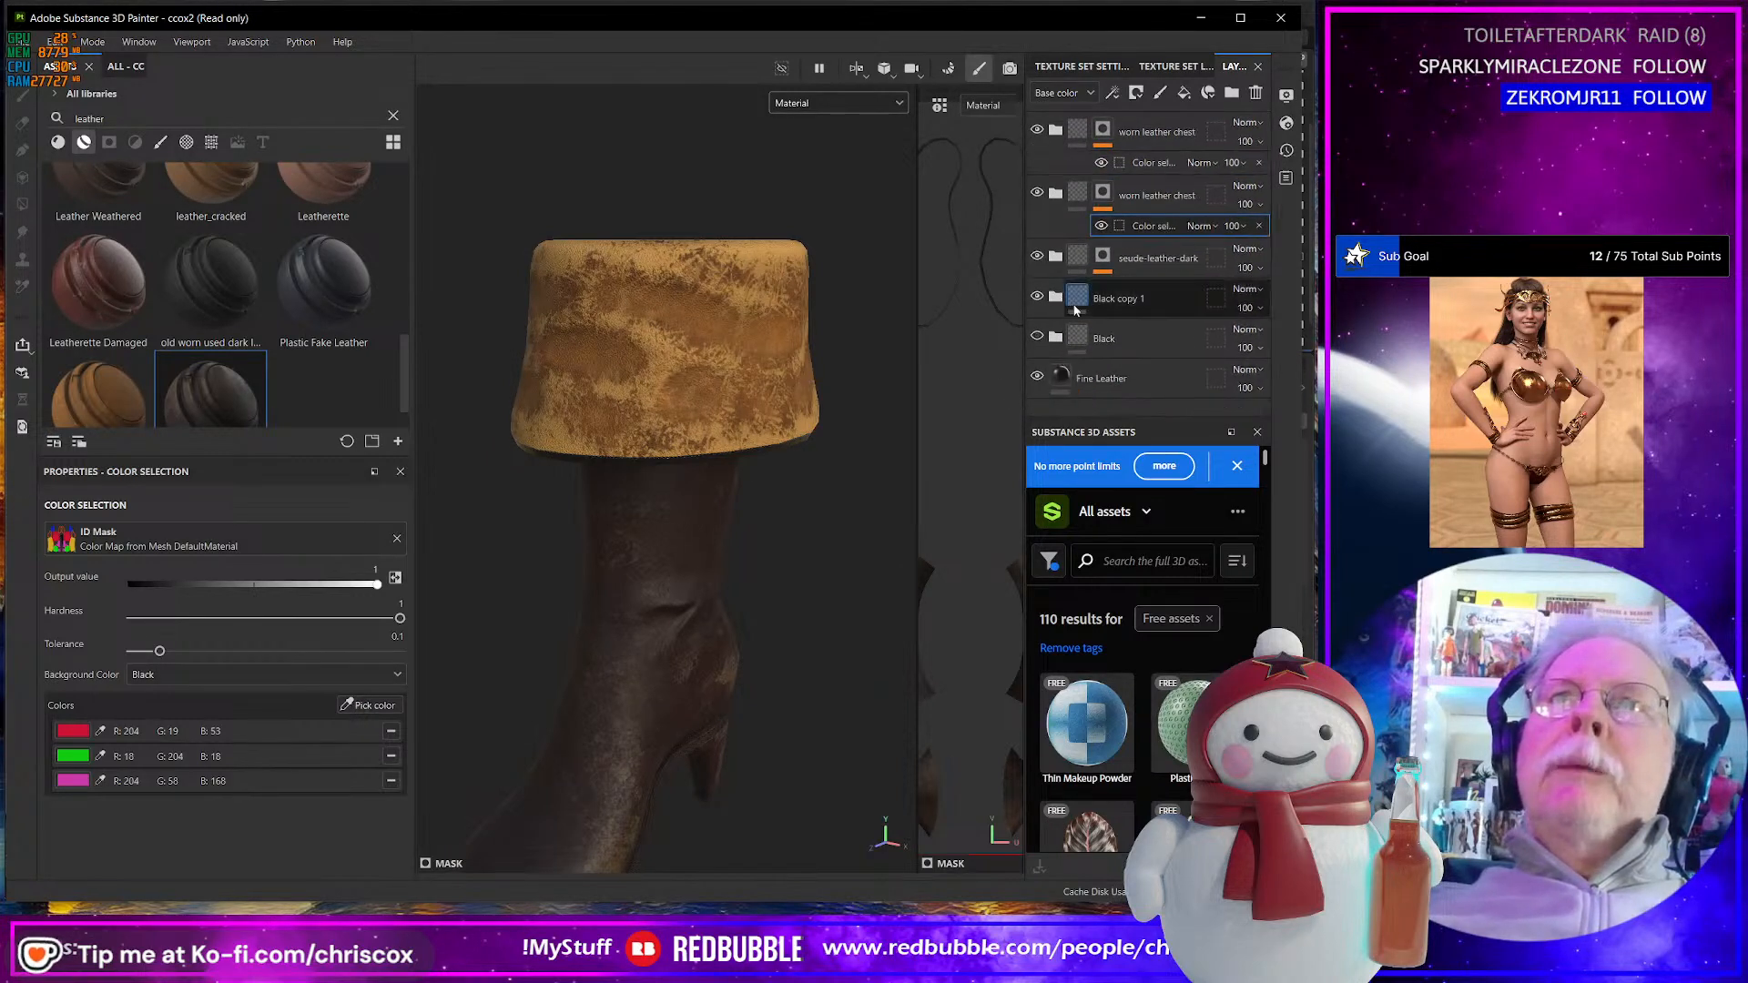
{"action": "left_click", "coordinate": [1054, 259]}
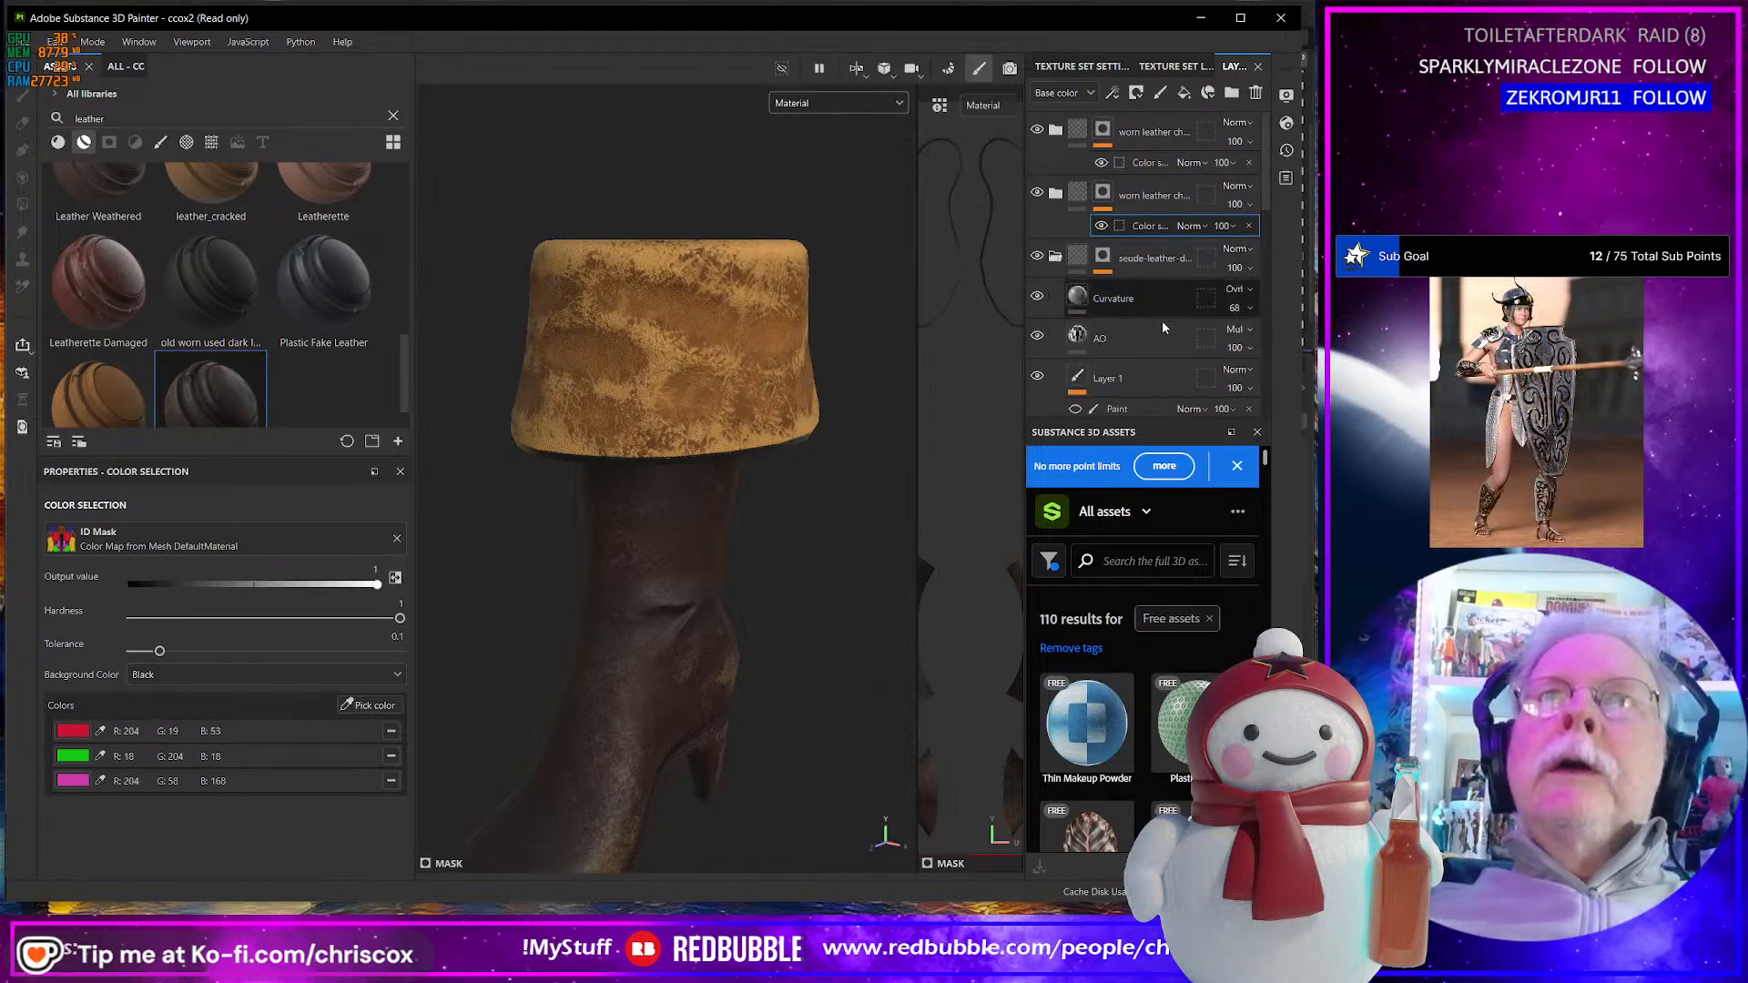
- Compare the cuff with the suede folder's lays layer off and on, leaving the layer hidden
{"action": "scroll", "coordinate": [1151, 363], "scroll_direction": "down", "scroll_amount": 5}
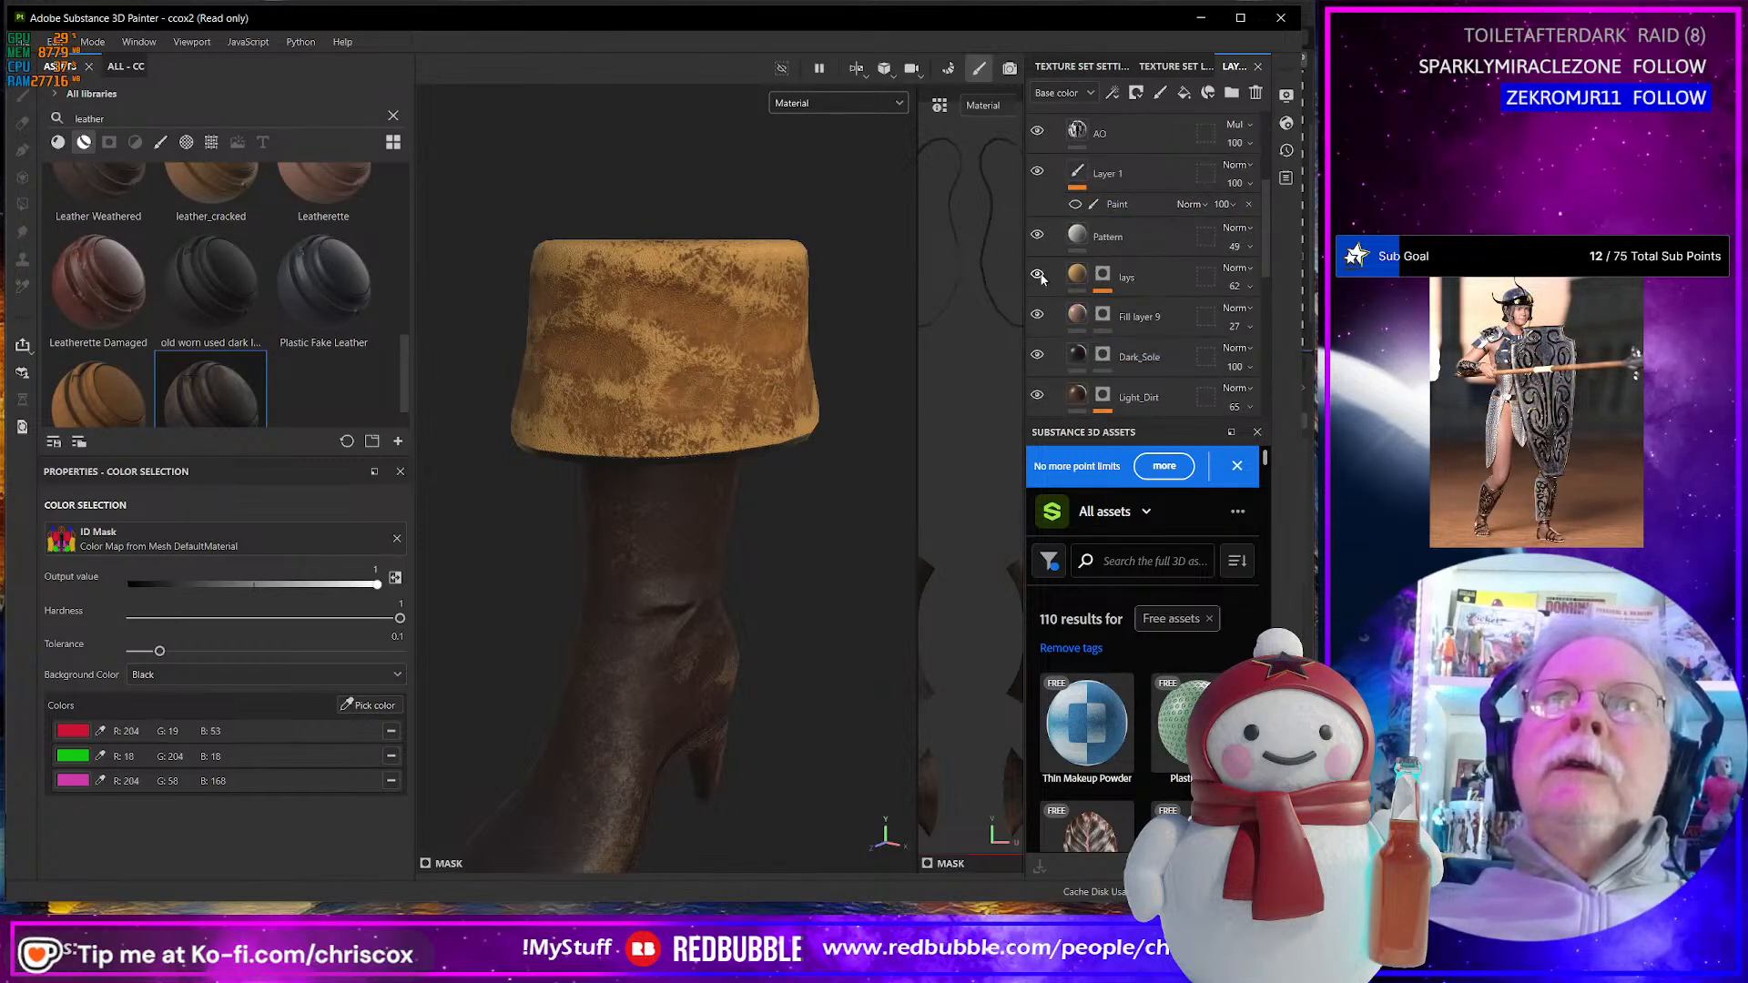
{"action": "left_click", "coordinate": [1038, 275]}
{"action": "left_click", "coordinate": [1038, 275]}
{"action": "left_click", "coordinate": [1038, 275]}
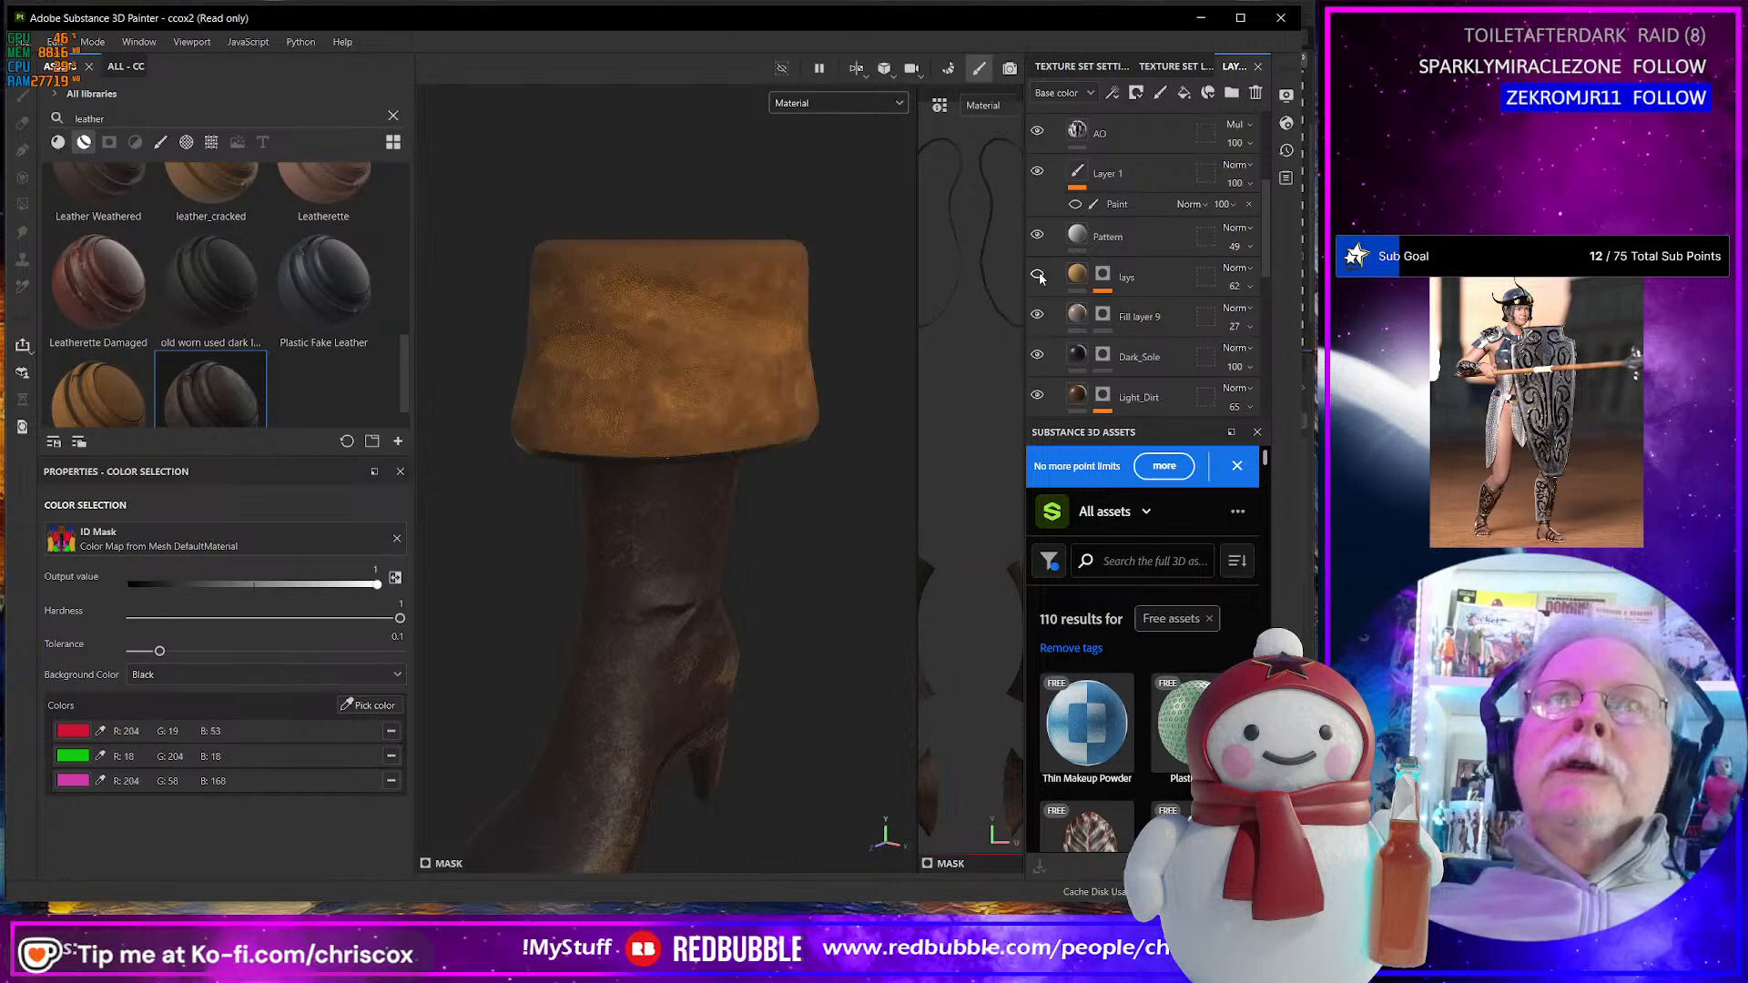
{"action": "left_click", "coordinate": [1038, 275]}
{"action": "left_click", "coordinate": [1038, 275]}
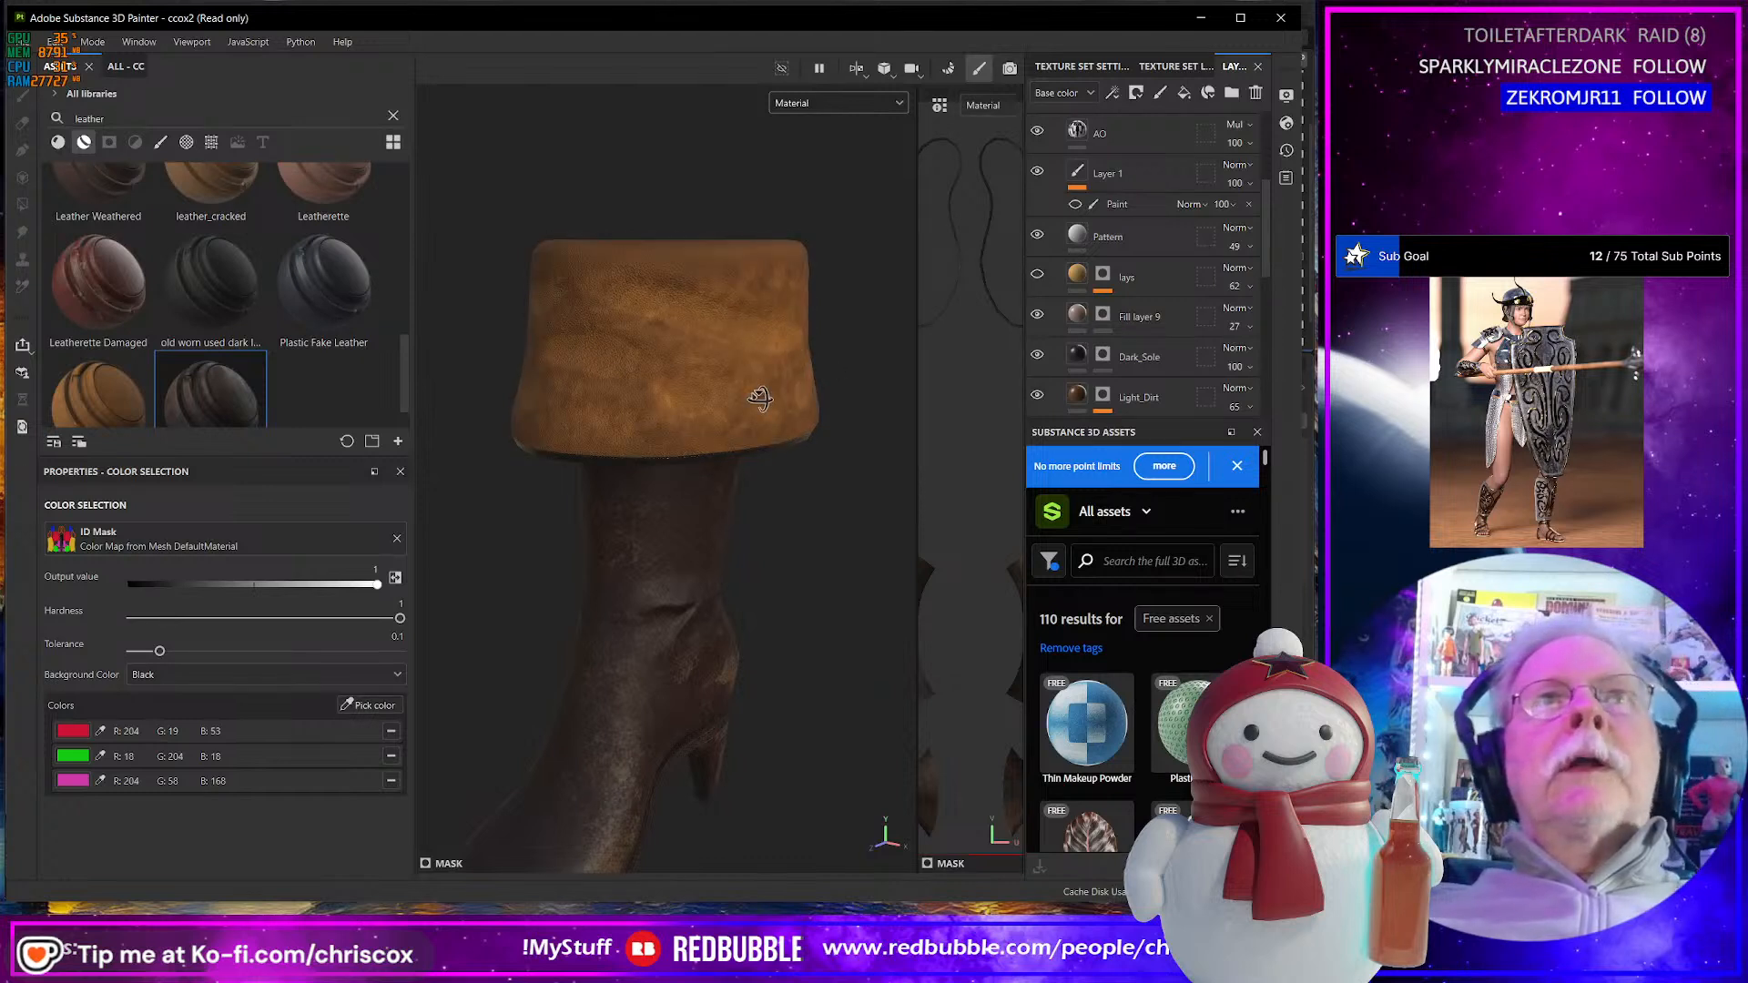
{"action": "left_click_drag", "start_coordinate": [760, 398], "coordinate": [768, 391], "text": "alt"}
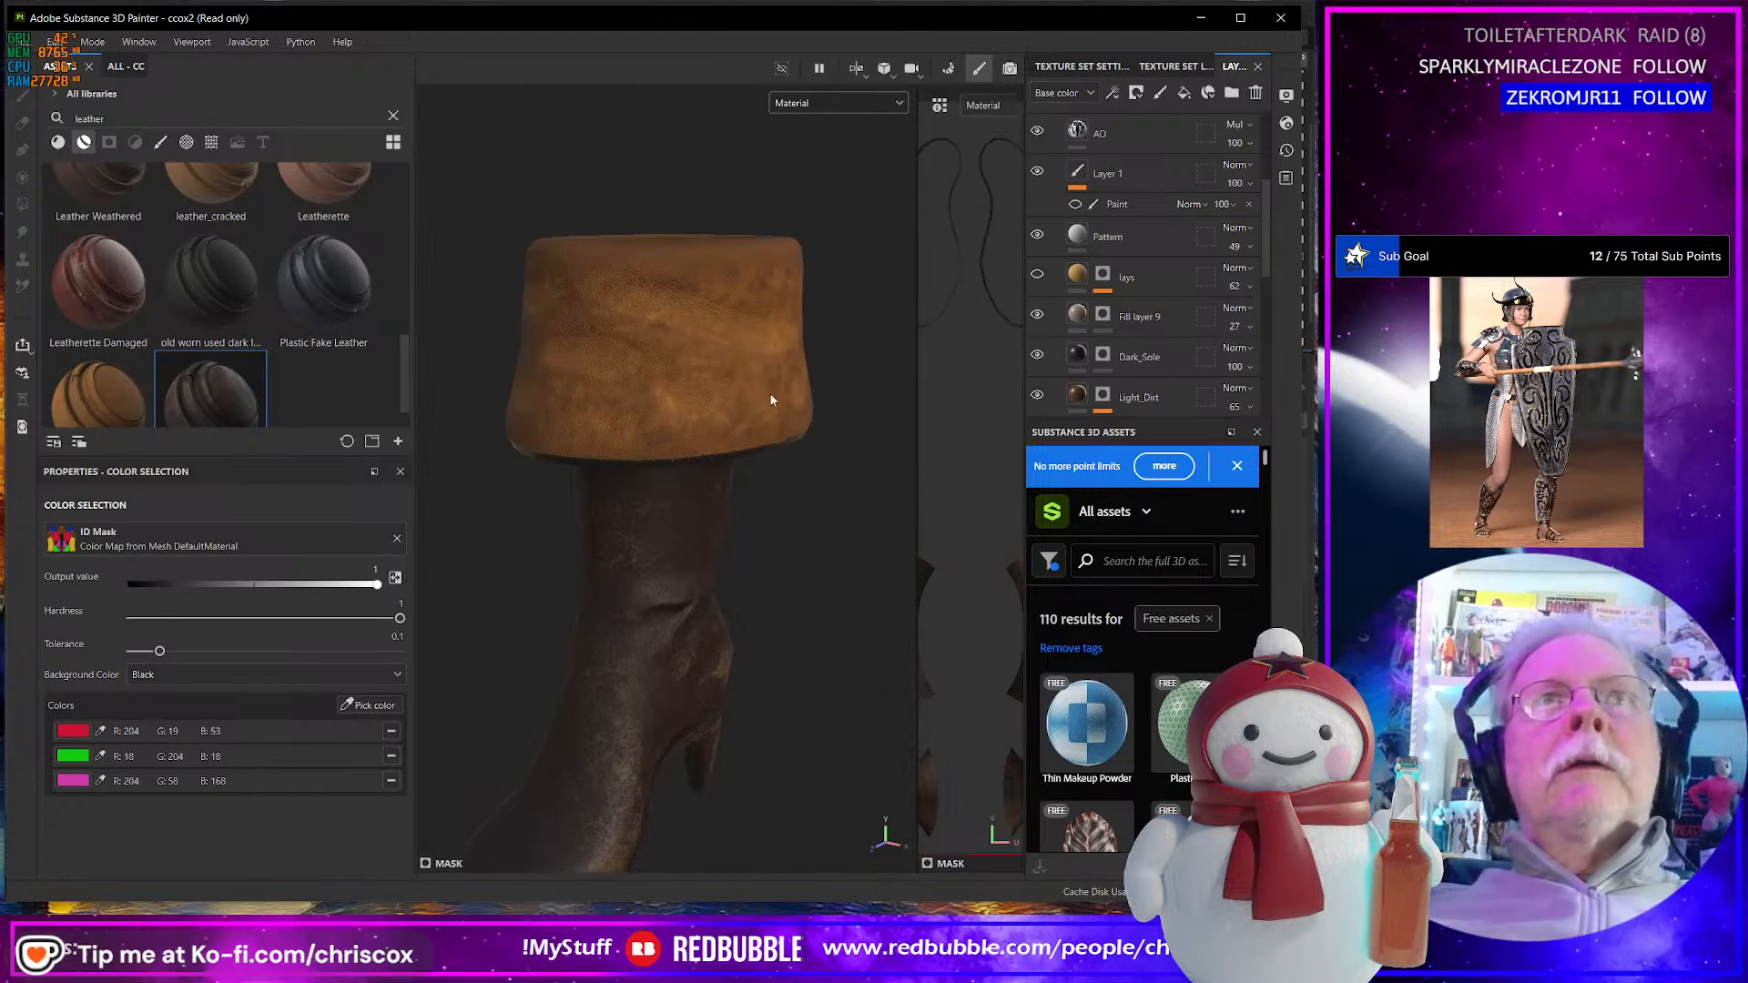
- Hide the Light_Dirt layer in the suede leather folder and check the cuff
{"action": "left_click", "coordinate": [1038, 396]}
{"action": "left_click", "coordinate": [1038, 396]}
{"action": "left_click", "coordinate": [1038, 396]}
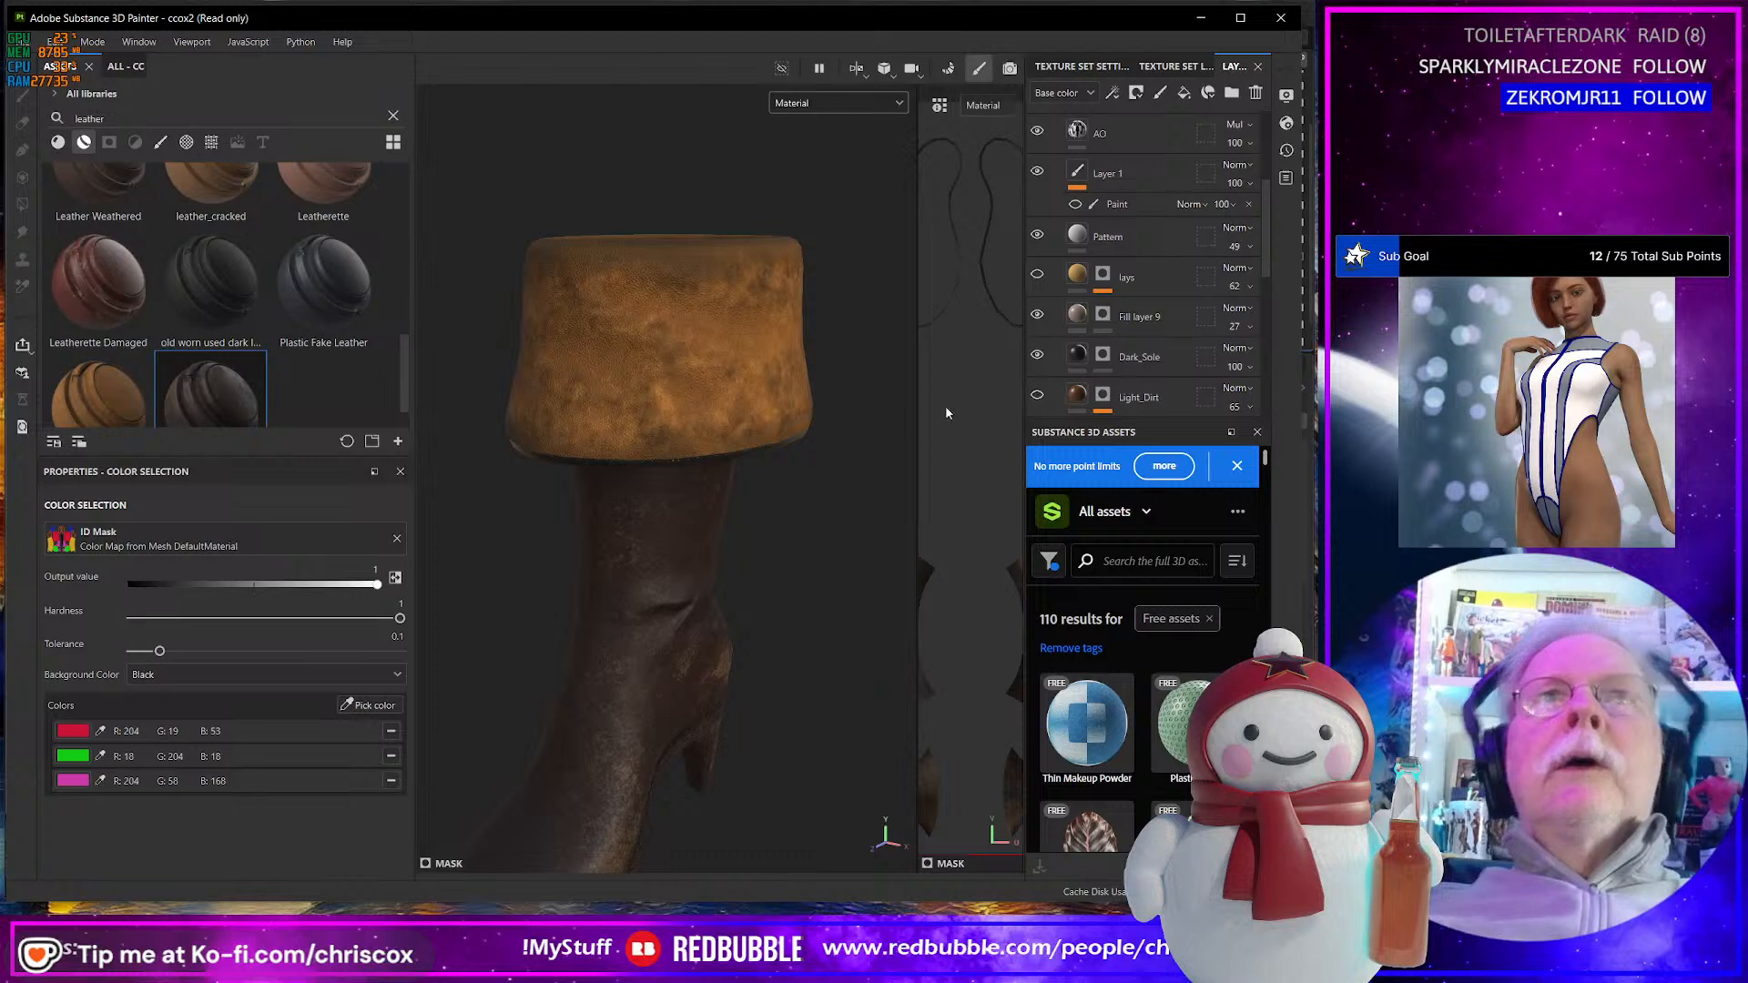
{"action": "left_click_drag", "start_coordinate": [801, 412], "coordinate": [805, 410], "text": "alt"}
- Compare the cuff with the AO Cavity layer off and on and inspect the layer's fill effect
{"action": "scroll", "coordinate": [1183, 364], "scroll_direction": "down", "scroll_amount": 1}
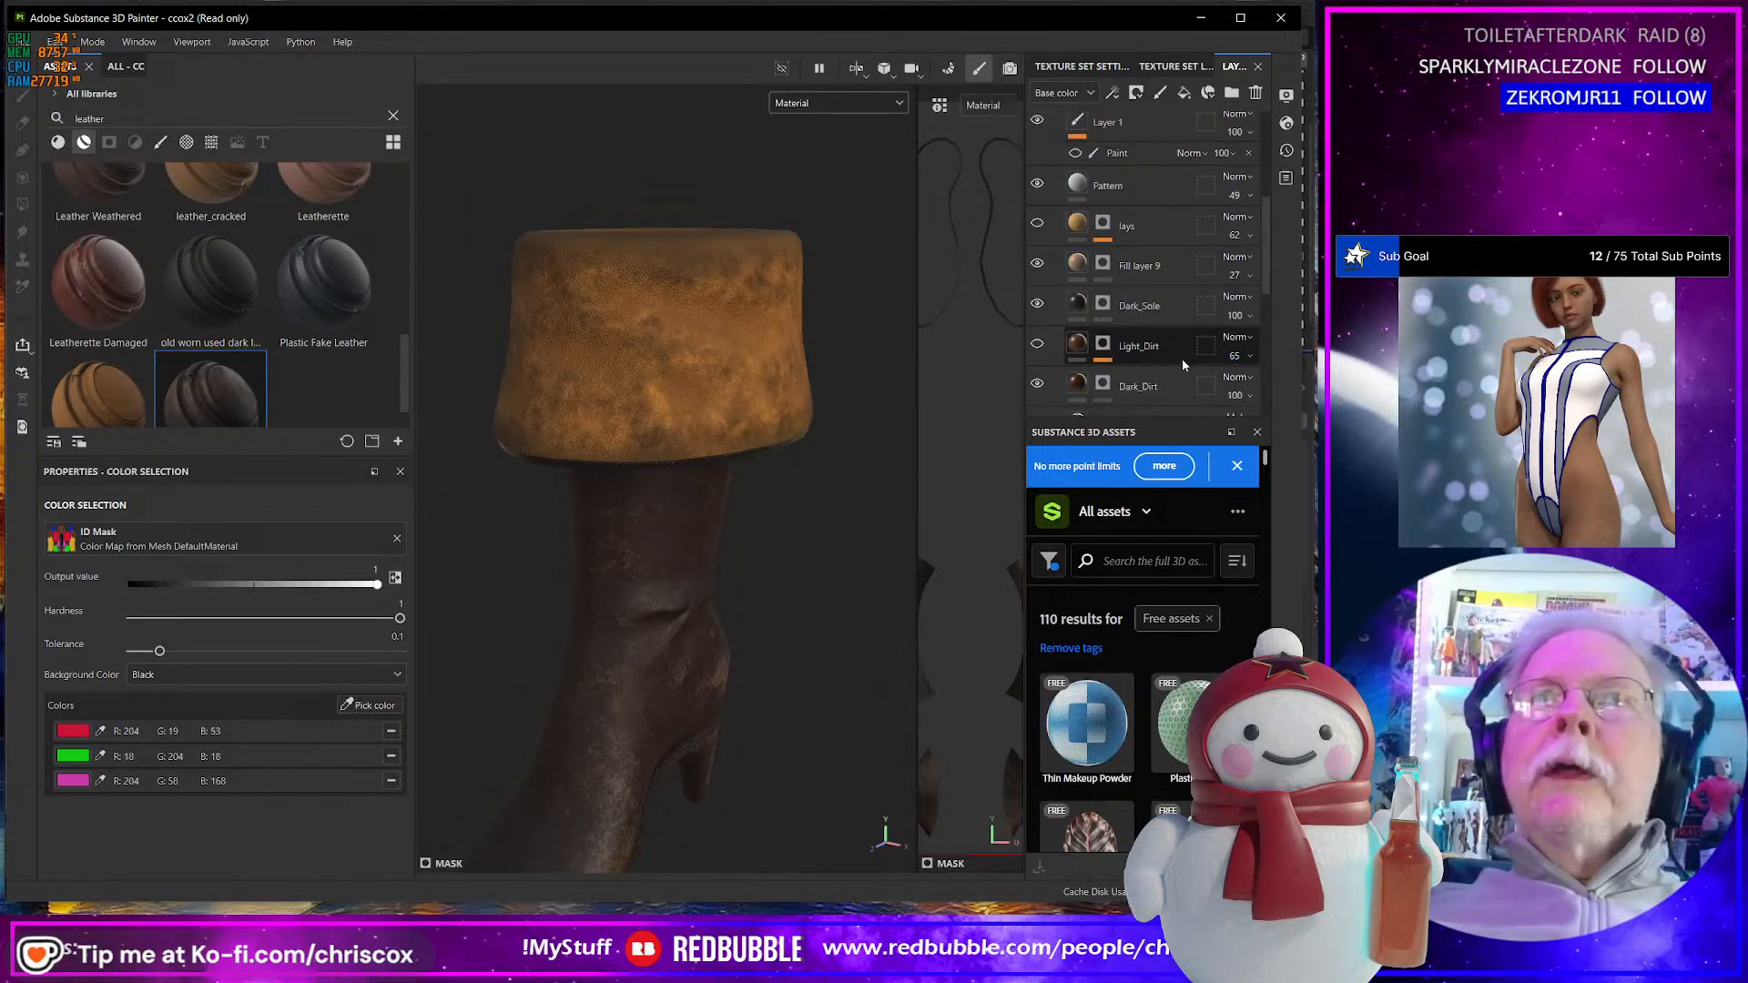
{"action": "scroll", "coordinate": [1179, 363], "scroll_direction": "down", "scroll_amount": 3}
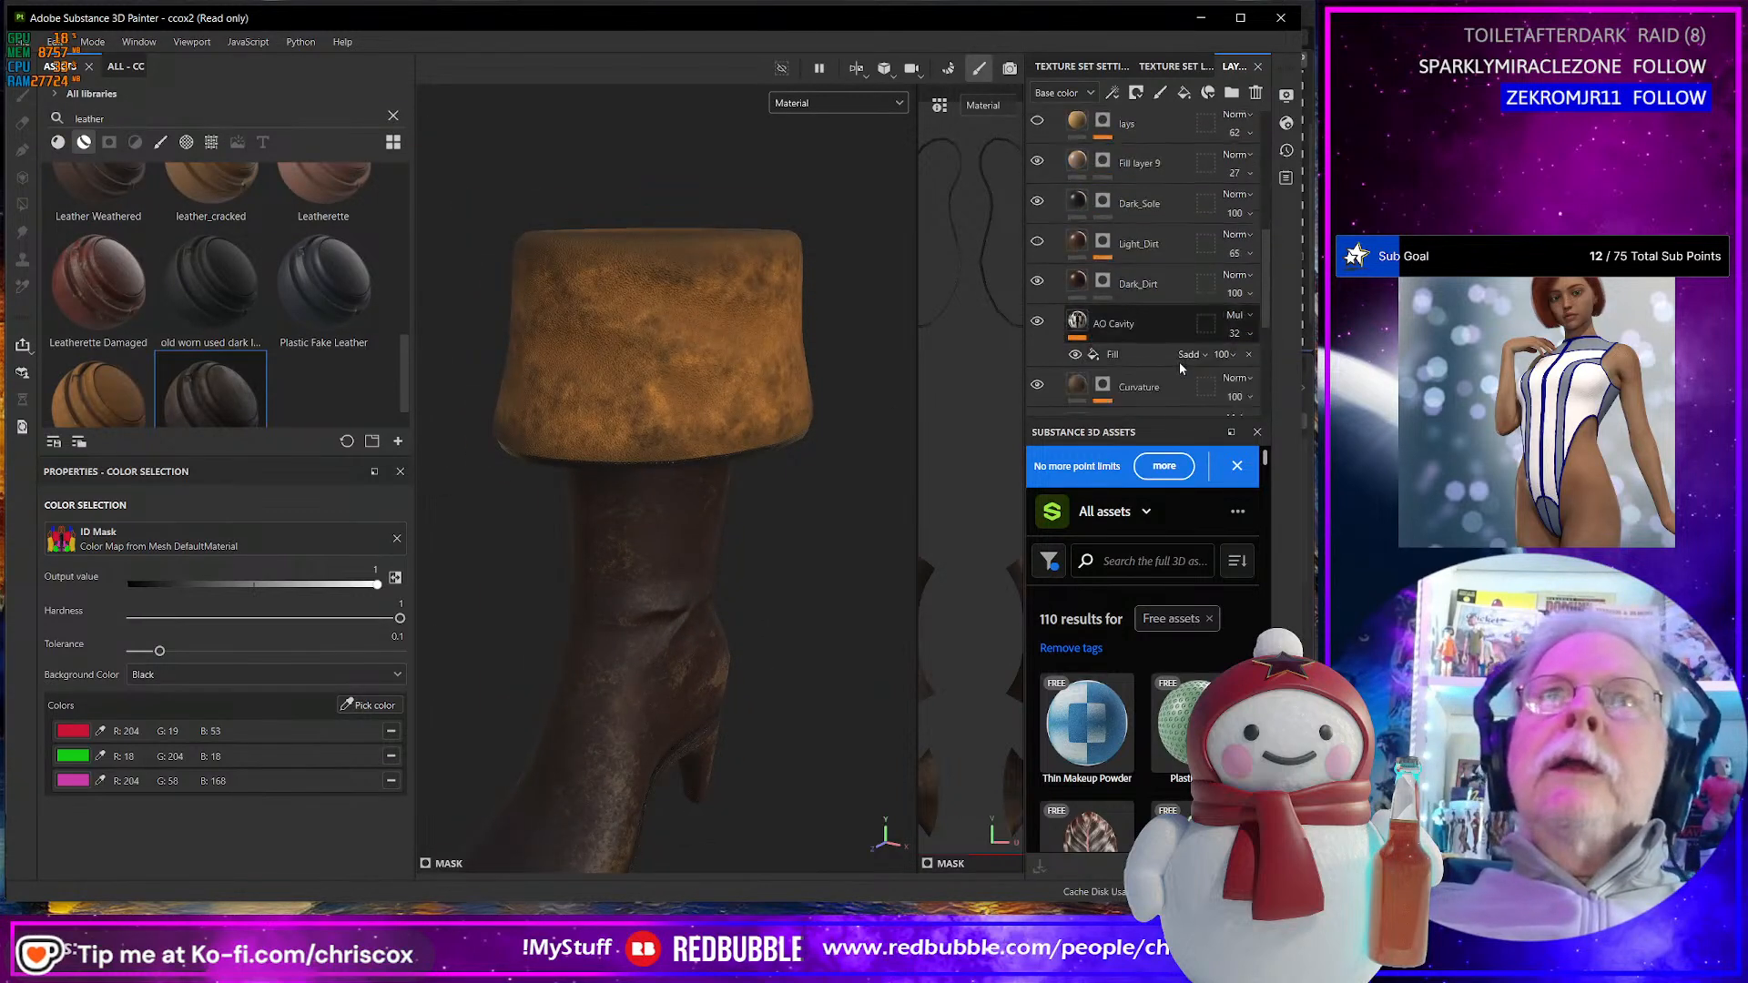
{"action": "left_click", "coordinate": [1037, 322]}
{"action": "left_click", "coordinate": [1038, 322]}
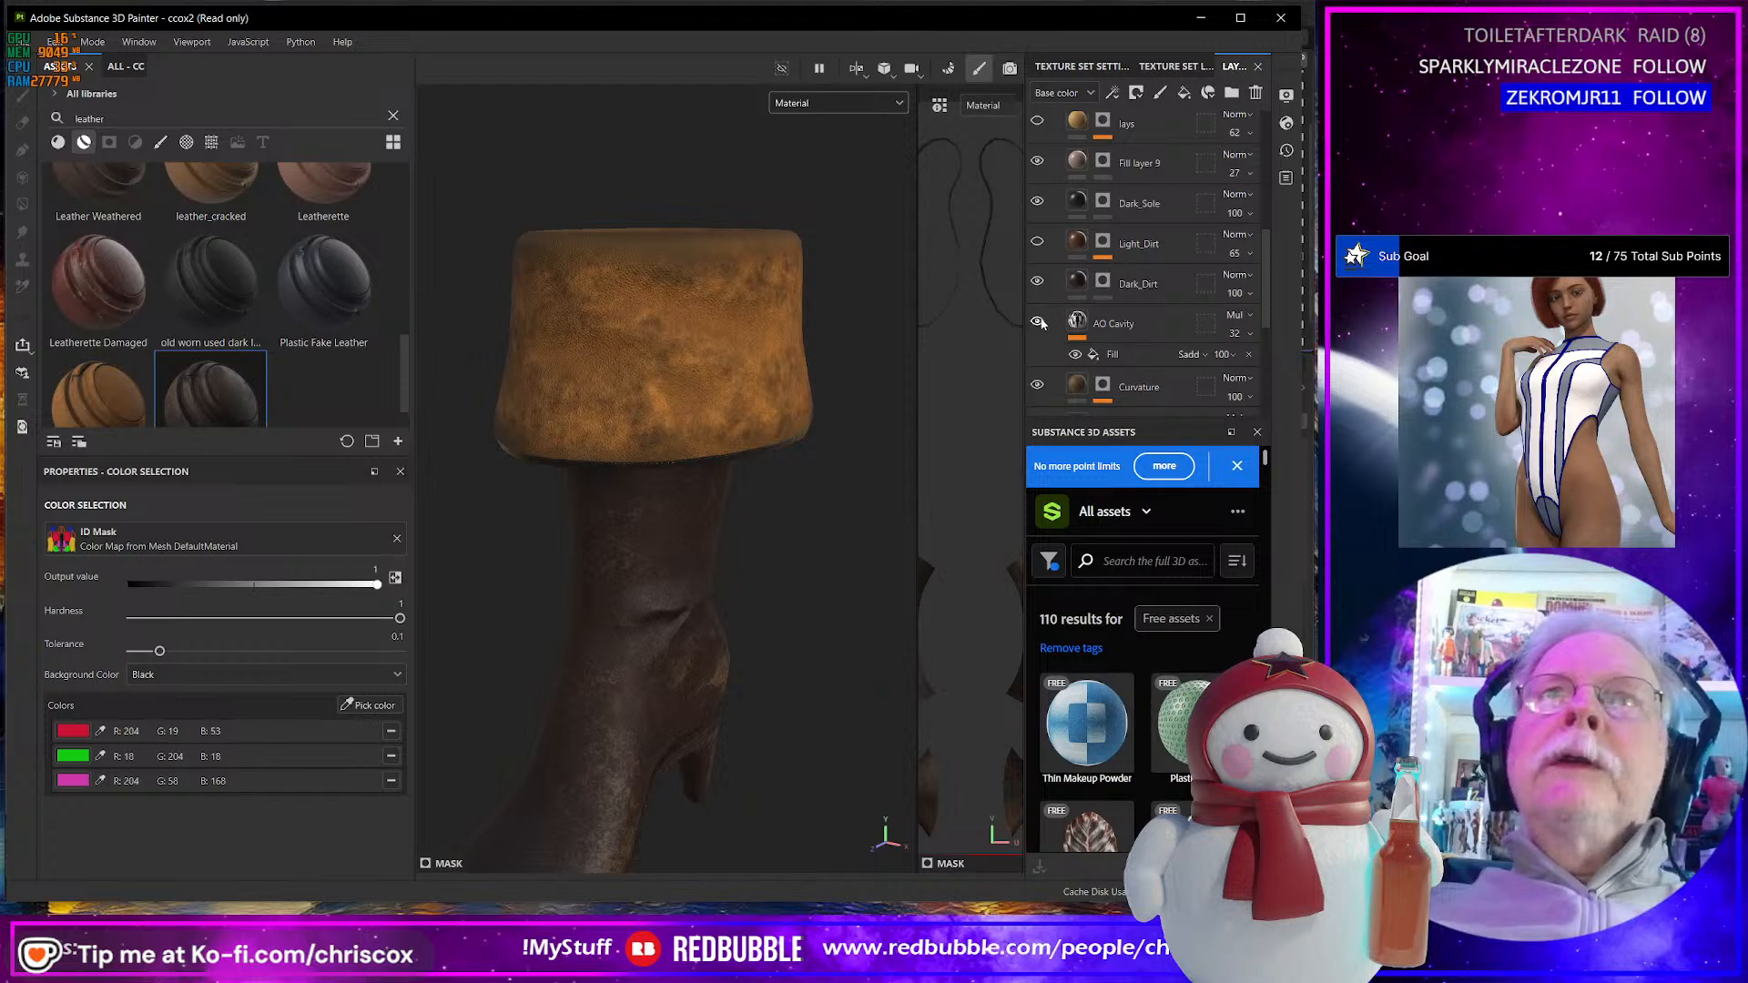
{"action": "left_click", "coordinate": [1107, 355]}
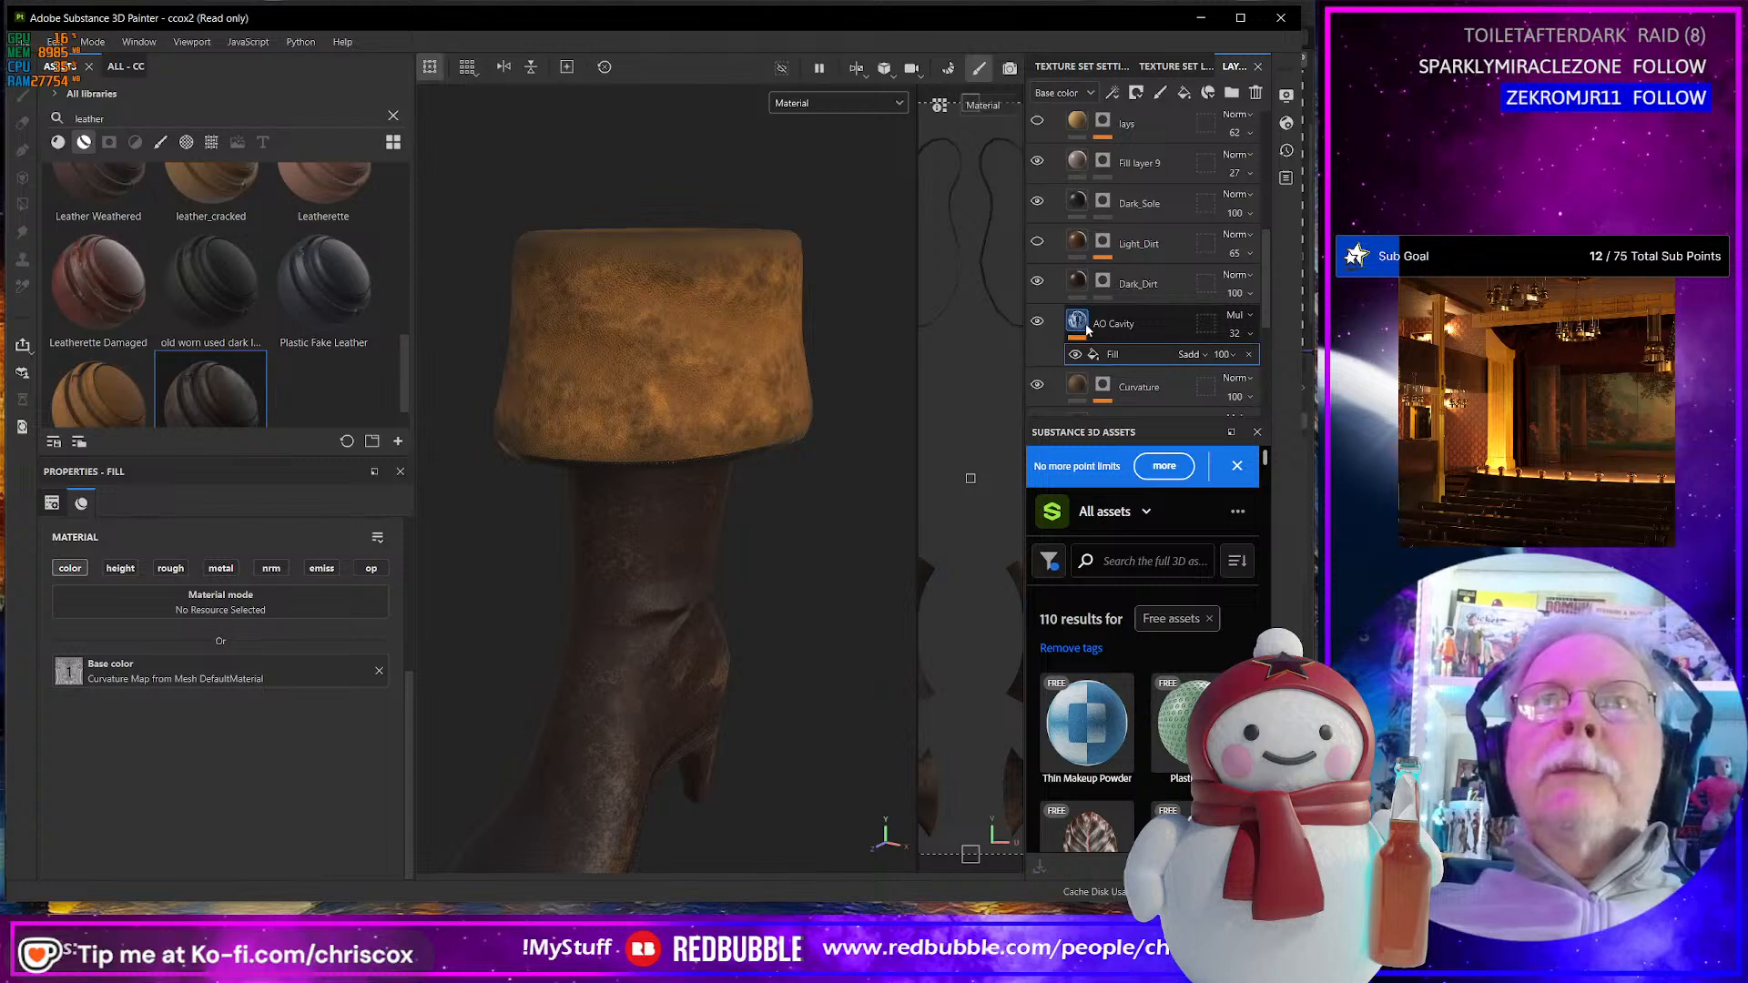
{"action": "mouse_move", "coordinate": [1071, 335]}
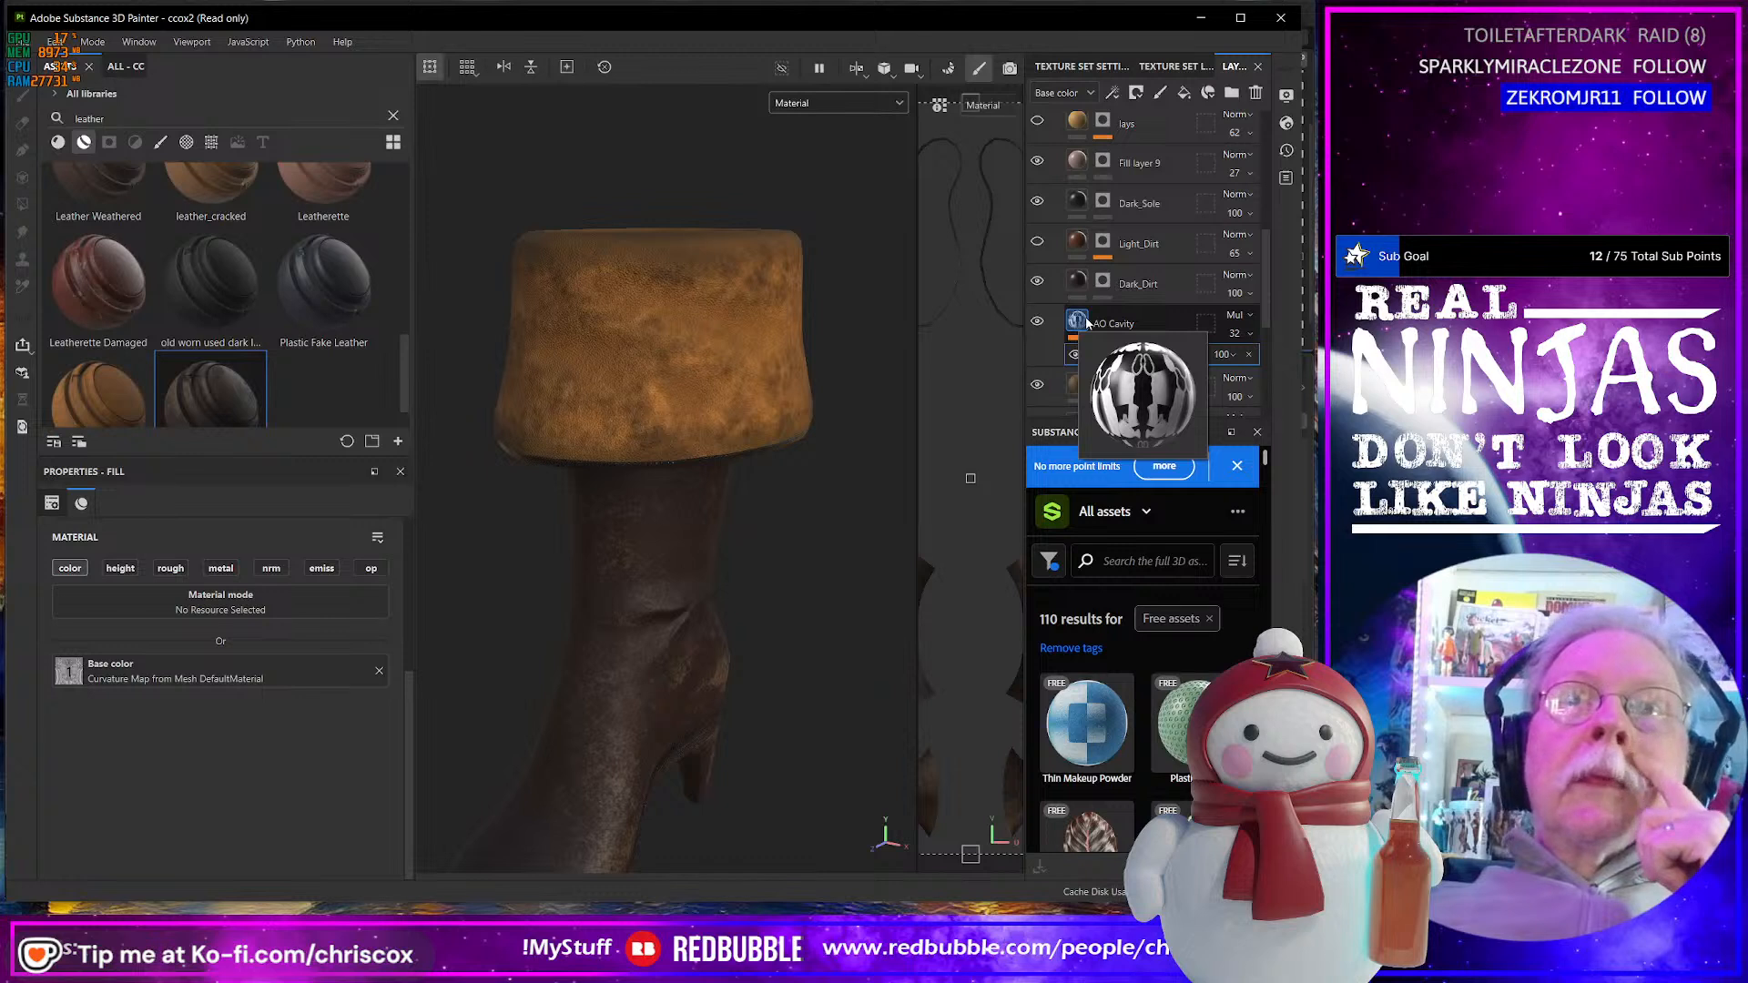
- Add a filter effect to the suede folder's AO Cavity layer and assign HSL Perceptive to it
{"action": "left_click", "coordinate": [1097, 321]}
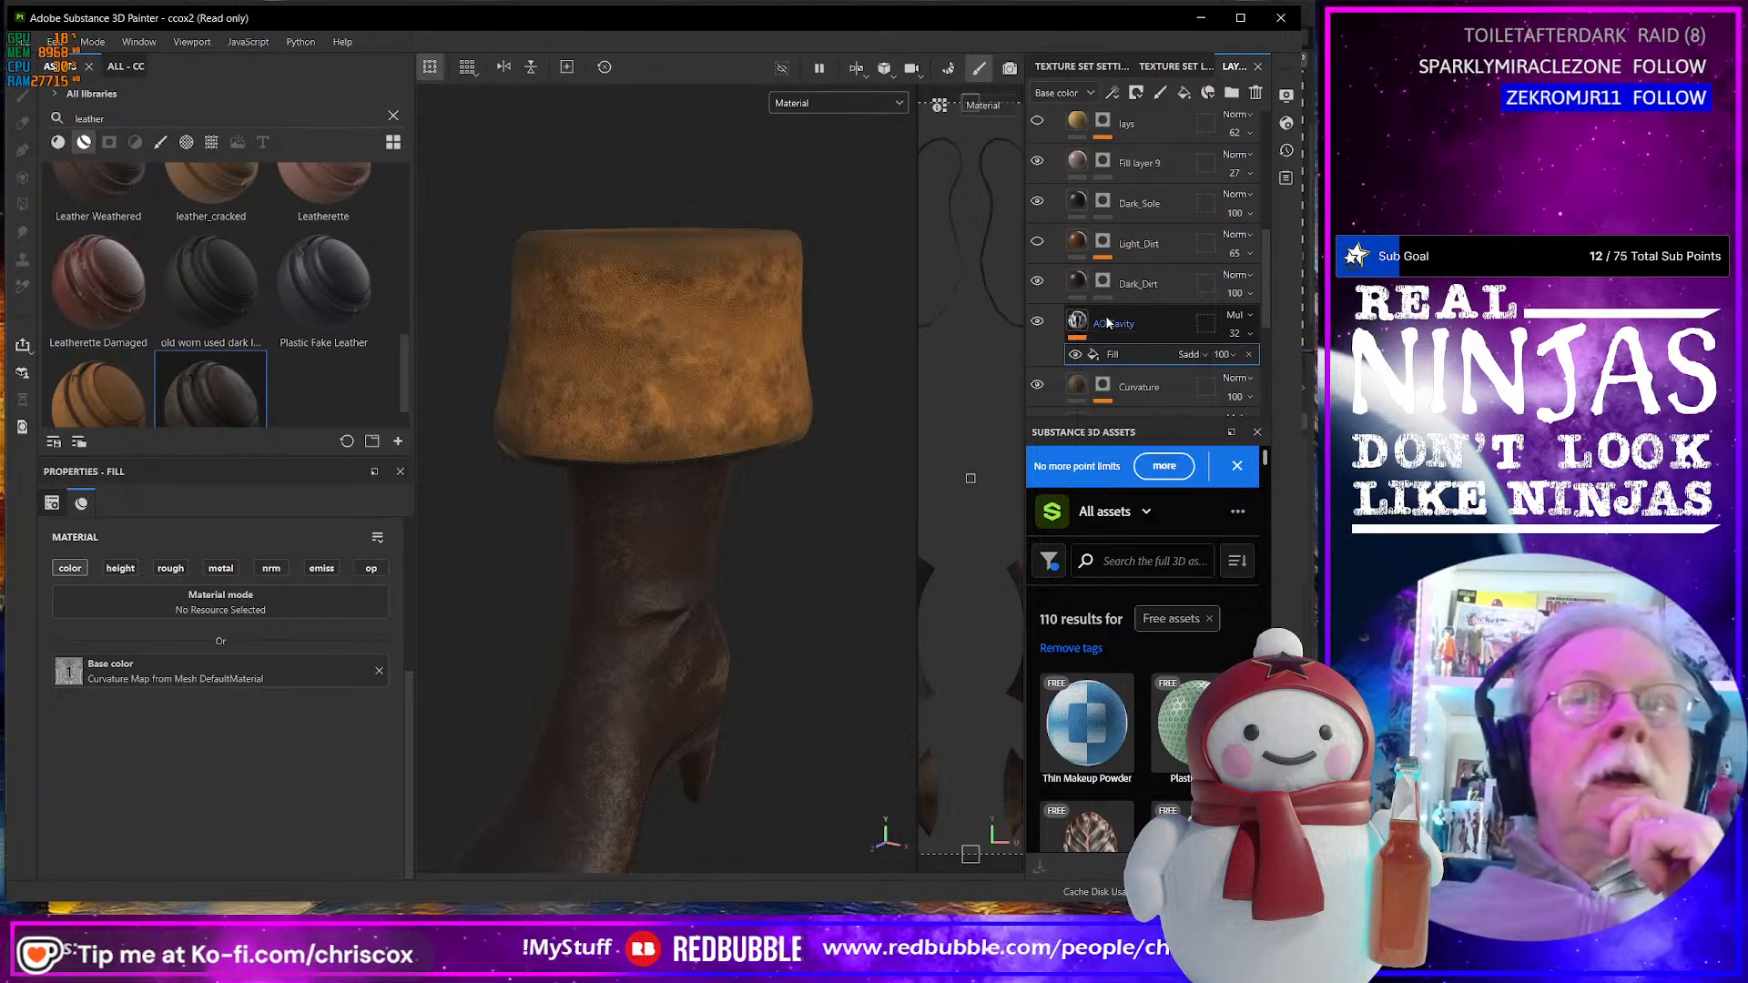
{"action": "left_click", "coordinate": [1092, 93]}
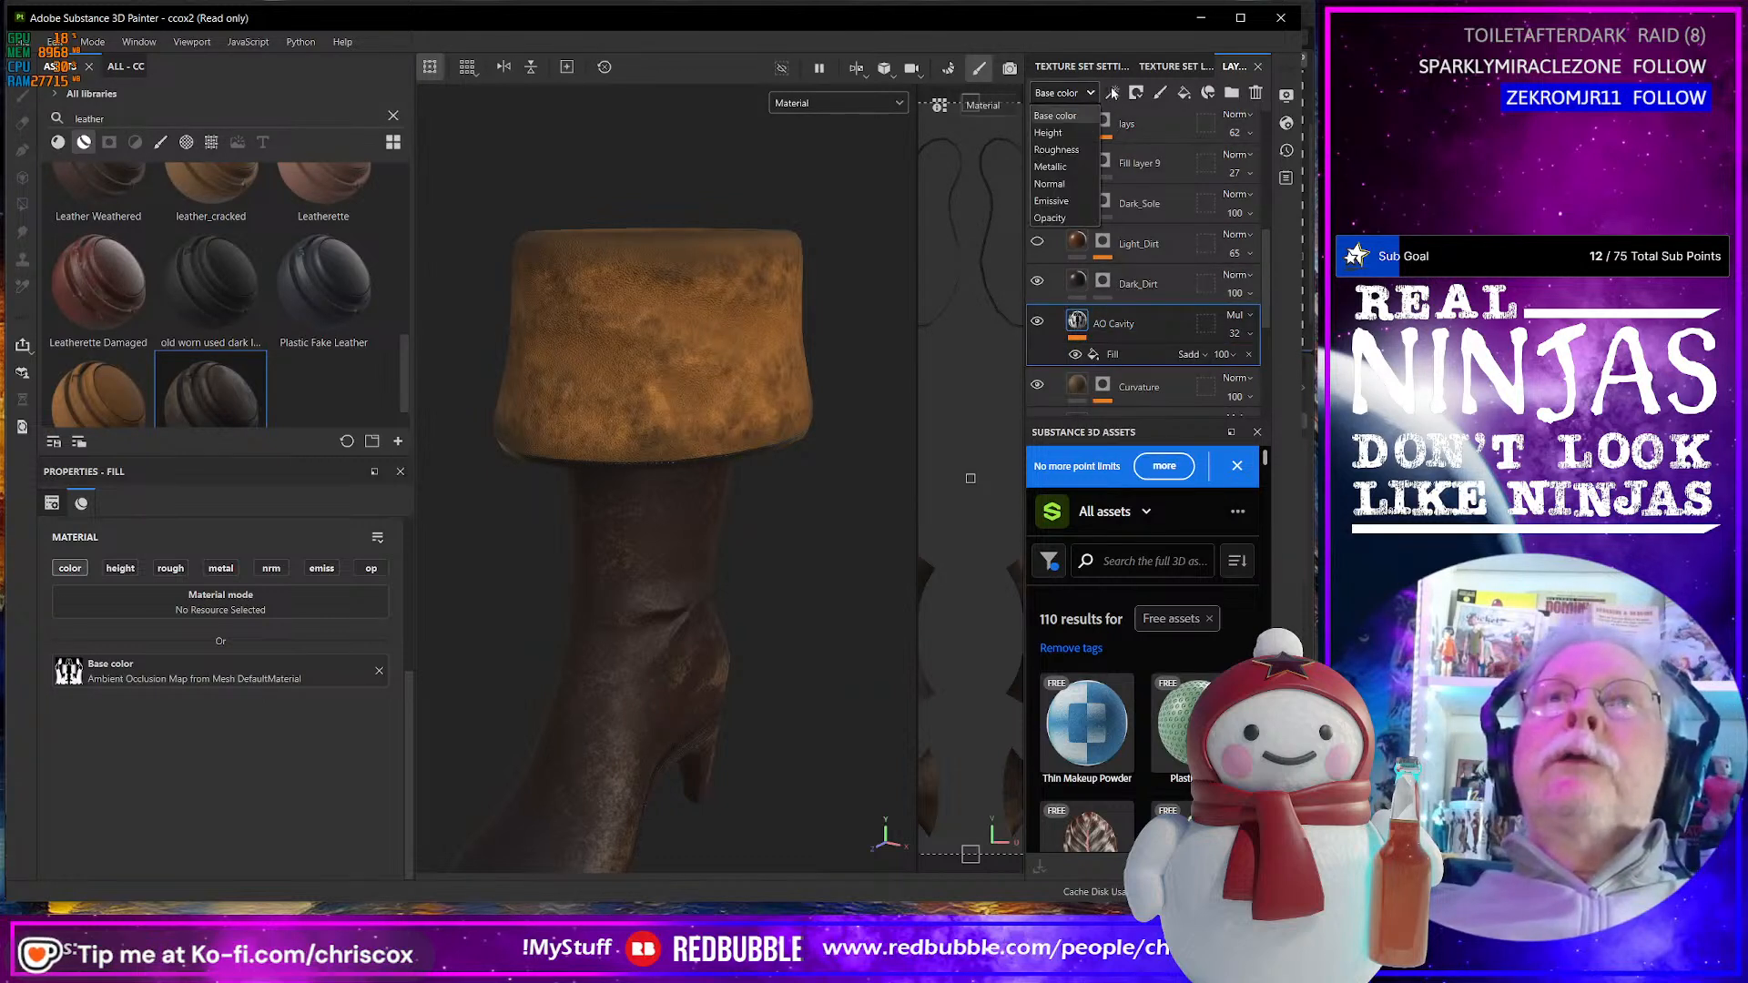
{"action": "left_click", "coordinate": [1115, 93]}
{"action": "left_click", "coordinate": [1116, 94]}
{"action": "left_click", "coordinate": [1114, 93]}
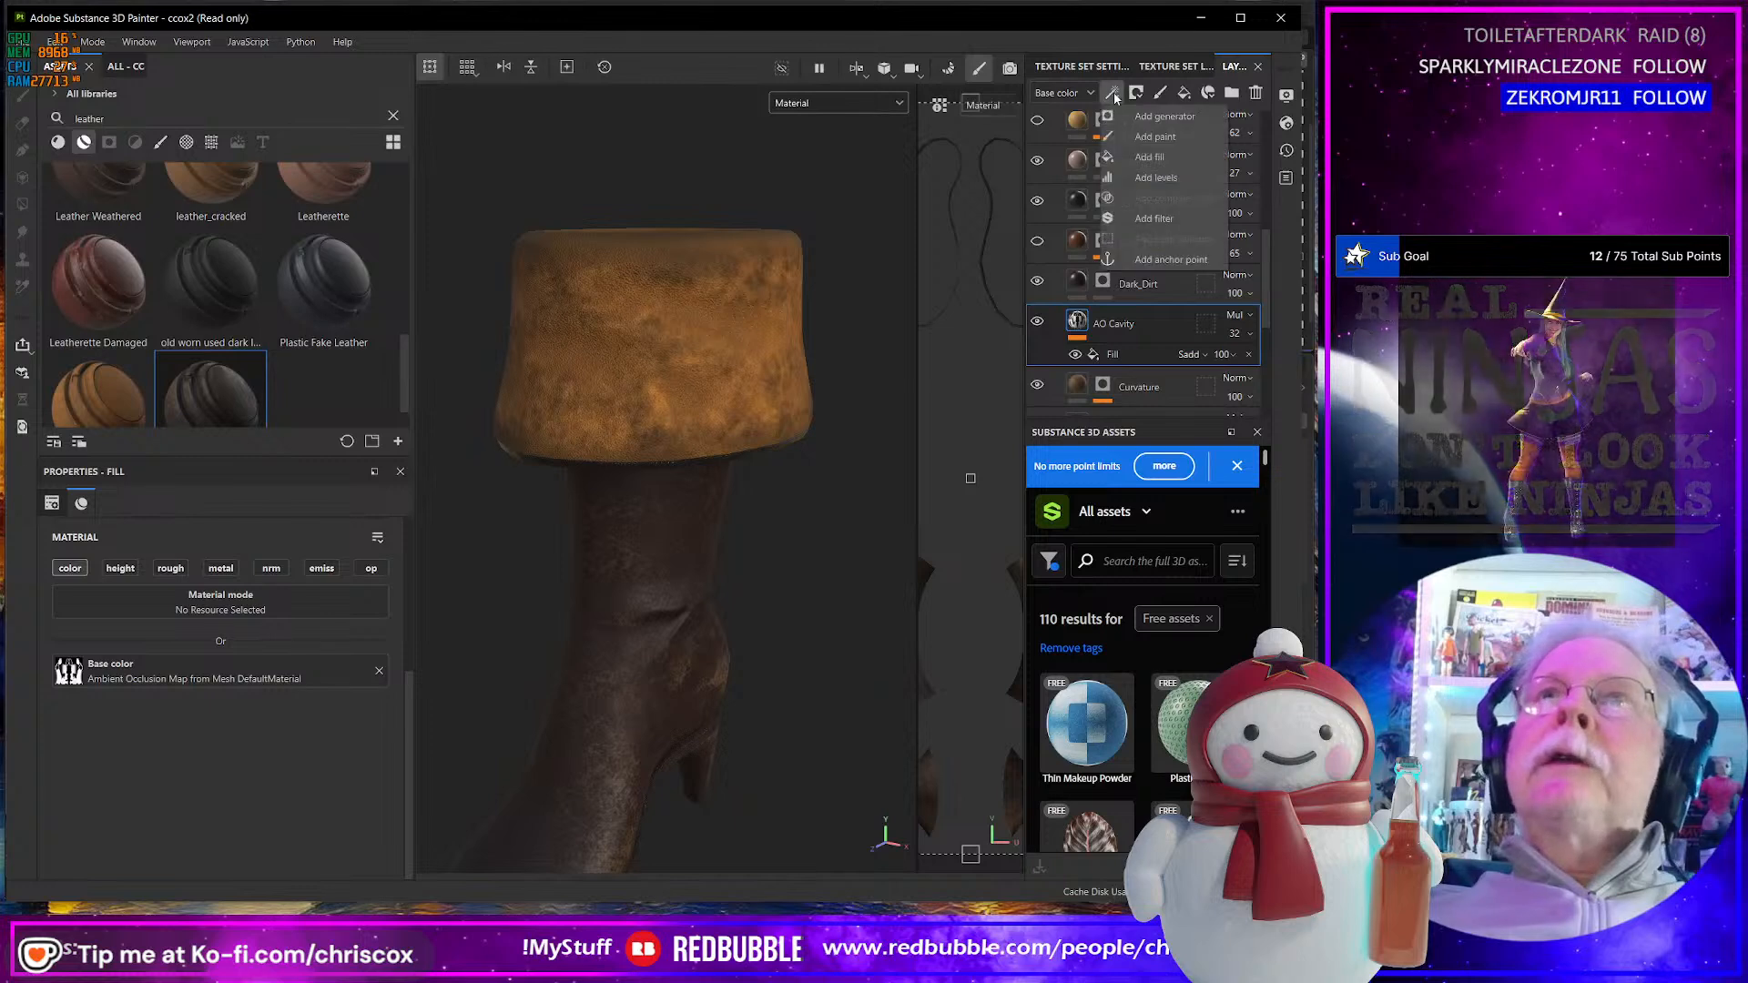
{"action": "left_click", "coordinate": [1146, 218]}
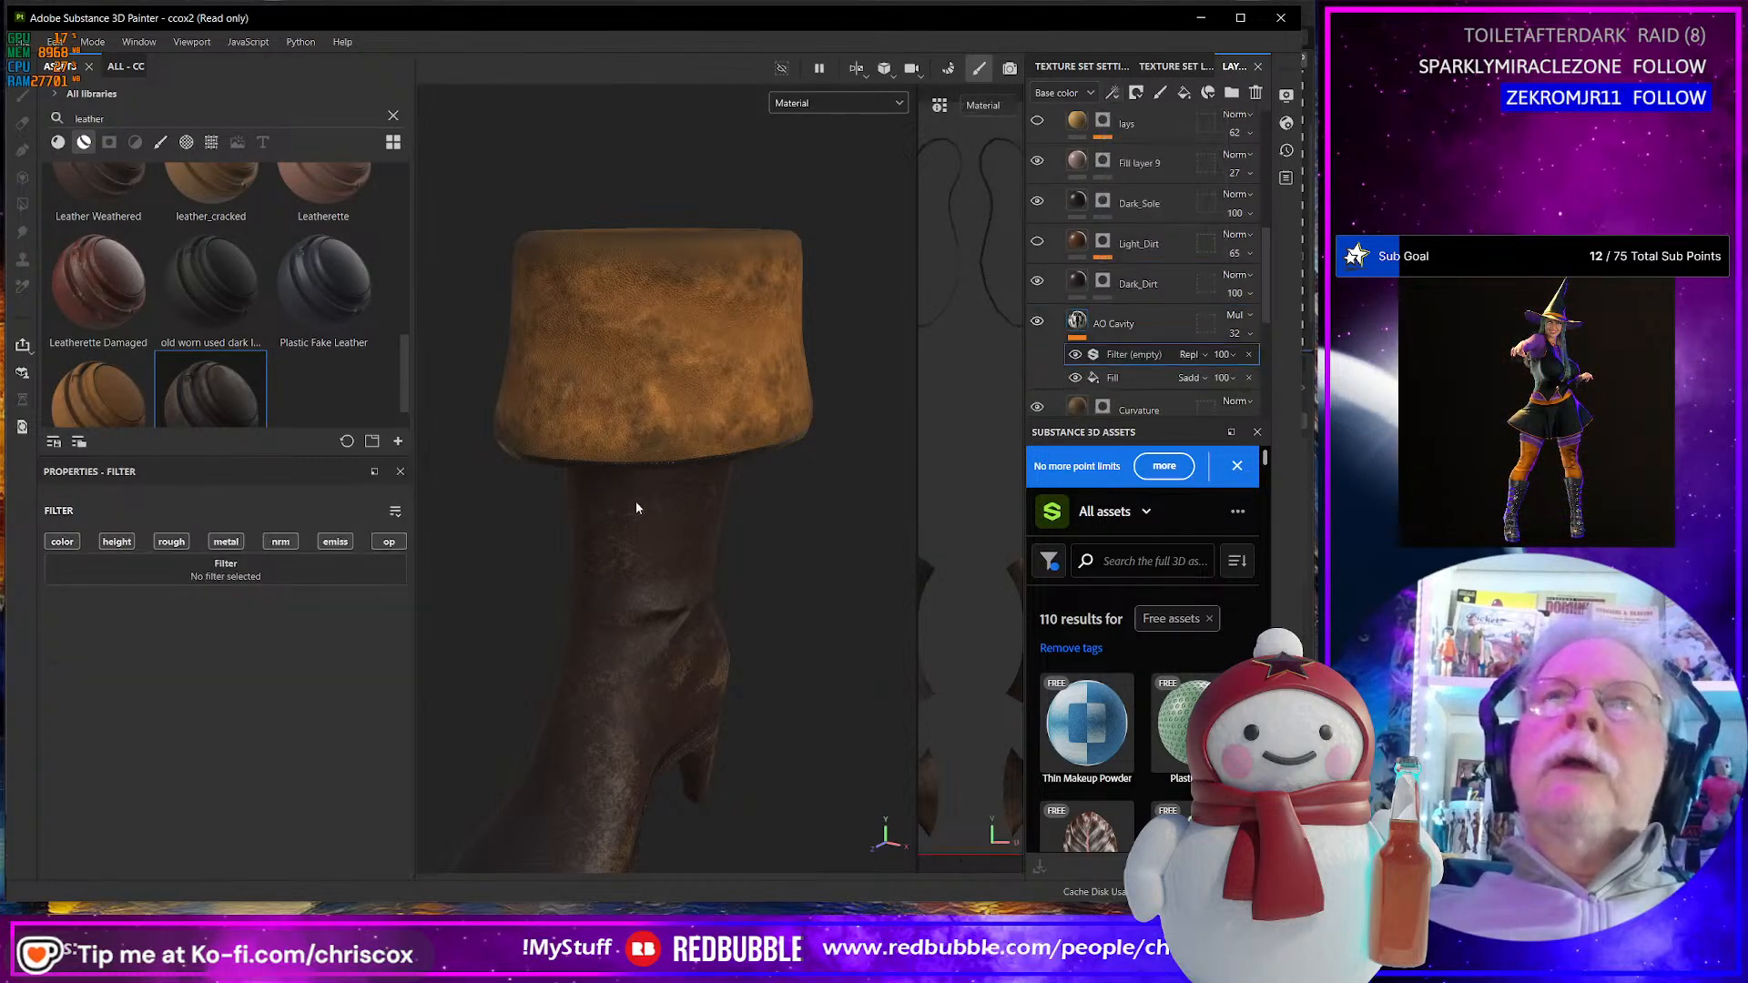
{"action": "left_click", "coordinate": [294, 571]}
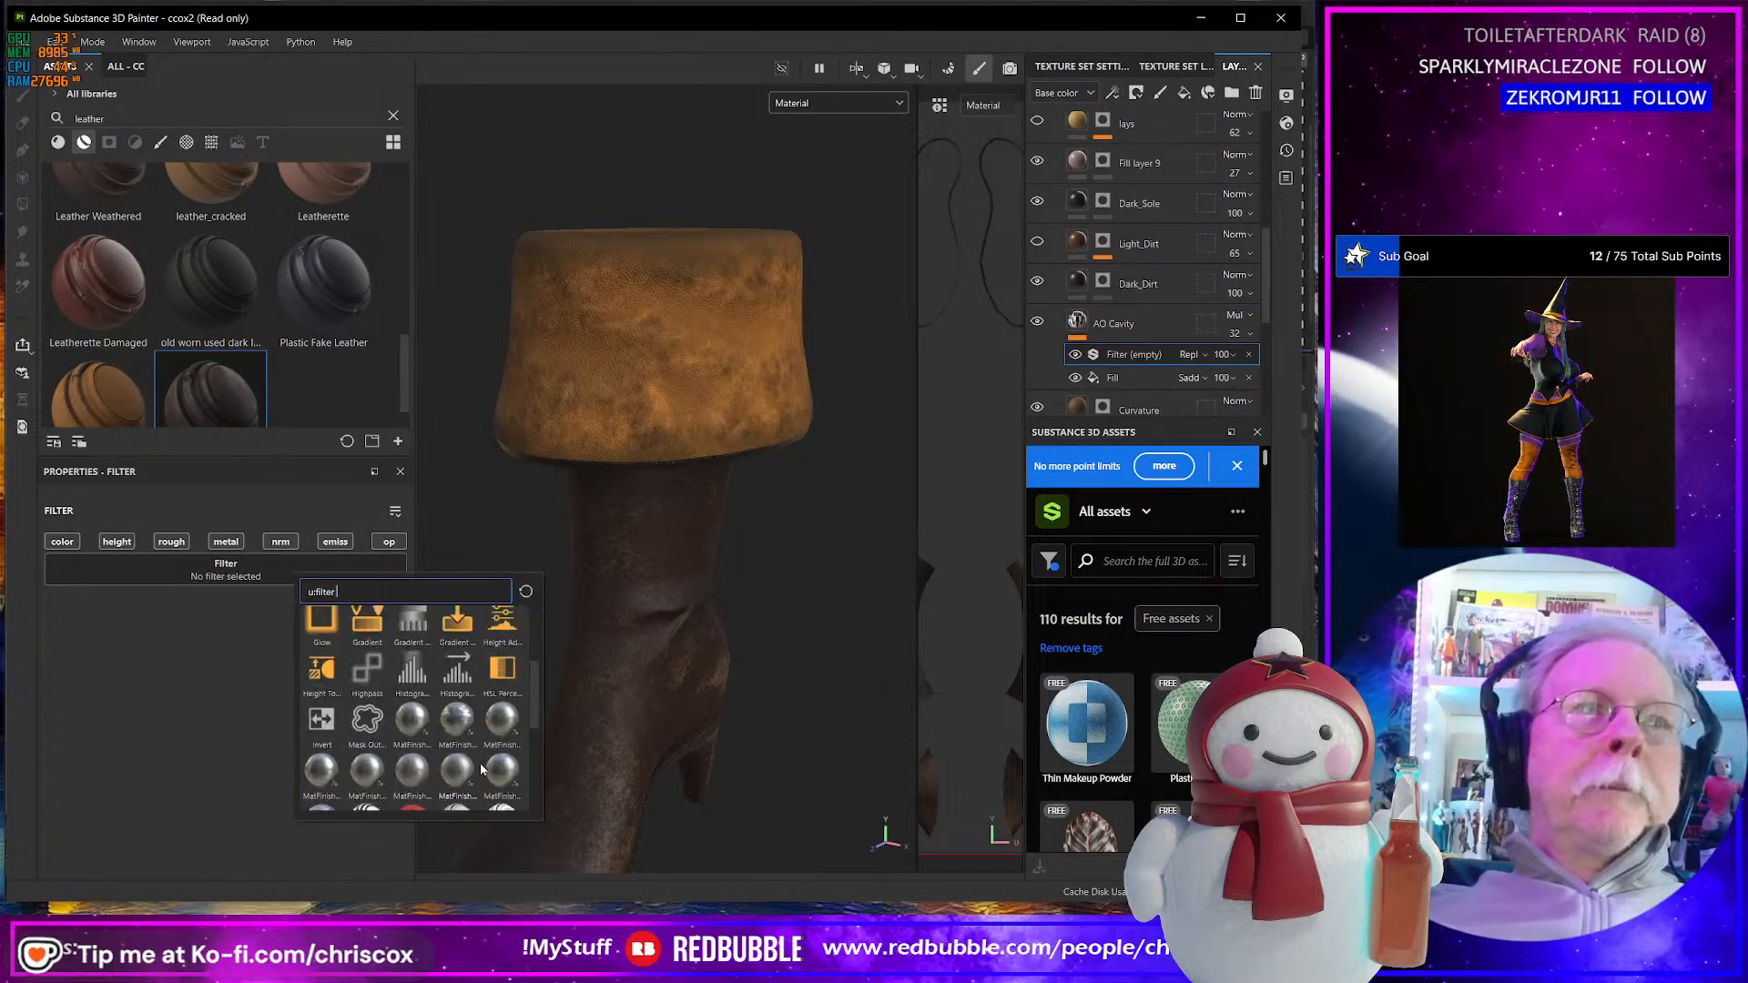
{"action": "left_click", "coordinate": [503, 671]}
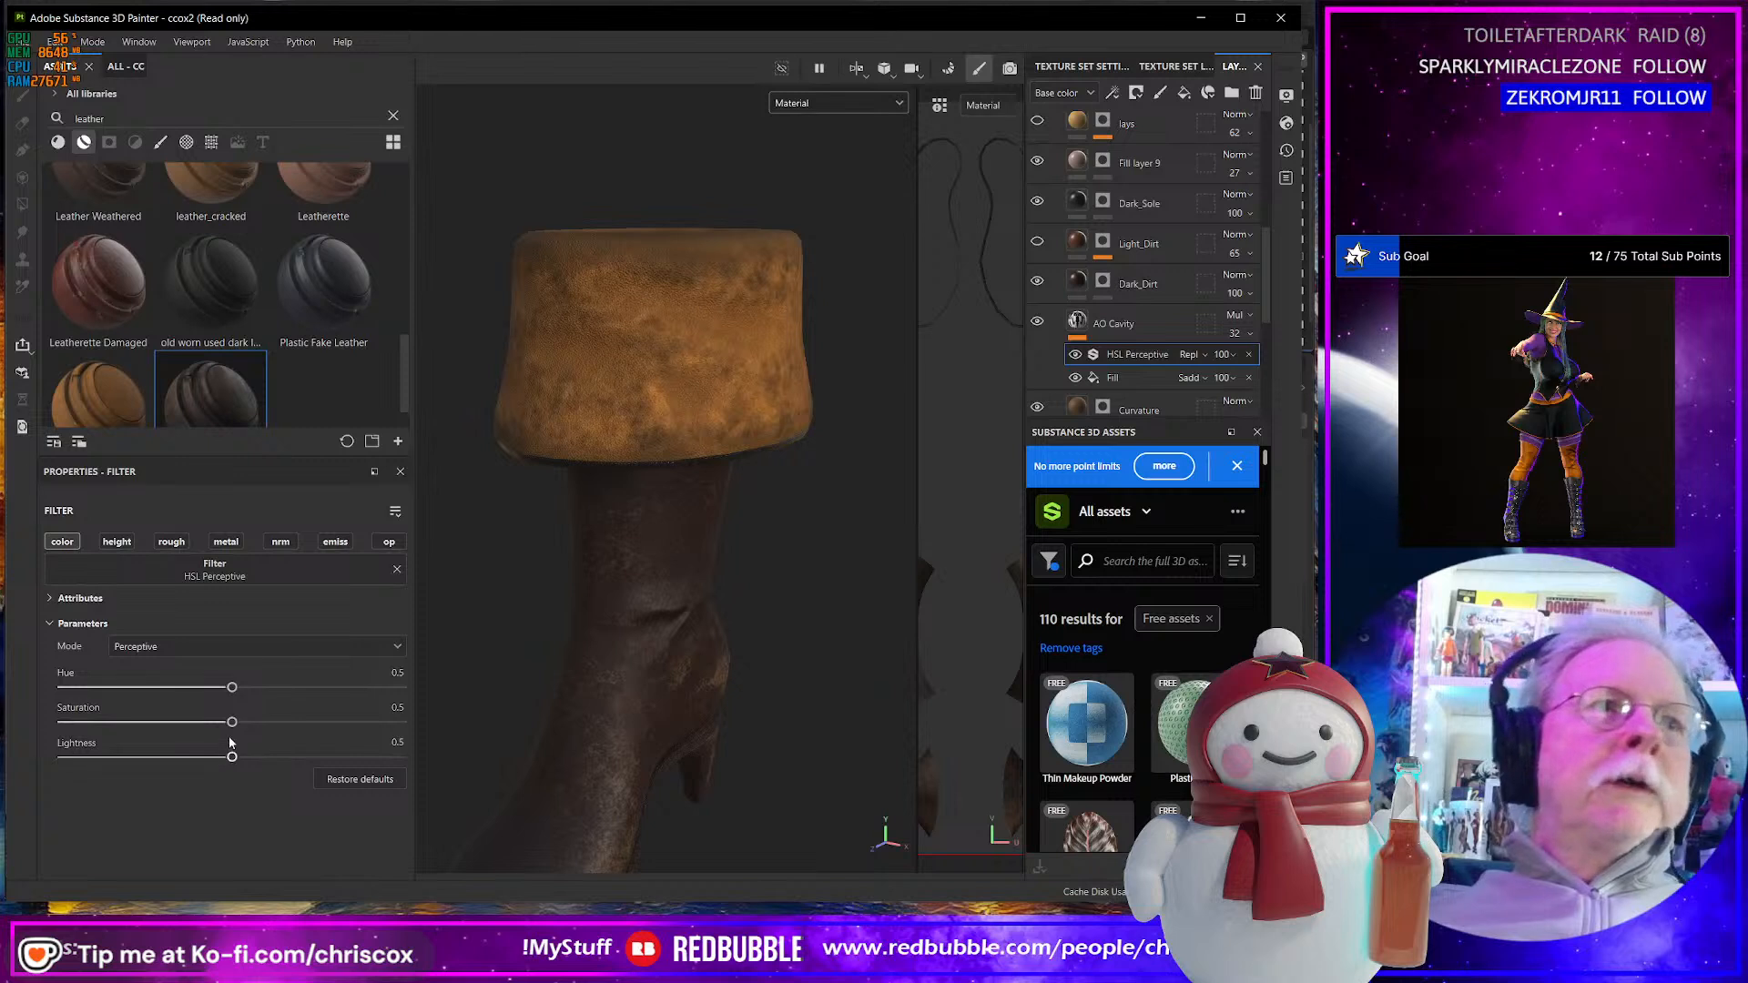
- Set the Lightness of the AO Cavity layer's HSL Perceptive filter to 0.624 and check the cuff
{"action": "left_click_drag", "start_coordinate": [260, 757], "coordinate": [119, 746]}
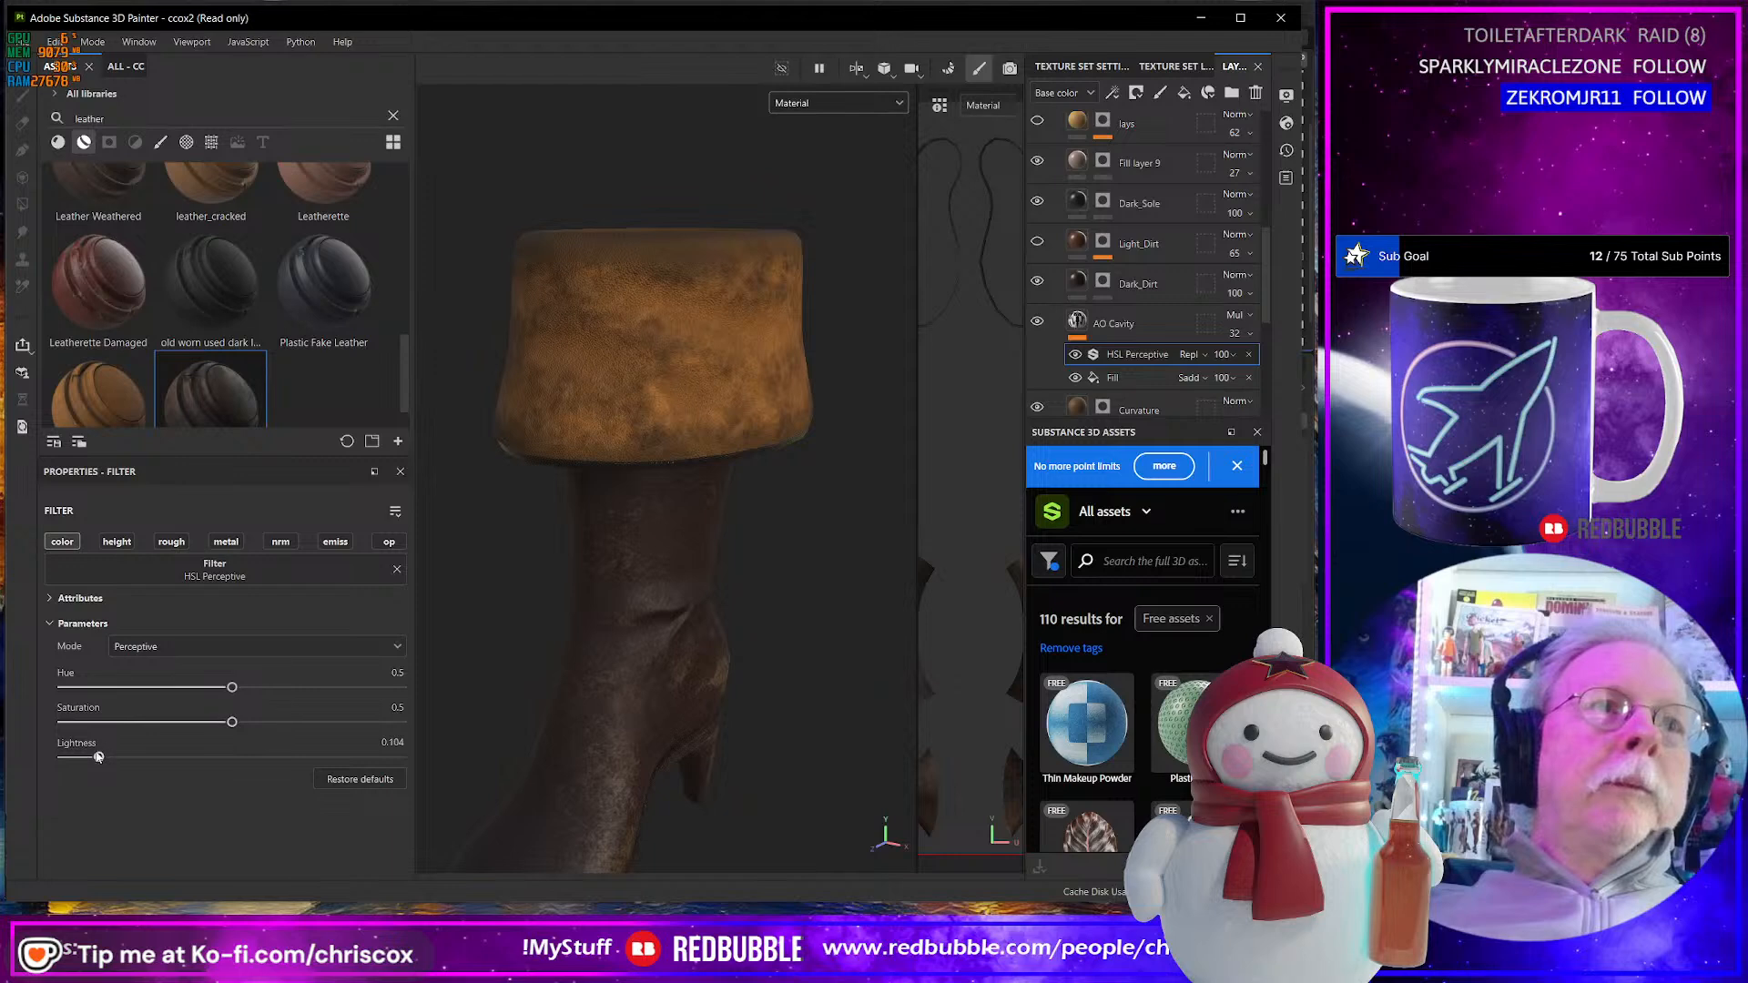
{"action": "left_click_drag", "start_coordinate": [25, 757], "coordinate": [223, 765]}
{"action": "left_click_drag", "start_coordinate": [329, 763], "coordinate": [257, 774]}
{"action": "mouse_move", "coordinate": [693, 620]}
{"action": "left_mouse_down", "text": "alt"}
{"action": "mouse_move", "coordinate": [594, 611]}
{"action": "mouse_move", "coordinate": [696, 603]}
{"action": "left_mouse_up", "text": "alt"}
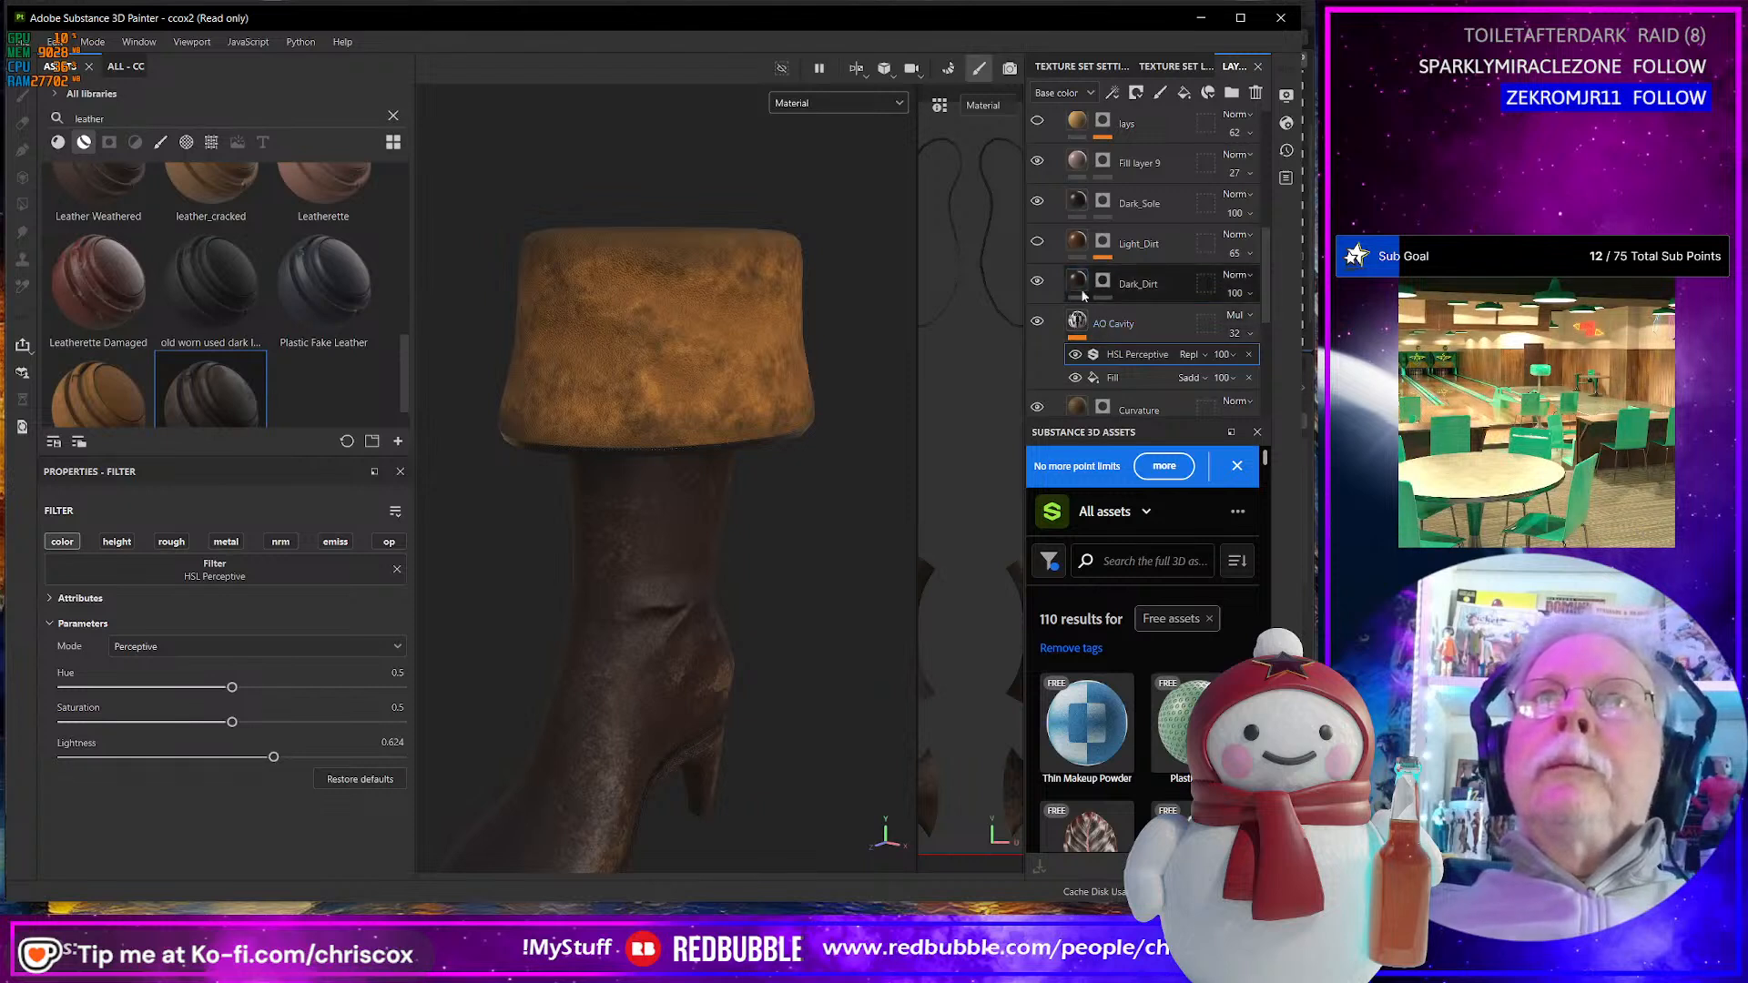
- Compare the suede cuff with the Light_Dirt layer on and off, leaving it hidden
{"action": "left_click", "coordinate": [1037, 242]}
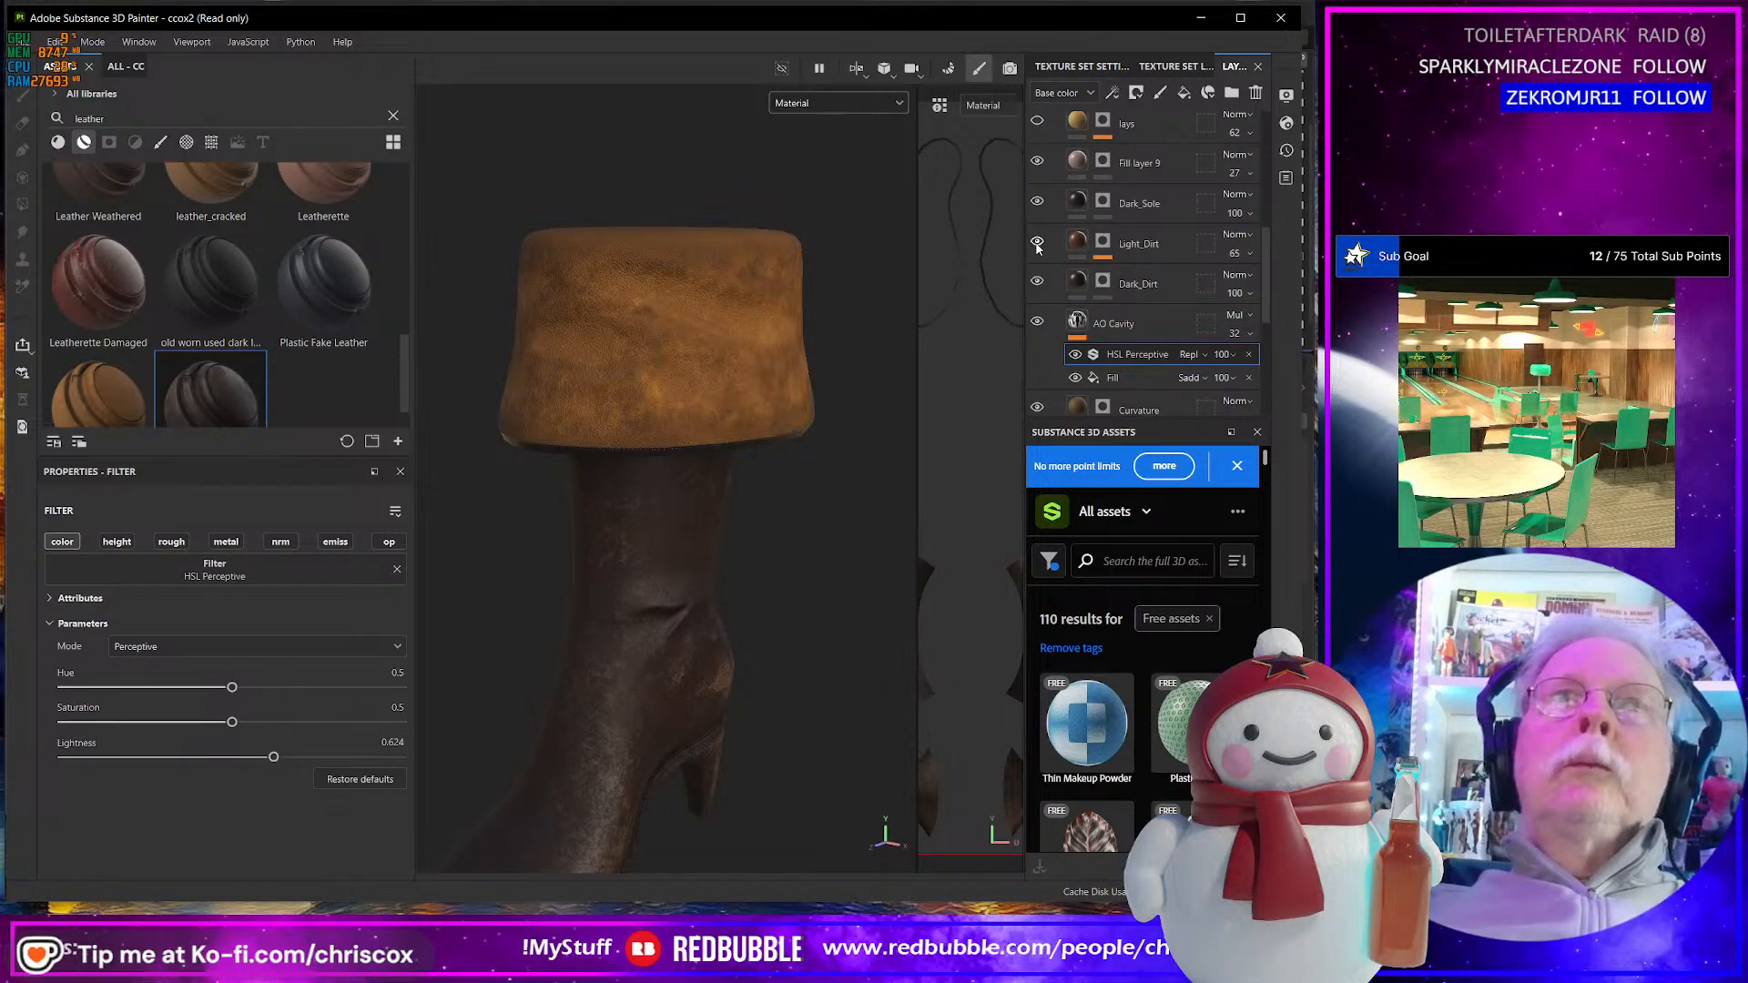
{"action": "left_click", "coordinate": [1037, 243]}
{"action": "left_click", "coordinate": [1037, 243]}
{"action": "left_click", "coordinate": [1037, 243]}
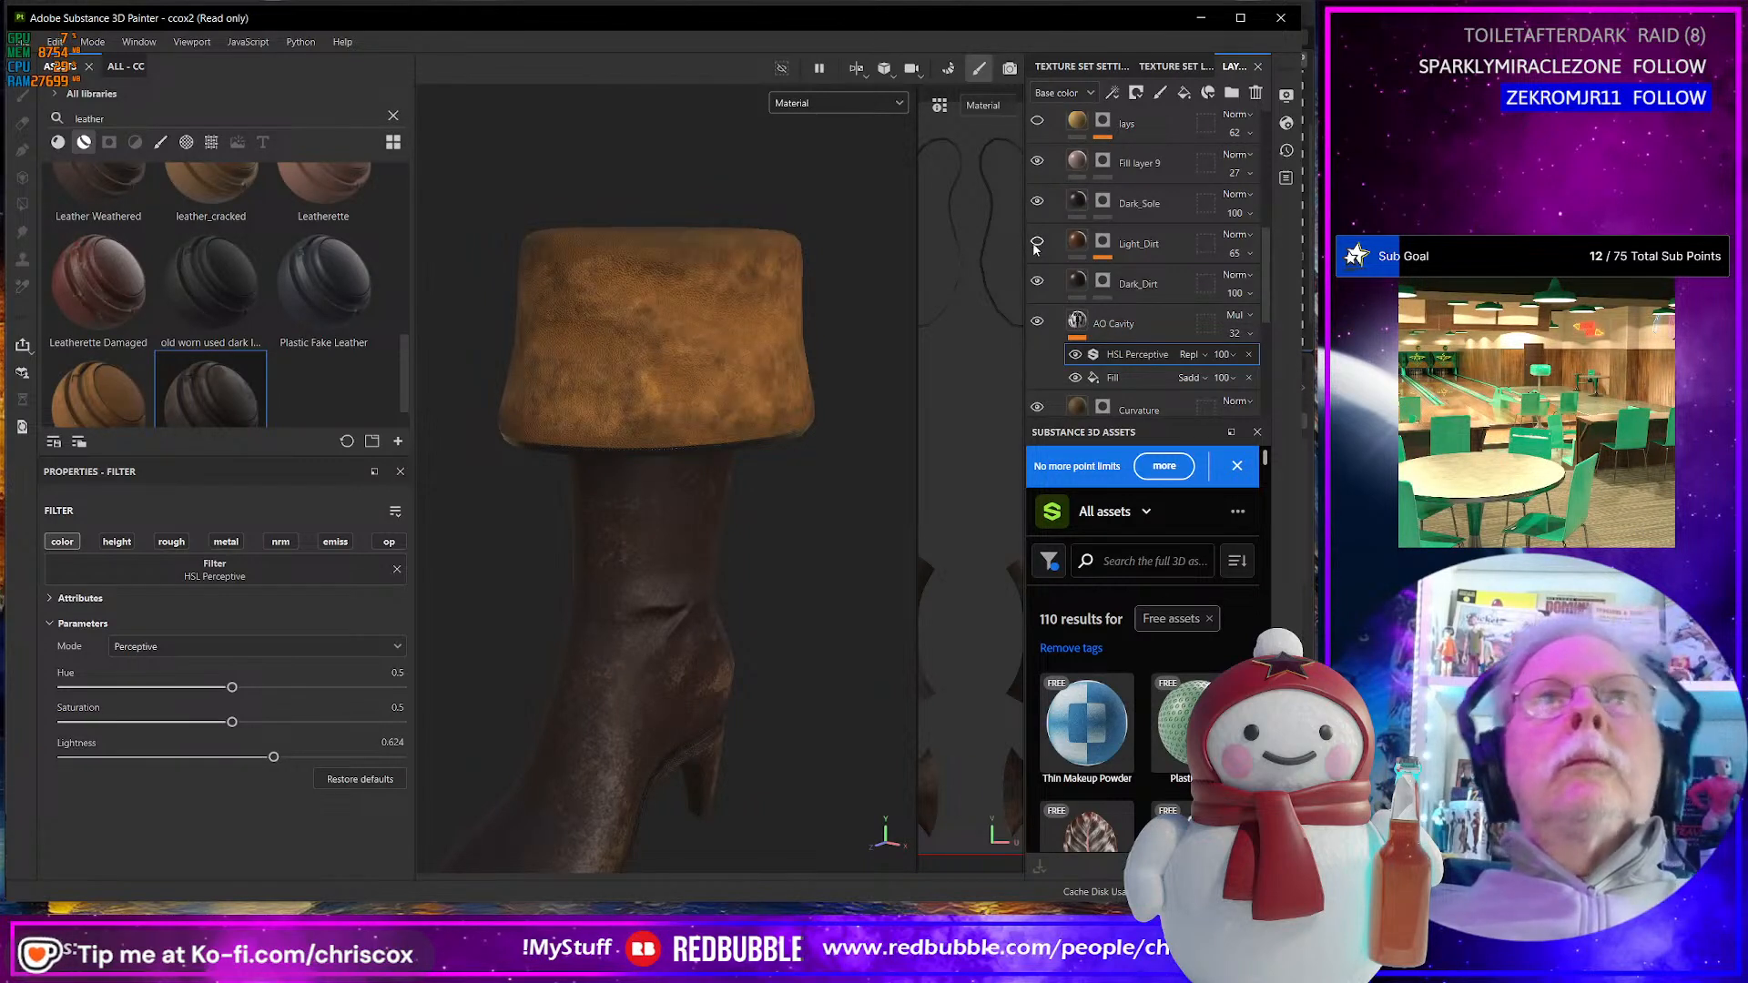
{"action": "left_click_drag", "start_coordinate": [664, 455], "coordinate": [670, 470], "text": "alt"}
{"action": "scroll", "coordinate": [670, 470], "scroll_direction": "down", "scroll_amount": 1}
- Compare the cuff with the suede folder's Curvature and Darker Touch layers each off and on, leaving both visible
{"action": "scroll", "coordinate": [1123, 368], "scroll_direction": "down", "scroll_amount": 2}
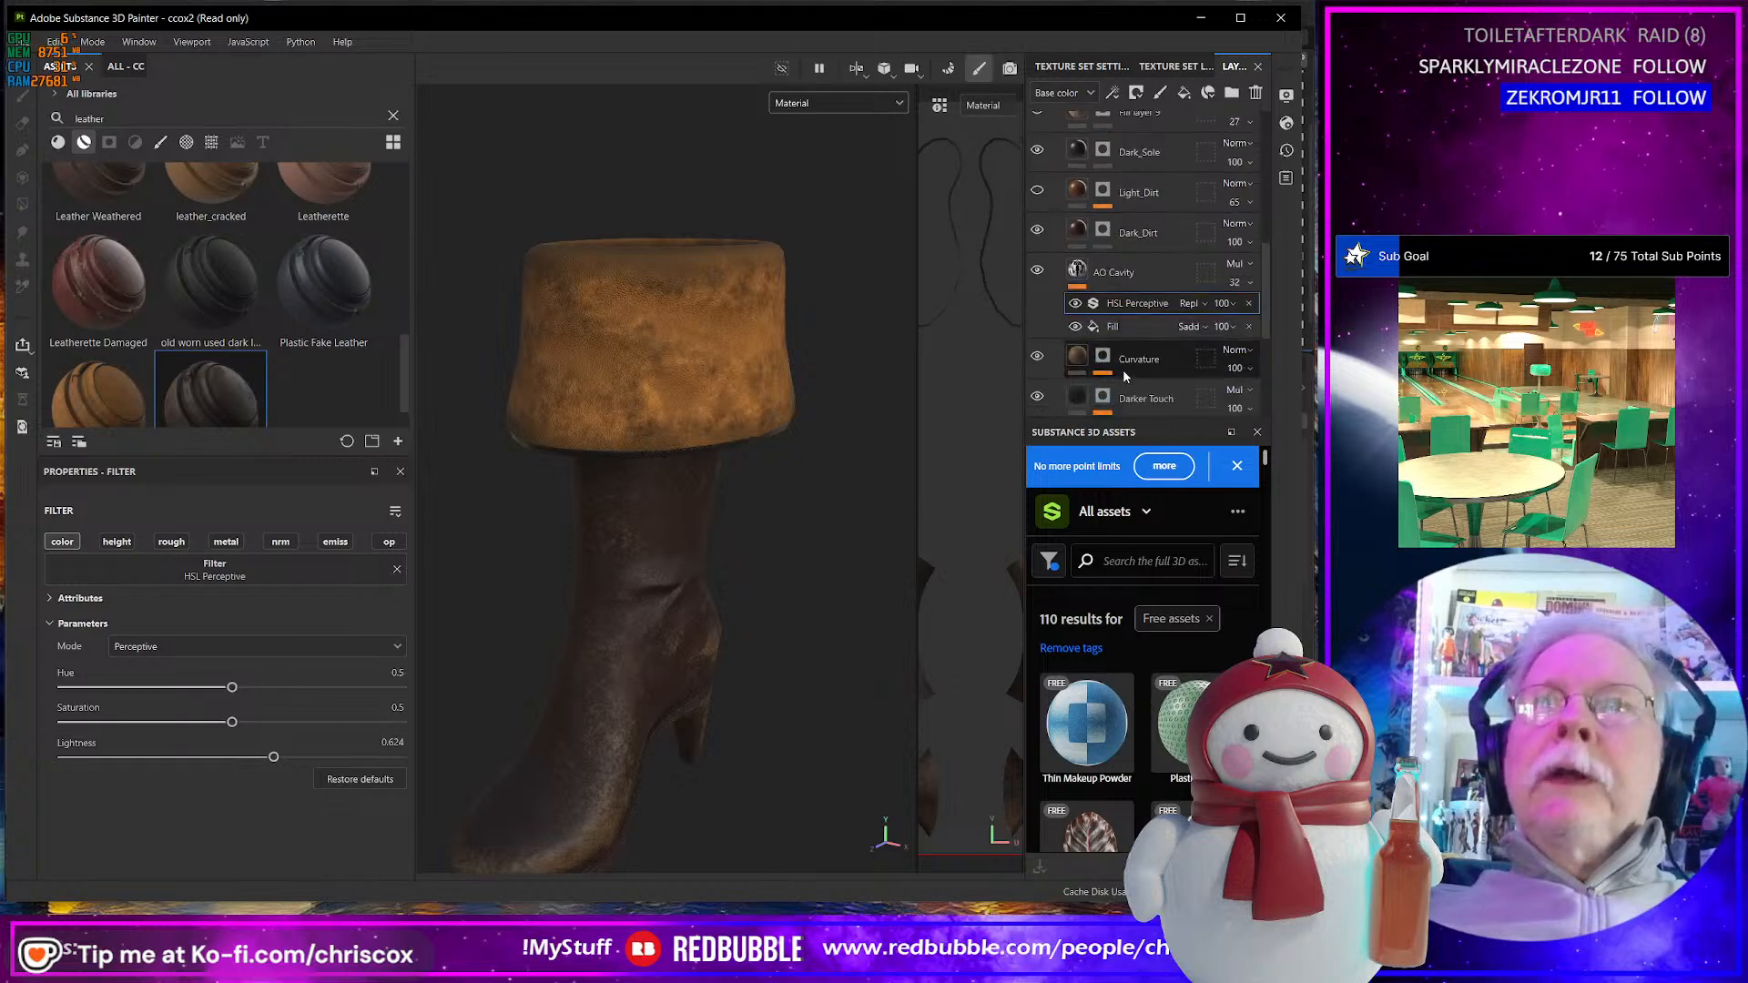
{"action": "scroll", "coordinate": [1131, 369], "scroll_direction": "down", "scroll_amount": 1}
{"action": "left_click", "coordinate": [1038, 256]}
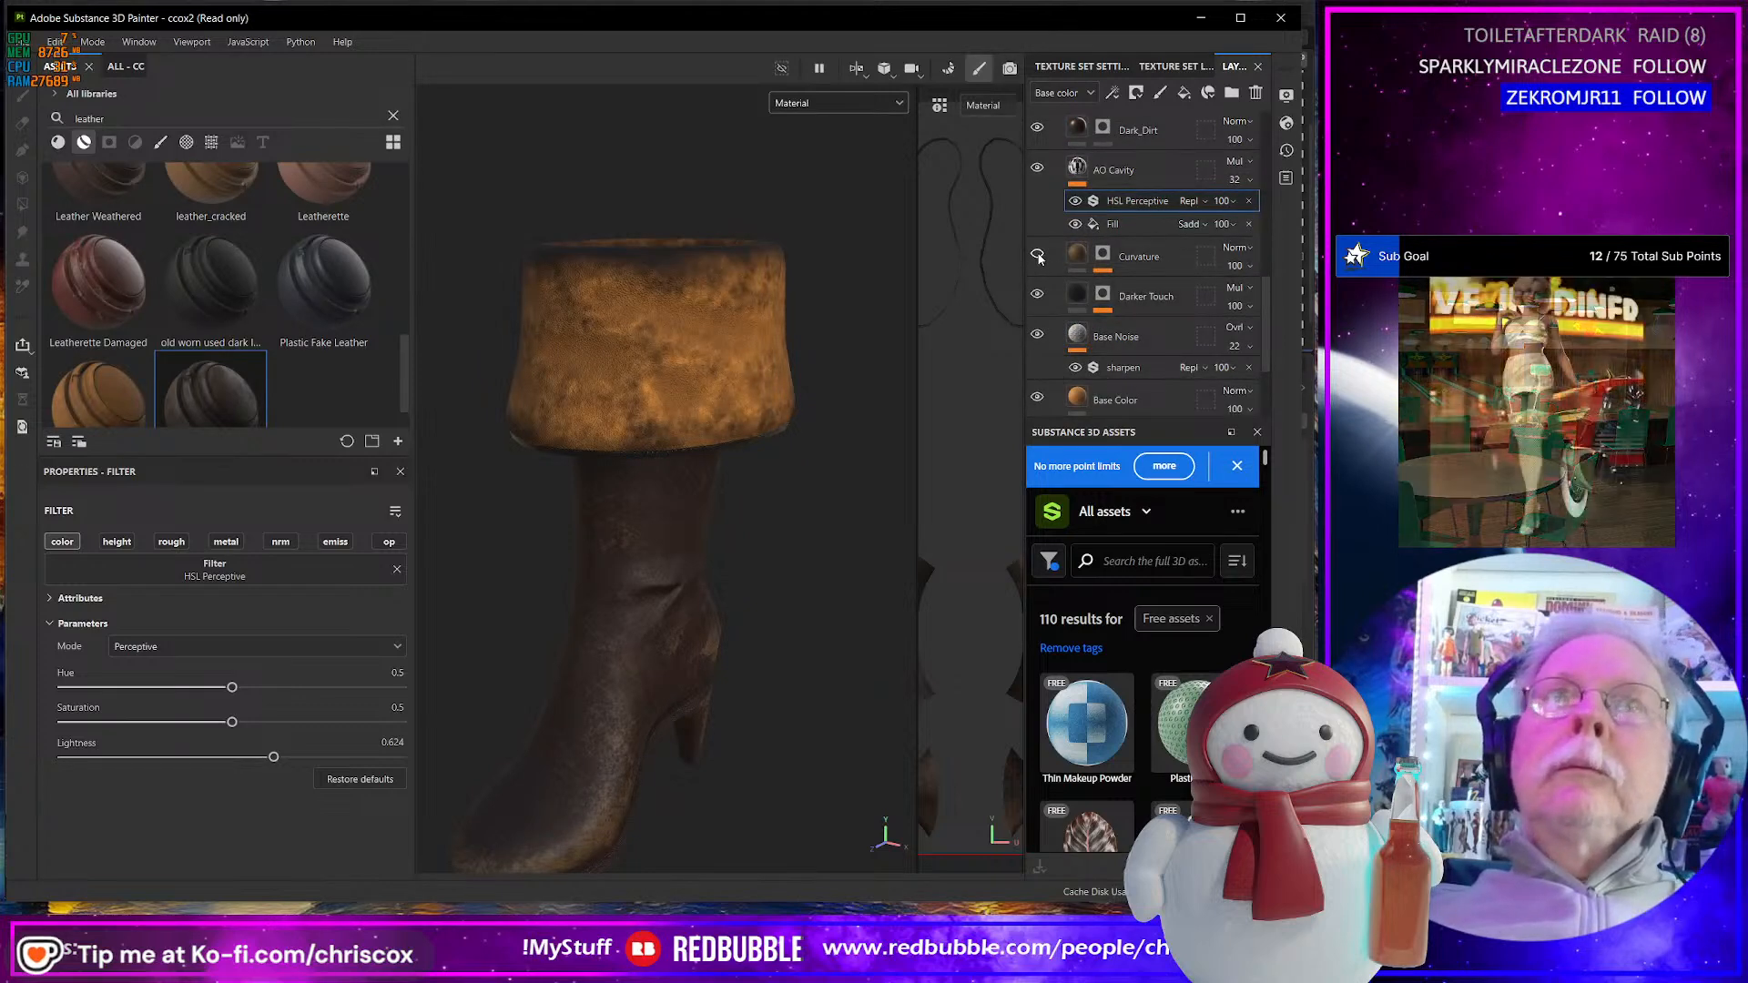
{"action": "left_click", "coordinate": [1039, 259]}
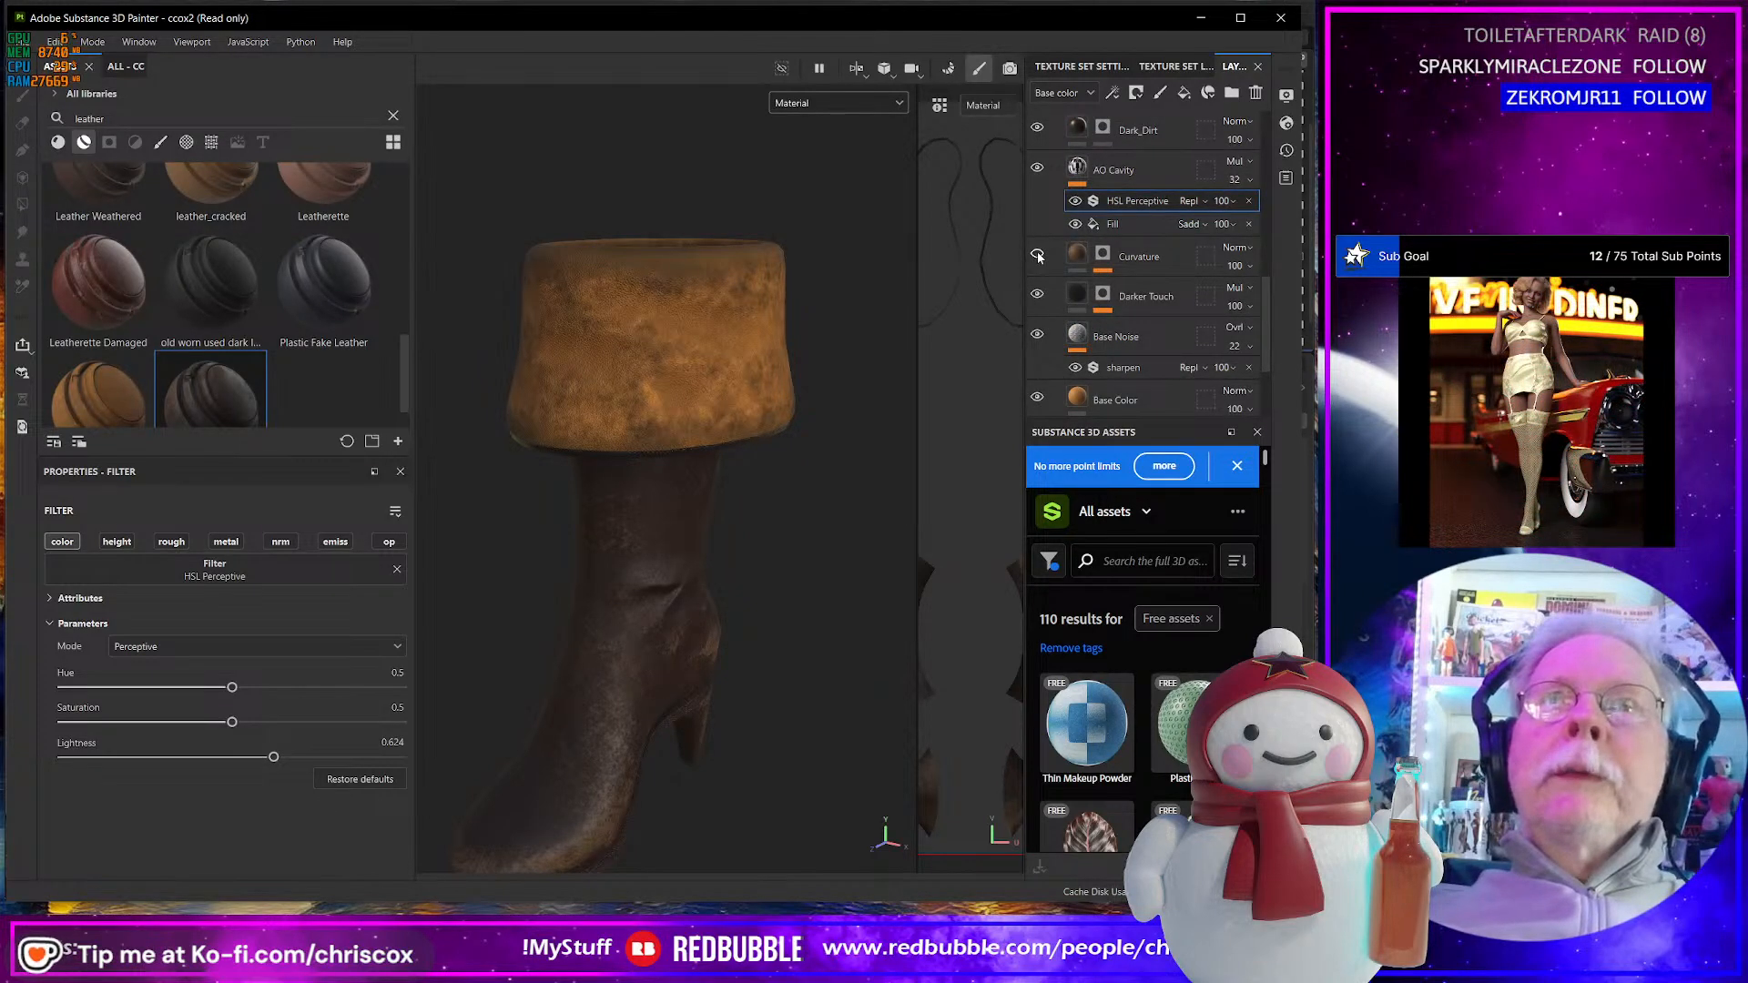
{"action": "left_click", "coordinate": [1038, 256]}
{"action": "left_click", "coordinate": [1038, 256]}
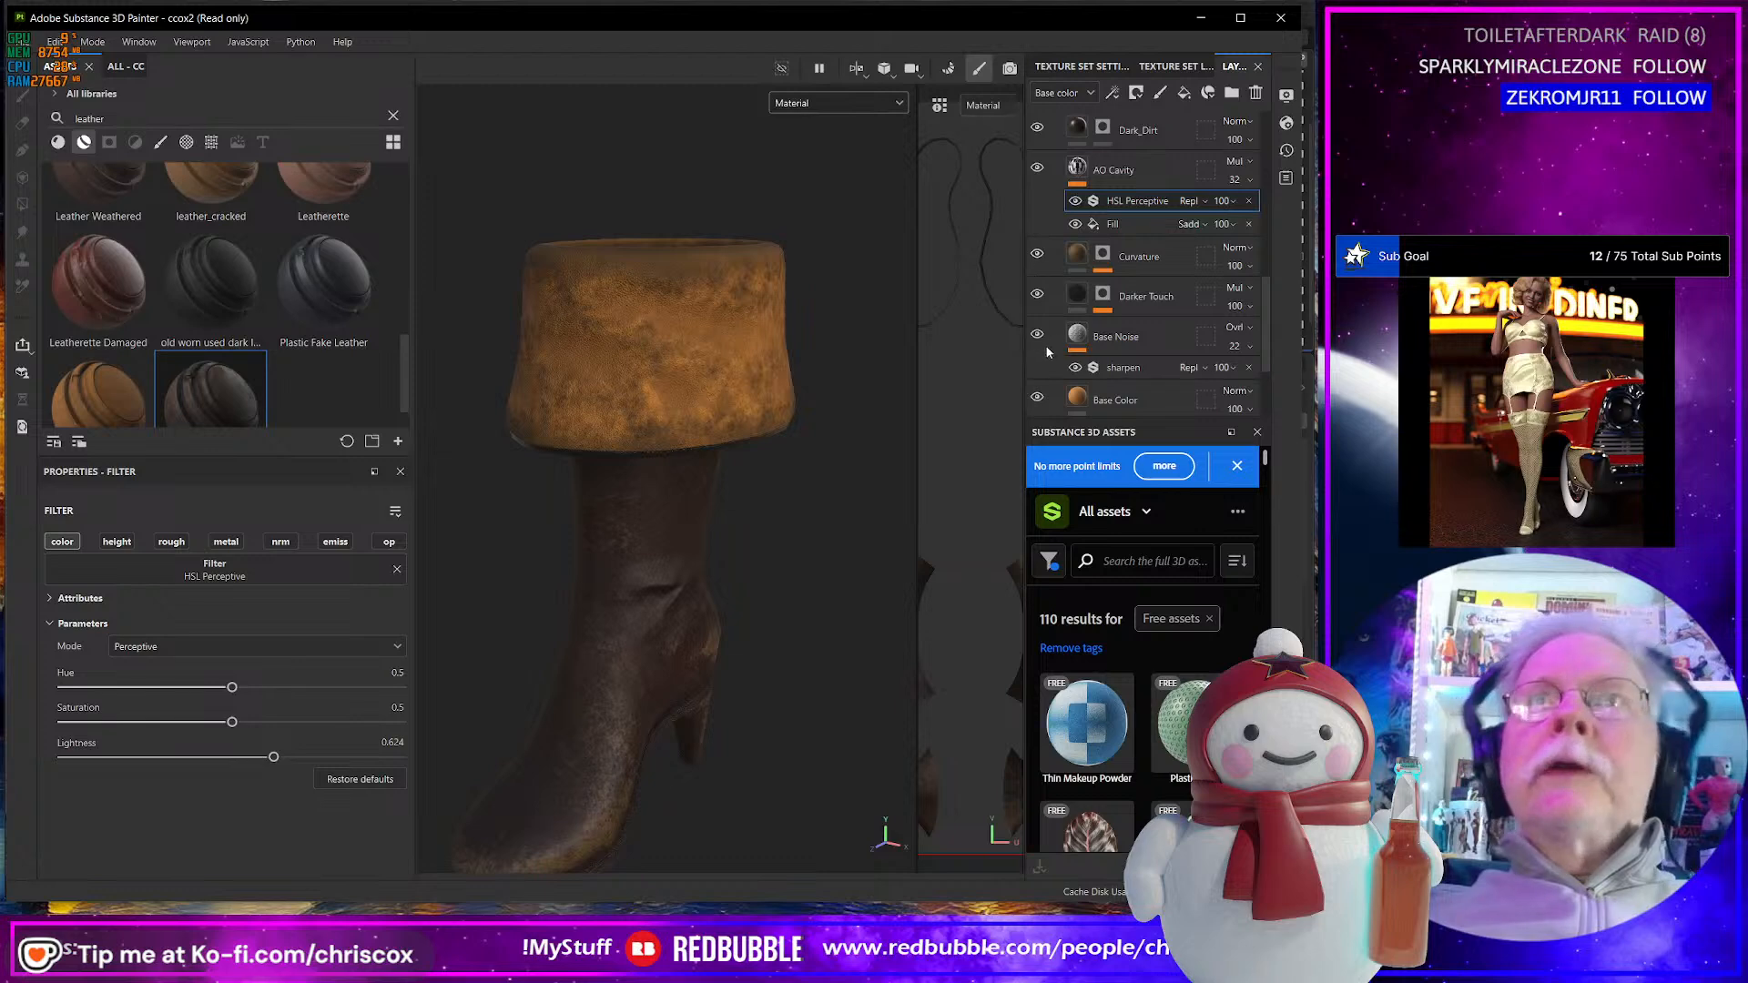
{"action": "left_click", "coordinate": [1037, 296]}
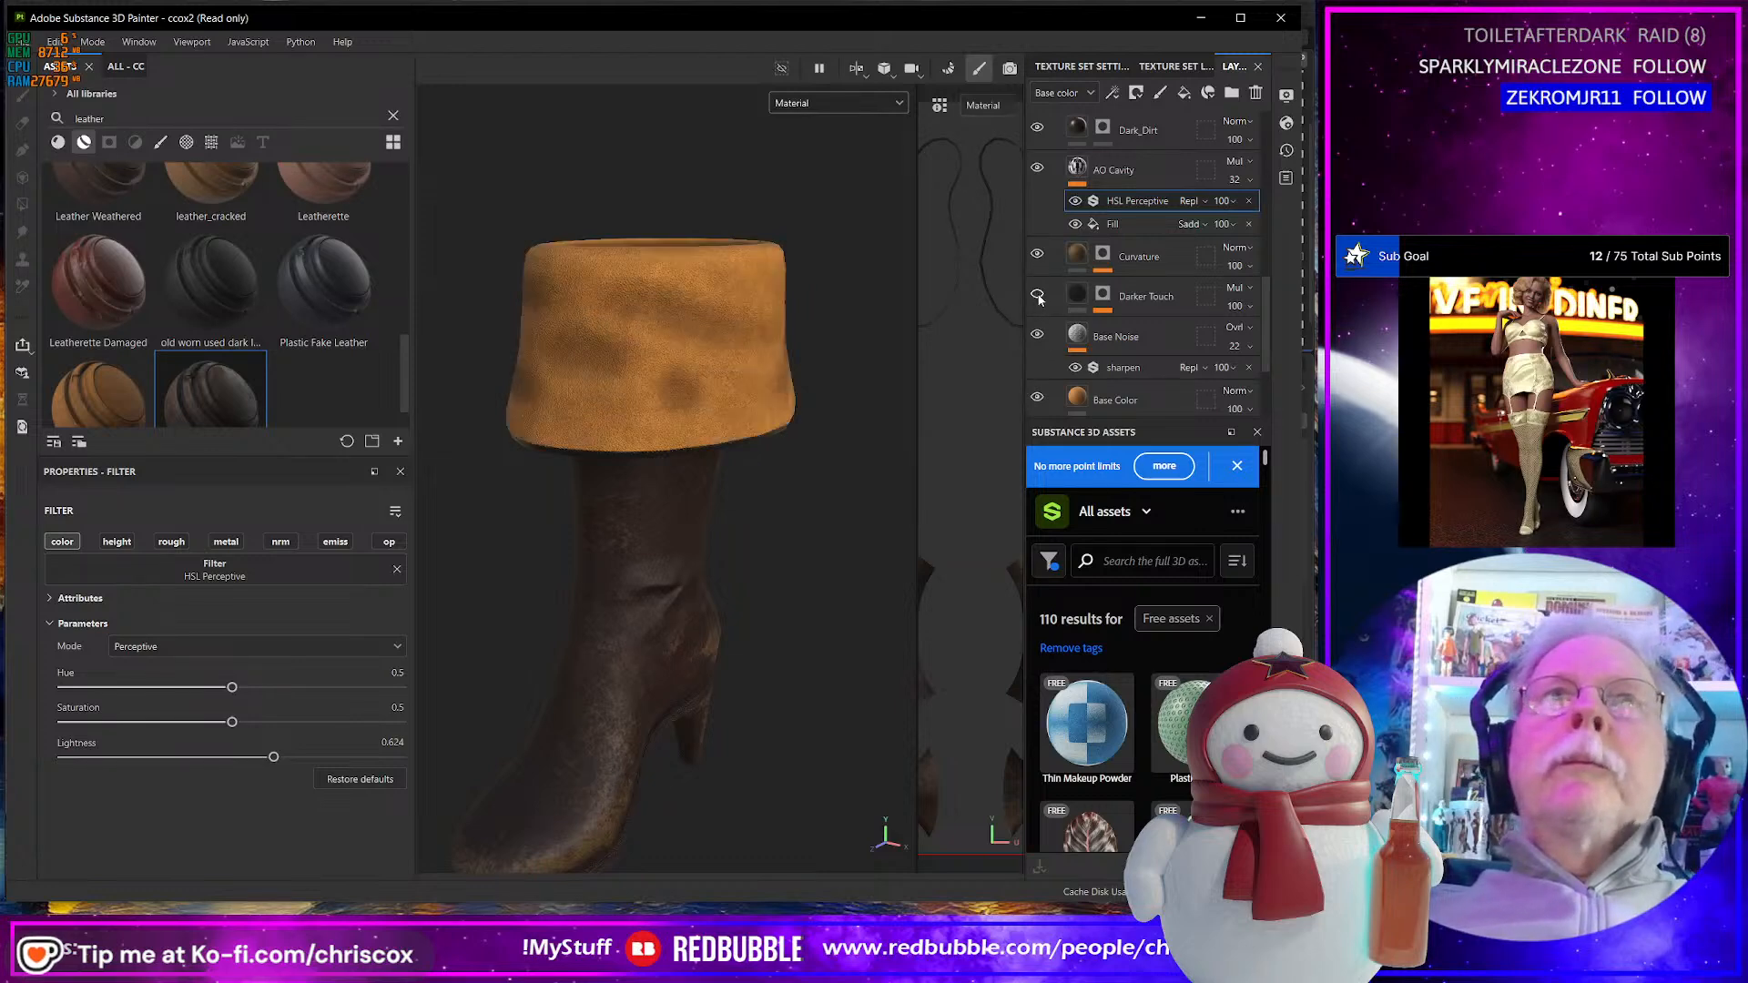
{"action": "left_click", "coordinate": [1038, 296]}
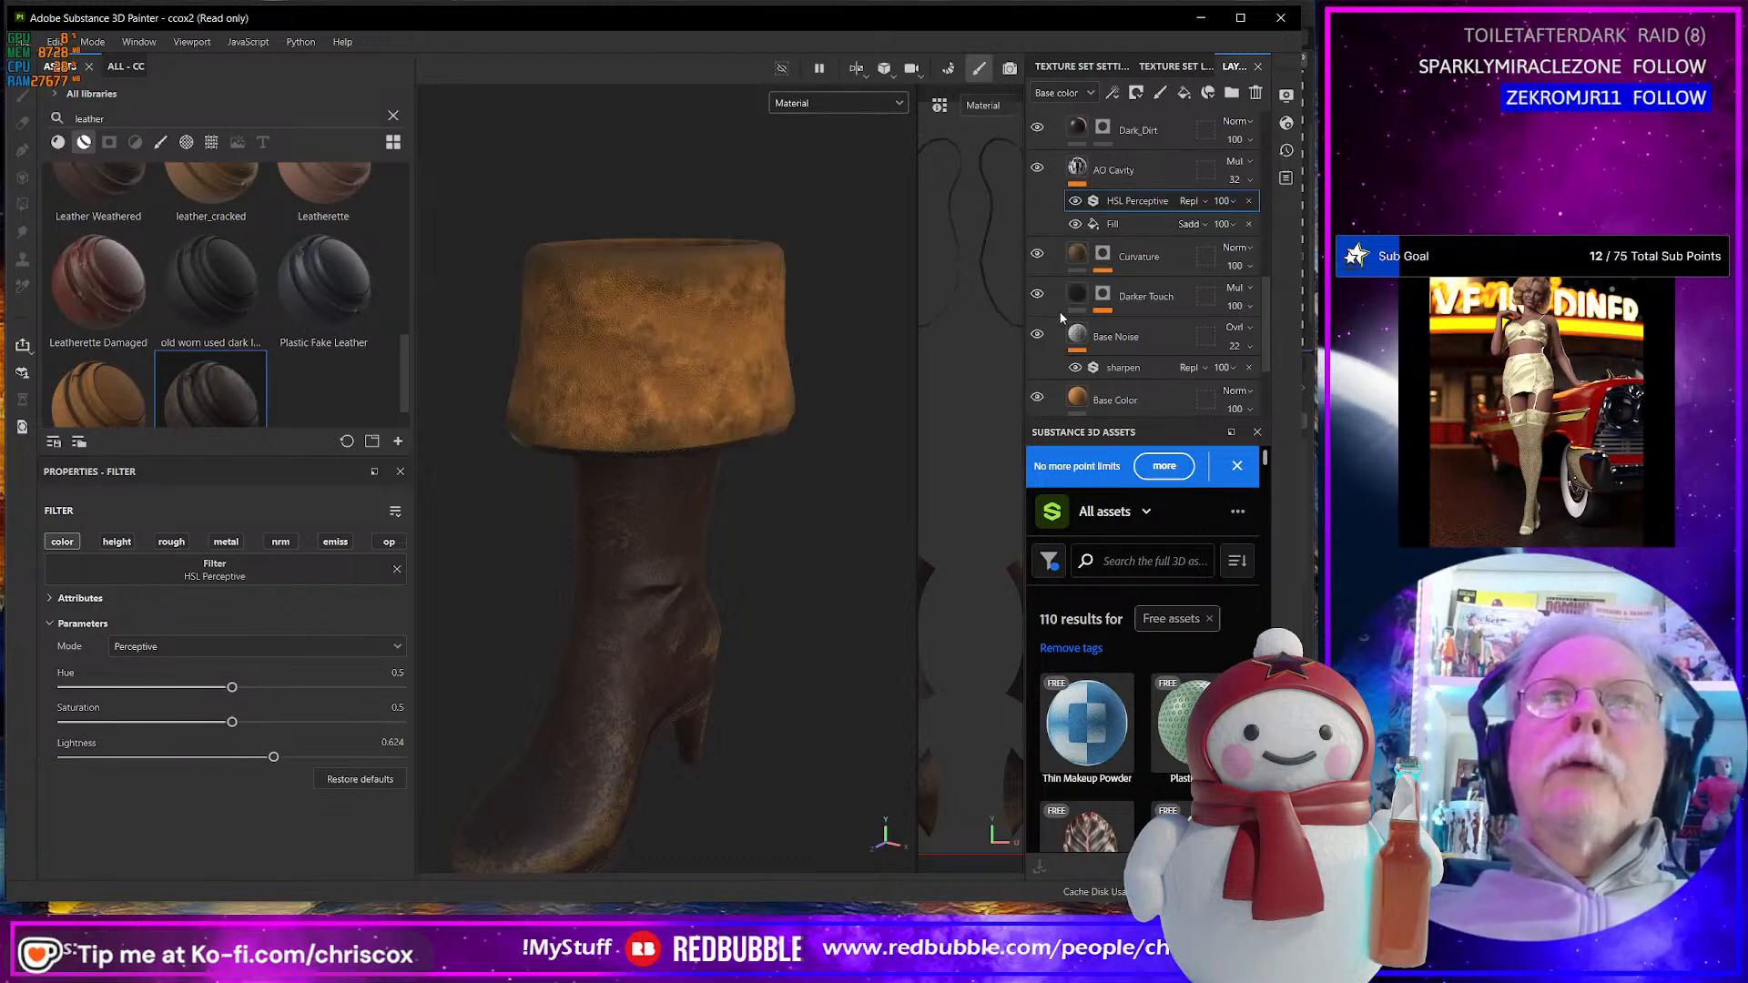
- Sample a dark brown from the lower boot as the base color of the suede folder's Base Color layer
{"action": "scroll", "coordinate": [1057, 310], "scroll_direction": "down", "scroll_amount": 1}
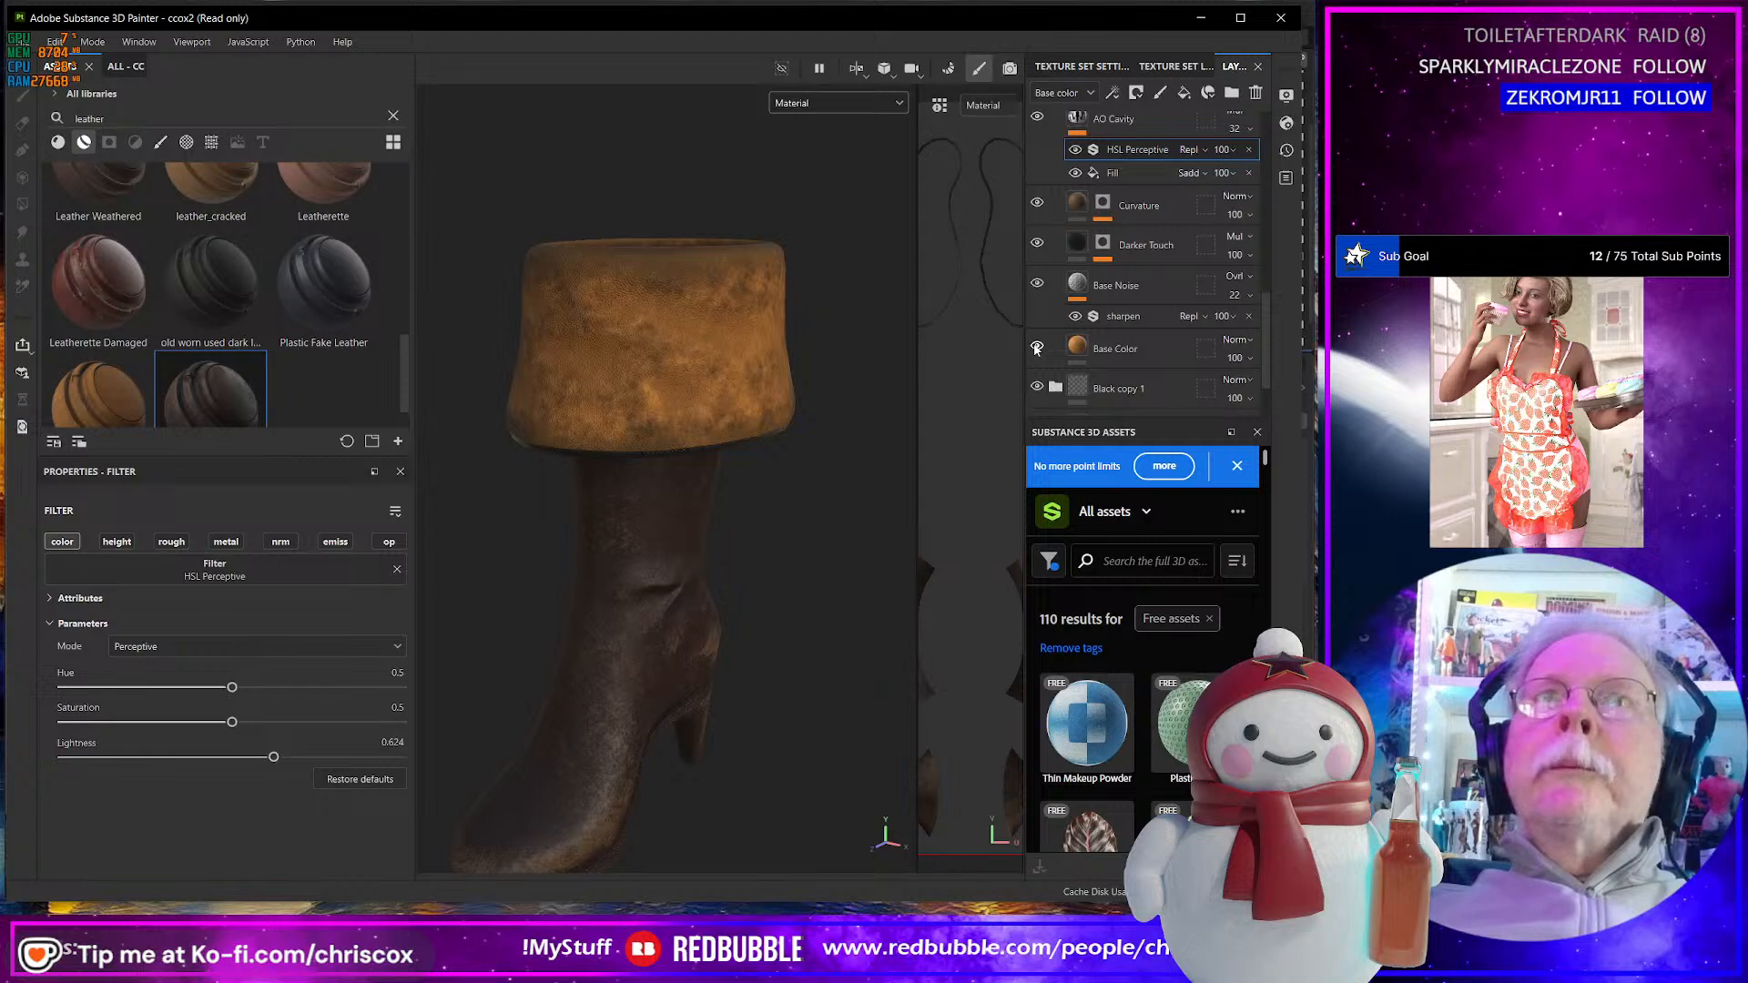
{"action": "left_click", "coordinate": [1037, 347]}
{"action": "left_click", "coordinate": [1036, 347]}
{"action": "left_click", "coordinate": [1115, 349]}
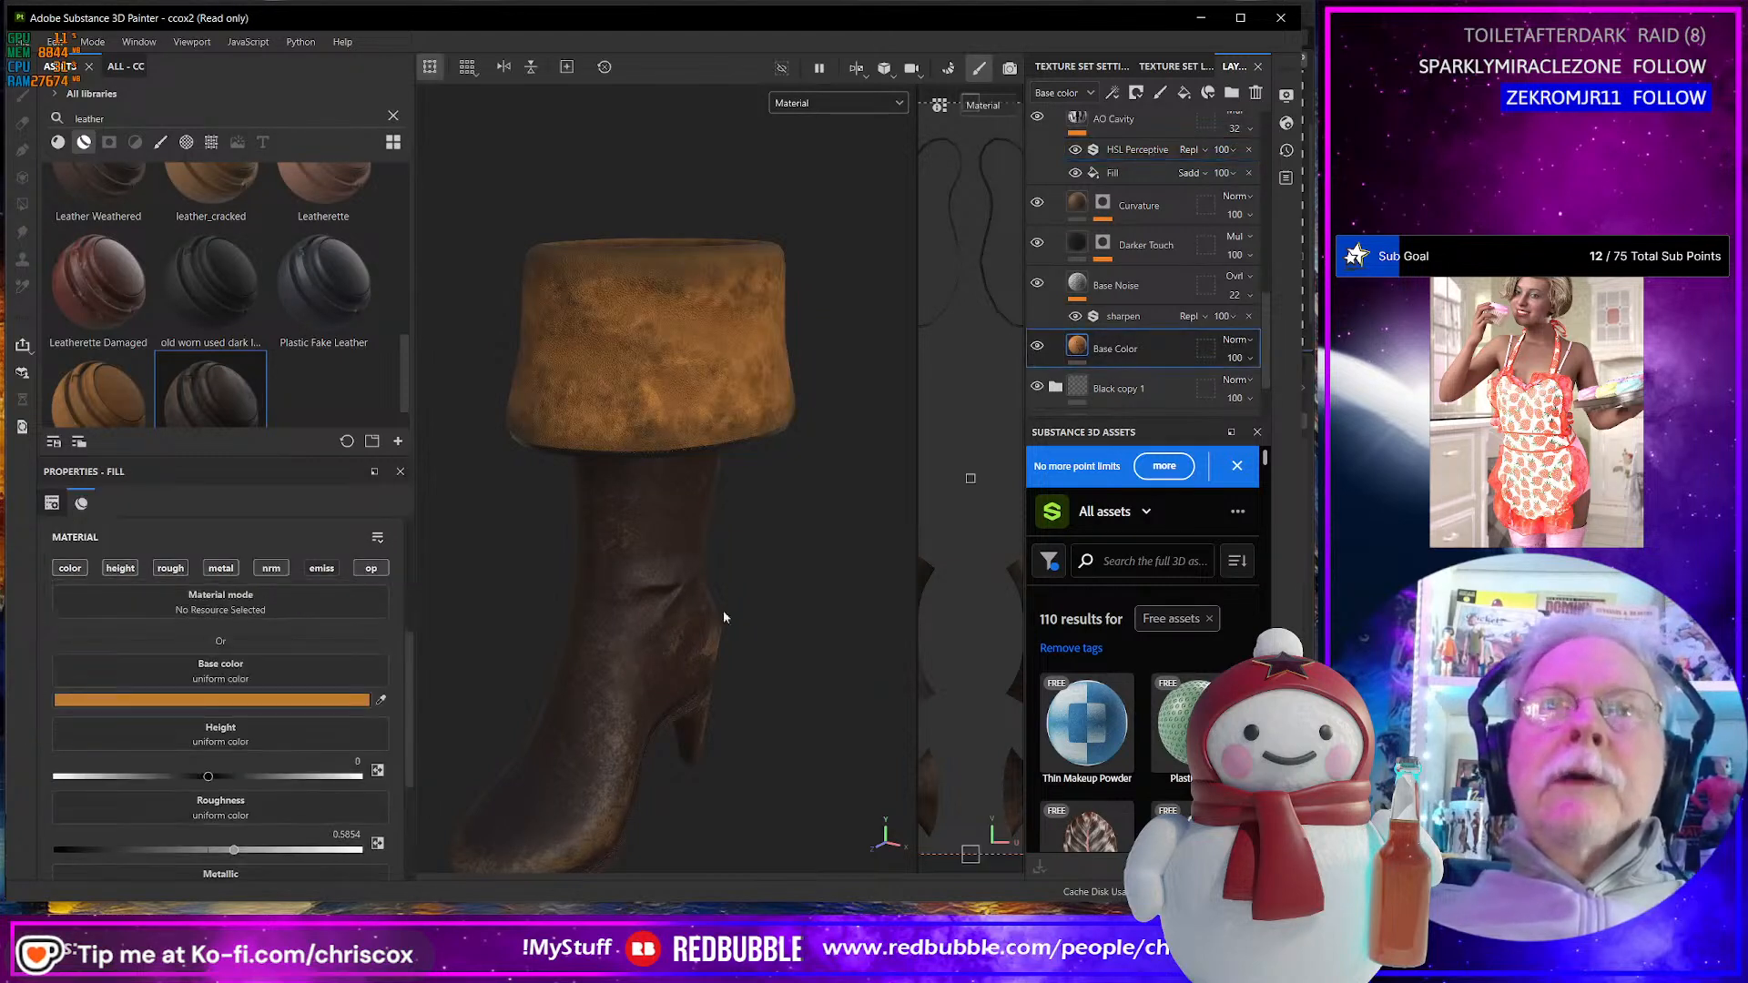
{"action": "left_click", "coordinate": [380, 699]}
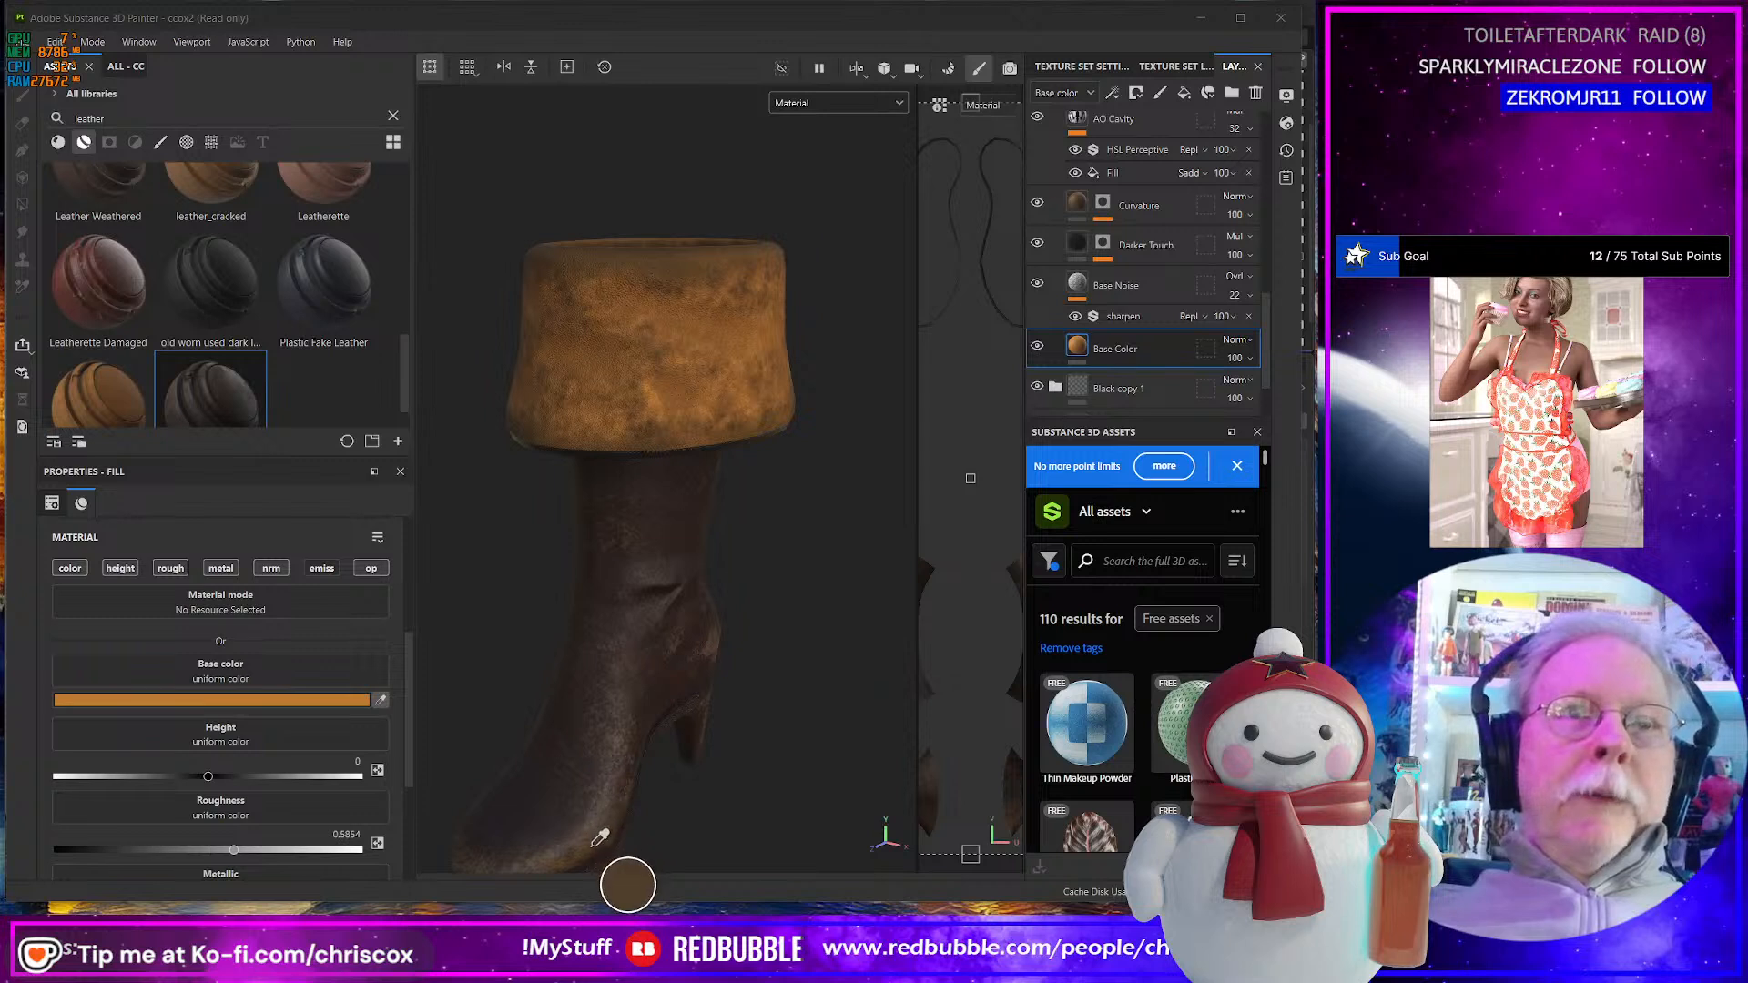
{"action": "left_click", "coordinate": [592, 844]}
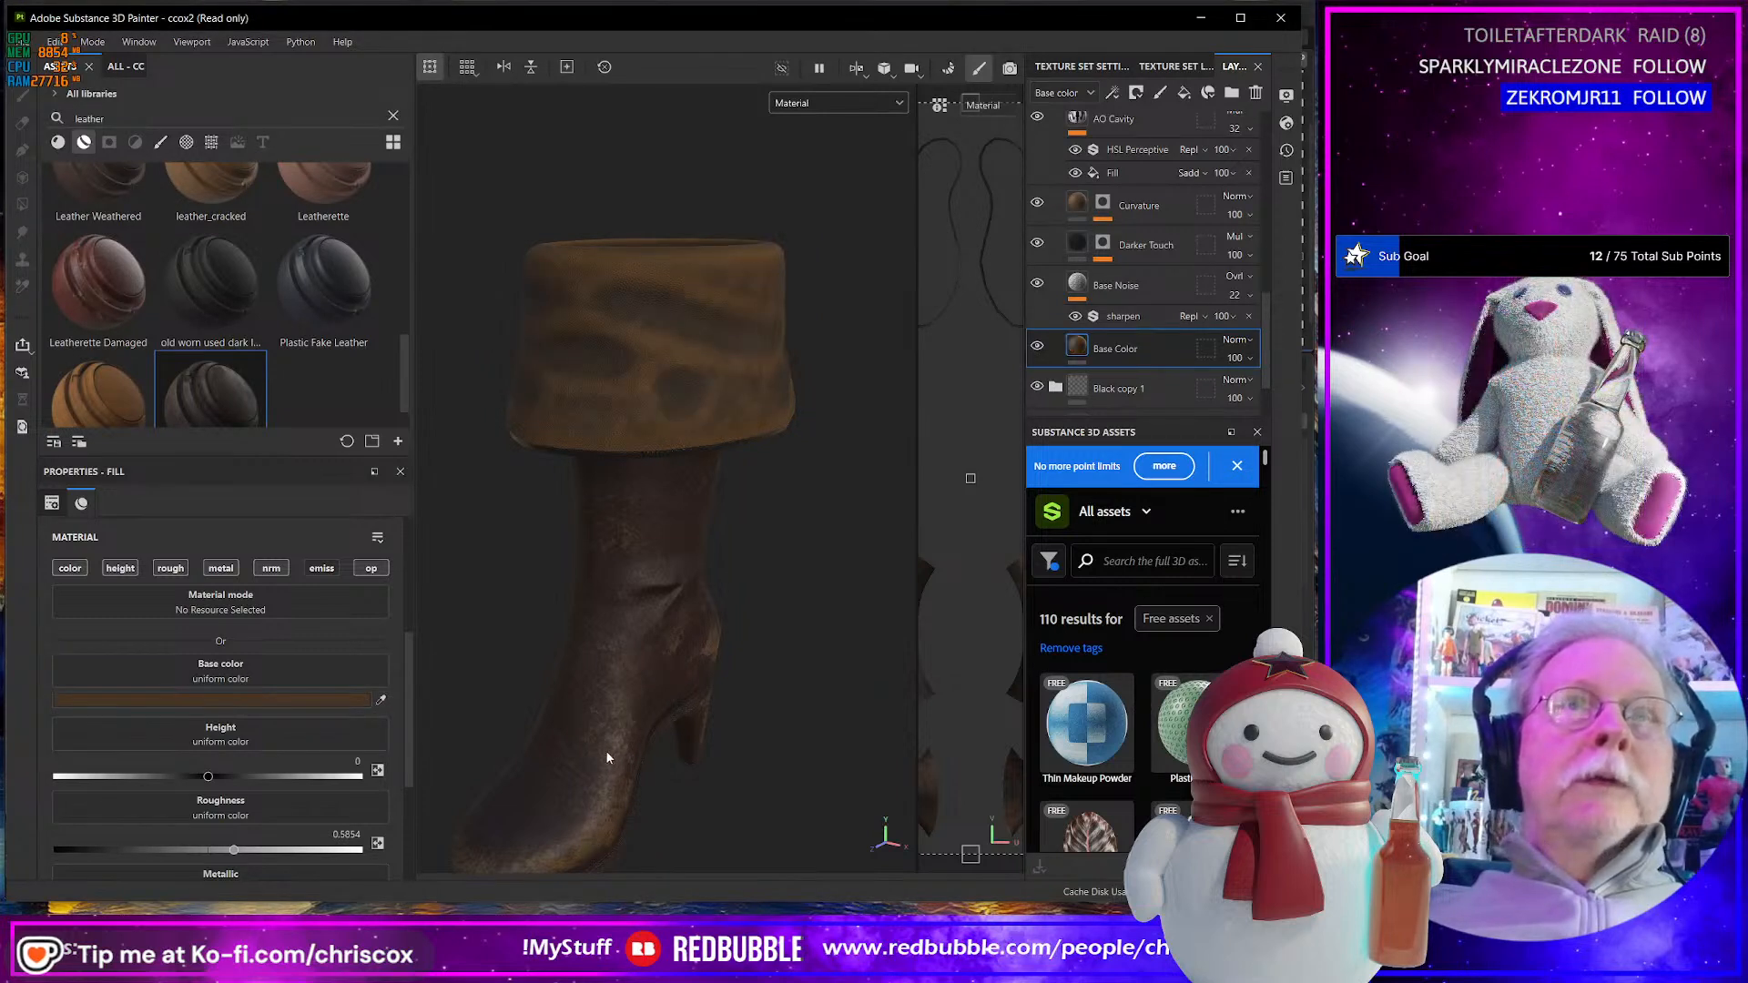
- Lighten the Base Color layer's brown to R 0.548, G 0.397, B 0.228 and check the cuffs on both boots
{"action": "left_click", "coordinate": [325, 697]}
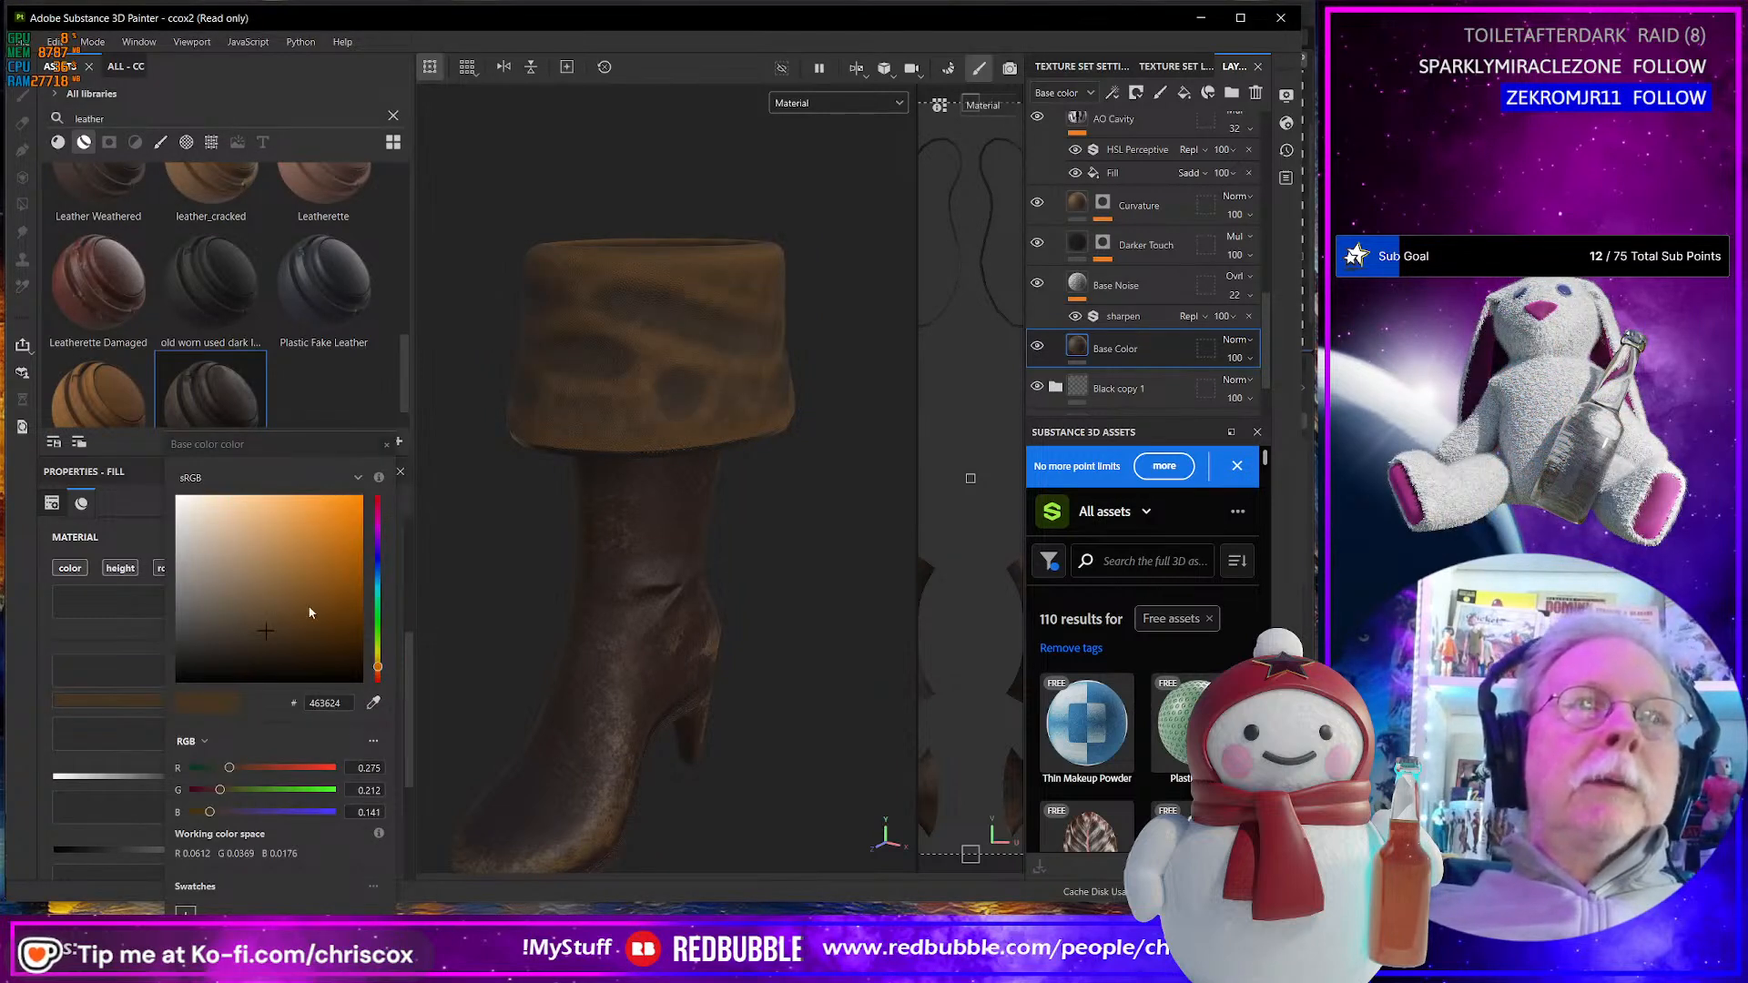
{"action": "left_click_drag", "start_coordinate": [271, 624], "coordinate": [284, 579]}
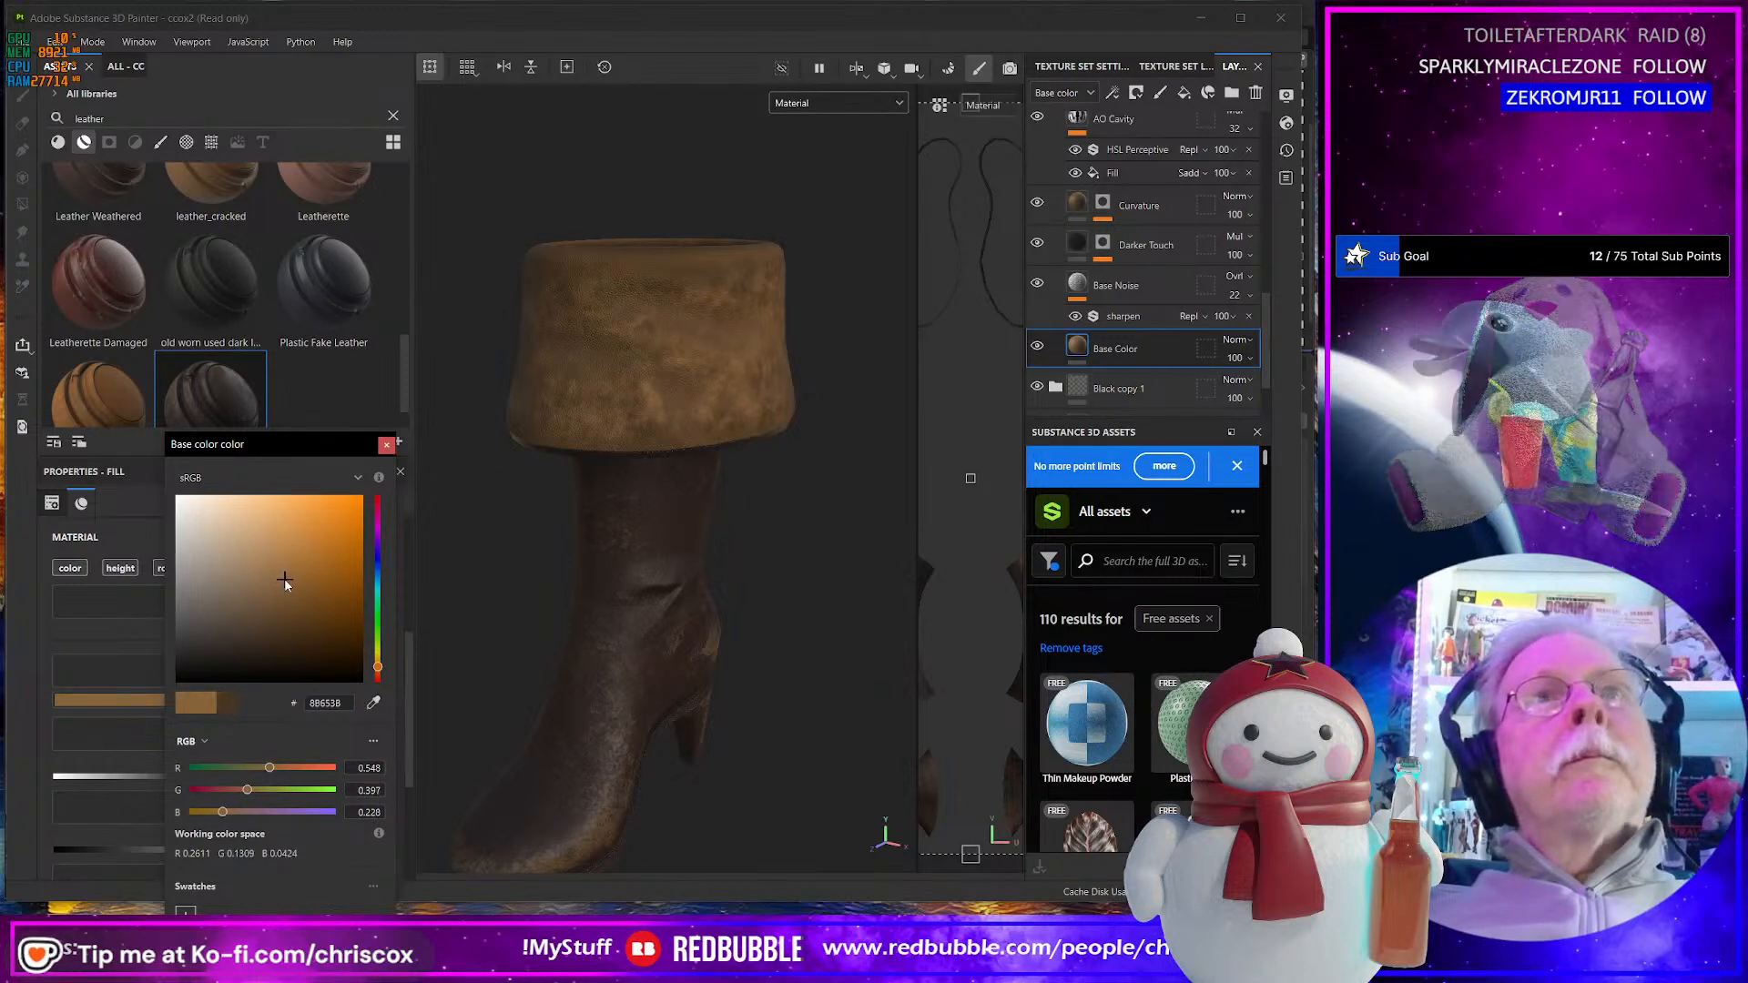
{"action": "left_click", "coordinate": [386, 444]}
{"action": "scroll", "coordinate": [637, 564], "scroll_direction": "down", "scroll_amount": 4}
{"action": "left_click_drag", "start_coordinate": [637, 562], "coordinate": [483, 592], "text": "alt"}
{"action": "scroll", "coordinate": [484, 592], "scroll_direction": "up", "scroll_amount": 4}
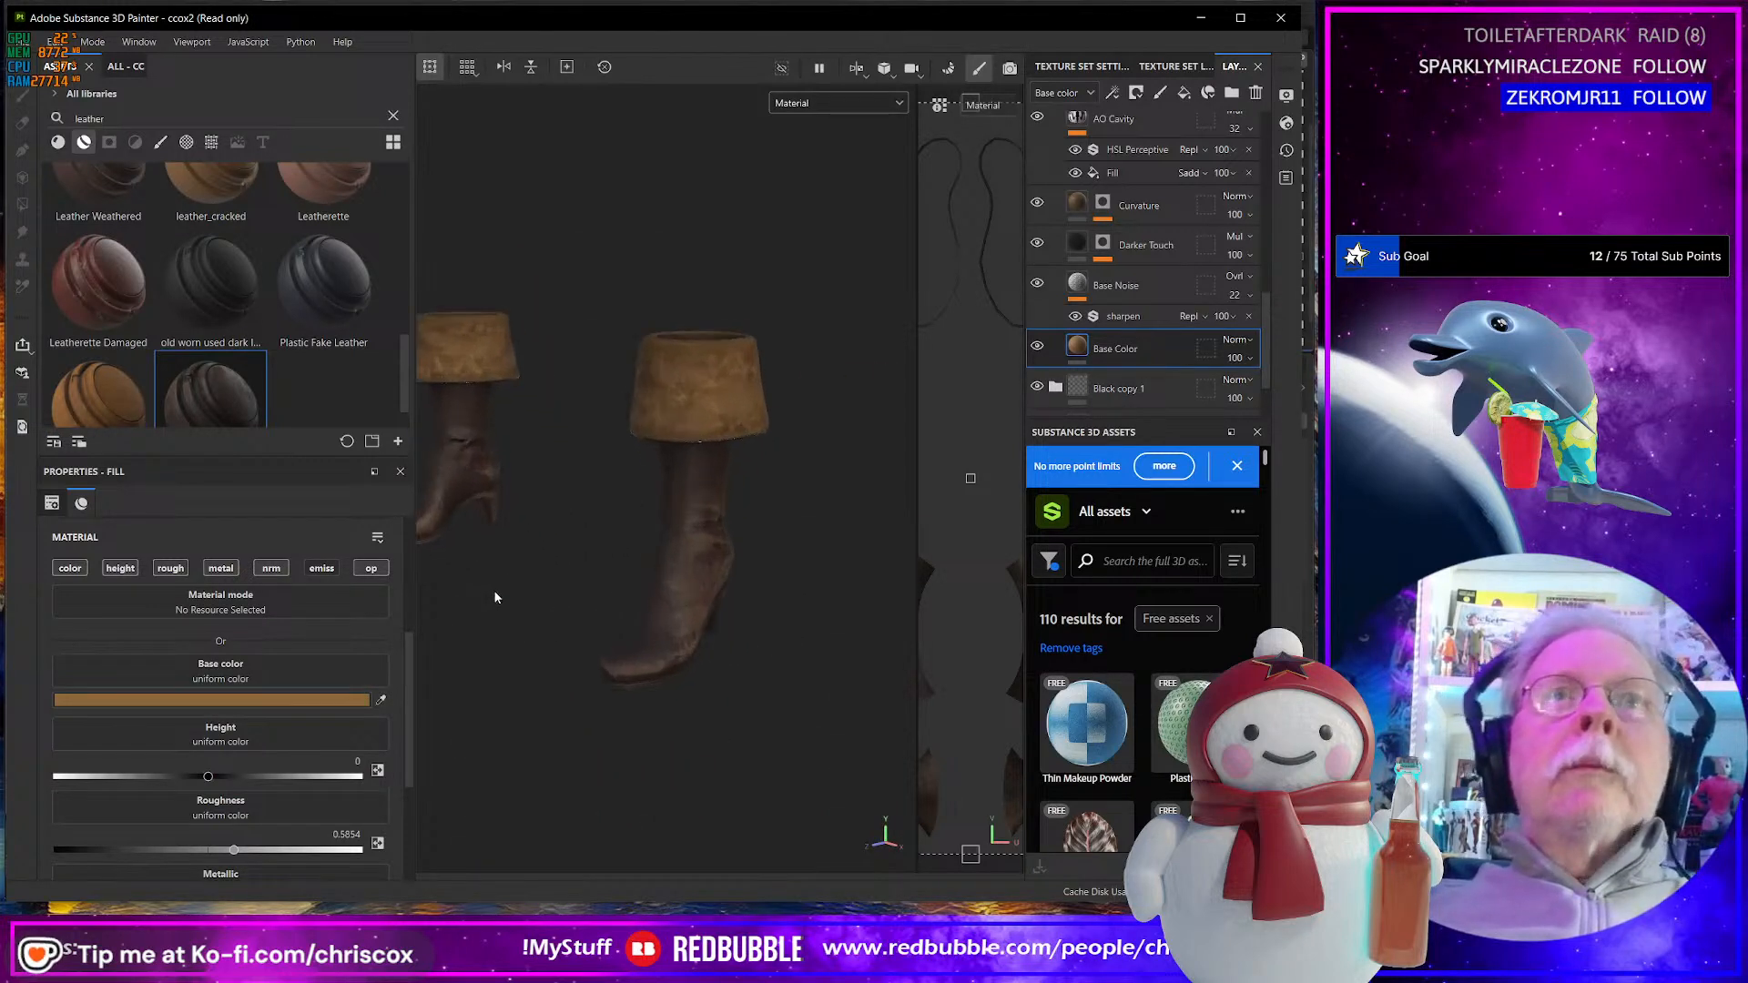
- Group the two worn leather chest folders and the suede leather folder into one new folder
{"action": "middle_click_drag", "start_coordinate": [559, 559], "coordinate": [679, 663], "text": "alt"}
{"action": "left_click_drag", "start_coordinate": [679, 663], "coordinate": [899, 648], "text": "alt"}
{"action": "scroll", "coordinate": [1106, 302], "scroll_direction": "up", "scroll_amount": 8}
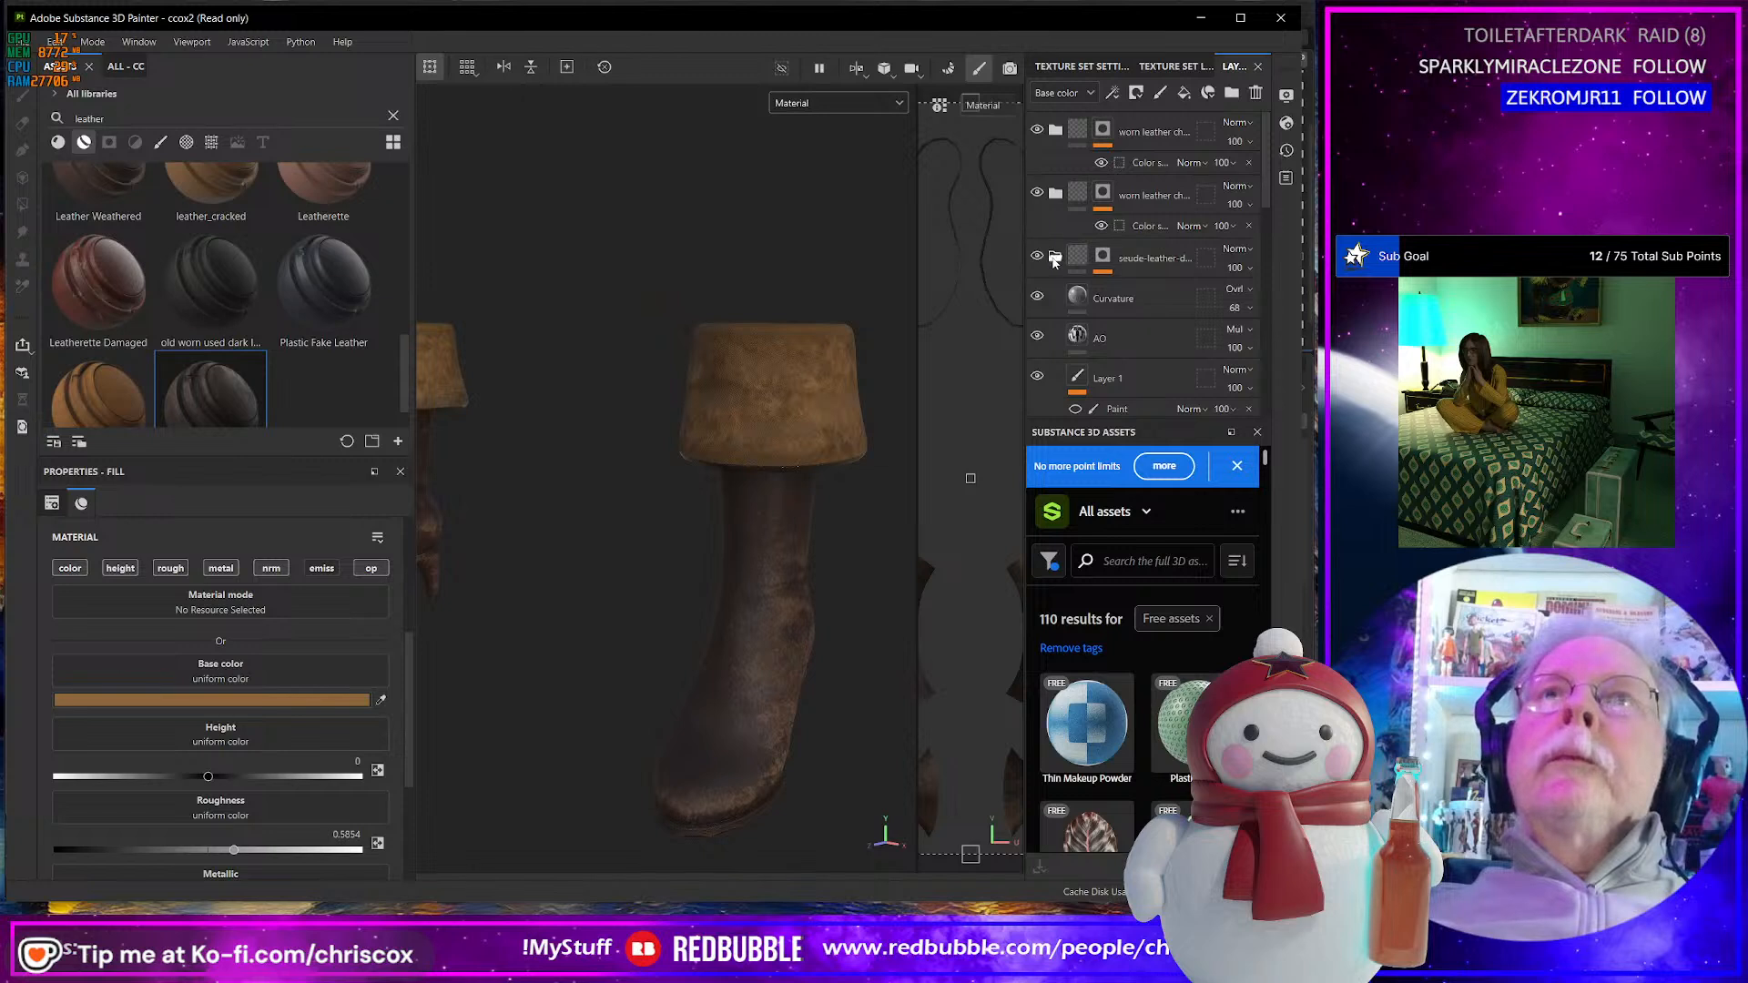
{"action": "left_click", "coordinate": [1054, 259]}
{"action": "left_click", "coordinate": [1161, 260]}
{"action": "left_click", "coordinate": [1140, 133], "text": "shift"}
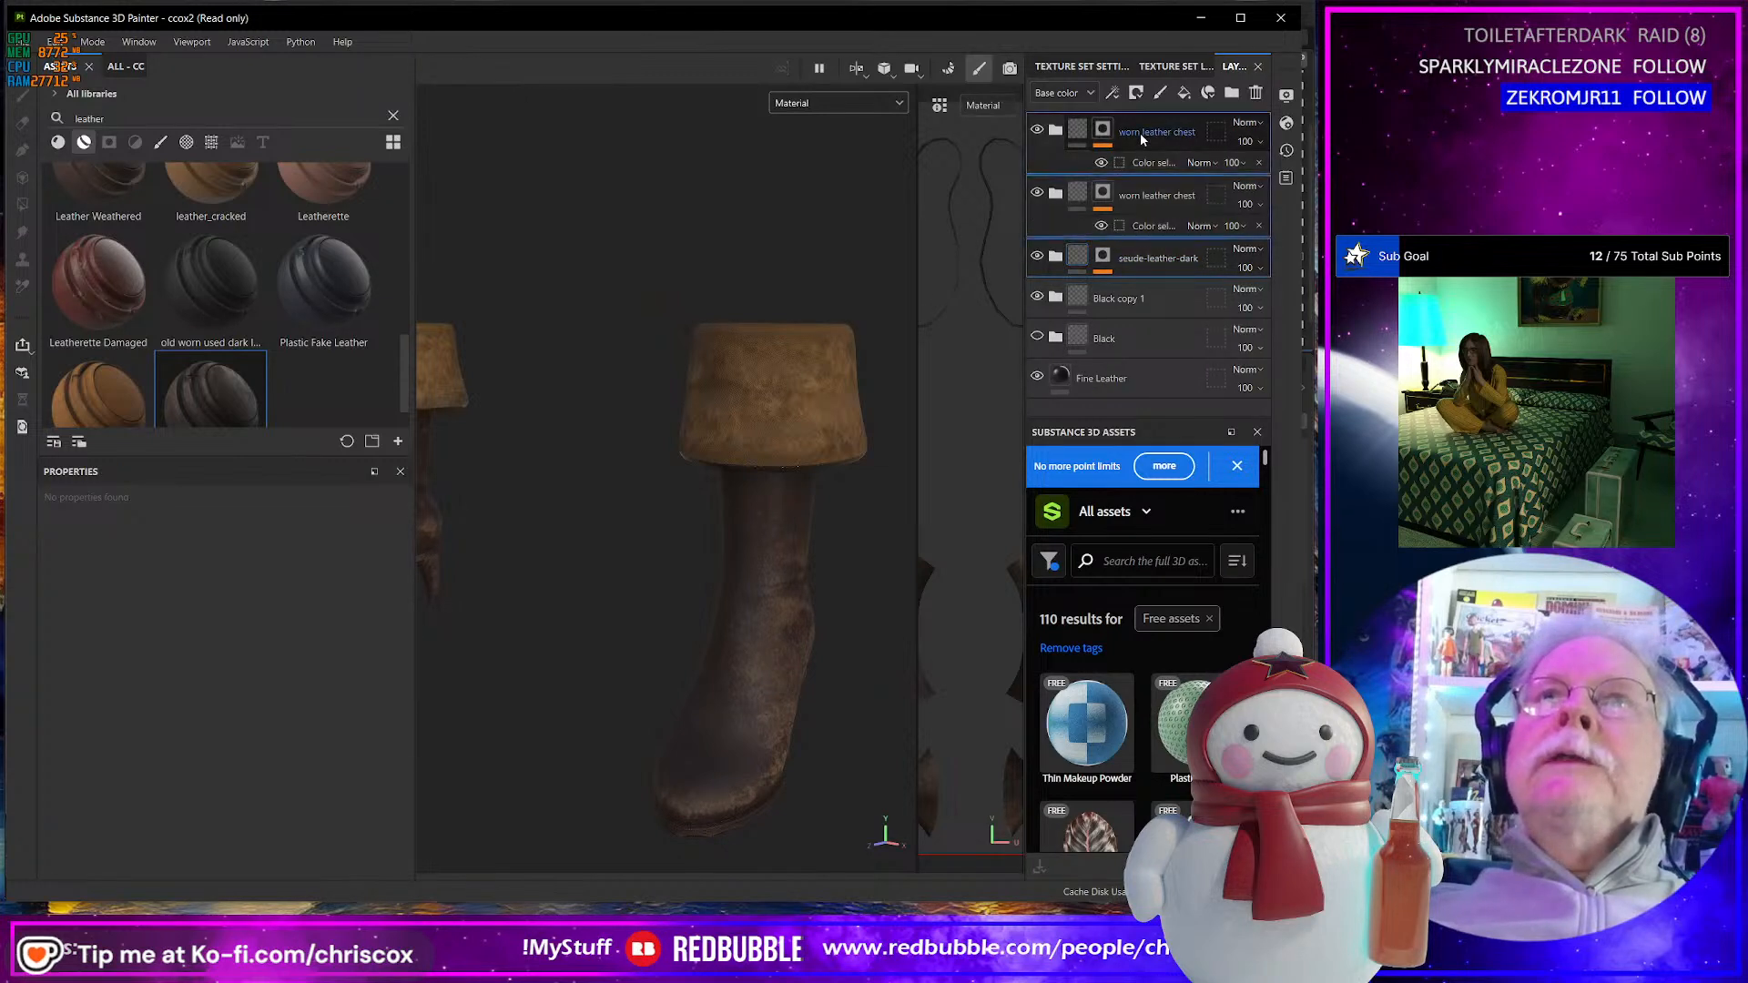
{"action": "right_click", "coordinate": [1141, 134]}
{"action": "left_click", "coordinate": [1183, 295]}
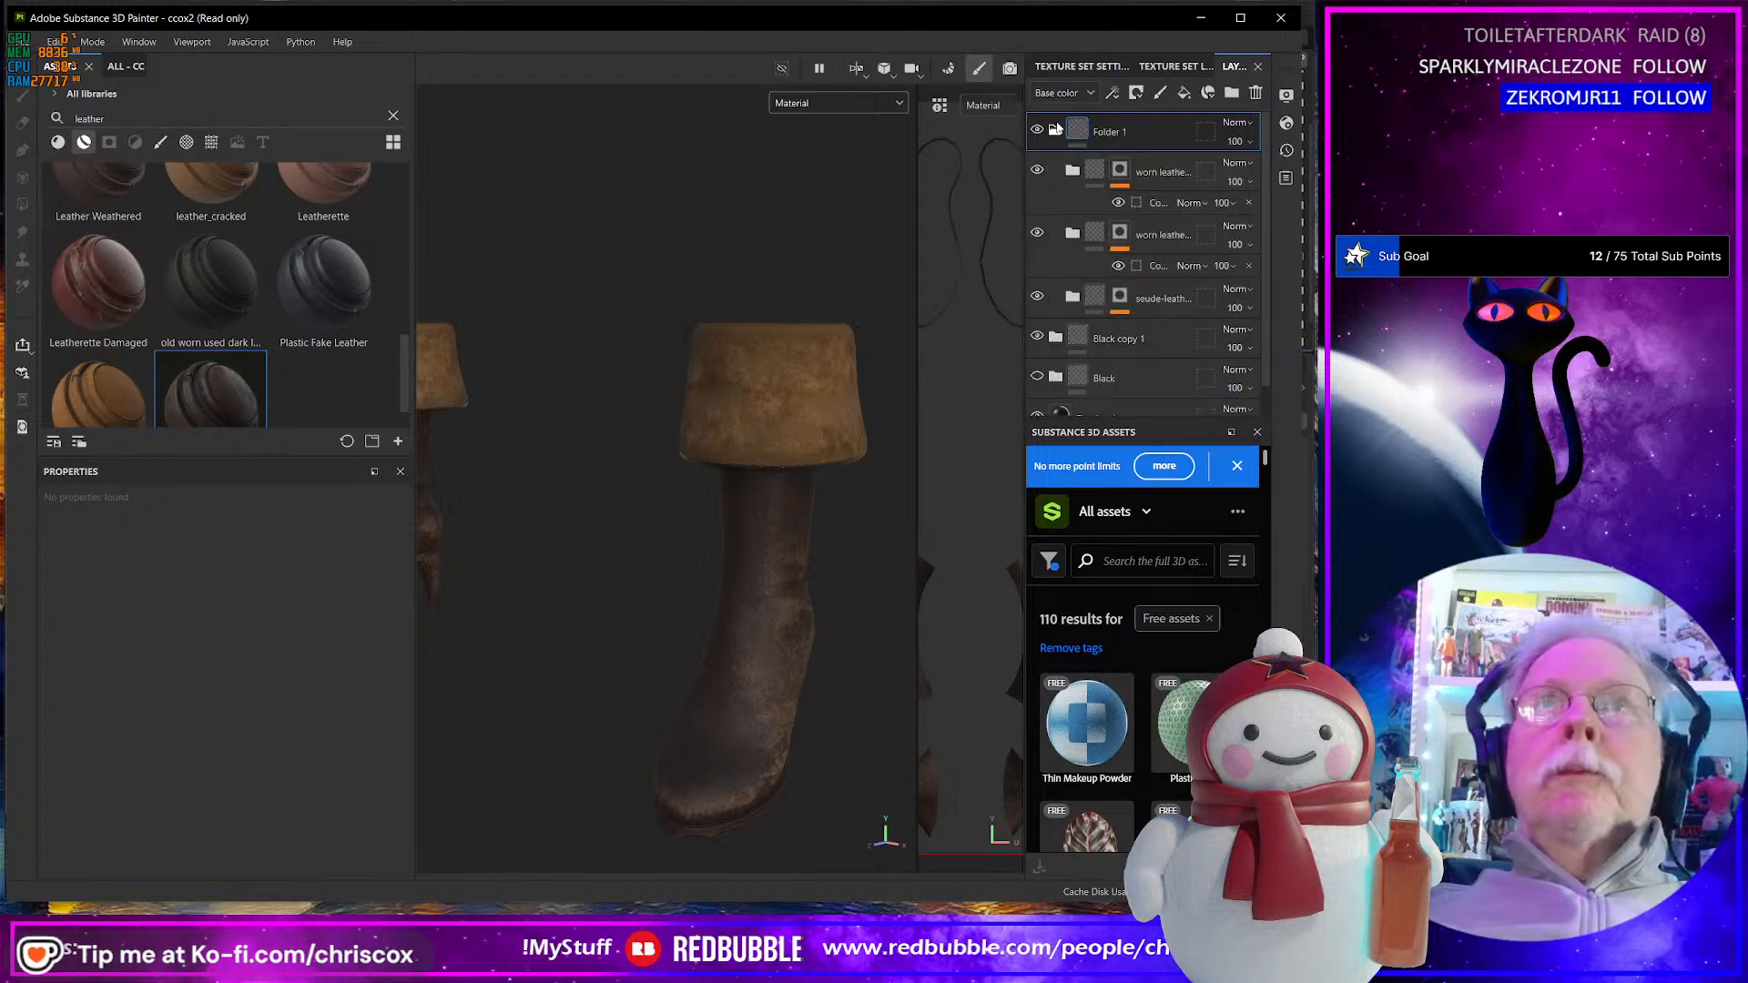
- Collapse the new group folder and rename it Brown
{"action": "left_click", "coordinate": [1056, 129]}
{"action": "double_click", "coordinate": [1124, 133]}
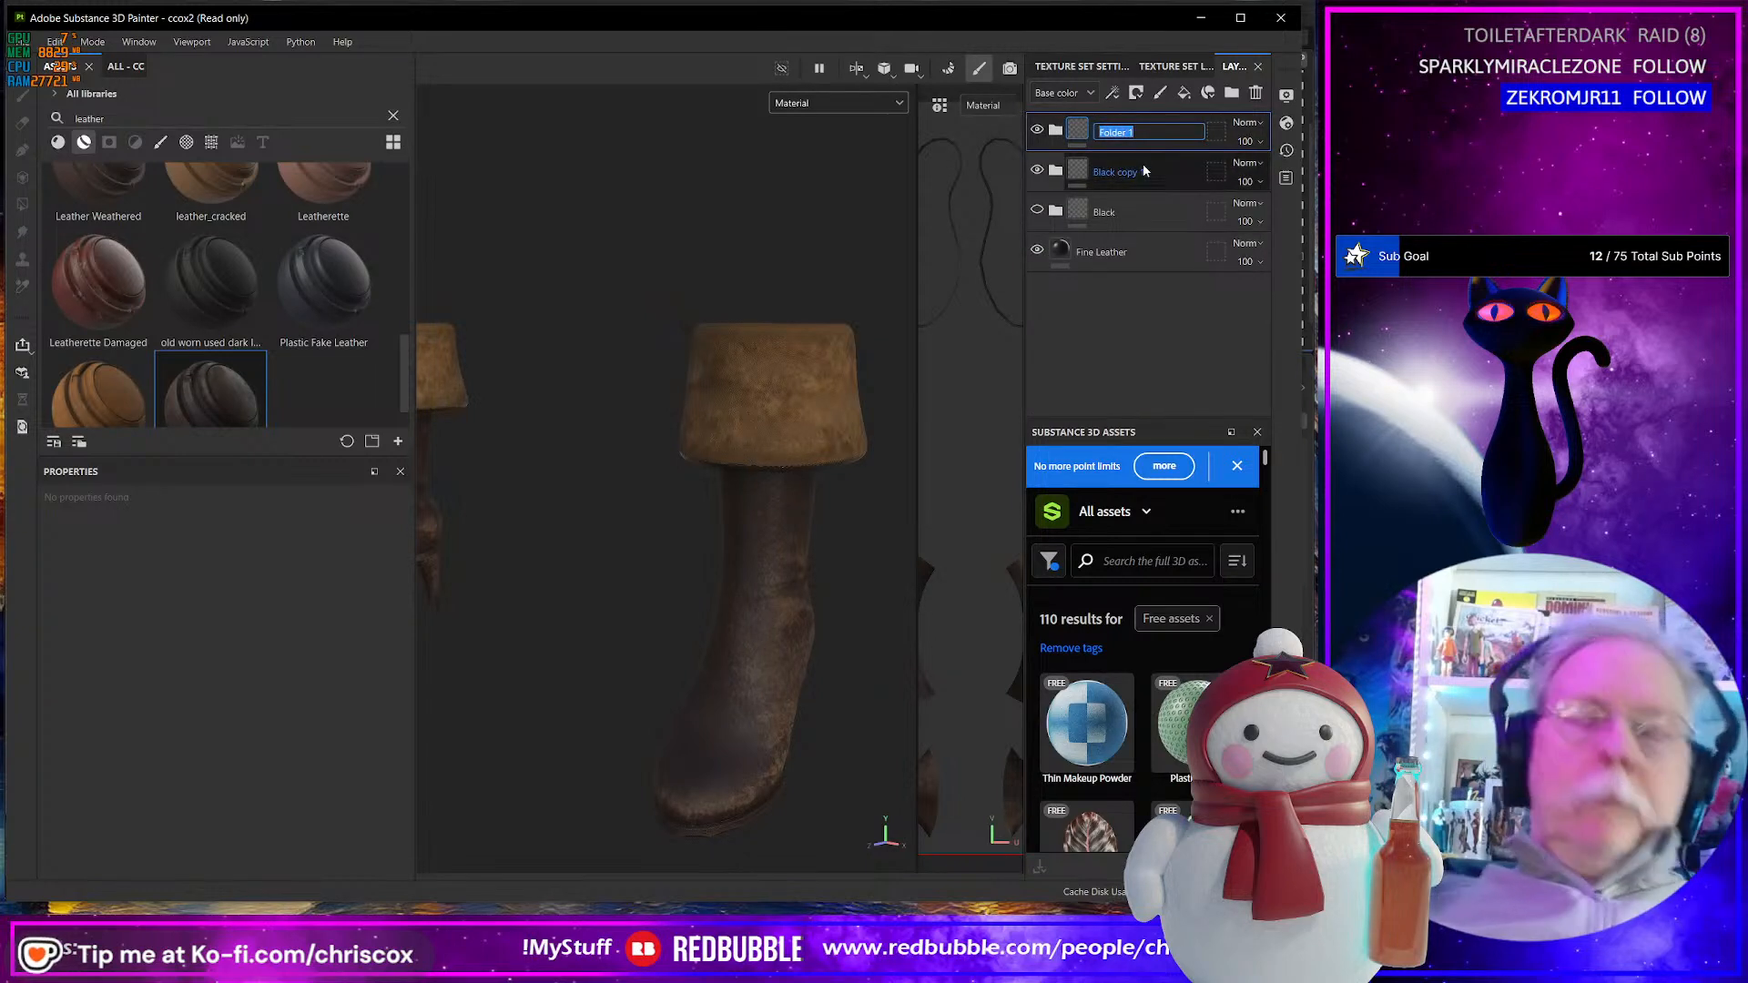
{"action": "type", "text": "Brown"}
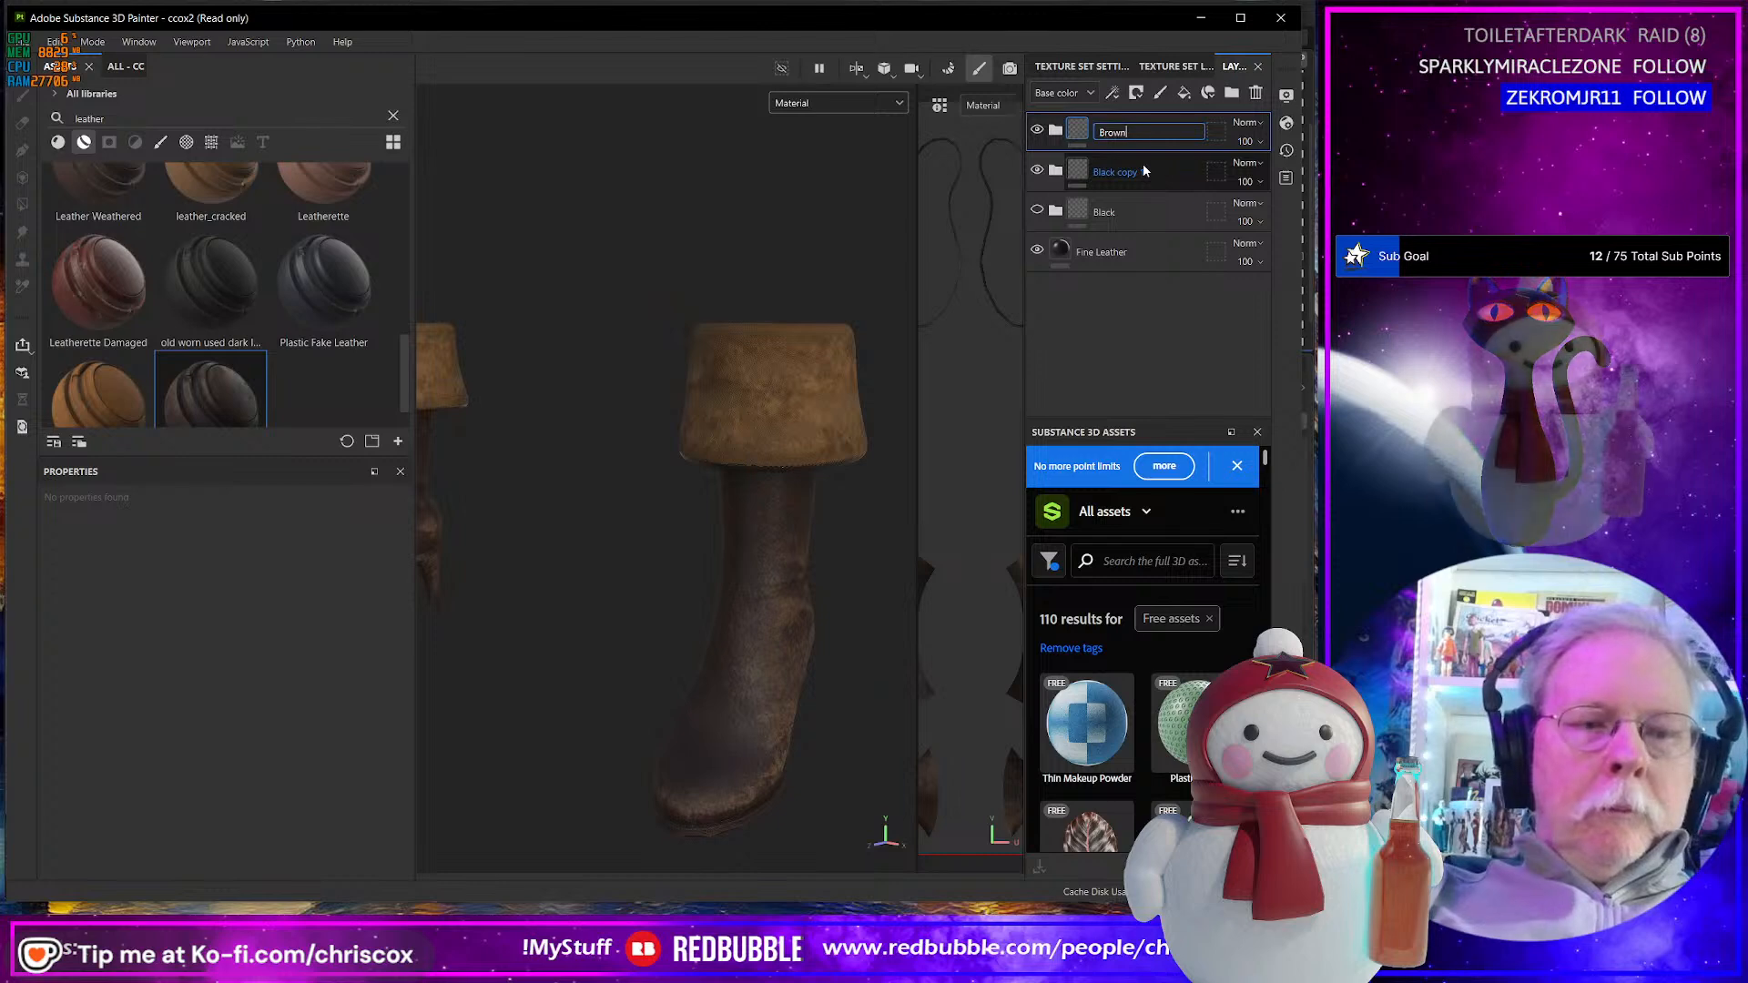
{"action": "key", "text": "Return"}
- Move the Black copy 1 folder above the Brown folder, check both boots, and expand Black copy 1
{"action": "left_click_drag", "start_coordinate": [1149, 172], "coordinate": [1138, 133]}
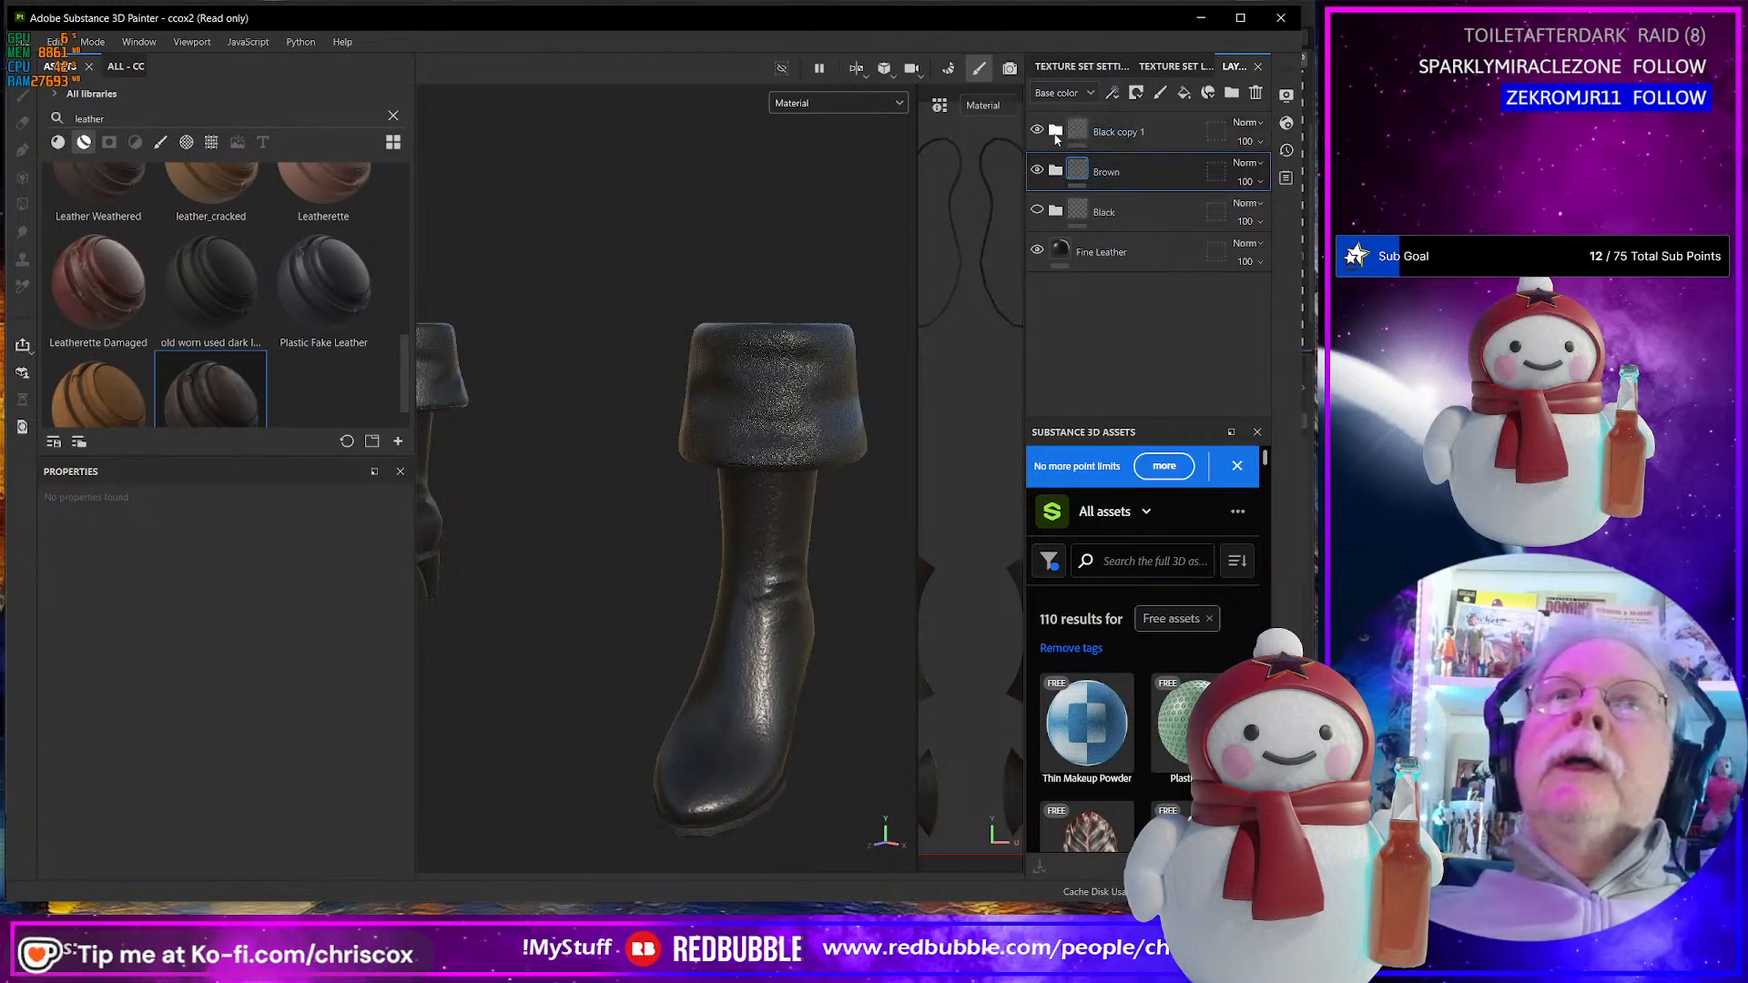
{"action": "left_click_drag", "start_coordinate": [789, 540], "coordinate": [693, 516], "text": "alt"}
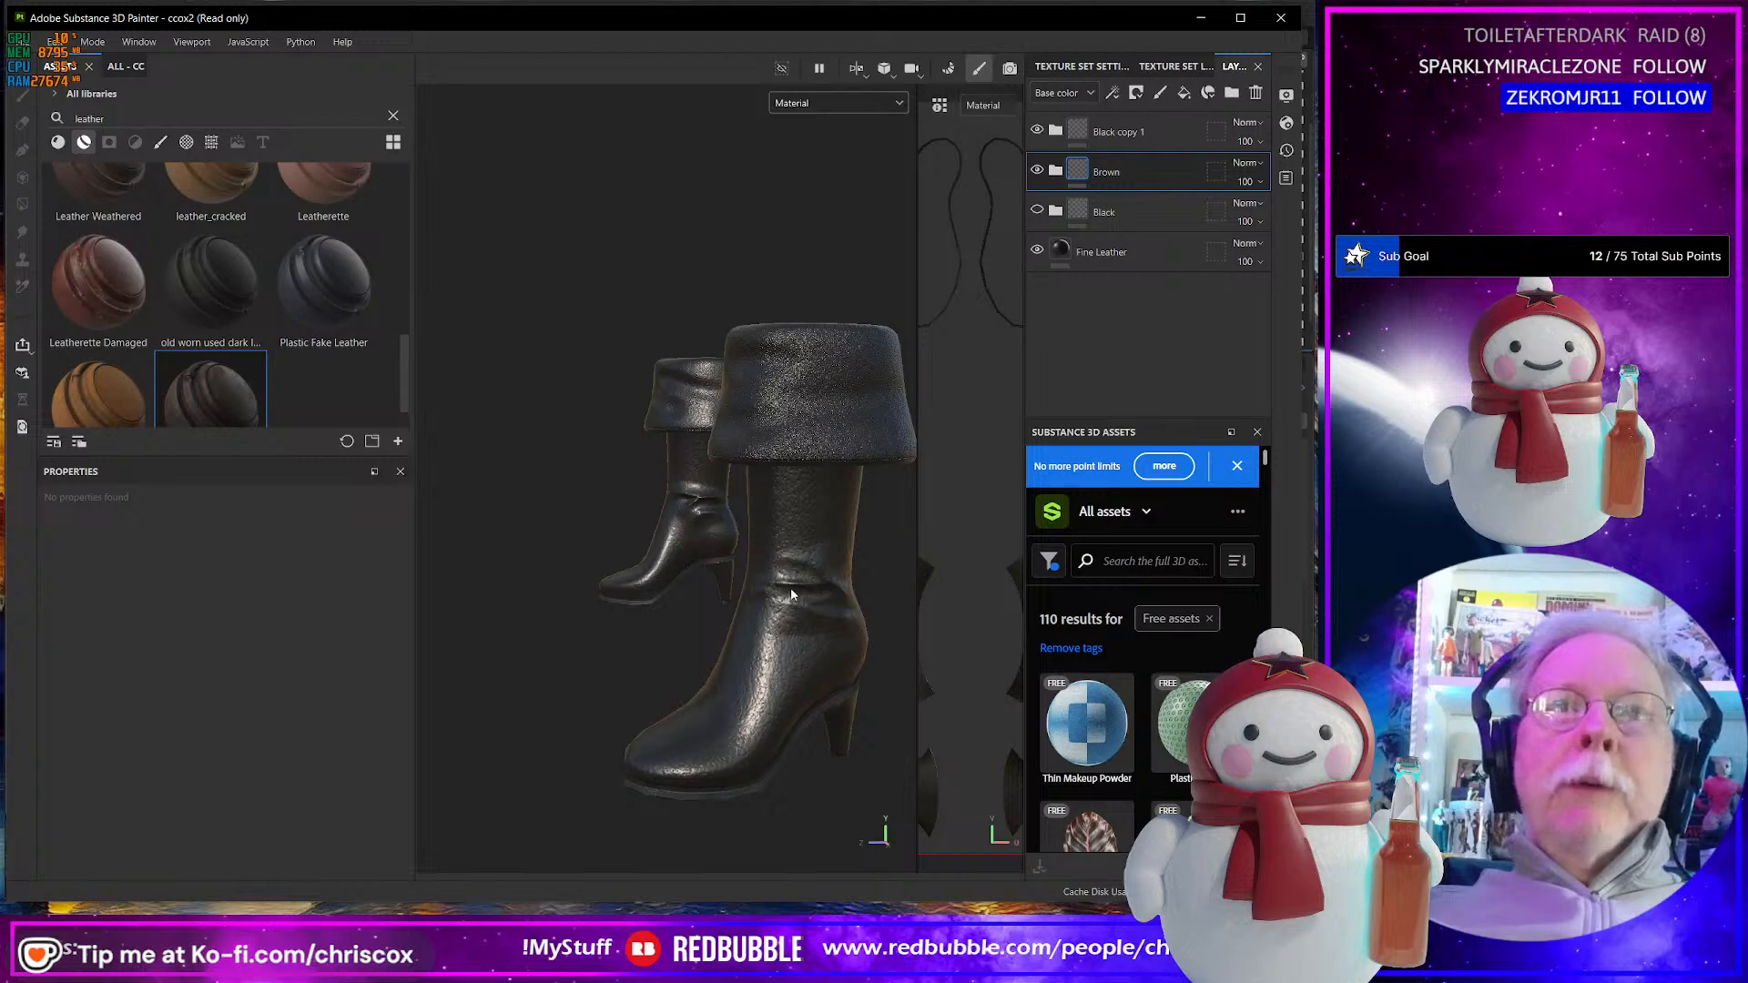
{"action": "left_click_drag", "start_coordinate": [791, 594], "coordinate": [809, 630], "text": "alt"}
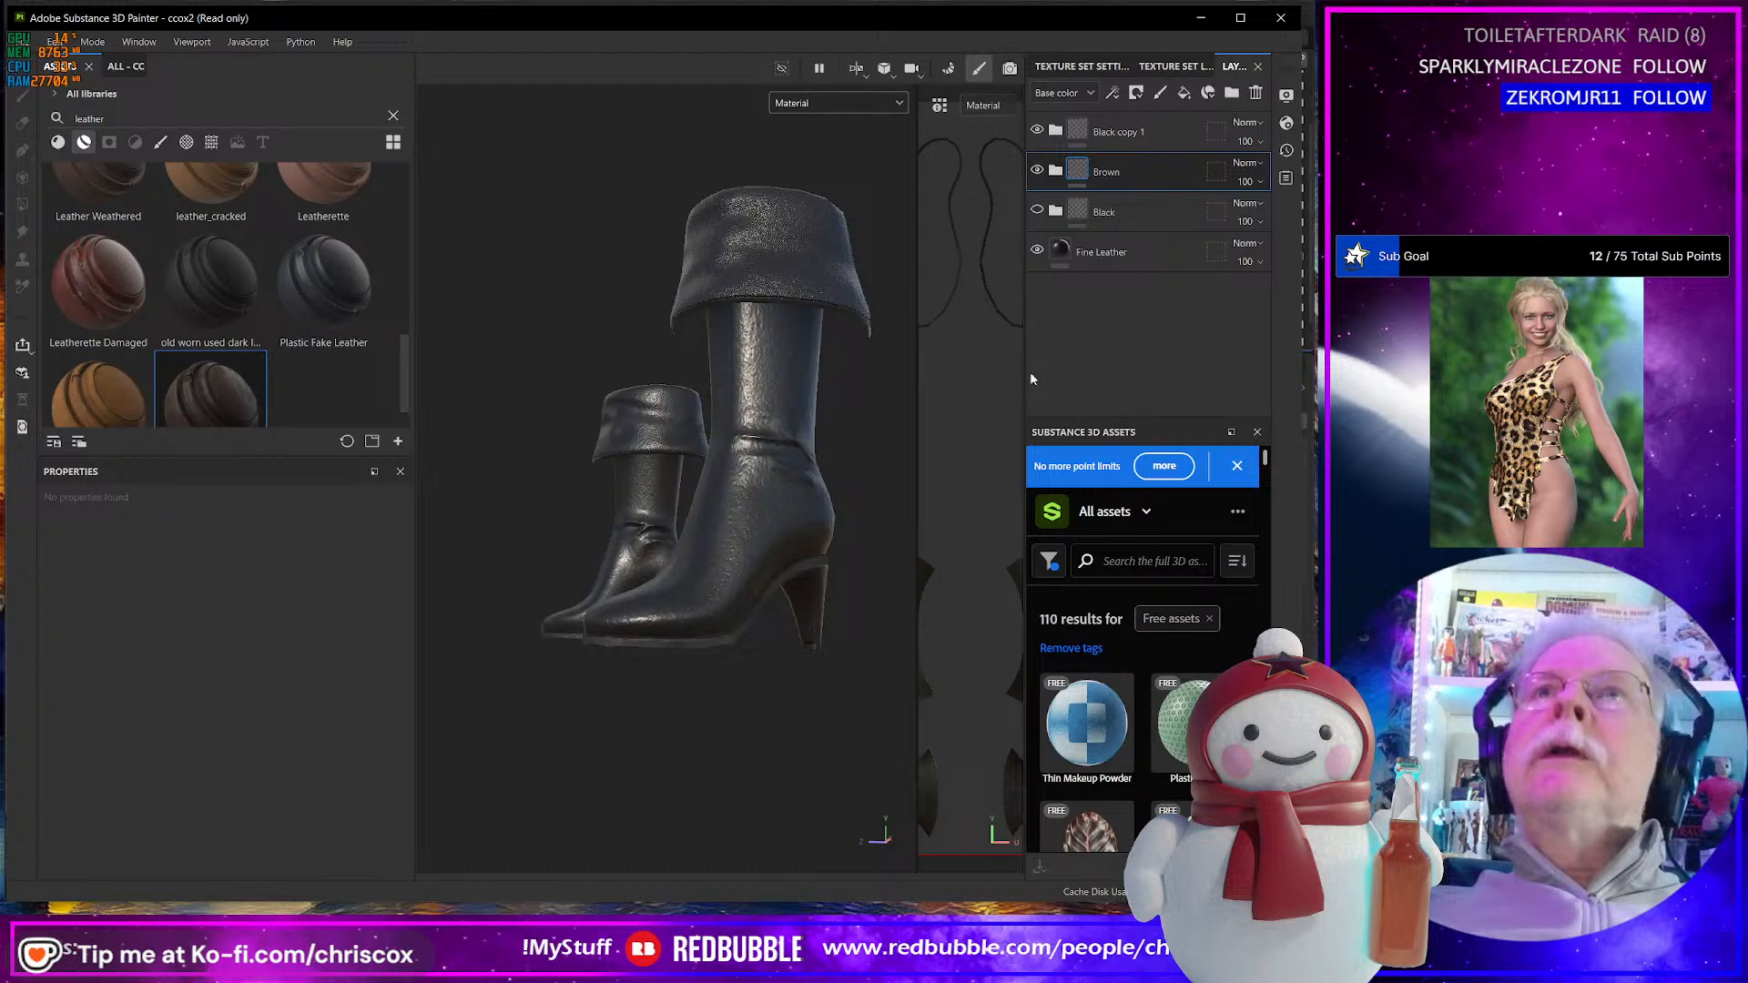
{"action": "left_click", "coordinate": [1056, 133]}
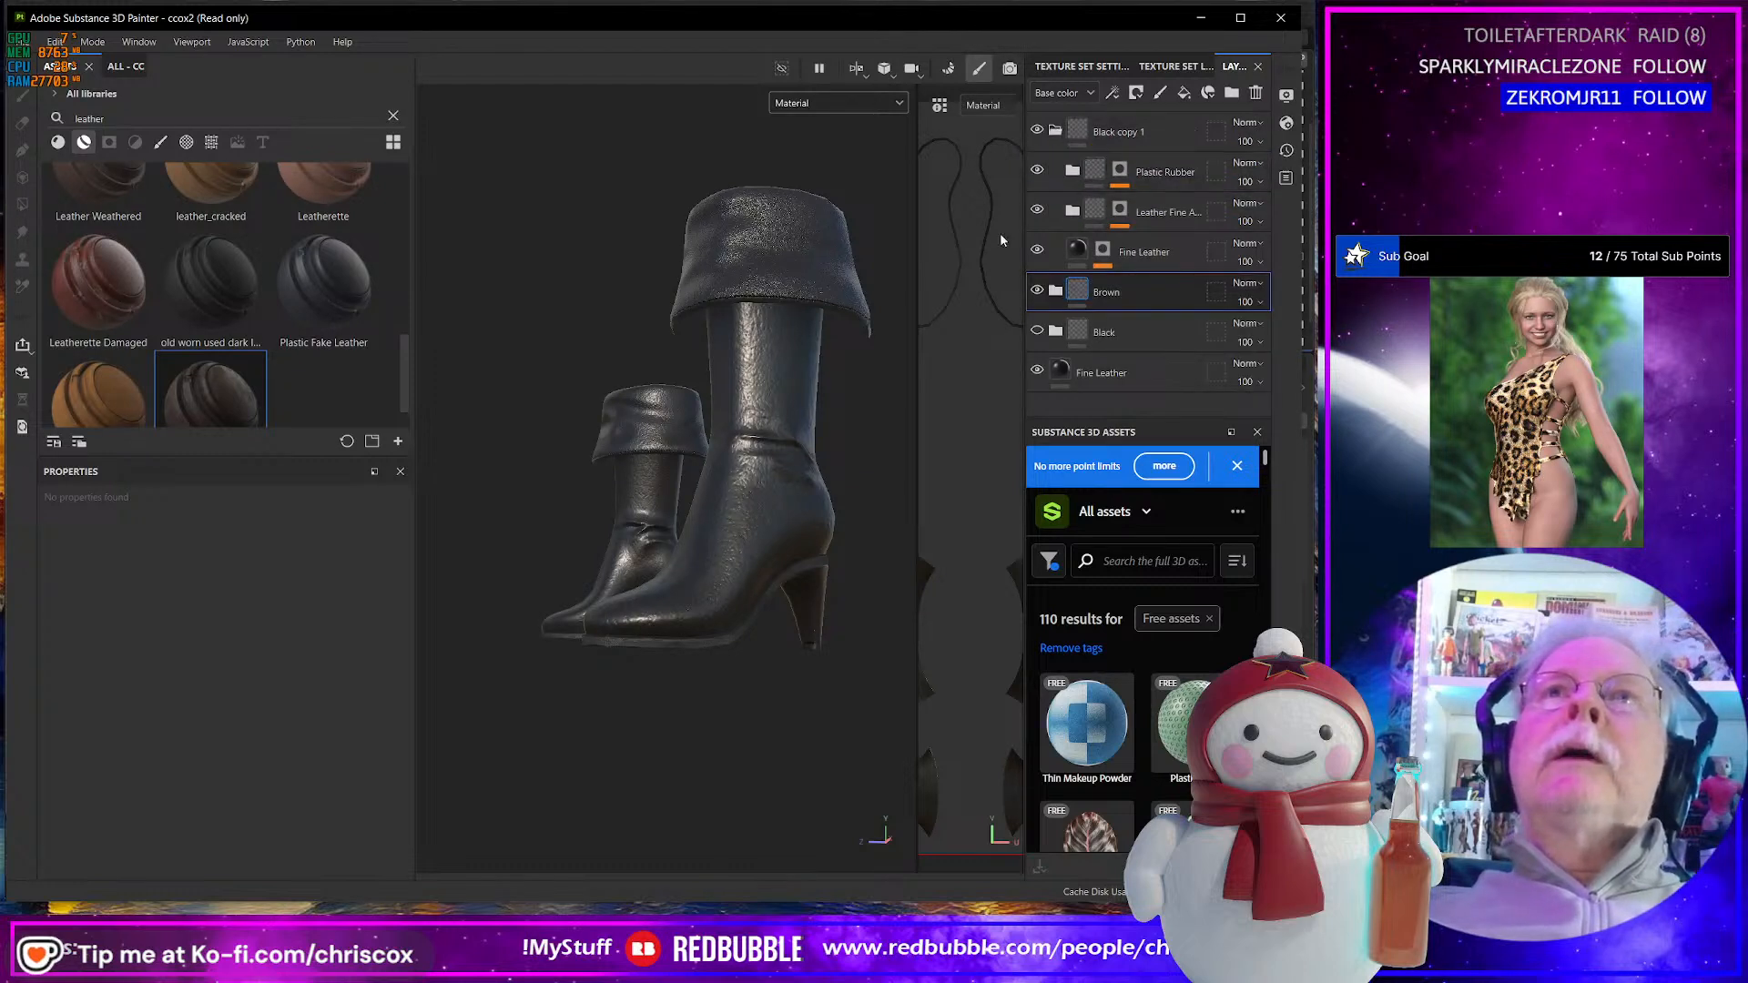
- Search the smart materials for metal and look through them for a finish suited to the boots
{"action": "left_click", "coordinate": [152, 121]}
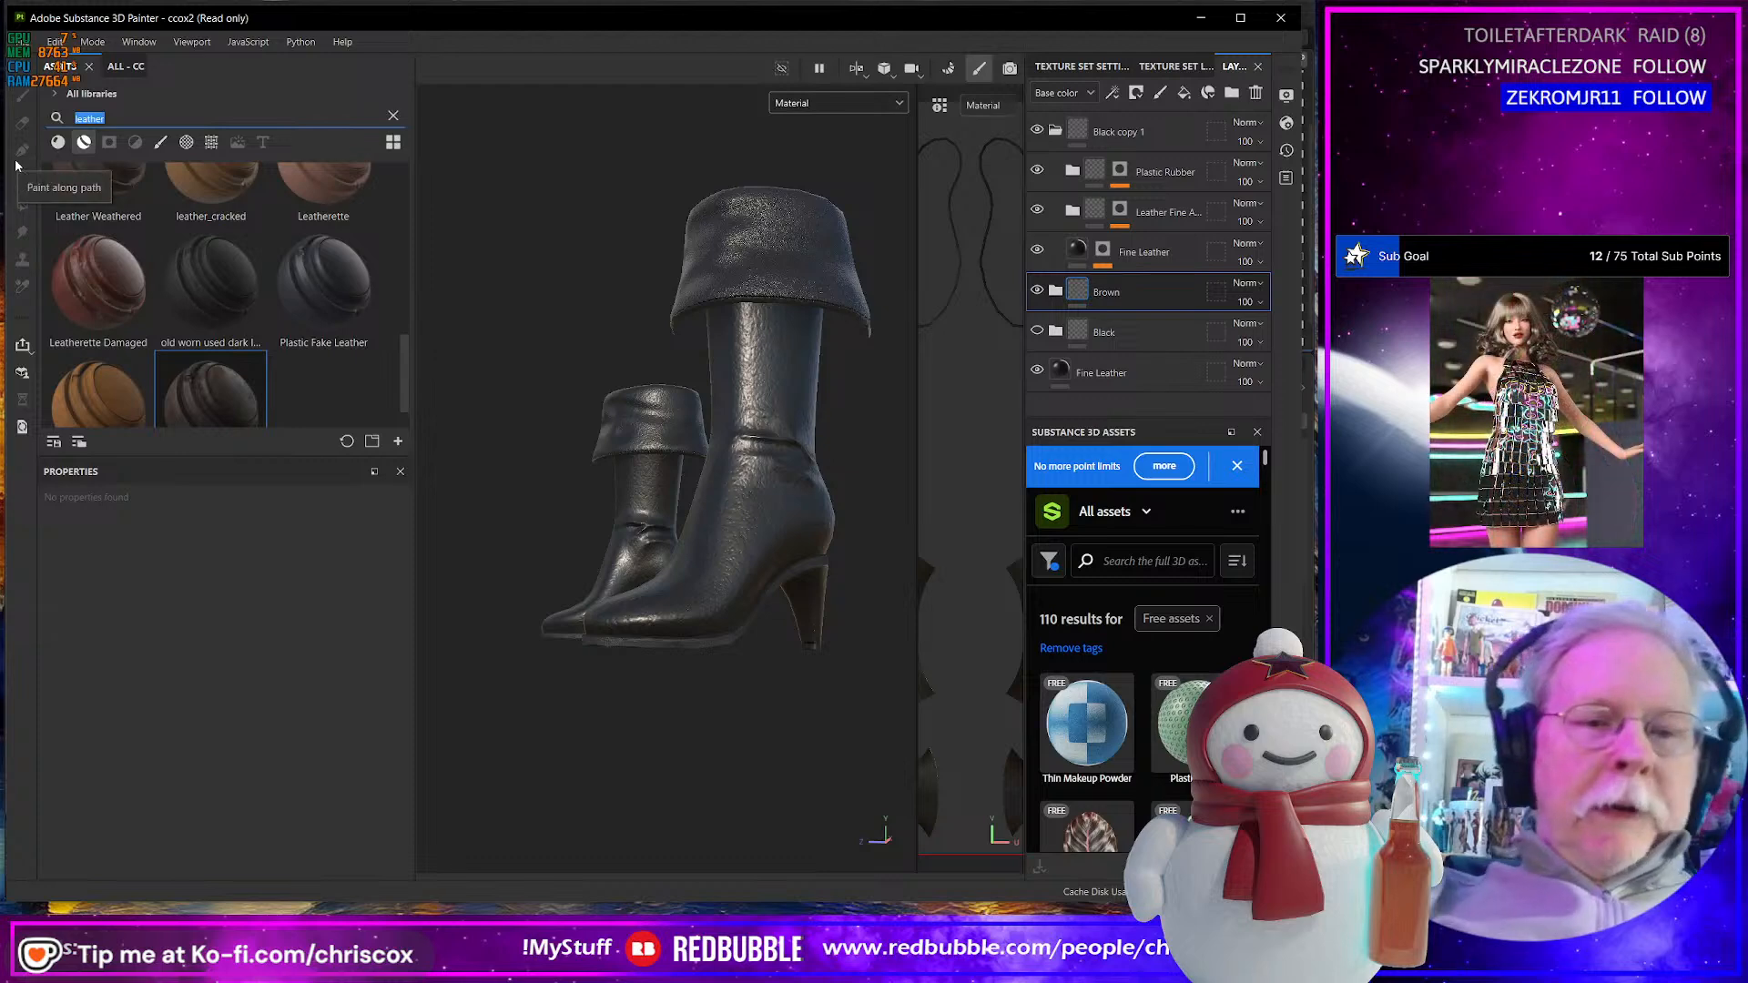
{"action": "type", "text": "me"}
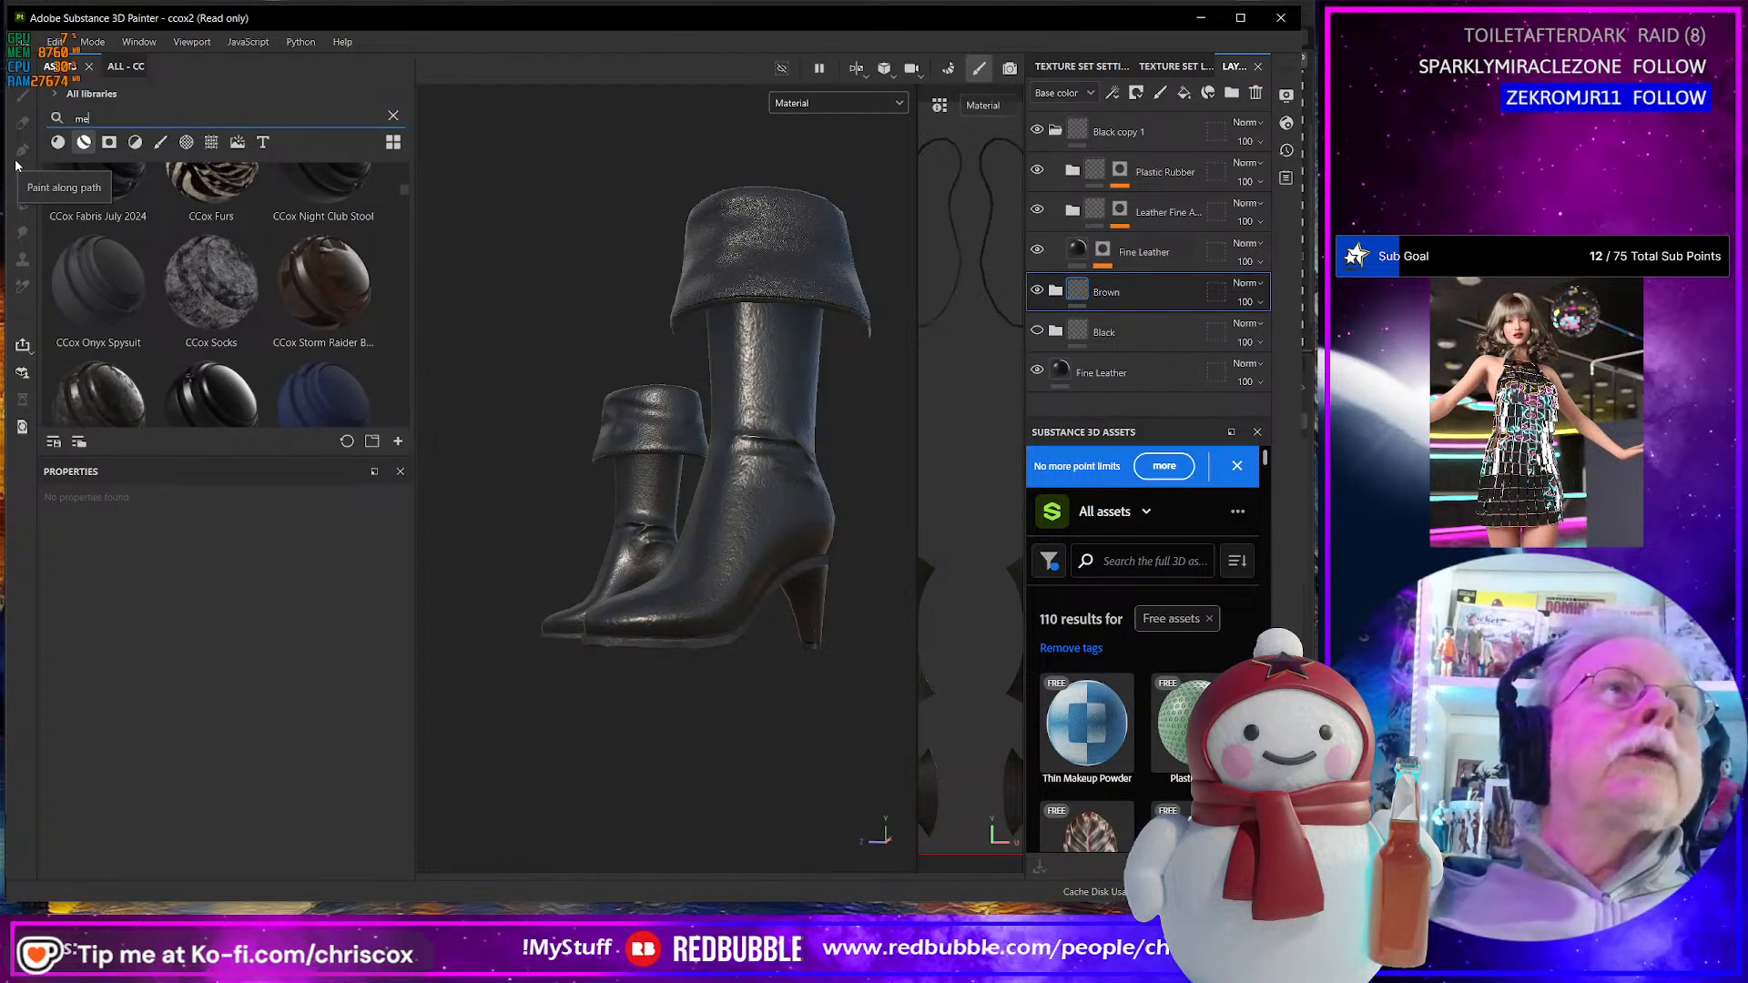
{"action": "type", "text": "tal"}
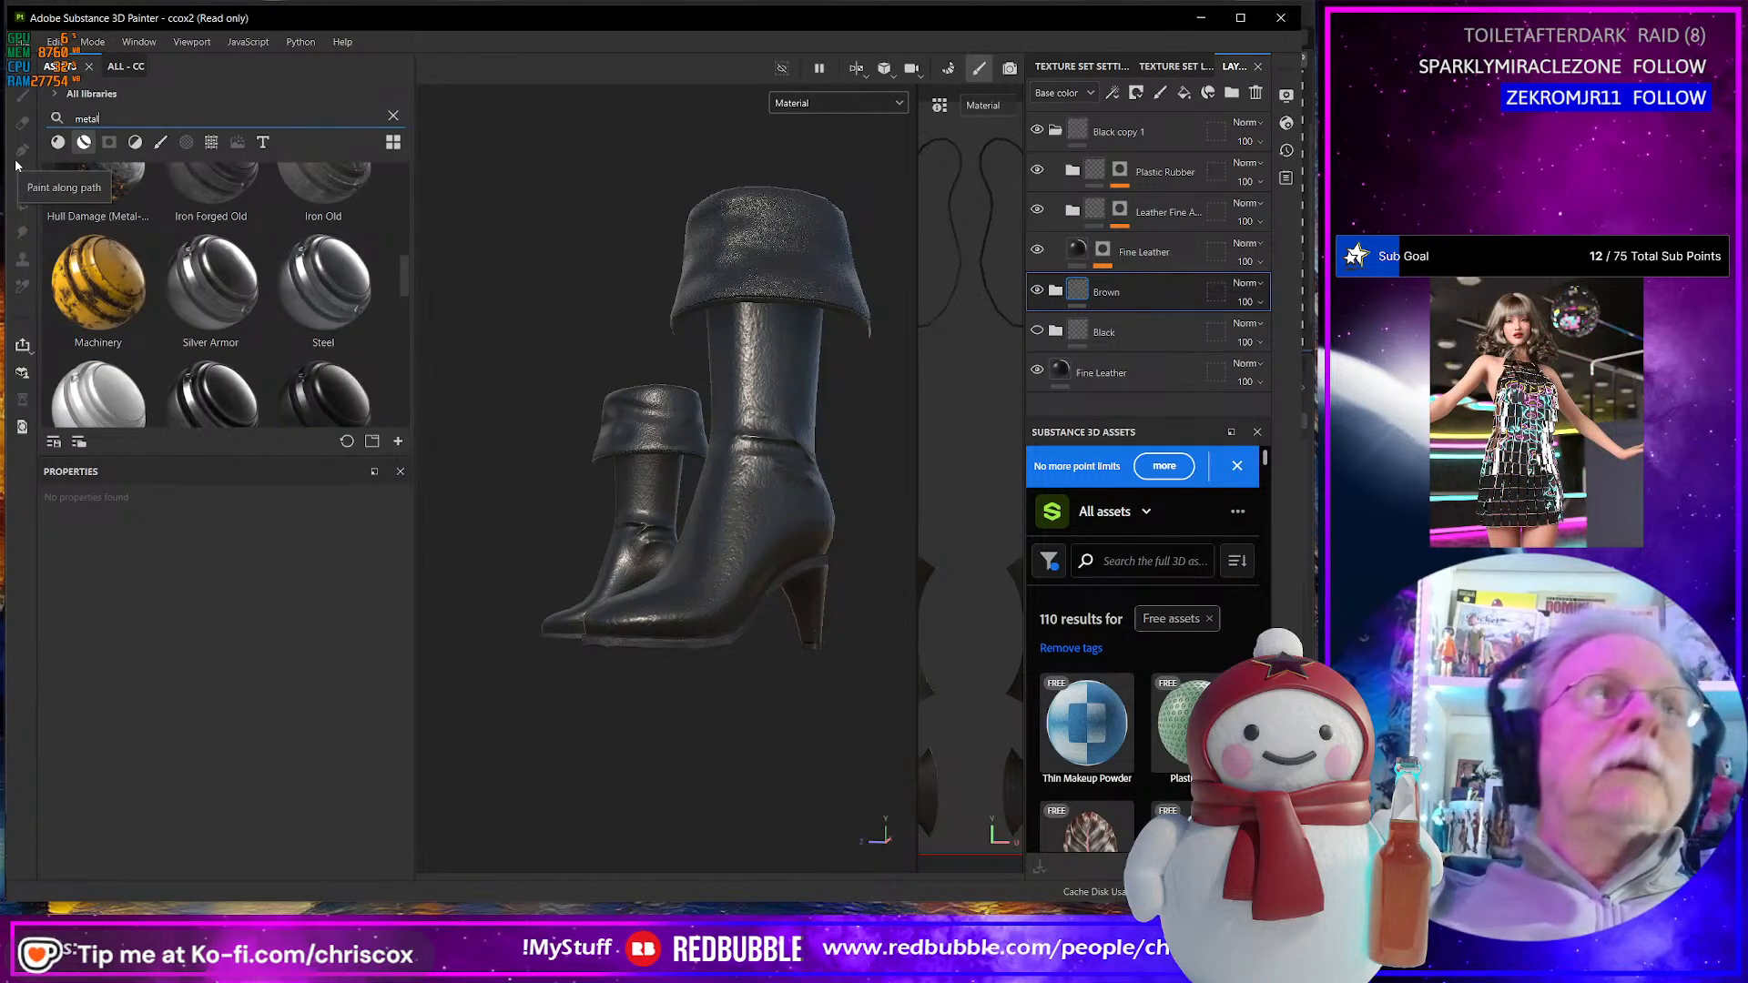
{"action": "scroll", "coordinate": [310, 275], "scroll_direction": "up", "scroll_amount": 1}
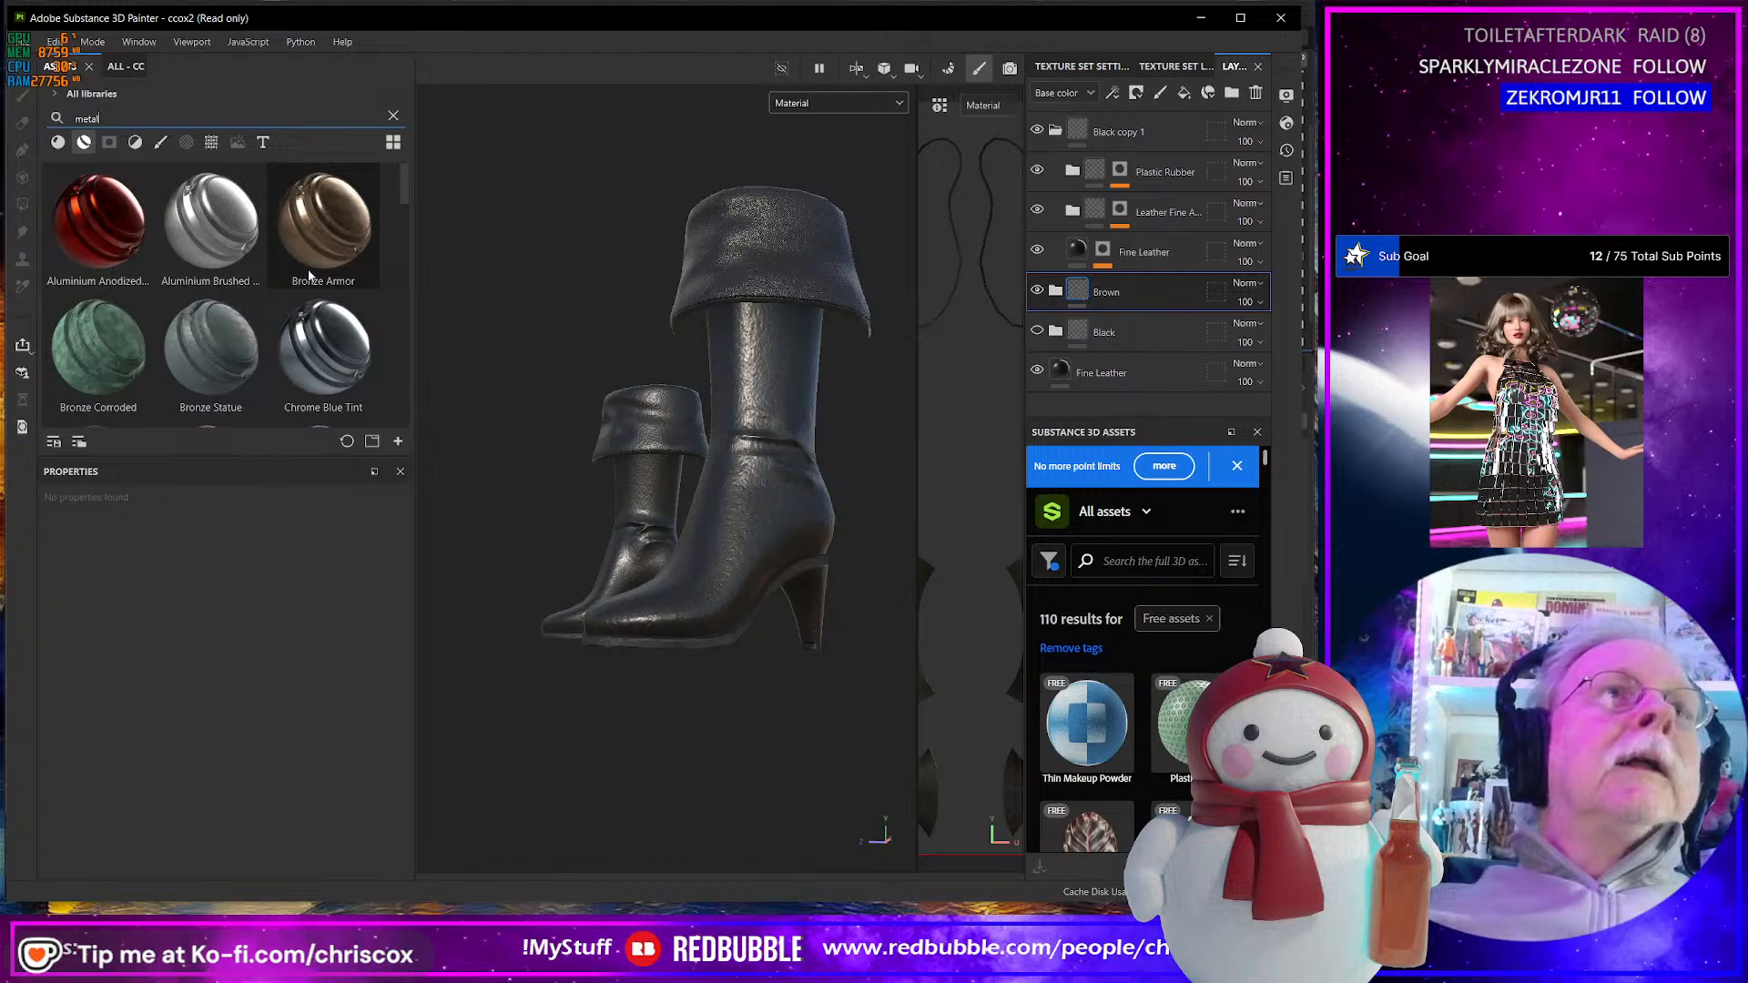
{"action": "scroll", "coordinate": [309, 276], "scroll_direction": "down", "scroll_amount": 3}
{"action": "scroll", "coordinate": [309, 273], "scroll_direction": "down", "scroll_amount": 3}
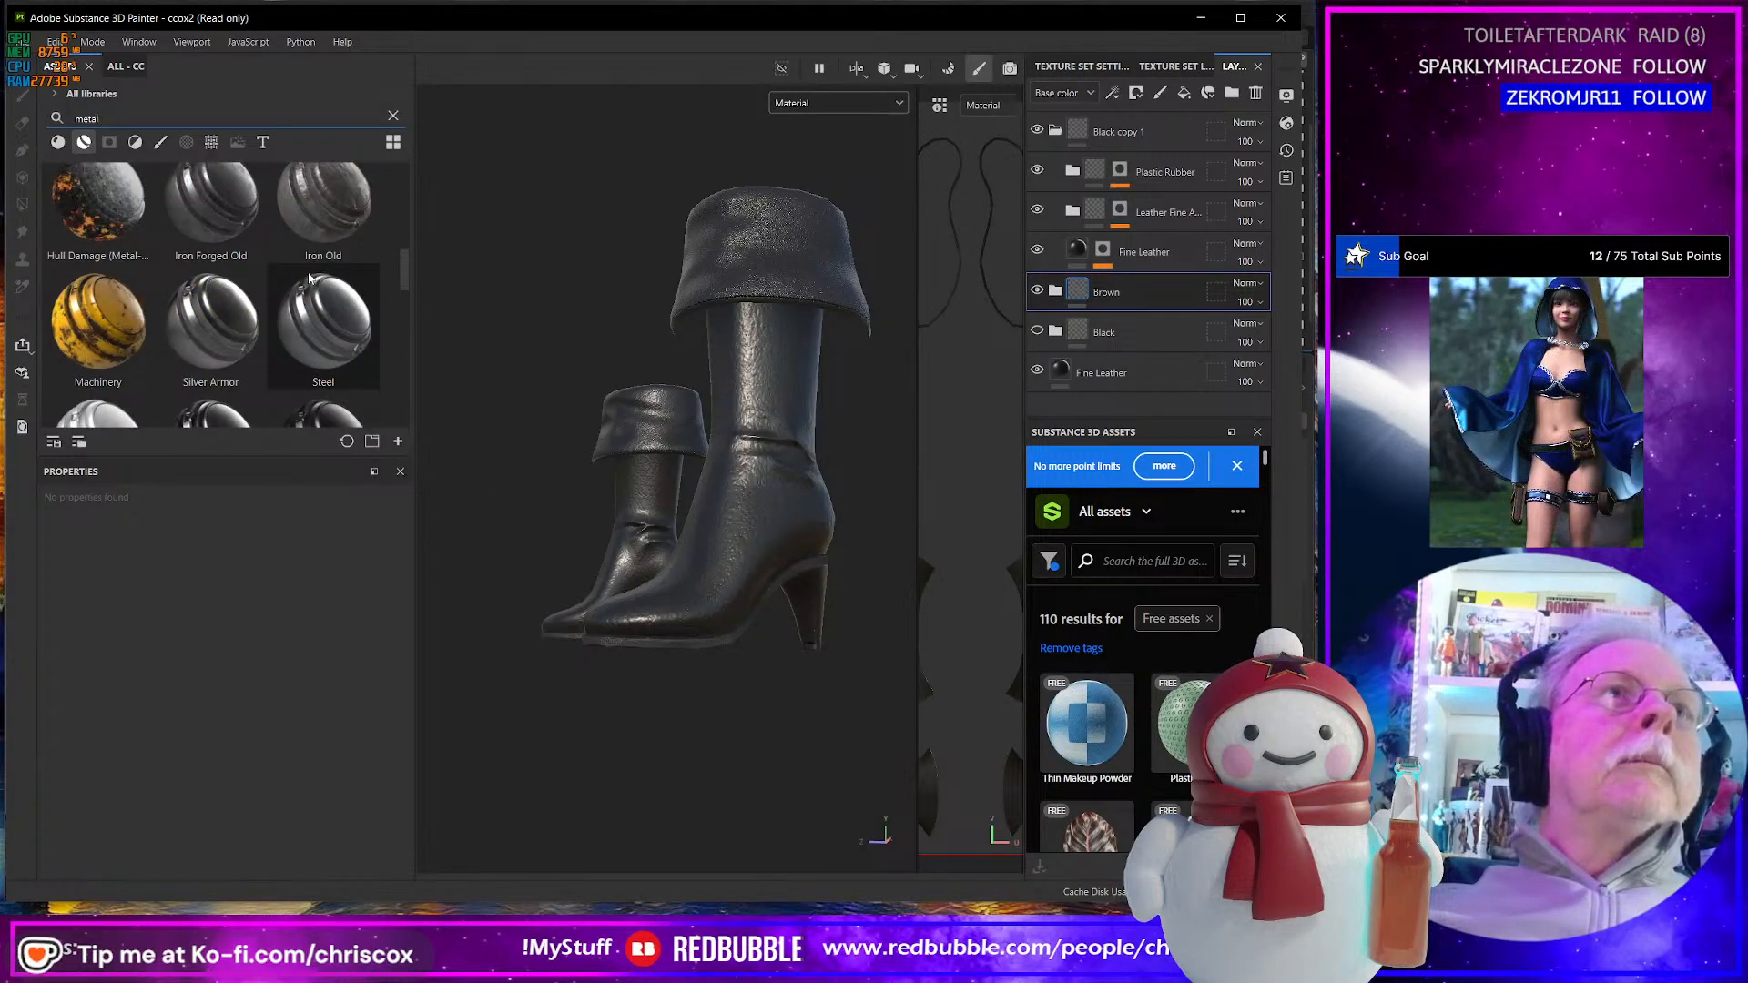
{"action": "scroll", "coordinate": [309, 278], "scroll_direction": "down", "scroll_amount": 3}
{"action": "scroll", "coordinate": [310, 277], "scroll_direction": "down", "scroll_amount": 3}
{"action": "scroll", "coordinate": [309, 278], "scroll_direction": "down", "scroll_amount": 3}
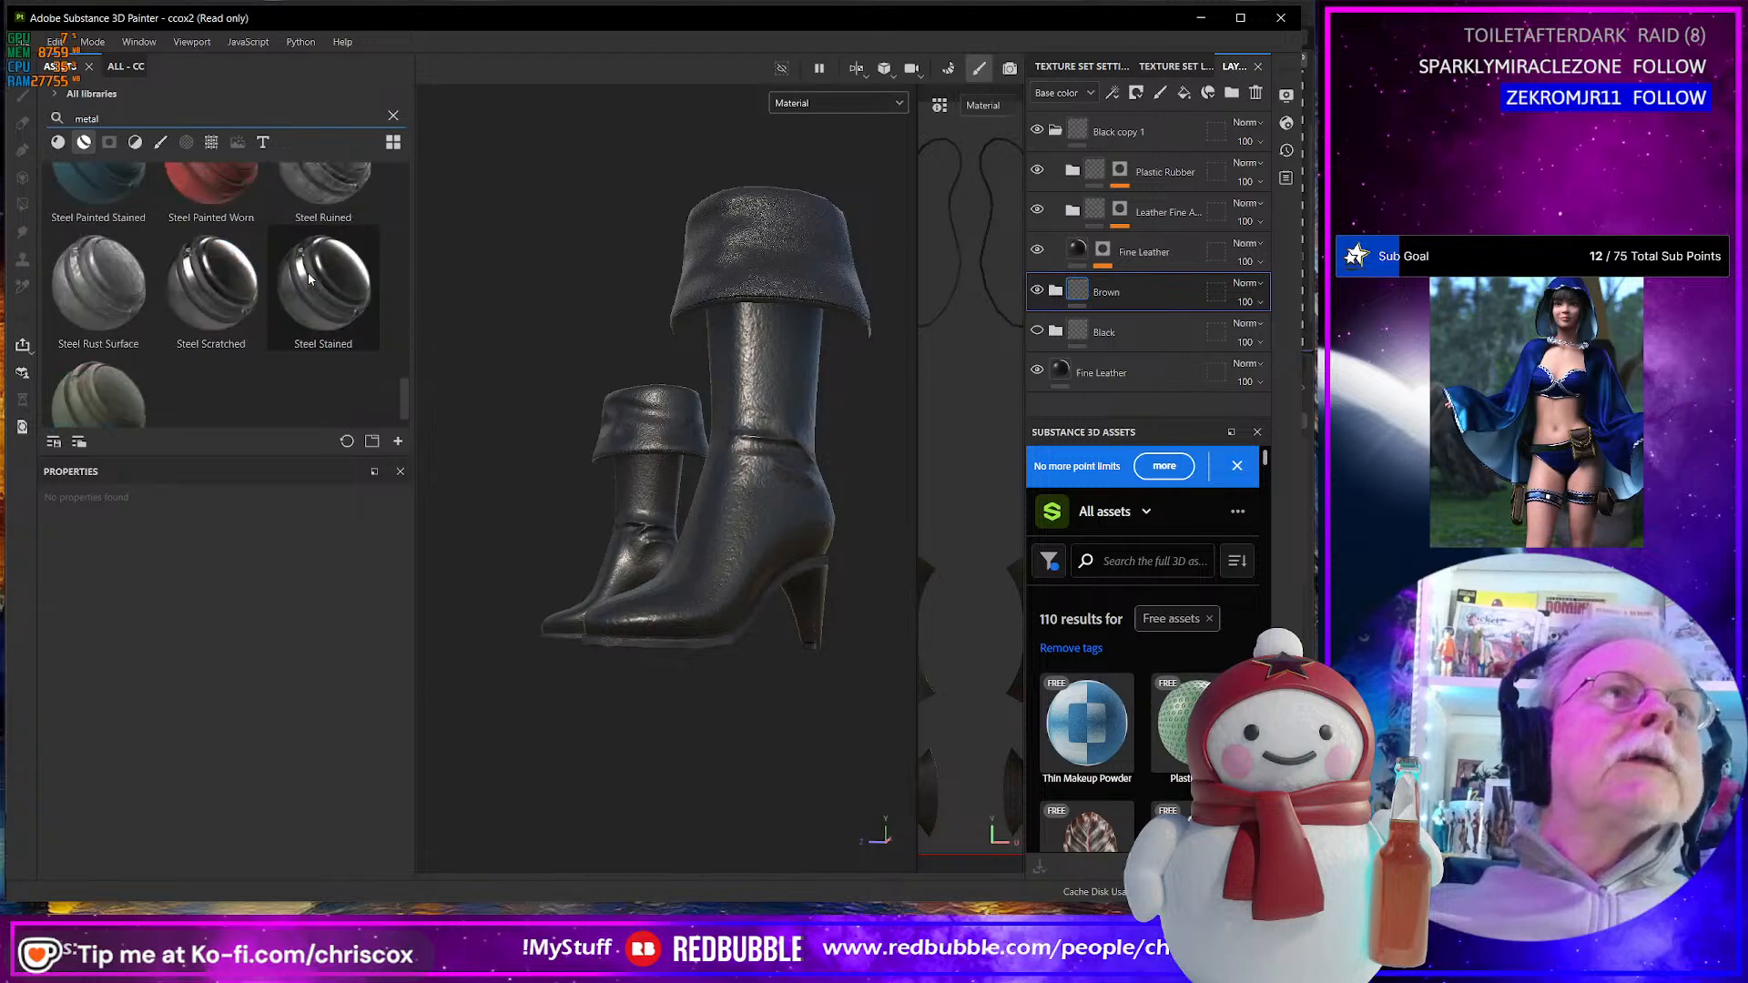
{"action": "scroll", "coordinate": [194, 316], "scroll_direction": "up", "scroll_amount": 3}
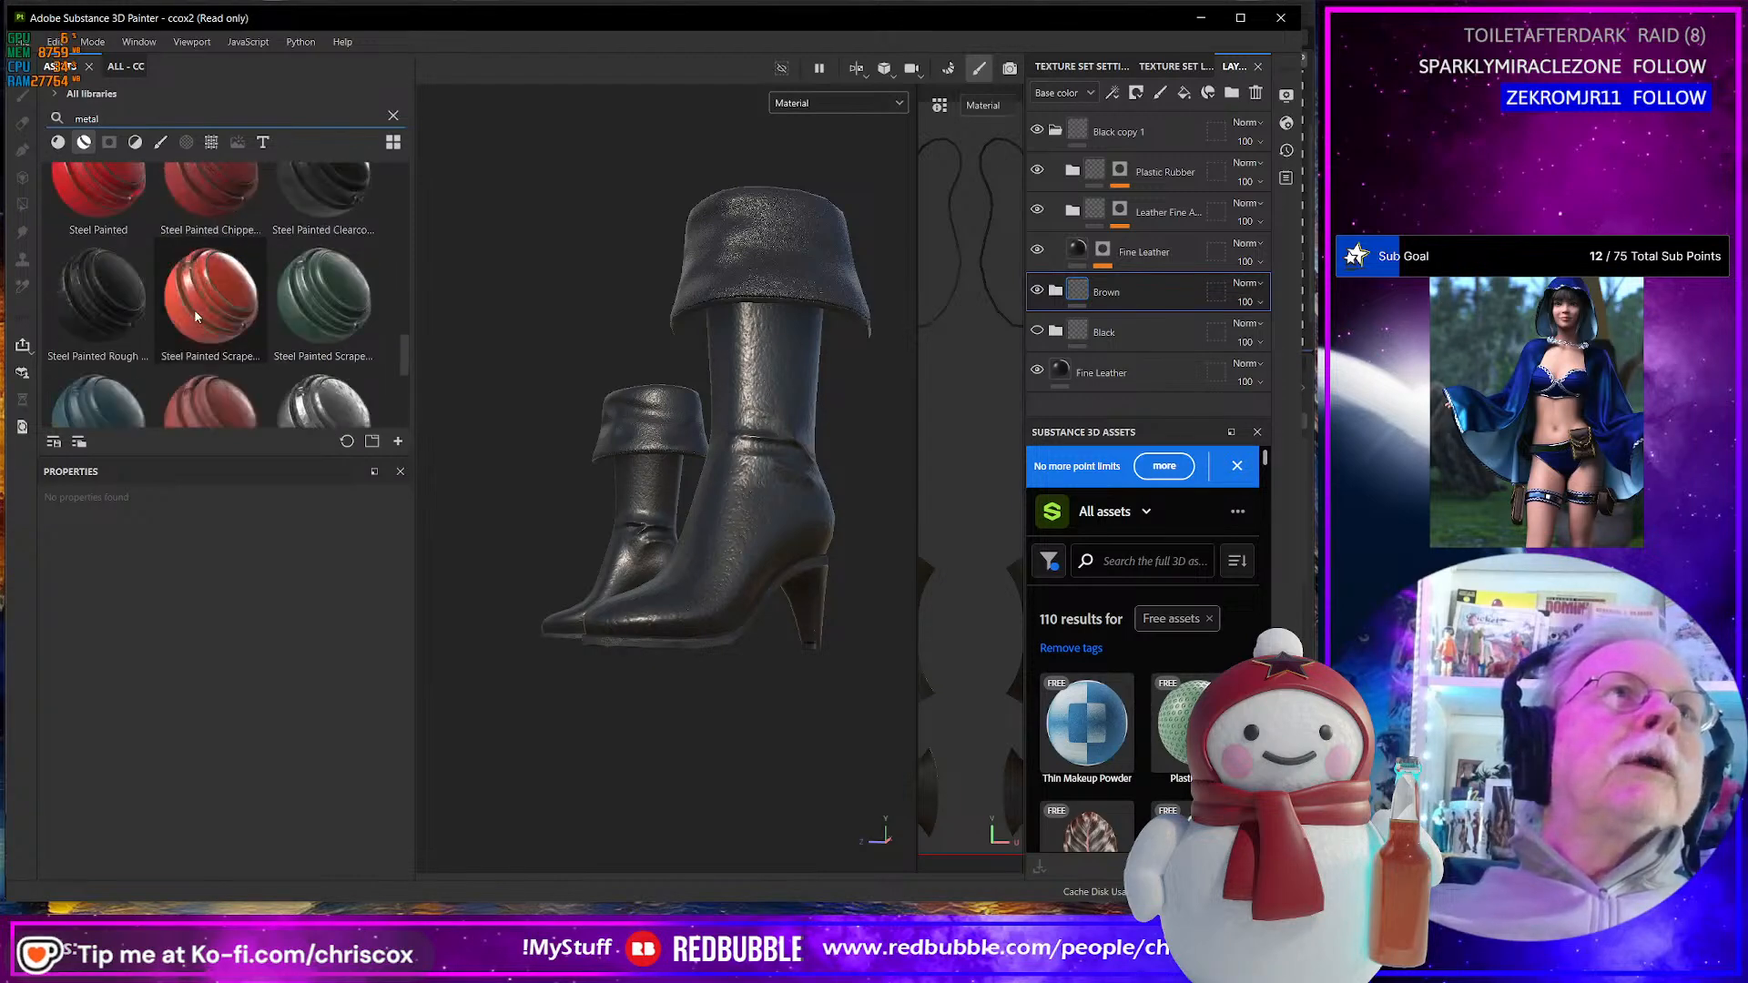
{"action": "scroll", "coordinate": [191, 311], "scroll_direction": "up", "scroll_amount": 10}
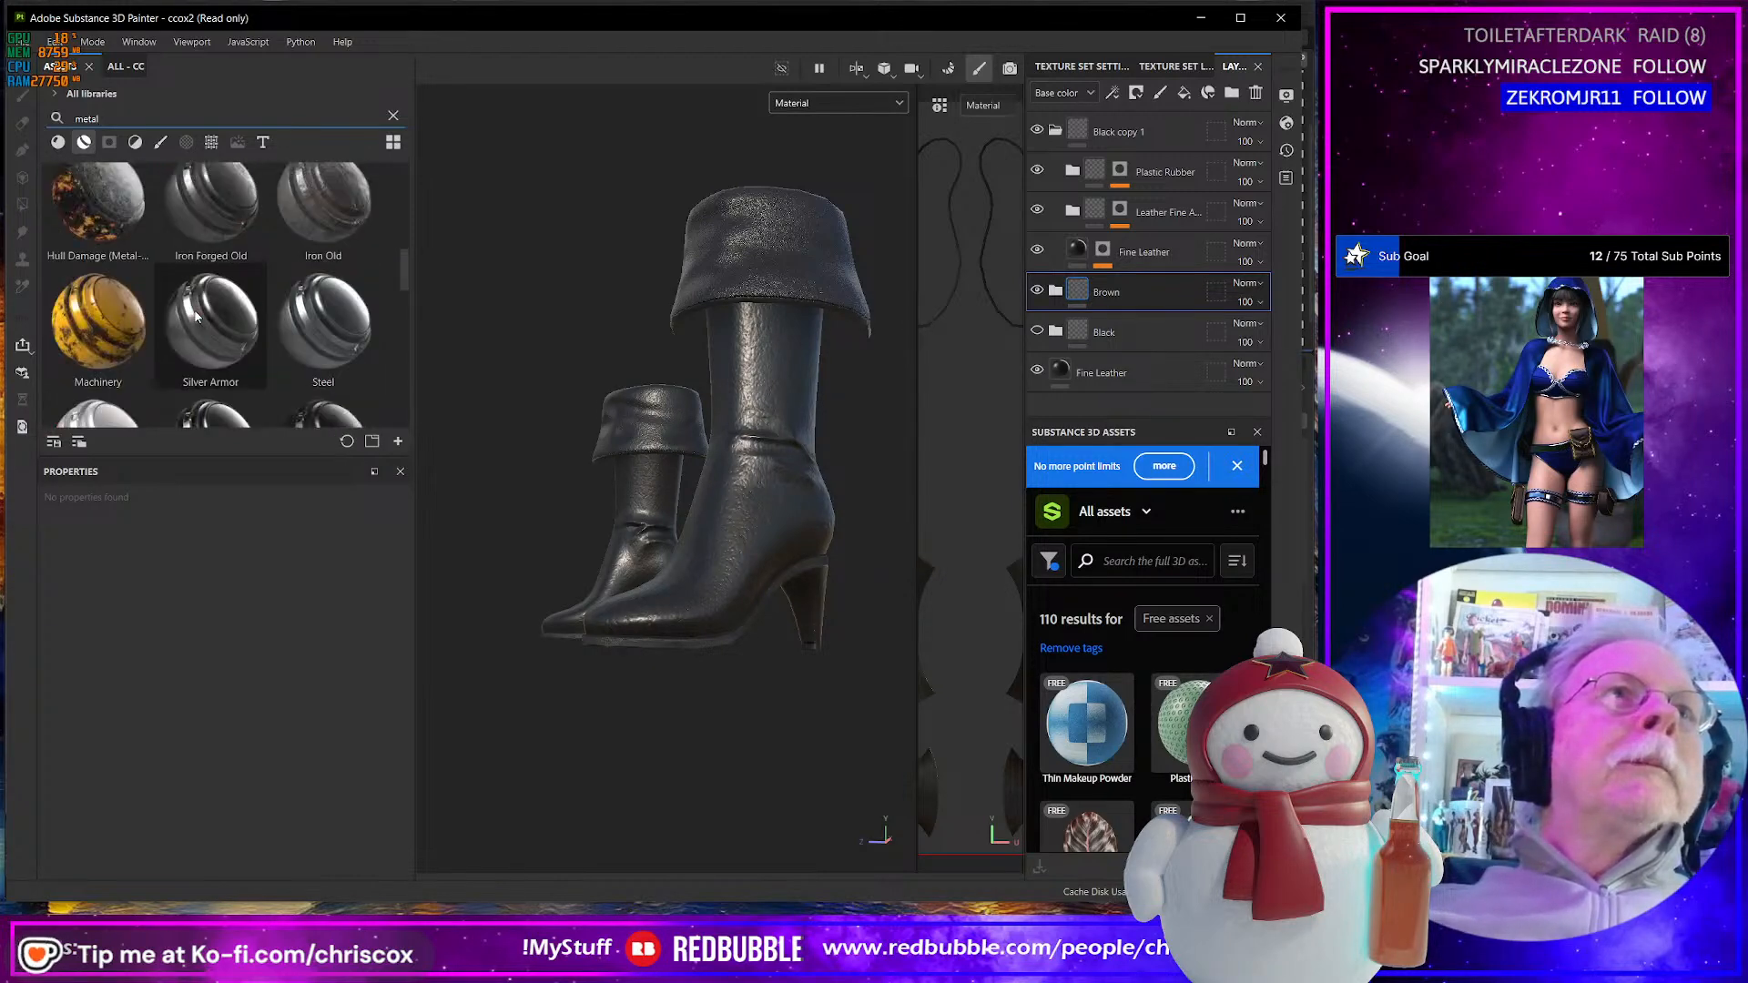
- Filter the metal search to base materials and look through them for a metallic leather
{"action": "left_click", "coordinate": [57, 142]}
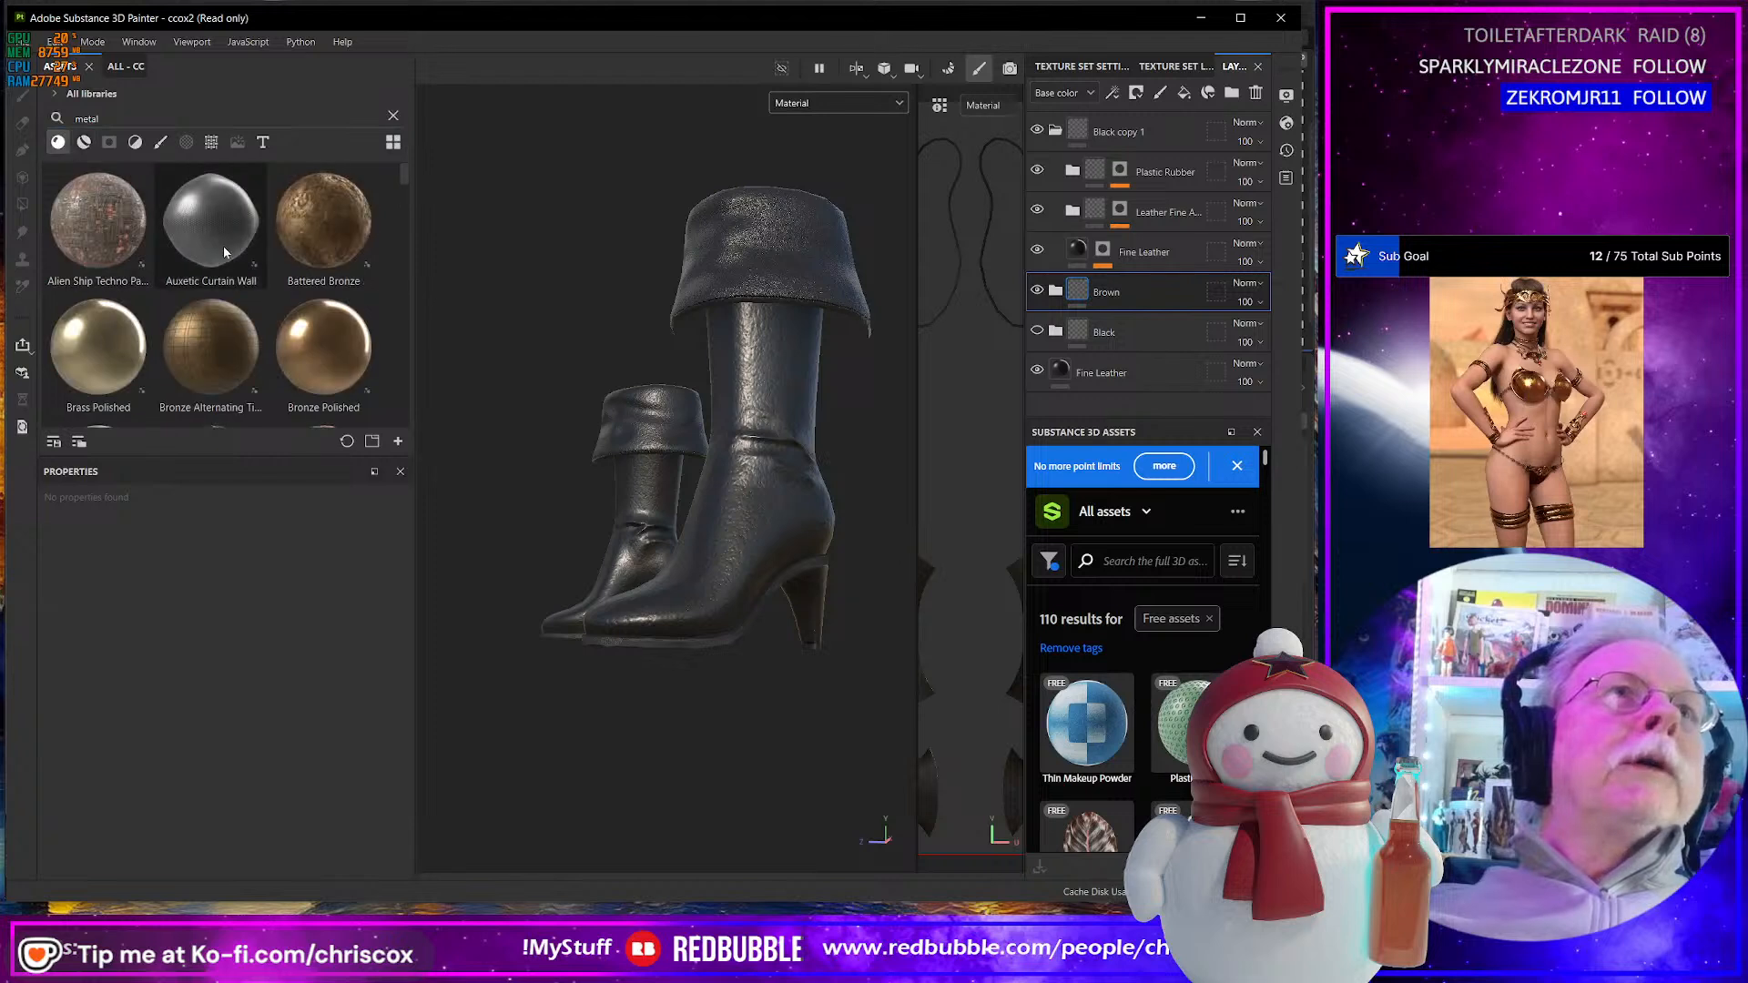
{"action": "scroll", "coordinate": [230, 270], "scroll_direction": "down", "scroll_amount": 3}
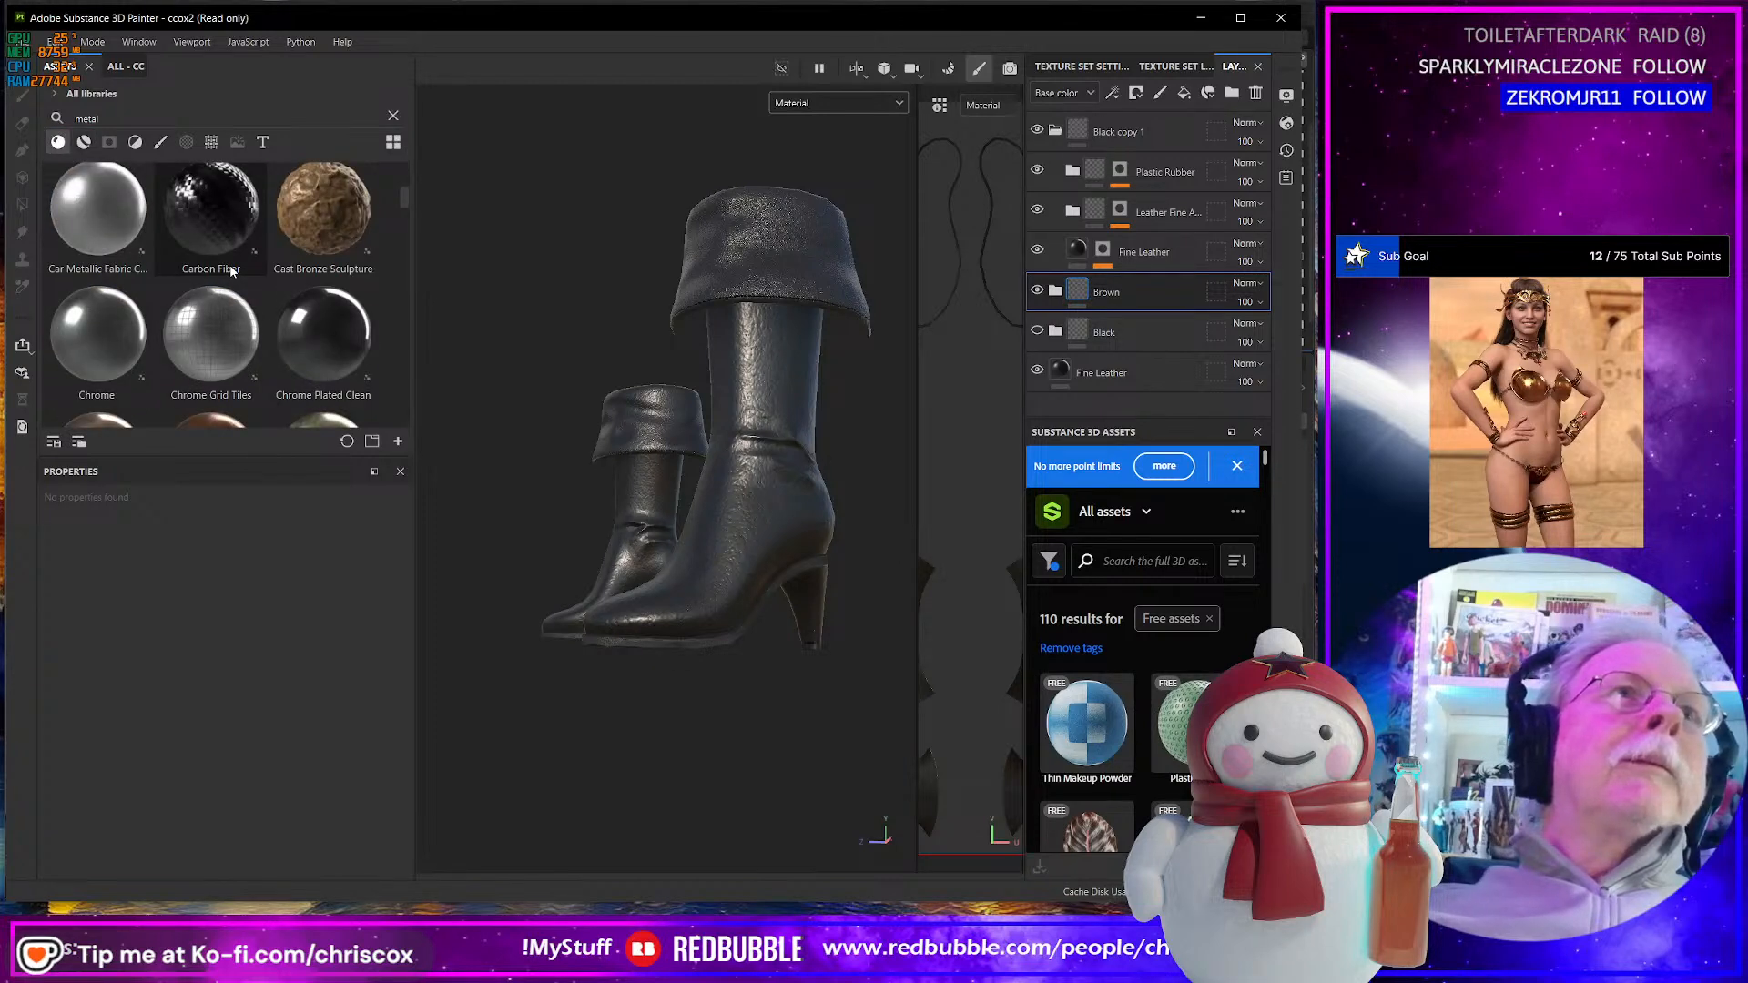
{"action": "scroll", "coordinate": [323, 308], "scroll_direction": "down", "scroll_amount": 3}
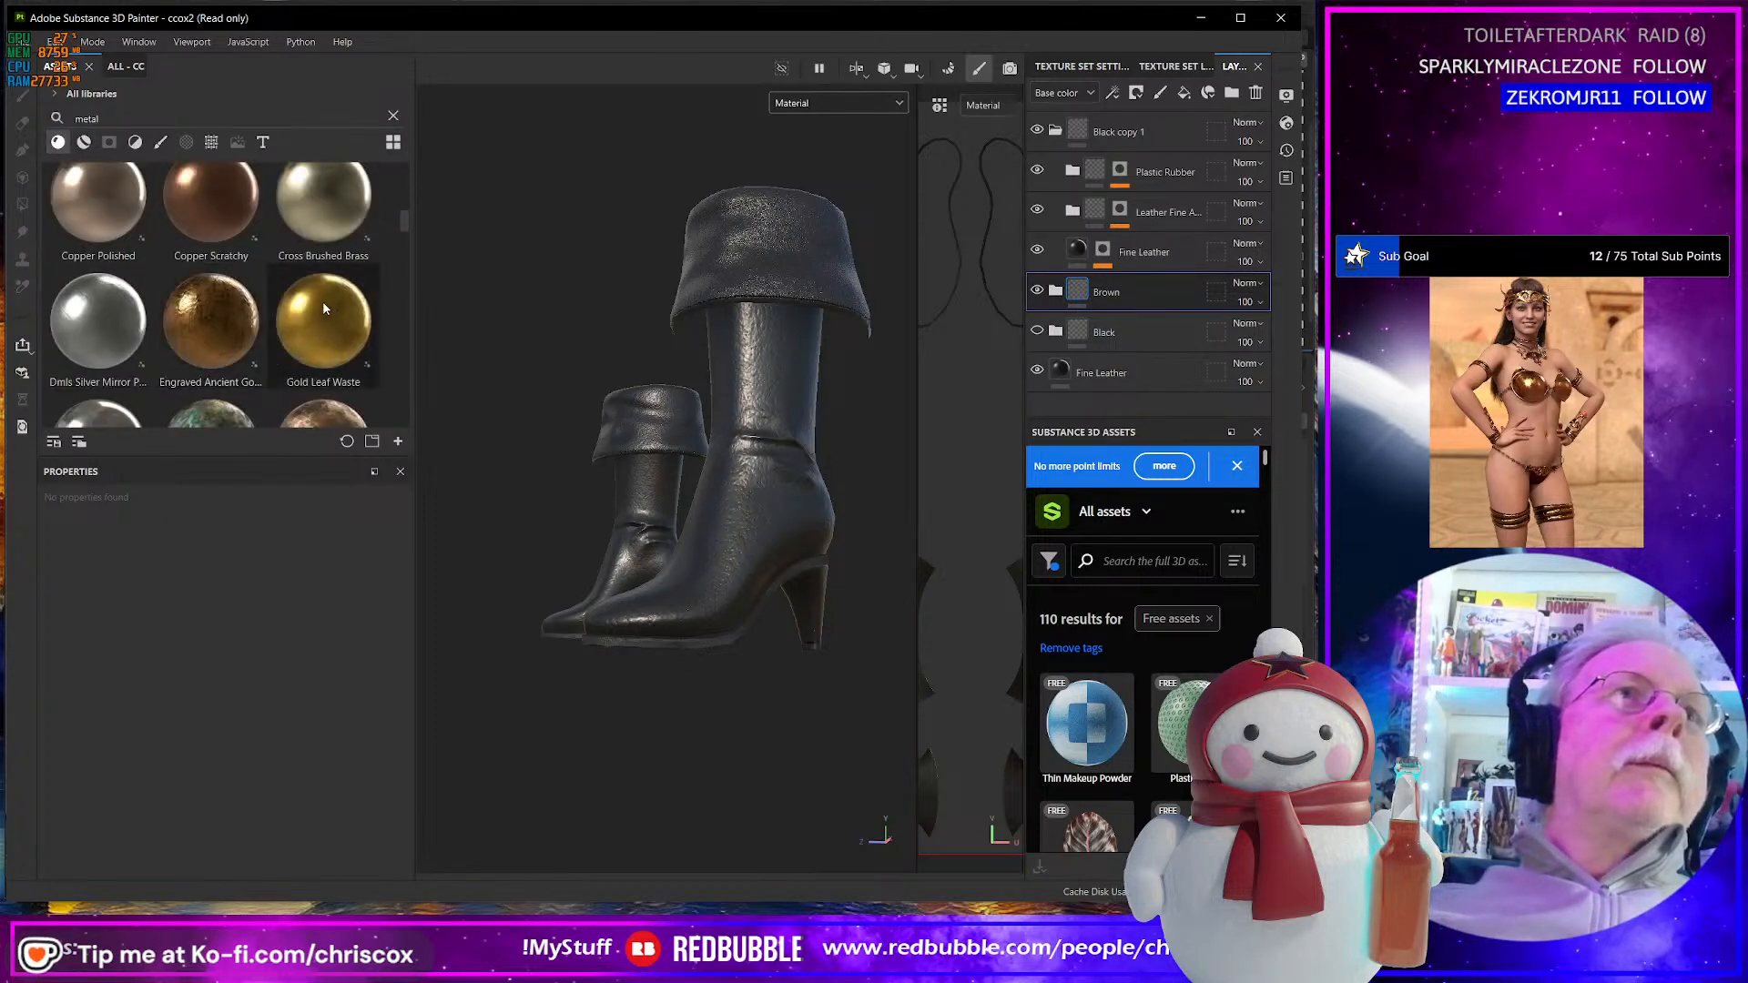
{"action": "mouse_move", "coordinate": [314, 309]}
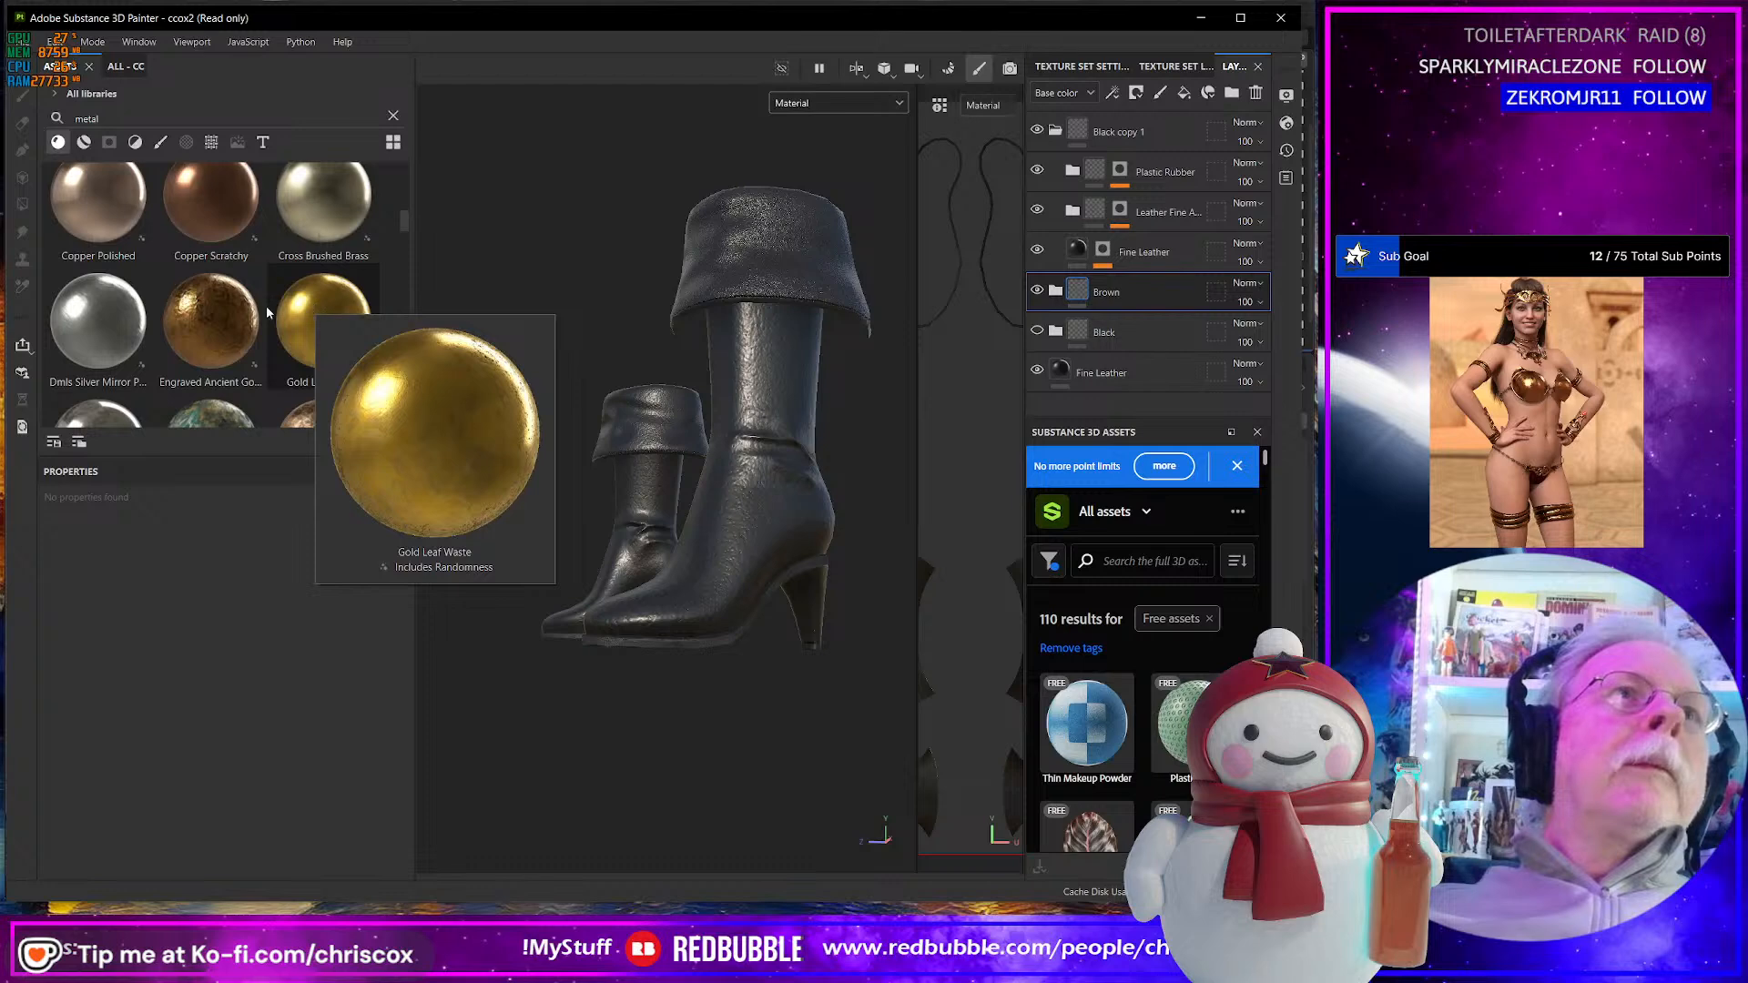
{"action": "scroll", "coordinate": [261, 311], "scroll_direction": "down", "scroll_amount": 3}
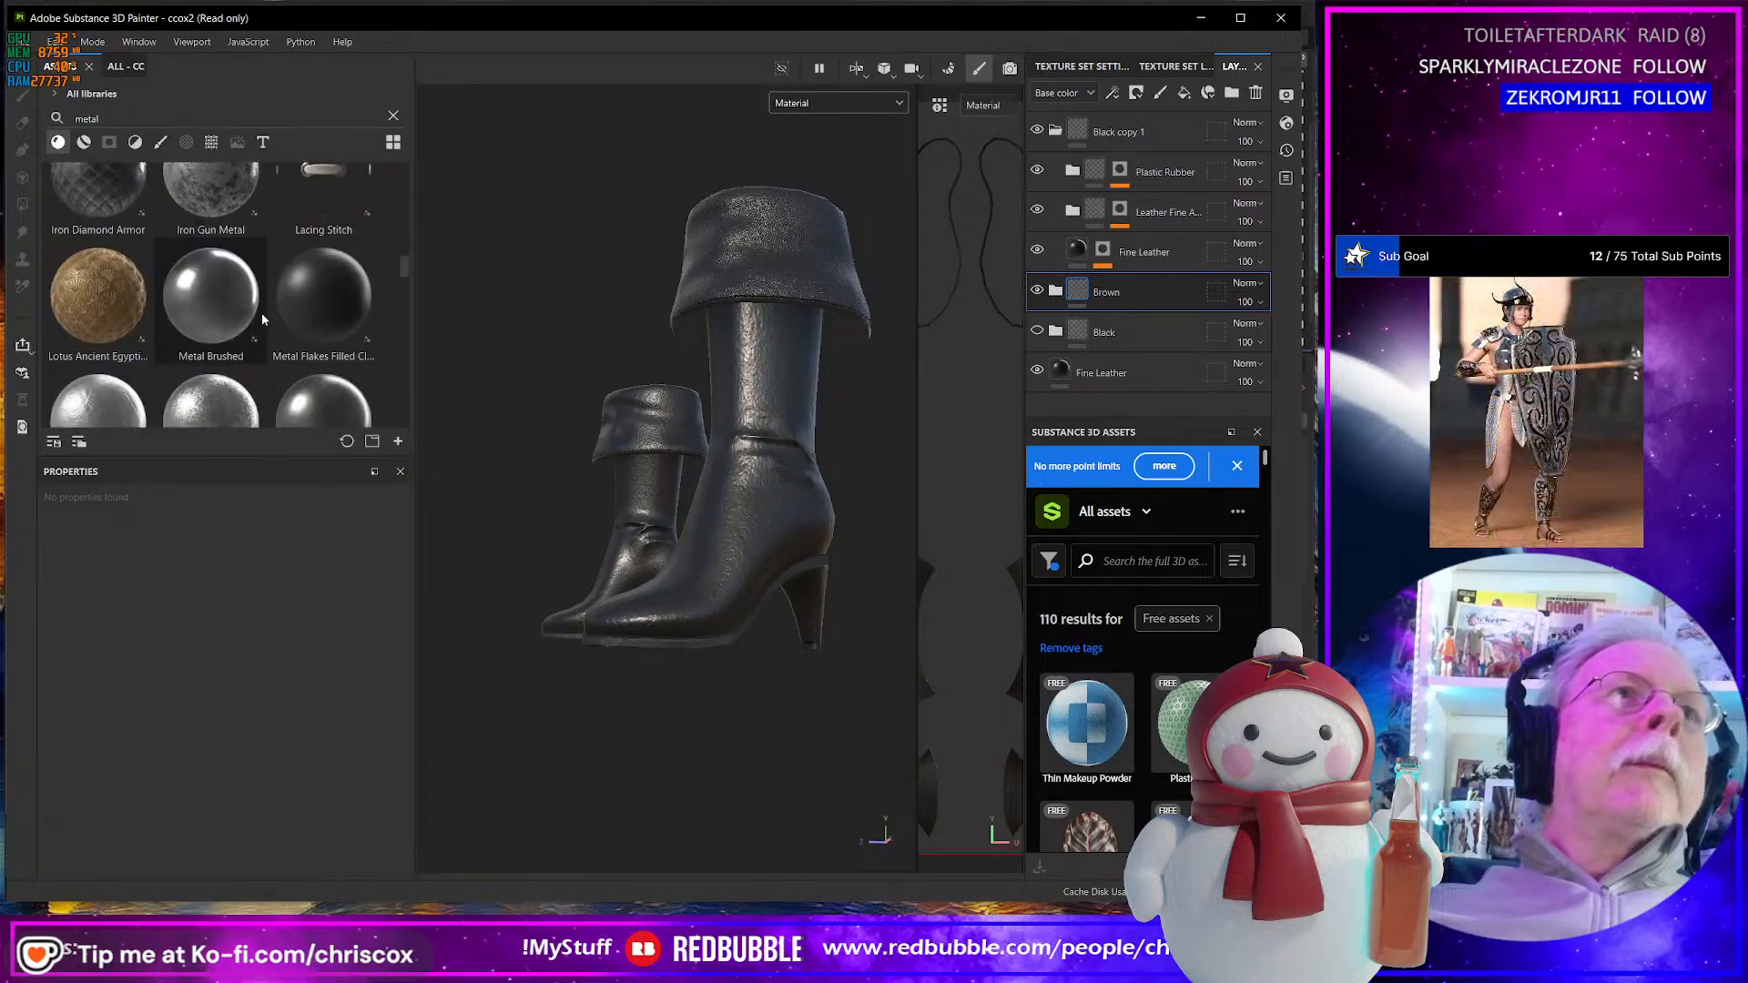
{"action": "scroll", "coordinate": [261, 313], "scroll_direction": "down", "scroll_amount": 3}
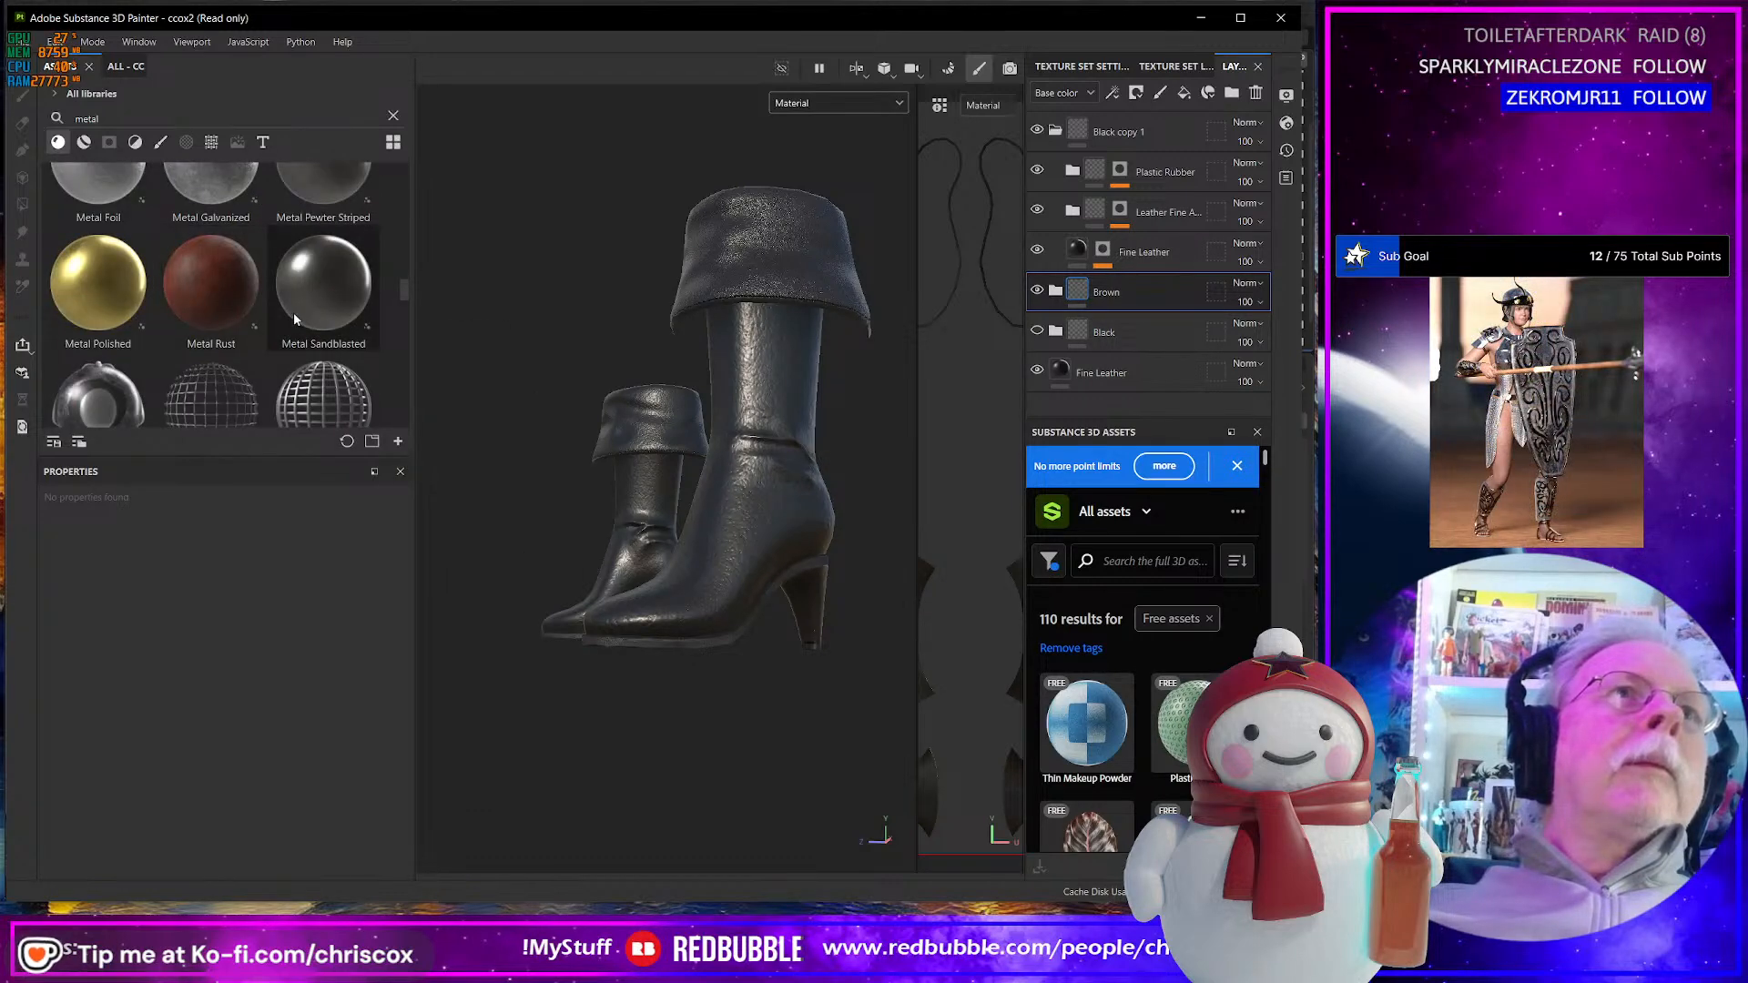
{"action": "scroll", "coordinate": [293, 318], "scroll_direction": "down", "scroll_amount": 2}
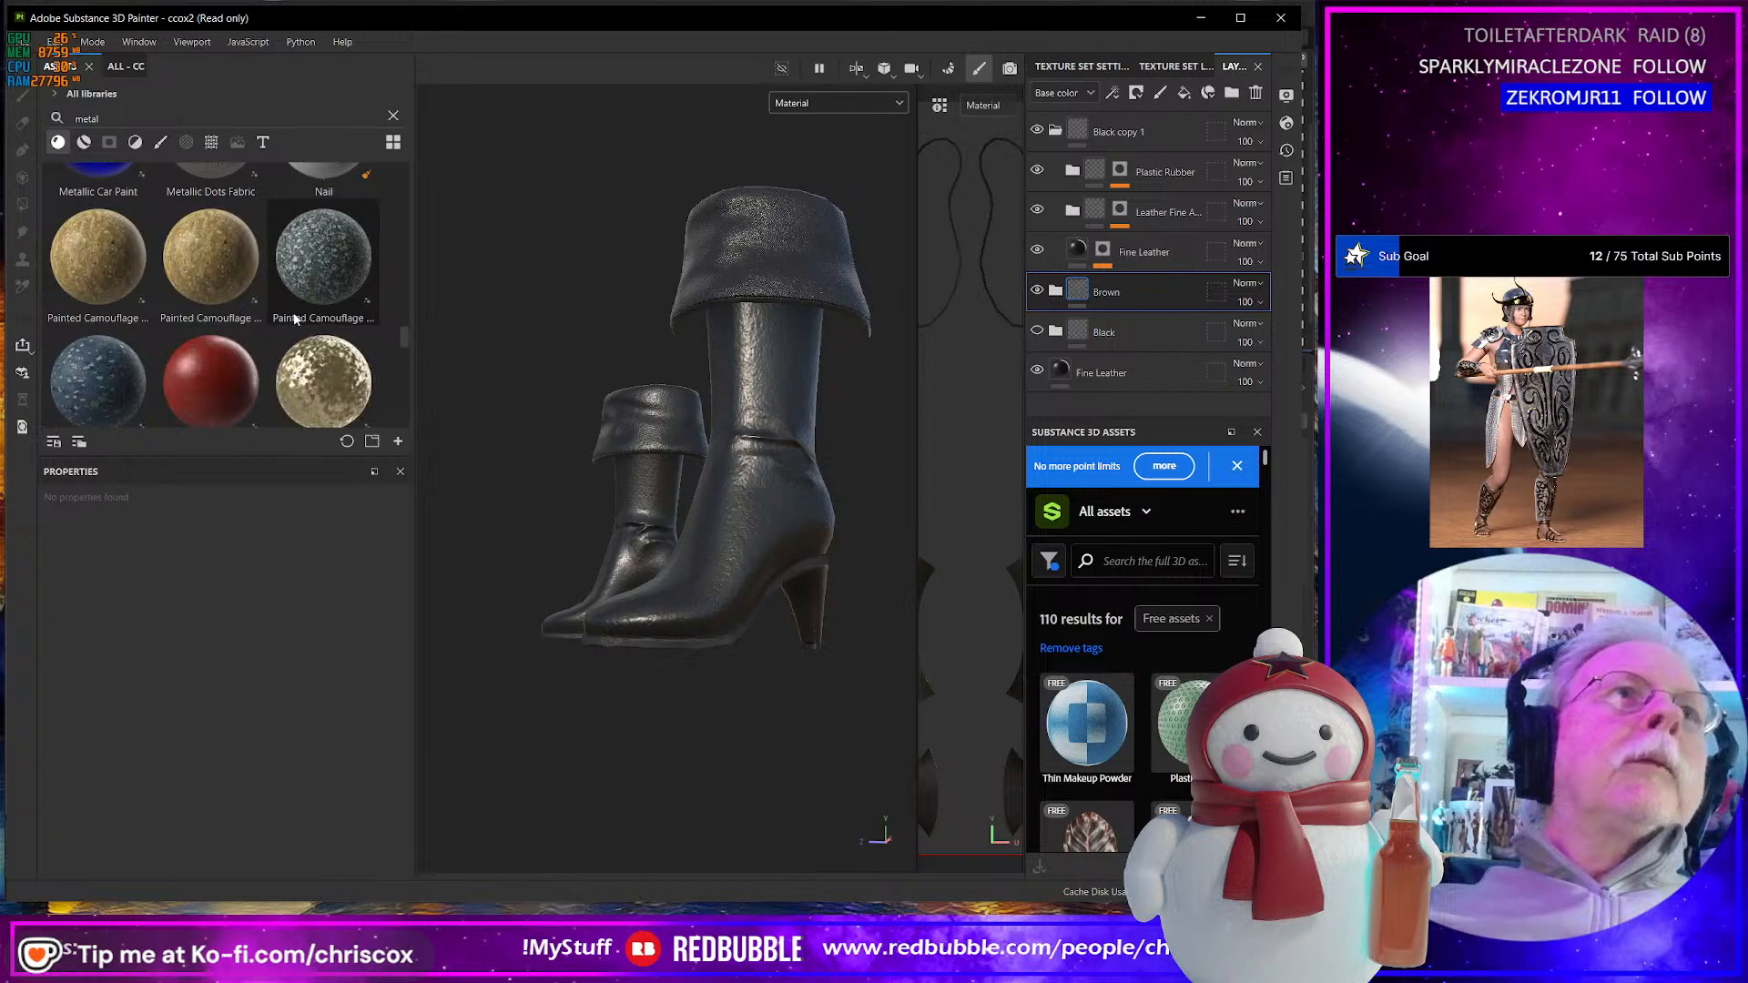
- Try Metalized Lambskin Leather as an unmasked fill over both boots, inspect it, and delete that layer
{"action": "left_click_drag", "start_coordinate": [97, 297], "coordinate": [803, 253]}
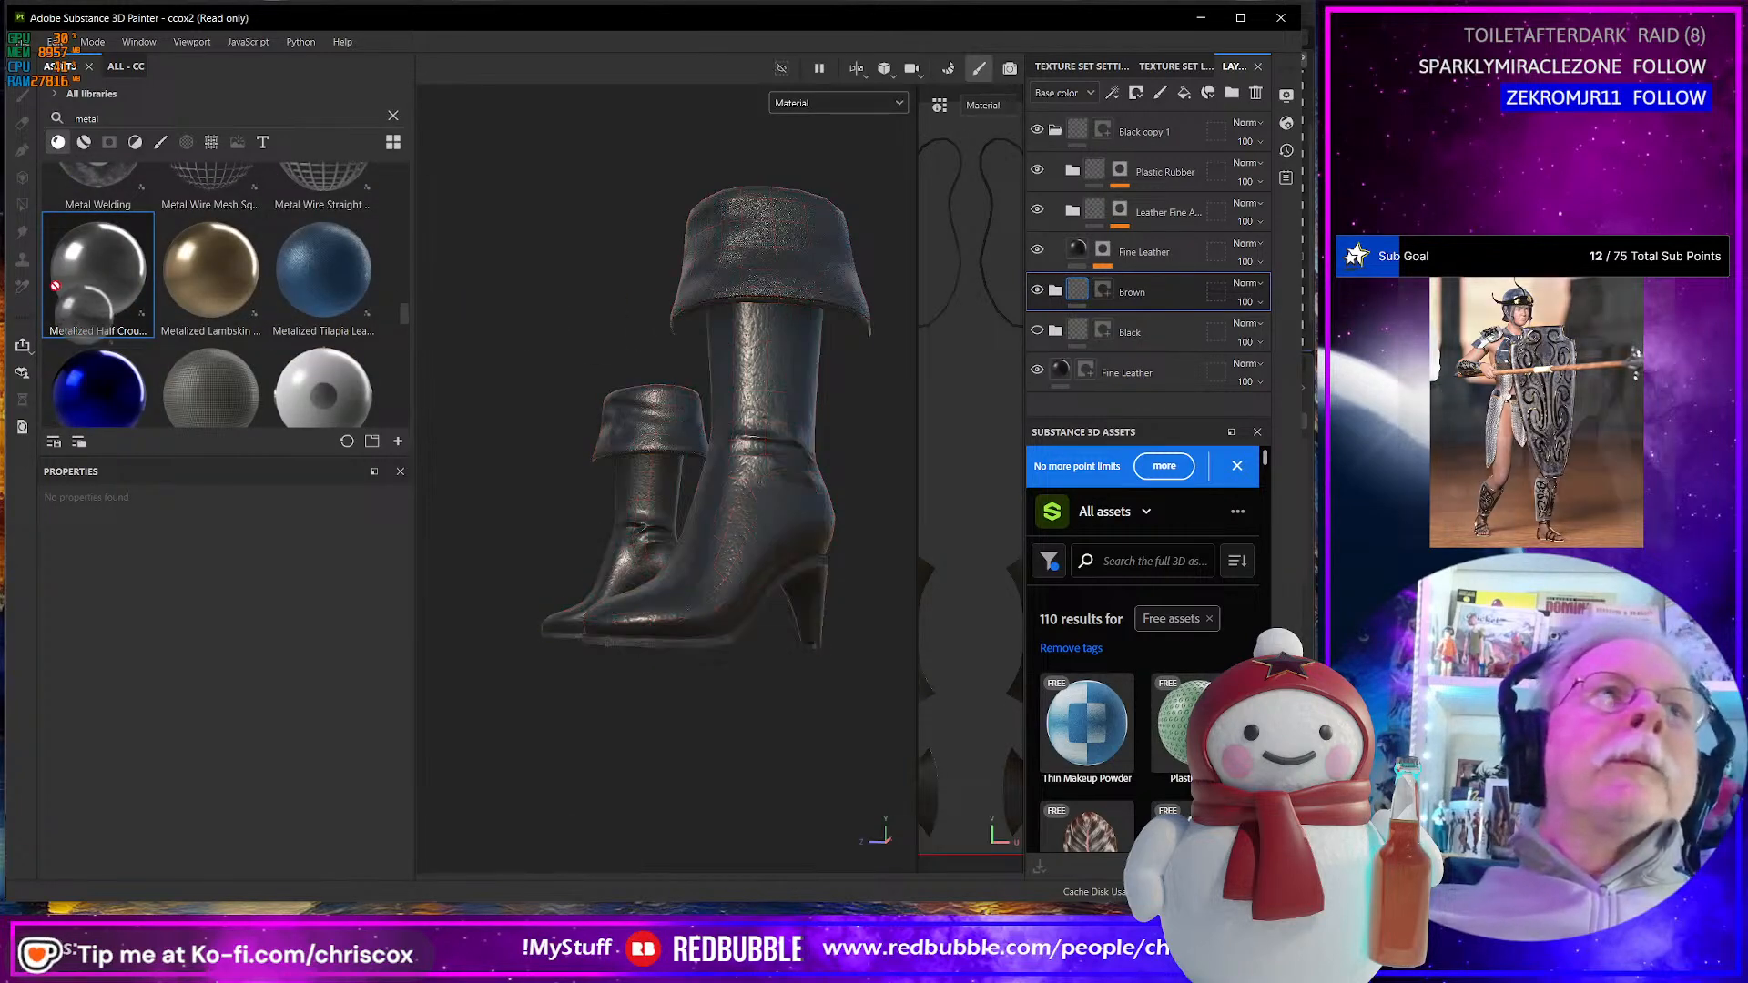
{"action": "left_click_drag", "start_coordinate": [210, 274], "coordinate": [763, 247]}
{"action": "left_click_drag", "start_coordinate": [794, 375], "coordinate": [733, 377], "text": "alt"}
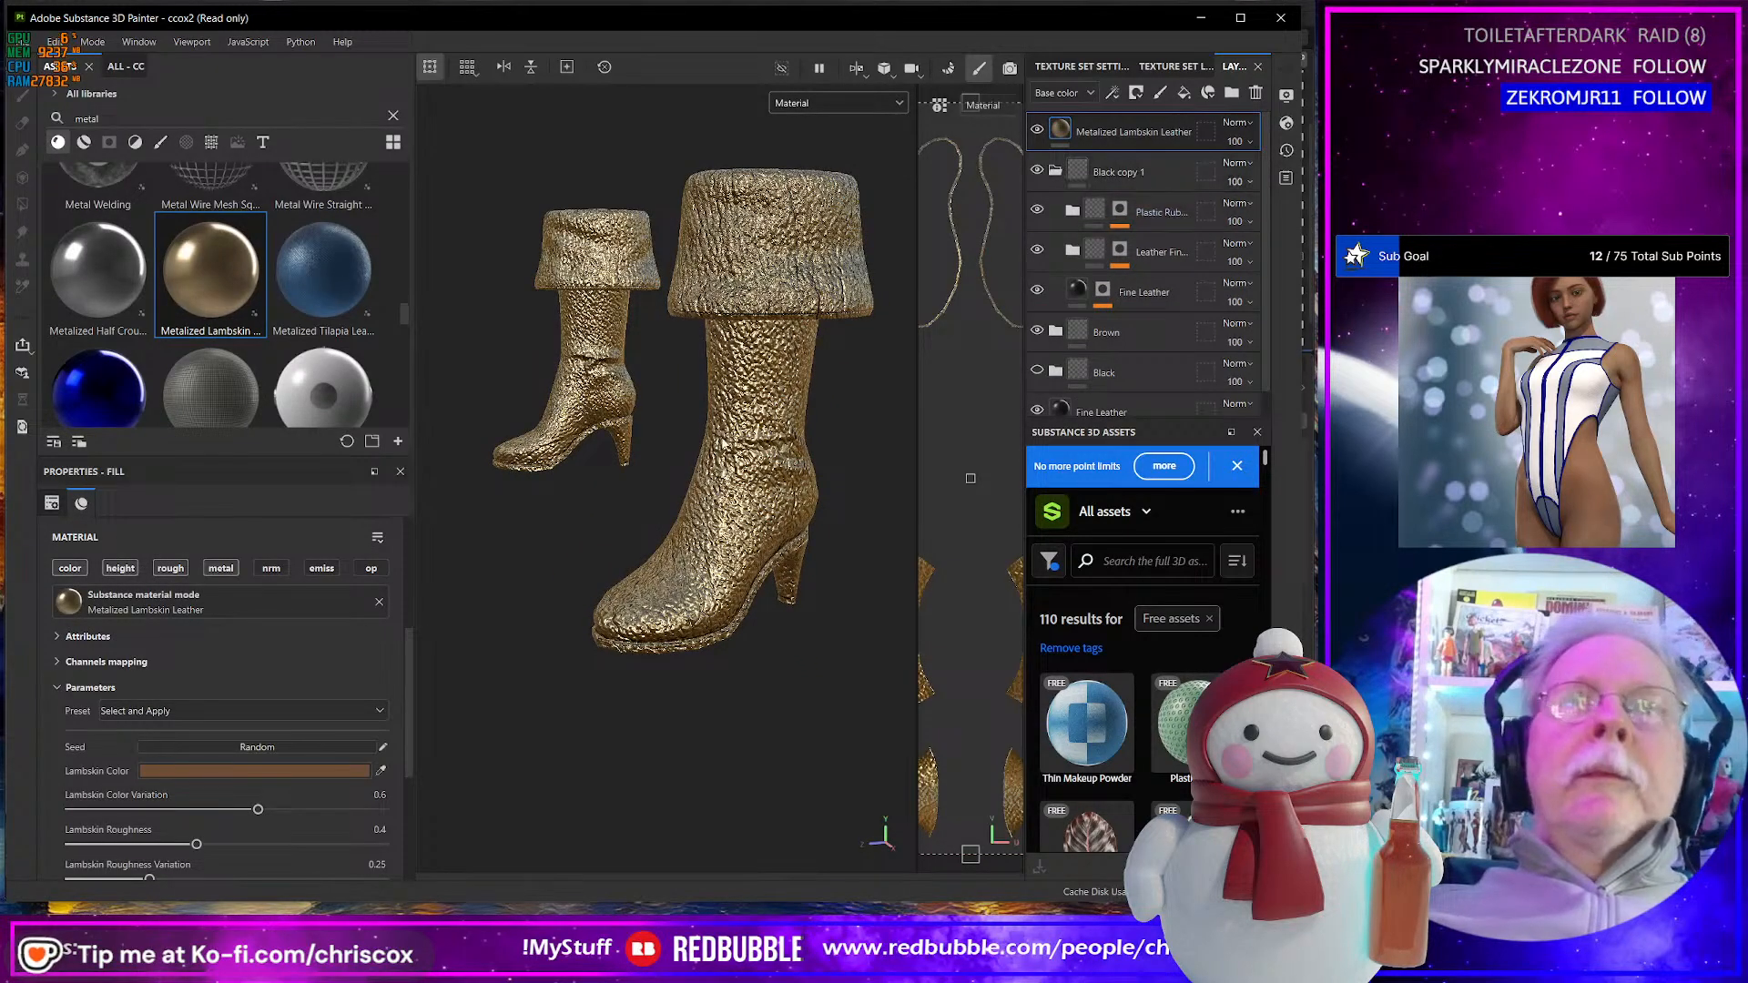
{"action": "left_click_drag", "start_coordinate": [720, 431], "coordinate": [747, 424], "text": "alt"}
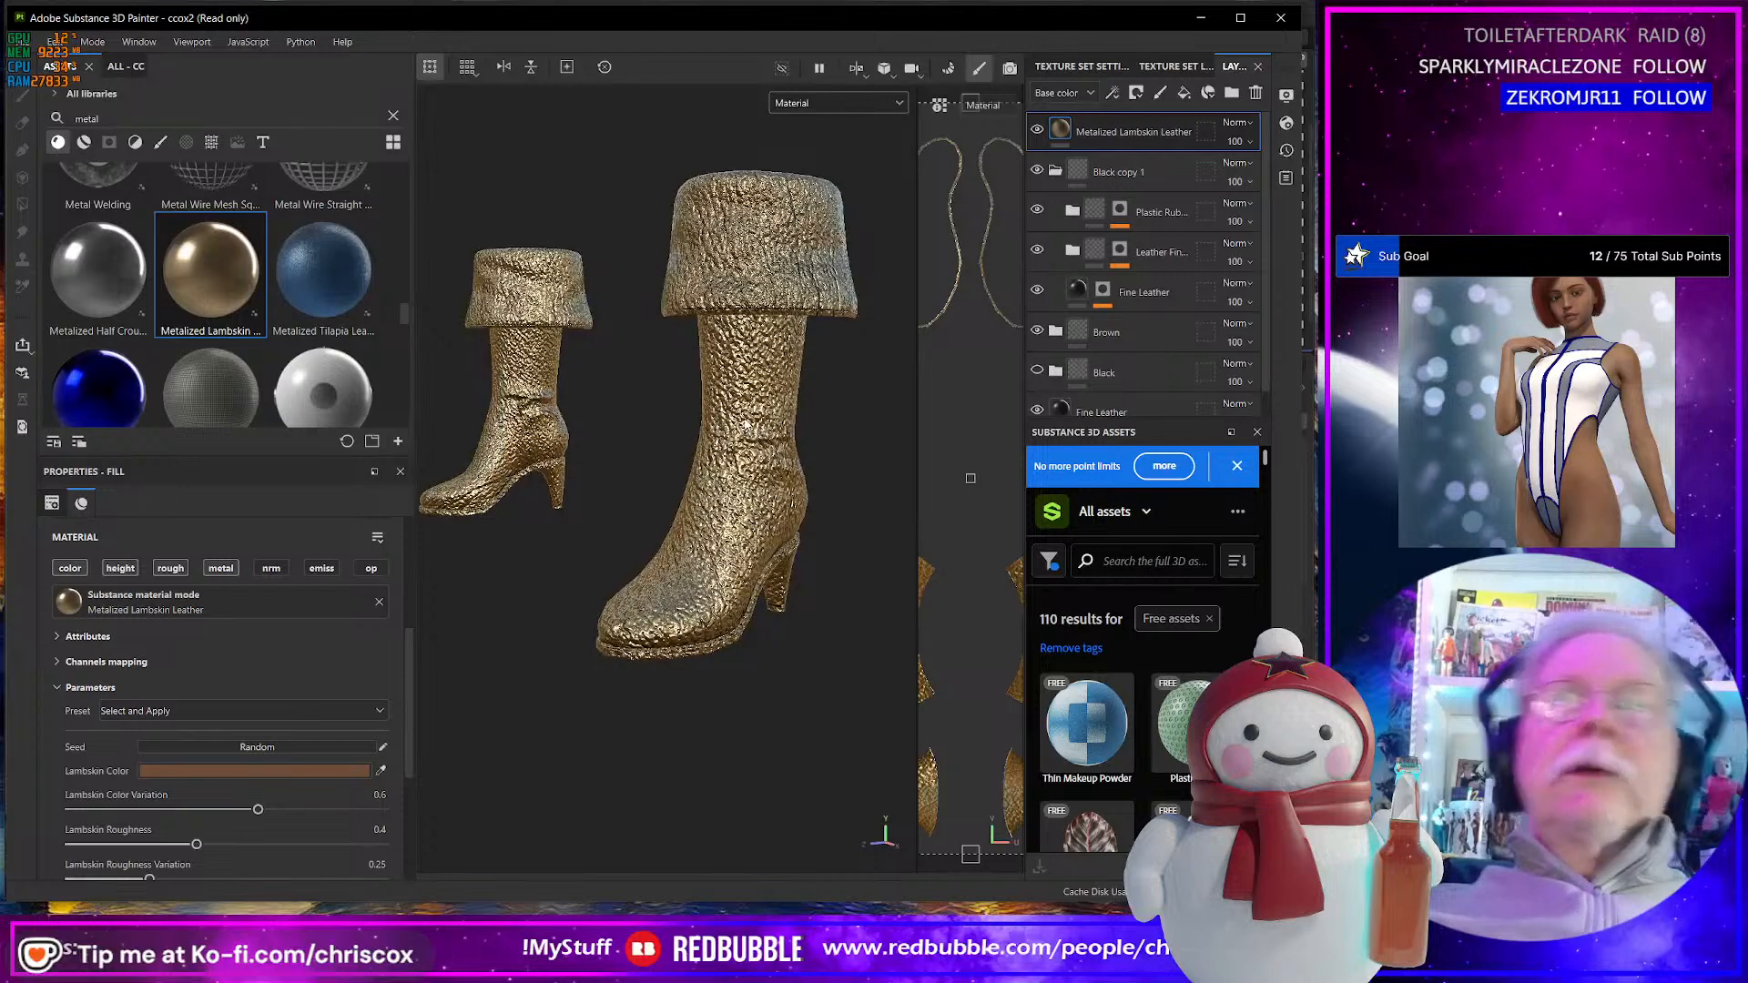
{"action": "key", "text": "Delete"}
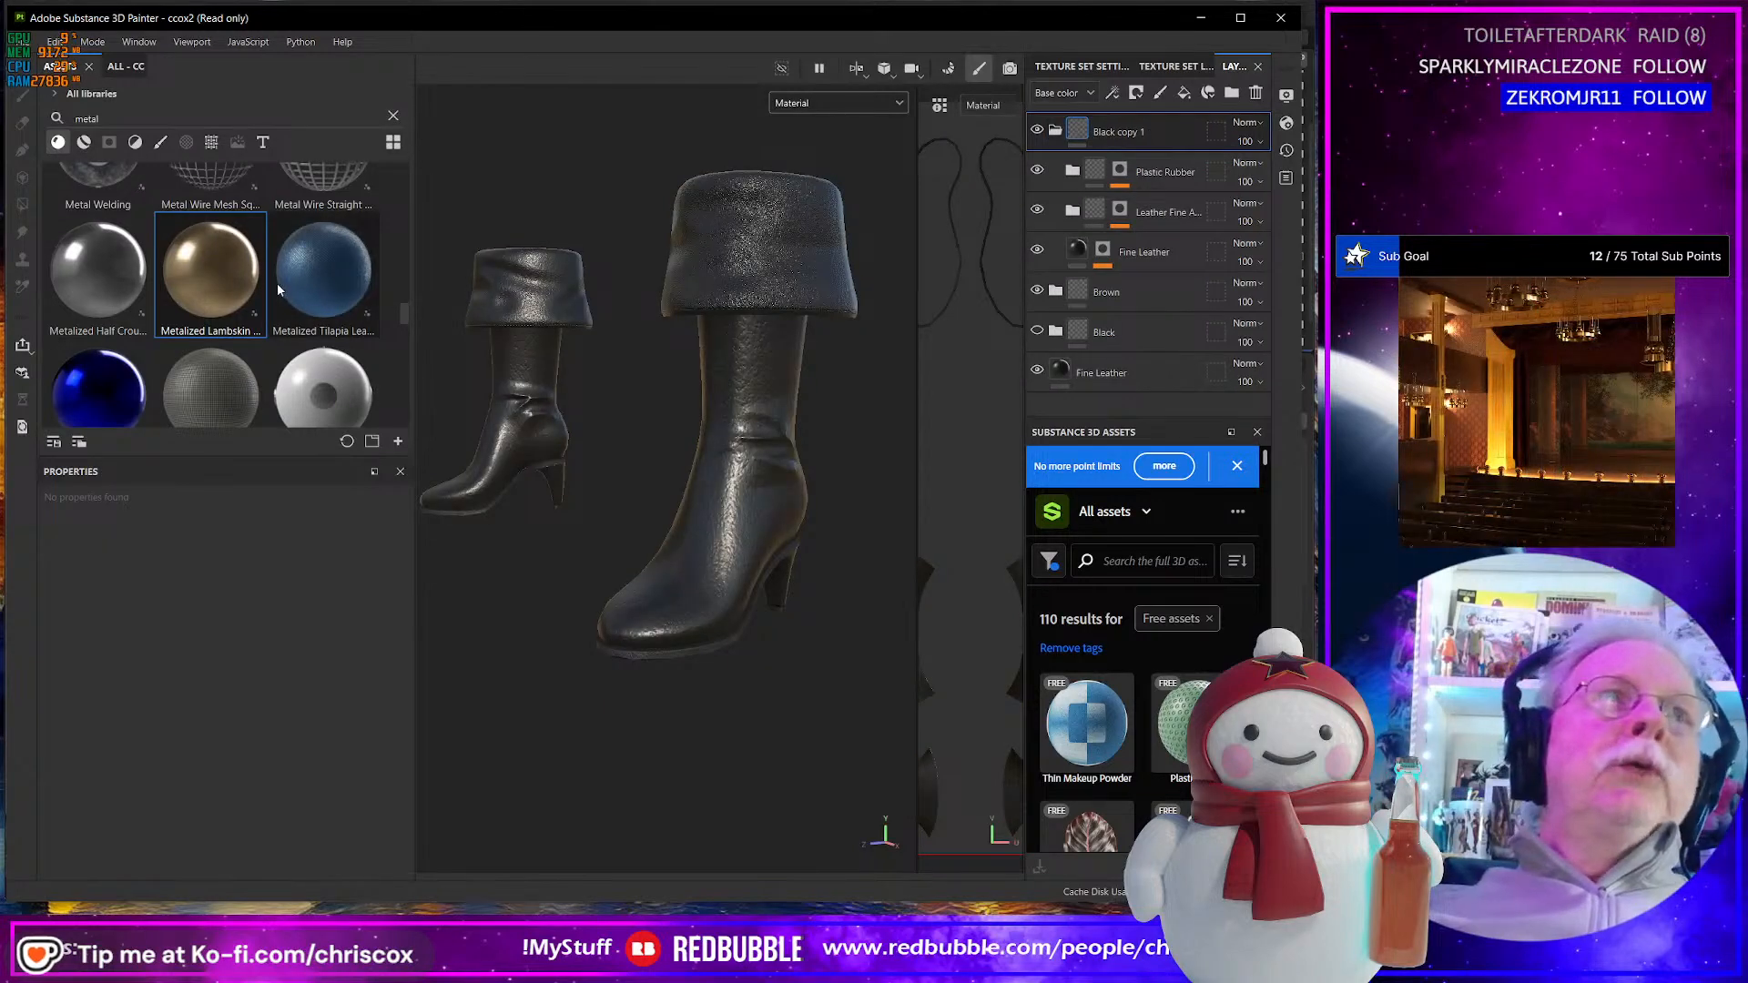
- Apply Metalized Lambskin Leather to only the boot cuffs through an ID color mask and open its Color Selection settings
{"action": "left_click_drag", "start_coordinate": [276, 286], "coordinate": [761, 235]}
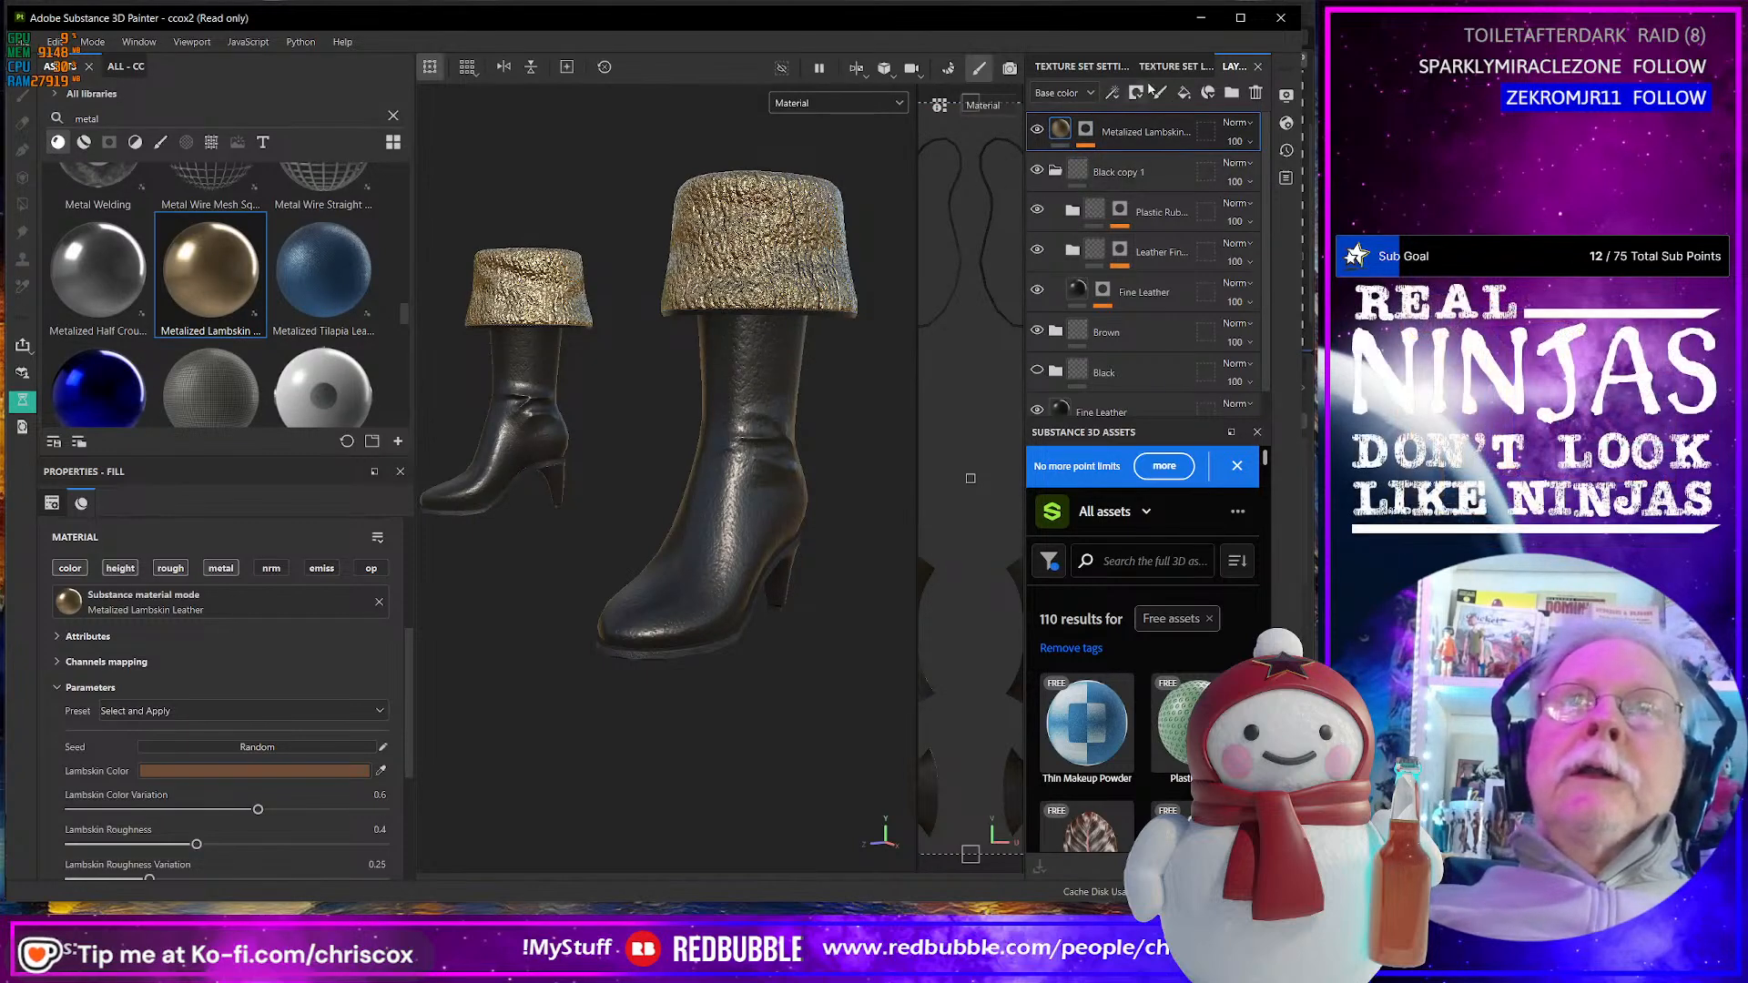
{"action": "left_click", "coordinate": [1112, 91]}
{"action": "left_click", "coordinate": [1135, 162]}
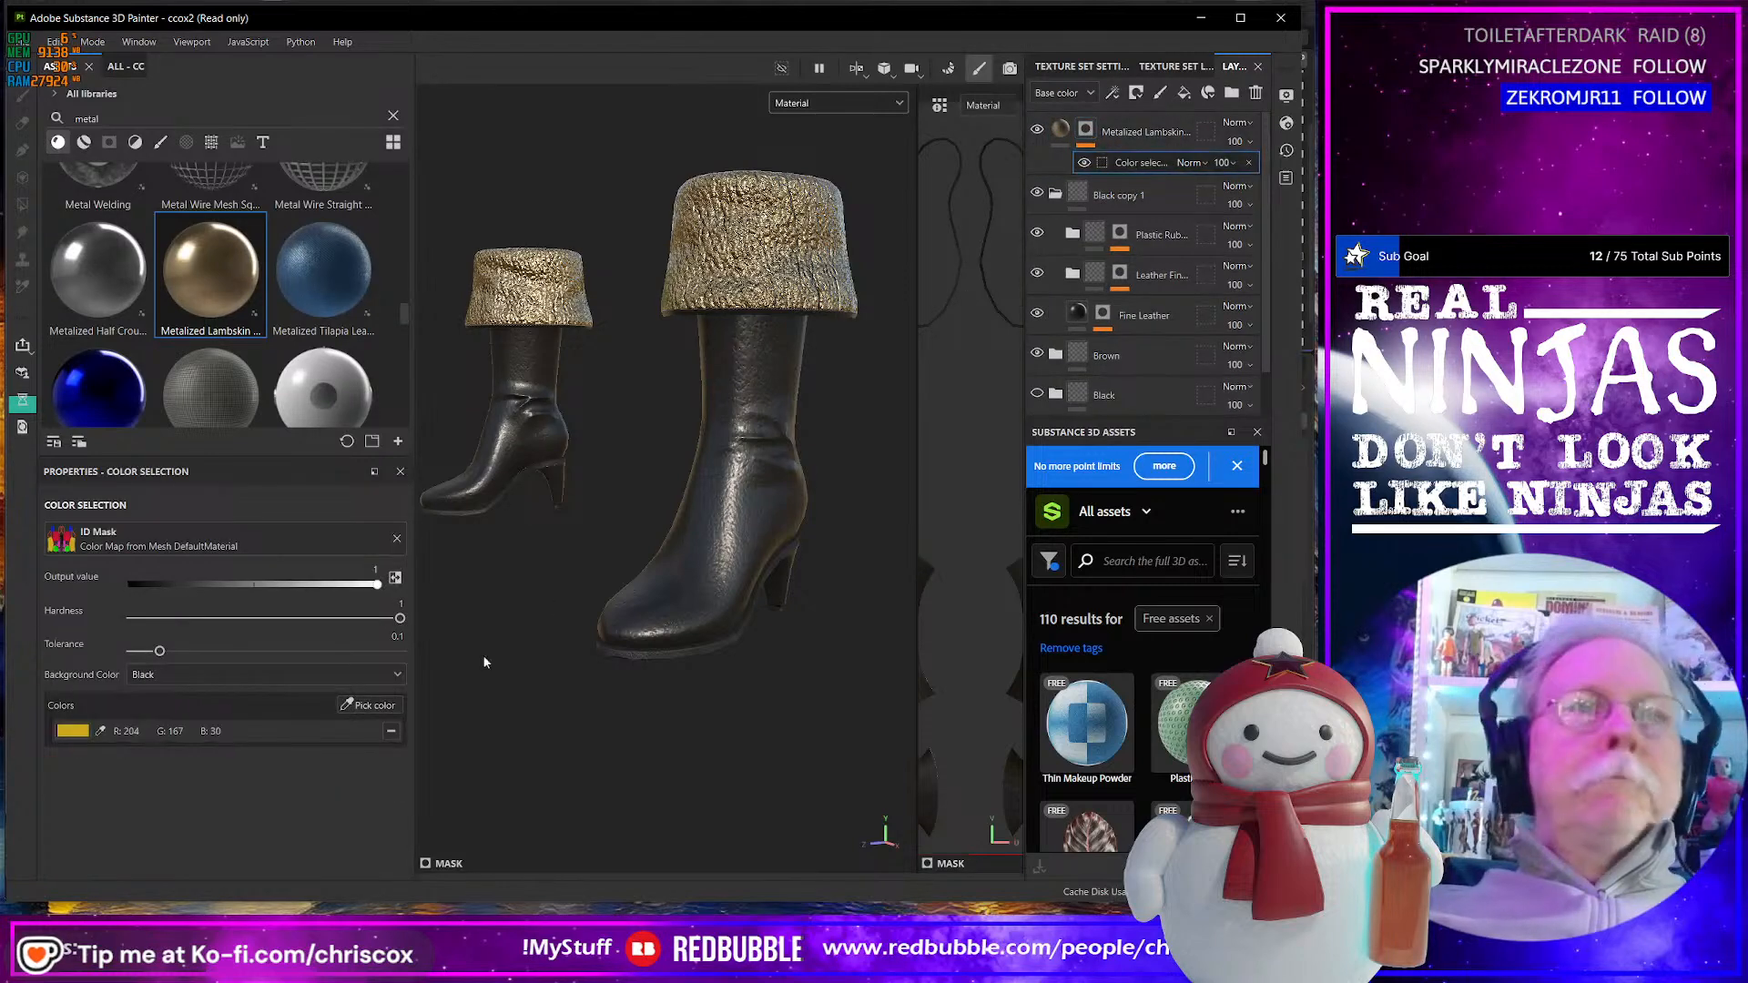
- Add the green foot, red shaft and pink heel ID colors to the Metalized Lambskin Leather layer's mask
{"action": "left_click", "coordinate": [381, 706]}
{"action": "left_click", "coordinate": [707, 565]}
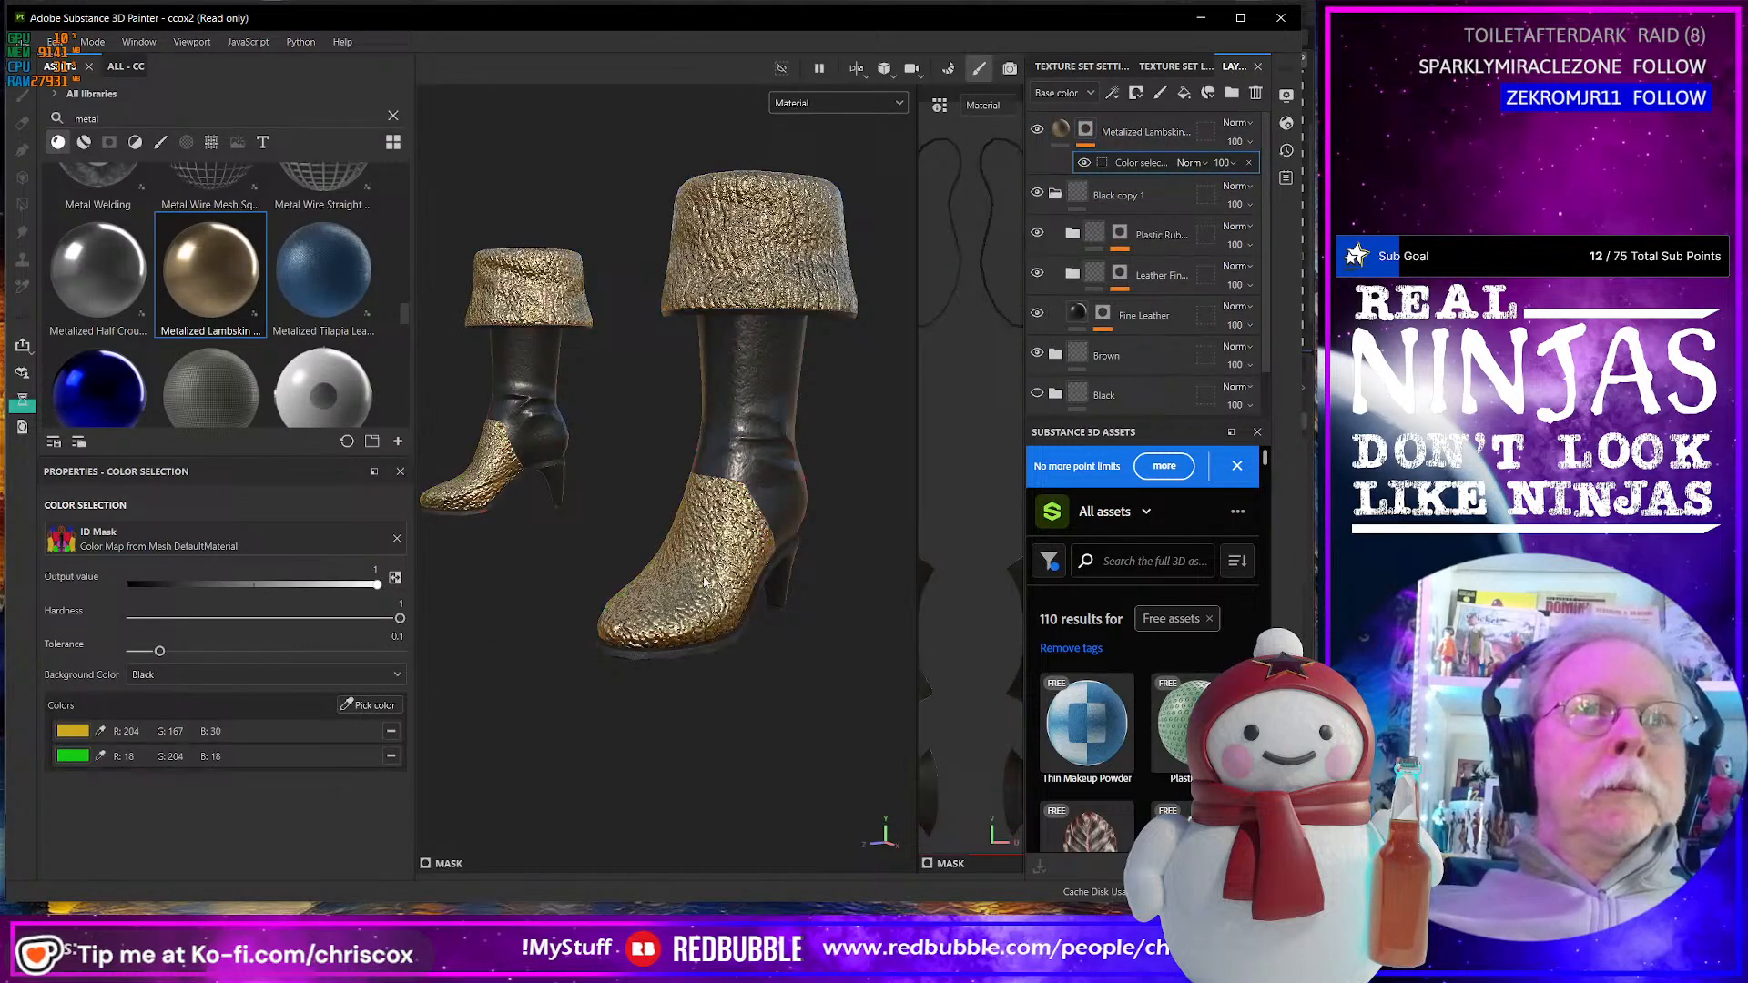
{"action": "left_click", "coordinate": [374, 706]}
{"action": "left_click", "coordinate": [731, 423]}
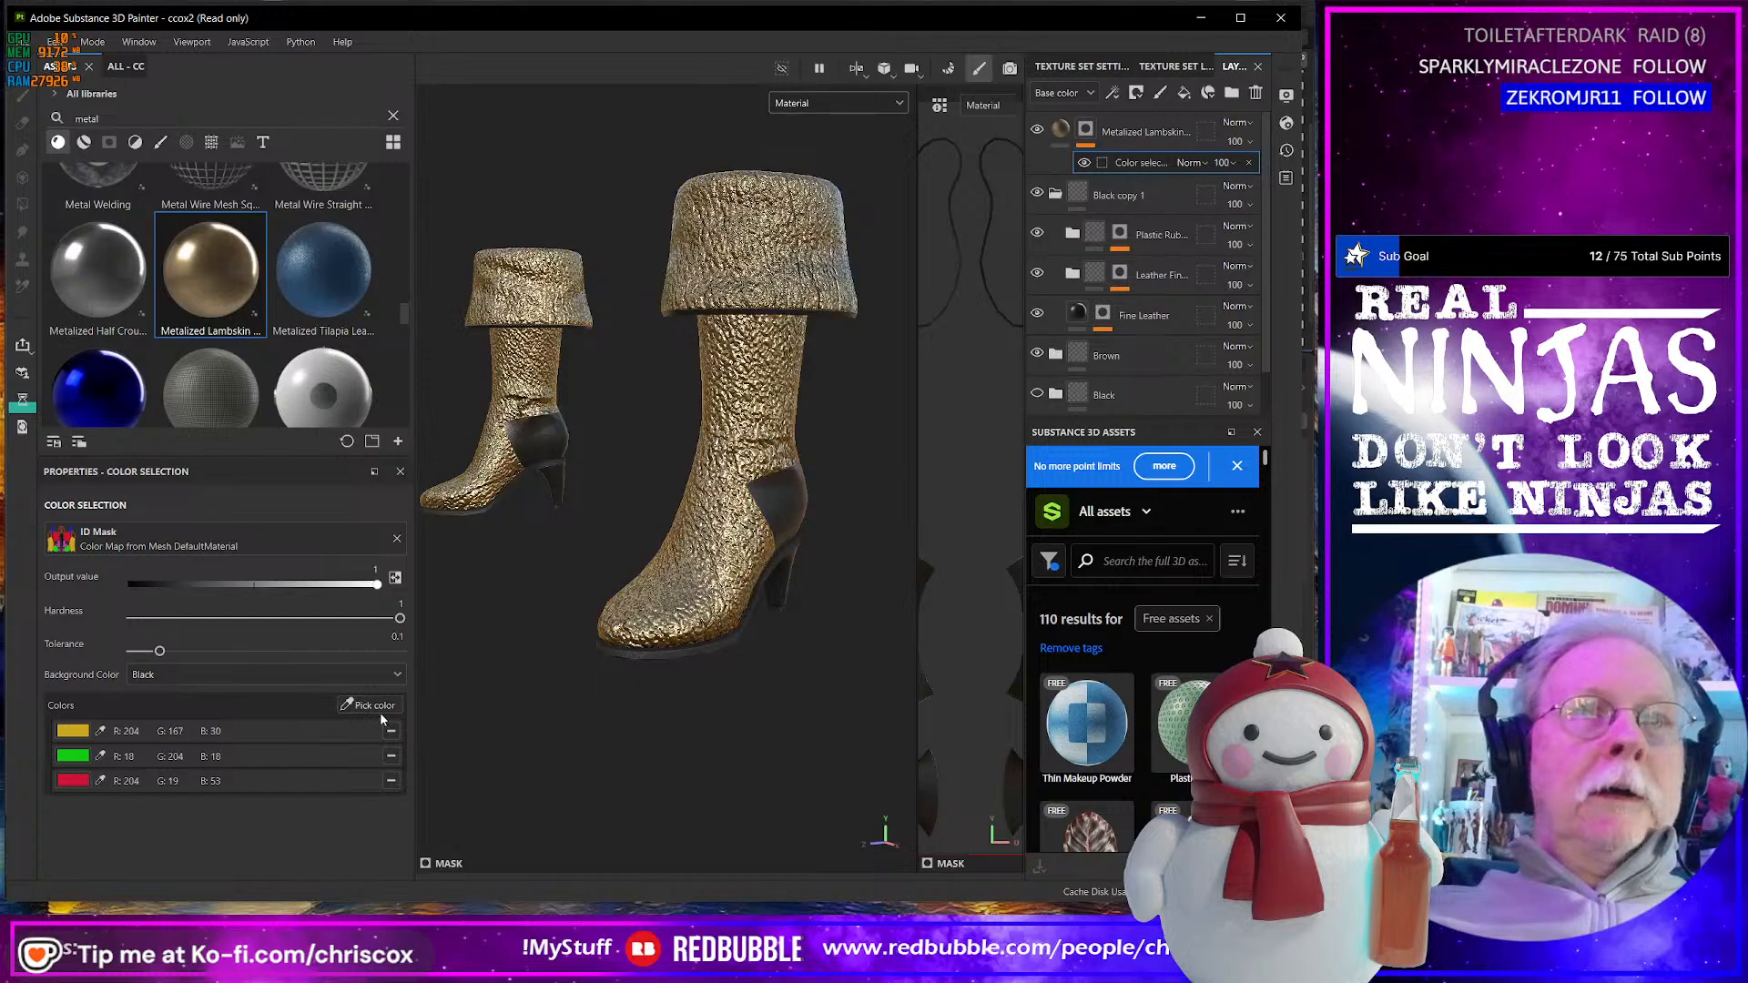
{"action": "left_click", "coordinate": [379, 709]}
{"action": "left_click", "coordinate": [777, 504]}
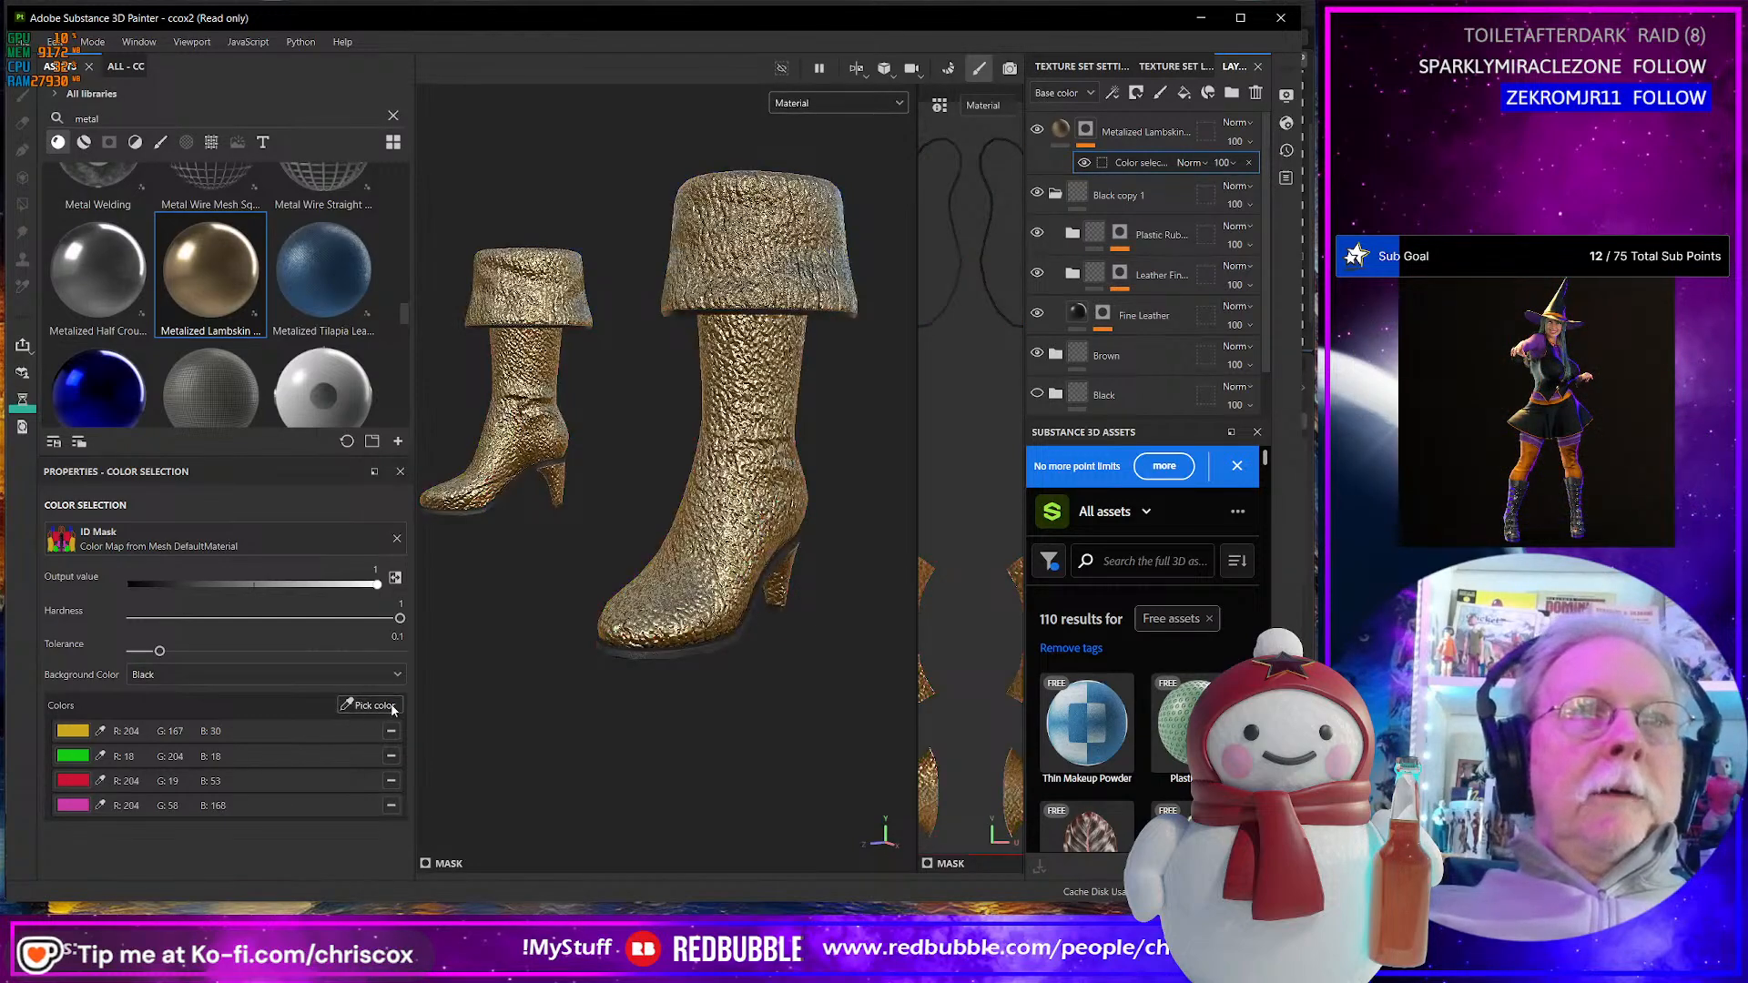
- Check the metallic boots from the front, collapse the Black copy 1 folder and hide the Brown folder
{"action": "left_click_drag", "start_coordinate": [524, 782], "coordinate": [608, 677], "text": "alt"}
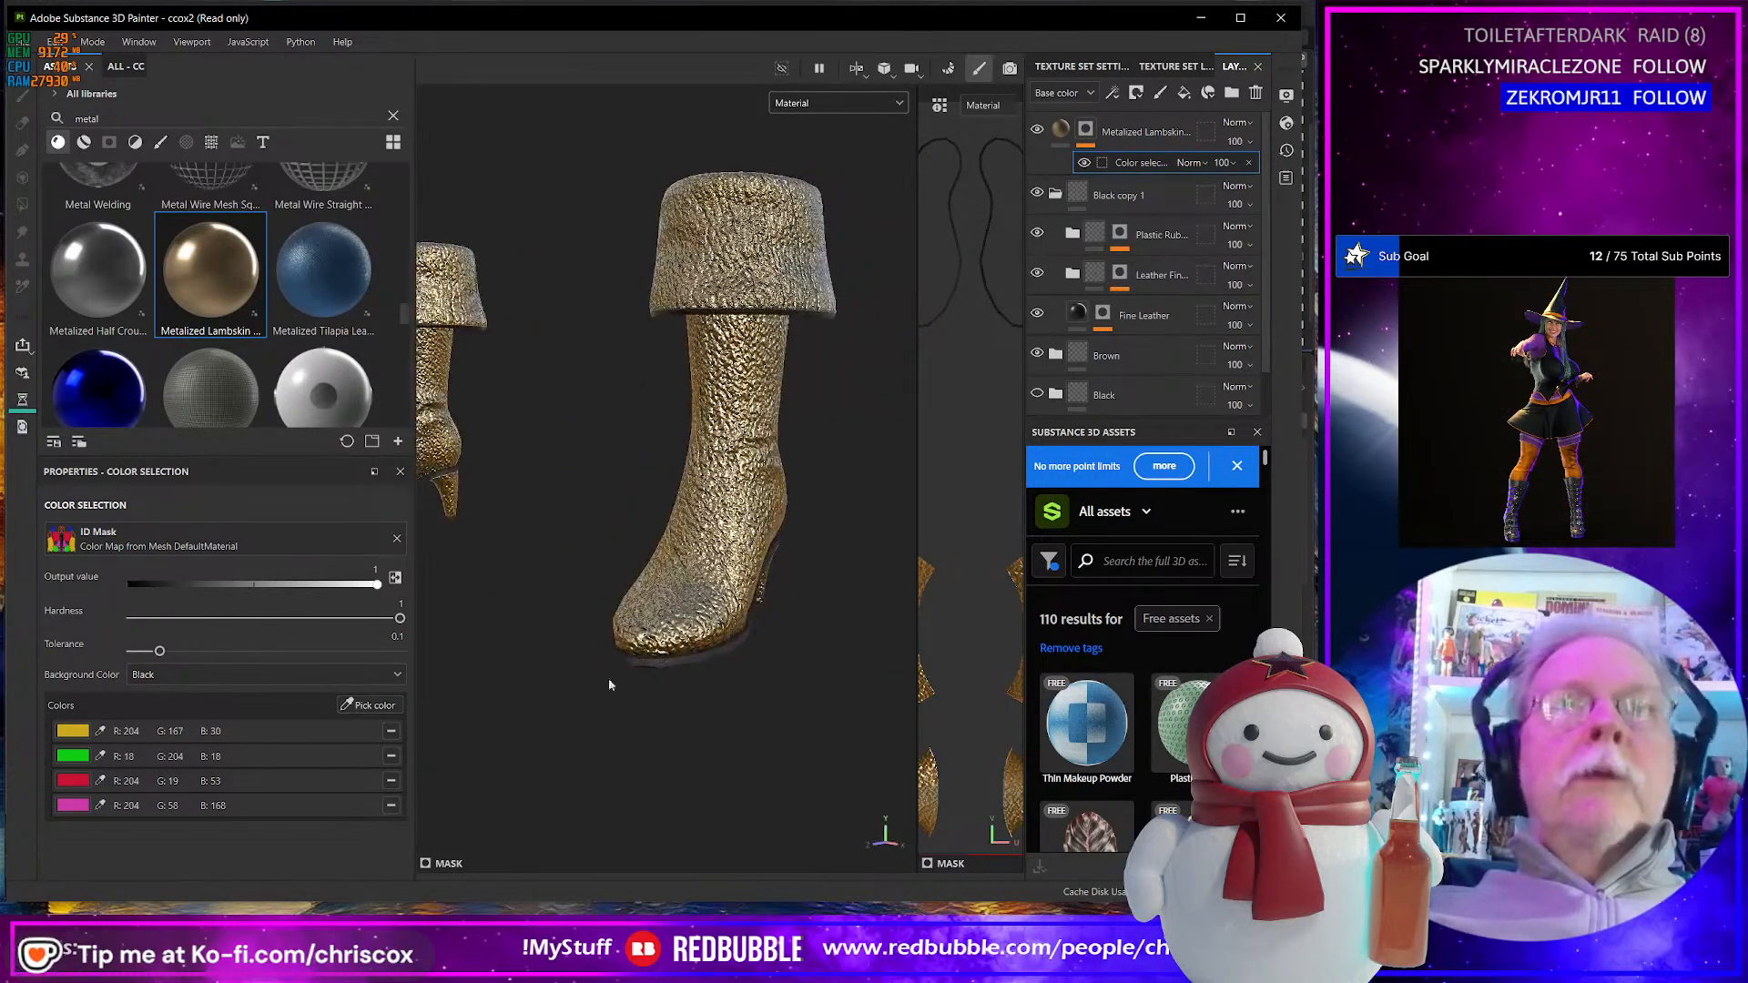
{"action": "left_click", "coordinate": [1056, 193]}
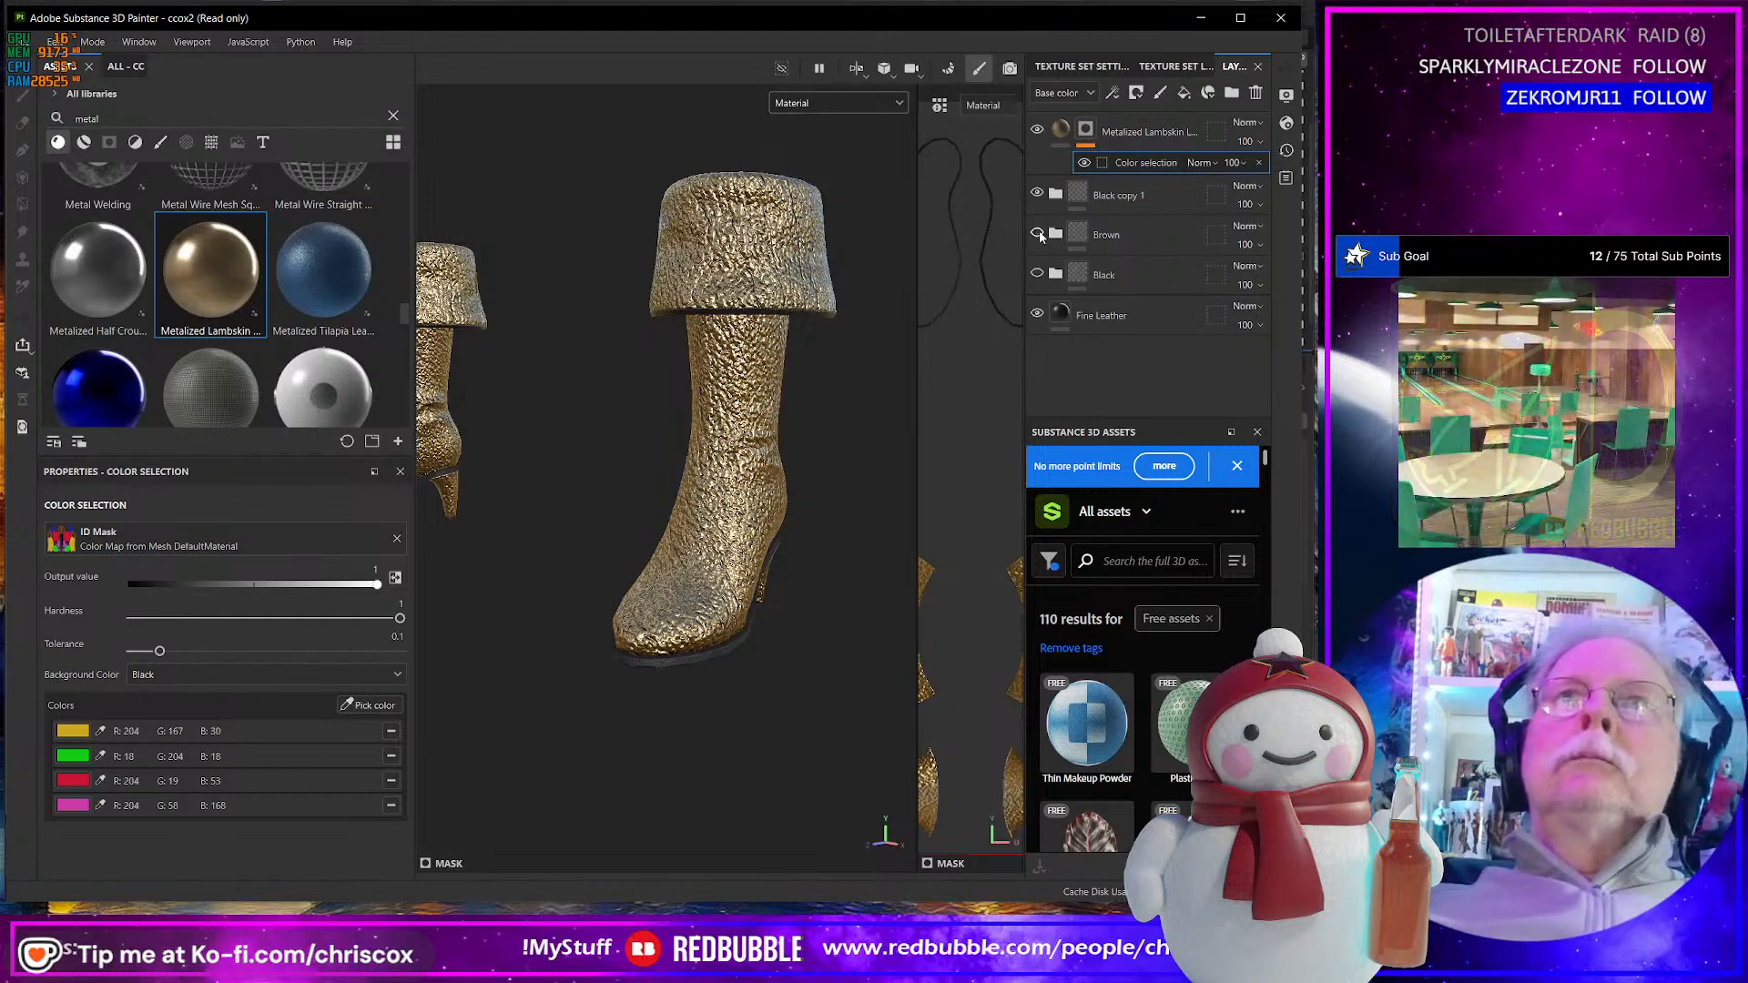
- Show and expand the Black copy 1 folder, and move the Metalized Lambskin Leather layer into it beneath the Leather Fine folder
{"action": "left_click_drag", "start_coordinate": [546, 428], "coordinate": [679, 393], "text": "alt"}
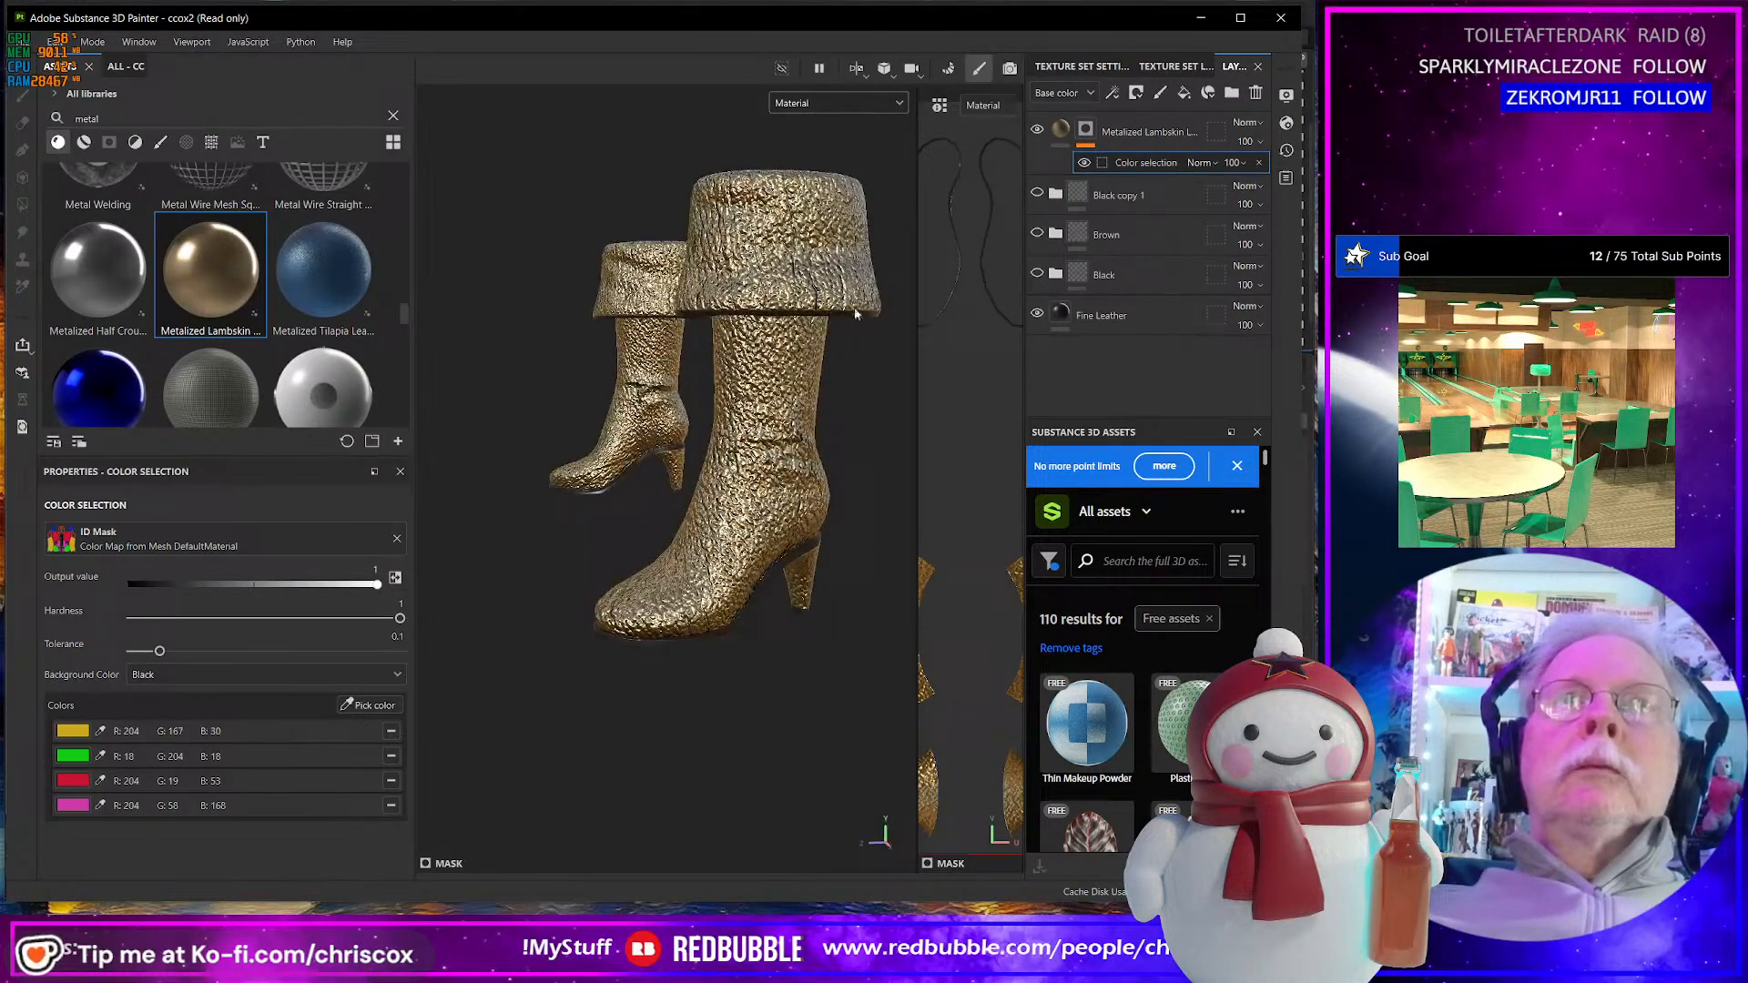
{"action": "left_click", "coordinate": [1038, 194]}
{"action": "left_click", "coordinate": [1056, 195]}
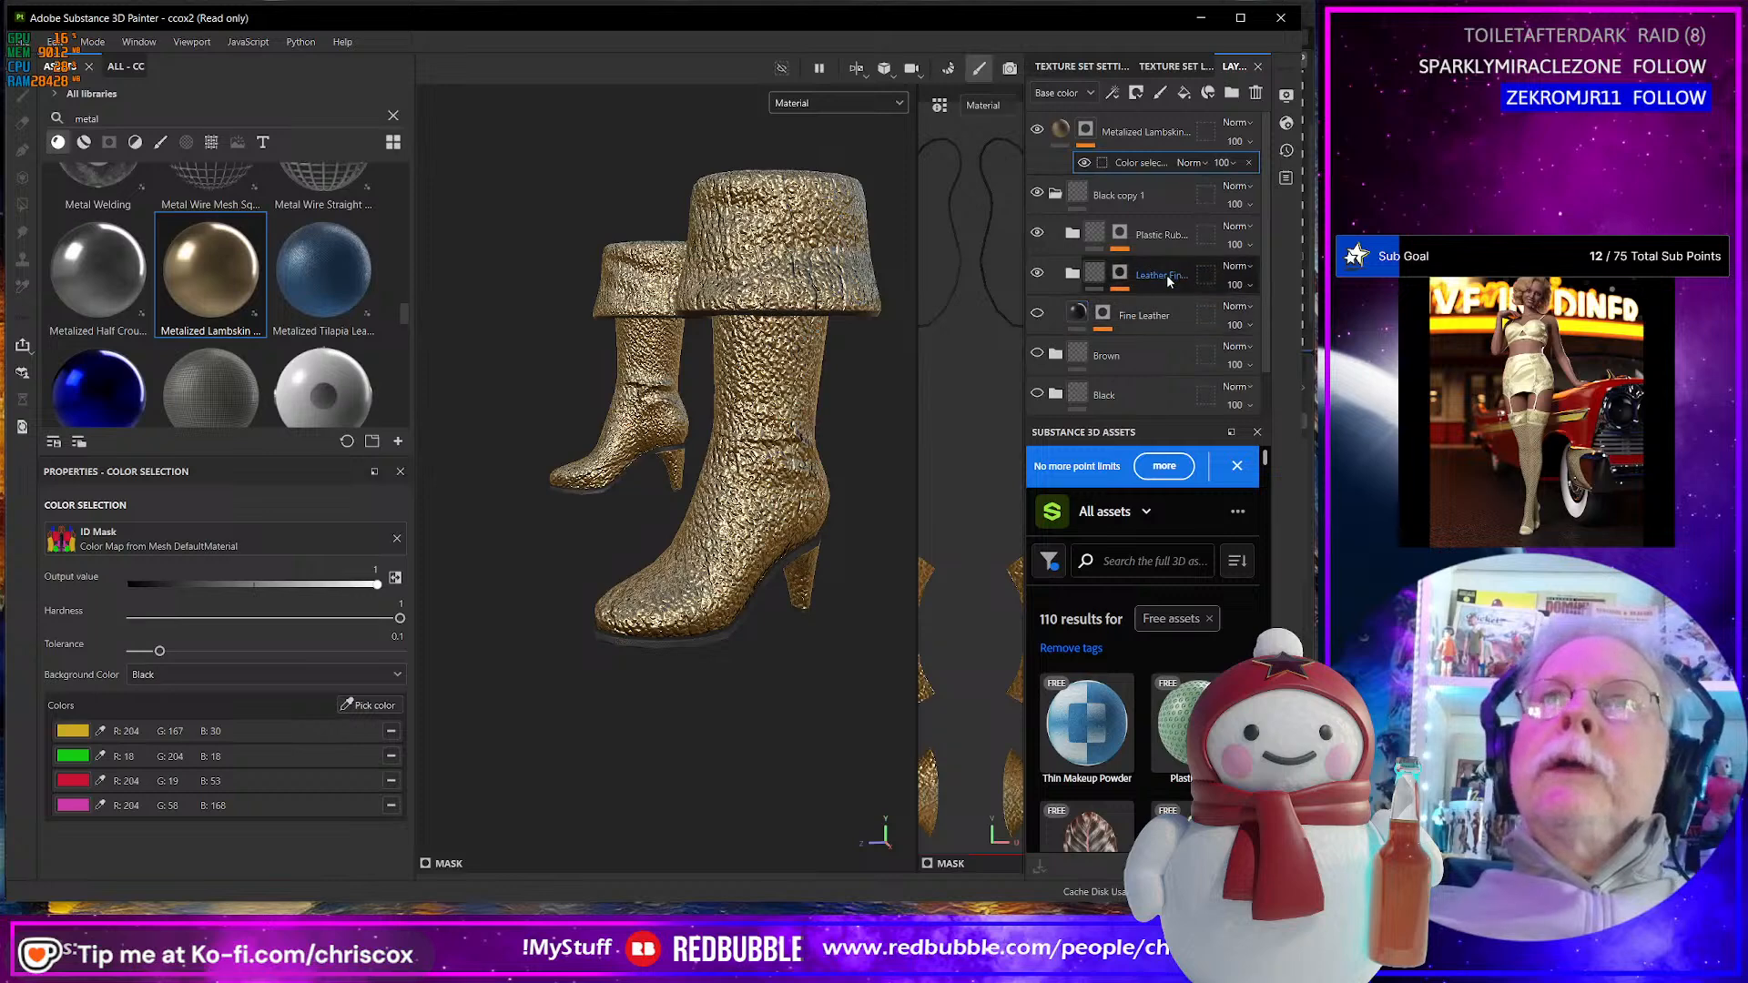
{"action": "left_click", "coordinate": [1035, 273]}
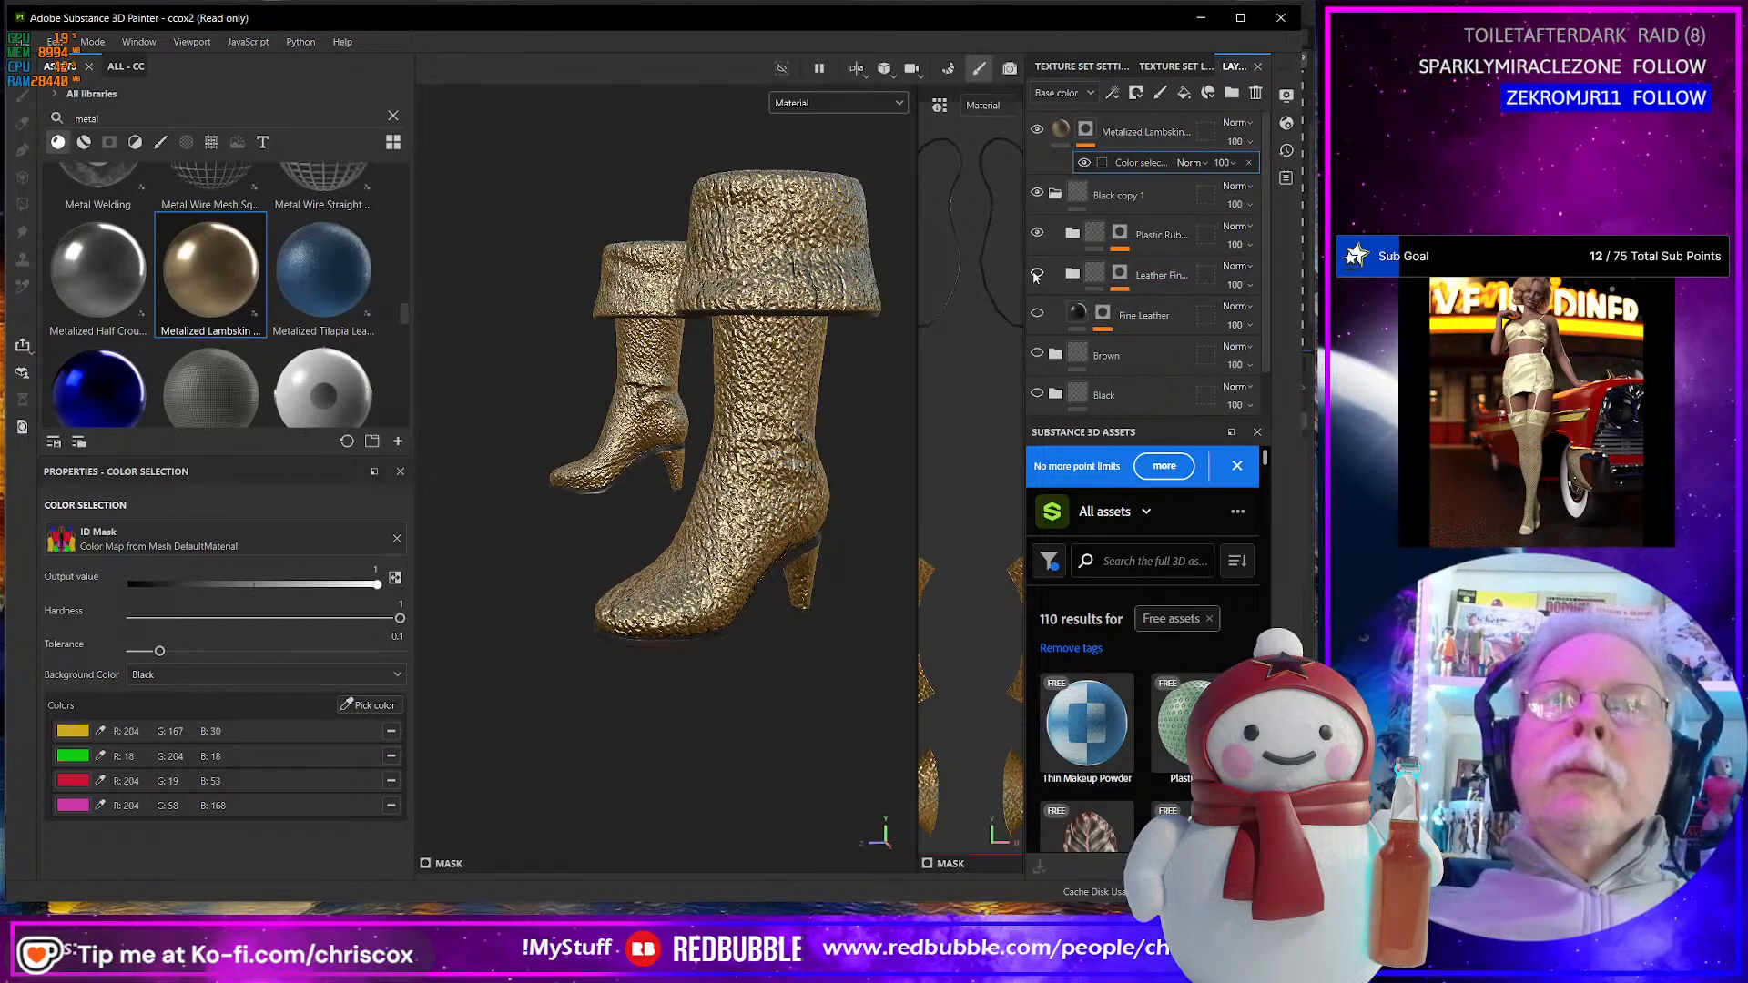
{"action": "left_click", "coordinate": [1036, 274]}
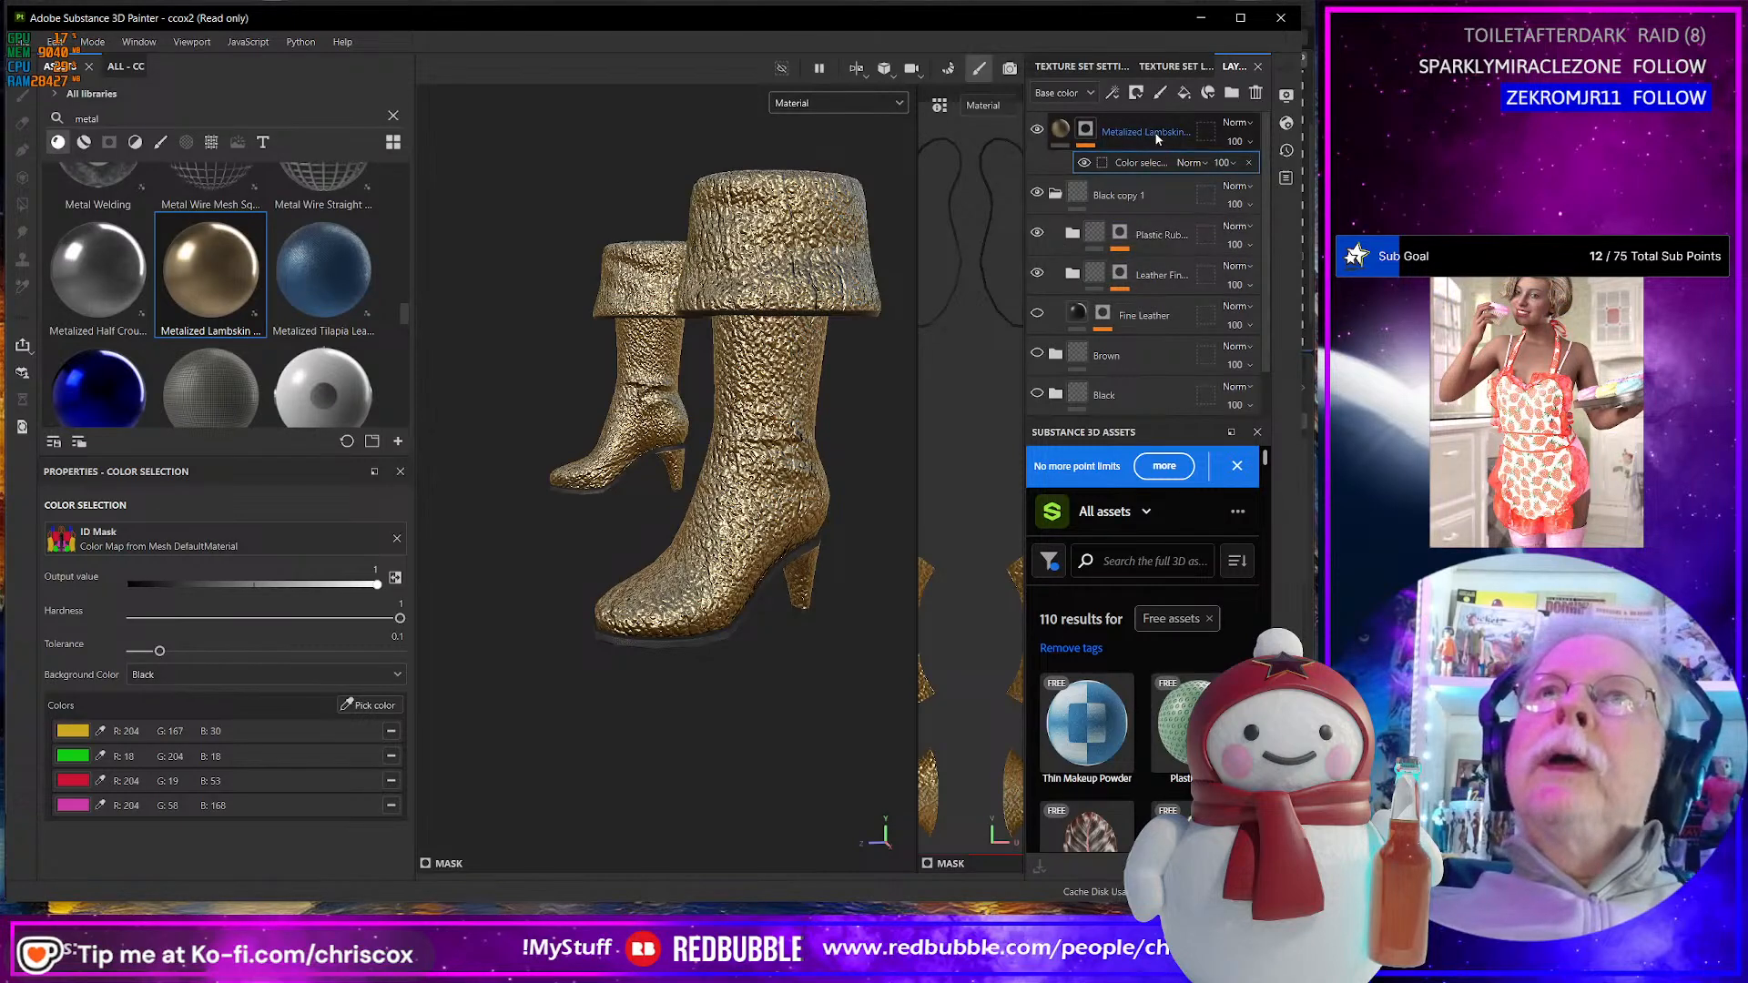
{"action": "left_click_drag", "start_coordinate": [1155, 132], "coordinate": [1166, 278]}
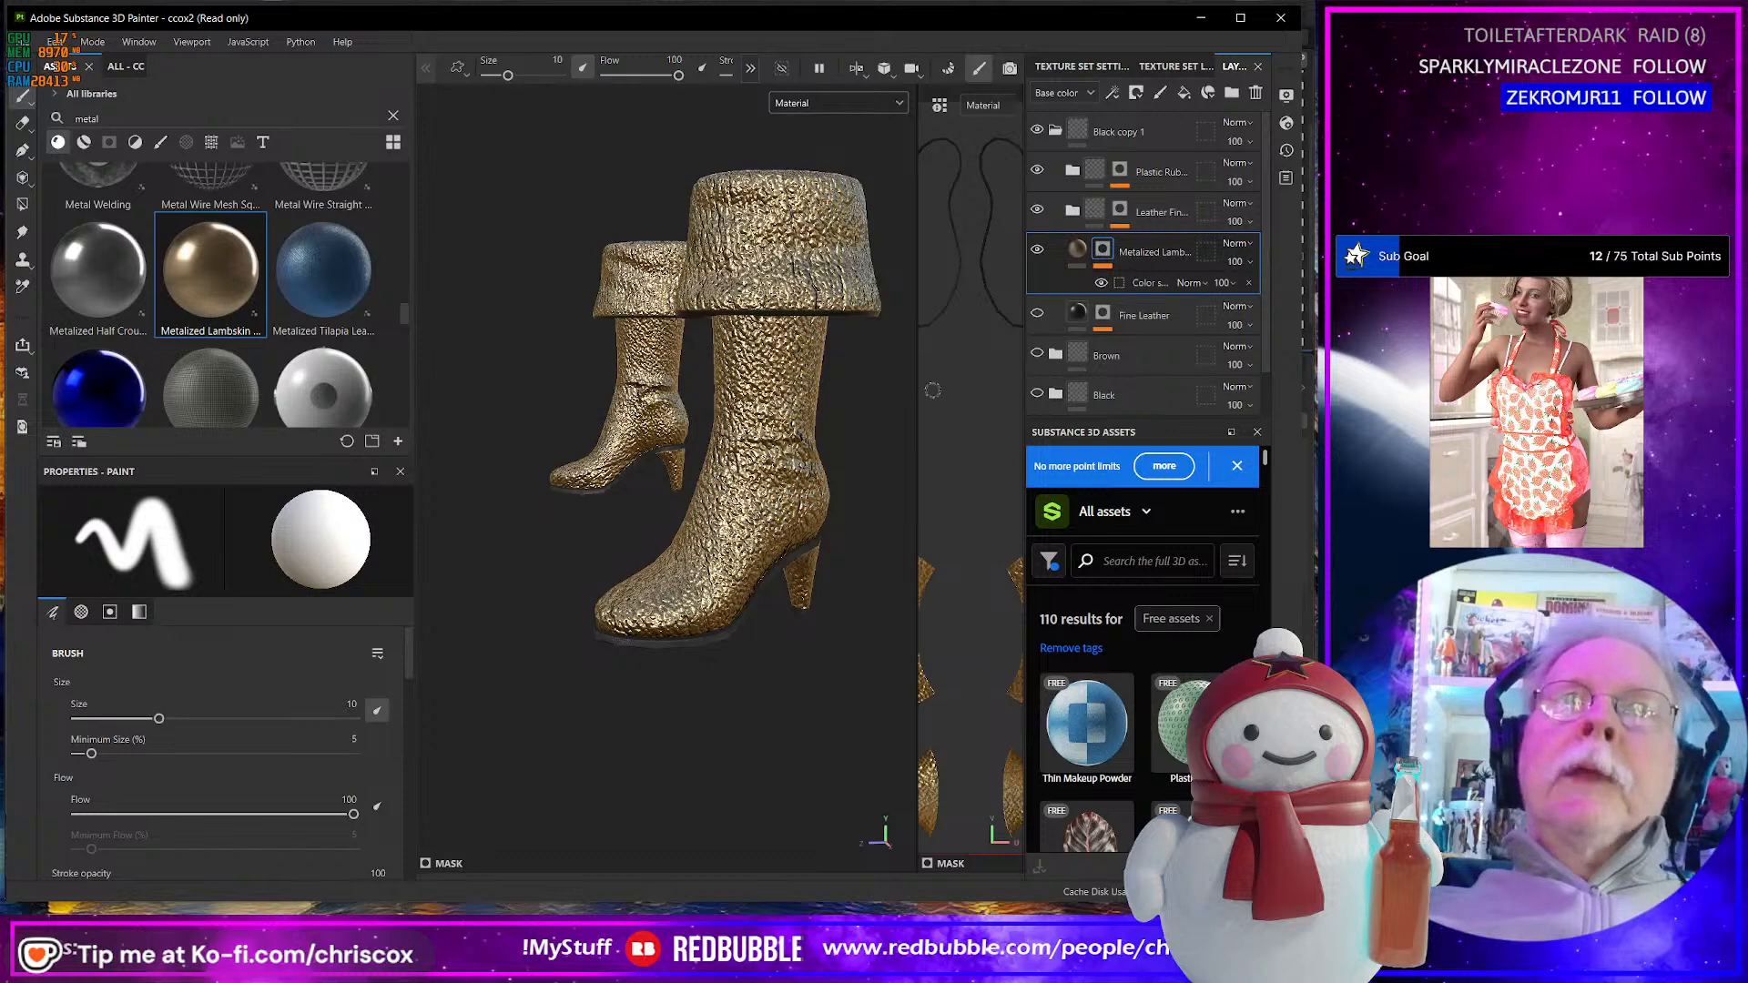
- Try a tiling of 8 on the Metalized Lambskin Leather fill and check the grain on both boots
{"action": "left_click_drag", "start_coordinate": [774, 340], "coordinate": [828, 336], "text": "alt"}
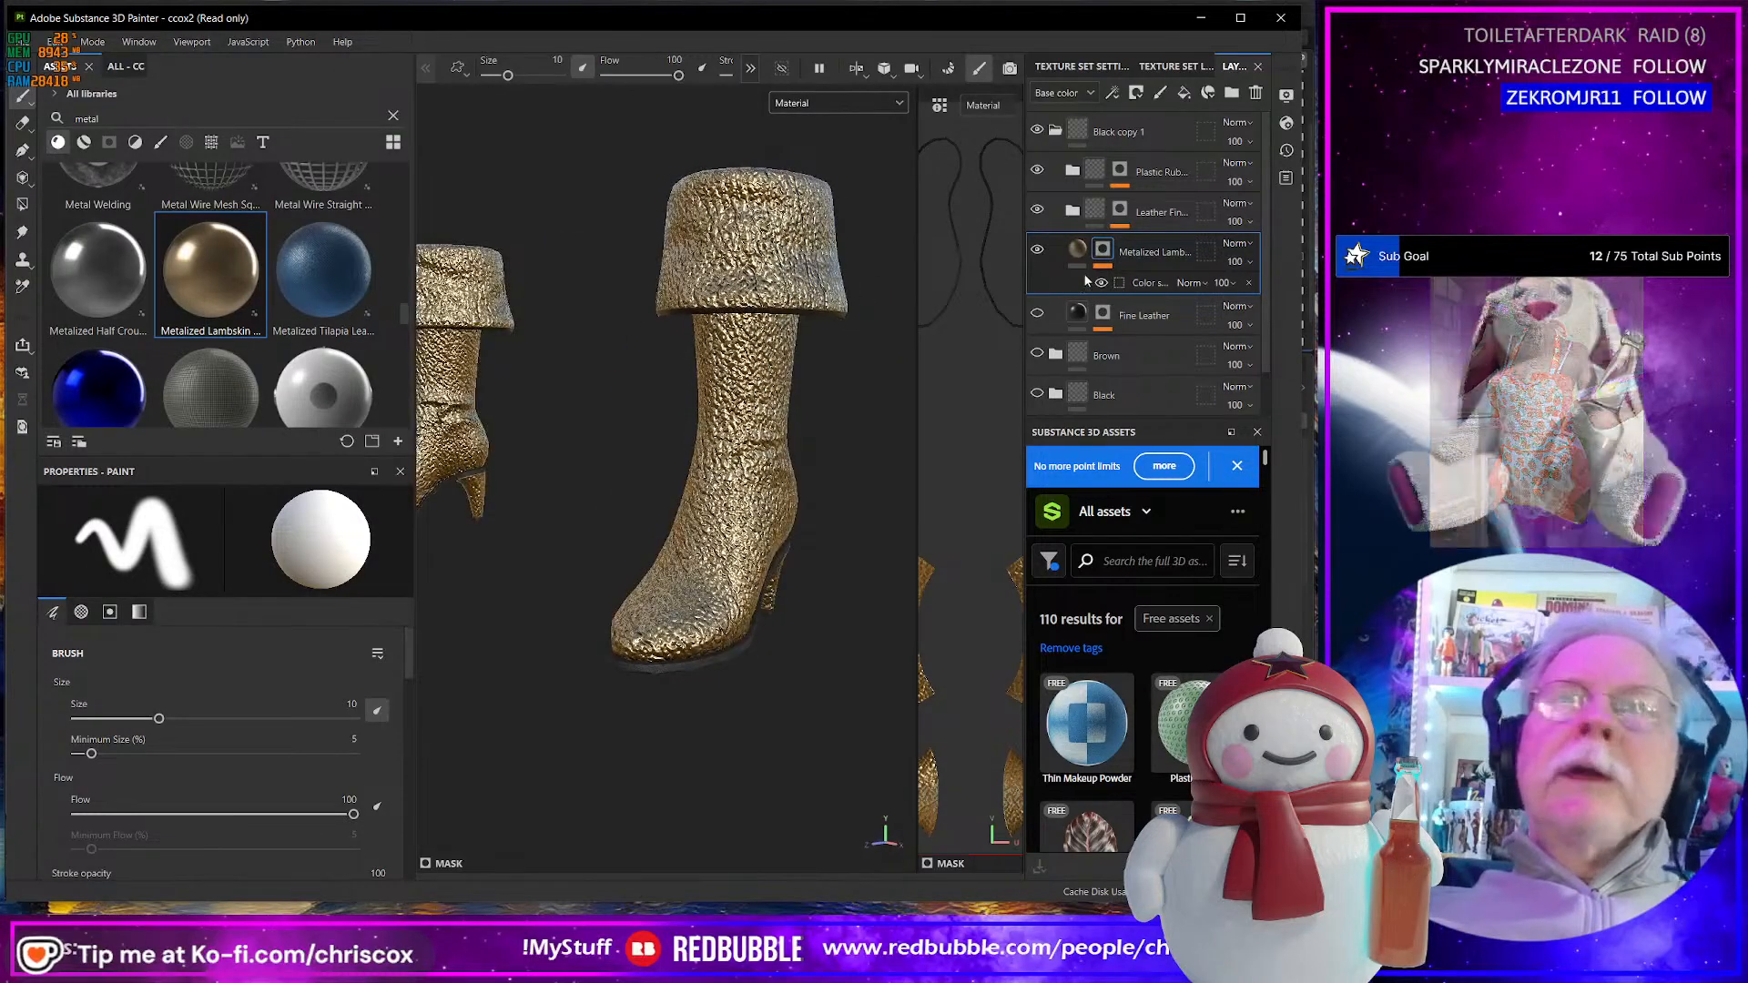
{"action": "left_click", "coordinate": [1076, 252]}
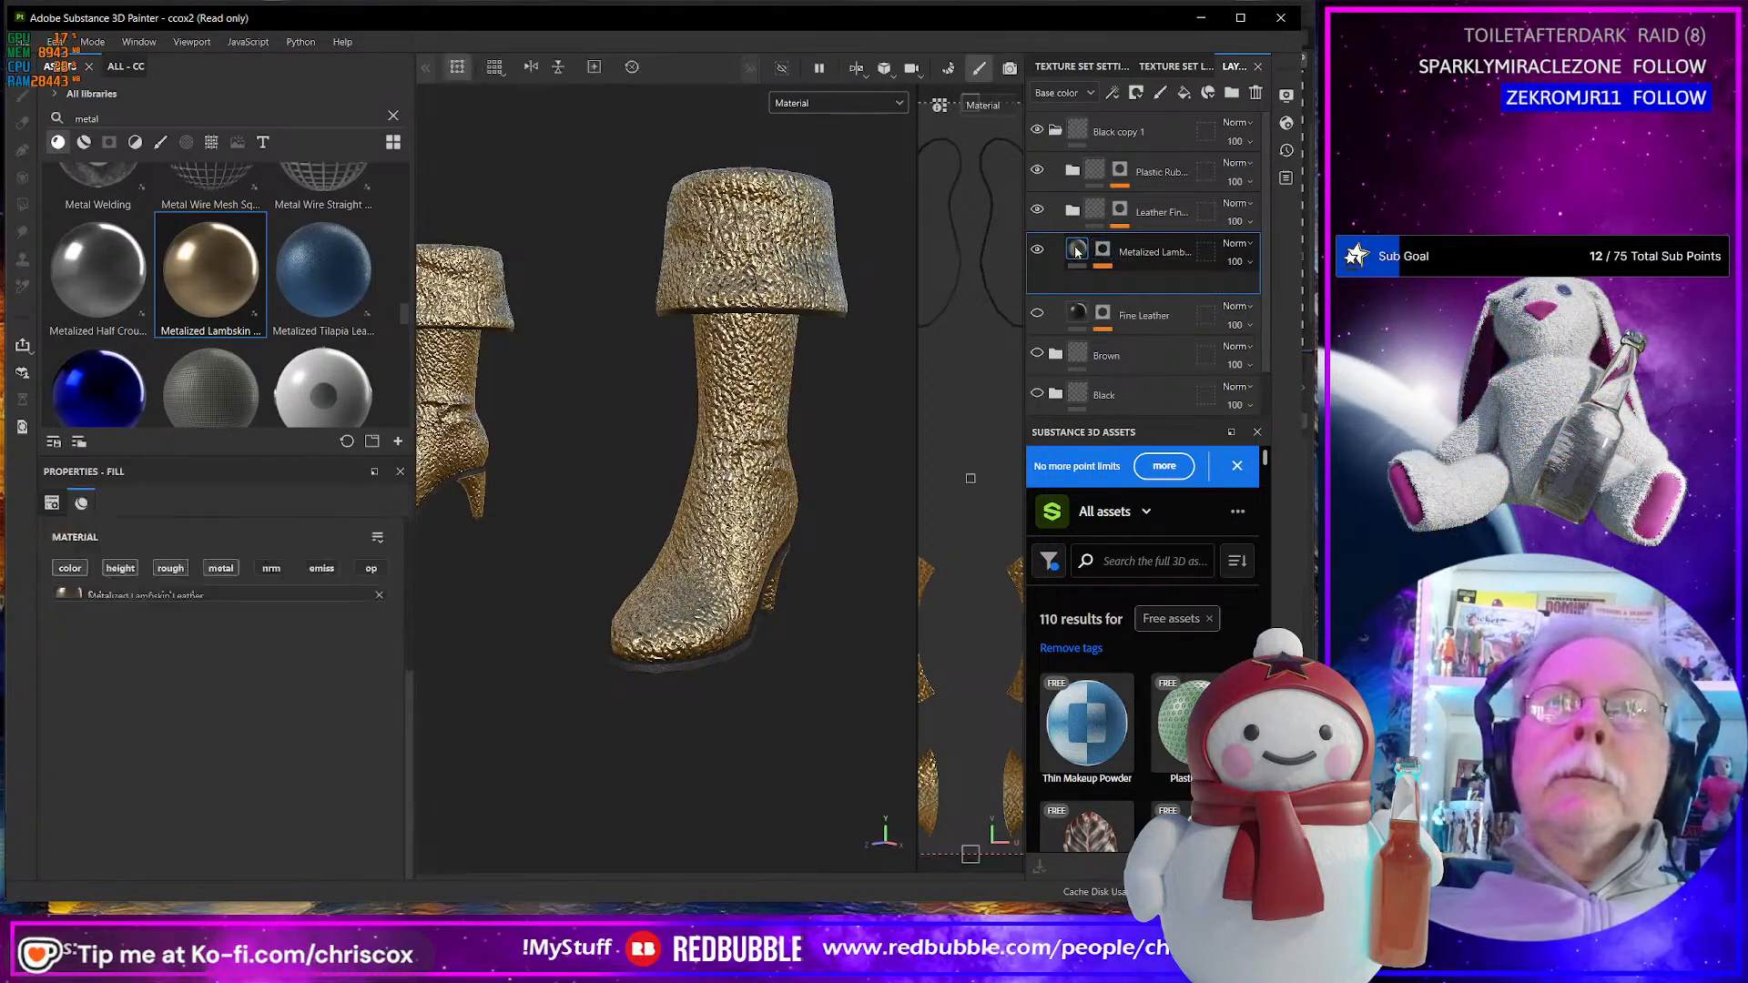
{"action": "scroll", "coordinate": [330, 719], "scroll_direction": "down", "scroll_amount": 3}
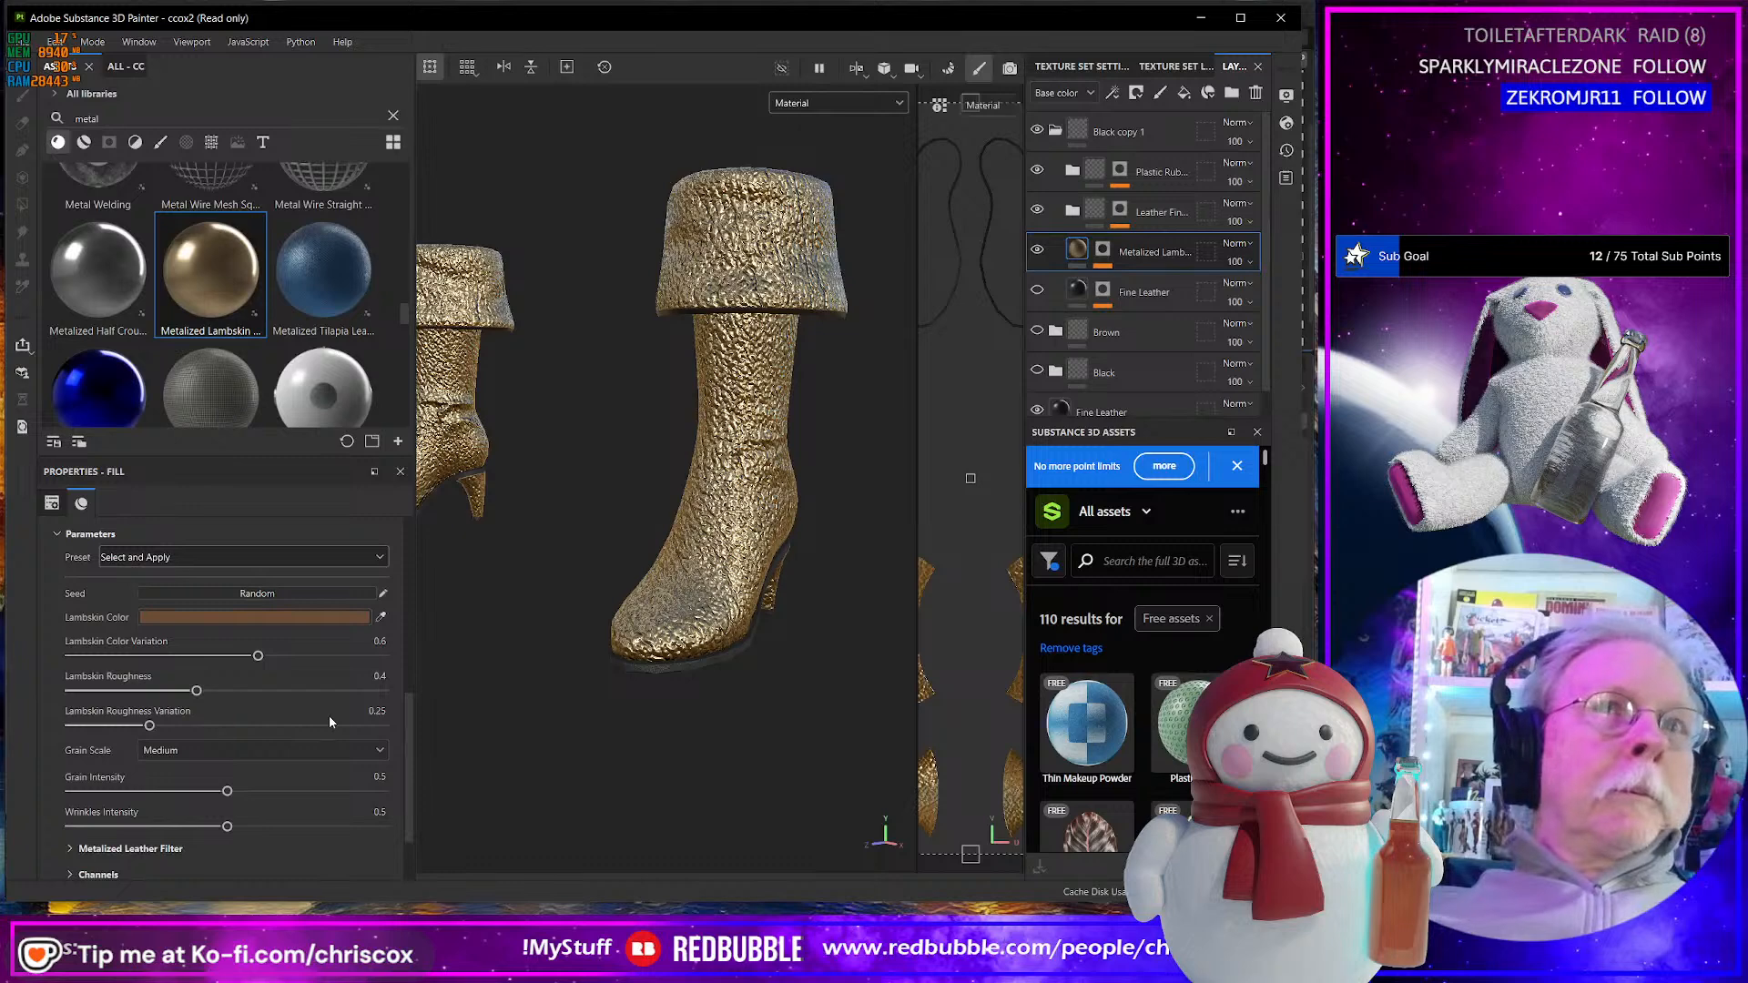
{"action": "scroll", "coordinate": [329, 715], "scroll_direction": "up", "scroll_amount": 5}
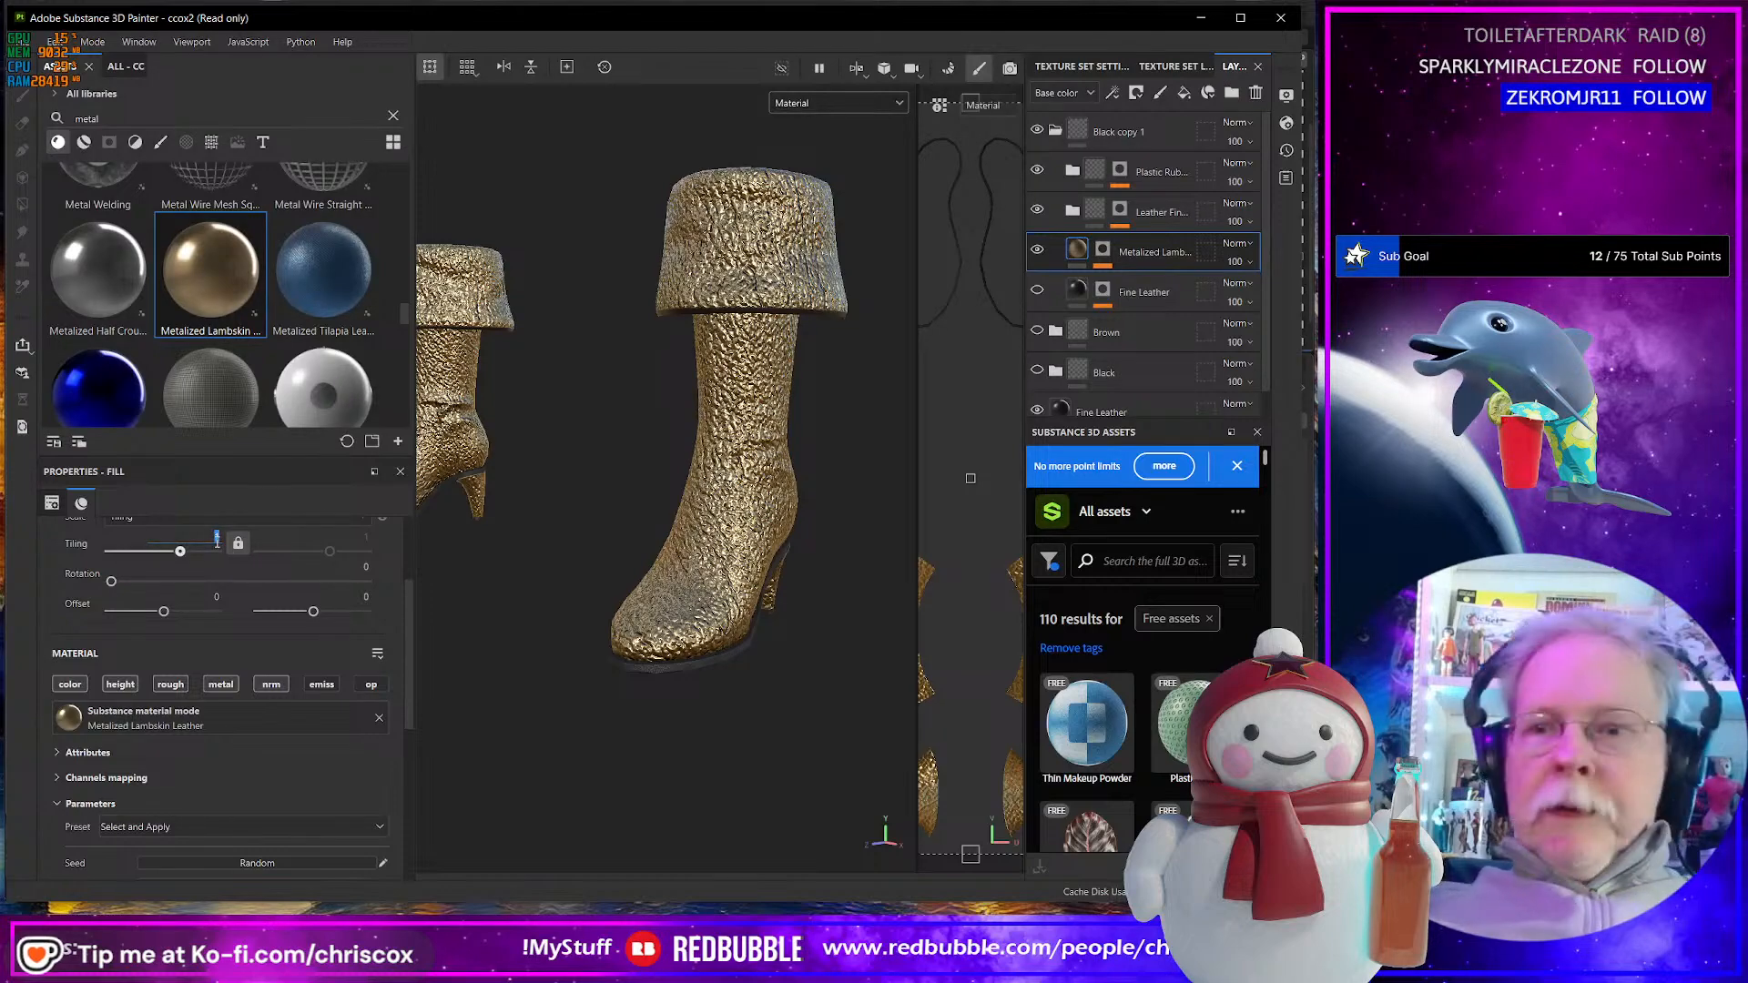
{"action": "type", "text": "8"}
{"action": "key", "text": "Return"}
{"action": "left_click_drag", "start_coordinate": [838, 480], "coordinate": [690, 554], "text": "alt"}
{"action": "scroll", "coordinate": [704, 540], "scroll_direction": "up", "scroll_amount": 3}
{"action": "scroll", "coordinate": [703, 540], "scroll_direction": "up", "scroll_amount": 3}
{"action": "scroll", "coordinate": [869, 551], "scroll_direction": "down", "scroll_amount": 5}
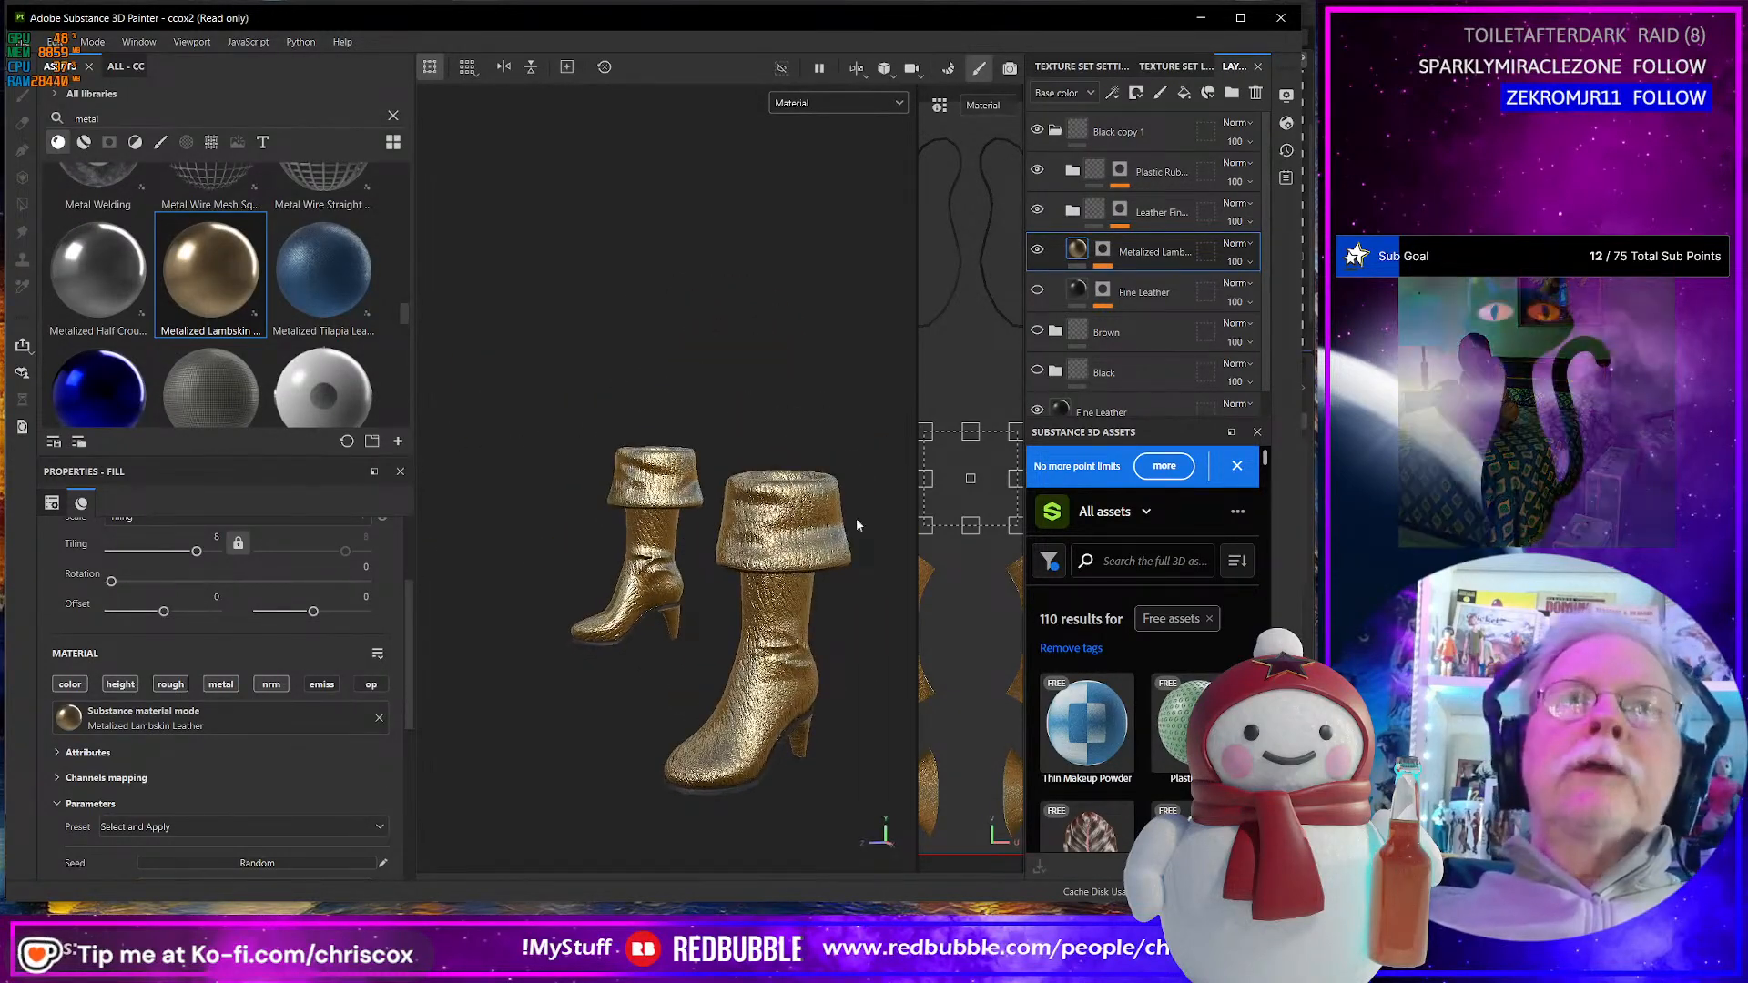
{"action": "left_click_drag", "start_coordinate": [581, 493], "coordinate": [701, 524], "text": "alt"}
- Set the Metalized Lambskin Leather fill's tiling to 16 and inspect the finer grain on the boots
{"action": "double_click", "coordinate": [212, 544]}
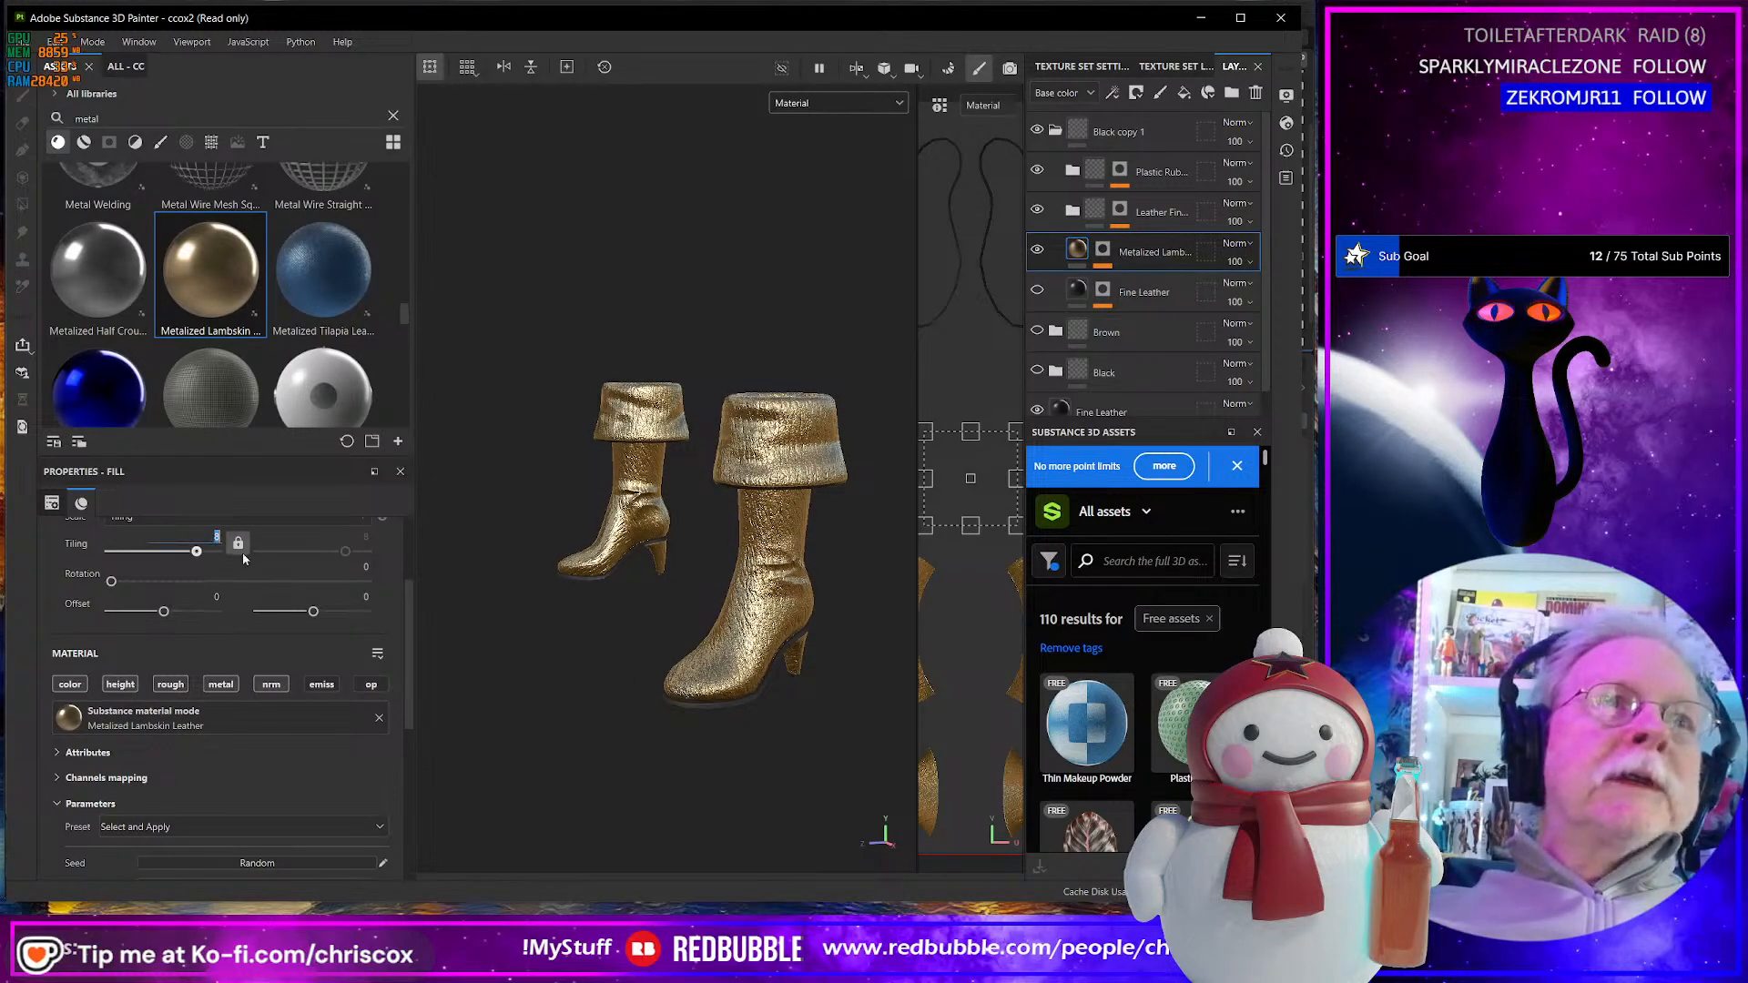
{"action": "type", "text": "16"}
{"action": "key", "text": "Return"}
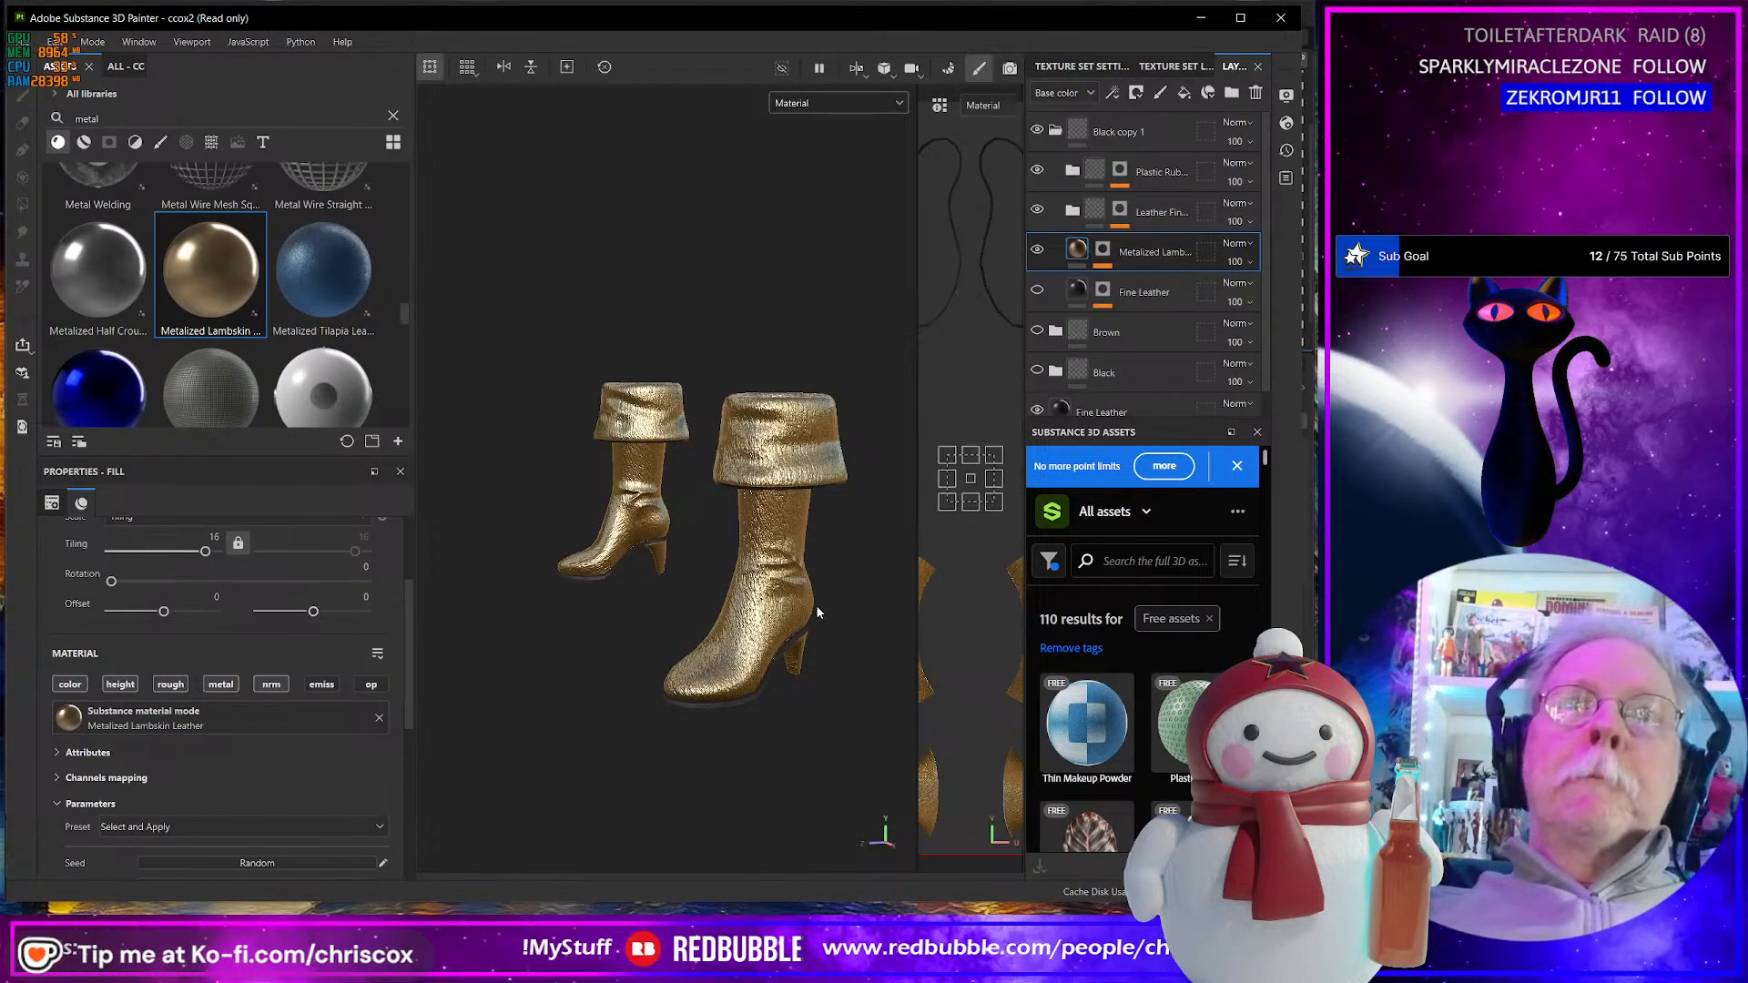
{"action": "scroll", "coordinate": [816, 604], "scroll_direction": "down", "scroll_amount": 3}
{"action": "scroll", "coordinate": [805, 601], "scroll_direction": "up", "scroll_amount": 6}
{"action": "left_click_drag", "start_coordinate": [801, 598], "coordinate": [847, 494], "text": "alt"}
{"action": "scroll", "coordinate": [829, 619], "scroll_direction": "up", "scroll_amount": 4}
{"action": "scroll", "coordinate": [829, 619], "scroll_direction": "down", "scroll_amount": 6}
{"action": "scroll", "coordinate": [837, 497], "scroll_direction": "up", "scroll_amount": 6}
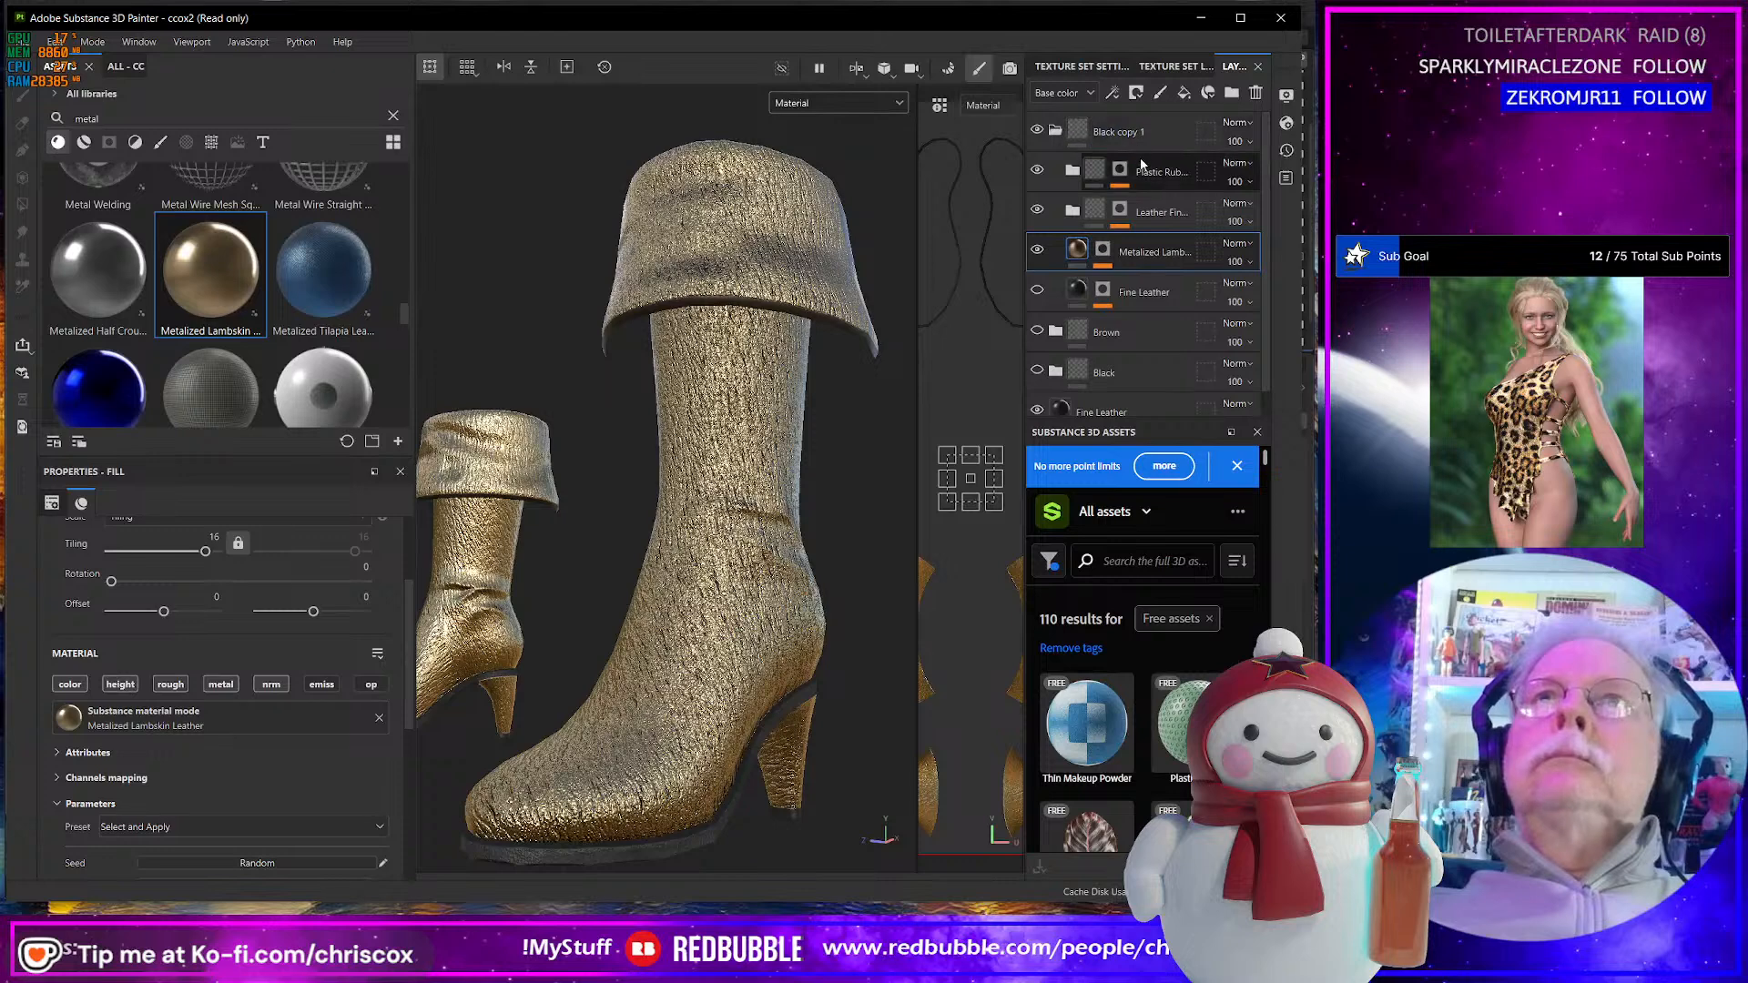
- Add the orange-red ID color of the cuff's lower edge to the Metalized Lambskin Leather layer's Color Selection mask
{"action": "left_click", "coordinate": [1105, 254]}
{"action": "left_click", "coordinate": [1147, 283]}
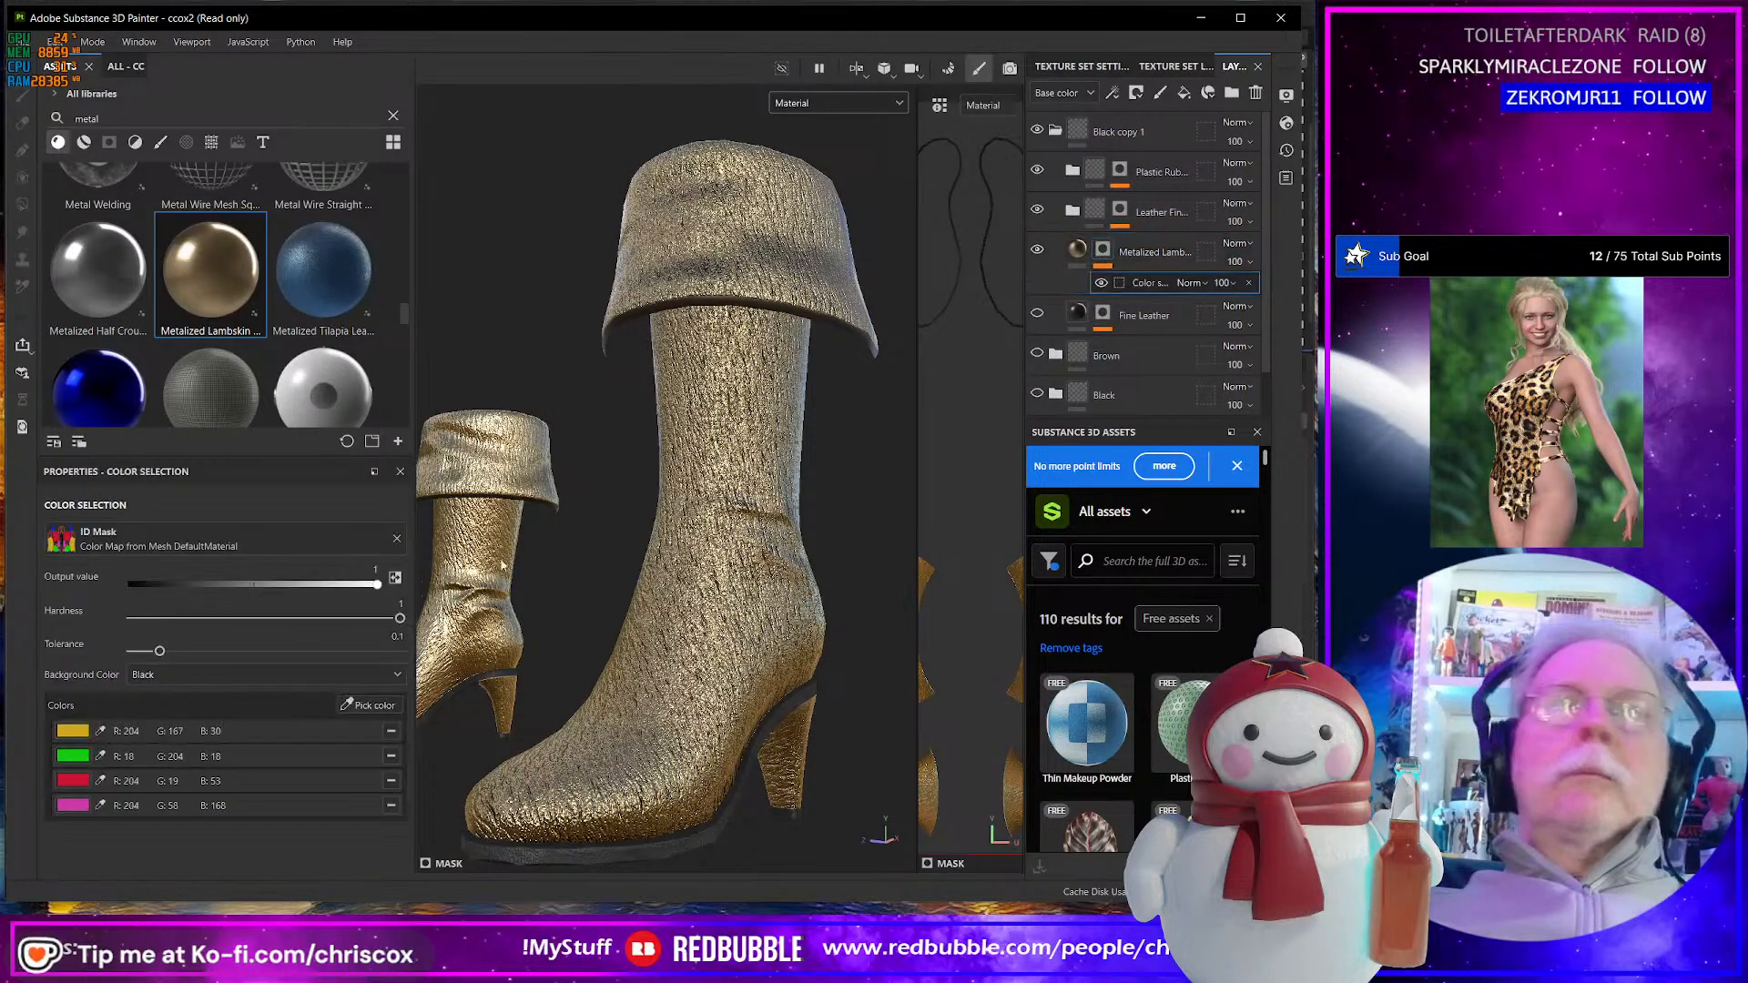
{"action": "left_click", "coordinate": [360, 704]}
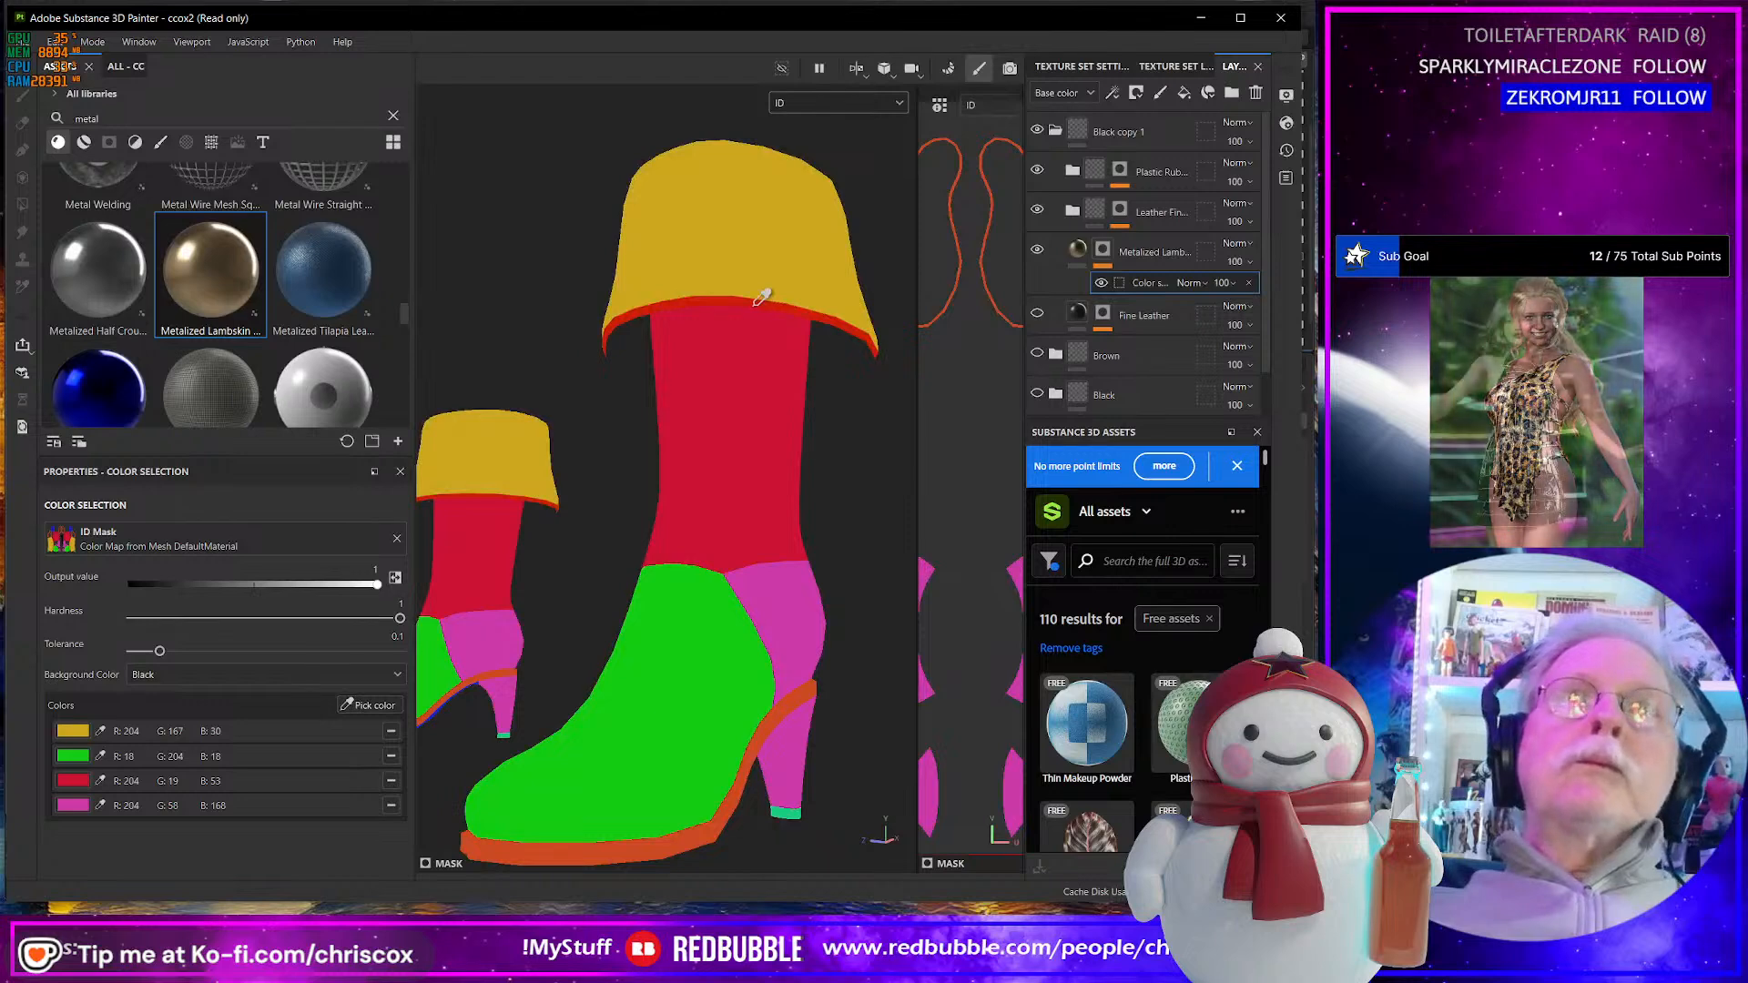
{"action": "left_click", "coordinate": [862, 332]}
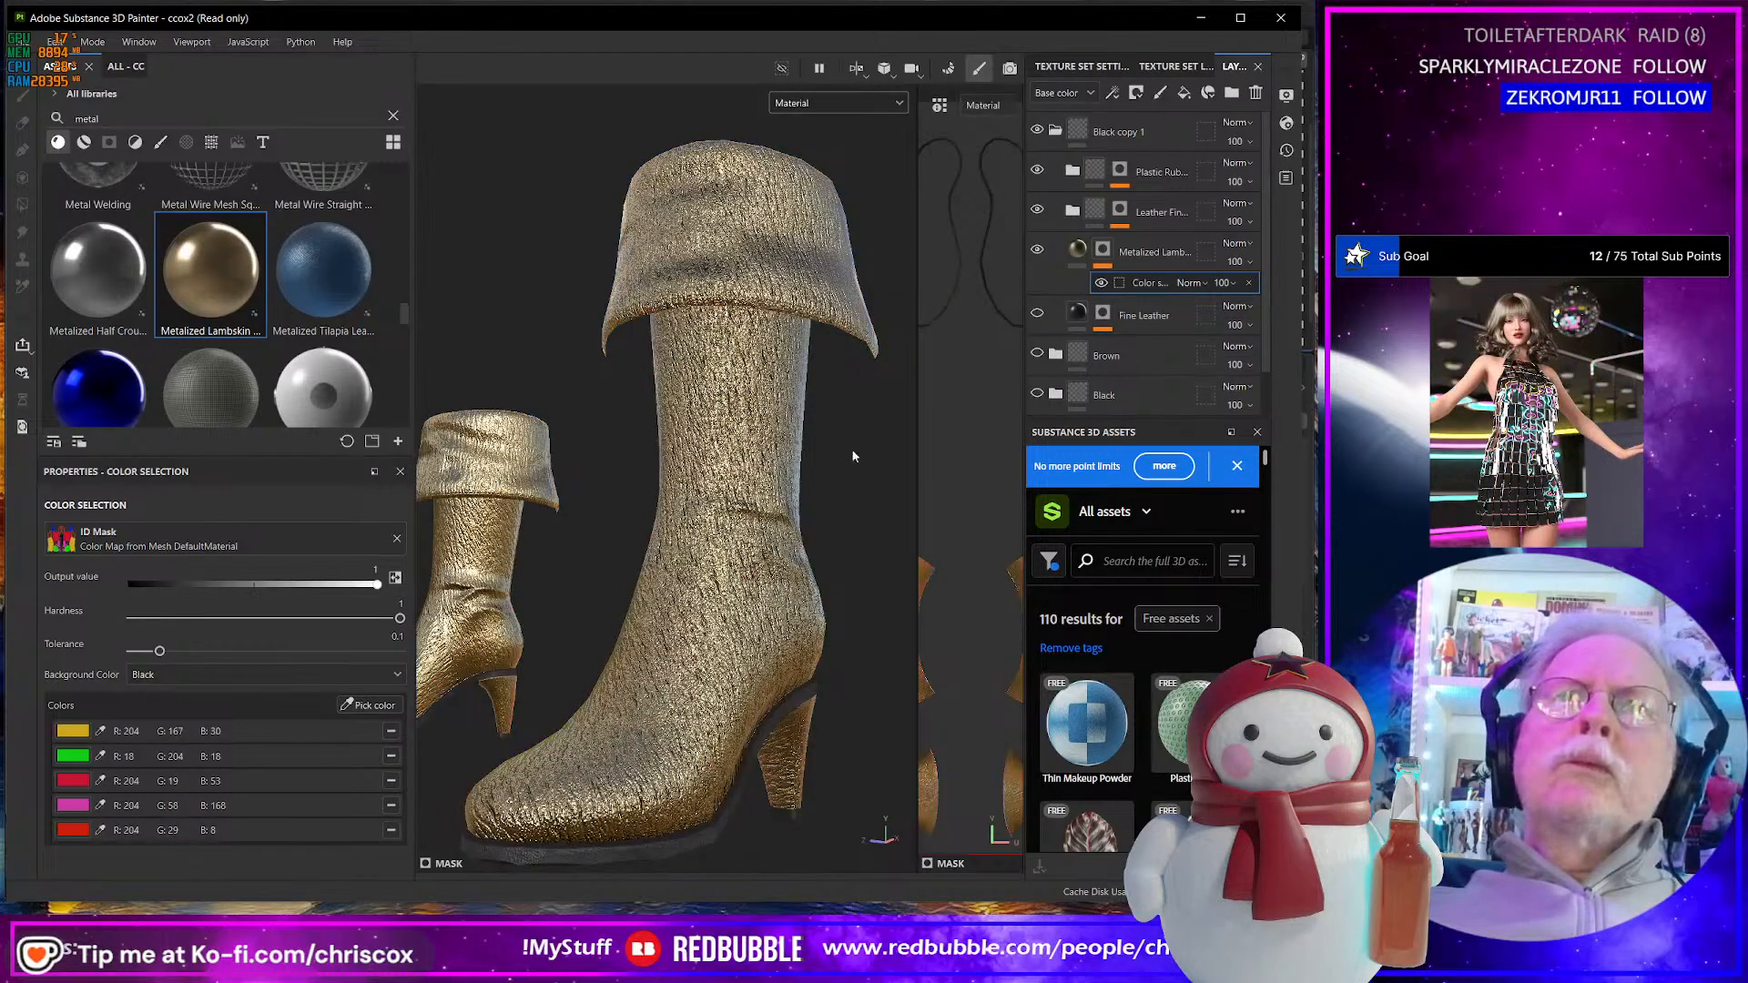
{"action": "scroll", "coordinate": [740, 534], "scroll_direction": "down", "scroll_amount": 3}
{"action": "left_click_drag", "start_coordinate": [740, 534], "coordinate": [681, 557], "text": "alt"}
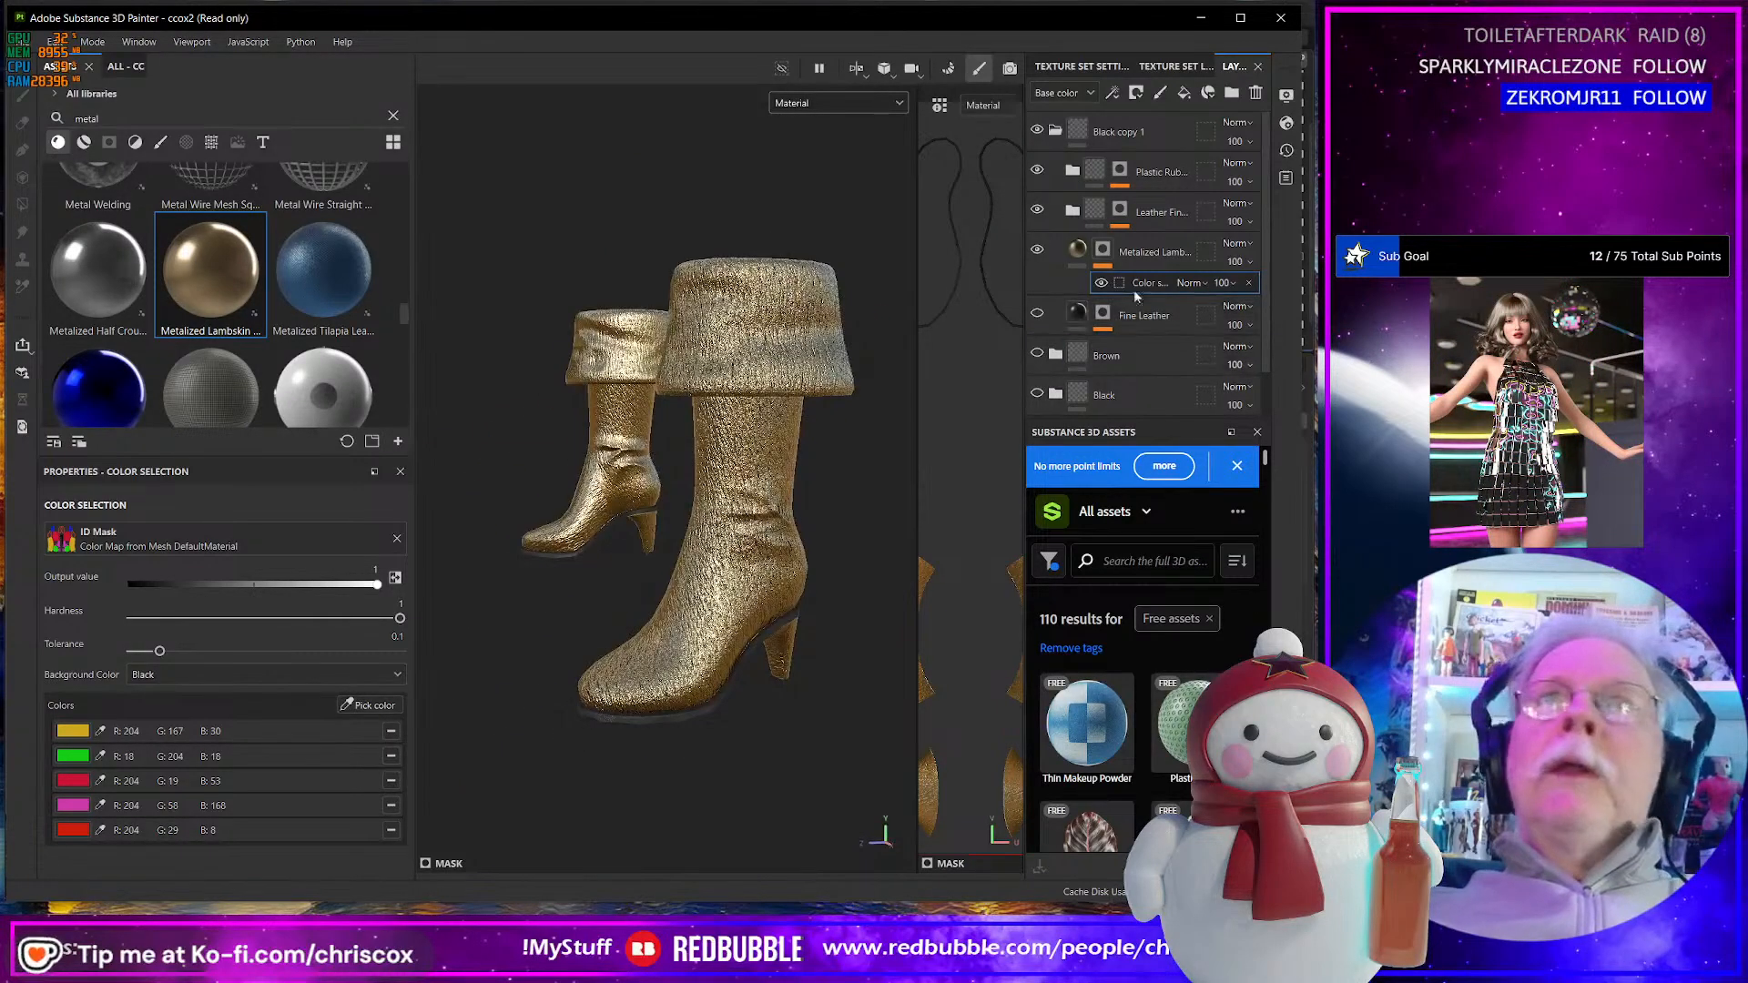
- Duplicate the Metalized Lambskin Leather layer and hide the lower of the two
{"action": "left_click", "coordinate": [1175, 255]}
{"action": "right_click", "coordinate": [1175, 255]}
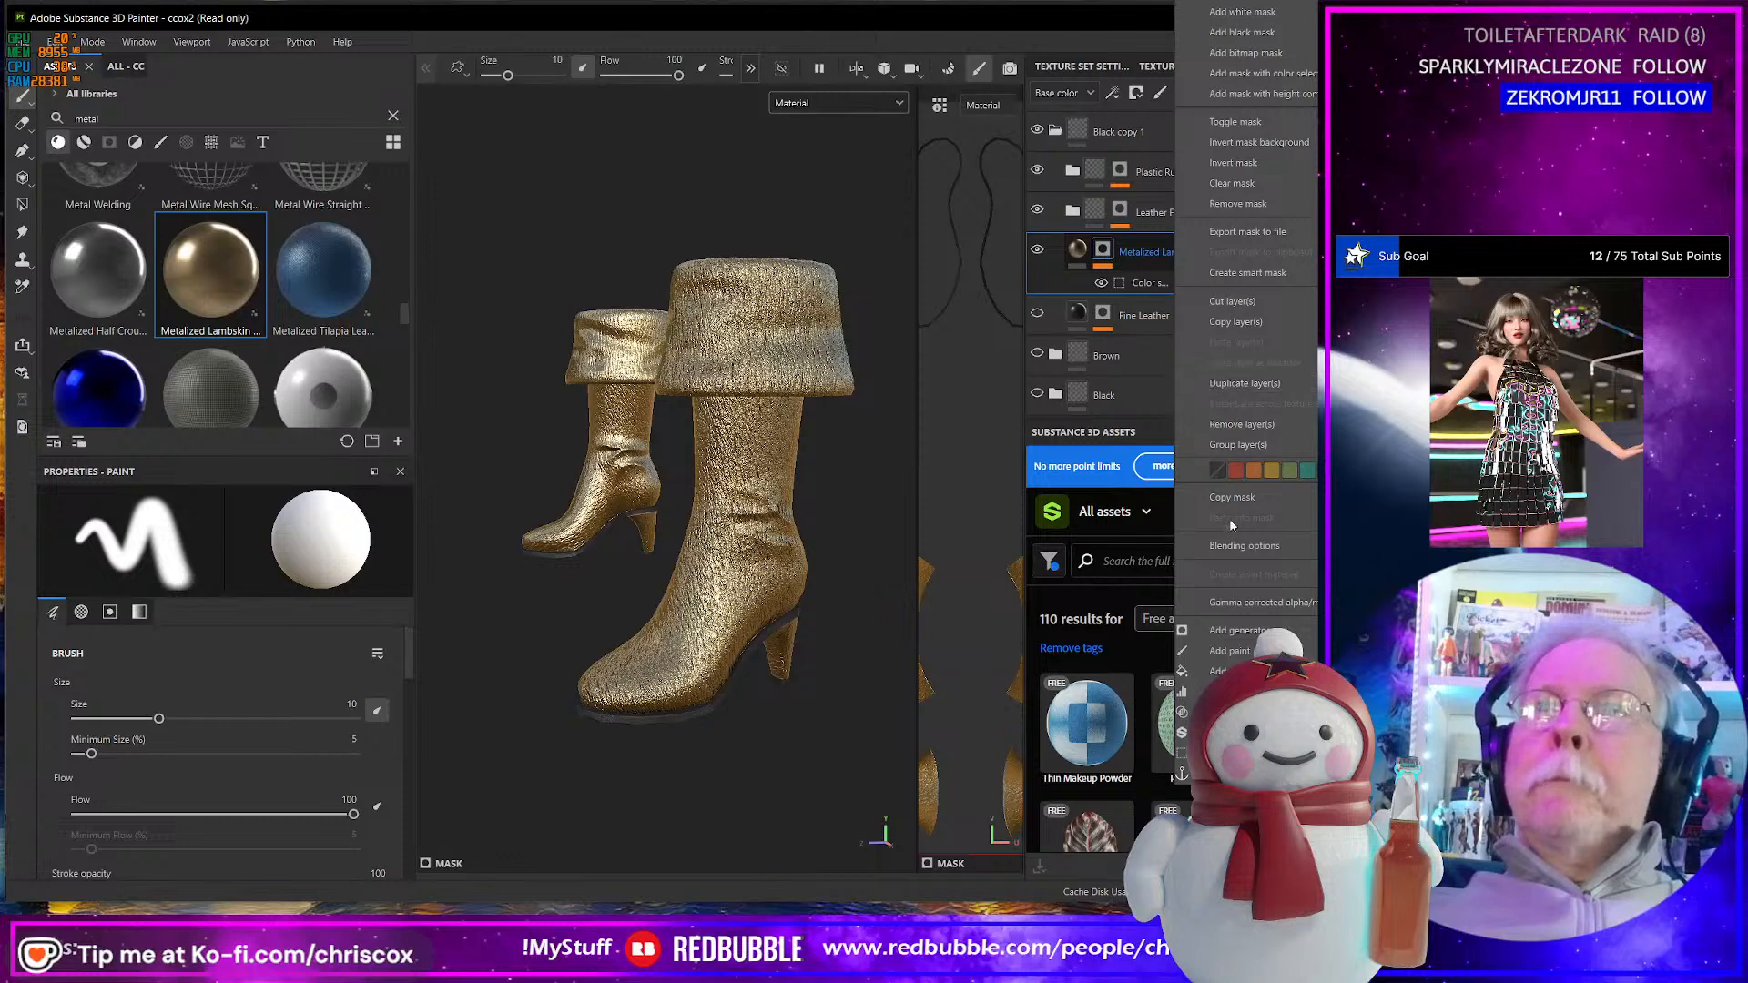
{"action": "left_click", "coordinate": [1255, 384]}
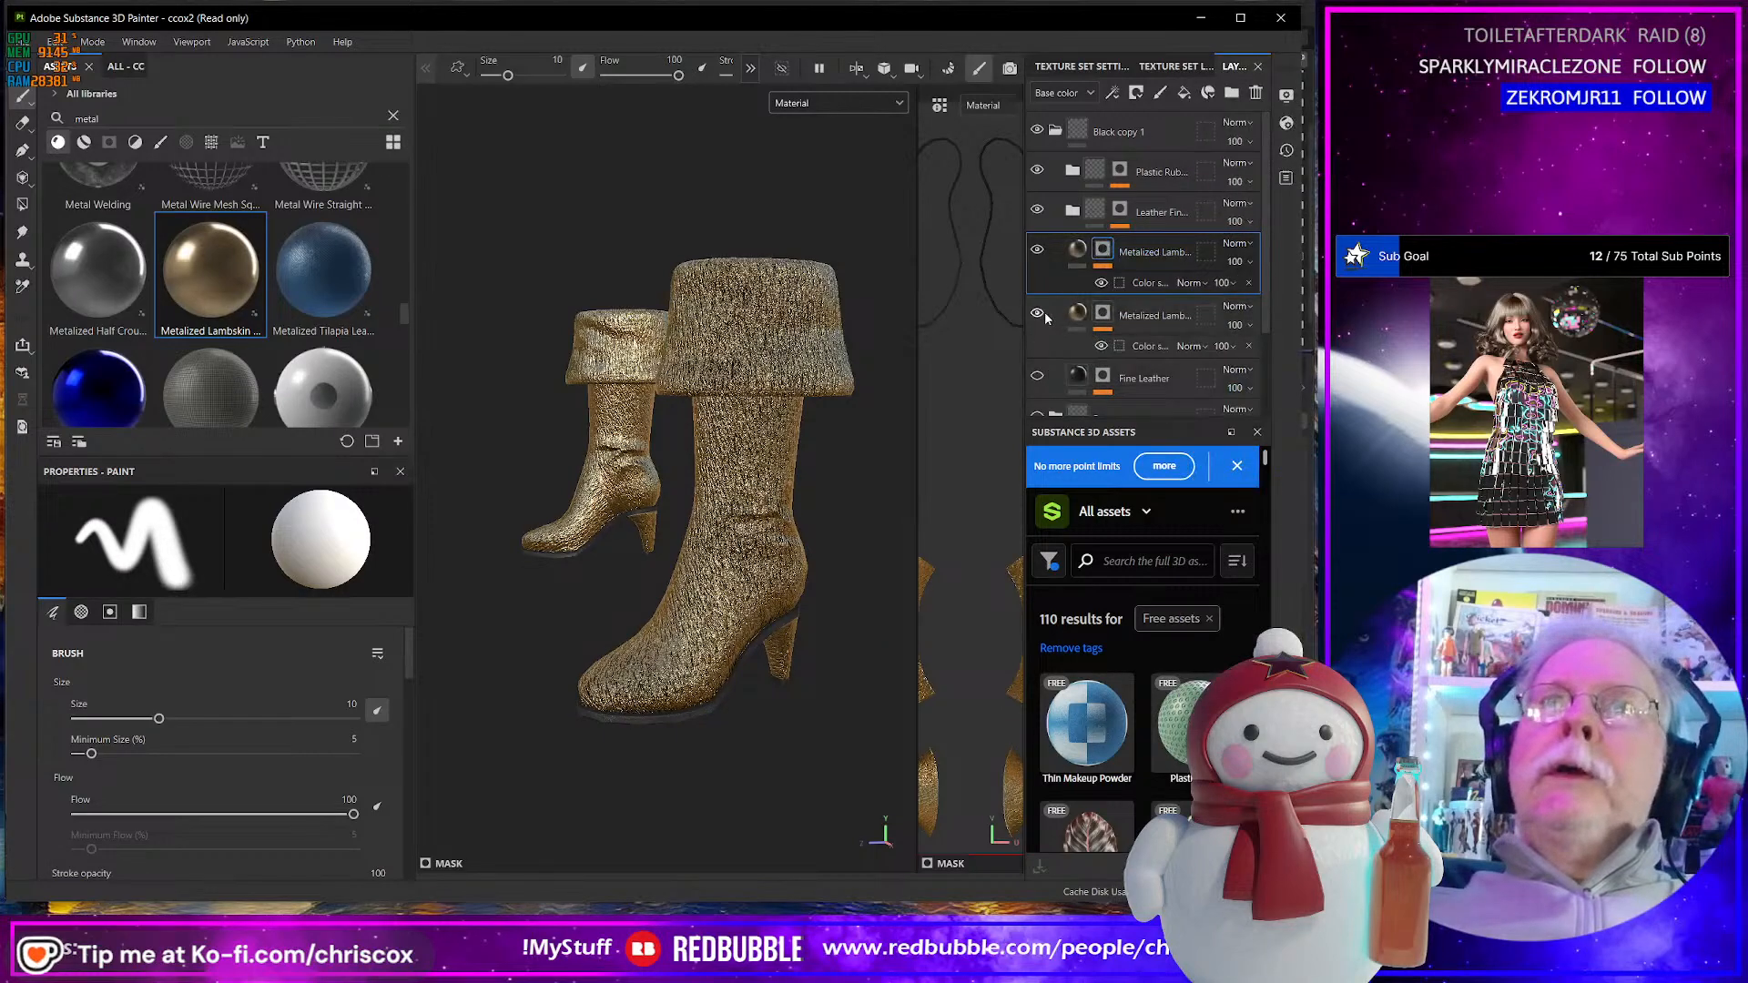
{"action": "left_click", "coordinate": [1038, 314]}
- Try a pale blue Lambskin Color, 939EC0, on the upper Metalized Lambskin Leather layer and toggle its visibility to compare
{"action": "left_click", "coordinate": [1077, 249]}
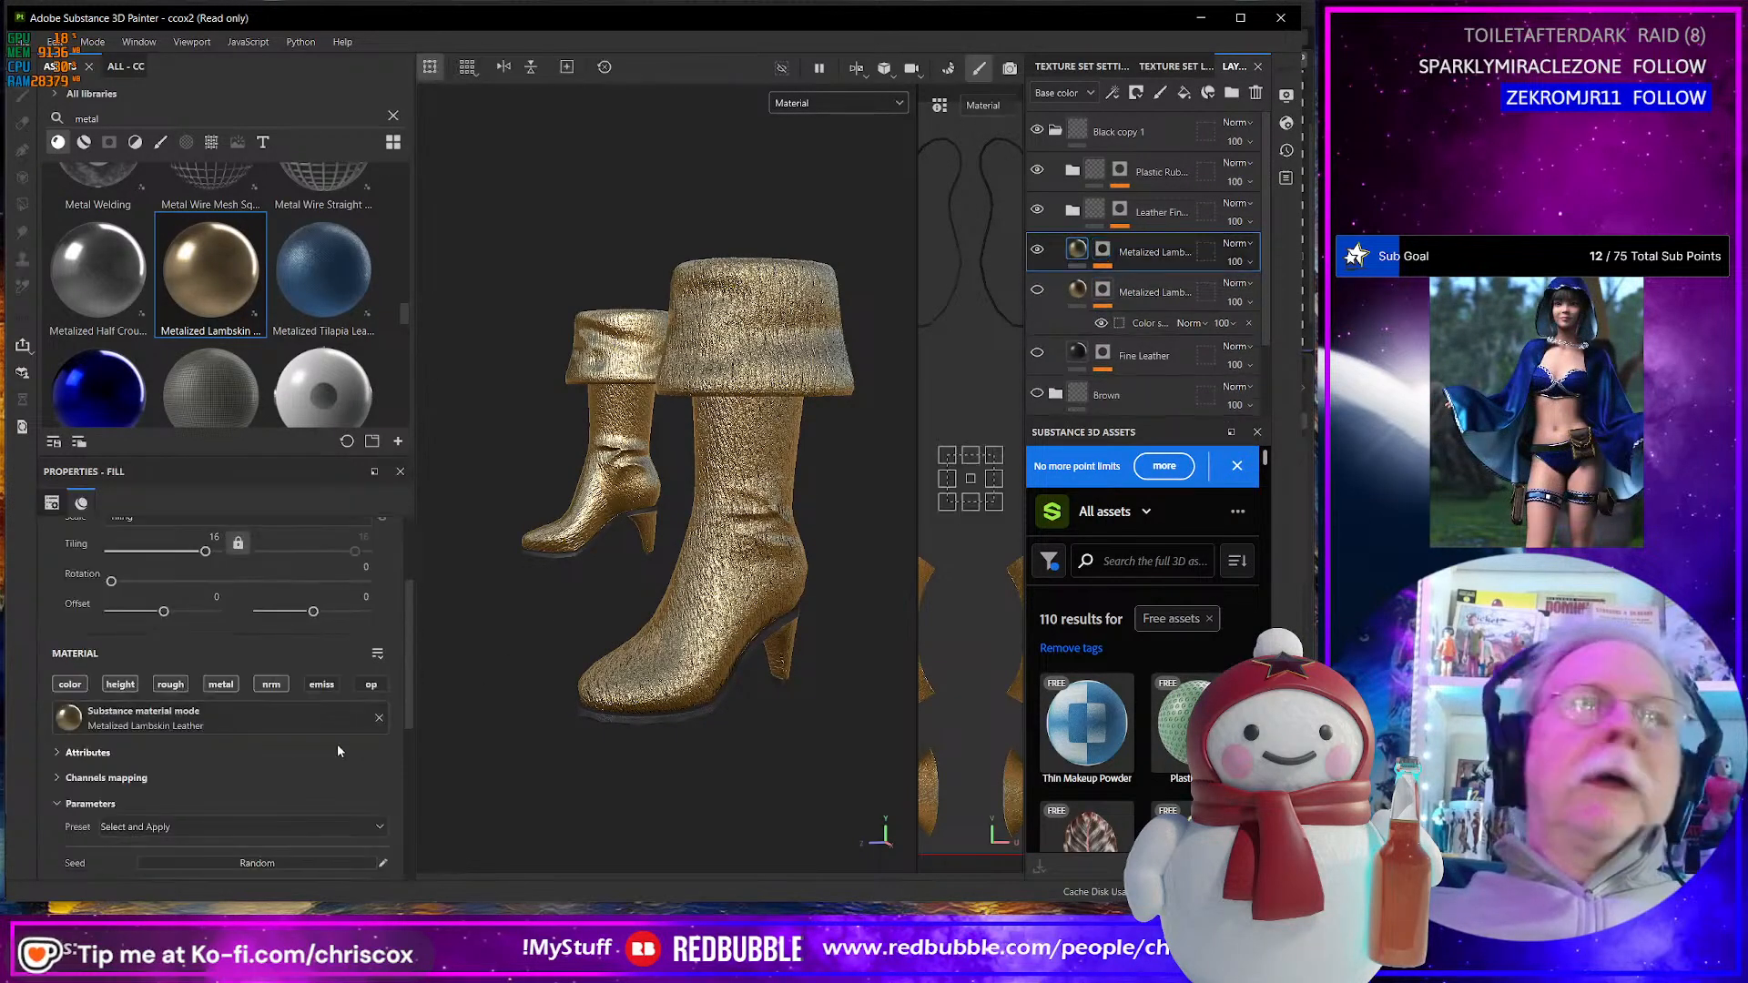
{"action": "scroll", "coordinate": [277, 752], "scroll_direction": "down", "scroll_amount": 3}
{"action": "left_click", "coordinate": [291, 734]}
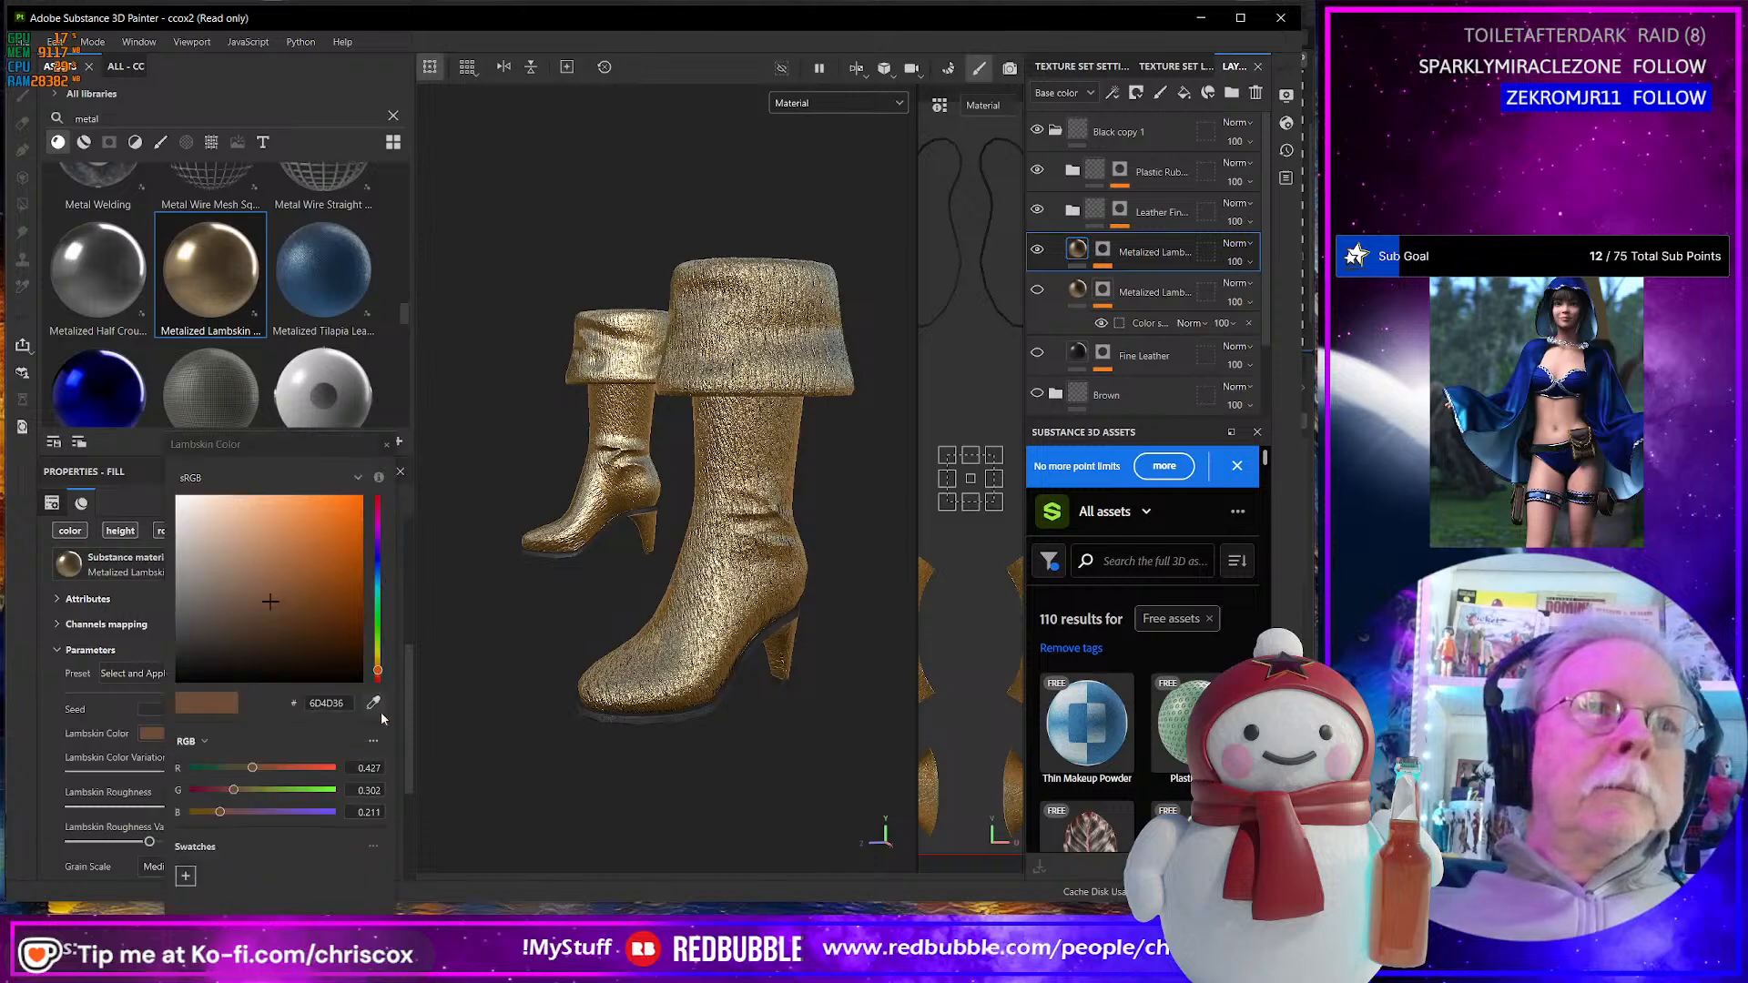
{"action": "left_click", "coordinate": [377, 565]}
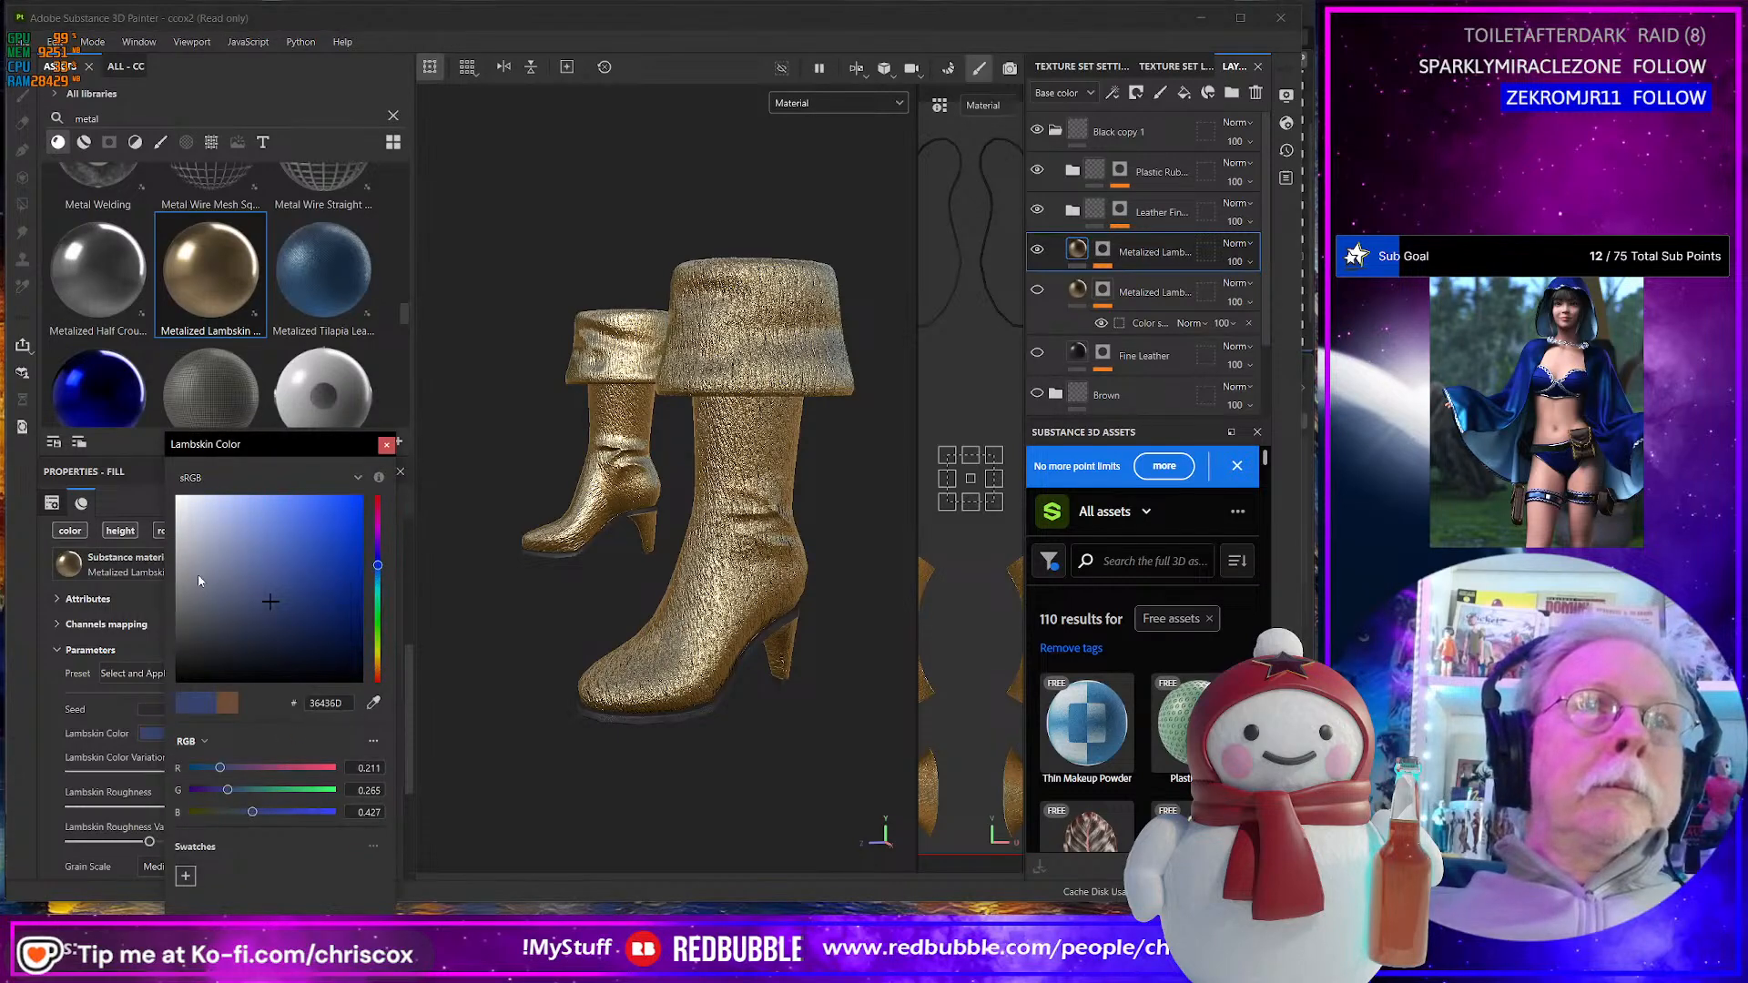
{"action": "left_click", "coordinate": [219, 542]}
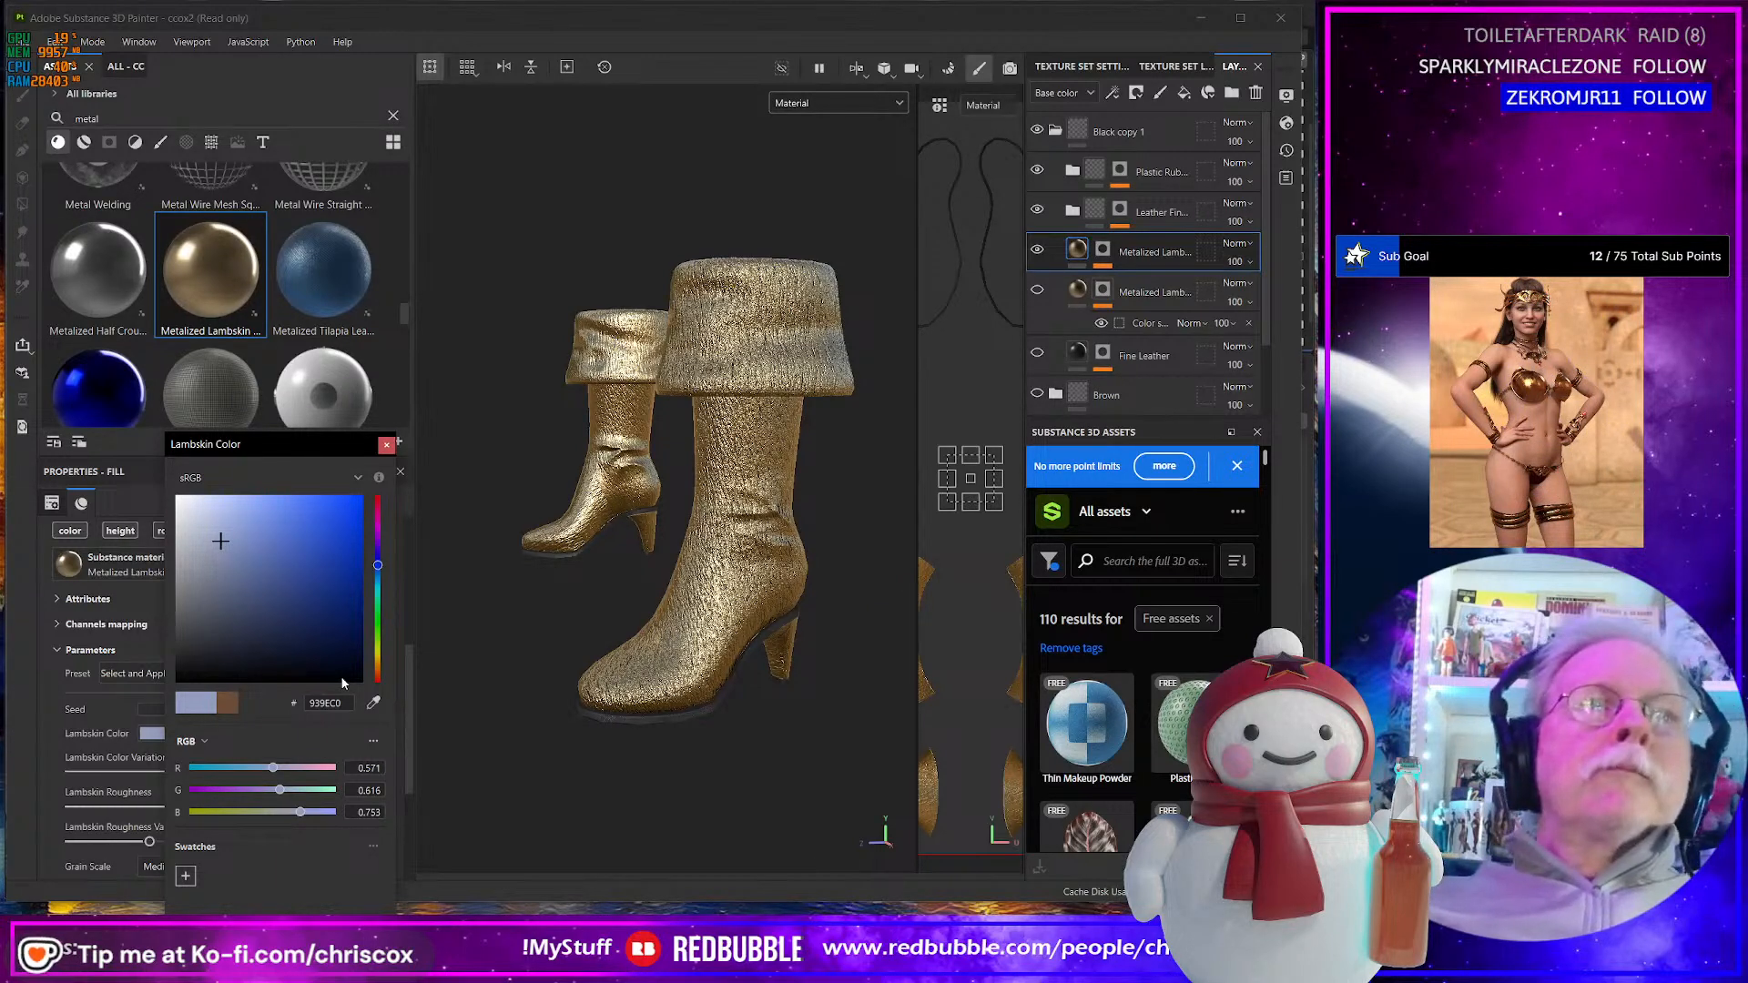
{"action": "left_click", "coordinate": [387, 447]}
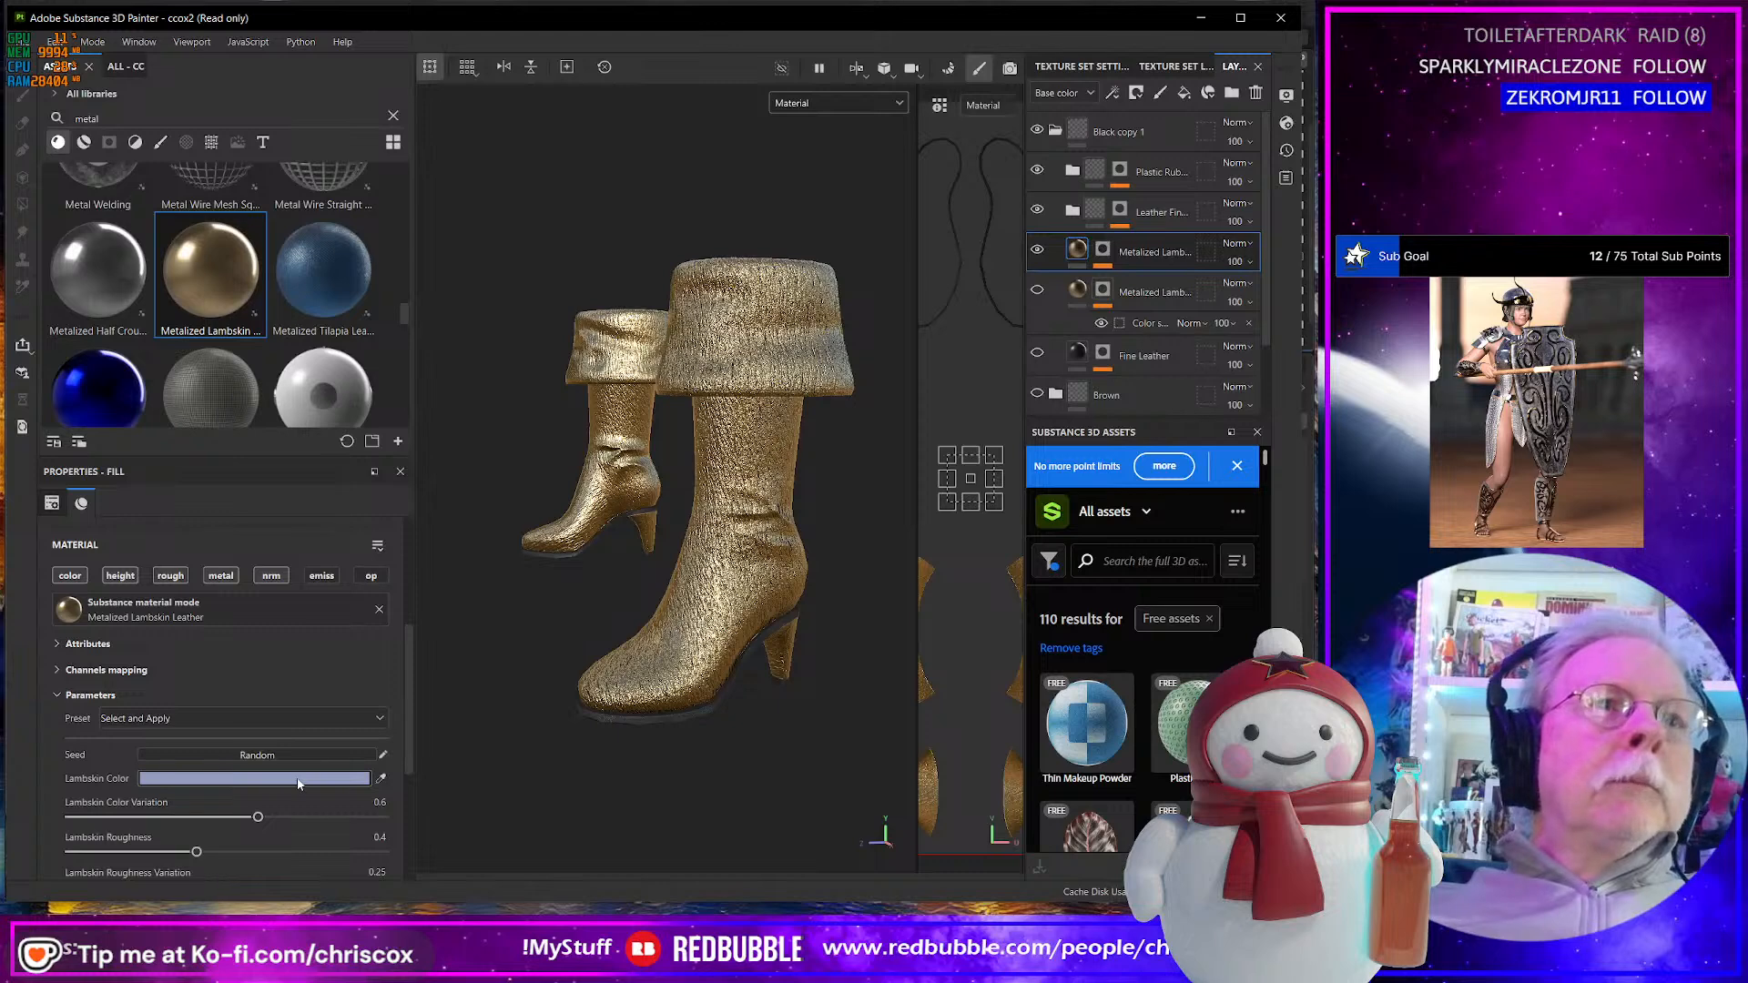
{"action": "left_click", "coordinate": [1037, 252]}
{"action": "left_click", "coordinate": [1038, 252]}
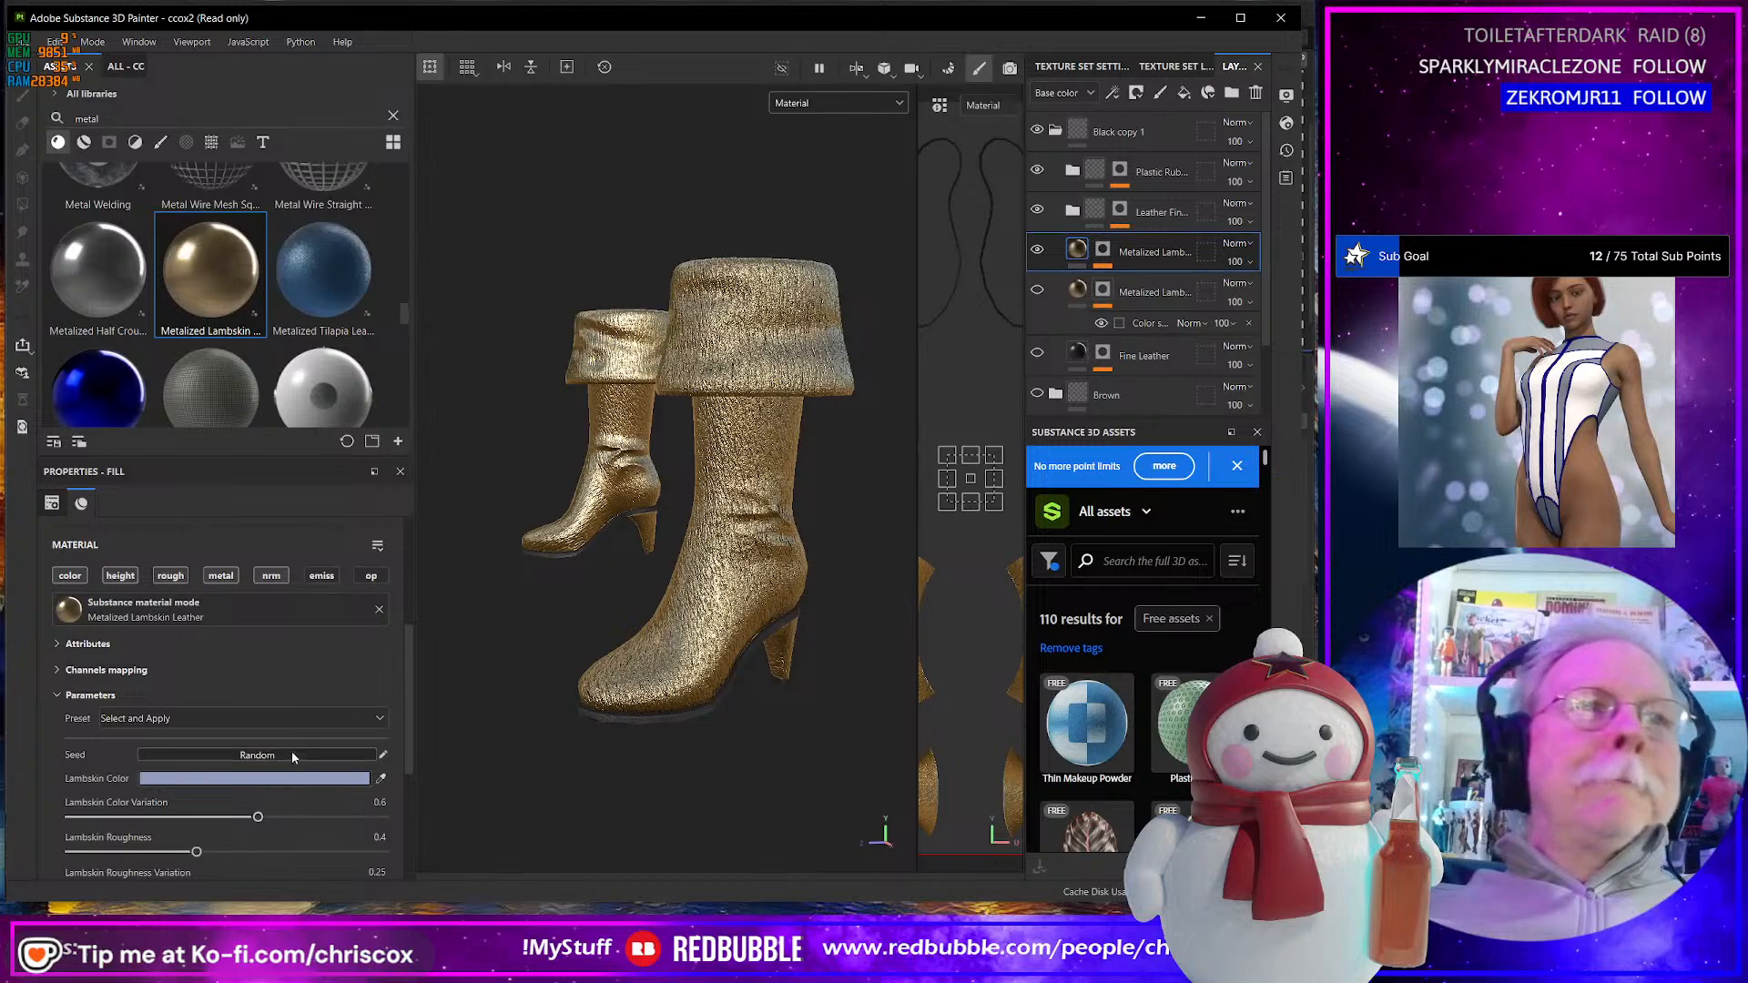
- Review the recolored Metalized Lambskin Leather copy's fill settings and delete that layer
{"action": "scroll", "coordinate": [293, 755], "scroll_direction": "up", "scroll_amount": 3}
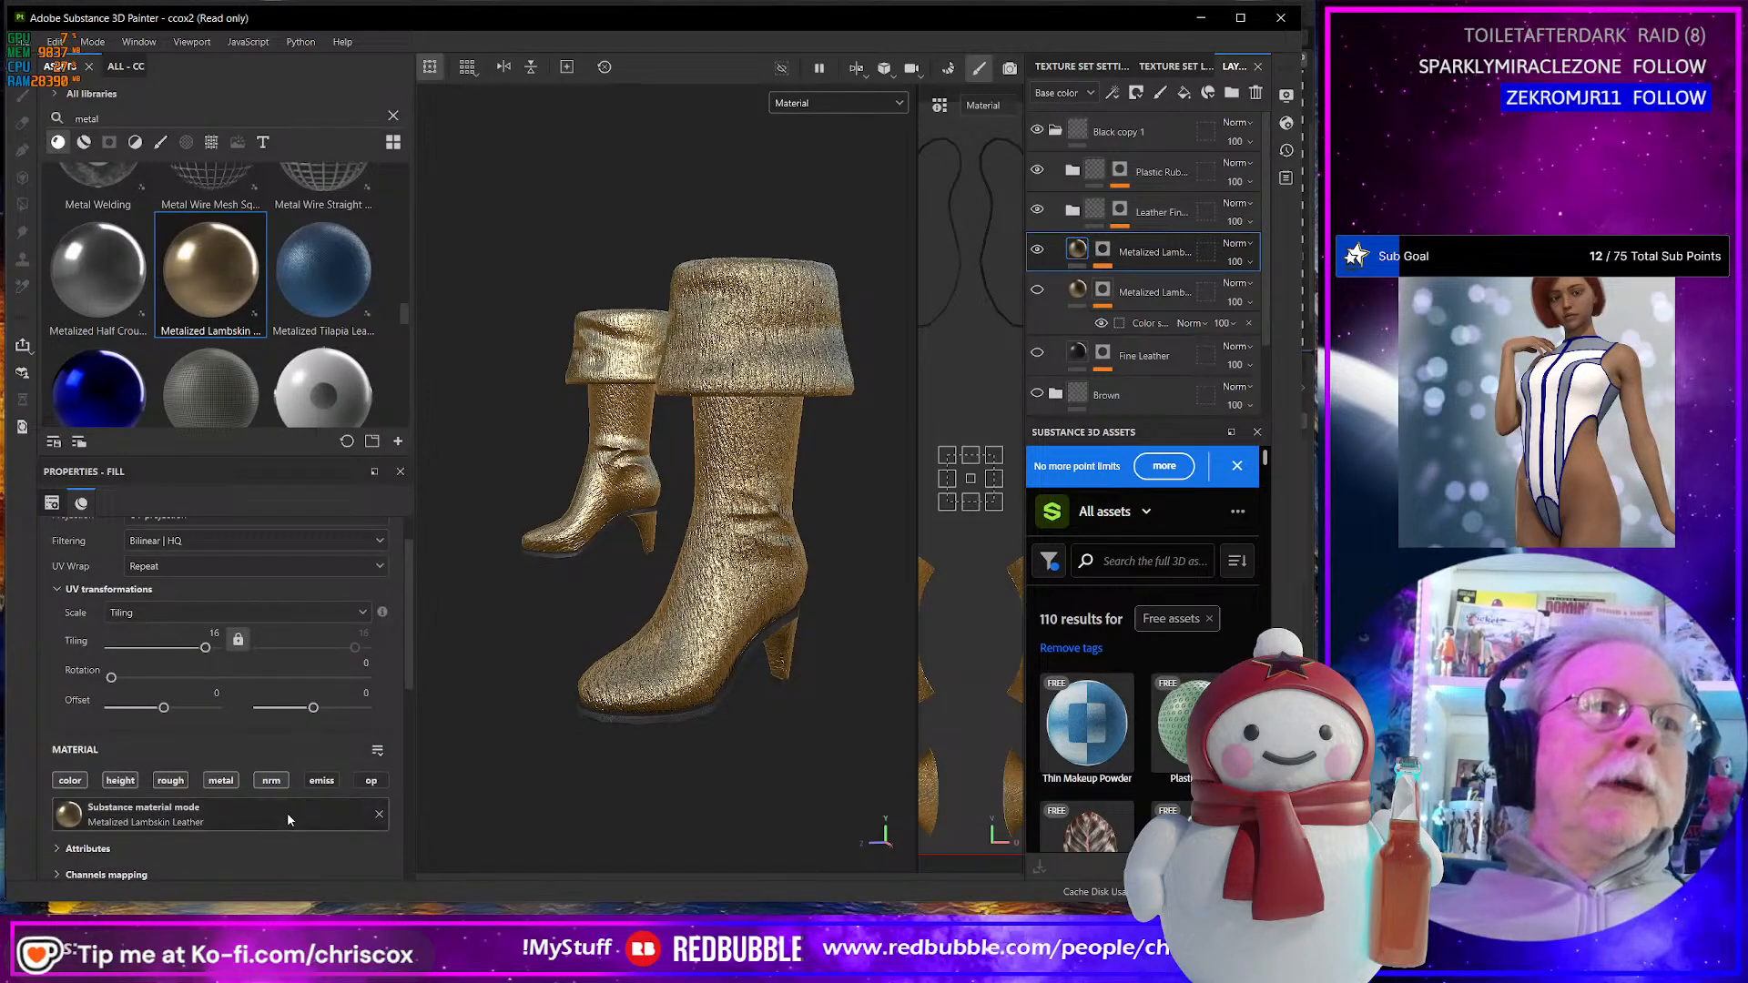
{"action": "scroll", "coordinate": [300, 776], "scroll_direction": "down", "scroll_amount": 2}
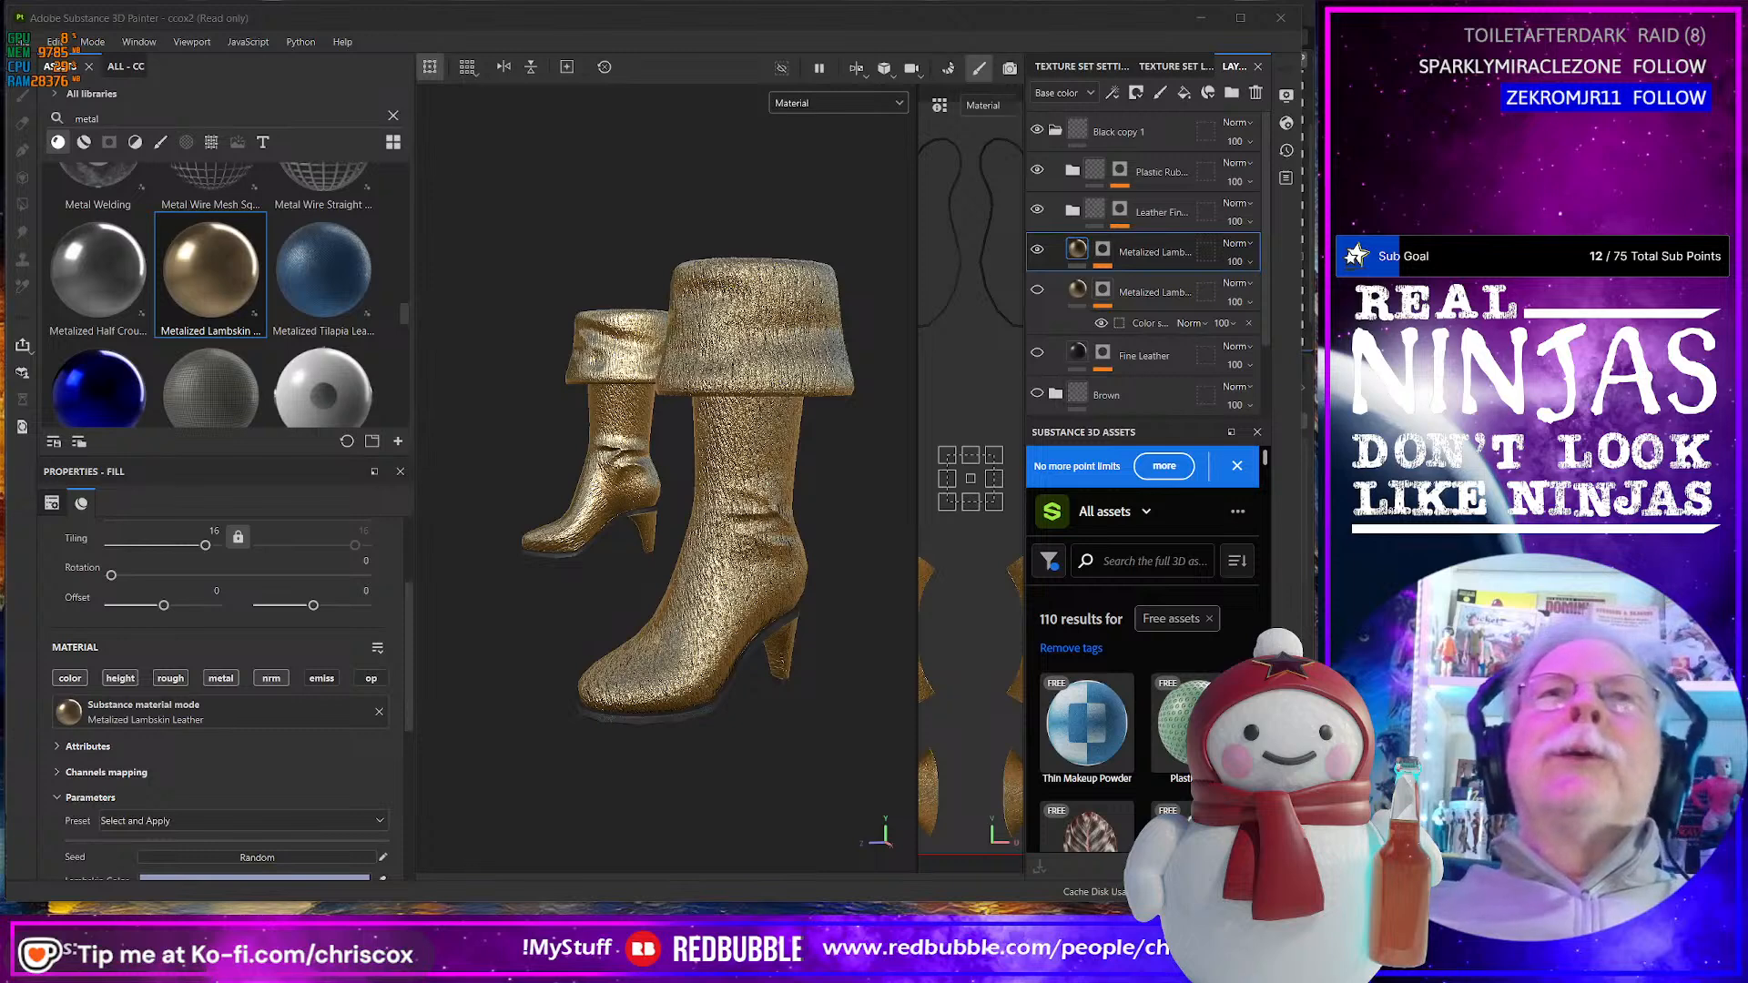
{"action": "left_click_drag", "start_coordinate": [772, 515], "coordinate": [788, 520], "text": "alt"}
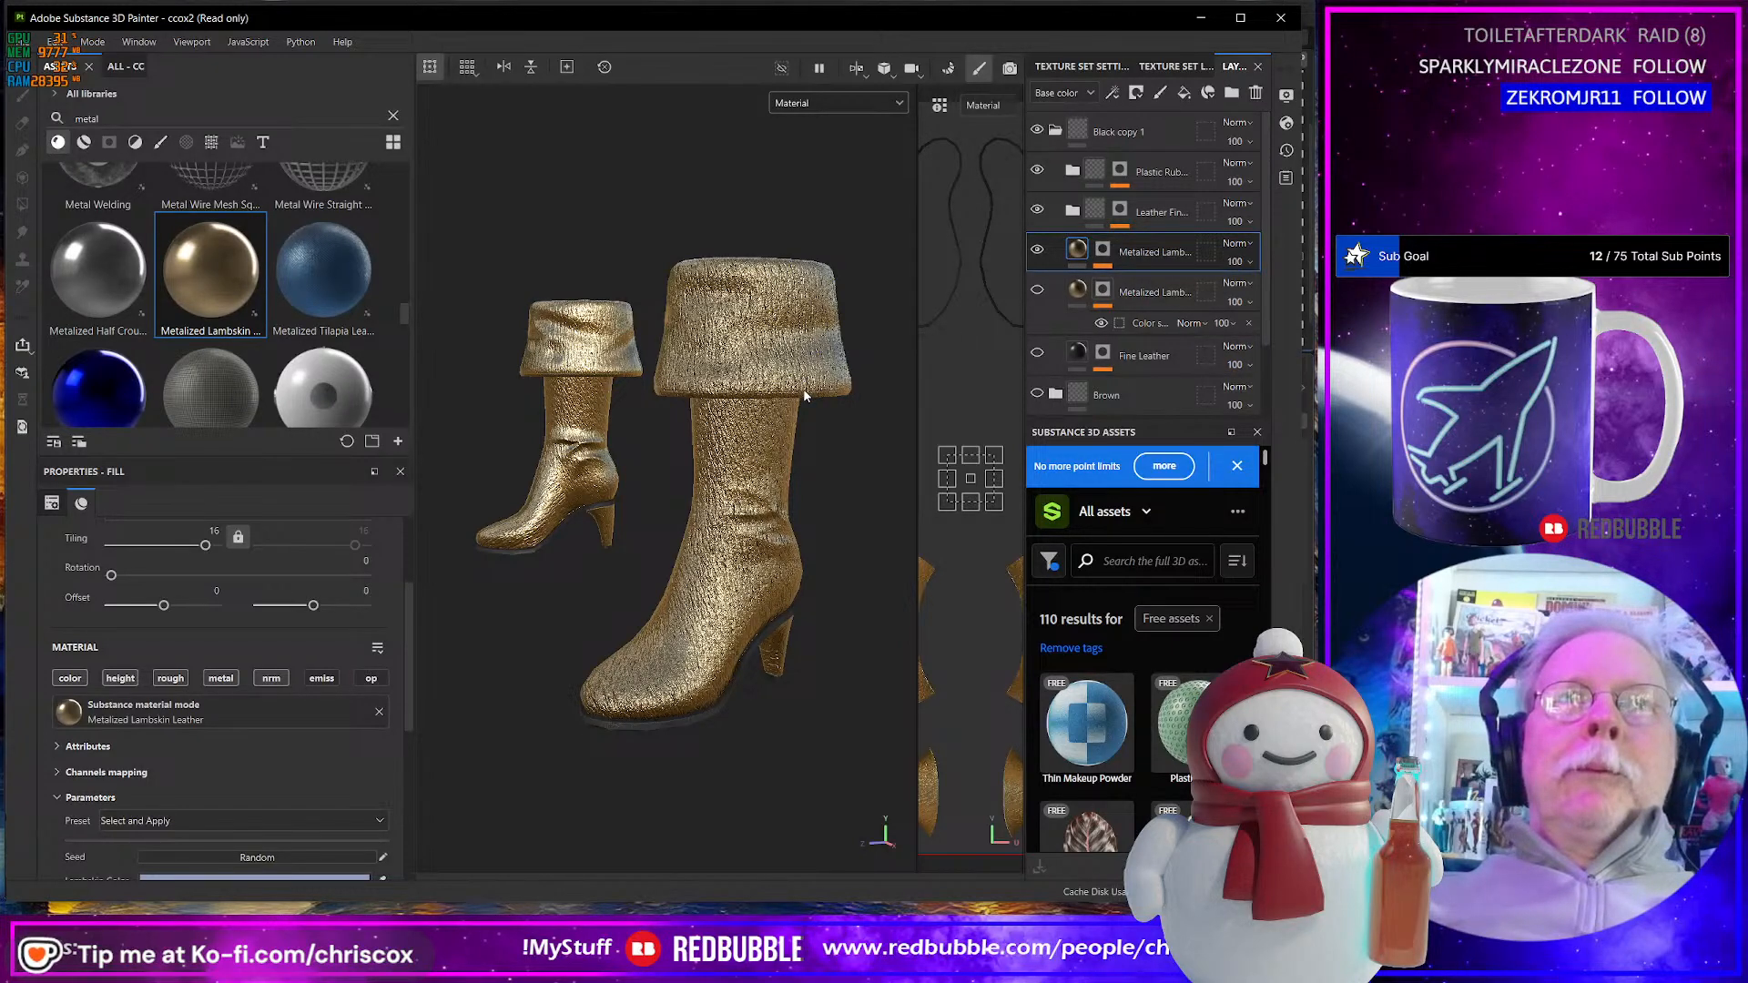
{"action": "left_click", "coordinate": [1255, 92]}
- Apply Metalized Half Croupon Leather to the boot cuffs through an ID color mask and open its Color Selection settings
{"action": "left_click_drag", "start_coordinate": [113, 281], "coordinate": [780, 304]}
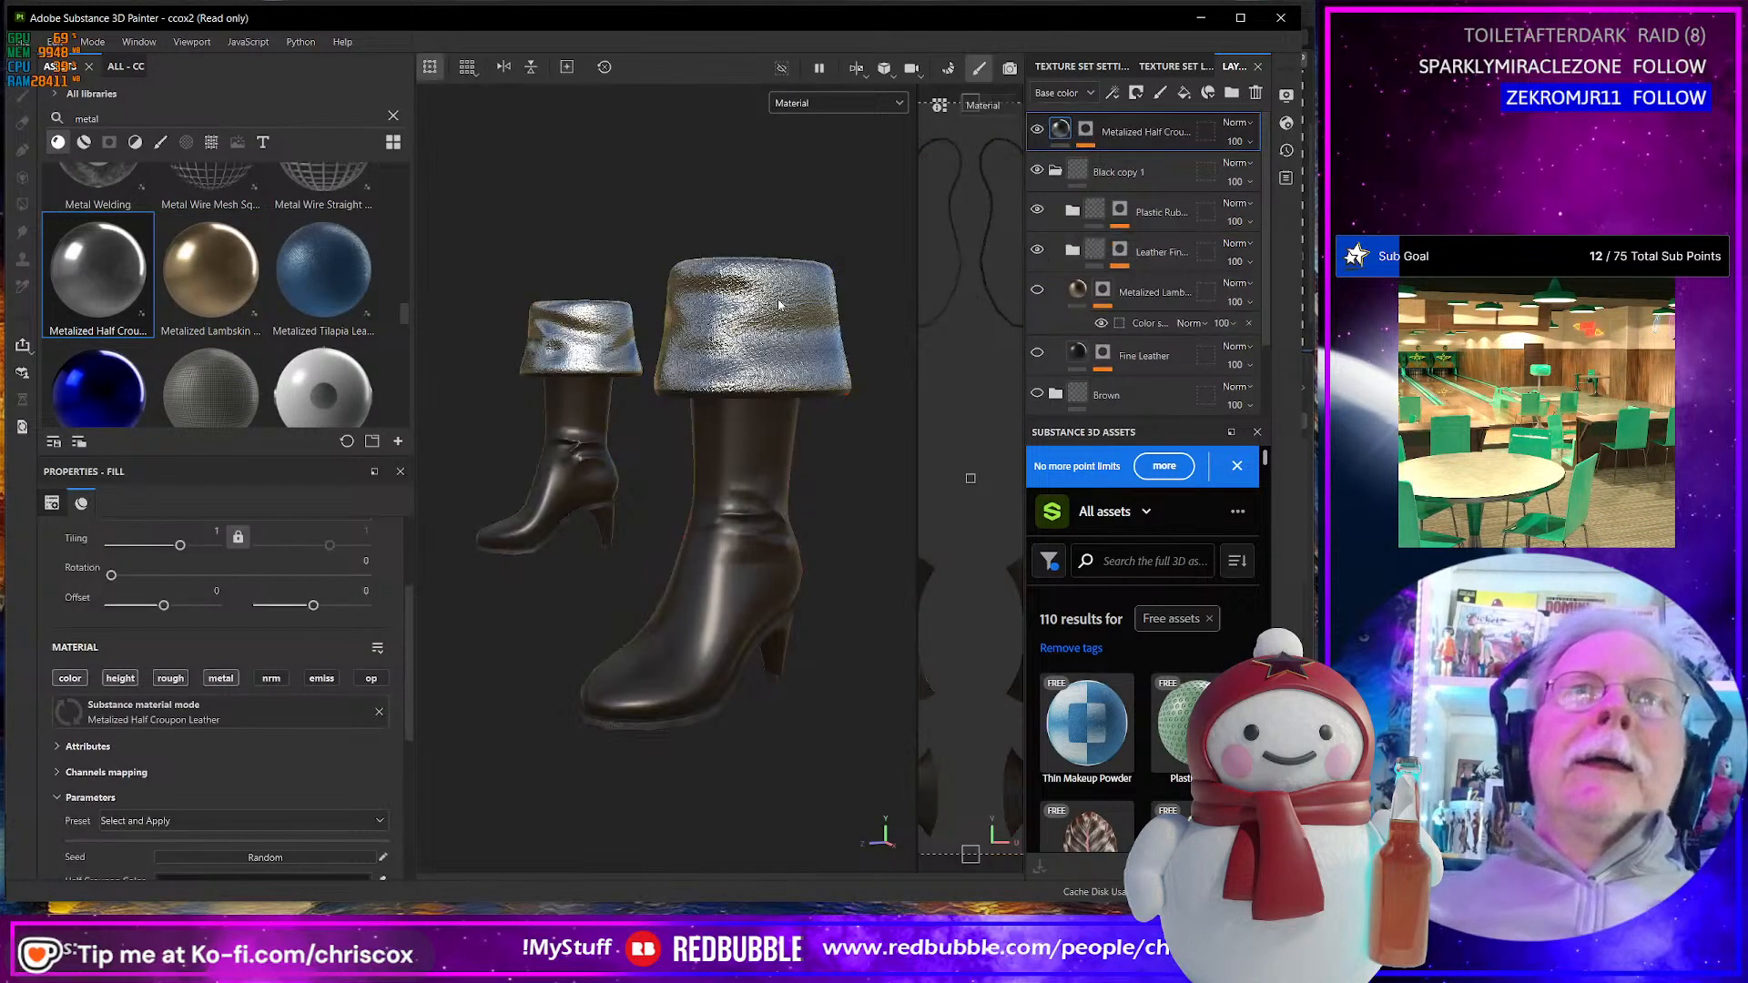
{"action": "left_click_drag", "start_coordinate": [1111, 319], "coordinate": [1165, 166]}
{"action": "left_click", "coordinate": [1164, 164]}
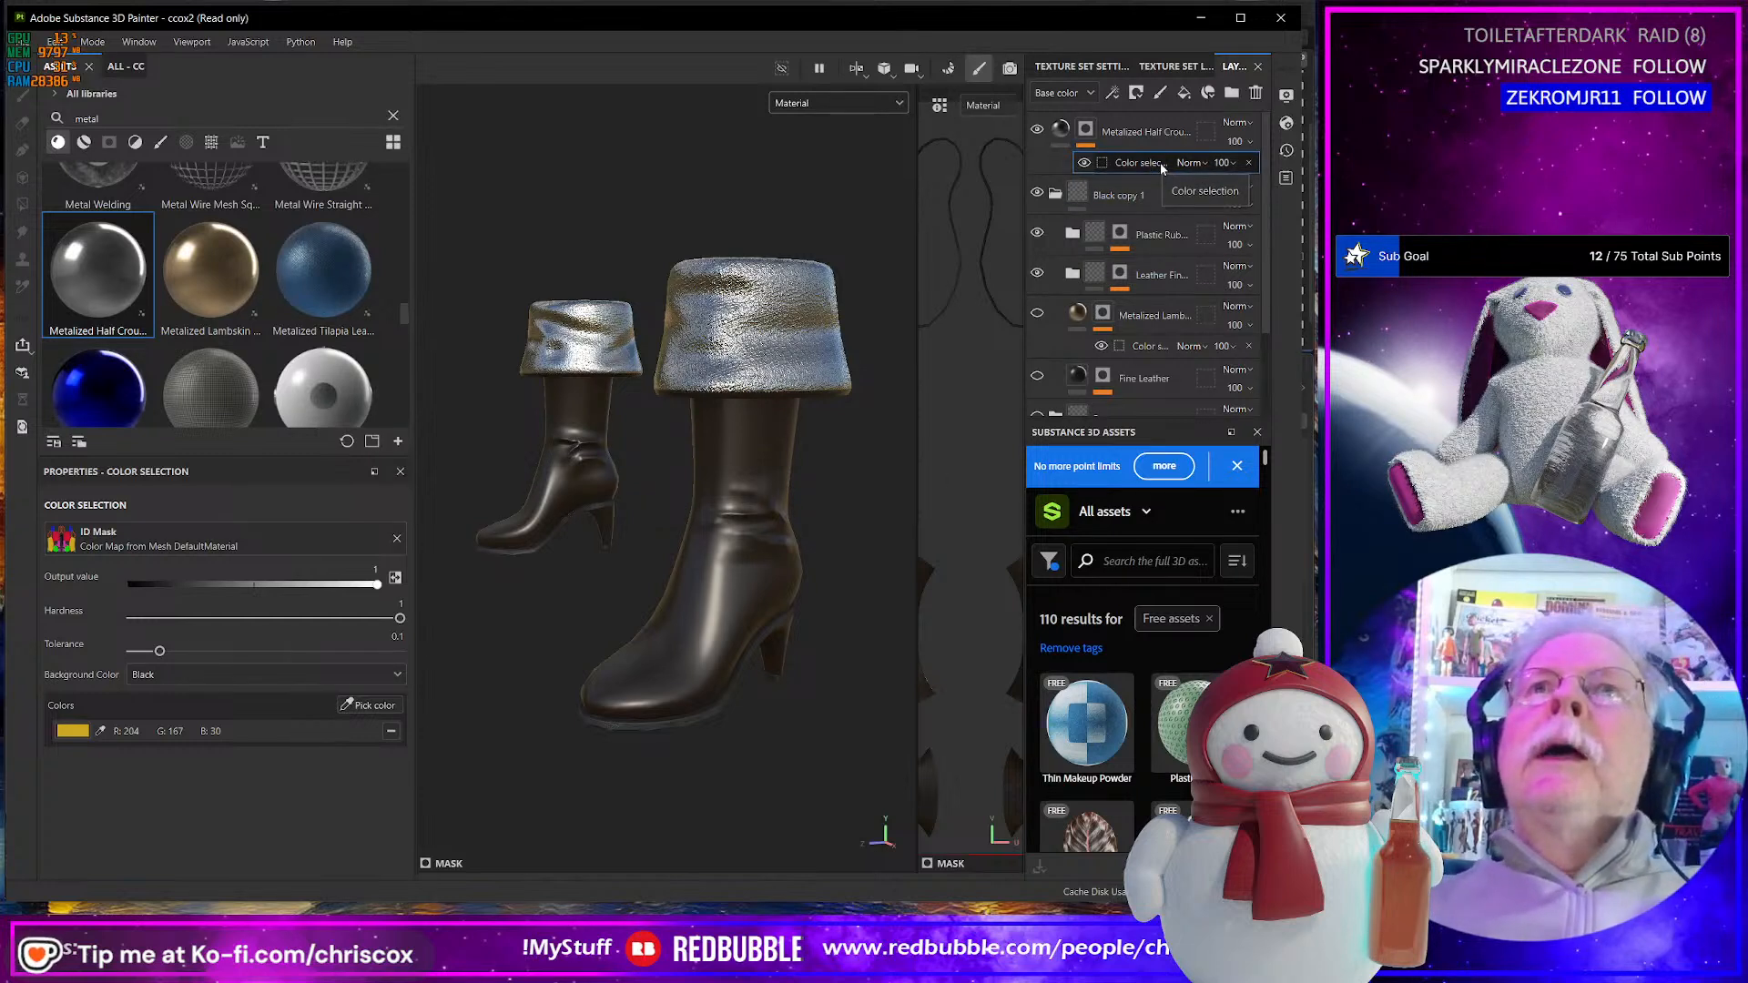
- Add the red shaft and orange-red cuff edge ID colors to the Metalized Half Croupon Leather layer's mask
{"action": "left_click", "coordinate": [374, 706]}
{"action": "left_click", "coordinate": [755, 439]}
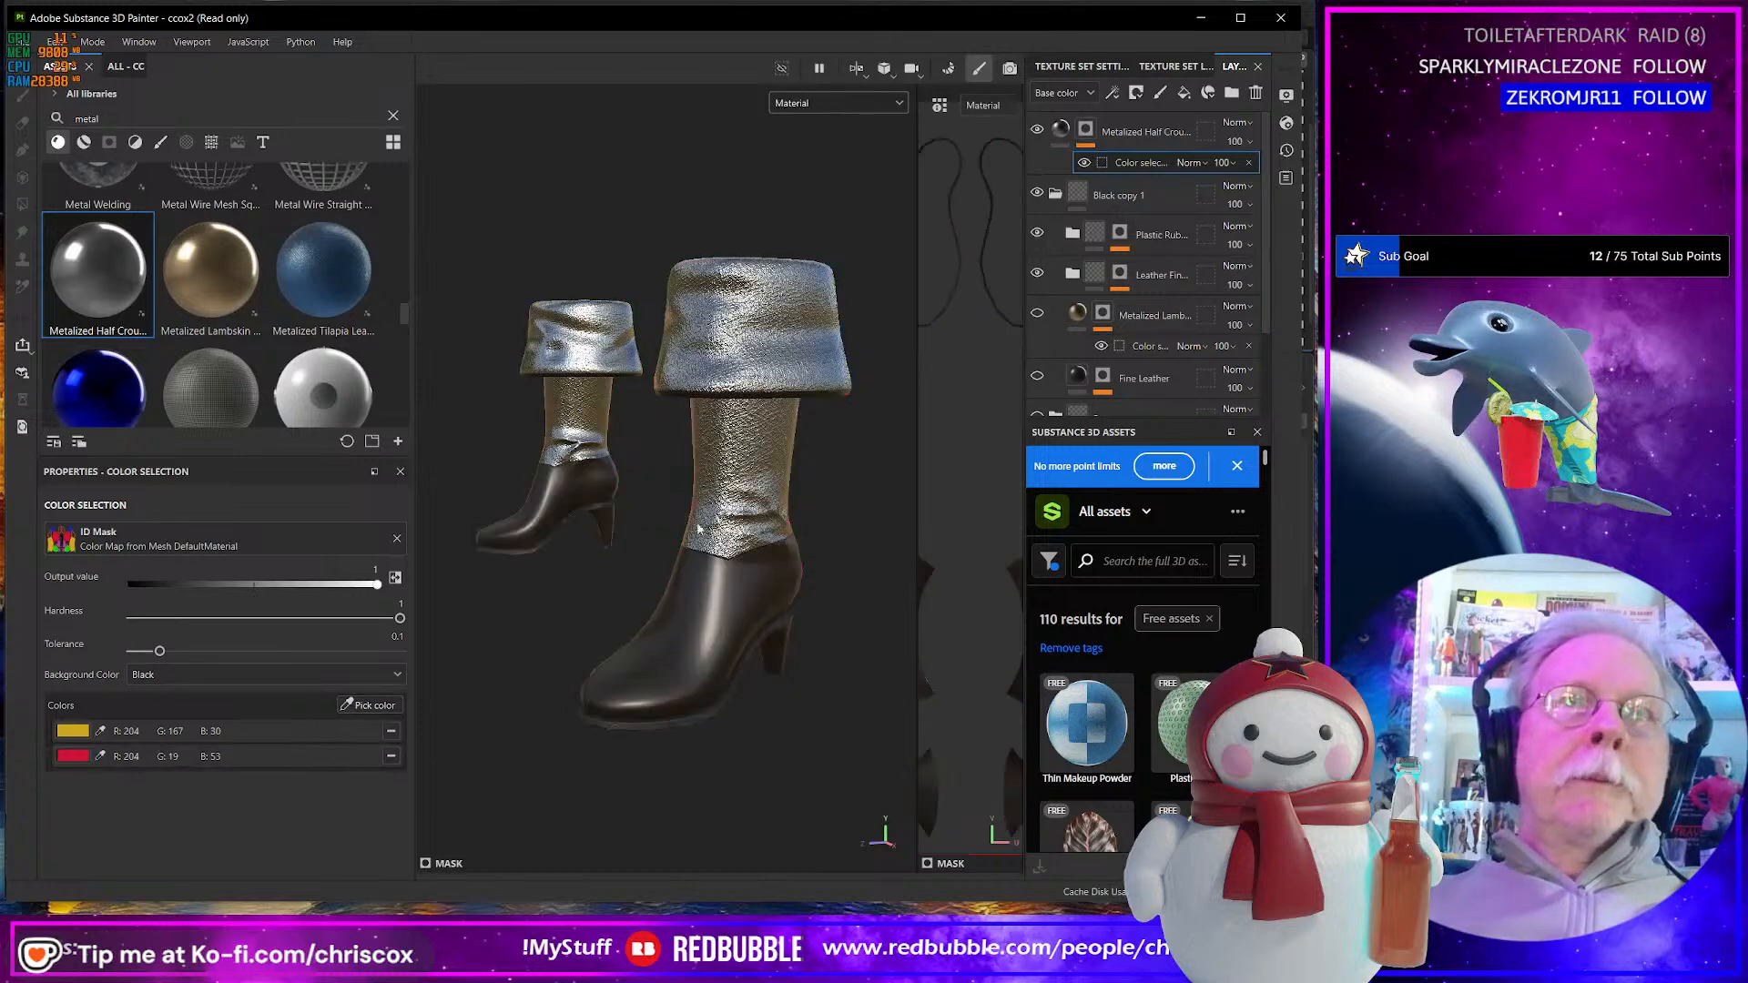
{"action": "left_click", "coordinate": [371, 706]}
{"action": "left_click", "coordinate": [719, 400]}
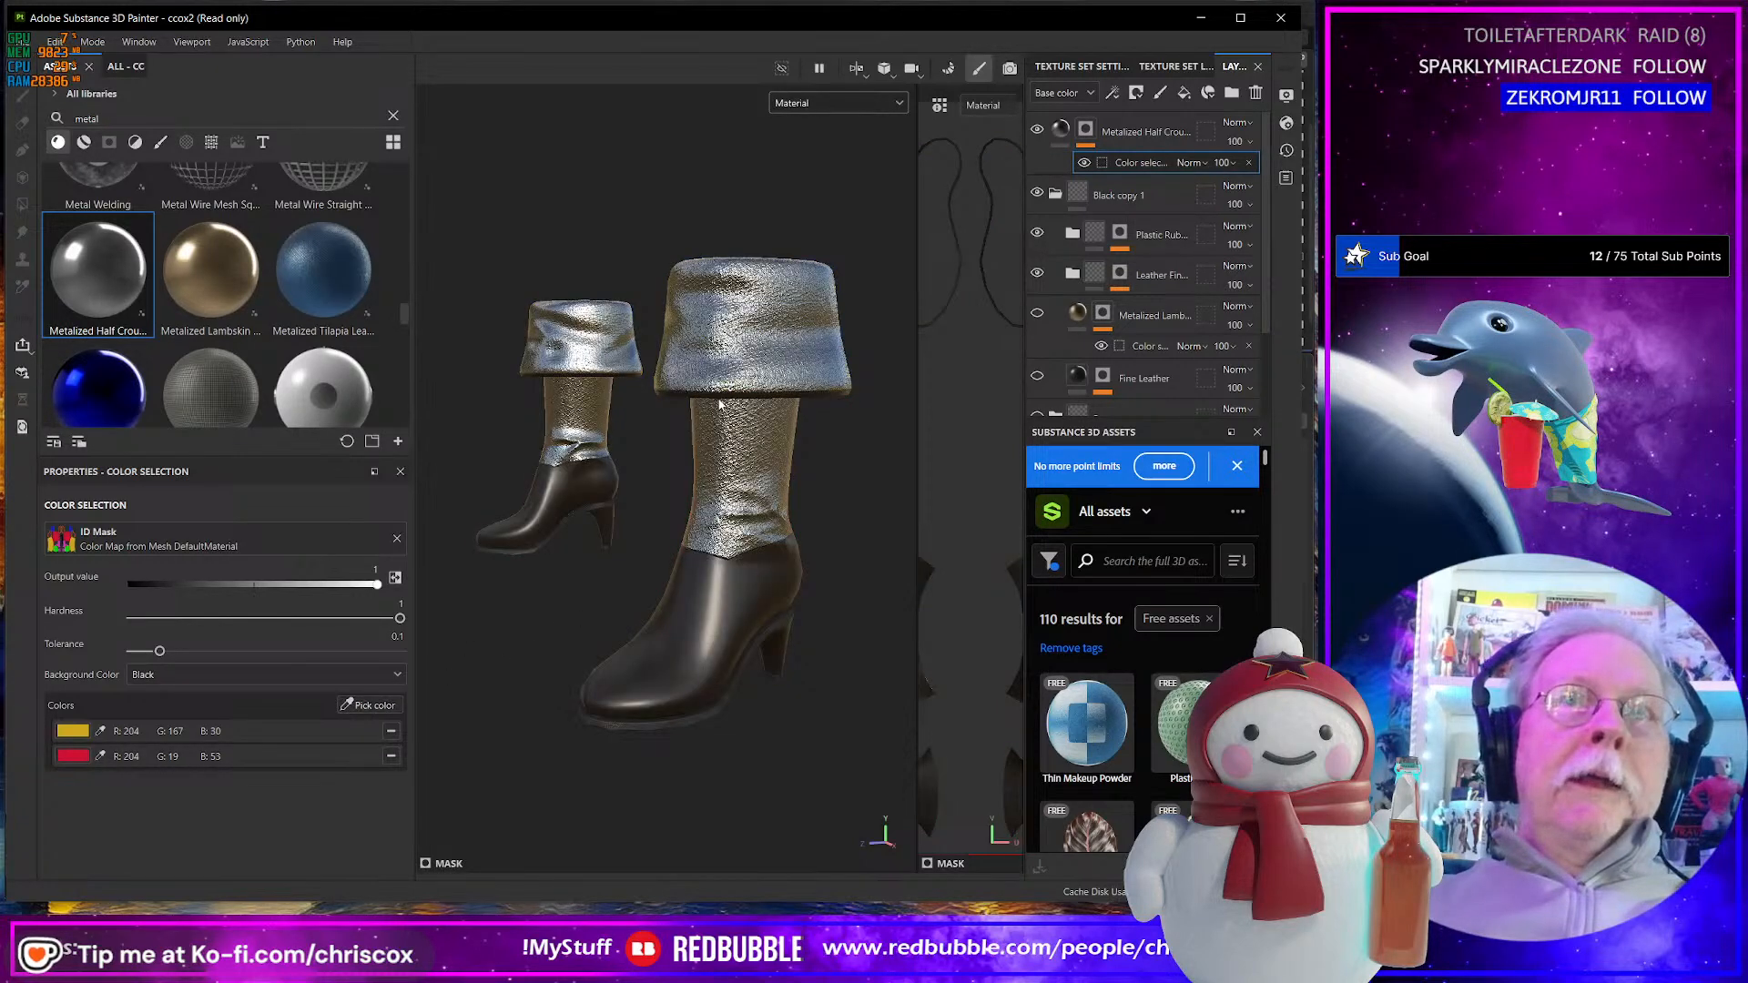
{"action": "scroll", "coordinate": [715, 409], "scroll_direction": "up", "scroll_amount": 4}
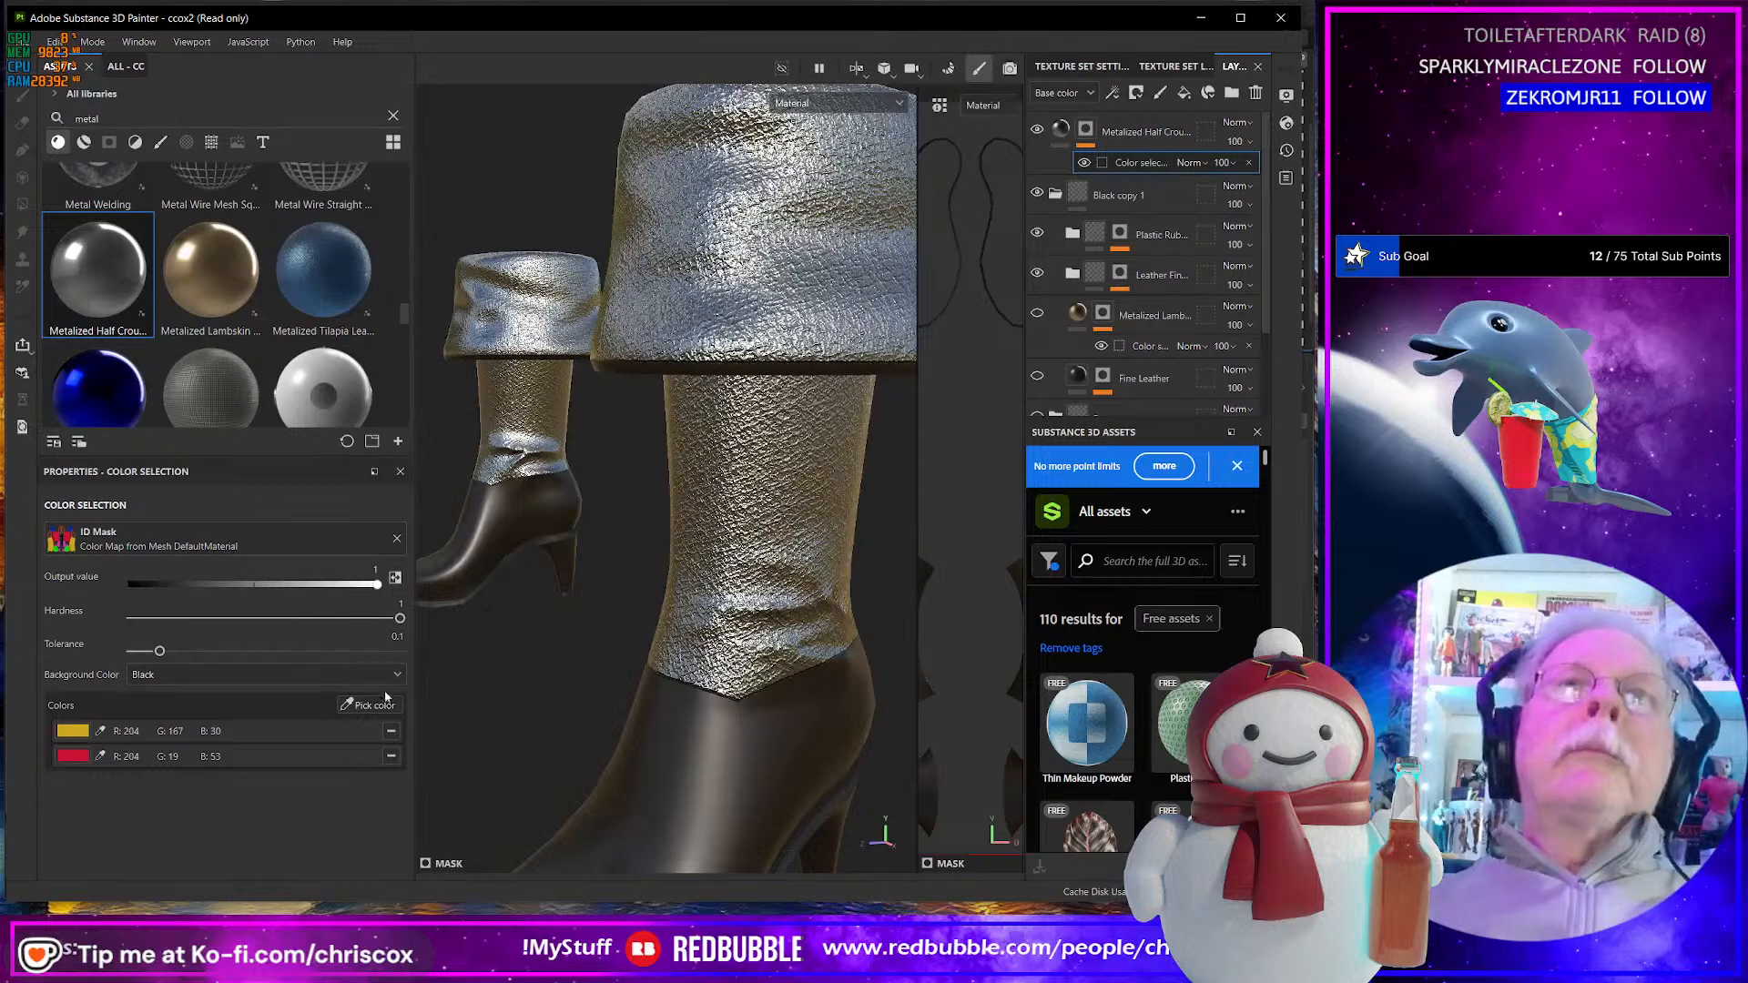
{"action": "left_click", "coordinate": [375, 707]}
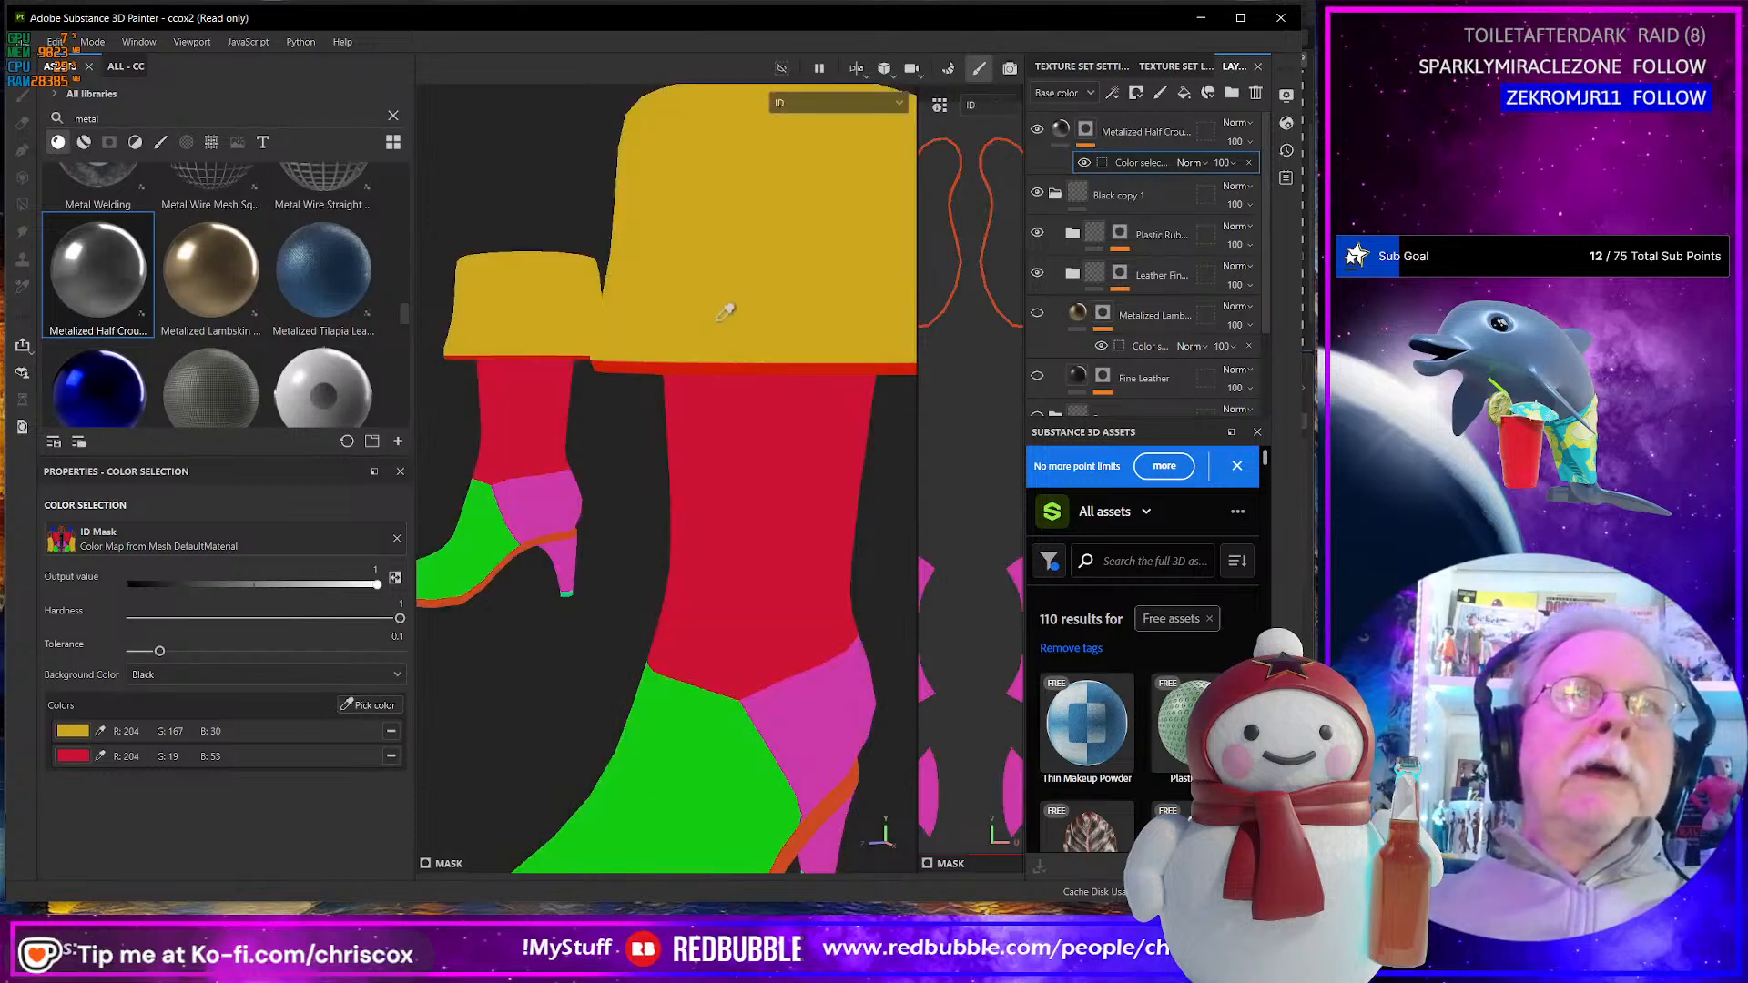
{"action": "left_click", "coordinate": [729, 366]}
{"action": "scroll", "coordinate": [734, 379], "scroll_direction": "down", "scroll_amount": 4}
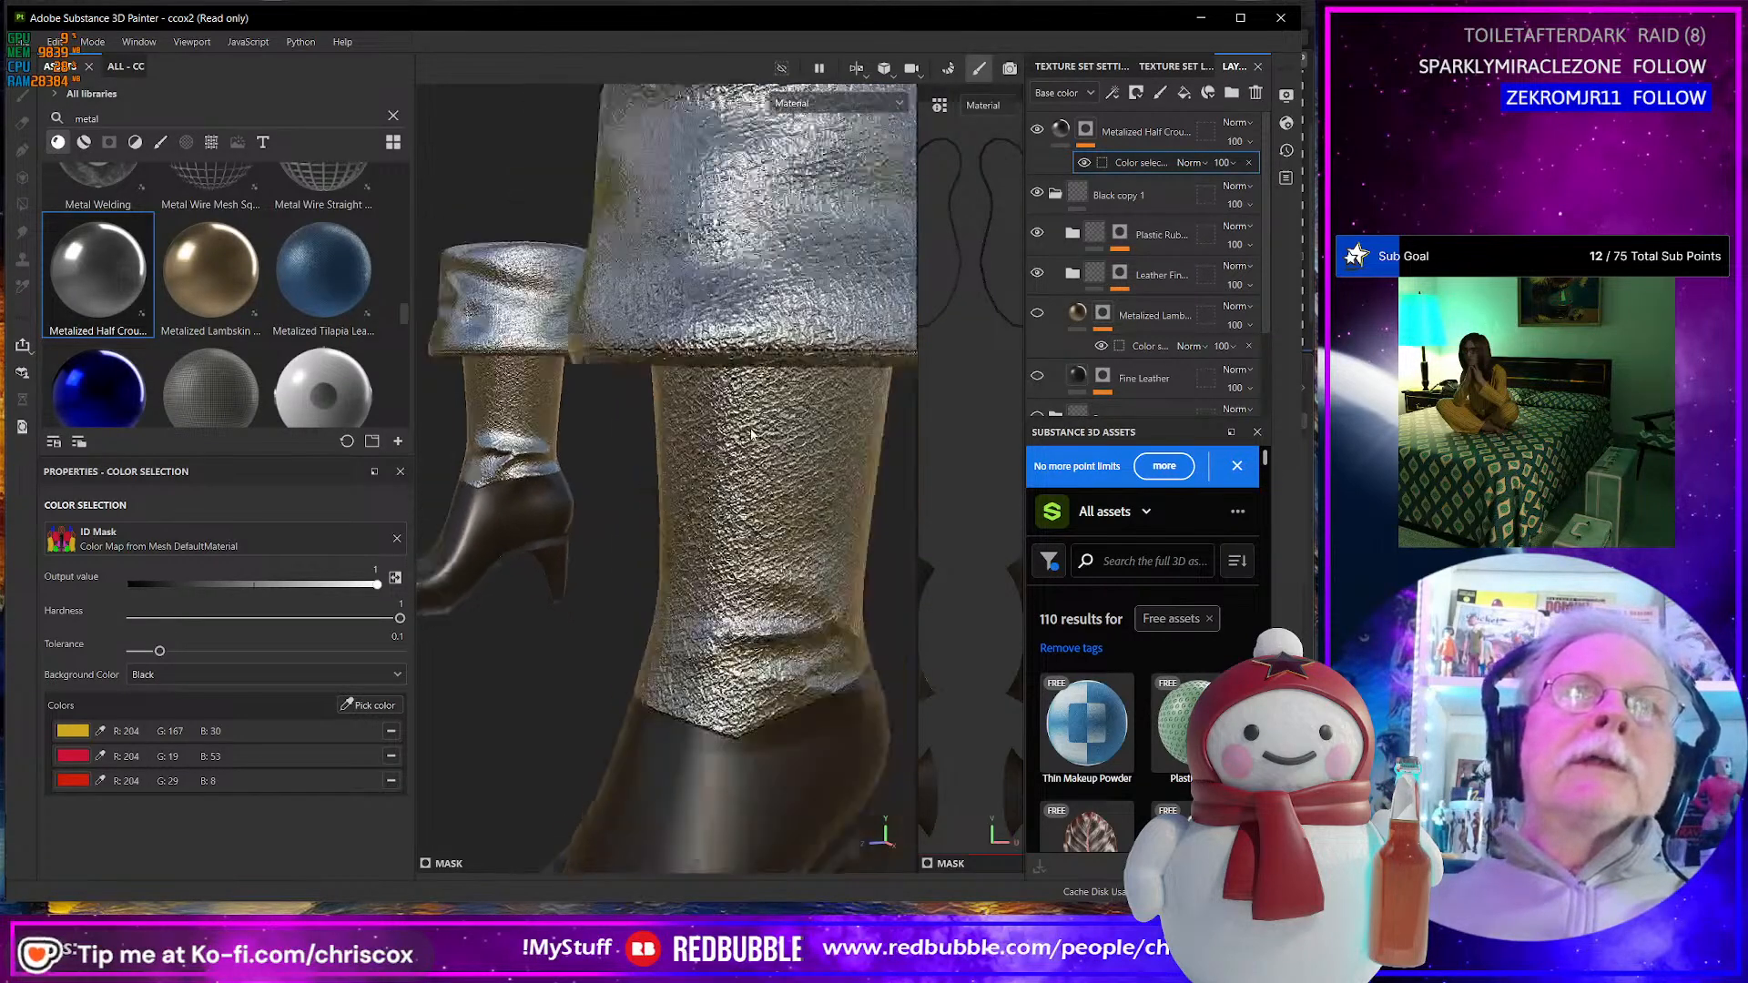
- Add the green foot and magenta heel ID colors to the Metalized Half Croupon Leather layer's mask
{"action": "left_click", "coordinate": [375, 706]}
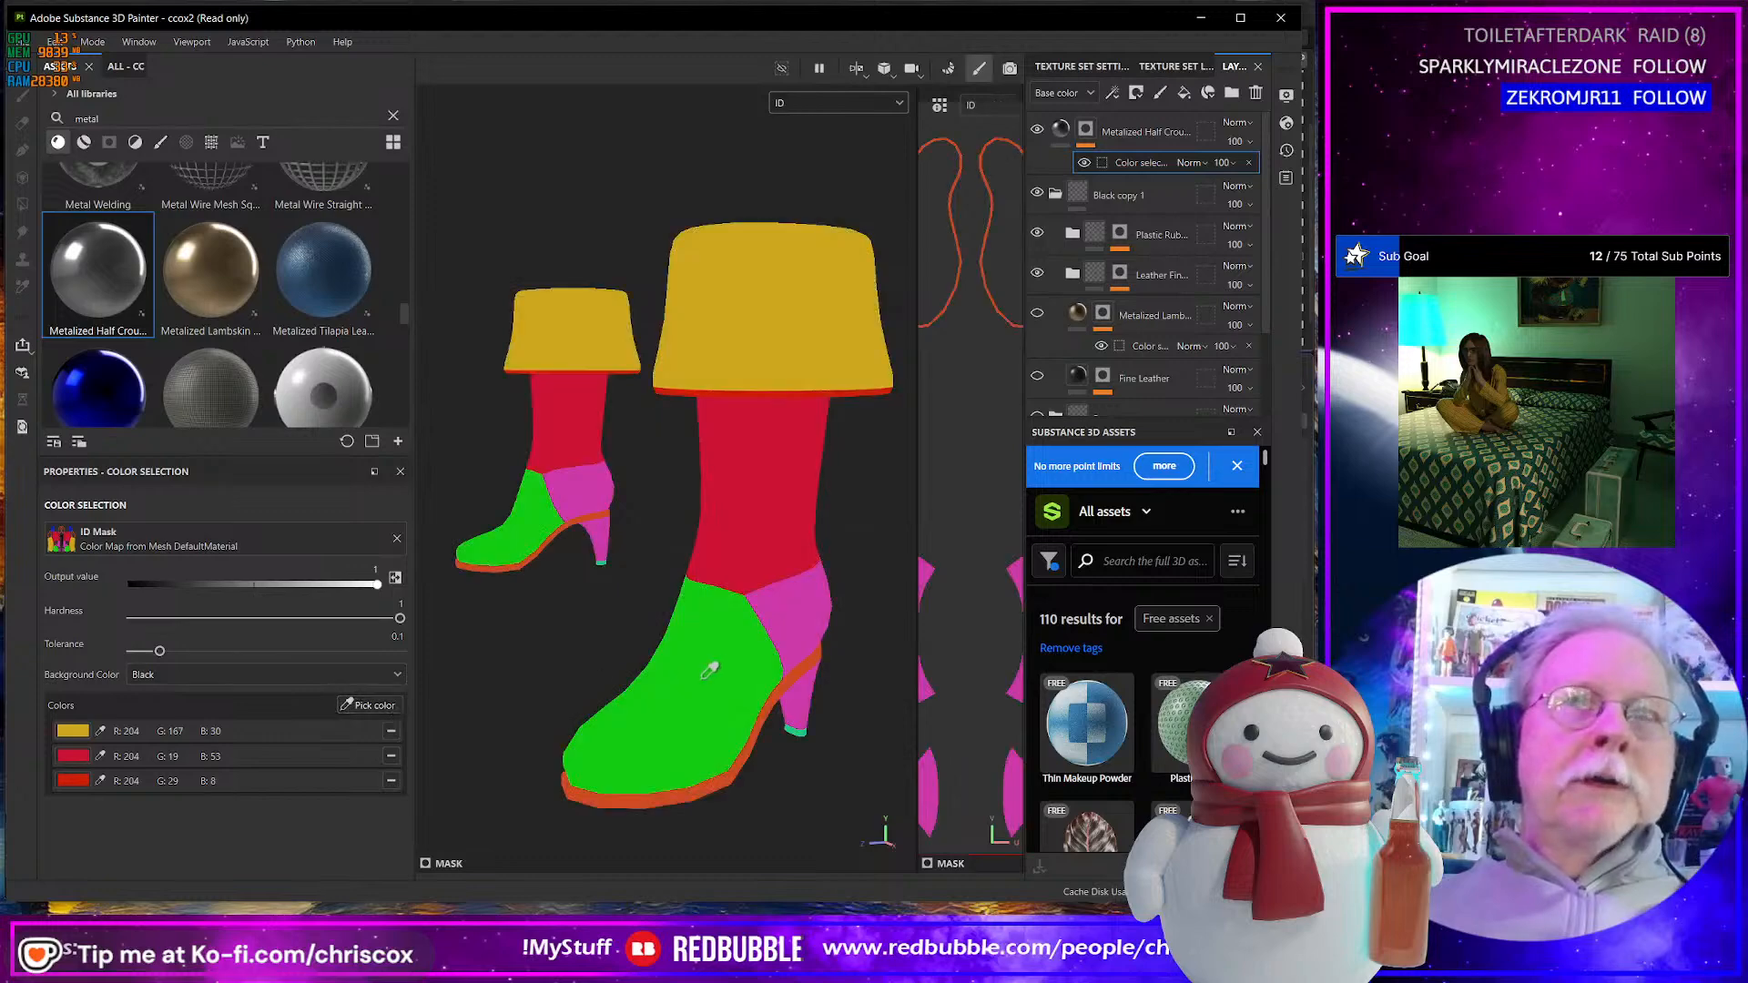
{"action": "left_click", "coordinate": [716, 684]}
{"action": "left_click", "coordinate": [376, 708]}
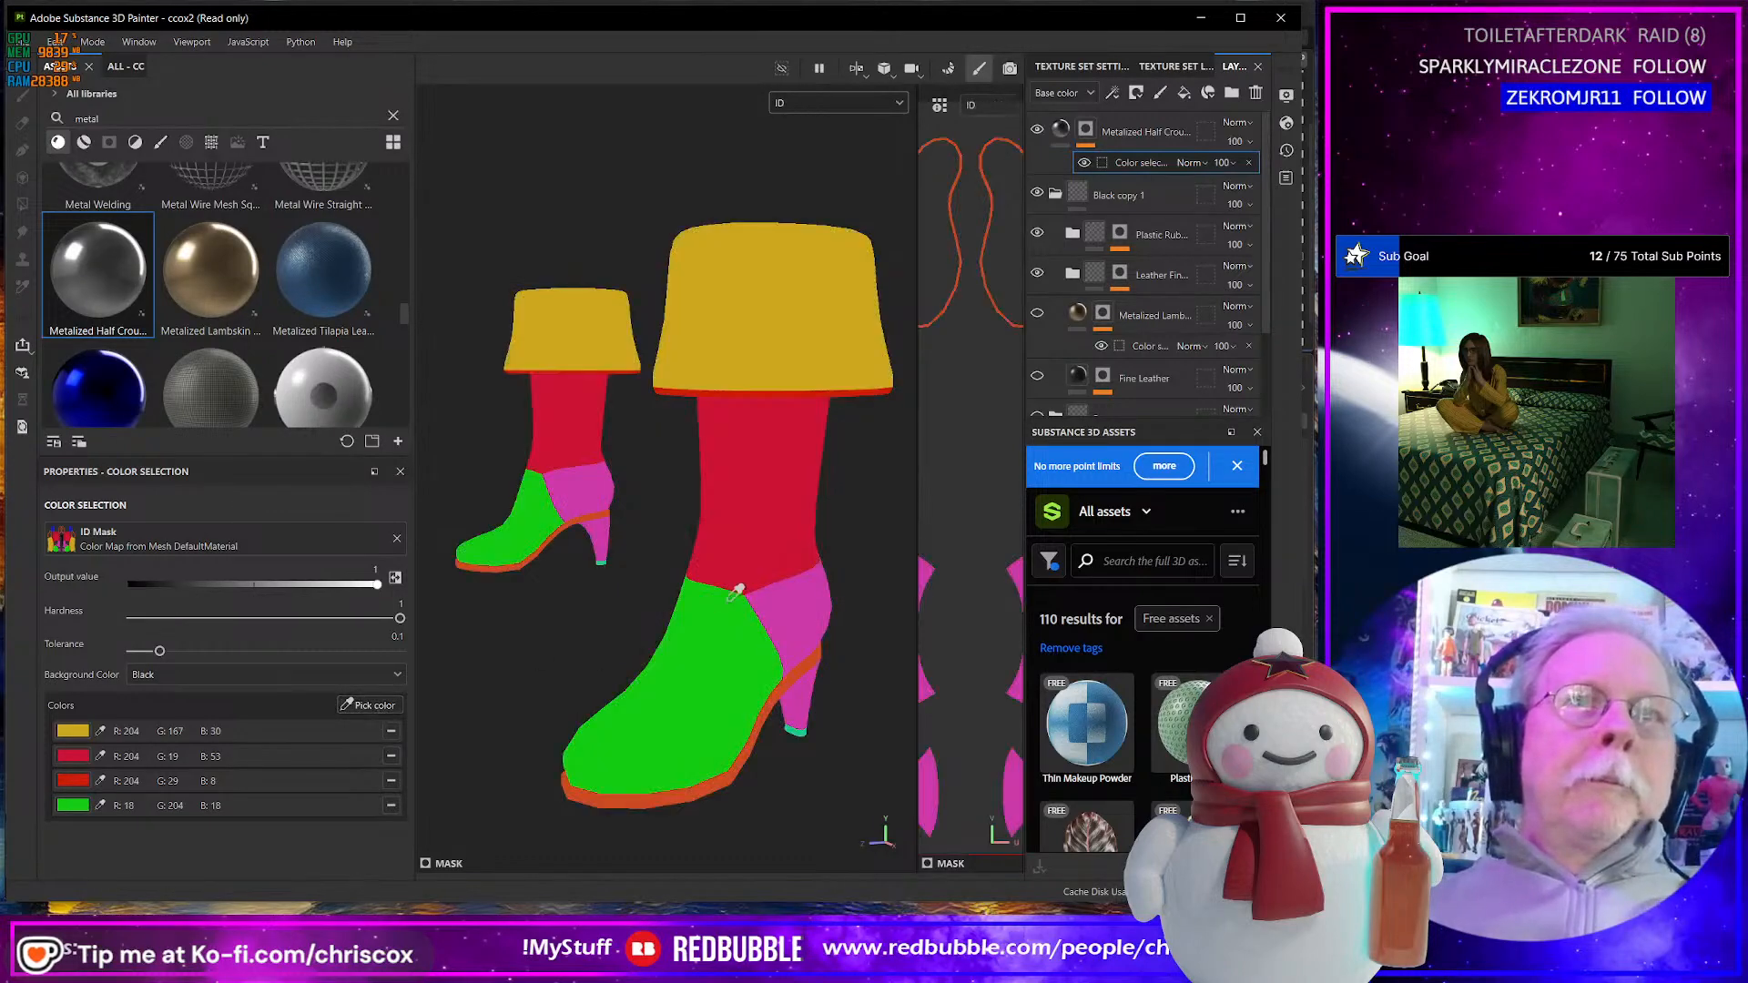
{"action": "left_click", "coordinate": [784, 599]}
{"action": "left_click_drag", "start_coordinate": [806, 681], "coordinate": [776, 629], "text": "alt"}
{"action": "scroll", "coordinate": [796, 659], "scroll_direction": "down", "scroll_amount": 3}
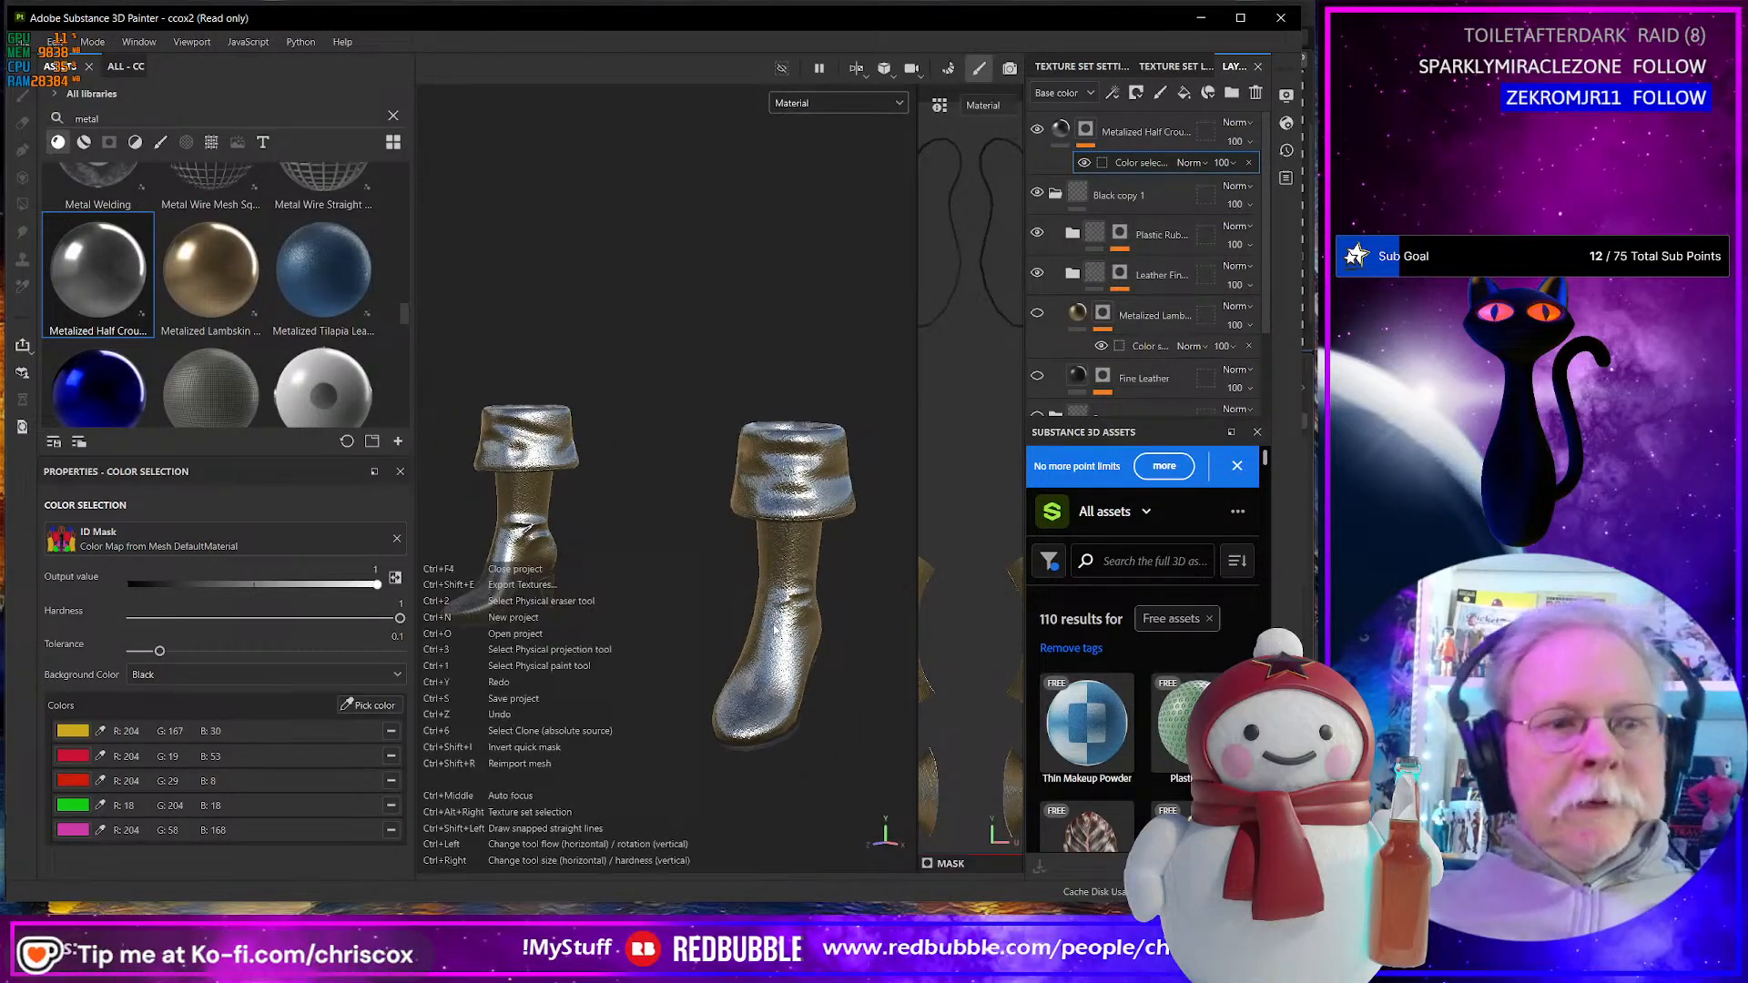
- Start saving the project and browse to the Projects > Pulp > Starheart > WIP > Substance folder
{"action": "key", "text": "ctrl+s"}
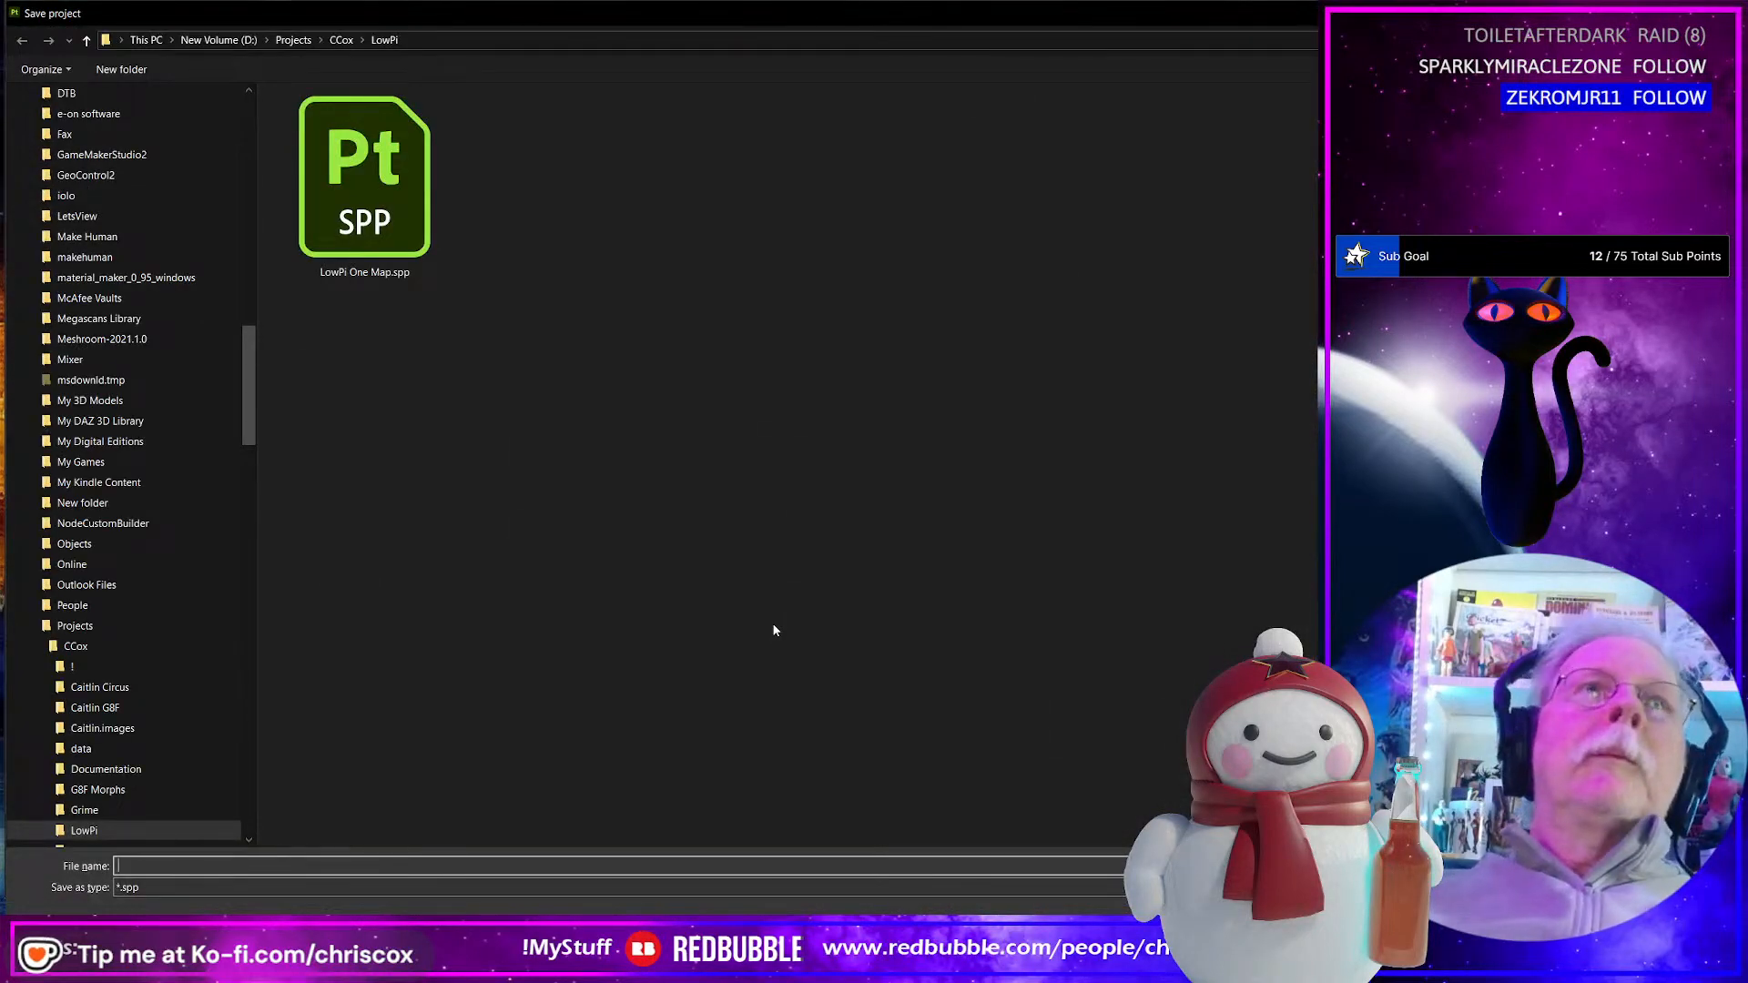
{"action": "left_click", "coordinate": [136, 625]}
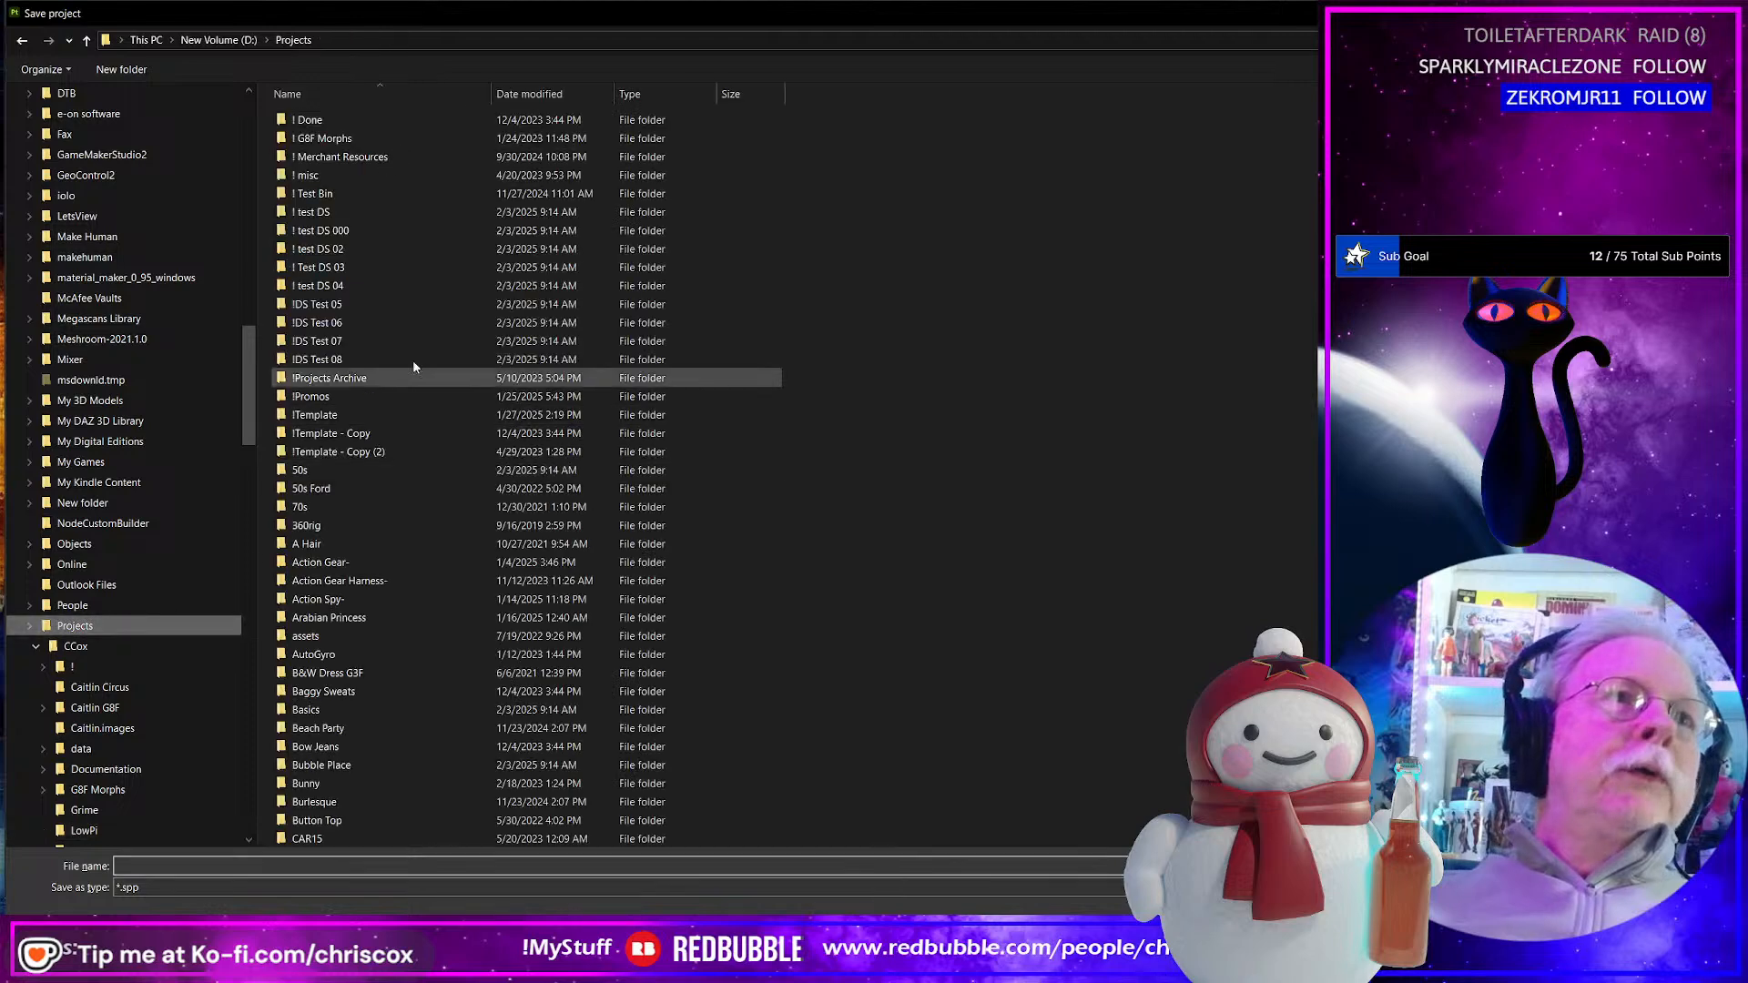
{"action": "scroll", "coordinate": [407, 543], "scroll_direction": "down", "scroll_amount": 20}
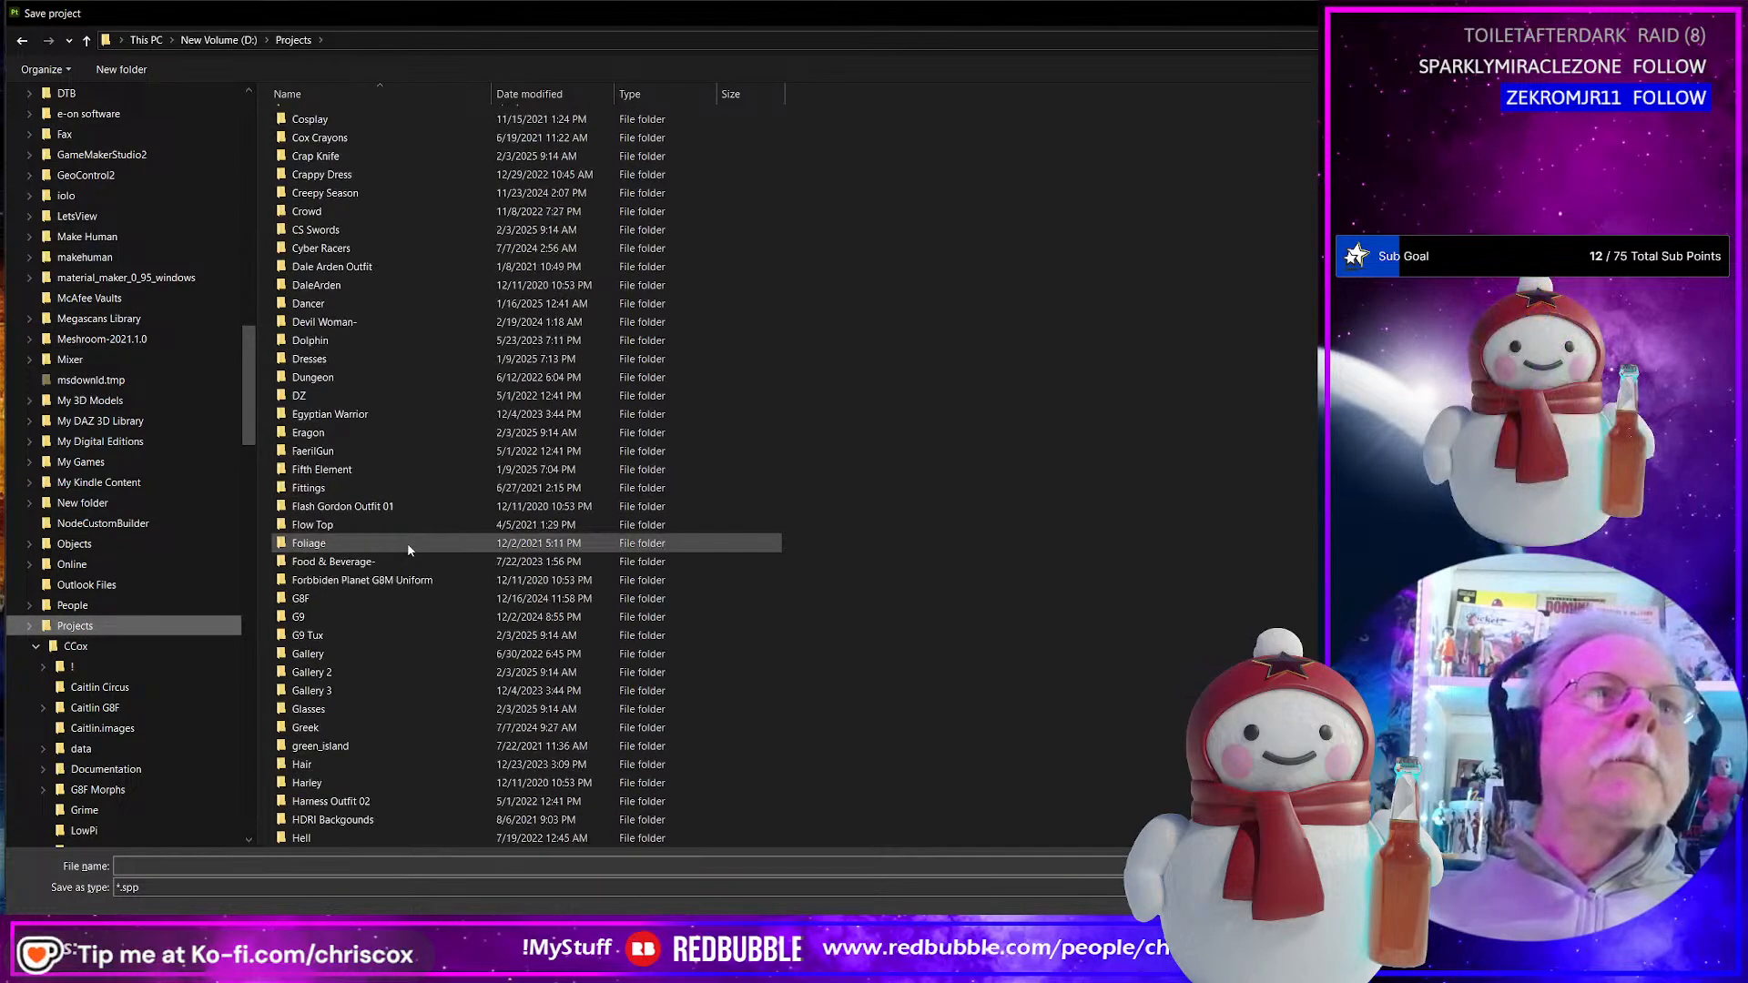
{"action": "scroll", "coordinate": [408, 544], "scroll_direction": "down", "scroll_amount": 6}
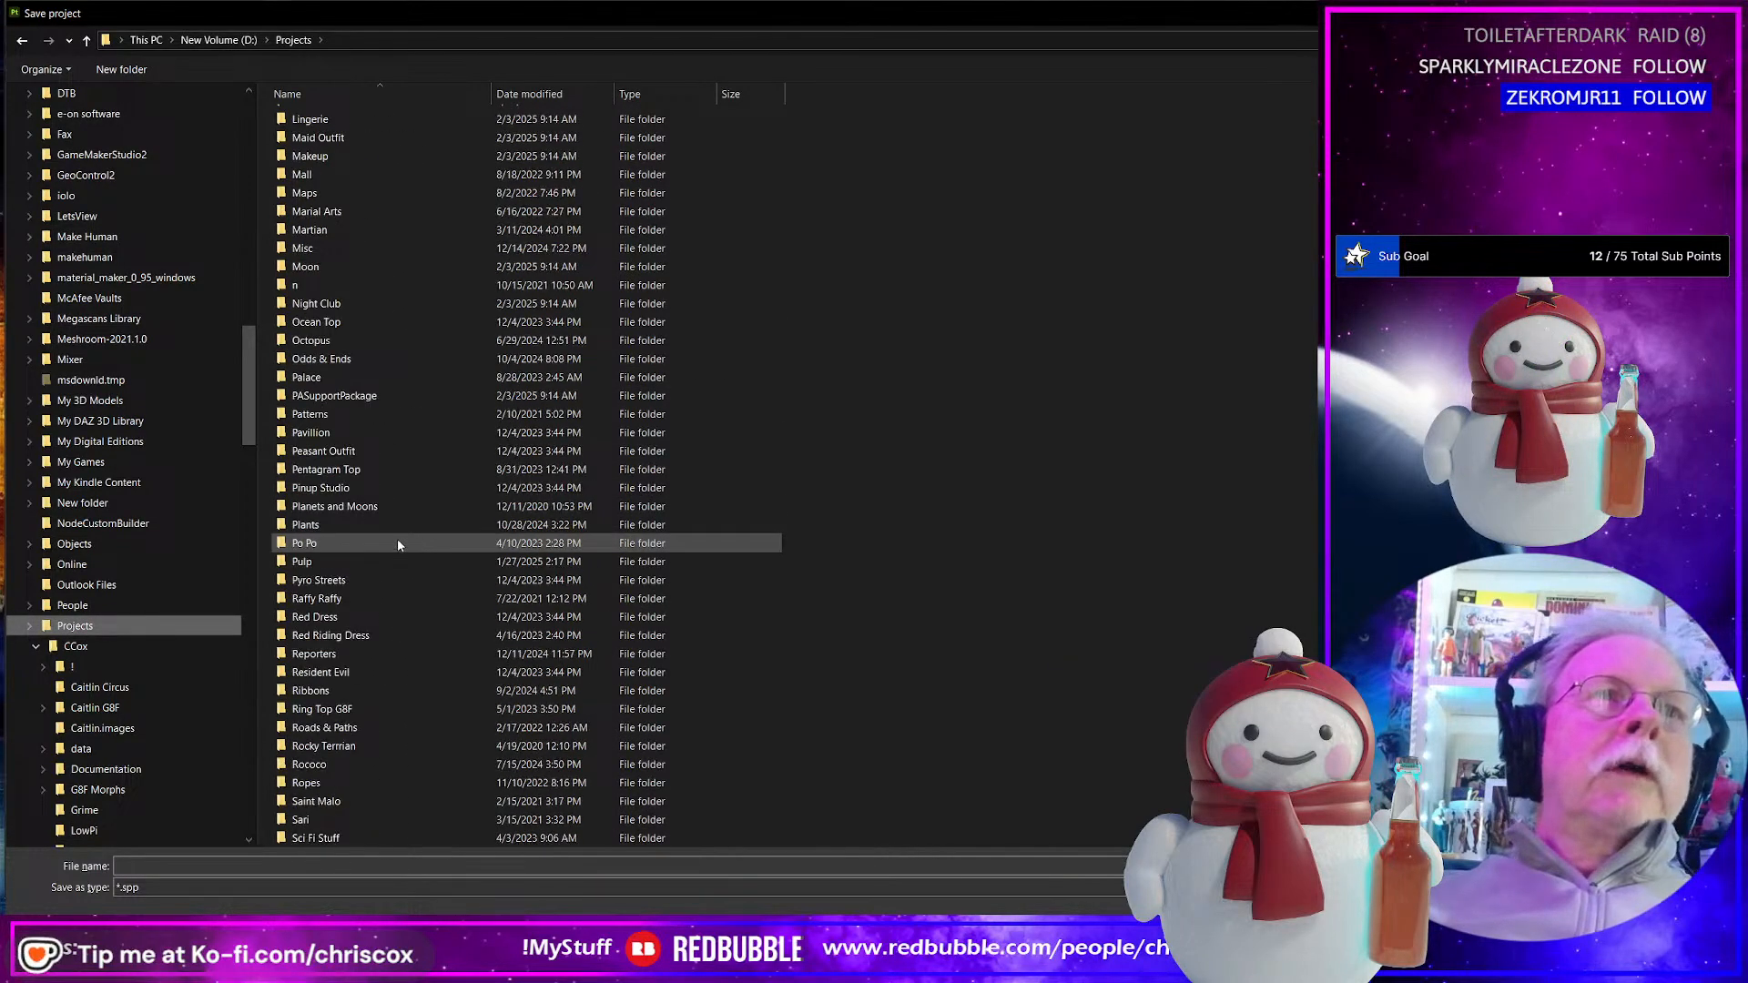
{"action": "double_click", "coordinate": [374, 561]}
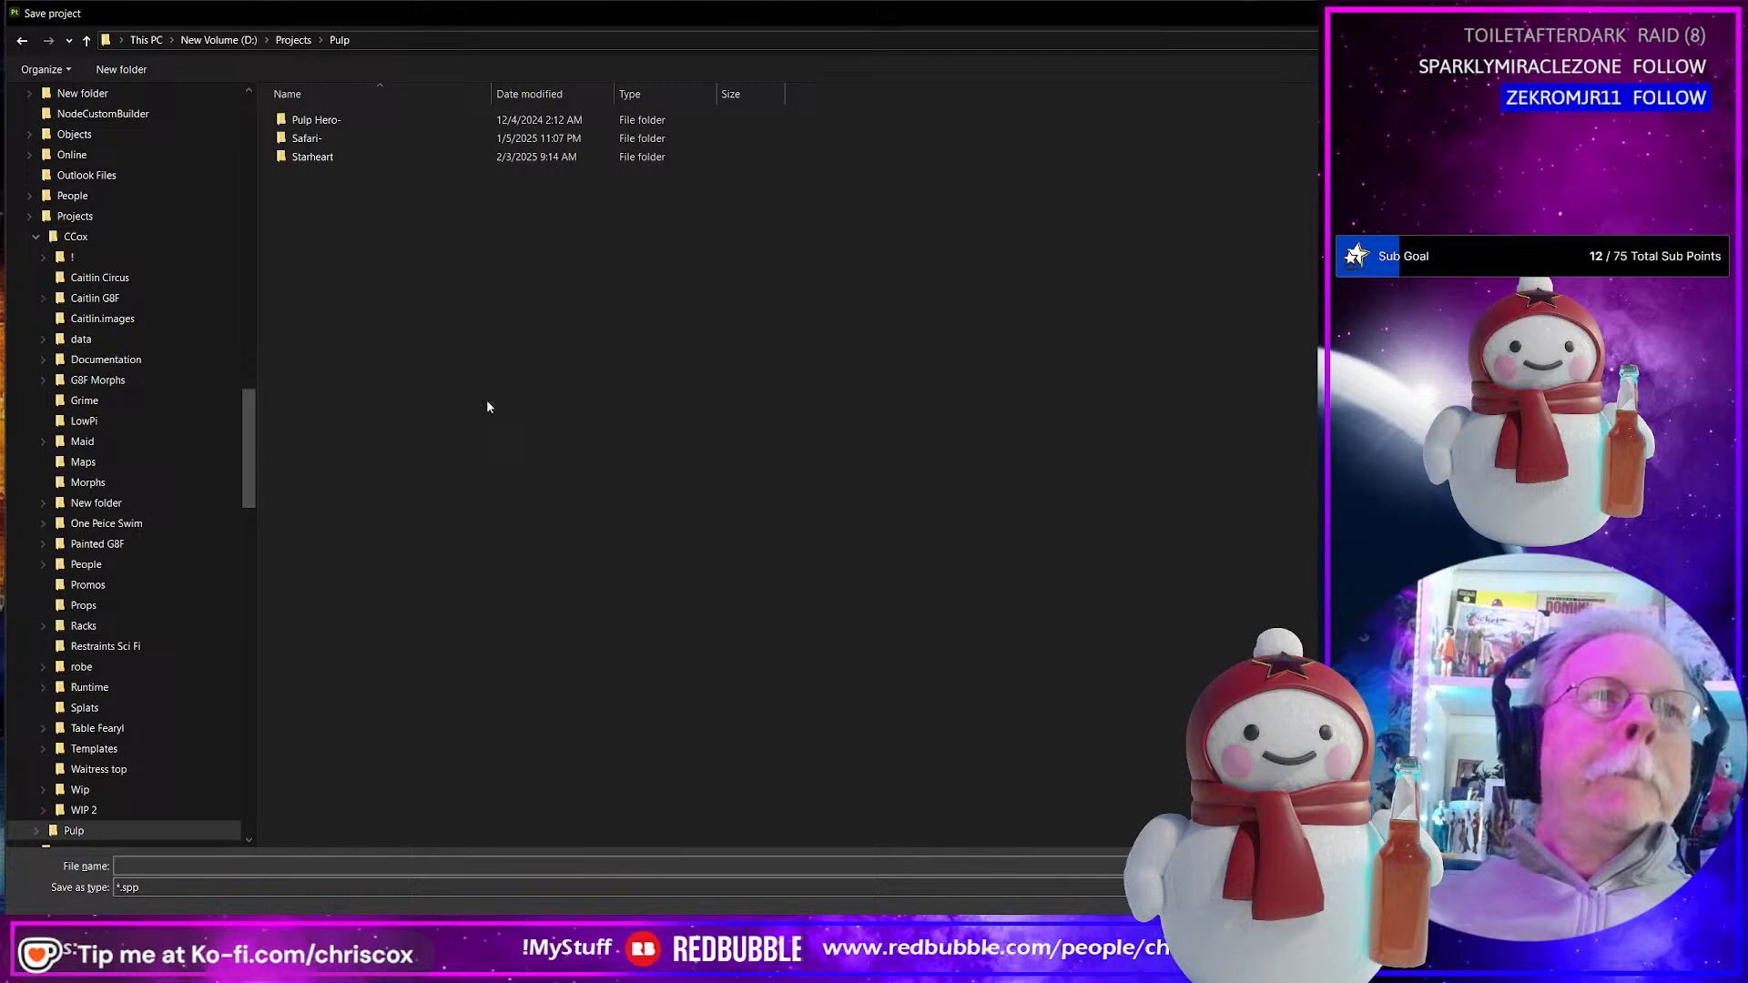
{"action": "double_click", "coordinate": [324, 157]}
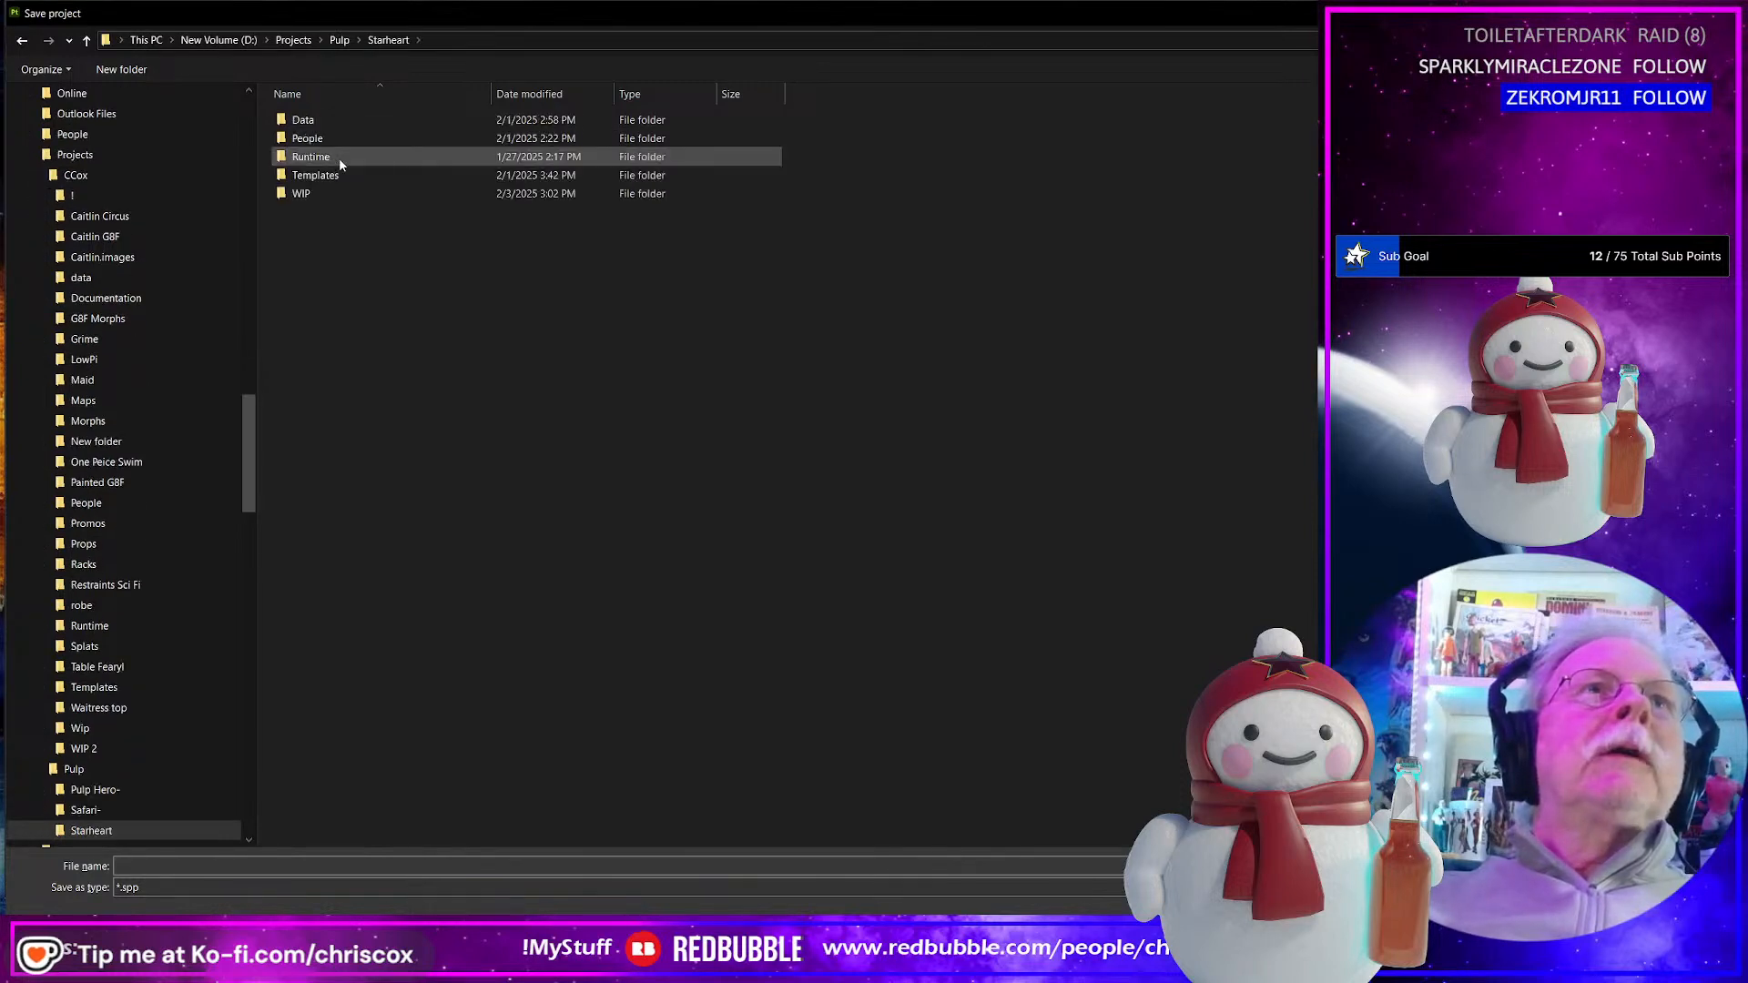
{"action": "double_click", "coordinate": [339, 193]}
{"action": "double_click", "coordinate": [340, 145]}
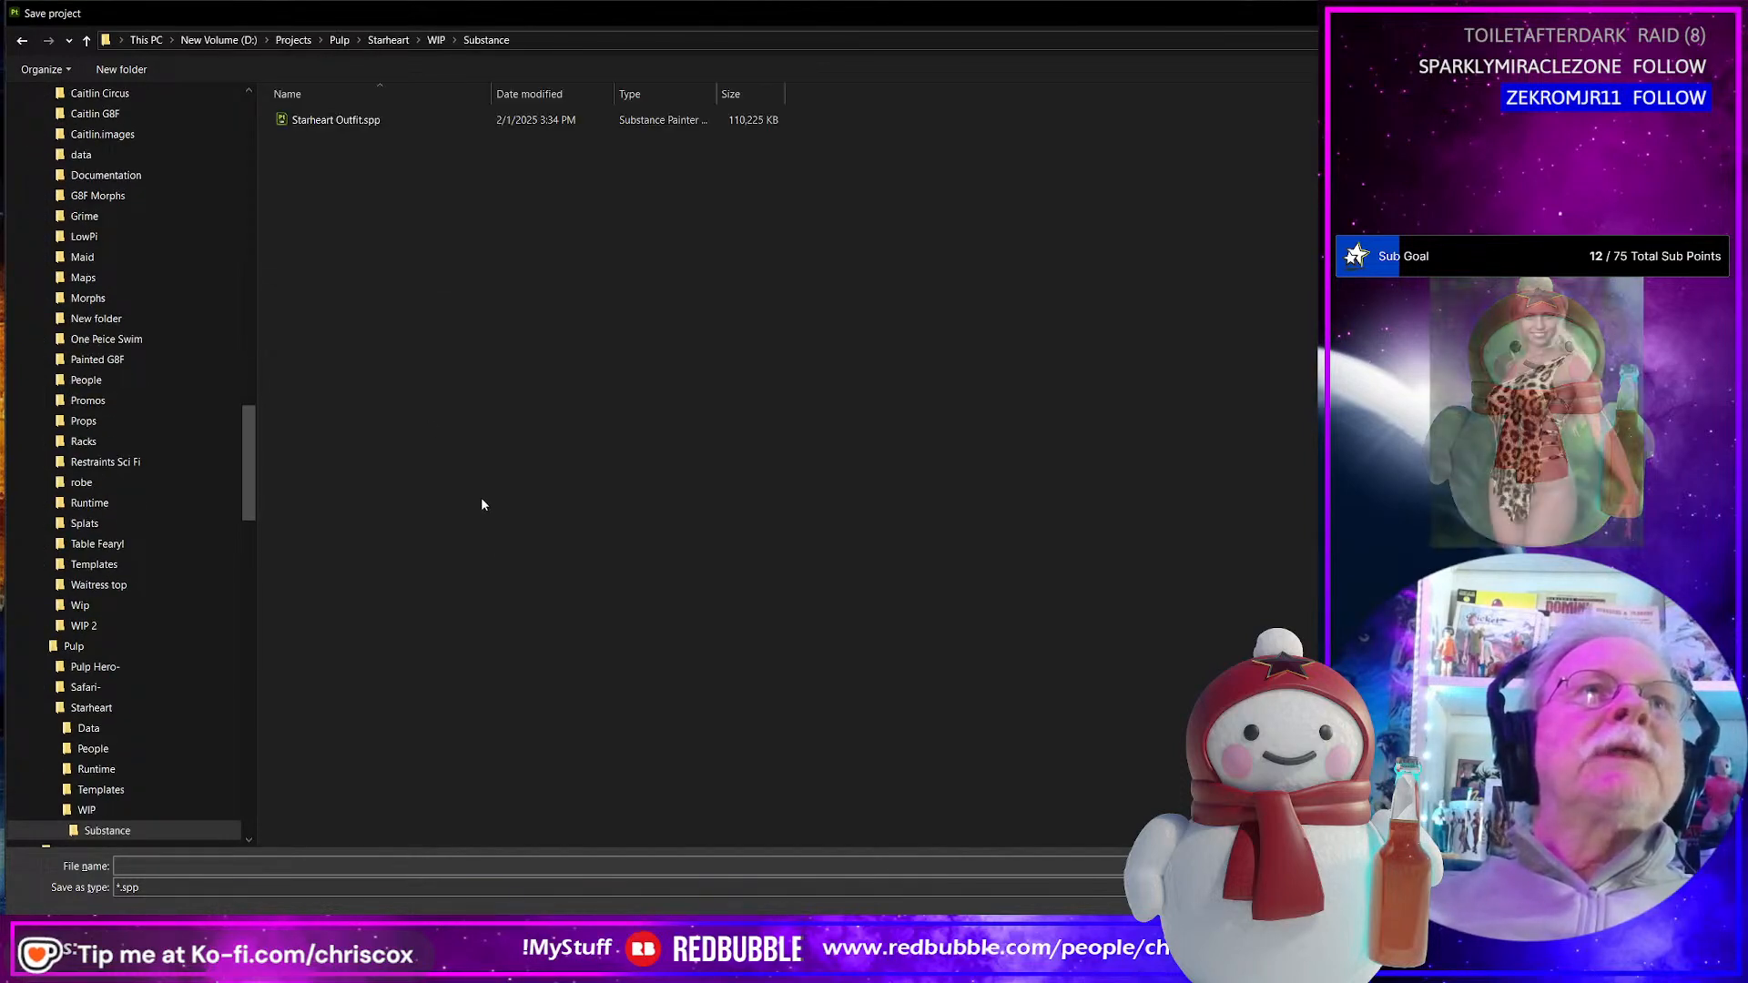
- Save the project as Starheart Boots.spp, adapting the name of the existing Starheart Outfit.spp file
{"action": "left_click", "coordinate": [356, 122]}
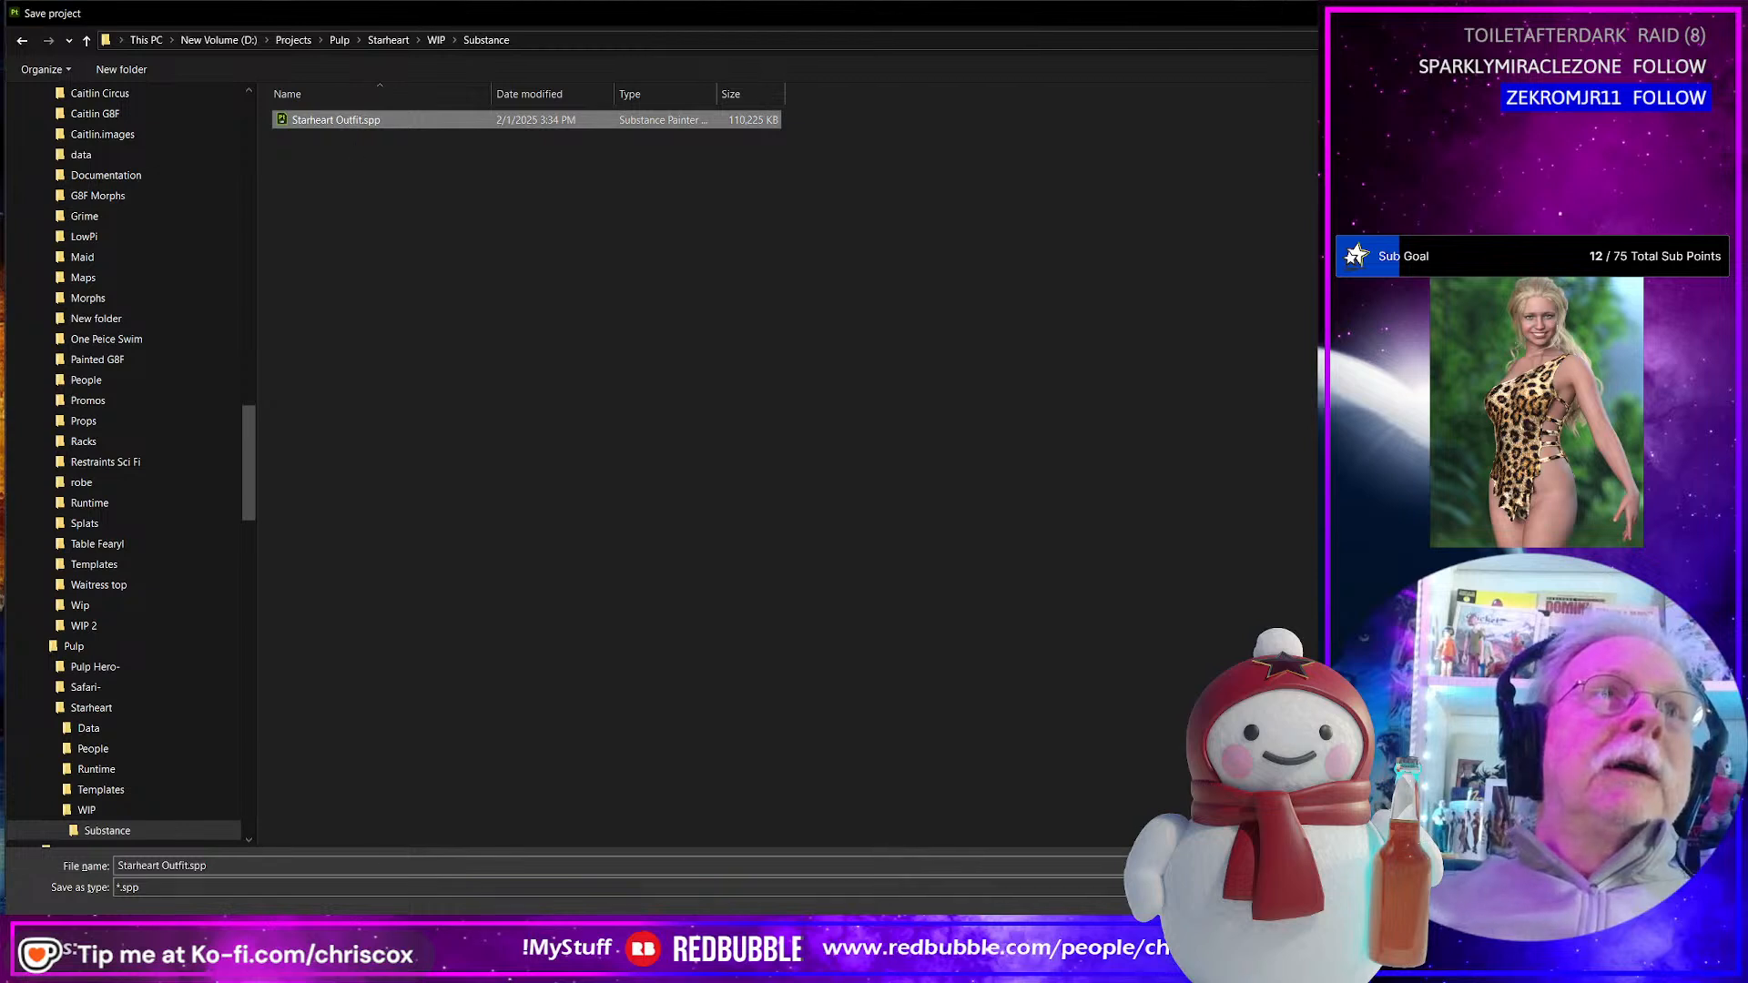
{"action": "left_click", "coordinate": [223, 872]}
{"action": "key", "text": "Left"}
{"action": "key", "text": "Left"}
{"action": "key", "text": "Left"}
{"action": "key", "text": "Left"}
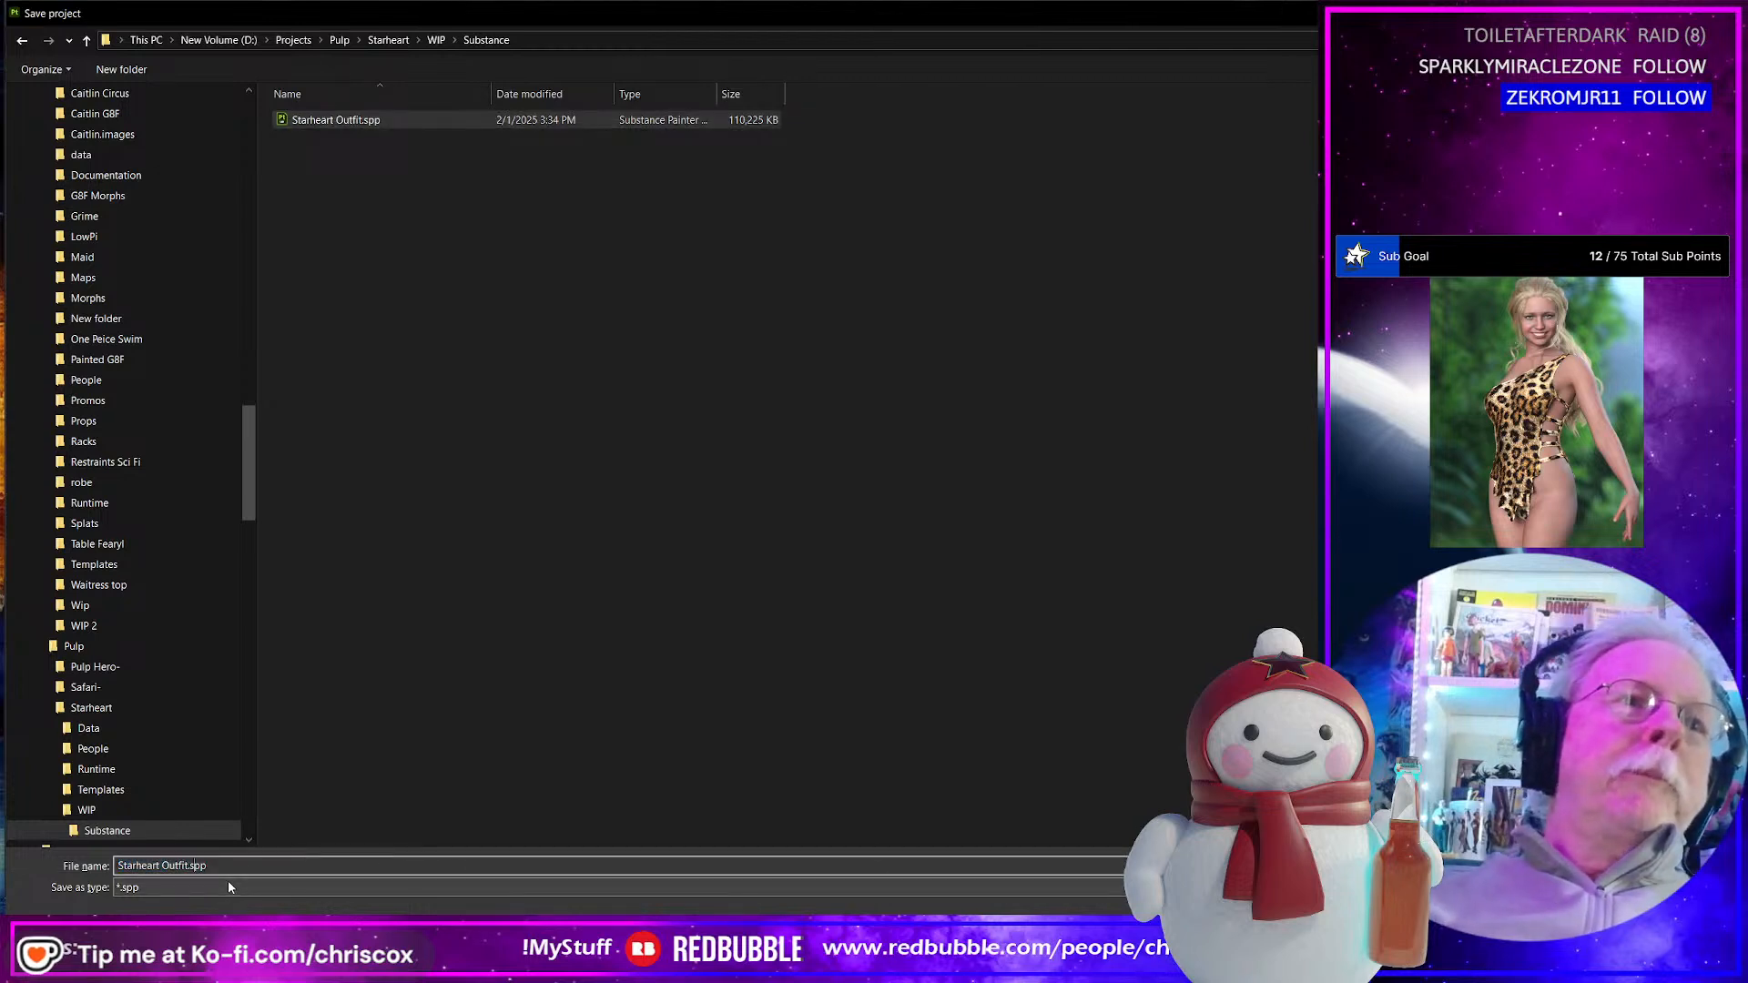
{"action": "key", "text": "ctrl+shift+Left"}
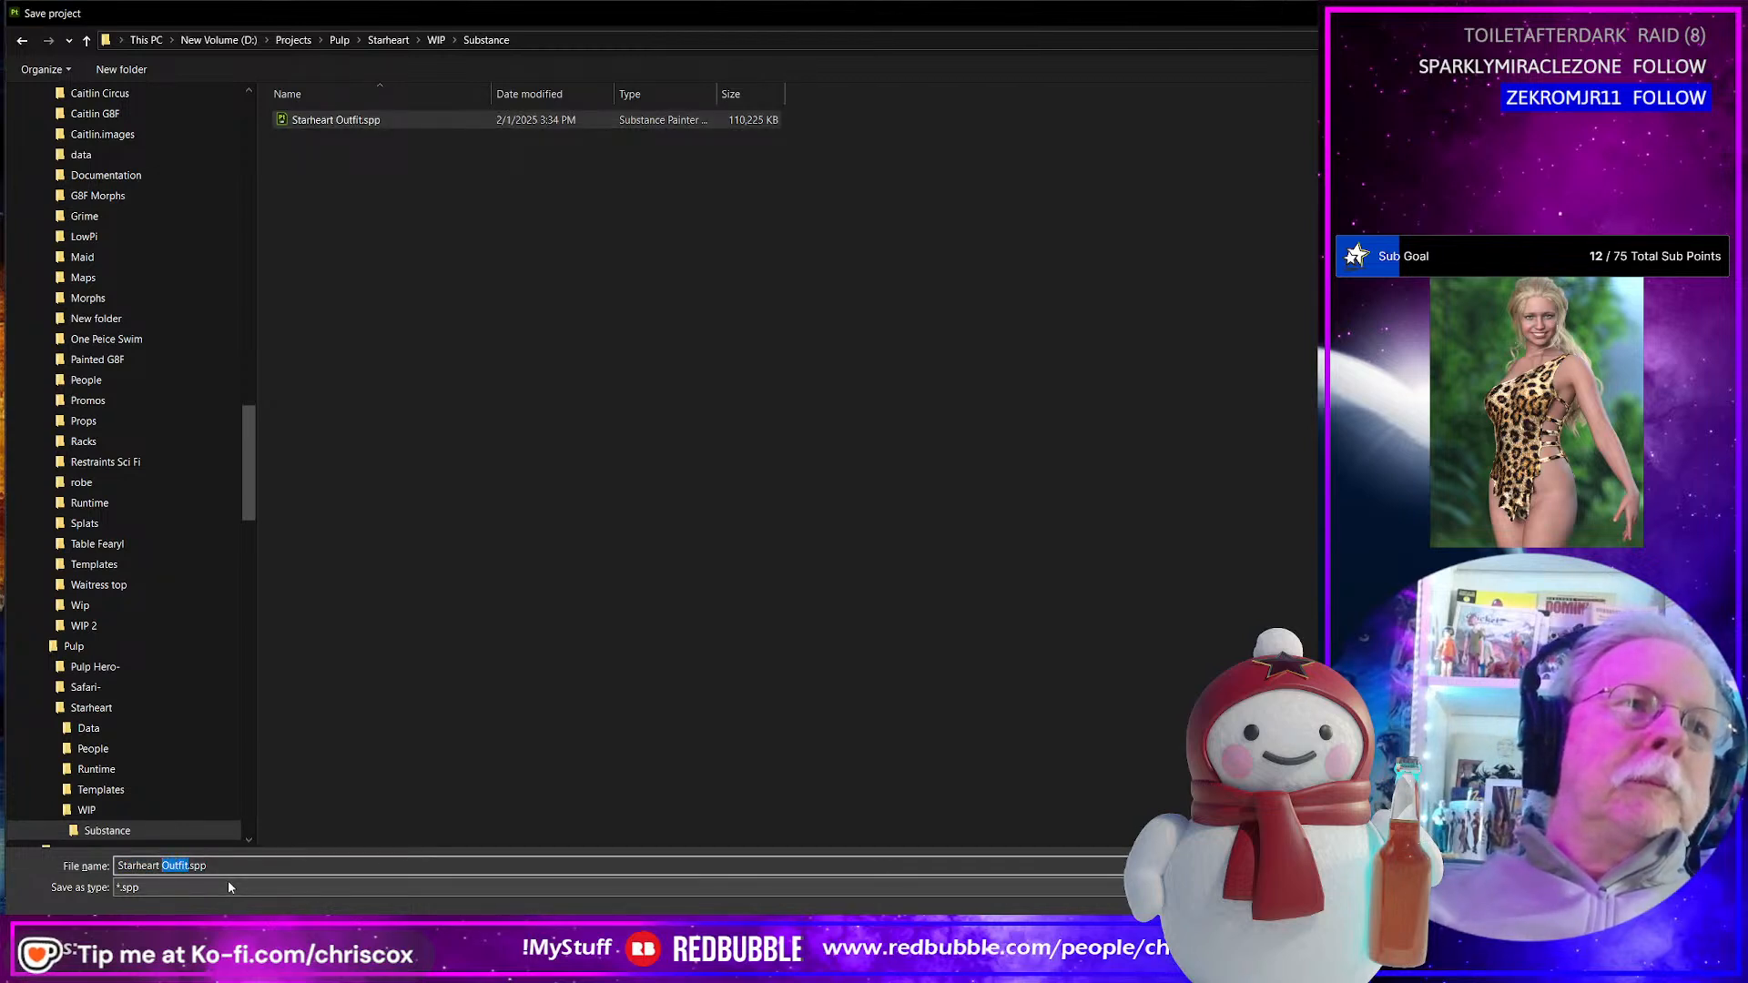
{"action": "type", "text": "Boots"}
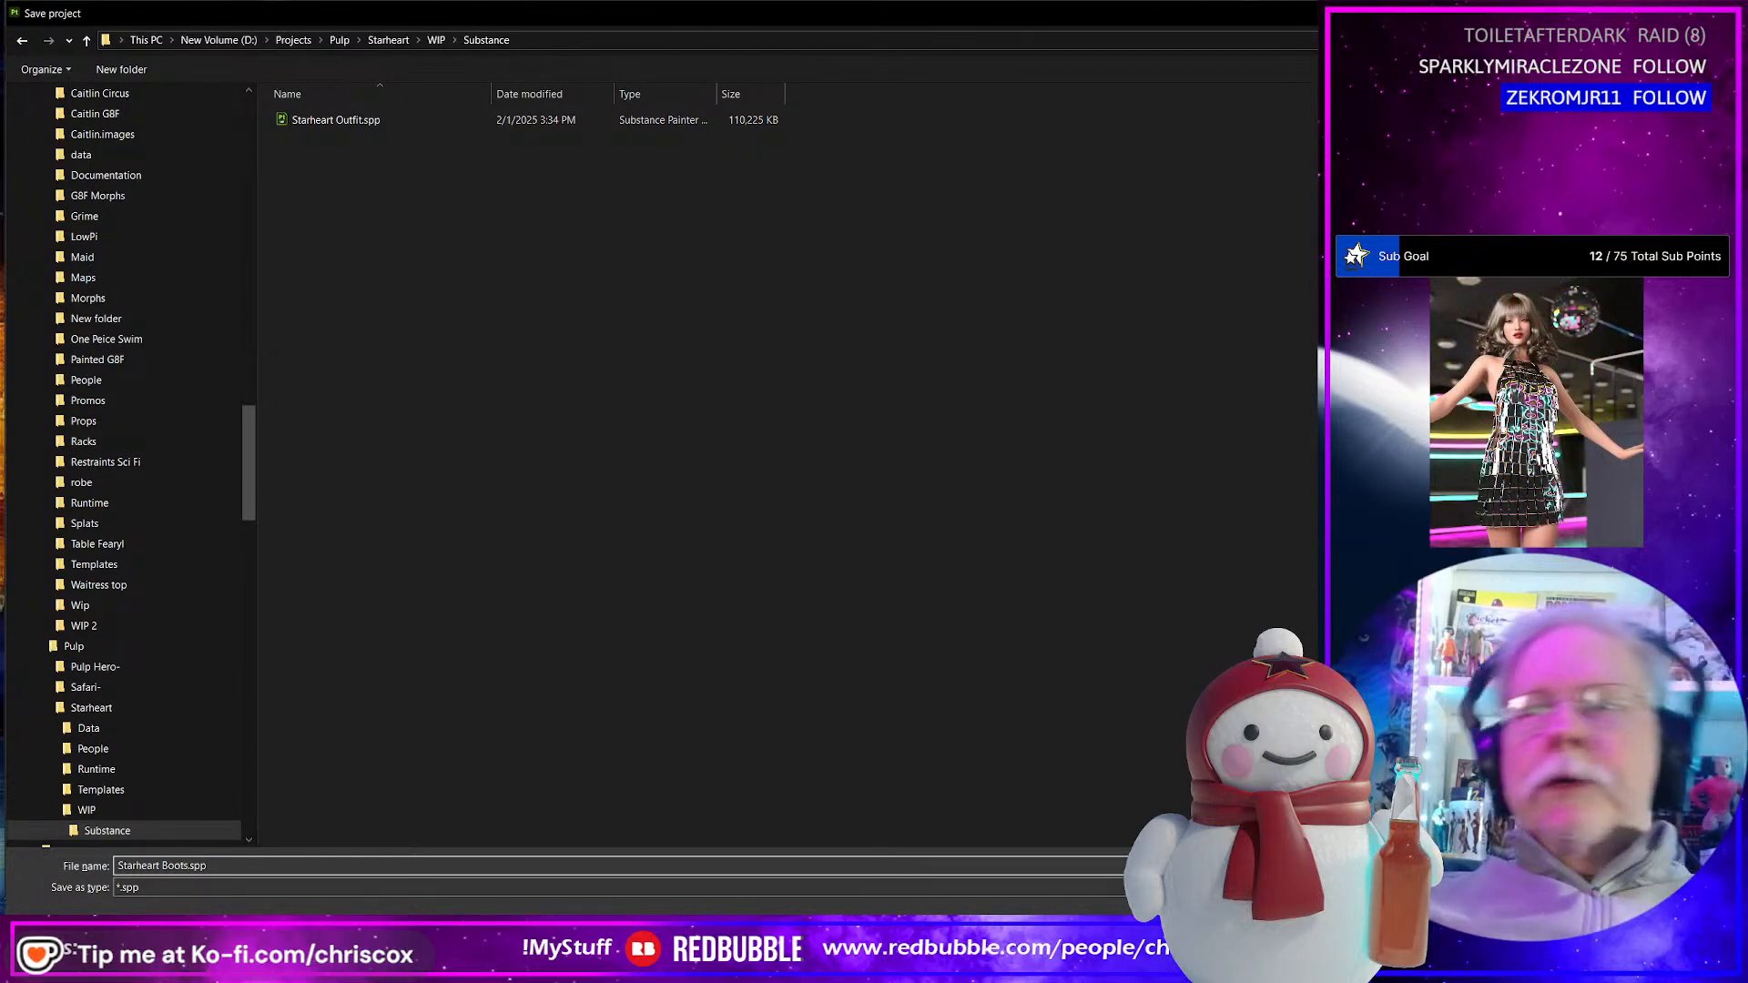
{"action": "key", "text": "Return"}
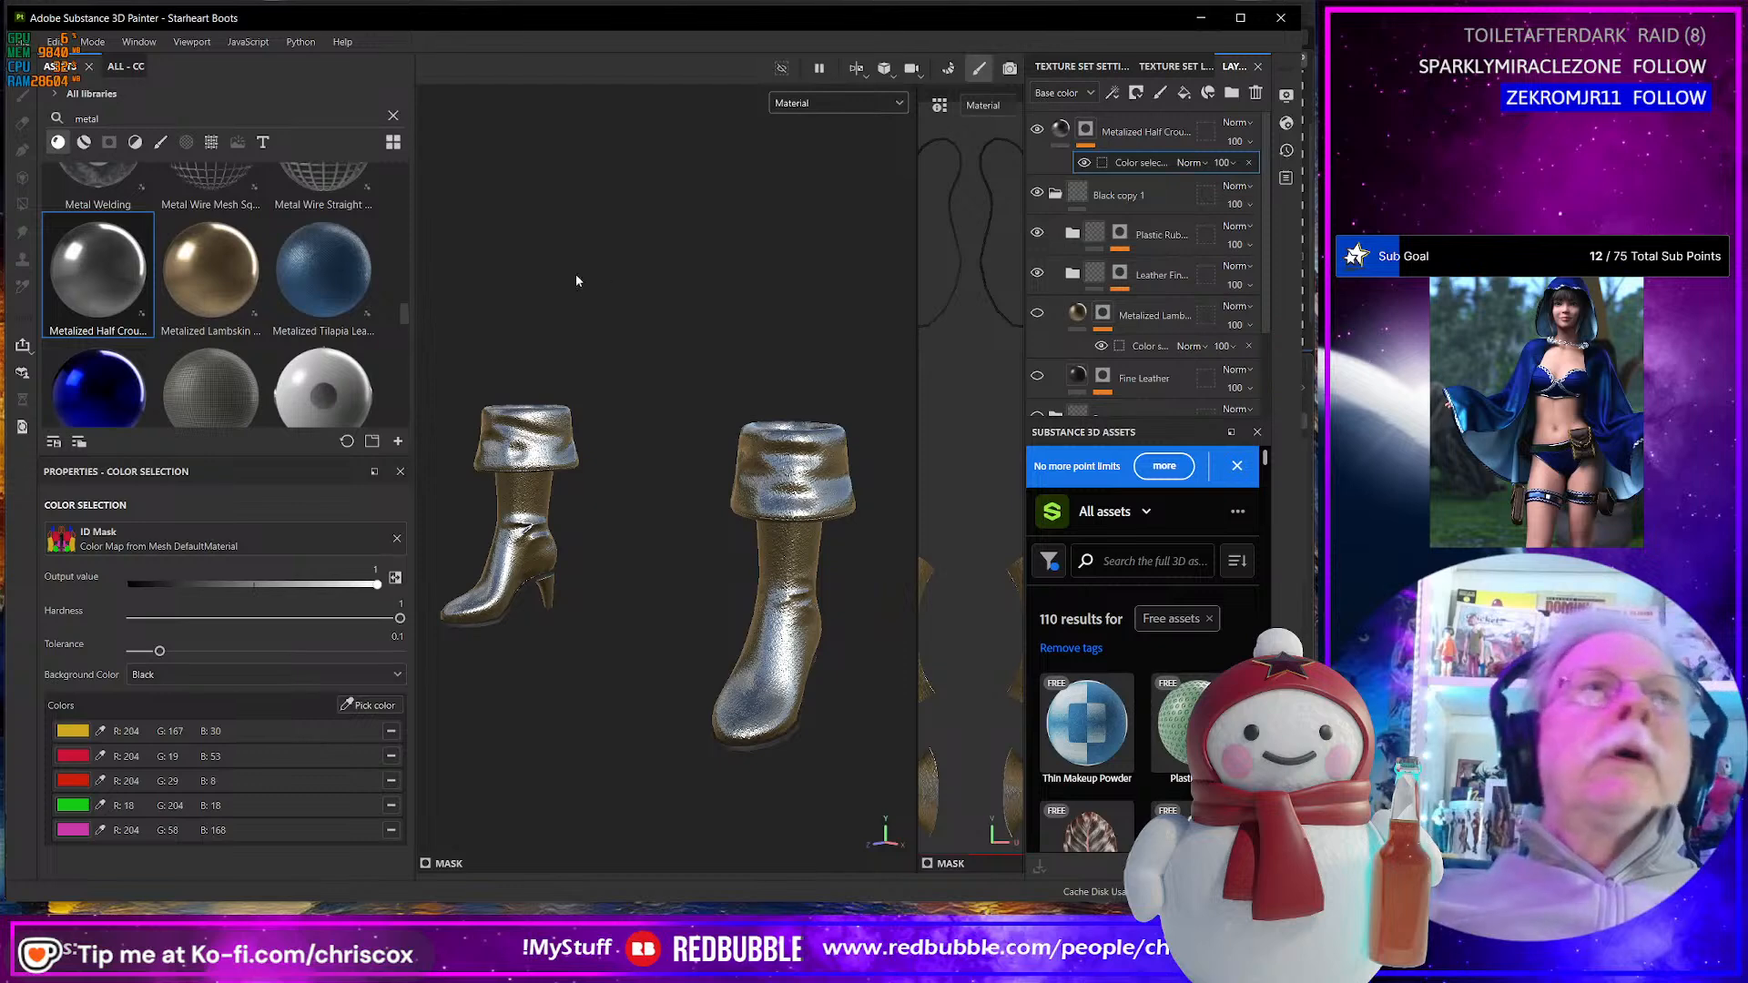
- Switch to Blender and close Star Heart Boot Base.blend without saving the changes
{"action": "key", "text": "alt+Tab"}
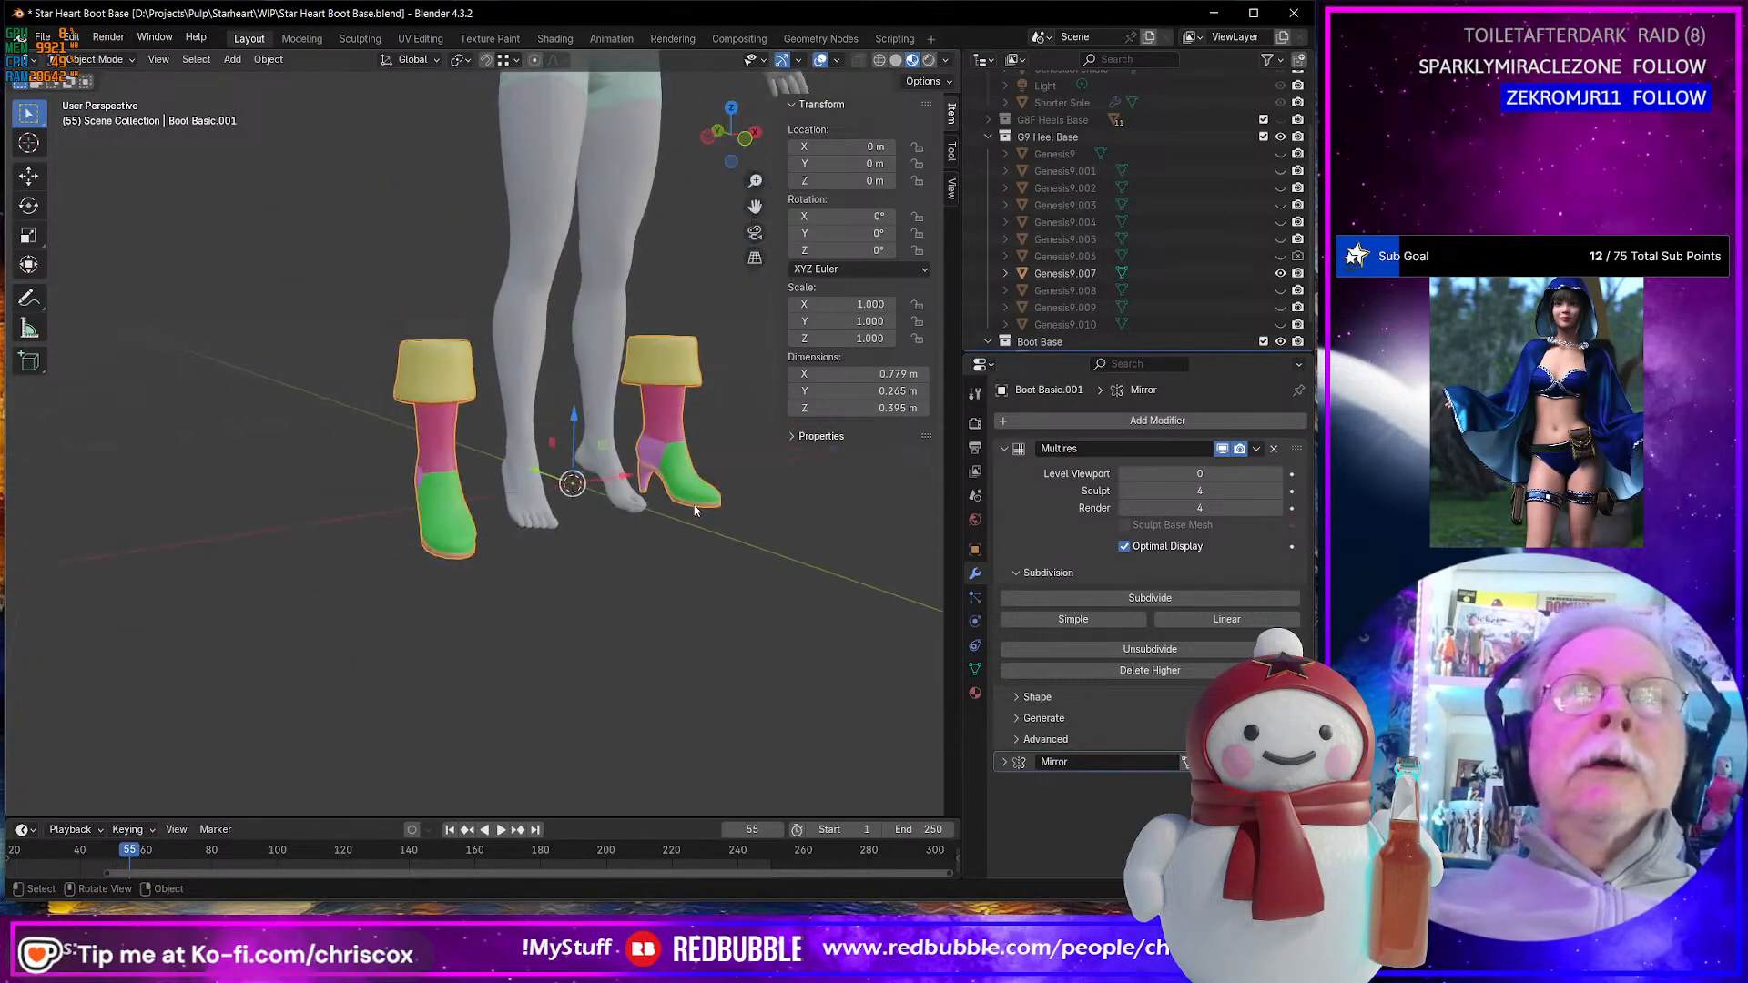
{"action": "scroll", "coordinate": [653, 408], "scroll_direction": "down", "scroll_amount": 5}
{"action": "key", "text": "Tab"}
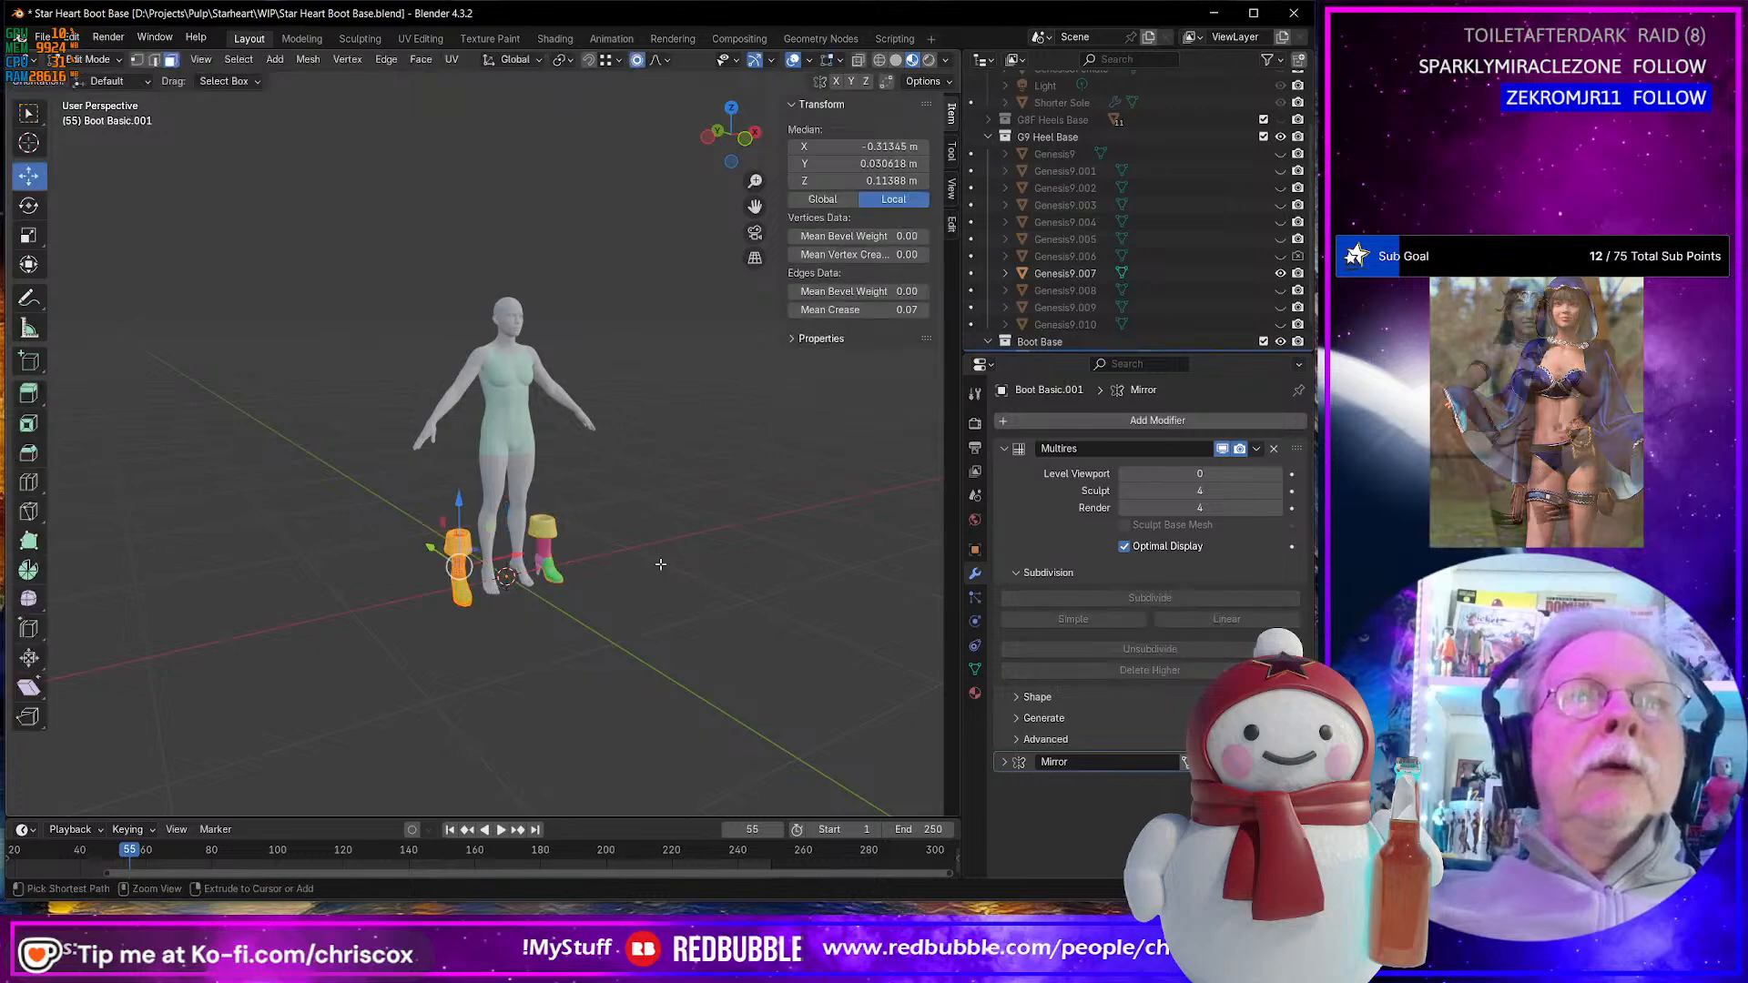
{"action": "left_click", "coordinate": [1297, 11]}
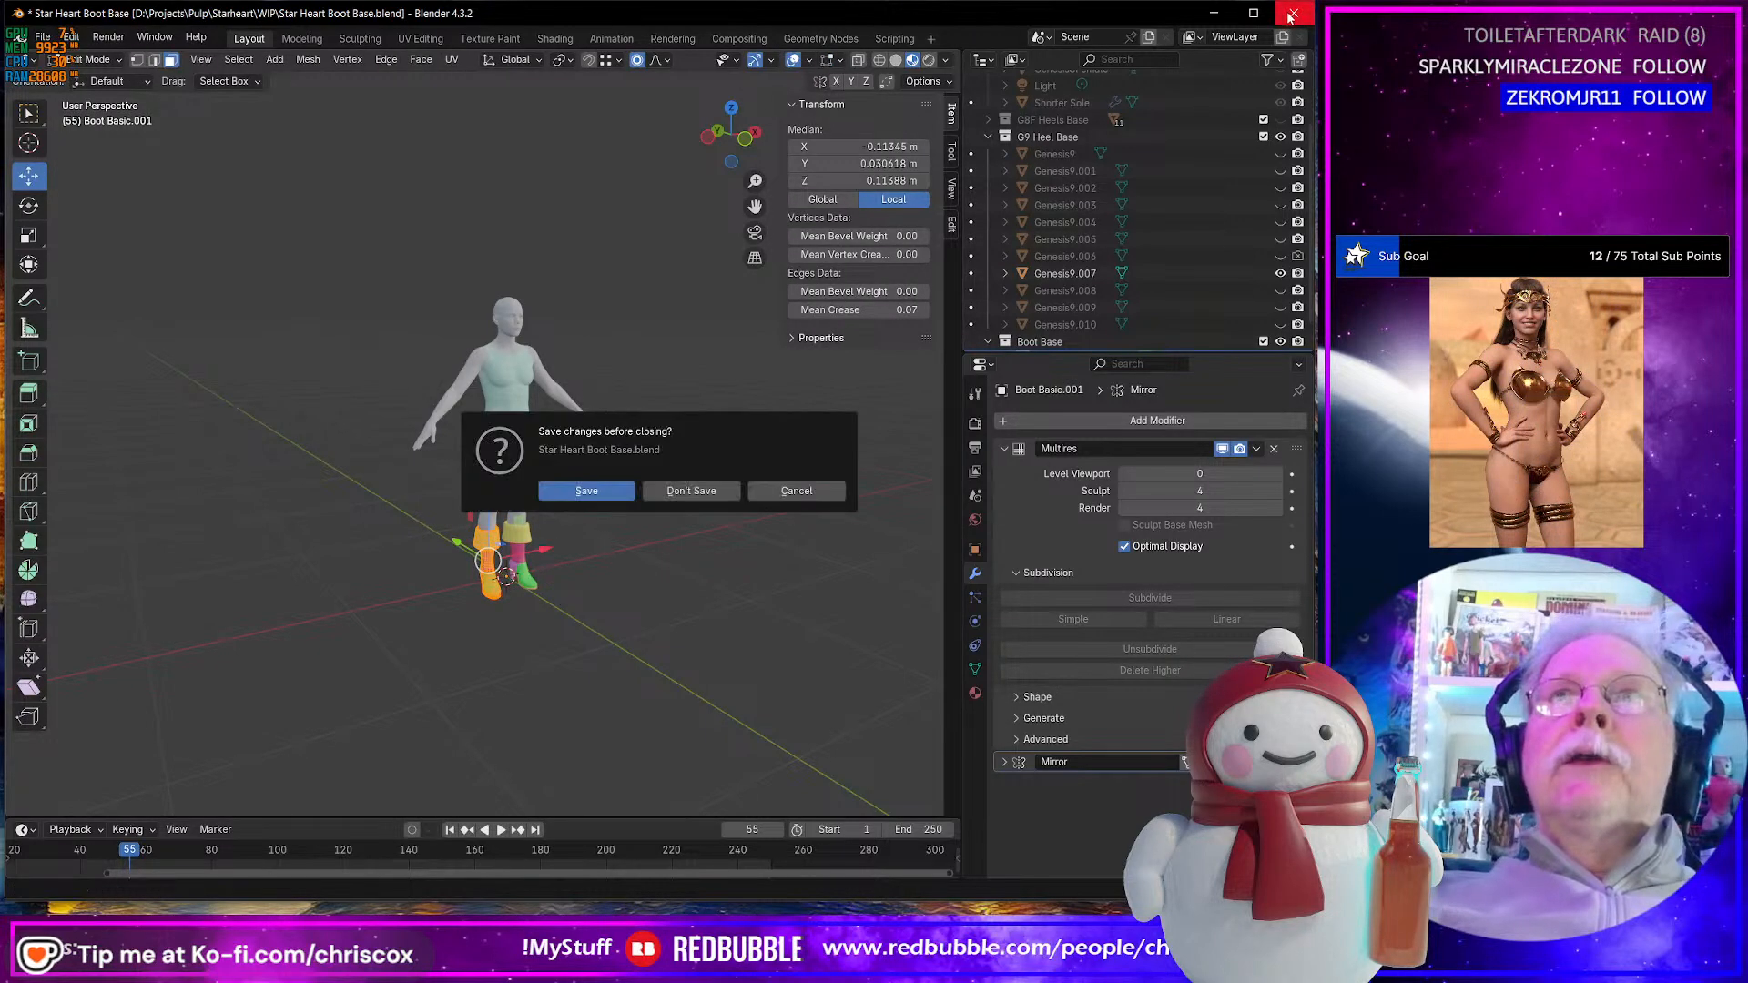
{"action": "left_click", "coordinate": [677, 487]}
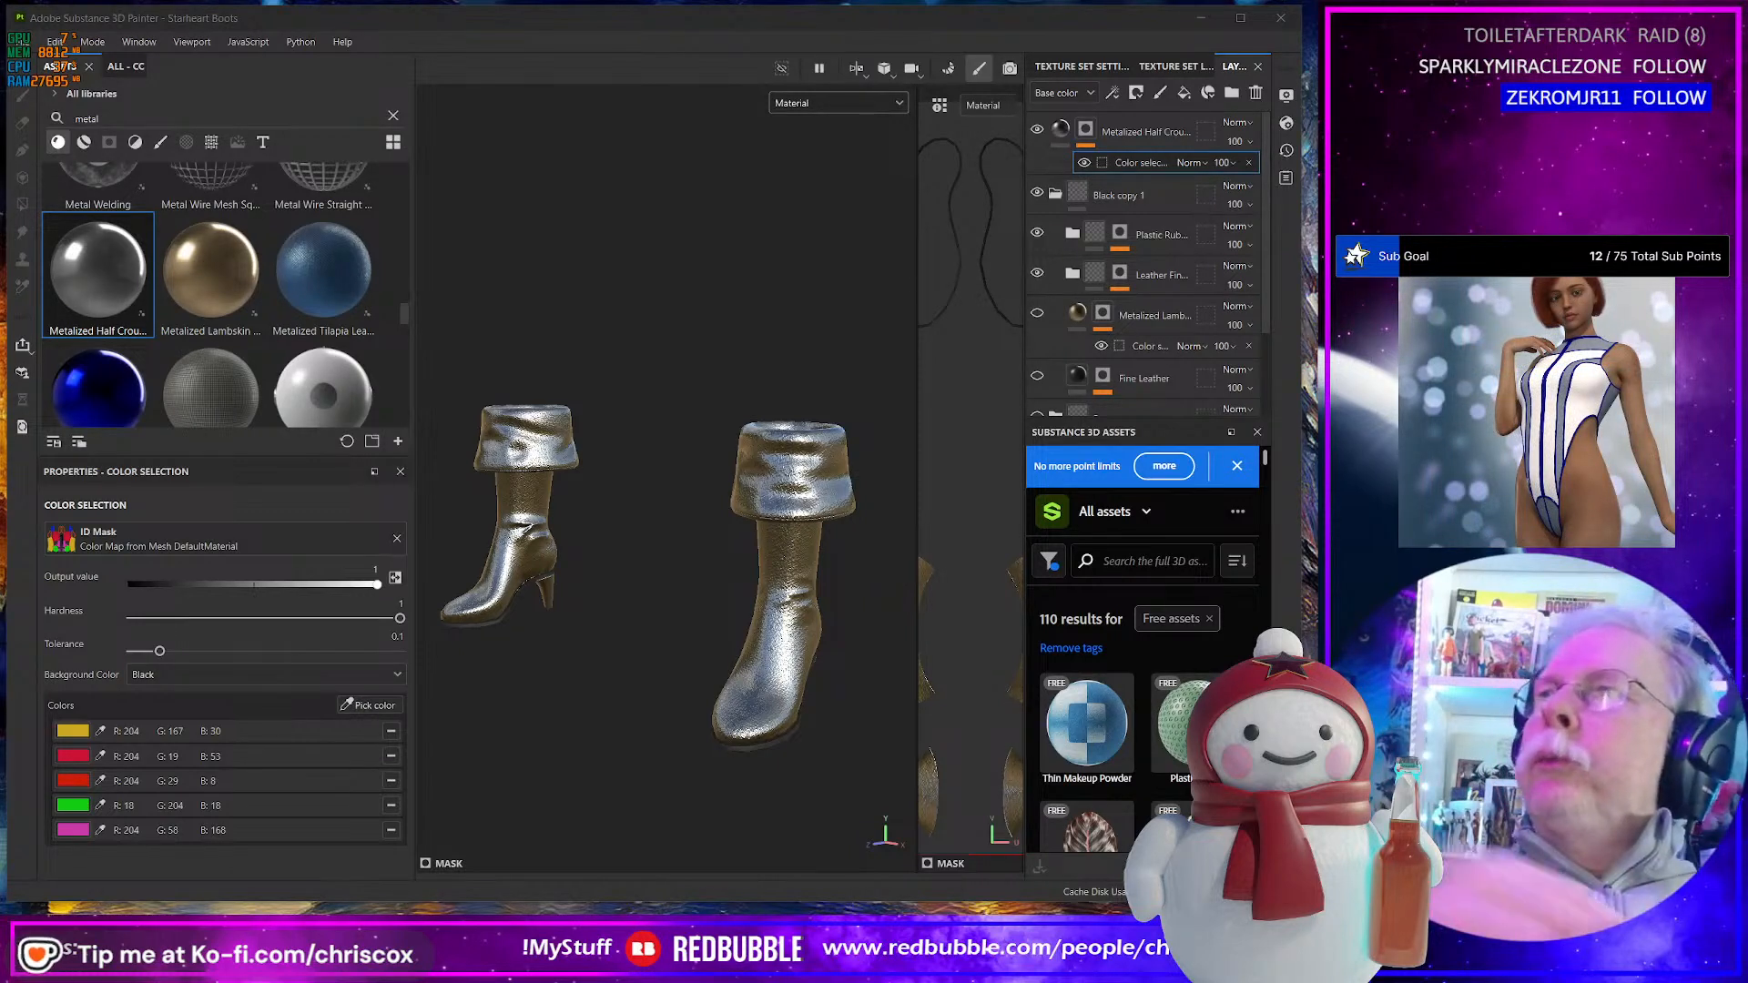
- Bring the Starheart.blend window in Blender into view and examine the boots and bubble helmet on the figure
{"action": "mouse_move", "coordinate": [1311, 305]}
{"action": "left_mouse_down"}
{"action": "mouse_move", "coordinate": [884, 305]}
{"action": "mouse_move", "coordinate": [706, 180]}
{"action": "mouse_move", "coordinate": [742, 88]}
{"action": "left_mouse_up"}
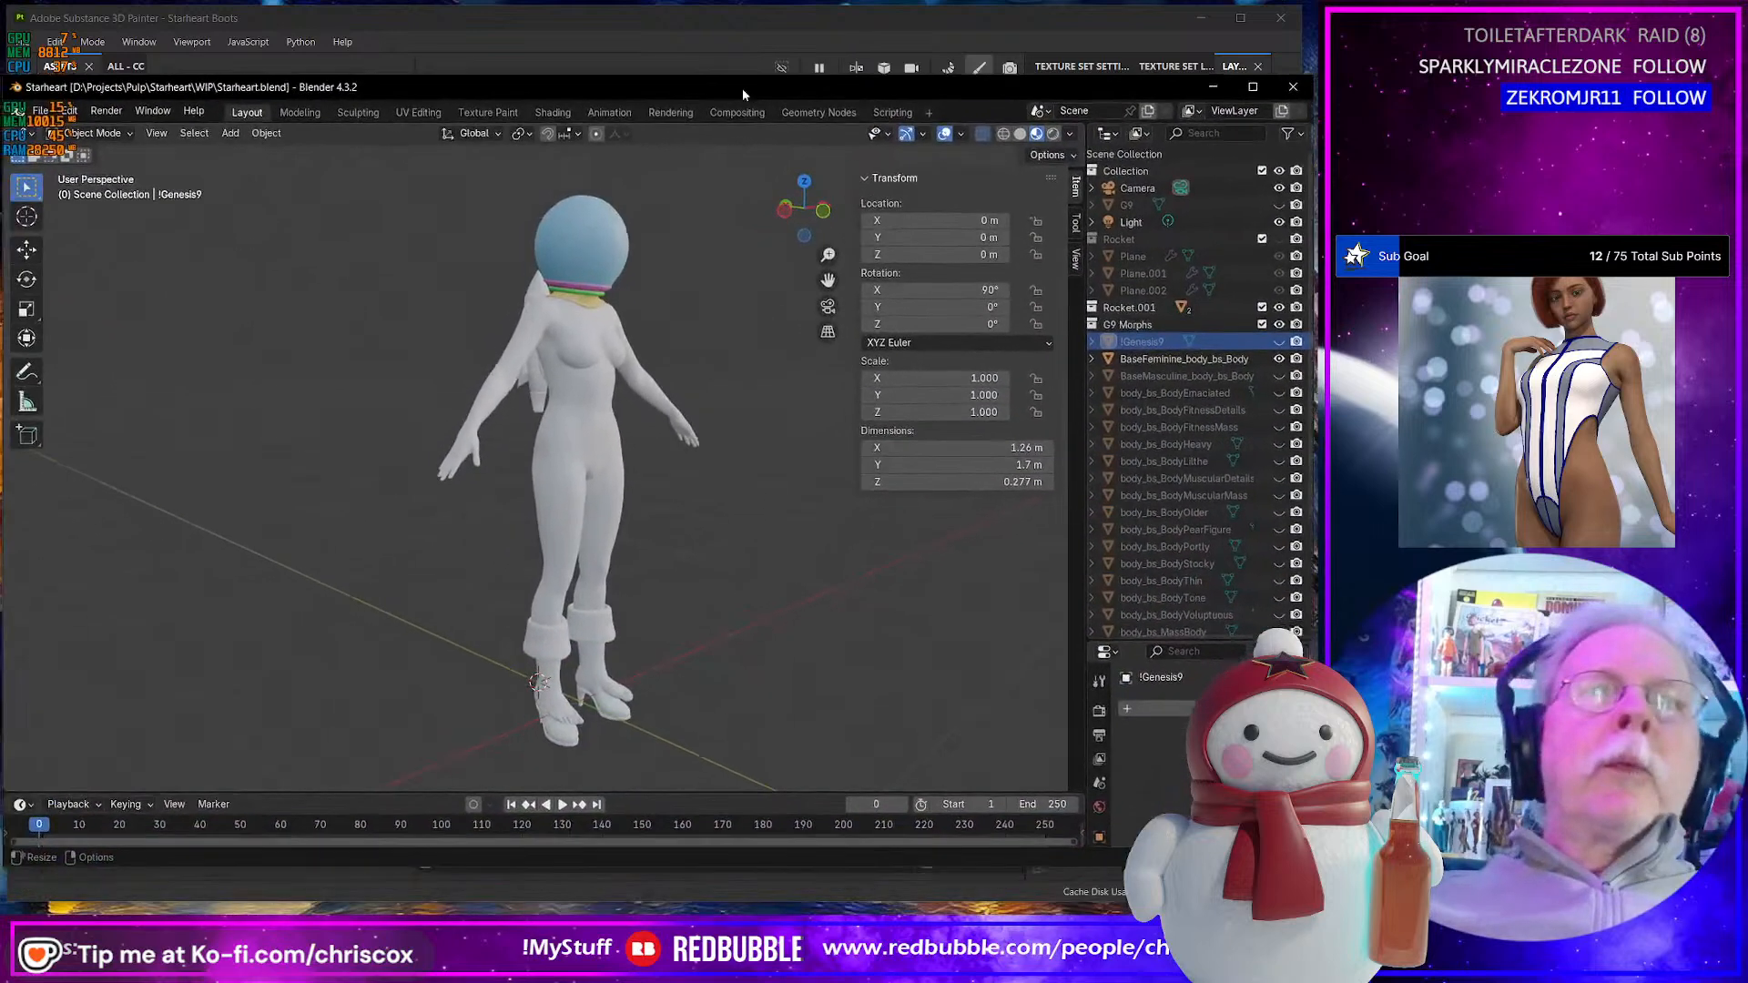
{"action": "left_click", "coordinate": [549, 653]}
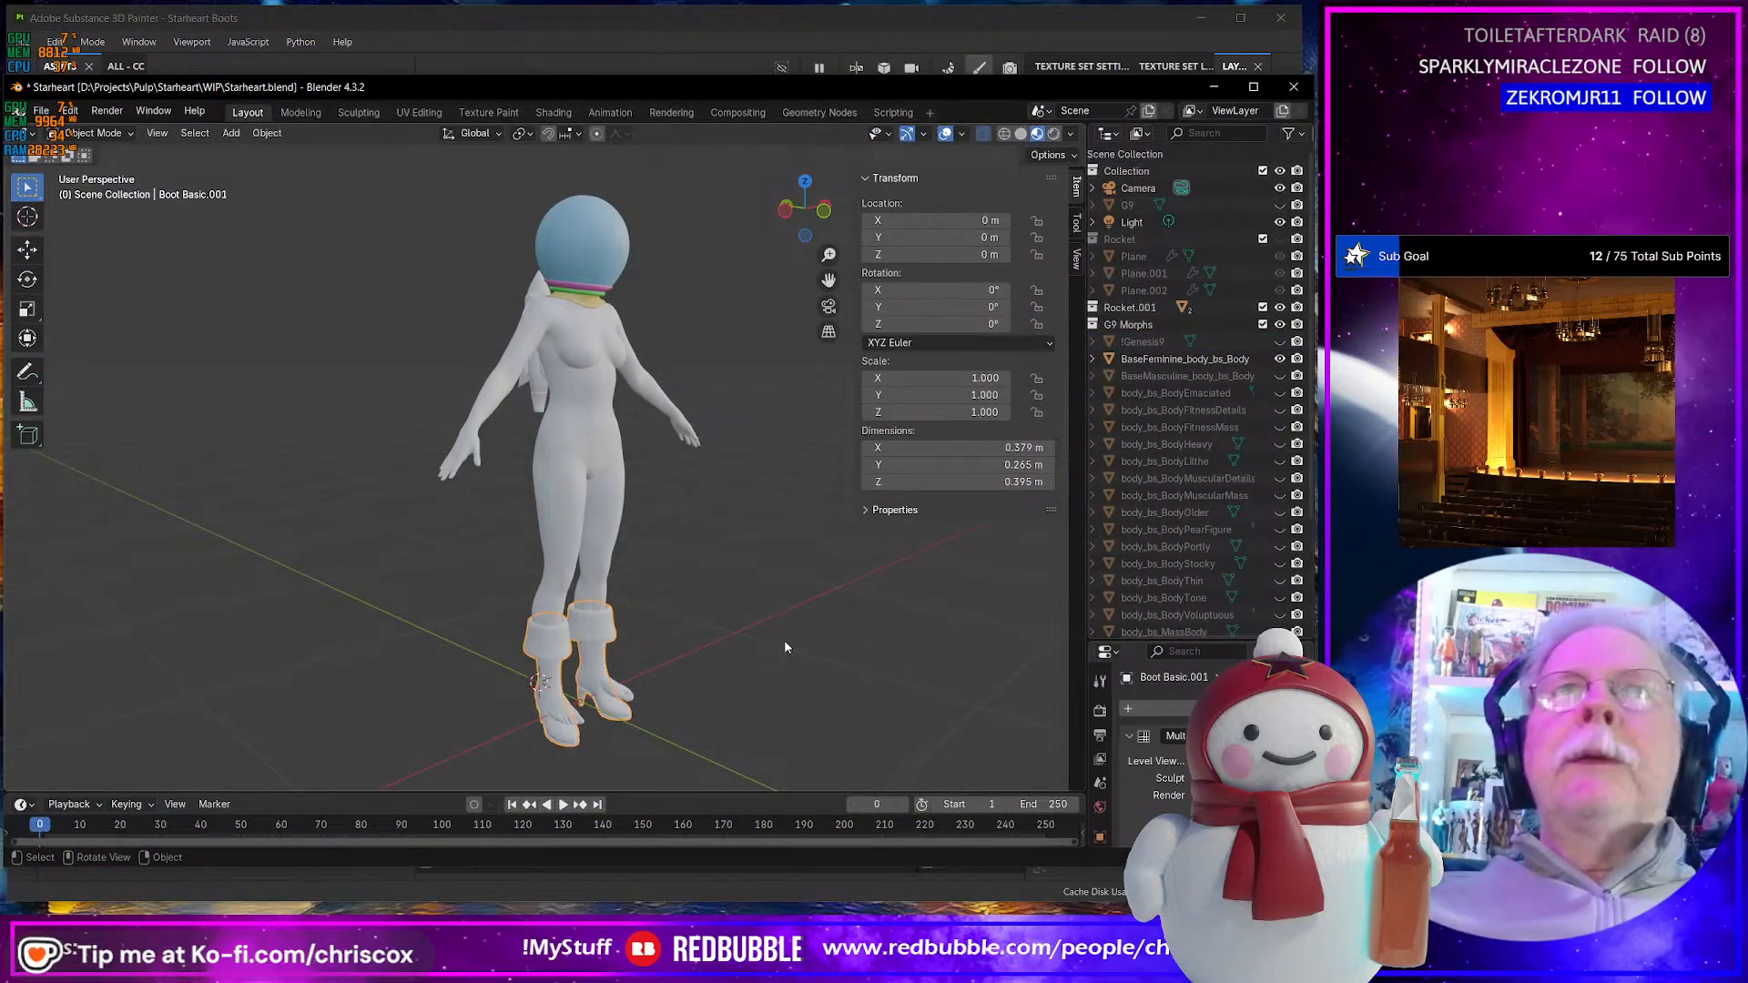
{"action": "scroll", "coordinate": [784, 648], "scroll_direction": "up", "scroll_amount": 2}
{"action": "middle_click_drag", "start_coordinate": [786, 647], "coordinate": [555, 310]}
{"action": "left_click", "coordinate": [592, 273]}
{"action": "scroll", "coordinate": [636, 330], "scroll_direction": "down", "scroll_amount": 3}
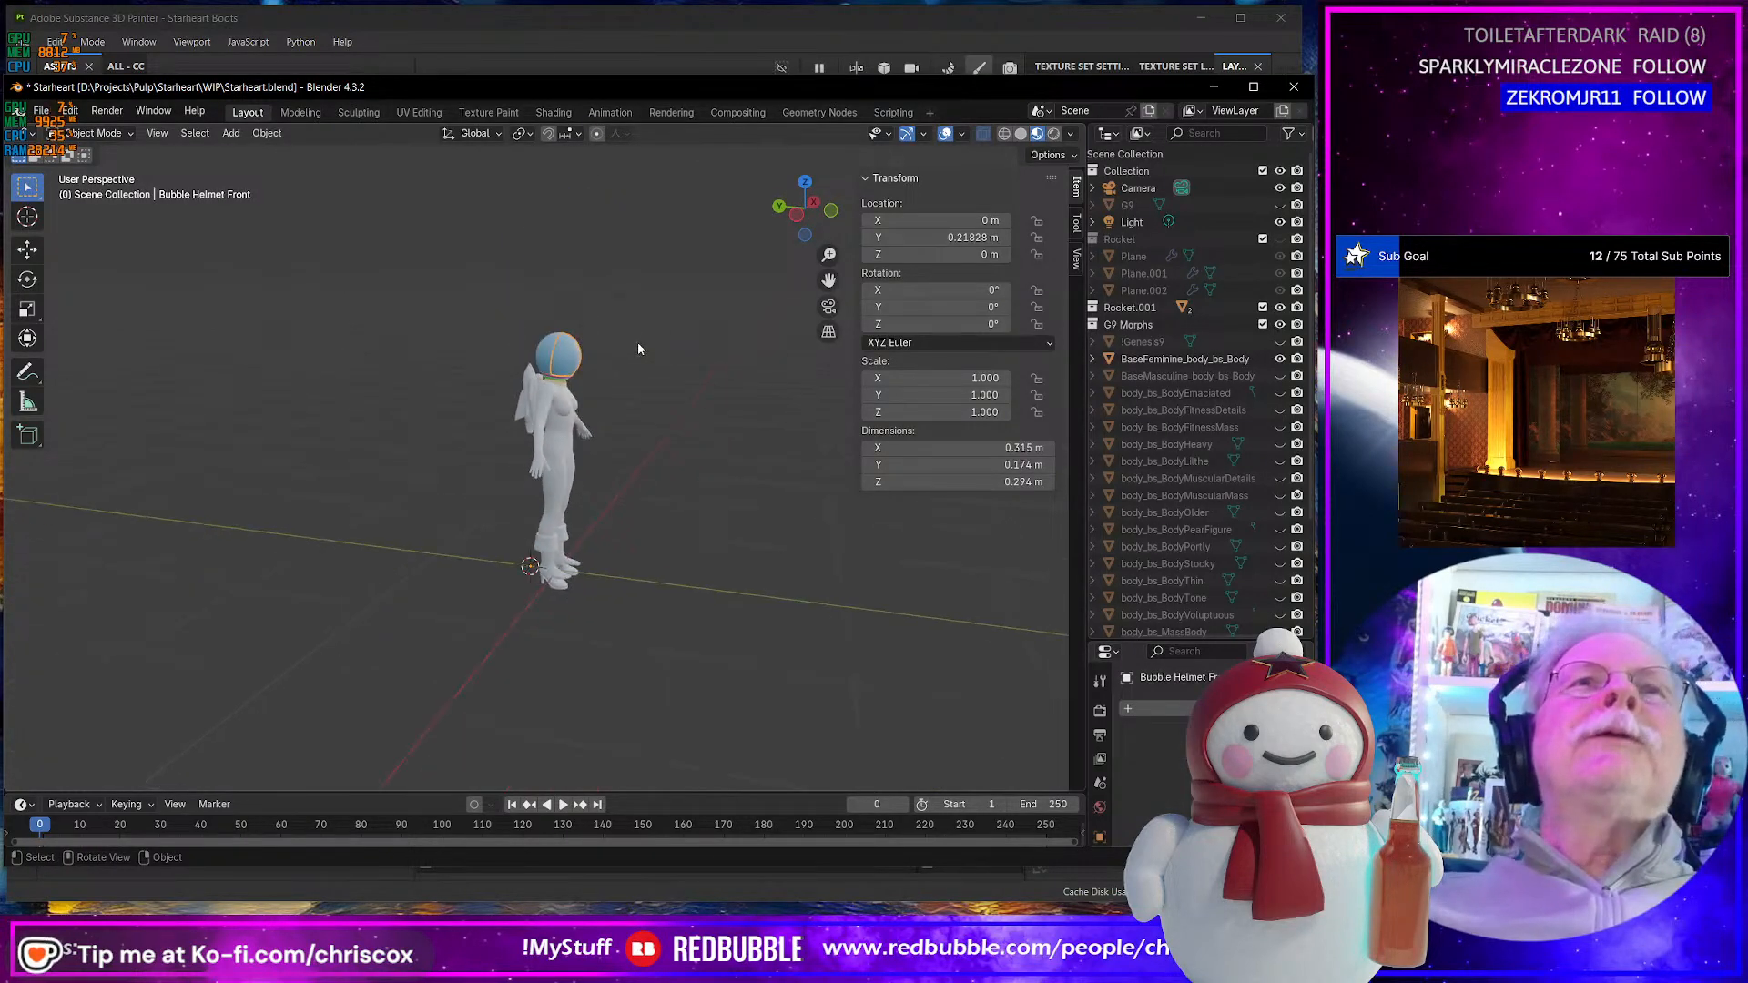
{"action": "scroll", "coordinate": [638, 341], "scroll_direction": "up", "scroll_amount": 5}
{"action": "middle_click_drag", "start_coordinate": [657, 368], "coordinate": [612, 401]}
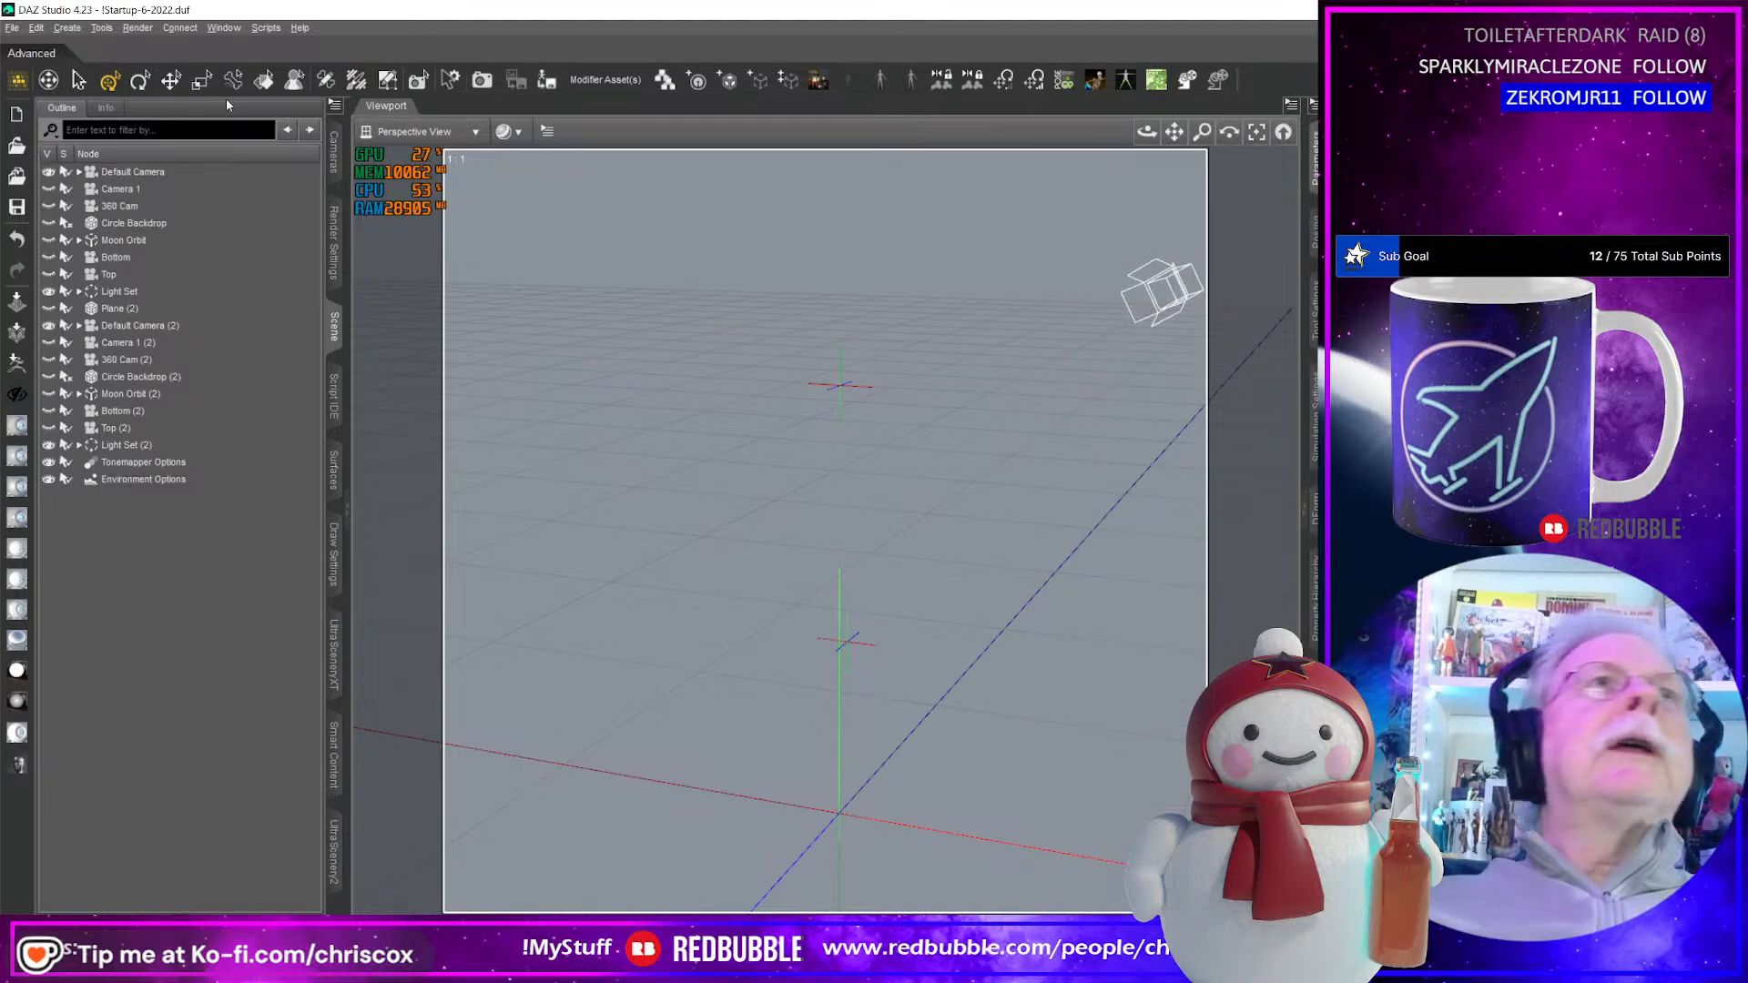
- Switch to DAZ Studio and open the recent scene Bubble Helment.duf without saving the current scene
{"action": "left_click", "coordinate": [12, 27]}
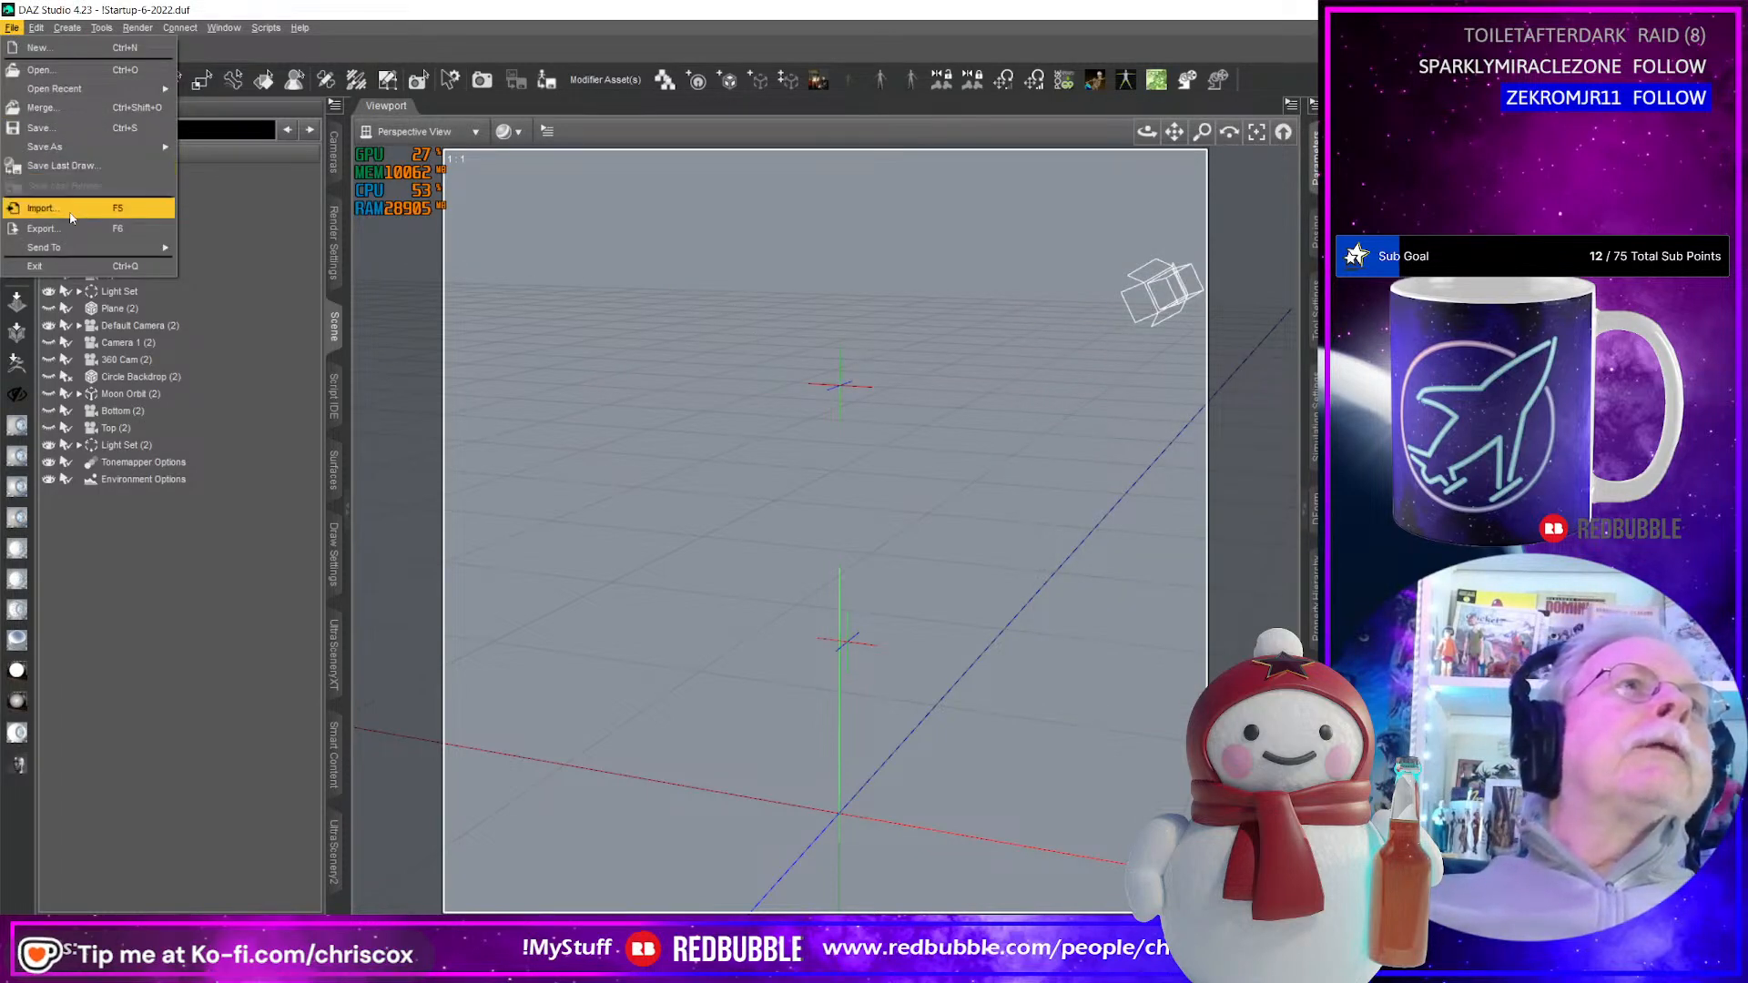
{"action": "mouse_move", "coordinate": [78, 95]}
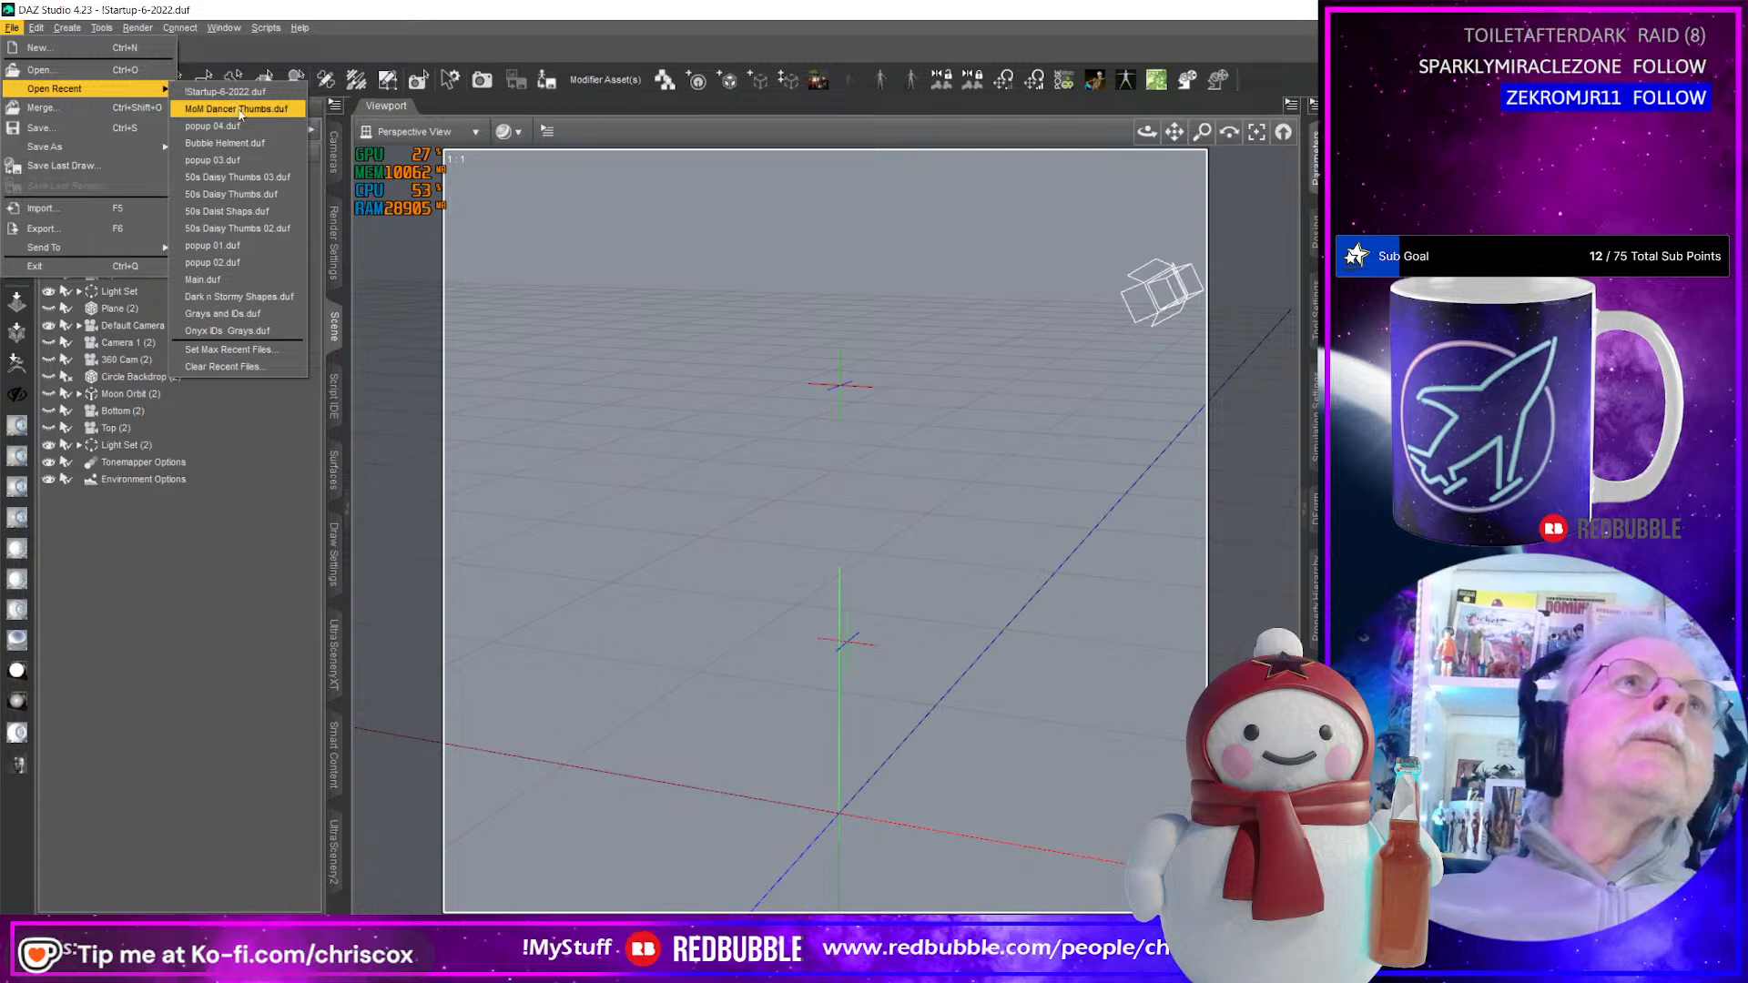
{"action": "left_click", "coordinate": [239, 143]}
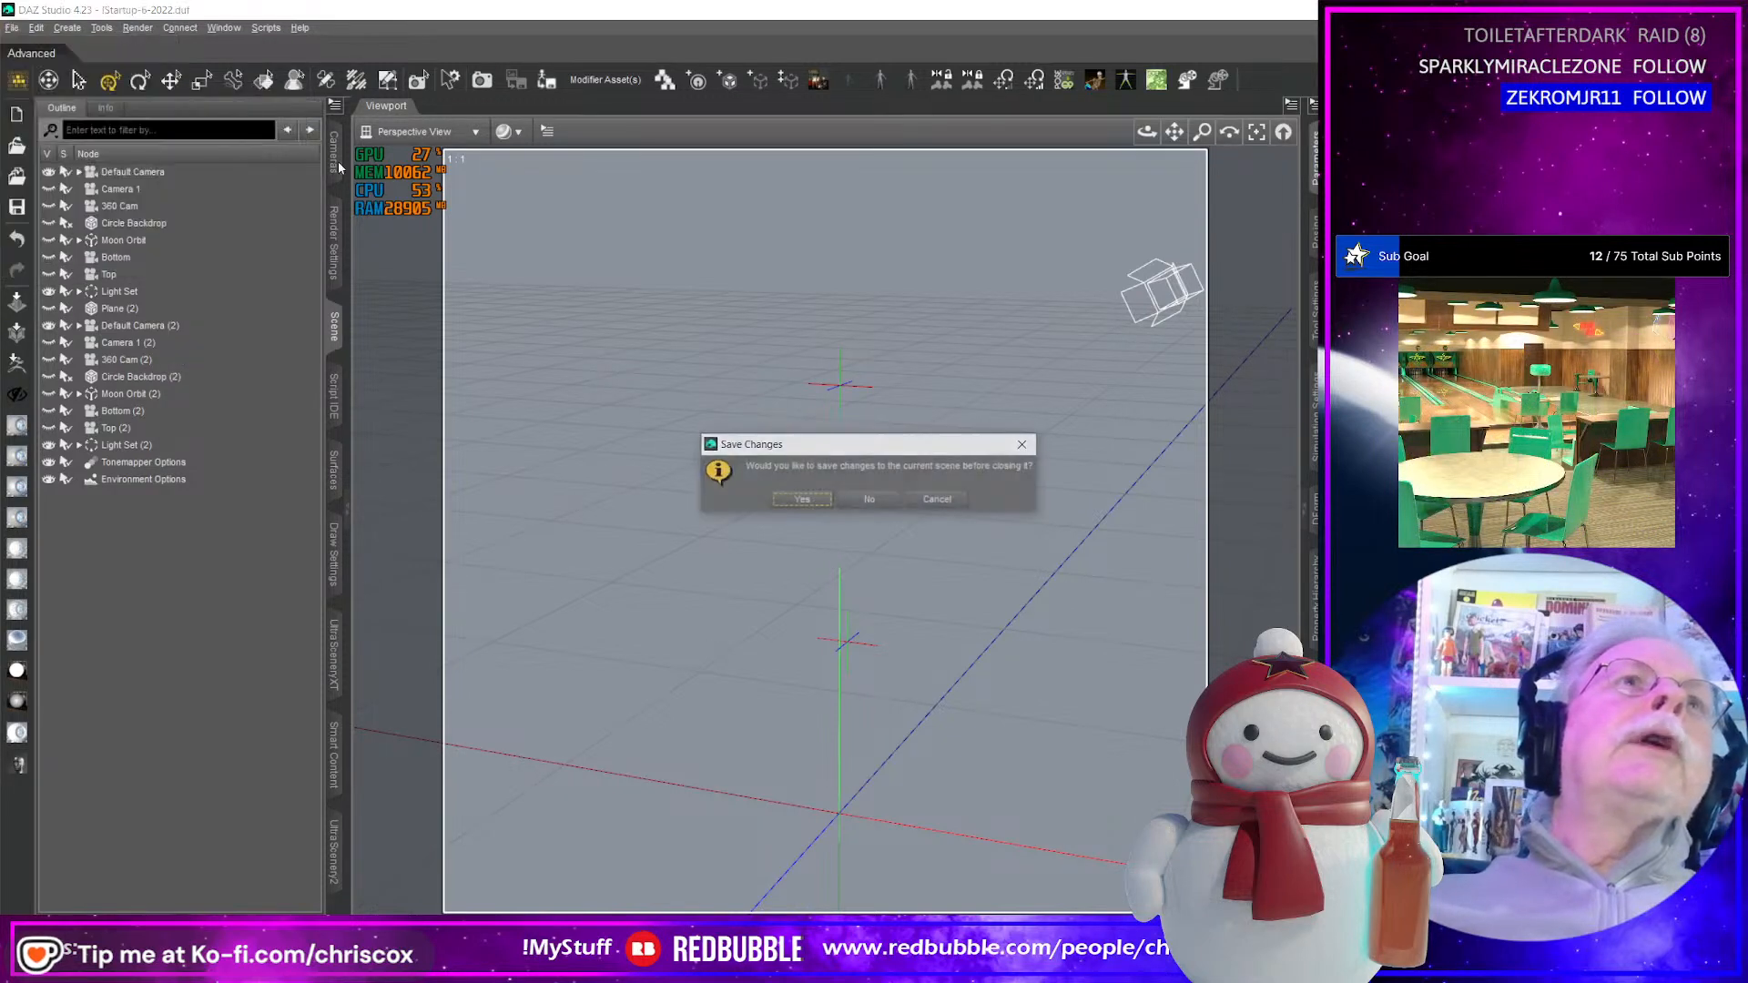
{"action": "left_click", "coordinate": [885, 499]}
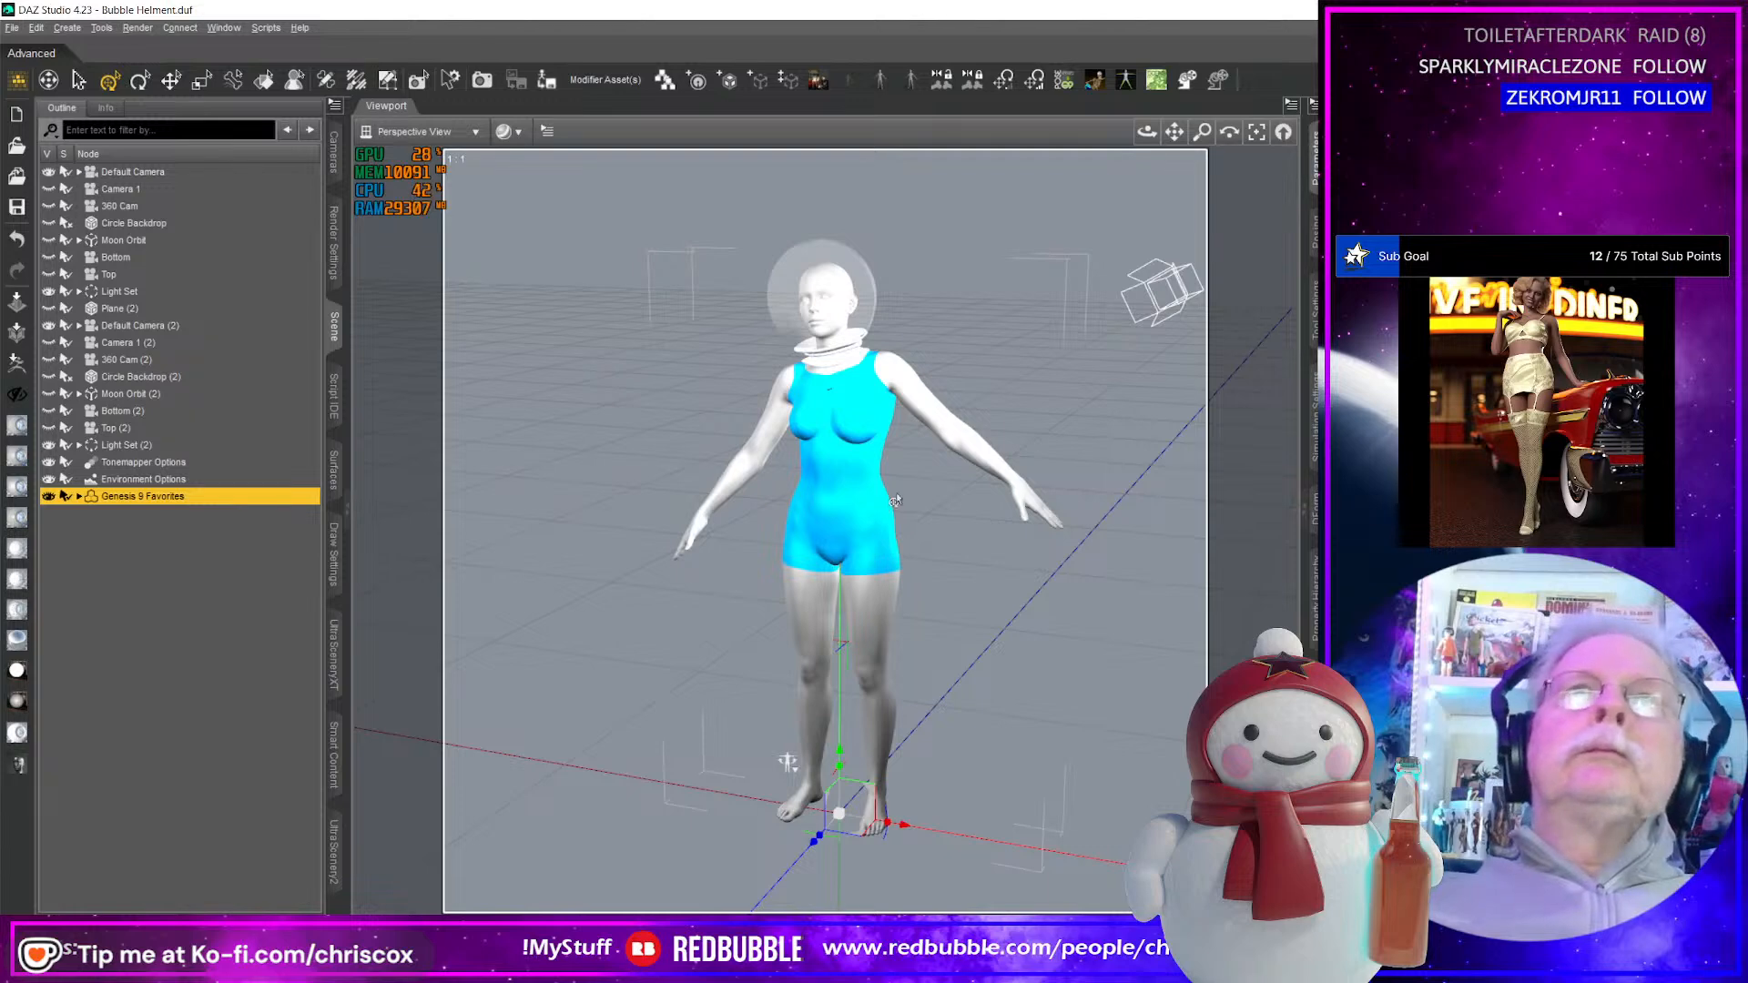
- Examine the bubble helmet and collar on the Genesis 9 figure from several angles
{"action": "left_click", "coordinate": [840, 432]}
{"action": "middle_click_drag", "start_coordinate": [874, 556], "coordinate": [922, 538]}
{"action": "scroll", "coordinate": [918, 525], "scroll_direction": "down", "scroll_amount": 2}
{"action": "scroll", "coordinate": [874, 446], "scroll_direction": "up", "scroll_amount": 5}
{"action": "scroll", "coordinate": [867, 437], "scroll_direction": "up", "scroll_amount": 5}
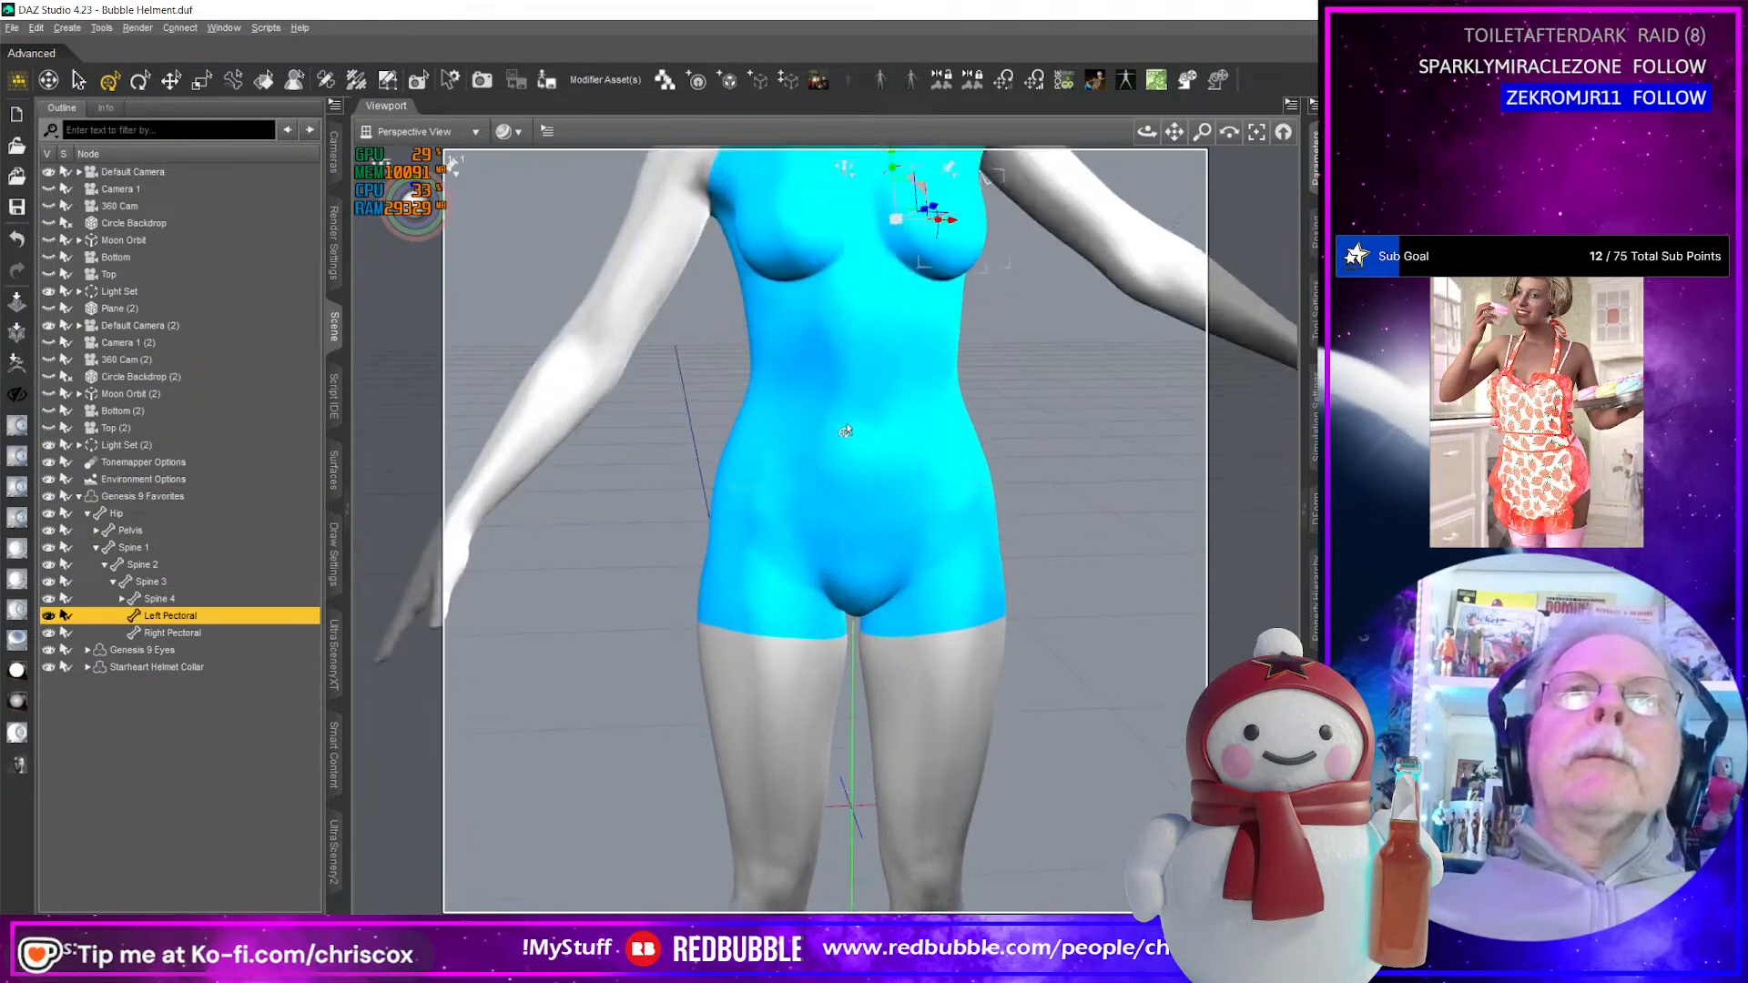
{"action": "middle_click_drag", "start_coordinate": [874, 291], "coordinate": [926, 407]}
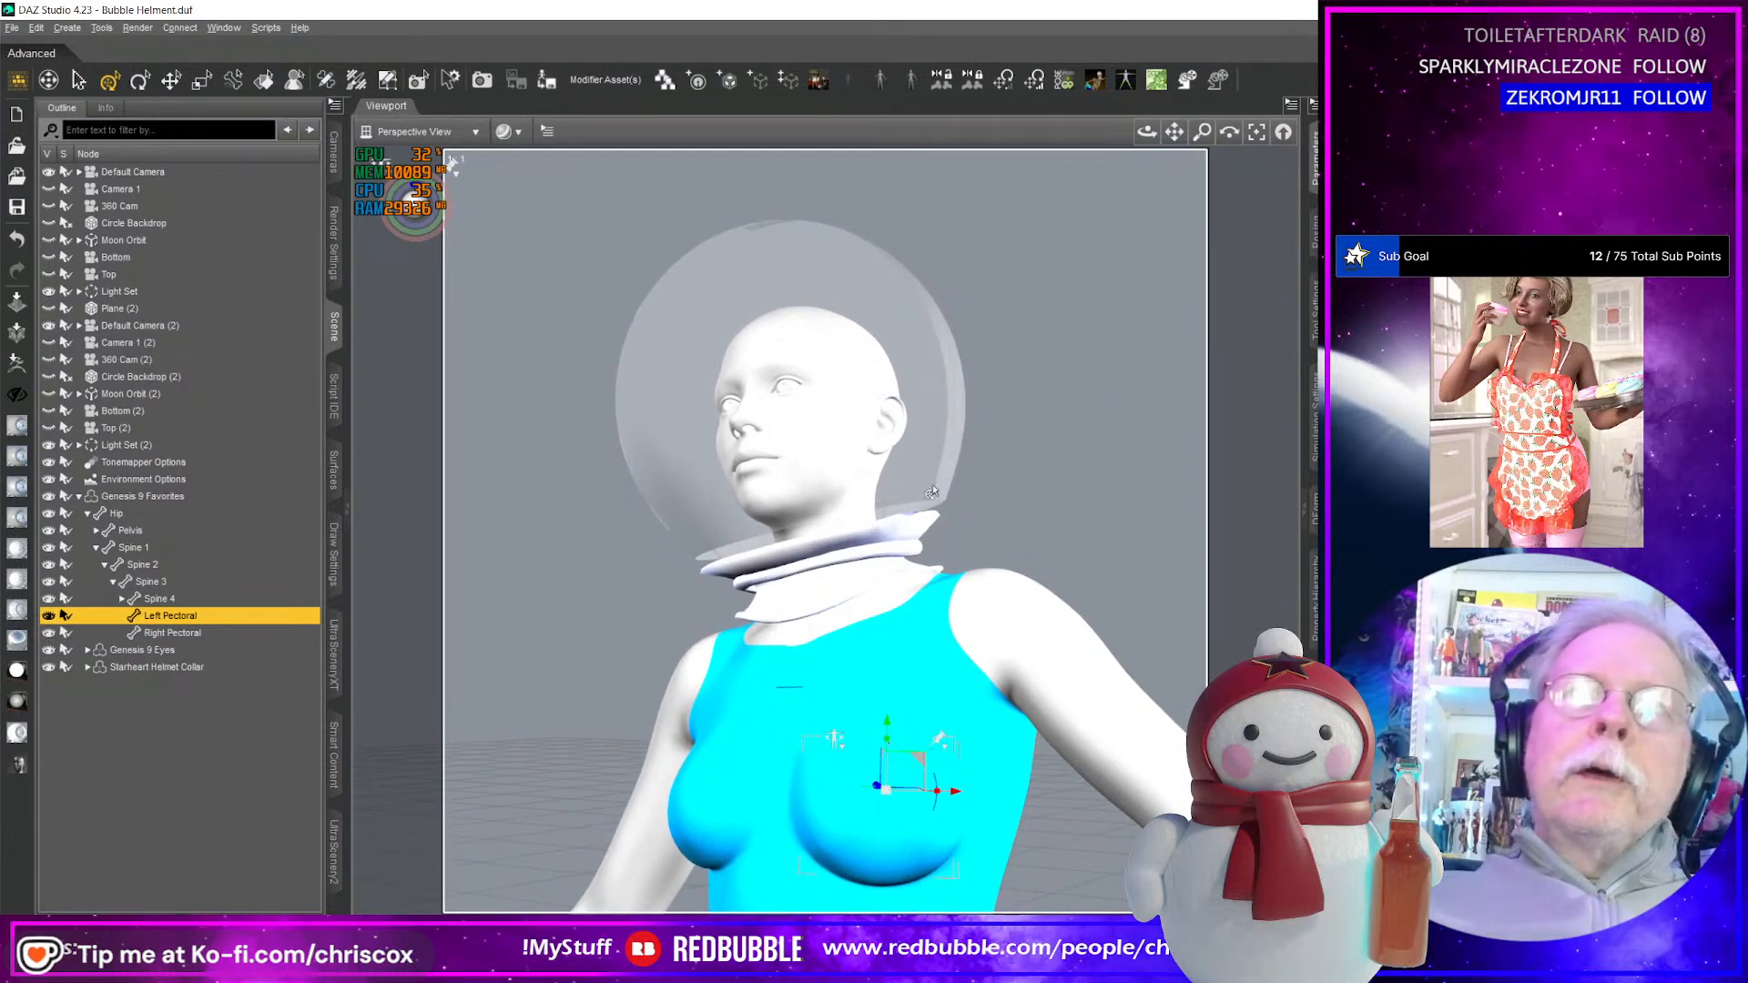
{"action": "middle_click_drag", "start_coordinate": [875, 494], "coordinate": [905, 493]}
{"action": "left_click", "coordinate": [1066, 657]}
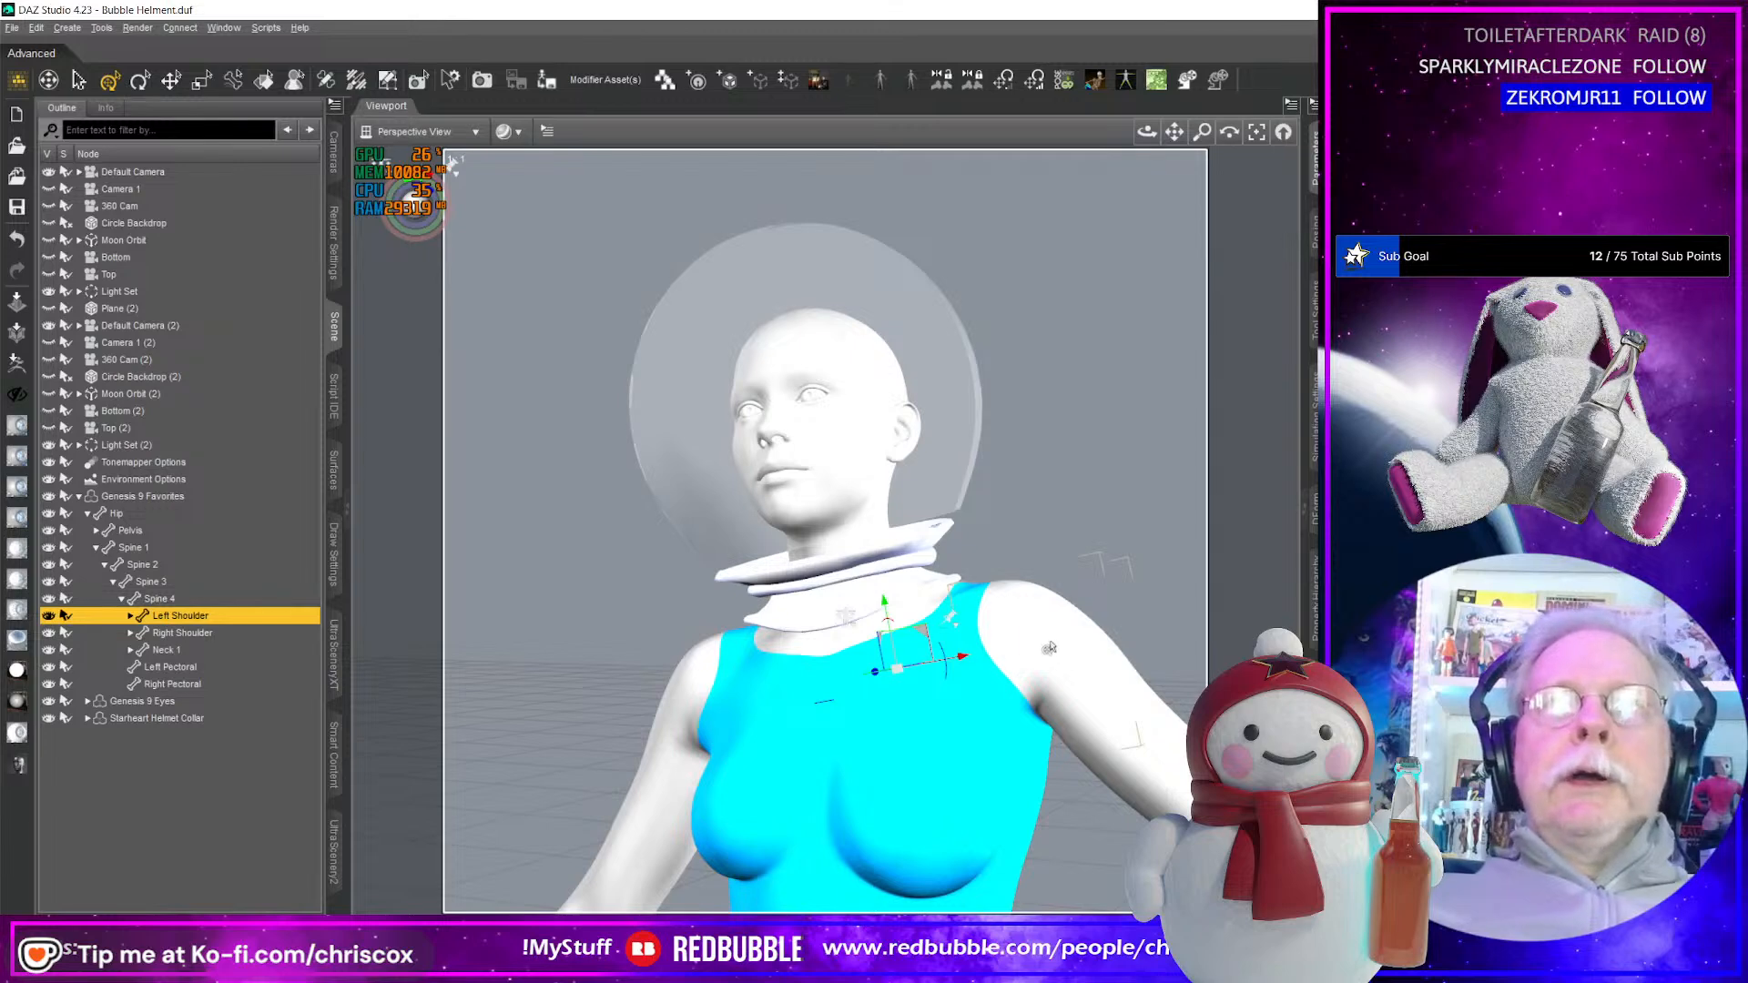
{"action": "middle_click_drag", "start_coordinate": [1049, 647], "coordinate": [927, 423]}
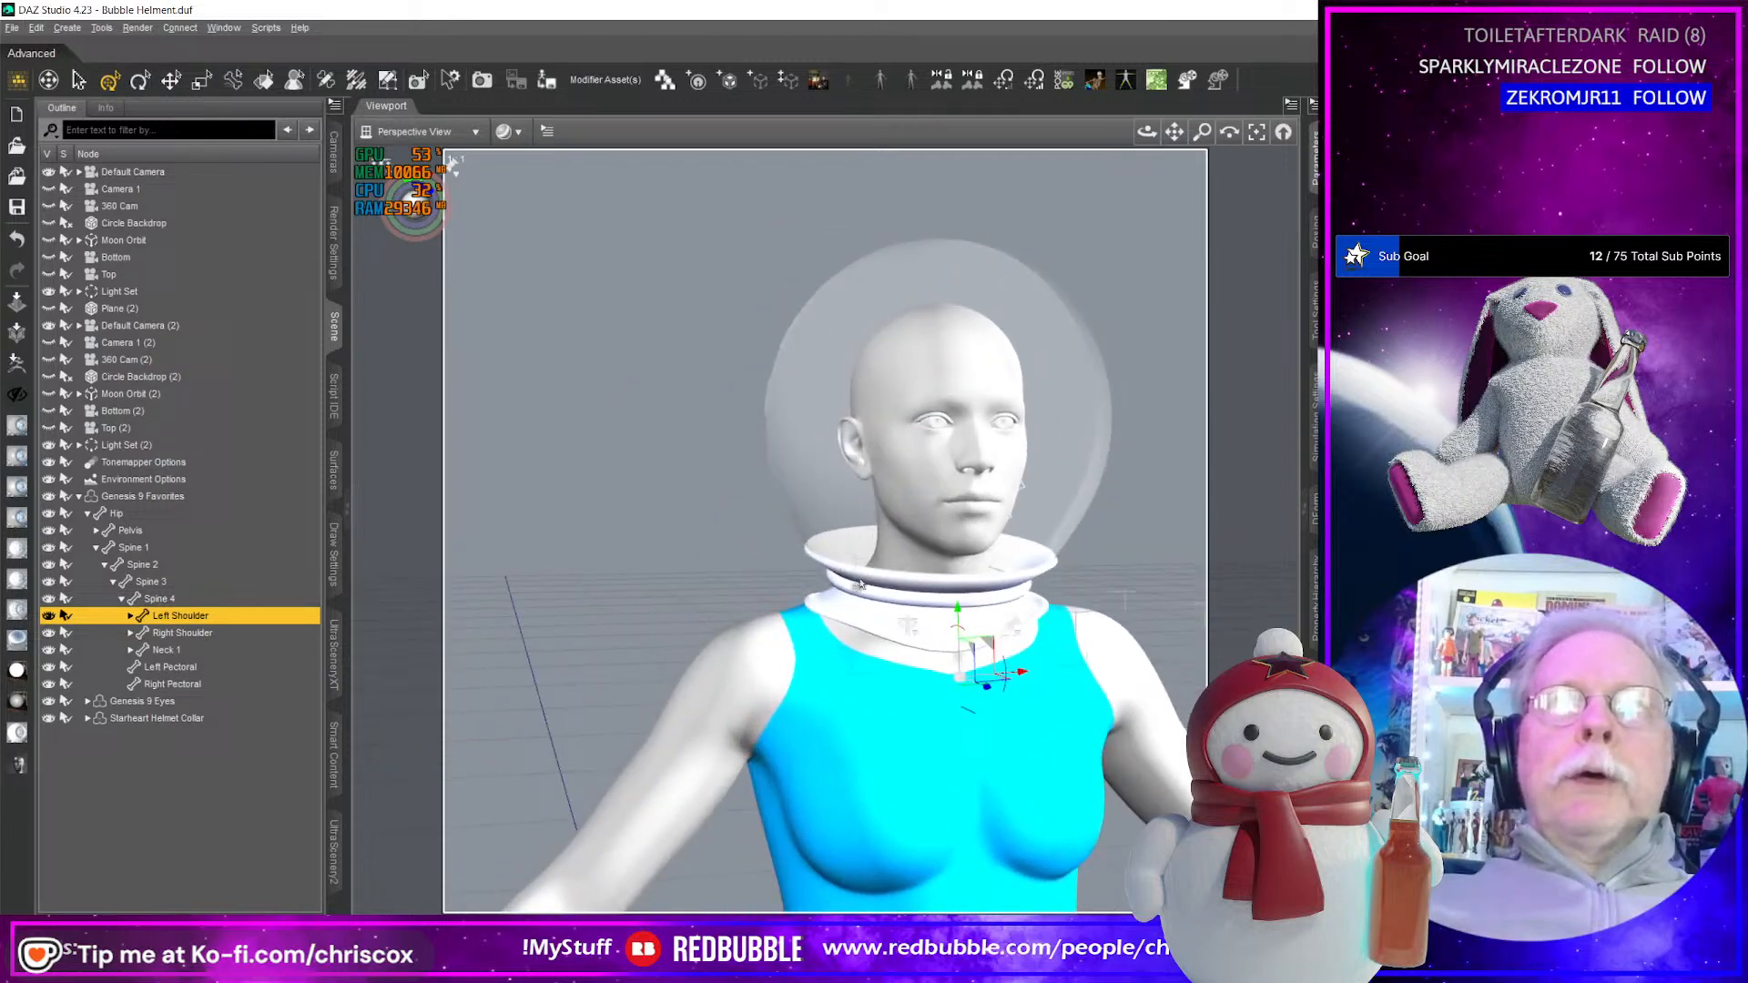
- Try moving the figure's head sideways with the helmet on, and undo the pose change
{"action": "left_click", "coordinate": [928, 422]}
{"action": "left_click_drag", "start_coordinate": [961, 428], "coordinate": [1055, 420]}
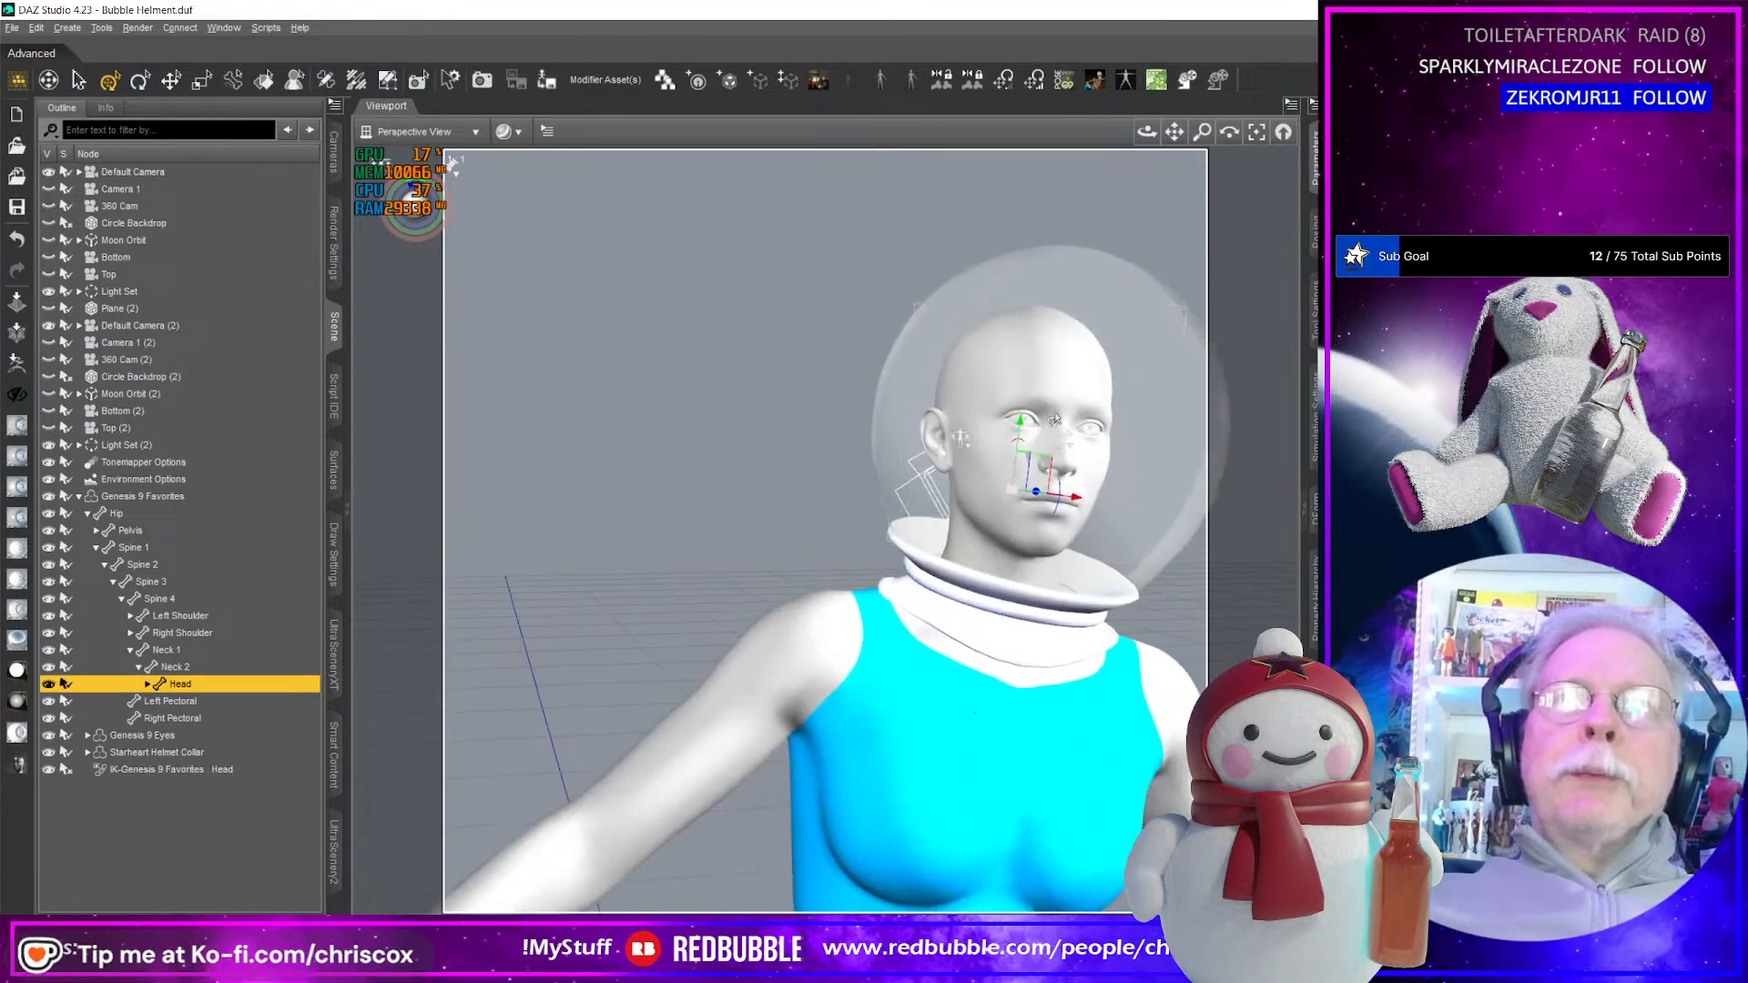
{"action": "key", "text": "ctrl+z"}
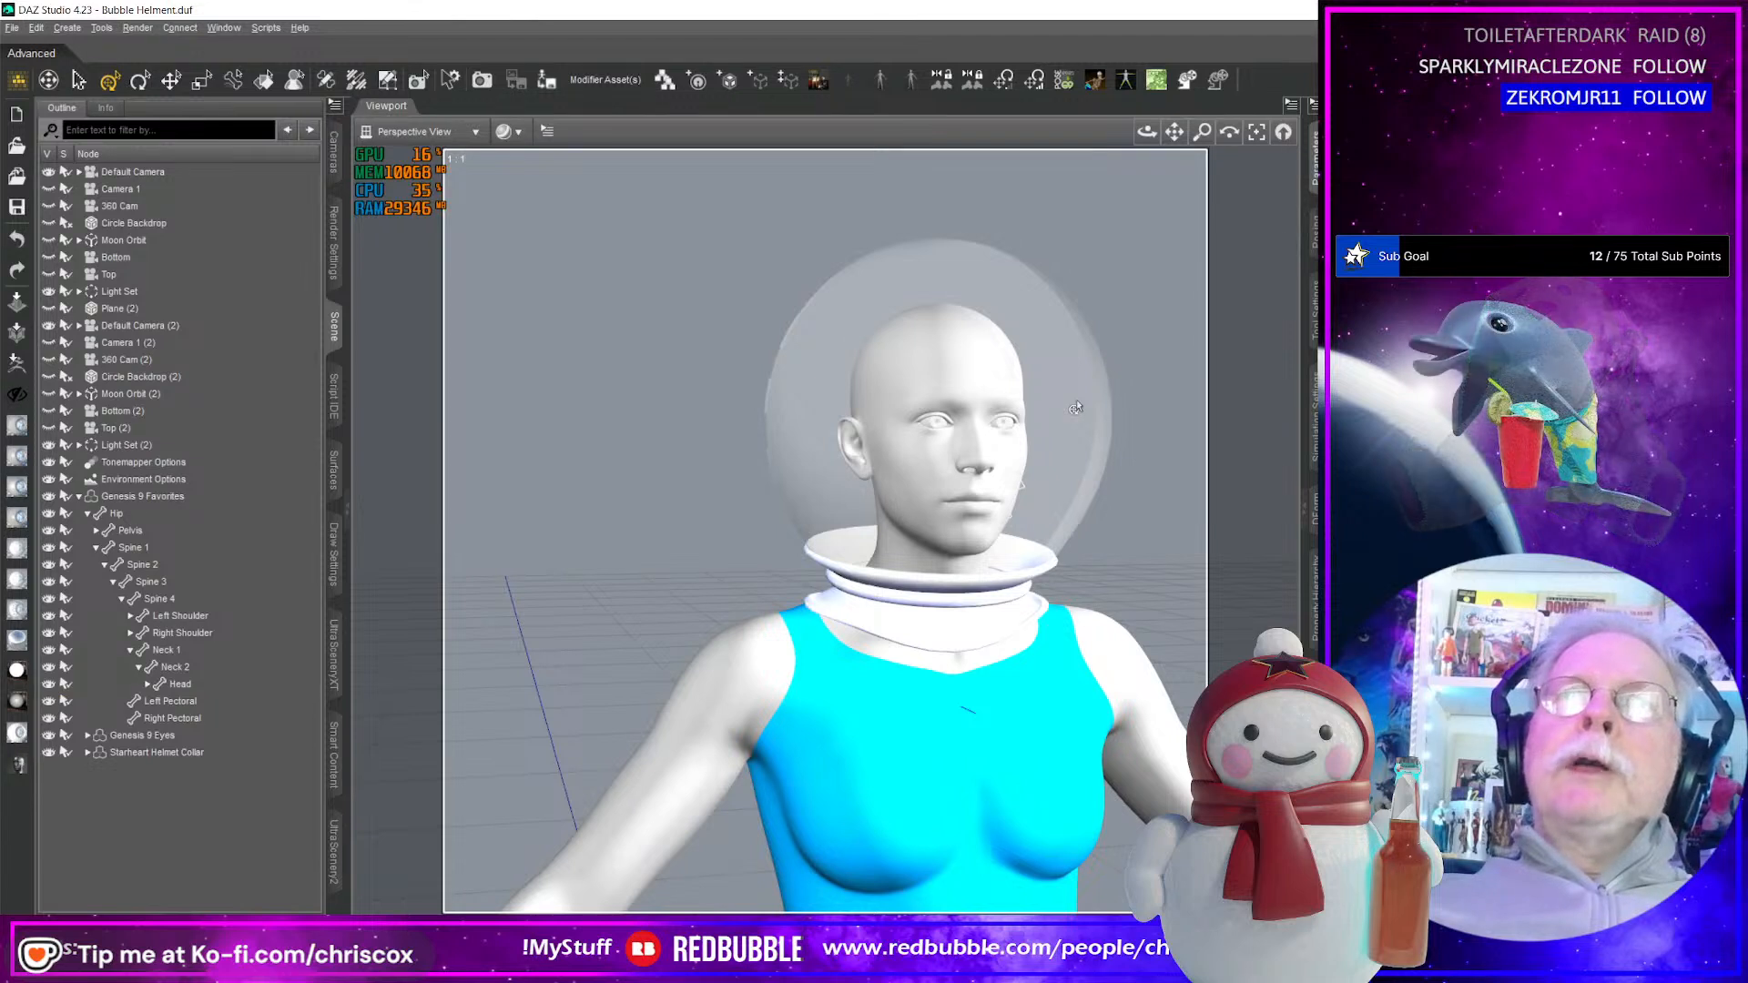
- Expand the Starheart Helmet Collar's bone hierarchy in the scene down to its head bones and bubble parts
{"action": "left_click", "coordinate": [88, 753]}
{"action": "left_click", "coordinate": [165, 754]}
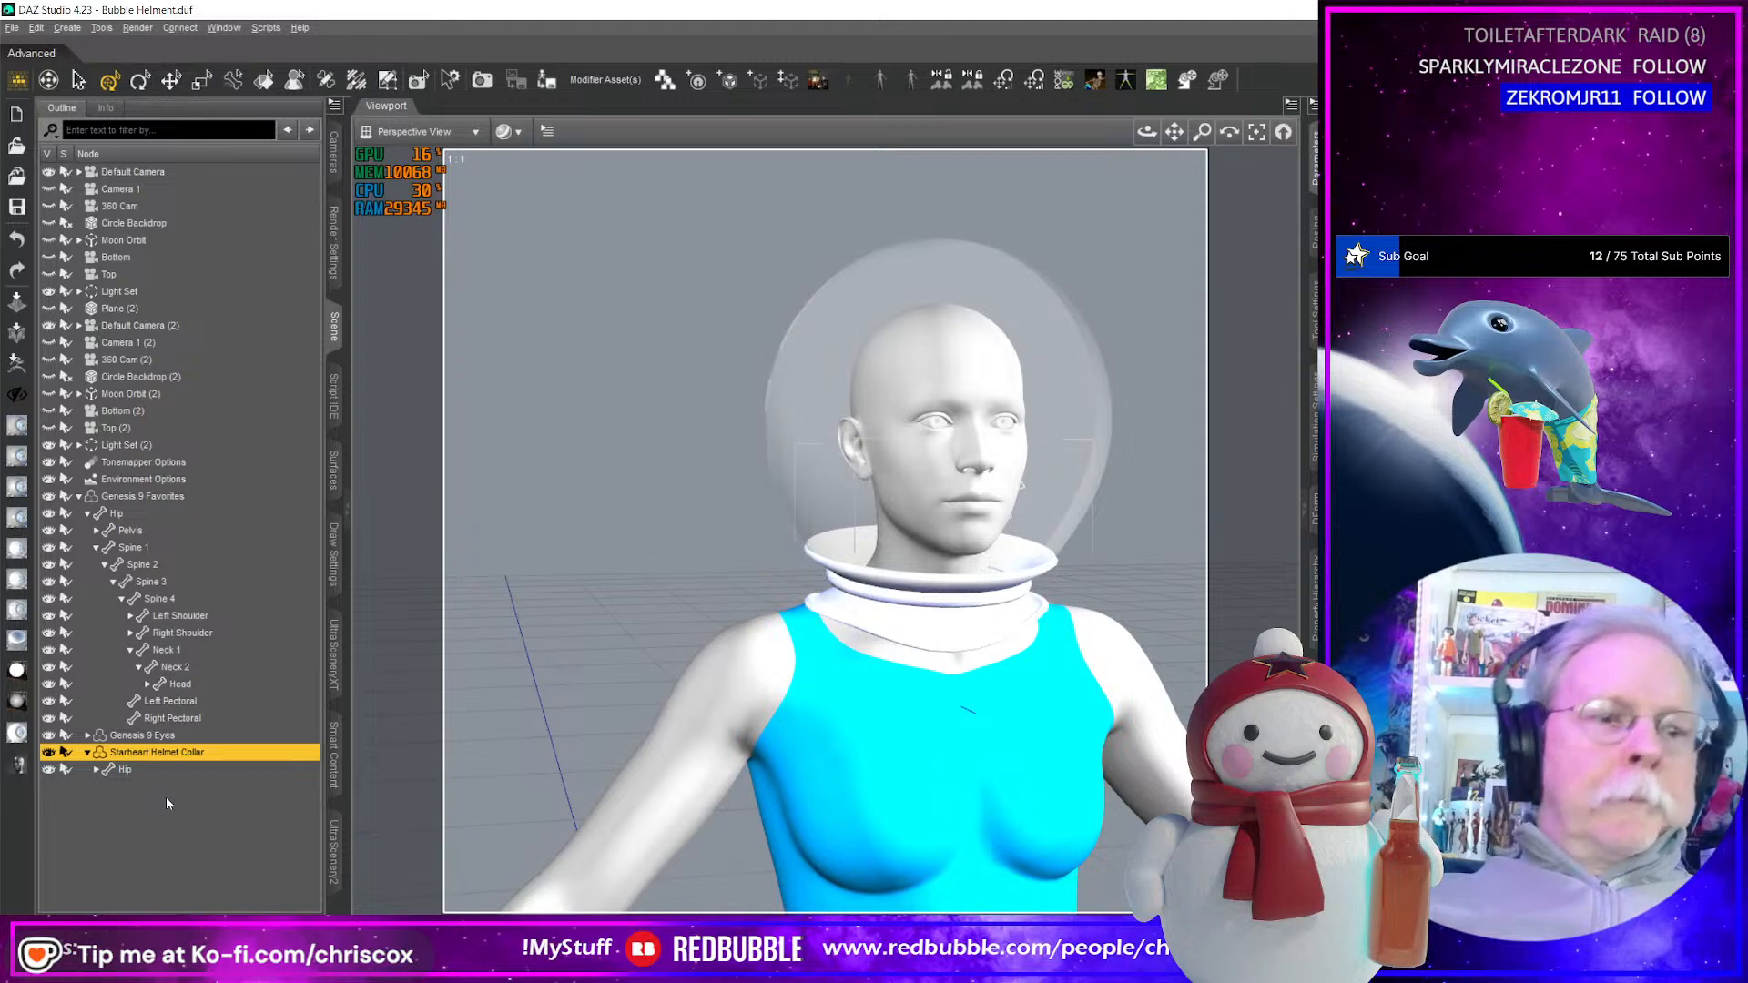
{"action": "left_click", "coordinate": [95, 770]}
{"action": "scroll", "coordinate": [223, 890], "scroll_direction": "down", "scroll_amount": 2}
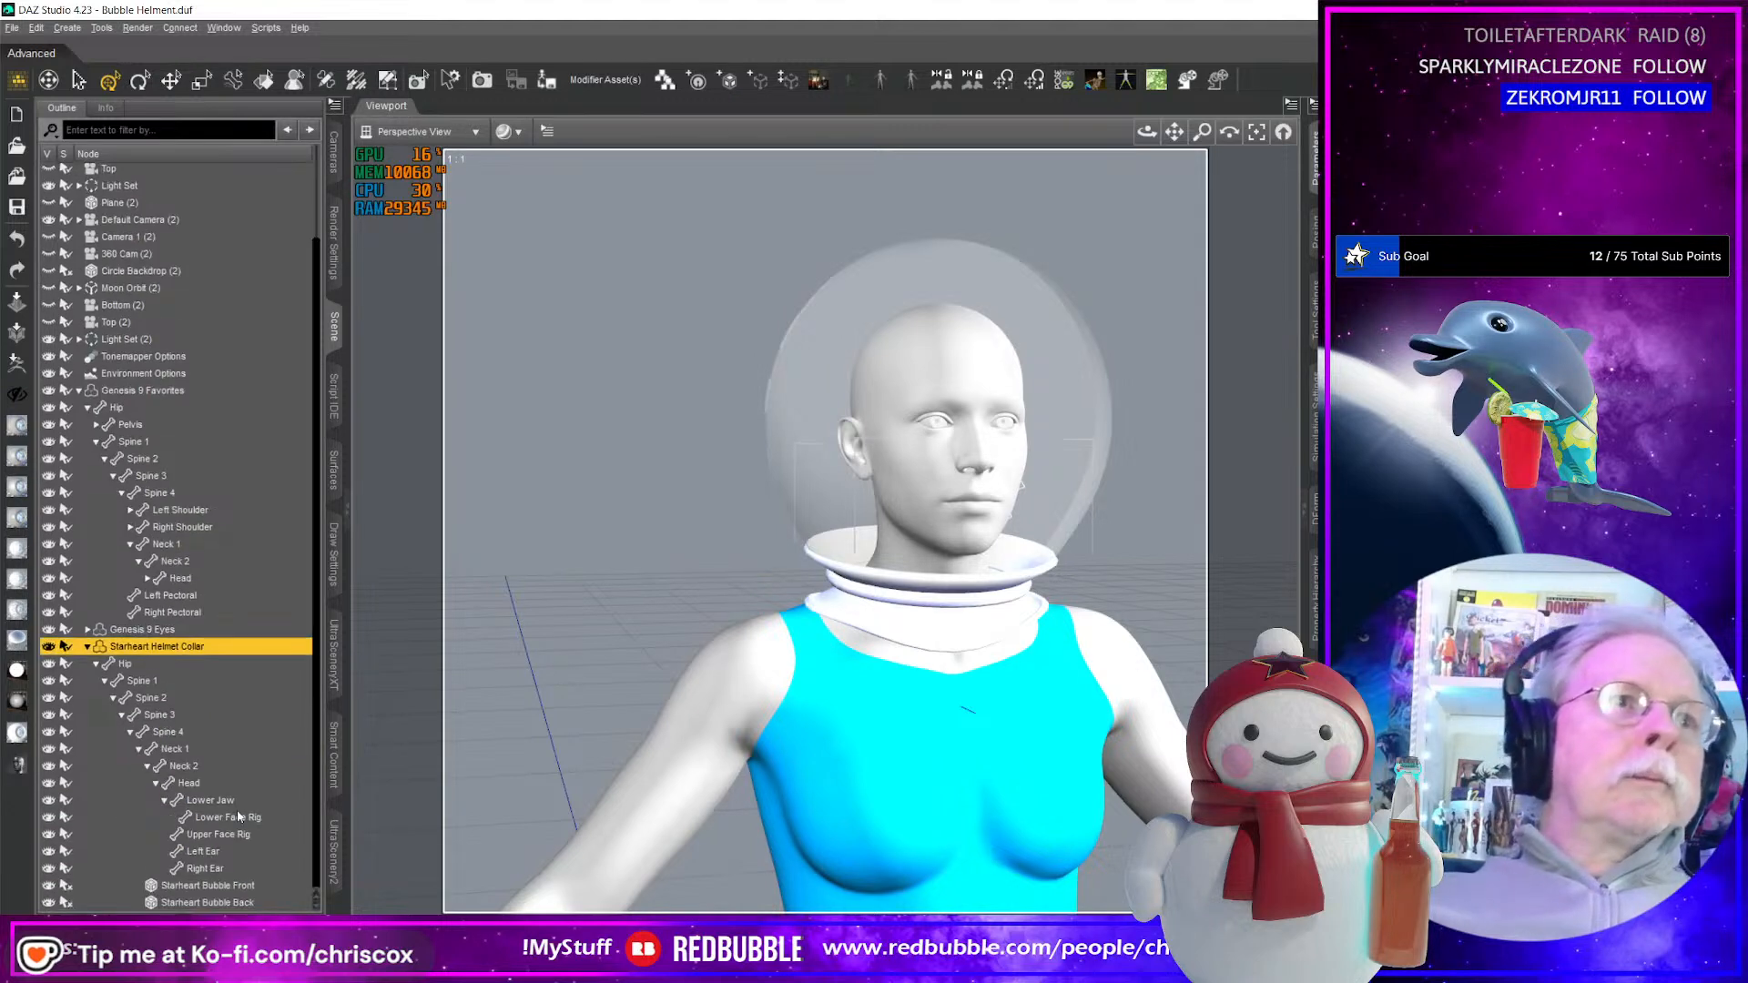
- Delete the Starheart Bubble Front and Starheart Bubble Back objects from the scene
{"action": "left_click", "coordinate": [223, 887]}
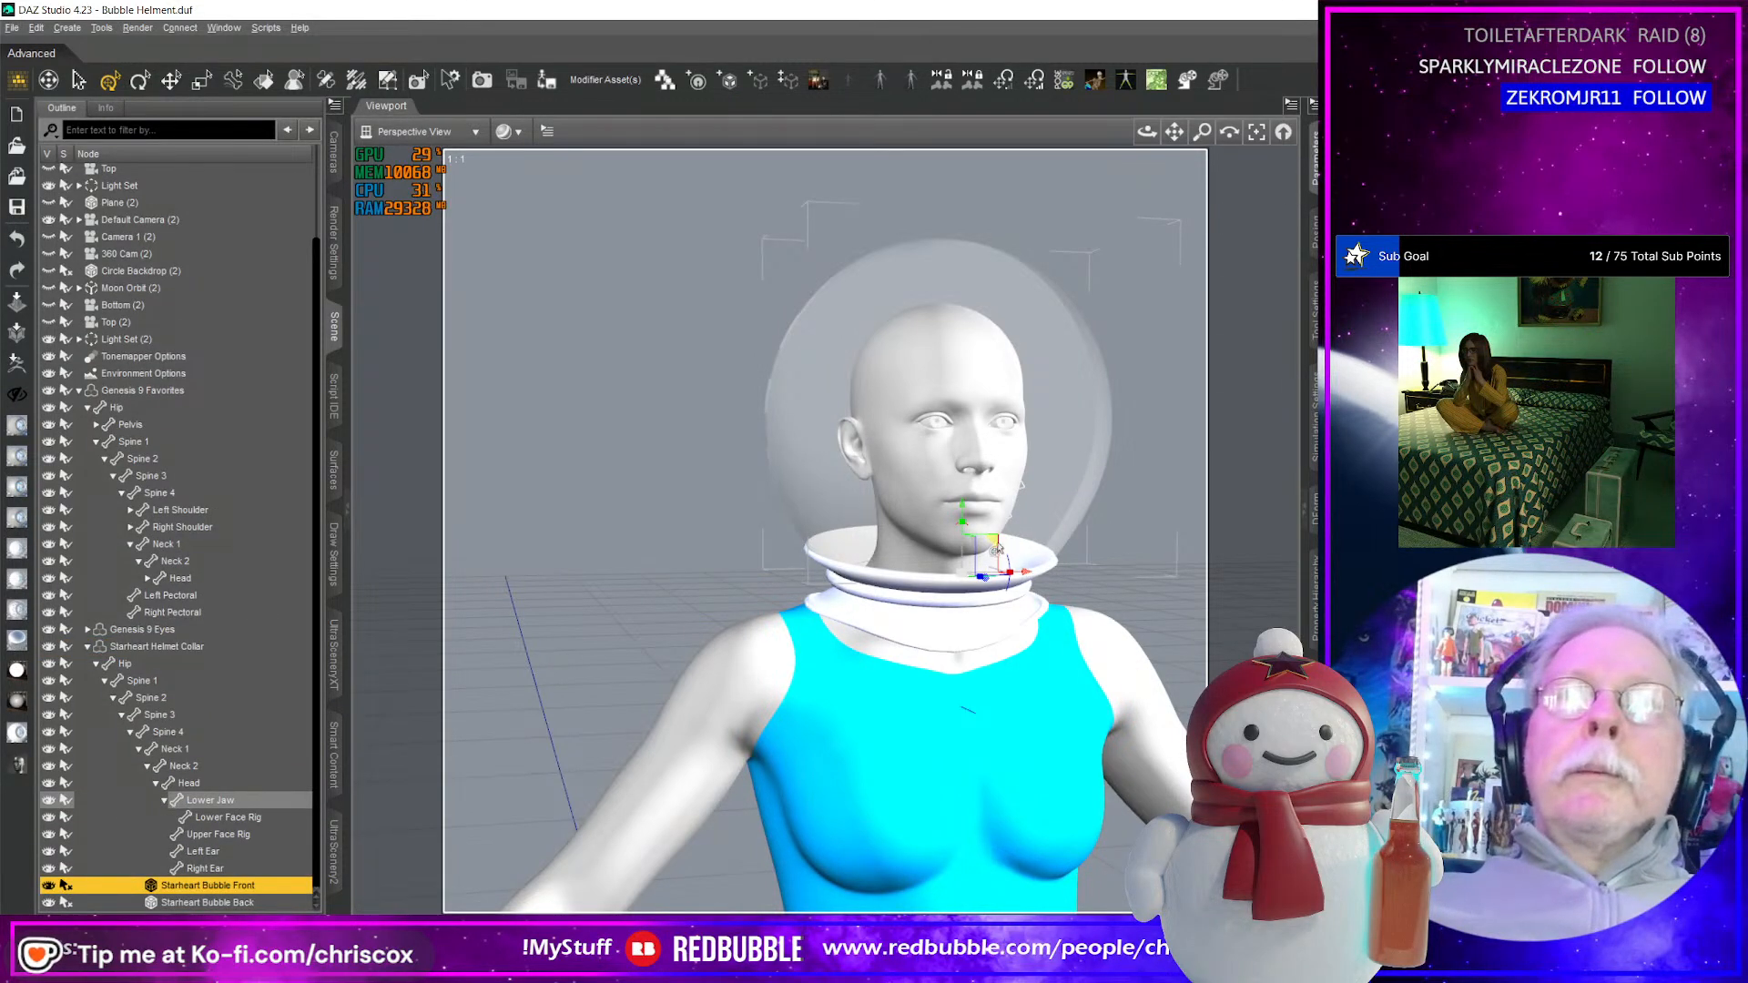
{"action": "left_click_drag", "start_coordinate": [1064, 517], "coordinate": [794, 438]}
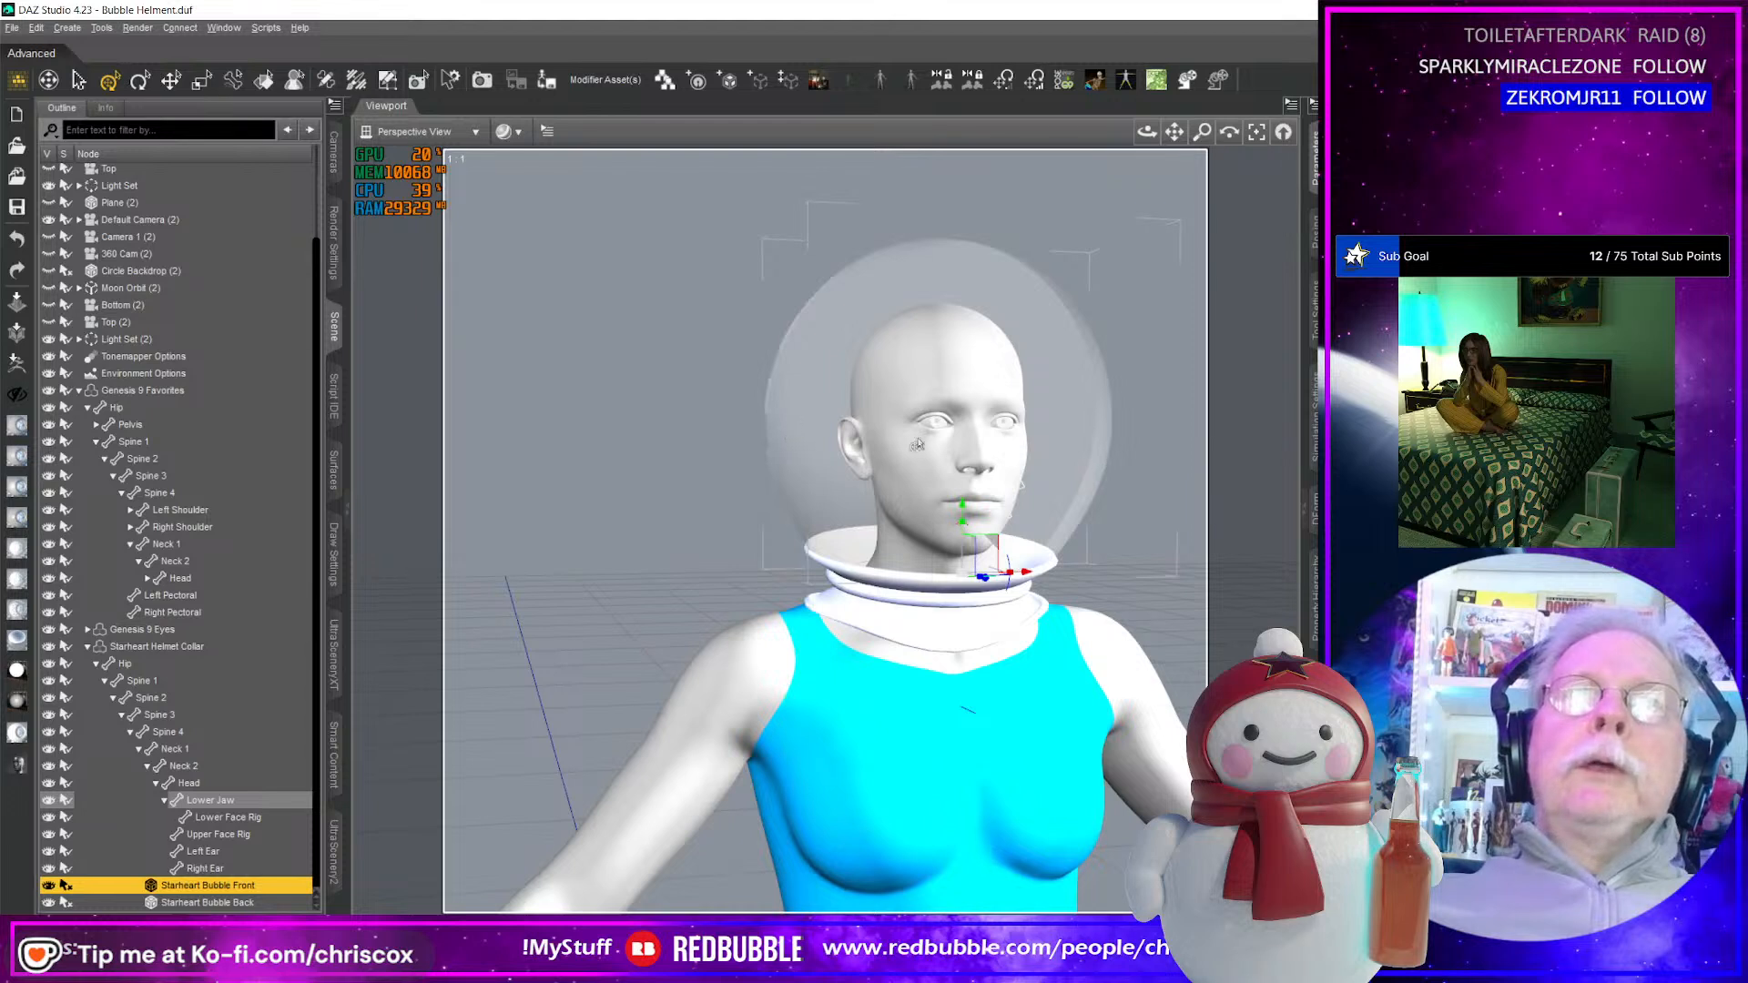
{"action": "key", "text": "Delete"}
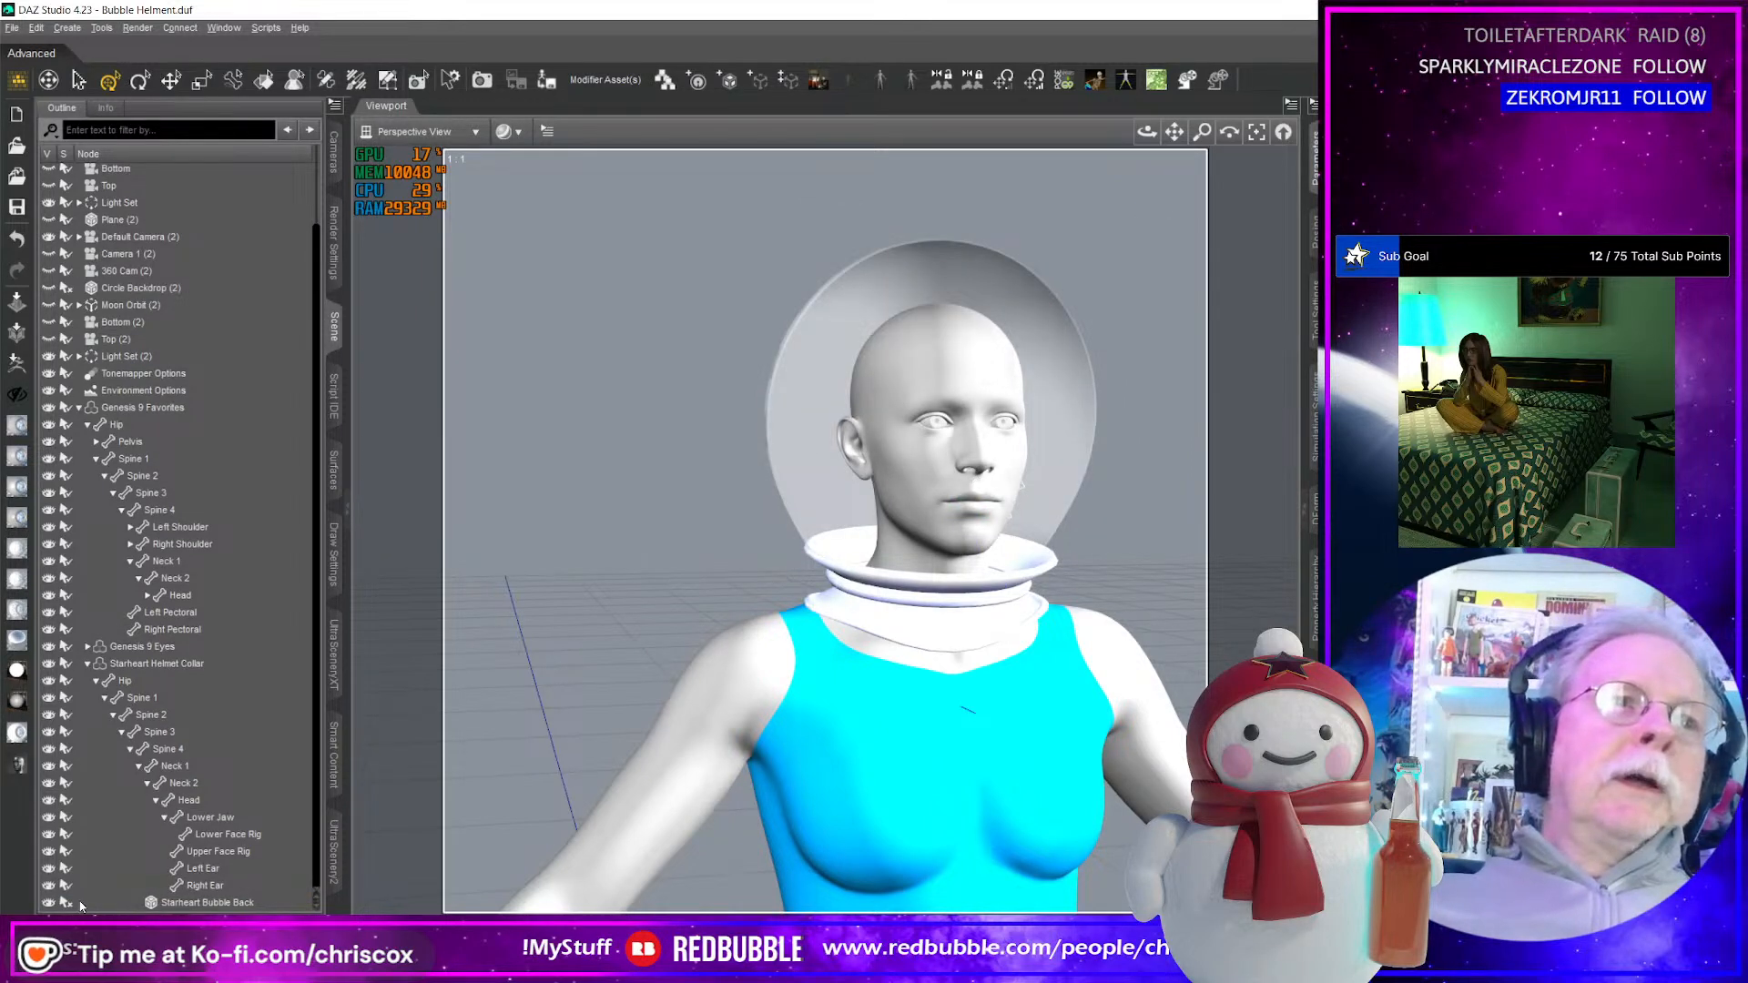
{"action": "left_click", "coordinate": [229, 902]}
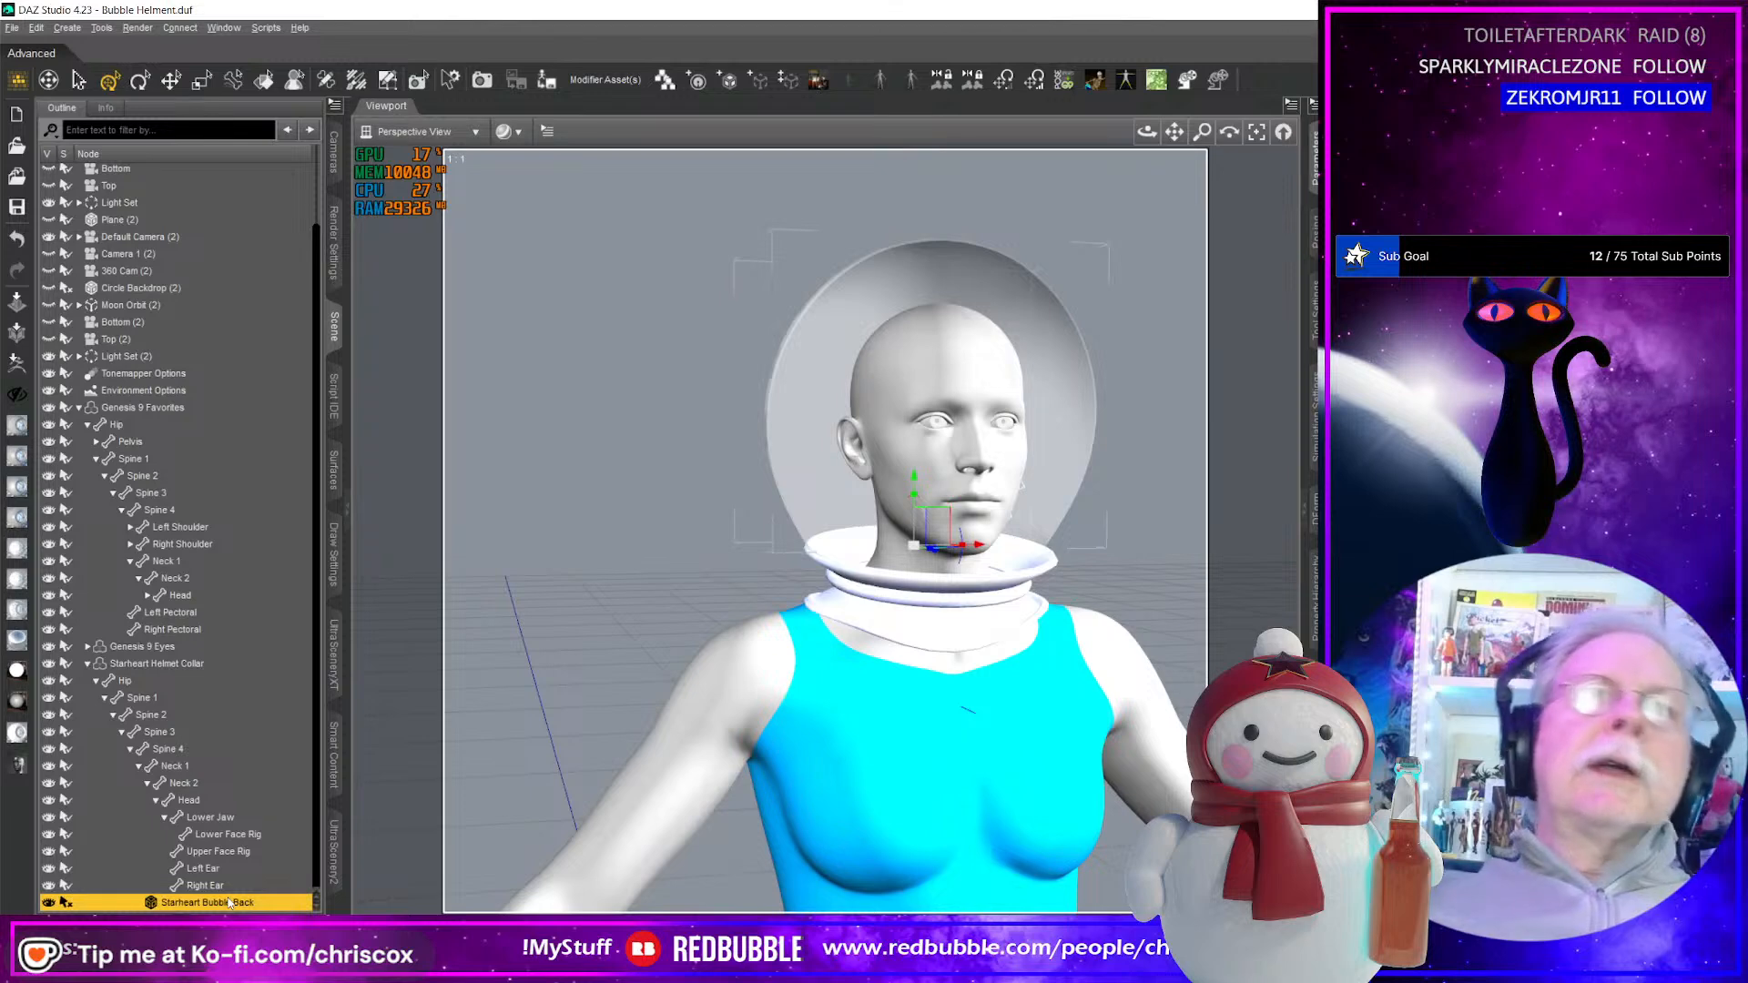
{"action": "key", "text": "Delete"}
- Reposition and enlarge the windowed DAZ Studio so it fills the work area, and switch to Starheart.blend in Blender
{"action": "key", "text": "alt+Tab"}
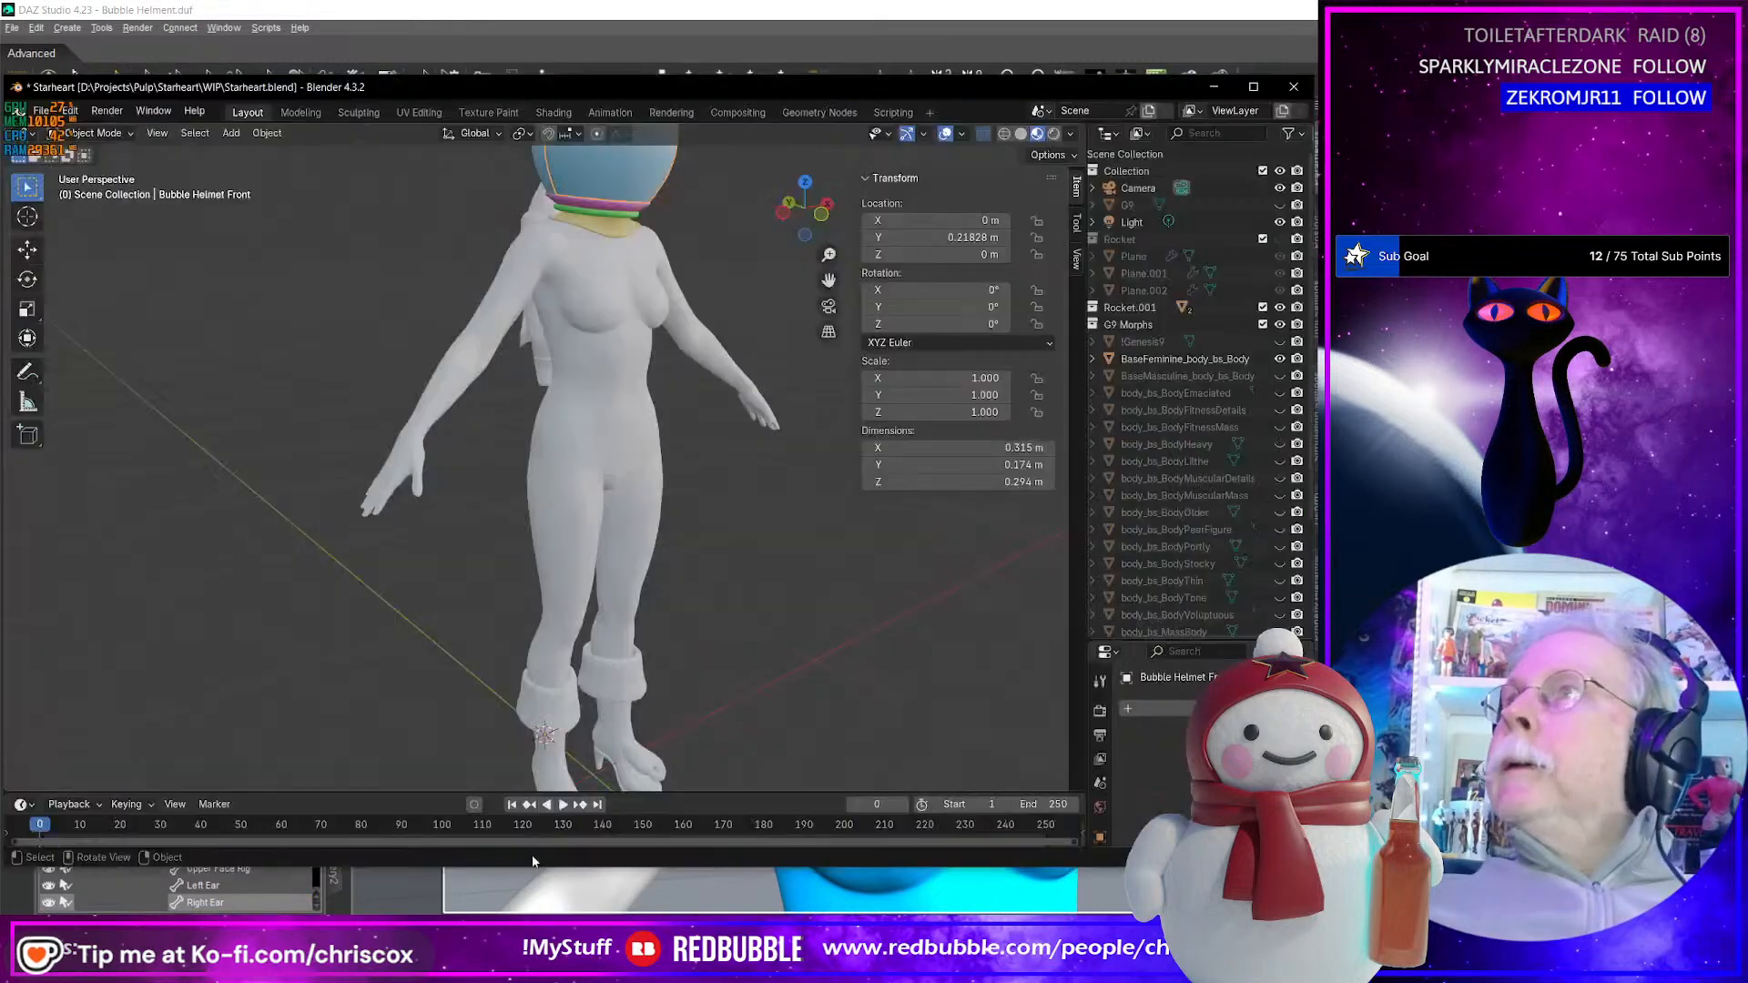
{"action": "middle_click_drag", "start_coordinate": [856, 566], "coordinate": [696, 619]}
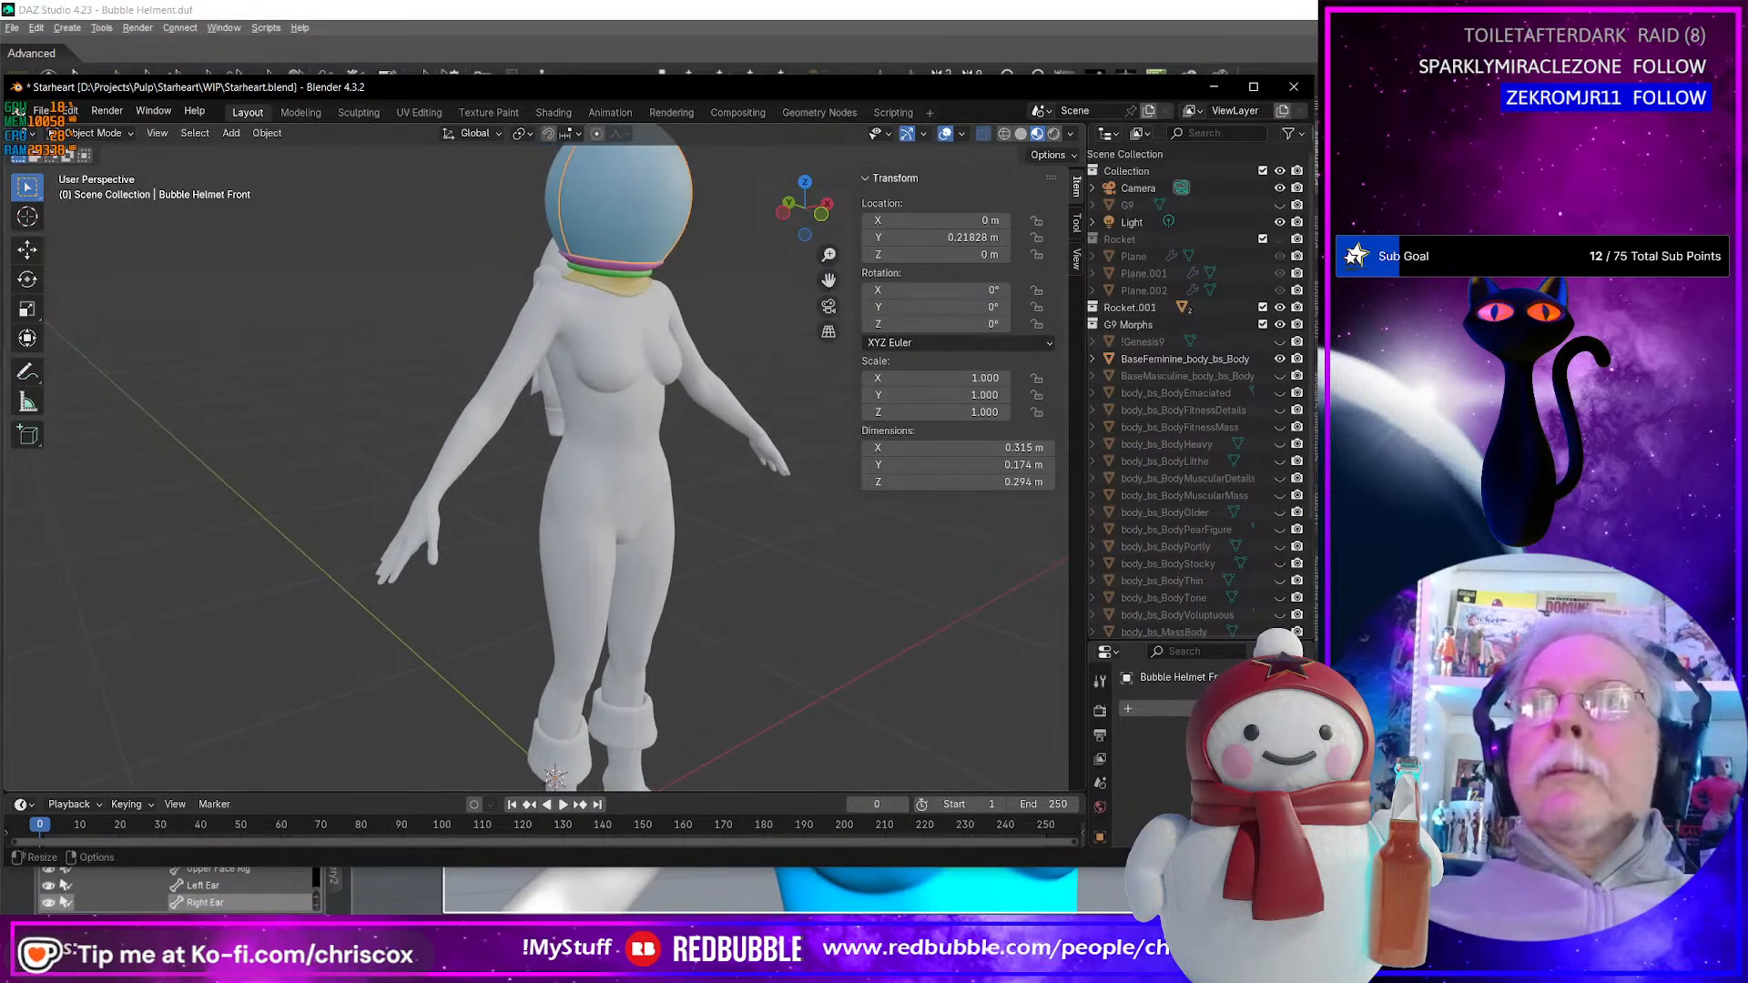
{"action": "key", "text": "alt+Tab"}
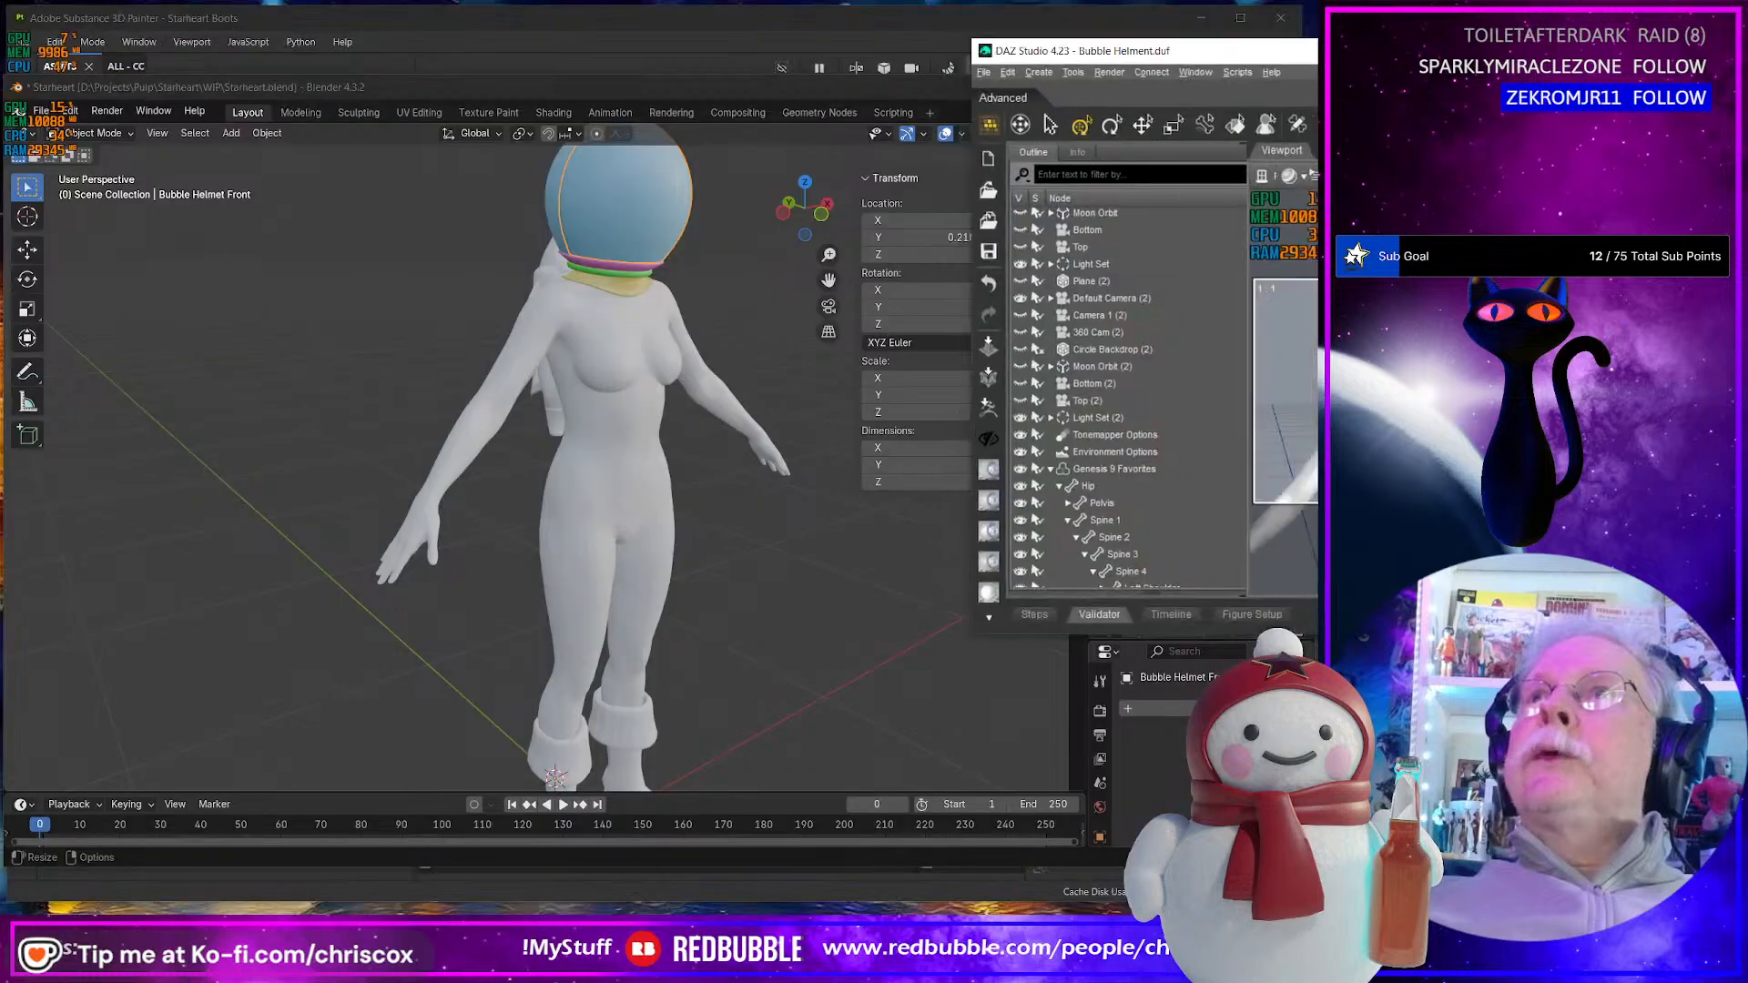
{"action": "left_click_drag", "start_coordinate": [866, 112], "coordinate": [604, 34]}
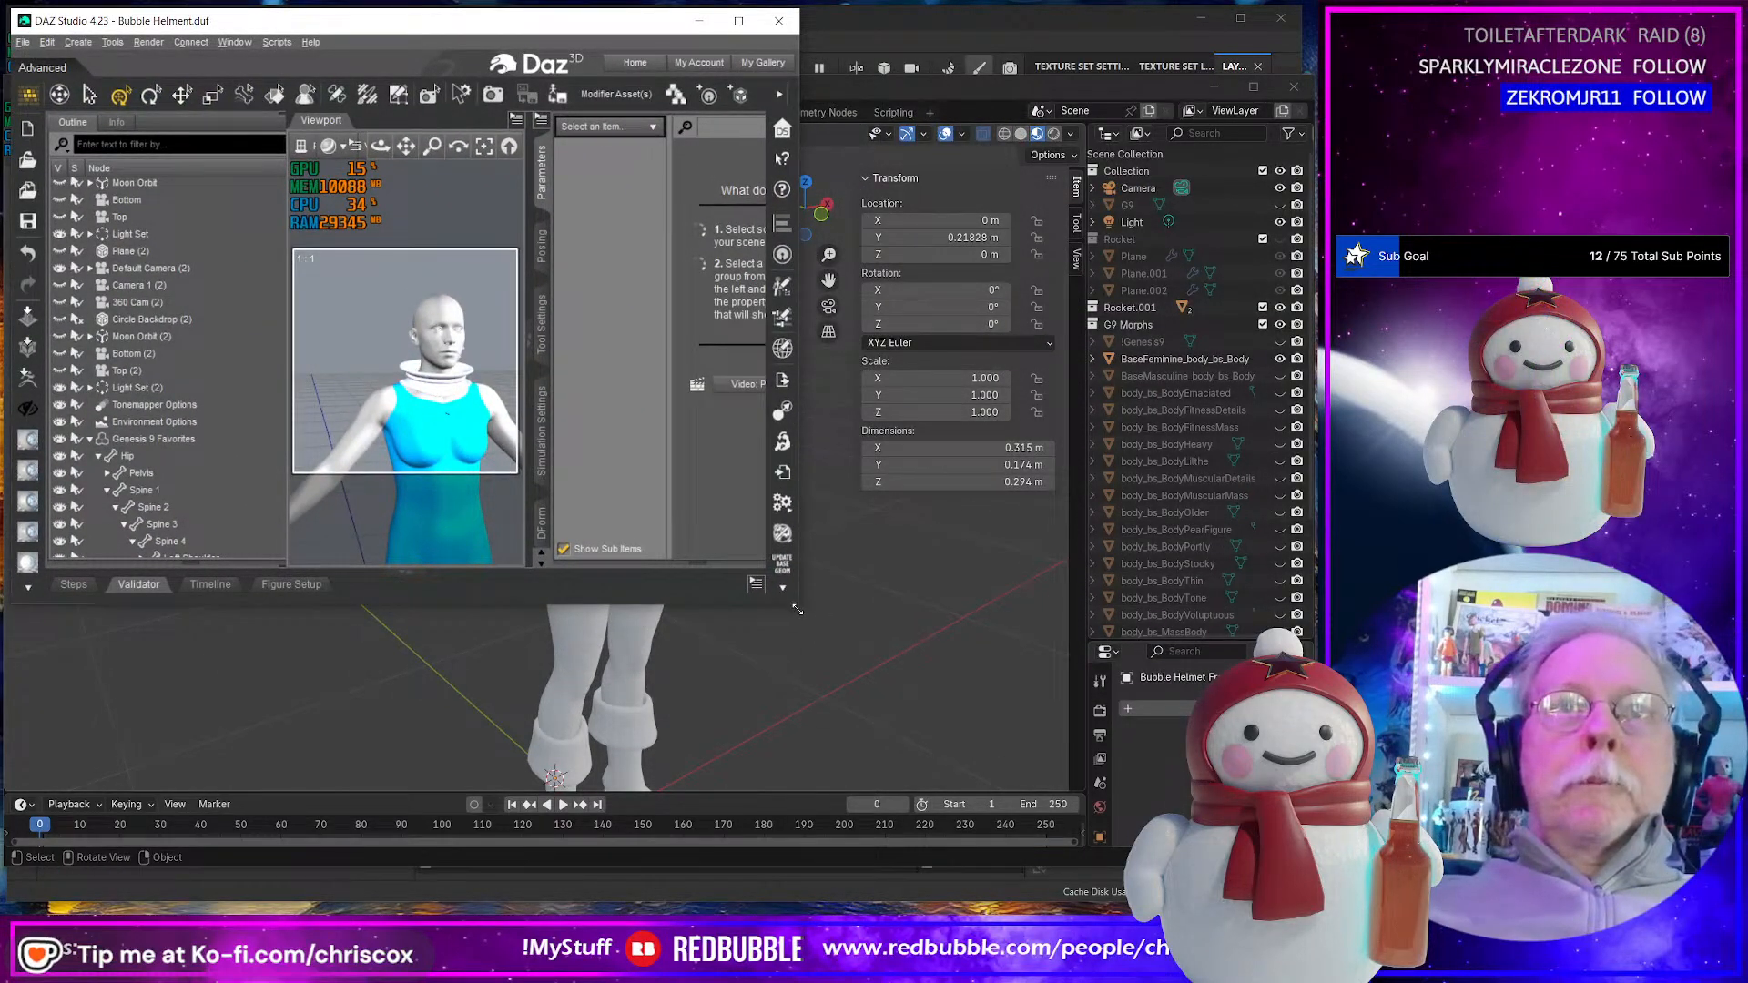
{"action": "left_click_drag", "start_coordinate": [798, 602], "coordinate": [1317, 853]}
{"action": "key", "text": "alt+Tab"}
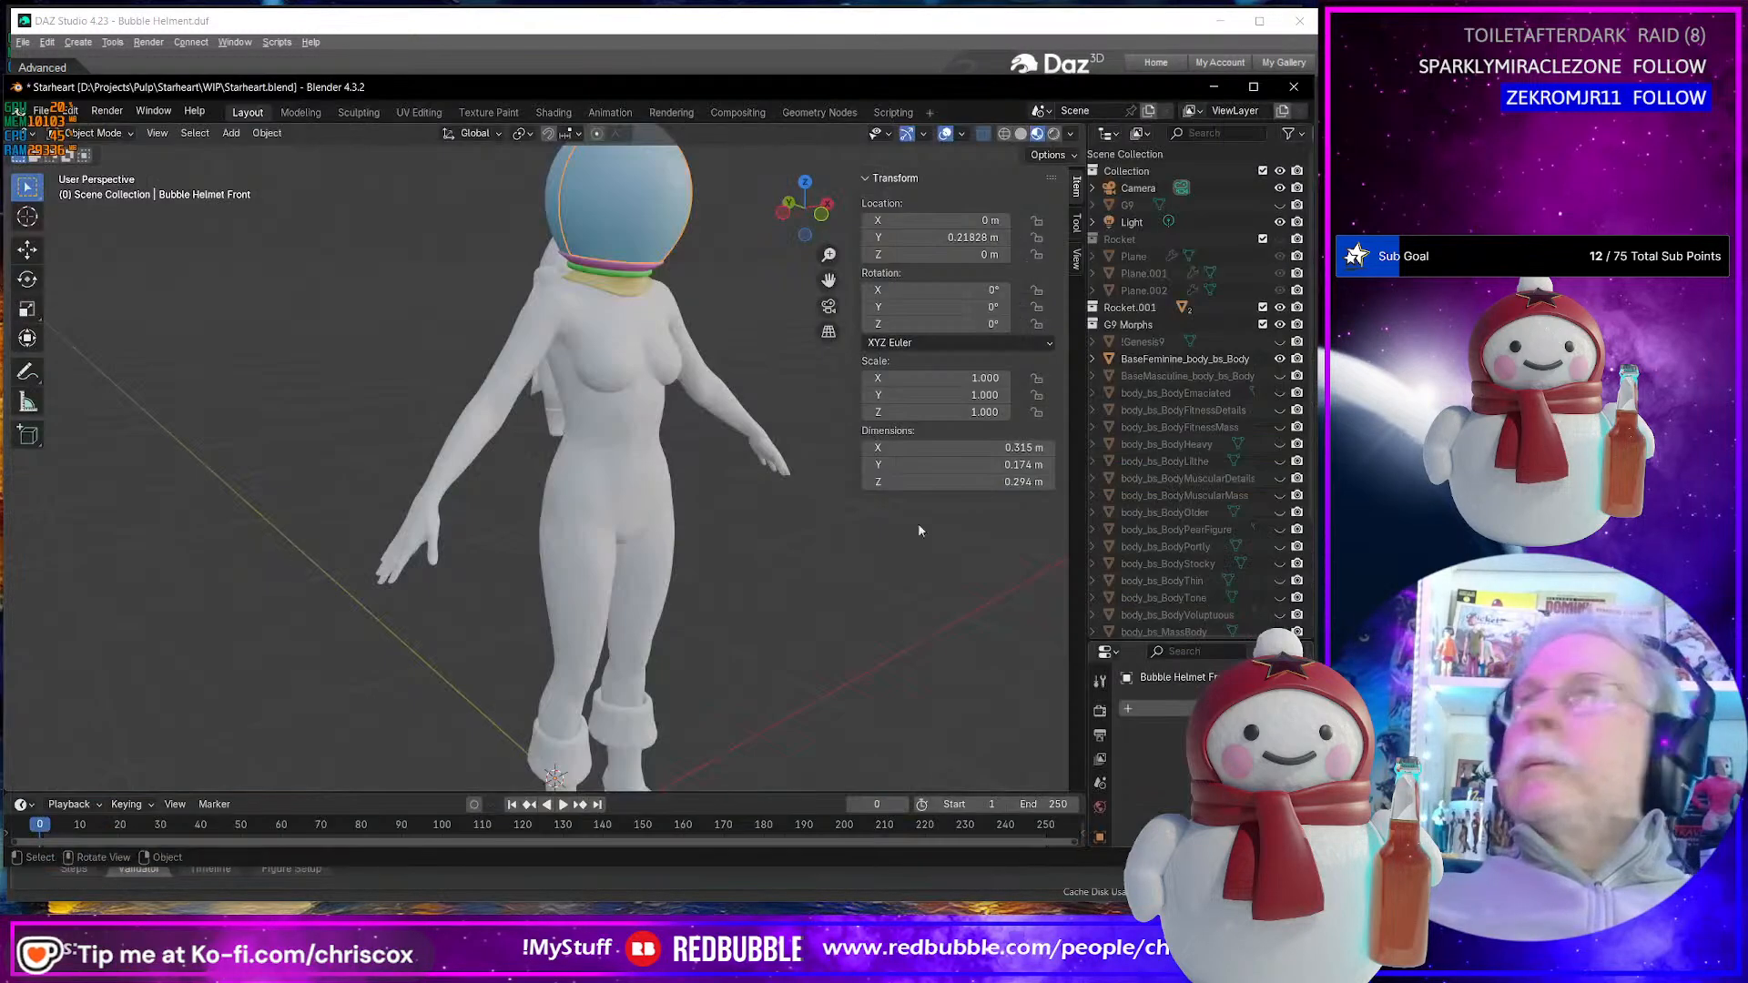
- Append _Front to the name of the glass material on the Bubble Helmet Back object
{"action": "middle_click_drag", "start_coordinate": [626, 193], "coordinate": [676, 404]}
{"action": "scroll", "coordinate": [679, 407], "scroll_direction": "up", "scroll_amount": 5}
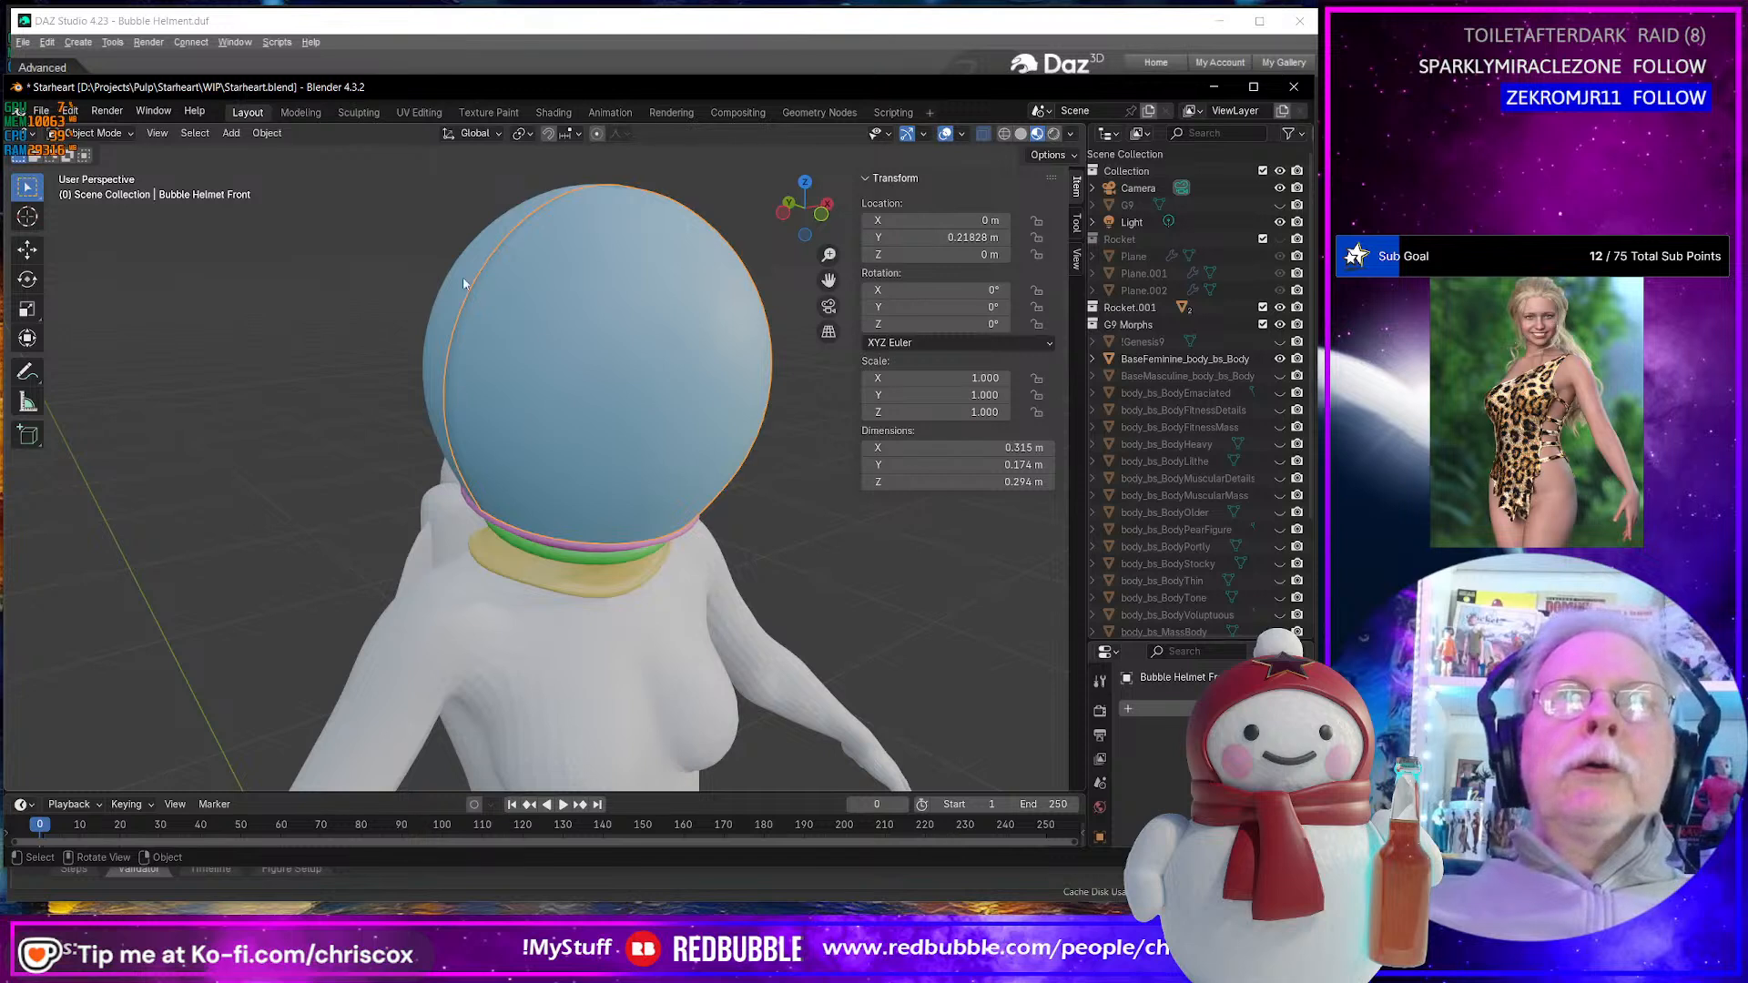
{"action": "left_click", "coordinate": [463, 276]}
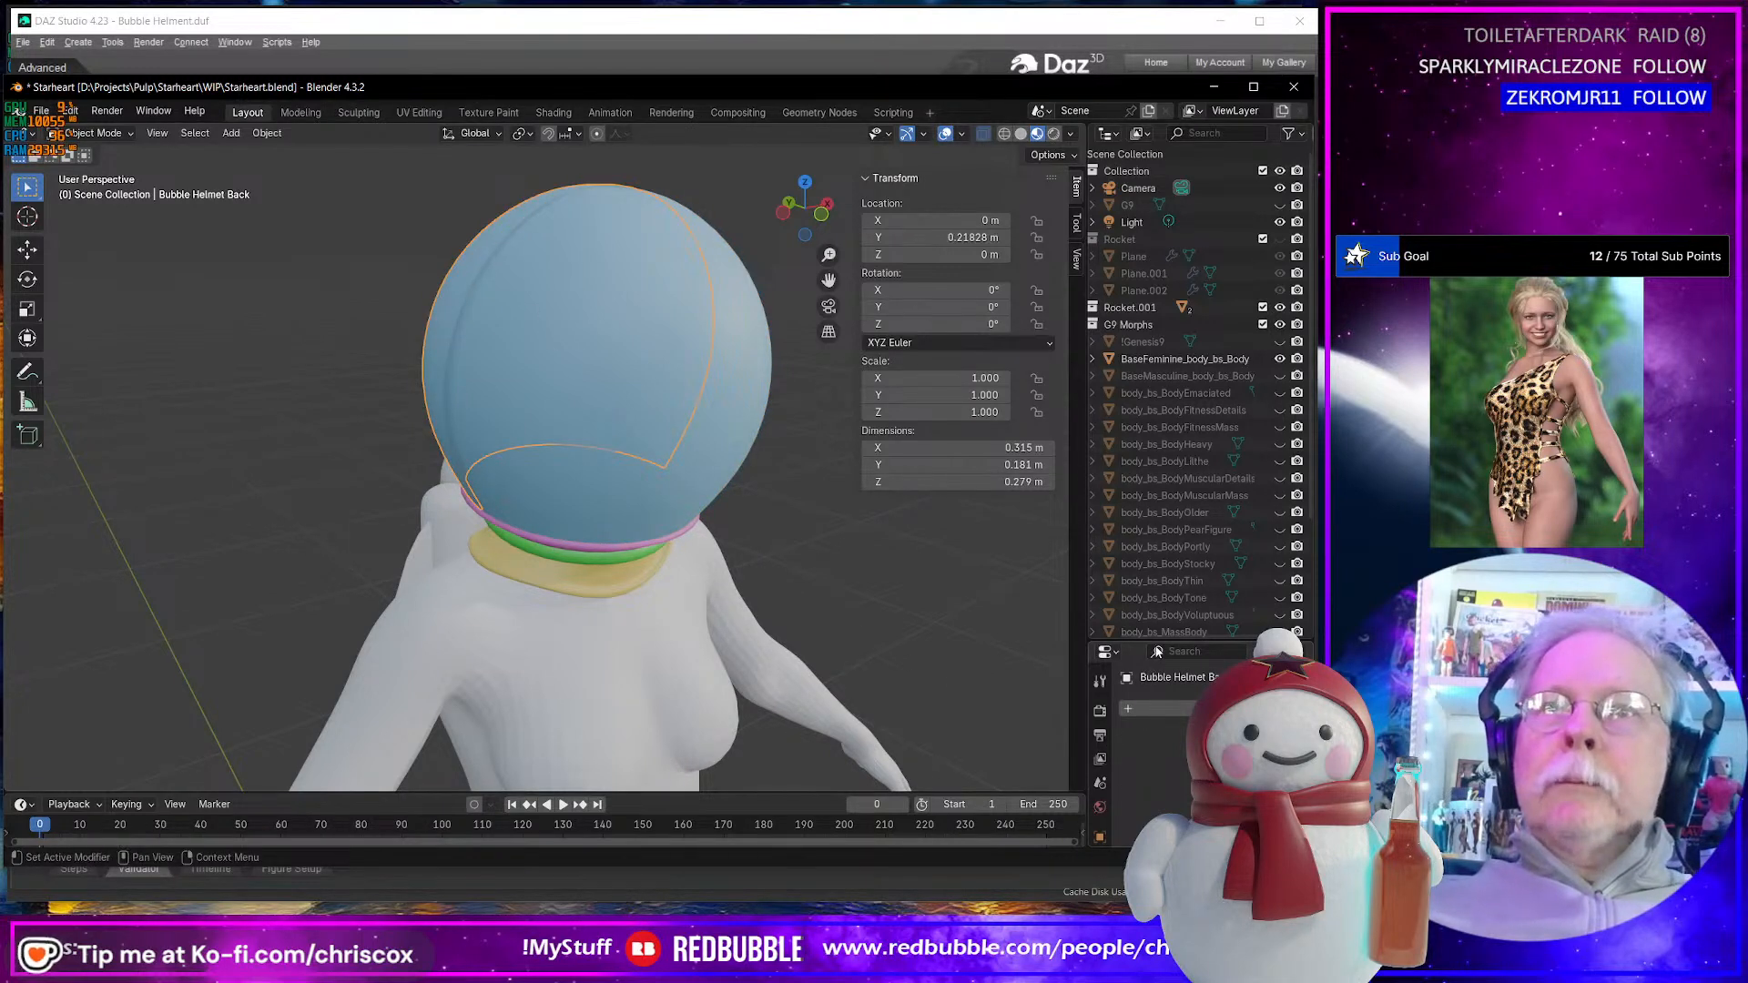
{"action": "left_click_drag", "start_coordinate": [1157, 641], "coordinate": [1156, 407]}
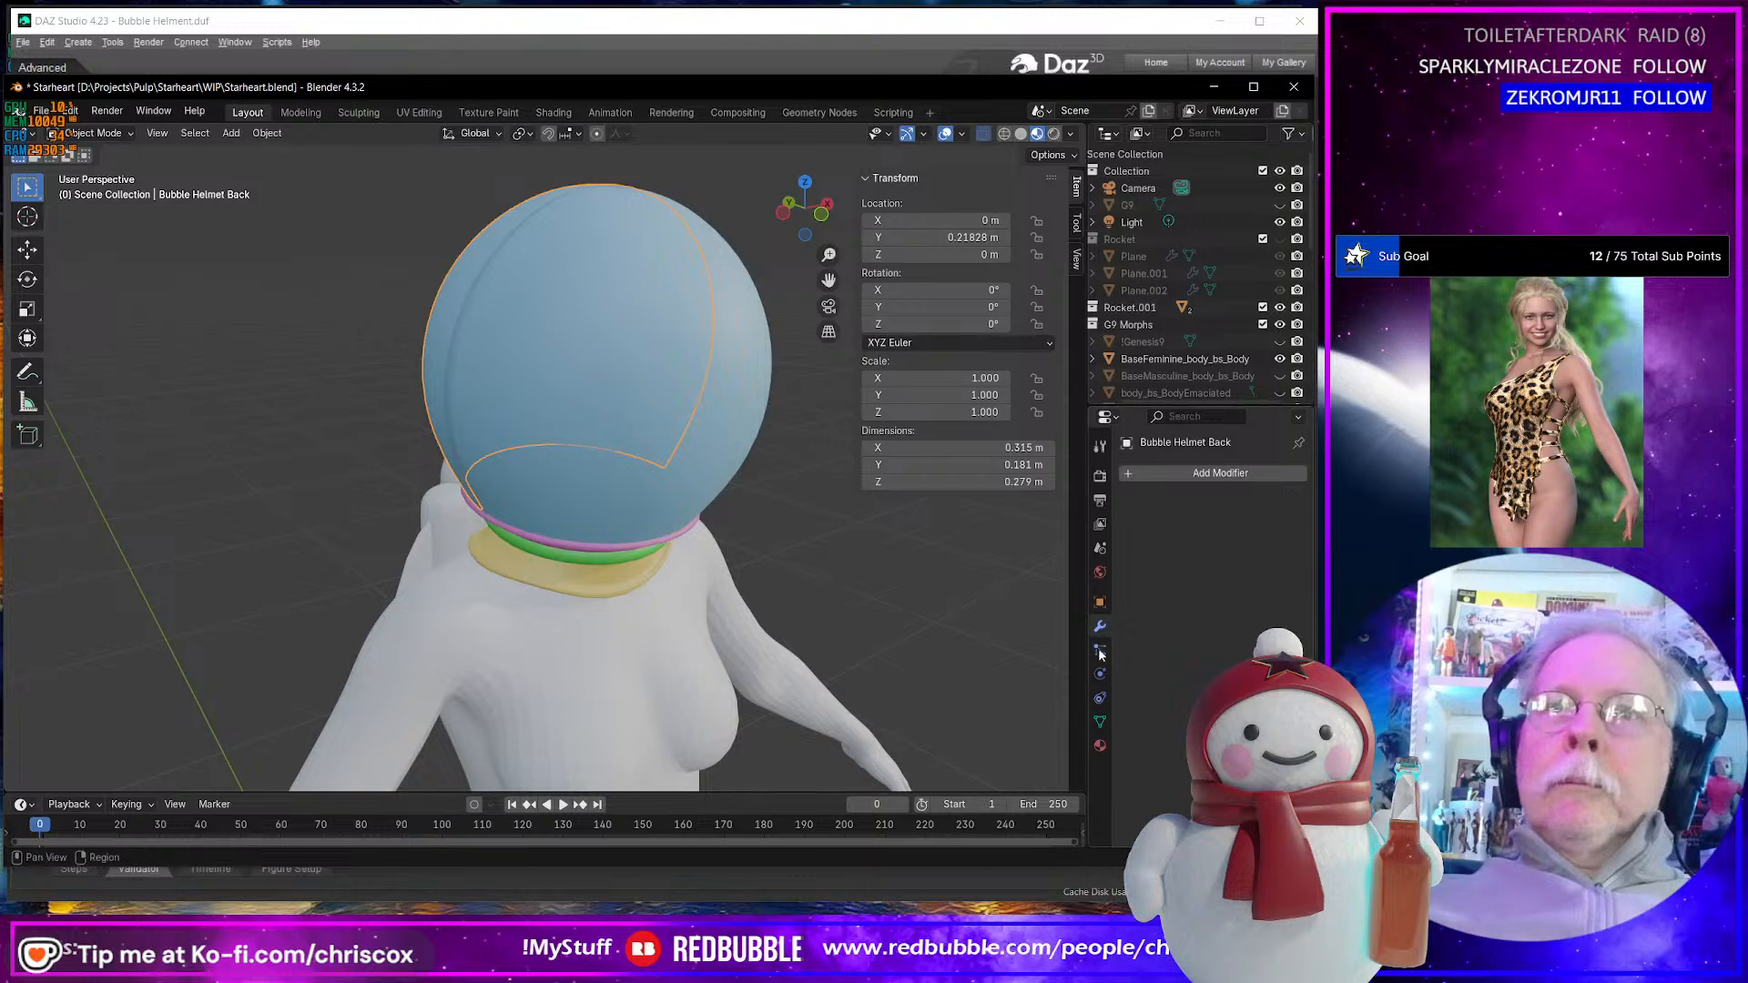
{"action": "left_click", "coordinate": [1100, 747]}
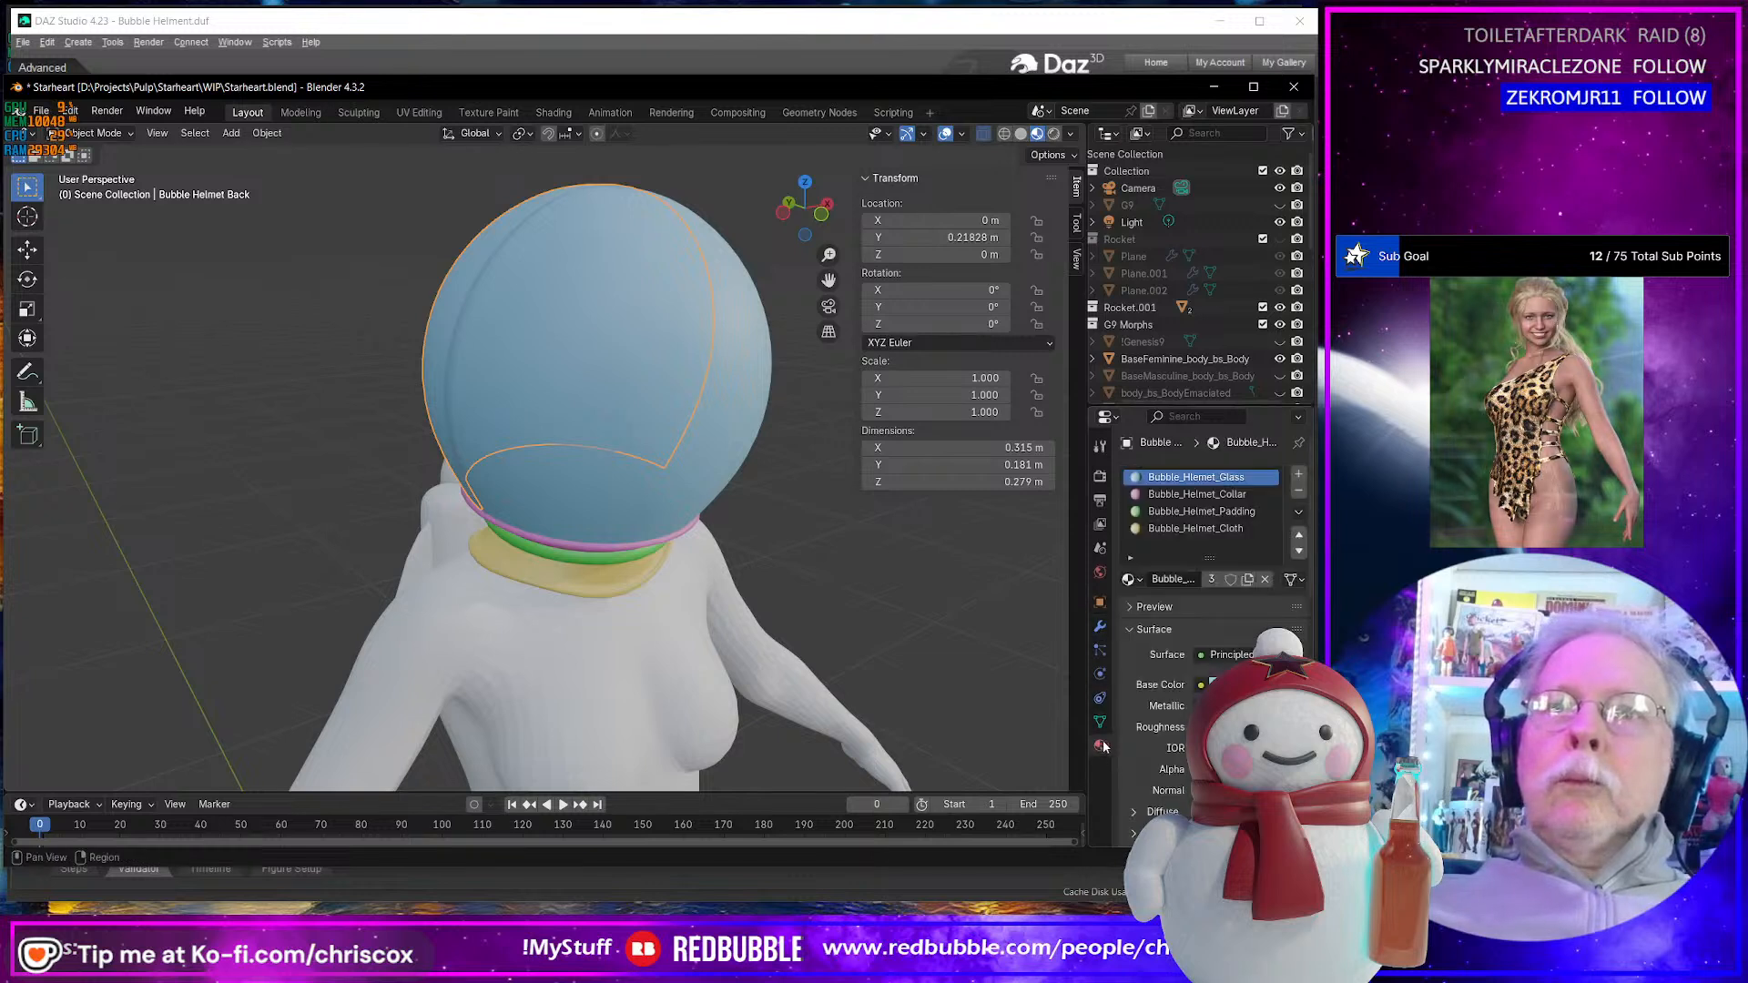
{"action": "double_click", "coordinate": [1249, 478]}
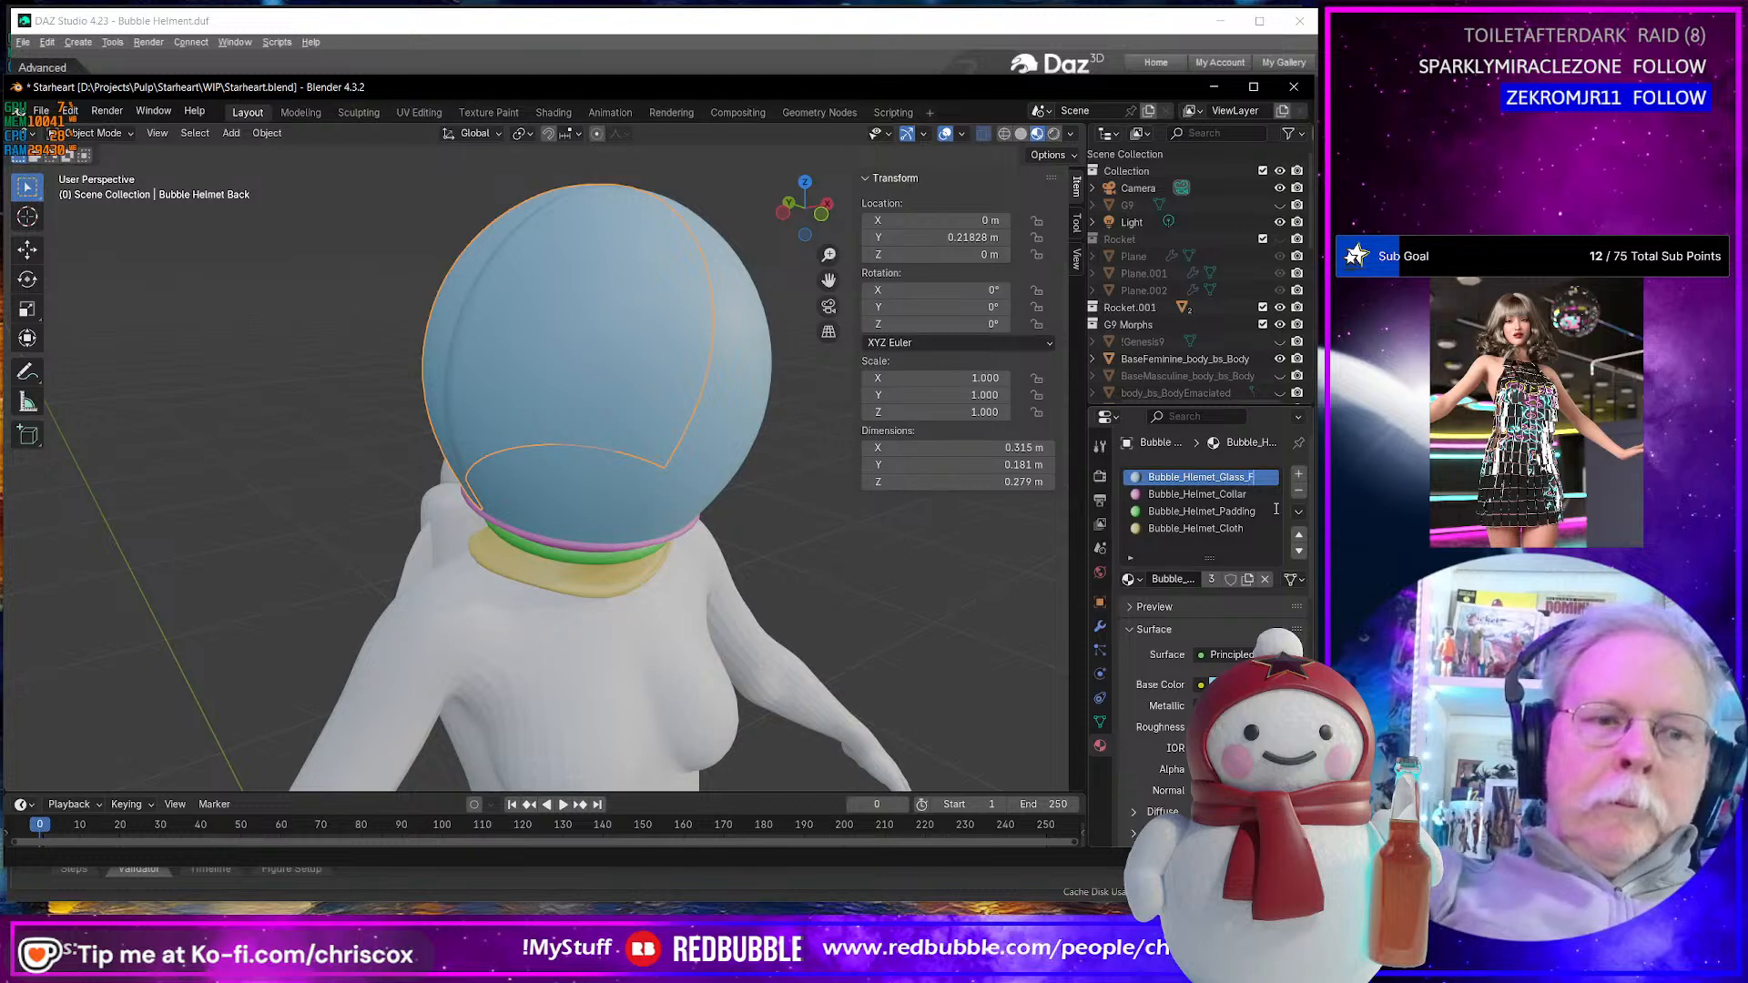
{"action": "key", "text": "Return"}
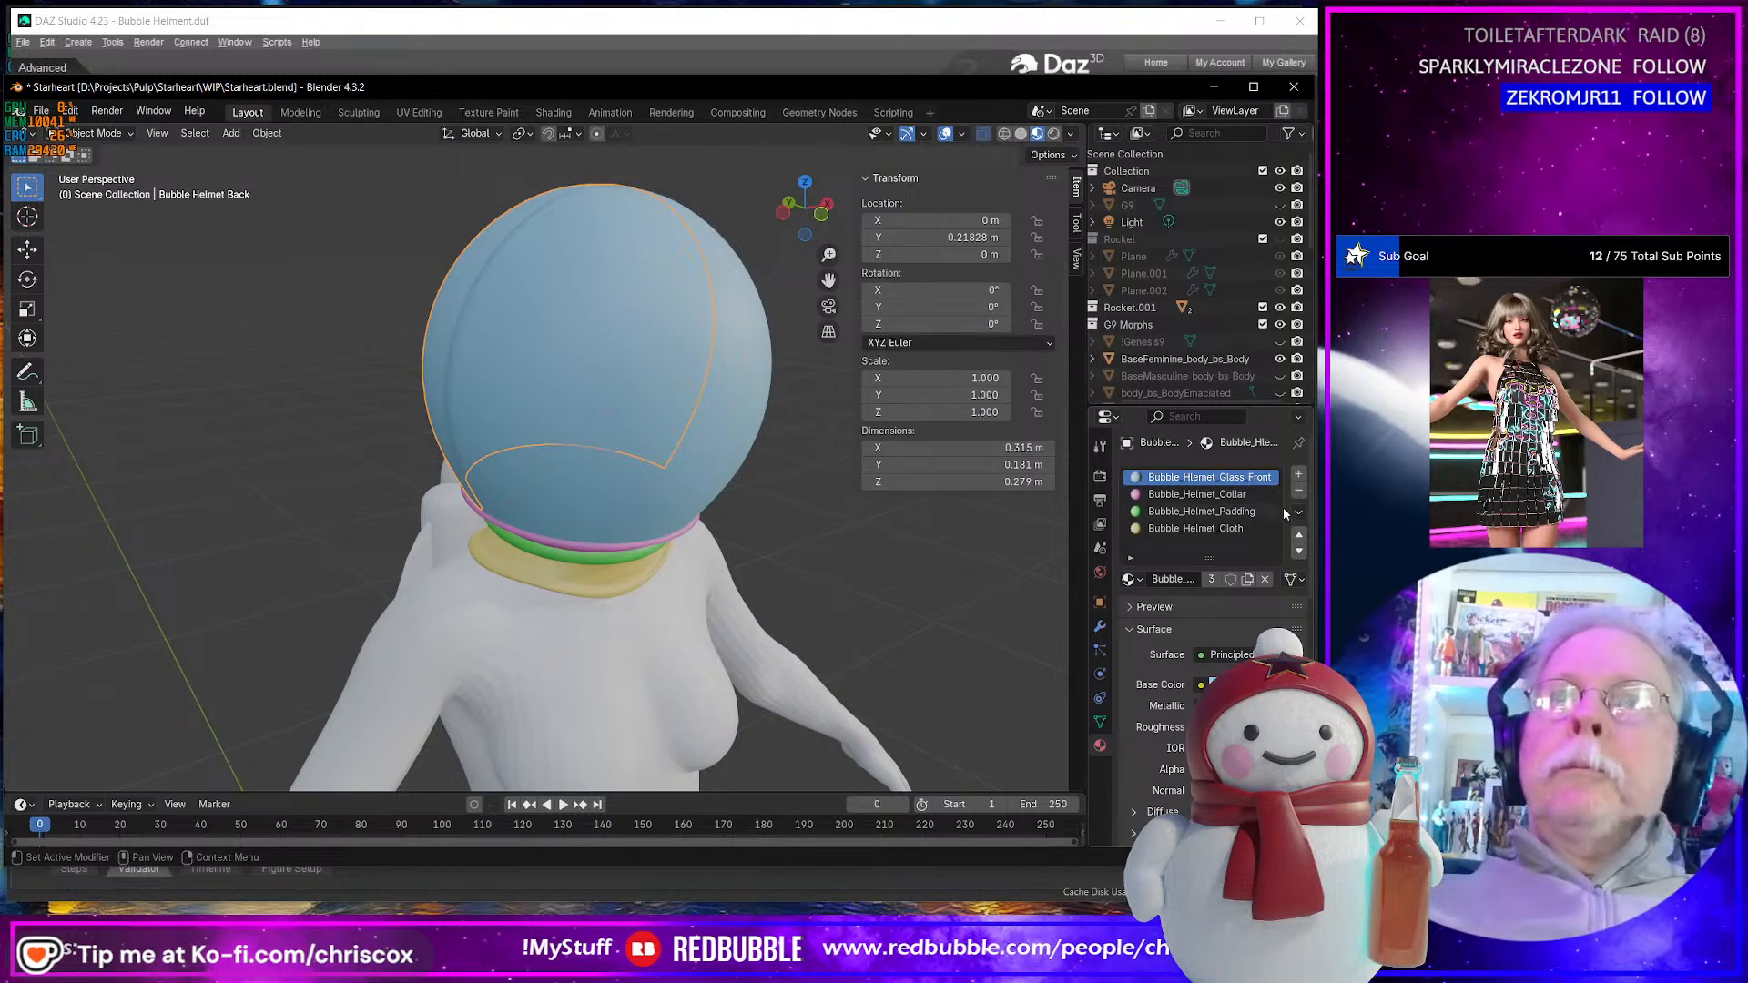
- Add a material slot to the Bubble Helmet Back mesh and fill it with the existing Glass_Front material
{"action": "middle_click_drag", "start_coordinate": [821, 576], "coordinate": [740, 491]}
{"action": "key", "text": "Tab"}
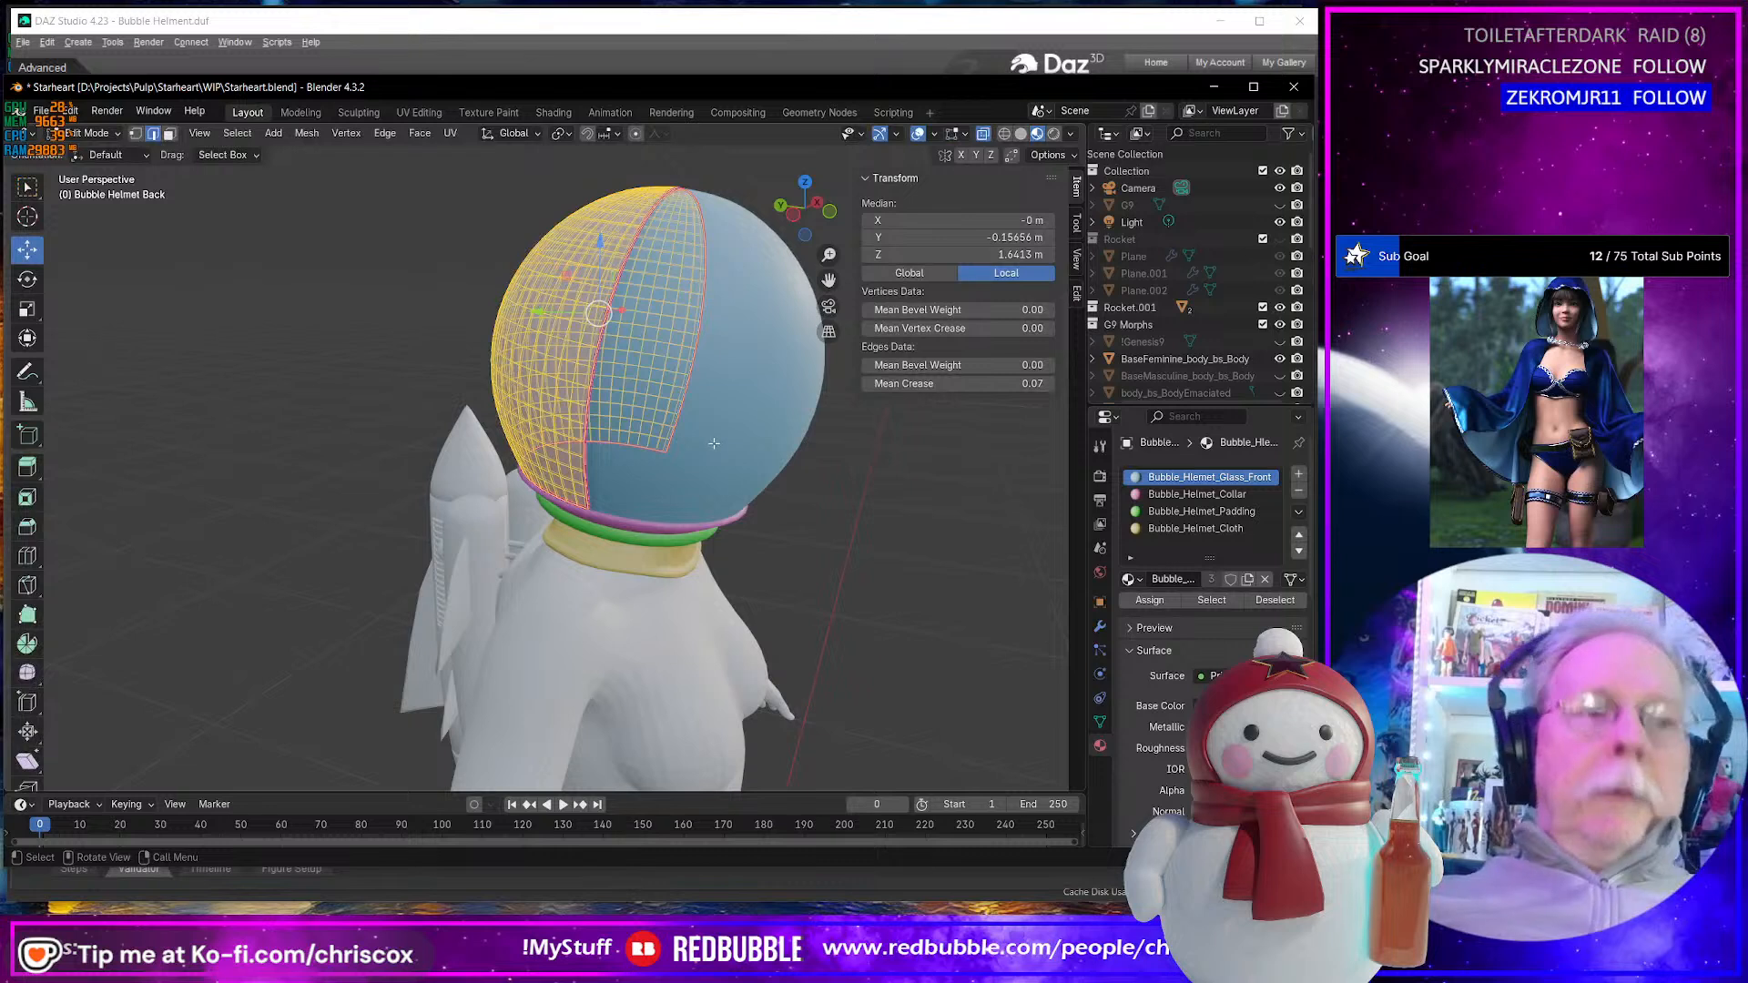
{"action": "left_click", "coordinate": [1298, 475]}
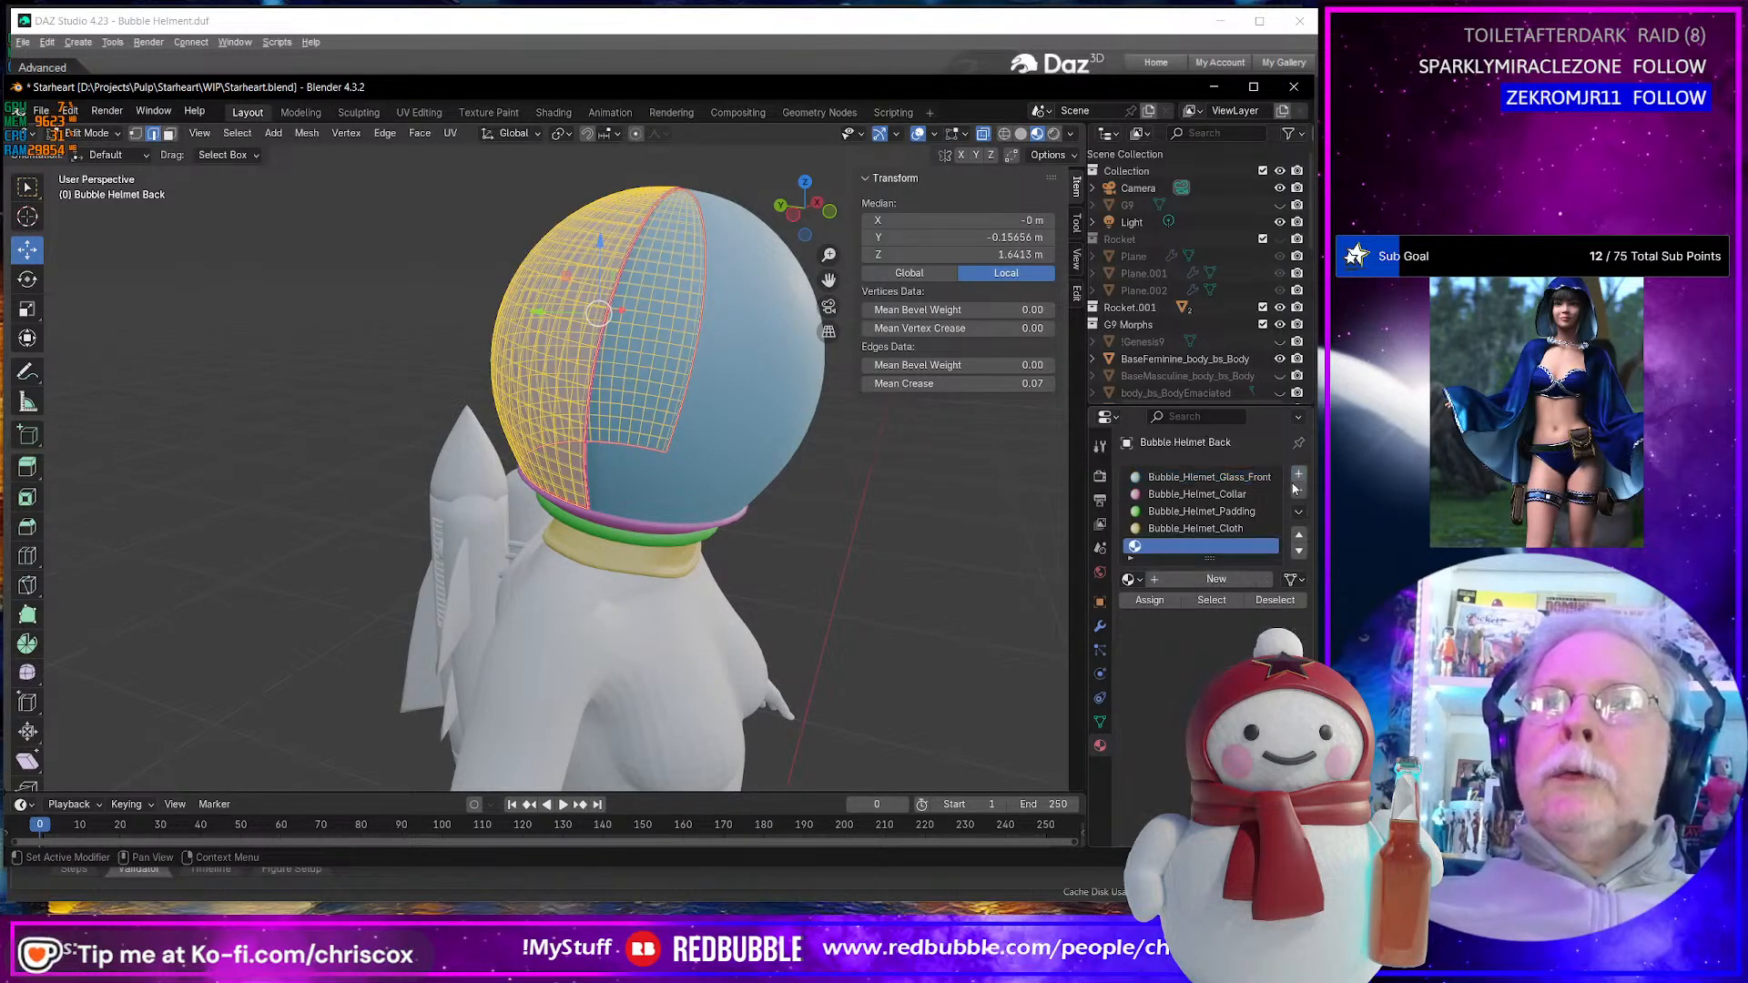
{"action": "left_click", "coordinate": [1138, 580]}
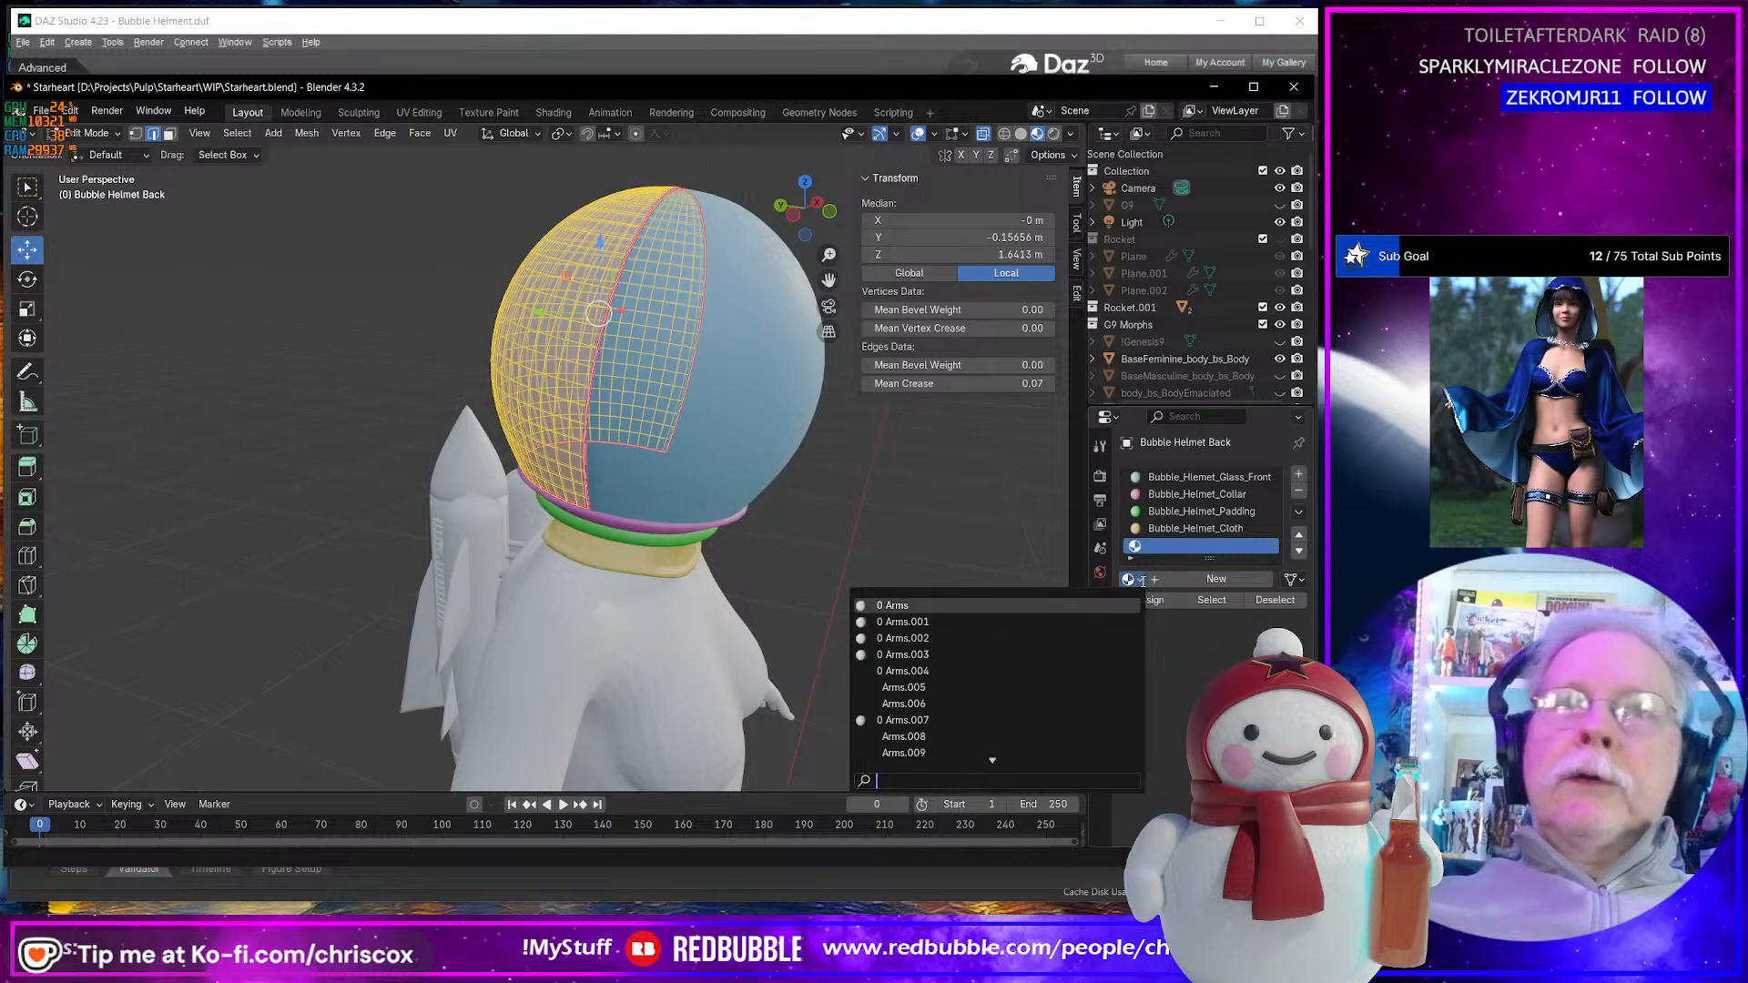
{"action": "type", "text": "bu"}
{"action": "key", "text": "Down"}
{"action": "key", "text": "Down"}
{"action": "key", "text": "Down"}
{"action": "key", "text": "Down"}
{"action": "key", "text": "Down"}
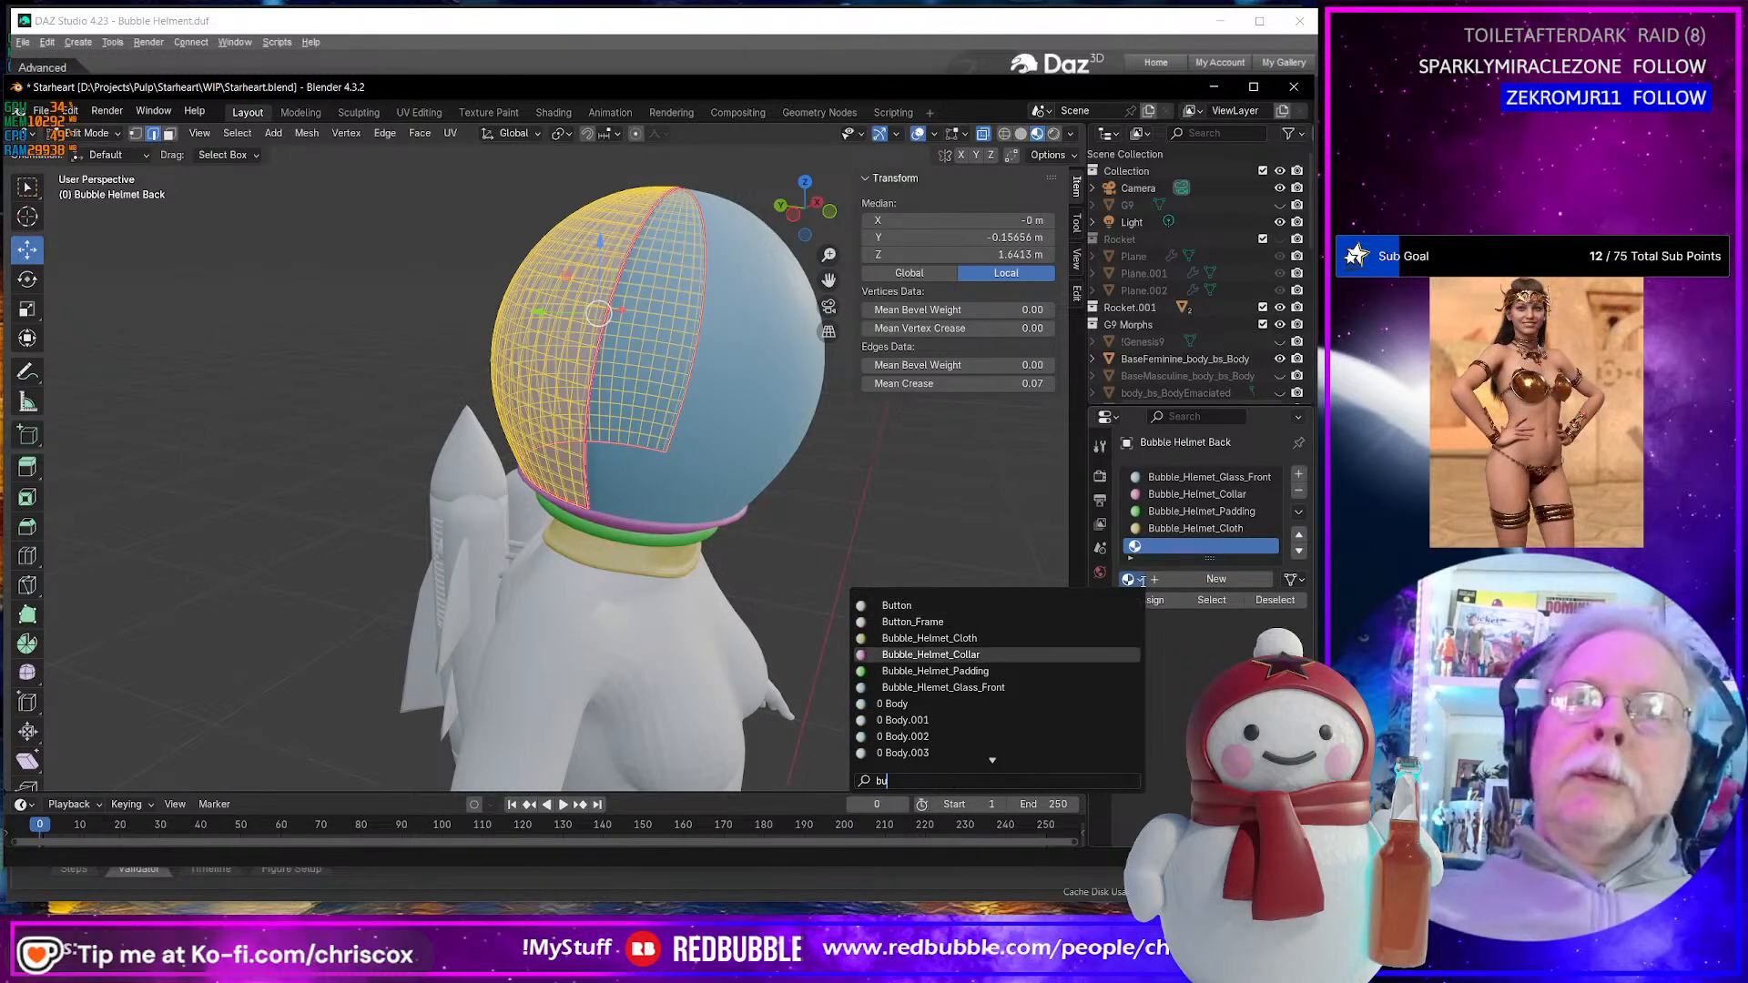
{"action": "key", "text": "Return"}
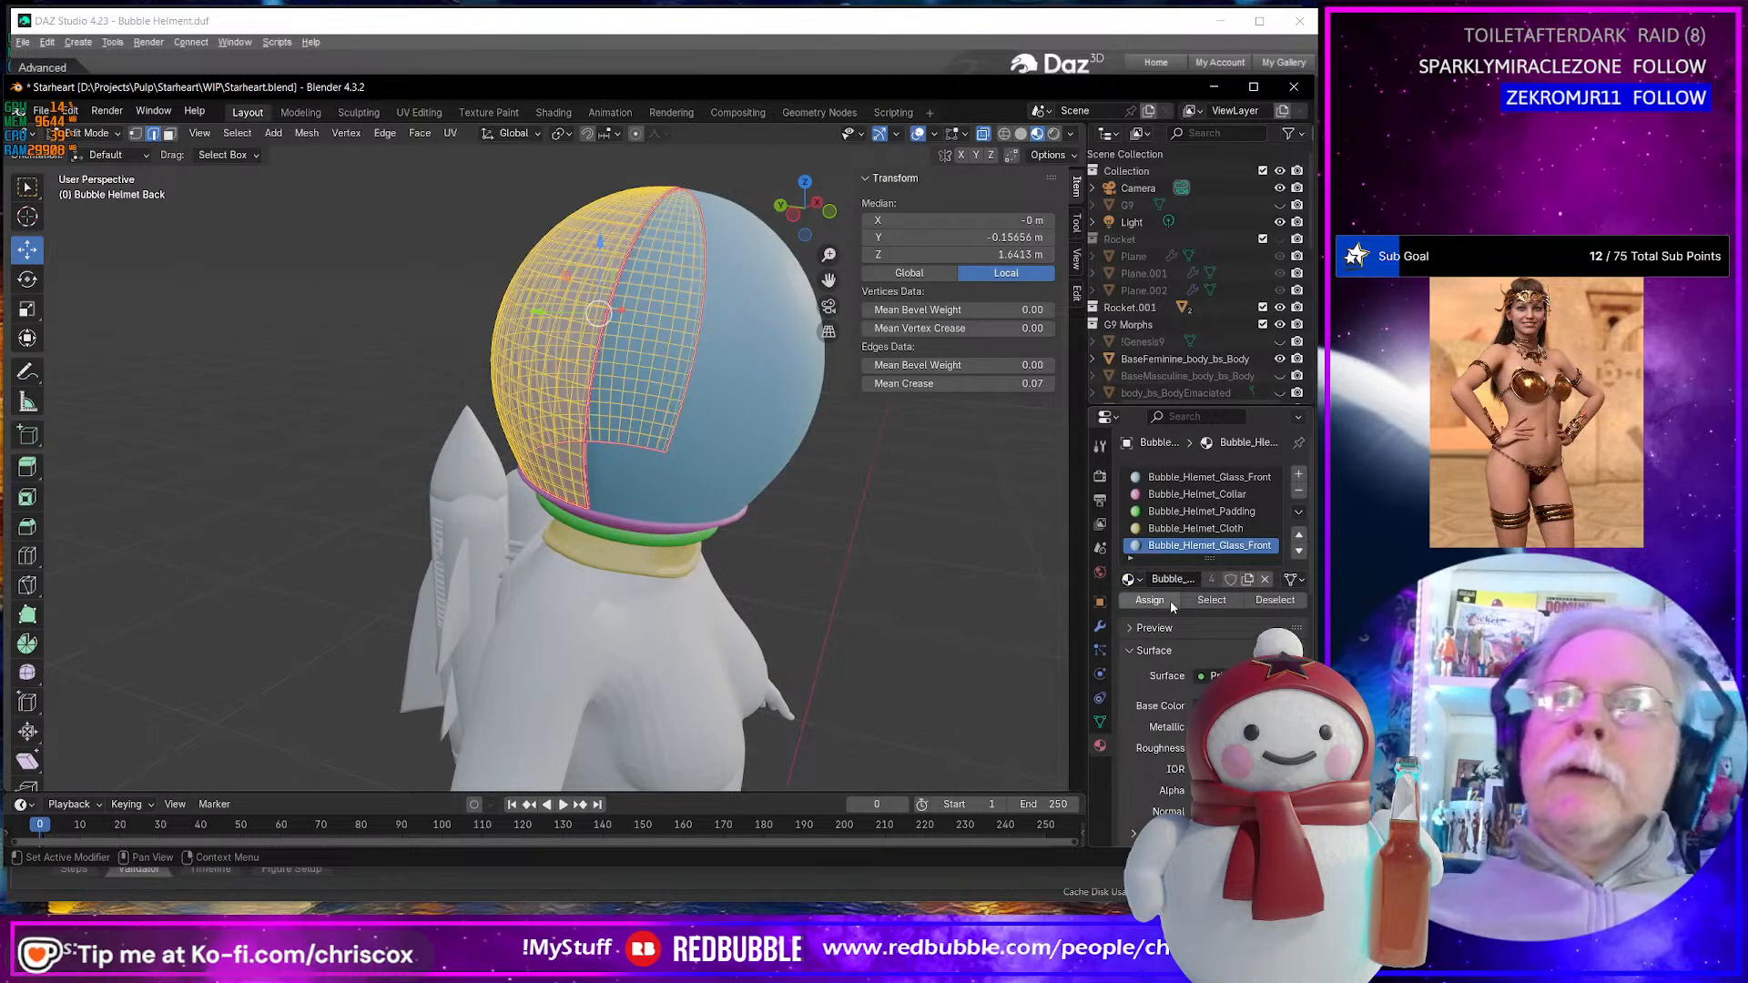
- Make the new slot's material an independent copy and change its name ending from Front to Back
{"action": "double_click", "coordinate": [1248, 547]}
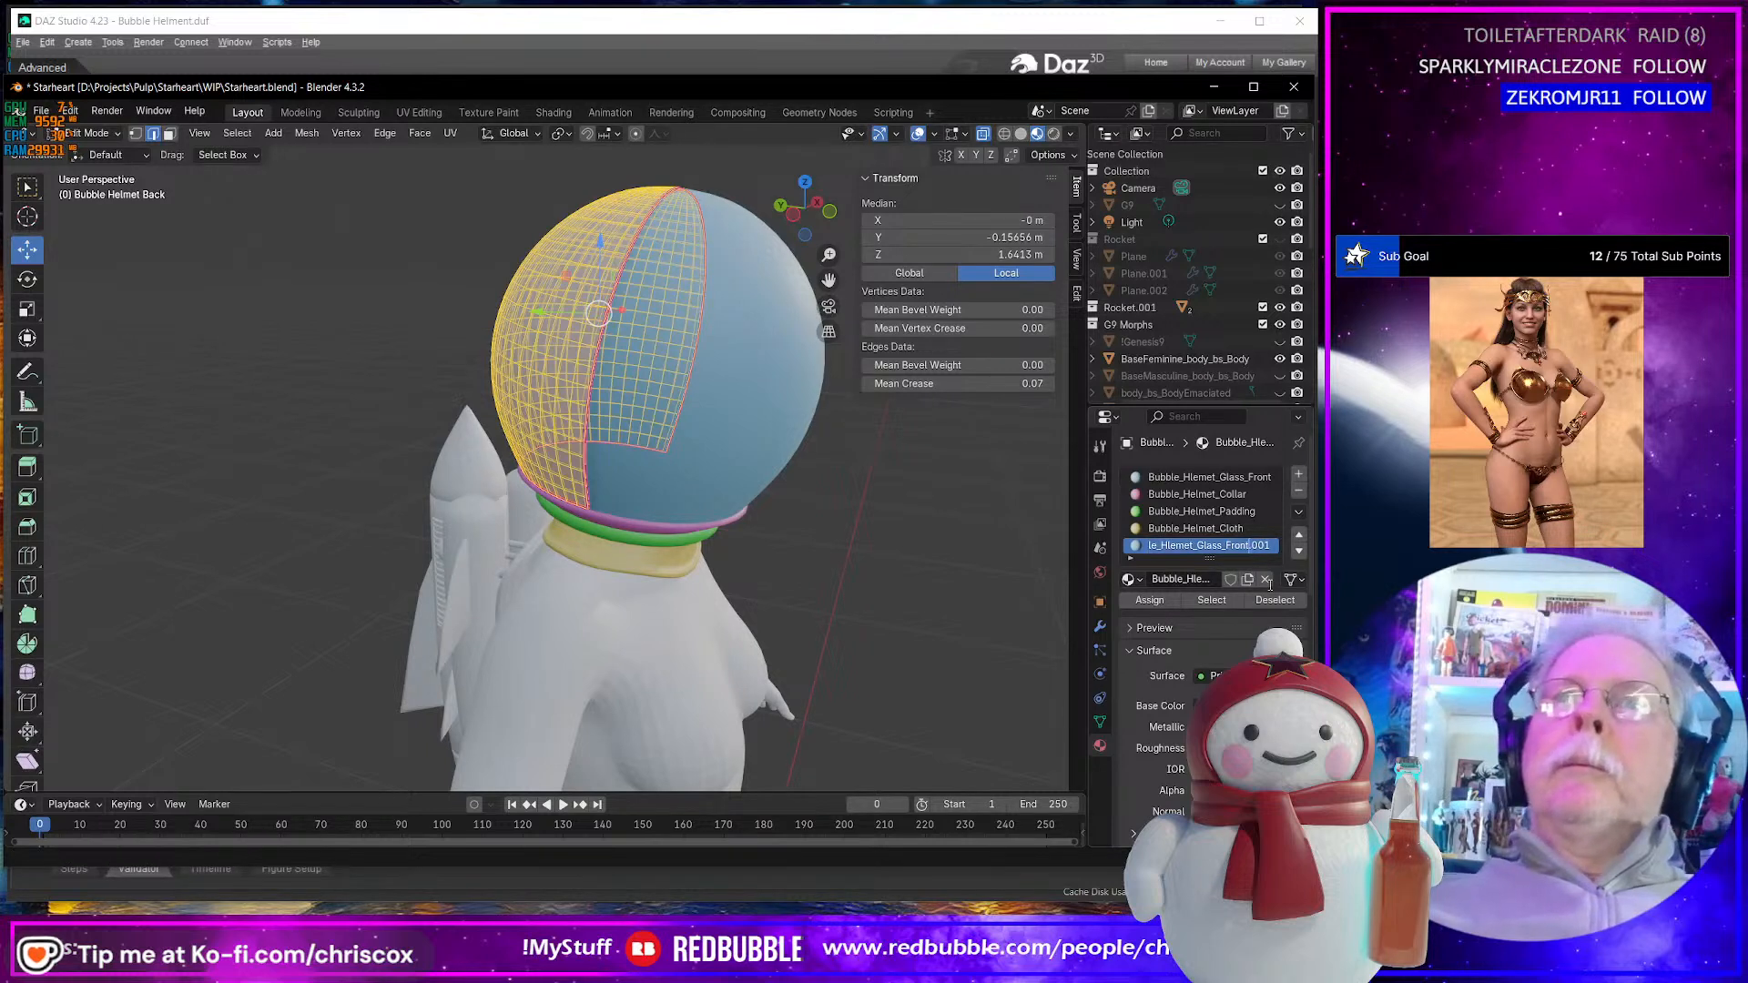
{"action": "key", "text": "shift+End"}
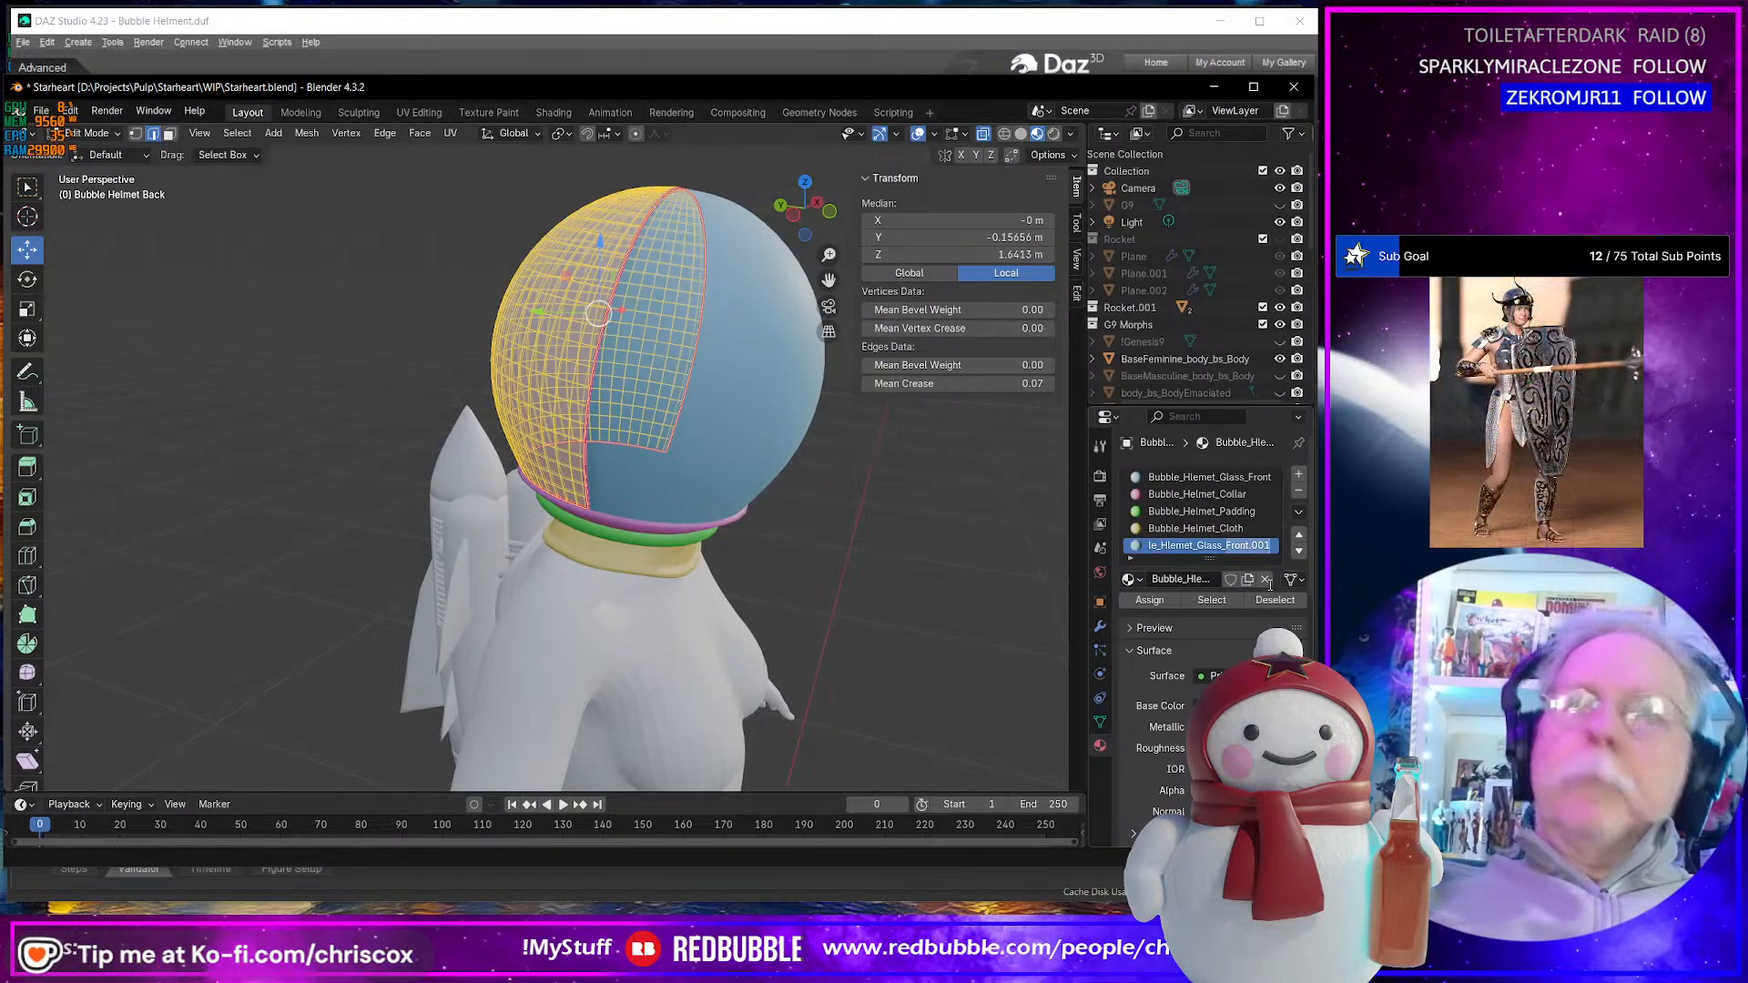
{"action": "type", "text": "Back"}
{"action": "key", "text": "Return"}
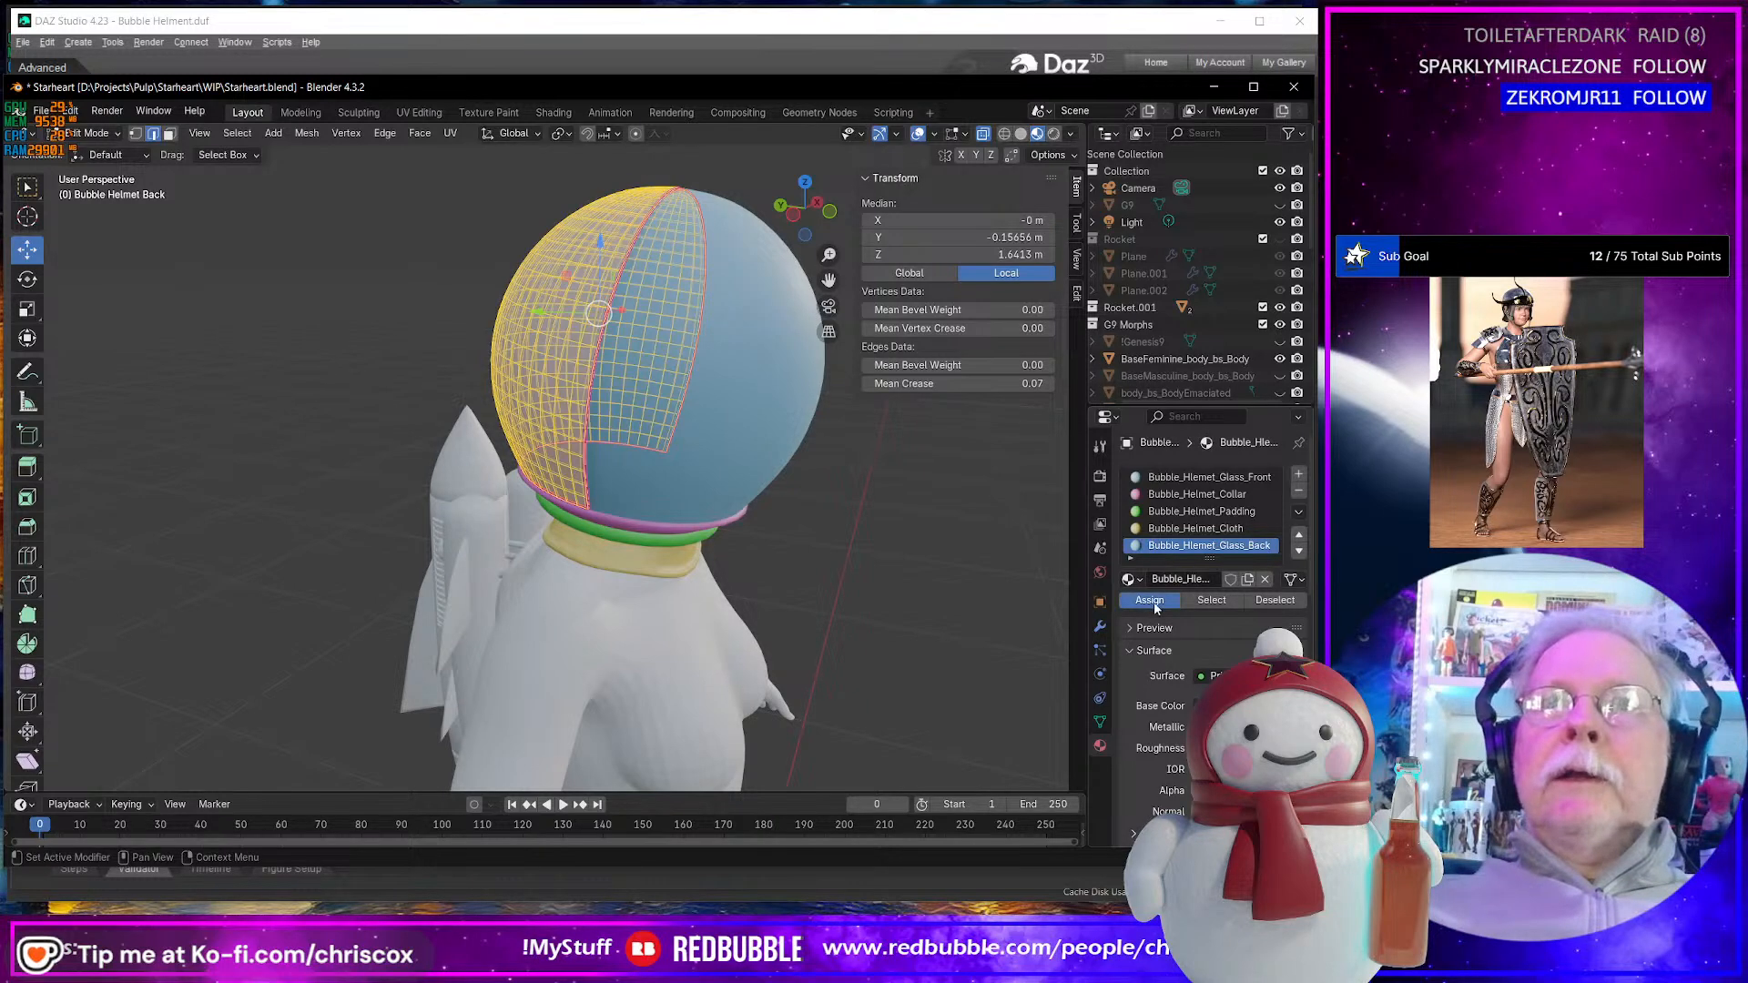
- Assign the Glass_Back material to the selected back faces of the helmet and set its base color to purple #DF54E7FF
{"action": "left_click", "coordinate": [1238, 706]}
{"action": "left_click", "coordinate": [1224, 530]}
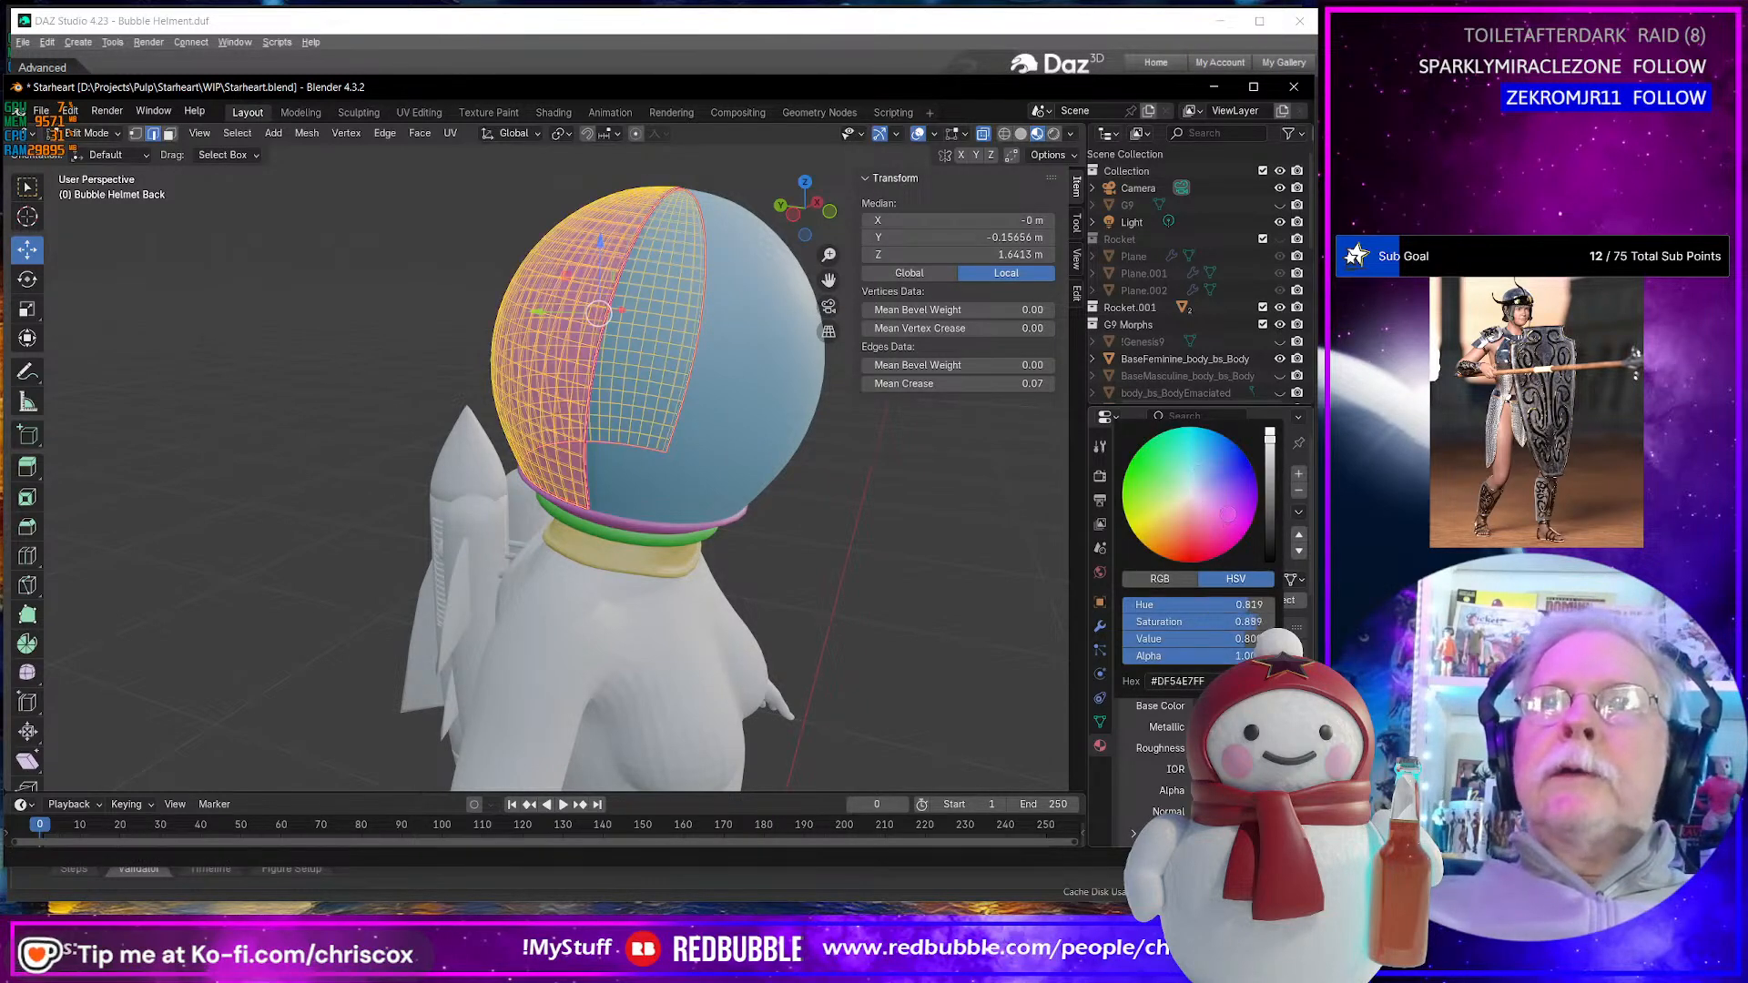
{"action": "middle_click_drag", "start_coordinate": [918, 557], "coordinate": [586, 504]}
{"action": "key", "text": "Tab"}
- Select the helmet collar, Bubble Helmet Front and Bubble Helmet Back together
{"action": "left_click", "coordinate": [574, 470]}
{"action": "left_click", "coordinate": [550, 352]}
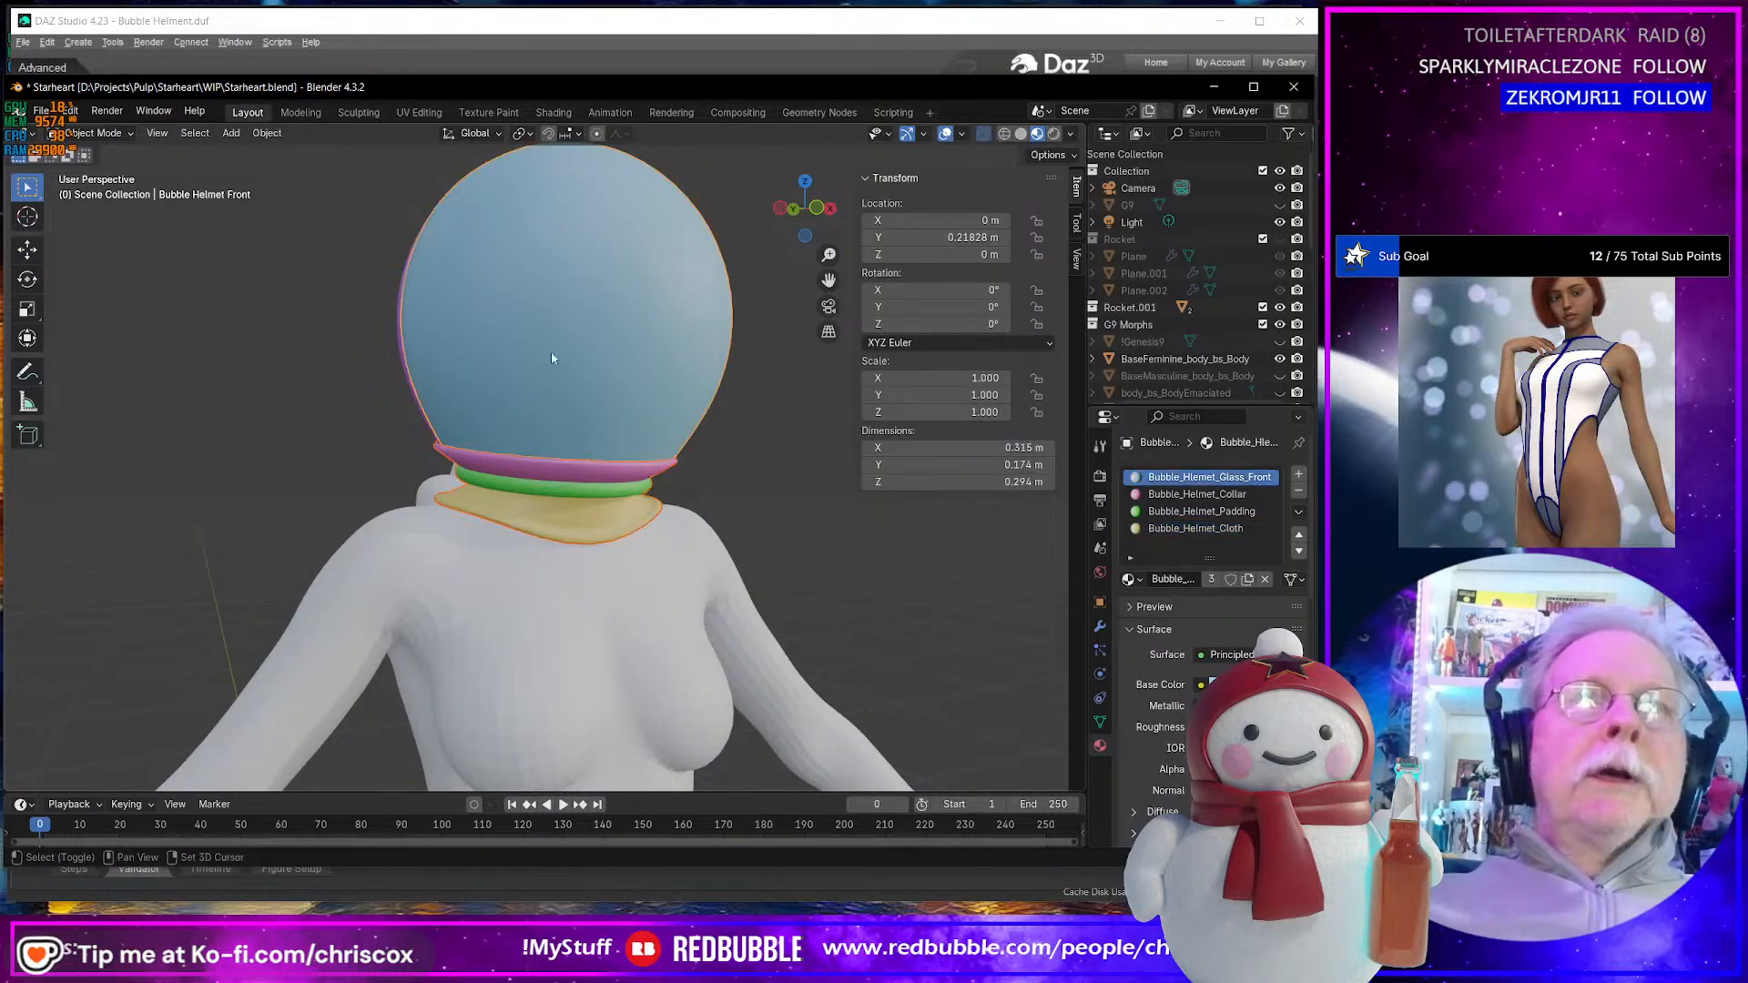
{"action": "middle_click_drag", "start_coordinate": [550, 351], "coordinate": [604, 364]}
{"action": "left_click", "coordinate": [717, 391]}
- Export the selected helmet parts to the WIP folder as Starheart Bubble Hemletl.obj, using the Daz export preset
{"action": "key", "text": "ctrl+shift+e"}
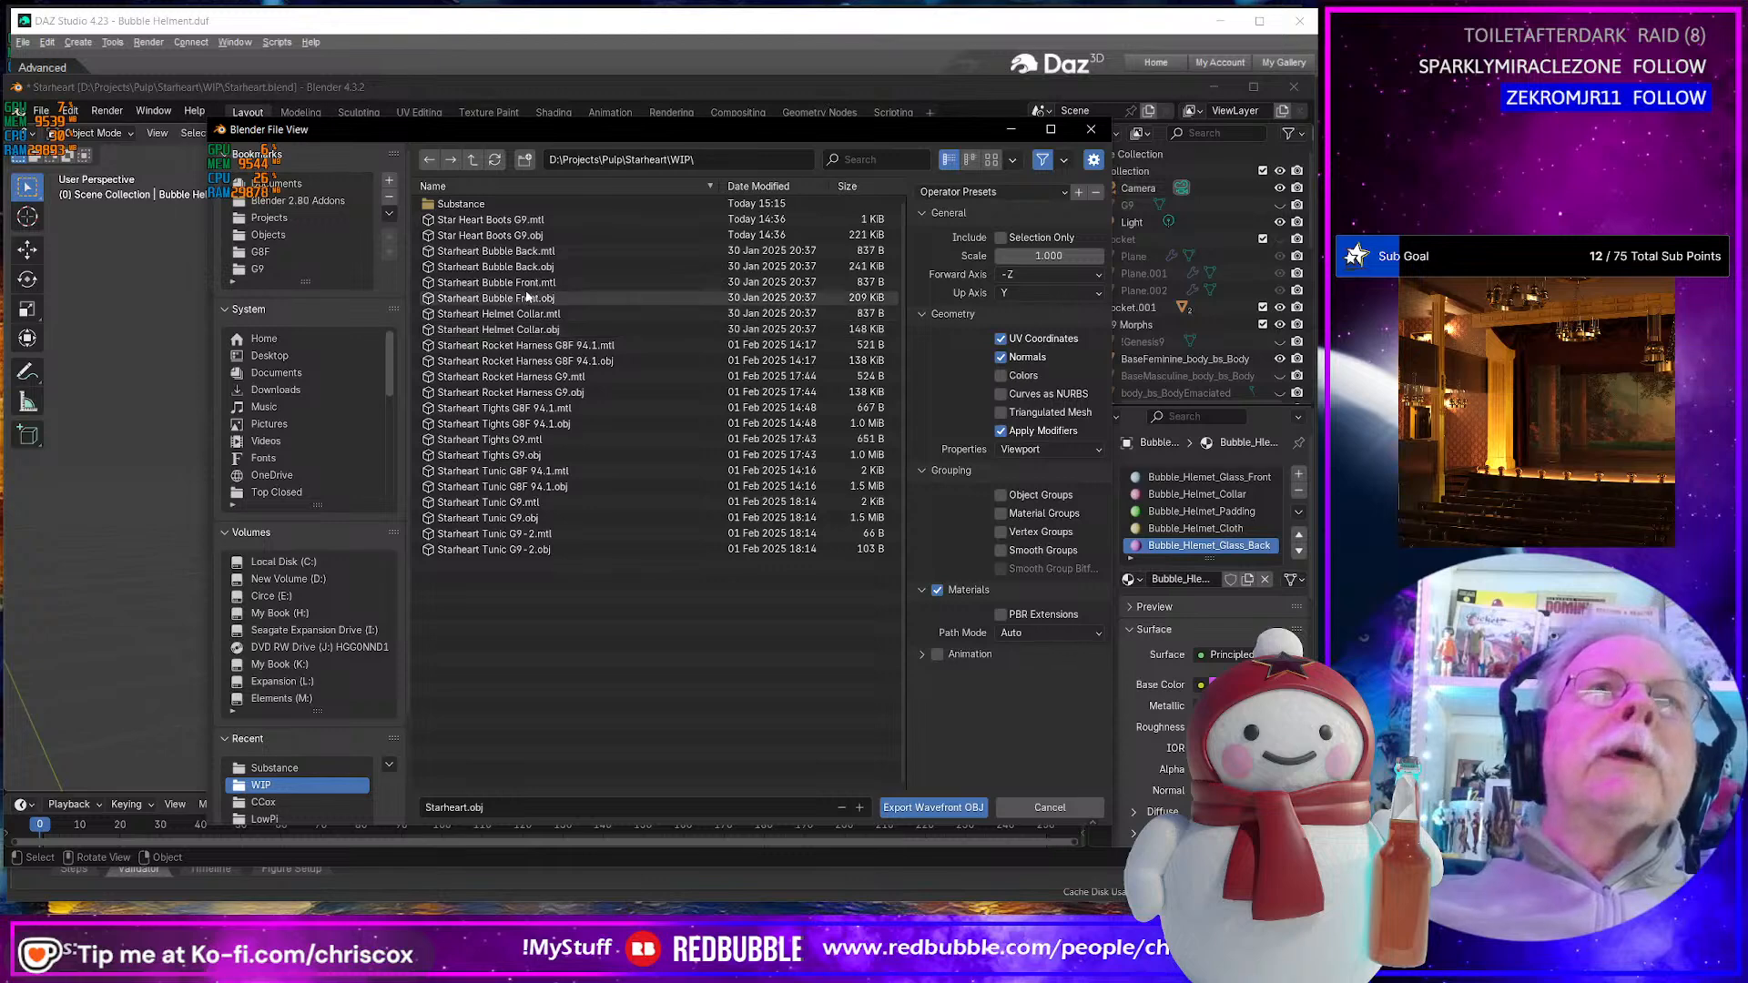
{"action": "left_click", "coordinate": [528, 252]}
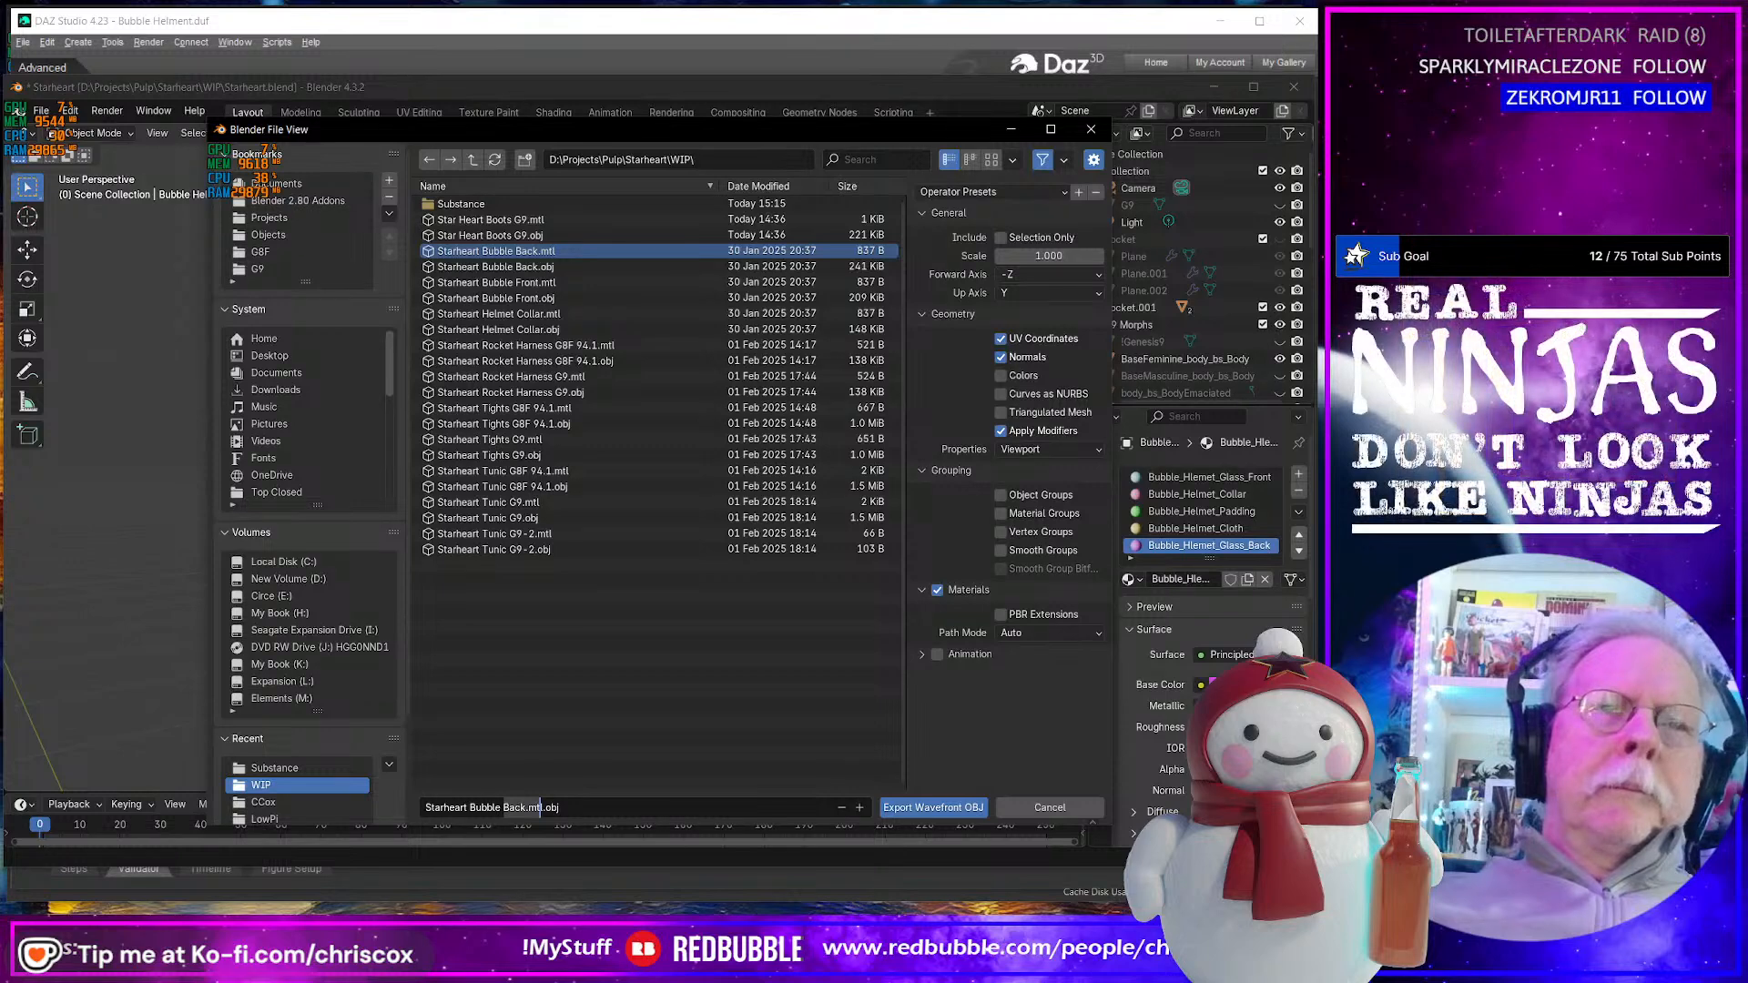
{"action": "key", "text": "BackSpace"}
{"action": "key", "text": "BackSpace"}
{"action": "key", "text": "BackSpace"}
{"action": "key", "text": "BackSpace"}
{"action": "key", "text": "BackSpace"}
{"action": "key", "text": "BackSpace"}
{"action": "key", "text": "BackSpace"}
{"action": "type", "text": "Hem"}
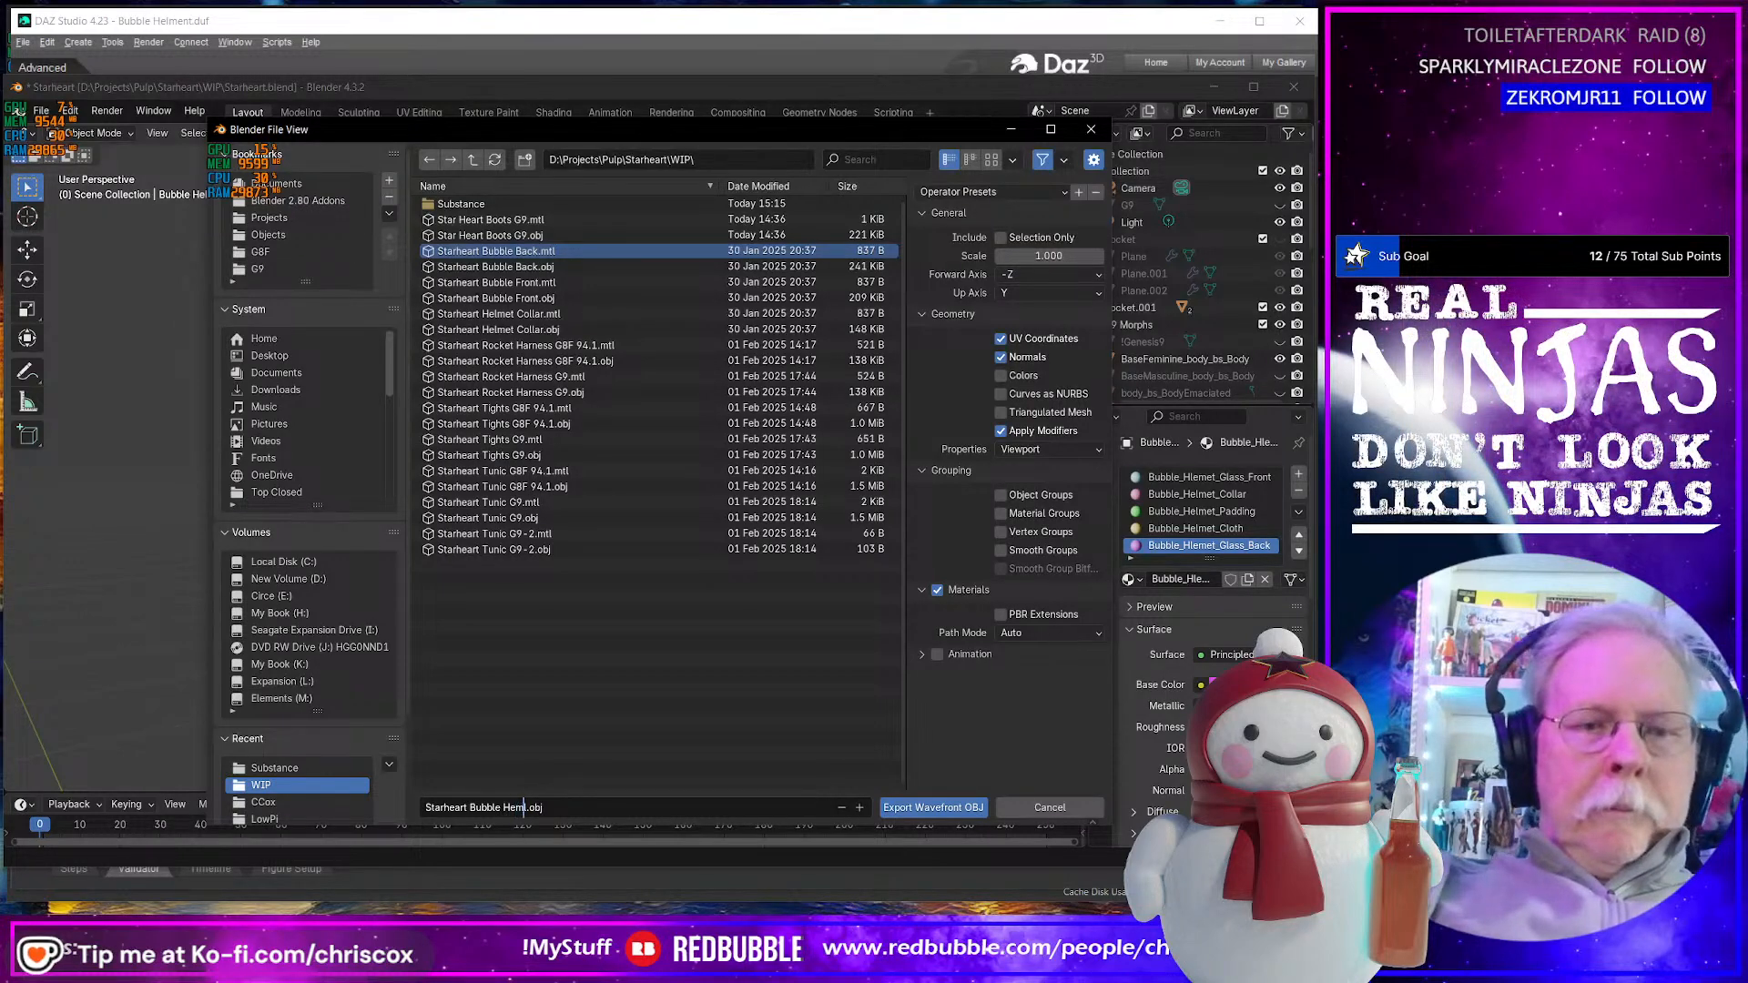
{"action": "type", "text": "l"}
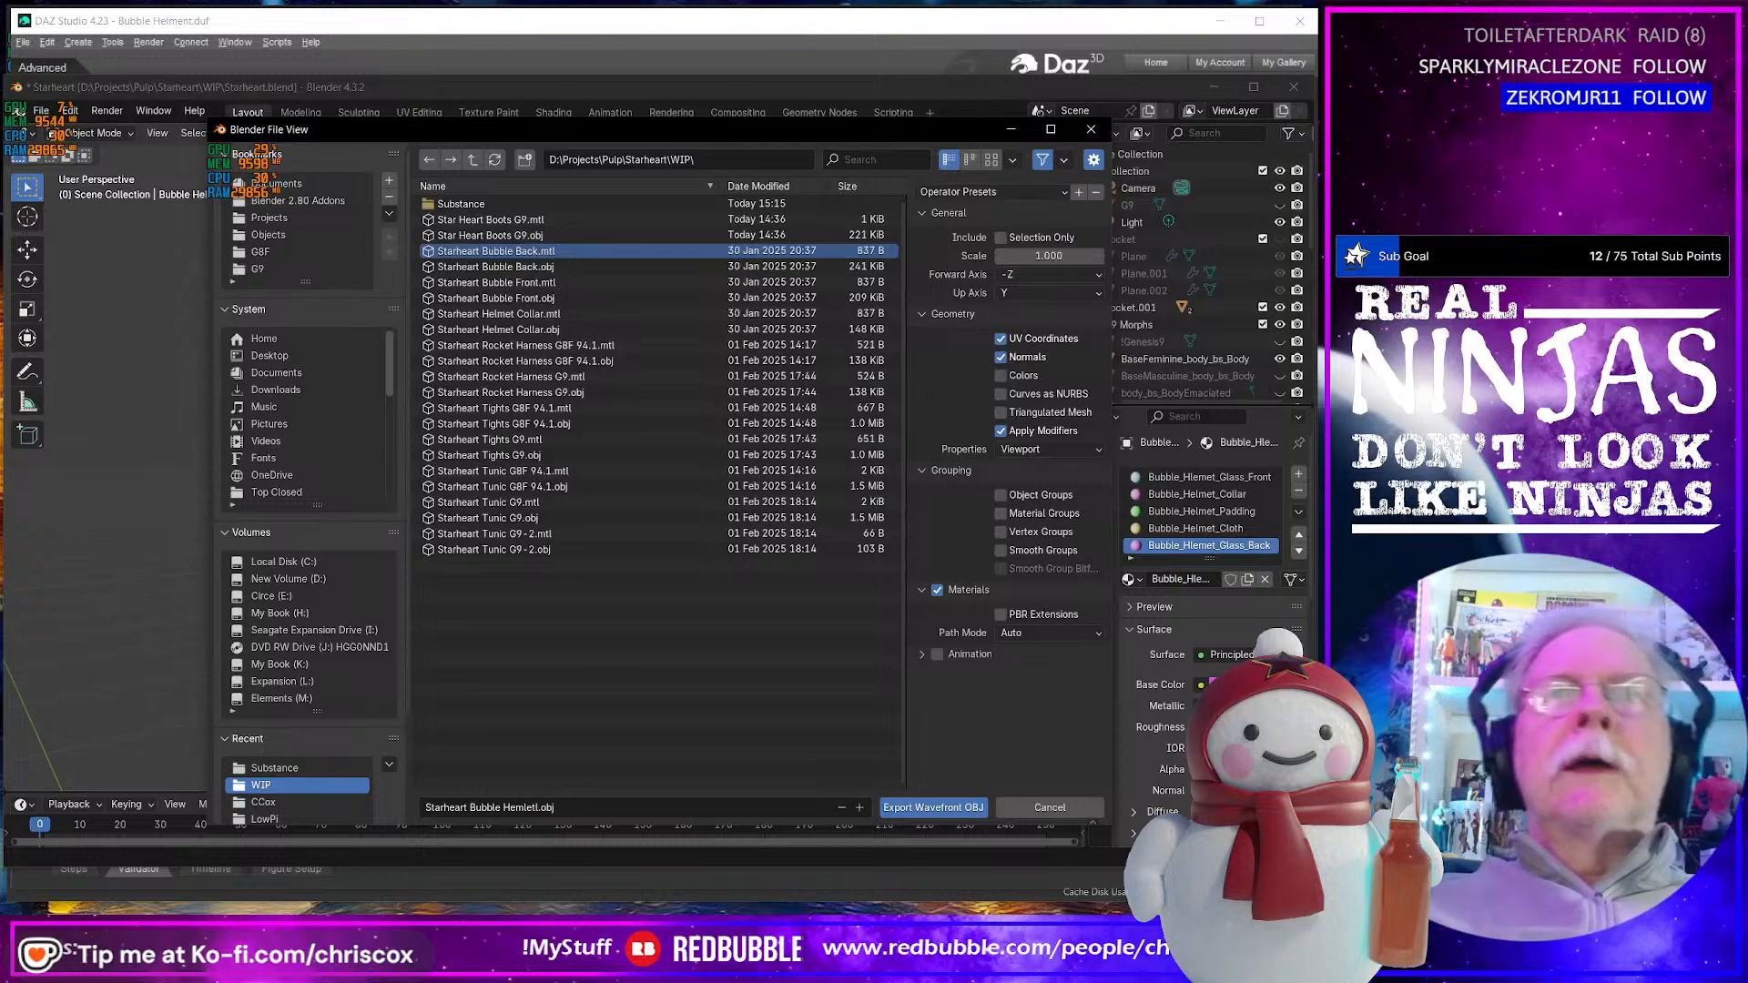
{"action": "left_click", "coordinate": [1012, 193]}
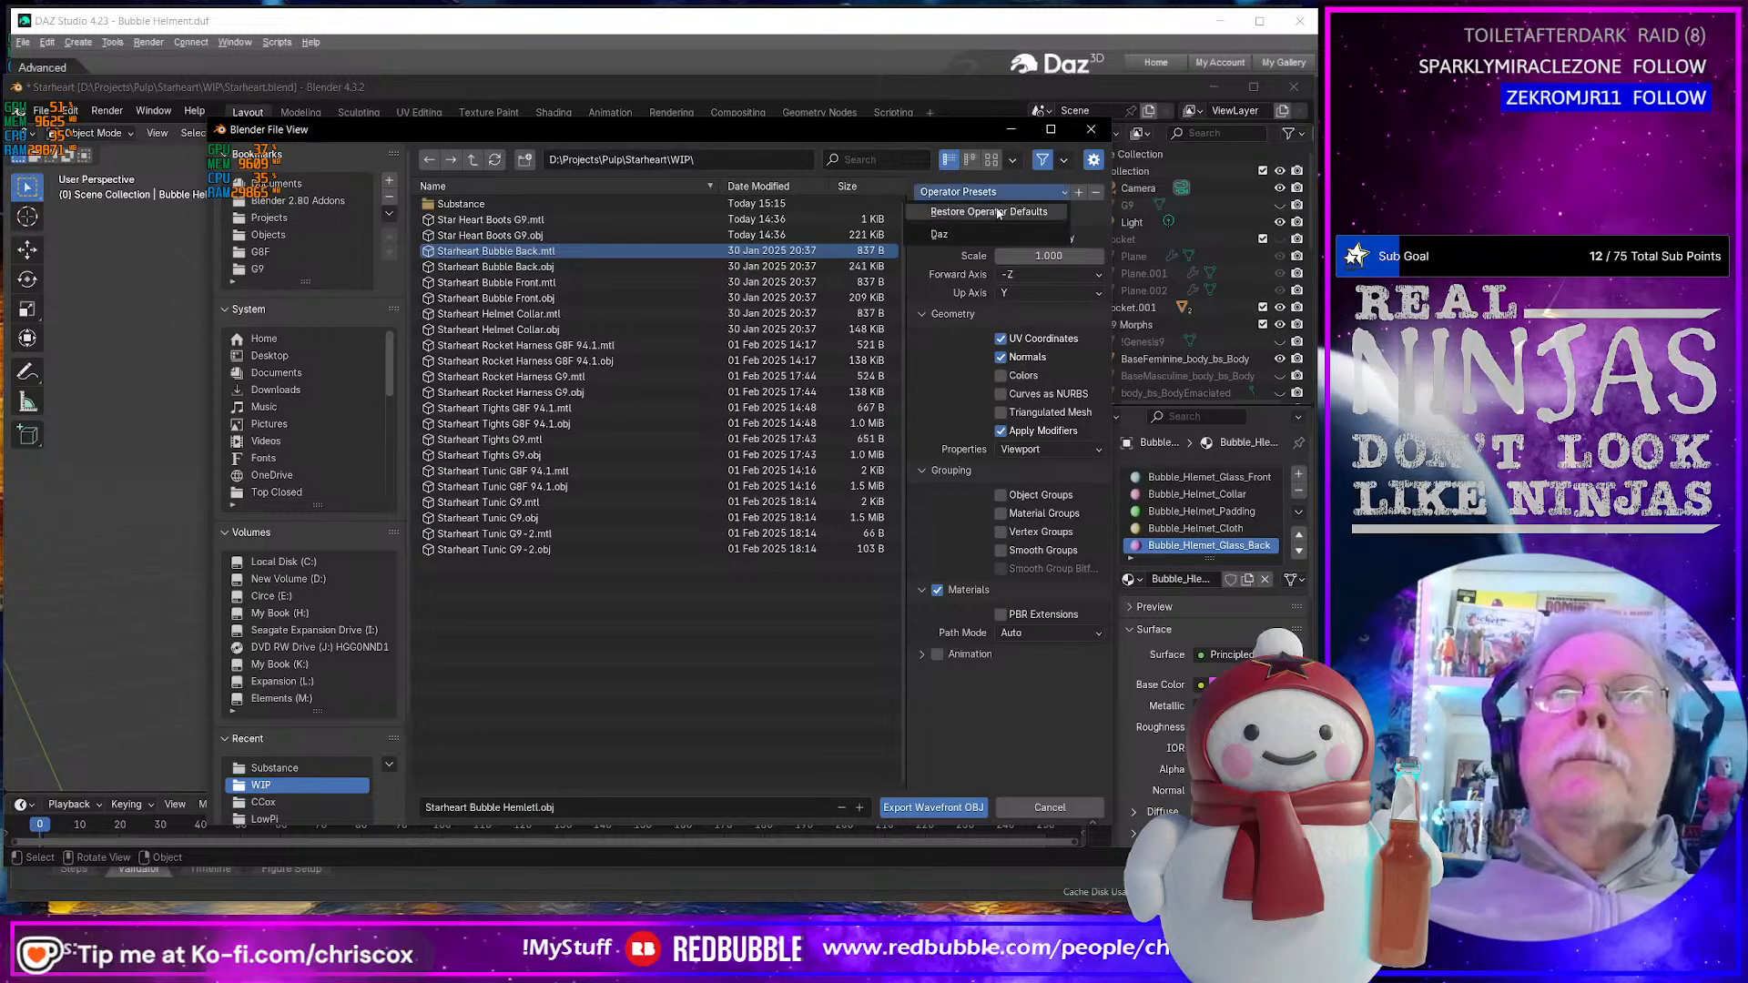
{"action": "left_click", "coordinate": [982, 226]}
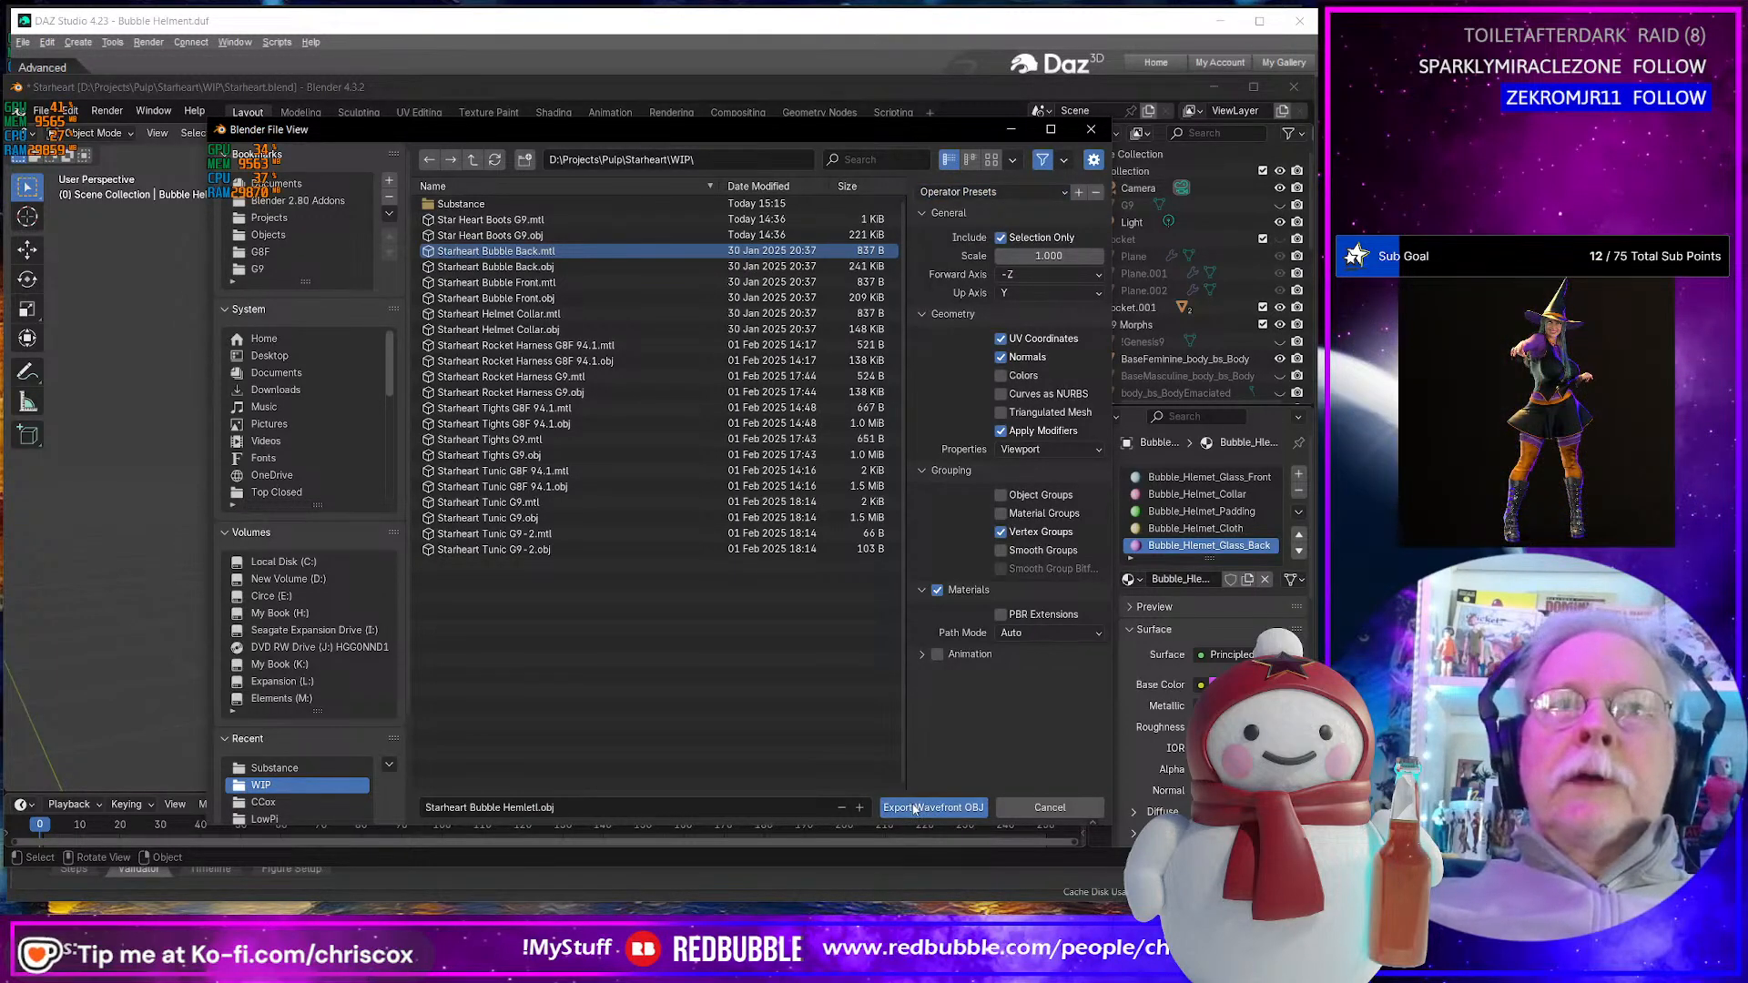
{"action": "left_click", "coordinate": [943, 808]}
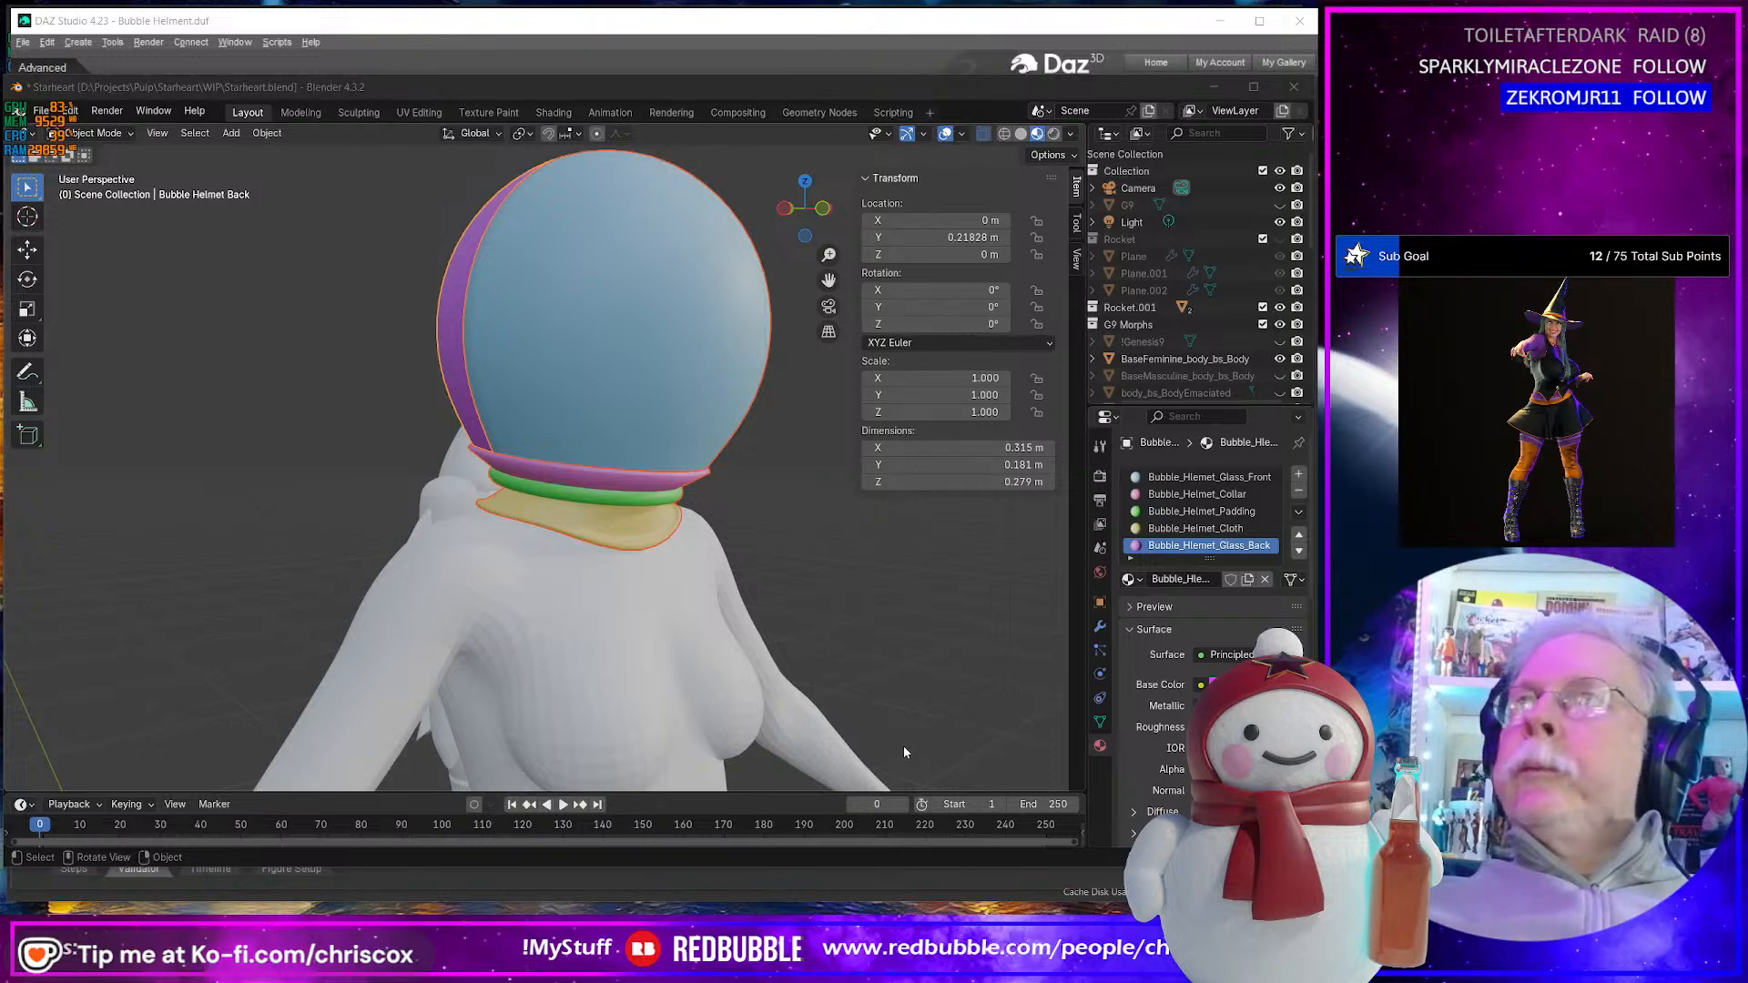
- Switch to DAZ Studio and begin importing a file, browsing to the Projects > Pulp > Starheart > WIP folder
{"action": "key", "text": "alt+Tab"}
{"action": "left_click", "coordinate": [699, 567]}
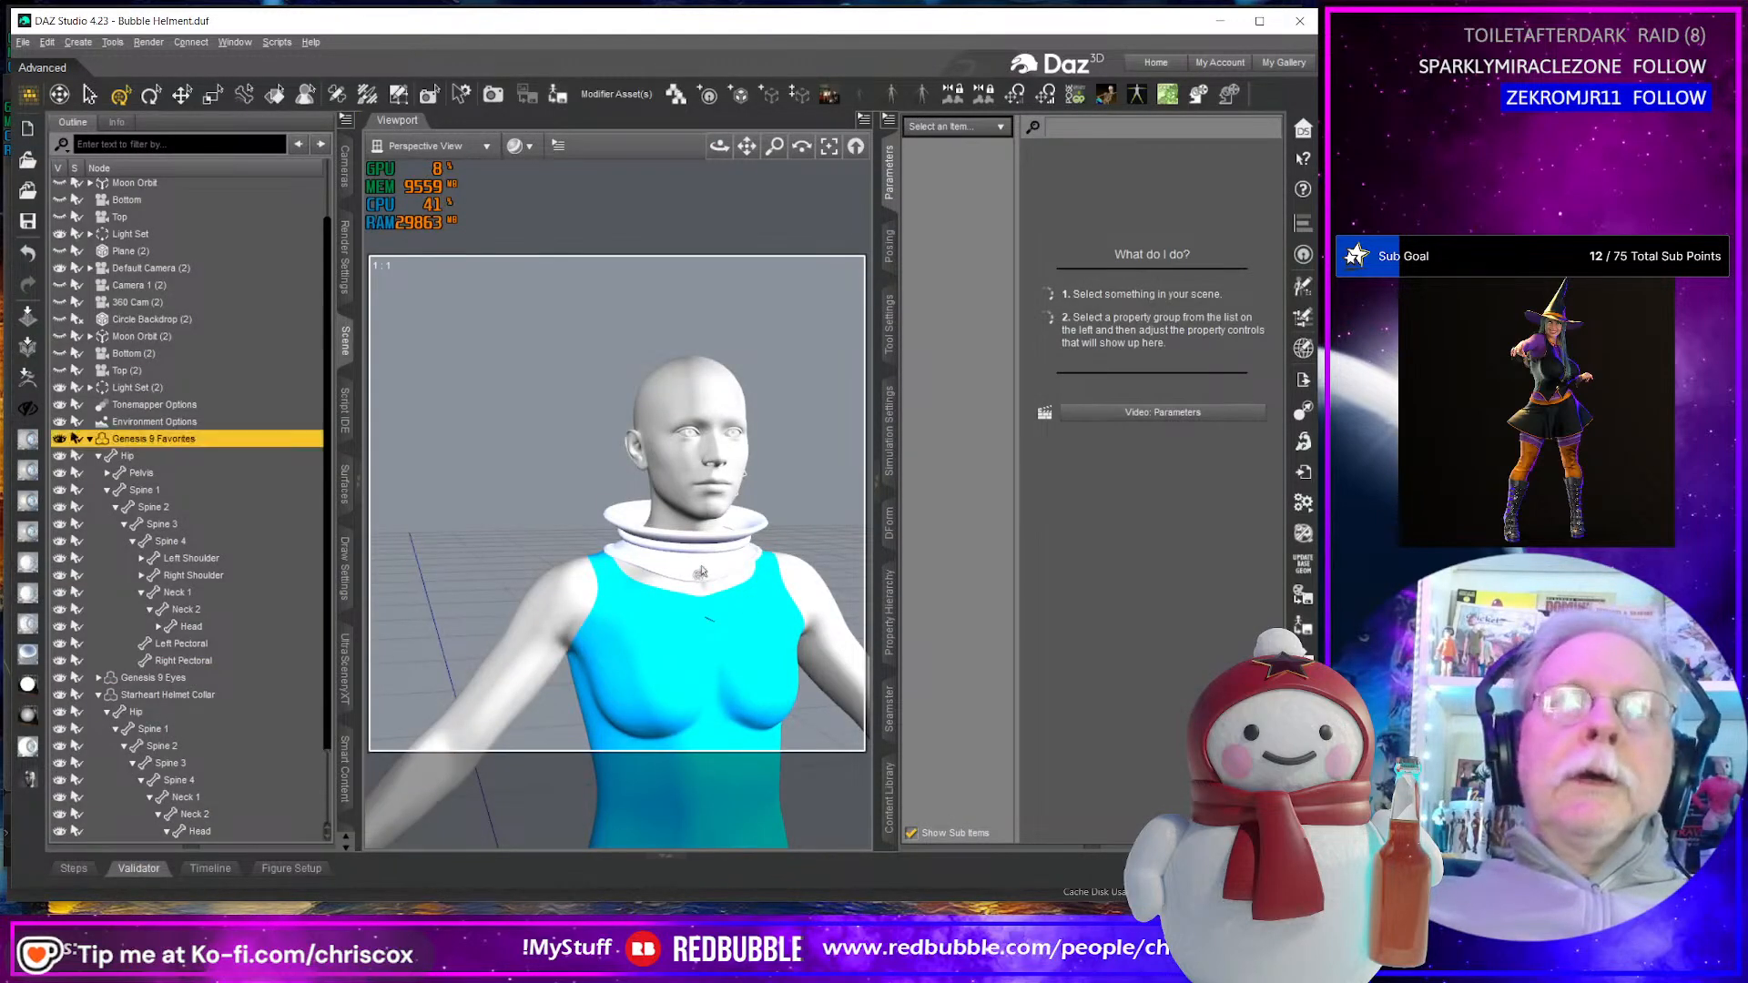
{"action": "left_click_drag", "start_coordinate": [701, 572], "coordinate": [711, 551], "text": "alt"}
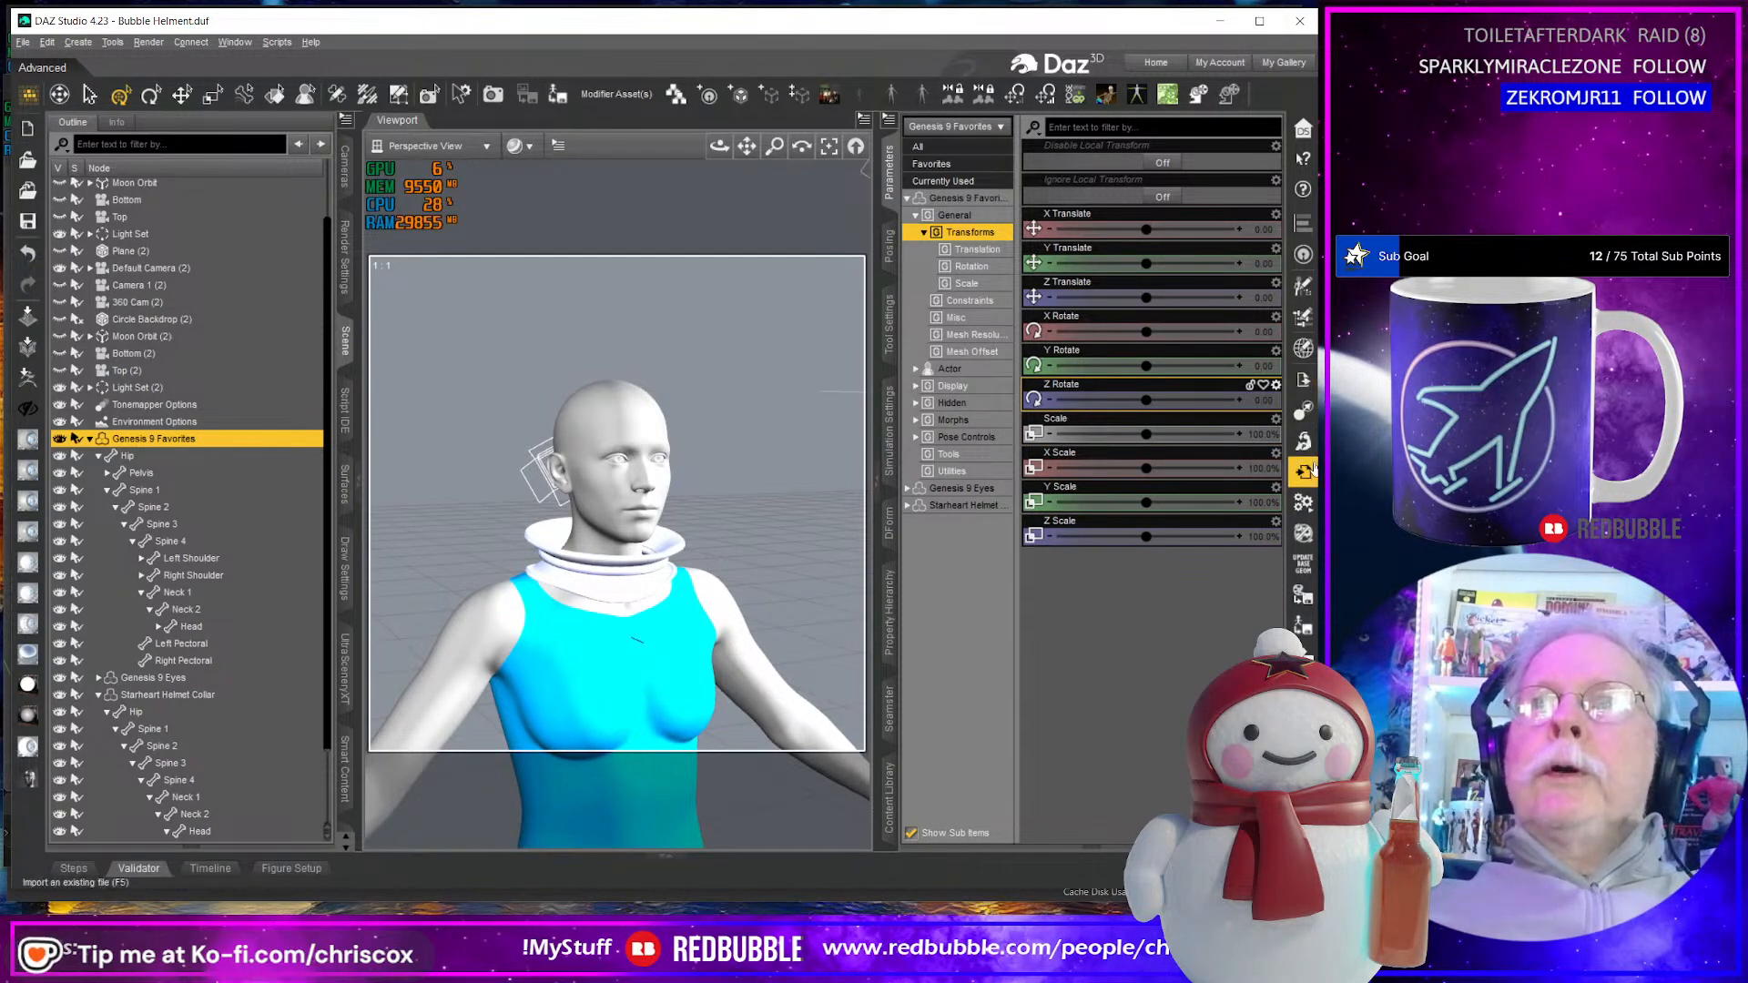
{"action": "key", "text": "ctrl+i"}
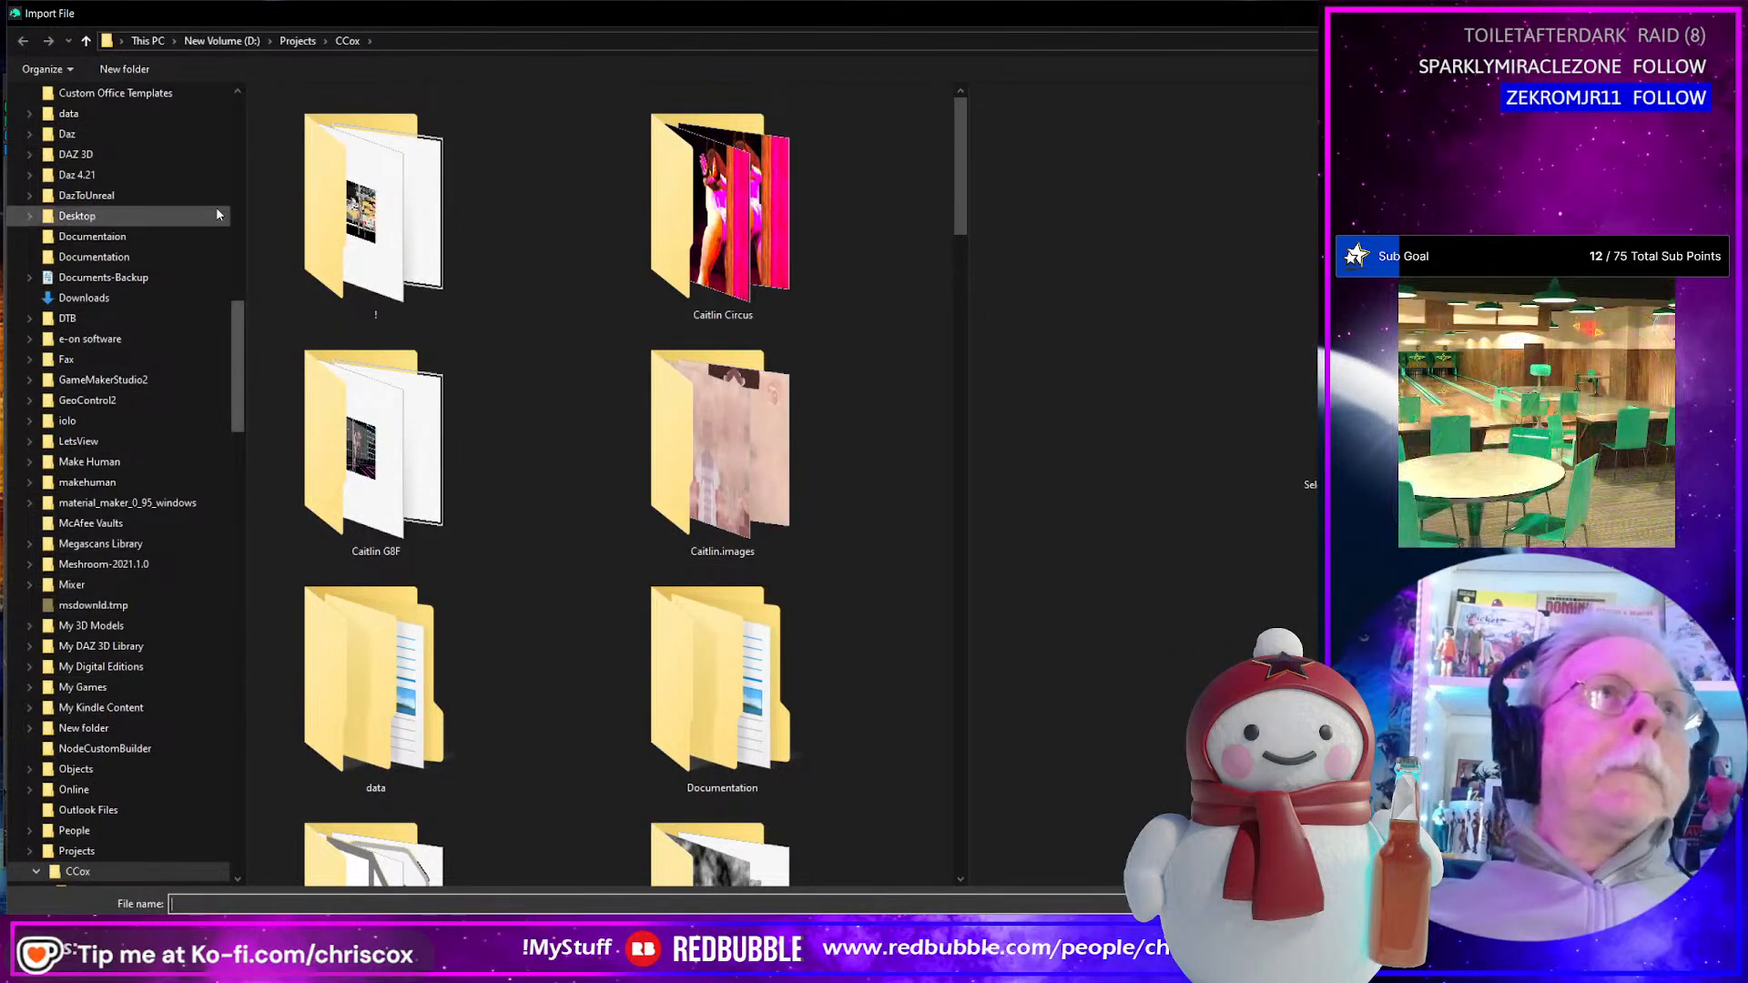
{"action": "left_click", "coordinate": [301, 41]}
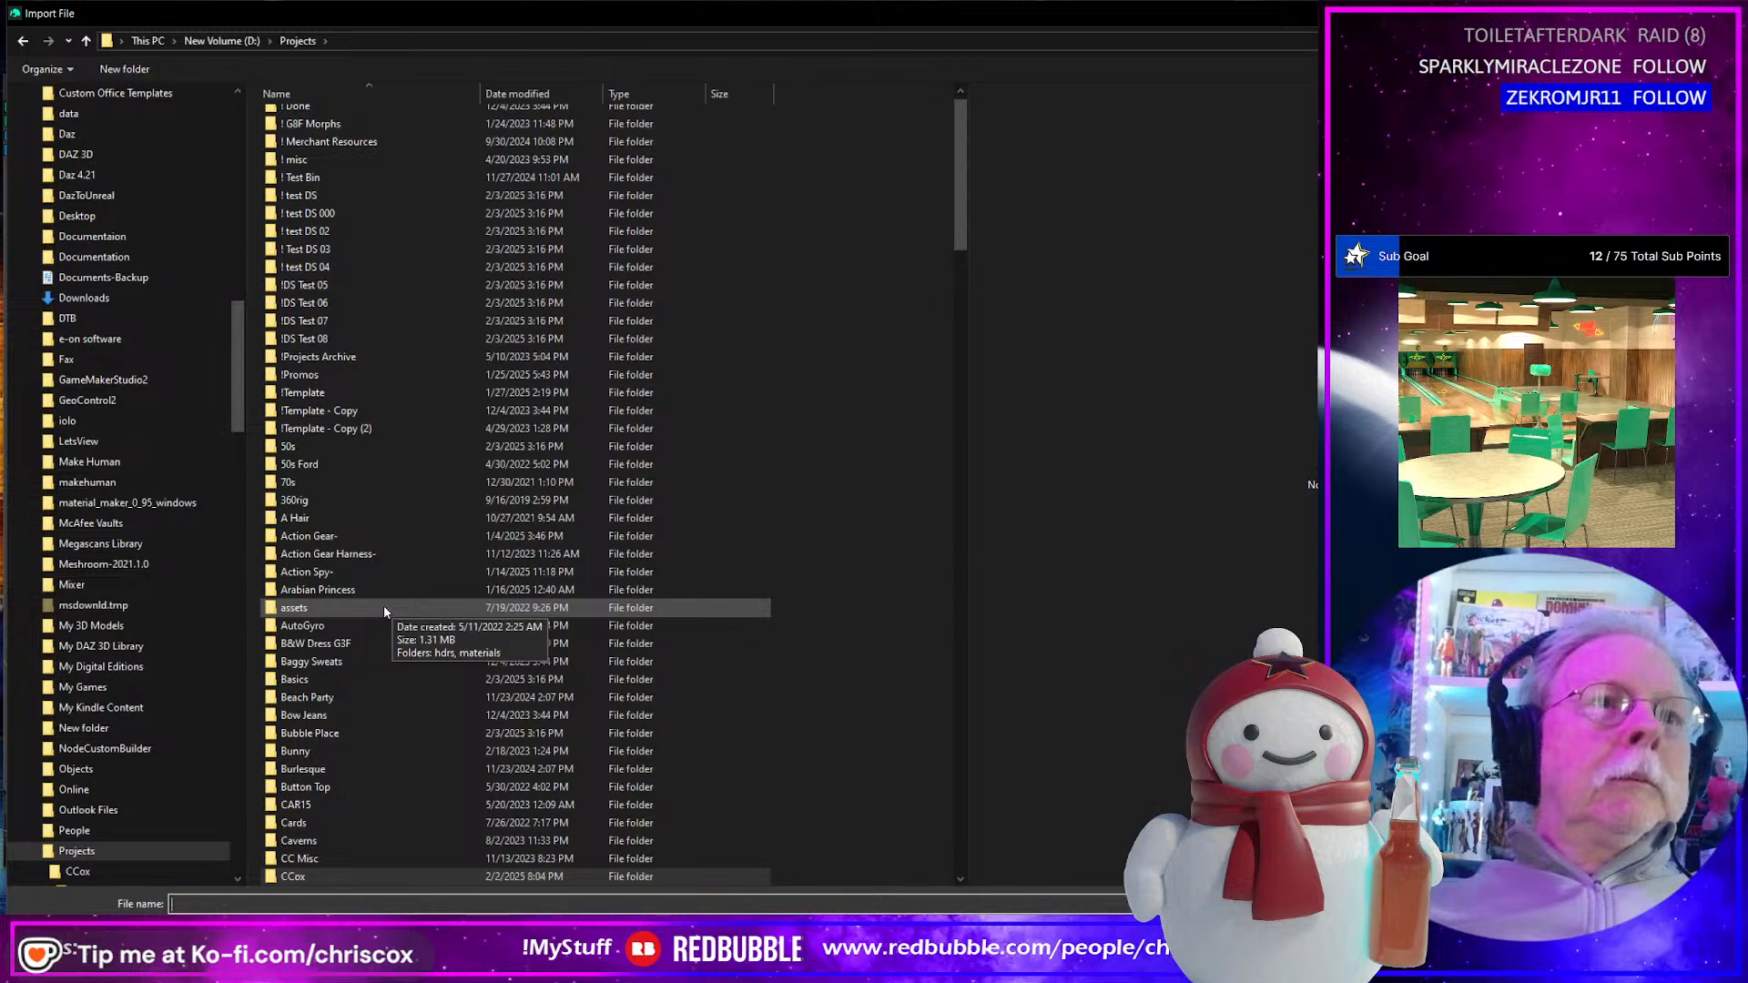
{"action": "scroll", "coordinate": [364, 637], "scroll_direction": "down", "scroll_amount": 20}
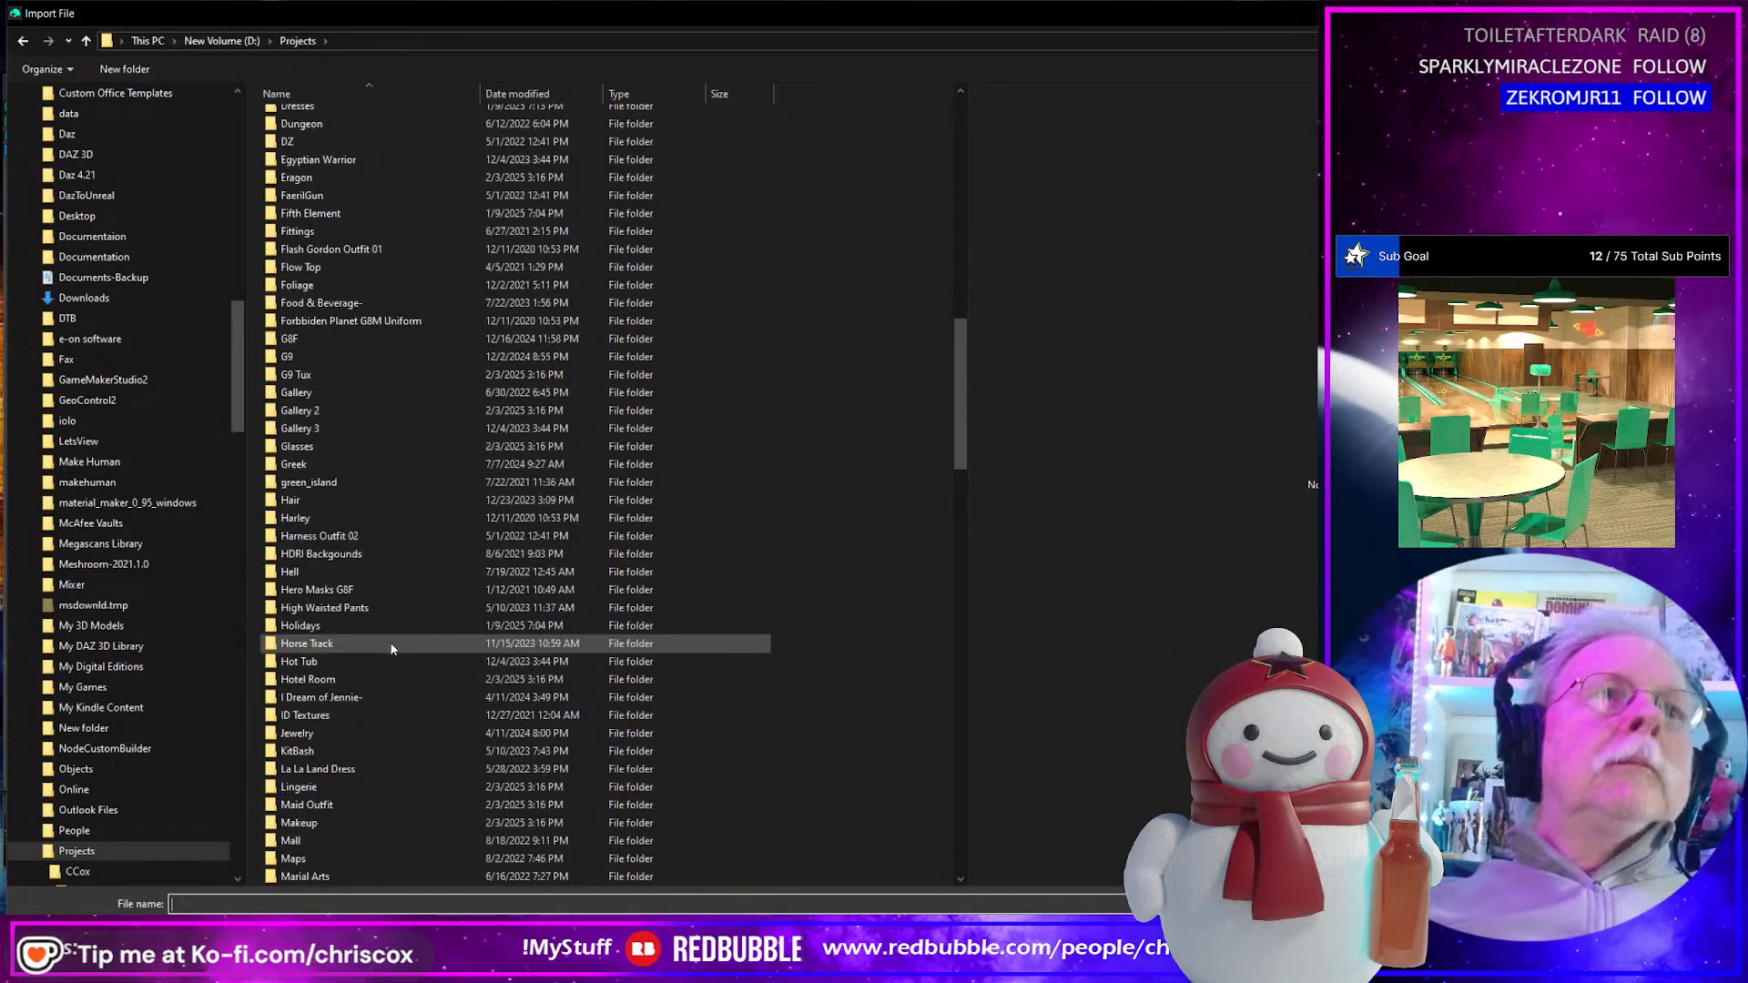
{"action": "scroll", "coordinate": [391, 648], "scroll_direction": "down", "scroll_amount": 10}
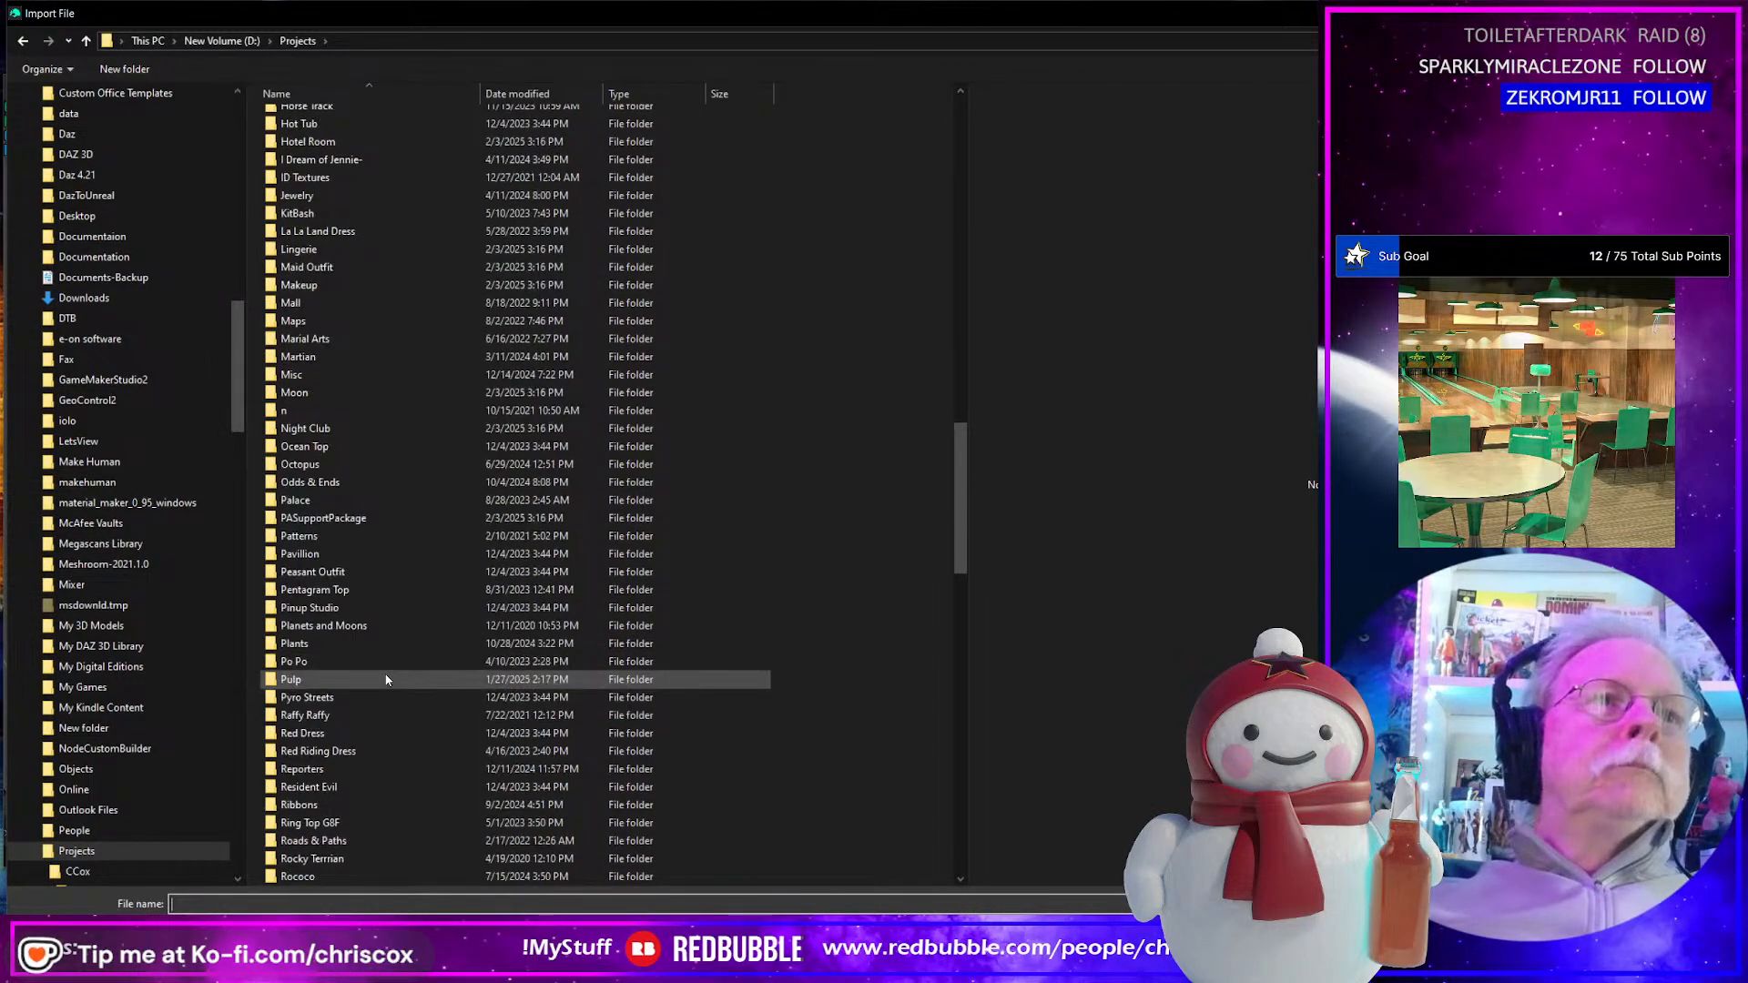
{"action": "double_click", "coordinate": [386, 679]}
{"action": "left_click", "coordinate": [327, 156]}
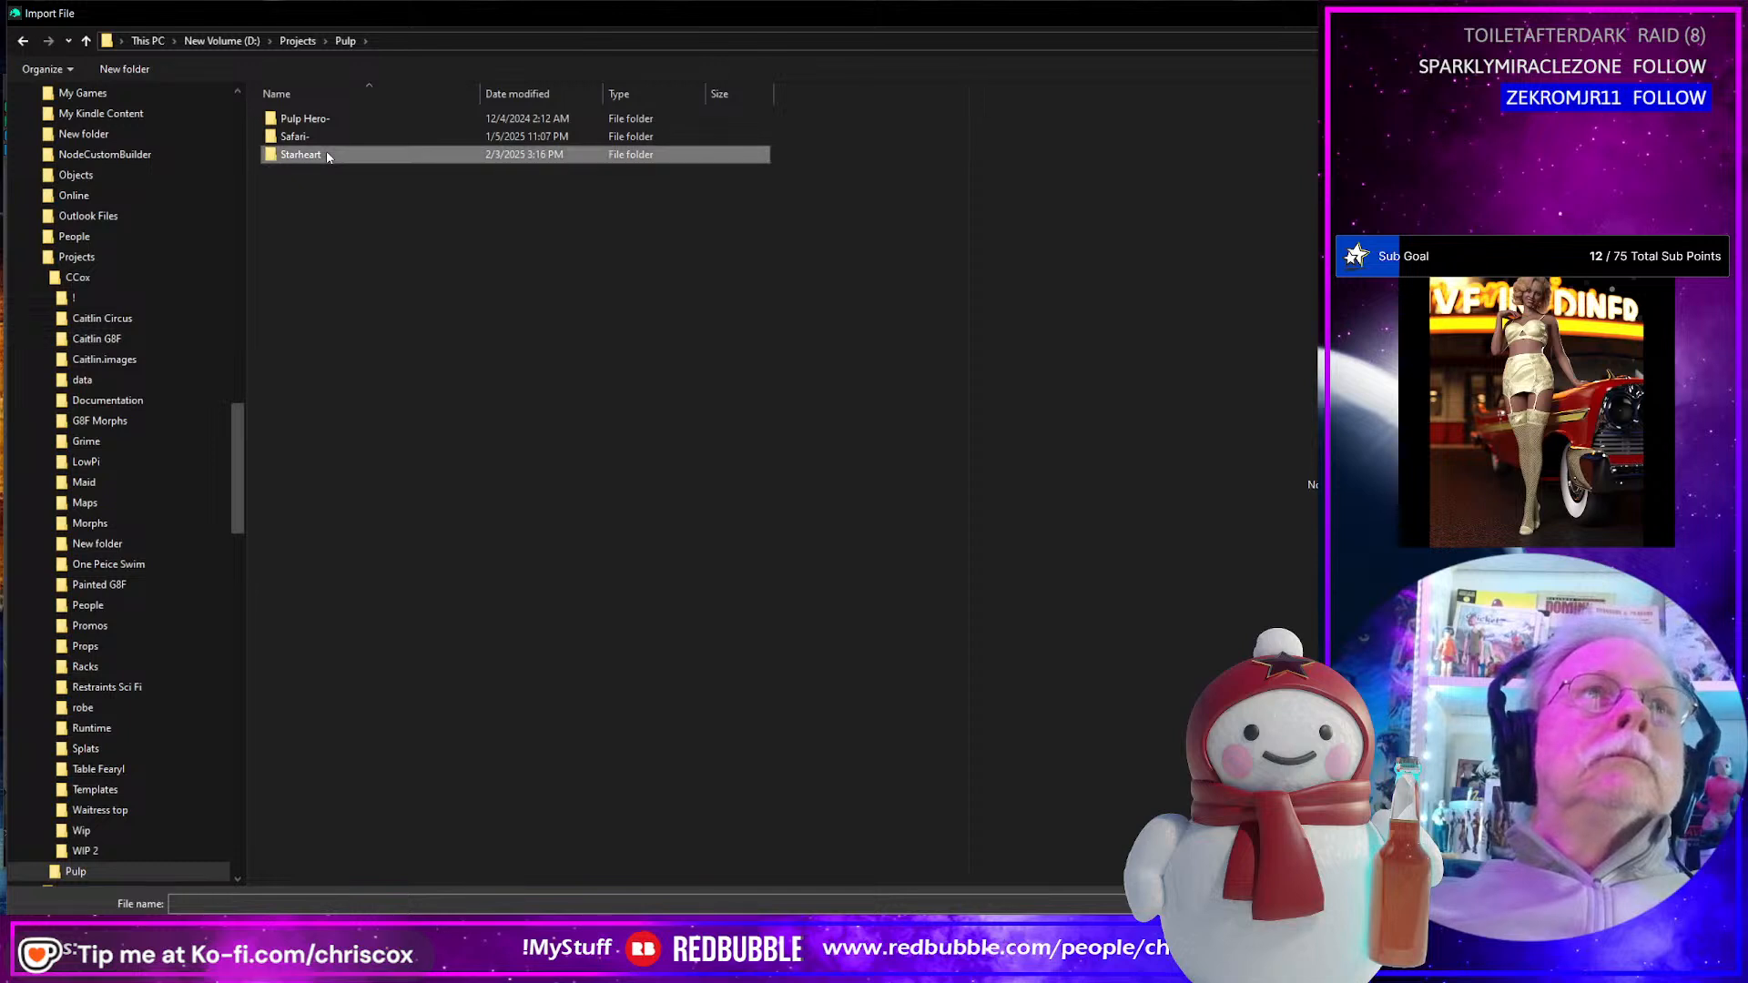
{"action": "double_click", "coordinate": [327, 156]}
{"action": "double_click", "coordinate": [316, 189]}
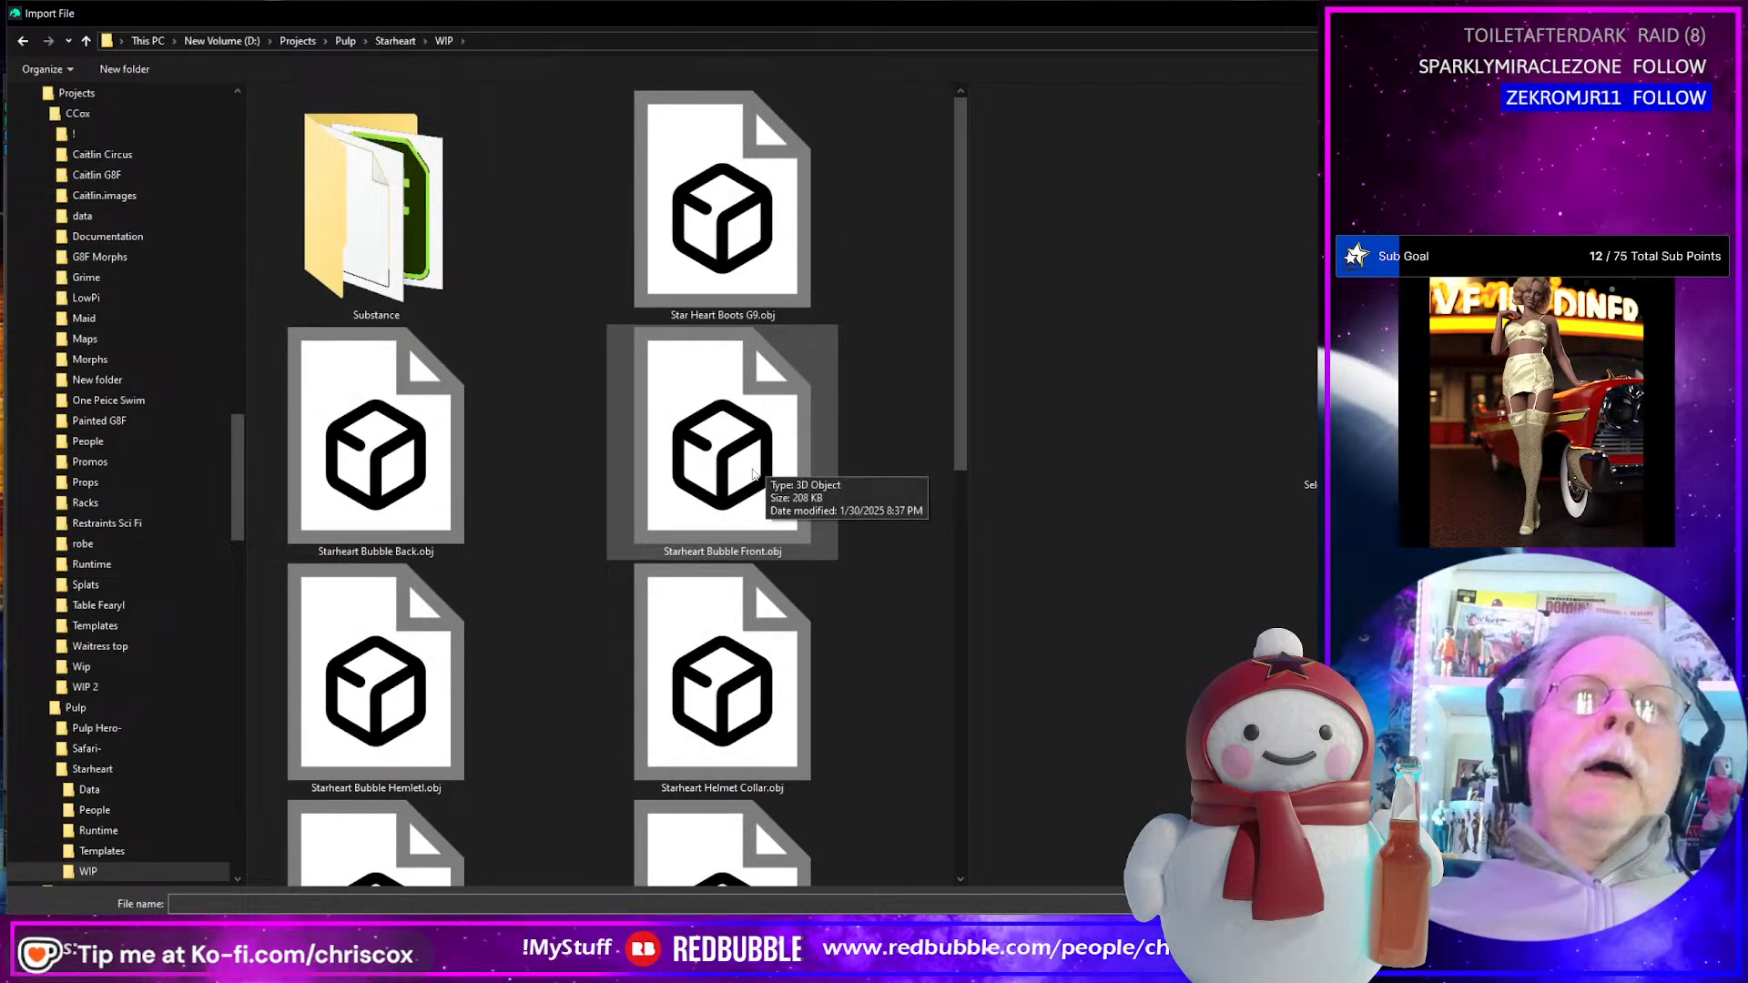
- Import Starheart Bubble Hemletl.obj using the Custom conversion at 10000% scale, and check its fit on the figure
{"action": "double_click", "coordinate": [400, 714]}
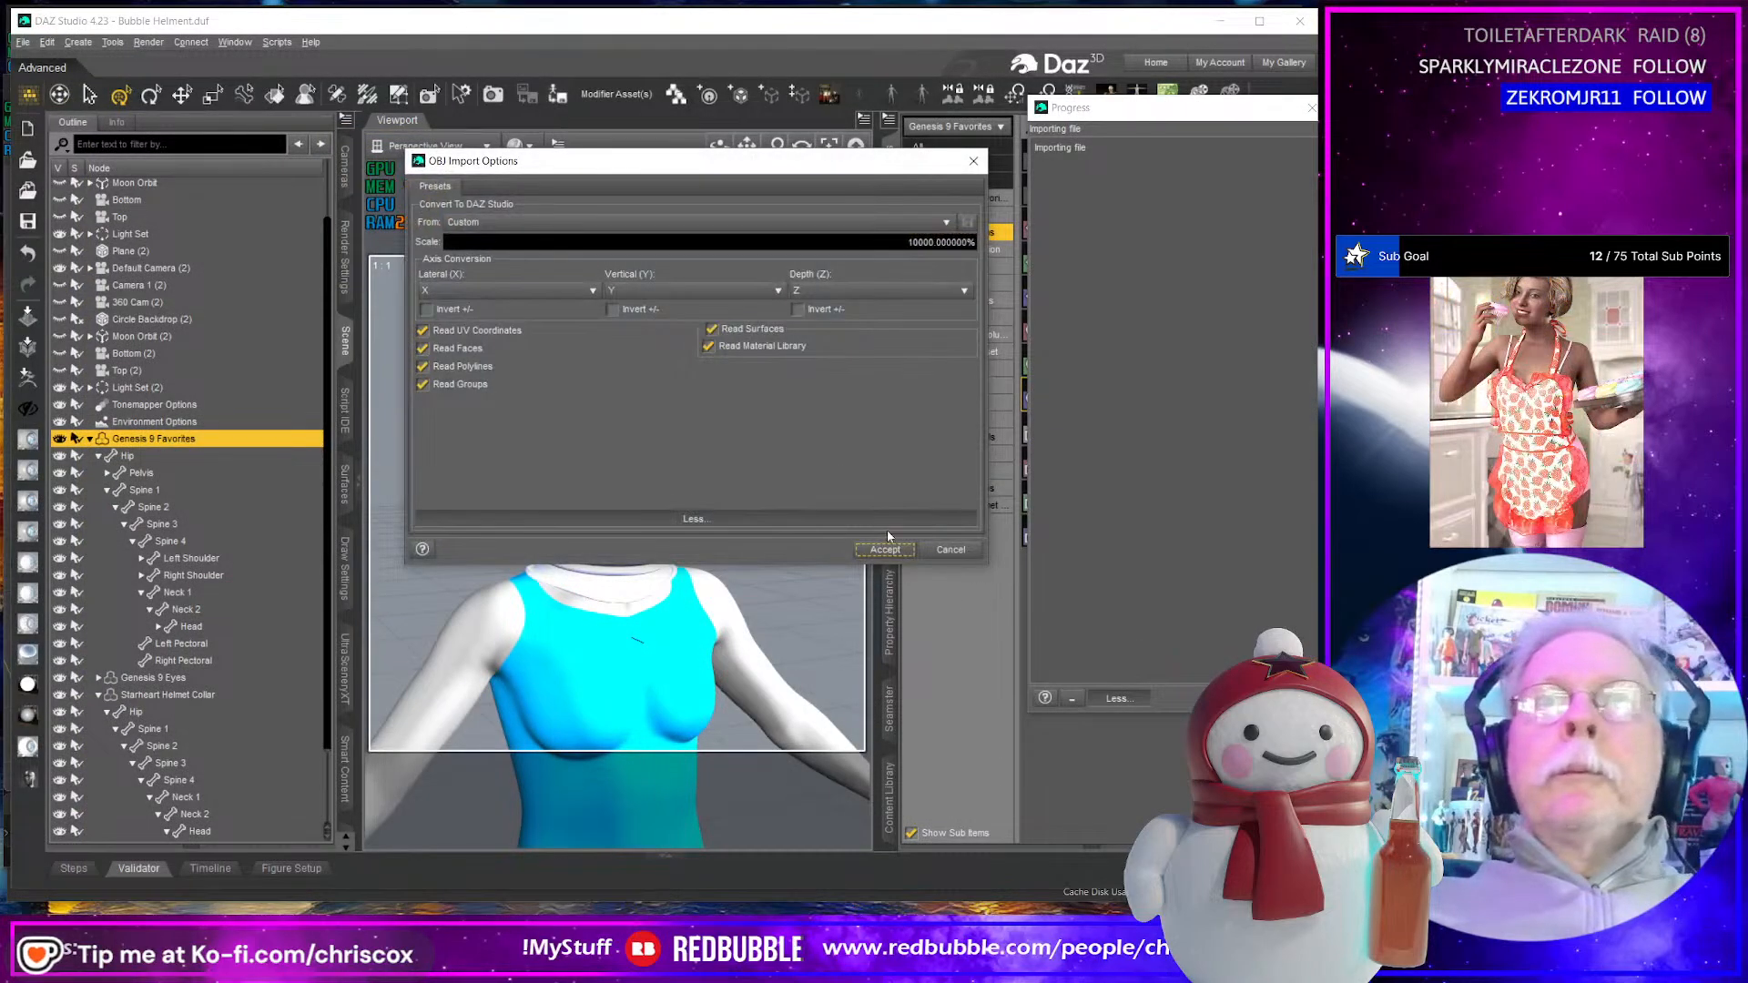
{"action": "left_click", "coordinate": [884, 549]}
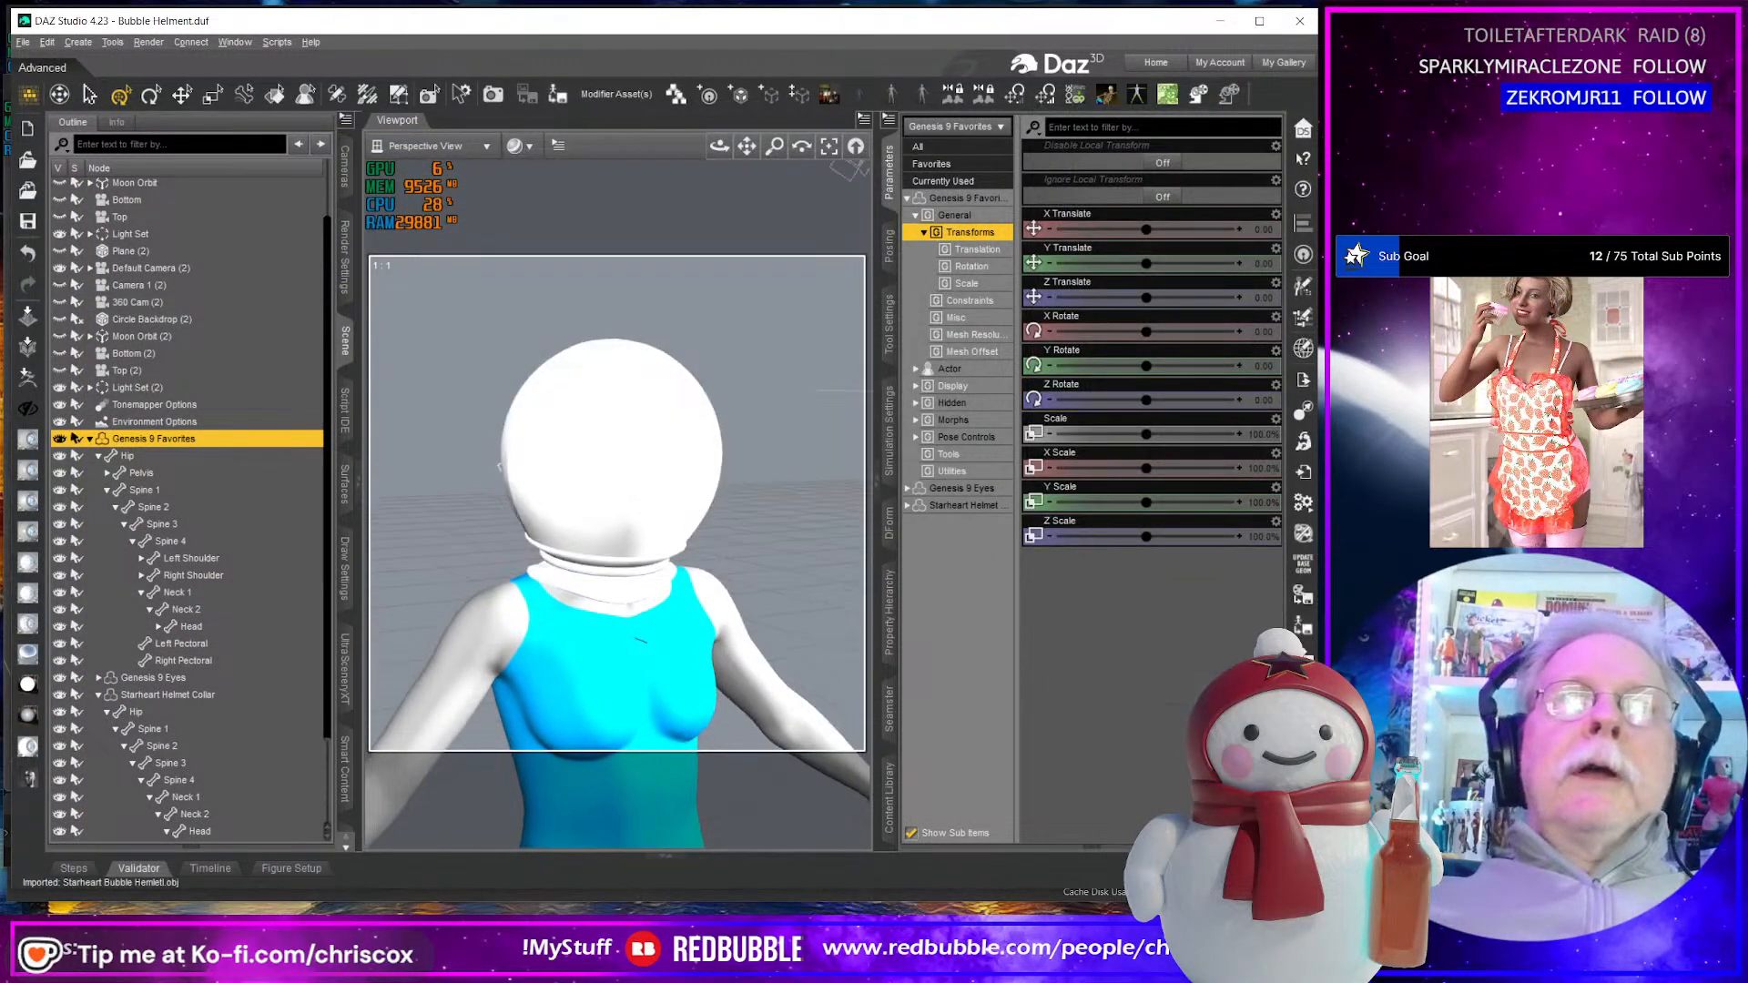
{"action": "middle_click_drag", "start_coordinate": [537, 639], "coordinate": [562, 653]}
{"action": "middle_click_drag", "start_coordinate": [683, 671], "coordinate": [719, 472]}
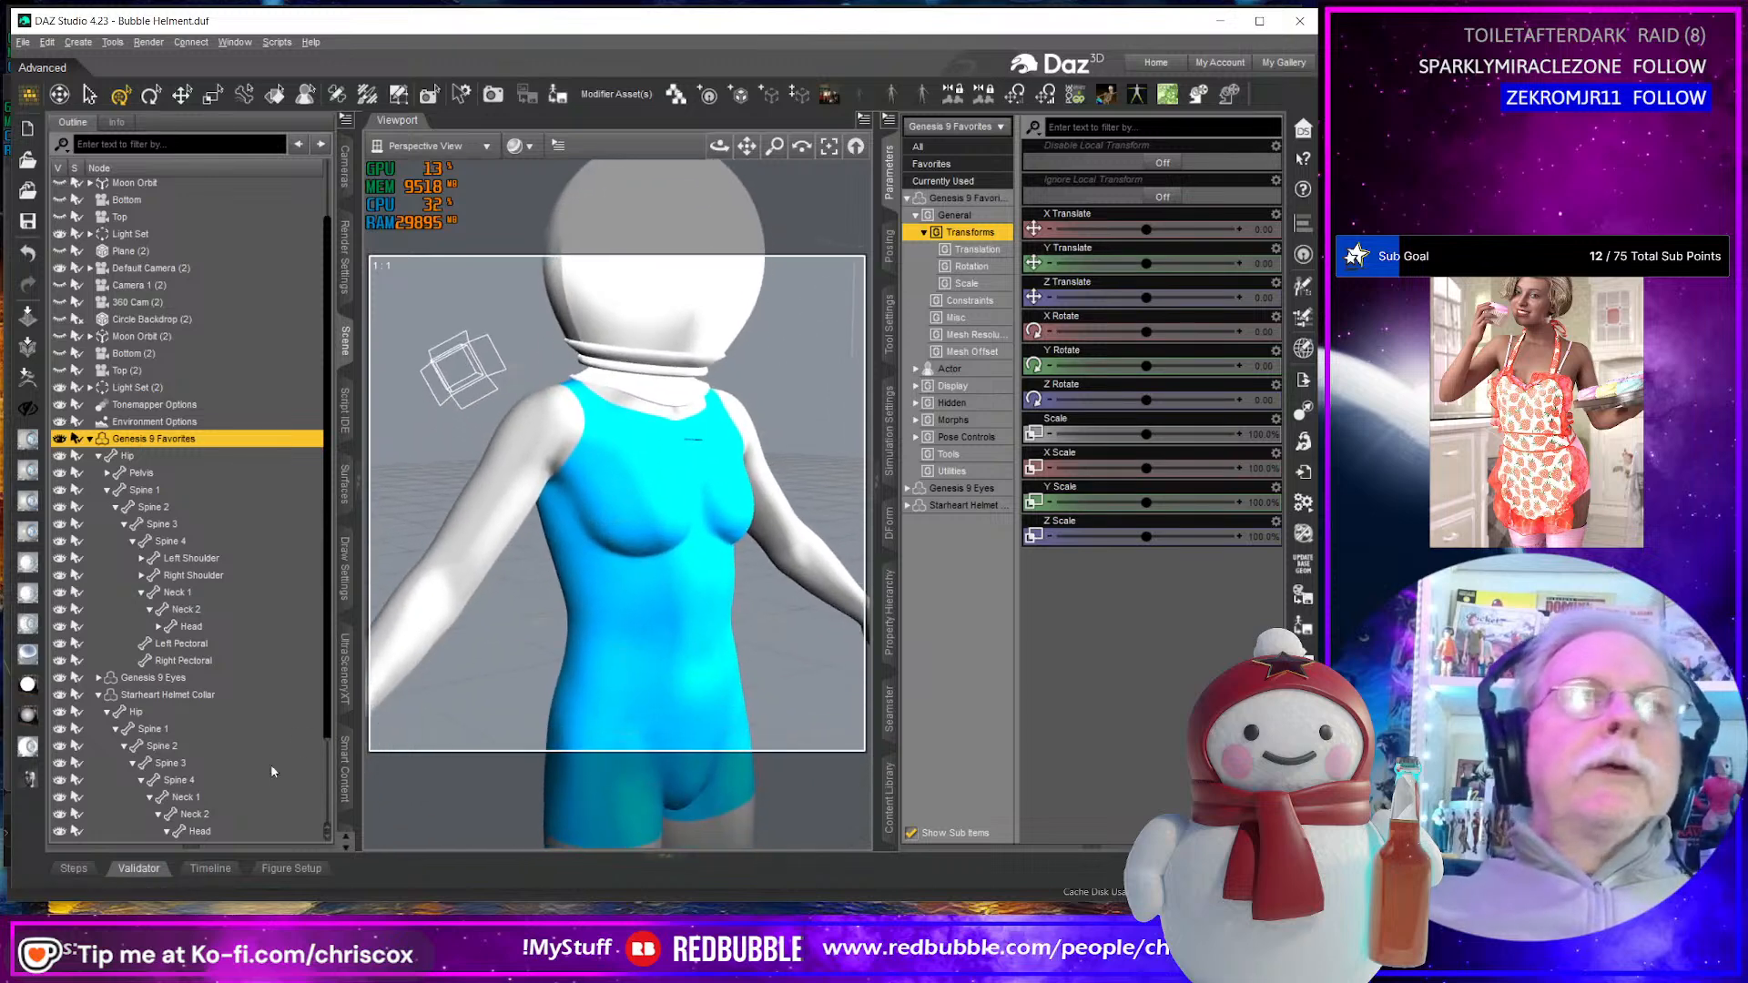
- Rig the imported helmet with the Transfer Utility, using Starheart Helmet Collar as source and Starheart Bubble Hemletl as target, and save the scene
{"action": "left_click", "coordinate": [173, 695]}
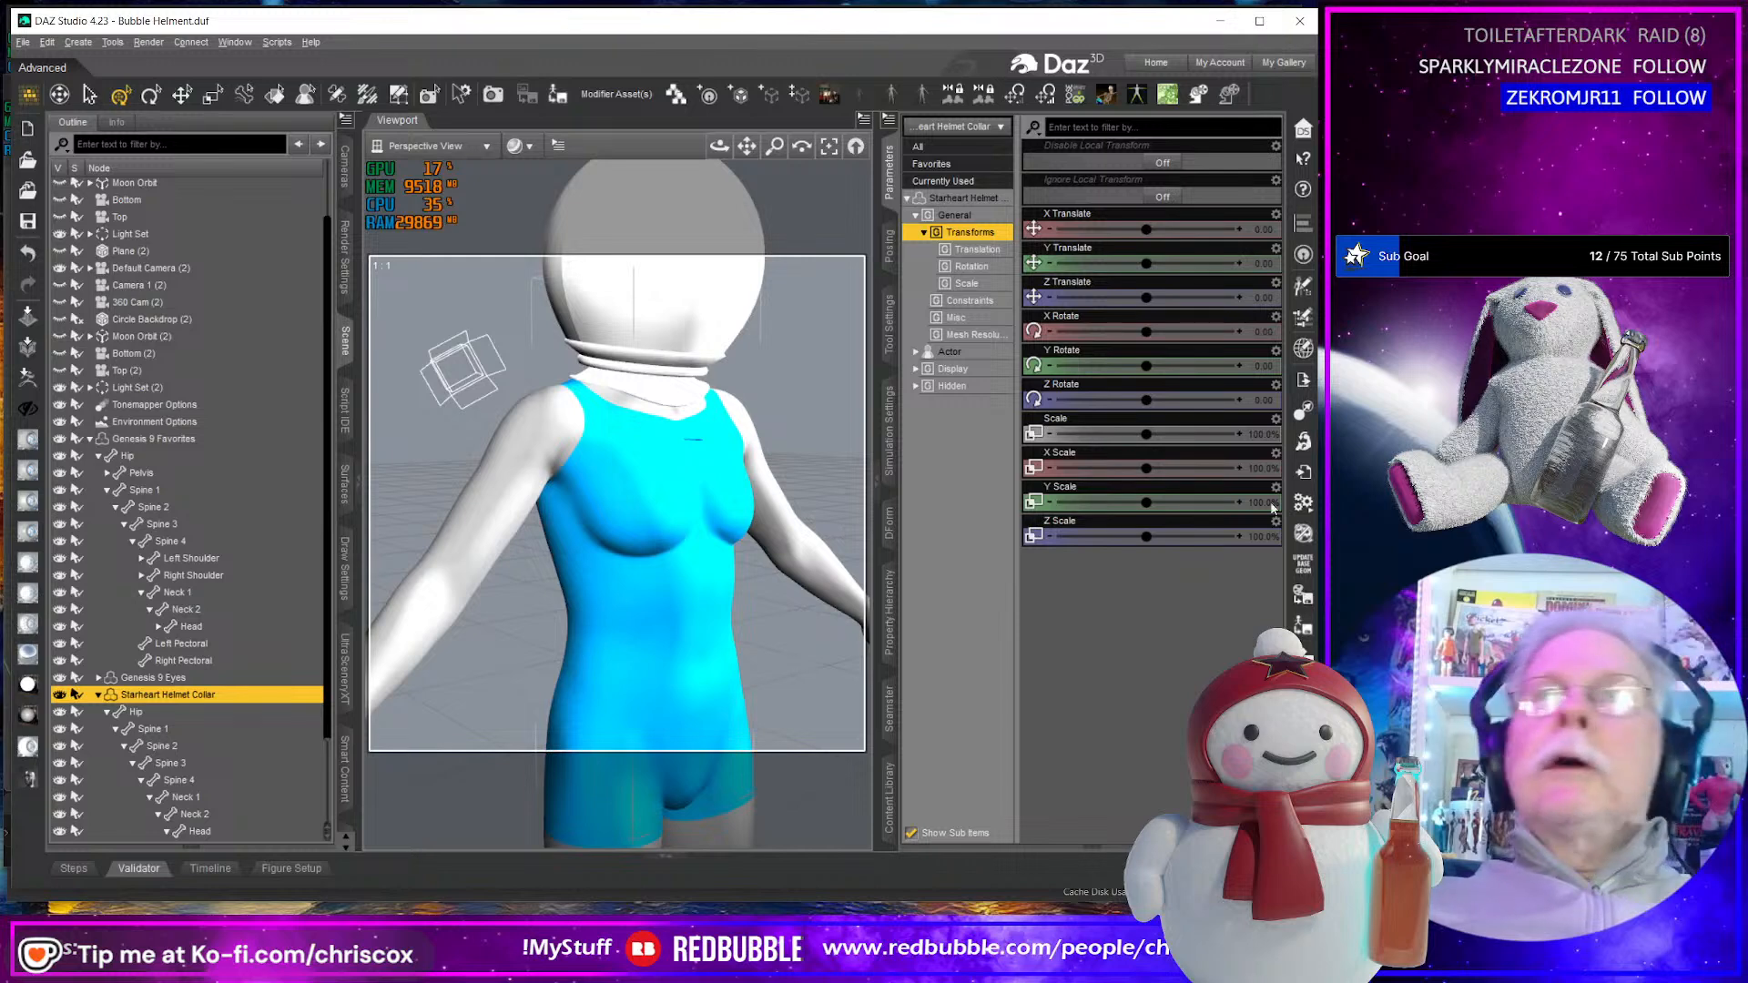
{"action": "left_click", "coordinate": [1304, 412]}
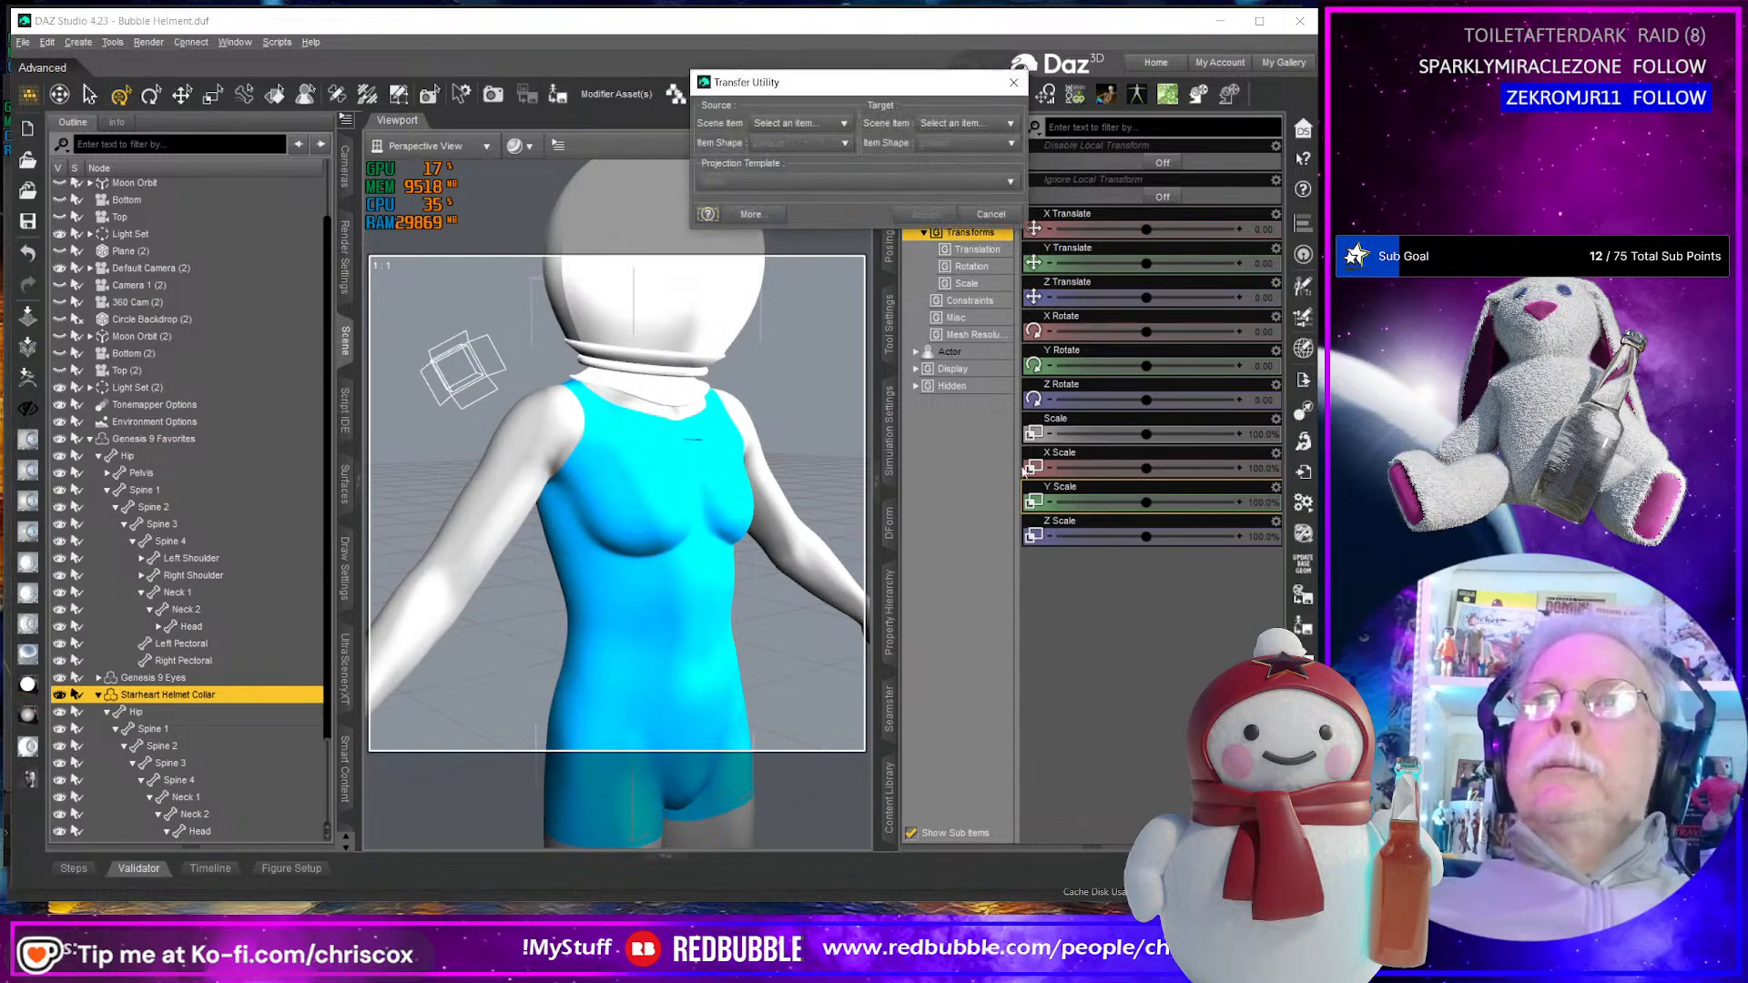
{"action": "left_click", "coordinate": [799, 123]}
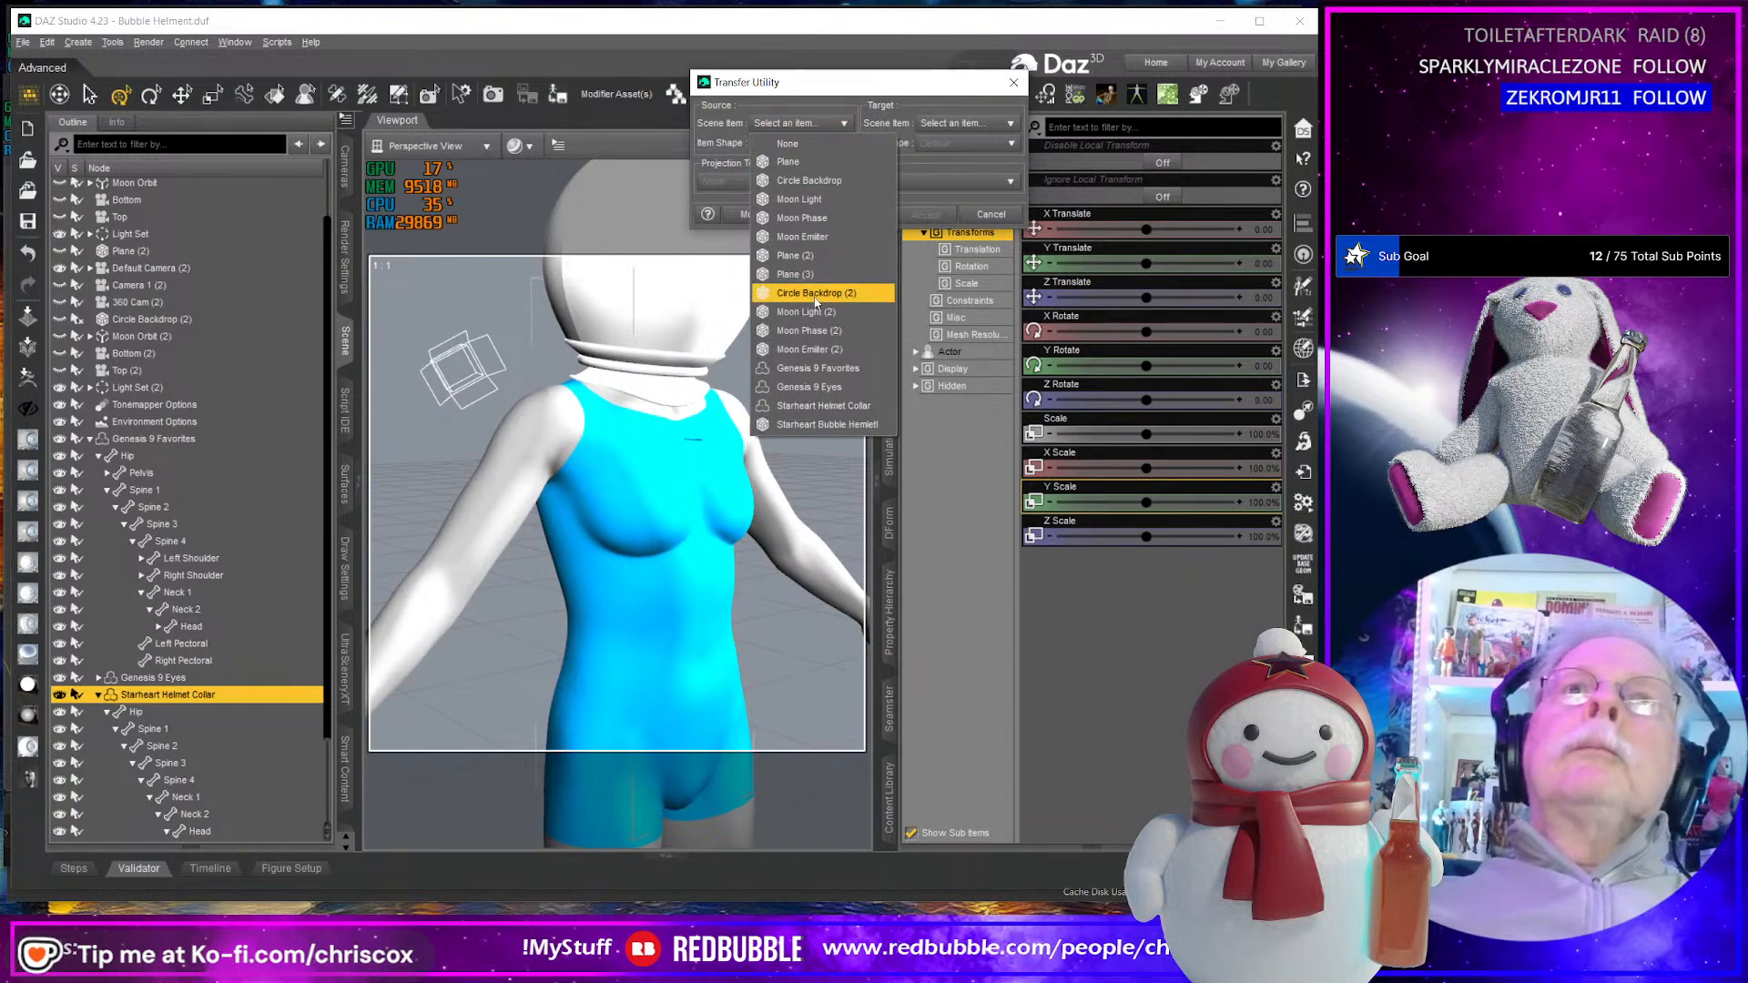
{"action": "left_click", "coordinate": [864, 406]}
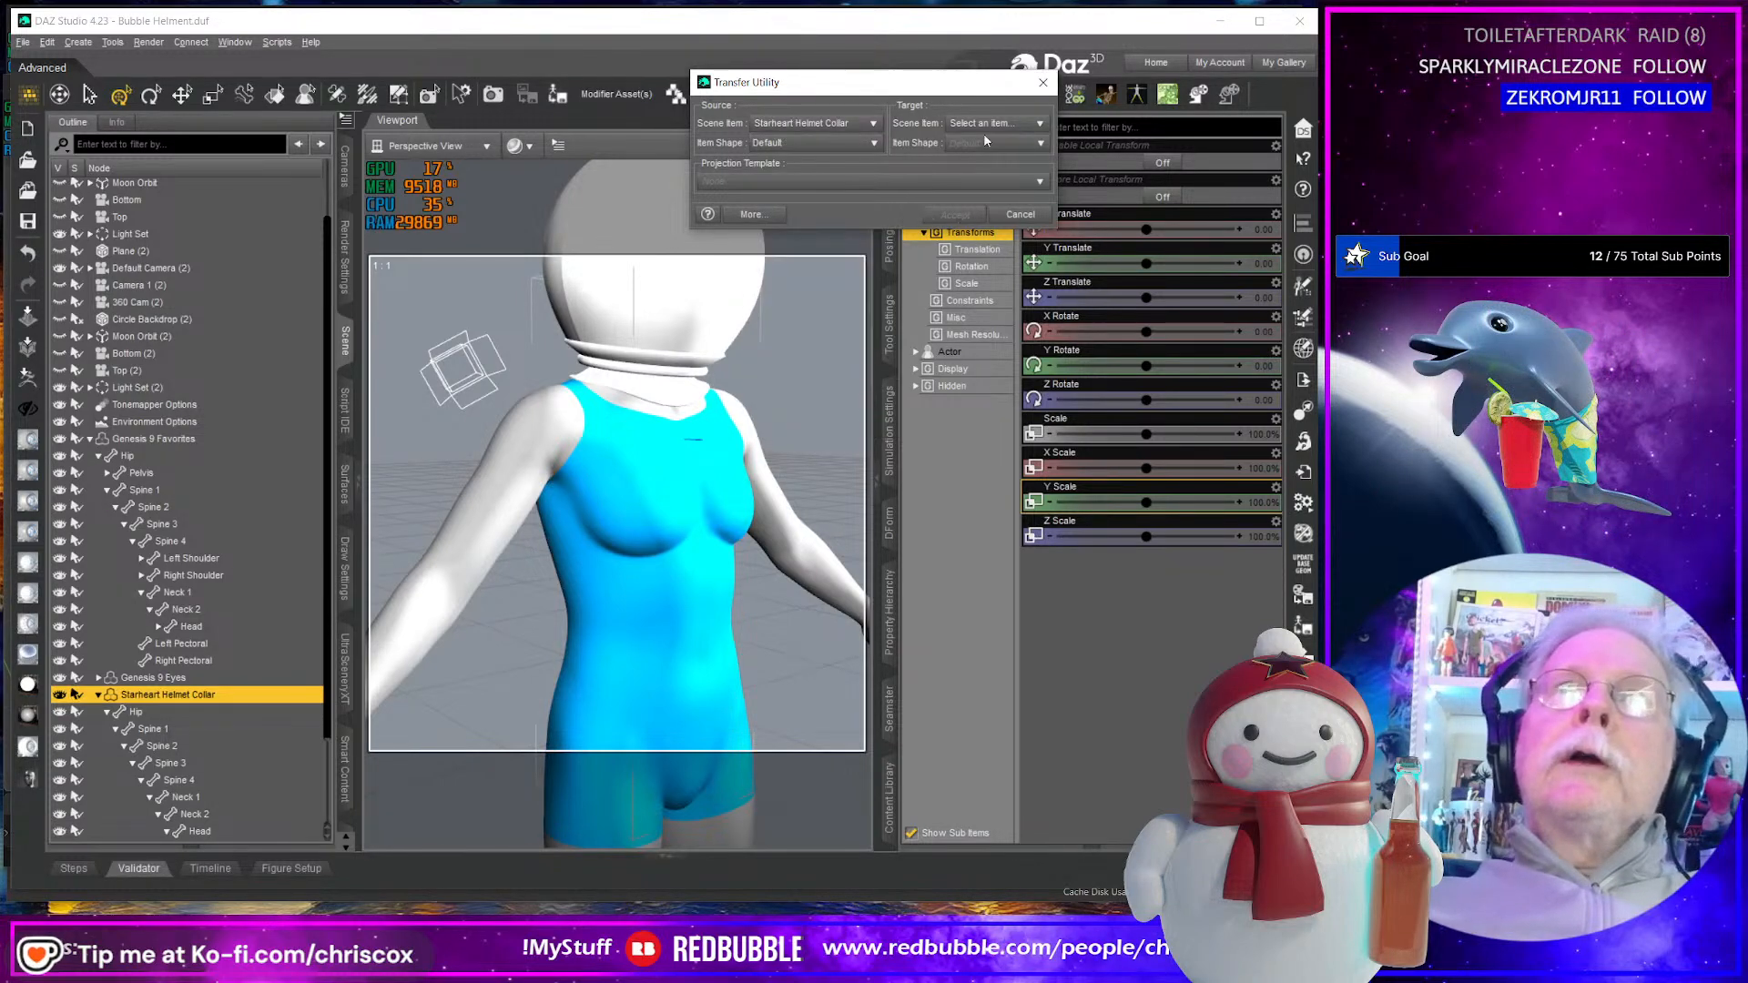
{"action": "left_click", "coordinate": [994, 123]}
{"action": "left_click", "coordinate": [1022, 424]}
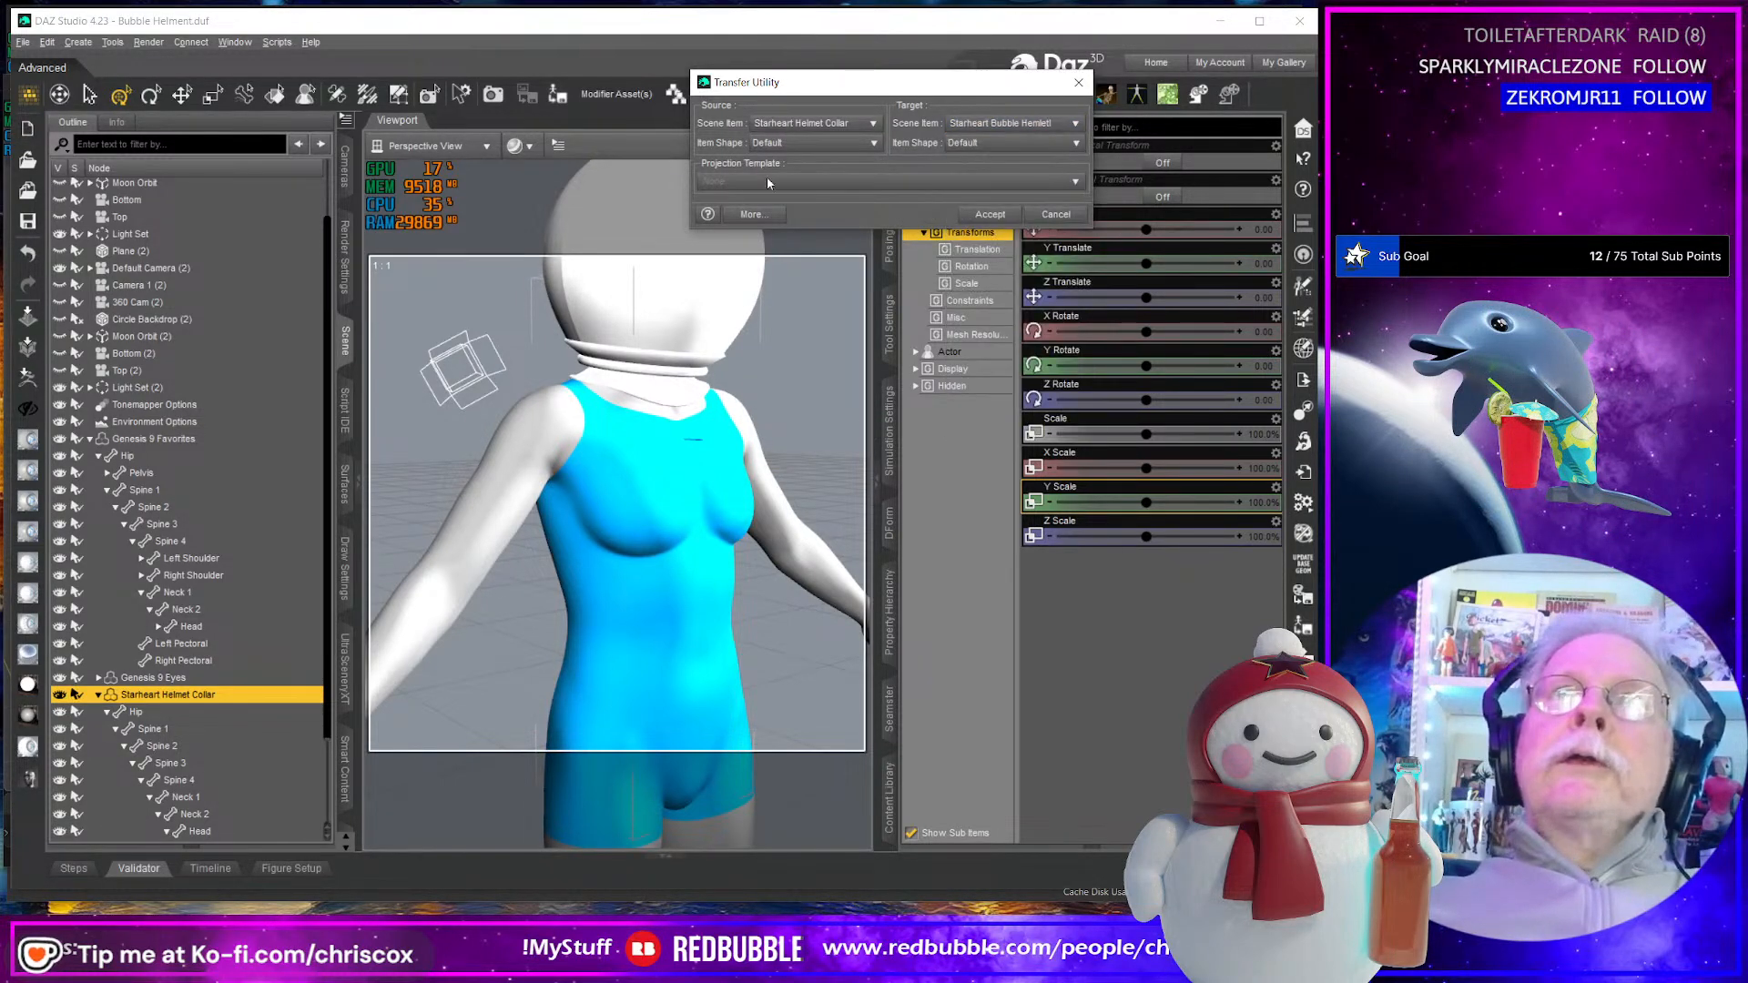
{"action": "left_click", "coordinate": [990, 215]}
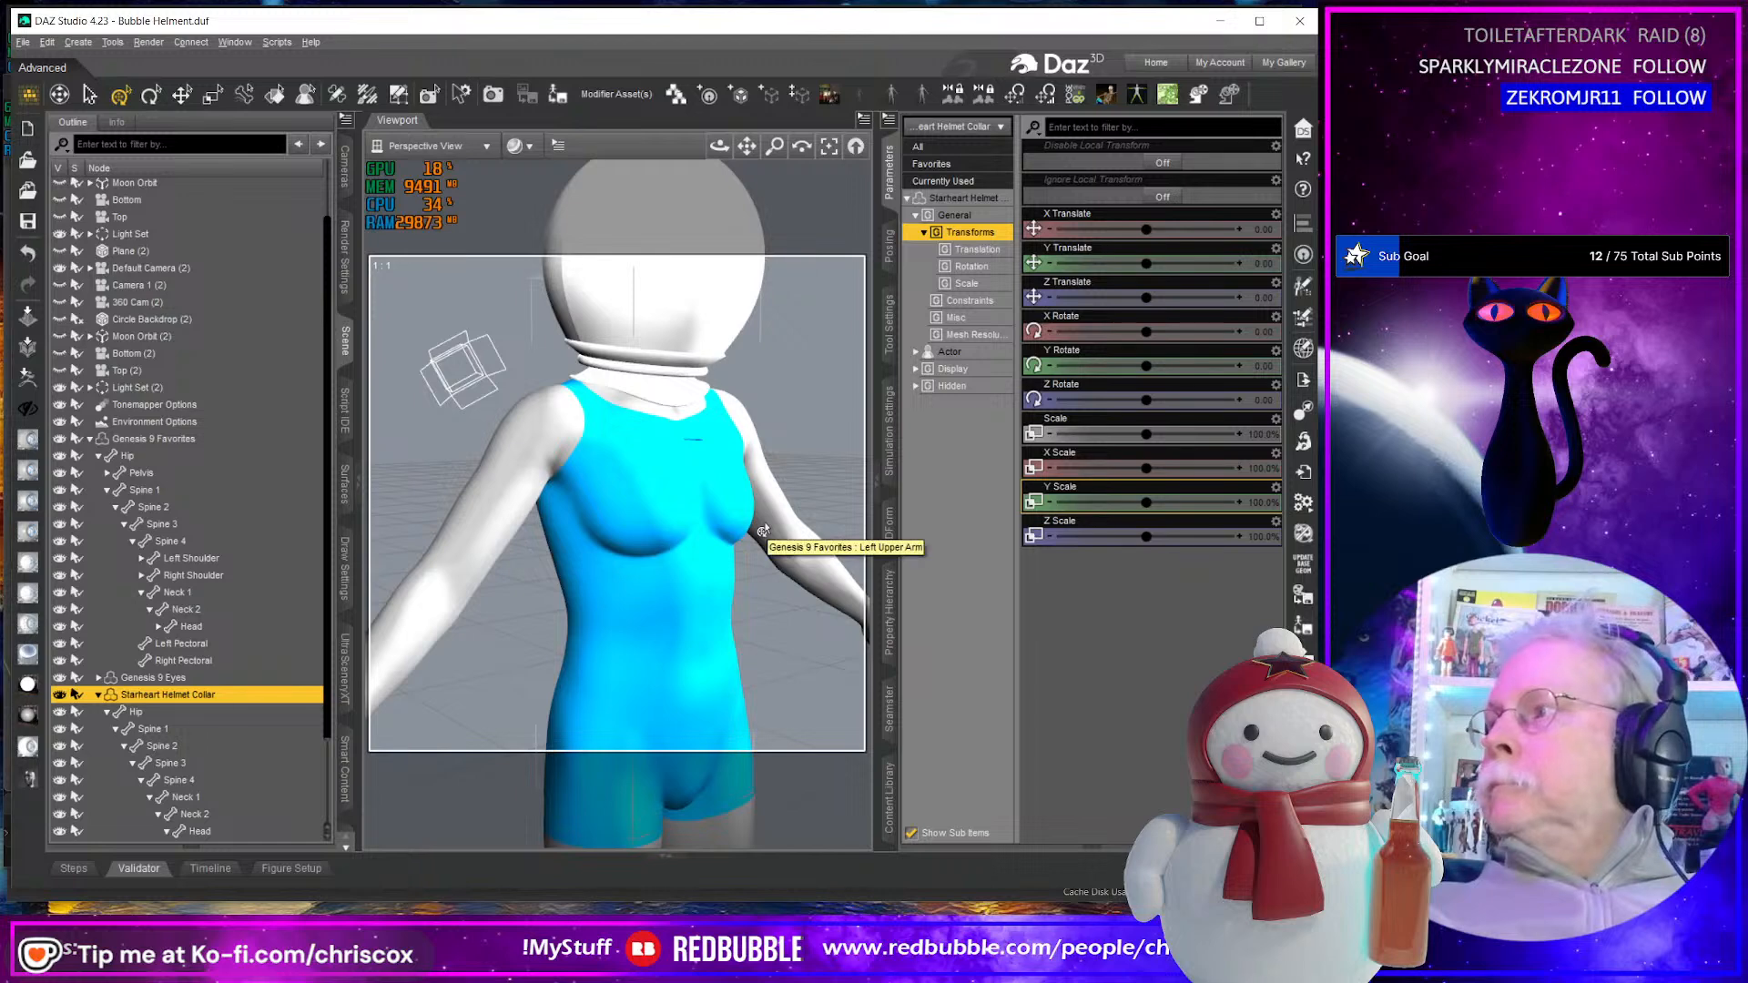
{"action": "middle_click_drag", "start_coordinate": [757, 493], "coordinate": [692, 515]}
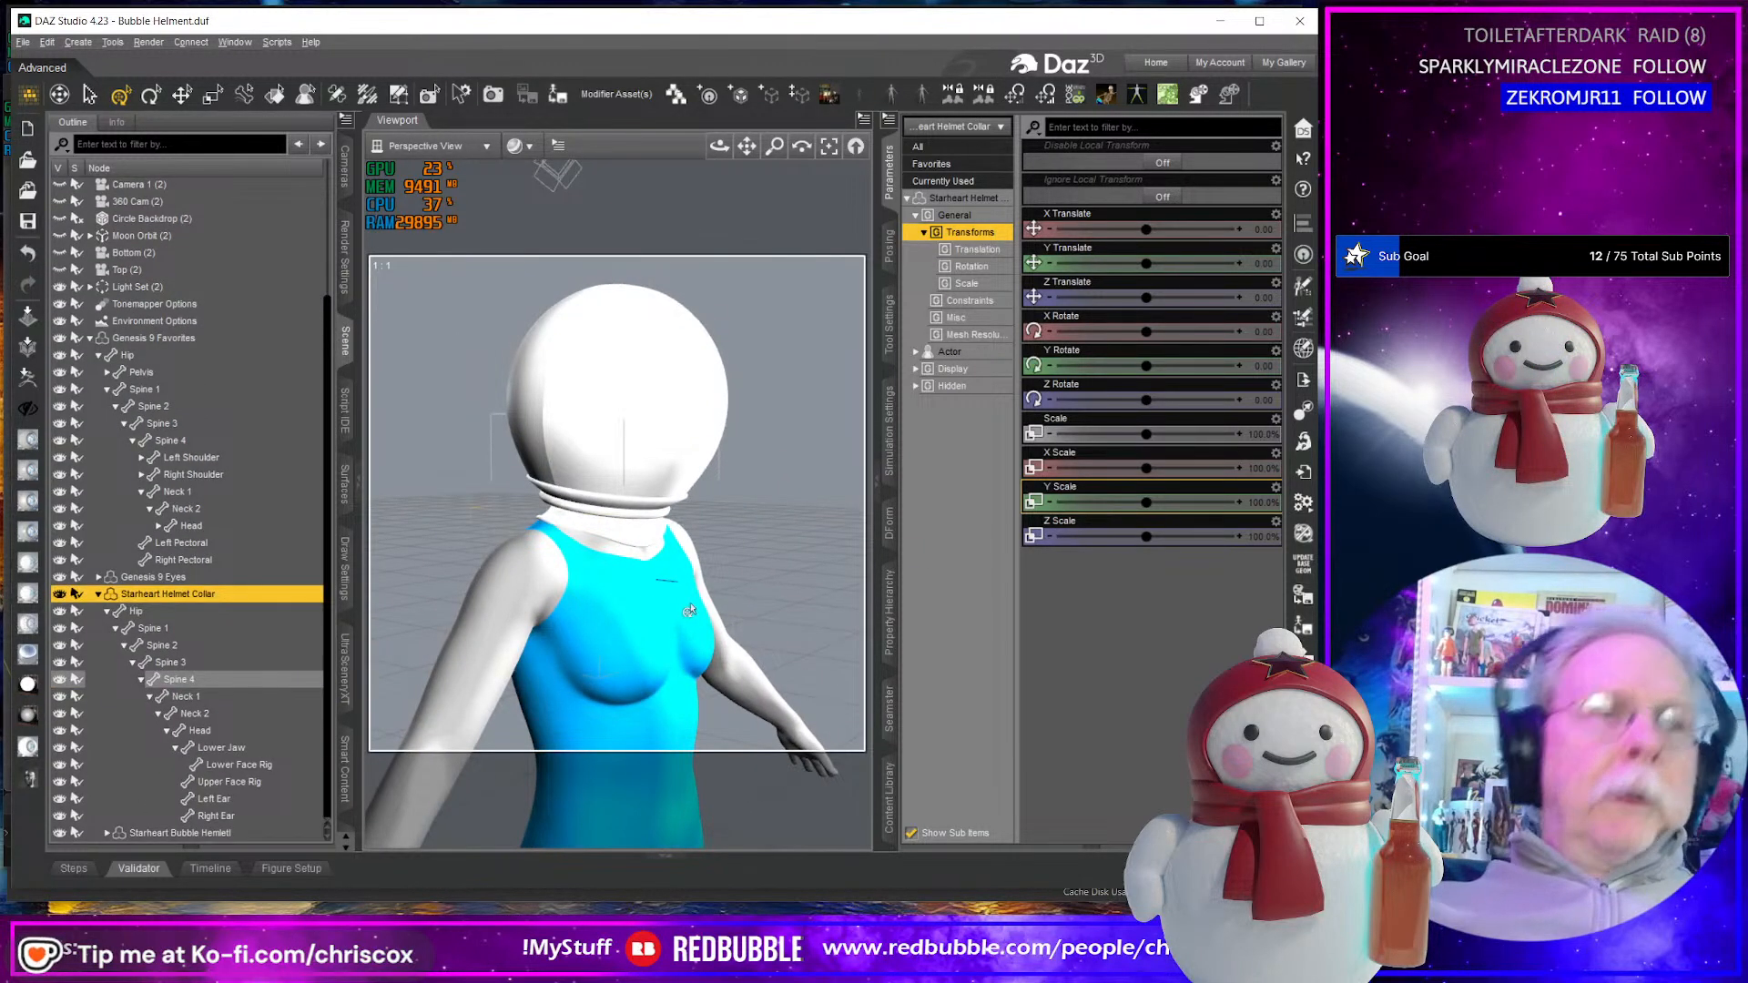
{"action": "key", "text": "ctrl+s"}
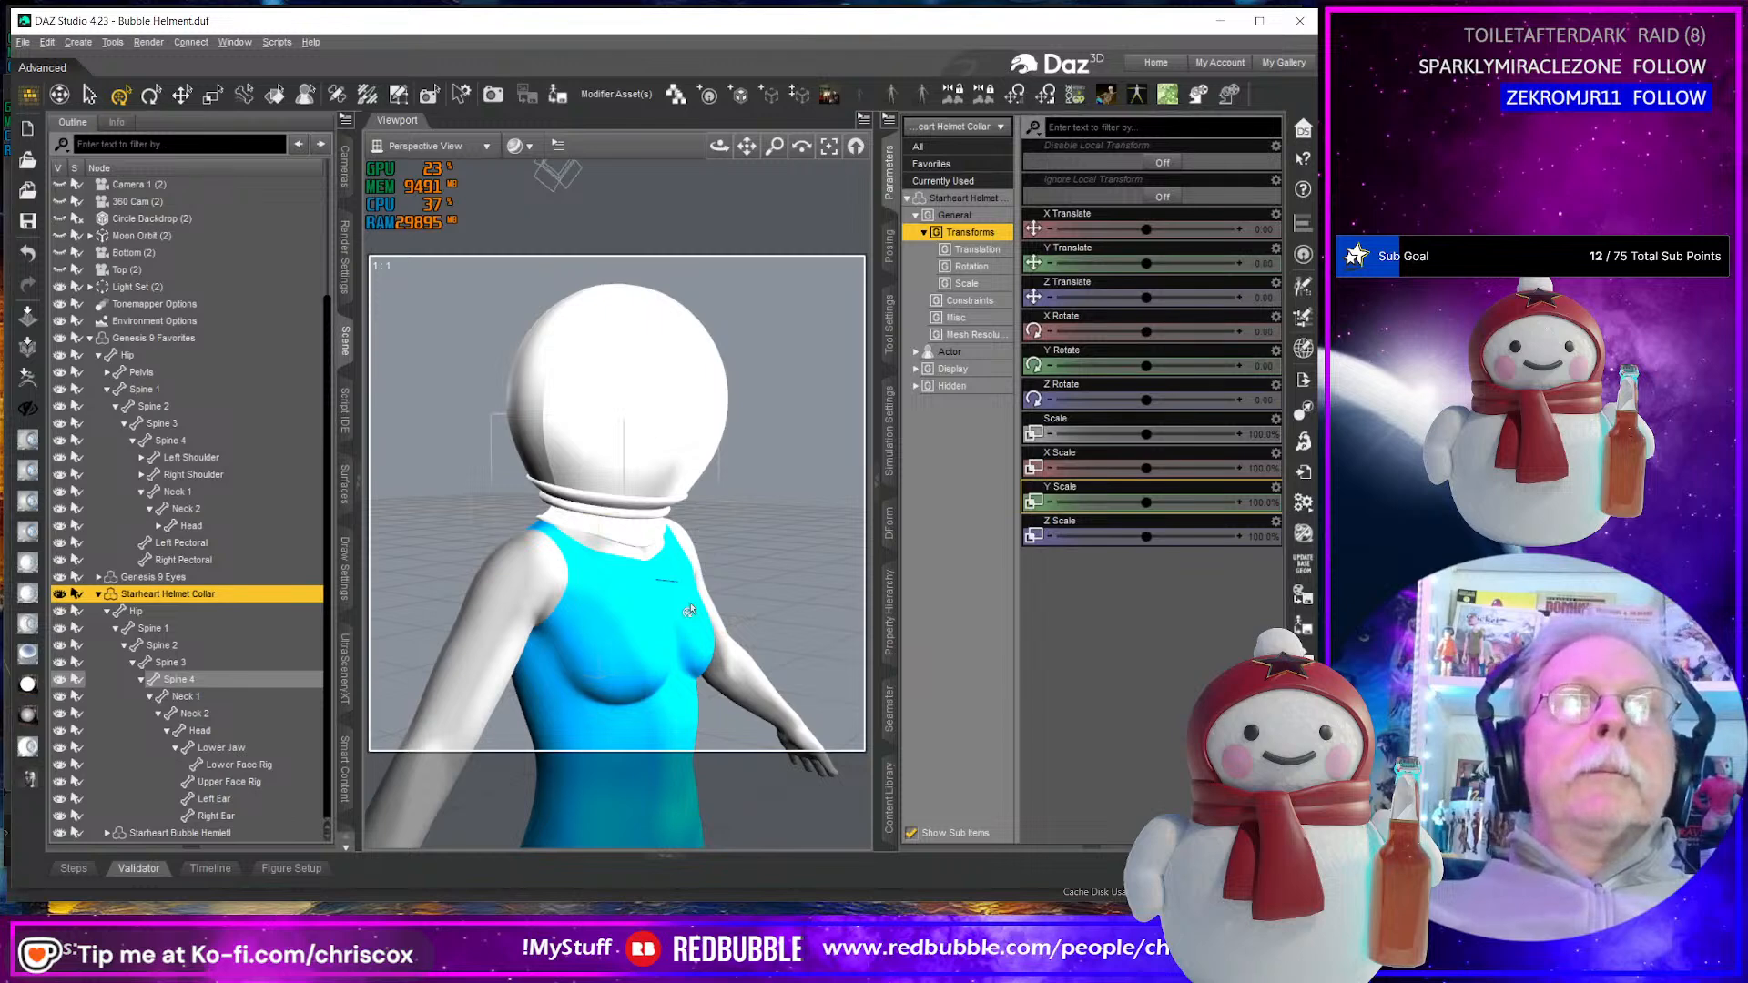
- Switch to Blender and examine the helmet model and its UV layout
{"action": "key", "text": "alt+Tab"}
{"action": "middle_click_drag", "start_coordinate": [685, 606], "coordinate": [637, 398]}
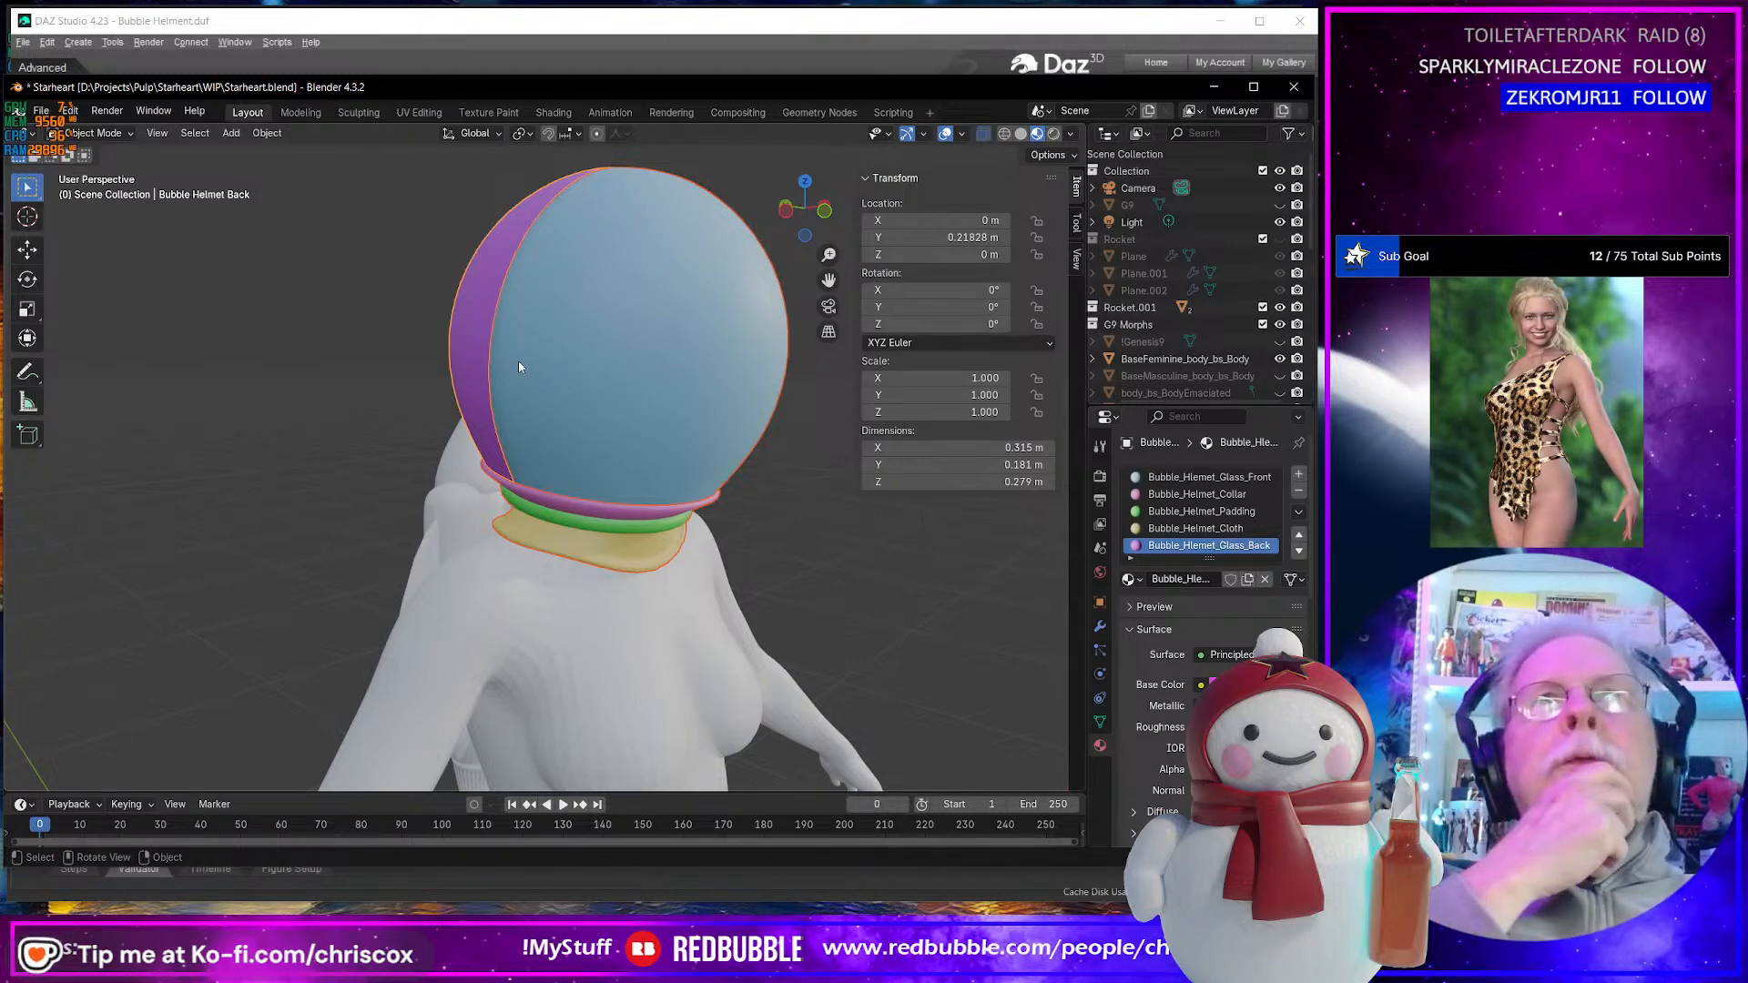
{"action": "scroll", "coordinate": [519, 366], "scroll_direction": "down", "scroll_amount": 6}
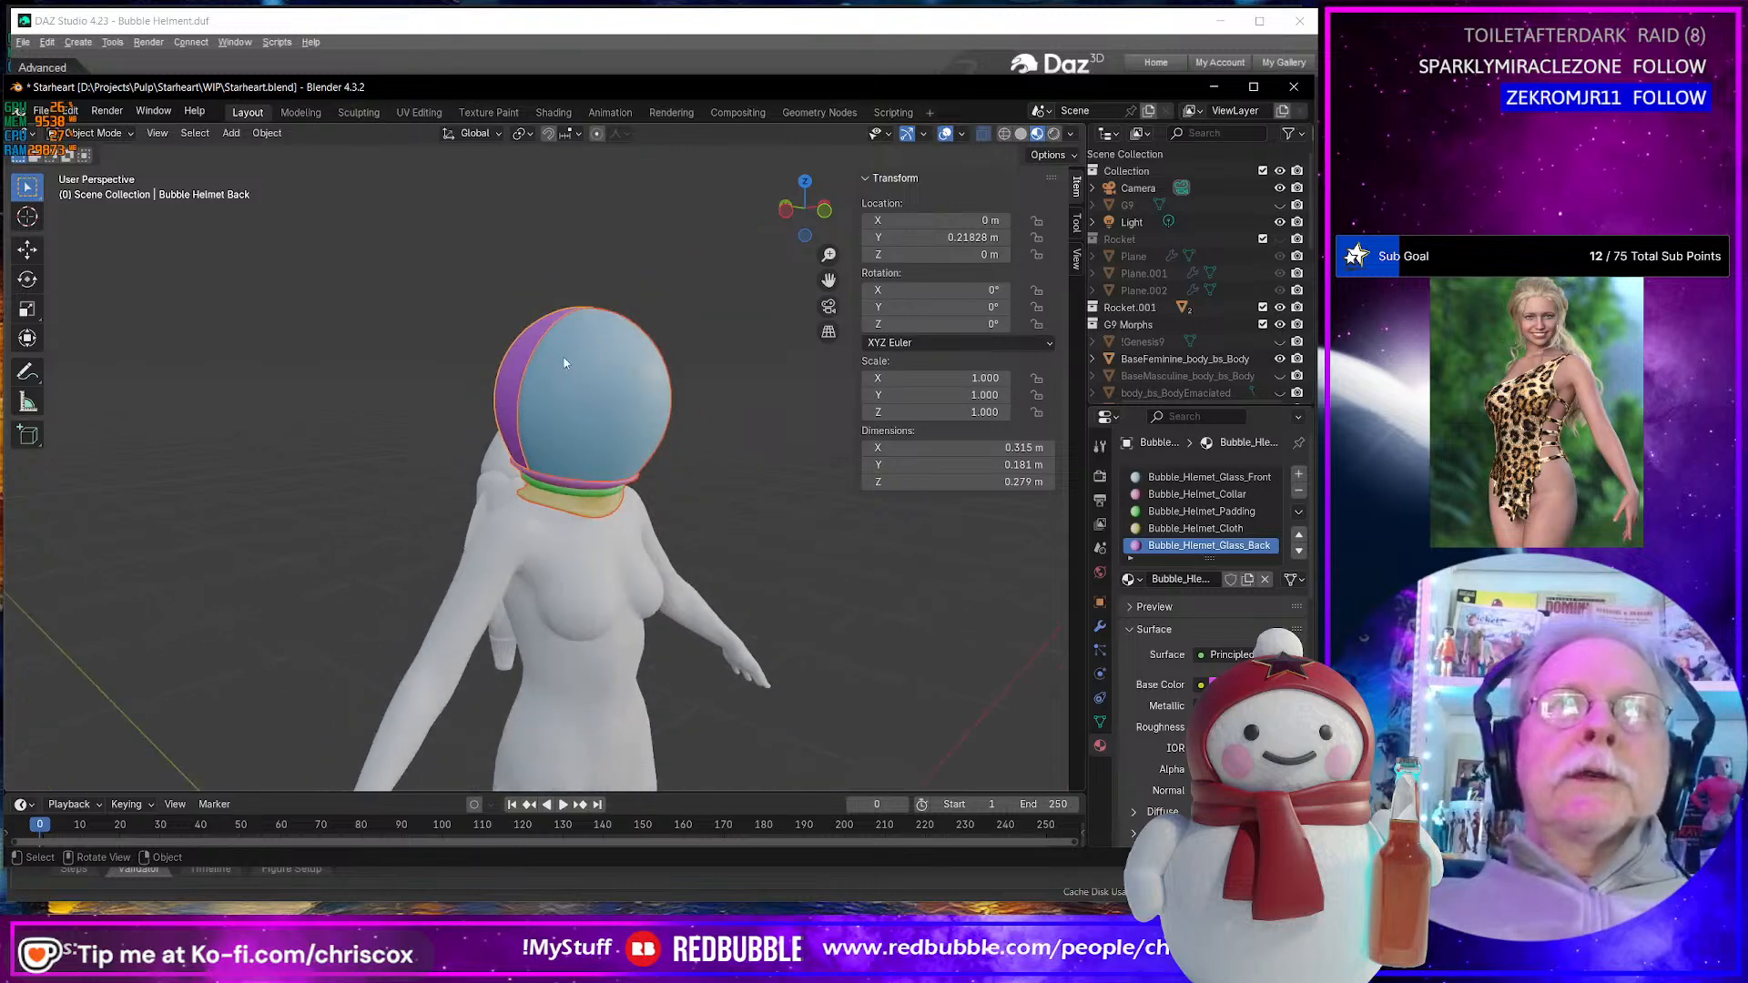
{"action": "middle_click_drag", "start_coordinate": [519, 367], "coordinate": [549, 399]}
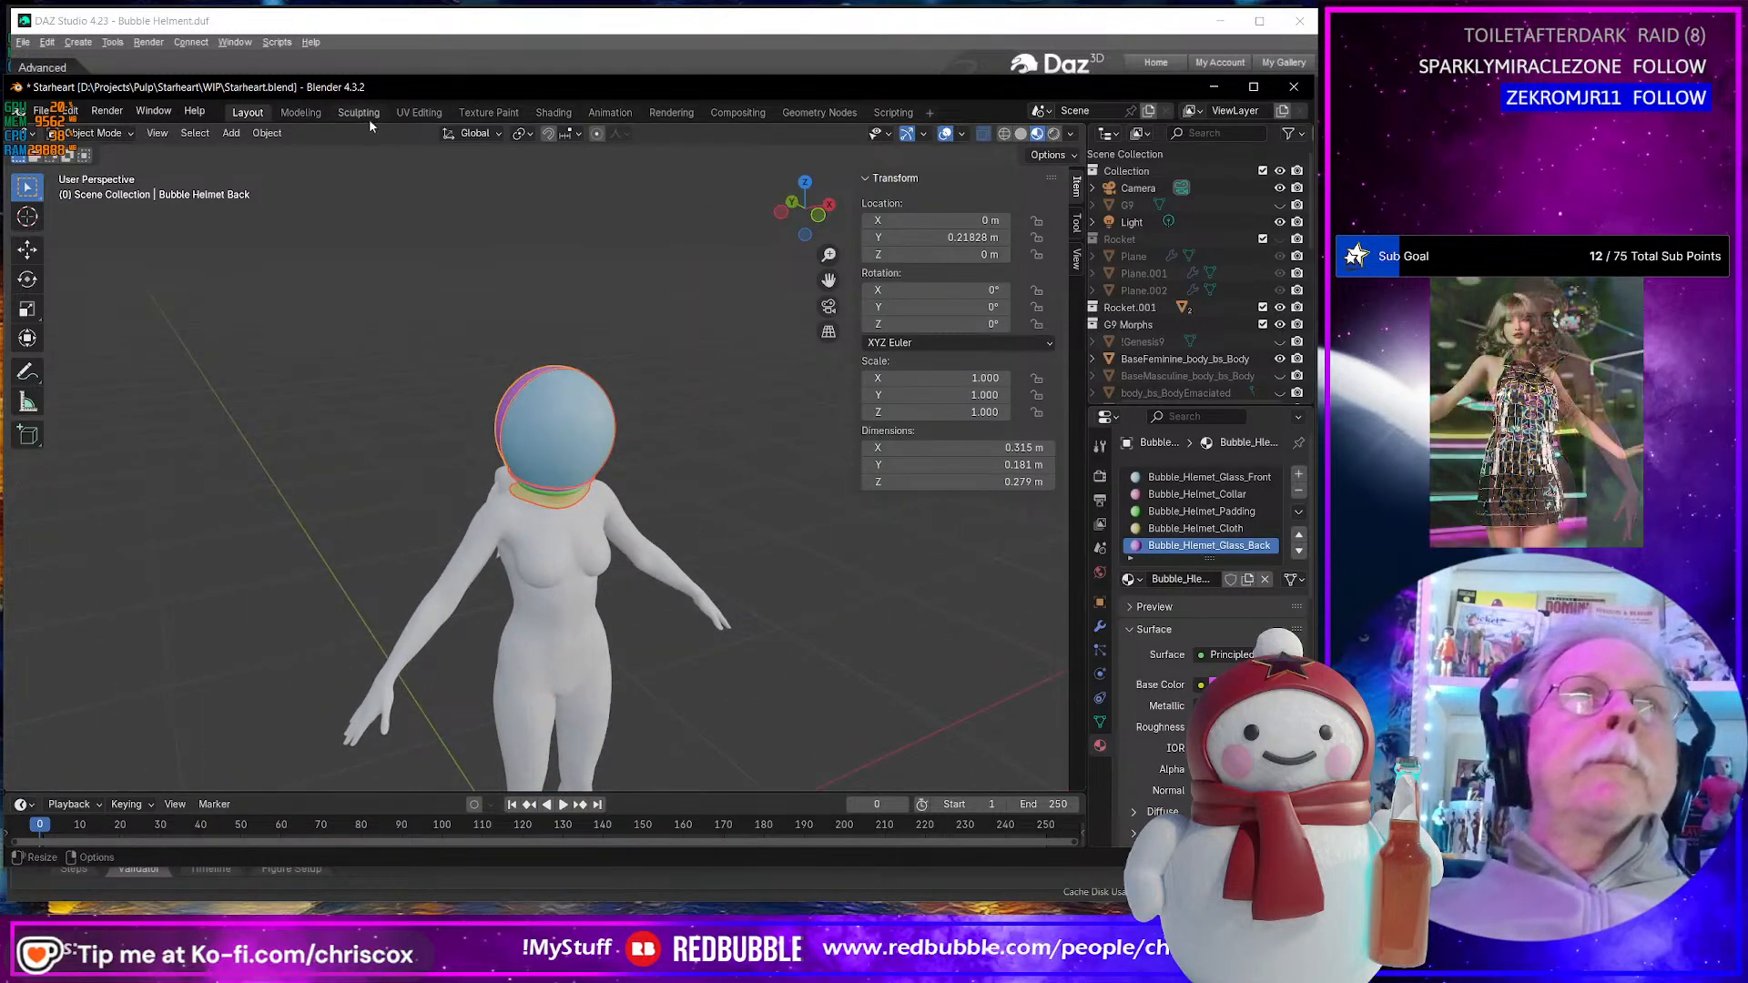
{"action": "left_click", "coordinate": [414, 113]}
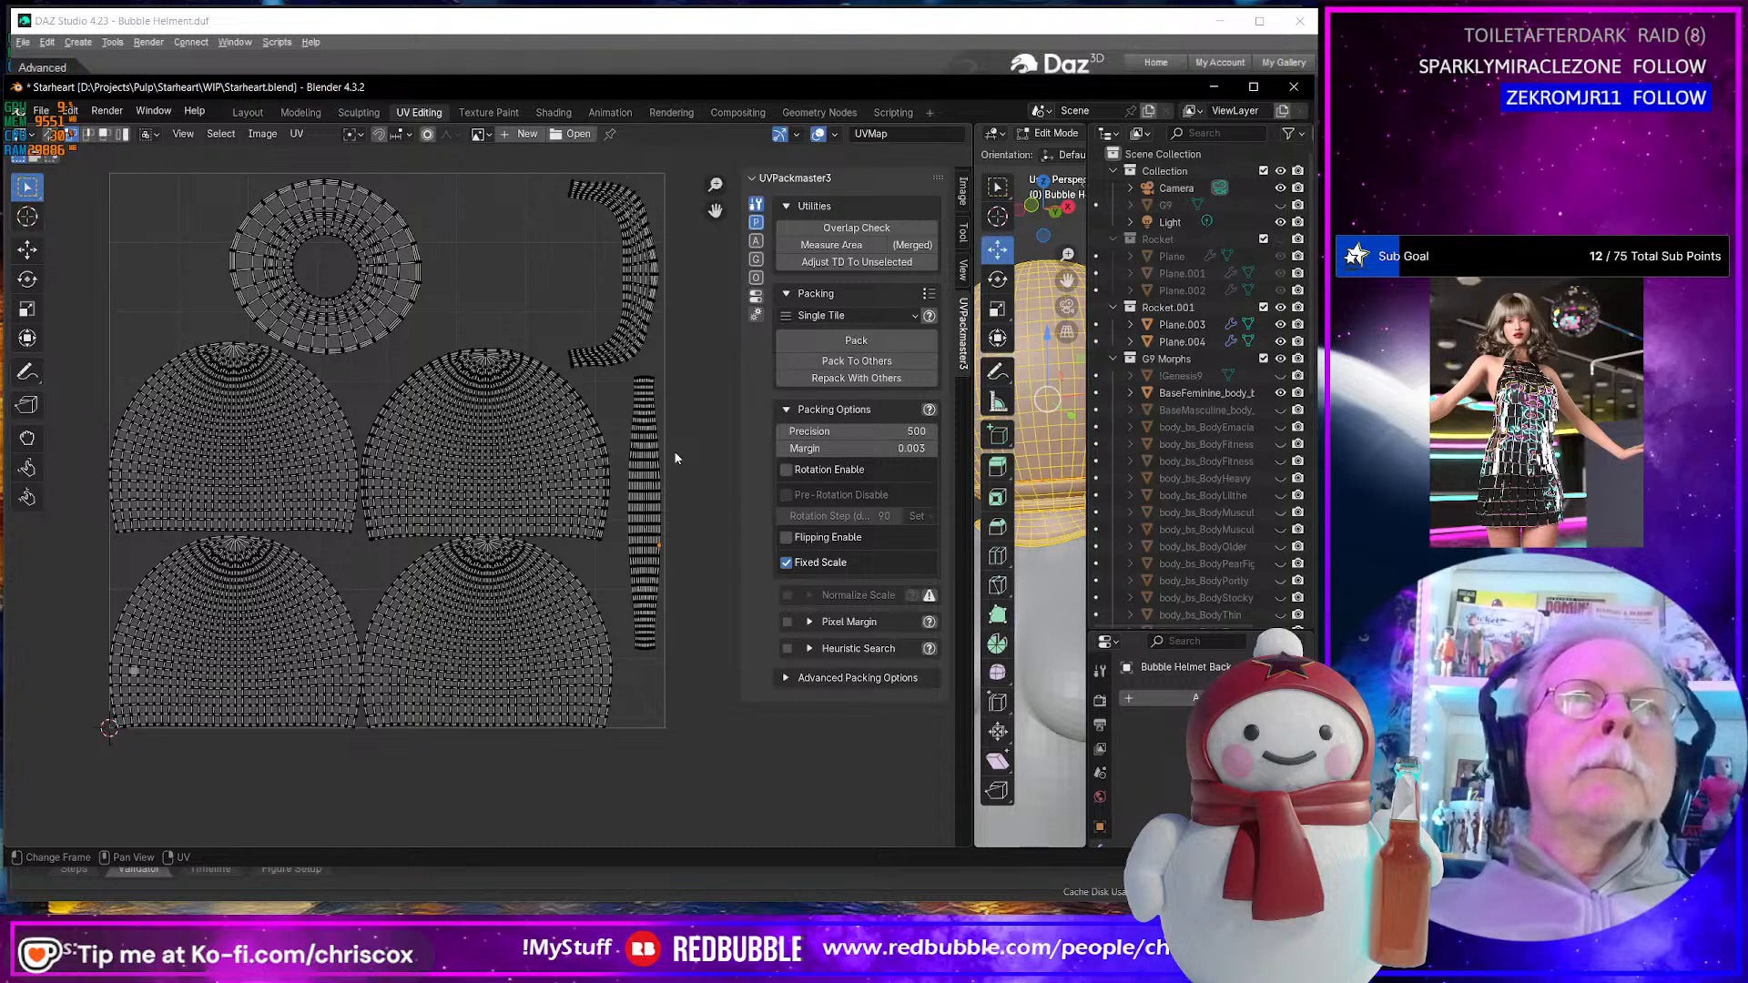
{"action": "left_click", "coordinate": [254, 113]}
{"action": "middle_click_drag", "start_coordinate": [548, 326], "coordinate": [706, 368]}
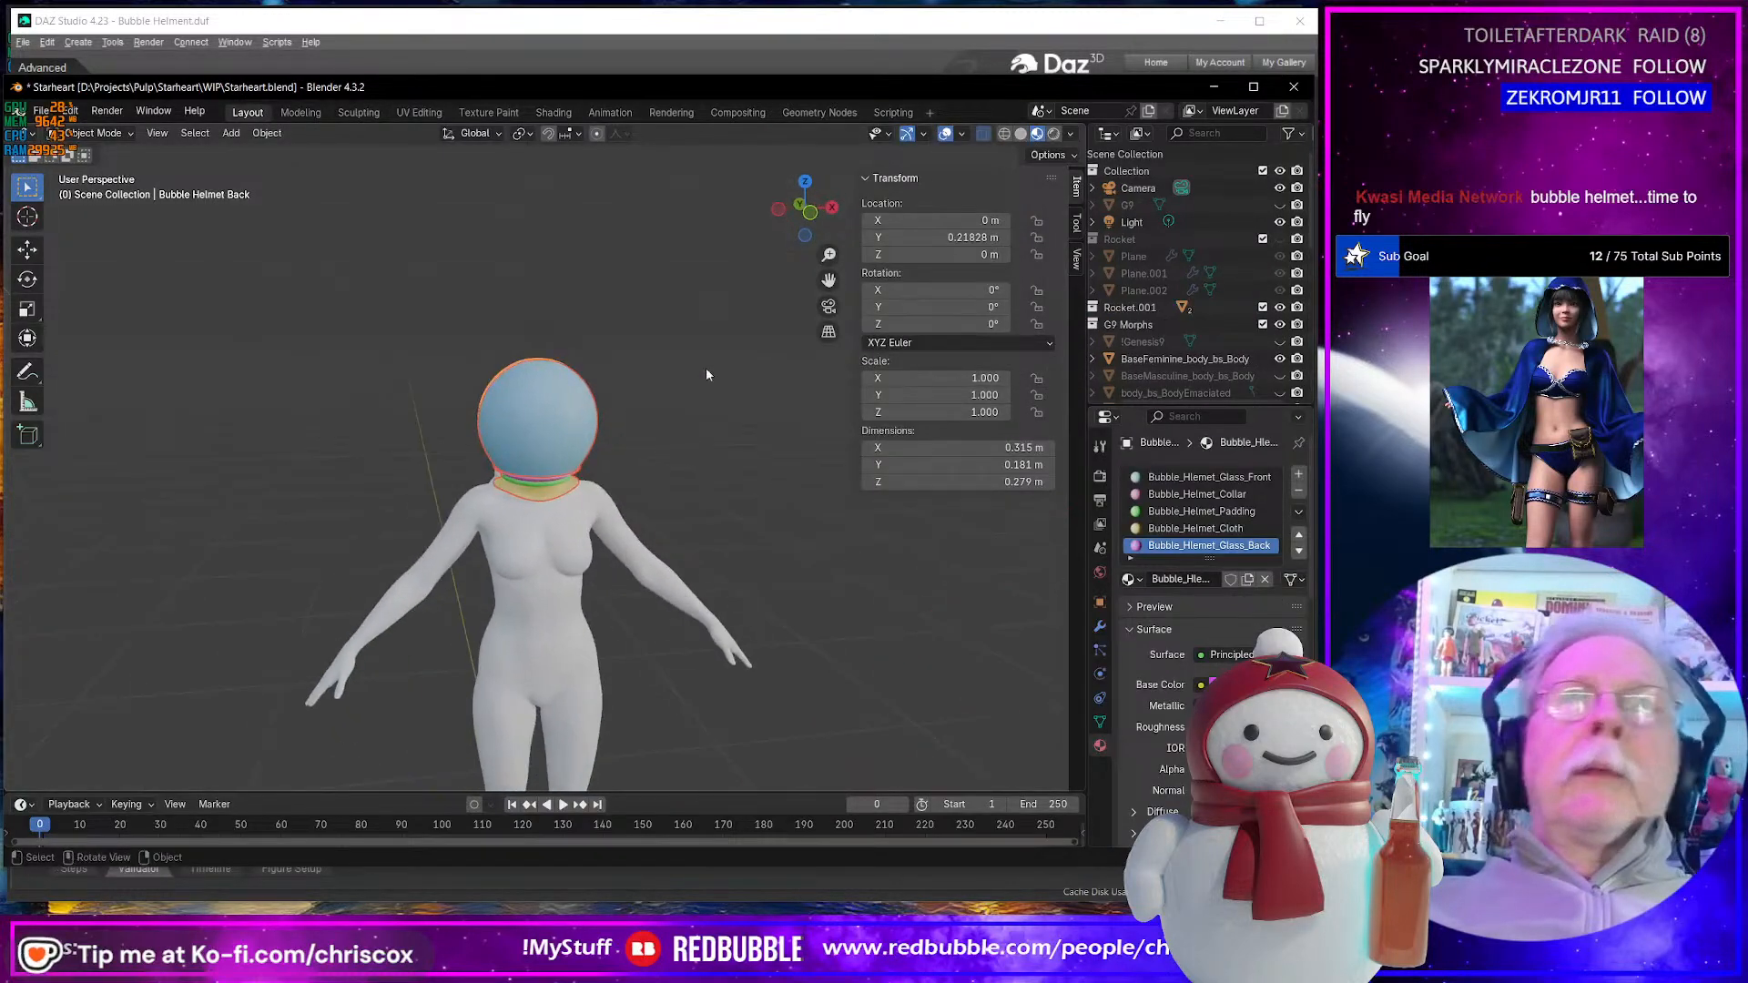
- Enlarge the object list and move the three selected helmet parts into a new collection named Helmet
{"action": "left_click_drag", "start_coordinate": [1239, 406], "coordinate": [1211, 792]}
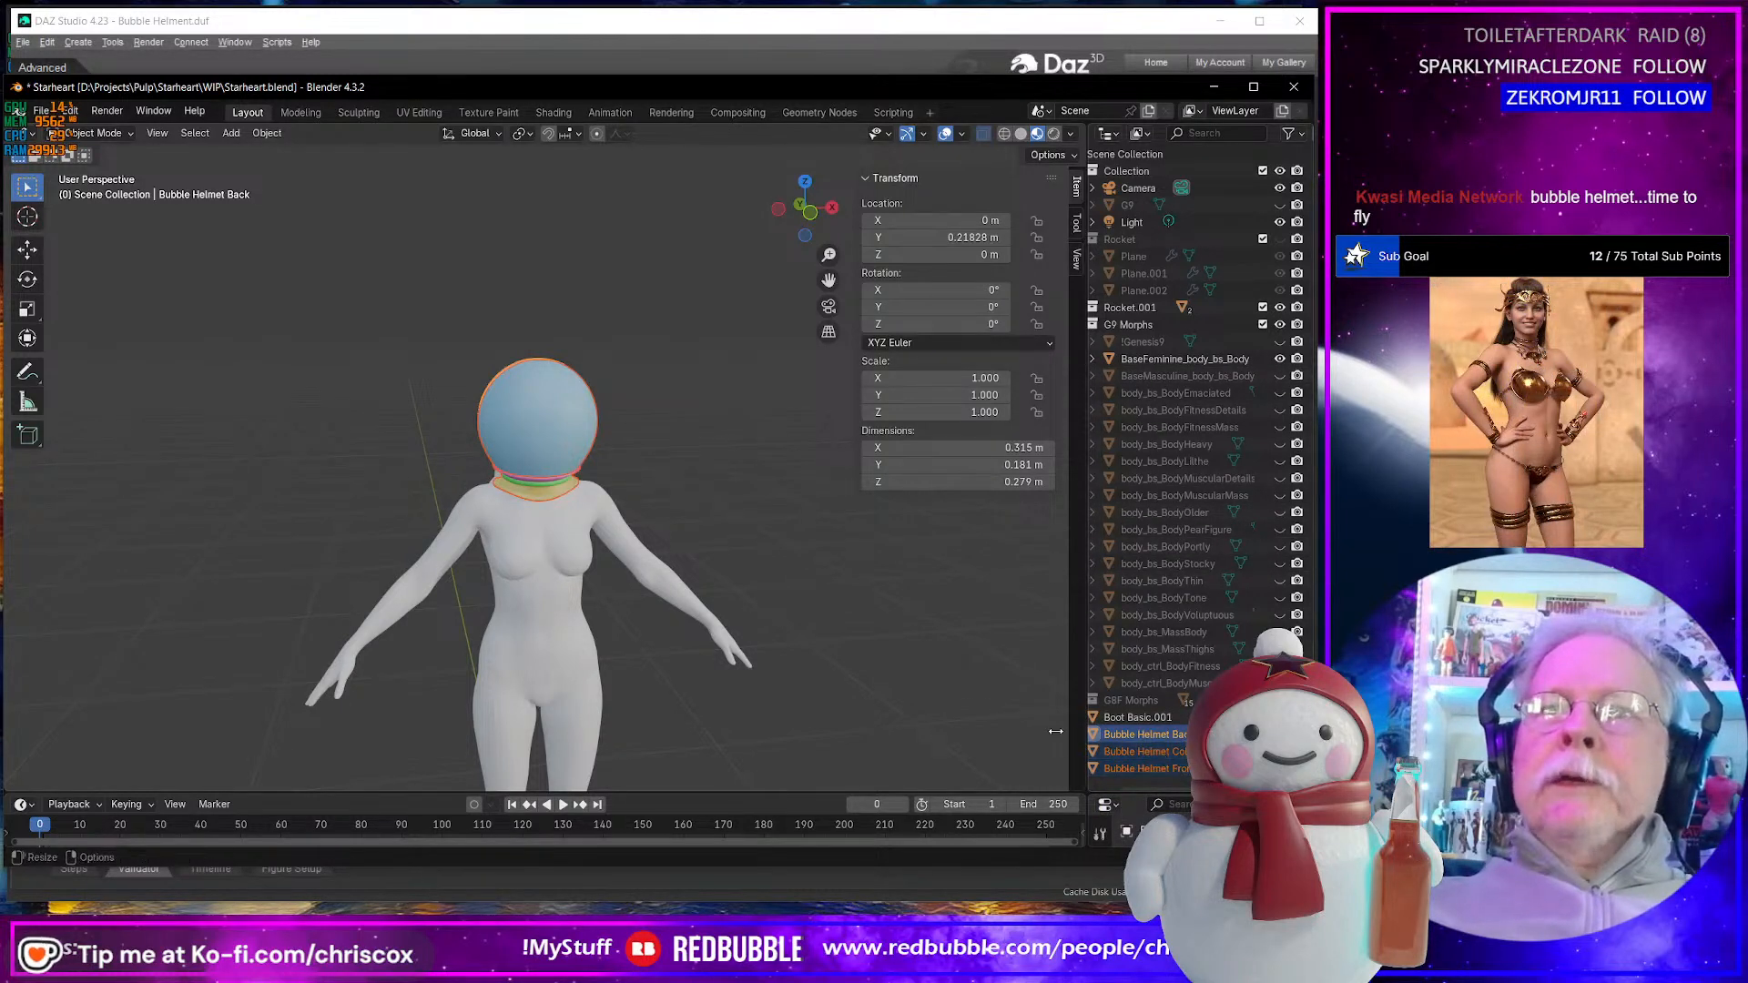
{"action": "key", "text": "m"}
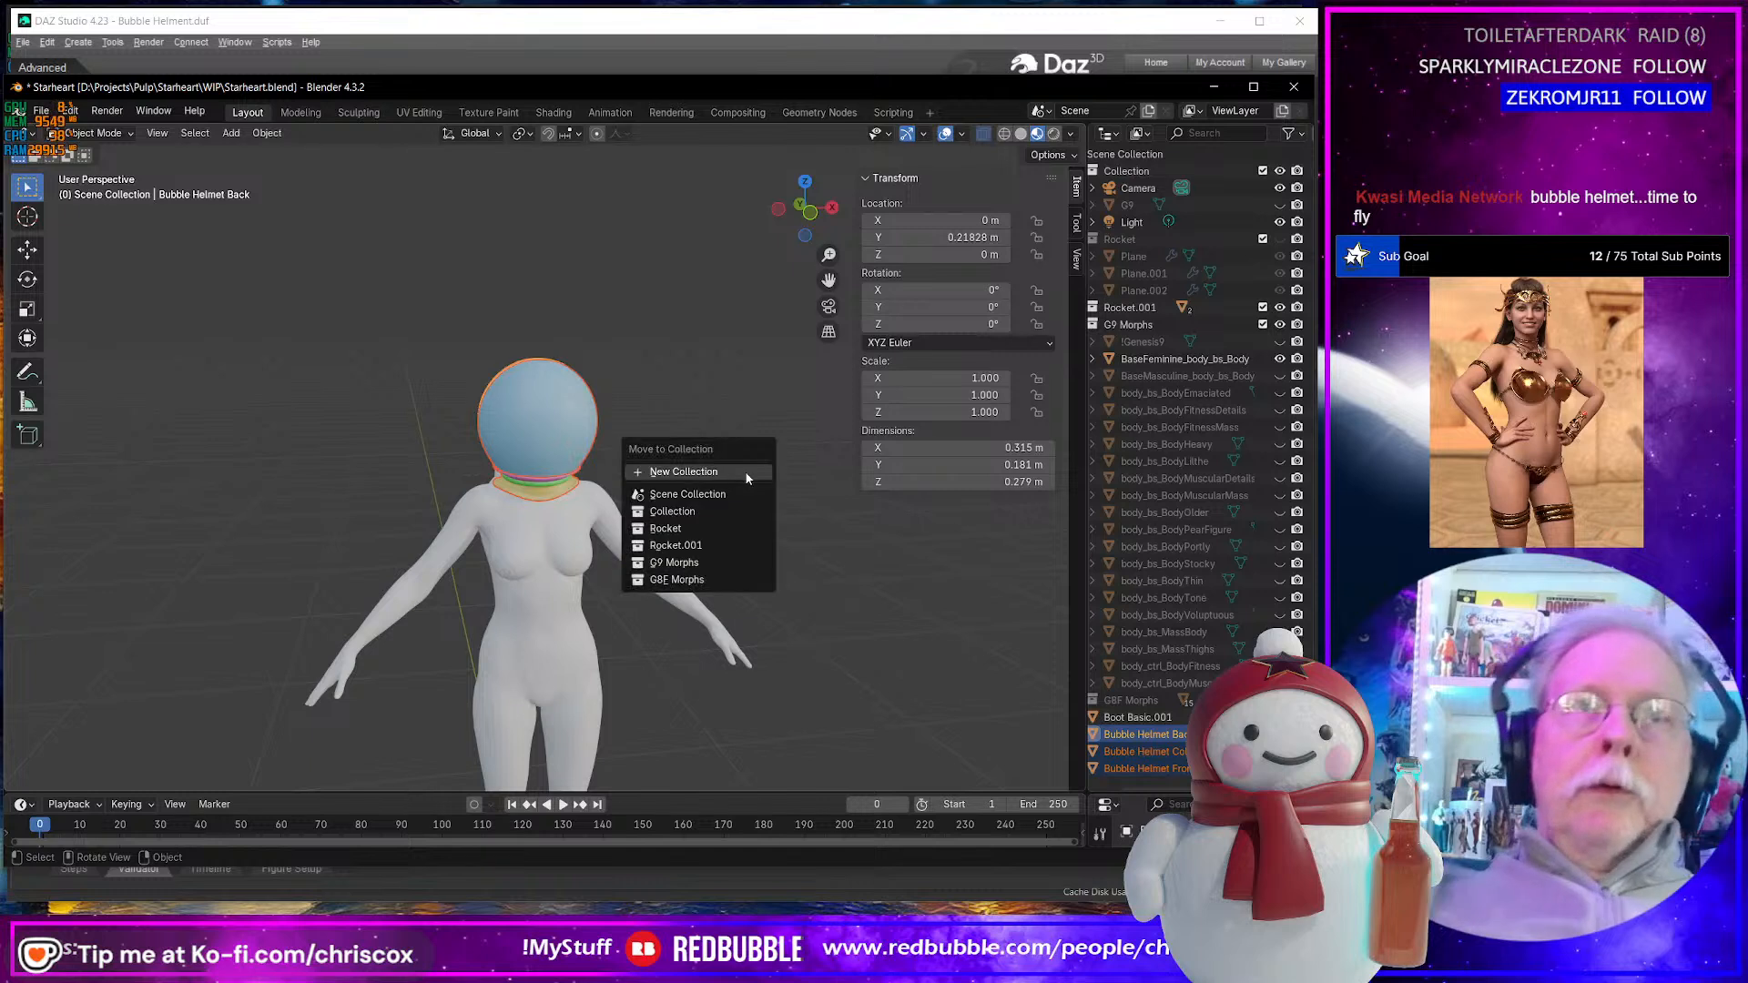
{"action": "left_click", "coordinate": [747, 472]}
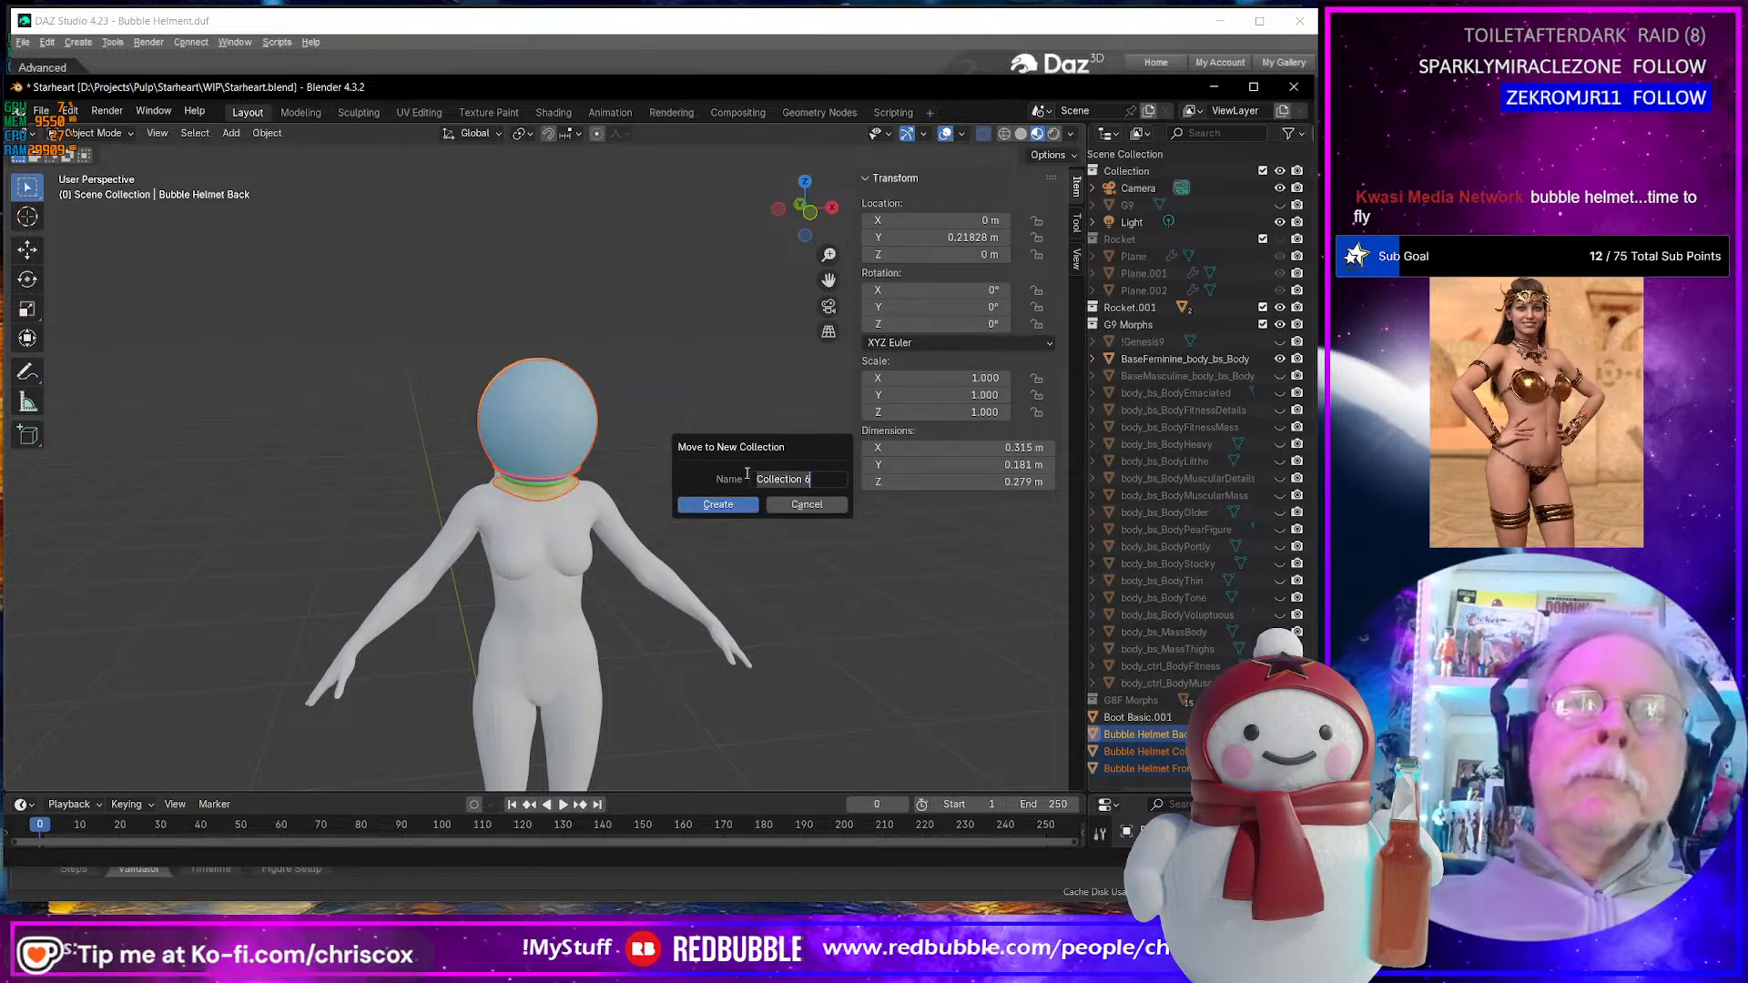
{"action": "type", "text": "He"}
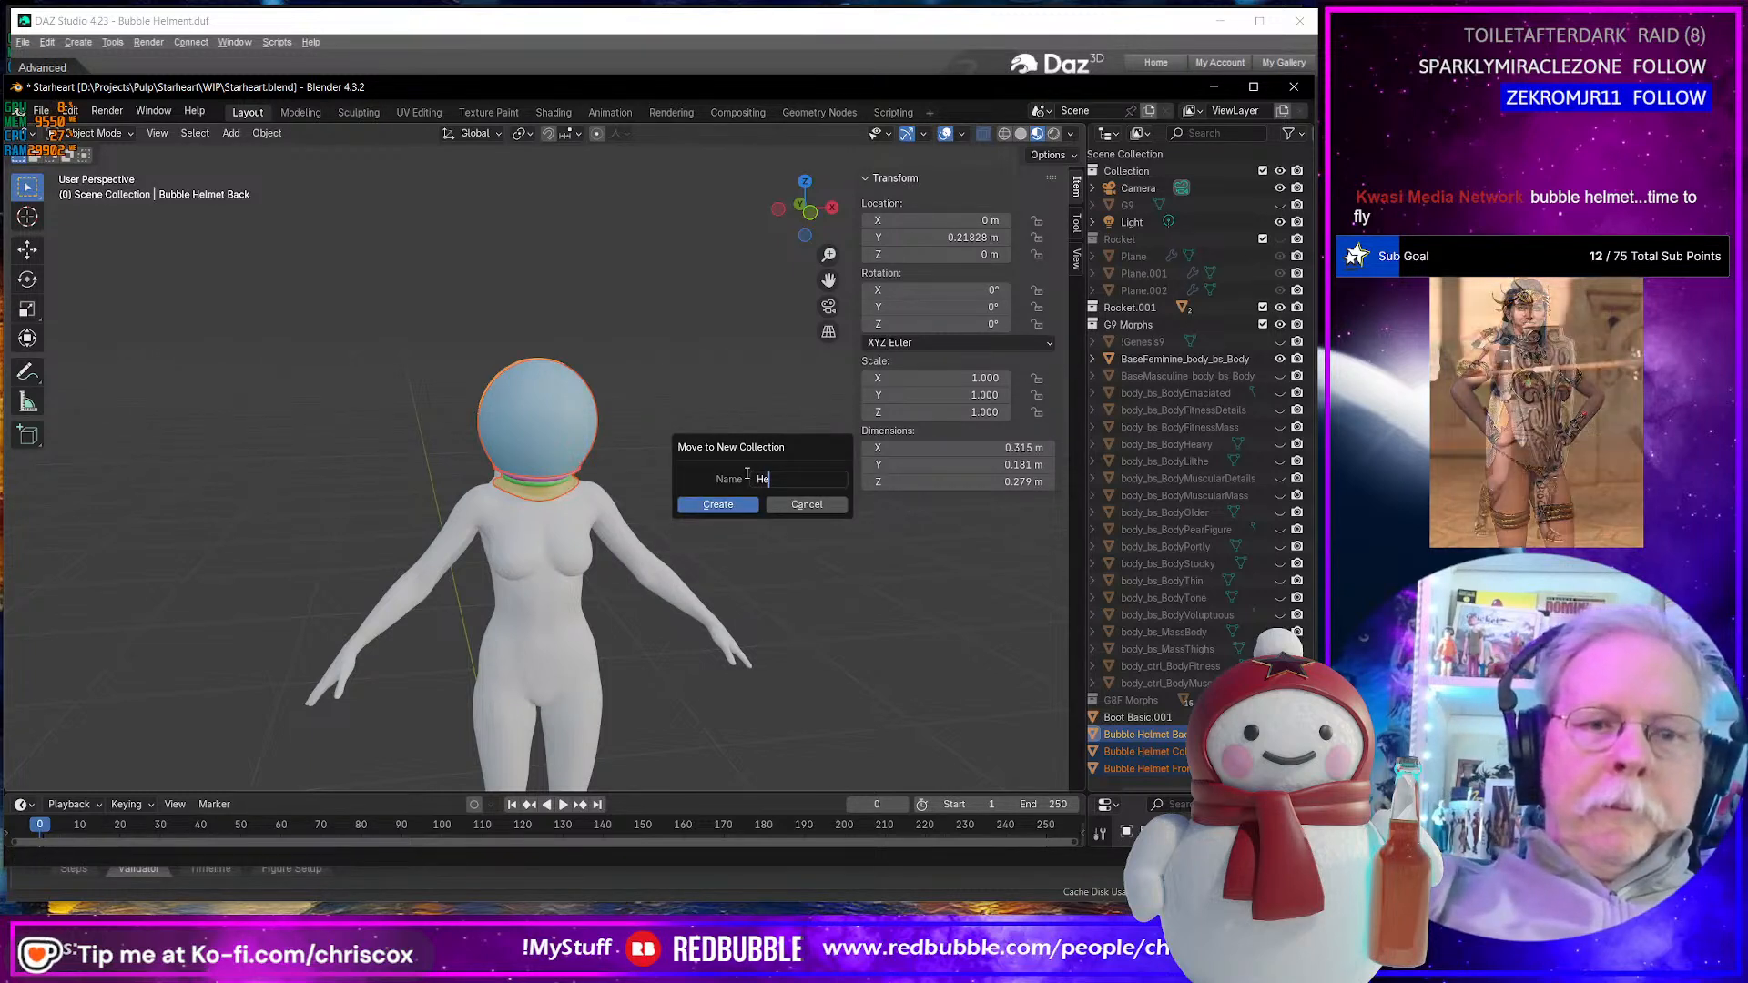
{"action": "type", "text": "lmet"}
{"action": "key", "text": "Return"}
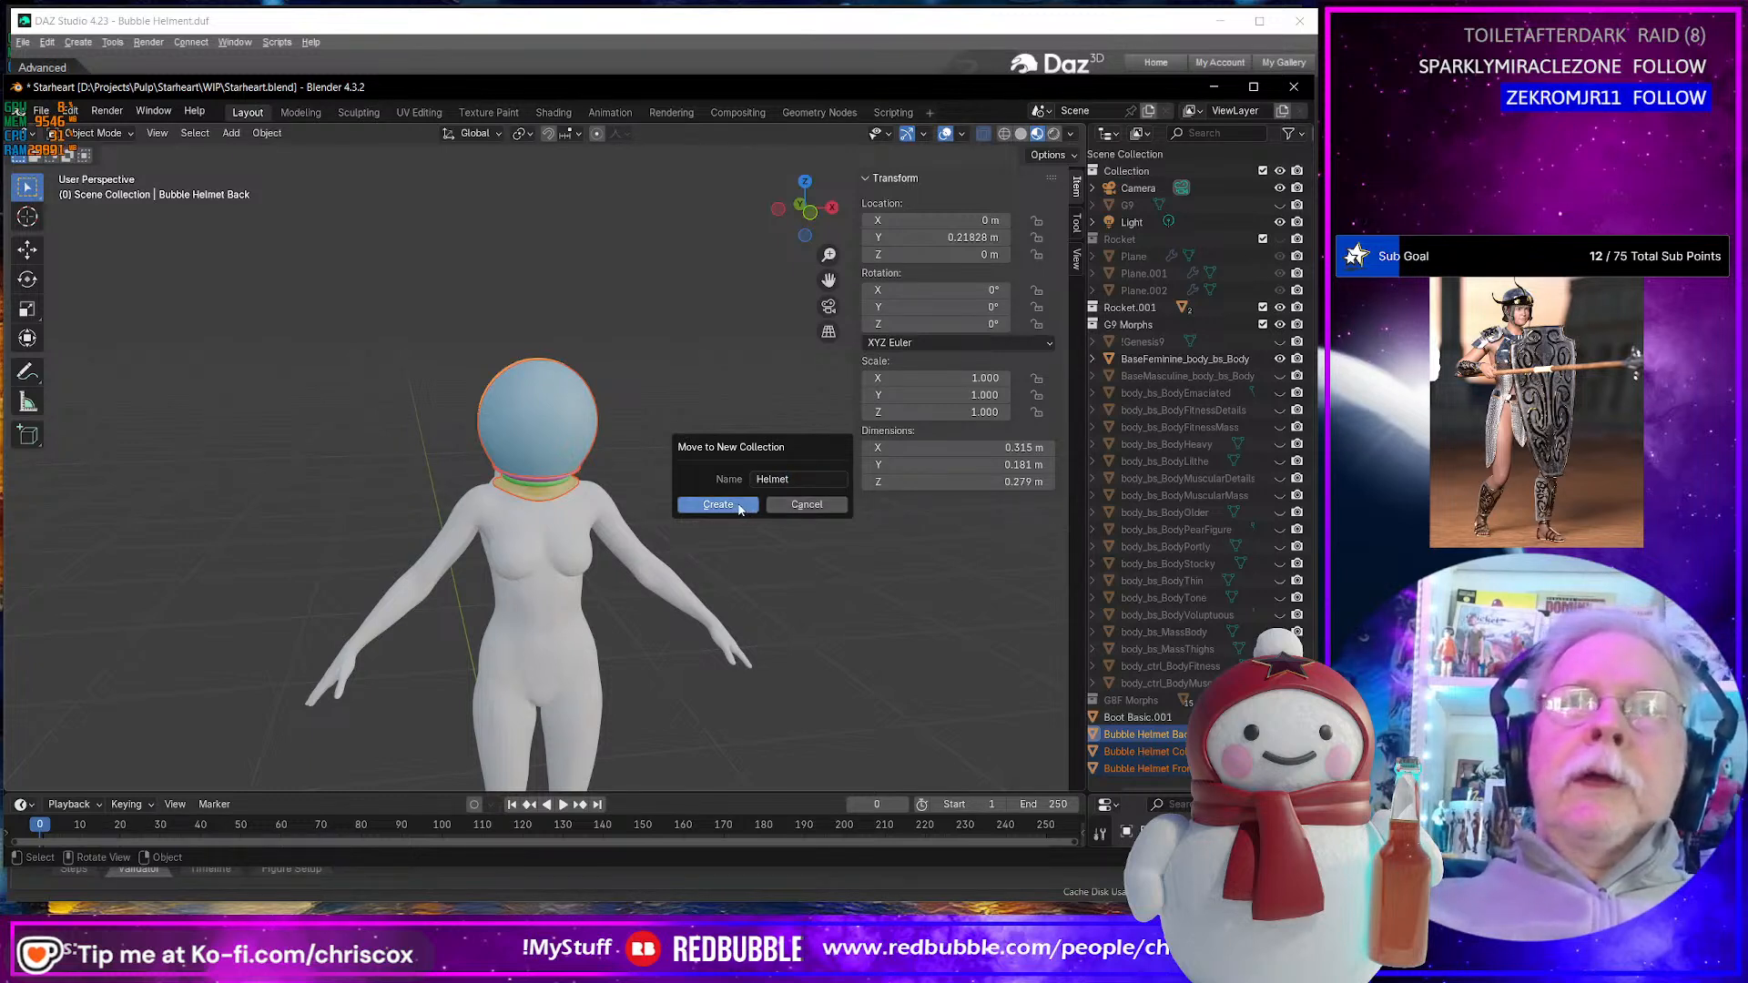
{"action": "left_click", "coordinate": [719, 504]}
{"action": "scroll", "coordinate": [1162, 714], "scroll_direction": "down", "scroll_amount": 1}
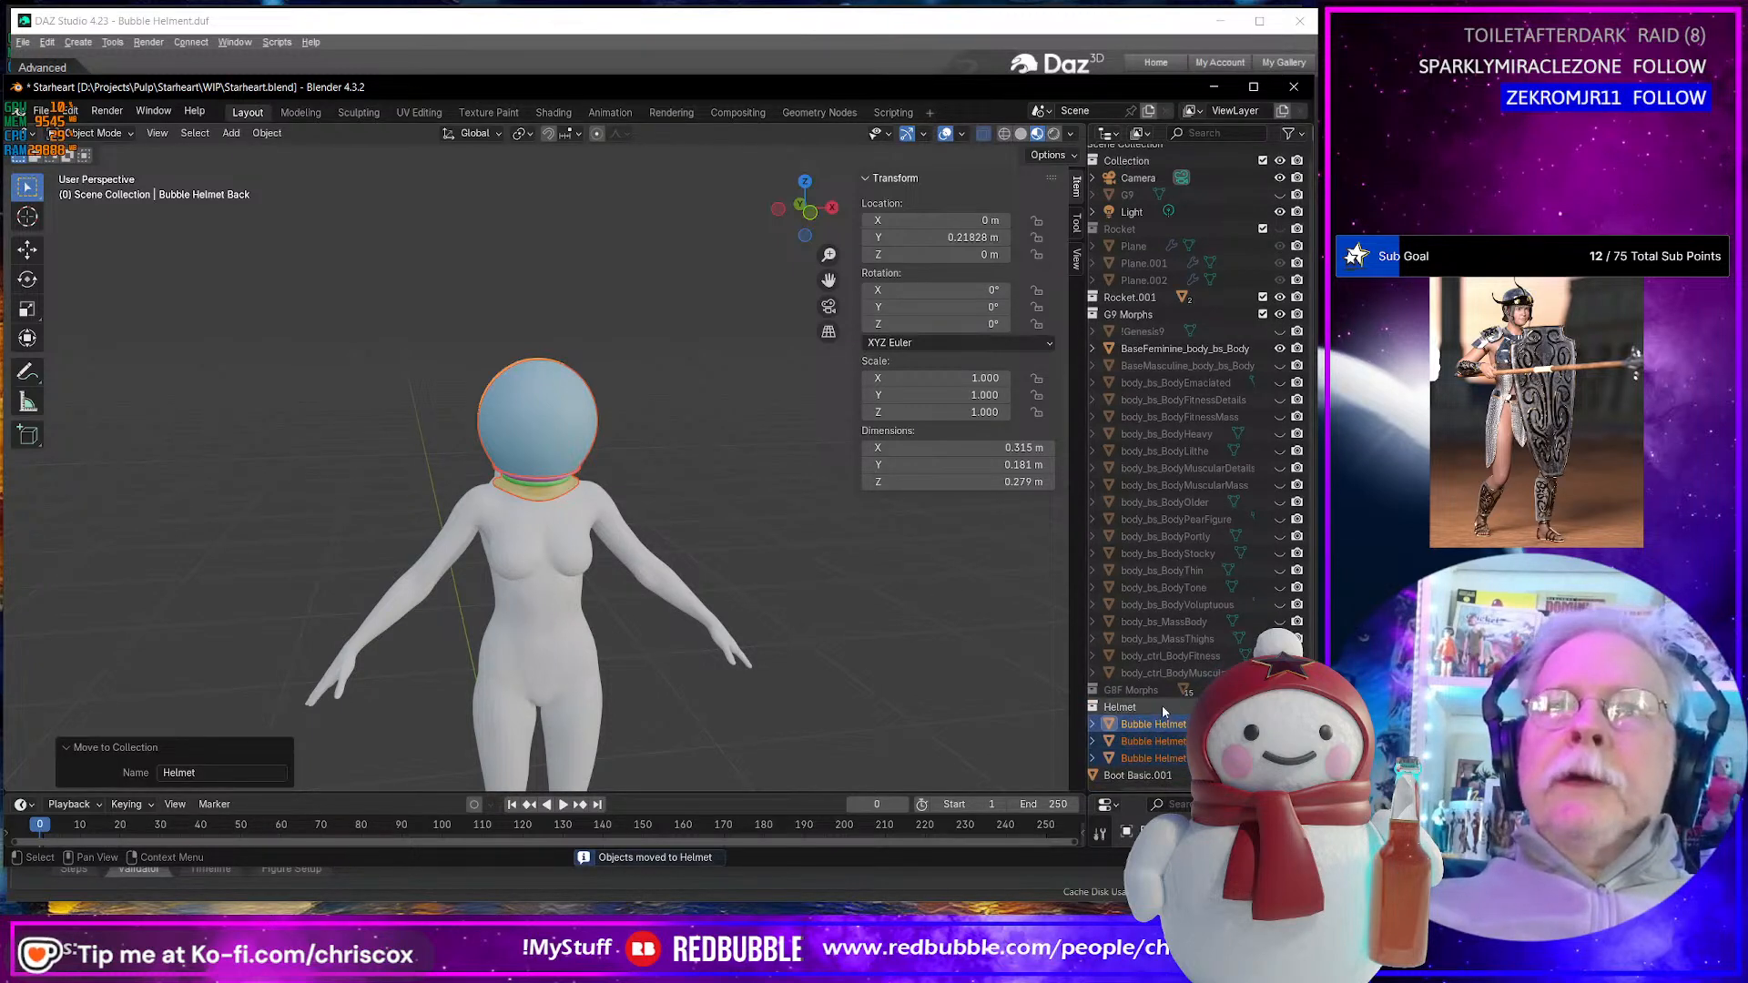
- Duplicate the Helmet collection together with its parts
{"action": "left_click", "coordinate": [1163, 708]}
{"action": "right_click", "coordinate": [1162, 710]}
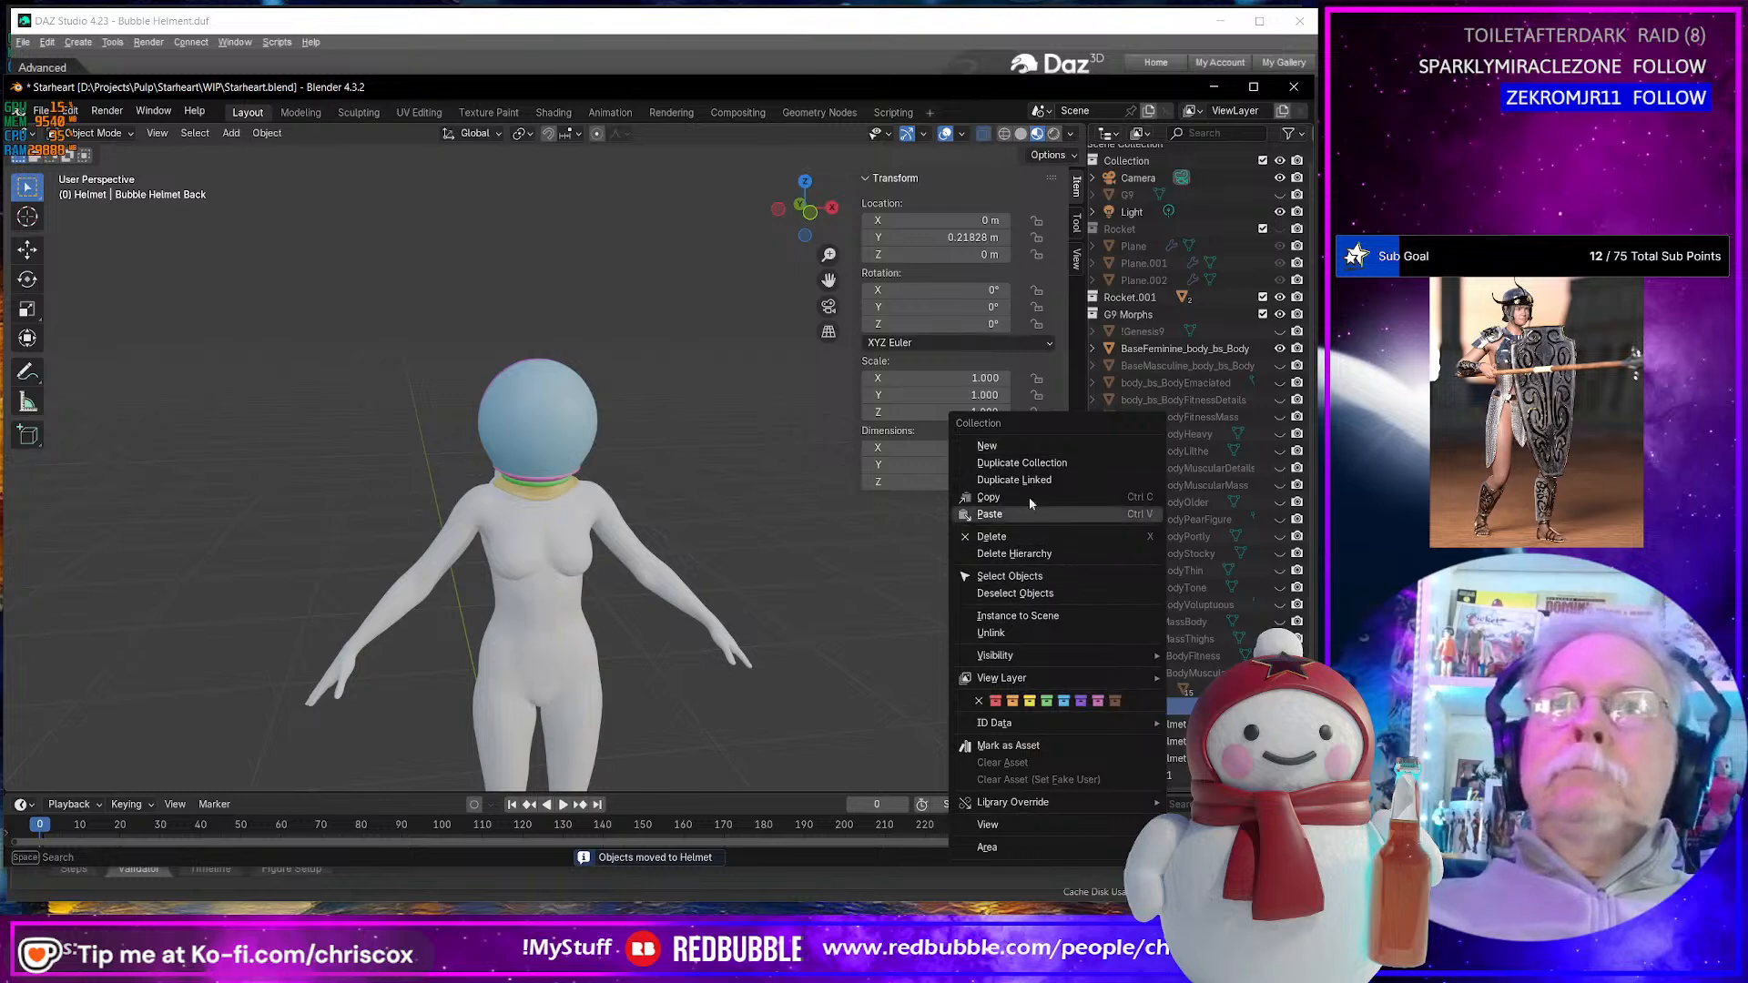
{"action": "left_click", "coordinate": [1022, 462]}
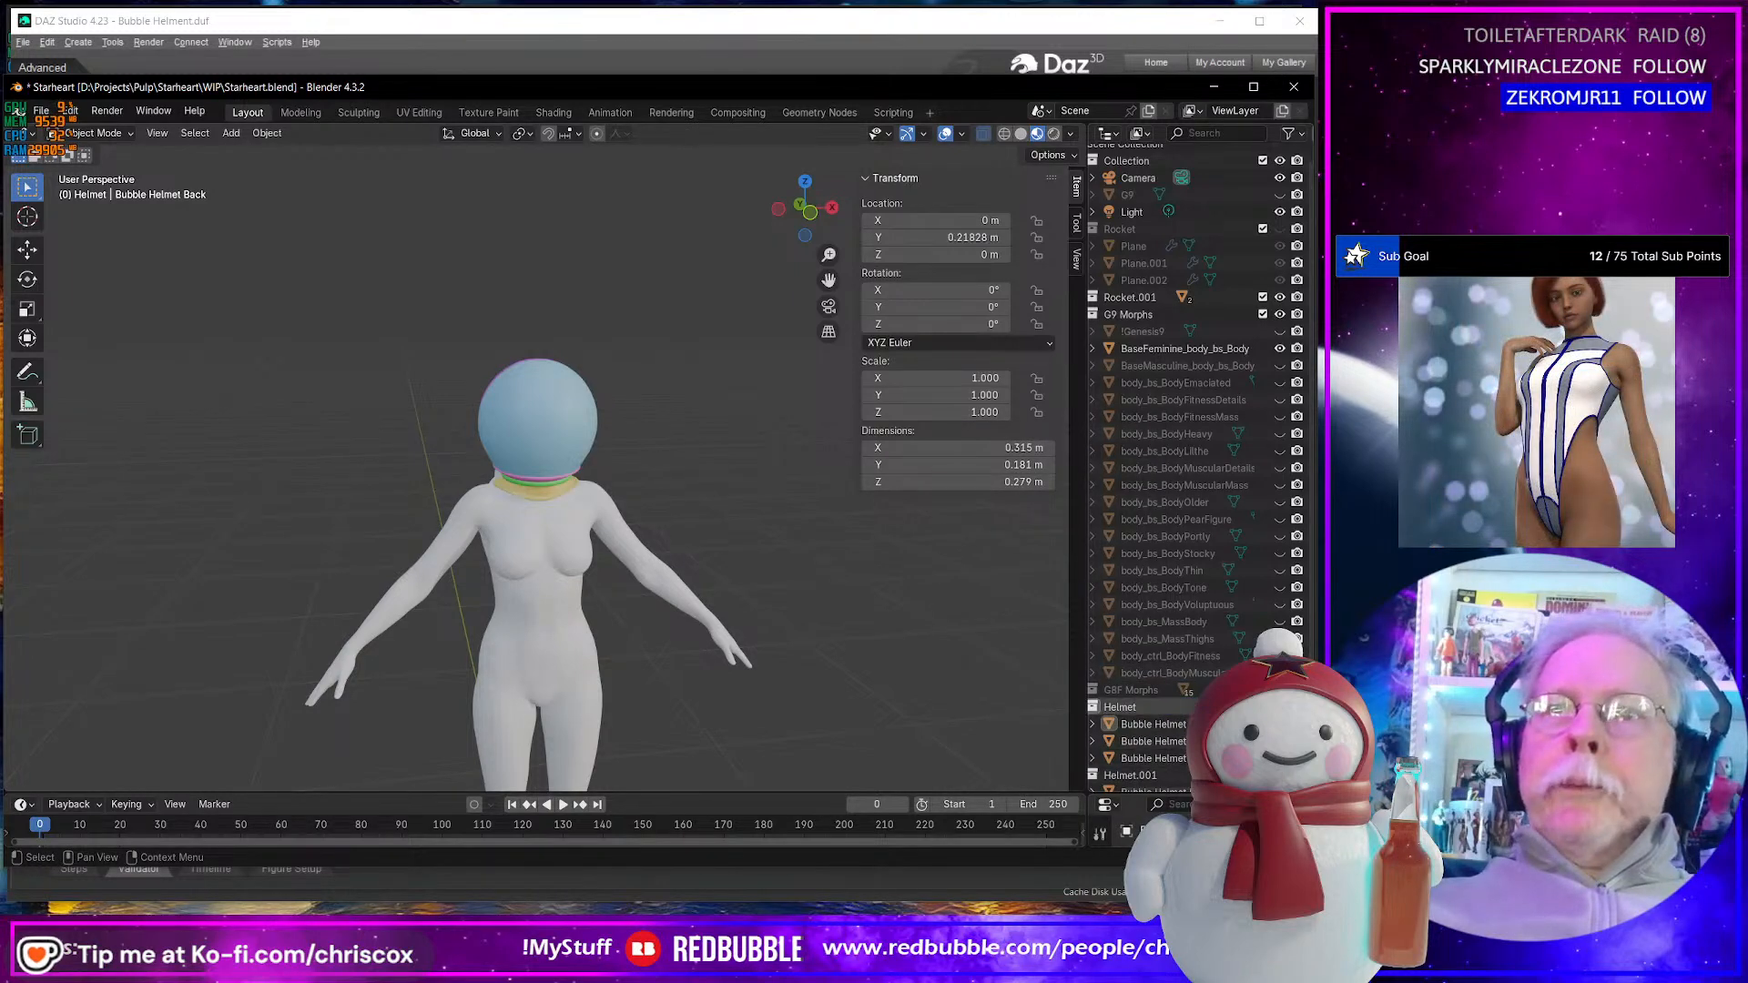
- Try to move the duplicated bubble glass in the viewport, and undo the move
{"action": "left_click", "coordinate": [552, 416]}
{"action": "mouse_move", "coordinate": [552, 414]}
{"action": "middle_mouse_down"}
{"action": "mouse_move", "coordinate": [578, 506]}
{"action": "mouse_move", "coordinate": [533, 430]}
{"action": "middle_mouse_up"}
{"action": "left_click", "coordinate": [558, 413], "text": "shift"}
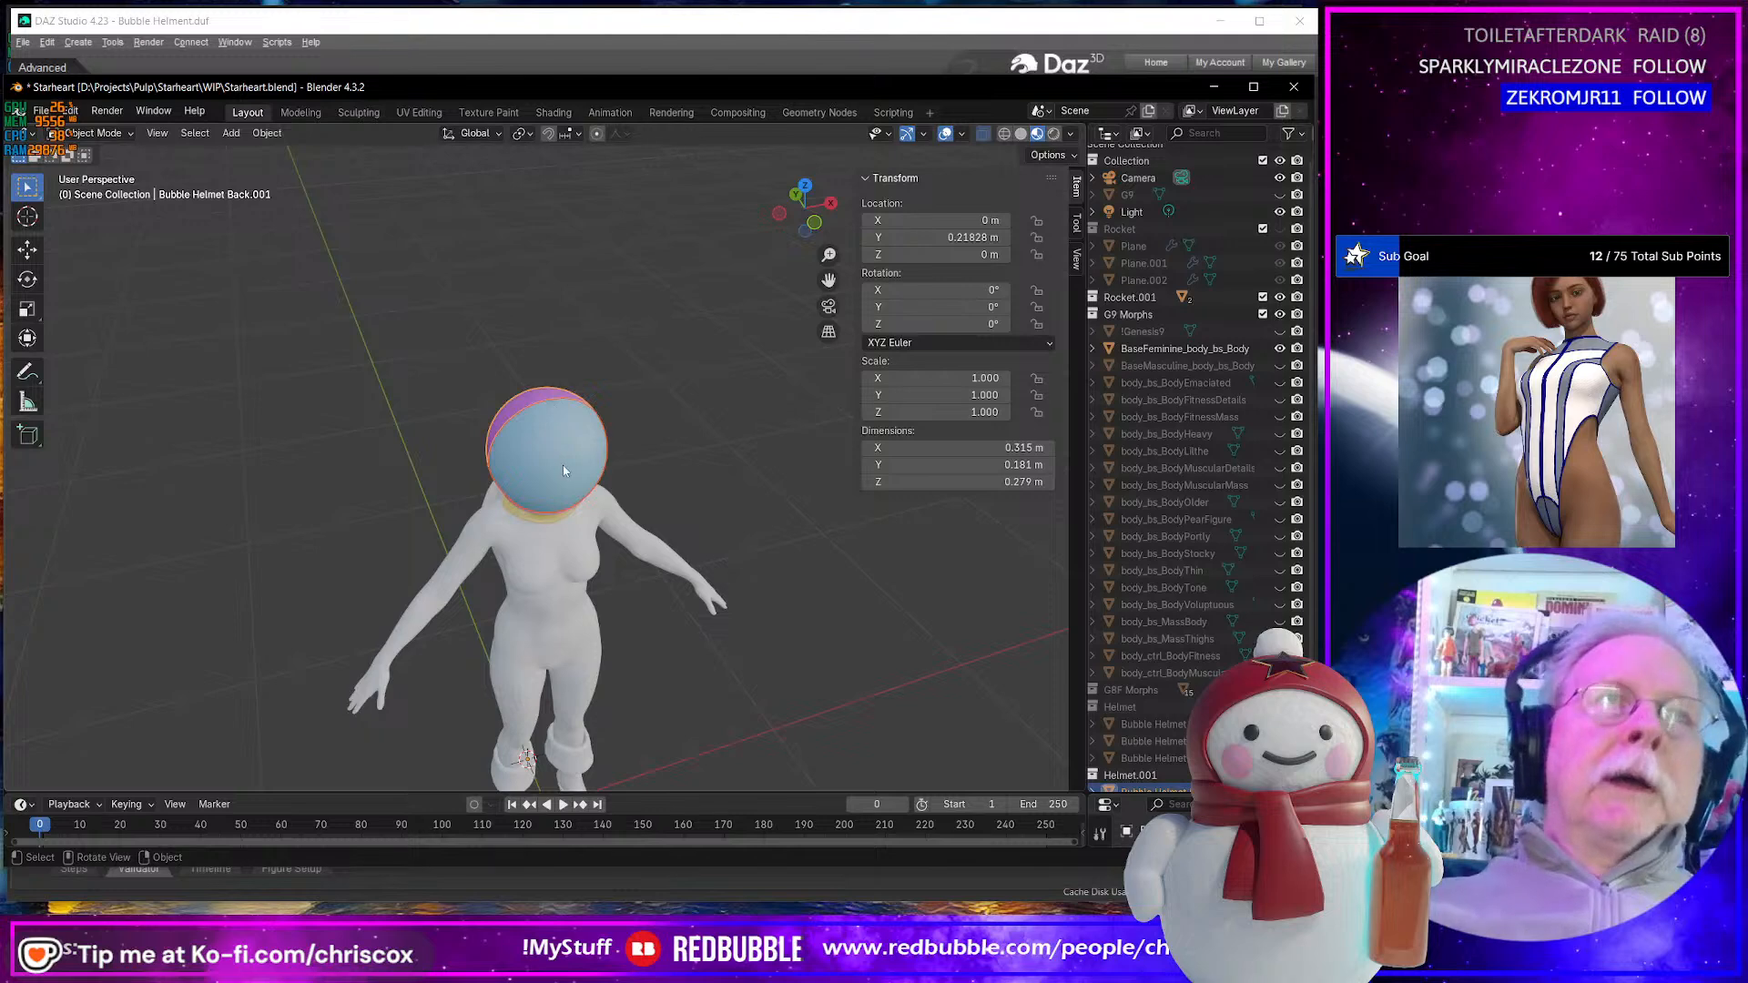
{"action": "key", "text": "g"}
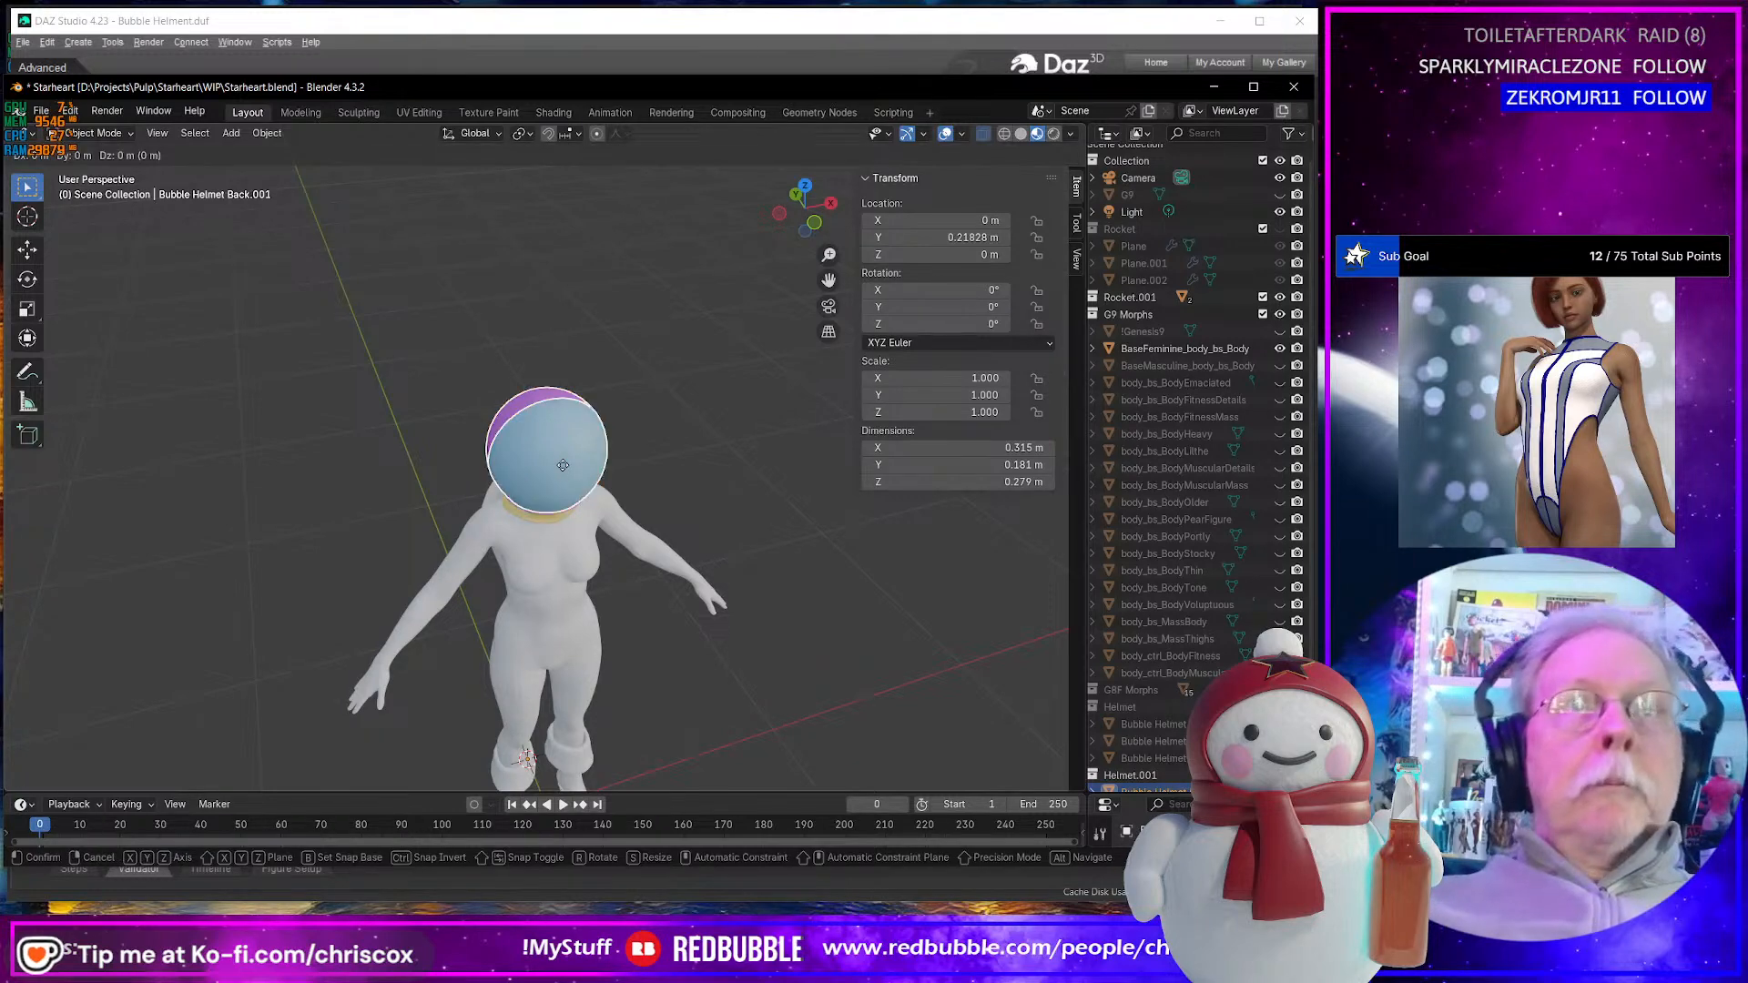
{"action": "left_click", "coordinate": [463, 489]}
{"action": "key", "text": "ctrl+z"}
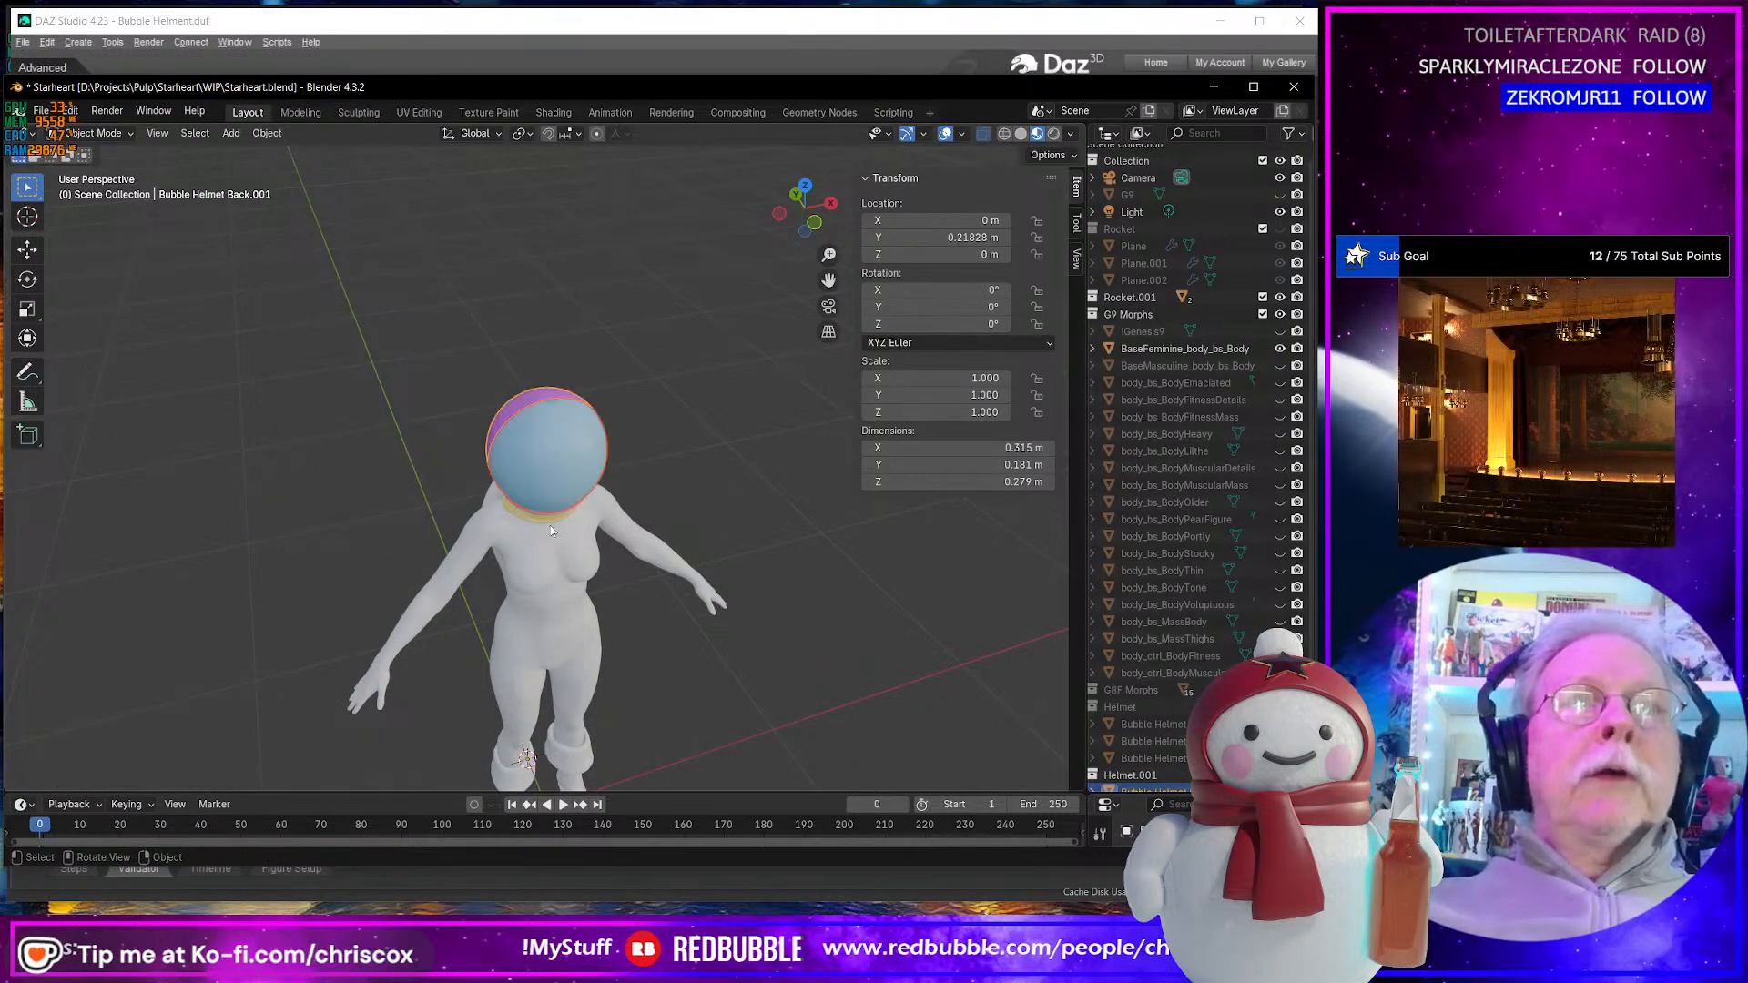
- Move the duplicated bubble glass about 0.51 m along negative X, clear of the figure's head
{"action": "key", "text": "shift+space"}
{"action": "key", "text": "g"}
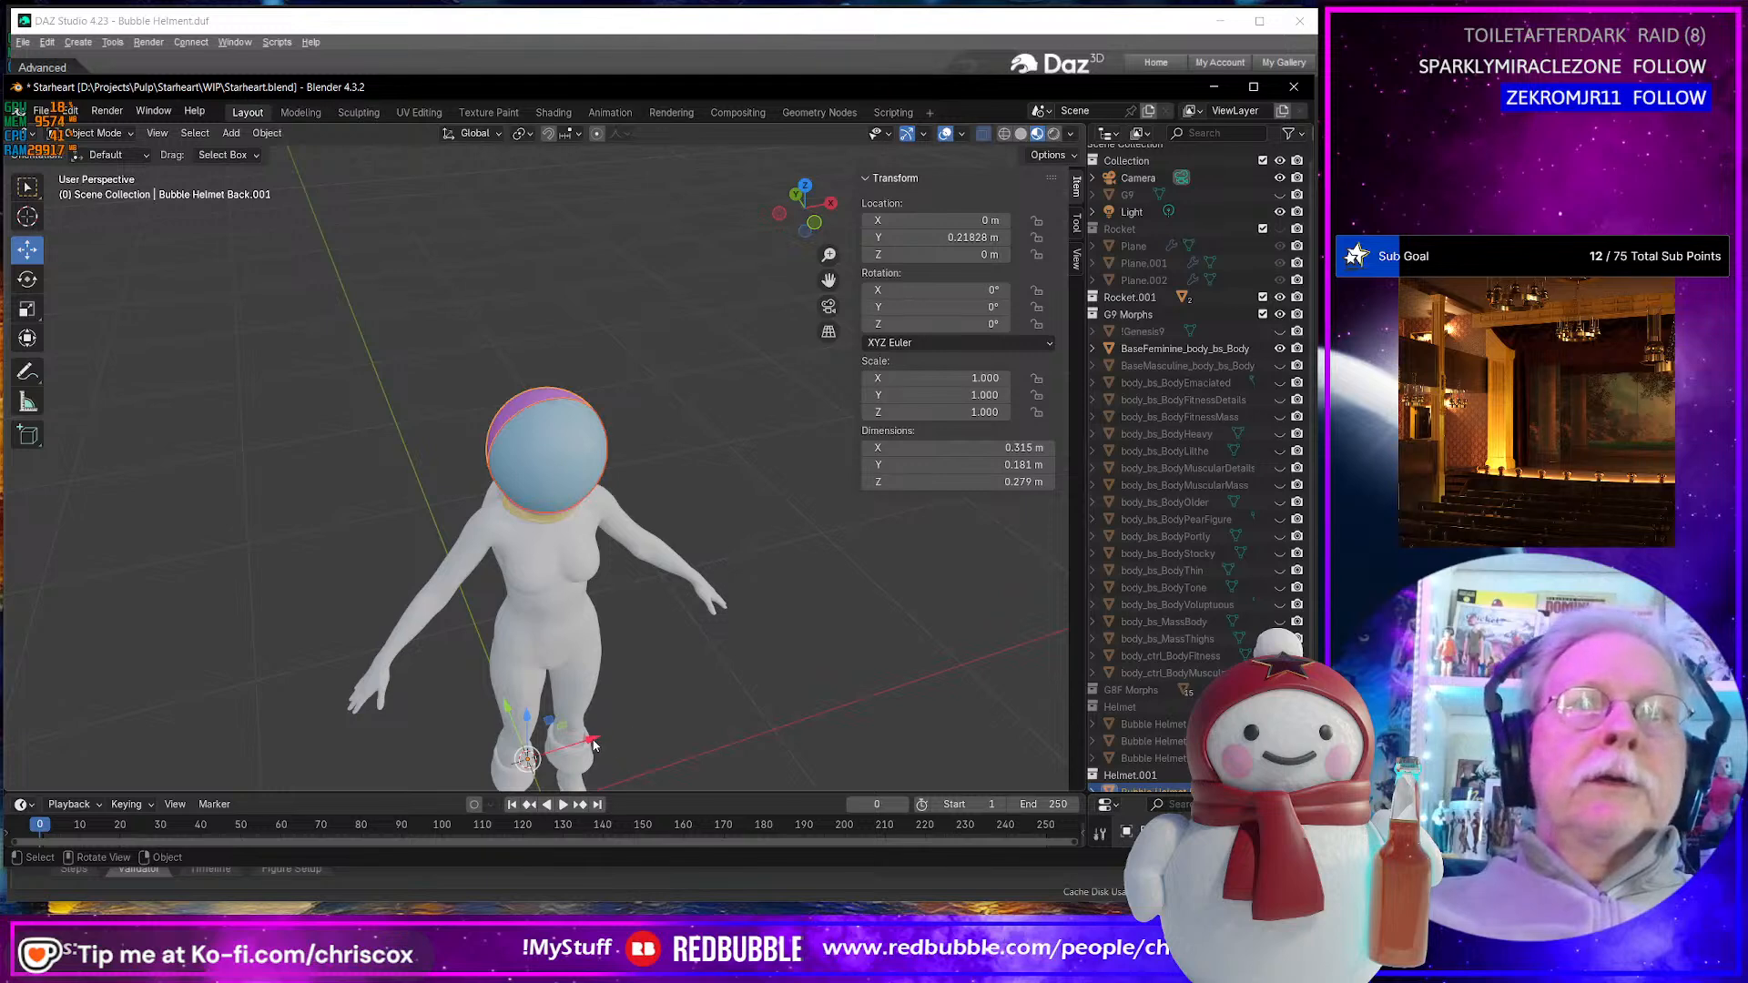
{"action": "left_click_drag", "start_coordinate": [593, 744], "coordinate": [424, 754]}
{"action": "middle_click_drag", "start_coordinate": [641, 698], "coordinate": [501, 624]}
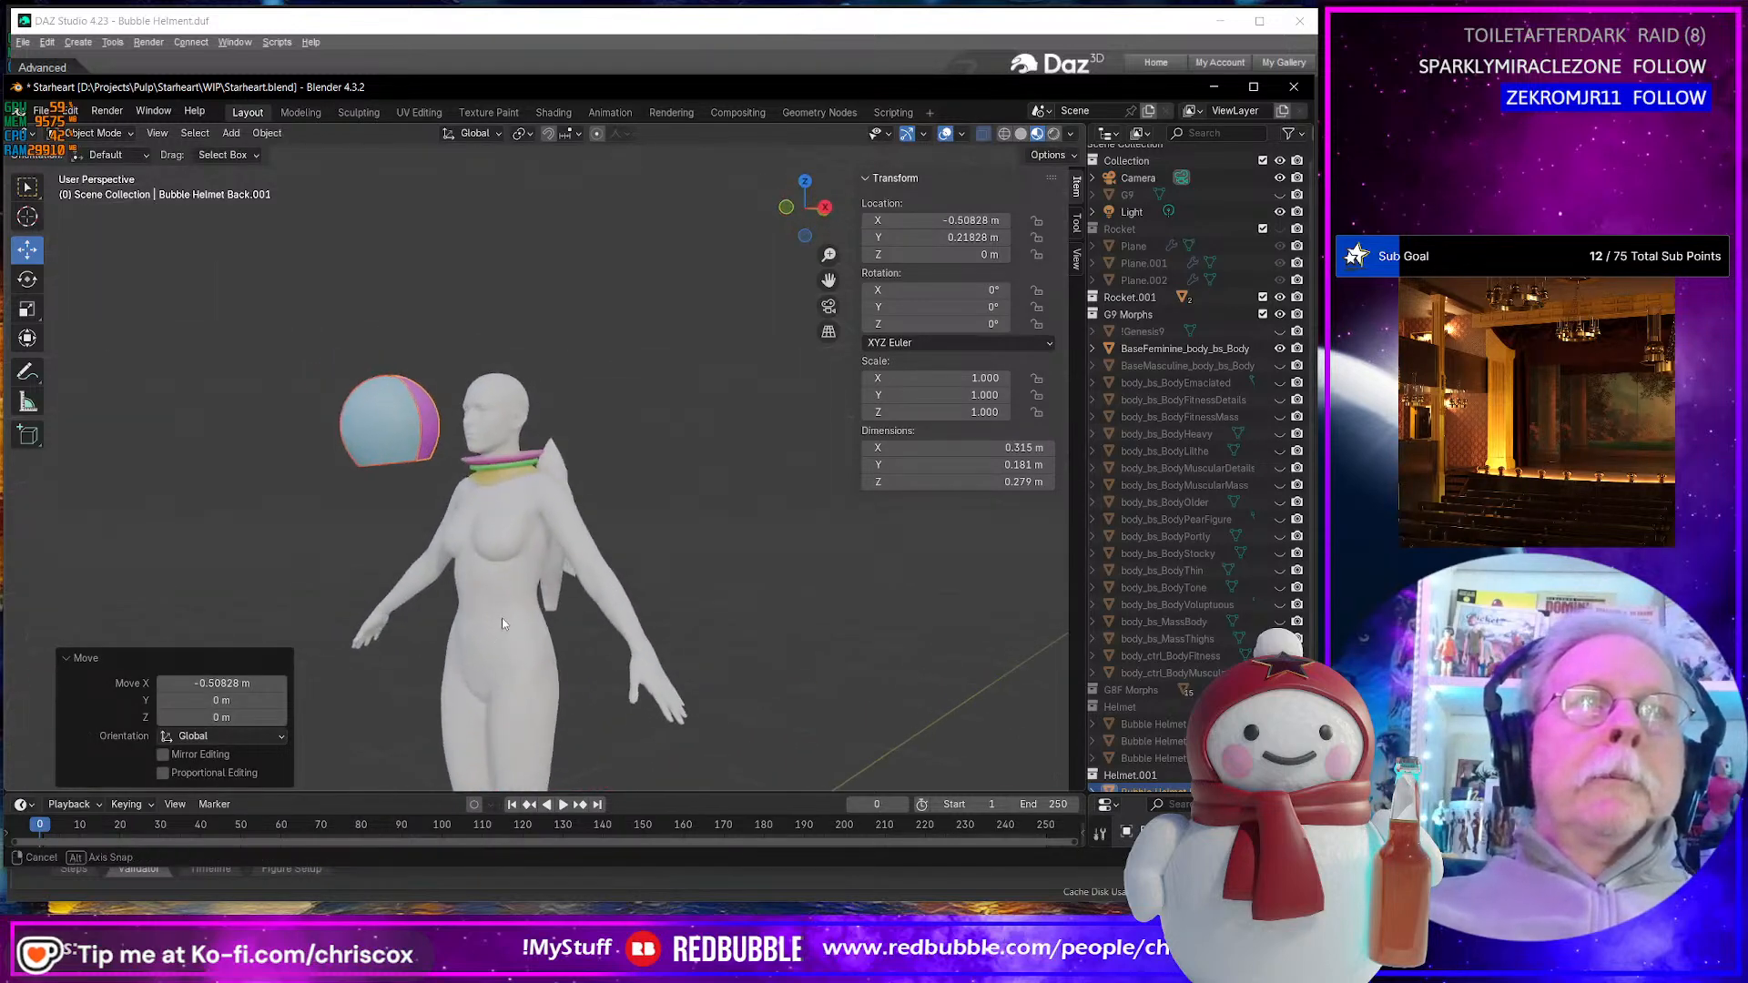
{"action": "left_click", "coordinate": [508, 465], "text": "shift"}
{"action": "scroll", "coordinate": [503, 473], "scroll_direction": "down", "scroll_amount": 2}
{"action": "scroll", "coordinate": [502, 474], "scroll_direction": "up", "scroll_amount": 1}
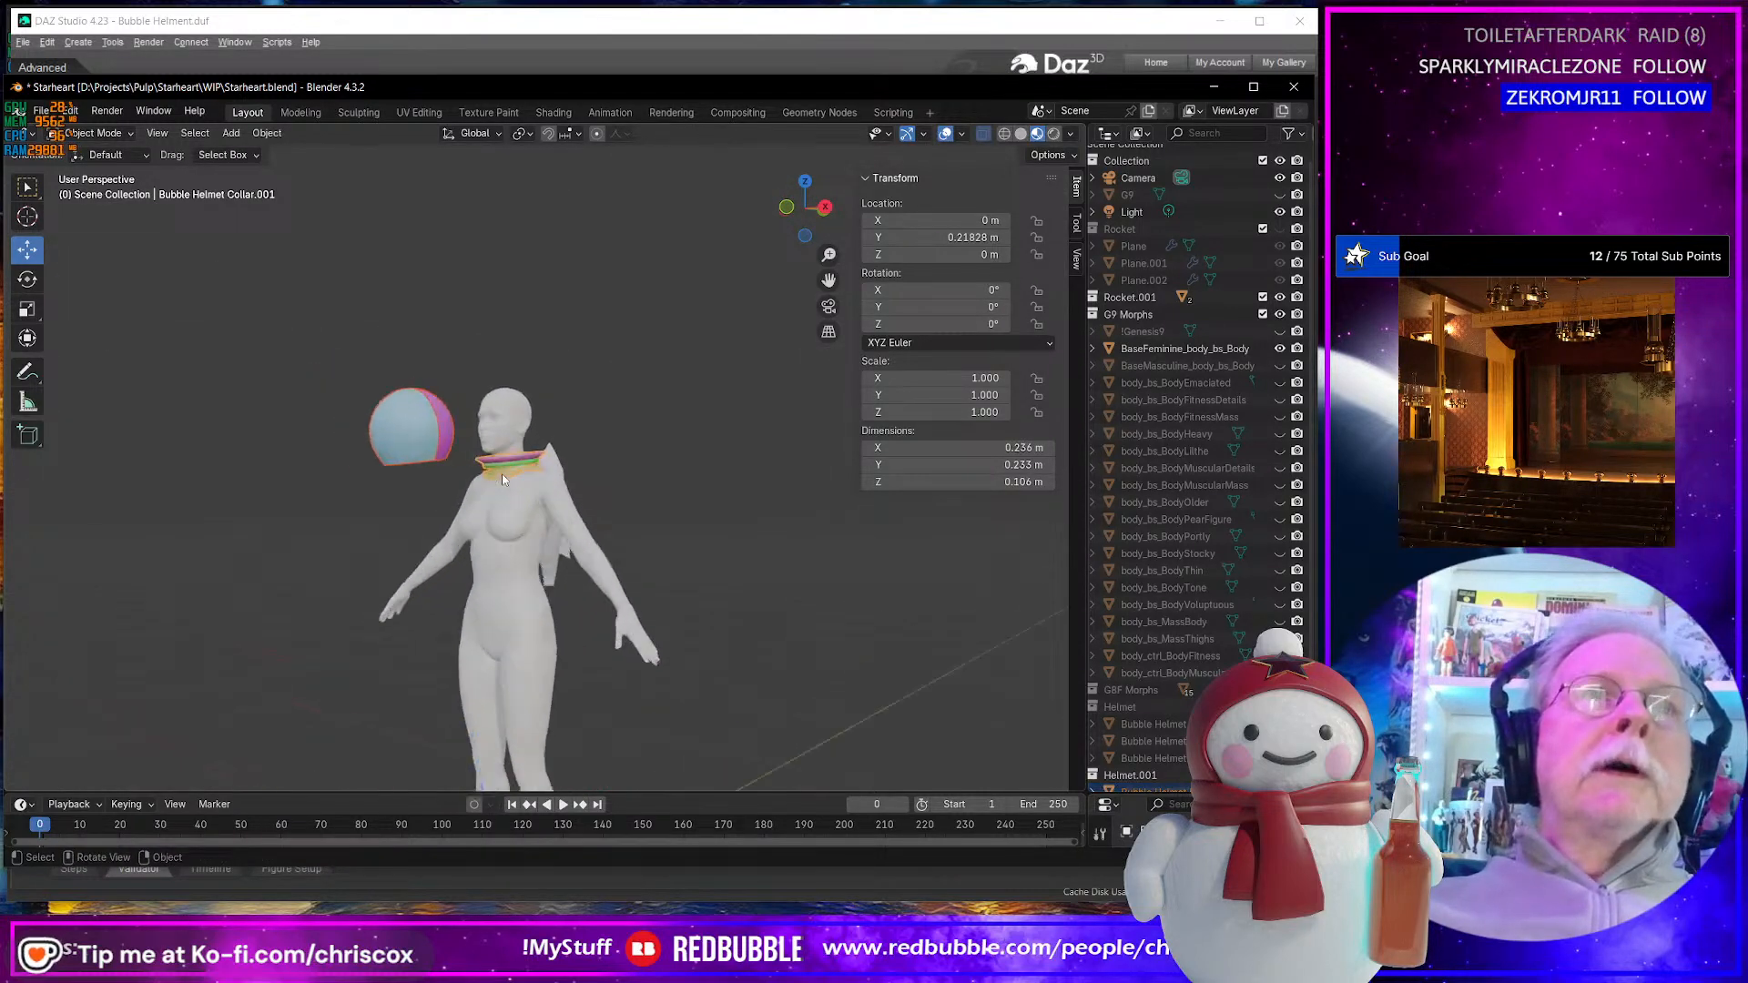
{"action": "scroll", "coordinate": [501, 473], "scroll_direction": "up", "scroll_amount": 8}
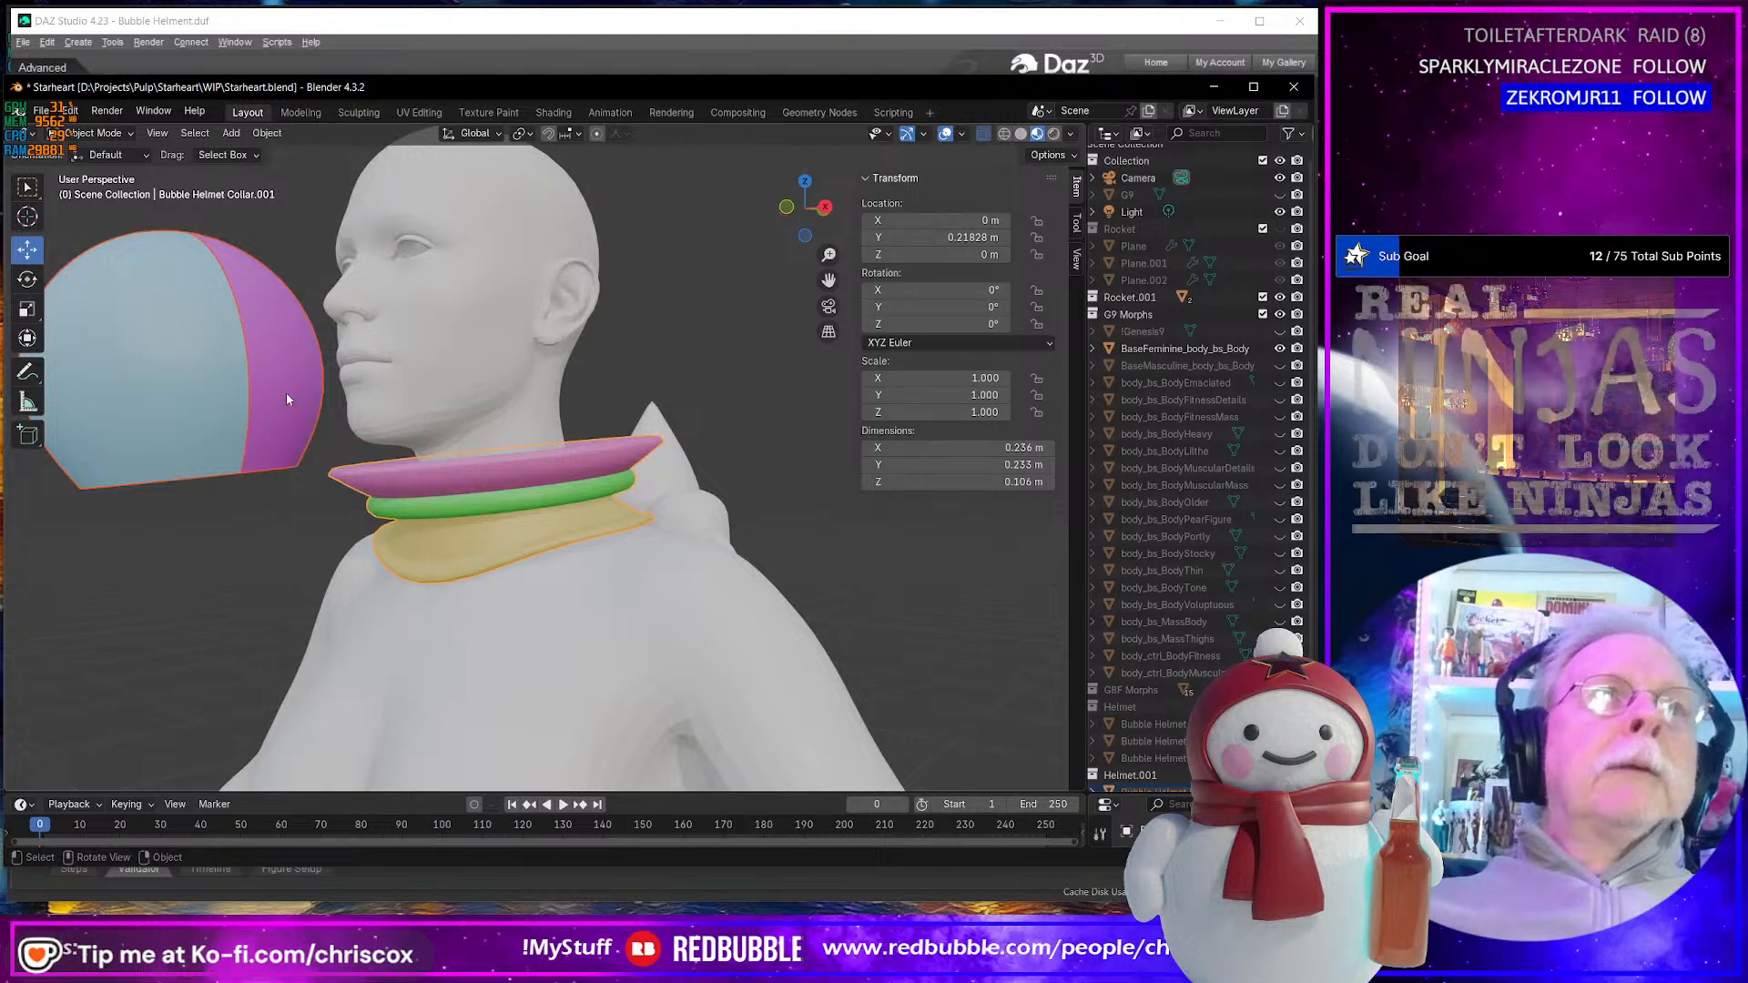
- Darken the purple base colour of the duplicated helmet's back glass material
{"action": "left_click", "coordinate": [286, 398]}
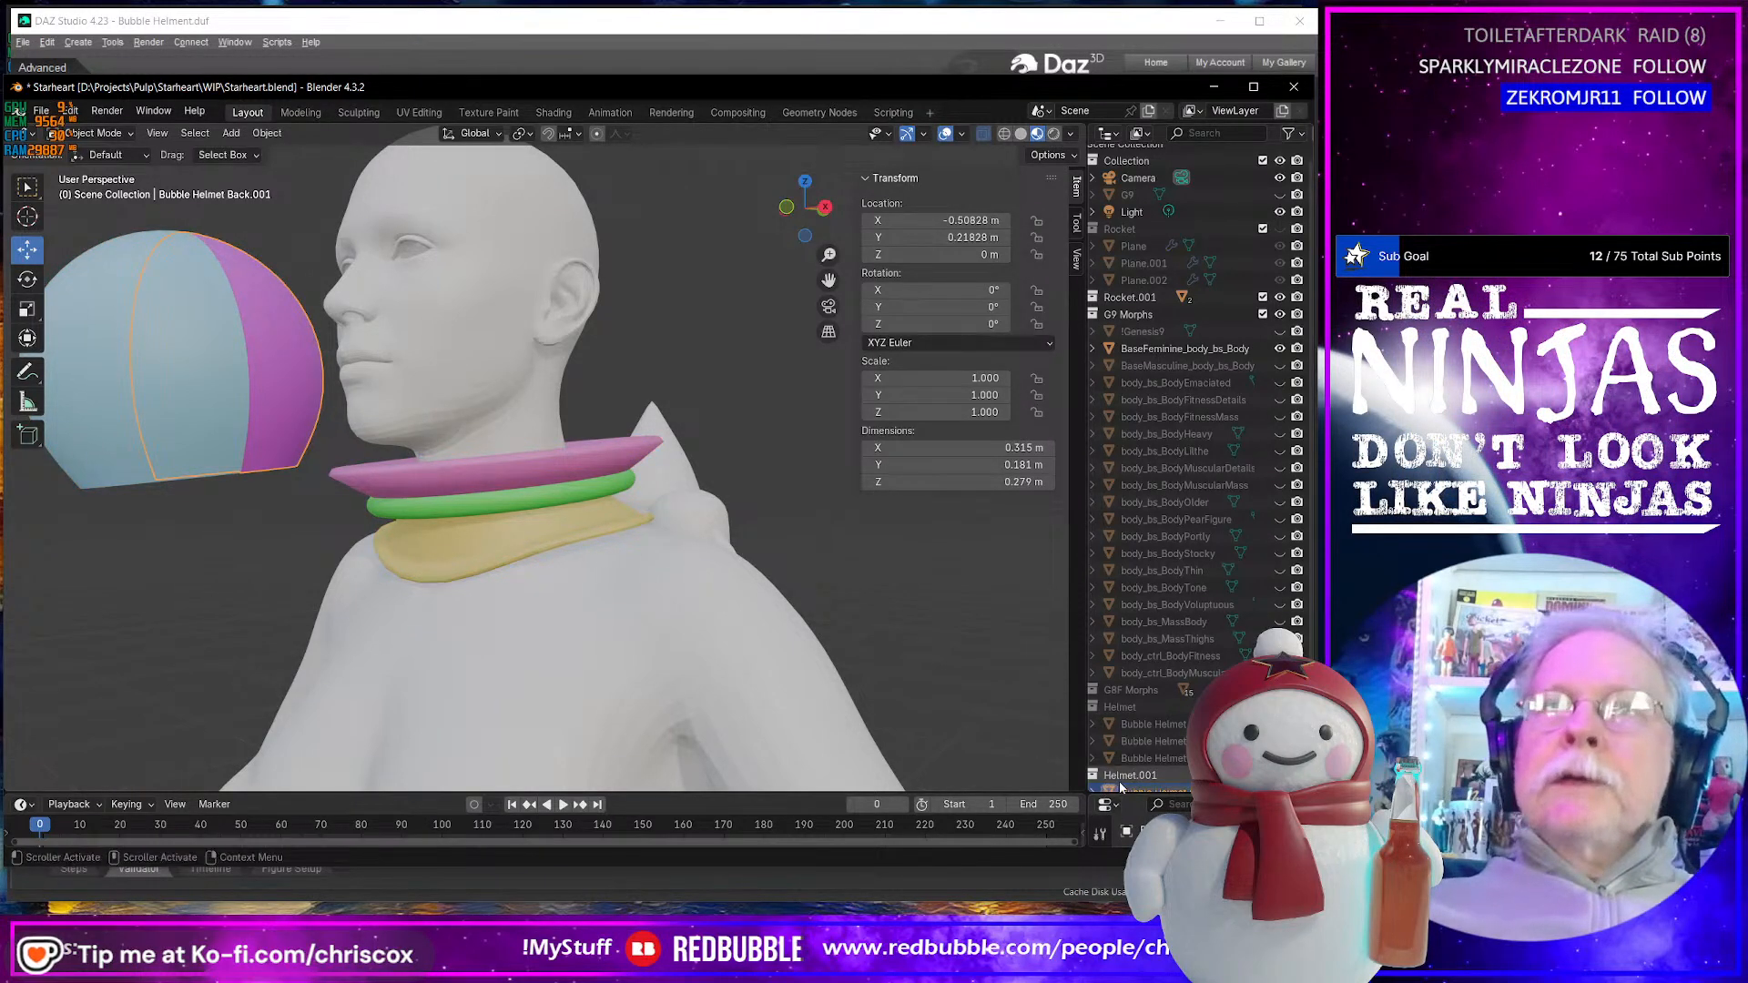
{"action": "left_click_drag", "start_coordinate": [1120, 779], "coordinate": [1131, 761]}
{"action": "key", "text": "ctrl+z"}
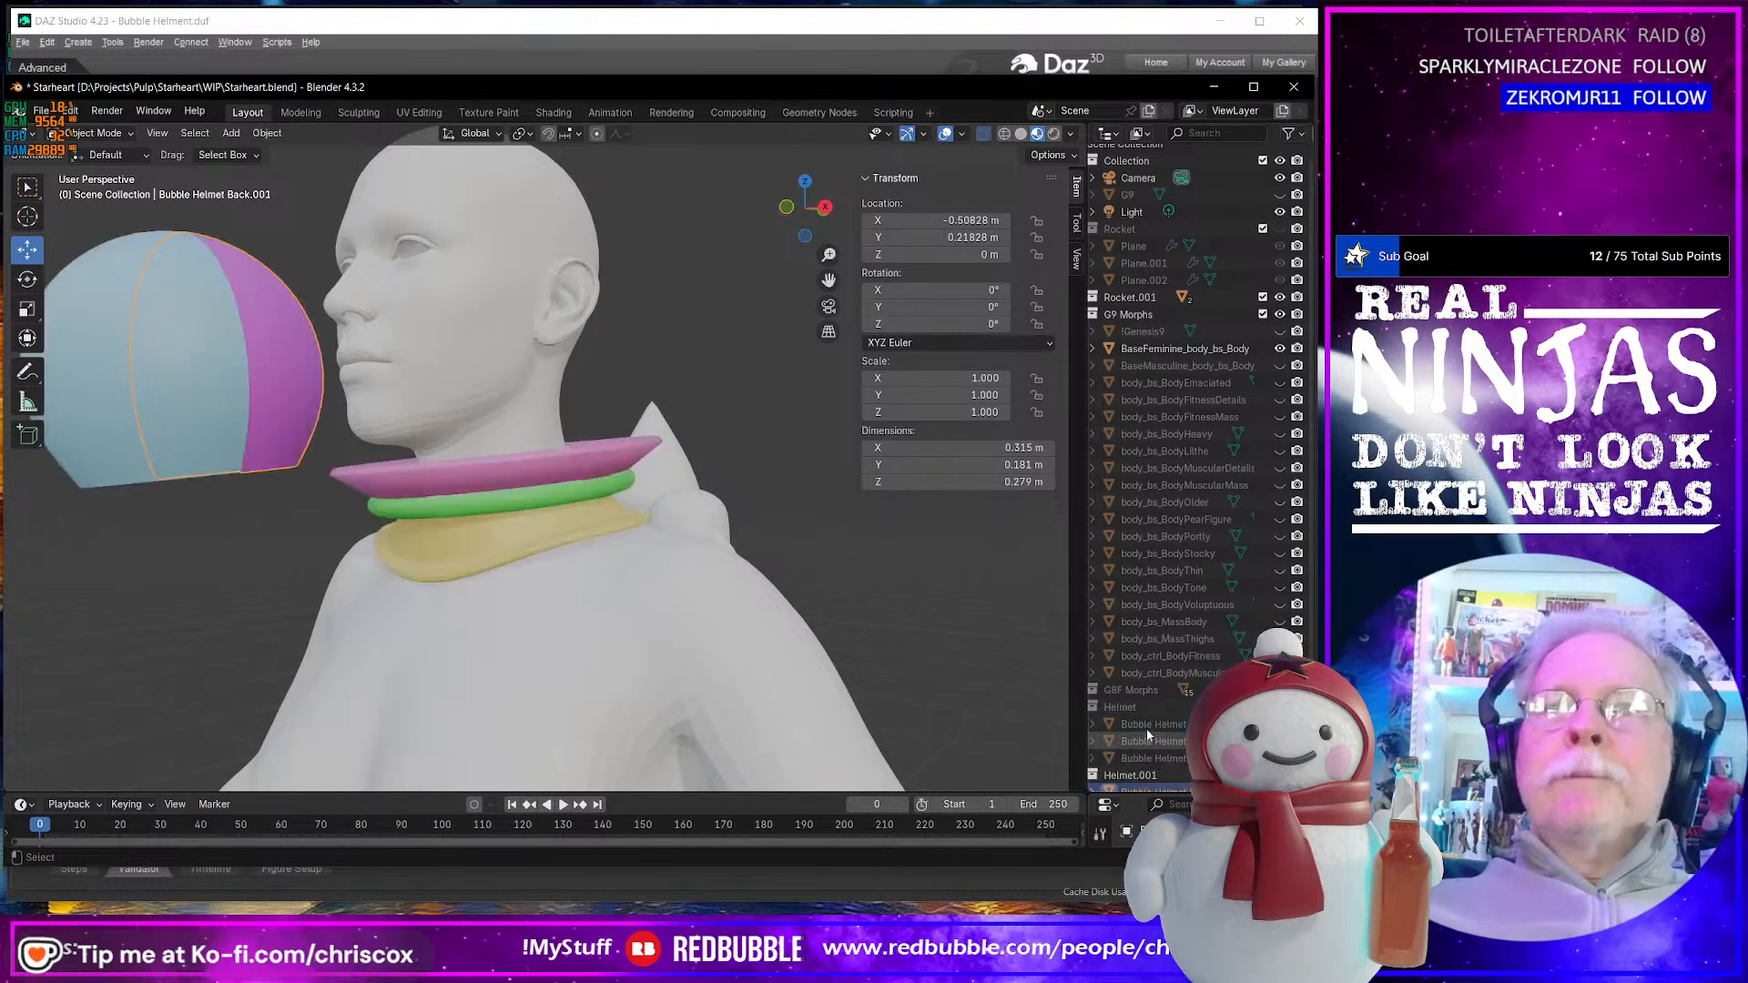
{"action": "scroll", "coordinate": [1168, 788], "scroll_direction": "down", "scroll_amount": 3}
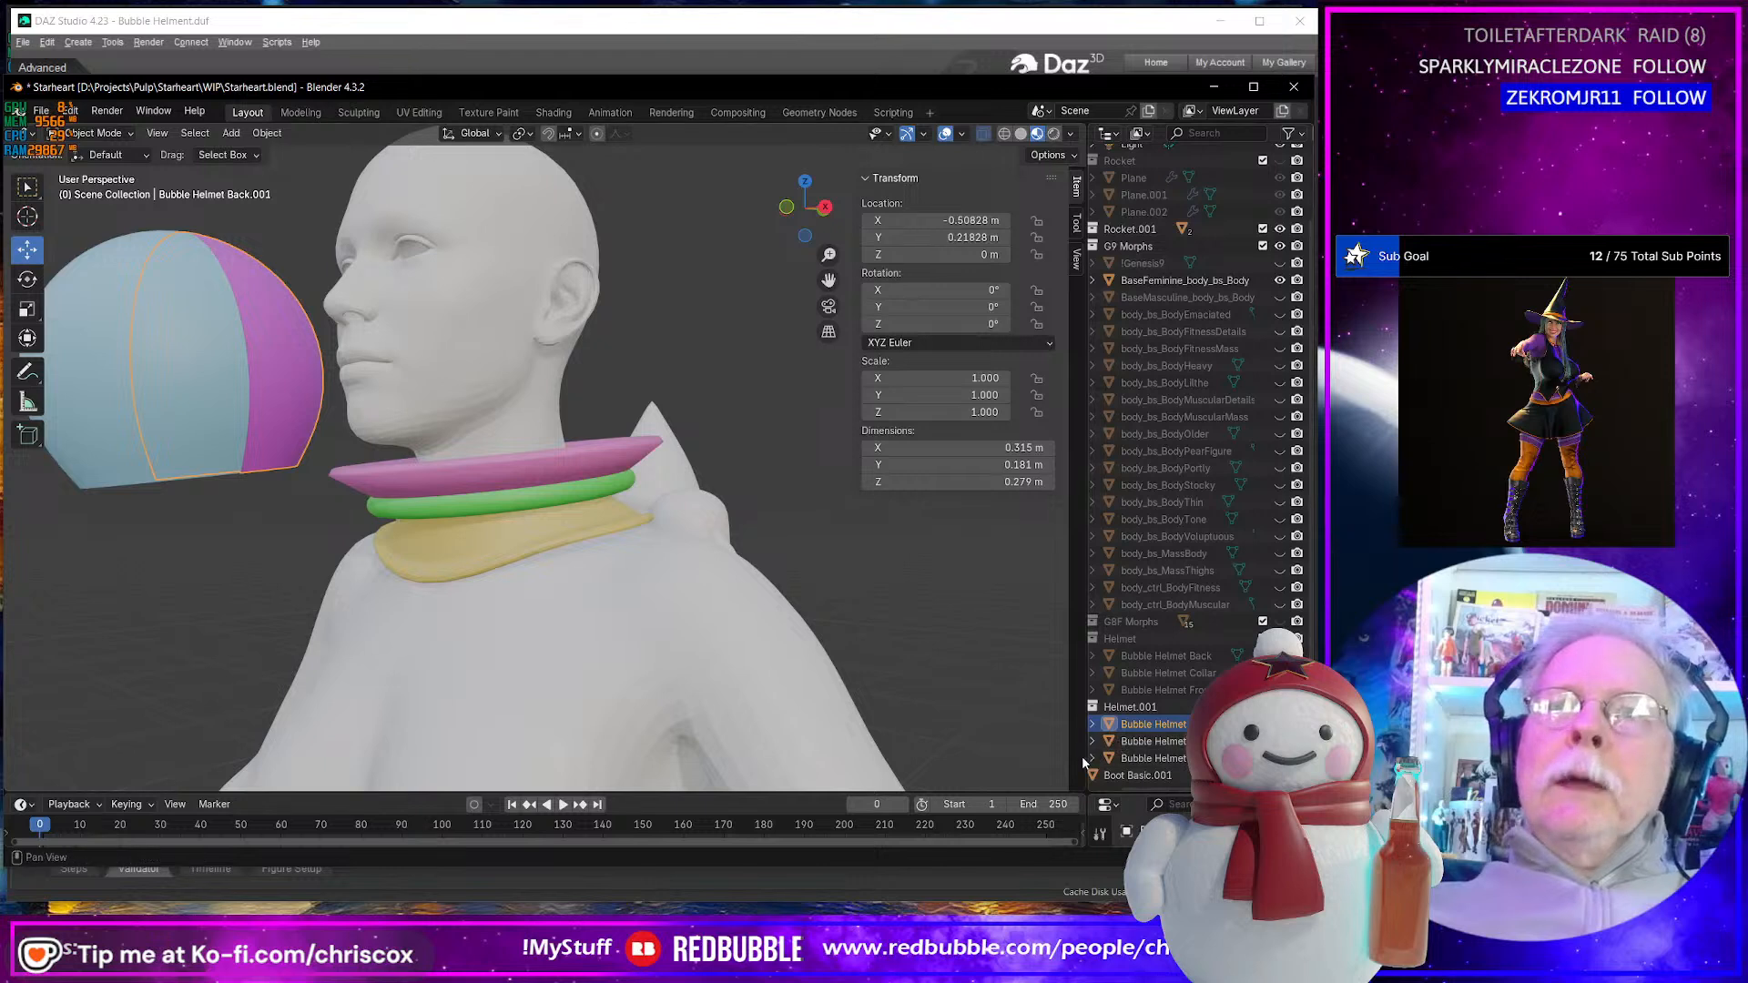
{"action": "left_click_drag", "start_coordinate": [1133, 794], "coordinate": [1156, 432]}
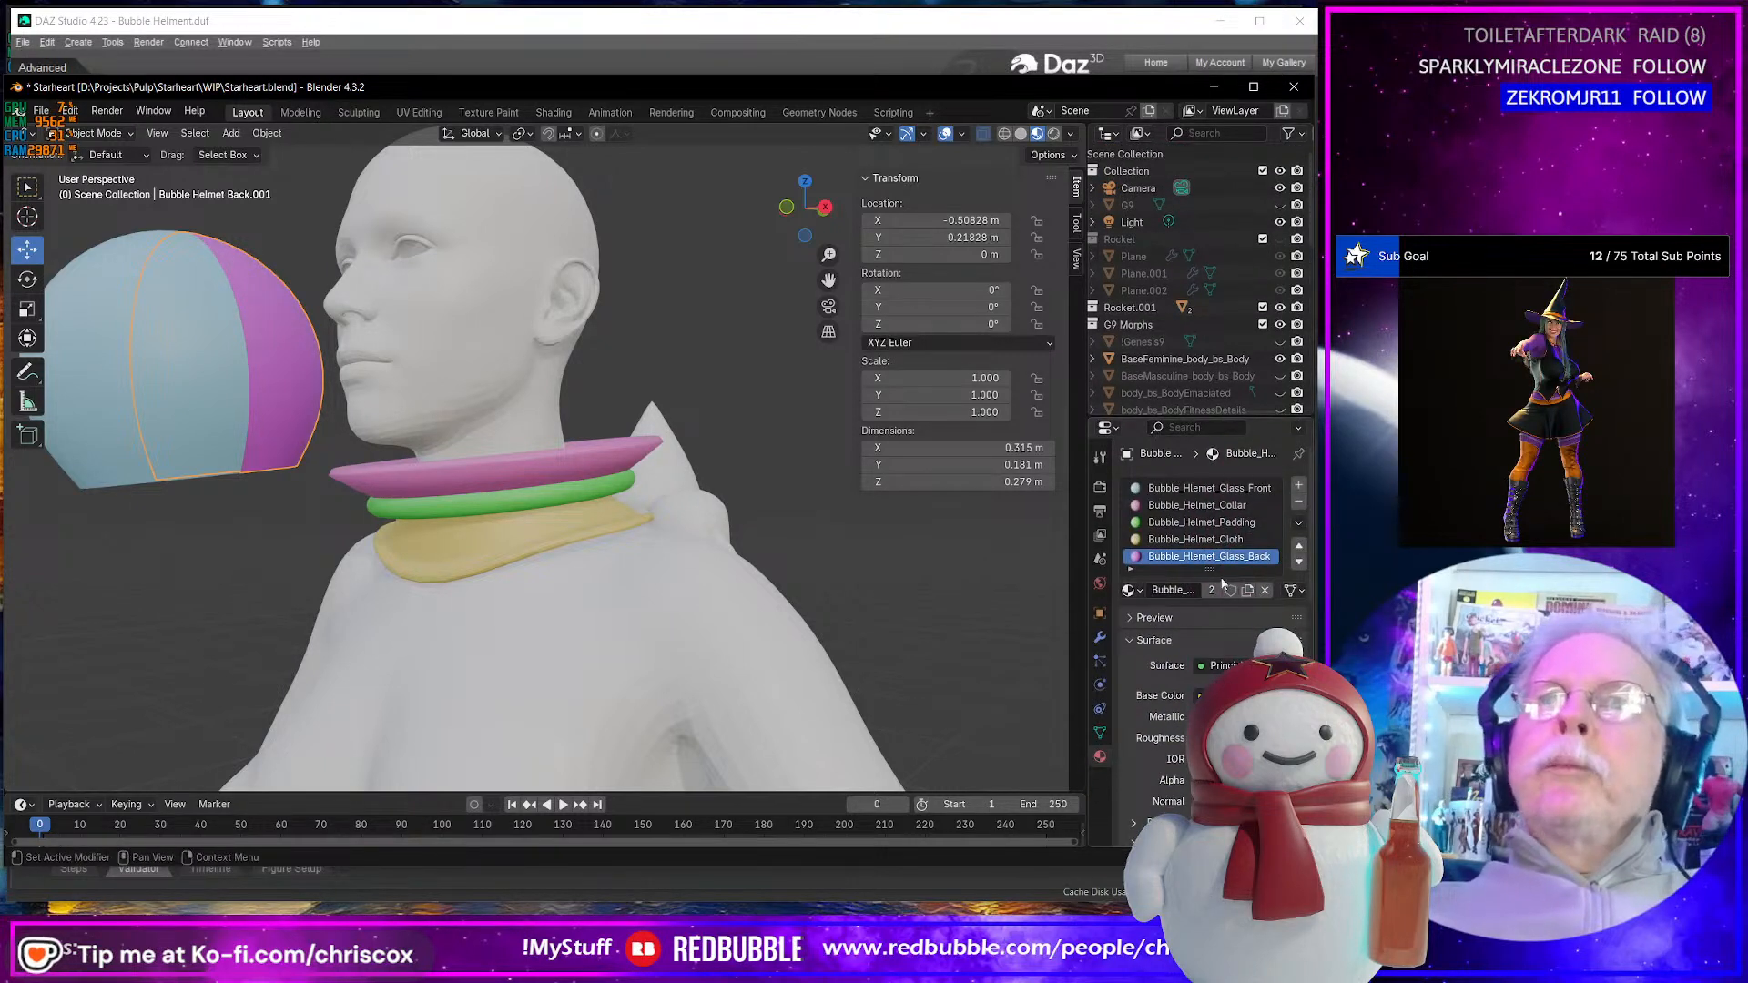
{"action": "left_click", "coordinate": [1242, 696]}
{"action": "left_click_drag", "start_coordinate": [1270, 431], "coordinate": [1270, 478]}
{"action": "scroll", "coordinate": [529, 546], "scroll_direction": "up", "scroll_amount": 8}
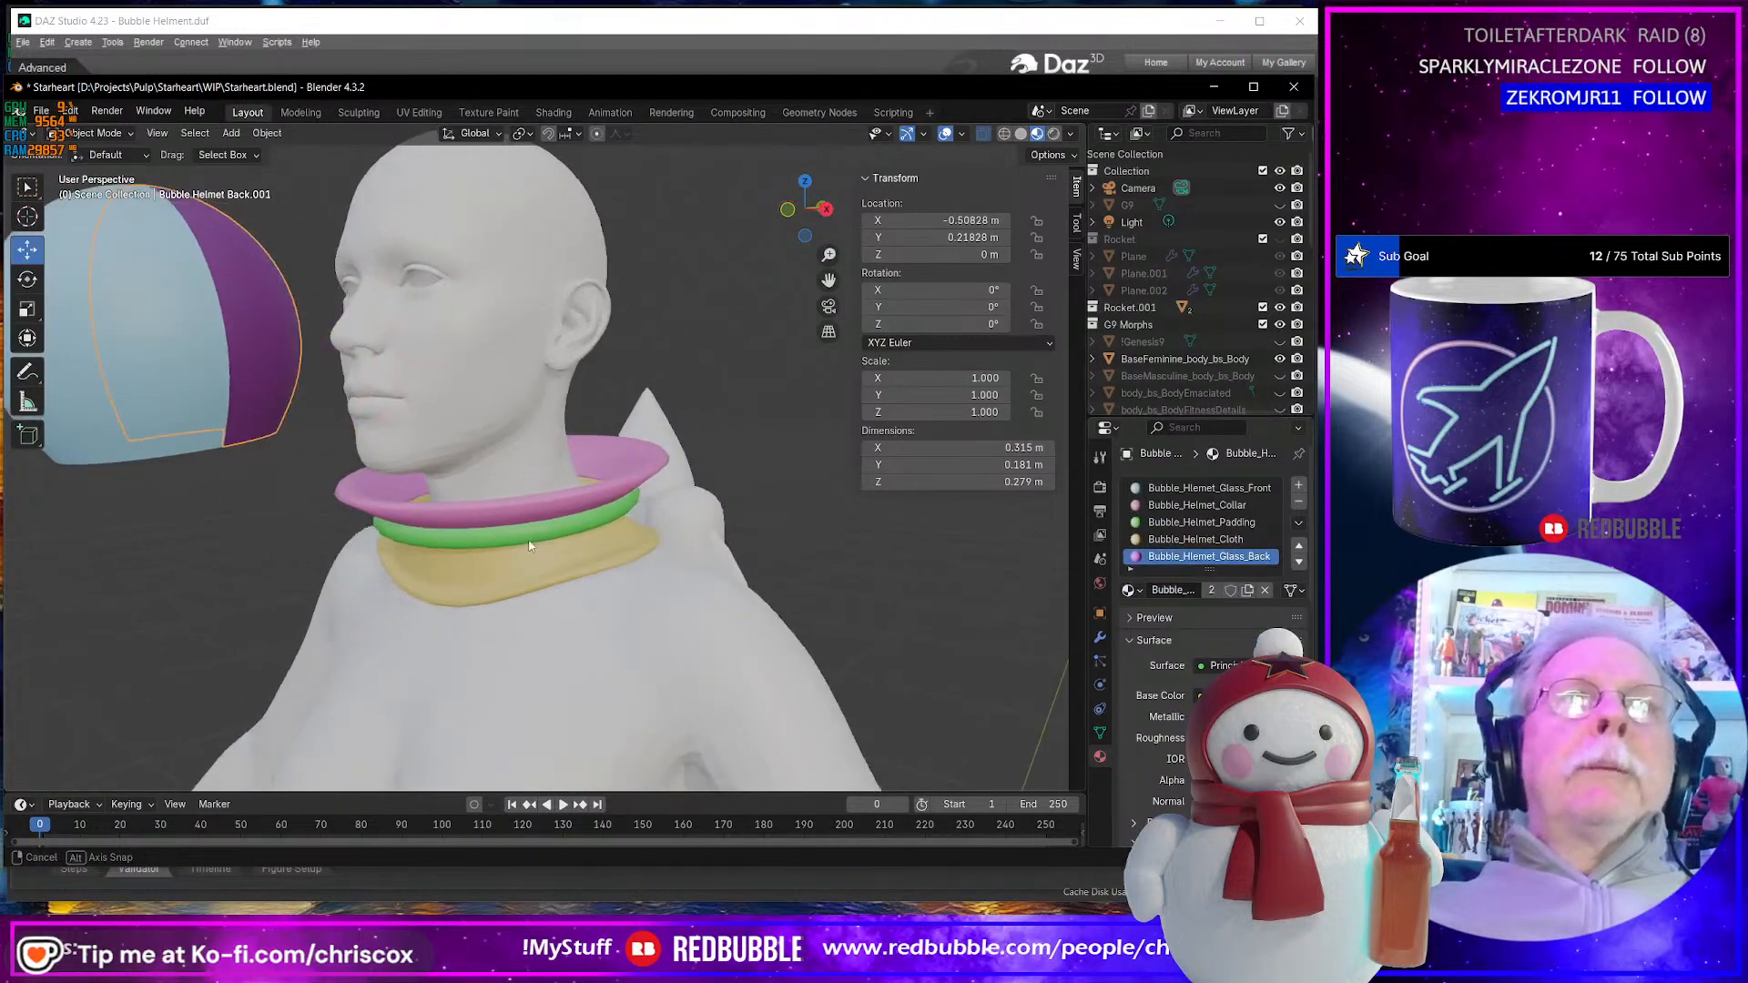
{"action": "scroll", "coordinate": [530, 544], "scroll_direction": "down", "scroll_amount": 8}
{"action": "middle_click_drag", "start_coordinate": [532, 538], "coordinate": [710, 522]}
{"action": "scroll", "coordinate": [579, 526], "scroll_direction": "up", "scroll_amount": 7}
{"action": "scroll", "coordinate": [579, 526], "scroll_direction": "down", "scroll_amount": 7}
{"action": "scroll", "coordinate": [697, 548], "scroll_direction": "up", "scroll_amount": 1}
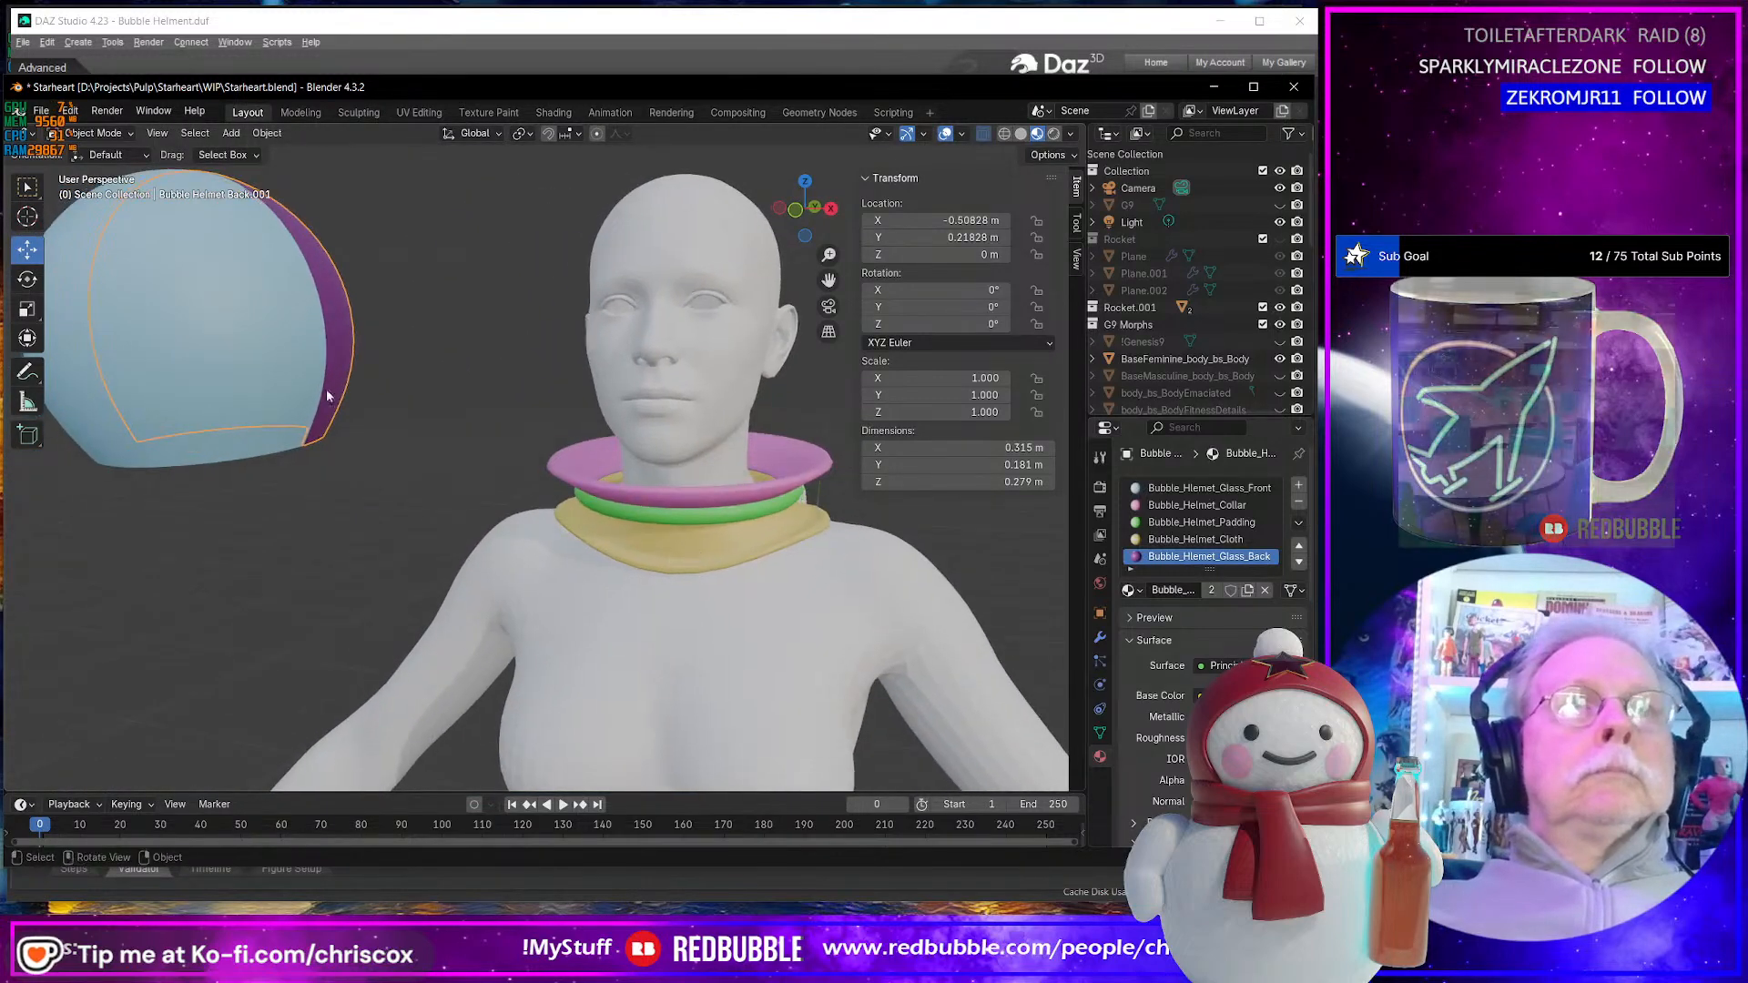
- Export the duplicated front glass, back glass and collar as an OBJ into the Substance folder, adding IDs to the file name
{"action": "left_click", "coordinate": [415, 455]}
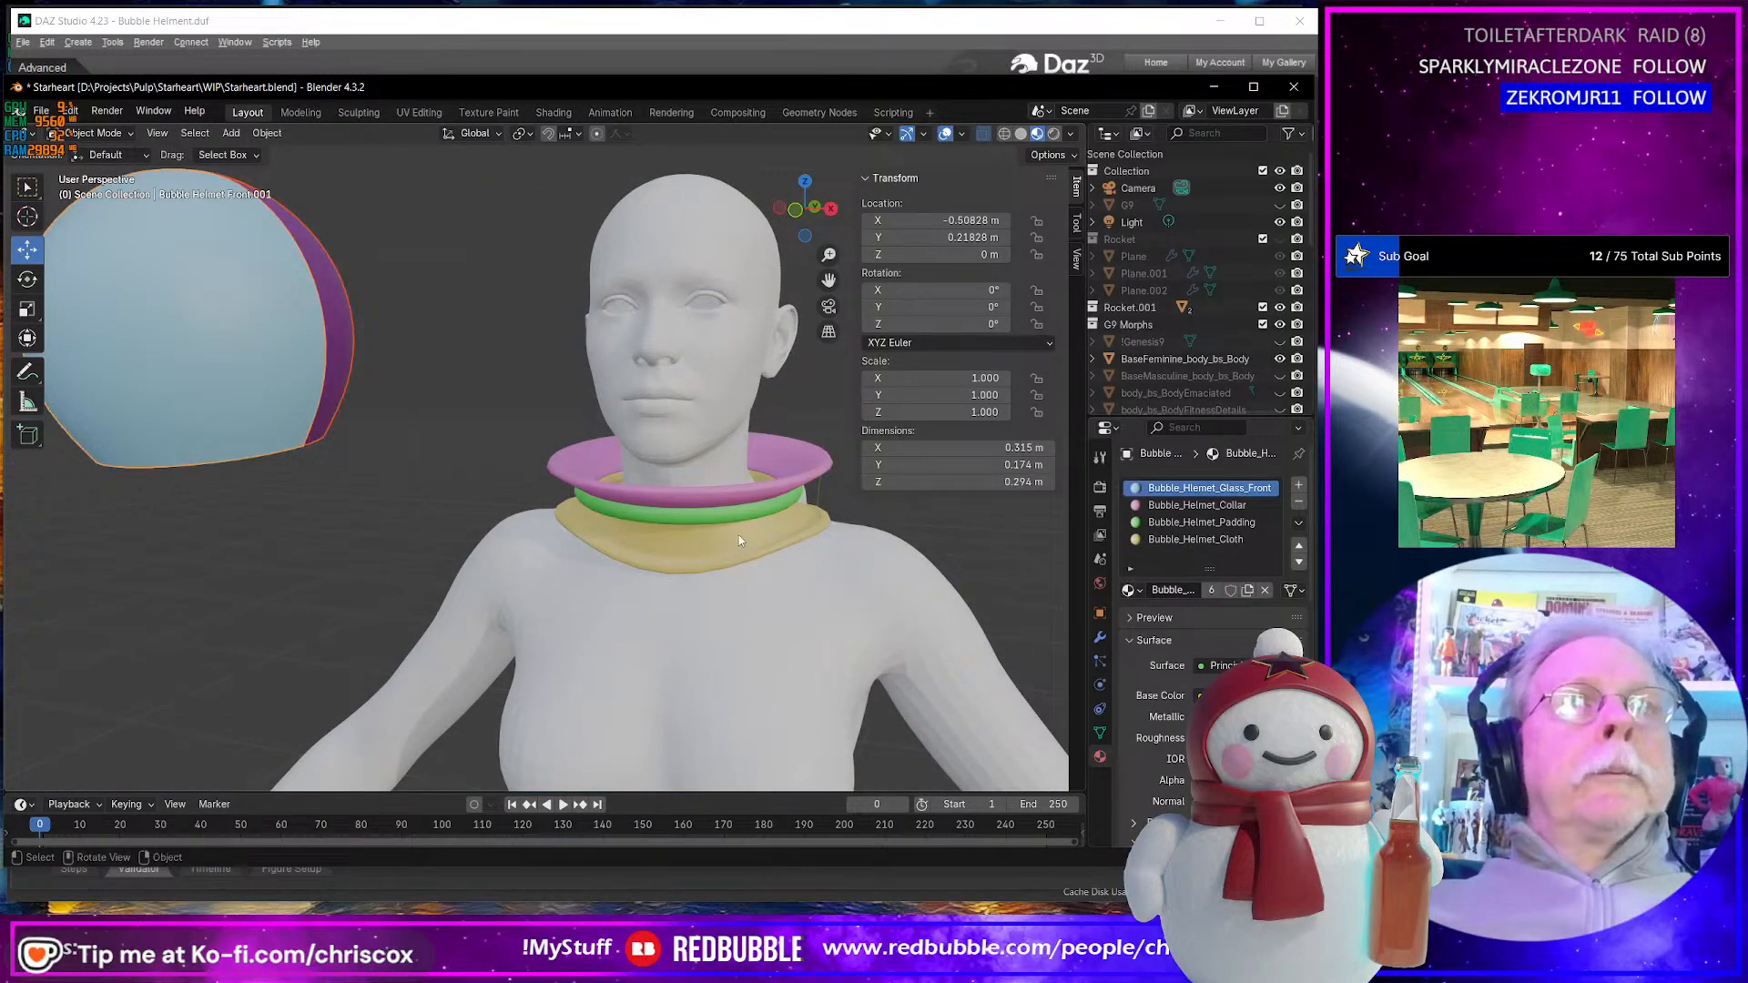
{"action": "left_click", "coordinate": [699, 535]}
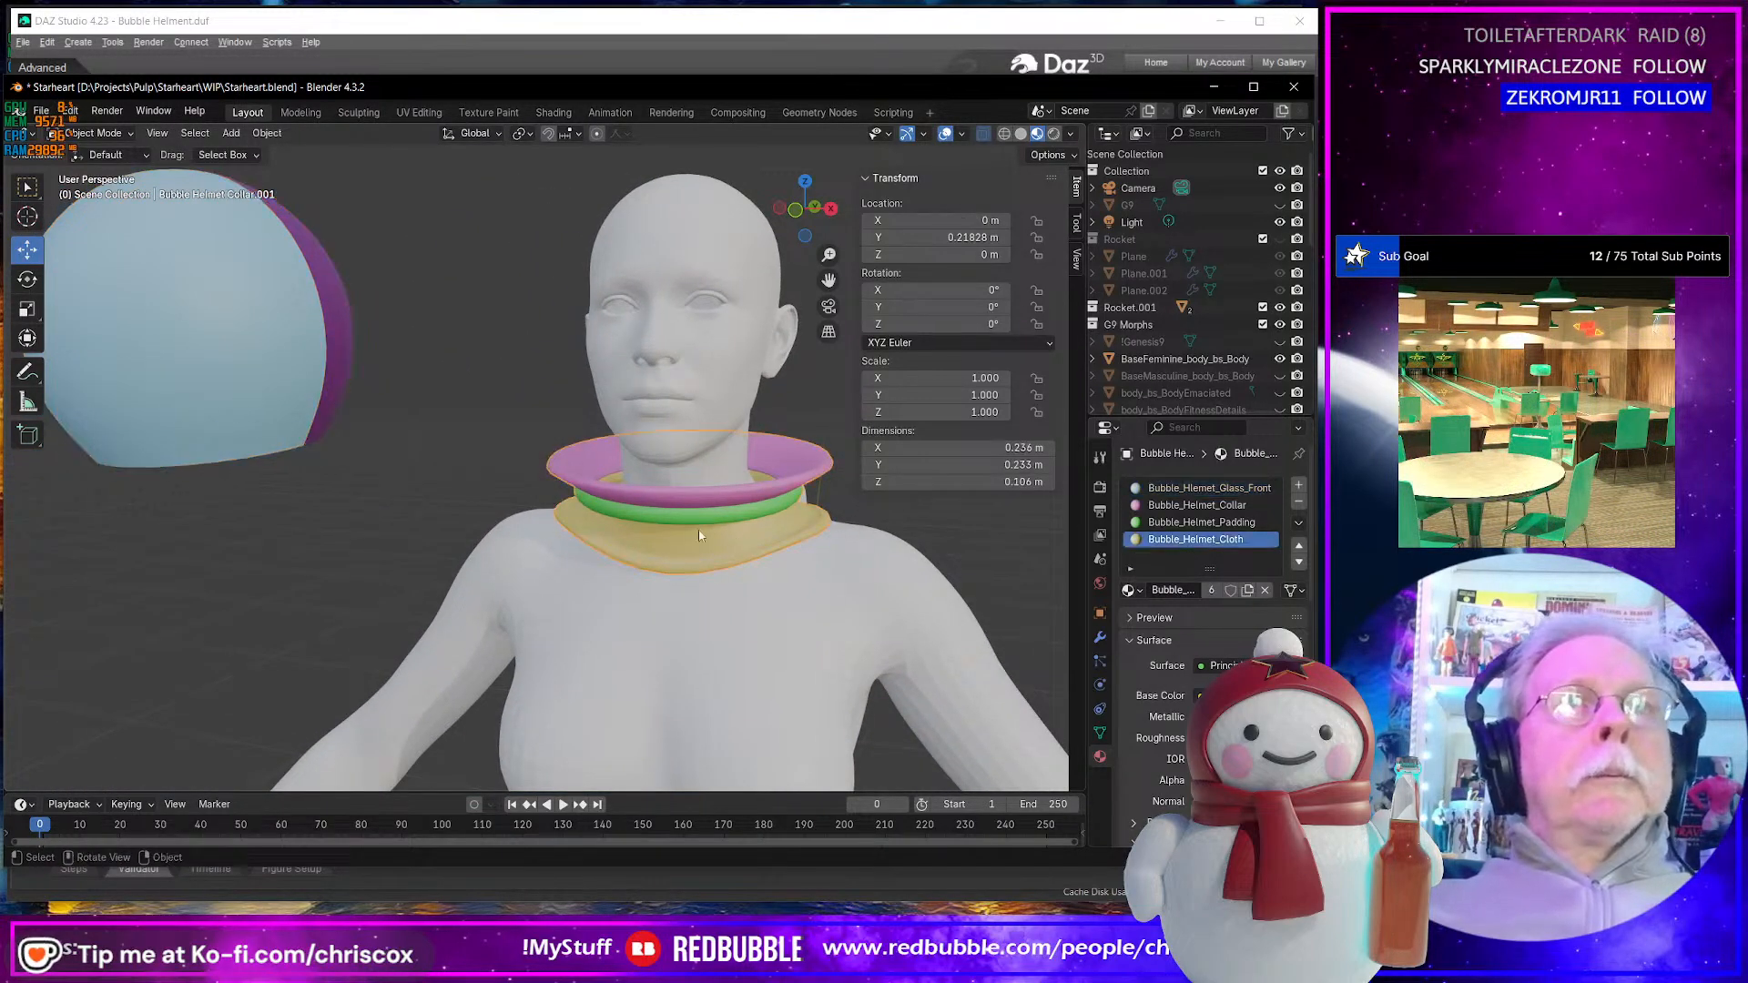
{"action": "left_click", "coordinate": [330, 368]}
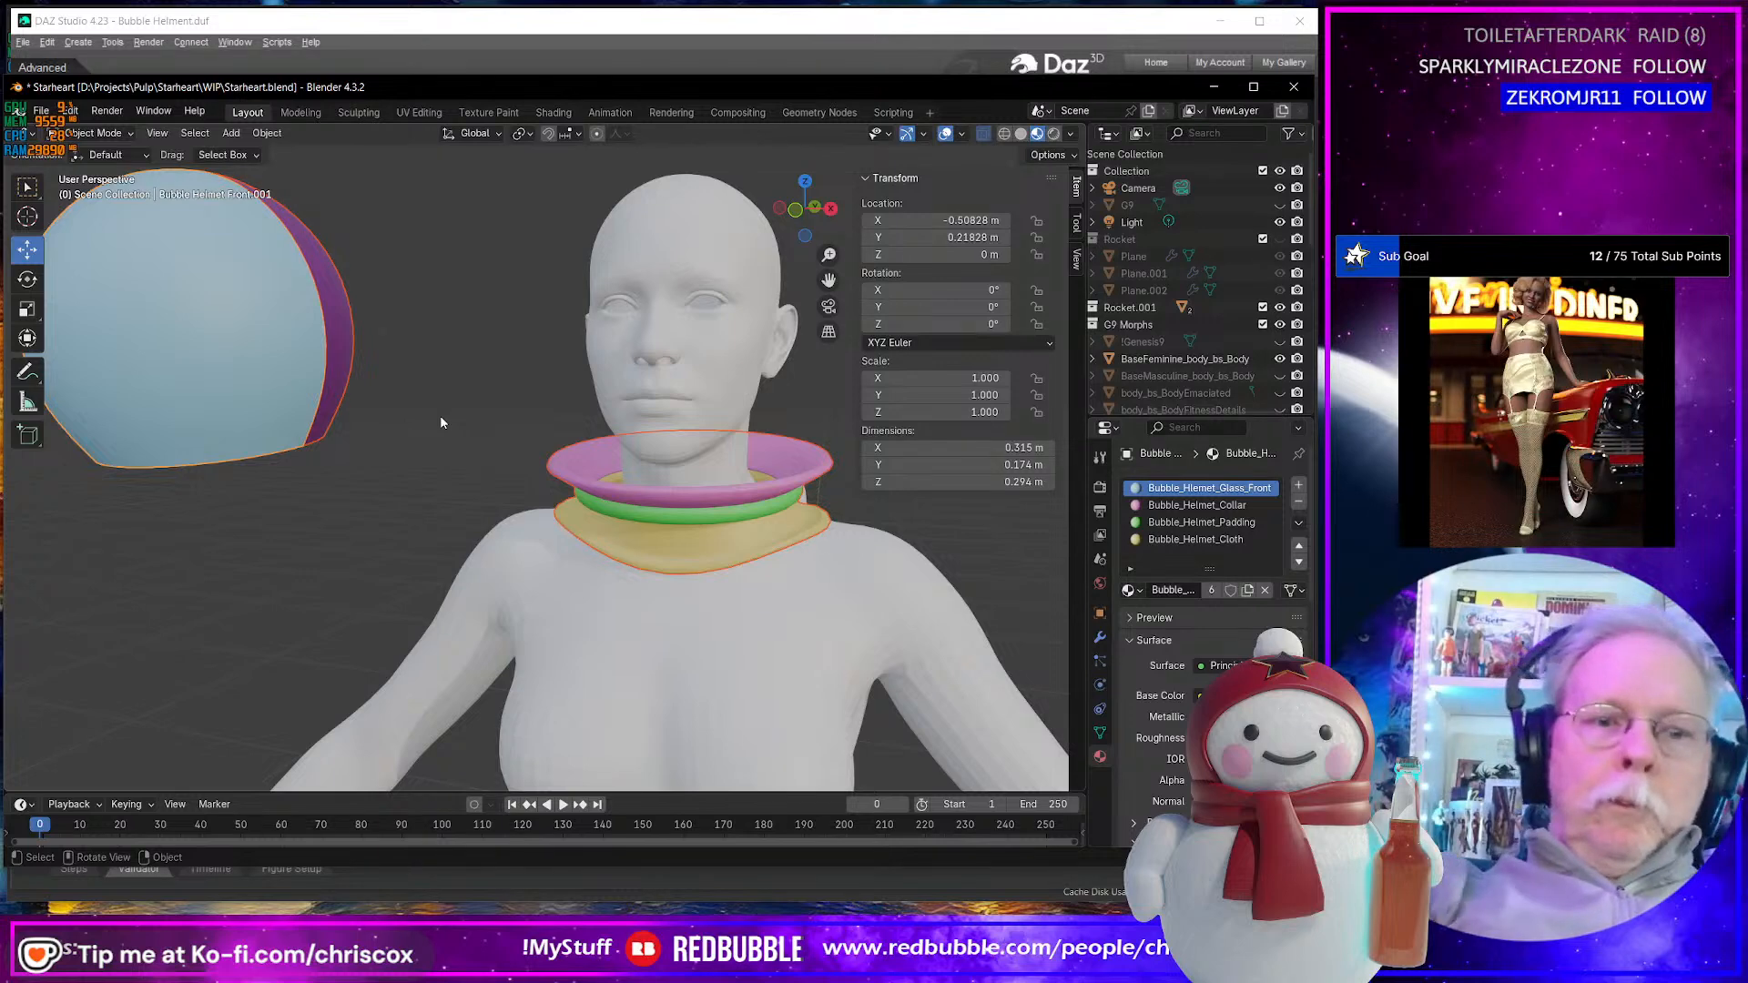
{"action": "key", "text": "ctrl+e"}
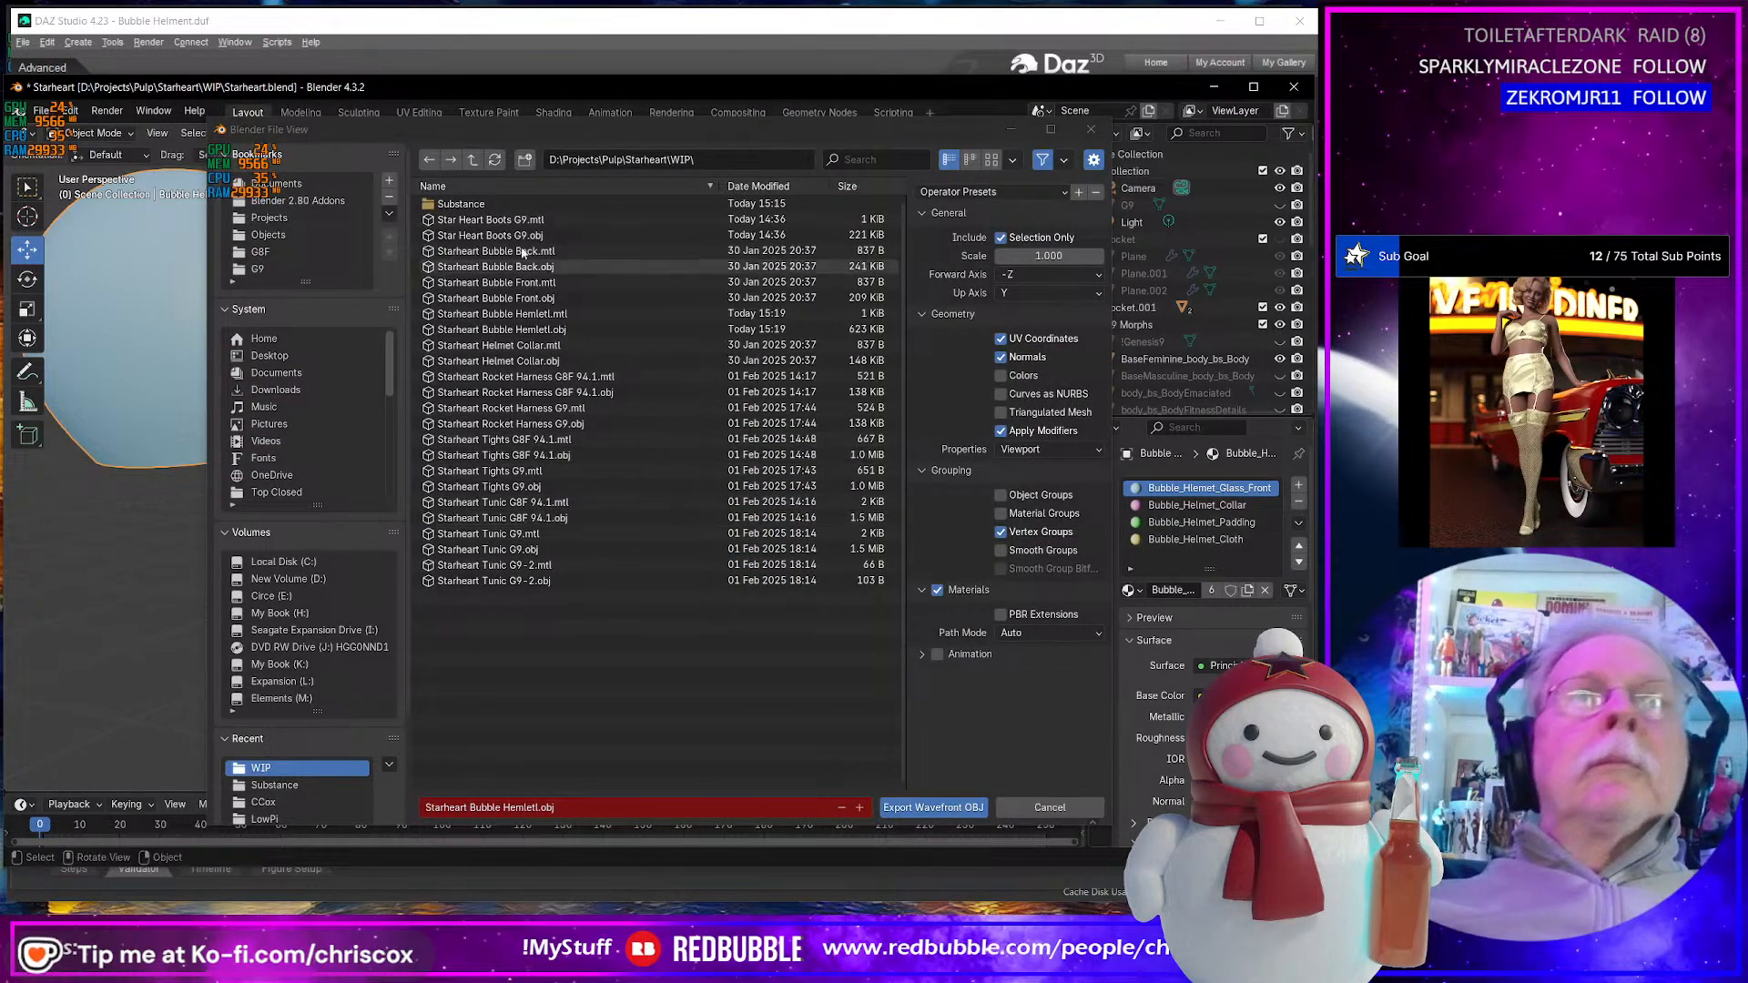
{"action": "double_click", "coordinate": [473, 204]}
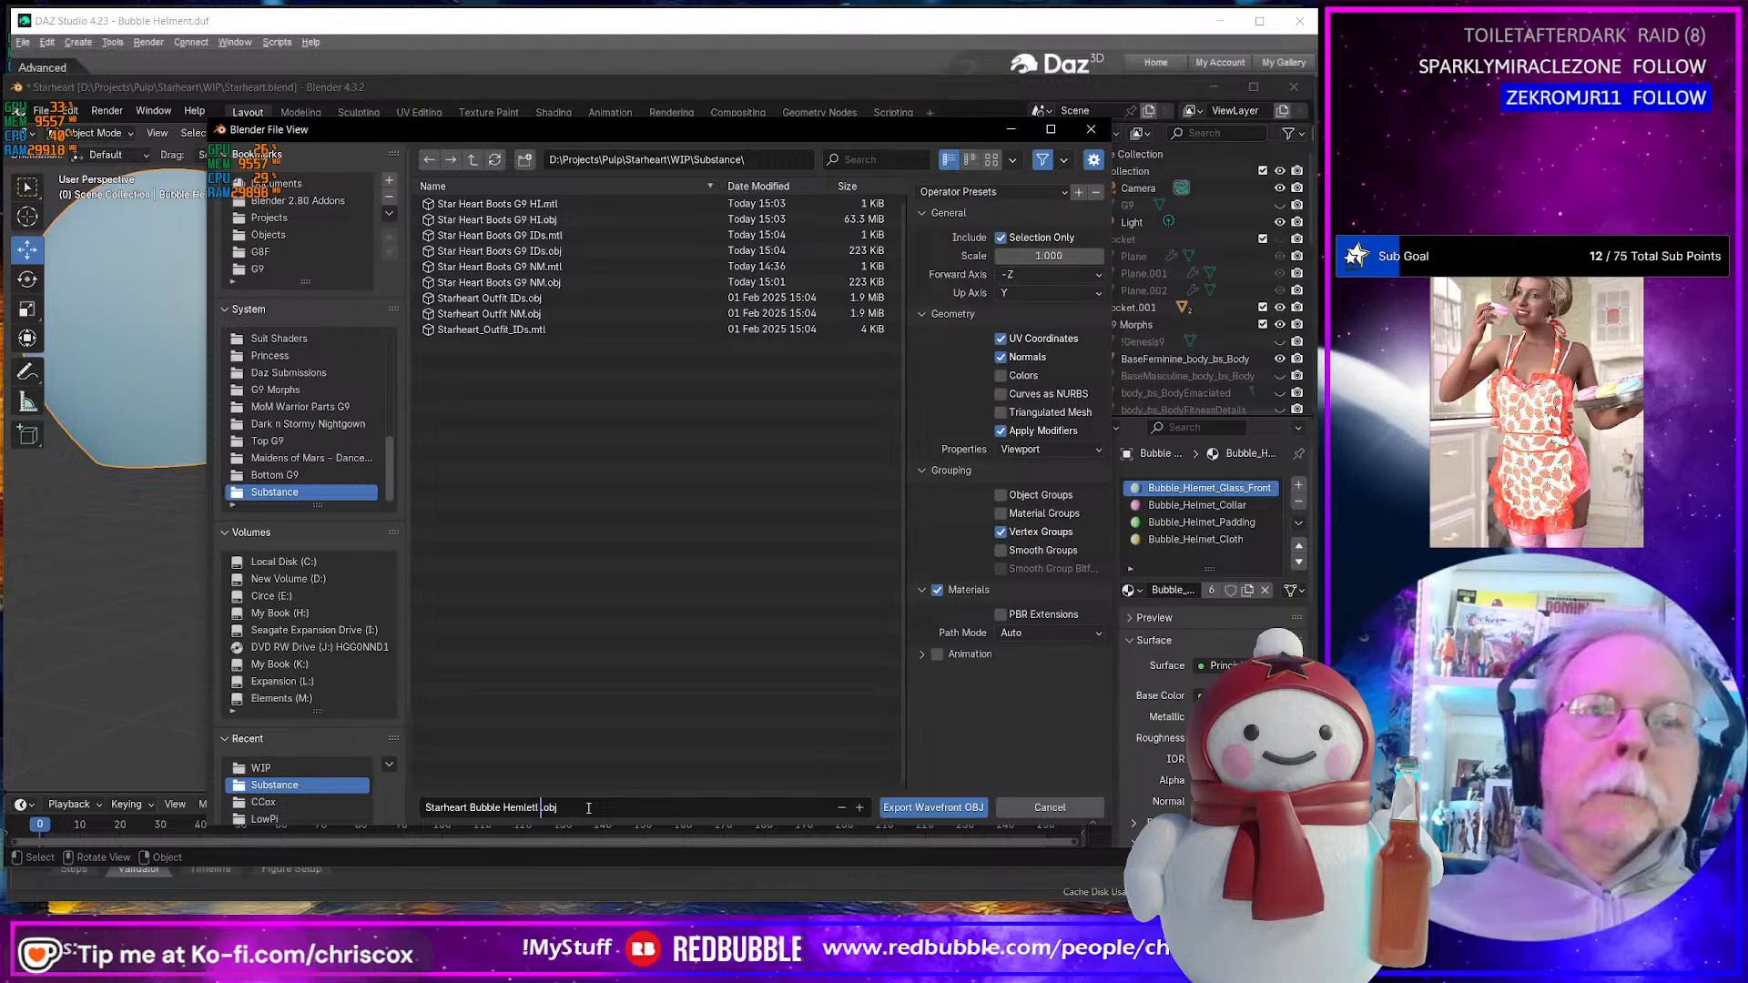
{"action": "type", "text": "IDs"}
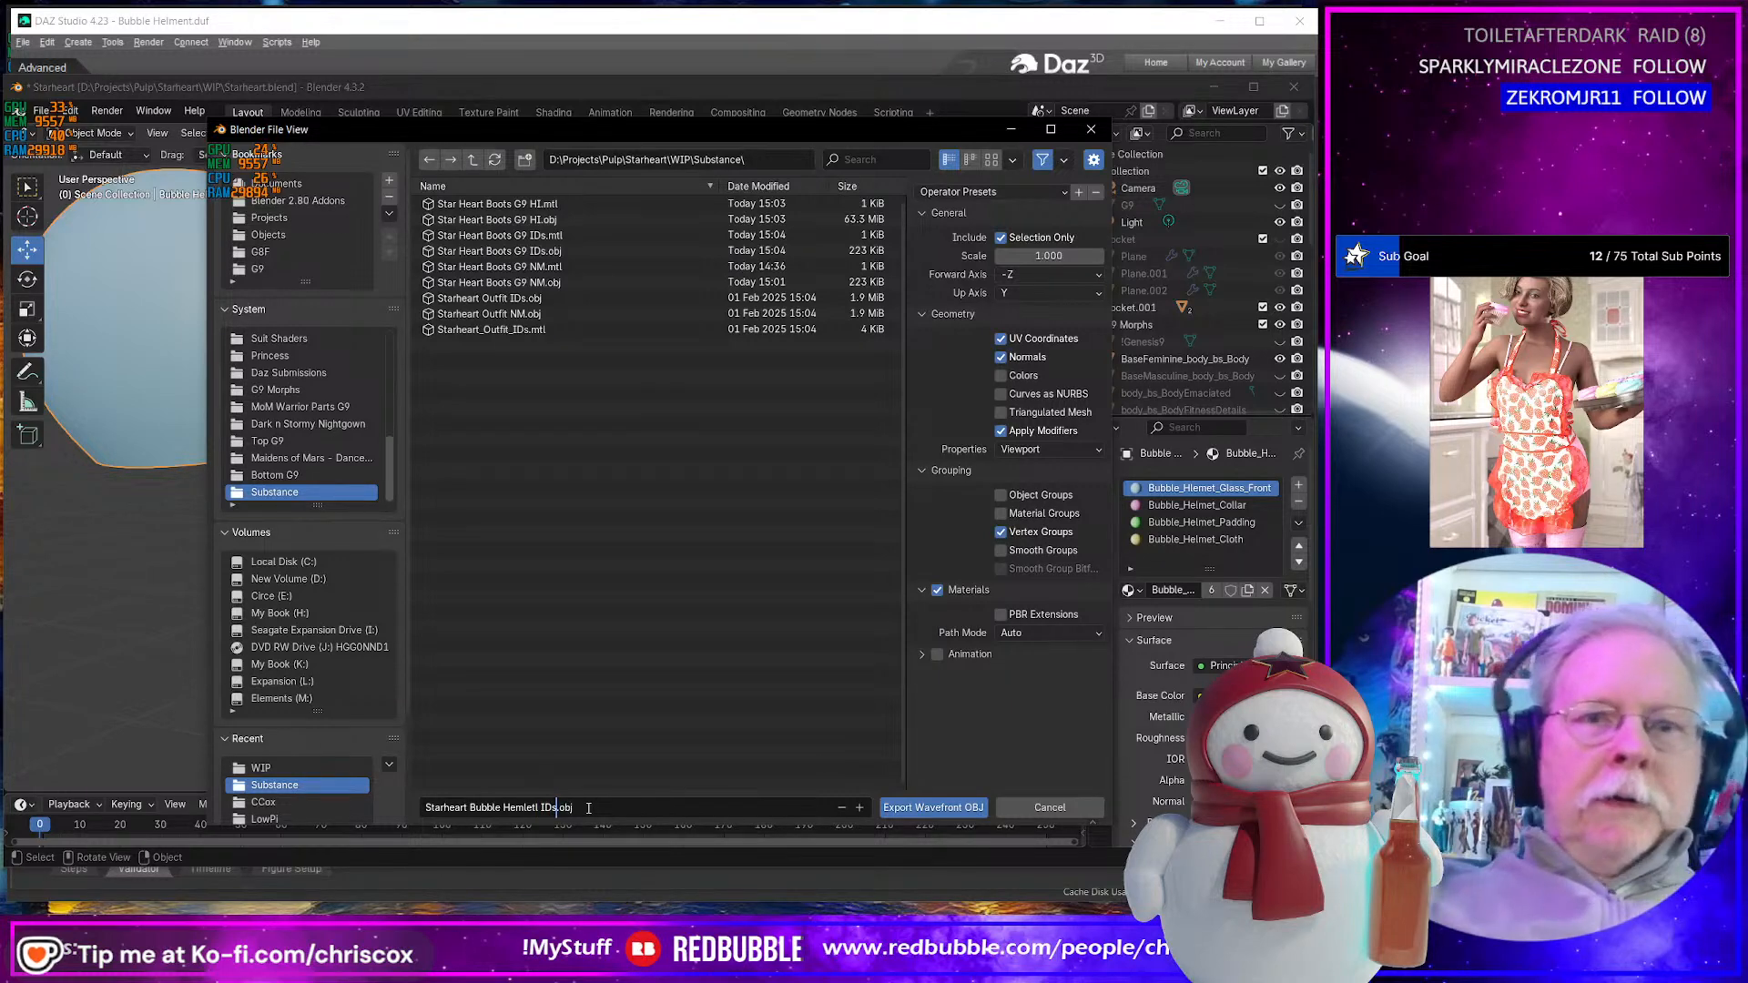
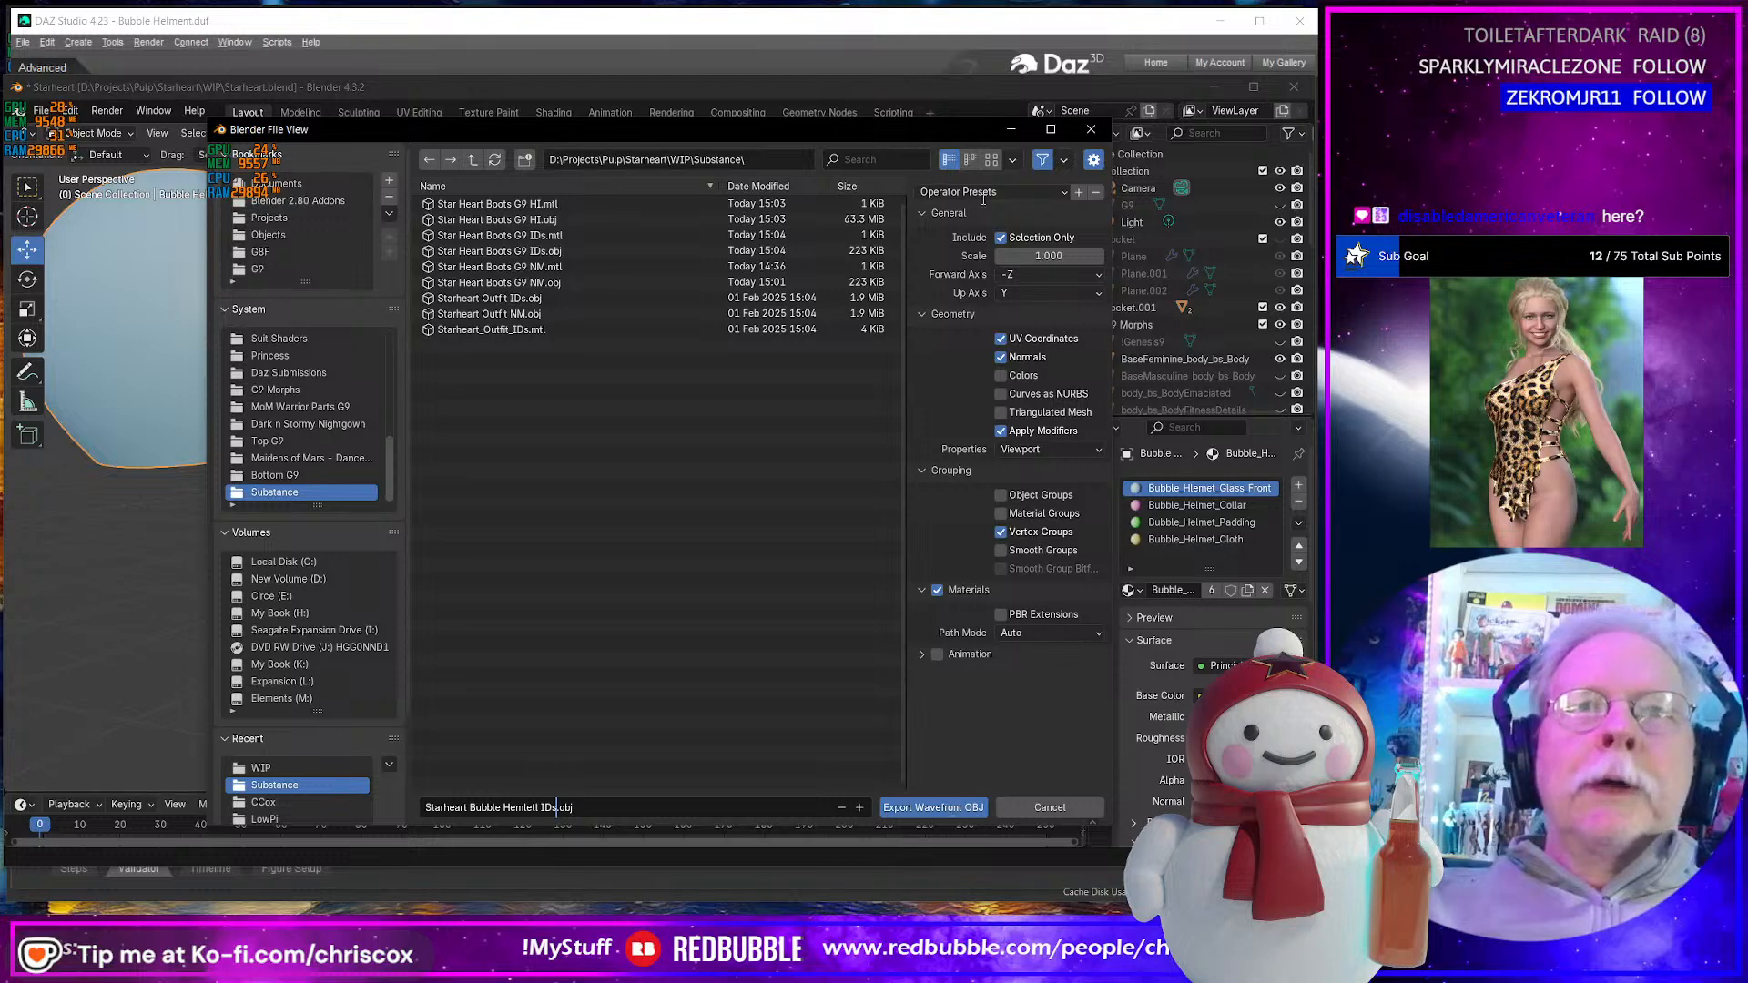
{"action": "left_click", "coordinate": [948, 808]}
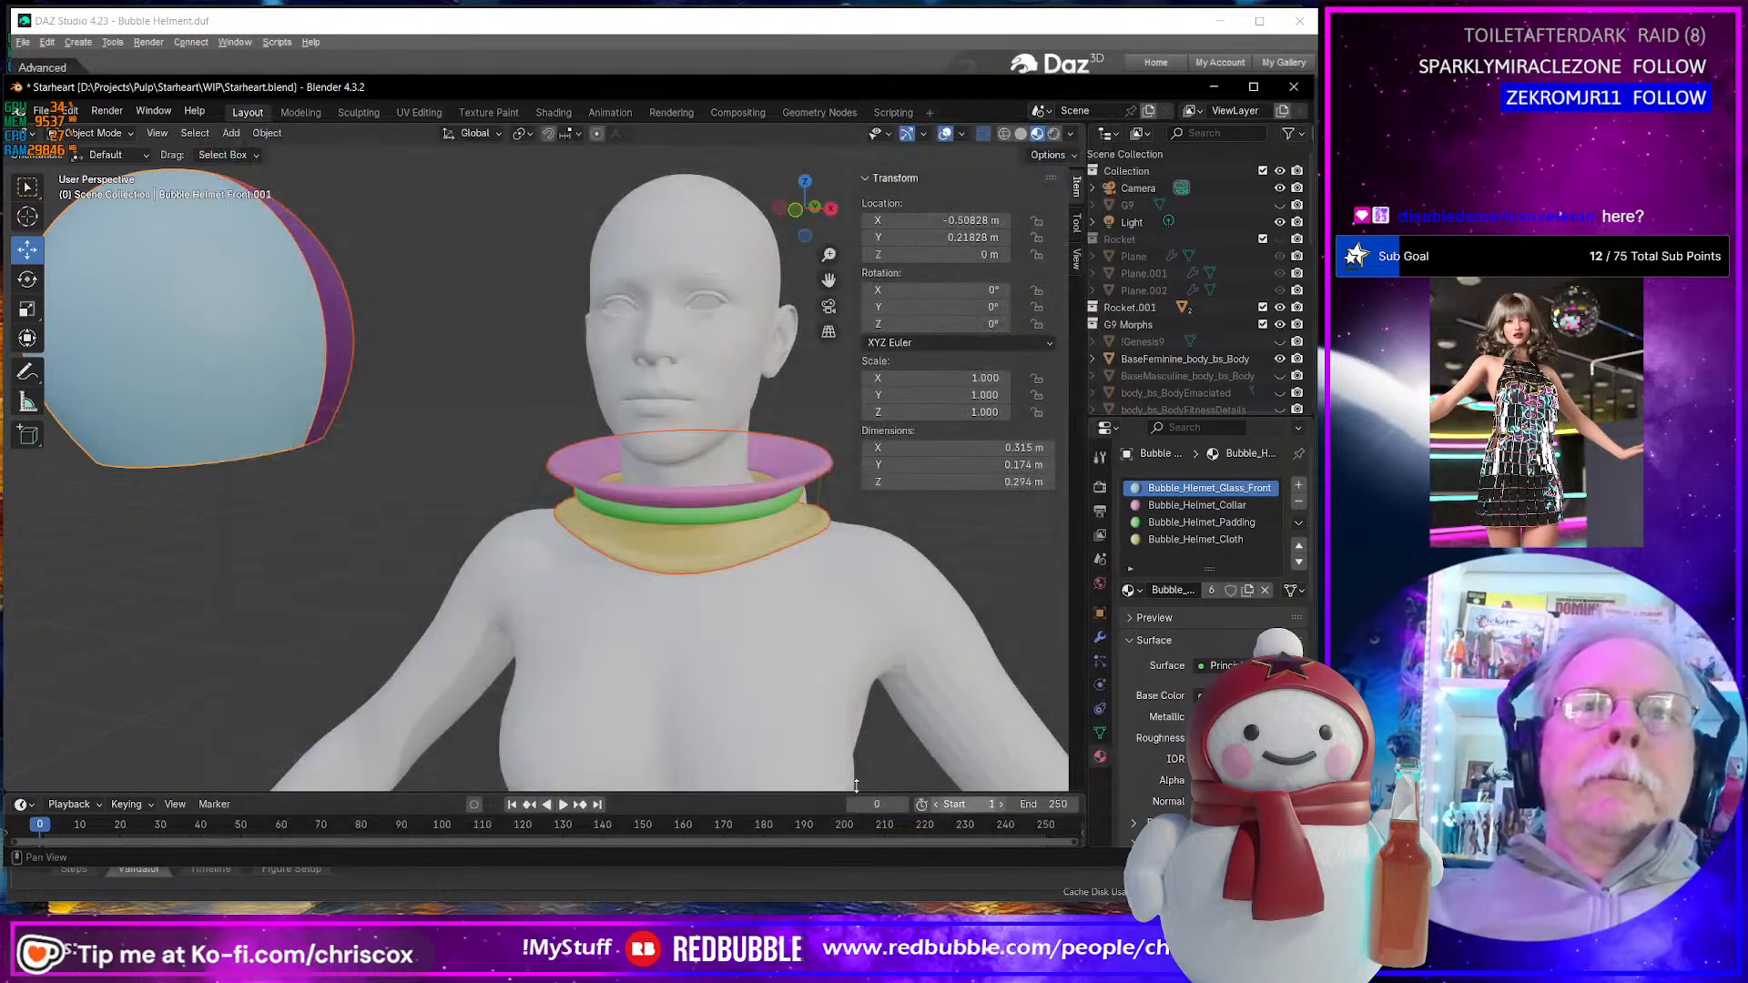
- Export the same helmet parts again as an OBJ without materials, replacing IDs with NM in the file name
{"action": "key", "text": "ctrl+shift+e"}
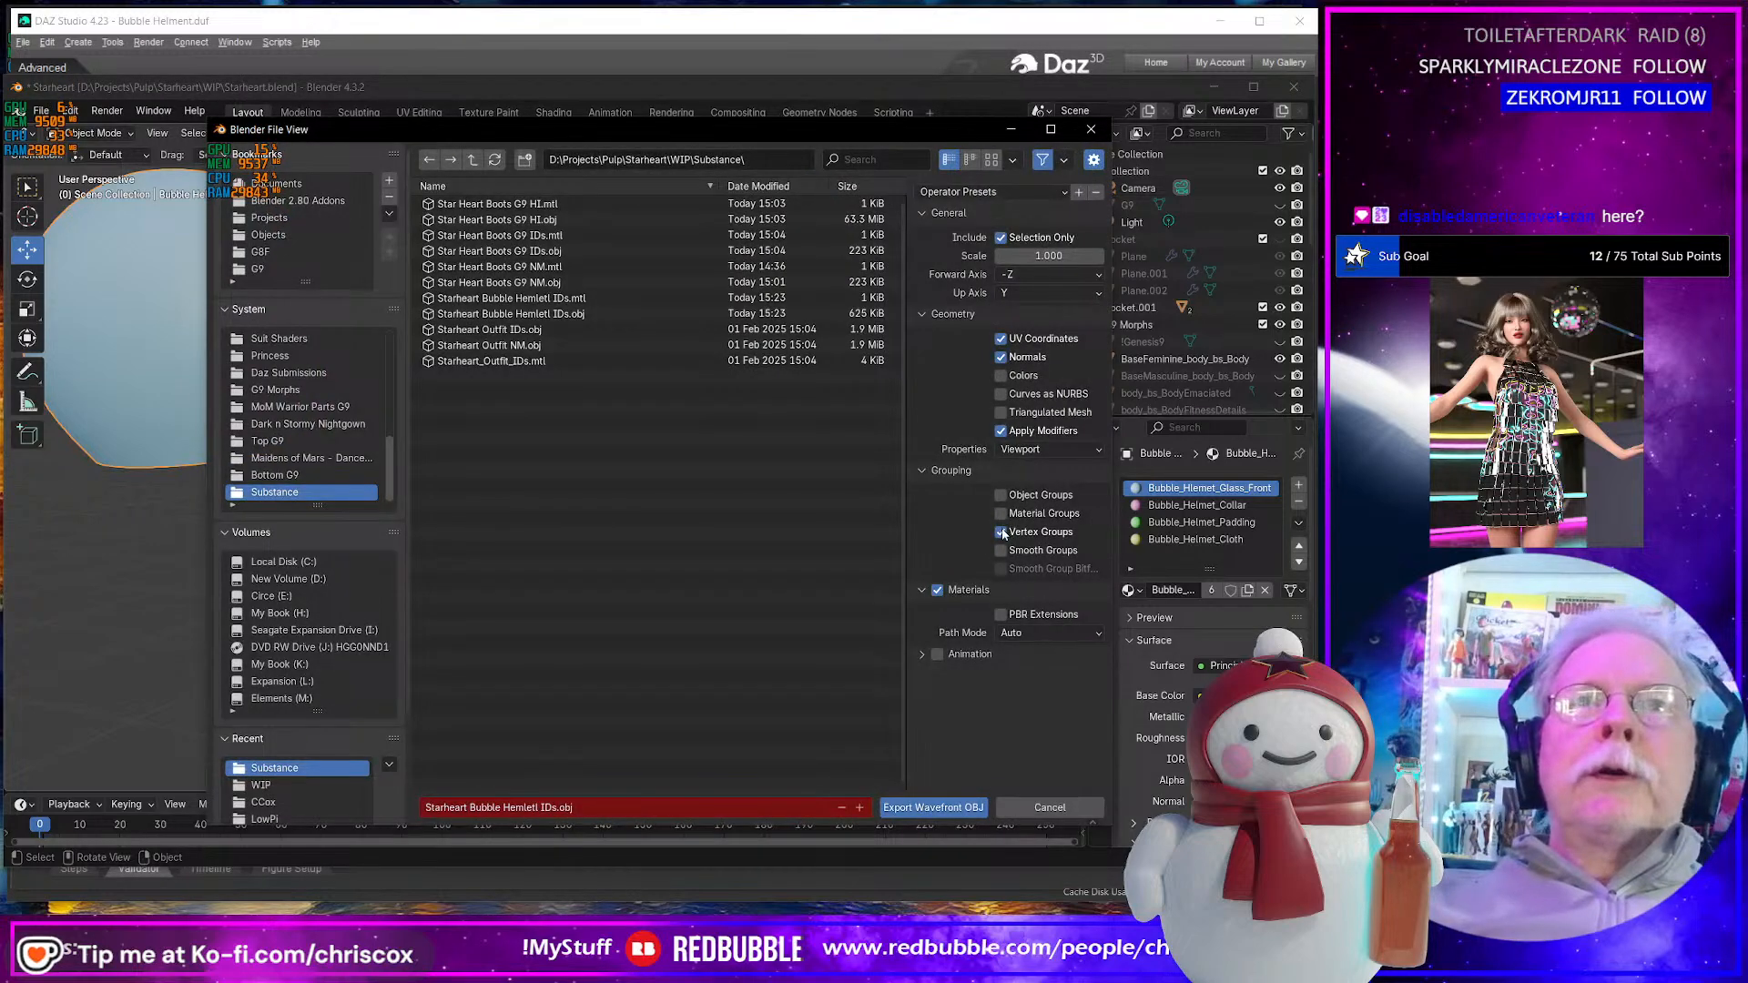
{"action": "left_click", "coordinate": [937, 591]}
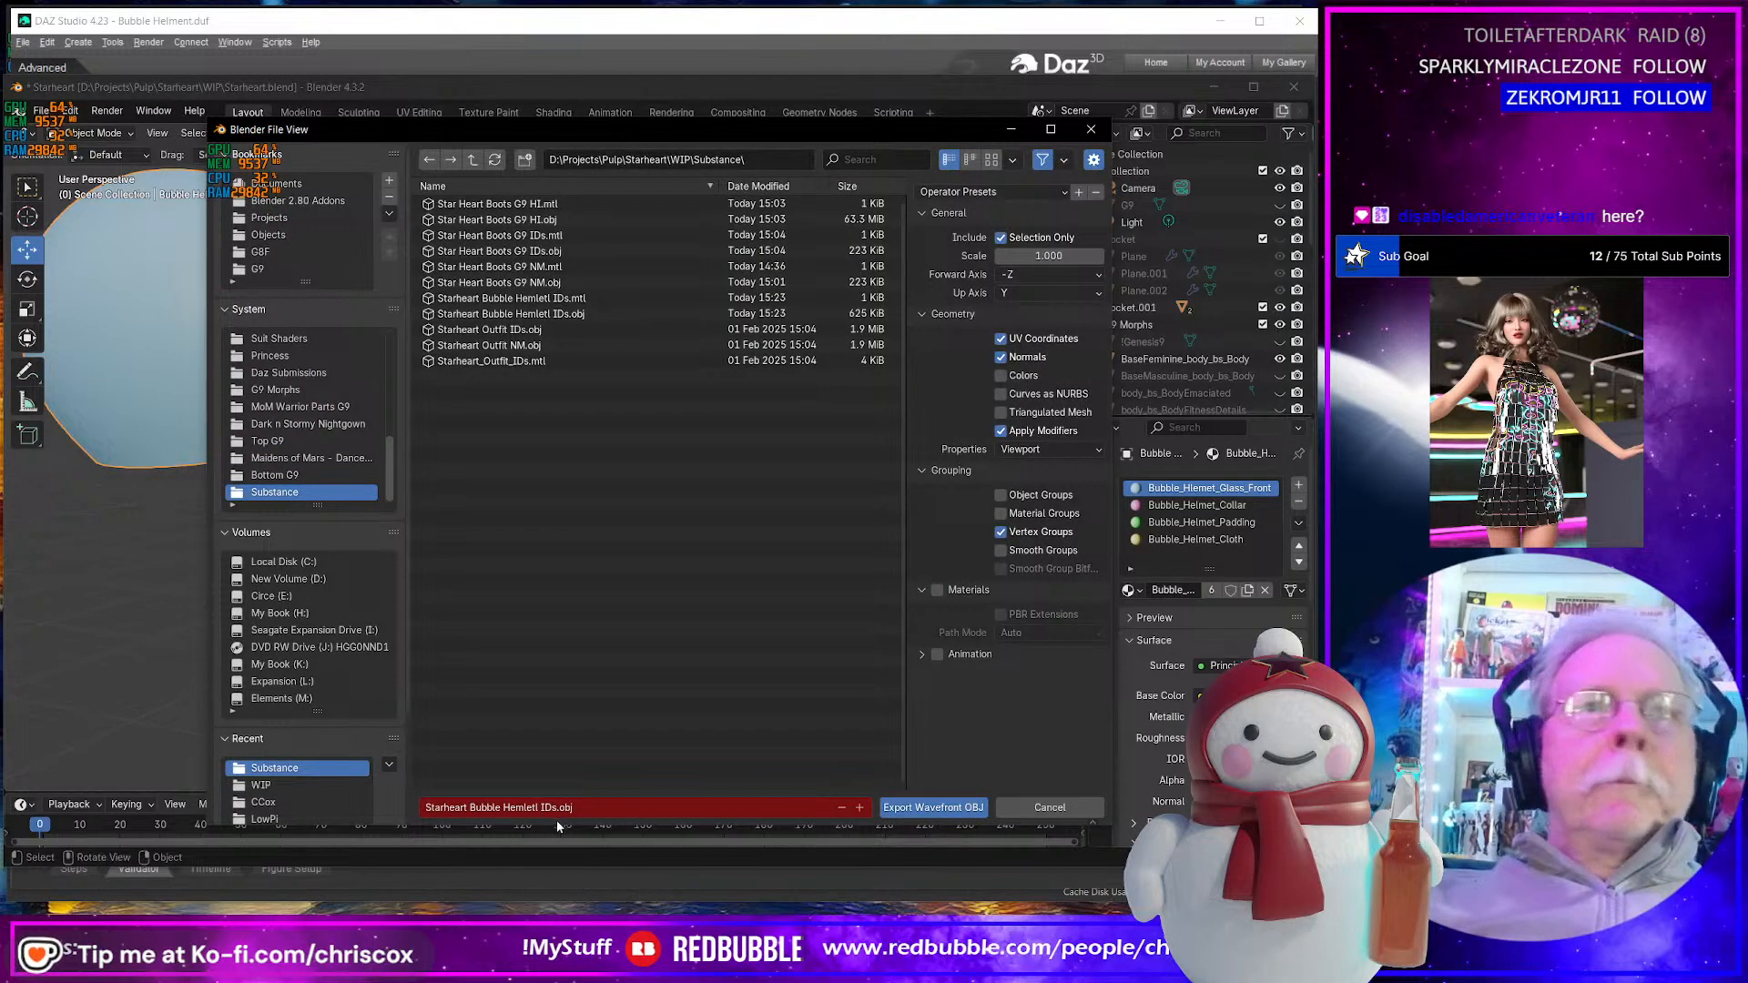
{"action": "left_click", "coordinate": [592, 810]}
{"action": "key", "text": "Right"}
{"action": "key", "text": "Left"}
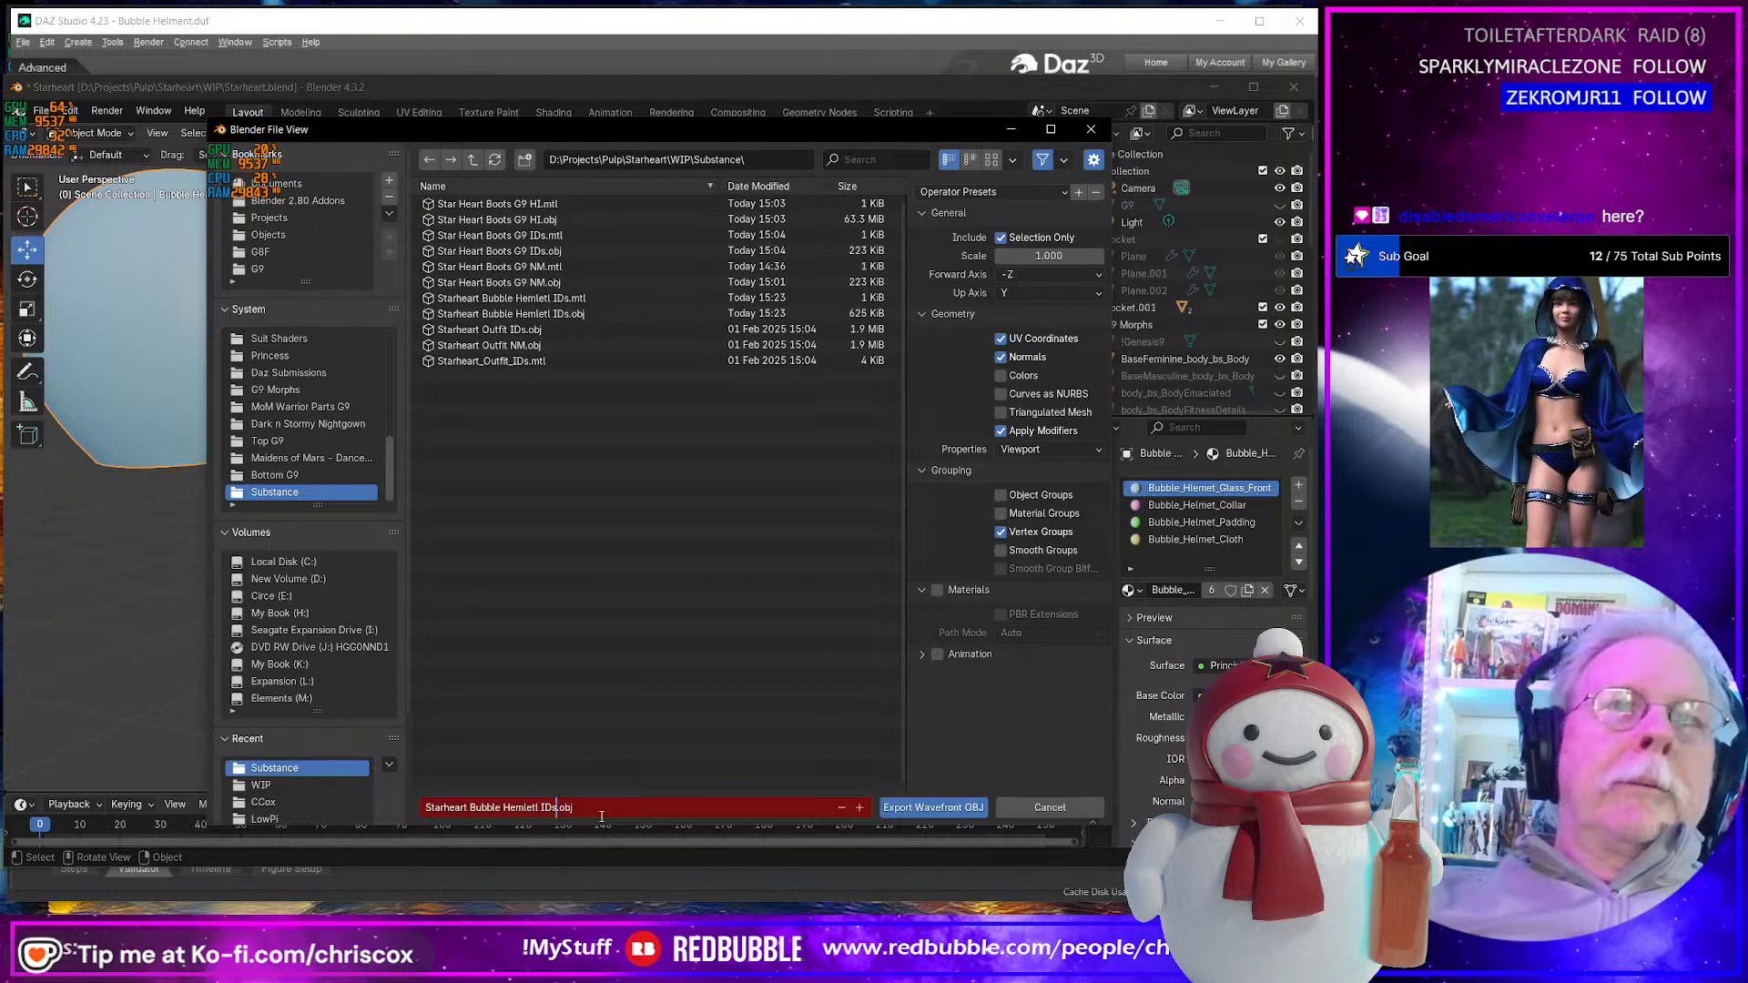
{"action": "type", "text": "NM"}
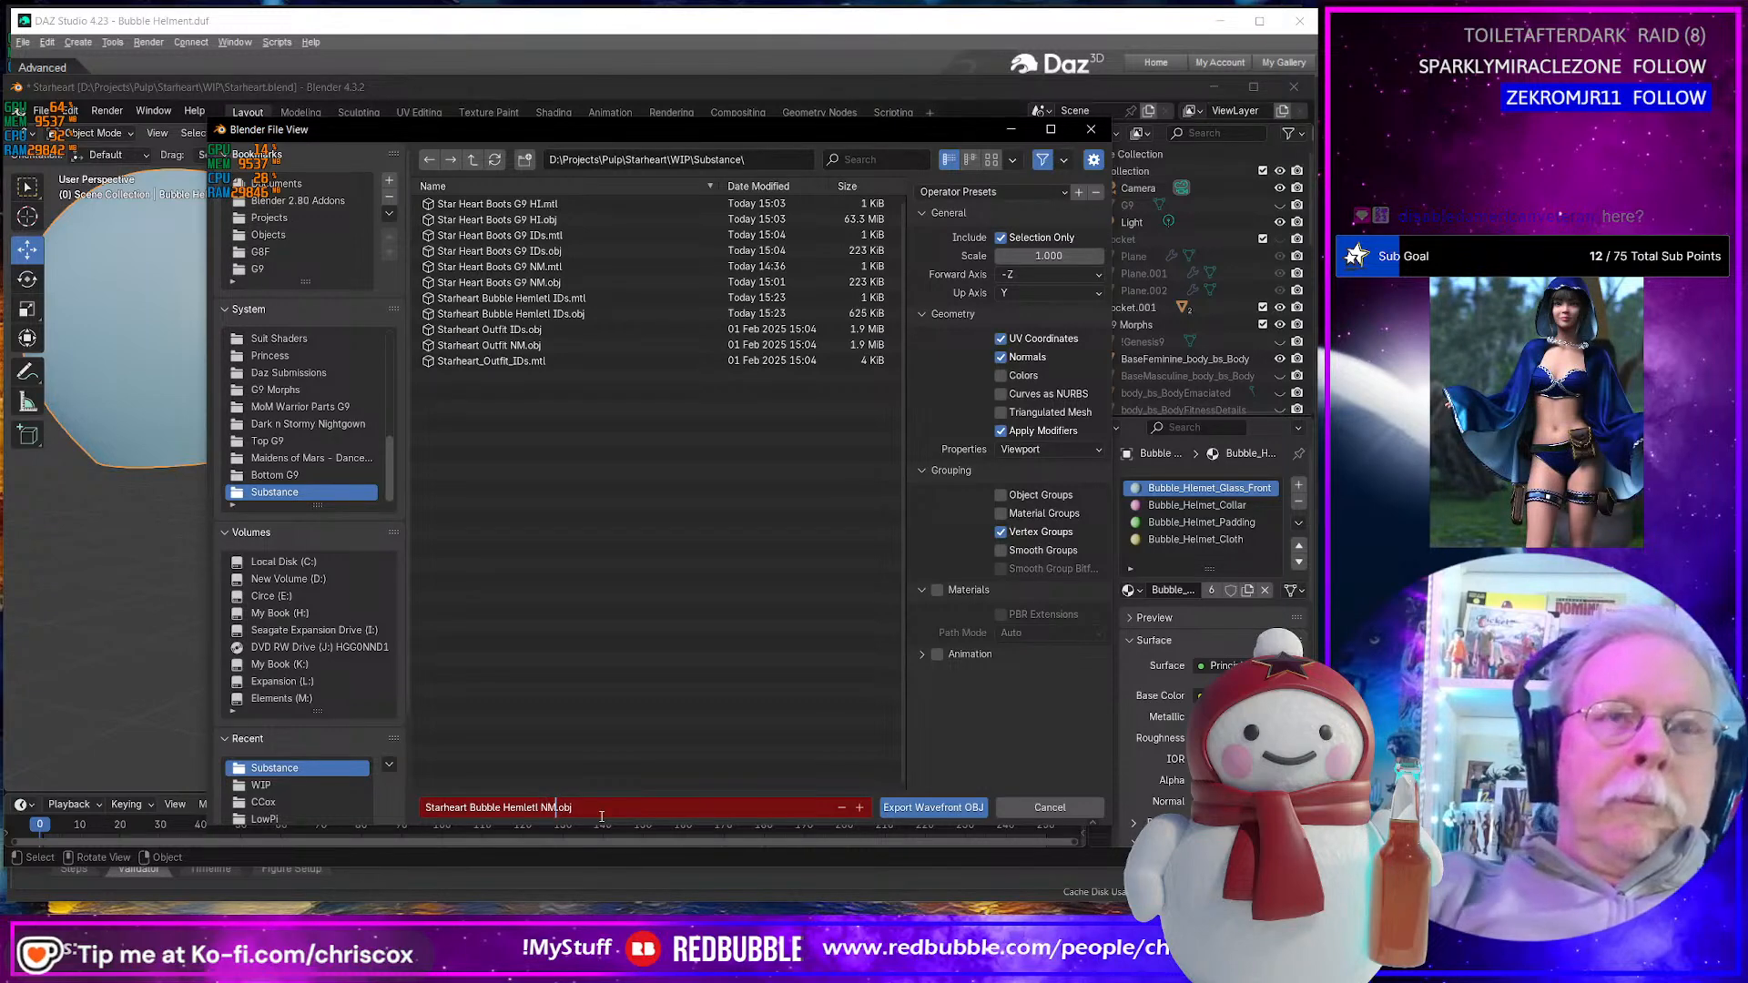
{"action": "left_click", "coordinate": [927, 806]}
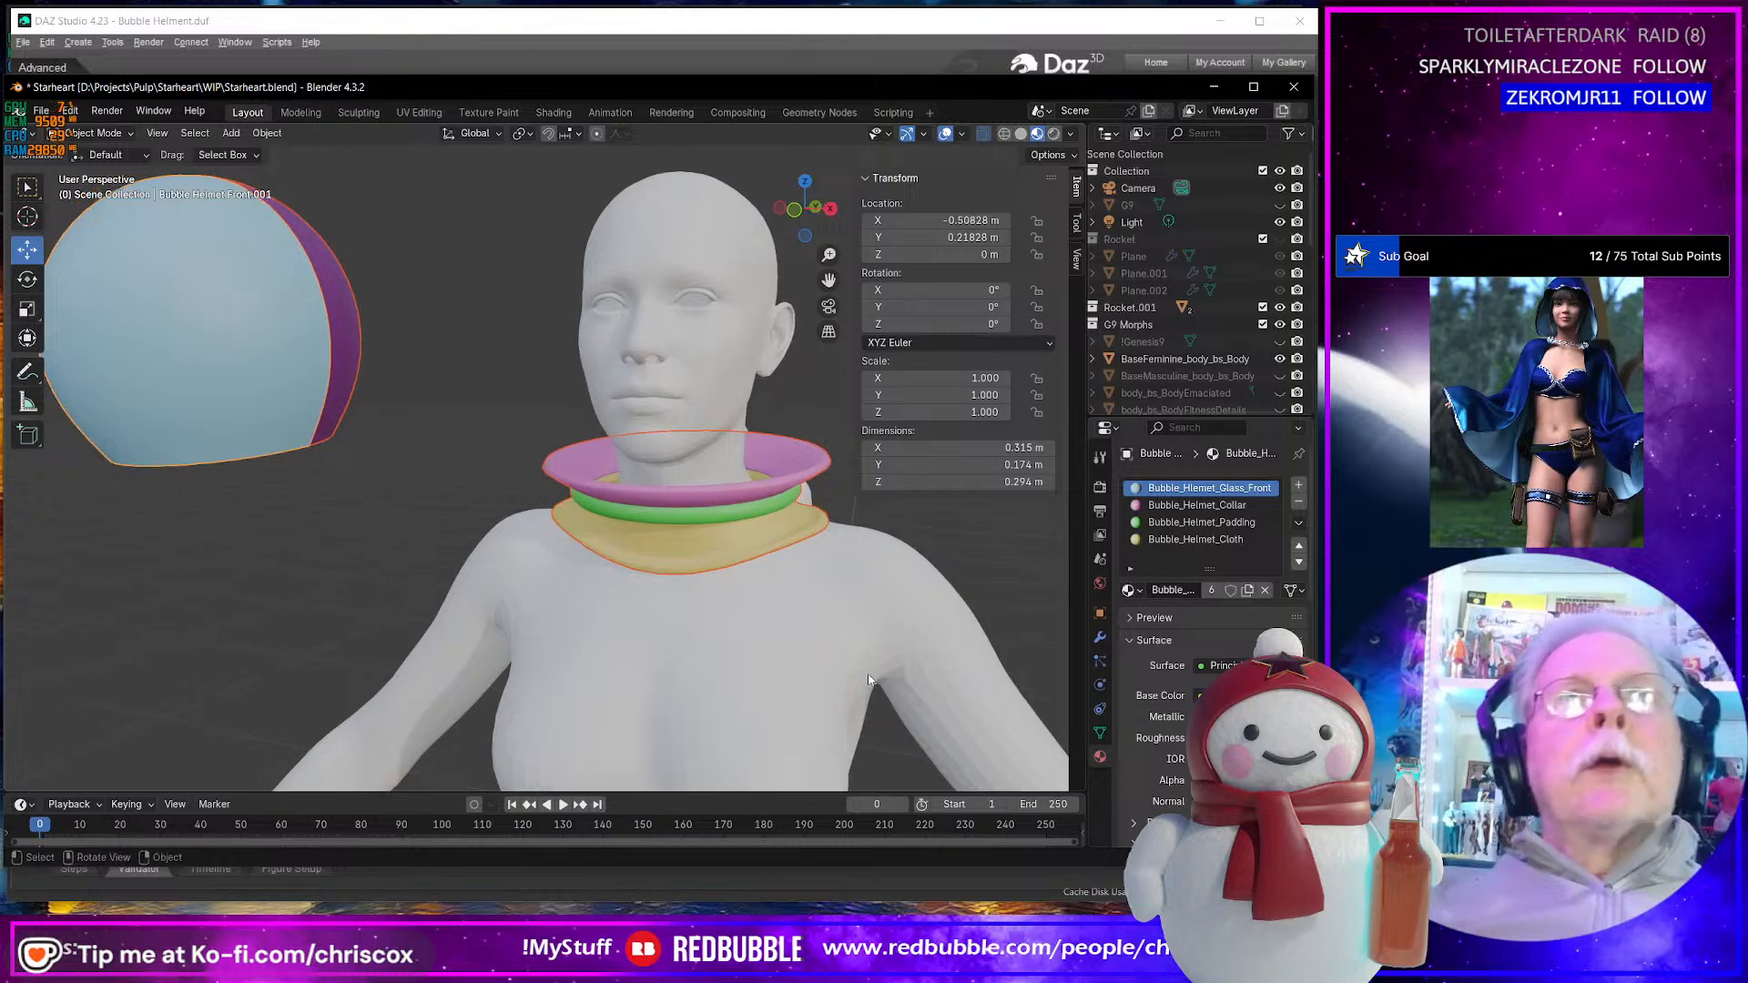
- Hide the Helmet.001 collection in the scene
{"action": "middle_click_drag", "start_coordinate": [874, 681], "coordinate": [751, 668]}
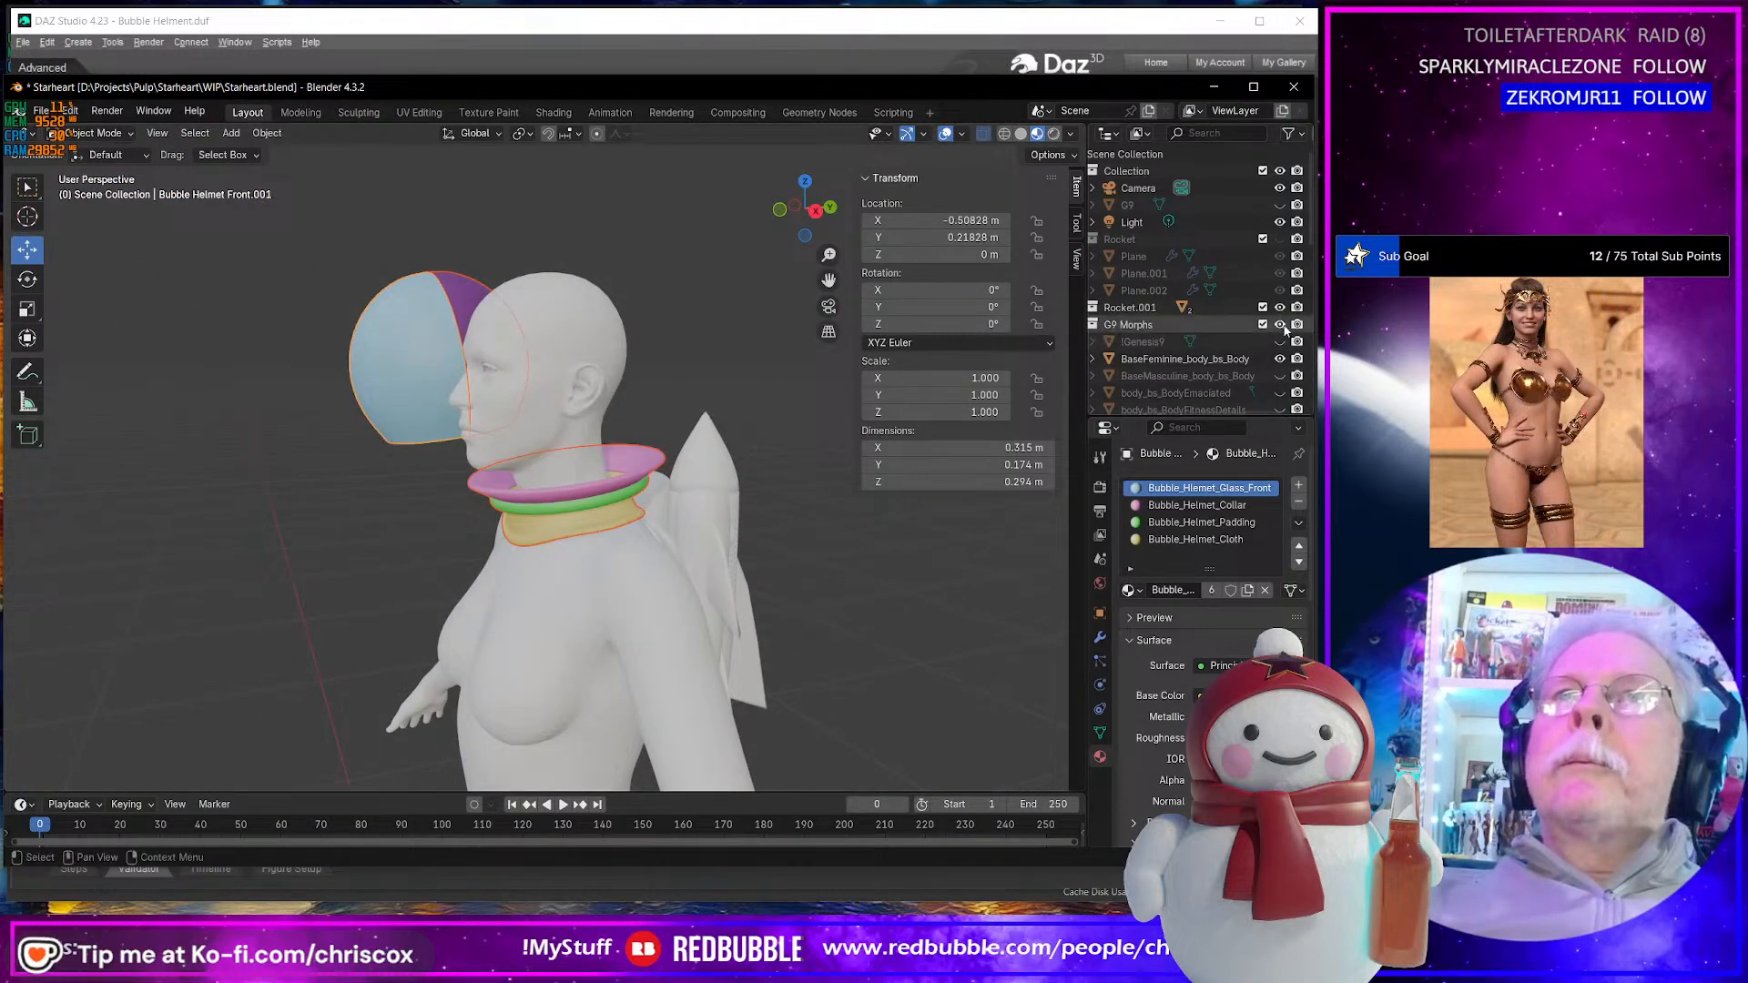
{"action": "scroll", "coordinate": [1279, 365], "scroll_direction": "down", "scroll_amount": 6}
{"action": "scroll", "coordinate": [1270, 373], "scroll_direction": "down", "scroll_amount": 5}
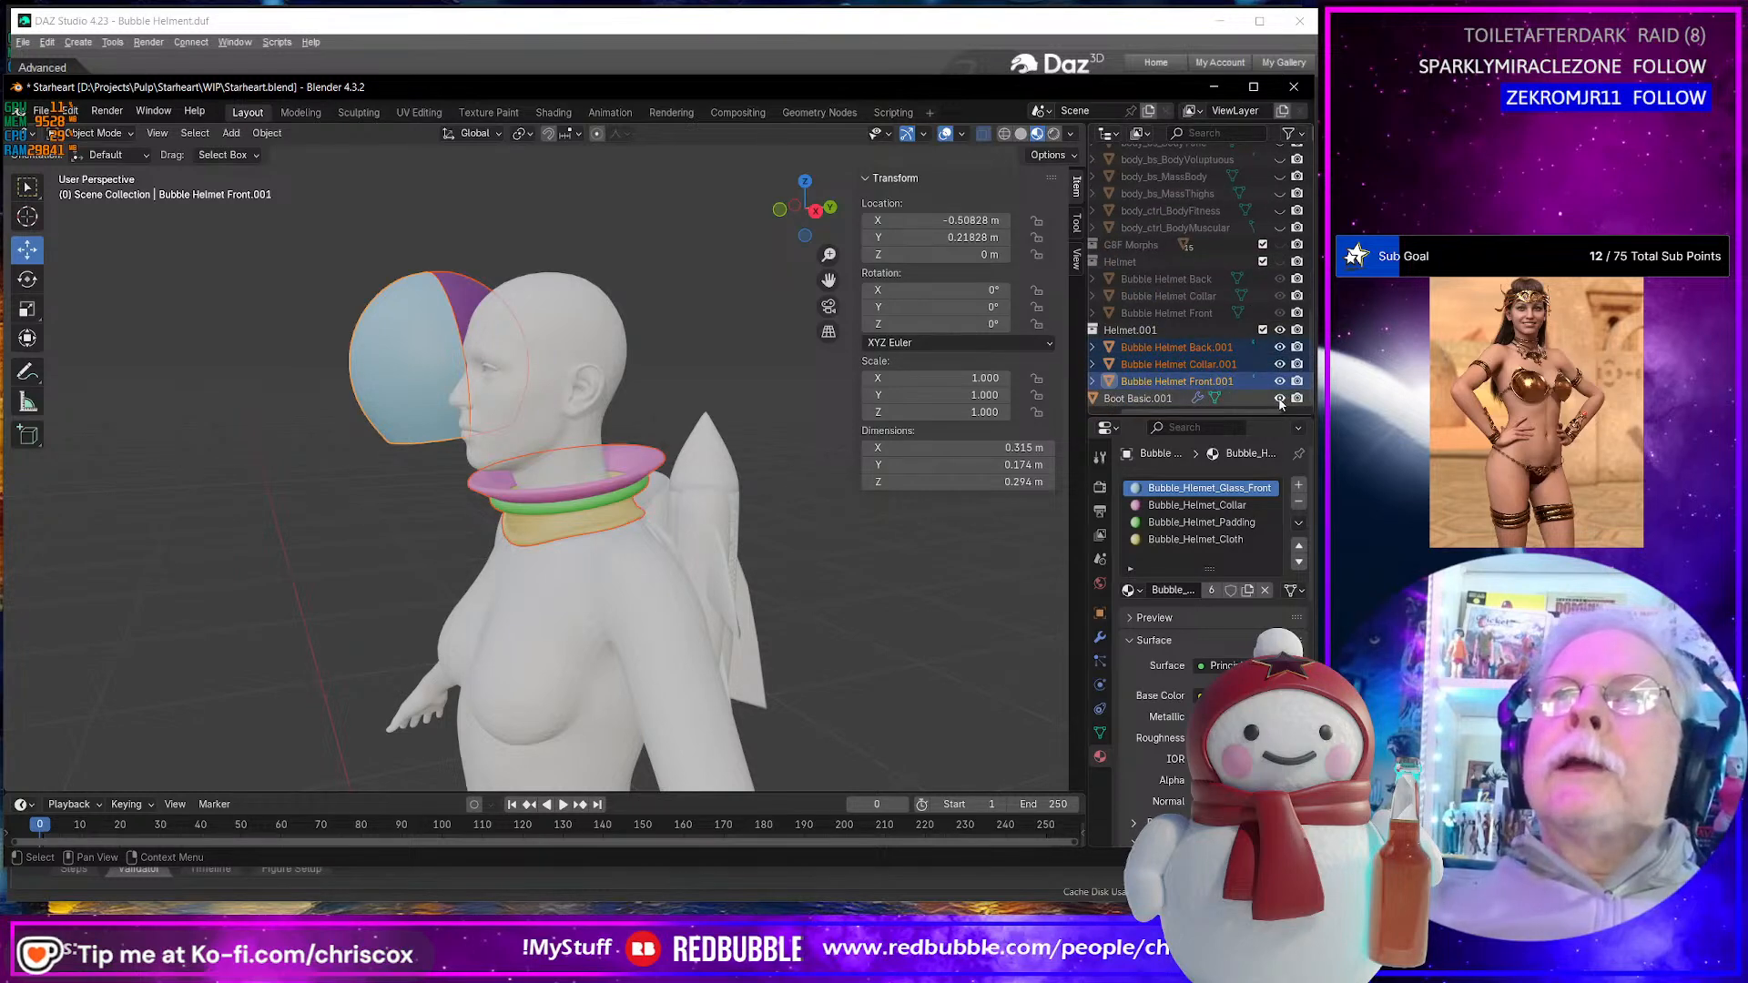
{"action": "left_click", "coordinate": [1279, 330]}
- Select the rocket pack and give its Gage material a saturated blue base colour
{"action": "left_click", "coordinate": [721, 525]}
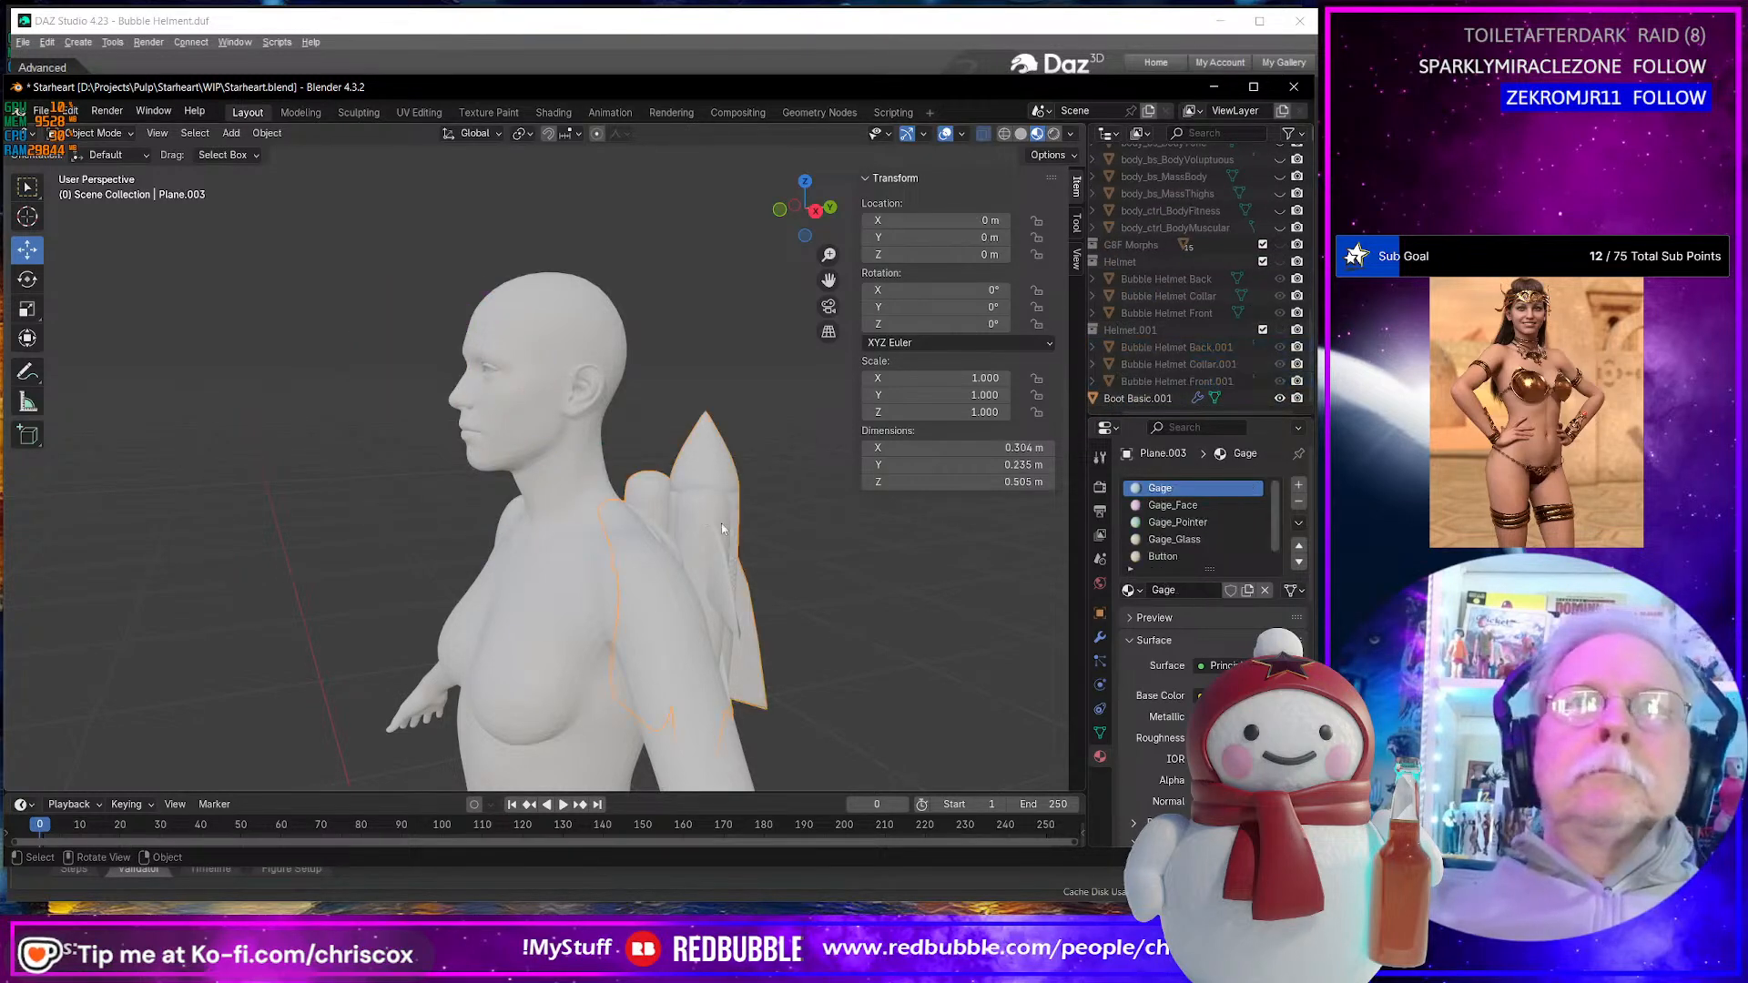
{"action": "mouse_move", "coordinate": [721, 523]}
{"action": "middle_mouse_down"}
{"action": "mouse_move", "coordinate": [685, 564]}
{"action": "mouse_move", "coordinate": [449, 538]}
{"action": "mouse_move", "coordinate": [741, 533]}
{"action": "middle_mouse_up"}
{"action": "scroll", "coordinate": [685, 564], "scroll_direction": "up", "scroll_amount": 3}
{"action": "scroll", "coordinate": [684, 564], "scroll_direction": "down", "scroll_amount": 3}
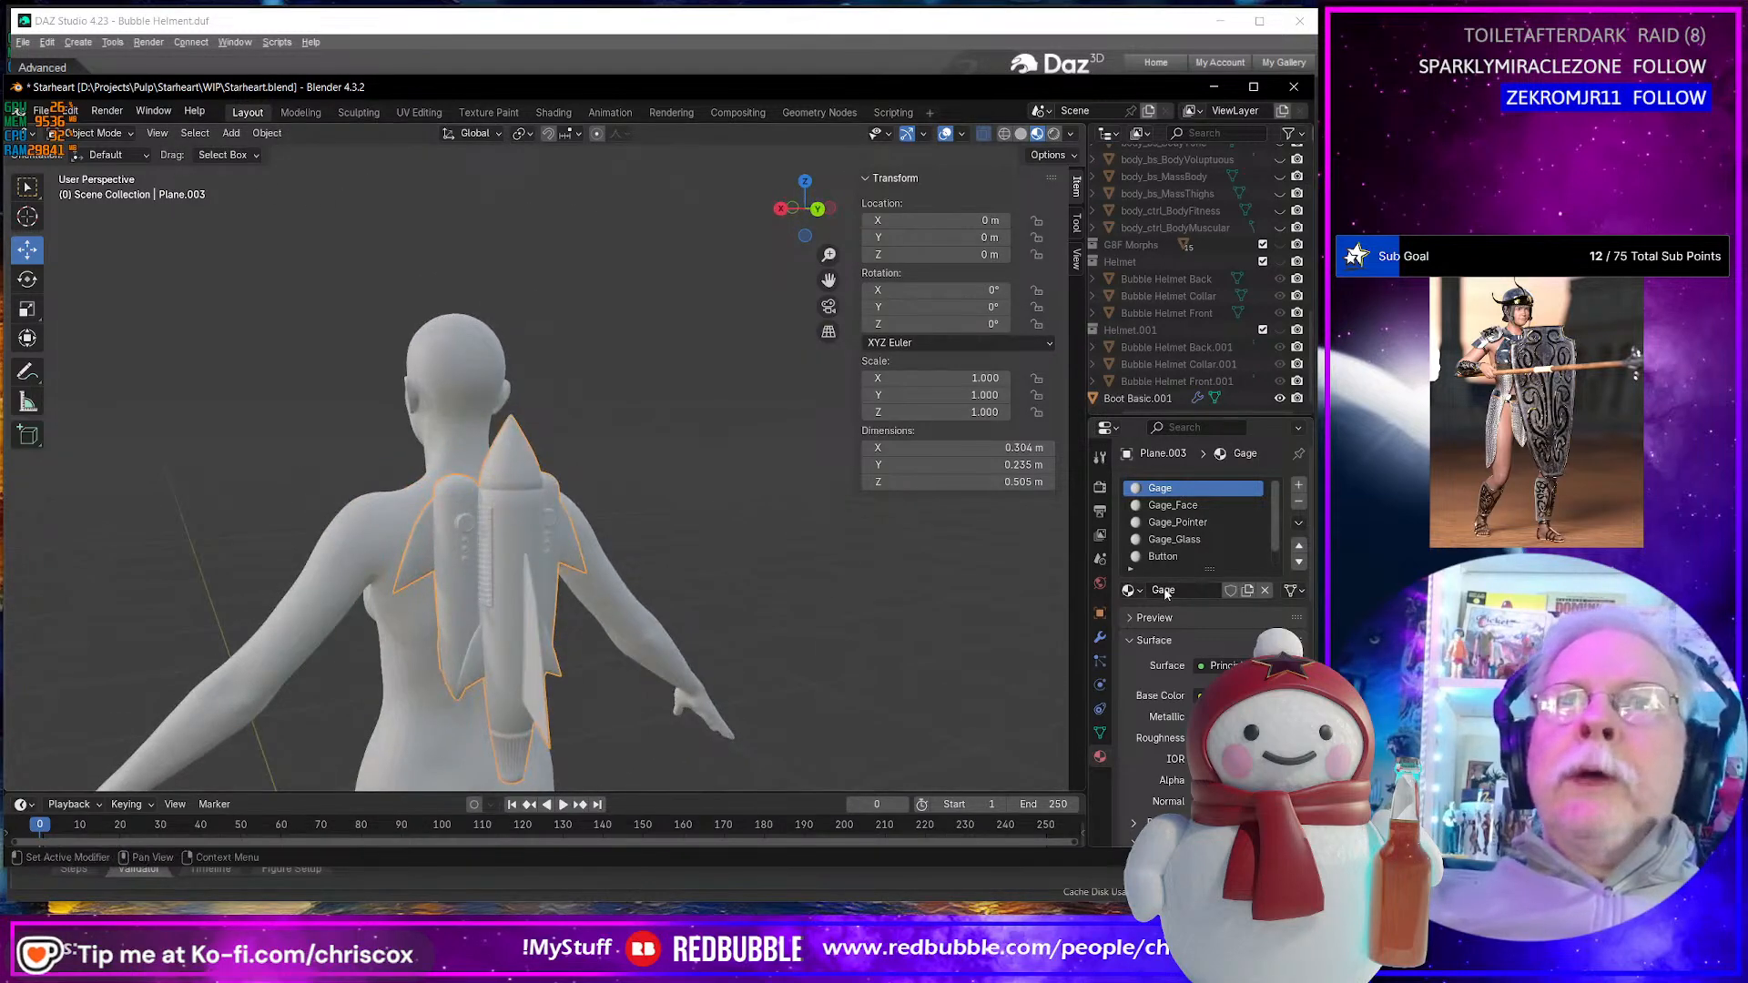
{"action": "left_click_drag", "start_coordinate": [1210, 569], "coordinate": [1212, 635]}
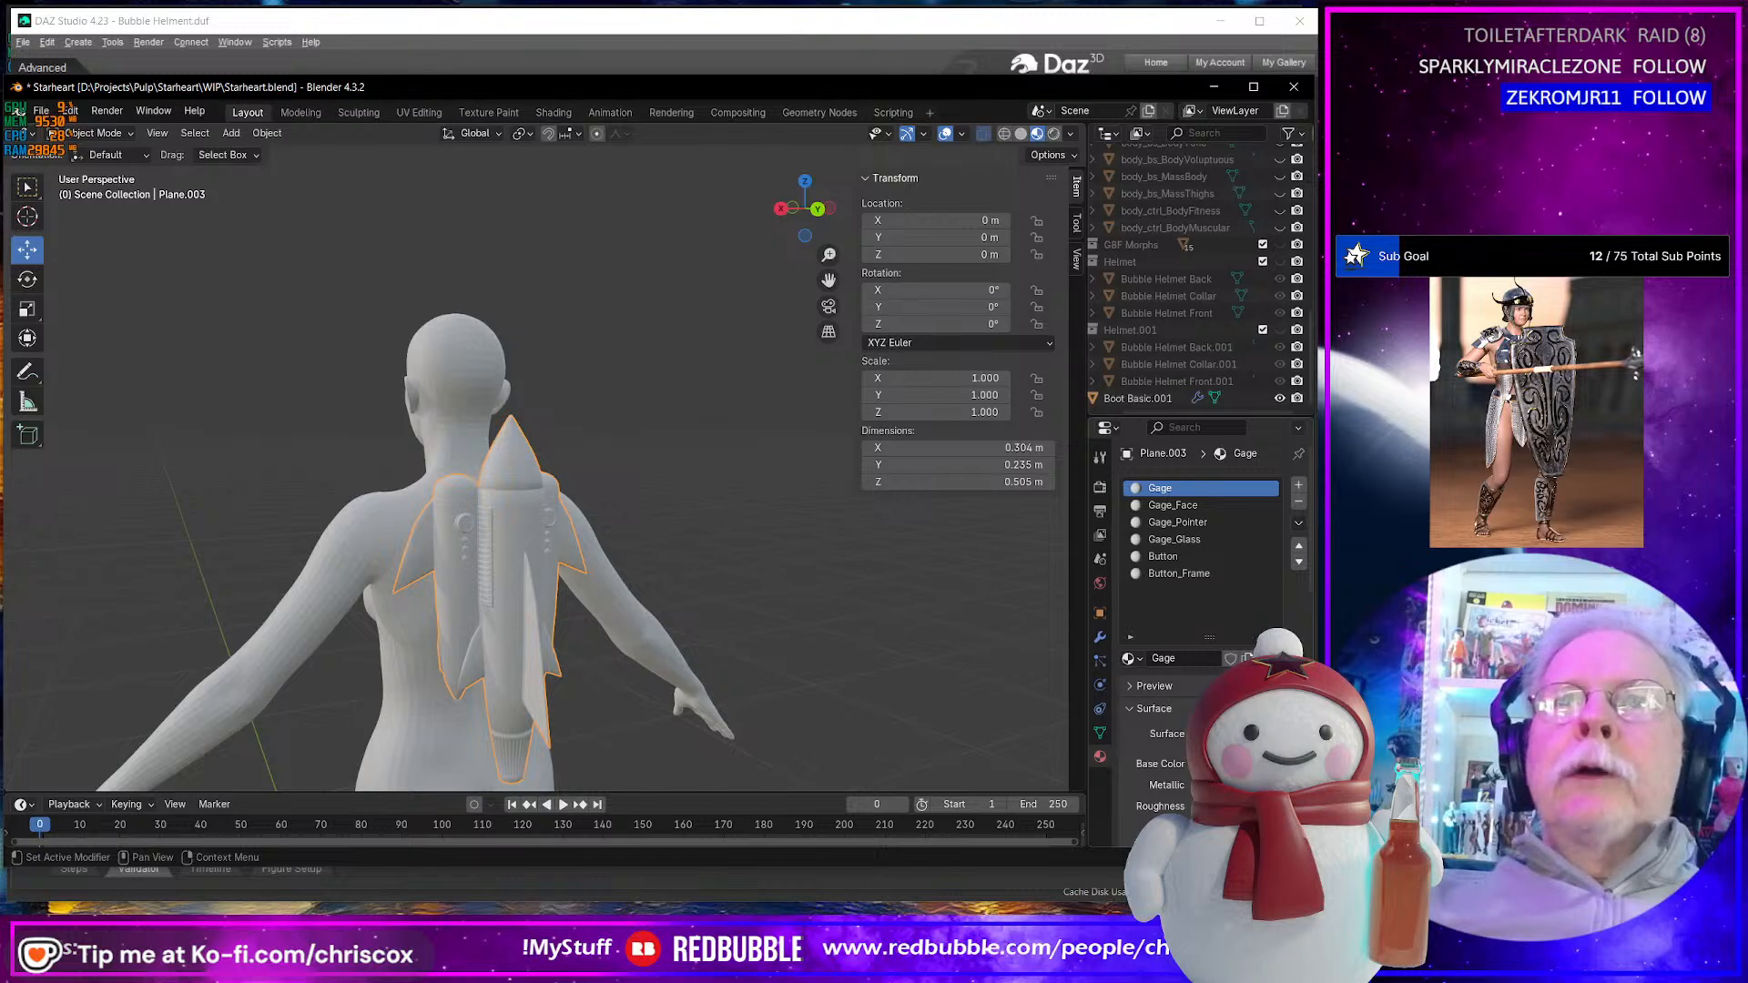
{"action": "left_click", "coordinate": [1247, 764]}
{"action": "left_click", "coordinate": [1234, 501]}
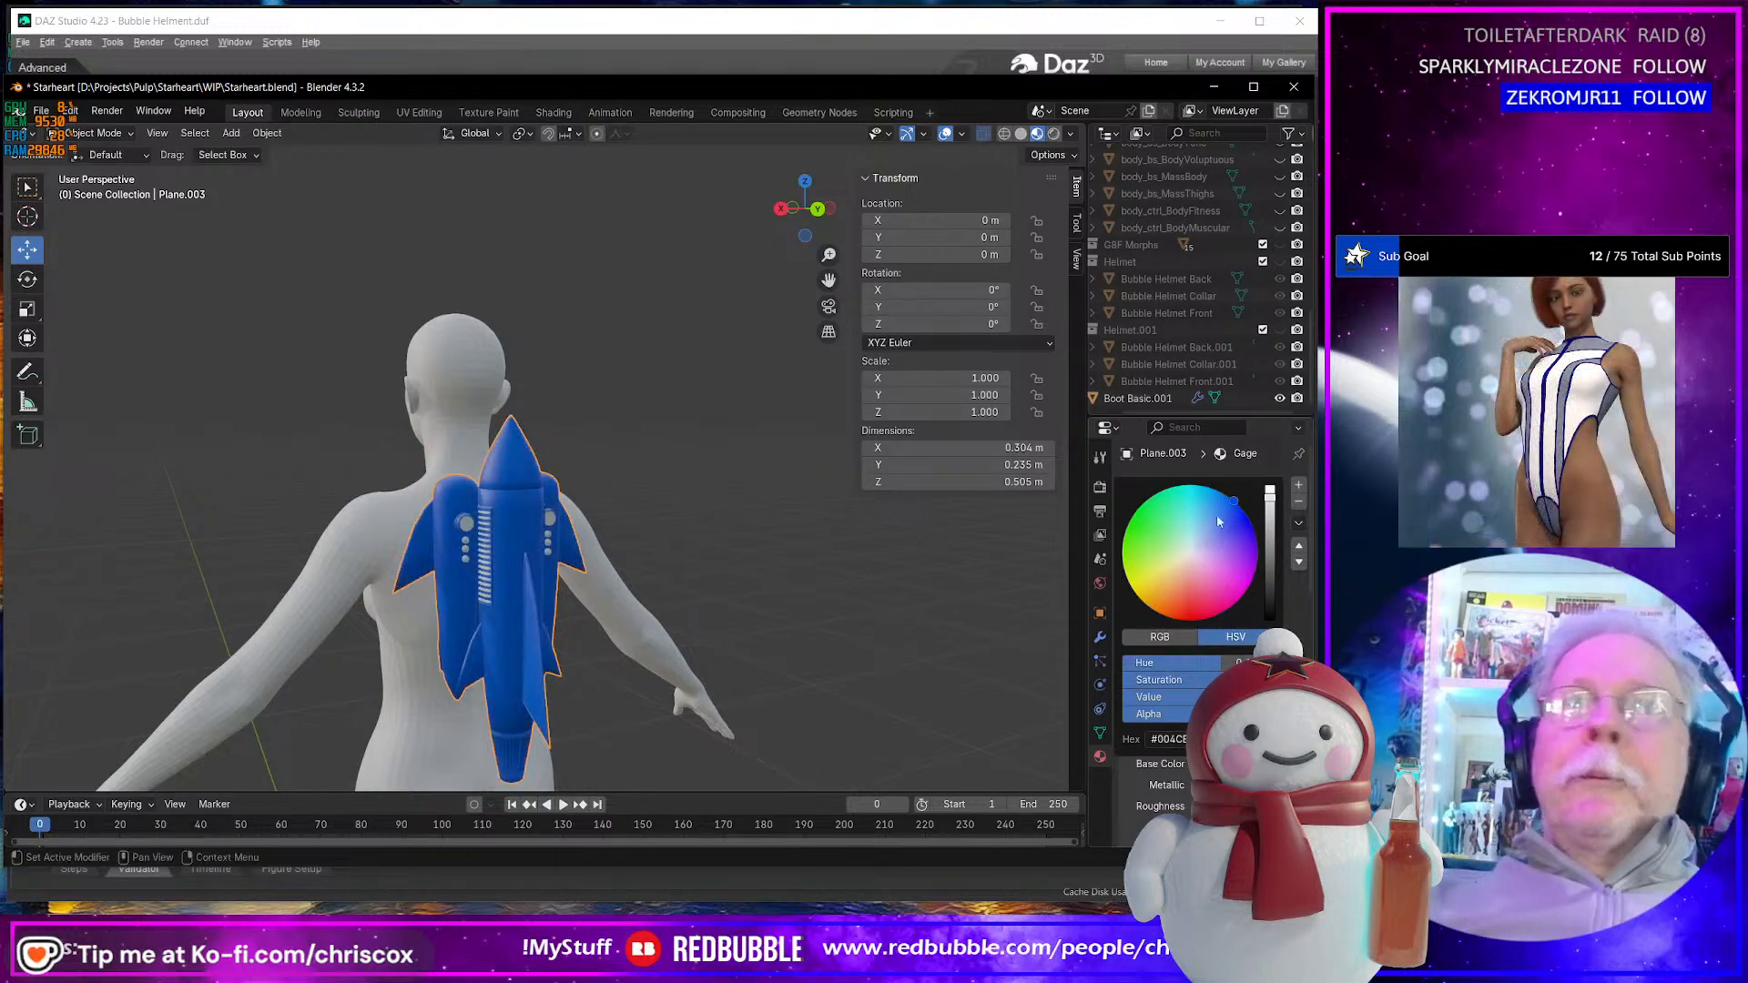
{"action": "middle_click_drag", "start_coordinate": [636, 605], "coordinate": [601, 654]}
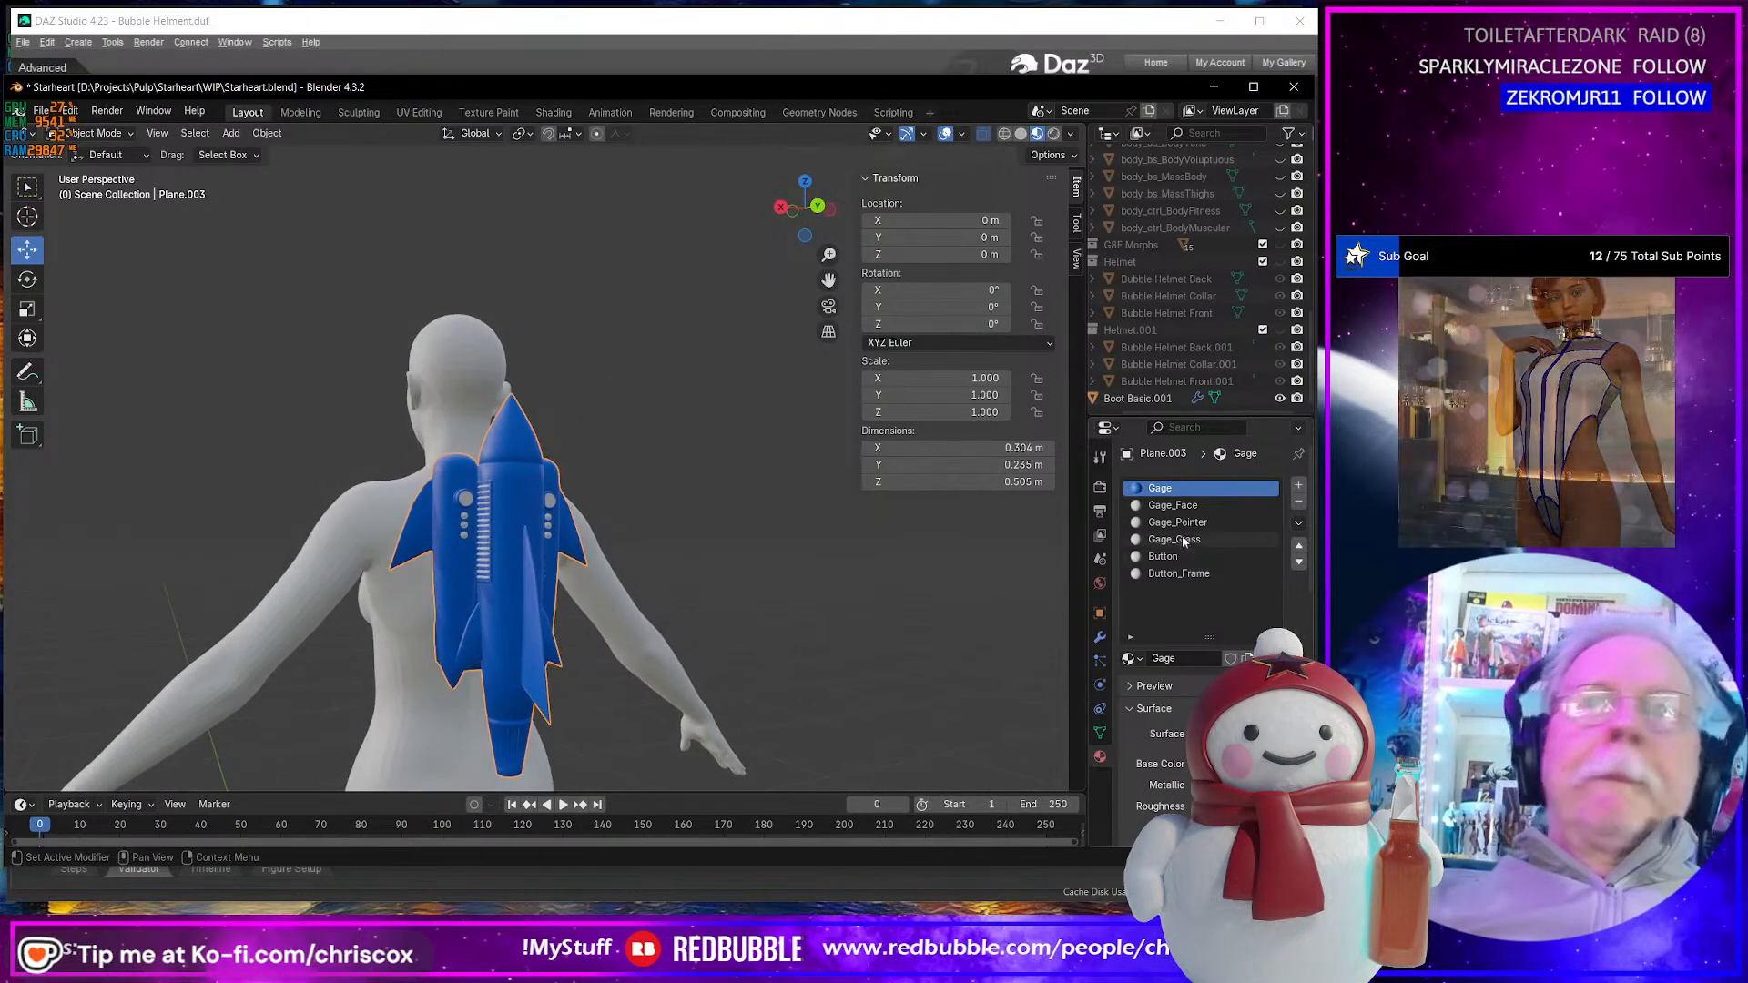
- Add a new material slot to the rocket pack with a new material named Fins
{"action": "left_click", "coordinate": [1300, 487]}
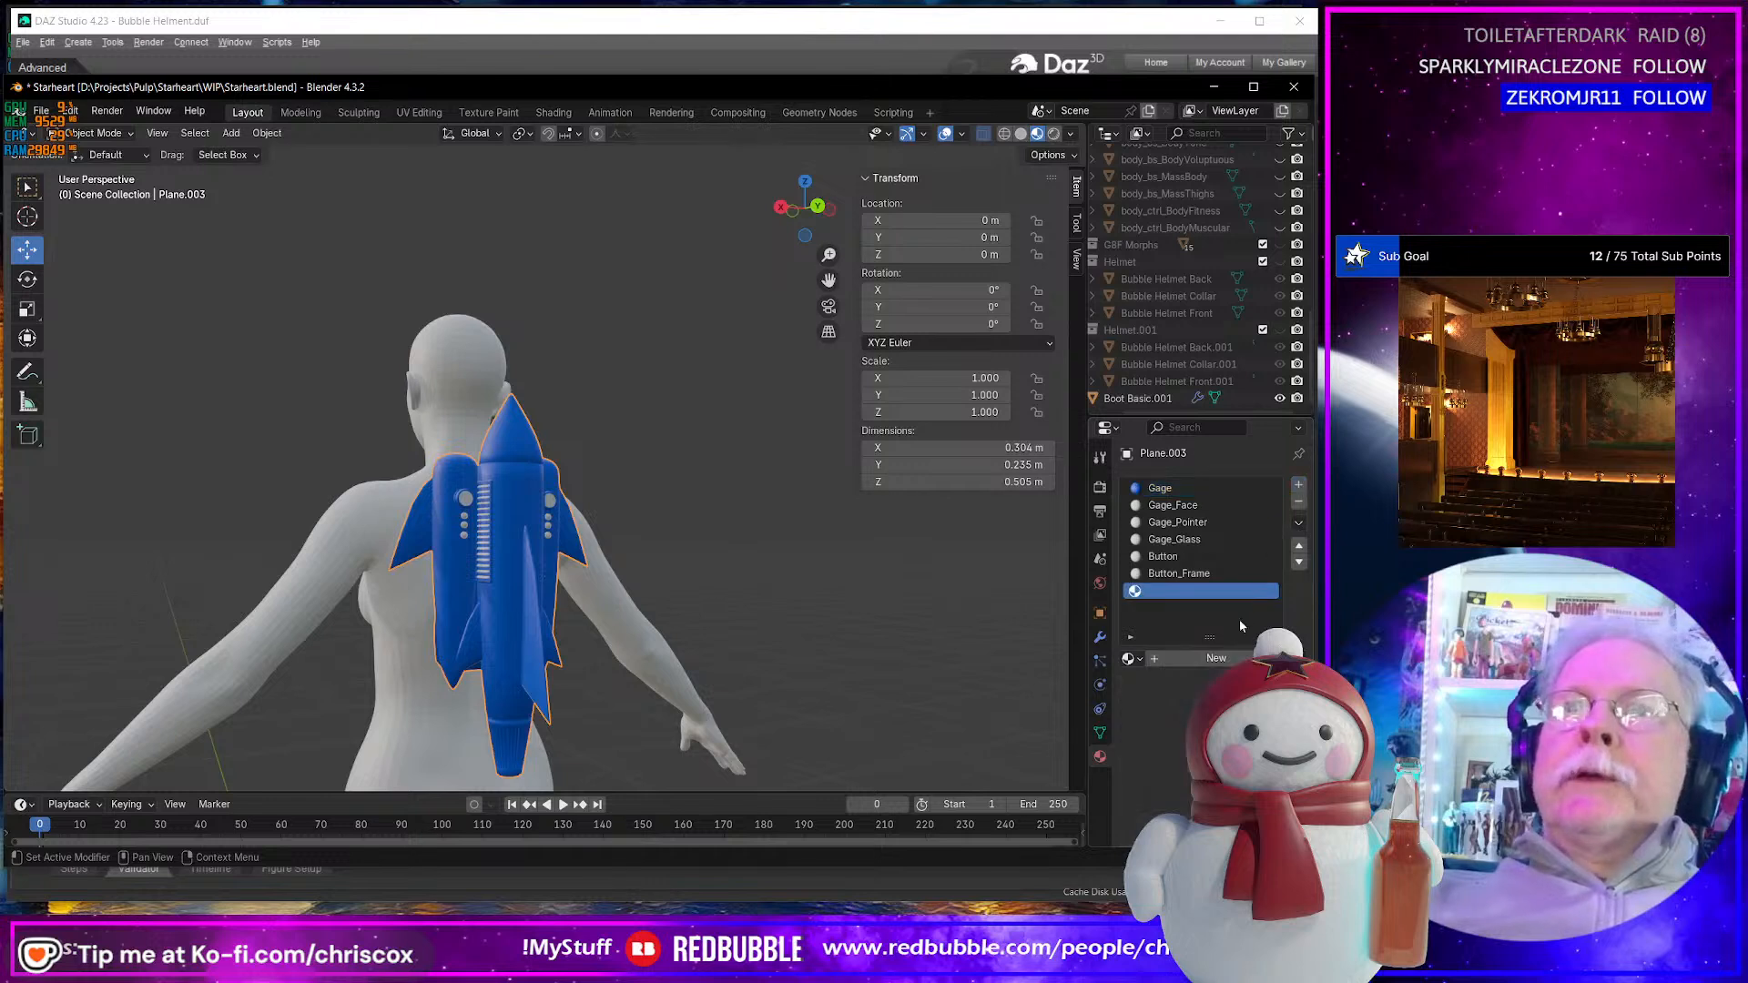
{"action": "left_click", "coordinate": [1174, 659]}
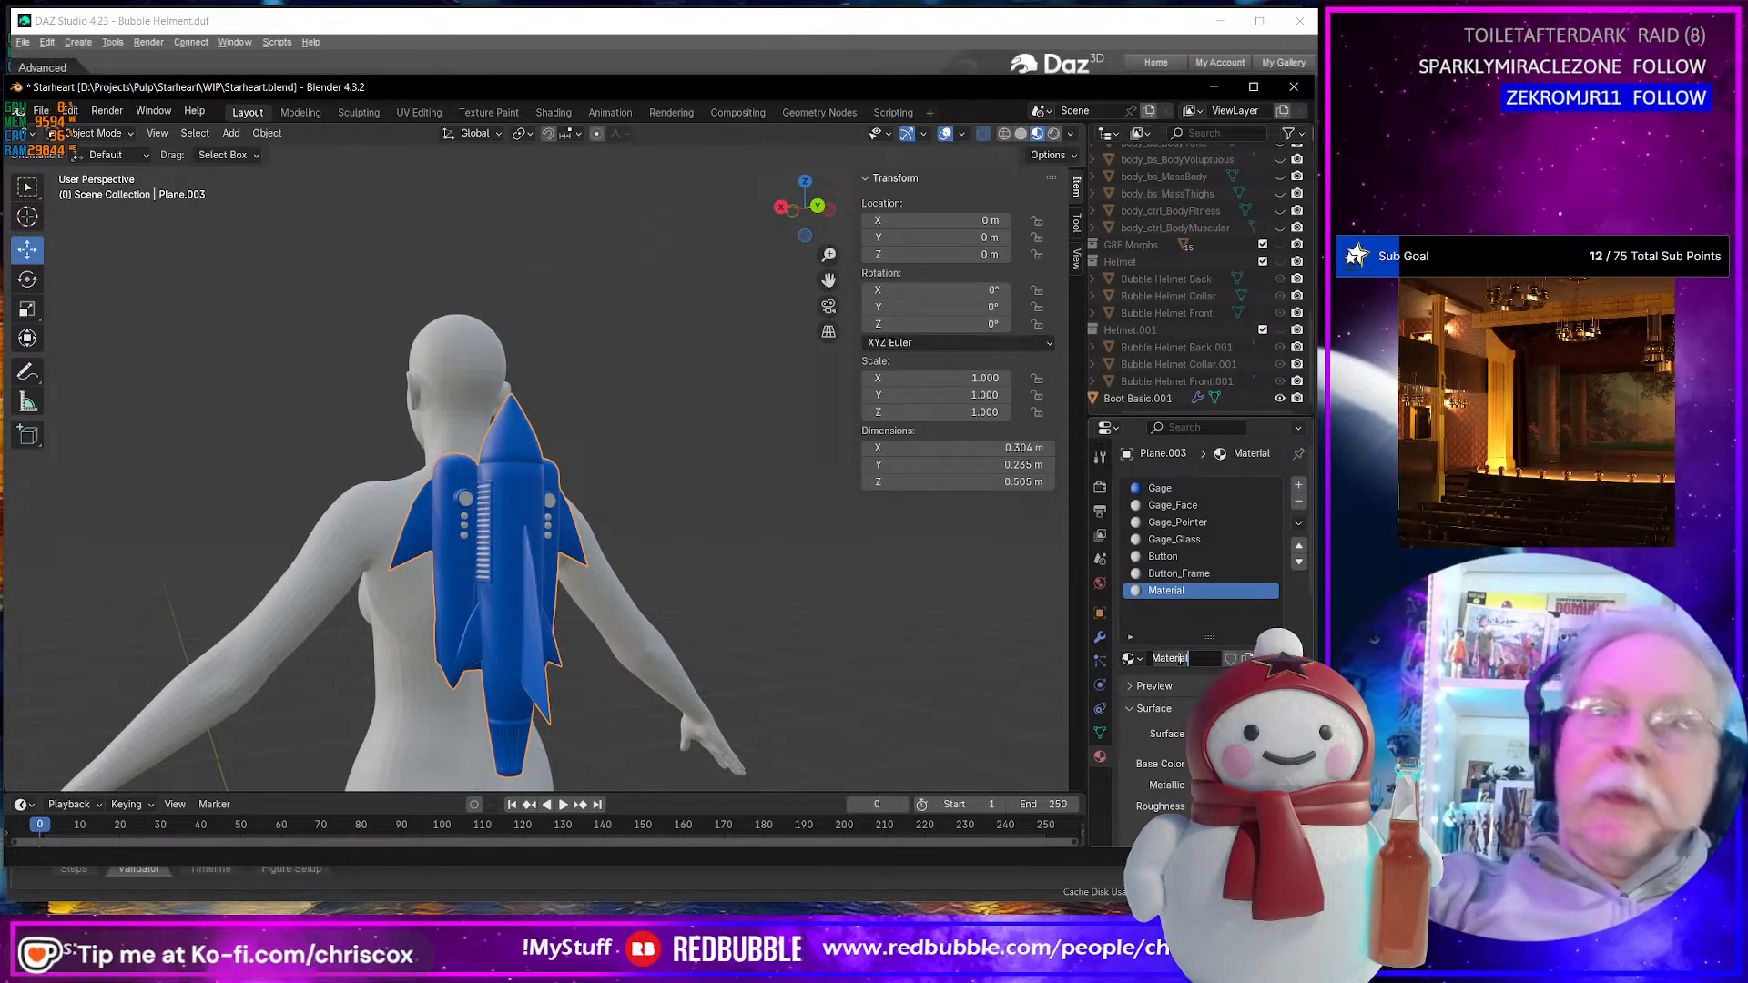
{"action": "left_click", "coordinate": [1180, 659]}
{"action": "type", "text": "F"}
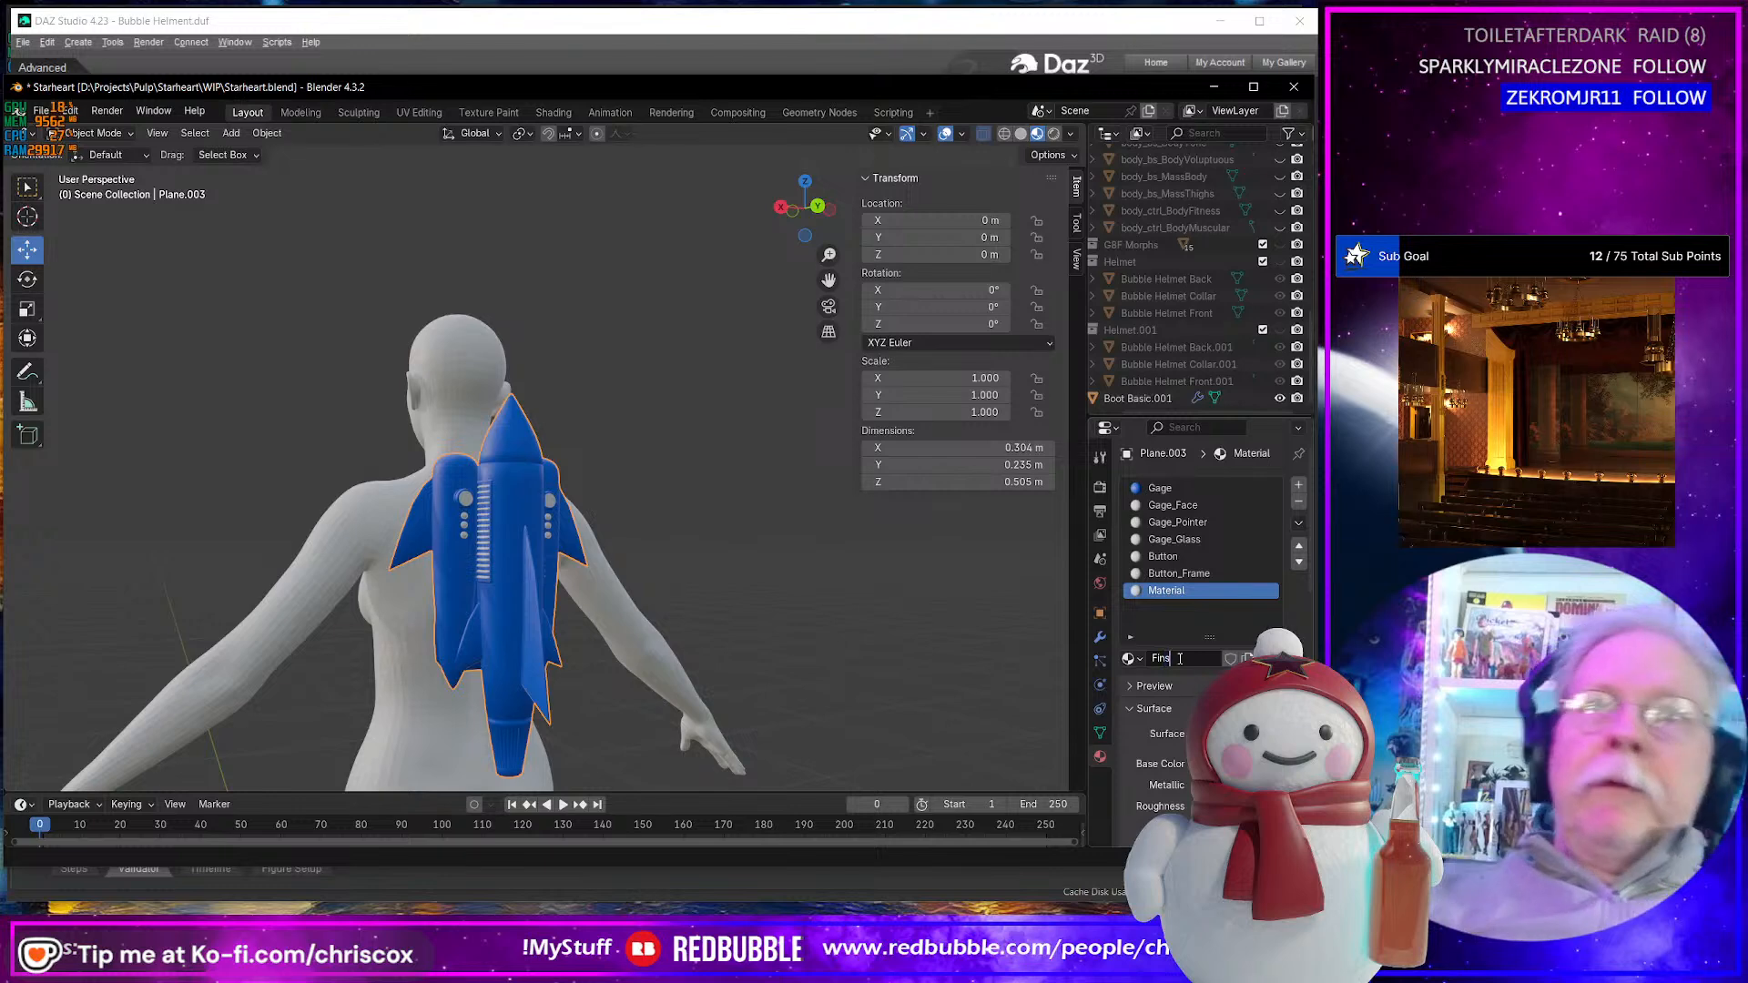
{"action": "type", "text": "ins"}
{"action": "key", "text": "Return"}
- Give the rocket pack's Gage_Face material a yellow-orange base colour
{"action": "left_click", "coordinate": [1179, 506]}
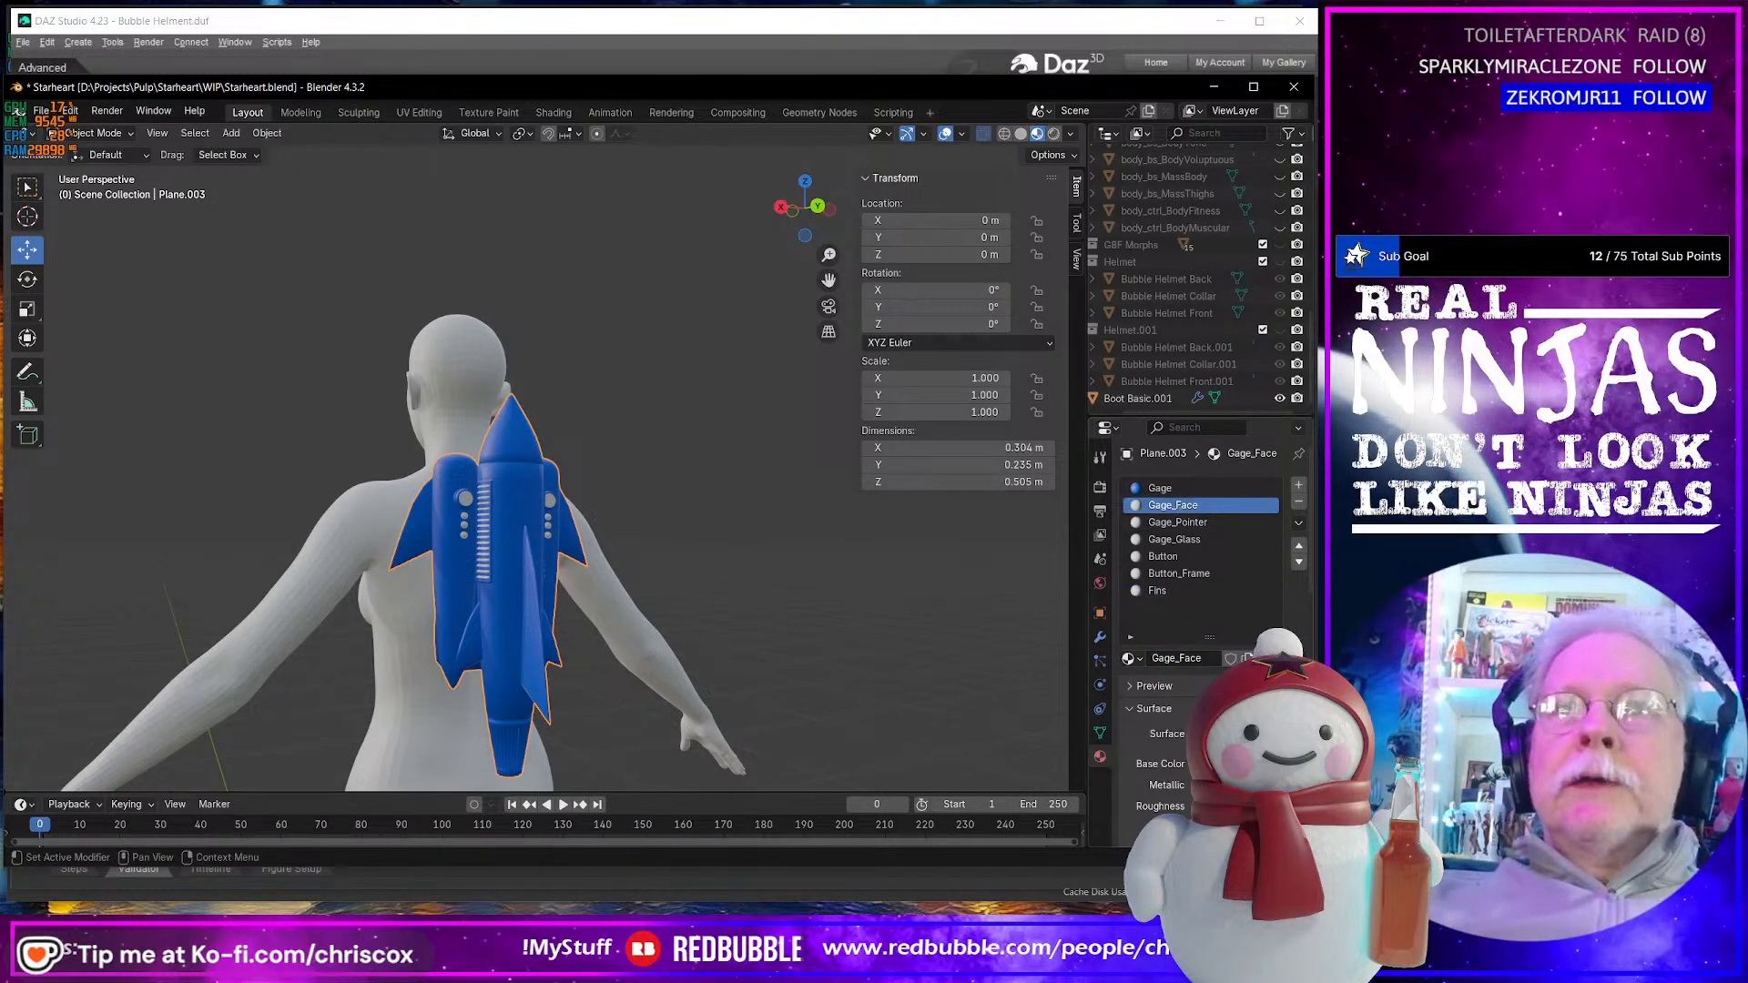
{"action": "left_click", "coordinate": [1225, 764]}
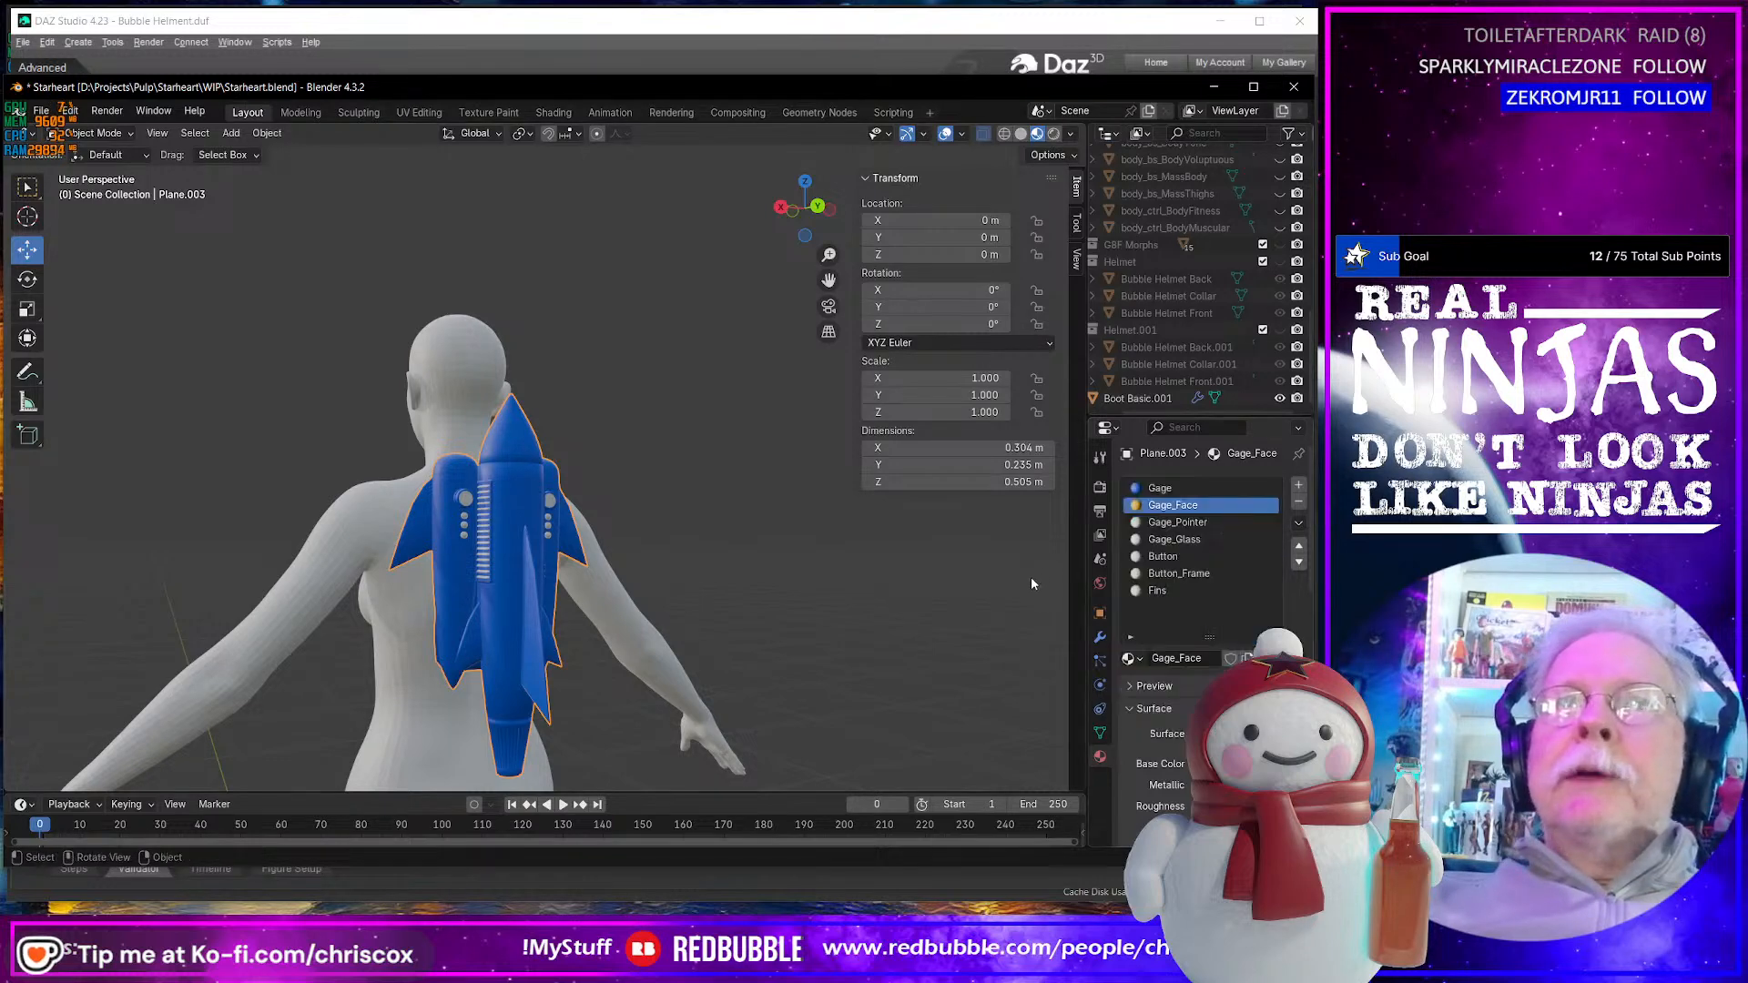
- Give the rocket pack's Gage_Pointer material a dark green base colour
{"action": "left_click", "coordinate": [1179, 522]}
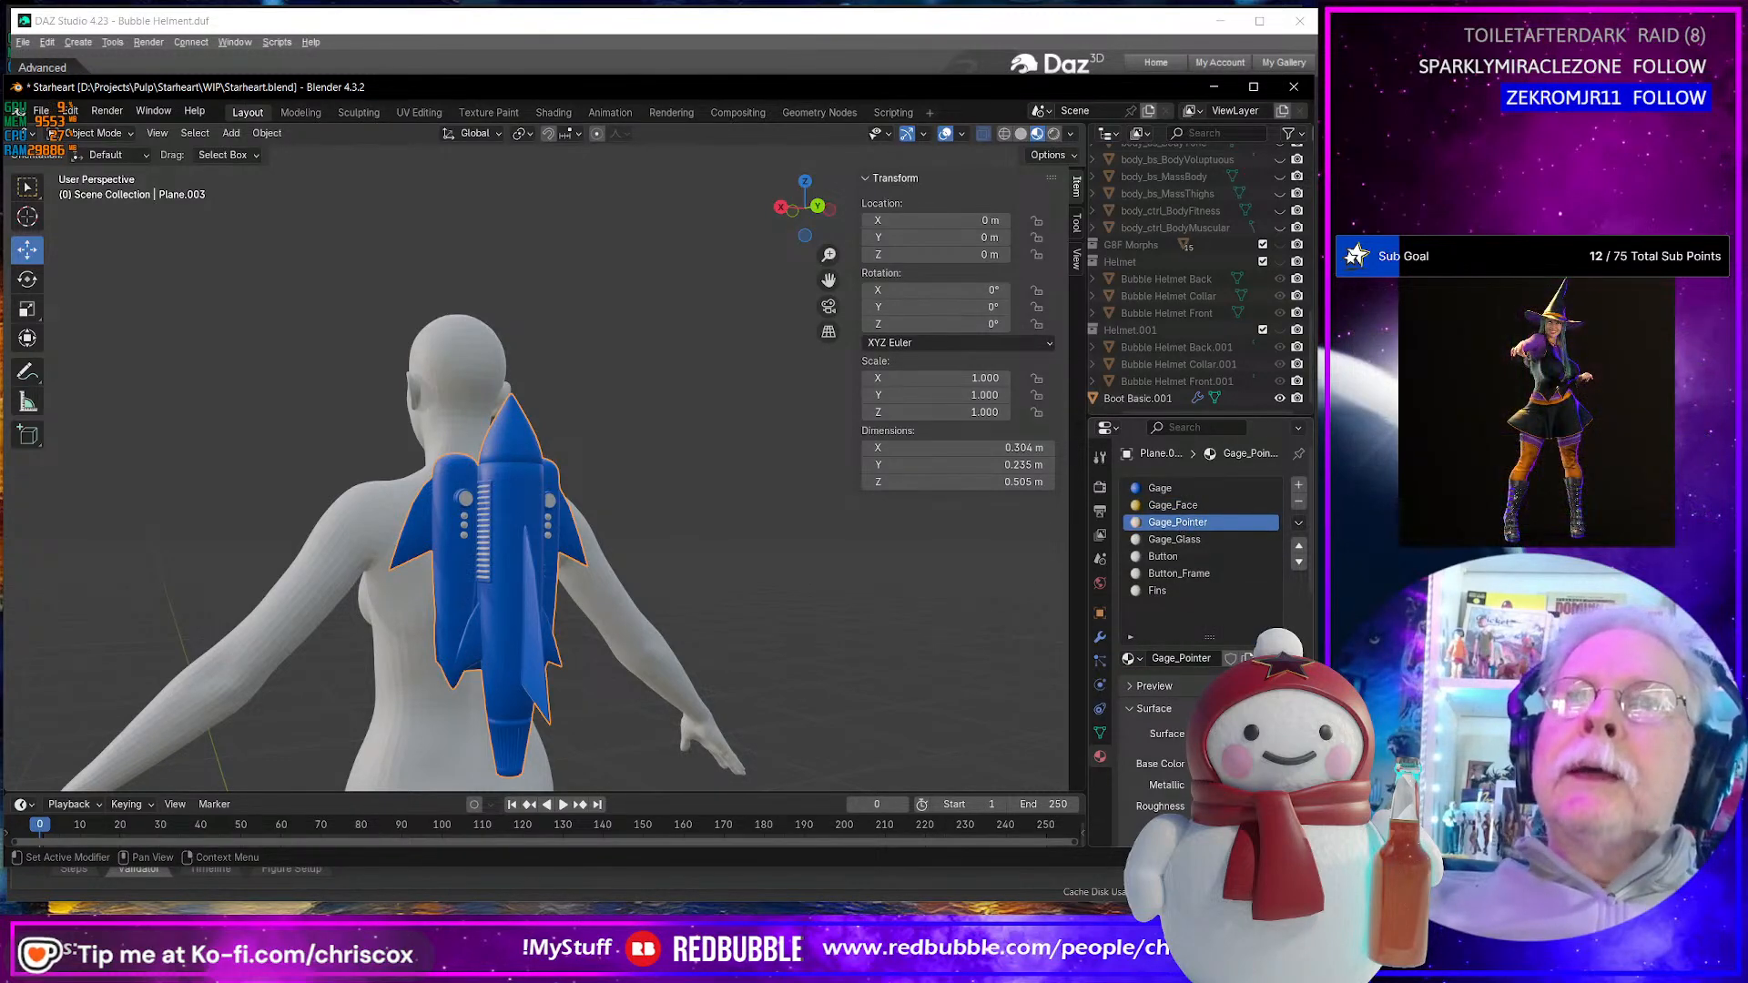
{"action": "left_click", "coordinate": [1224, 764]}
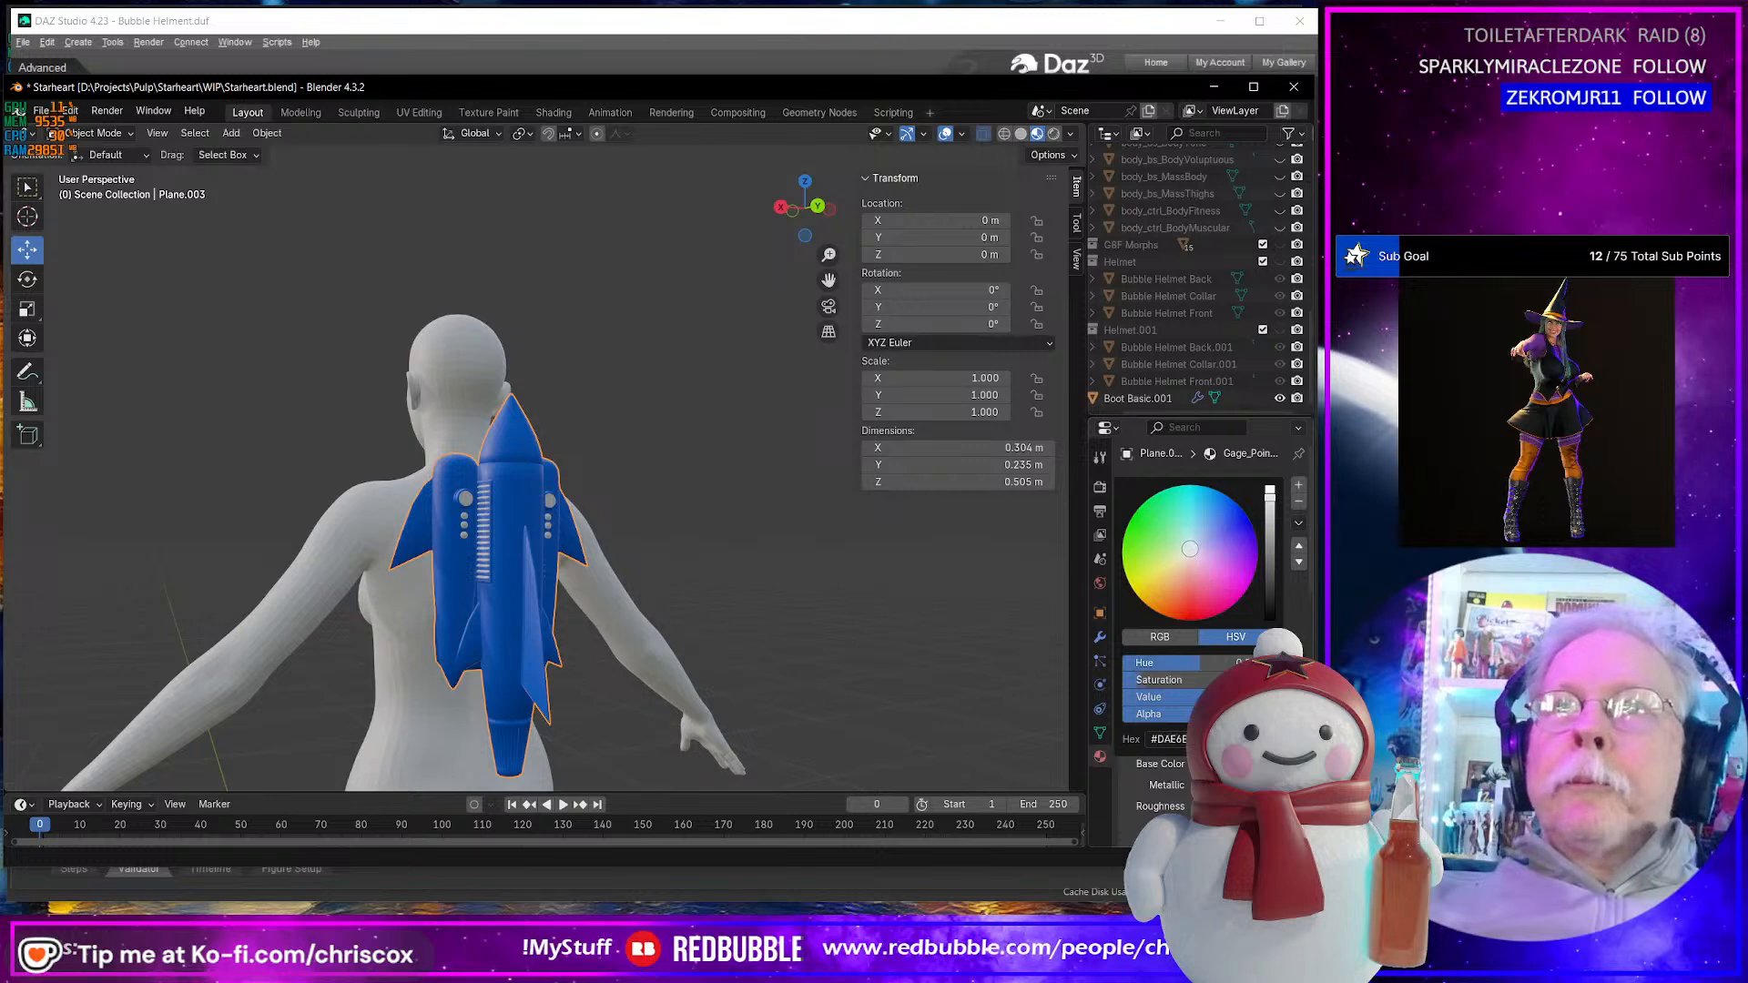
{"action": "left_click", "coordinate": [1175, 522]}
{"action": "left_click_drag", "start_coordinate": [1275, 504], "coordinate": [1270, 571]}
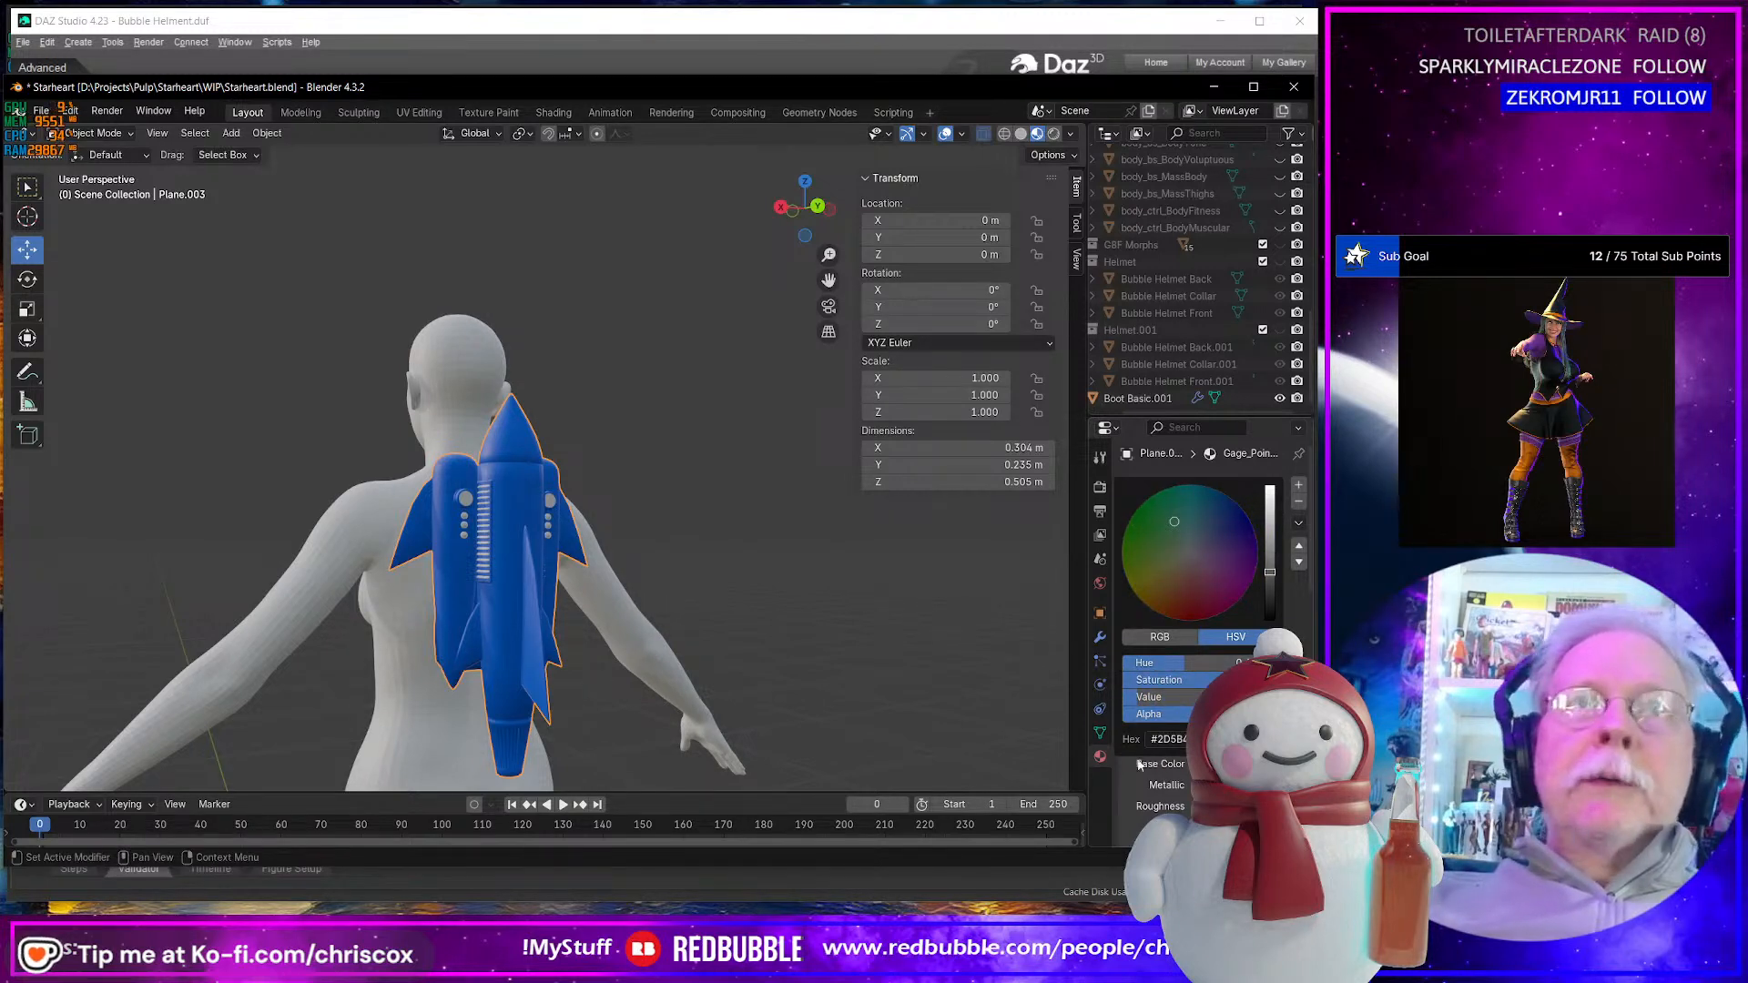
- Give the rocket pack's Gage_Glass material a bright green base colour
{"action": "left_click", "coordinate": [1183, 539]}
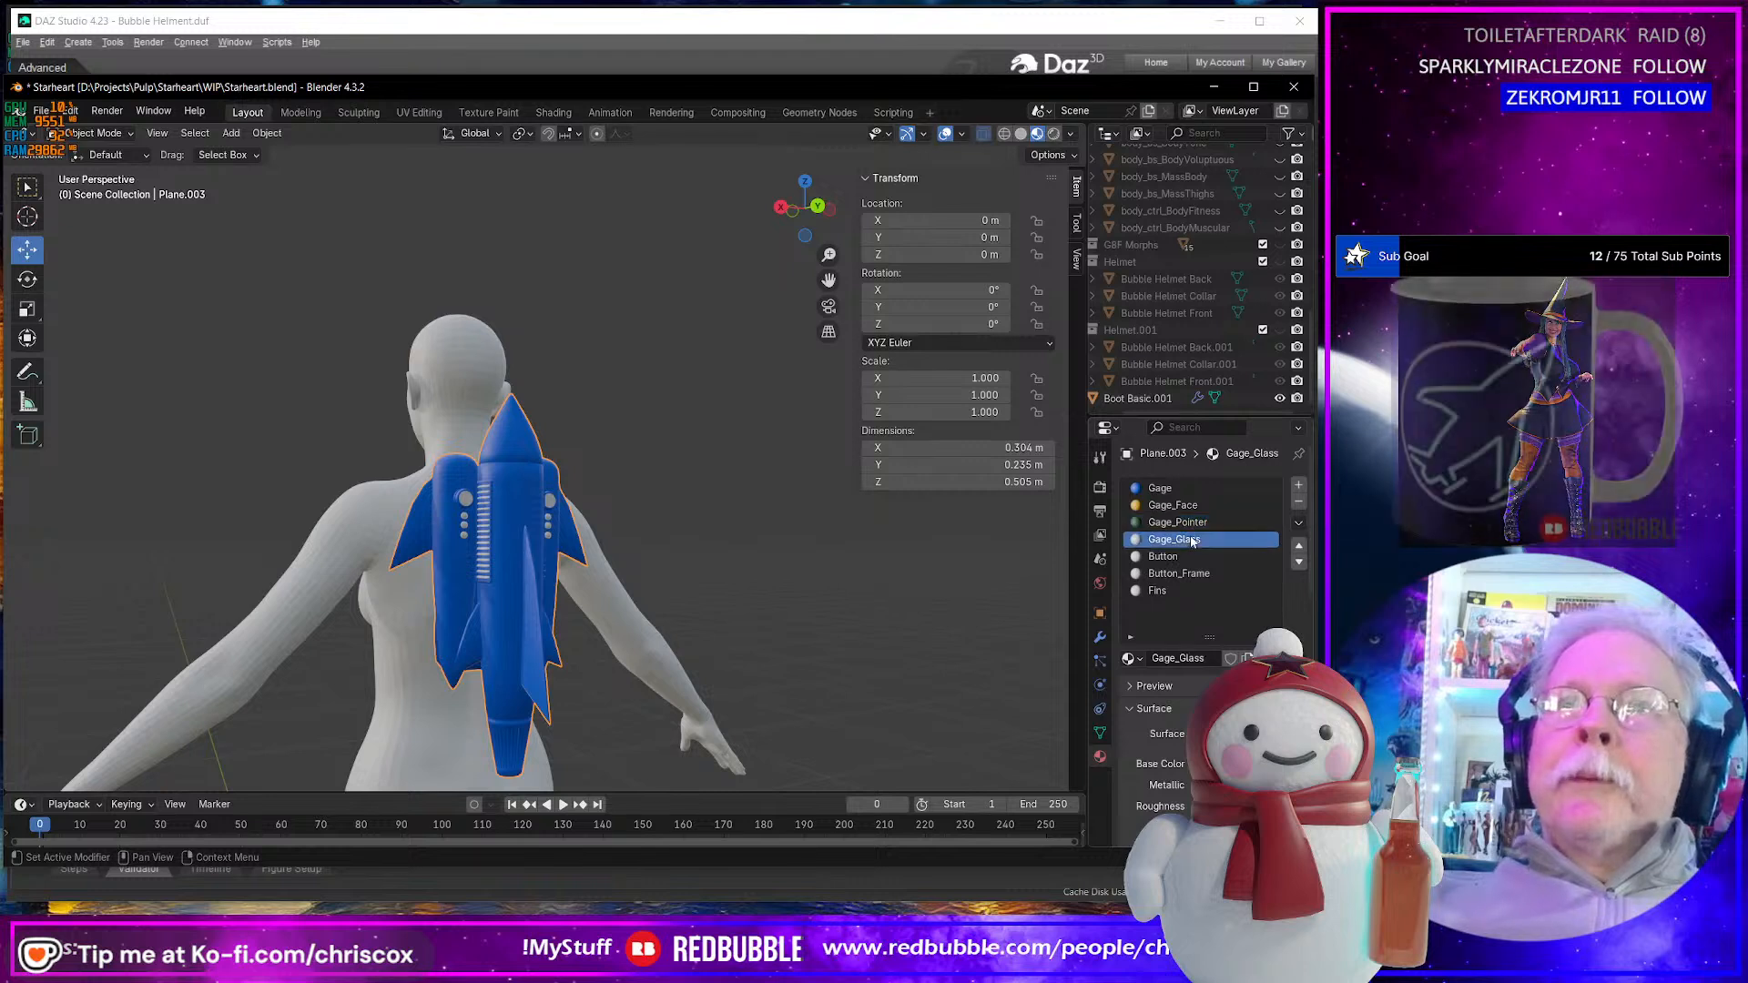
{"action": "left_click", "coordinate": [1238, 764]}
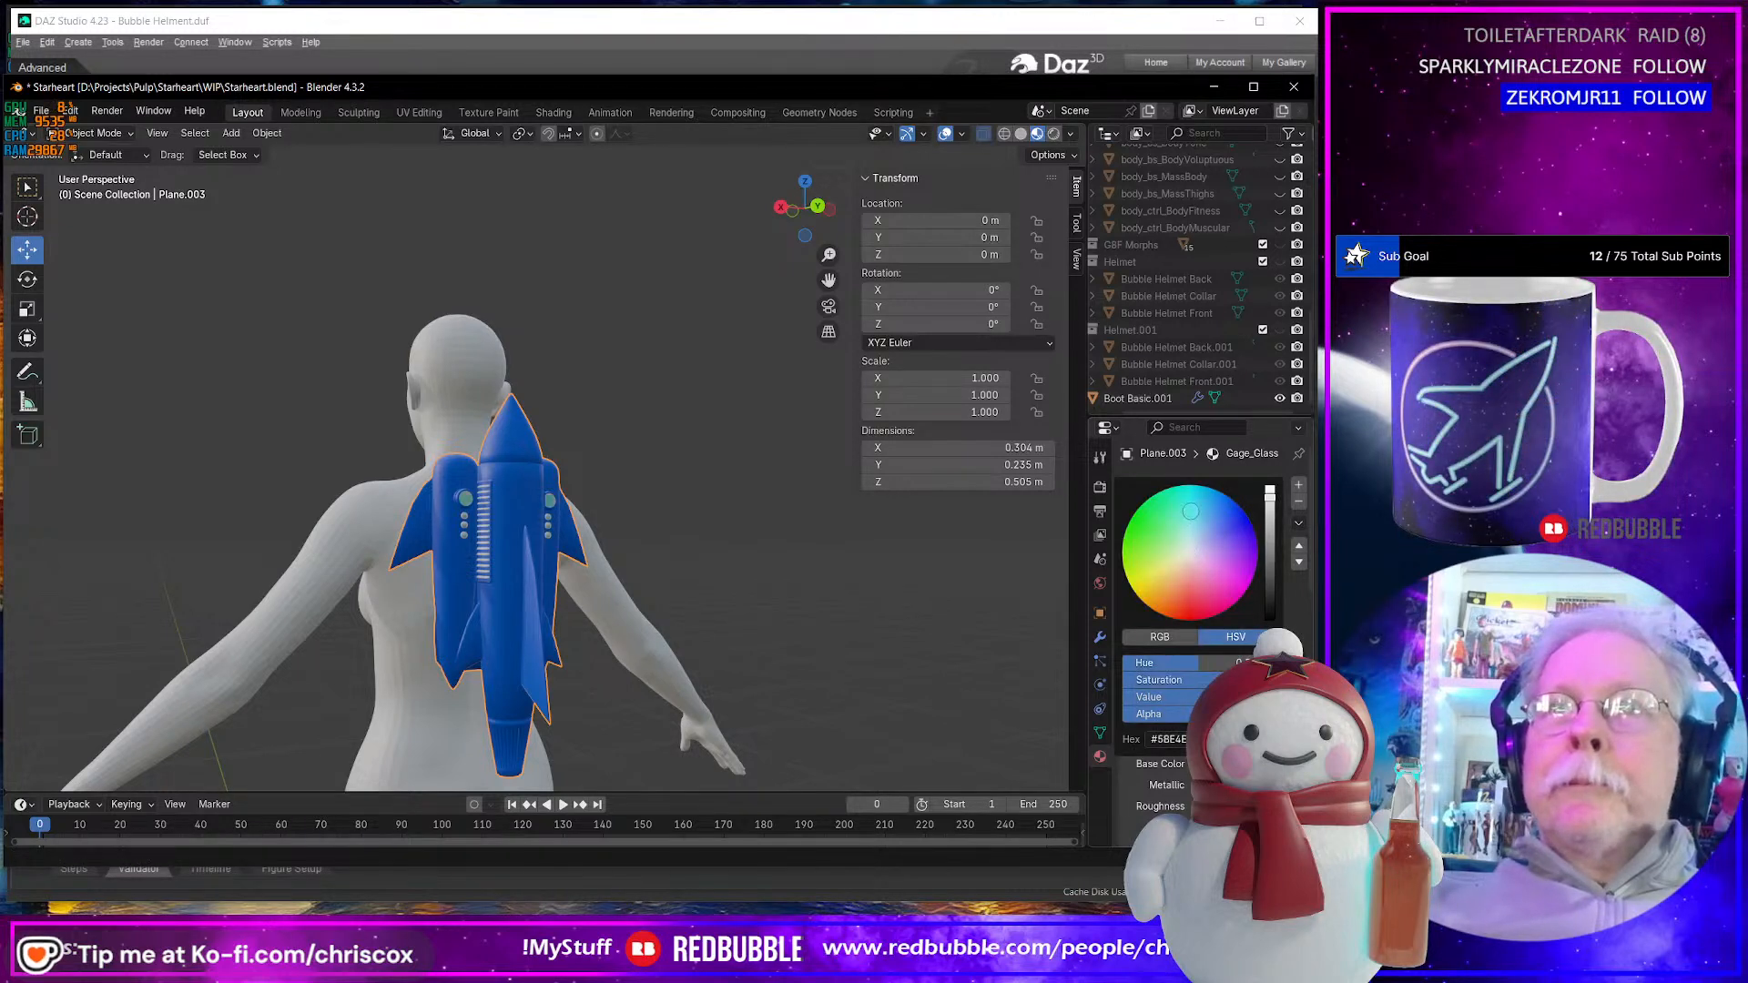
{"action": "left_click_drag", "start_coordinate": [1188, 490], "coordinate": [1129, 491]}
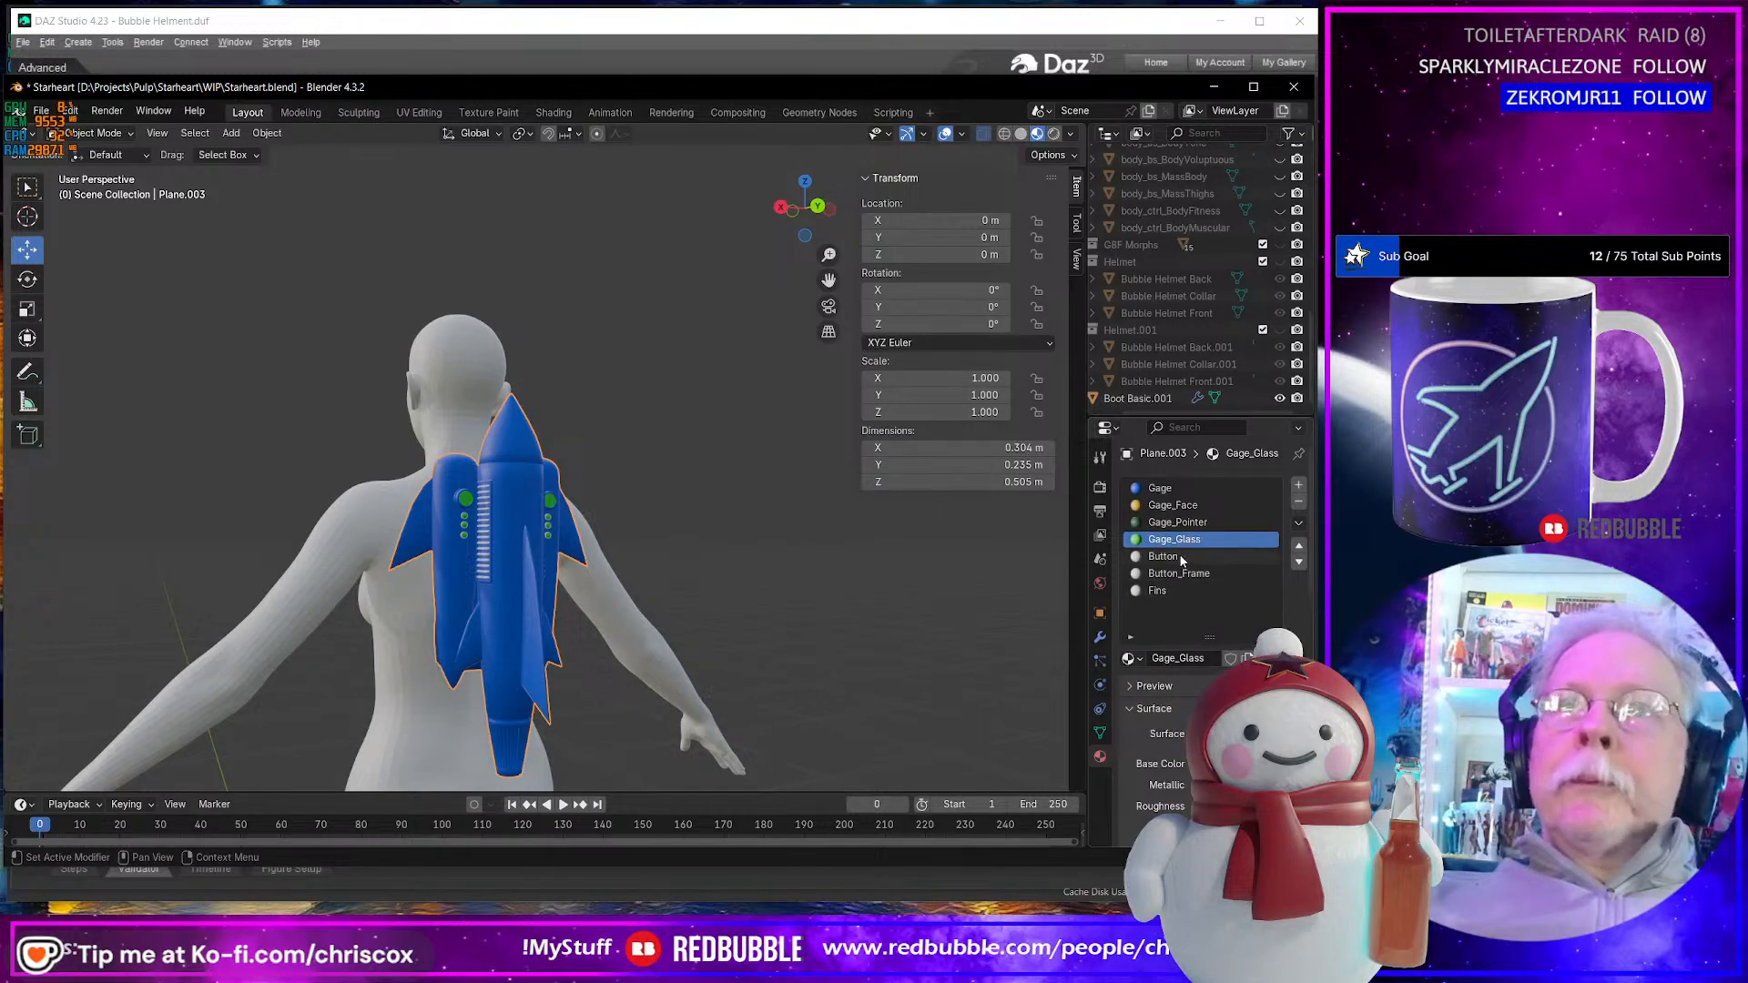
- Open the rocket pack mesh for face editing at the small round buttons below the gauge
{"action": "left_click", "coordinate": [1174, 556]}
{"action": "middle_click_drag", "start_coordinate": [885, 657], "coordinate": [652, 505]}
{"action": "scroll", "coordinate": [533, 663], "scroll_direction": "up", "scroll_amount": 5}
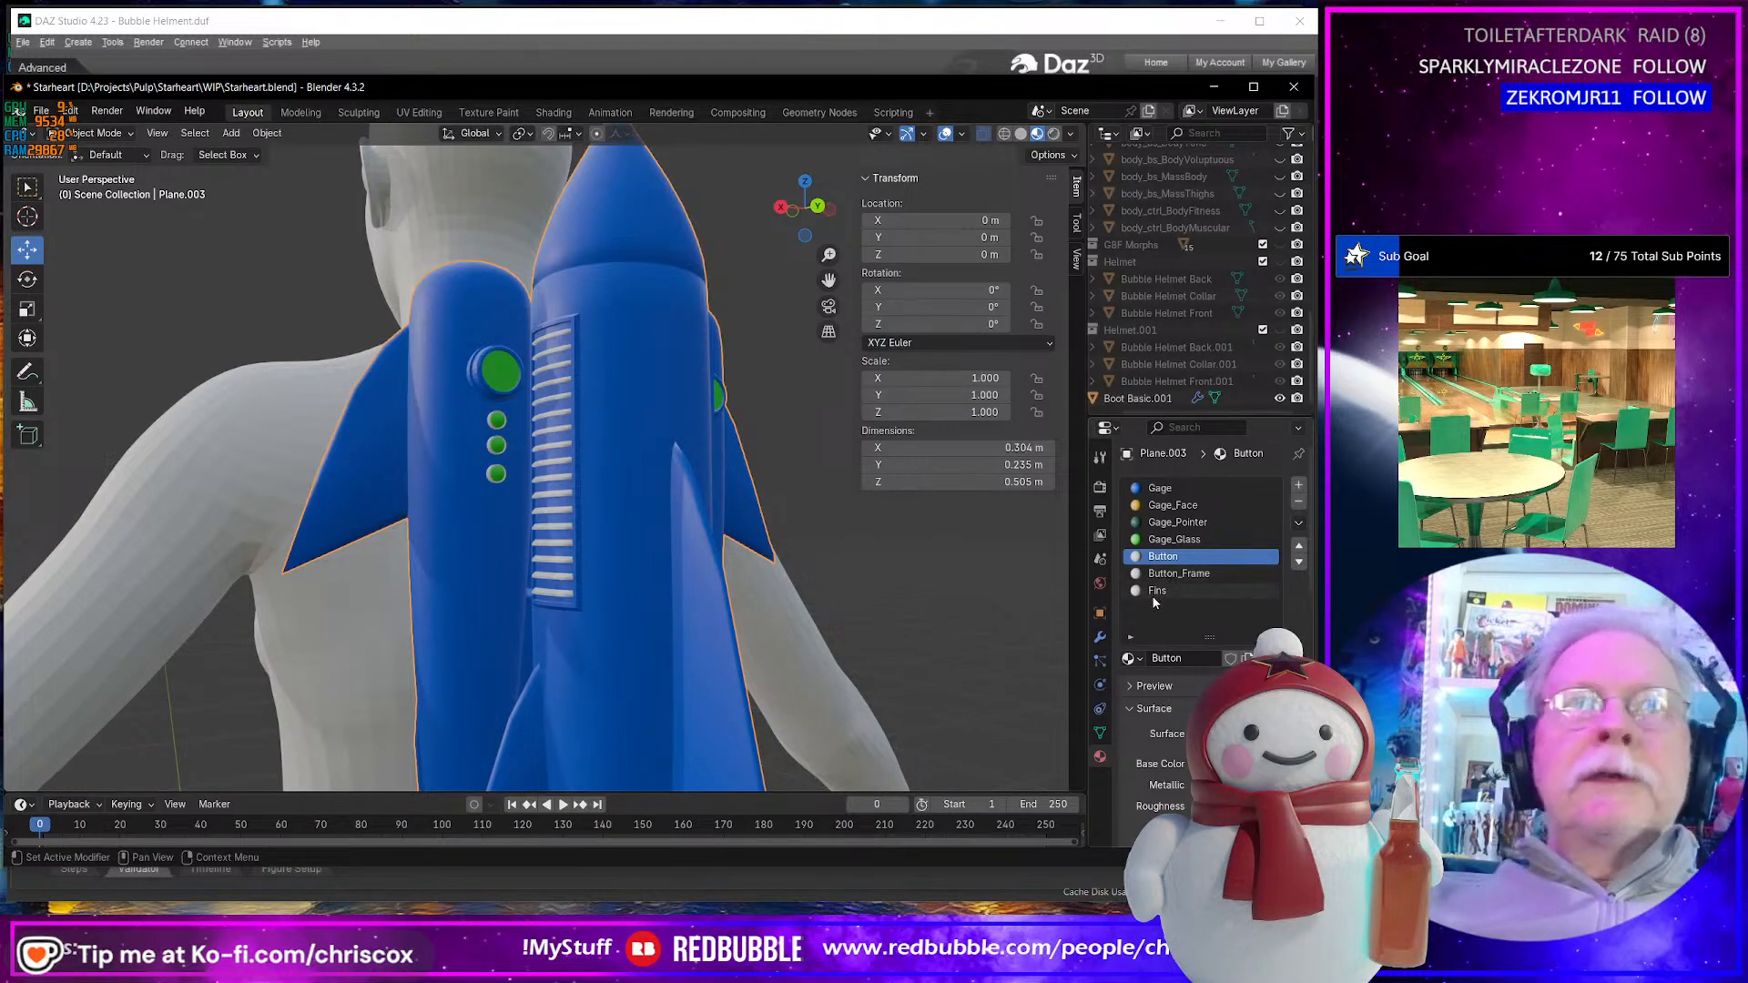
{"action": "middle_click_drag", "start_coordinate": [960, 657], "coordinate": [719, 533]}
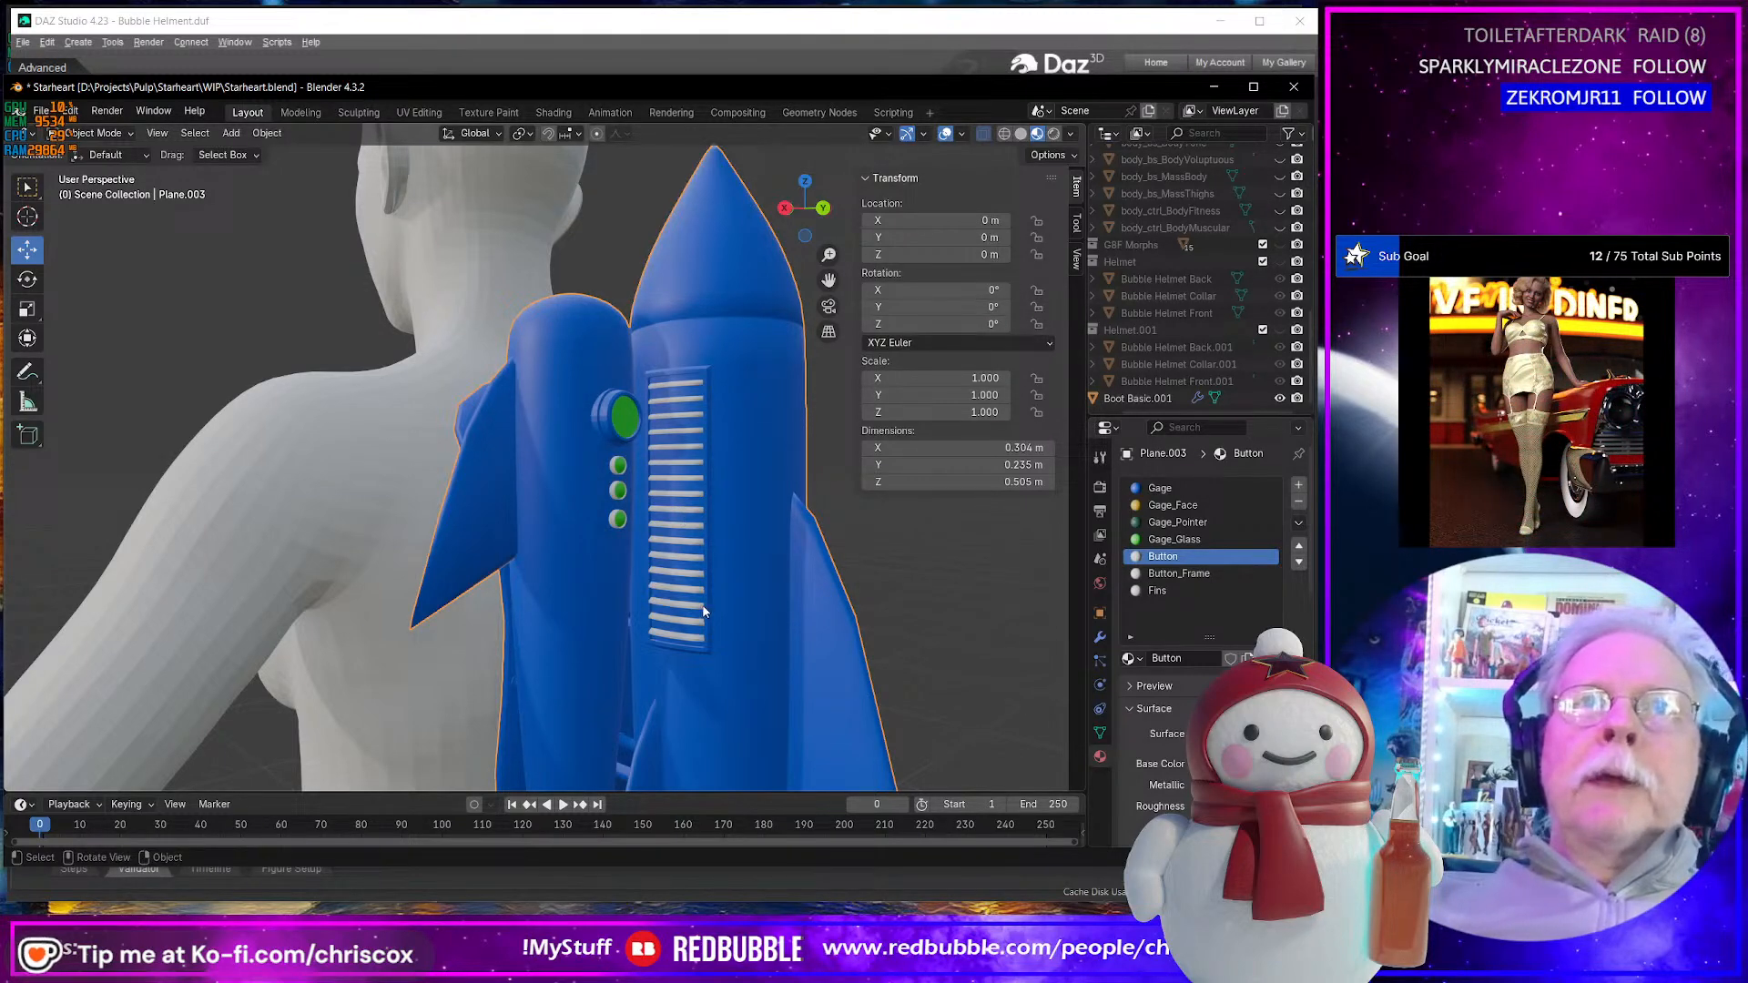
{"action": "middle_click_drag", "start_coordinate": [690, 599], "coordinate": [721, 460]}
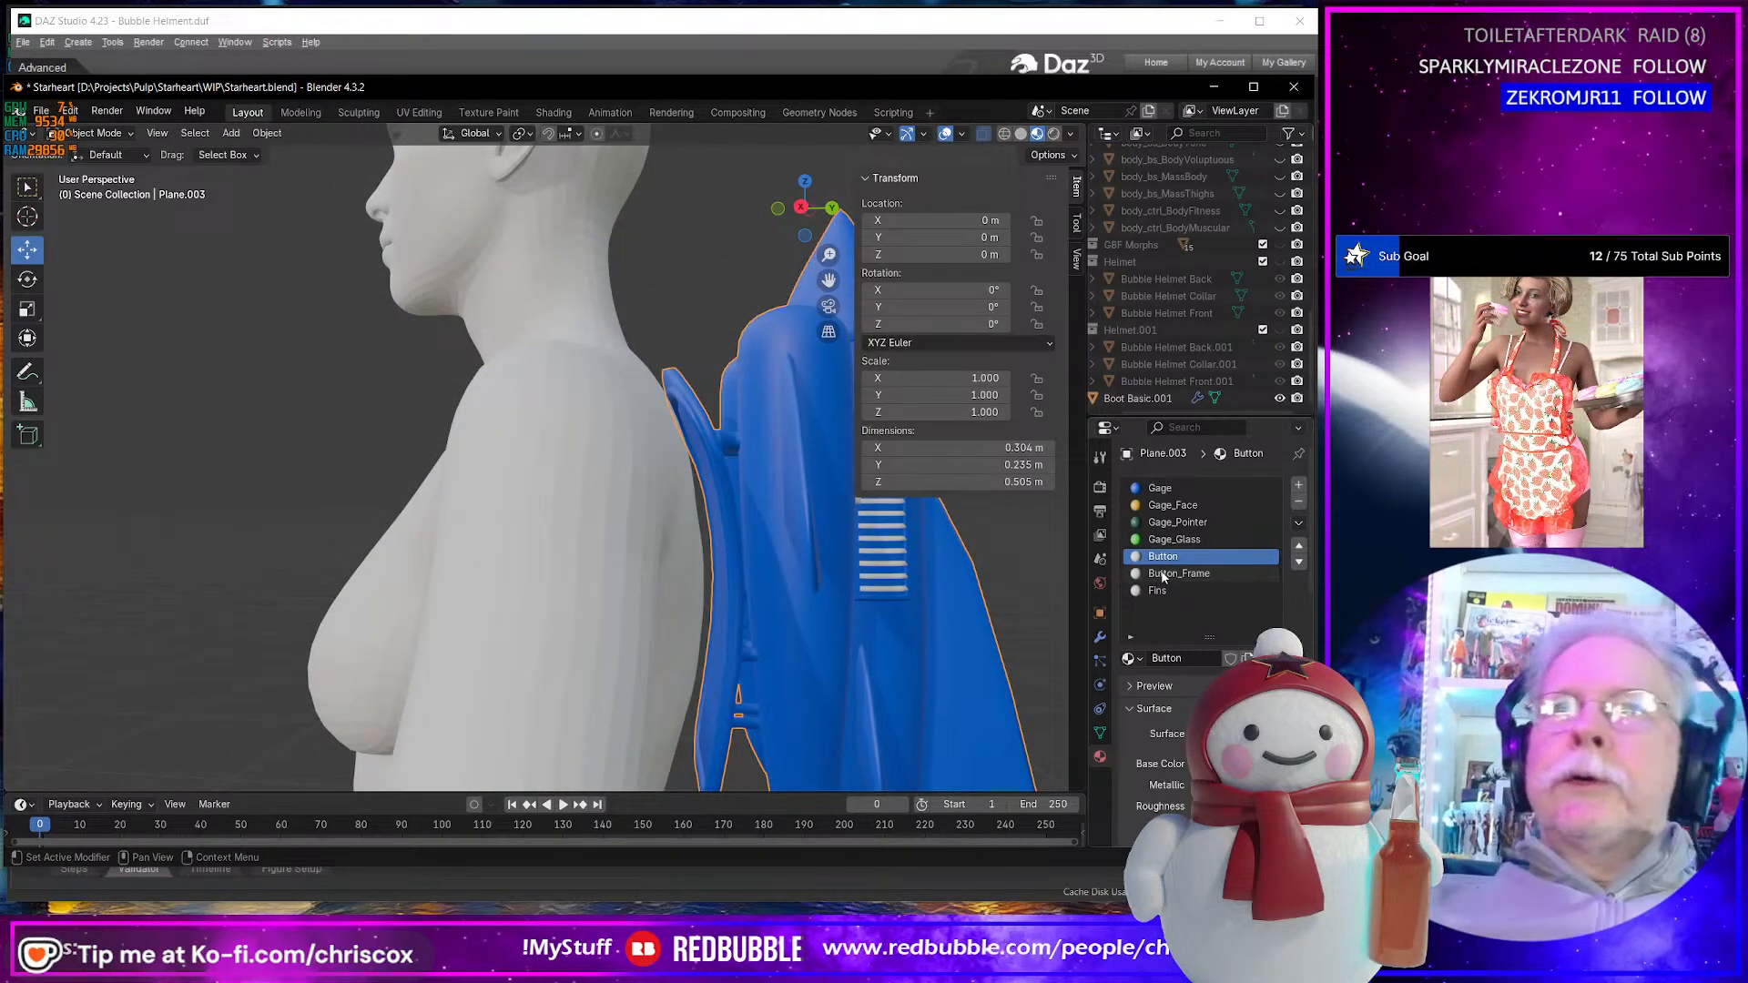
{"action": "middle_click_drag", "start_coordinate": [1047, 637], "coordinate": [791, 608]}
{"action": "key", "text": "Tab"}
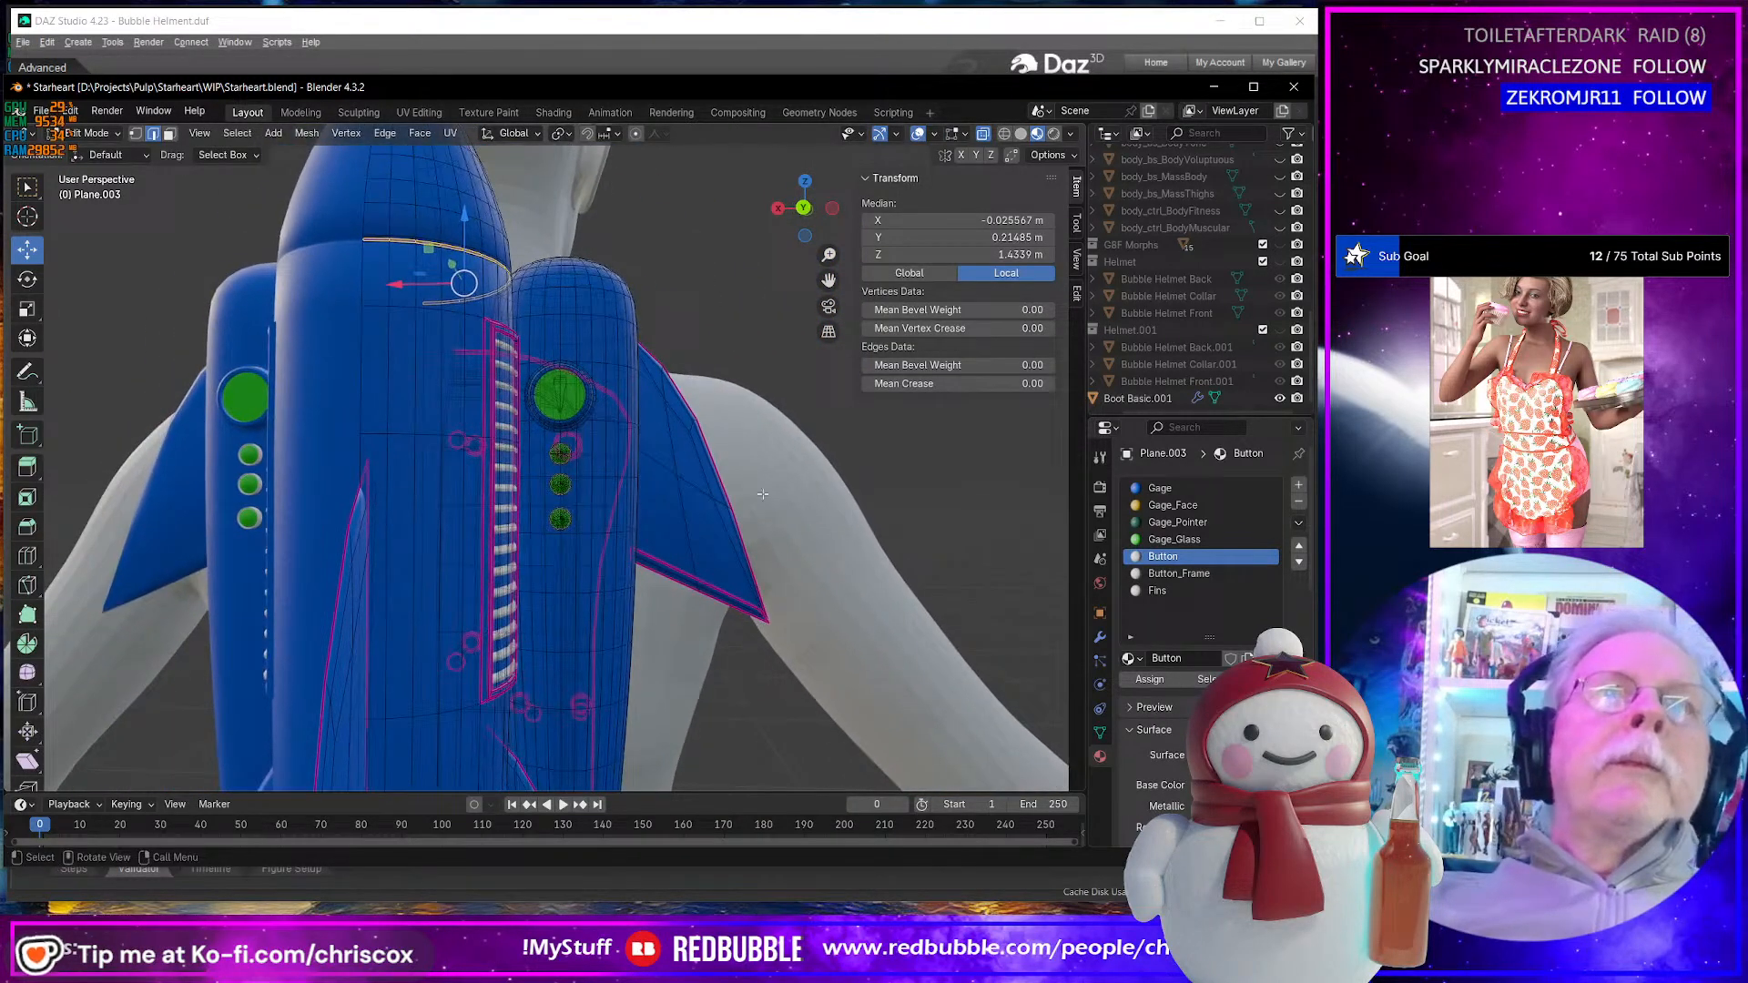
{"action": "left_click", "coordinate": [561, 454]}
{"action": "left_click", "coordinate": [564, 491], "text": "ctrl"}
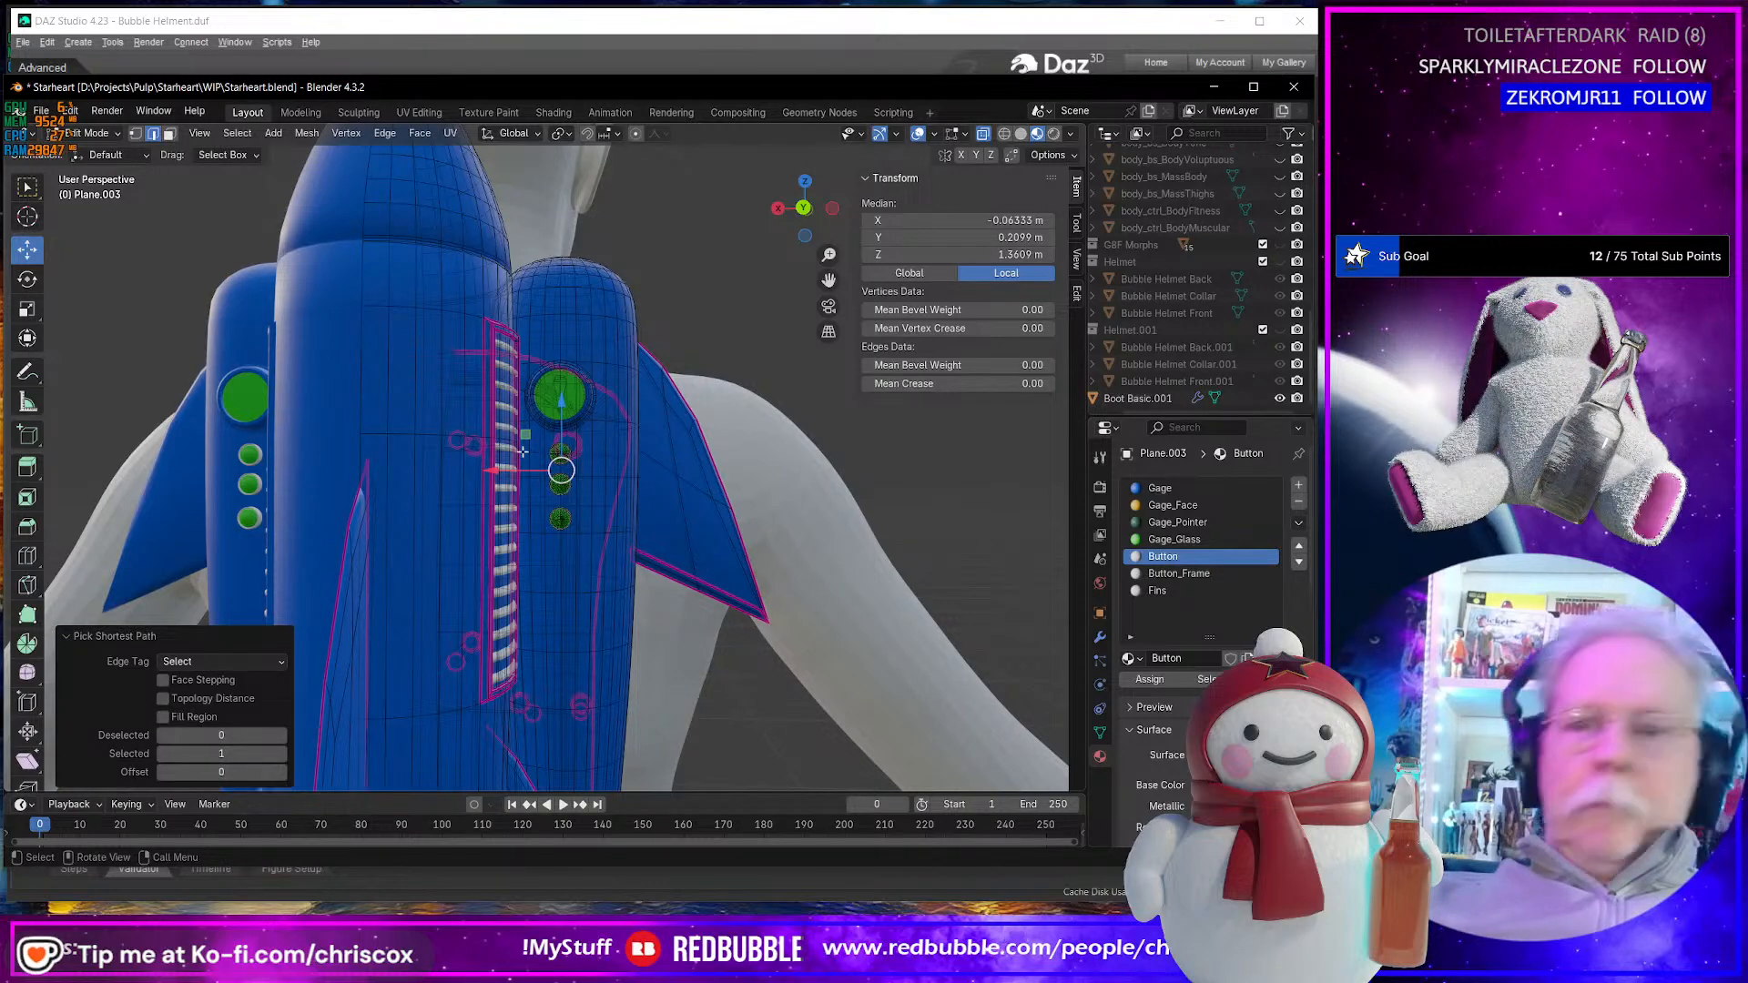
{"action": "key", "text": "KP_Decimal"}
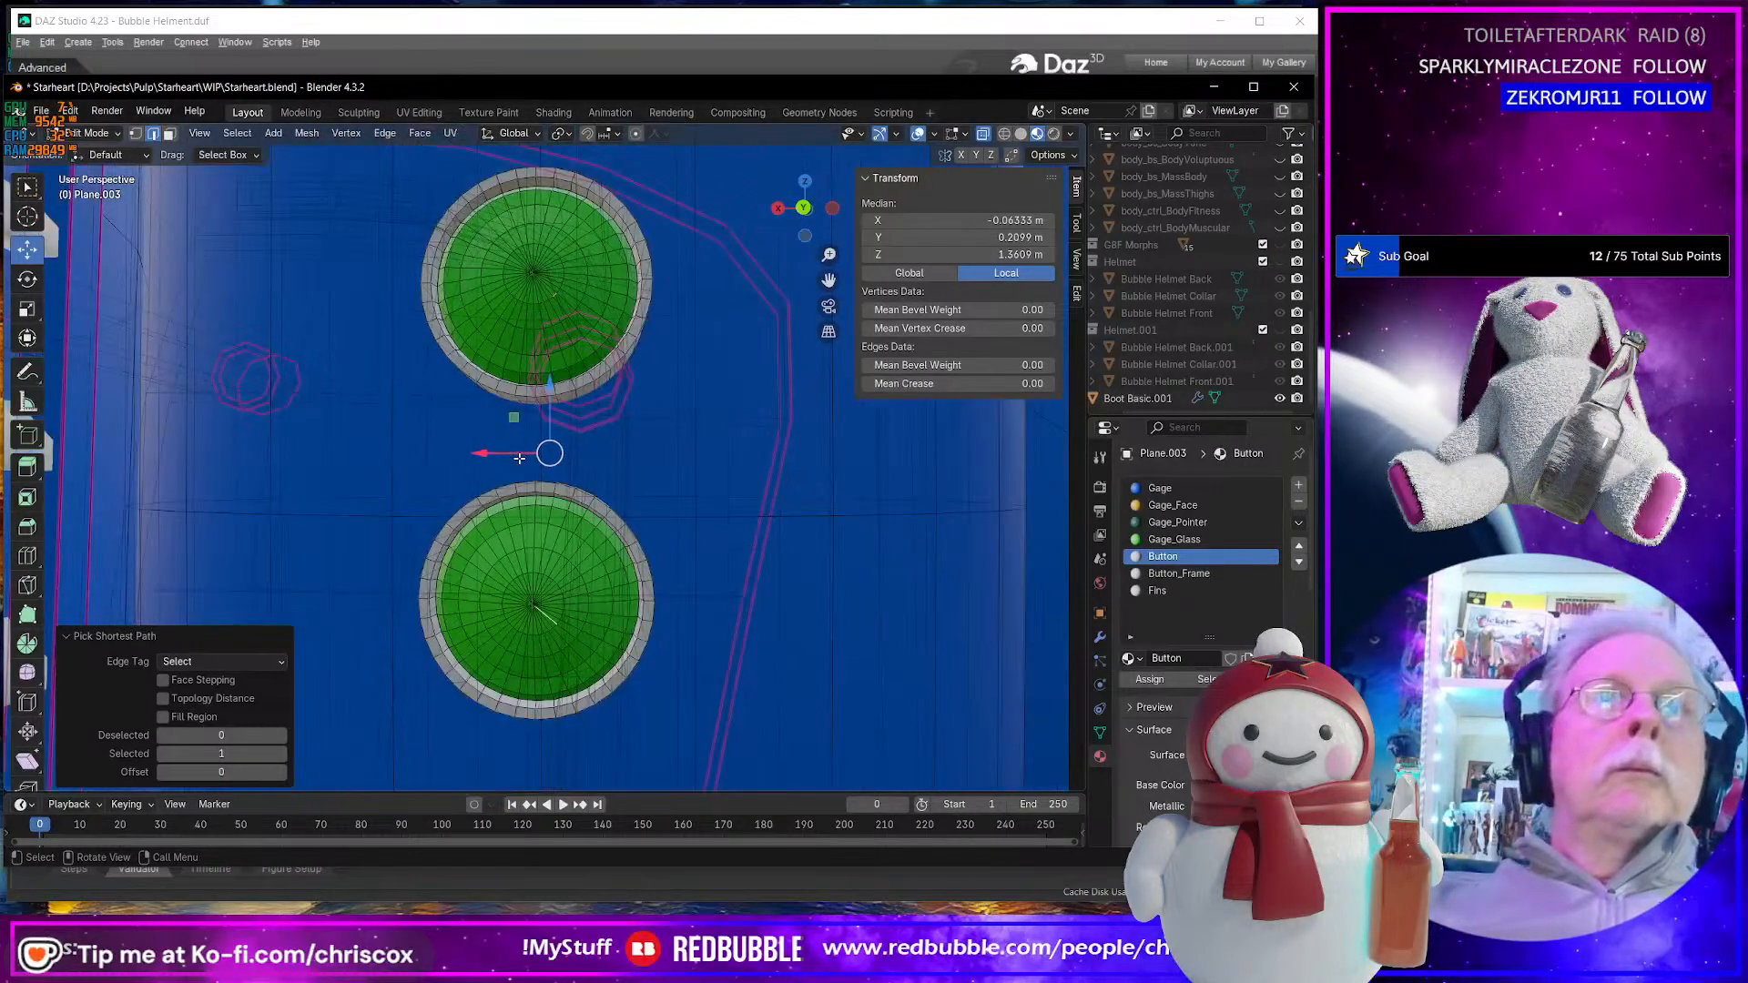
{"action": "key", "text": "3"}
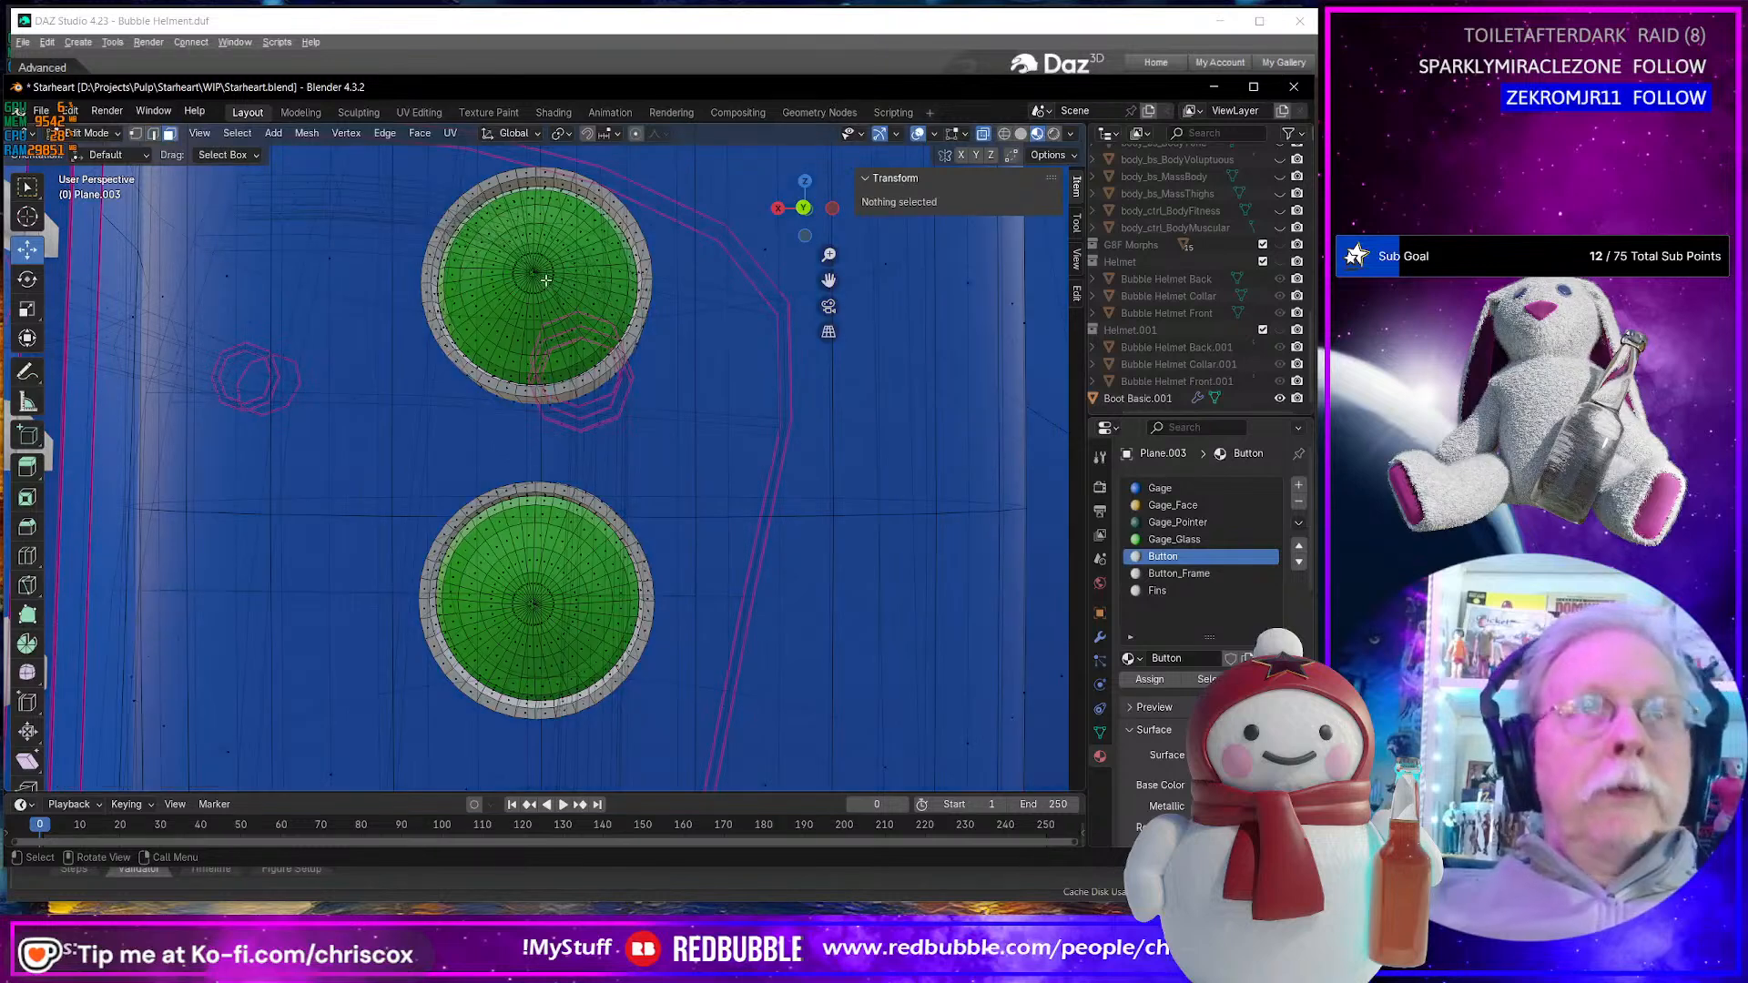
- Select all linked faces of the three small buttons, delimited by seam, and assign them the Button material
{"action": "left_click", "coordinate": [548, 281]}
{"action": "scroll", "coordinate": [601, 343], "scroll_direction": "down", "scroll_amount": 3}
{"action": "left_click", "coordinate": [550, 526], "text": "shift"}
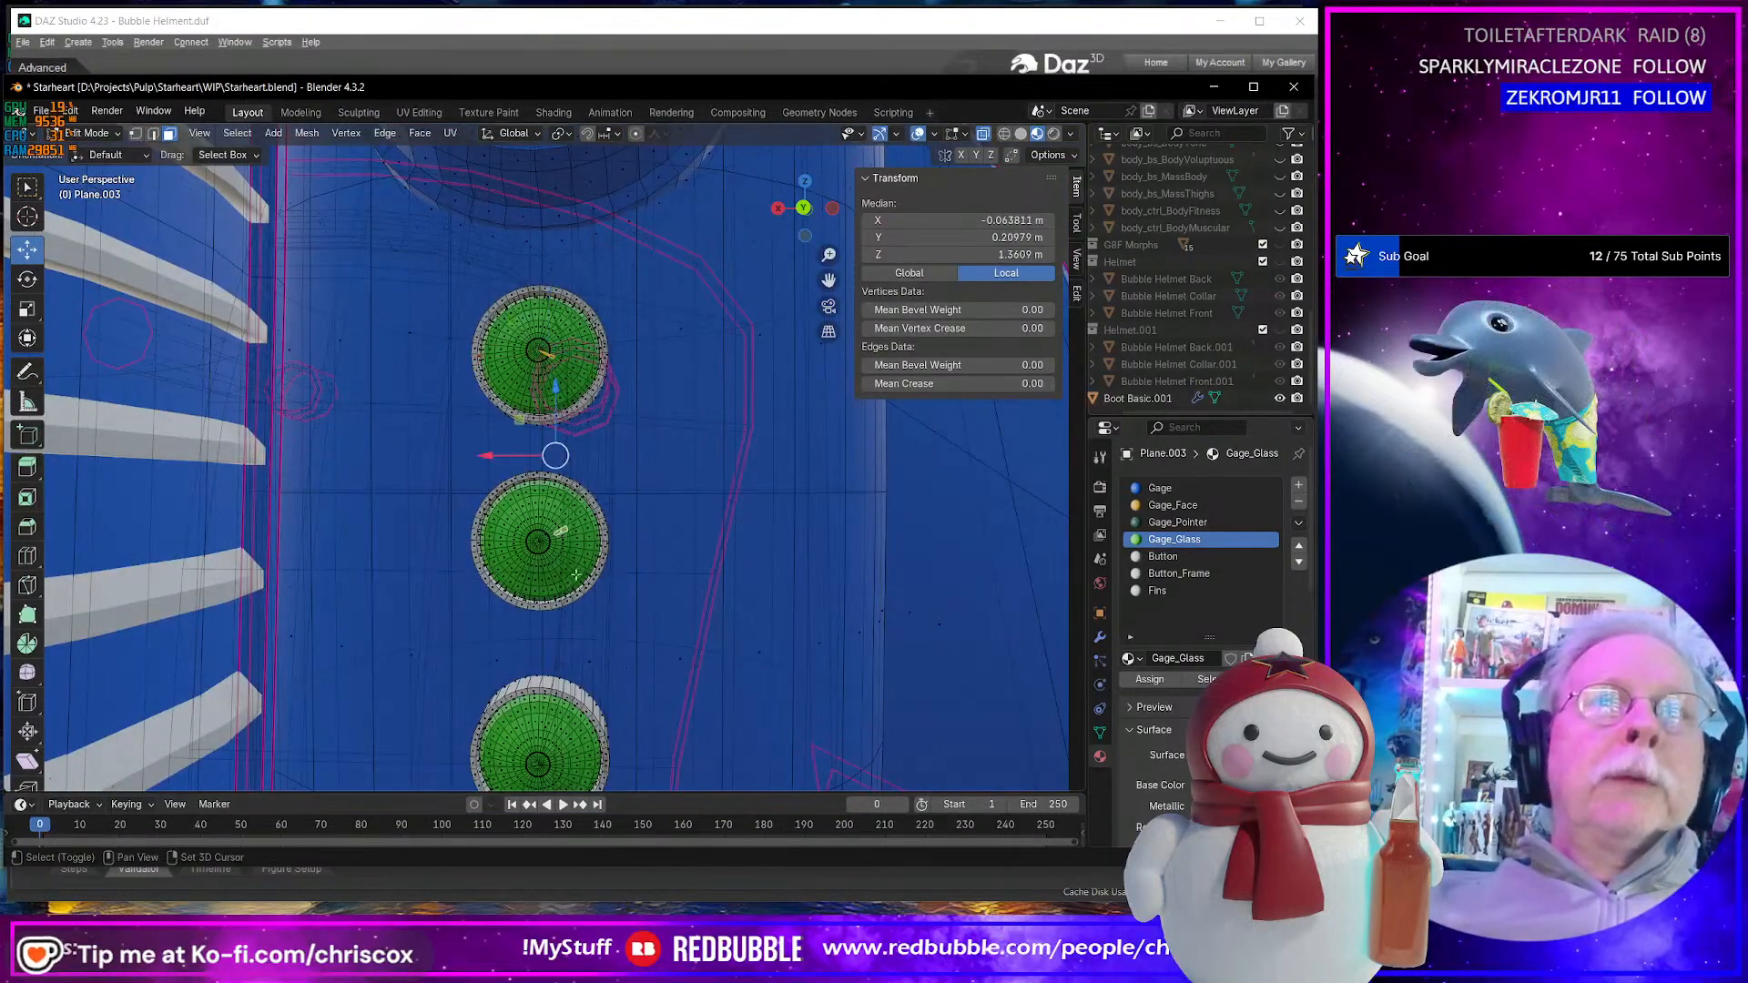
{"action": "left_click", "coordinate": [566, 735], "text": "shift"}
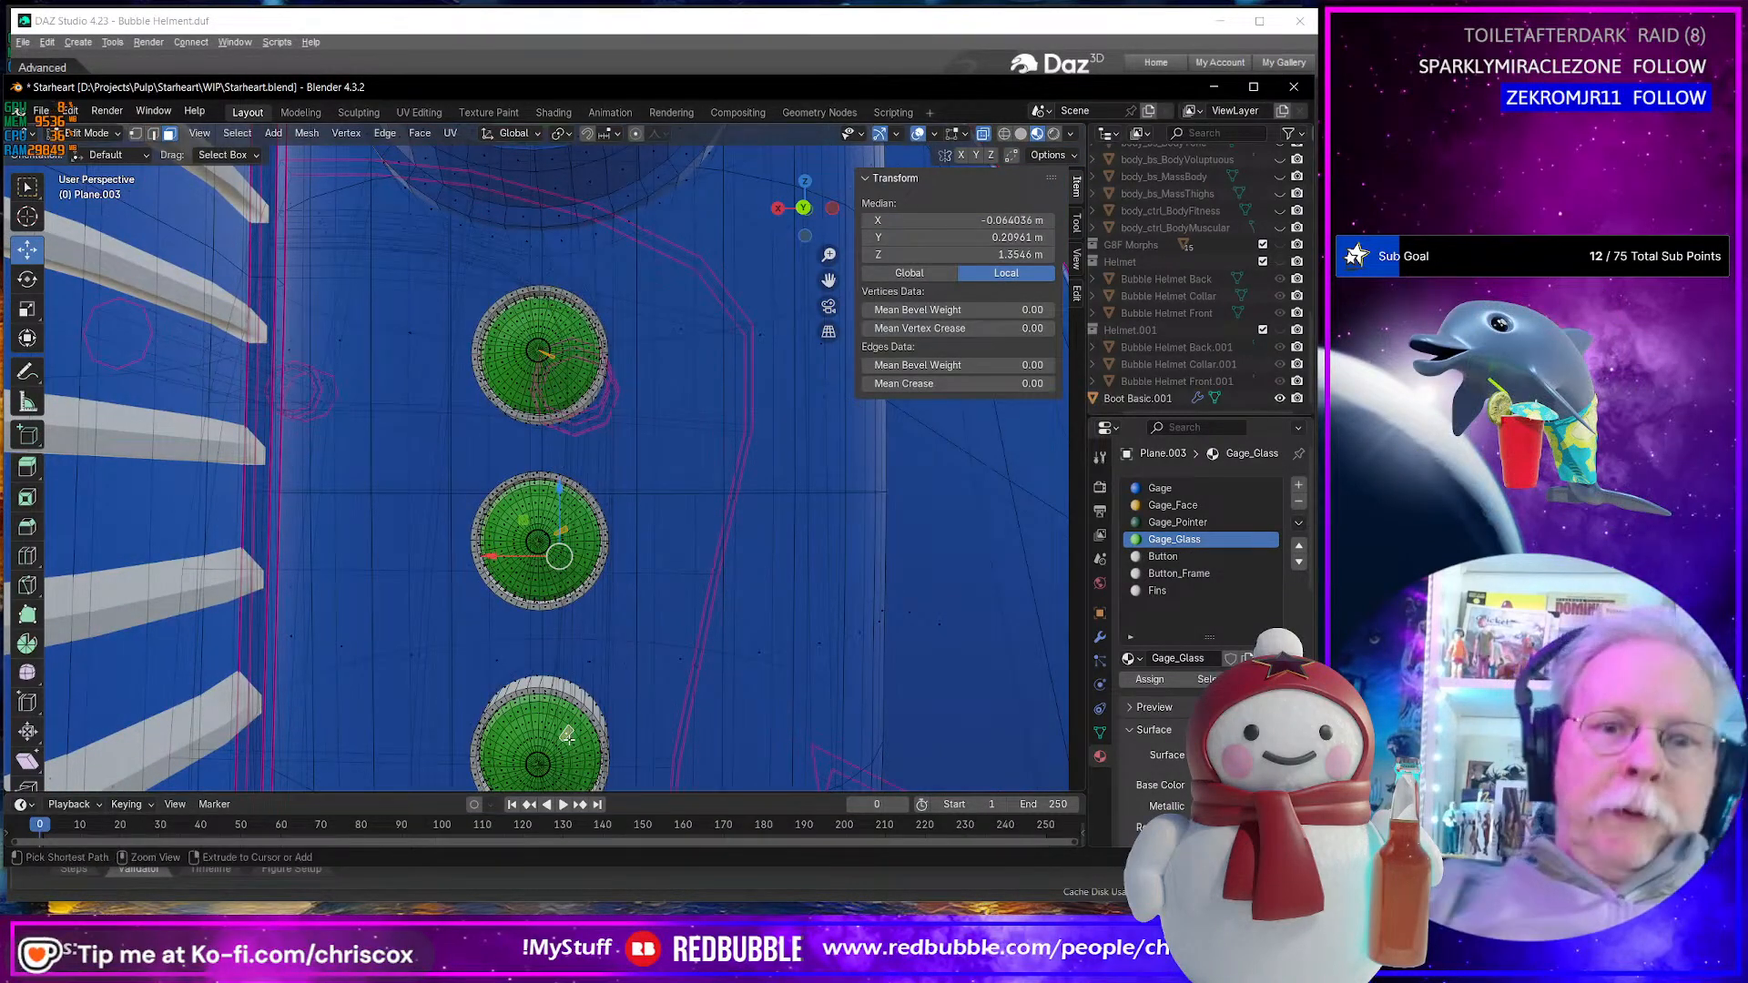
{"action": "key", "text": "ctrl+l"}
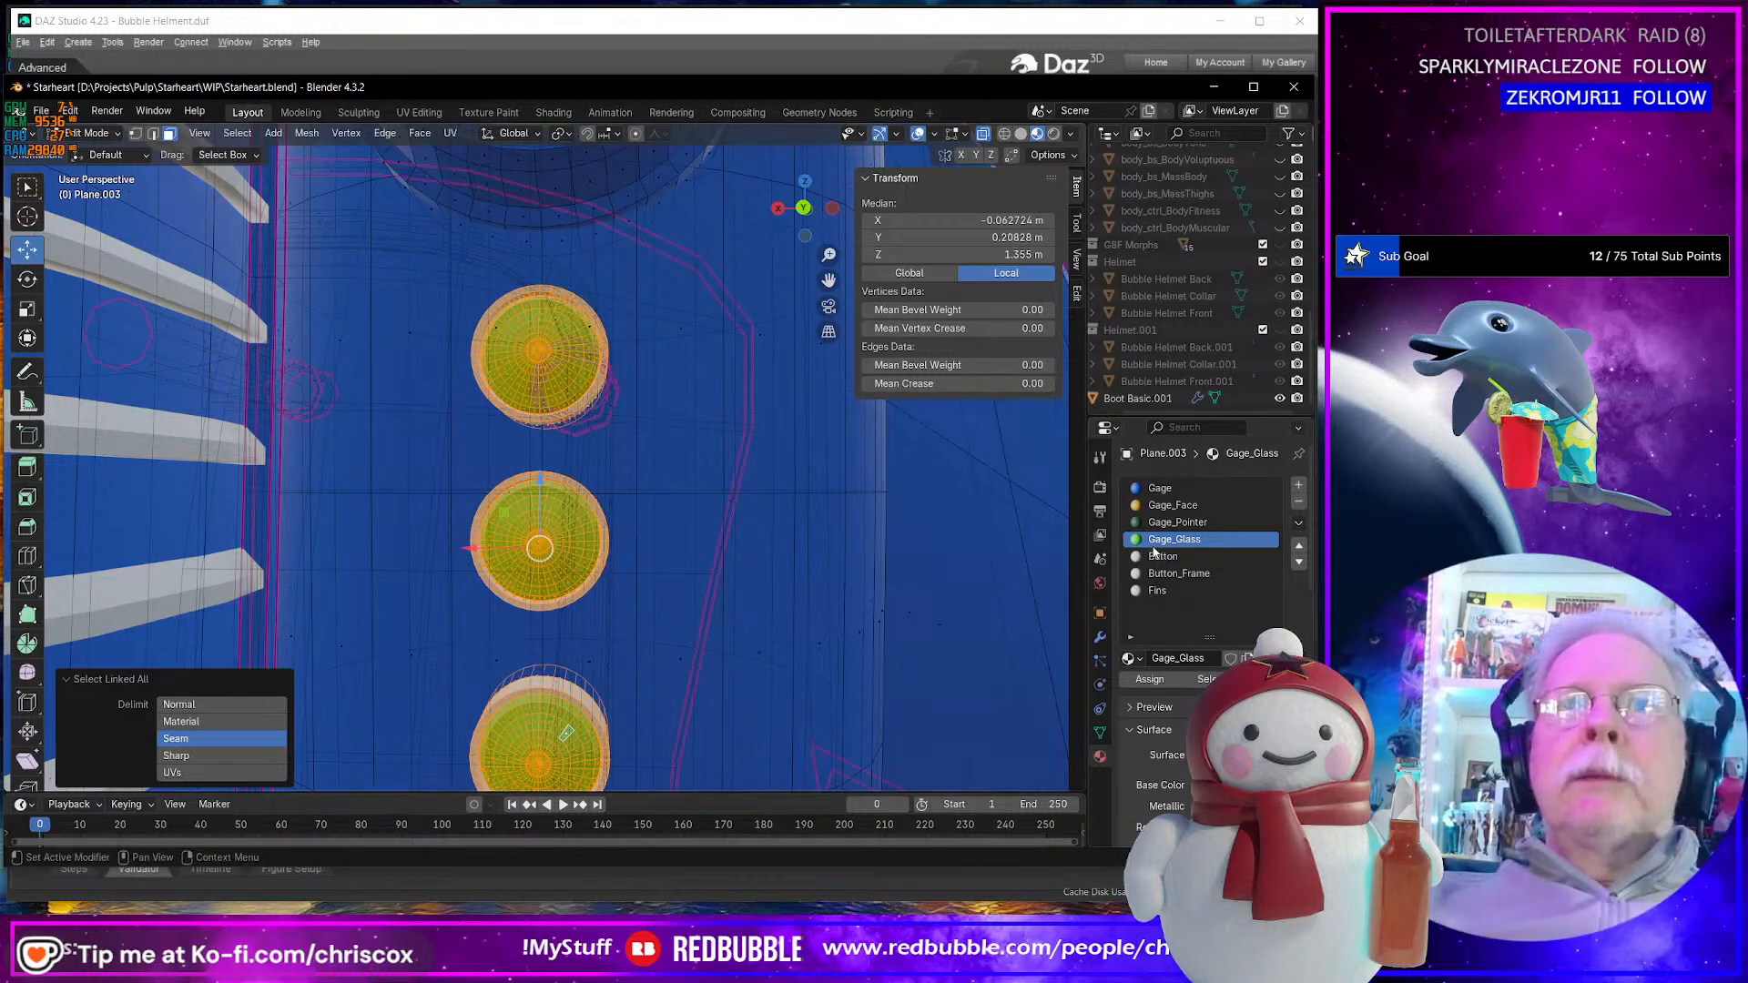
{"action": "middle_click_drag", "start_coordinate": [1025, 618], "coordinate": [525, 689]}
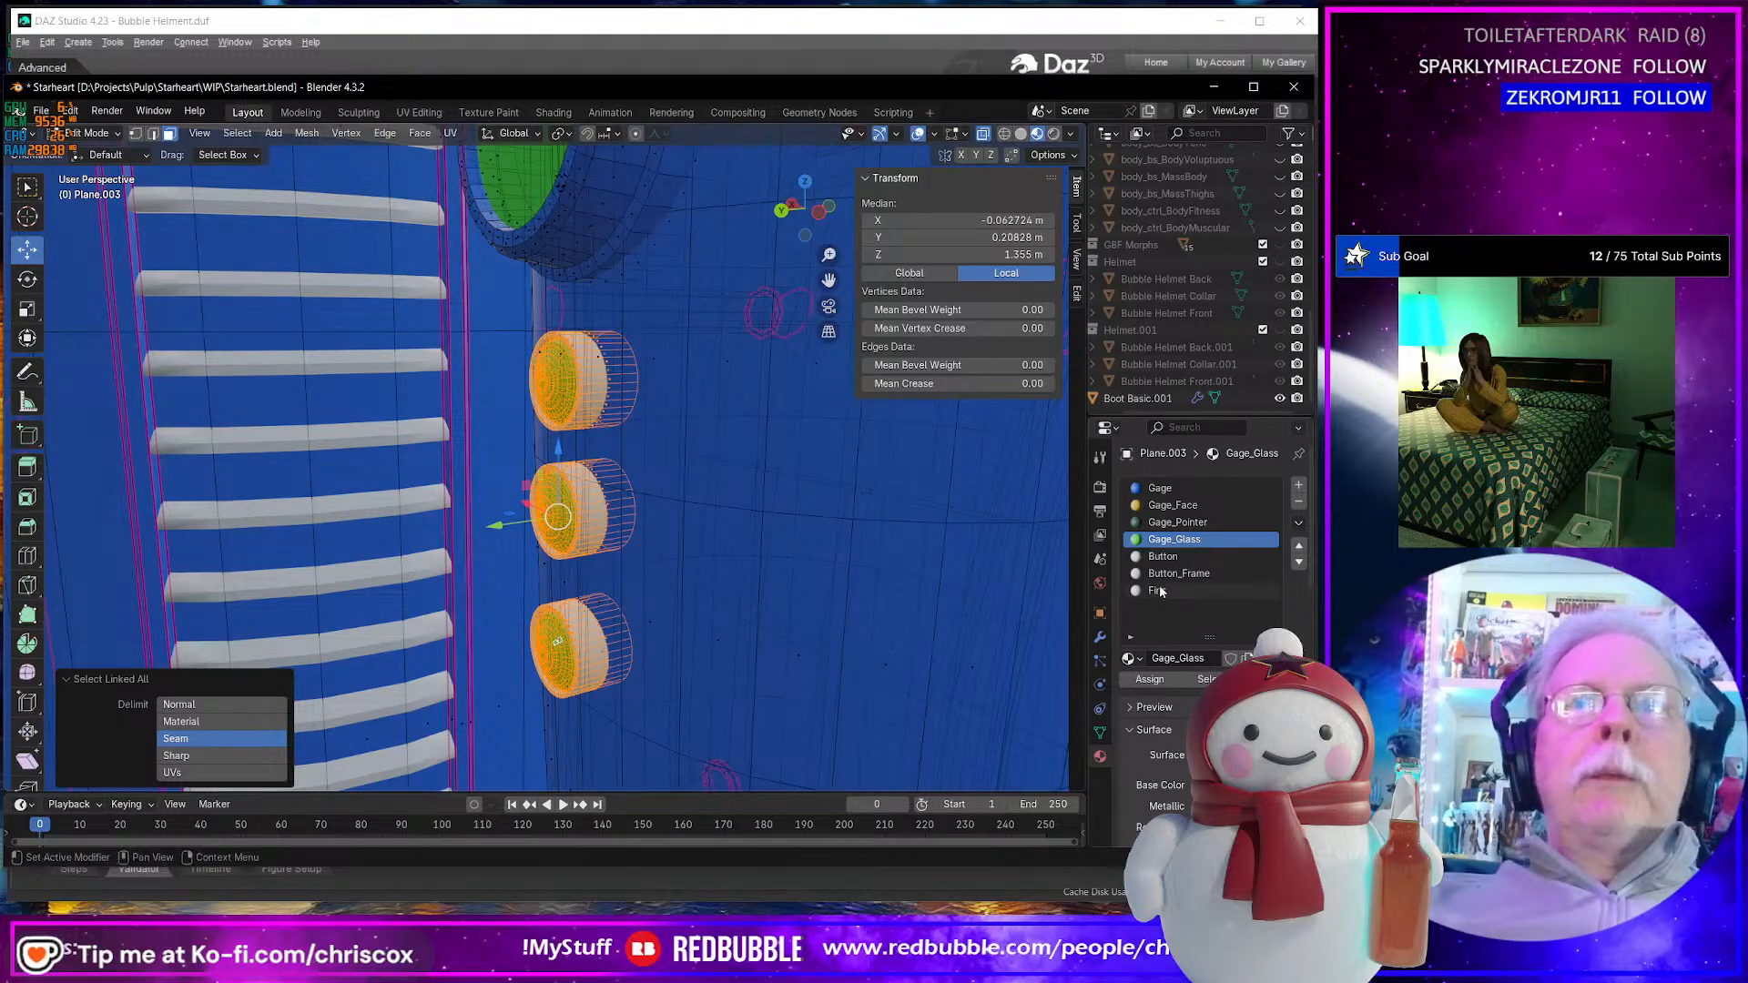
{"action": "left_click", "coordinate": [1188, 556]}
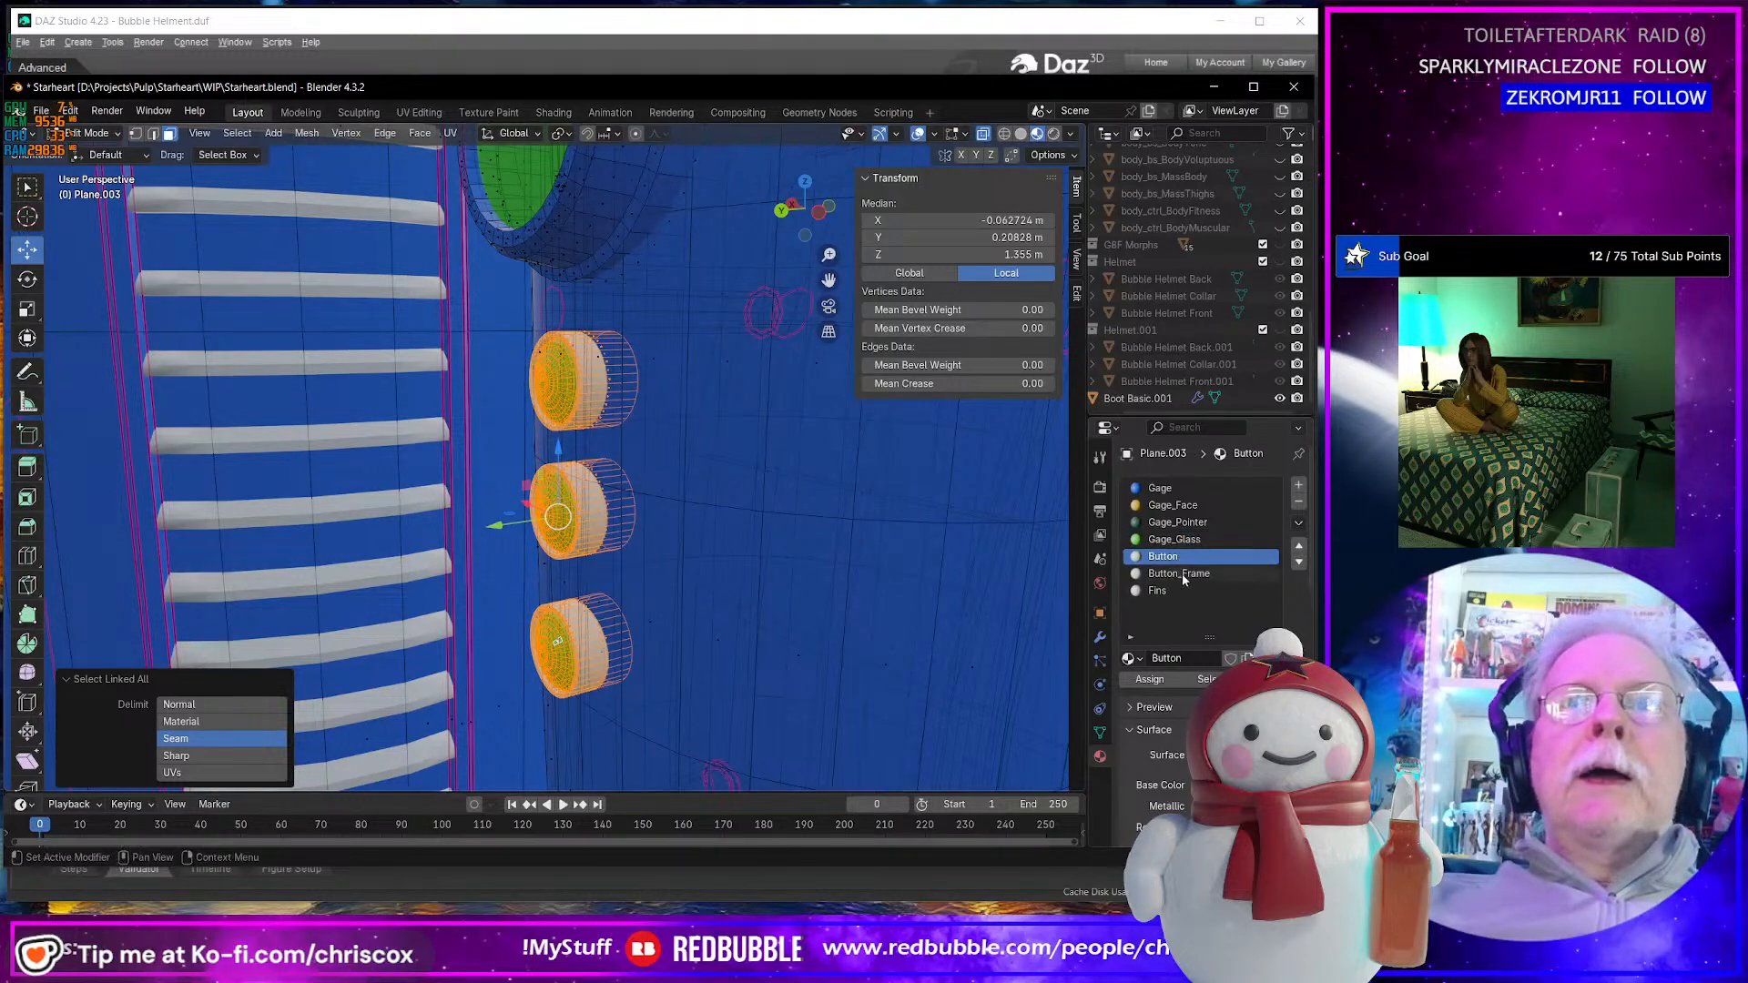
{"action": "left_click", "coordinate": [1149, 680]}
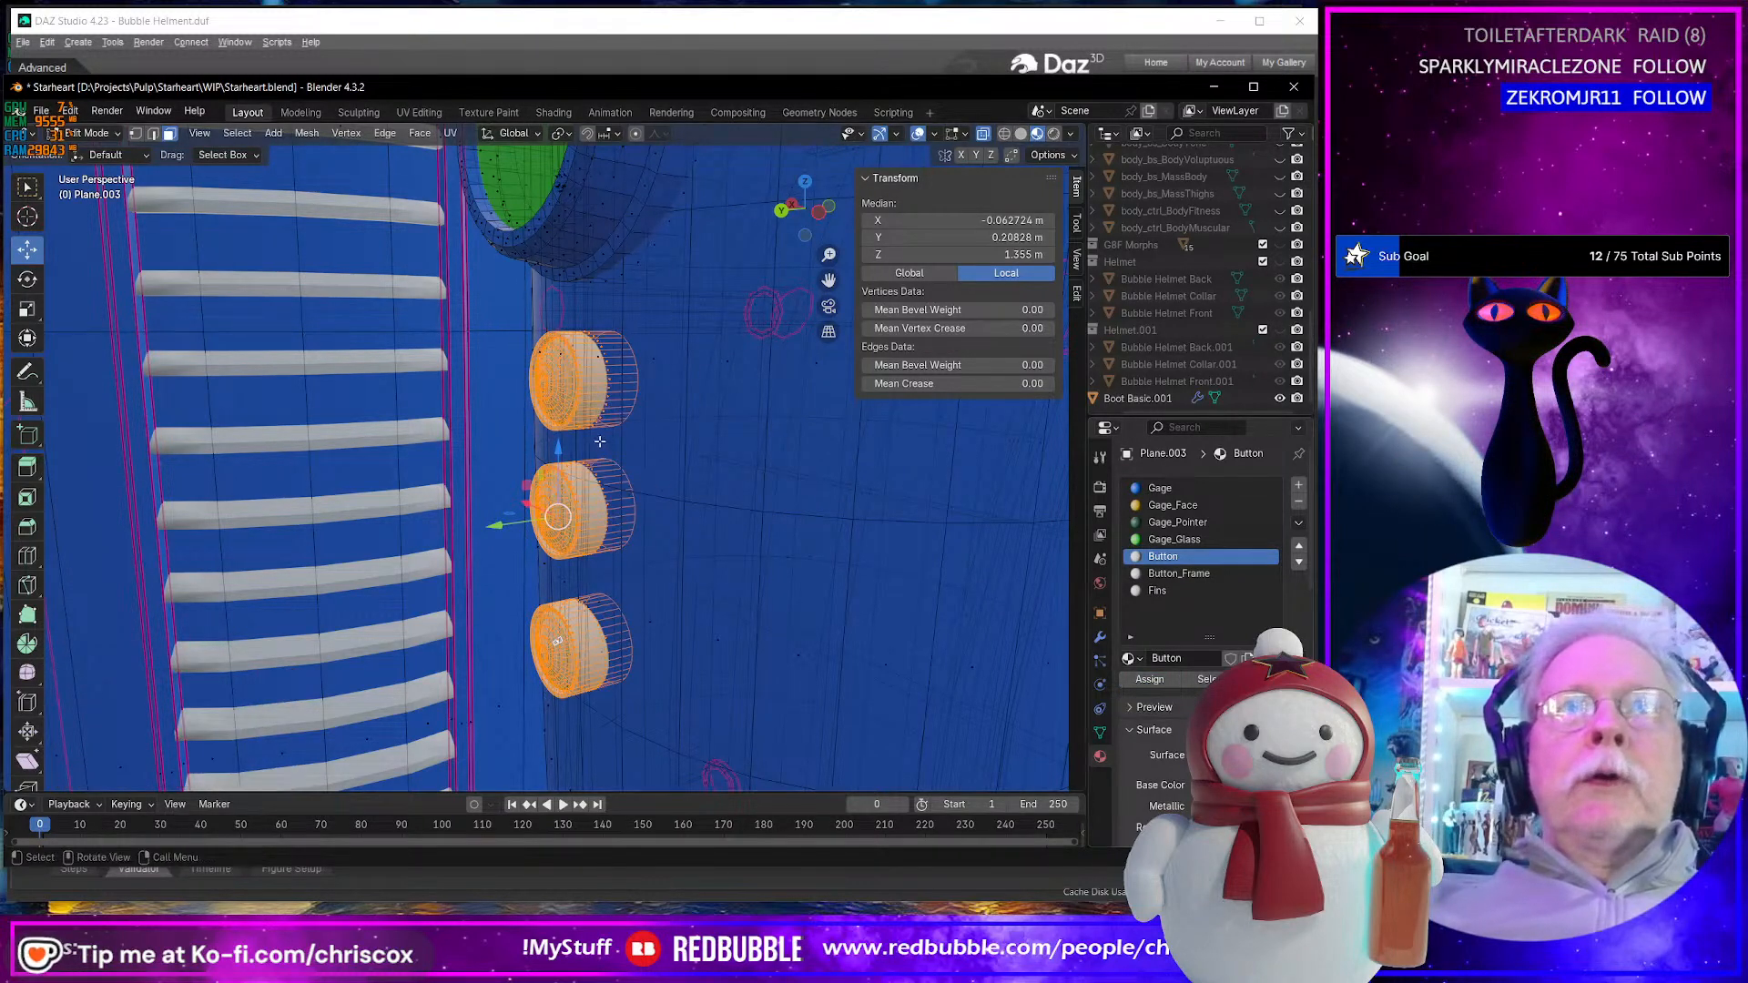
- Select the sides and outer rims of the three buttons, give Button_Frame a pinkish-red base colour and assign it to them
{"action": "left_click", "coordinate": [592, 386], "text": "alt"}
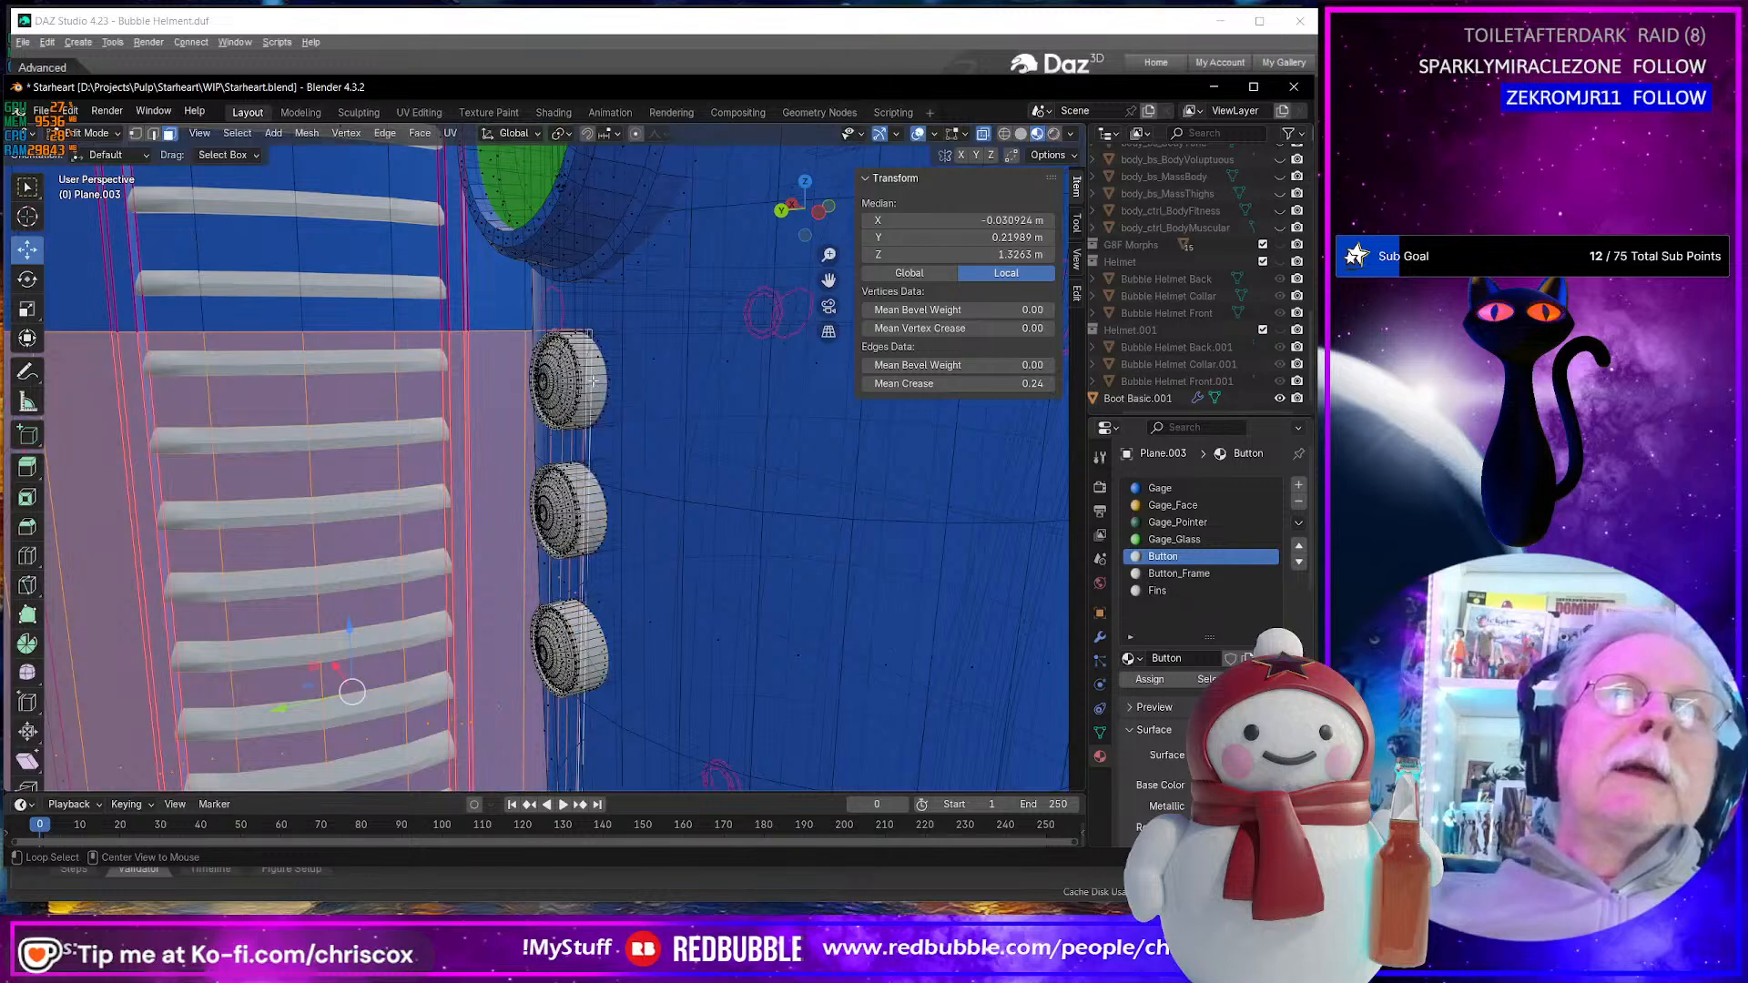
{"action": "left_click", "coordinate": [593, 389], "text": "alt"}
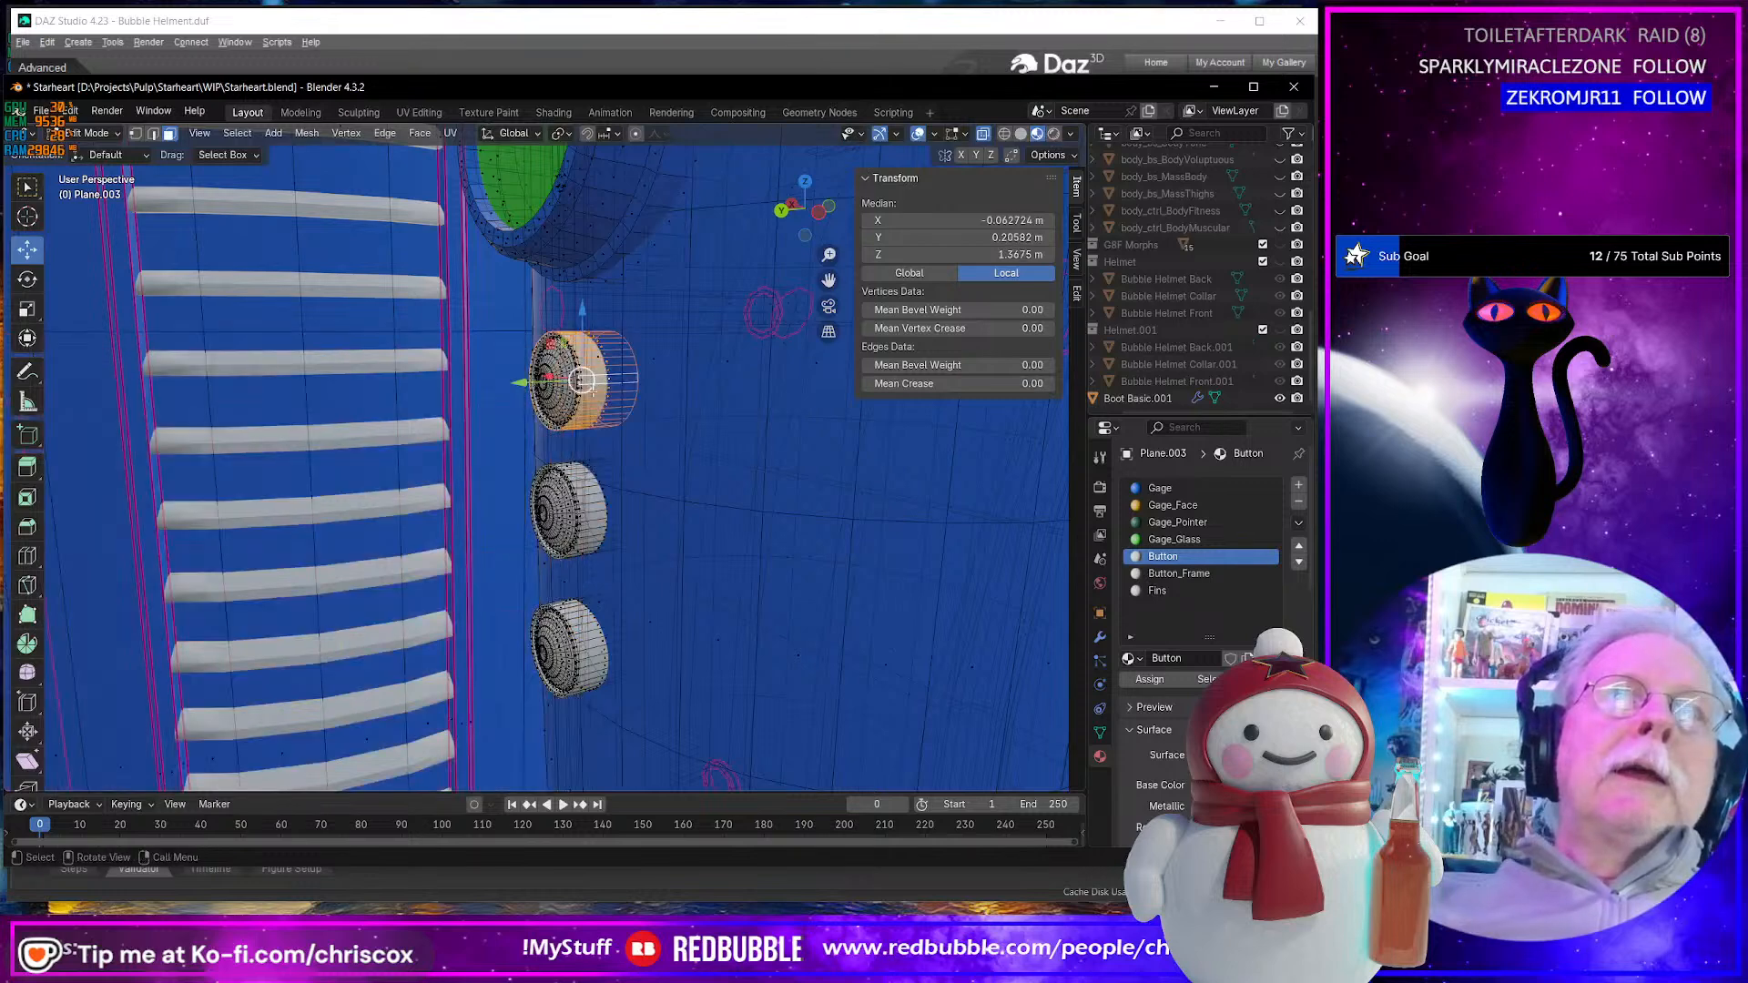
{"action": "left_click", "coordinate": [593, 496], "text": "alt+shift"}
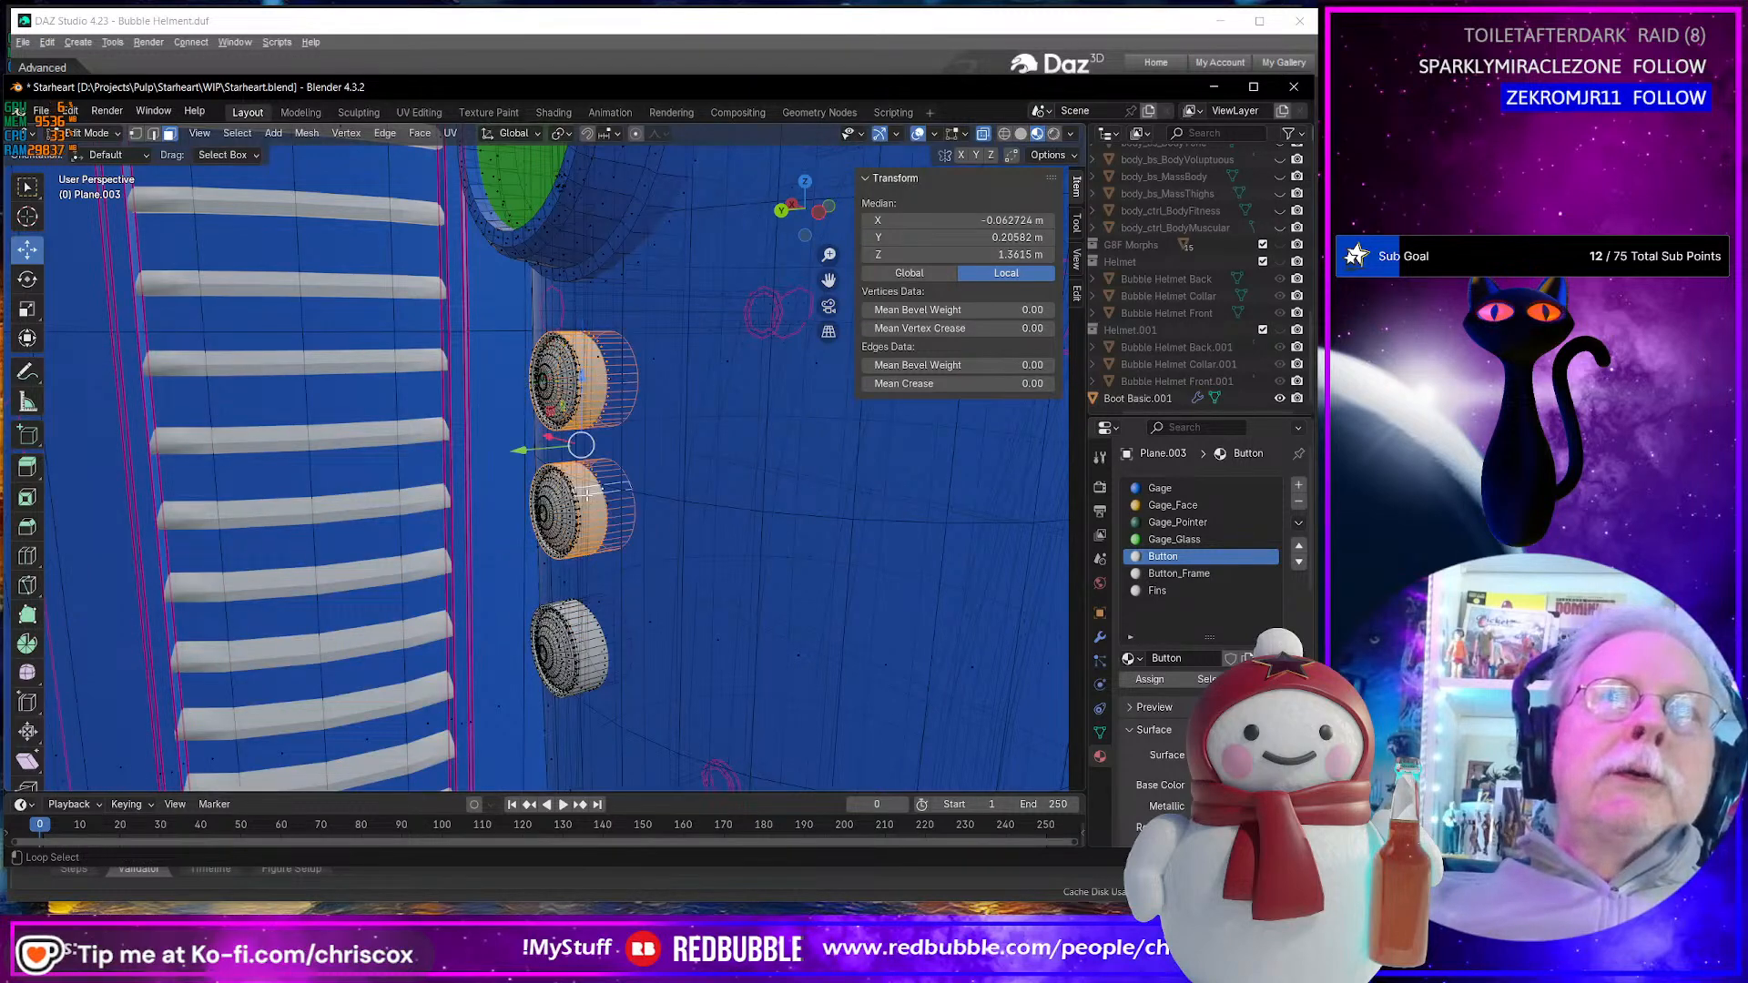
{"action": "left_click", "coordinate": [583, 635], "text": "alt+shift"}
{"action": "scroll", "coordinate": [637, 619], "scroll_direction": "up", "scroll_amount": 4}
{"action": "scroll", "coordinate": [658, 615], "scroll_direction": "up", "scroll_amount": 3}
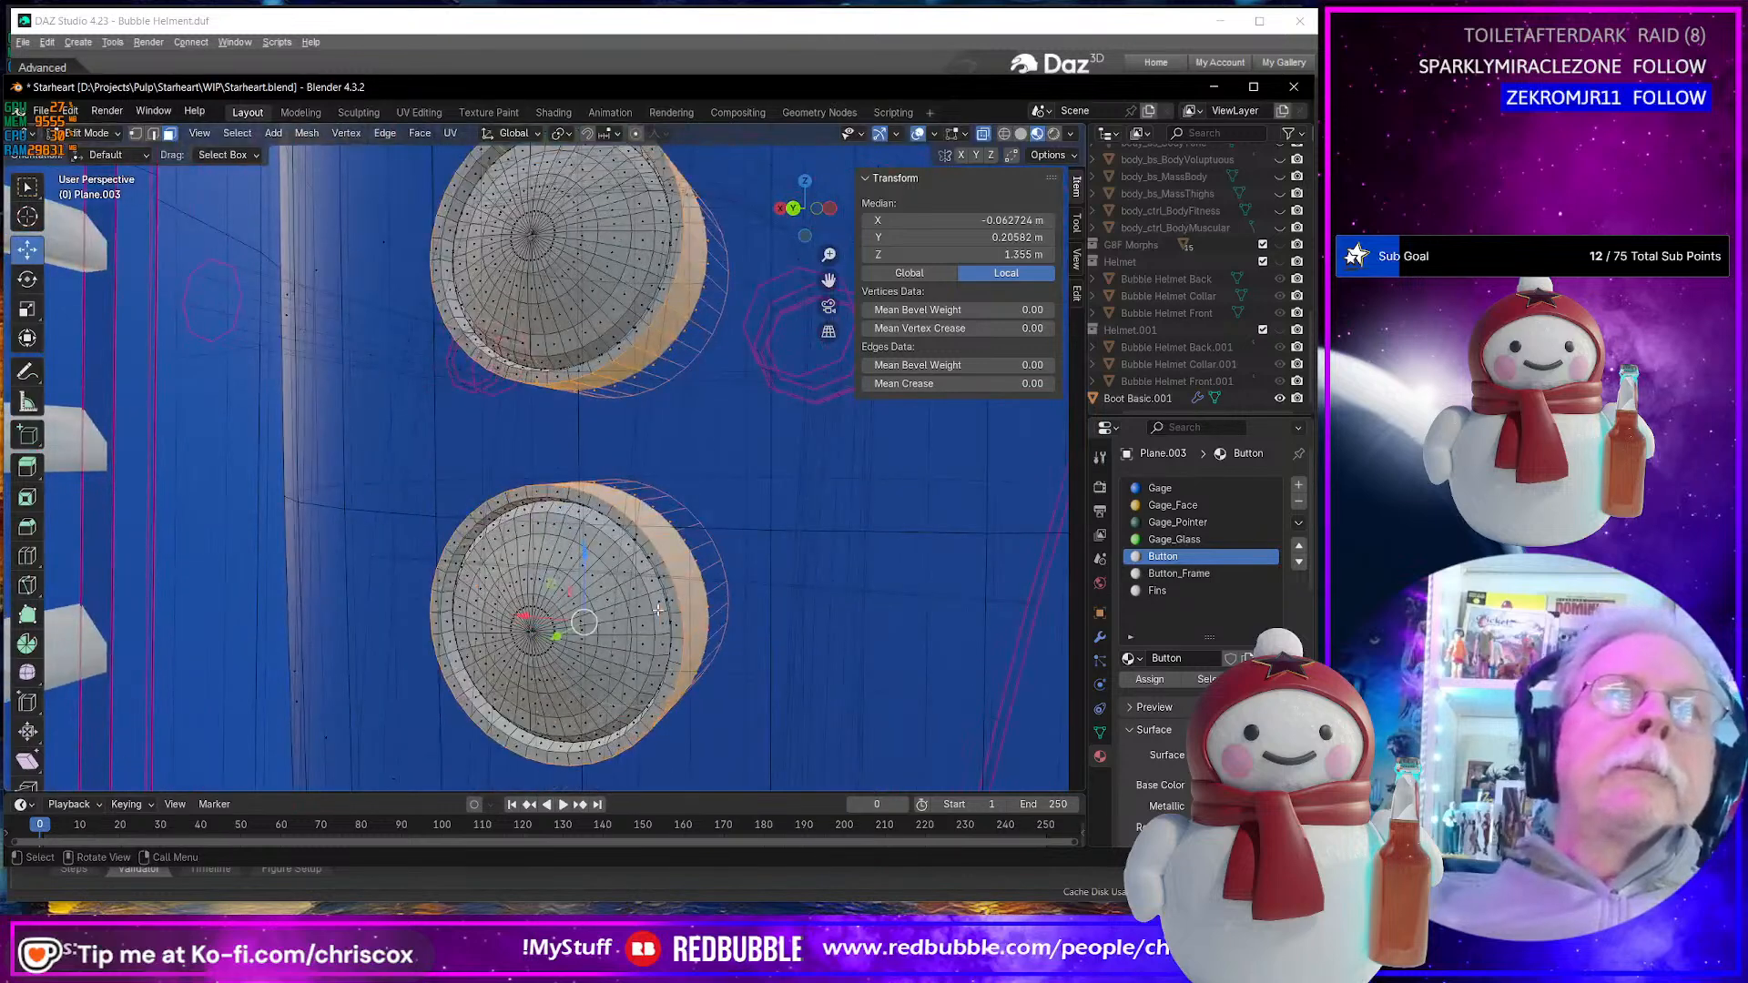
{"action": "key", "text": "ctrl+KP_Add"}
{"action": "key", "text": "ctrl+KP_Add"}
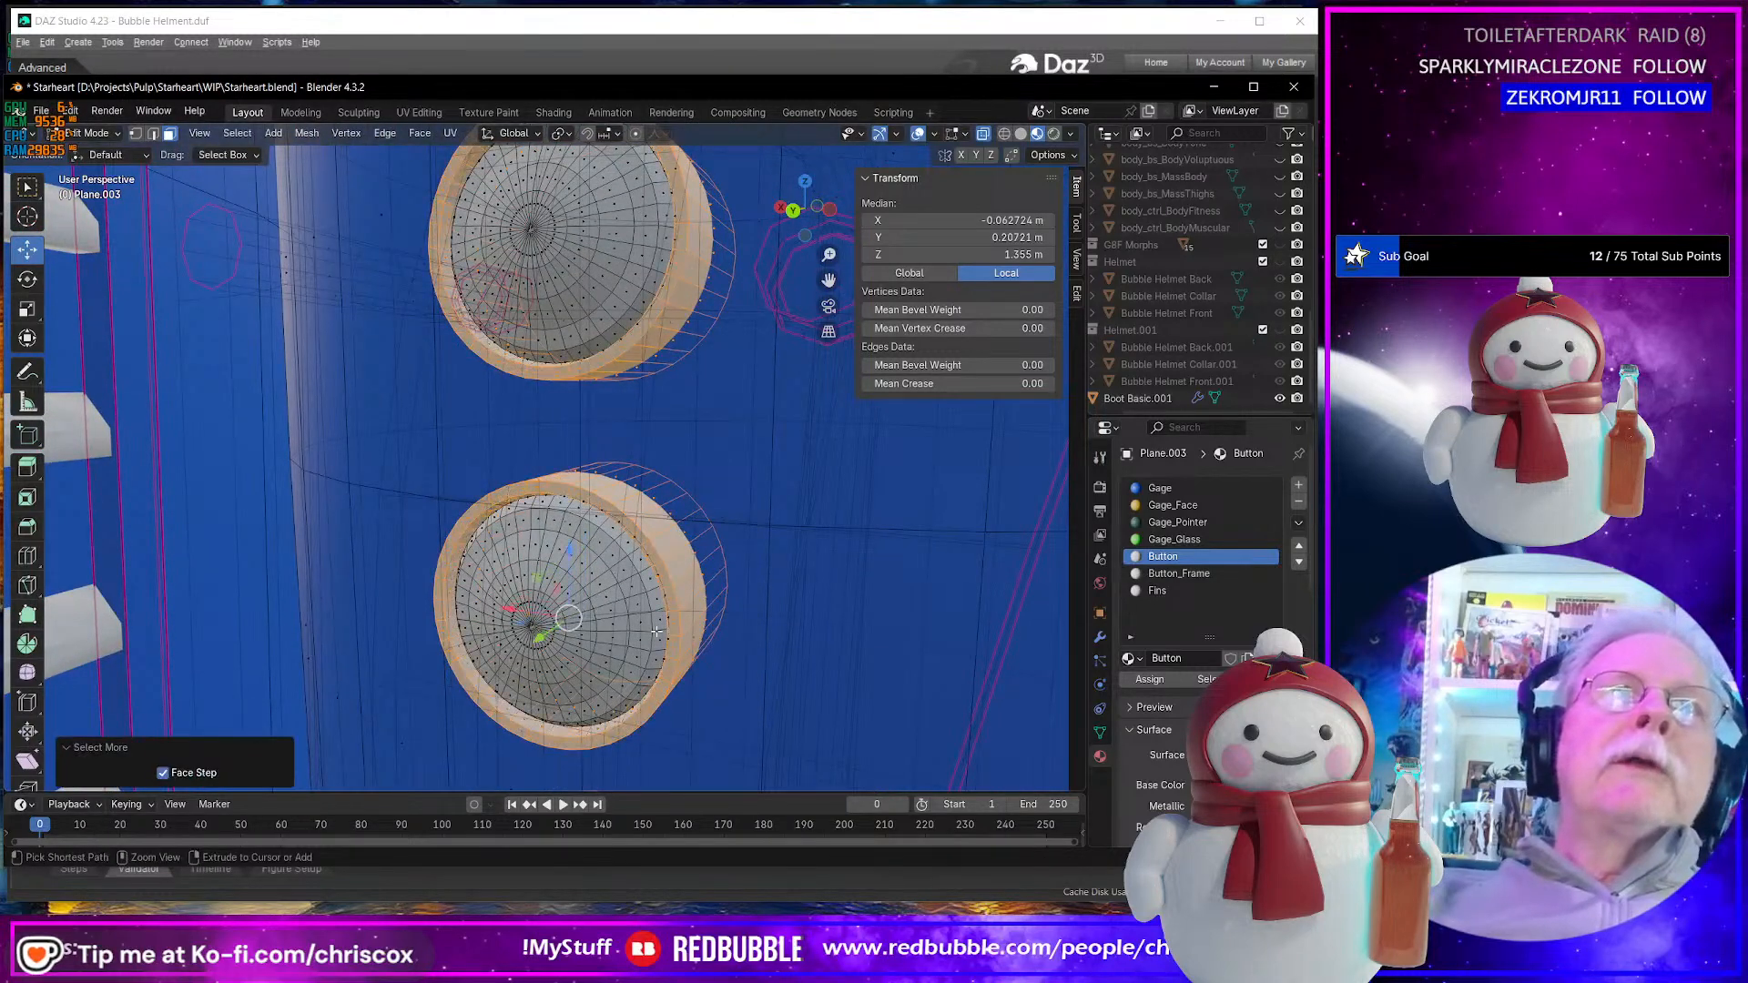
{"action": "left_click", "coordinate": [1193, 575]}
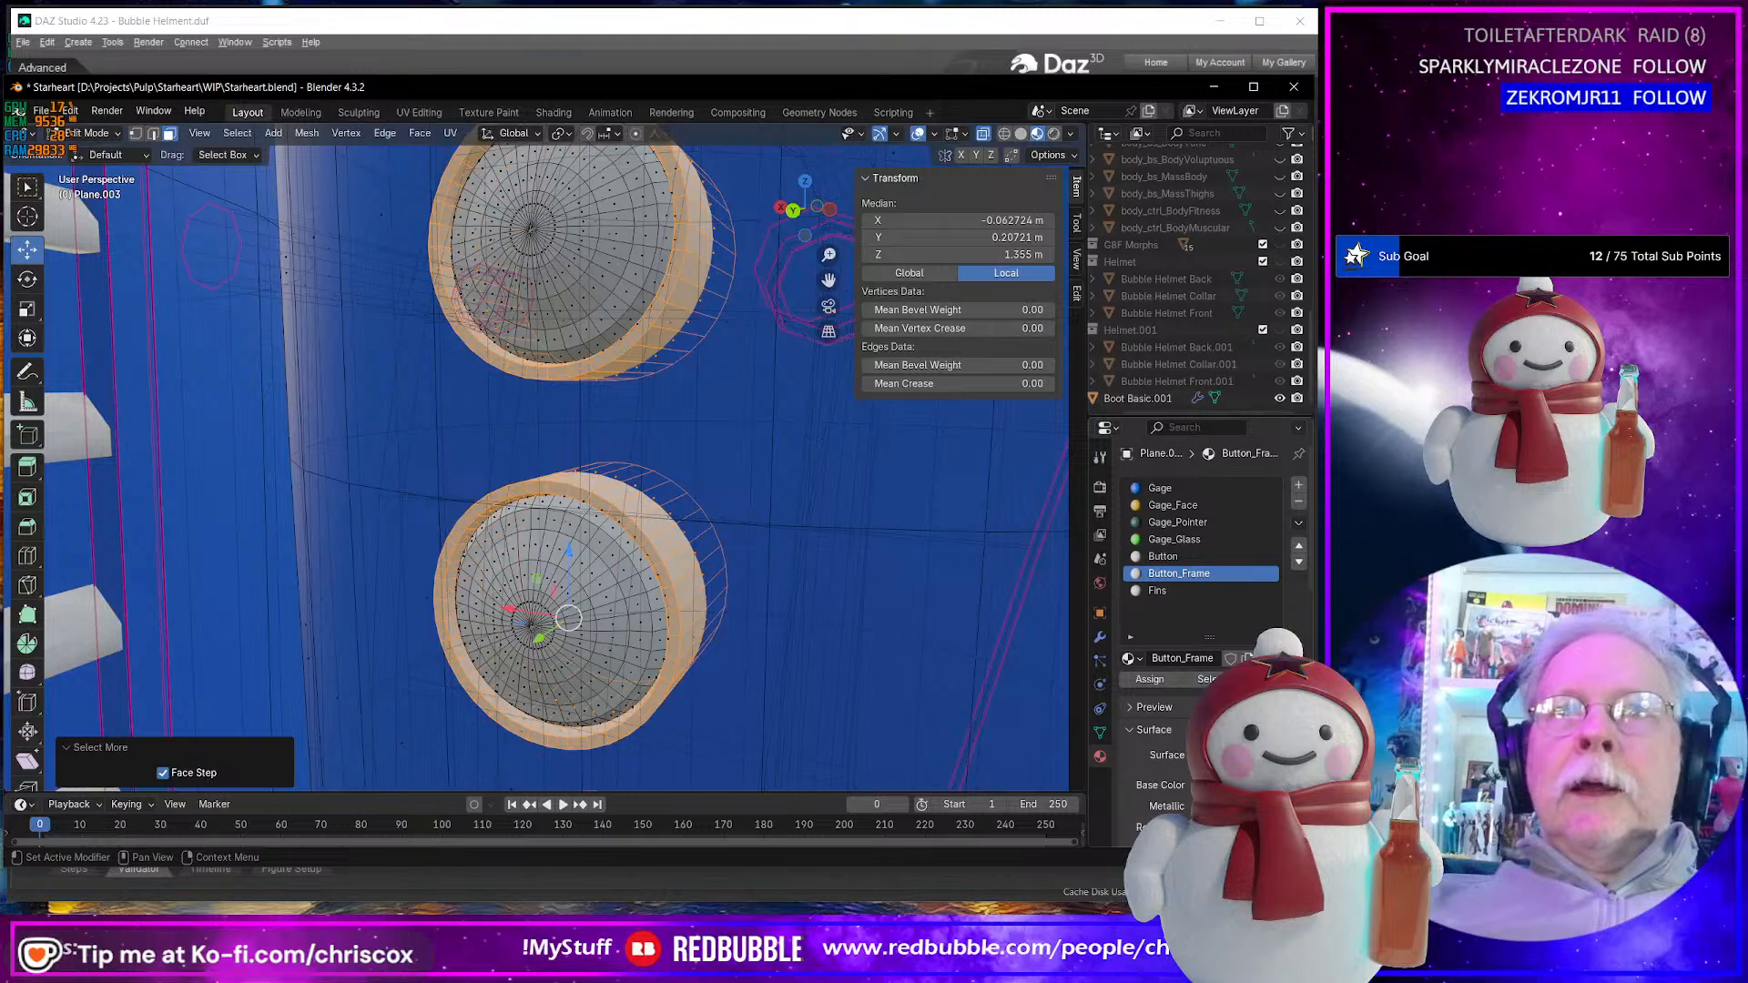
{"action": "left_click", "coordinate": [1229, 784]}
{"action": "left_click_drag", "start_coordinate": [1185, 560], "coordinate": [1233, 627]}
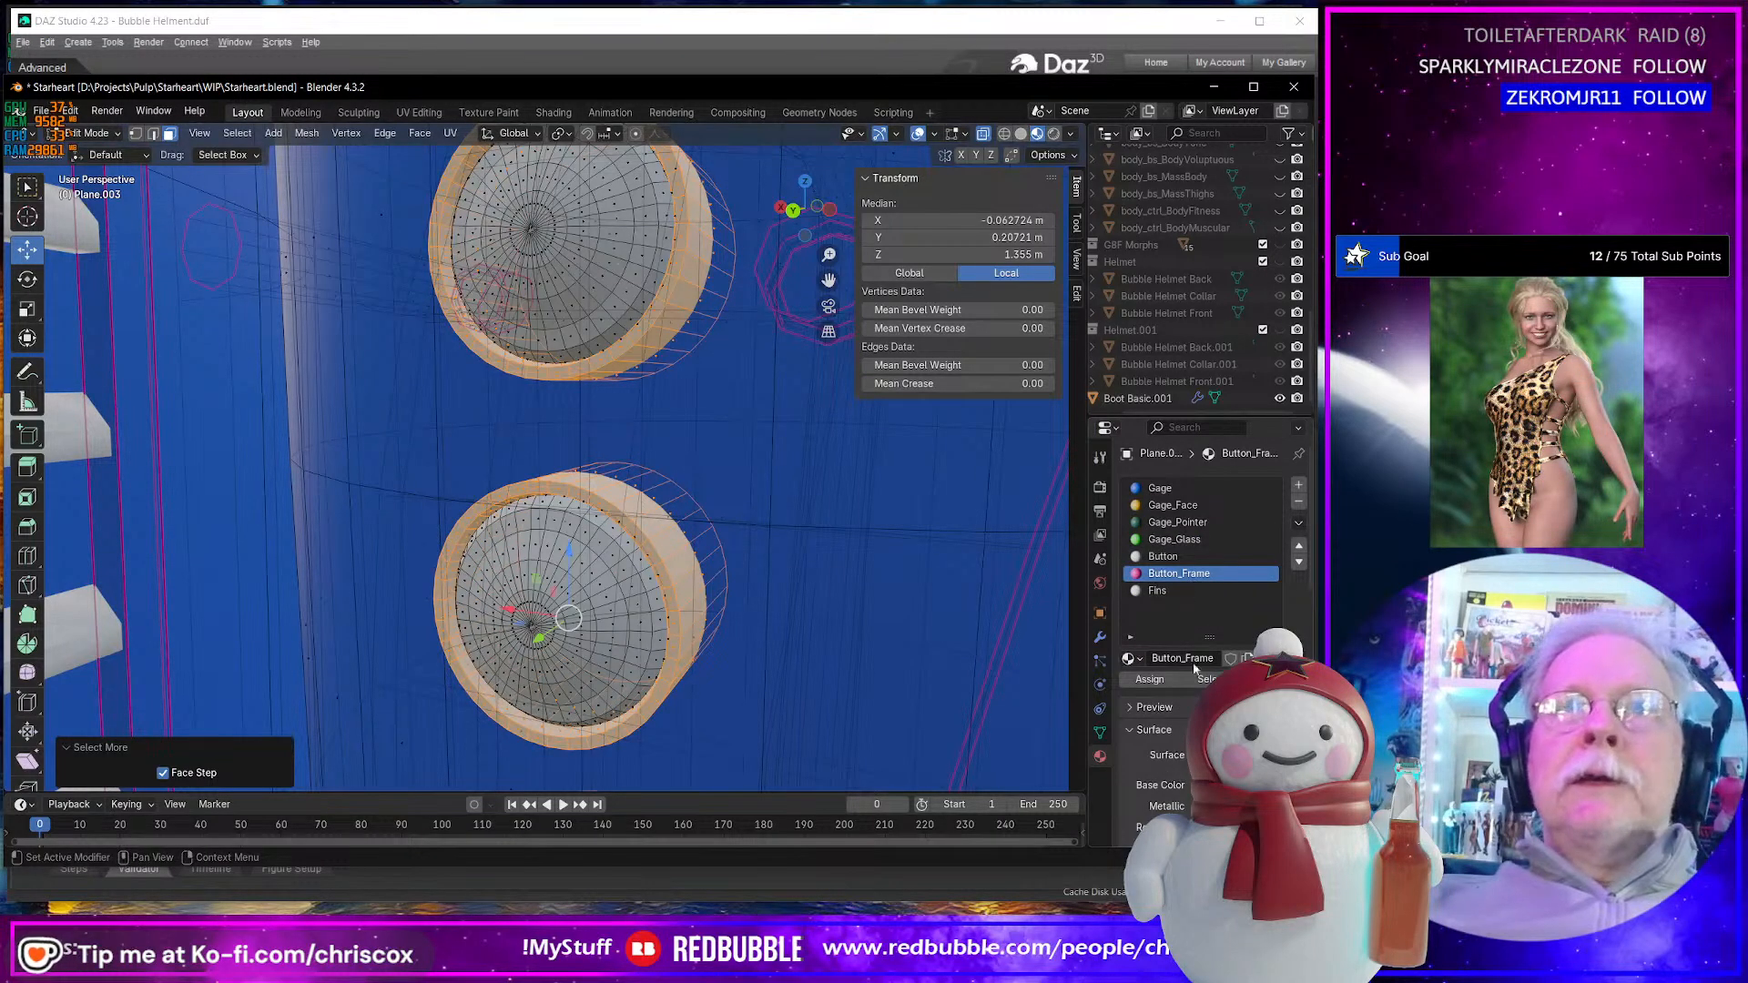
{"action": "left_click", "coordinate": [1165, 683]}
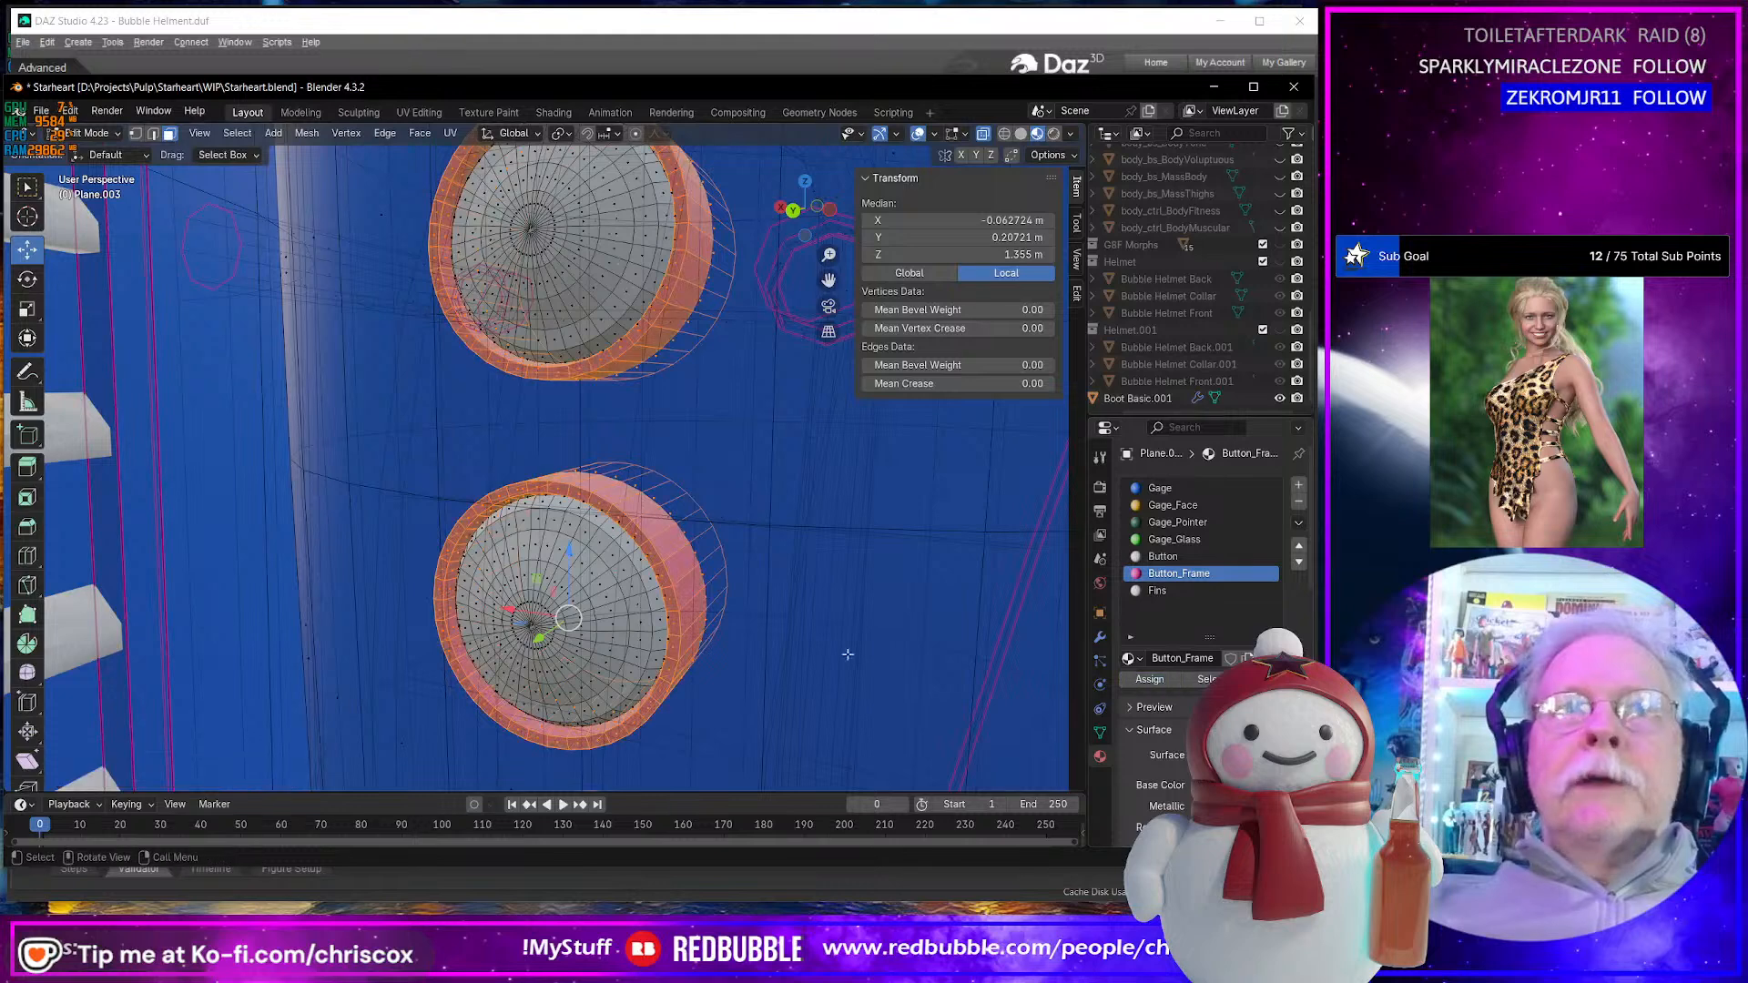
- Give the rocket pack's Button material a purple-magenta base colour
{"action": "left_click", "coordinate": [1198, 556]}
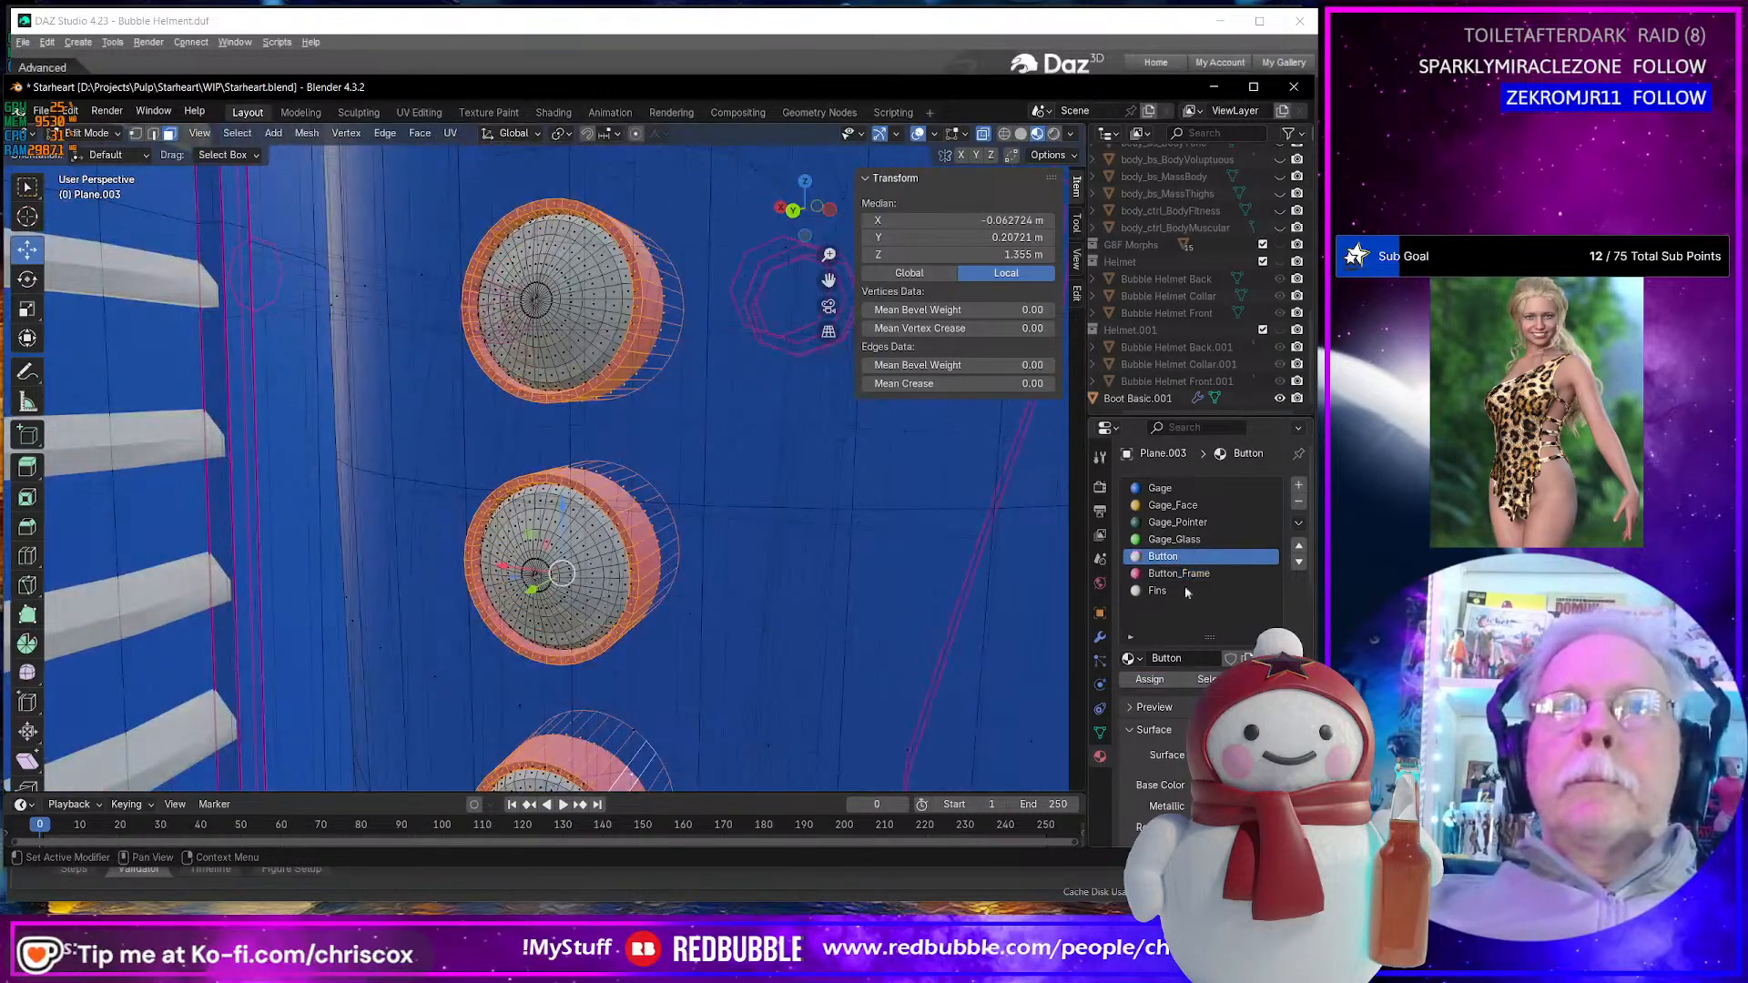
{"action": "left_click", "coordinate": [1243, 785]}
{"action": "left_click_drag", "start_coordinate": [1193, 563], "coordinate": [1231, 594]}
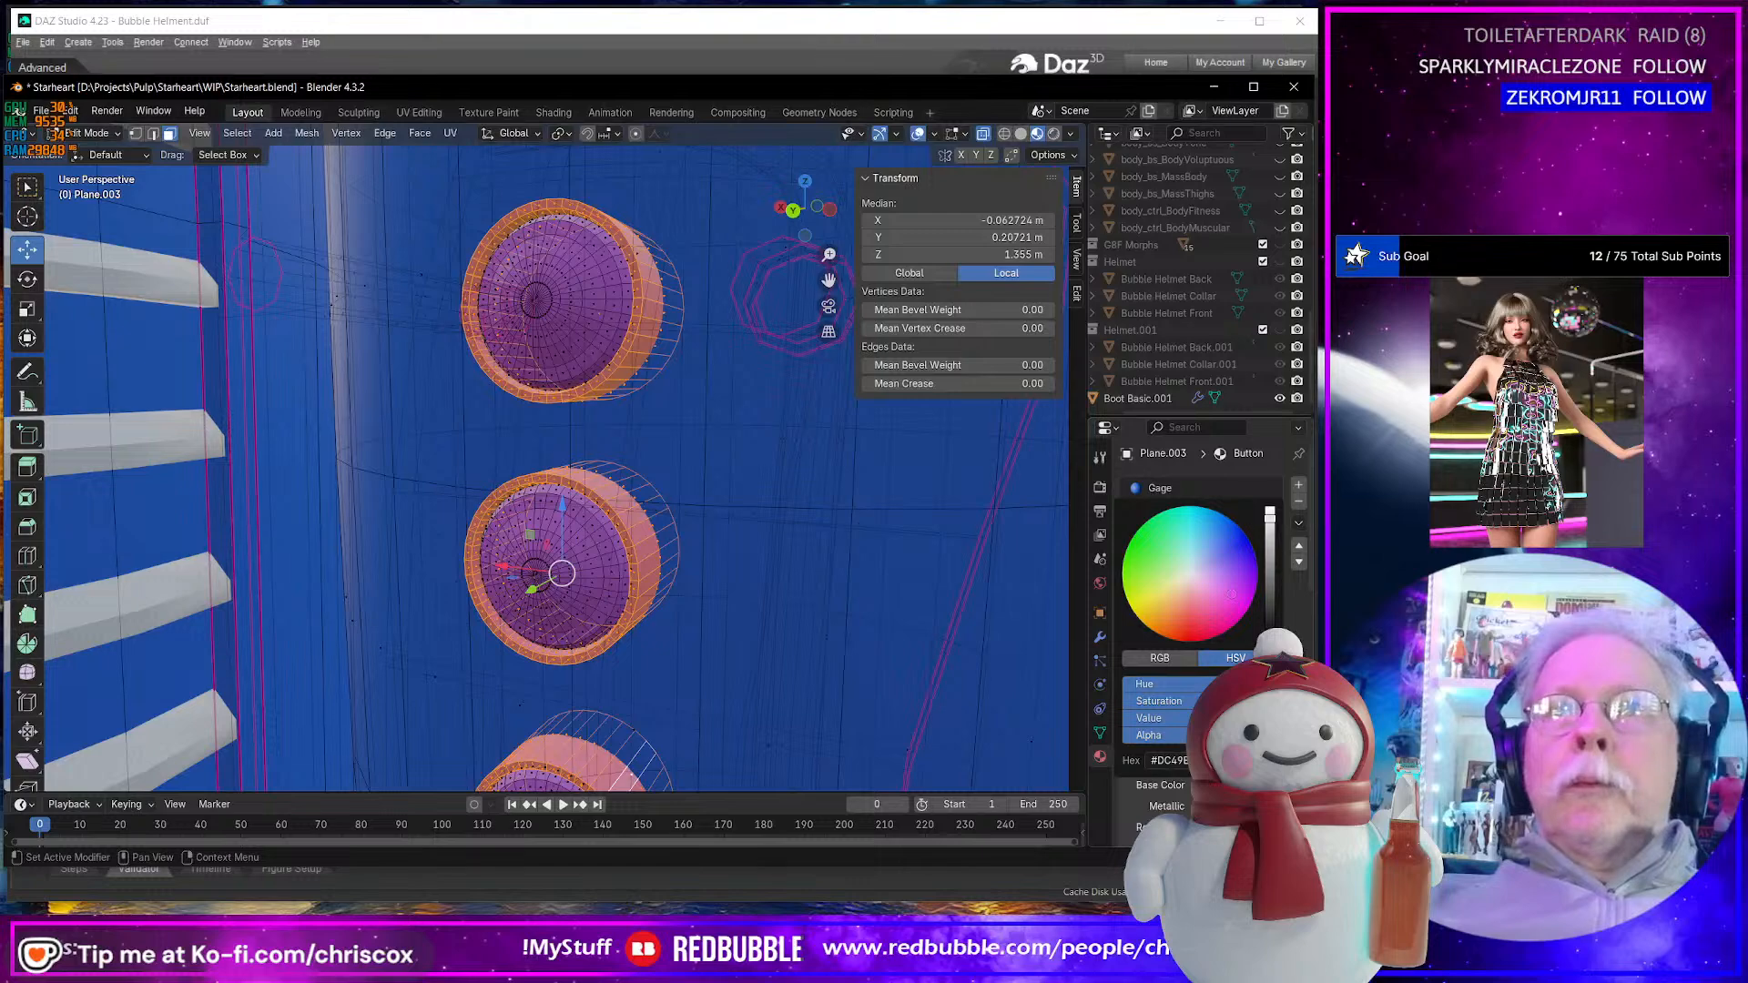
- Make Fins the active material slot of the rocket pack and bring the slatted vent beside the gauge into view
{"action": "scroll", "coordinate": [863, 588], "scroll_direction": "down", "scroll_amount": 4}
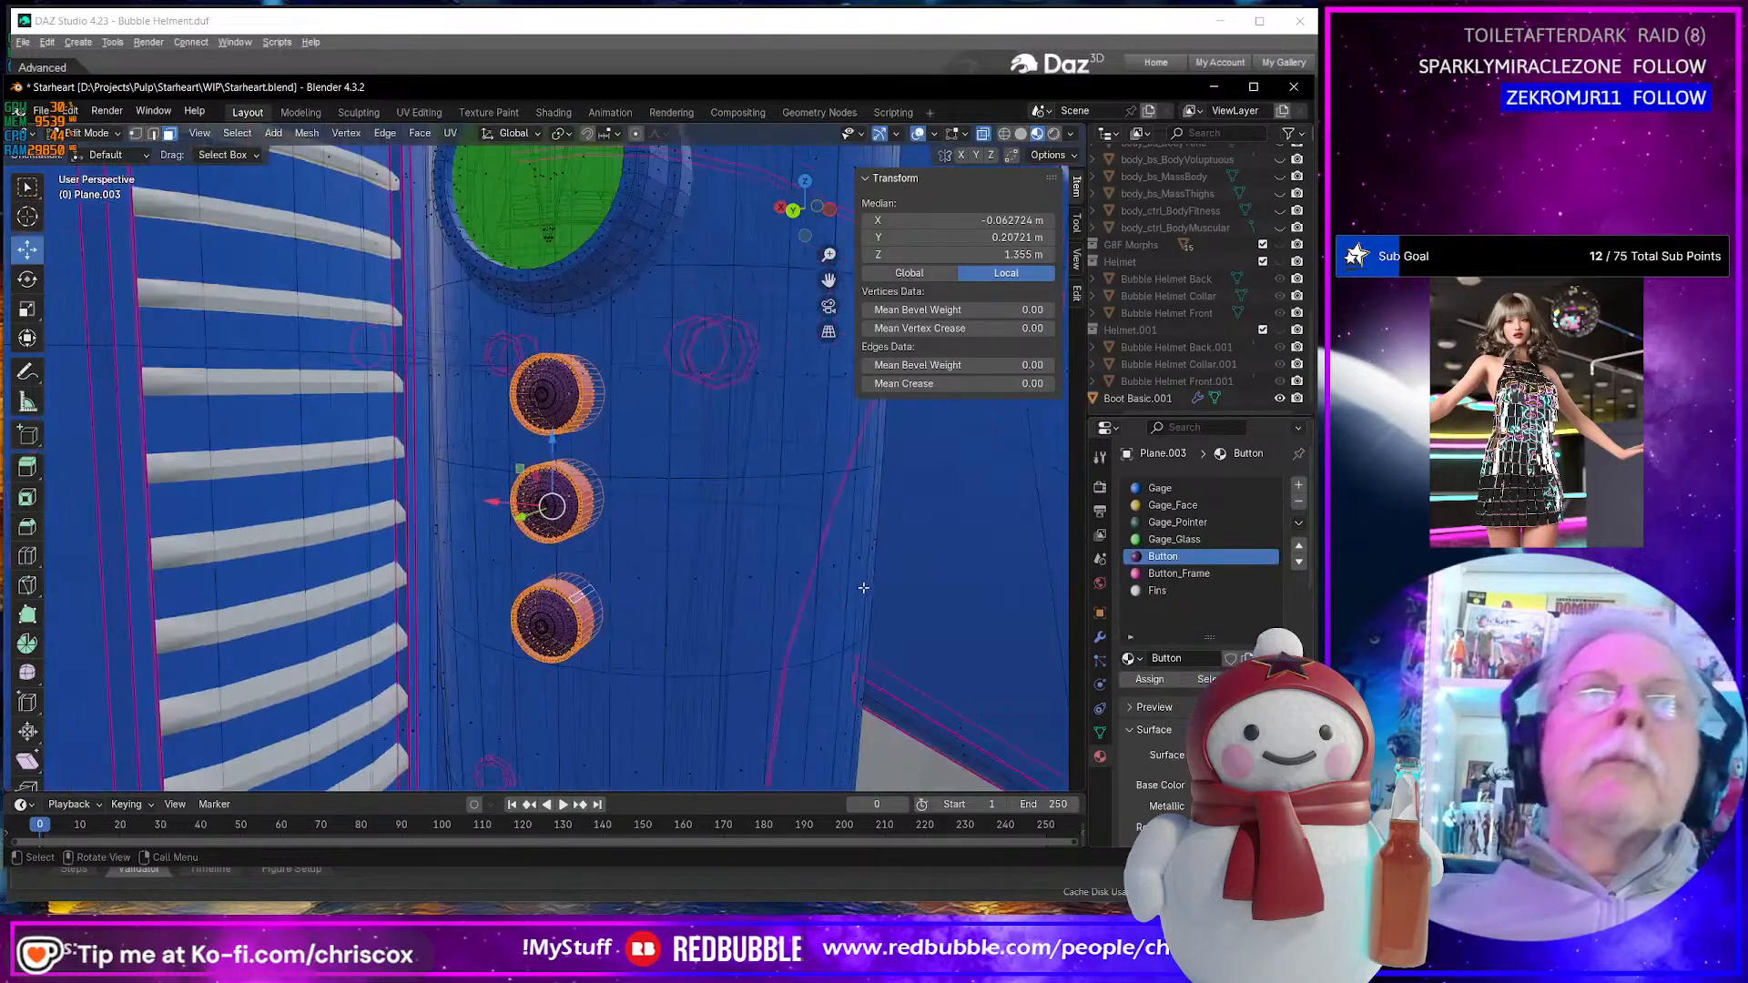
{"action": "scroll", "coordinate": [863, 588], "scroll_direction": "down", "scroll_amount": 6}
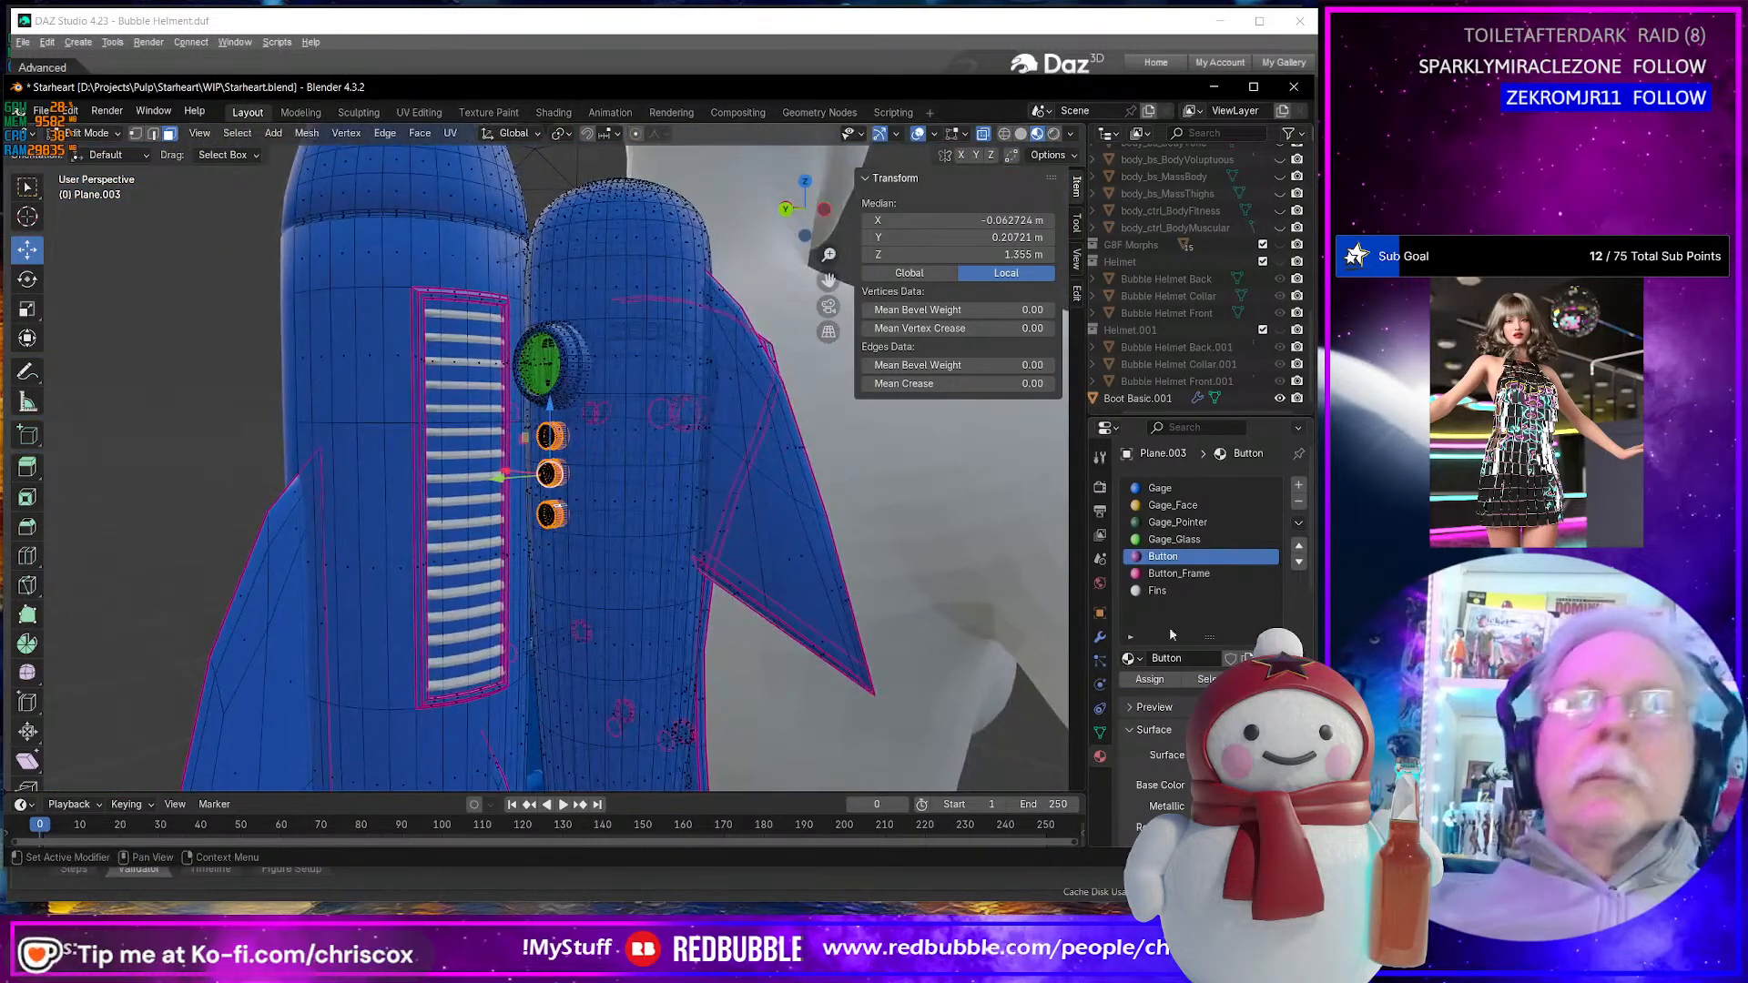
{"action": "left_click", "coordinate": [1163, 596]}
{"action": "scroll", "coordinate": [877, 687], "scroll_direction": "down", "scroll_amount": 3}
{"action": "middle_click_drag", "start_coordinate": [878, 686], "coordinate": [835, 675]}
{"action": "scroll", "coordinate": [544, 619], "scroll_direction": "up", "scroll_amount": 5}
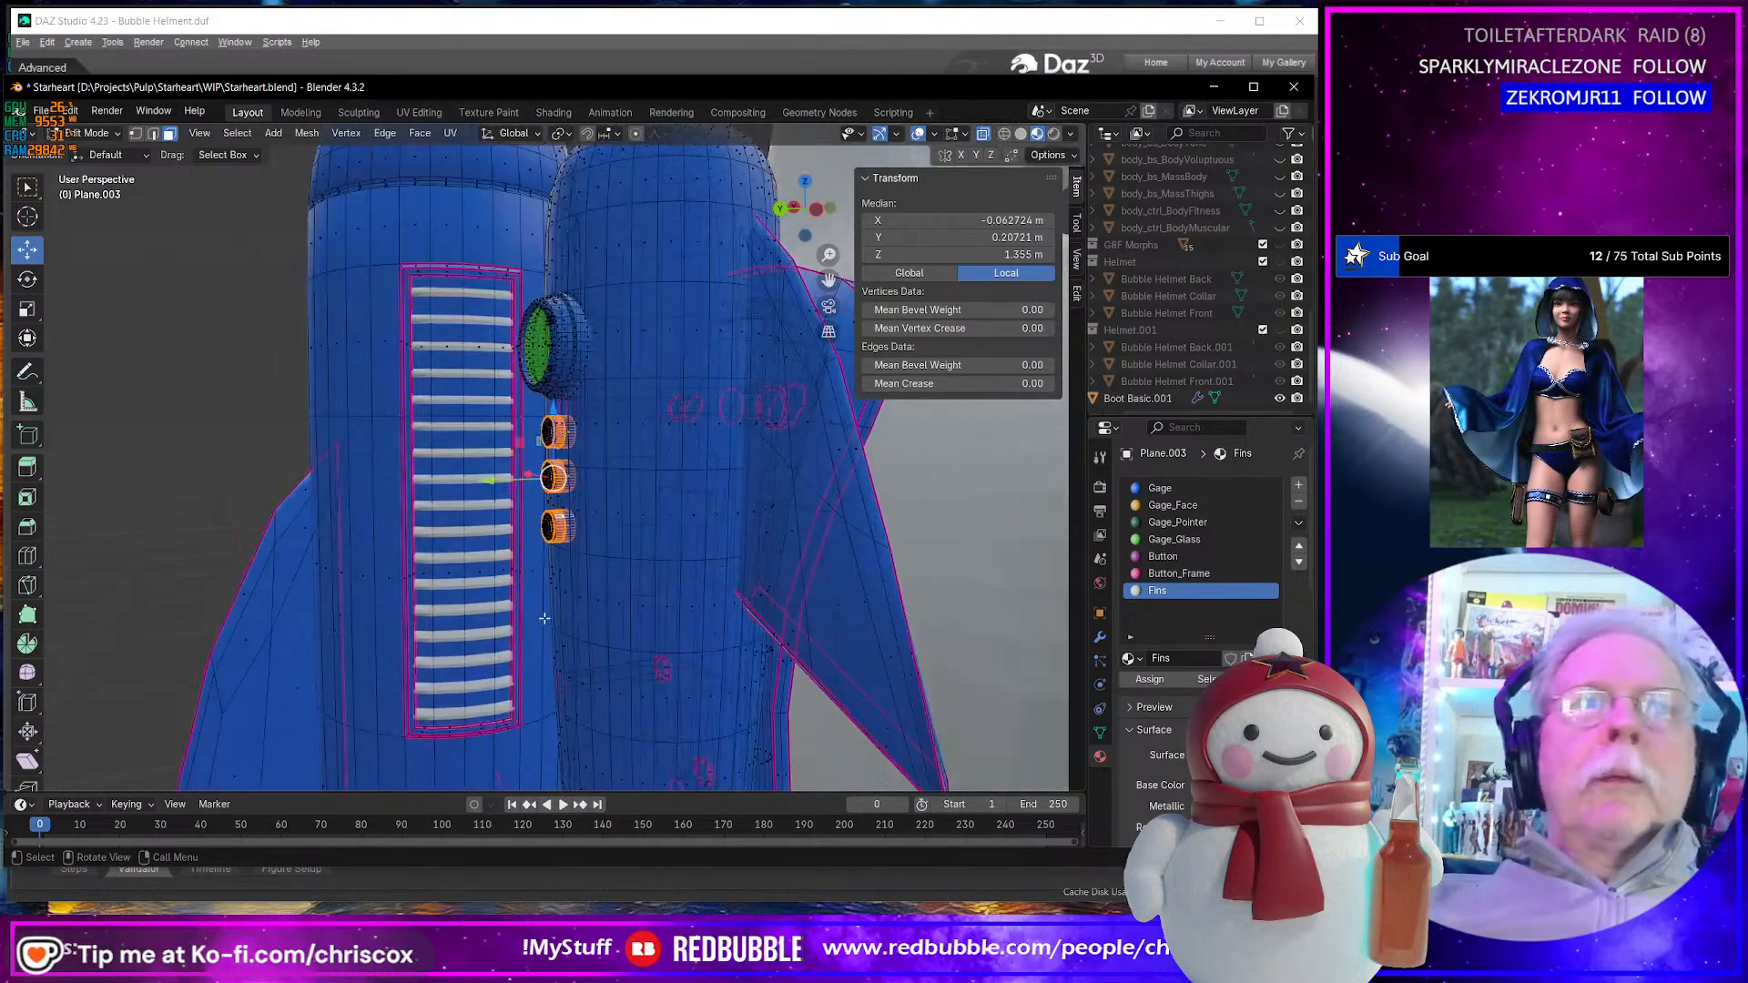
{"action": "key", "text": "alt+z"}
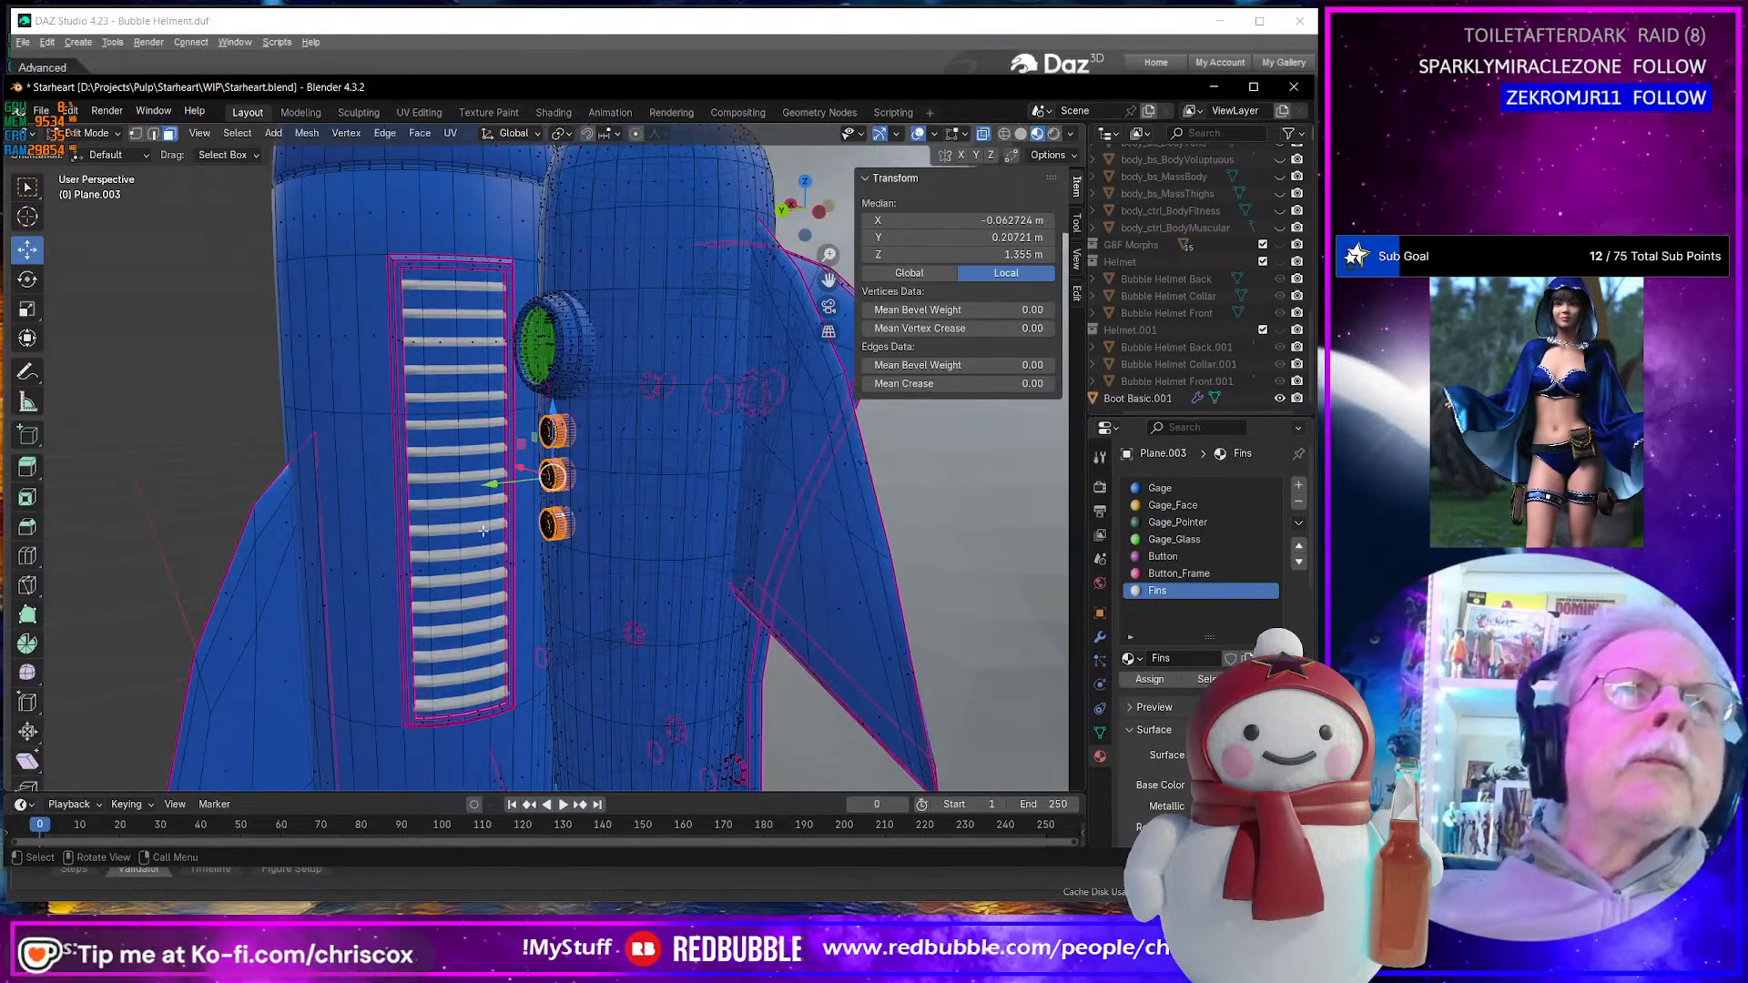
- Leave the rocket pack's face editing, select the separate vent slats object and open it for editing
{"action": "key", "text": "Tab"}
{"action": "left_click", "coordinate": [436, 402]}
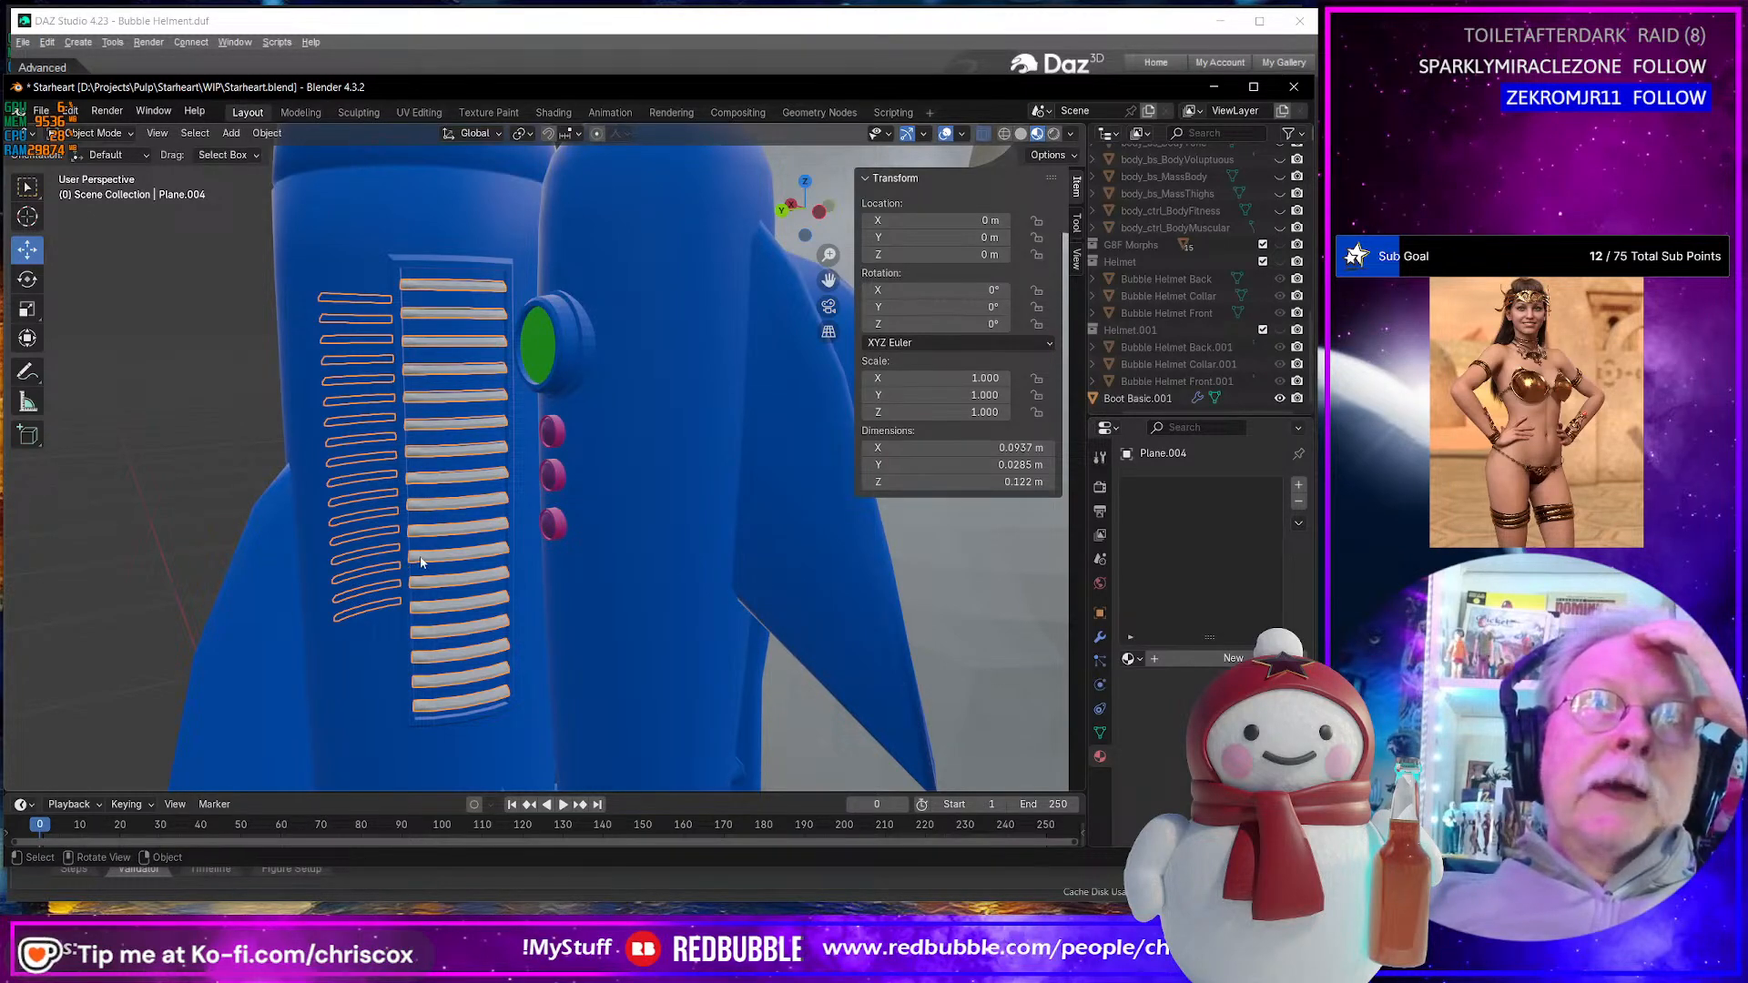
{"action": "middle_click_drag", "start_coordinate": [402, 559], "coordinate": [420, 355]}
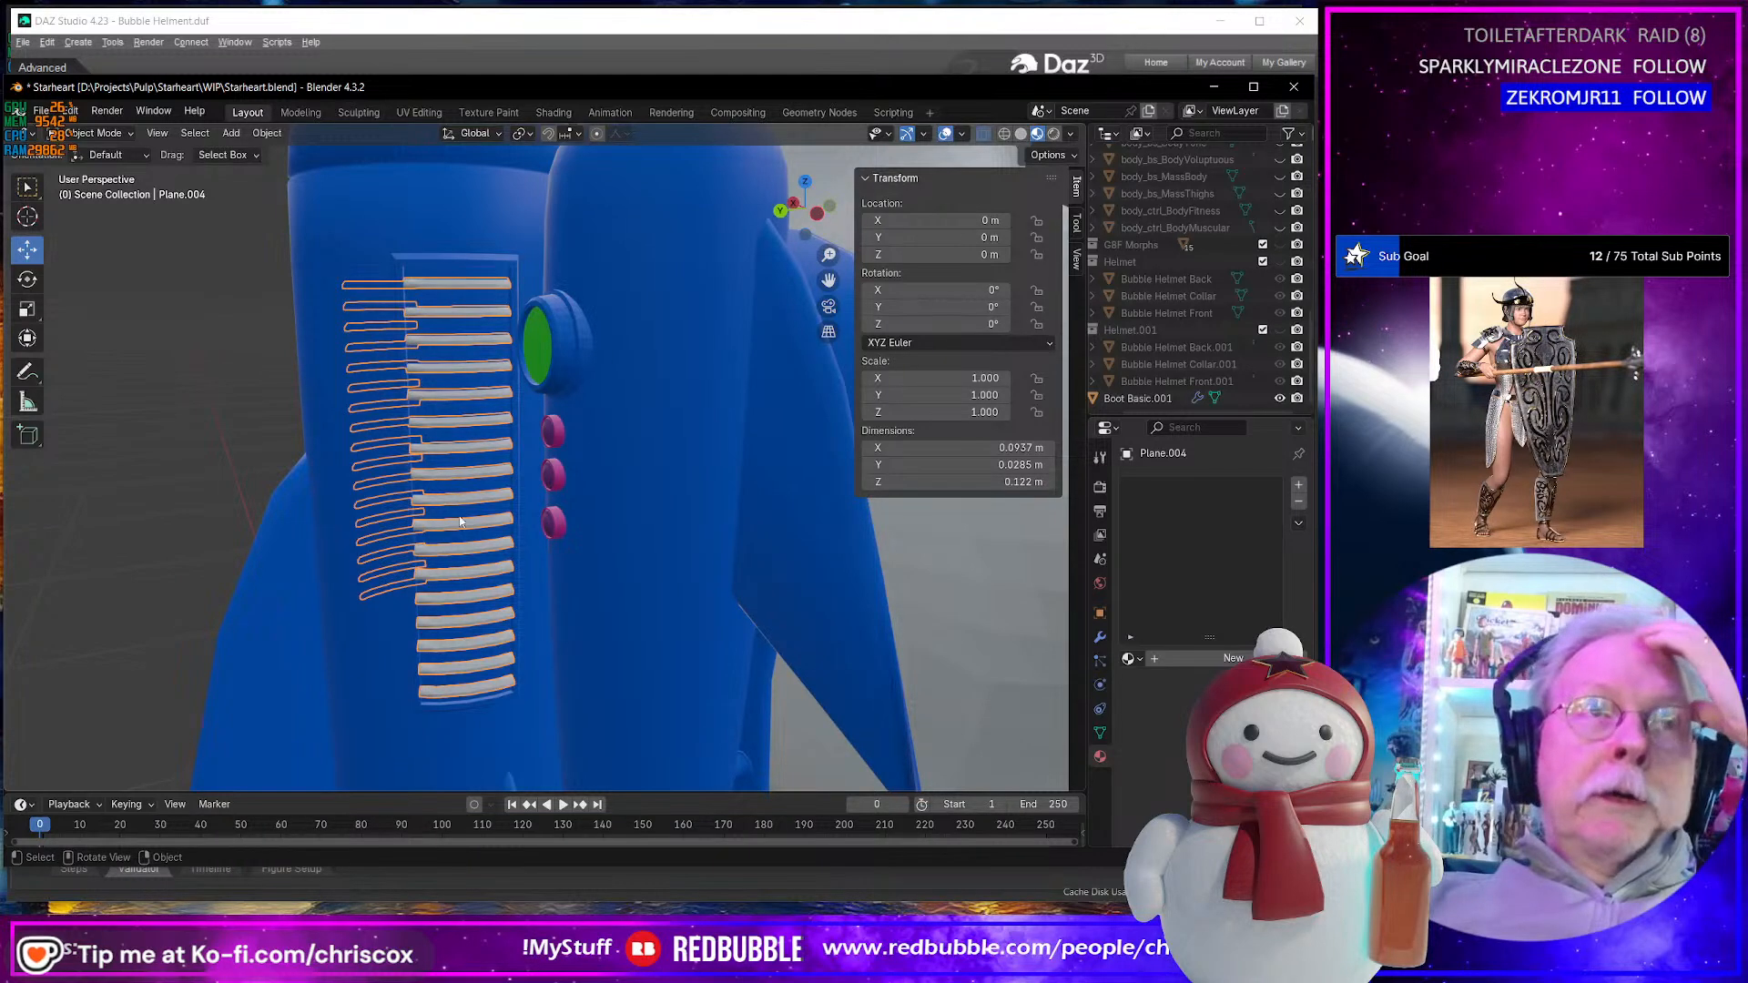
{"action": "left_click", "coordinate": [475, 735]}
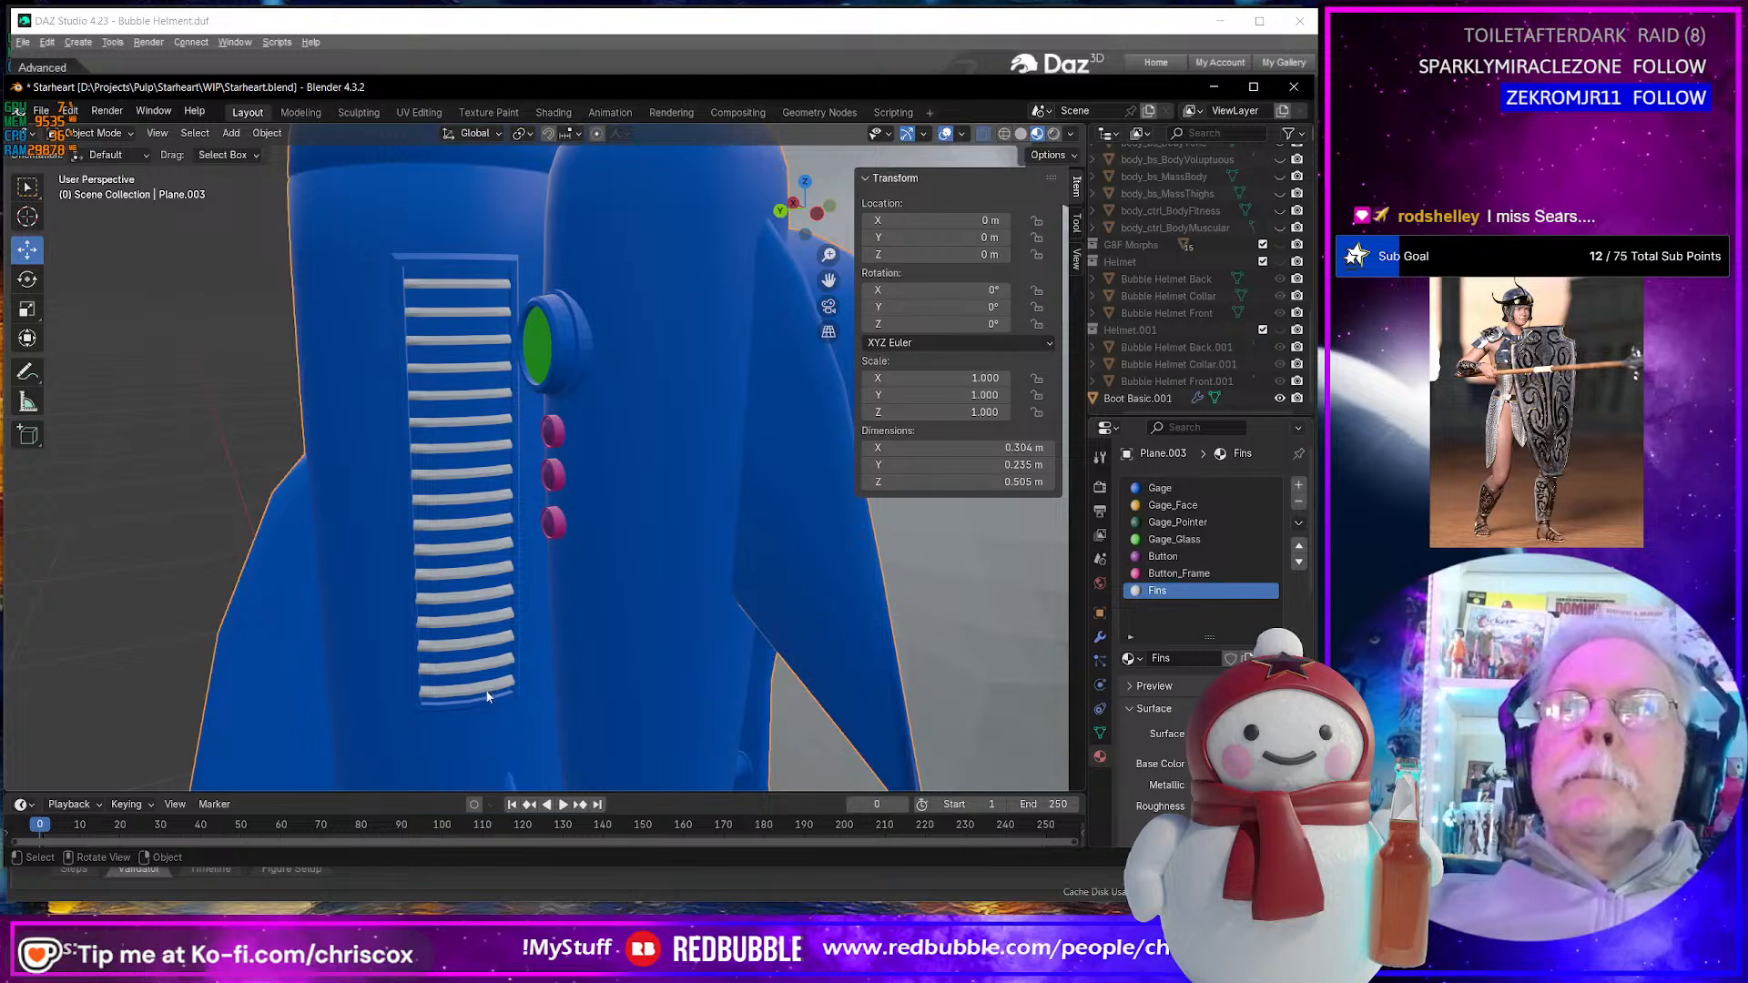
{"action": "left_click", "coordinate": [494, 624]}
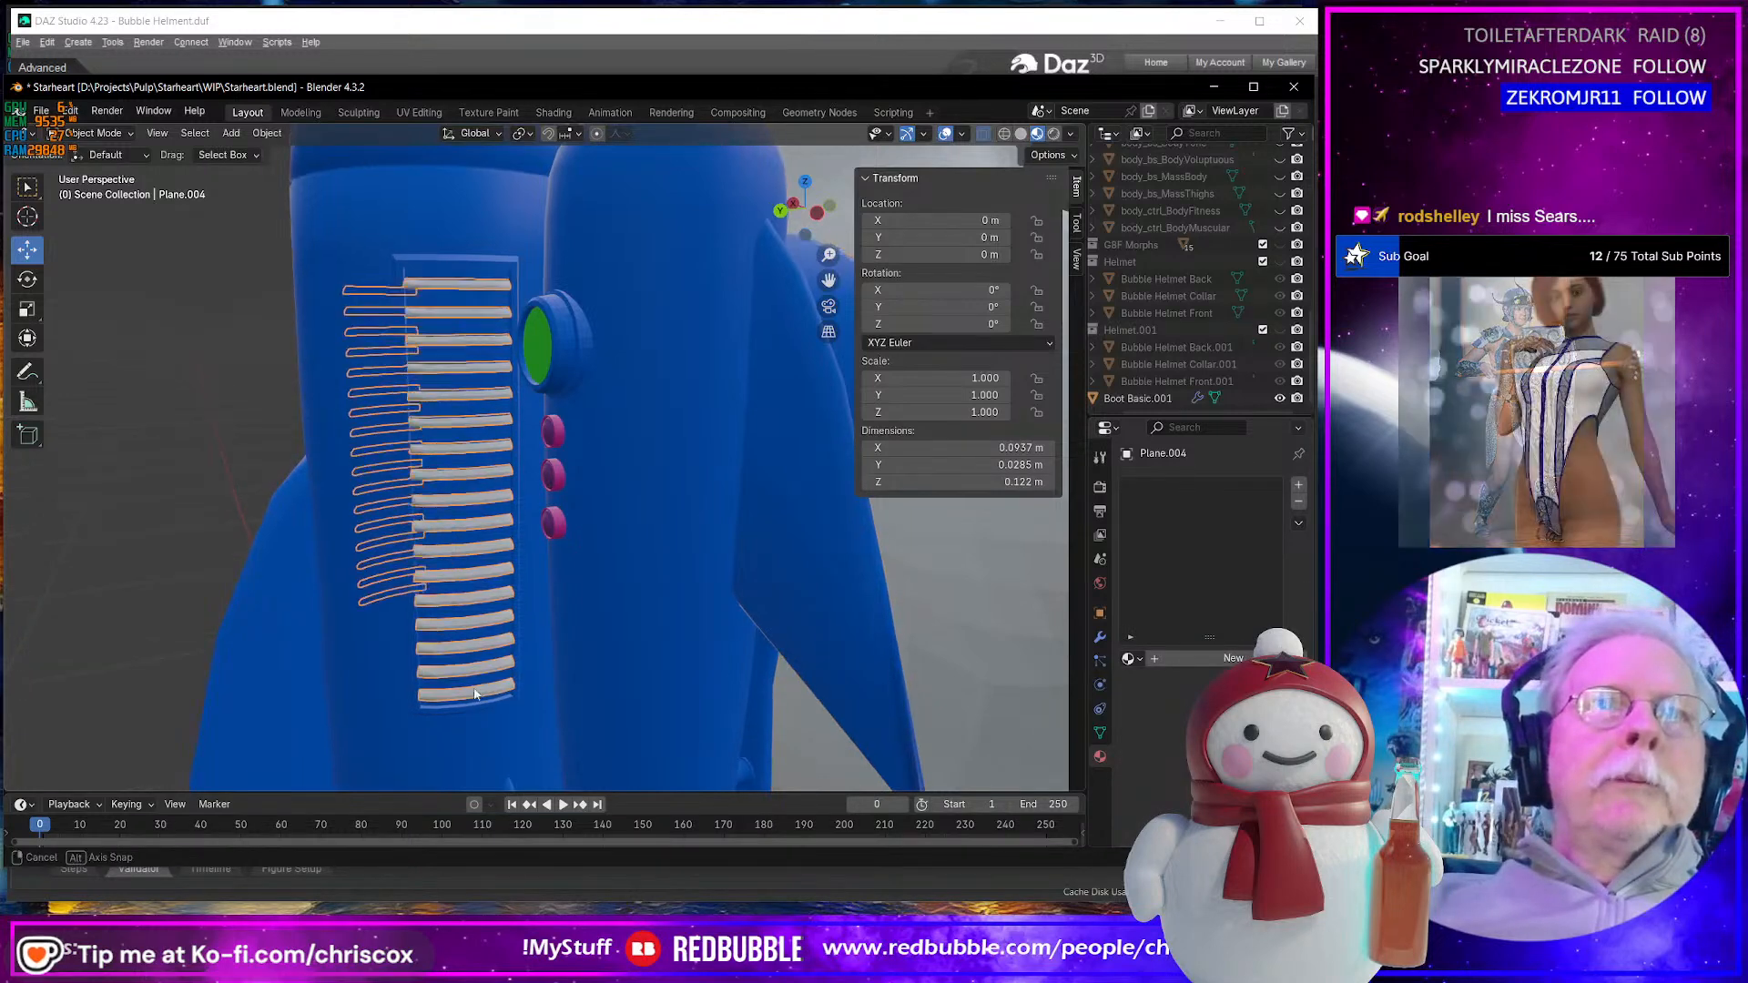
{"action": "key", "text": "Tab"}
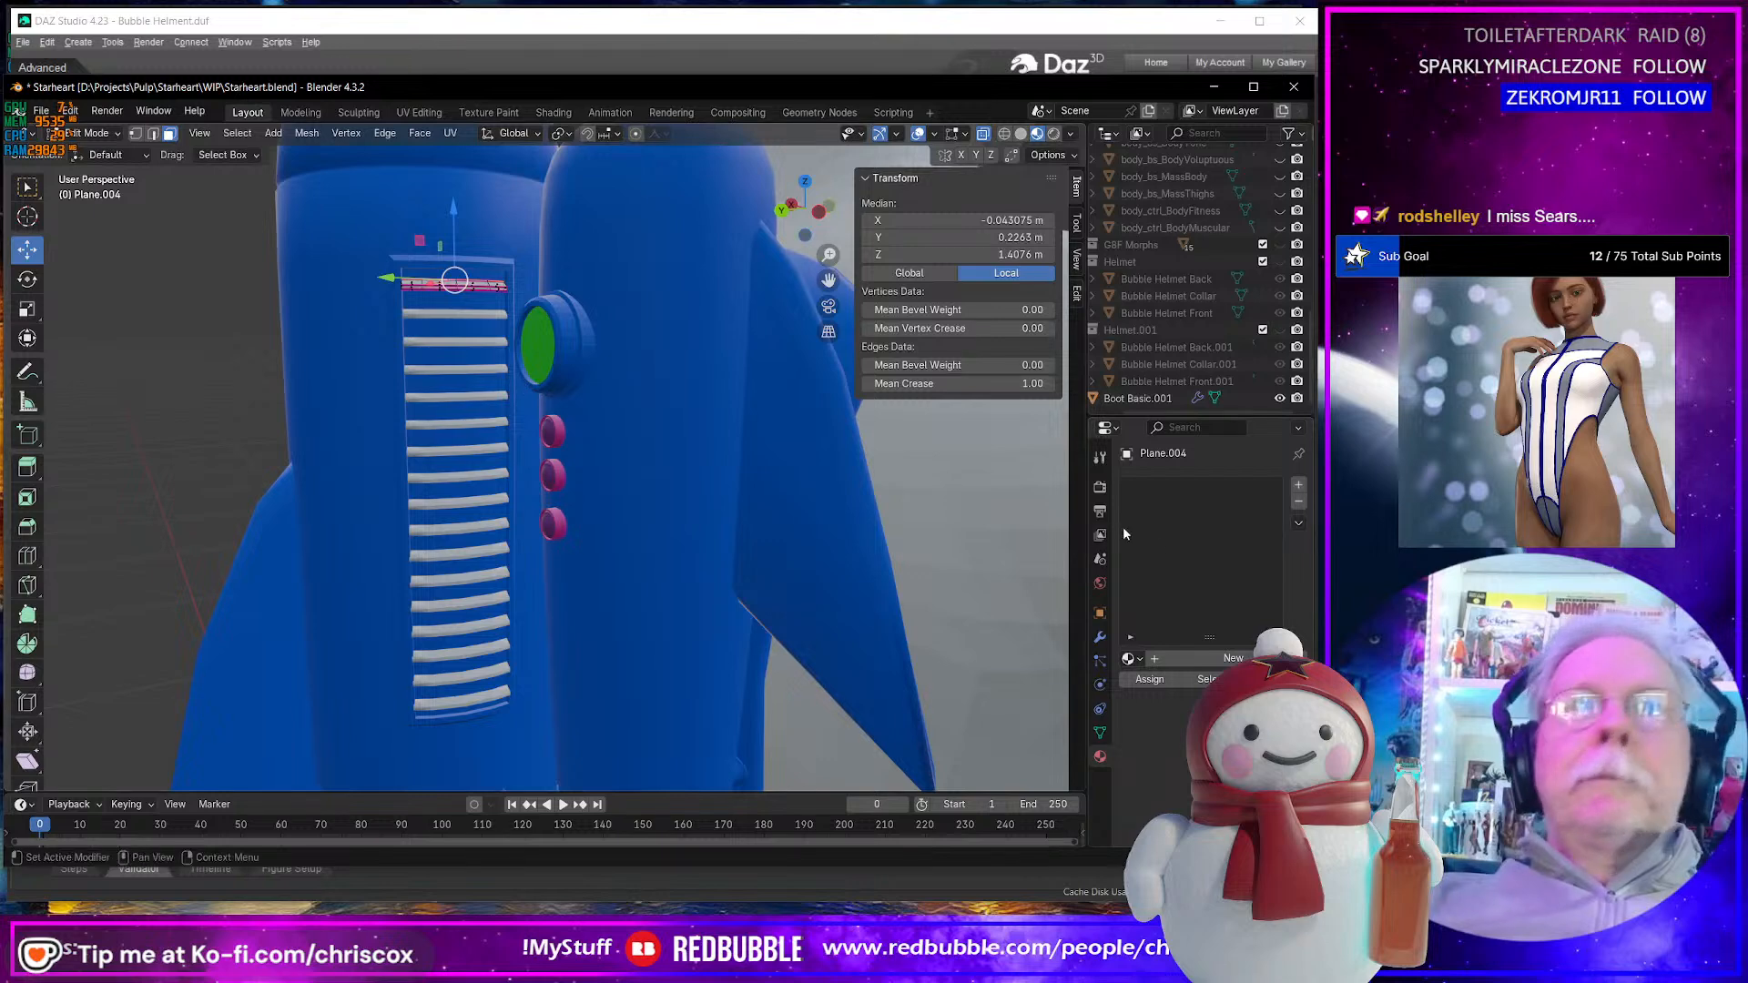
- Search the existing materials for Vent for the vent slats object
{"action": "left_click", "coordinate": [1130, 659]}
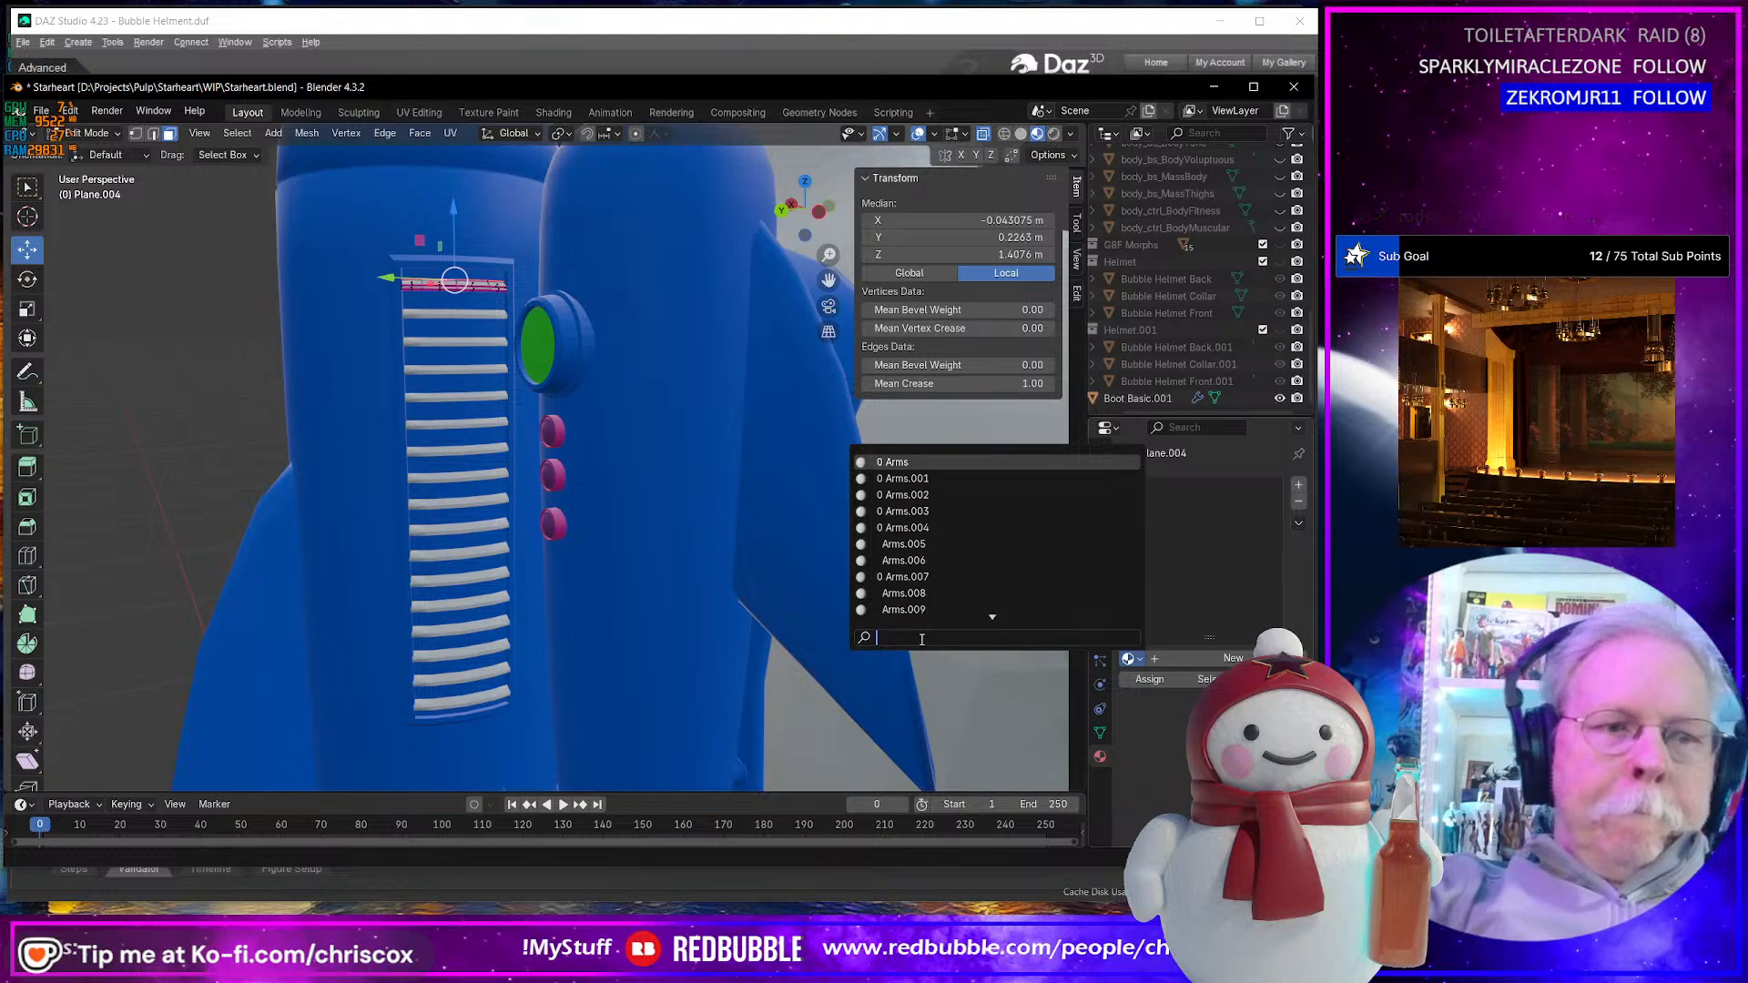
{"action": "type", "text": "vent"}
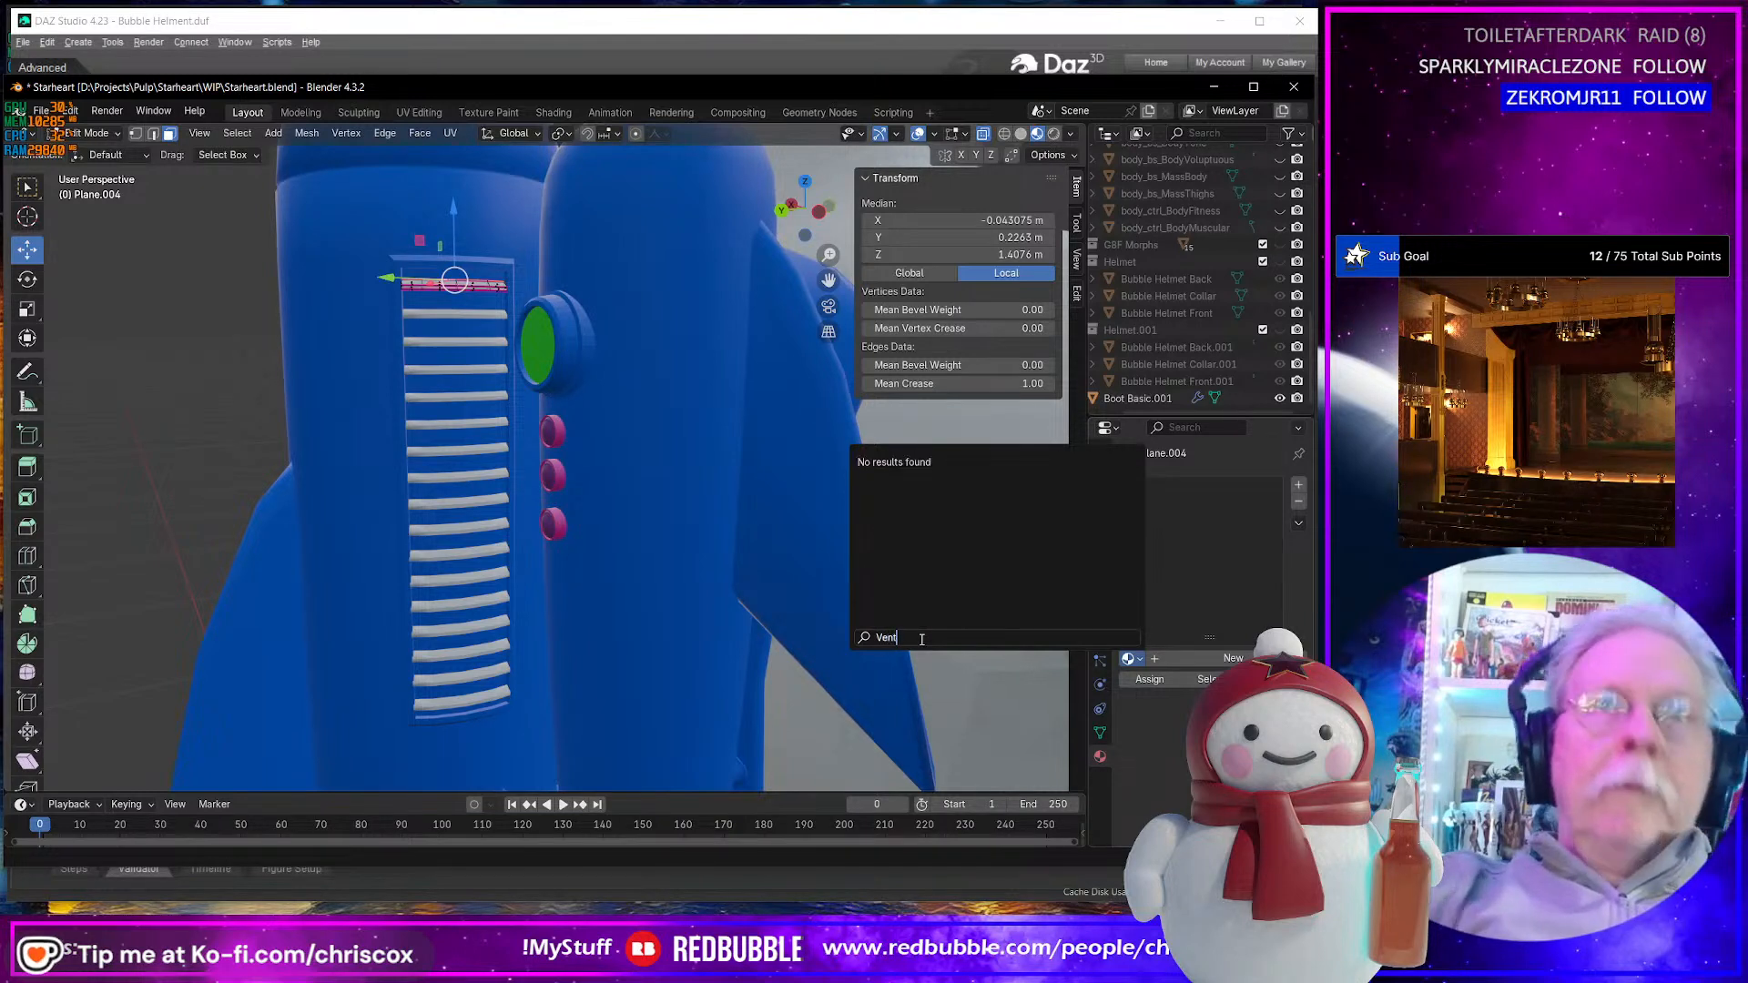
{"action": "key", "text": "Escape"}
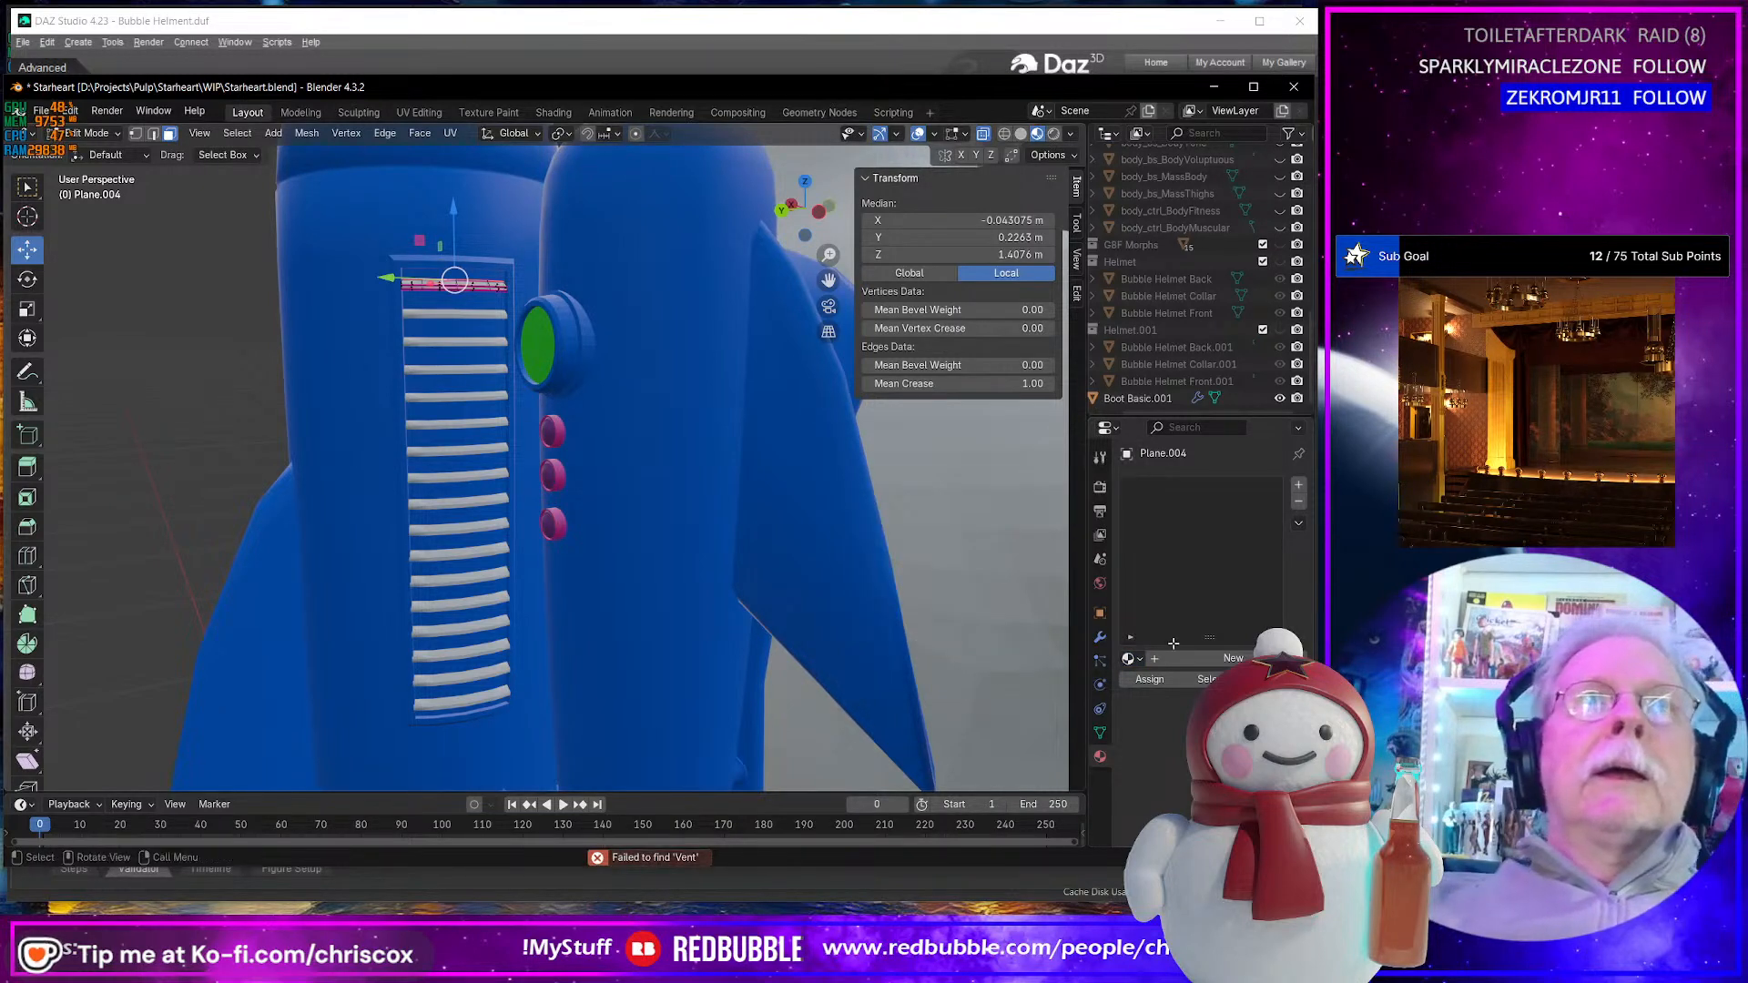
- Add an empty material slot to the vent slats object
{"action": "left_click", "coordinate": [1299, 487]}
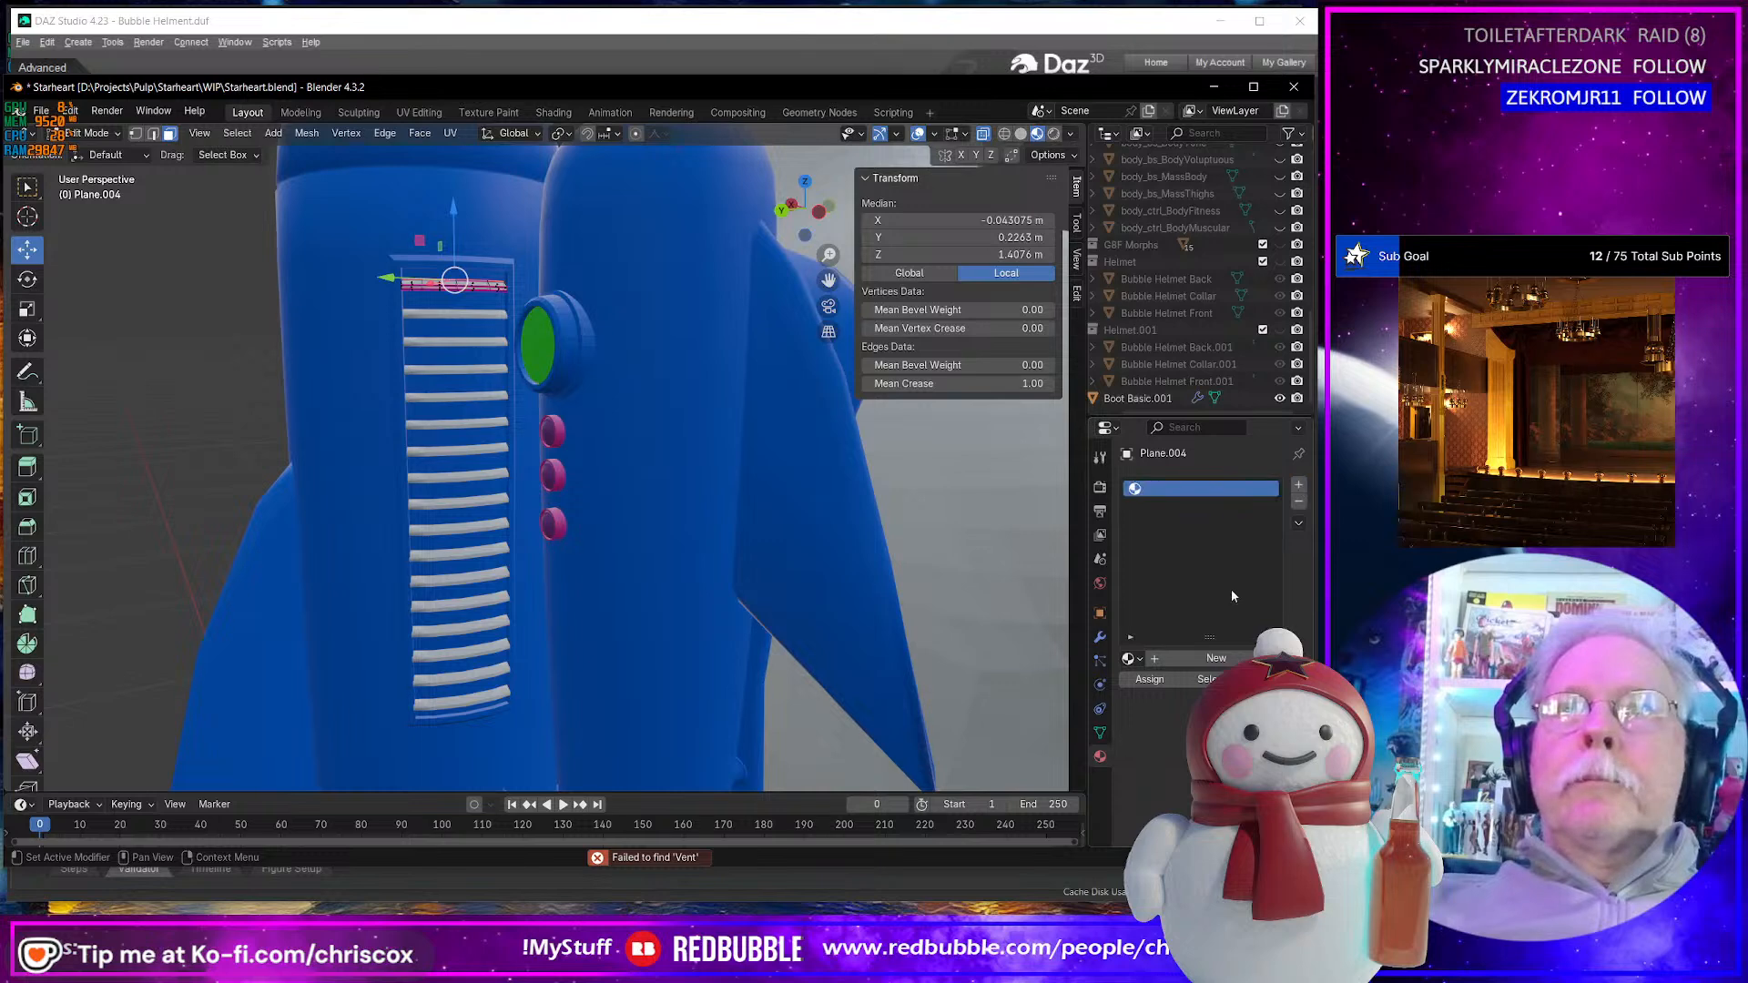
- Search the existing materials for one called "vent" to use on the vent slats
{"action": "left_click", "coordinate": [1129, 658]}
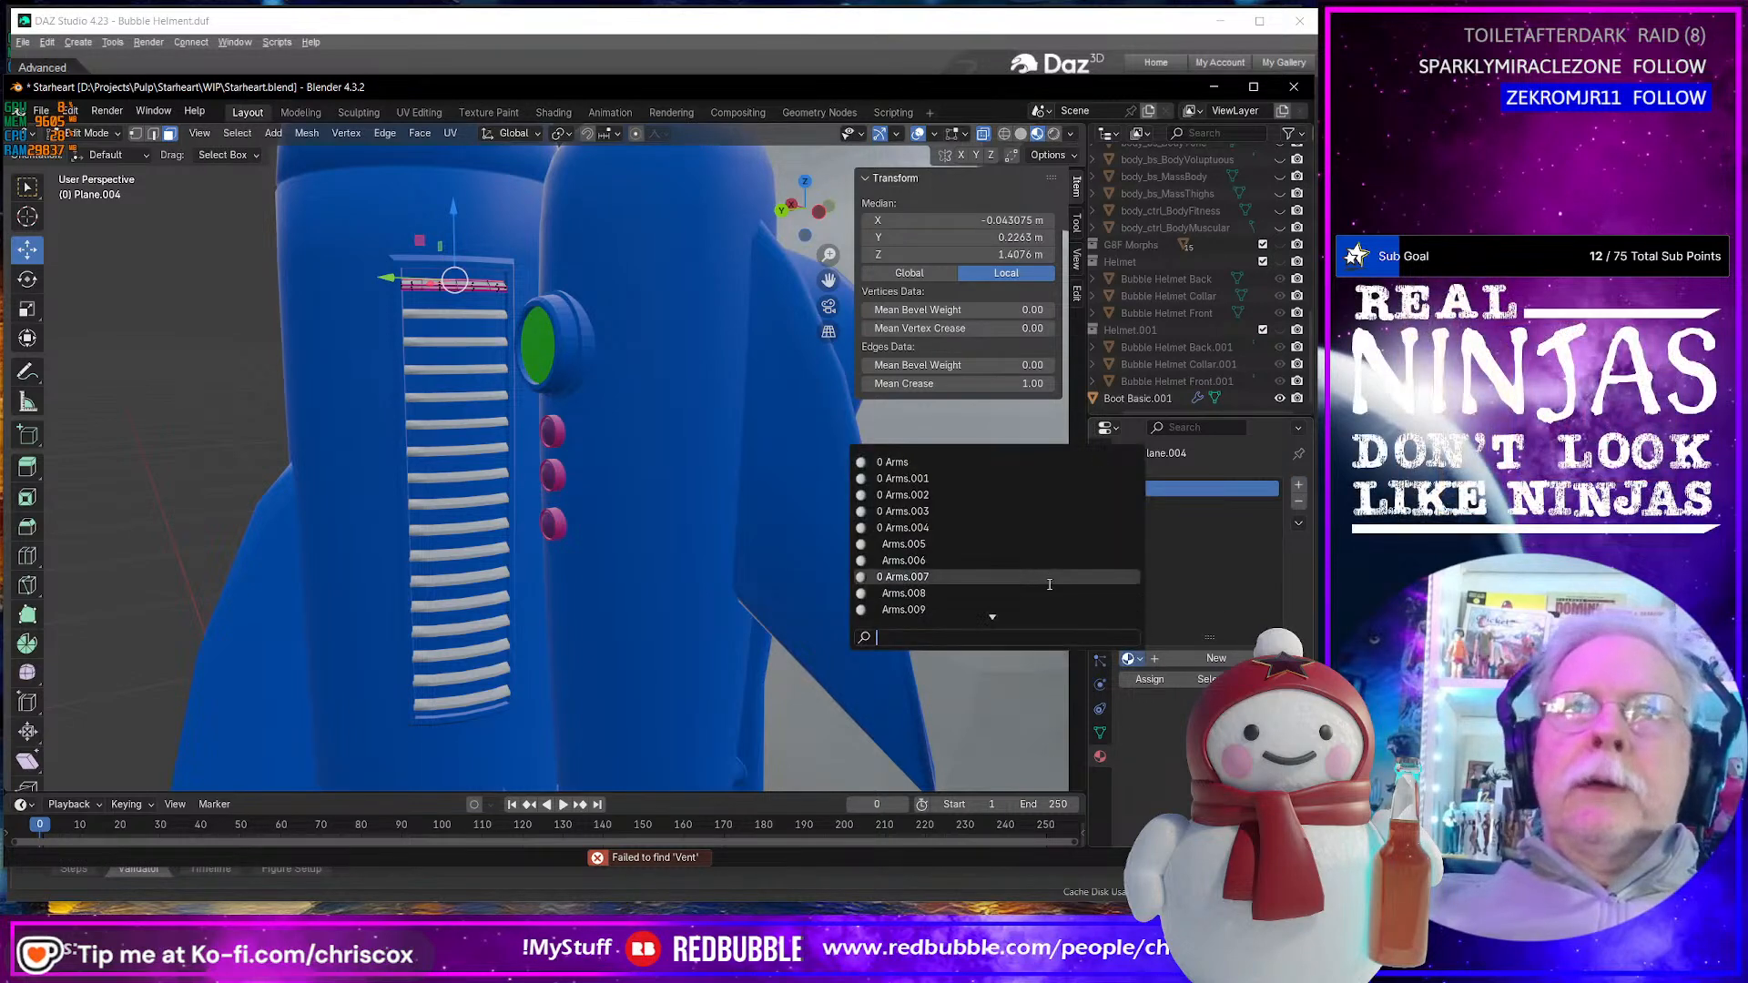
{"action": "type", "text": "vent"}
{"action": "key", "text": "Return"}
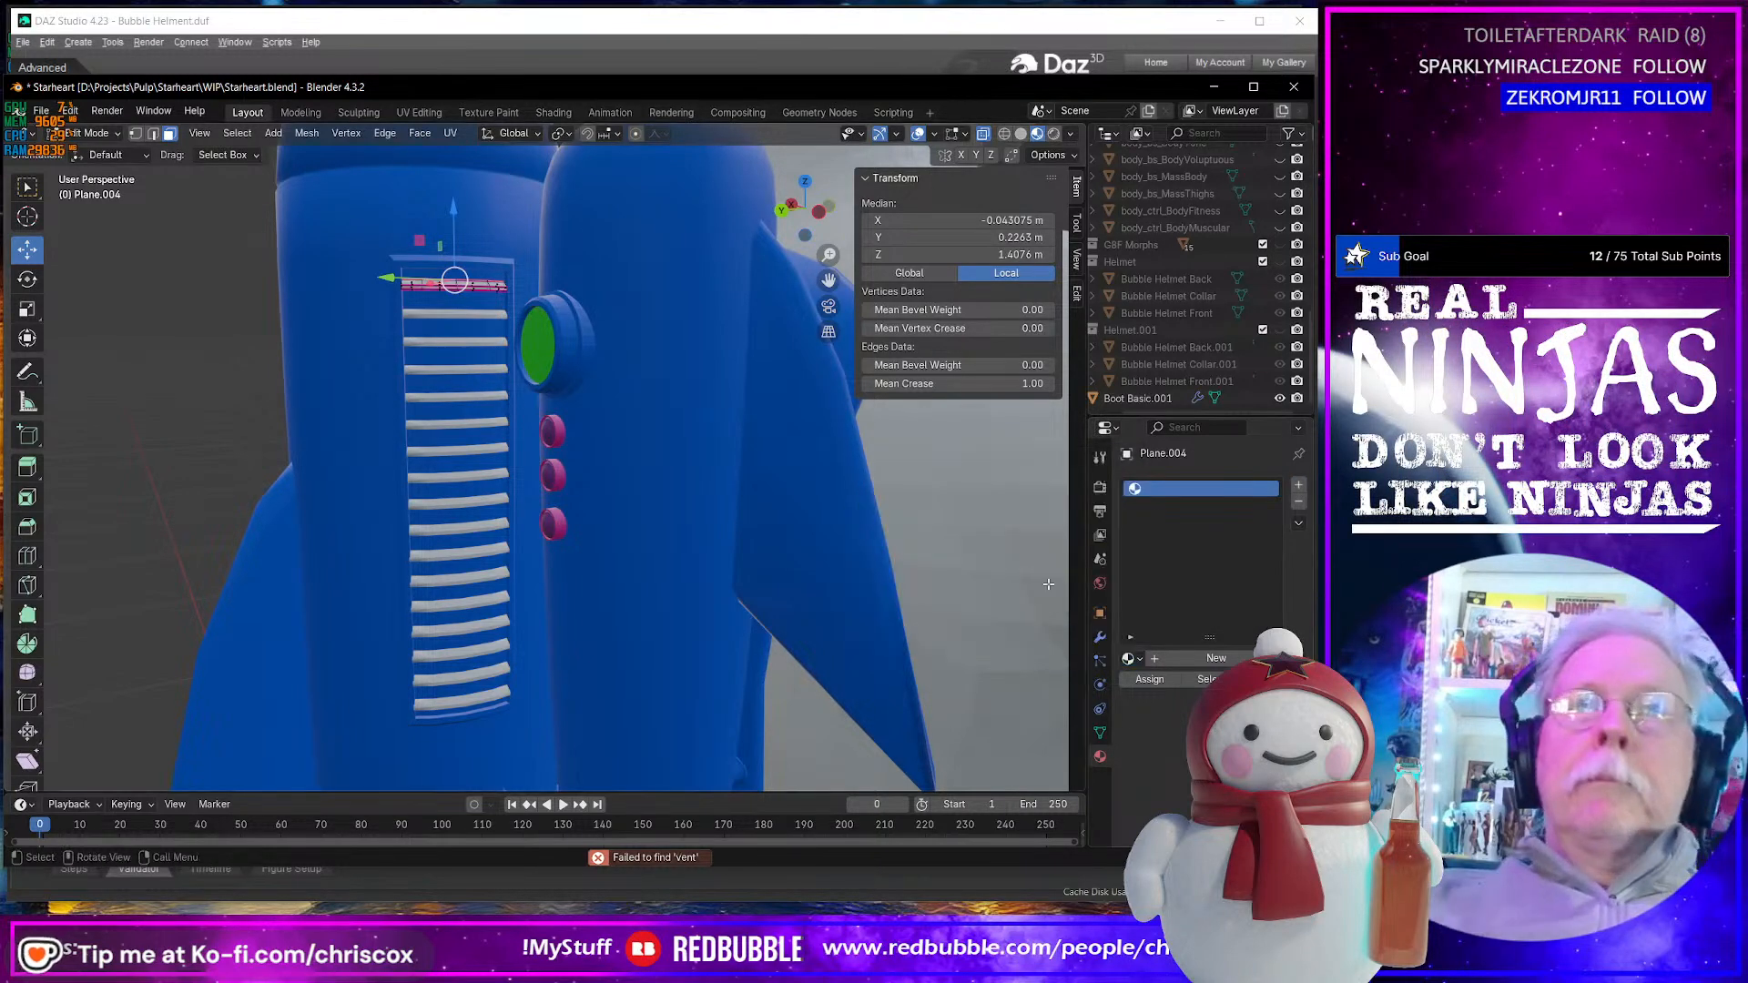
- Create a new material for the vent slats and name it "Vent"
{"action": "left_click", "coordinate": [1165, 662]}
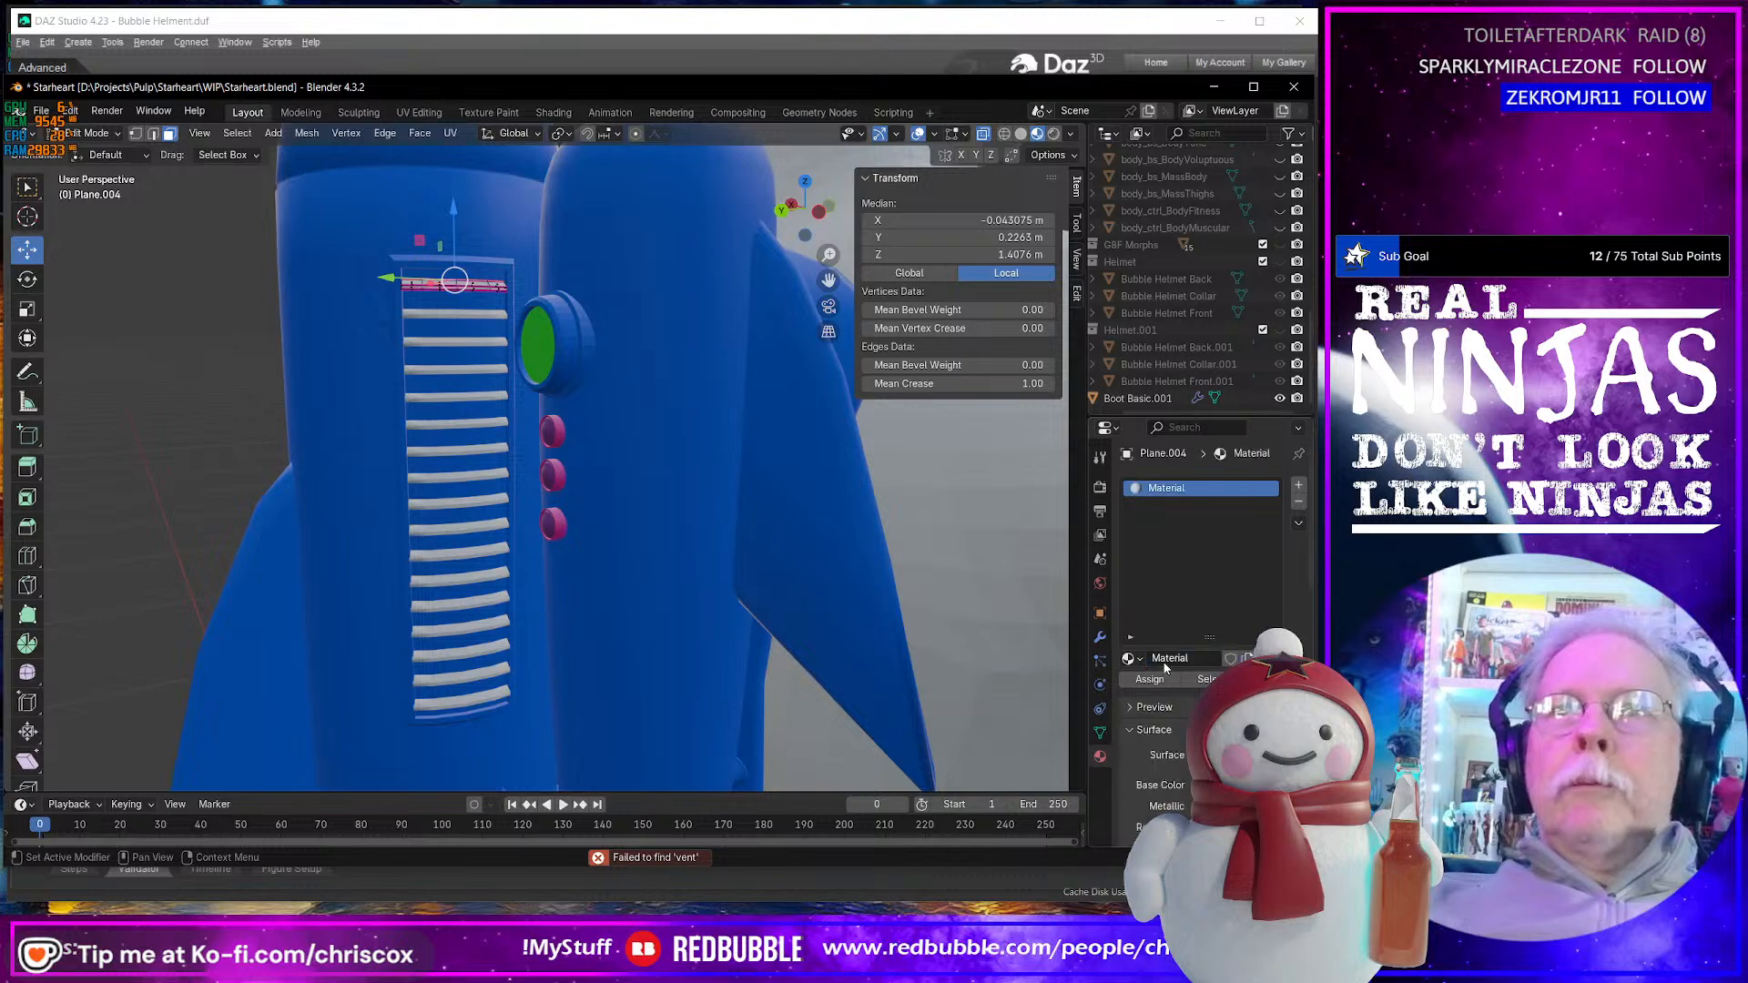
{"action": "double_click", "coordinate": [1167, 658]}
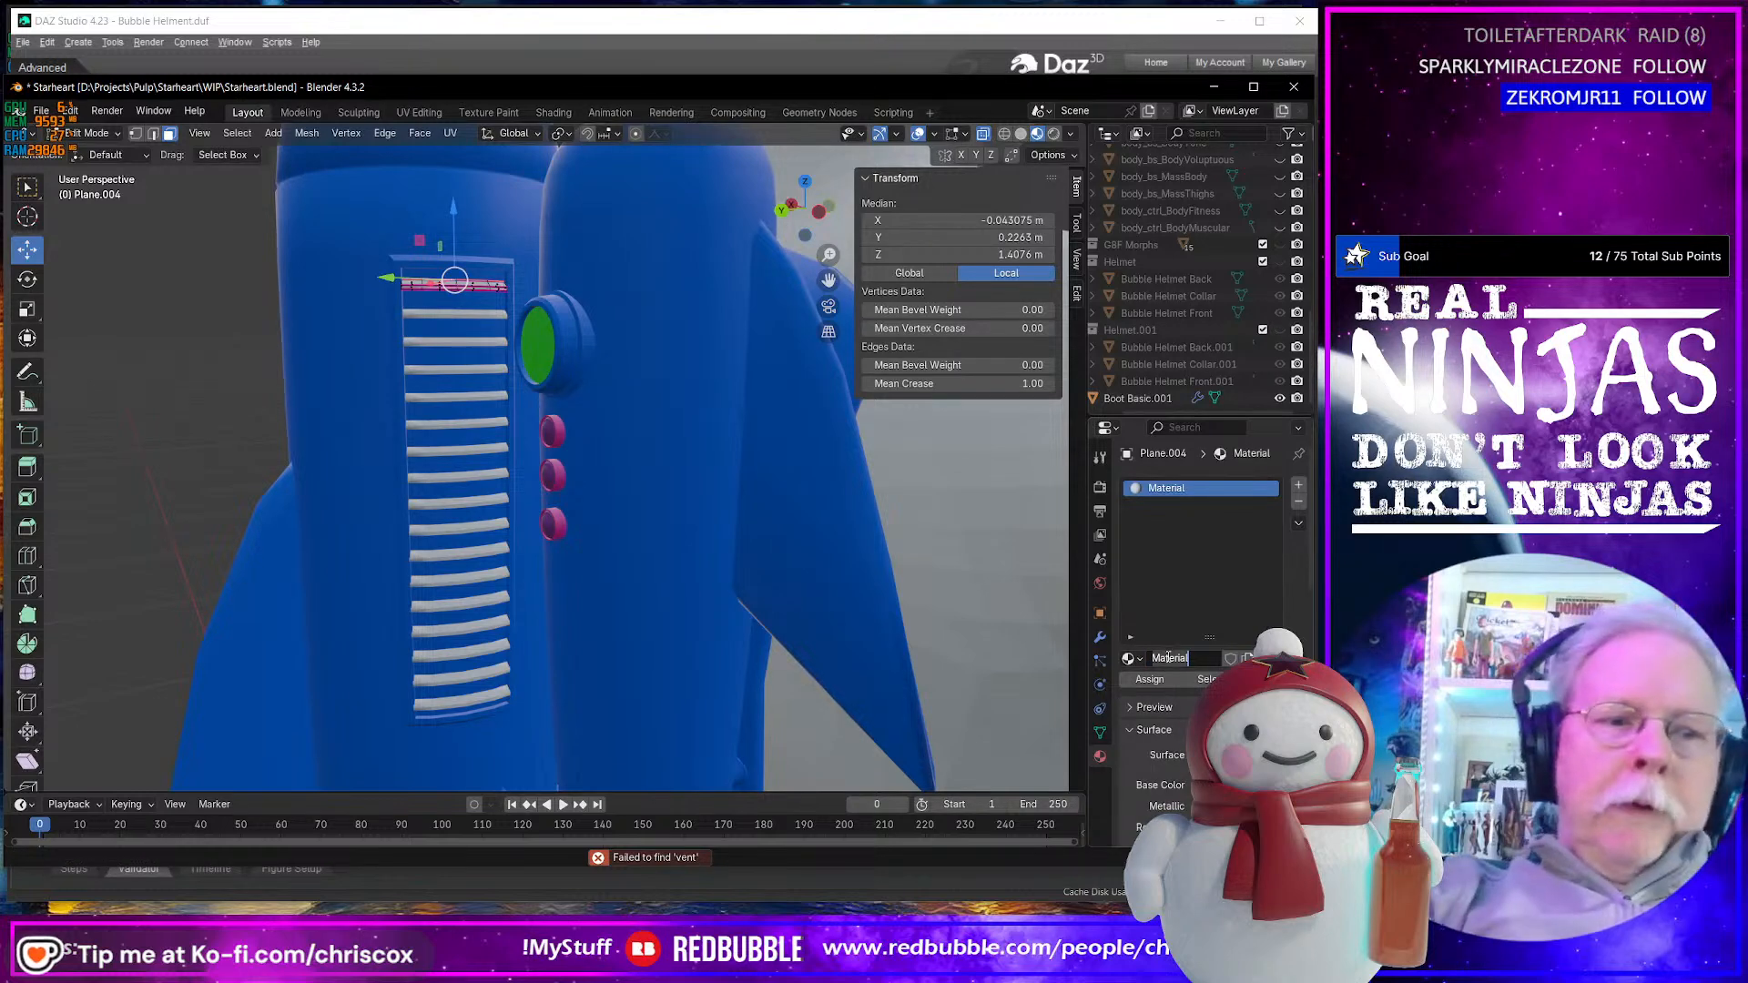
{"action": "type", "text": "Vent"}
{"action": "key", "text": "Return"}
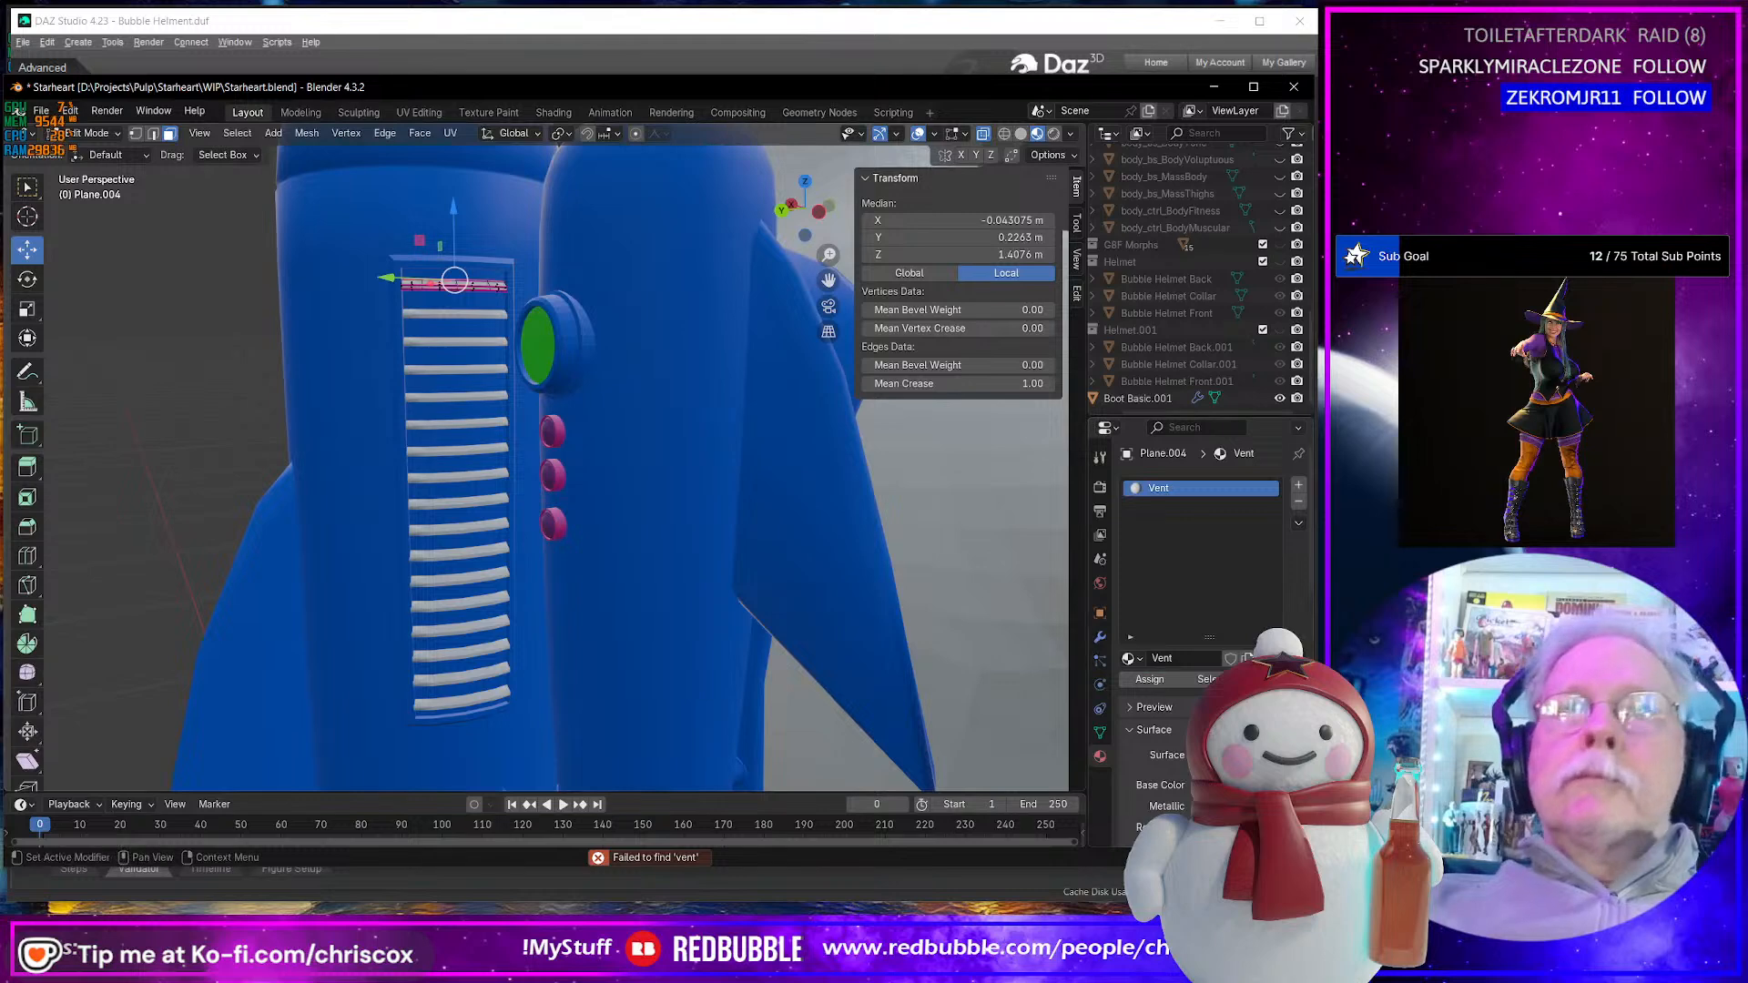
- Change the Vent material's base colour to a pale yellow and finish editing the slats mesh
{"action": "left_click", "coordinate": [1238, 785]}
{"action": "left_click_drag", "start_coordinate": [1190, 577], "coordinate": [1166, 588]}
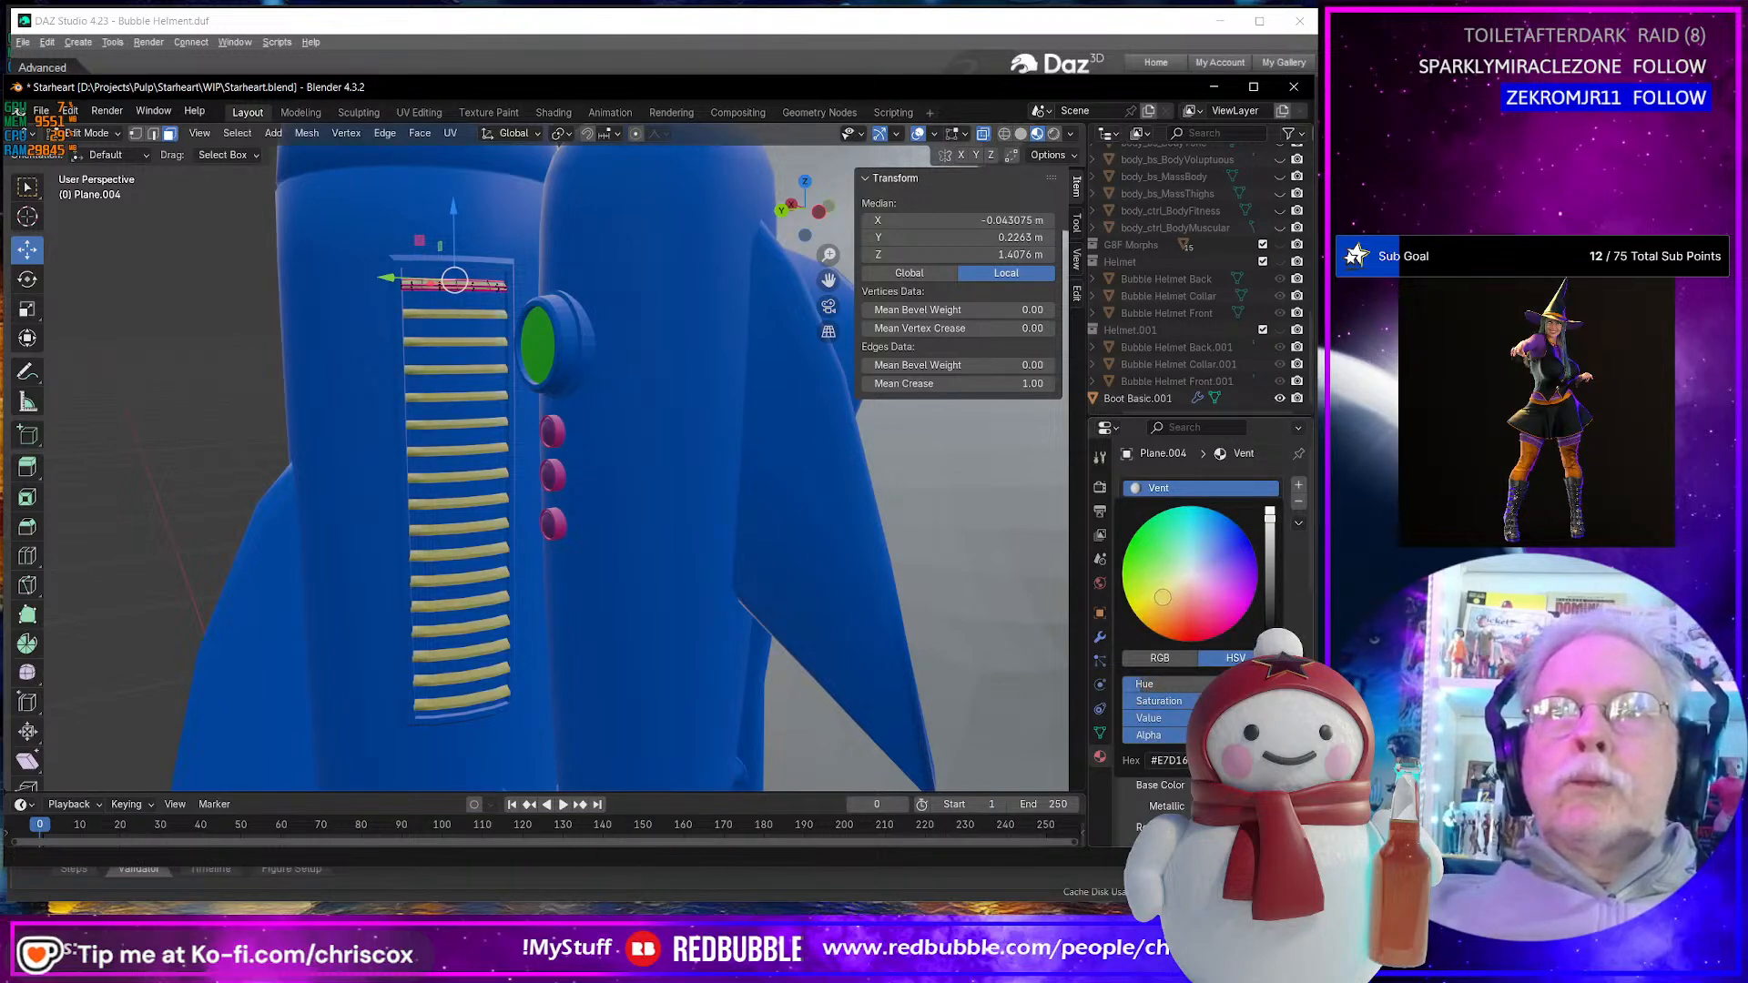
{"action": "middle_click_drag", "start_coordinate": [496, 651], "coordinate": [494, 644]}
{"action": "key", "text": "Tab"}
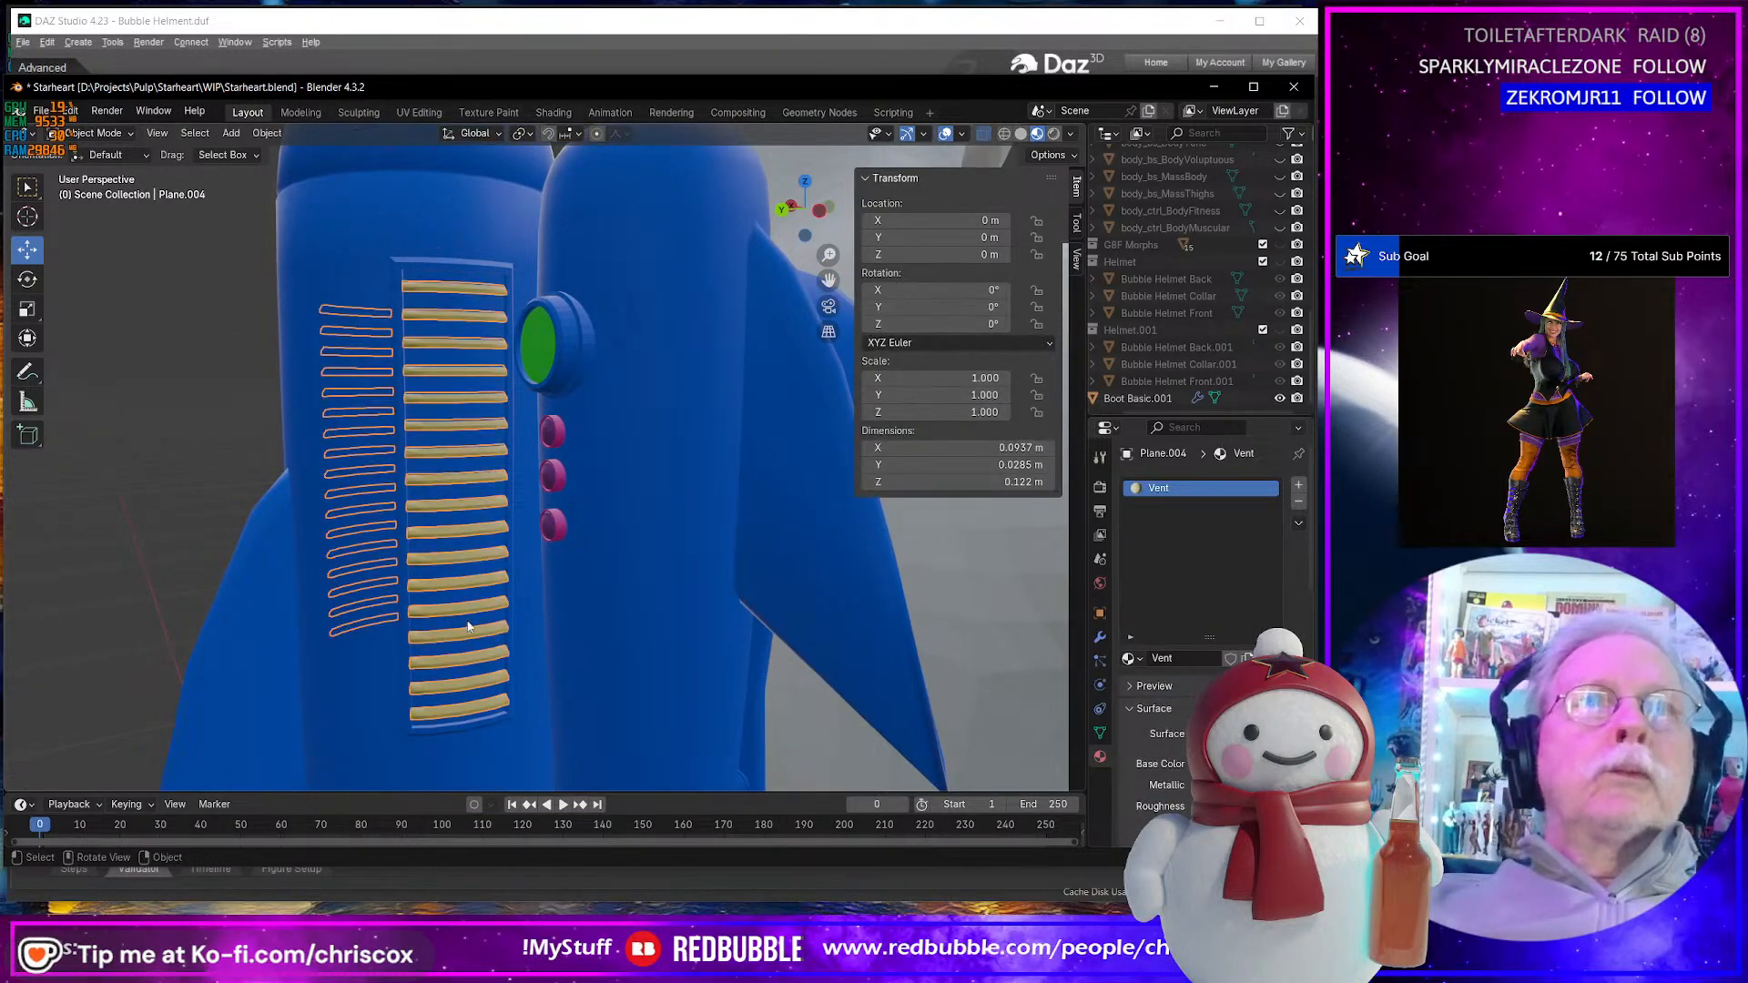
- Open the blue rocket body mesh for editing, select the face loop framing the vent, and expand the selection by one ring
{"action": "left_click", "coordinate": [401, 606]}
{"action": "key", "text": "Tab"}
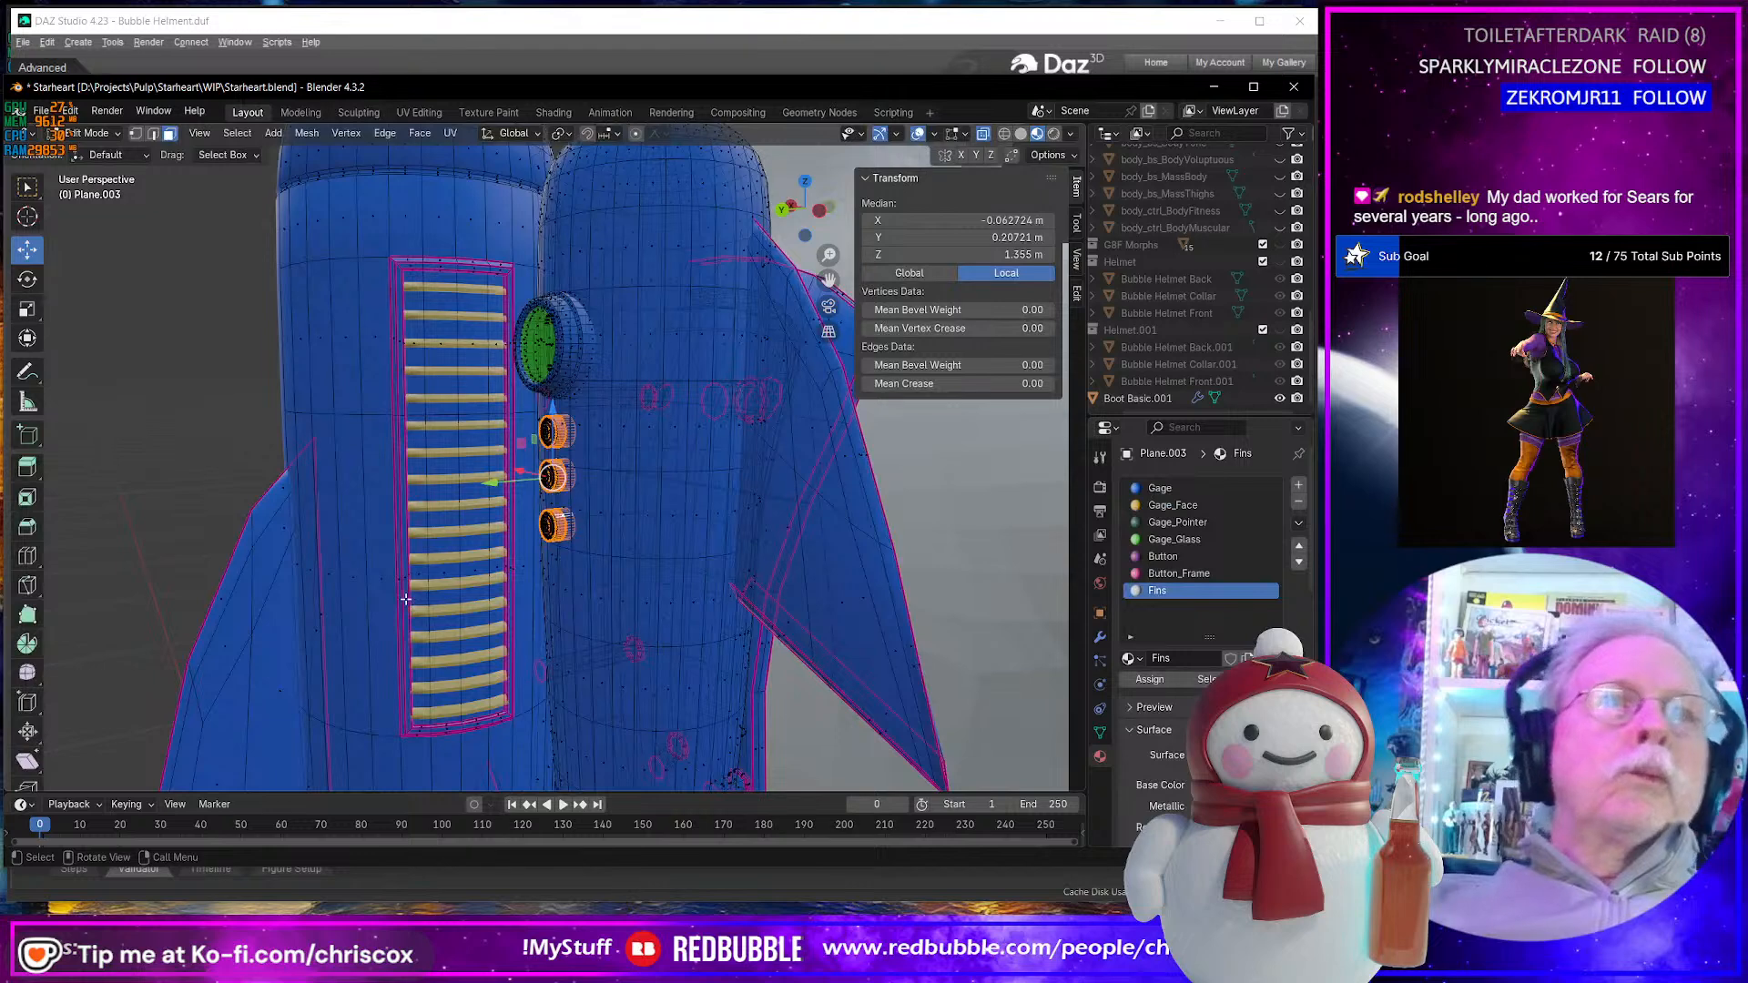
{"action": "left_click", "coordinate": [400, 264], "text": "alt"}
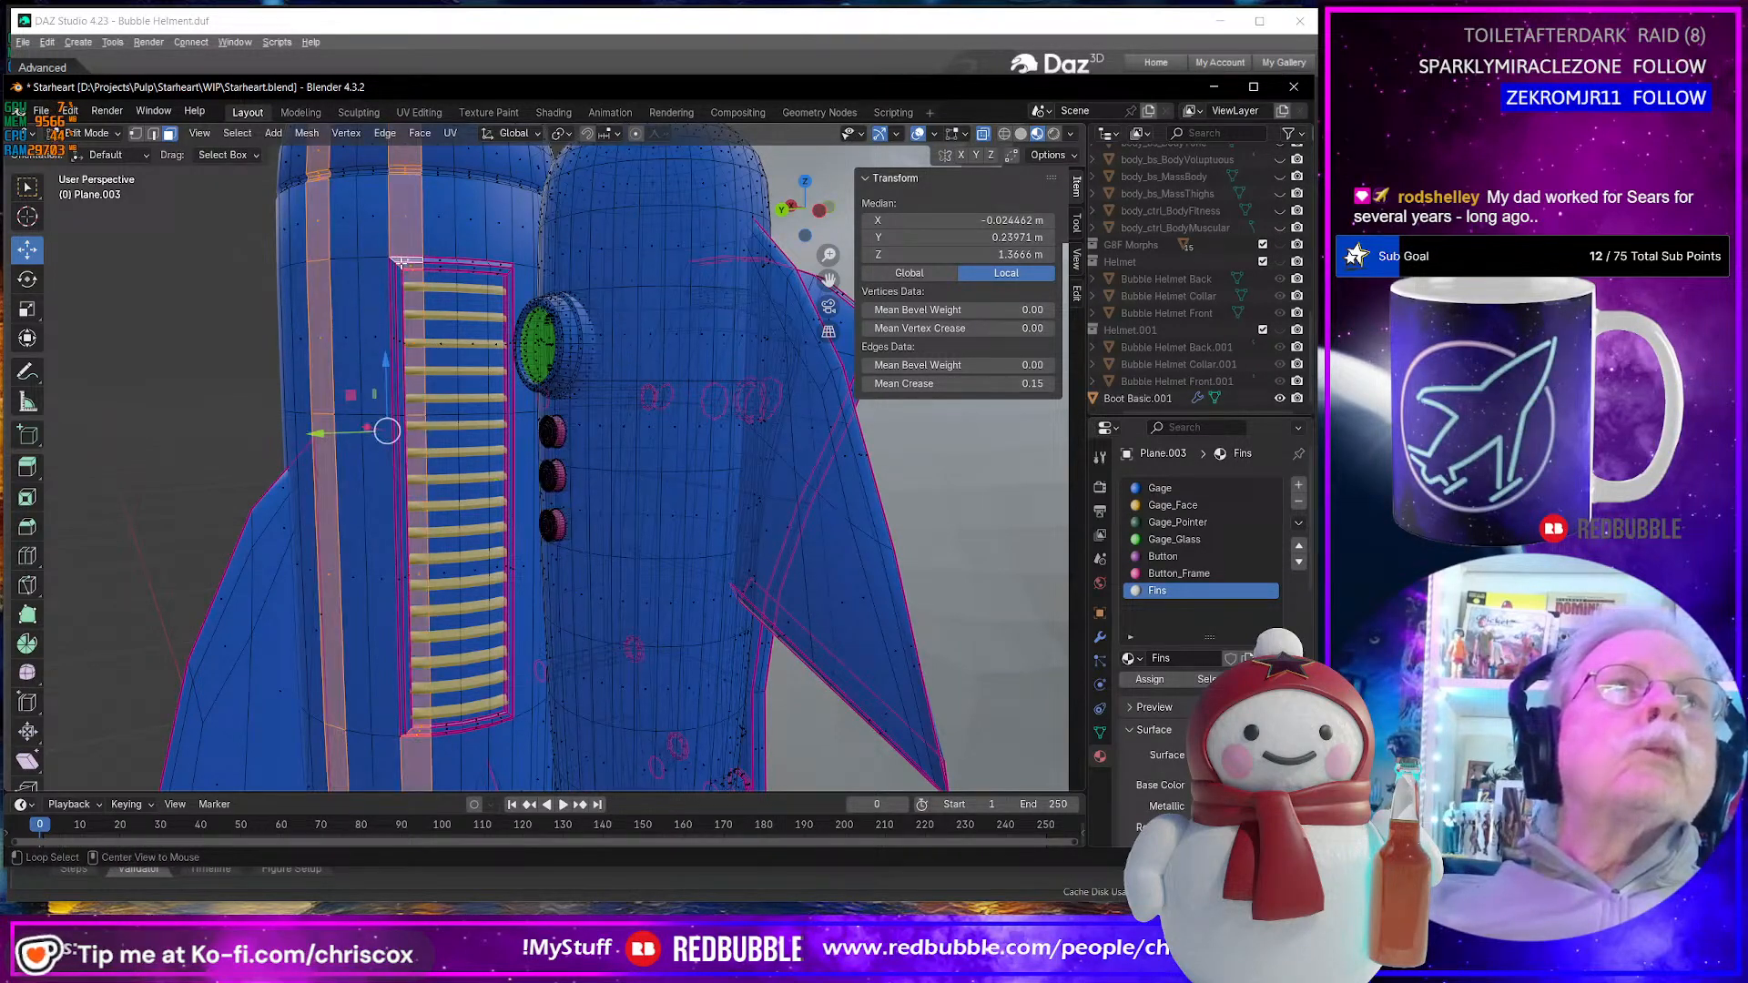
{"action": "left_click", "coordinate": [401, 266], "text": "alt"}
{"action": "left_click", "coordinate": [403, 266], "text": "alt"}
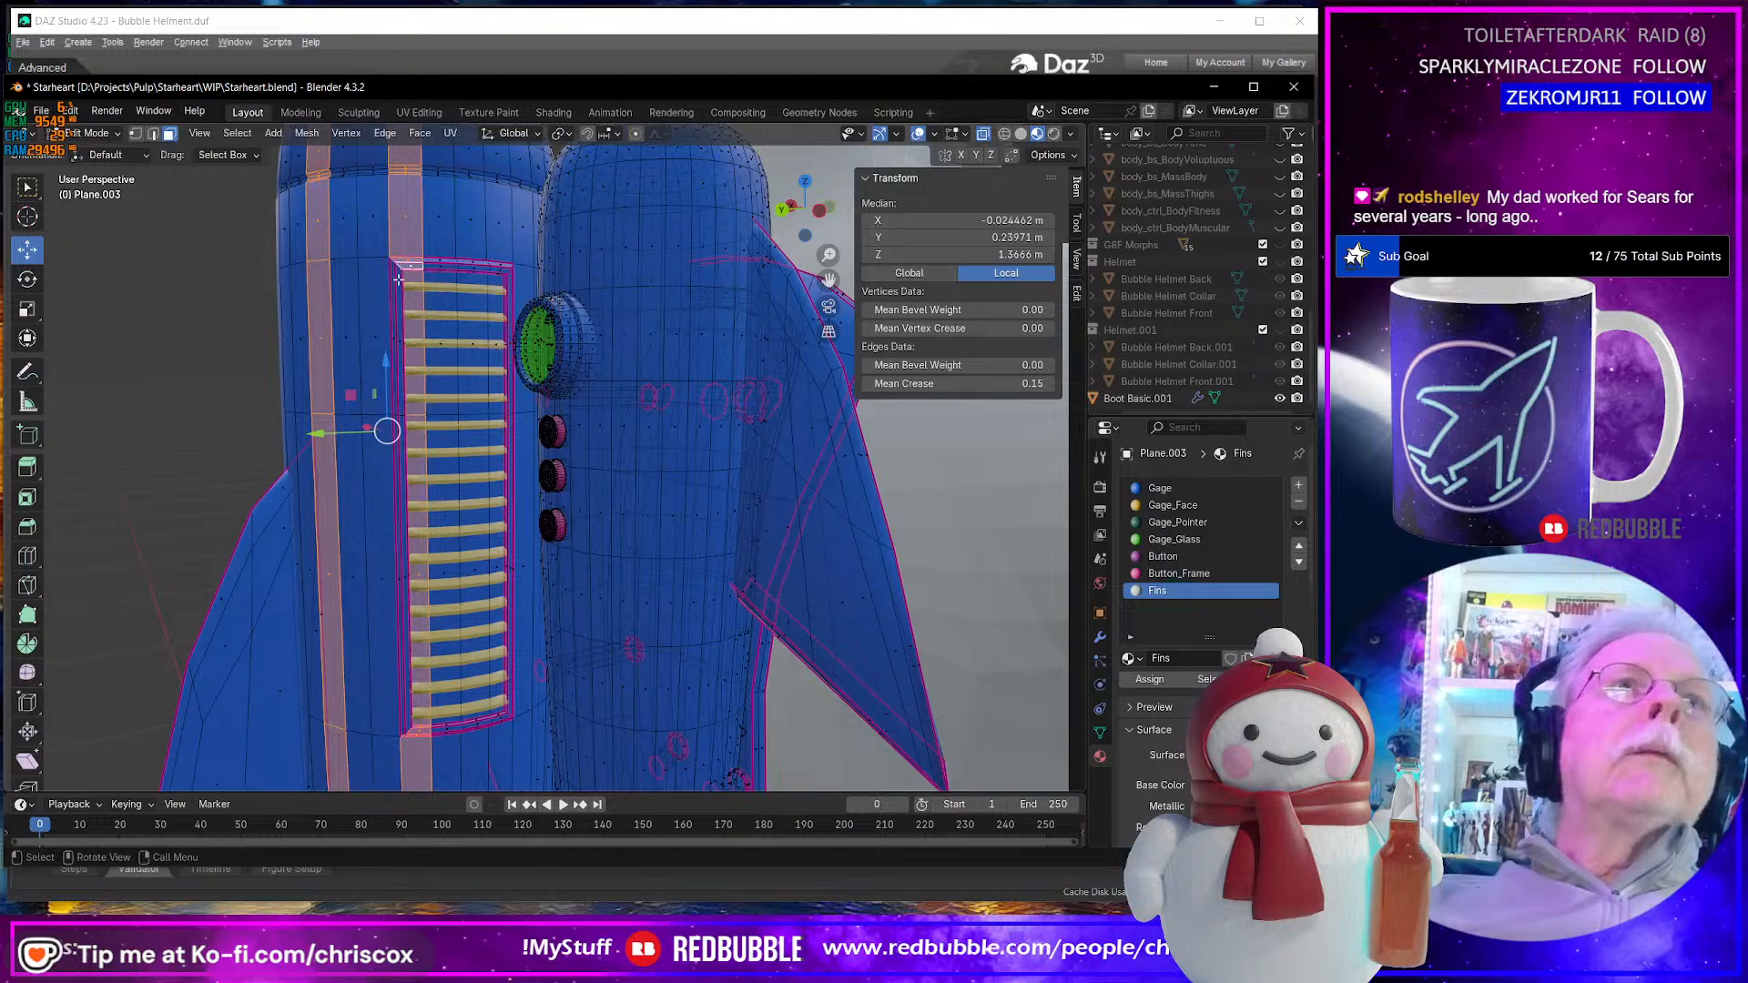
{"action": "scroll", "coordinate": [398, 280], "scroll_direction": "down", "scroll_amount": 3}
{"action": "scroll", "coordinate": [330, 264], "scroll_direction": "up", "scroll_amount": 6}
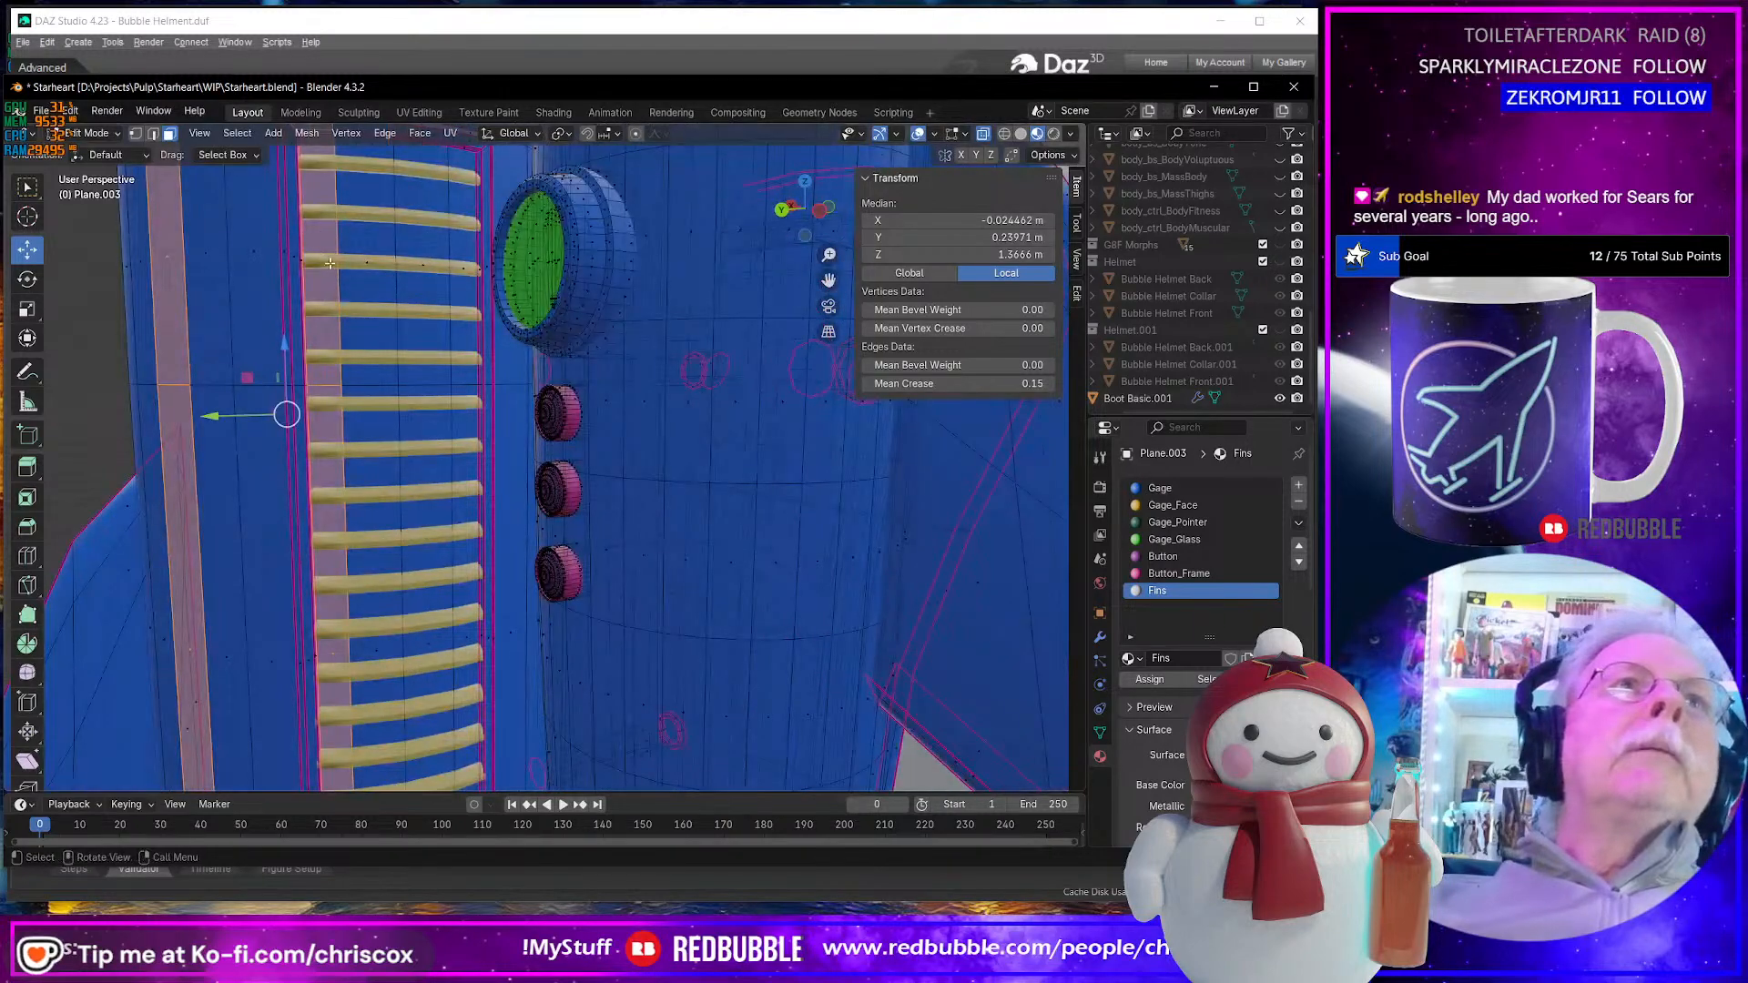
{"action": "middle_click_drag", "start_coordinate": [329, 263], "coordinate": [386, 396], "text": "shift"}
{"action": "left_click", "coordinate": [352, 263], "text": "alt"}
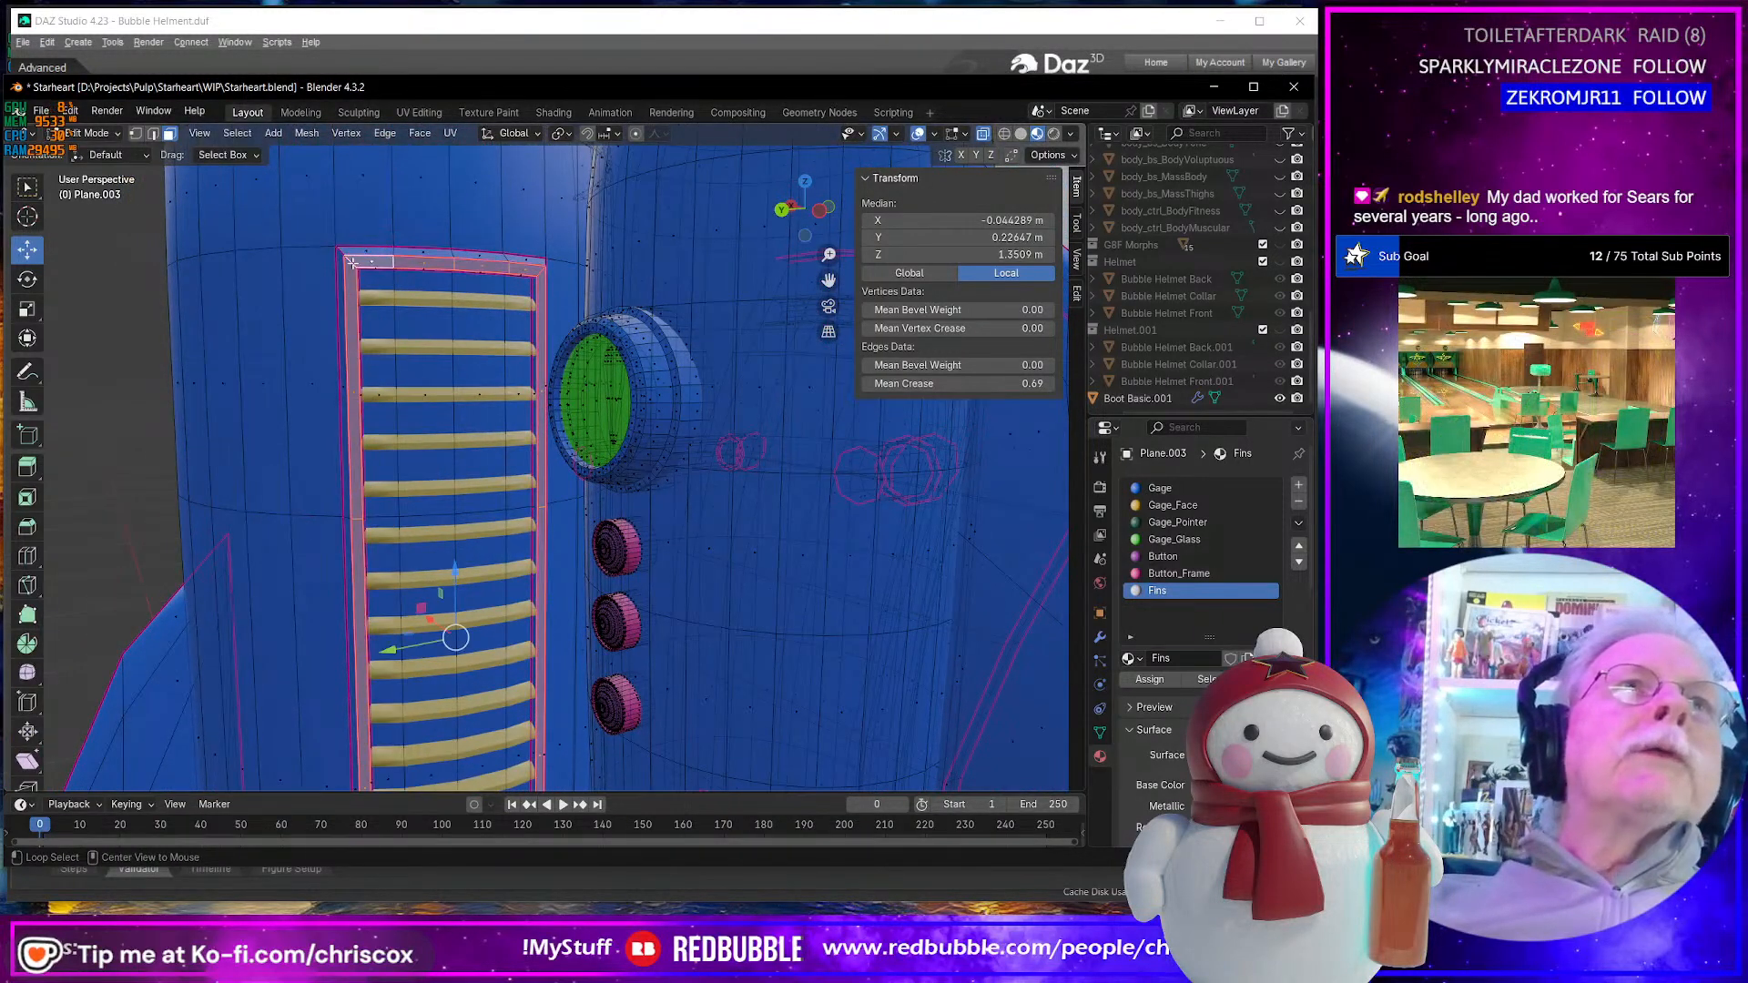
{"action": "key", "text": "ctrl+KP_Add"}
{"action": "scroll", "coordinate": [360, 330], "scroll_direction": "down", "scroll_amount": 2}
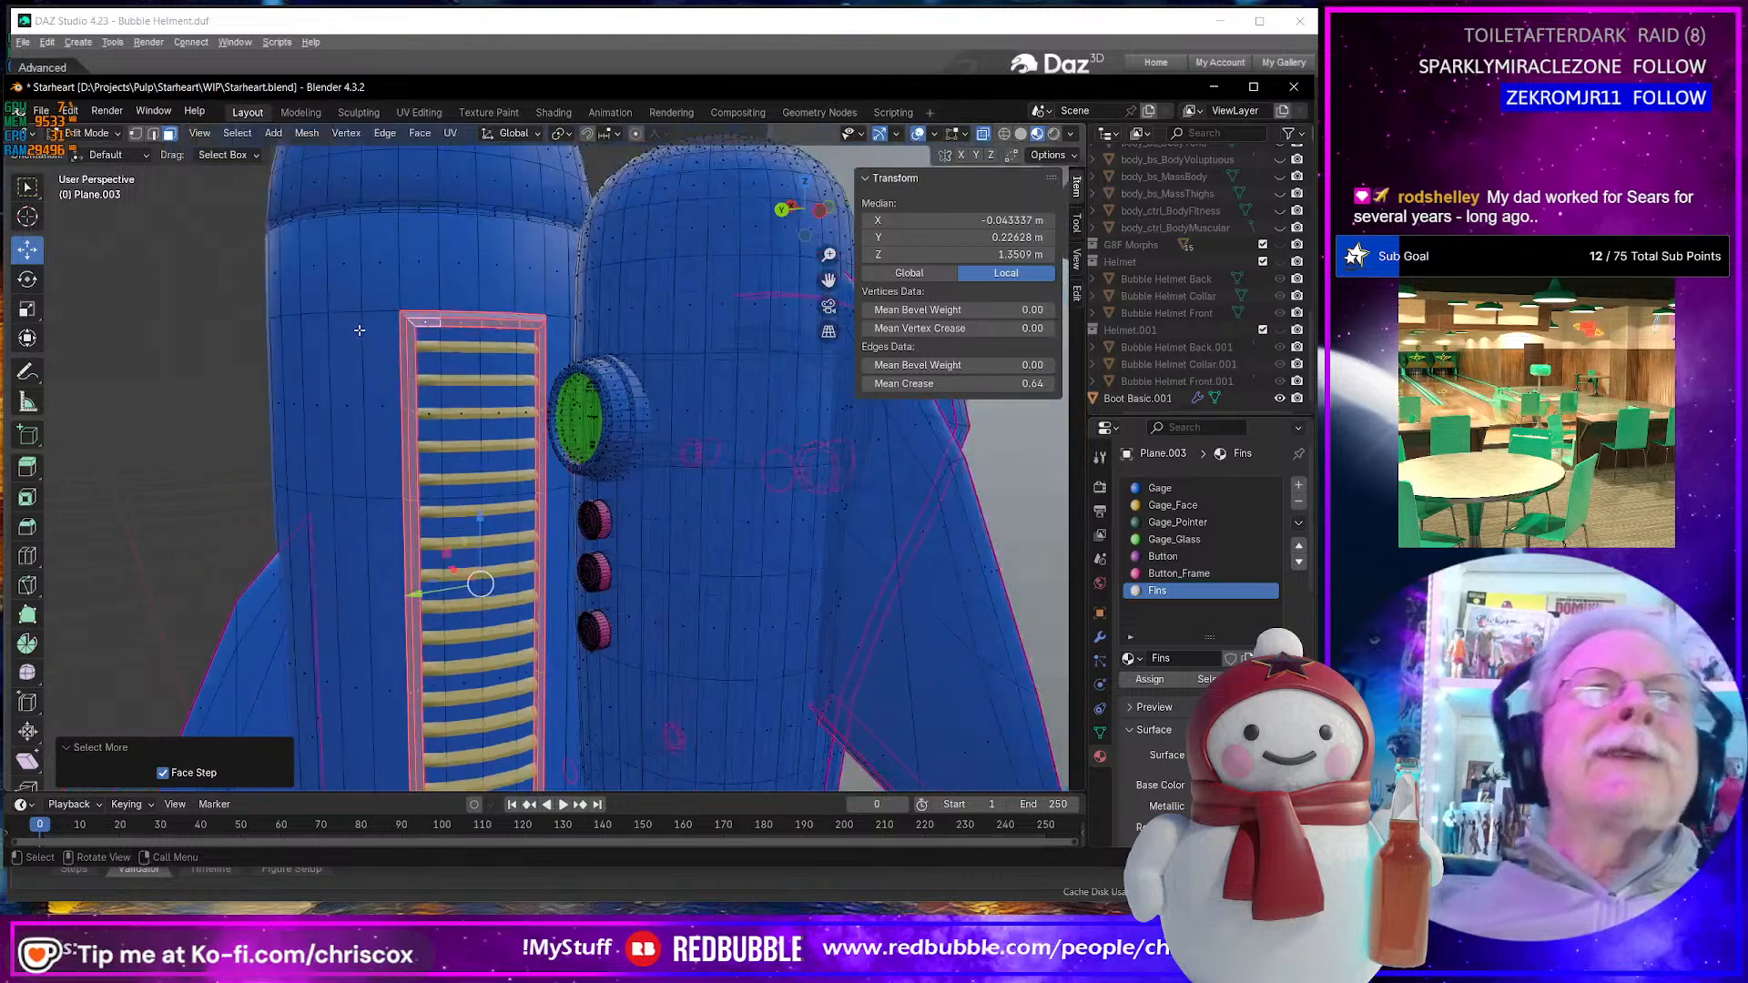
{"action": "scroll", "coordinate": [360, 331], "scroll_direction": "down", "scroll_amount": 1}
- Add a new material named "Vent Fram" to the rocket body and assign it to the selected vent frame faces
{"action": "left_click", "coordinate": [1299, 485]}
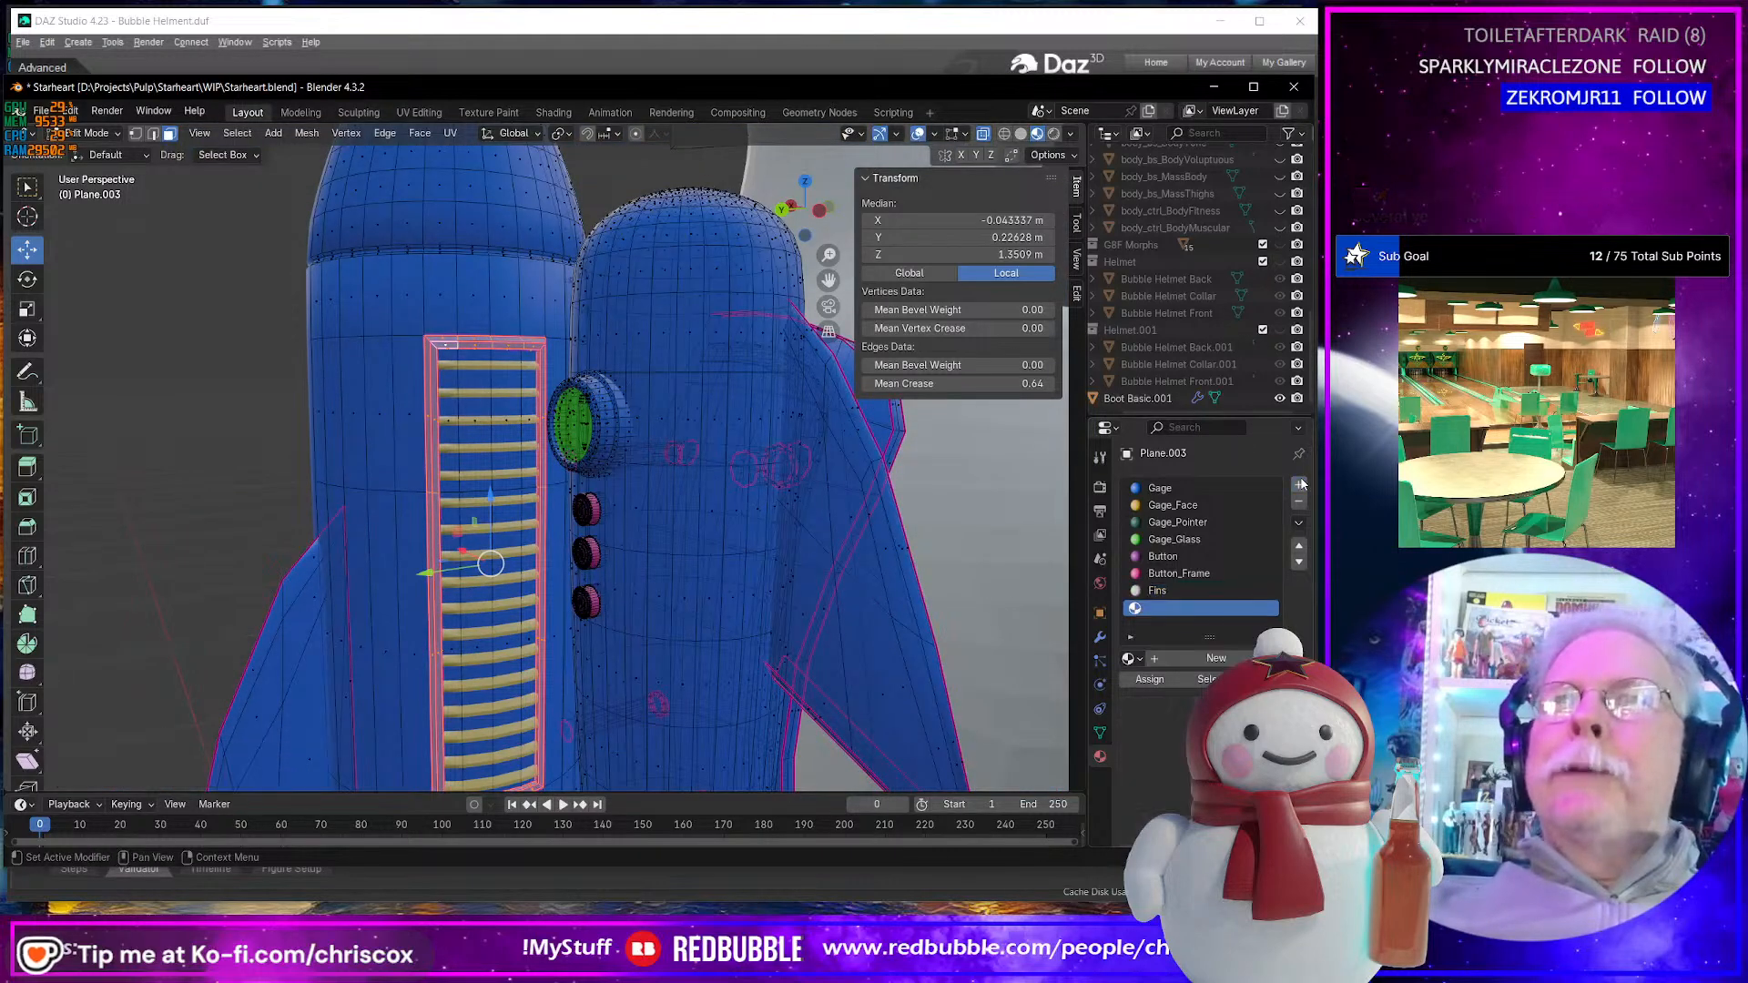
{"action": "left_click", "coordinate": [1174, 657]}
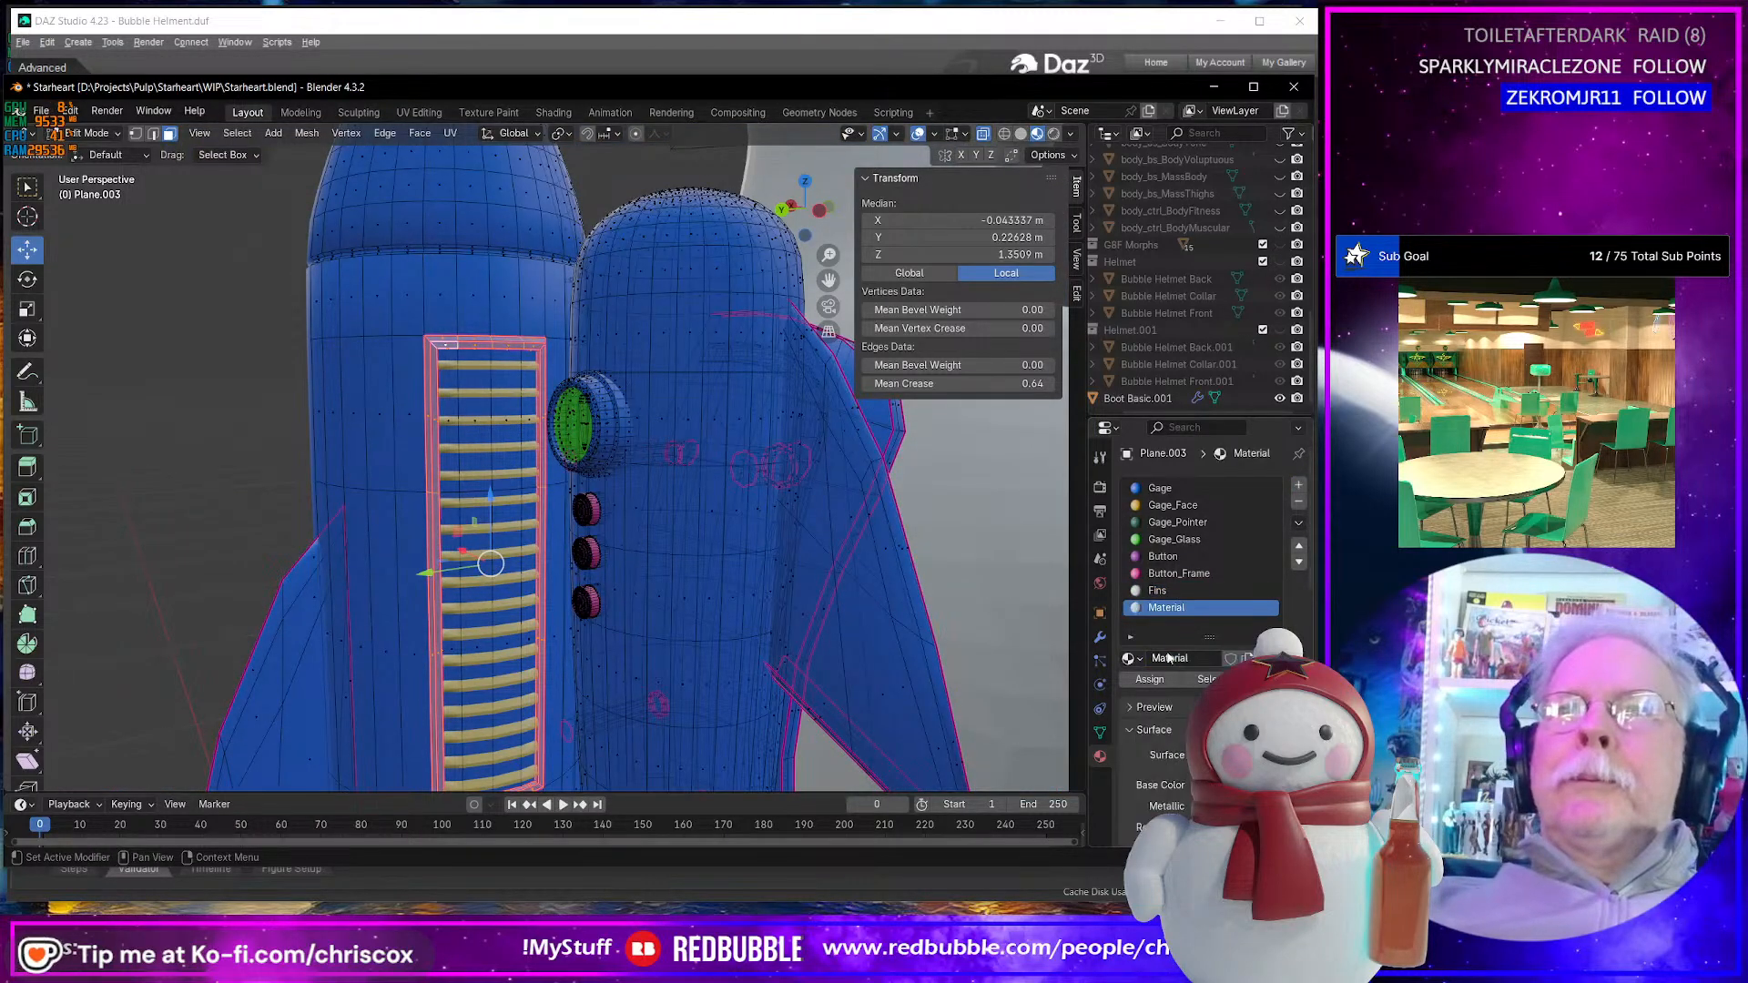
{"action": "double_click", "coordinate": [1176, 659]}
{"action": "type", "text": "Vent"}
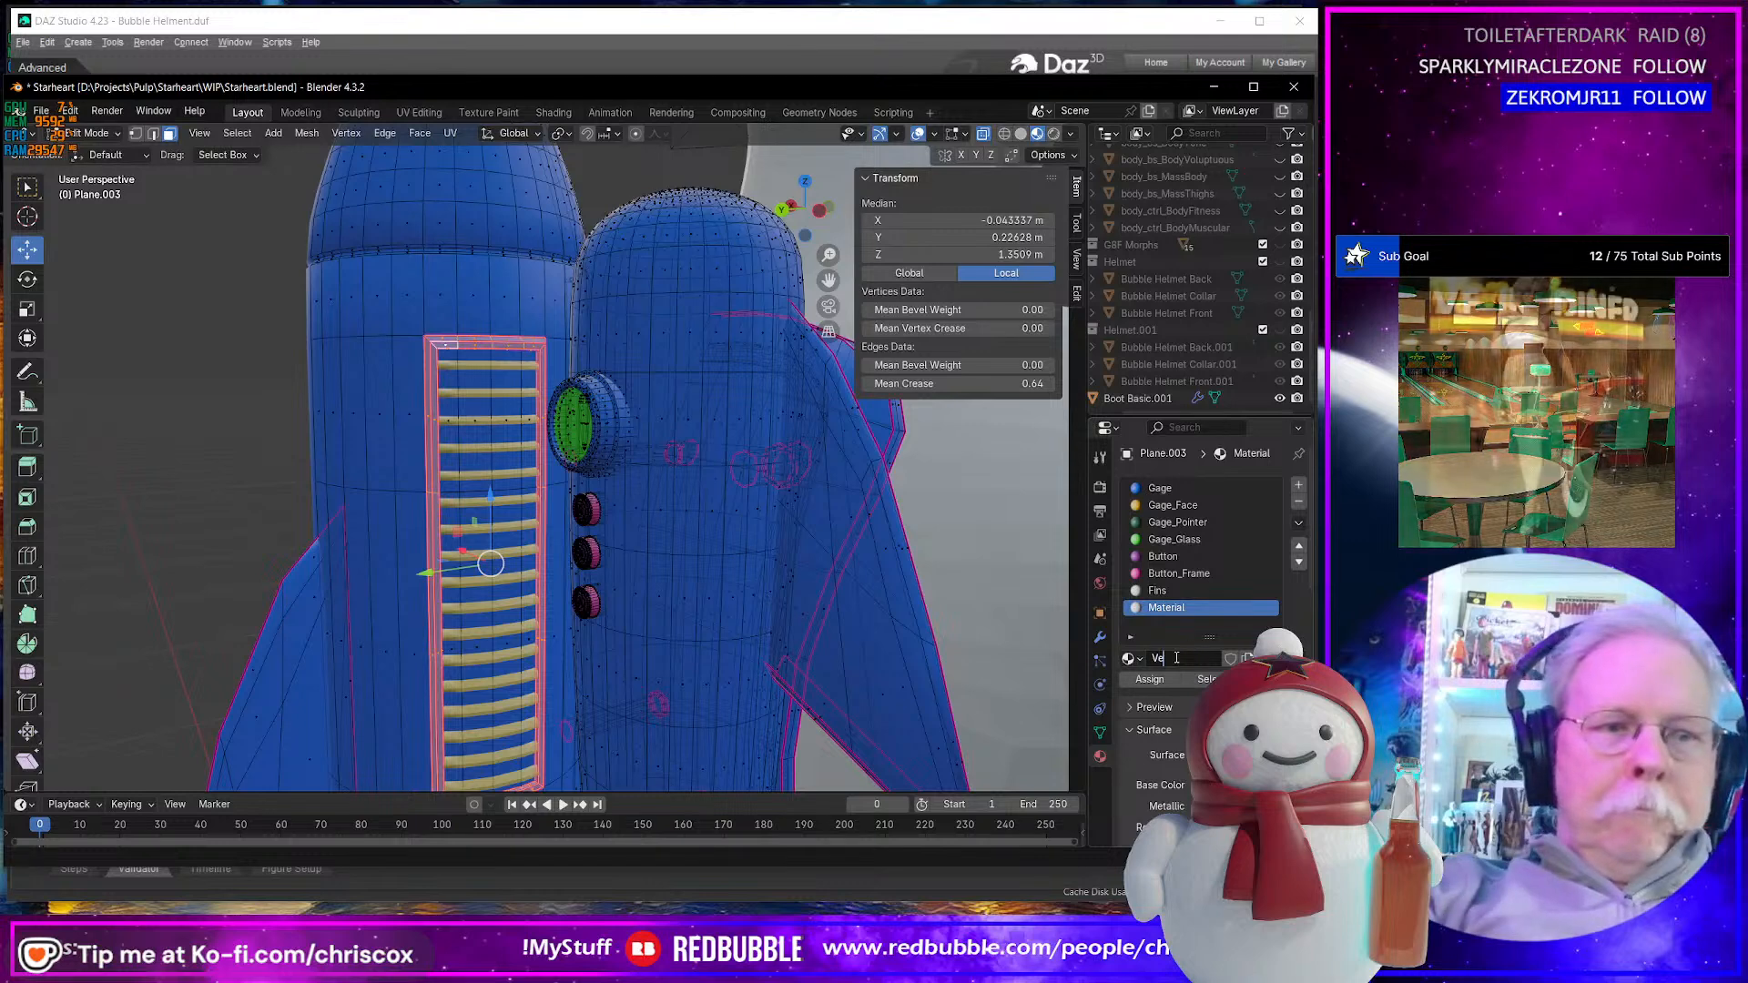
{"action": "type", "text": "am"}
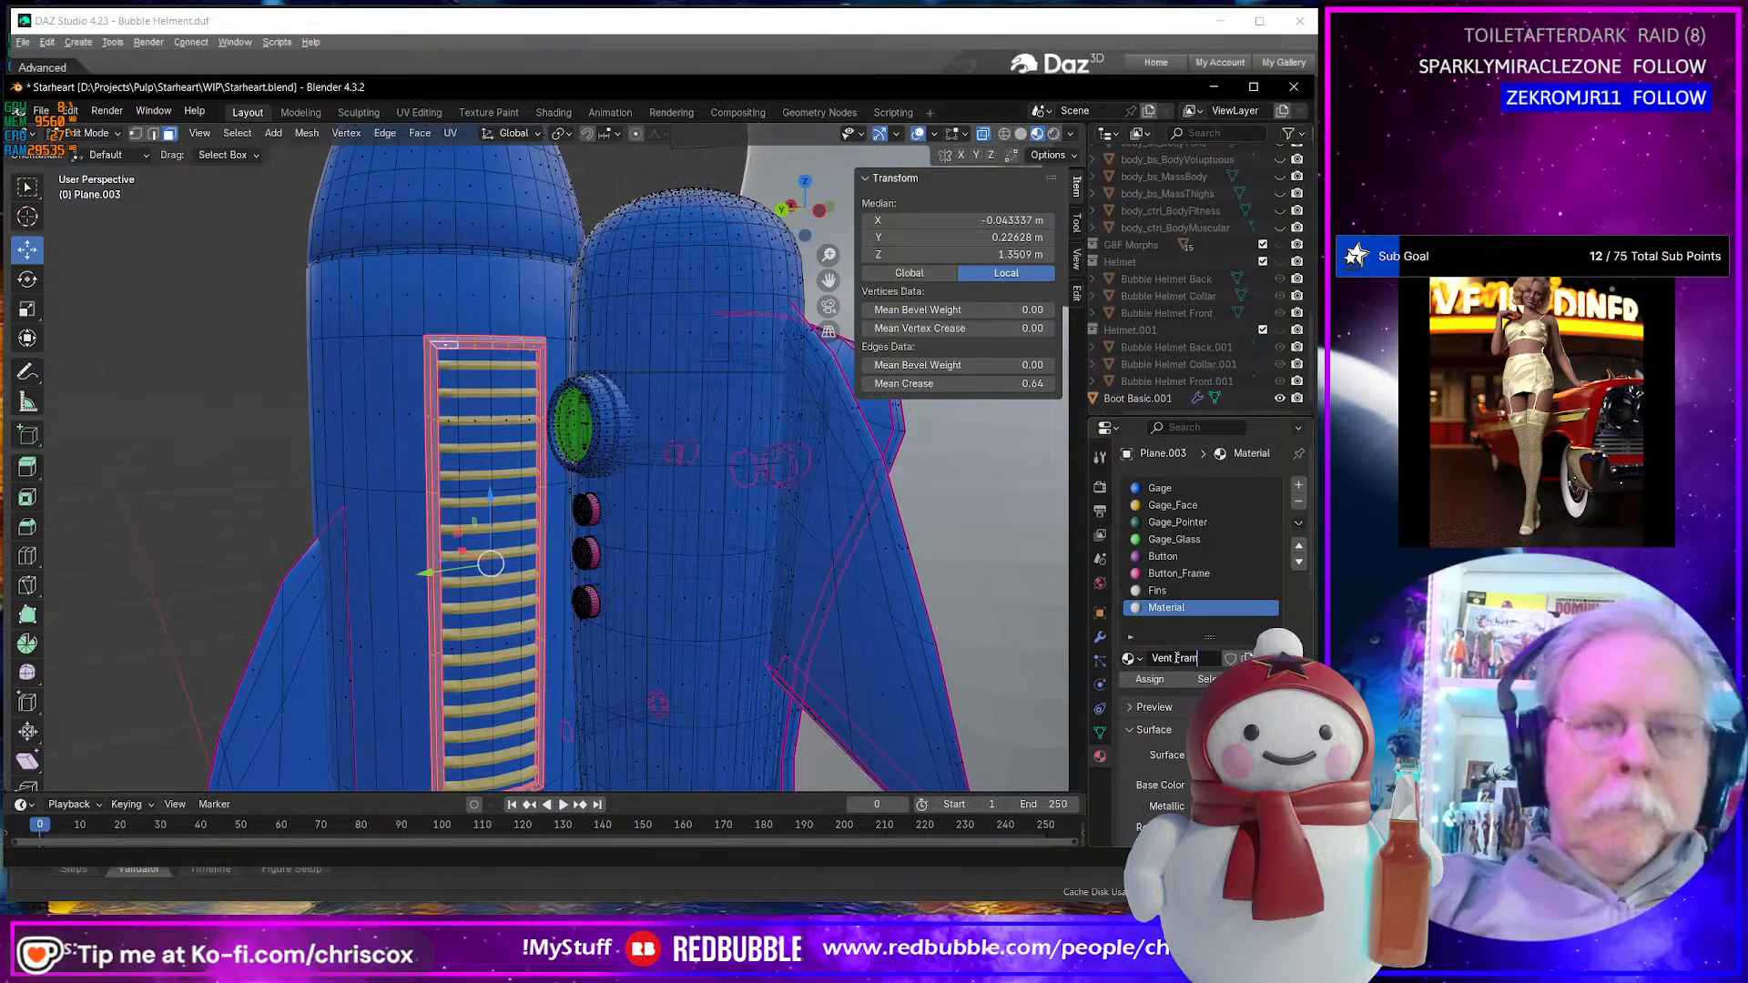
{"action": "key", "text": "Return"}
{"action": "left_click", "coordinate": [1165, 683]}
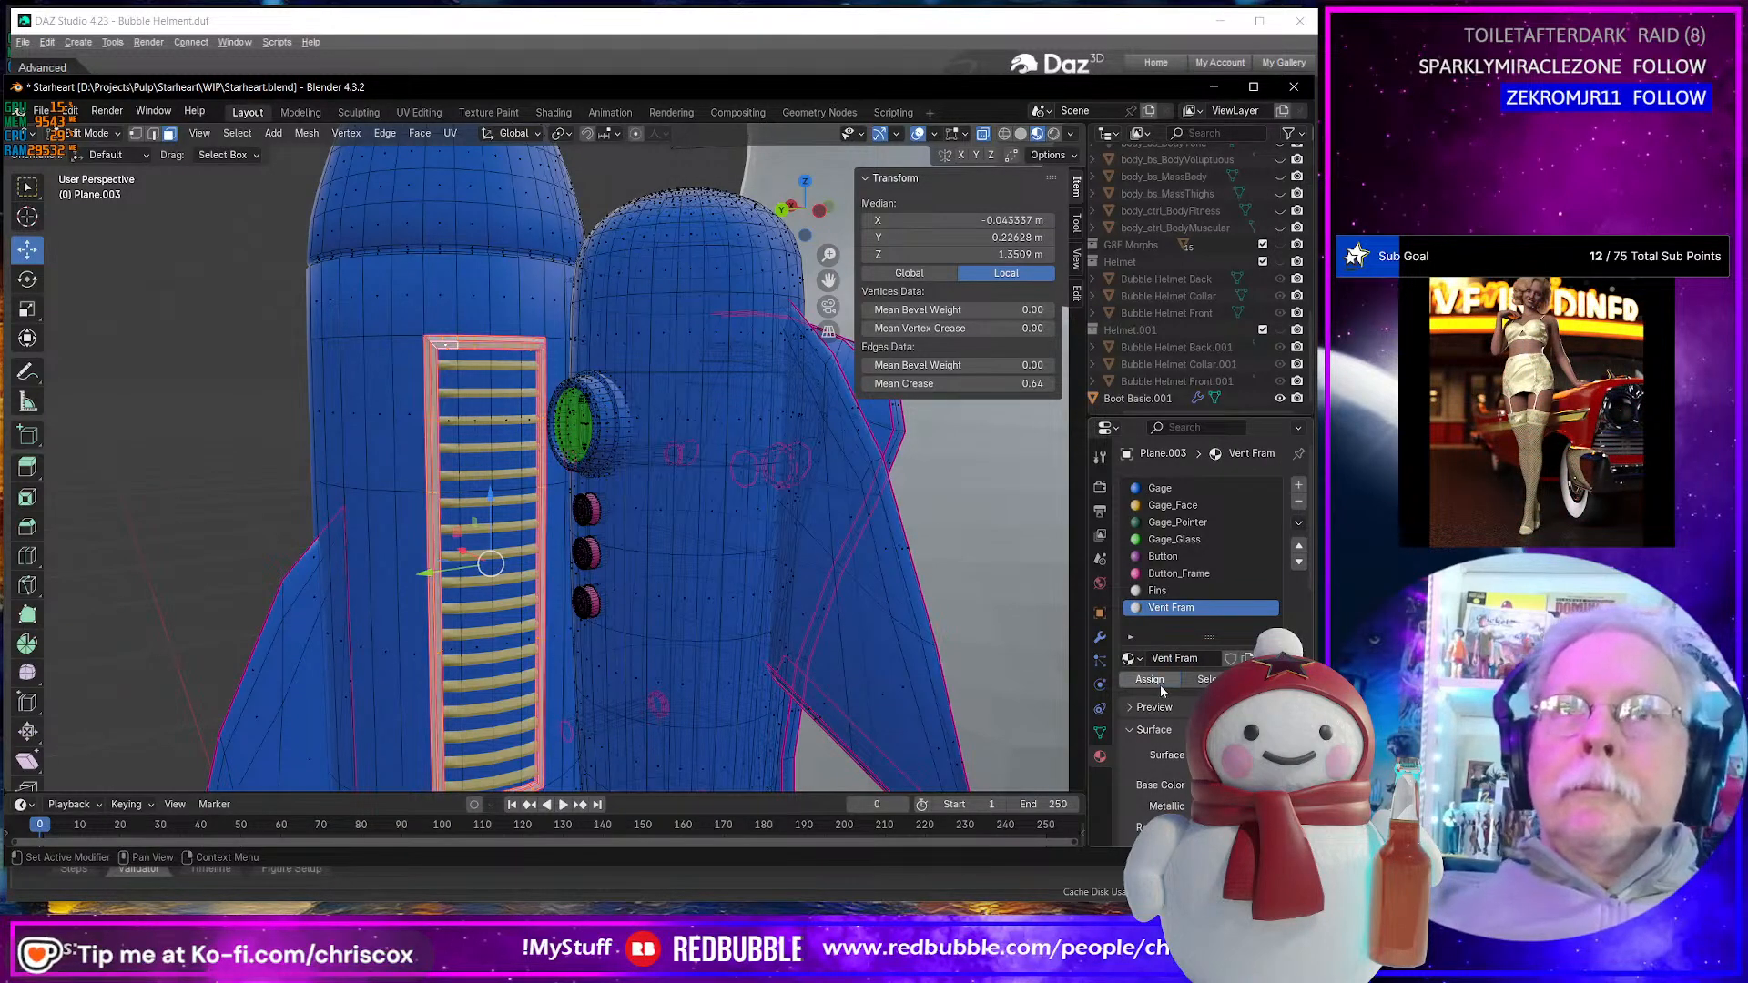
- Change the Vent Fram material's base colour to a darker golden yellow
{"action": "left_click", "coordinate": [1224, 785]}
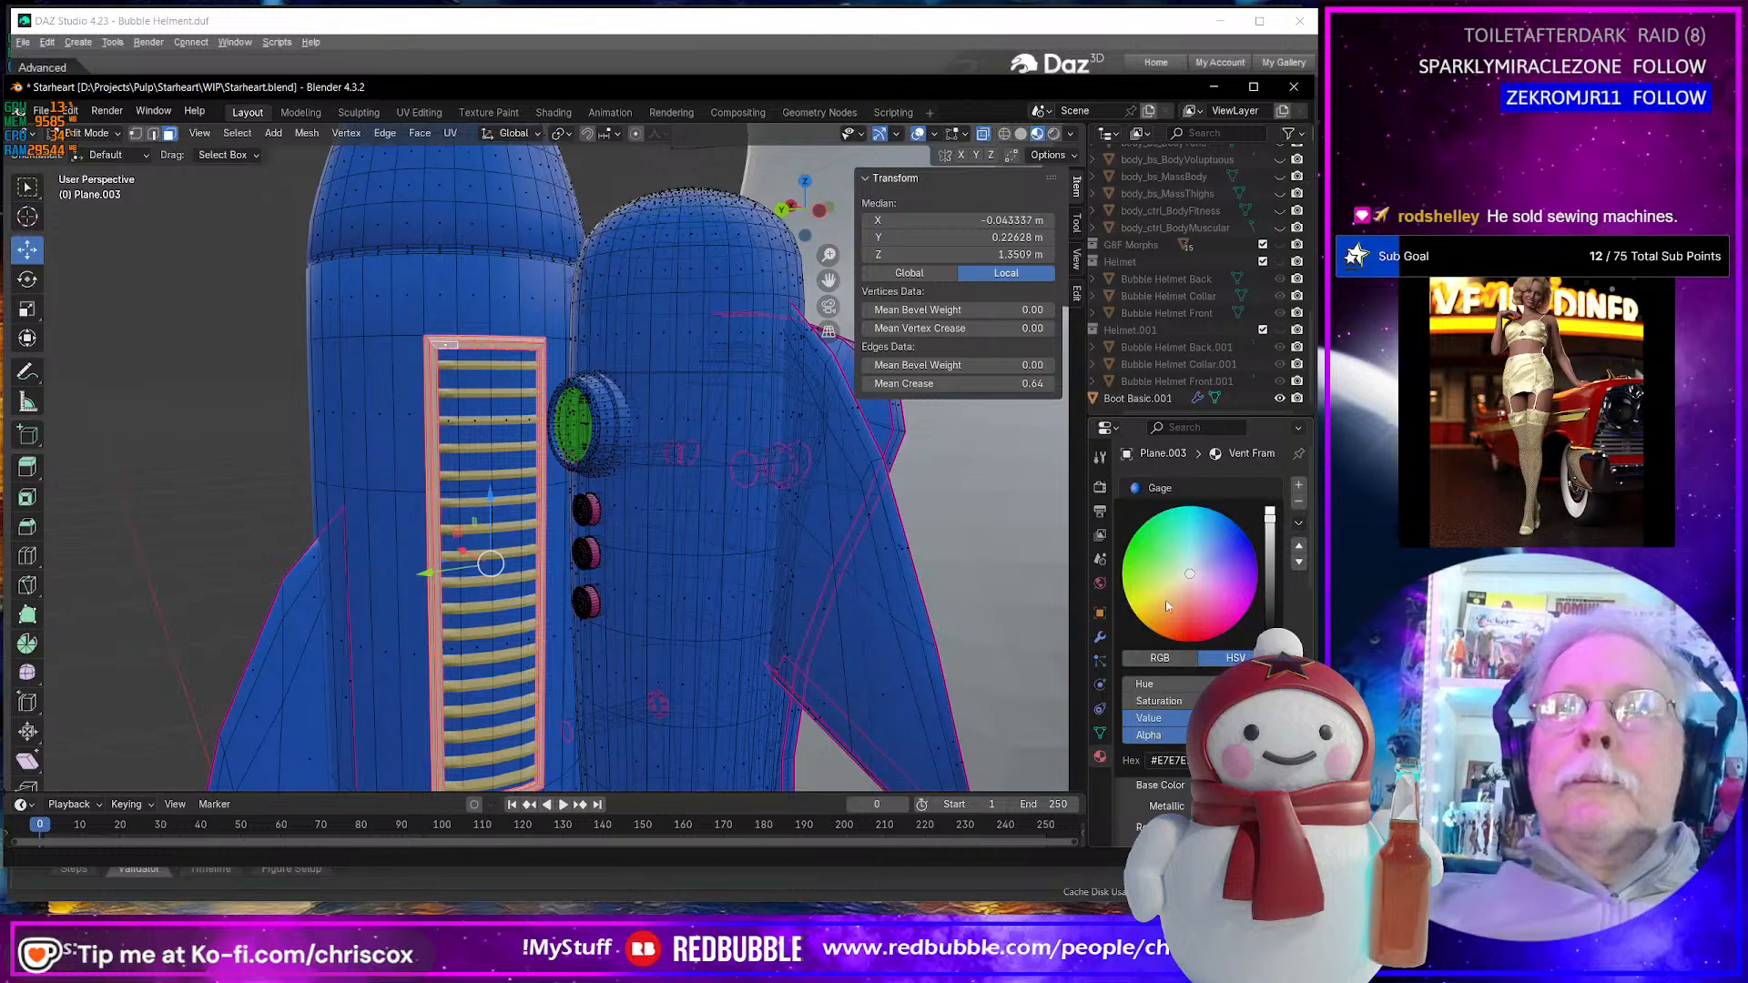
{"action": "left_click_drag", "start_coordinate": [1167, 605], "coordinate": [1146, 609]}
{"action": "left_click_drag", "start_coordinate": [1270, 517], "coordinate": [1271, 557]}
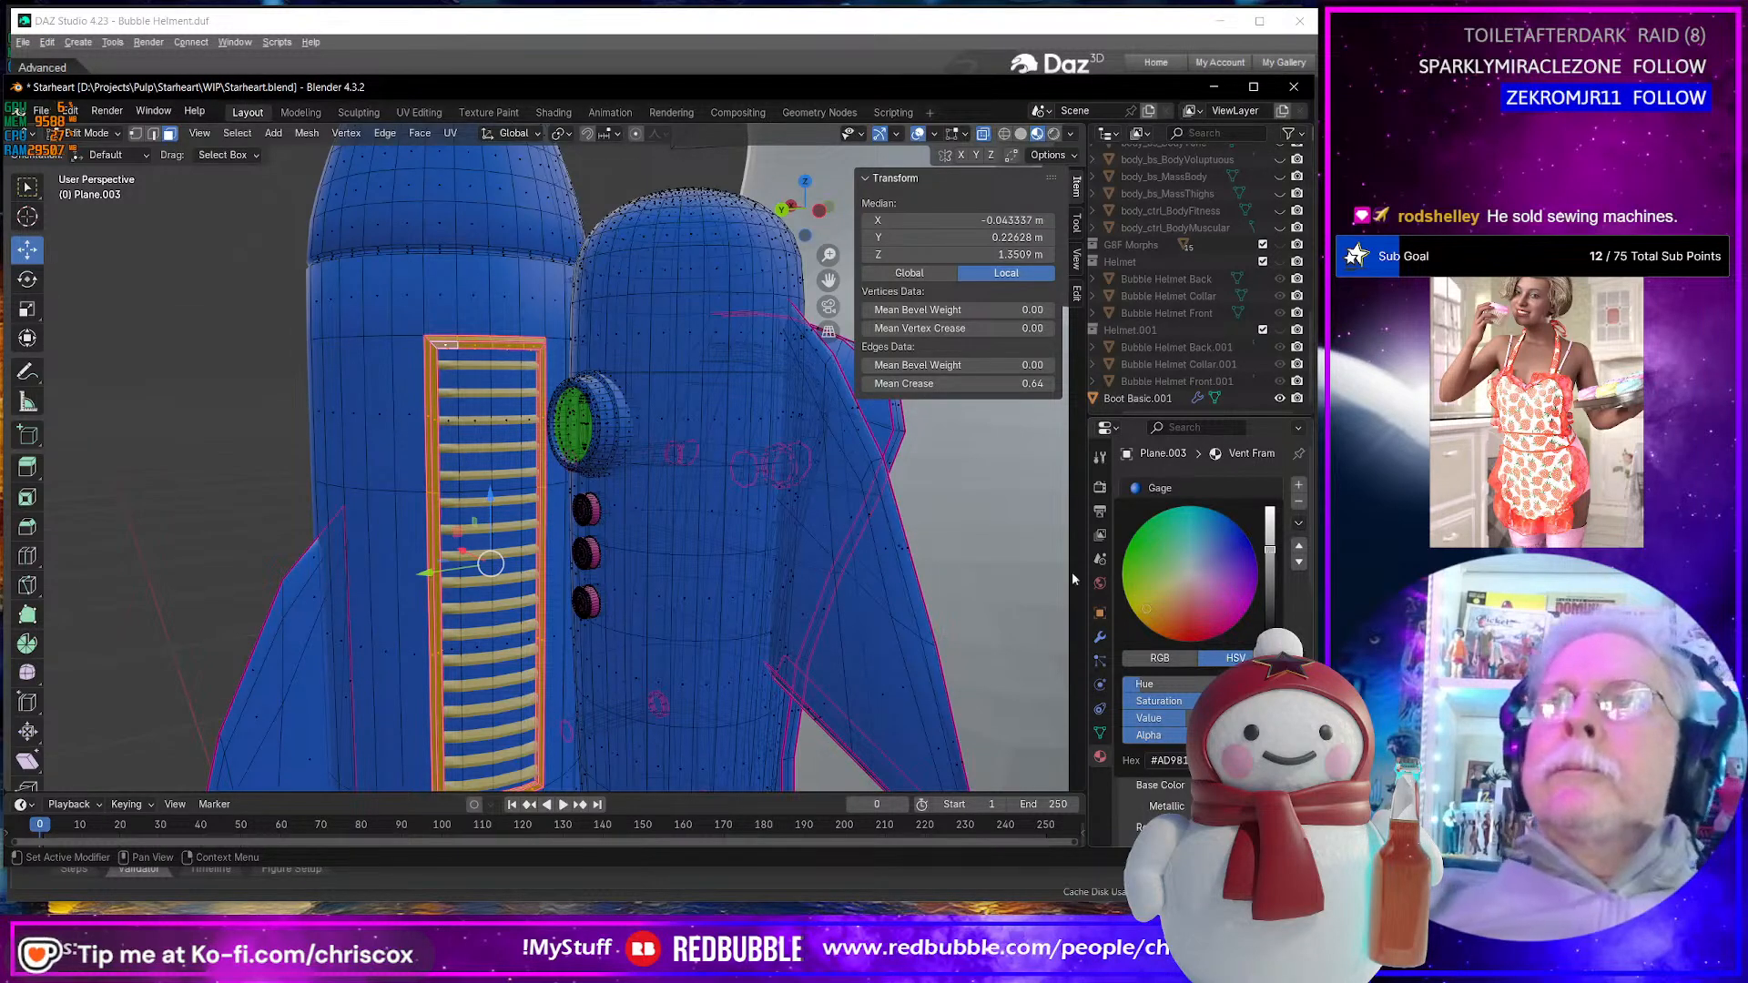
- Try to select the recessed panel faces behind the slats as a filled region between two opposite corners
{"action": "left_click", "coordinate": [460, 364]}
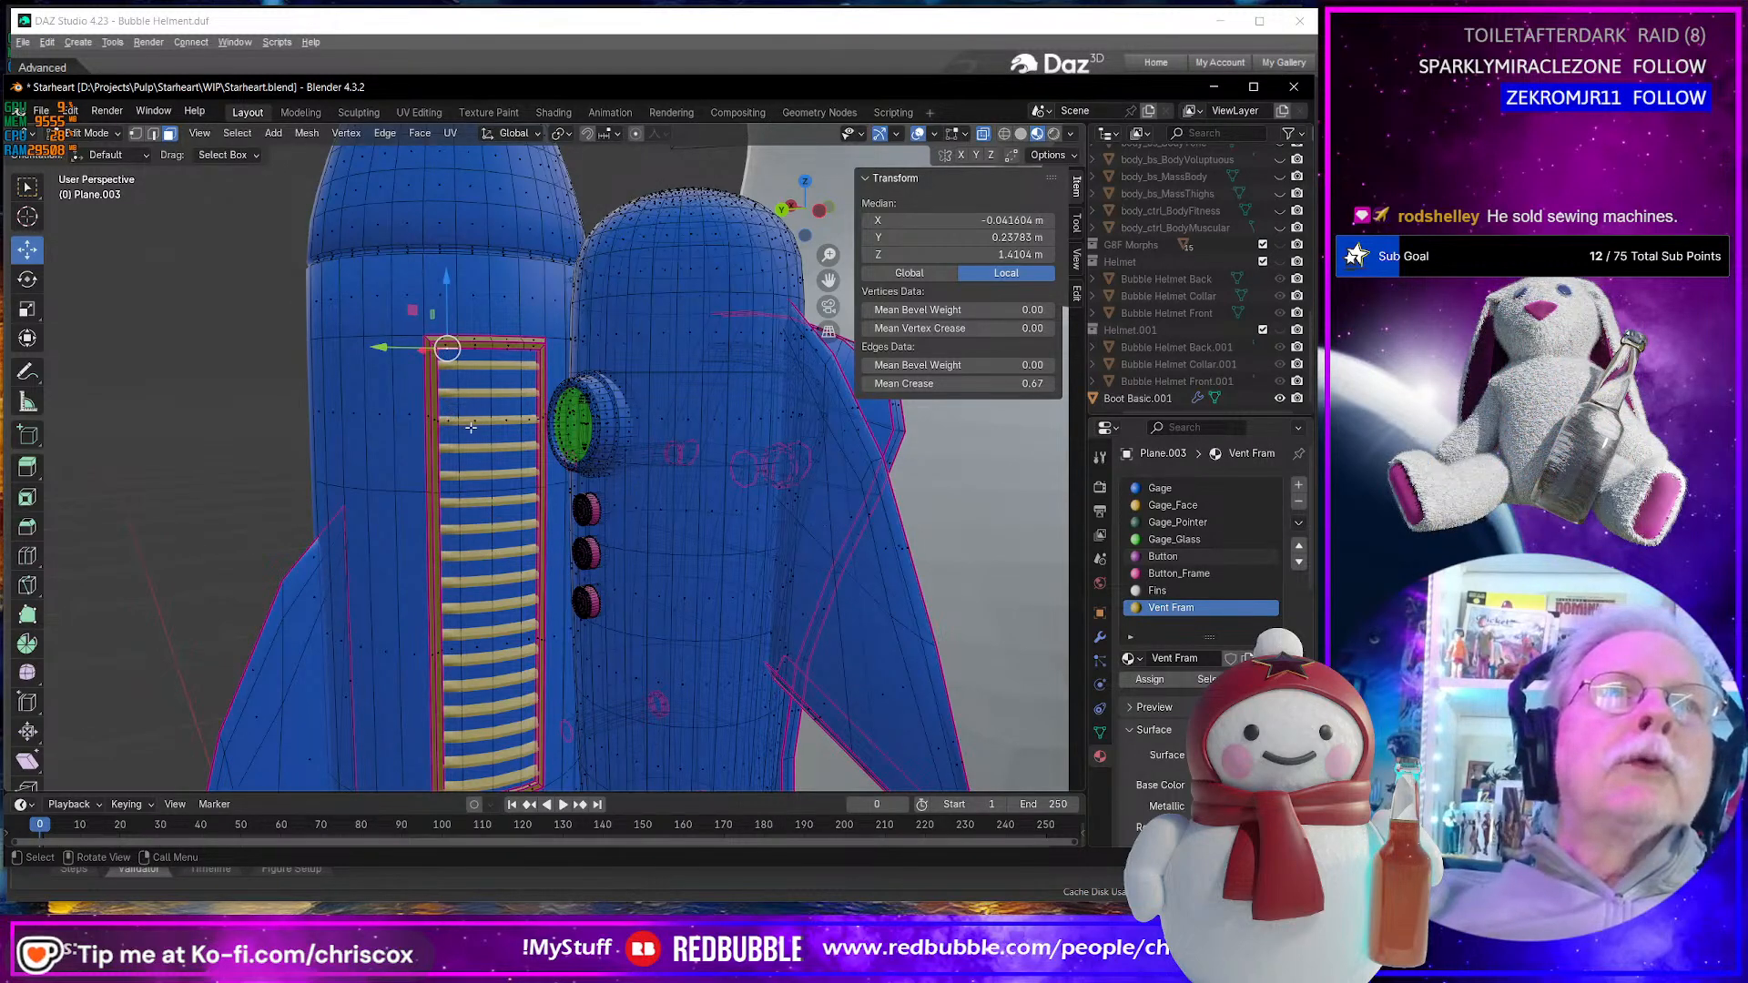
{"action": "middle_click_drag", "start_coordinate": [449, 409], "coordinate": [466, 346], "text": "shift"}
{"action": "left_click", "coordinate": [466, 346]}
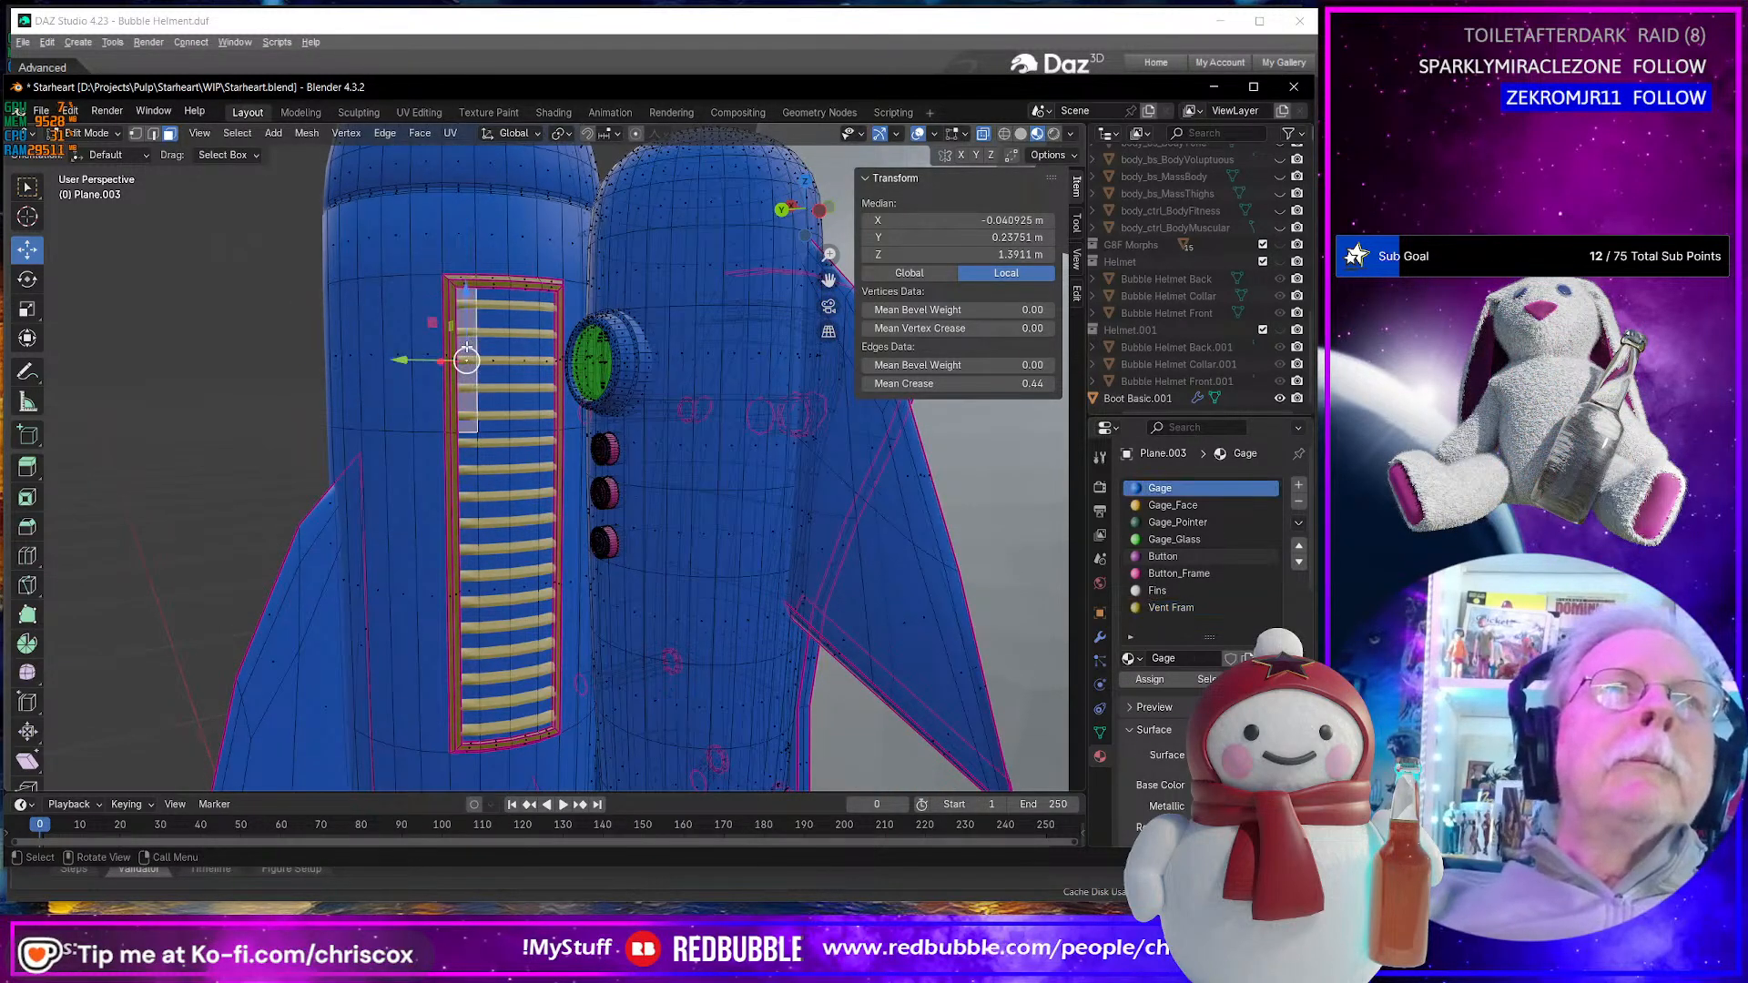
{"action": "left_click", "coordinate": [547, 702], "text": "ctrl+shift"}
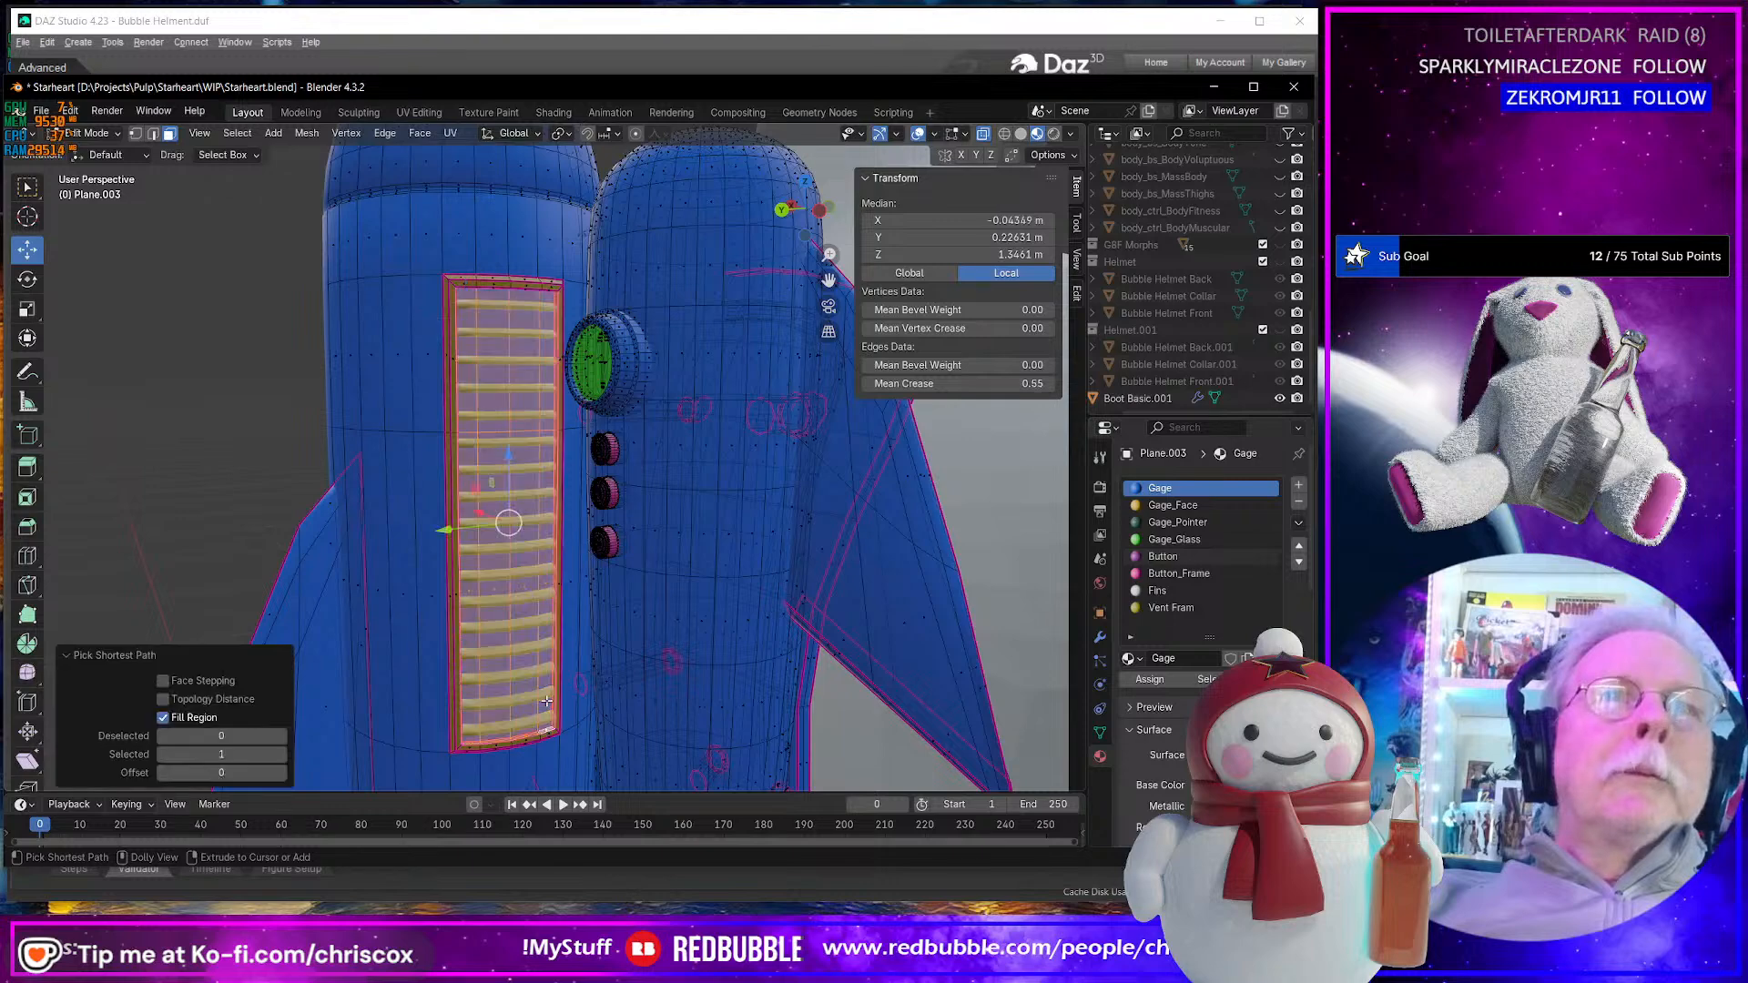
{"action": "middle_click_drag", "start_coordinate": [547, 701], "coordinate": [440, 169]}
{"action": "scroll", "coordinate": [551, 701], "scroll_direction": "up", "scroll_amount": 2}
{"action": "scroll", "coordinate": [406, 676], "scroll_direction": "up", "scroll_amount": 2}
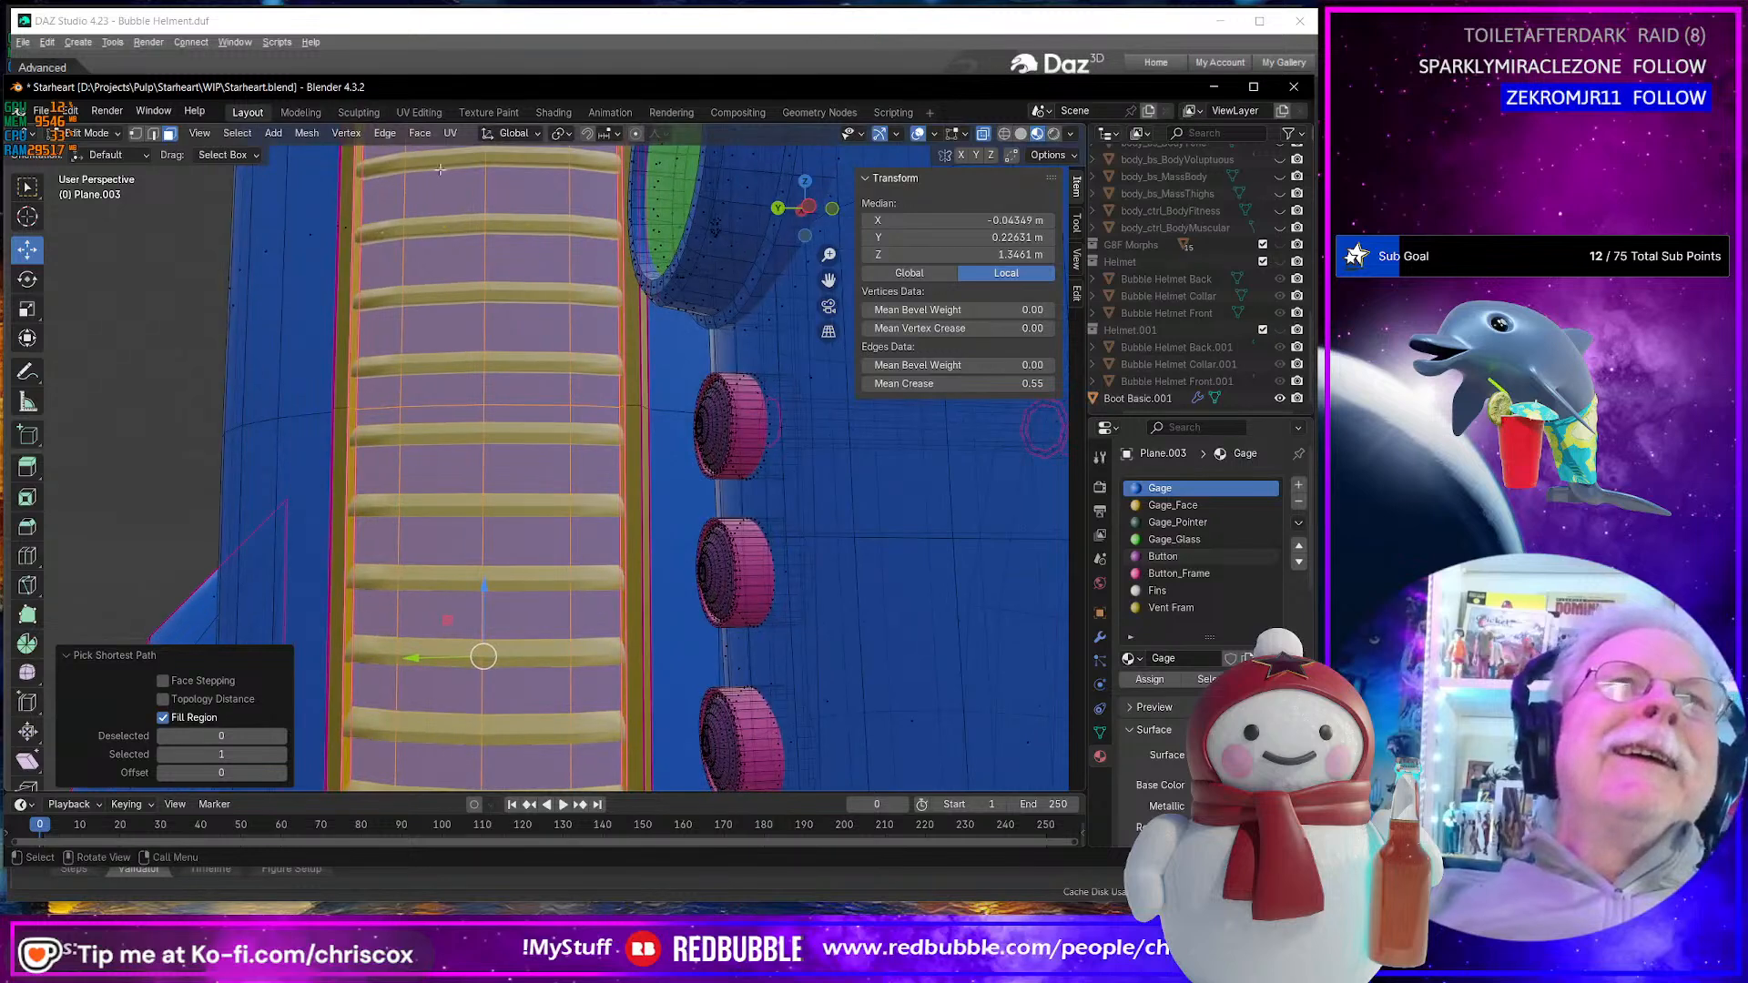
- Select the upper row of recessed panel faces behind the slats, from one side of the vent frame to the other
{"action": "left_click", "coordinate": [386, 208]}
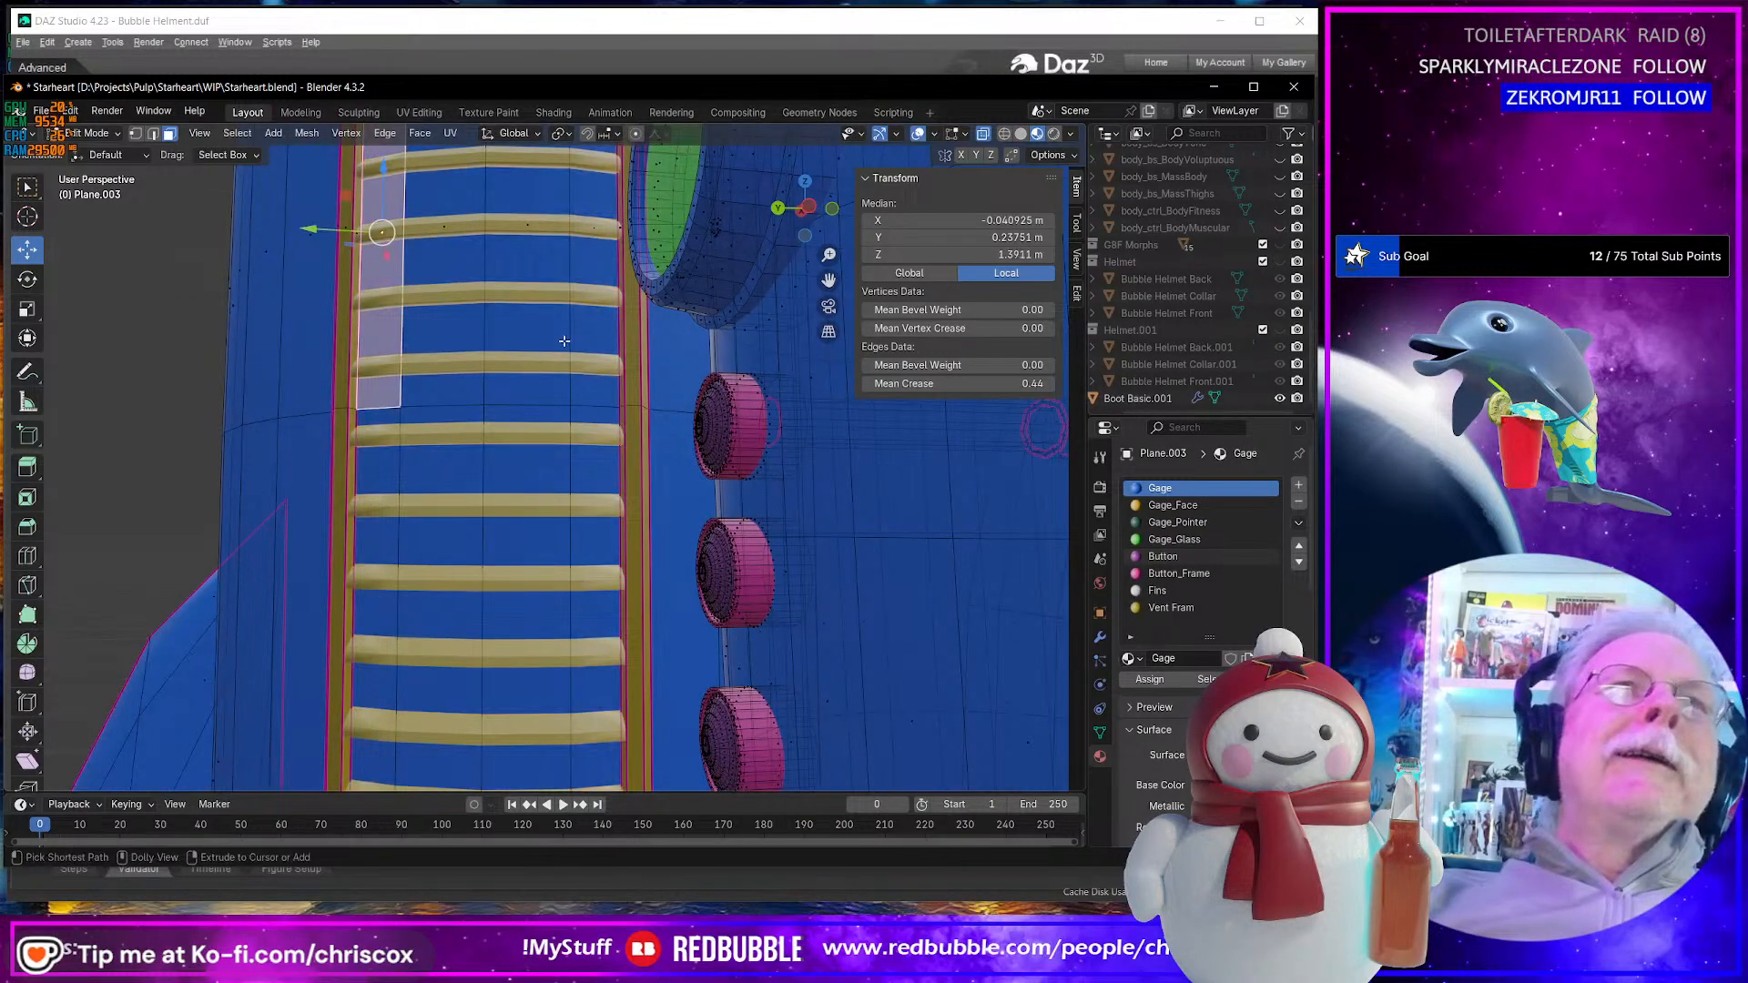
{"action": "left_click", "coordinate": [447, 228], "text": "shift"}
{"action": "left_click", "coordinate": [515, 227], "text": "shift"}
{"action": "left_click", "coordinate": [537, 225], "text": "shift"}
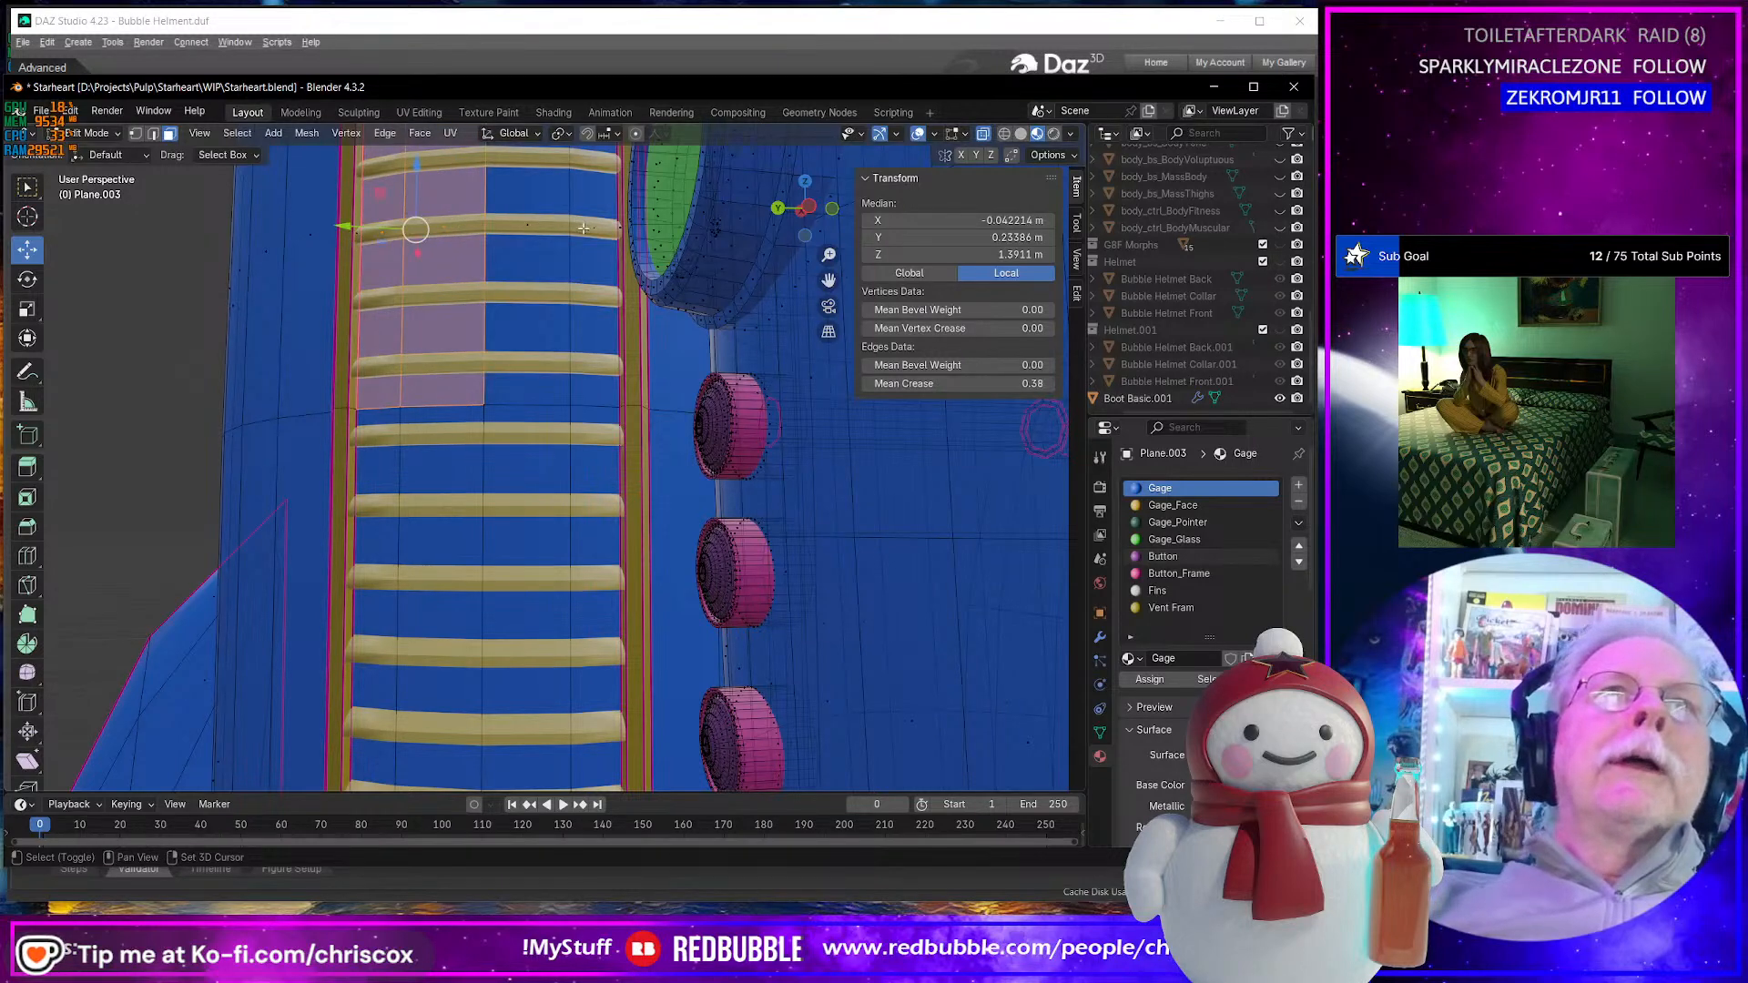
{"action": "left_click", "coordinate": [530, 225], "text": "shift"}
{"action": "left_click", "coordinate": [598, 228], "text": "shift"}
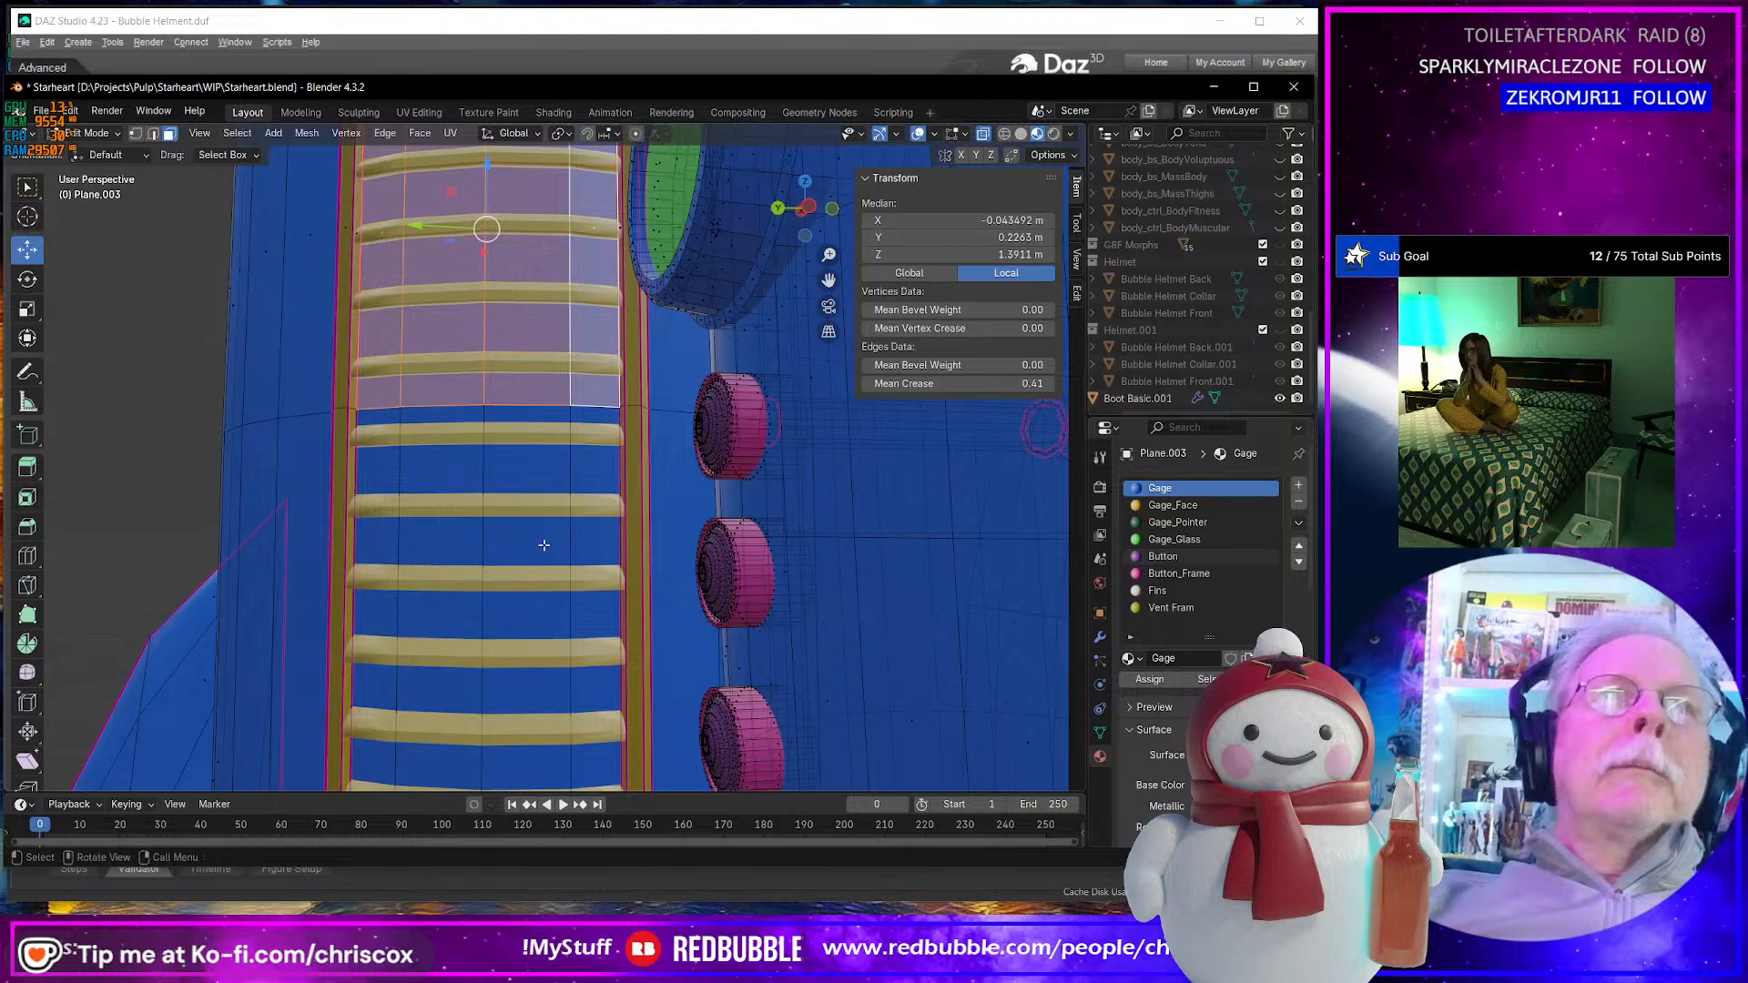
- Add the remaining lower columns of recessed panel faces behind the slats to the selection
{"action": "middle_click_drag", "start_coordinate": [598, 227], "coordinate": [577, 409]}
{"action": "left_click", "coordinate": [471, 519], "text": "alt+shift"}
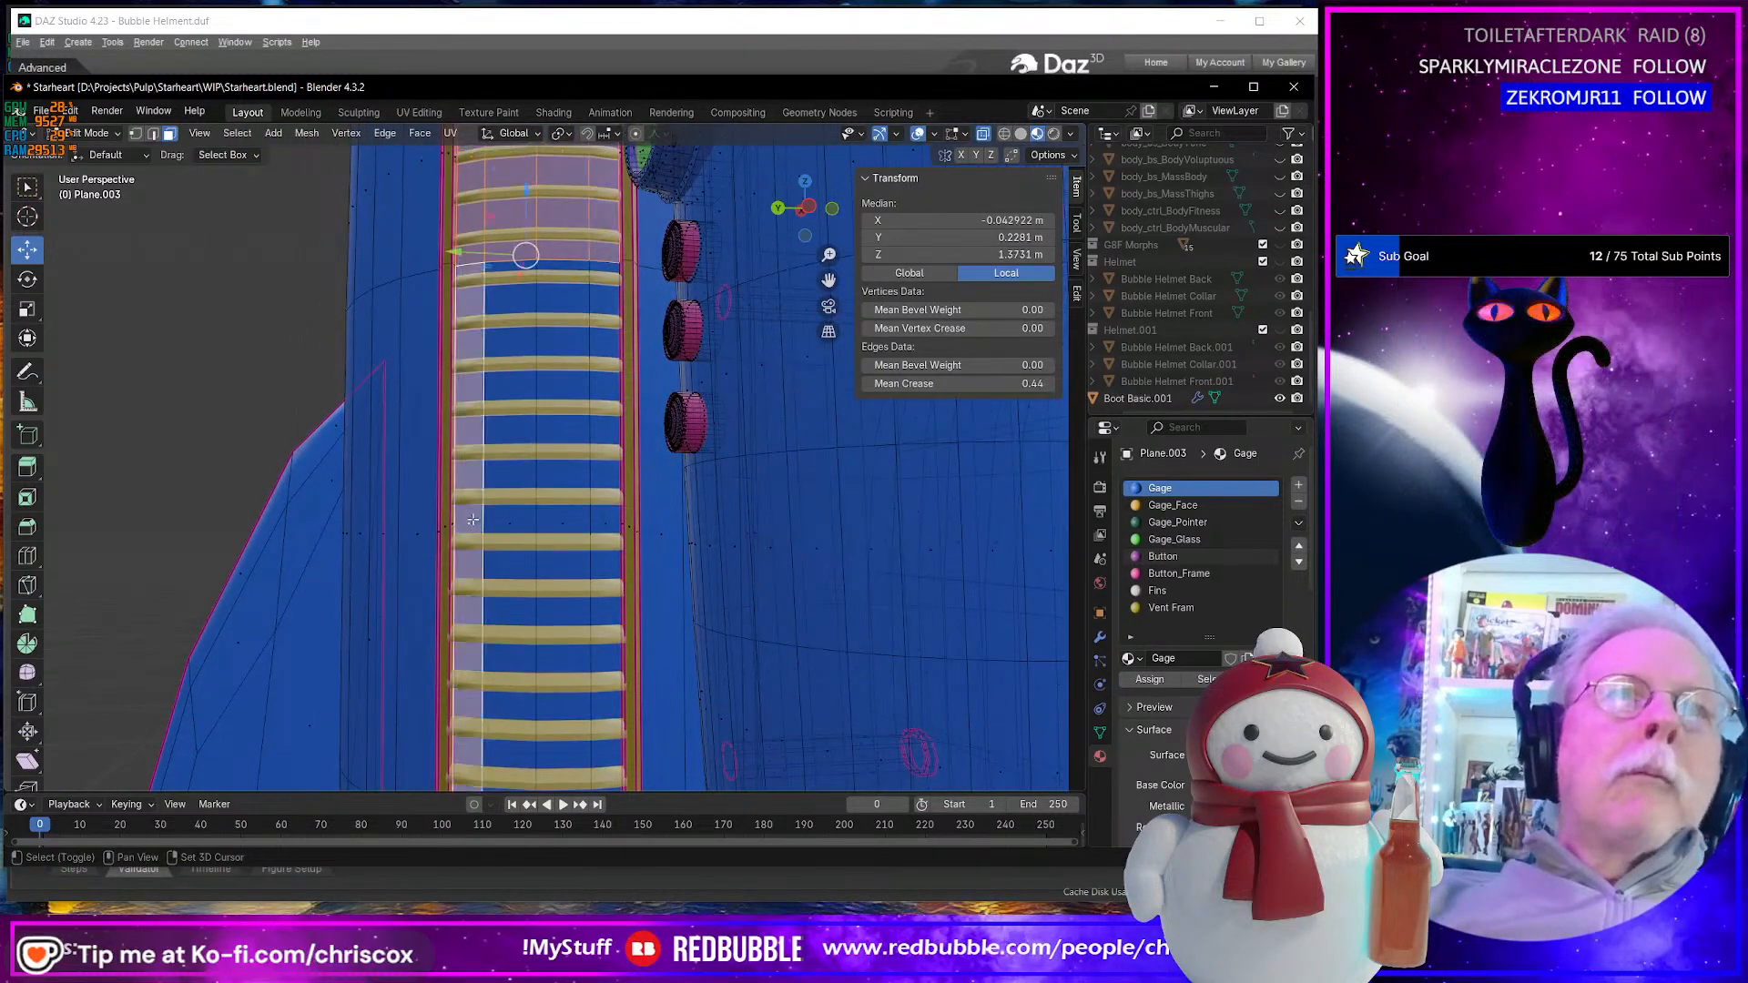
{"action": "left_click", "coordinate": [514, 519], "text": "alt+shift"}
{"action": "left_click", "coordinate": [565, 519], "text": "alt+shift"}
{"action": "left_click", "coordinate": [603, 520], "text": "alt+shift"}
{"action": "middle_click_drag", "start_coordinate": [602, 520], "coordinate": [569, 506]}
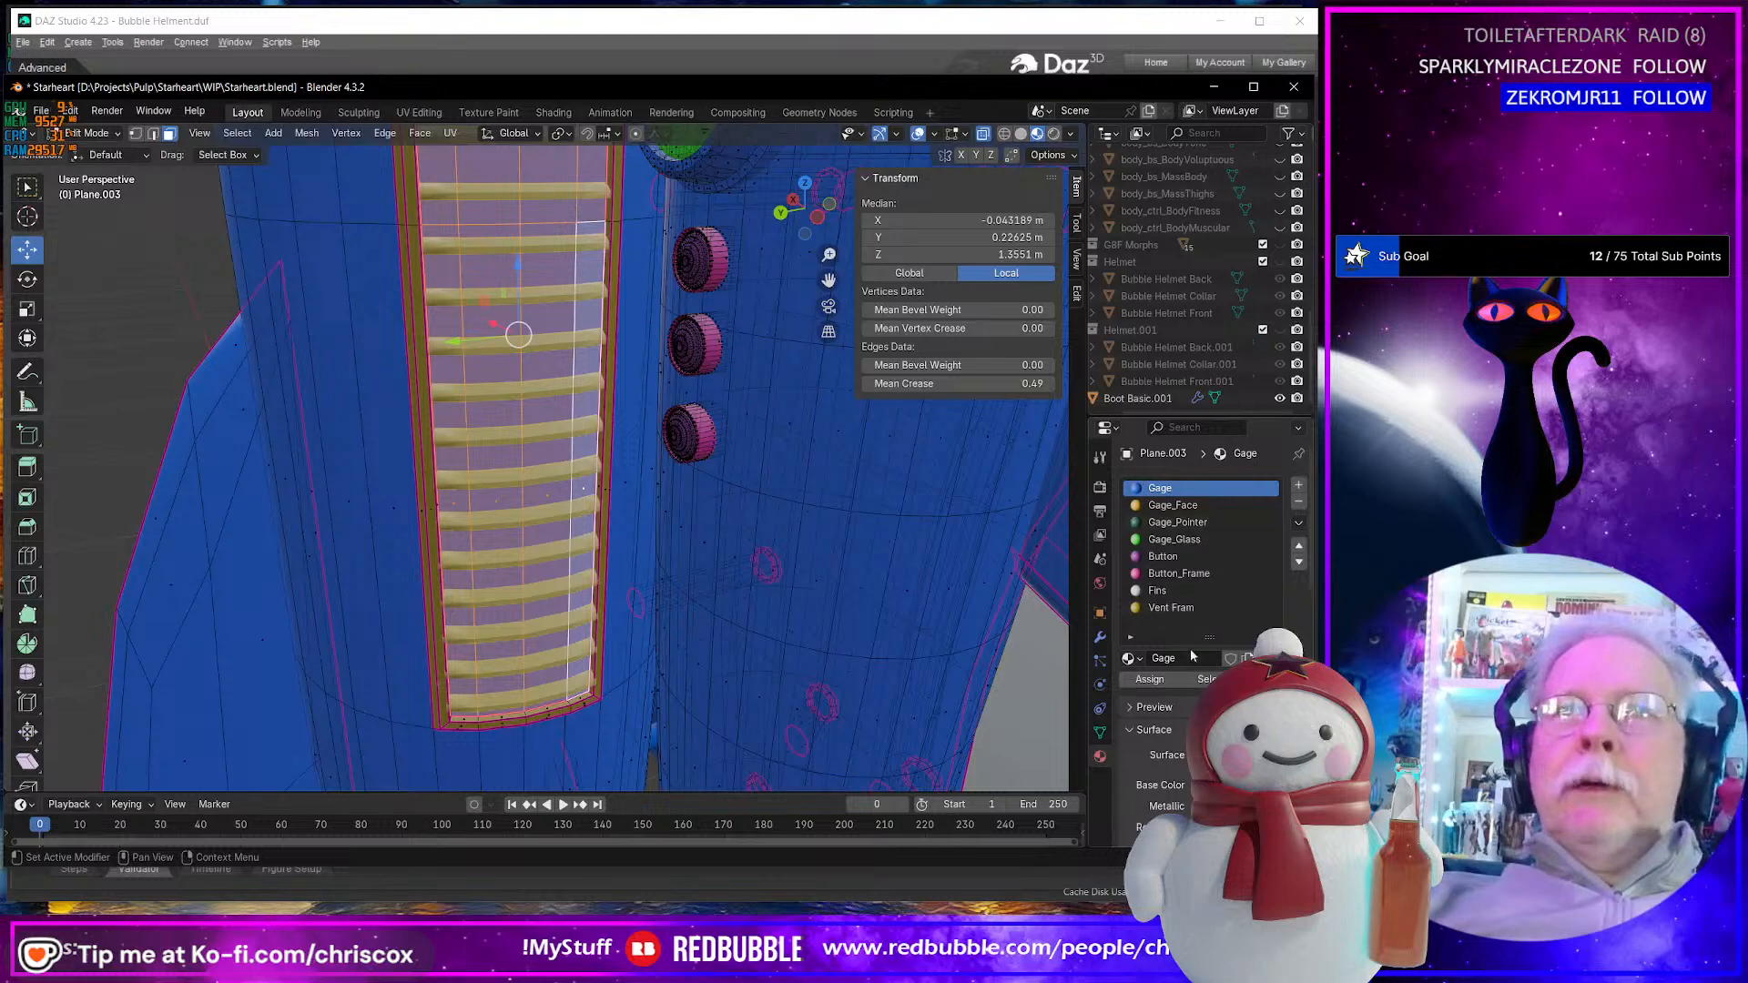
- Add another material slot to the rocket body with a new material named "Vent Hole"
{"action": "left_click", "coordinate": [1300, 485]}
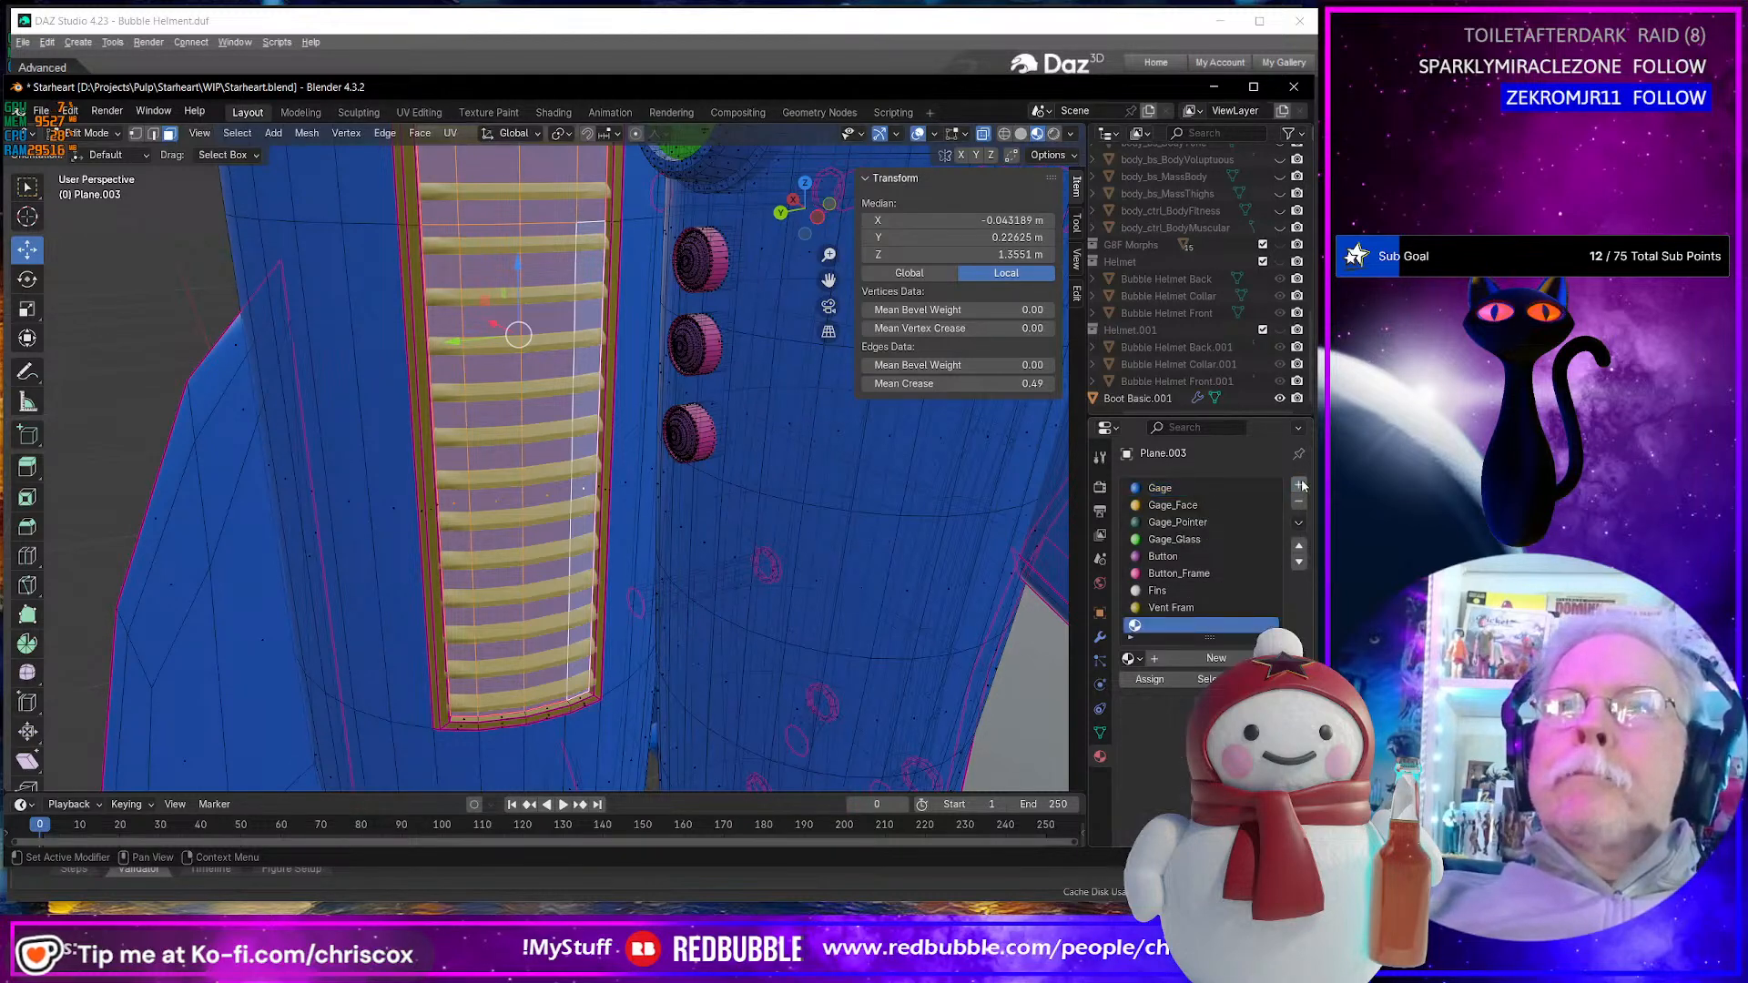
{"action": "left_click", "coordinate": [1180, 659]}
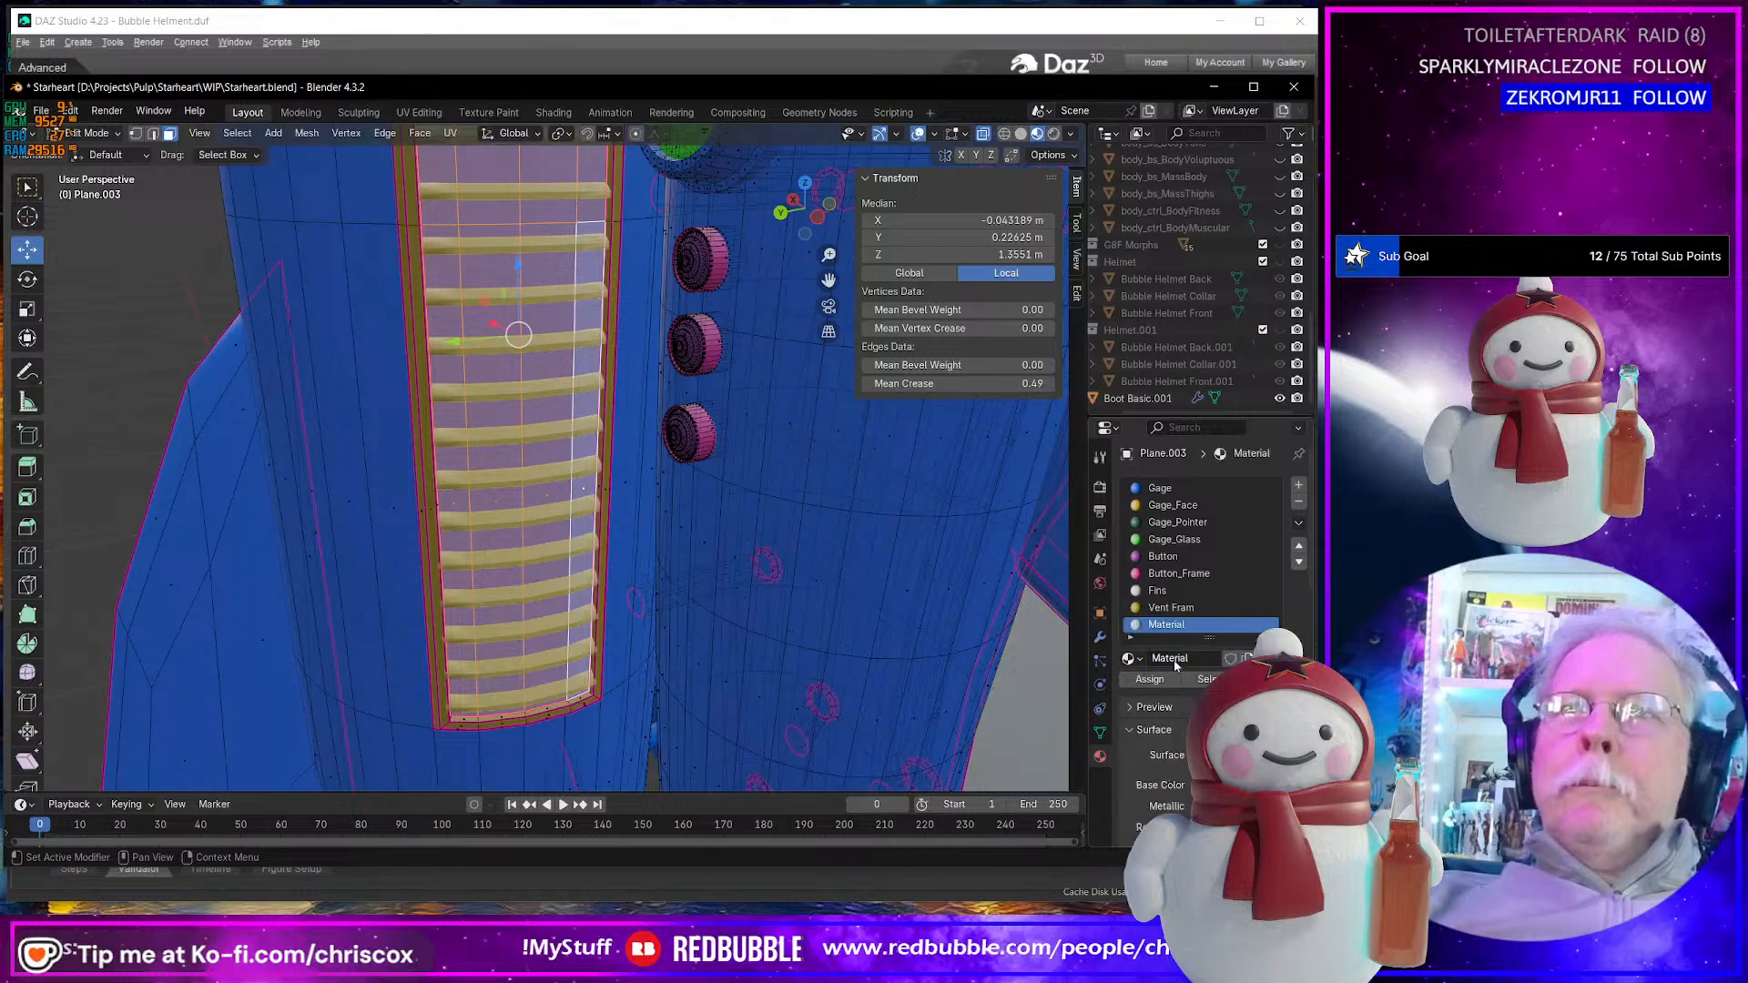
{"action": "key", "text": "BackSpace"}
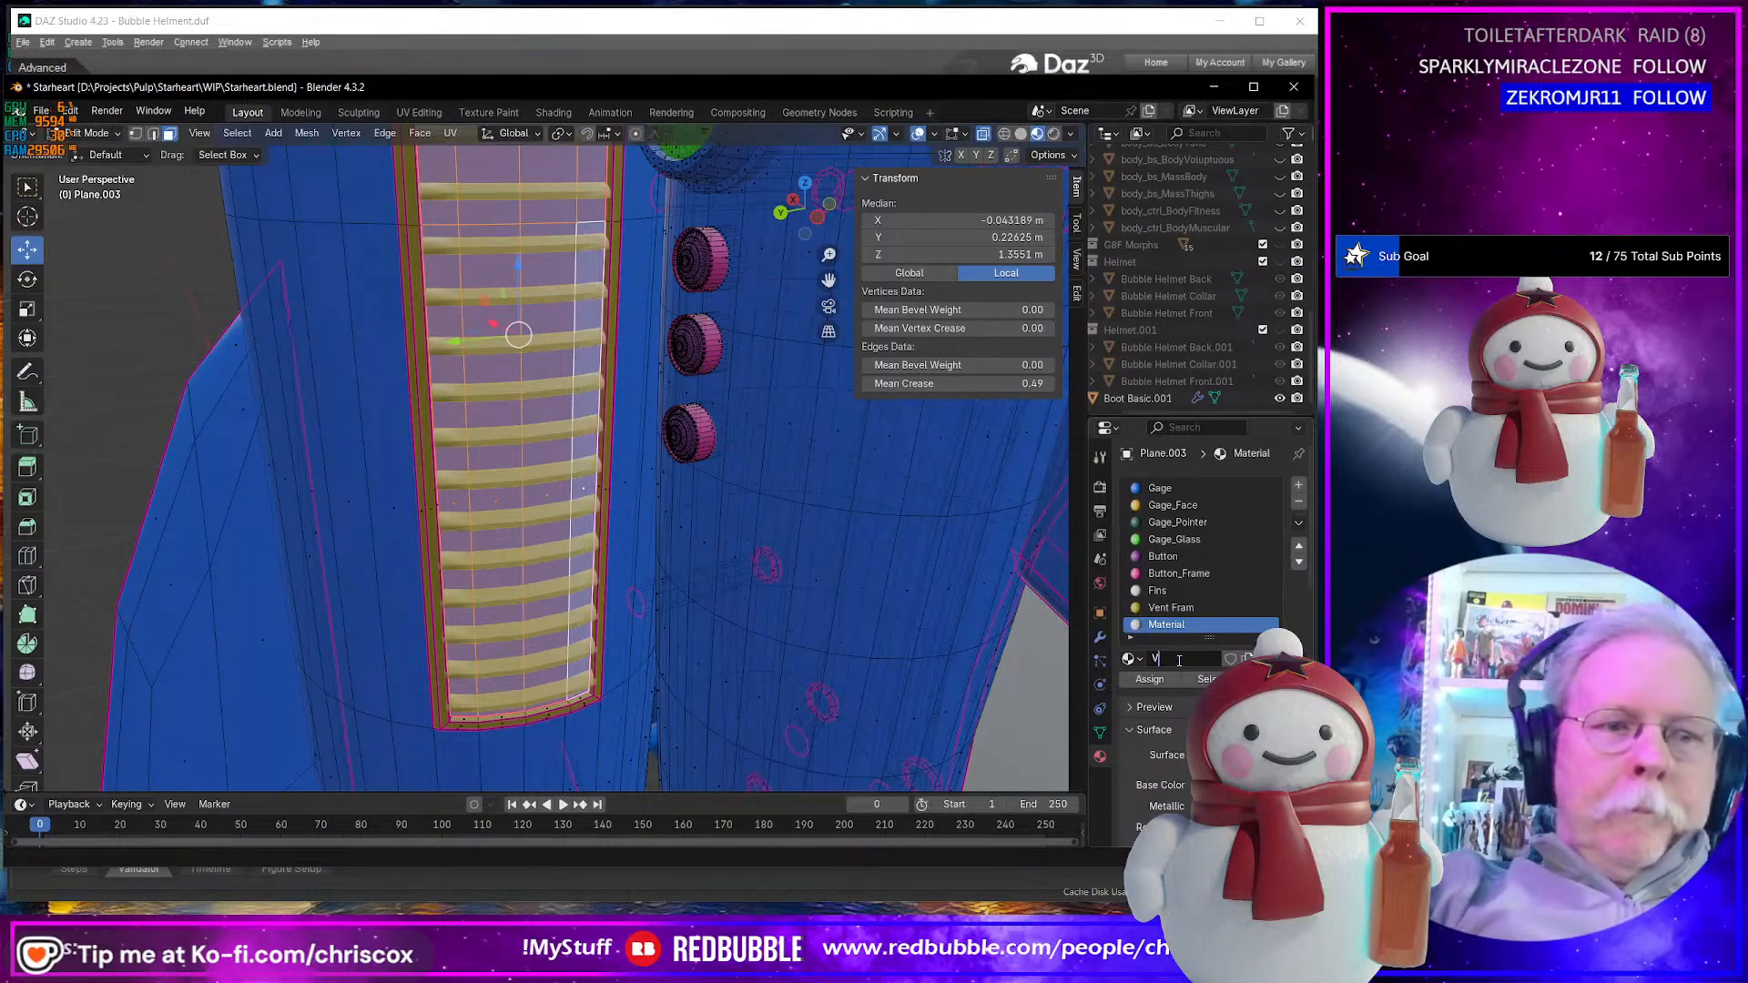
{"action": "type", "text": "Vent Hol"}
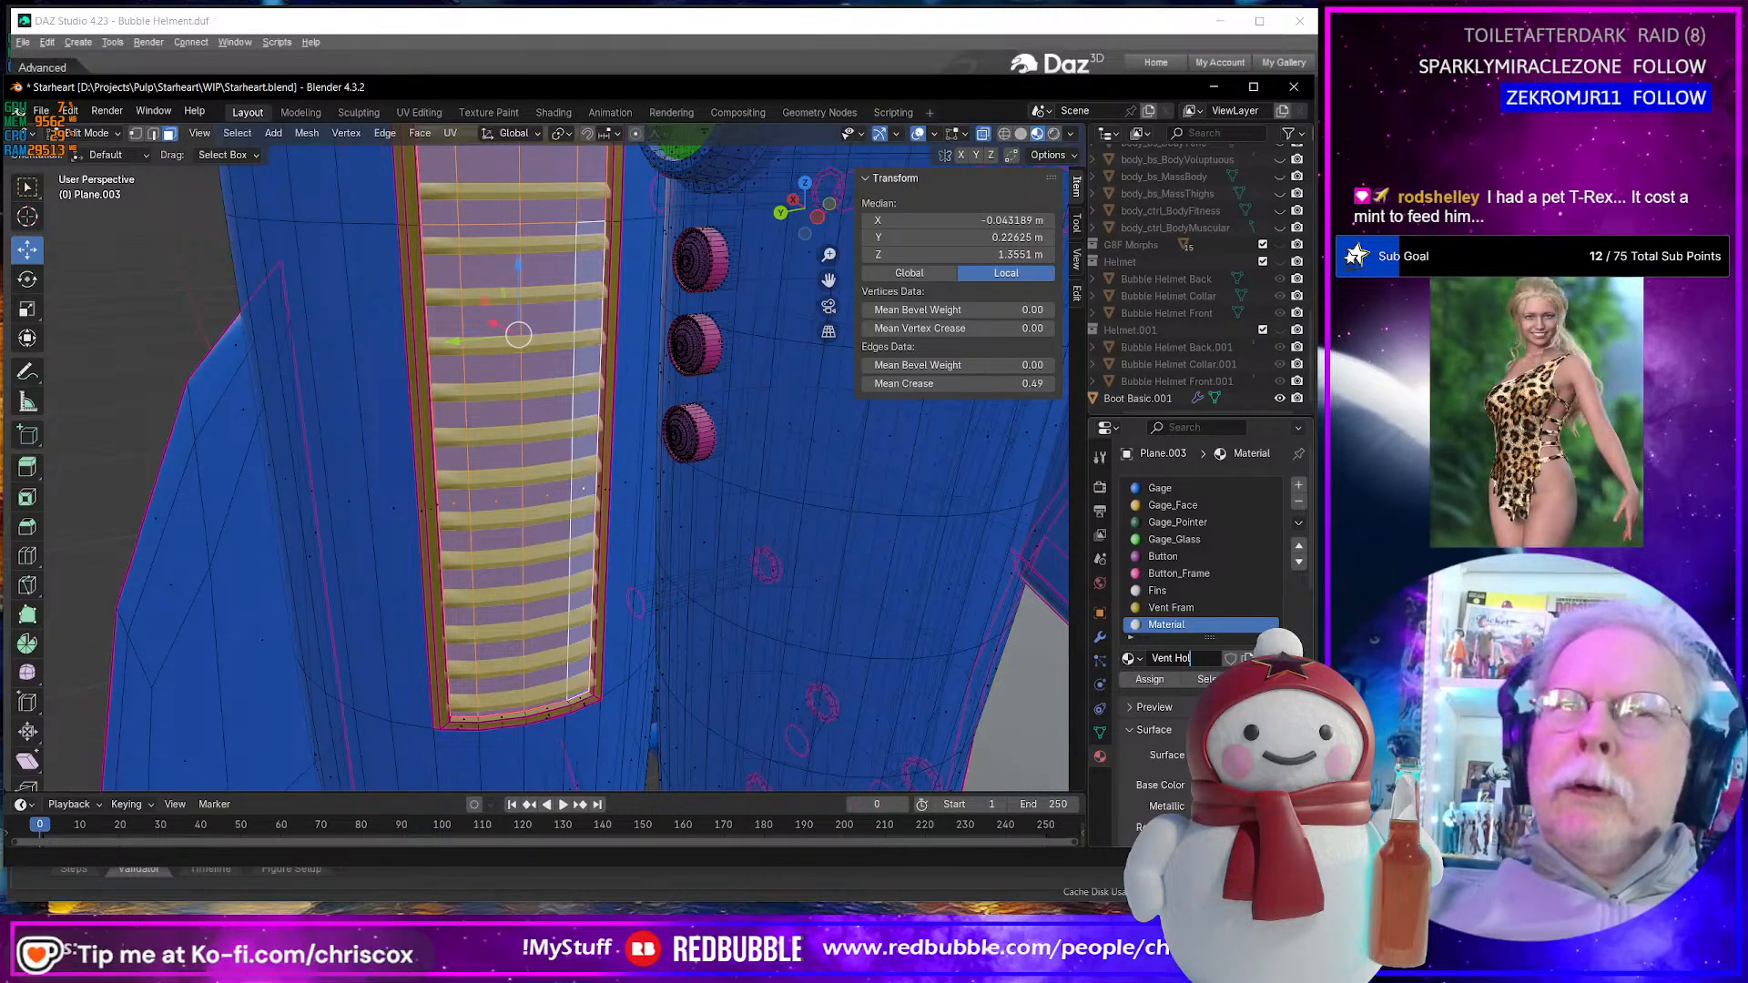
{"action": "type", "text": "e"}
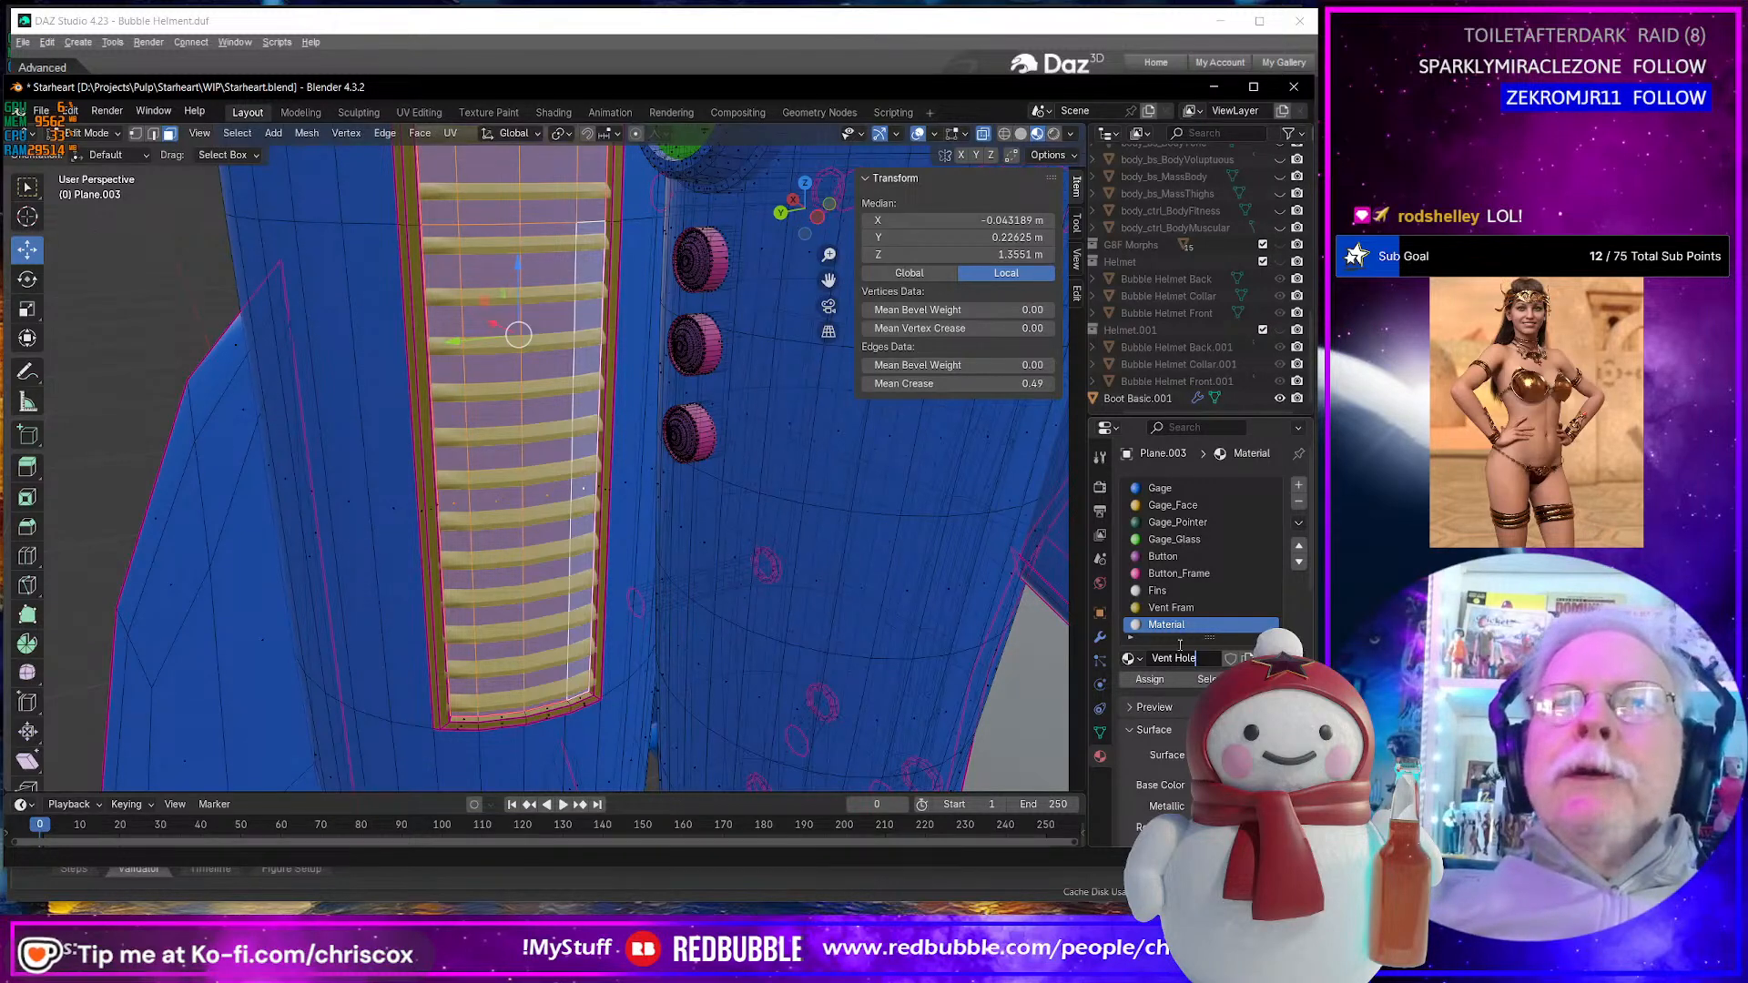
{"action": "key", "text": "Return"}
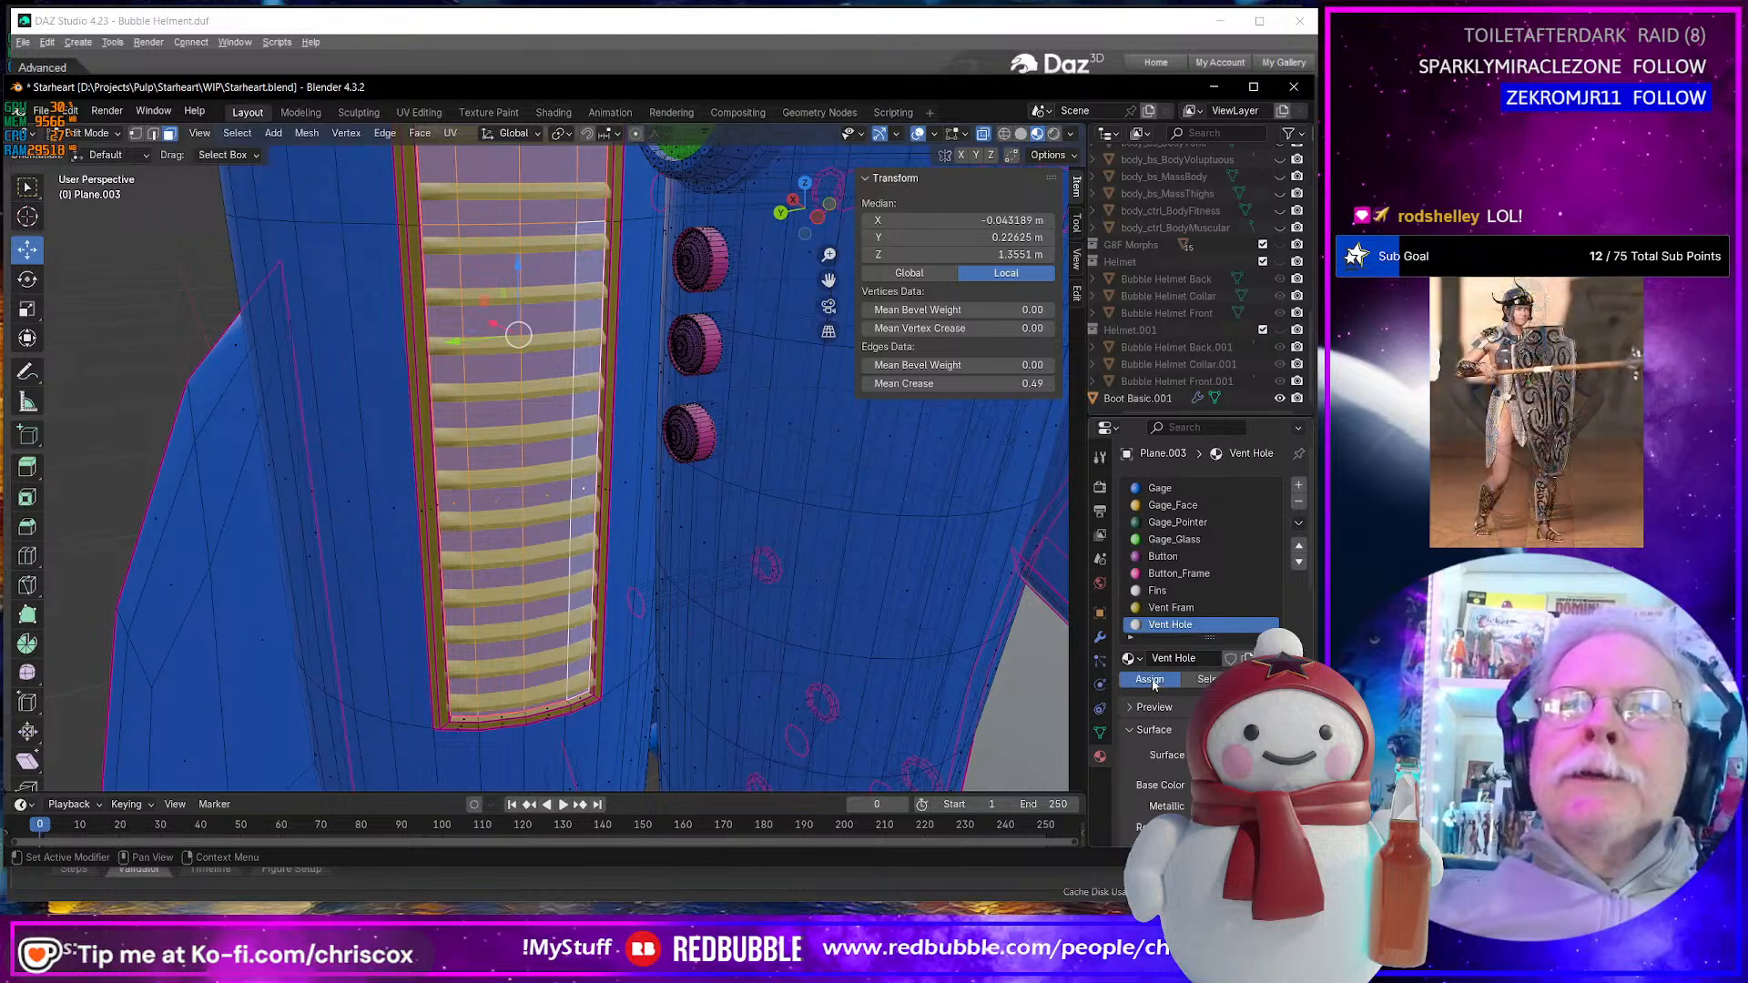
- Darken the Vent Hole material's base color to near black
{"action": "left_click", "coordinate": [1228, 784]}
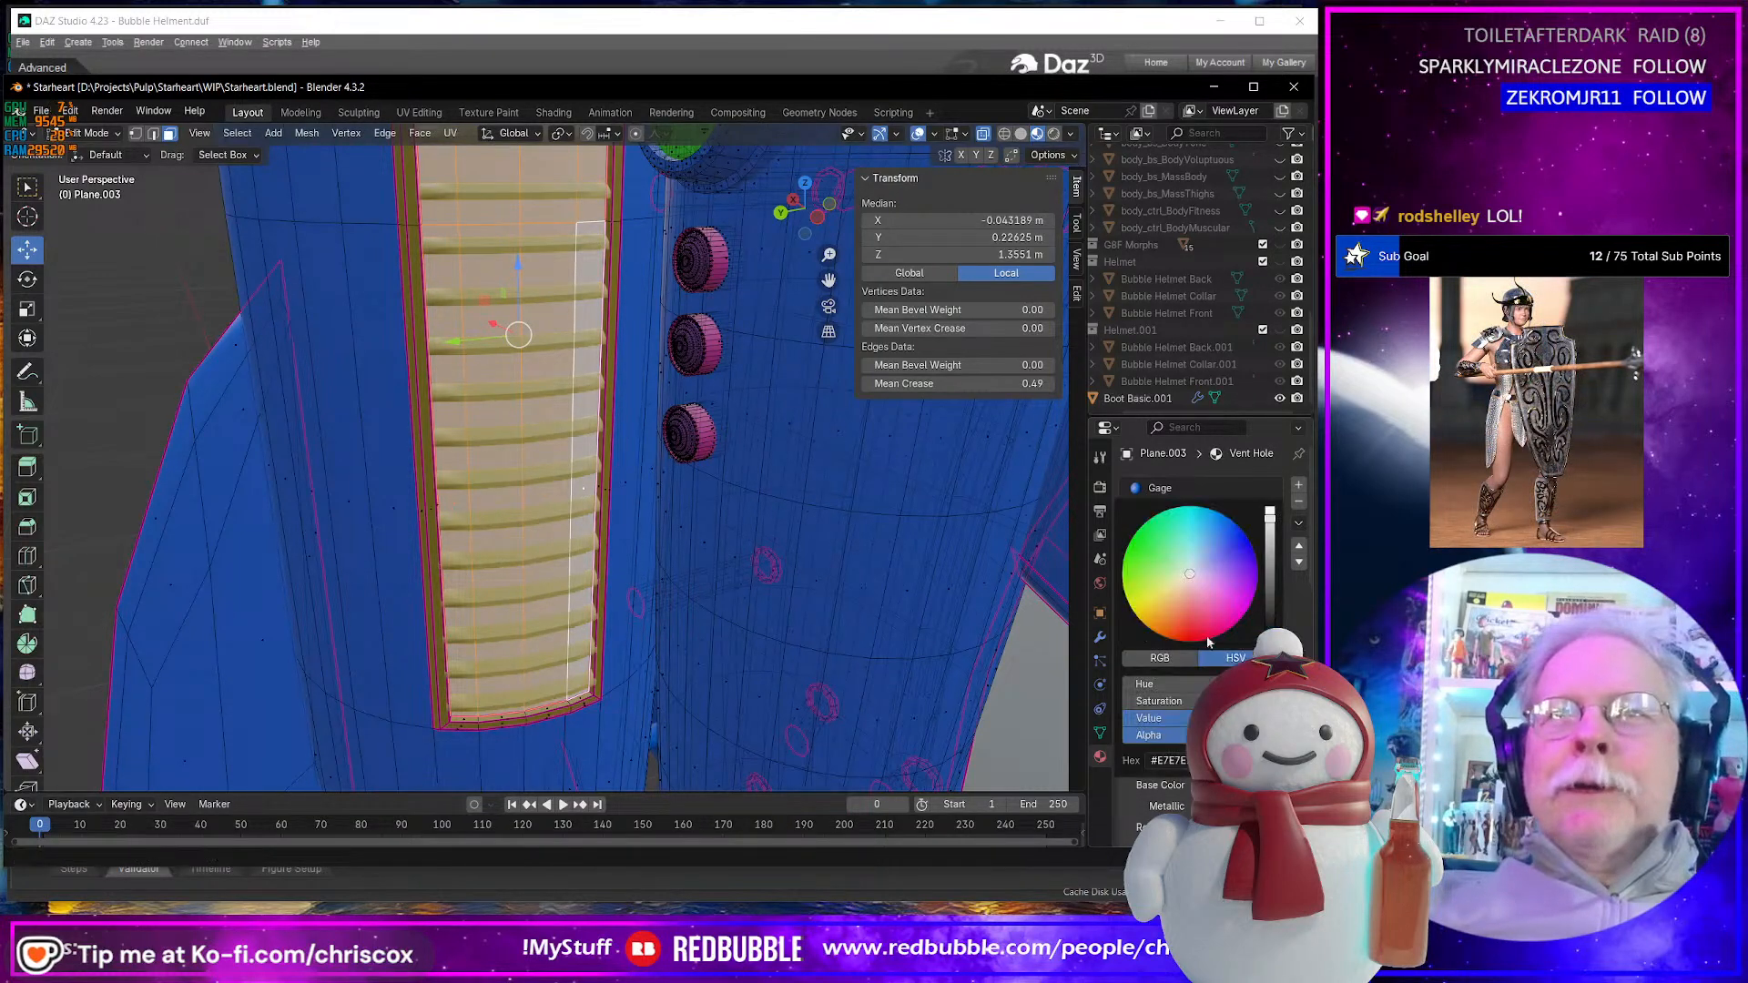
{"action": "mouse_move", "coordinate": [1186, 576]}
{"action": "left_mouse_down"}
{"action": "mouse_move", "coordinate": [1172, 587]}
{"action": "mouse_move", "coordinate": [1269, 621]}
{"action": "left_mouse_up"}
{"action": "scroll", "coordinate": [902, 582], "scroll_direction": "up", "scroll_amount": 3}
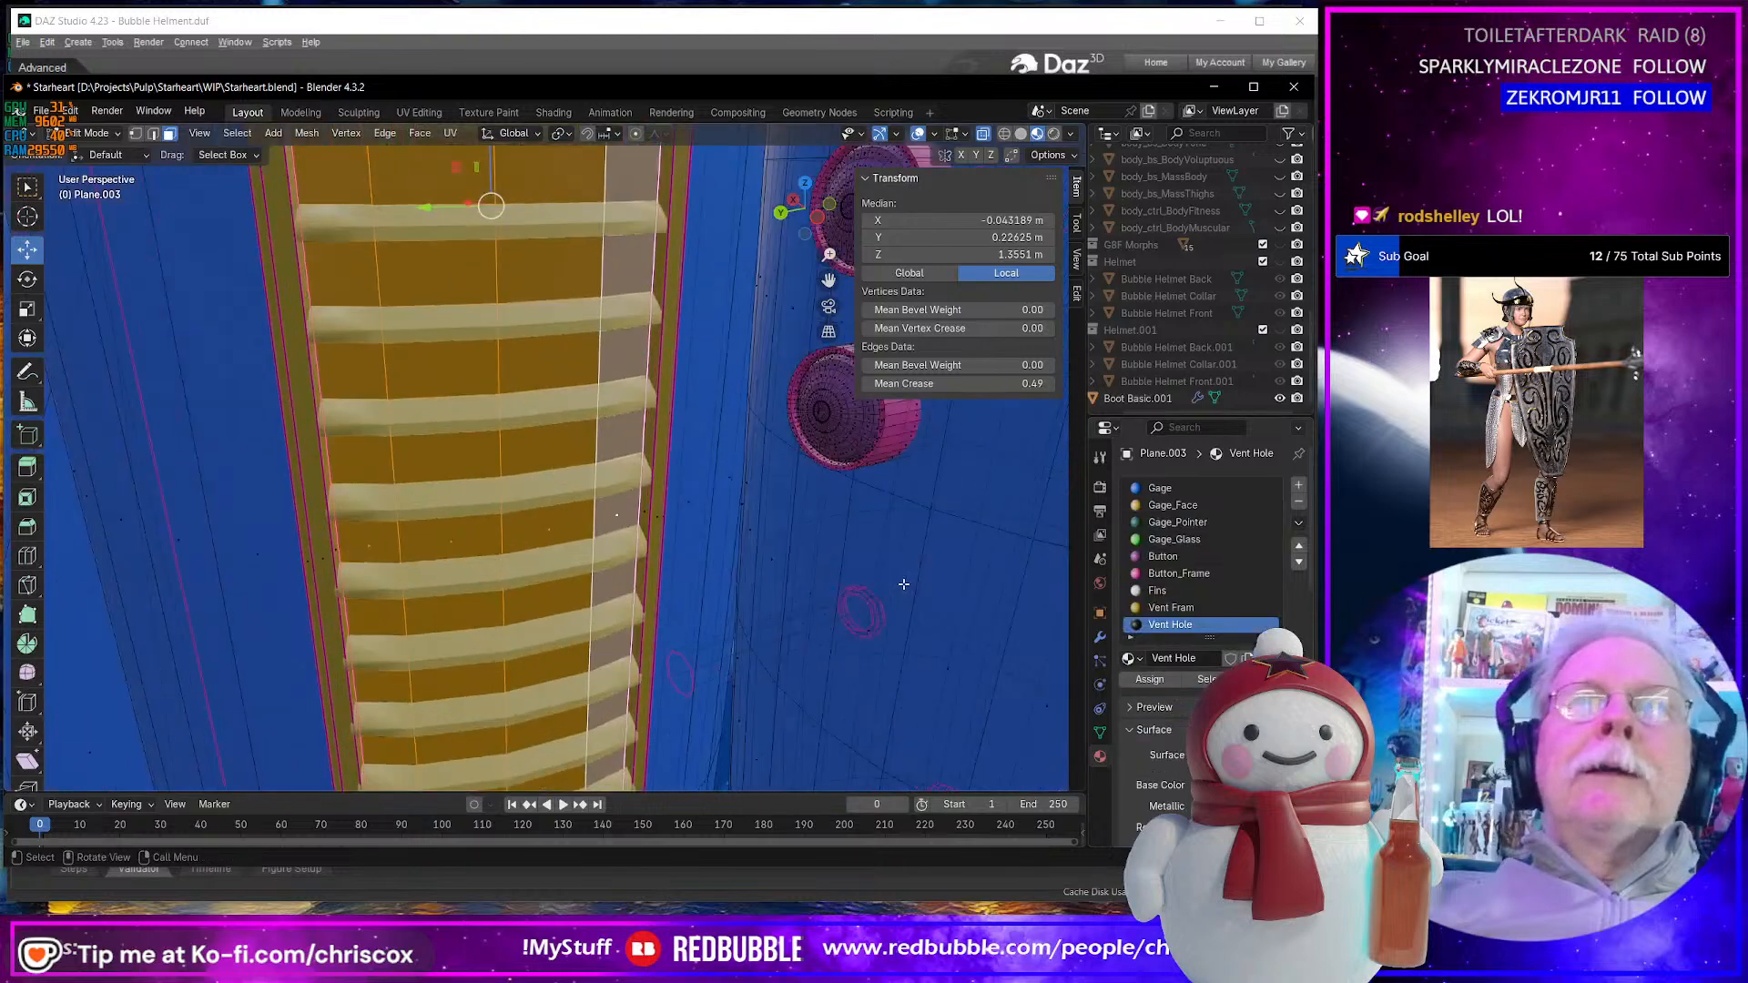
{"action": "scroll", "coordinate": [899, 583], "scroll_direction": "down", "scroll_amount": 9}
{"action": "middle_click_drag", "start_coordinate": [900, 583], "coordinate": [704, 490]}
{"action": "scroll", "coordinate": [643, 515], "scroll_direction": "up", "scroll_amount": 3}
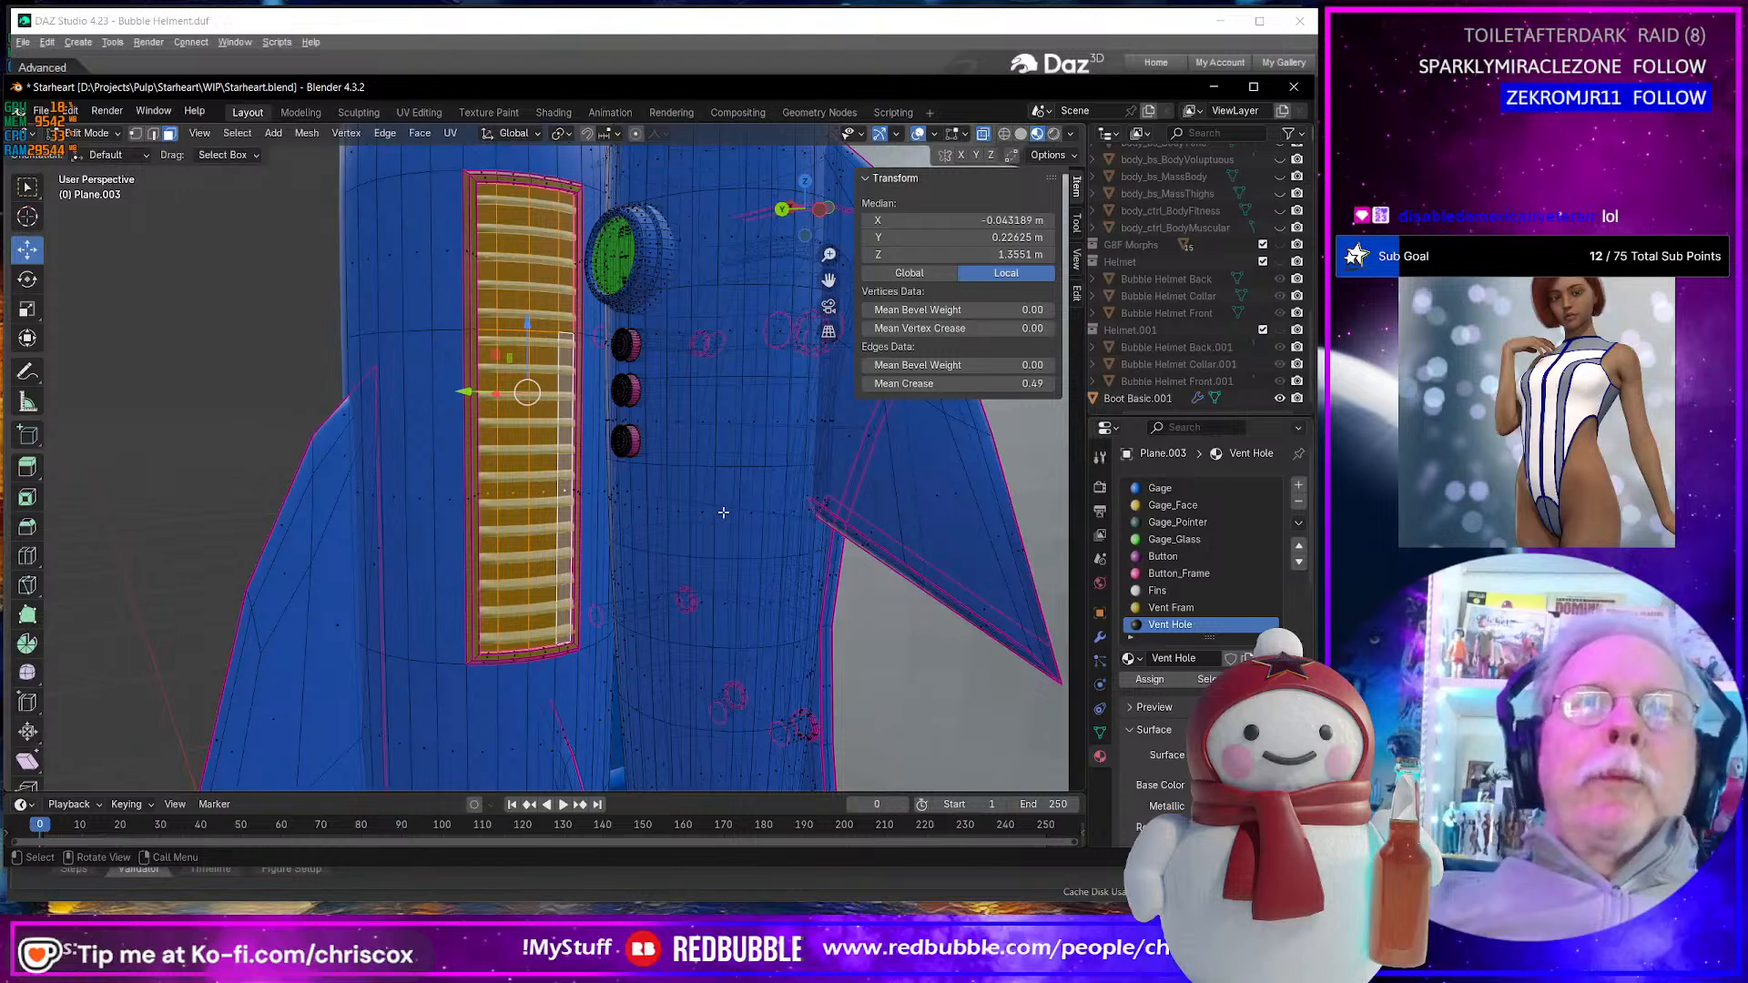
- Try to select the rocket body and side tank by growing the selection from one face on each
{"action": "left_click", "coordinate": [723, 512]}
{"action": "scroll", "coordinate": [426, 584], "scroll_direction": "down", "scroll_amount": 5}
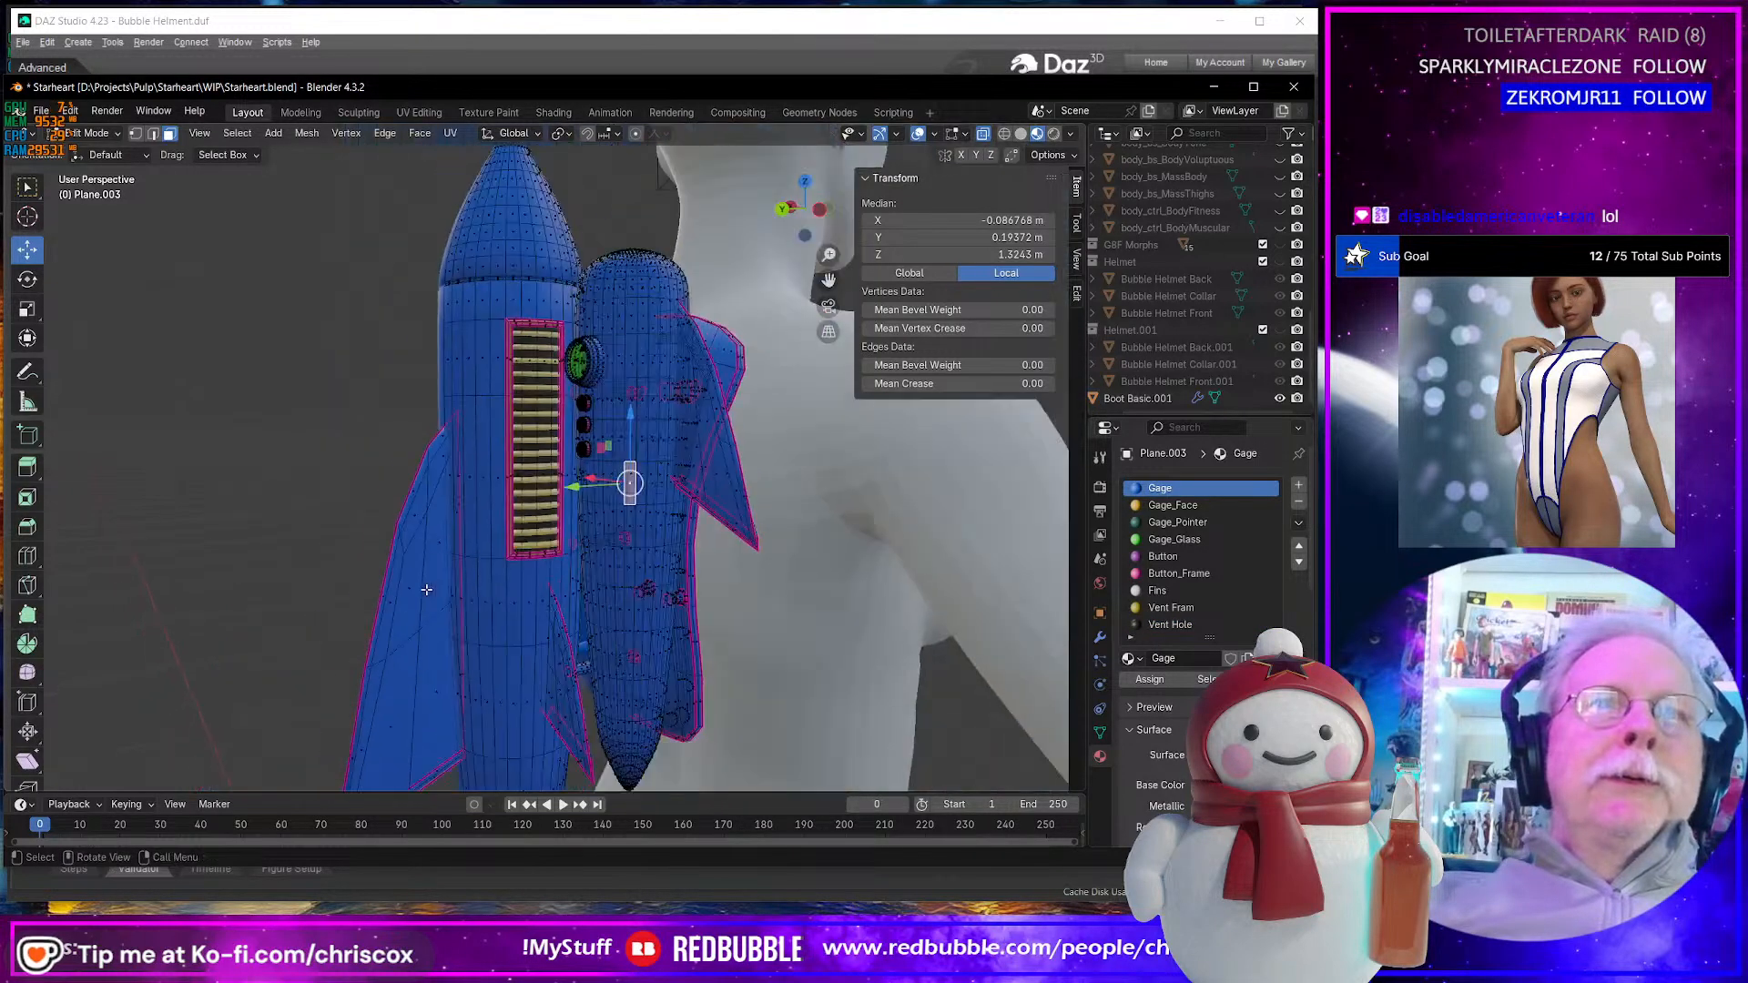
{"action": "middle_click_drag", "start_coordinate": [426, 587], "coordinate": [476, 352]}
{"action": "left_click", "coordinate": [476, 352]}
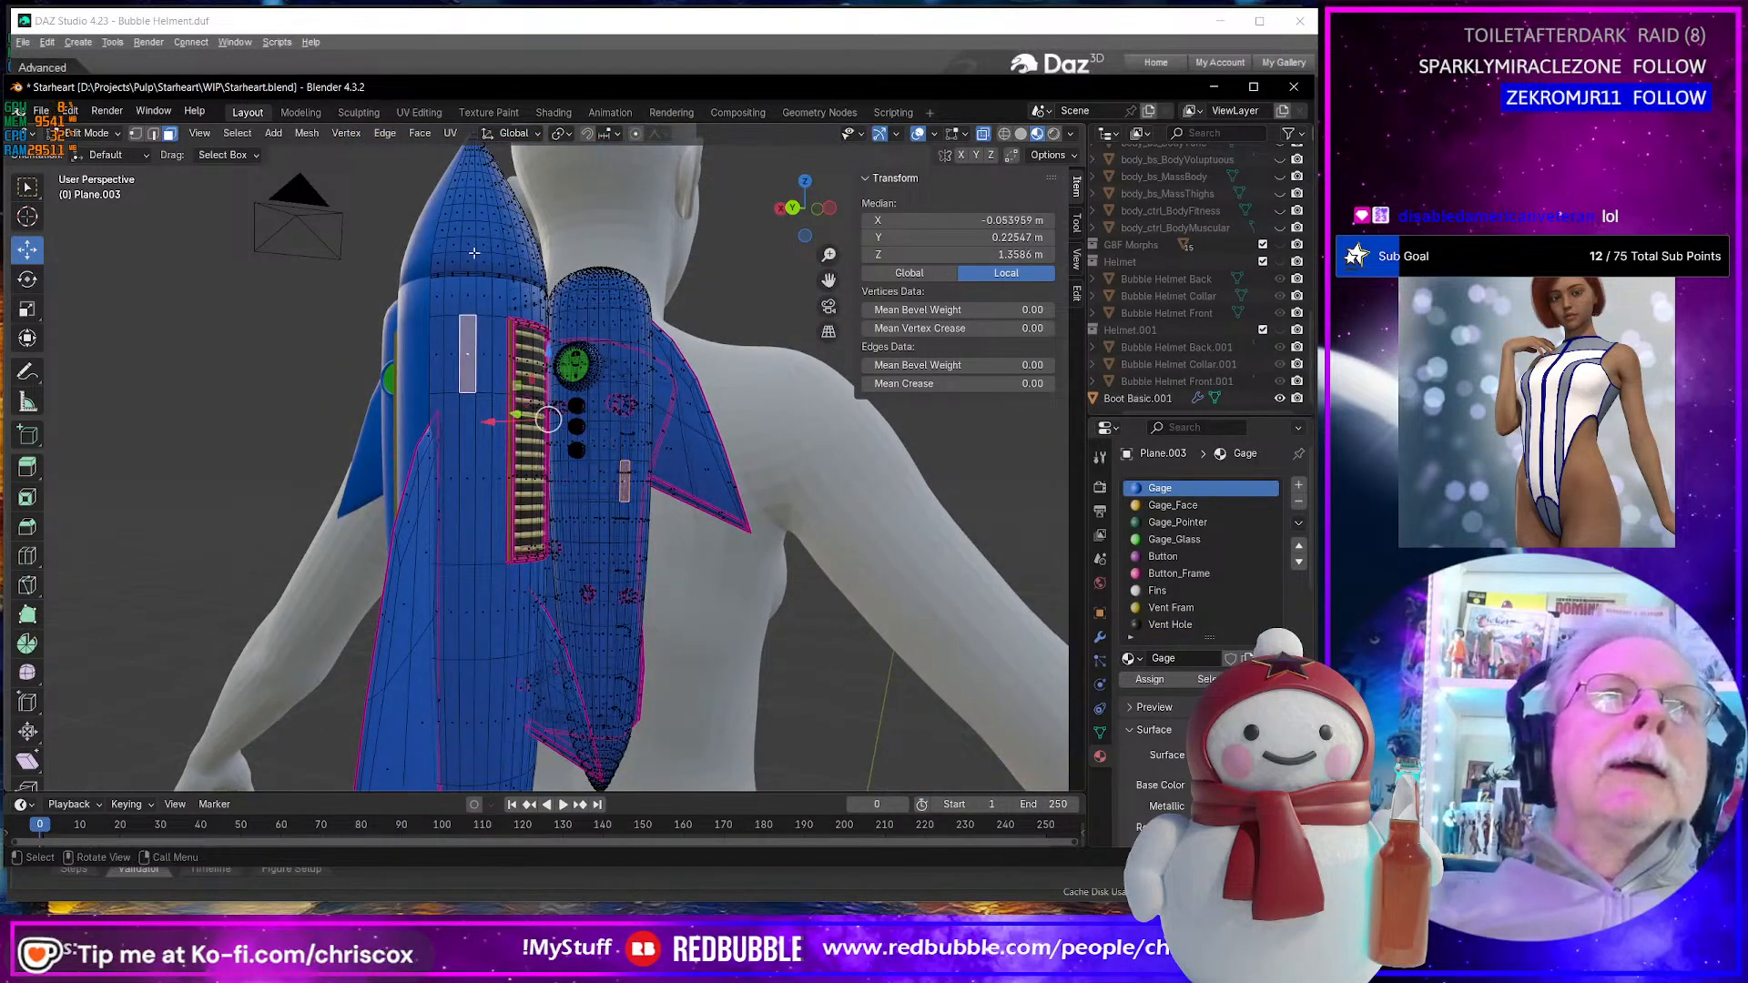
{"action": "key", "text": "ctrl+KP_Add"}
{"action": "key", "text": "ctrl+KP_Add"}
{"action": "key", "text": "ctrl+KP_Add"}
{"action": "key", "text": "ctrl+KP_Add"}
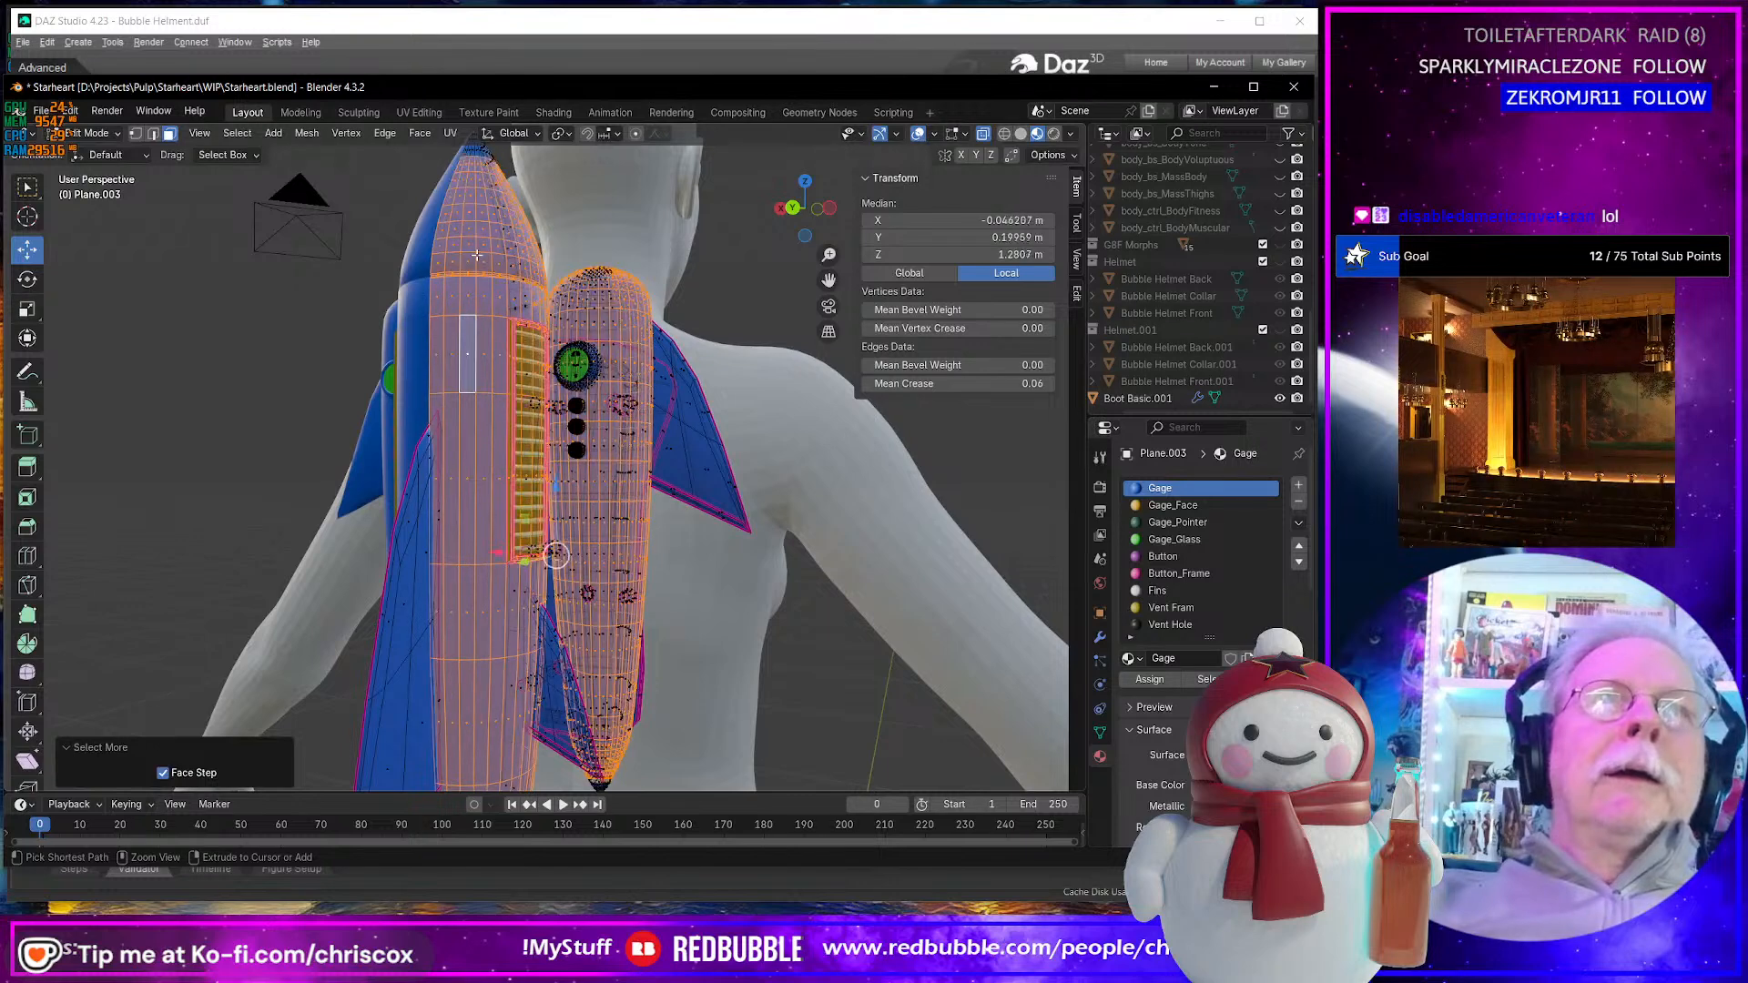
{"action": "middle_click_drag", "start_coordinate": [526, 271], "coordinate": [701, 414]}
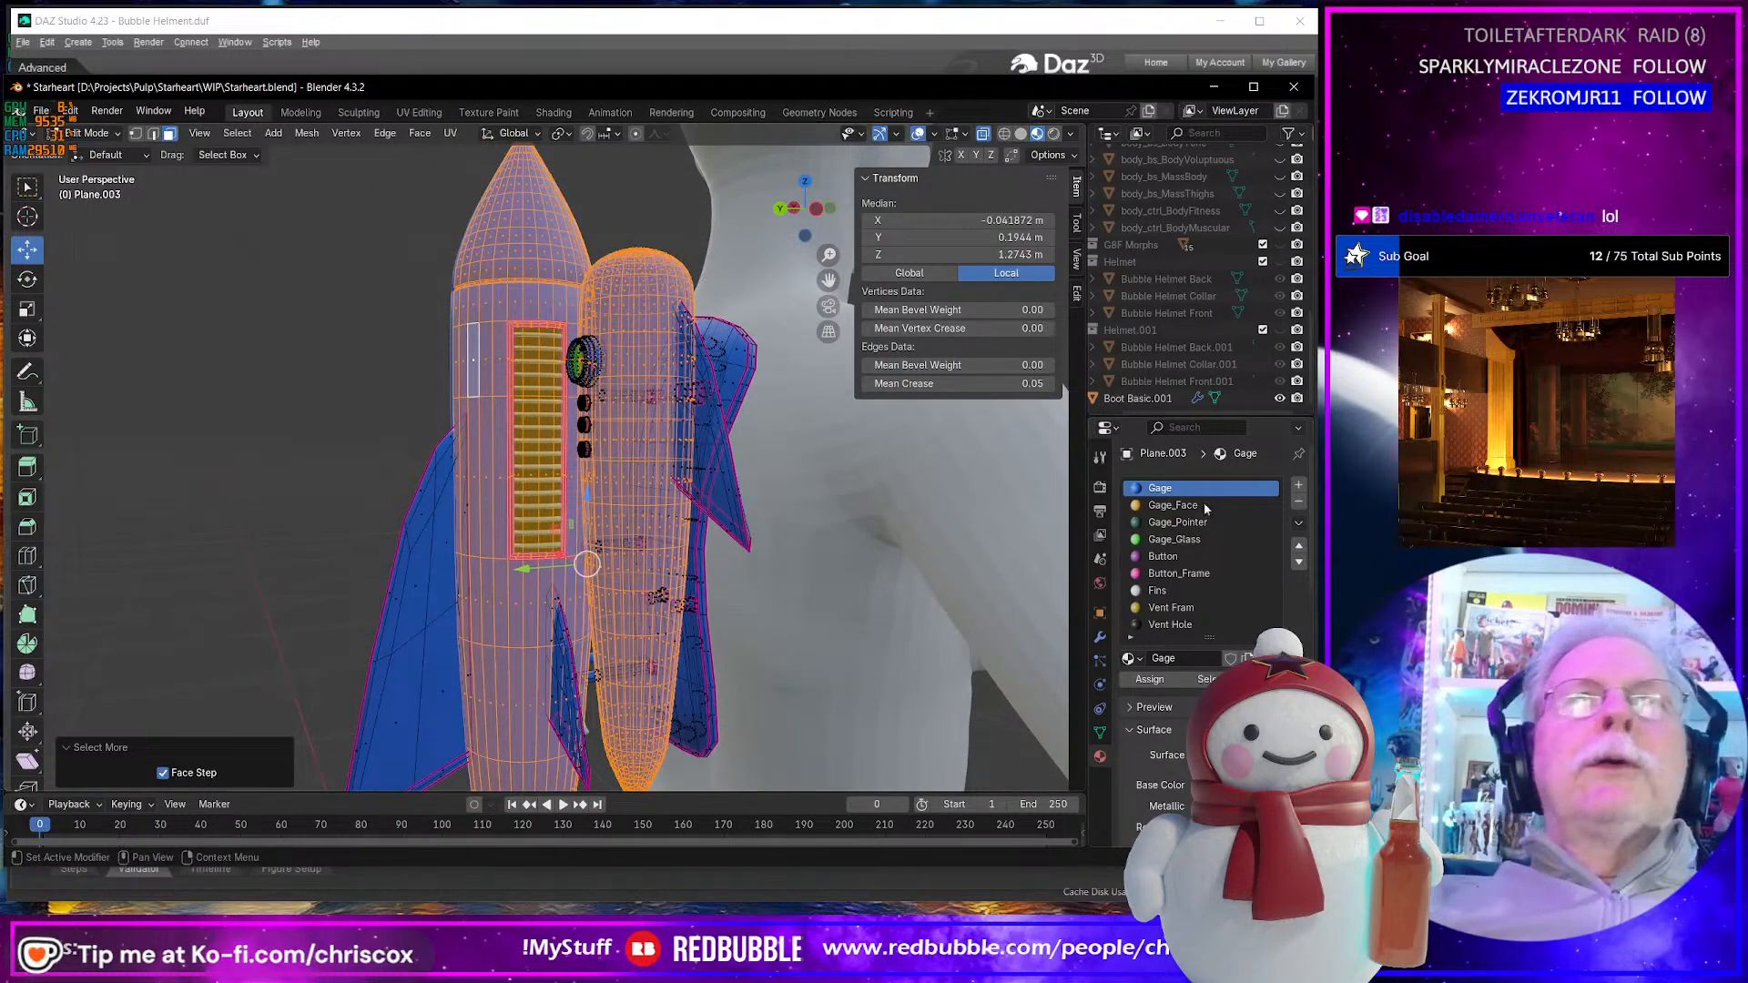
{"action": "left_click", "coordinate": [892, 641]}
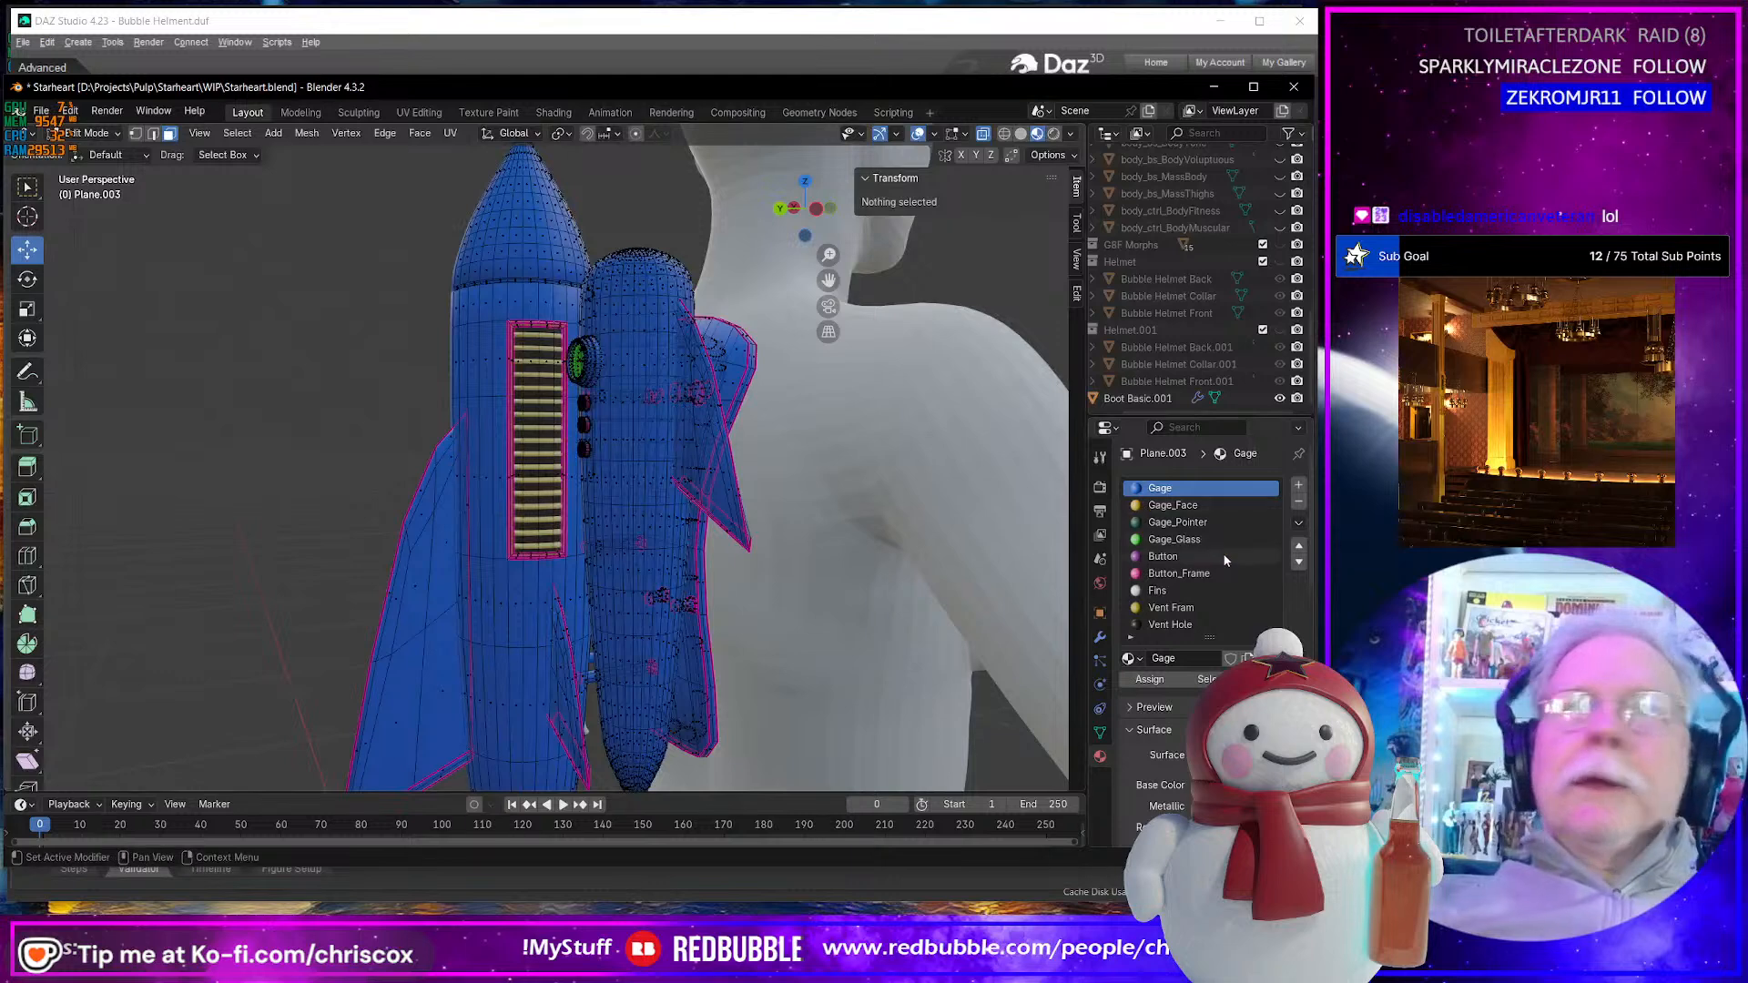
- Correct the vent frame material's name to "Vent Frame"
{"action": "left_click", "coordinate": [1181, 608]}
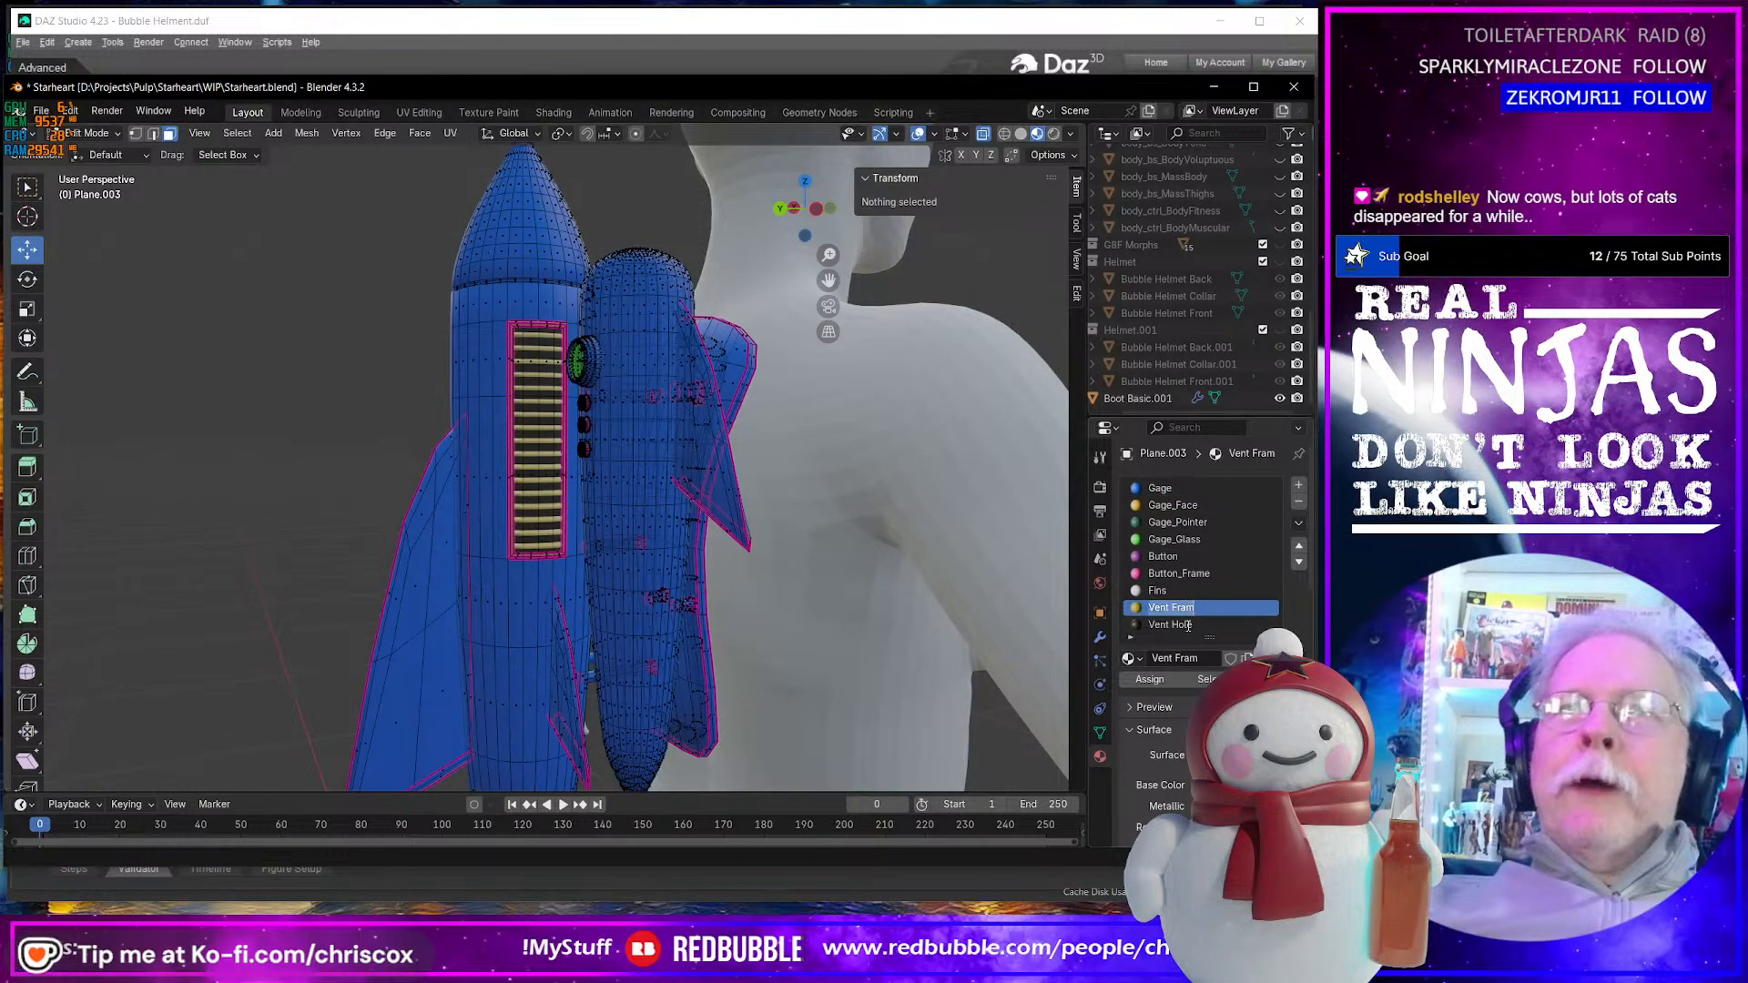
{"action": "type", "text": "e"}
{"action": "key", "text": "Return"}
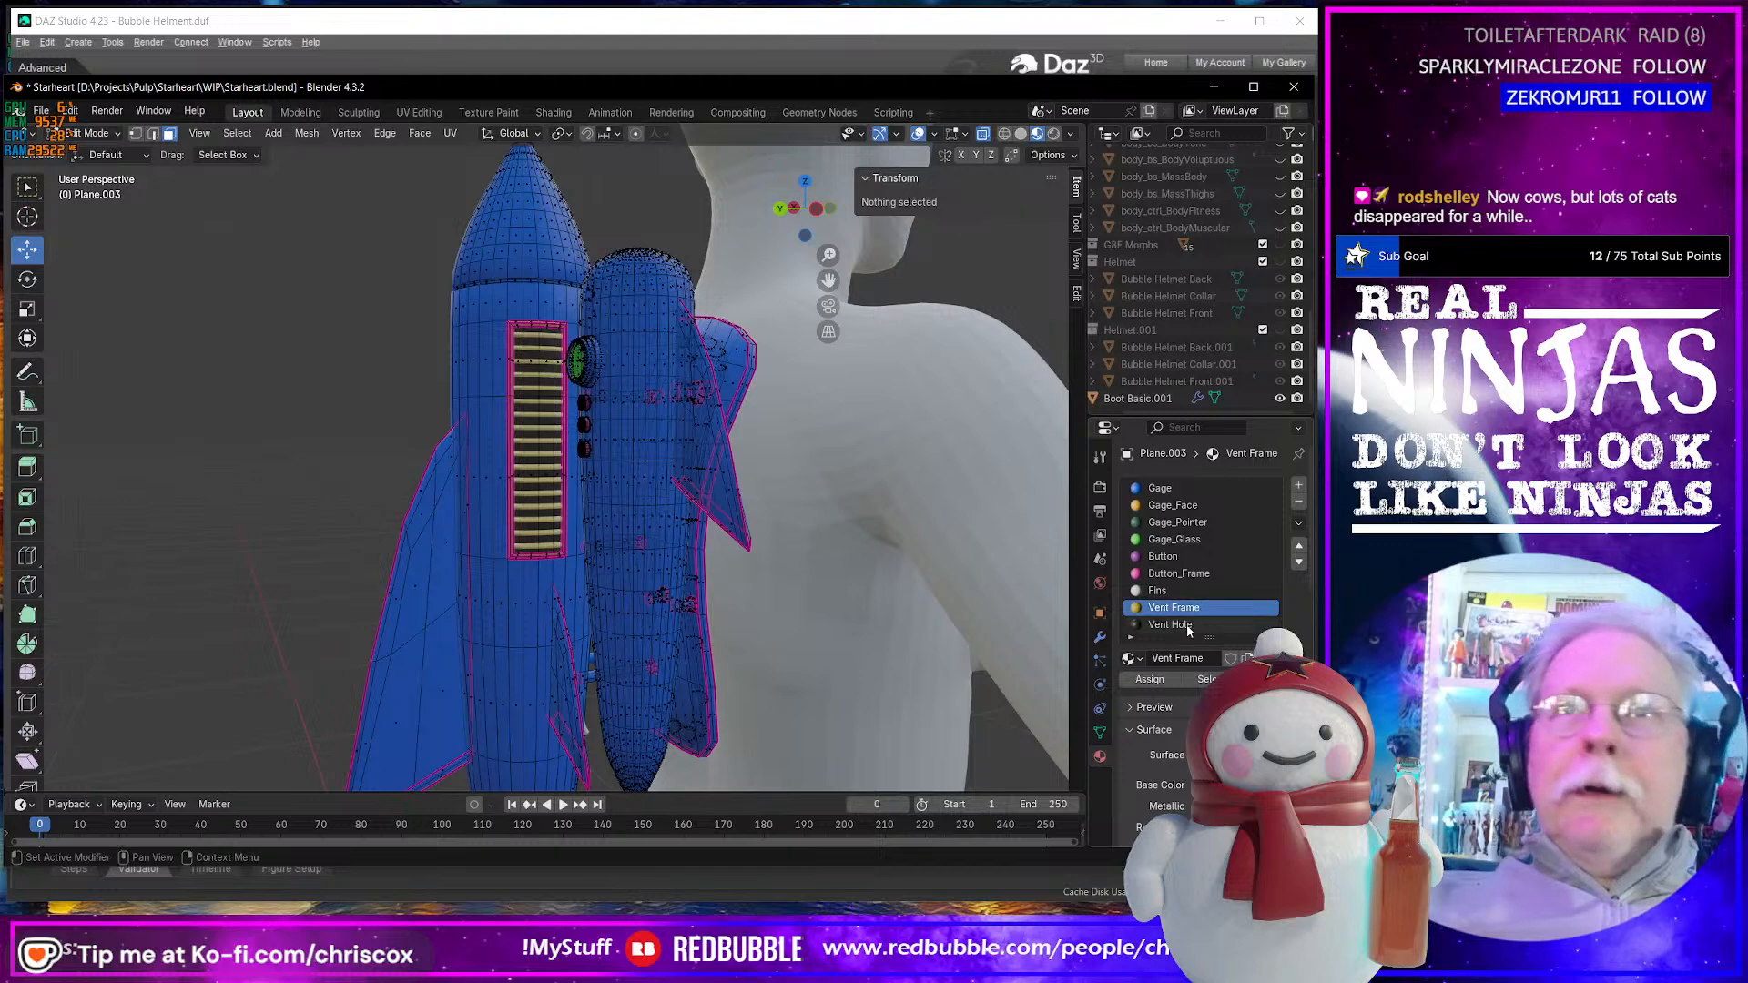
{"action": "double_click", "coordinate": [1213, 659]}
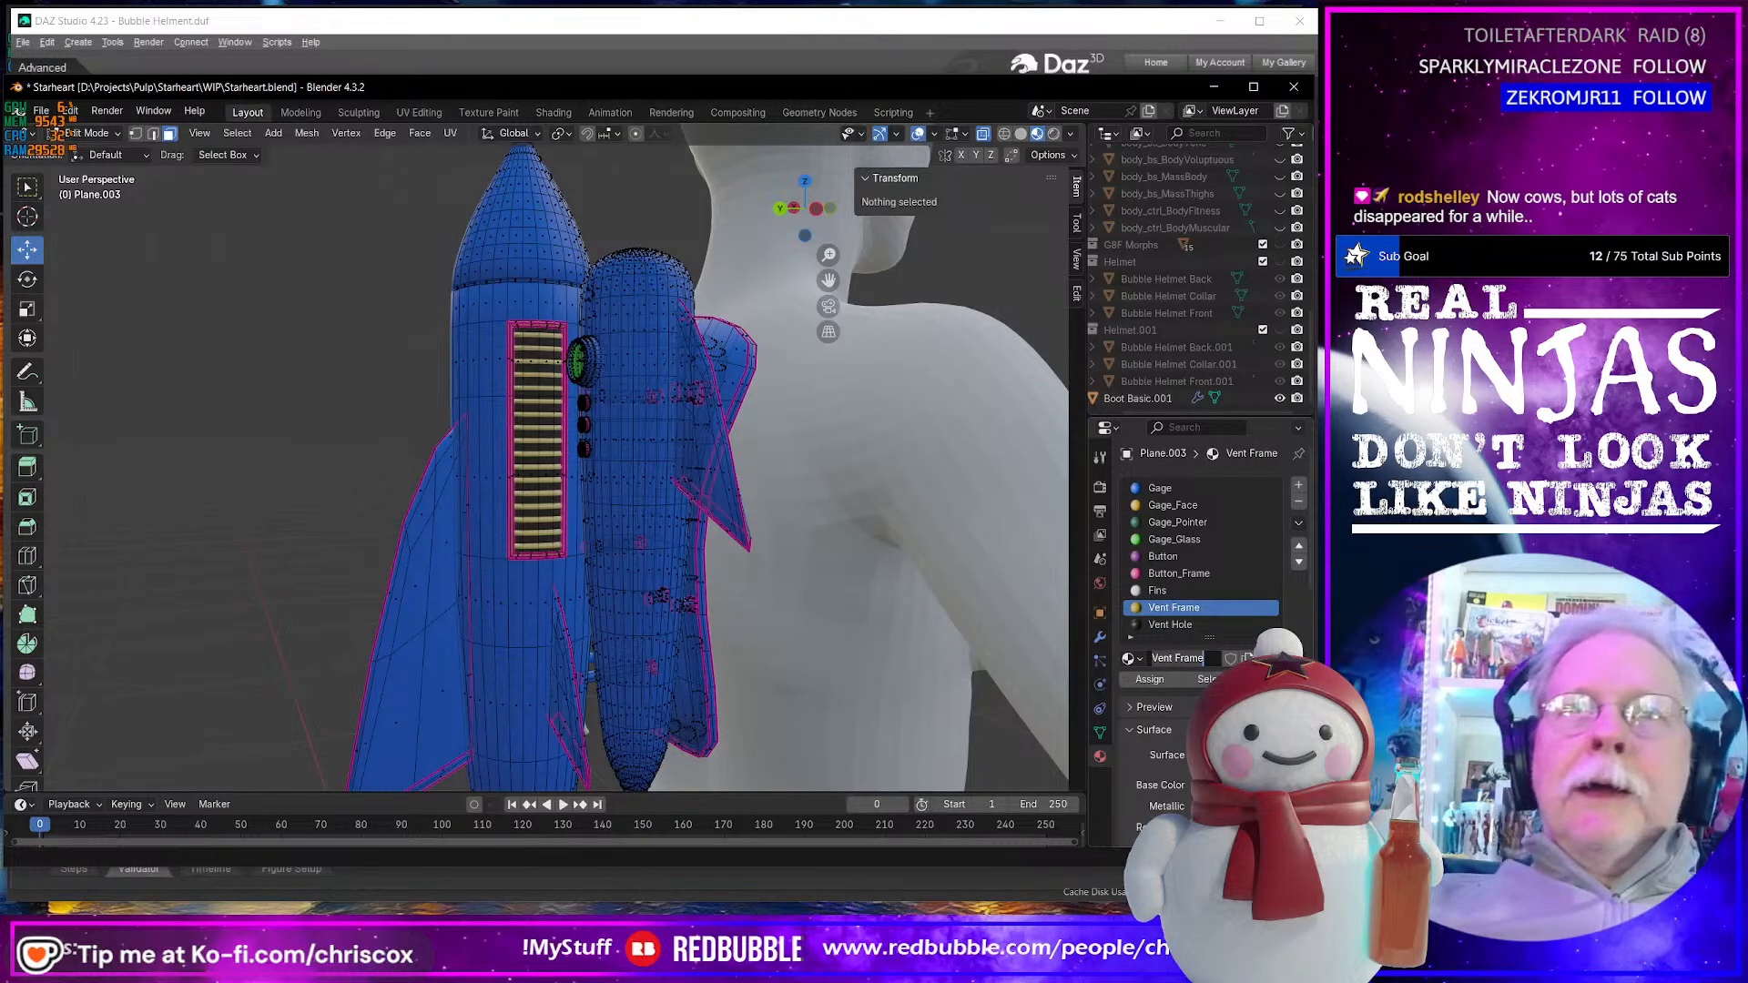
- Select all faces that use the Vent Frame material and hide them
{"action": "left_click", "coordinate": [1207, 680]}
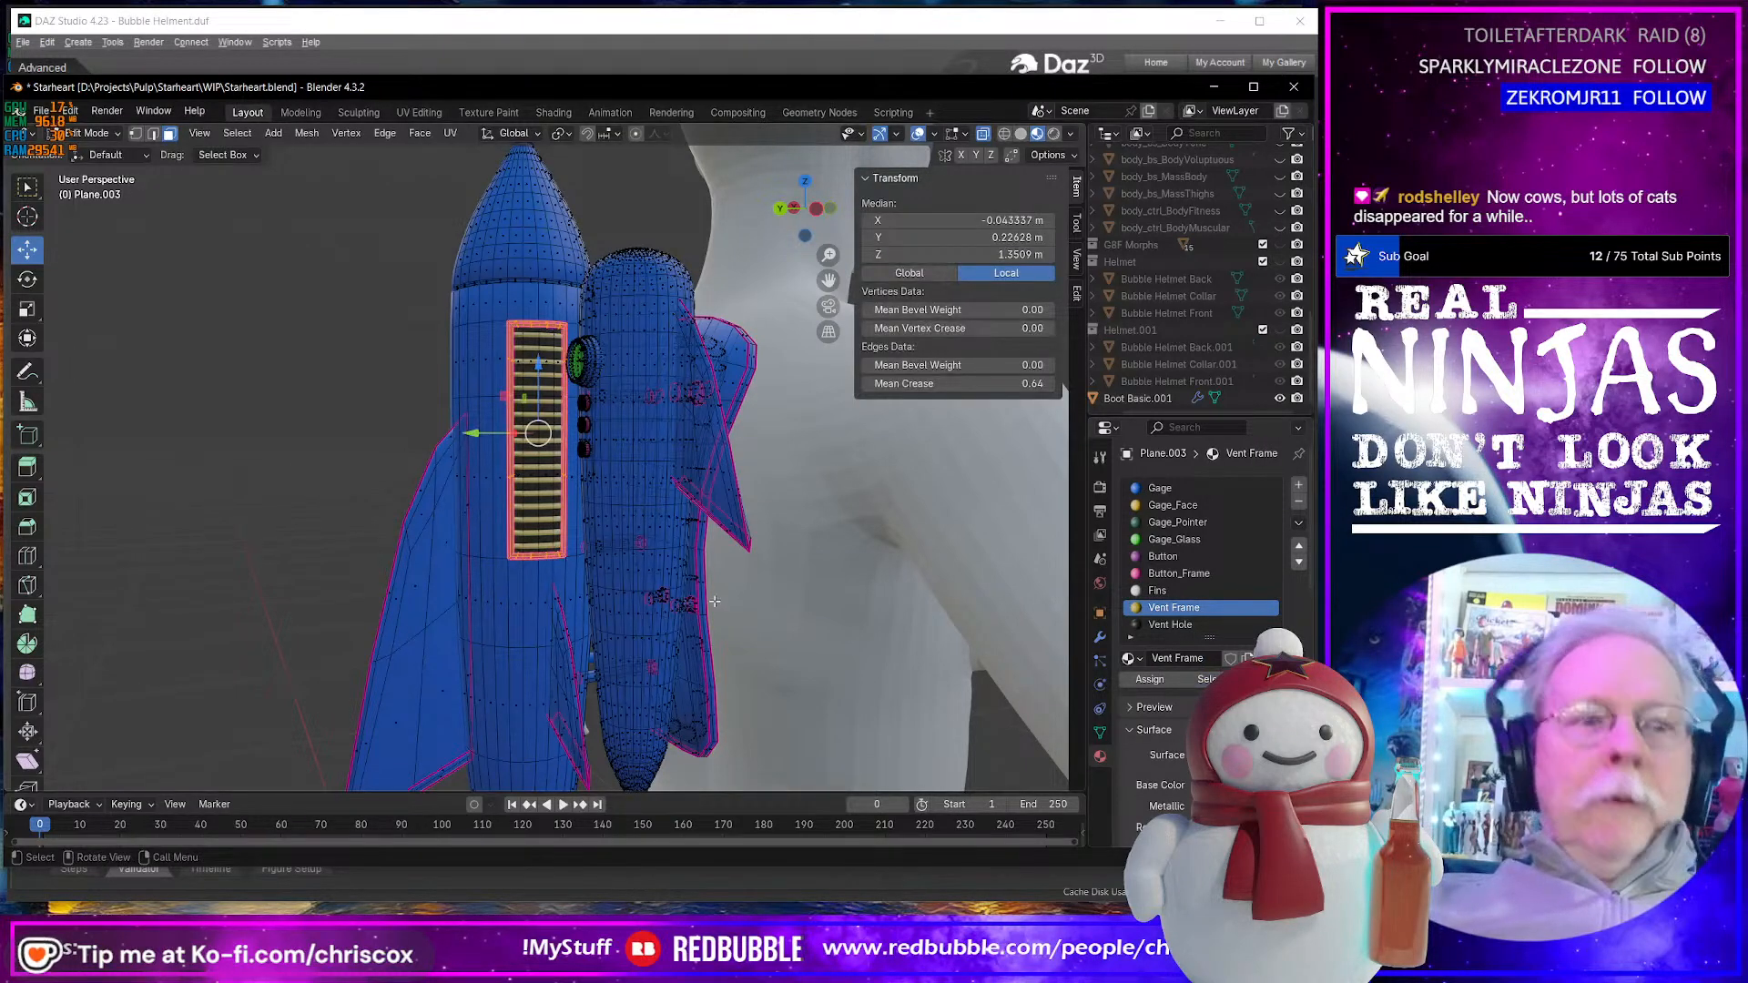
{"action": "key", "text": "h"}
- Try to select the main rocket body by growing the selection from a face just above the vent
{"action": "left_click", "coordinate": [520, 301]}
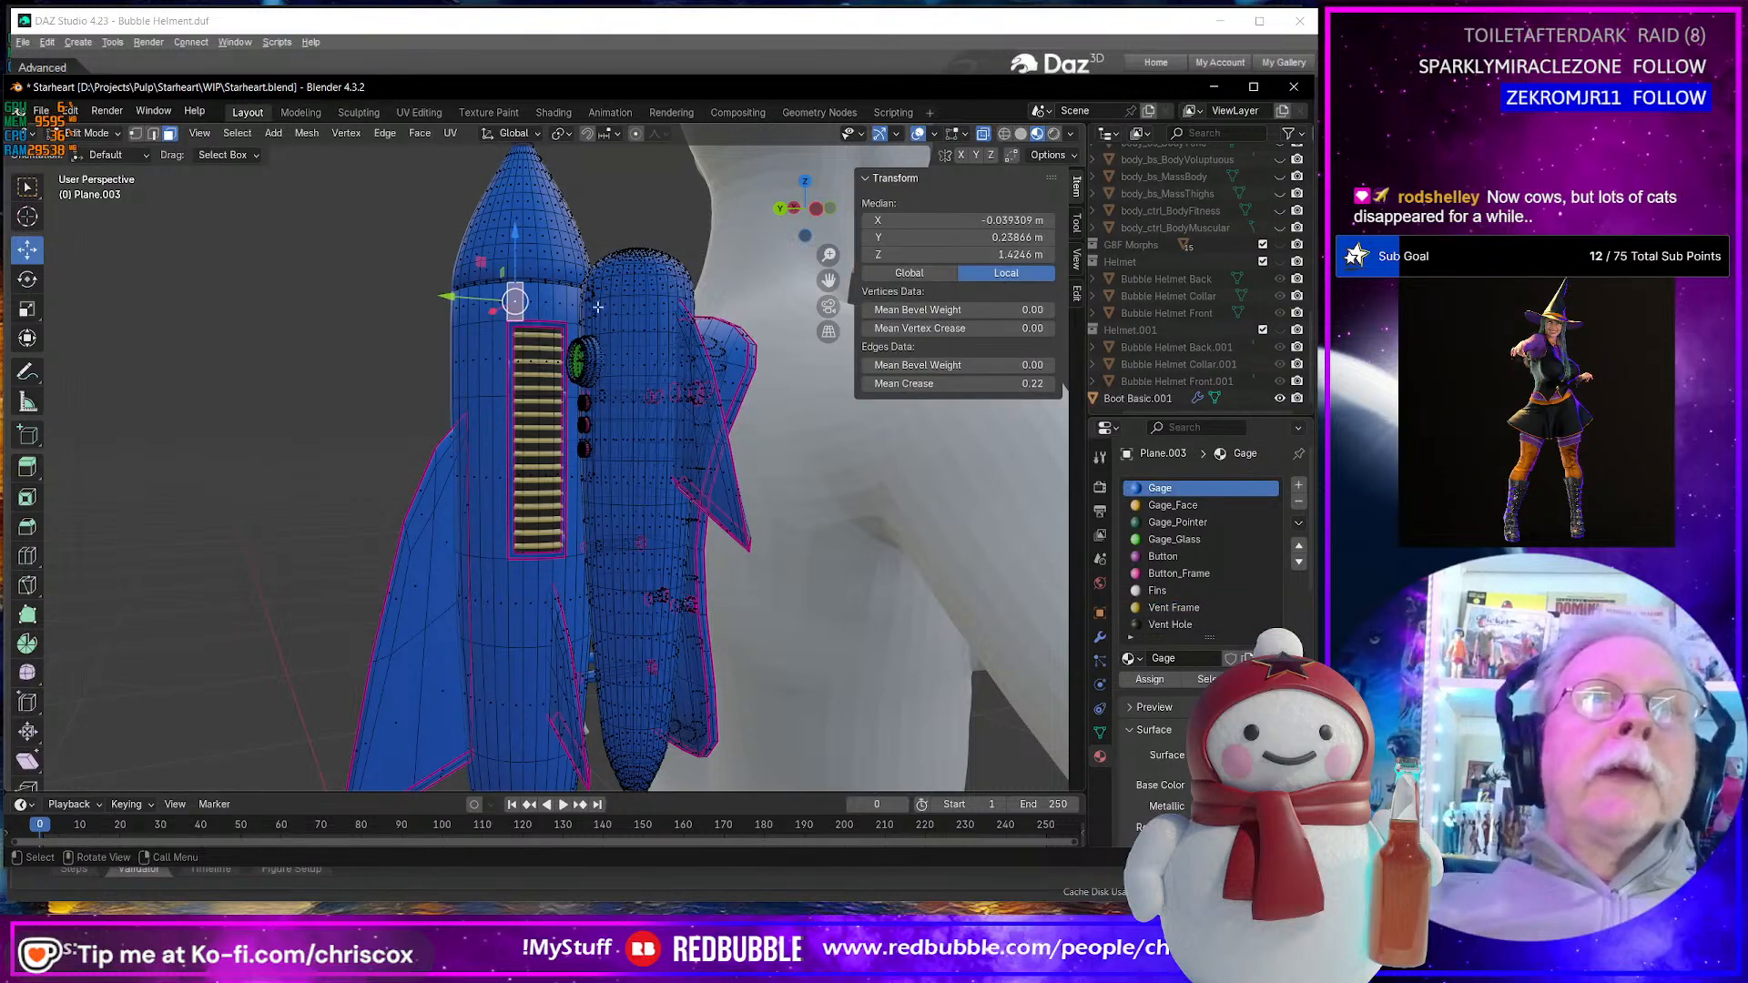
{"action": "key", "text": "ctrl+KP_Add"}
{"action": "key", "text": "ctrl+KP_Add"}
{"action": "key", "text": "ctrl+KP_Add"}
{"action": "key", "text": "ctrl+KP_Add"}
{"action": "key", "text": "ctrl+KP_Add"}
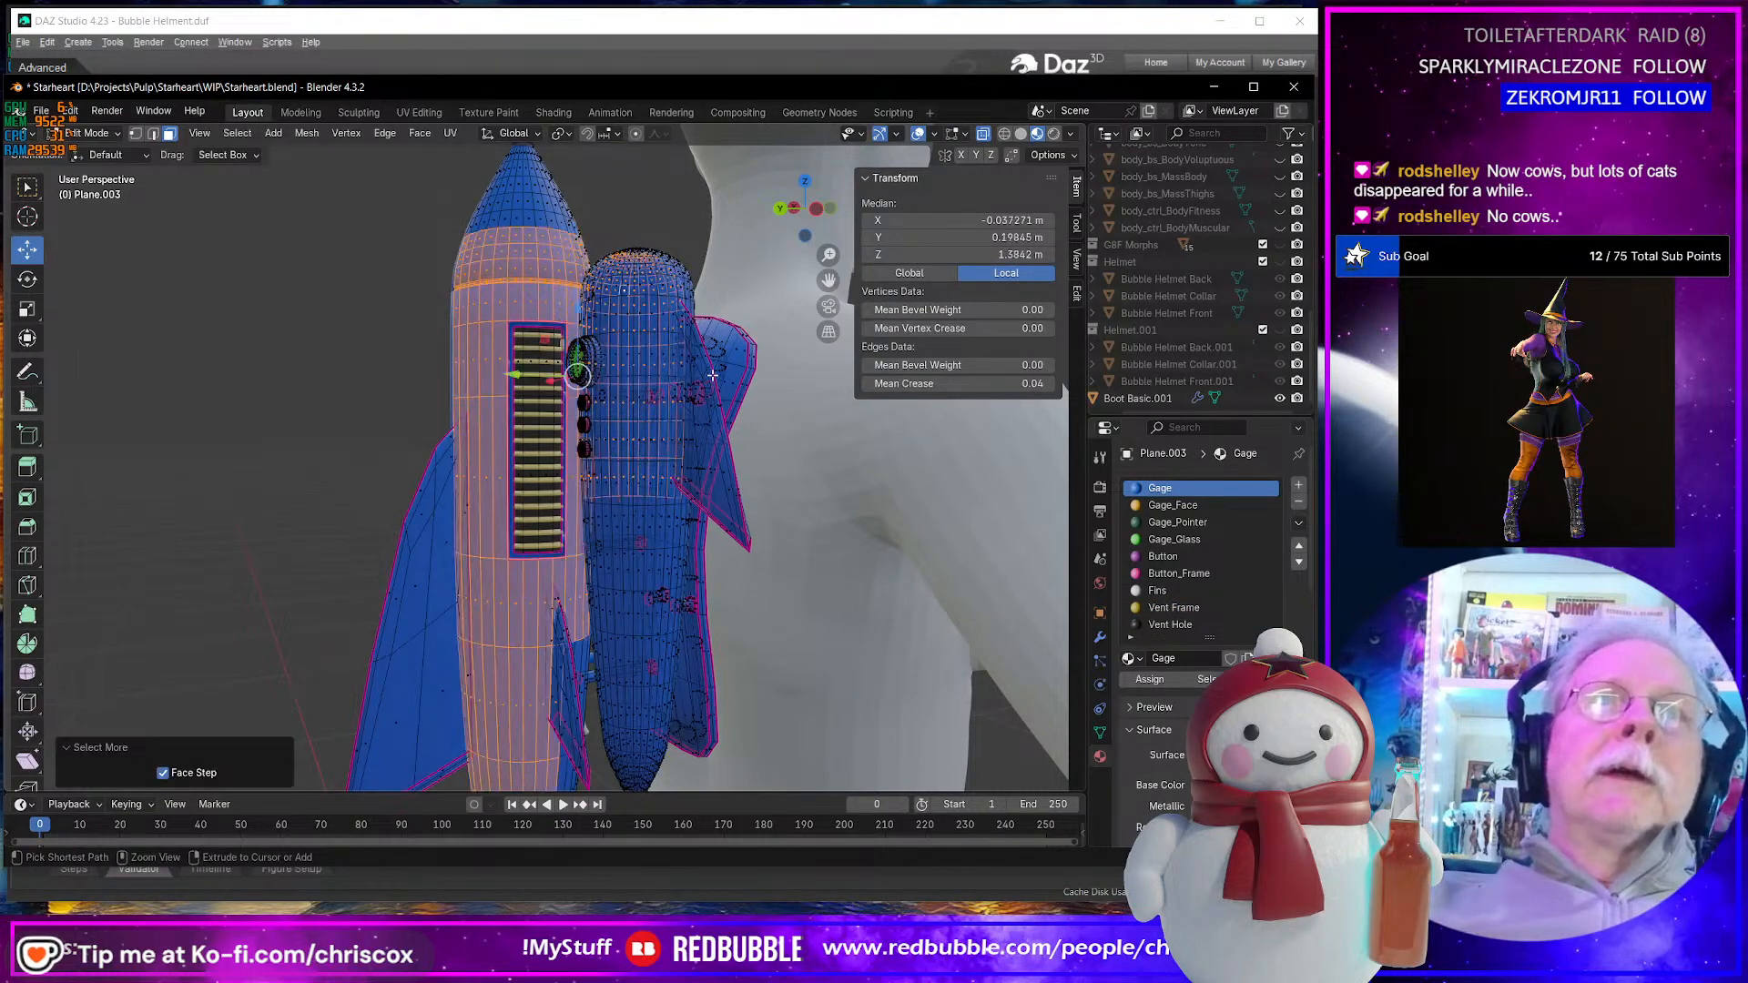
- Select the main rocket body as linked faces delimited by seams, starting from a face beside the vent
{"action": "middle_click_drag", "start_coordinate": [712, 375], "coordinate": [493, 435]}
{"action": "left_click", "coordinate": [467, 360]}
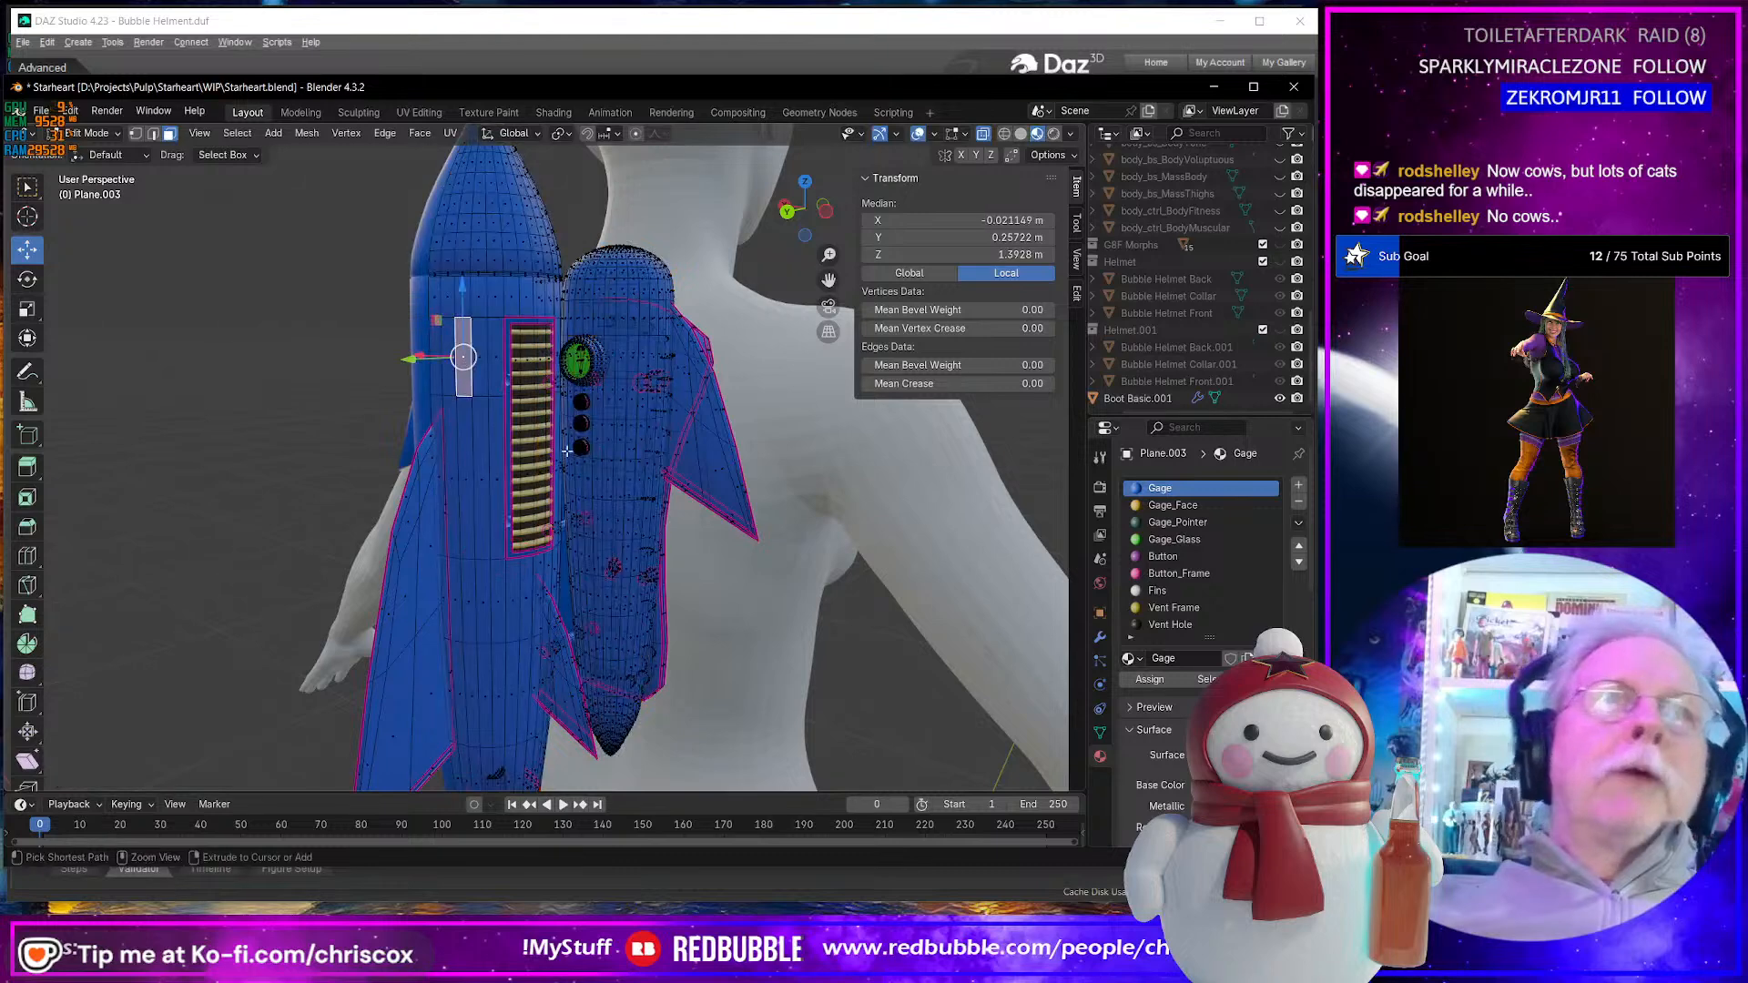
{"action": "key", "text": "ctrl+l"}
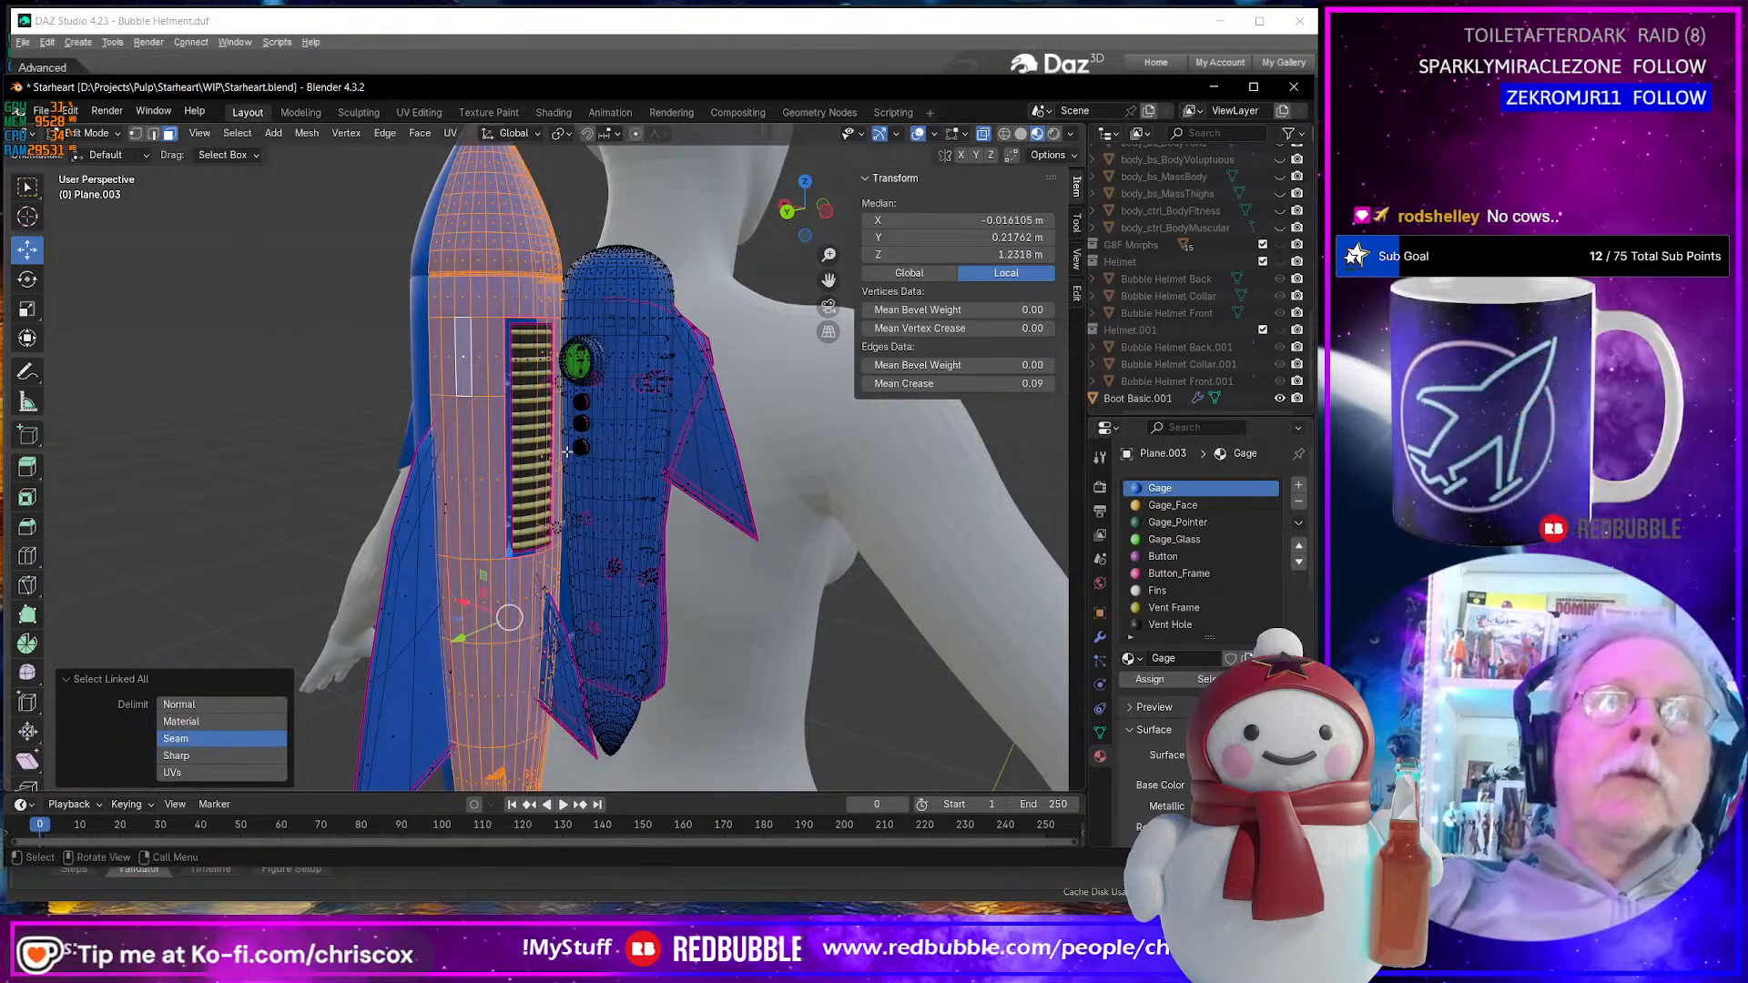
- Add another material slot to the model with a new material named "Rocket"
{"action": "left_click", "coordinate": [1299, 486]}
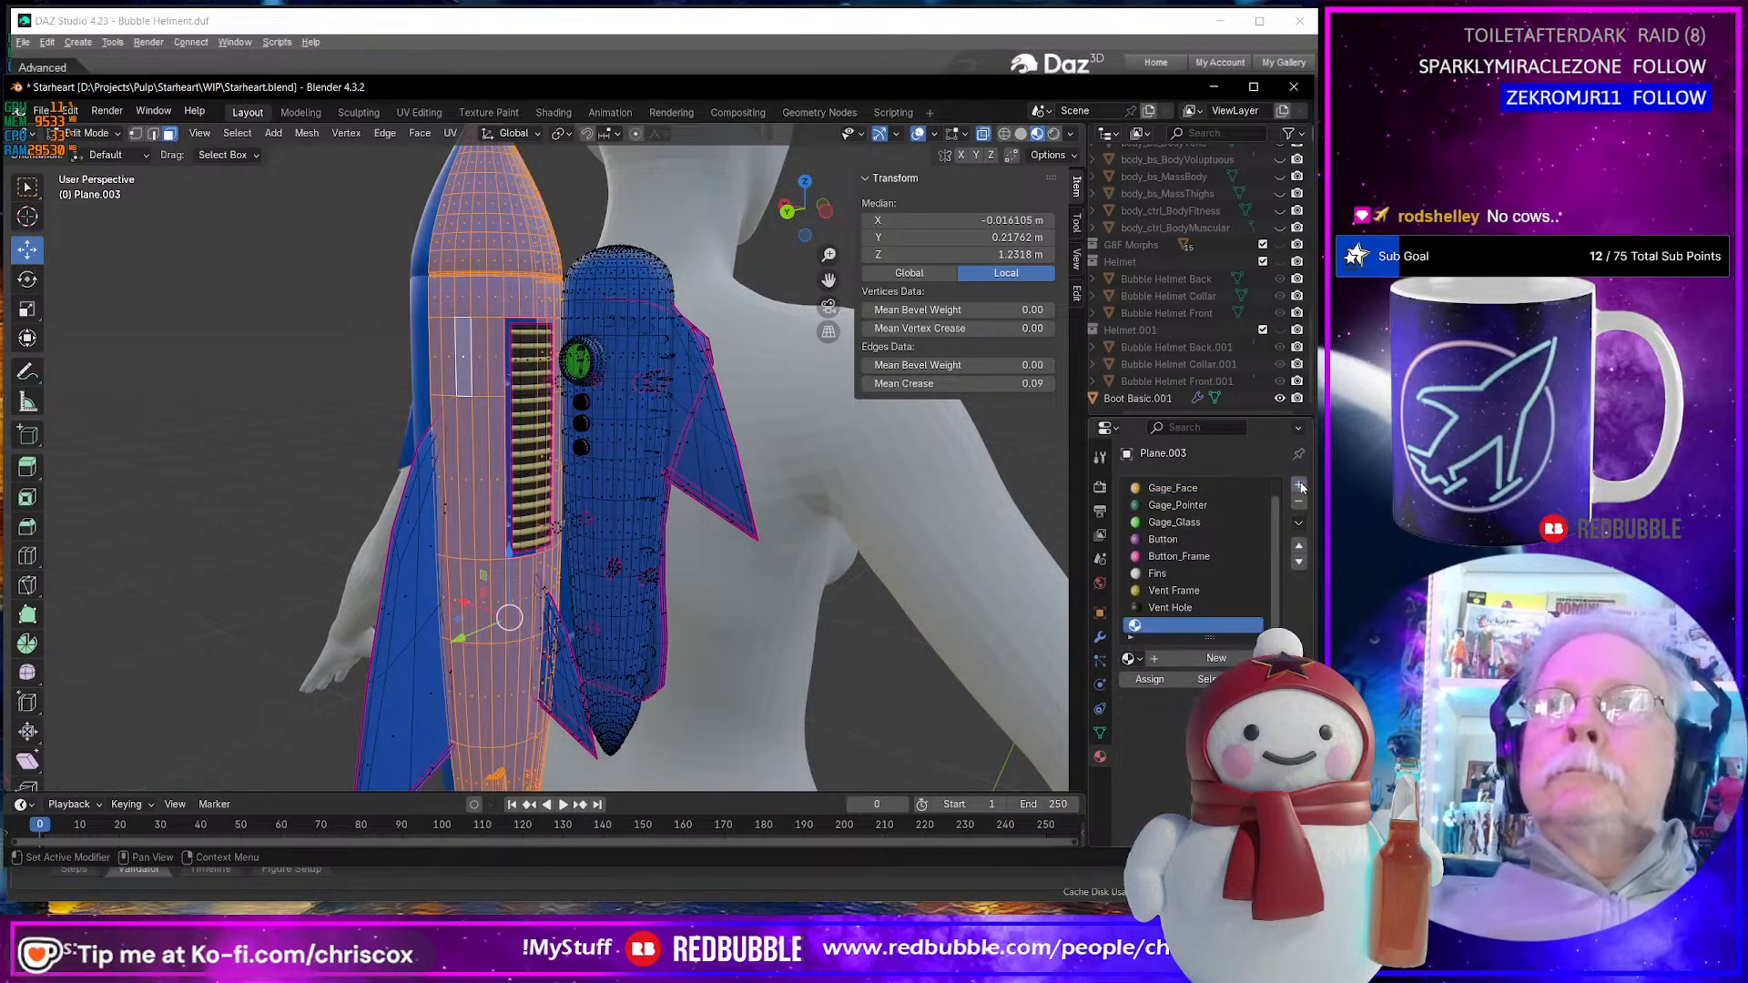
{"action": "left_click", "coordinate": [1182, 660]}
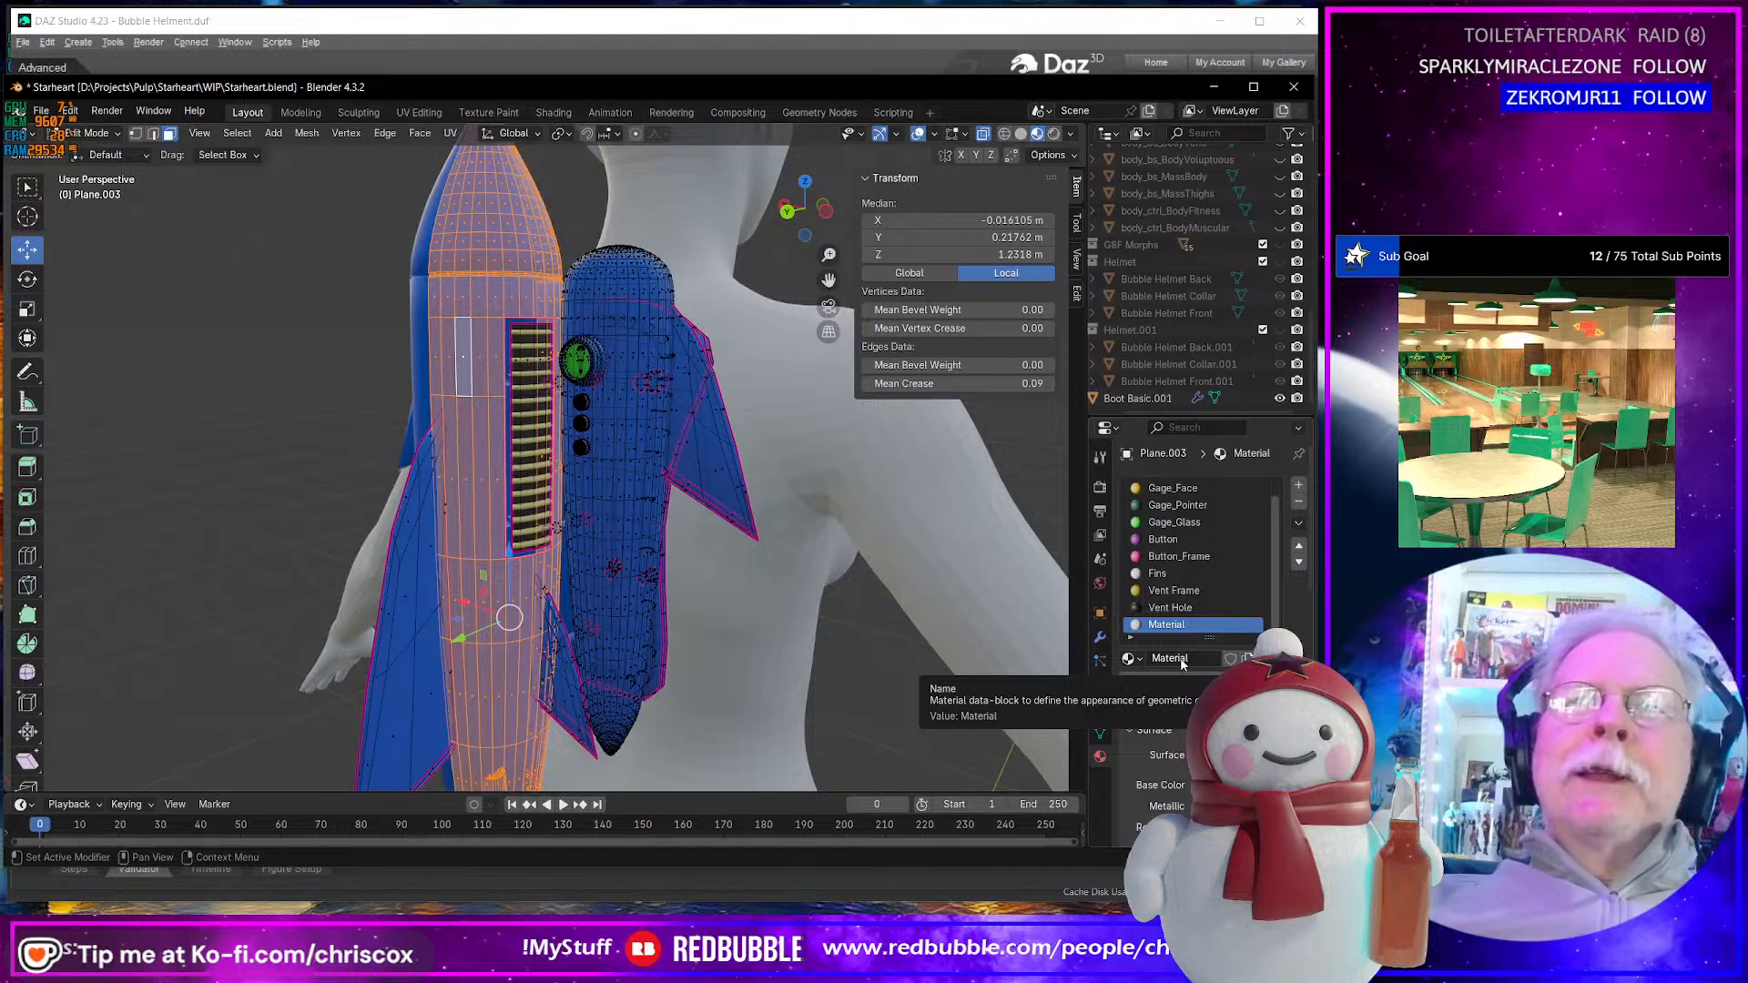
{"action": "left_click", "coordinate": [1190, 658]}
{"action": "left_click_drag", "start_coordinate": [1186, 658], "coordinate": [1149, 659]}
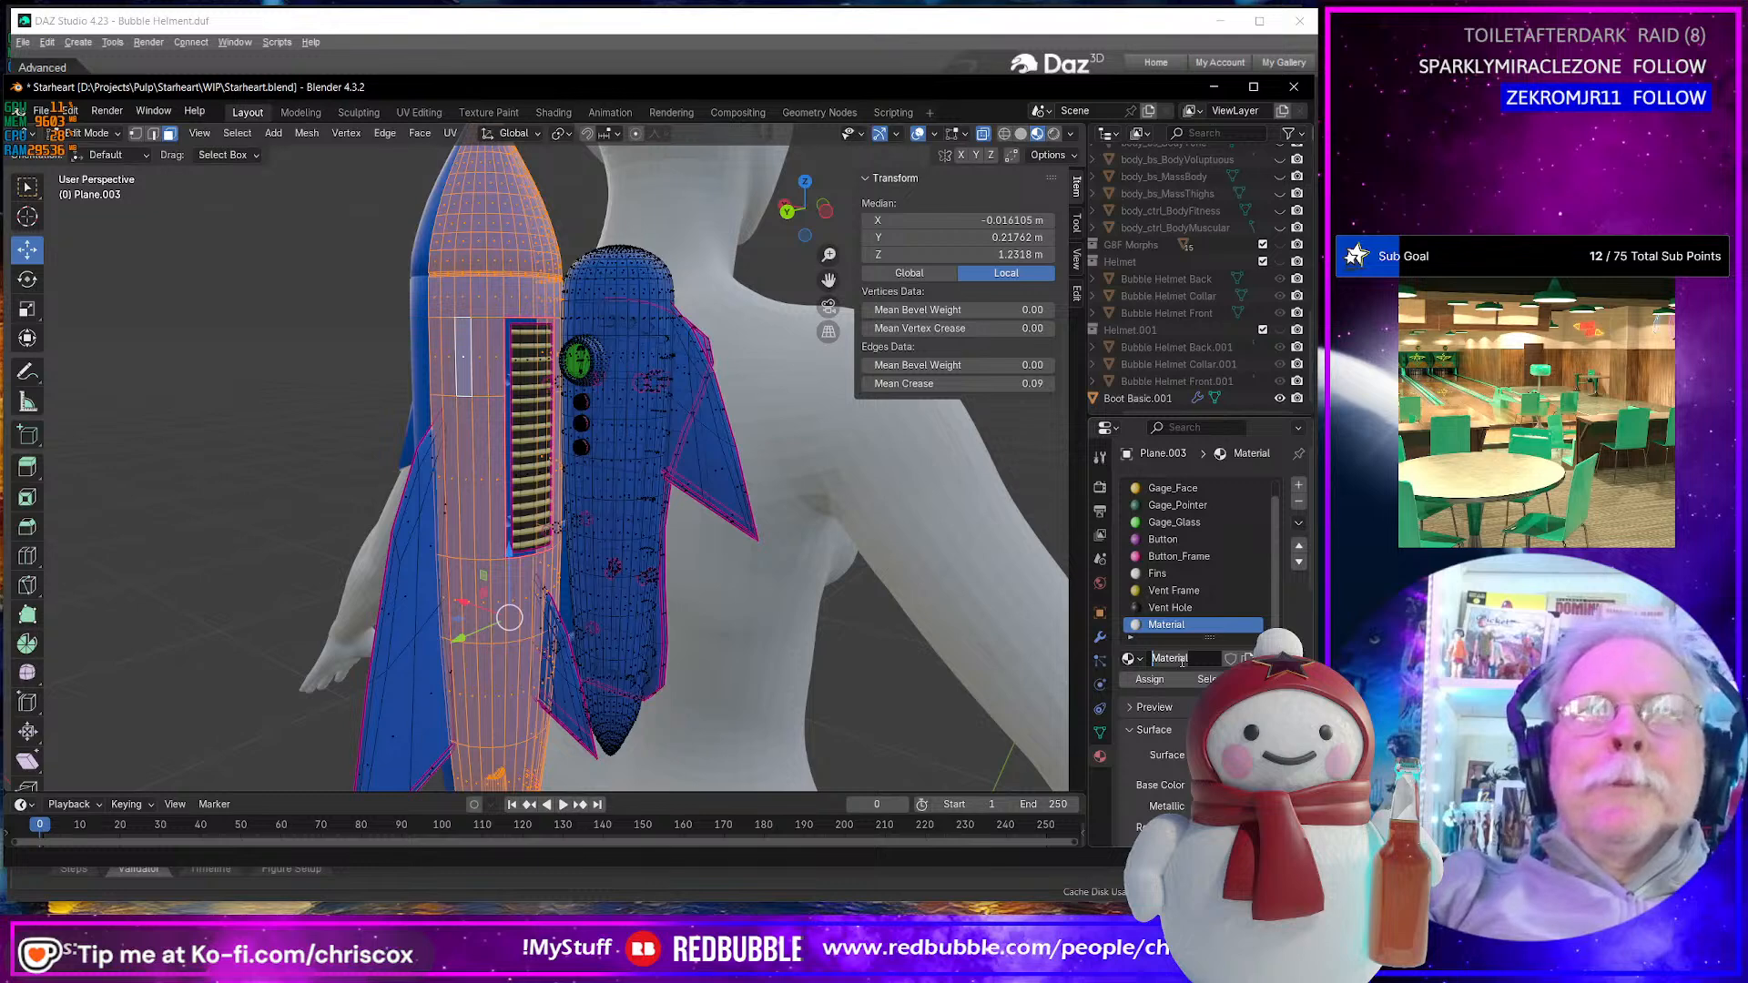
{"action": "type", "text": "Rocket"}
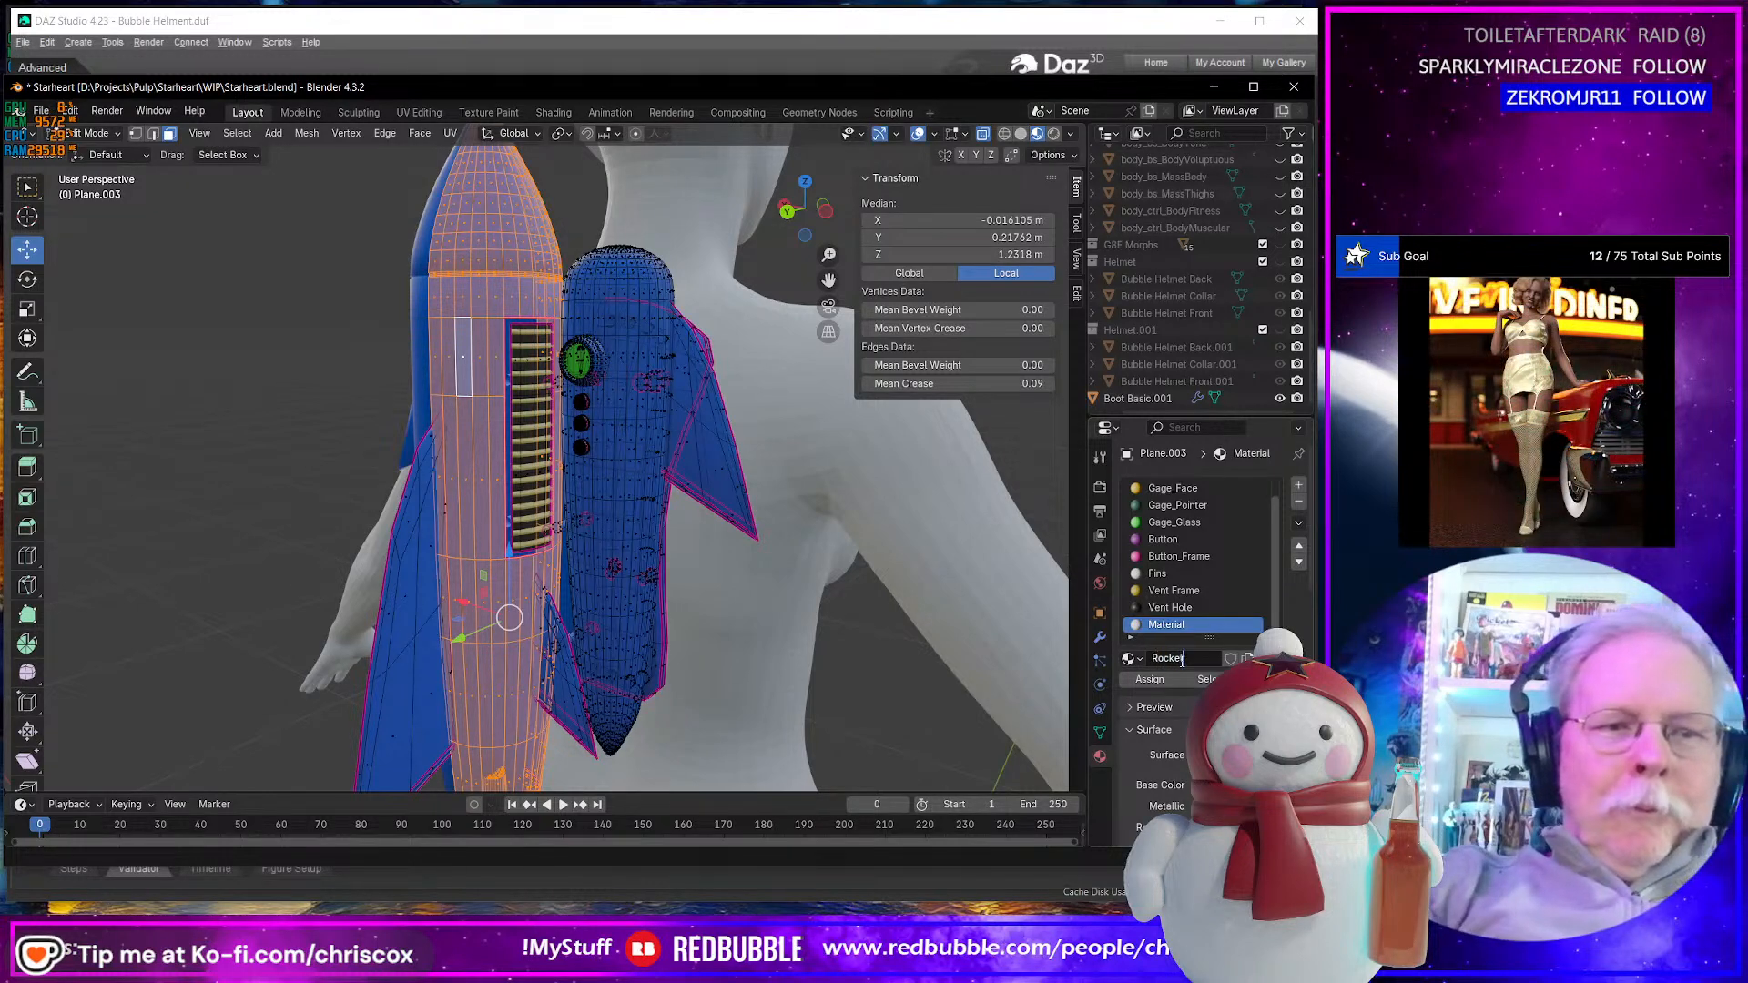
{"action": "key", "text": "Return"}
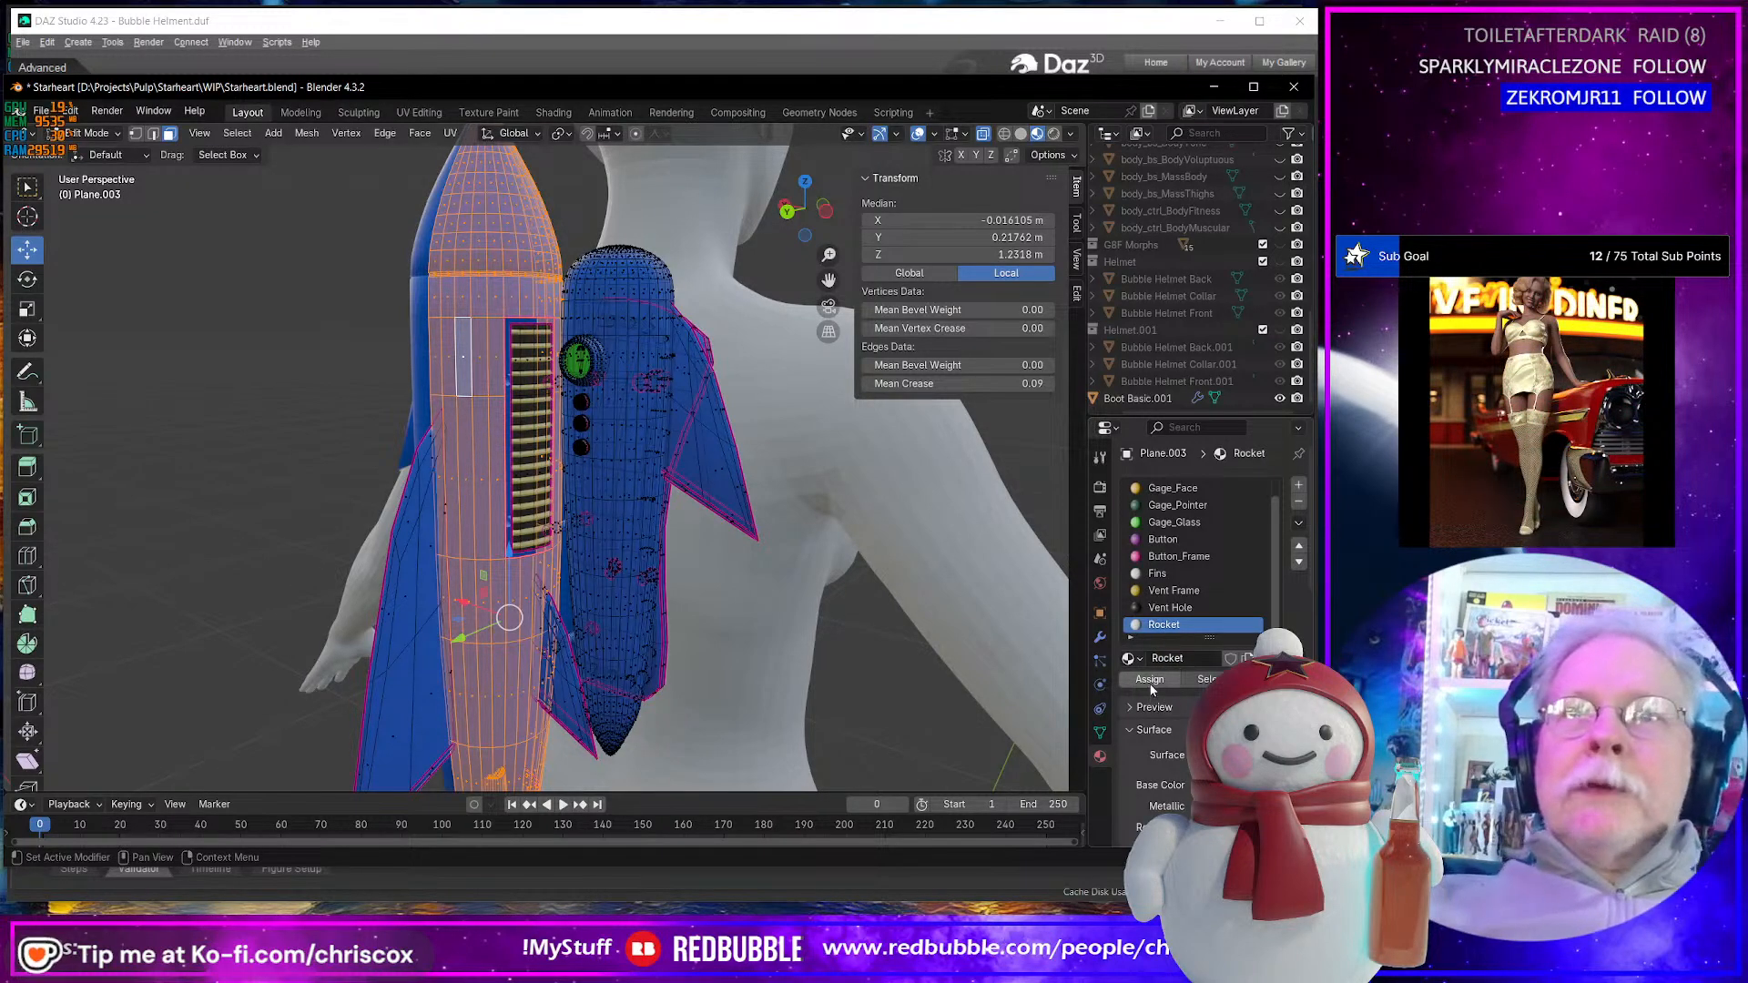
- Assign the Rocket material to the selected body faces and set its base color to a light pinkish purple
{"action": "left_click", "coordinate": [1174, 680]}
{"action": "left_click", "coordinate": [1236, 785]}
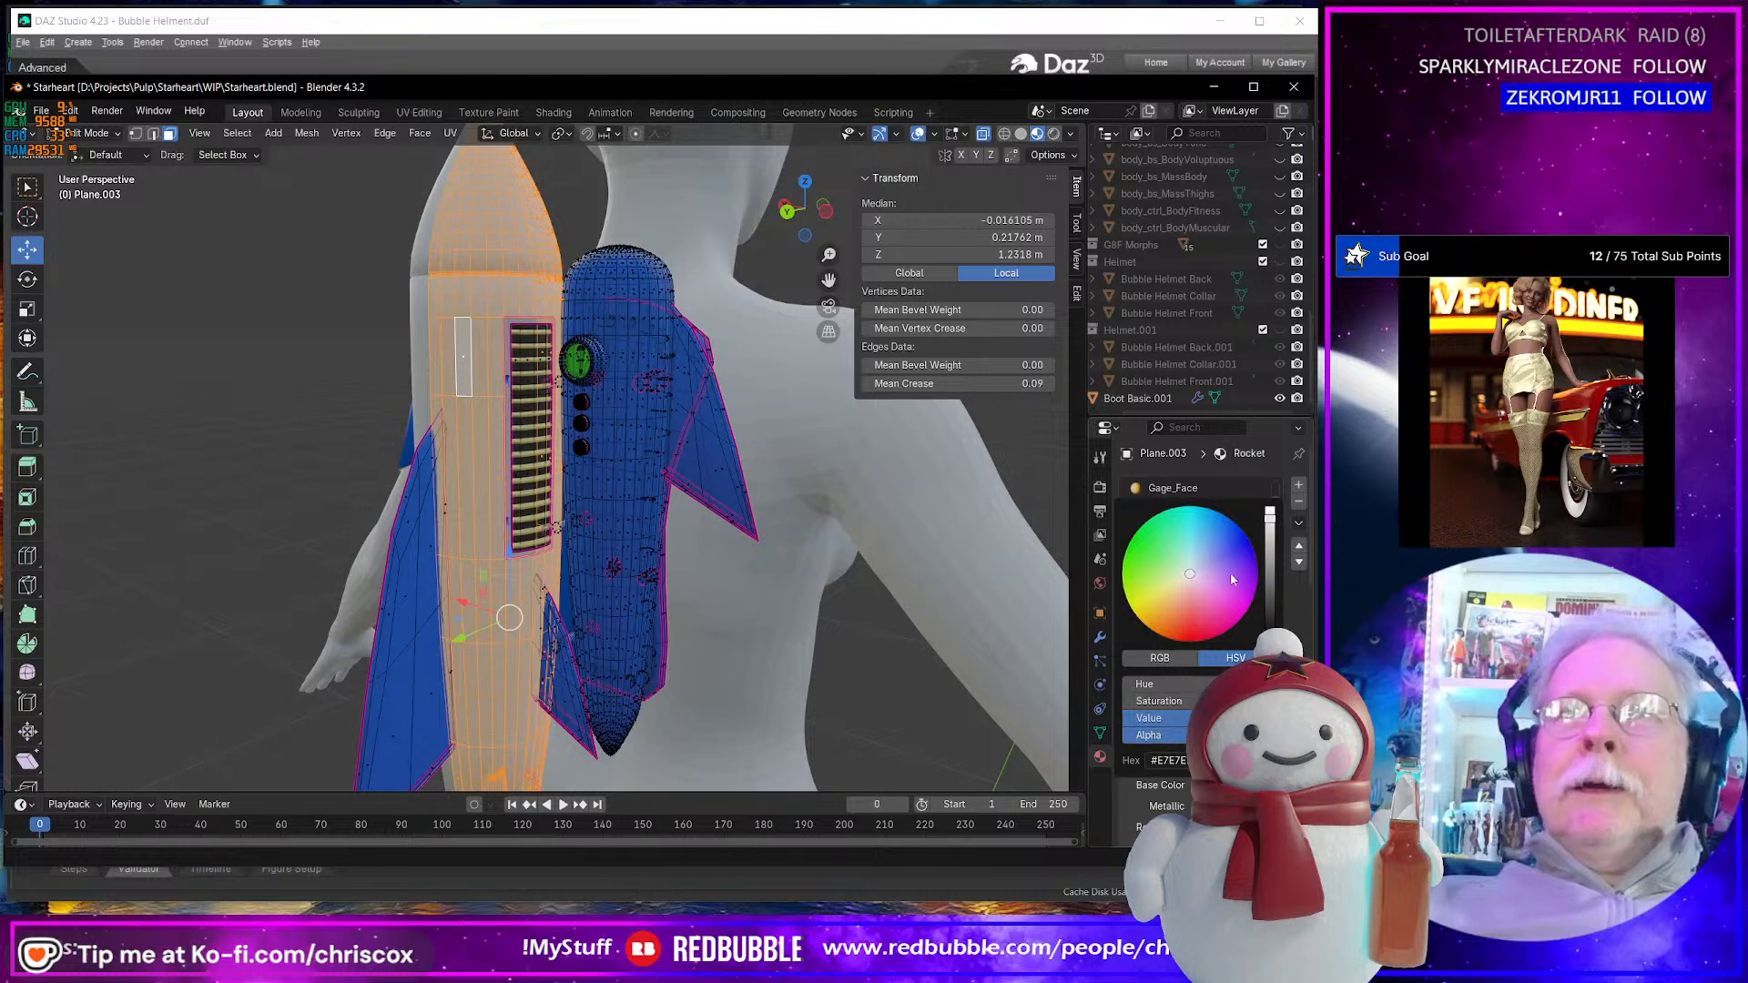
{"action": "left_click_drag", "start_coordinate": [1233, 579], "coordinate": [1227, 598]}
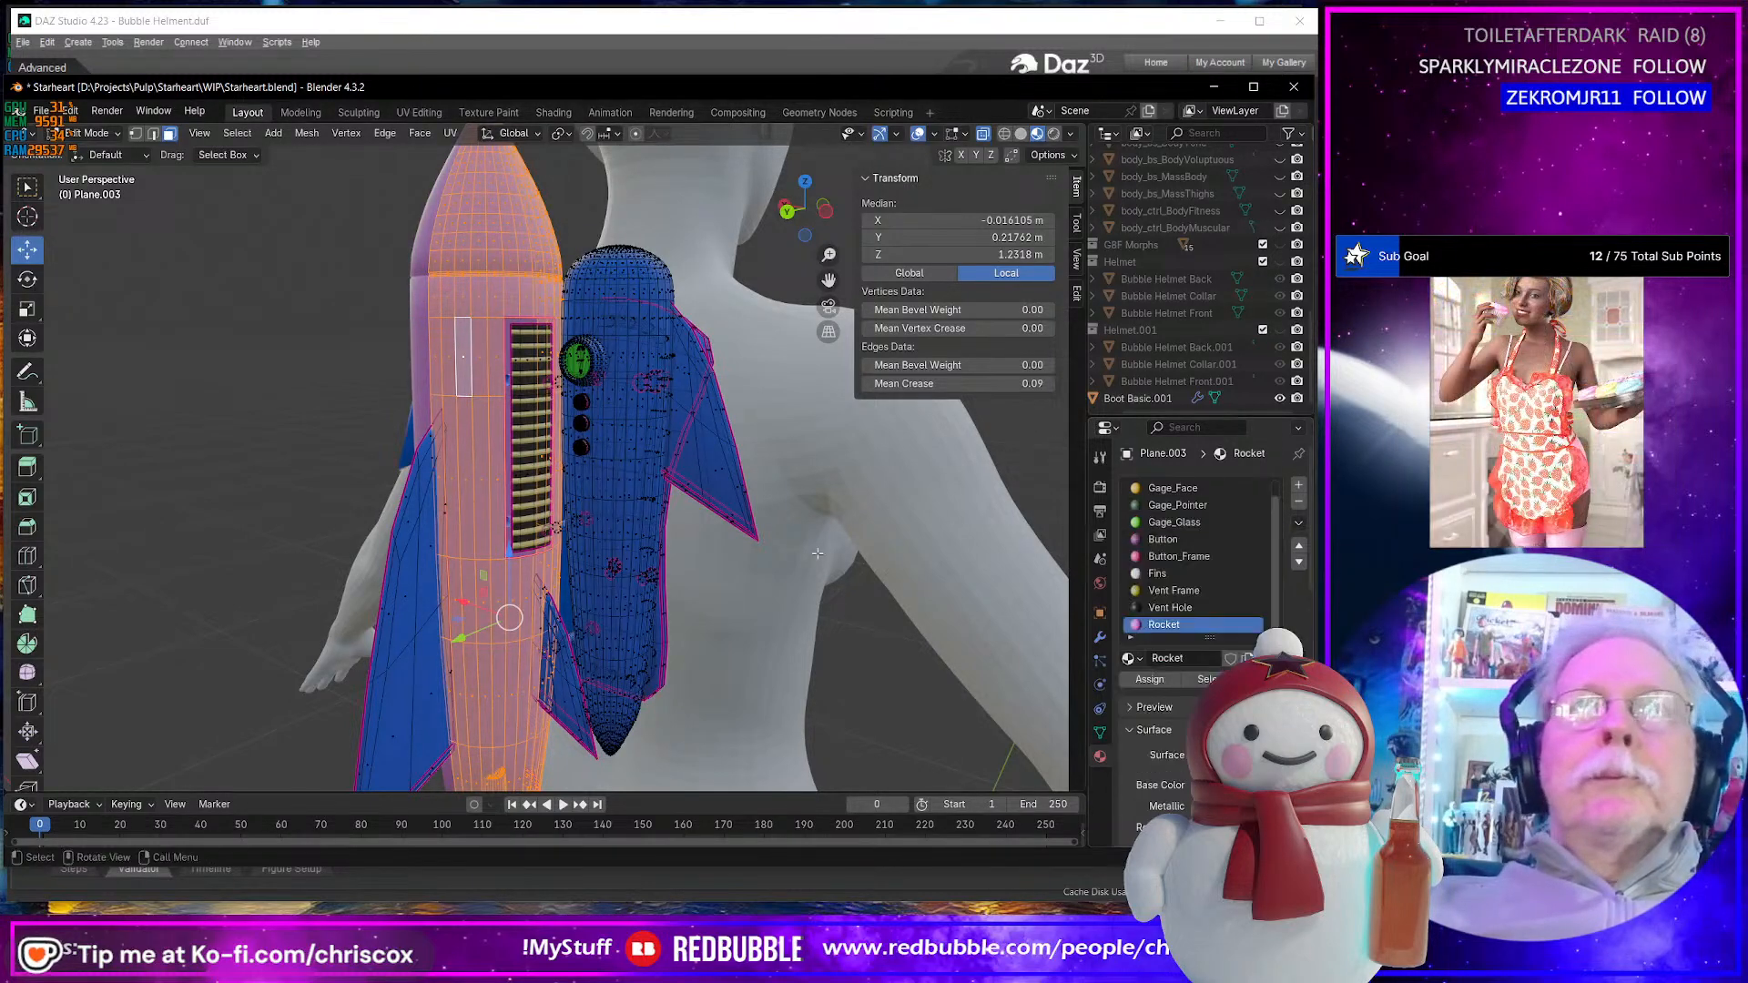
- Select the side tank's linked faces up to the seams and add a new material named "Rocket_Tank" in its own slot
{"action": "left_click", "coordinate": [633, 513]}
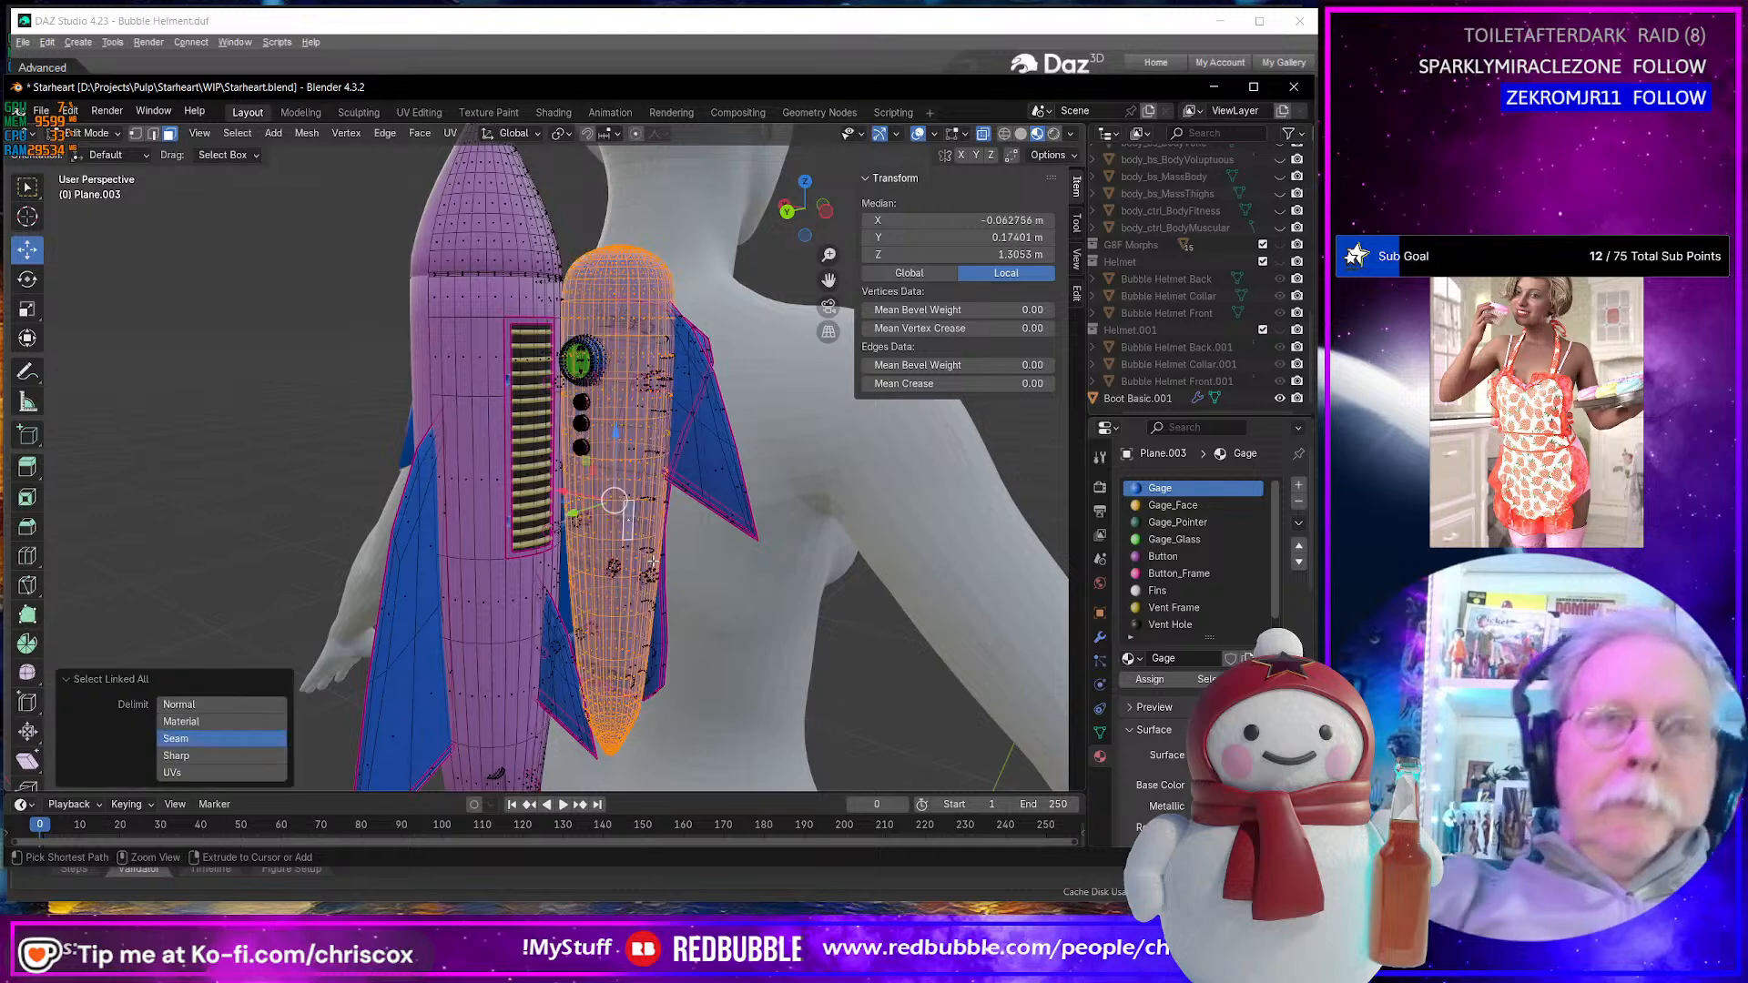
{"action": "key", "text": "ctrl+l"}
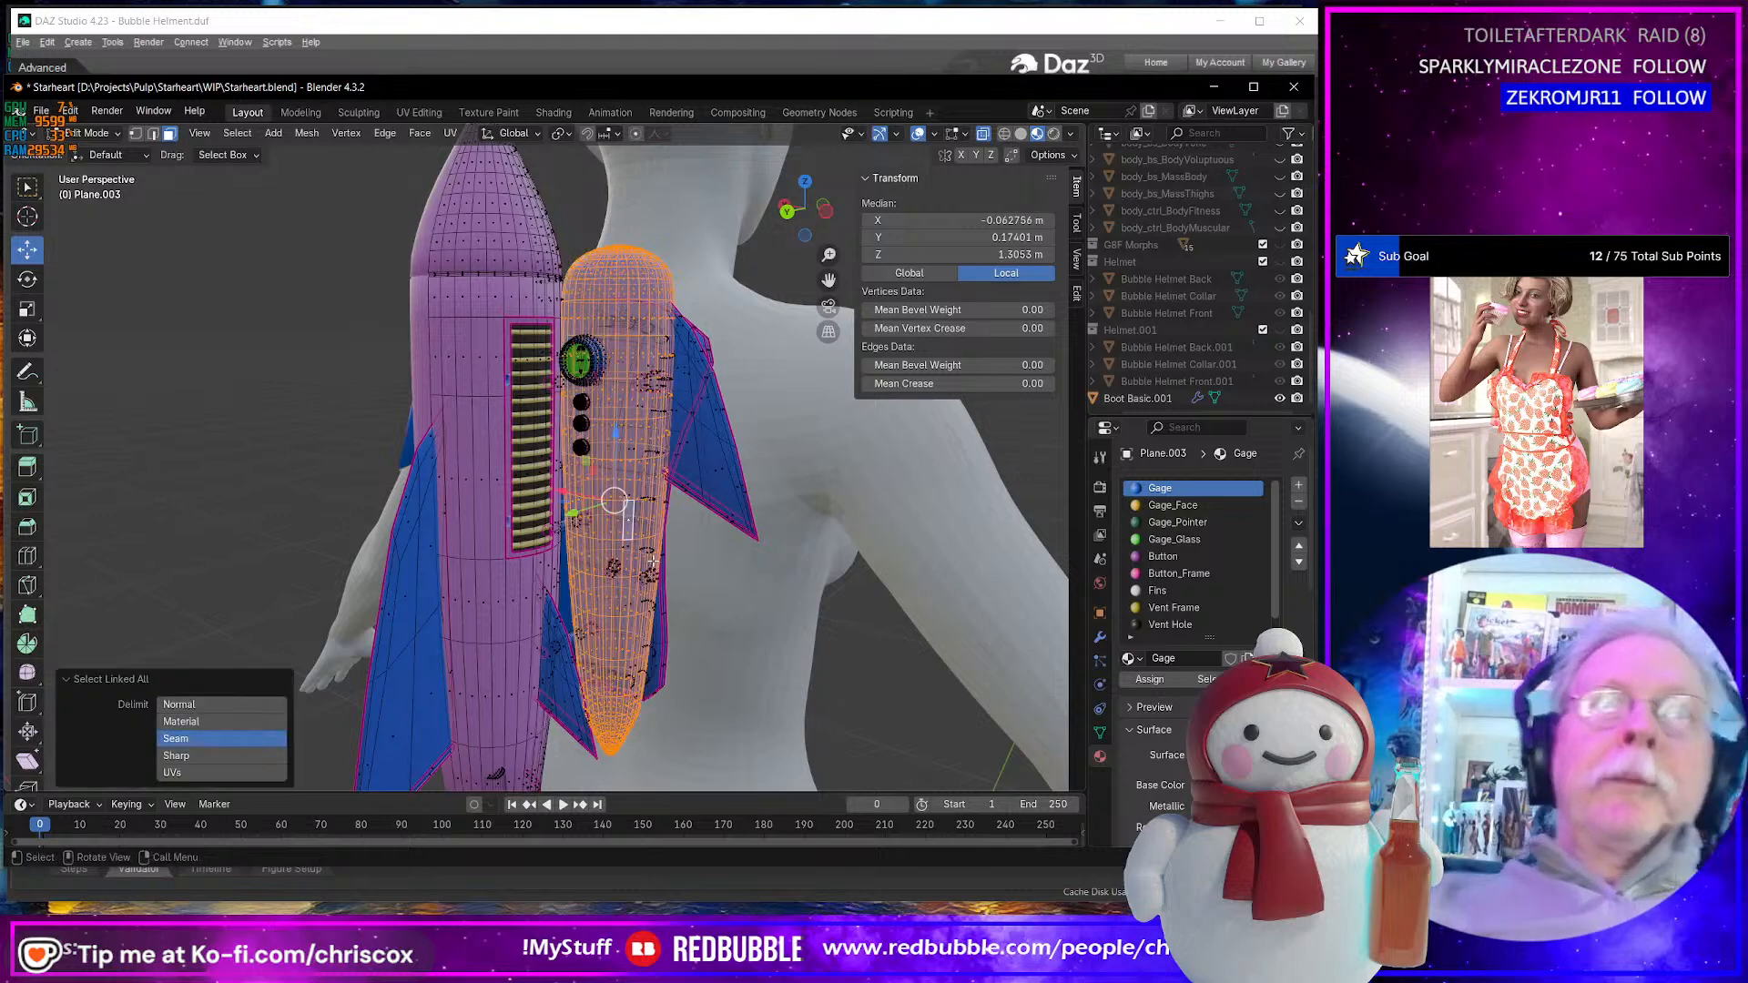
{"action": "left_click", "coordinate": [1298, 485]}
{"action": "left_click", "coordinate": [1184, 657]}
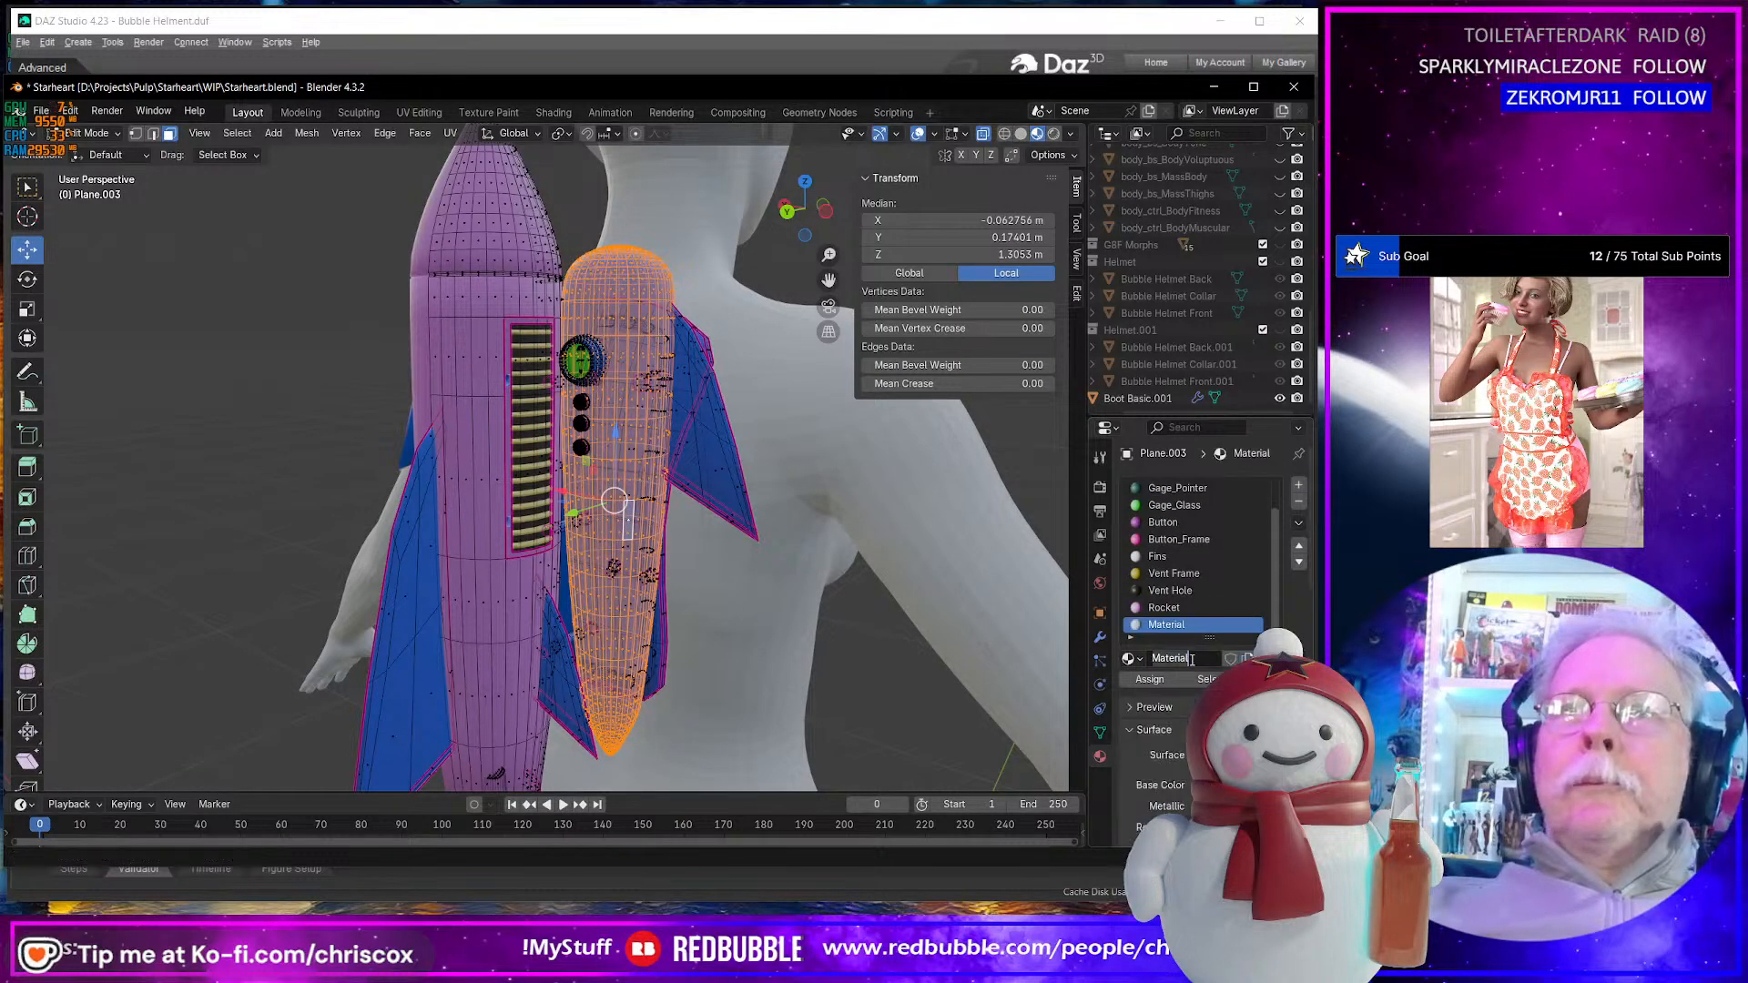
{"action": "left_click", "coordinate": [1193, 659]}
{"action": "type", "text": "Roc"}
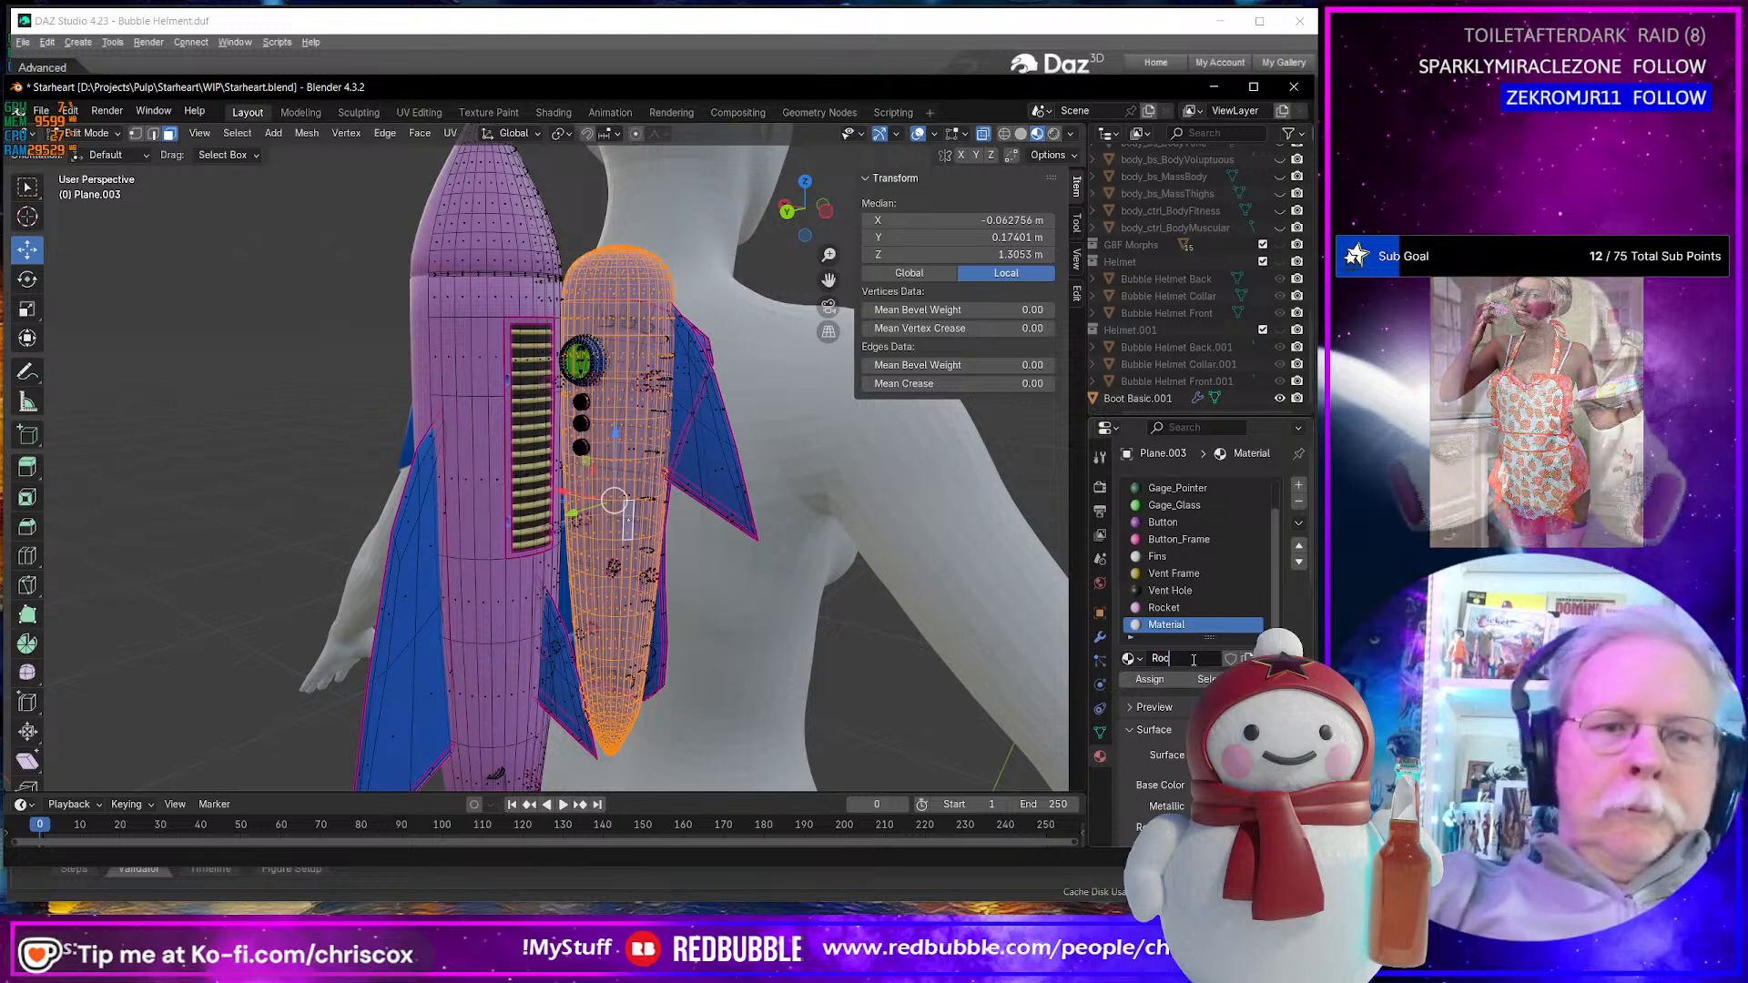
{"action": "type", "text": "ket_Tank"}
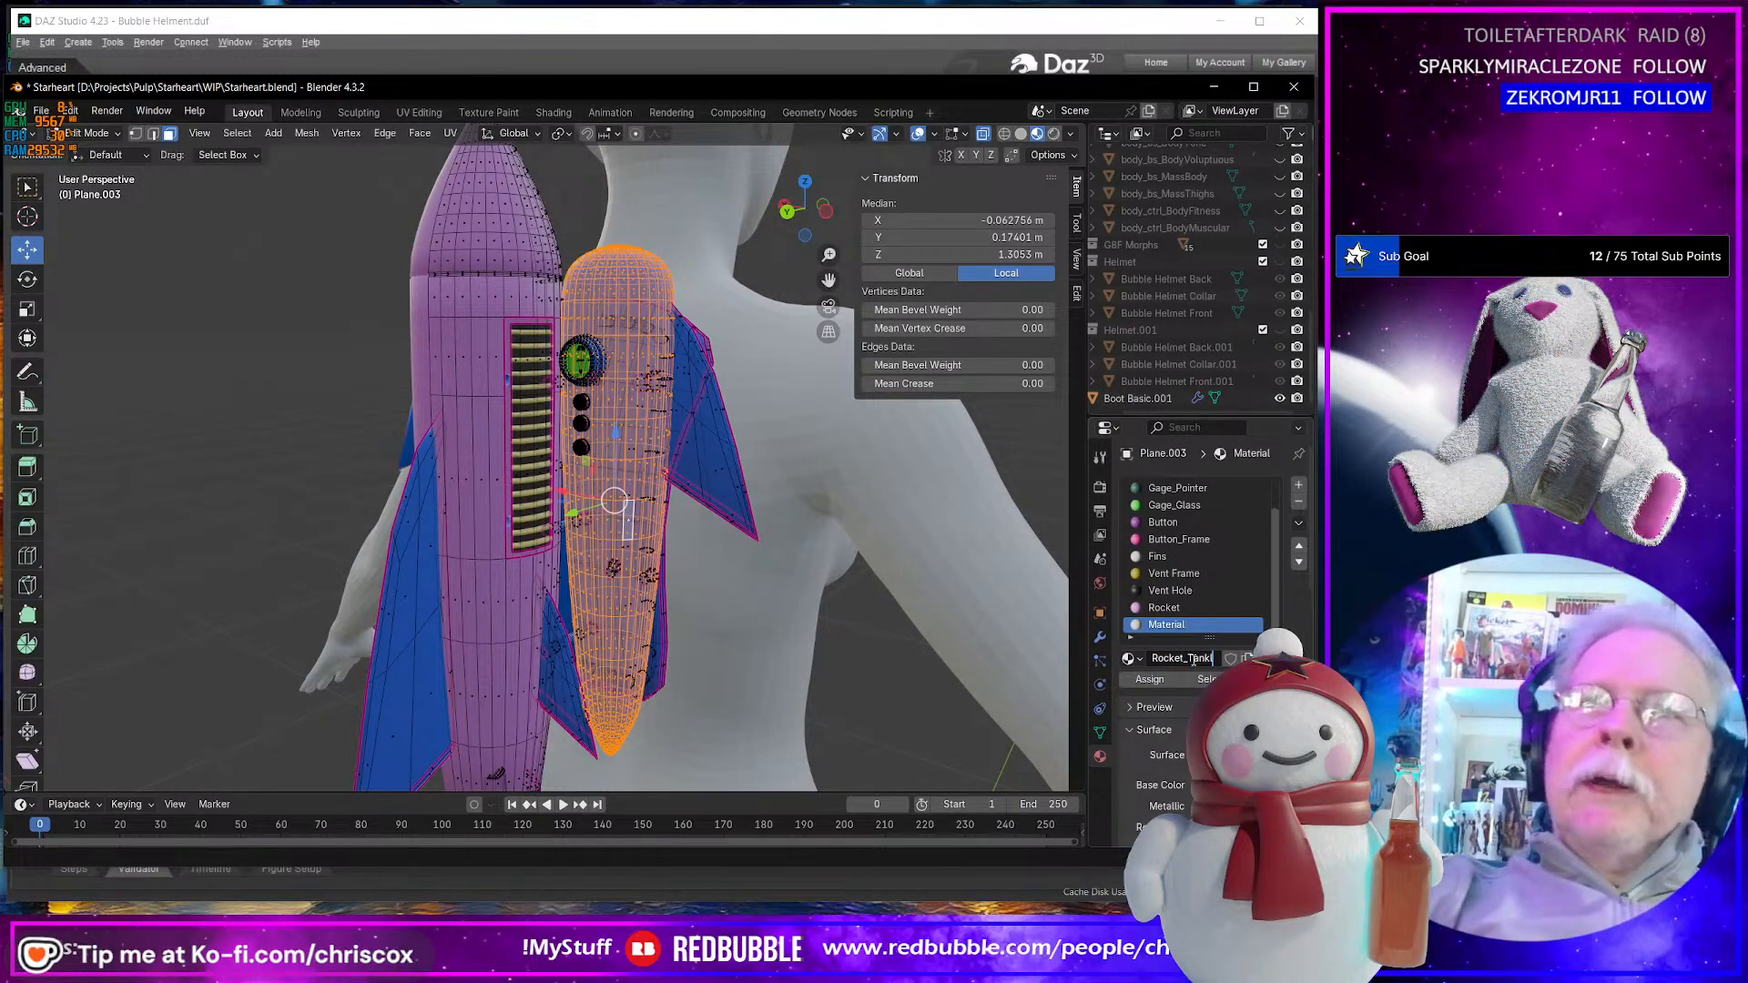
{"action": "key", "text": "Return"}
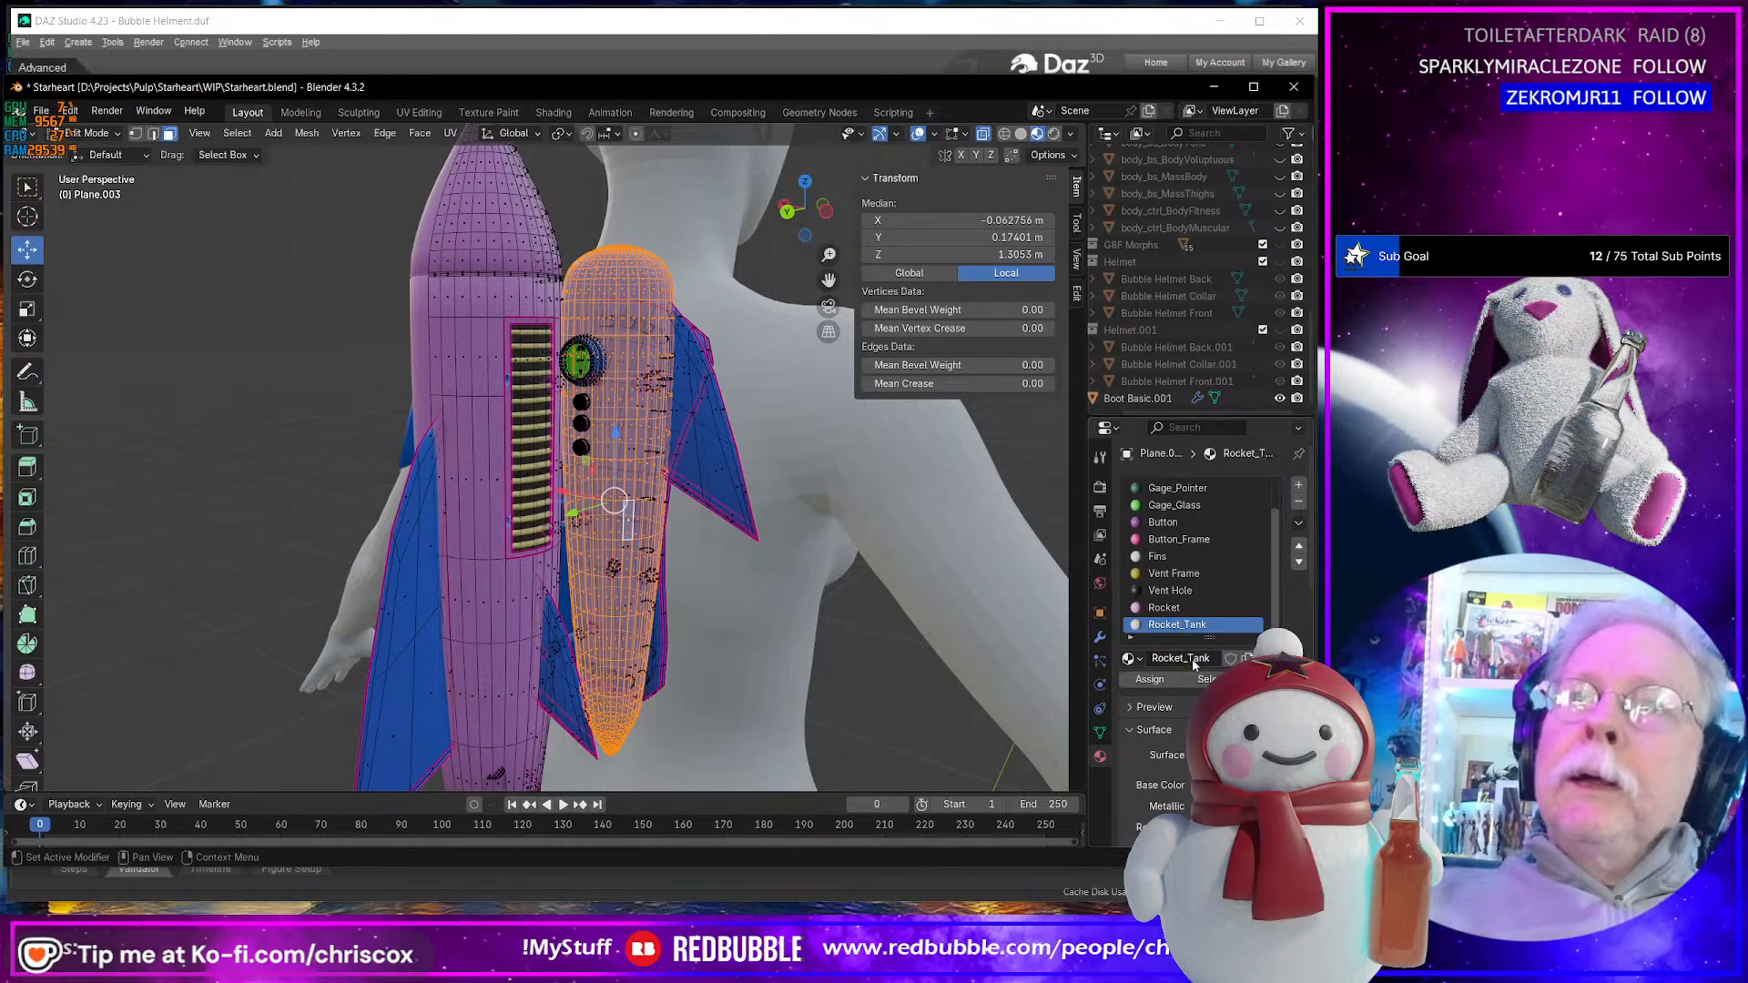
- Assign the Rocket_Tank material to the selected tank faces and set its base color to a pale tan
{"action": "left_click", "coordinate": [1150, 680]}
{"action": "left_click", "coordinate": [1238, 785]}
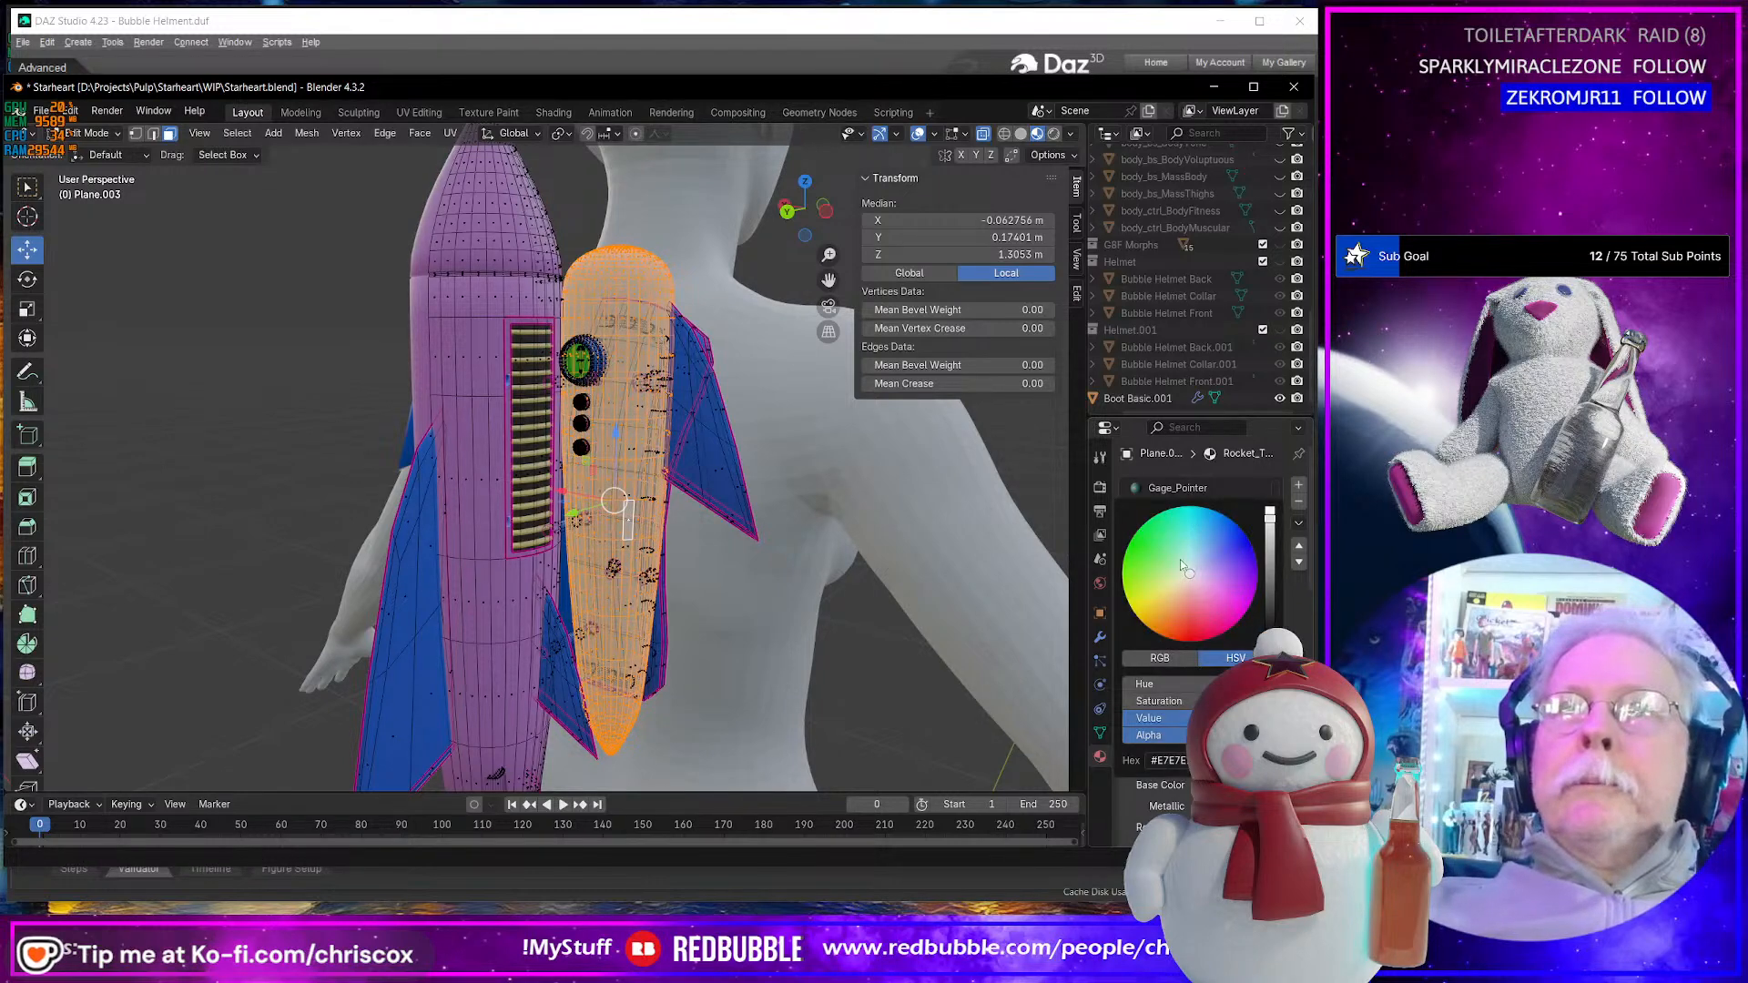
{"action": "left_click", "coordinate": [1179, 587]}
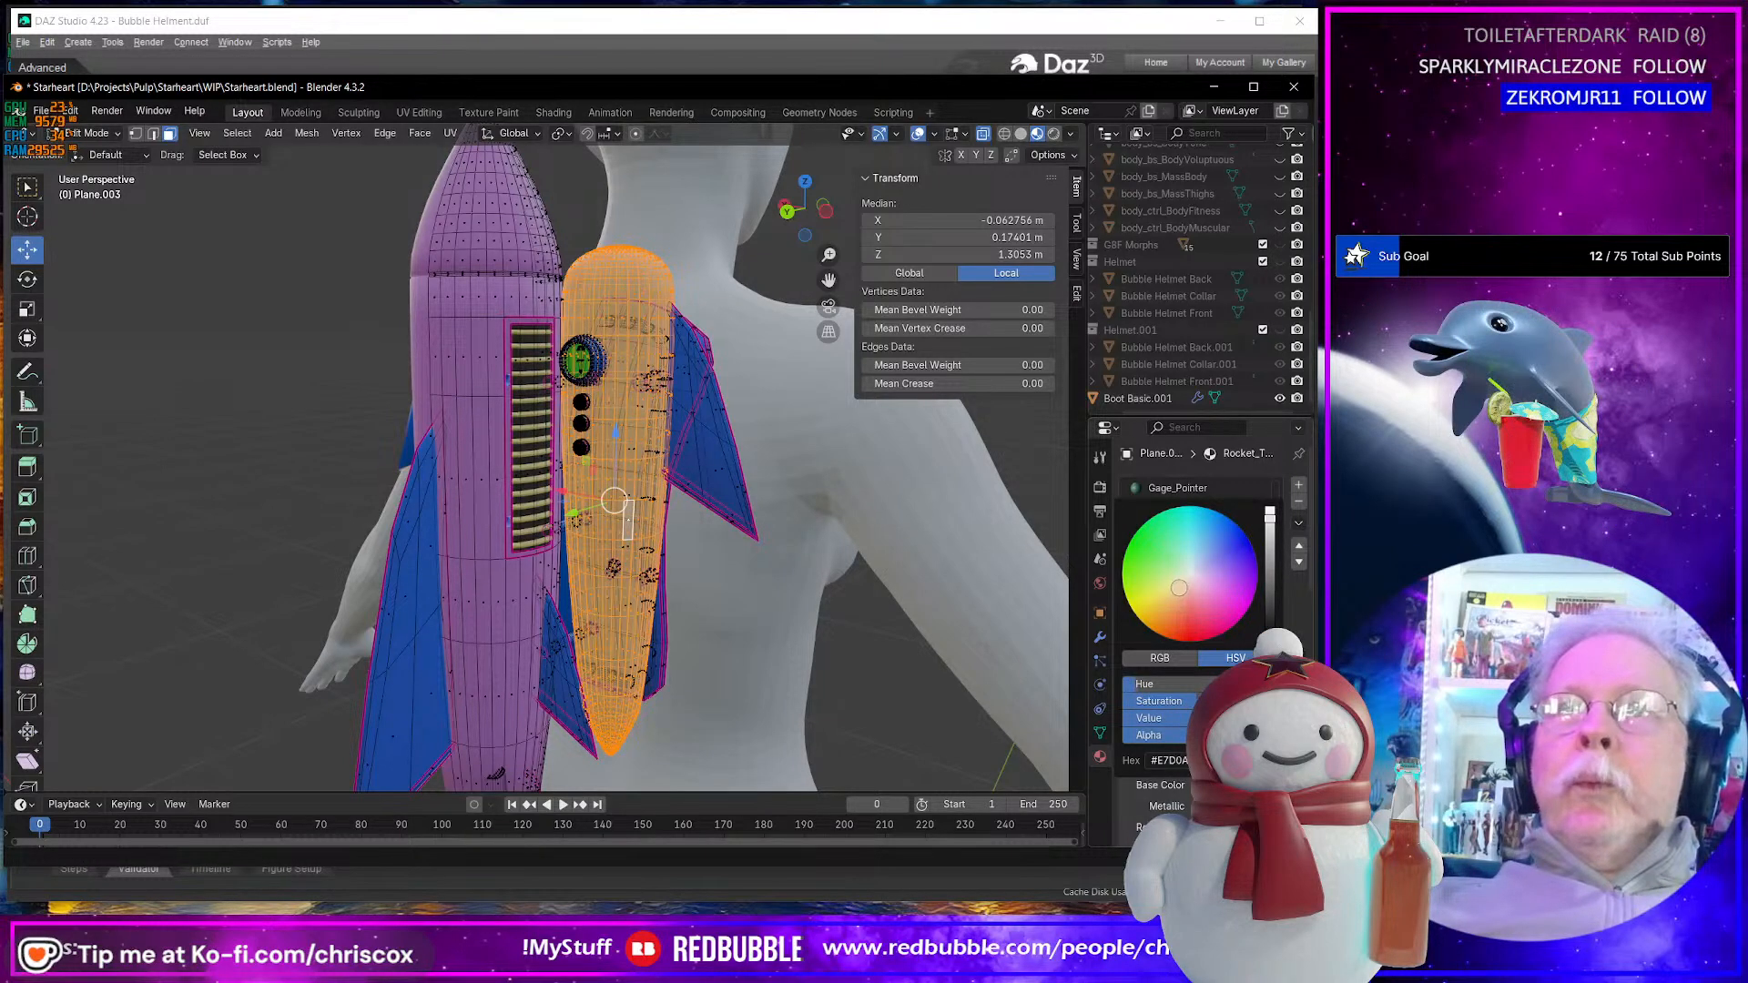
- Select three fins on the rocket and side tank as linked faces delimited by seams
{"action": "middle_click_drag", "start_coordinate": [628, 524], "coordinate": [732, 482]}
{"action": "left_click", "coordinate": [732, 481]}
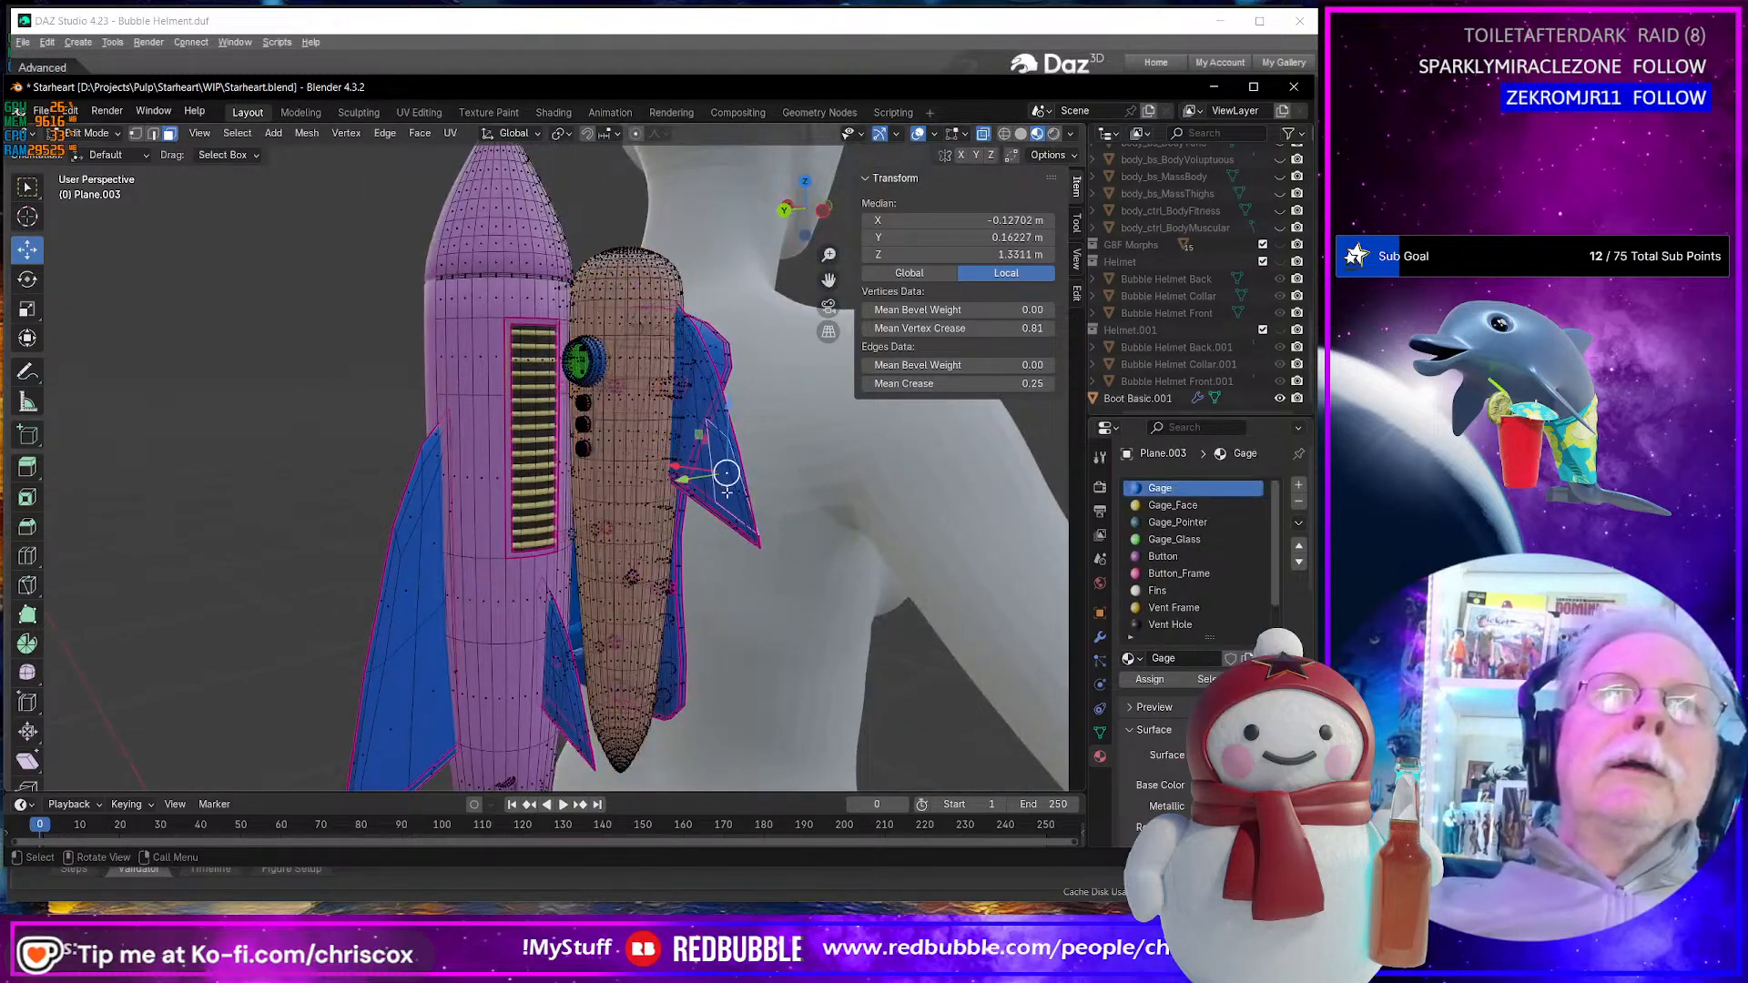
{"action": "left_click", "coordinate": [420, 635], "text": "ctrl"}
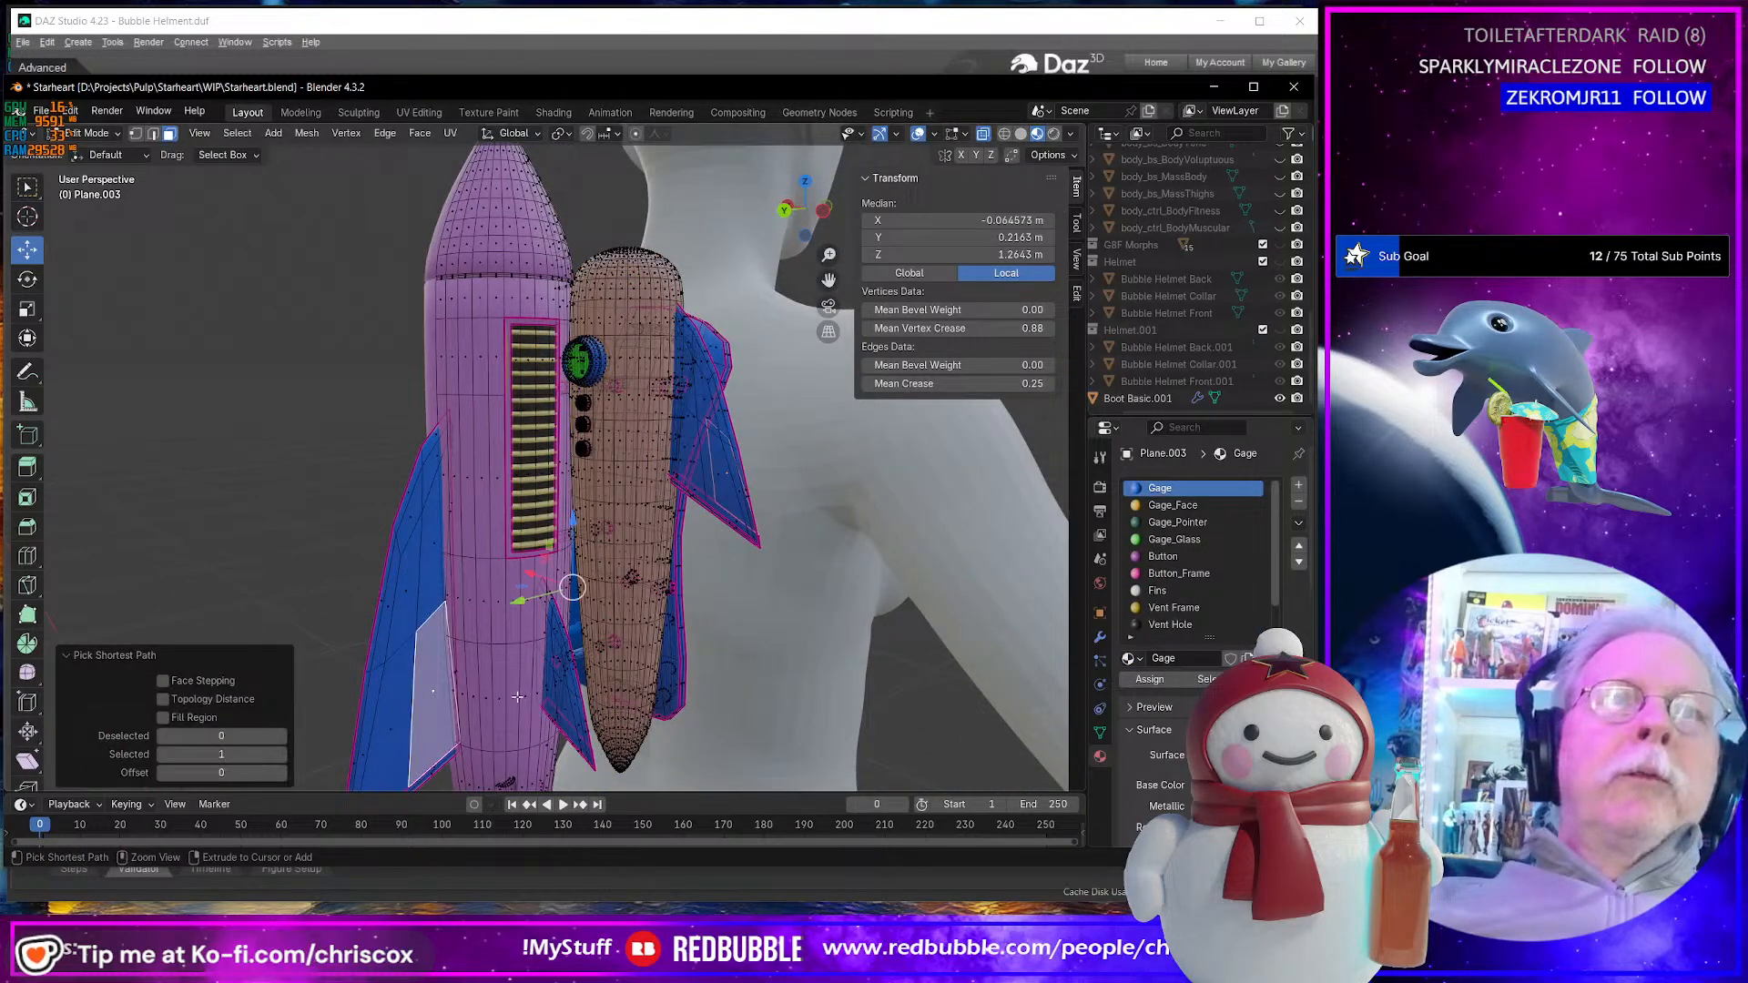
{"action": "left_click", "coordinate": [568, 716], "text": "ctrl"}
{"action": "key", "text": "ctrl+l"}
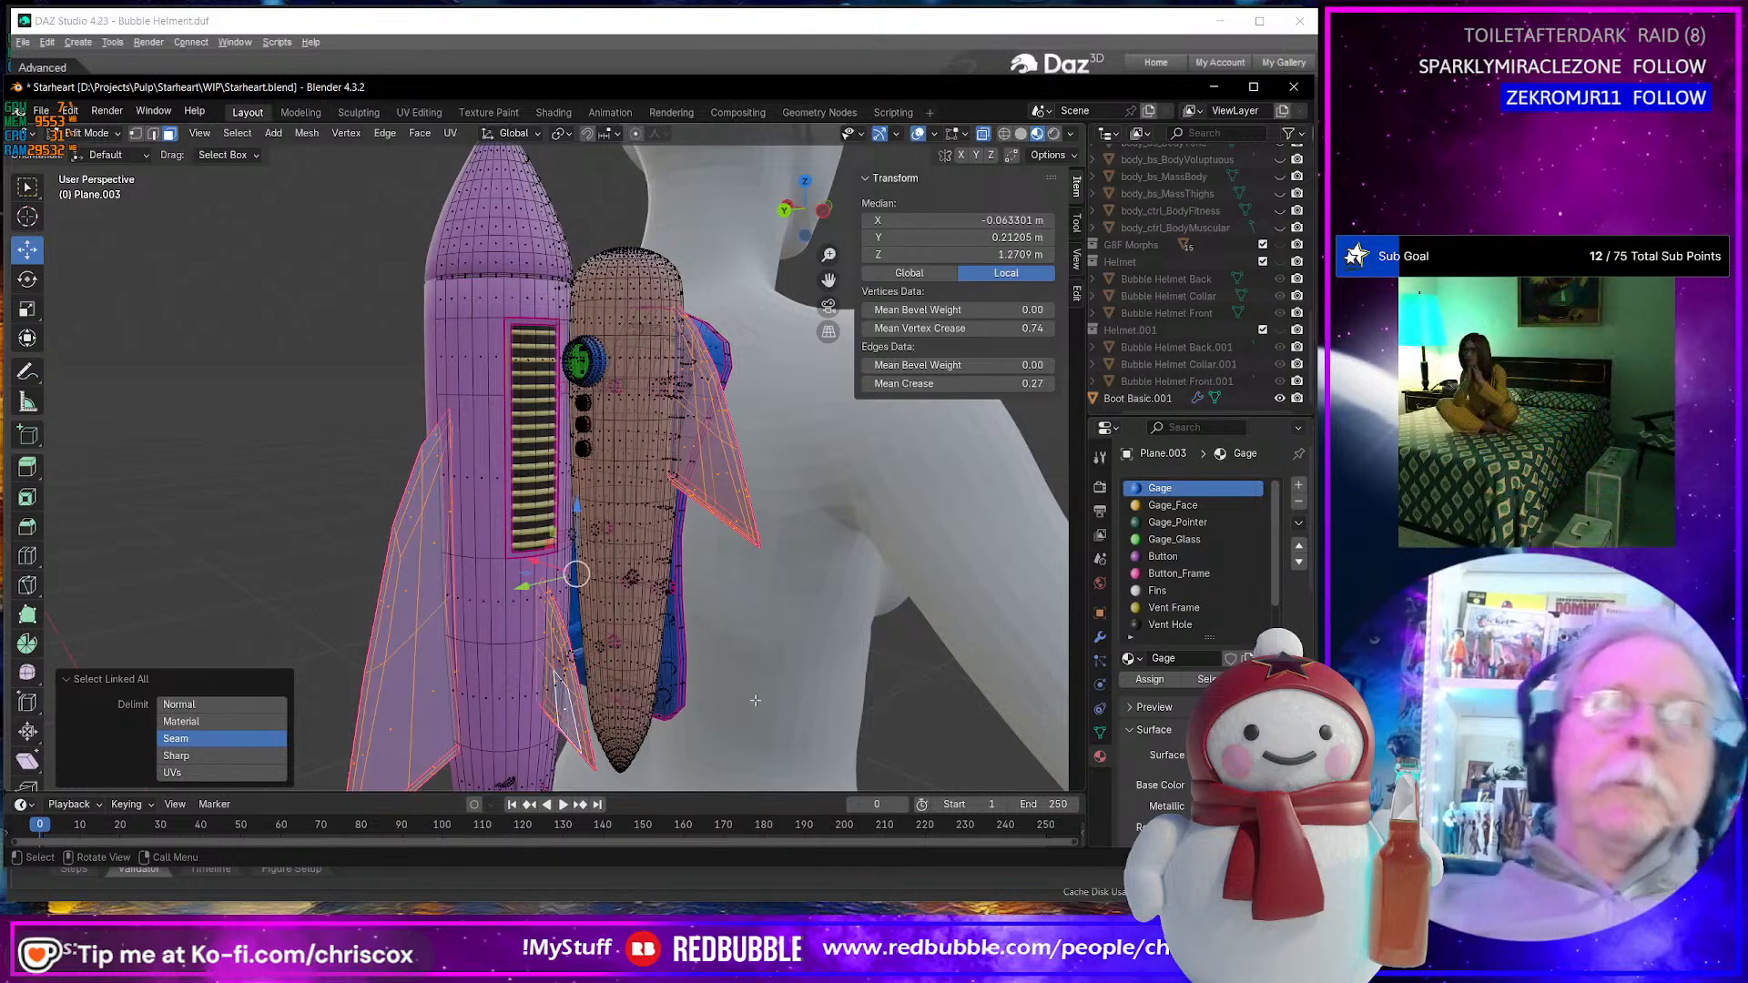
- Assign the existing Fins material to the selected fin faces
{"action": "scroll", "coordinate": [1238, 622], "scroll_direction": "down", "scroll_amount": 2}
{"action": "left_click", "coordinate": [1171, 557]}
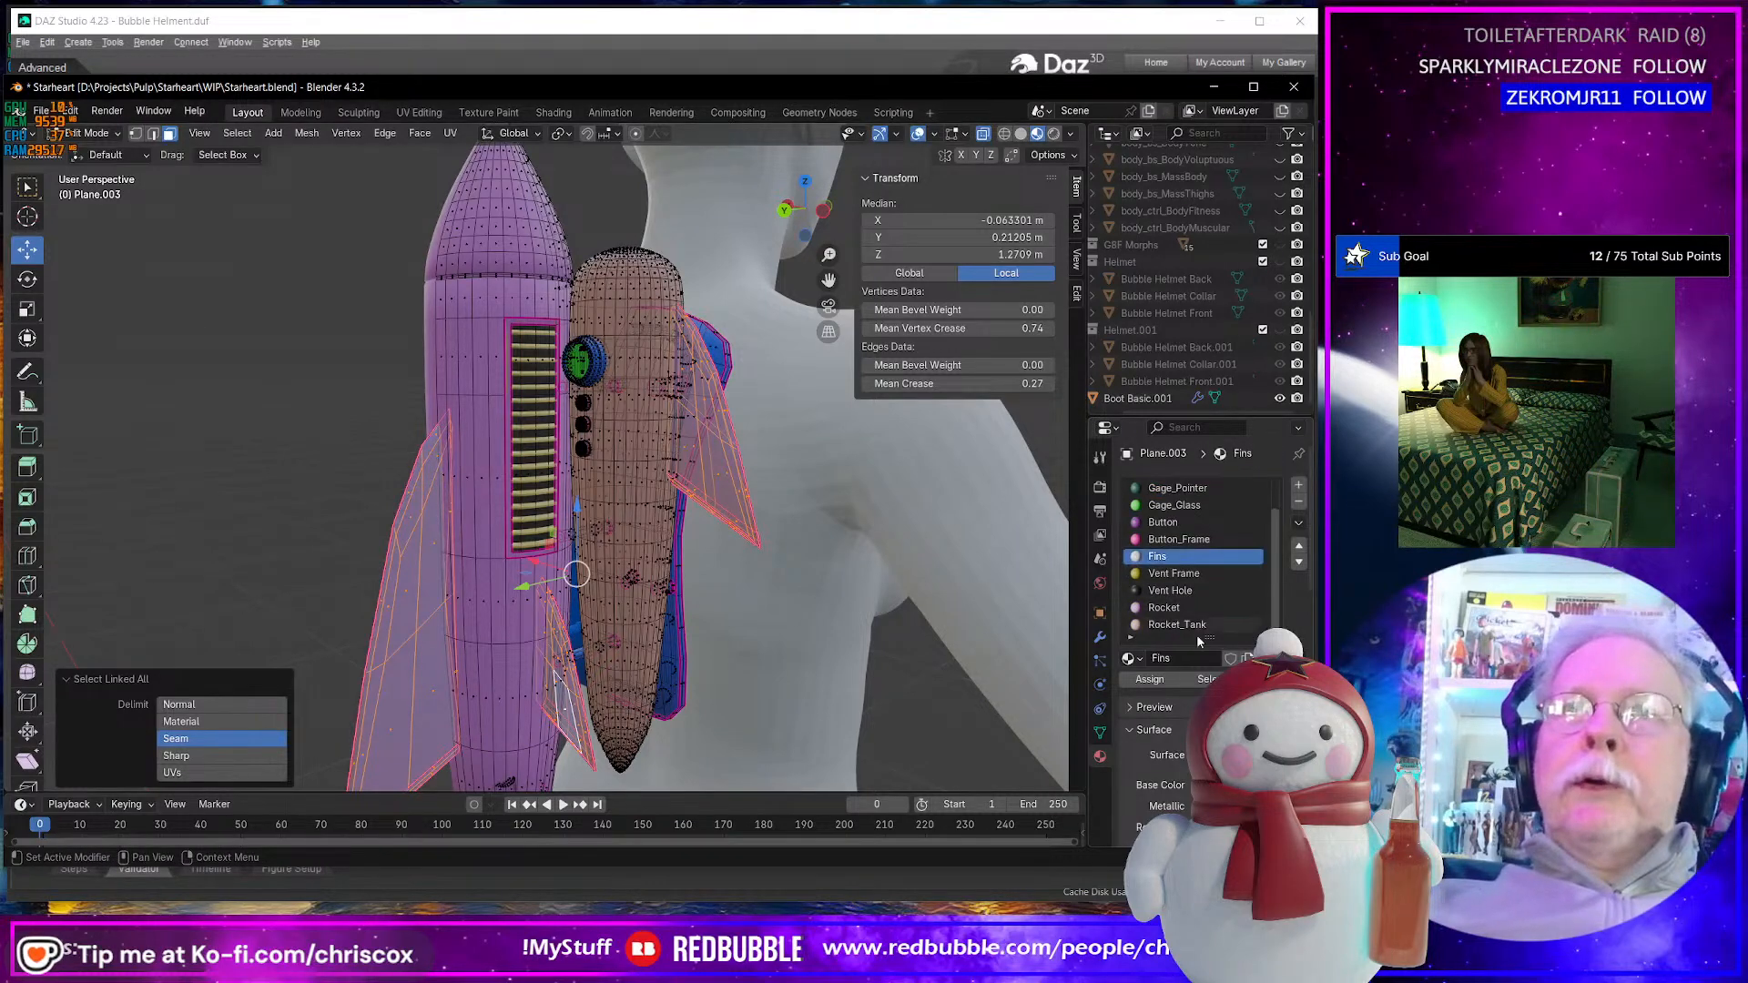
{"action": "left_click", "coordinate": [1149, 679]}
- Select faces on the upper support struts that join the rocket and side tank to the back plate
{"action": "mouse_move", "coordinate": [692, 418]}
{"action": "middle_mouse_down"}
{"action": "mouse_move", "coordinate": [739, 376]}
{"action": "mouse_move", "coordinate": [719, 376]}
{"action": "mouse_move", "coordinate": [717, 430]}
{"action": "middle_mouse_up"}
{"action": "left_click", "coordinate": [761, 376]}
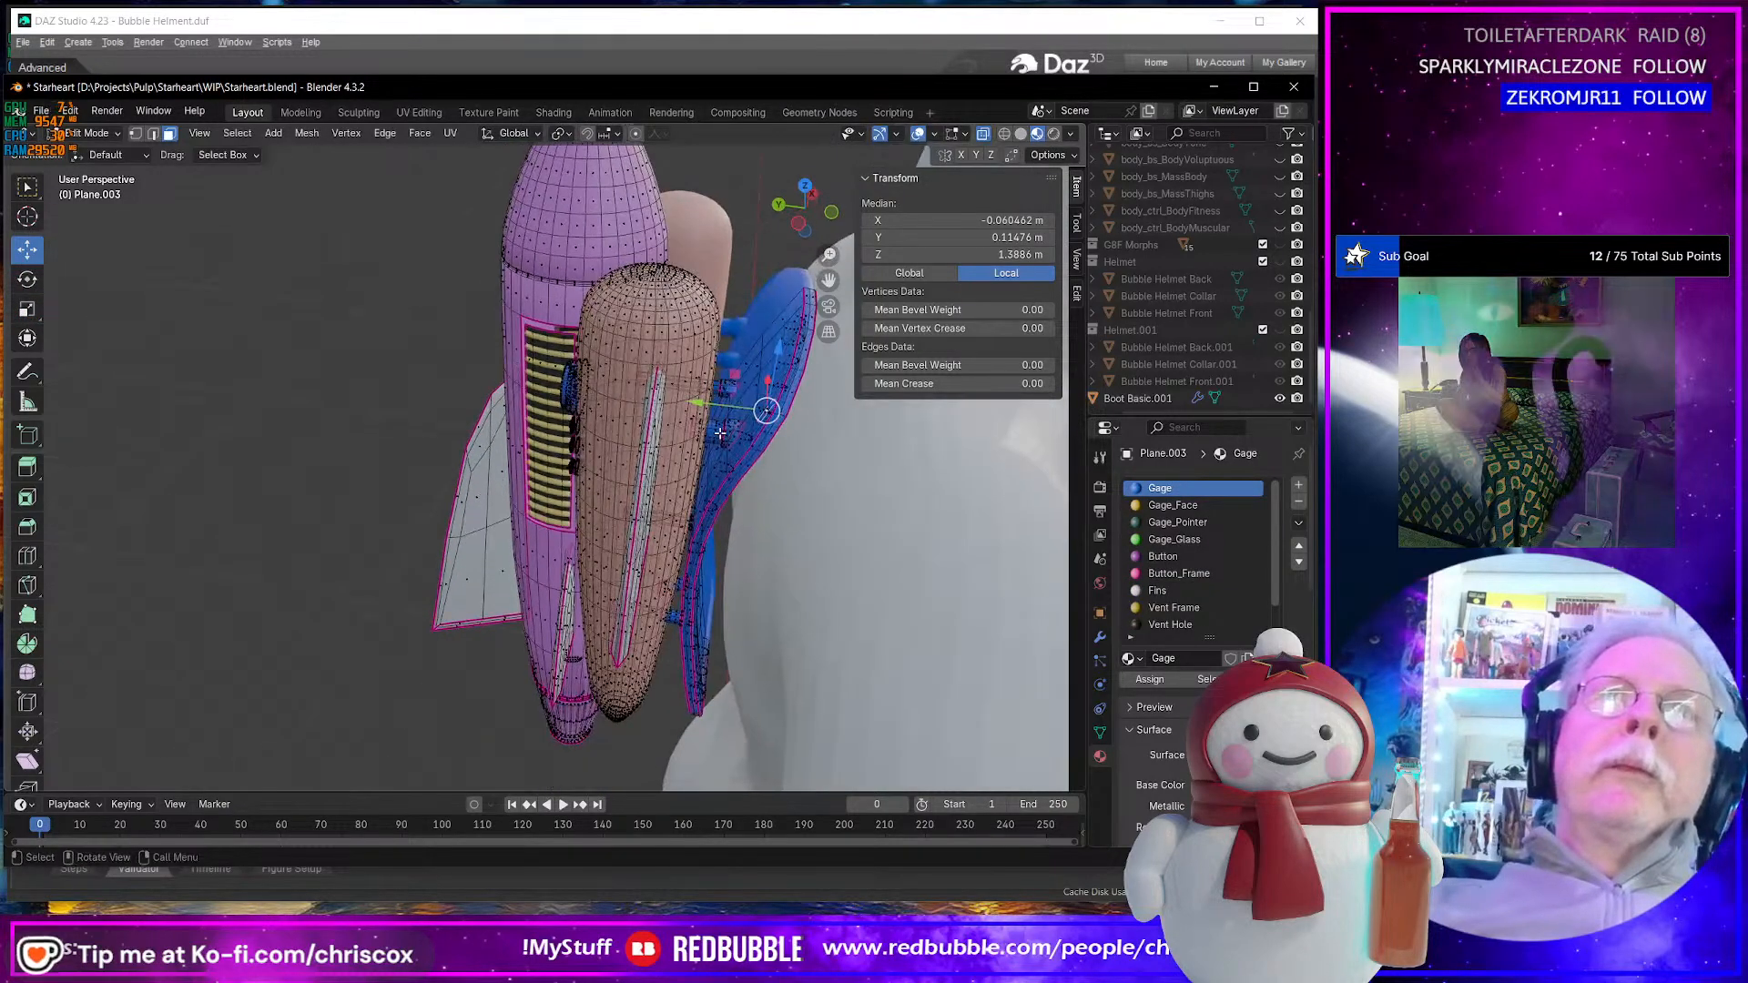
{"action": "left_click", "coordinate": [717, 431]}
{"action": "middle_click_drag", "start_coordinate": [666, 444], "coordinate": [605, 584]}
{"action": "left_click", "coordinate": [703, 493], "text": "ctrl"}
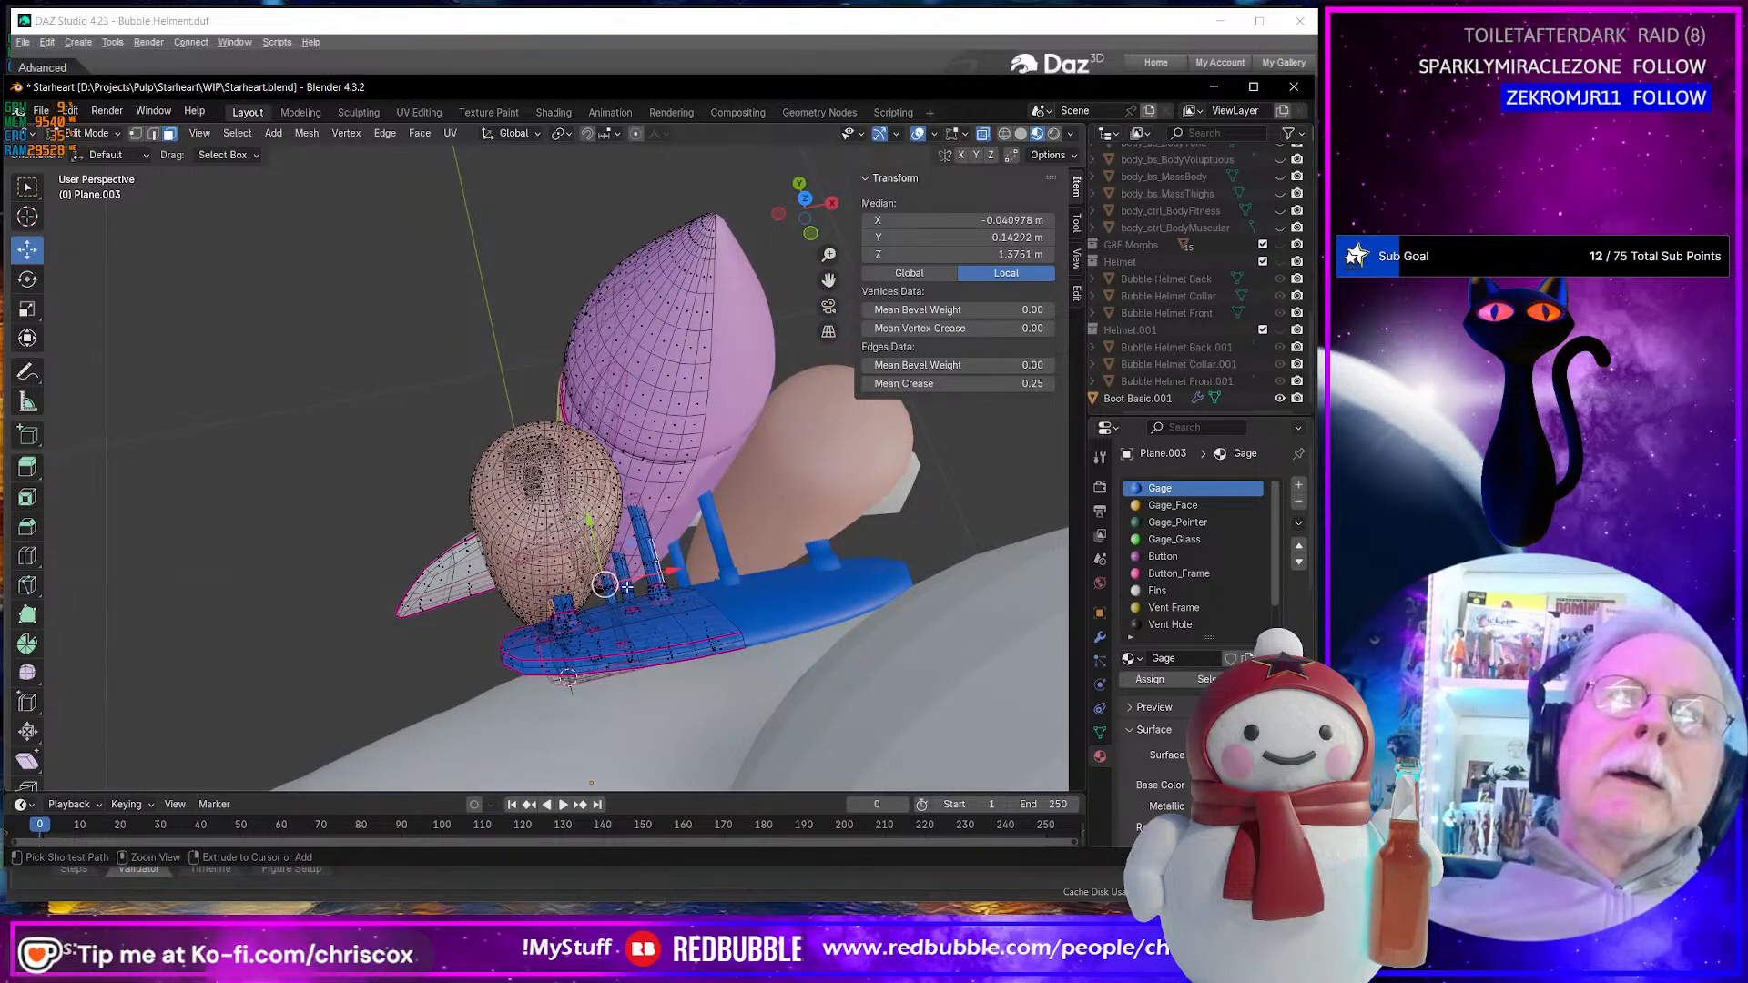
{"action": "left_click", "coordinate": [627, 587], "text": "ctrl"}
{"action": "middle_click_drag", "start_coordinate": [627, 587], "coordinate": [792, 571]}
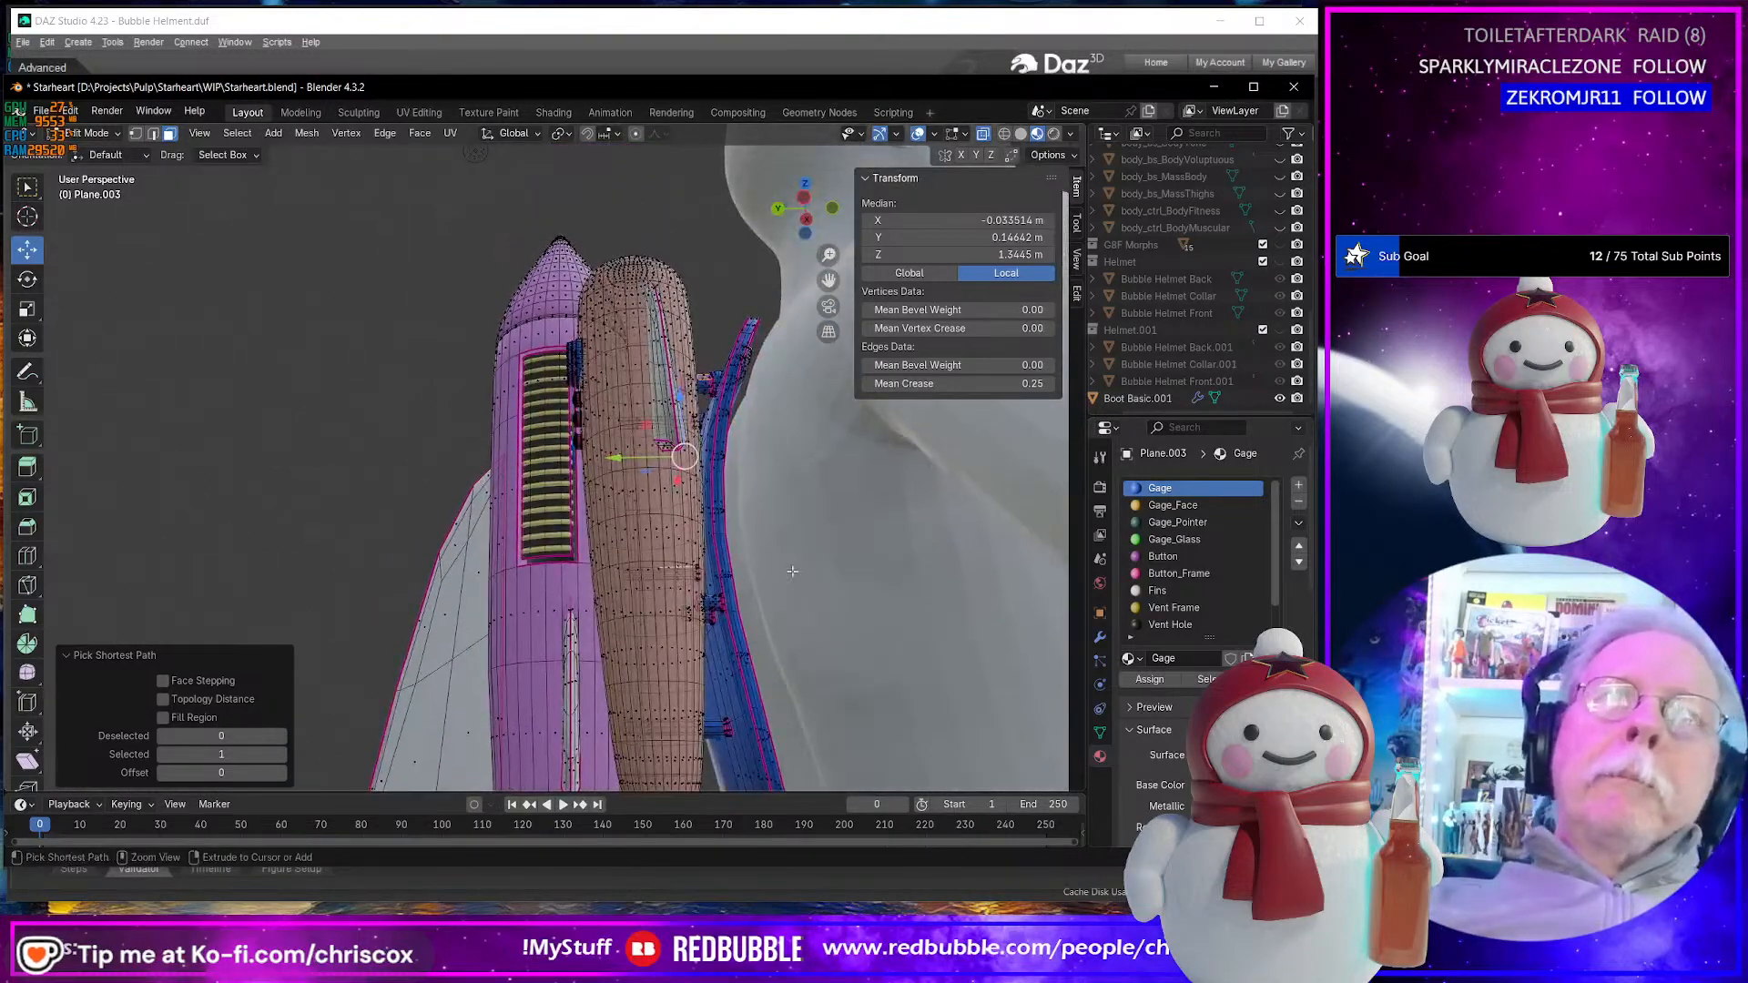
{"action": "left_click", "coordinate": [717, 607]}
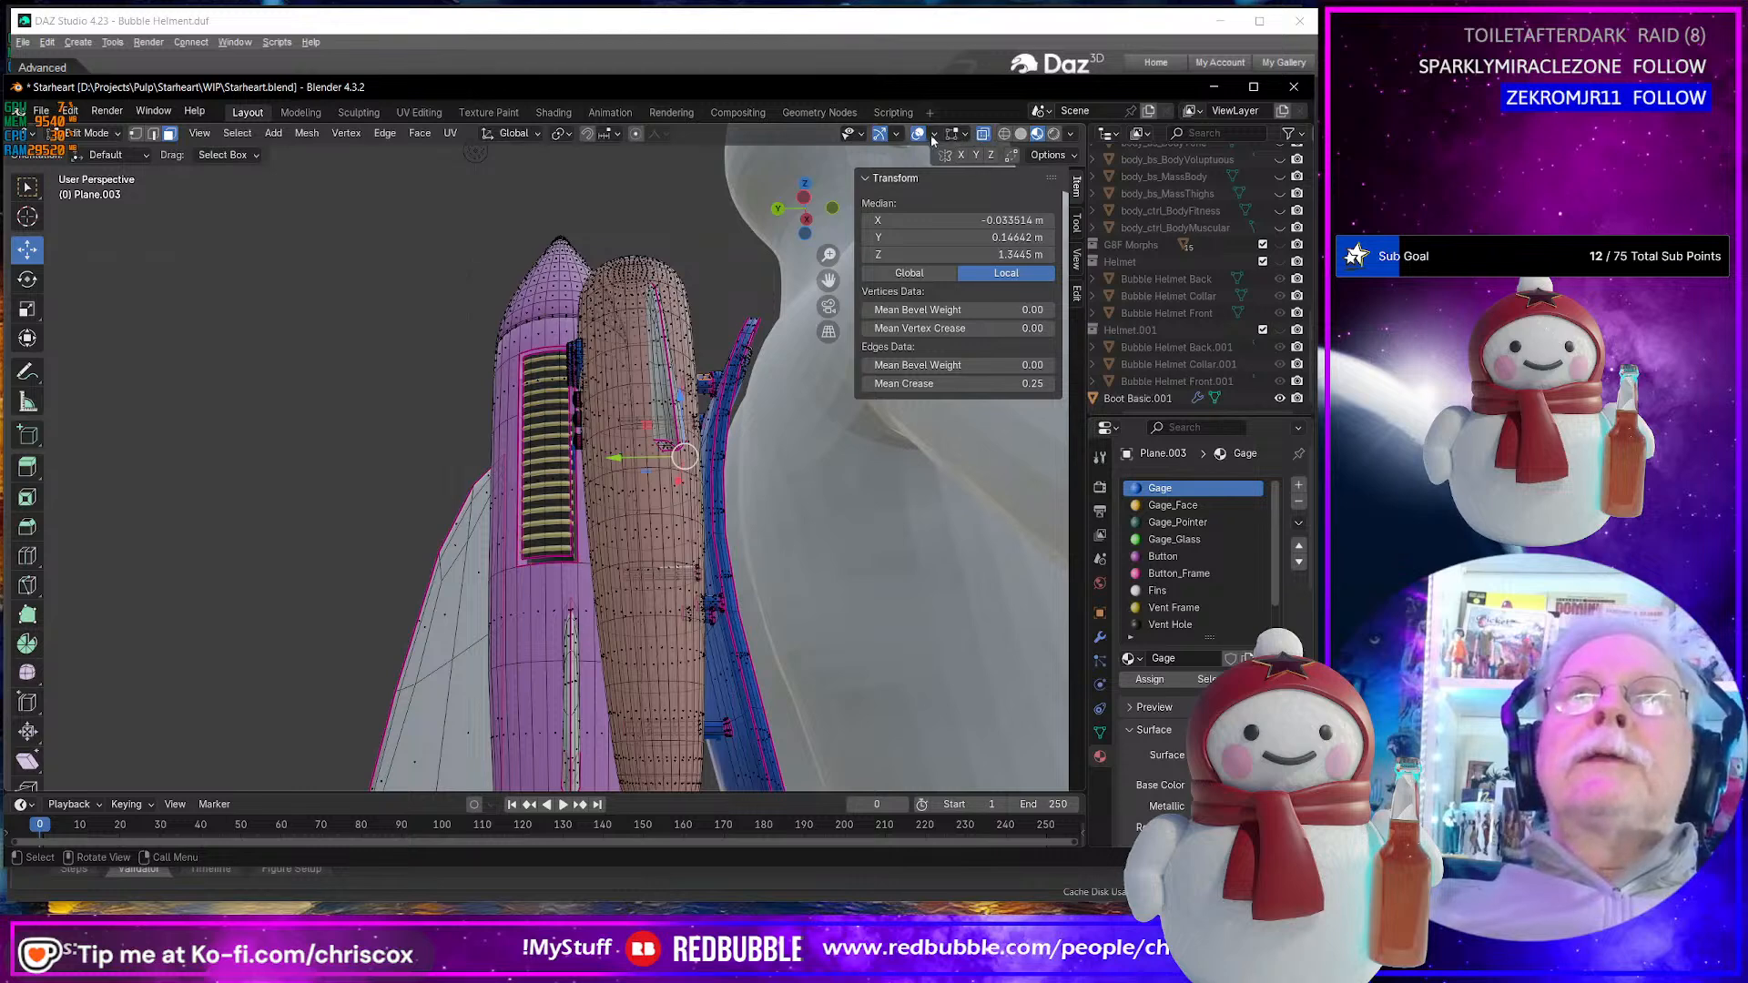
- Turn off X-ray, add the lower support struts' faces to the selection and grow the selection
{"action": "left_click", "coordinate": [983, 134]}
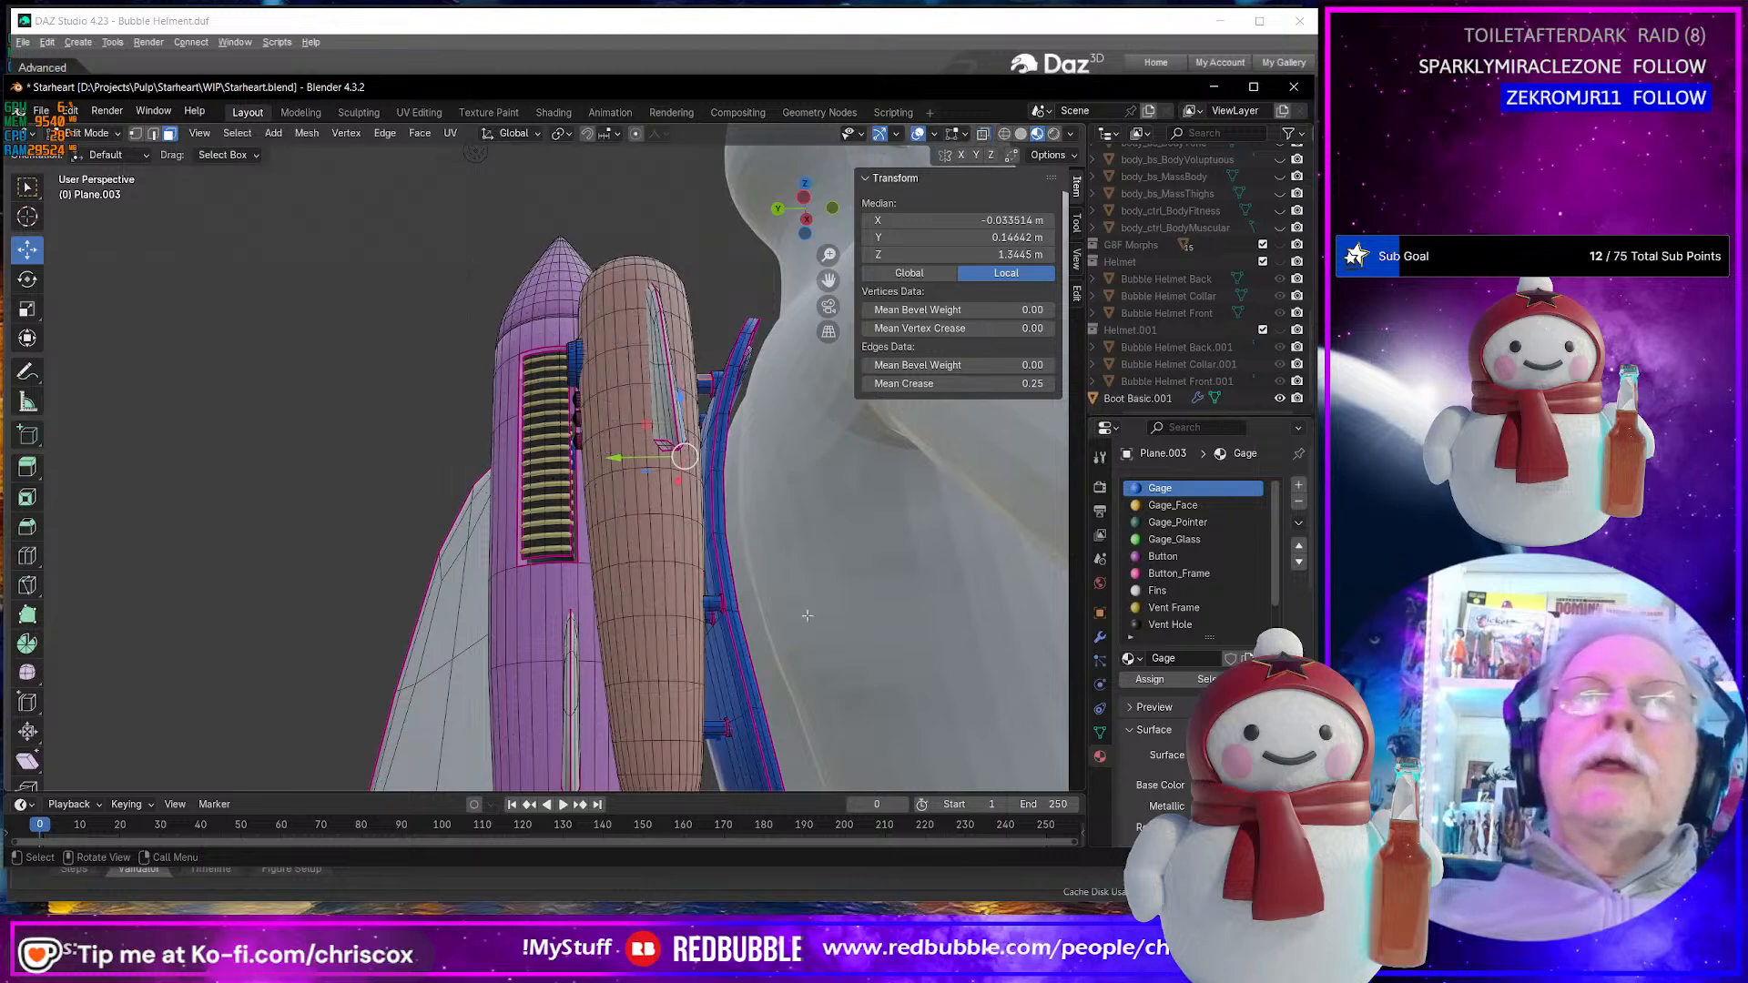
{"action": "left_click", "coordinate": [715, 608], "text": "ctrl"}
{"action": "middle_click_drag", "start_coordinate": [732, 644], "coordinate": [699, 526]}
{"action": "left_click", "coordinate": [689, 519], "text": "ctrl"}
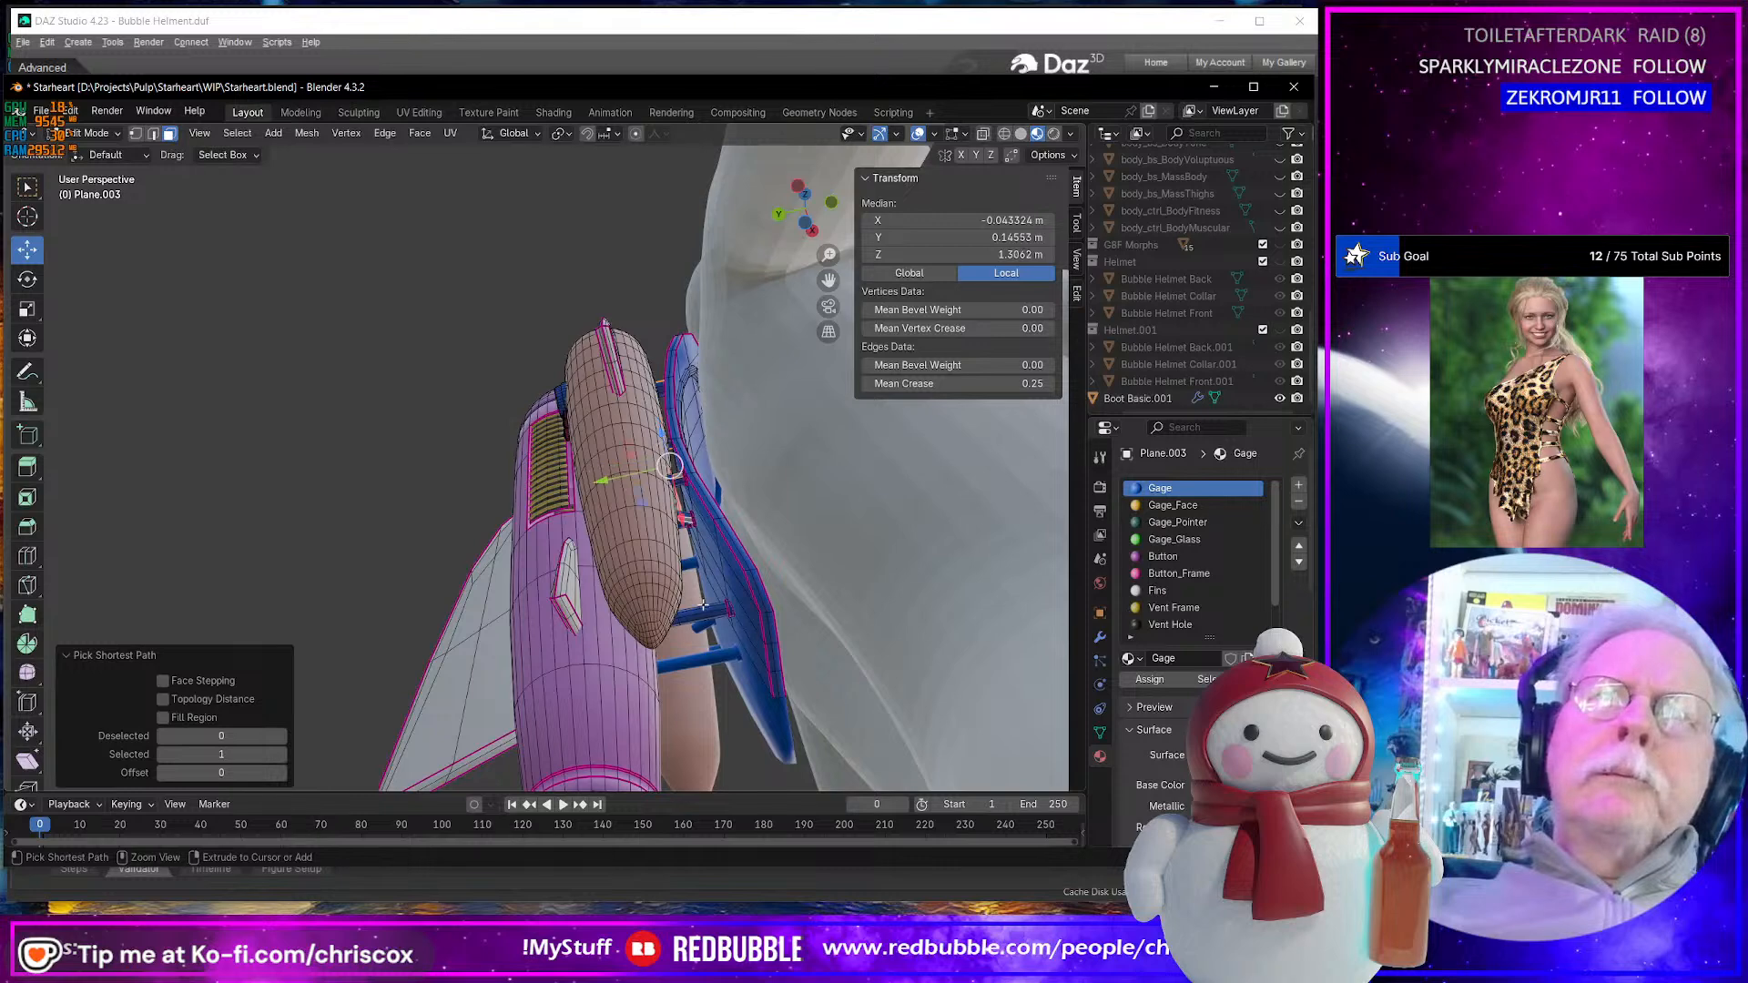
{"action": "left_click", "coordinate": [704, 610], "text": "ctrl"}
{"action": "middle_click_drag", "start_coordinate": [704, 610], "coordinate": [708, 643]}
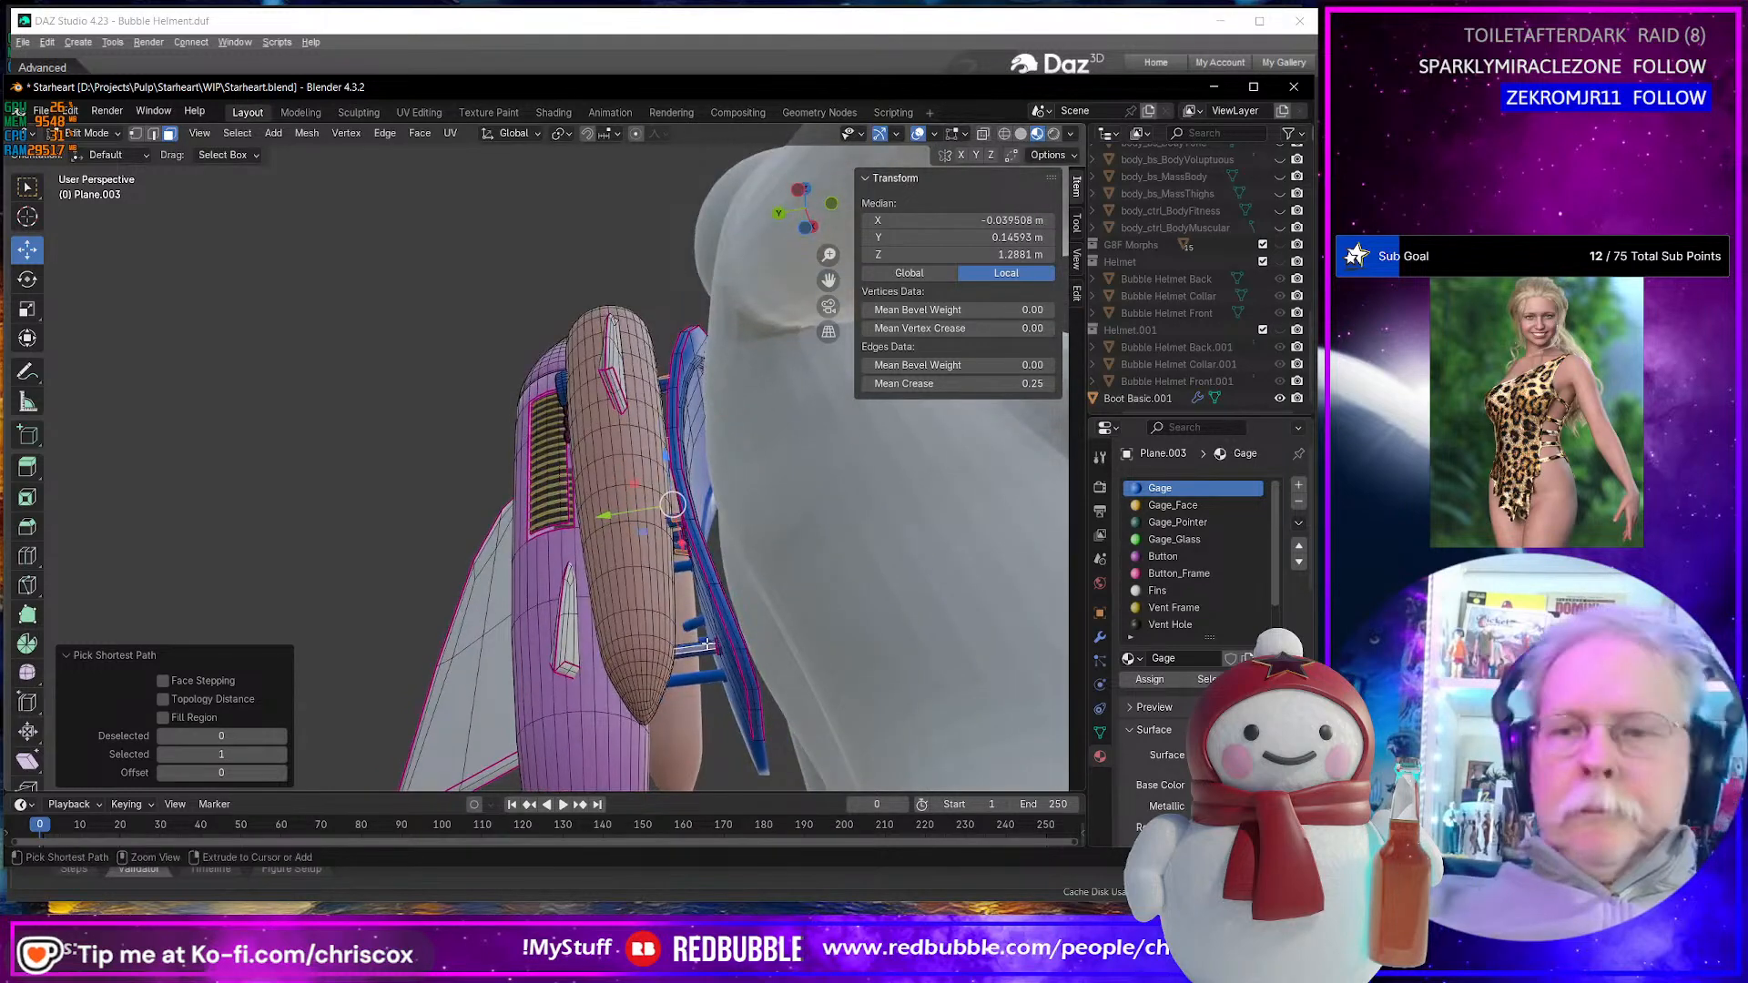
{"action": "key", "text": "ctrl+KP_Add"}
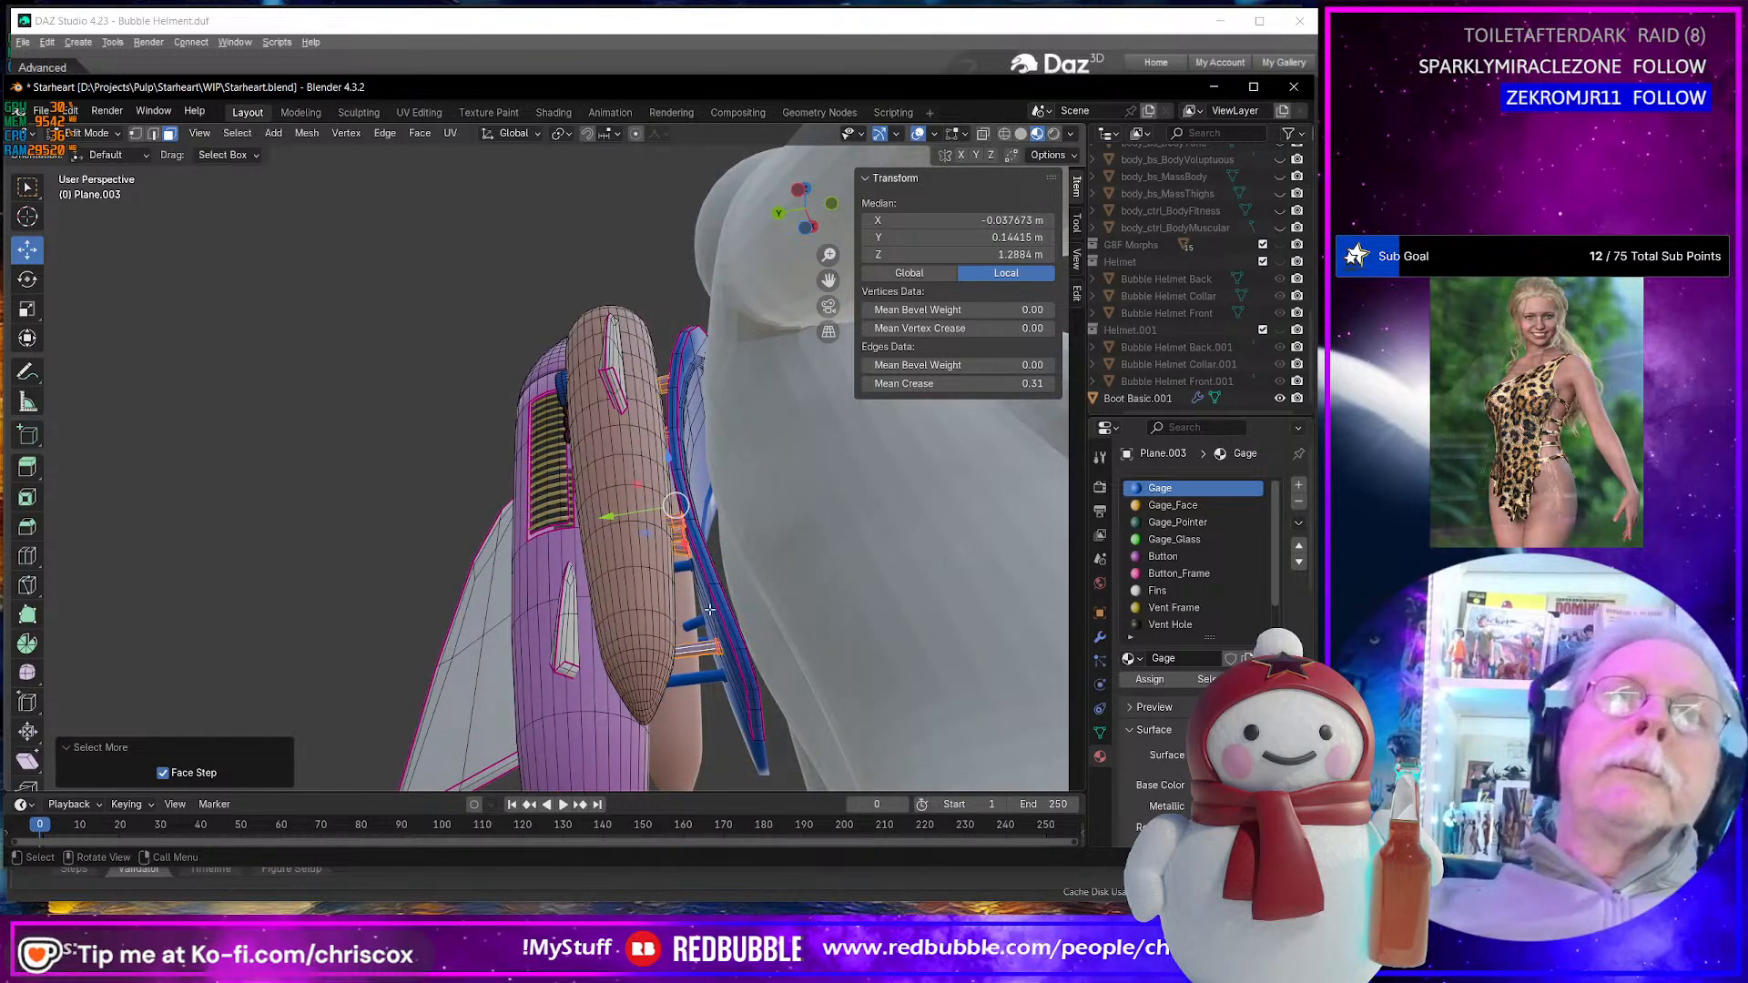
- Add a new material named "Supports" in its own slot
{"action": "middle_click_drag", "start_coordinate": [709, 609], "coordinate": [523, 212]}
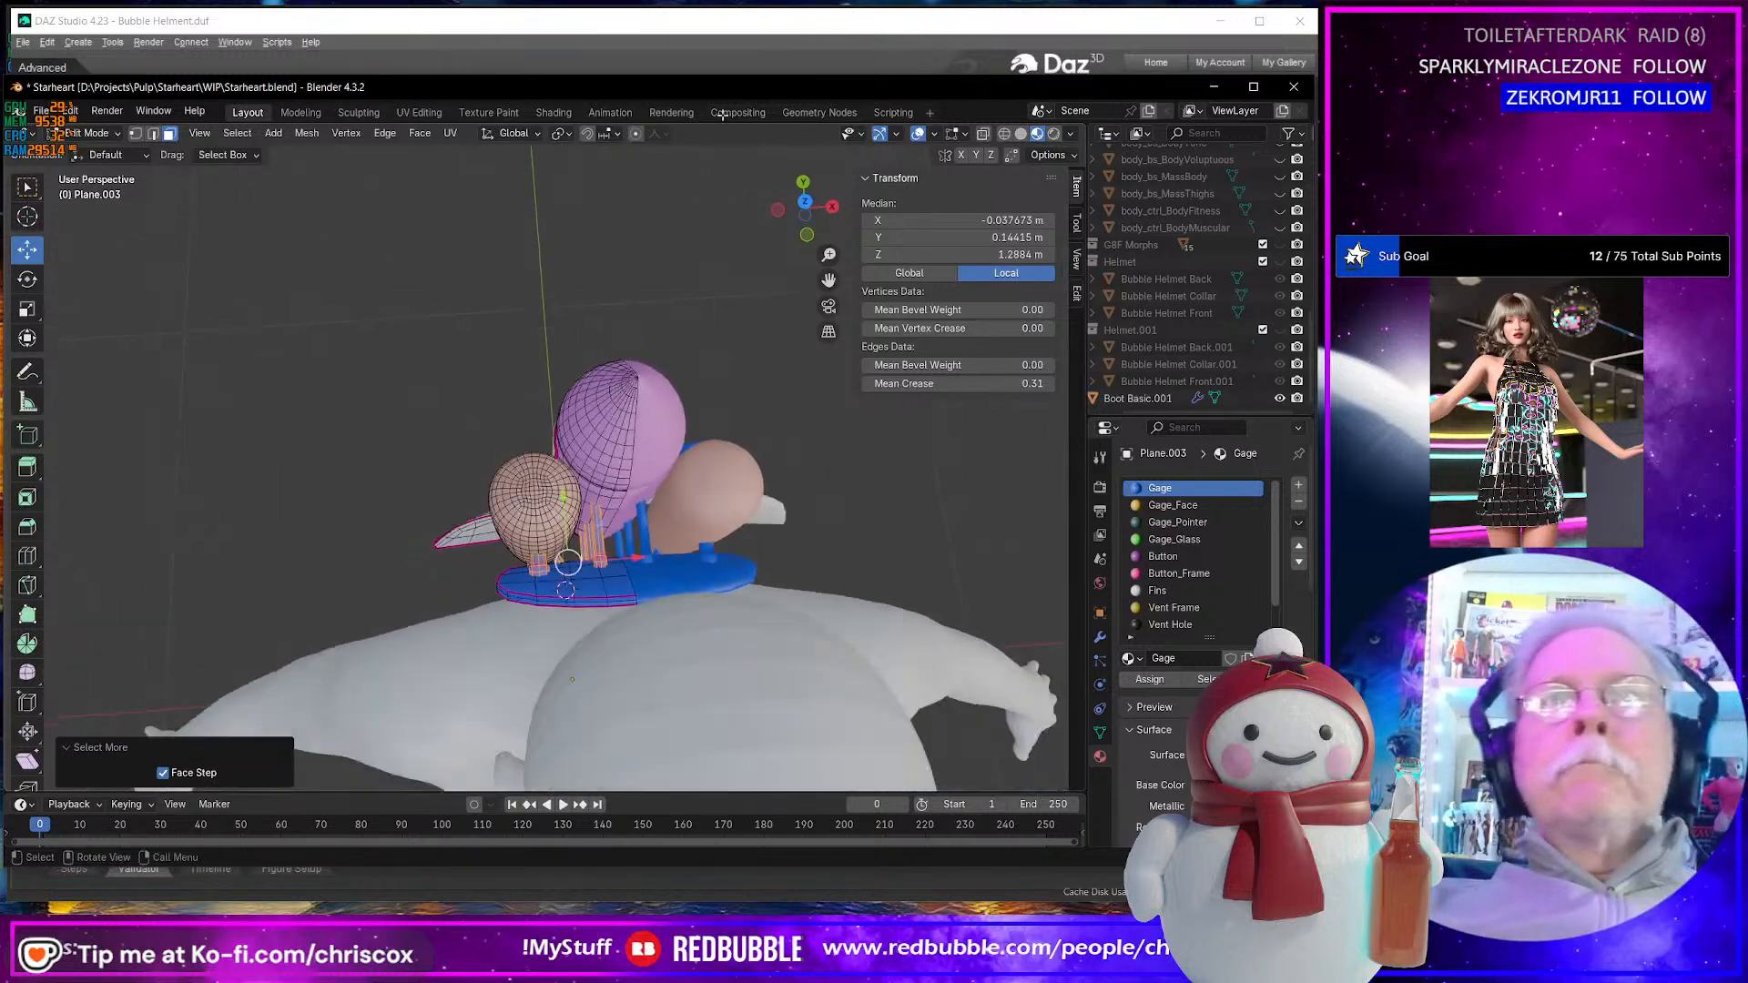
{"action": "left_click", "coordinate": [1297, 487]}
{"action": "left_click", "coordinate": [1172, 657]}
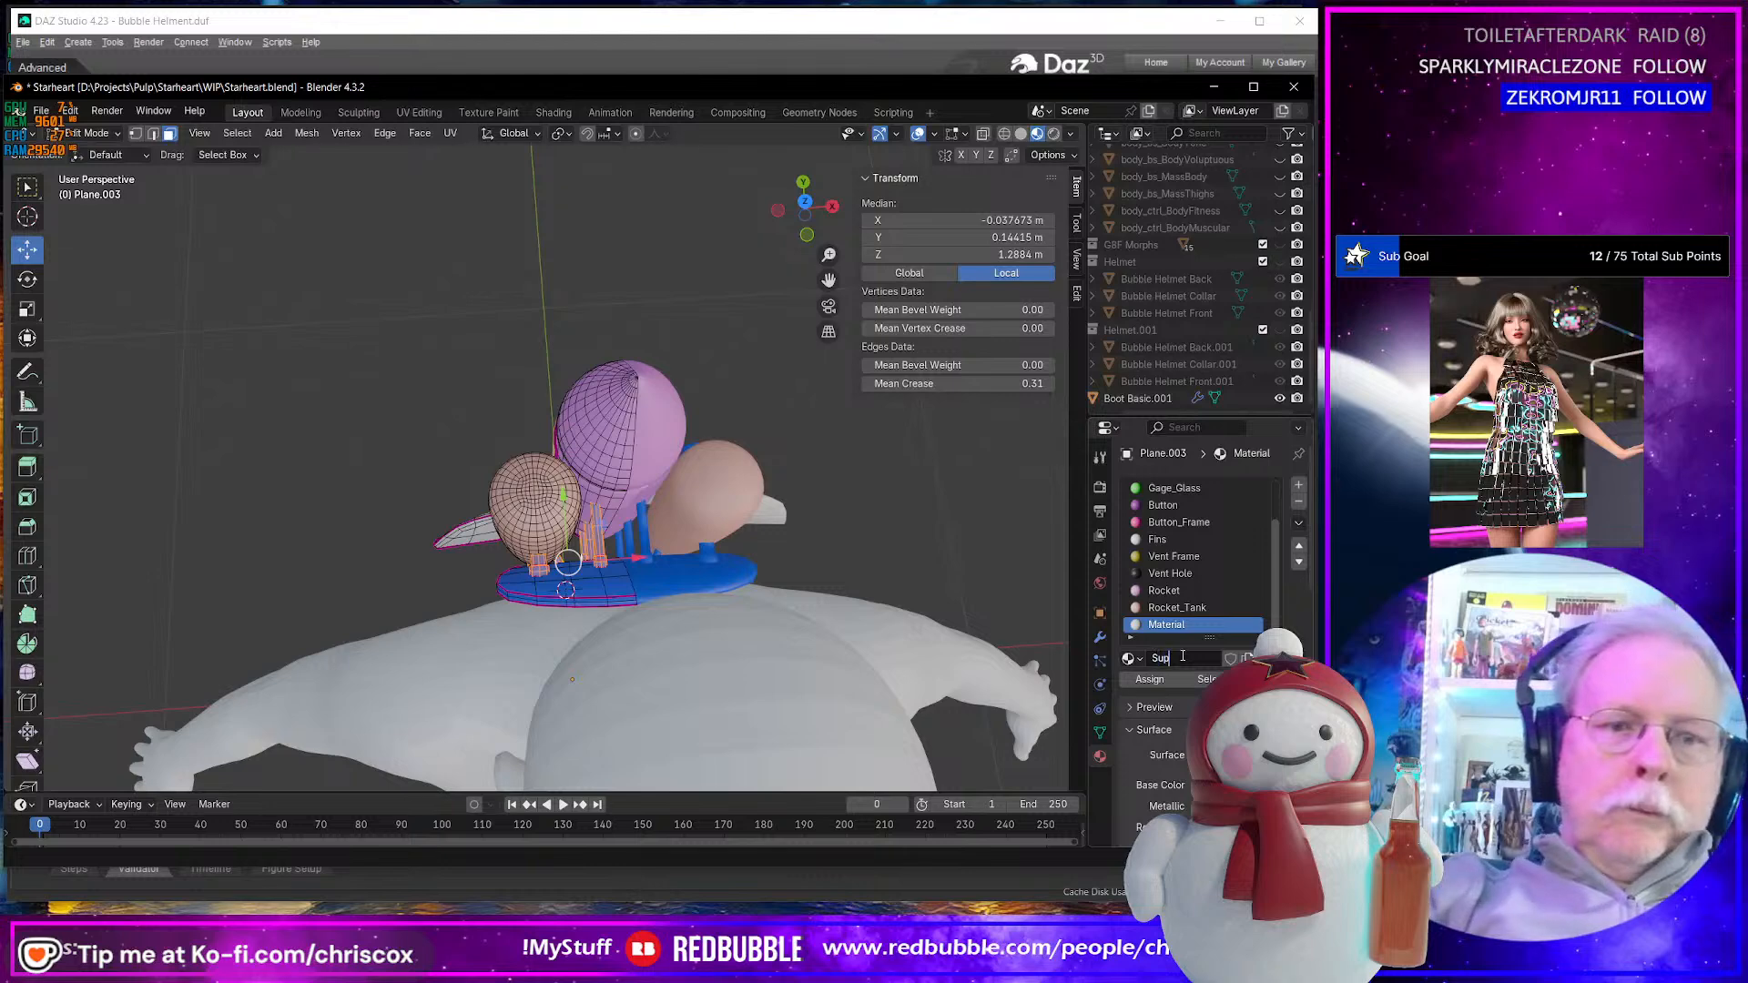
{"action": "left_click", "coordinate": [1184, 657]}
{"action": "type", "text": "Suppport"}
{"action": "key", "text": "Return"}
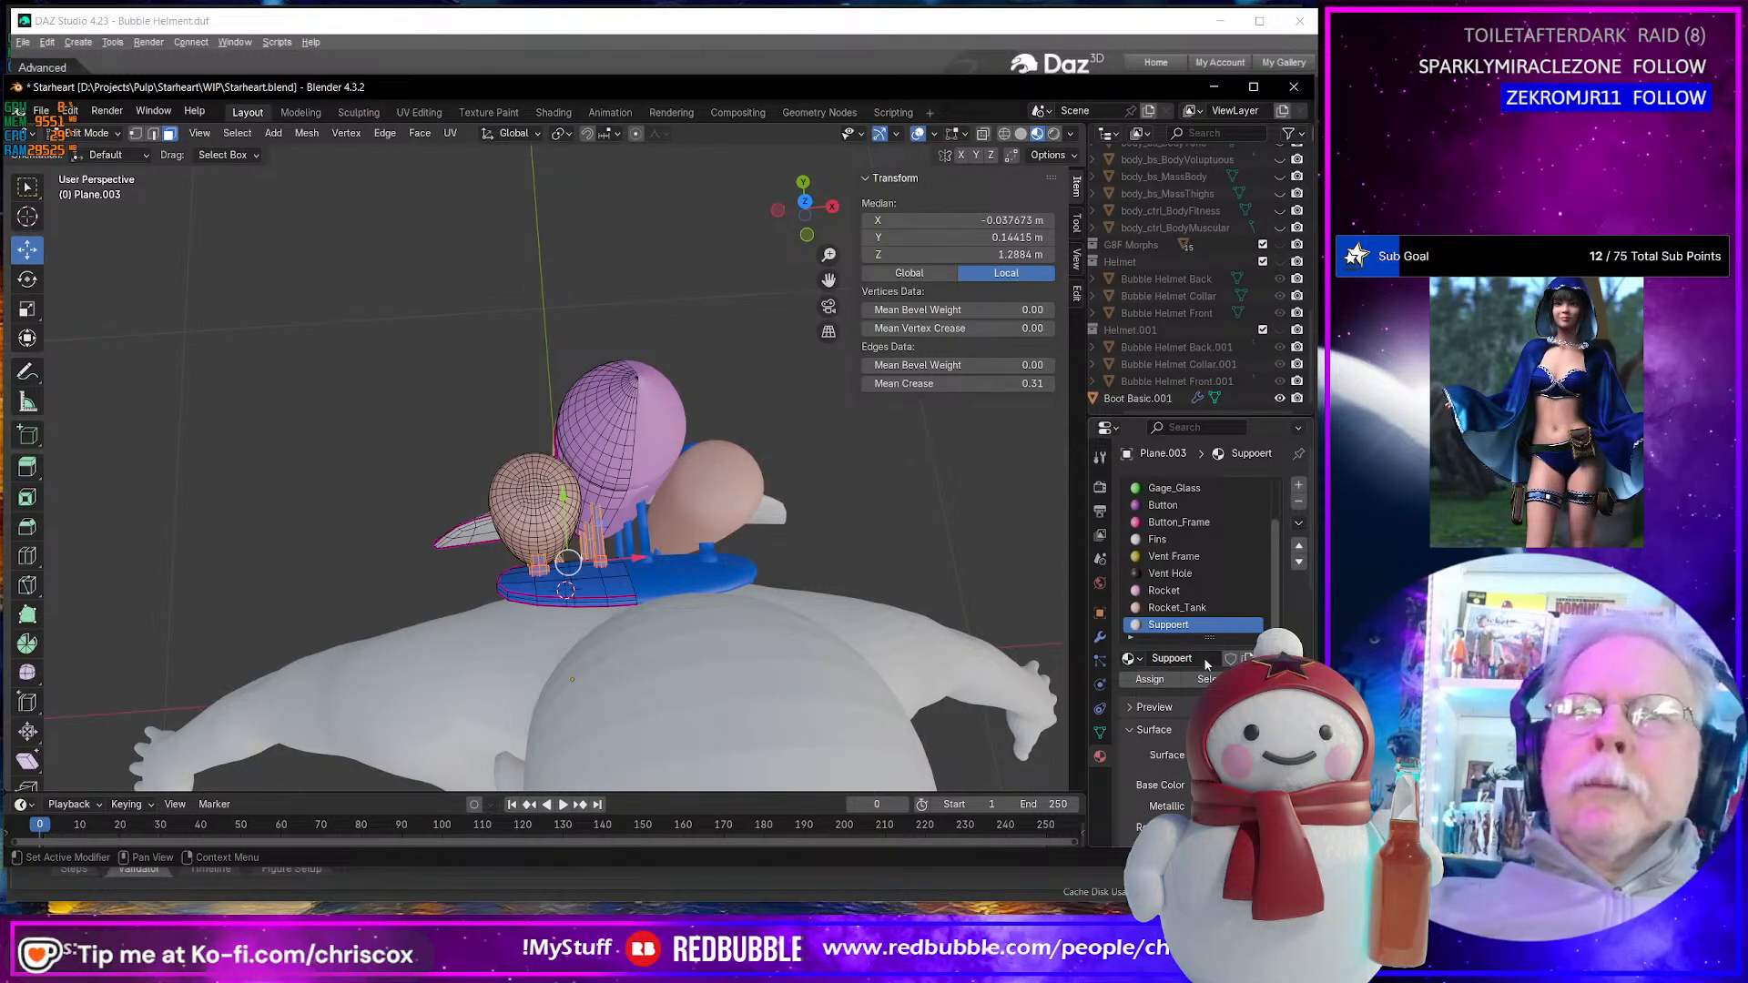
{"action": "double_click", "coordinate": [1209, 625]}
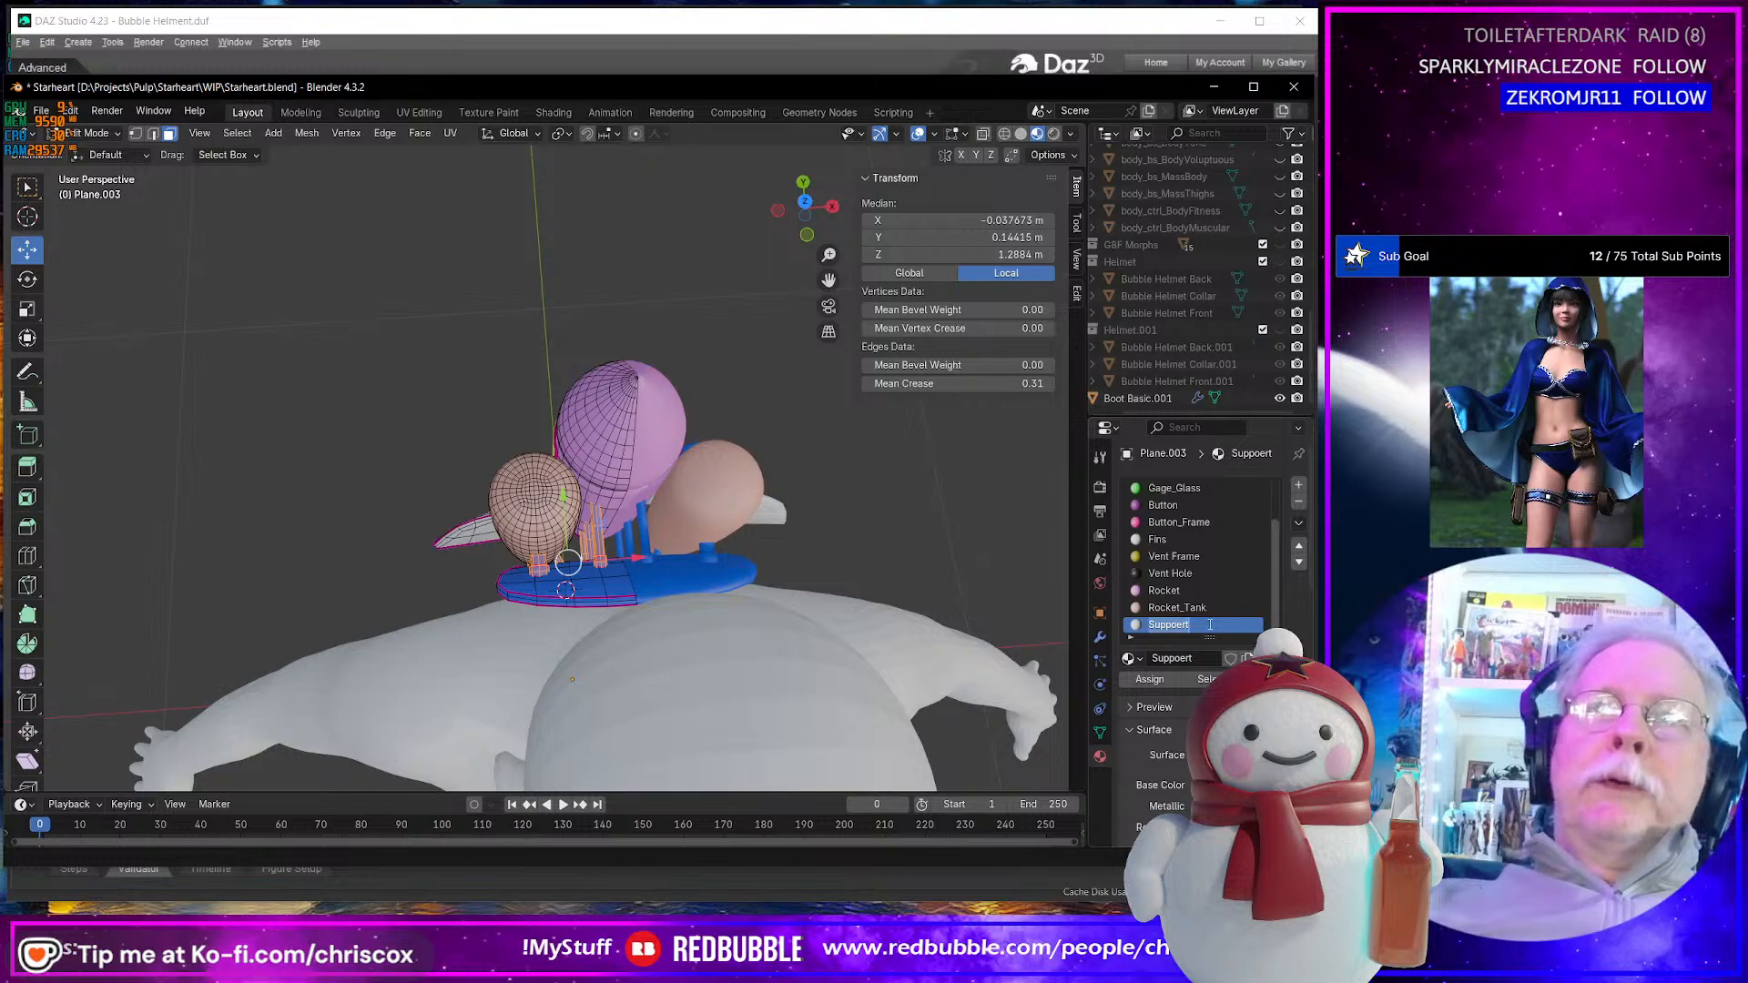
{"action": "type", "text": "Sup"}
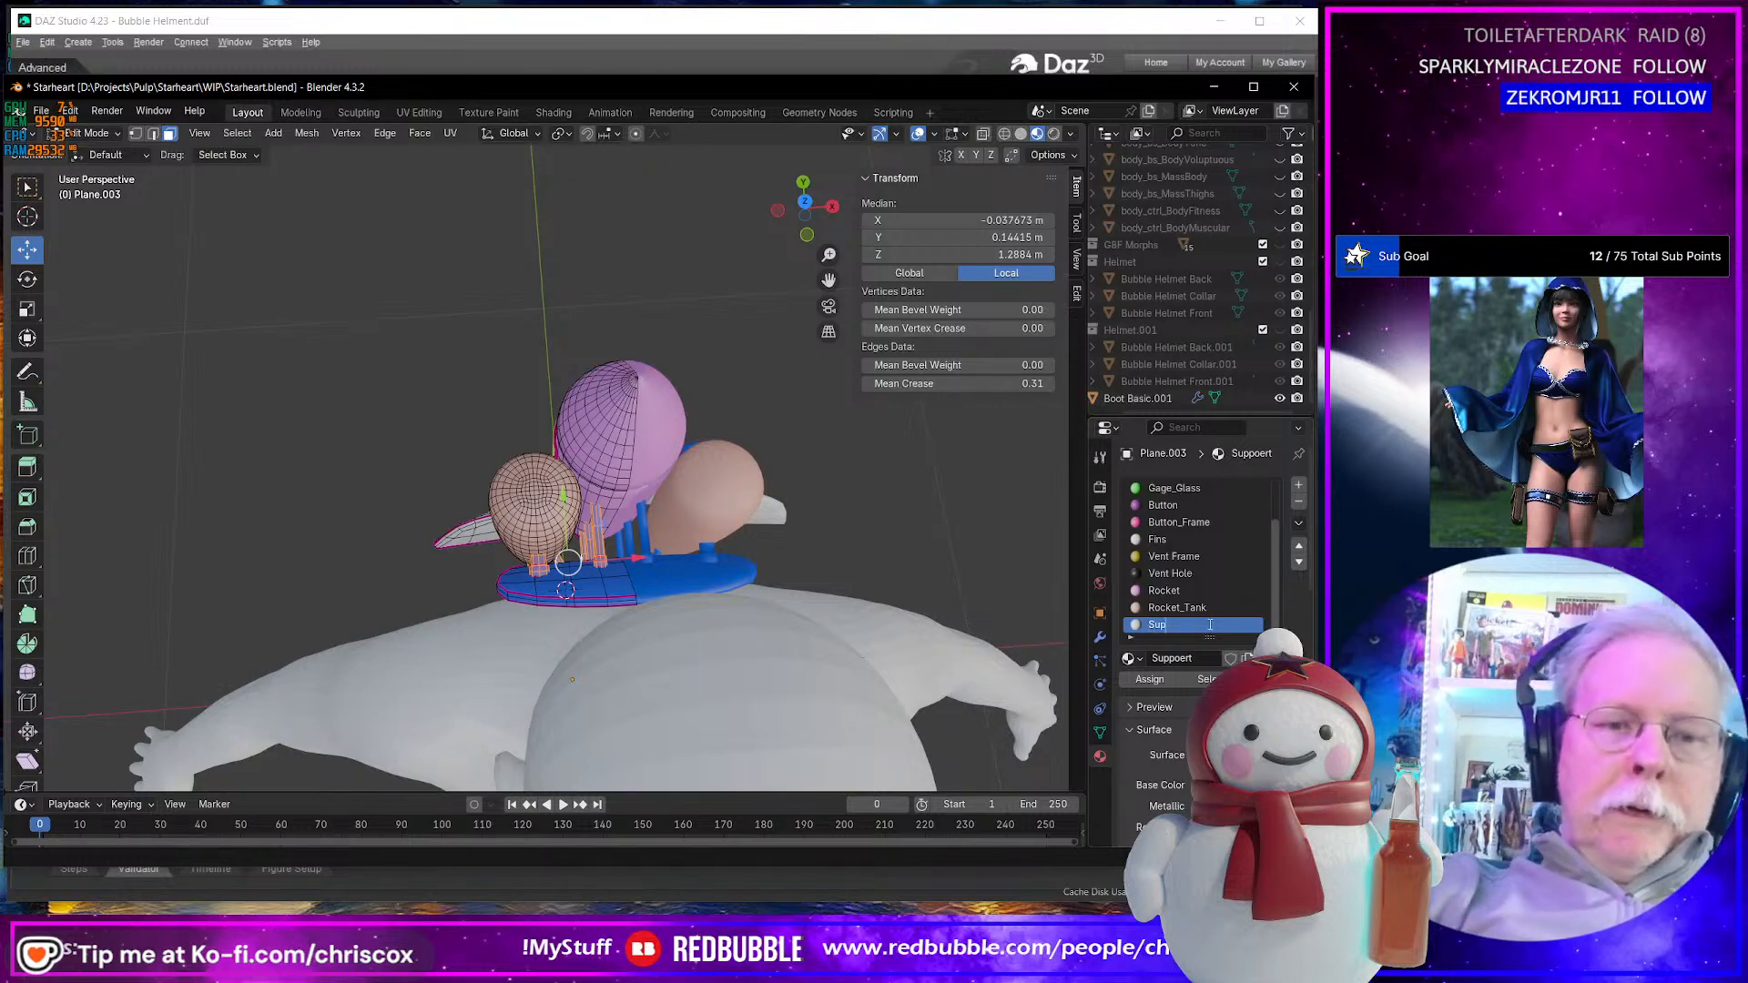
{"action": "type", "text": "ports"}
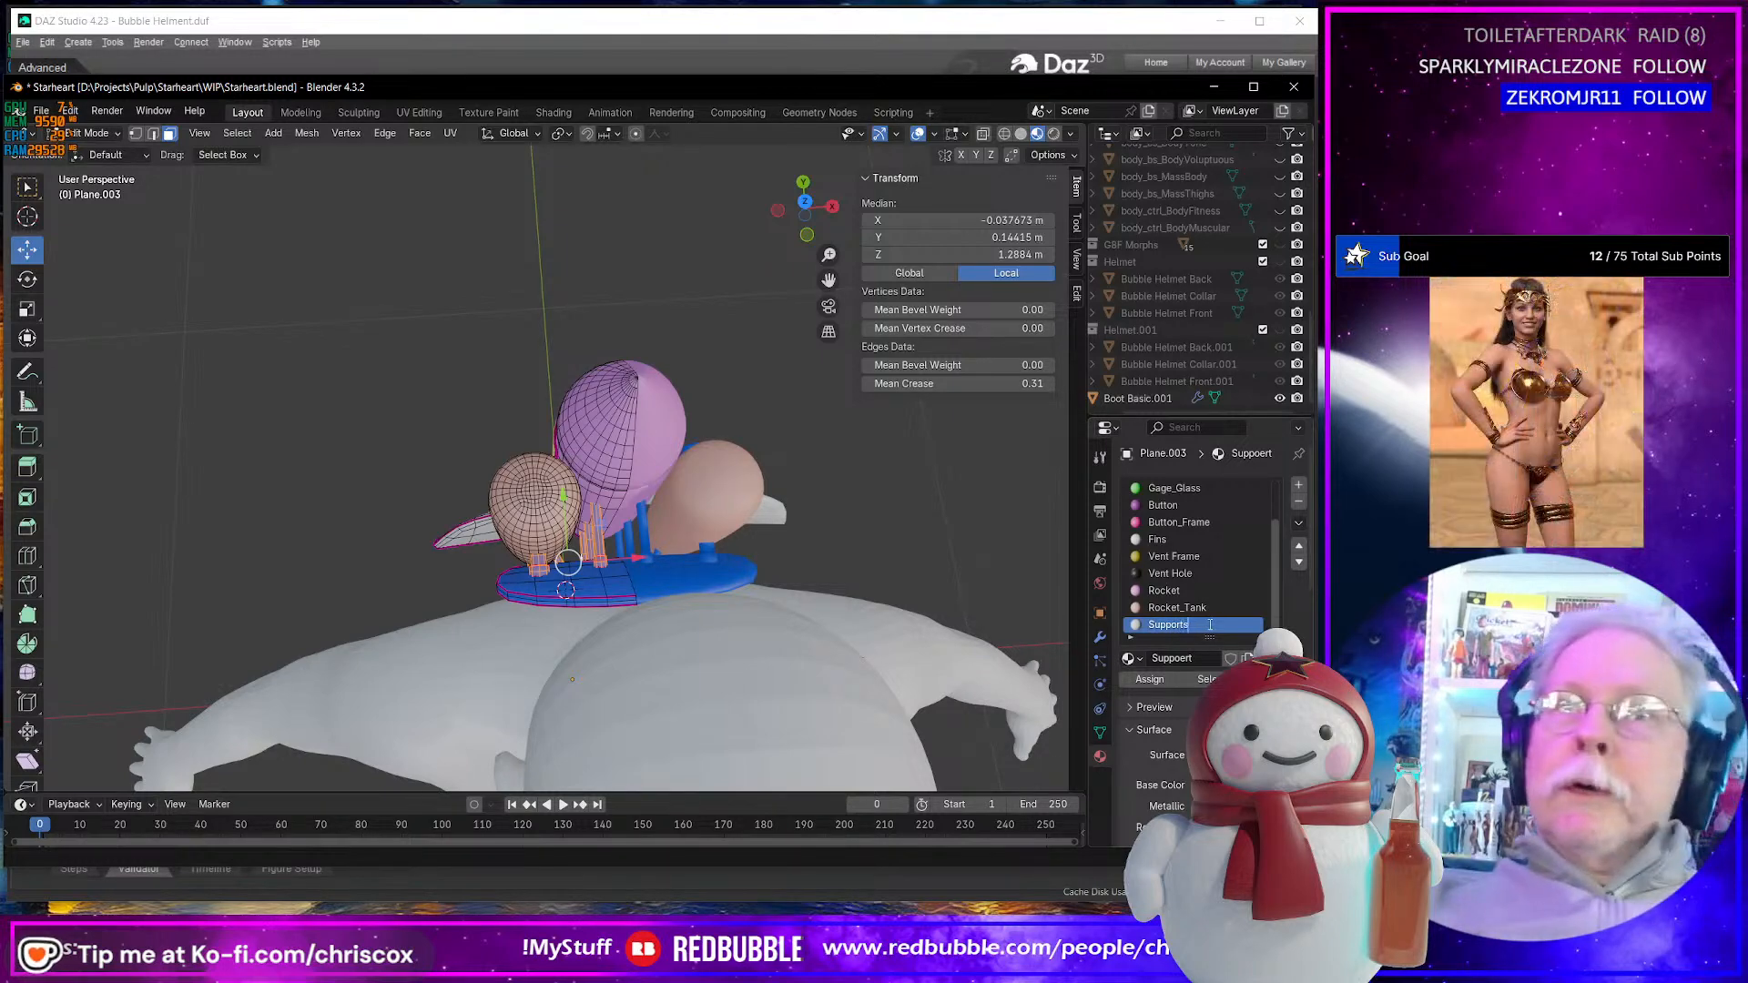
{"action": "key", "text": "Return"}
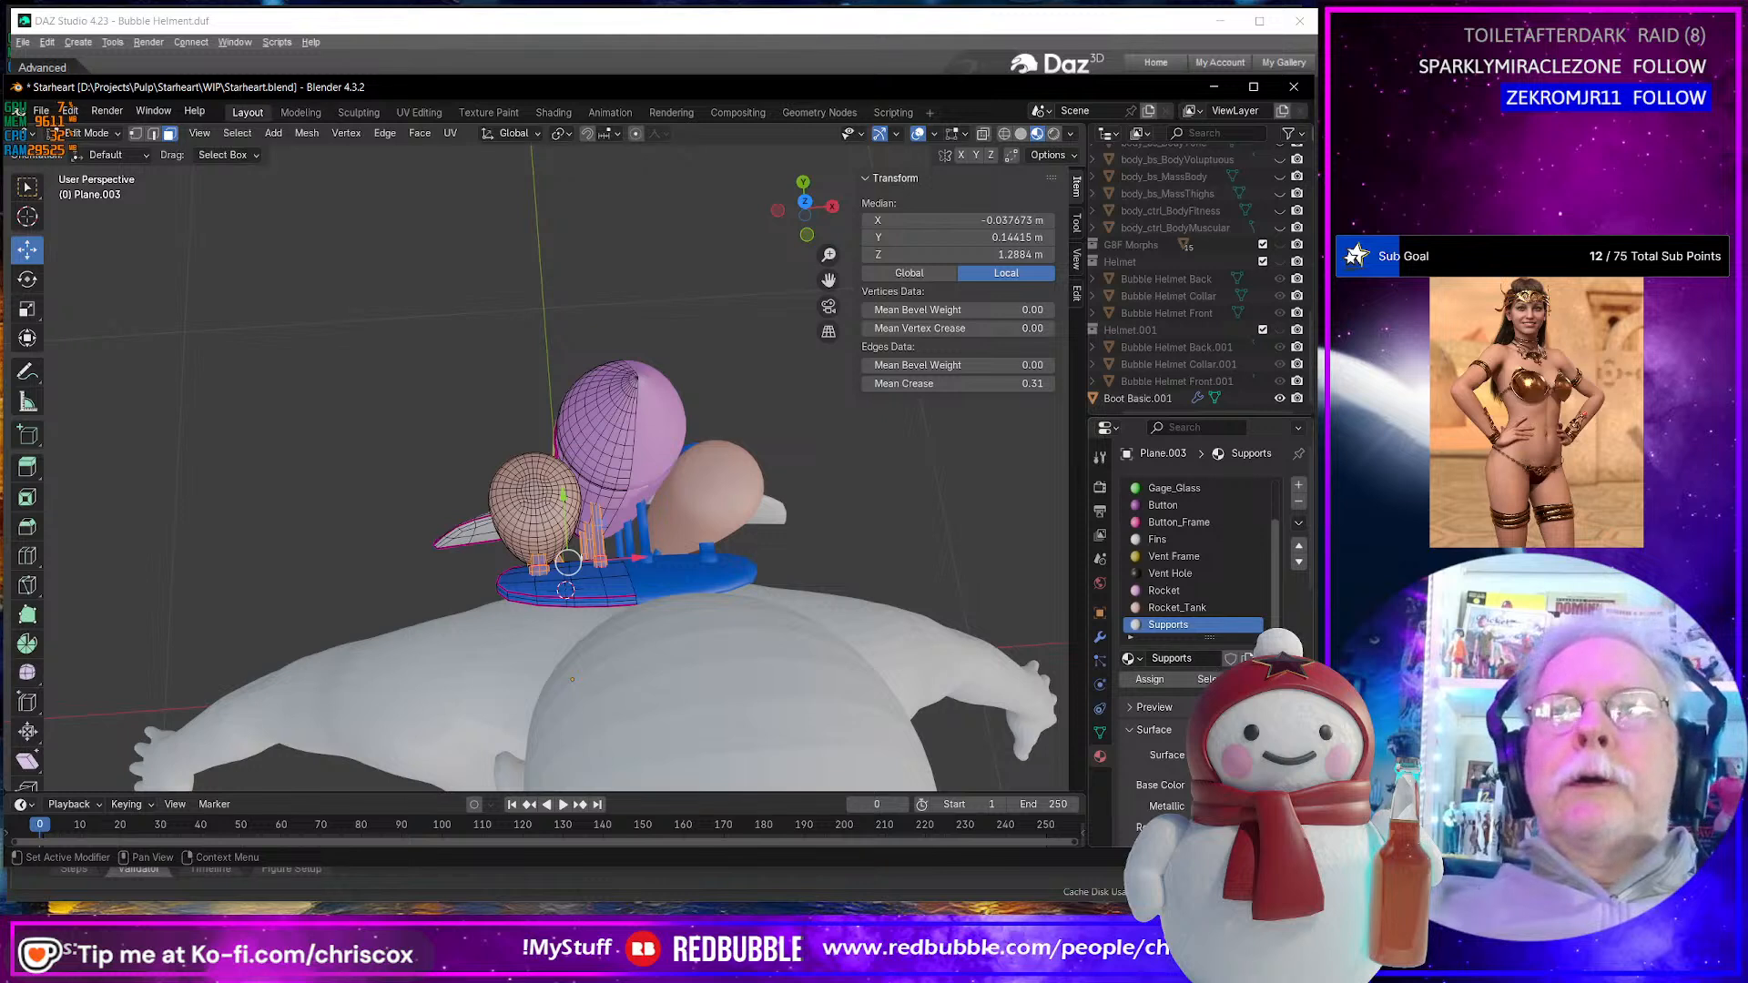
- Set the Supports material's base color to a dark blue and assign it to the selected strut faces
{"action": "left_click", "coordinate": [1247, 785]}
{"action": "left_click_drag", "start_coordinate": [1208, 583], "coordinate": [1269, 557]}
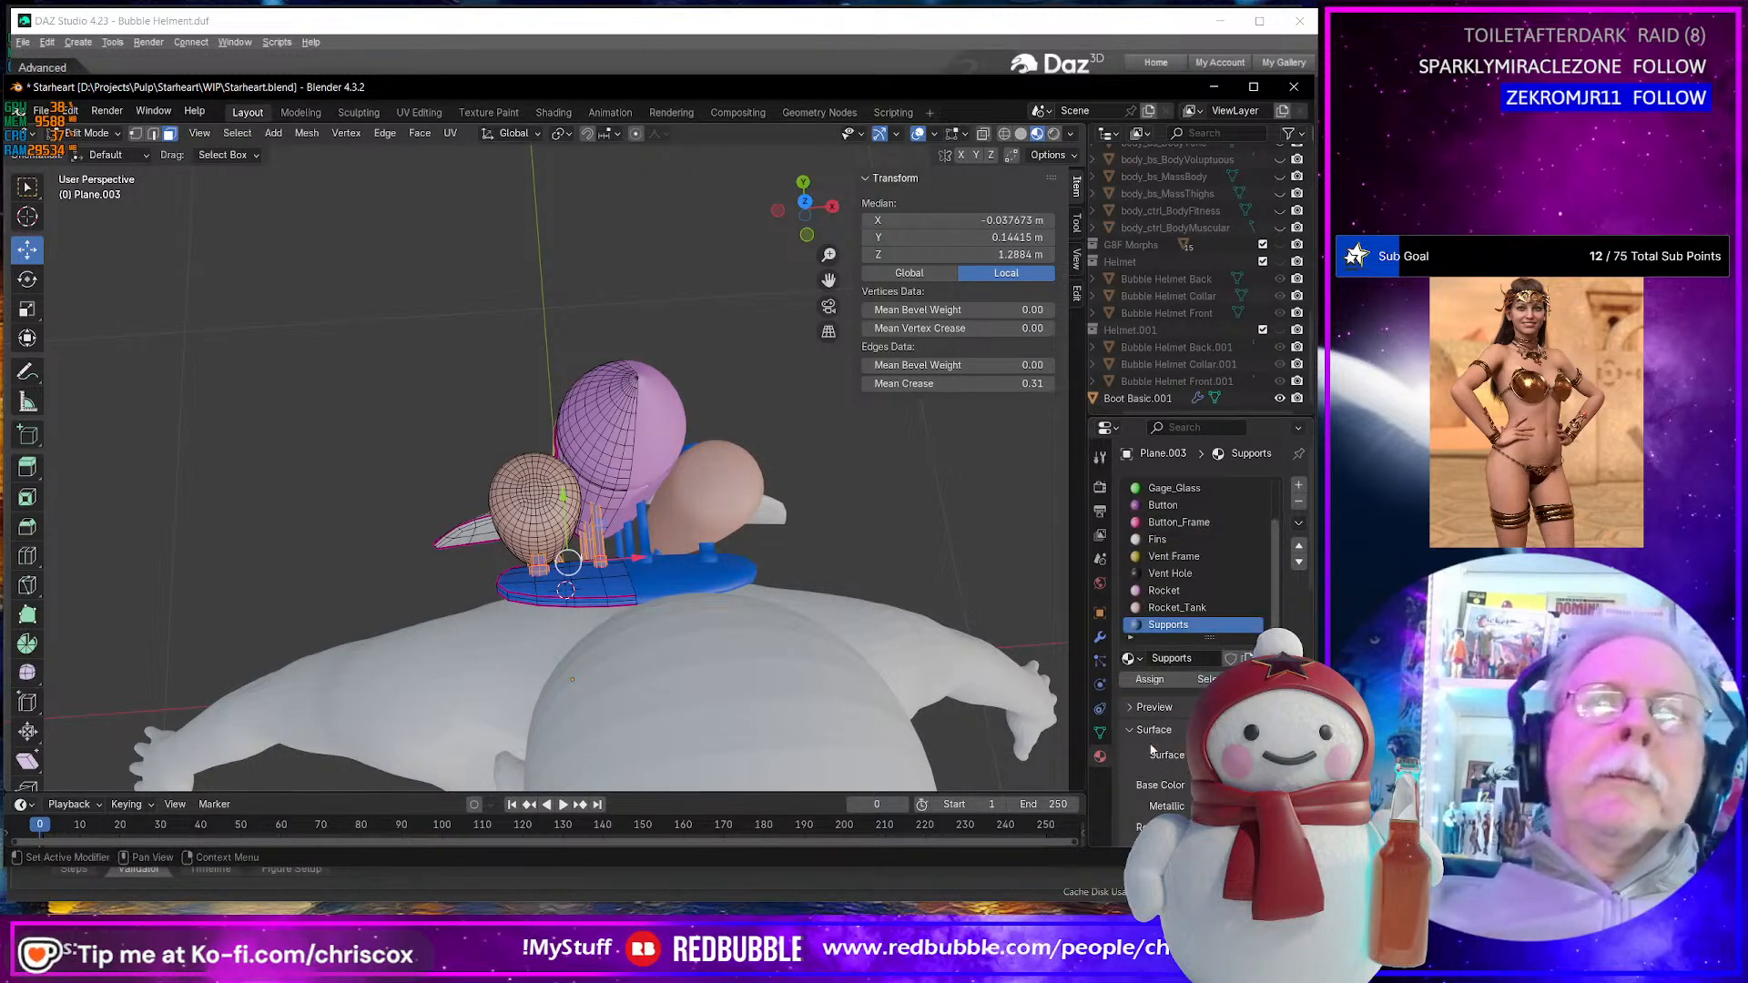
{"action": "left_click", "coordinate": [1144, 685]}
- Select the back plate's linked faces, delimited by seams
{"action": "middle_click_drag", "start_coordinate": [611, 591], "coordinate": [659, 592]}
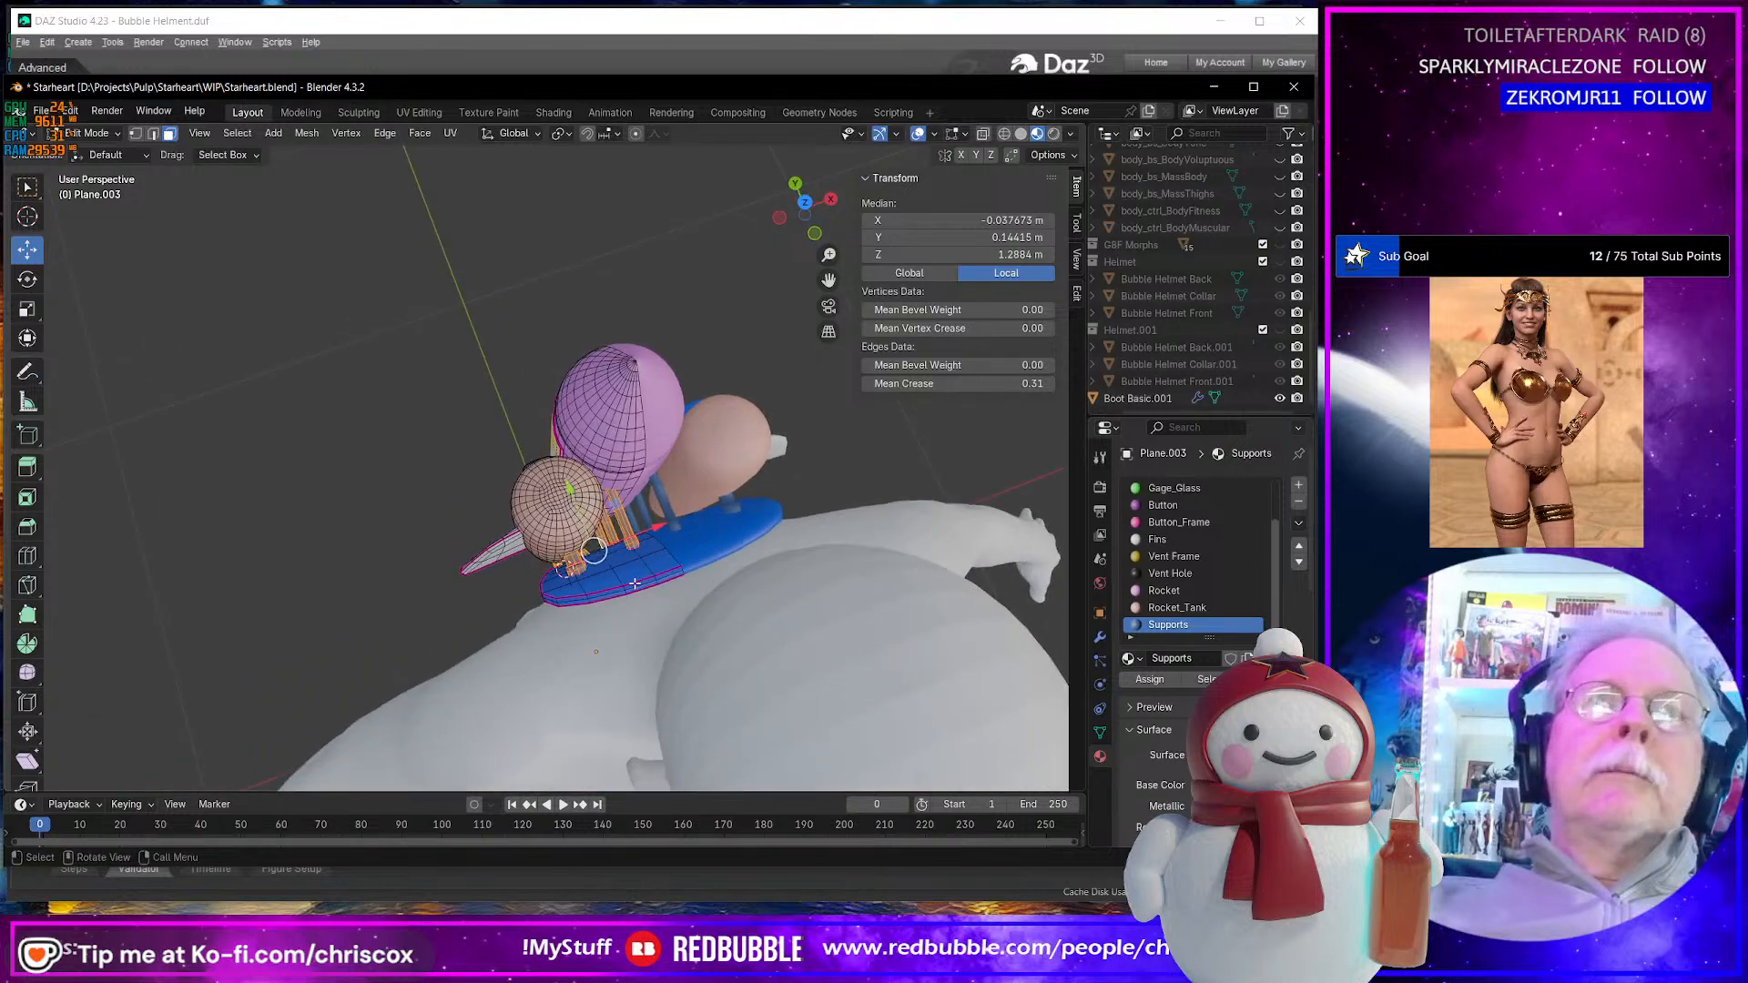
{"action": "scroll", "coordinate": [659, 592], "scroll_direction": "up", "scroll_amount": 3}
{"action": "scroll", "coordinate": [659, 592], "scroll_direction": "down", "scroll_amount": 3}
{"action": "scroll", "coordinate": [659, 592], "scroll_direction": "up", "scroll_amount": 5}
{"action": "scroll", "coordinate": [660, 591], "scroll_direction": "down", "scroll_amount": 6}
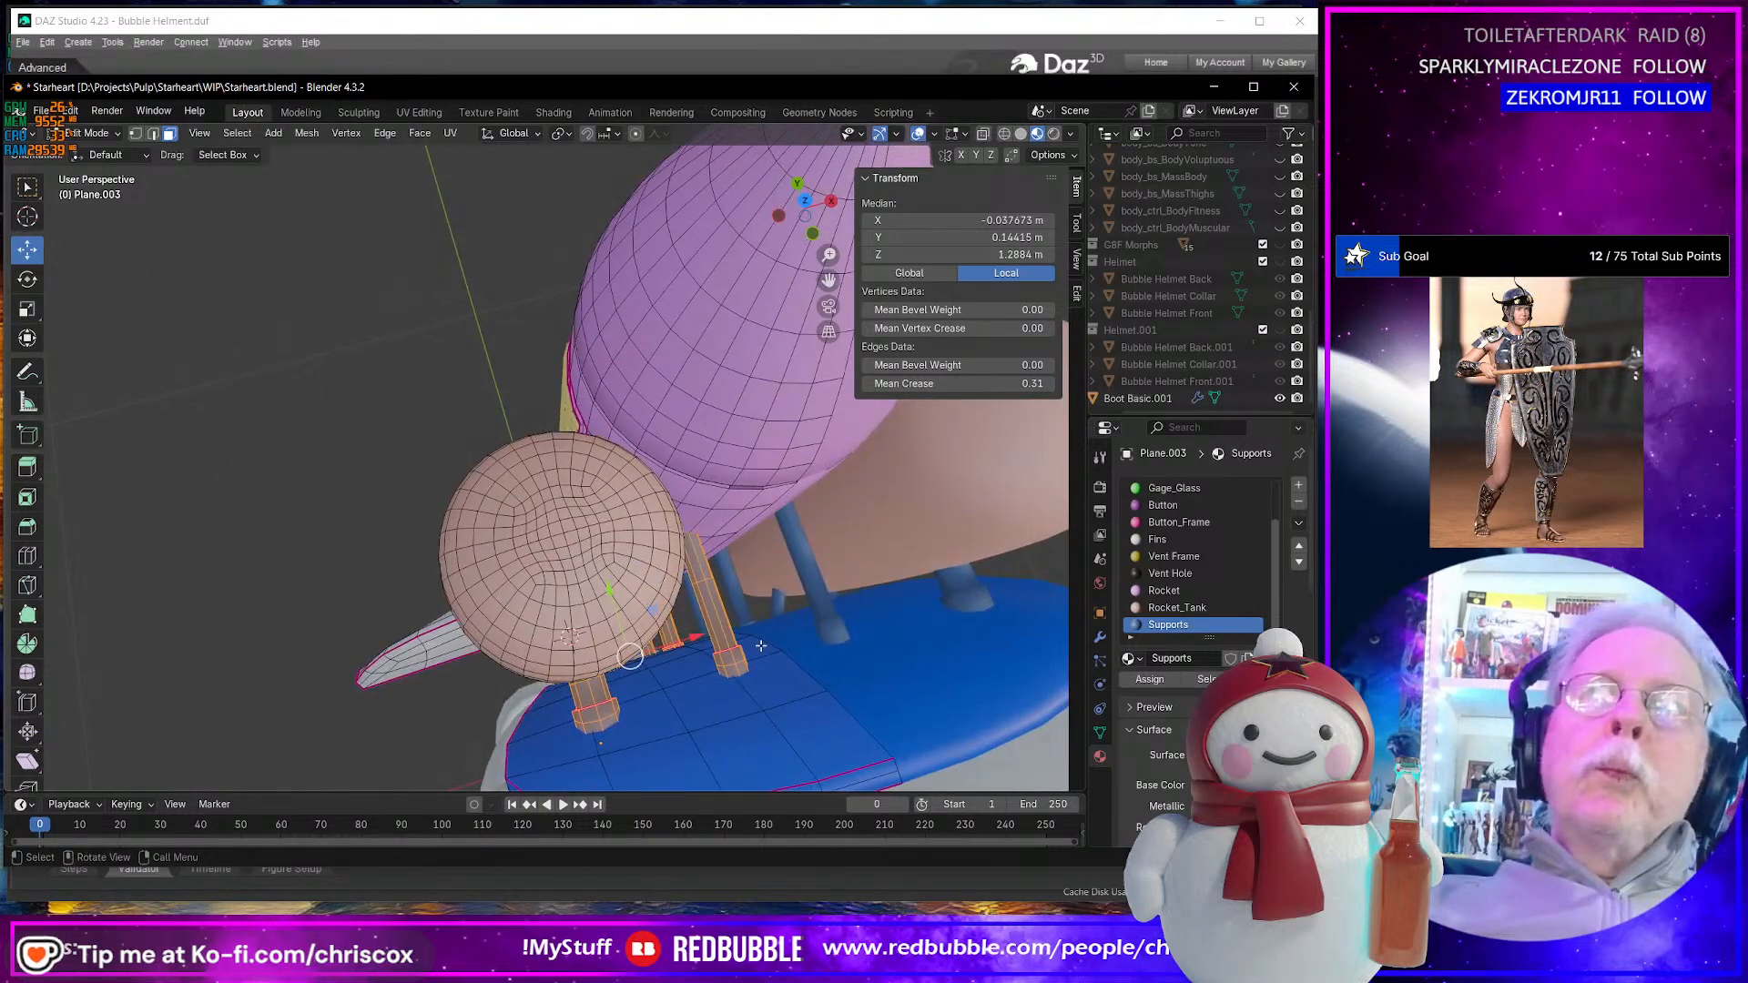
{"action": "left_click", "coordinate": [719, 627]}
{"action": "middle_click_drag", "start_coordinate": [754, 660], "coordinate": [784, 617]}
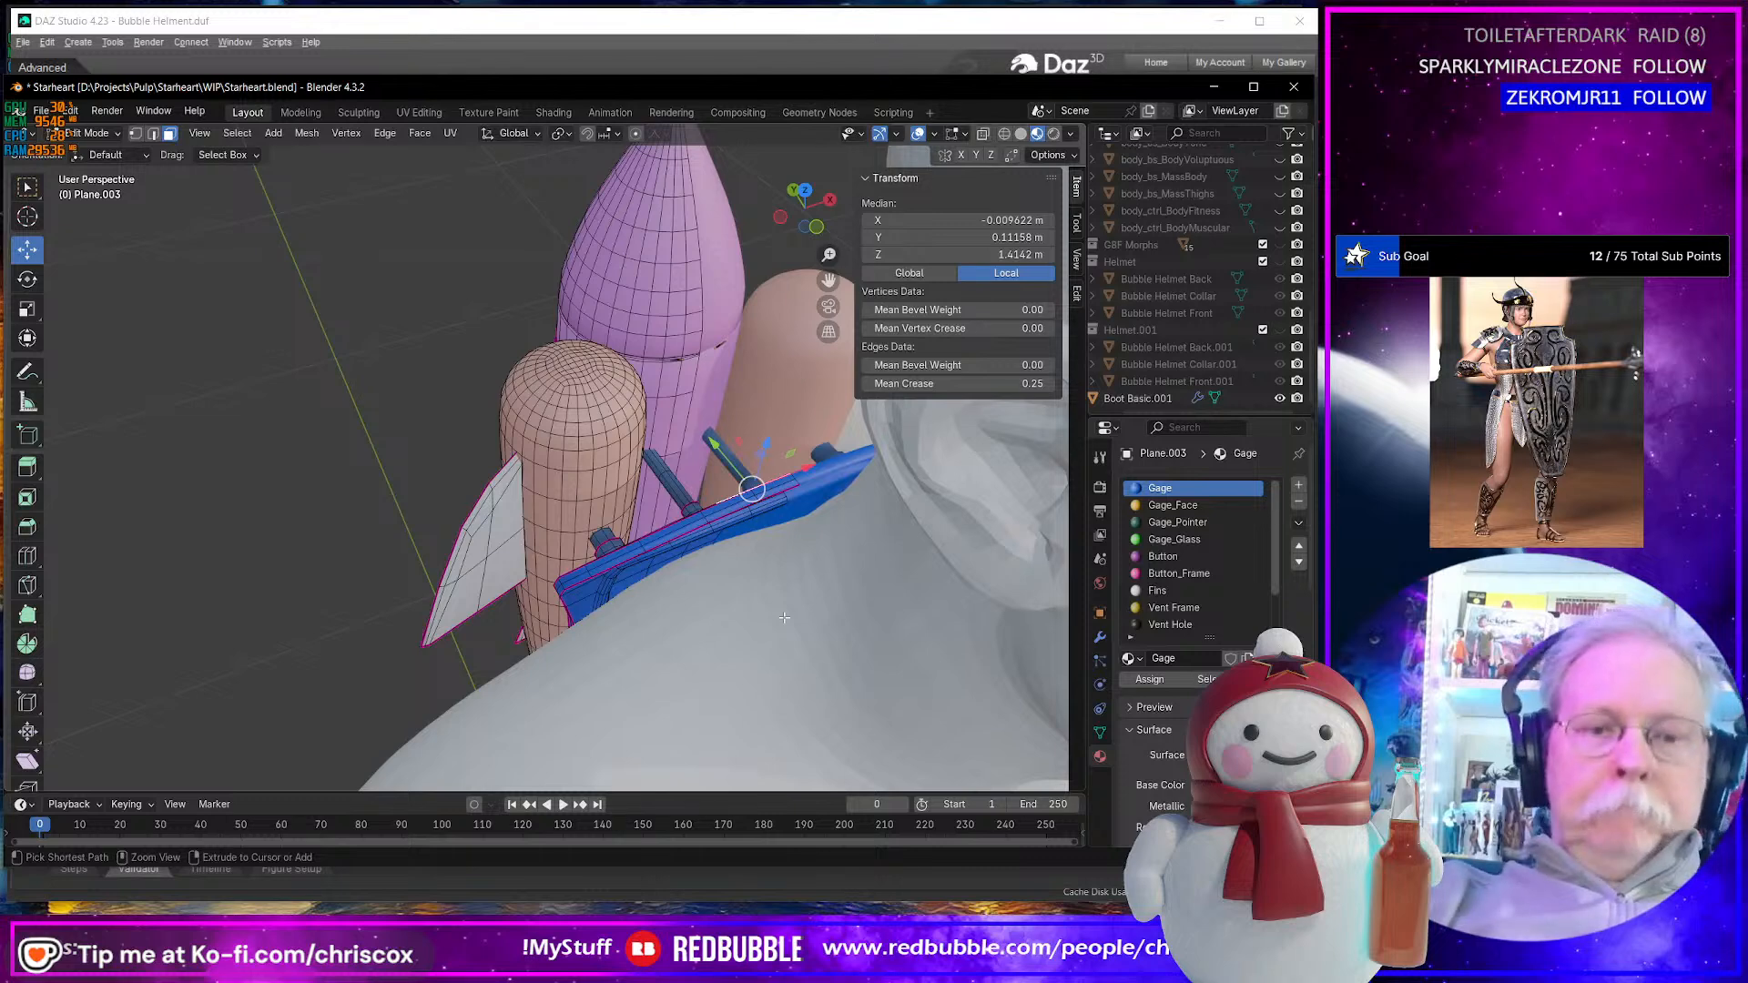
{"action": "key", "text": "ctrl+l"}
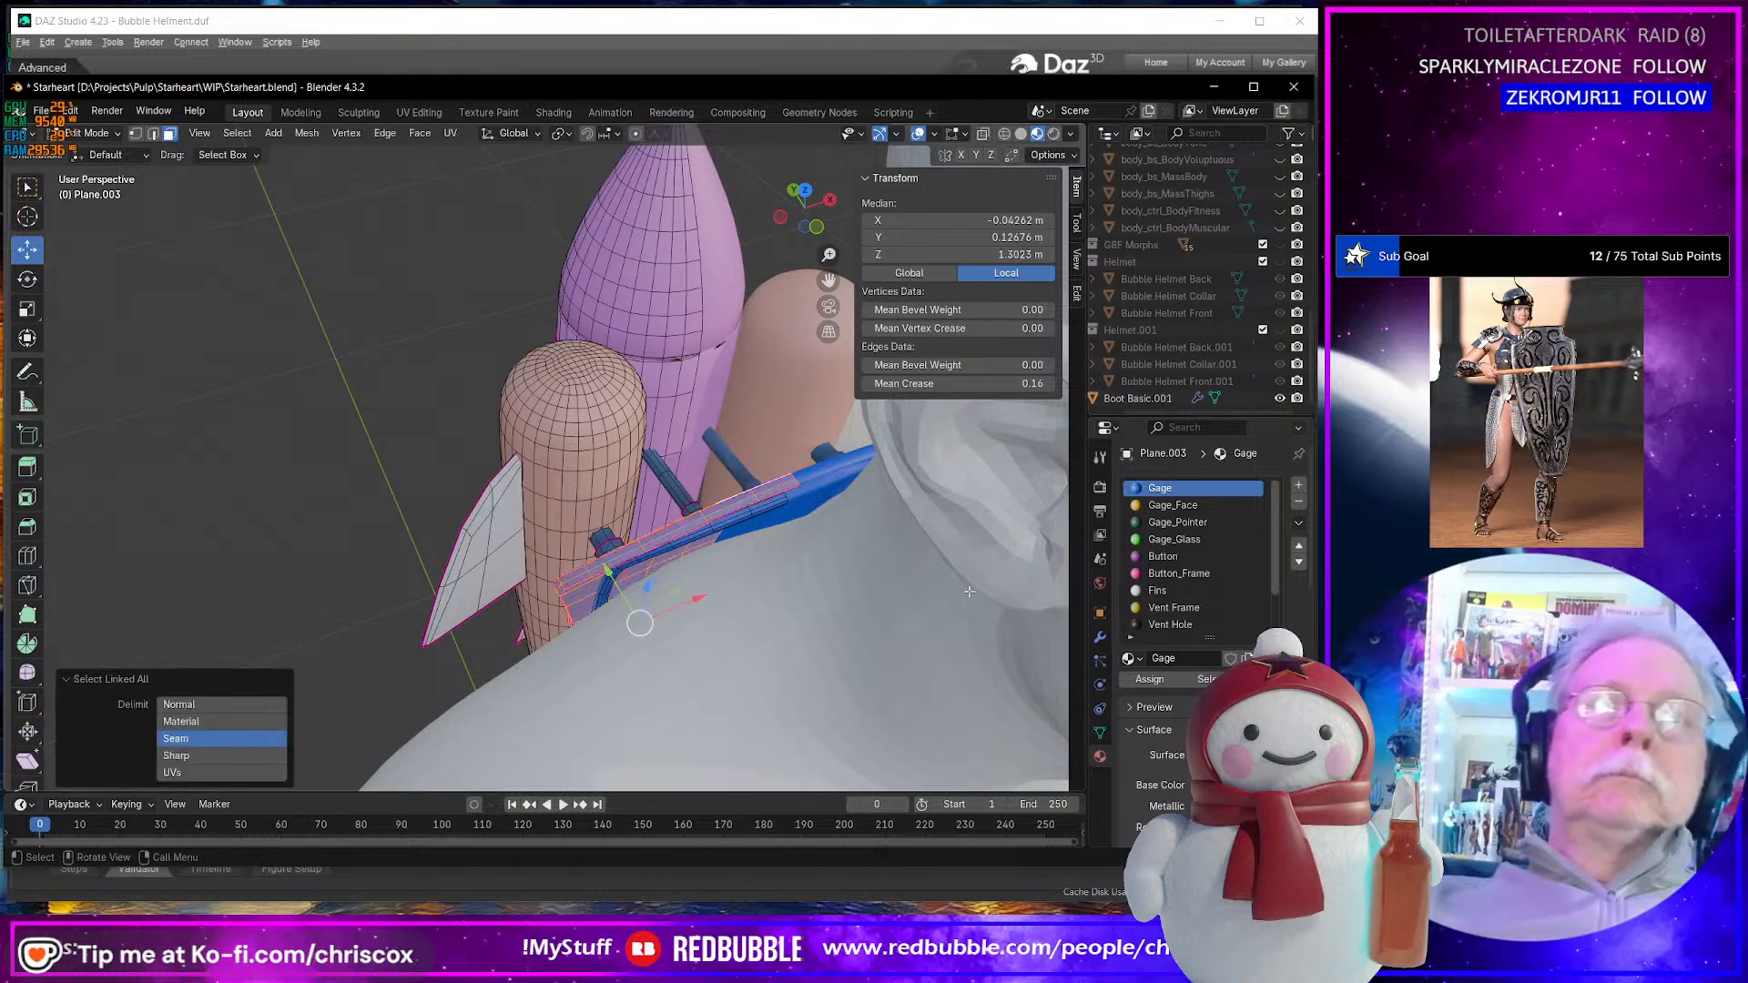
- Add a new material named "Back_Plate" in its own slot
{"action": "left_click", "coordinate": [1298, 485]}
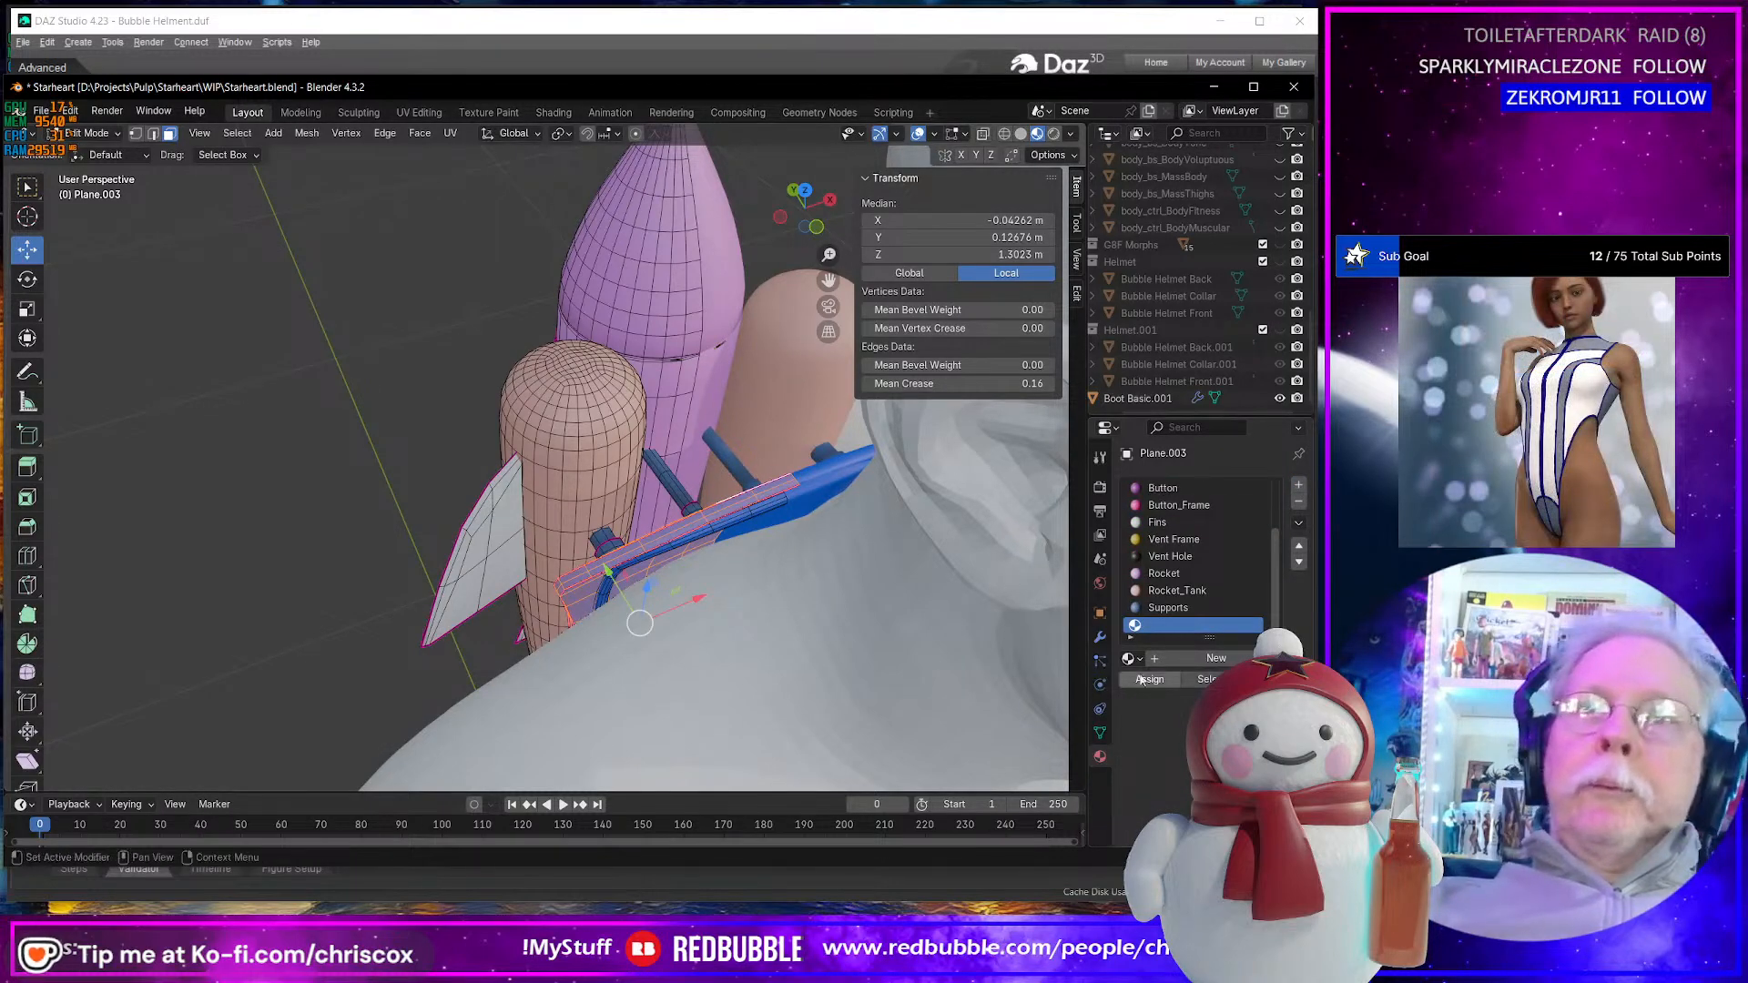
{"action": "left_click", "coordinate": [1202, 659]}
{"action": "left_click", "coordinate": [1184, 663]}
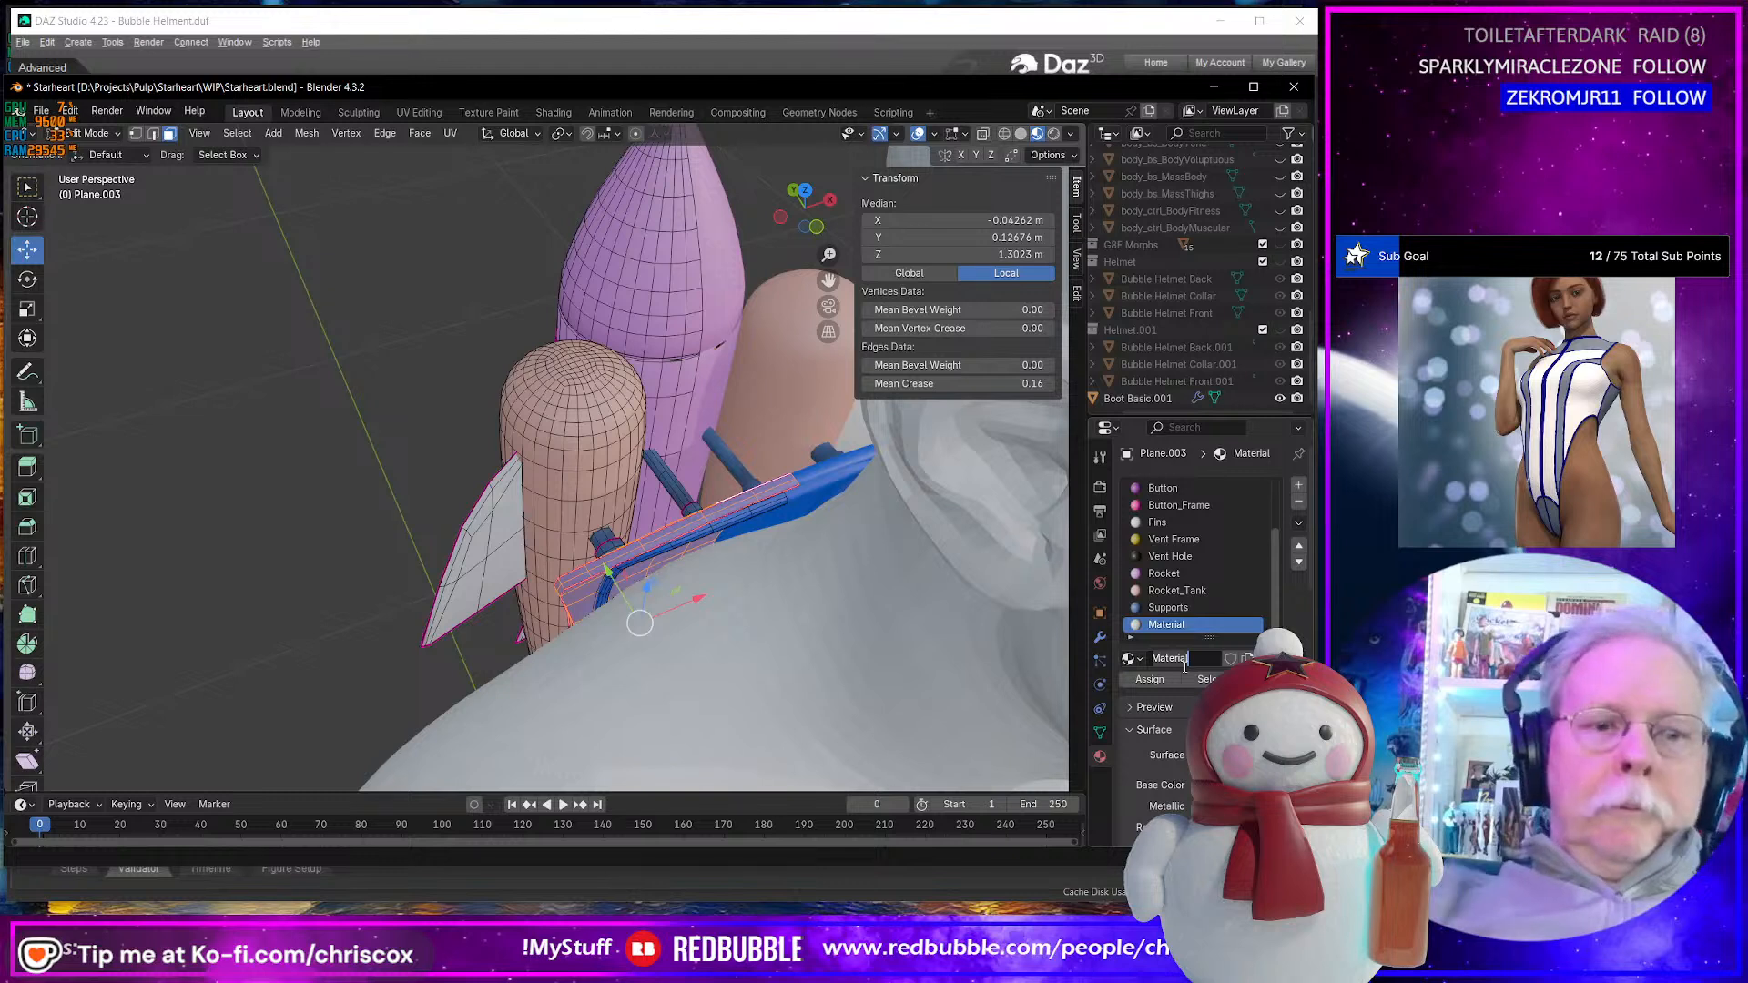
{"action": "type", "text": "Back_P"}
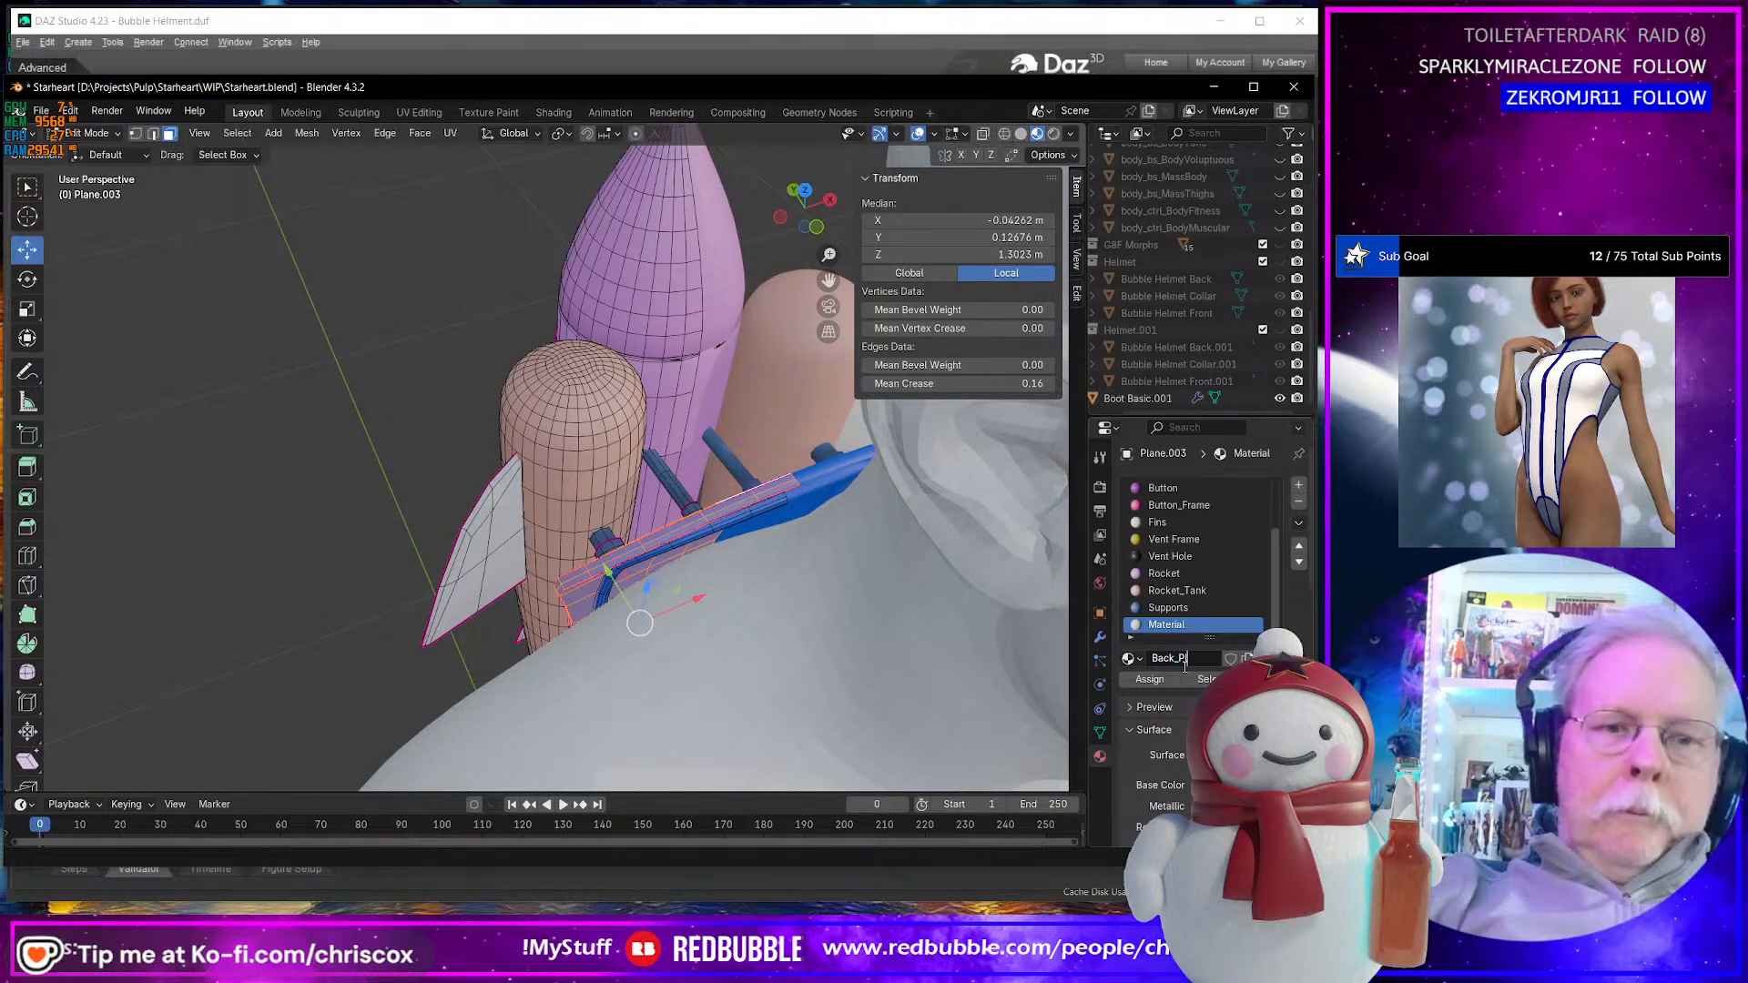
{"action": "type", "text": "late"}
{"action": "key", "text": "Return"}
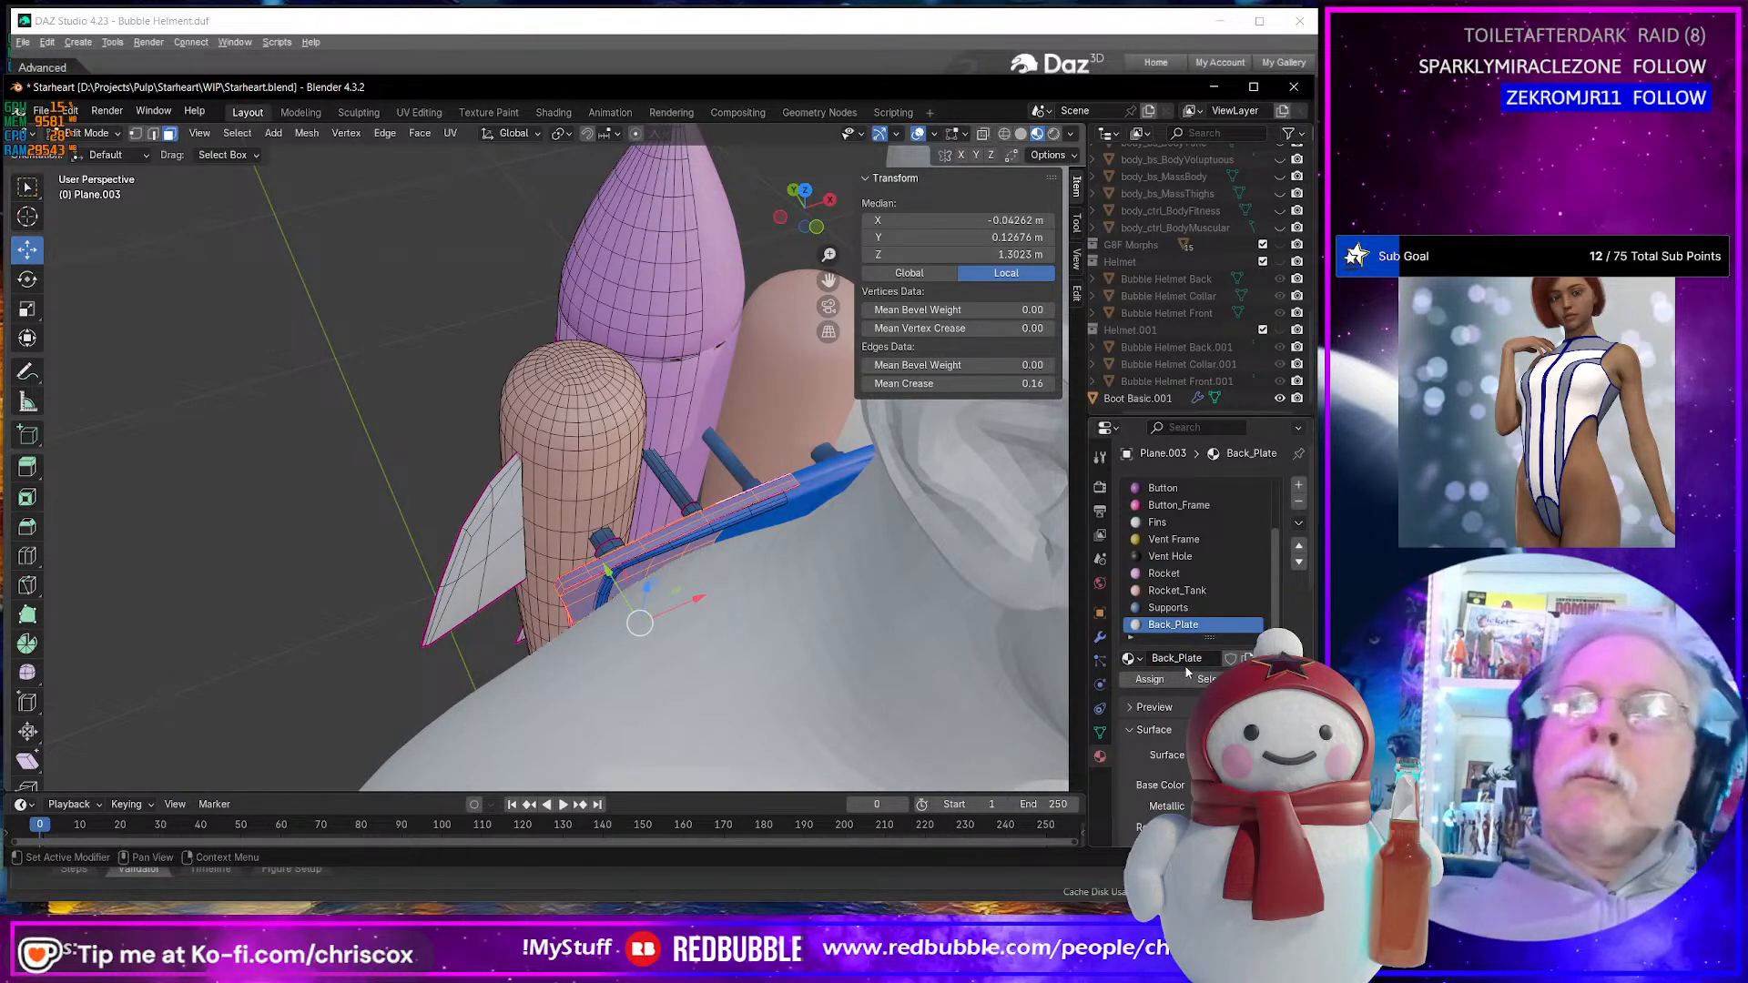
- Assign the Back_Plate material to the selected plate faces and set its base color to a bright turquoise
{"action": "left_click", "coordinate": [1164, 679]}
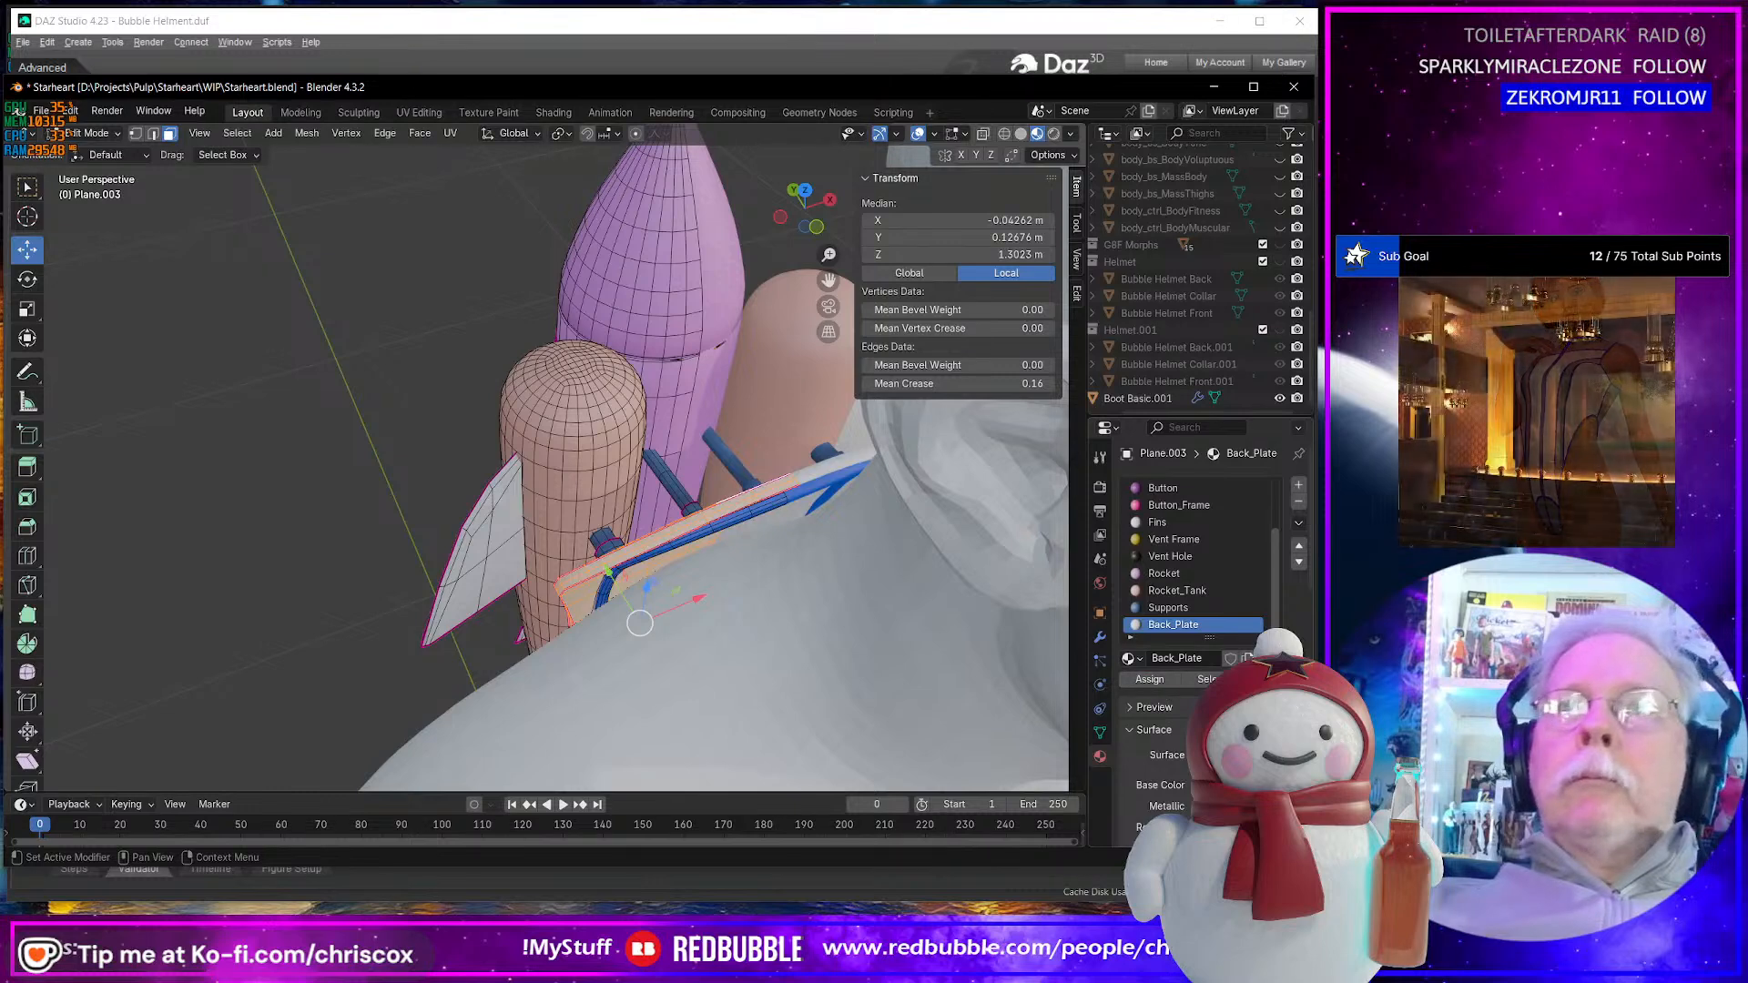
{"action": "left_click", "coordinate": [1236, 785]}
{"action": "mouse_move", "coordinate": [1192, 575]}
{"action": "left_mouse_down"}
{"action": "mouse_move", "coordinate": [1201, 507]}
{"action": "mouse_move", "coordinate": [1185, 506]}
{"action": "left_mouse_up"}
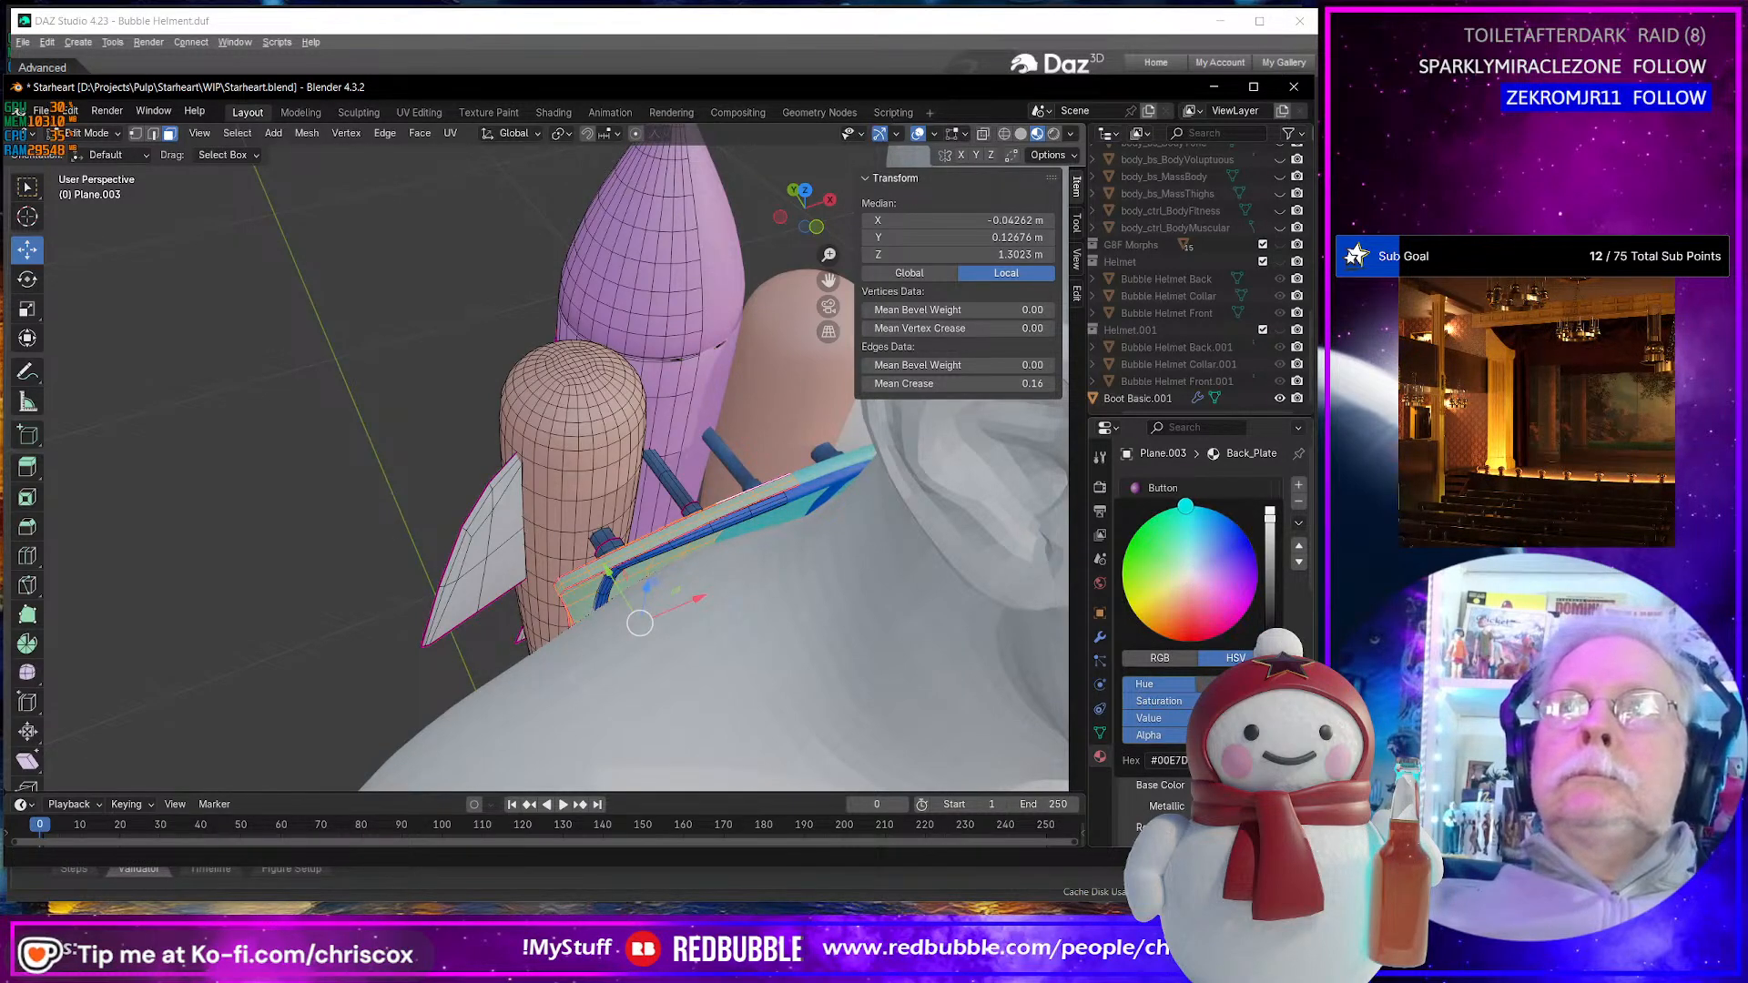
- Select a face loop on the blue band along the back plate and grow the selection twice
{"action": "middle_click_drag", "start_coordinate": [720, 516], "coordinate": [737, 512]}
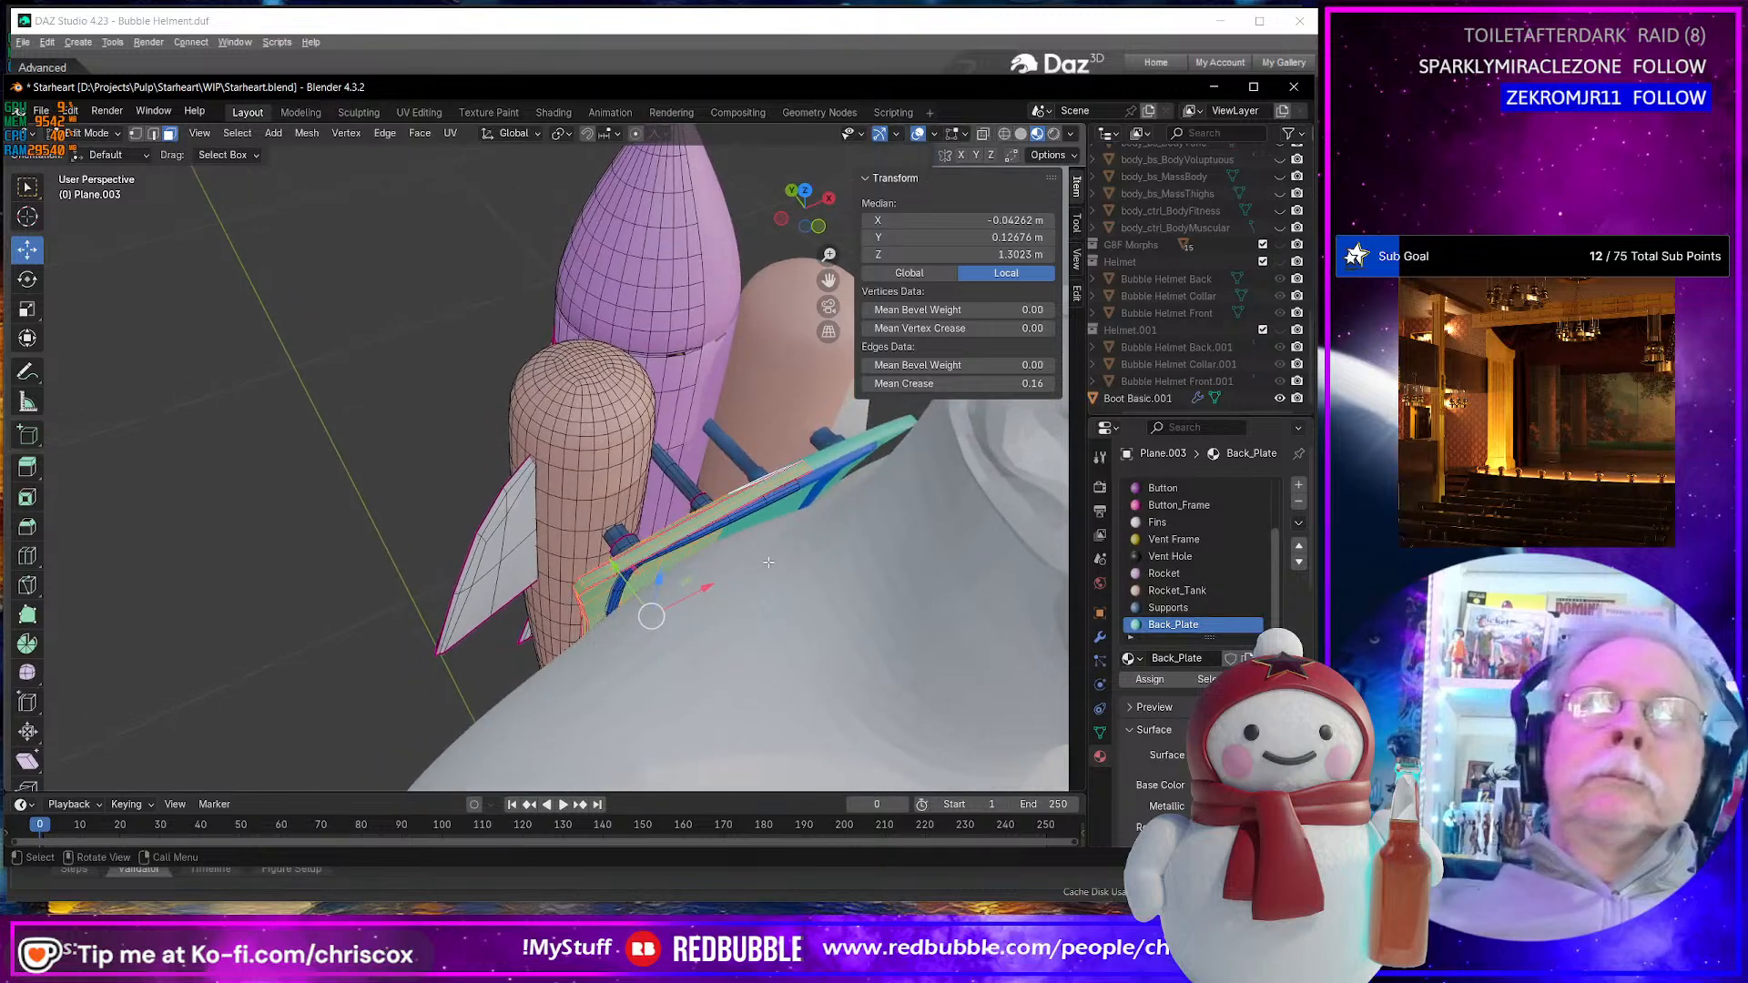
{"action": "left_click", "coordinate": [739, 516], "text": "alt"}
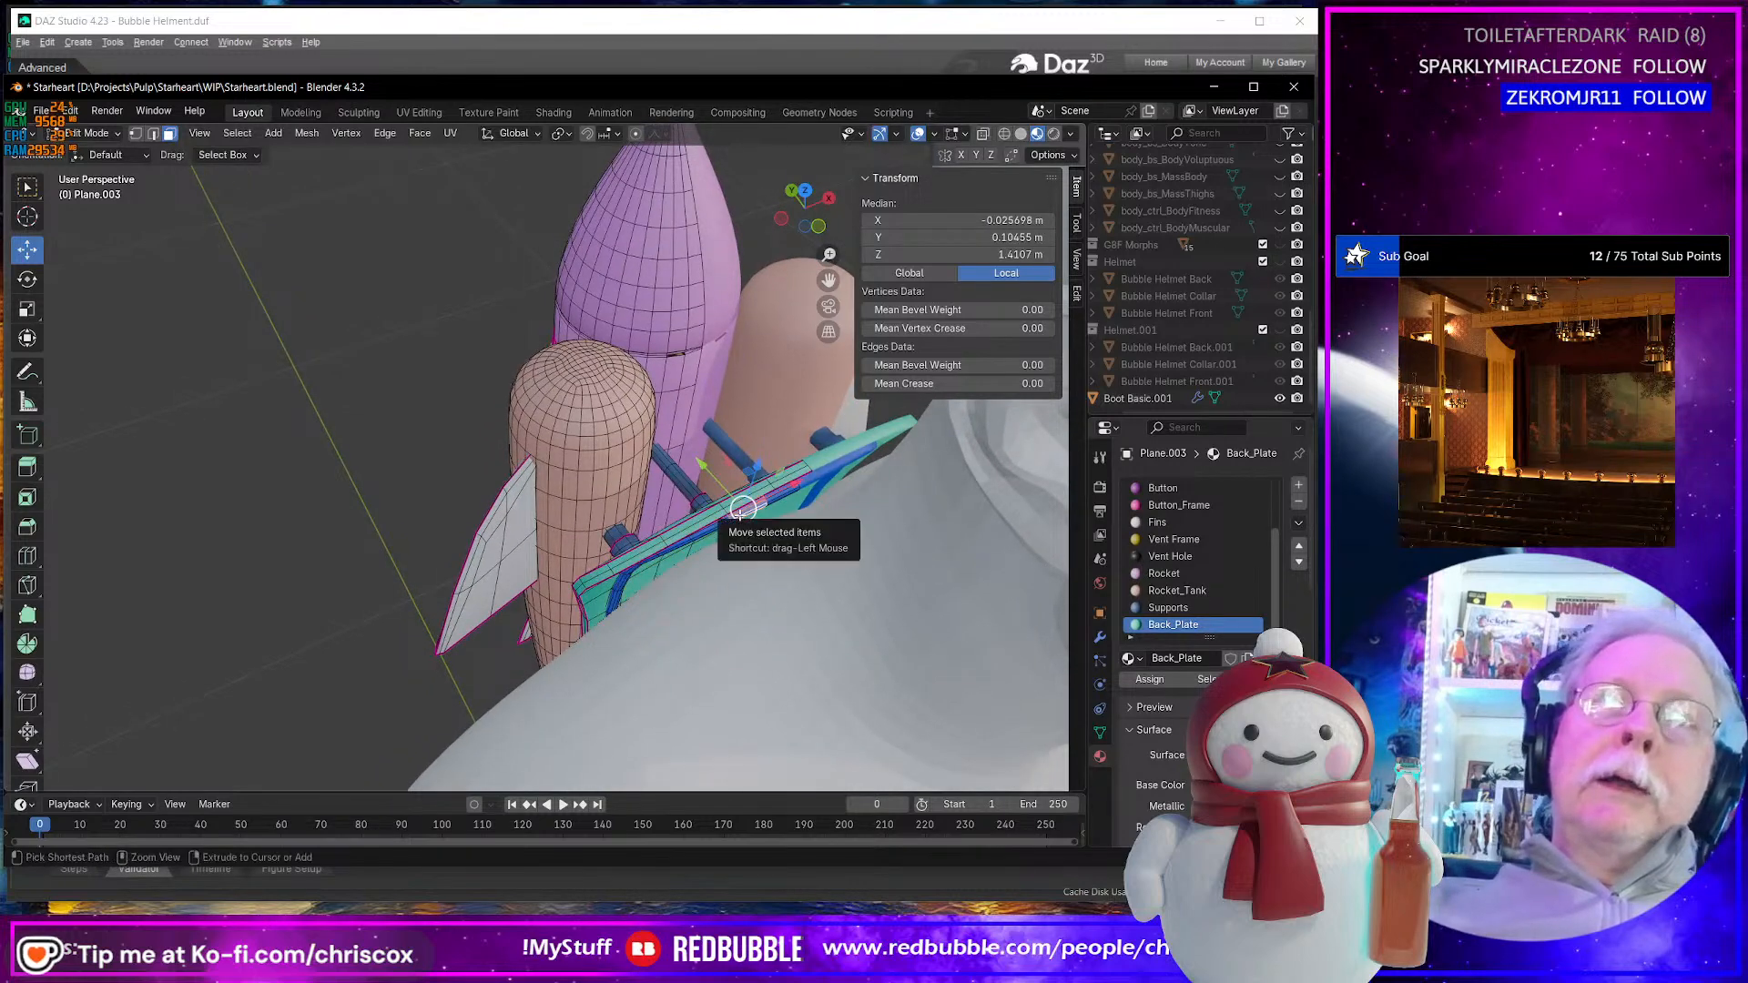
{"action": "key", "text": "ctrl+KP_Add"}
{"action": "key", "text": "ctrl+KP_Add"}
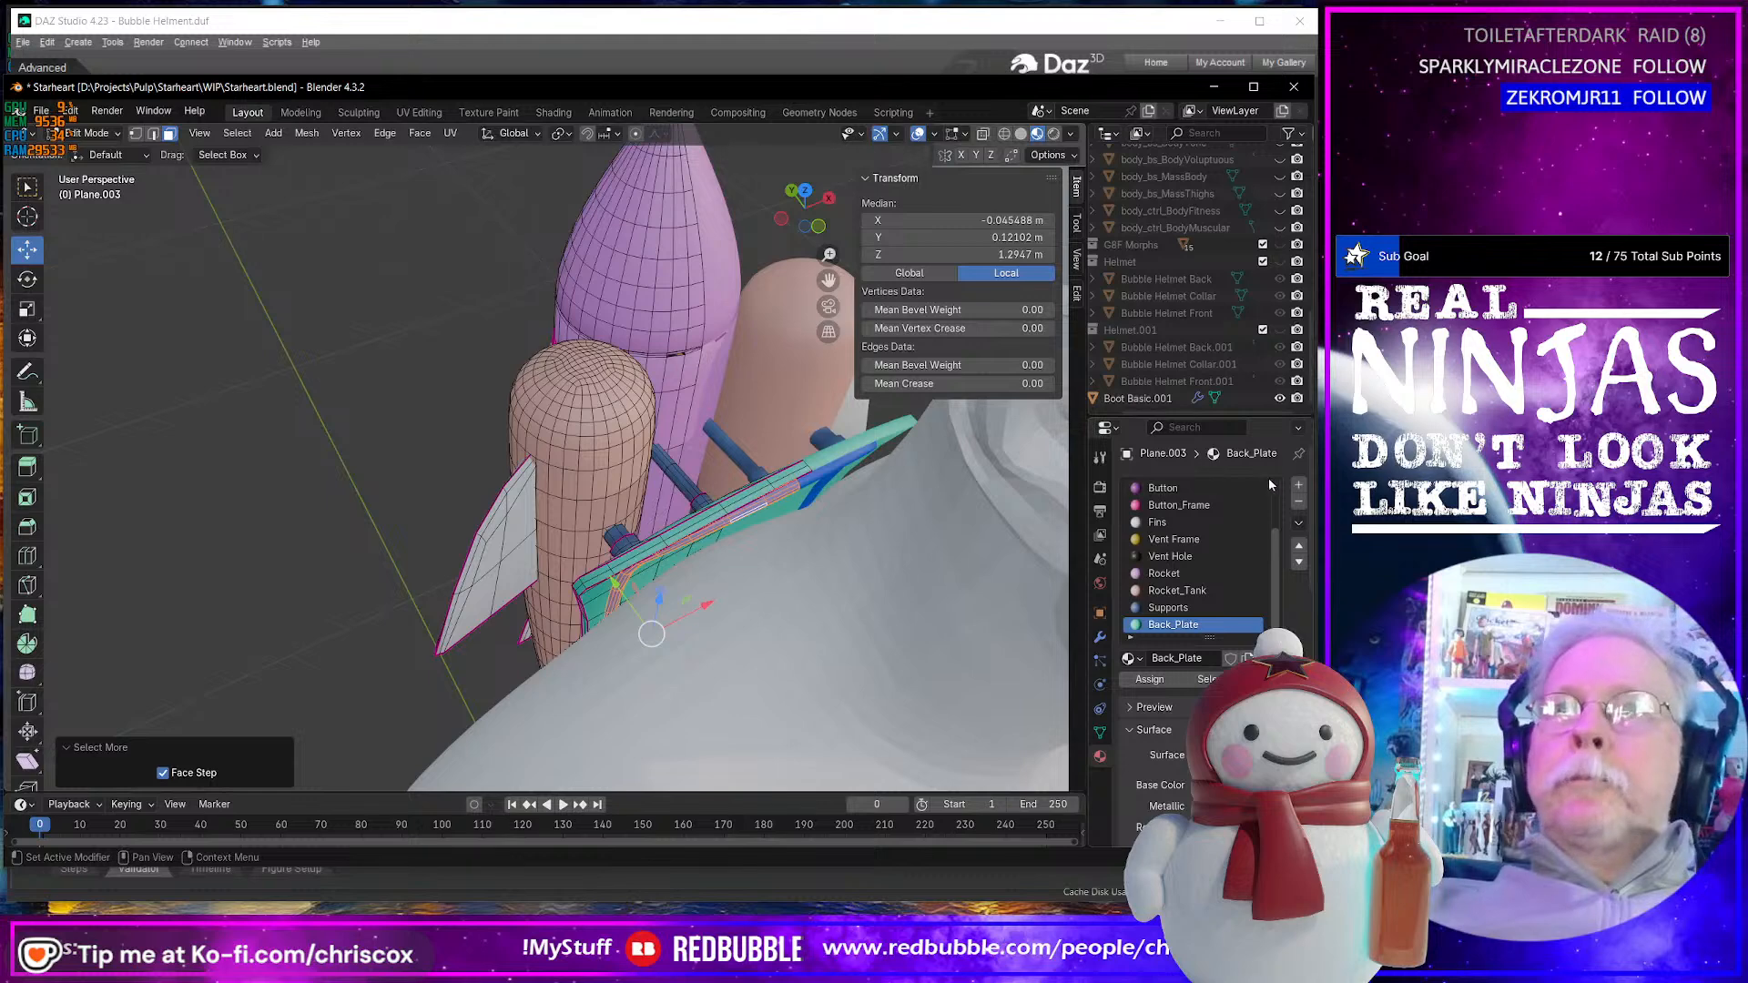
- Add a new material named "Padding" in its own slot and assign it to the selected band of faces
{"action": "left_click", "coordinate": [1300, 487]}
{"action": "left_click", "coordinate": [1203, 659]}
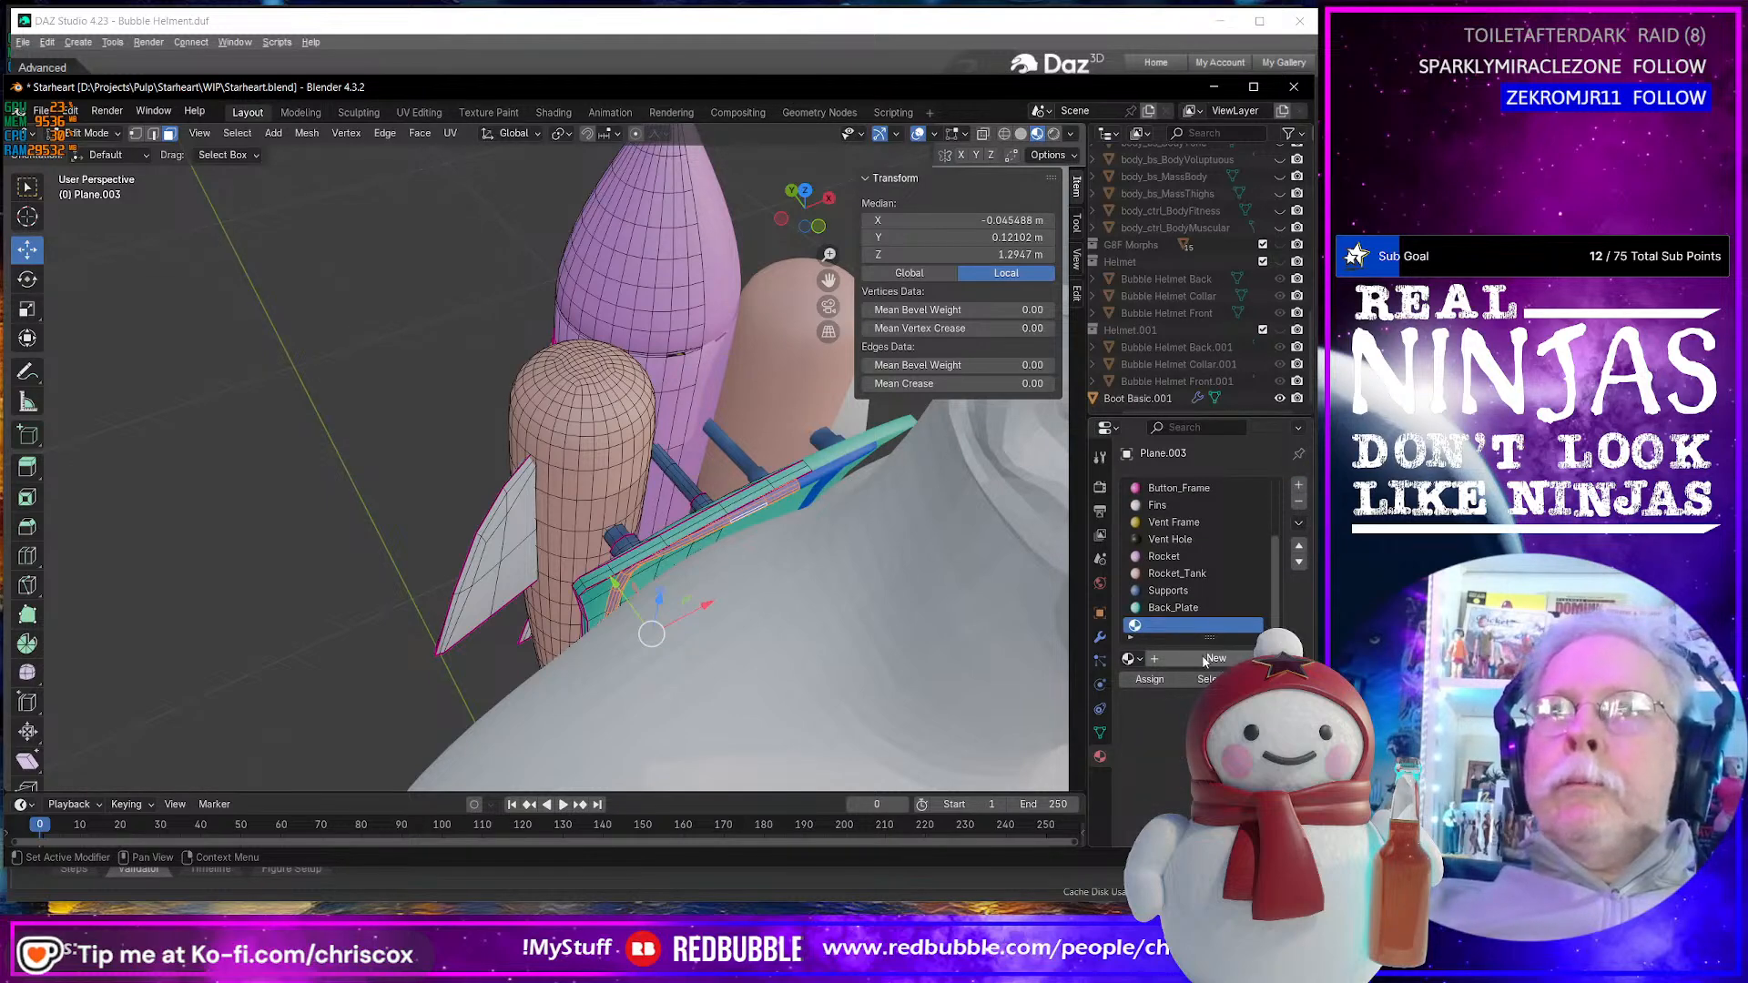
{"action": "left_click", "coordinate": [1183, 658]}
{"action": "type", "text": "P"}
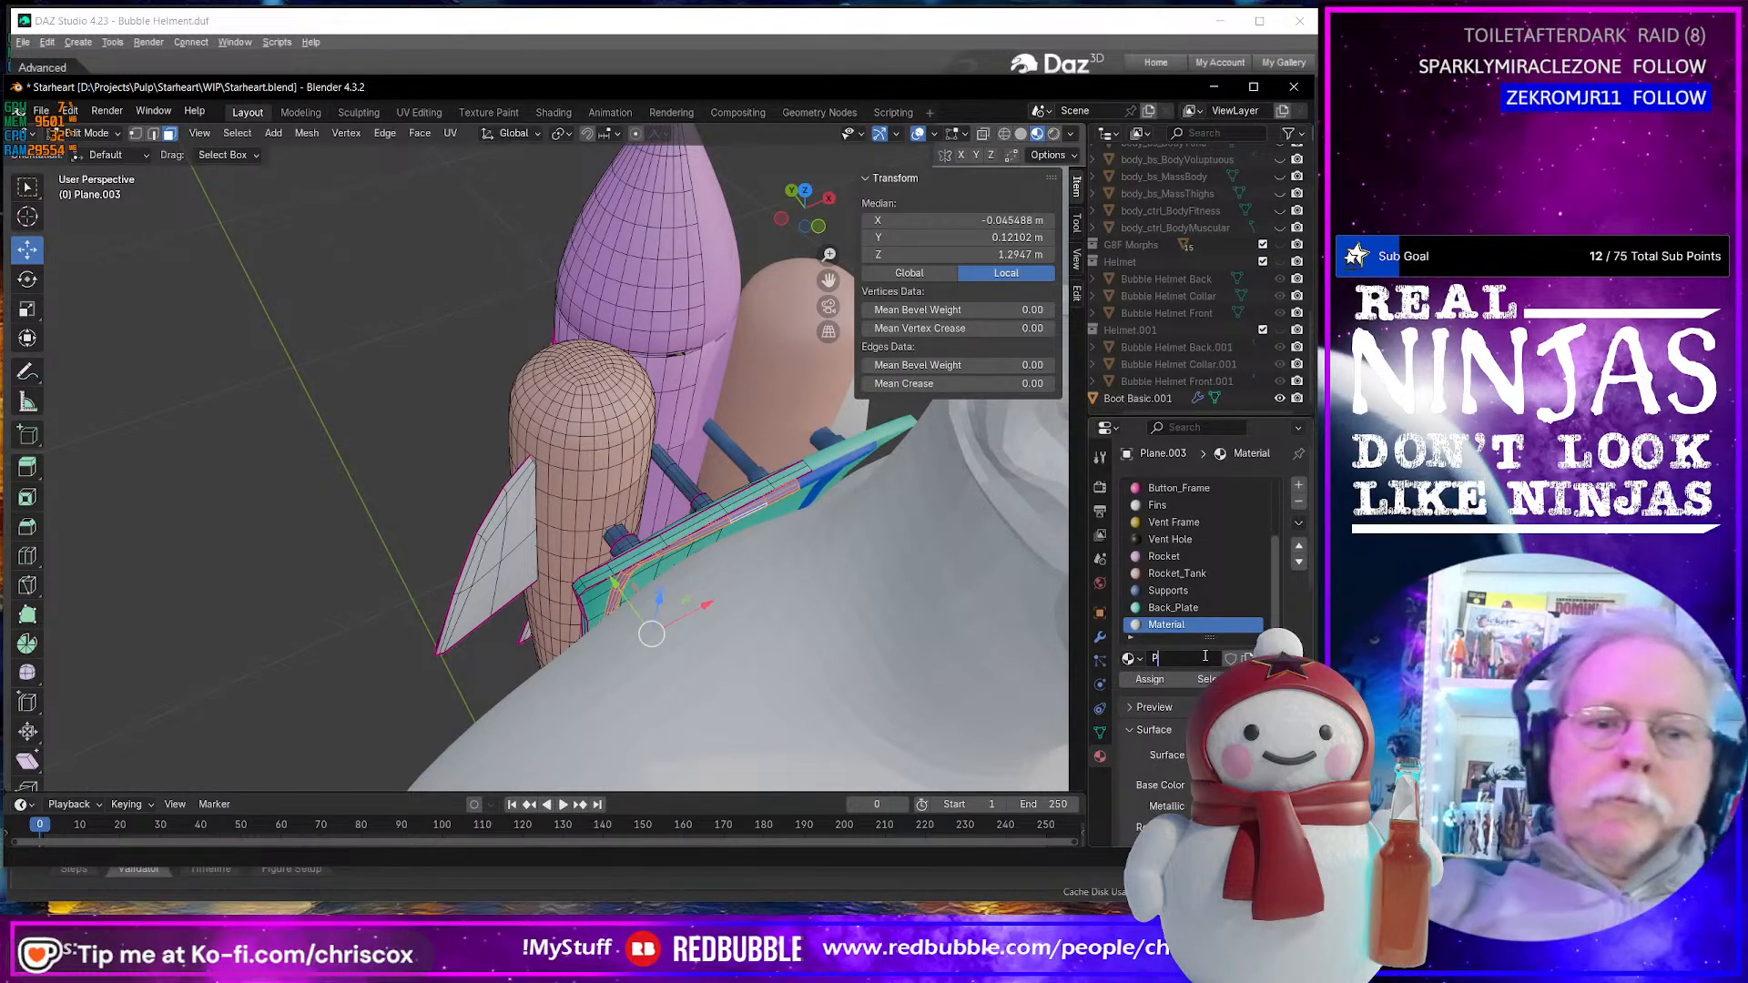
{"action": "type", "text": "adding"}
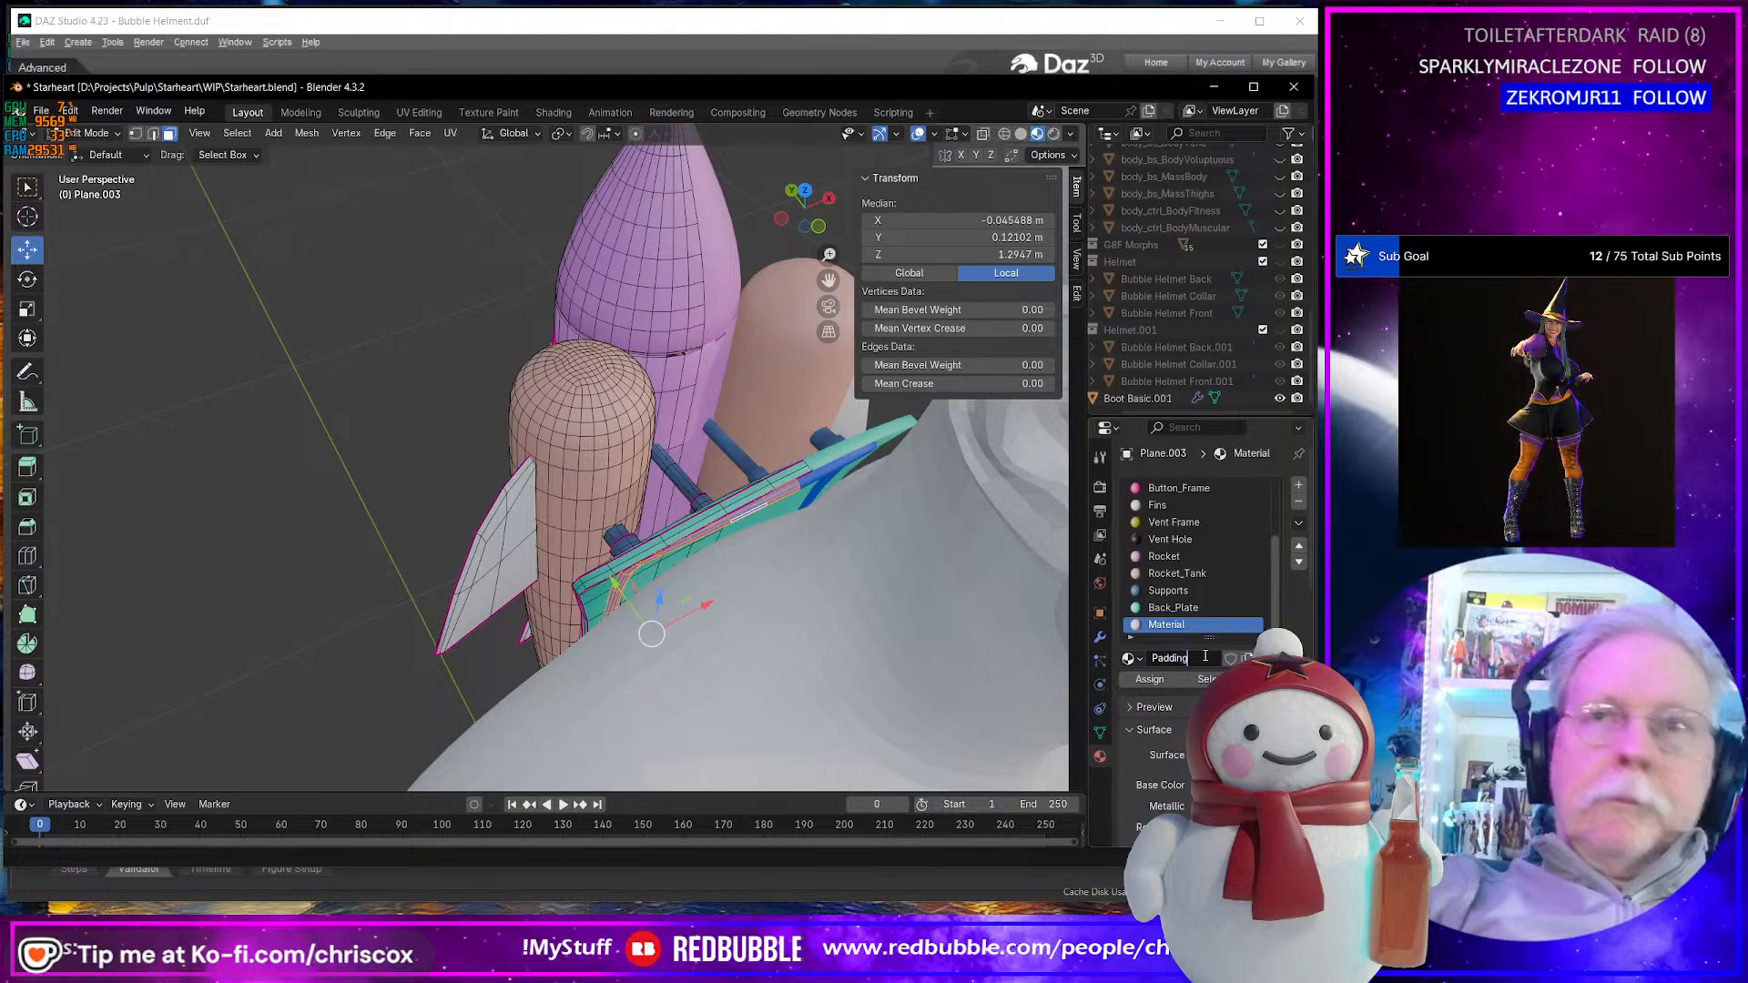
{"action": "key", "text": "Return"}
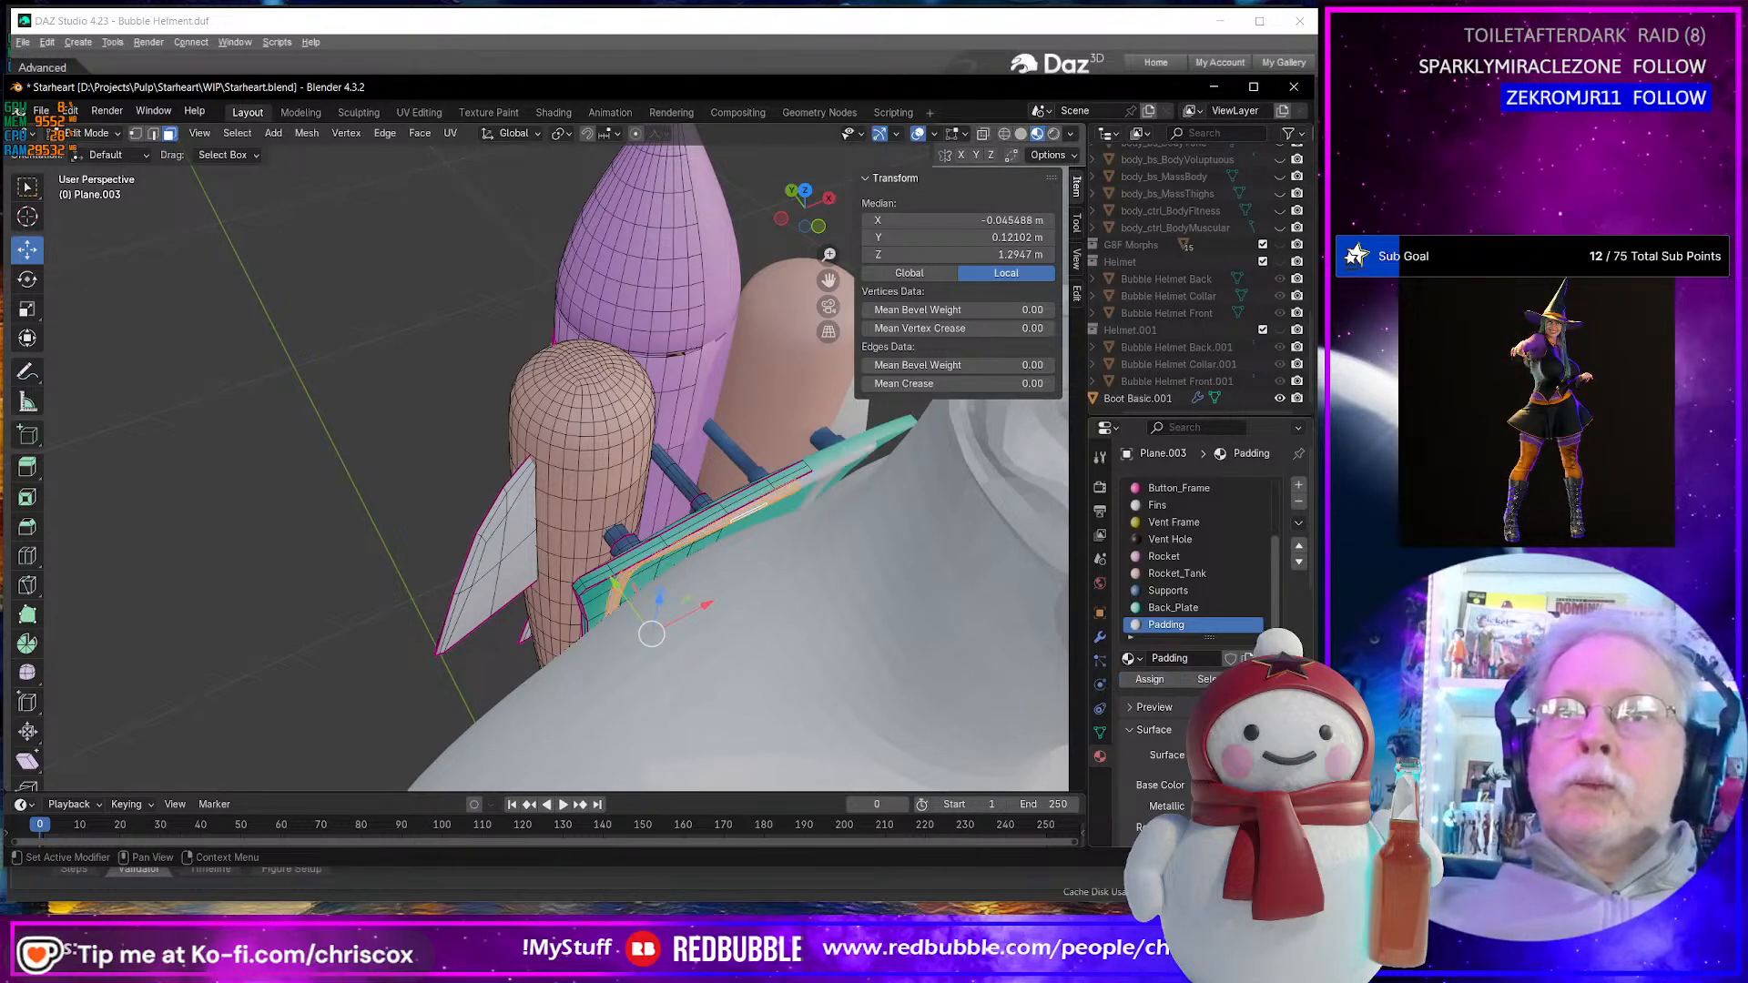
{"action": "middle_click_drag", "start_coordinate": [924, 628], "coordinate": [1104, 560]}
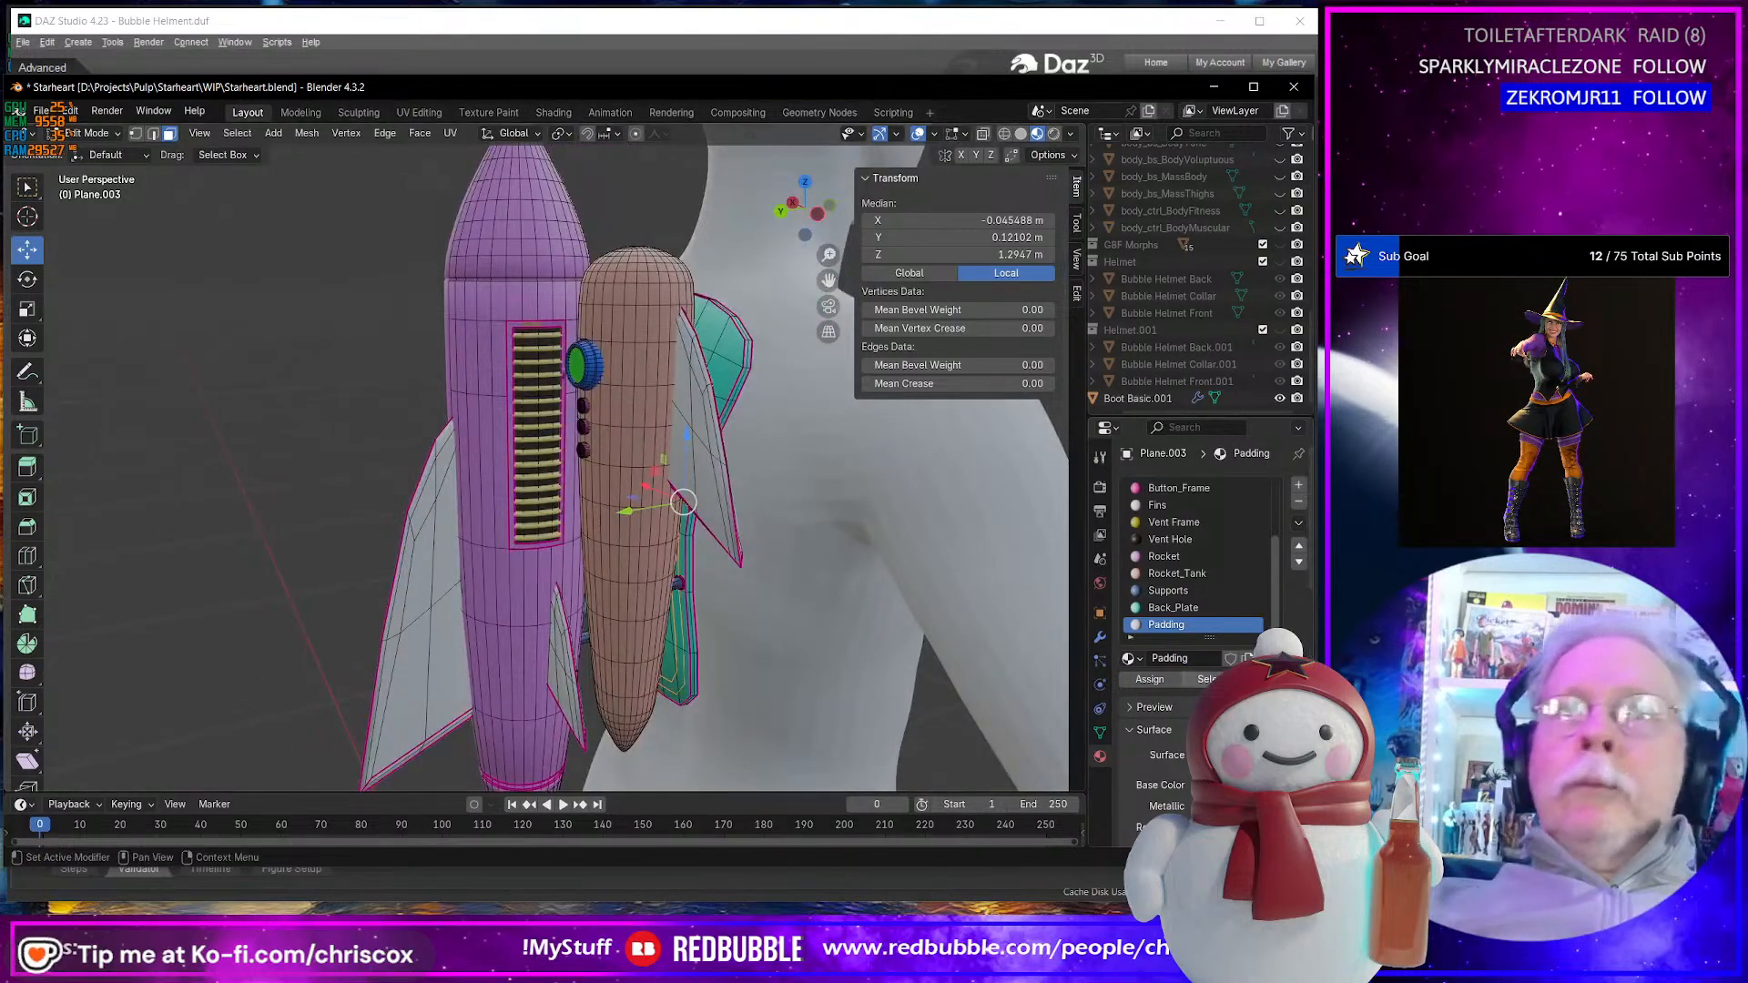
- Set the Padding material's base color to a dark red
{"action": "left_click", "coordinate": [1238, 785]}
{"action": "left_click_drag", "start_coordinate": [1208, 634], "coordinate": [1191, 619]}
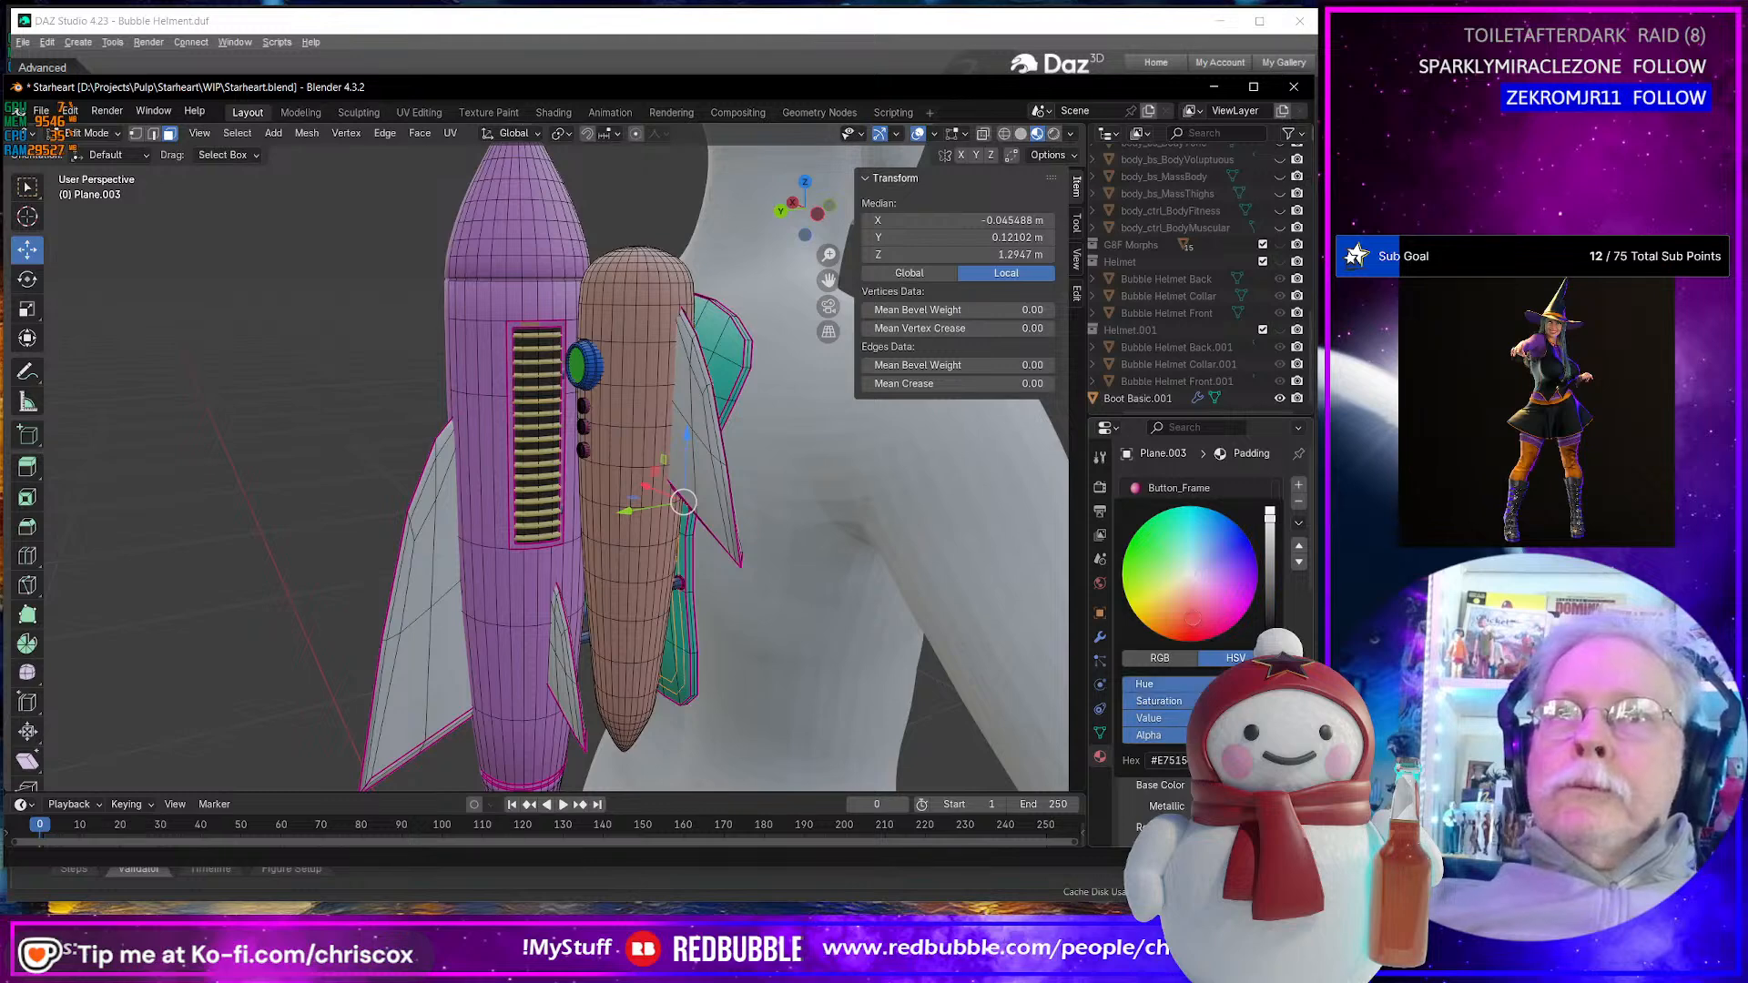
{"action": "left_click_drag", "start_coordinate": [1269, 555], "coordinate": [1269, 587]}
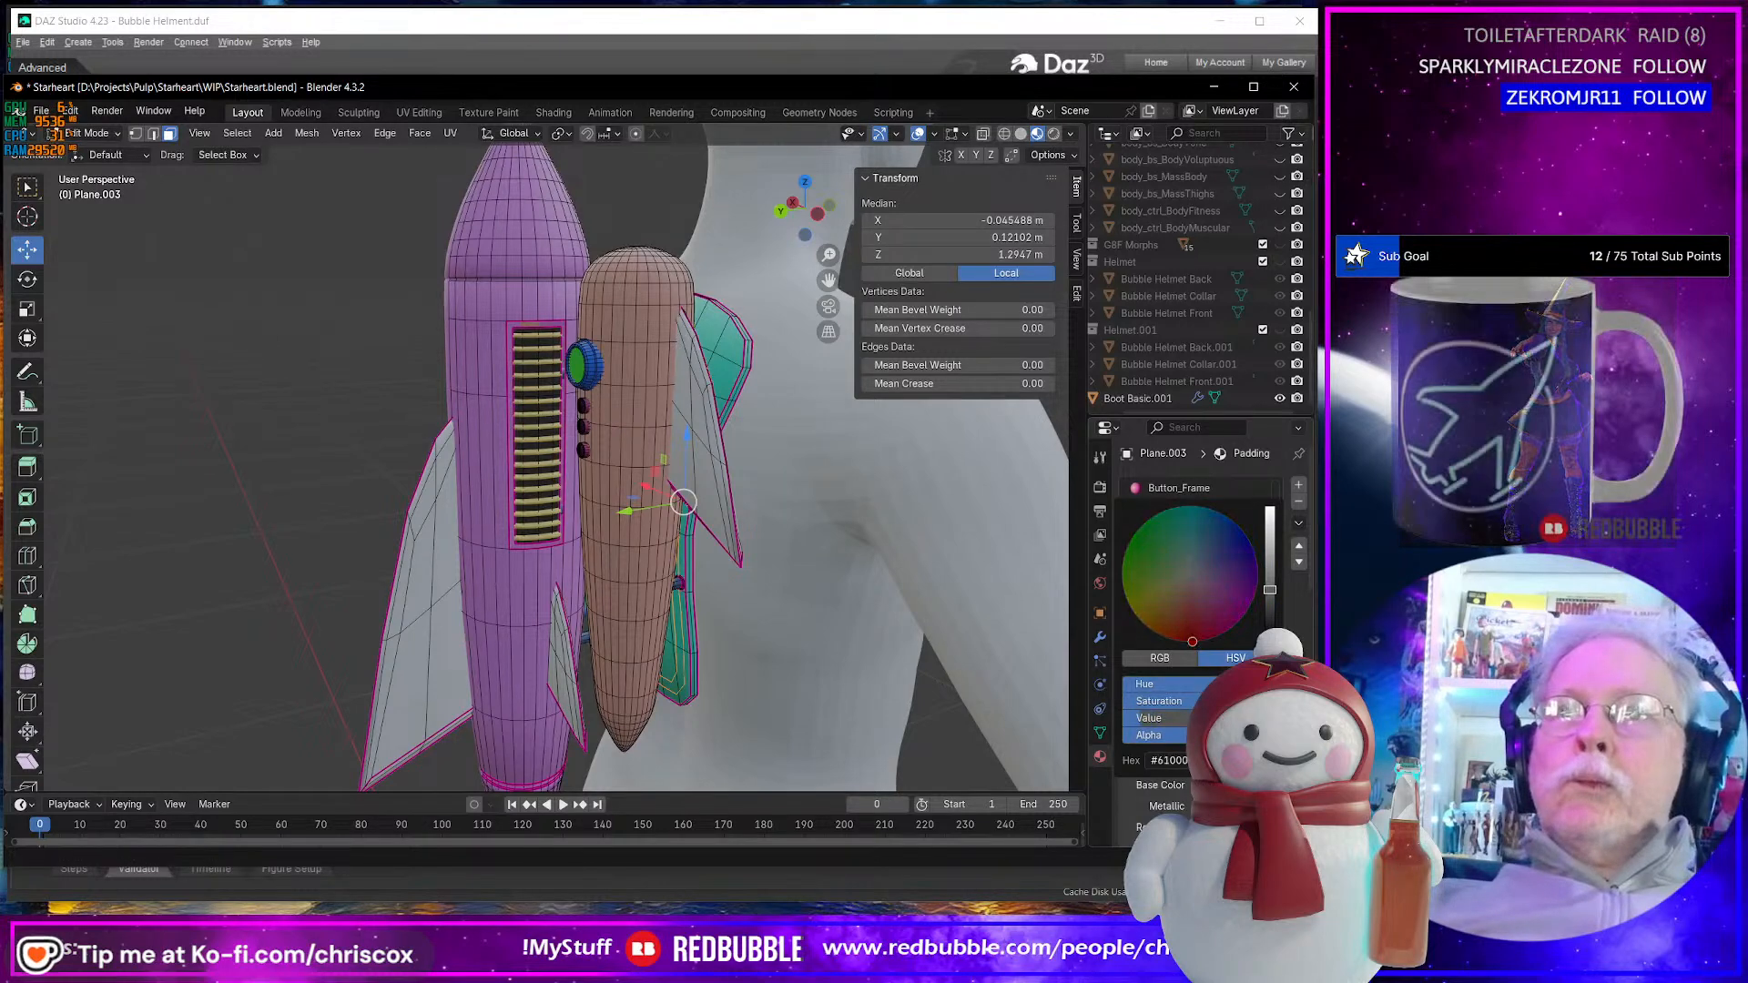
- Examine the colored rocket pack from the side and back, both close up and with the full figure in view
{"action": "middle_click_drag", "start_coordinate": [769, 648], "coordinate": [812, 581]}
{"action": "scroll", "coordinate": [812, 581], "scroll_direction": "up", "scroll_amount": 6}
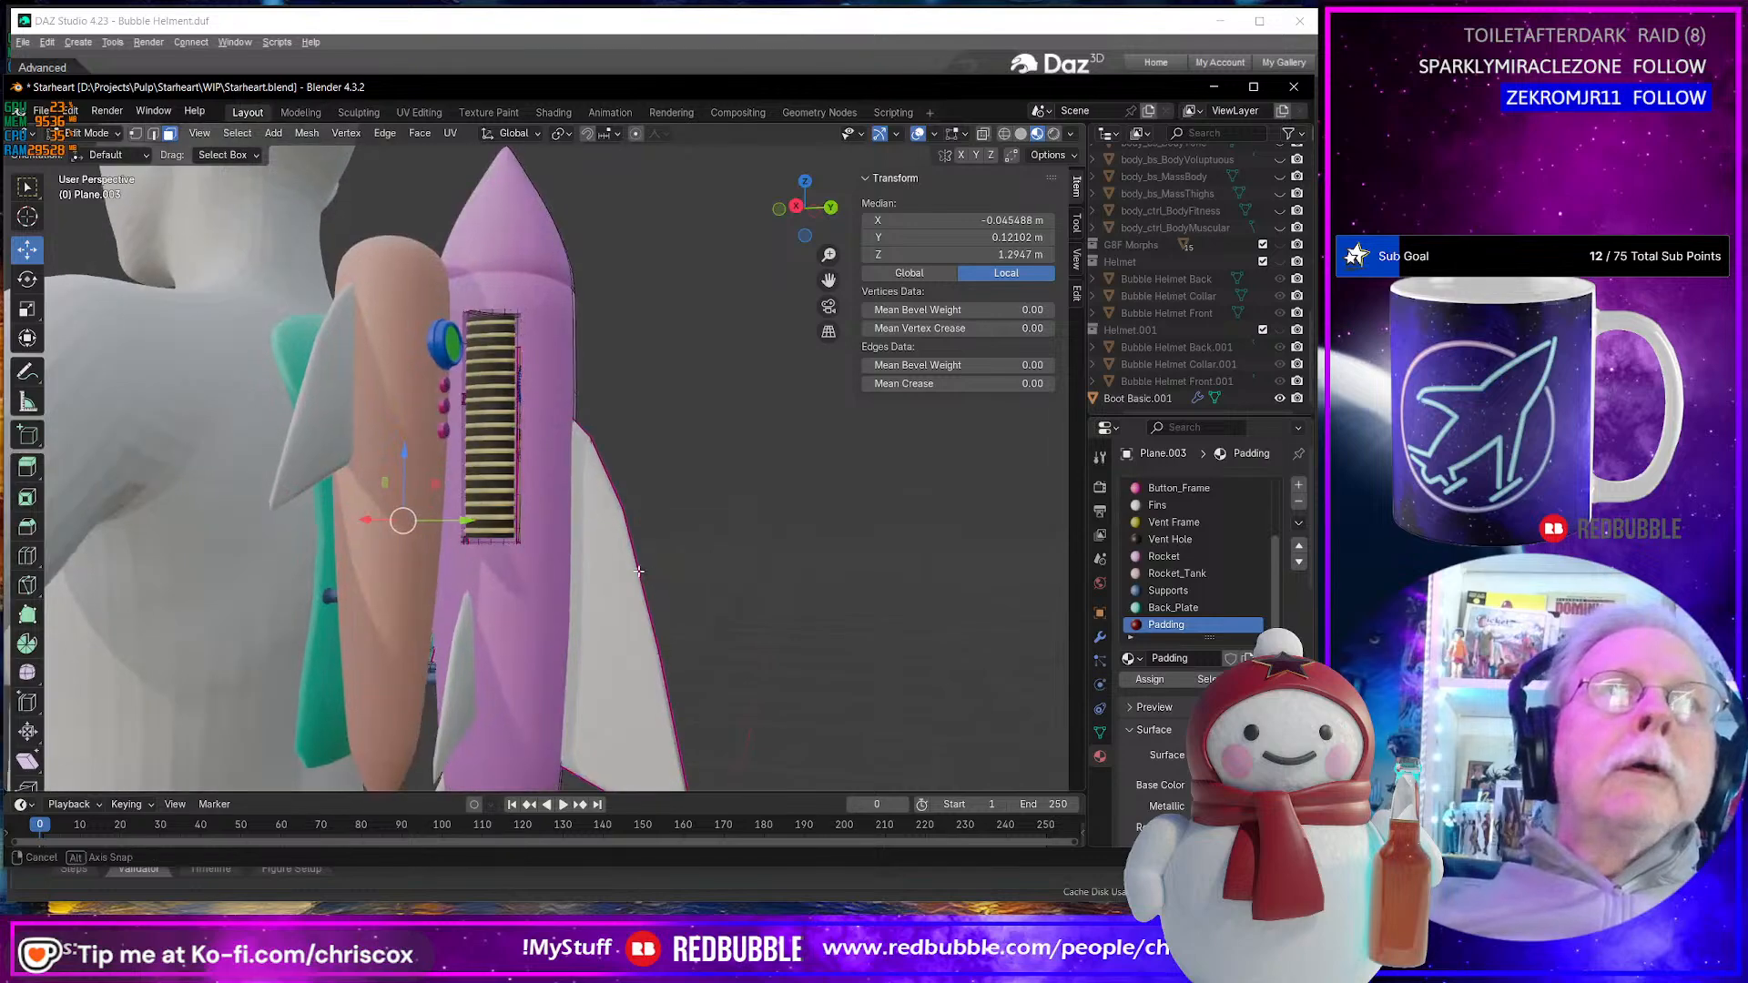
{"action": "middle_click_drag", "start_coordinate": [579, 607], "coordinate": [642, 574]}
{"action": "scroll", "coordinate": [491, 572], "scroll_direction": "up", "scroll_amount": 5}
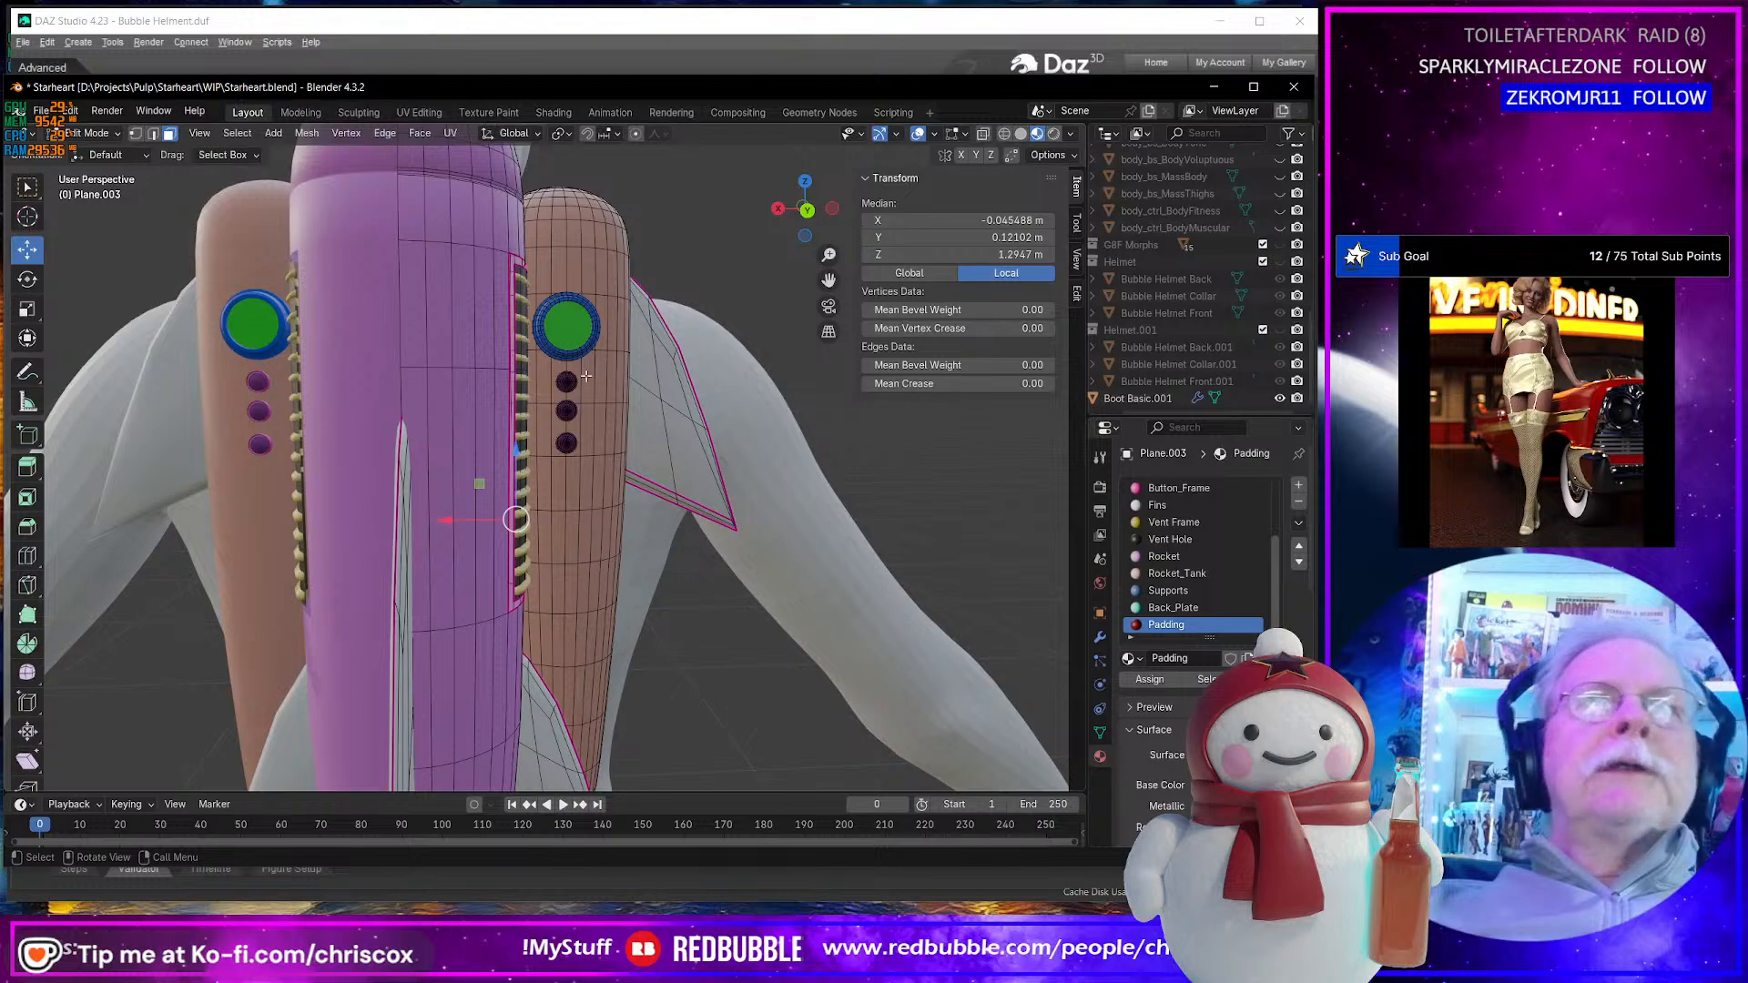
{"action": "scroll", "coordinate": [585, 383], "scroll_direction": "down", "scroll_amount": 3}
{"action": "middle_click_drag", "start_coordinate": [585, 383], "coordinate": [556, 405]}
{"action": "scroll", "coordinate": [555, 370], "scroll_direction": "down", "scroll_amount": 4}
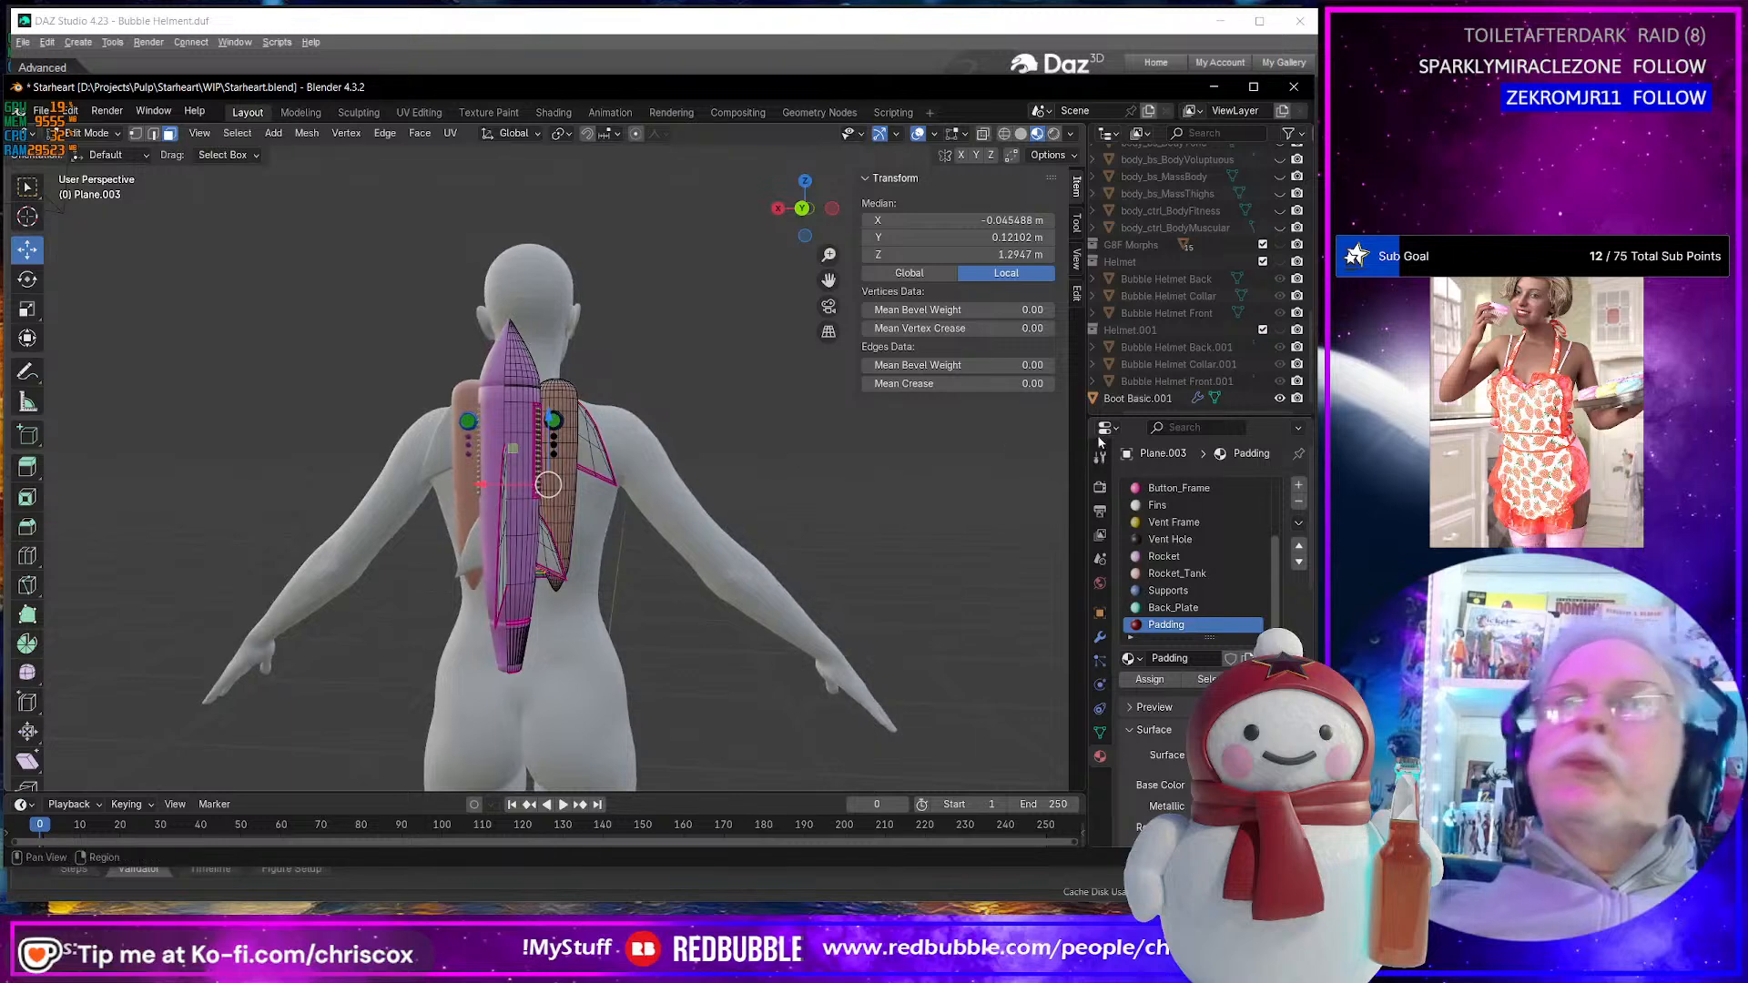
- Find the Rocket.001 collection in the enlarged outliner and check what it contains by toggling its visibility off and on
{"action": "left_click_drag", "start_coordinate": [1154, 416], "coordinate": [1182, 631]}
{"action": "scroll", "coordinate": [1182, 592], "scroll_direction": "up", "scroll_amount": 6}
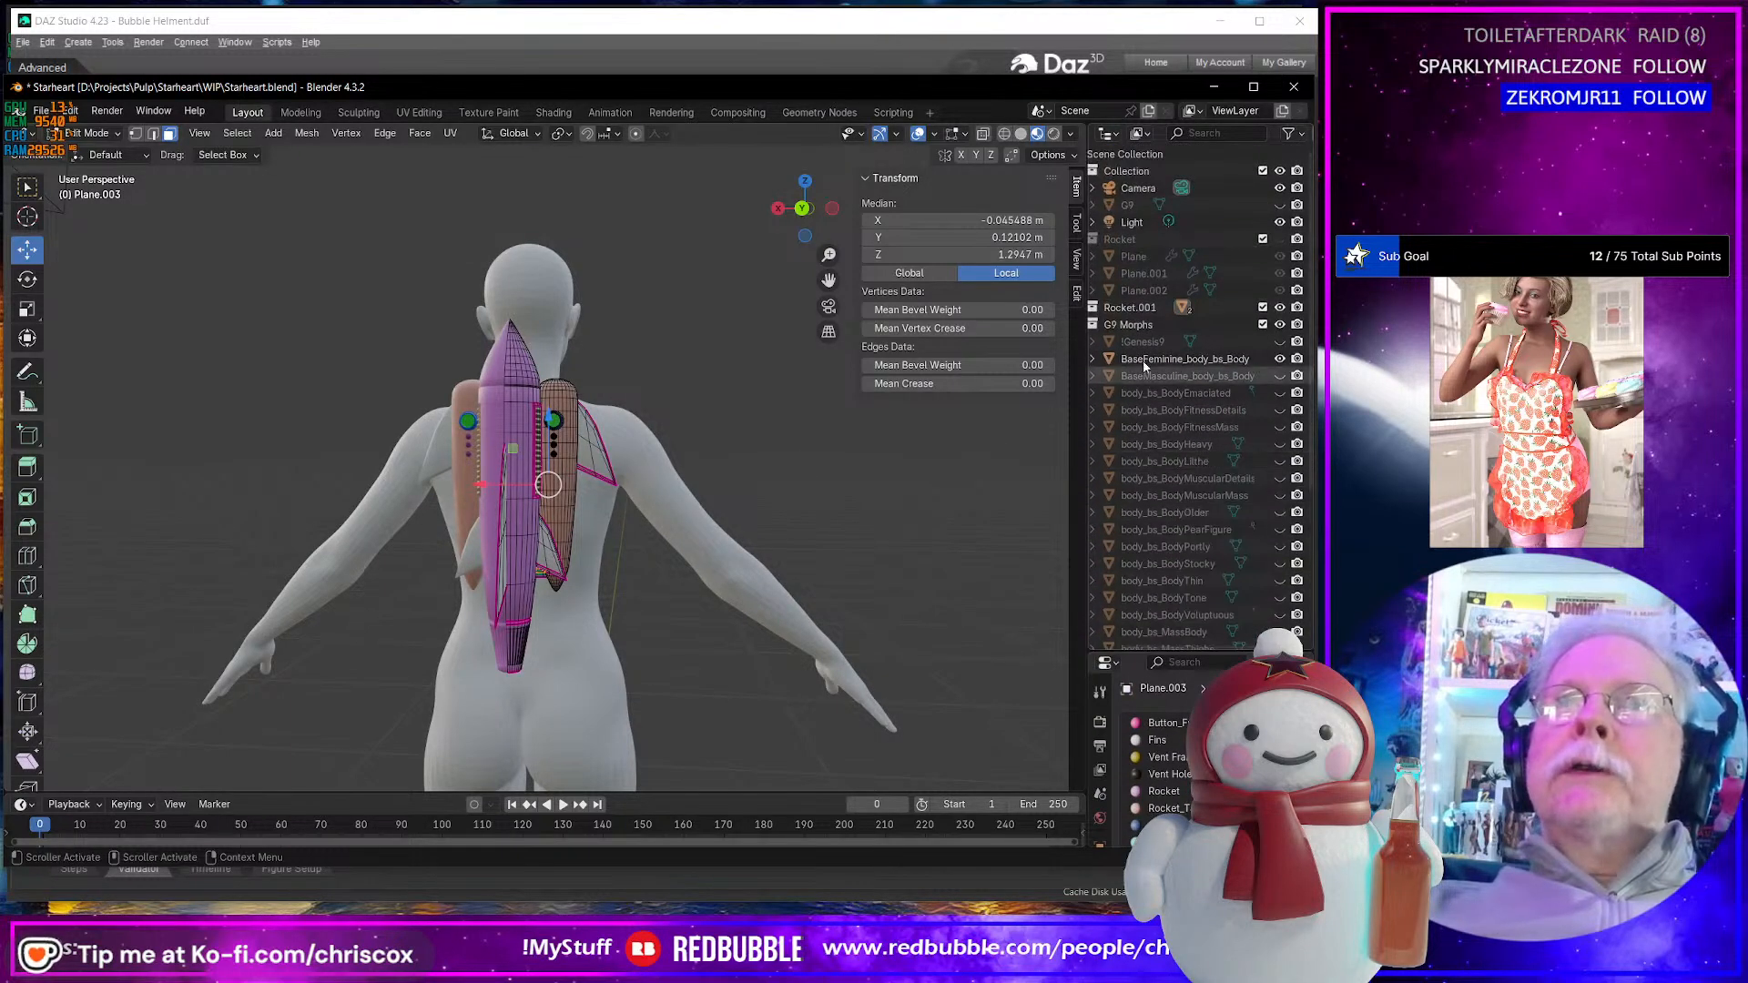
{"action": "left_click", "coordinate": [1161, 307]}
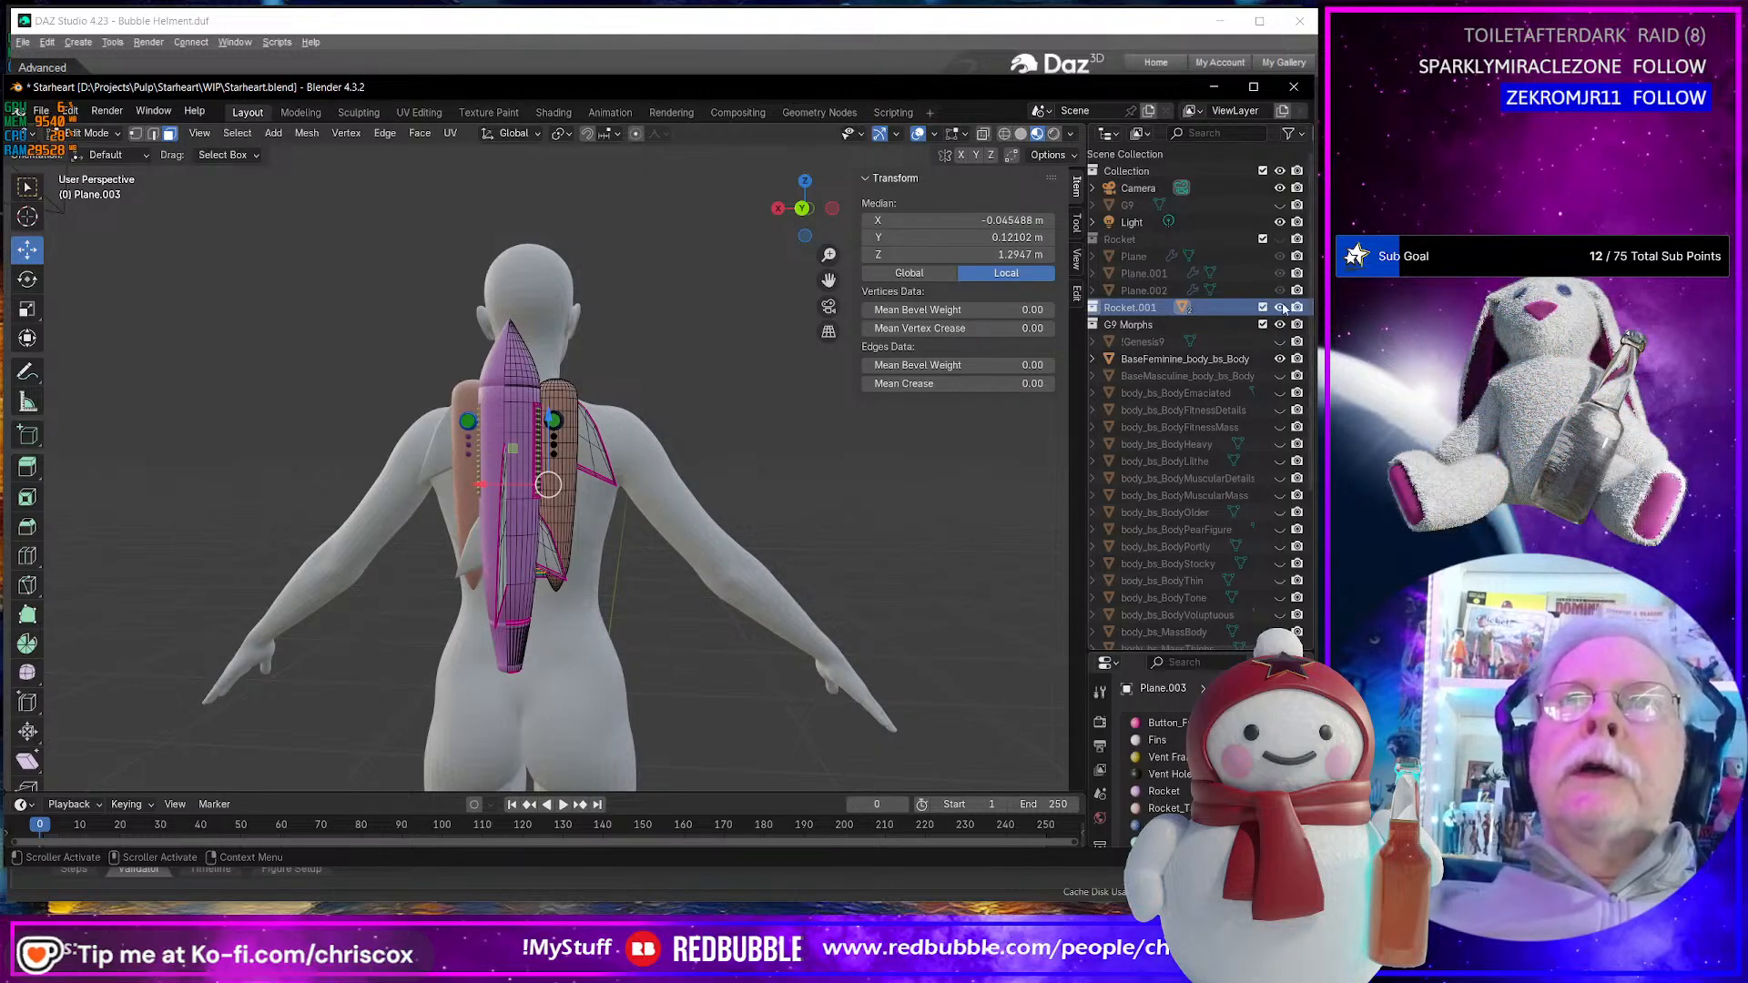
{"action": "left_click", "coordinate": [1280, 308]}
{"action": "left_click", "coordinate": [1280, 307]}
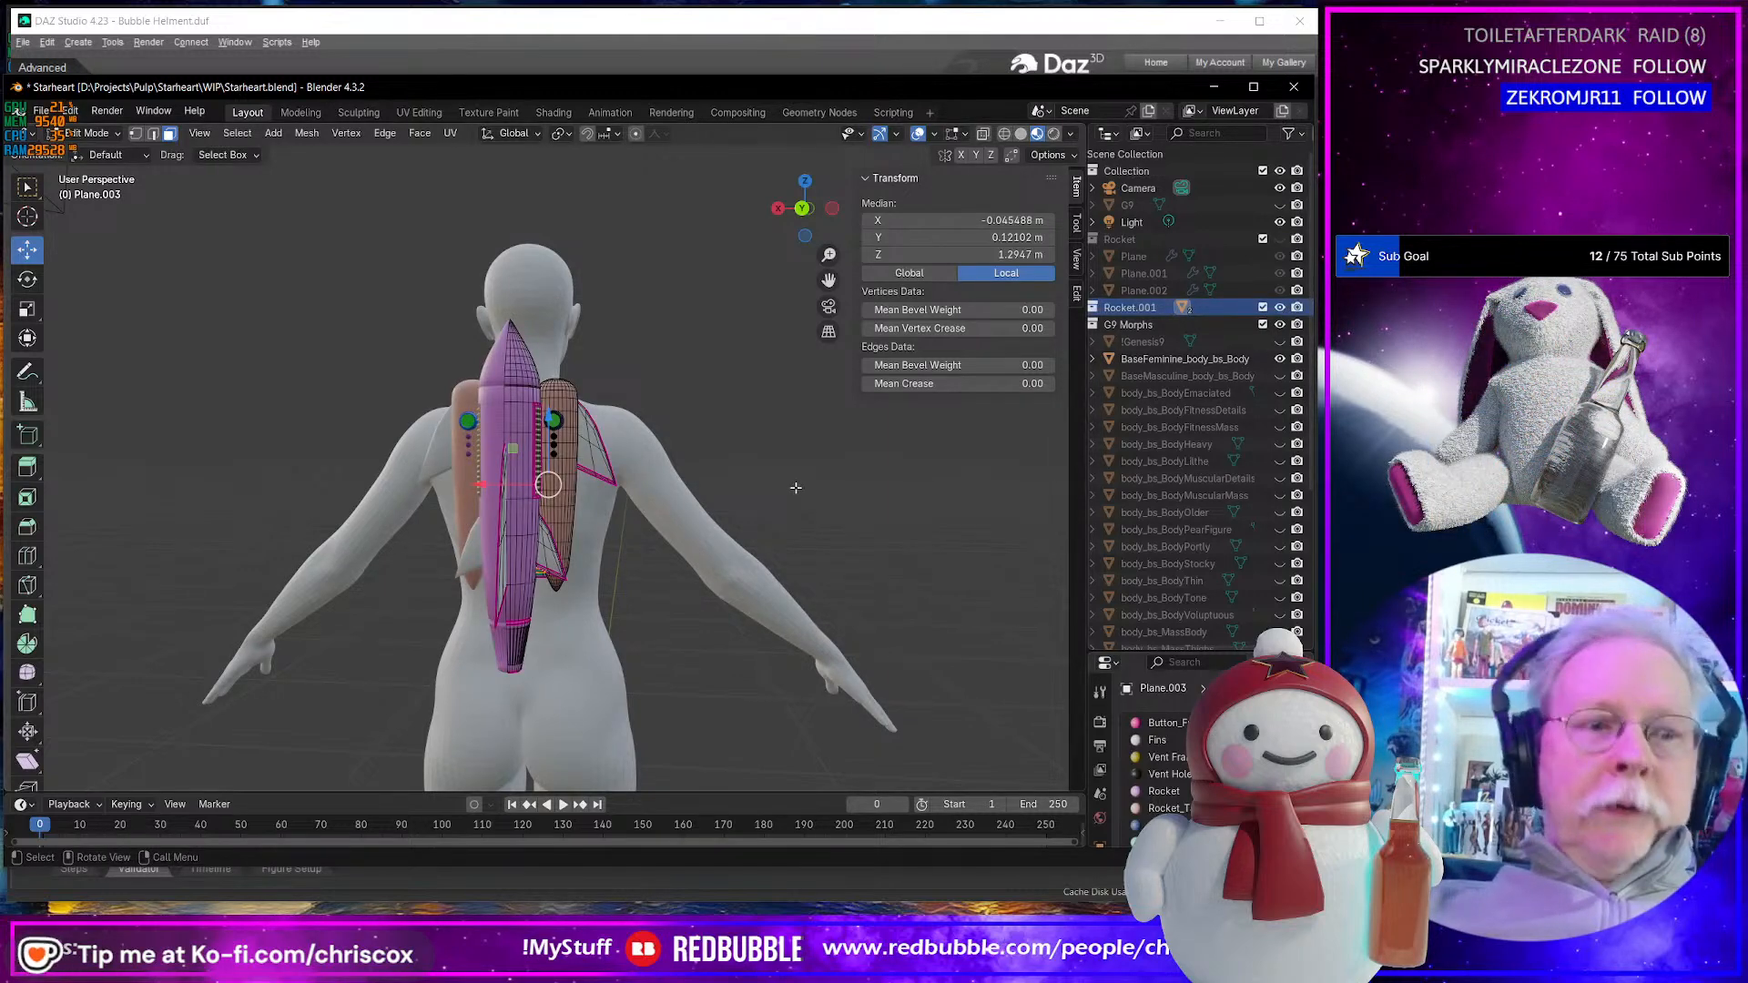
- Return to Object Mode and set the Fins material's base color to a light blue
{"action": "key", "text": "Tab"}
{"action": "middle_click_drag", "start_coordinate": [794, 456], "coordinate": [673, 482]}
{"action": "left_click", "coordinate": [549, 551]}
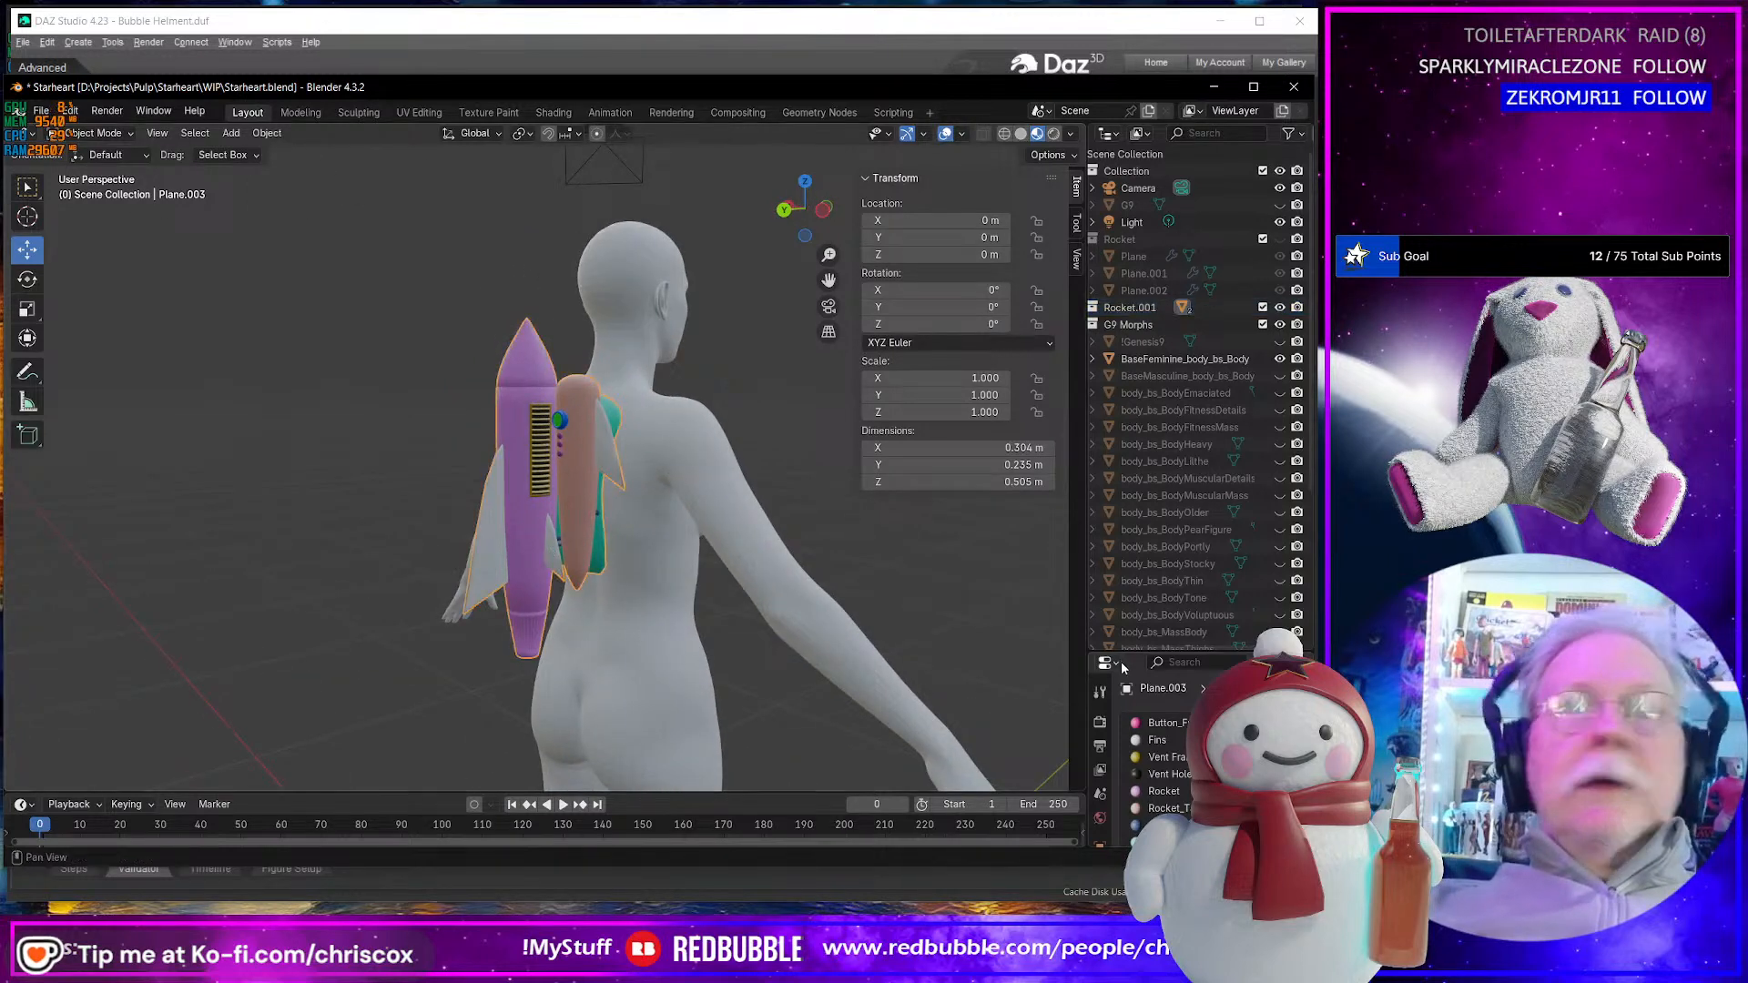
{"action": "left_click", "coordinate": [1180, 741]}
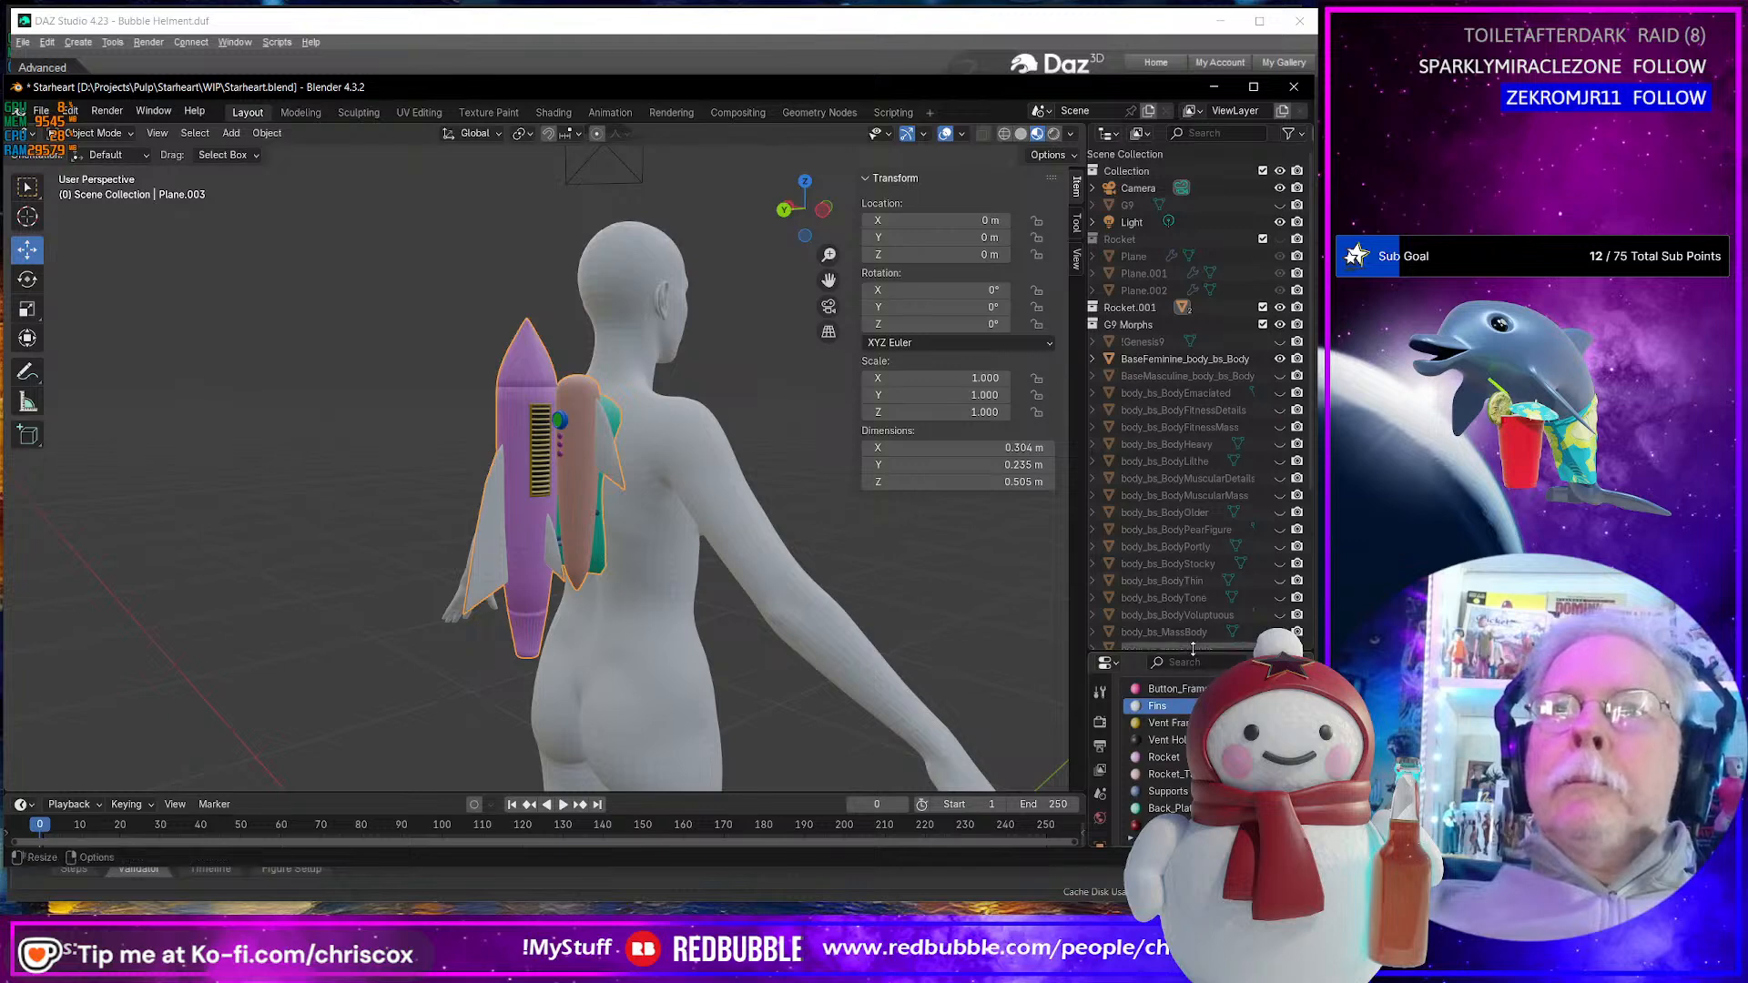
{"action": "left_click_drag", "start_coordinate": [1184, 654], "coordinate": [1198, 366]}
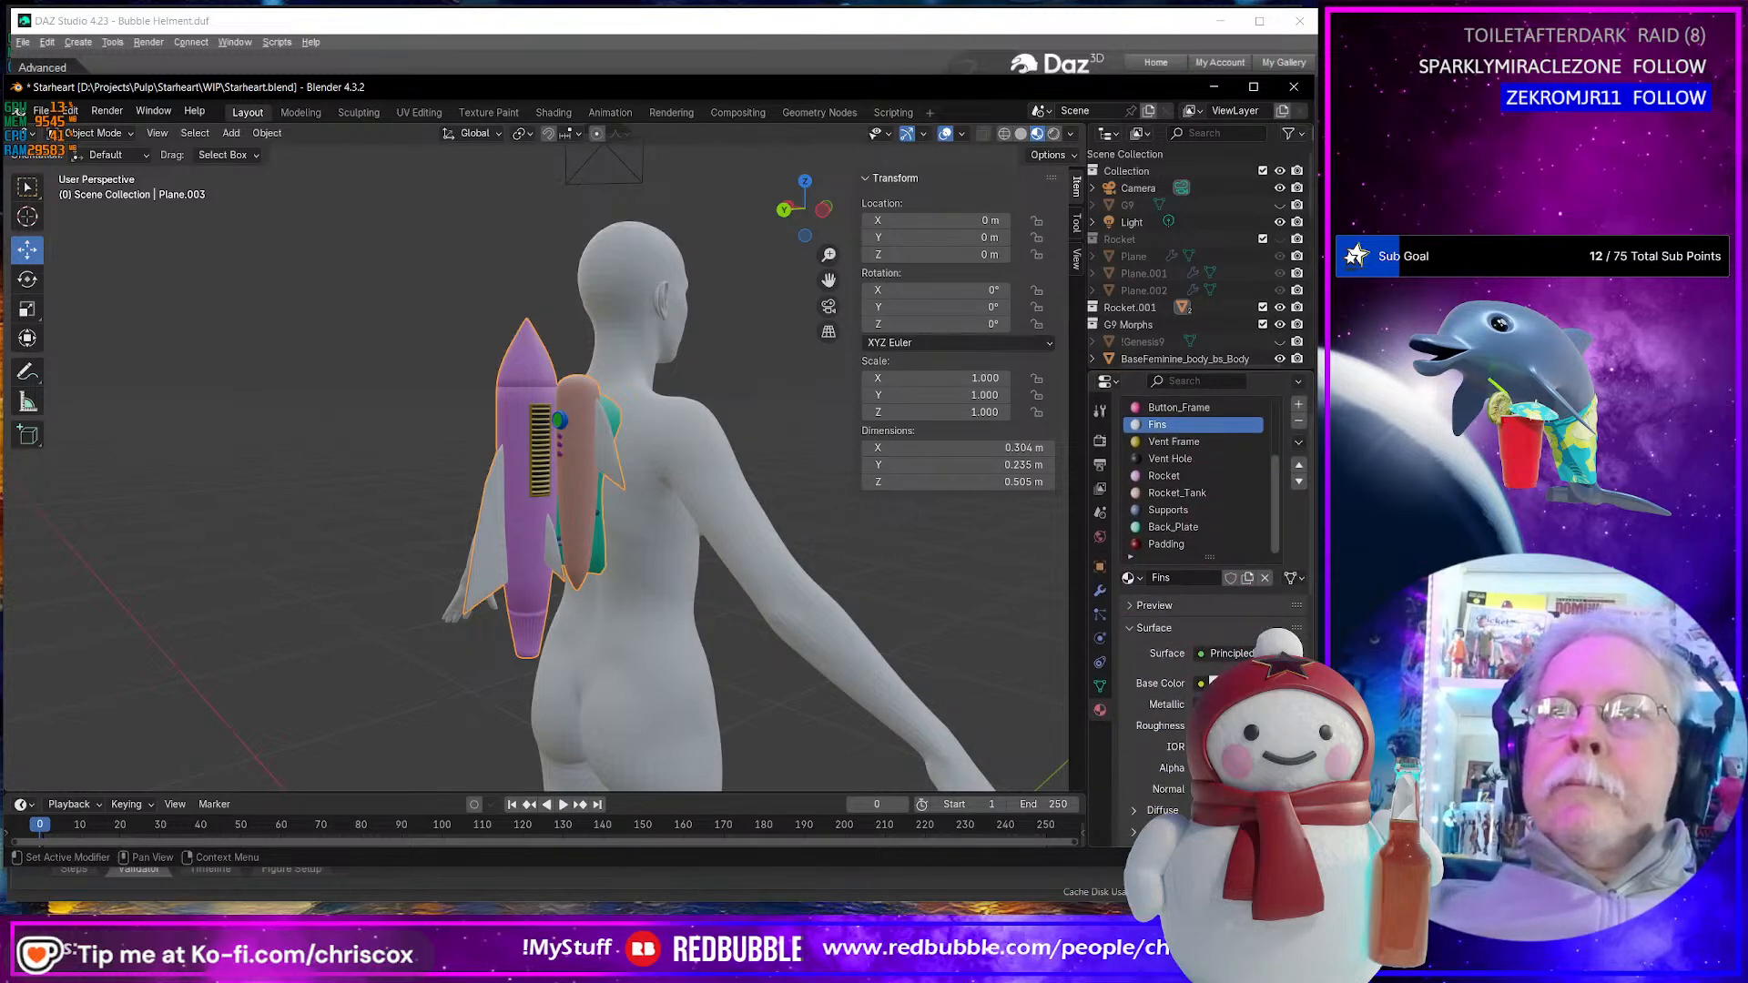
{"action": "left_click", "coordinate": [1215, 683]}
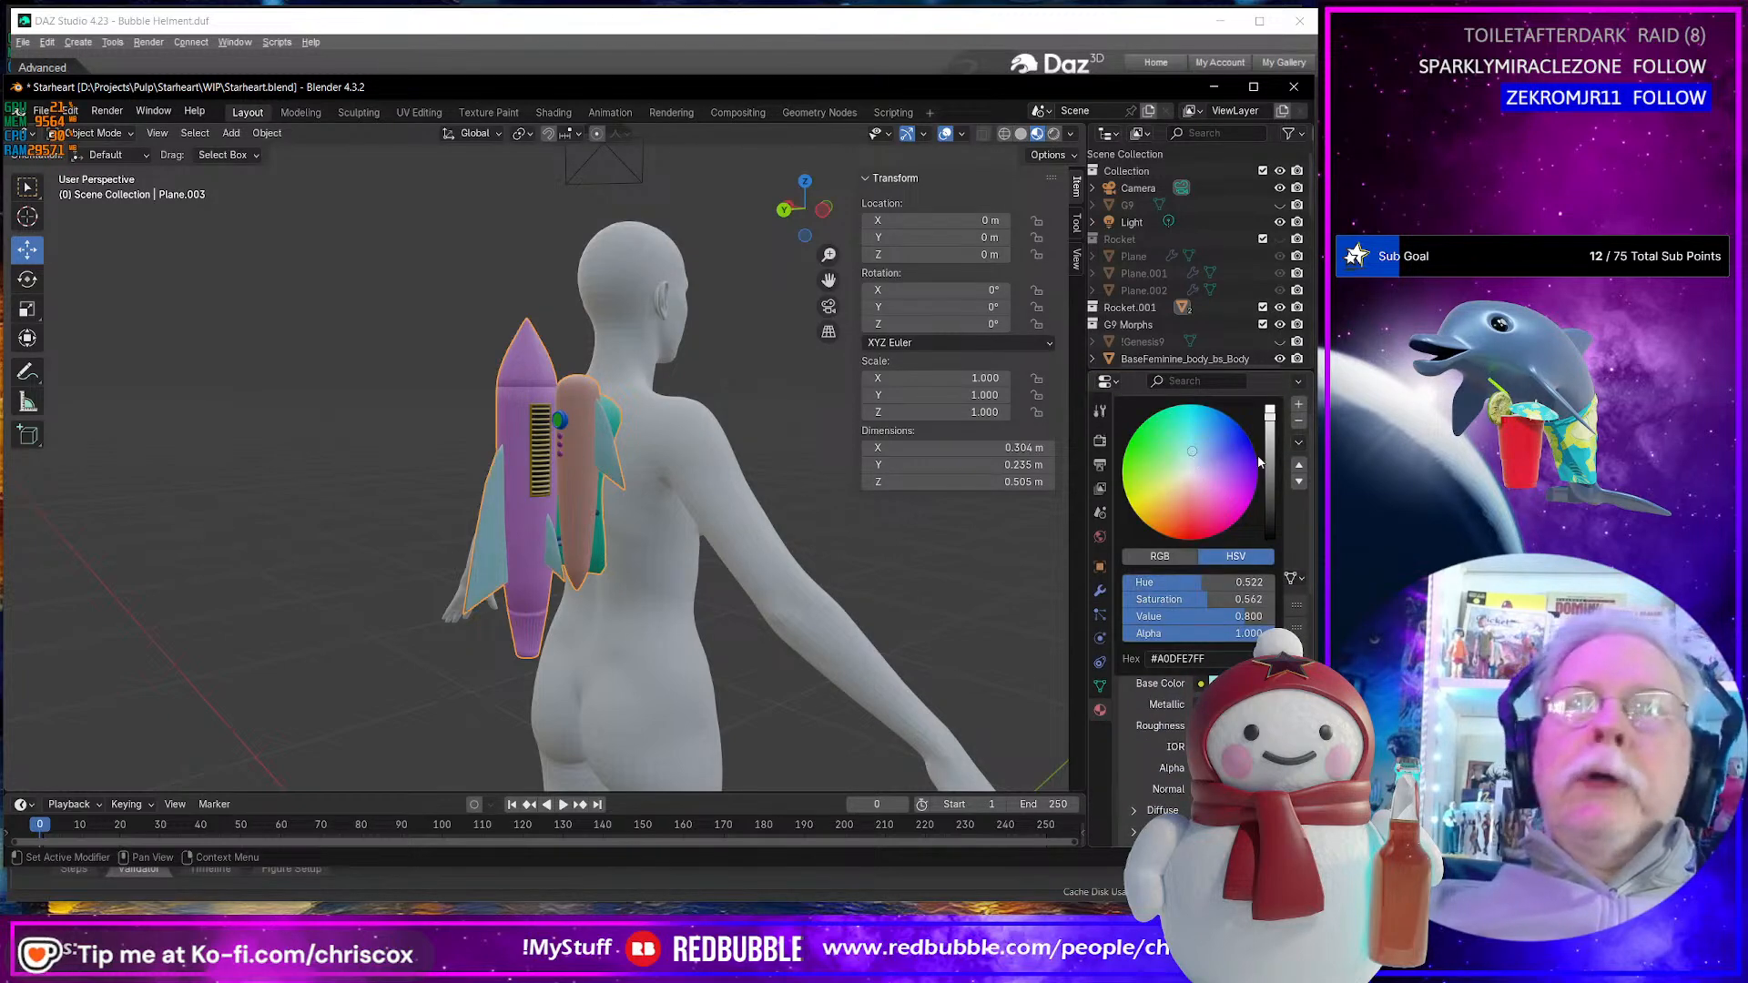
- Enter Edit Mode on the rocket pack with the underside of its nozzle in view
{"action": "middle_click_drag", "start_coordinate": [772, 606], "coordinate": [615, 550]}
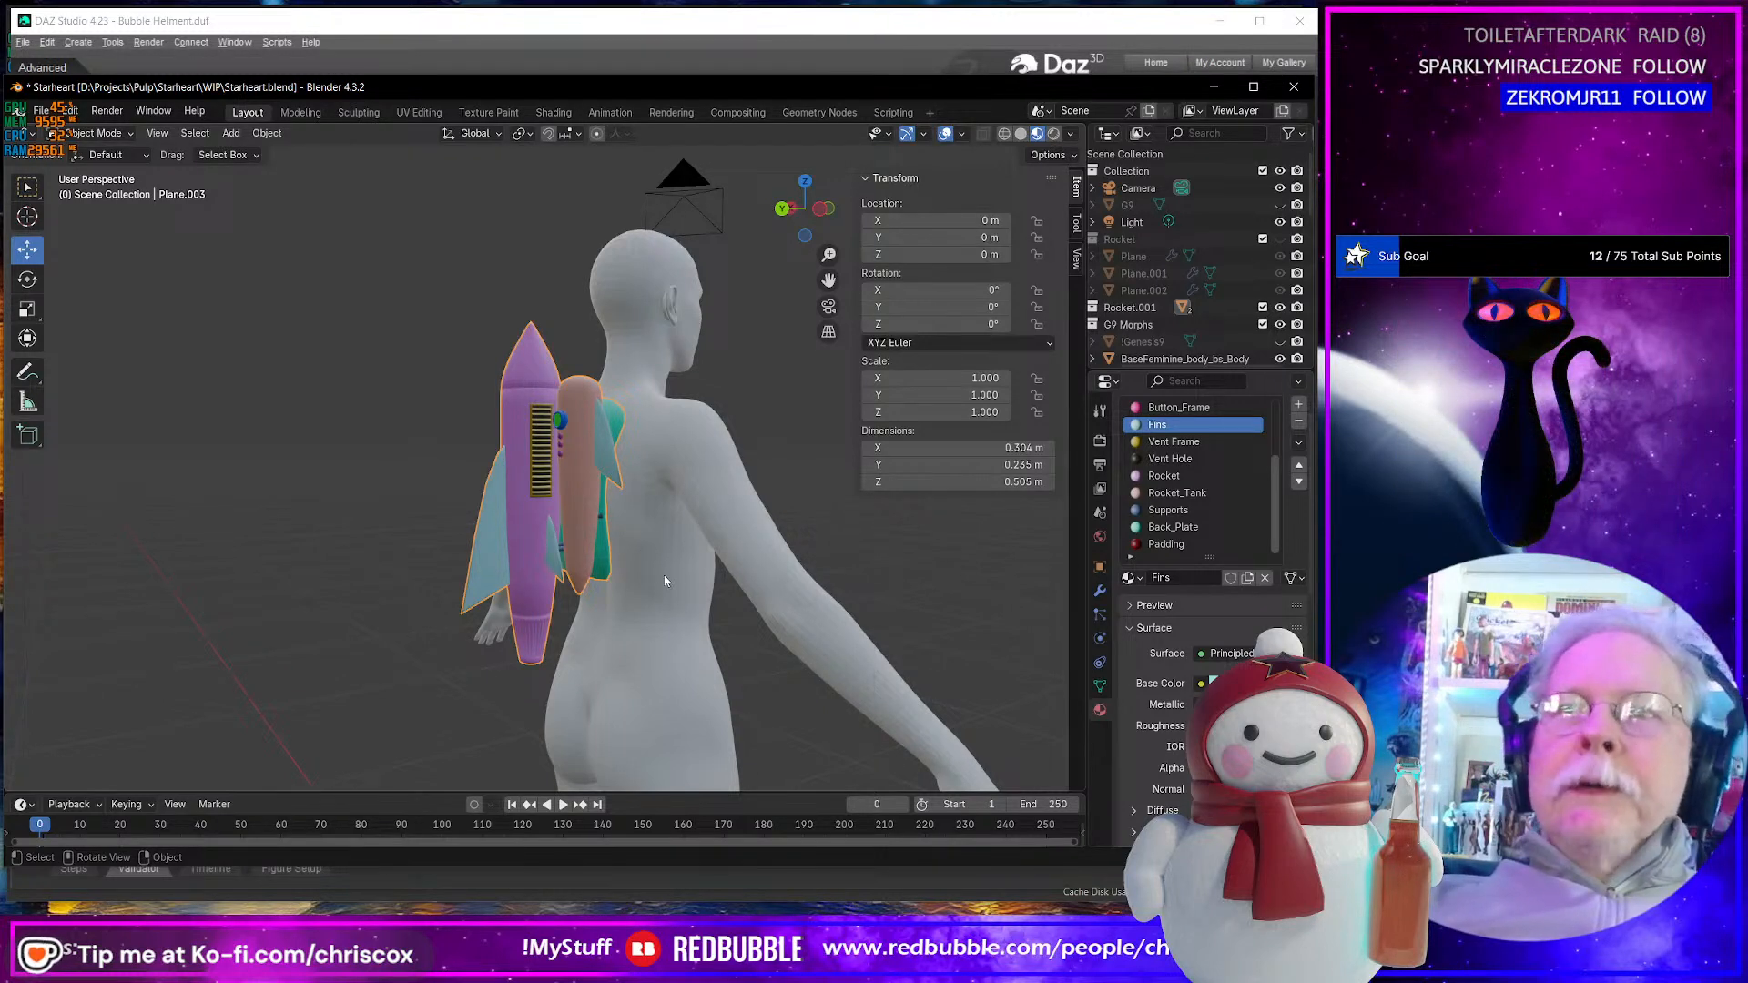
{"action": "middle_click_drag", "start_coordinate": [649, 577], "coordinate": [546, 599]}
{"action": "scroll", "coordinate": [551, 552], "scroll_direction": "up", "scroll_amount": 2}
{"action": "scroll", "coordinate": [551, 552], "scroll_direction": "down", "scroll_amount": 2}
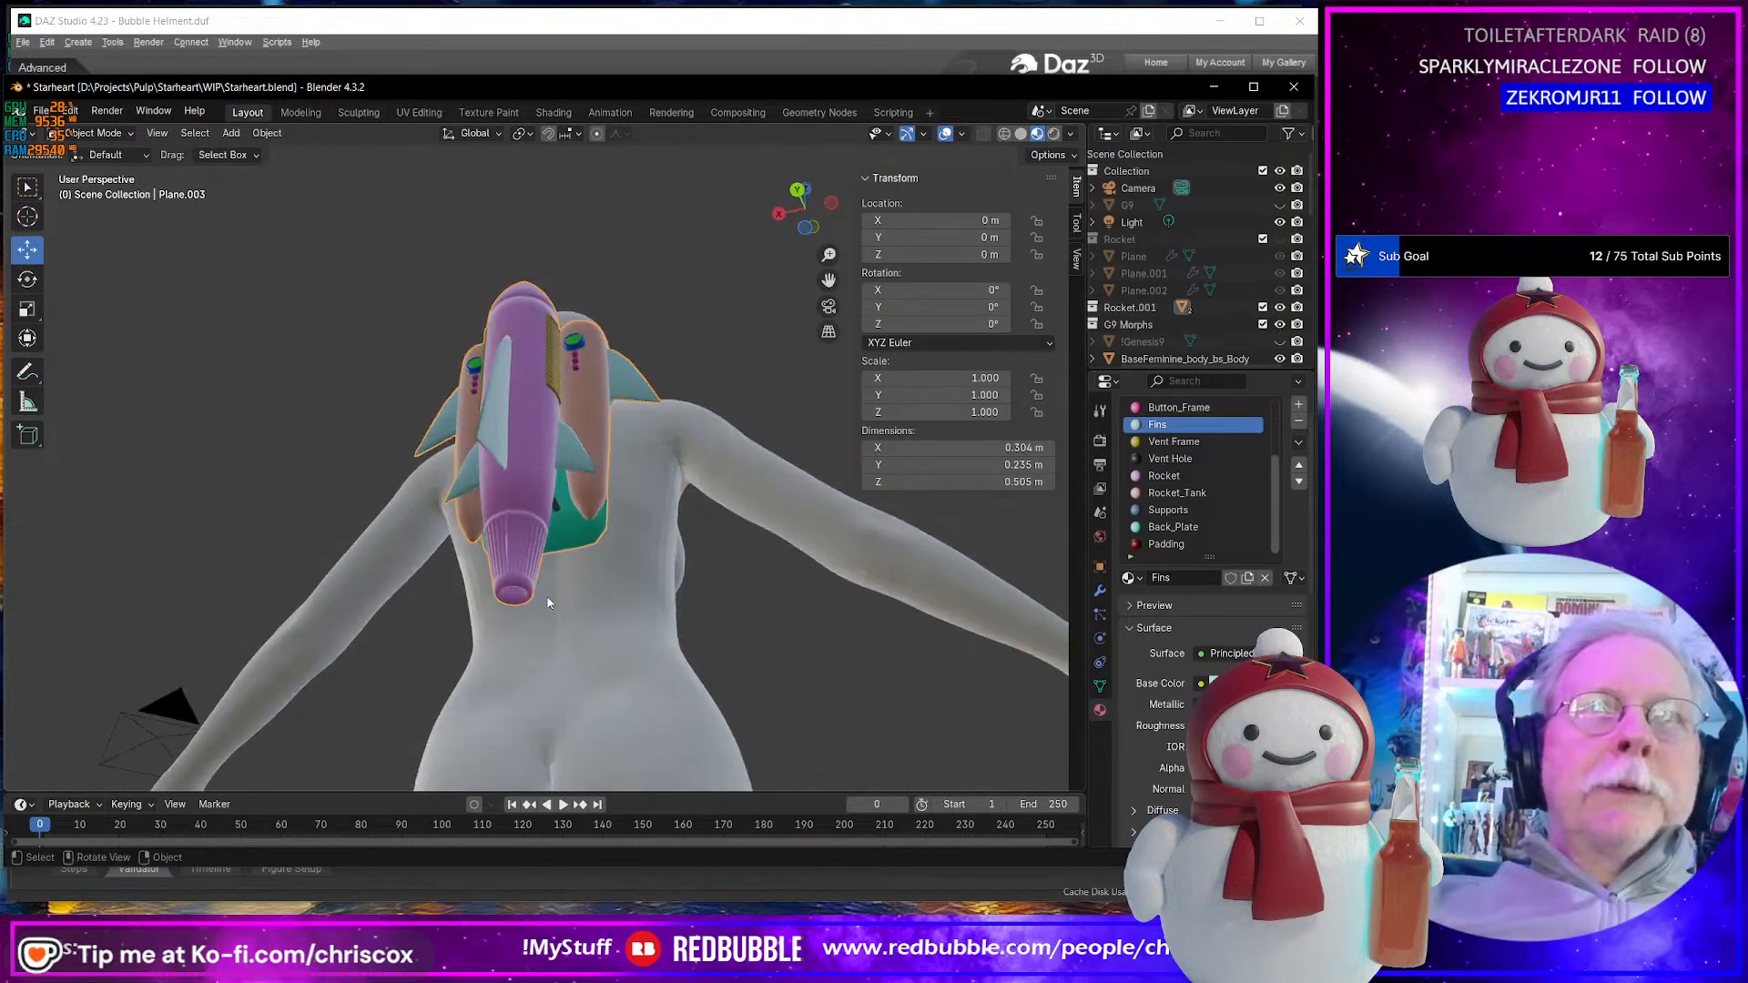
{"action": "key", "text": "Tab"}
{"action": "left_click", "coordinate": [516, 580], "text": "alt"}
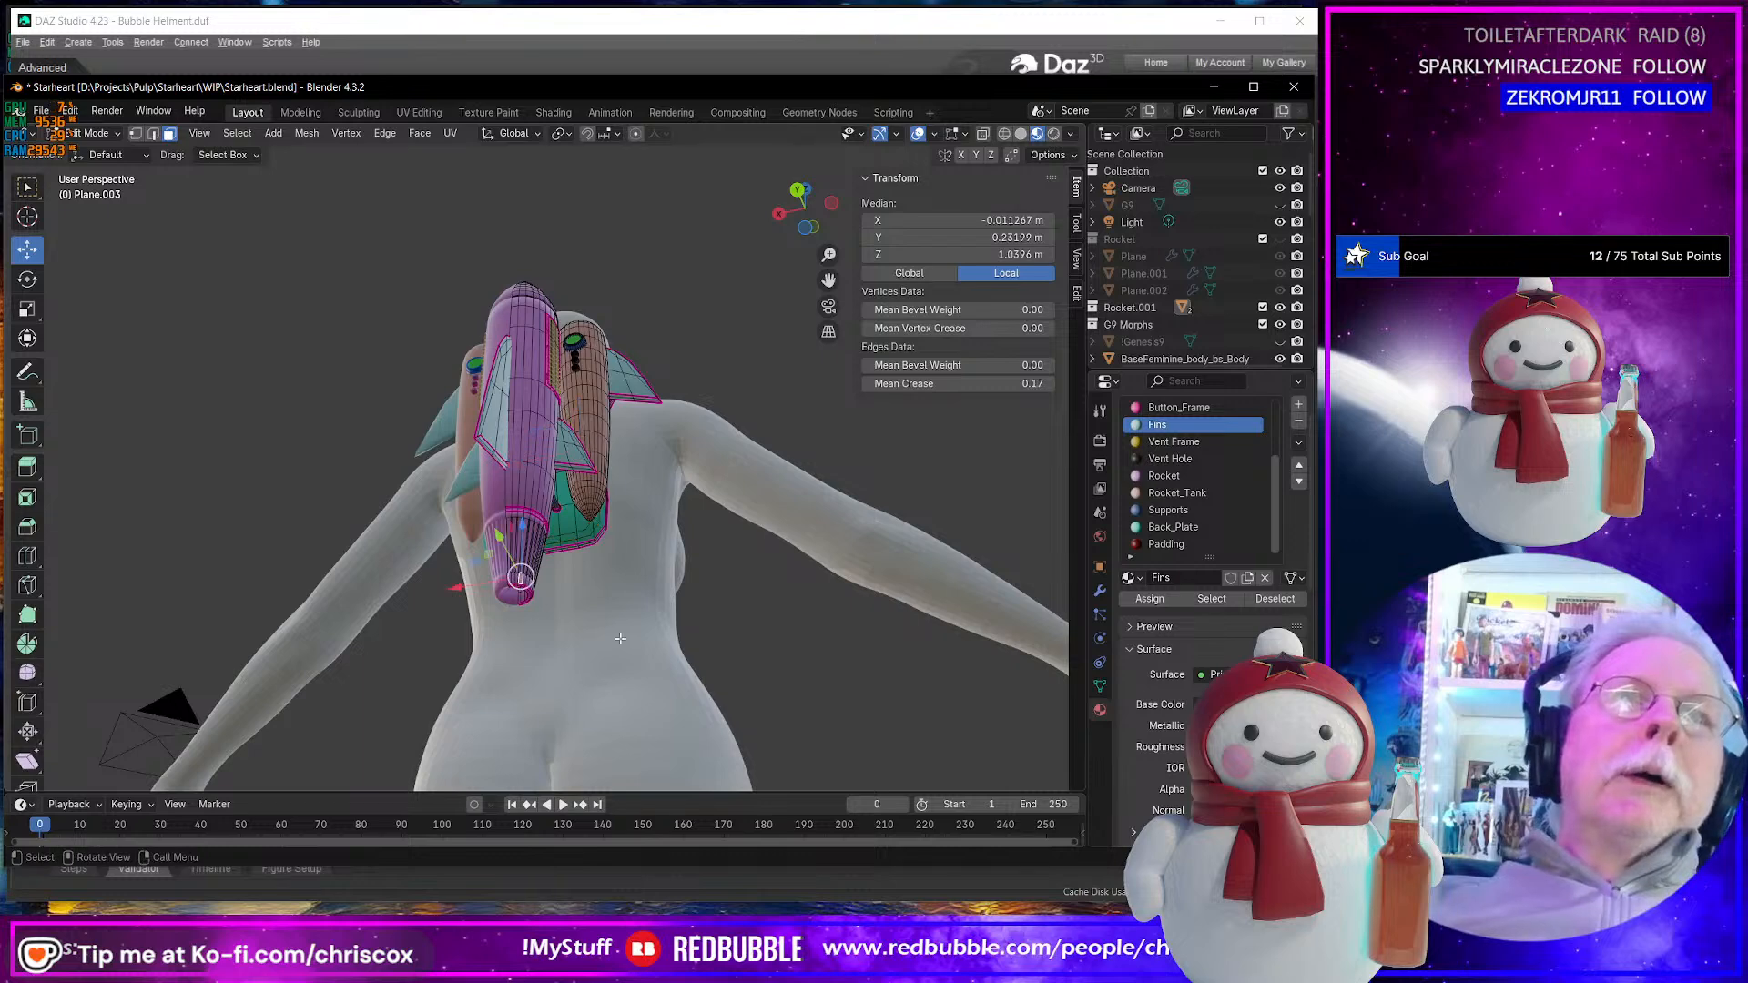
{"action": "key", "text": "ctrl+KP_Add"}
{"action": "key", "text": "ctrl+KP_Add"}
{"action": "key", "text": "ctrl+z"}
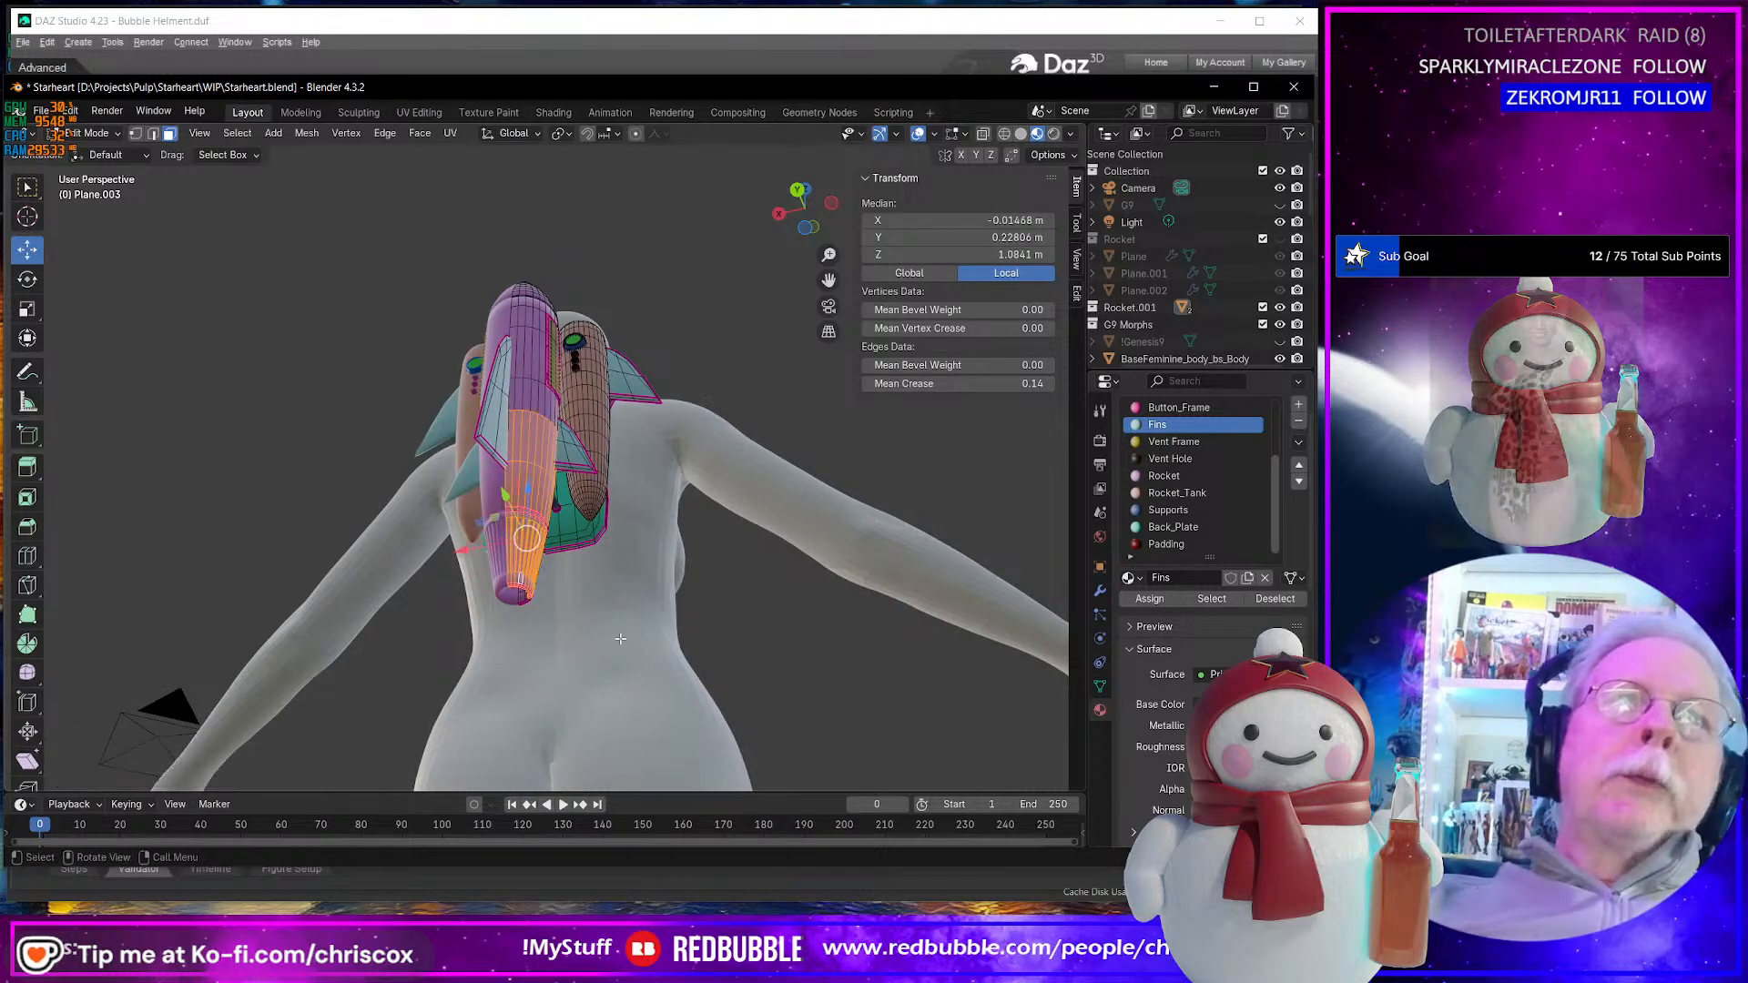
- Select the face loop at the nozzle's lower rim and grow the selection to cover the whole nozzle
{"action": "scroll", "coordinate": [589, 622], "scroll_direction": "up", "scroll_amount": 4}
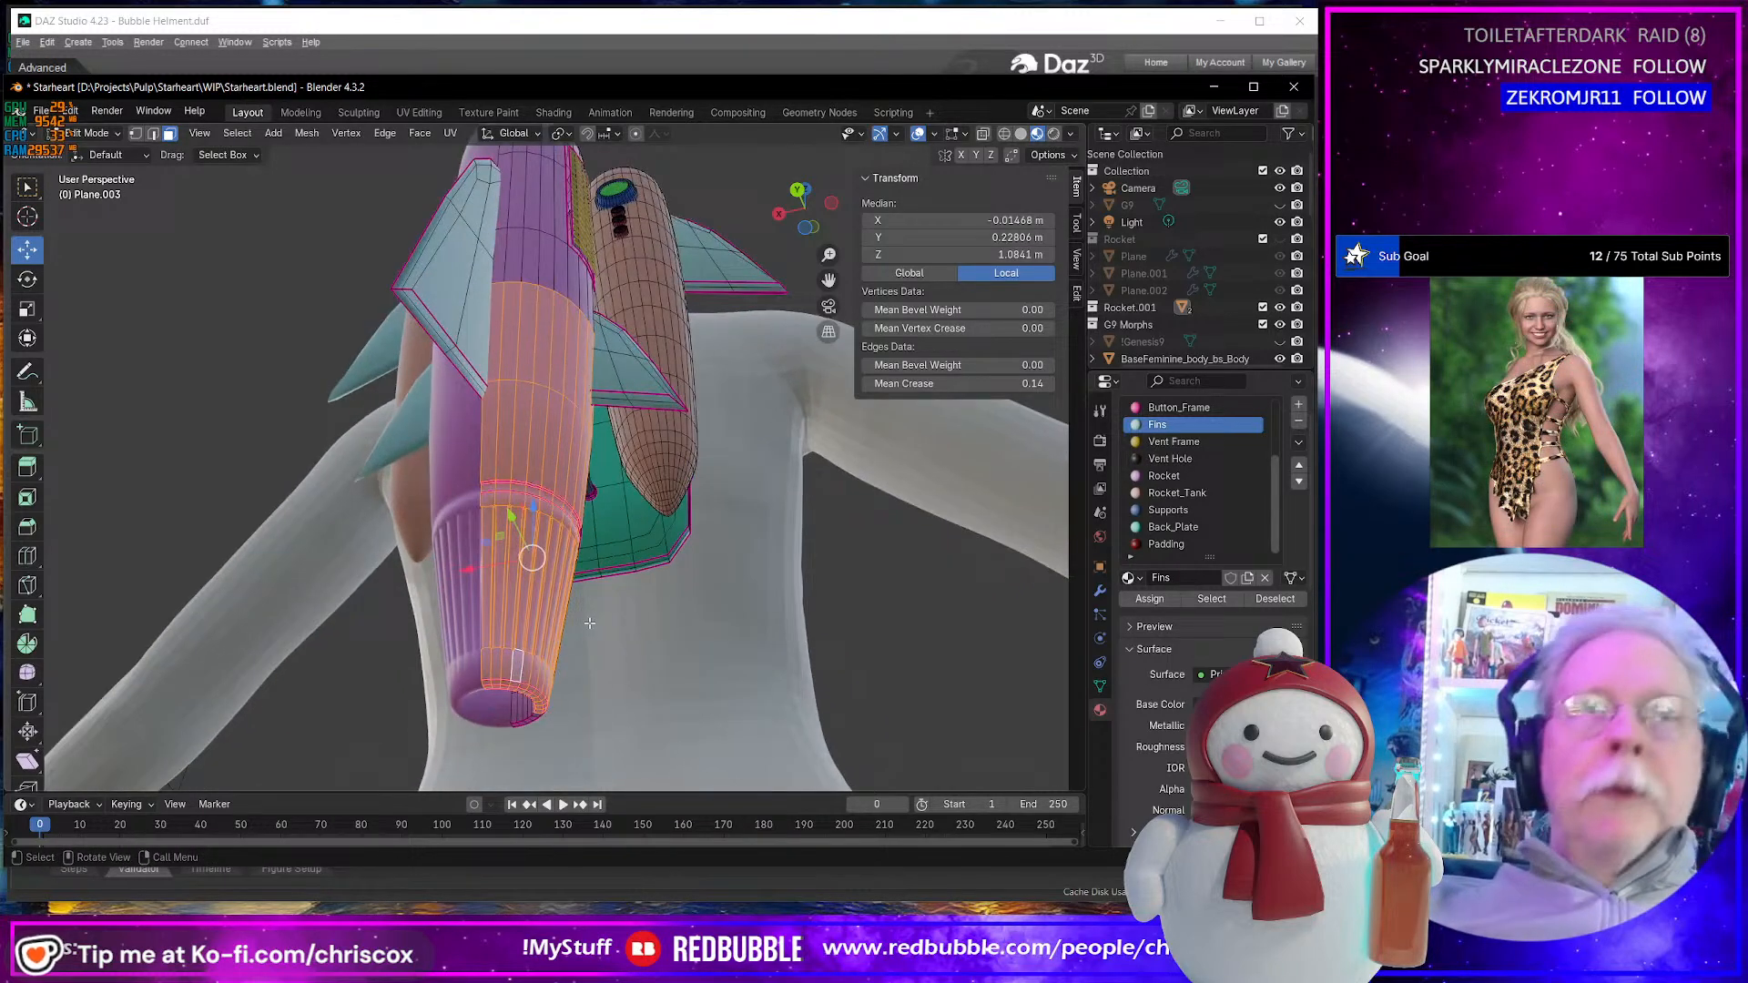
{"action": "left_click", "coordinate": [500, 682], "text": "alt"}
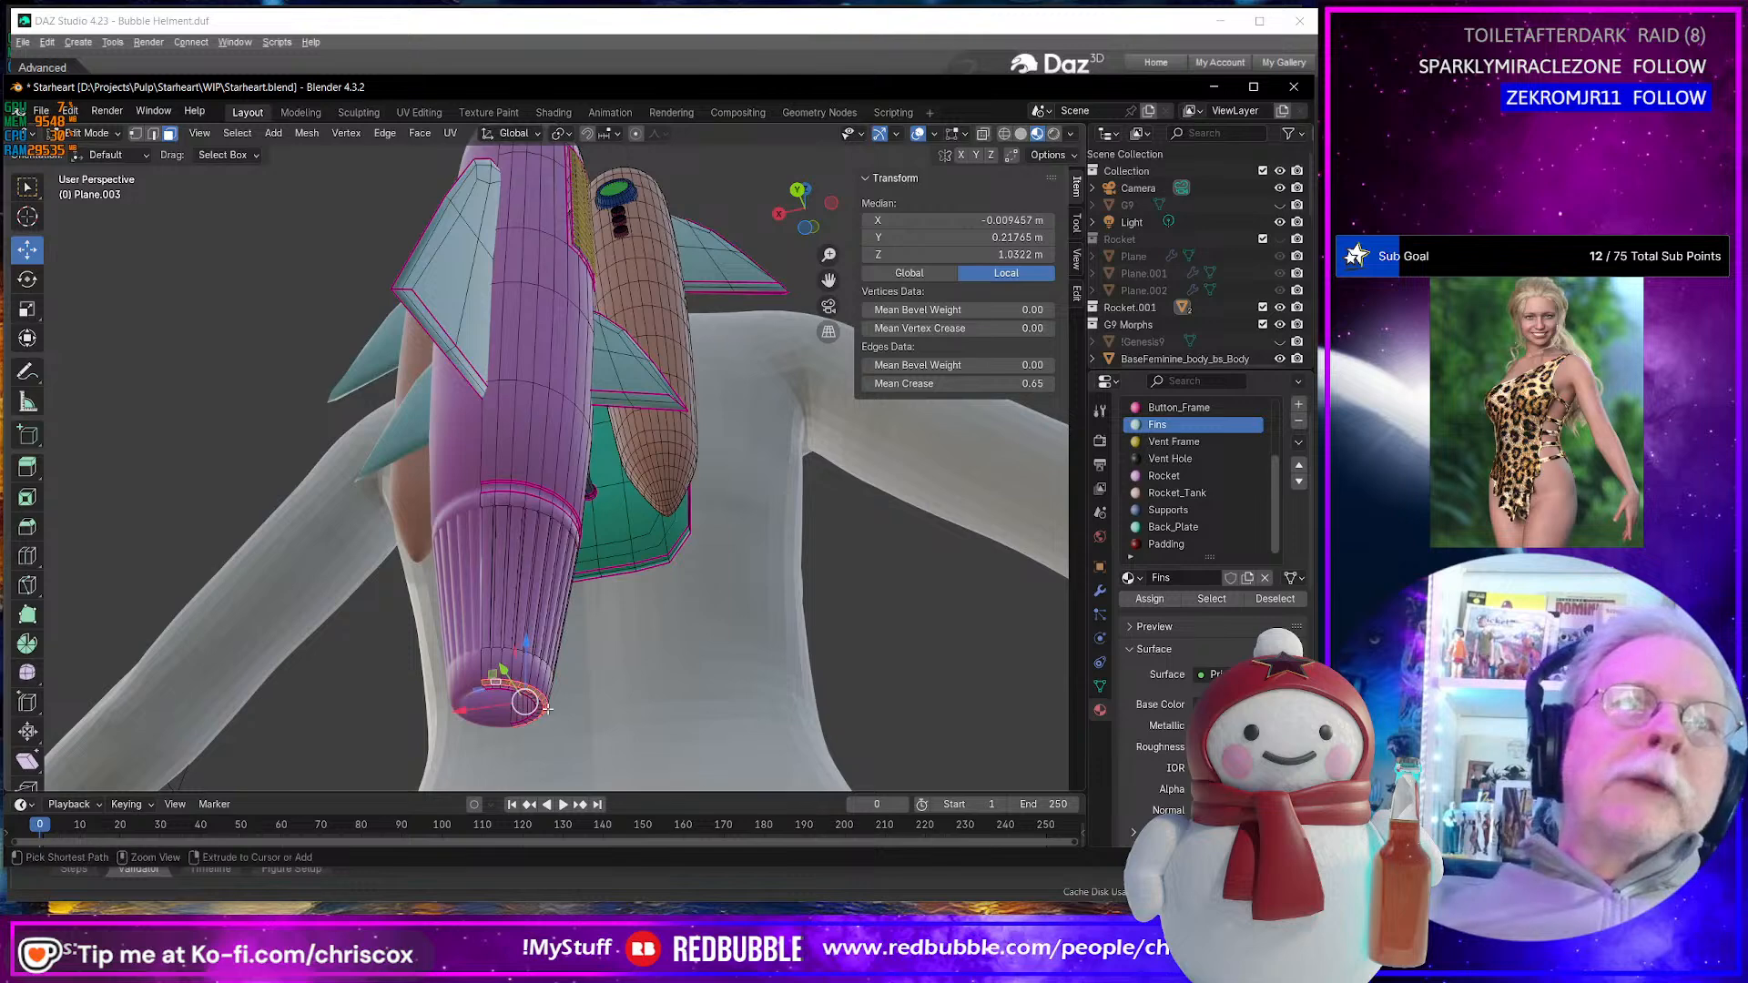
{"action": "key", "text": "ctrl+KP_Add"}
{"action": "key", "text": "ctrl+KP_Add"}
{"action": "key", "text": "ctrl+KP_Add"}
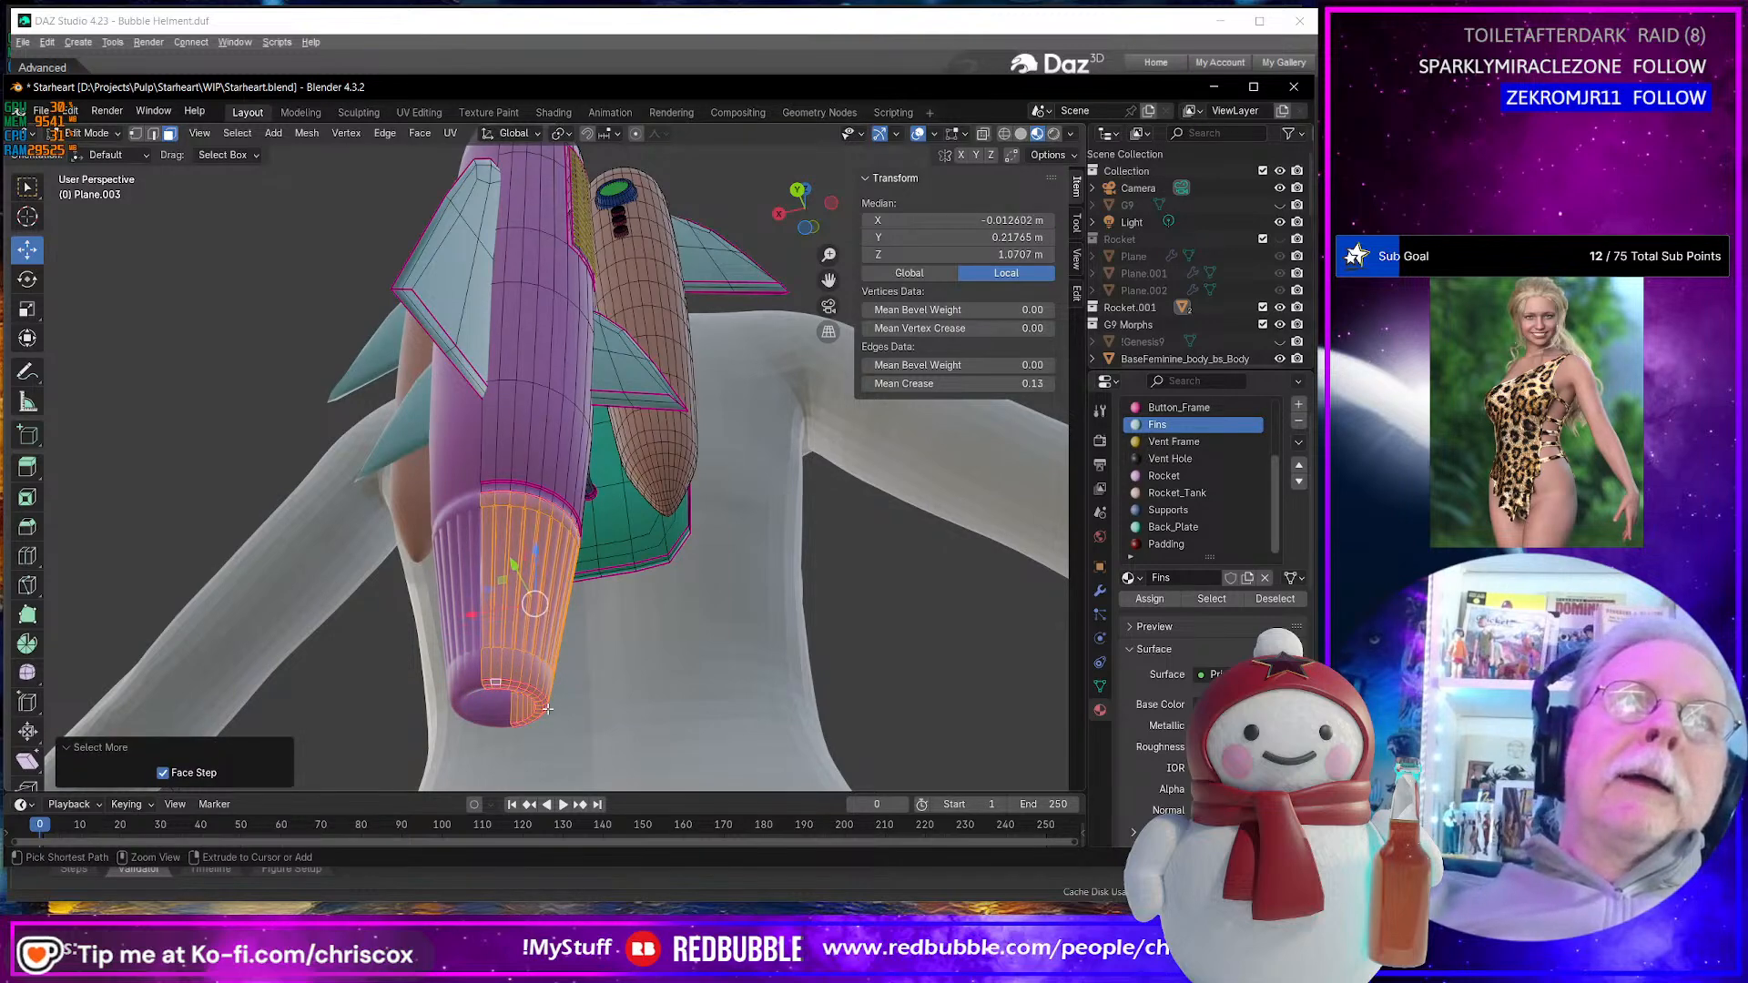
{"action": "key", "text": "ctrl+KP_Add"}
{"action": "key", "text": "ctrl+KP_Subtract"}
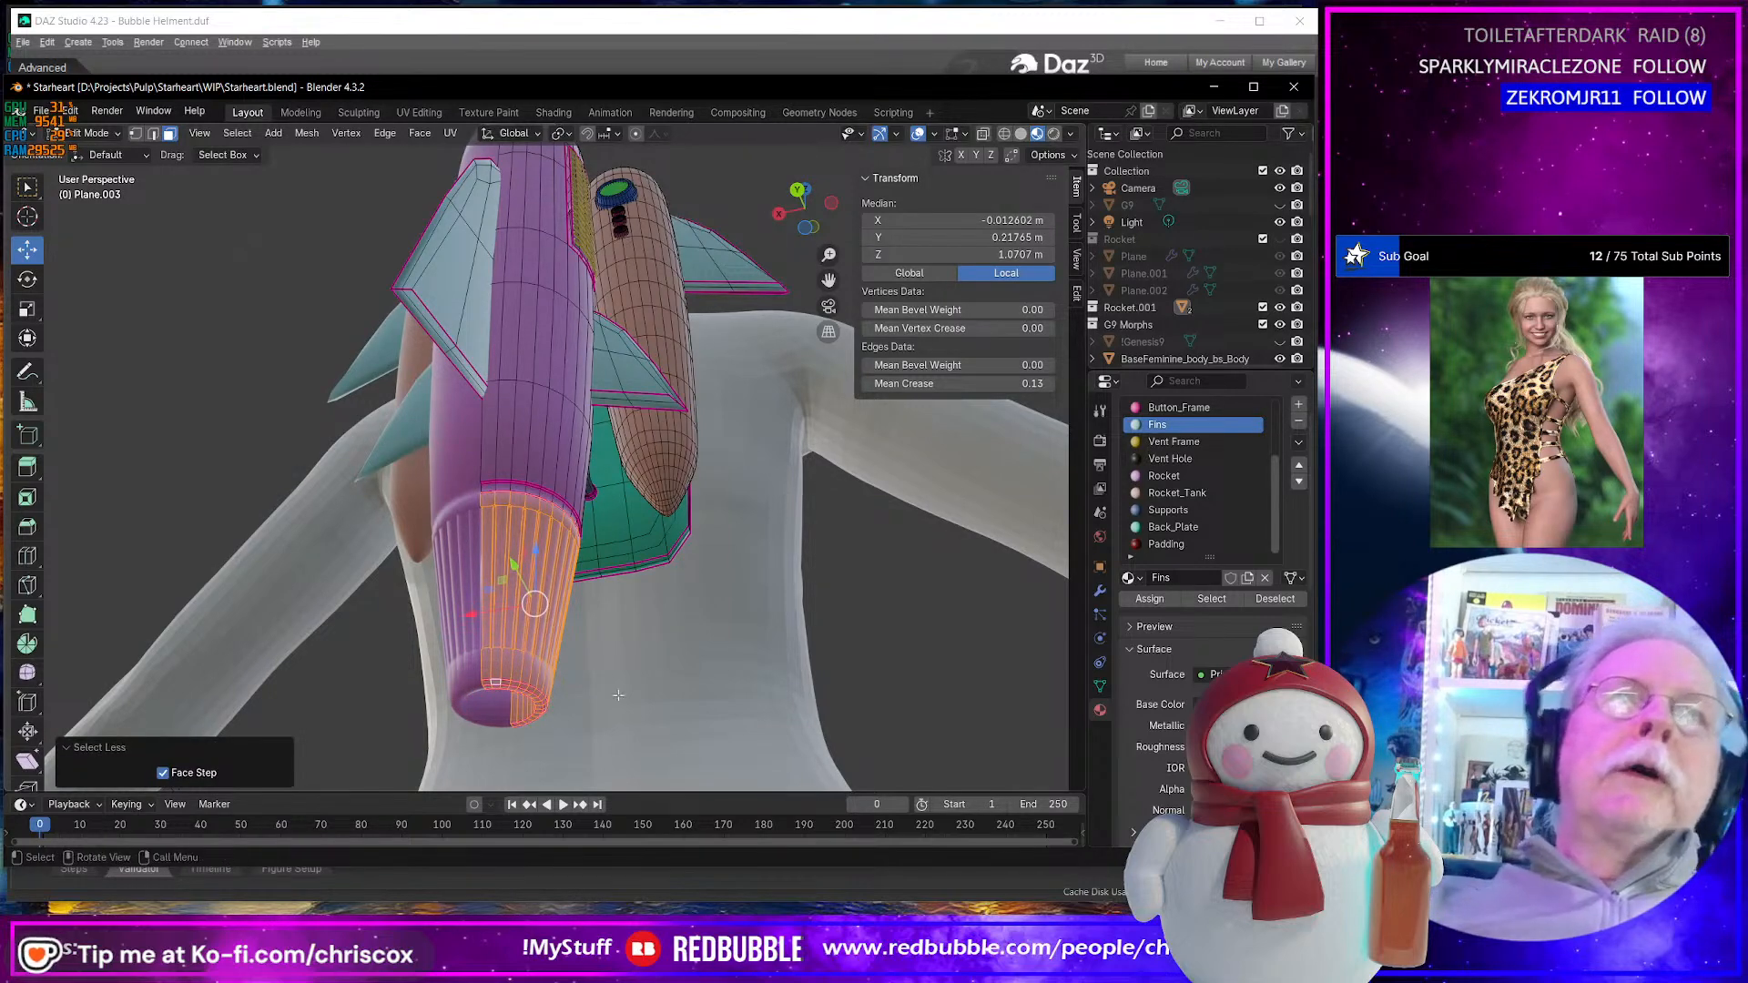
- Add a new material named "Nozzle" in its own slot and assign it to the selected nozzle faces
{"action": "middle_click_drag", "start_coordinate": [547, 710], "coordinate": [1021, 602]}
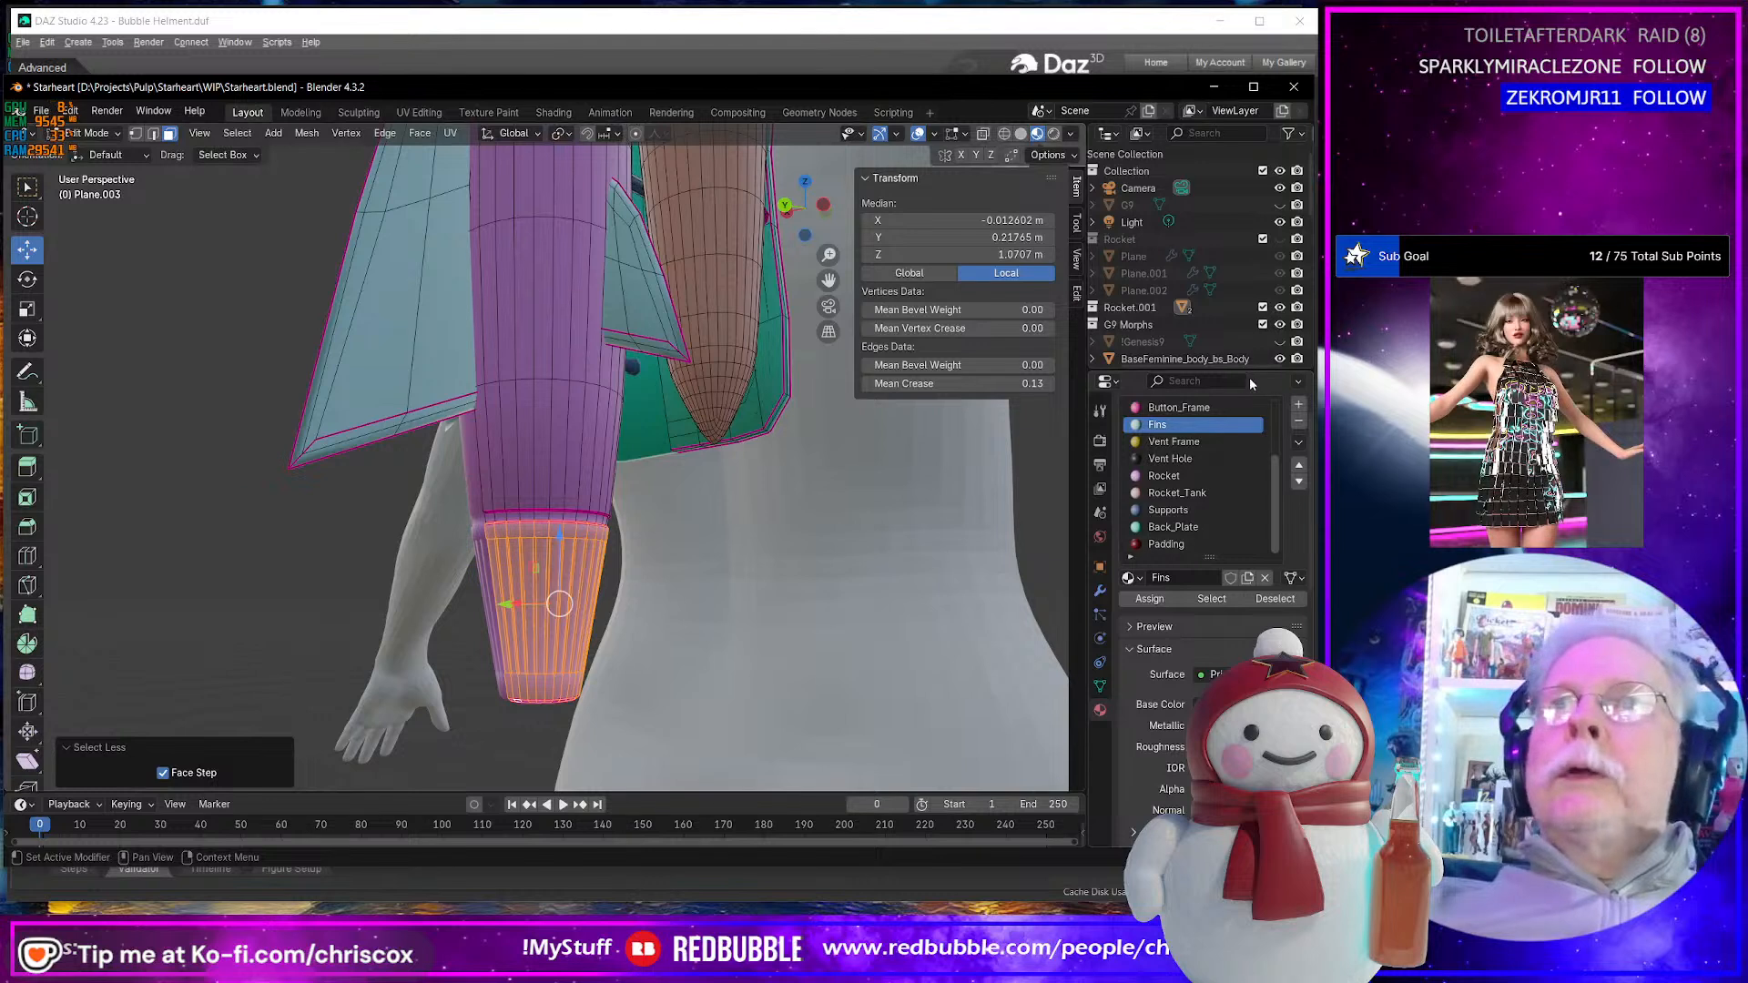
{"action": "left_click", "coordinate": [1300, 406]}
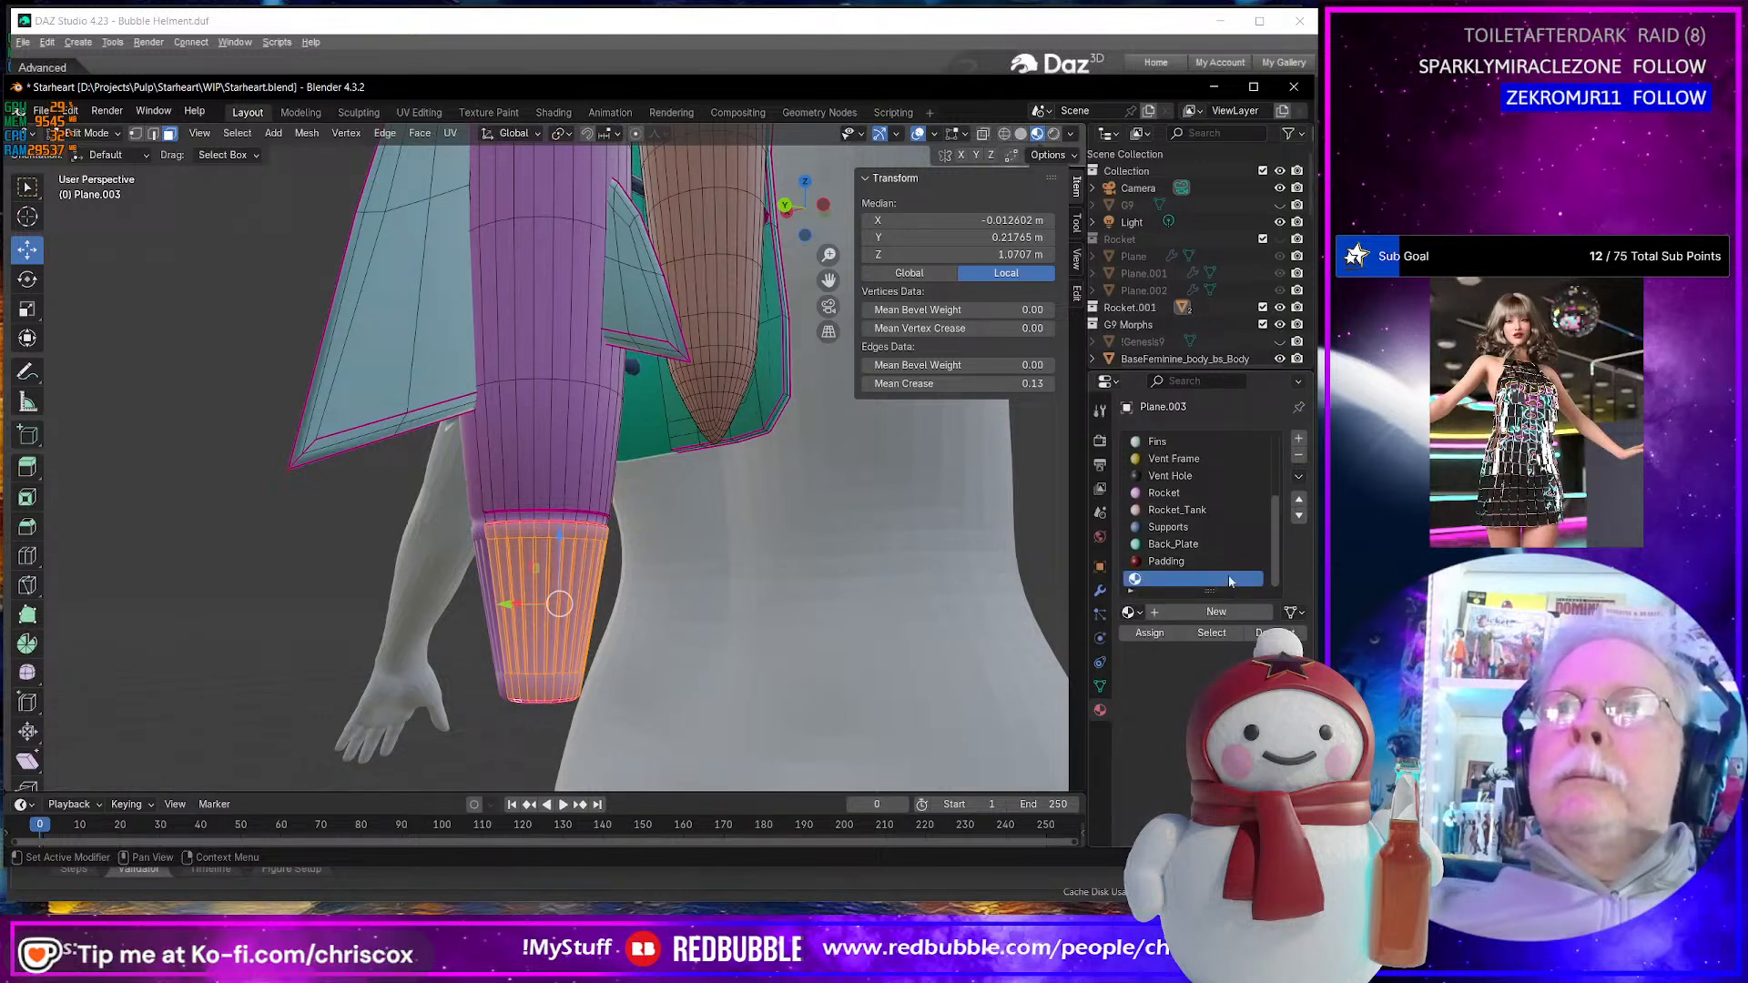
{"action": "left_click", "coordinate": [1195, 615]}
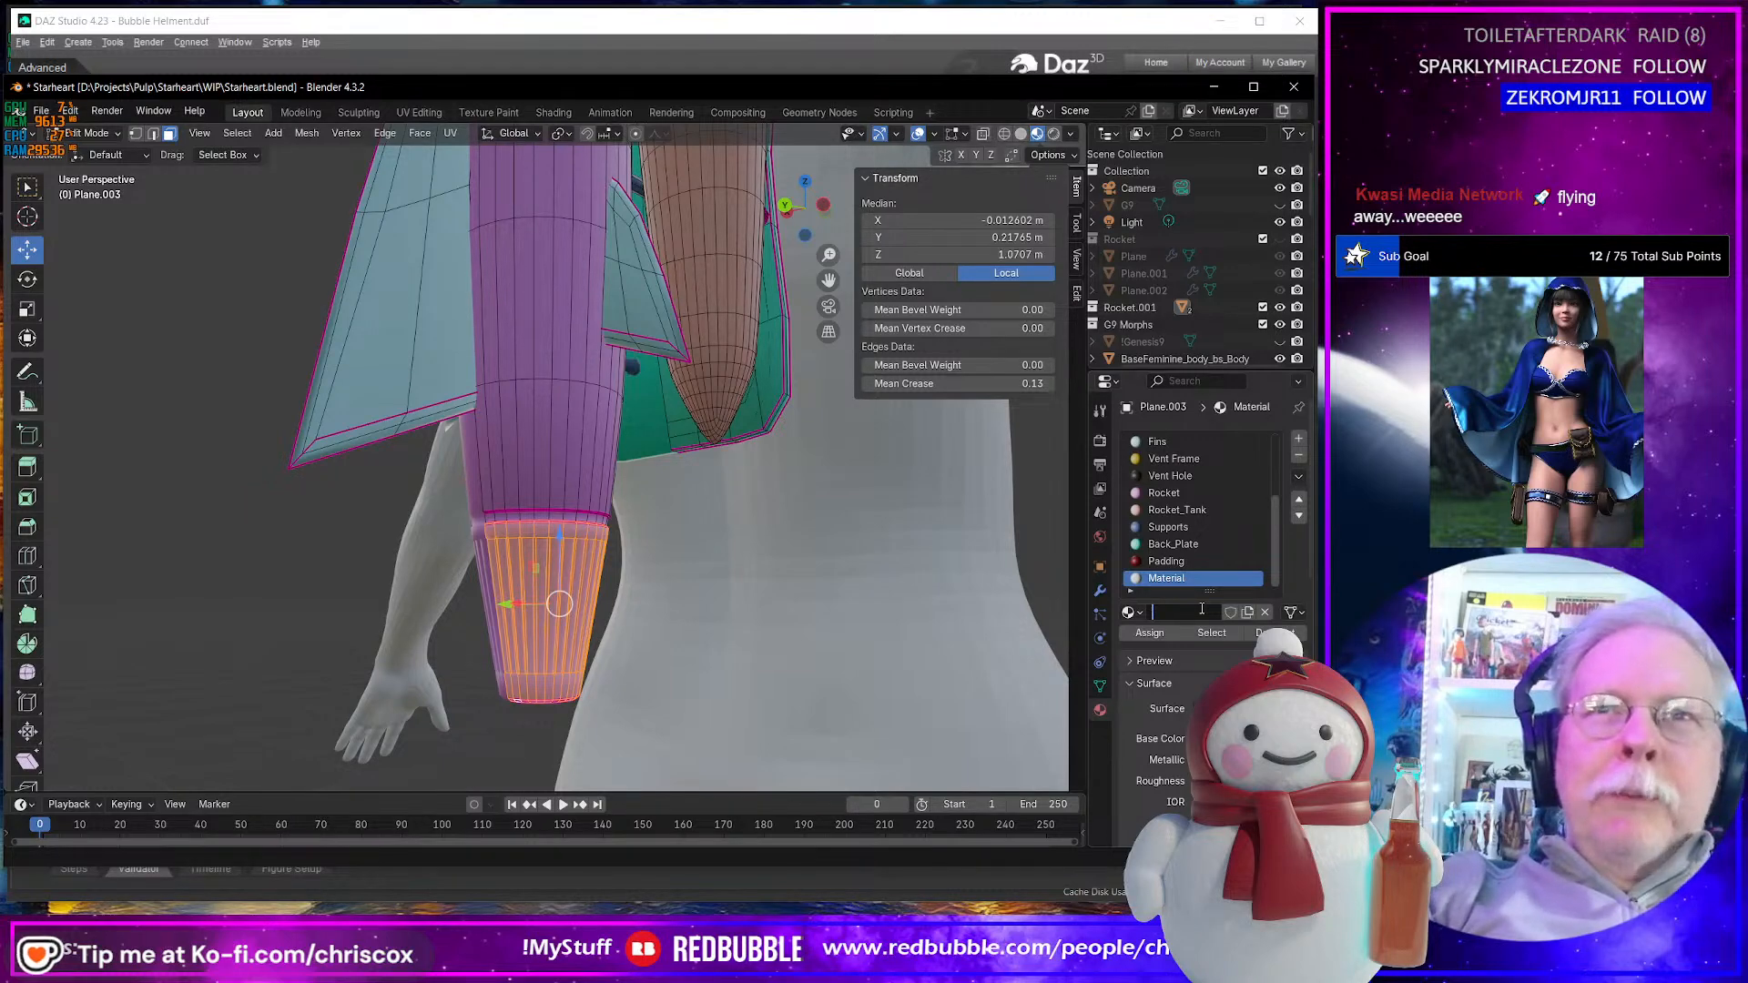
{"action": "type", "text": "Nozzle"}
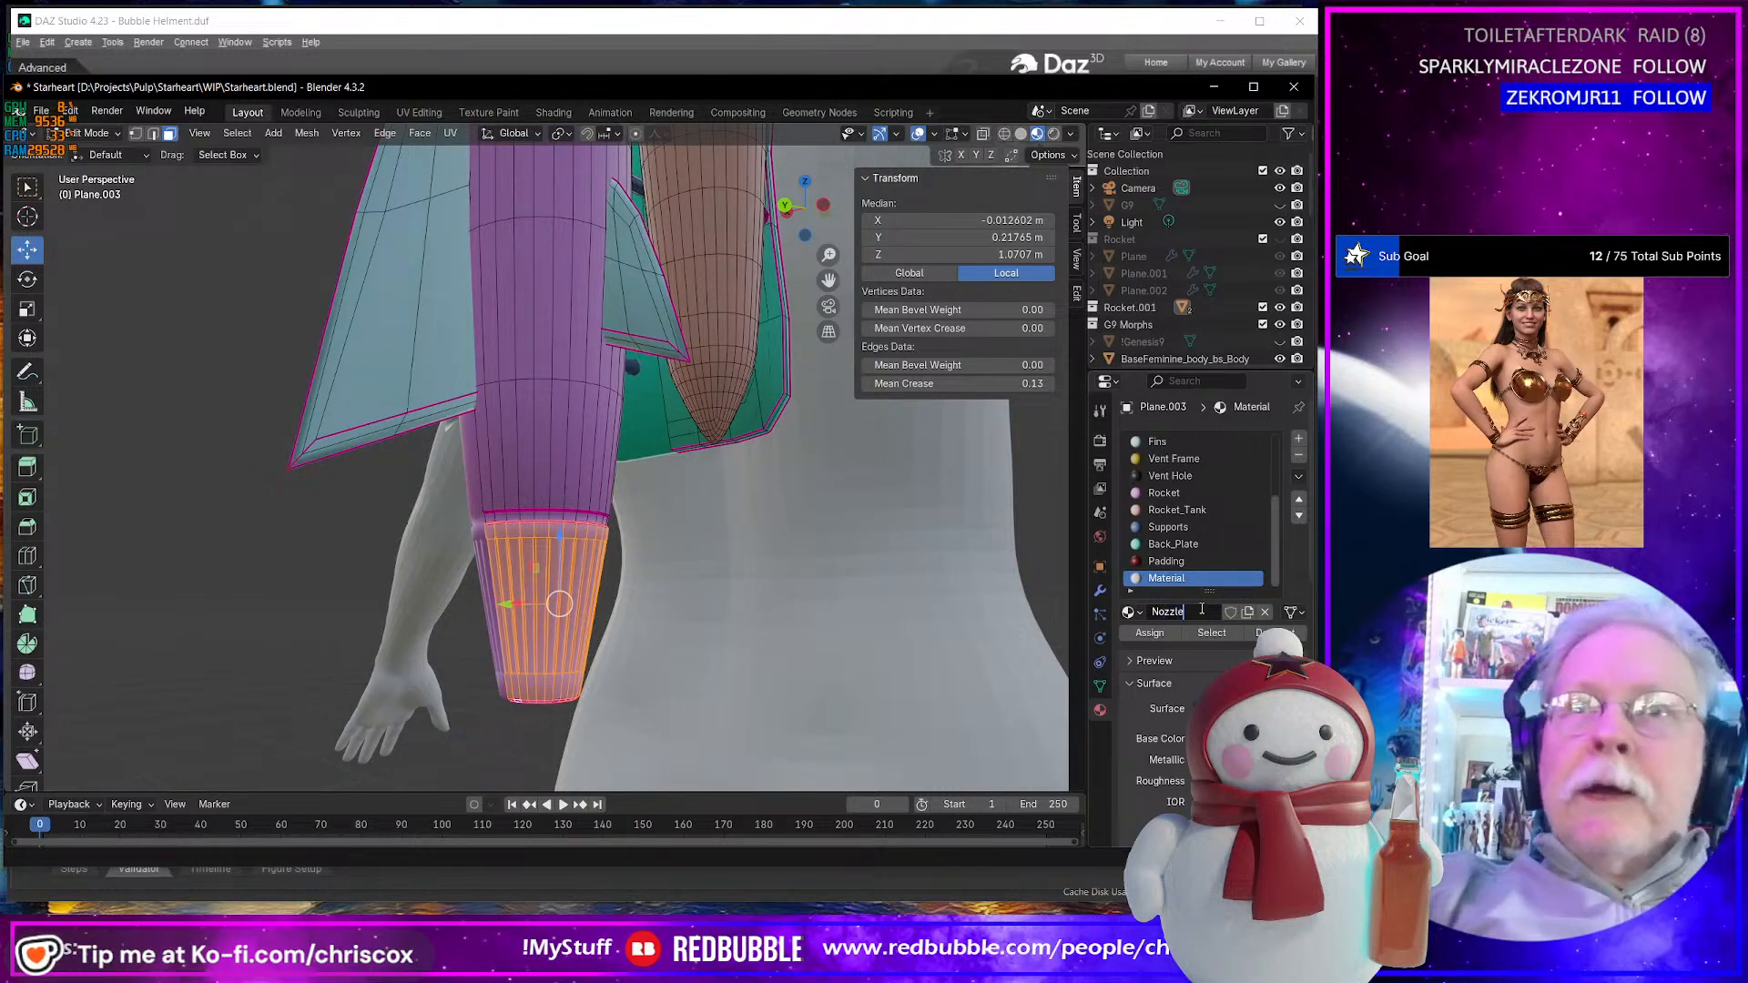
{"action": "key", "text": "Return"}
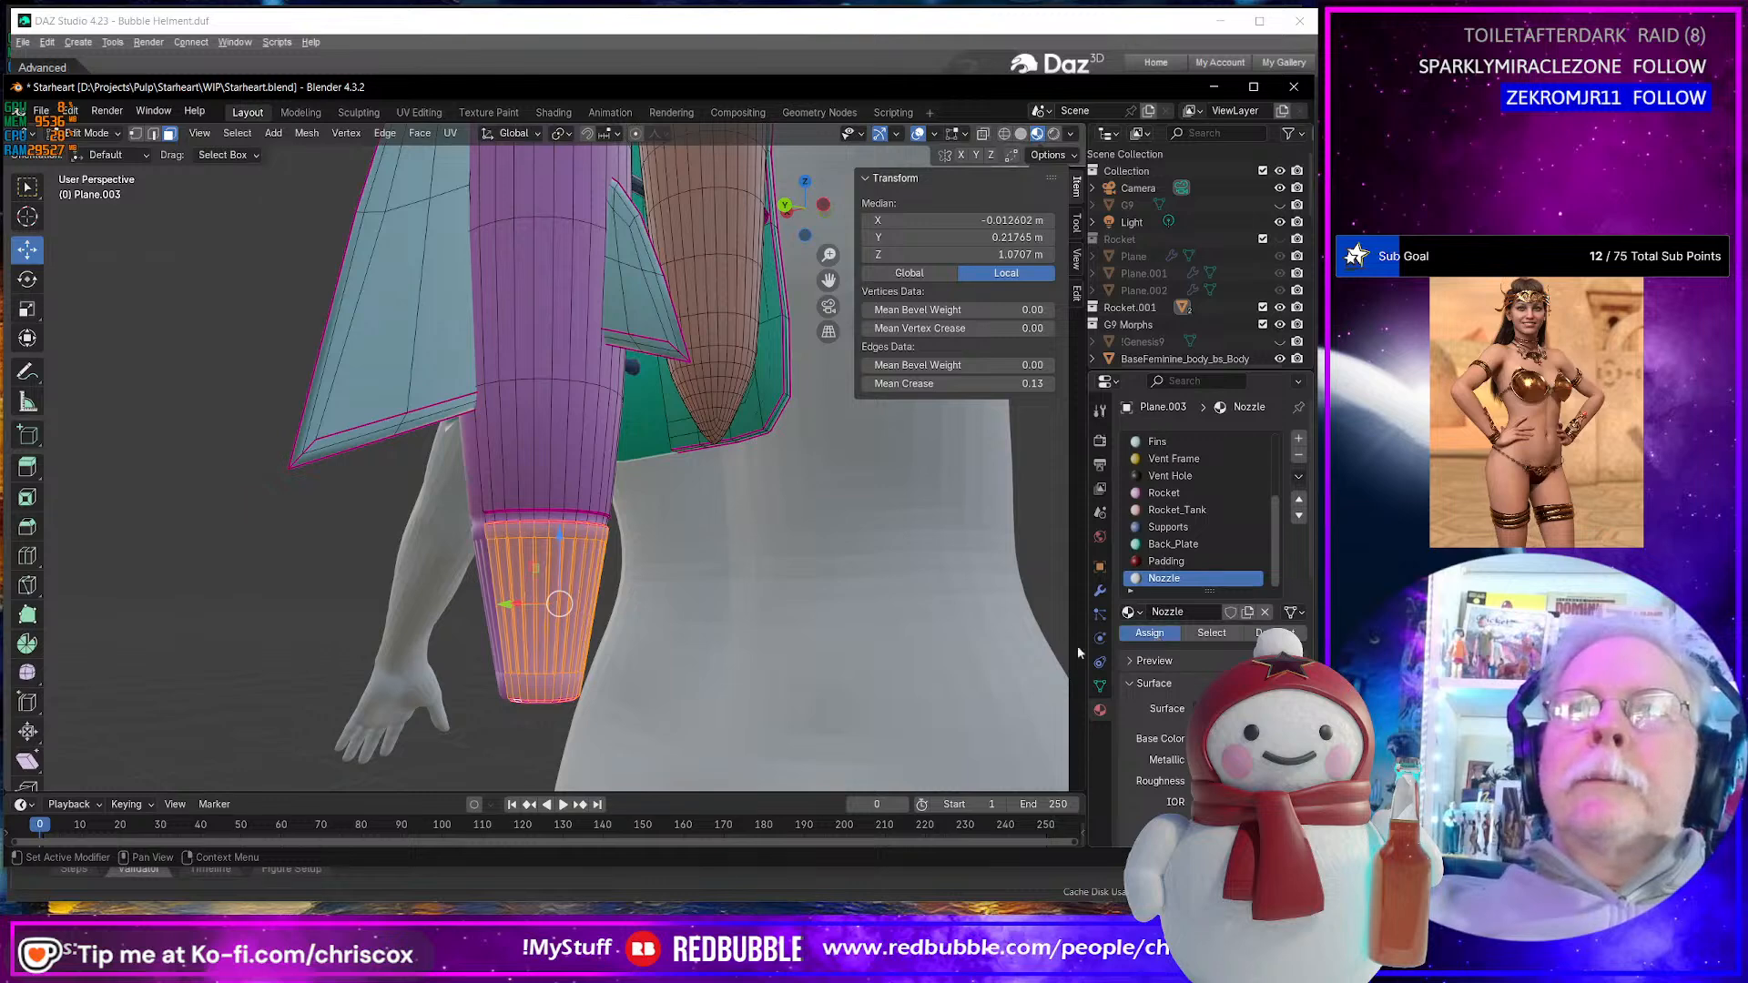
- Set the Nozzle material's base color to a dark navy blue and return to Object Mode
{"action": "left_click", "coordinate": [1238, 738]}
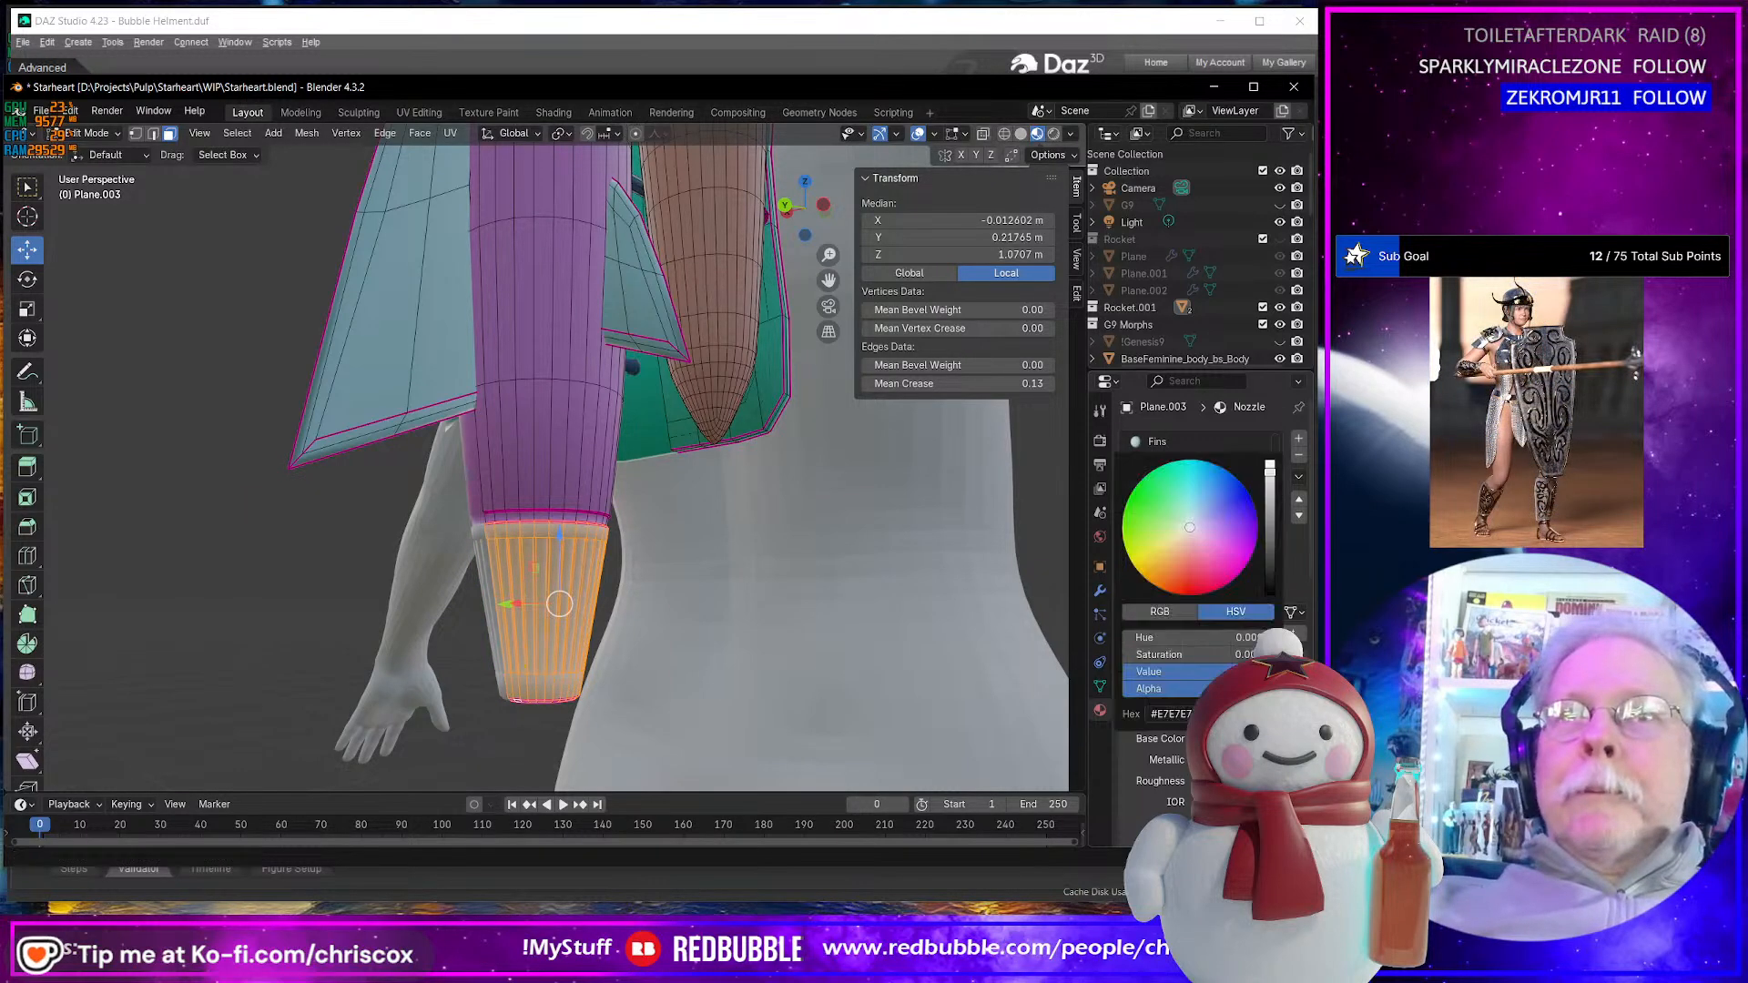
{"action": "left_click", "coordinate": [1231, 505]}
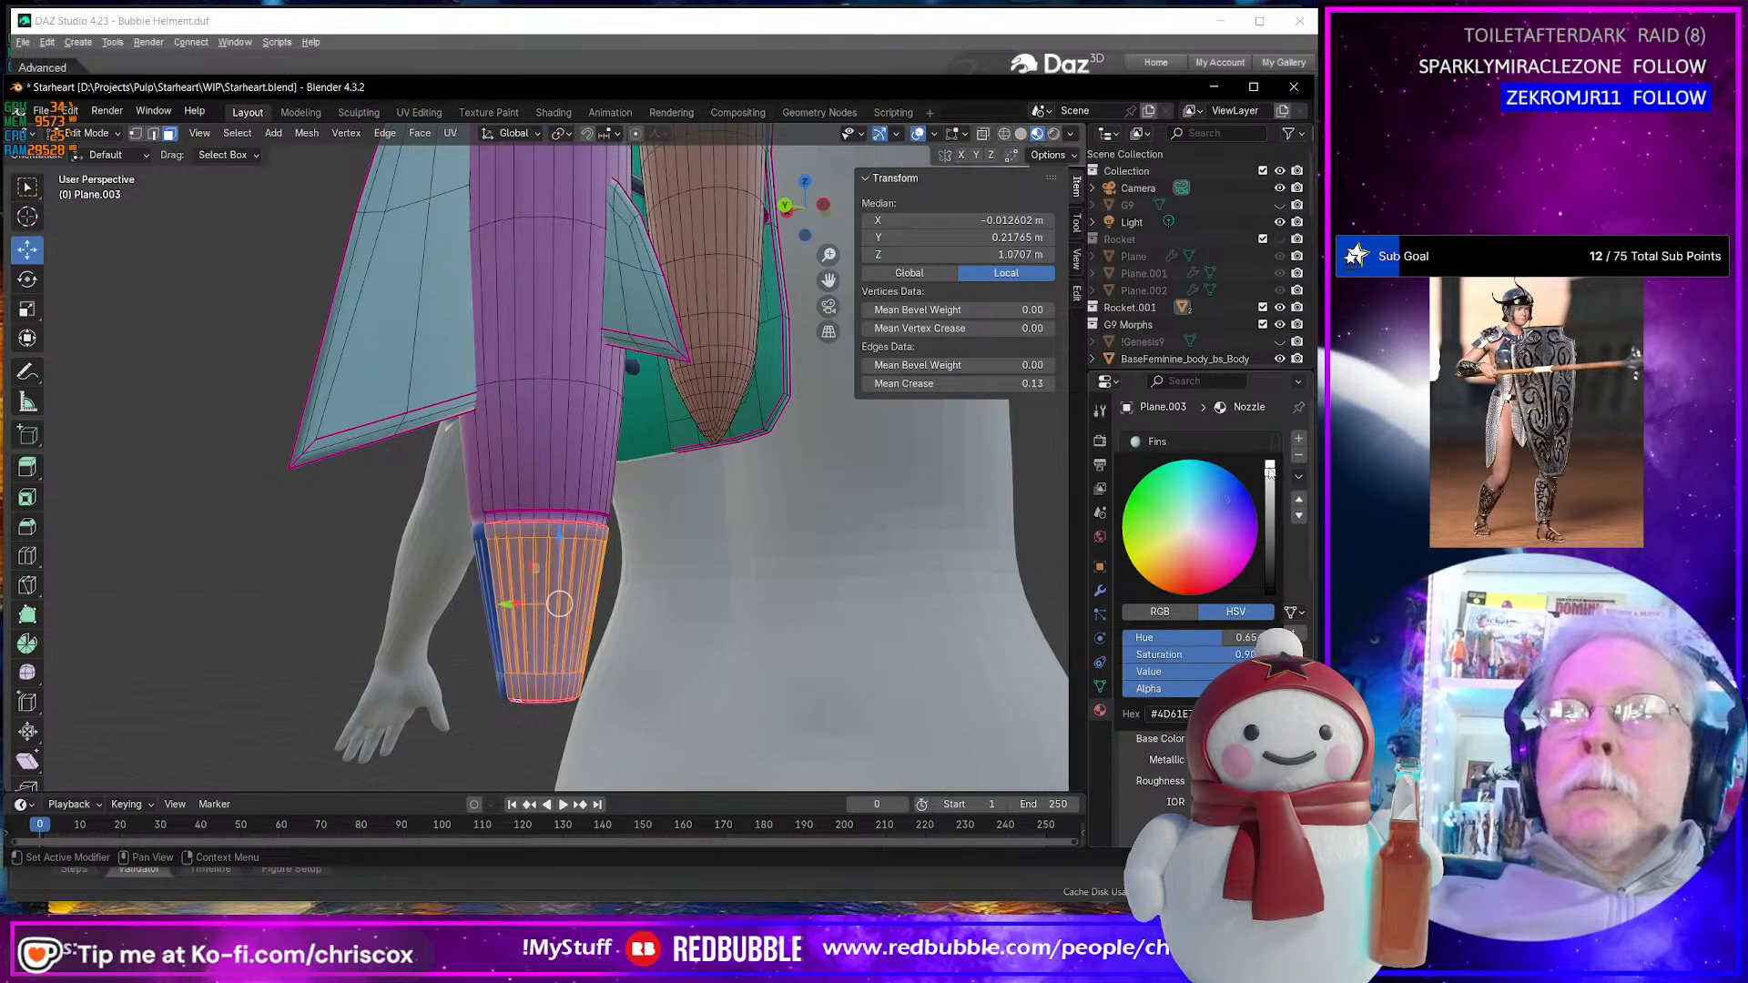
{"action": "scroll", "coordinate": [702, 579], "scroll_direction": "down", "scroll_amount": 4}
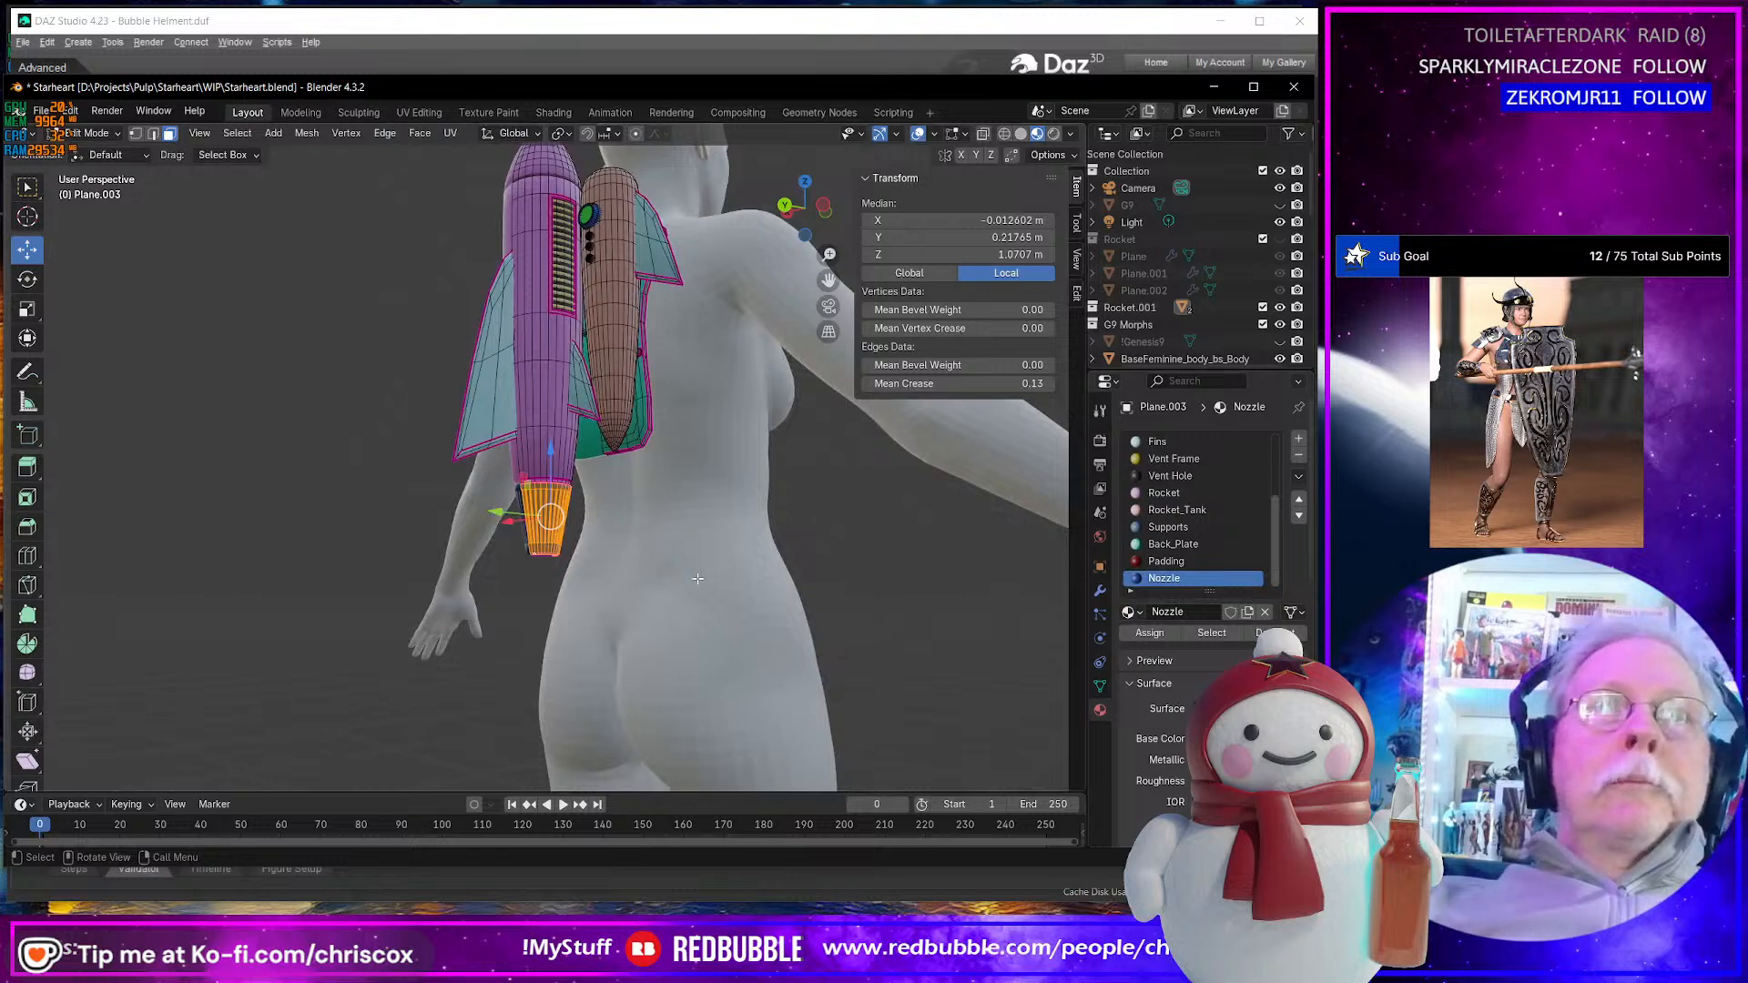
{"action": "middle_click_drag", "start_coordinate": [697, 578], "coordinate": [806, 581]}
{"action": "key", "text": "Tab"}
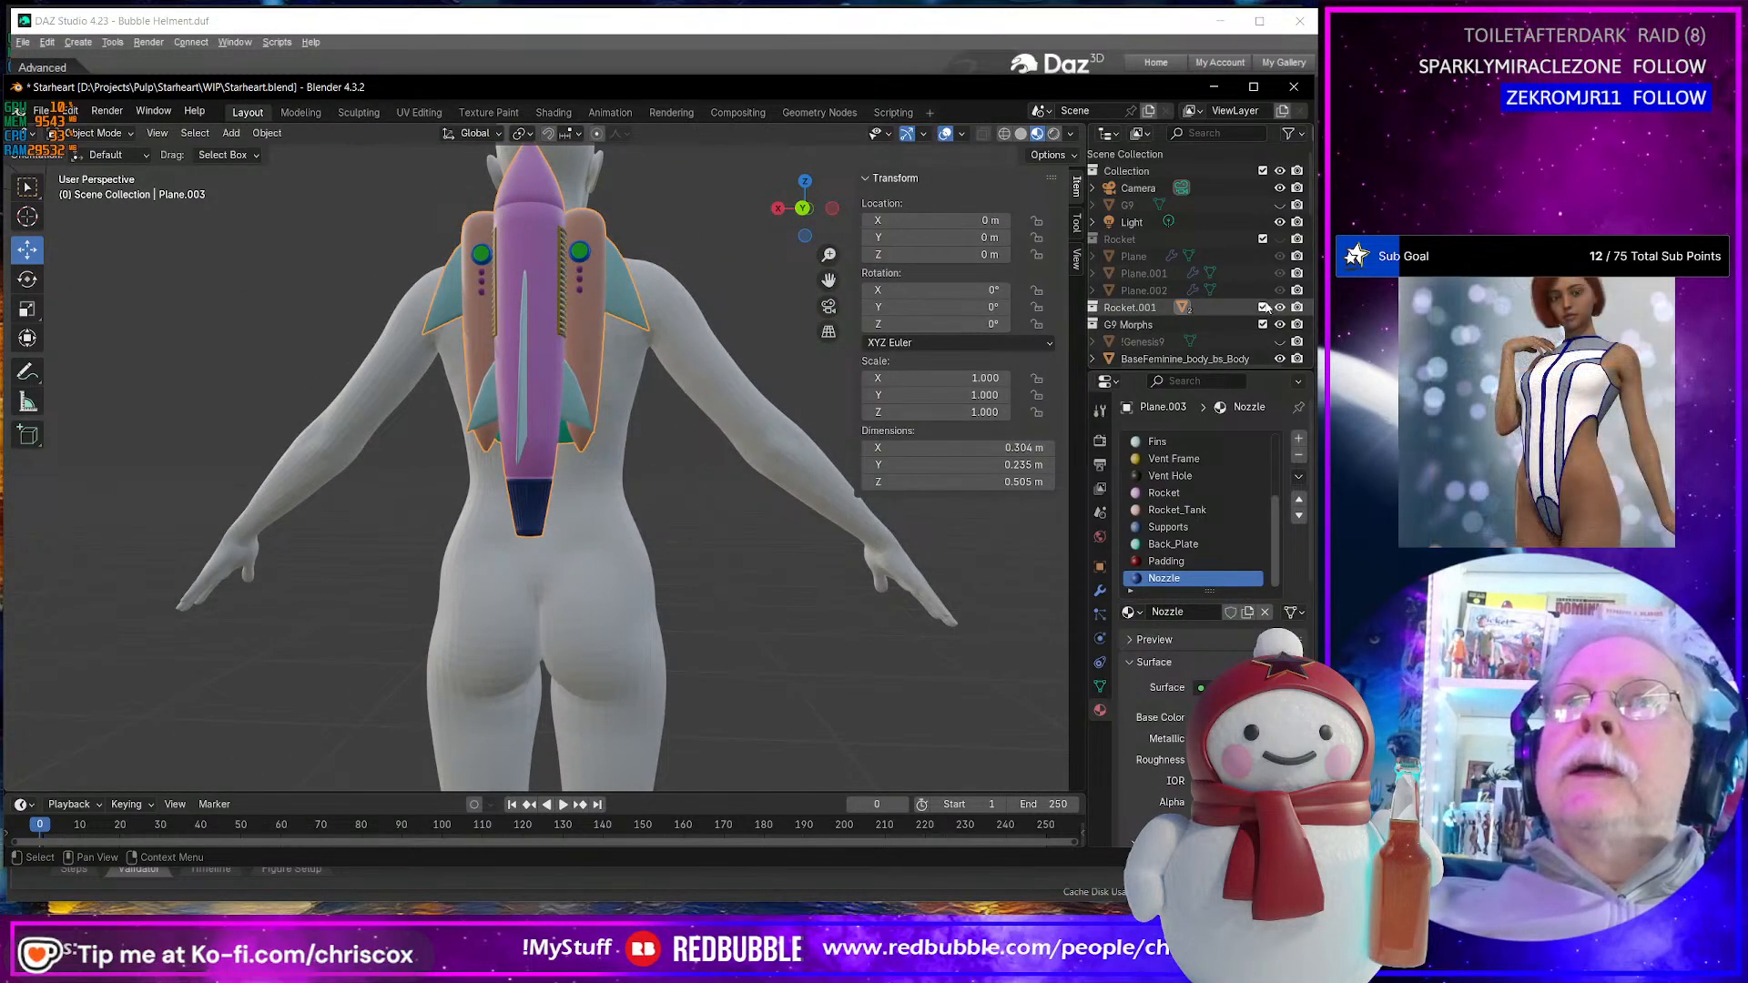
- Duplicate the Rocket.001 collection with its objects and hide the original collection
{"action": "left_click", "coordinate": [1279, 307]}
{"action": "left_click", "coordinate": [1280, 308]}
{"action": "left_click", "coordinate": [1232, 308]}
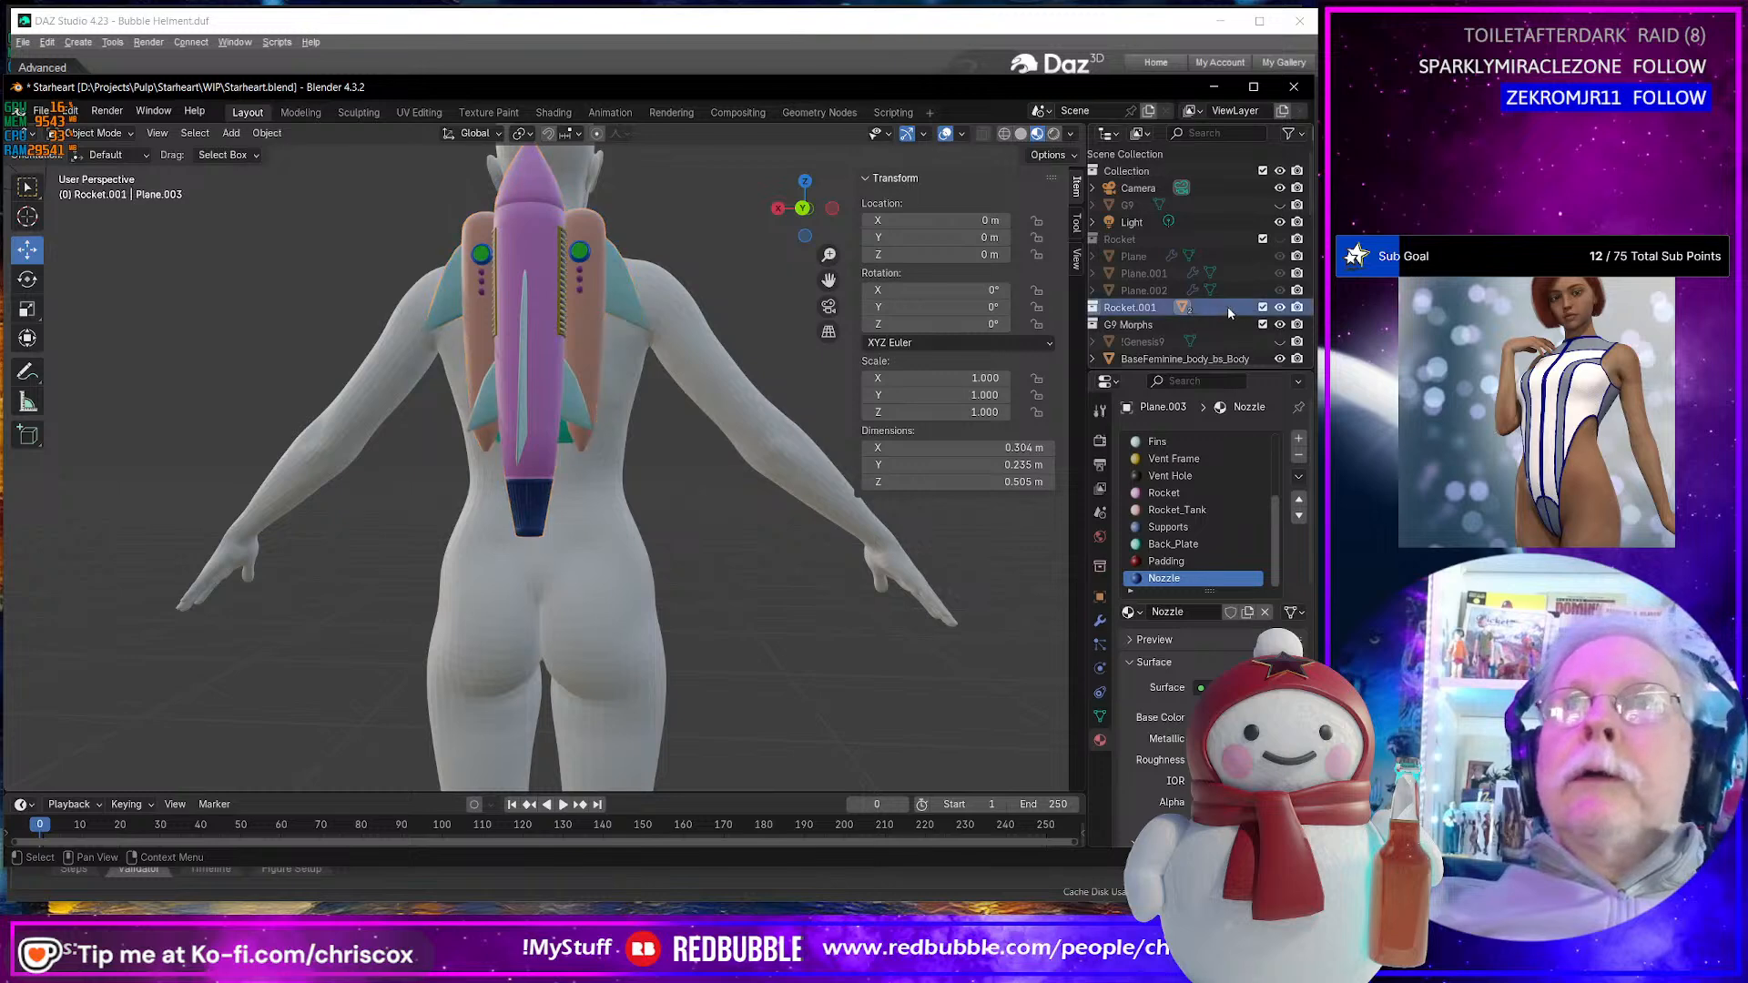
{"action": "right_click", "coordinate": [1125, 308]}
{"action": "left_click", "coordinate": [1123, 306]}
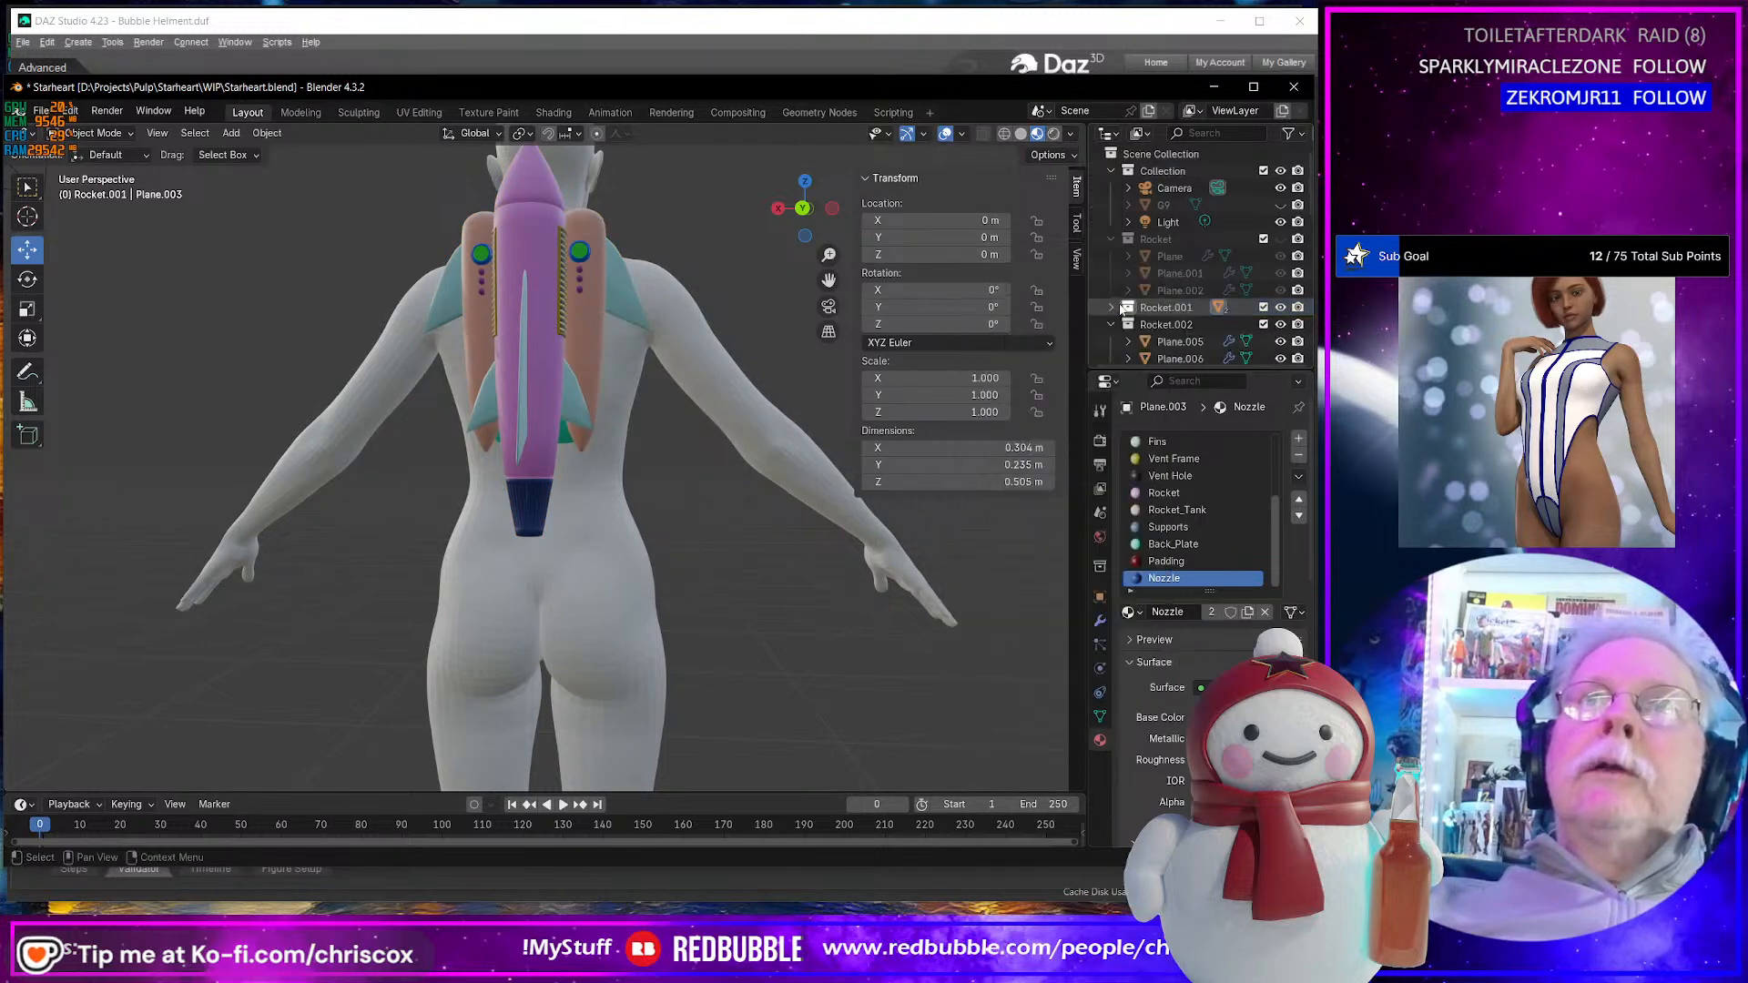
{"action": "left_click", "coordinate": [1281, 308]}
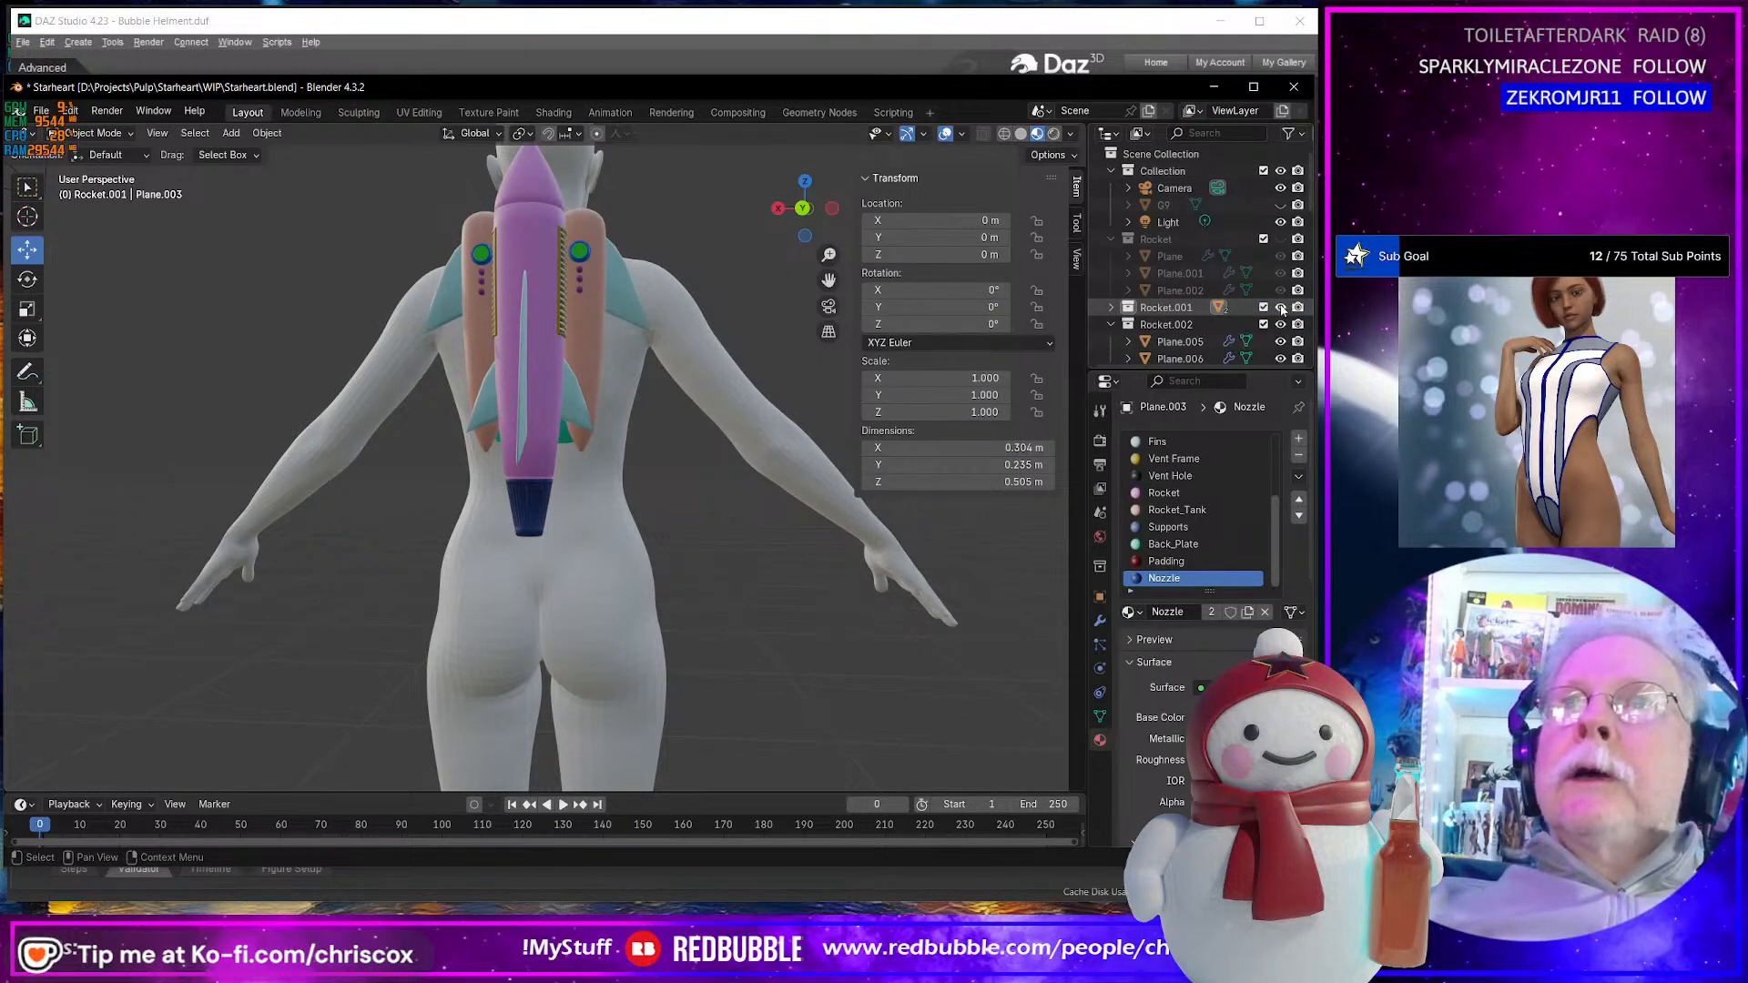
- Select the duplicated rocket body and apply its Mirror modifier
{"action": "middle_click_drag", "start_coordinate": [637, 391], "coordinate": [526, 310]}
{"action": "left_click", "coordinate": [548, 369]}
{"action": "key", "text": "g"}
{"action": "left_click", "coordinate": [568, 305]}
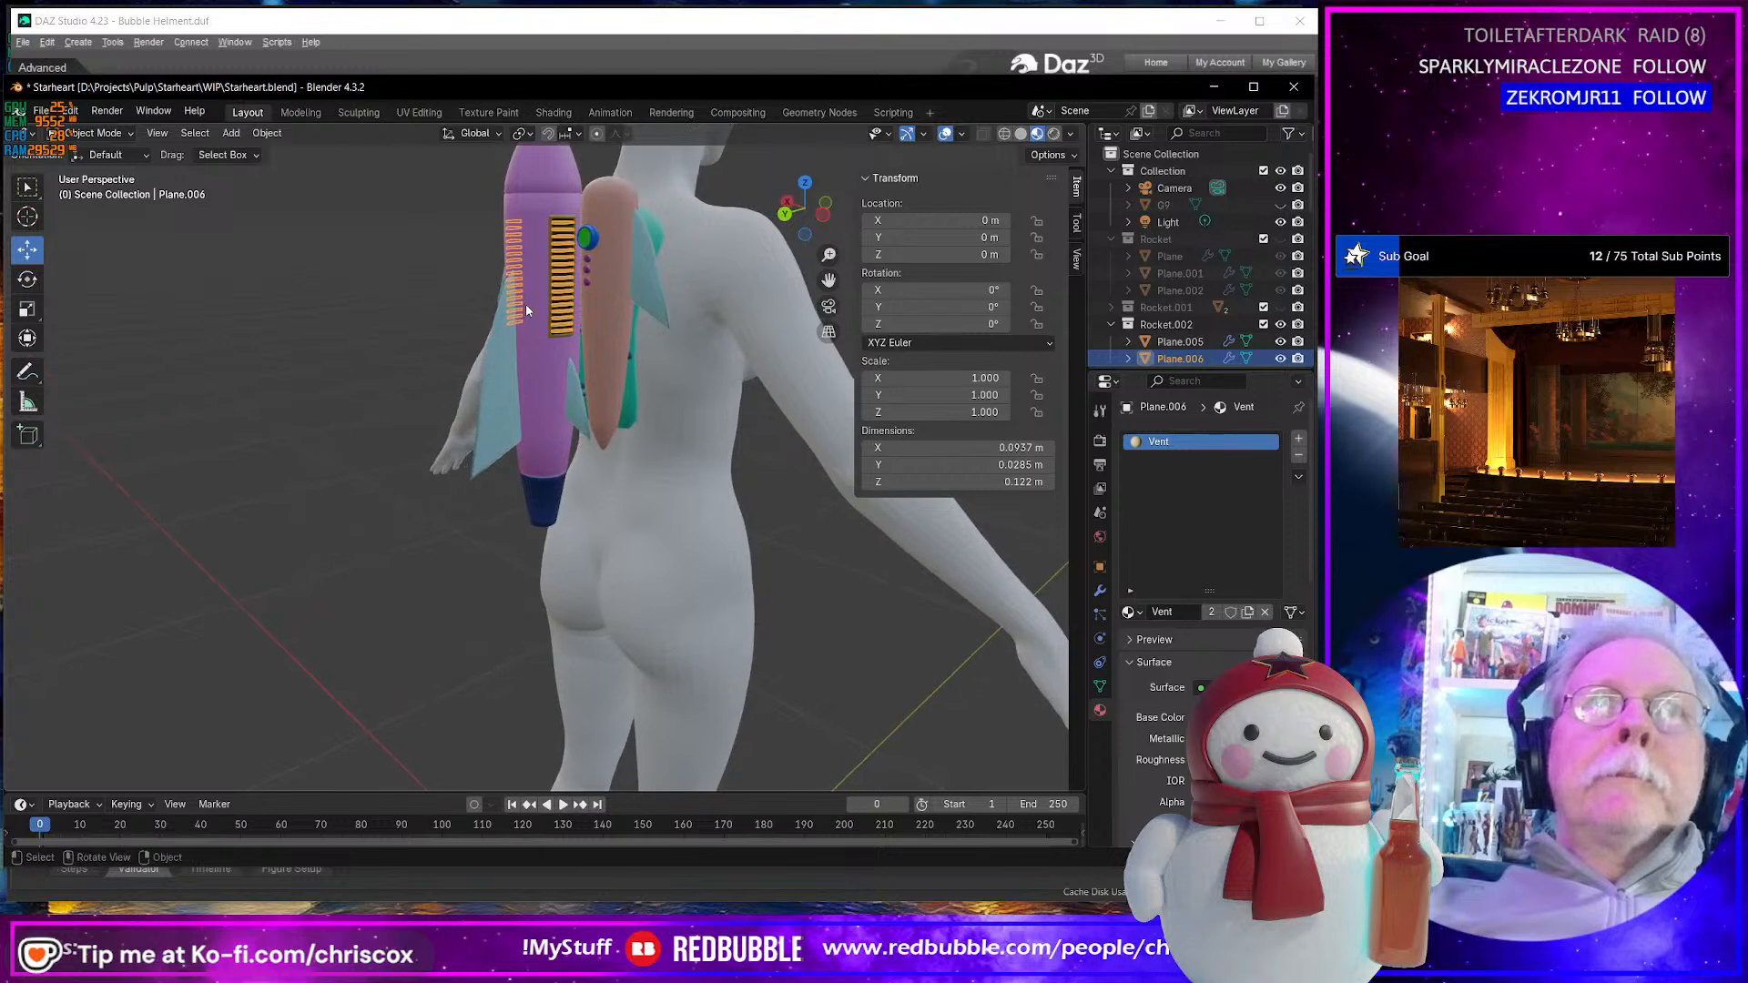
{"action": "left_click", "coordinate": [536, 392]}
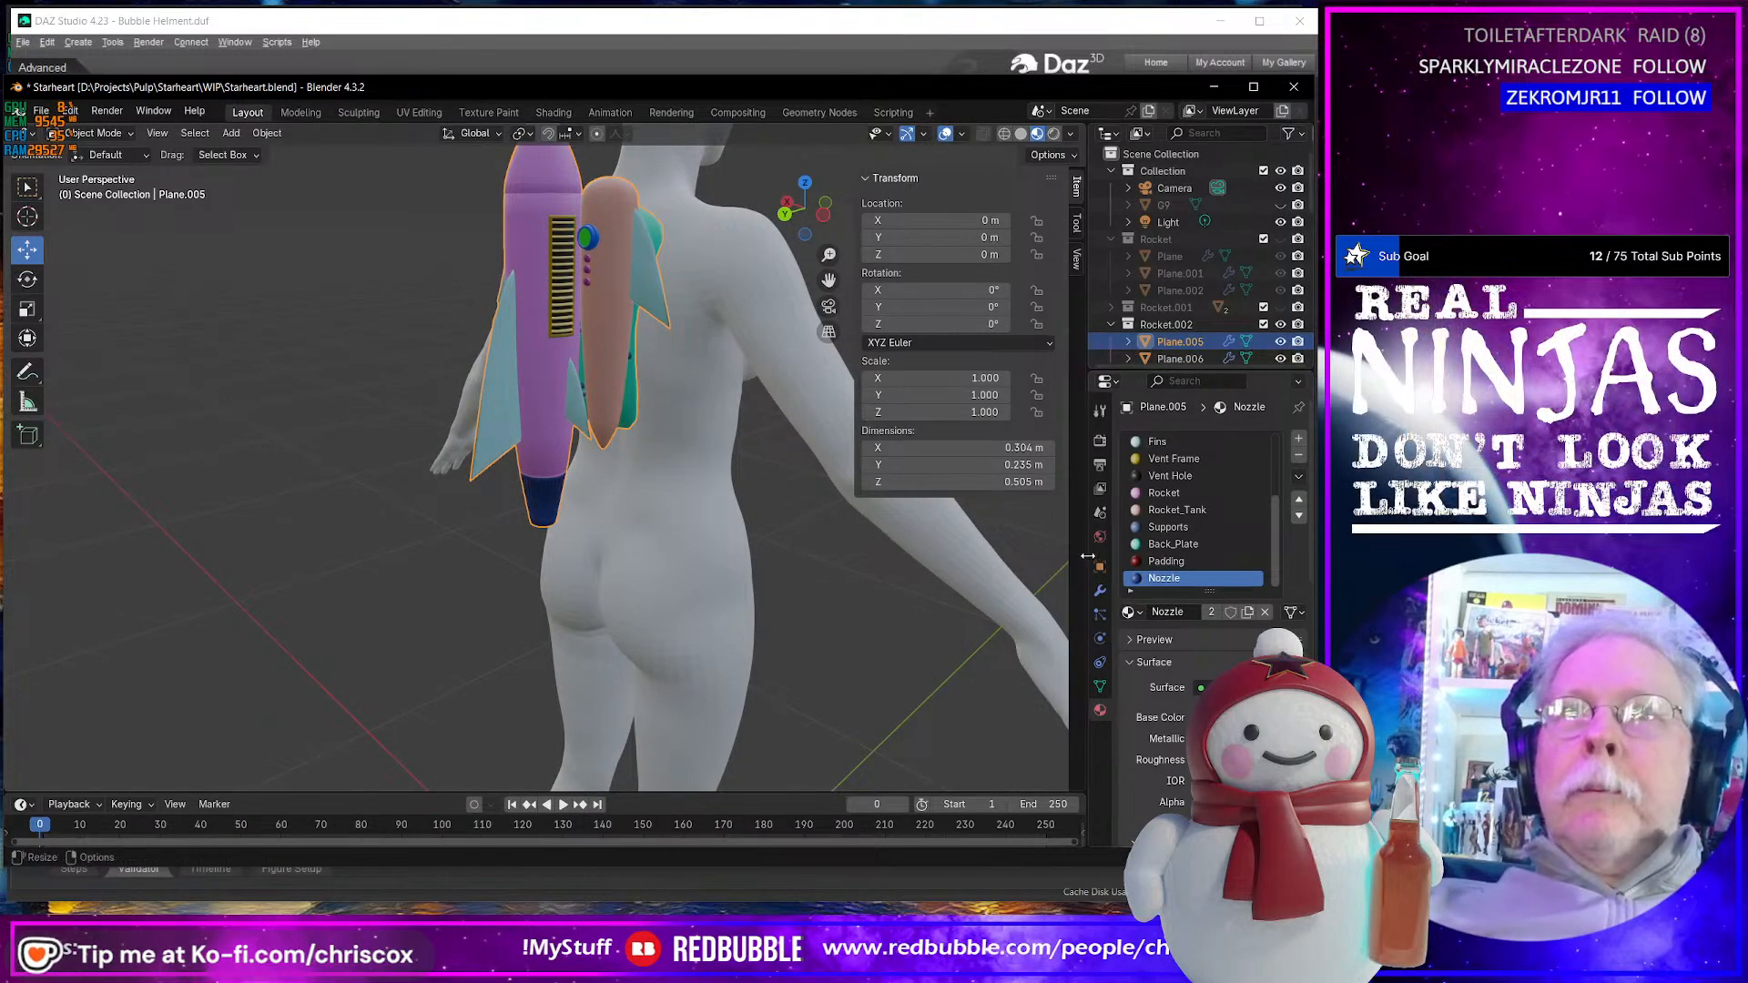
{"action": "left_click", "coordinate": [1099, 590]}
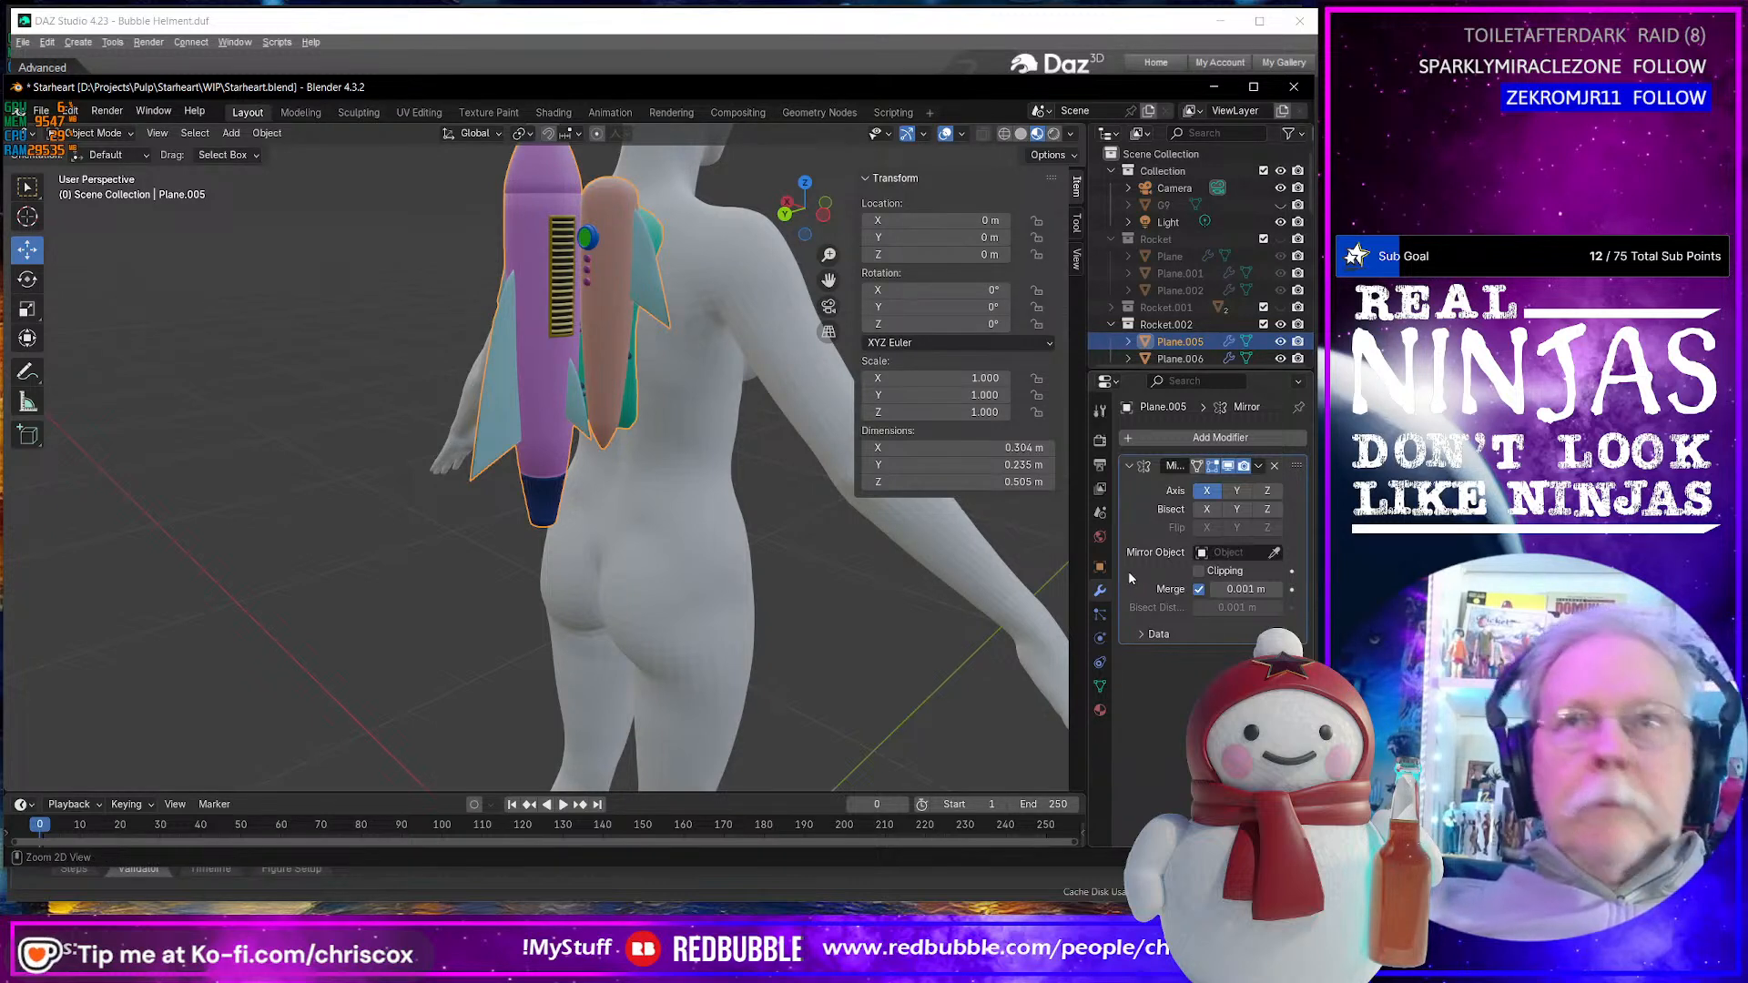
{"action": "left_click", "coordinate": [1146, 634]}
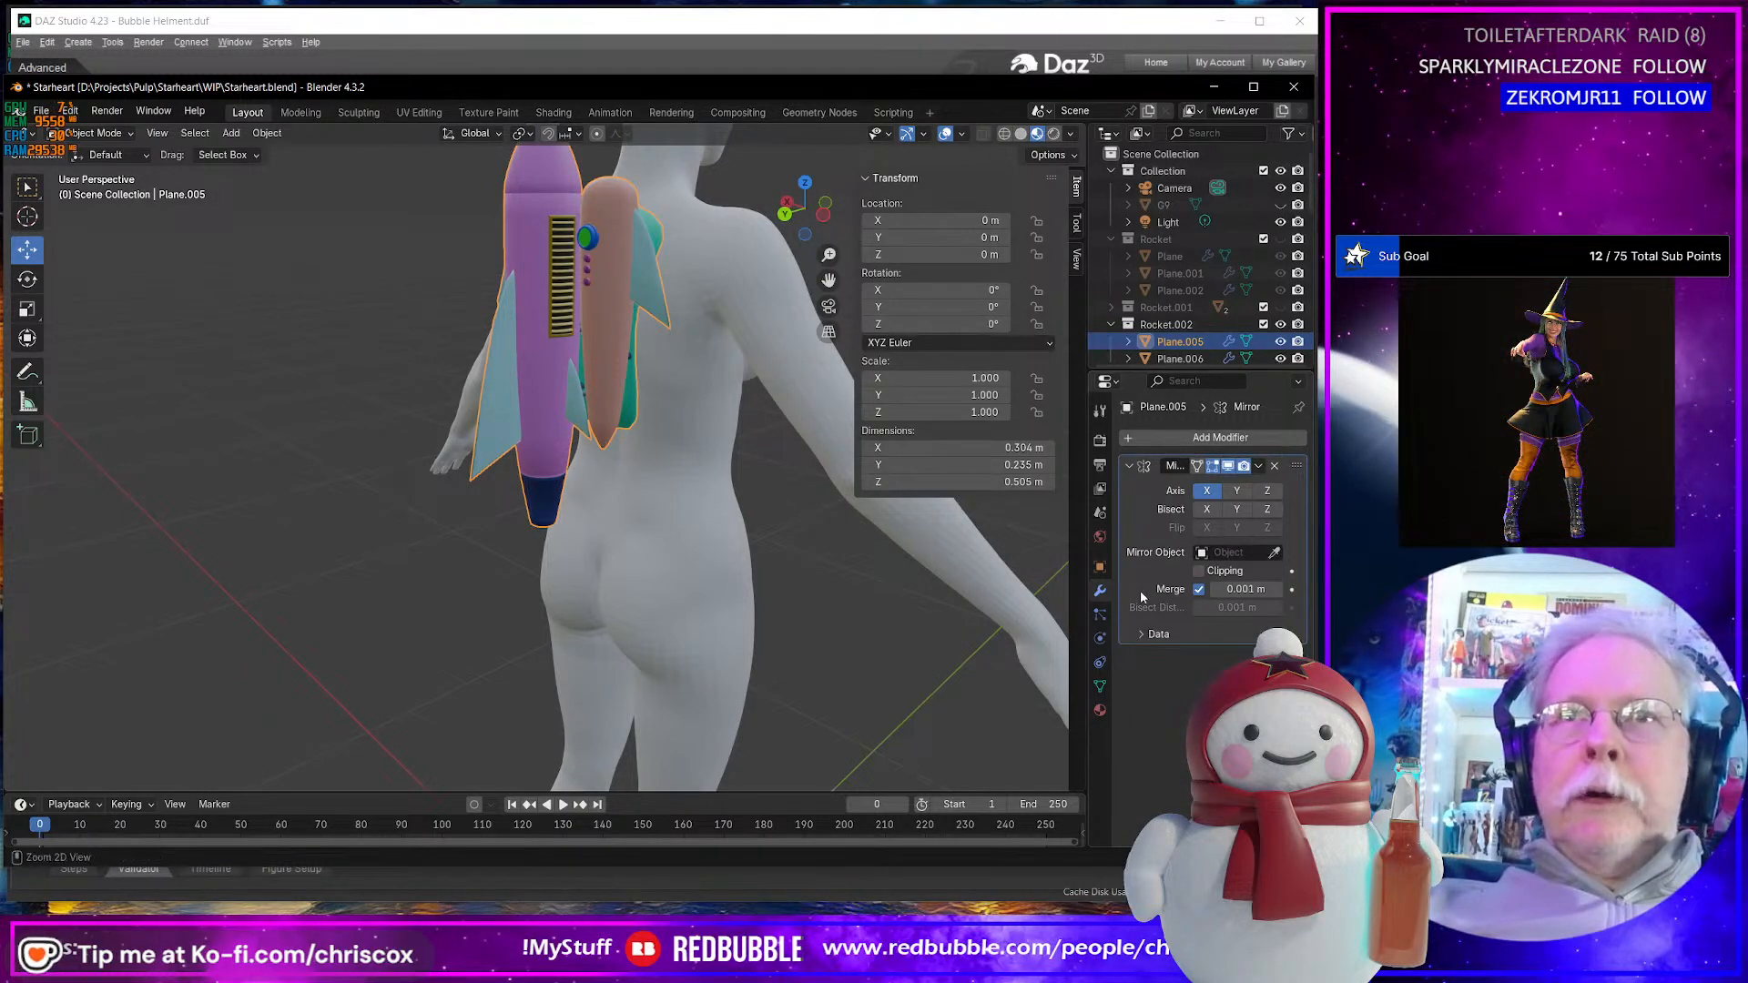
{"action": "key", "text": "ctrl+a"}
- Select the duplicated vent slats and apply their Array and Mirror modifiers
{"action": "middle_click_drag", "start_coordinate": [669, 510], "coordinate": [559, 326]}
{"action": "left_click", "coordinate": [568, 239]}
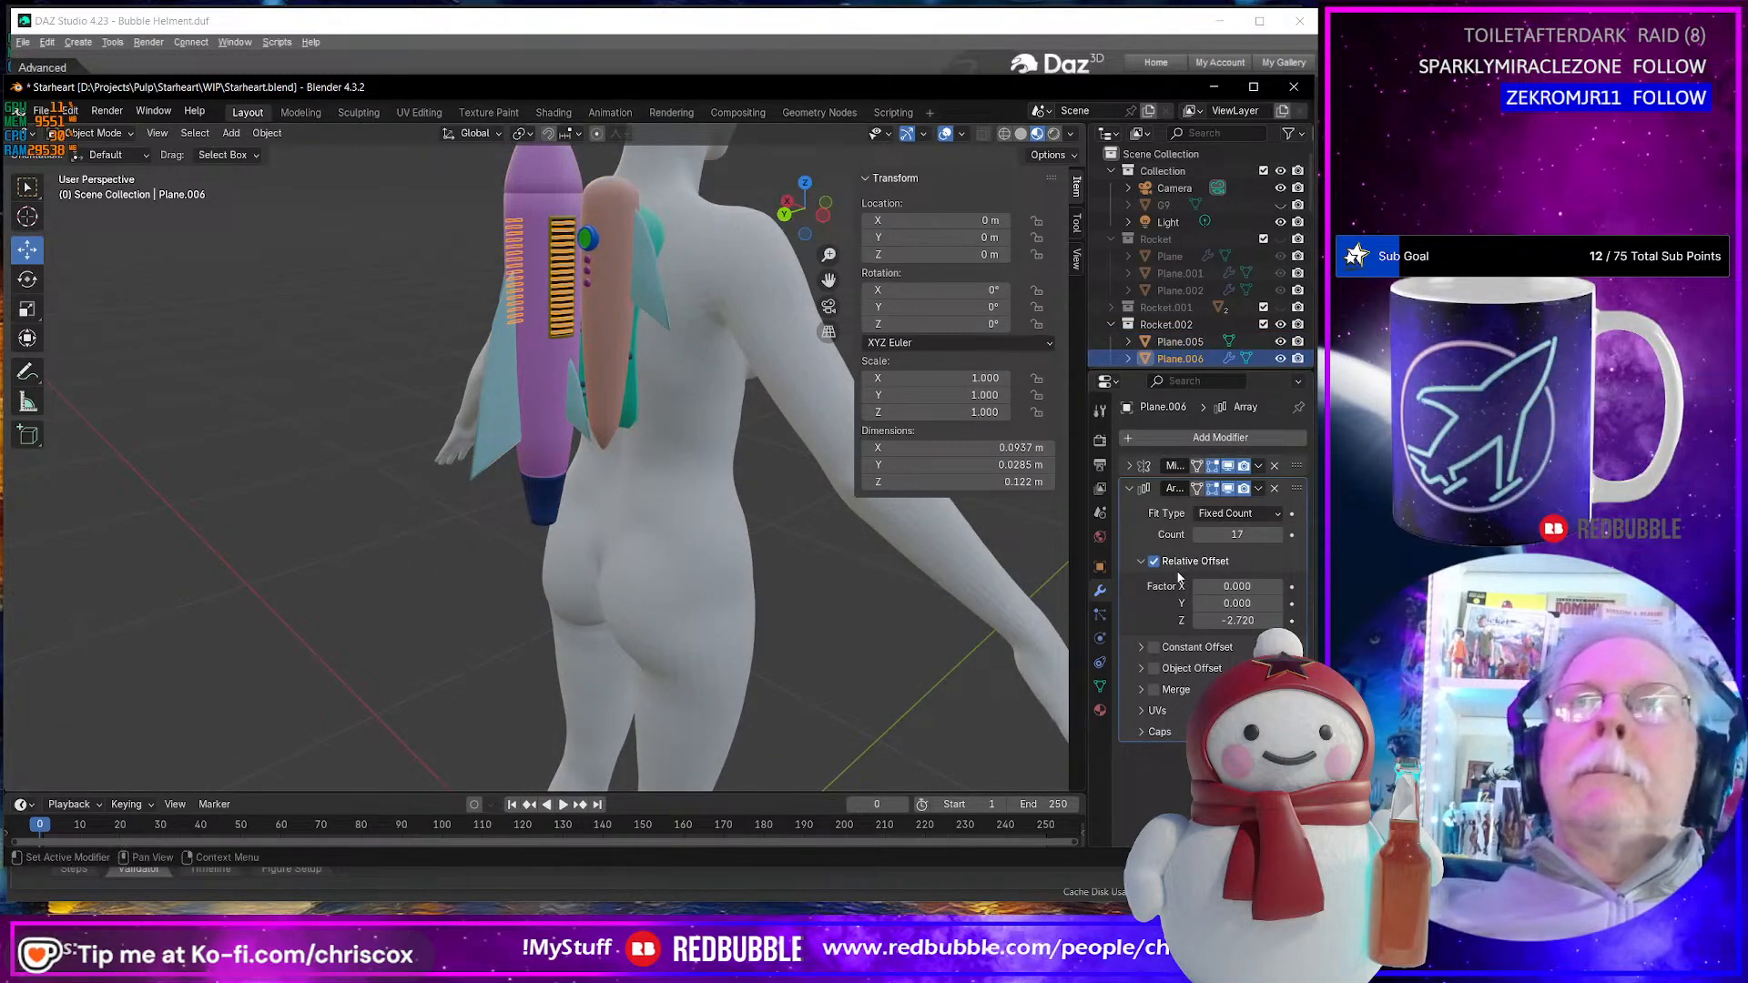
{"action": "key", "text": "ctrl+a"}
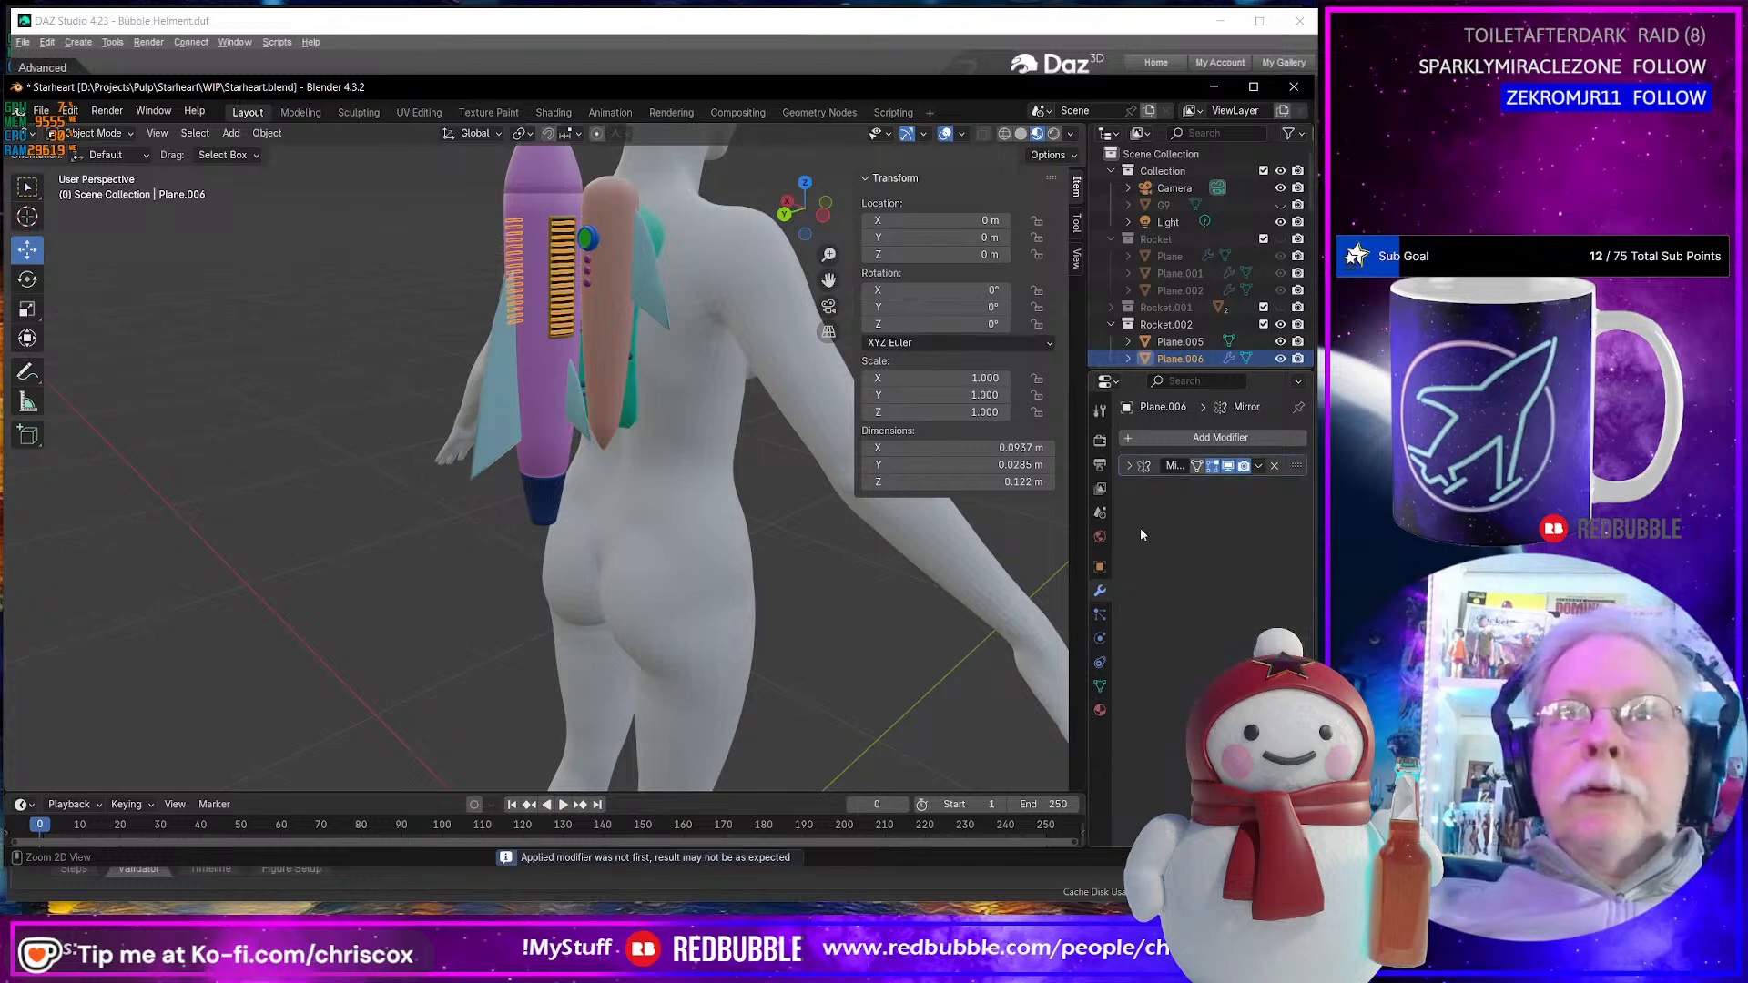
{"action": "left_click", "coordinate": [1130, 466]}
{"action": "key", "text": "ctrl+a"}
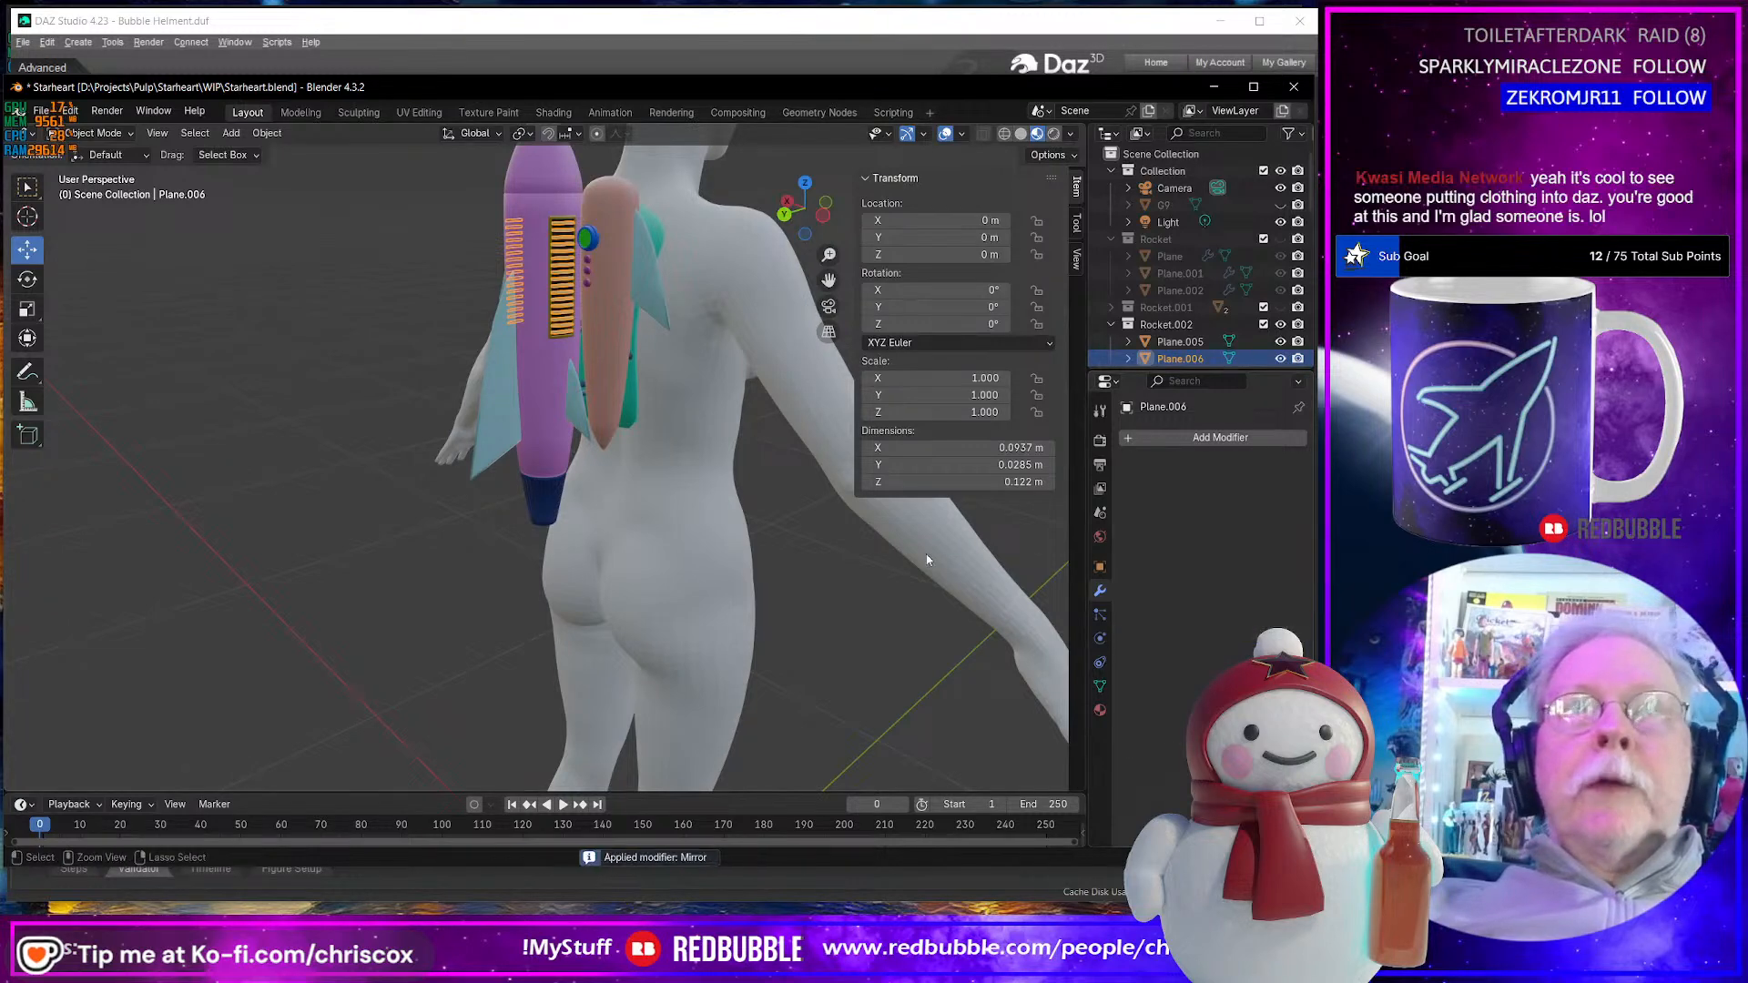
- Join the vent slats with the rocket body into one object and enter Edit Mode
{"action": "left_click", "coordinate": [602, 362], "text": "shift"}
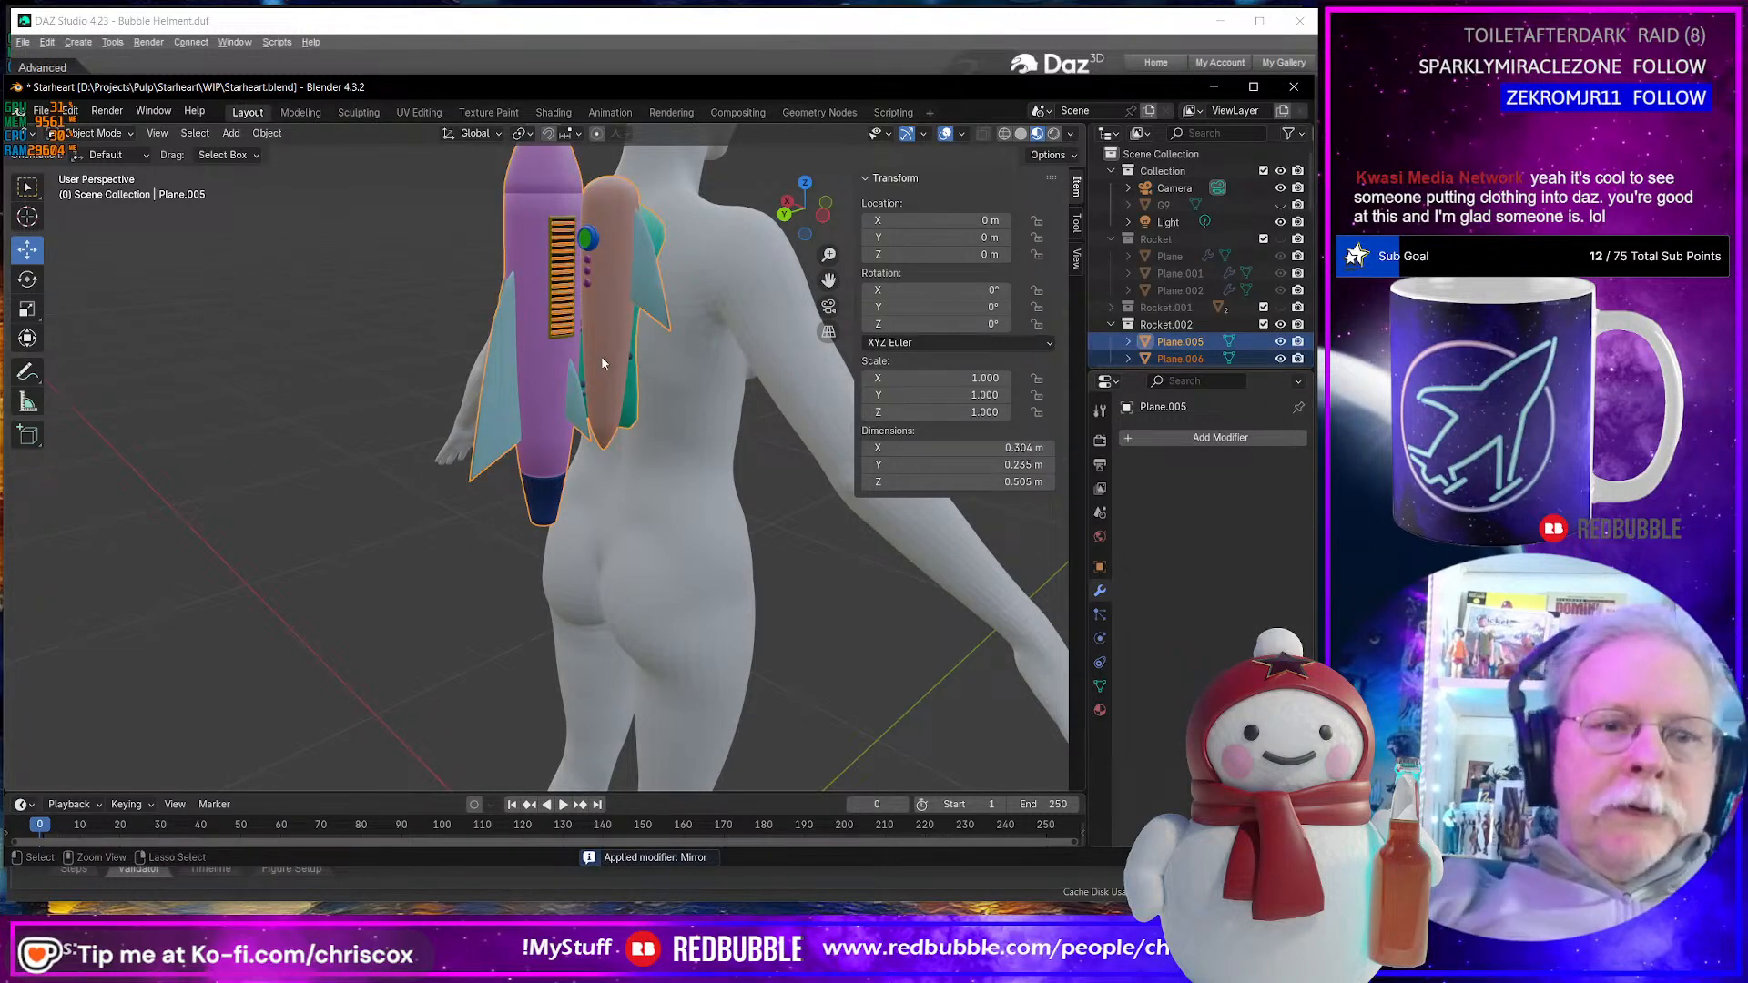
{"action": "key", "text": "ctrl+j"}
{"action": "middle_click_drag", "start_coordinate": [600, 355], "coordinate": [688, 333]}
{"action": "key", "text": "Tab"}
- Switch to the UV Editing workspace and unwrap the whole rocket mesh with Smart UV Project at a 66° angle limit
{"action": "left_click", "coordinate": [437, 112]}
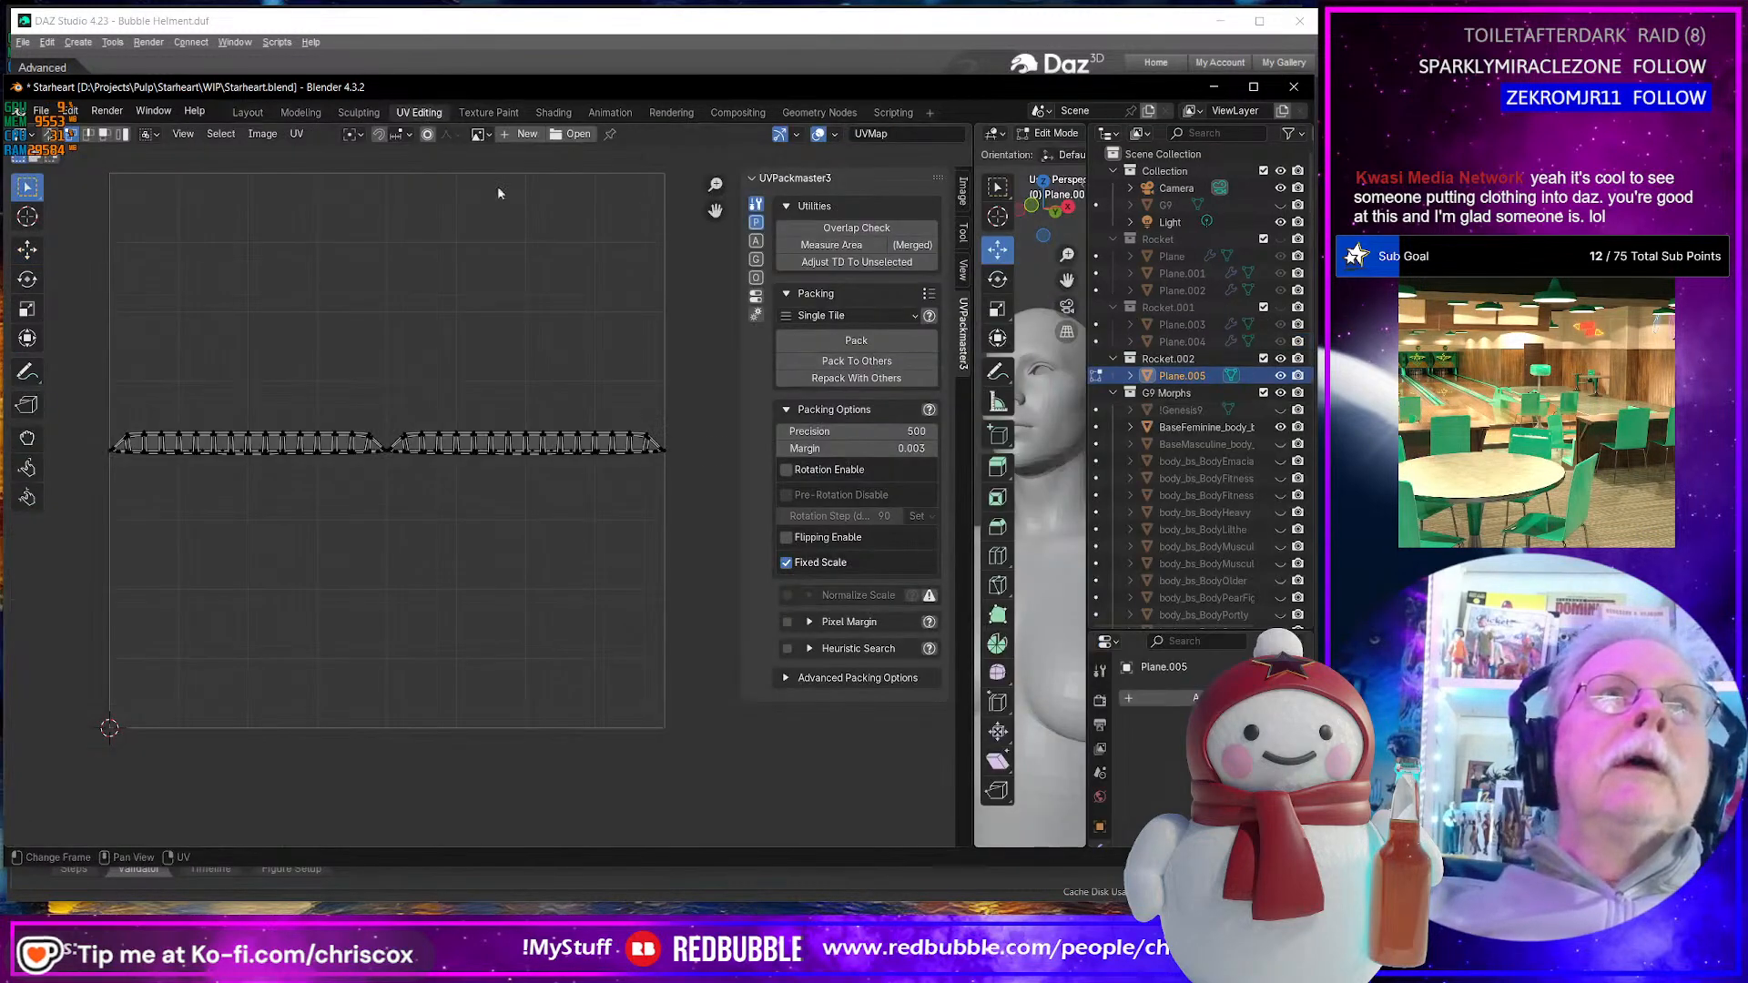
{"action": "key", "text": "a"}
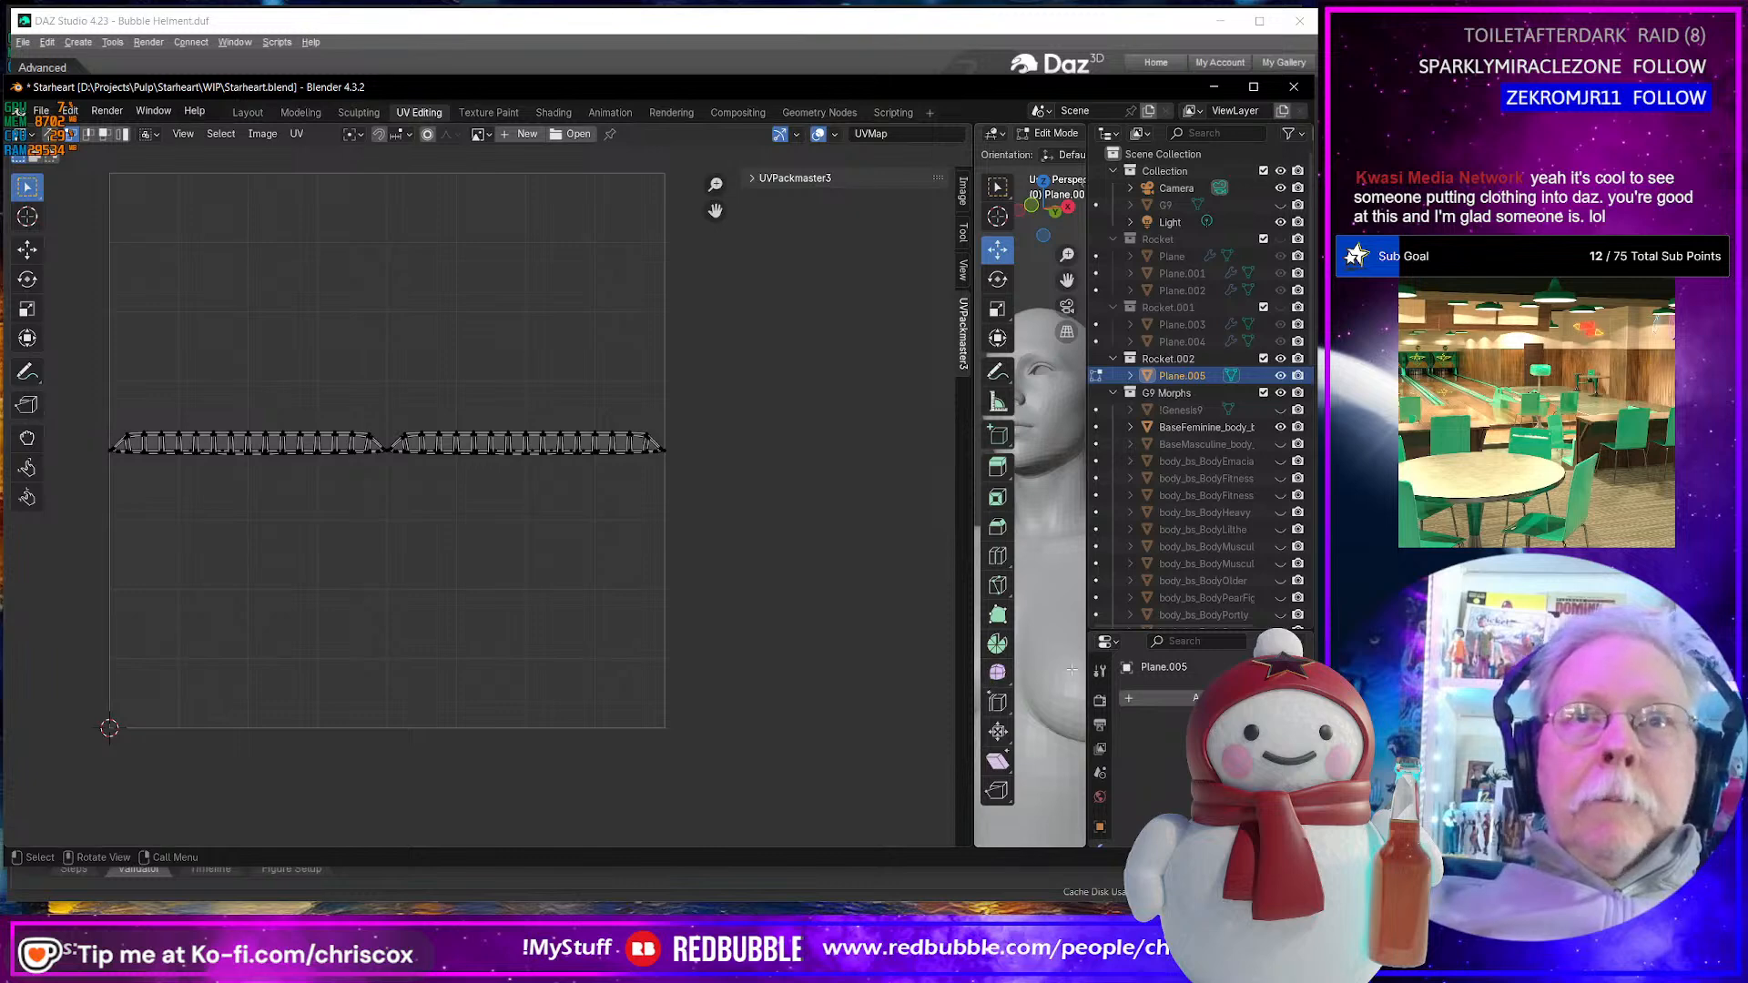
{"action": "key", "text": "a"}
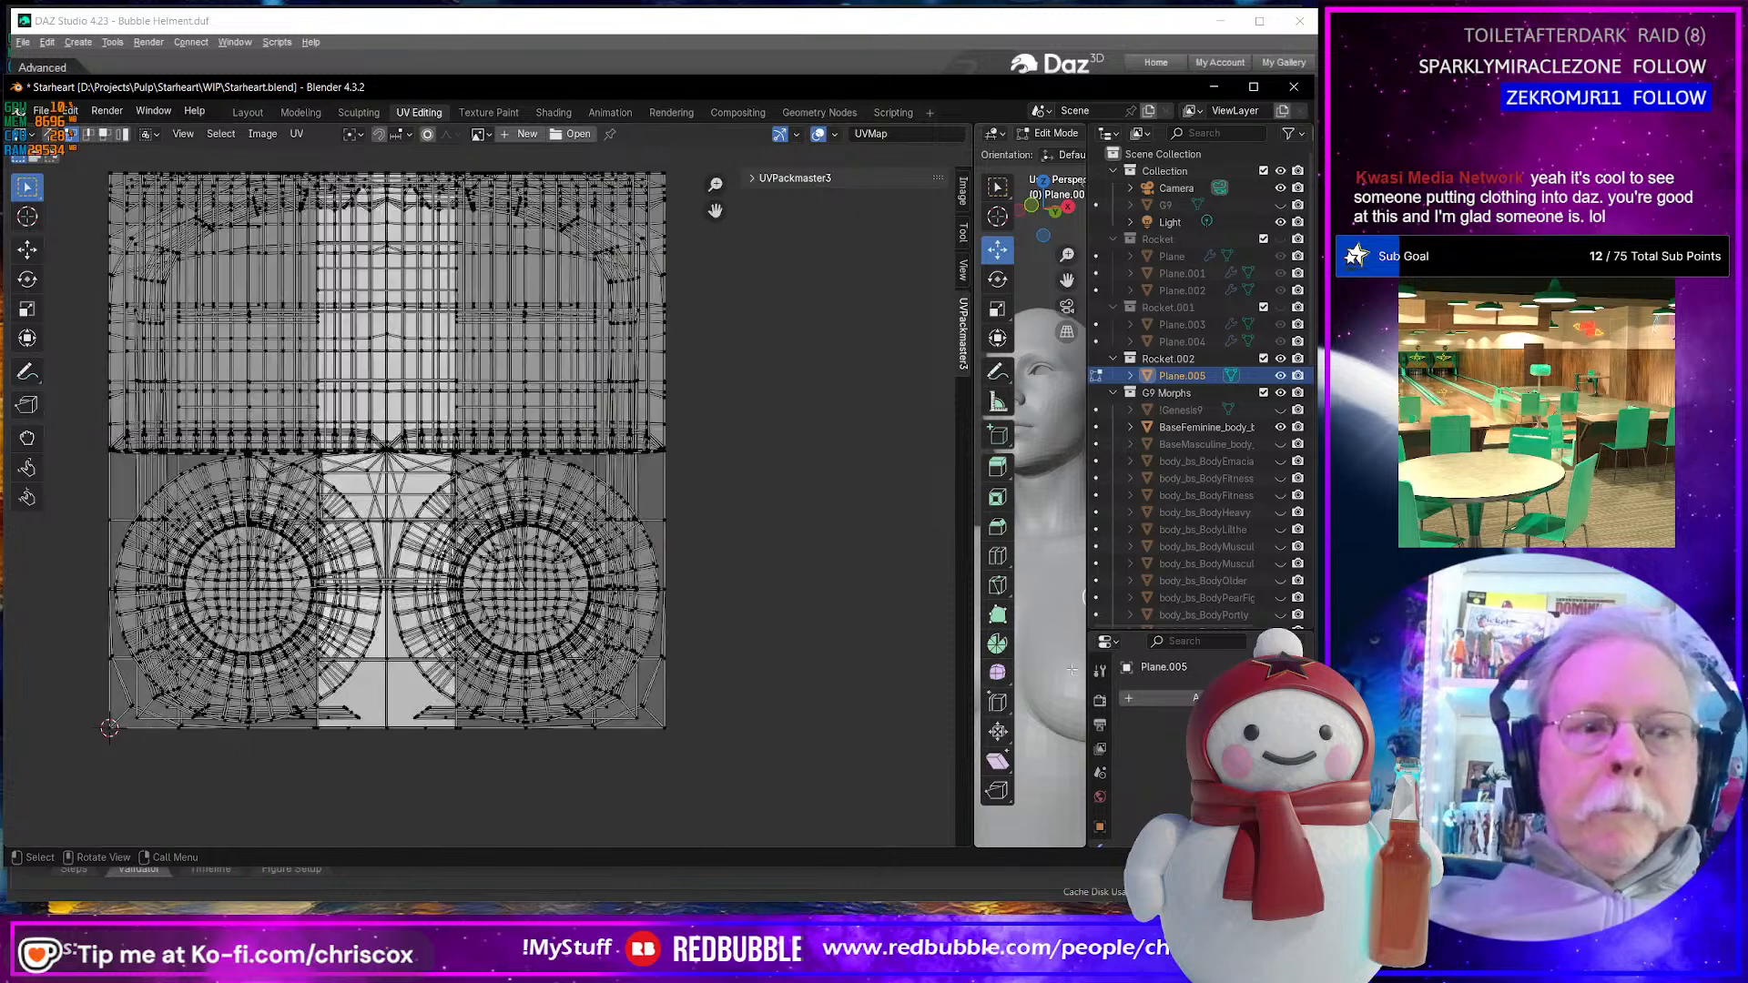
{"action": "right_click", "coordinate": [762, 679]}
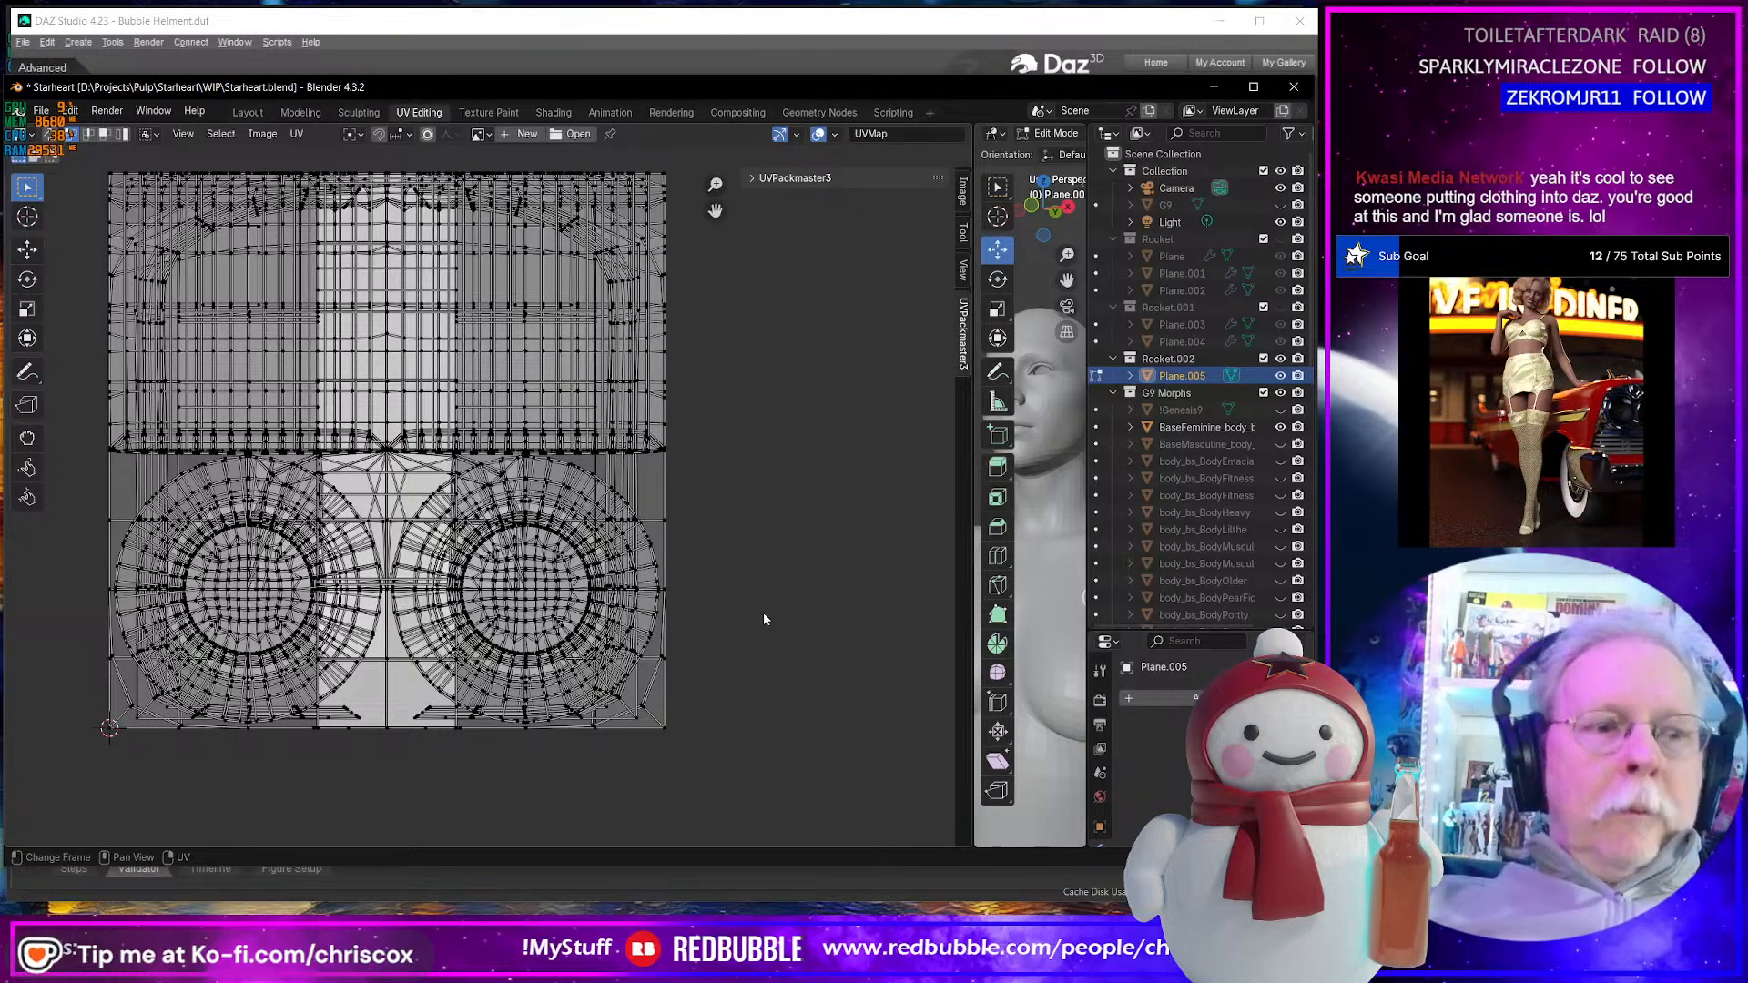
{"action": "key", "text": "a"}
{"action": "key", "text": "u"}
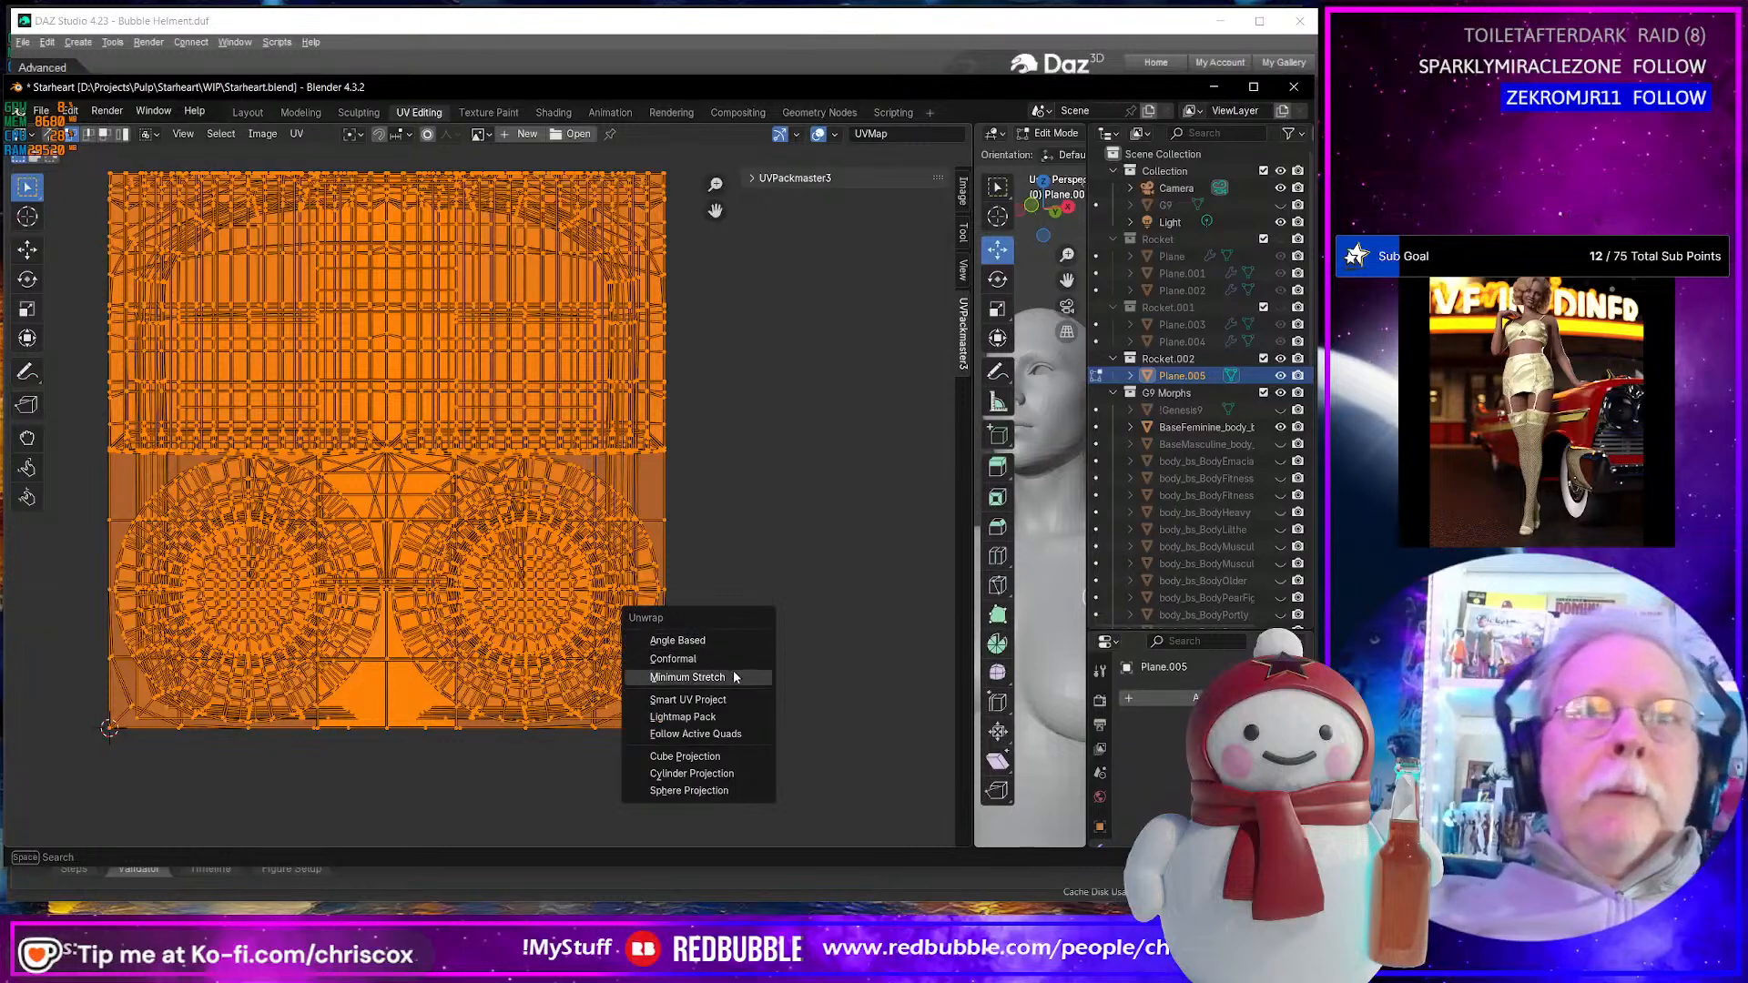
{"action": "left_click", "coordinate": [725, 699]}
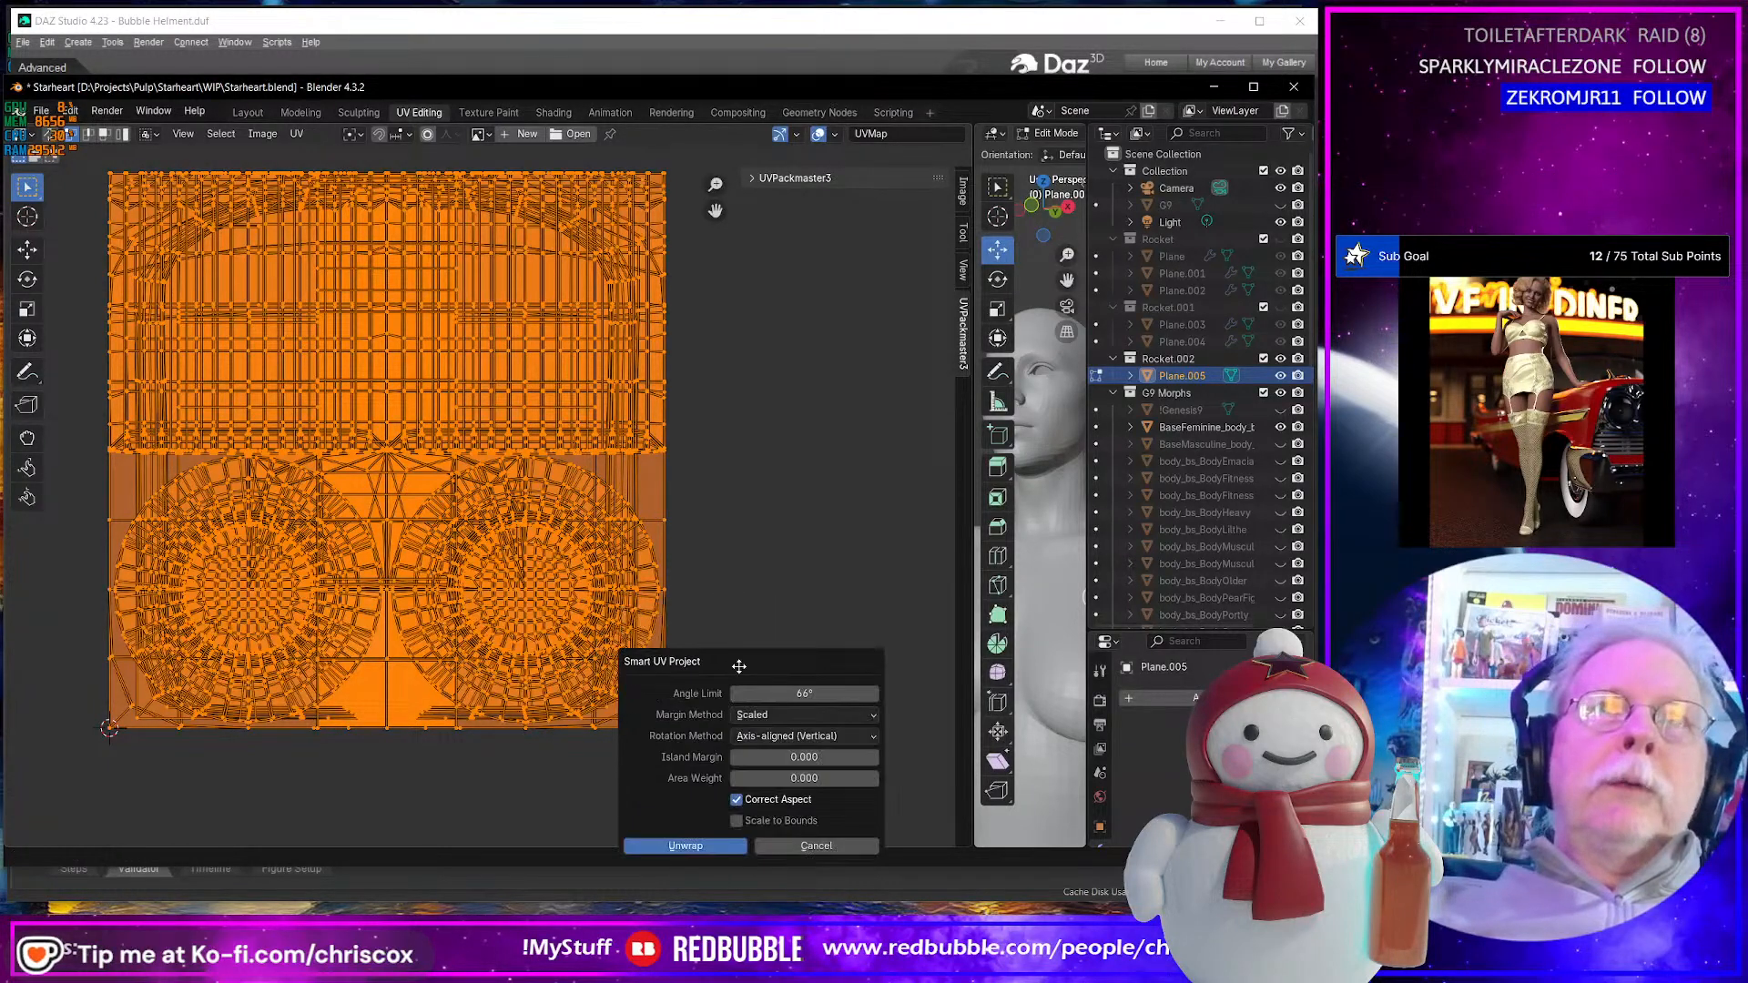
{"action": "left_click", "coordinate": [723, 846]}
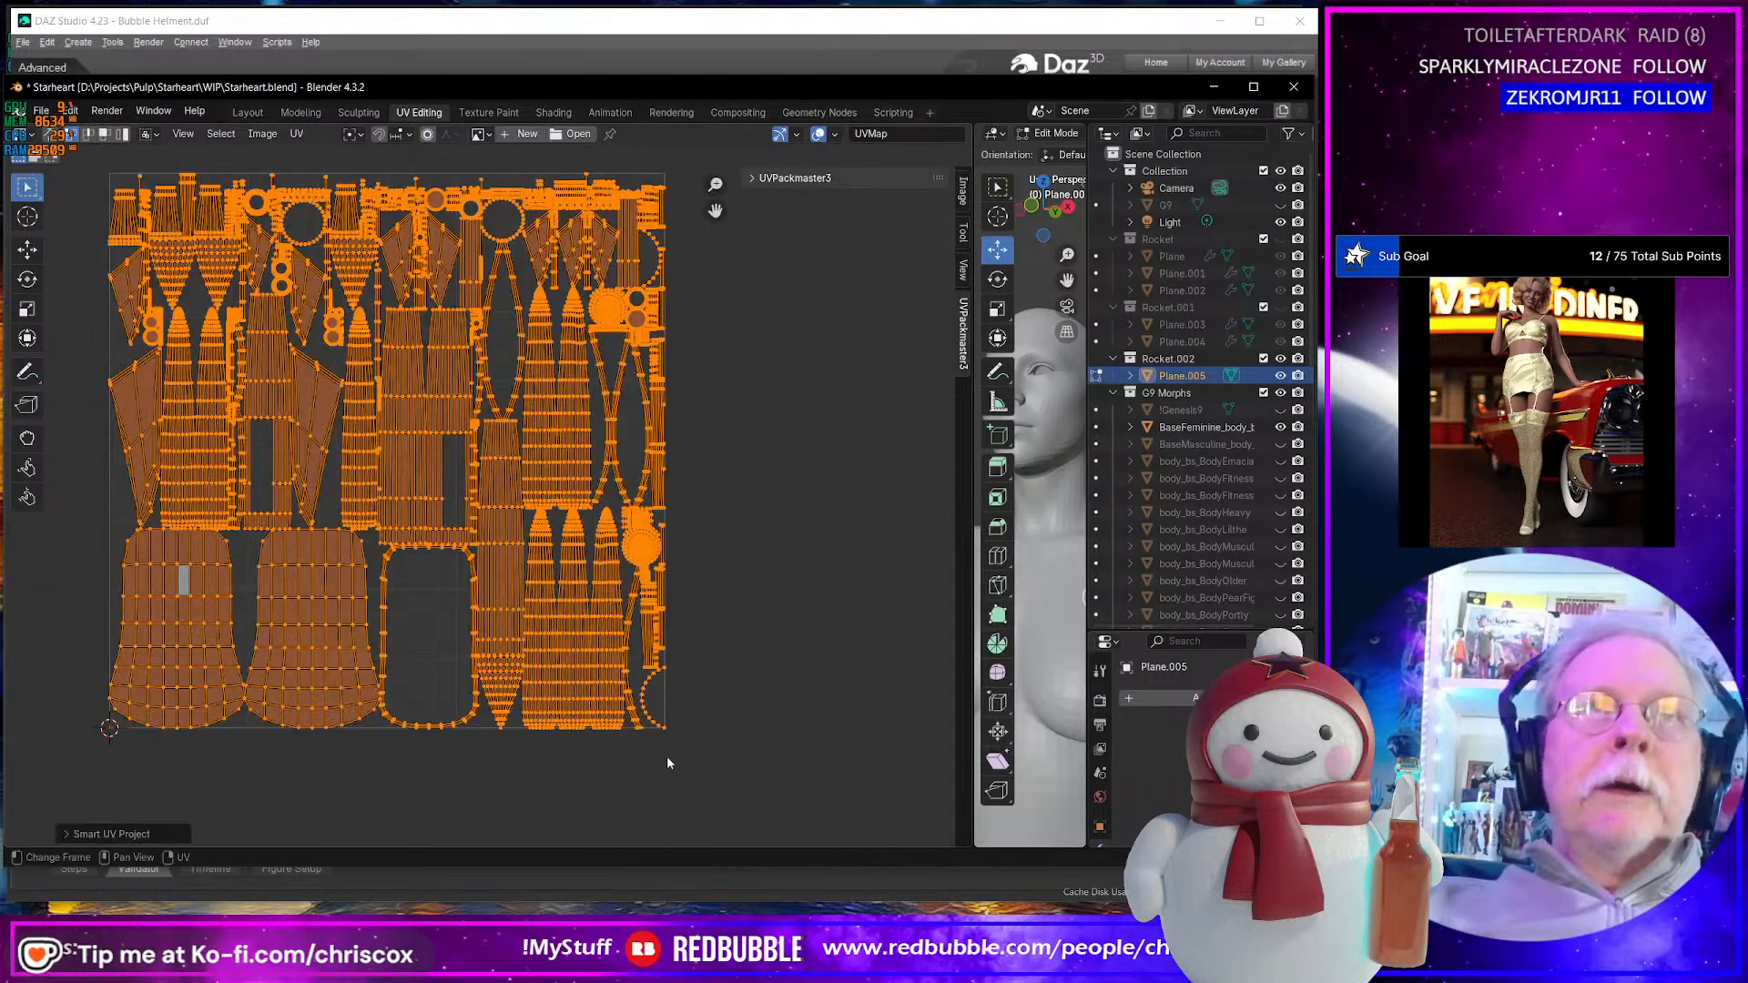
{"action": "middle_click_drag", "start_coordinate": [692, 649], "coordinate": [751, 702]}
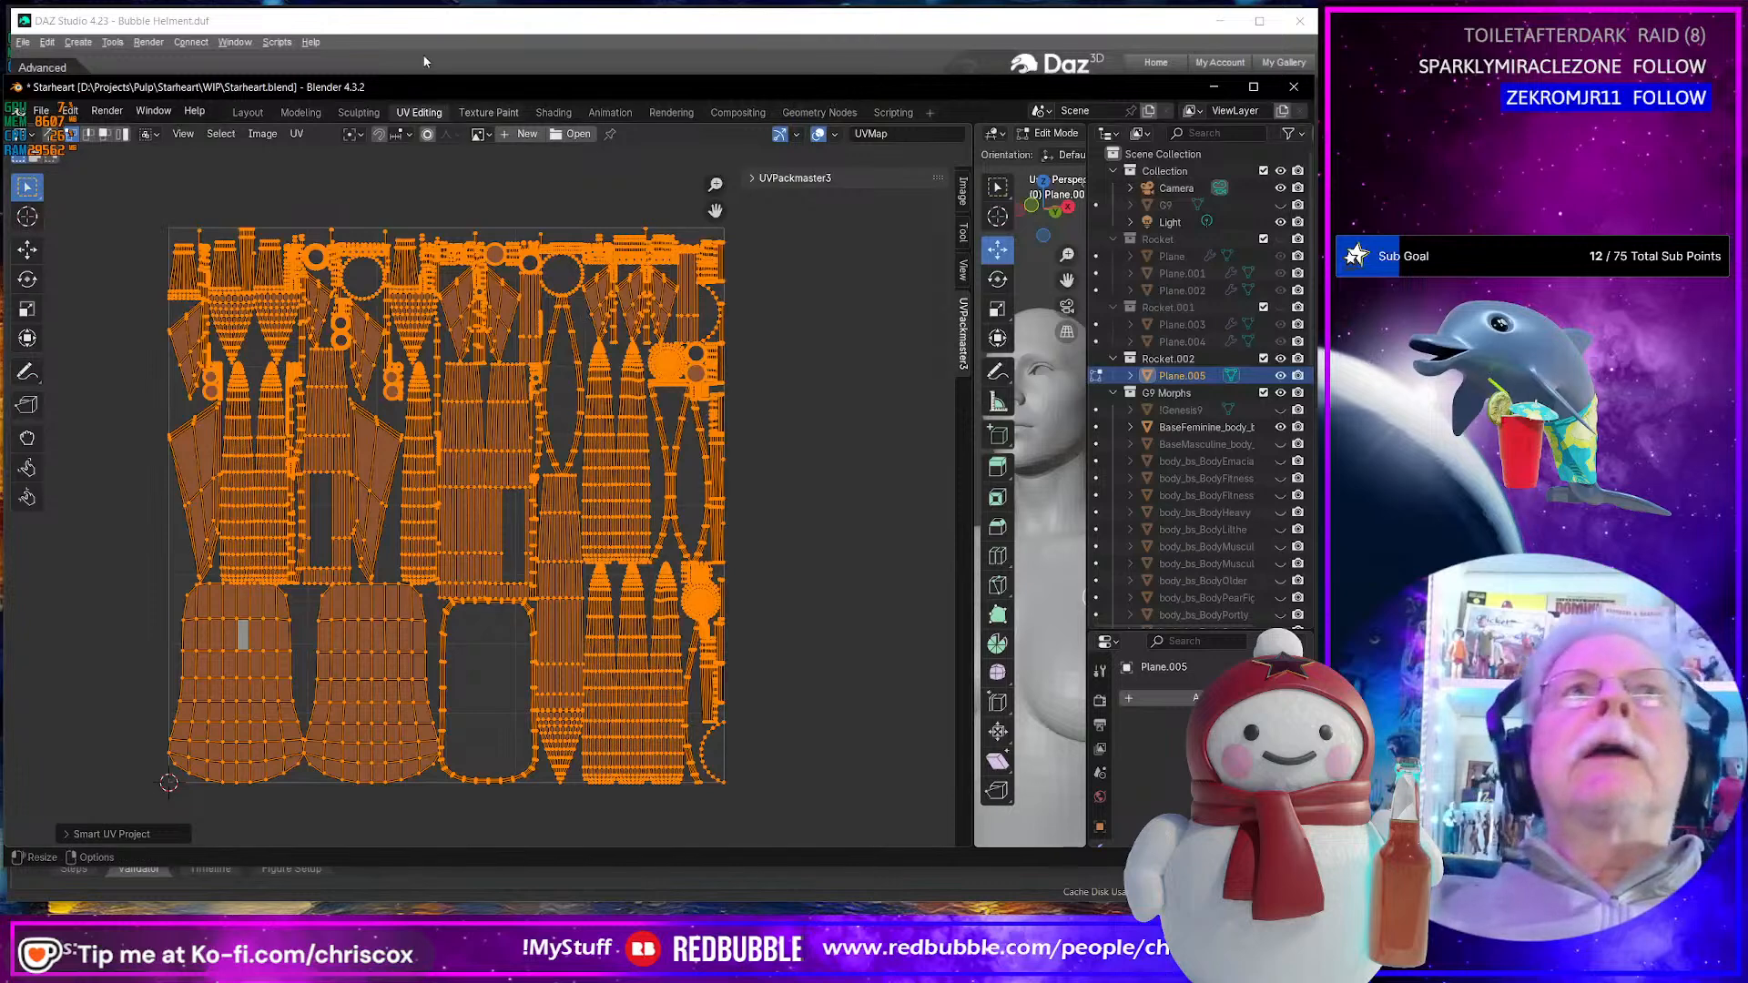
- Return to the Layout workspace and select all the rocket pack's fins in Edit Mode, using linked selection delimited by seams
{"action": "left_click", "coordinate": [255, 112]}
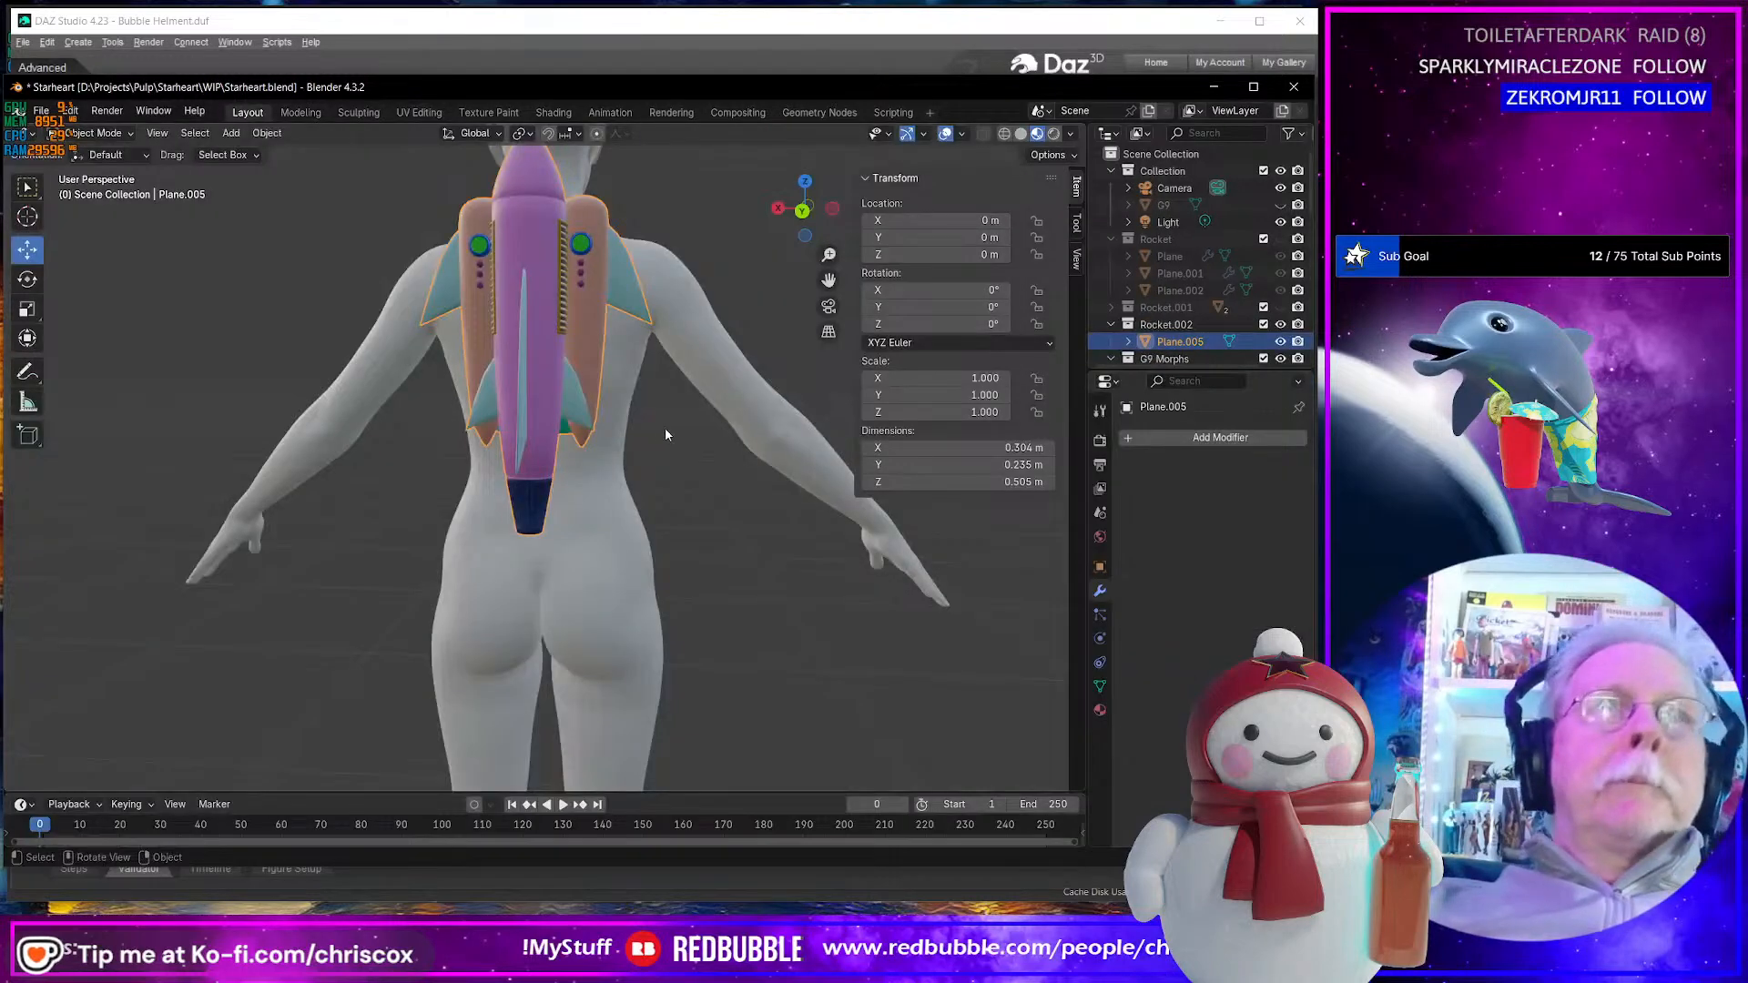
{"action": "middle_click_drag", "start_coordinate": [664, 428], "coordinate": [648, 285]}
{"action": "left_click", "coordinate": [648, 285]}
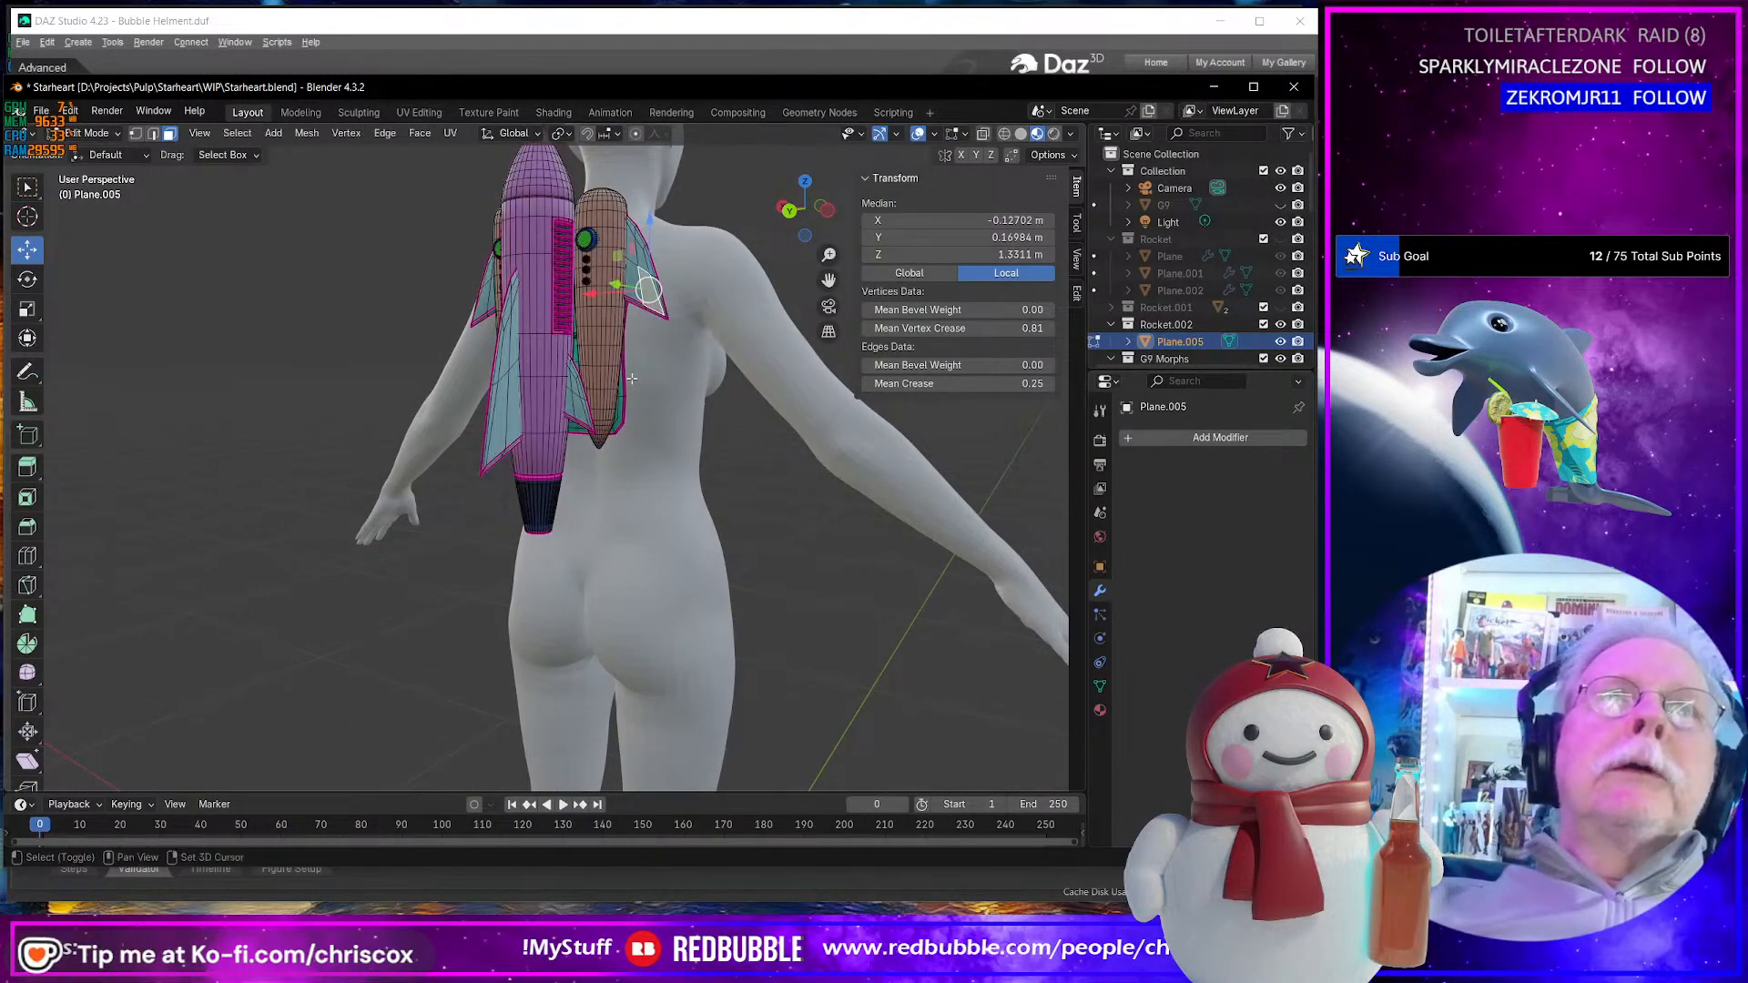
{"action": "left_click", "coordinate": [509, 438], "text": "shift"}
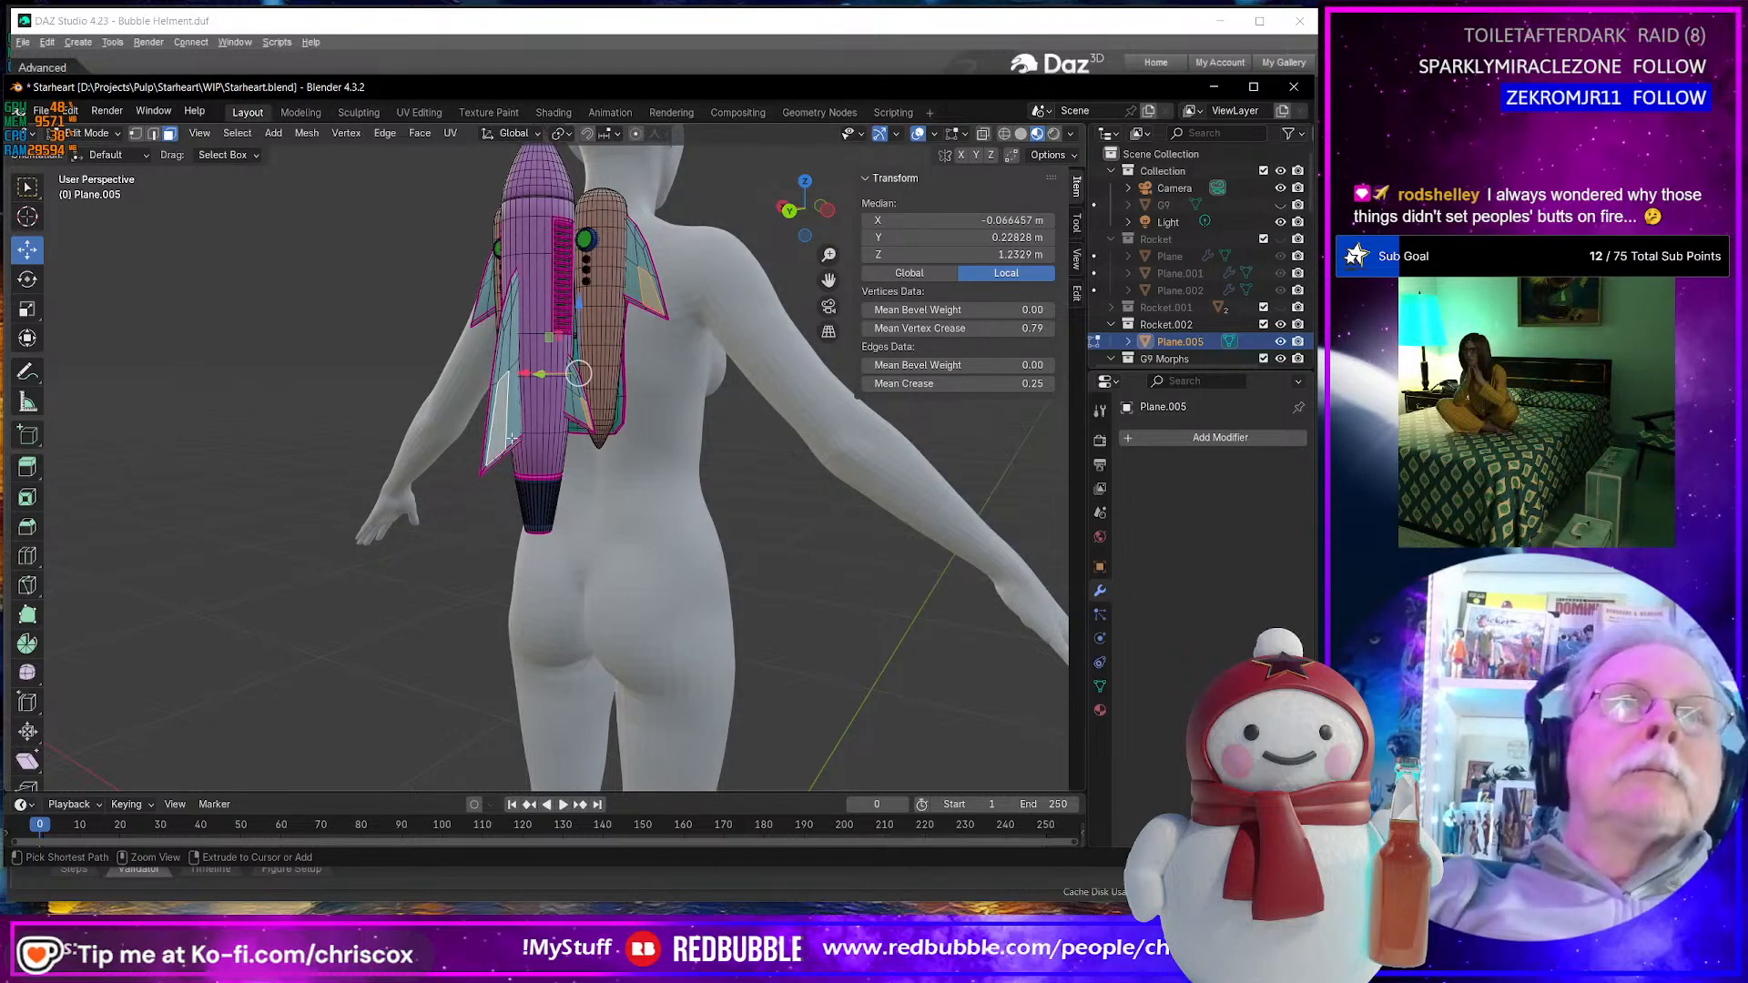
{"action": "middle_click_drag", "start_coordinate": [511, 440], "coordinate": [537, 422]}
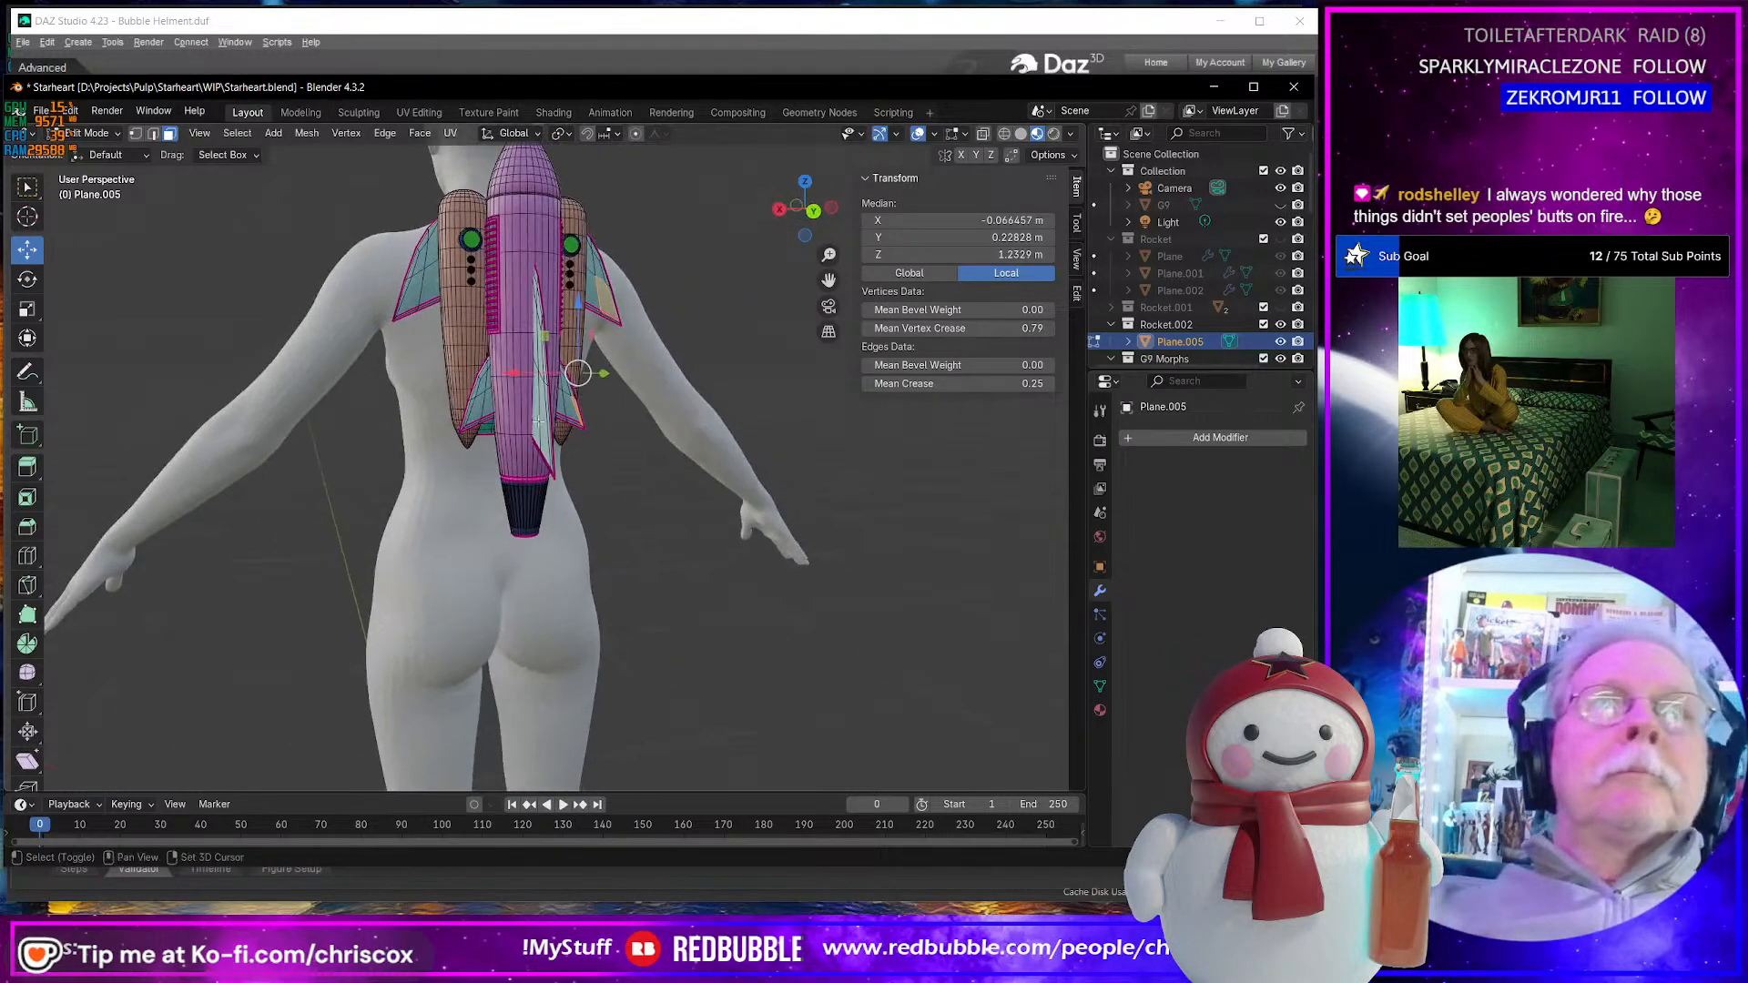
{"action": "left_click", "coordinate": [475, 412], "text": "shift"}
{"action": "left_click", "coordinate": [423, 277], "text": "shift"}
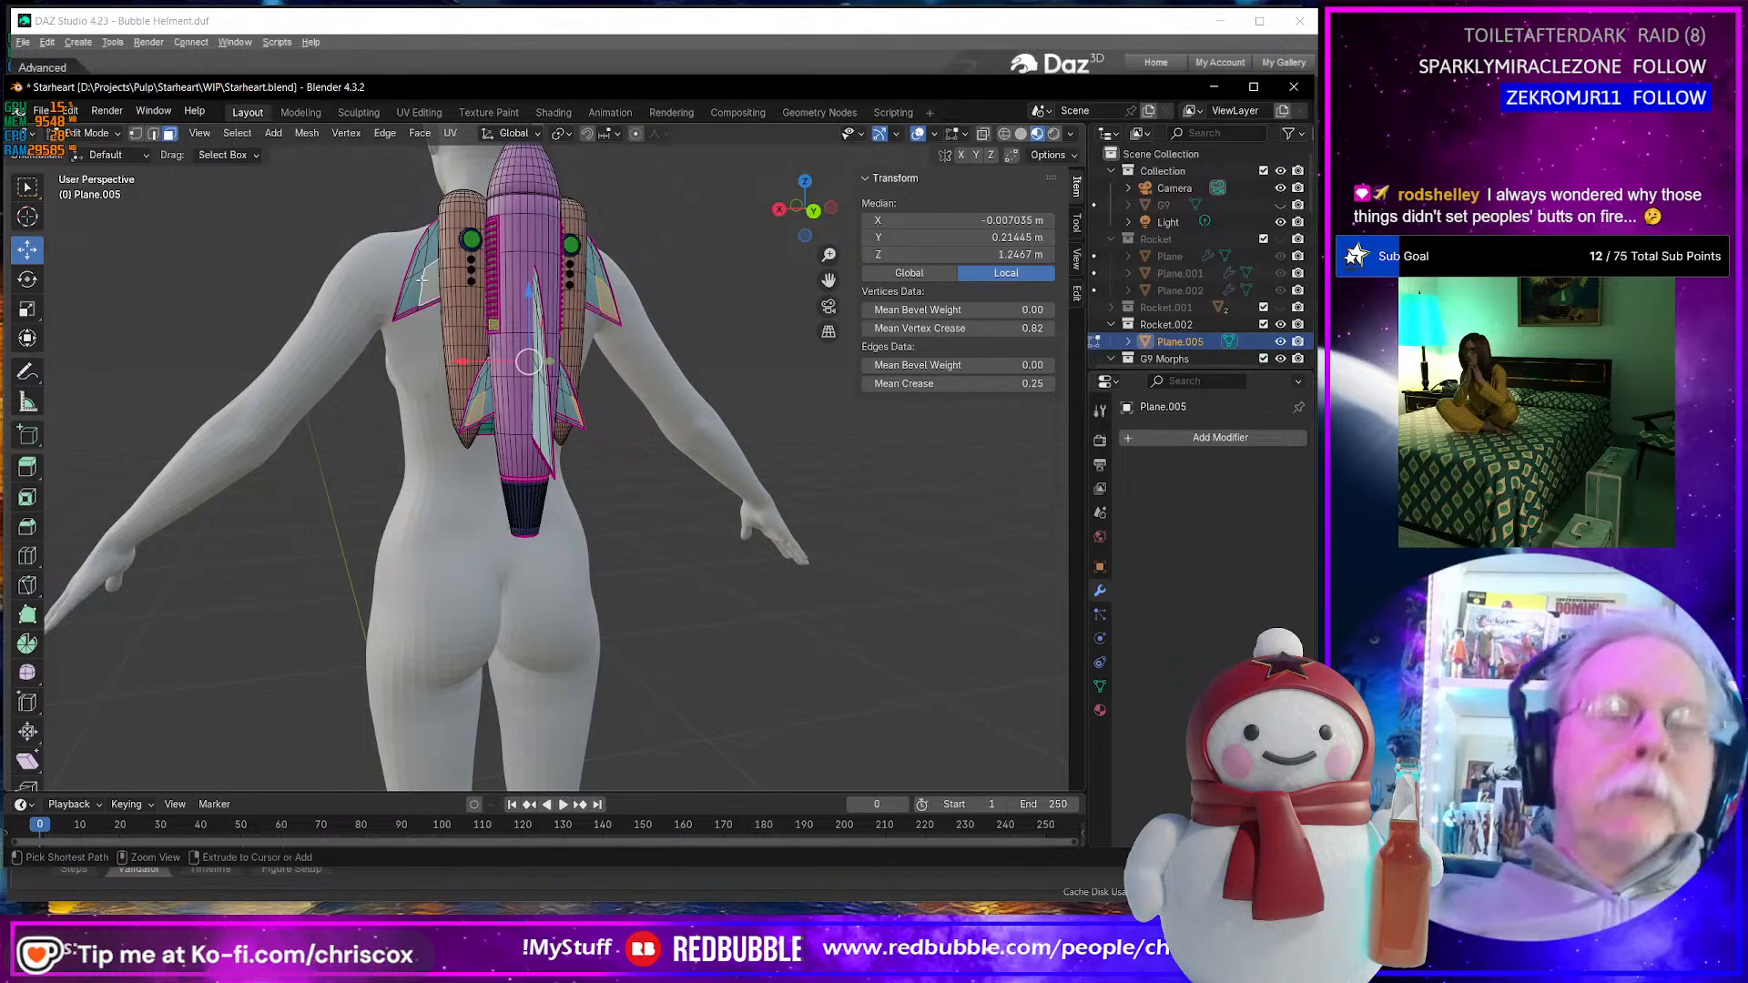
{"action": "key", "text": "ctrl+l"}
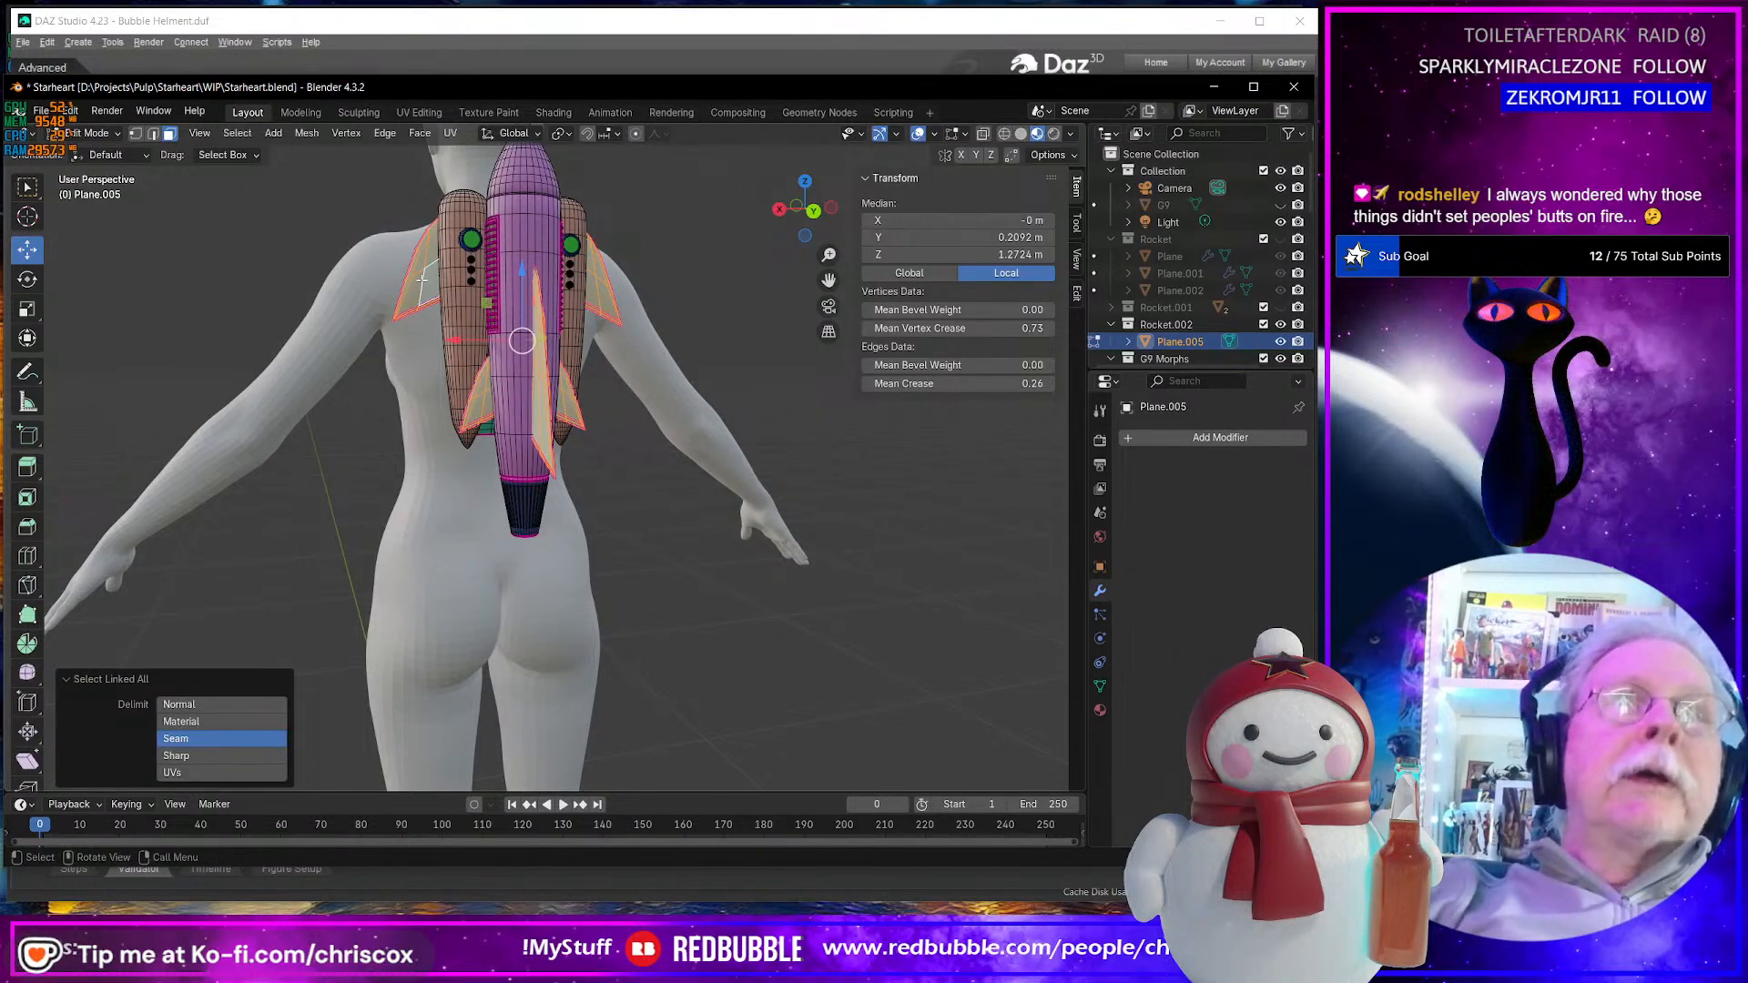
- Separate the selected fins into their own object and return to Object Mode
{"action": "middle_click_drag", "start_coordinate": [388, 252], "coordinate": [506, 306]}
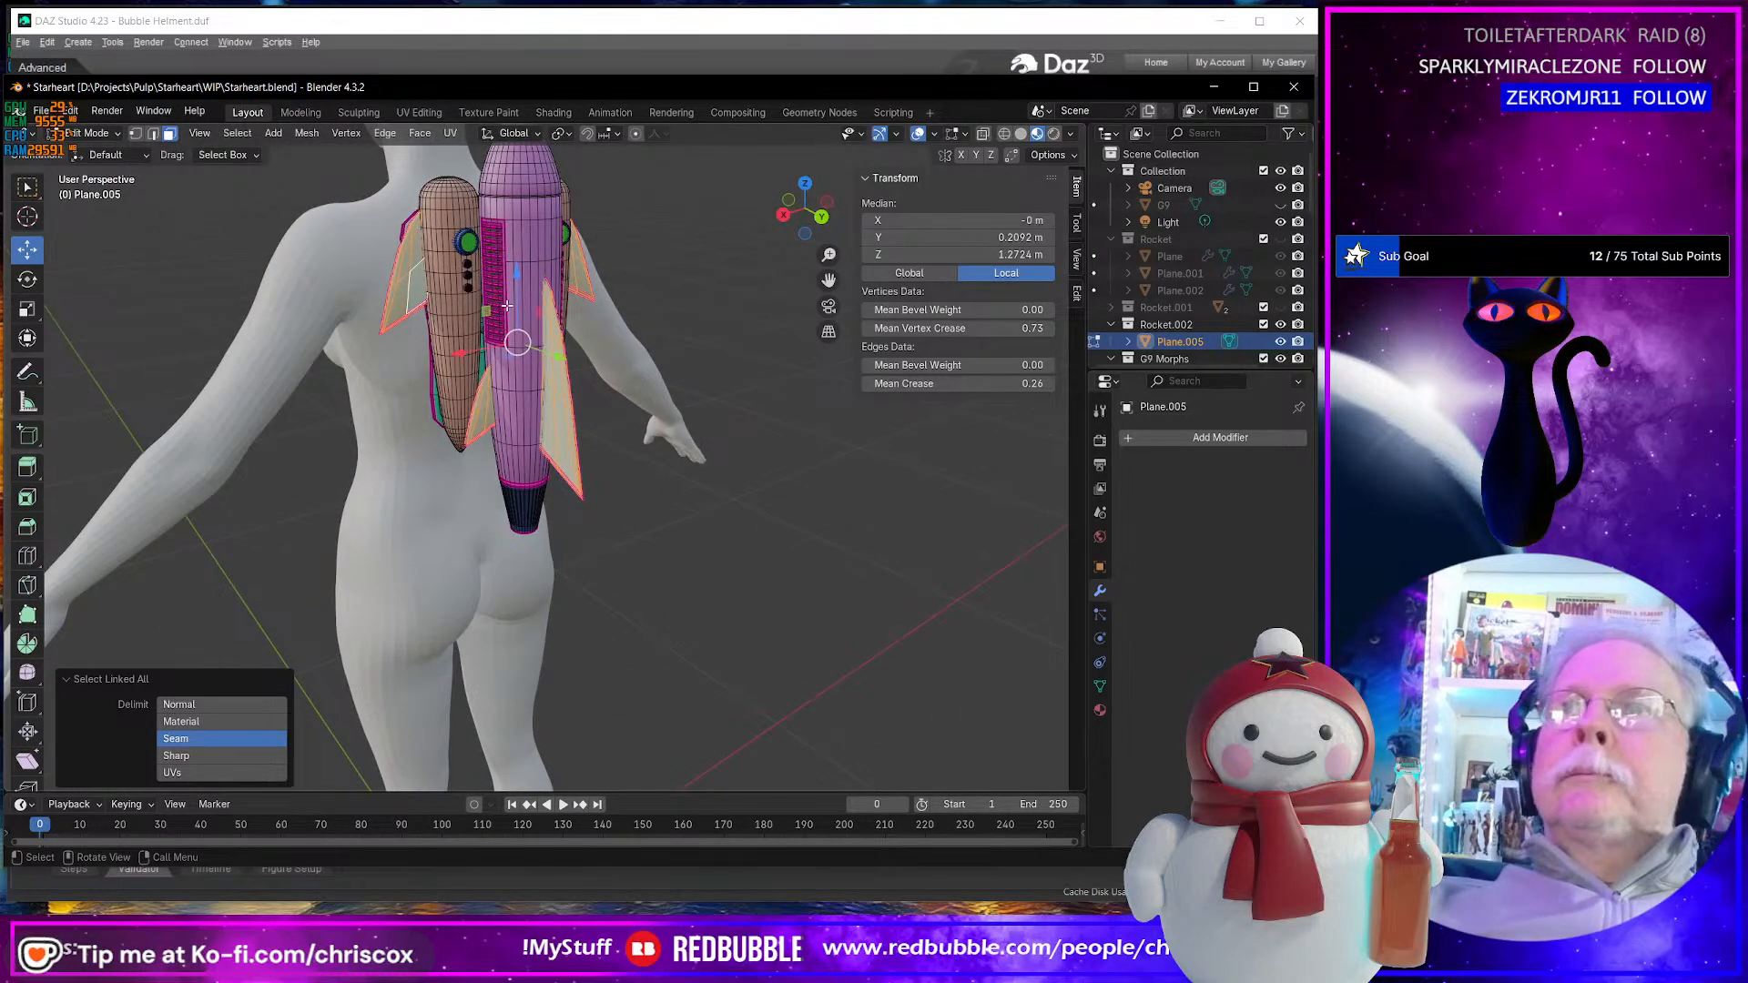
{"action": "mouse_move", "coordinate": [518, 407]}
{"action": "middle_mouse_down"}
{"action": "mouse_move", "coordinate": [487, 364]}
{"action": "mouse_move", "coordinate": [525, 377]}
{"action": "middle_mouse_up"}
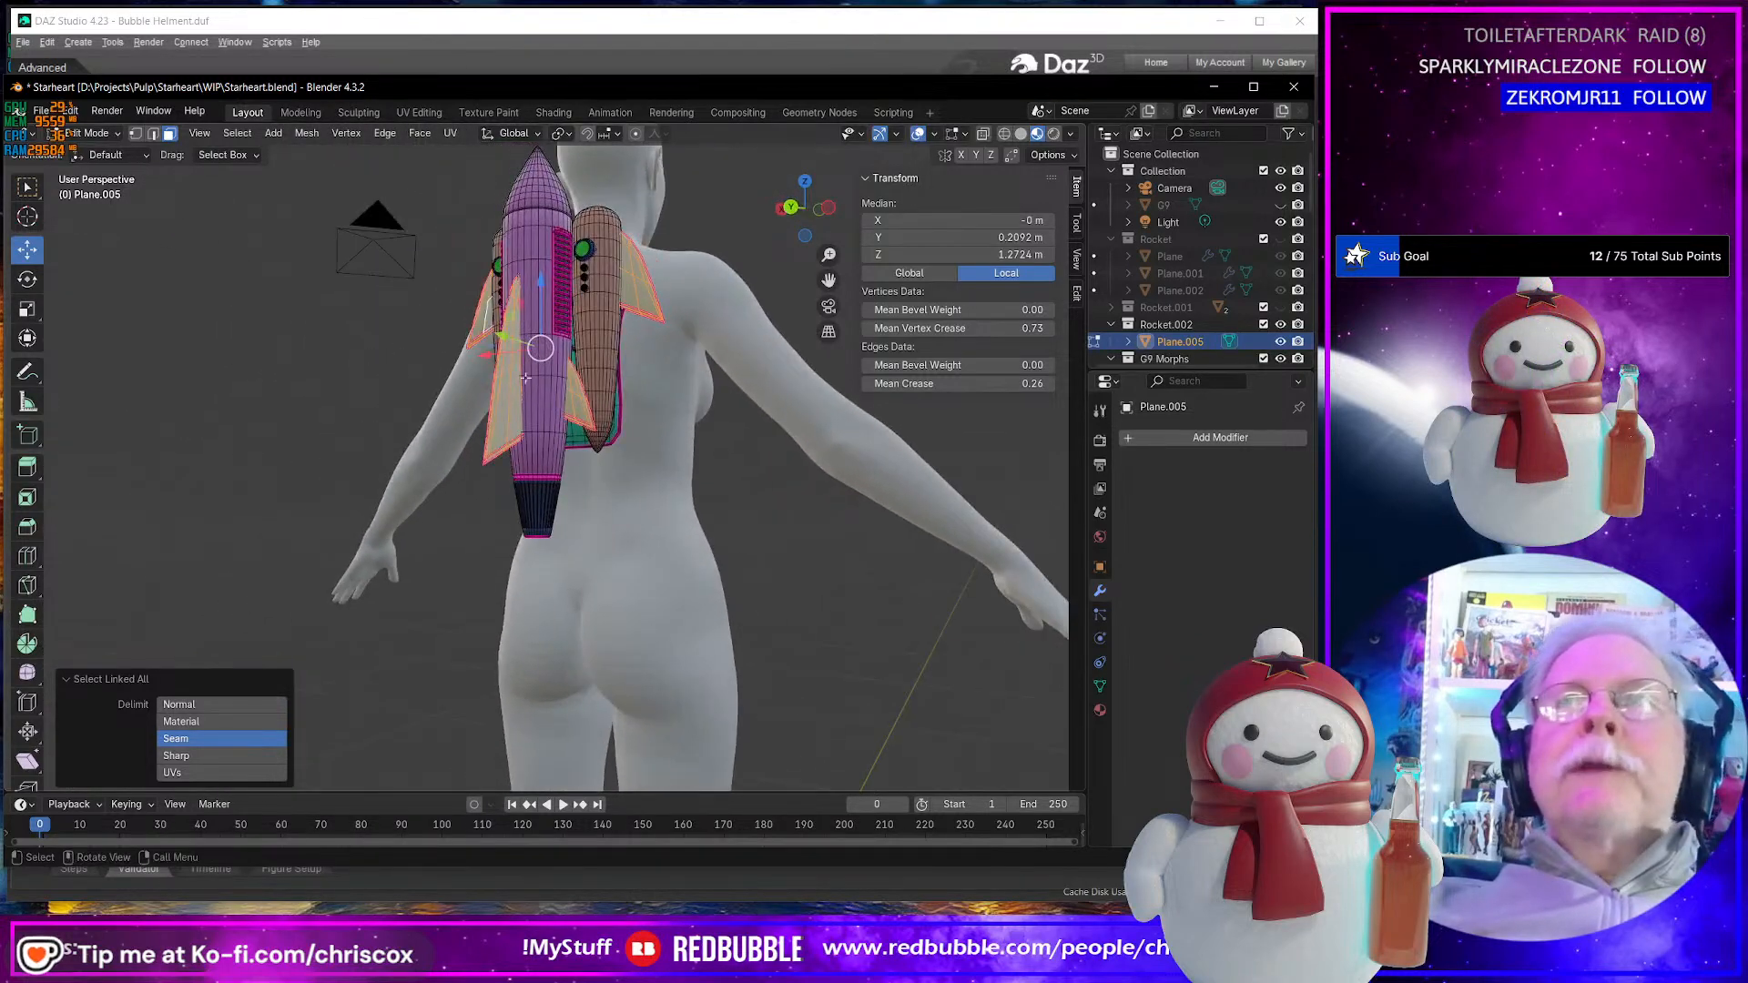
{"action": "middle_click_drag", "start_coordinate": [632, 415], "coordinate": [538, 454]}
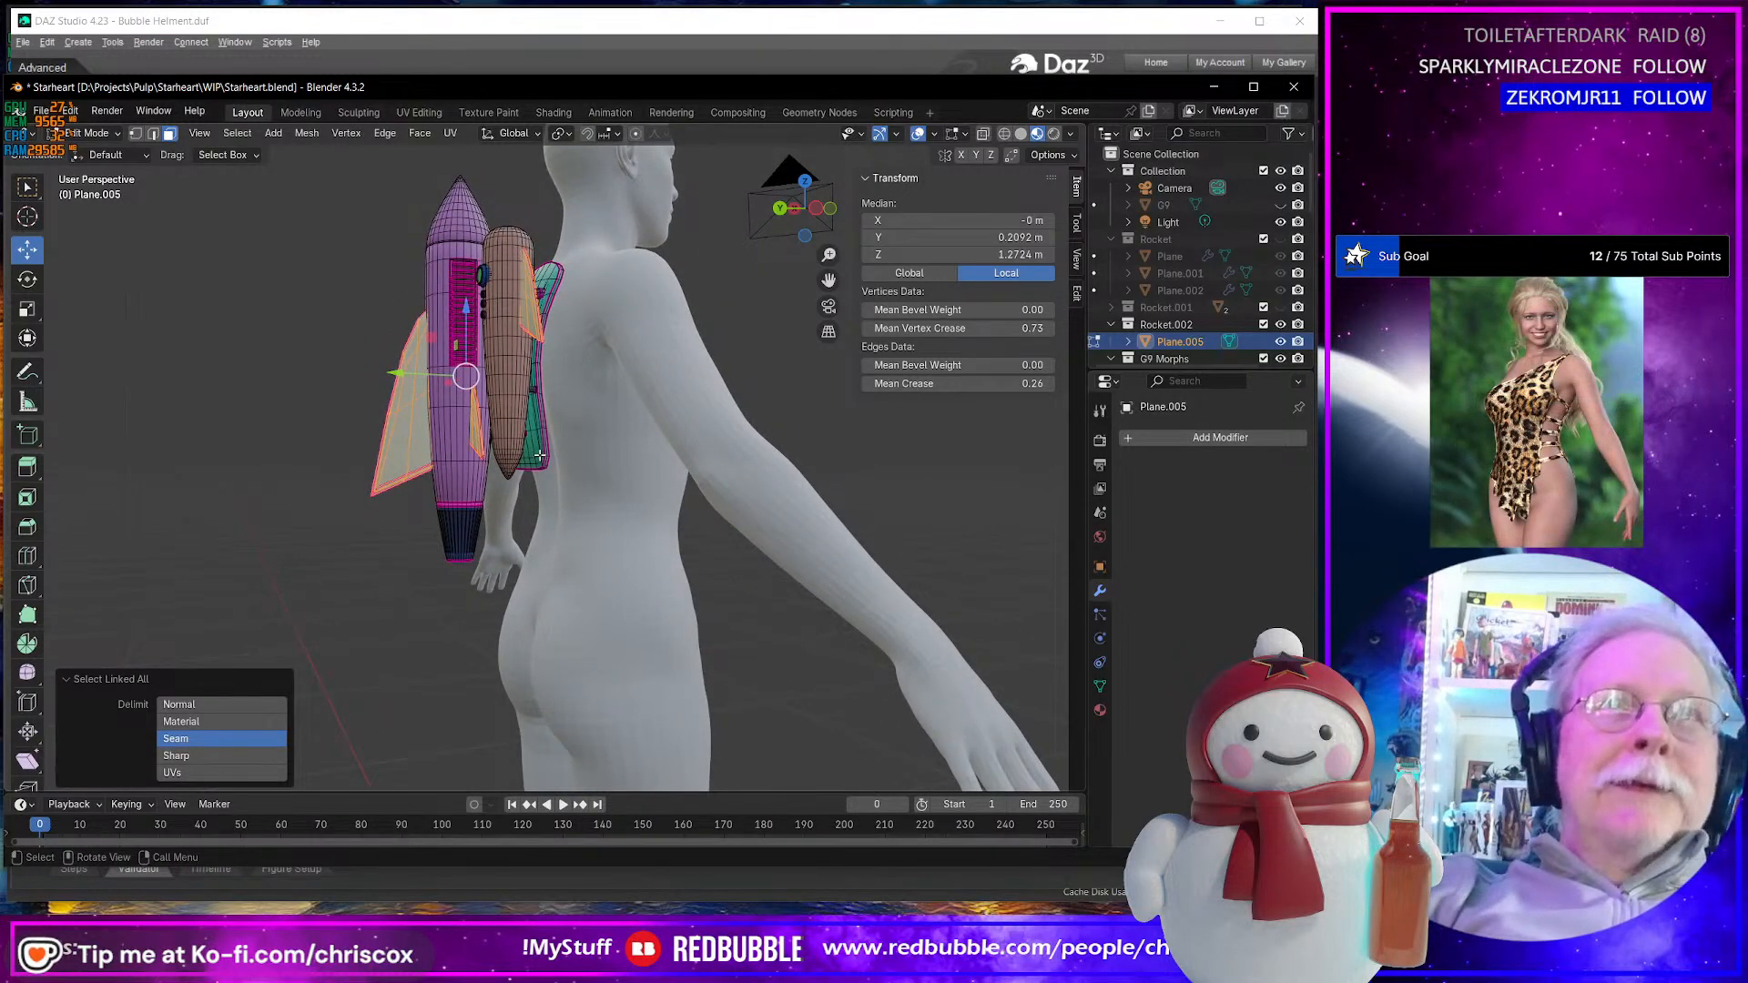
{"action": "key", "text": "ctrl+p"}
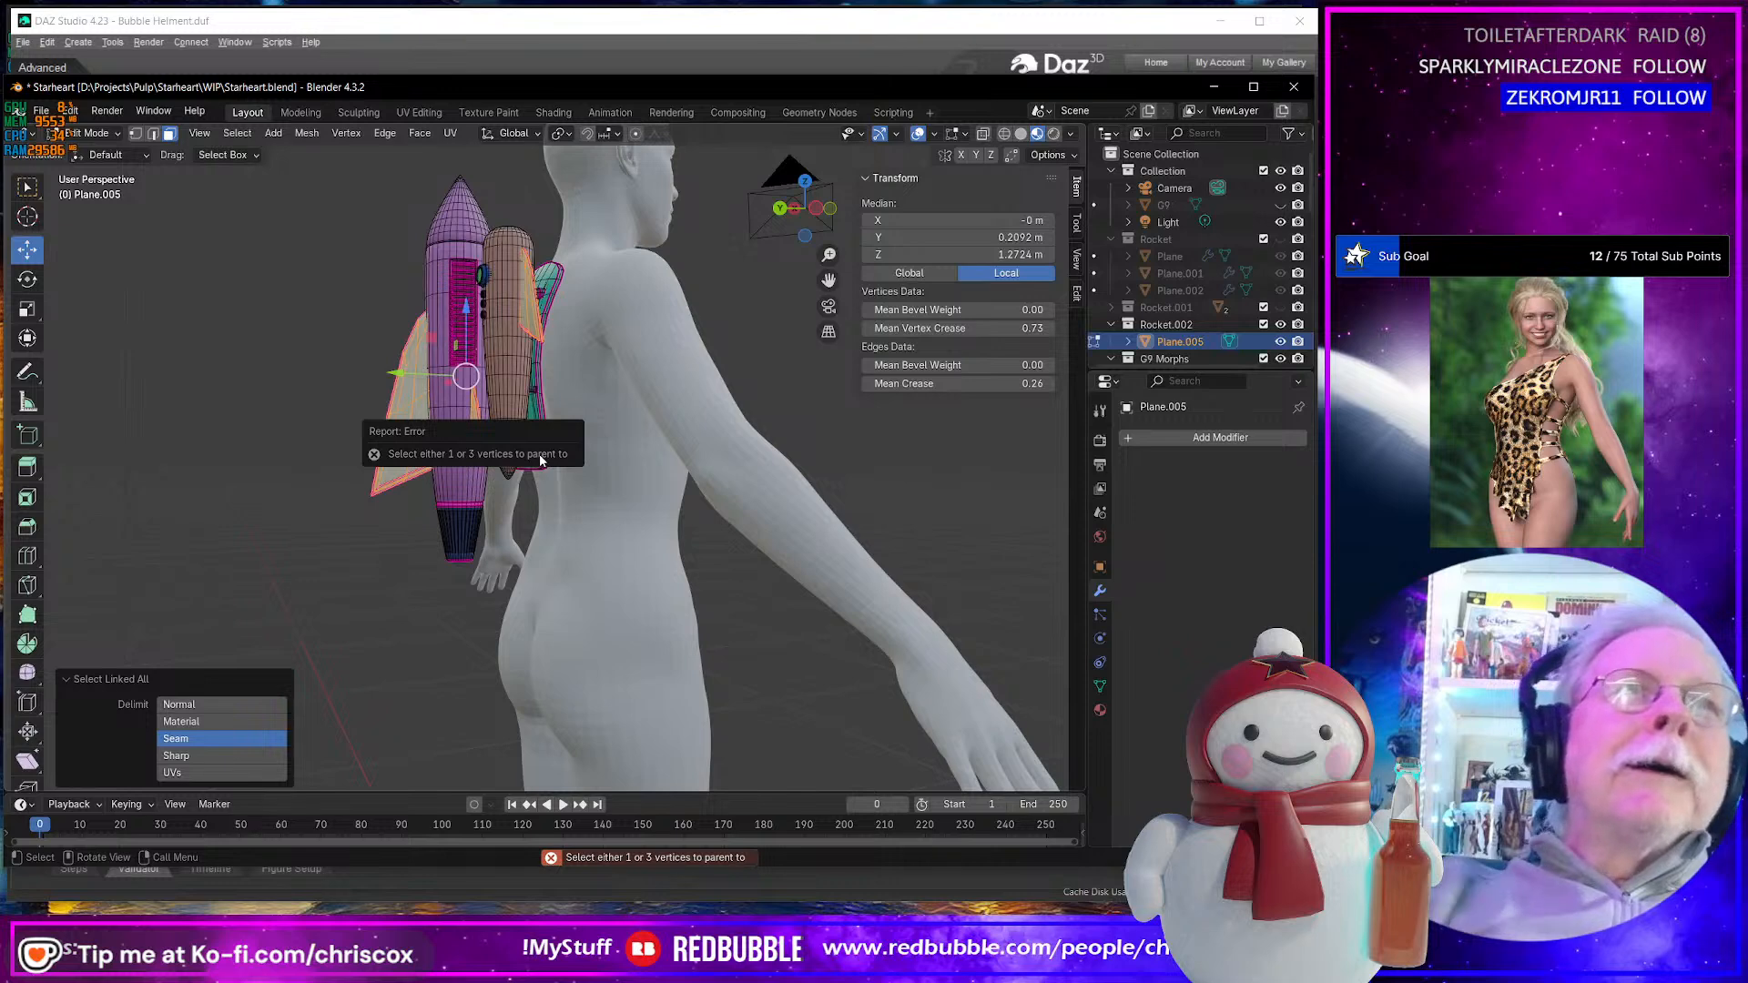
{"action": "key", "text": "p"}
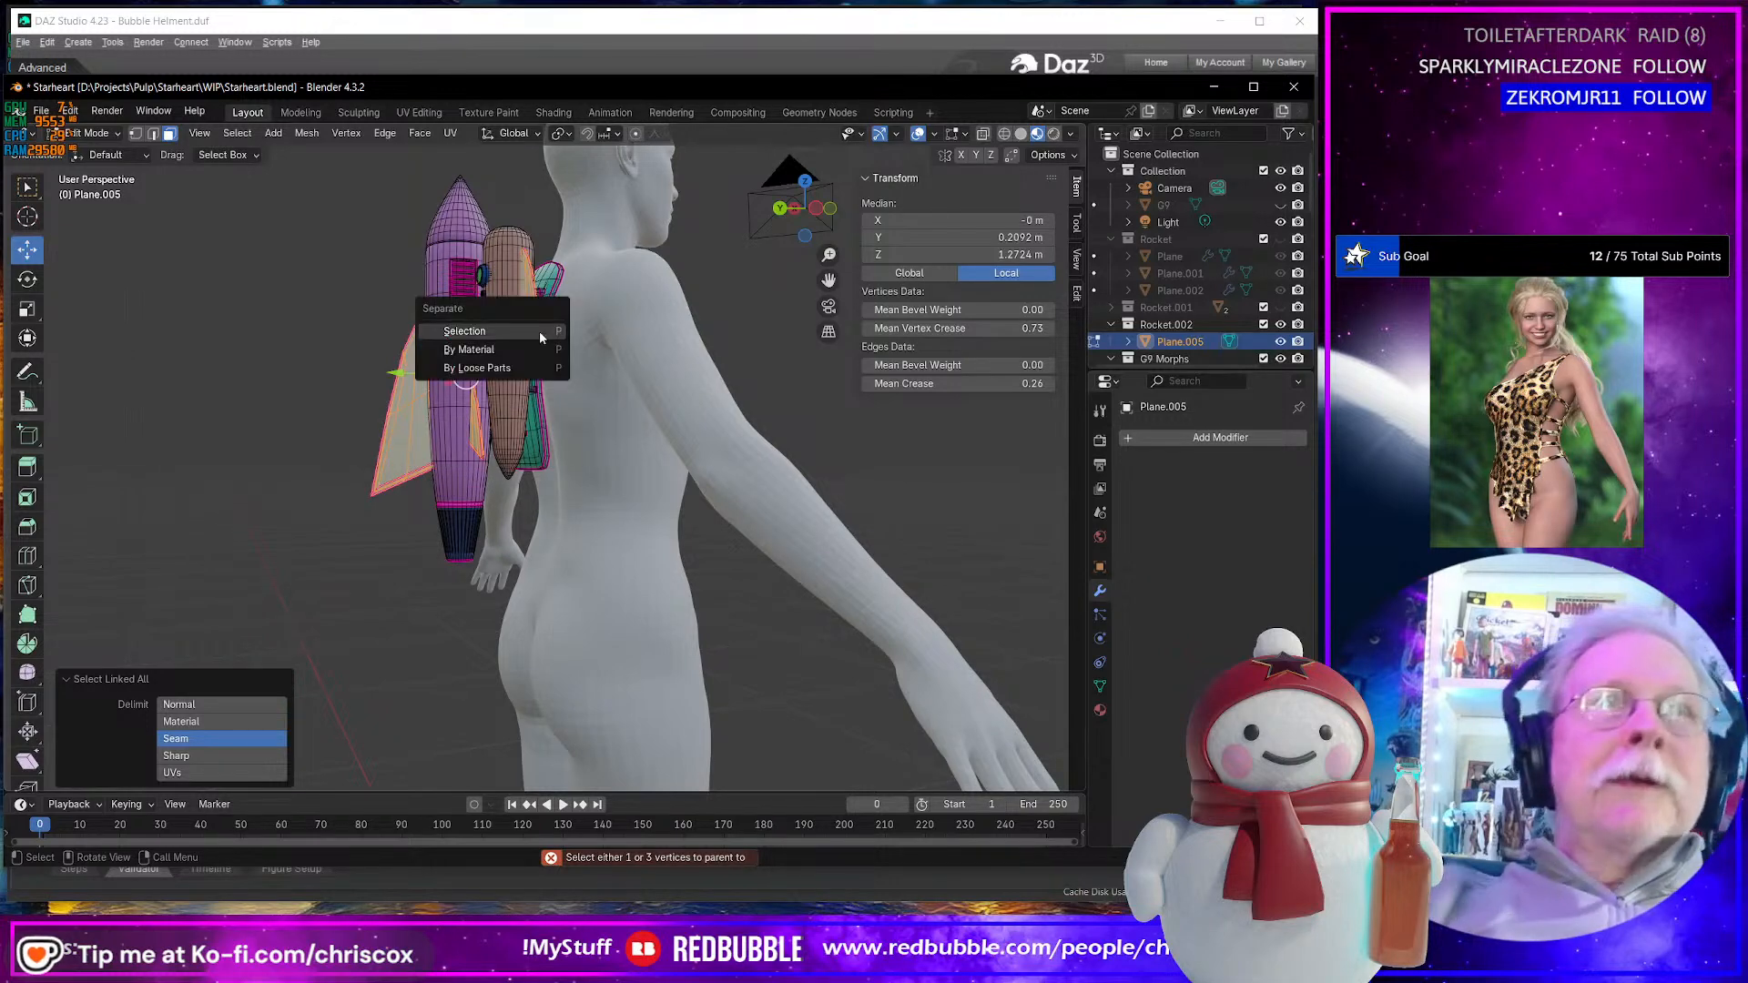
{"action": "left_click", "coordinate": [539, 331]}
{"action": "key", "text": "Tab"}
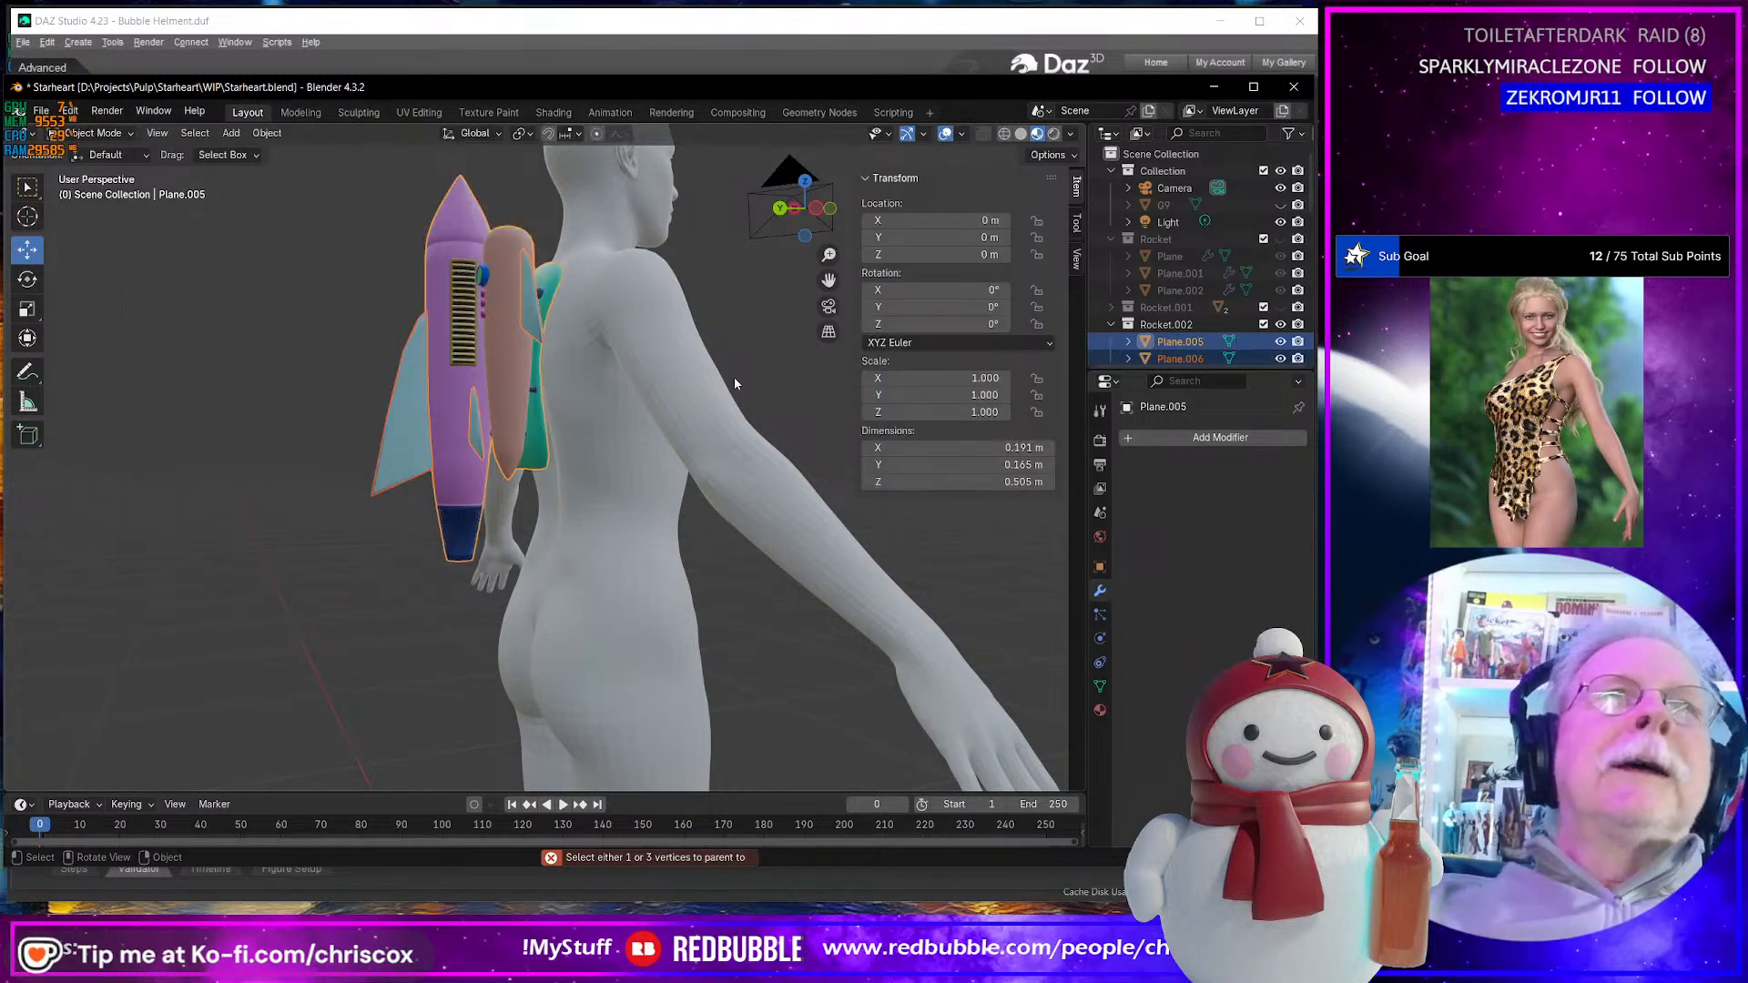
- Select only the separated fins and add a Subdivision Surface modifier to them
{"action": "left_click", "coordinate": [735, 378]}
{"action": "left_click", "coordinate": [537, 315]}
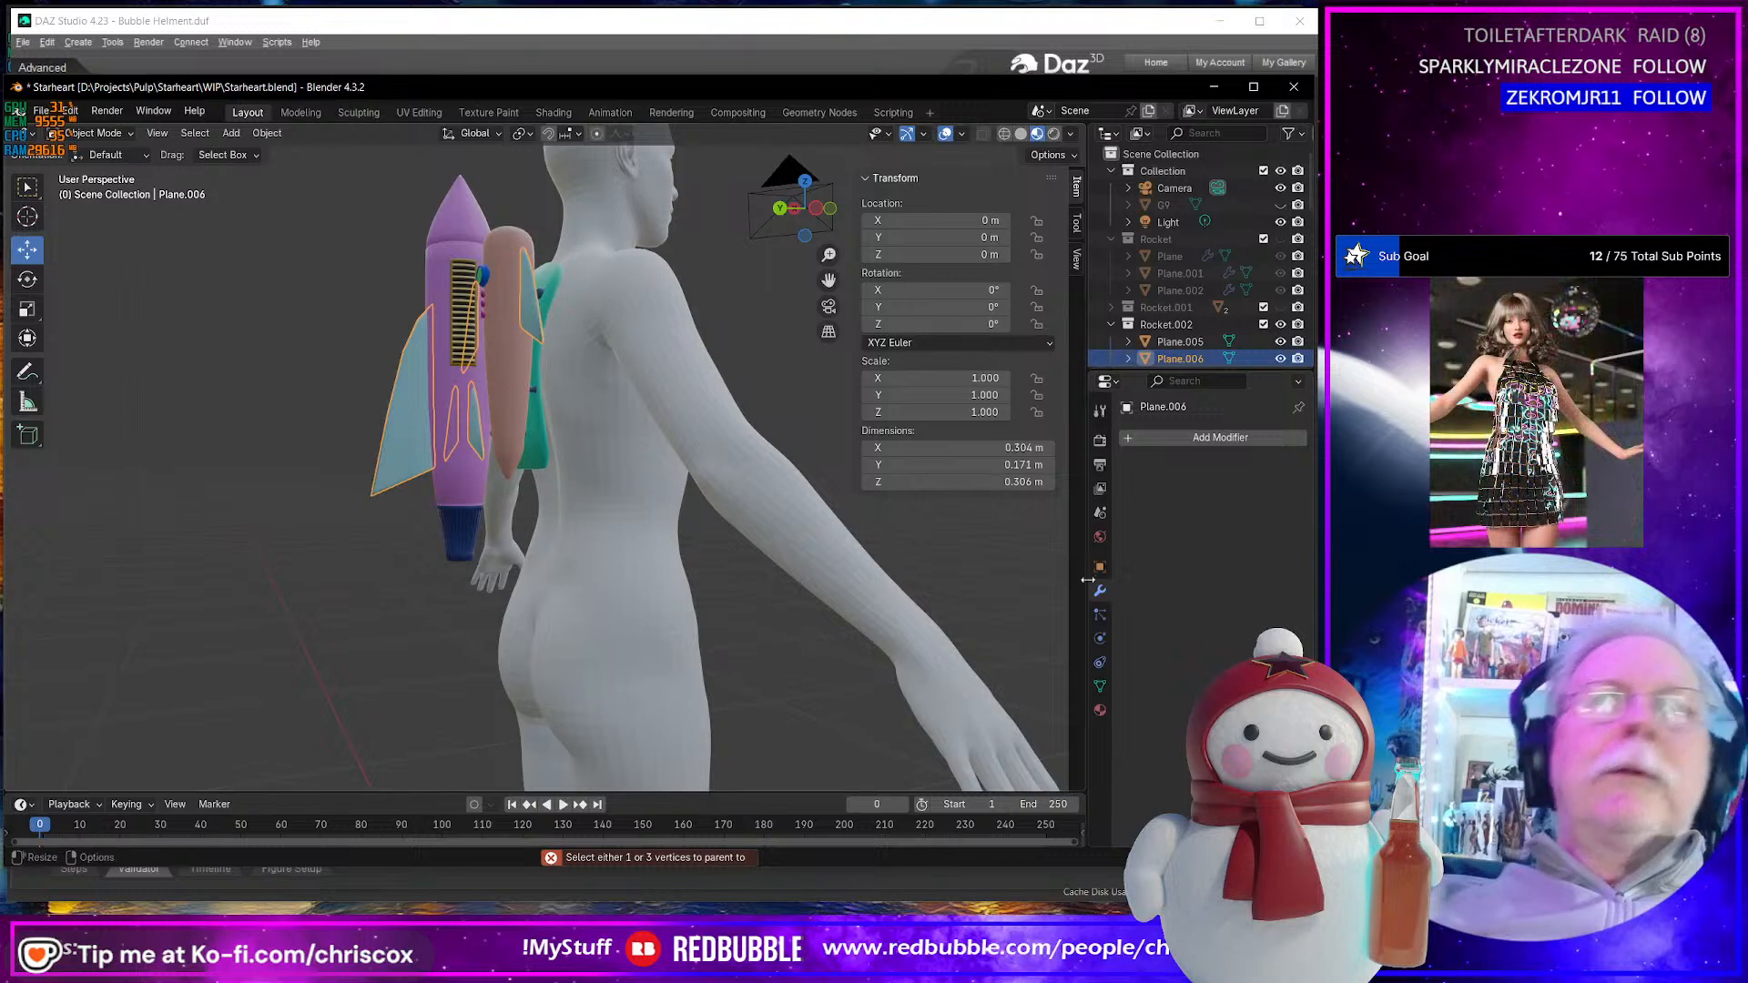
{"action": "left_click", "coordinate": [1175, 439]}
{"action": "mouse_move", "coordinate": [1123, 506]}
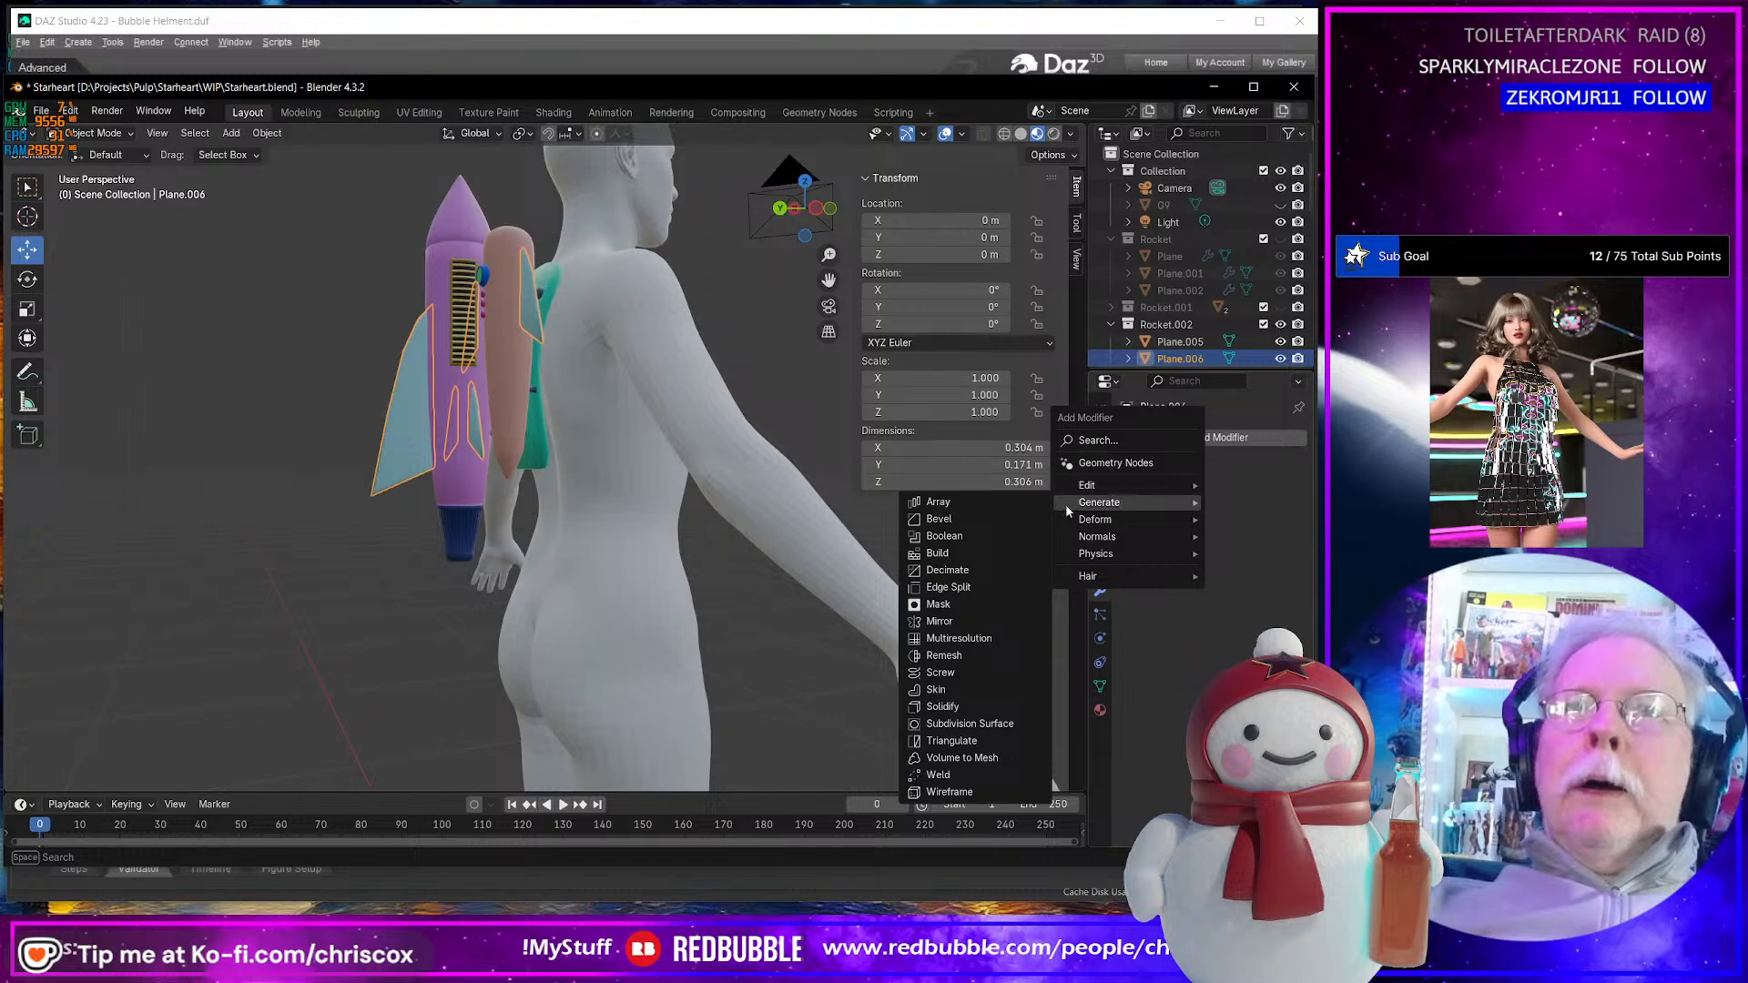
{"action": "left_click", "coordinate": [976, 727]}
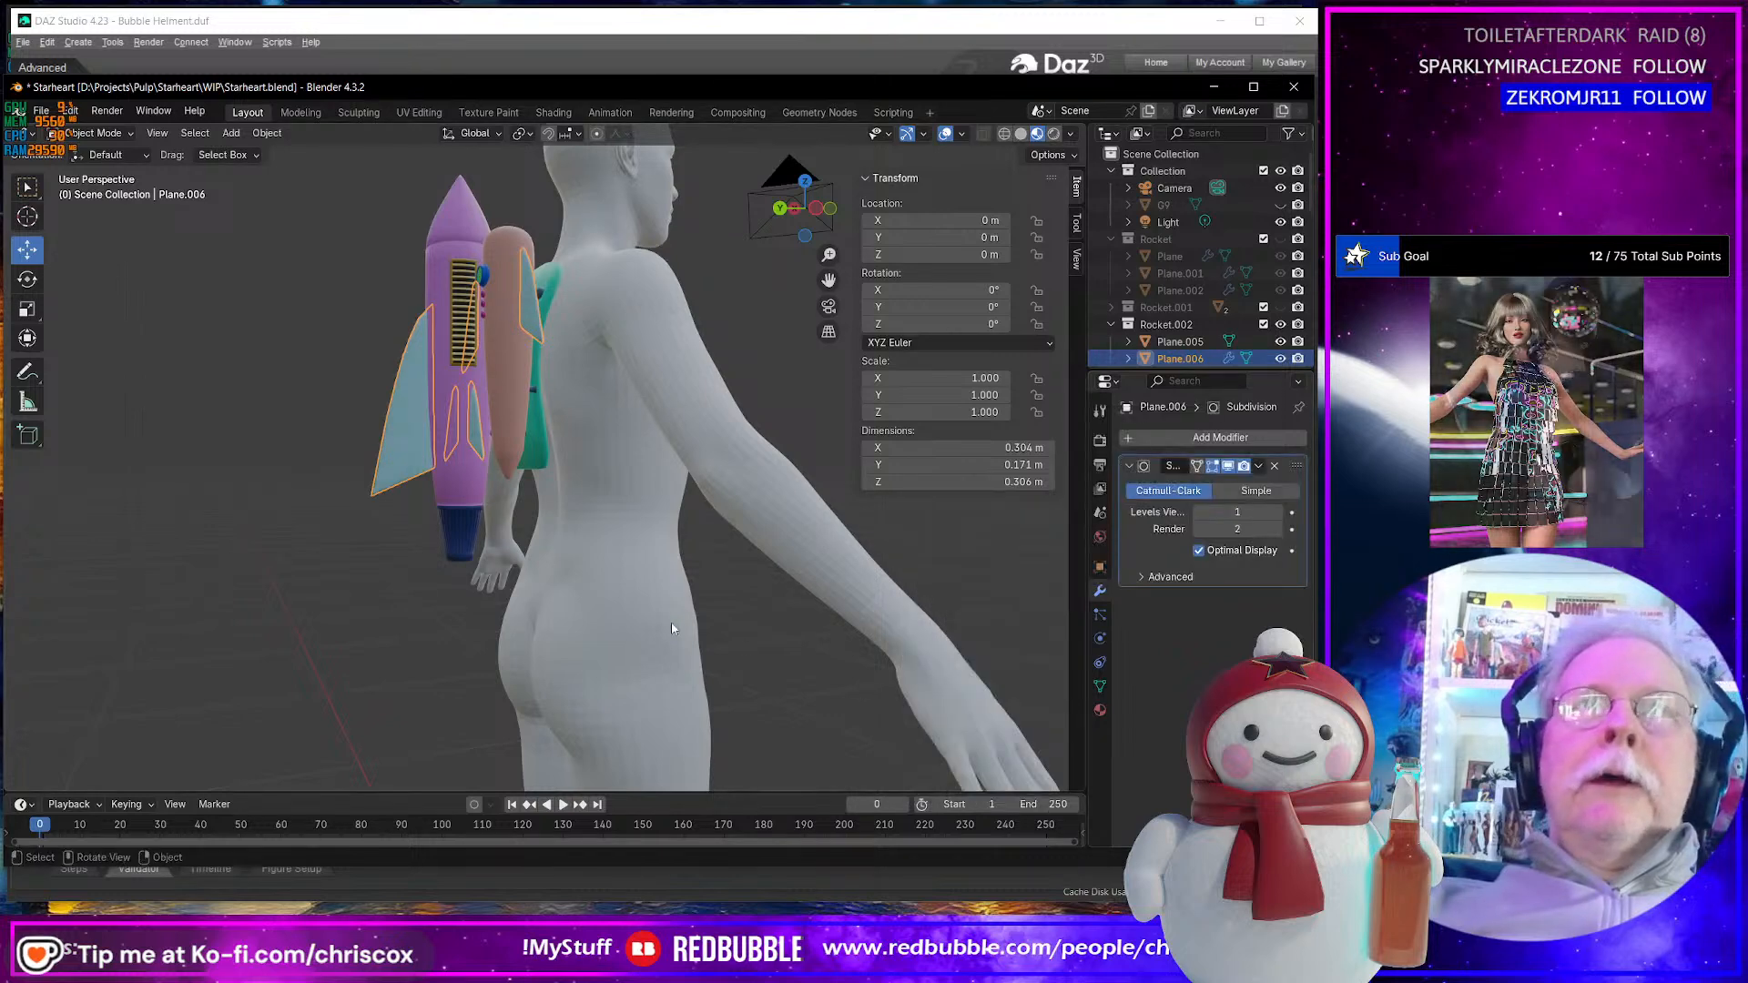
{"action": "middle_click_drag", "start_coordinate": [671, 625], "coordinate": [512, 637]}
{"action": "scroll", "coordinate": [726, 607], "scroll_direction": "down", "scroll_amount": 3}
{"action": "scroll", "coordinate": [725, 601], "scroll_direction": "up", "scroll_amount": 7}
{"action": "scroll", "coordinate": [517, 585], "scroll_direction": "down", "scroll_amount": 3}
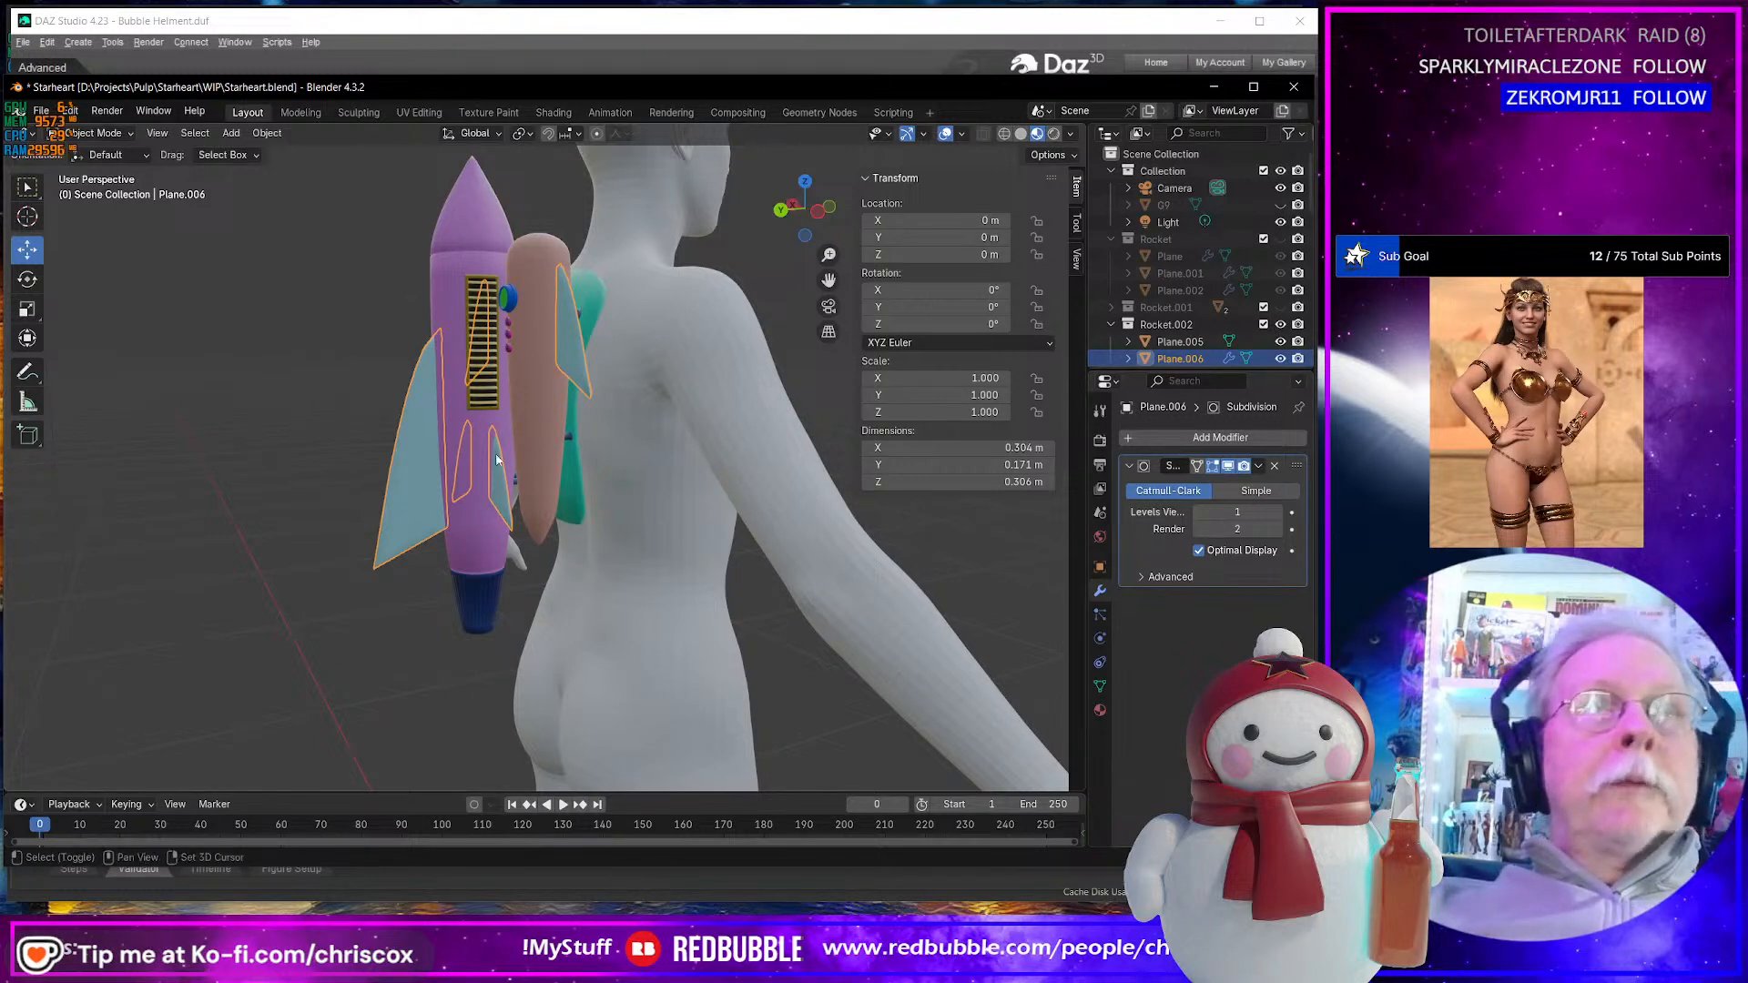
- Join the fins back into the rocket body and switch to the UV Editing workspace
{"action": "left_click", "coordinate": [533, 441], "text": "shift"}
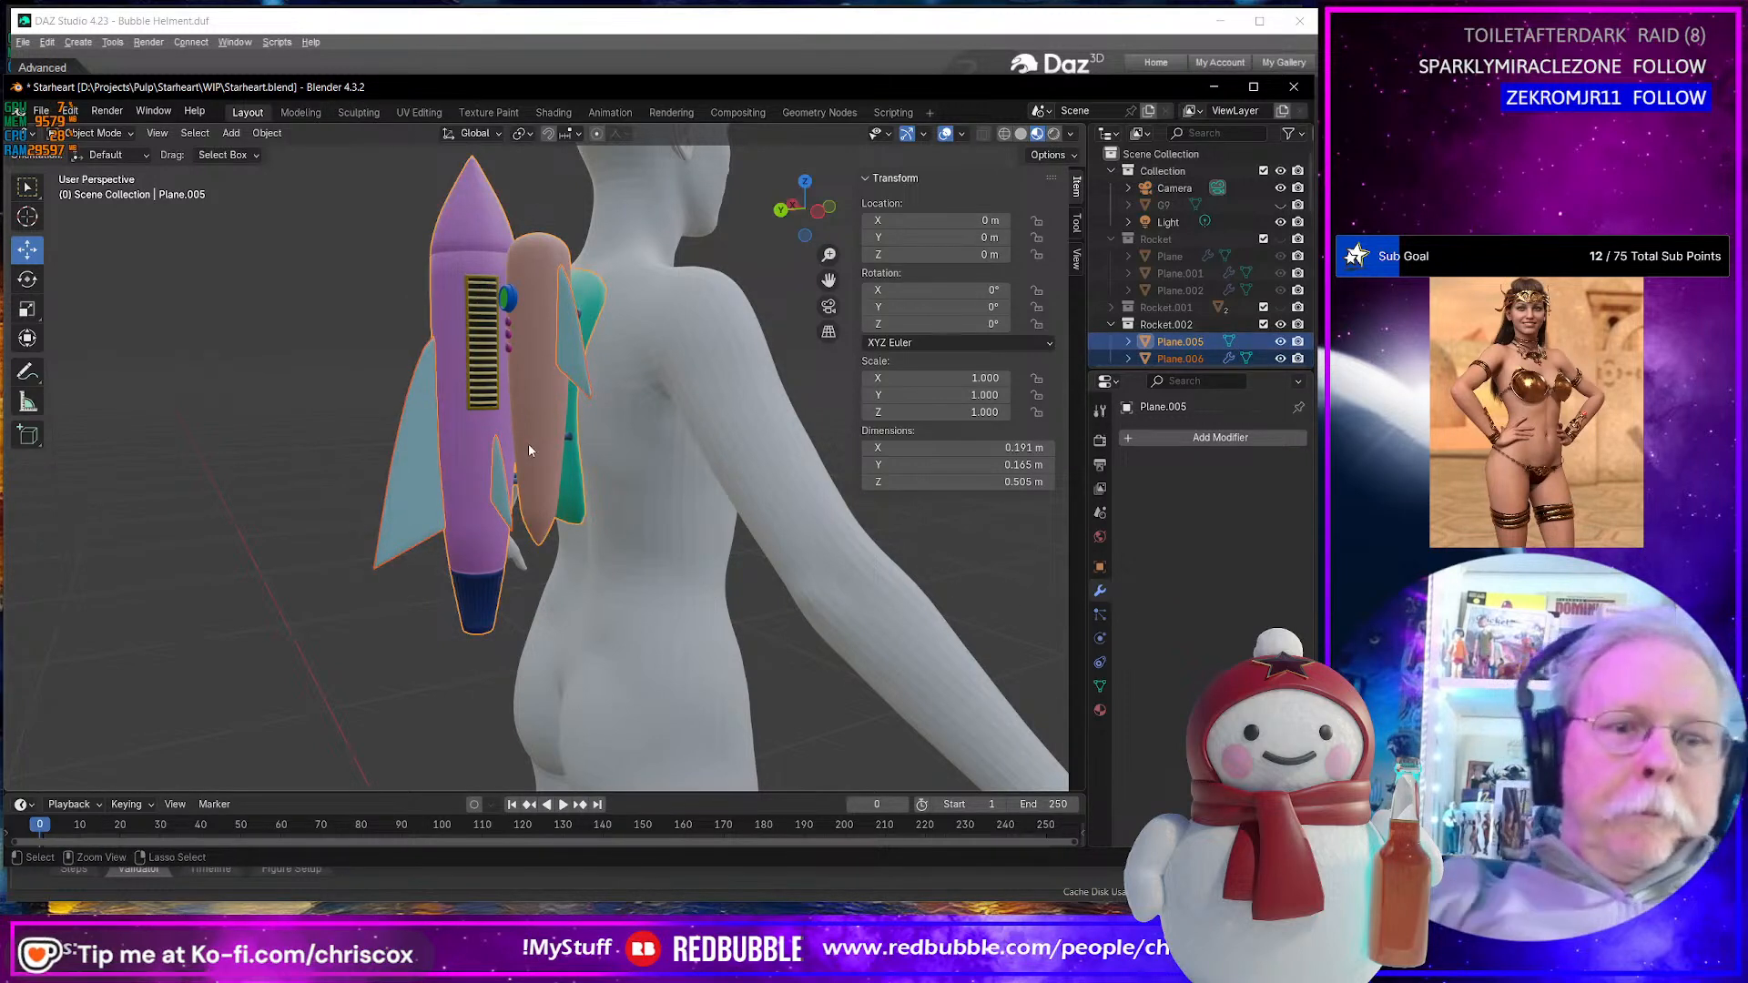
{"action": "key", "text": "ctrl+j"}
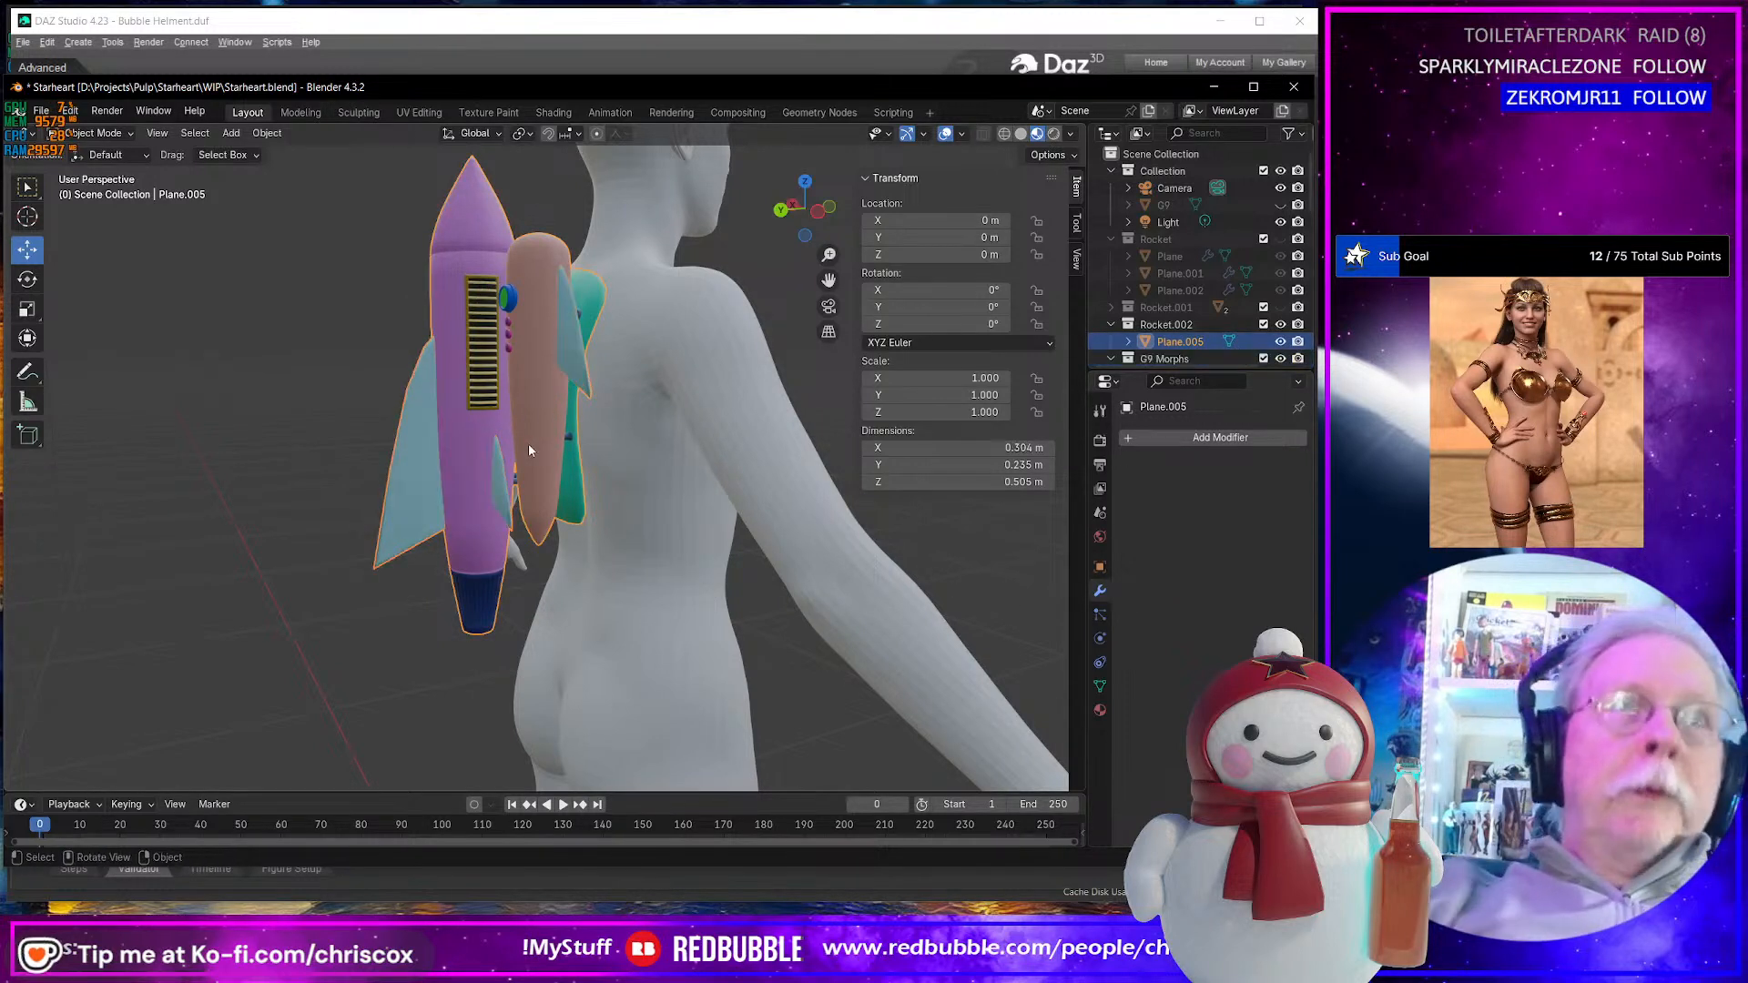
{"action": "left_click", "coordinate": [421, 112]}
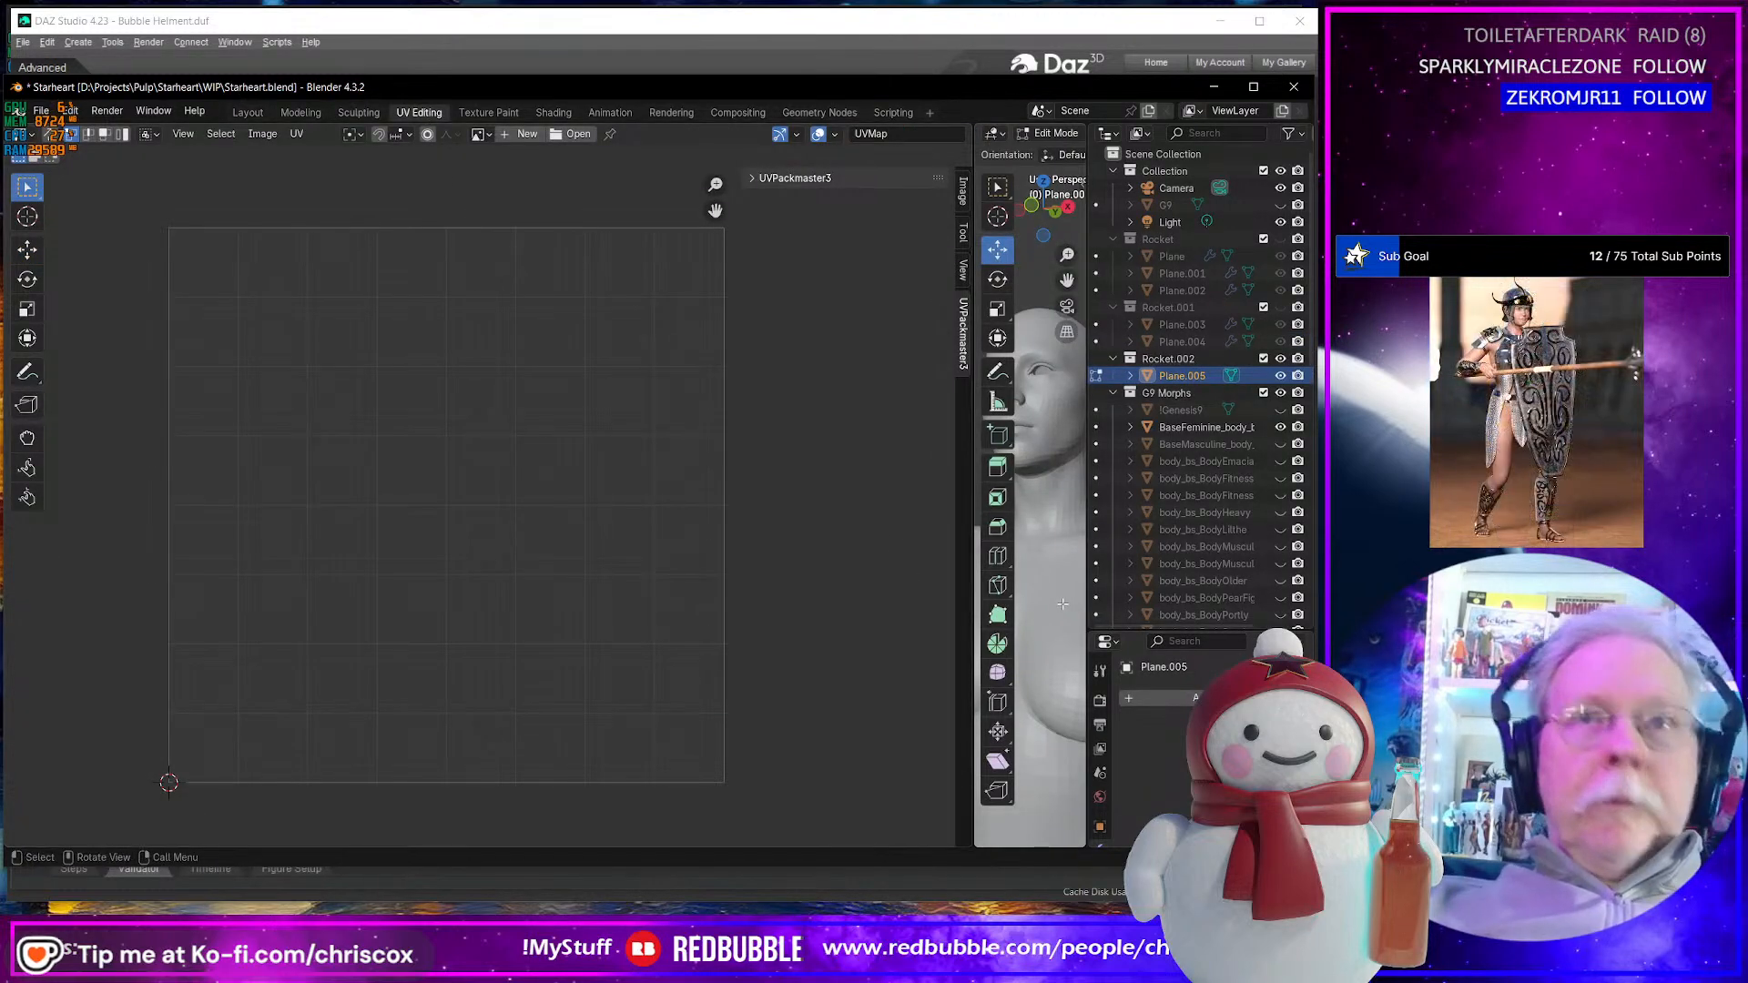
- Unwrap all the rocket pack's faces with Smart UV Project at a 66° angle limit, running the projection twice
{"action": "key", "text": "a"}
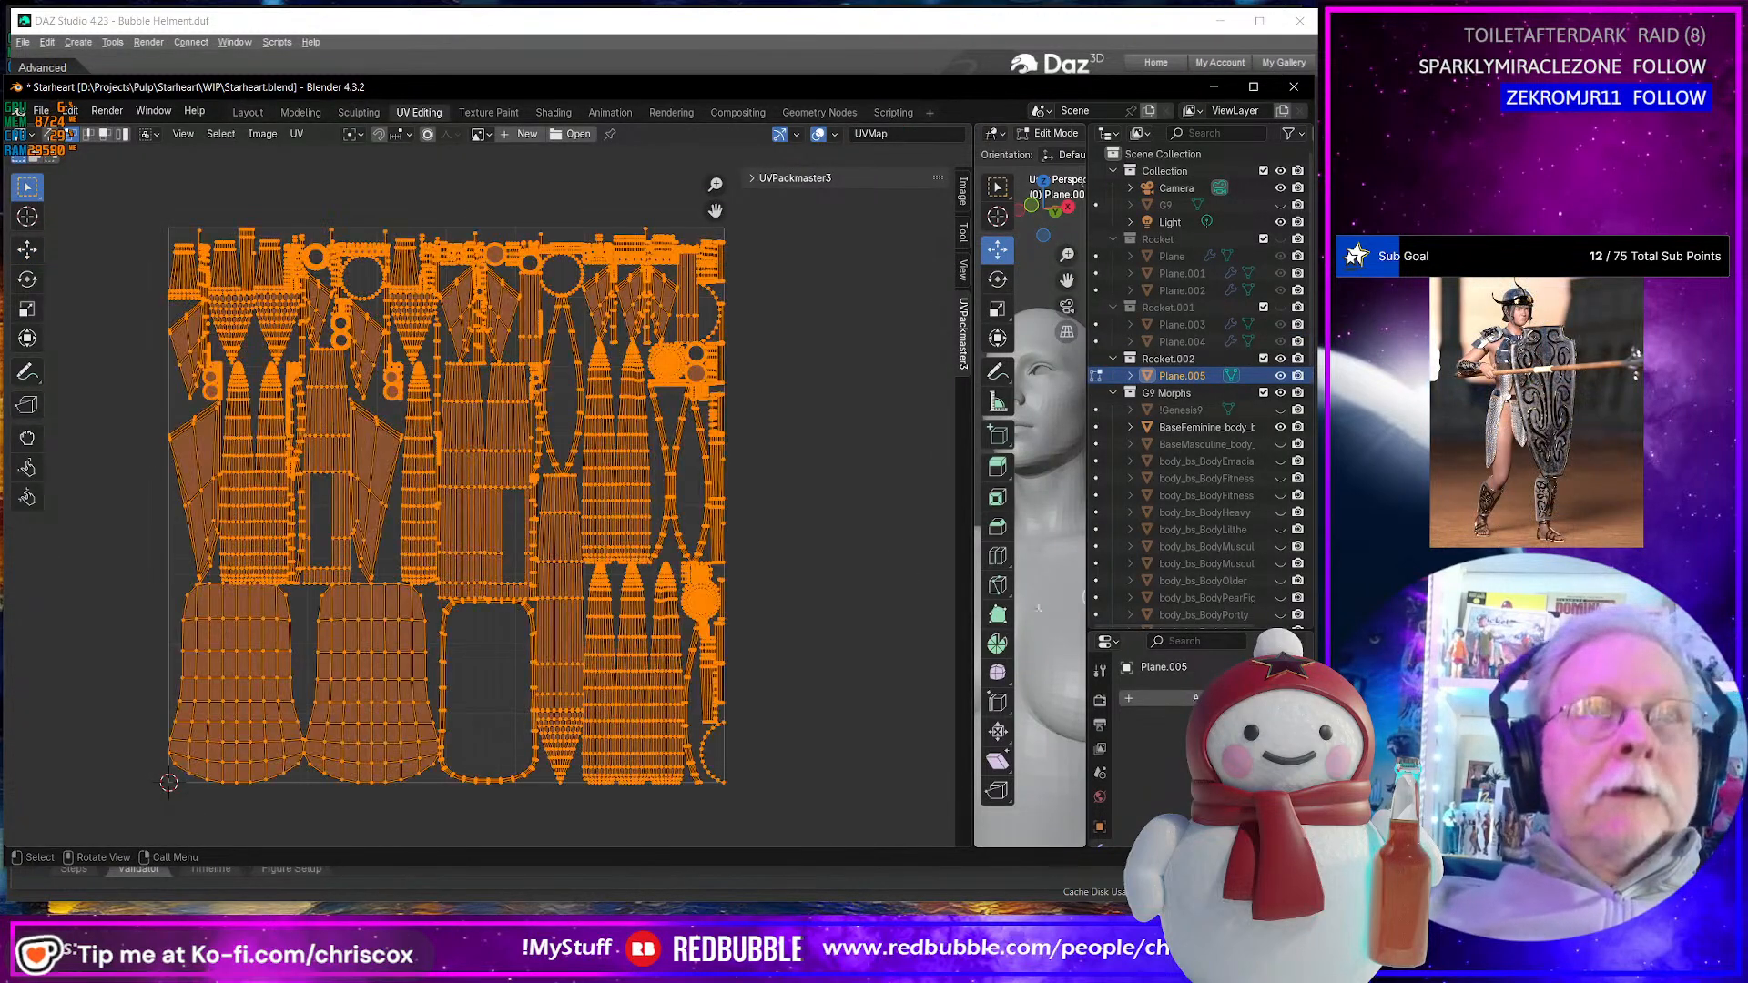
{"action": "key", "text": "u"}
{"action": "left_click", "coordinate": [891, 556]}
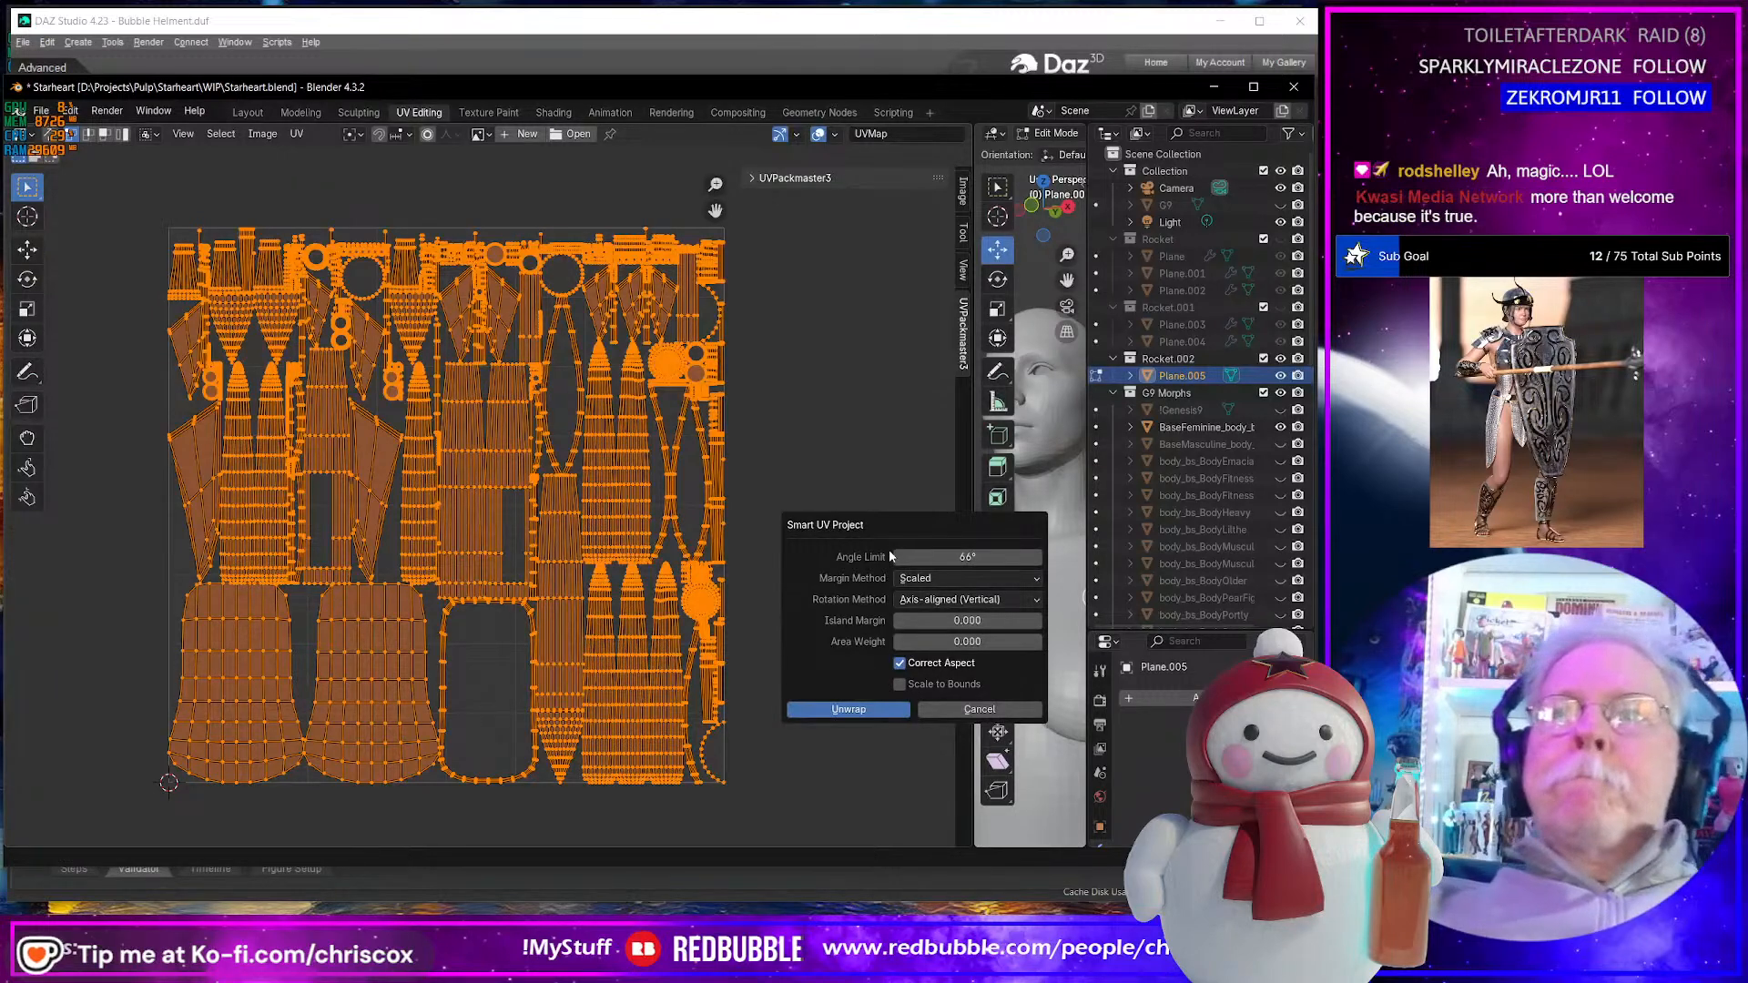
{"action": "left_click", "coordinate": [836, 709]}
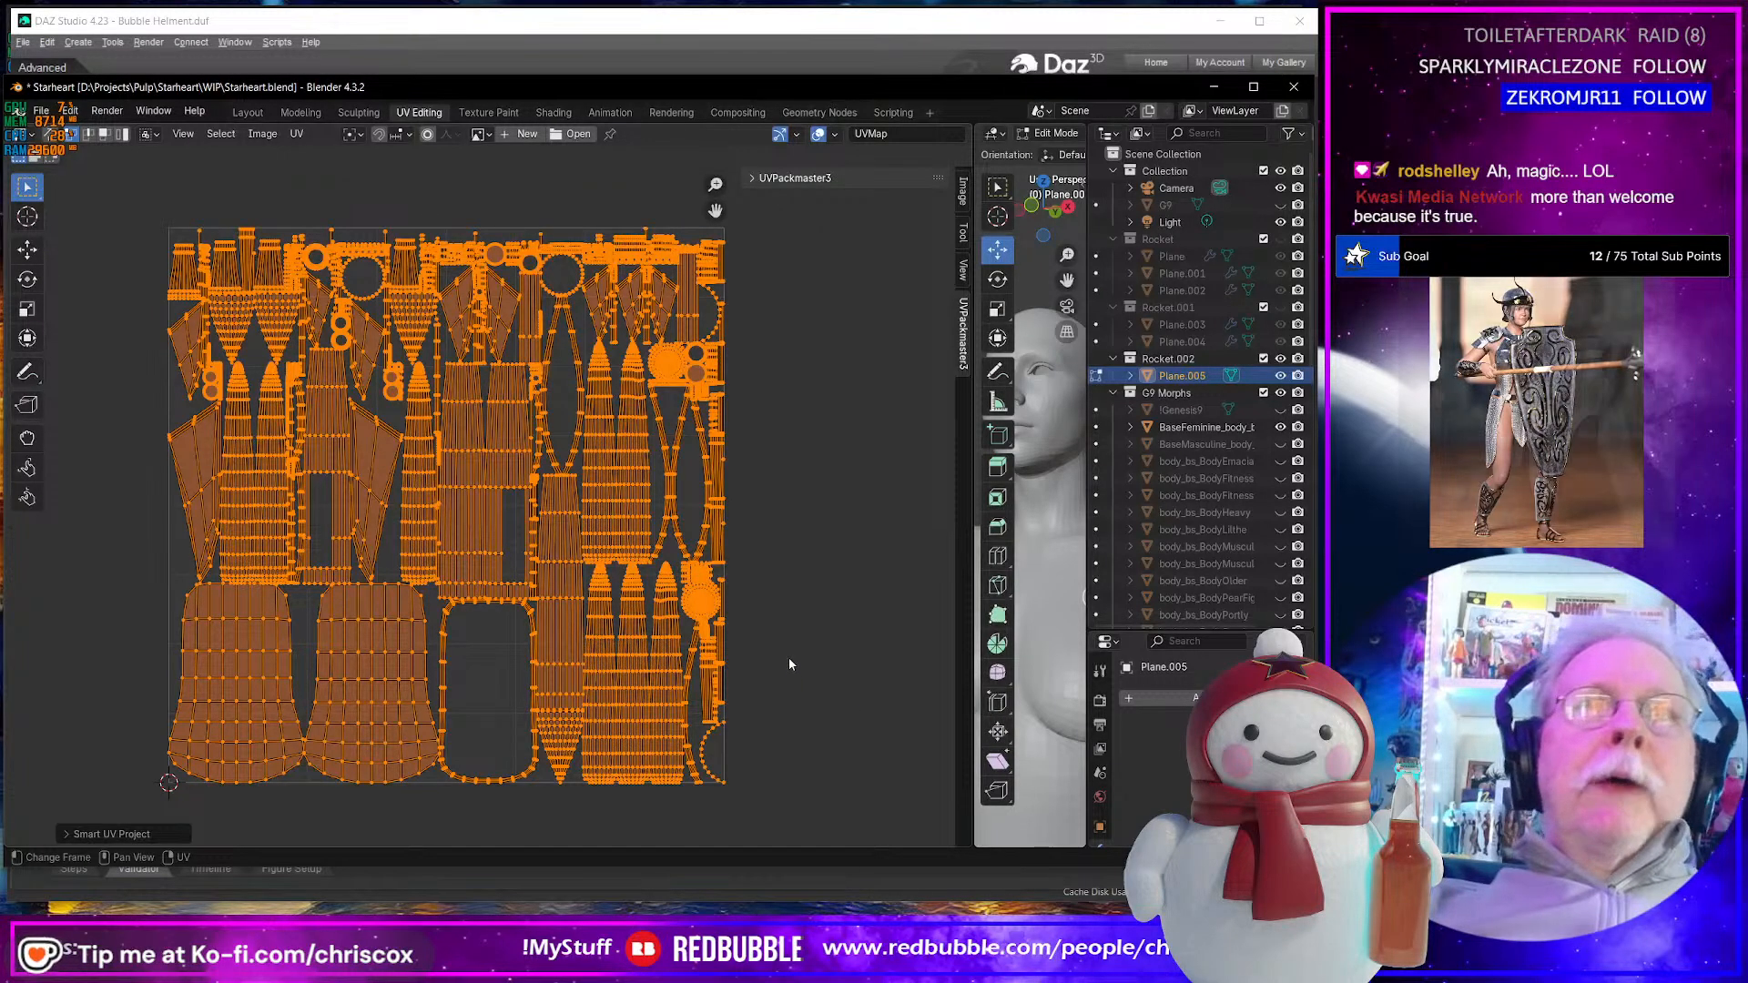
{"action": "left_click", "coordinate": [371, 474]}
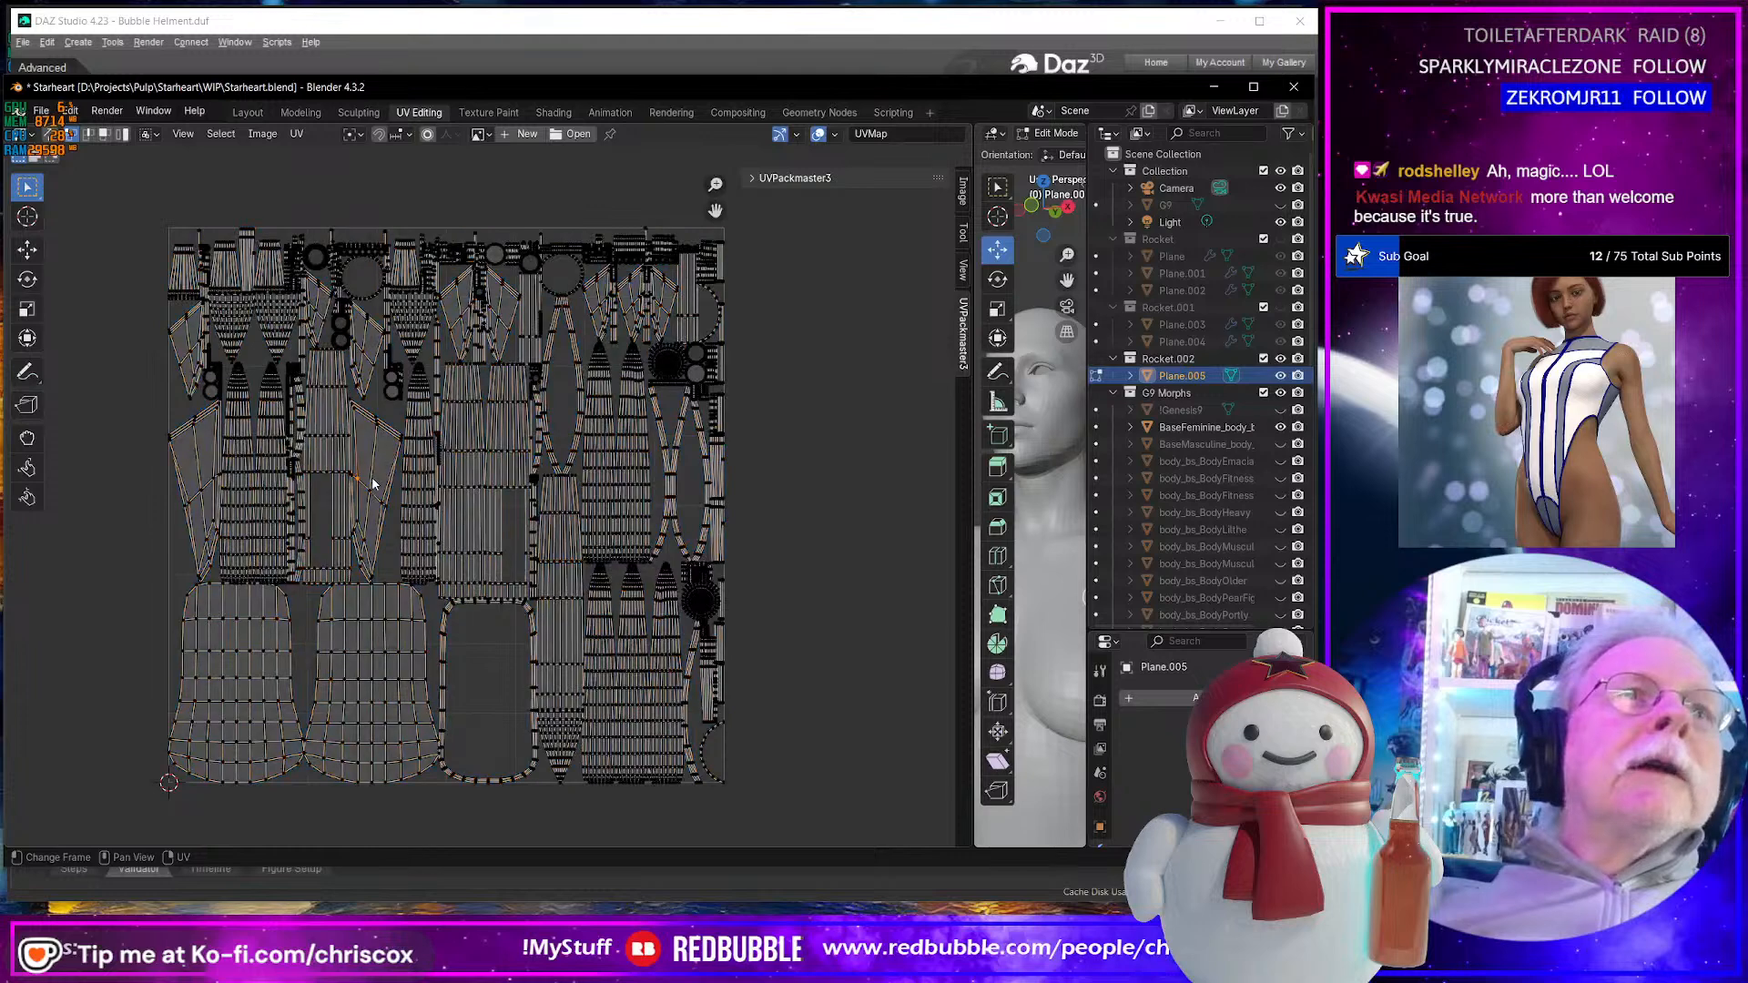
{"action": "key", "text": "a"}
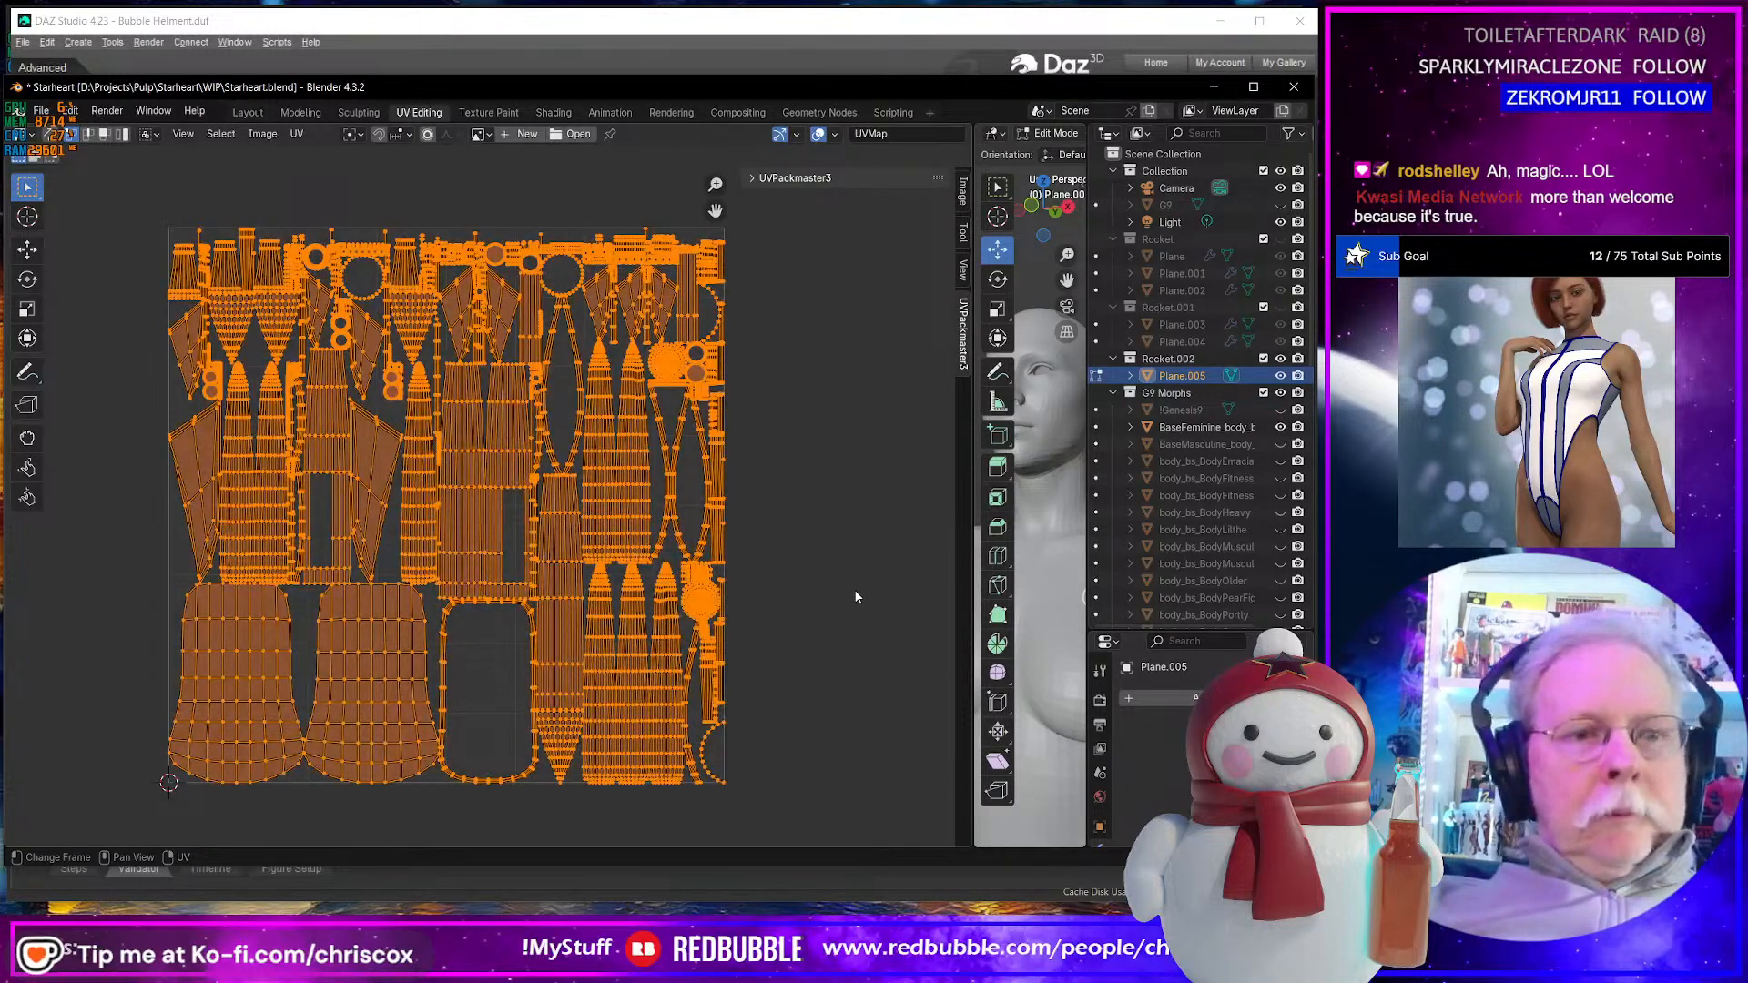
{"action": "key", "text": "u"}
{"action": "left_click", "coordinate": [854, 591]}
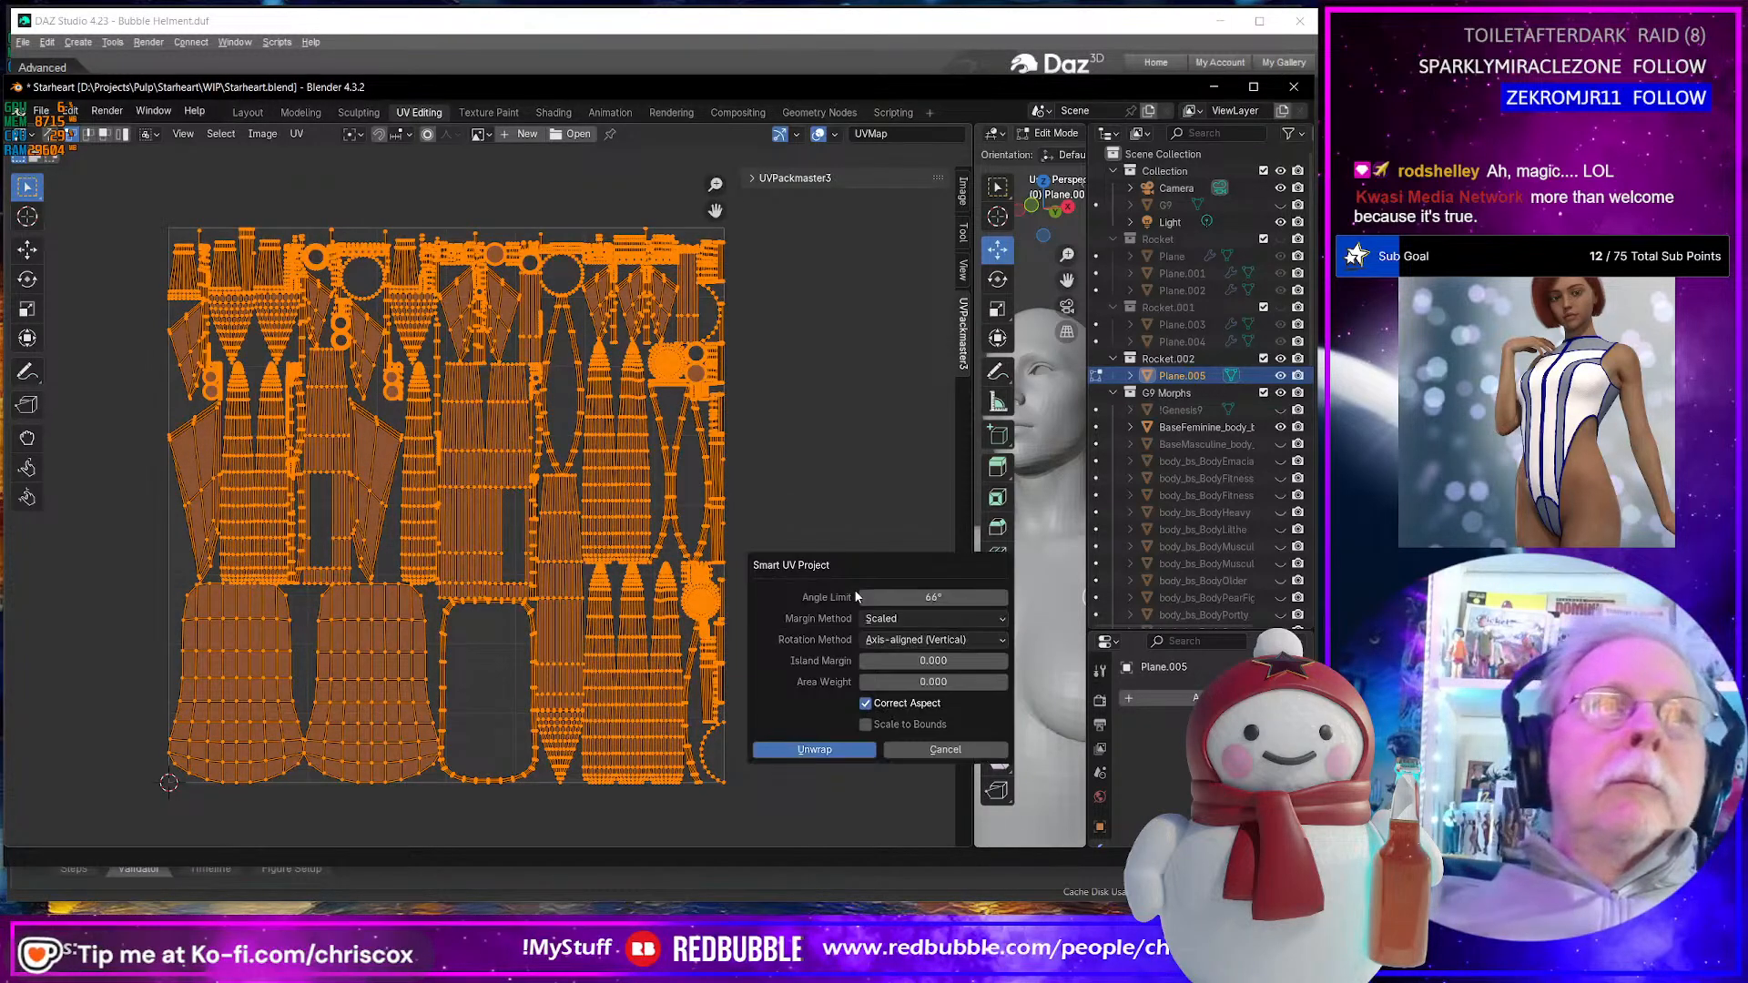
{"action": "left_click", "coordinate": [842, 752]}
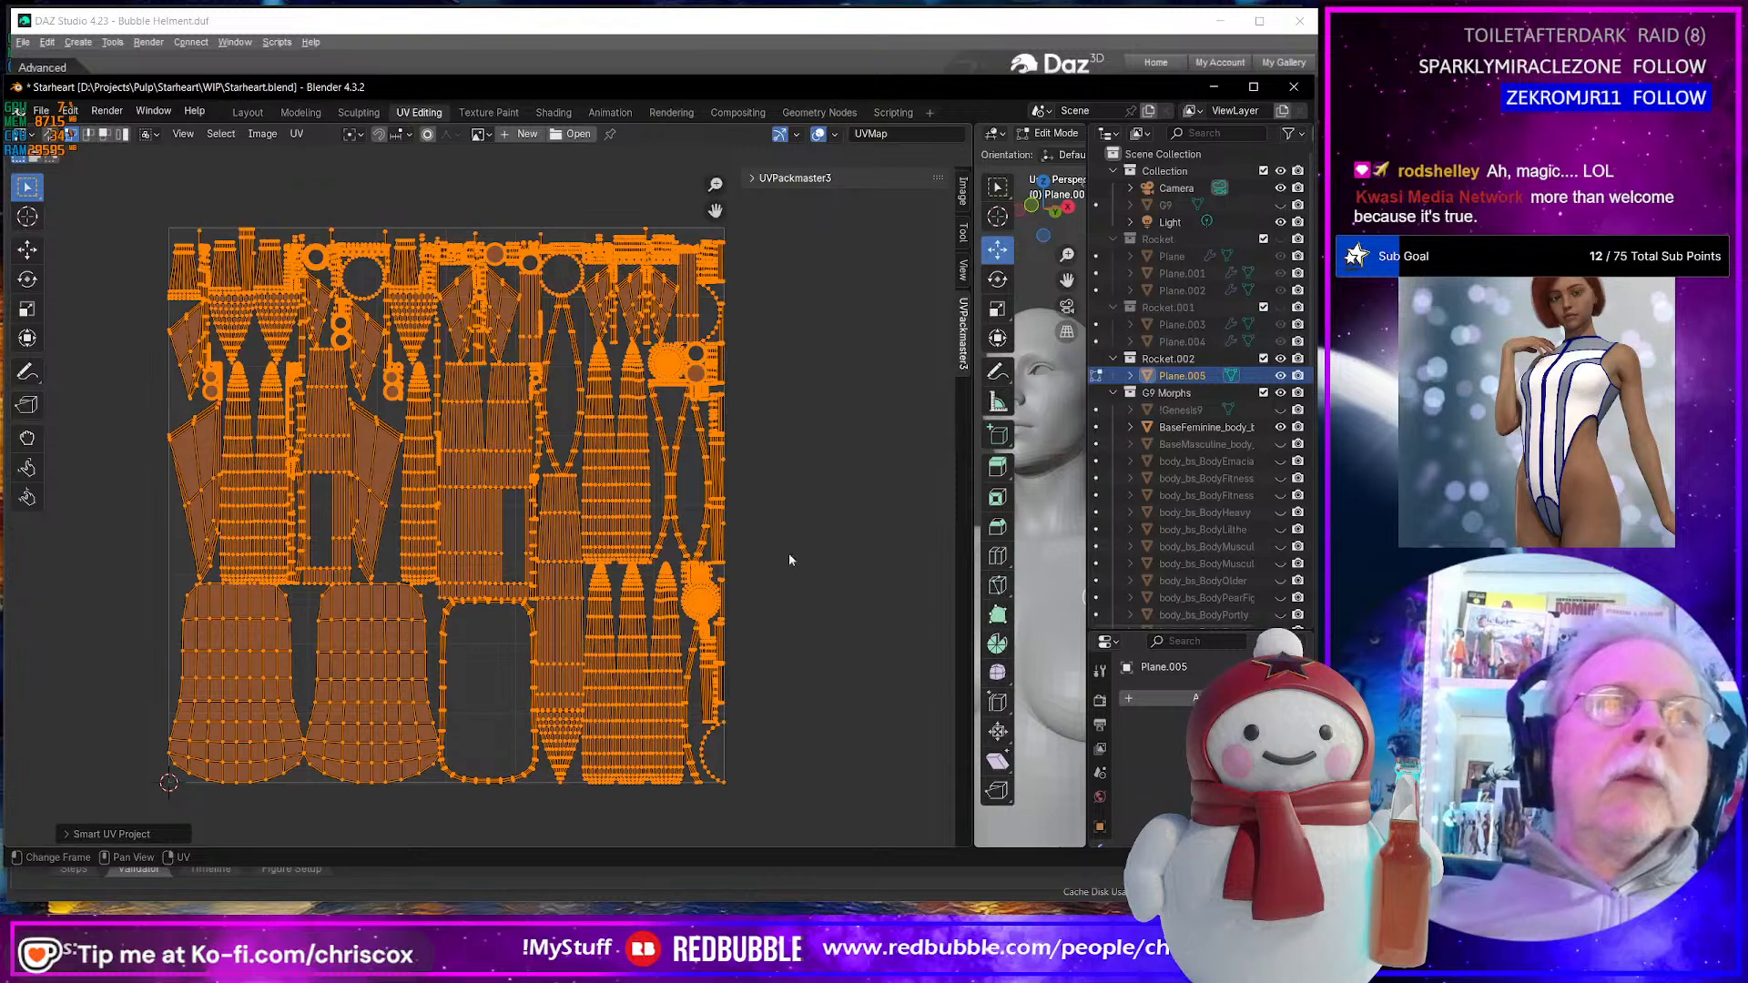
- Enlarge the 3D viewport to check the fins' mesh, and undo back to before the fins were joined to the rocket body
{"action": "left_click_drag", "start_coordinate": [971, 579], "coordinate": [499, 579]}
{"action": "scroll", "coordinate": [820, 528], "scroll_direction": "down", "scroll_amount": 4}
{"action": "scroll", "coordinate": [820, 528], "scroll_direction": "up", "scroll_amount": 7}
{"action": "middle_click_drag", "start_coordinate": [820, 528], "coordinate": [755, 434]}
{"action": "scroll", "coordinate": [642, 559], "scroll_direction": "up", "scroll_amount": 6}
{"action": "scroll", "coordinate": [771, 453], "scroll_direction": "down", "scroll_amount": 4}
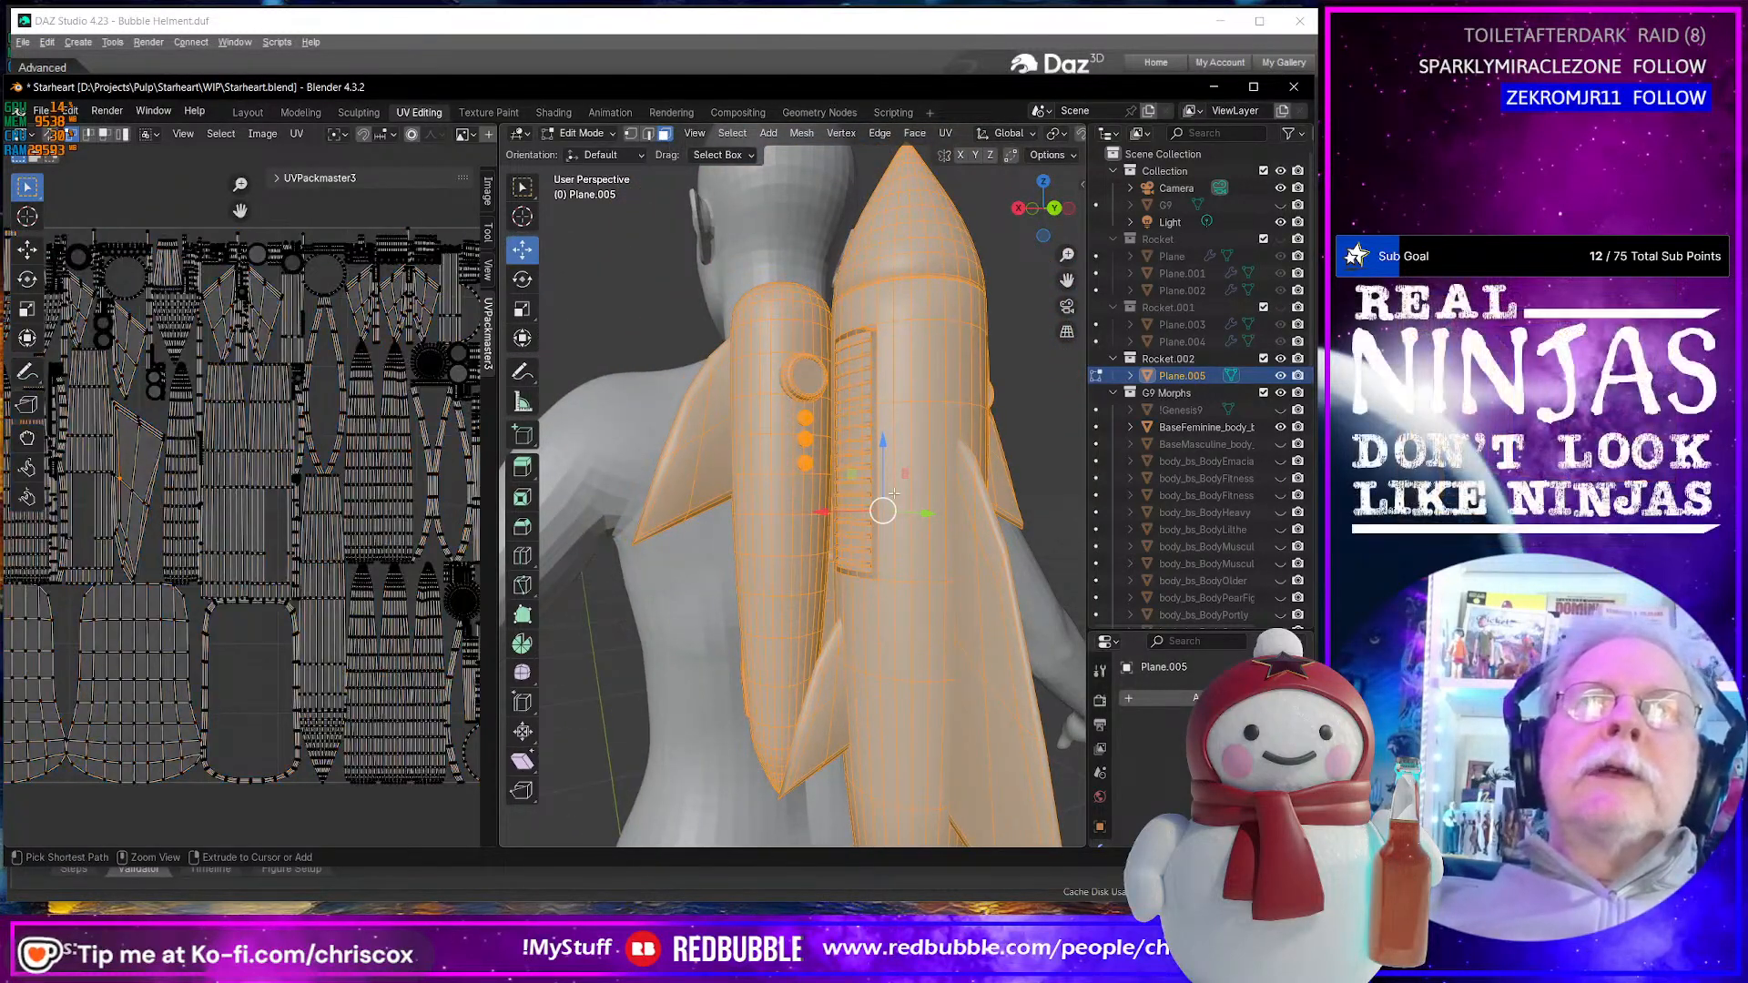
{"action": "key", "text": "ctrl+z"}
{"action": "key", "text": "ctrl+z"}
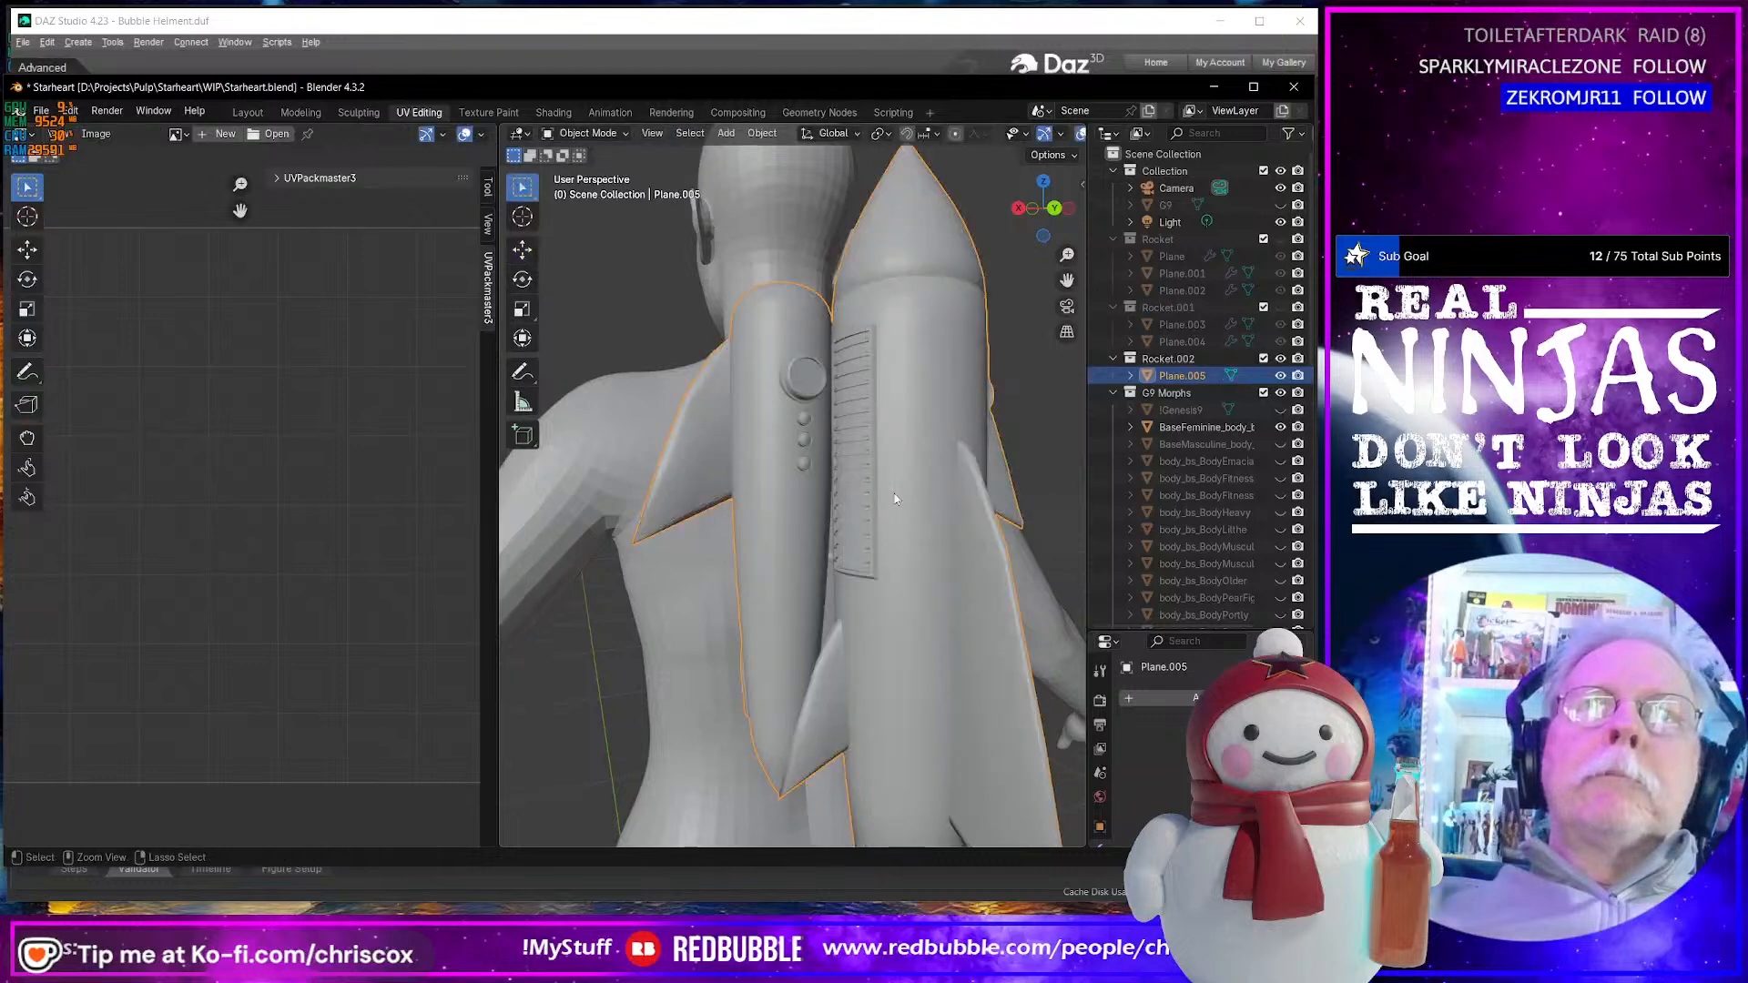
{"action": "key", "text": "ctrl+z"}
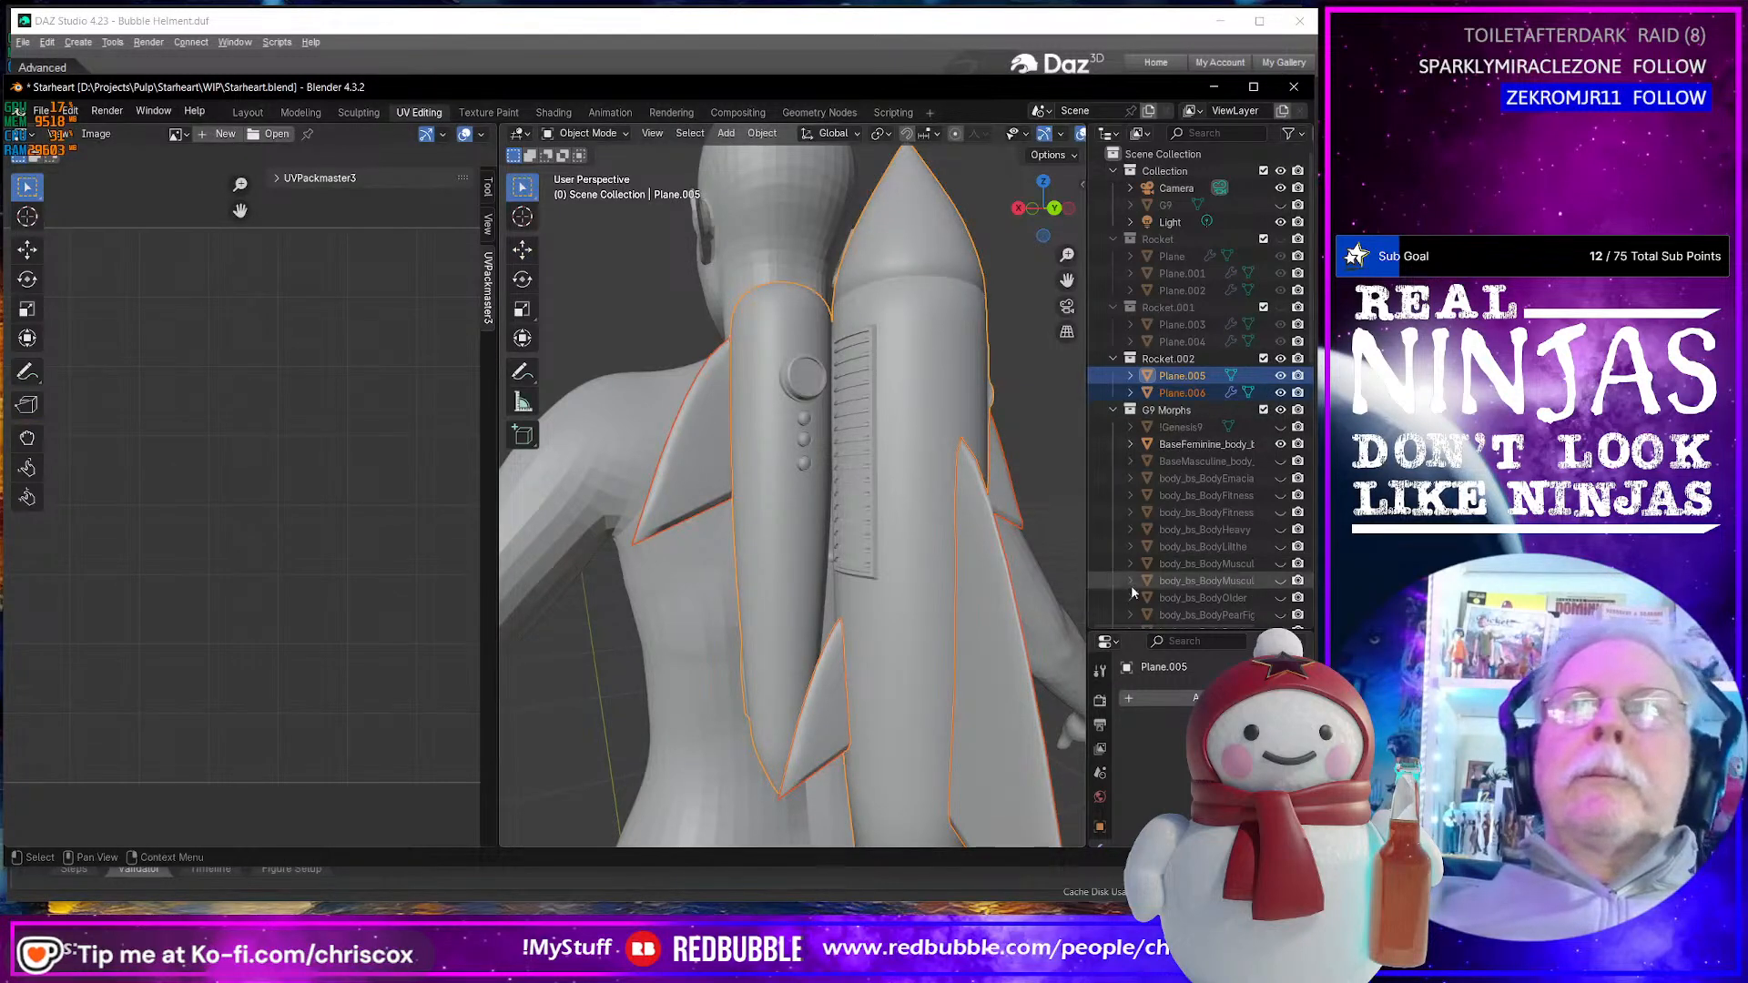
- Apply the Subdivision modifier on the separated fins and join them into the rocket body
{"action": "left_click", "coordinate": [653, 334]}
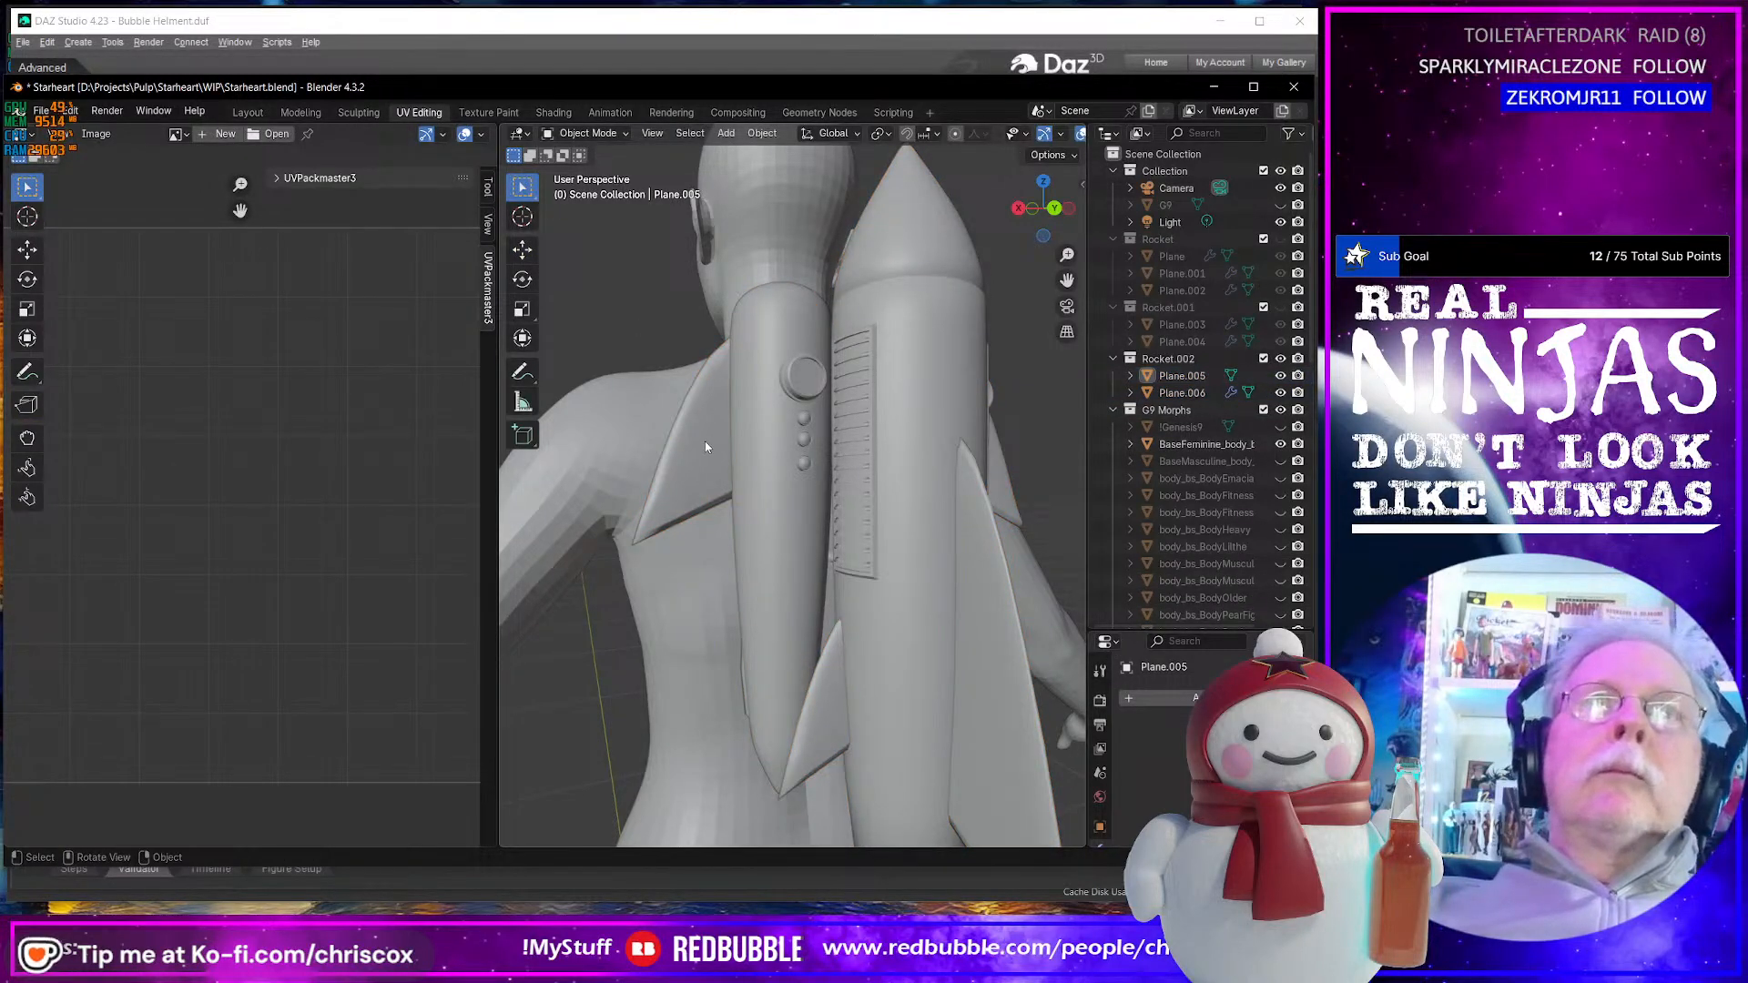
{"action": "middle_click_drag", "start_coordinate": [683, 459], "coordinate": [985, 553]}
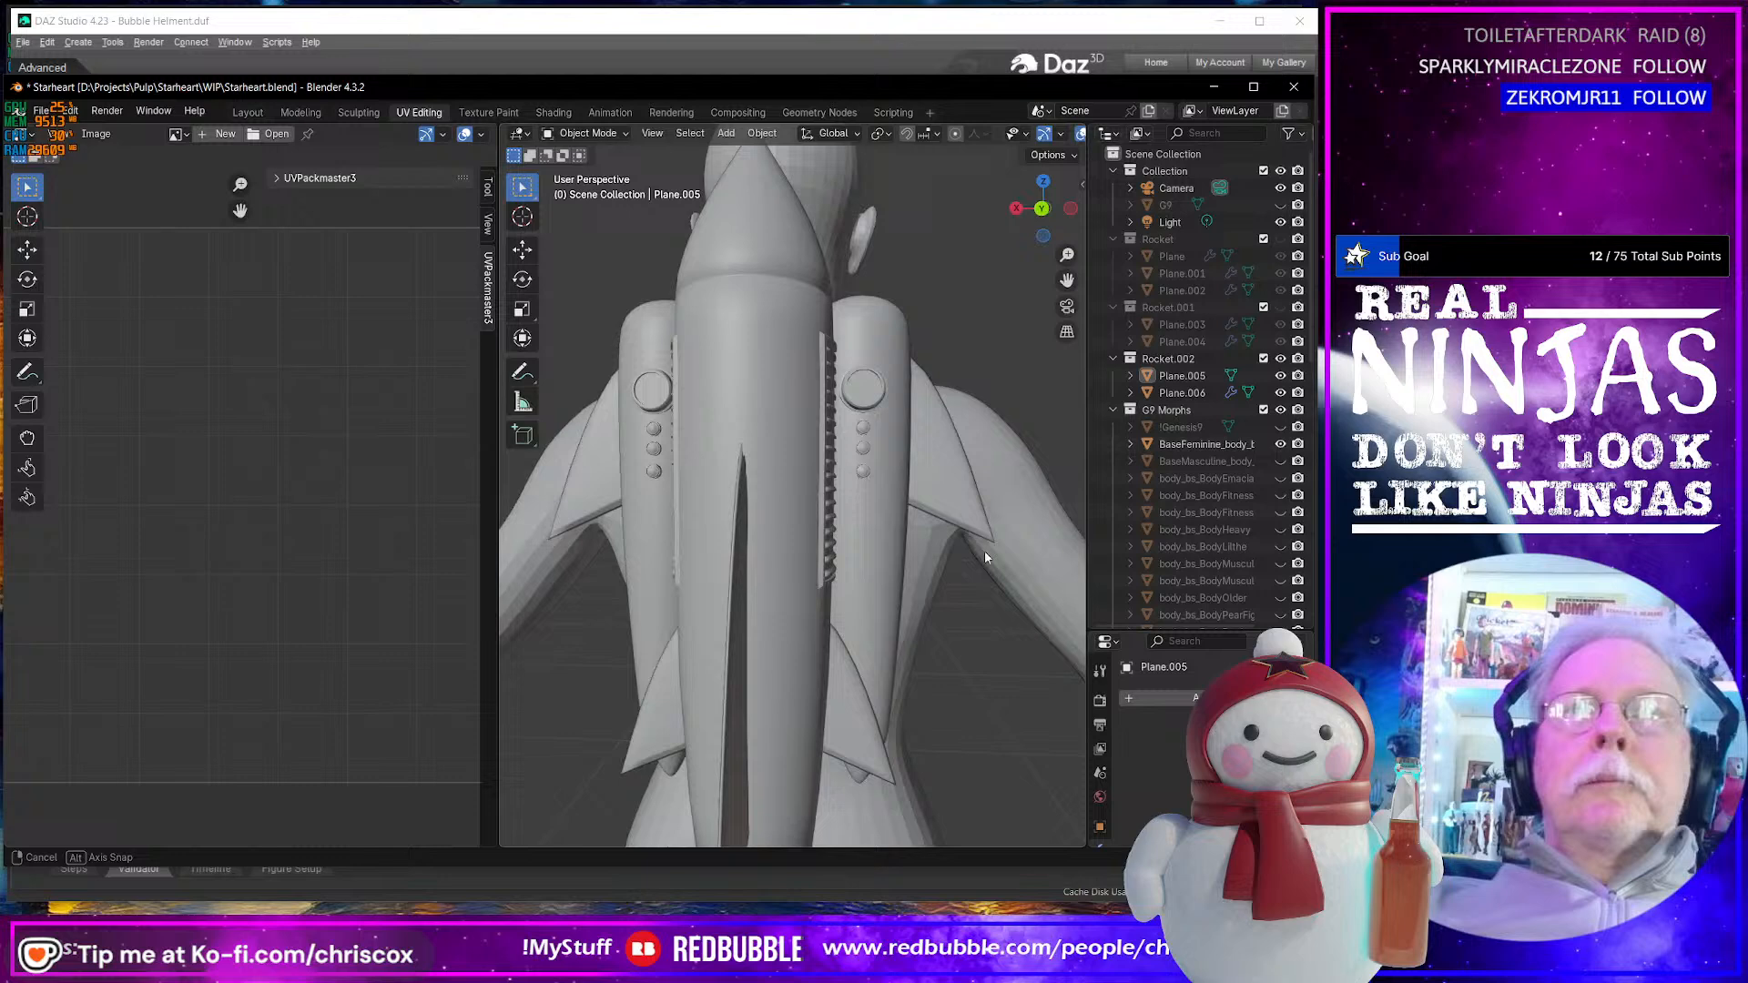
{"action": "left_click", "coordinate": [935, 486]}
{"action": "middle_click_drag", "start_coordinate": [936, 486], "coordinate": [961, 489]}
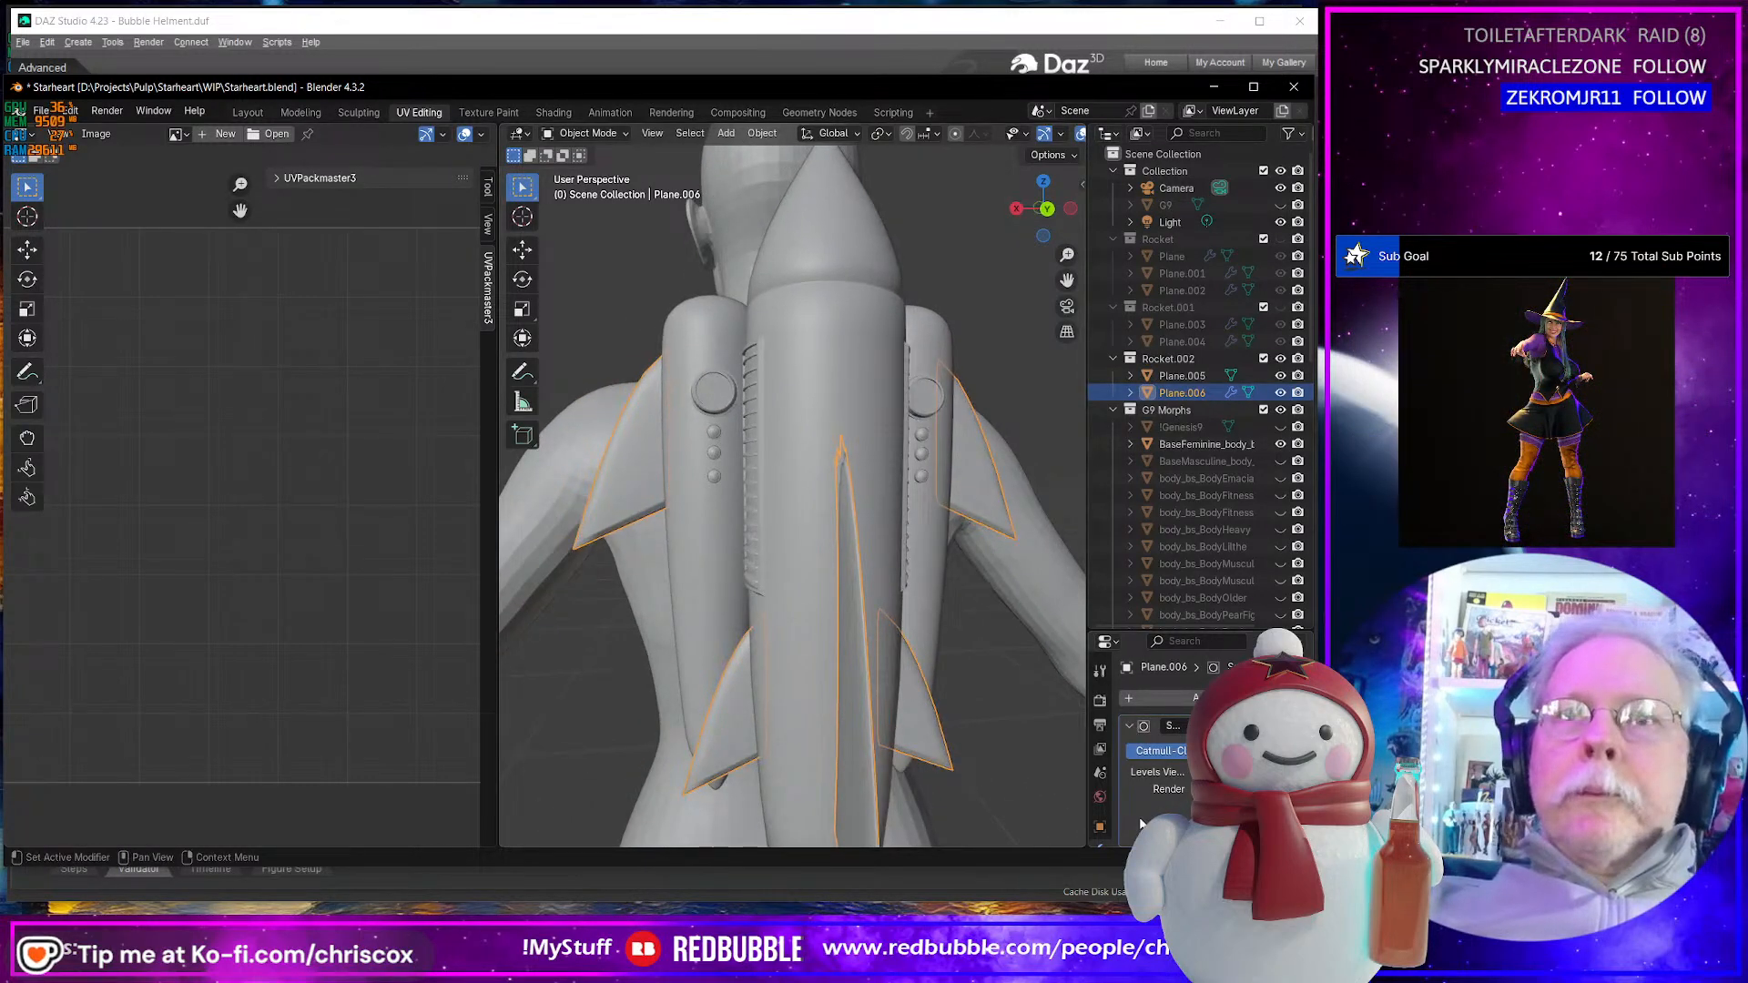
{"action": "key", "text": "ctrl+a"}
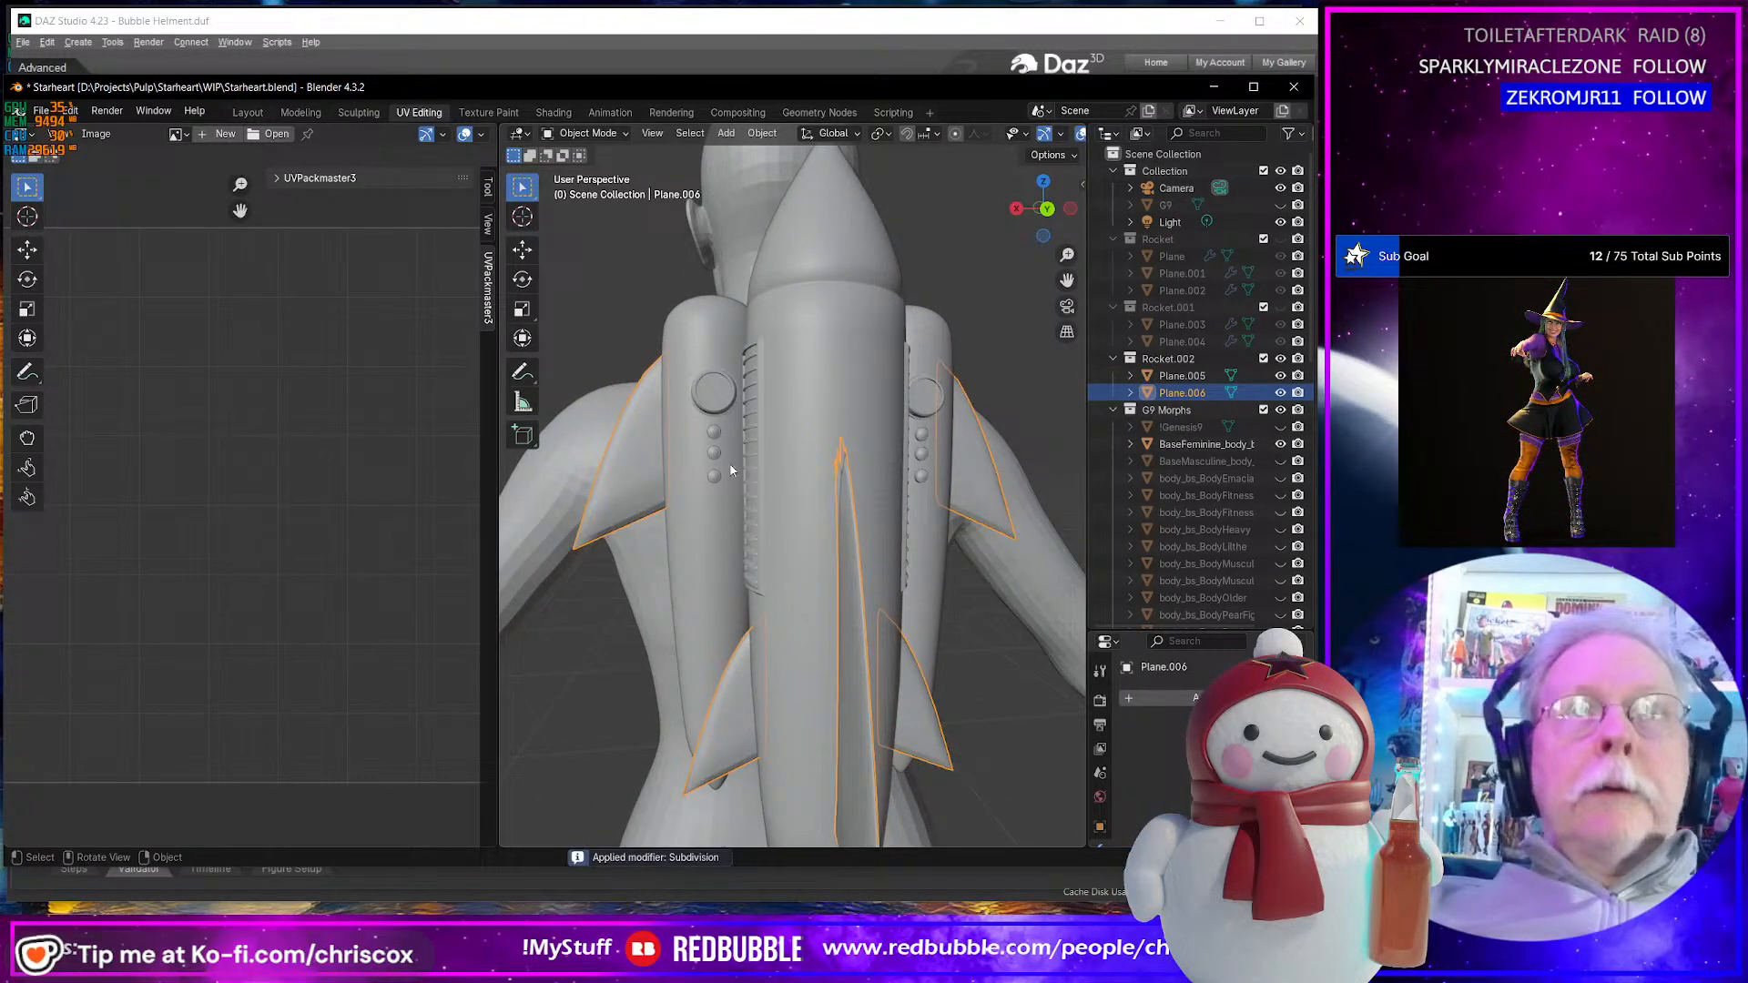
{"action": "left_click", "coordinate": [794, 420], "text": "shift"}
{"action": "key", "text": "ctrl+j"}
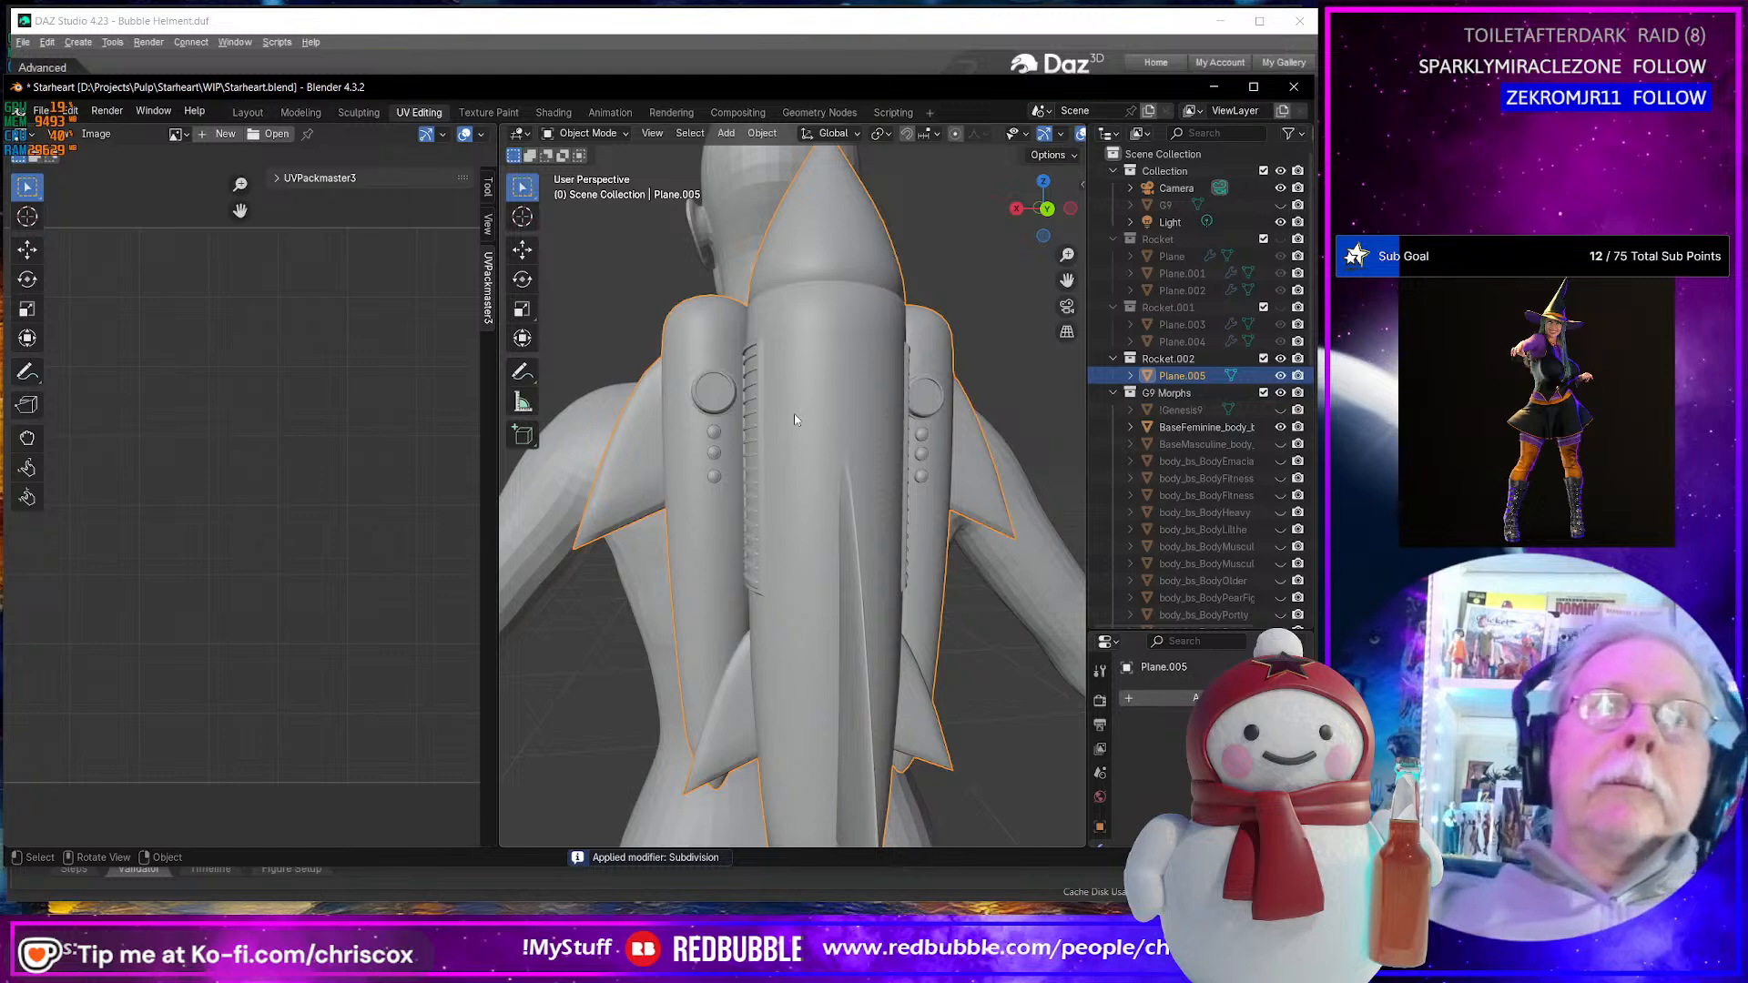
- Unwrap the entire joined rocket mesh in Edit Mode with Smart UV Project, using a 66° angle limit and Axis-aligned (Vertical) rotation
{"action": "key", "text": "Tab"}
{"action": "key", "text": "a"}
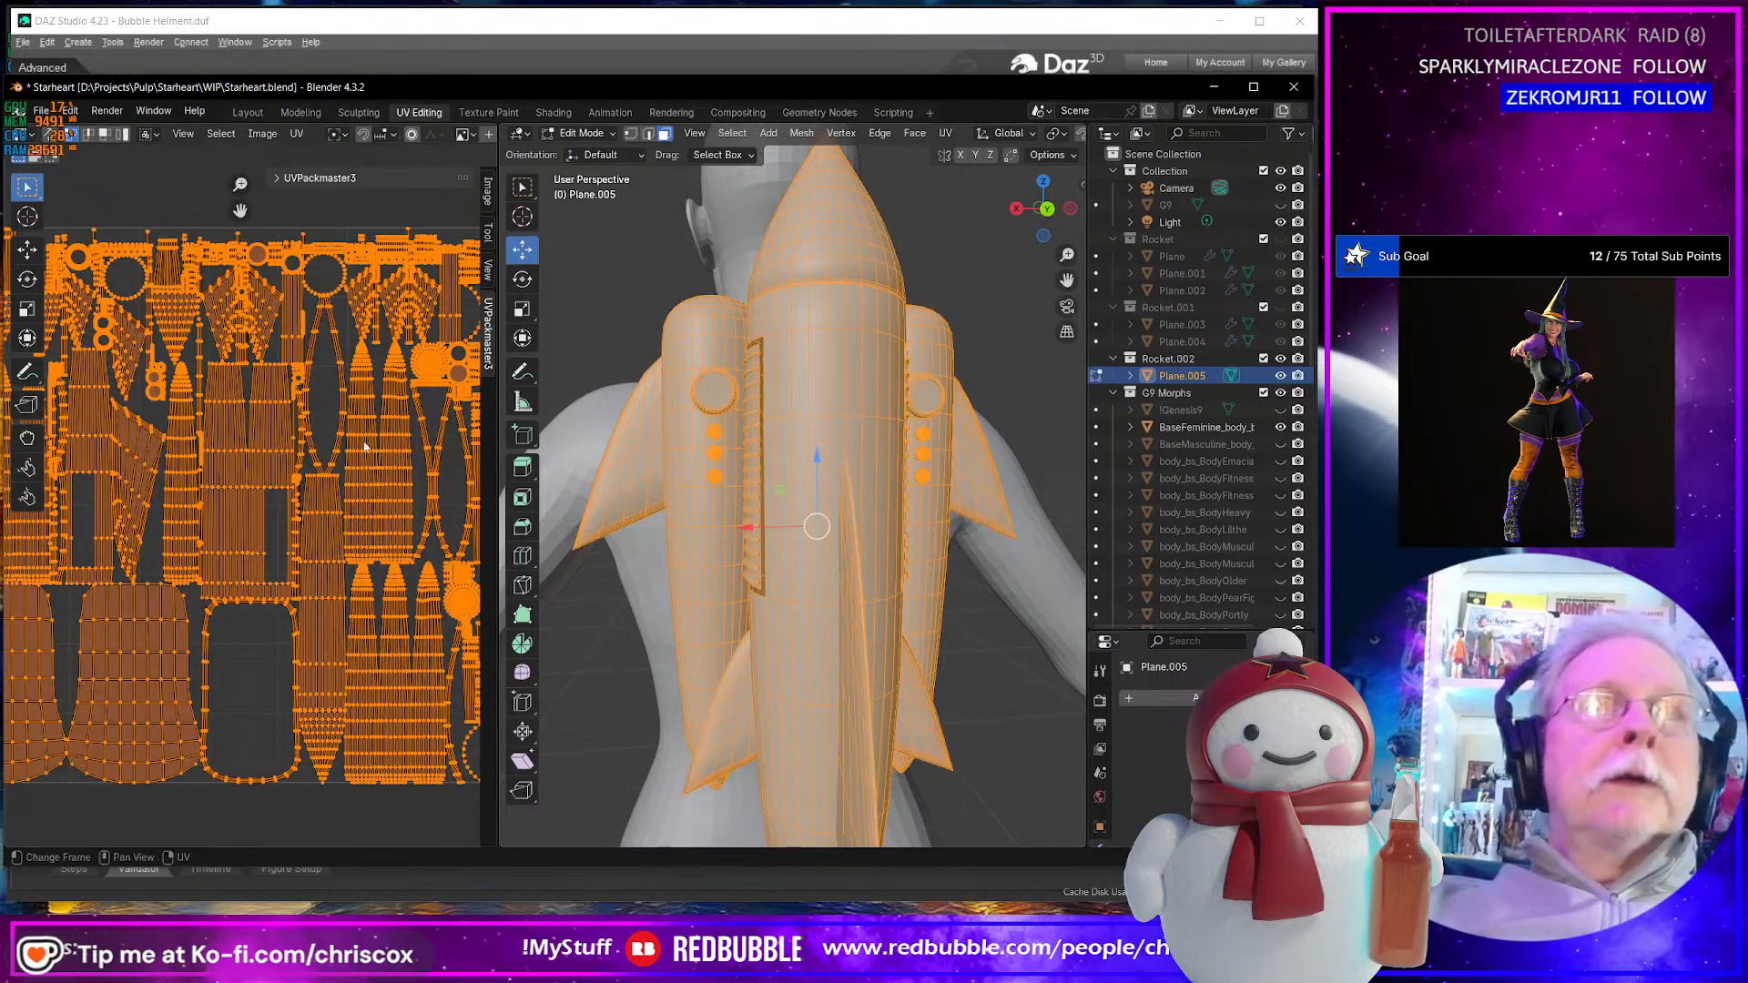
{"action": "key", "text": "u"}
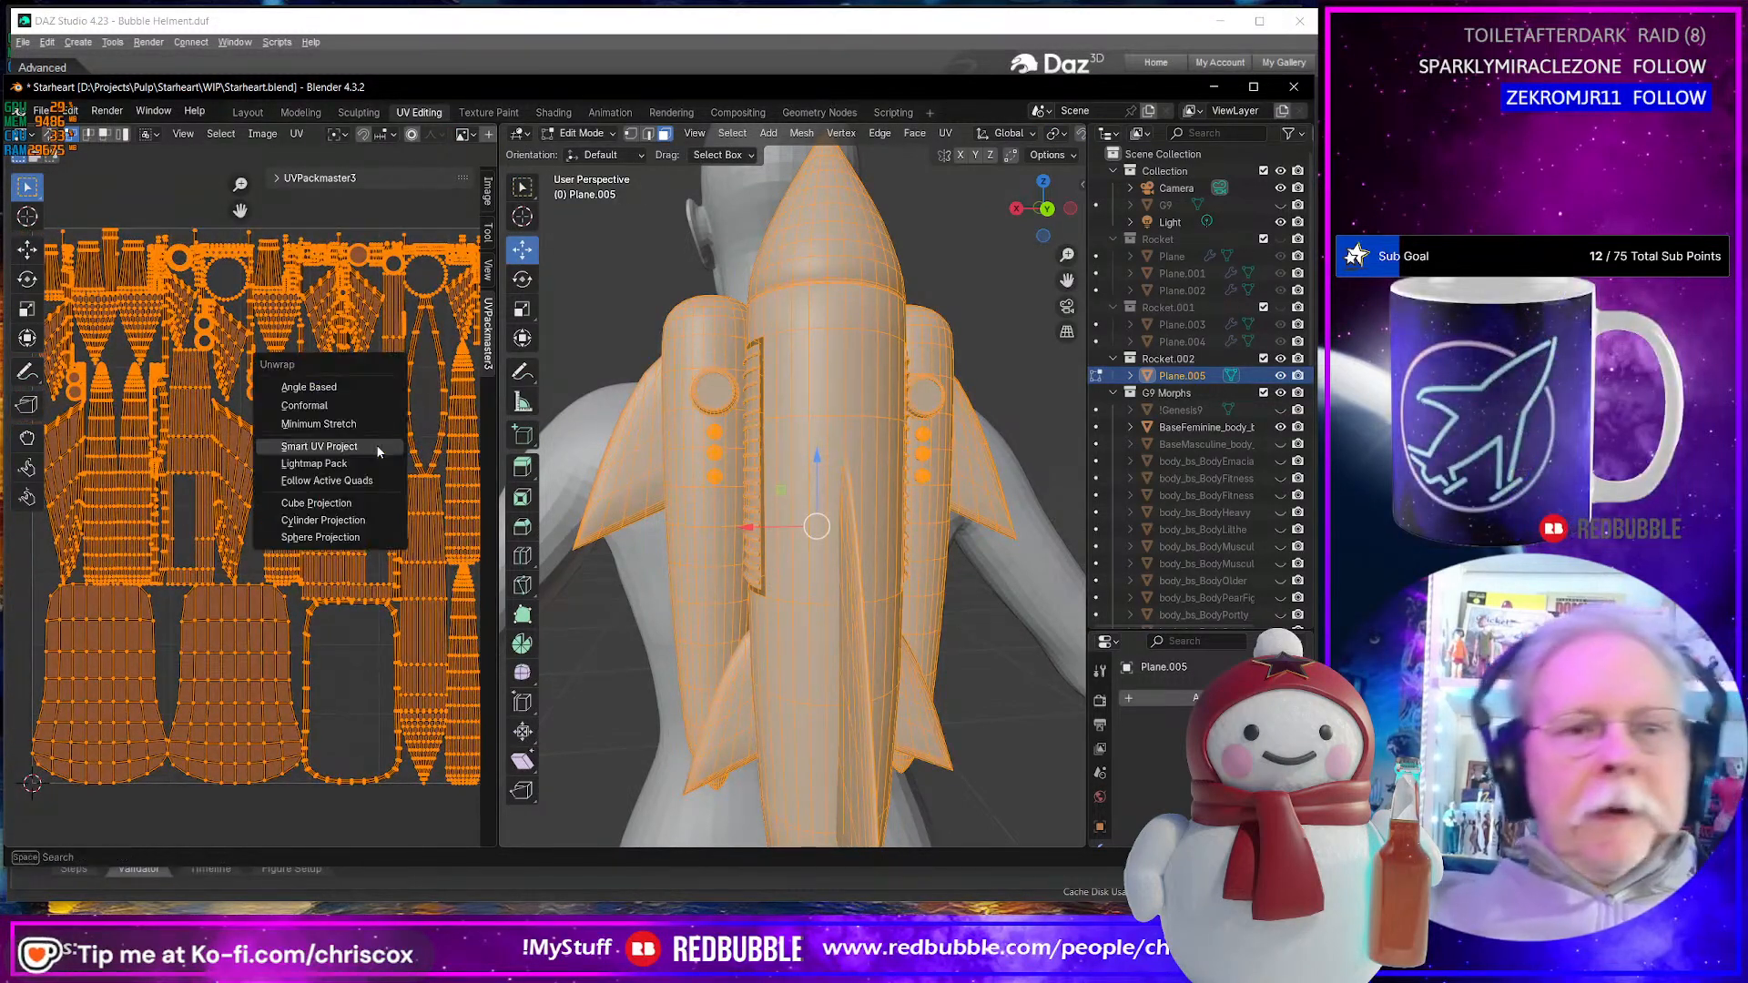
{"action": "left_click", "coordinate": [372, 447]}
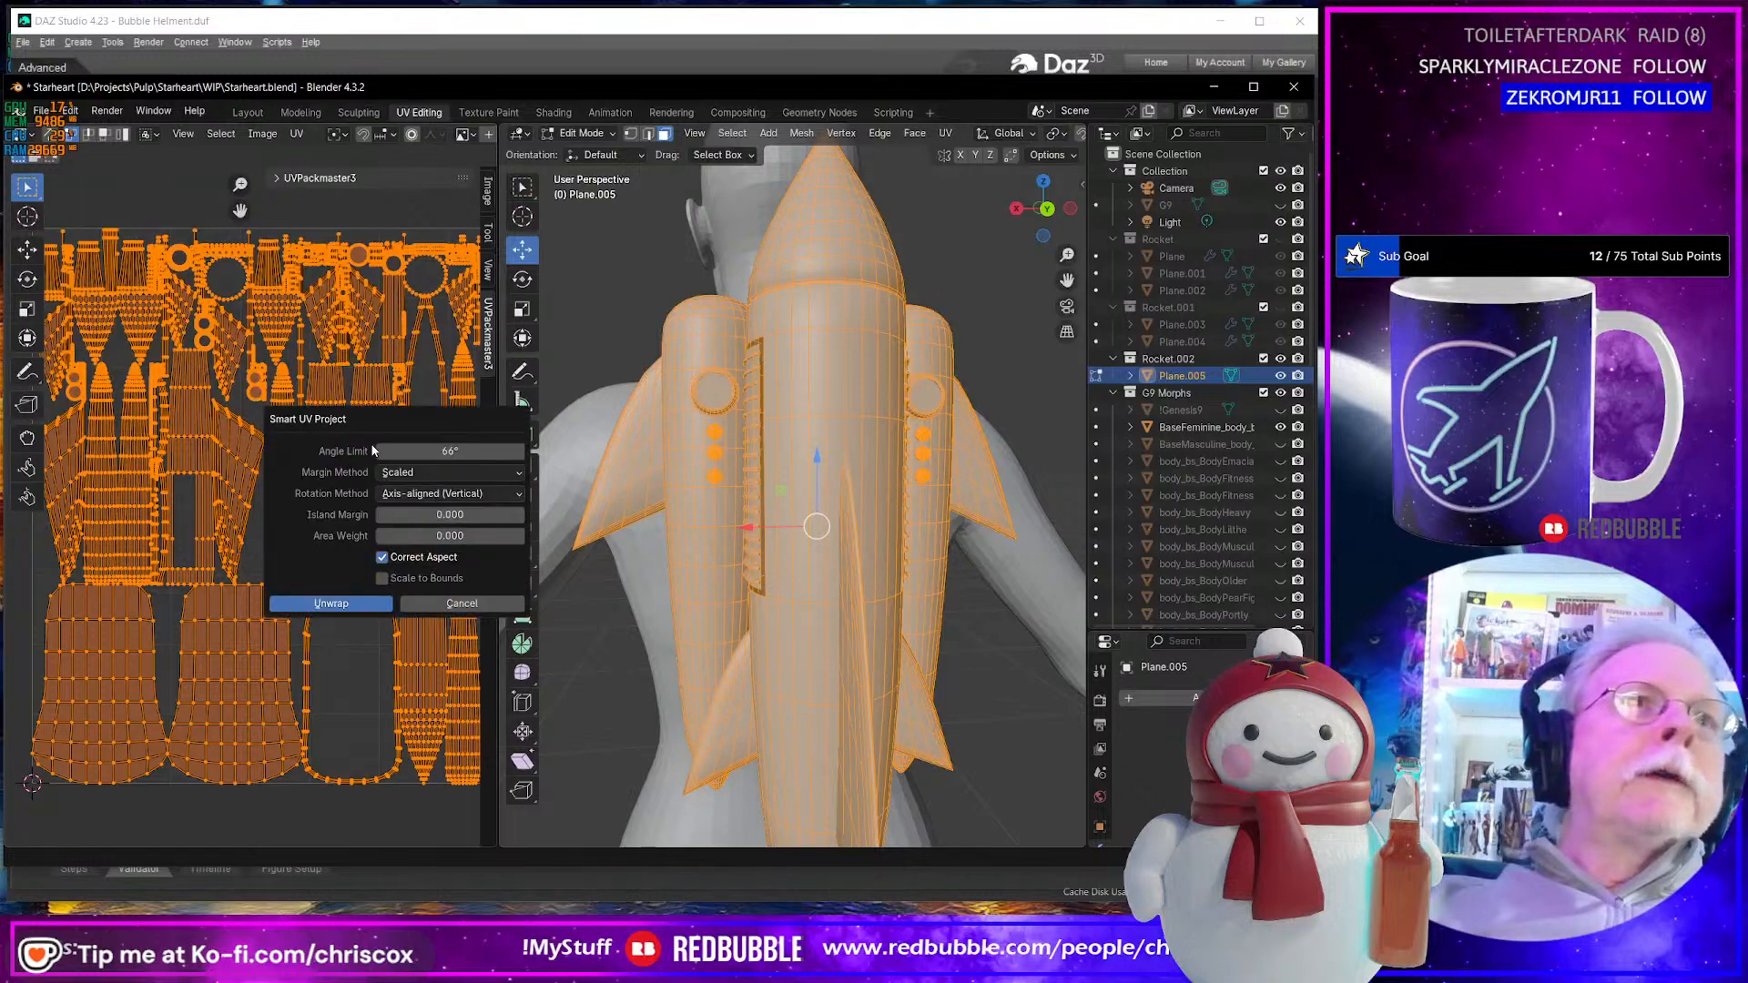
{"action": "left_click", "coordinate": [355, 603]}
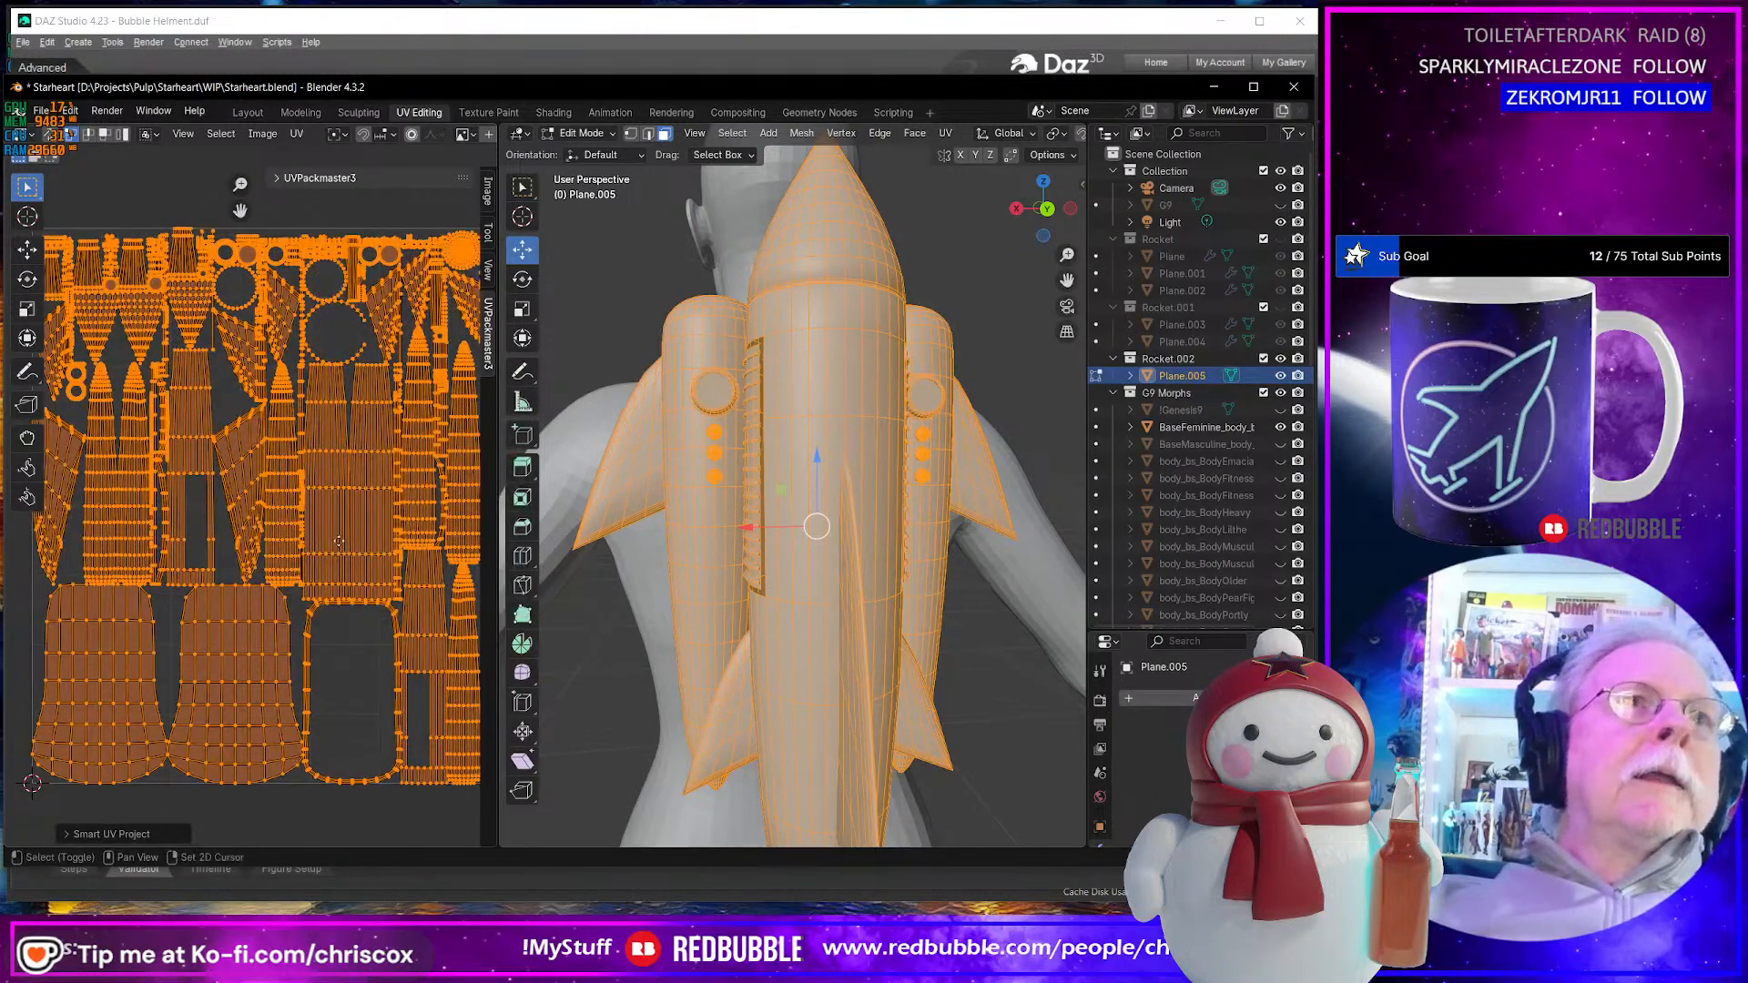
{"action": "middle_click_drag", "start_coordinate": [361, 584], "coordinate": [437, 578]}
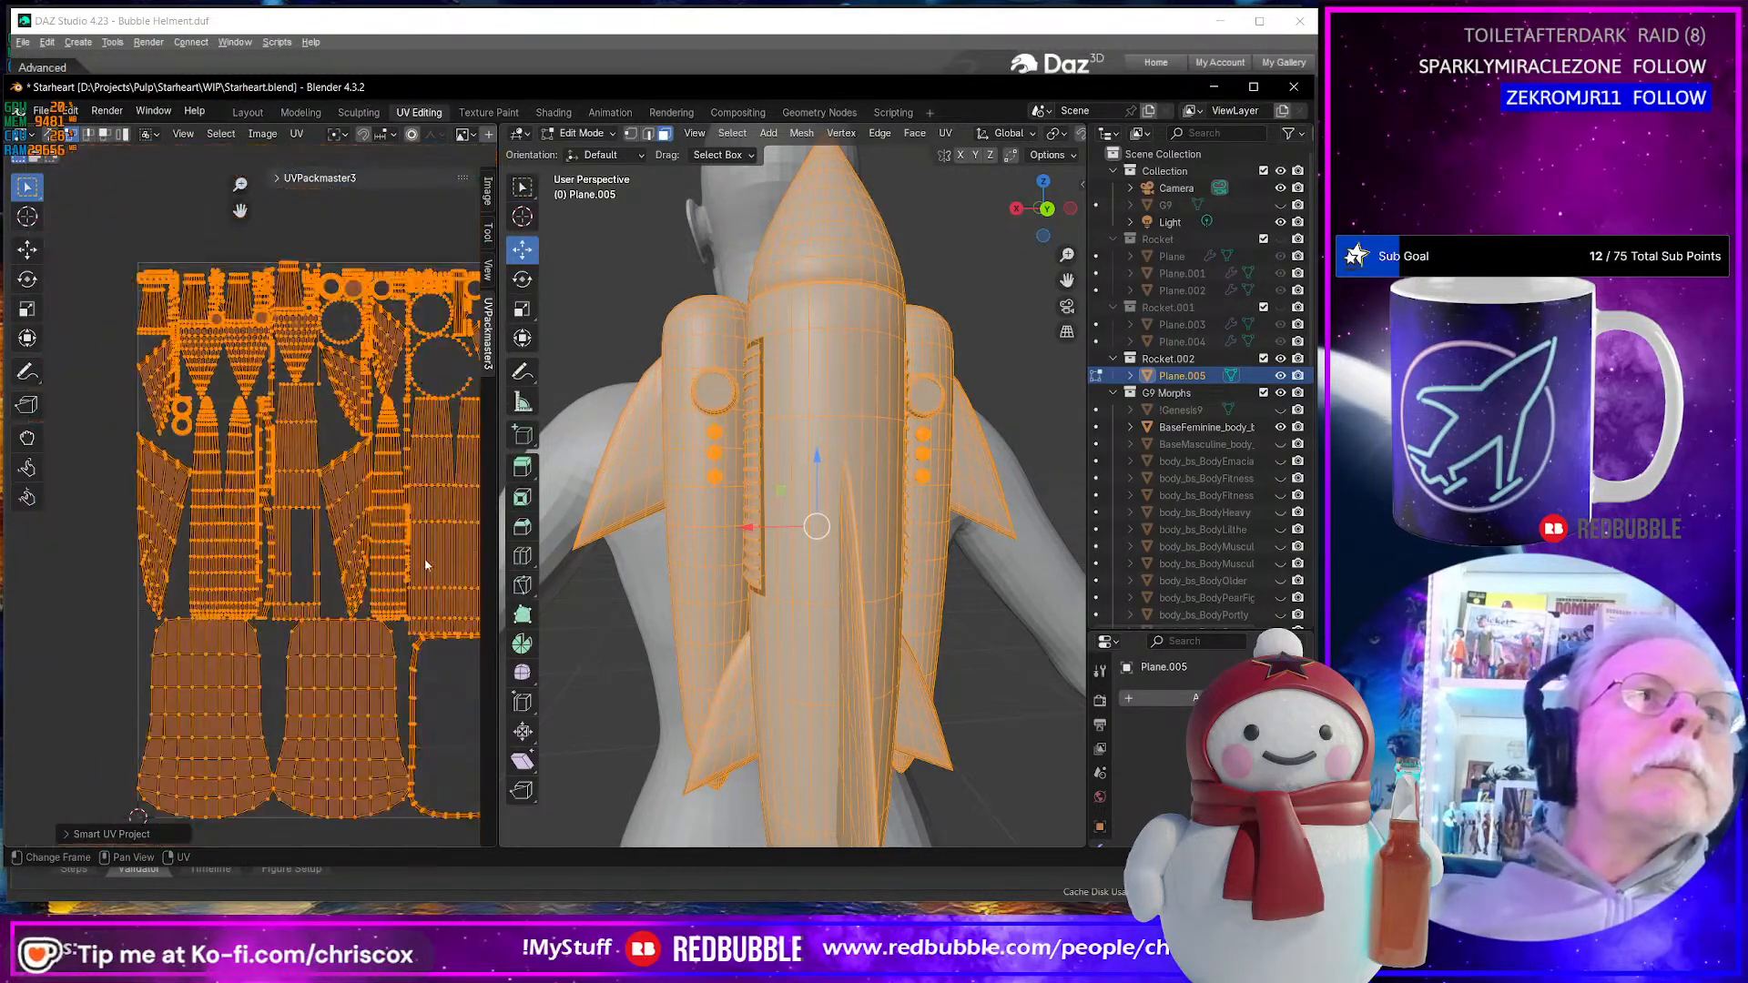
{"action": "left_click_drag", "start_coordinate": [496, 515], "coordinate": [874, 515]}
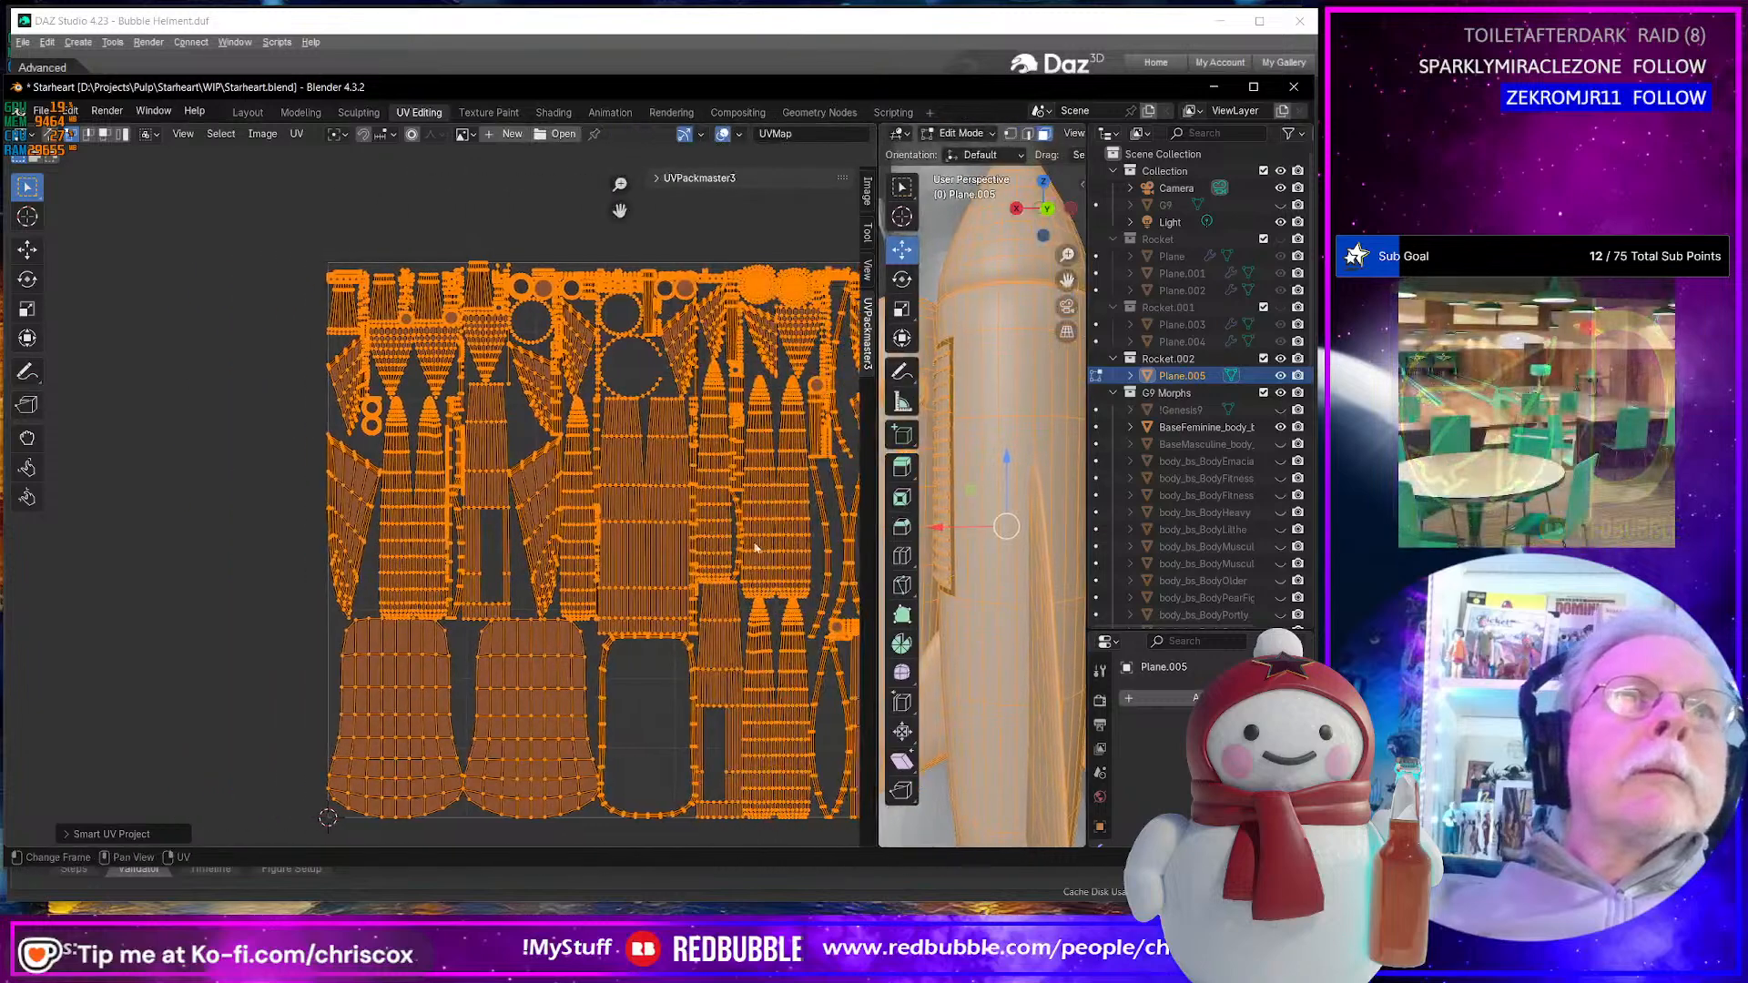
{"action": "middle_click_drag", "start_coordinate": [728, 546], "coordinate": [625, 541]}
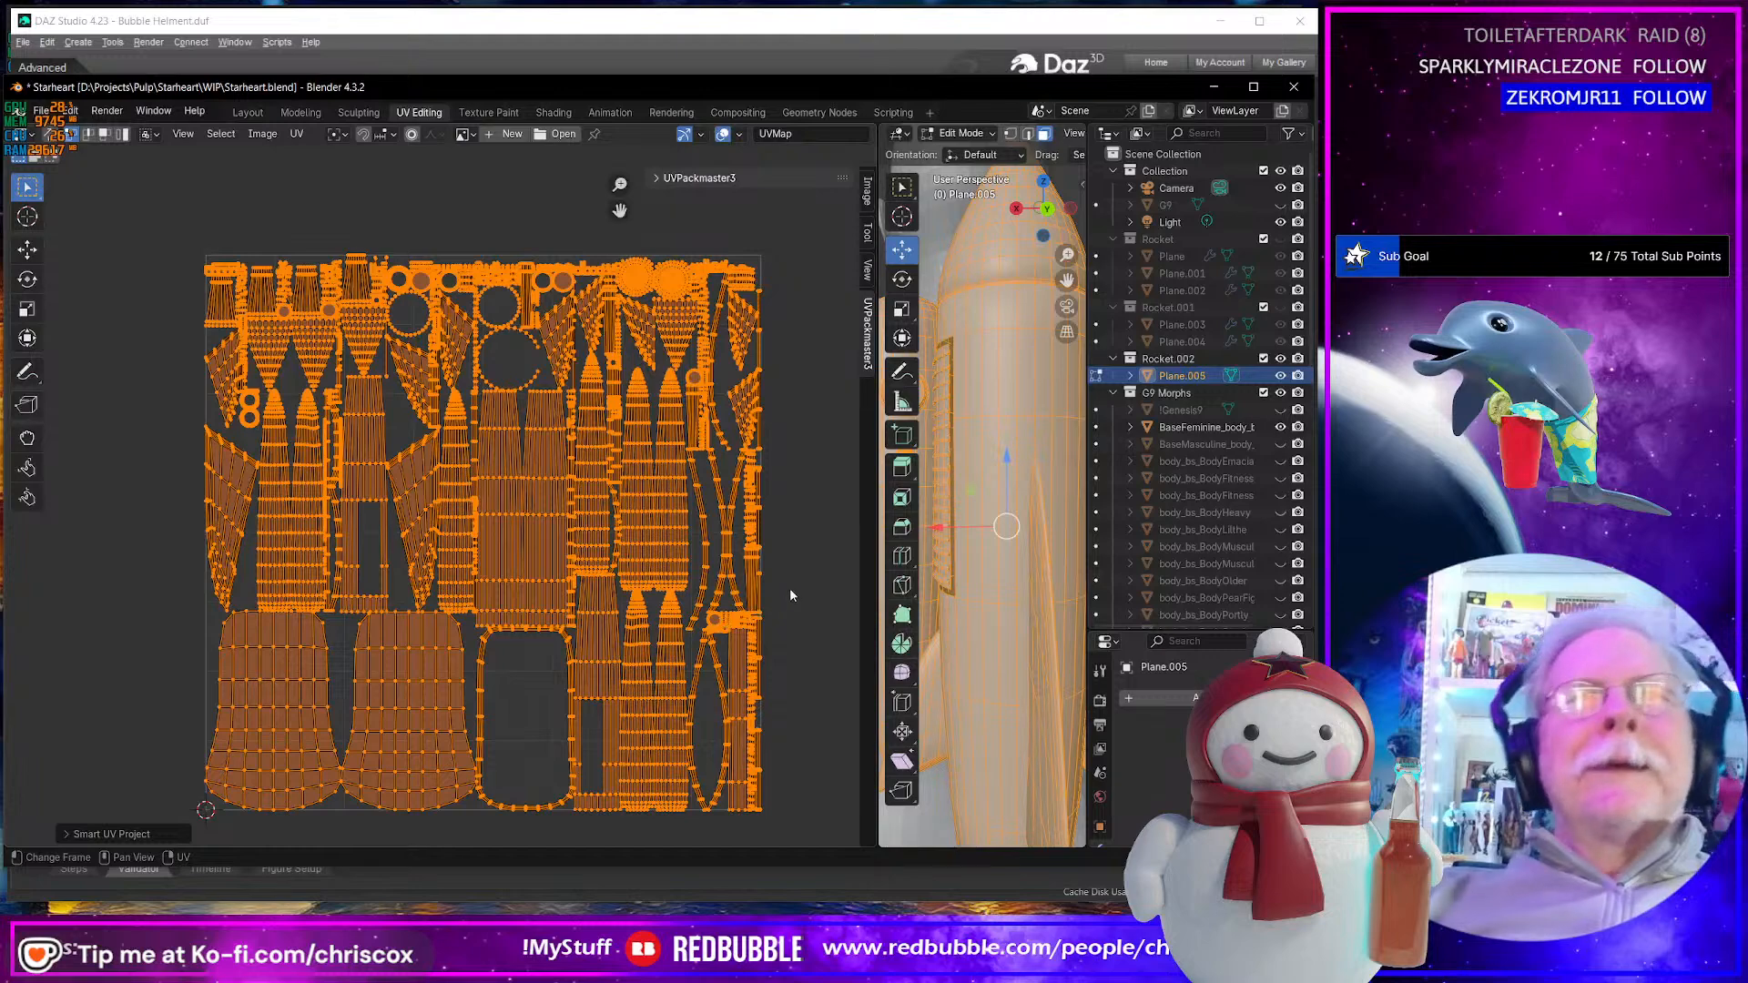
{"action": "middle_click_drag", "start_coordinate": [790, 596], "coordinate": [813, 572]}
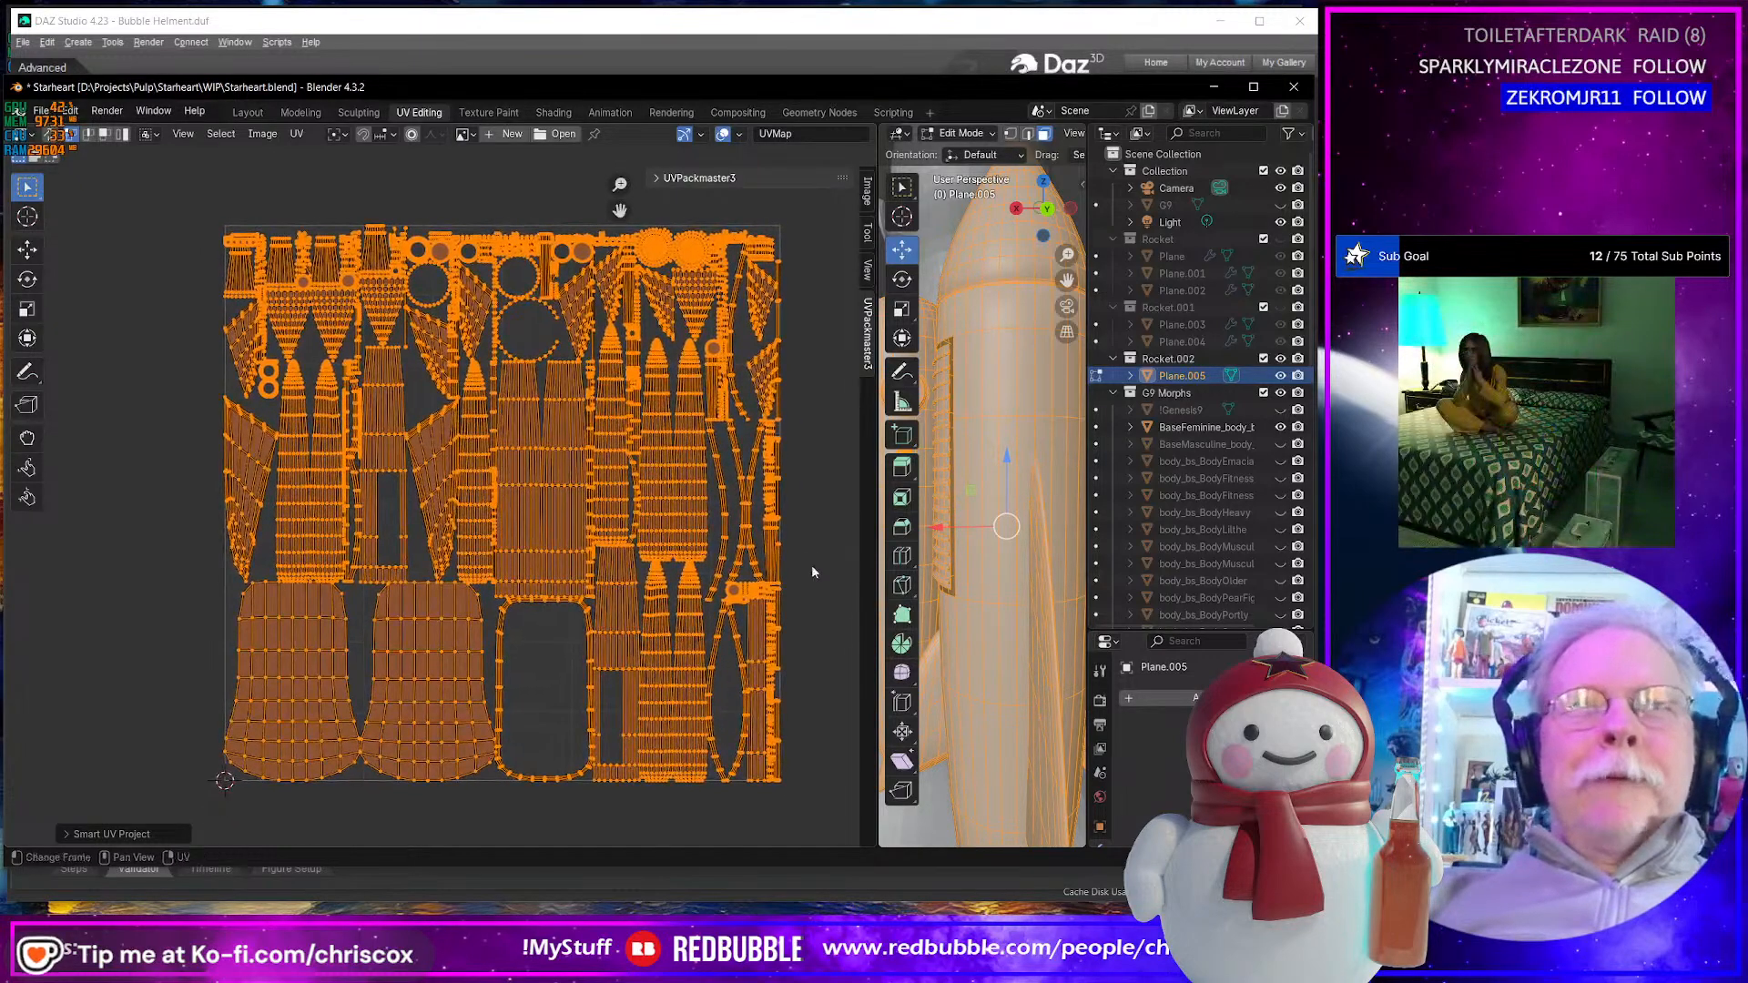
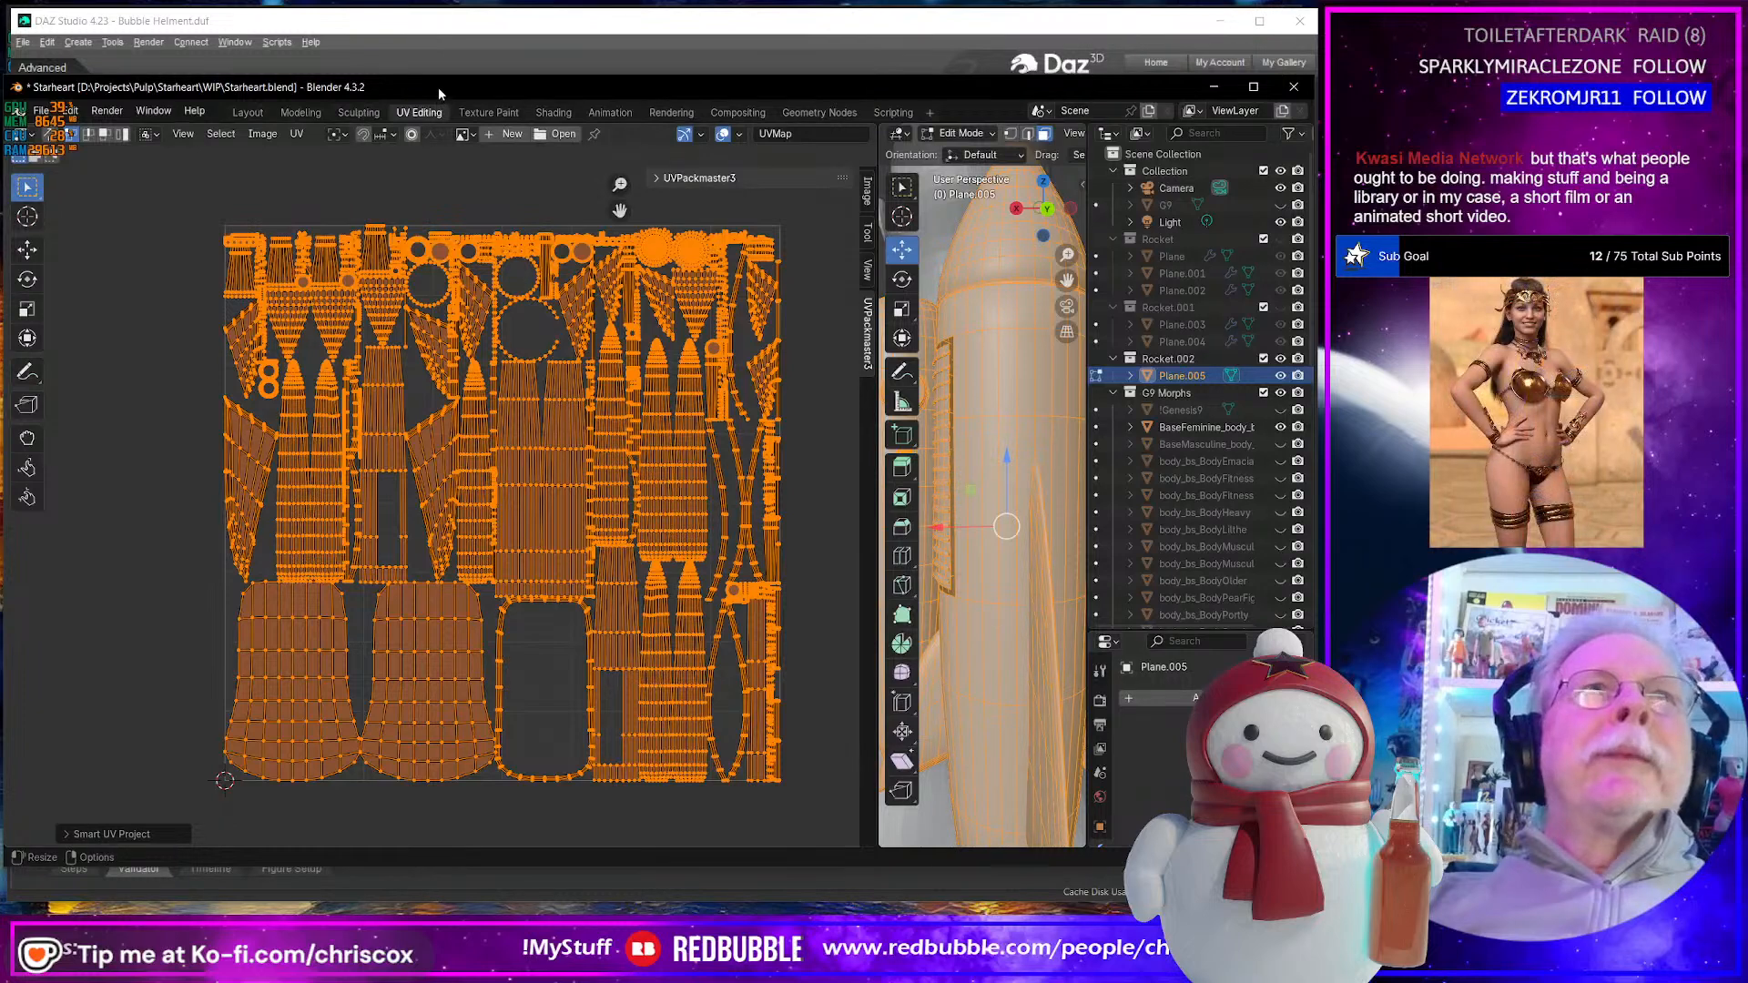
- Return to the Layout workspace with the rocket pack in Object Mode
{"action": "left_click_drag", "start_coordinate": [439, 86], "coordinate": [449, 84]}
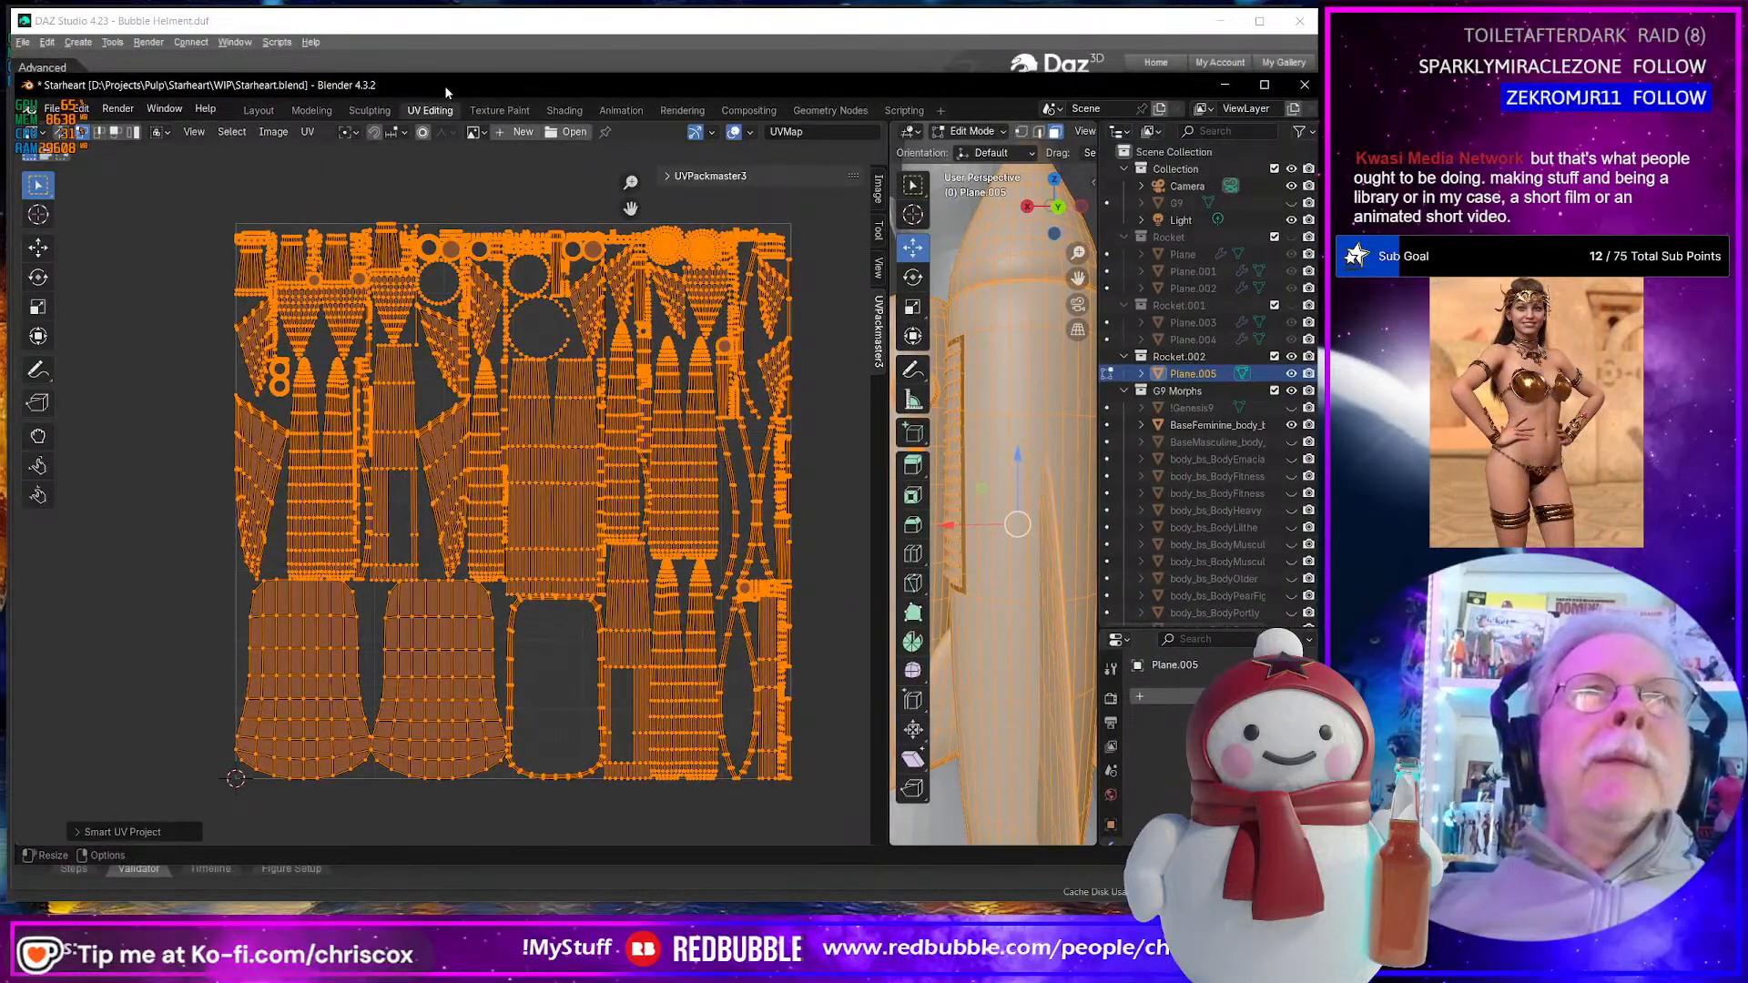
{"action": "left_click", "coordinate": [259, 110]}
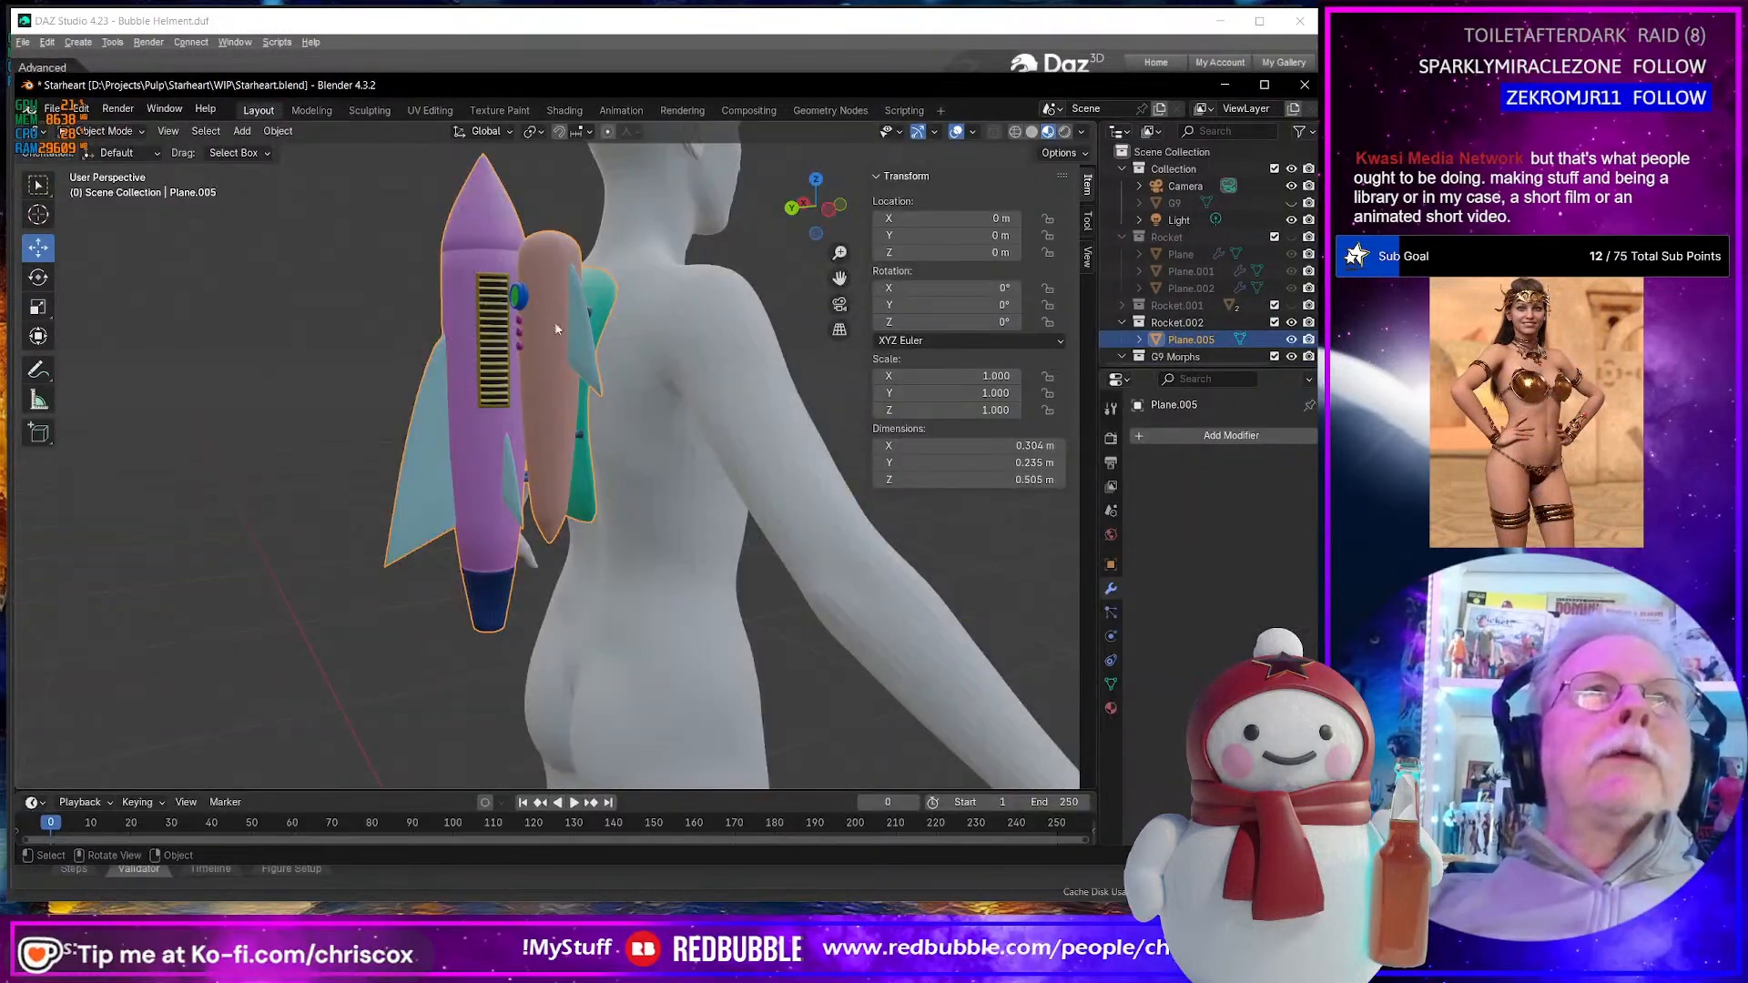
{"action": "middle_click_drag", "start_coordinate": [615, 426], "coordinate": [510, 446]}
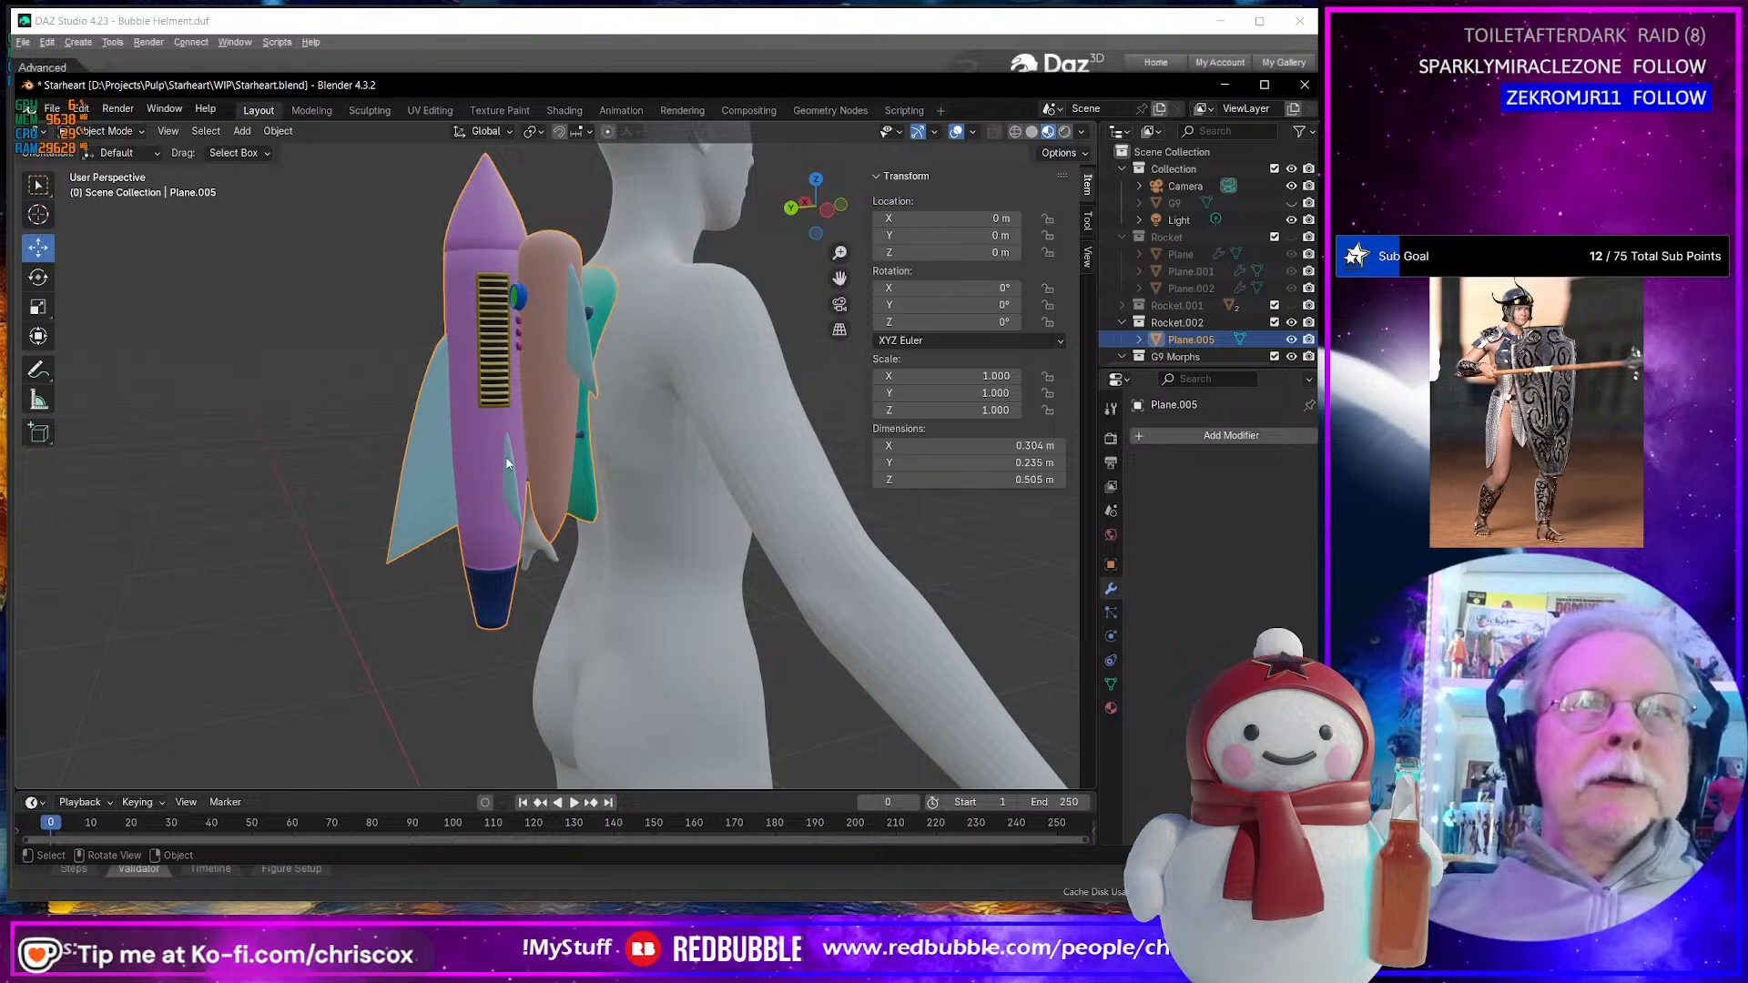
{"action": "middle_click_drag", "start_coordinate": [510, 439], "coordinate": [639, 456]}
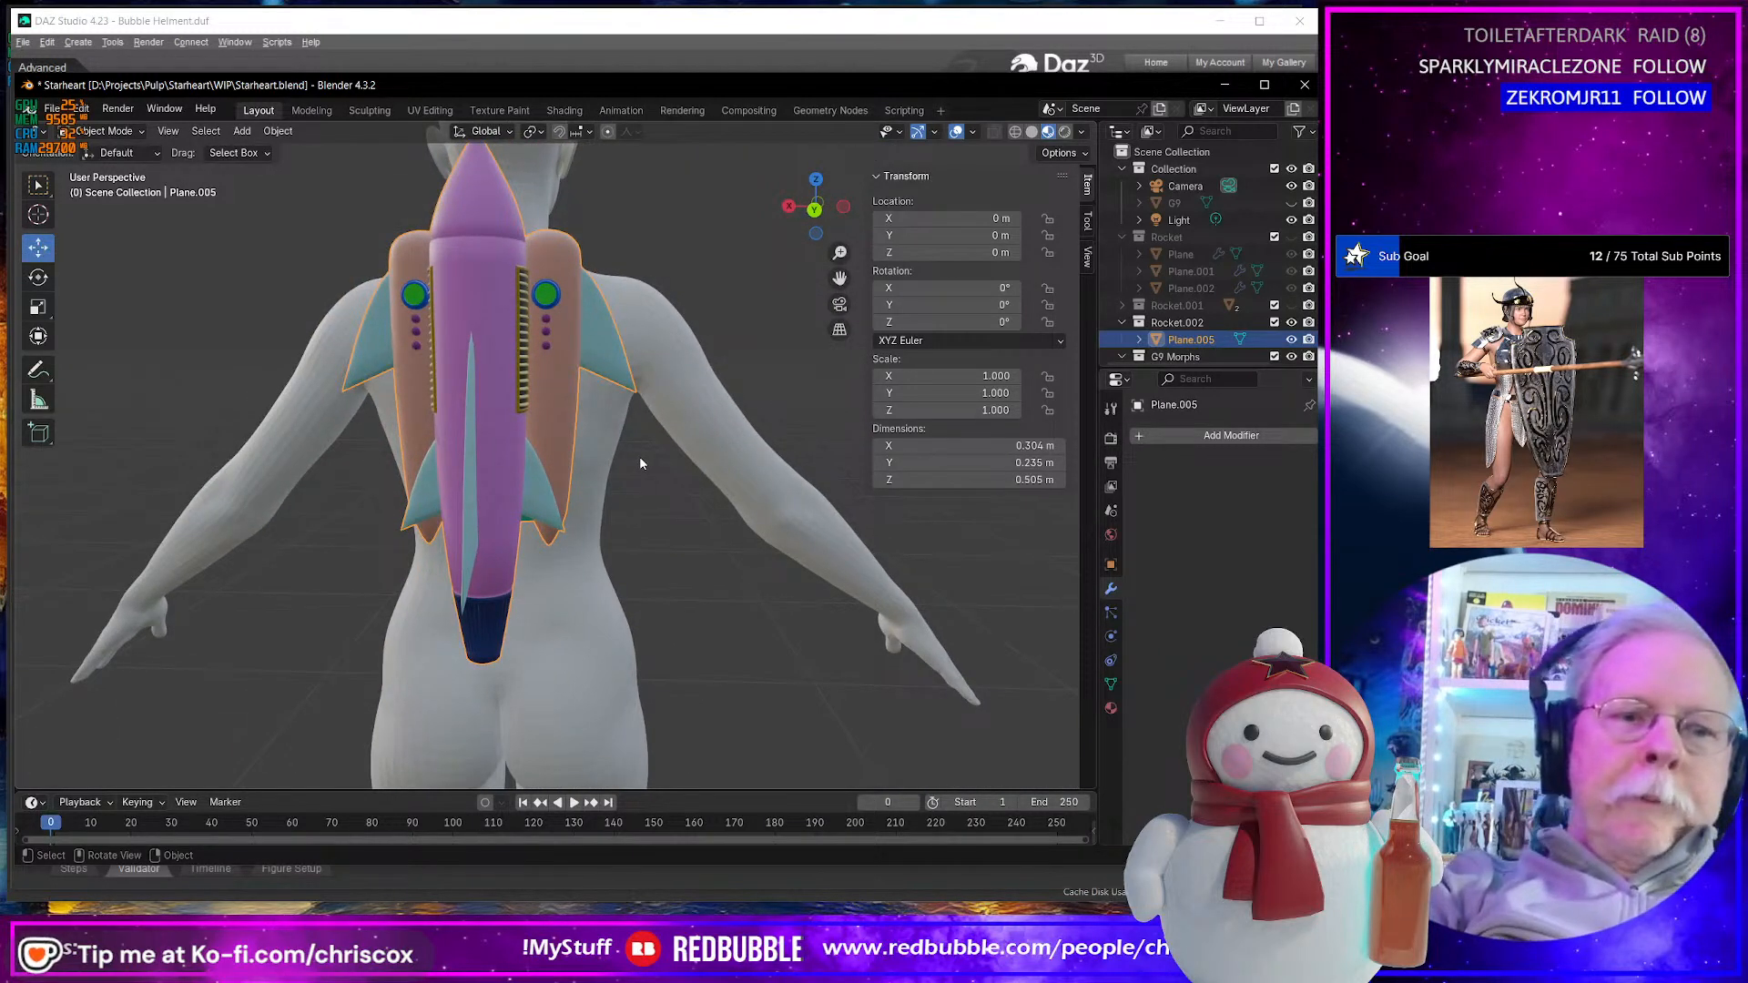
- Export only the selected rocket pack as a Wavefront OBJ named Starheart Rocket Pack.obj in the WIP folder
{"action": "key", "text": "ctrl+shift+e"}
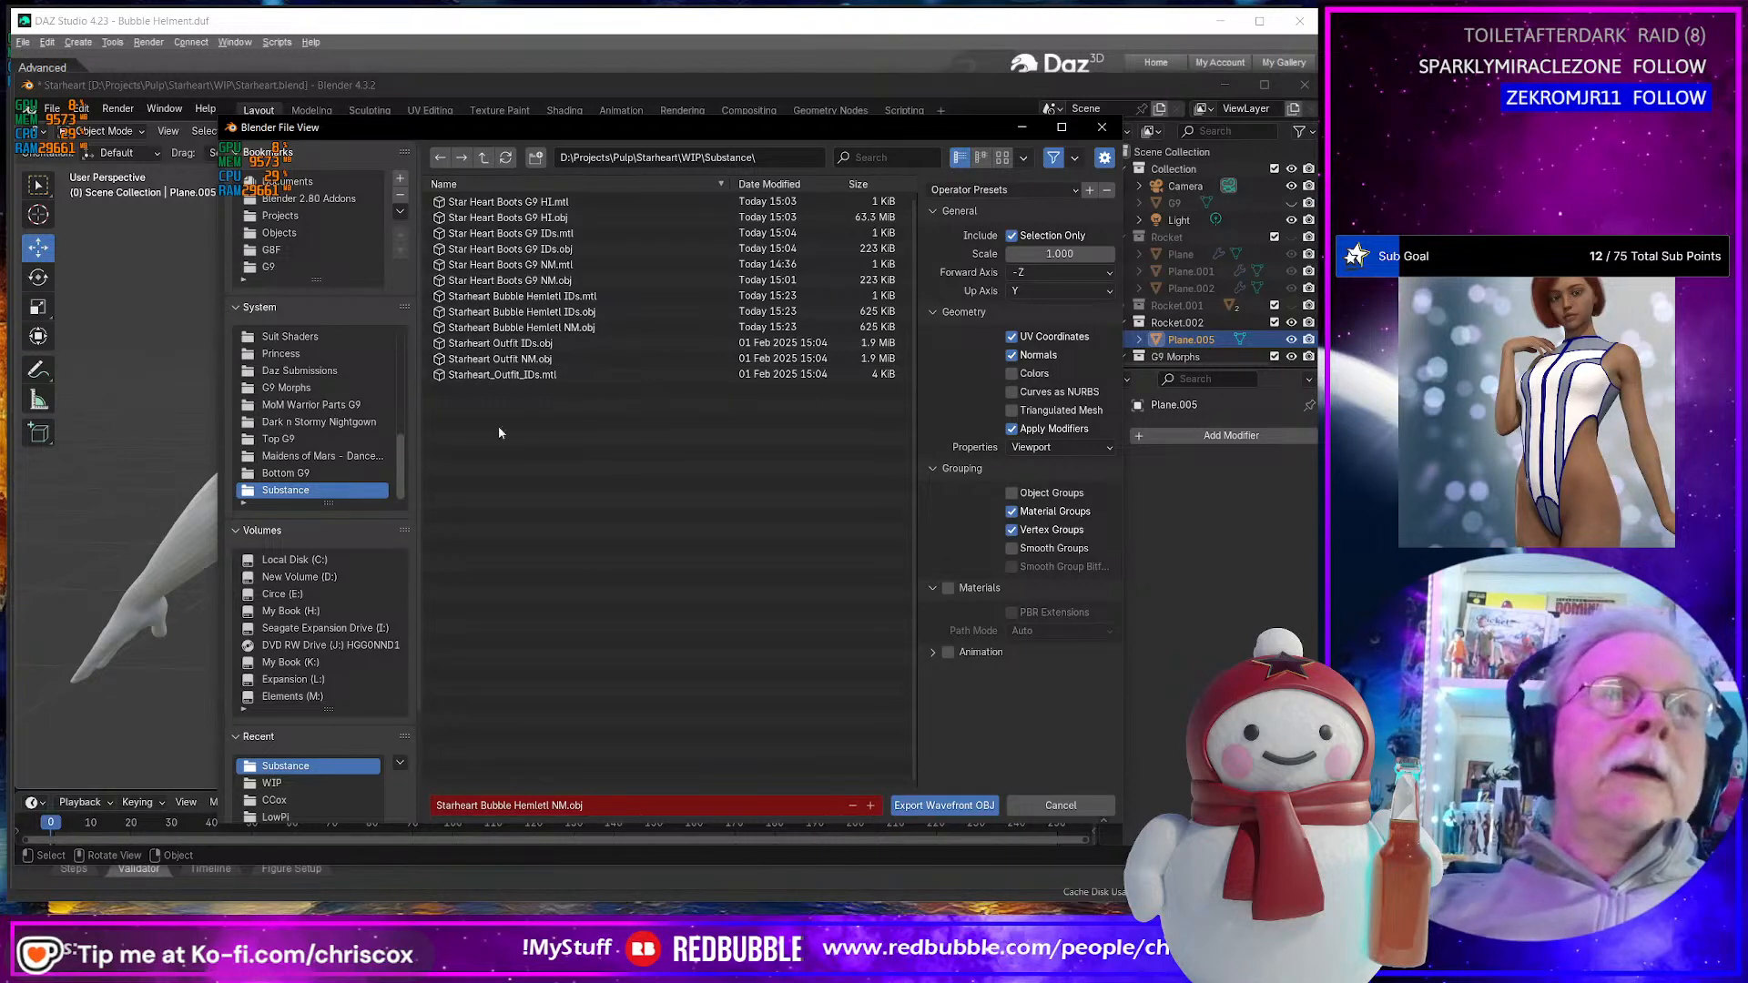
{"action": "left_click", "coordinate": [483, 158]}
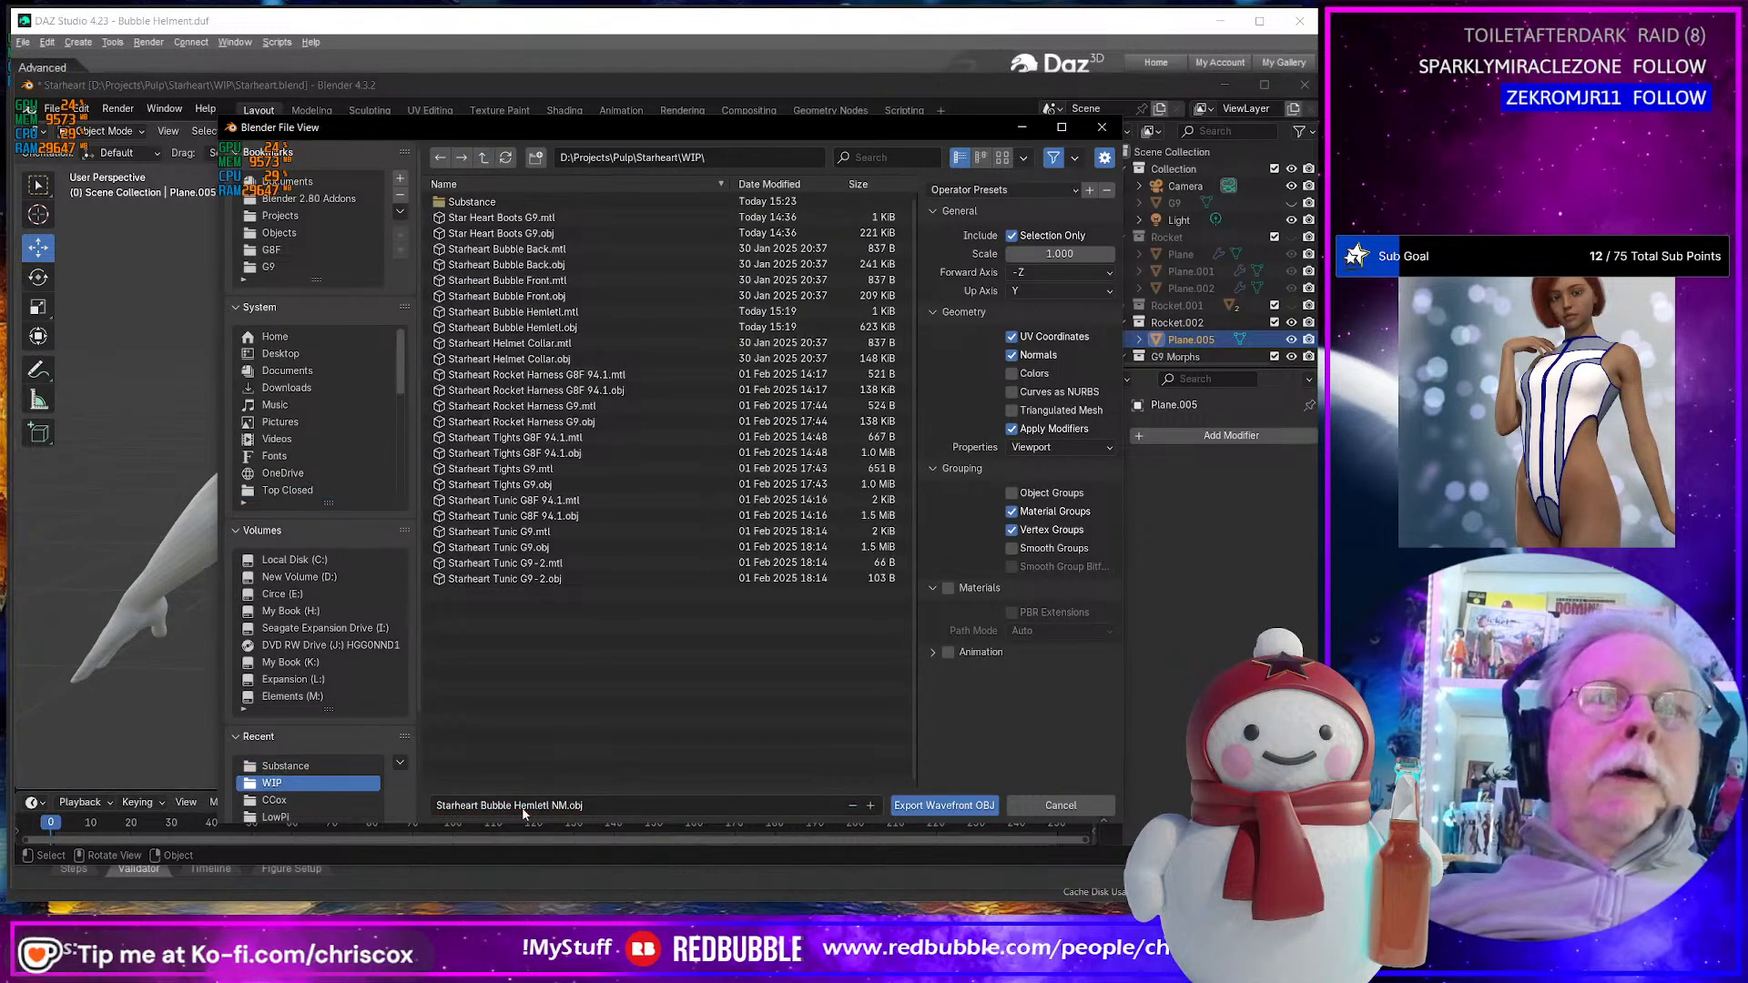
{"action": "left_click", "coordinate": [490, 806]}
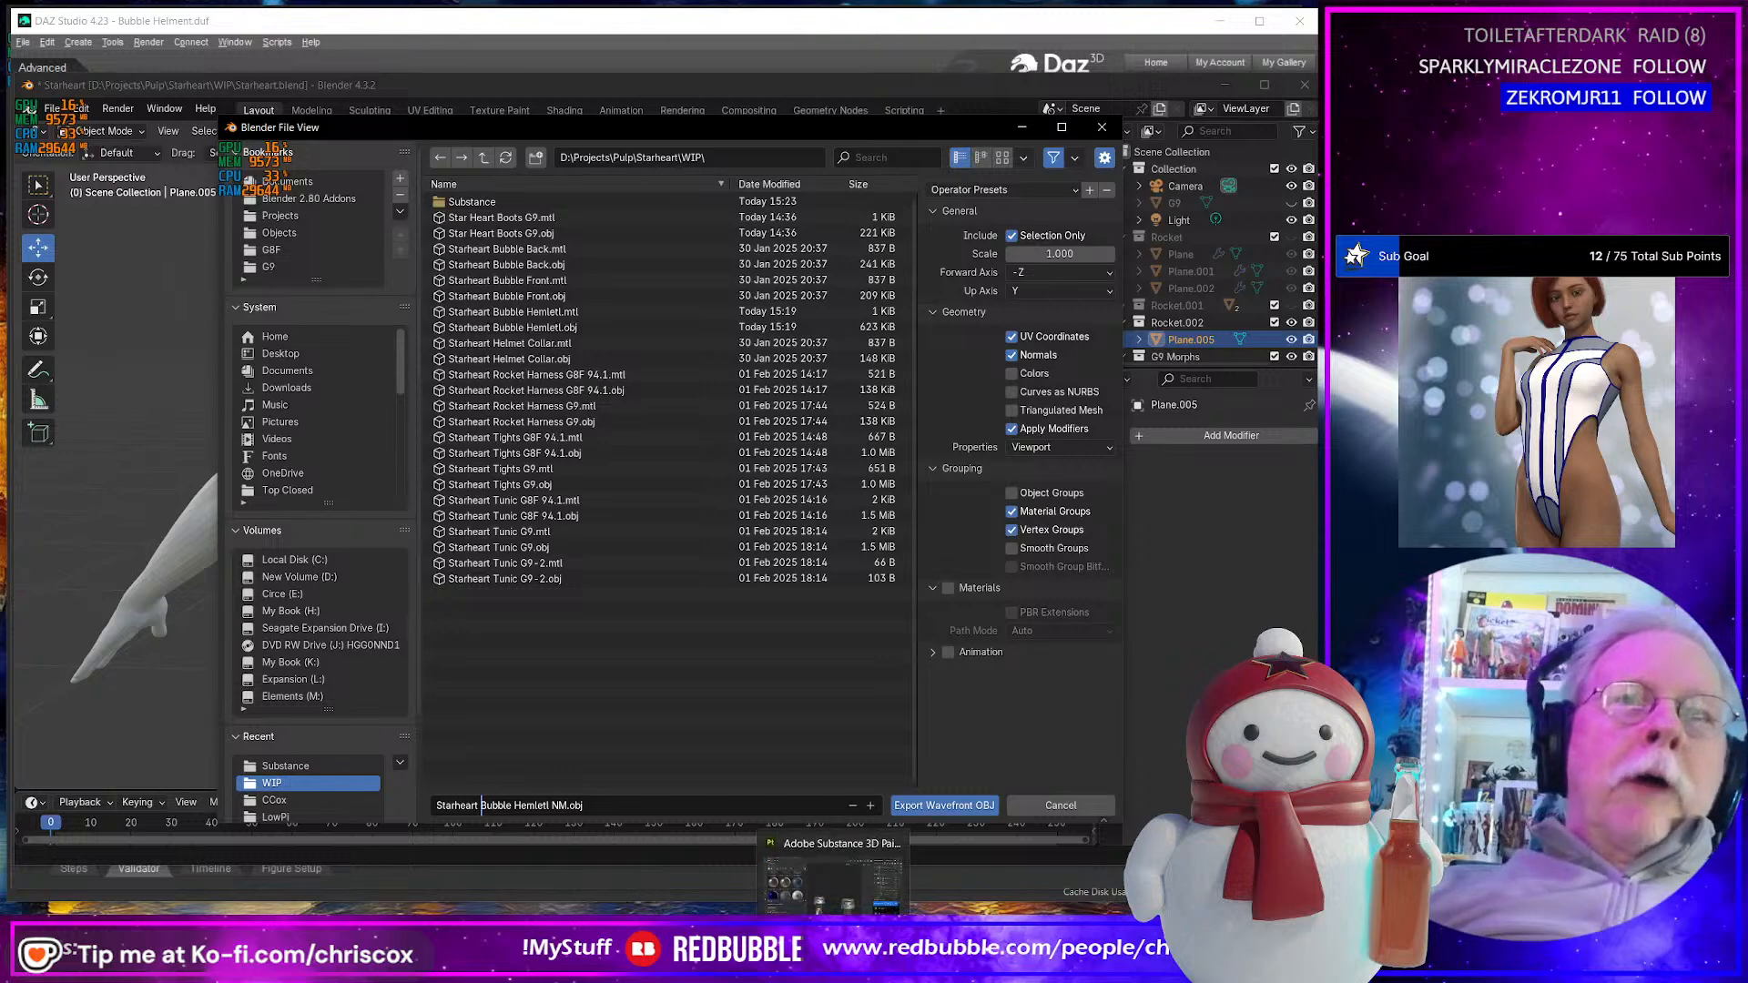
{"action": "left_click_drag", "start_coordinate": [511, 806], "coordinate": [547, 806]}
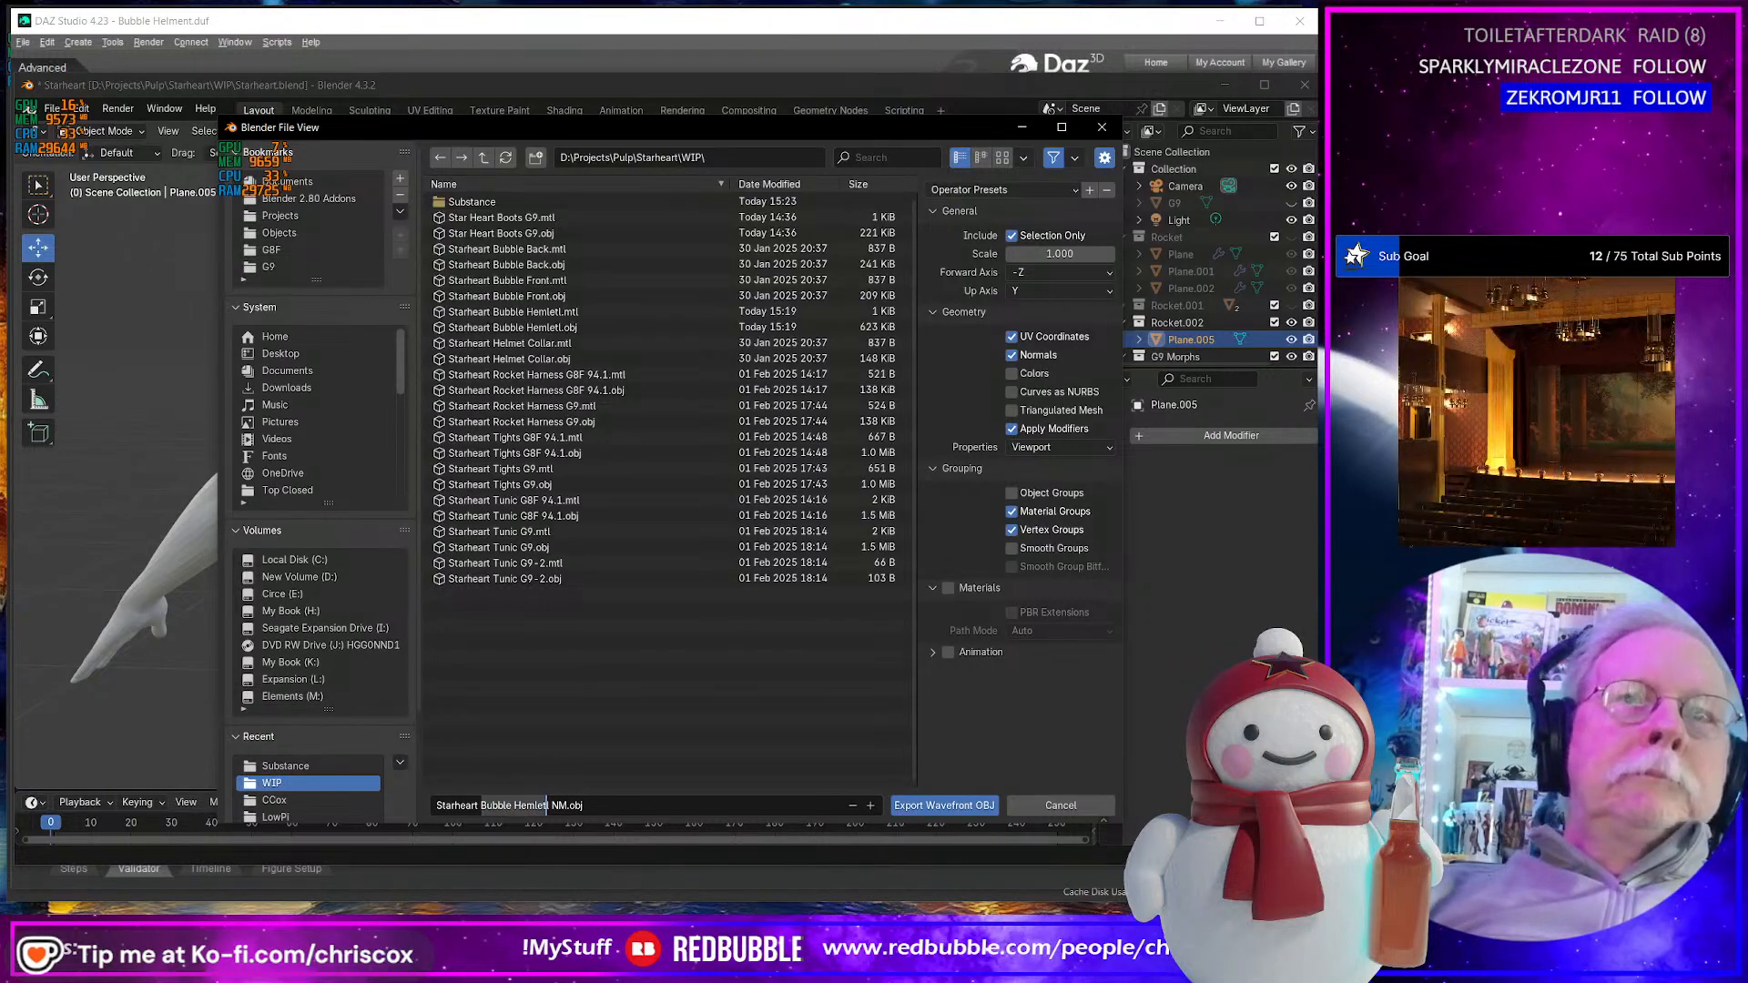
{"action": "type", "text": "Rock"}
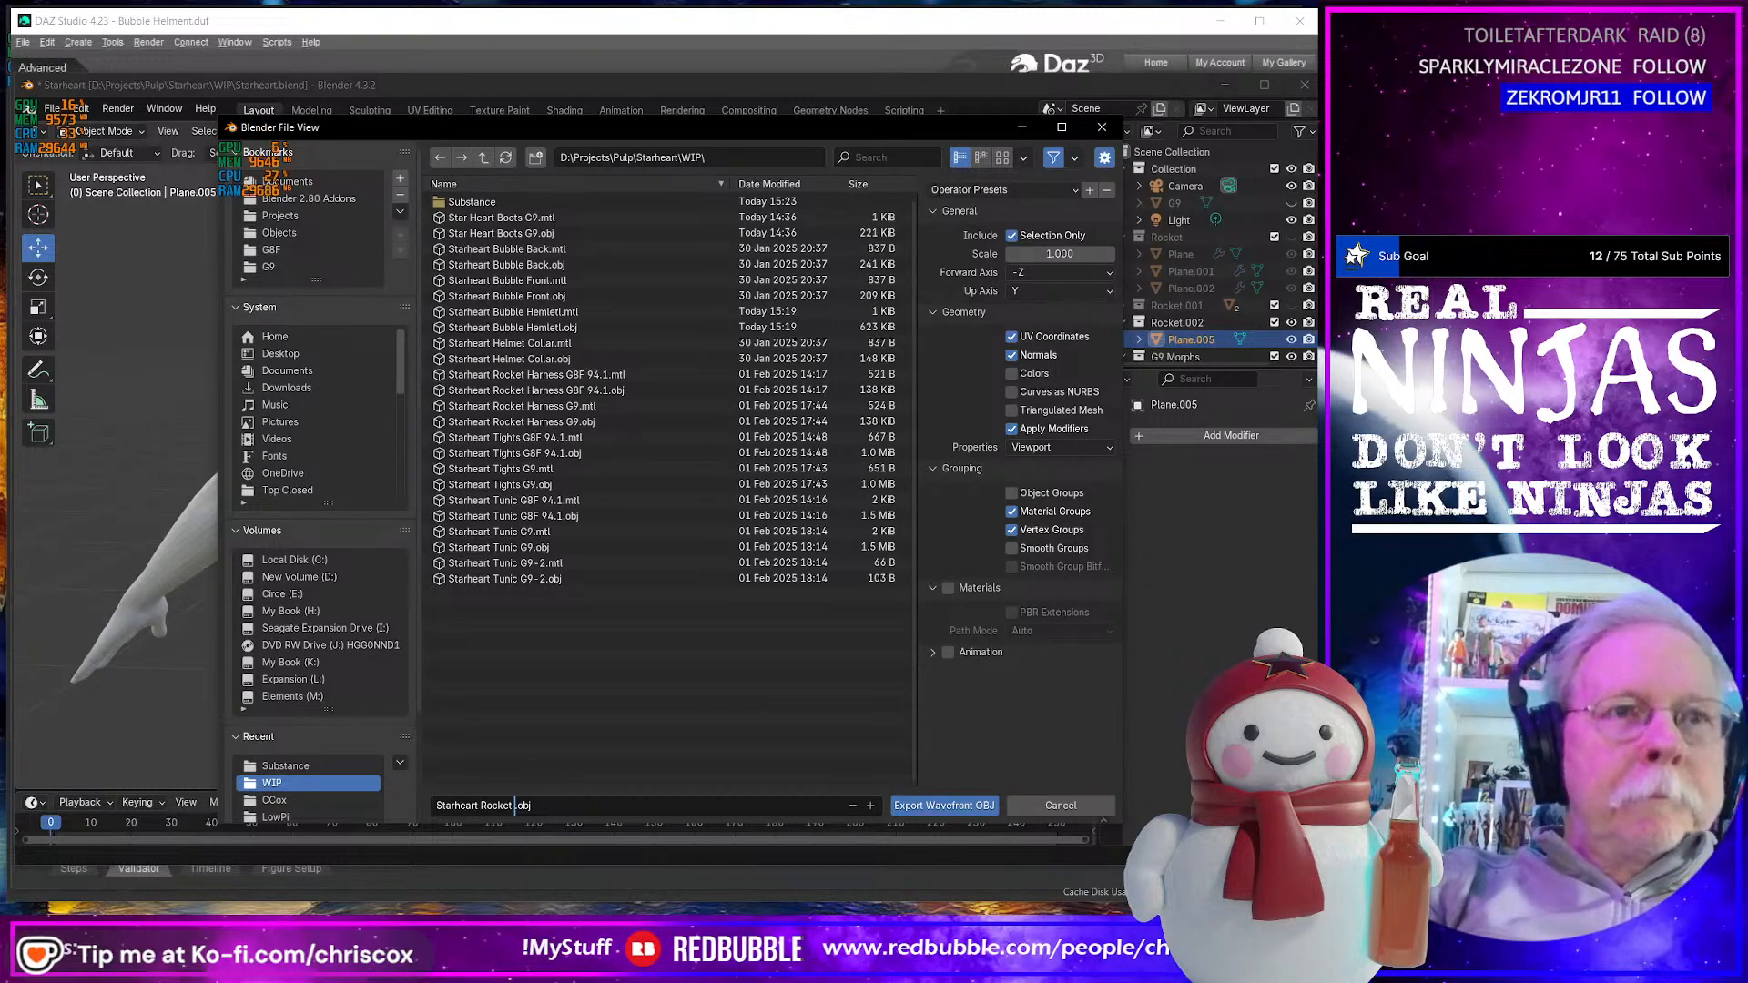
{"action": "type", "text": "Pack"}
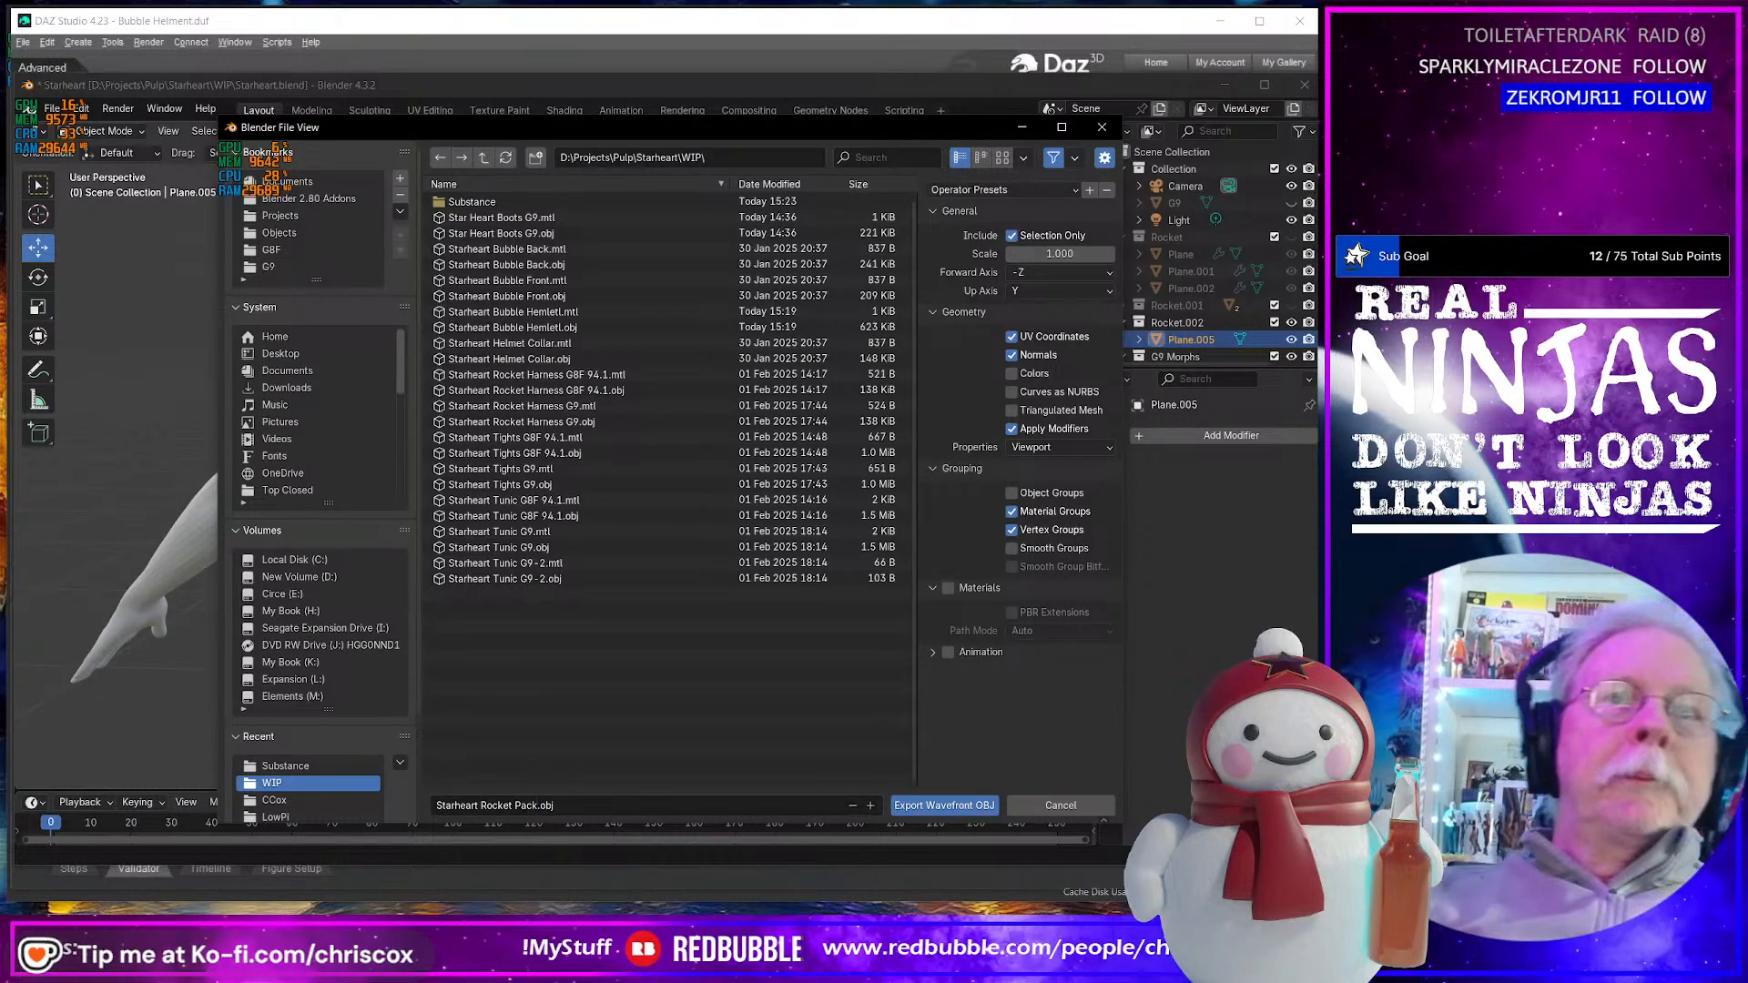
{"action": "left_click", "coordinate": [945, 805]}
{"action": "middle_click_drag", "start_coordinate": [723, 728], "coordinate": [861, 641]}
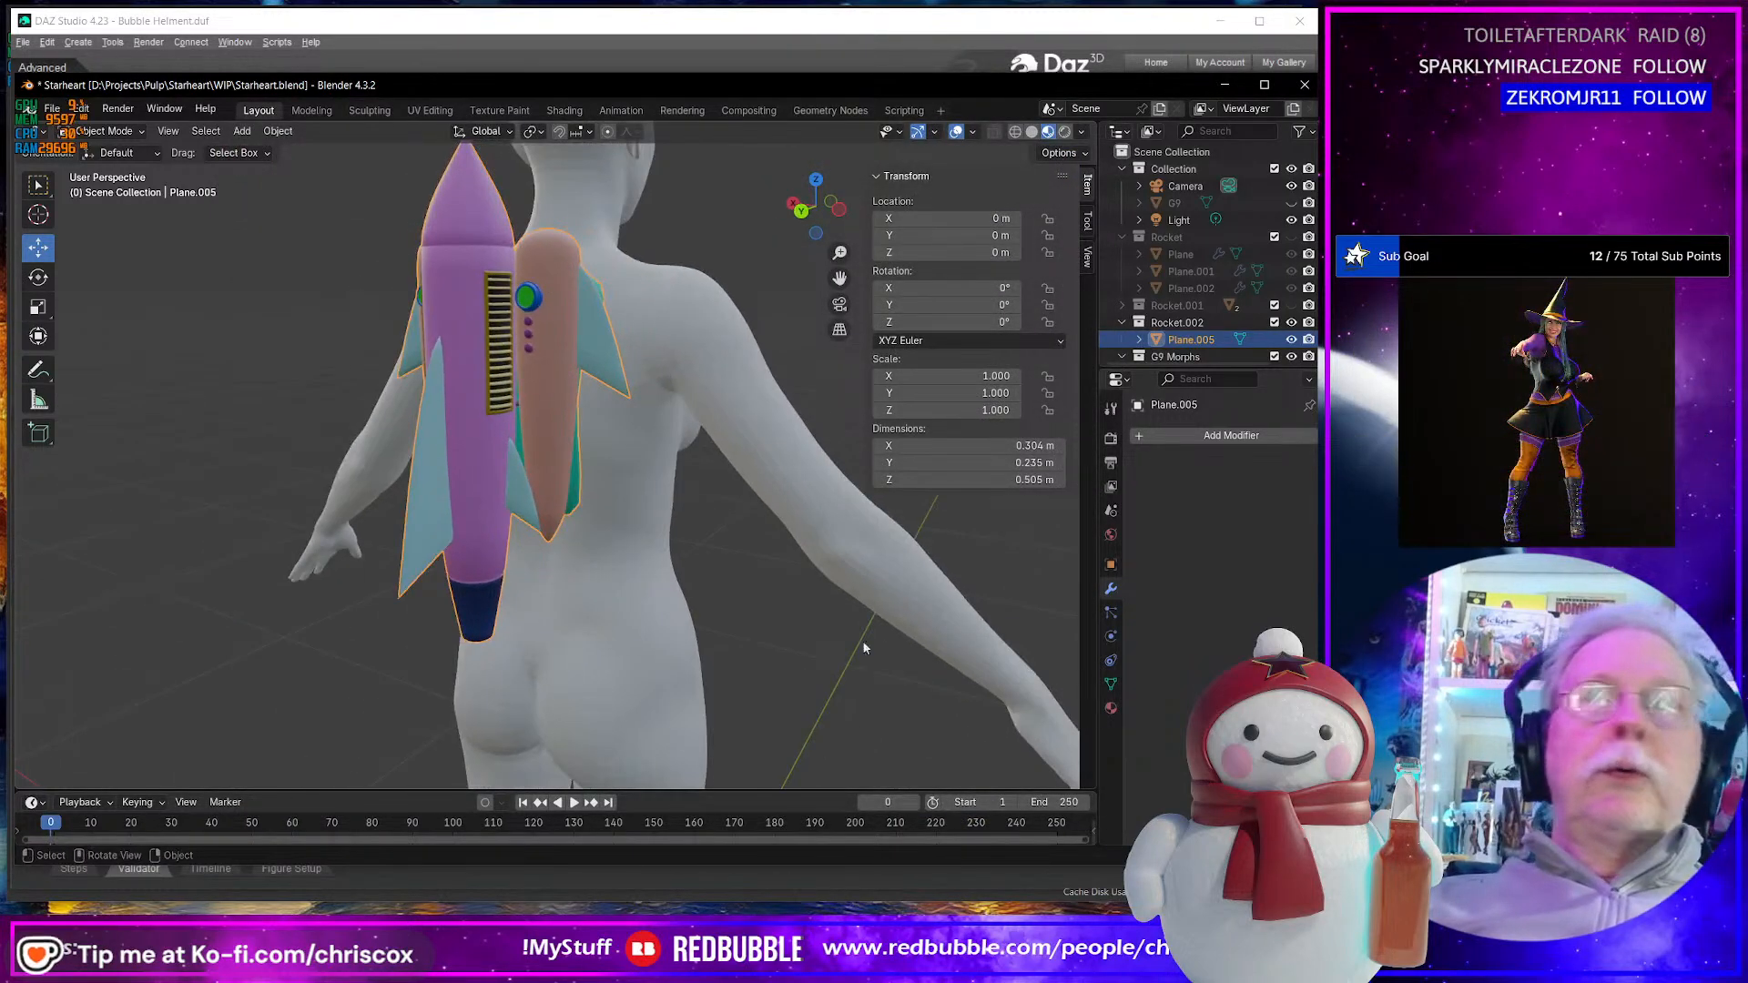
- Duplicate the Rocket.002 collection, hide the original and make the Rocket.003 copy active
{"action": "left_click", "coordinate": [1122, 322]}
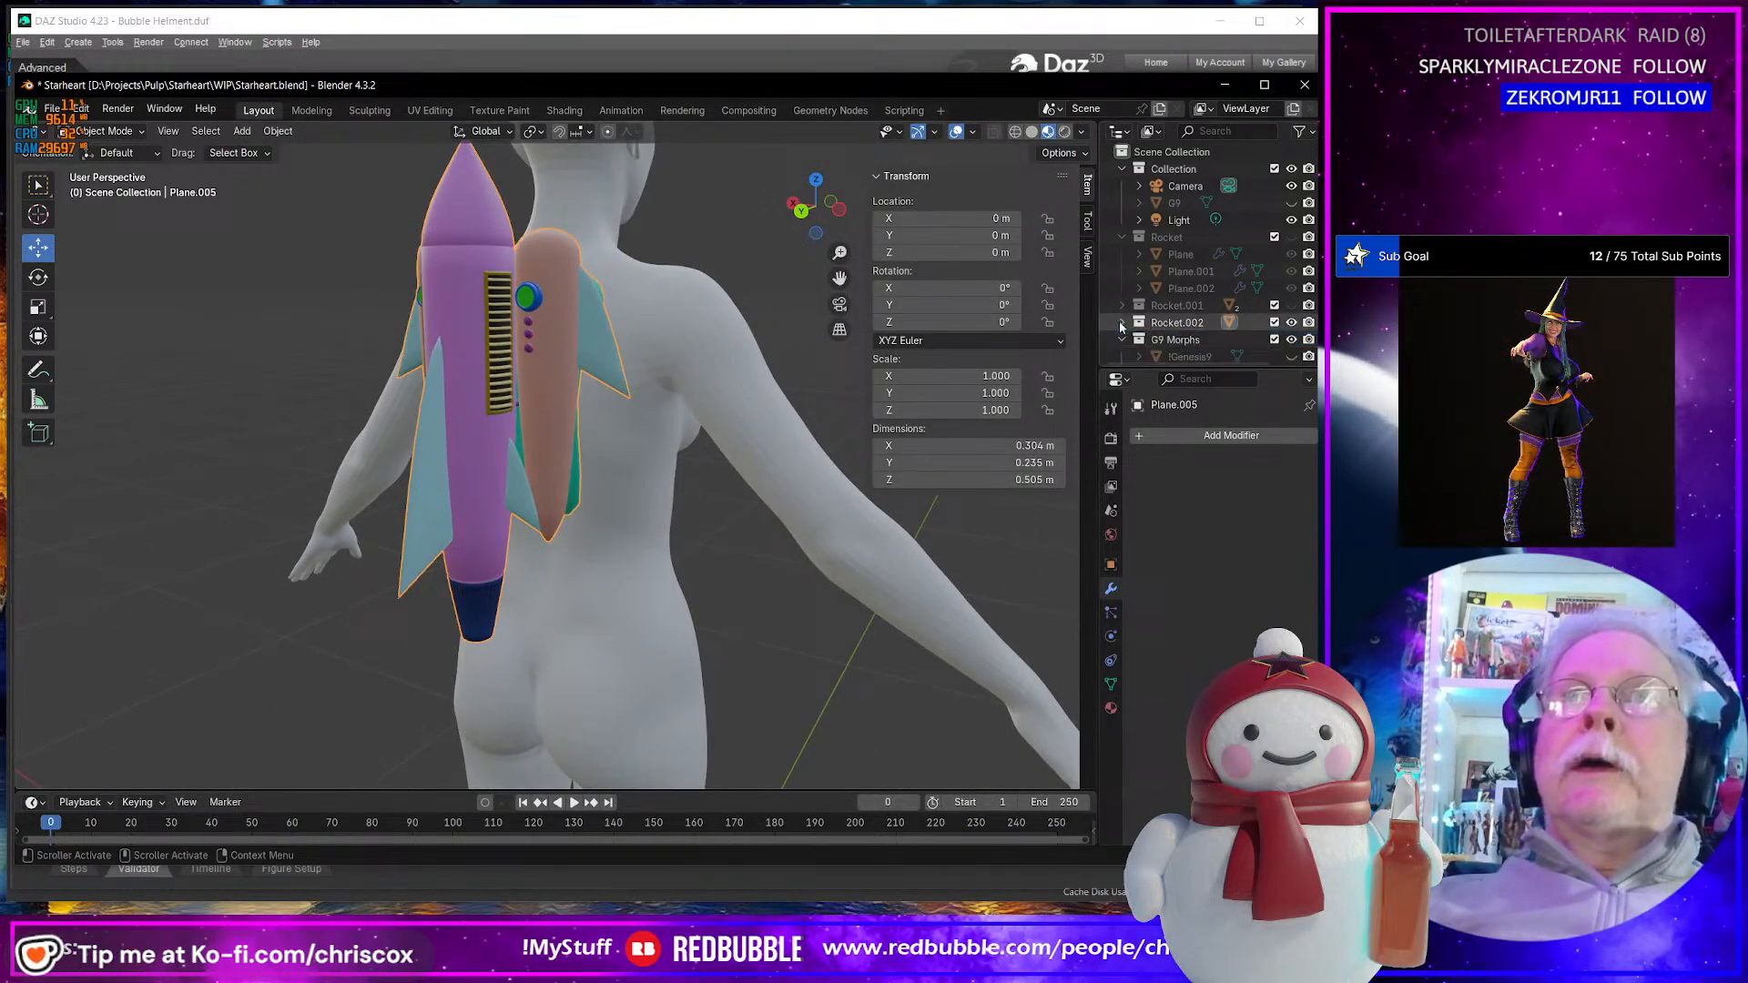
{"action": "left_click", "coordinate": [1195, 324]}
{"action": "right_click", "coordinate": [1196, 324]}
{"action": "left_click", "coordinate": [1193, 320]}
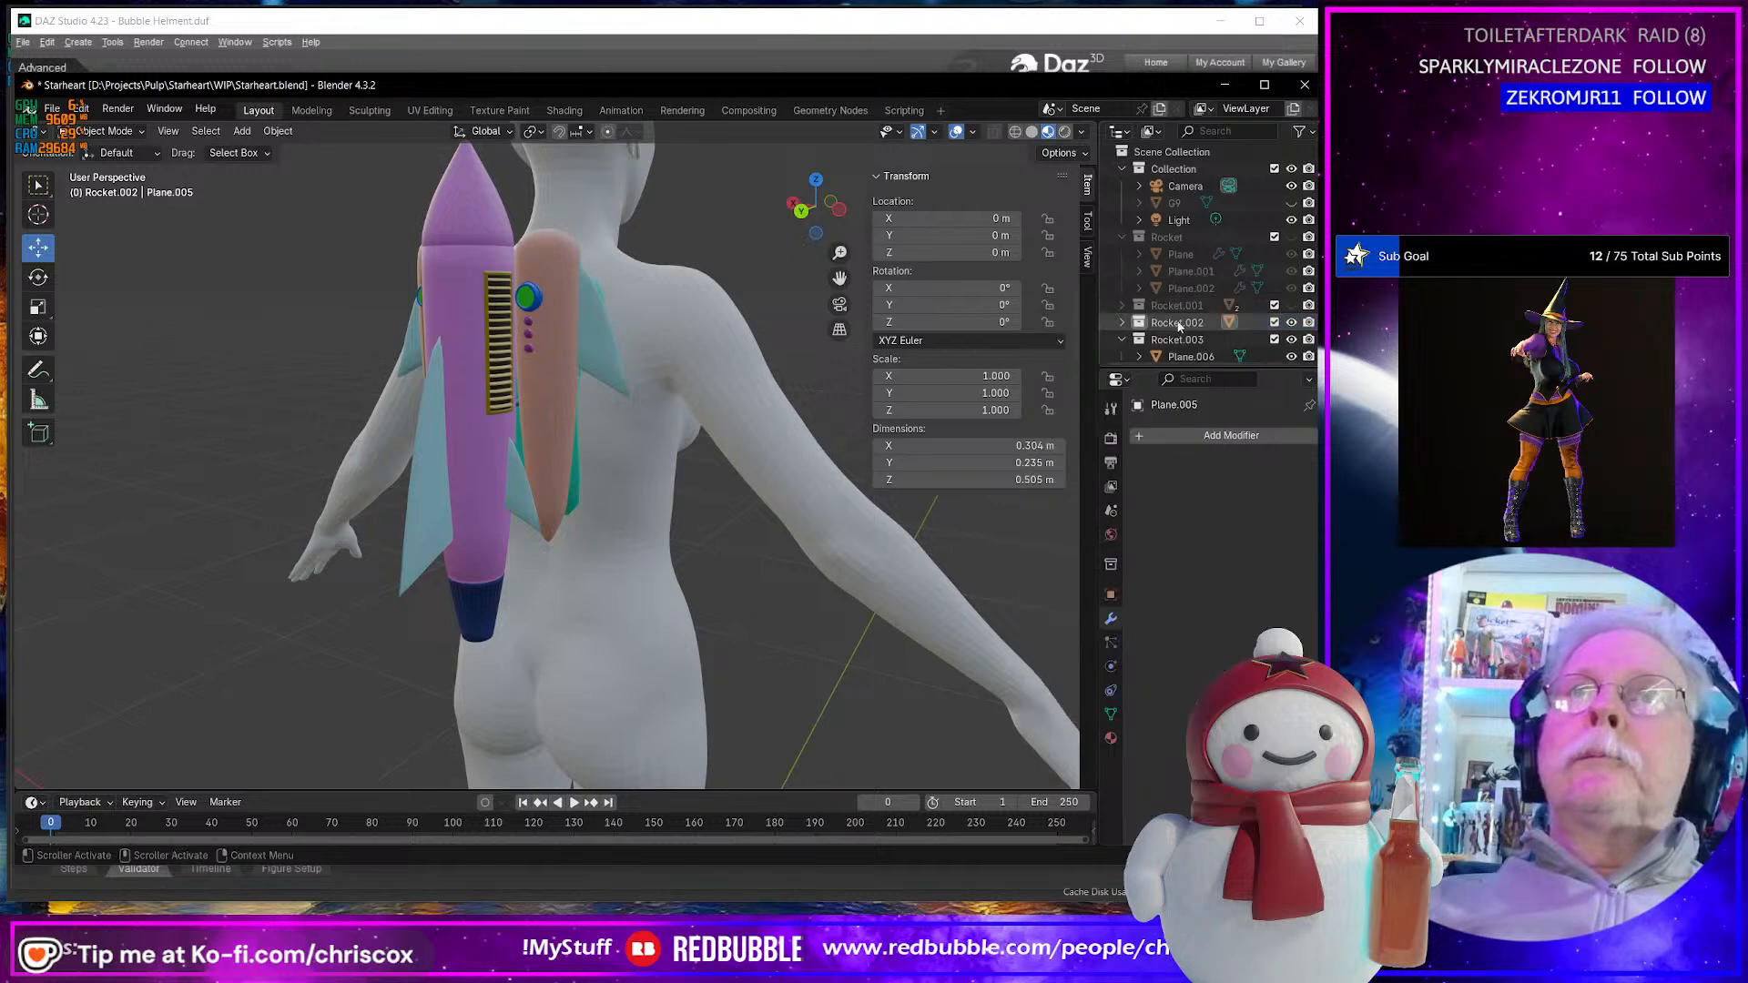
{"action": "left_click", "coordinate": [1291, 322]}
{"action": "left_click", "coordinate": [1221, 339]}
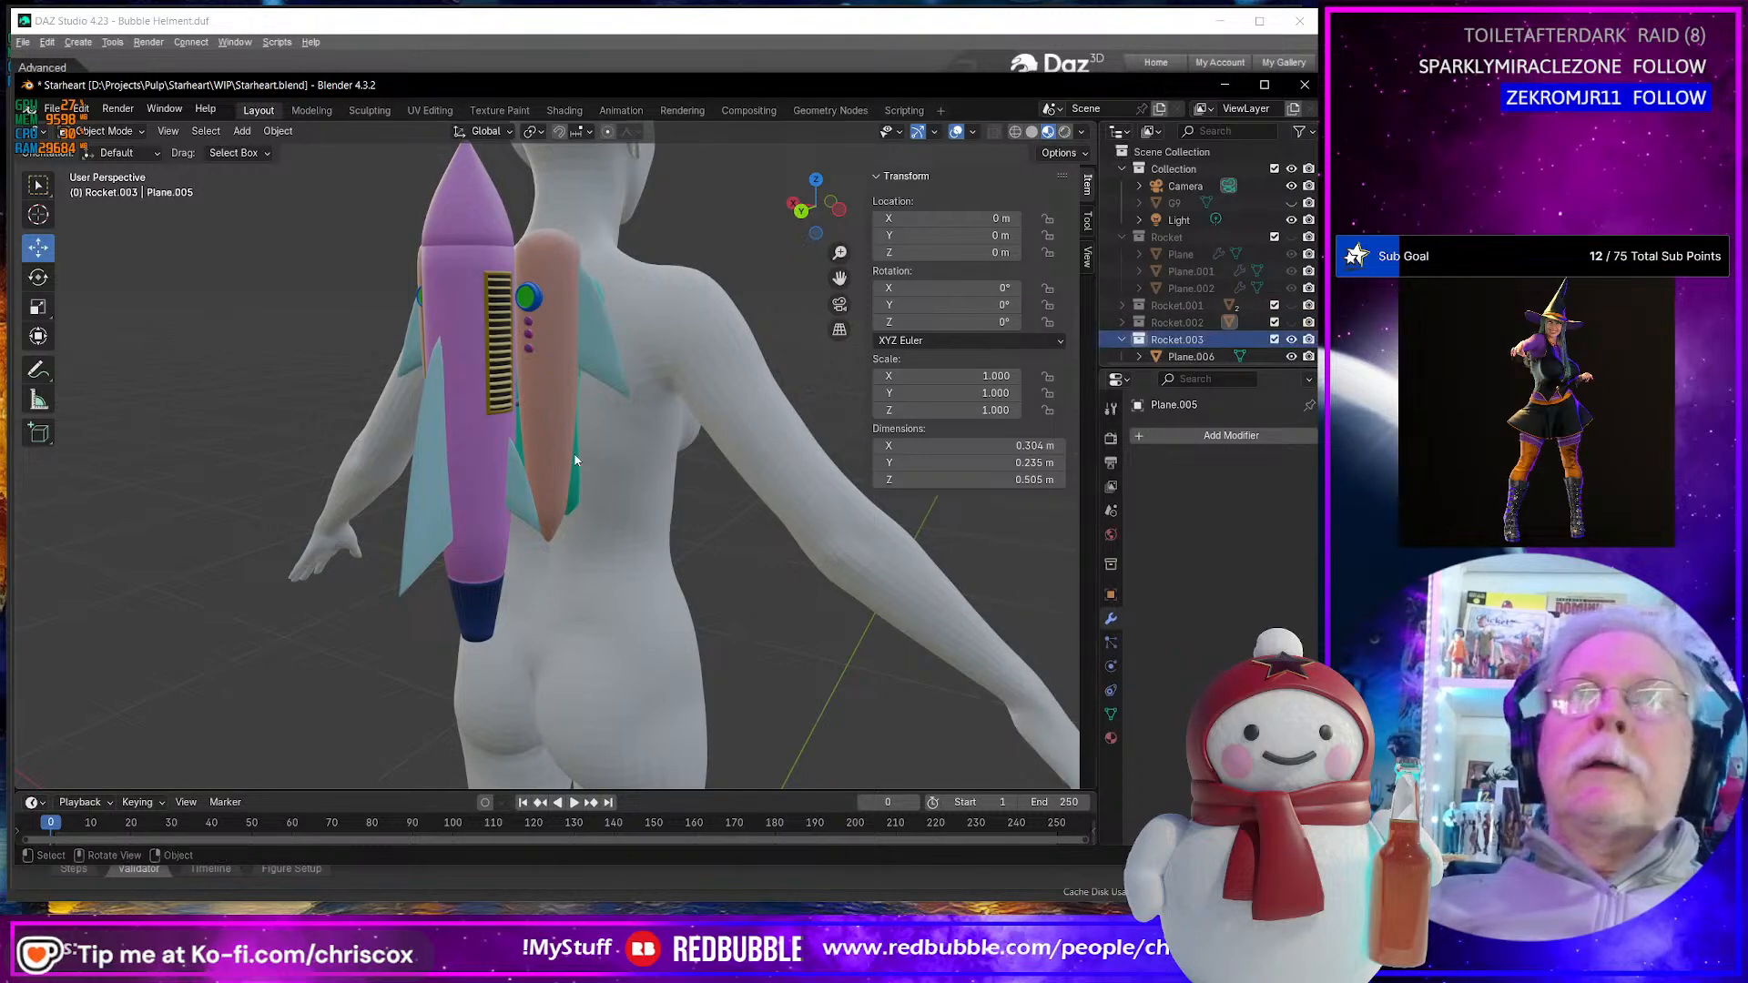
- In Edit Mode on the duplicated rocket pack, select the green glass discs of both booster gauges
{"action": "middle_click_drag", "start_coordinate": [783, 464], "coordinate": [618, 383]}
{"action": "key", "text": "Tab"}
{"action": "key", "text": "Tab"}
{"action": "key", "text": "Tab"}
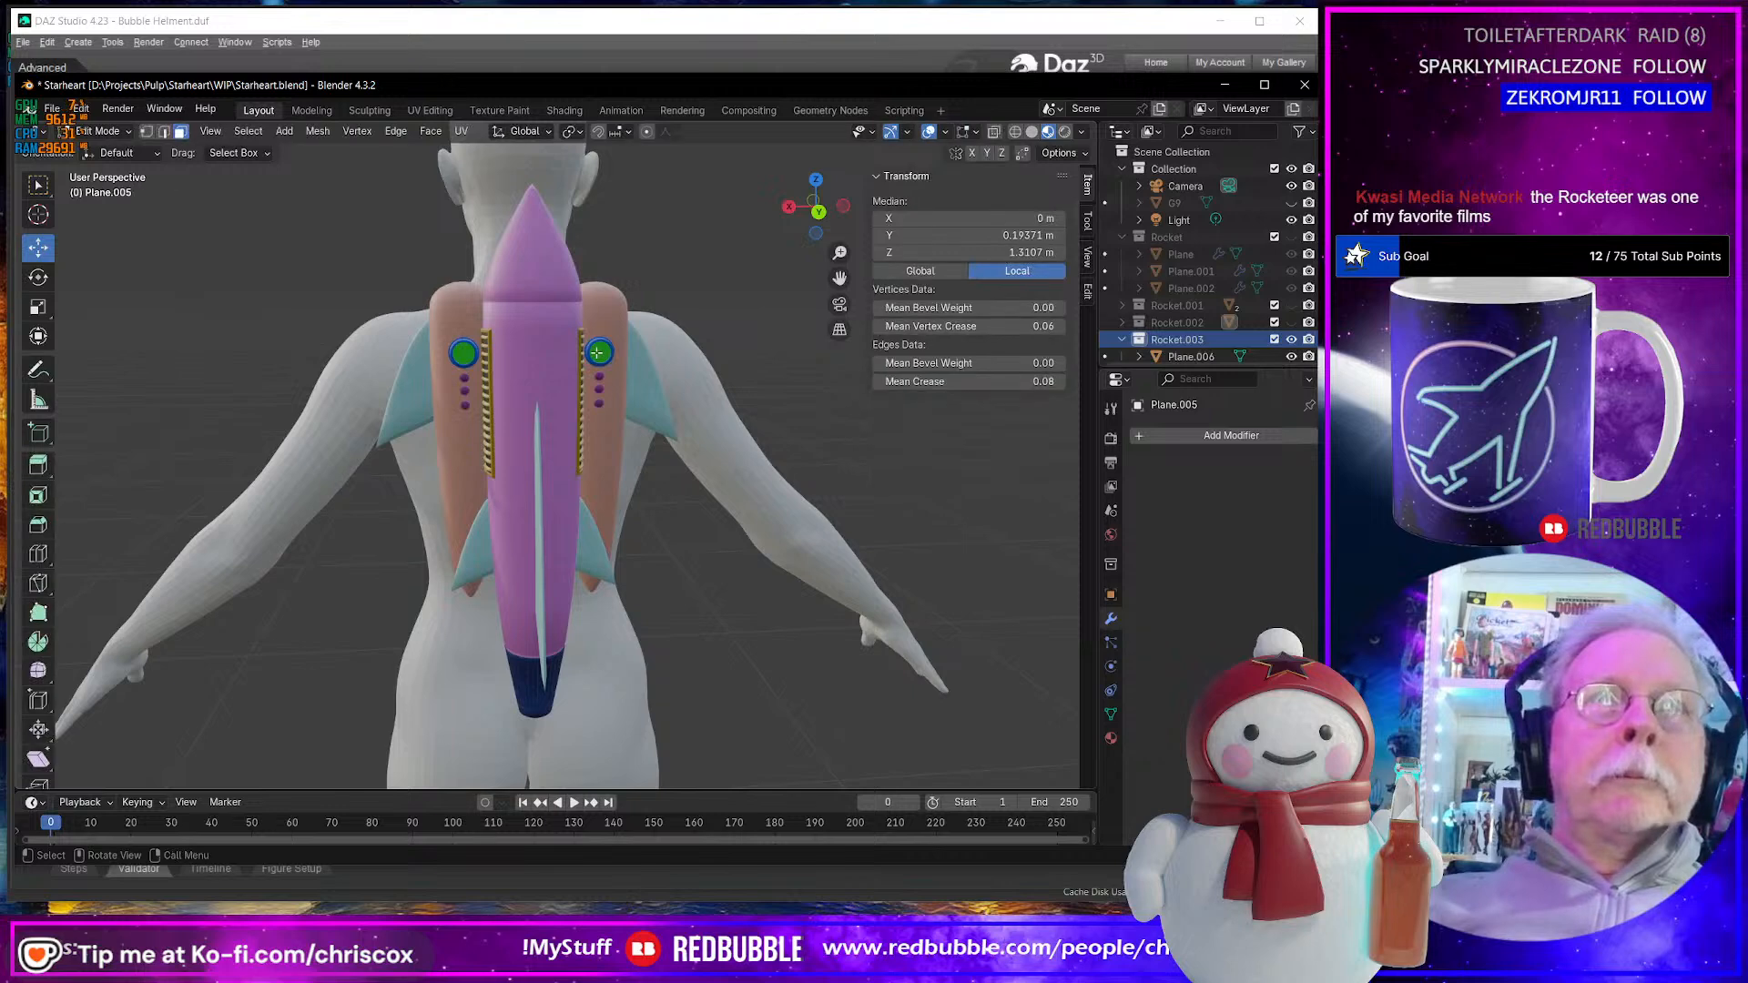
{"action": "key", "text": "Tab"}
{"action": "left_click", "coordinate": [598, 354]}
{"action": "key", "text": "Tab"}
{"action": "scroll", "coordinate": [600, 354], "scroll_direction": "up", "scroll_amount": 1}
{"action": "scroll", "coordinate": [600, 355], "scroll_direction": "up", "scroll_amount": 4}
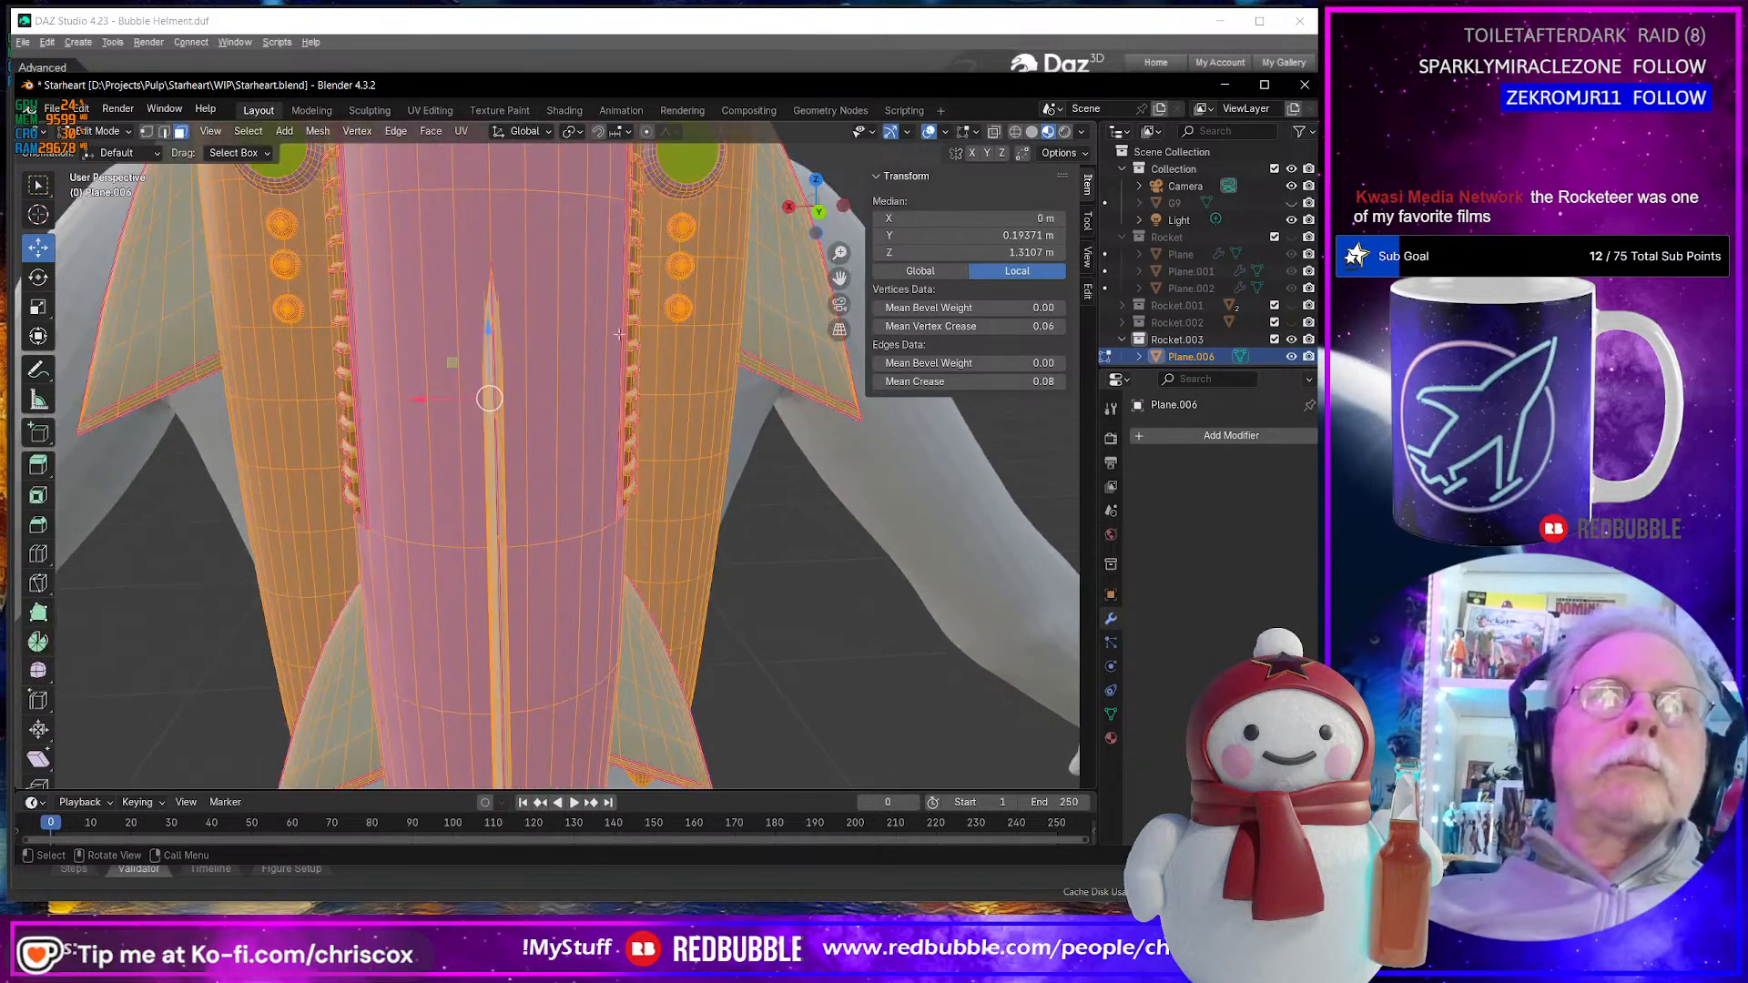
{"action": "scroll", "coordinate": [496, 391], "scroll_direction": "down", "scroll_amount": 1}
{"action": "left_click", "coordinate": [693, 293]}
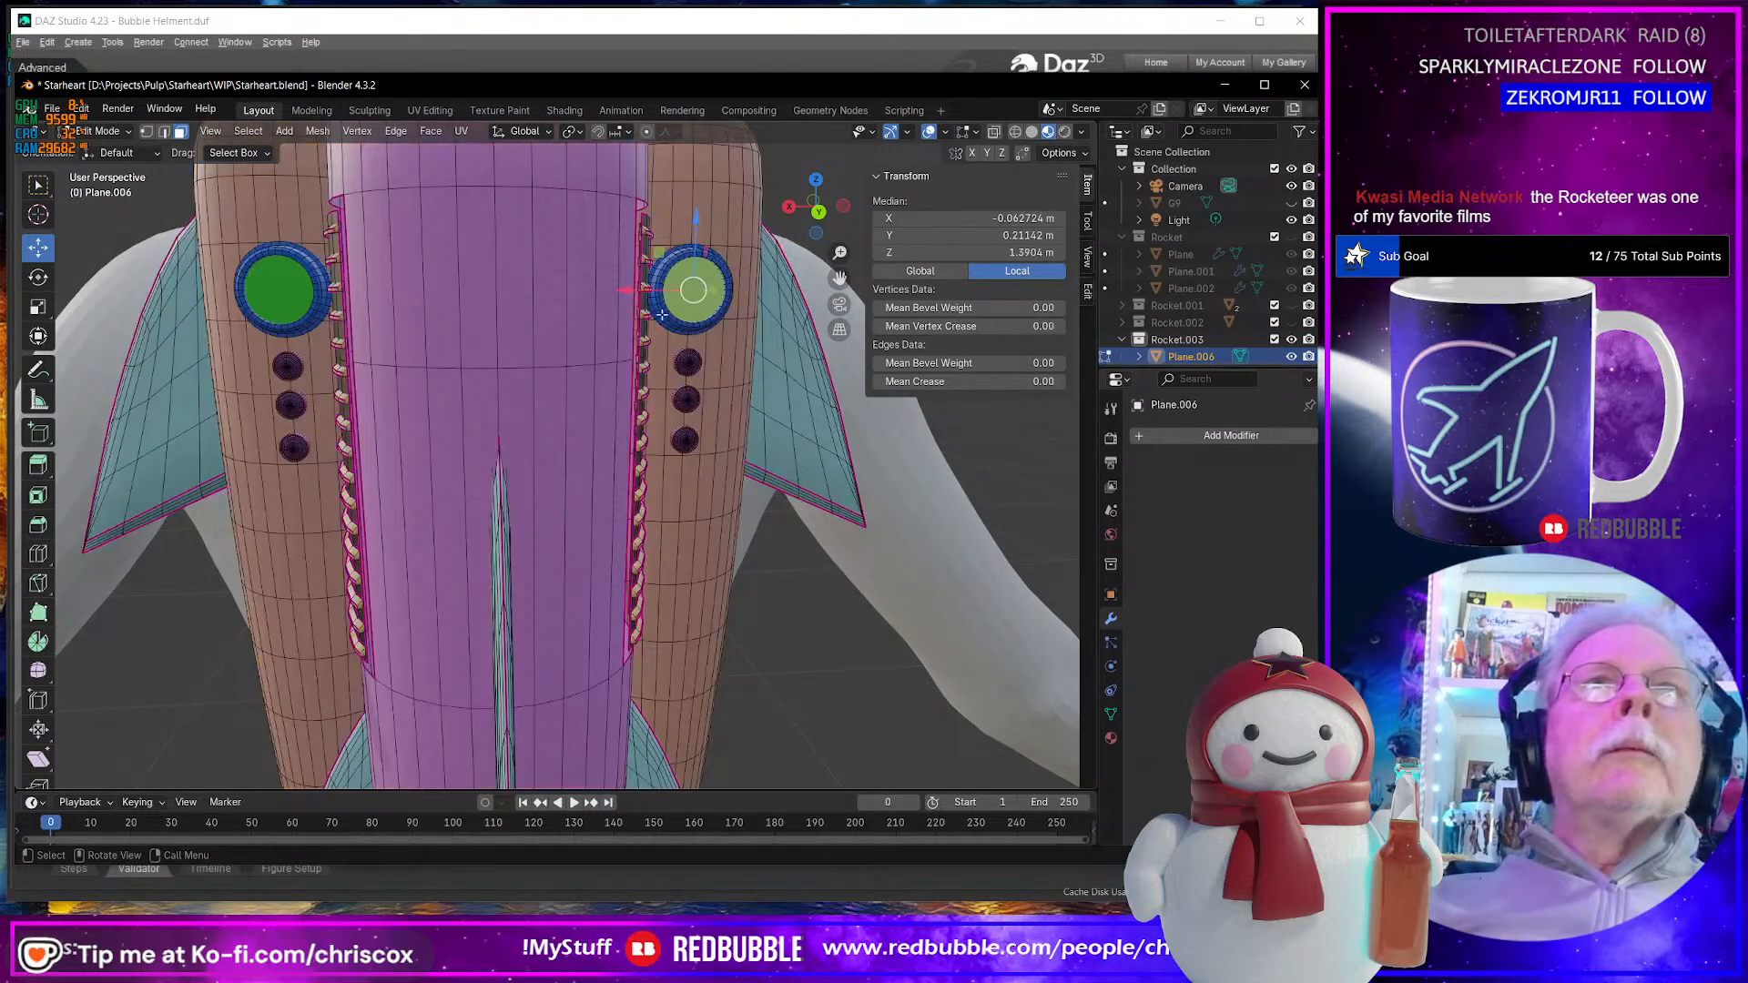
{"action": "left_click", "coordinate": [278, 289], "text": "shift"}
{"action": "key", "text": "ctrl+KP_Add"}
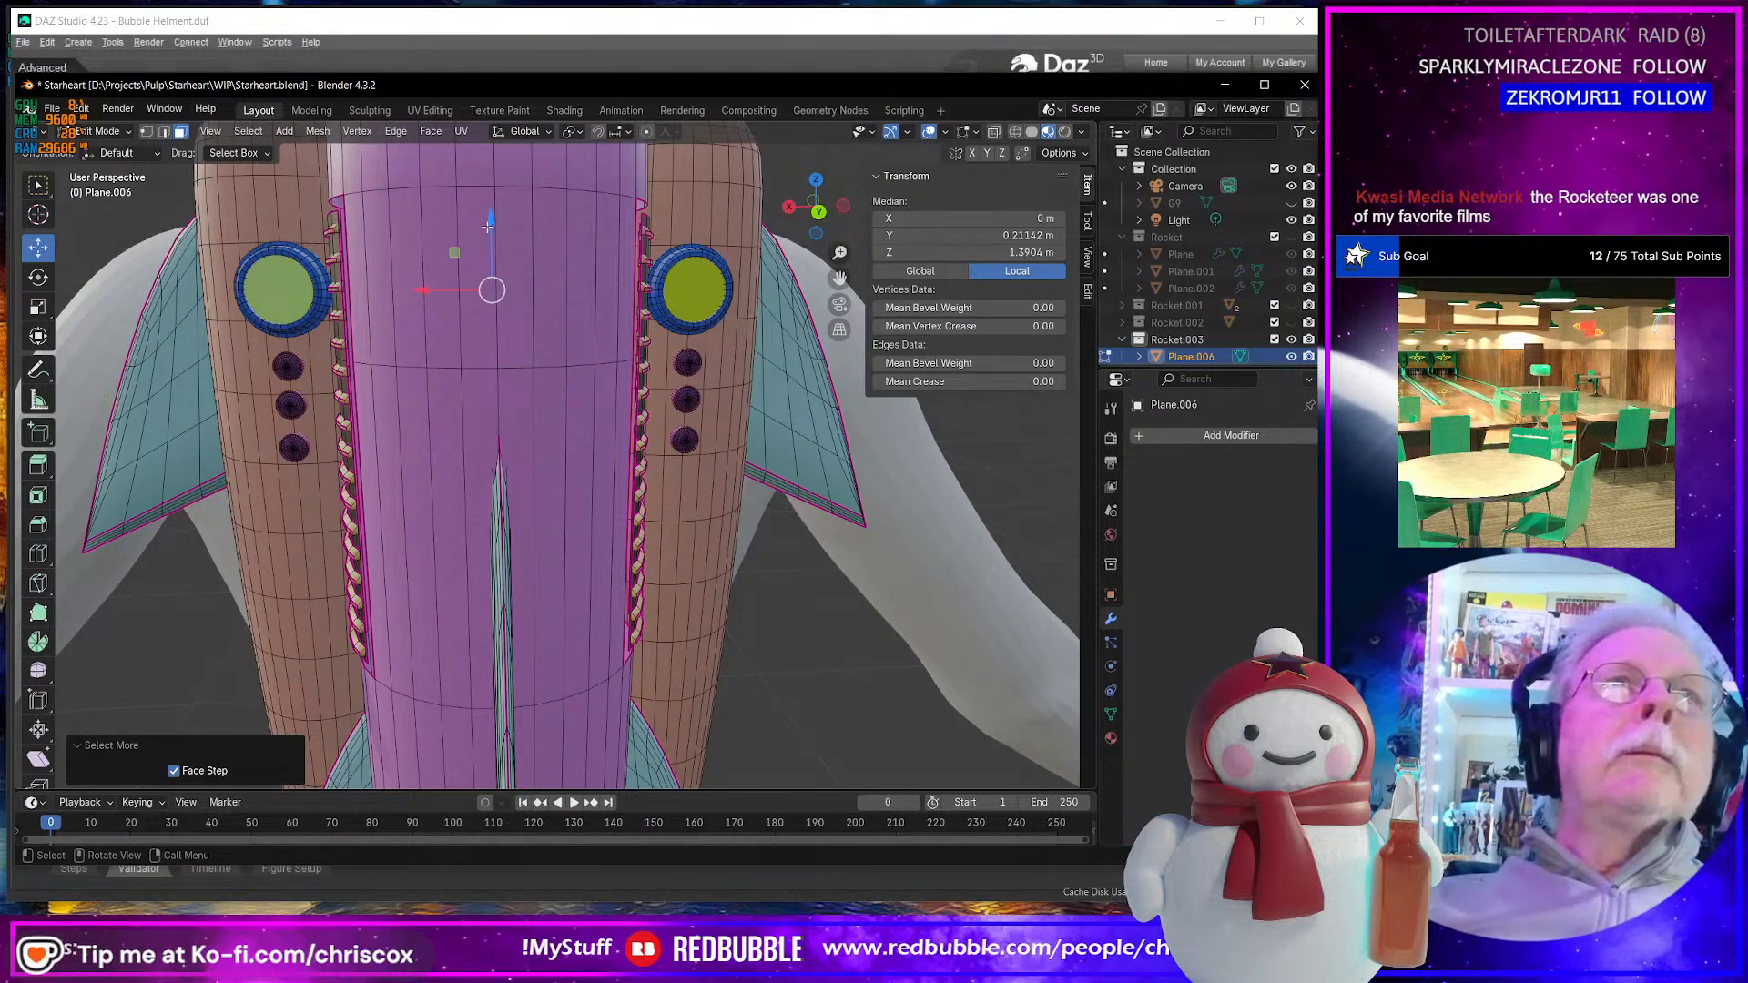
- Move both gauge glass discs up along Z by about 0.175 m, clear of the rocket boosters
{"action": "left_click_drag", "start_coordinate": [489, 225], "coordinate": [503, 334]}
{"action": "key", "text": "ctrl+z"}
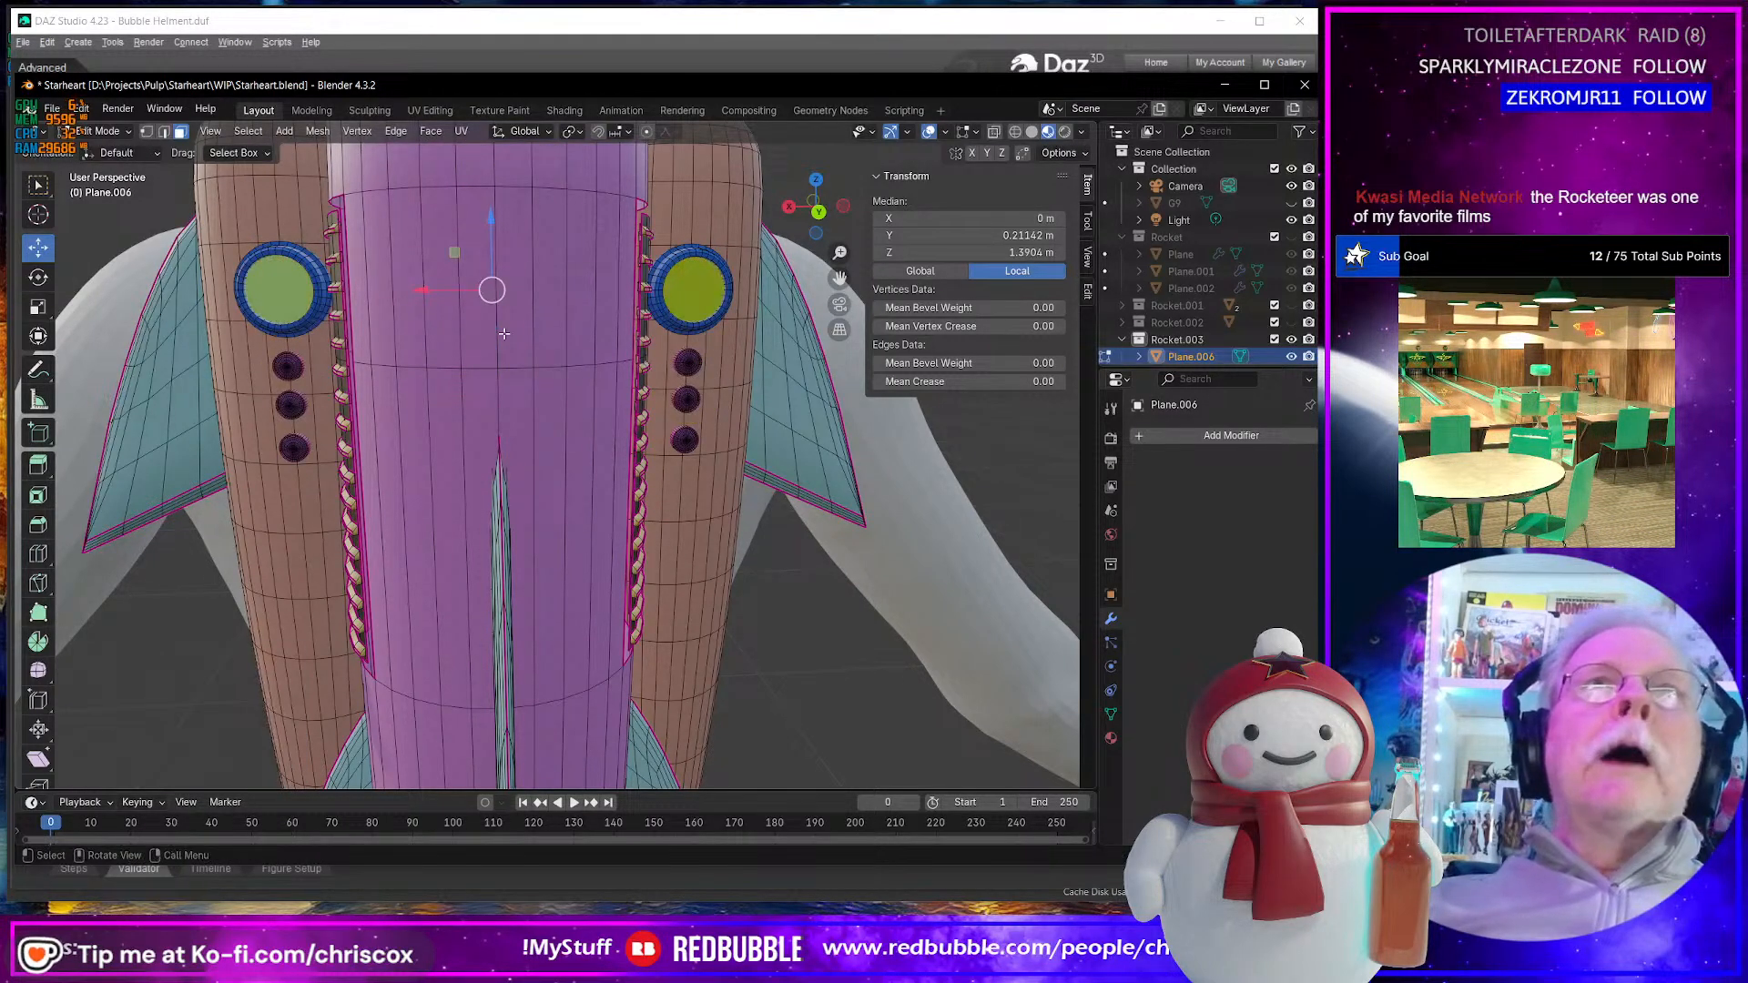
{"action": "middle_click_drag", "start_coordinate": [504, 333], "coordinate": [500, 530]}
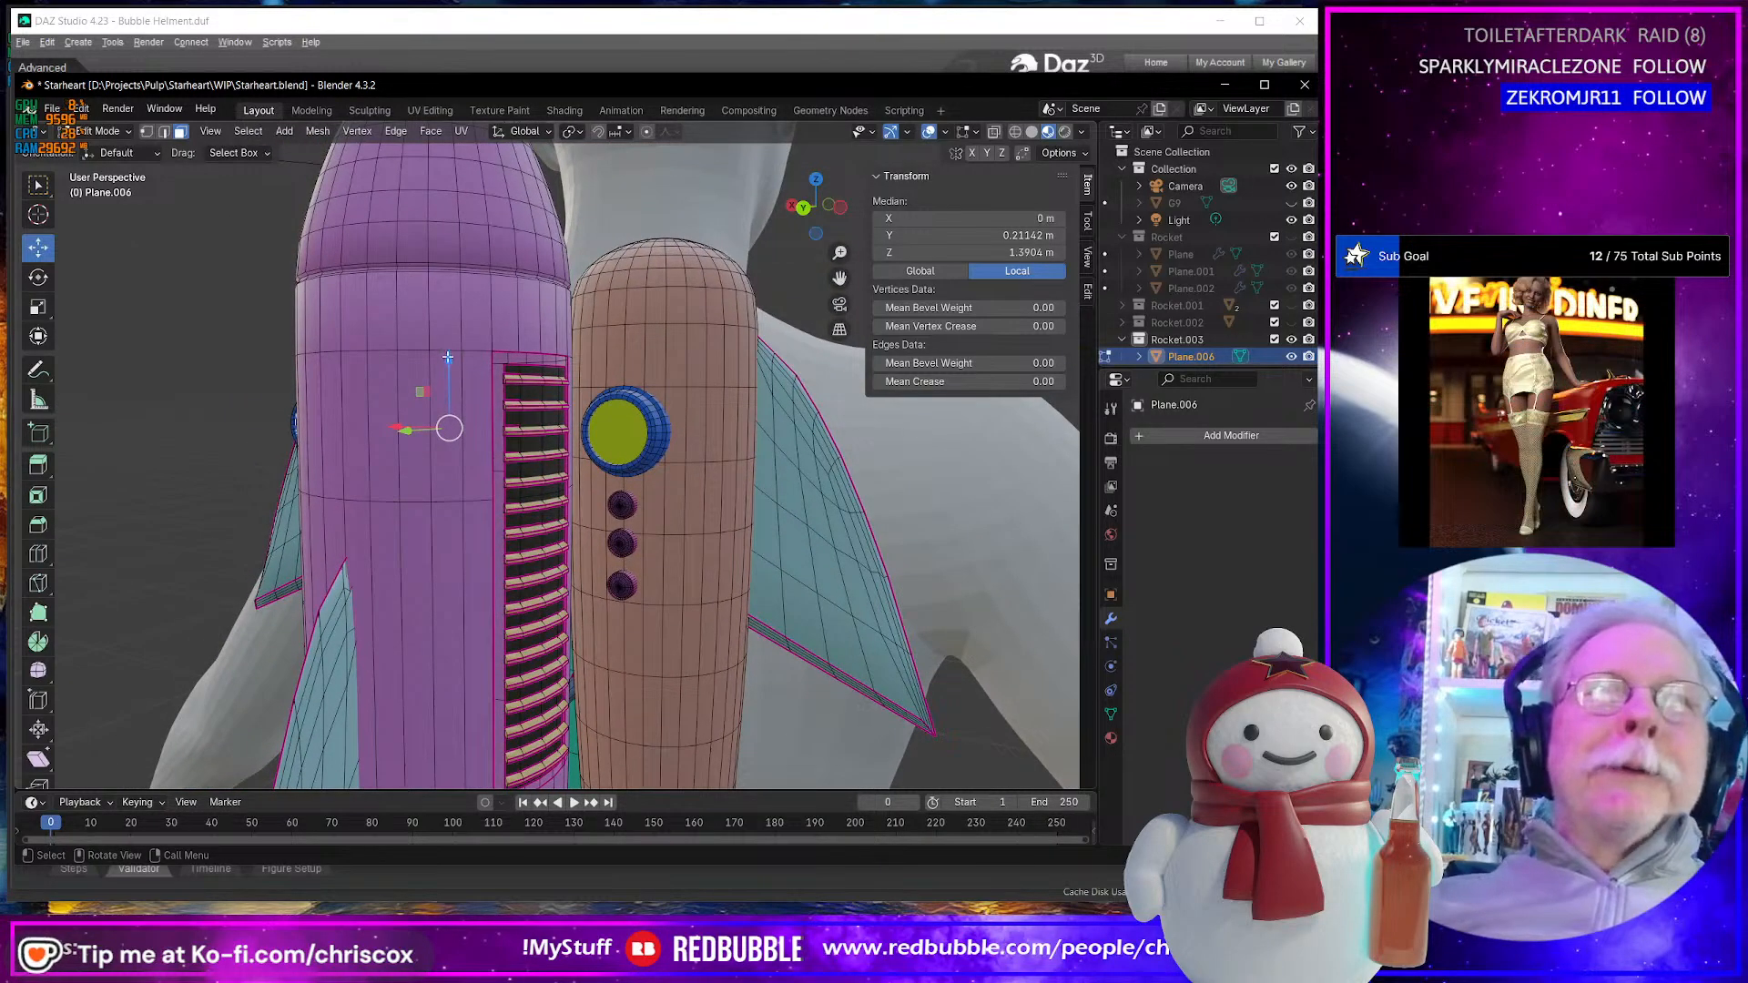
{"action": "left_click_drag", "start_coordinate": [448, 357], "coordinate": [448, 221]}
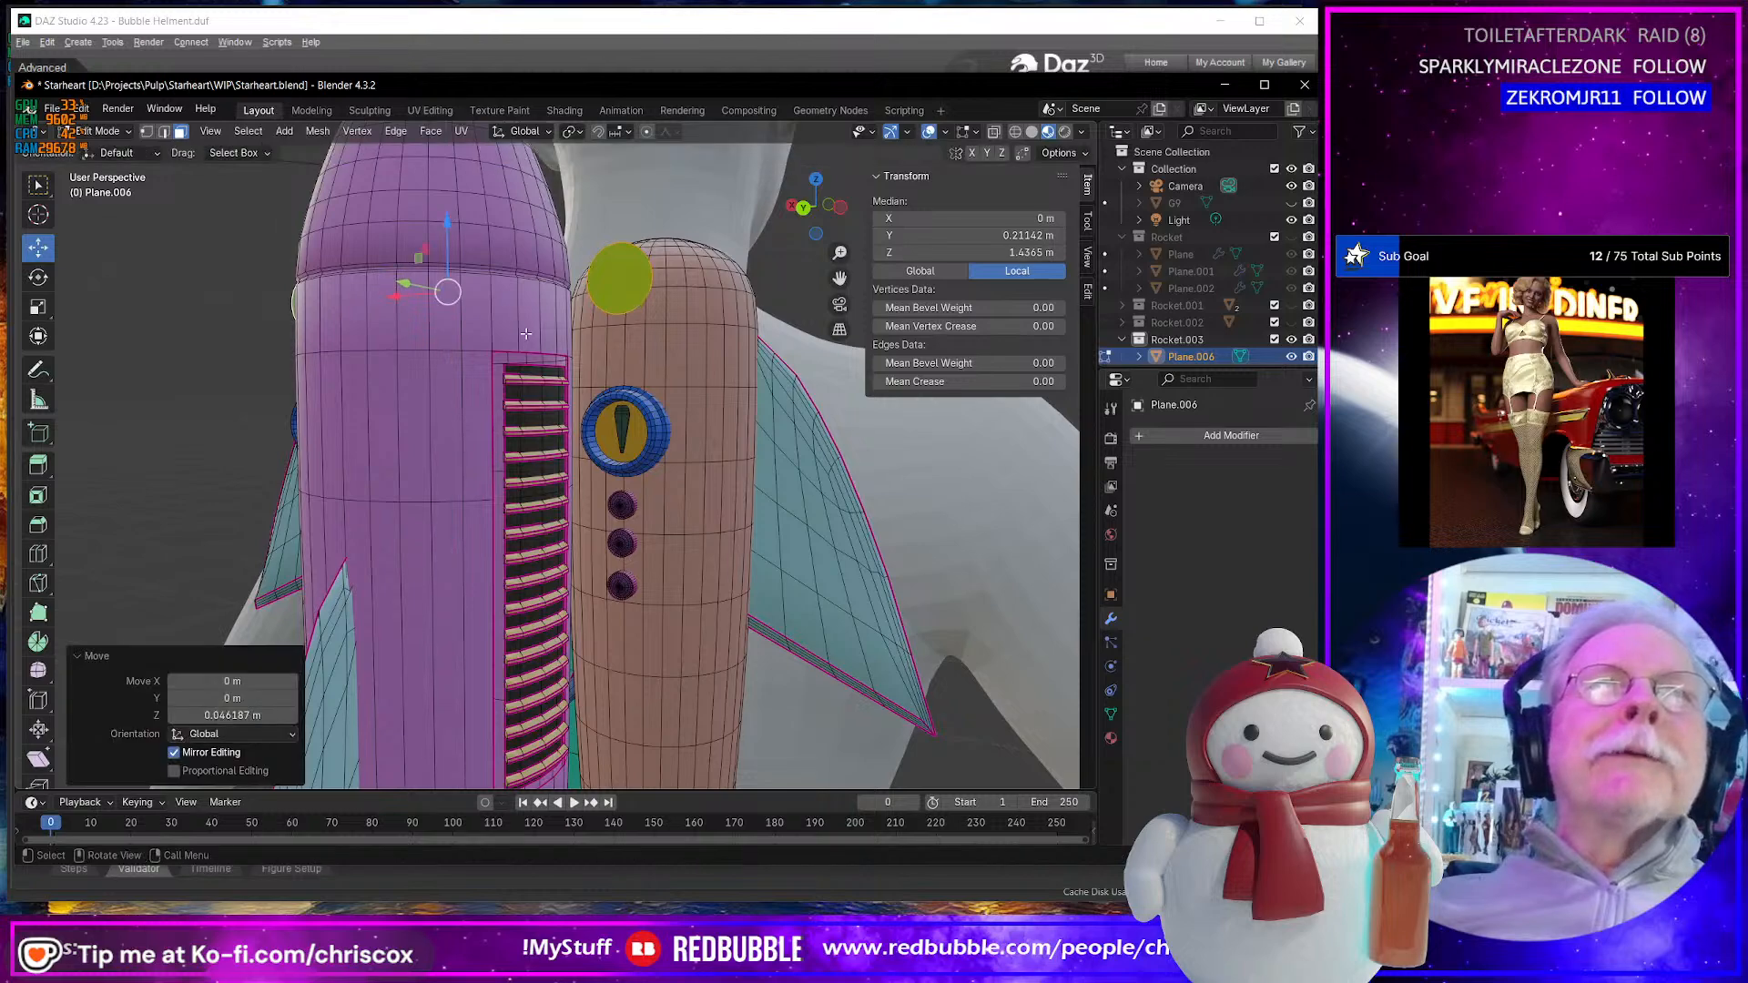
{"action": "middle_click_drag", "start_coordinate": [526, 334], "coordinate": [450, 197]}
{"action": "key", "text": "g"}
{"action": "key", "text": "z"}
{"action": "left_click", "coordinate": [450, 193]}
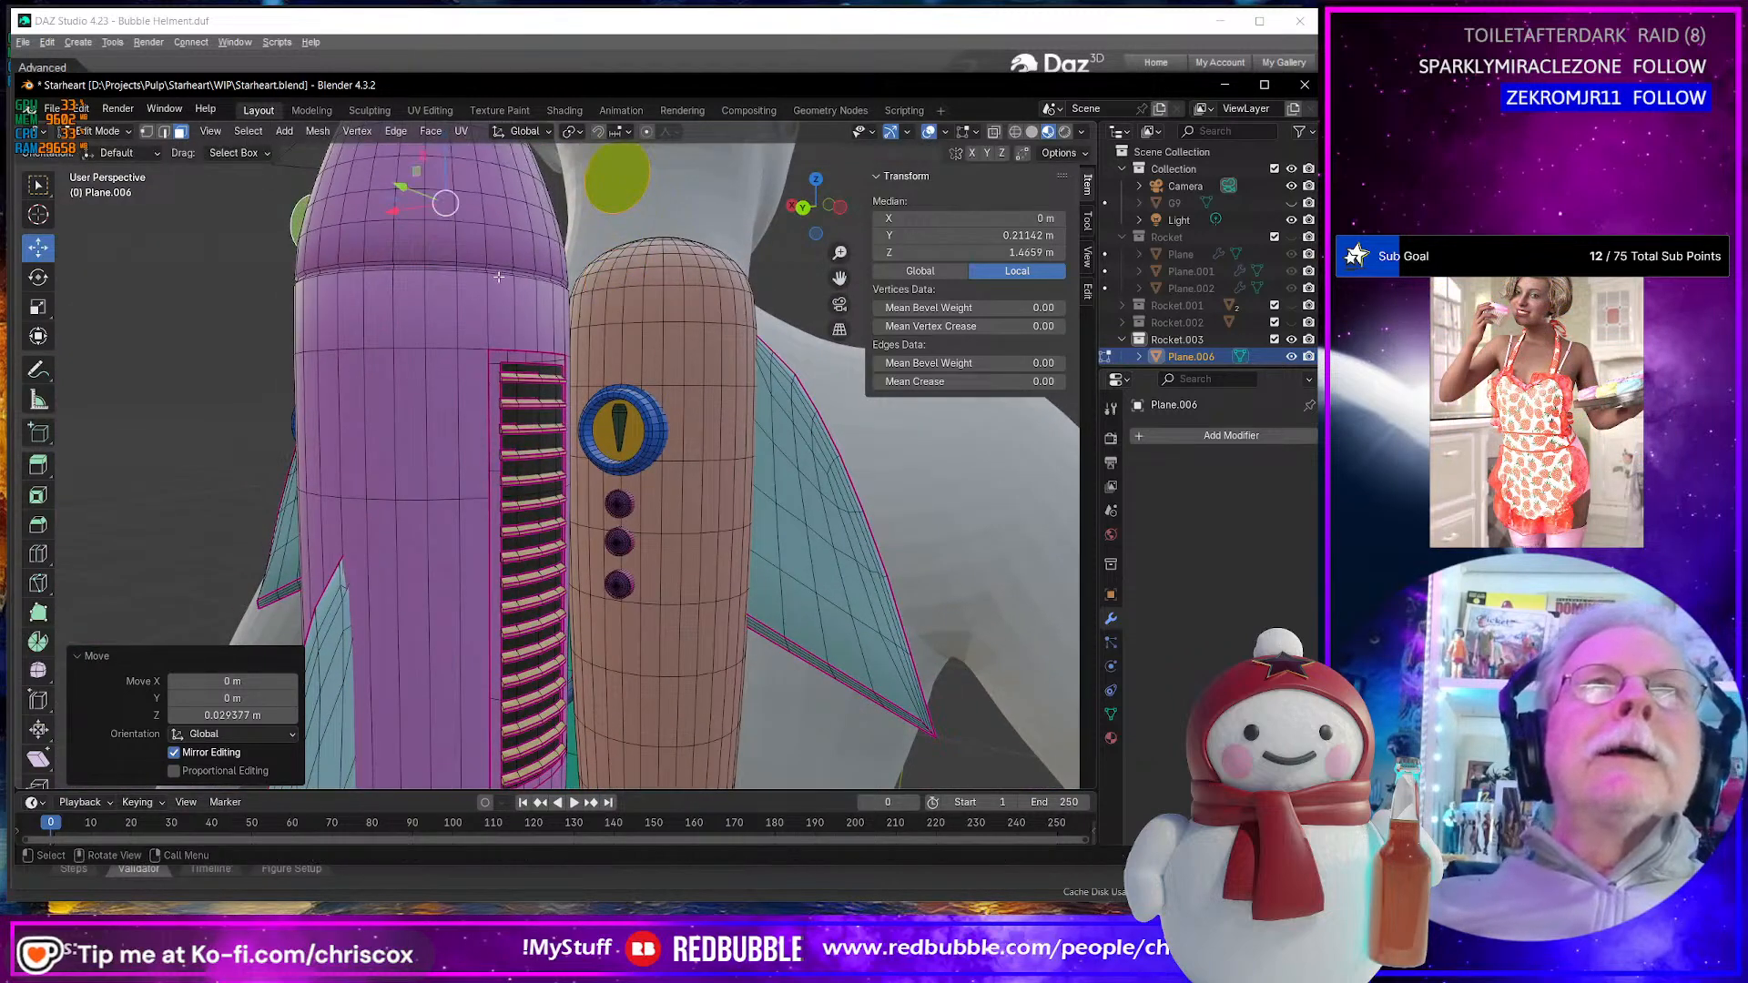
{"action": "scroll", "coordinate": [499, 277], "scroll_direction": "down", "scroll_amount": 5}
{"action": "mouse_move", "coordinate": [501, 287]}
{"action": "middle_mouse_down"}
{"action": "mouse_move", "coordinate": [460, 321]}
{"action": "mouse_move", "coordinate": [489, 285]}
{"action": "middle_mouse_up"}
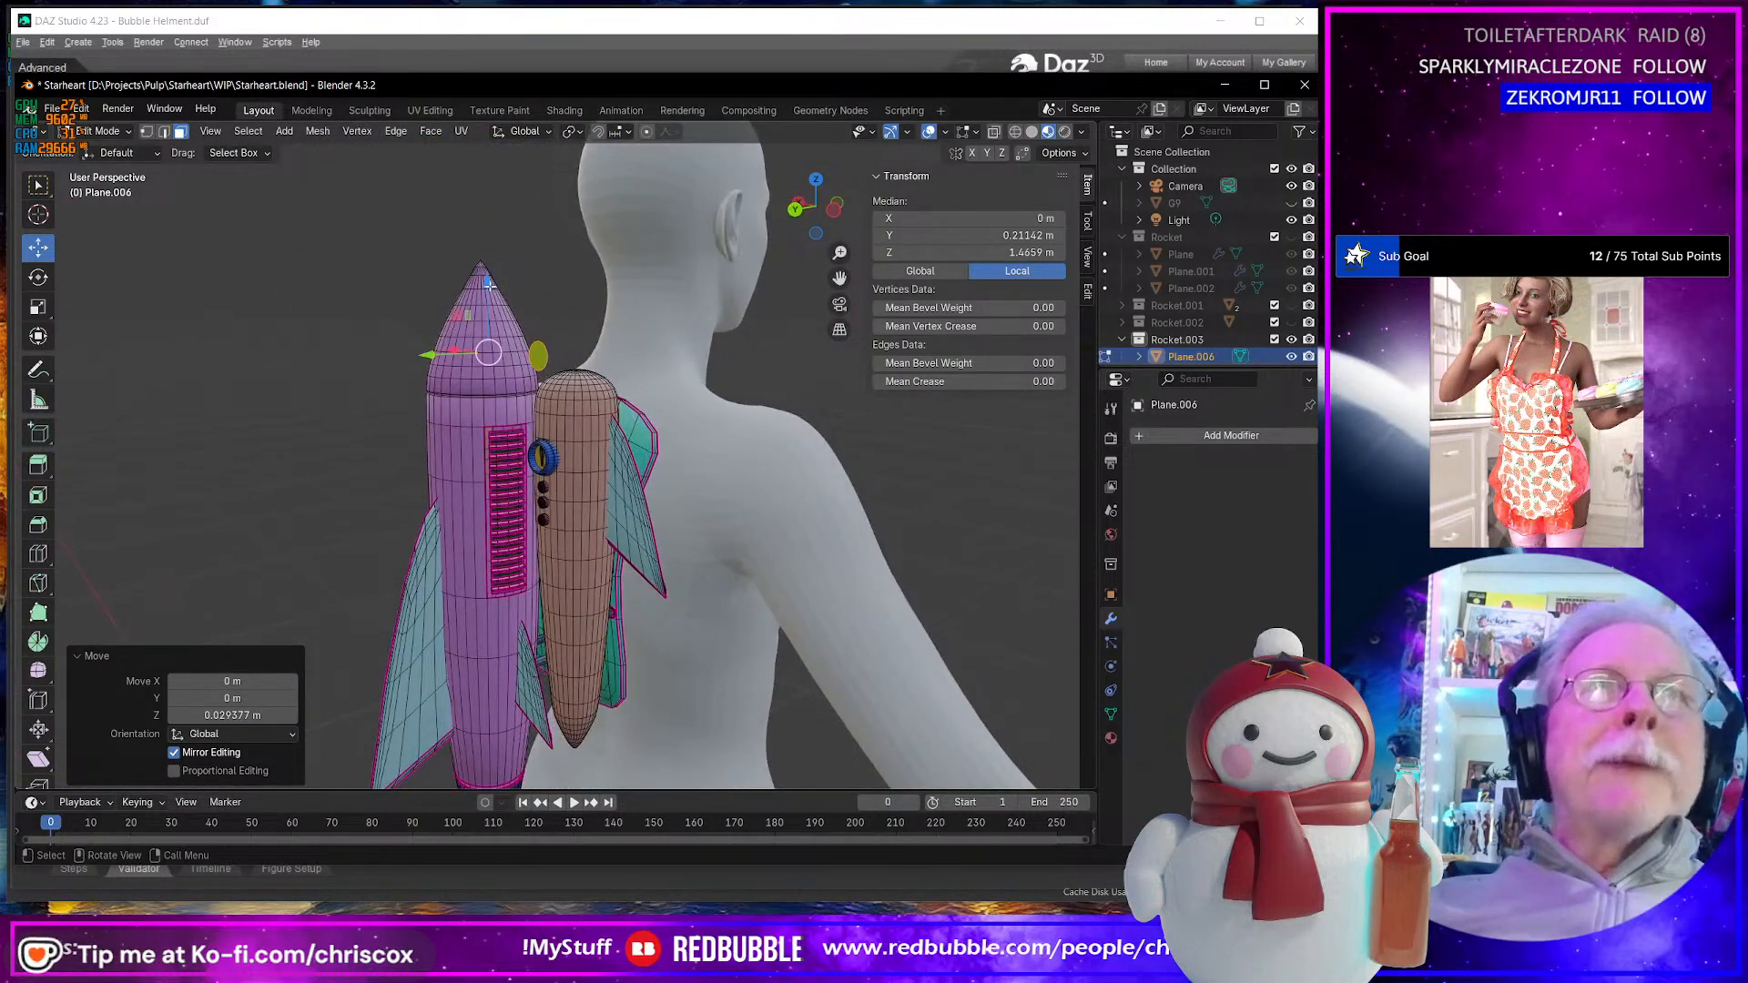
{"action": "key", "text": "g"}
{"action": "key", "text": "z"}
{"action": "left_click", "coordinate": [485, 158]}
{"action": "middle_click_drag", "start_coordinate": [488, 164], "coordinate": [694, 443]}
{"action": "middle_click_drag", "start_coordinate": [692, 443], "coordinate": [692, 443]}
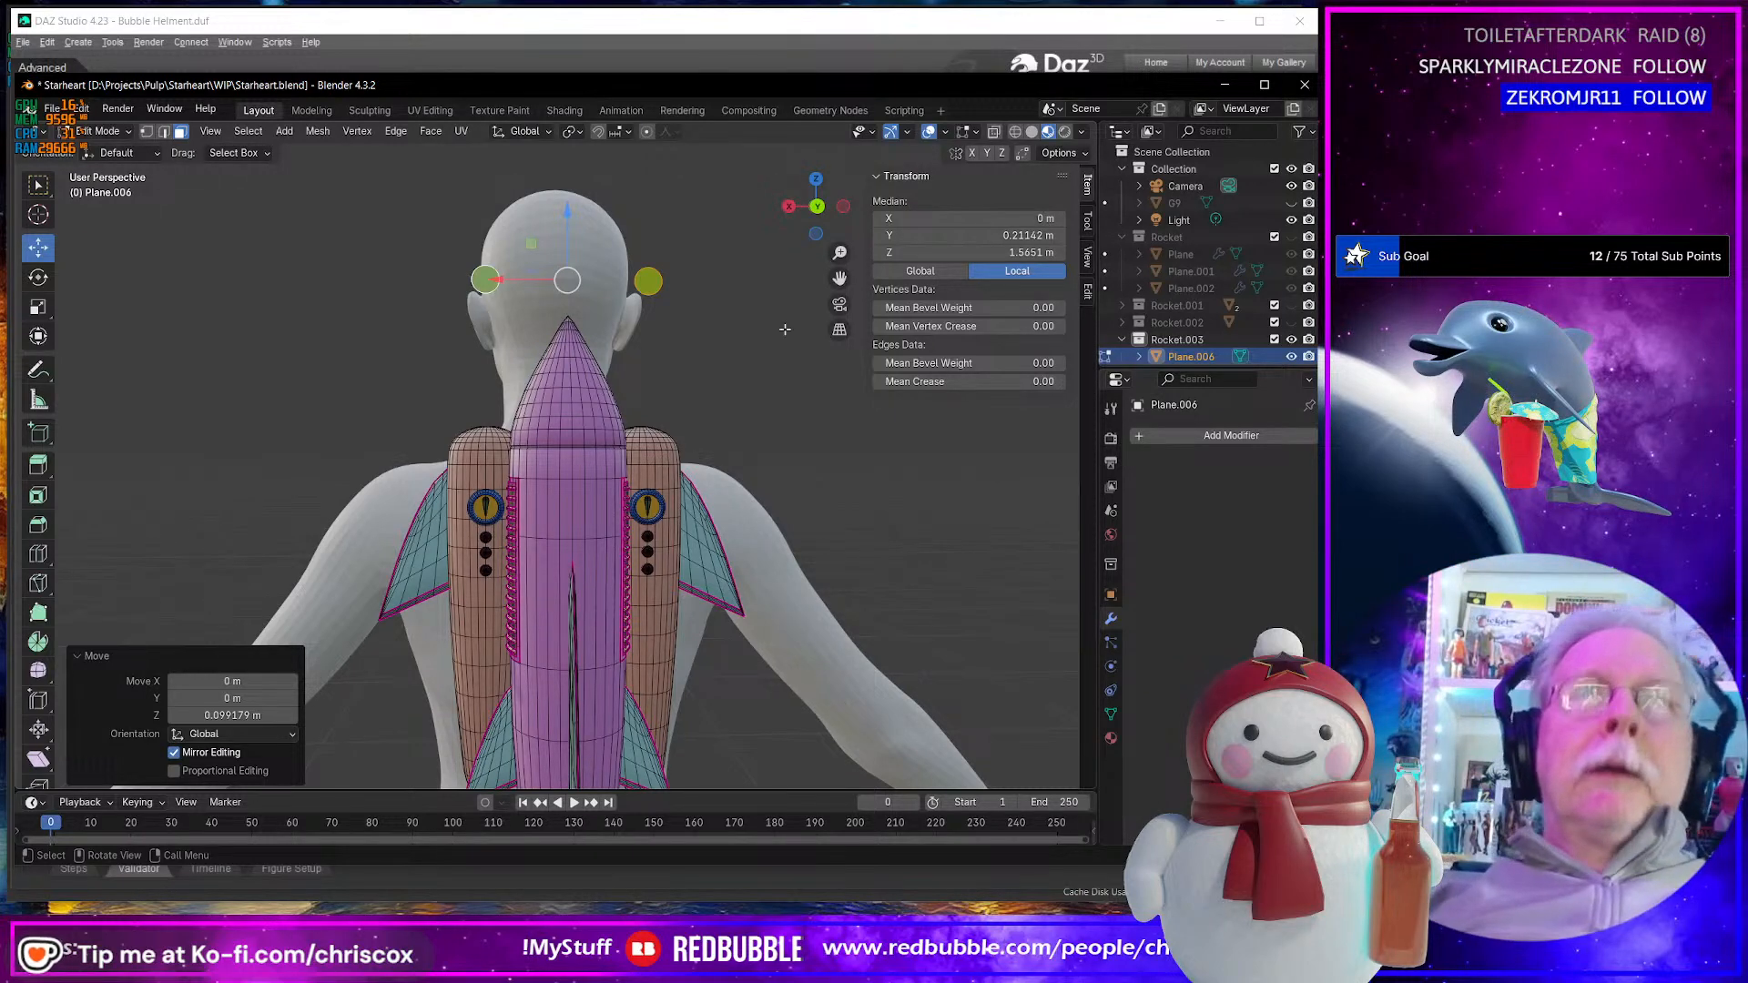
- Select the whole needle of the right booster's gauge and rotate it 180° about the Y axis
{"action": "middle_click_drag", "start_coordinate": [717, 421], "coordinate": [698, 417]}
{"action": "scroll", "coordinate": [692, 435], "scroll_direction": "down", "scroll_amount": 2}
{"action": "scroll", "coordinate": [697, 364], "scroll_direction": "up", "scroll_amount": 7}
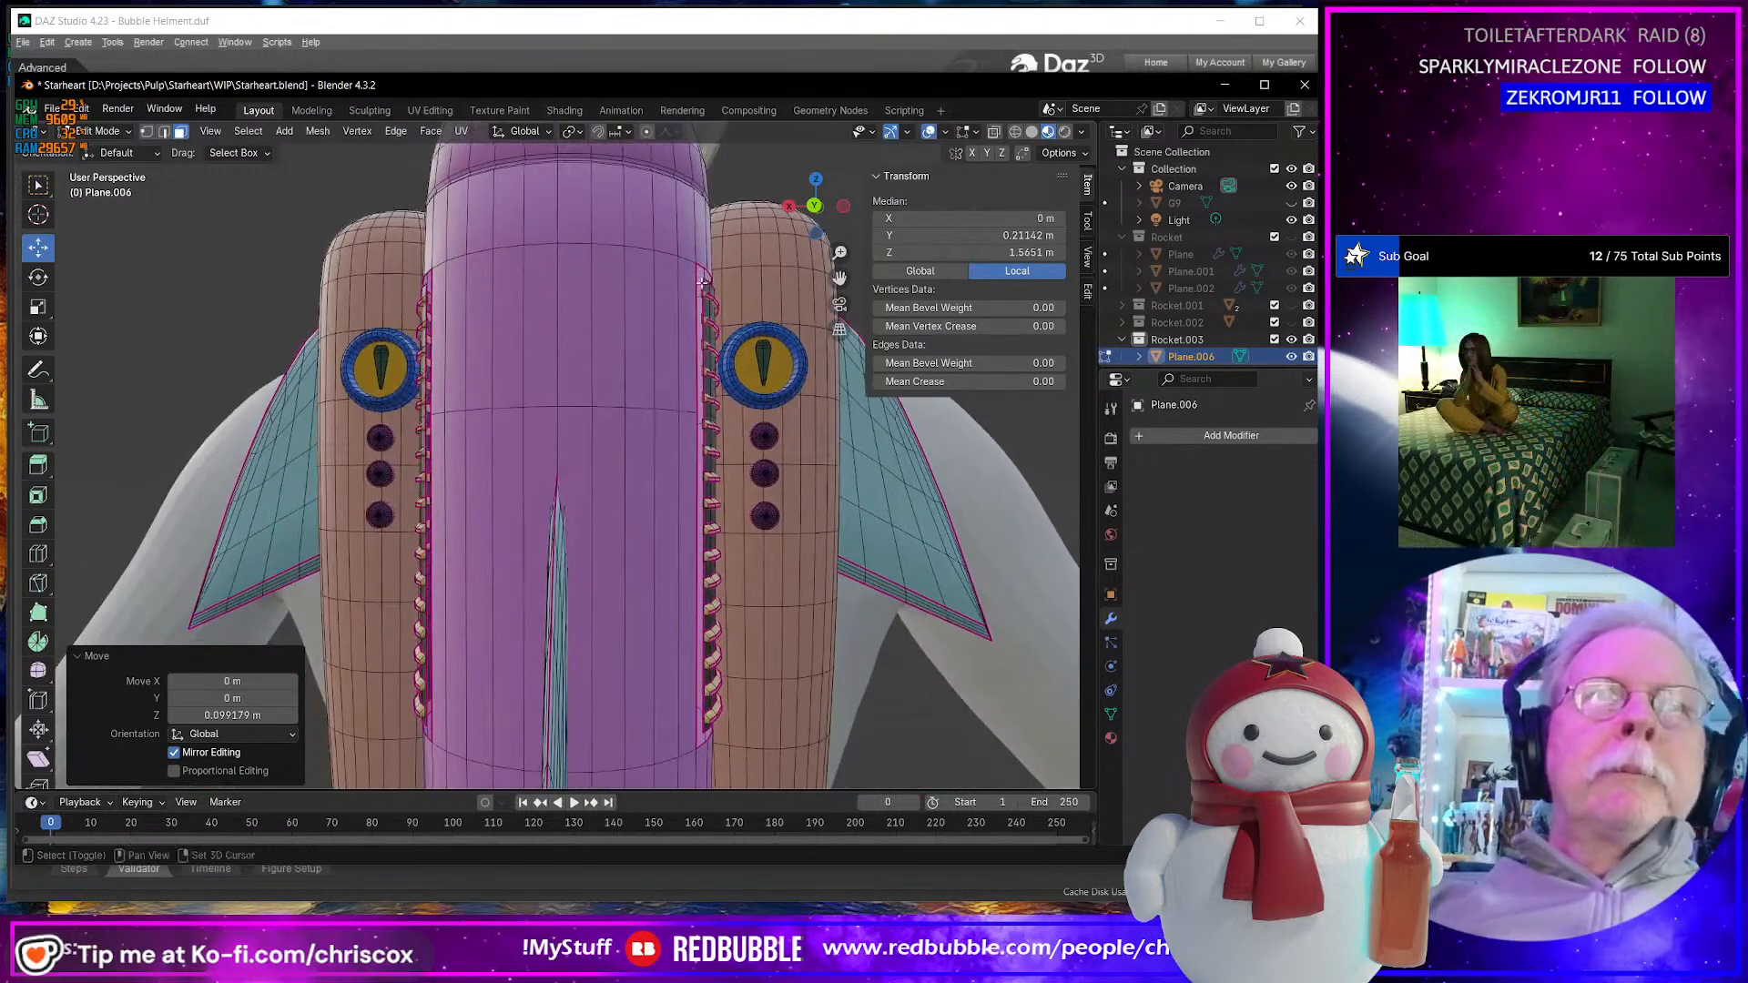
{"action": "left_click", "coordinate": [765, 366]}
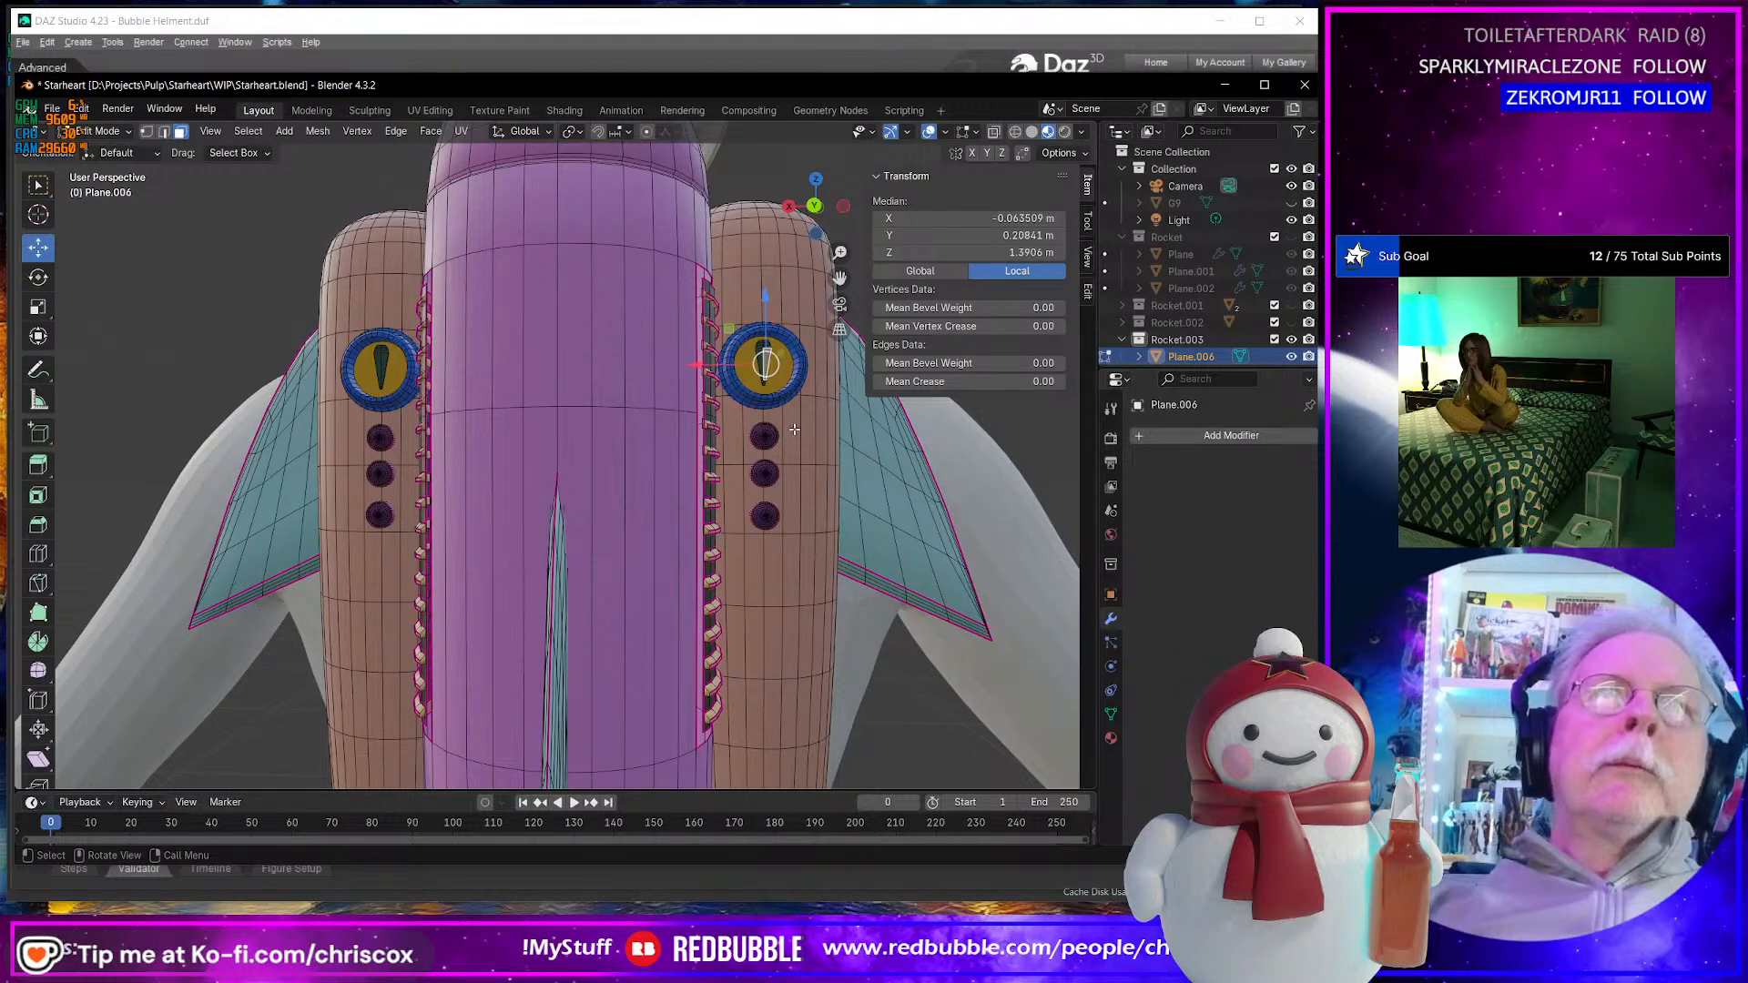
{"action": "left_click", "coordinate": [763, 364], "text": "shift"}
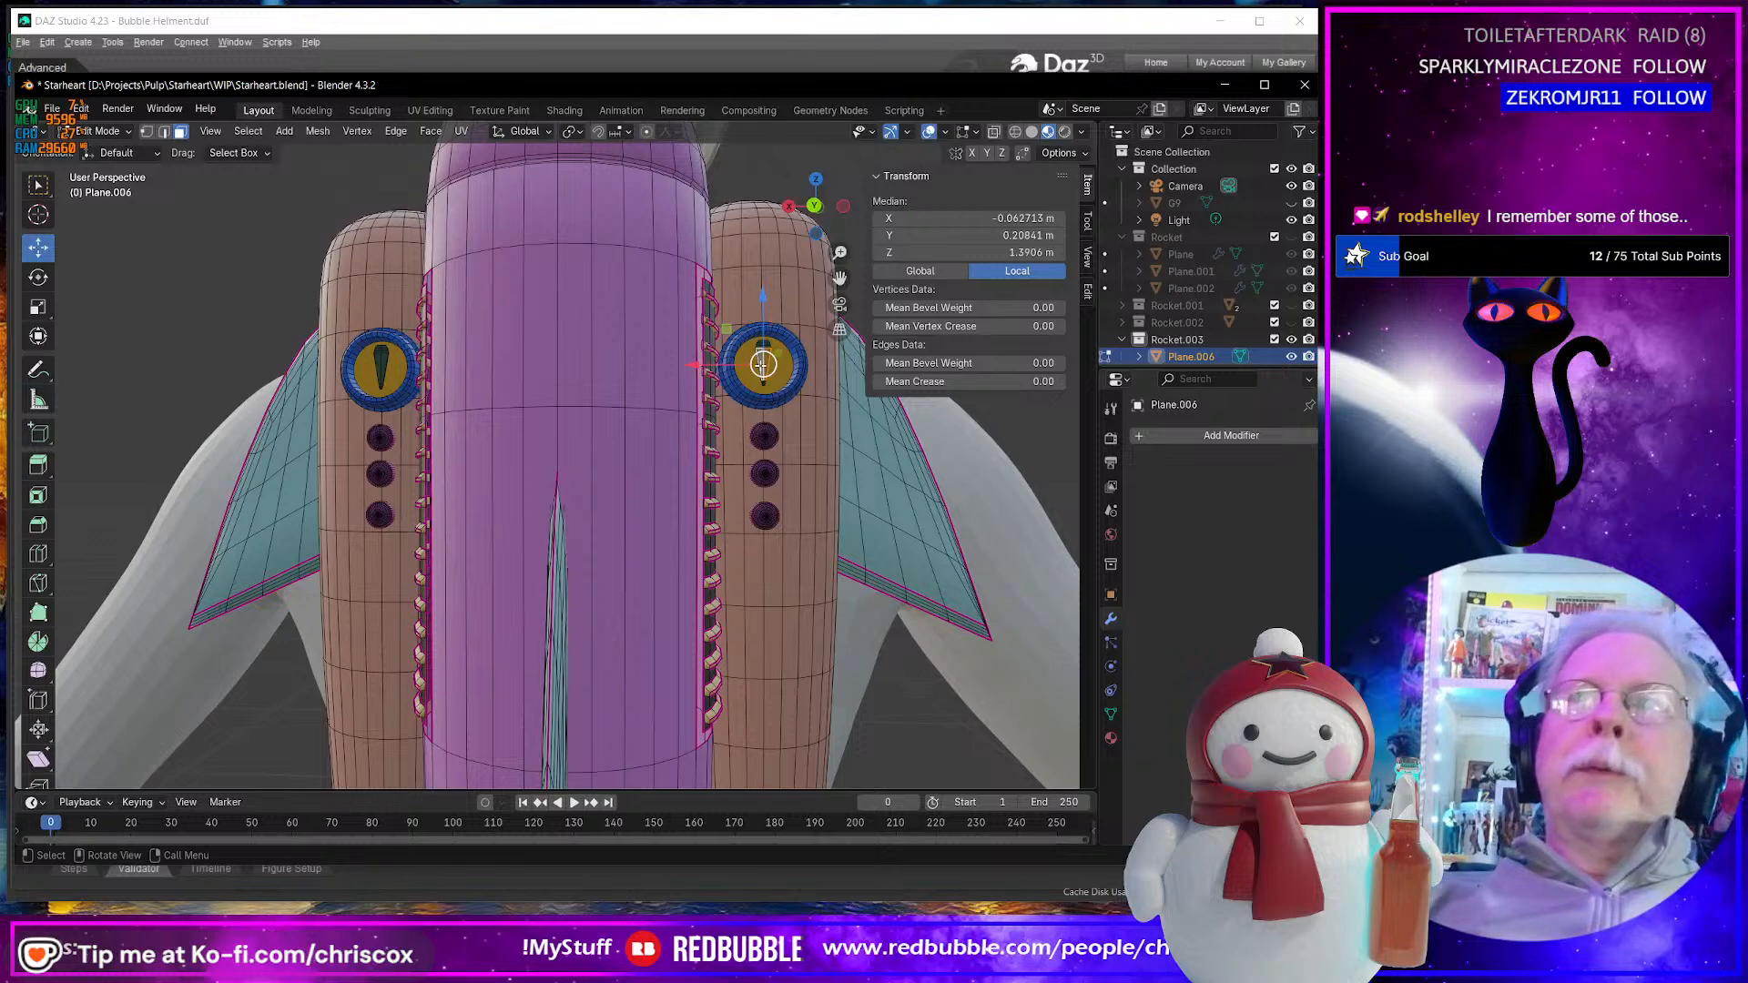
{"action": "key", "text": "ctrl+l"}
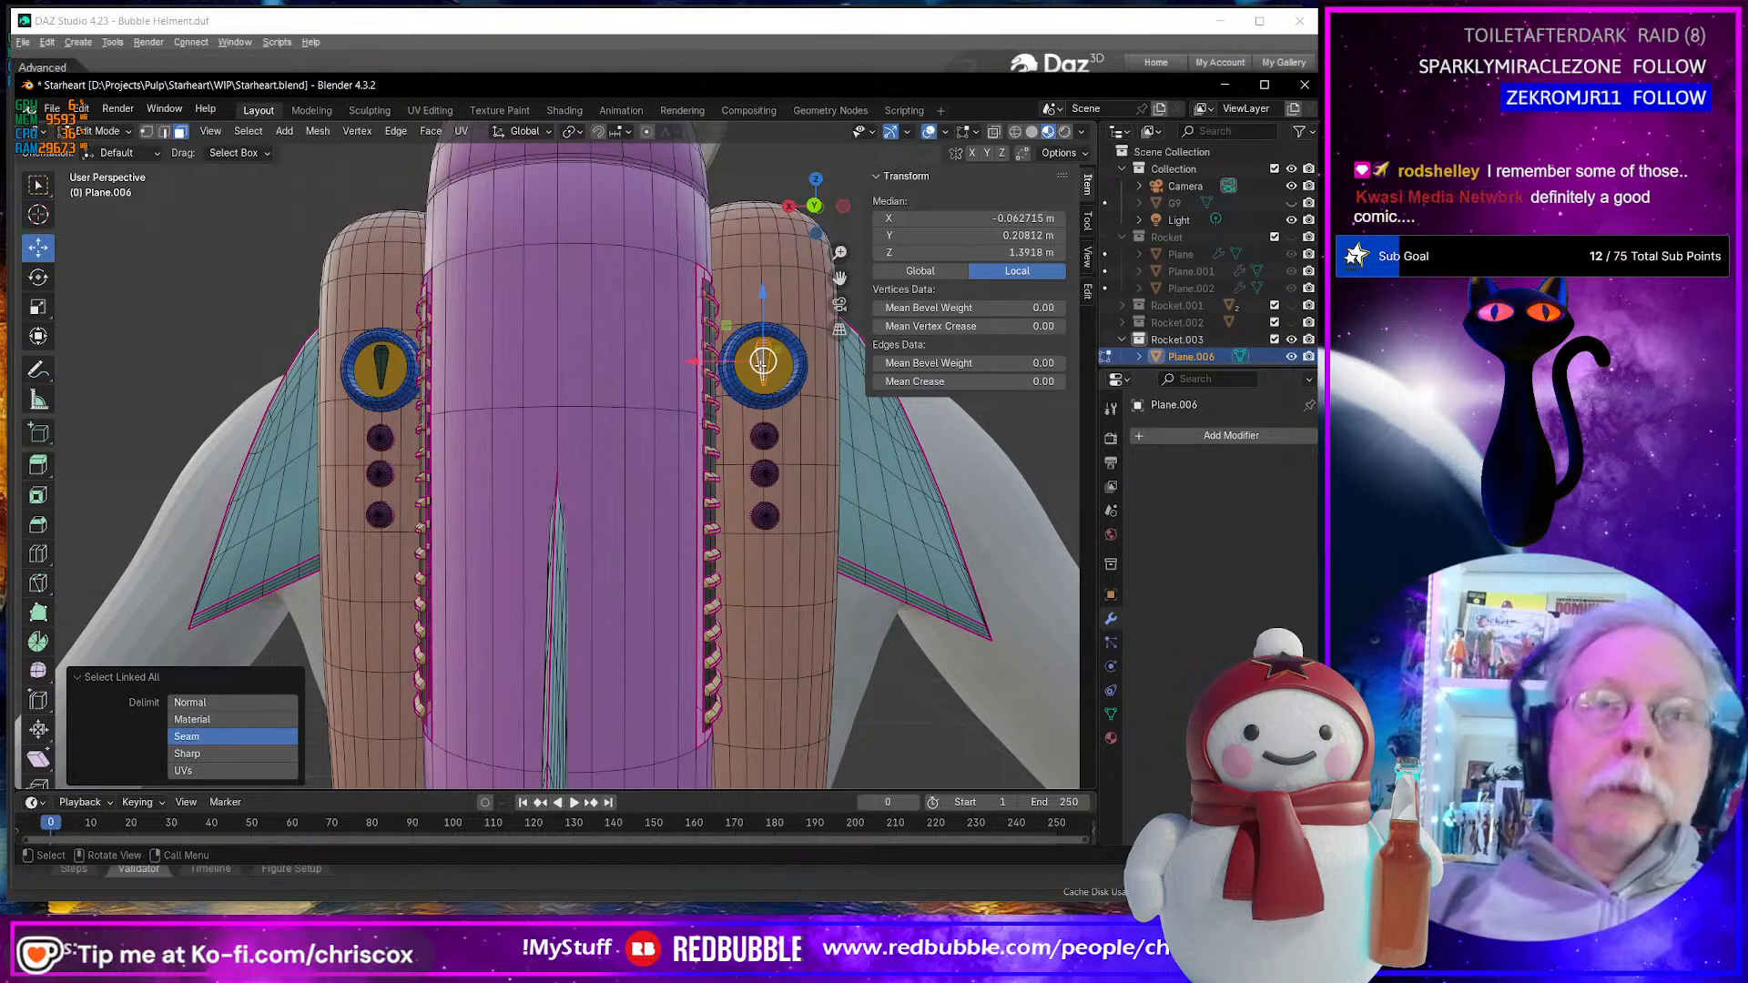
{"action": "key", "text": "r"}
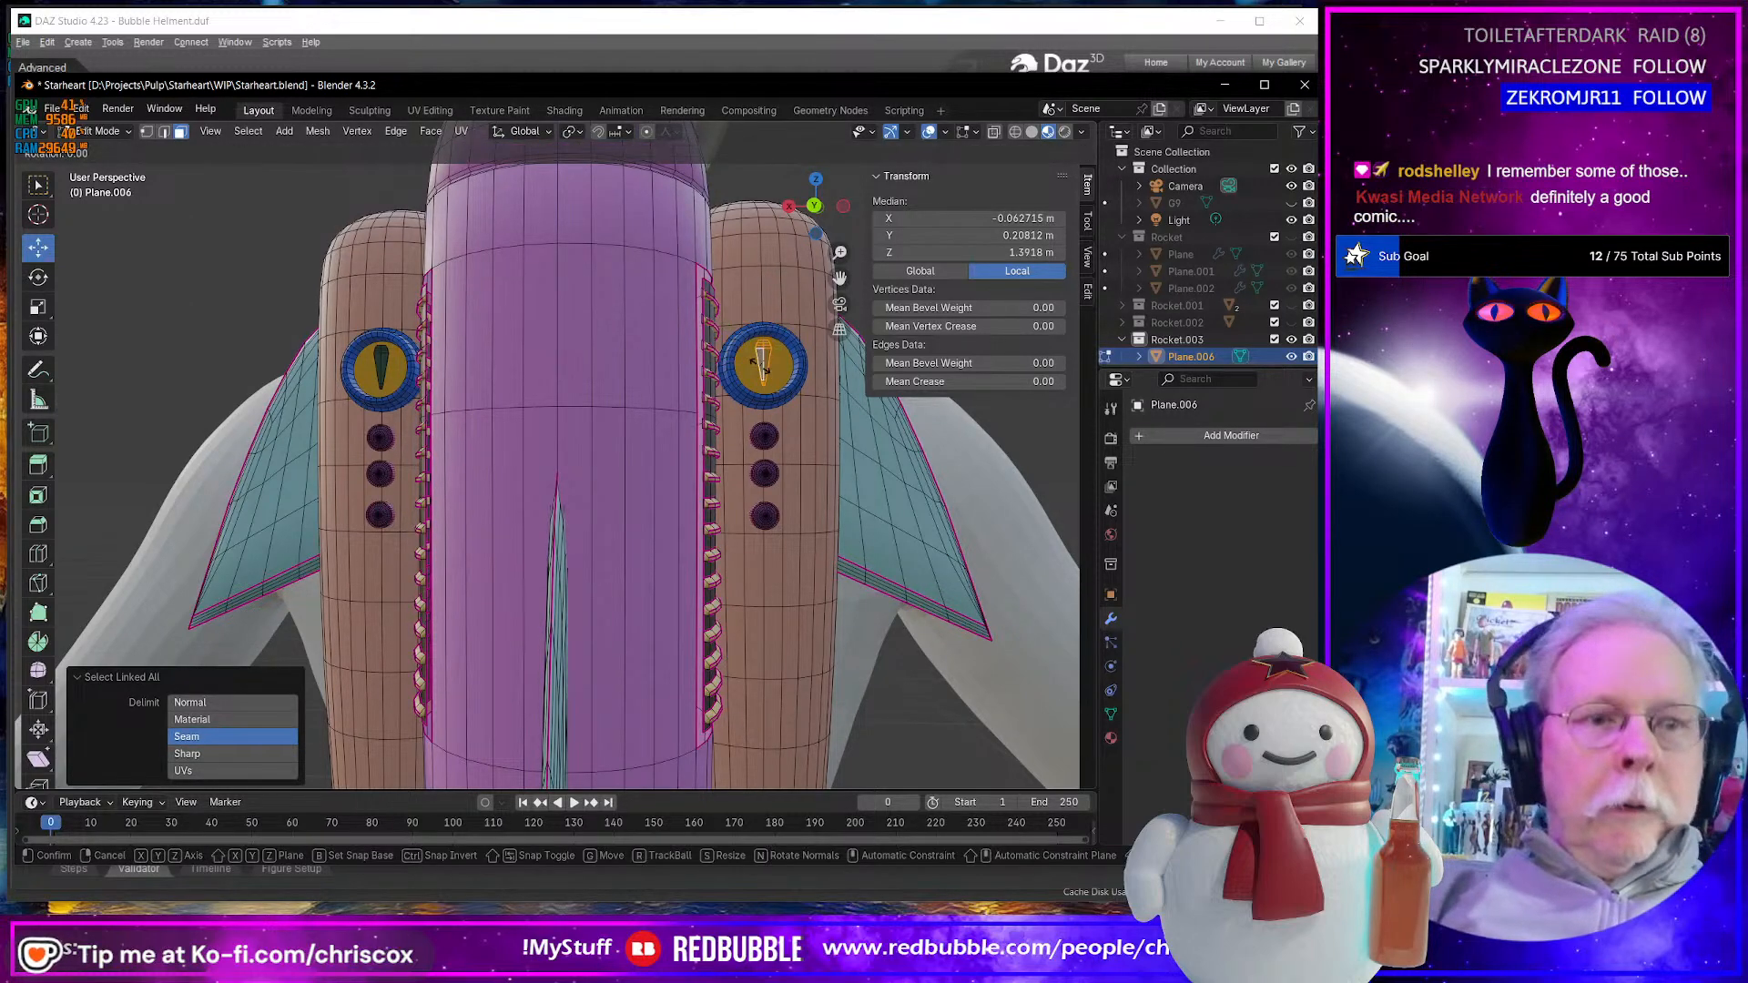
{"action": "type", "text": "y180"}
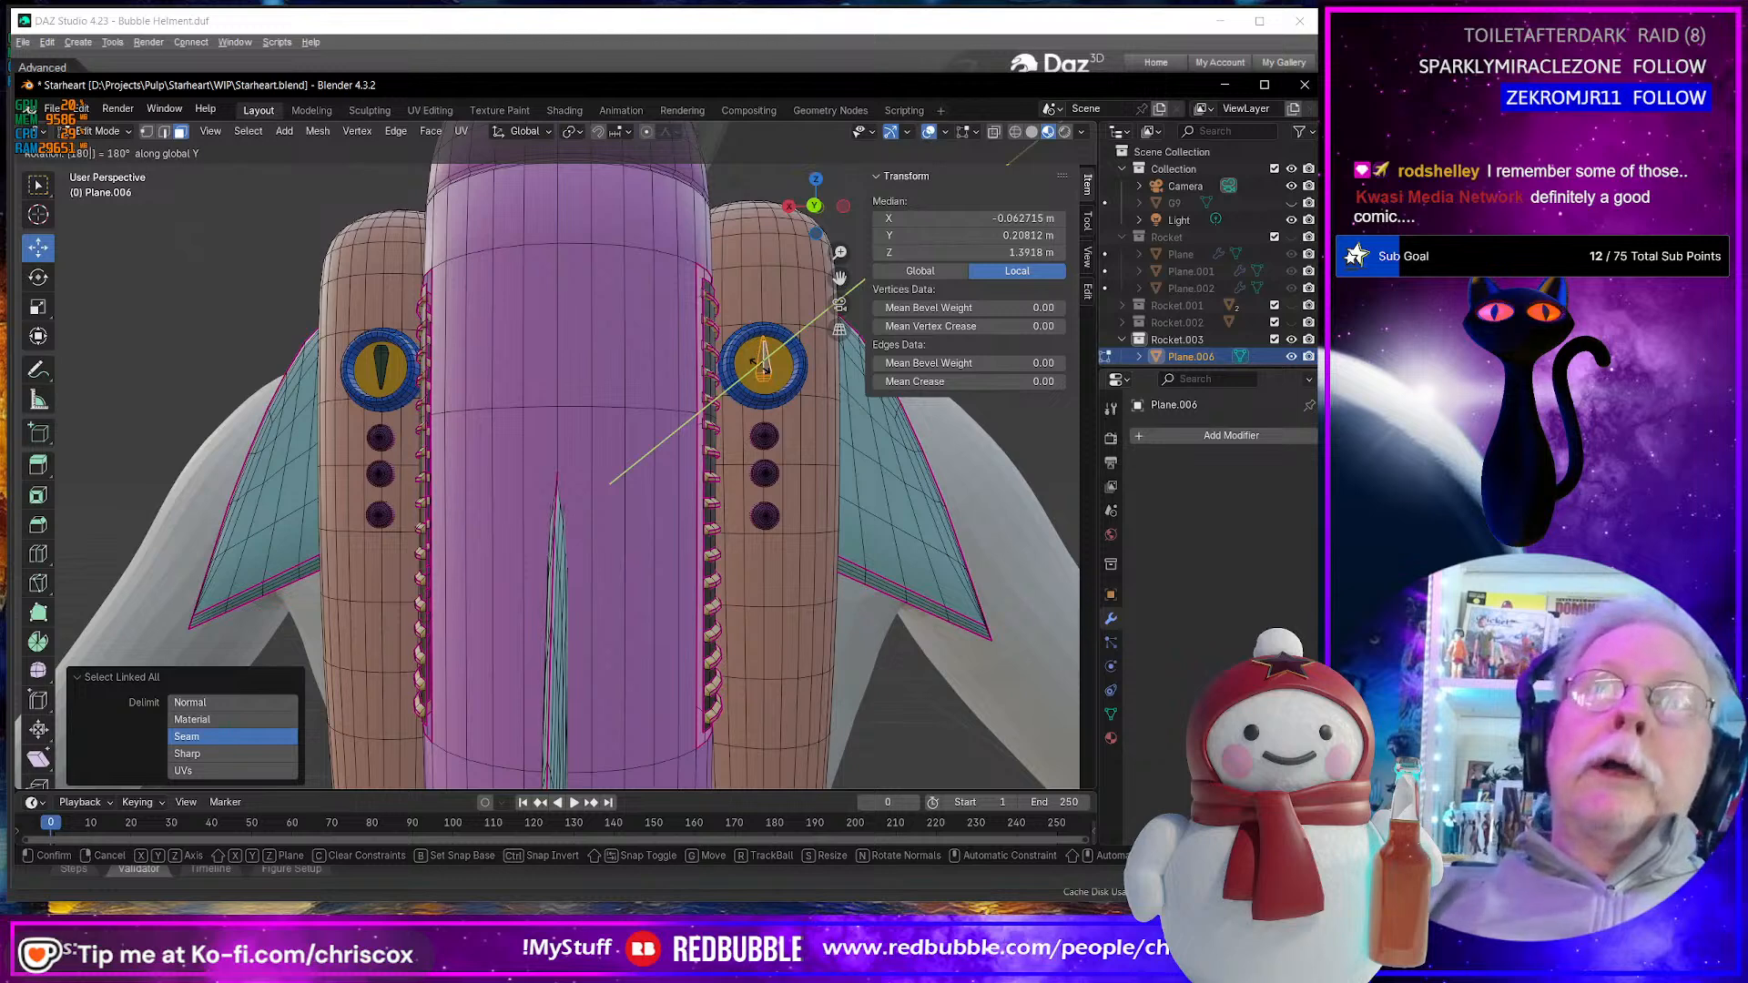
{"action": "key", "text": "Return"}
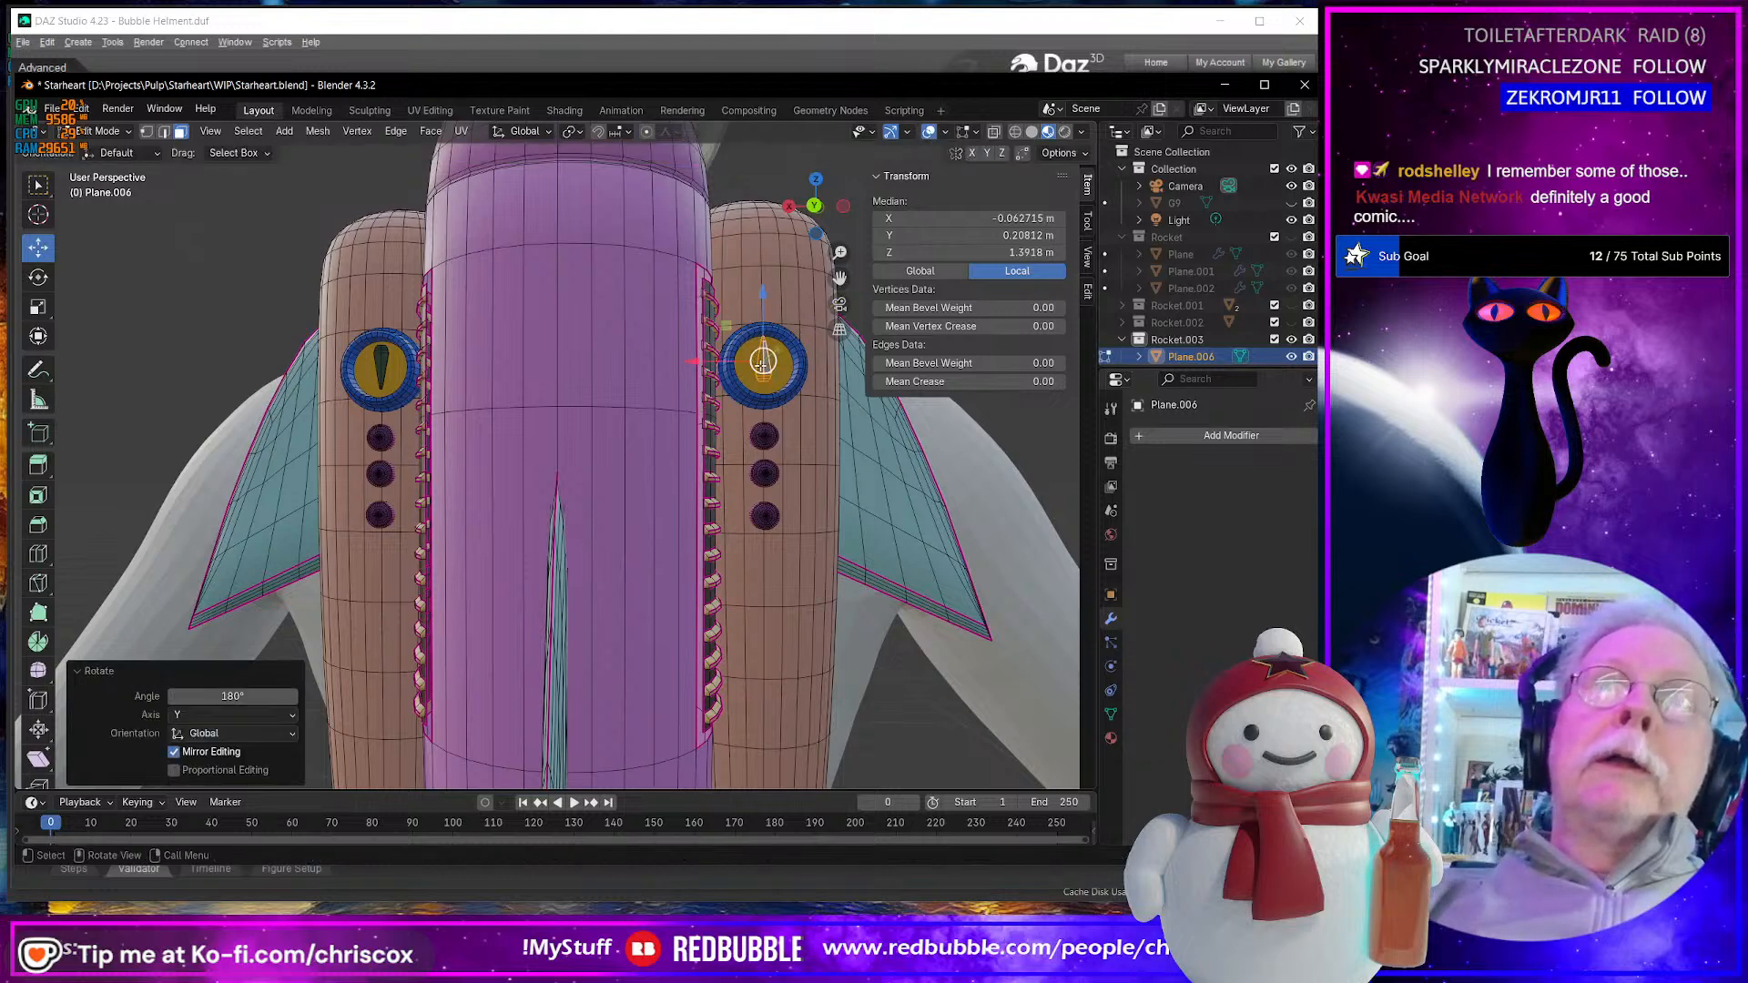
- Add a face of the left gauge needle to the selection, and undo back past the right needle's rotation
{"action": "left_click", "coordinate": [383, 362], "text": "shift"}
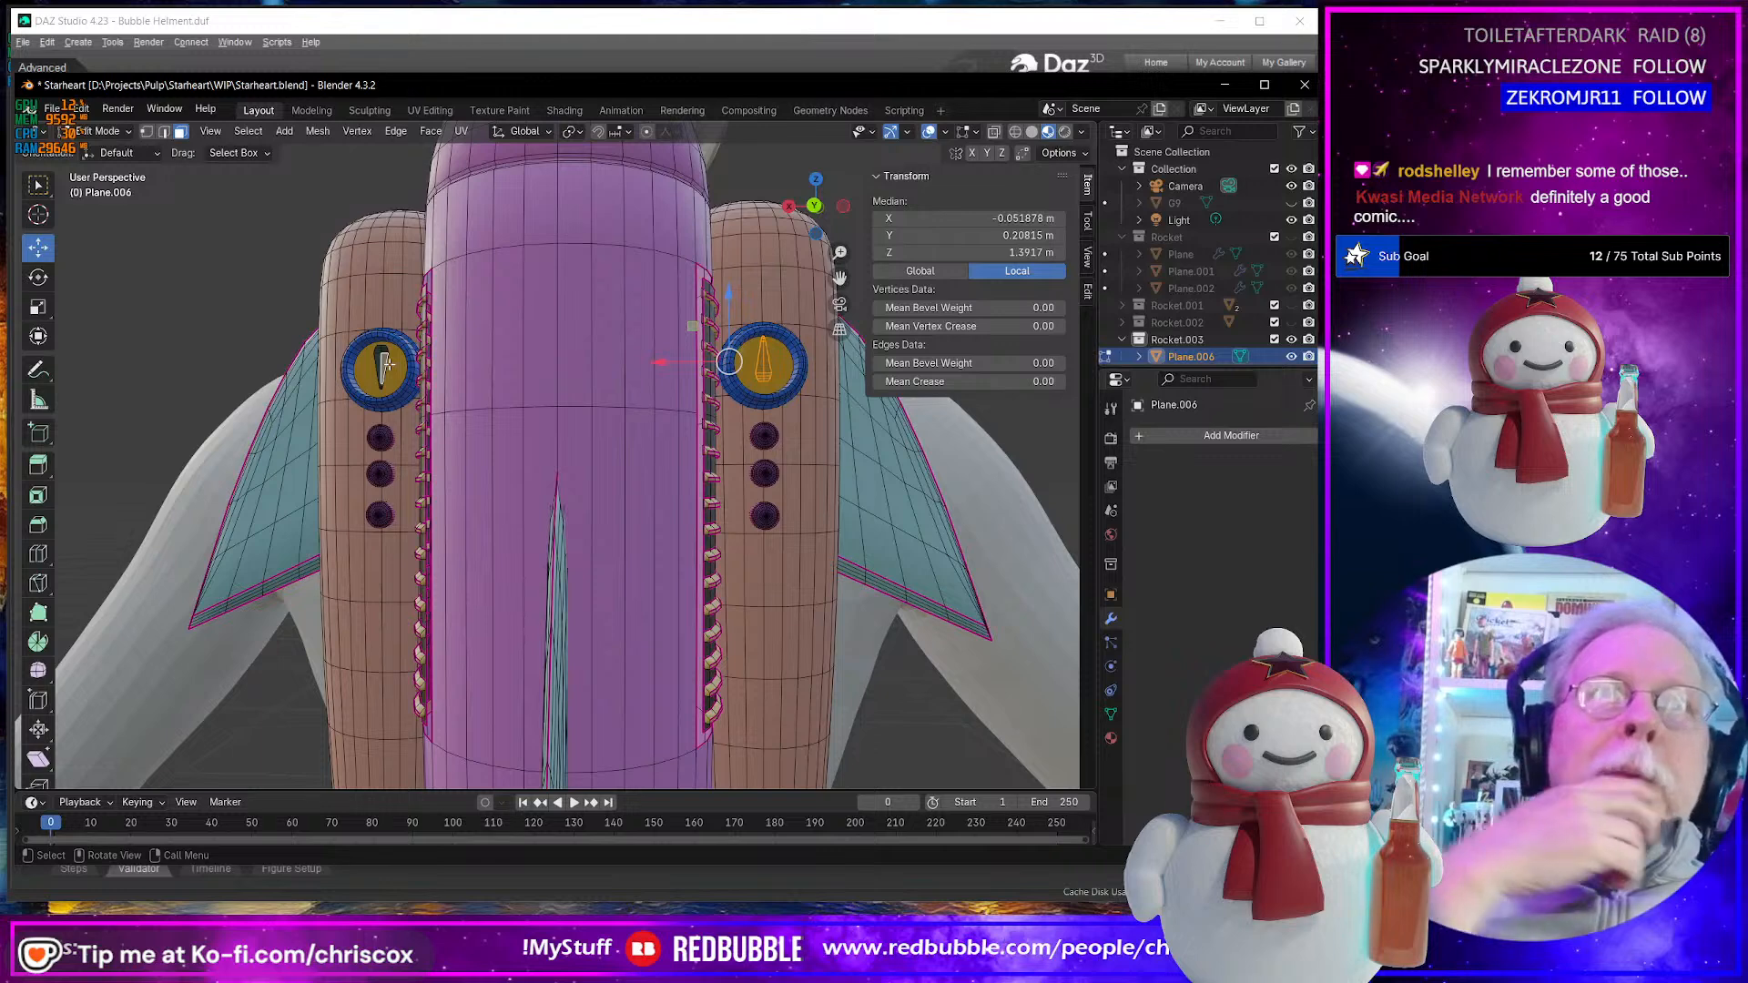
{"action": "key", "text": "ctrl+z"}
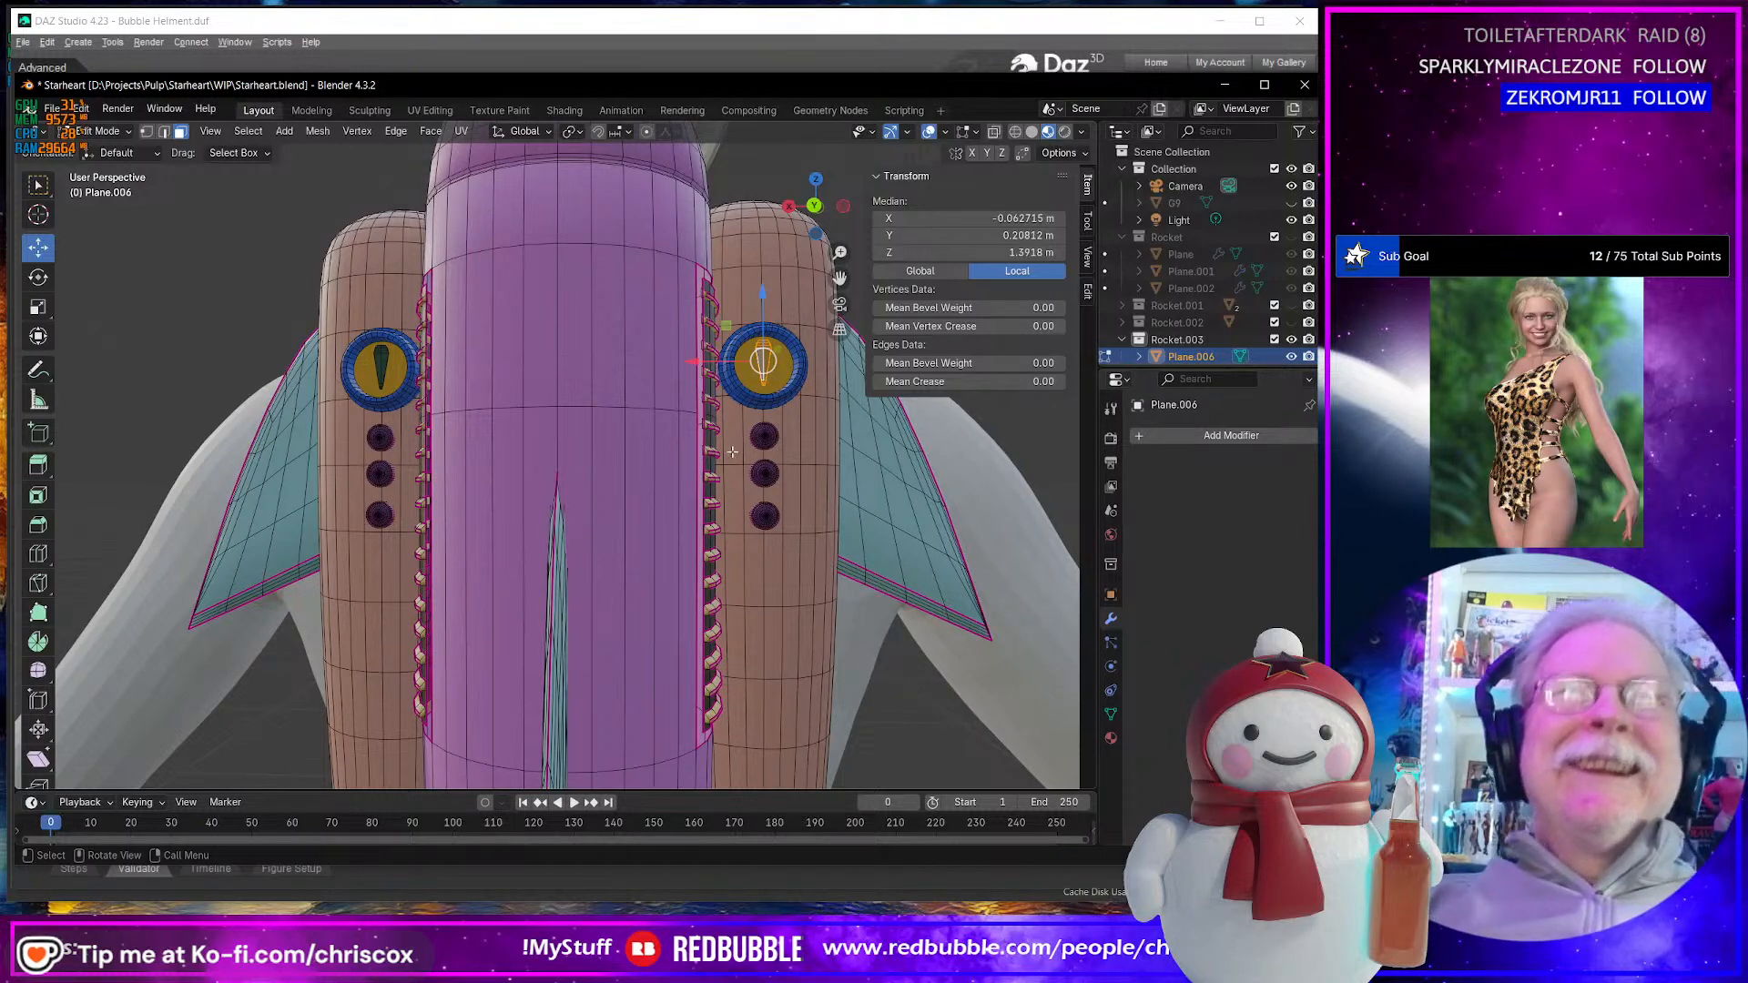
{"action": "mouse_move", "coordinate": [731, 451]}
{"action": "middle_mouse_down"}
{"action": "mouse_move", "coordinate": [965, 492]}
{"action": "mouse_move", "coordinate": [736, 466]}
{"action": "middle_mouse_up"}
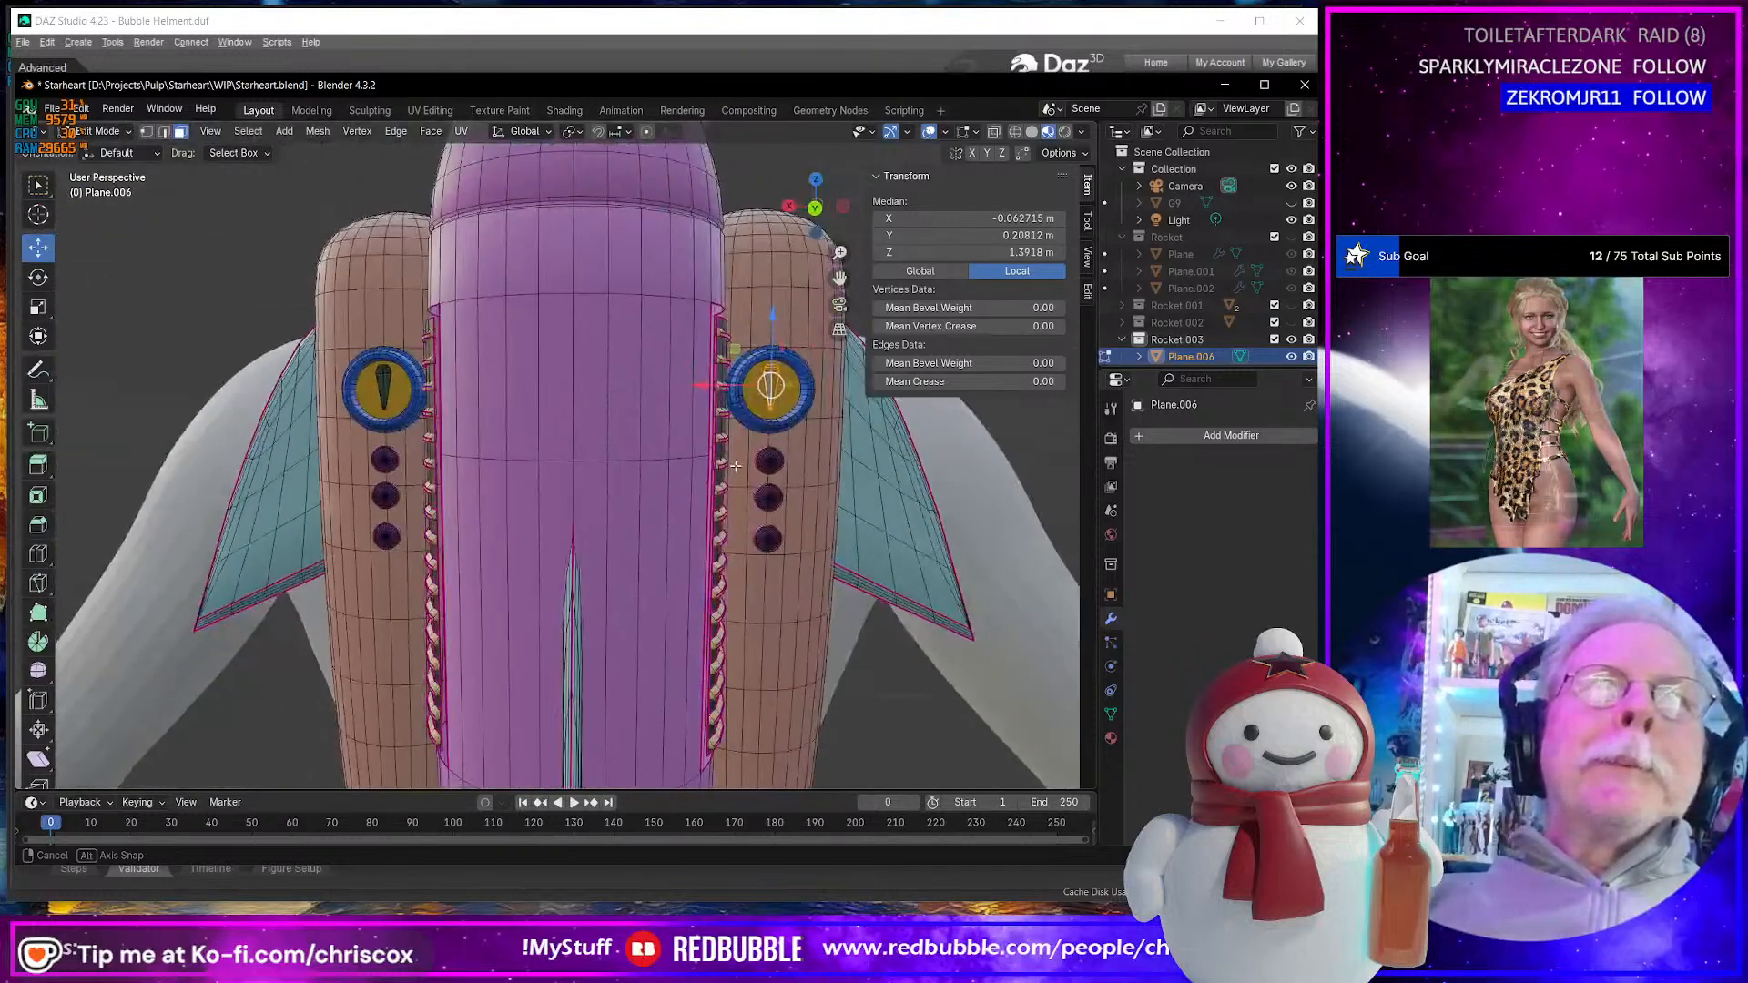
- Return to Object Mode and delete the duplicated Rocket.003 collection together with its contents
{"action": "left_click", "coordinate": [1238, 343]}
{"action": "key", "text": "Tab"}
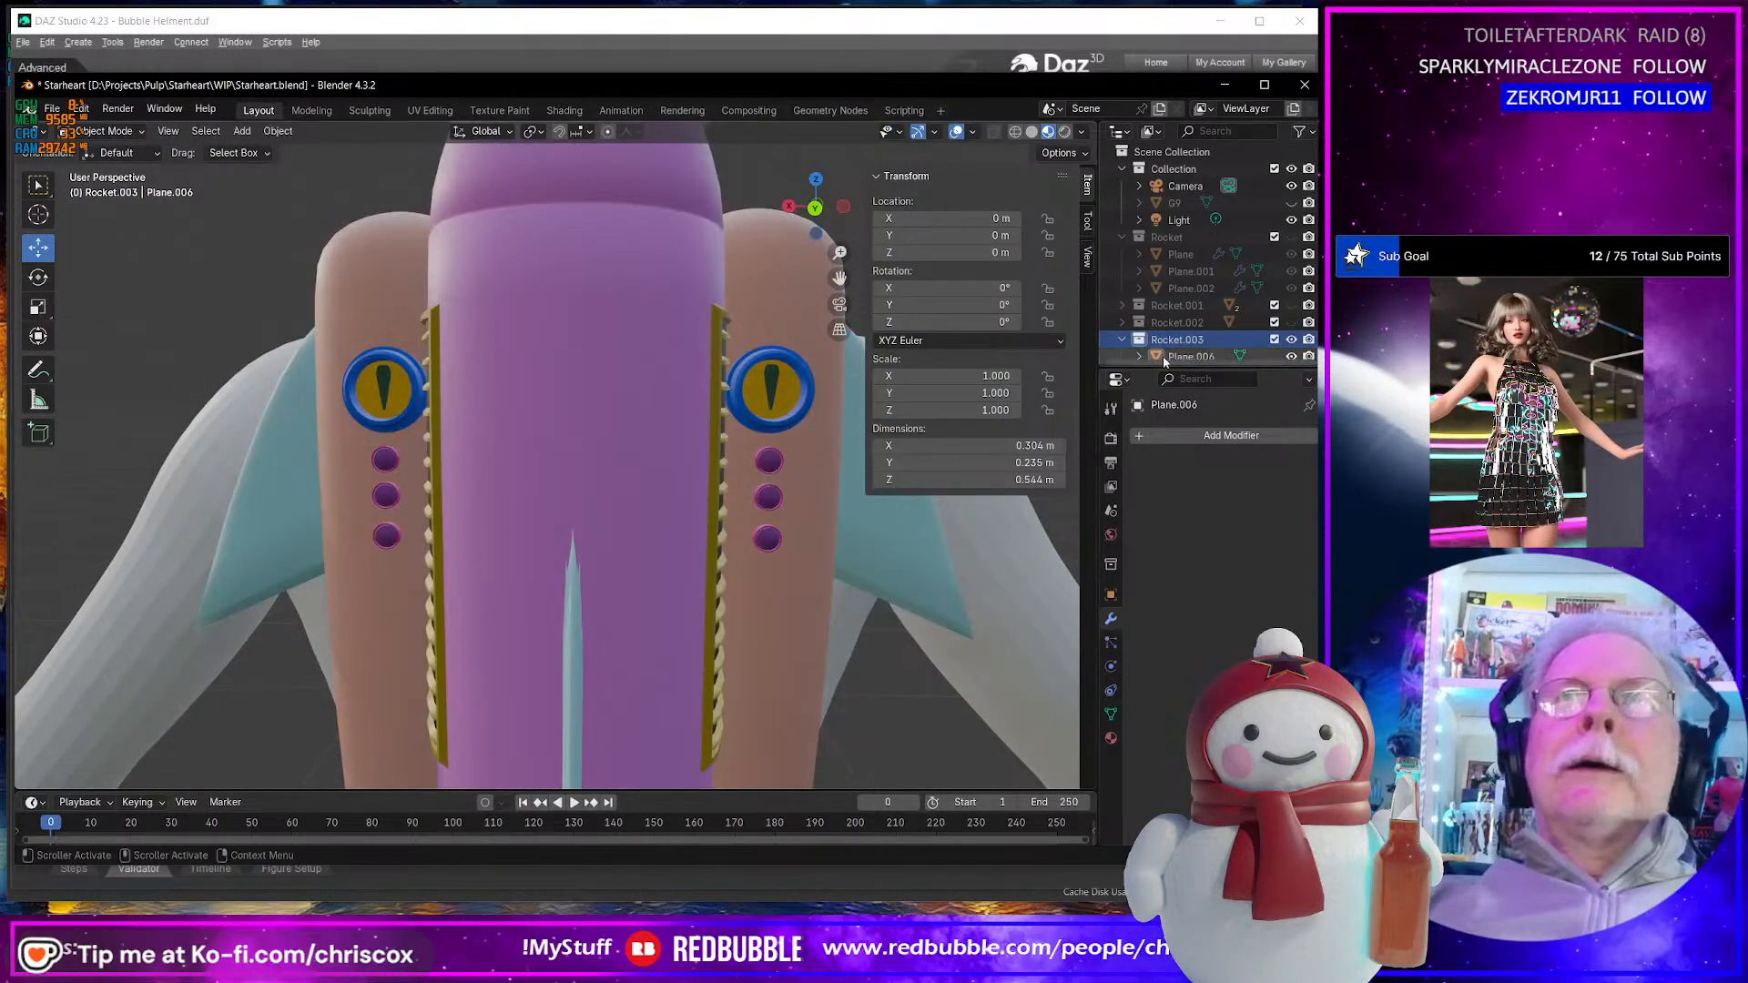
{"action": "right_click", "coordinate": [1199, 344]}
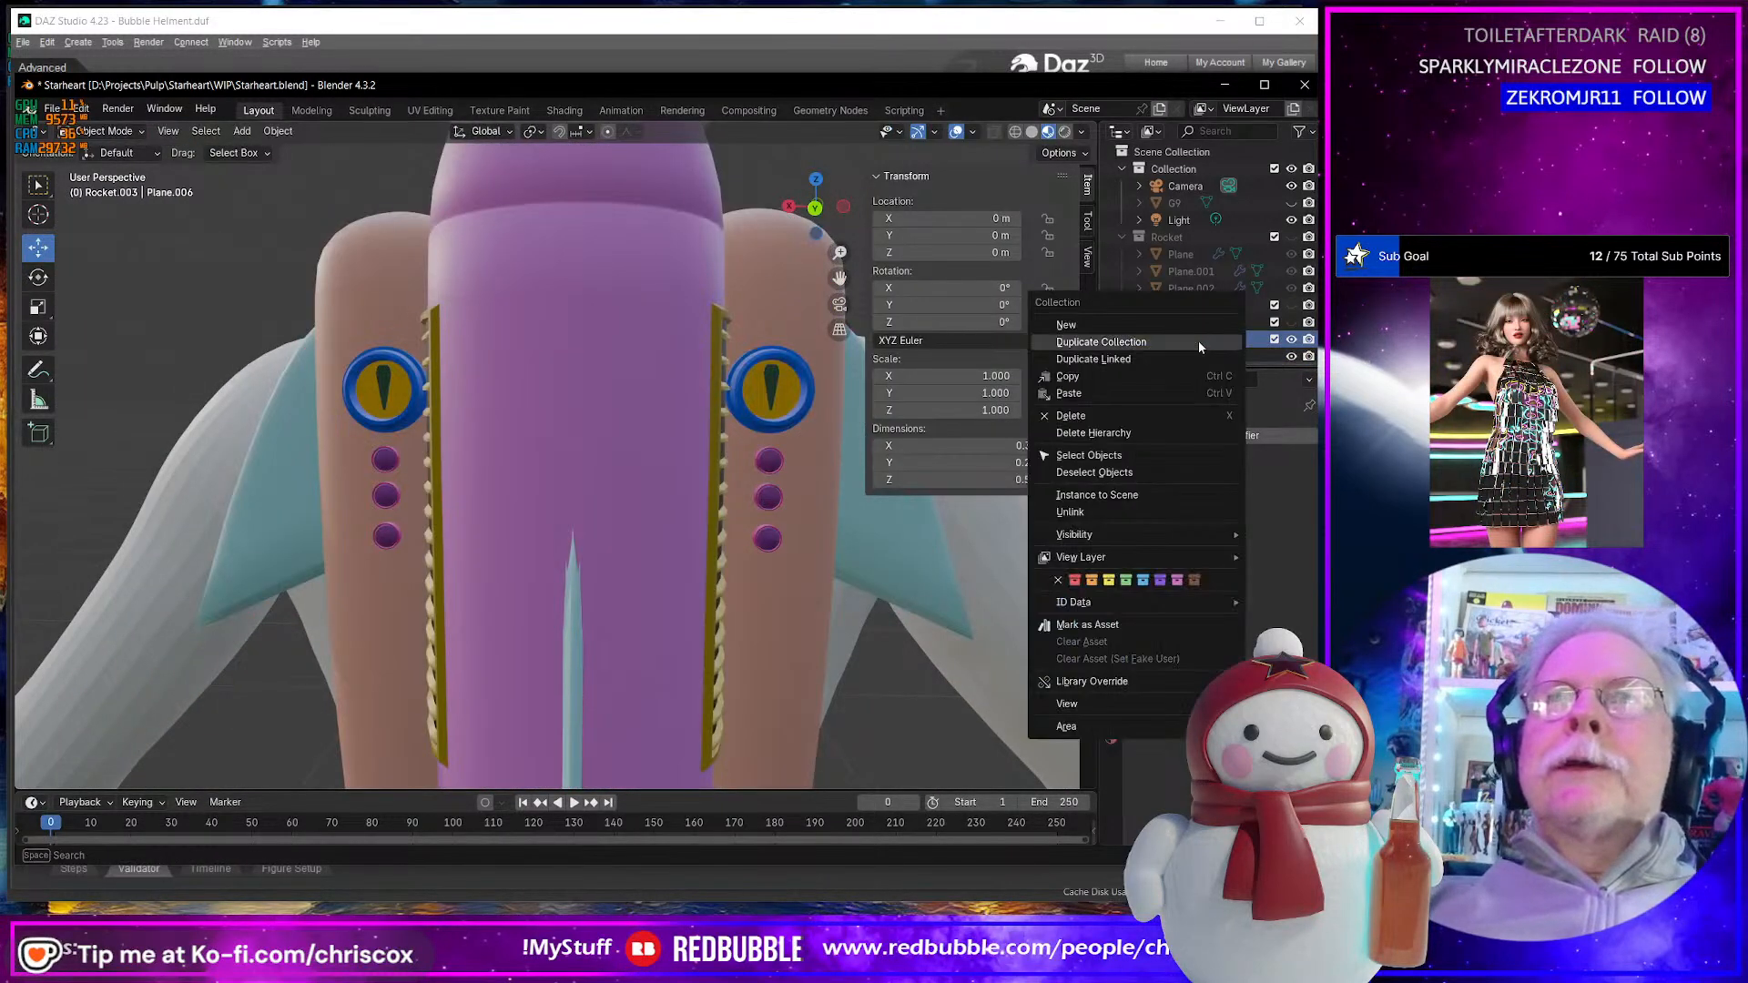
{"action": "left_click", "coordinate": [1138, 472]}
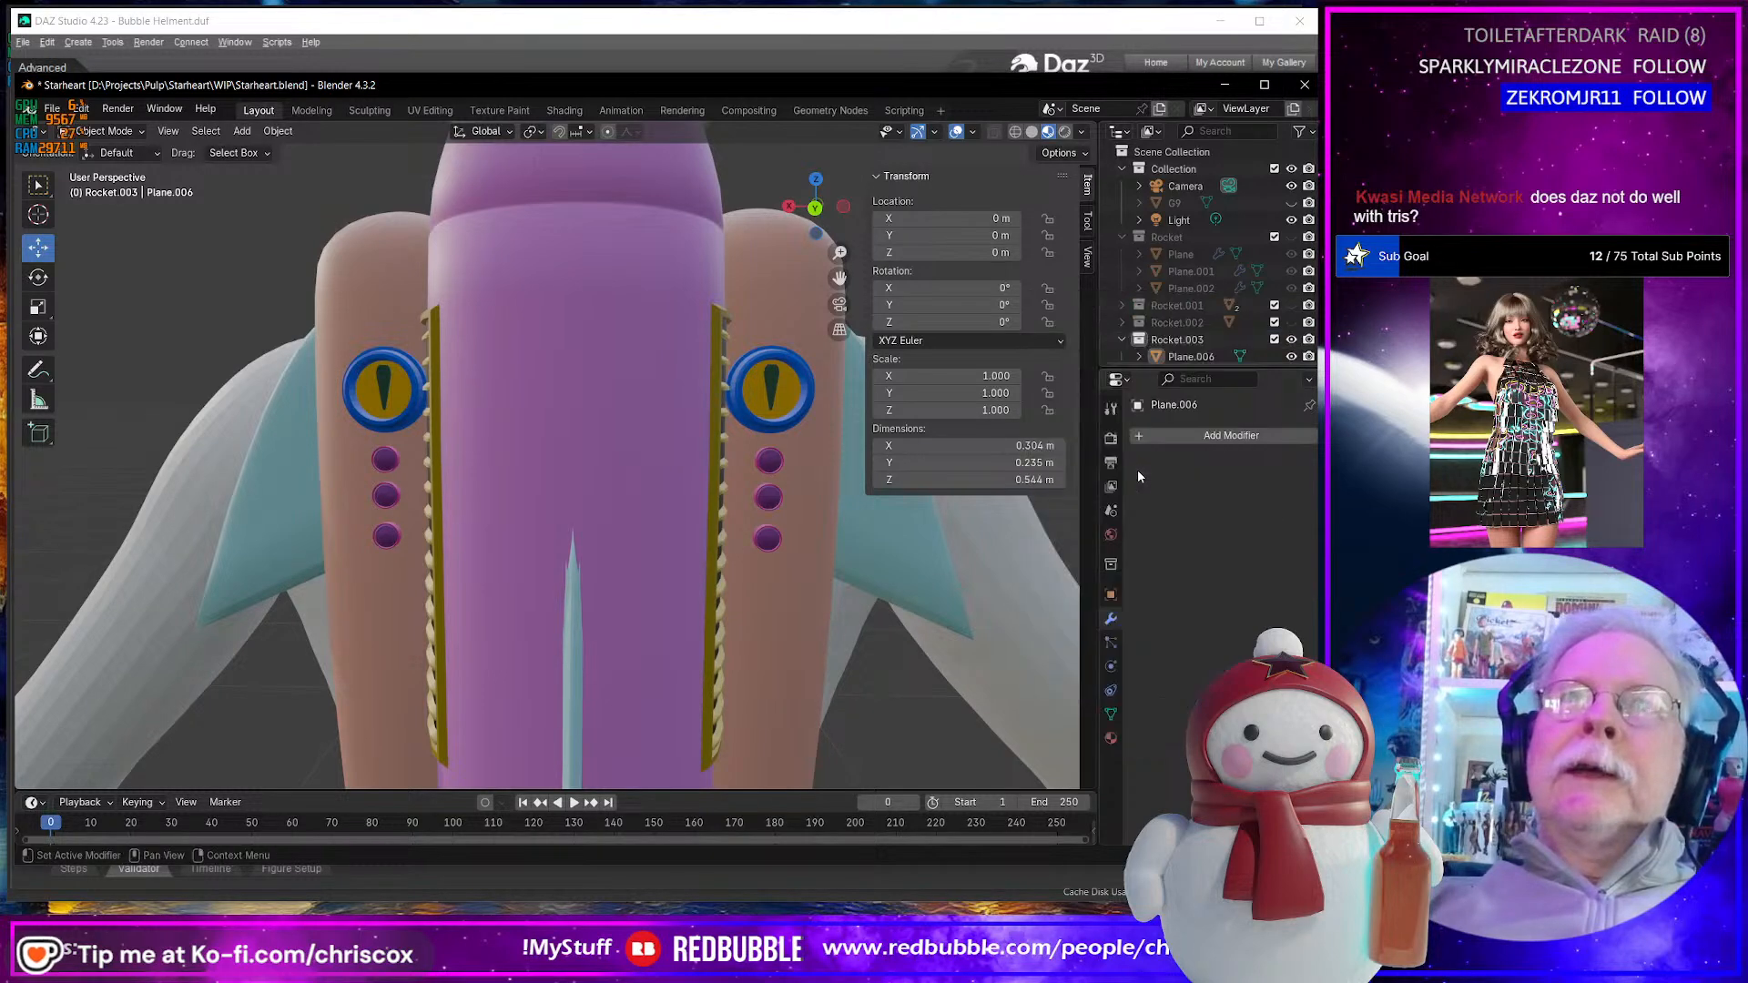
{"action": "right_click", "coordinate": [1188, 342]}
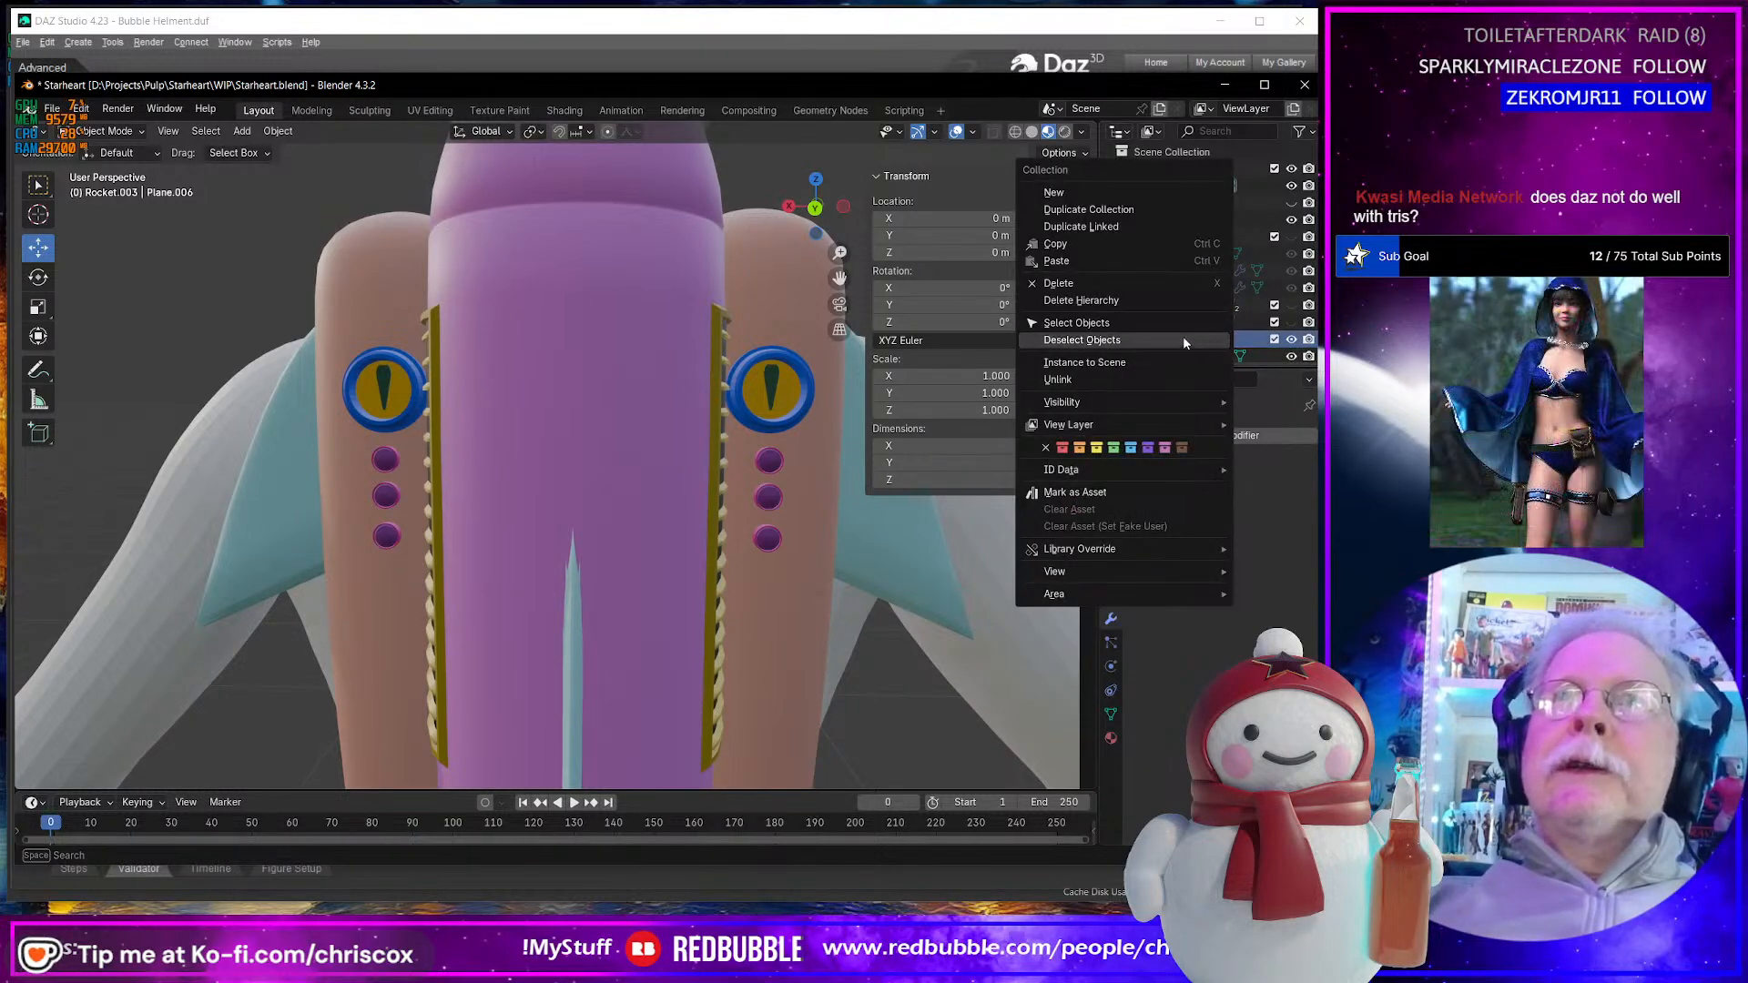
{"action": "left_click", "coordinate": [1109, 299]}
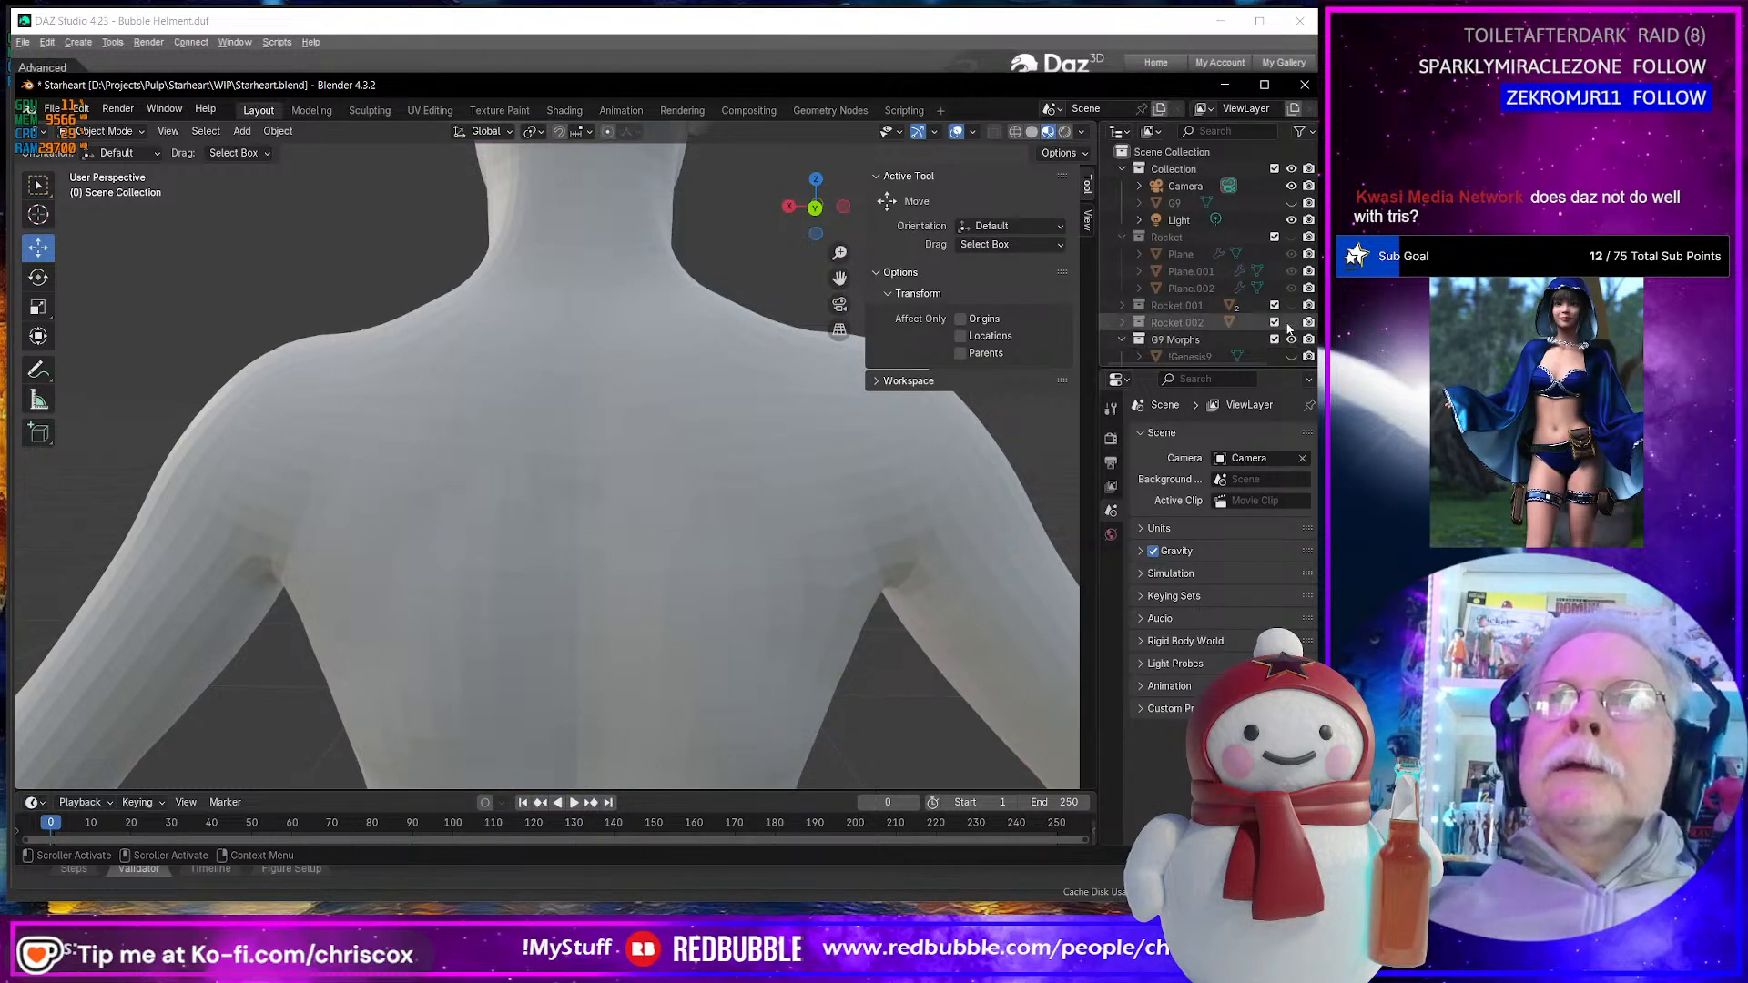
- Show the Rocket.002 collection again and hide the glass discs of both booster gauges in Edit Mode
{"action": "left_click", "coordinate": [1291, 323]}
{"action": "left_click", "coordinate": [753, 394]}
{"action": "key", "text": "Tab"}
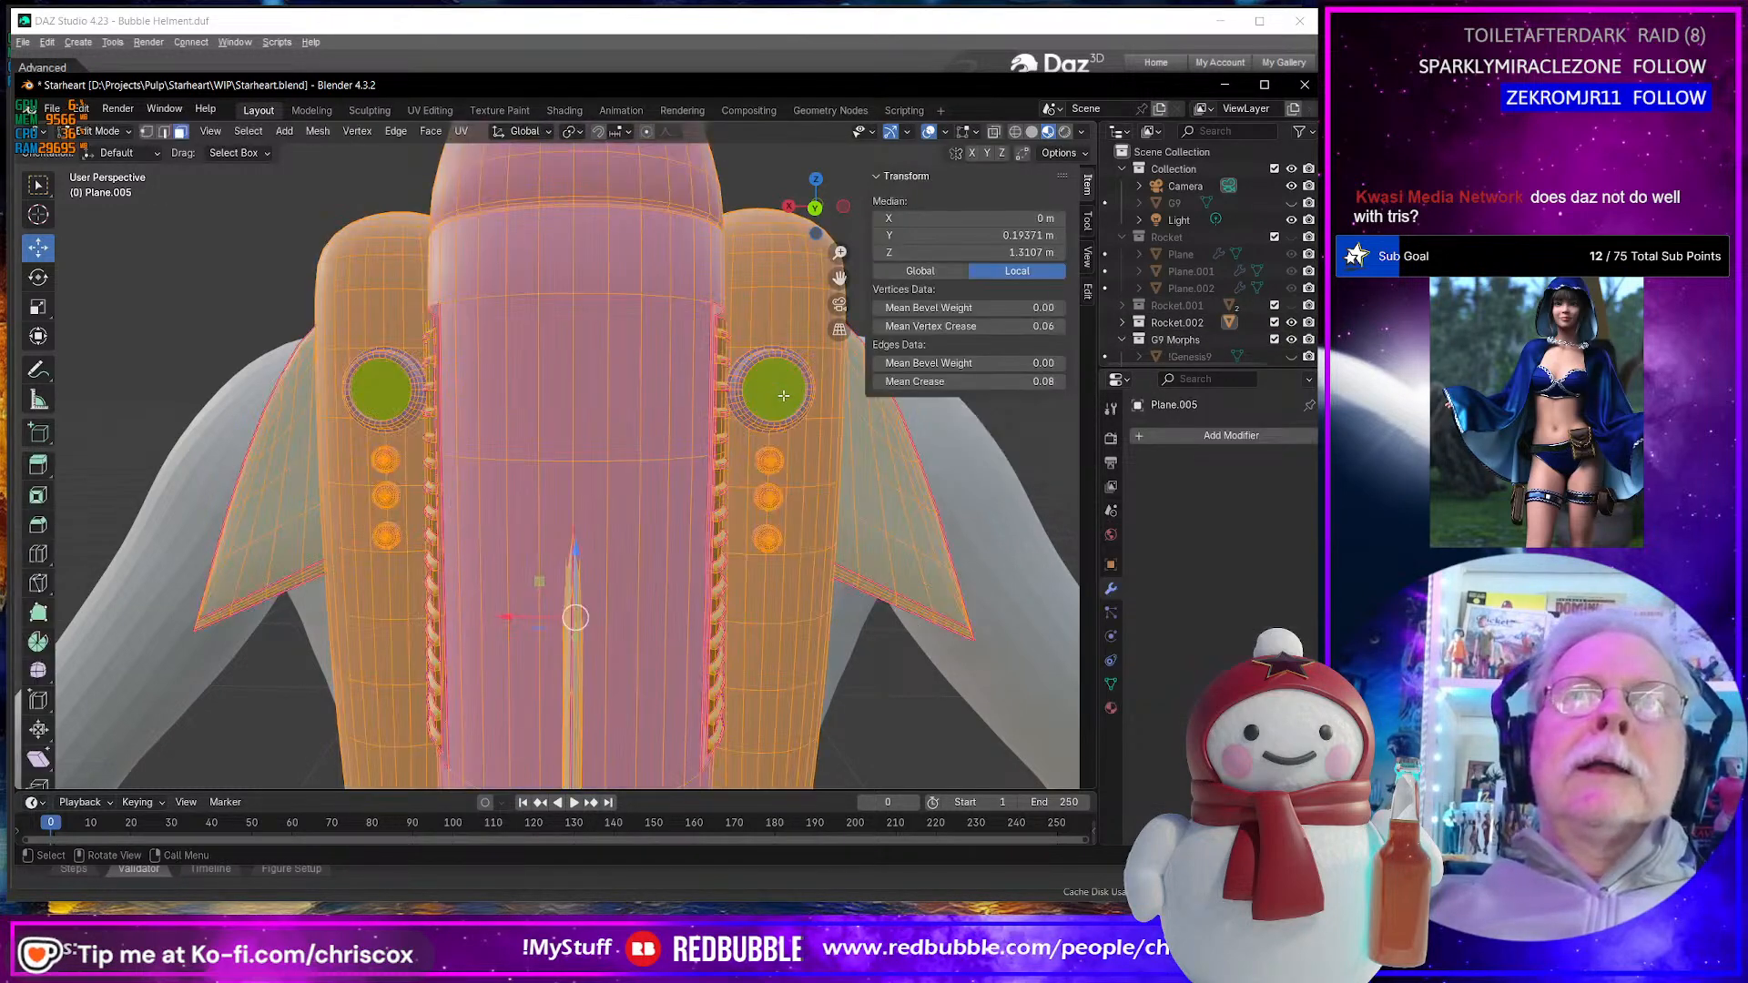
{"action": "left_click", "coordinate": [782, 396]}
{"action": "left_click", "coordinate": [423, 406], "text": "shift"}
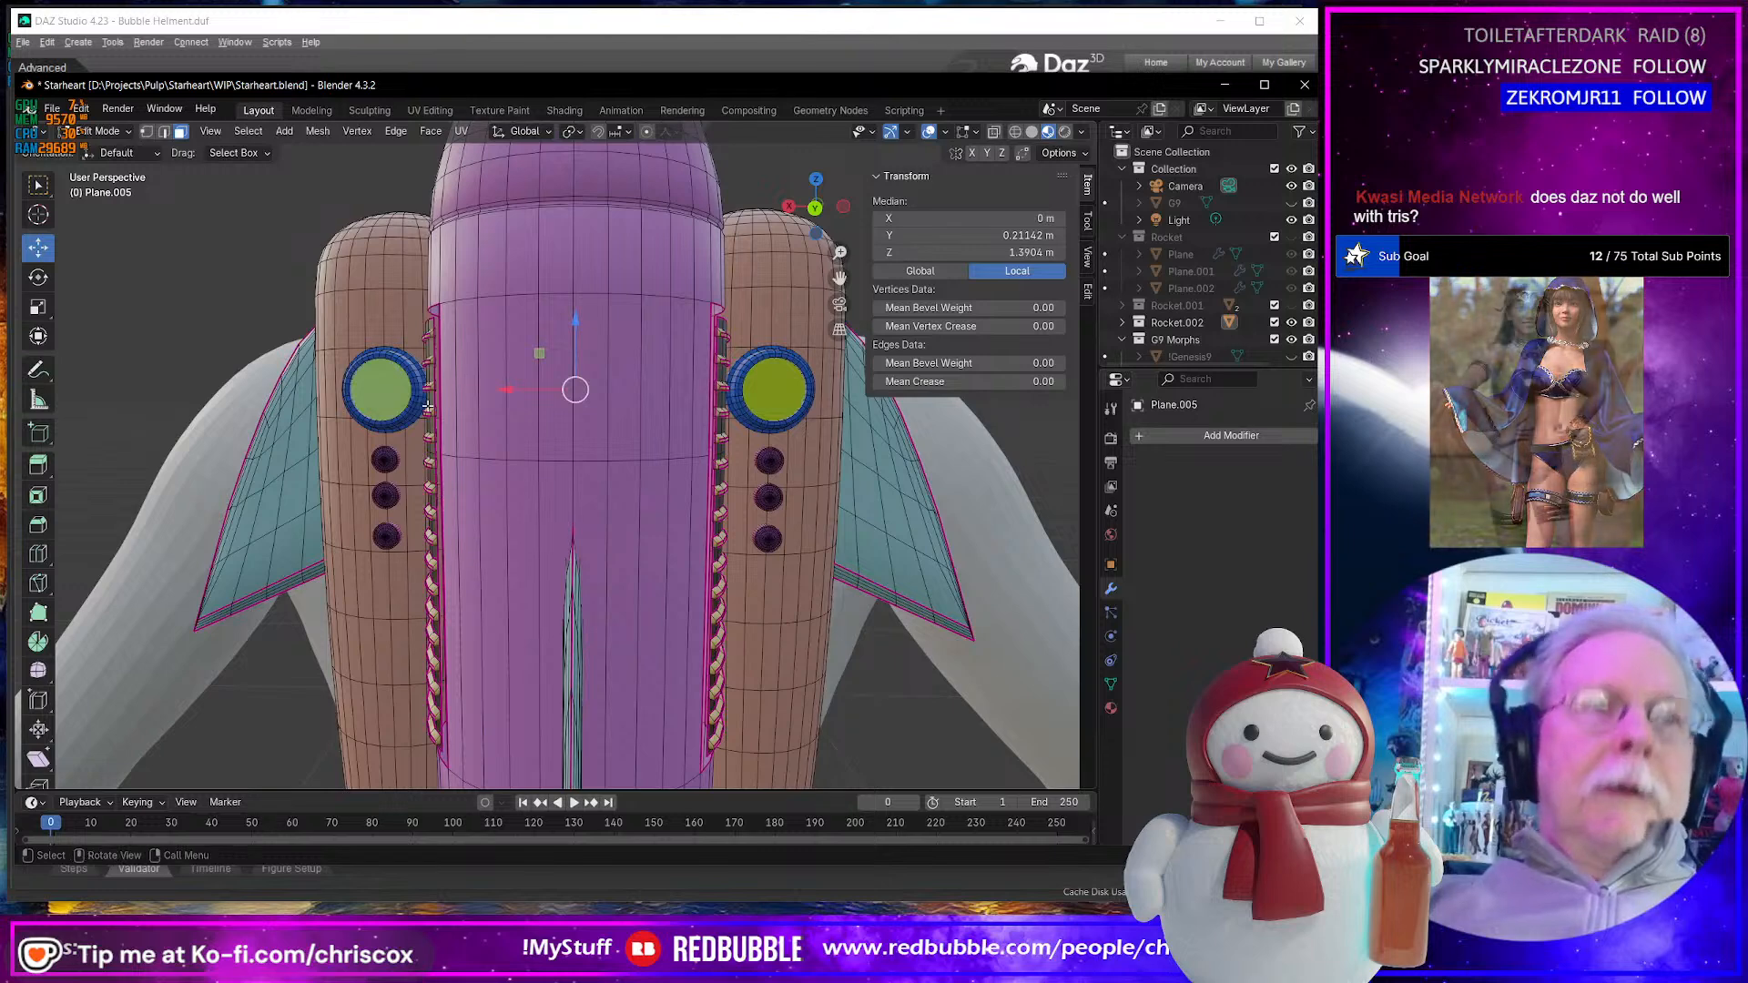
{"action": "key", "text": "h"}
- Select the whole needle of the left booster's gauge and rotate it 180° about the Y axis
{"action": "left_click", "coordinate": [391, 381]}
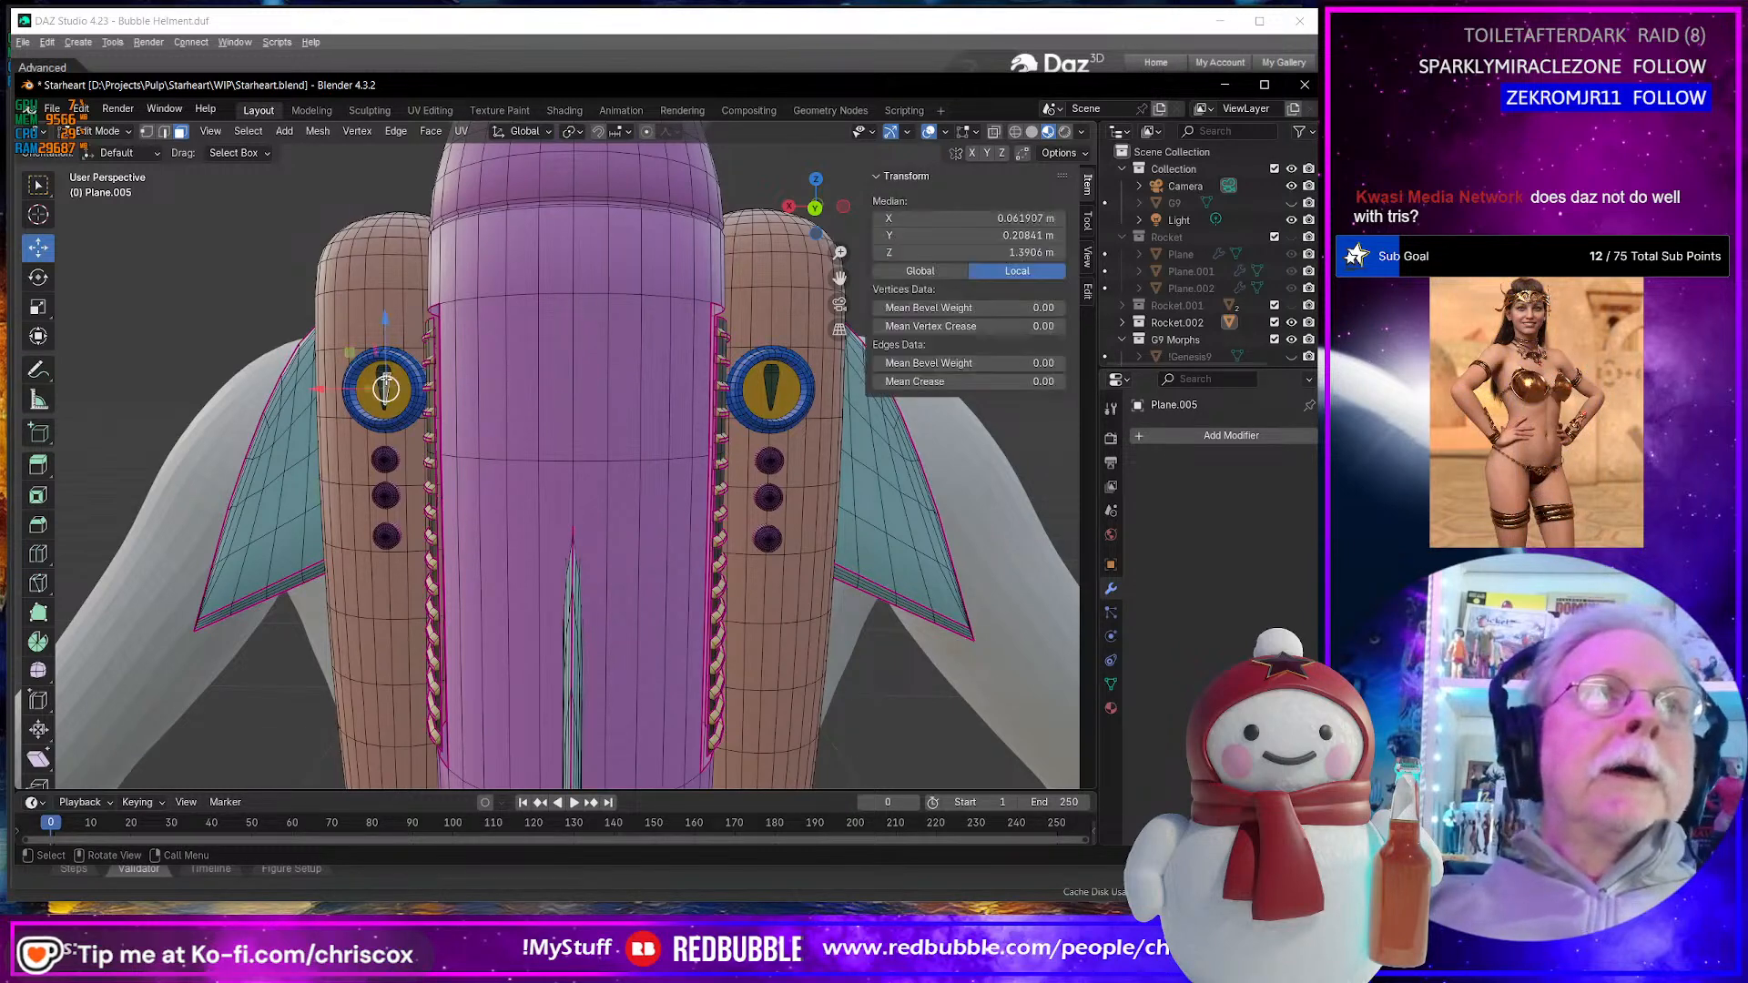
{"action": "key", "text": "ctrl+l"}
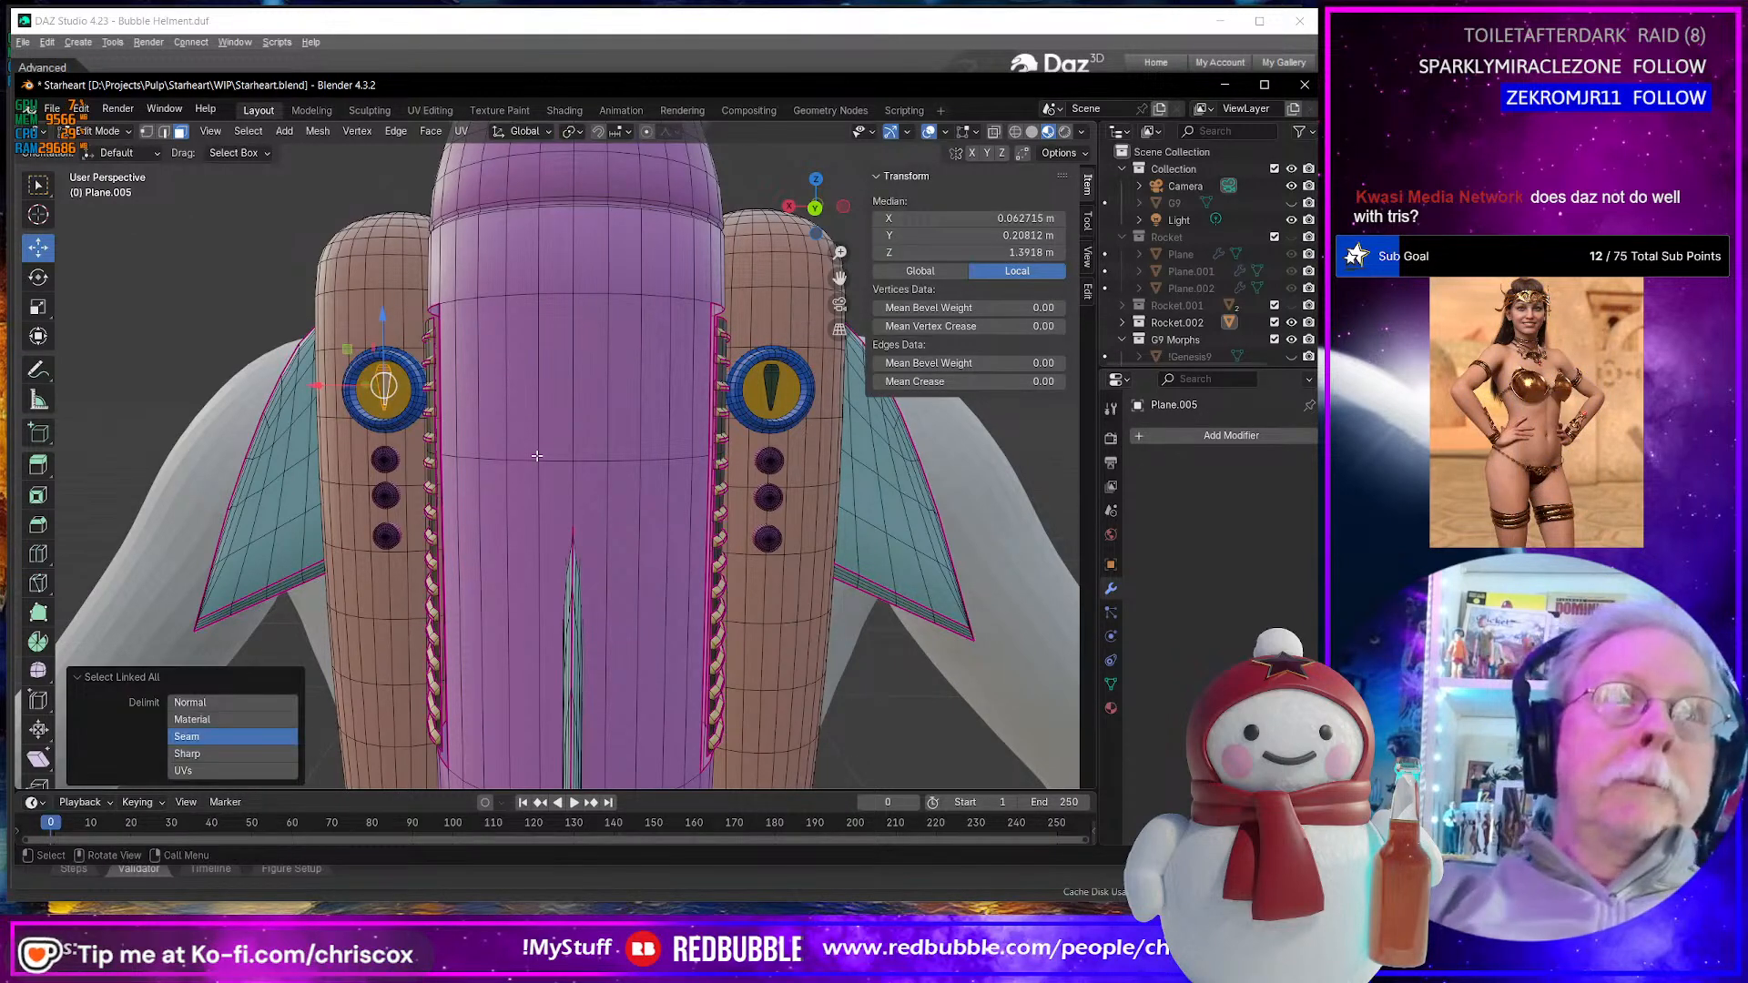
{"action": "type", "text": "ry180"}
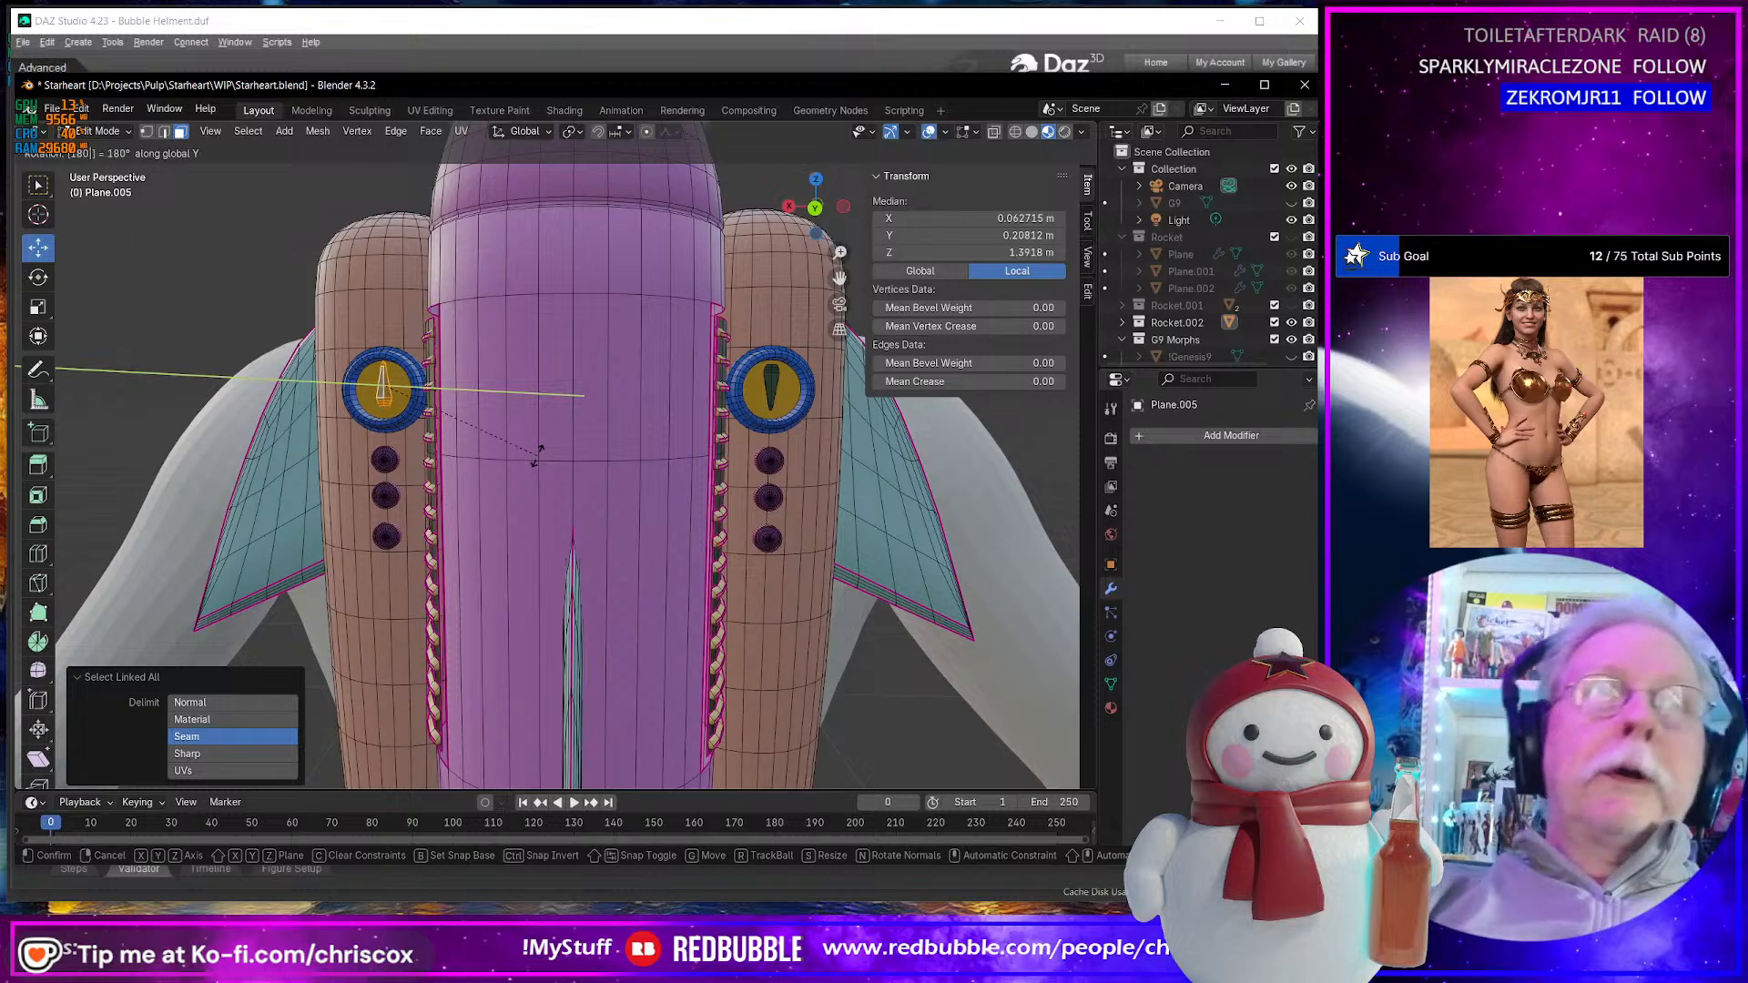
{"action": "key", "text": "Return"}
- Select the whole needle of the right booster's gauge and rotate it 180° about the Y axis
{"action": "left_click", "coordinate": [779, 372]}
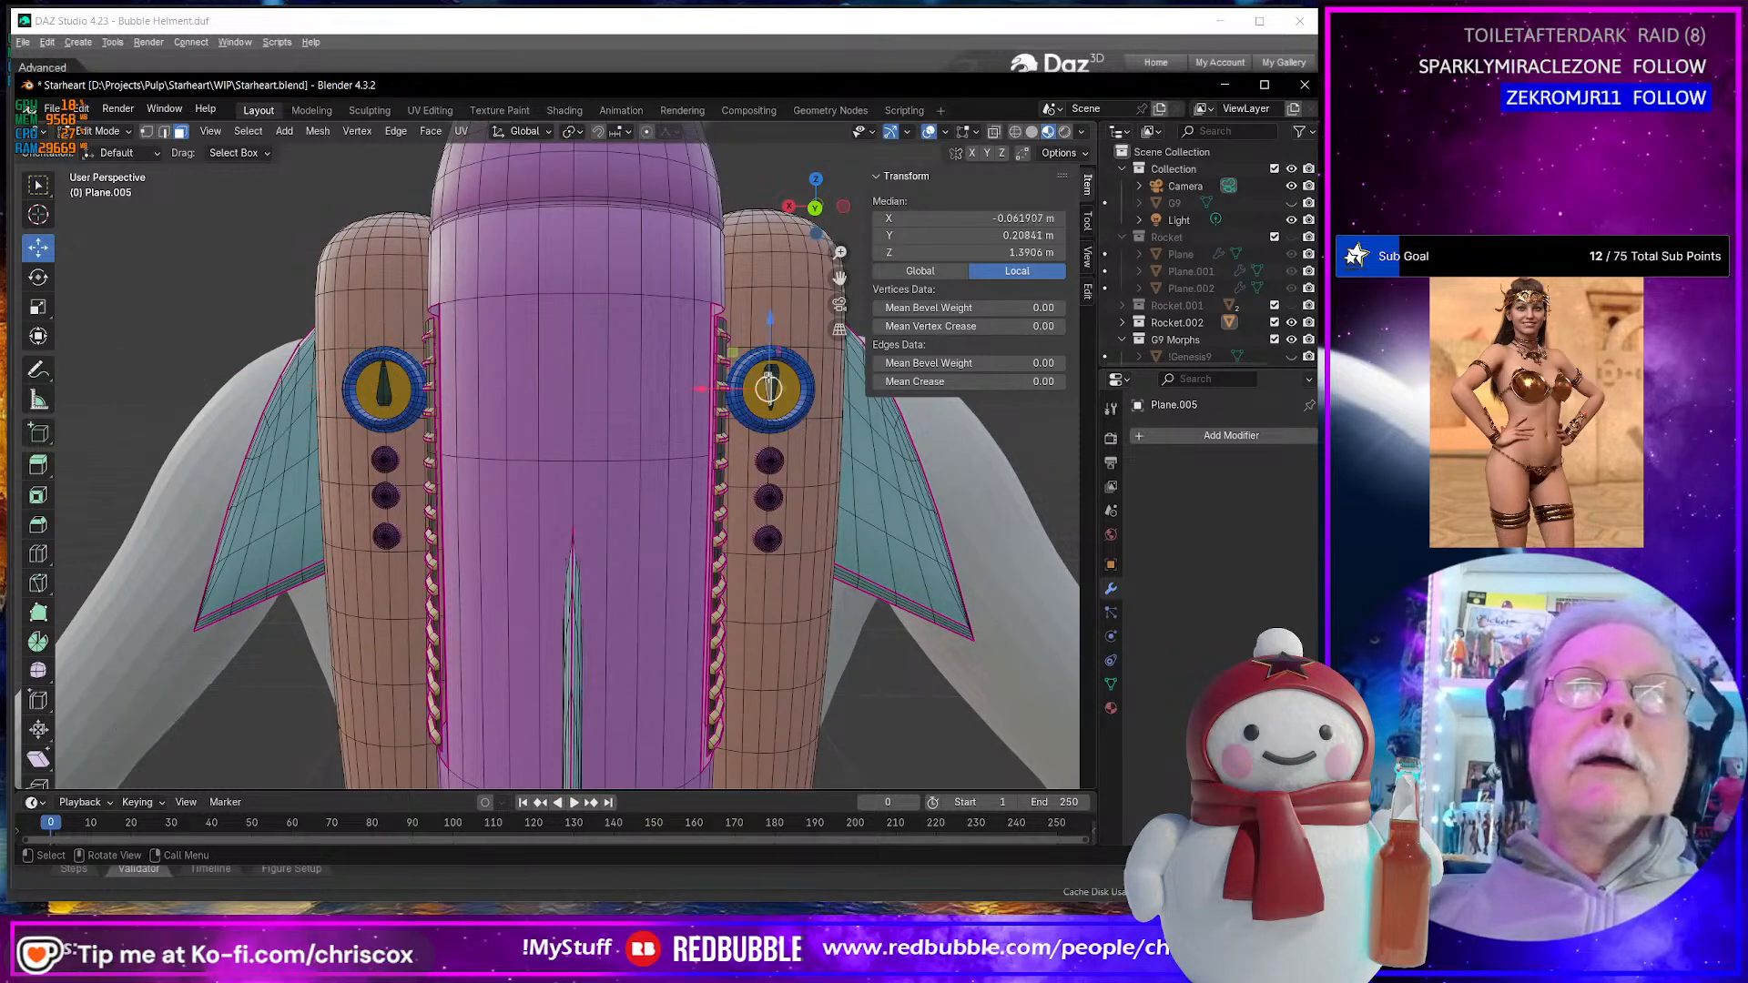
{"action": "key", "text": "ctrl+l"}
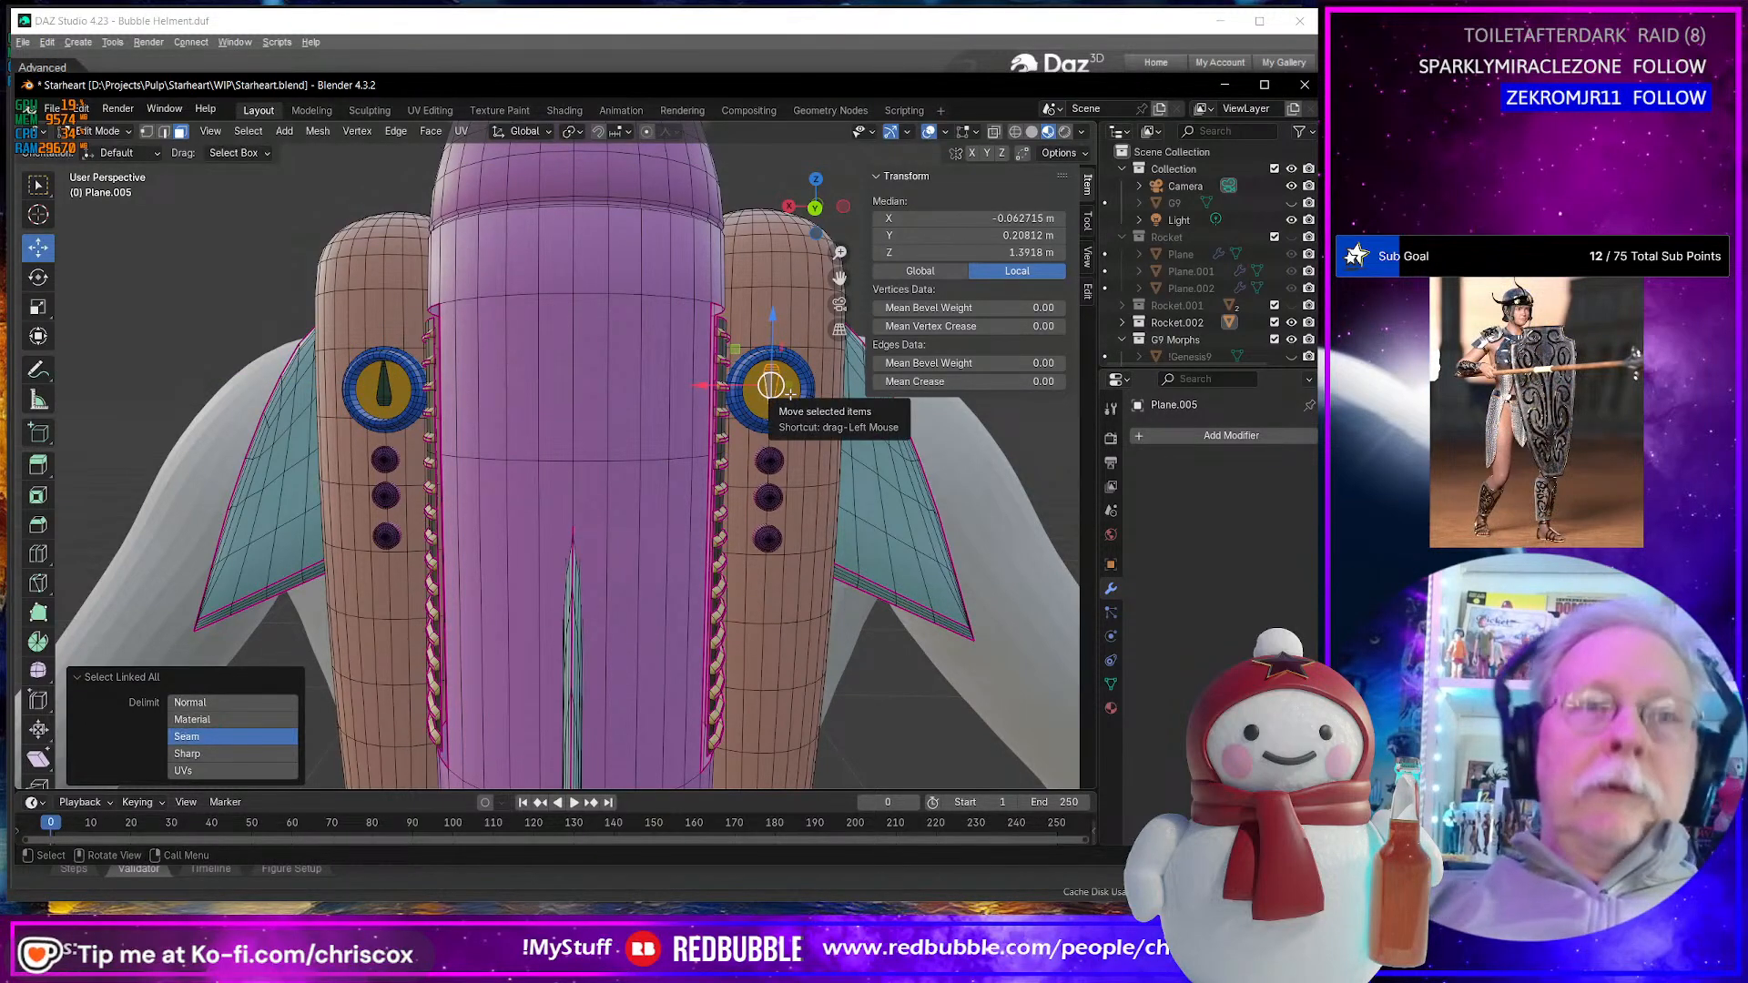
{"action": "key", "text": "r"}
{"action": "type", "text": "y"}
{"action": "type", "text": "18"}
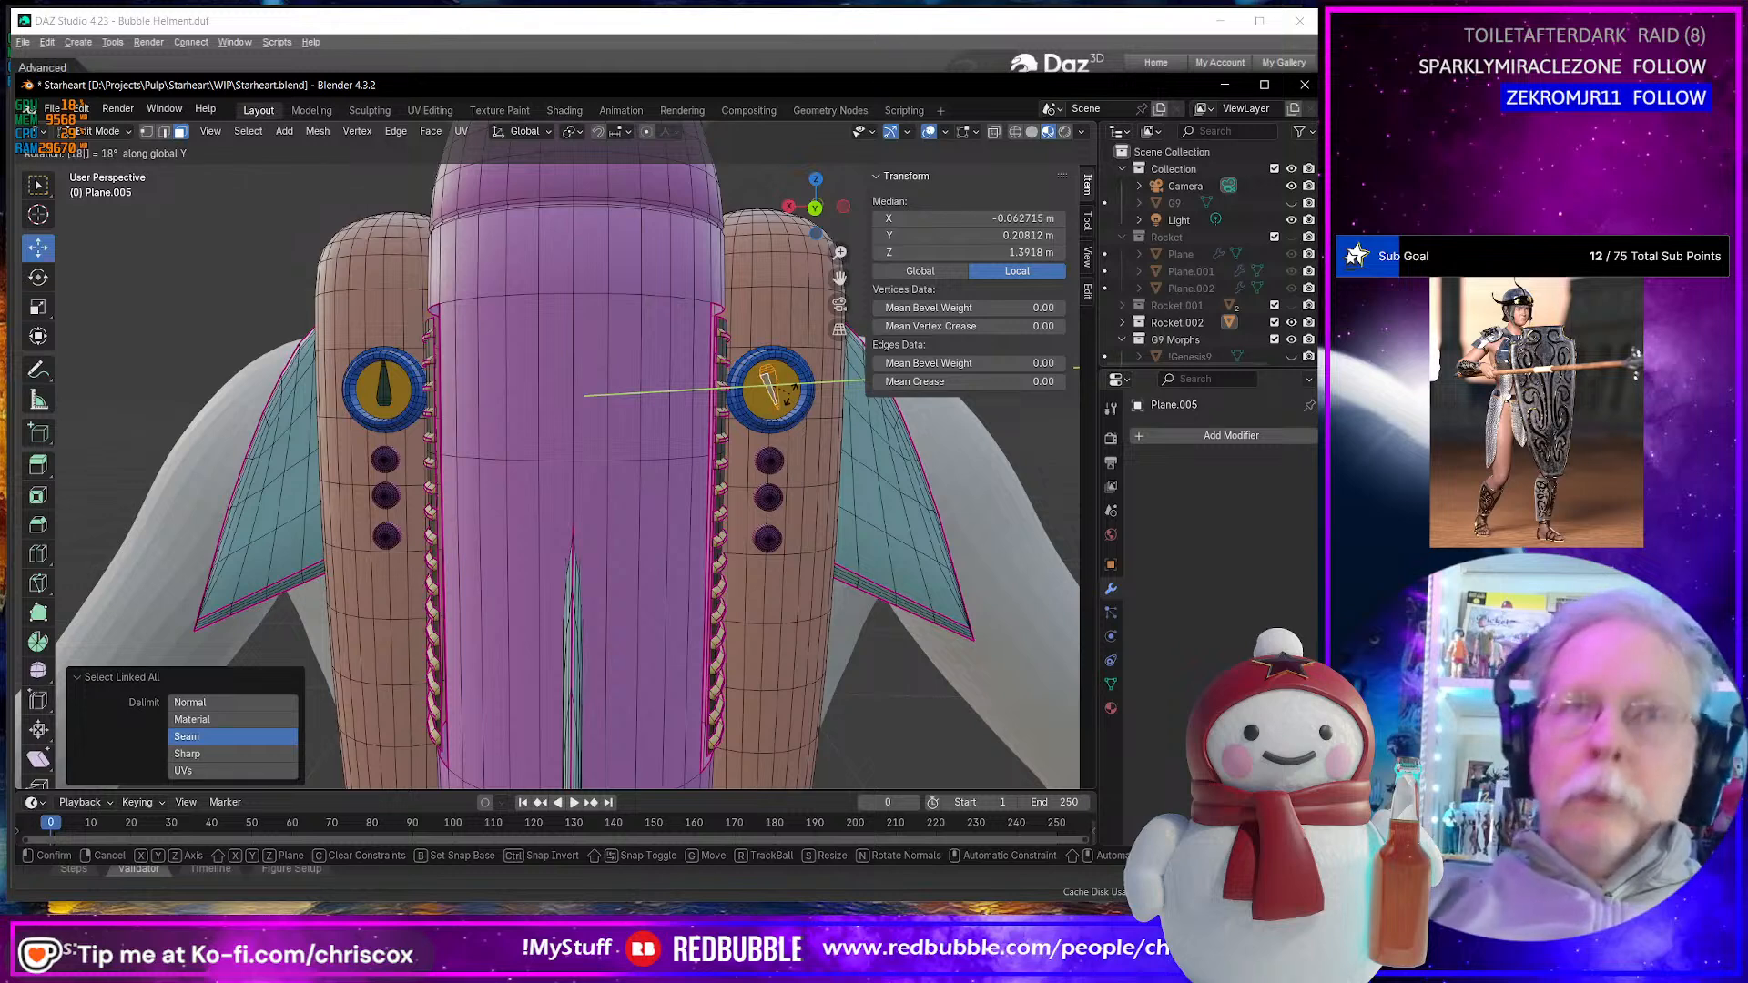
{"action": "type", "text": "0"}
{"action": "key", "text": "Return"}
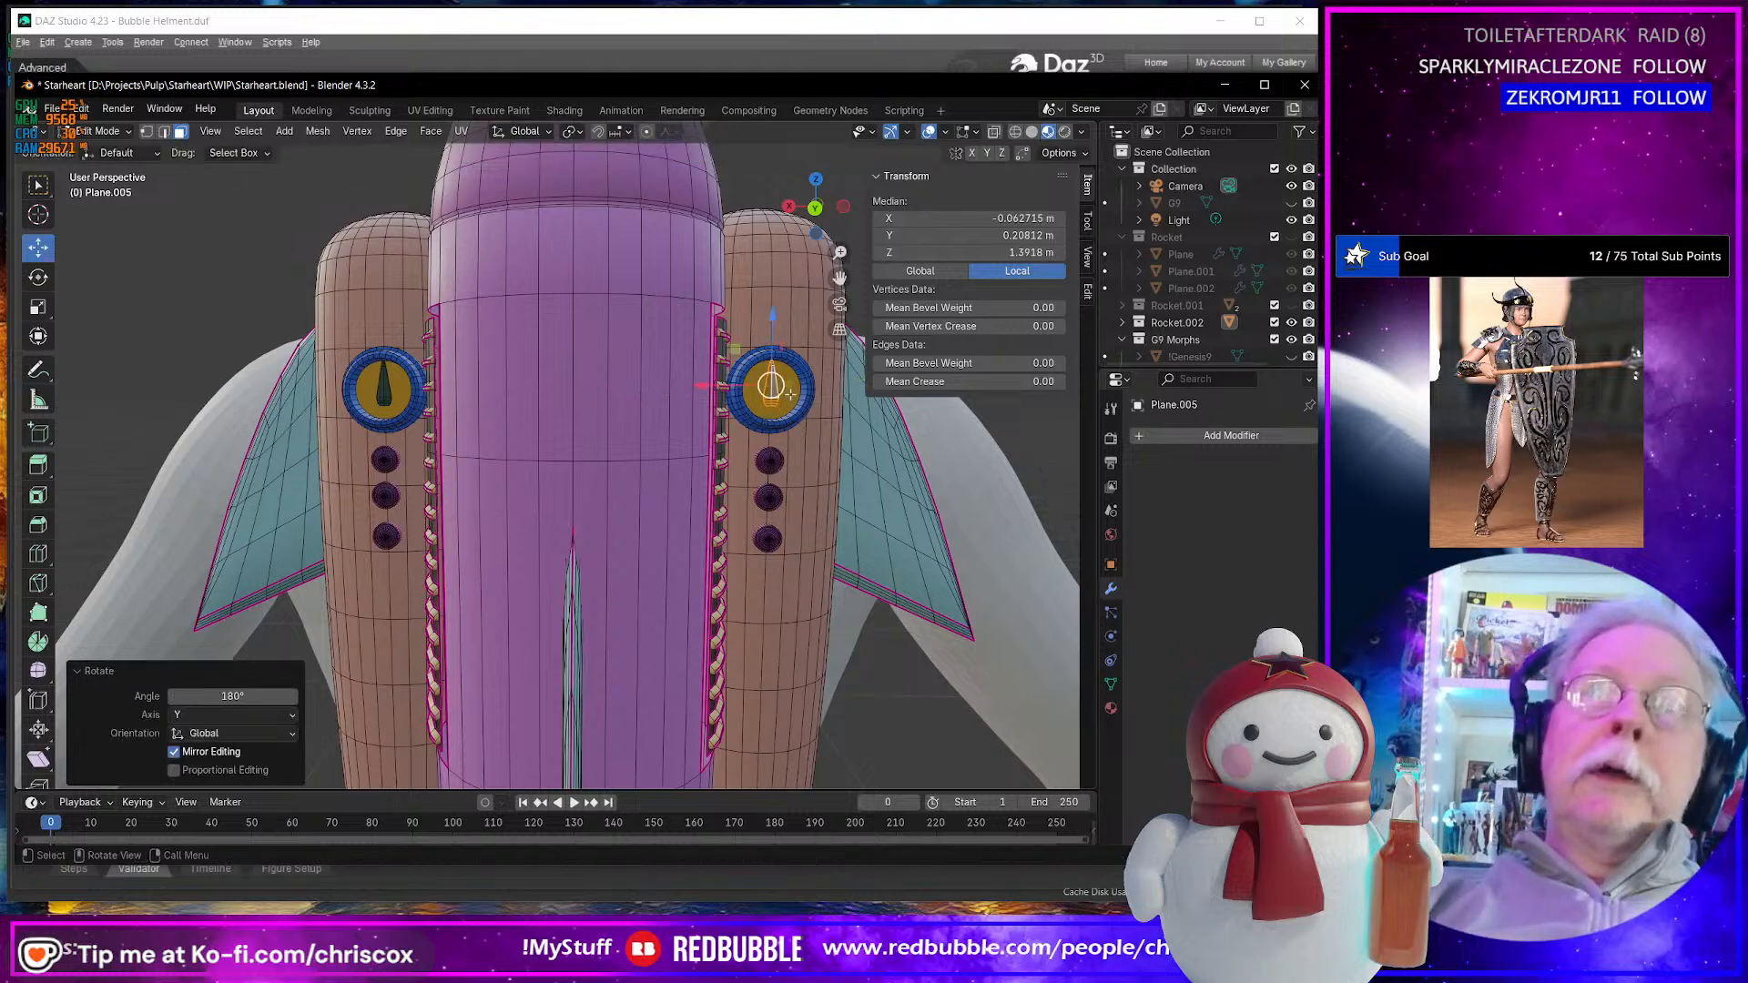
- Add the whole left gauge needle to the selection and move both needles about 0.0027 m down along Z
{"action": "left_click", "coordinate": [389, 394], "text": "shift"}
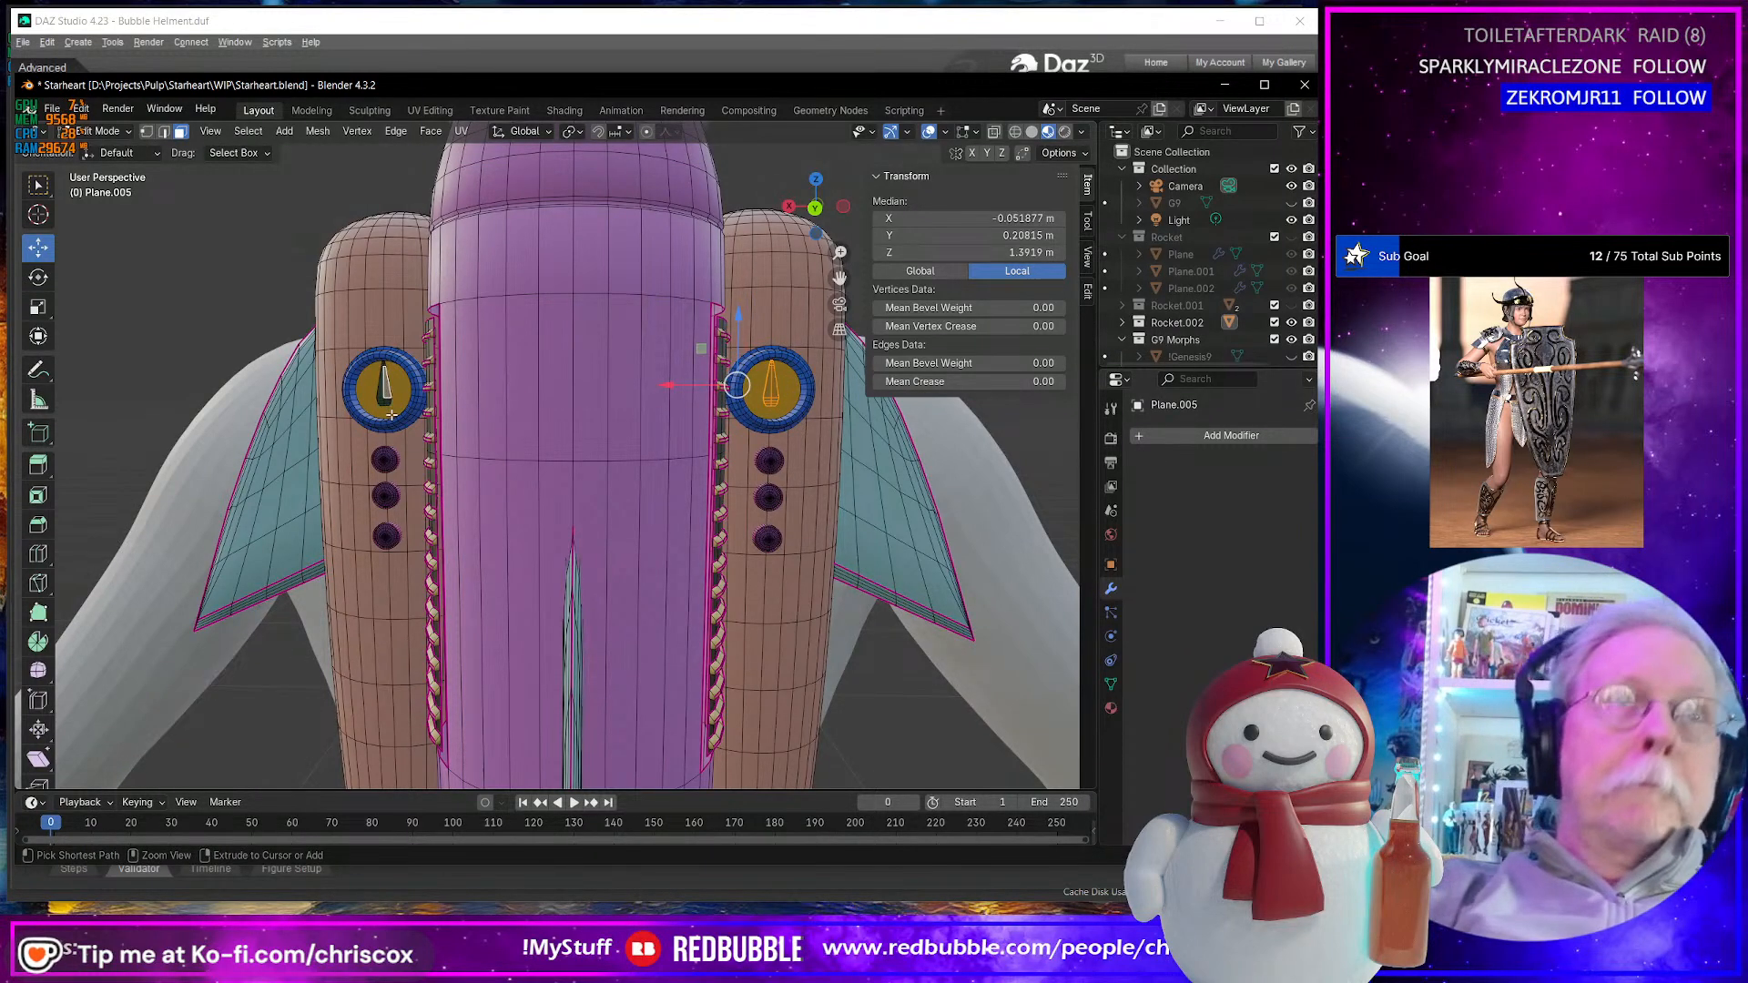
{"action": "key", "text": "ctrl+l"}
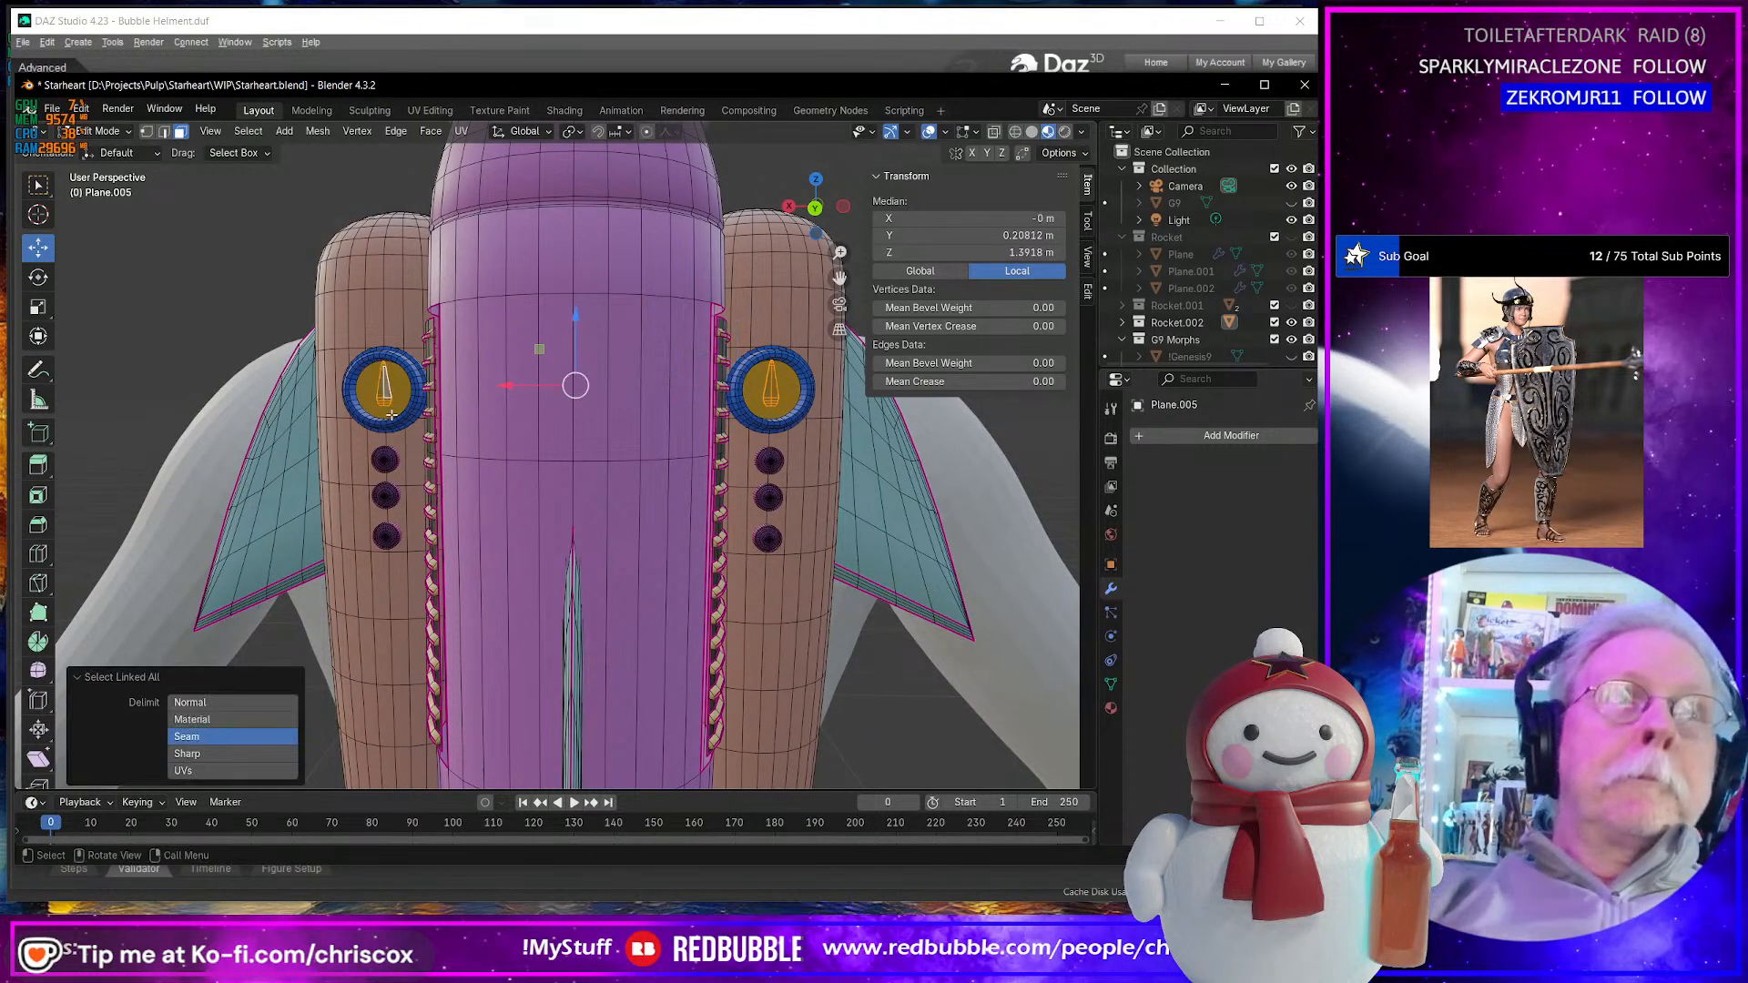
{"action": "key", "text": "g"}
{"action": "key", "text": "z"}
{"action": "left_click", "coordinate": [575, 326]}
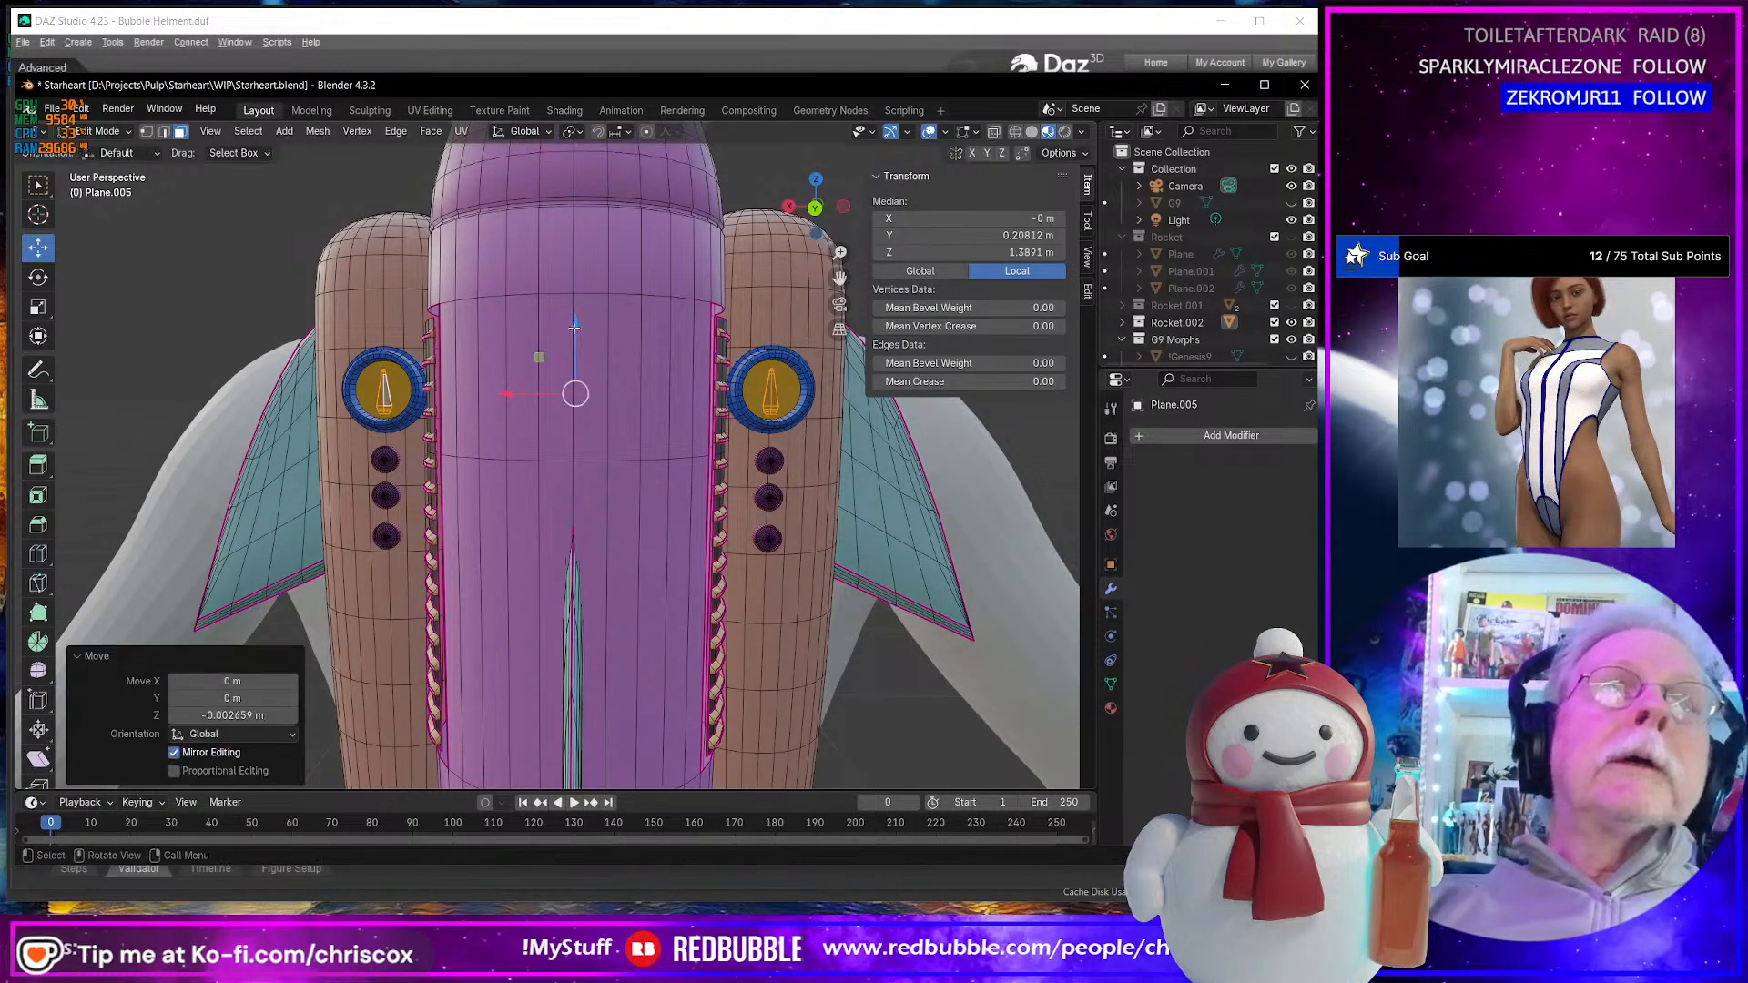
- Return to Object Mode, select the Rocket.002 pack and export it as Wavefront OBJ, overwriting Starheart Rocket Pack.obj in the WIP folder
{"action": "middle_click_drag", "start_coordinate": [574, 327], "coordinate": [725, 437]}
{"action": "key", "text": "Tab"}
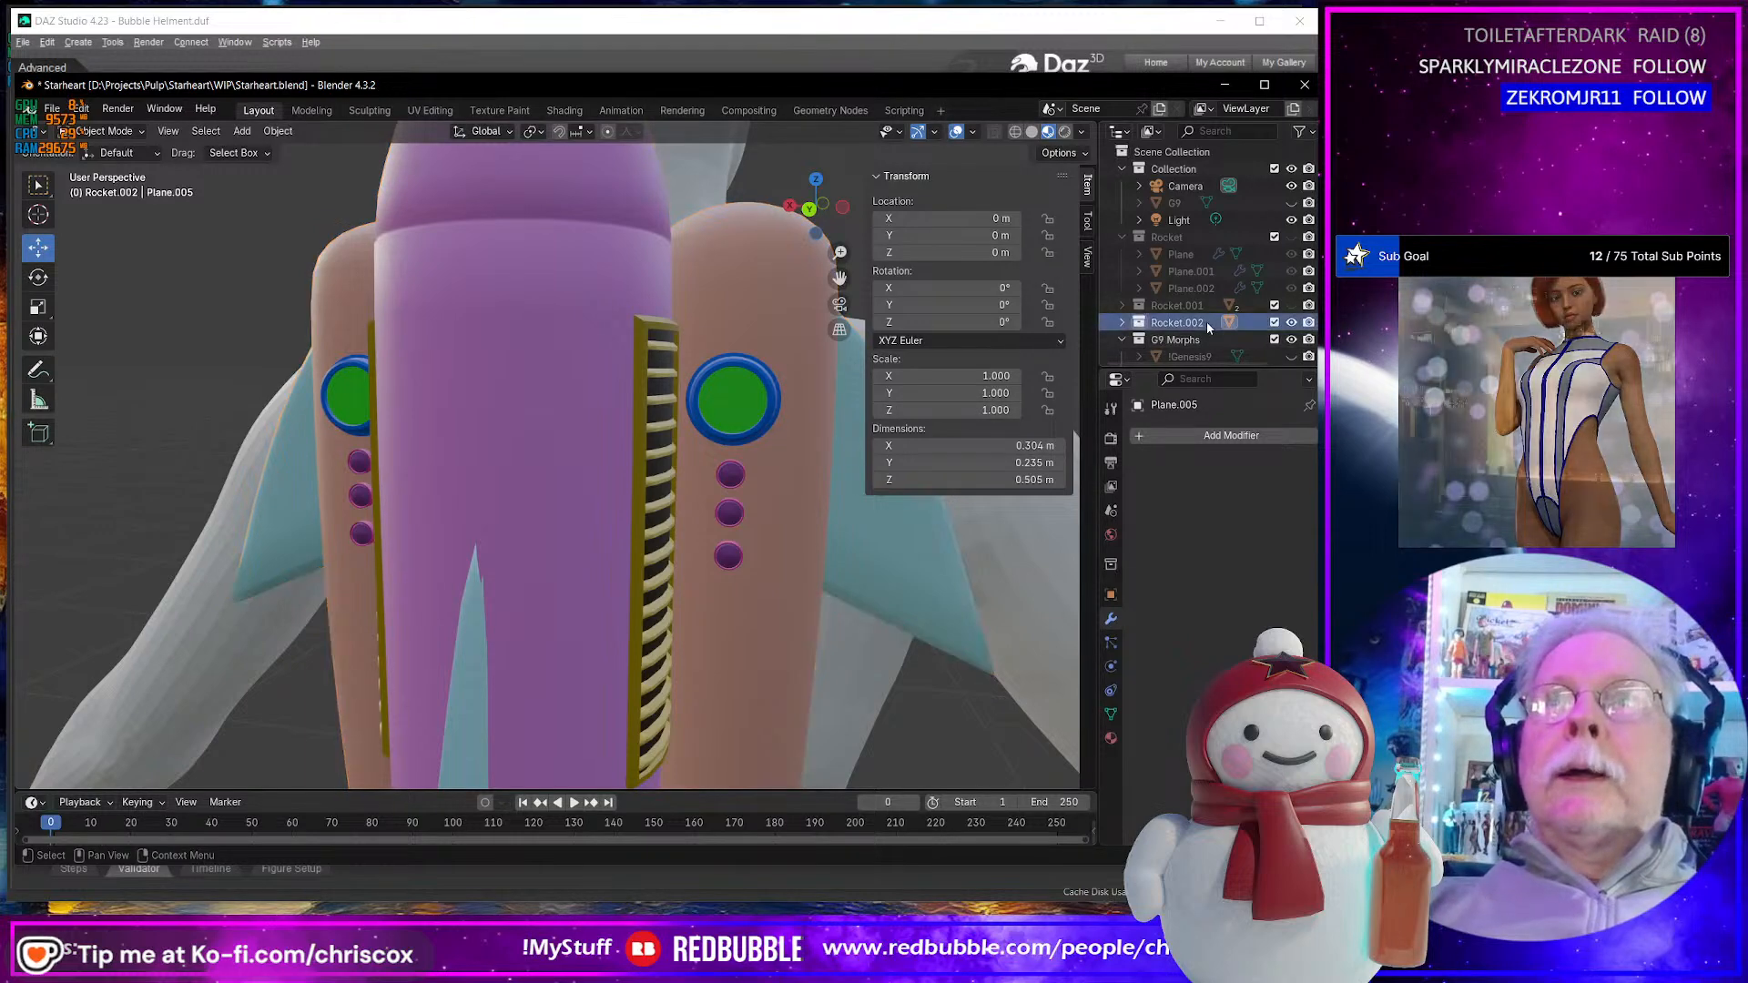
{"action": "left_click", "coordinate": [1205, 321]}
{"action": "left_click", "coordinate": [775, 446]}
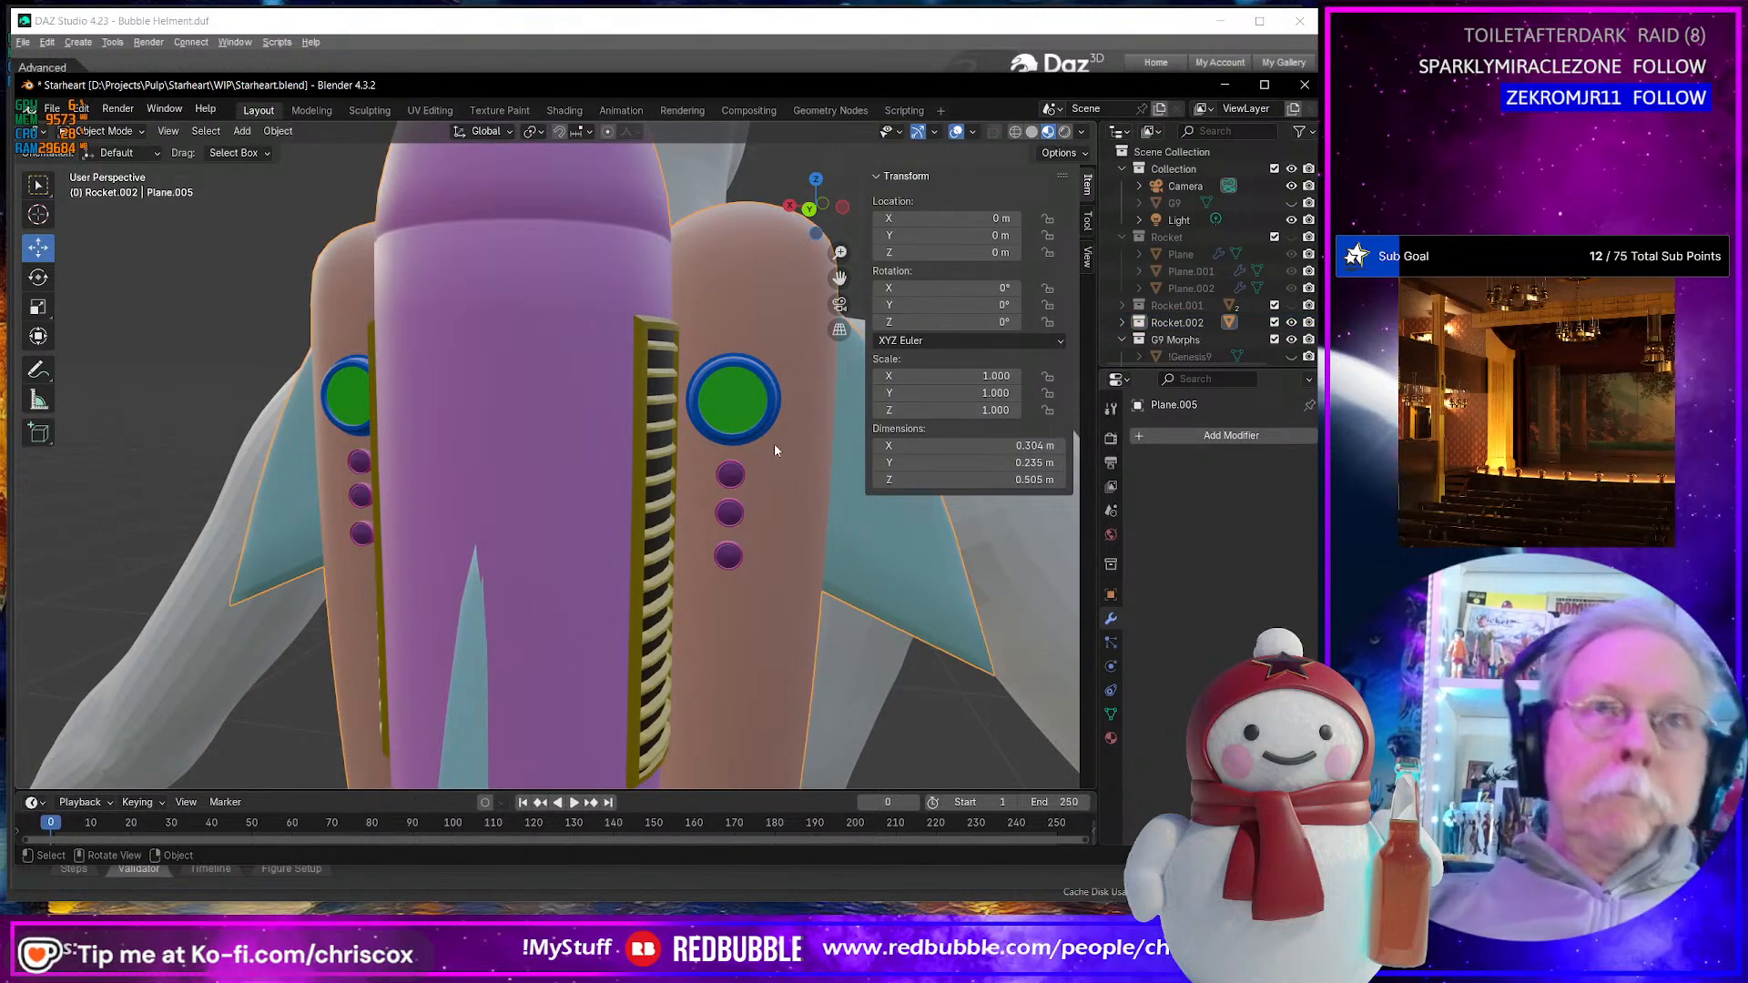
{"action": "key", "text": "ctrl+shift+e"}
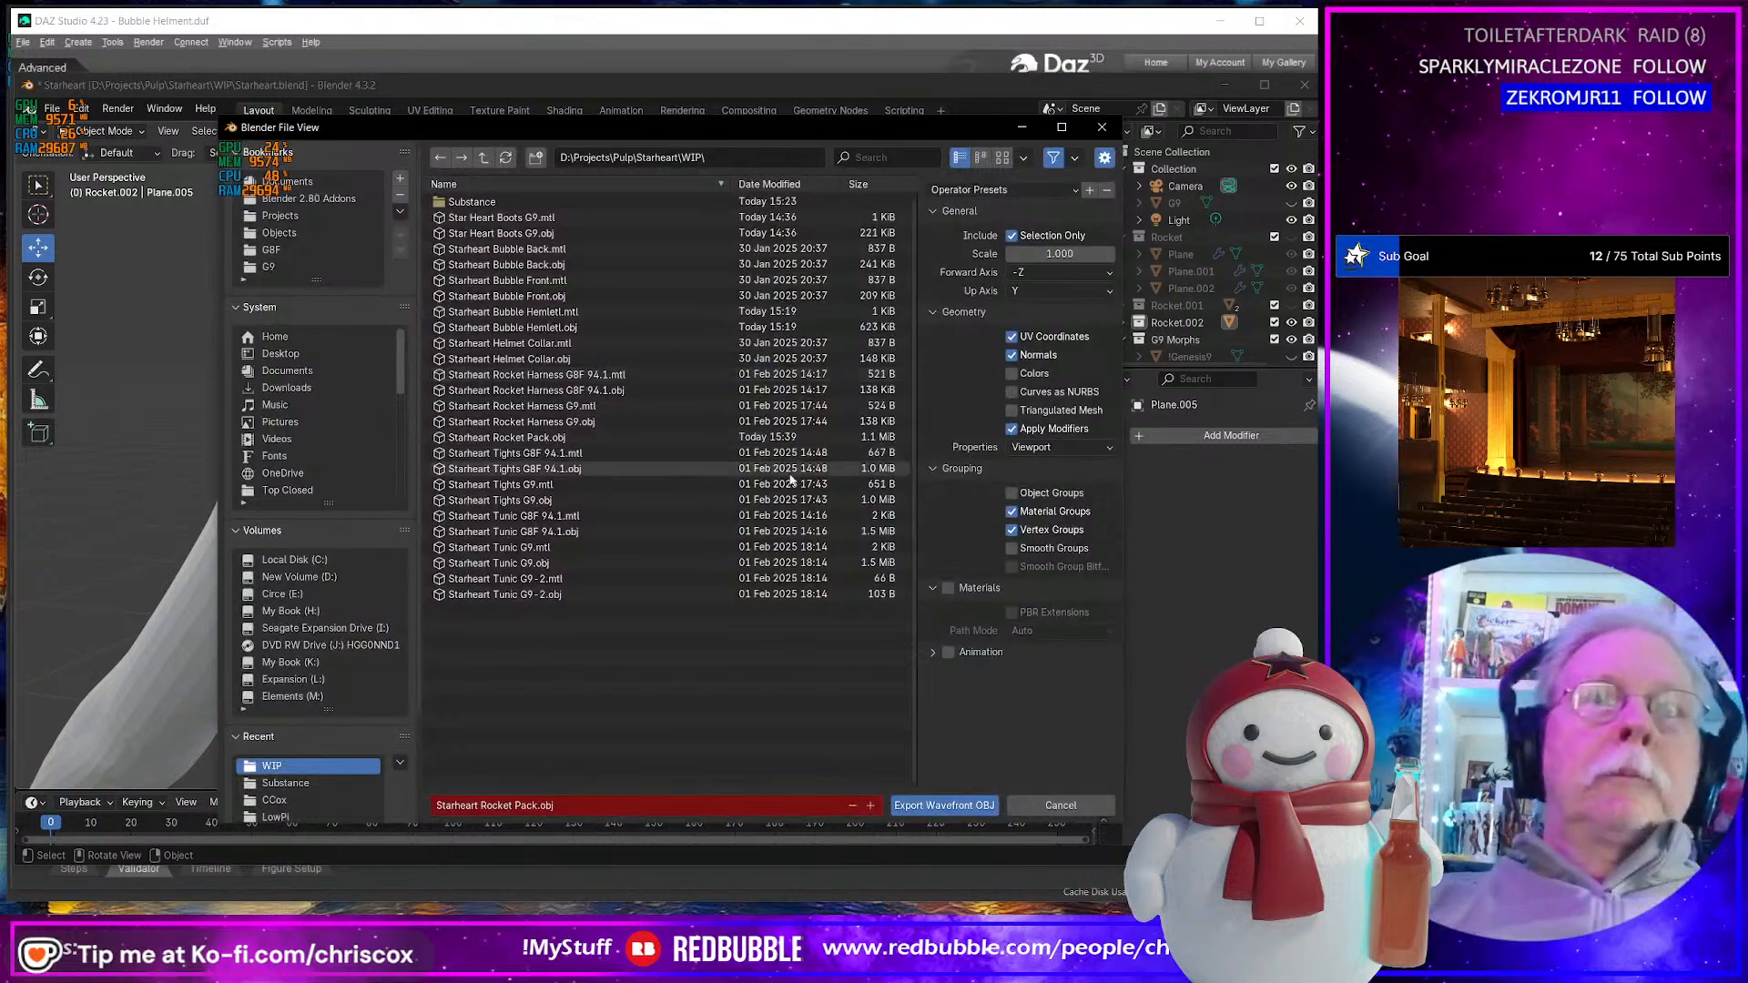
{"action": "left_click", "coordinate": [943, 804]}
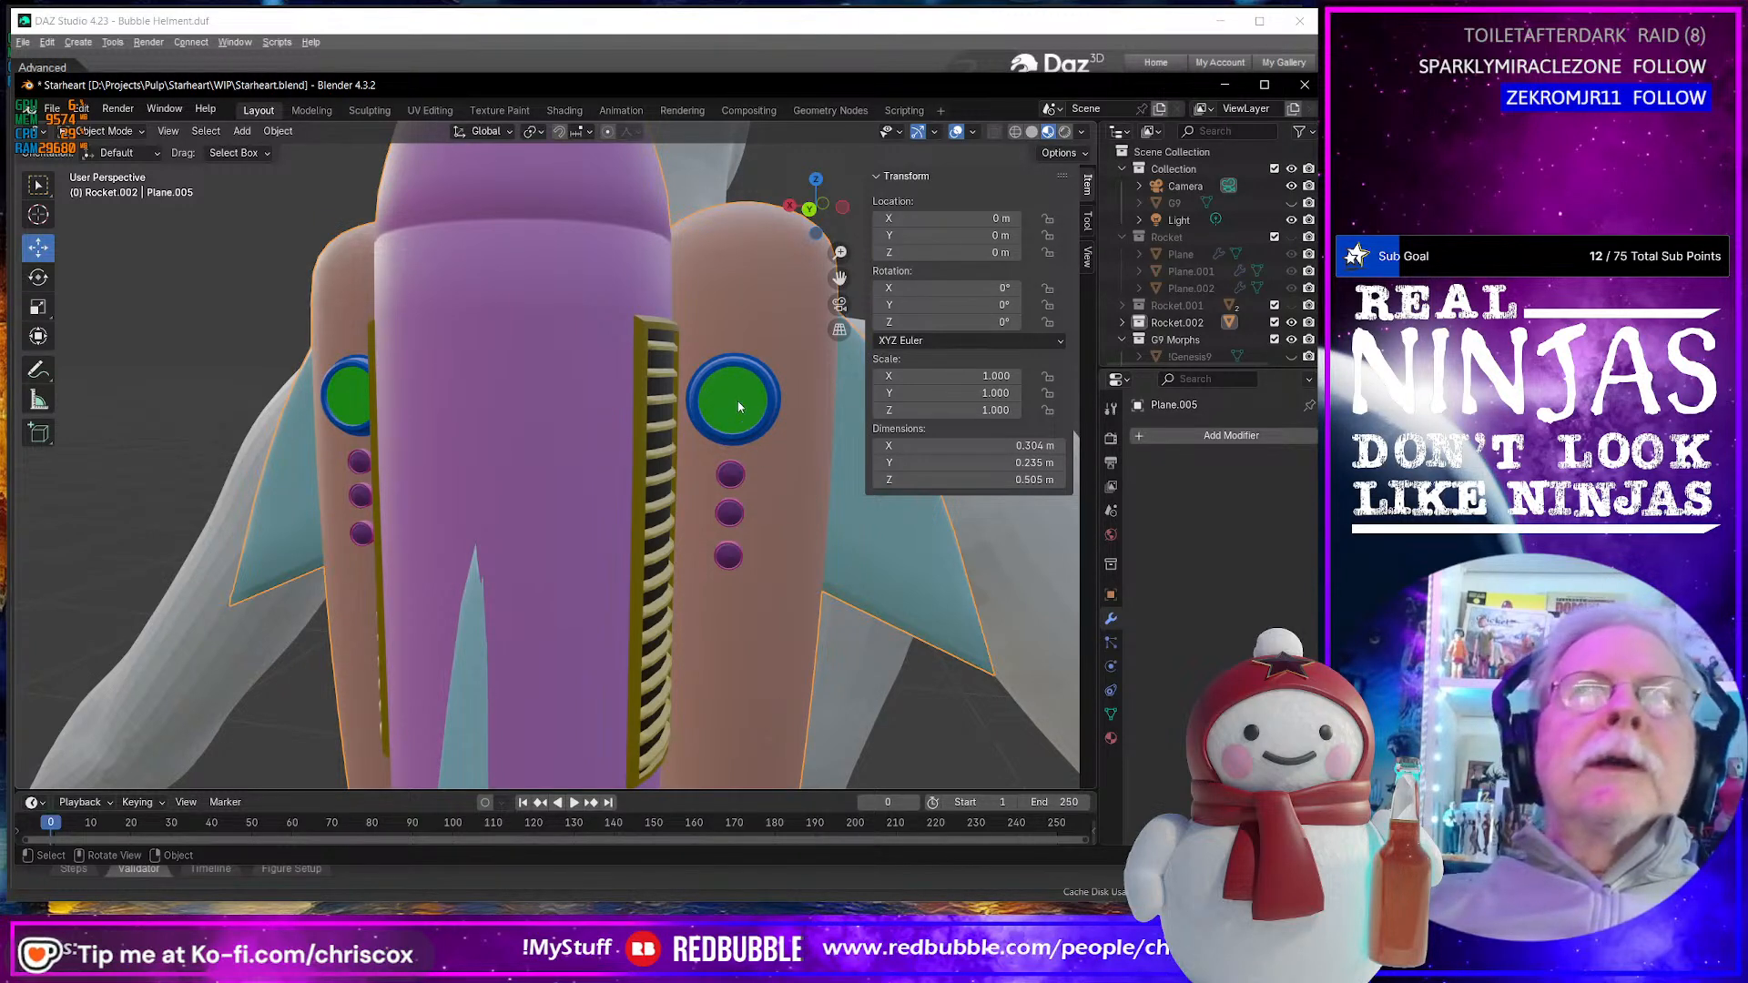
- Examine the right booster's gauge up close, comparing its glass and needle in Object Mode and Edit Mode
{"action": "middle_click_drag", "start_coordinate": [737, 406], "coordinate": [724, 399]}
{"action": "key", "text": "Tab"}
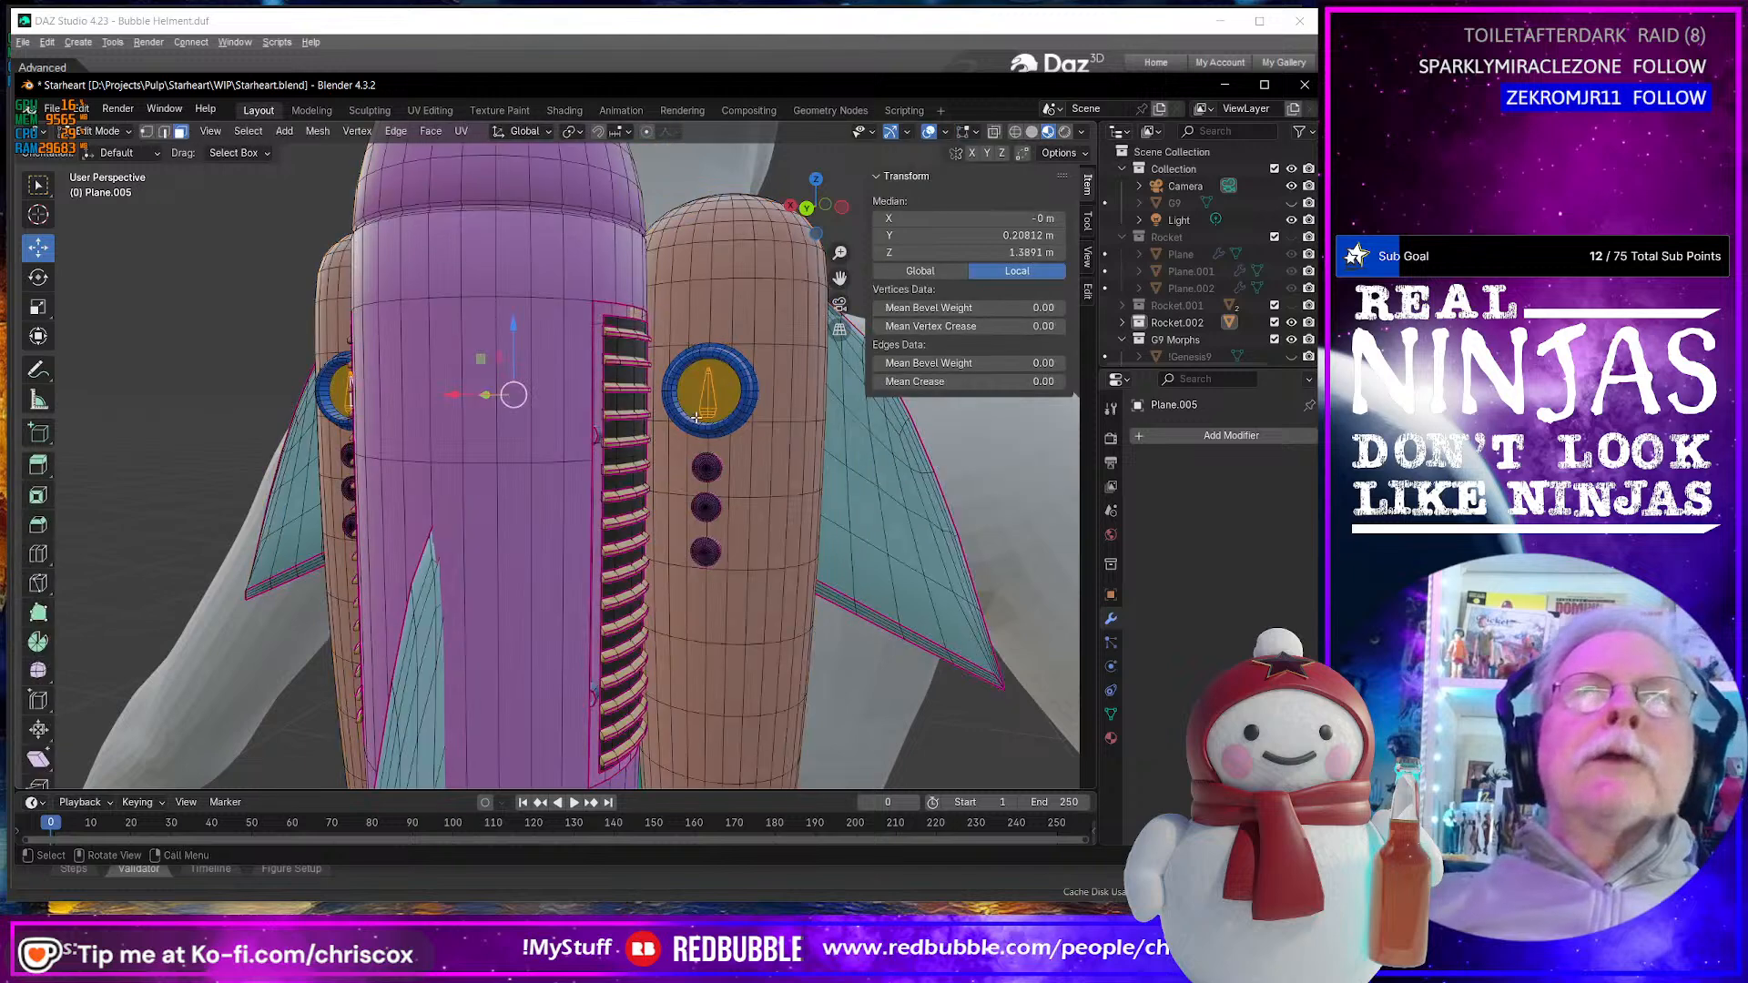
{"action": "key", "text": "Tab"}
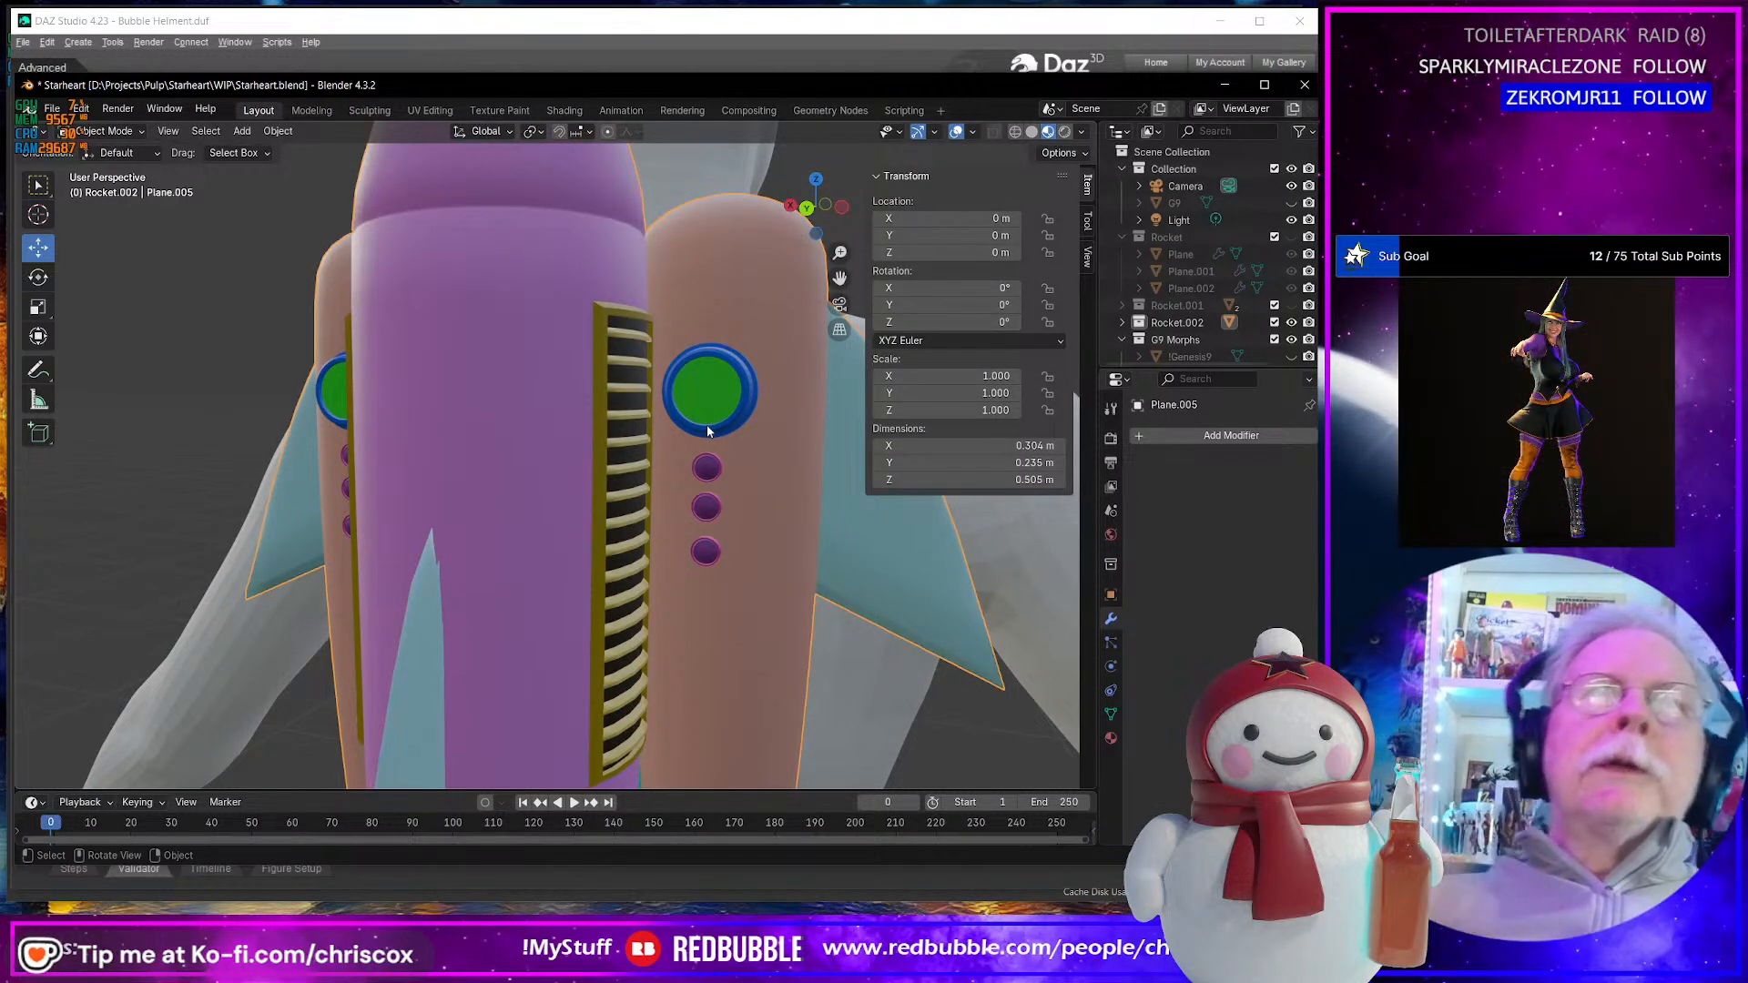
{"action": "mouse_move", "coordinate": [707, 426]}
{"action": "middle_mouse_down"}
{"action": "mouse_move", "coordinate": [742, 440]}
{"action": "mouse_move", "coordinate": [747, 409]}
{"action": "mouse_move", "coordinate": [724, 406]}
{"action": "middle_mouse_up"}
{"action": "key", "text": "Tab"}
{"action": "key", "text": "Tab"}
{"action": "key", "text": "Tab"}
{"action": "key", "text": "Tab"}
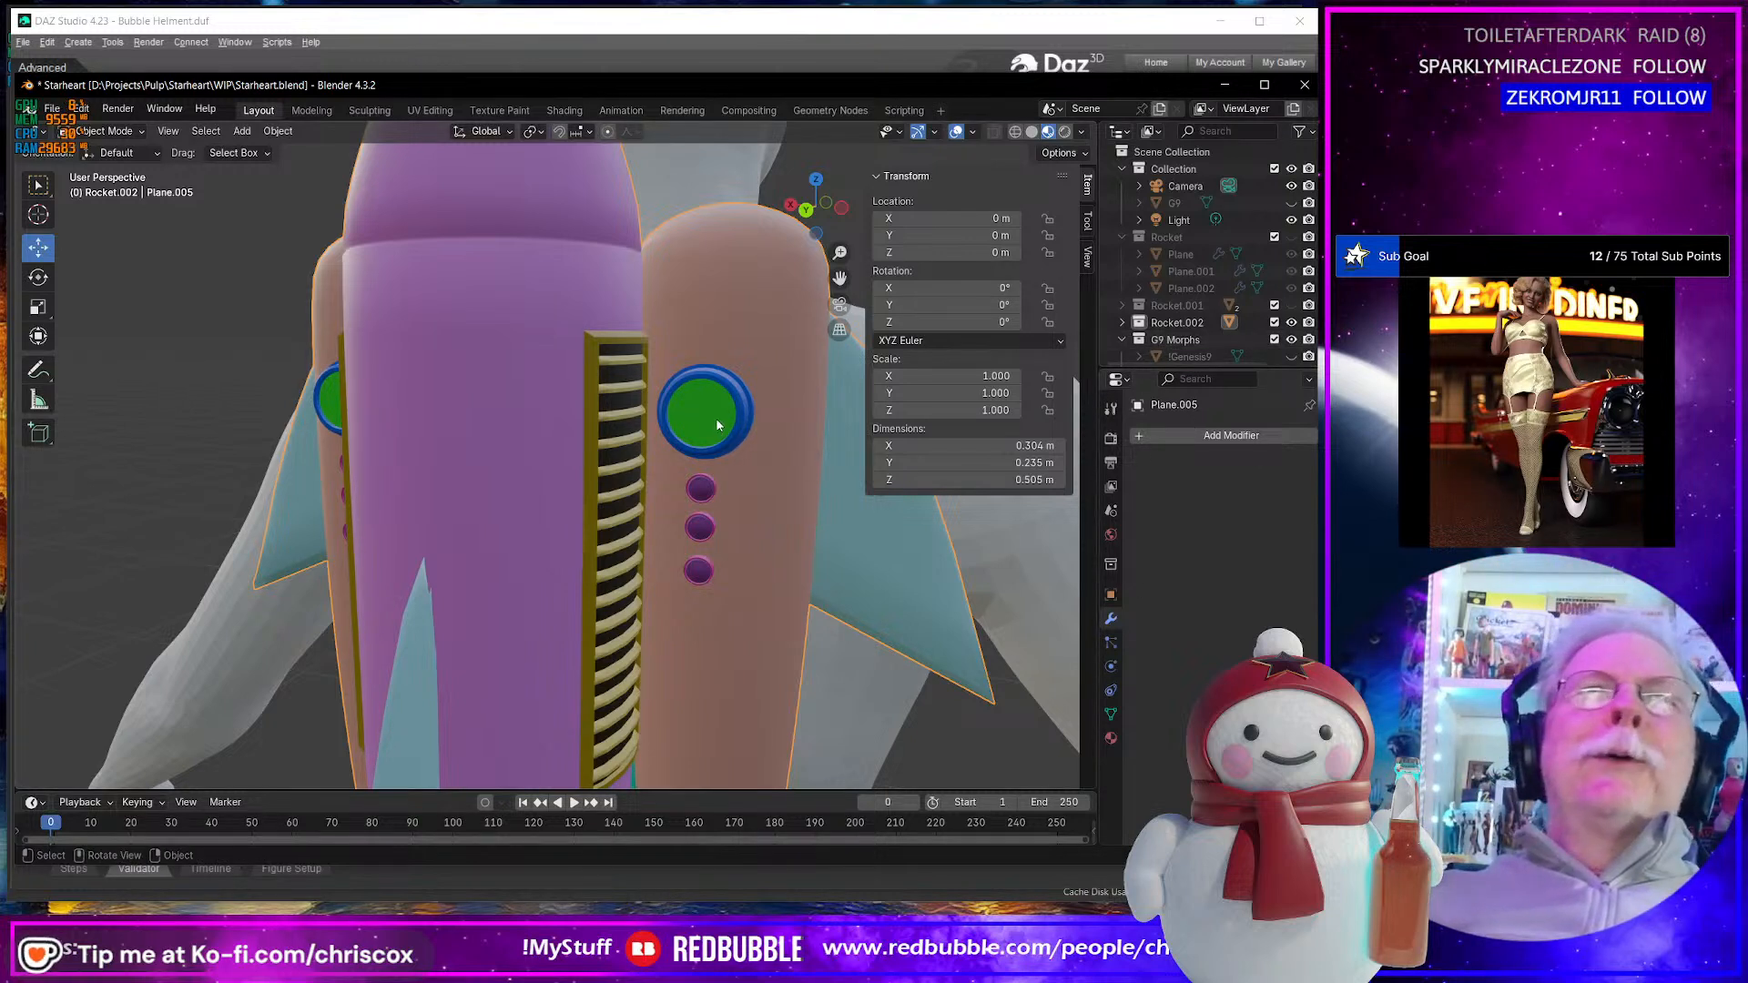
{"action": "scroll", "coordinate": [716, 424], "scroll_direction": "up", "scroll_amount": 2}
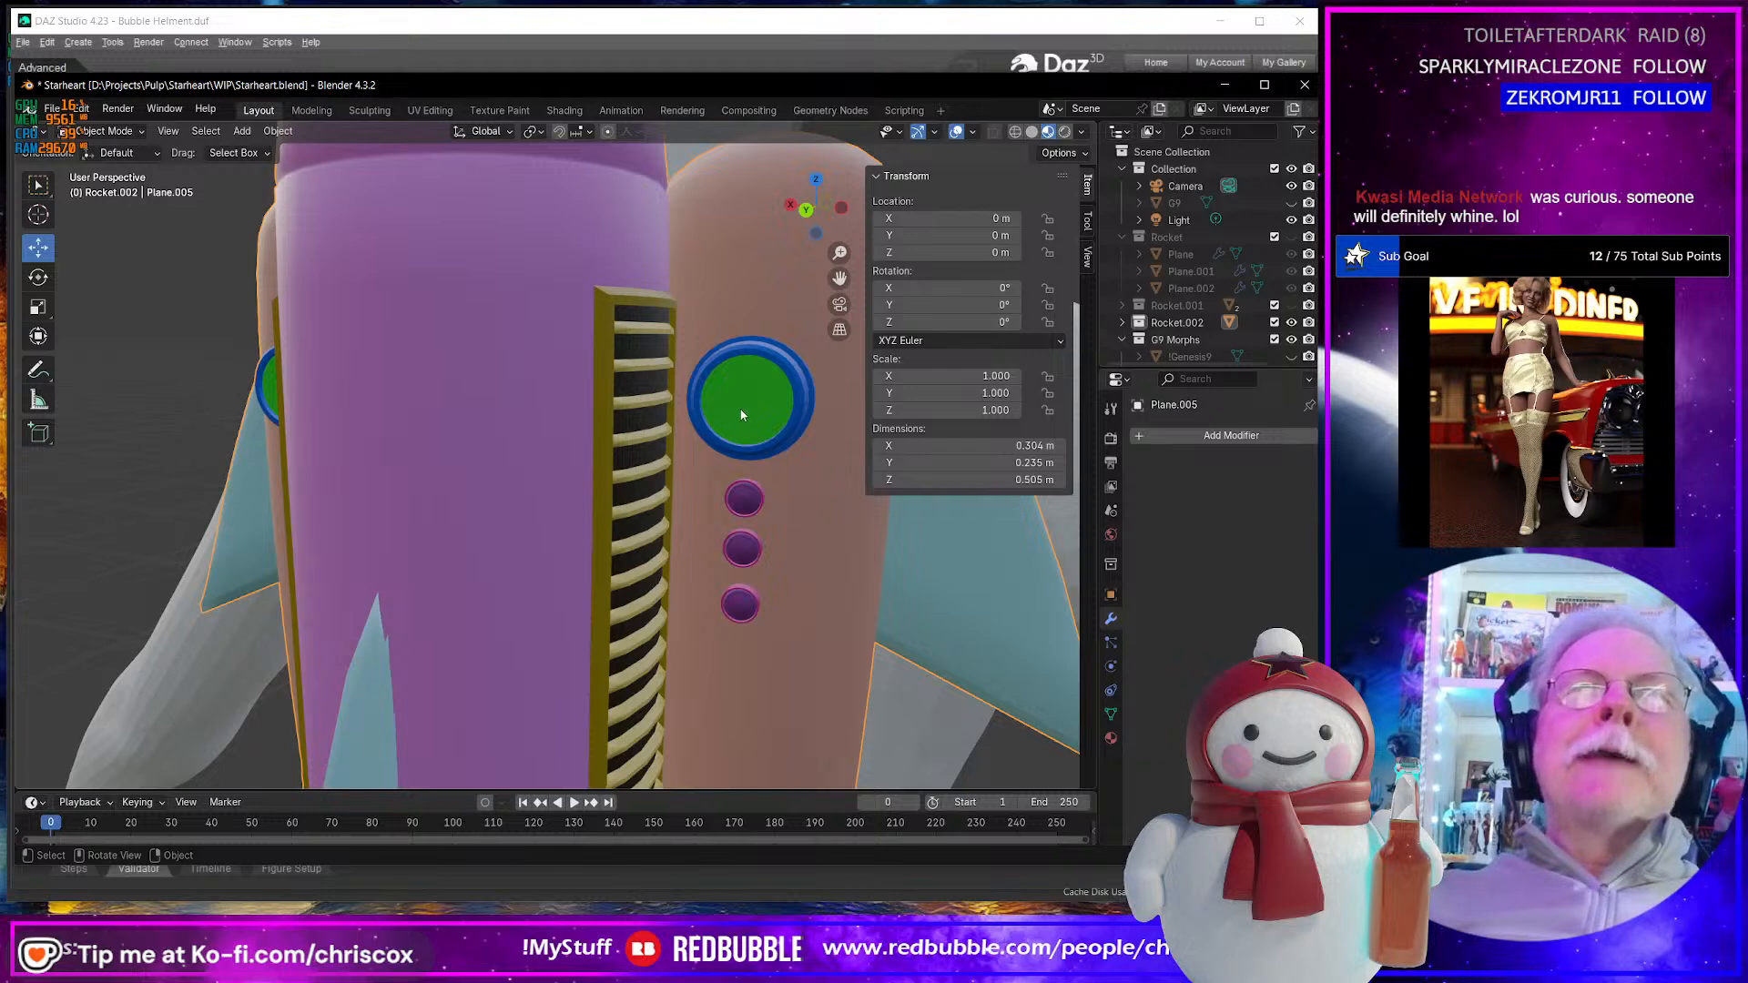
{"action": "middle_click_drag", "start_coordinate": [763, 401], "coordinate": [734, 401]}
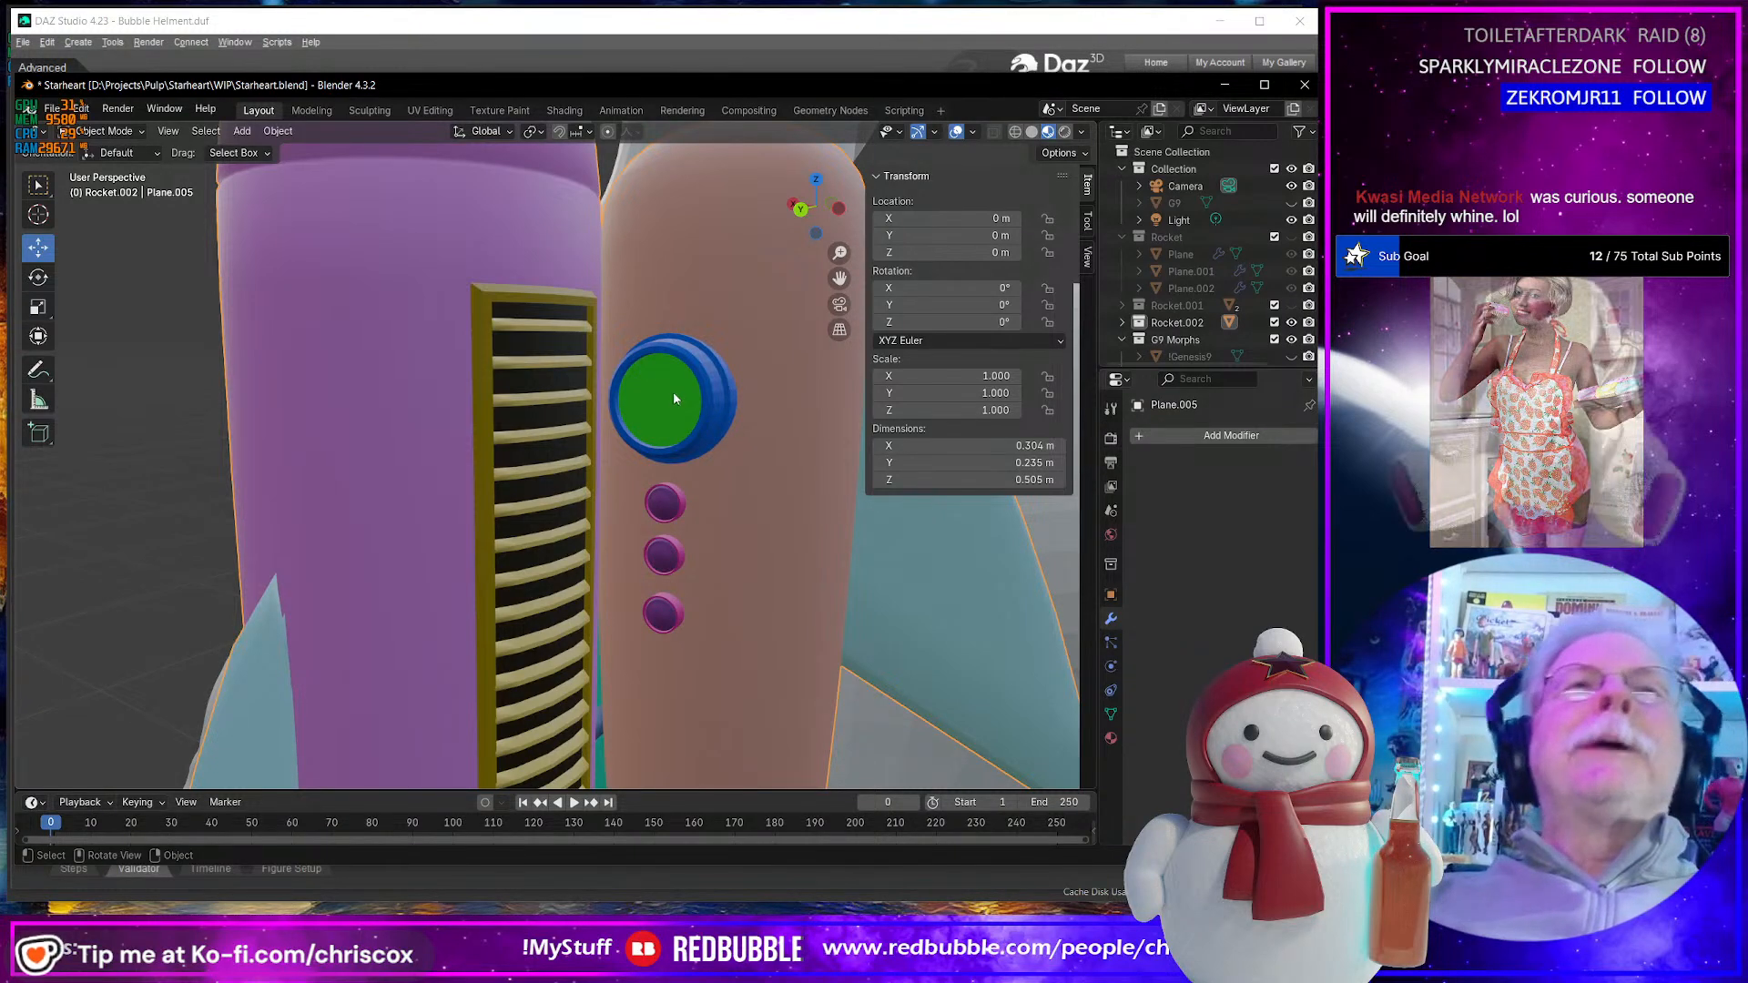
{"action": "key", "text": "Tab"}
{"action": "key", "text": "Tab"}
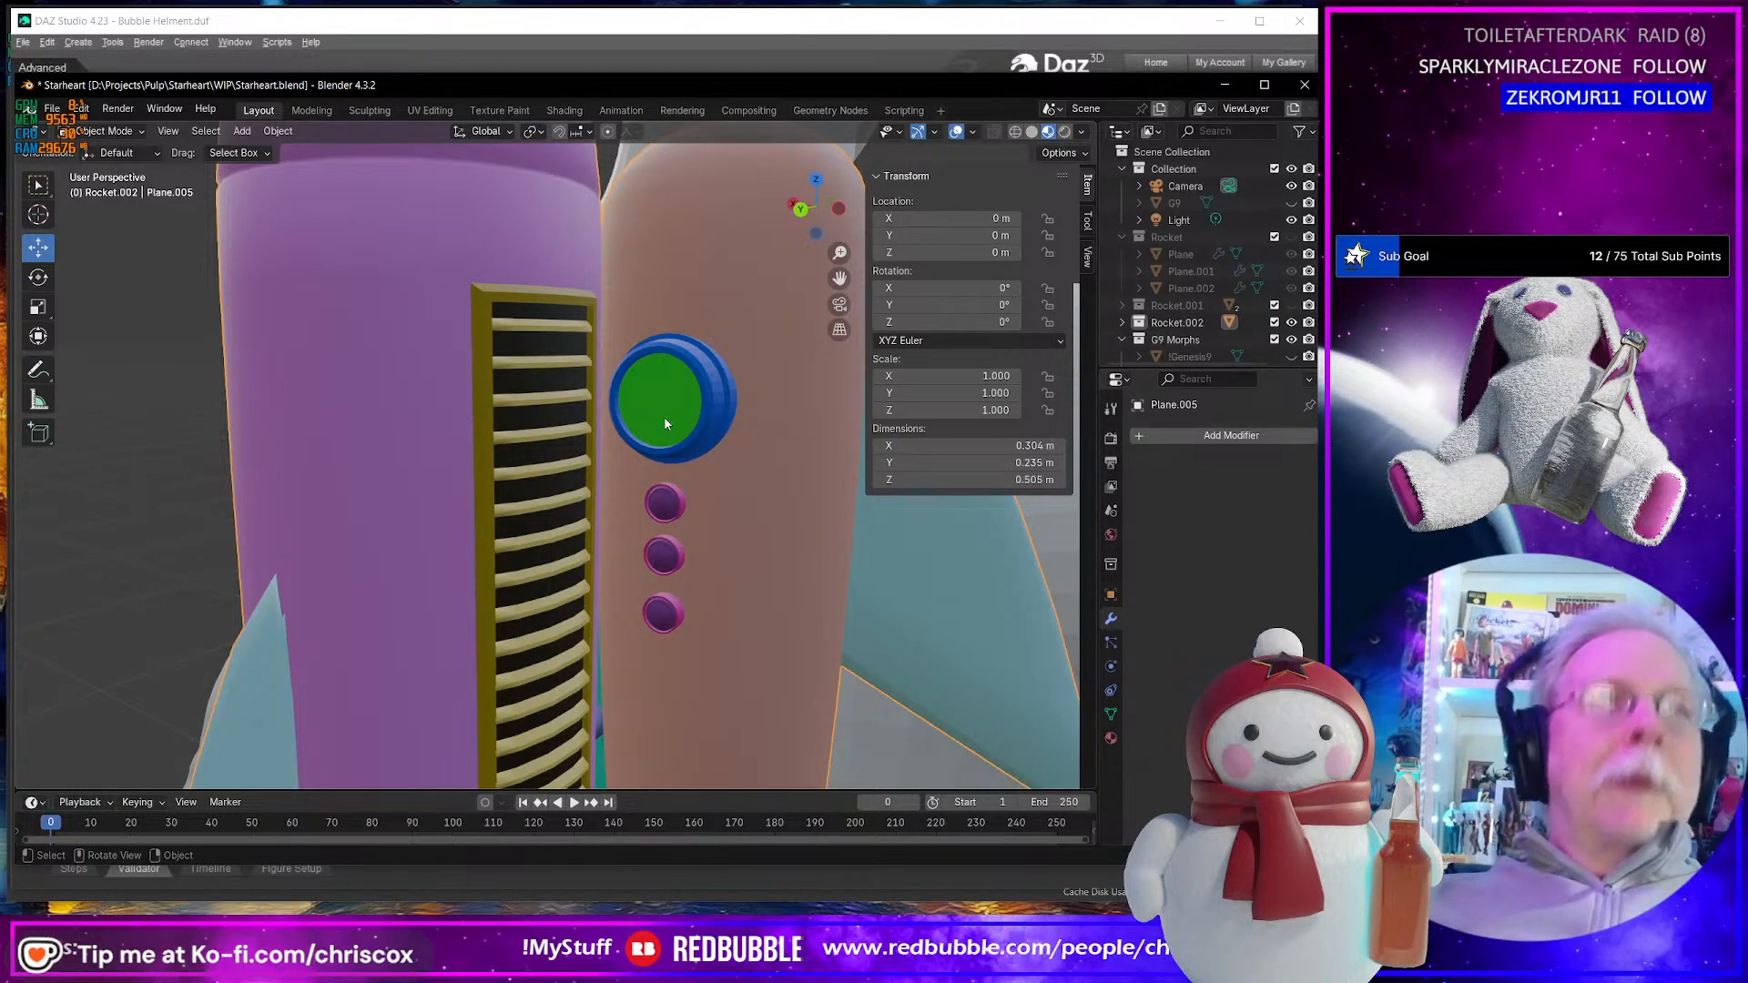
- Reveal the hidden geometry in Edit Mode and select the glass discs of both booster gauges
{"action": "key", "text": "Tab"}
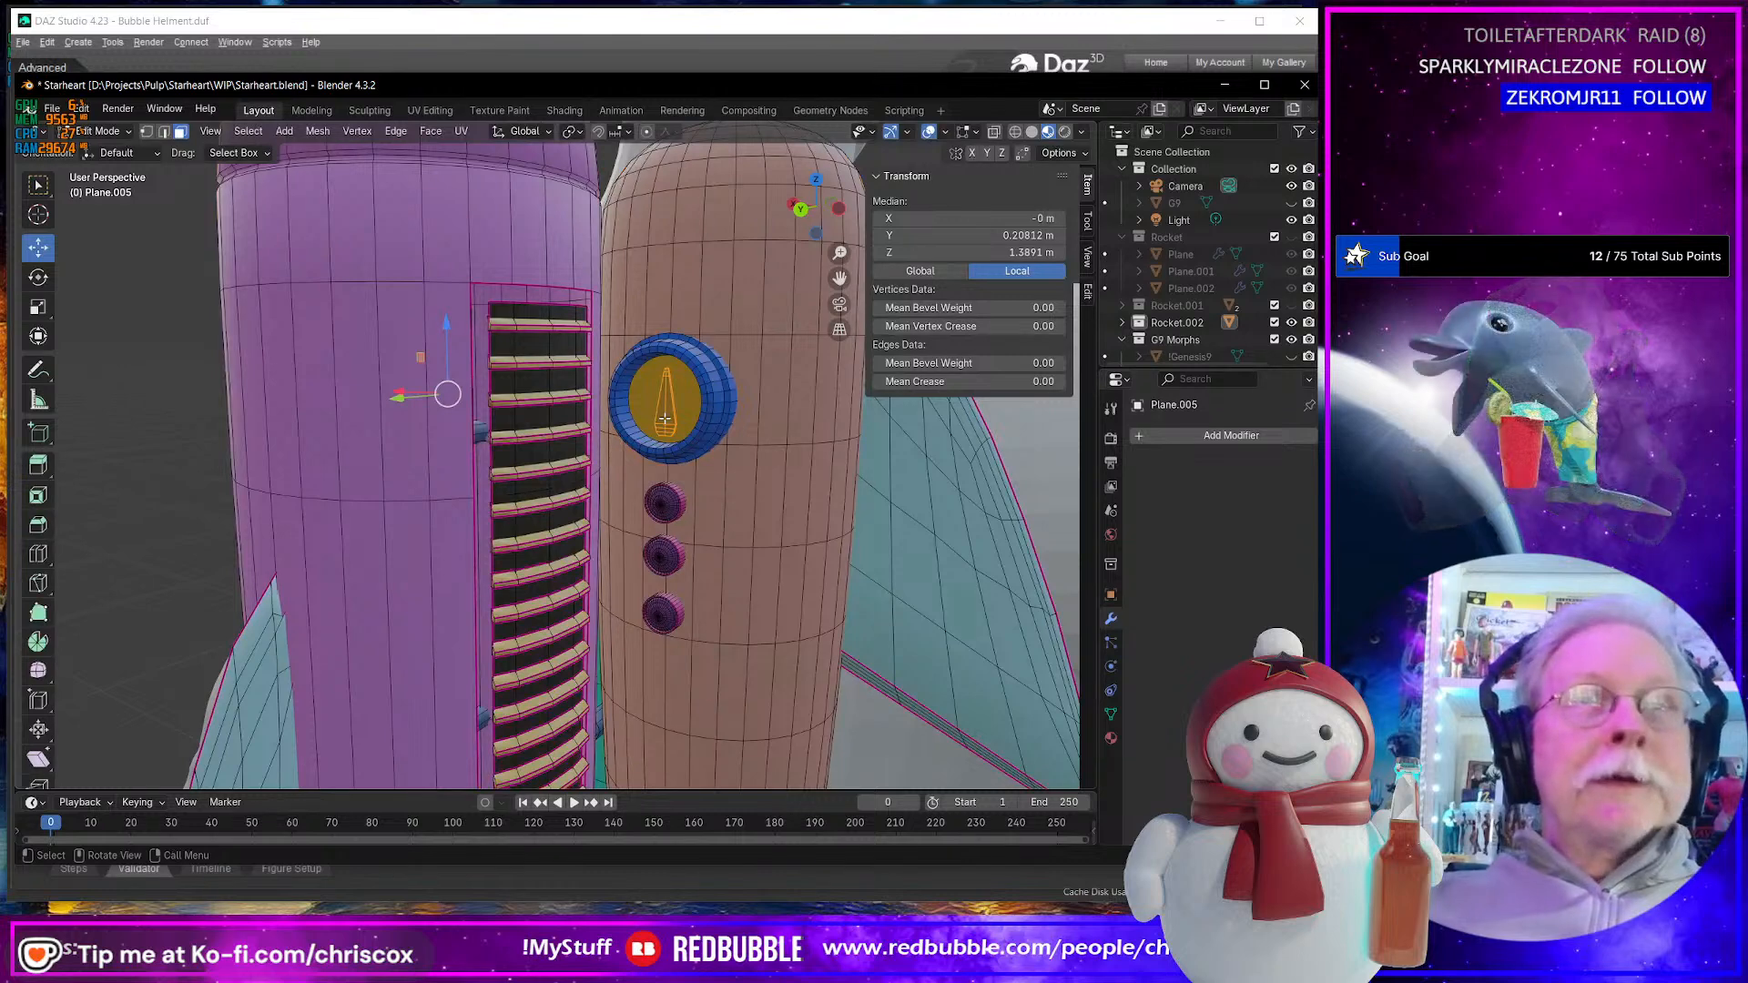
{"action": "key", "text": "alt+h"}
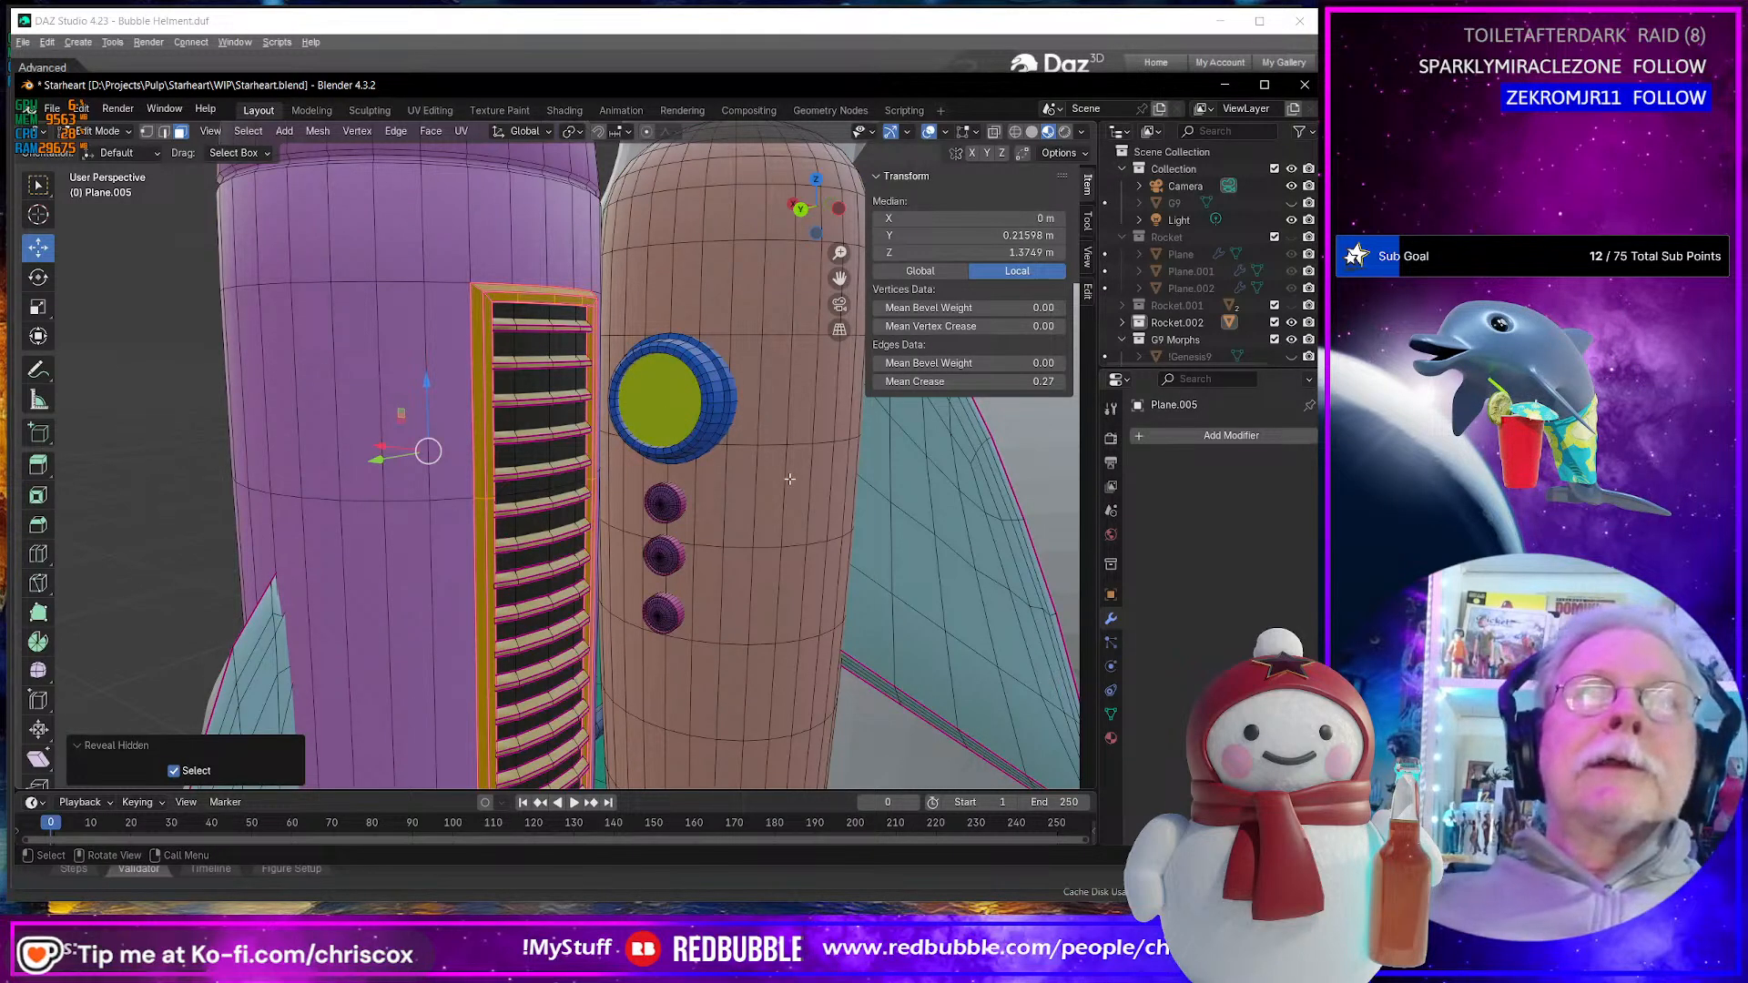
{"action": "left_click", "coordinate": [647, 441]}
{"action": "middle_click_drag", "start_coordinate": [648, 441], "coordinate": [726, 442]}
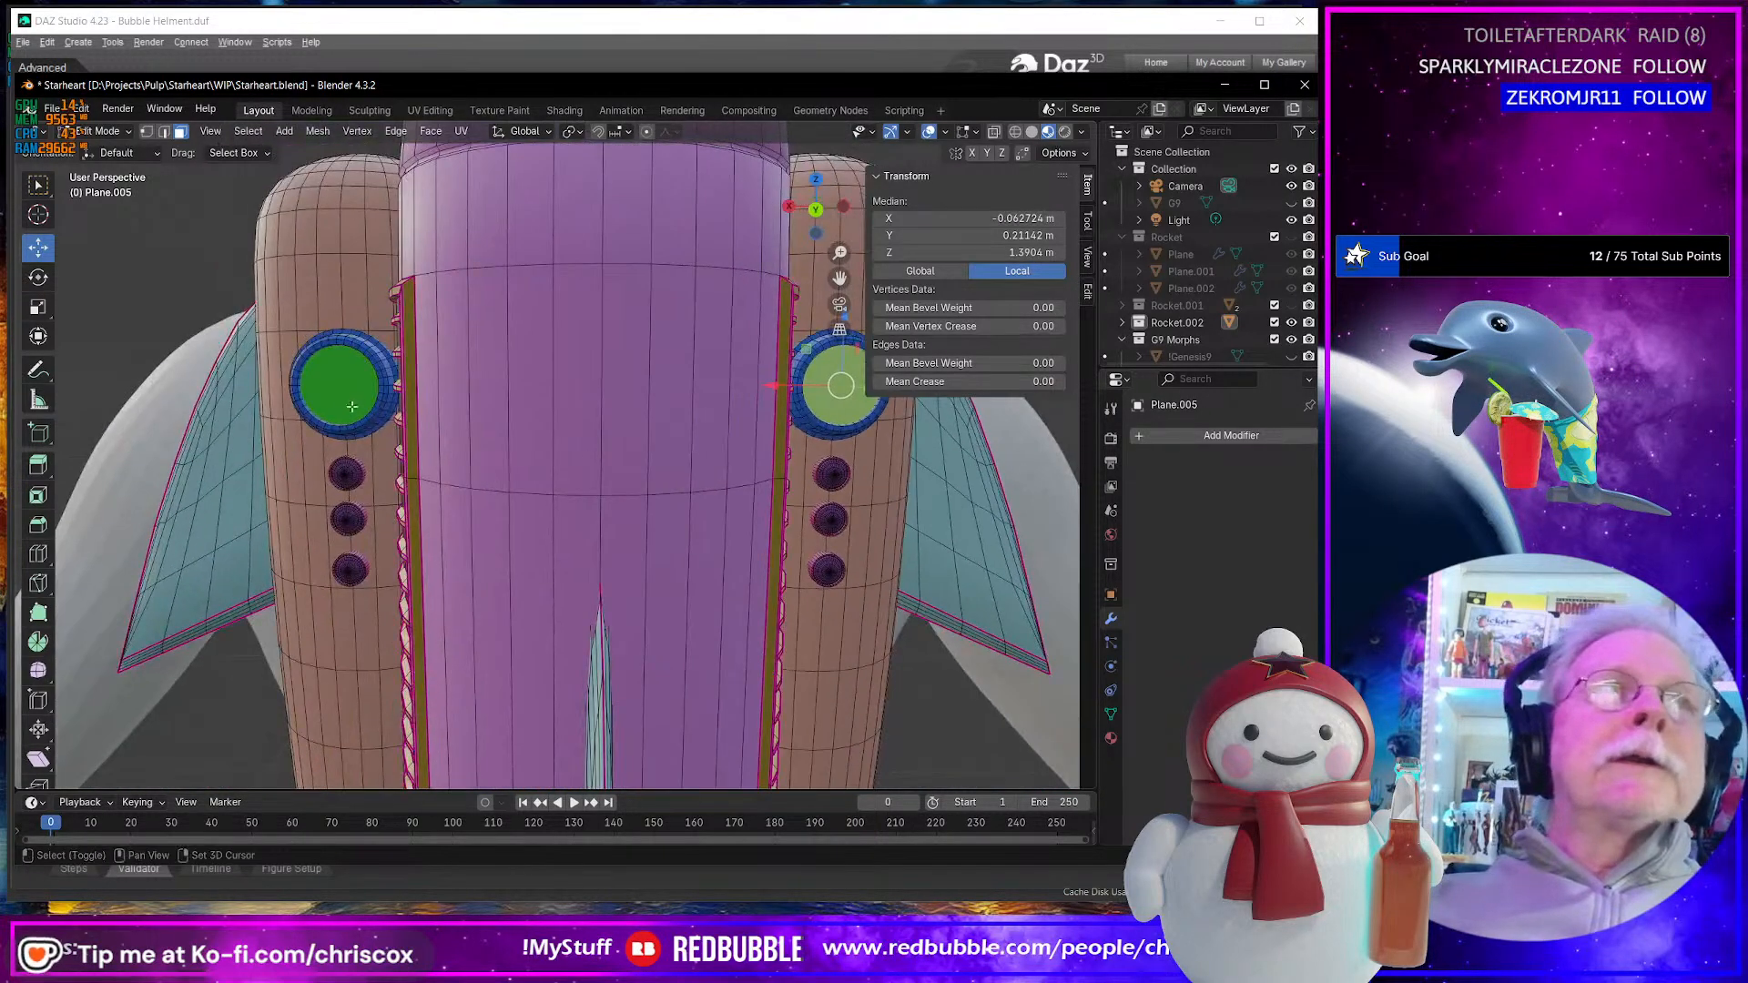
{"action": "left_click", "coordinate": [350, 401], "text": "shift"}
- Inset the glass discs of both gauges by about 0.0055 m
{"action": "middle_click_drag", "start_coordinate": [629, 486], "coordinate": [612, 483], "text": "shift"}
{"action": "middle_click_drag", "start_coordinate": [1028, 584], "coordinate": [961, 571]}
{"action": "key", "text": "i"}
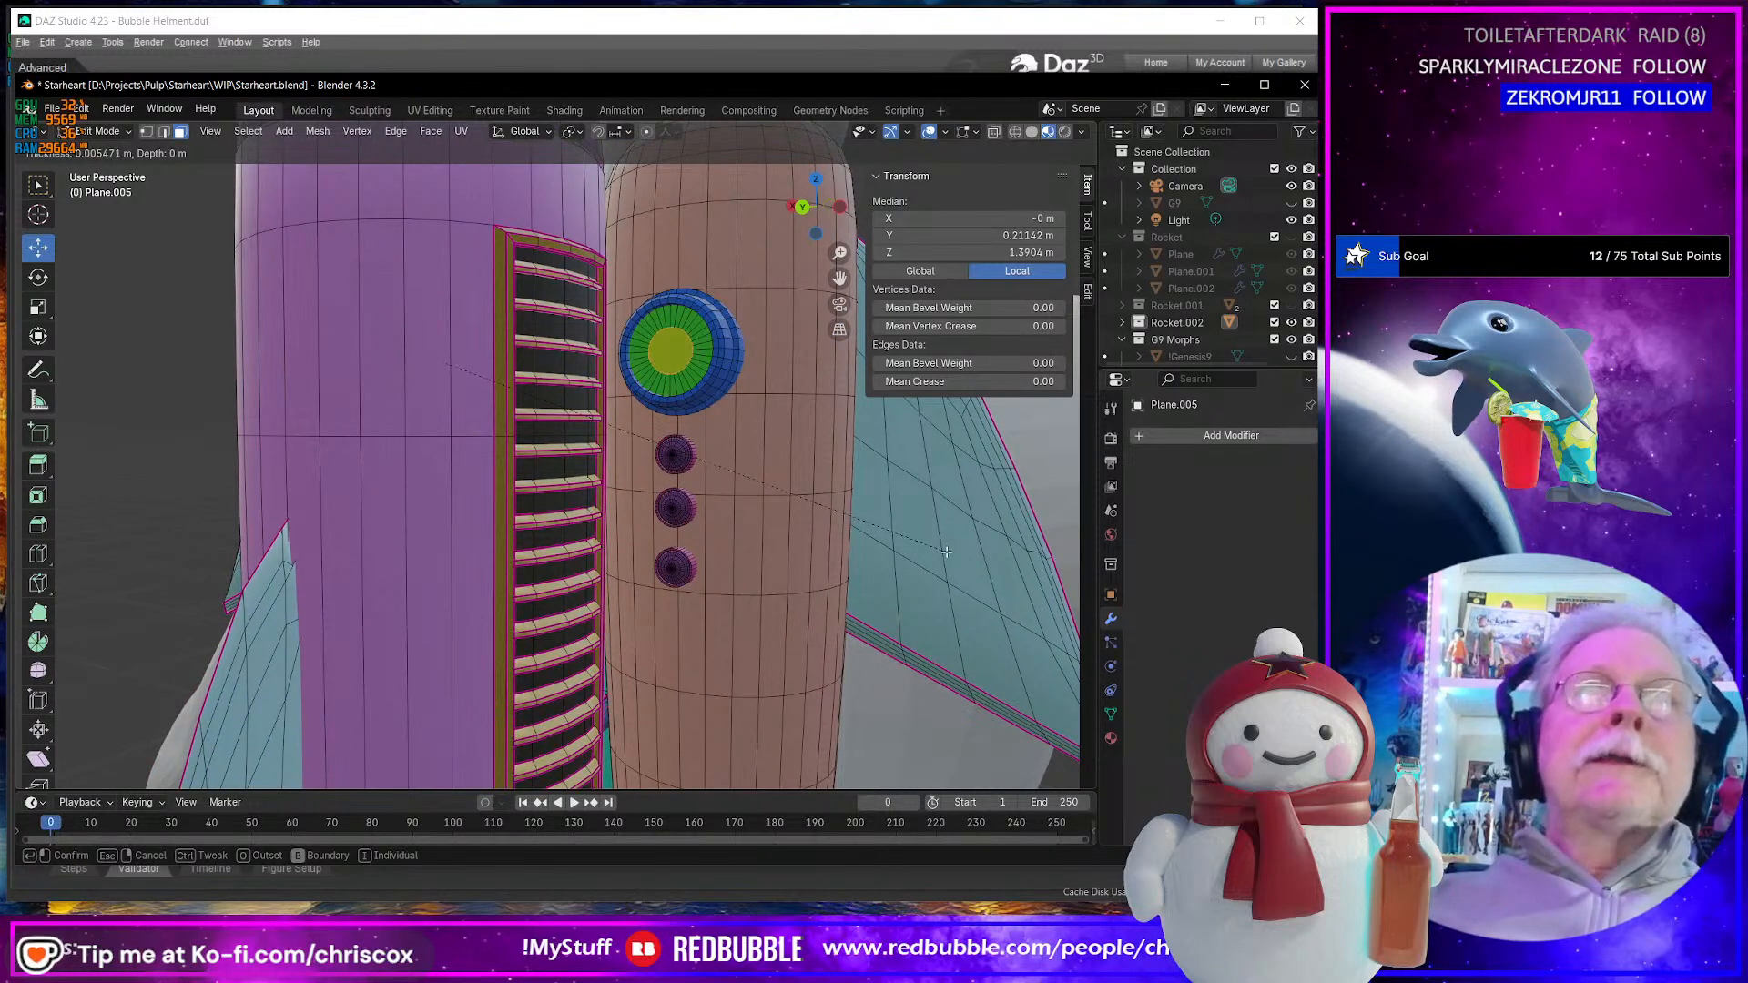
{"action": "left_click", "coordinate": [891, 551]}
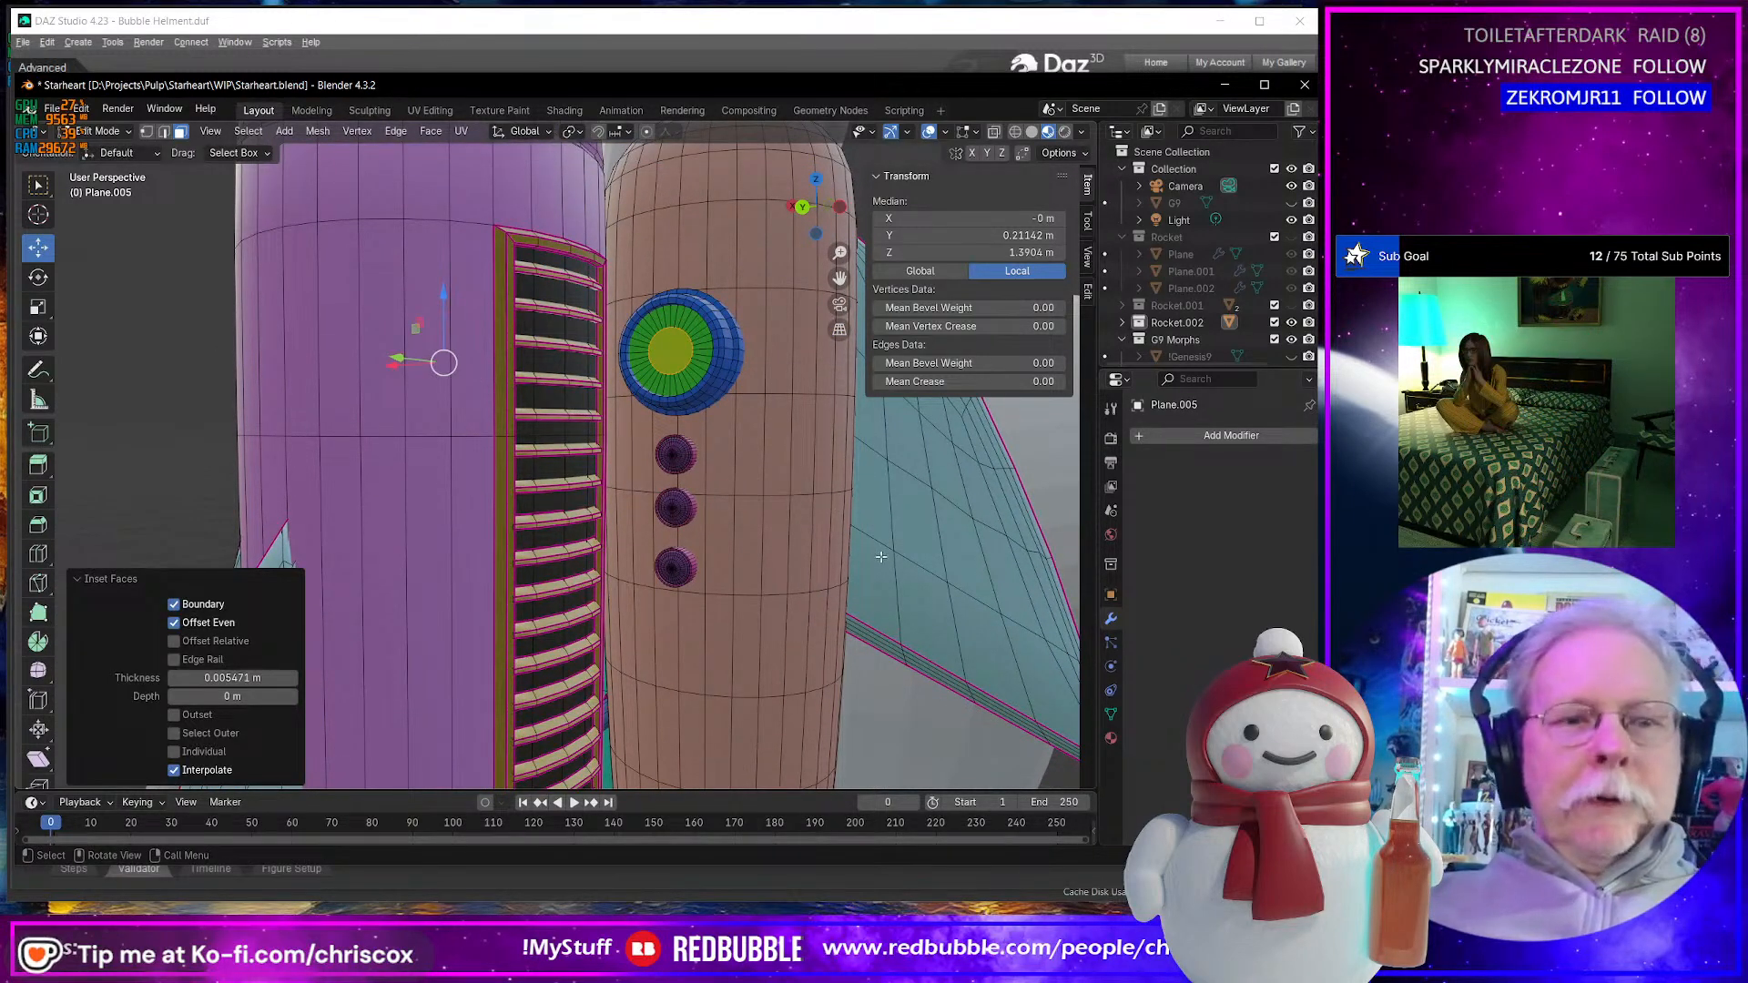
- Try to inset both glass centres by about 0.0026 m more and merge the right gauge's centre face at its center
{"action": "key", "text": "i"}
{"action": "left_click", "coordinate": [874, 547]}
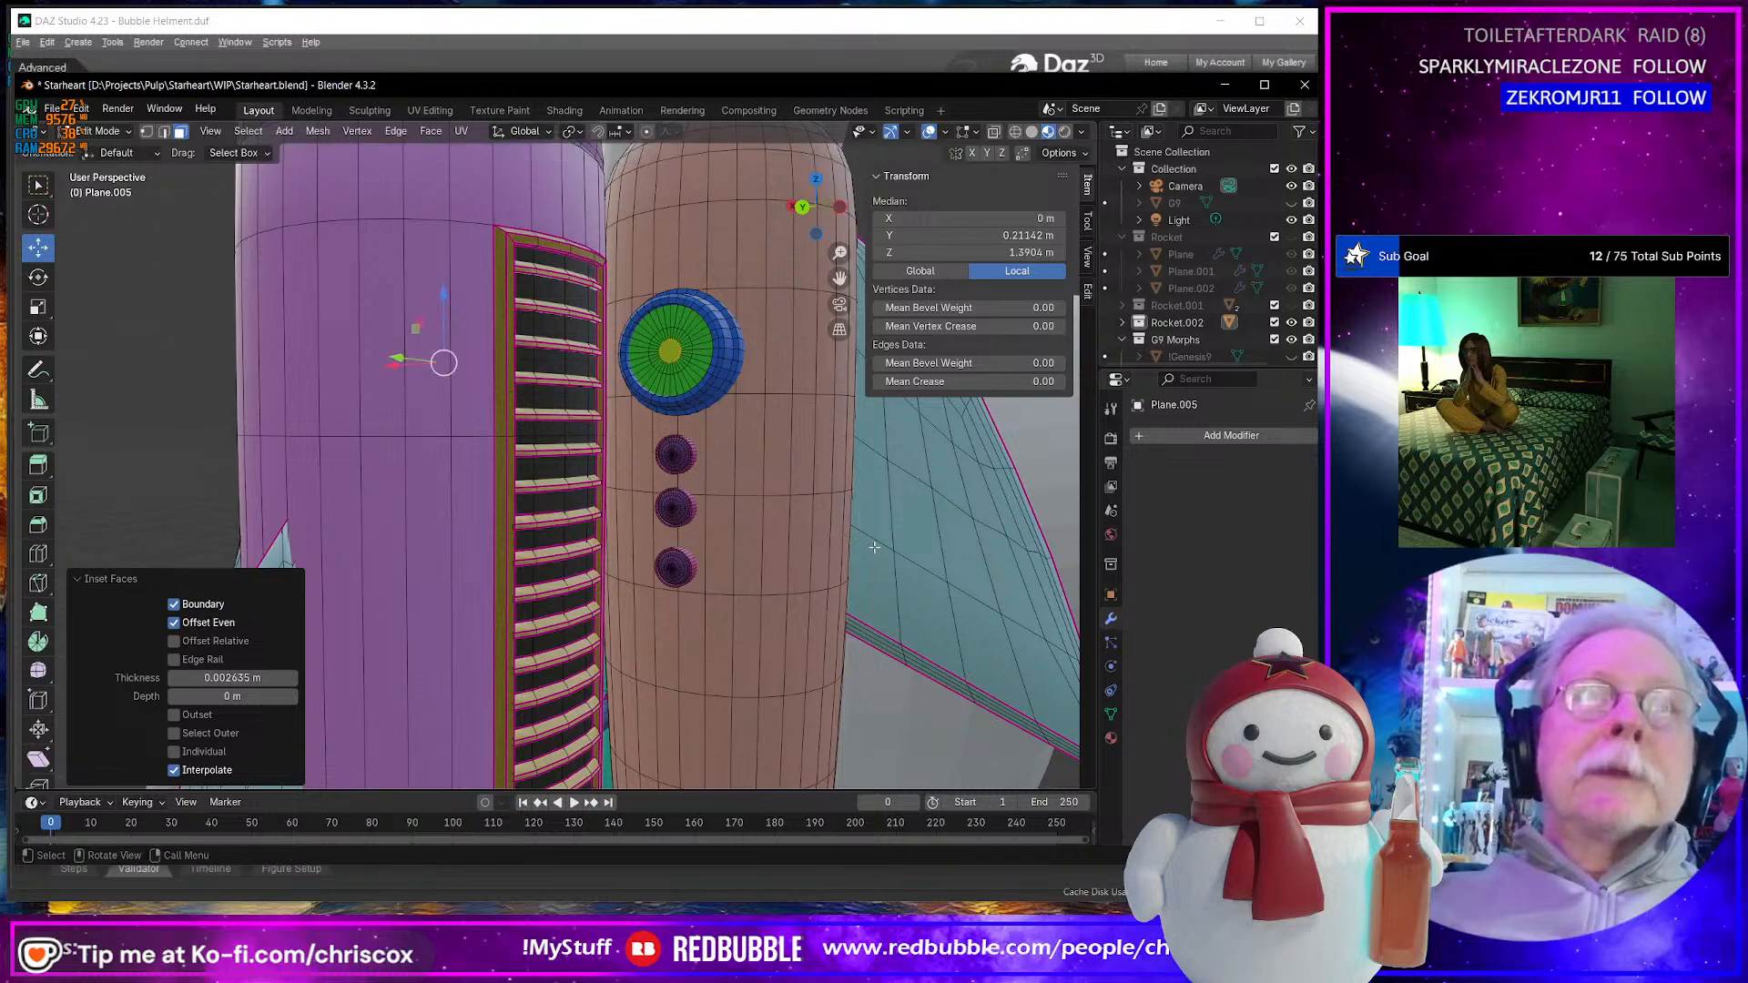
{"action": "middle_click_drag", "start_coordinate": [874, 547], "coordinate": [738, 409]}
{"action": "left_click", "coordinate": [703, 394]}
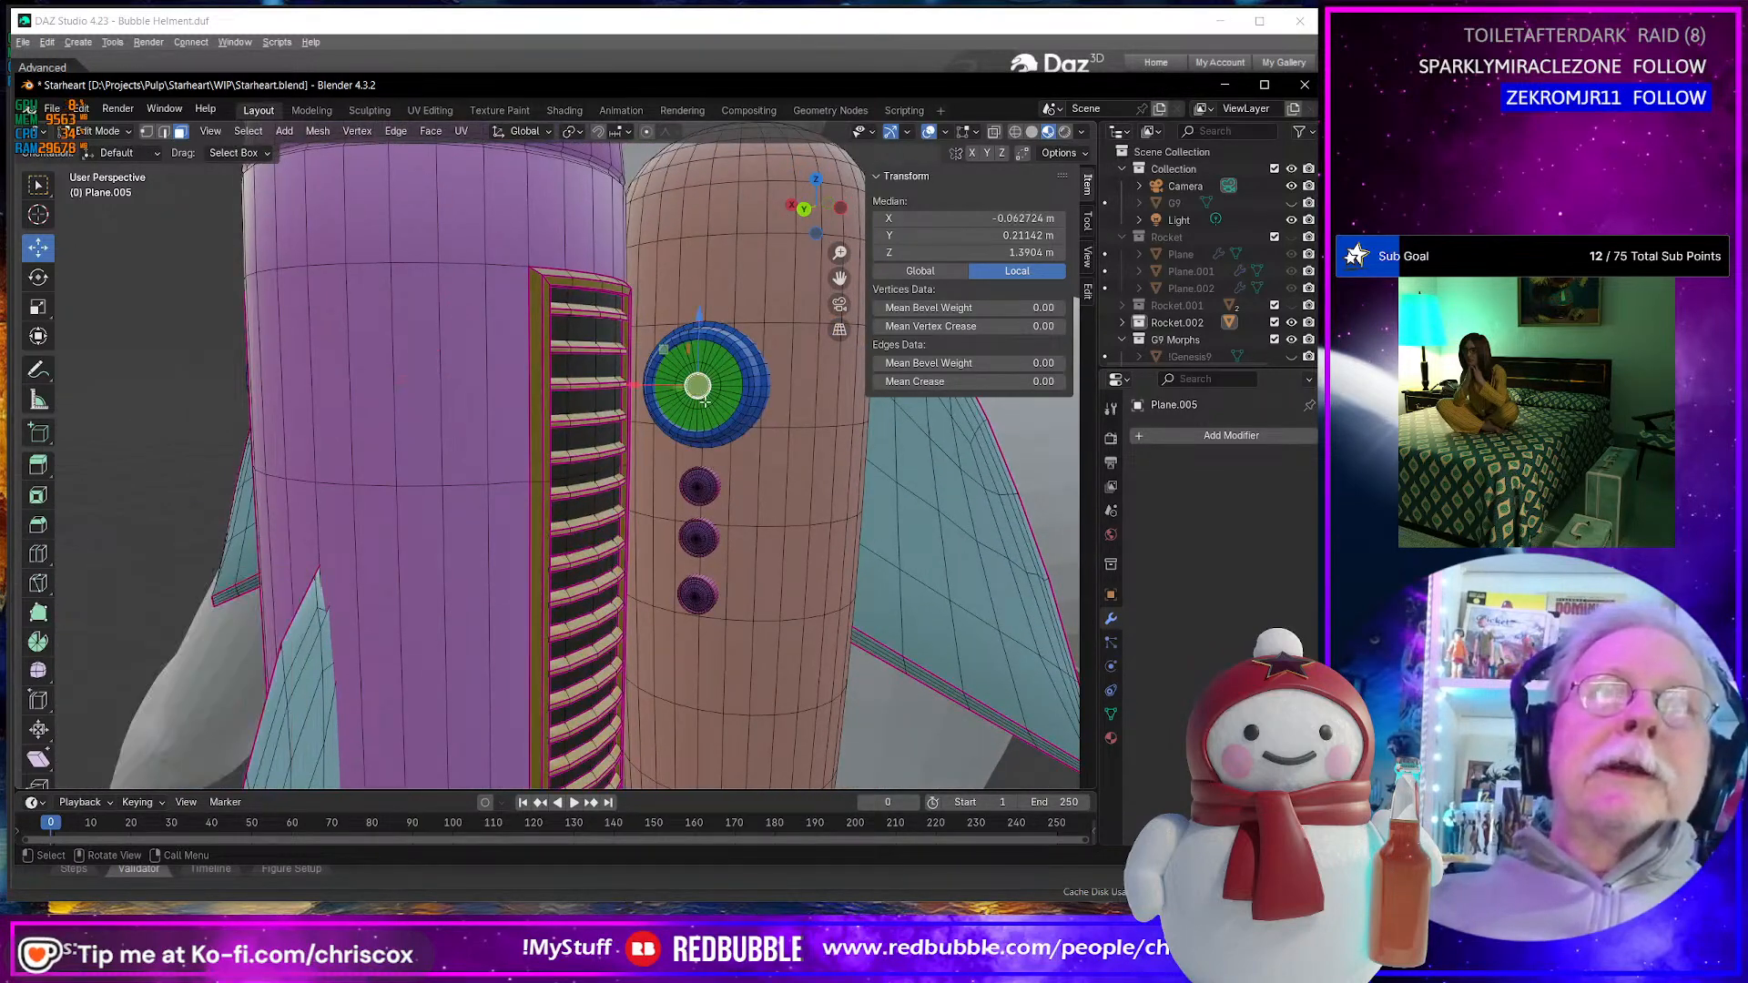
{"action": "key", "text": "m"}
{"action": "left_click", "coordinate": [704, 402]}
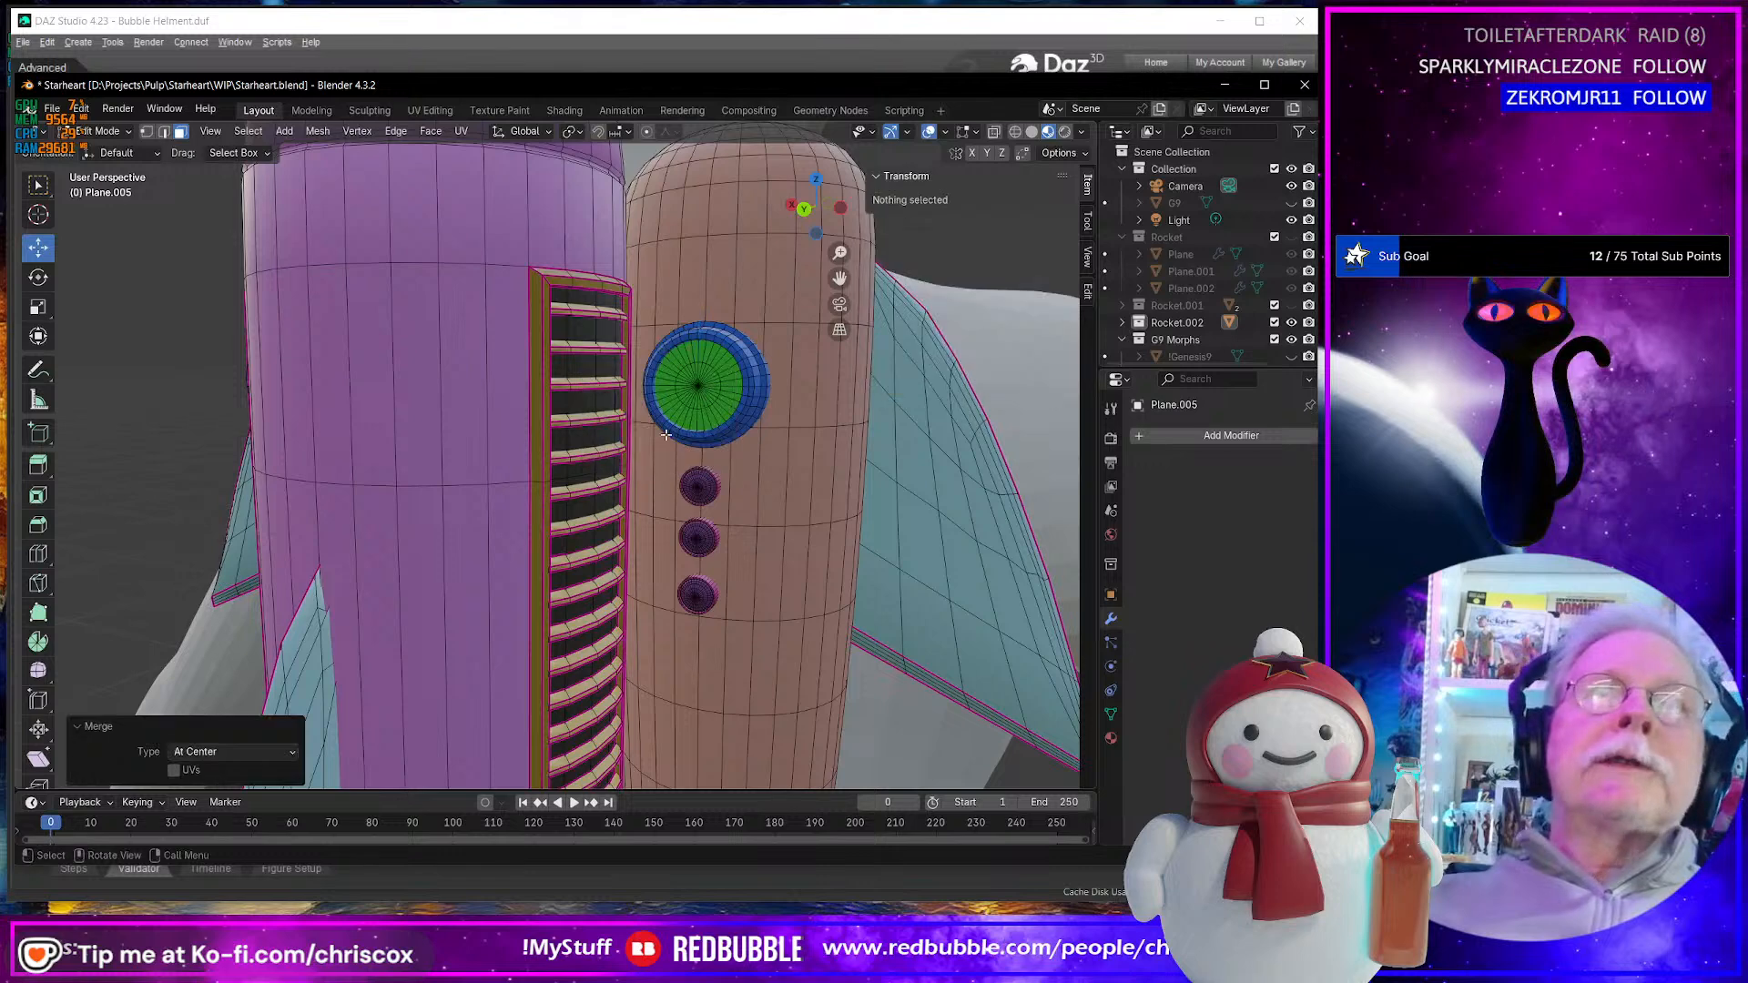
{"action": "middle_click_drag", "start_coordinate": [704, 402], "coordinate": [587, 426]}
{"action": "left_click", "coordinate": [432, 377]}
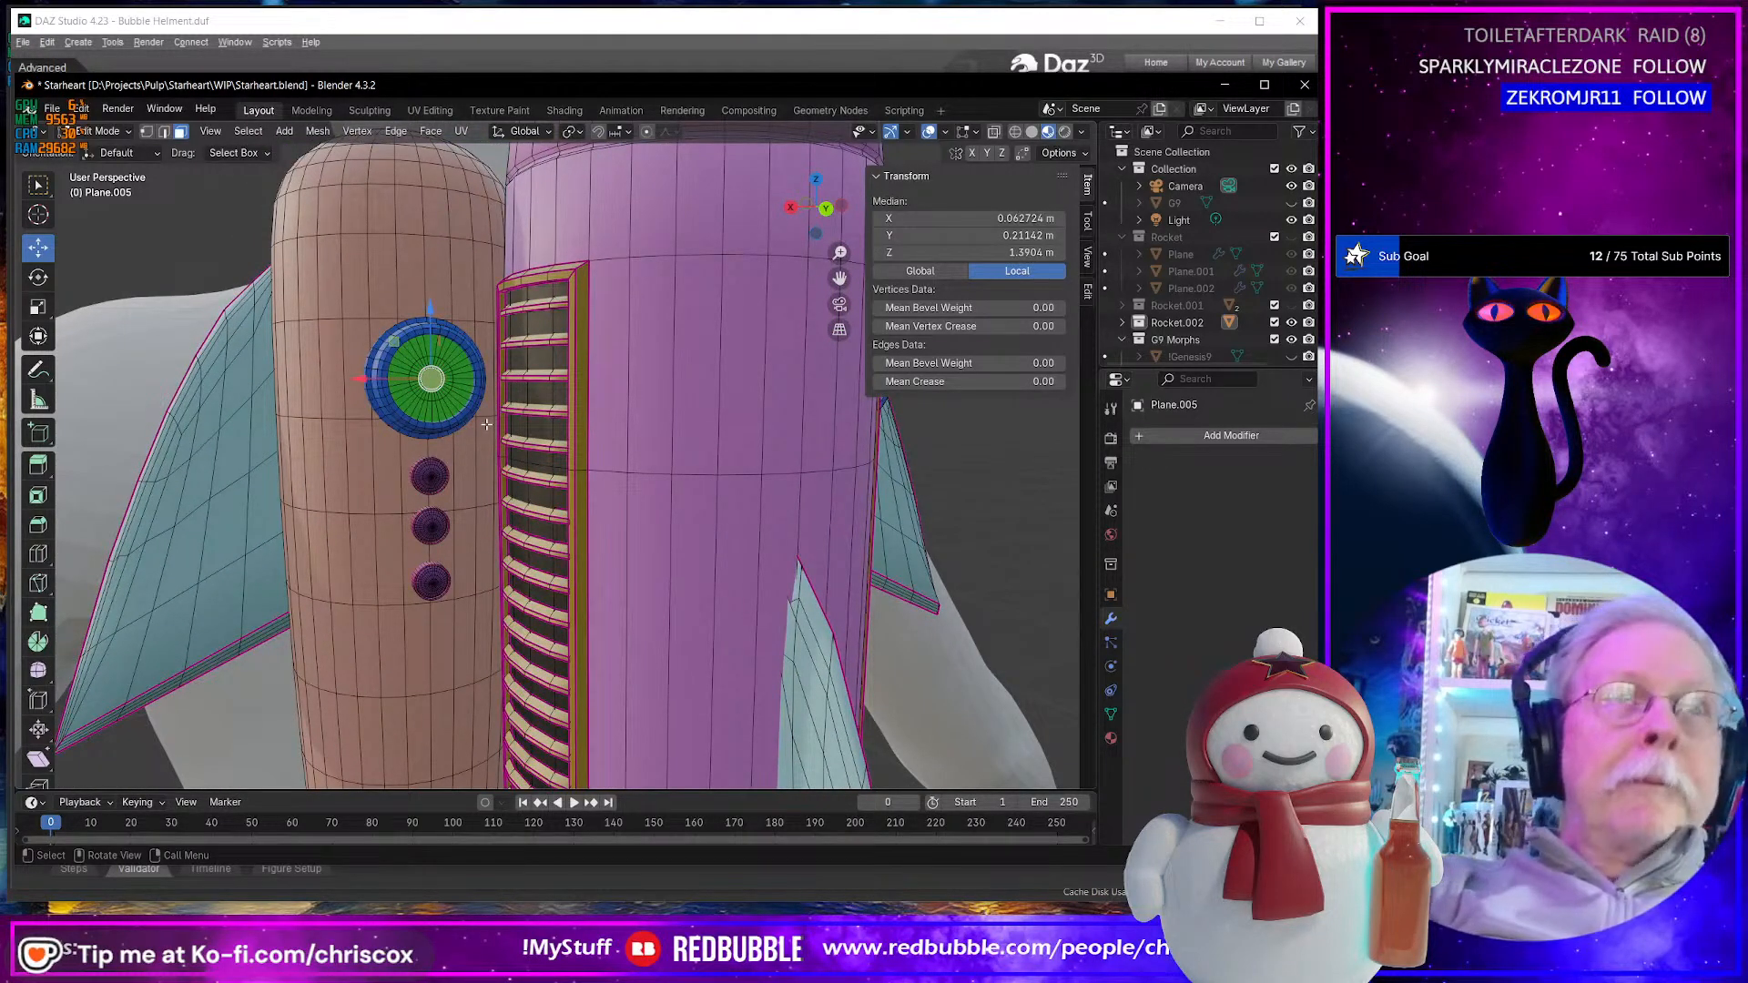
- Undo the centre merge and the second inset on the gauge glass
{"action": "key", "text": "ctrl+z"}
{"action": "key", "text": "ctrl+z"}
{"action": "key", "text": "ctrl+z"}
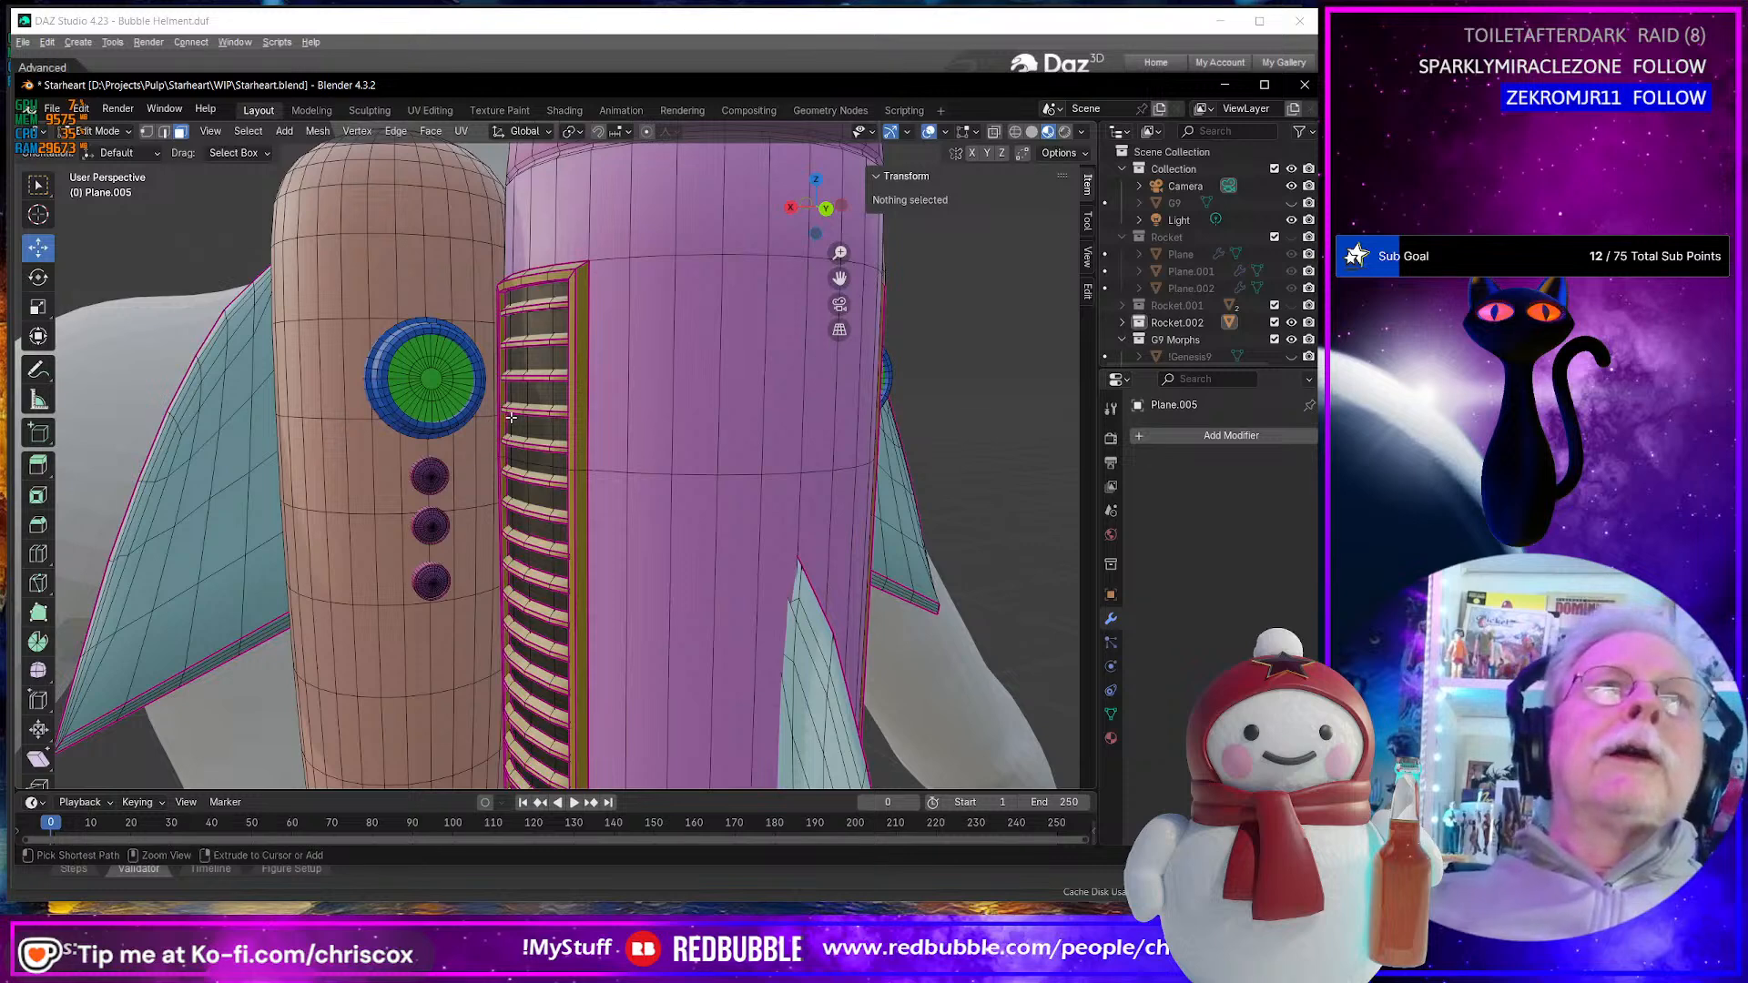
- Delete the inset centre faces from the glass of both gauges
{"action": "middle_click_drag", "start_coordinate": [470, 422], "coordinate": [729, 383]}
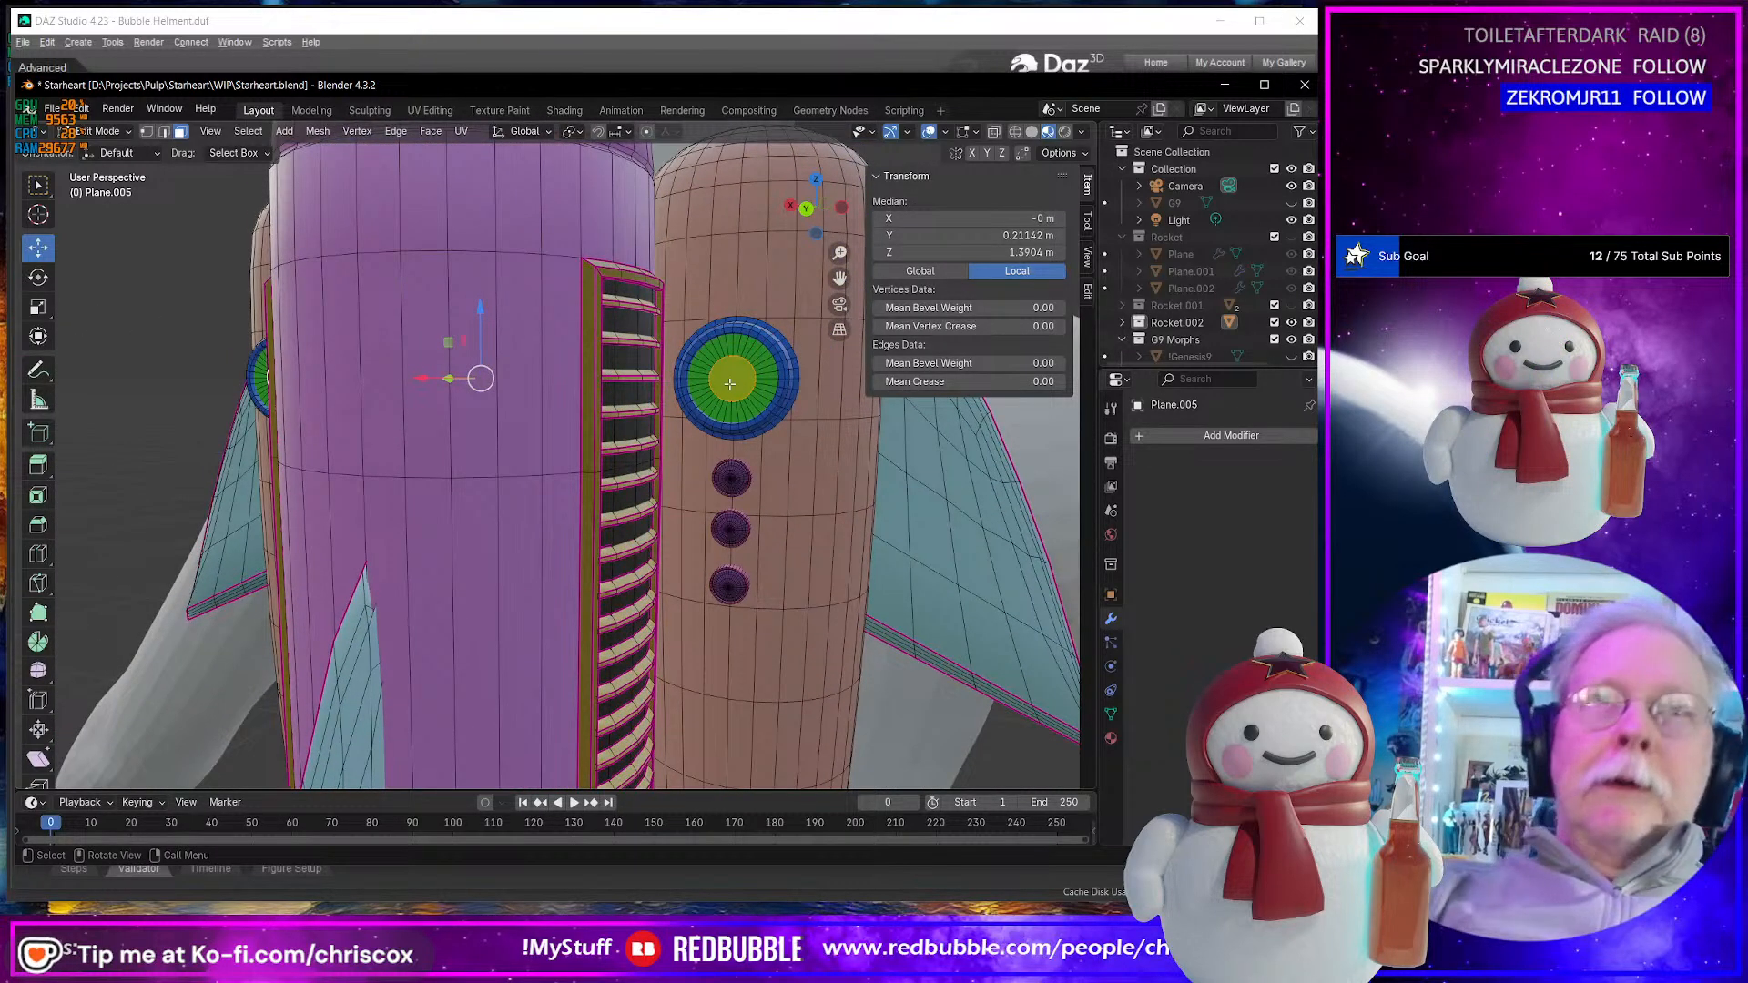
{"action": "key", "text": "x"}
{"action": "left_click", "coordinate": [705, 419]}
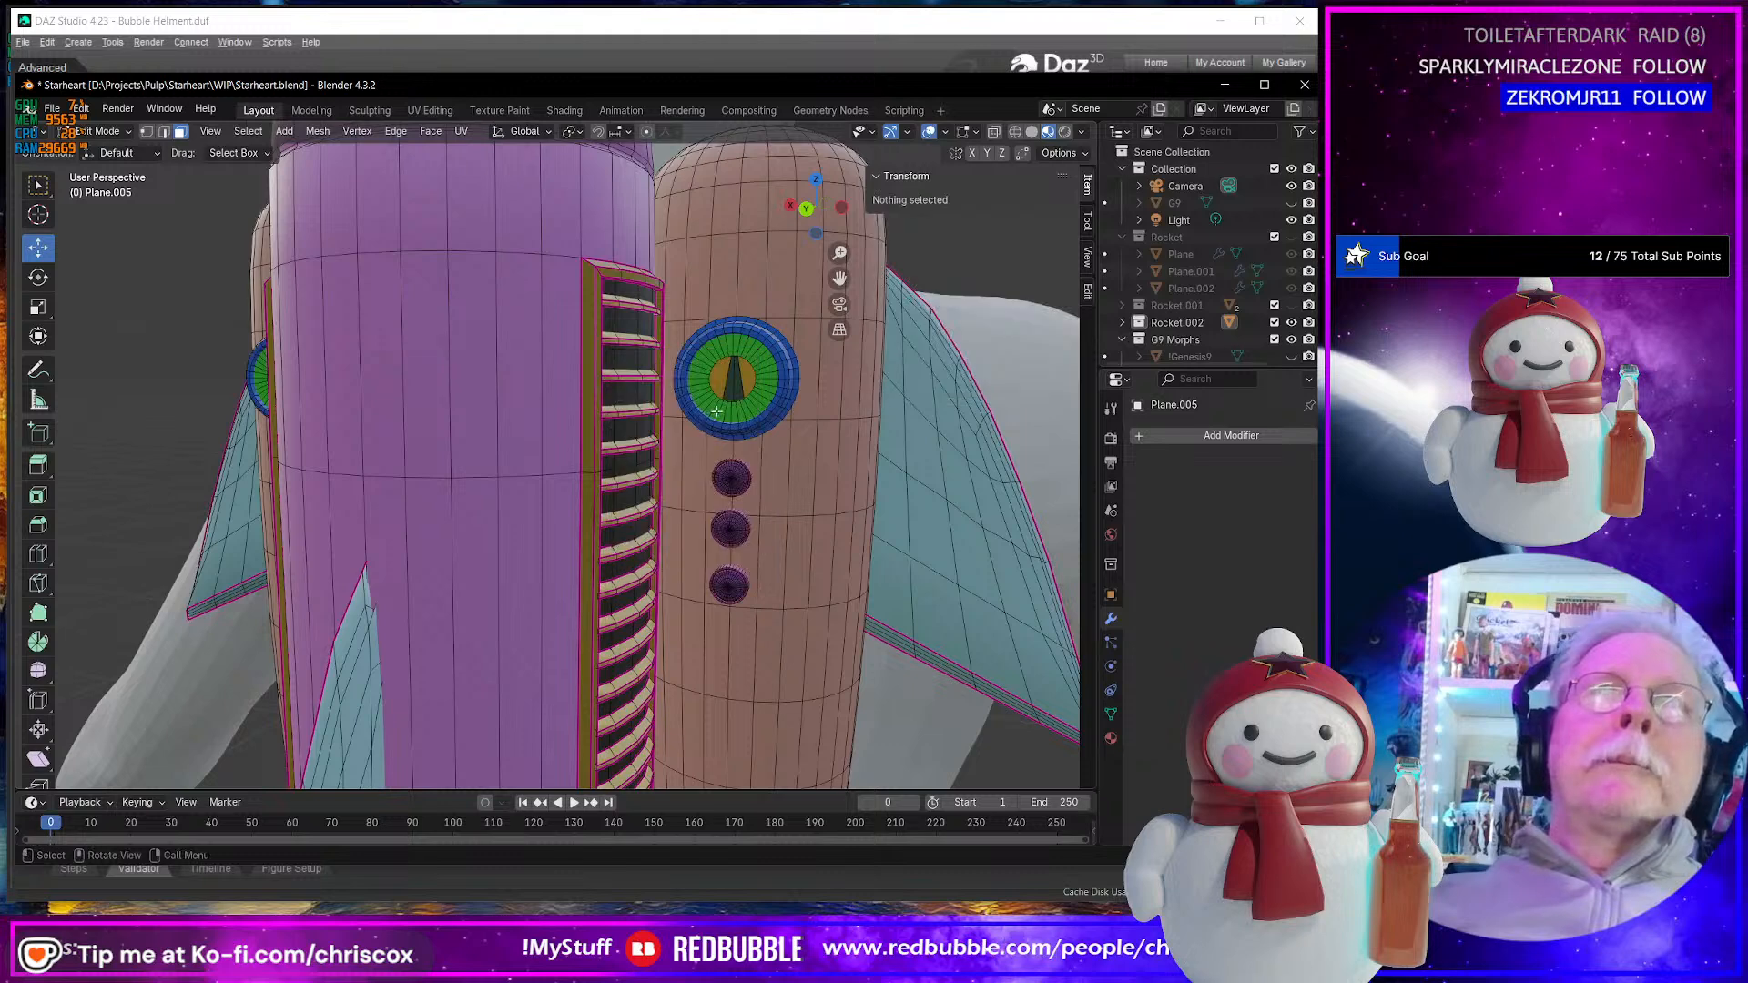
- Select the edge loop around the hole in the right gauge's glass and close it with Grid Fill
{"action": "scroll", "coordinate": [740, 386], "scroll_direction": "down", "scroll_amount": 5}
{"action": "scroll", "coordinate": [740, 386], "scroll_direction": "up", "scroll_amount": 5}
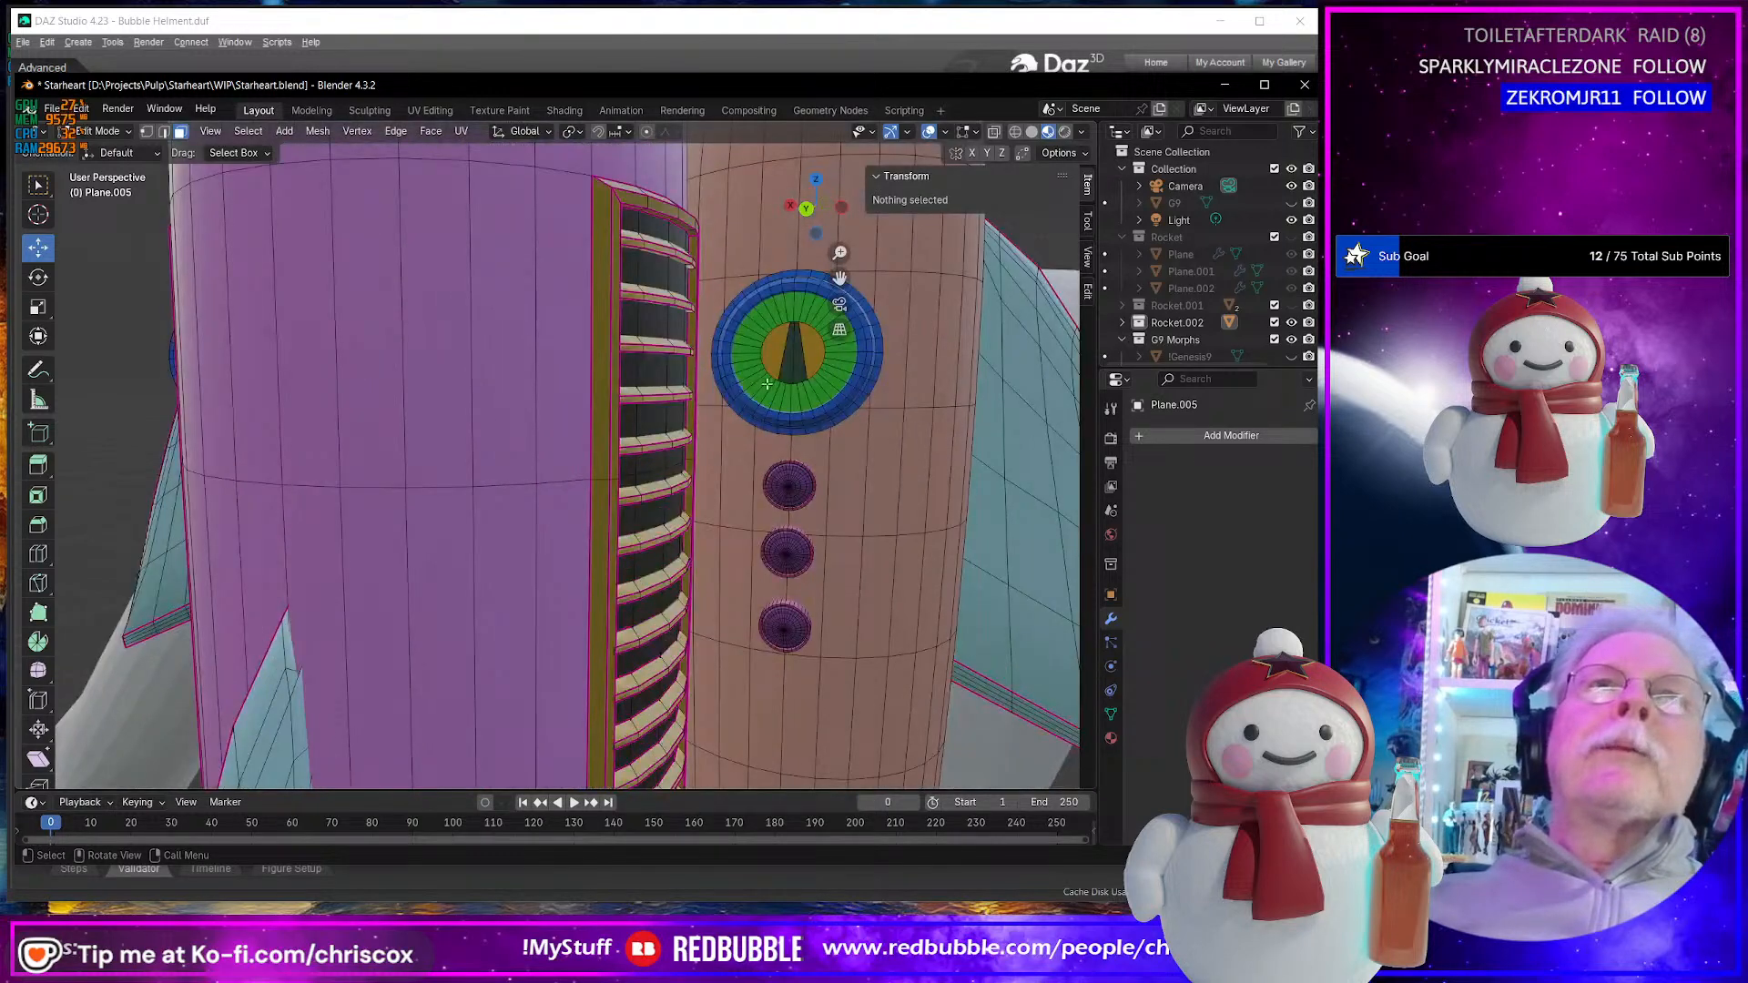
{"action": "left_click", "coordinate": [783, 327]}
{"action": "middle_click_drag", "start_coordinate": [809, 369], "coordinate": [785, 231]}
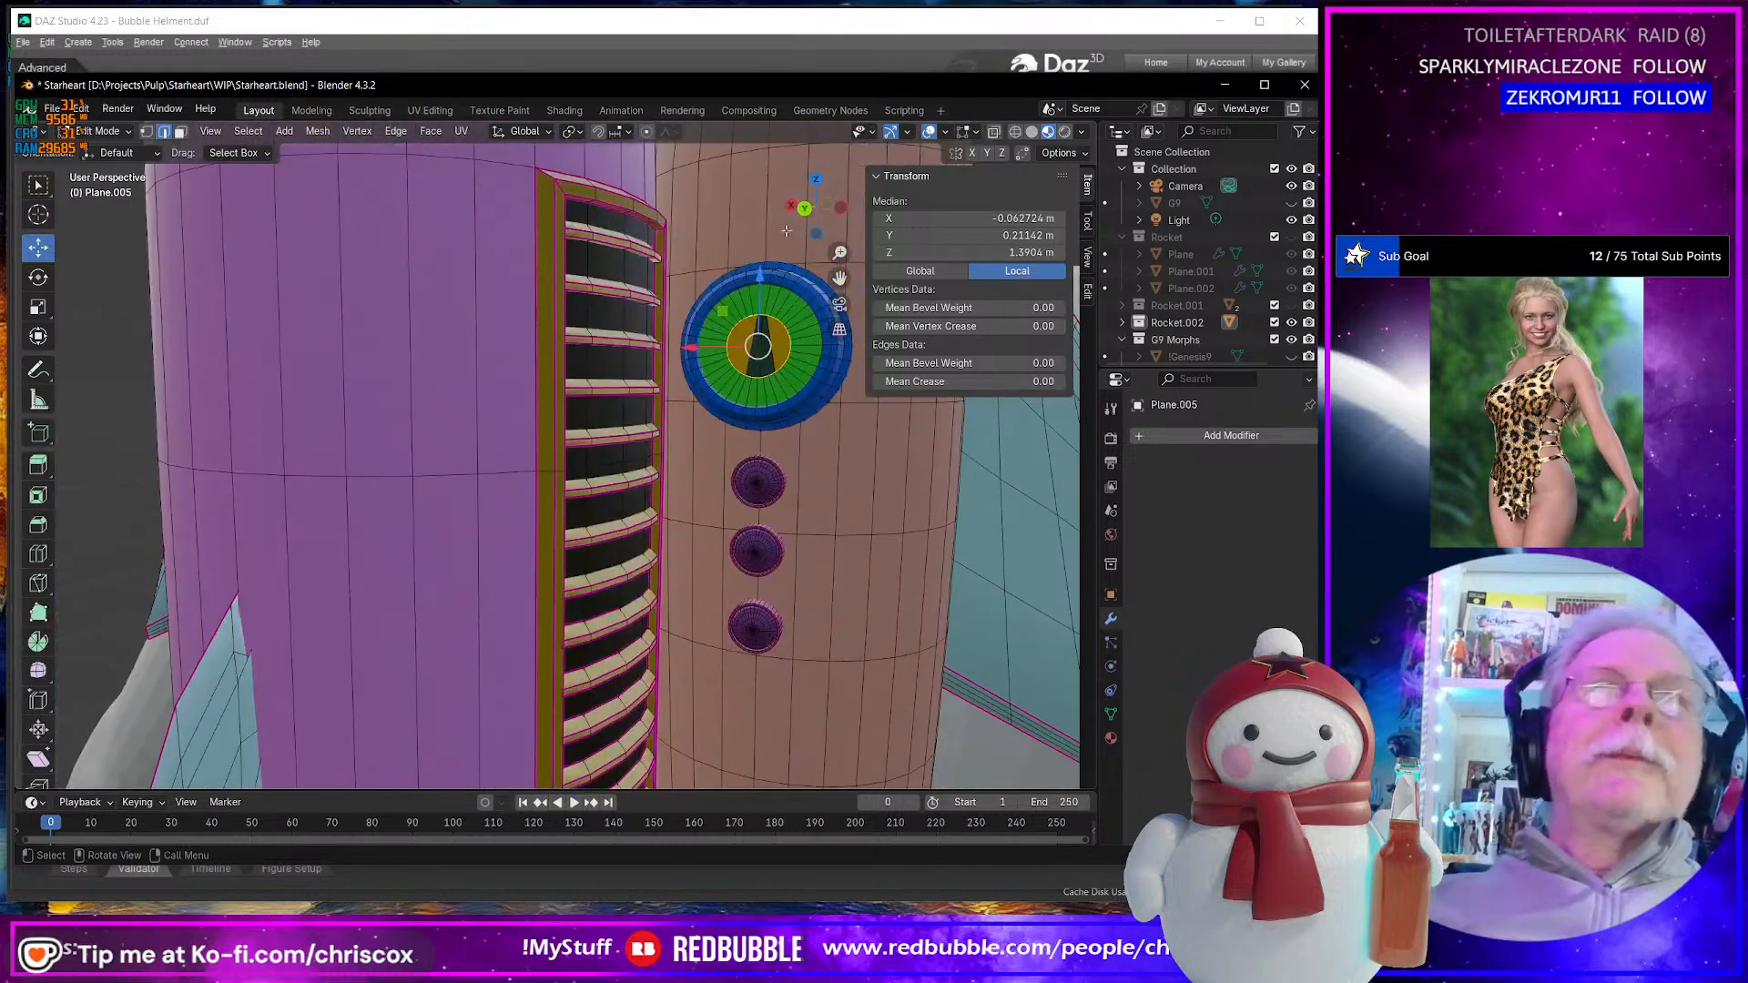
{"action": "left_click", "coordinate": [431, 131]}
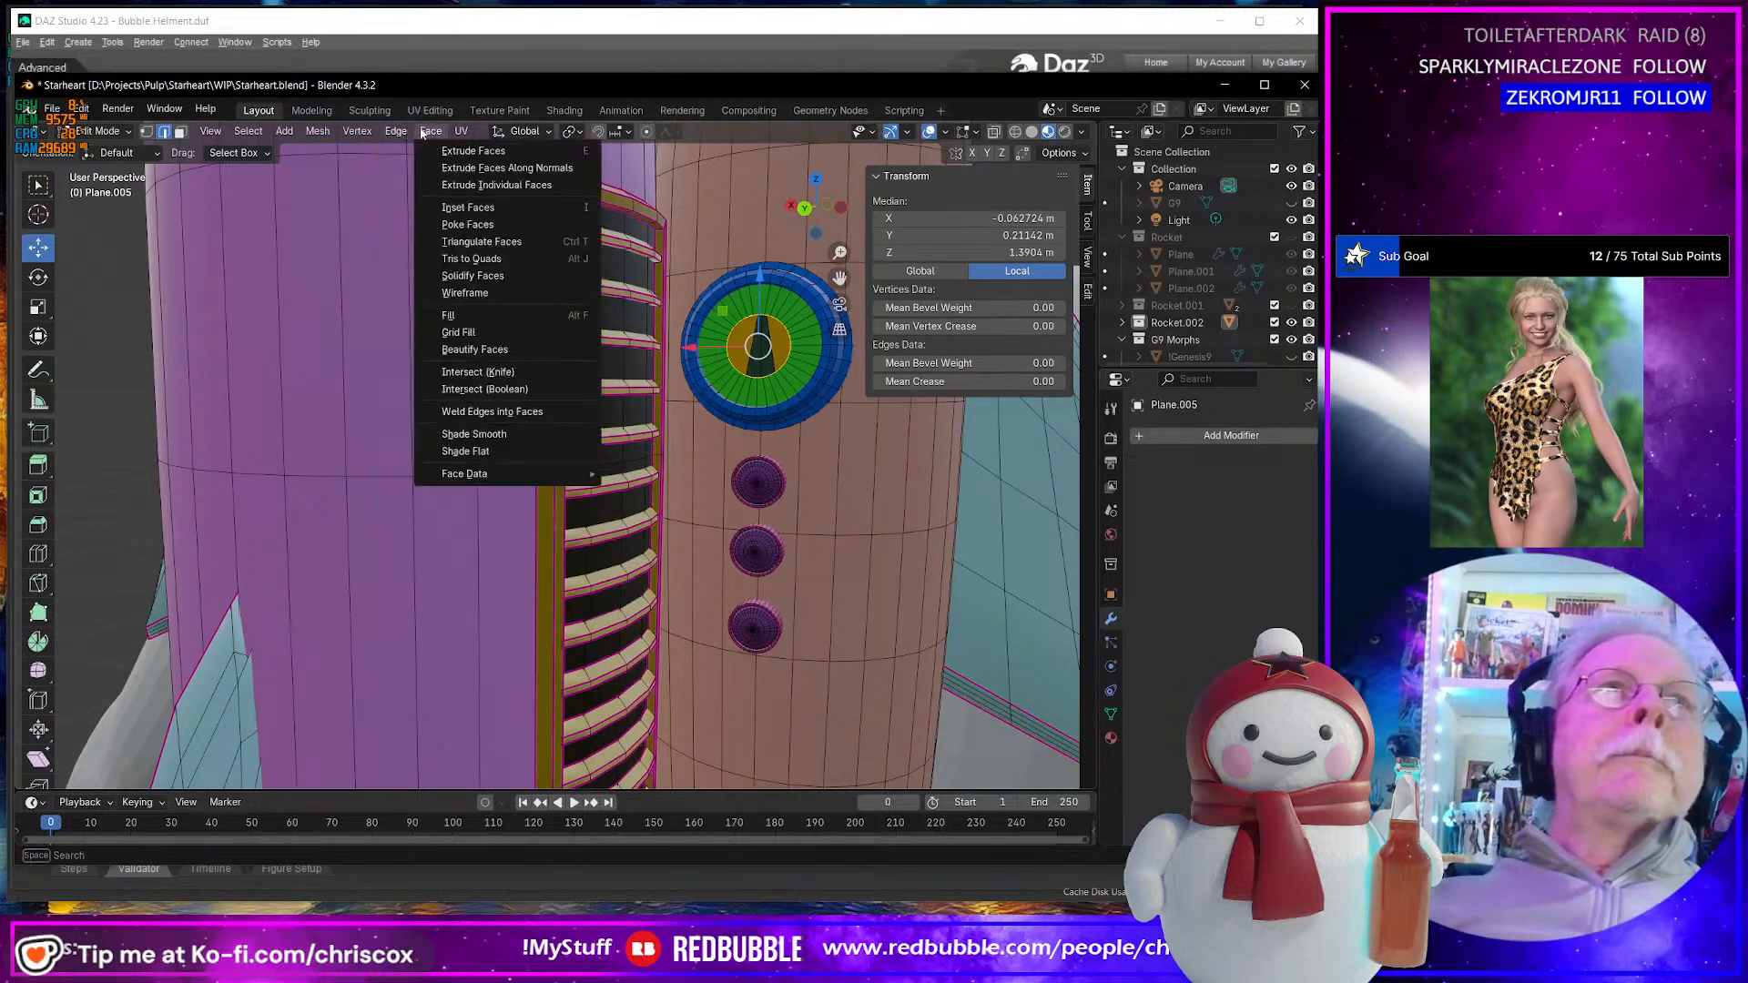
{"action": "left_click", "coordinate": [460, 333]}
{"action": "mouse_move", "coordinate": [806, 404]}
{"action": "middle_mouse_down"}
{"action": "mouse_move", "coordinate": [831, 398]}
{"action": "mouse_move", "coordinate": [779, 417]}
{"action": "middle_mouse_up"}
{"action": "key", "text": "KP_Decimal"}
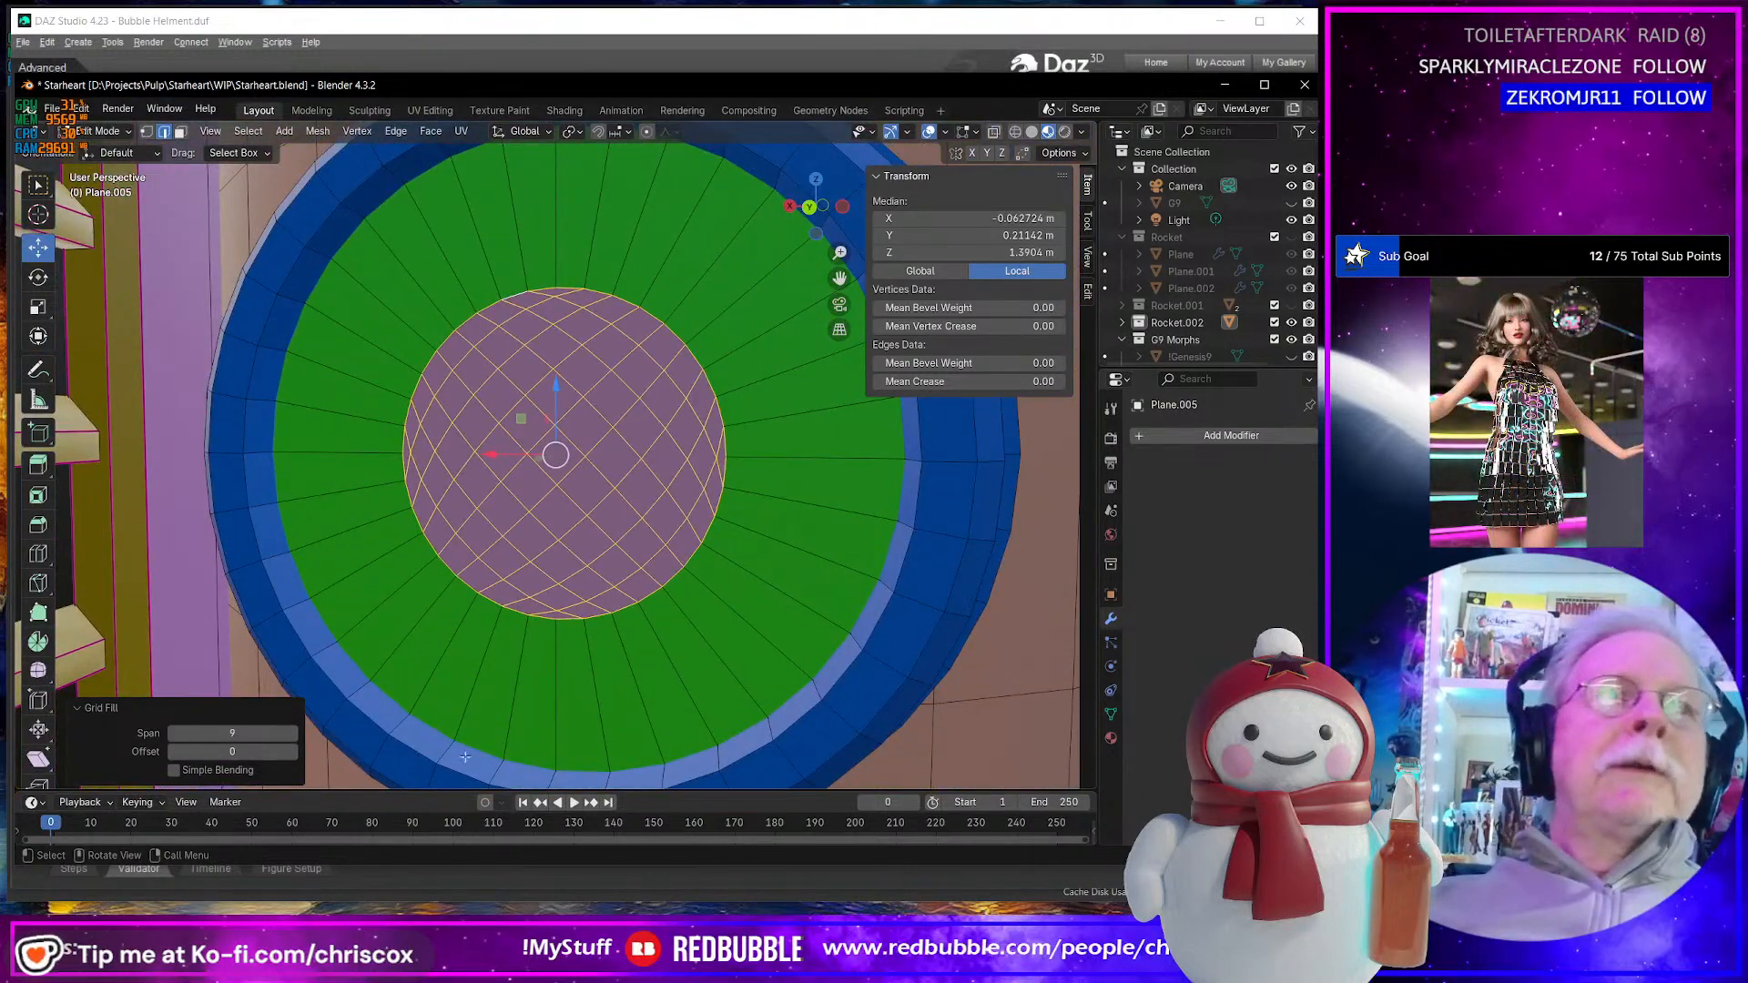
- Set the Grid Fill offset to 5 to straighten the grid in the right gauge's glass
{"action": "left_click", "coordinate": [292, 754]}
{"action": "left_click", "coordinate": [292, 754]}
{"action": "left_click", "coordinate": [292, 754]}
{"action": "left_click", "coordinate": [293, 754]}
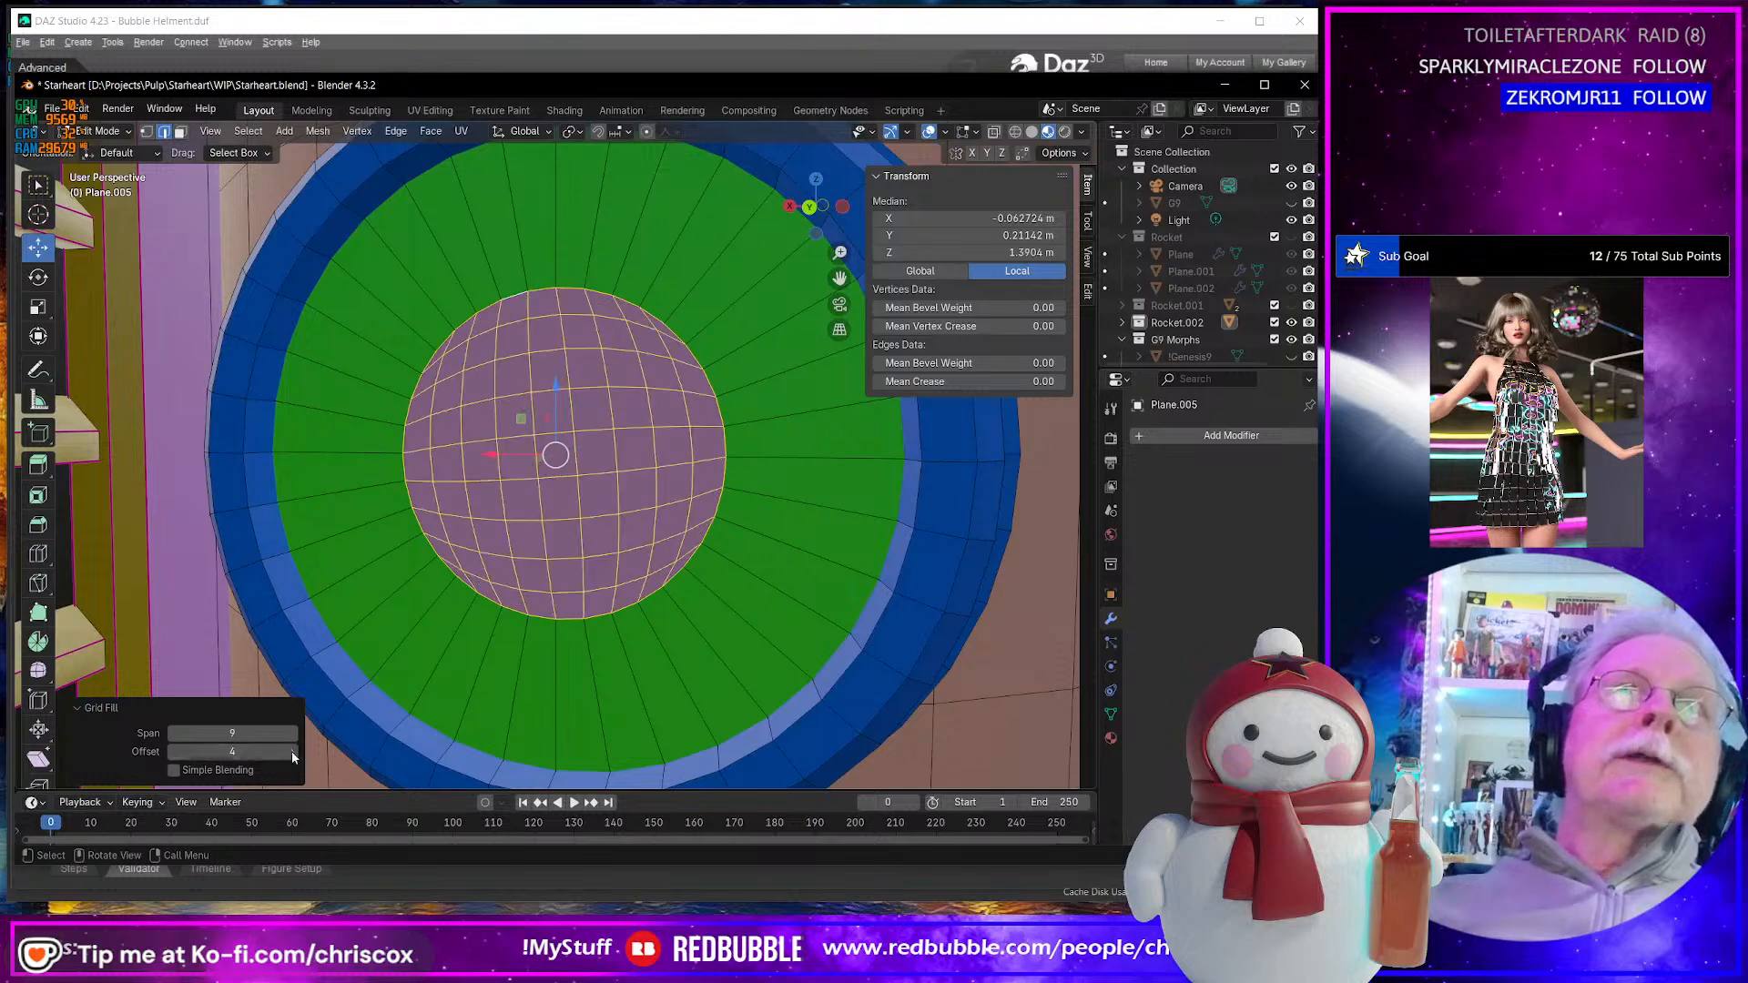
{"action": "left_click", "coordinate": [292, 754]}
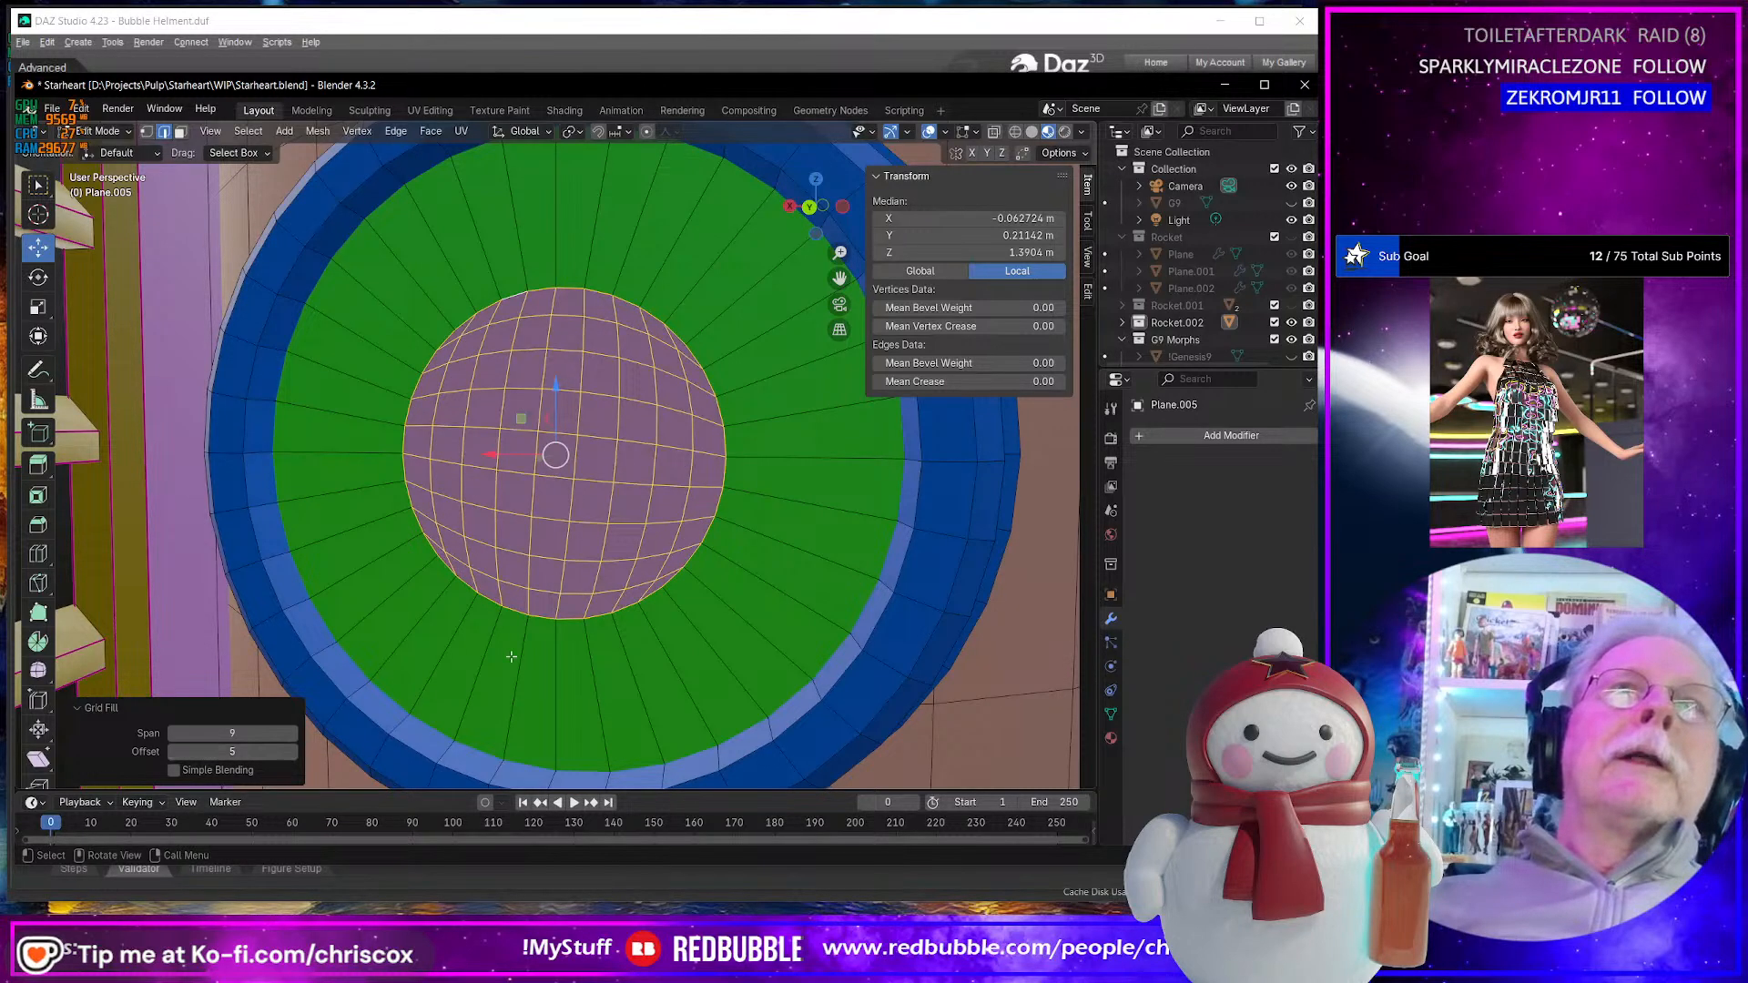
- Undo the offset grid fill in the right gauge's glass and close the hole again using Grid Fill with offset 0
{"action": "scroll", "coordinate": [528, 648], "scroll_direction": "up", "scroll_amount": 3}
{"action": "scroll", "coordinate": [530, 642], "scroll_direction": "down", "scroll_amount": 4}
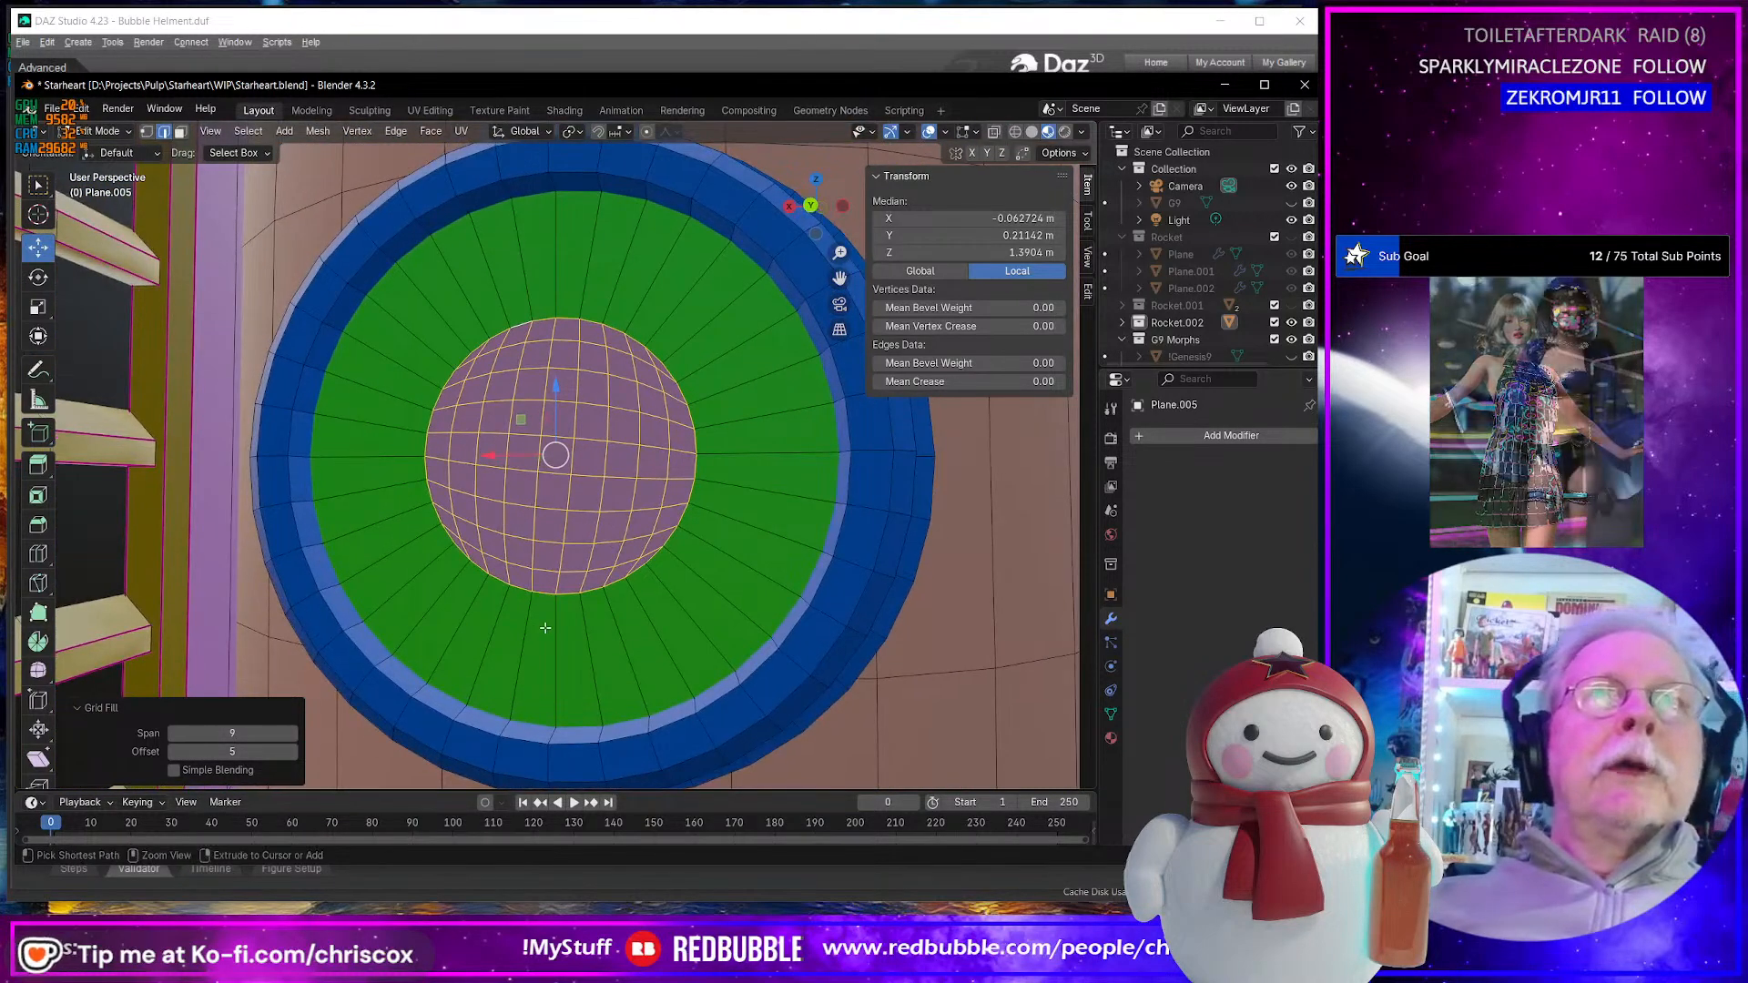
{"action": "key", "text": "ctrl+z"}
{"action": "key", "text": "f"}
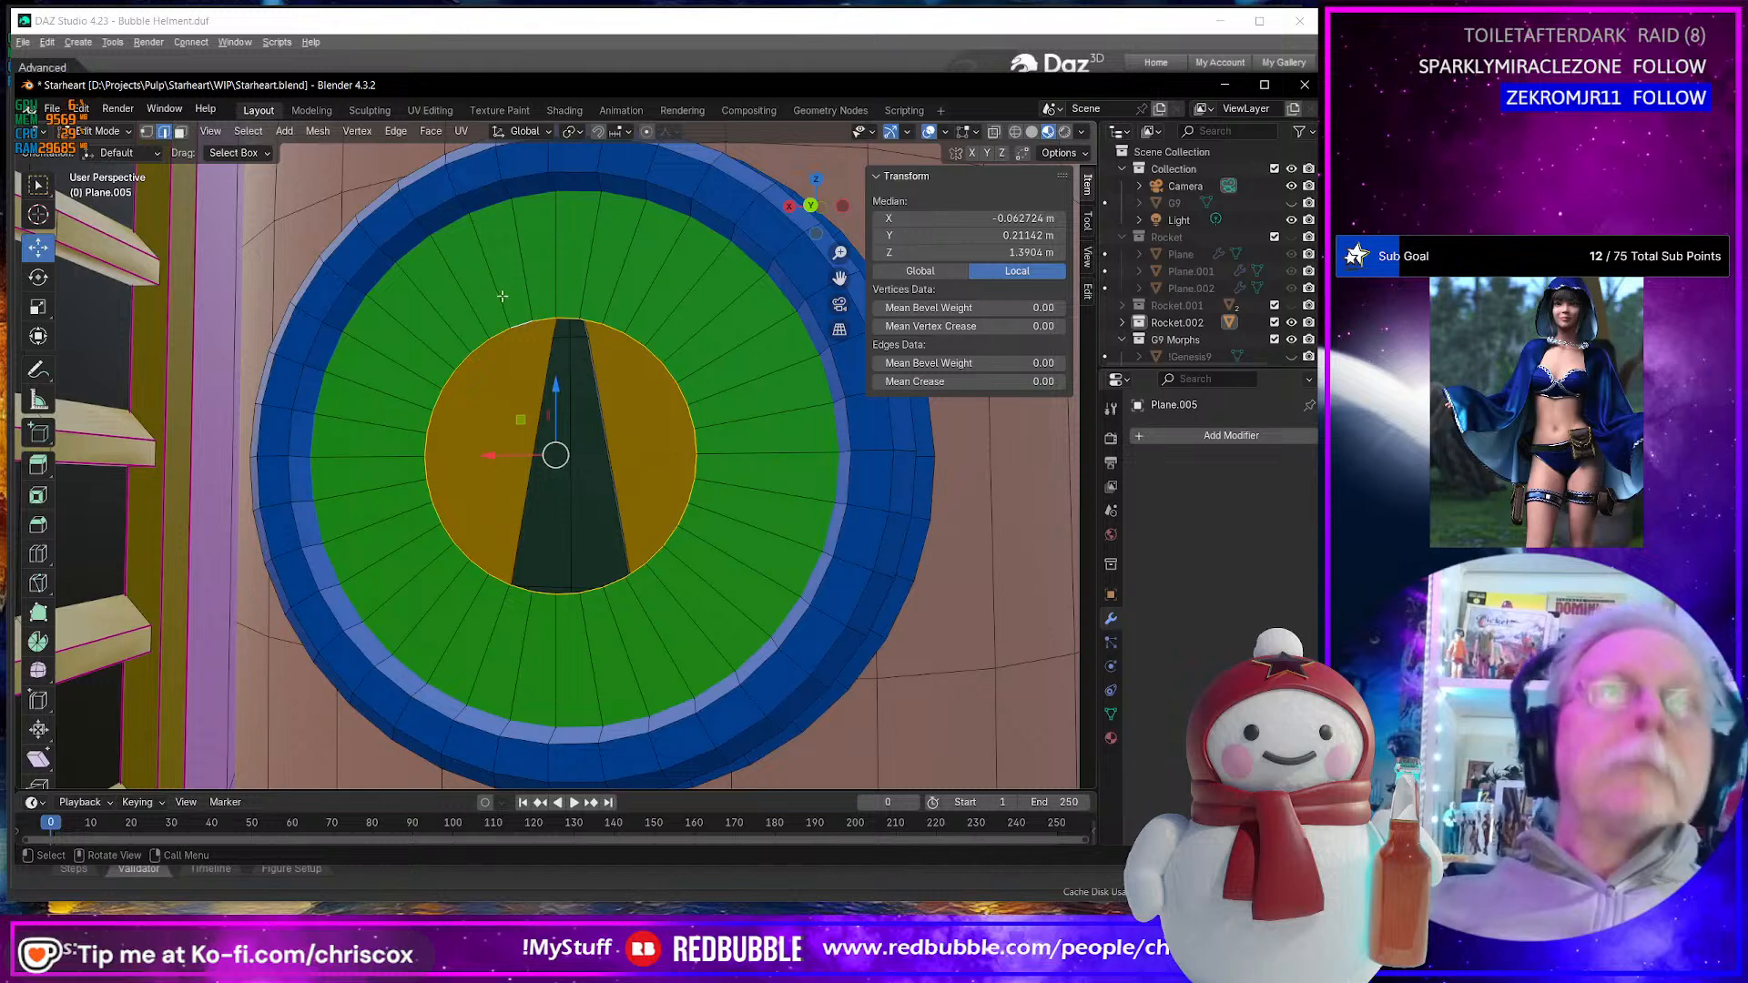
{"action": "middle_click_drag", "start_coordinate": [469, 401], "coordinate": [484, 421]}
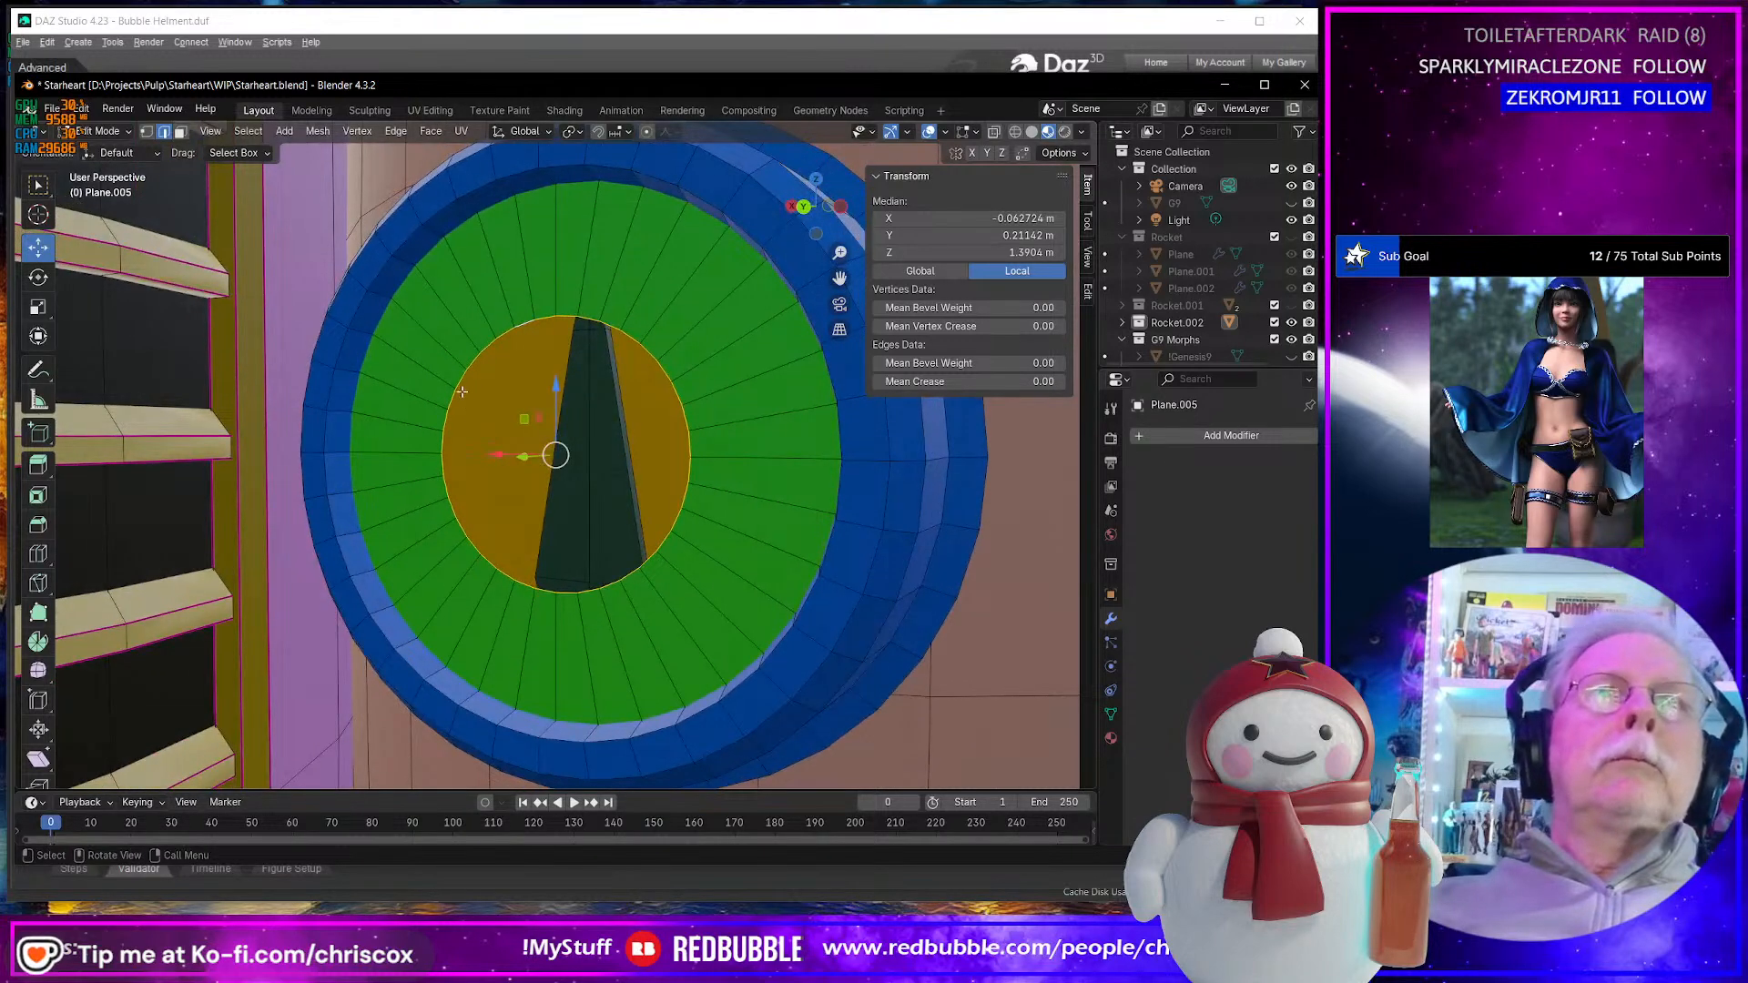
{"action": "left_click", "coordinate": [432, 132]}
{"action": "left_click", "coordinate": [465, 339]}
{"action": "scroll", "coordinate": [526, 407], "scroll_direction": "down", "scroll_amount": 3}
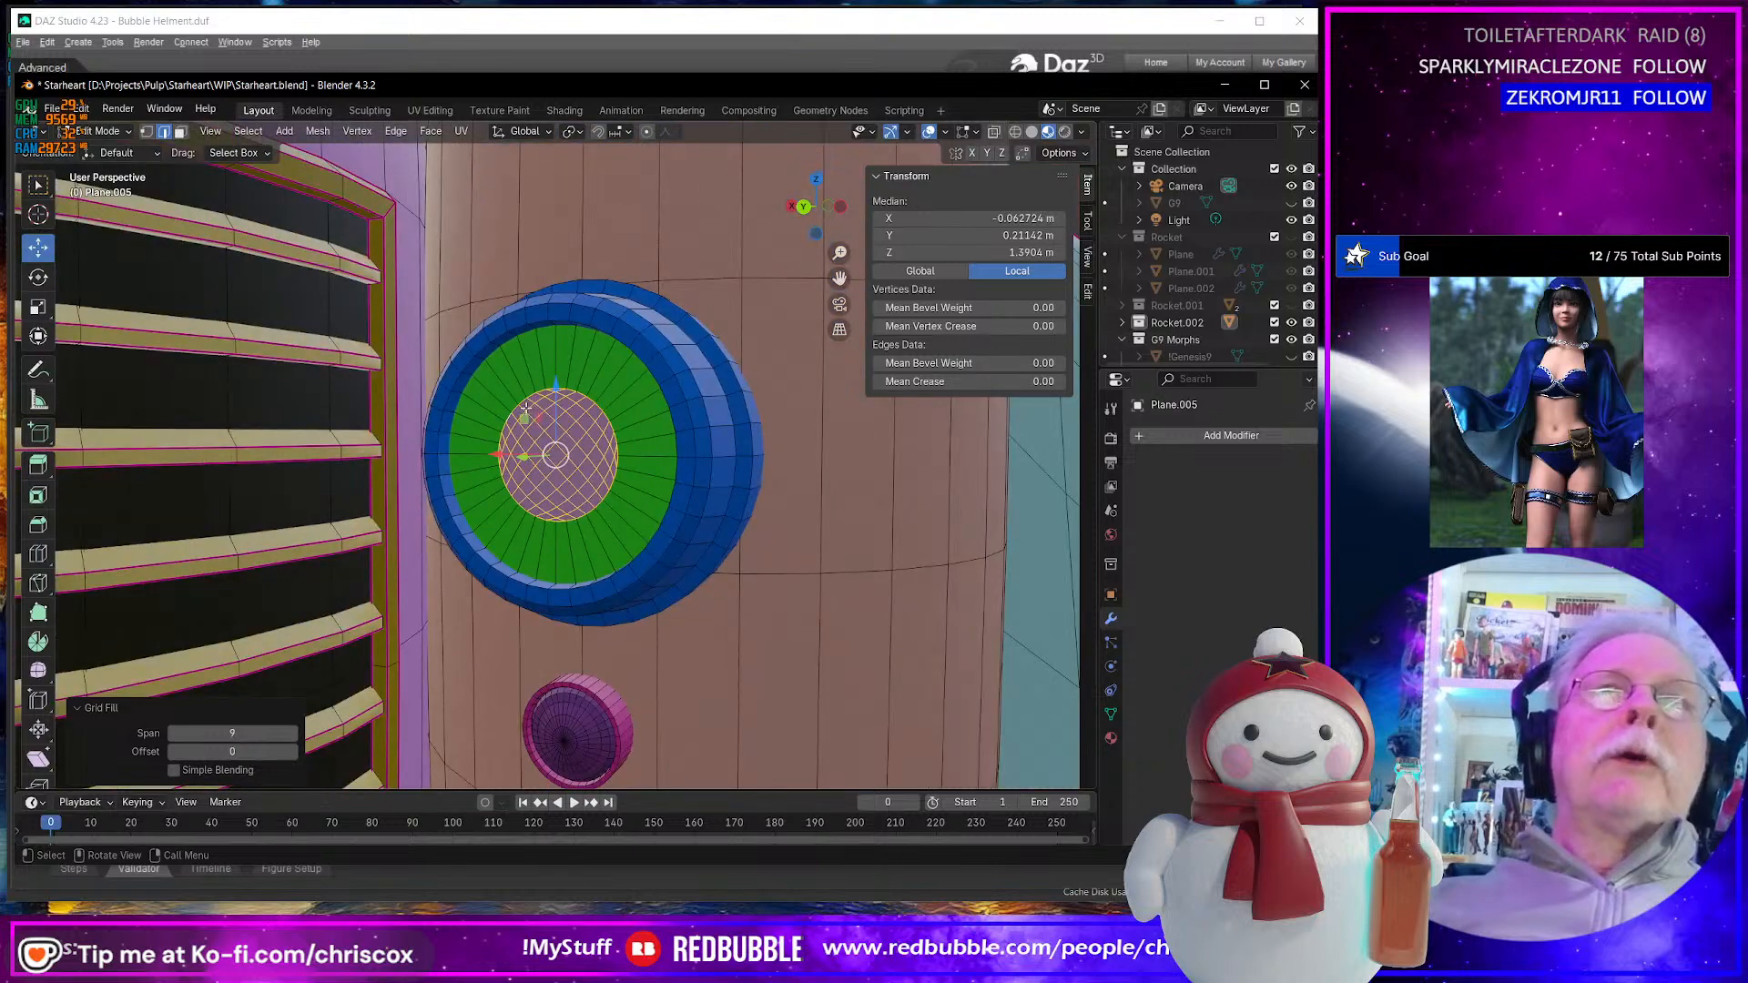
- Select the edge loop around the hole in the left gauge's glass and close it with Grid Fill
{"action": "middle_click_drag", "start_coordinate": [526, 407], "coordinate": [538, 553]}
{"action": "scroll", "coordinate": [483, 441], "scroll_direction": "up", "scroll_amount": 4}
{"action": "scroll", "coordinate": [476, 447], "scroll_direction": "down", "scroll_amount": 4}
{"action": "left_click", "coordinate": [211, 397]}
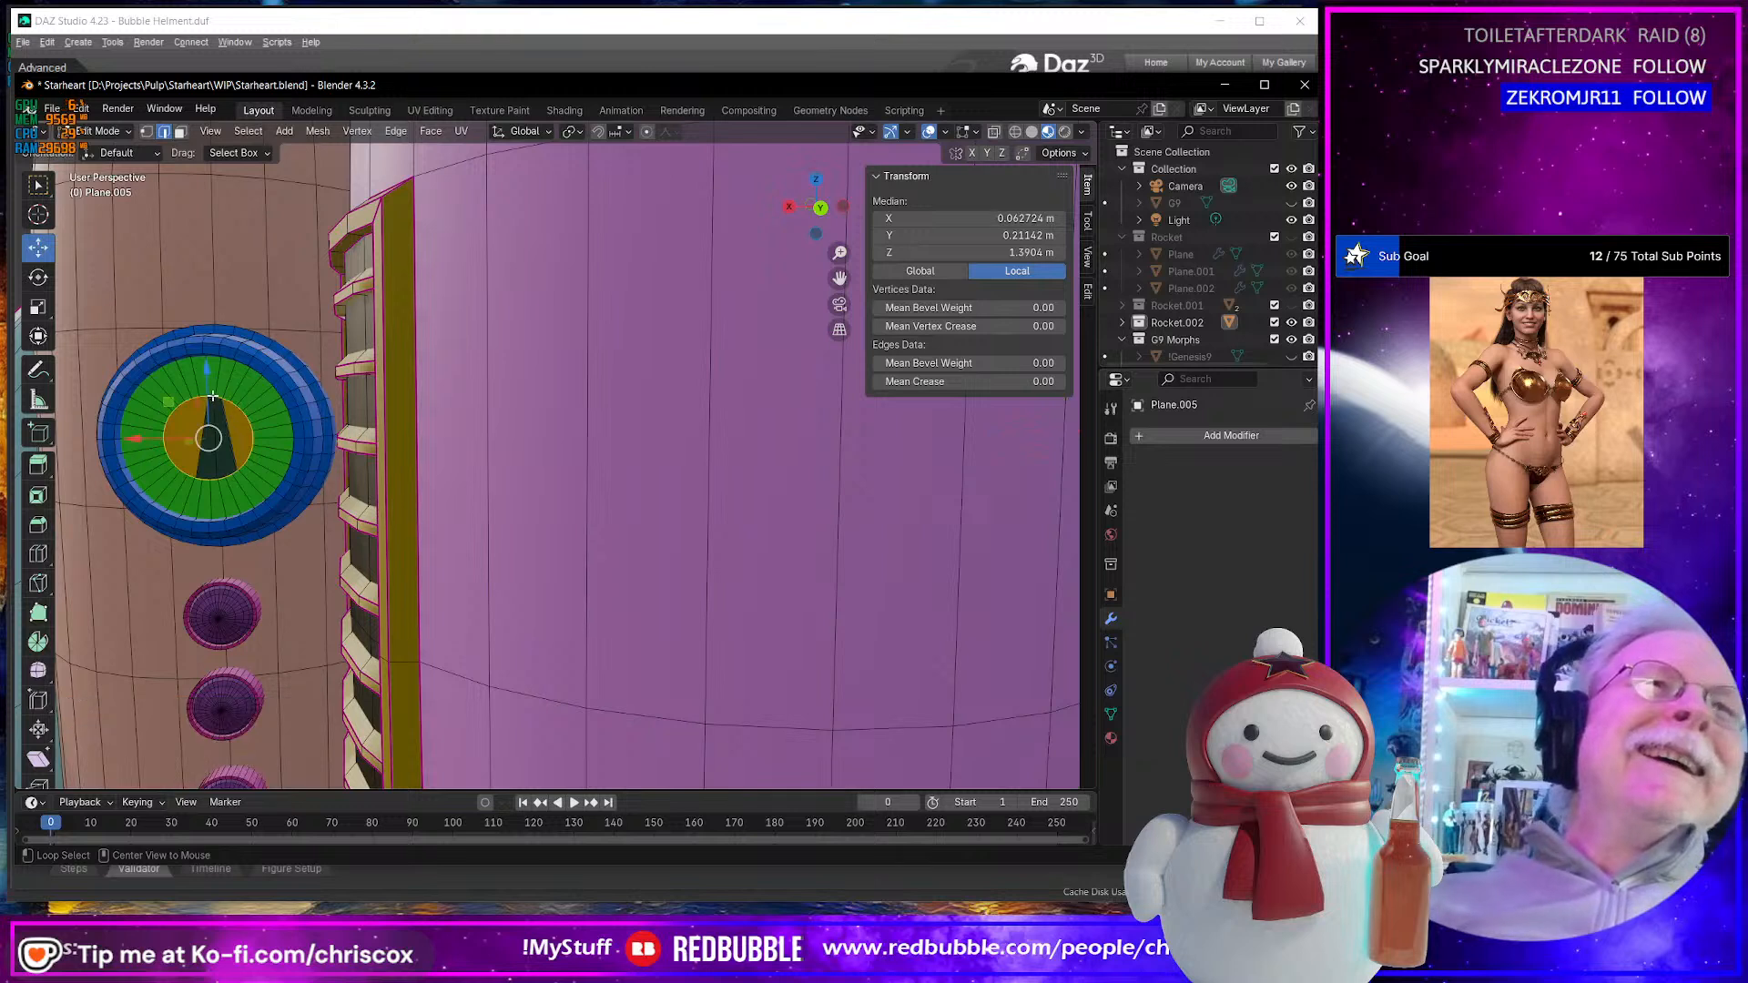
{"action": "left_click", "coordinate": [461, 132]}
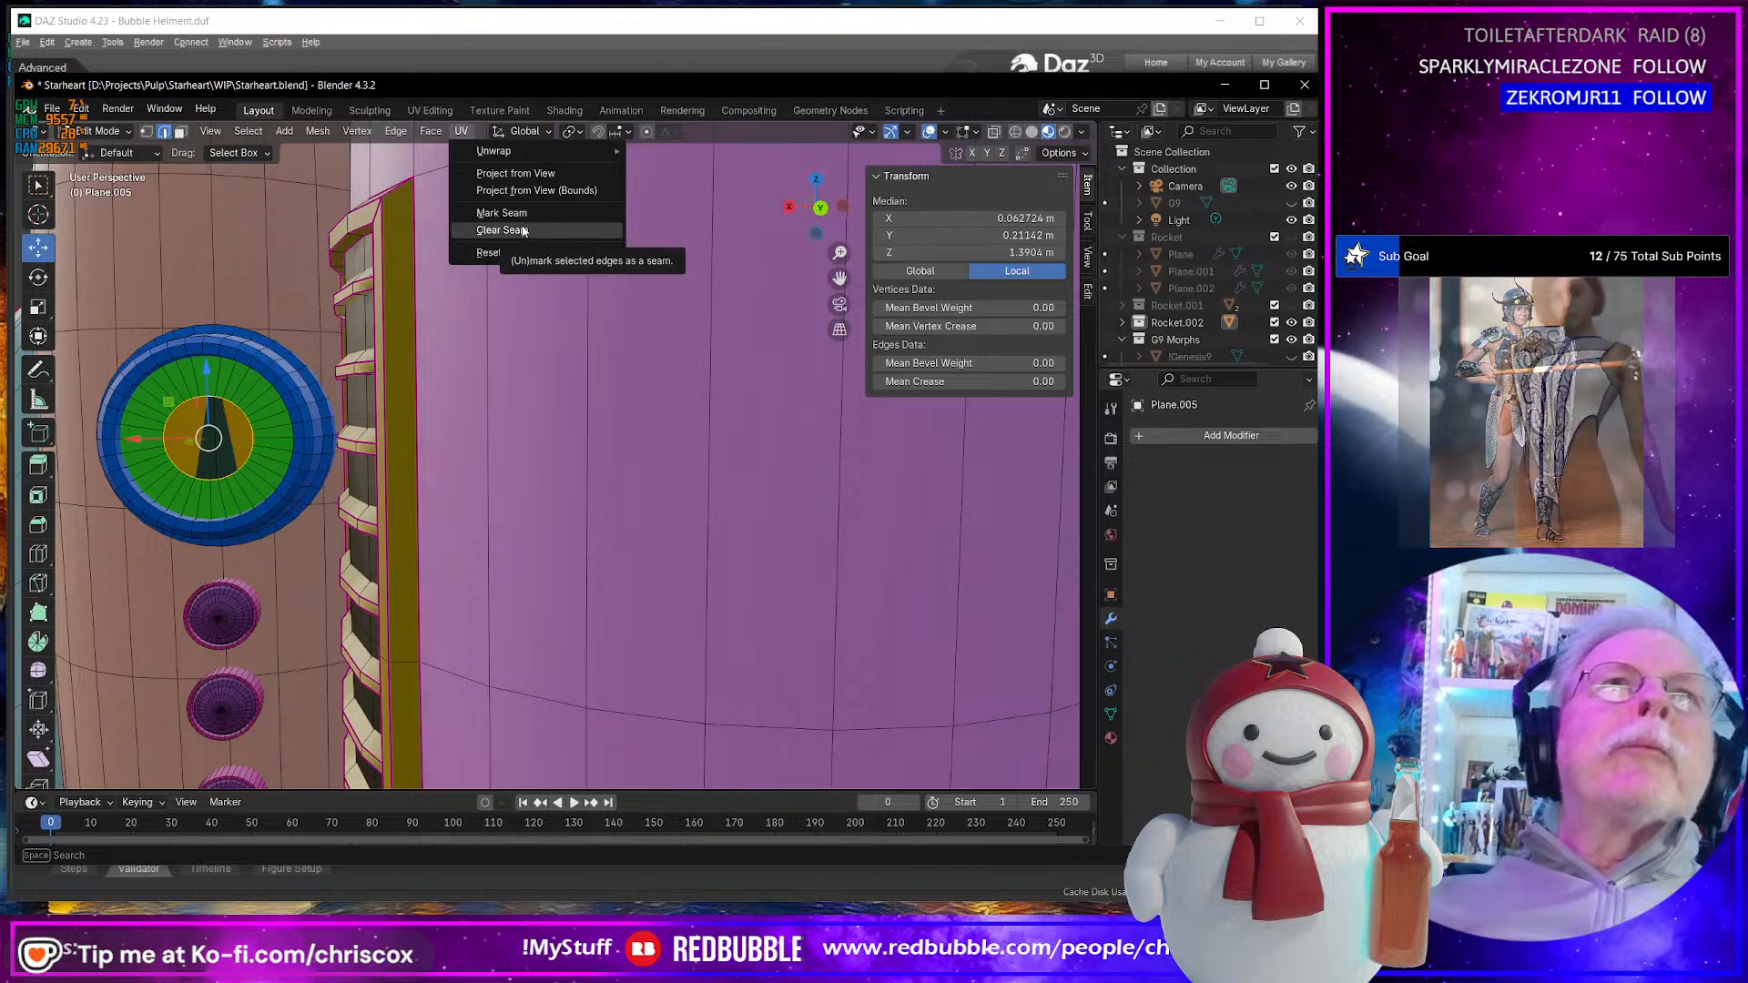
{"action": "left_click", "coordinate": [430, 131]}
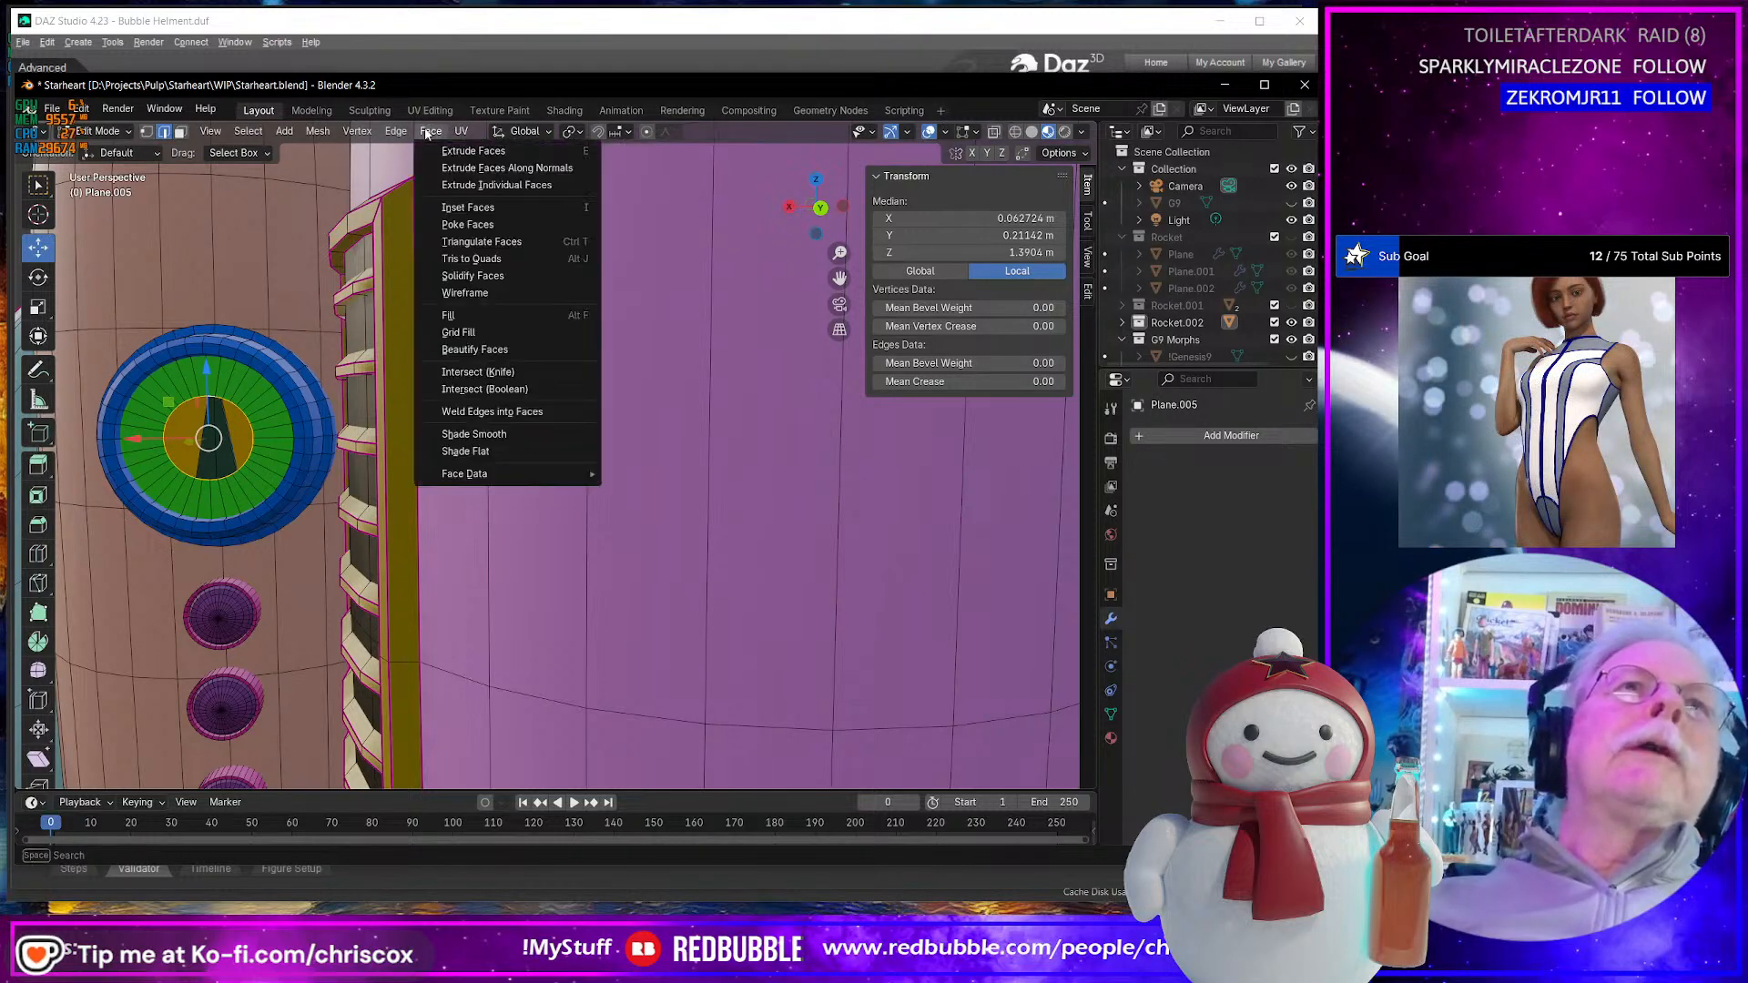
{"action": "left_click", "coordinate": [459, 333]}
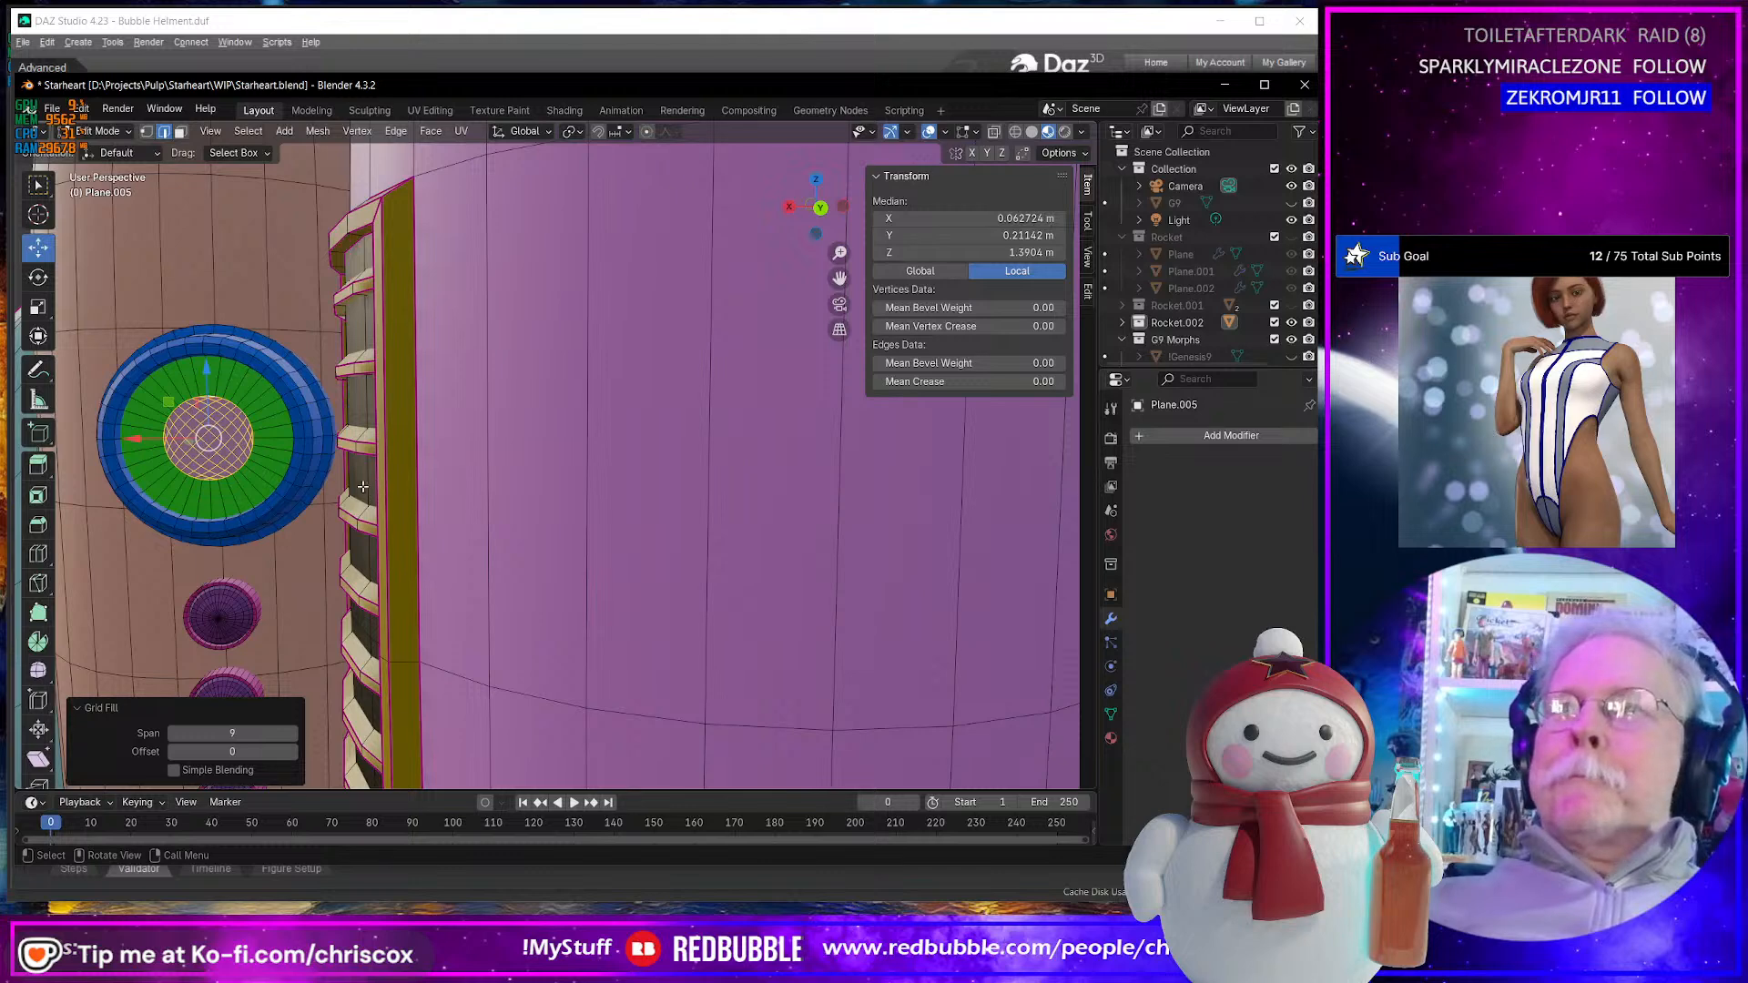
- Select the glass of both gauges, including the grid-filled centres, and assign the Gage_Glass material to it
{"action": "middle_click_drag", "start_coordinate": [362, 487], "coordinate": [560, 498]}
{"action": "scroll", "coordinate": [410, 492], "scroll_direction": "down", "scroll_amount": 5}
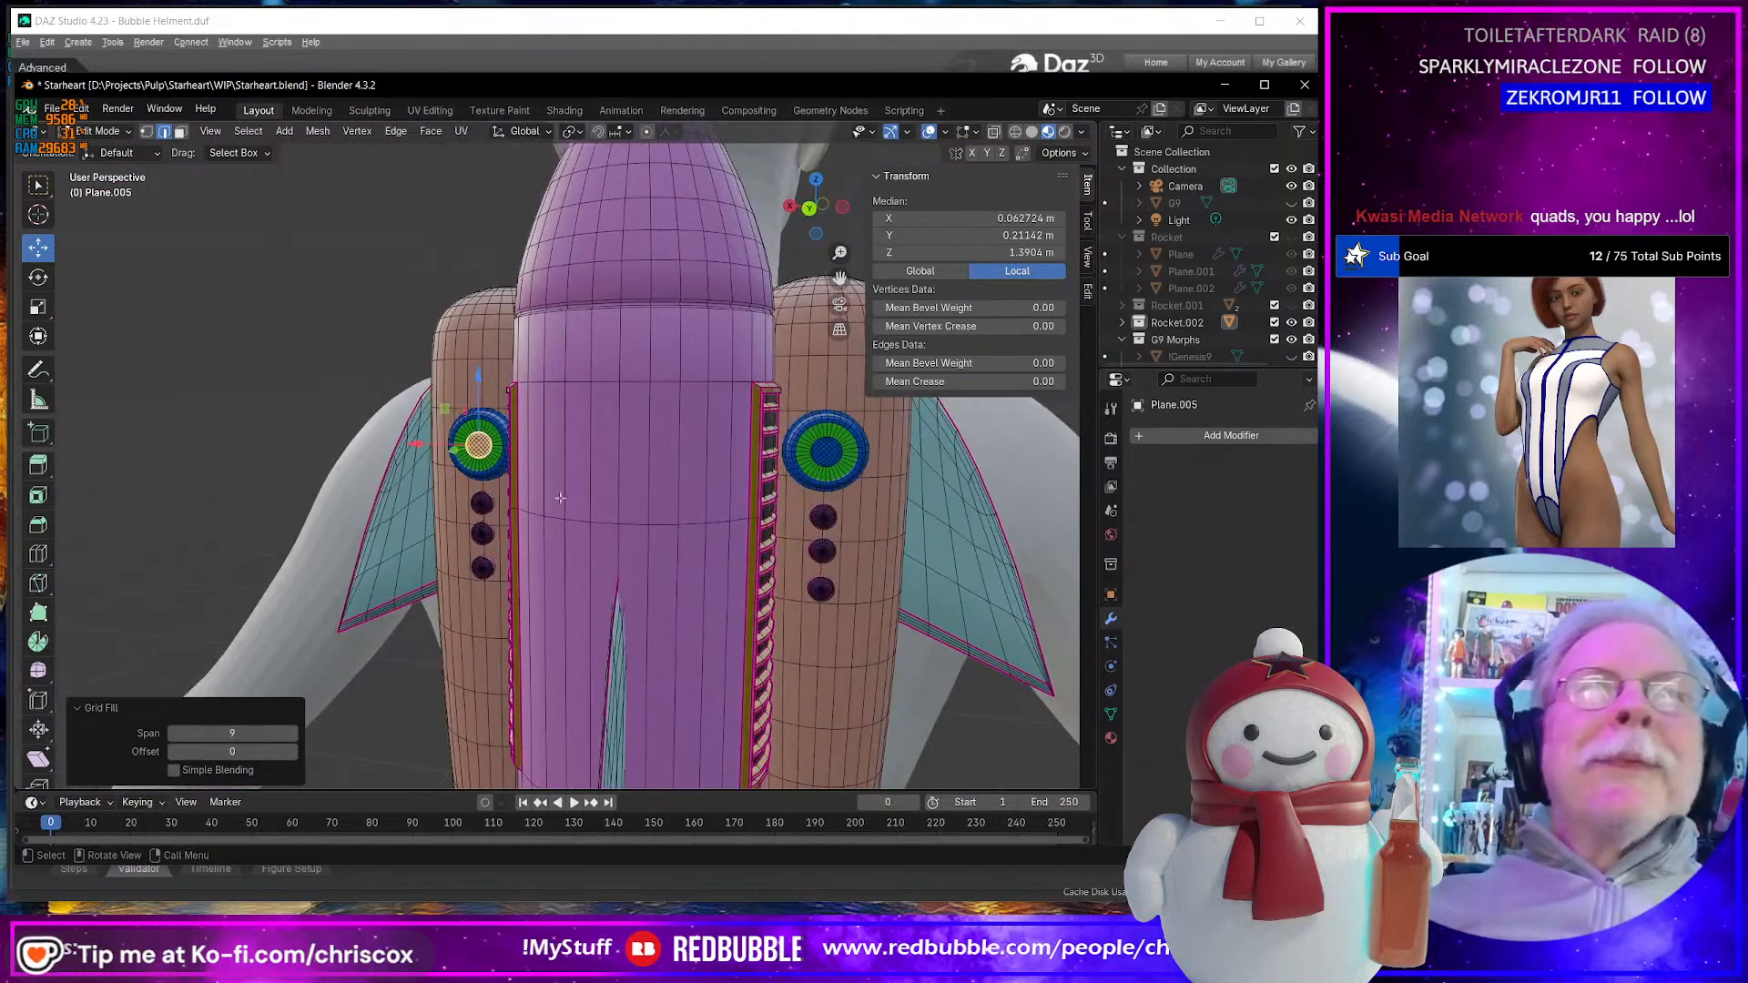
{"action": "left_click", "coordinate": [830, 457], "text": "shift"}
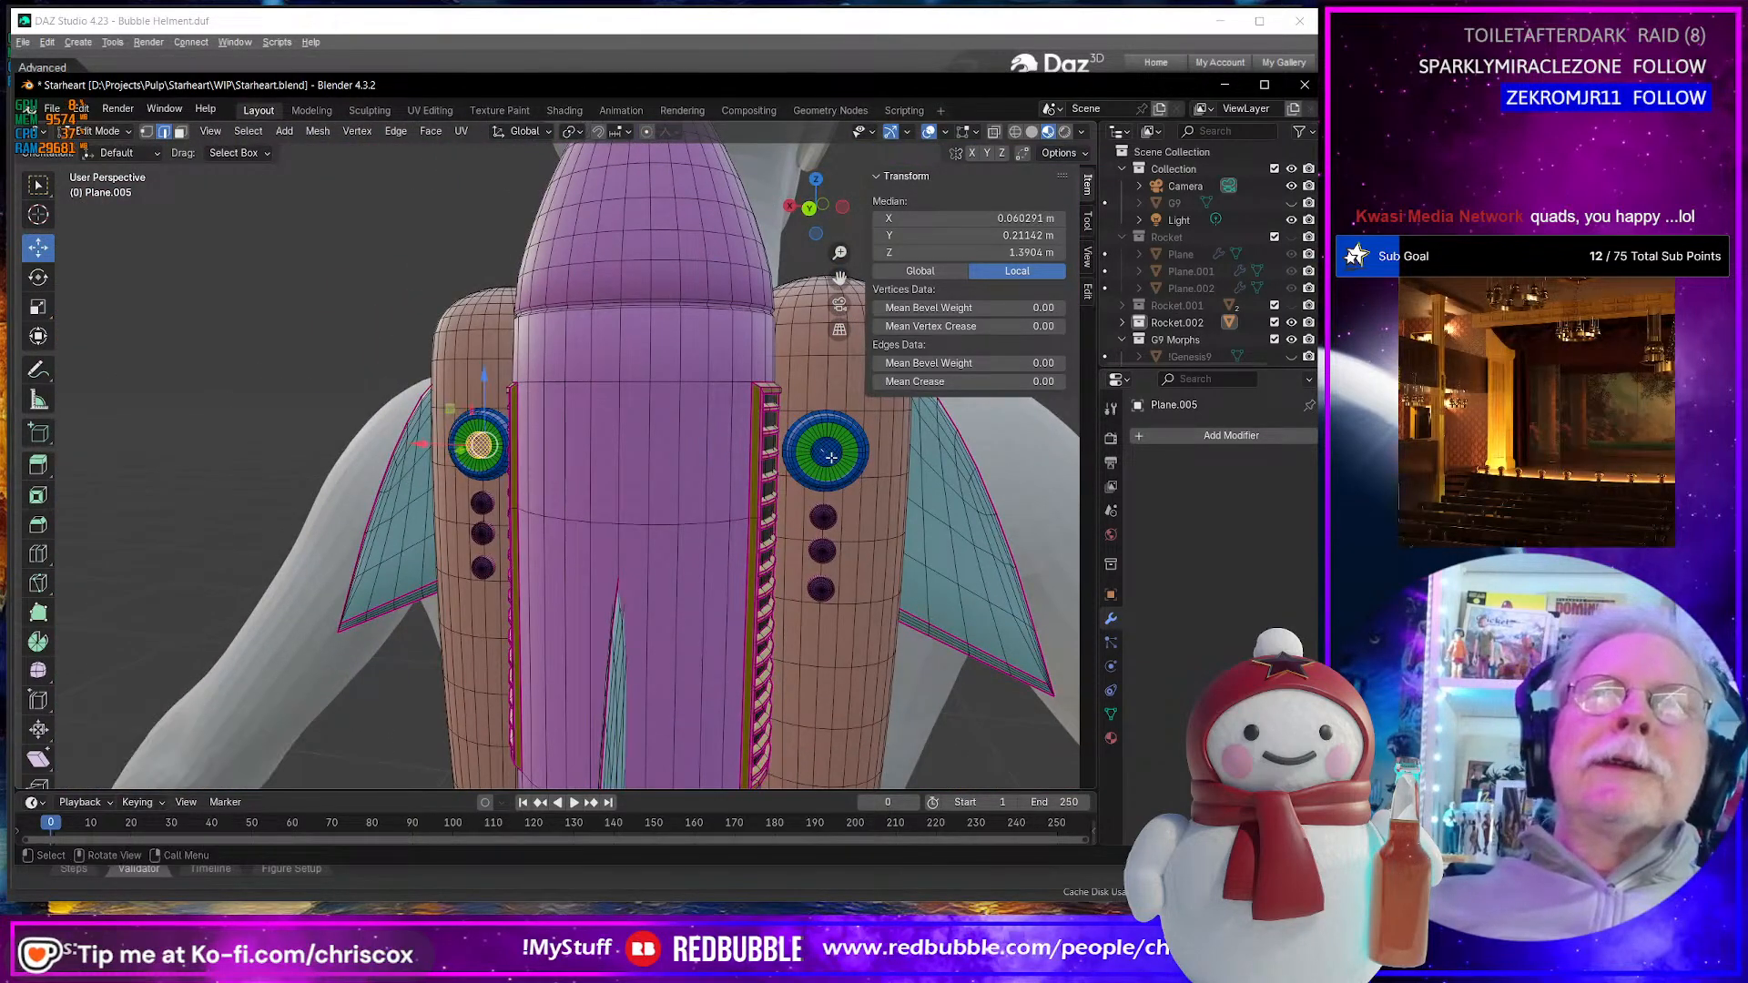
{"action": "key", "text": "ctrl+KP_Add"}
{"action": "scroll", "coordinate": [830, 457], "scroll_direction": "up", "scroll_amount": 1}
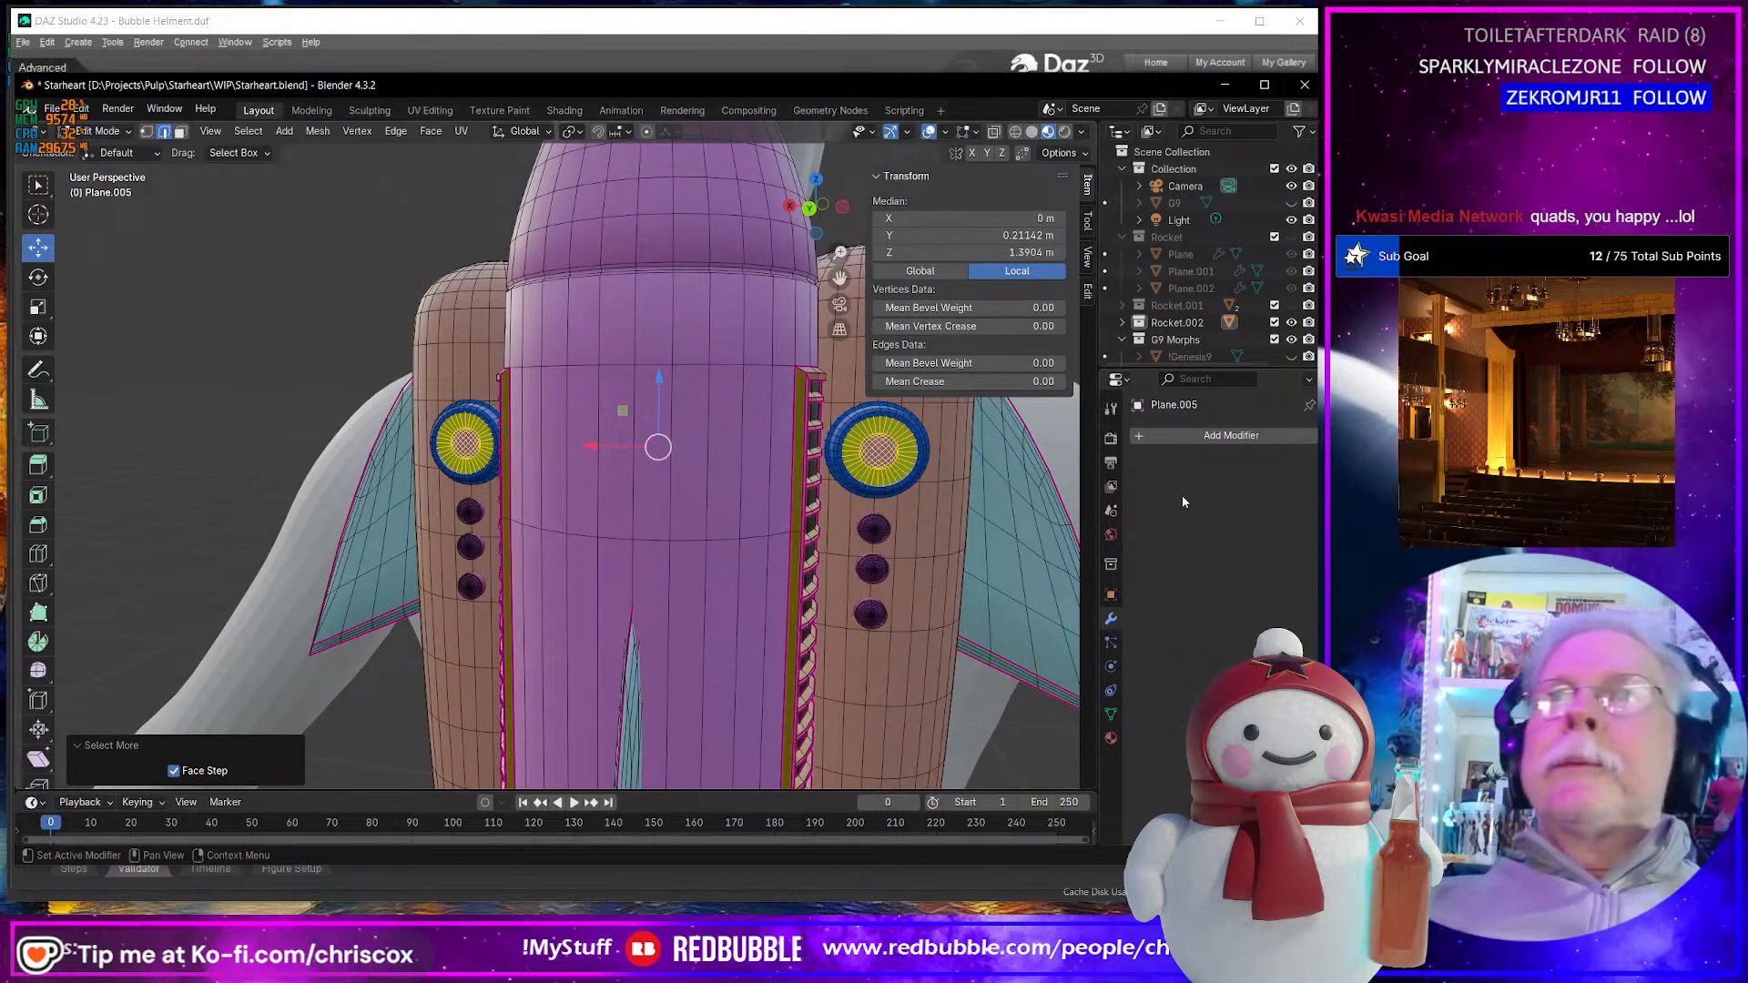
{"action": "left_click", "coordinate": [1111, 737]}
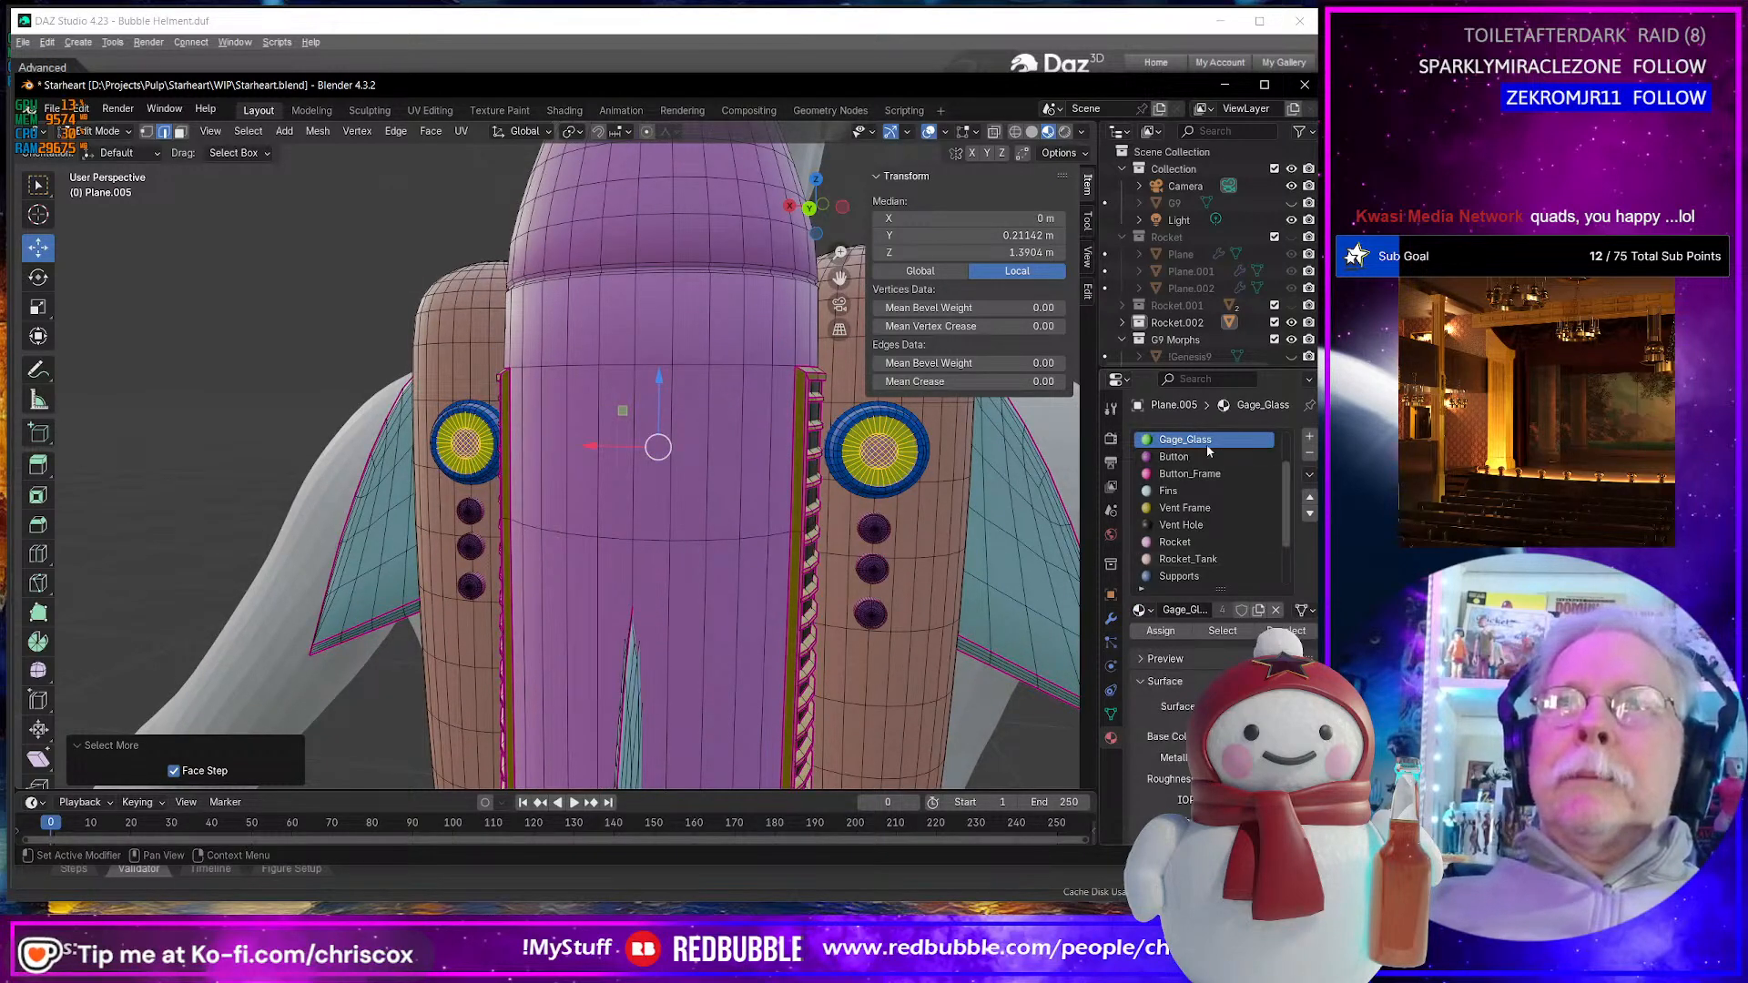
{"action": "left_click", "coordinate": [1181, 631]}
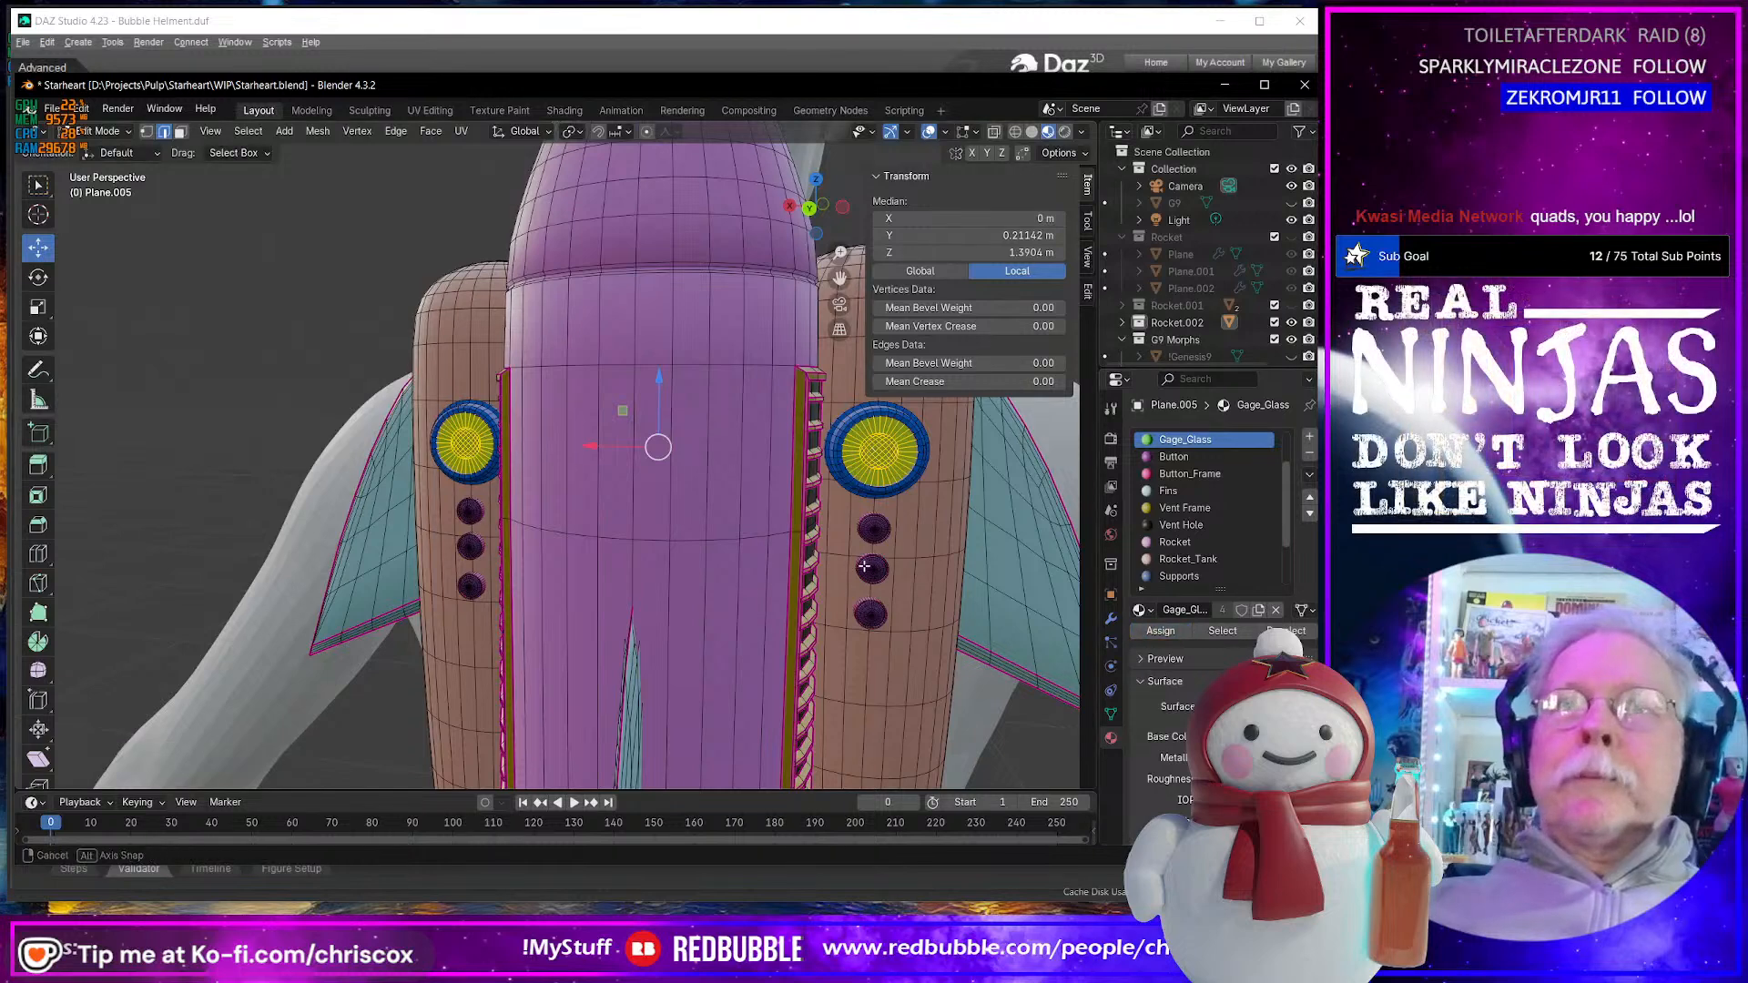
- In the UV Editing workspace, select the whole rocket mesh and unwrap it with Smart UV Project at a 66° angle limit
{"action": "middle_click_drag", "start_coordinate": [849, 561], "coordinate": [881, 559]}
{"action": "scroll", "coordinate": [880, 560], "scroll_direction": "down", "scroll_amount": 3}
{"action": "left_click", "coordinate": [435, 111]}
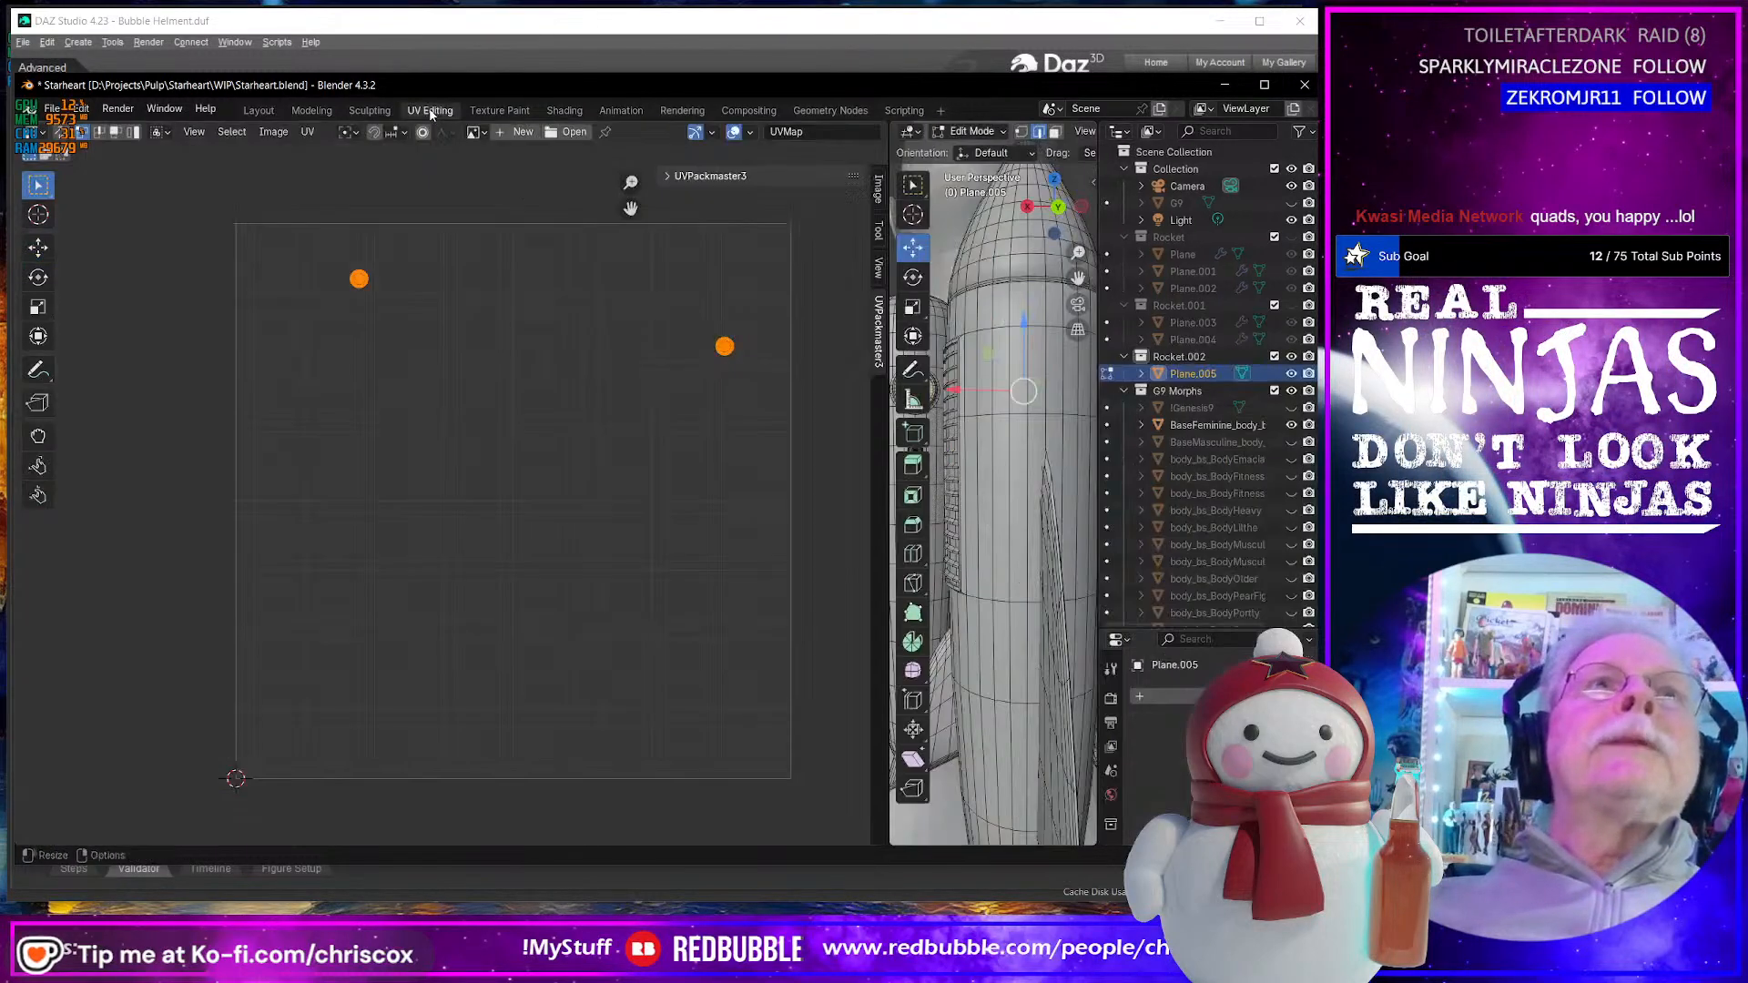
{"action": "key", "text": "a"}
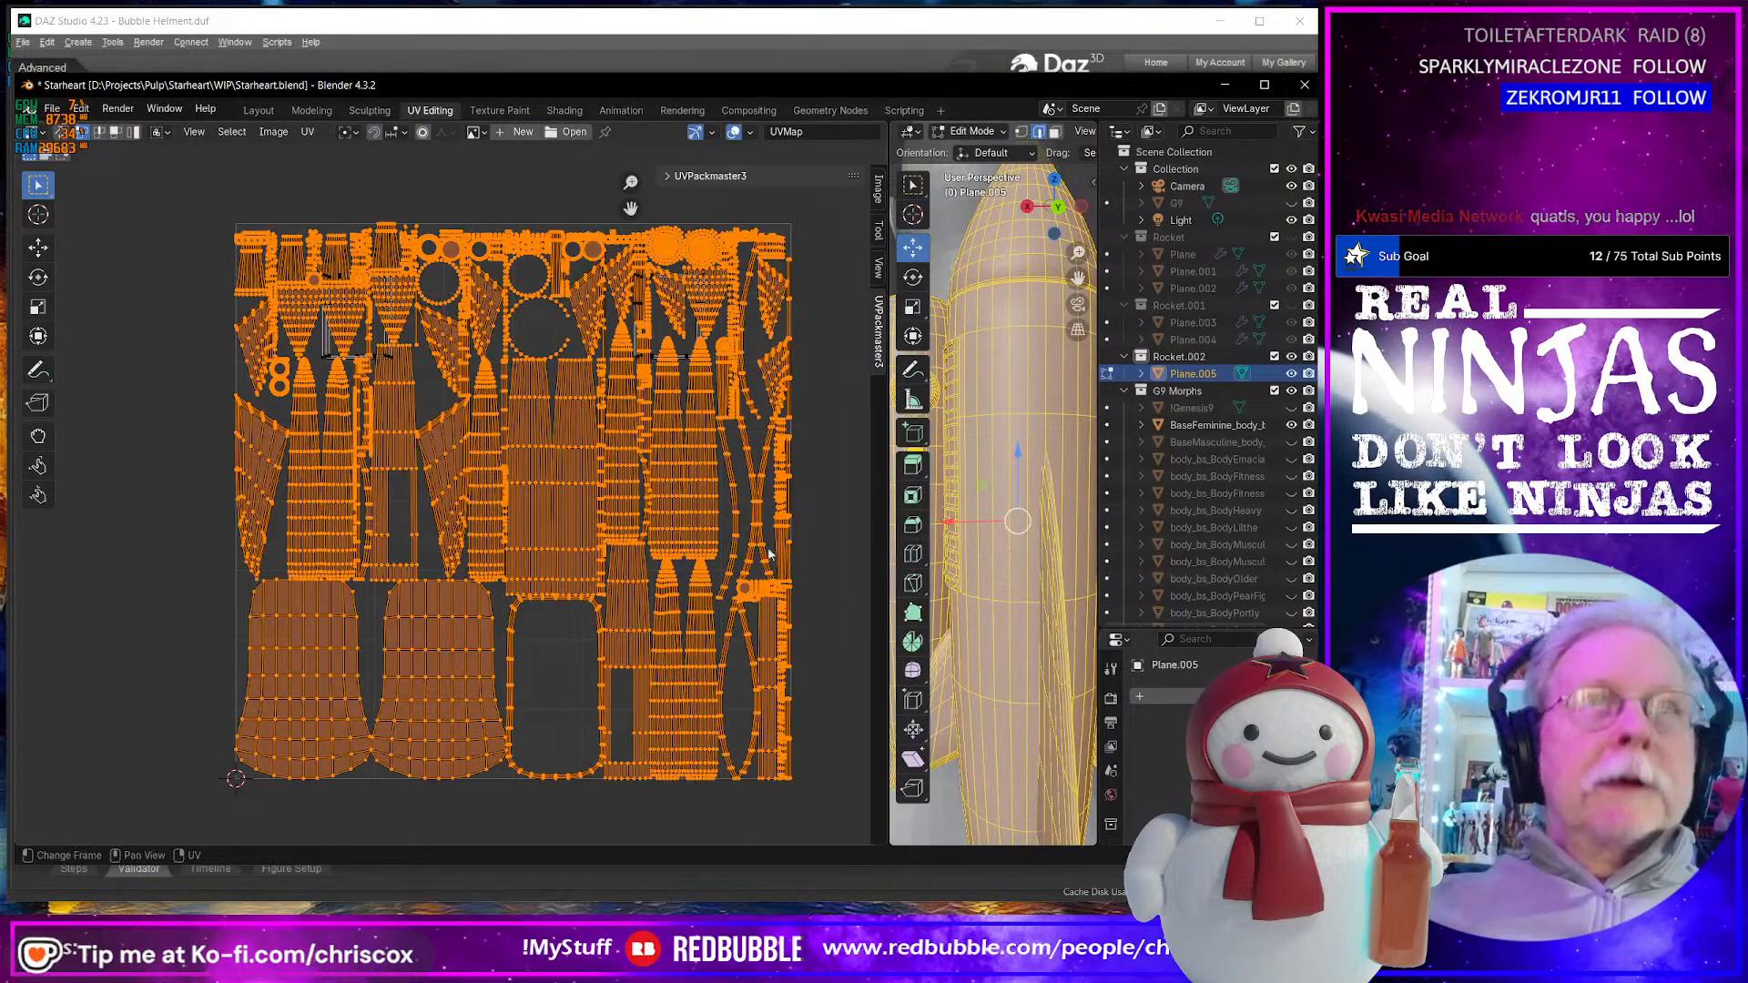
{"action": "key", "text": "u"}
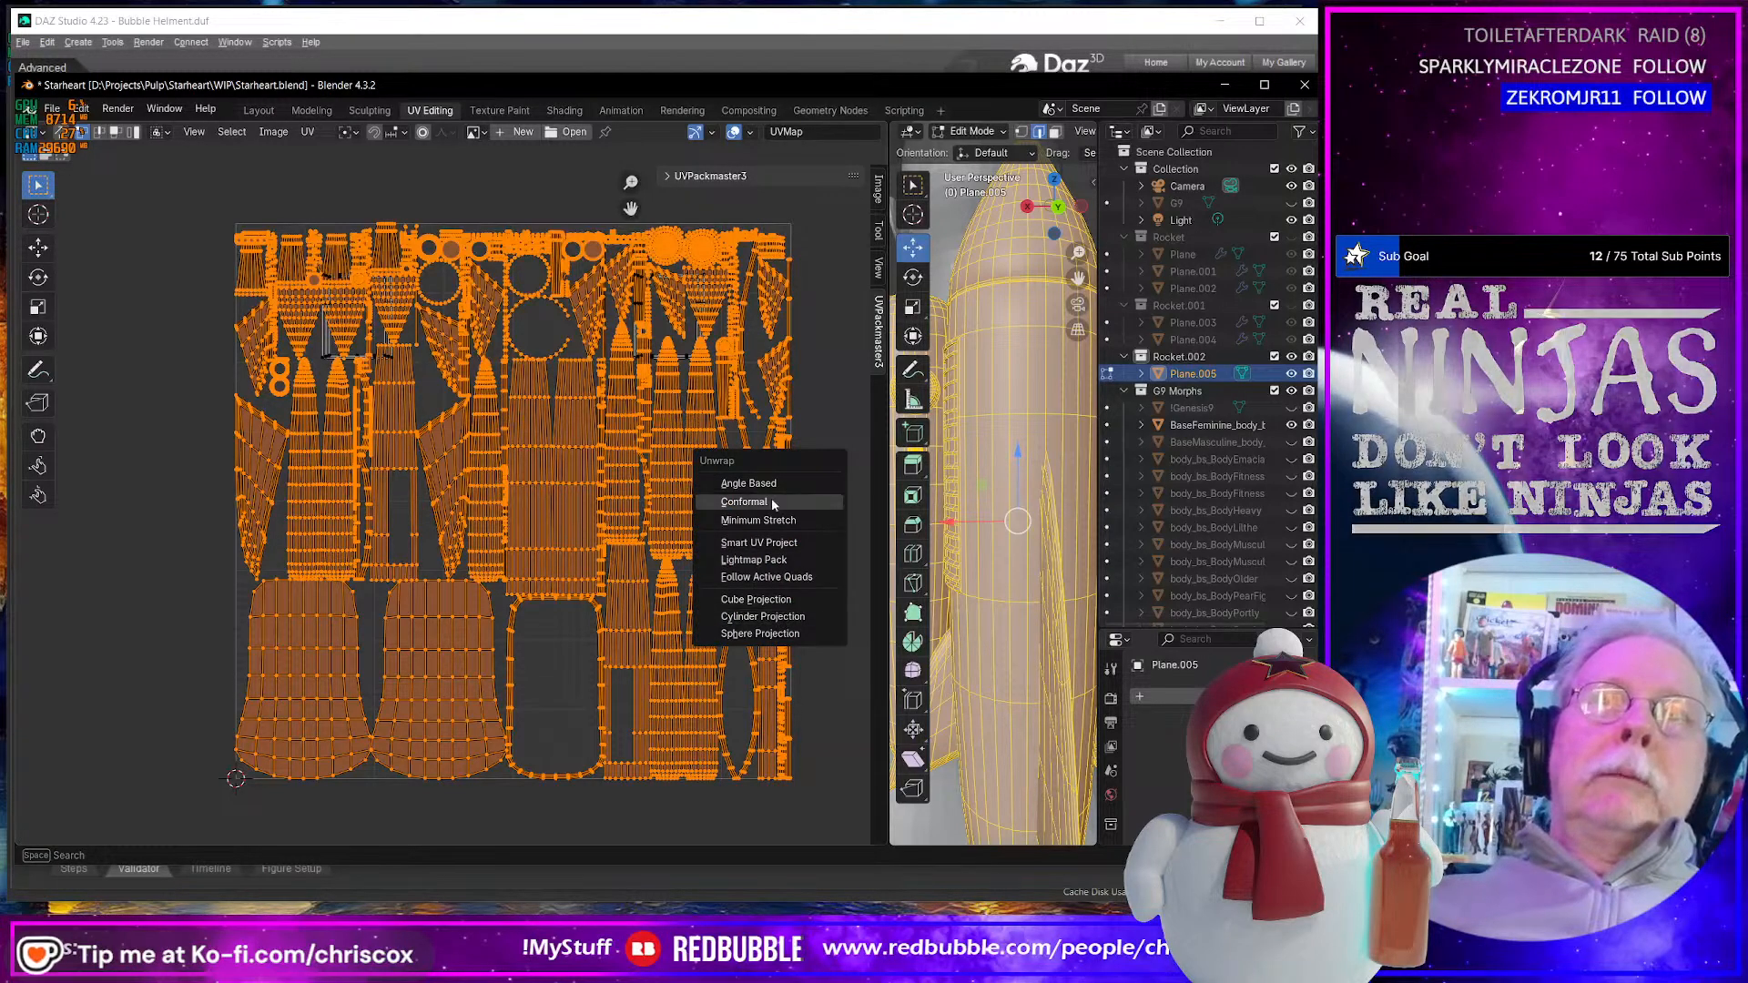
{"action": "left_click", "coordinate": [767, 544]}
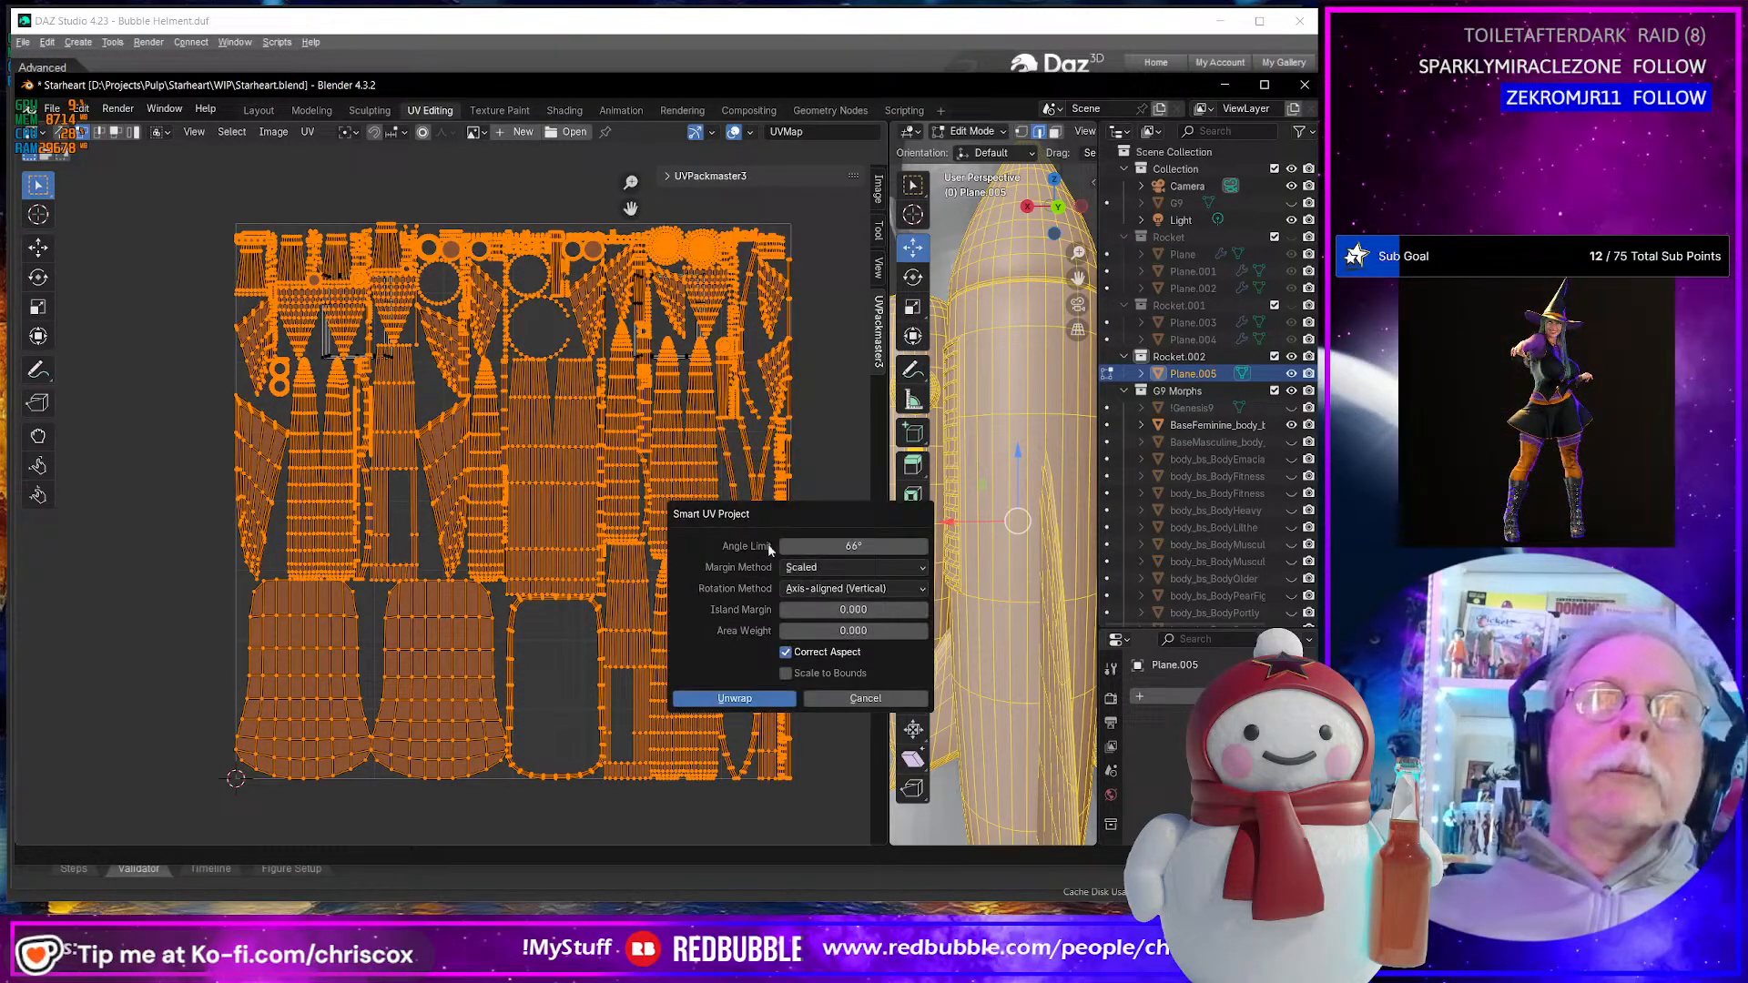
{"action": "left_click", "coordinate": [766, 699]}
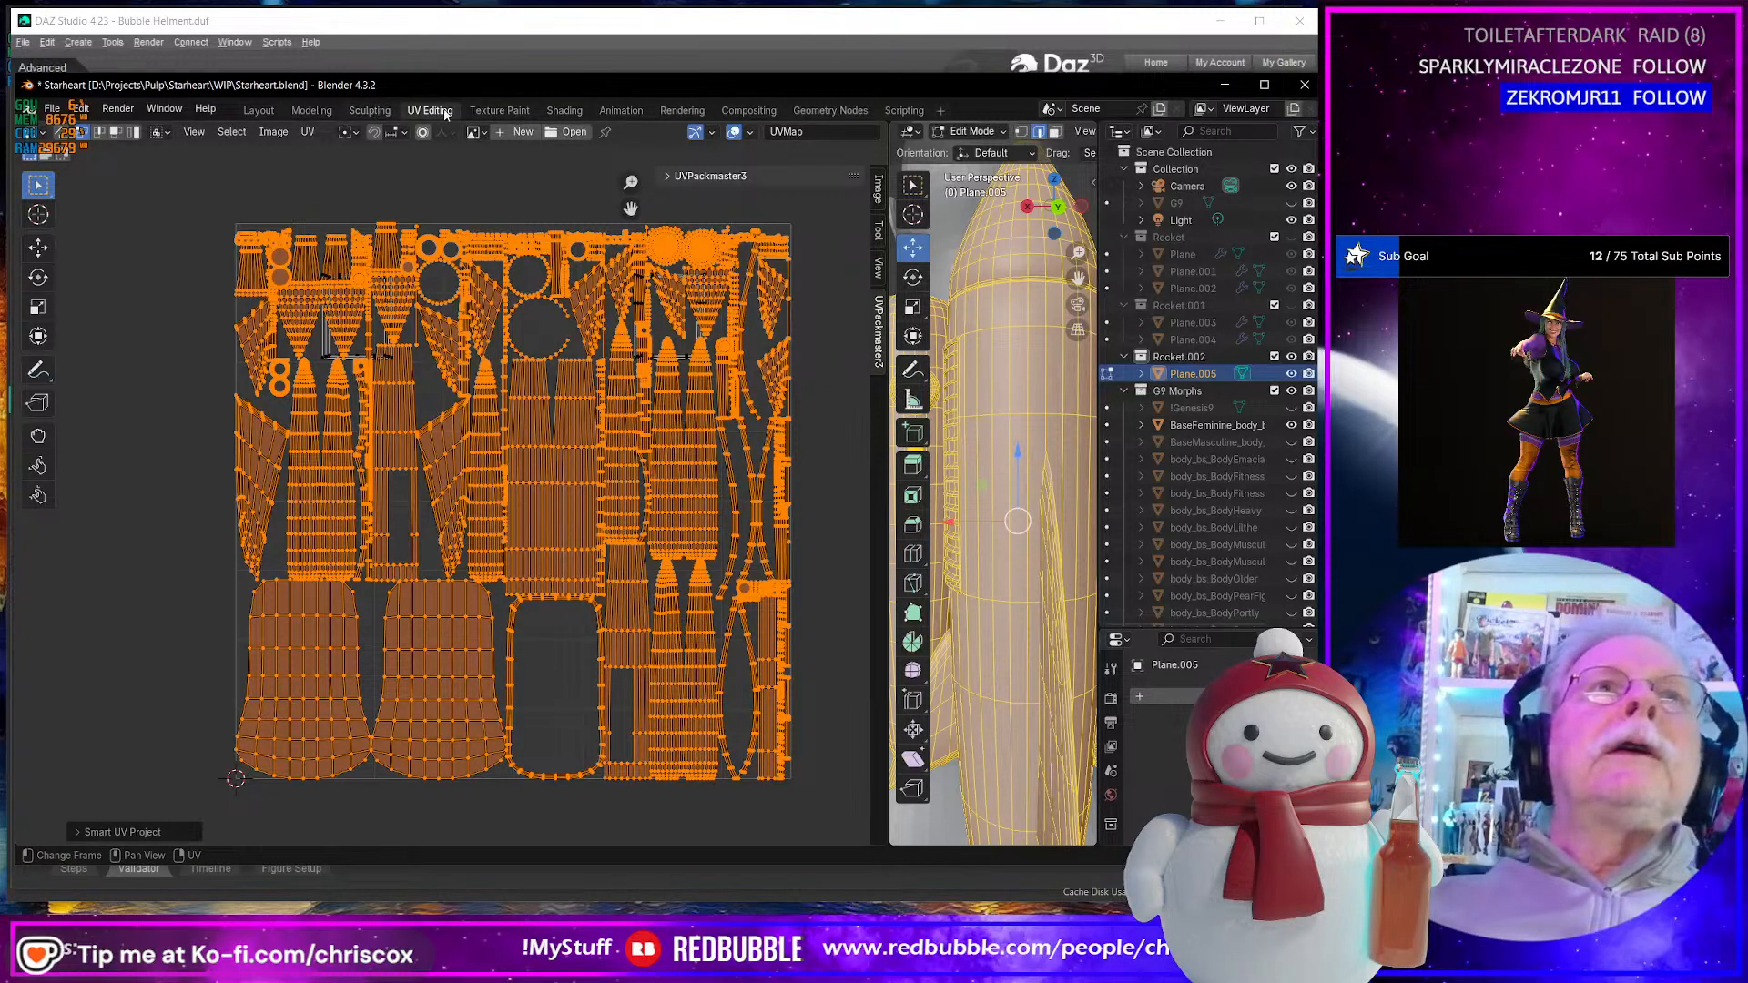
- In the Layout workspace, duplicate the Rocket.002 collection, hide the original and make the copy the active collection
{"action": "left_click", "coordinate": [261, 110]}
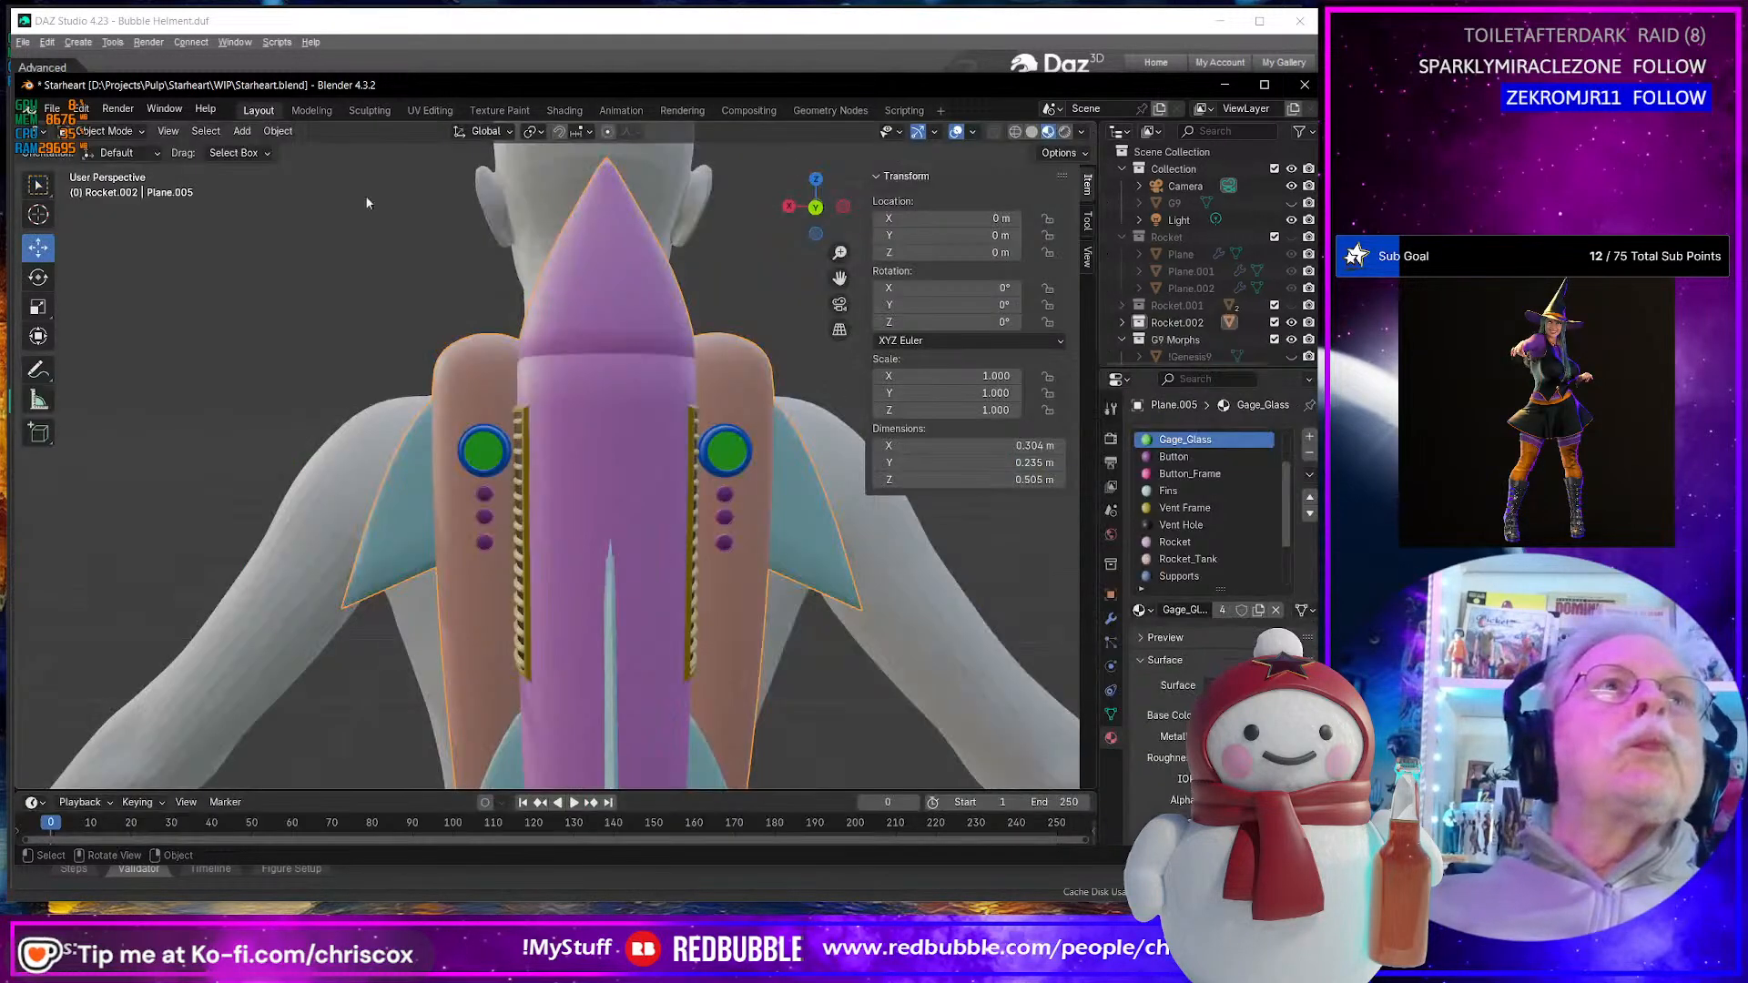
{"action": "middle_click_drag", "start_coordinate": [628, 452], "coordinate": [585, 453]}
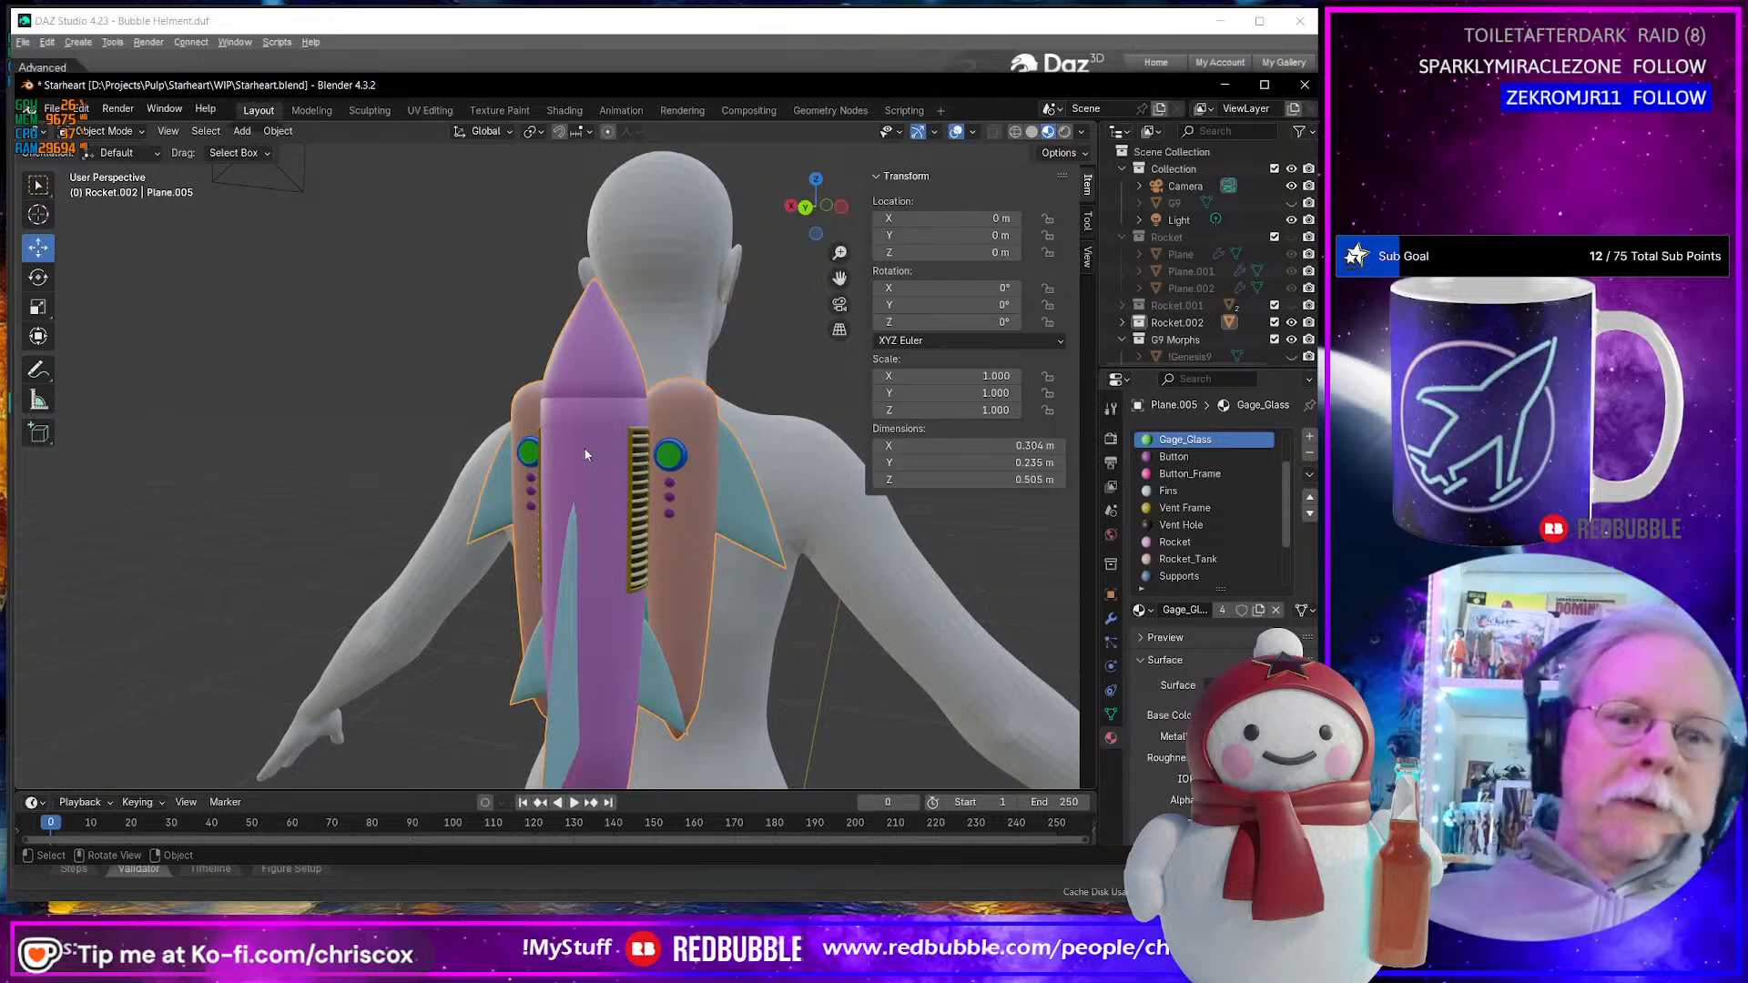
{"action": "key", "text": "ctrl+e"}
{"action": "key", "text": "Return"}
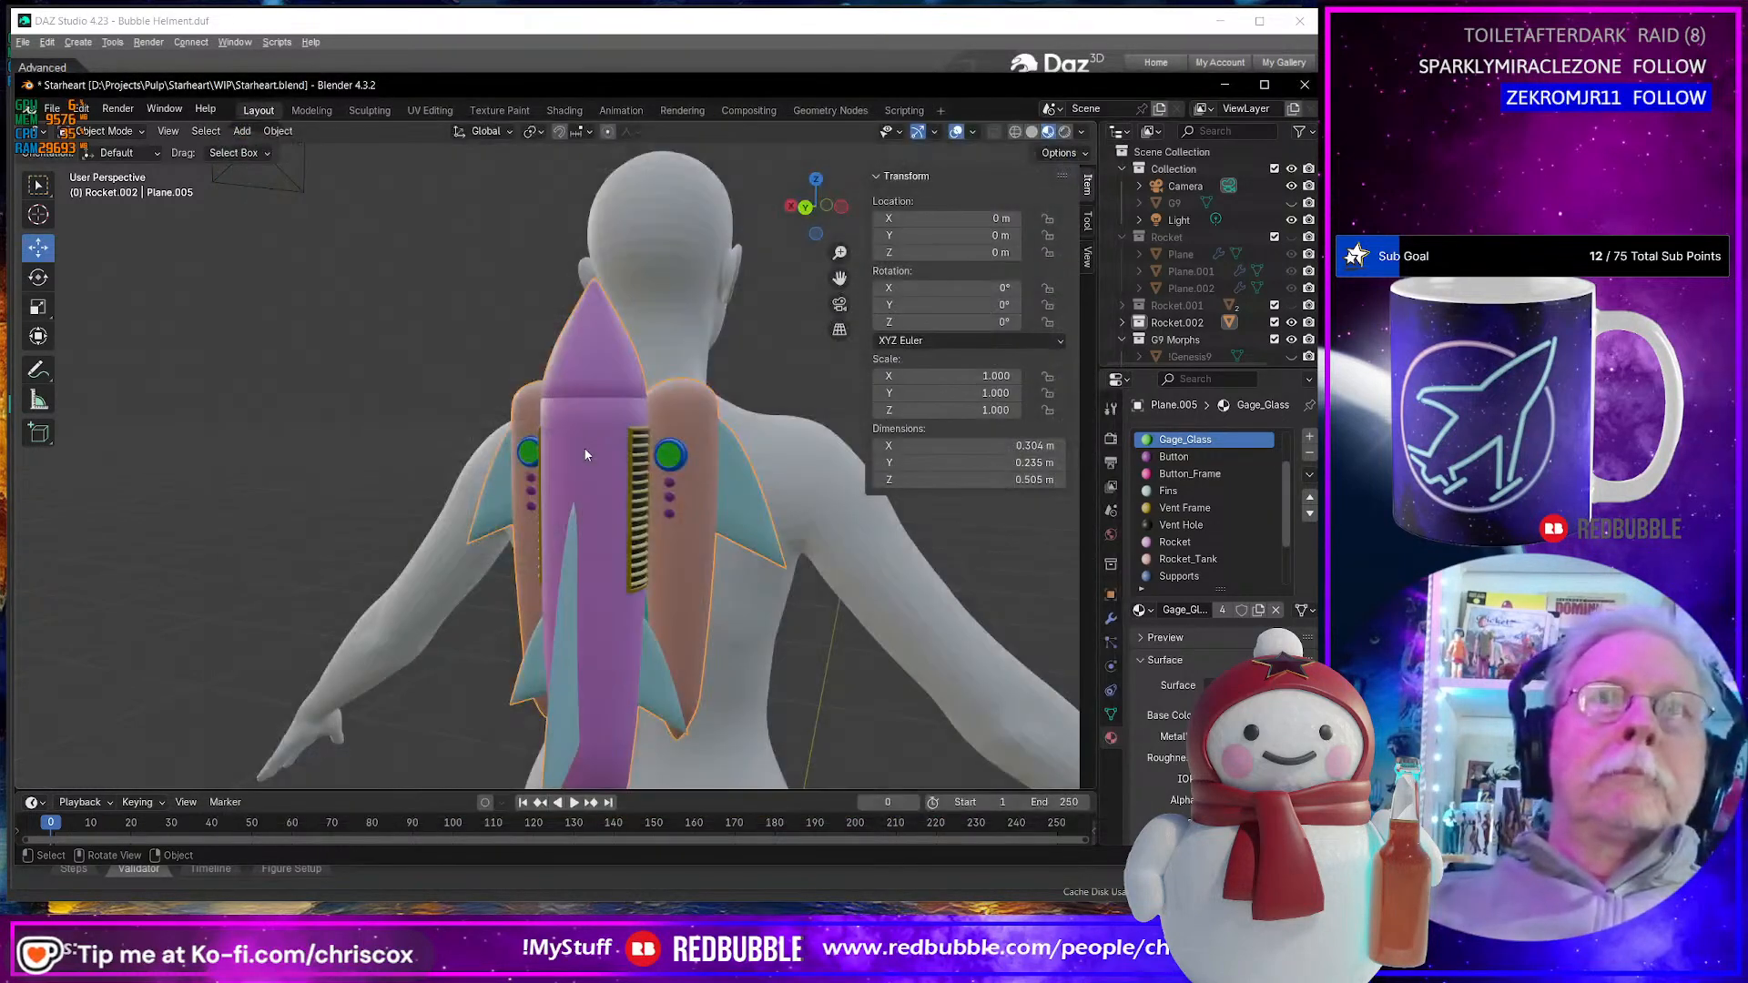
{"action": "left_click", "coordinate": [1197, 327]}
{"action": "right_click", "coordinate": [1197, 327]}
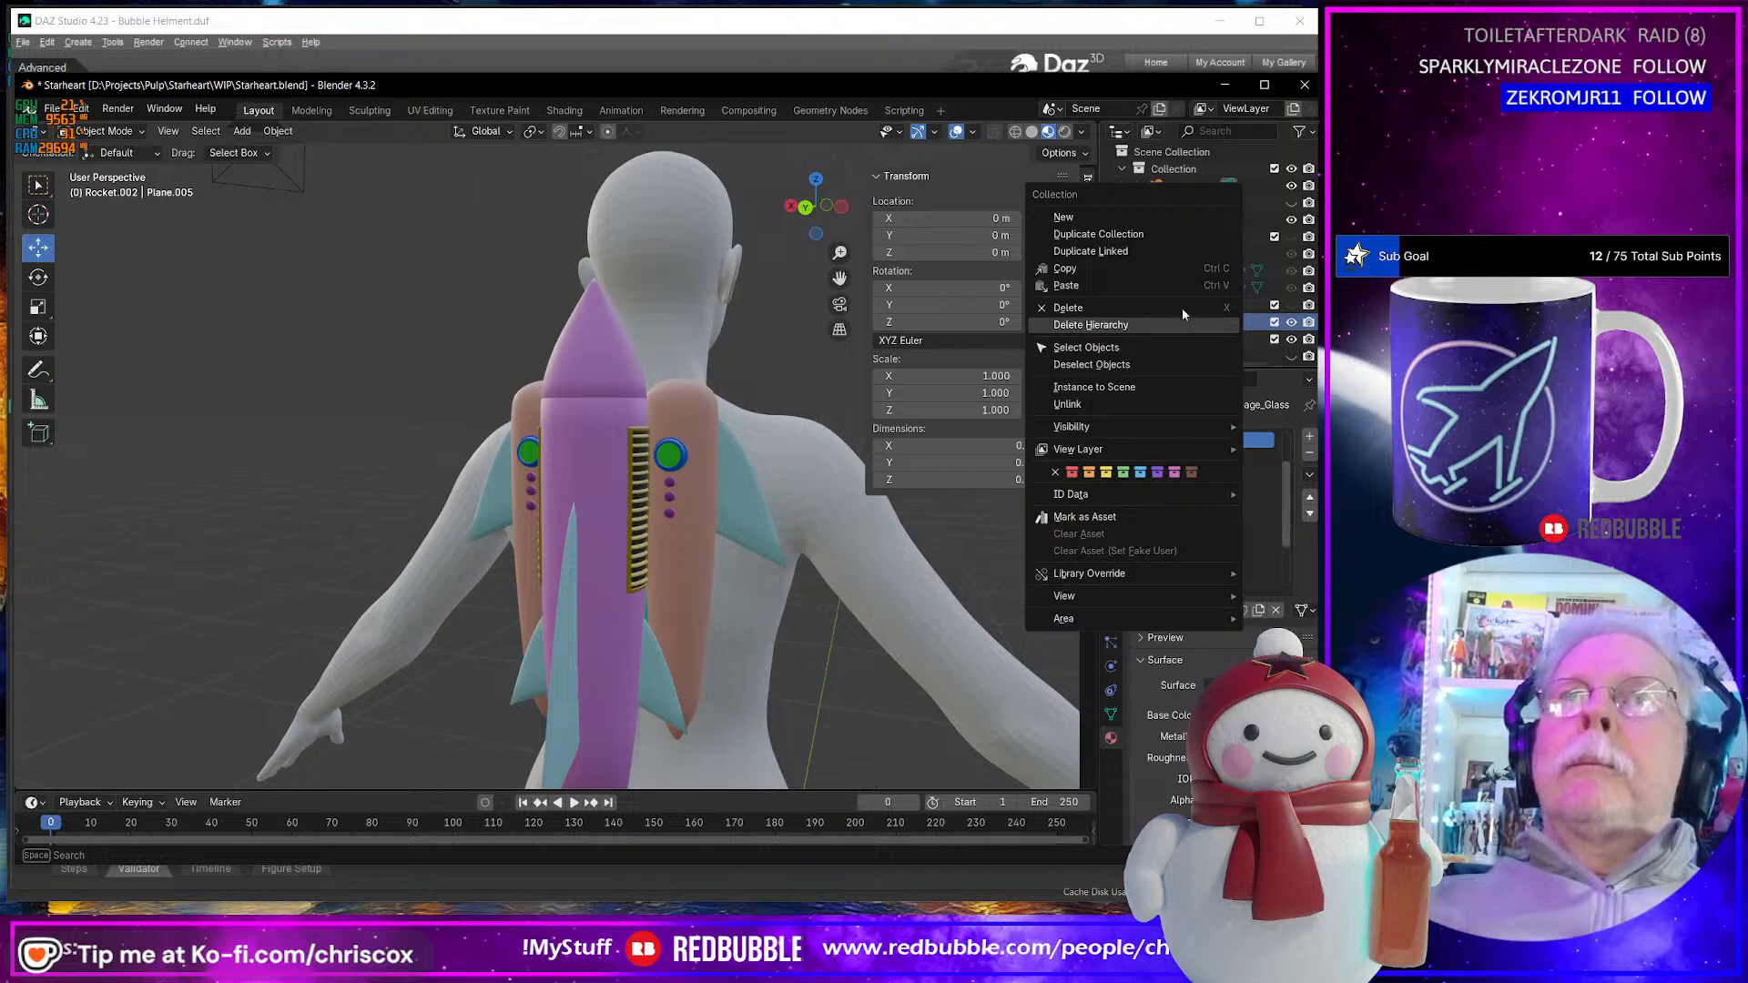
{"action": "left_click", "coordinate": [1183, 233]}
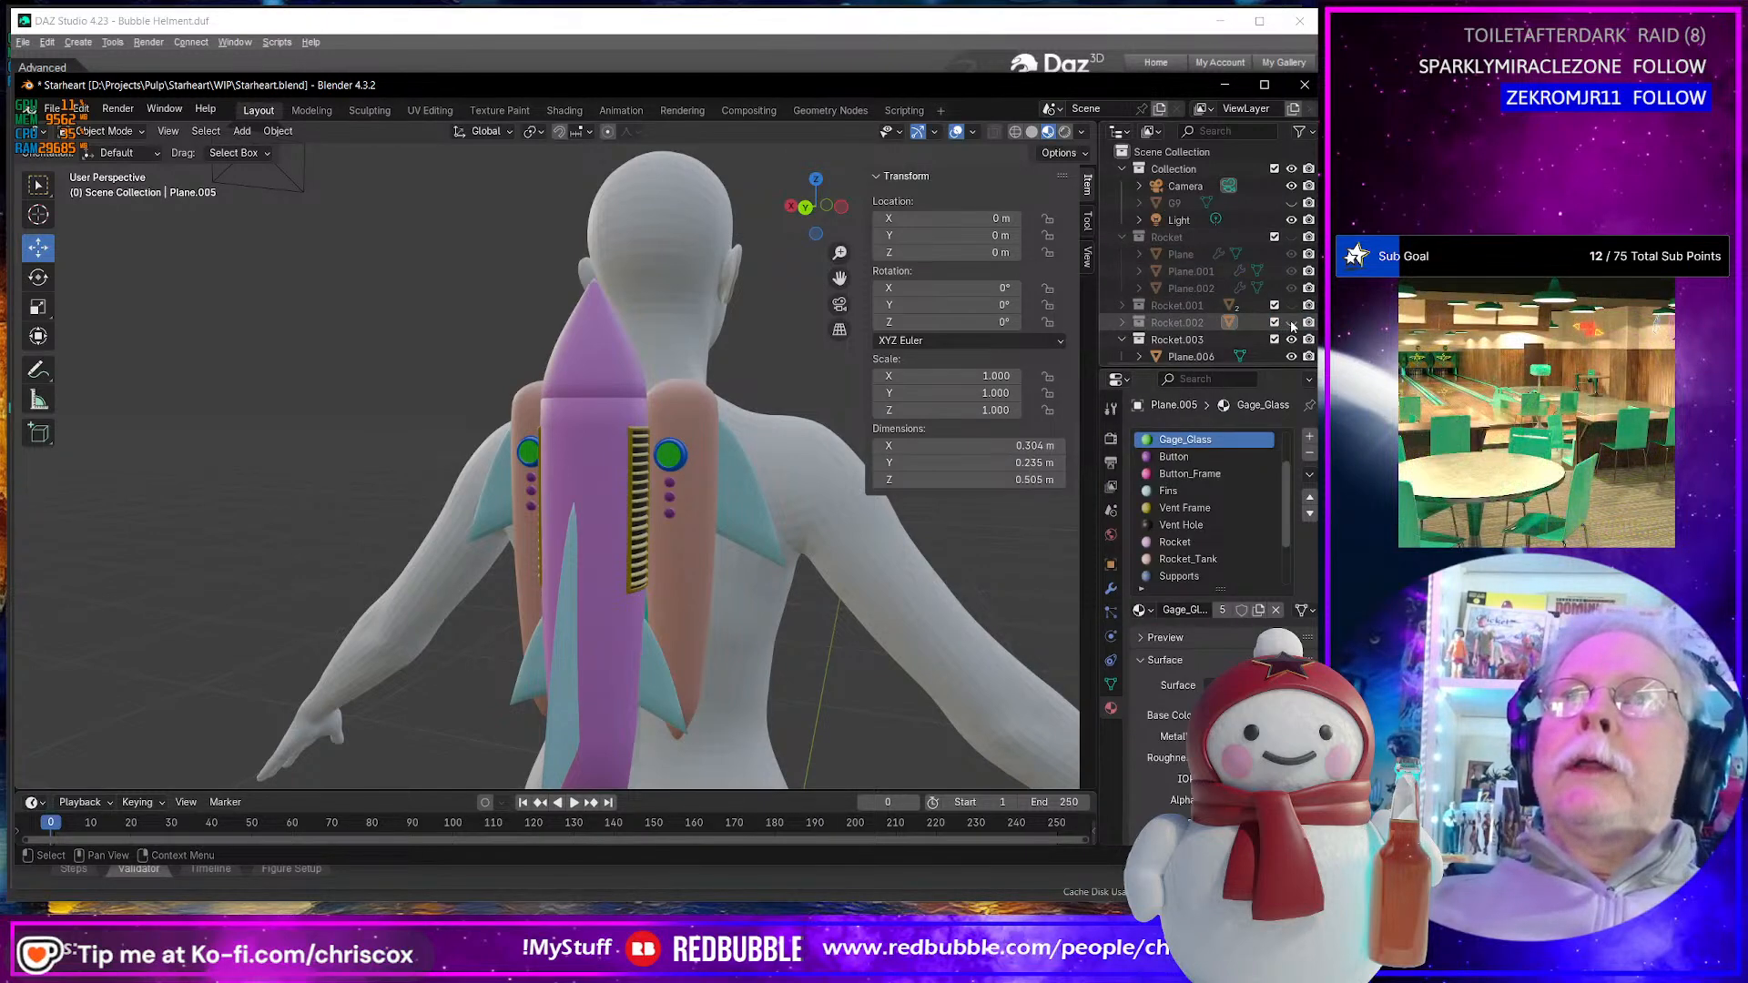
{"action": "left_click", "coordinate": [1178, 340]}
- Enter Edit Mode on the duplicated rocket and select all faces that use the Gage_Glass material
{"action": "middle_click_drag", "start_coordinate": [680, 510], "coordinate": [653, 467]}
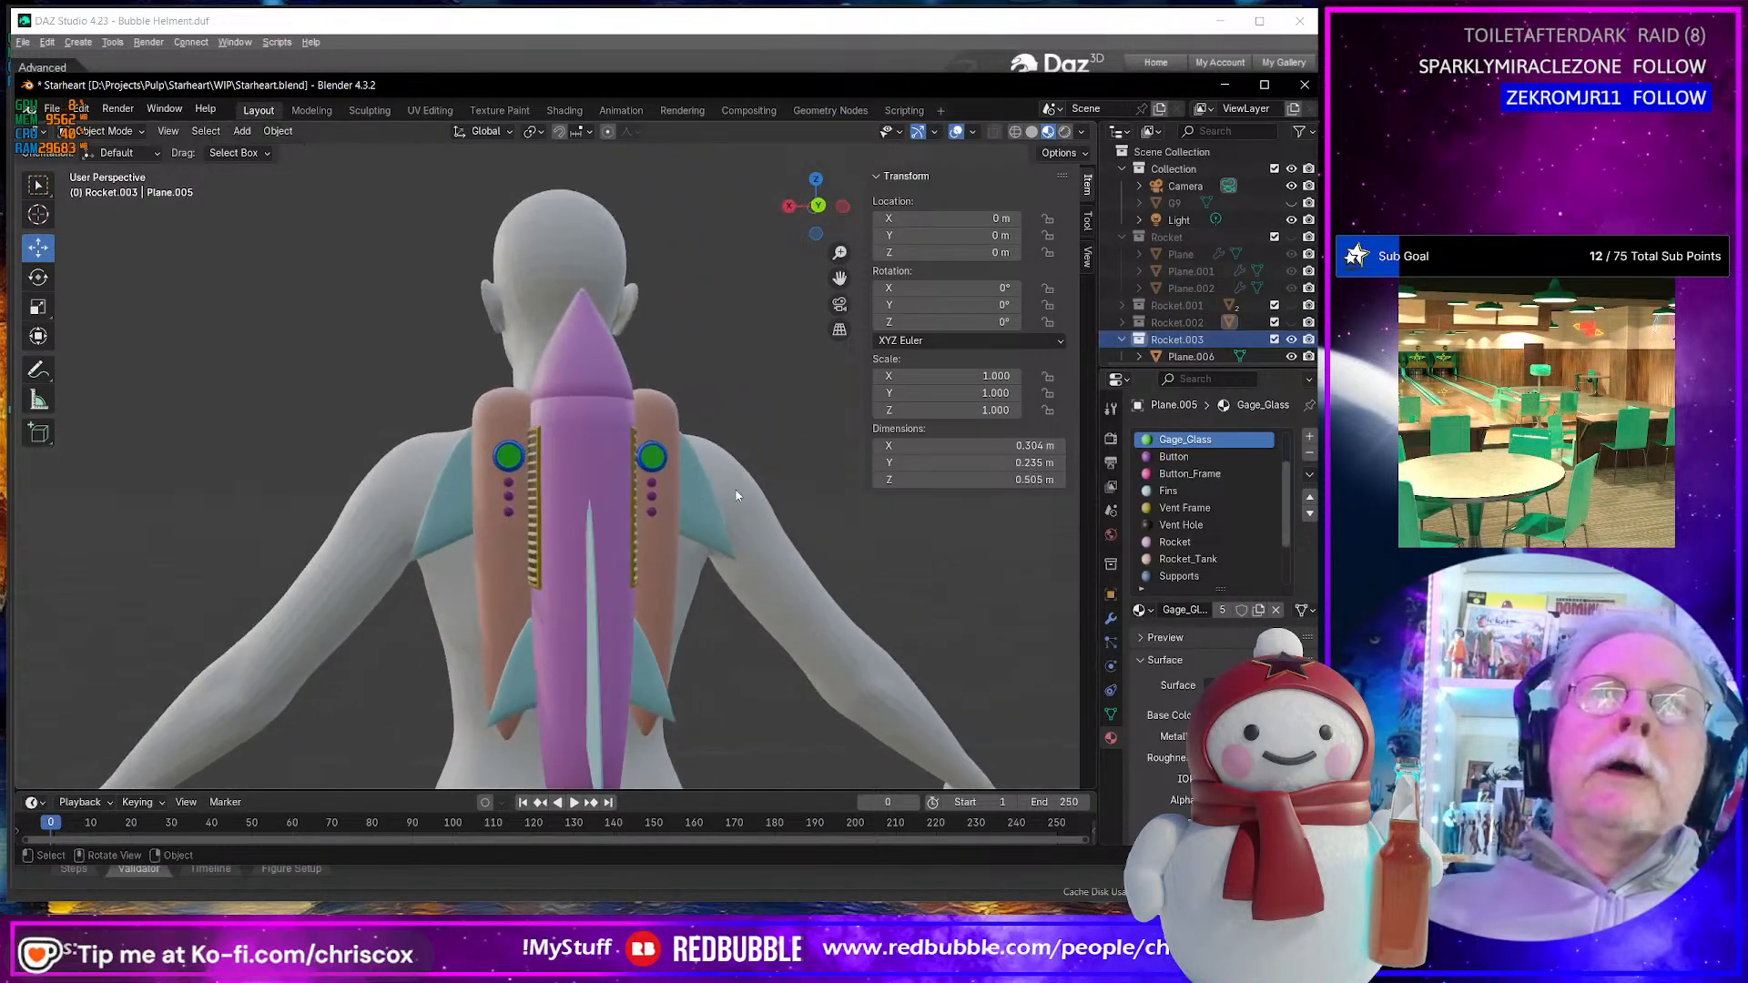
{"action": "left_click", "coordinate": [655, 460]}
{"action": "key", "text": "Tab"}
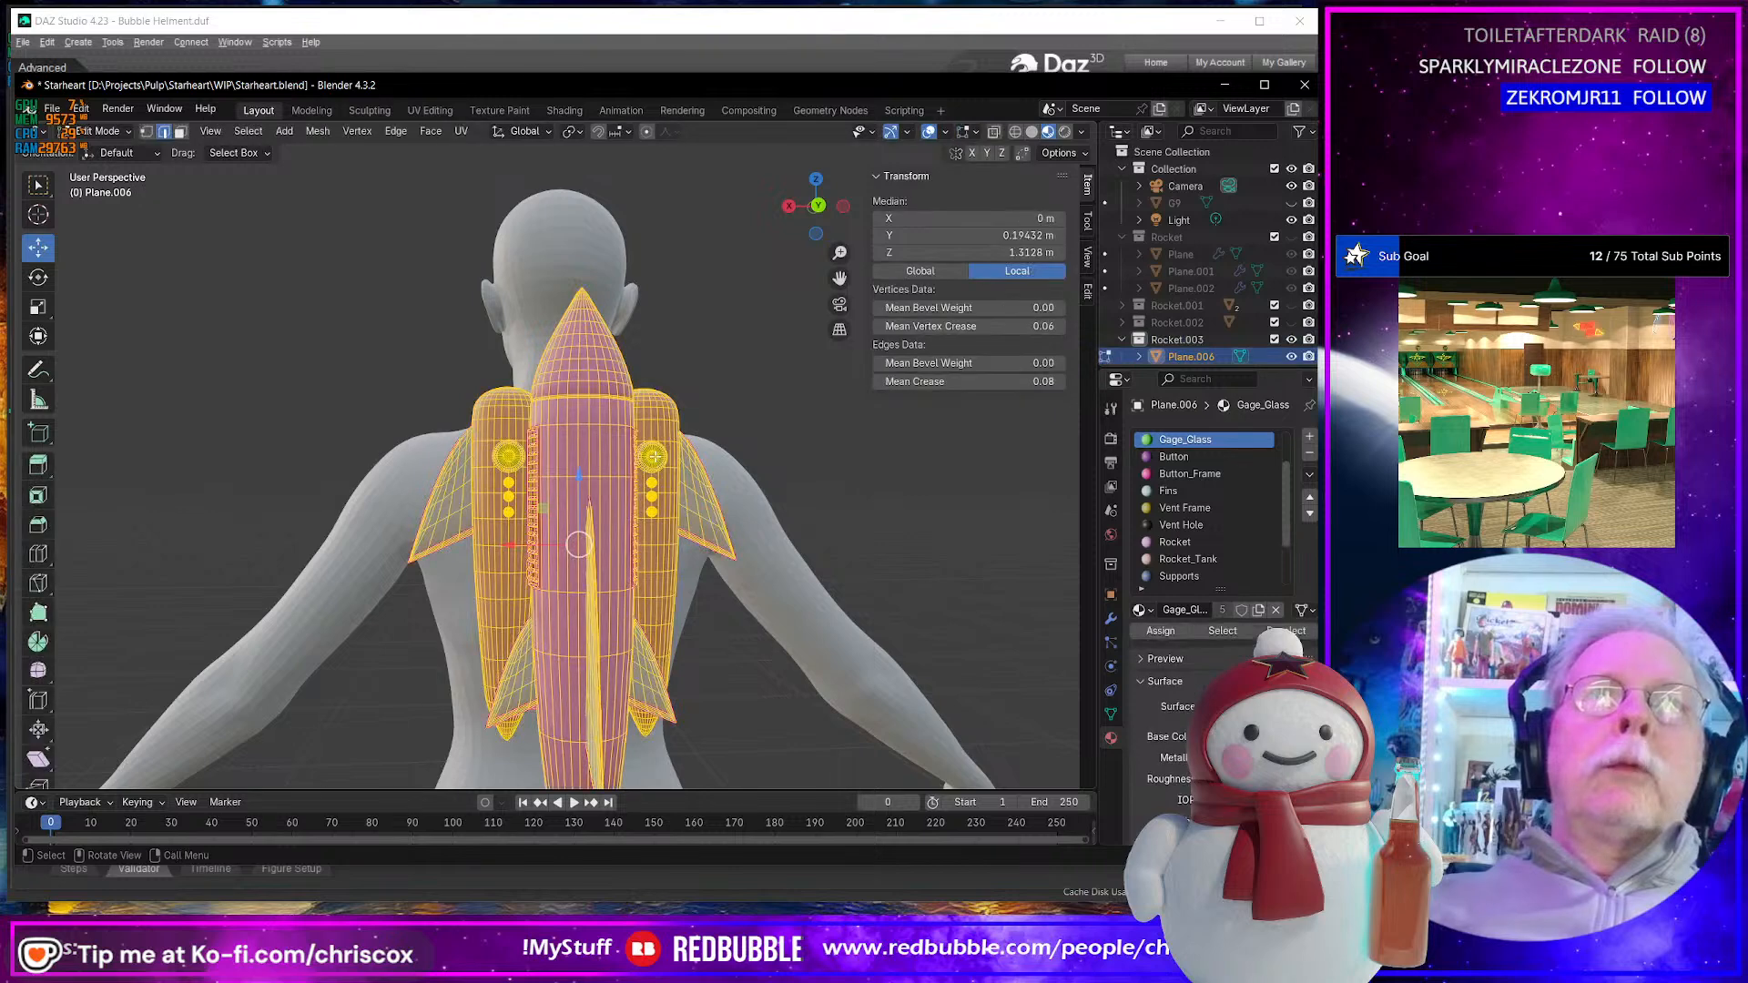
{"action": "left_click", "coordinate": [655, 458]}
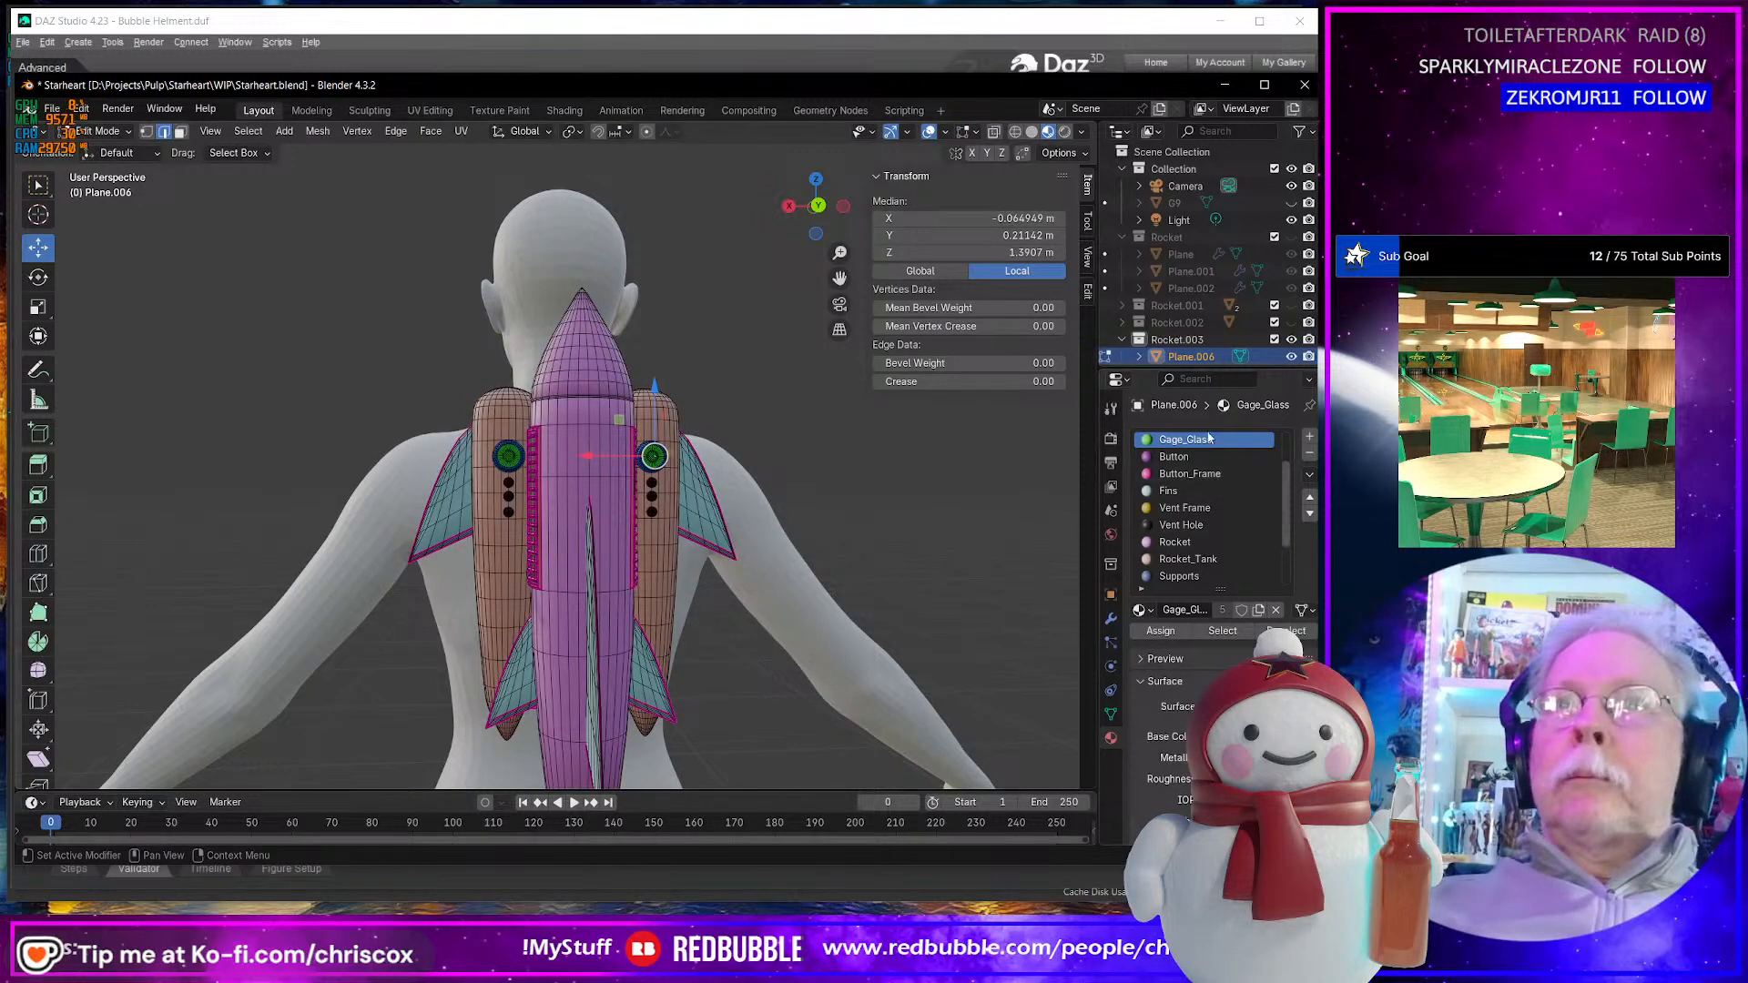
{"action": "left_click", "coordinate": [1222, 630]}
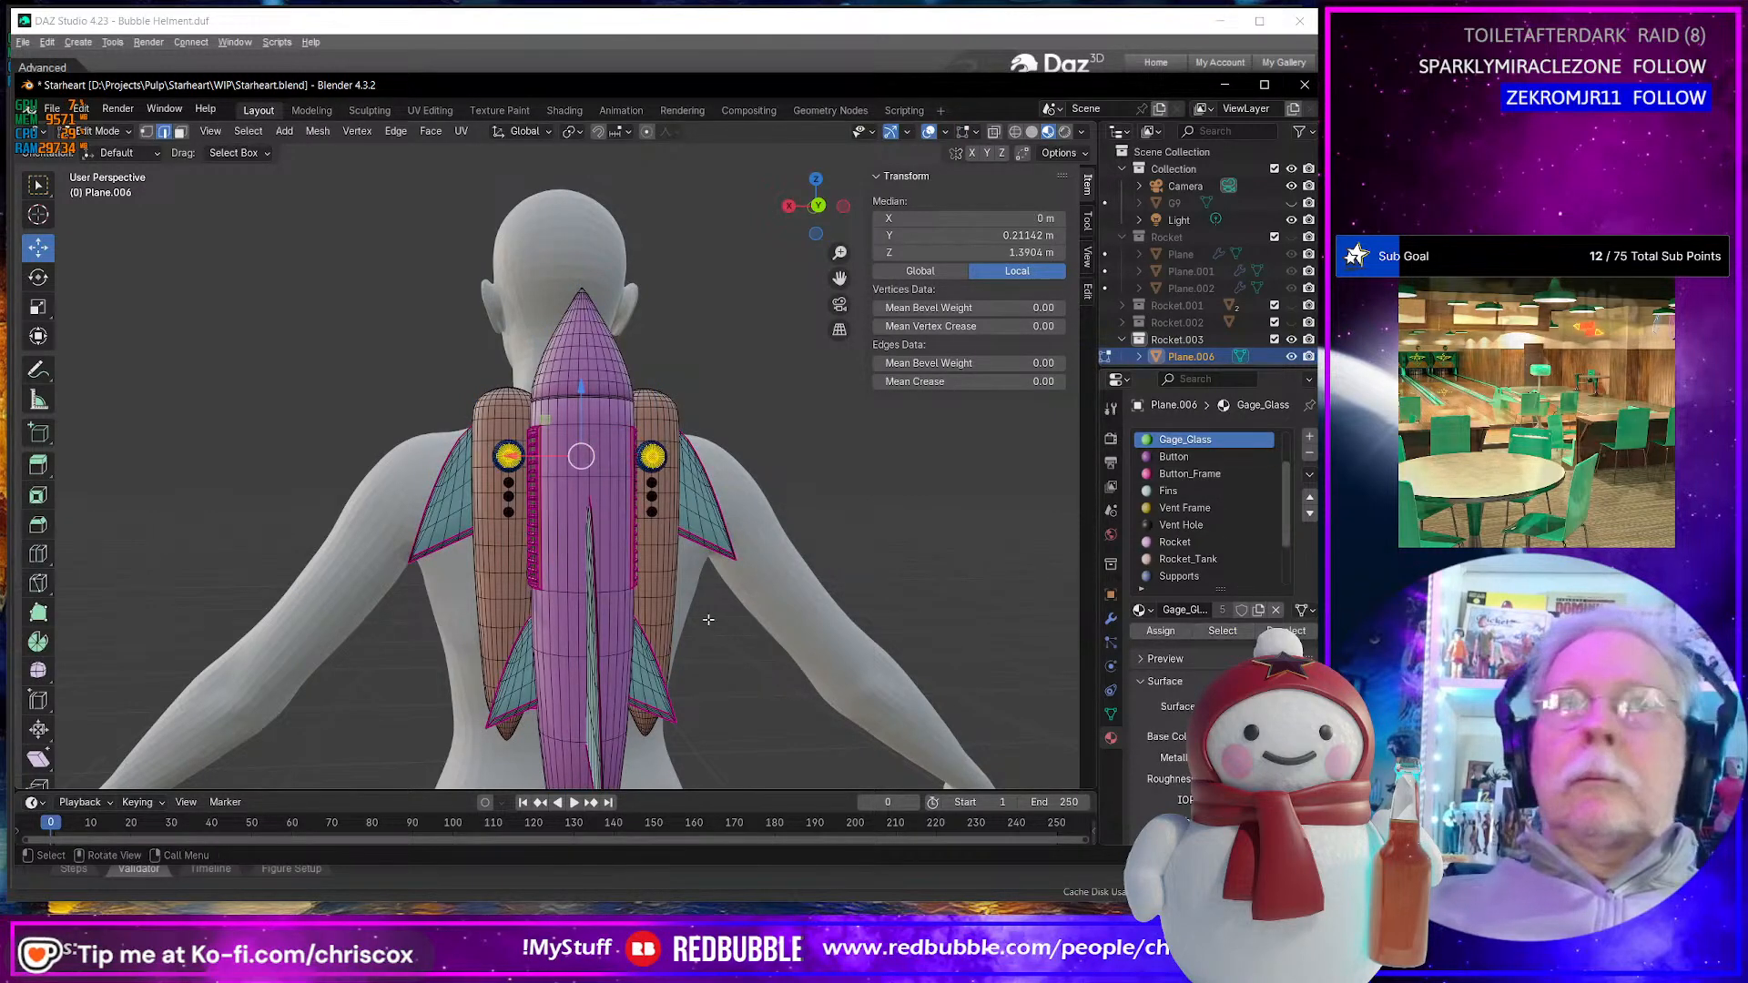
- Move the glass of both gauges upward along Z, clear of the gauge housings
{"action": "middle_click_drag", "start_coordinate": [669, 601], "coordinate": [691, 619]}
{"action": "key", "text": "g"}
{"action": "key", "text": "z"}
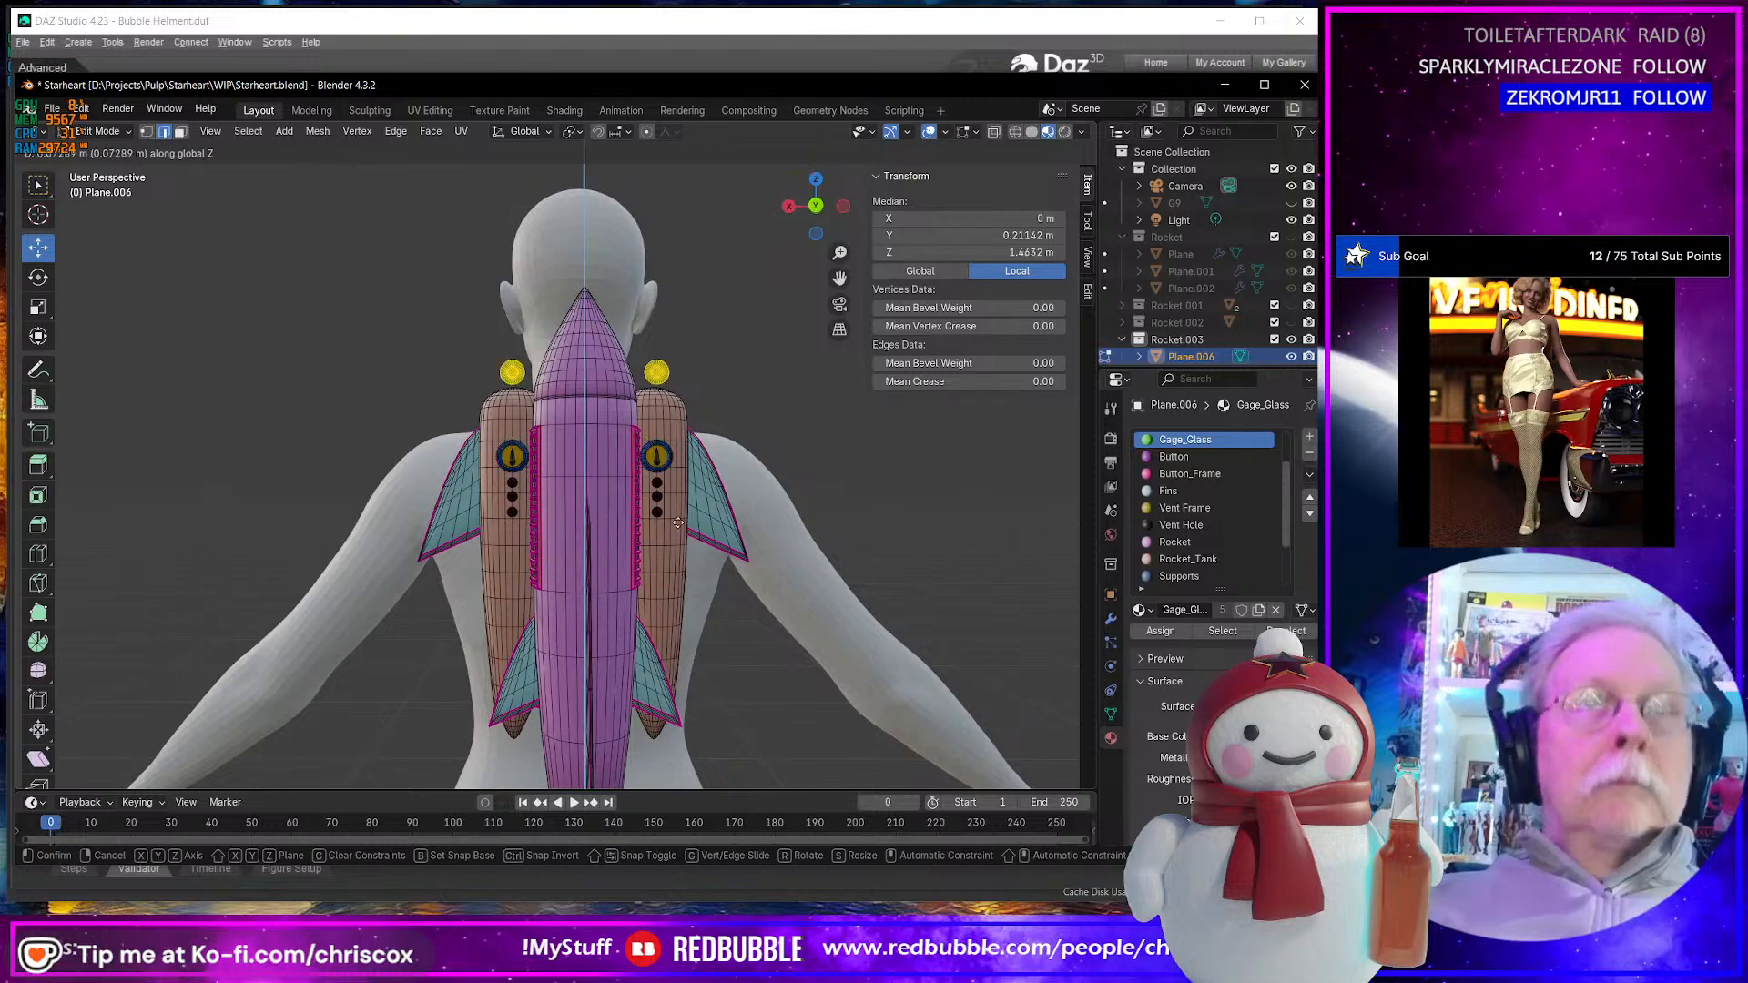
{"action": "left_click", "coordinate": [672, 433]}
- Examine the exposed gauge faces and needles behind the lifted glass from several angles
{"action": "middle_click_drag", "start_coordinate": [672, 433], "coordinate": [745, 474]}
{"action": "scroll", "coordinate": [662, 496], "scroll_direction": "up", "scroll_amount": 3}
{"action": "left_click", "coordinate": [810, 462]}
{"action": "scroll", "coordinate": [745, 474], "scroll_direction": "up", "scroll_amount": 1}
{"action": "scroll", "coordinate": [745, 474], "scroll_direction": "up", "scroll_amount": 2}
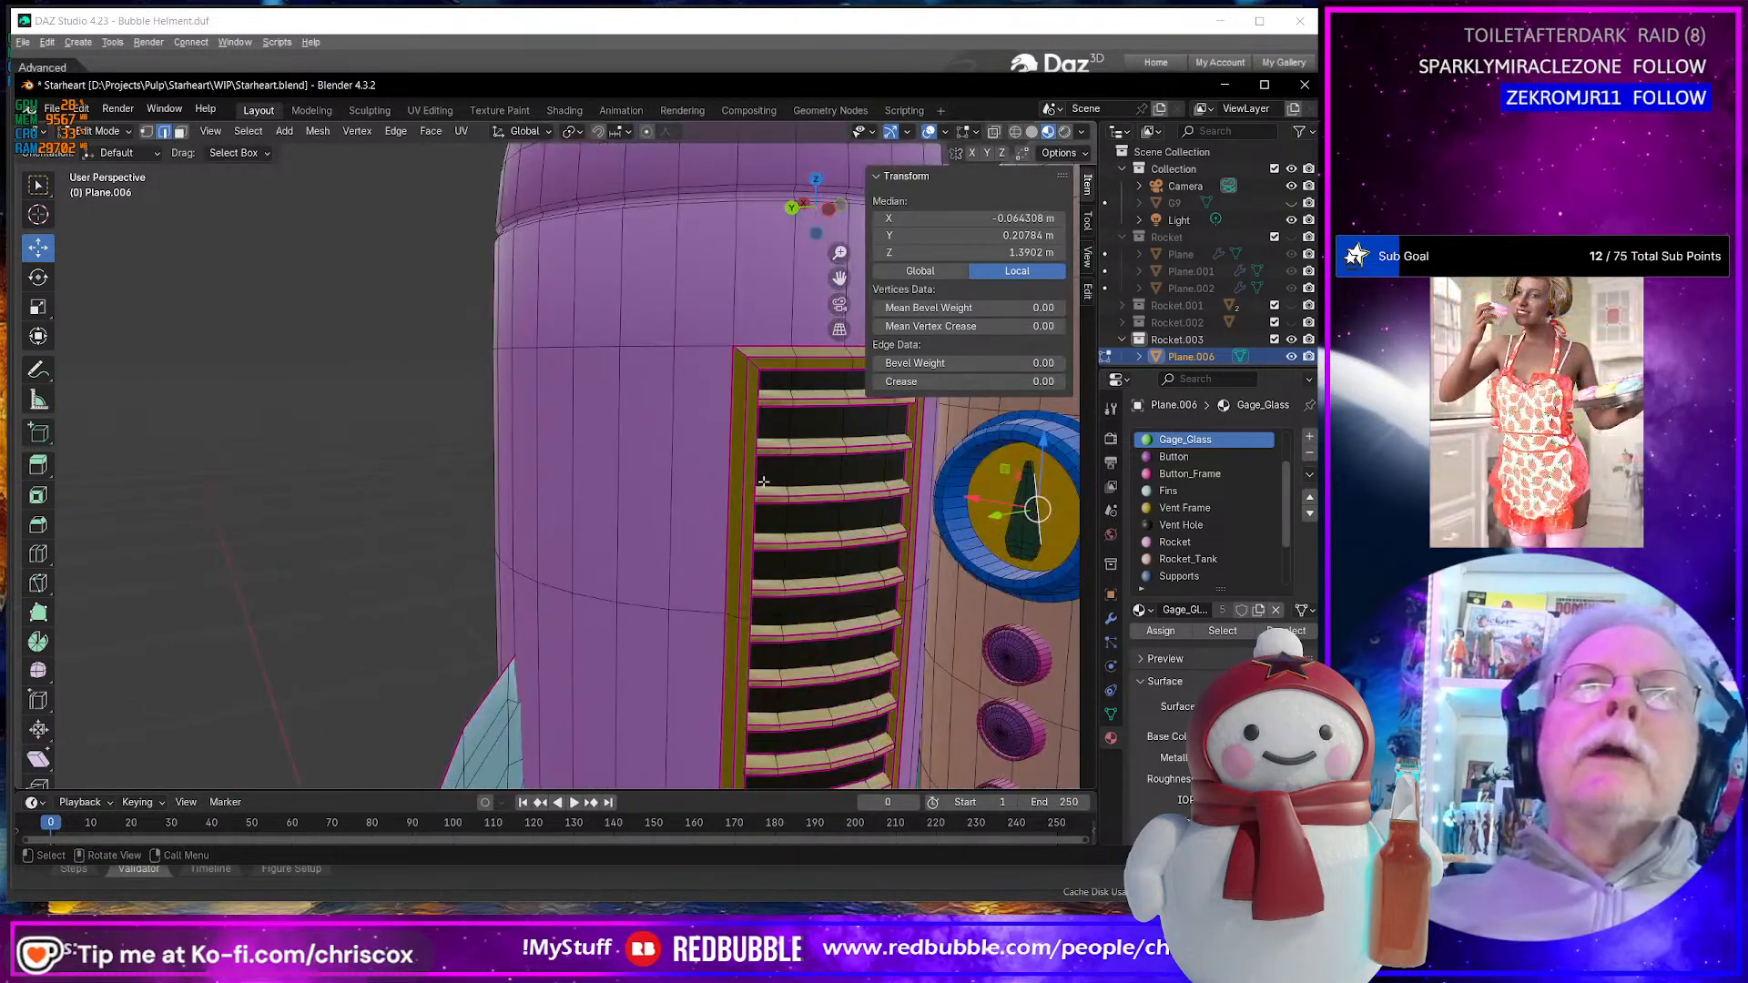
{"action": "scroll", "coordinate": [770, 483], "scroll_direction": "down", "scroll_amount": 6}
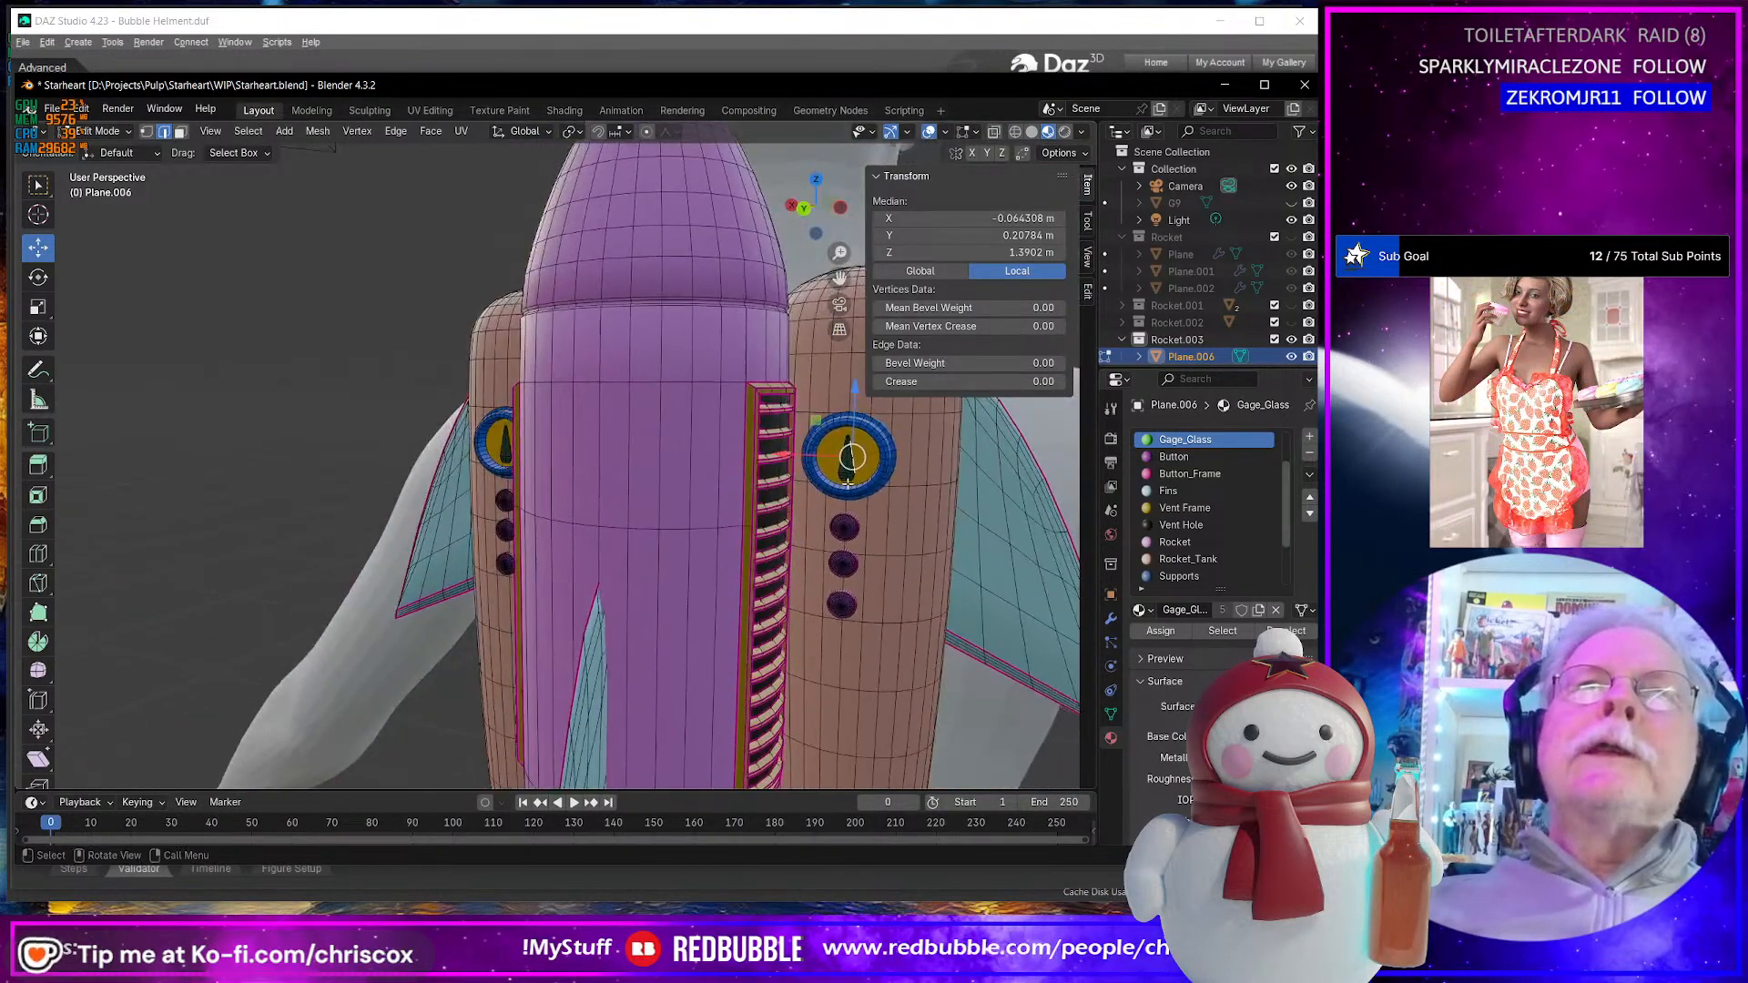
{"action": "middle_click_drag", "start_coordinate": [848, 484], "coordinate": [812, 488]}
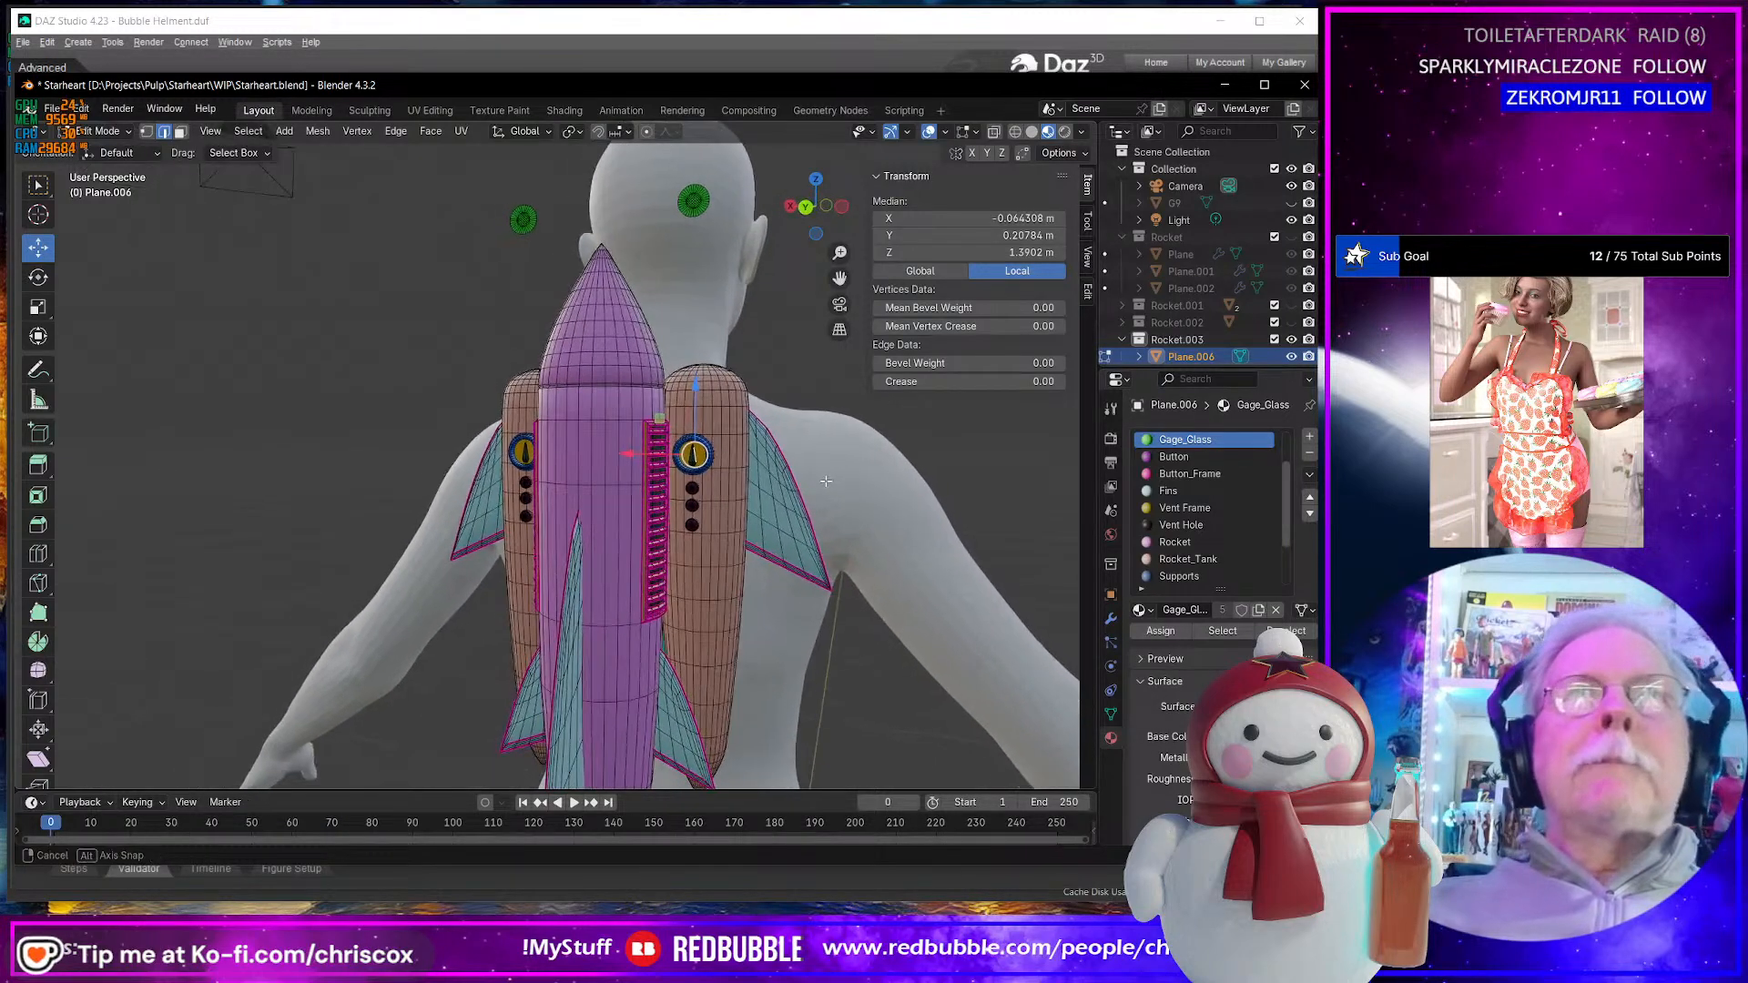
{"action": "scroll", "coordinate": [752, 489], "scroll_direction": "up", "scroll_amount": 5}
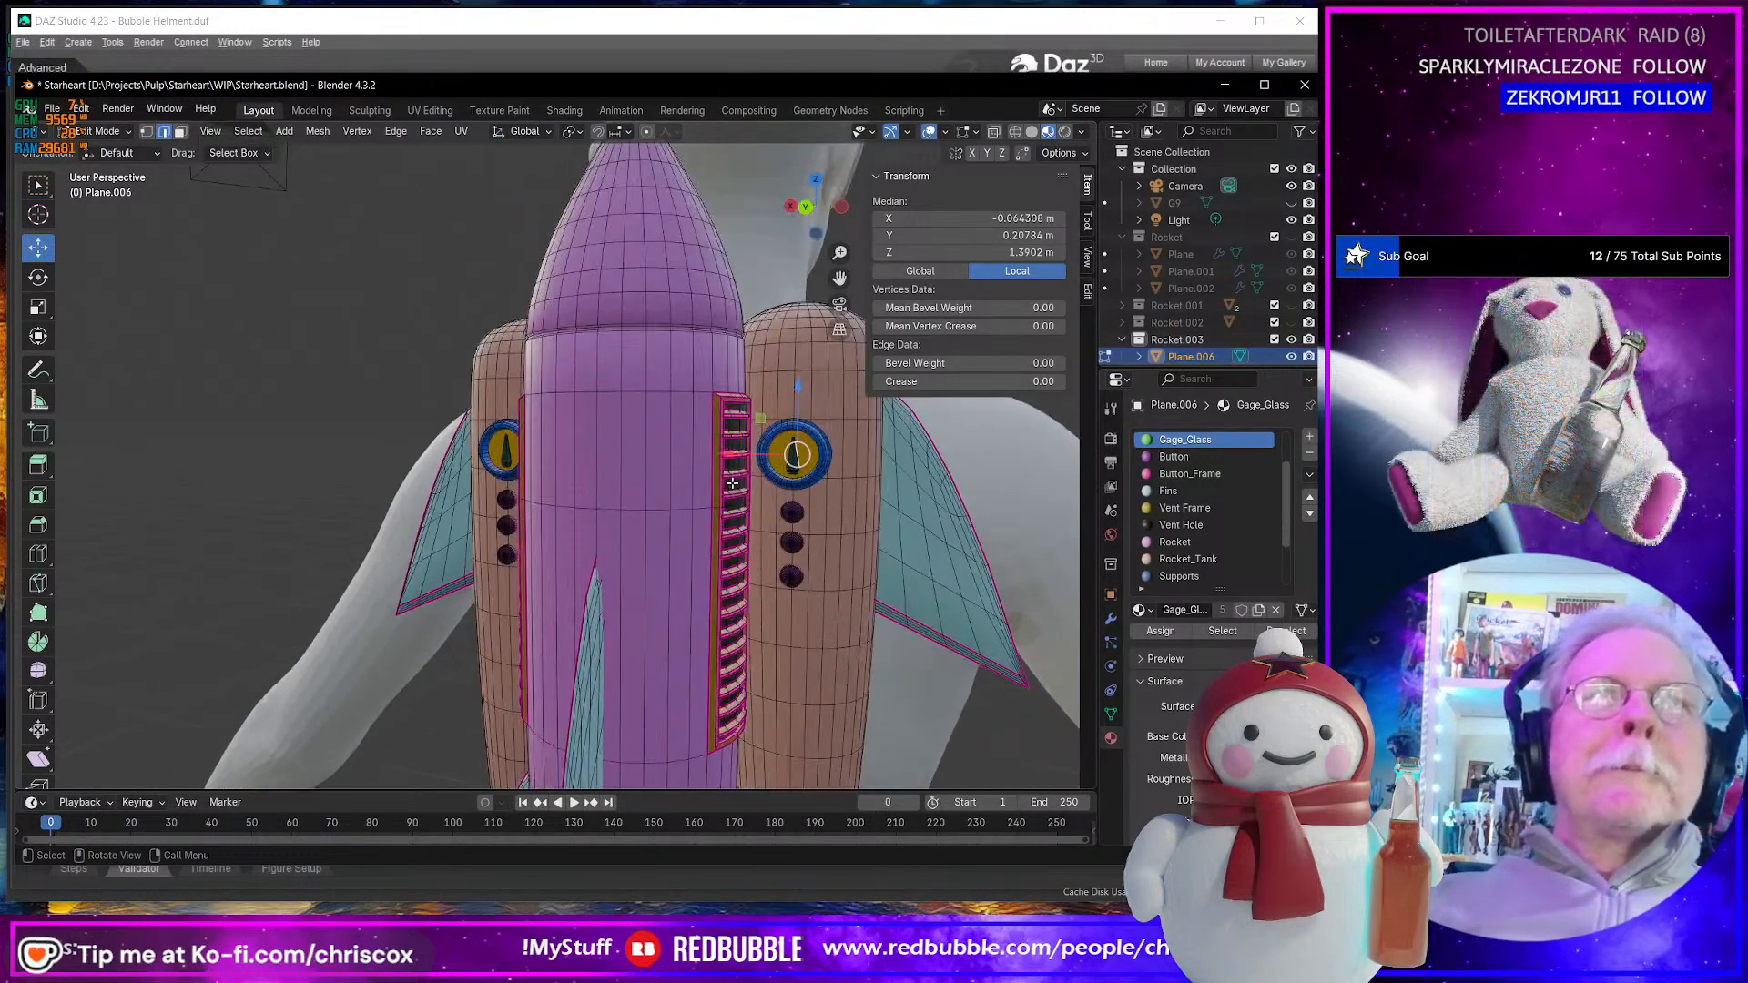
- Undo the last selection change and the upward move of the gauge glass
{"action": "key", "text": "ctrl"}
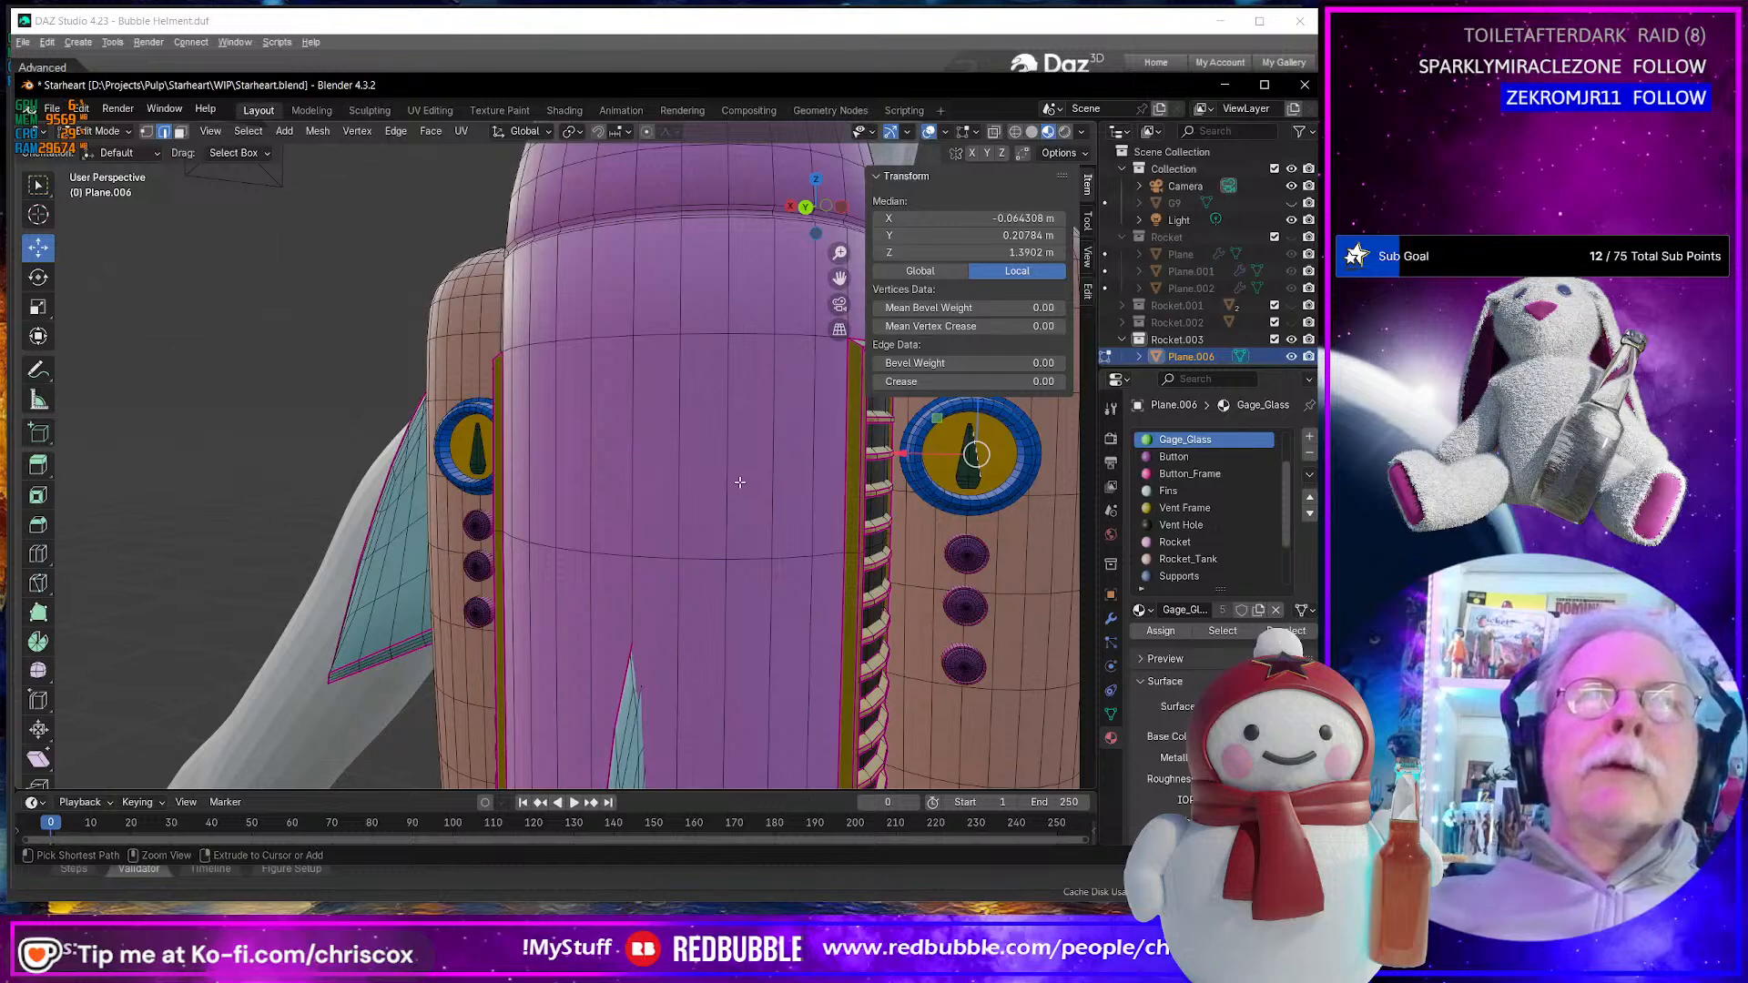
{"action": "key", "text": "ctrl+z"}
{"action": "key", "text": "ctrl+z"}
- Duplicate the selected glass faces of both gauges in place
{"action": "middle_click_drag", "start_coordinate": [740, 483], "coordinate": [630, 517]}
{"action": "key", "text": "shift"}
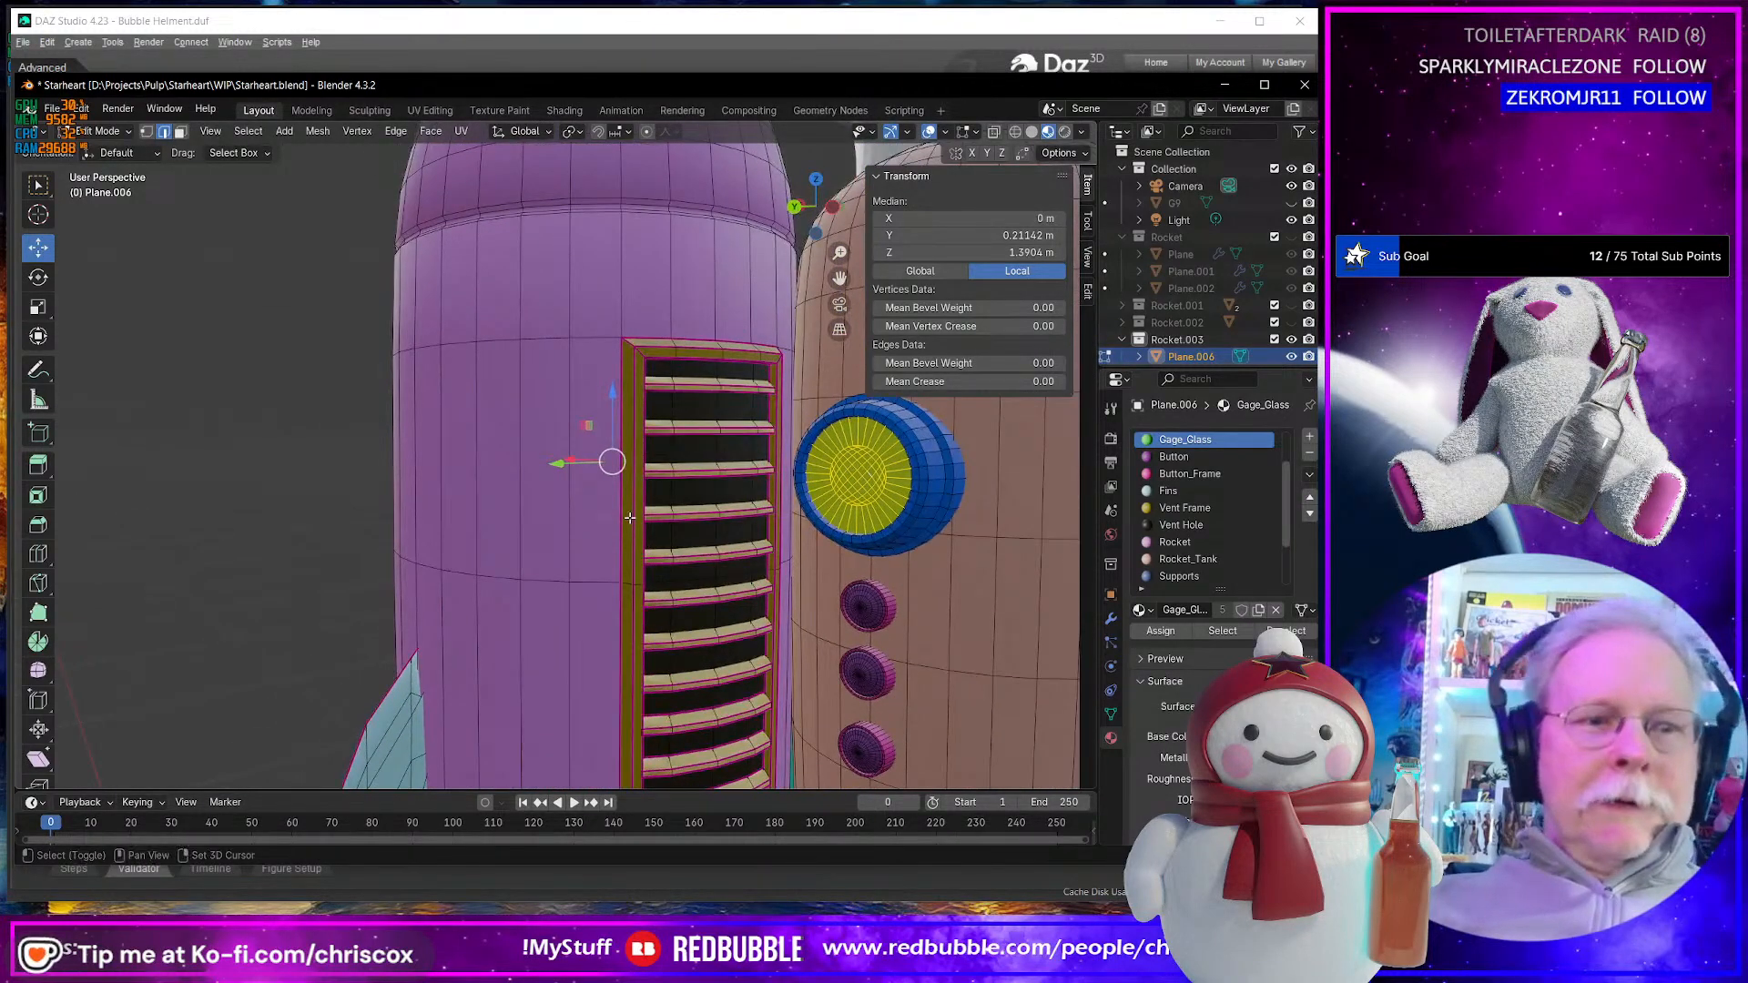
{"action": "key", "text": "shift+d"}
{"action": "key", "text": "Escape"}
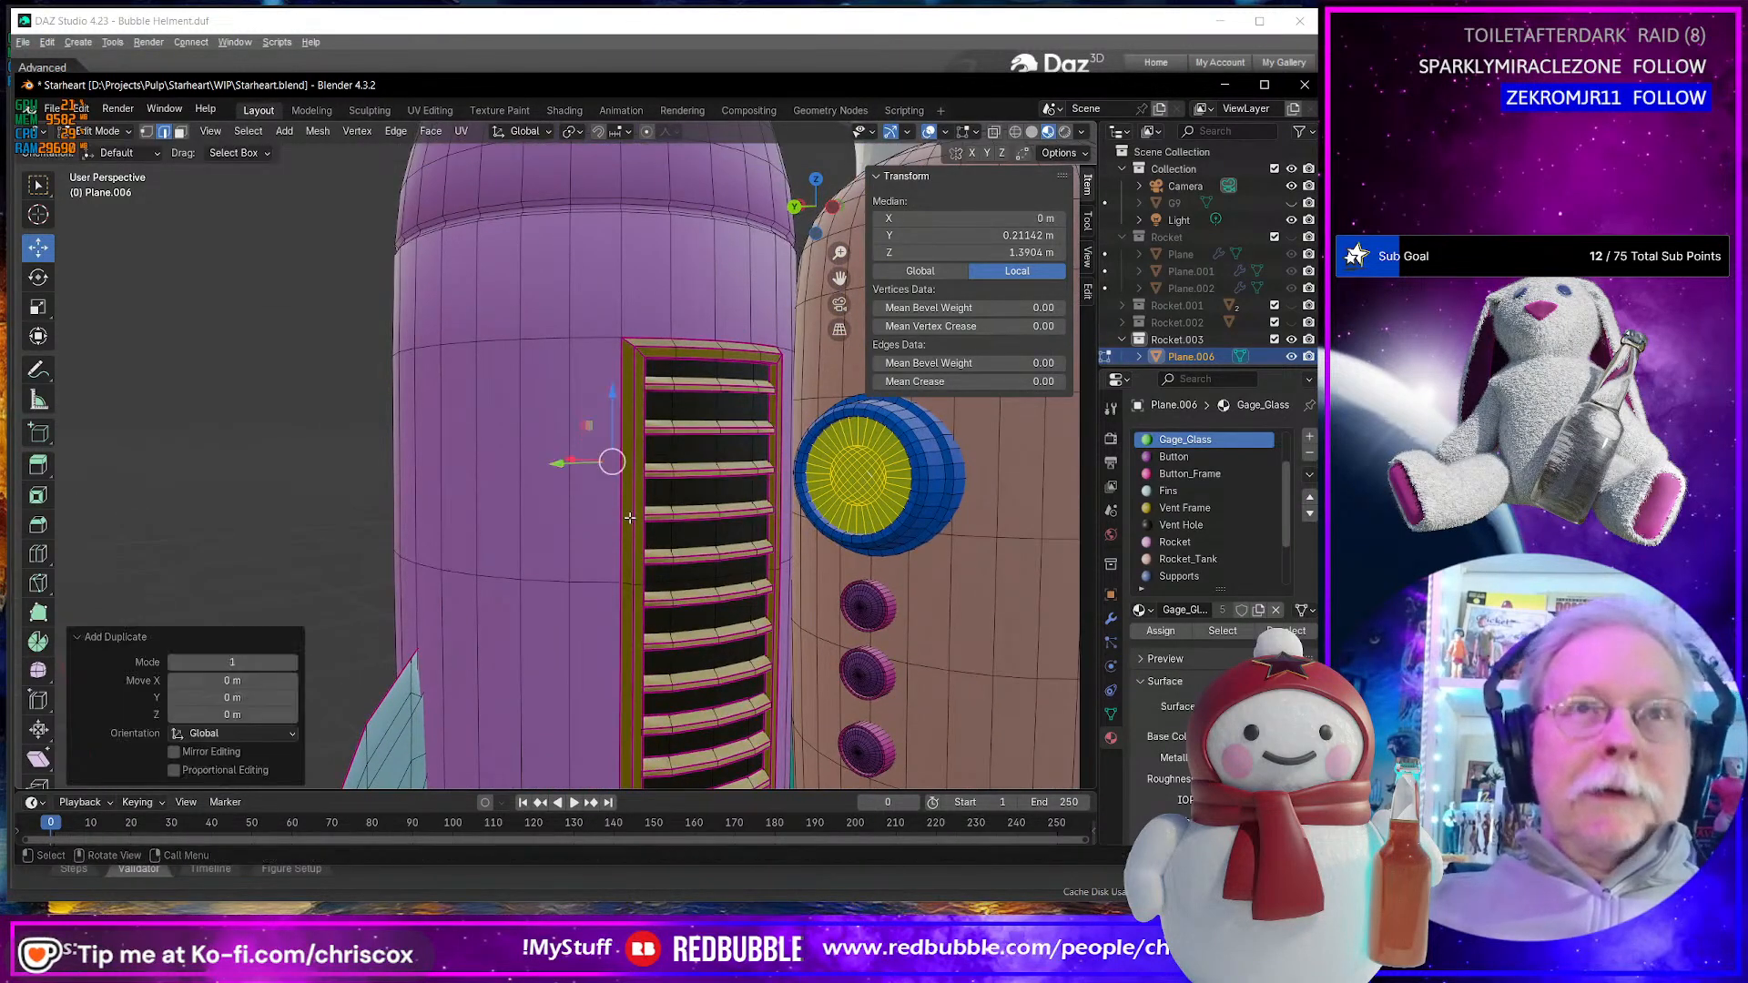
- Move the duplicated glass faces of both gauges slightly inward along Y, behind the original glass
{"action": "key", "text": "g"}
{"action": "key", "text": "y"}
{"action": "left_click", "coordinate": [564, 466]}
- Select the complete outer glass on both gauges through its linked geometry and hide it
{"action": "left_click", "coordinate": [835, 483]}
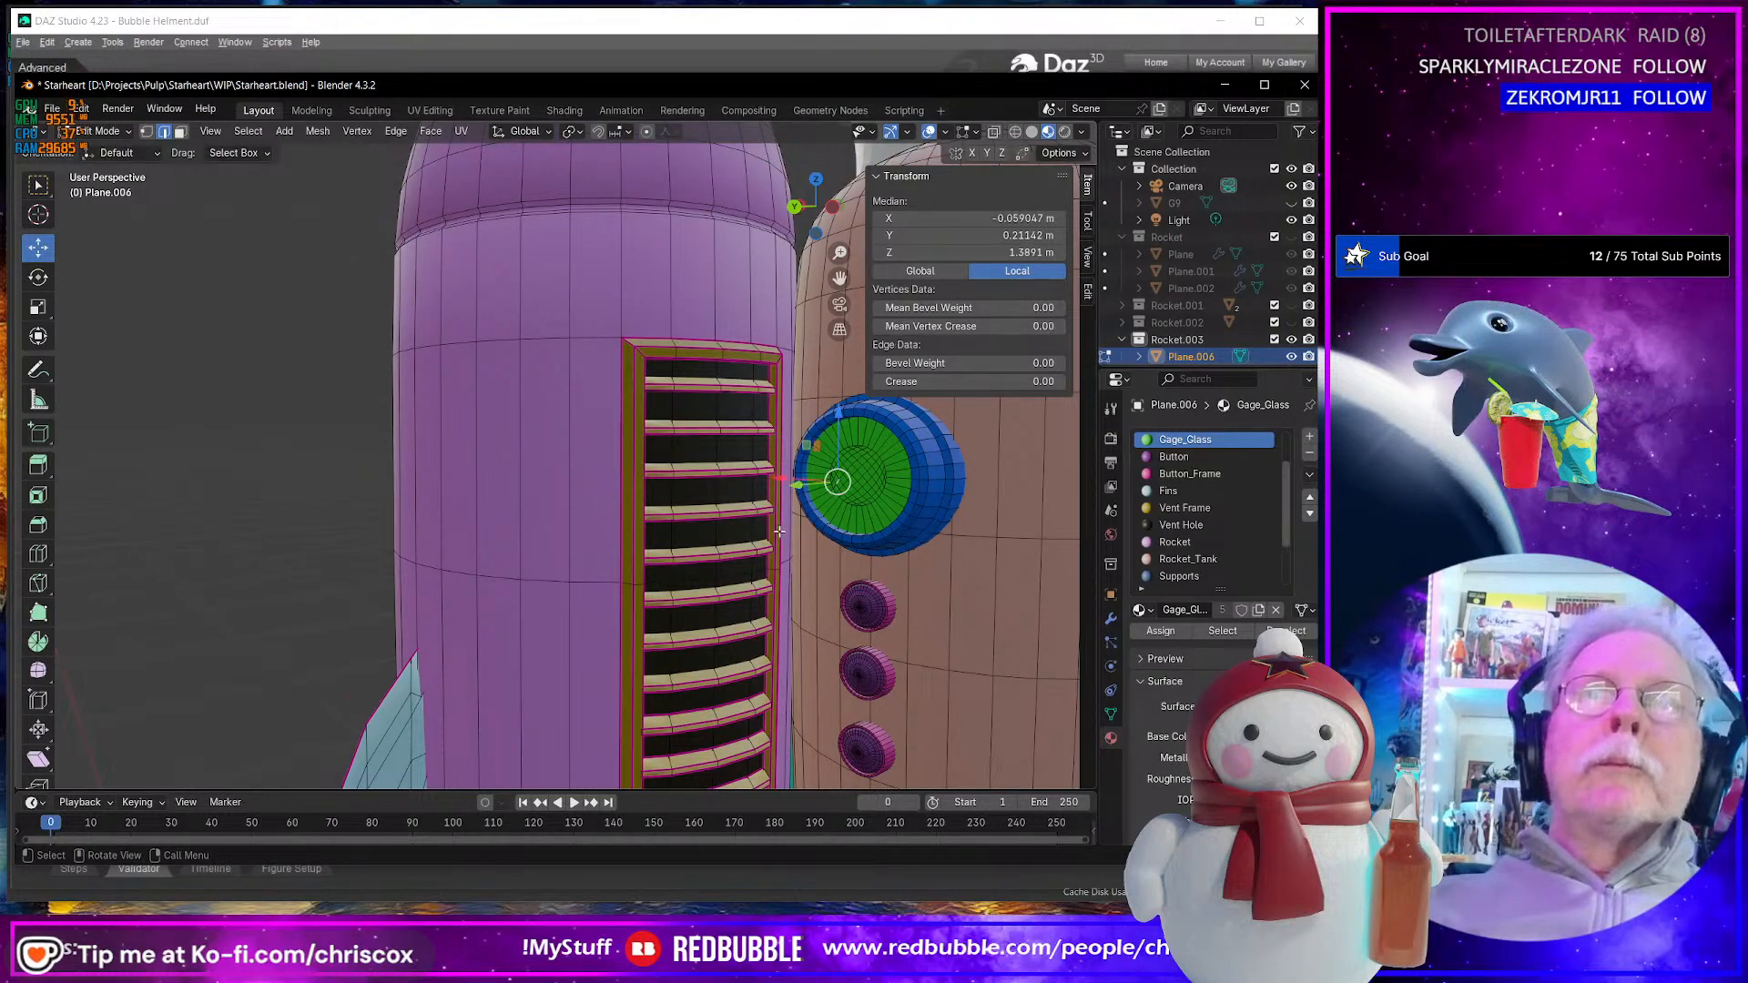
{"action": "middle_click_drag", "start_coordinate": [834, 483], "coordinate": [947, 522]}
{"action": "left_click", "coordinate": [313, 467], "text": "shift"}
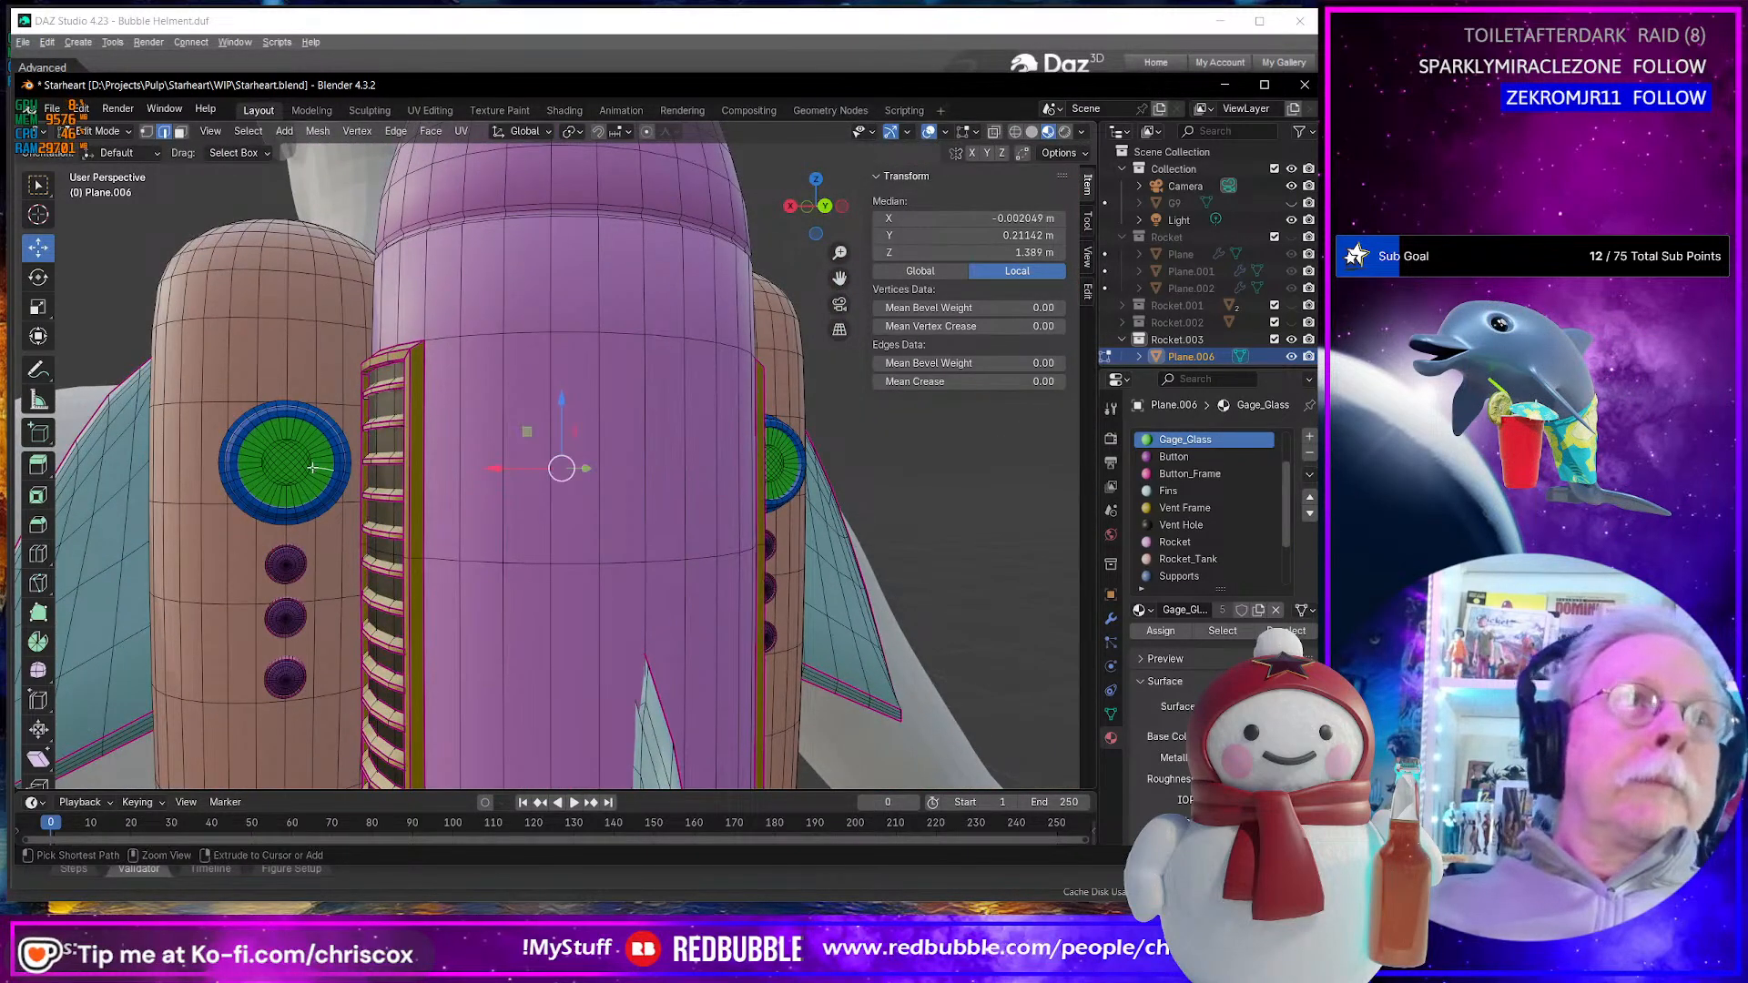
{"action": "key", "text": "ctrl+l"}
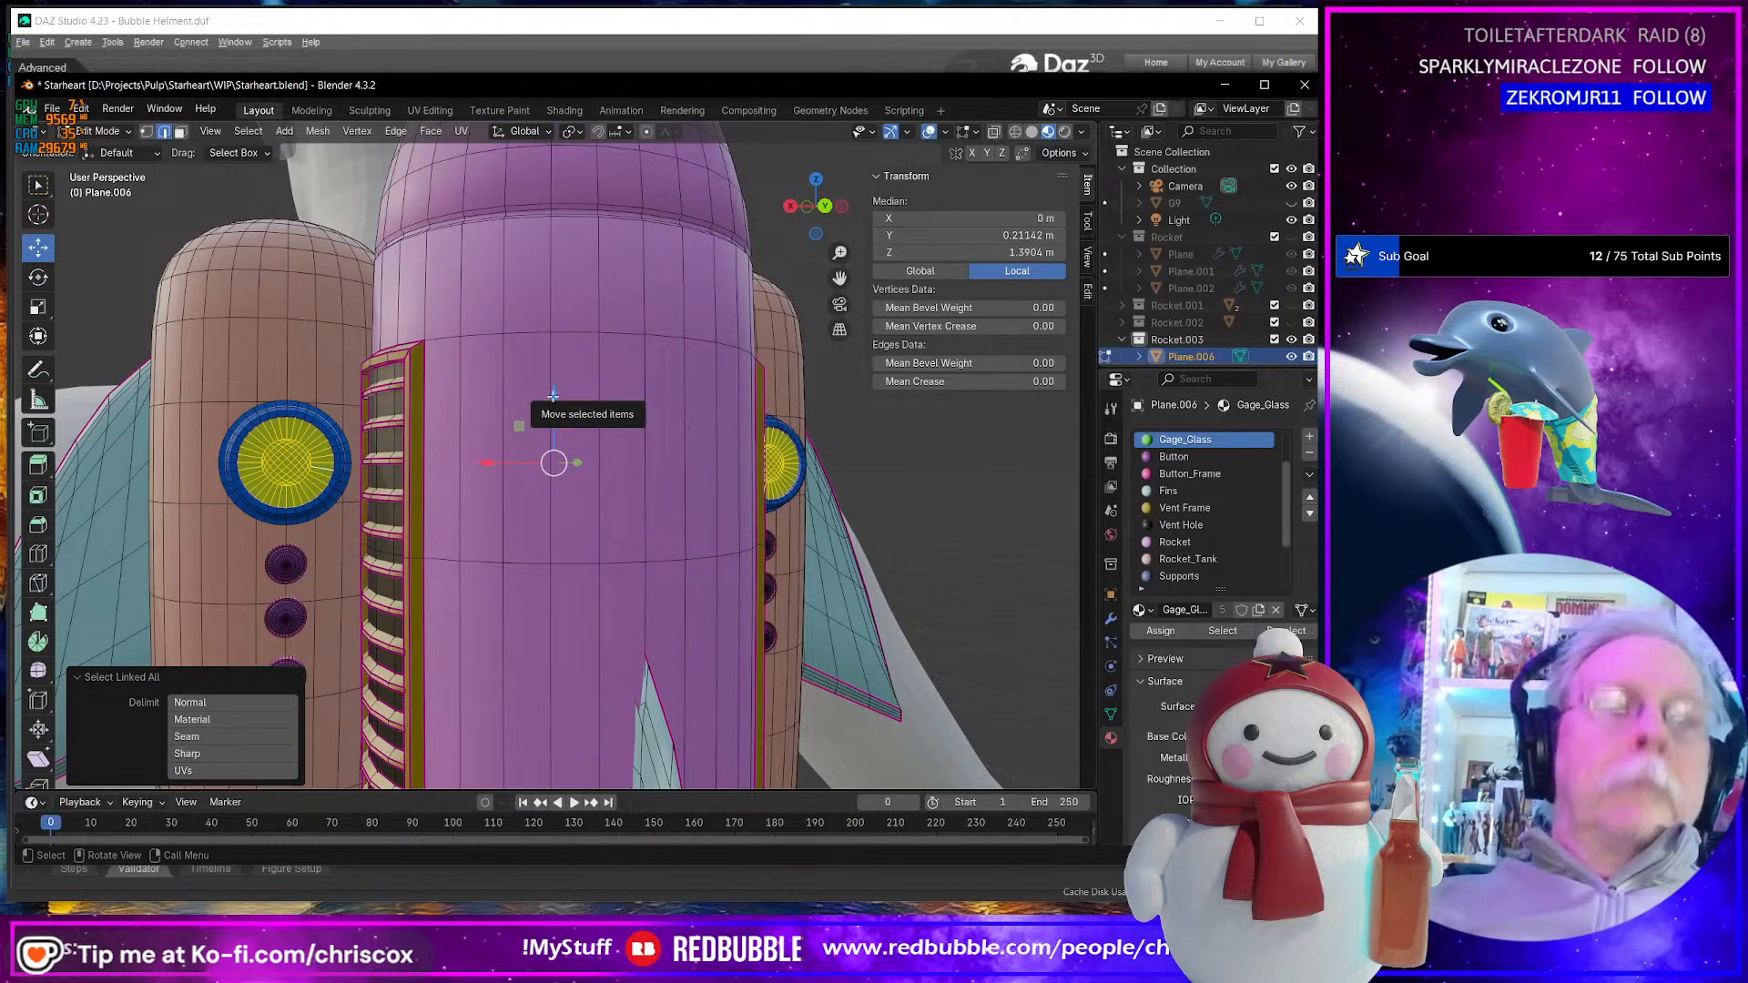
- Select the linked inner glass duplicates of both gauges and make Gage_Face the active material slot
{"action": "left_click", "coordinate": [320, 467]}
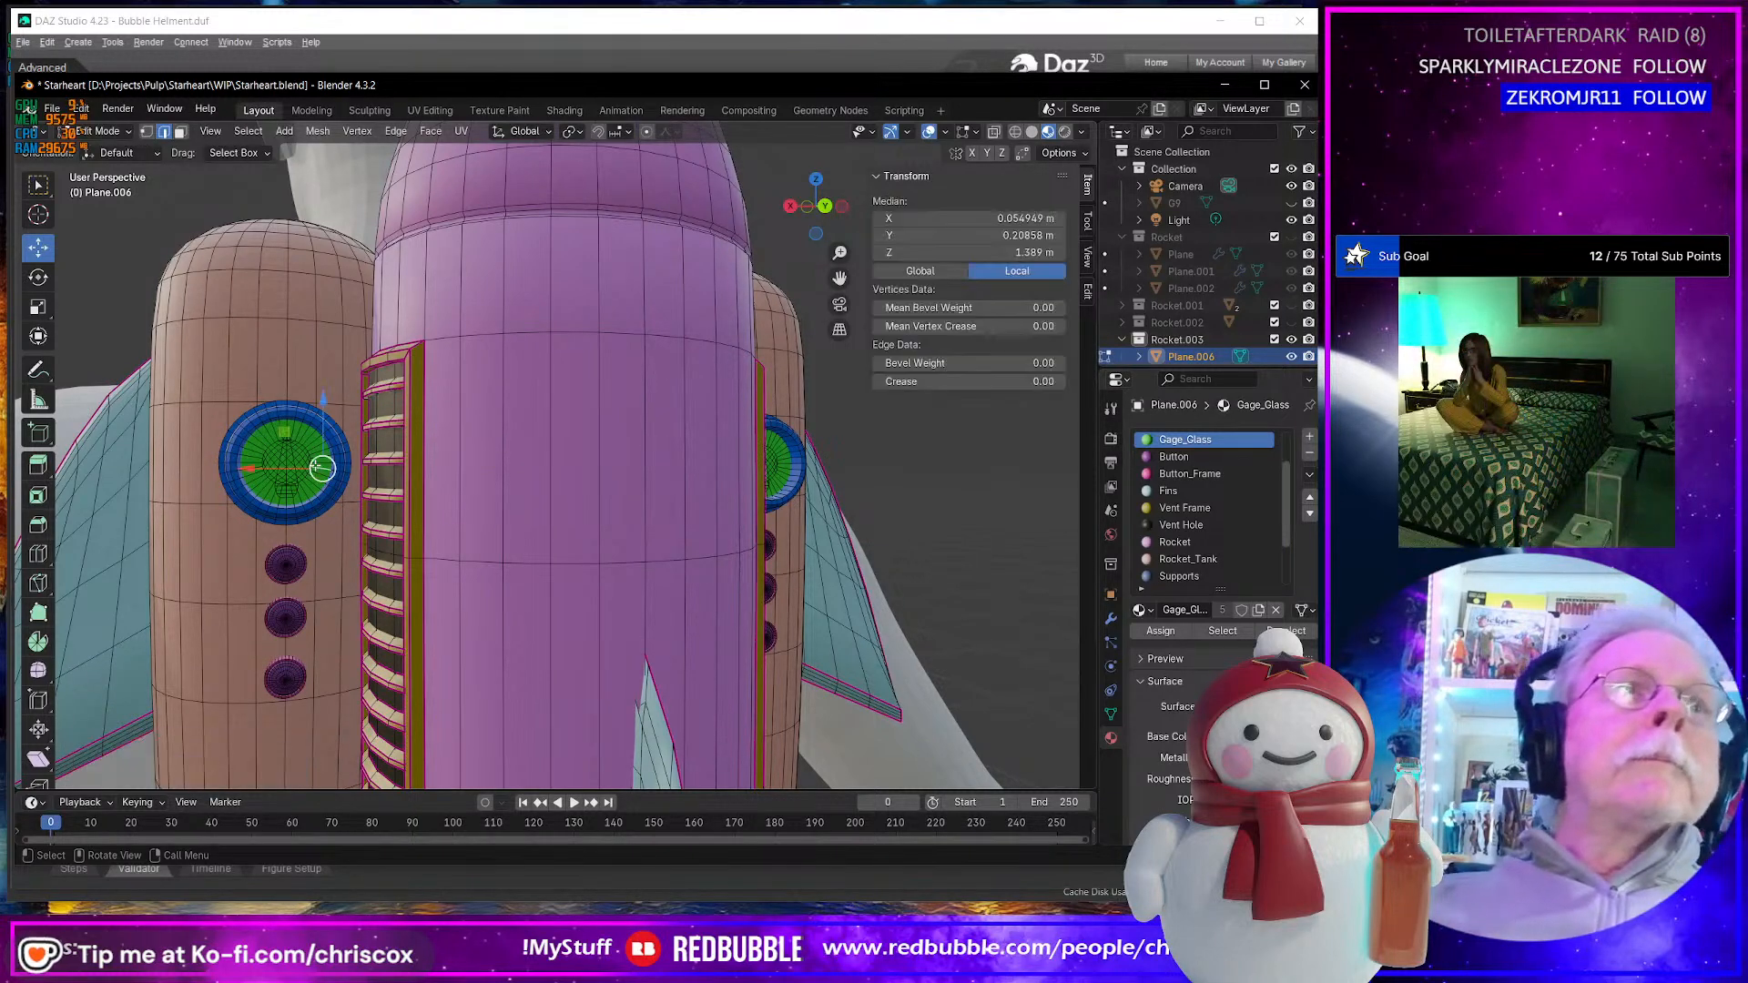
{"action": "left_click", "coordinate": [785, 478], "text": "shift"}
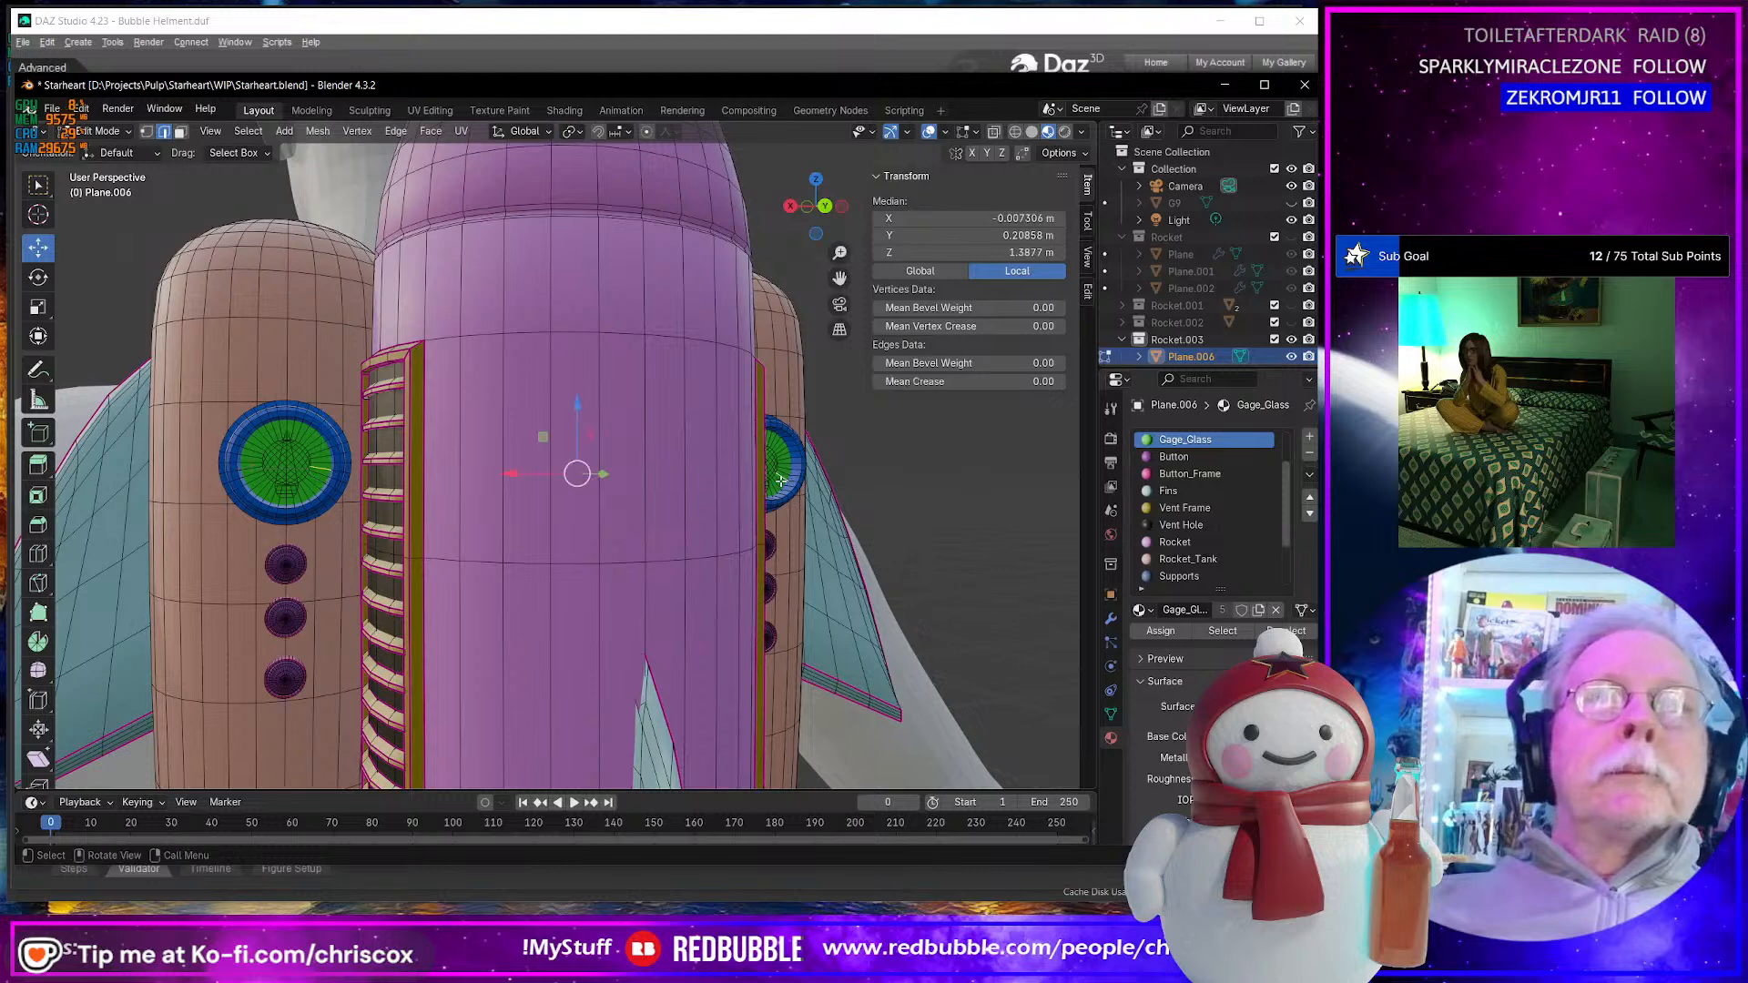
{"action": "key", "text": "ctrl+l"}
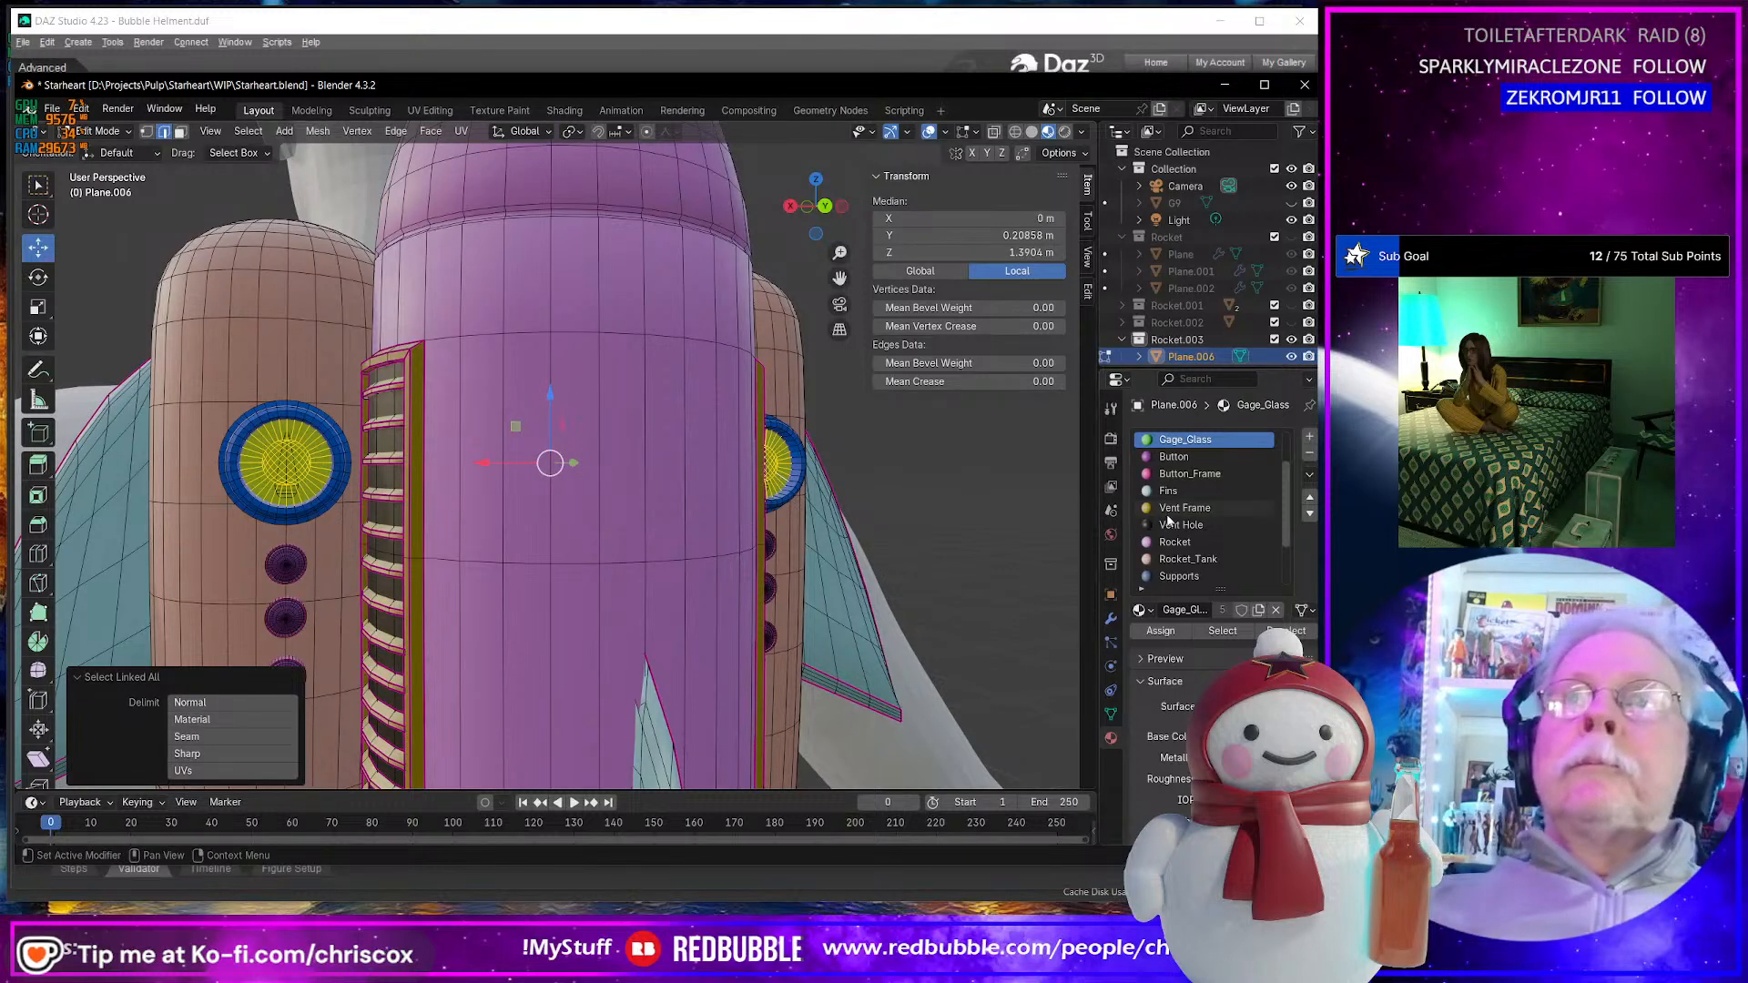
{"action": "scroll", "coordinate": [1202, 455], "scroll_direction": "up", "scroll_amount": 3}
{"action": "left_click", "coordinate": [1200, 458]}
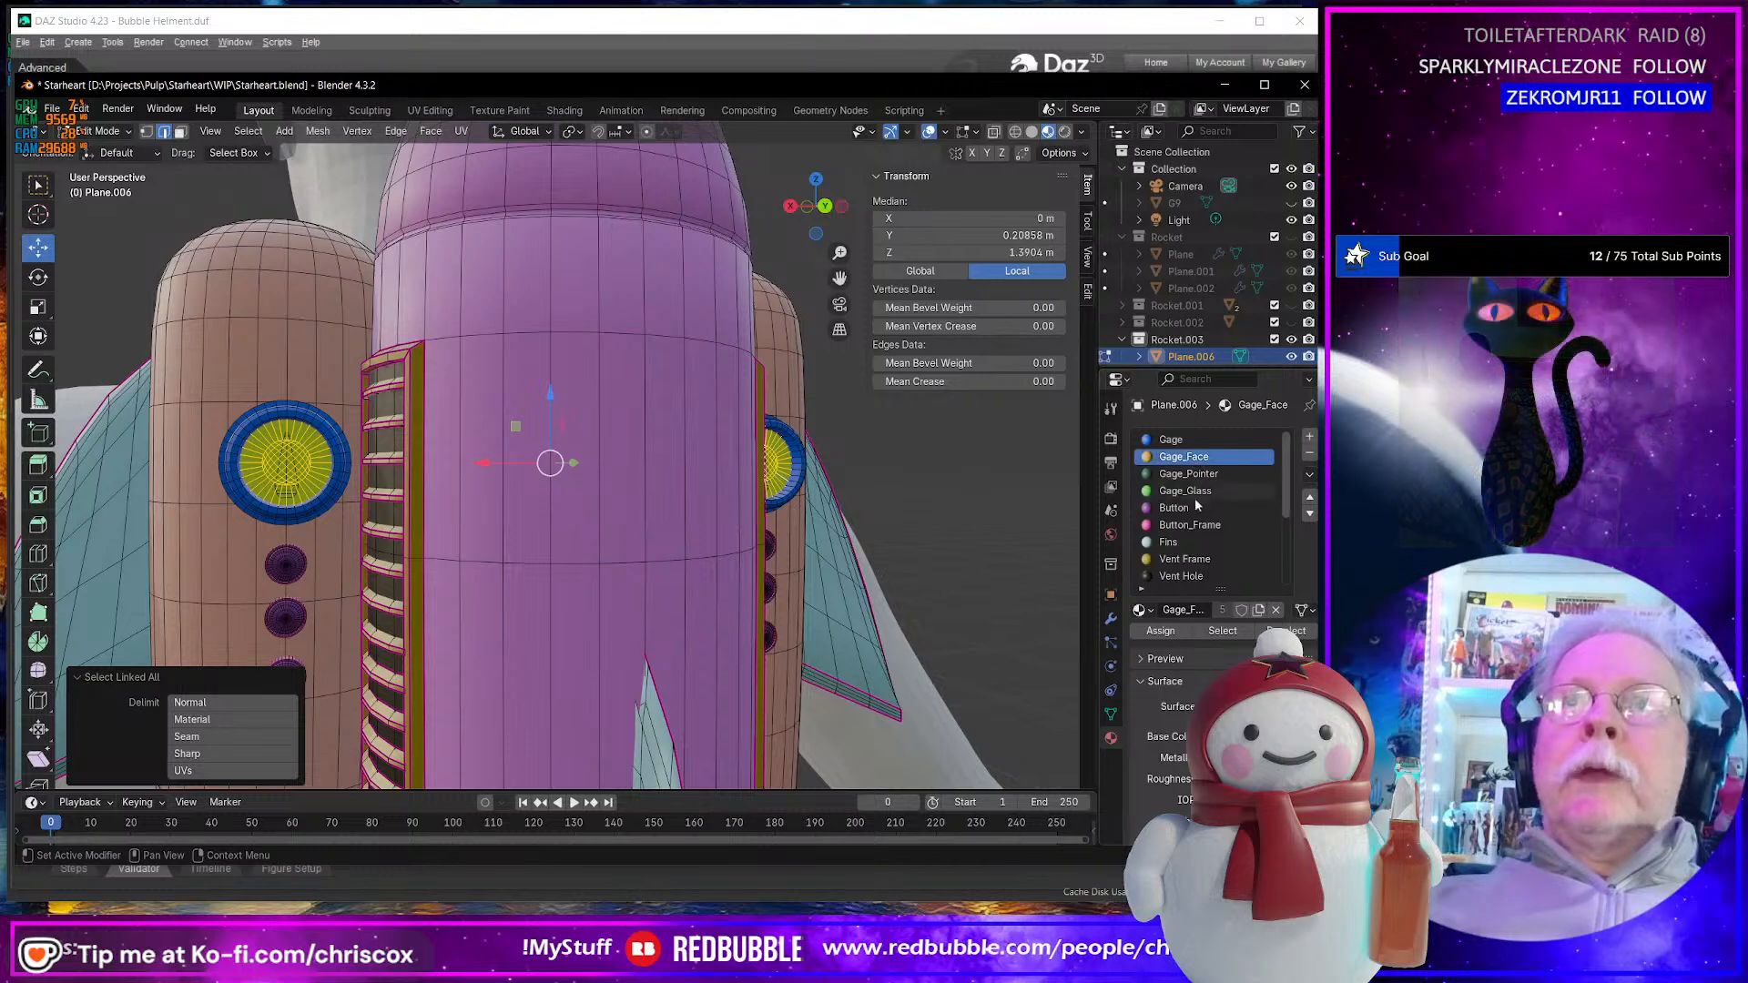
- Select only the original faces that use the Gage_Face material on both gauges and delete them
{"action": "key", "text": "alt+a"}
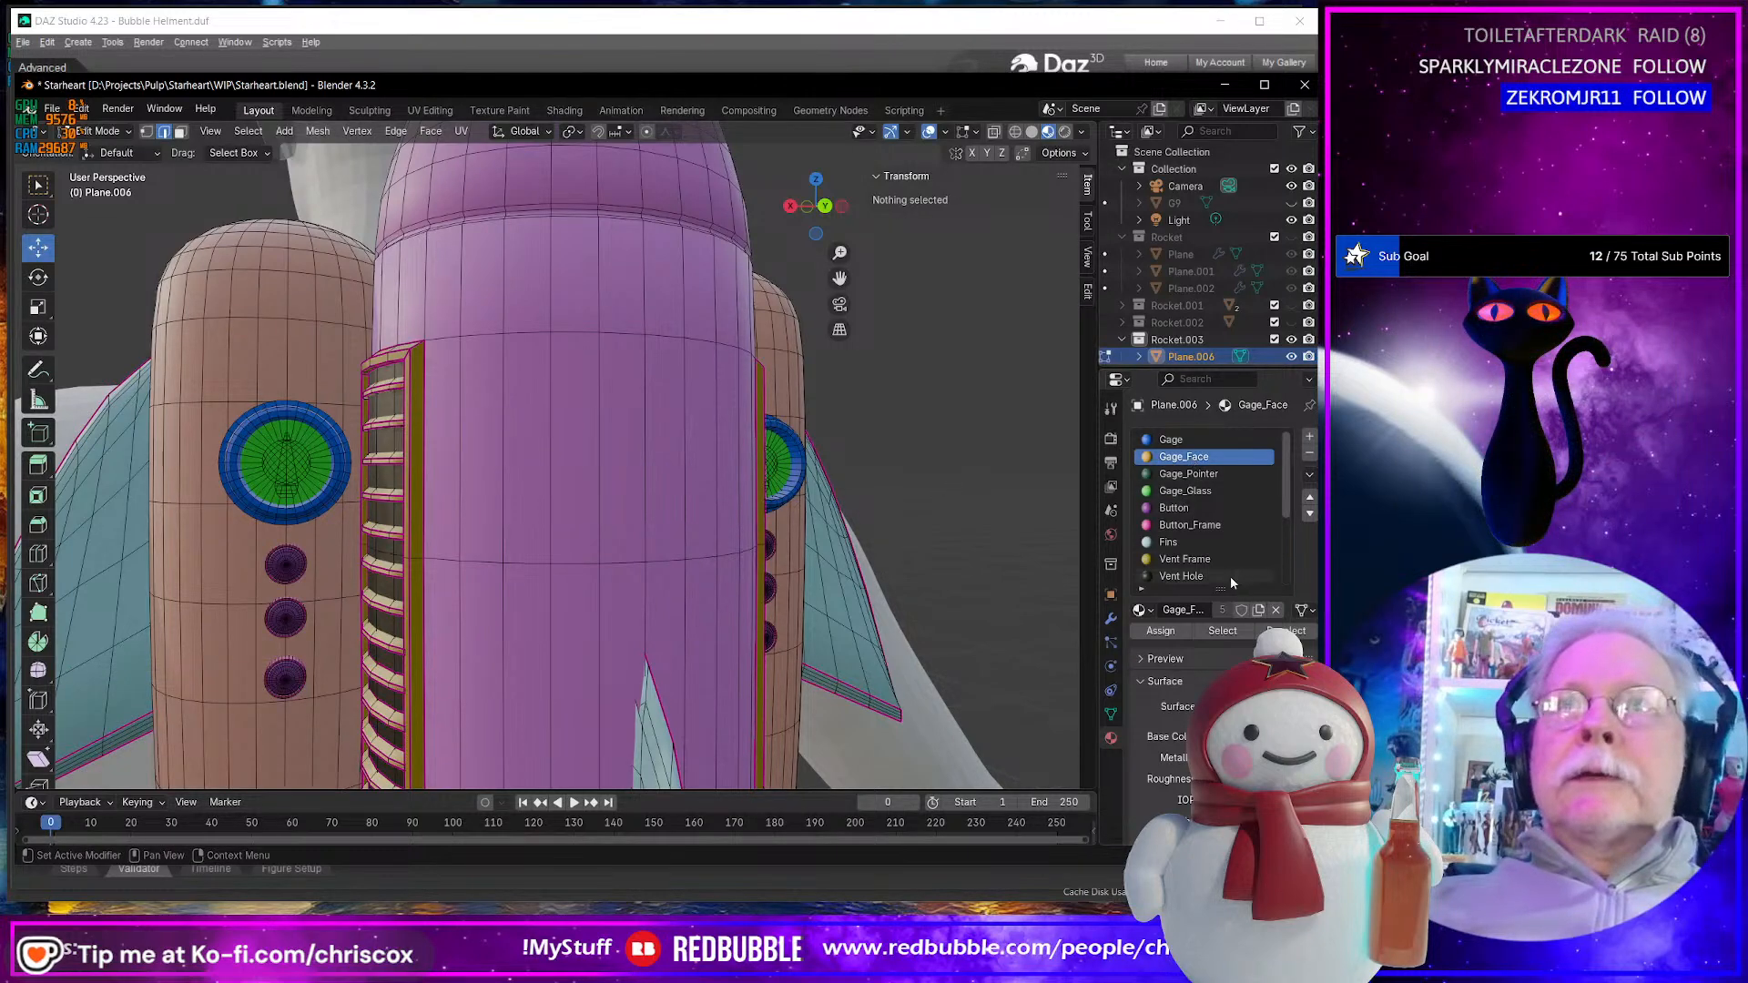
{"action": "left_click", "coordinate": [1221, 630]}
{"action": "middle_click_drag", "start_coordinate": [877, 629], "coordinate": [933, 652]}
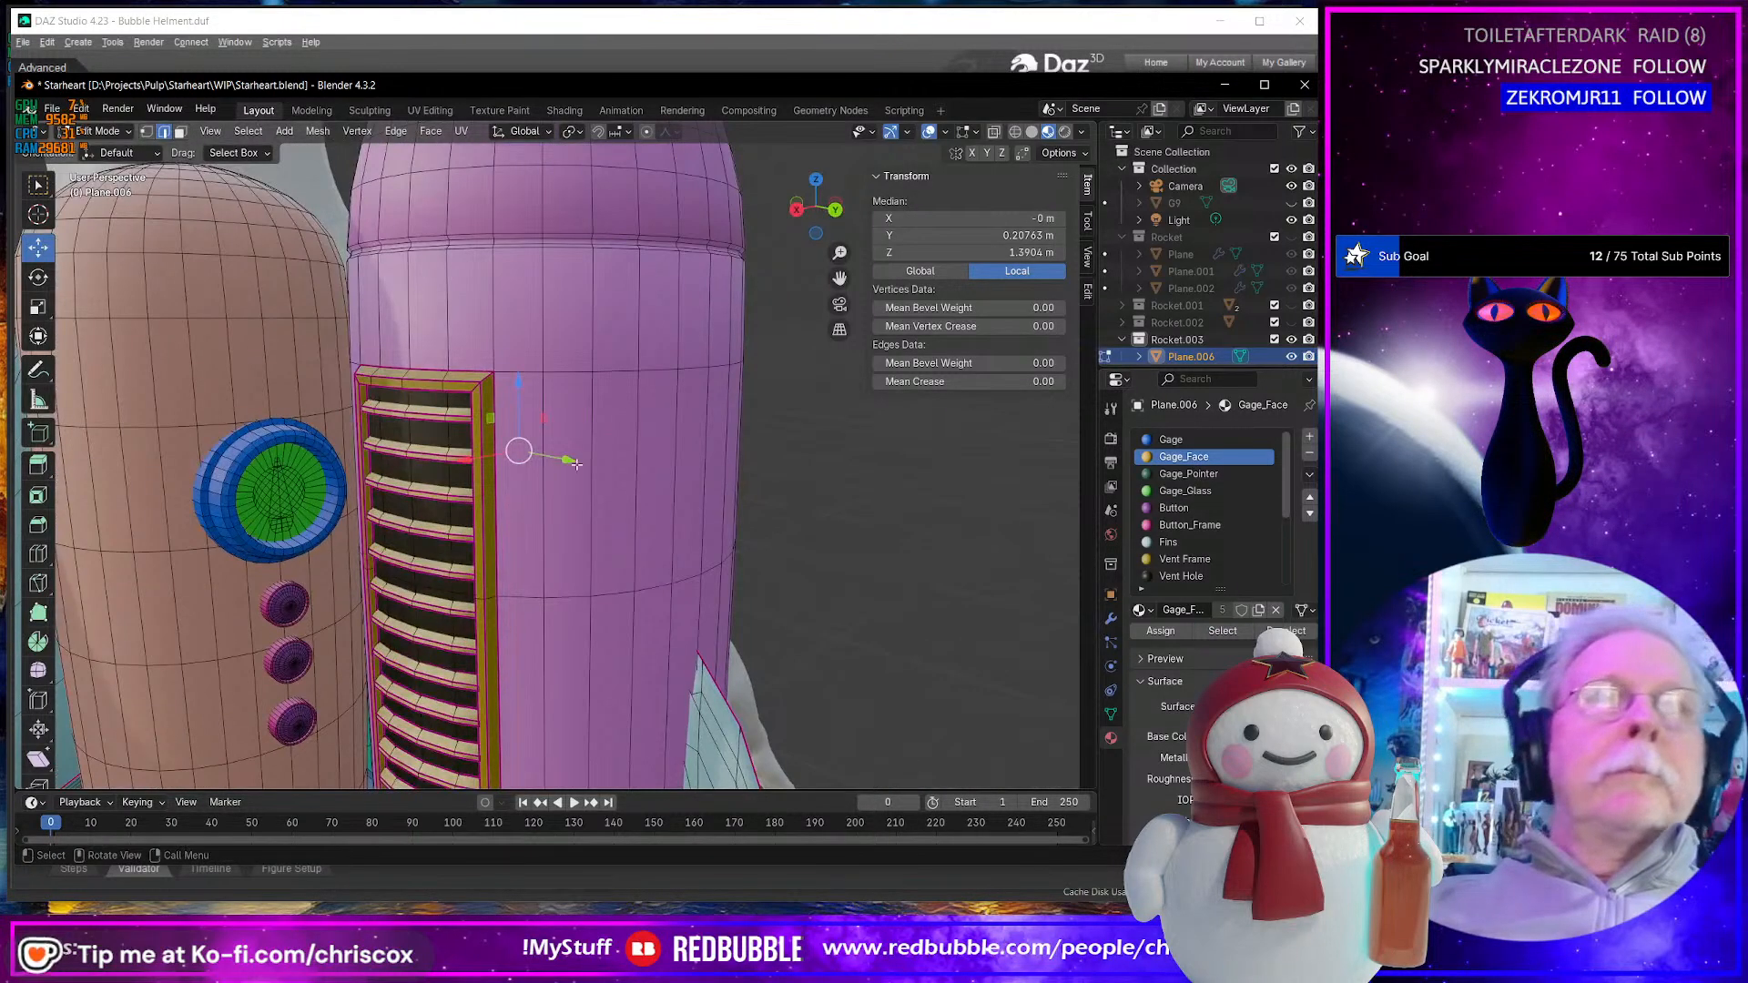
{"action": "left_click_drag", "start_coordinate": [579, 463], "coordinate": [671, 503]}
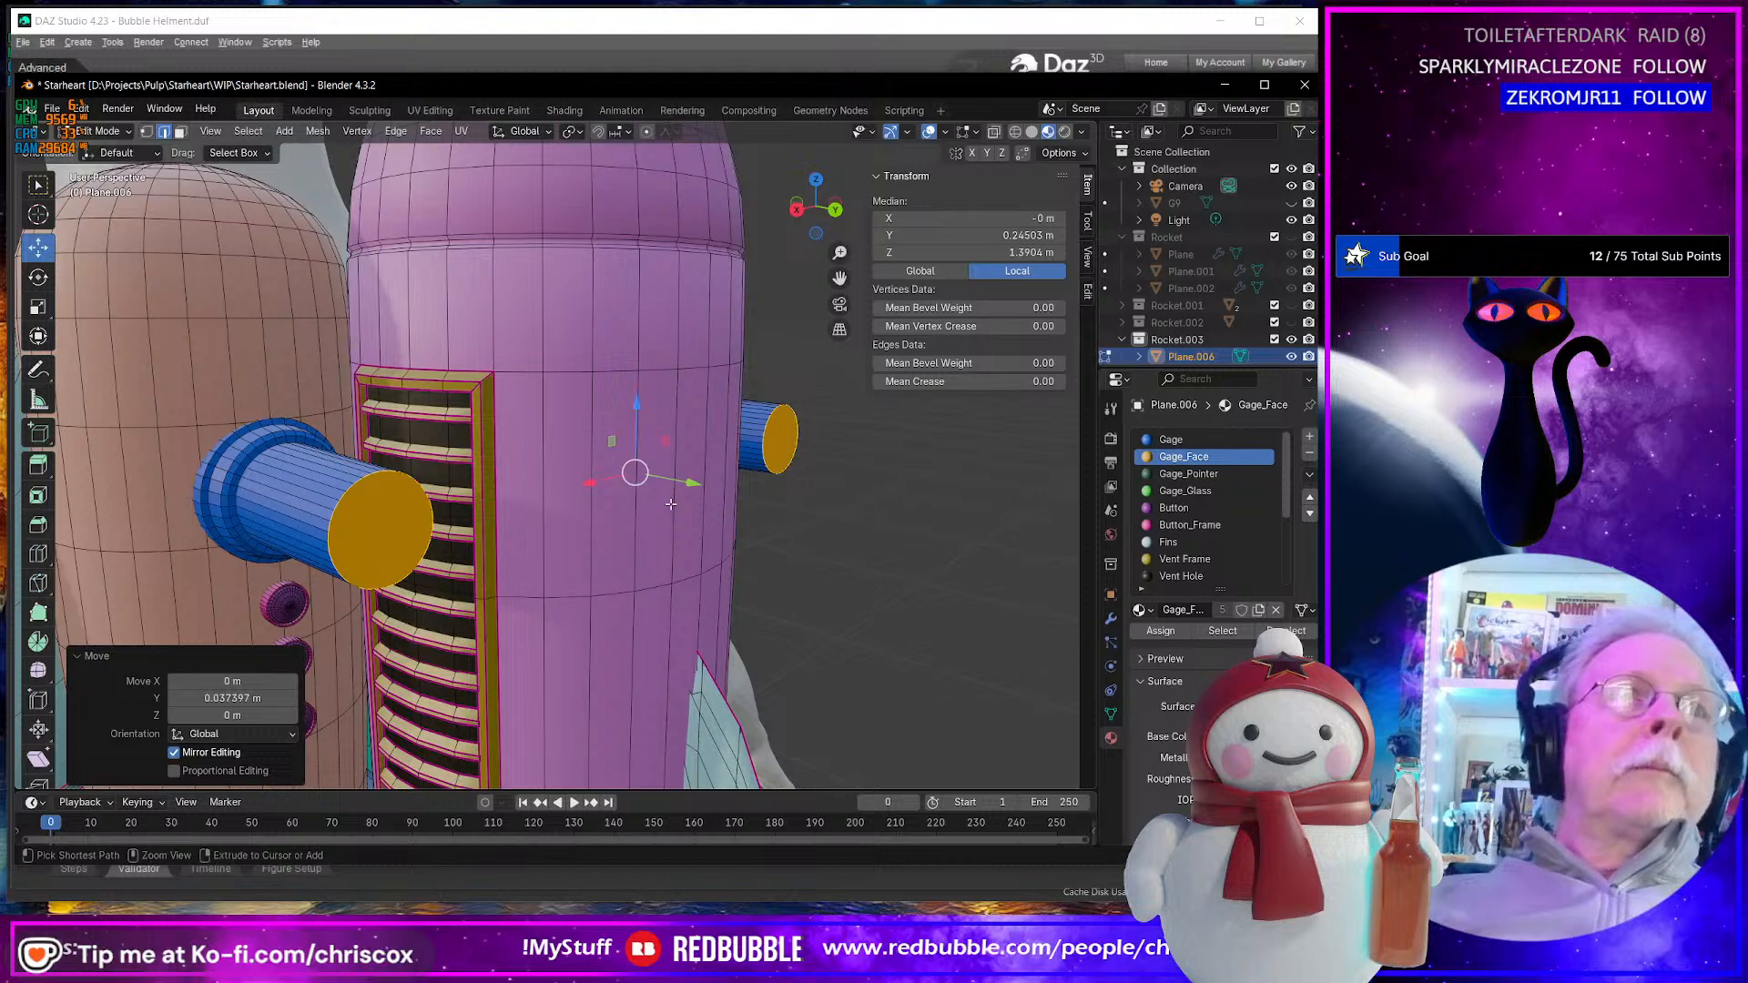
{"action": "key", "text": "ctrl+z"}
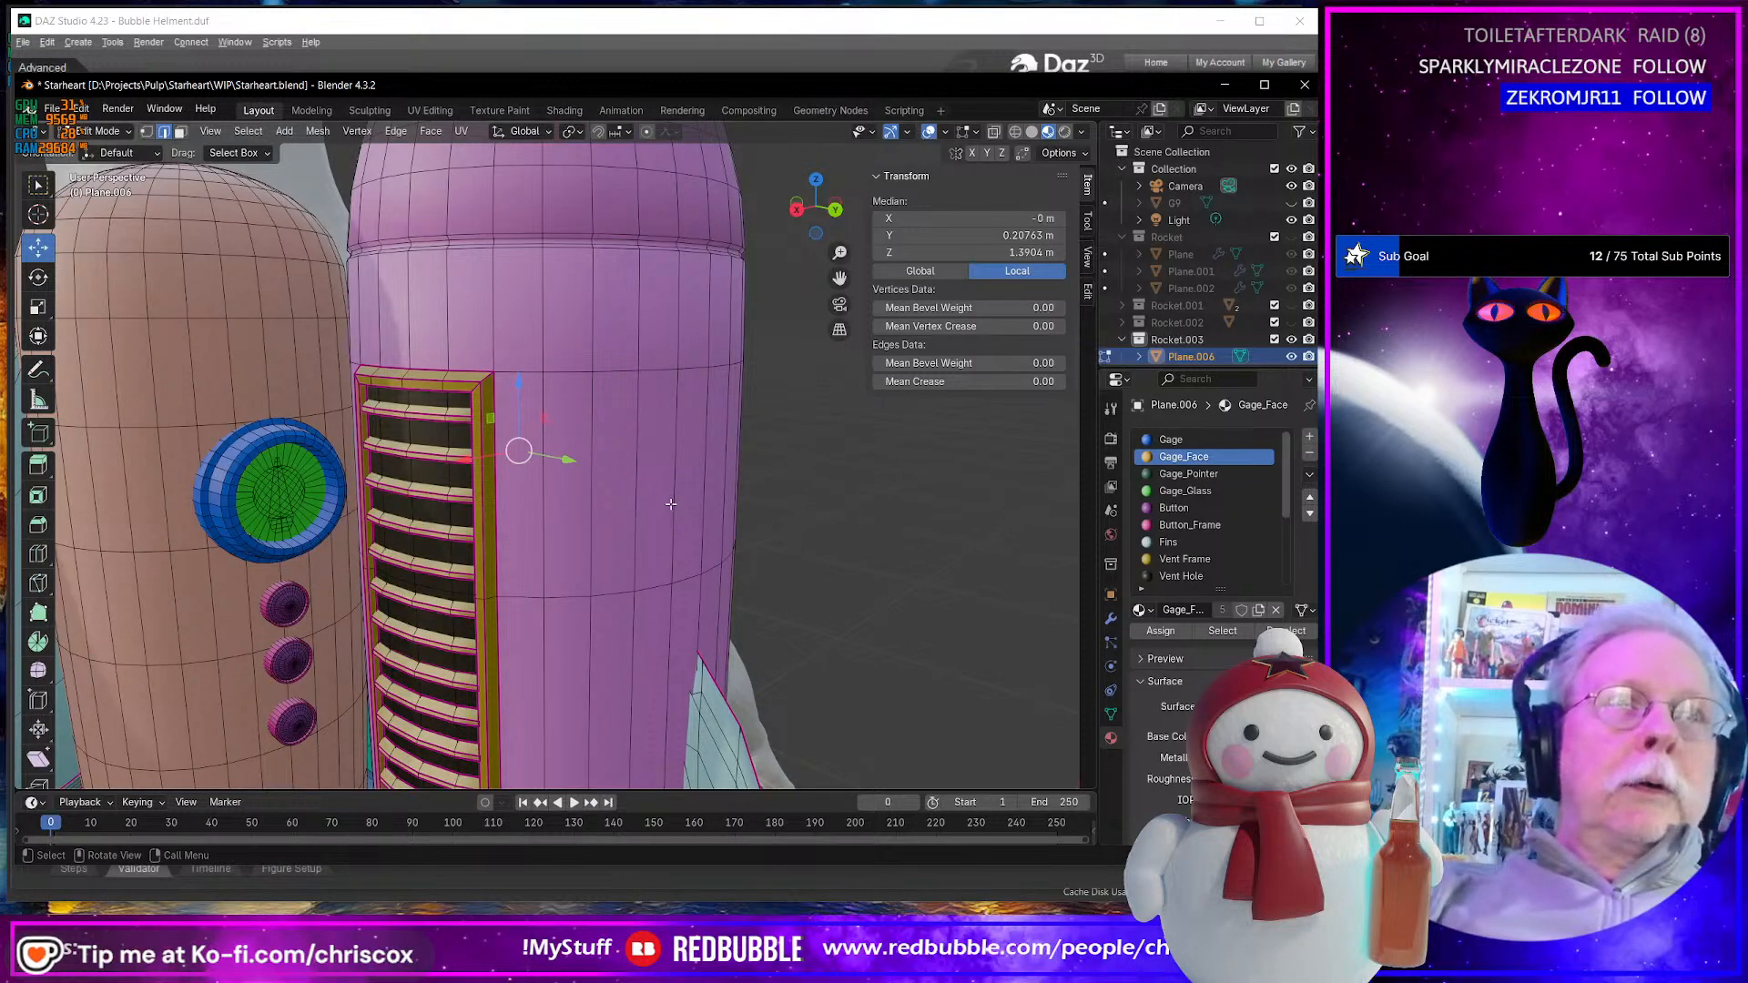
{"action": "key", "text": "x"}
{"action": "left_click", "coordinate": [671, 506]}
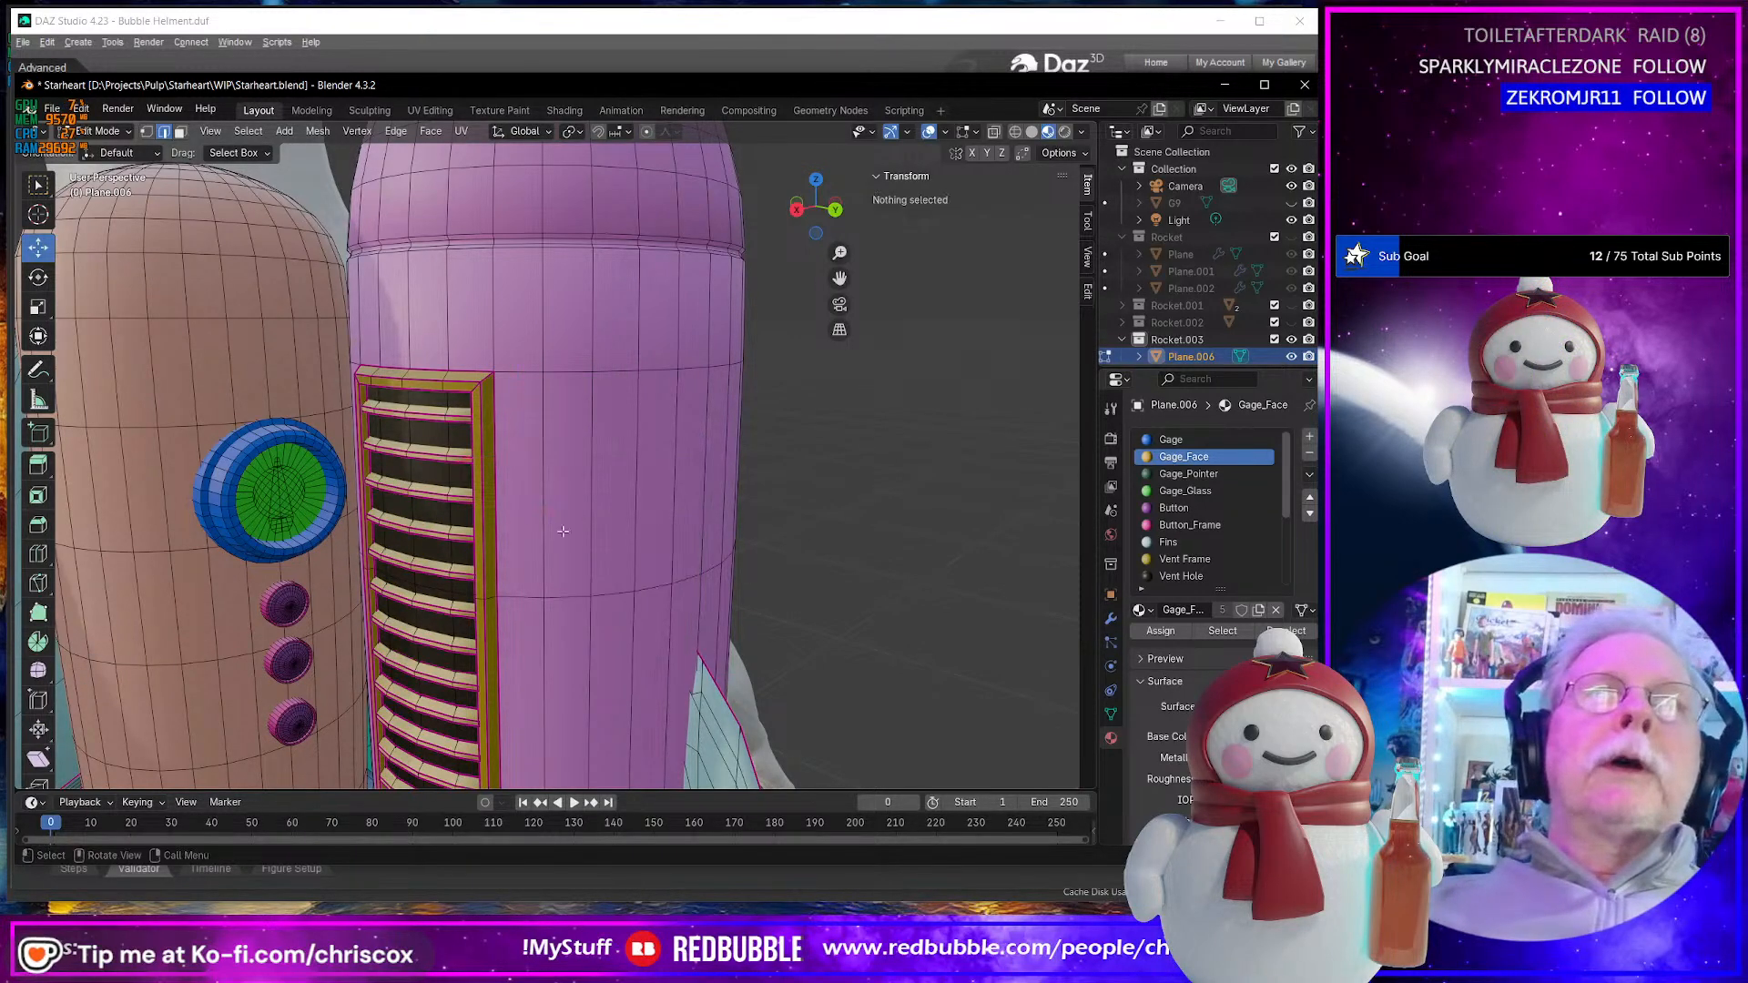
- Assign the Gage_Face material to the linked inner duplicates of both gauges and shift them slightly inward along Y
{"action": "middle_click_drag", "start_coordinate": [326, 496], "coordinate": [382, 543]}
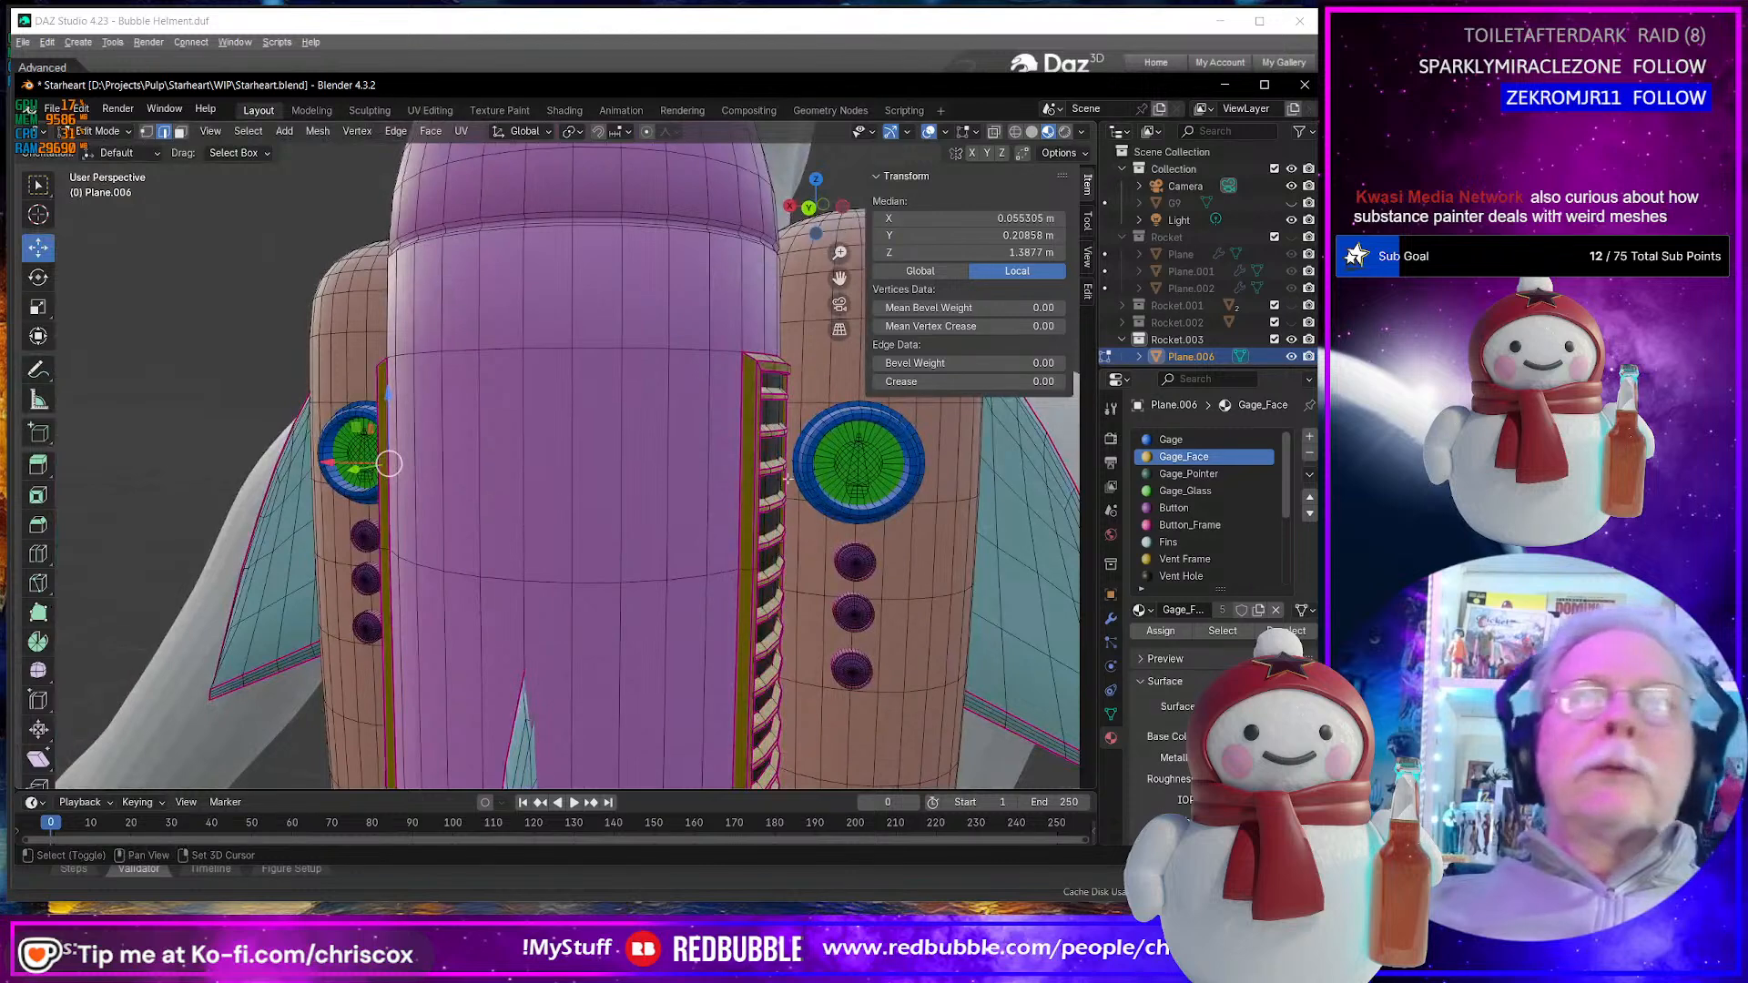
{"action": "left_click", "coordinate": [836, 473], "text": "shift"}
{"action": "key", "text": "ctrl+l"}
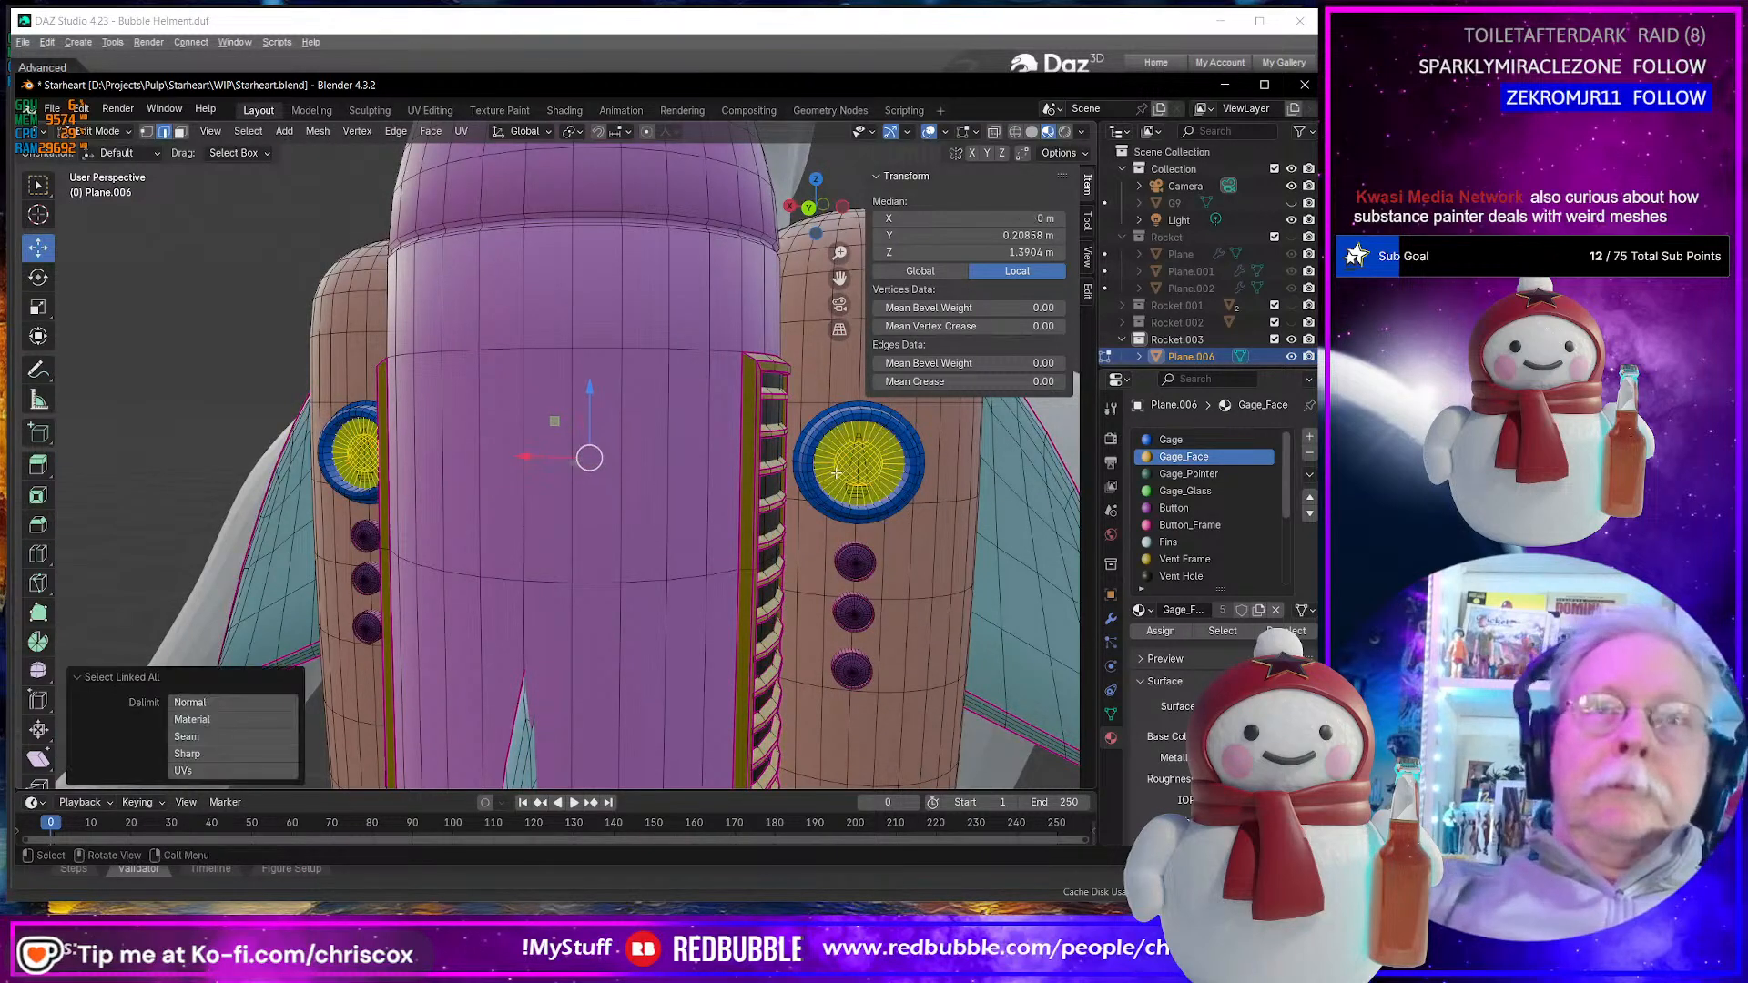
{"action": "left_click", "coordinate": [1172, 637]}
{"action": "middle_click_drag", "start_coordinate": [201, 612], "coordinate": [39, 612]}
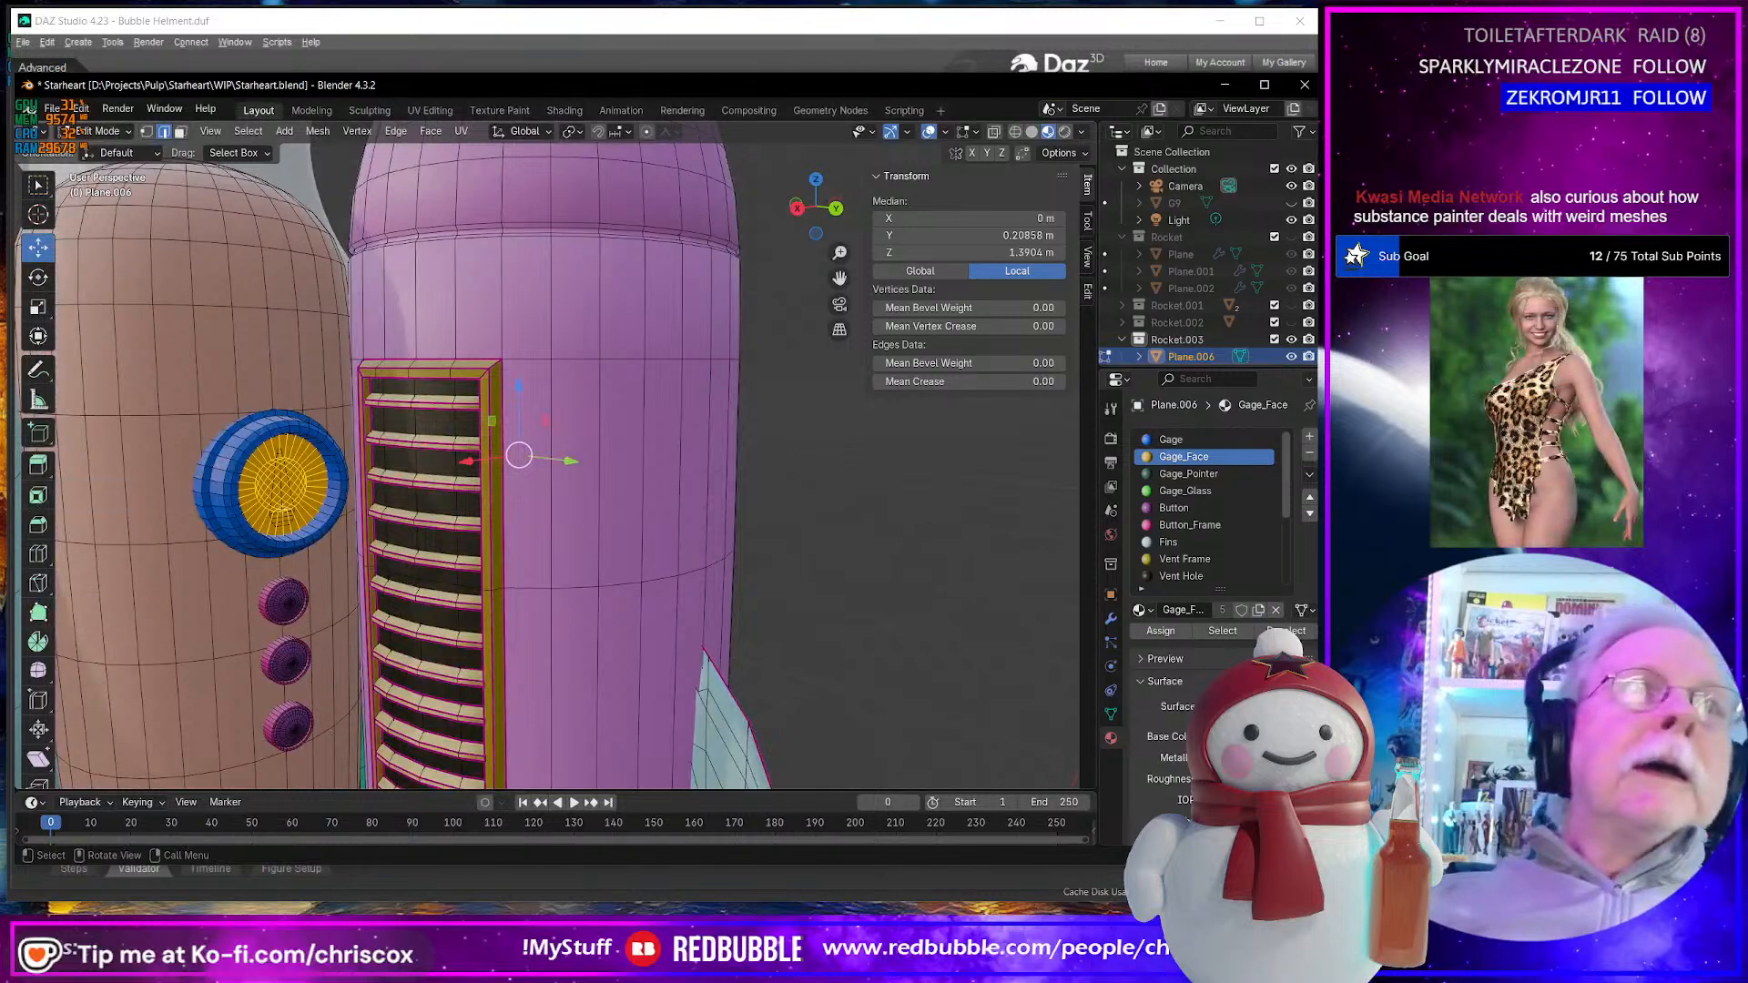
{"action": "left_click_drag", "start_coordinate": [567, 462], "coordinate": [560, 462]}
- Leave mesh editing and examine the gauges and the whole rocket pack from several angles and distances
{"action": "middle_click_drag", "start_coordinate": [833, 523], "coordinate": [703, 537]}
{"action": "scroll", "coordinate": [731, 530], "scroll_direction": "up", "scroll_amount": 4}
{"action": "scroll", "coordinate": [732, 529], "scroll_direction": "down", "scroll_amount": 4}
{"action": "key", "text": "Tab"}
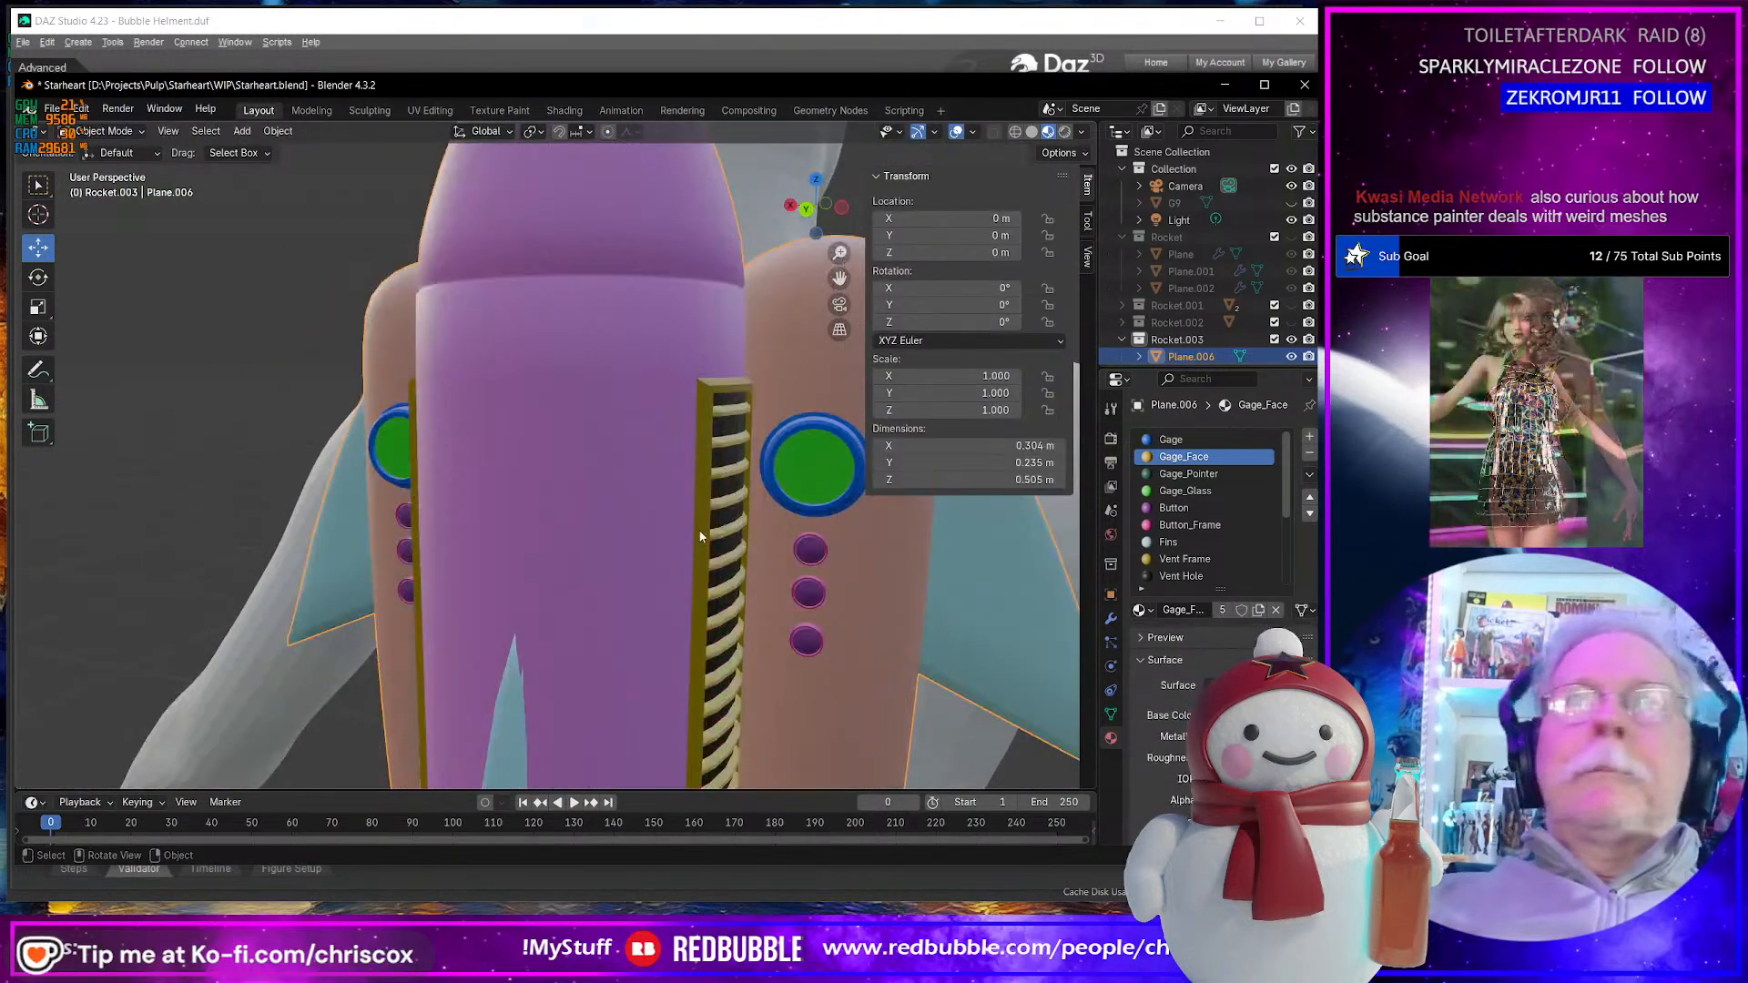
{"action": "scroll", "coordinate": [702, 546], "scroll_direction": "down", "scroll_amount": 2}
{"action": "scroll", "coordinate": [692, 577], "scroll_direction": "down", "scroll_amount": 3}
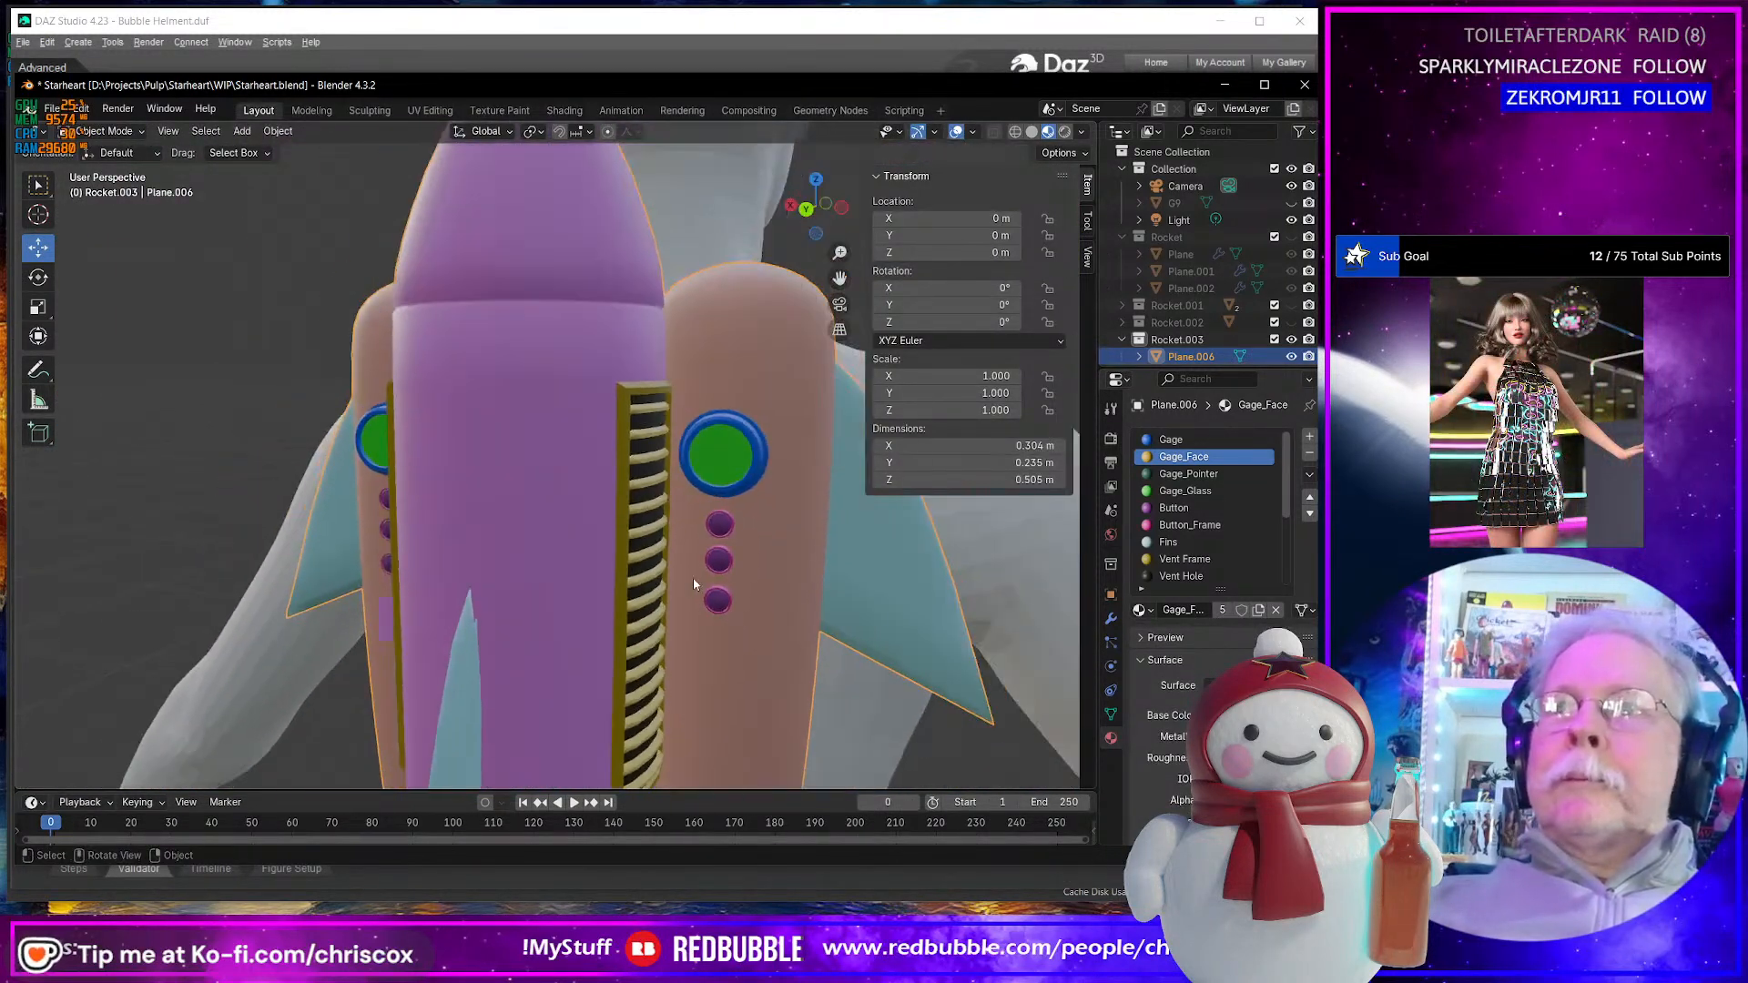
{"action": "middle_click_drag", "start_coordinate": [692, 577], "coordinate": [690, 588]}
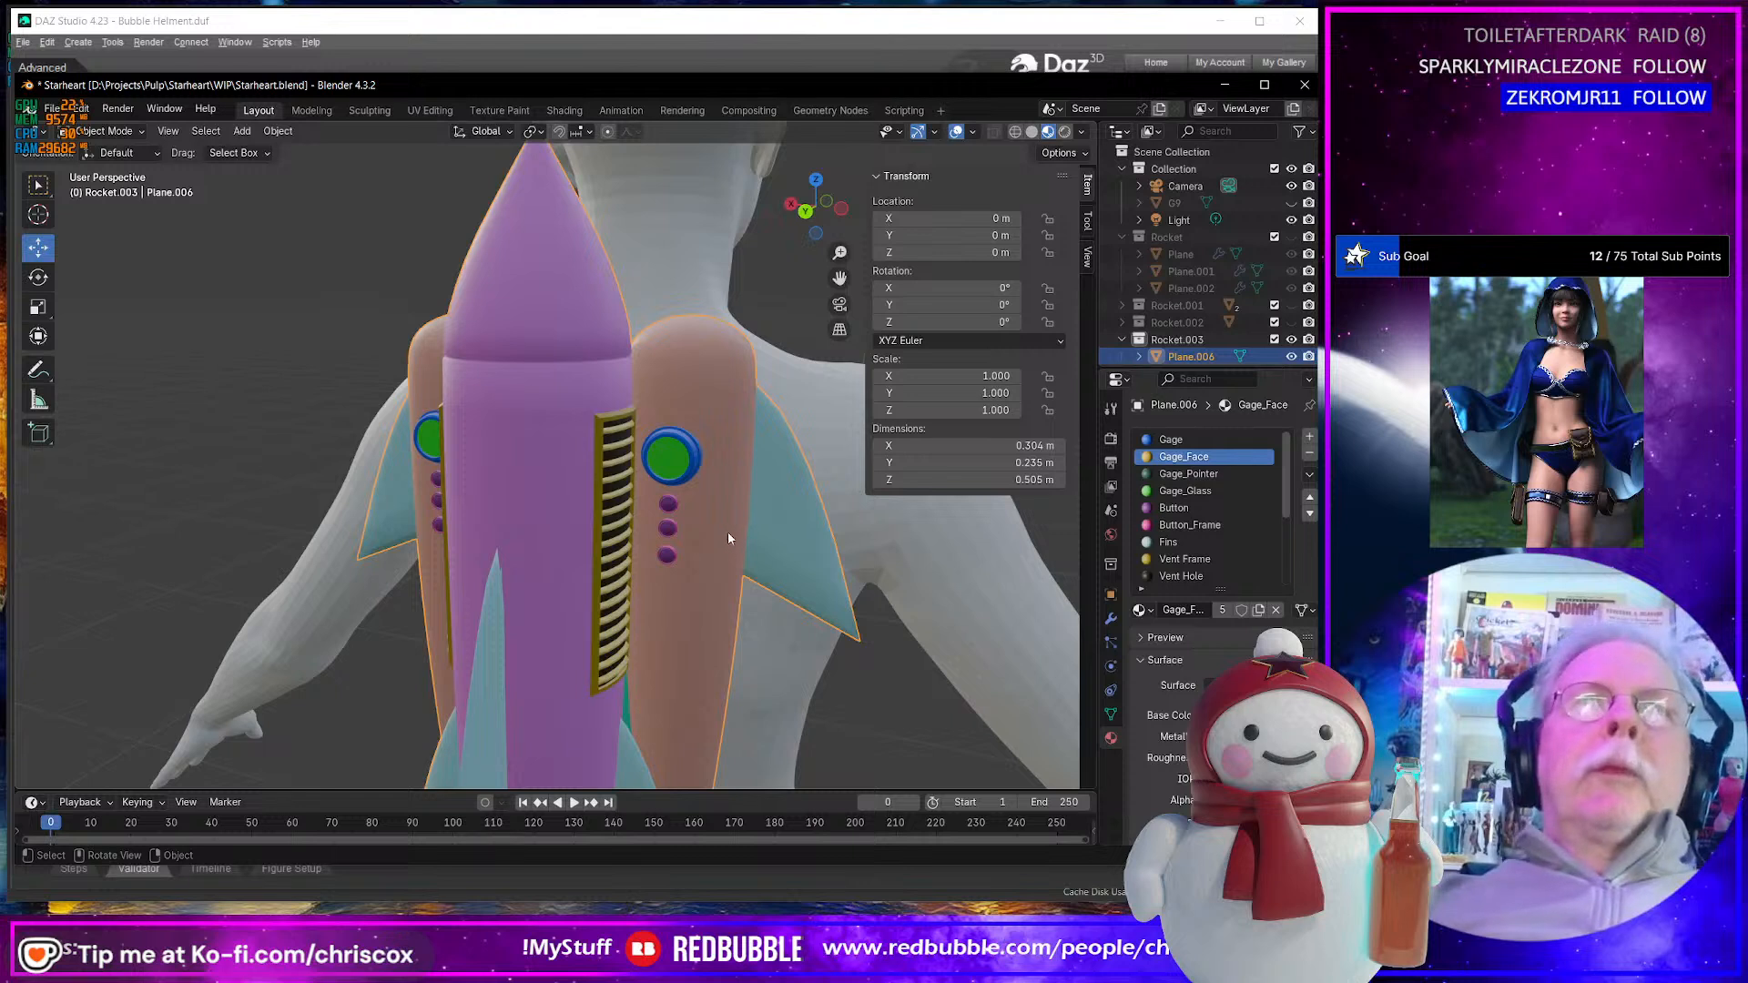
{"action": "middle_click_drag", "start_coordinate": [715, 485], "coordinate": [688, 398]}
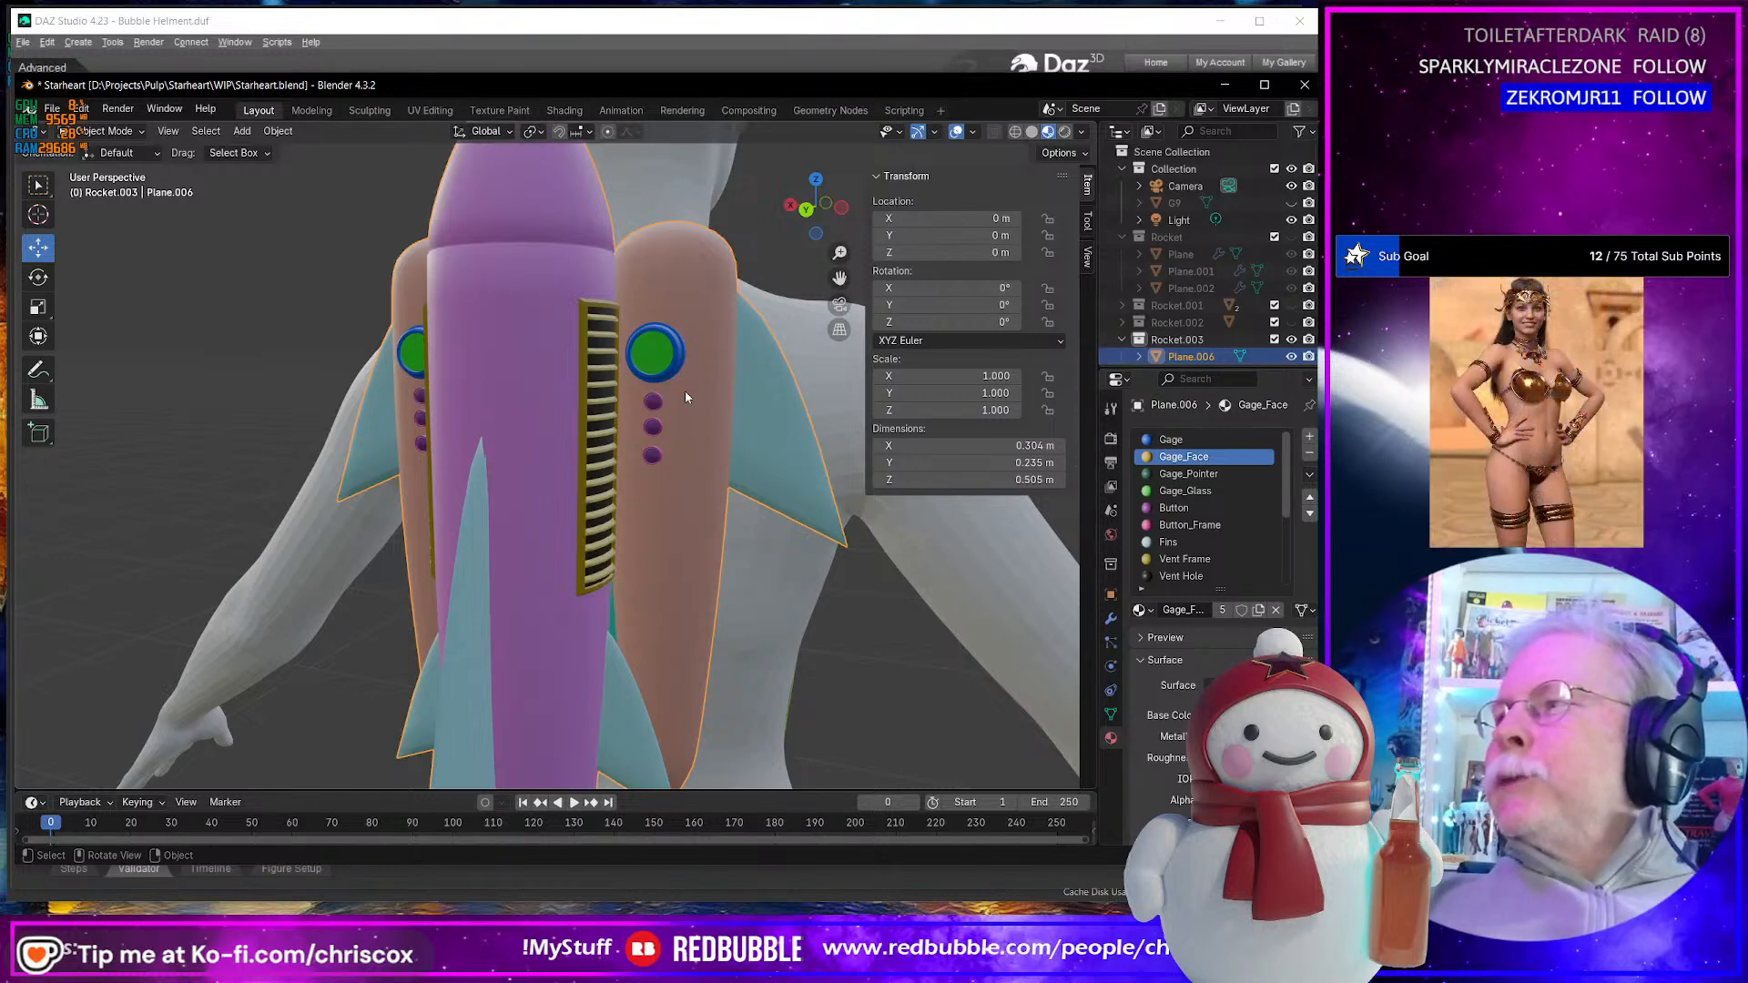
{"action": "middle_click_drag", "start_coordinate": [463, 332], "coordinate": [546, 339]}
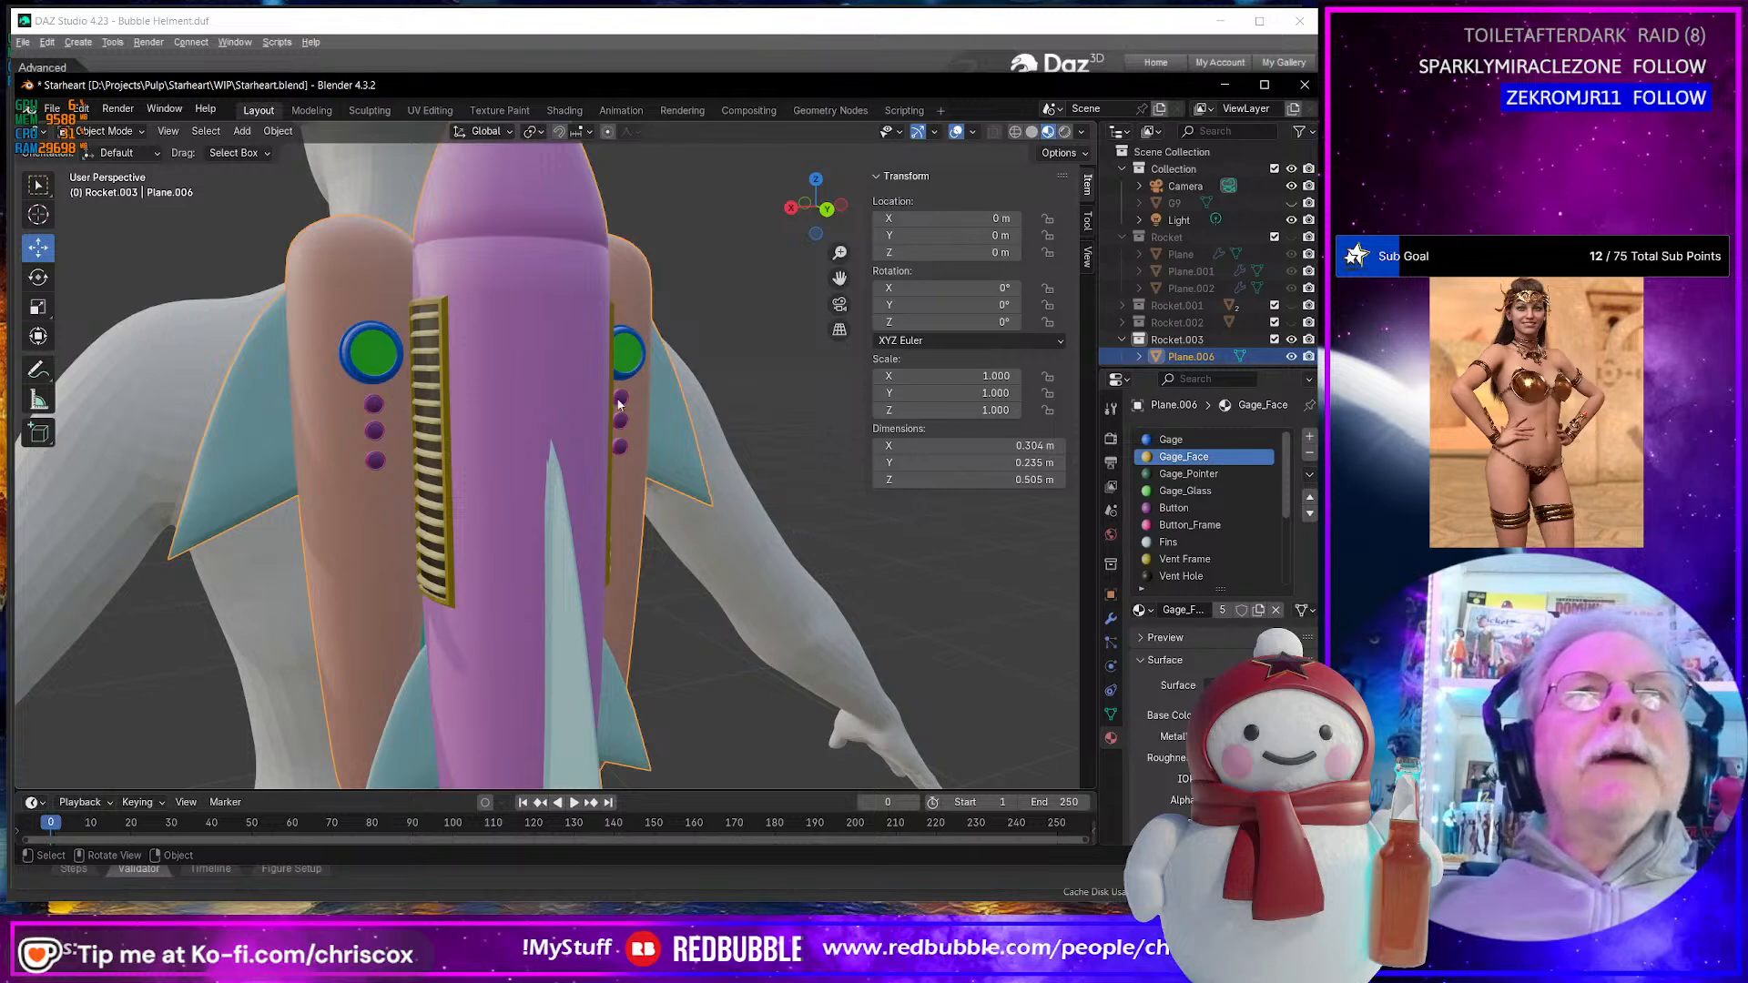
{"action": "scroll", "coordinate": [627, 397], "scroll_direction": "up", "scroll_amount": 3}
{"action": "scroll", "coordinate": [627, 397], "scroll_direction": "down", "scroll_amount": 4}
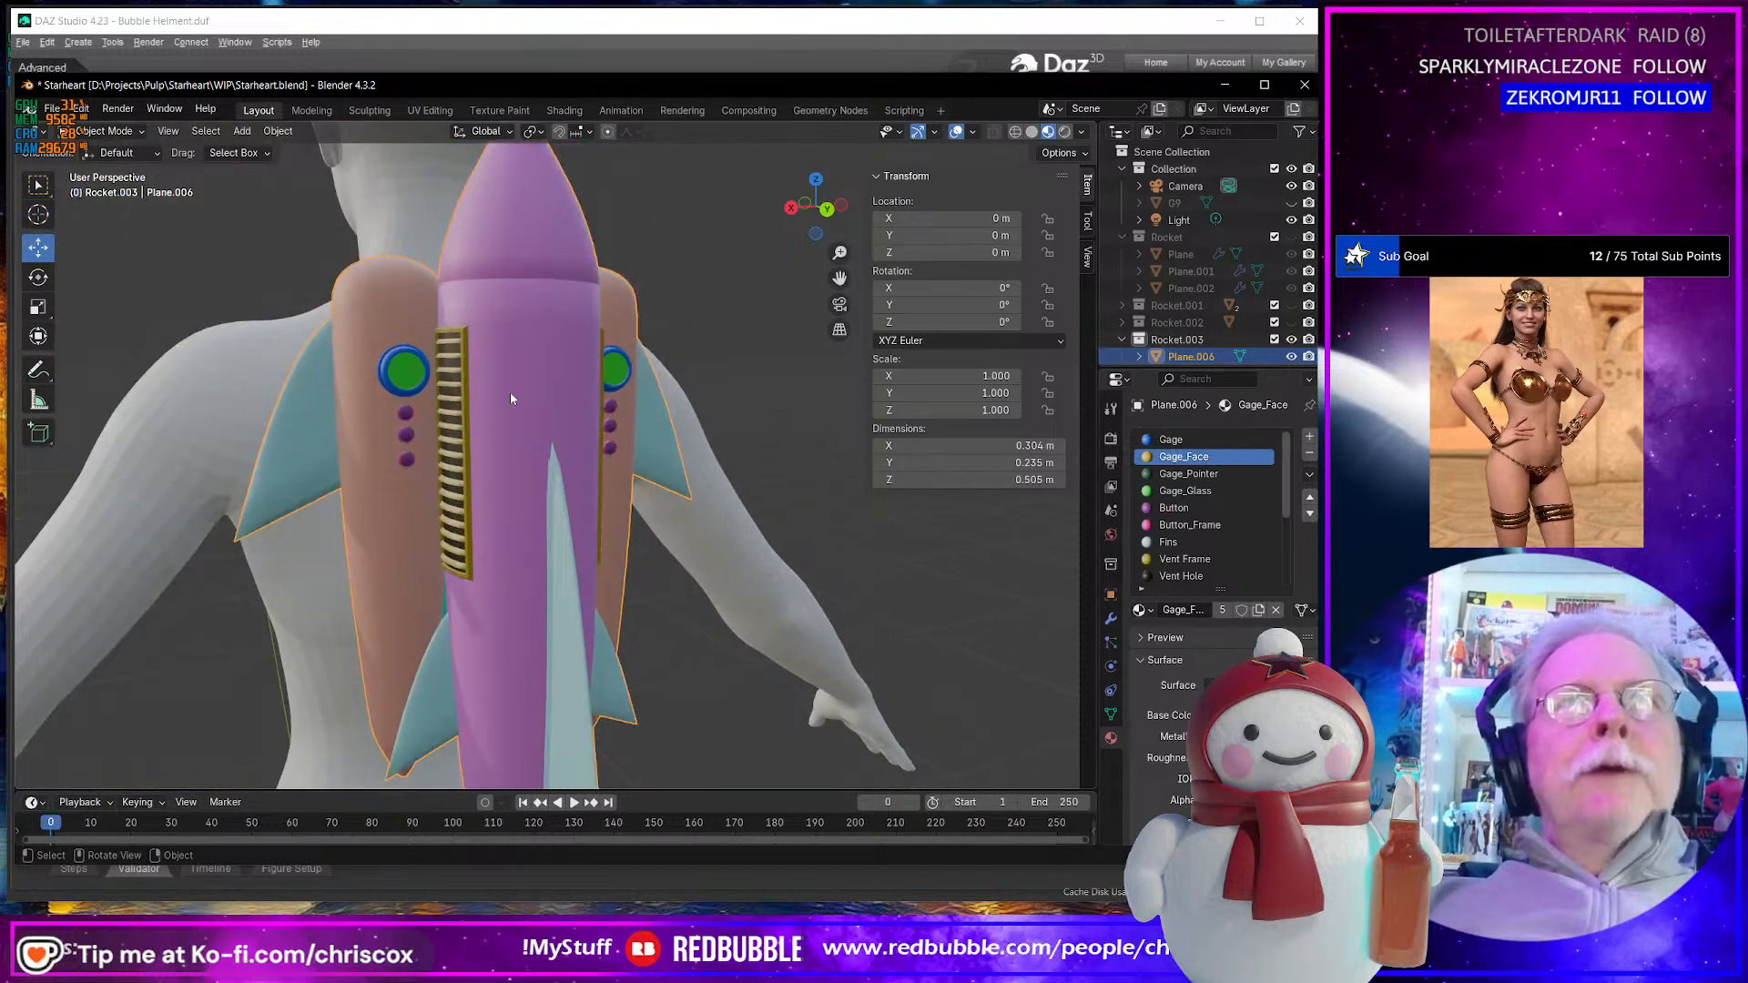
{"action": "middle_click_drag", "start_coordinate": [408, 371], "coordinate": [389, 367]}
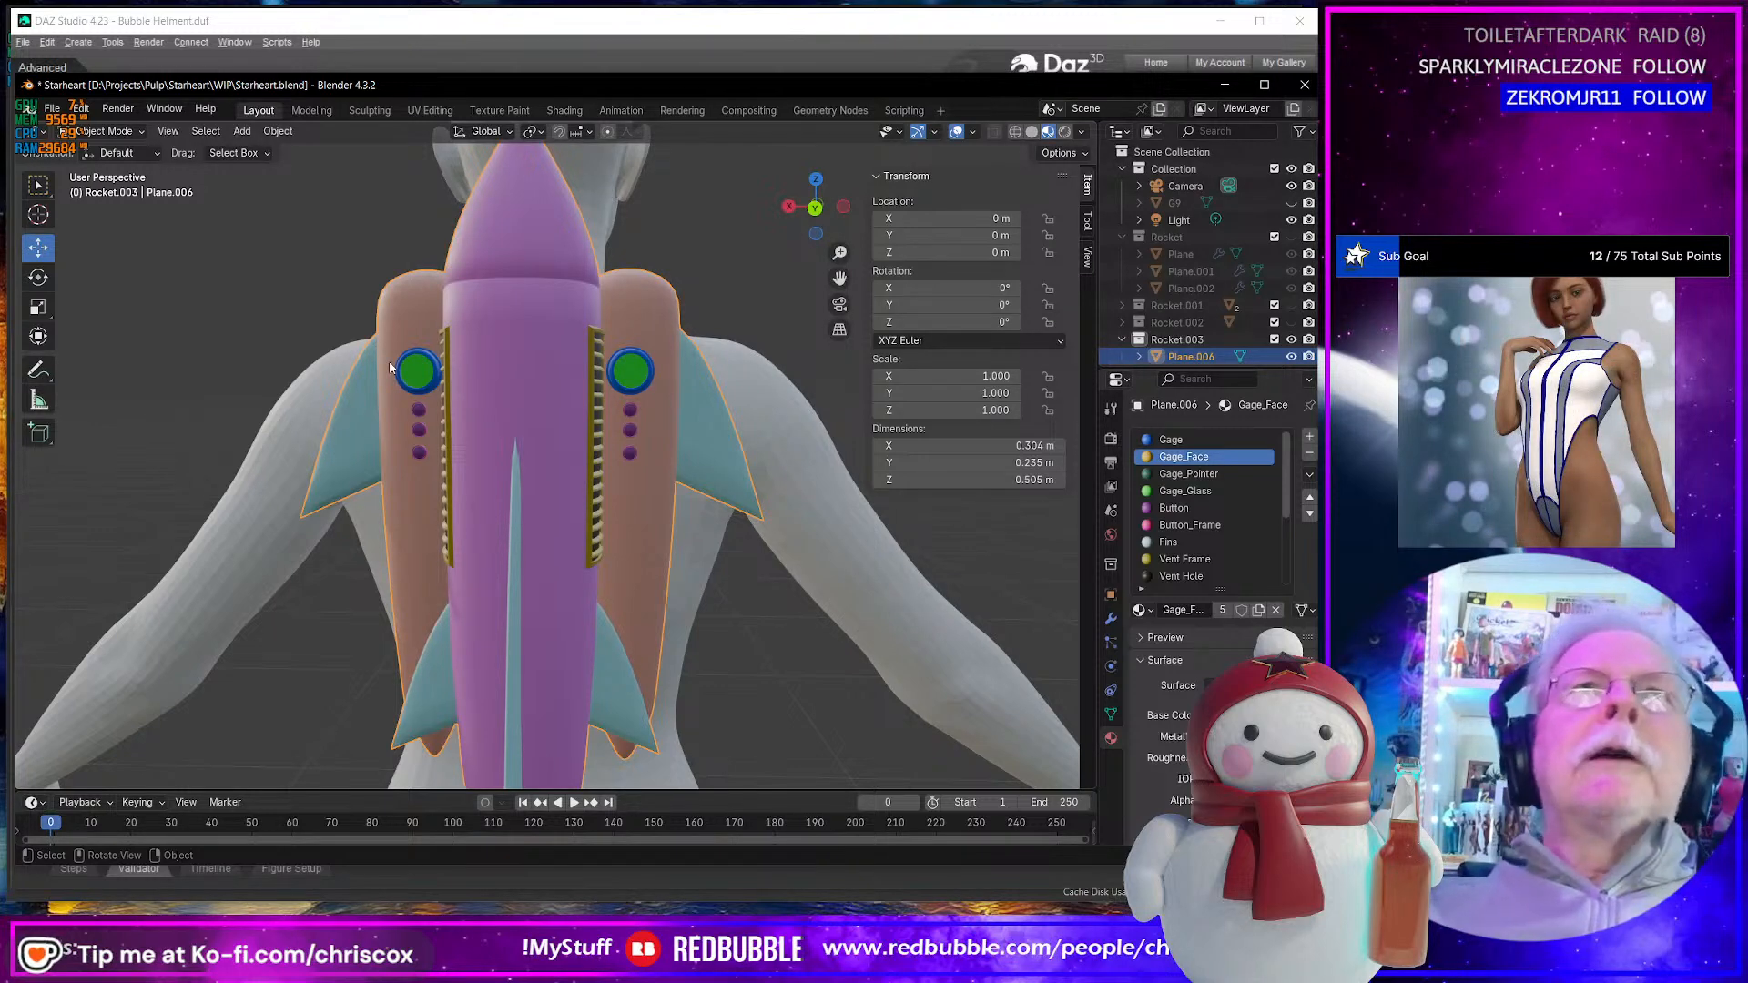
{"action": "middle_click_drag", "start_coordinate": [617, 393], "coordinate": [594, 446]}
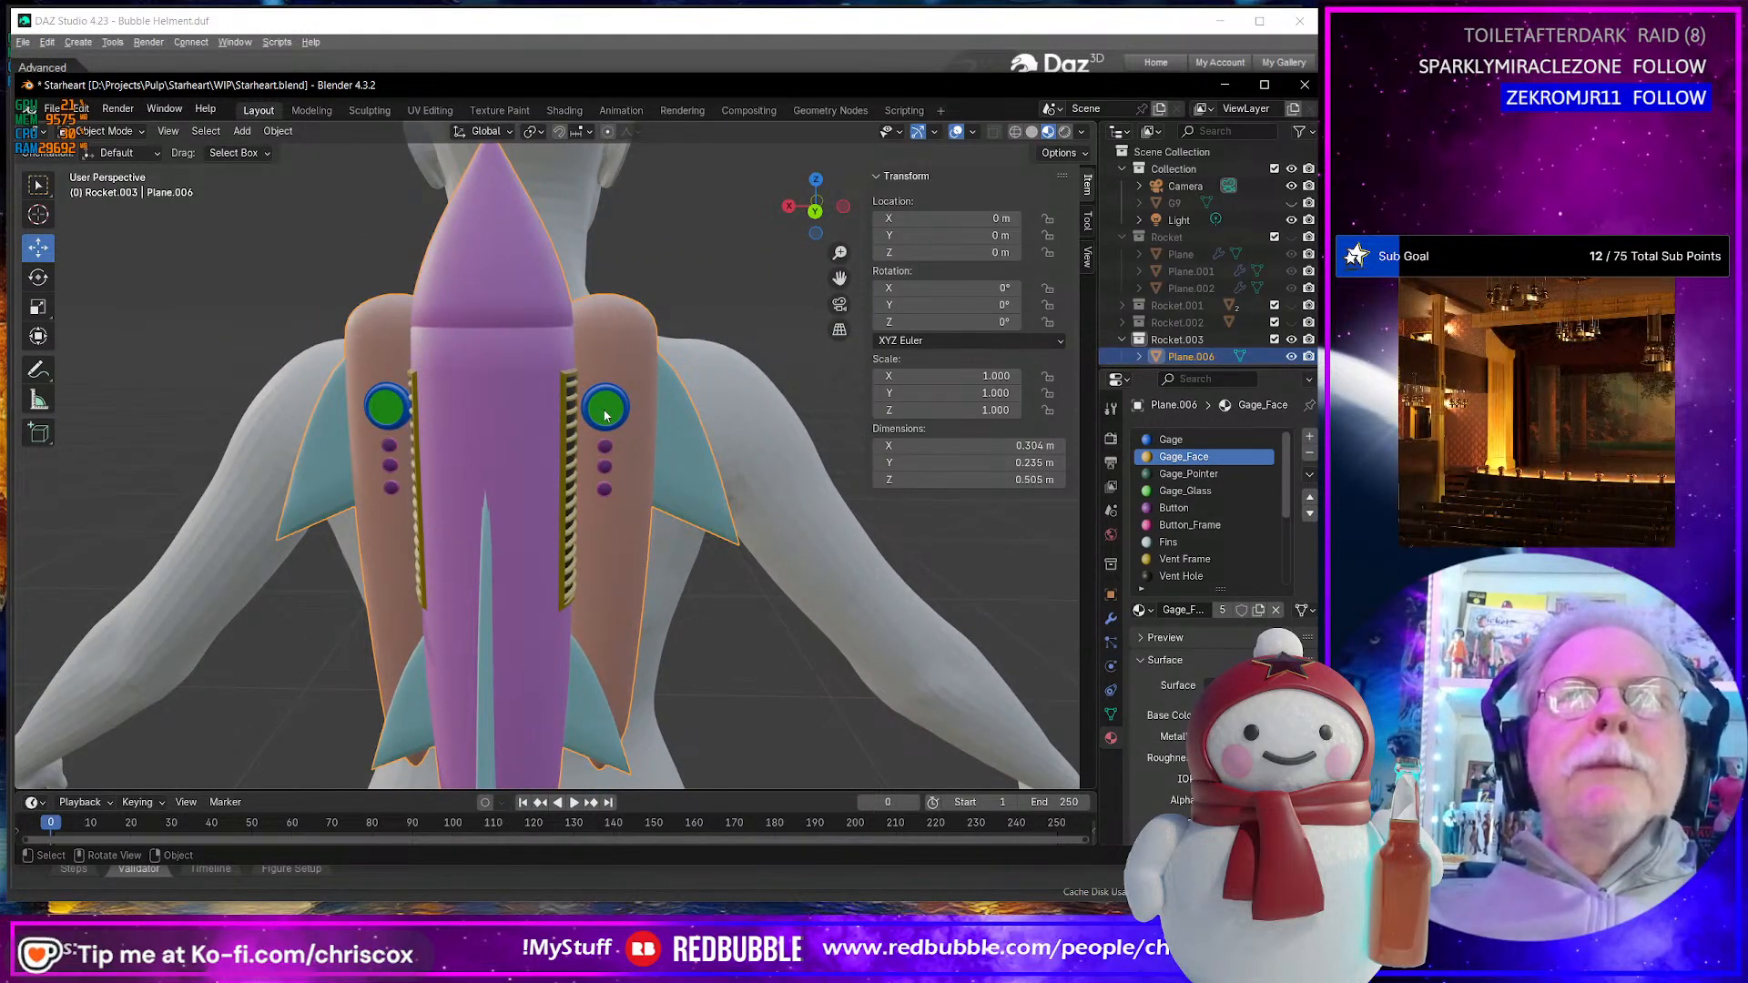
{"action": "middle_click_drag", "start_coordinate": [605, 416], "coordinate": [592, 426]}
{"action": "scroll", "coordinate": [601, 424], "scroll_direction": "up", "scroll_amount": 2}
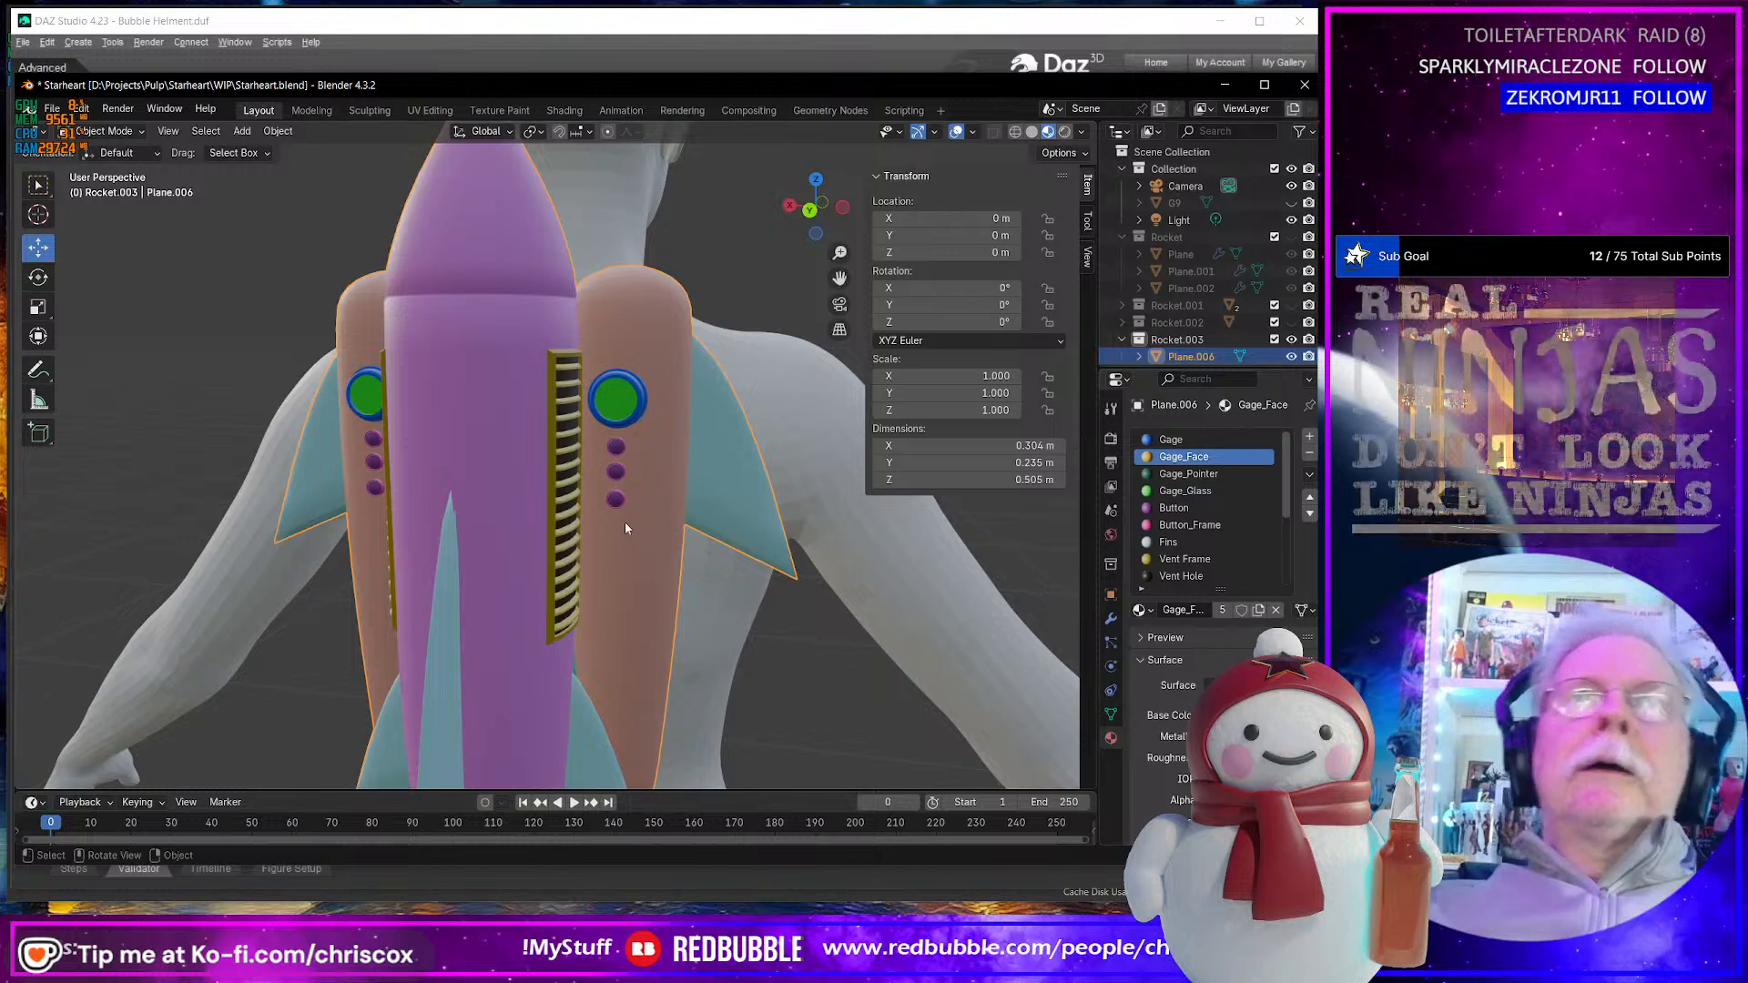
{"action": "key", "text": "Tab"}
{"action": "key", "text": "Tab"}
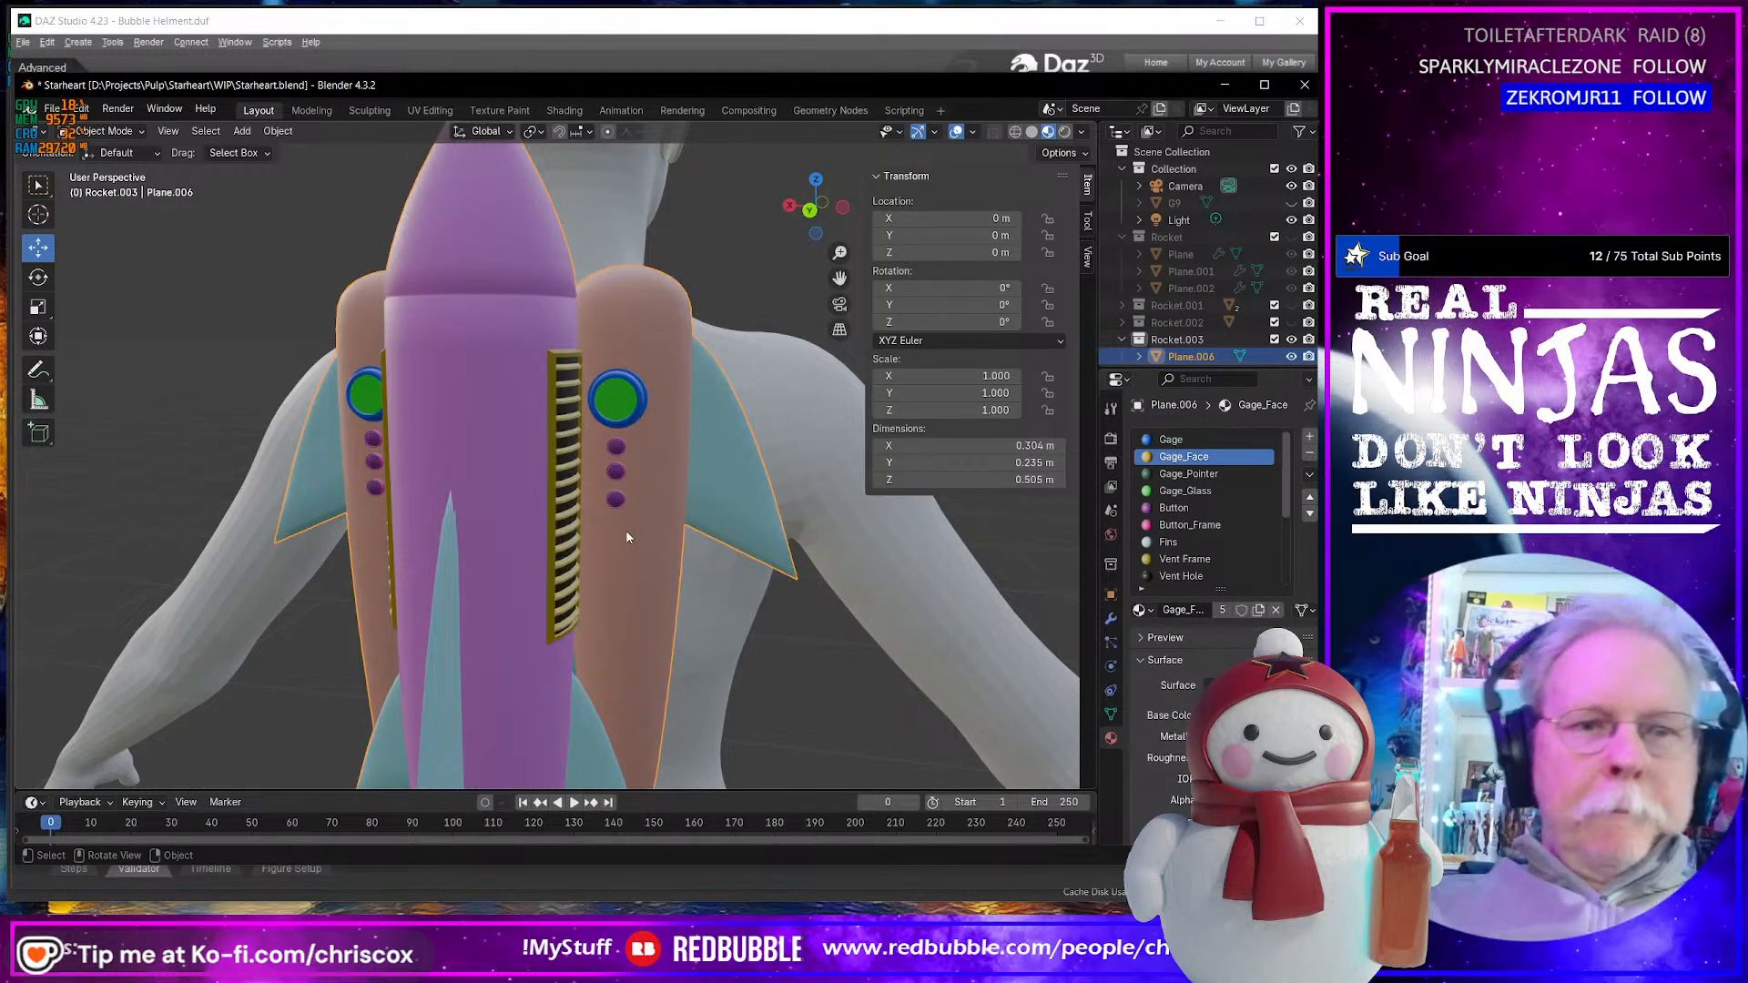
{"action": "key", "text": "ctrl+o"}
{"action": "key", "text": "Escape"}
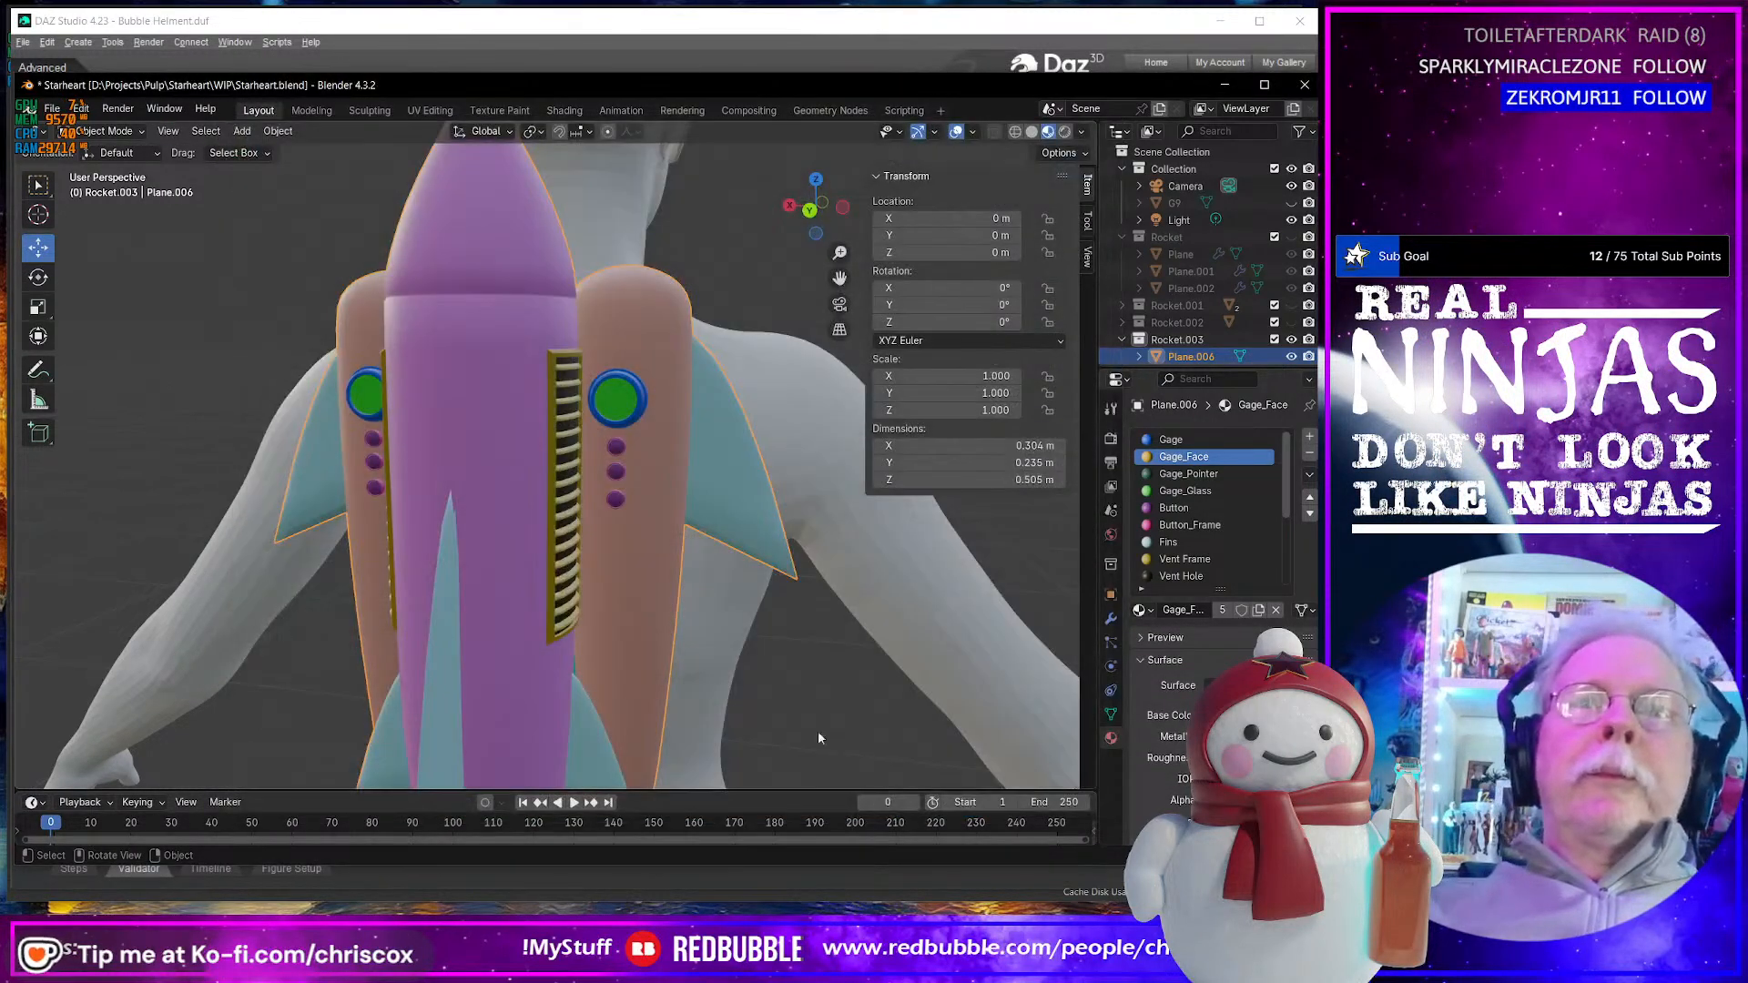
{"action": "middle_click_drag", "start_coordinate": [820, 738], "coordinate": [792, 734]}
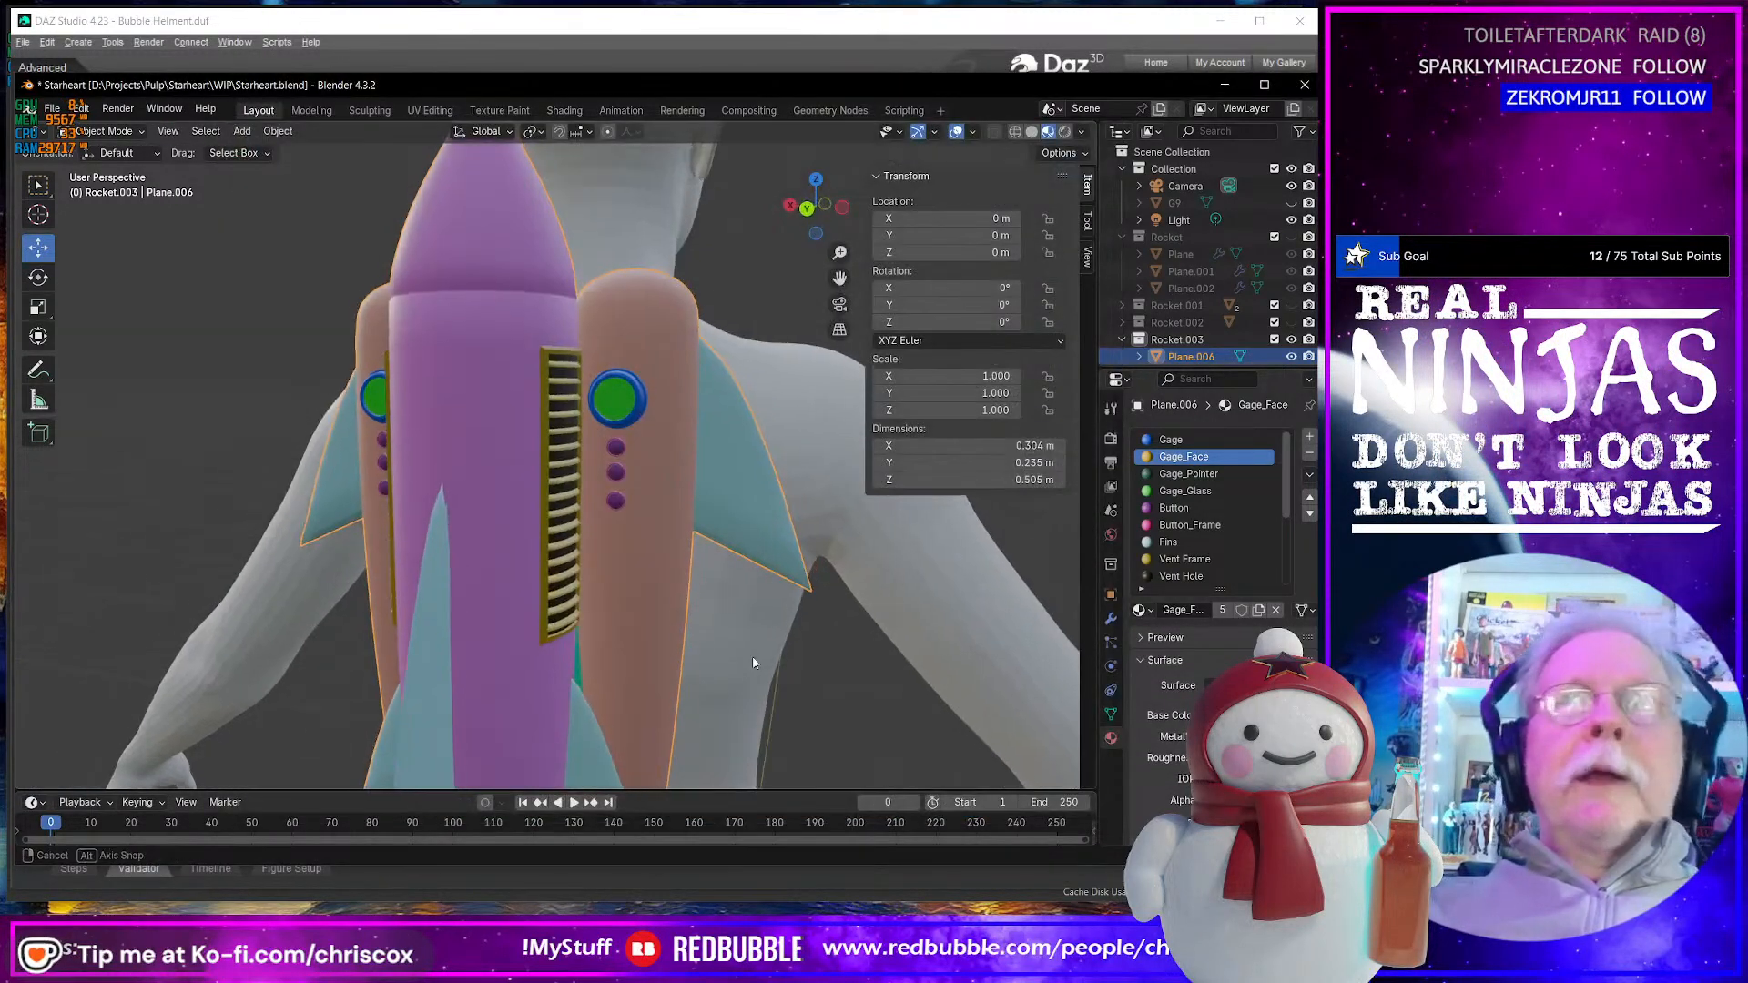
- Delete the outdated Rocket.002 collection together with its hierarchy
{"action": "left_click", "coordinate": [1203, 323]}
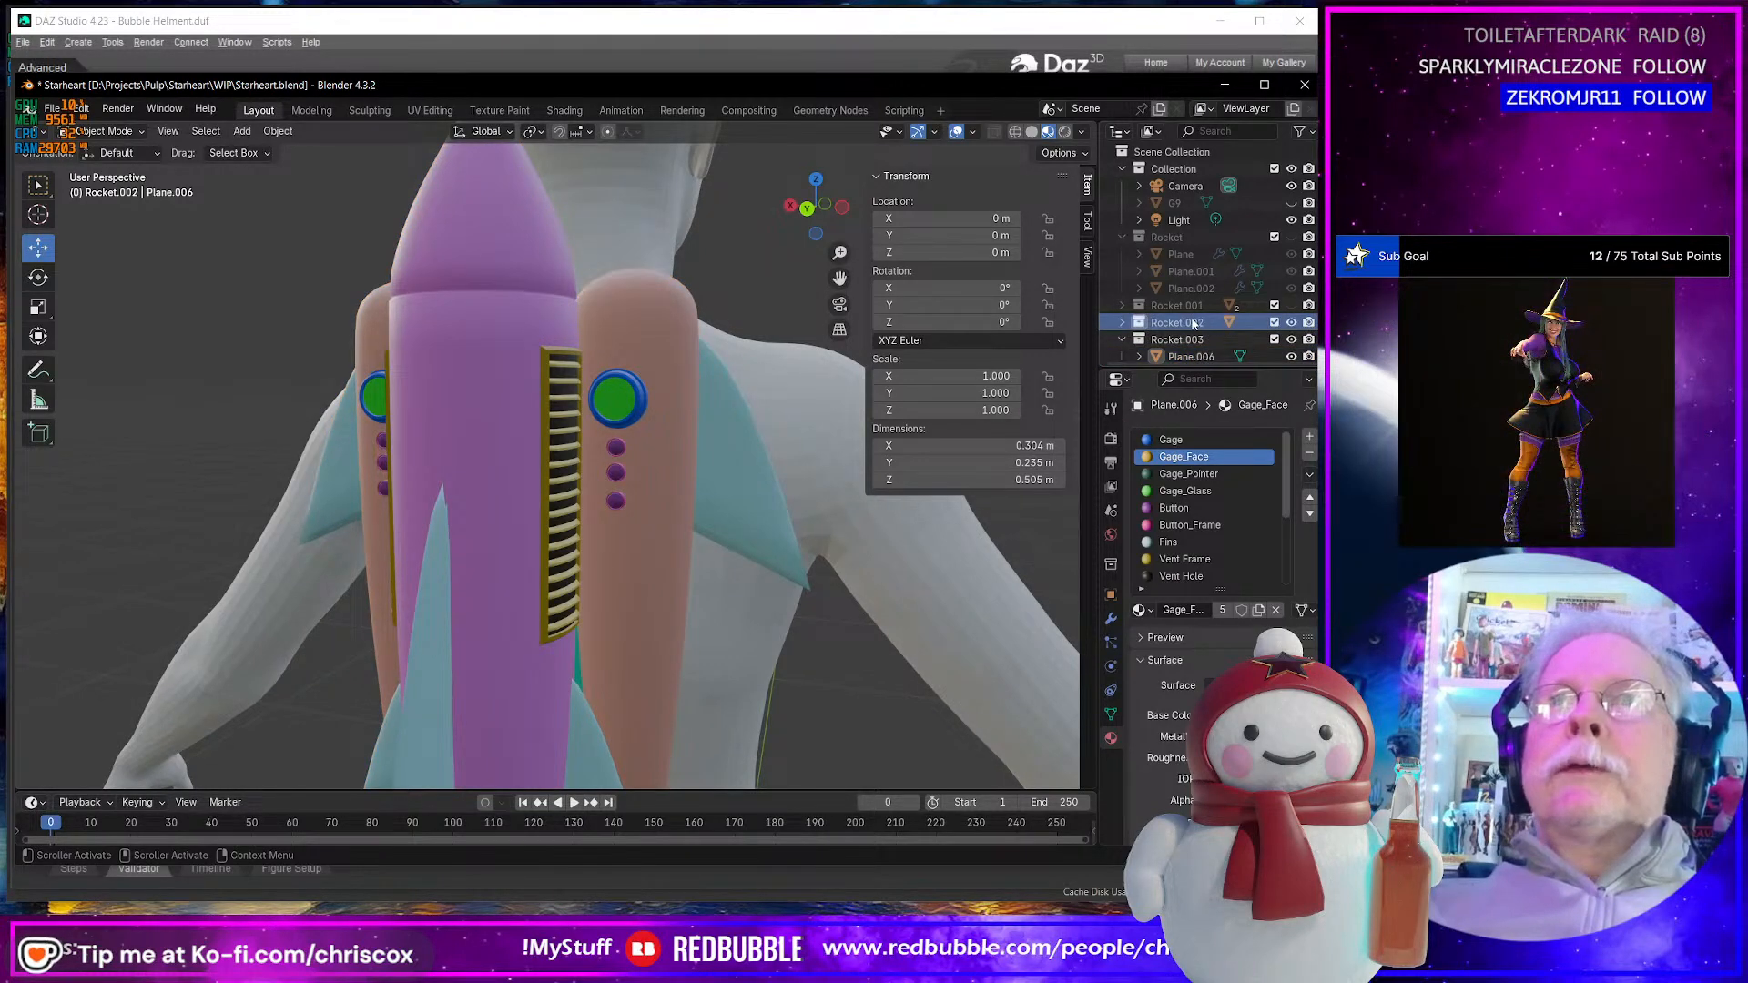
{"action": "right_click", "coordinate": [1193, 324]}
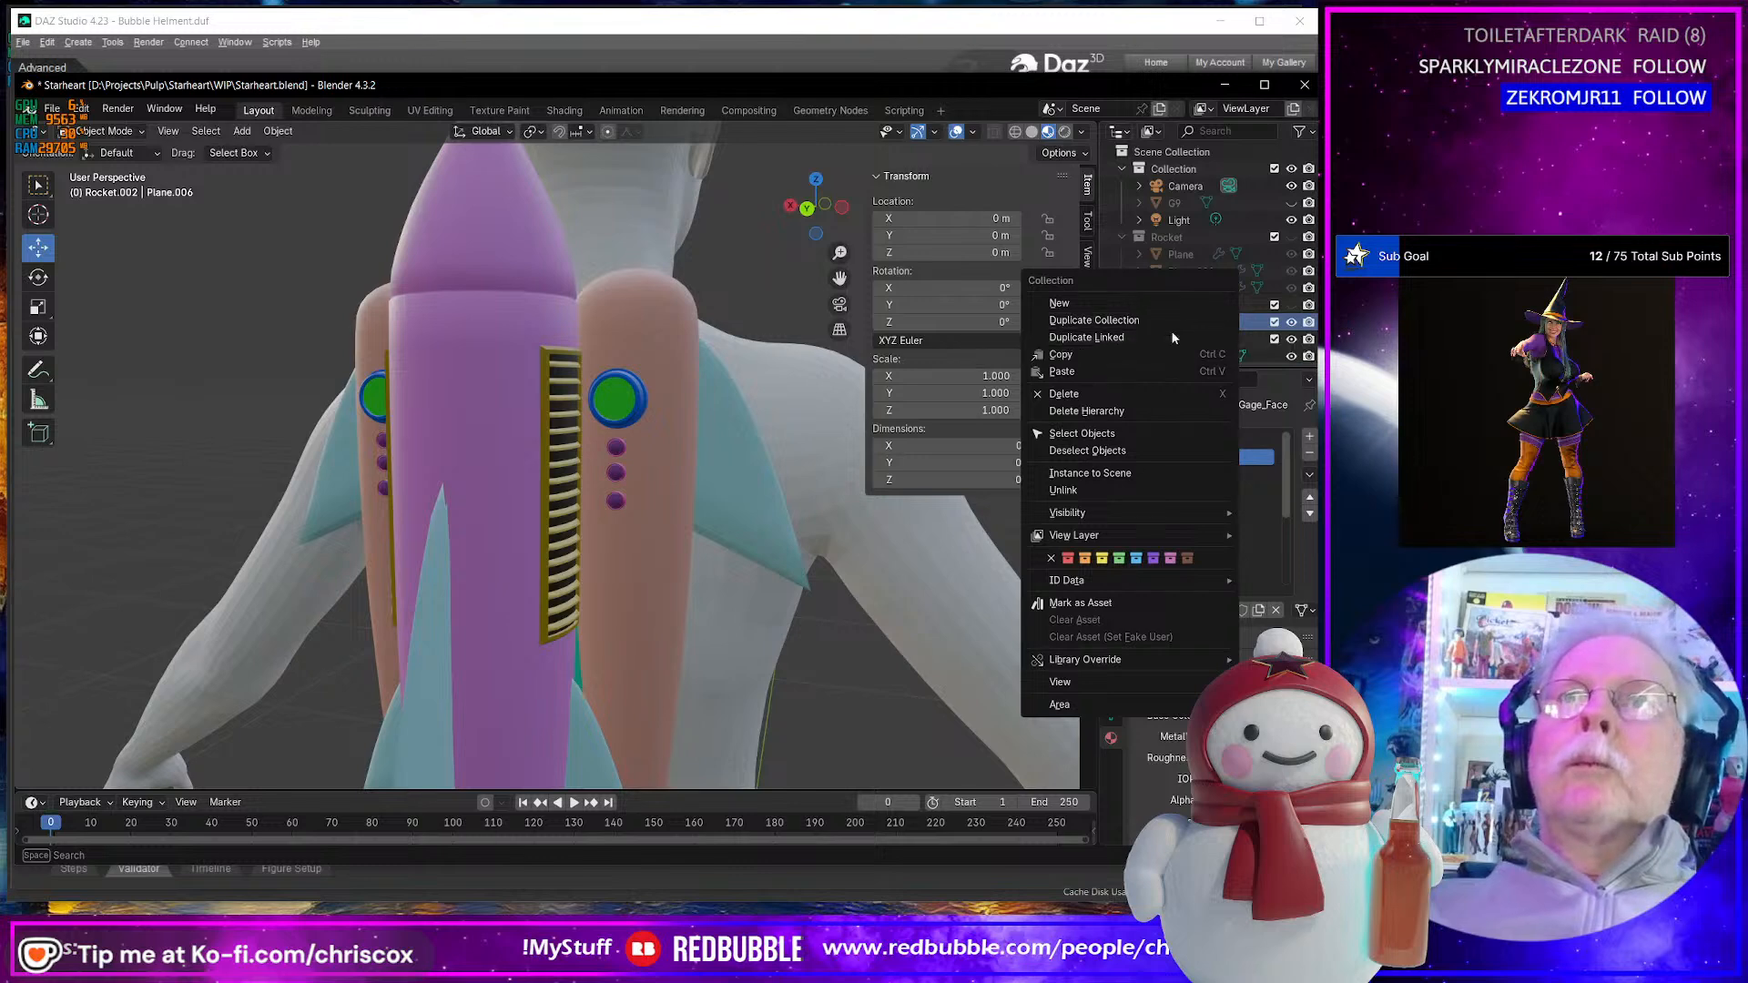
{"action": "left_click", "coordinate": [1138, 404]}
- Duplicate the Rocket.003 collection and exclude the original Rocket.003 from the view layer
{"action": "left_click", "coordinate": [1216, 324]}
{"action": "right_click", "coordinate": [1216, 325]}
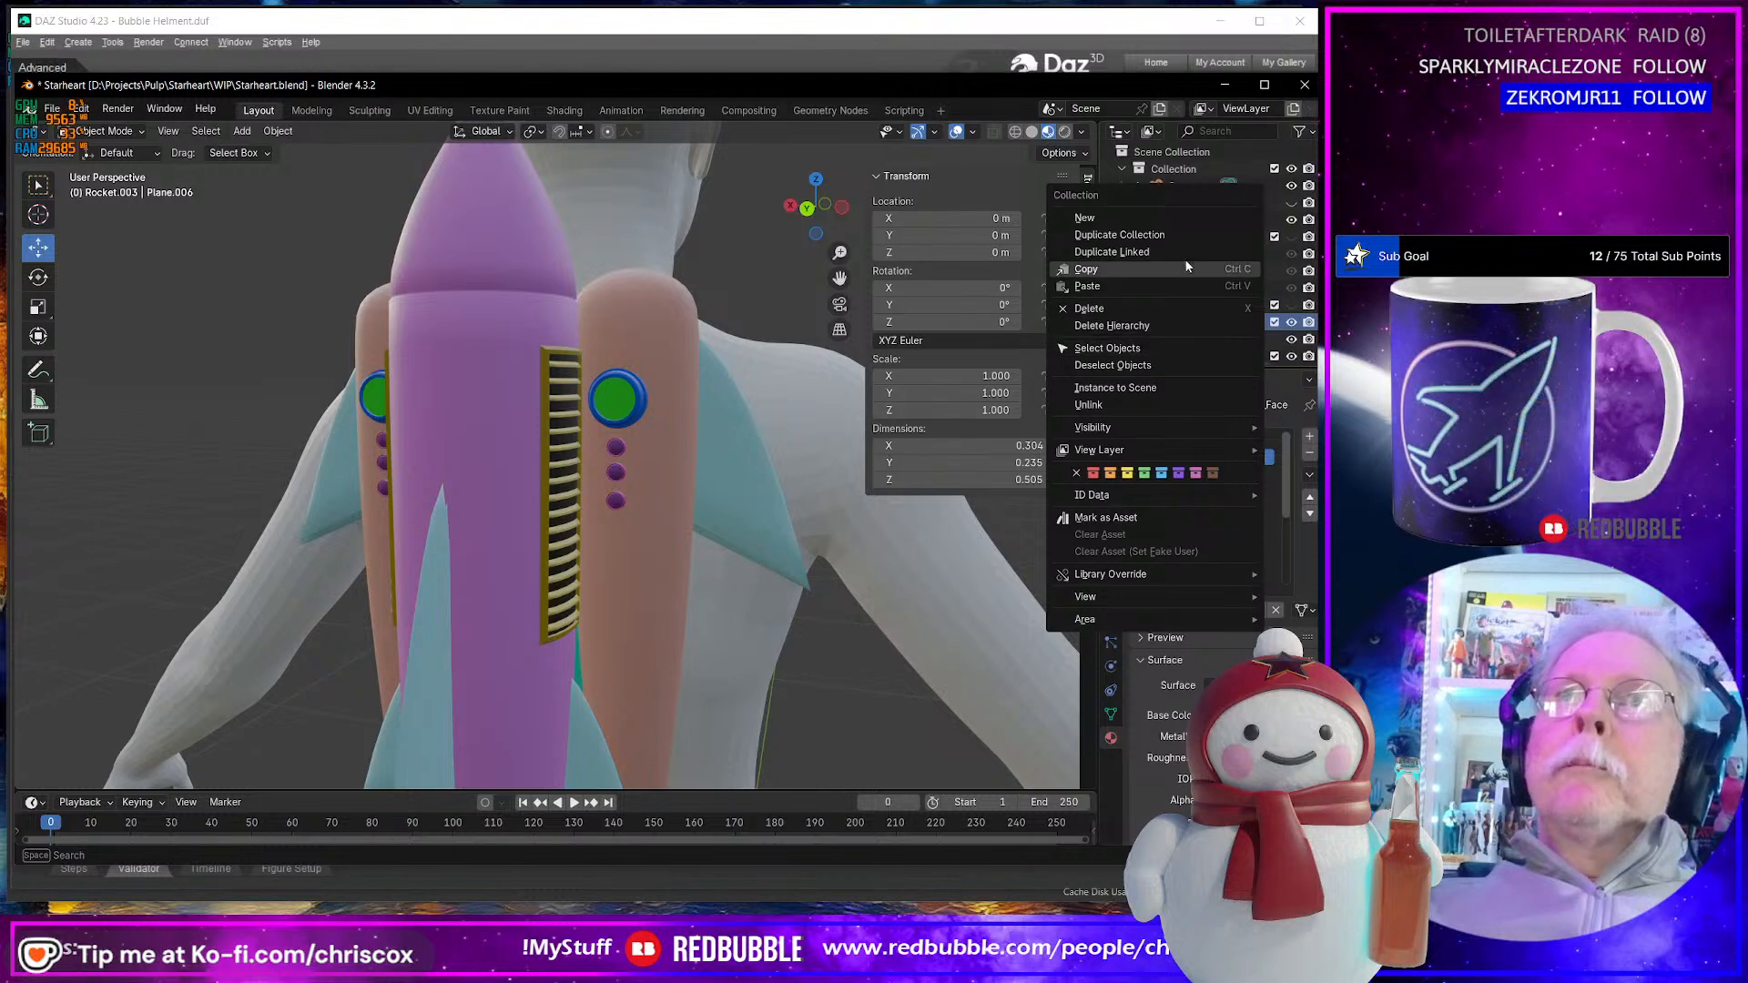
{"action": "left_click", "coordinate": [1169, 233]}
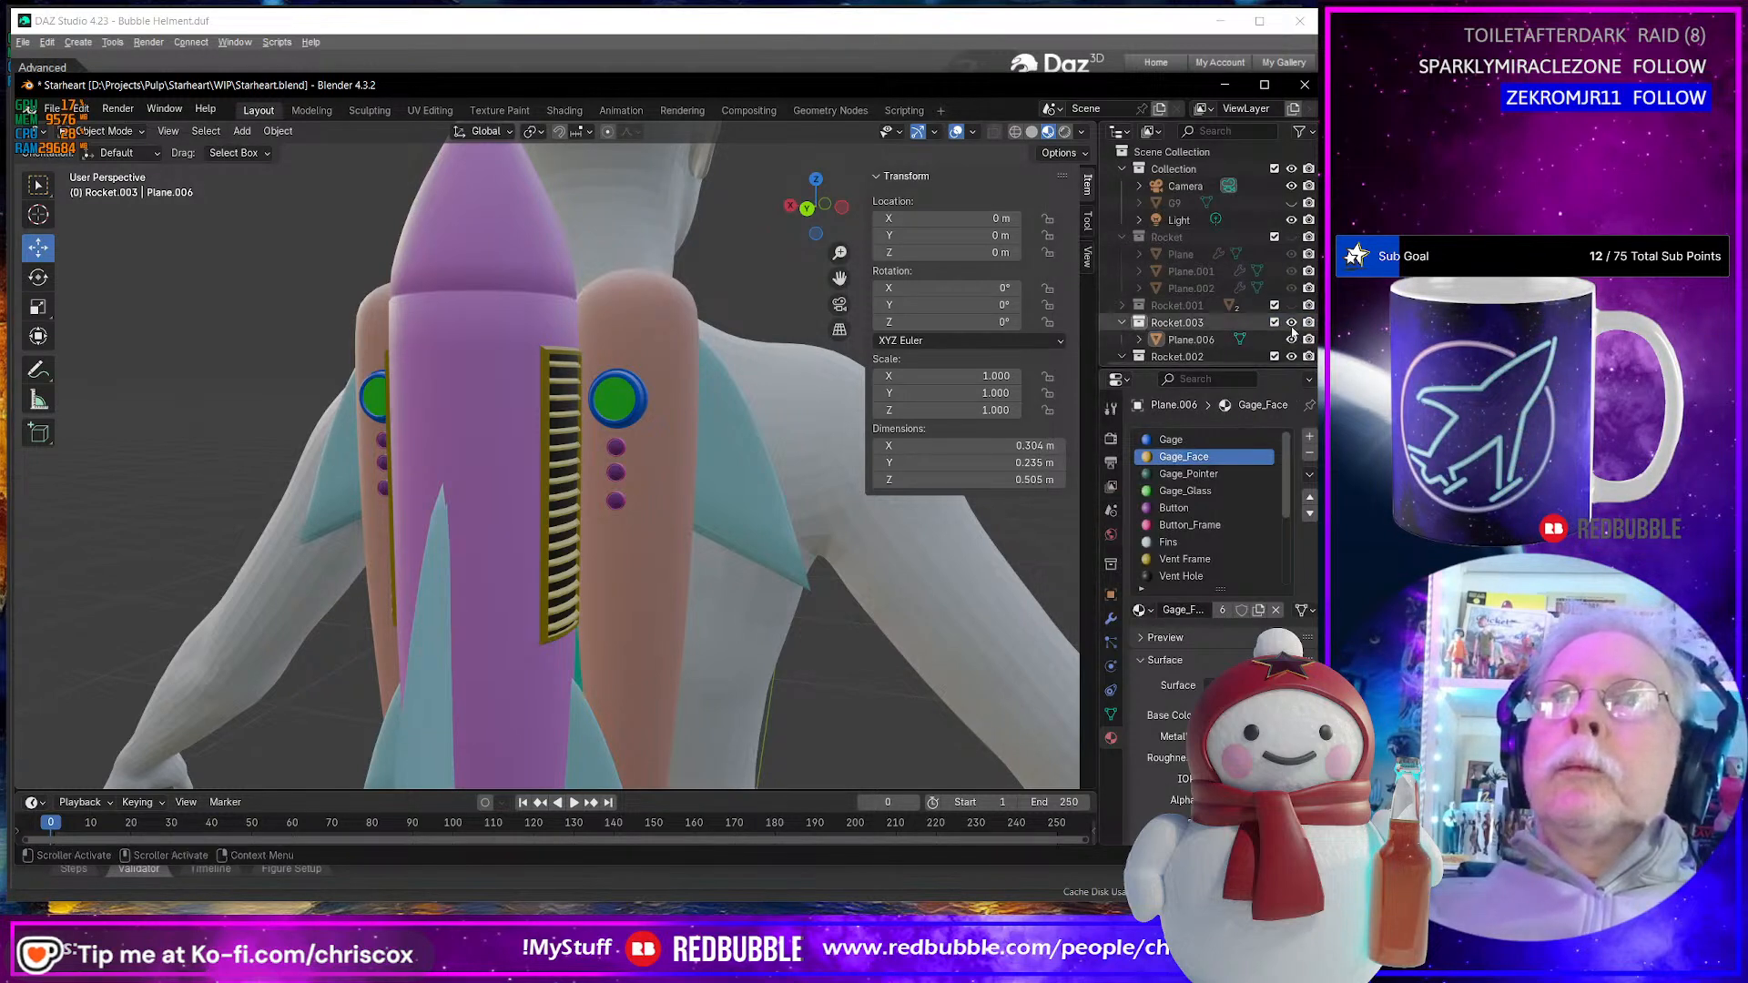
{"action": "left_click", "coordinate": [1200, 355]}
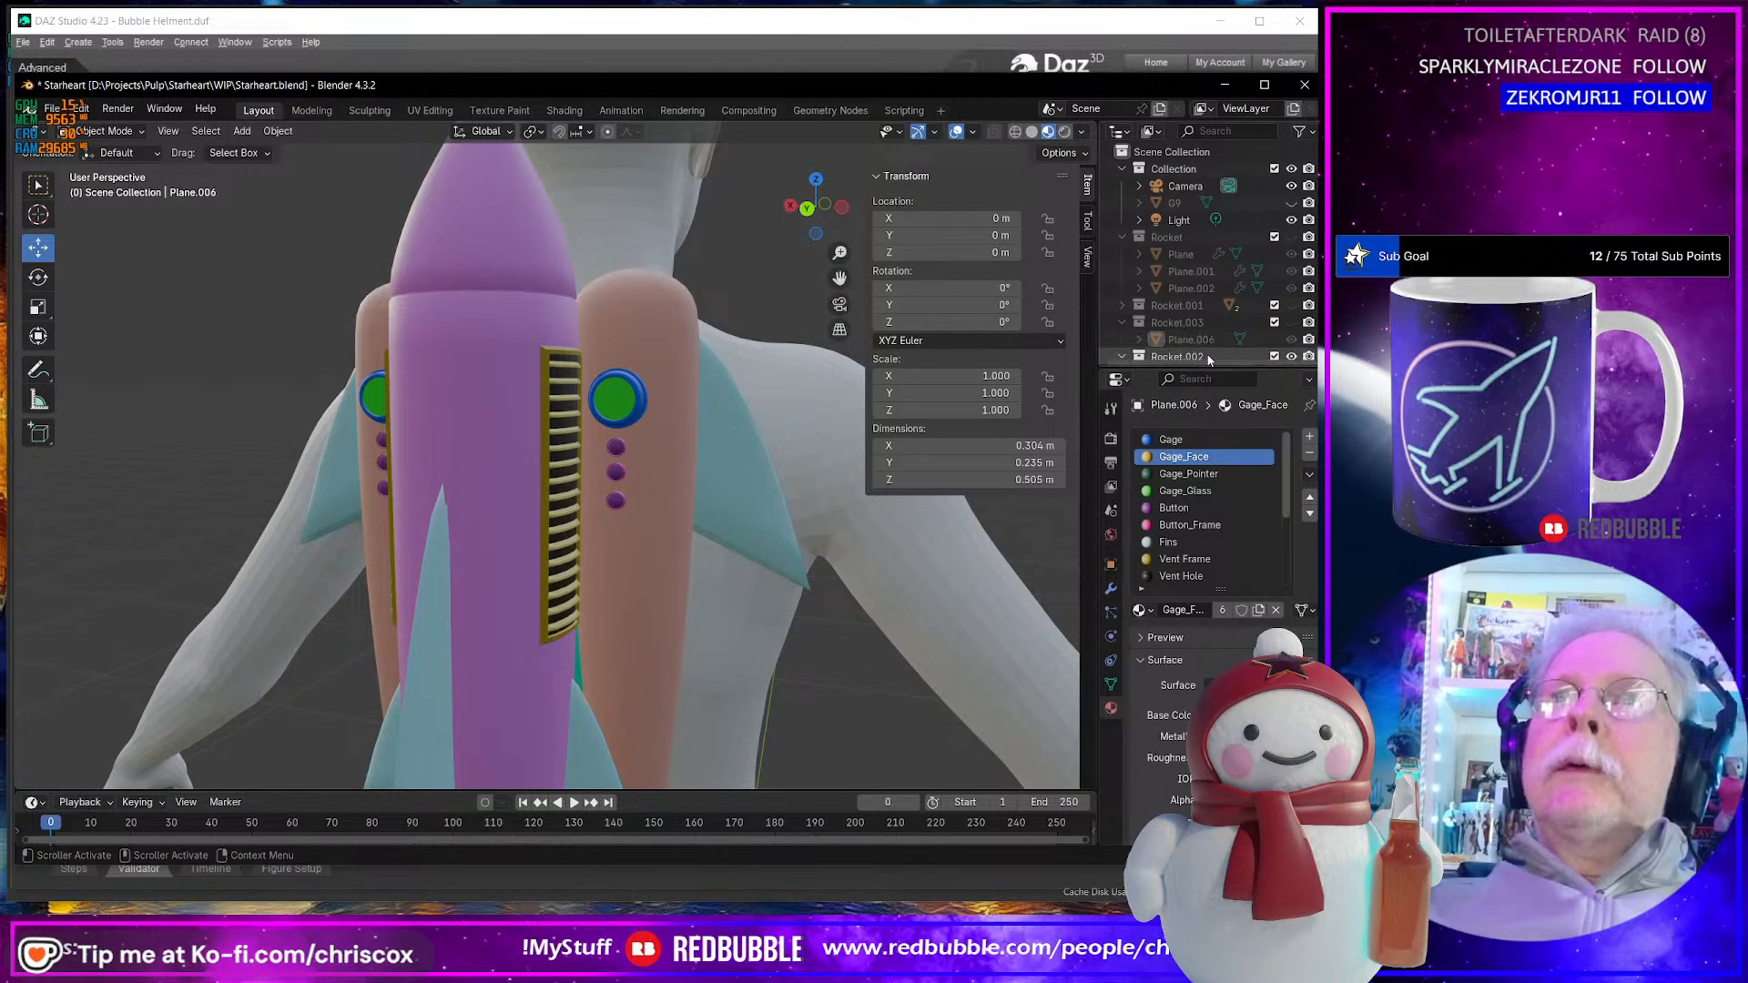
- Reveal the hidden gauge glass in the duplicated rocket mesh and move it up about 0.1 m along Z, clear of the housings
{"action": "left_click", "coordinate": [615, 402]}
{"action": "key", "text": "Tab"}
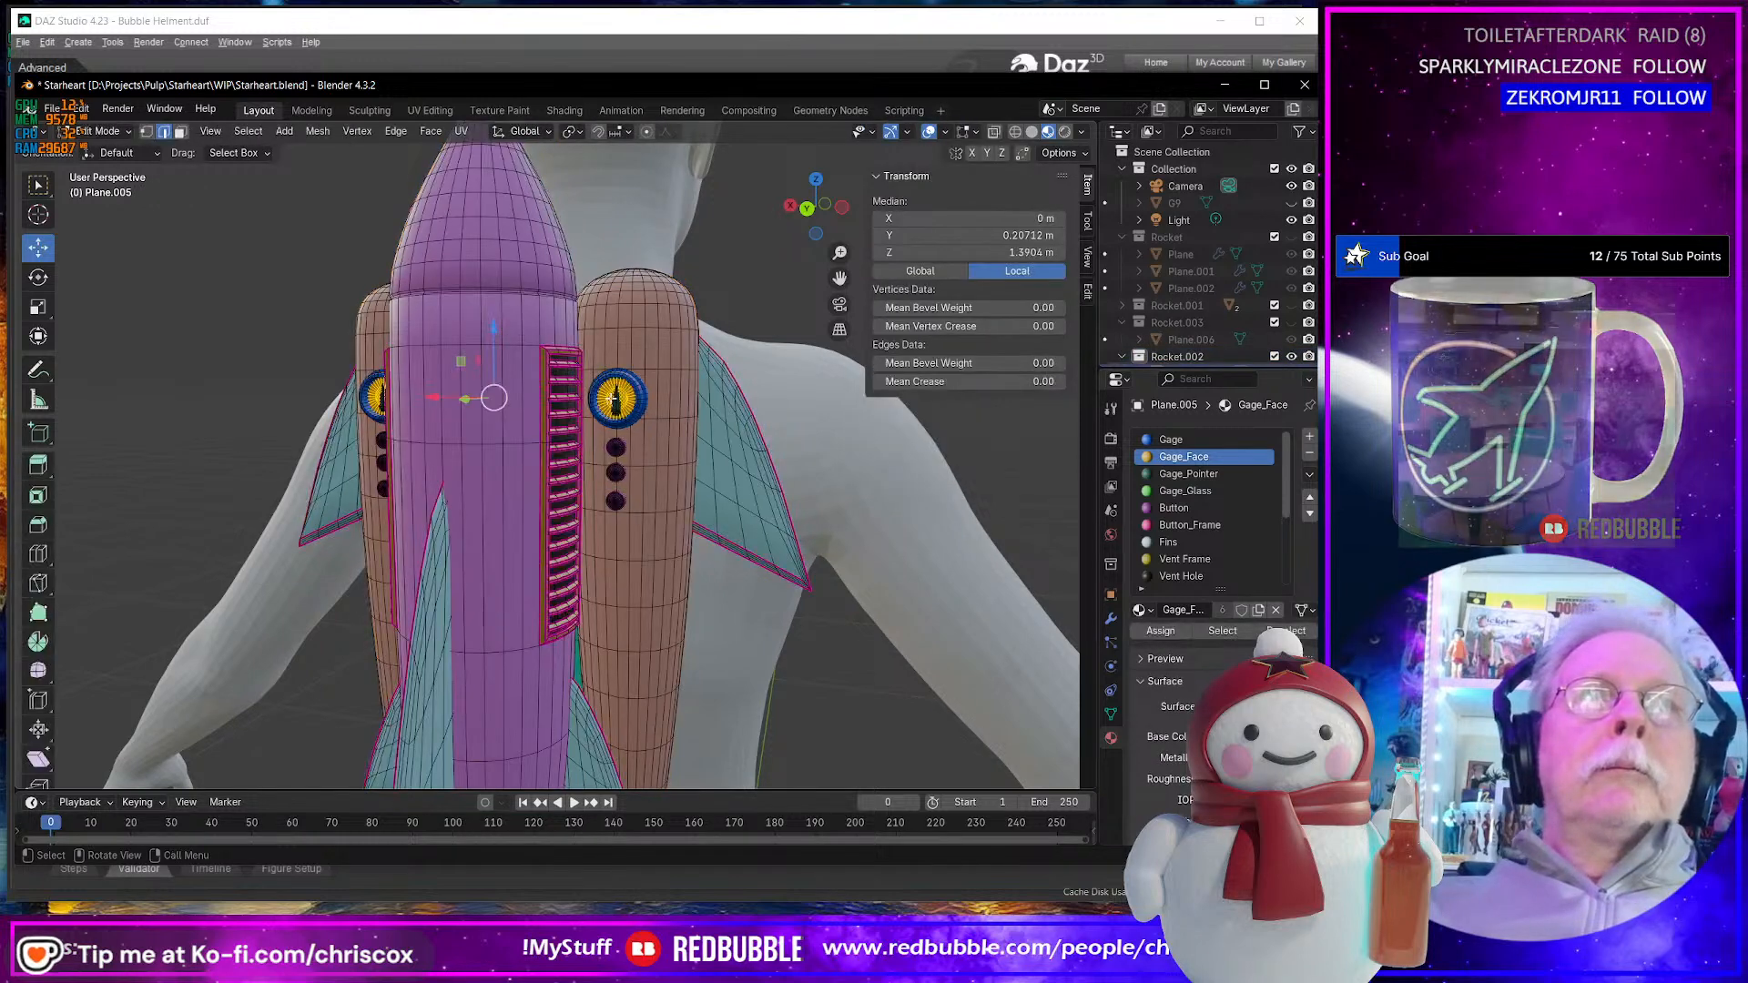
{"action": "left_click", "coordinate": [947, 601]}
{"action": "middle_click_drag", "start_coordinate": [947, 601], "coordinate": [899, 618]}
{"action": "key", "text": "alt+h"}
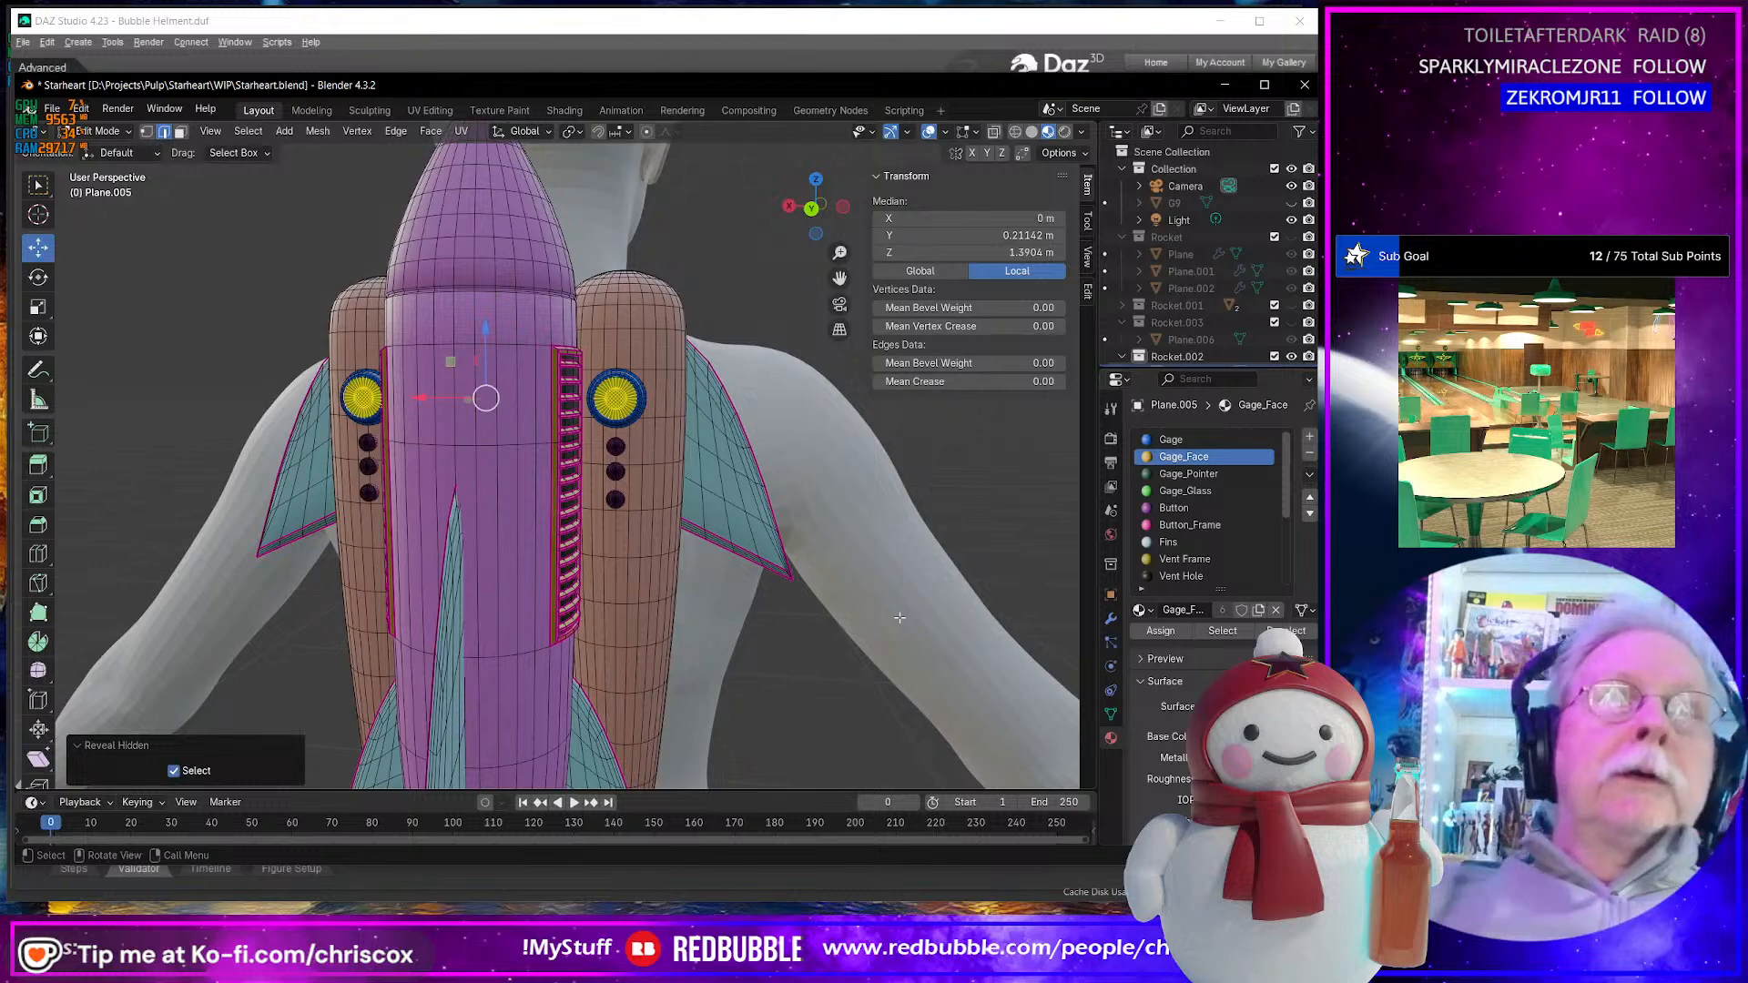
{"action": "left_click_drag", "start_coordinate": [486, 328], "coordinate": [486, 117]}
{"action": "scroll", "coordinate": [681, 684], "scroll_direction": "up", "scroll_amount": 3}
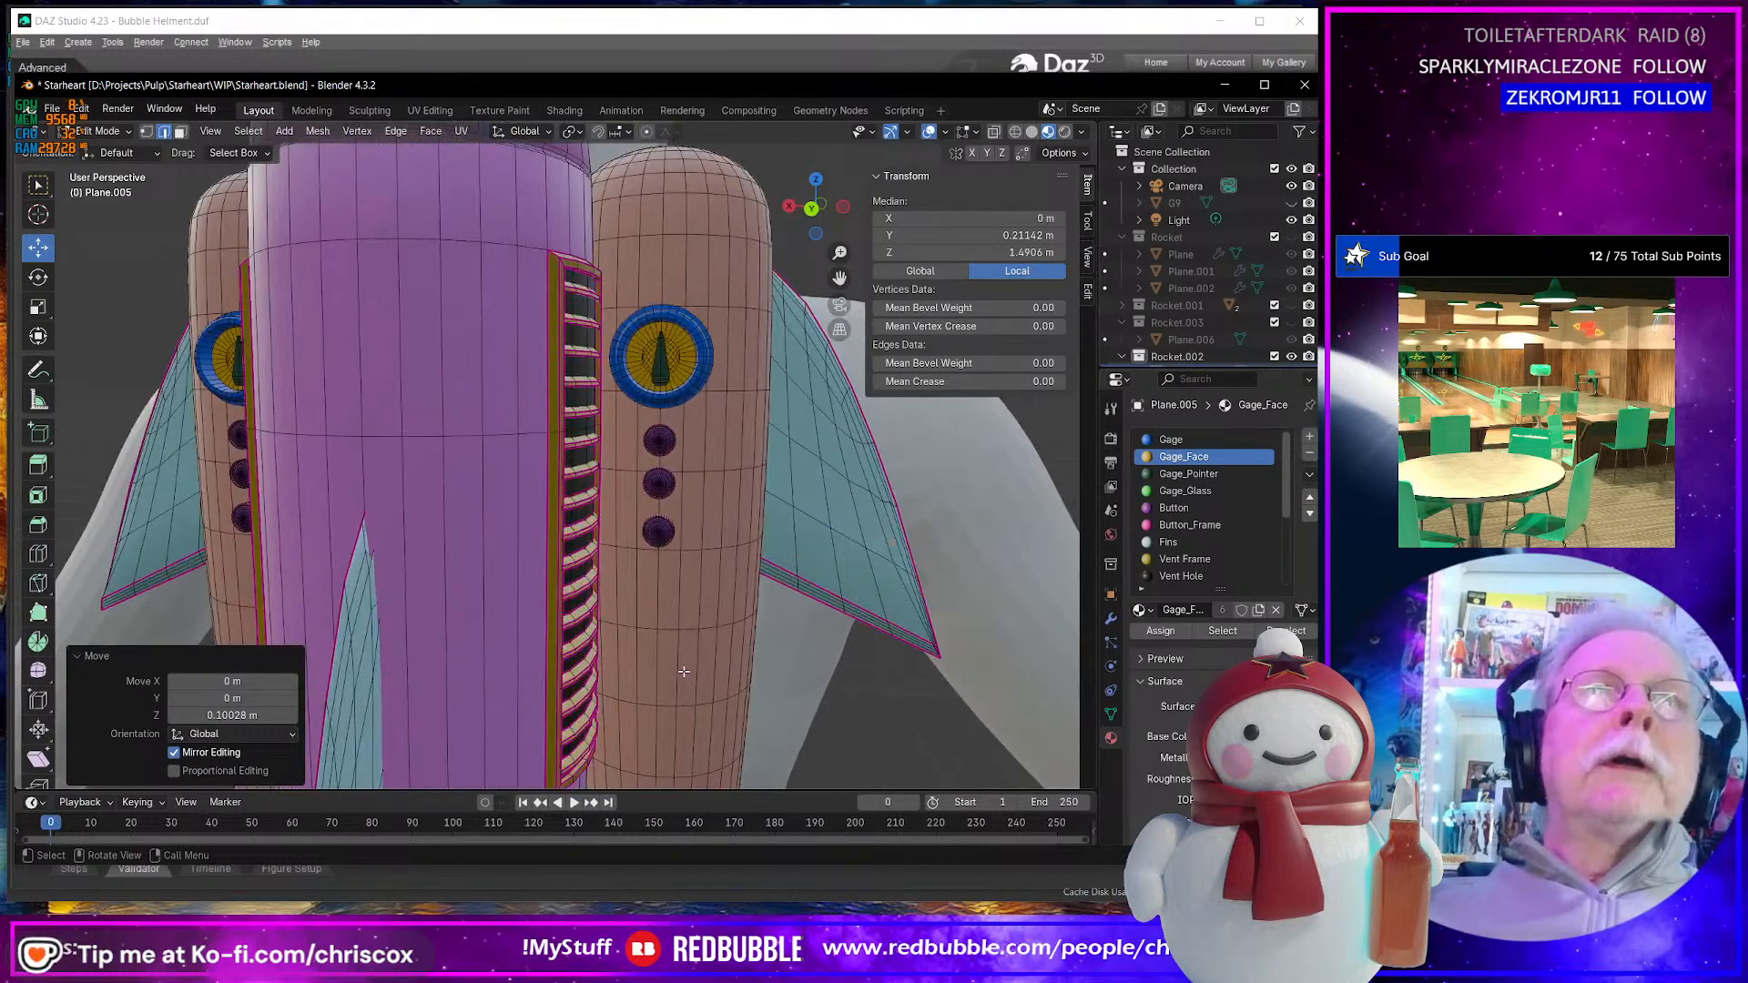
- Leave mesh editing and export the rocket pack as Starheart Rocket Pack IDs.obj into the Substance folder
{"action": "scroll", "coordinate": [682, 672], "scroll_direction": "down", "scroll_amount": 4}
{"action": "middle_click_drag", "start_coordinate": [683, 656], "coordinate": [699, 668]}
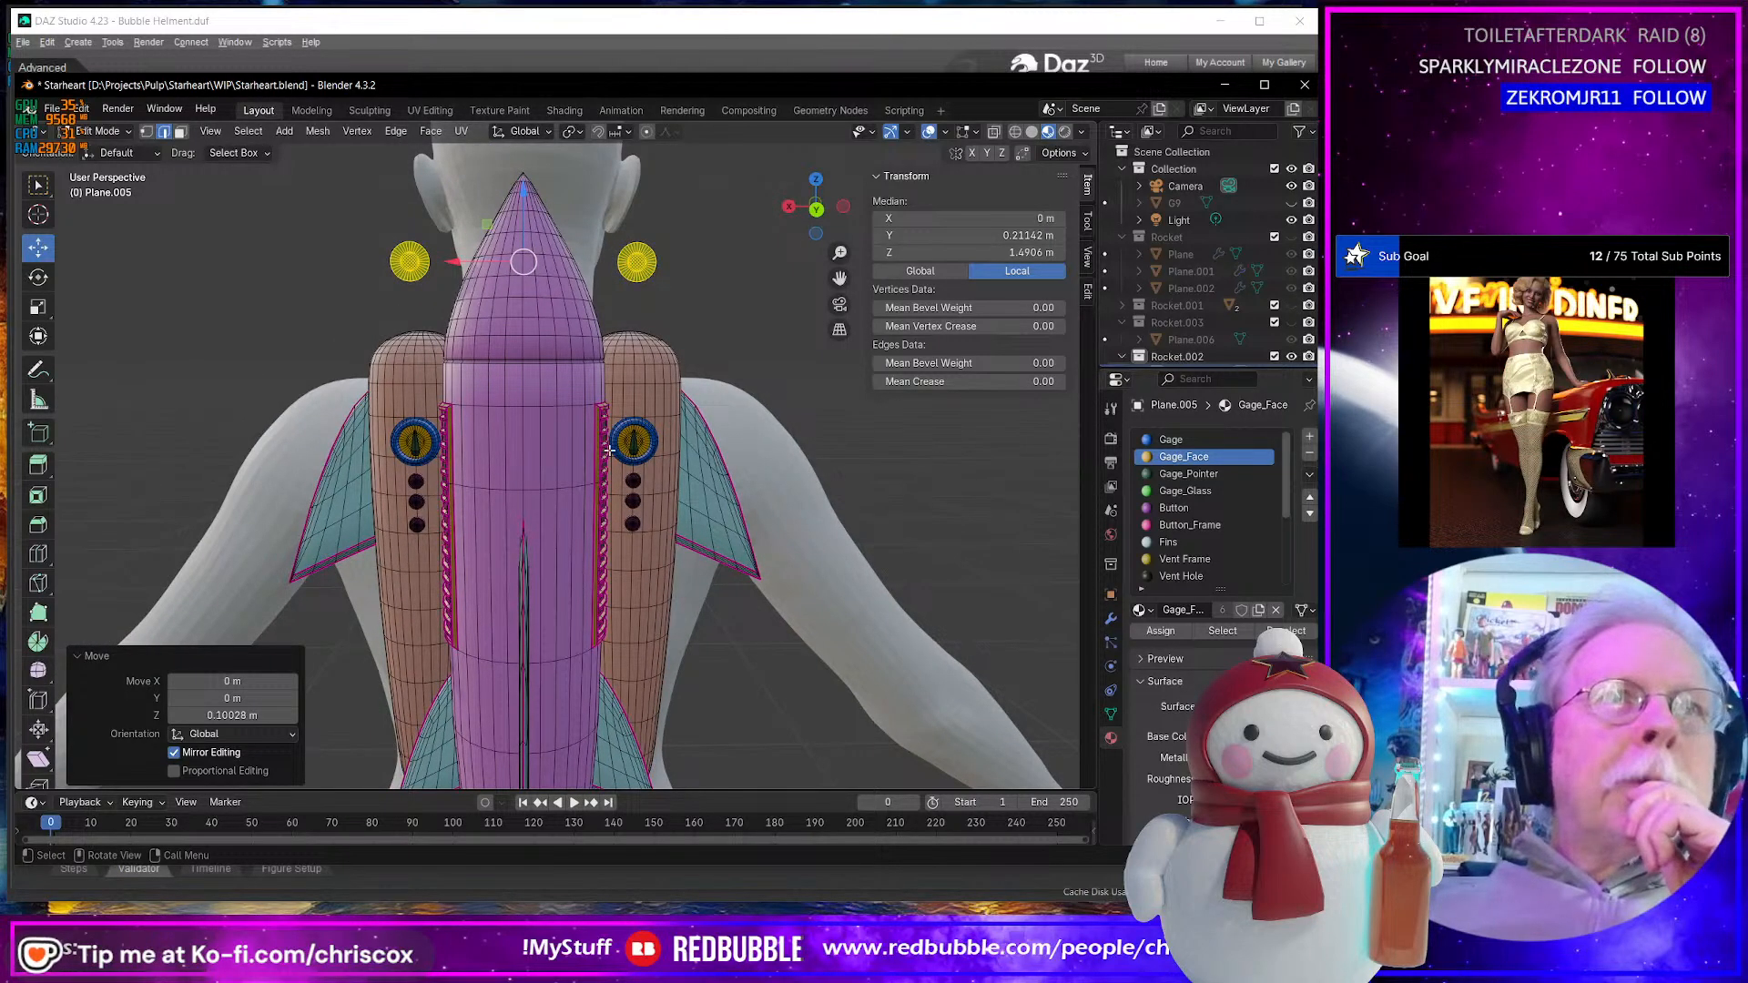
{"action": "middle_click_drag", "start_coordinate": [498, 455], "coordinate": [510, 495]}
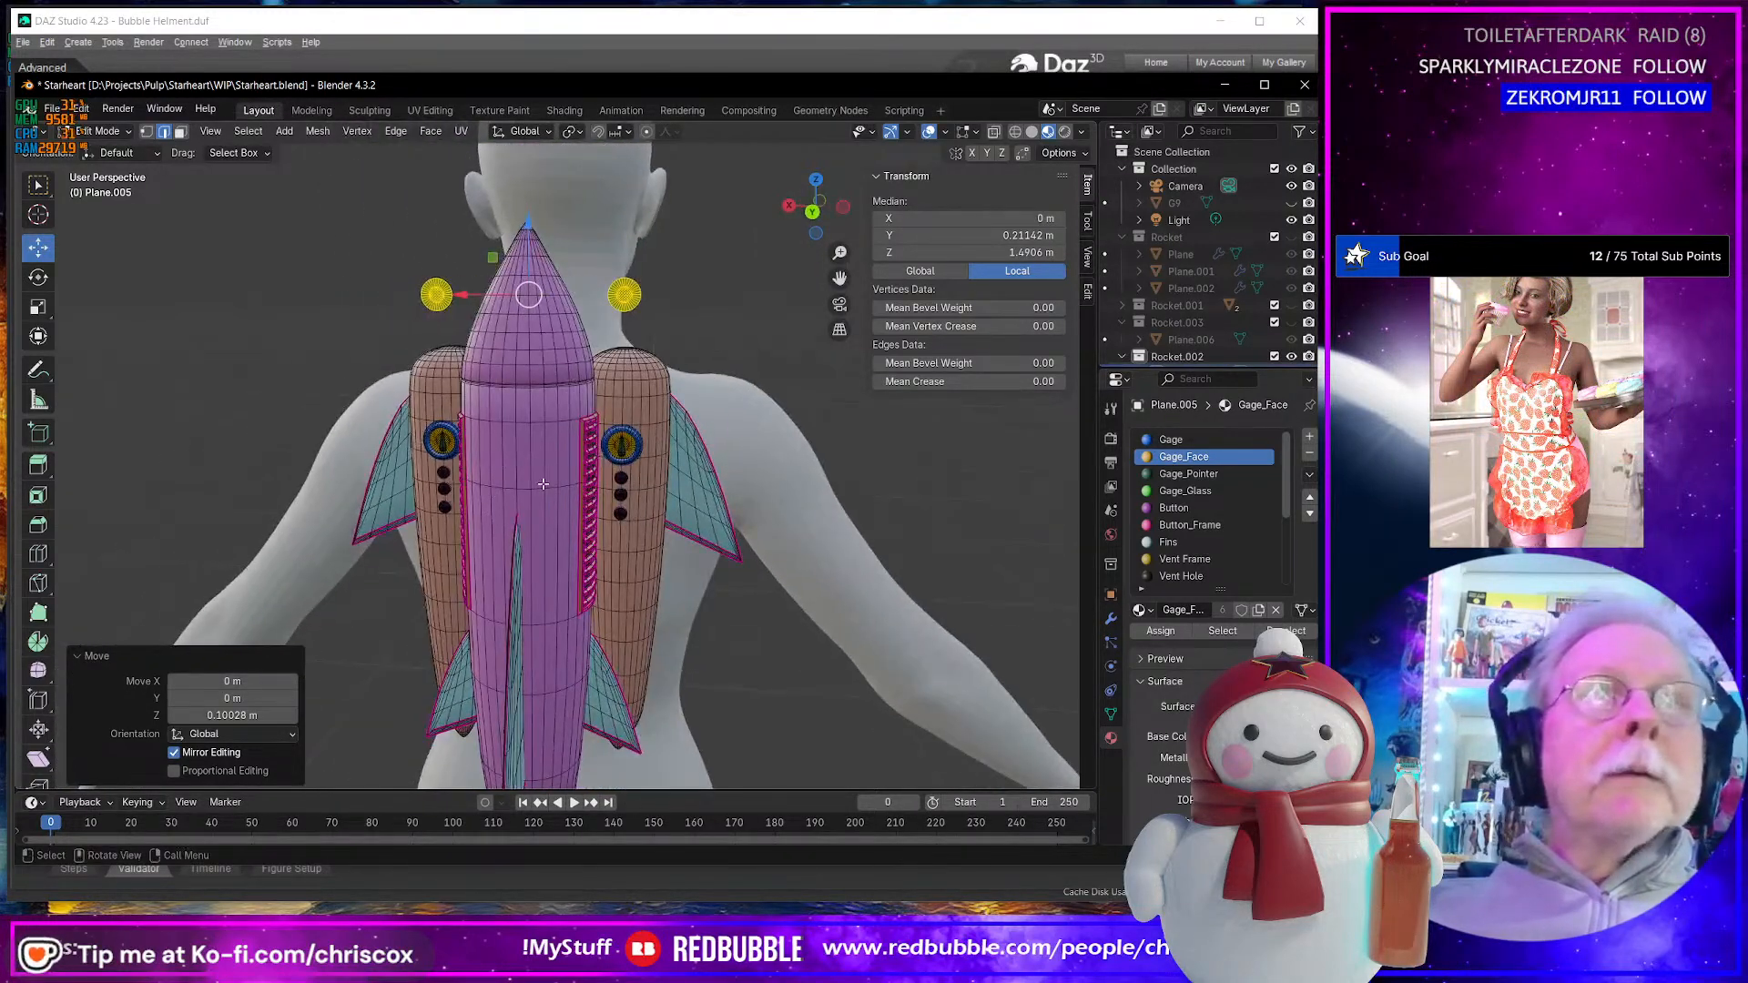
{"action": "key", "text": "Tab"}
{"action": "key", "text": "ctrl+shift+e"}
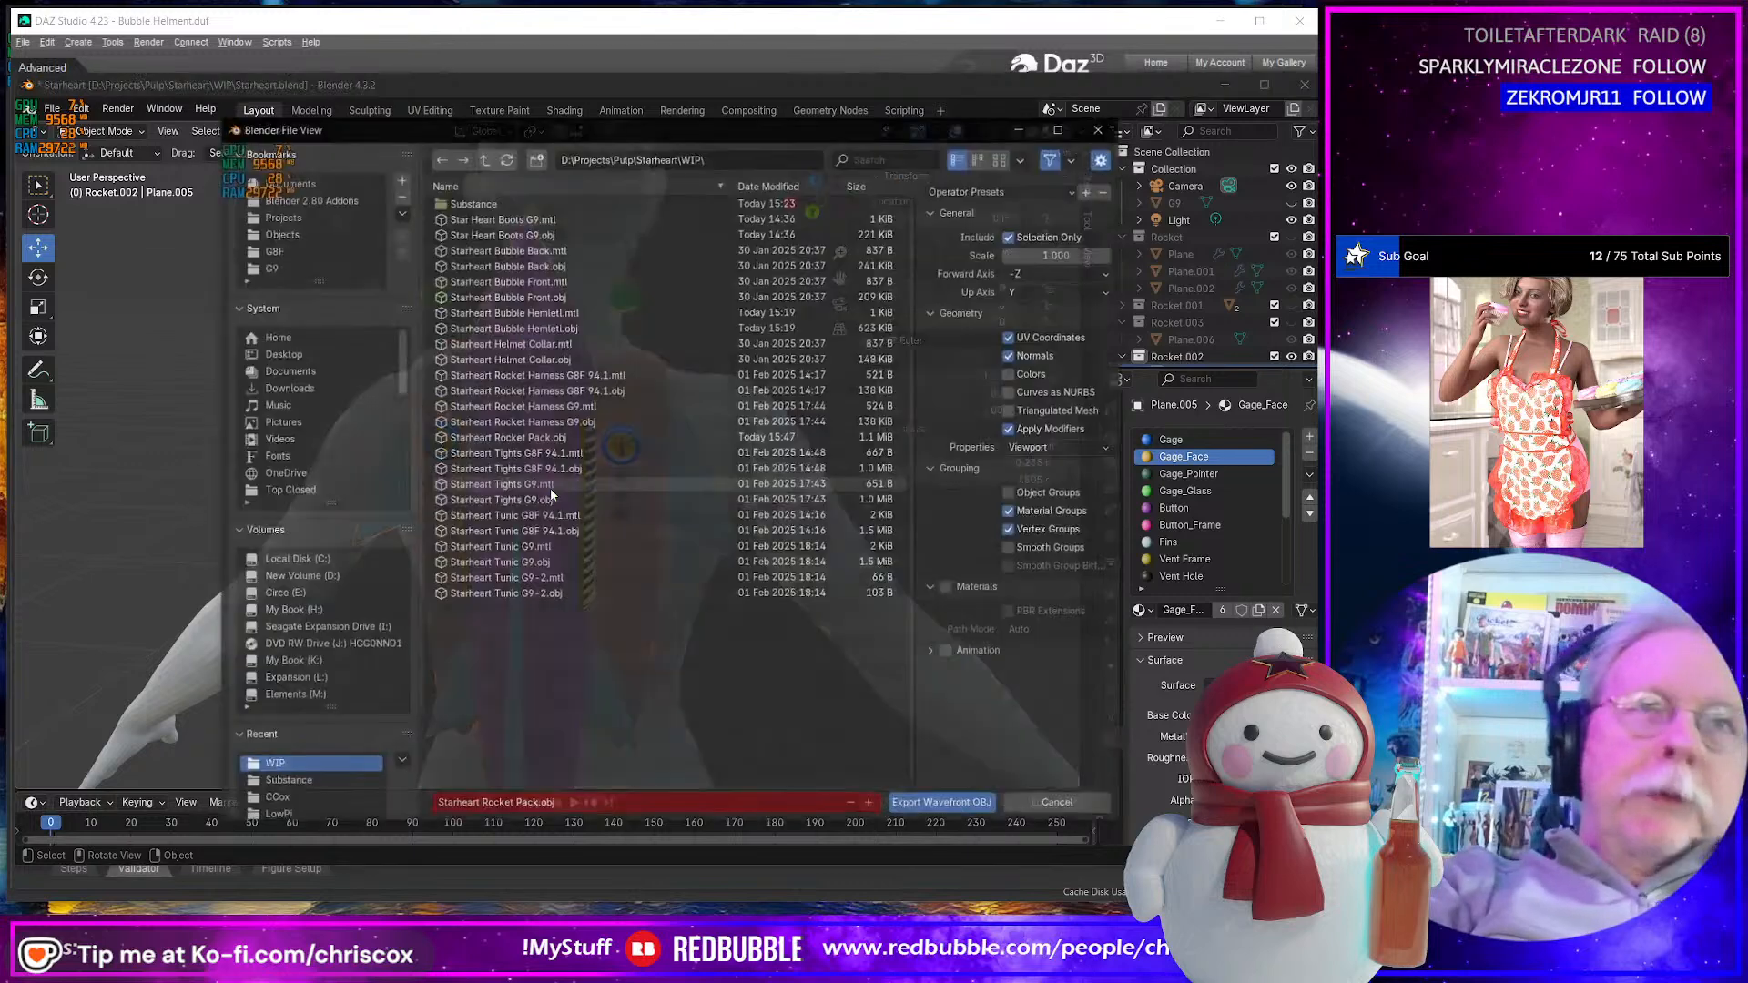
{"action": "left_click", "coordinate": [616, 808]}
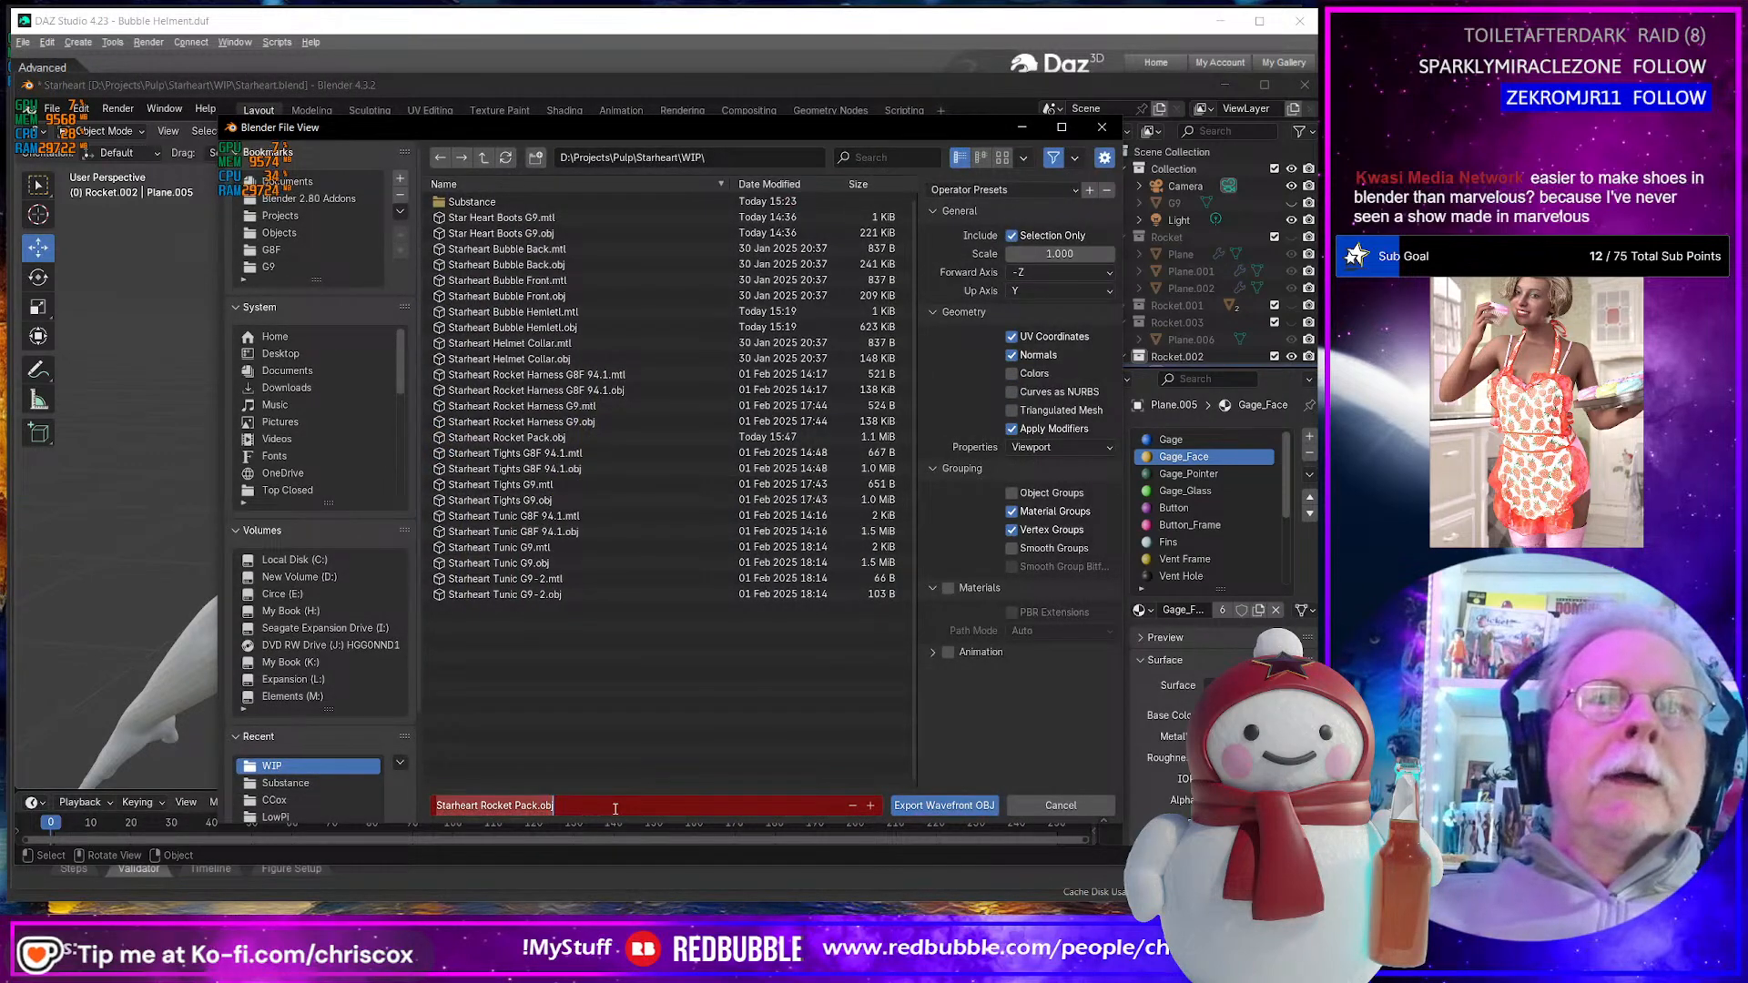
{"action": "type", "text": "IDs"}
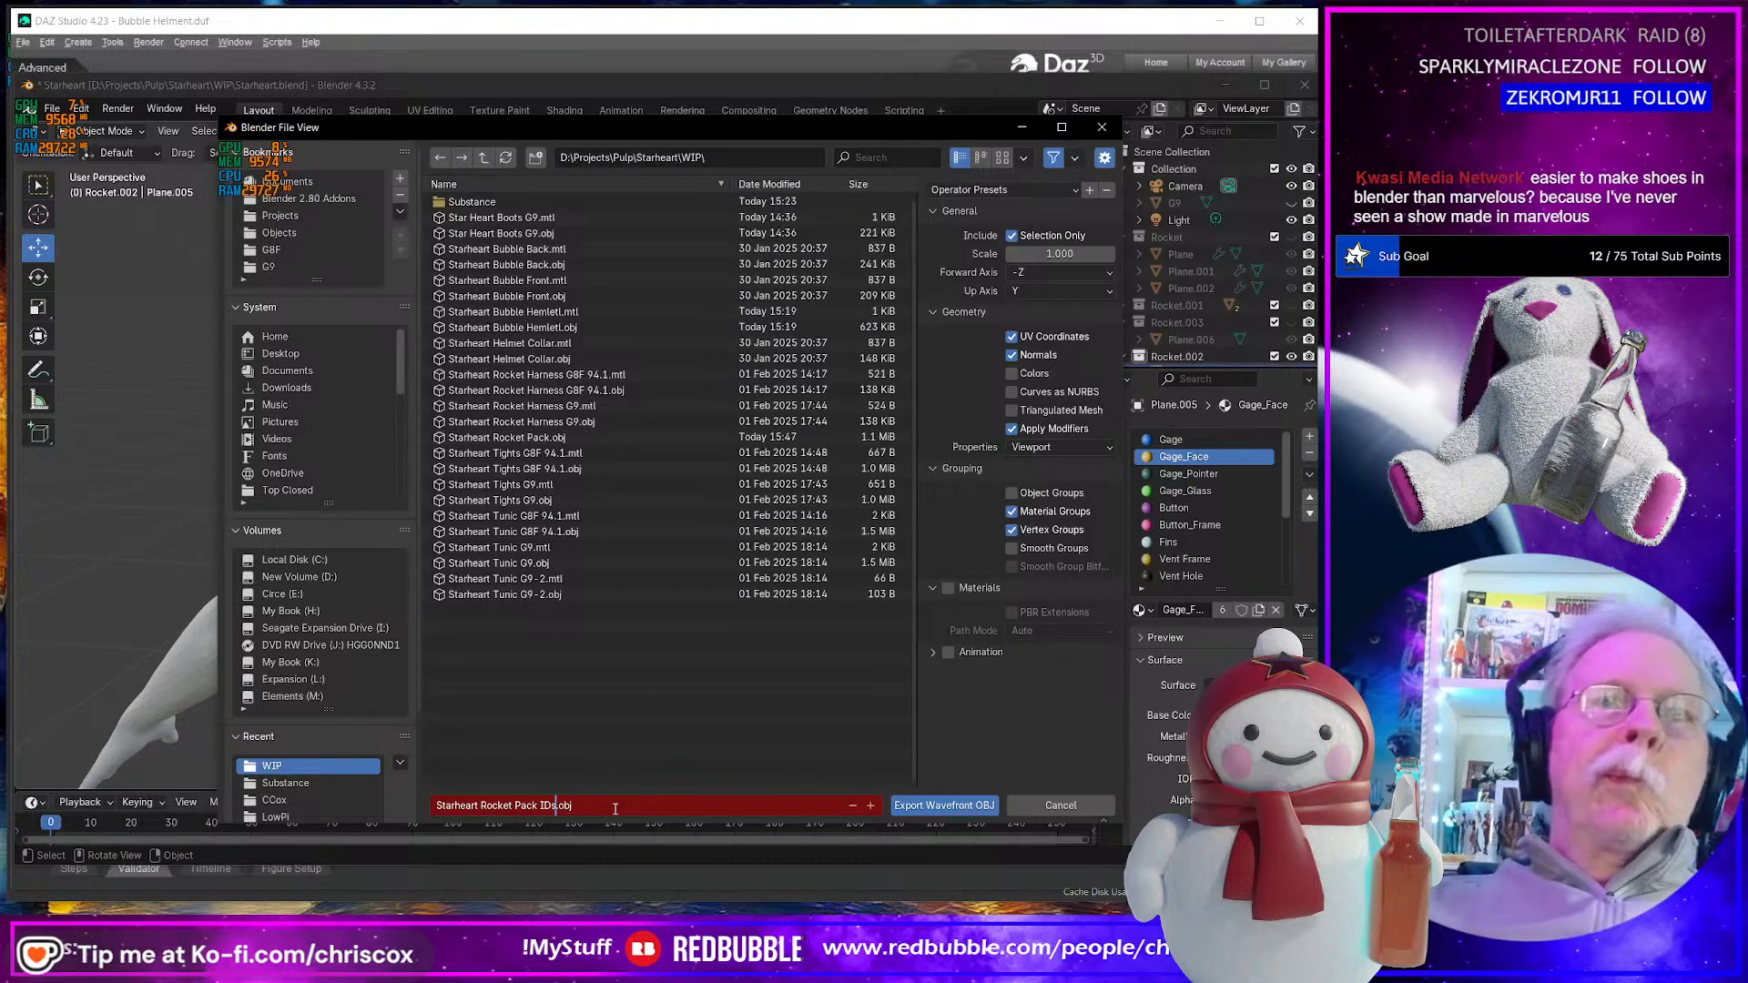
{"action": "double_click", "coordinate": [474, 201]}
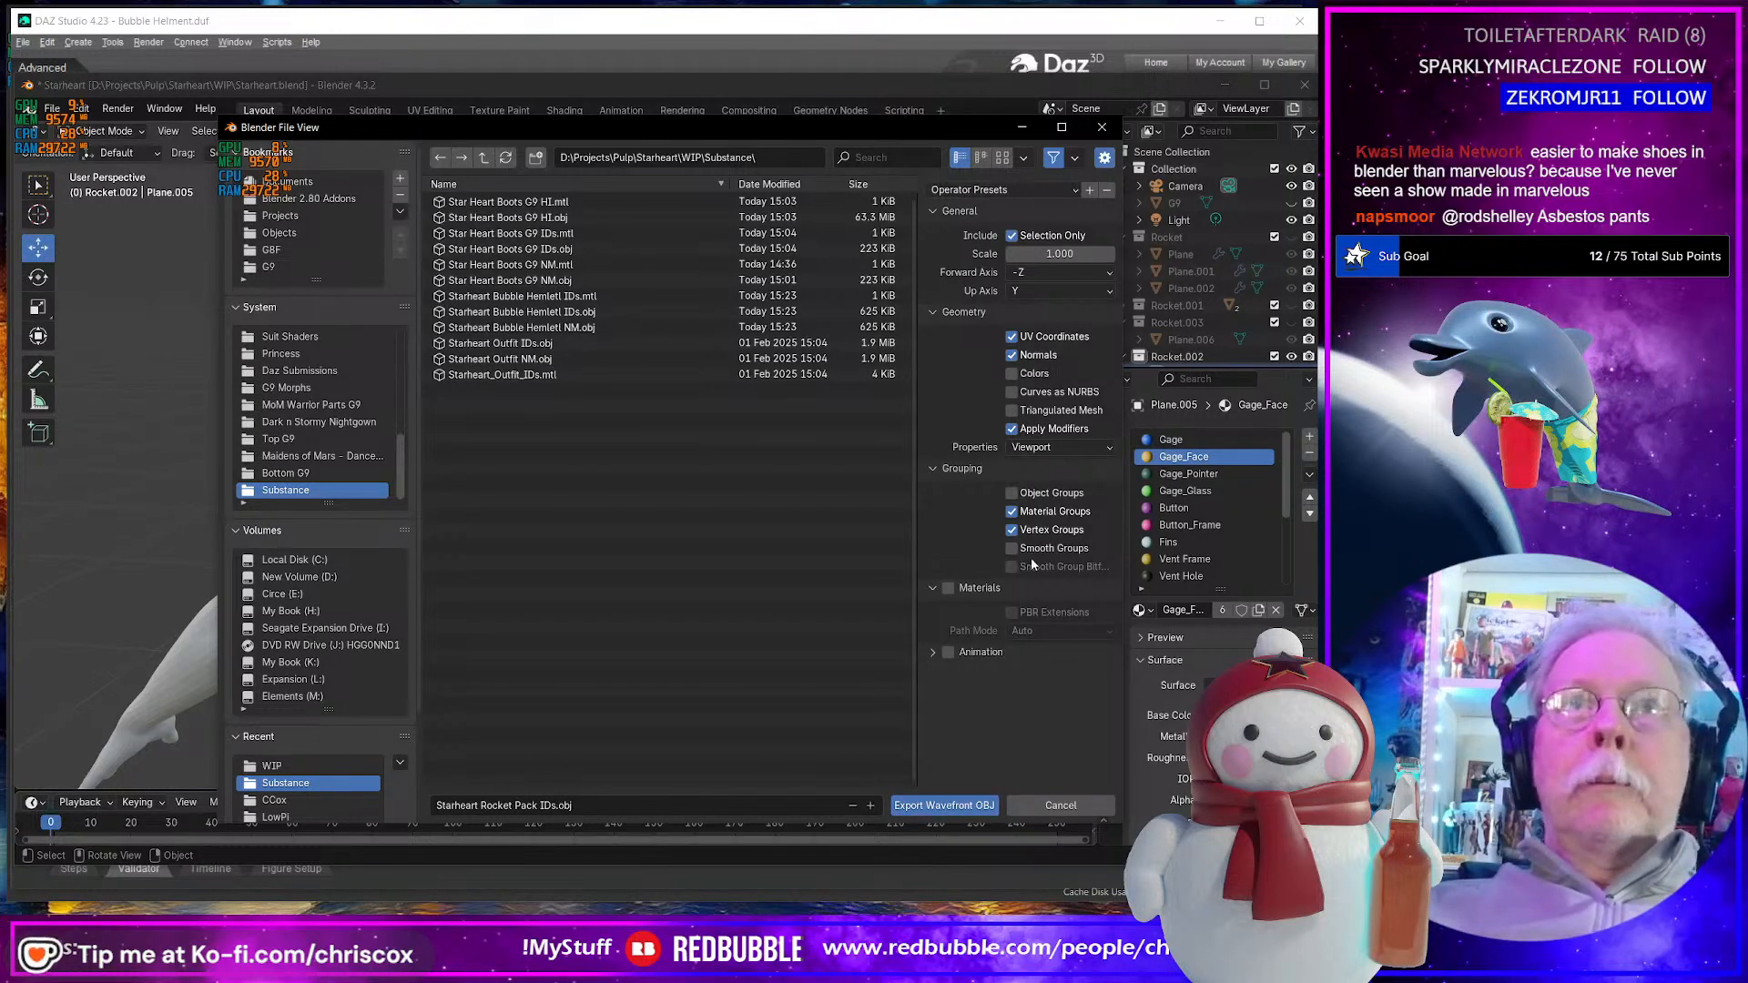
{"action": "left_click", "coordinate": [947, 806]}
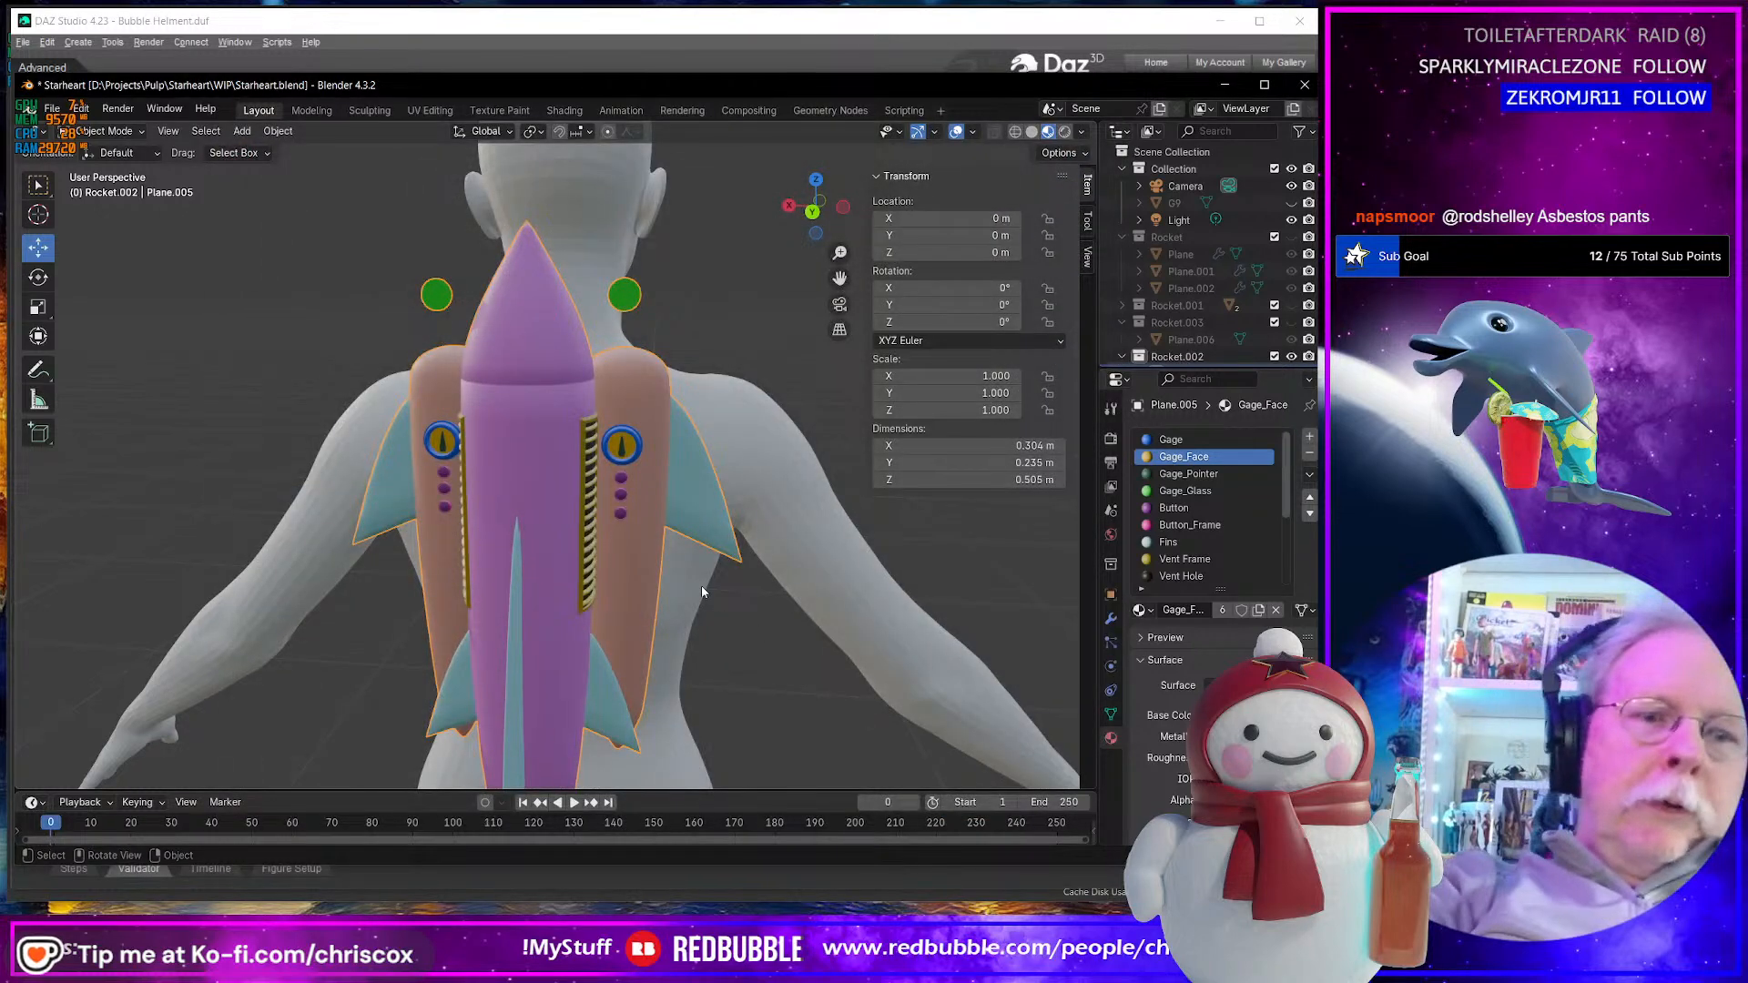
- Set up a second OBJ export of the rocket pack with material groups off, named Starheart Rocket Pack NM
{"action": "key", "text": "ctrl+shift+e"}
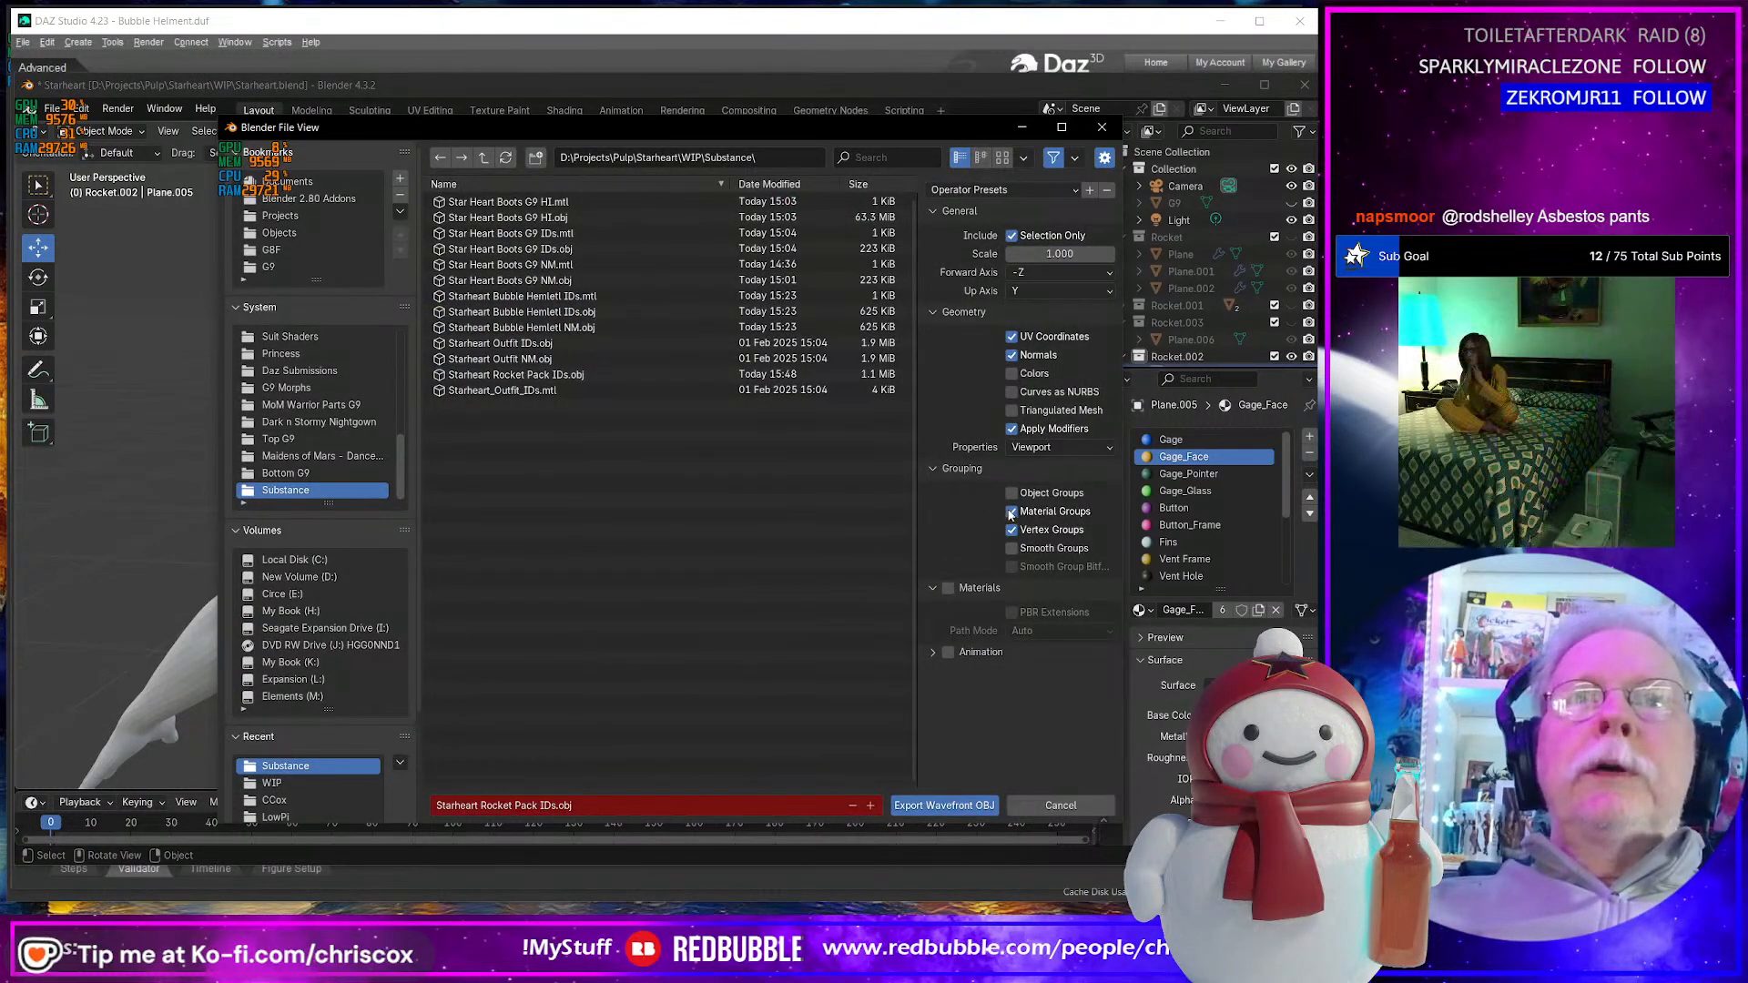
{"action": "left_click", "coordinate": [564, 807]}
{"action": "left_click", "coordinate": [568, 807]}
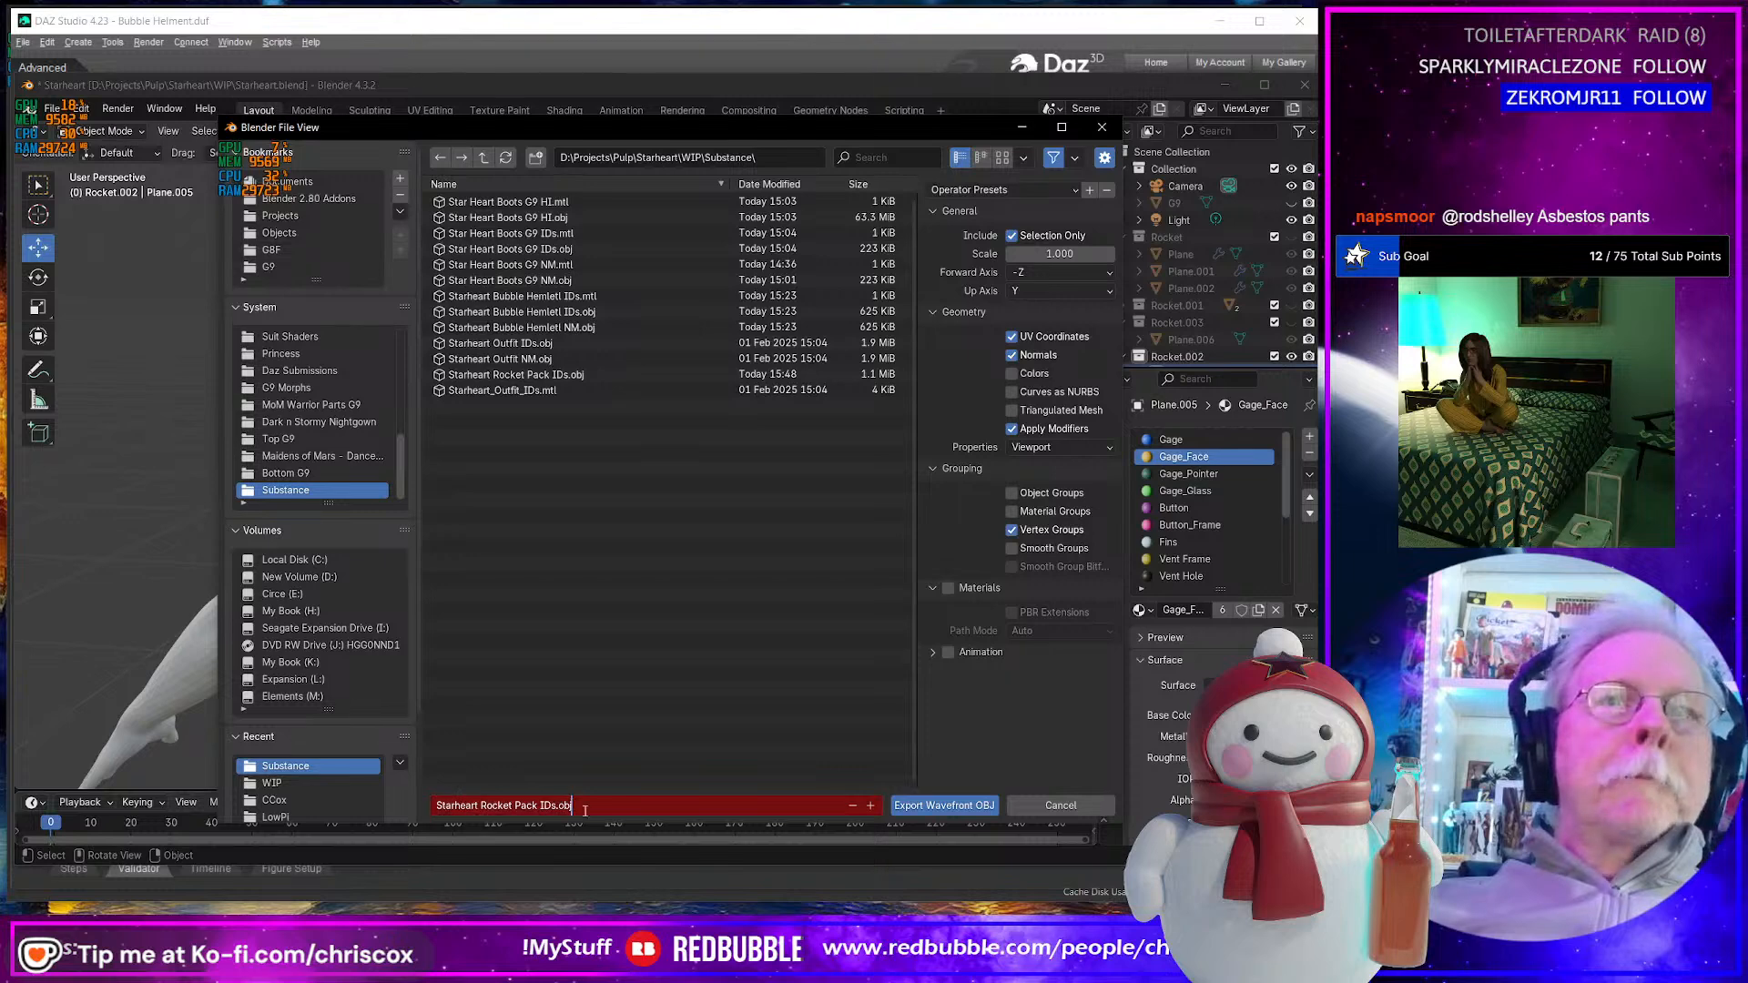
{"action": "key", "text": "Left"}
{"action": "key", "text": "Left"}
{"action": "key", "text": "Left"}
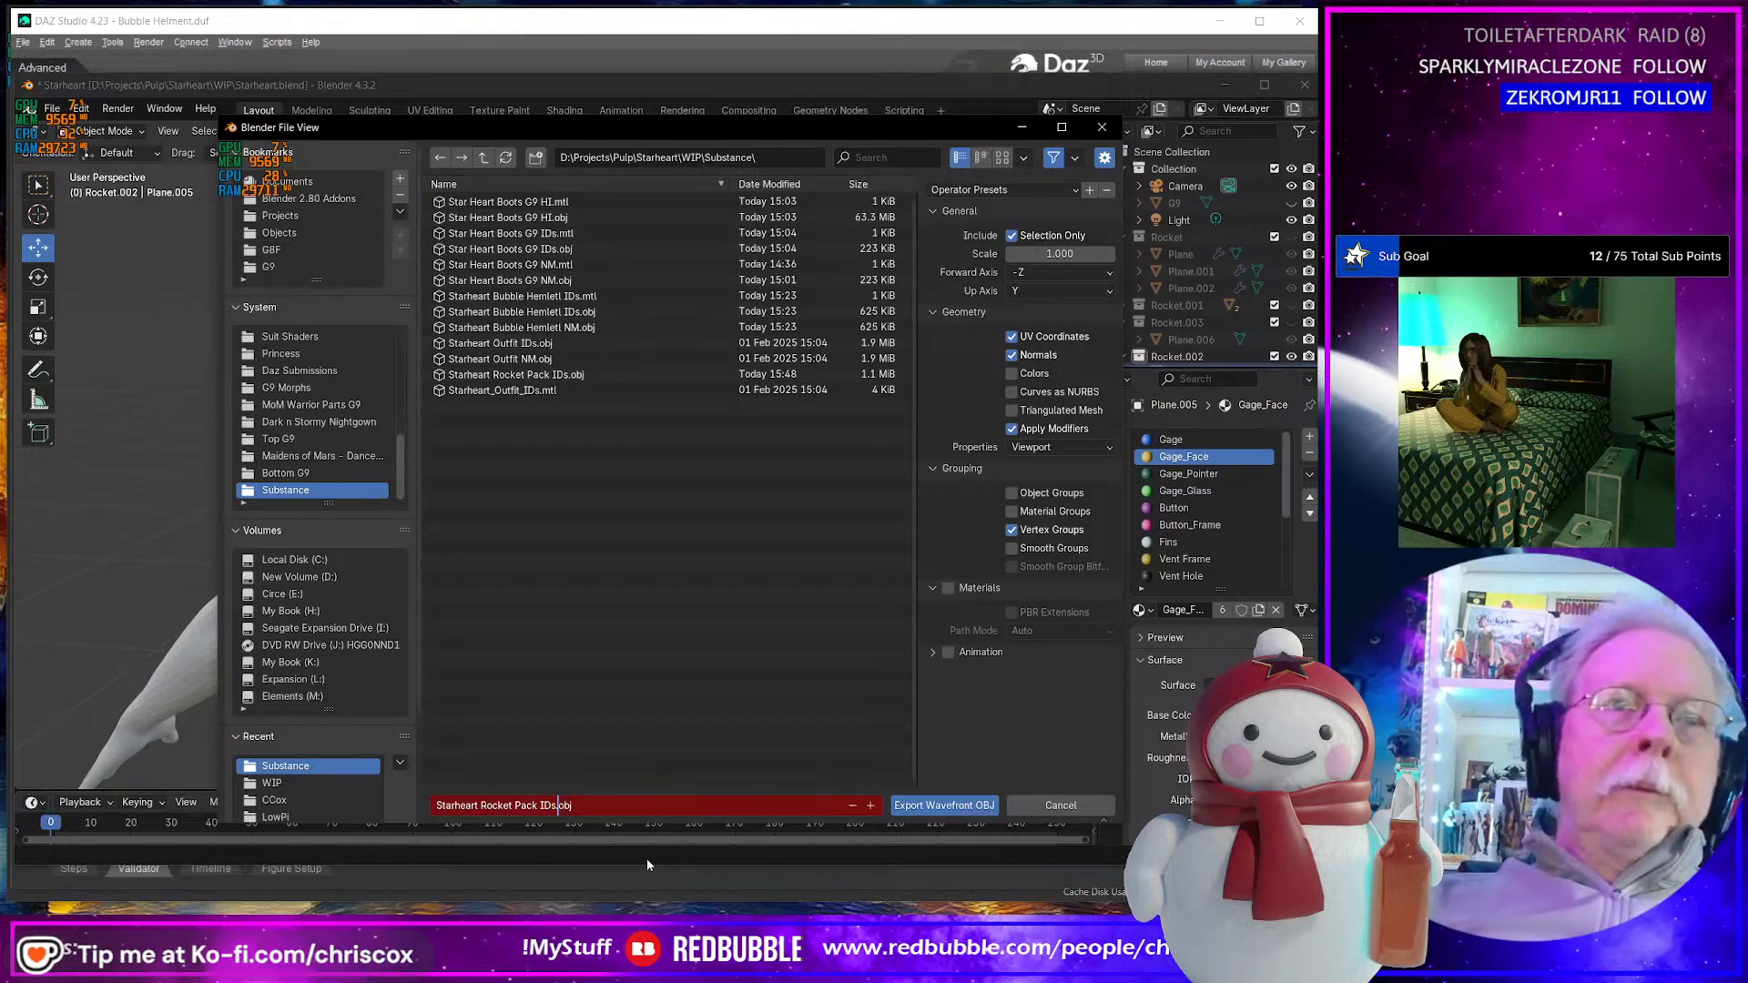
{"action": "key", "text": "shift+Left"}
{"action": "key", "text": "shift+Left"}
{"action": "key", "text": "shift+Left"}
{"action": "type", "text": "NM"}
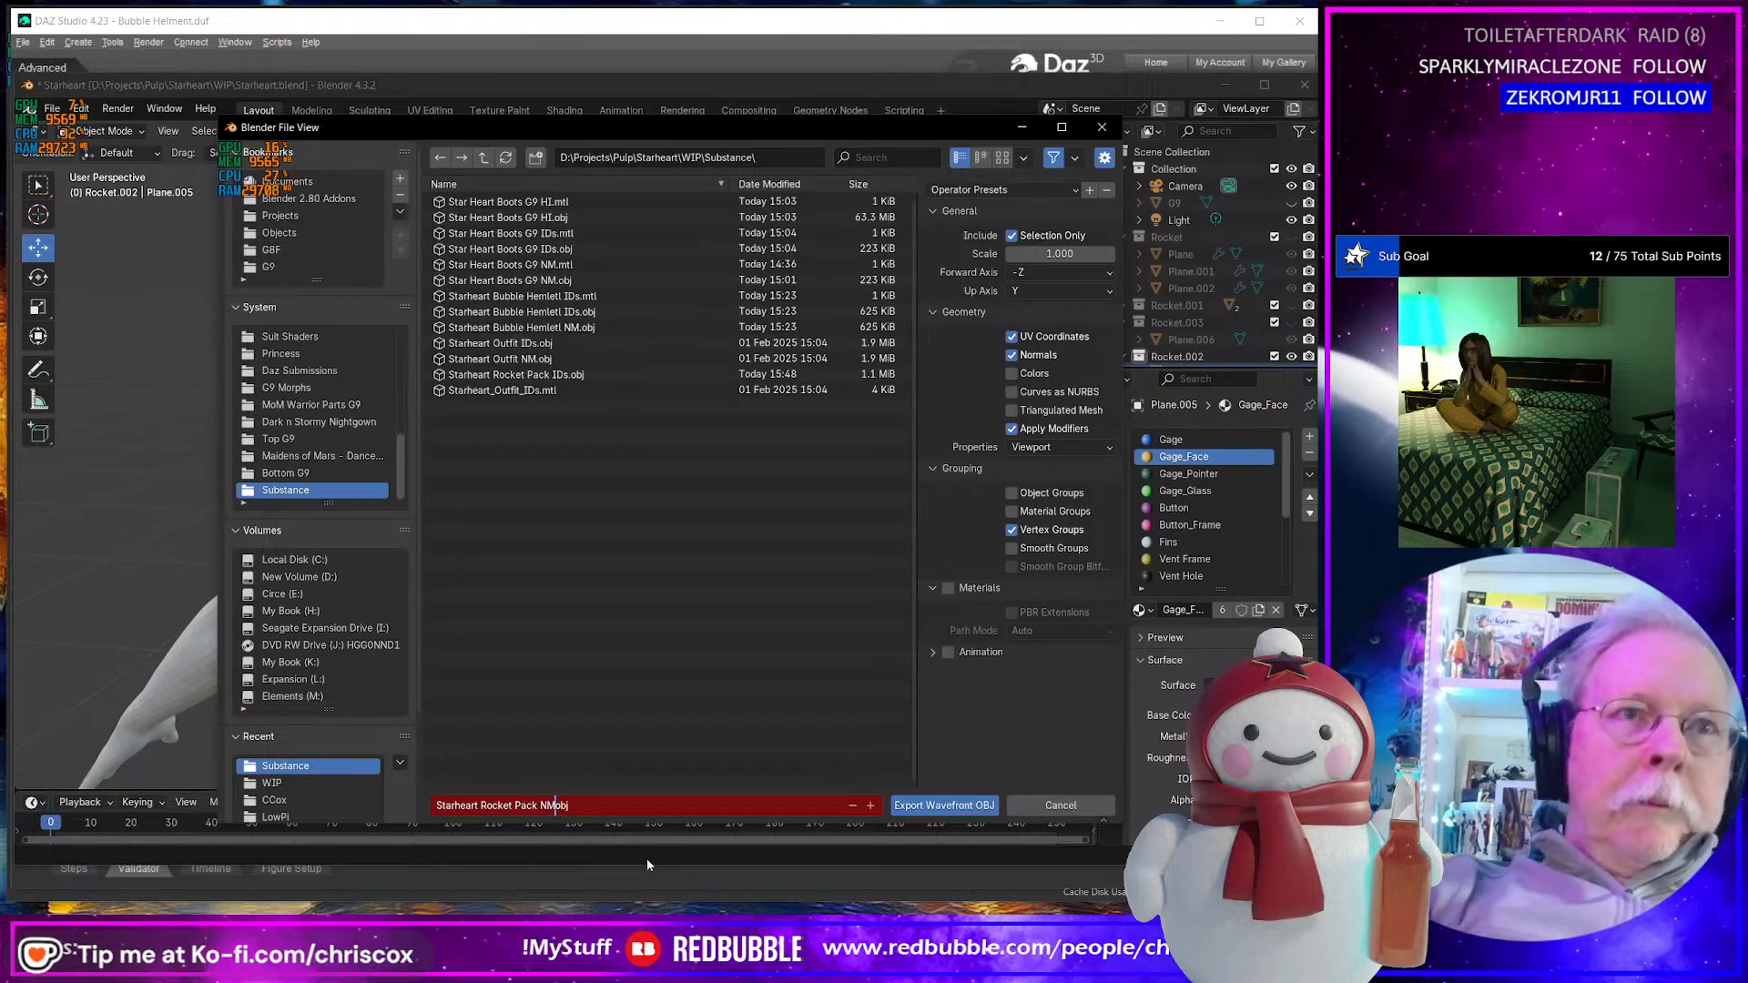
- Export the rocket pack as a Wavefront OBJ named "Starheart Rocket Pack NMobj" in the Substance folder
{"action": "left_click", "coordinate": [937, 808]}
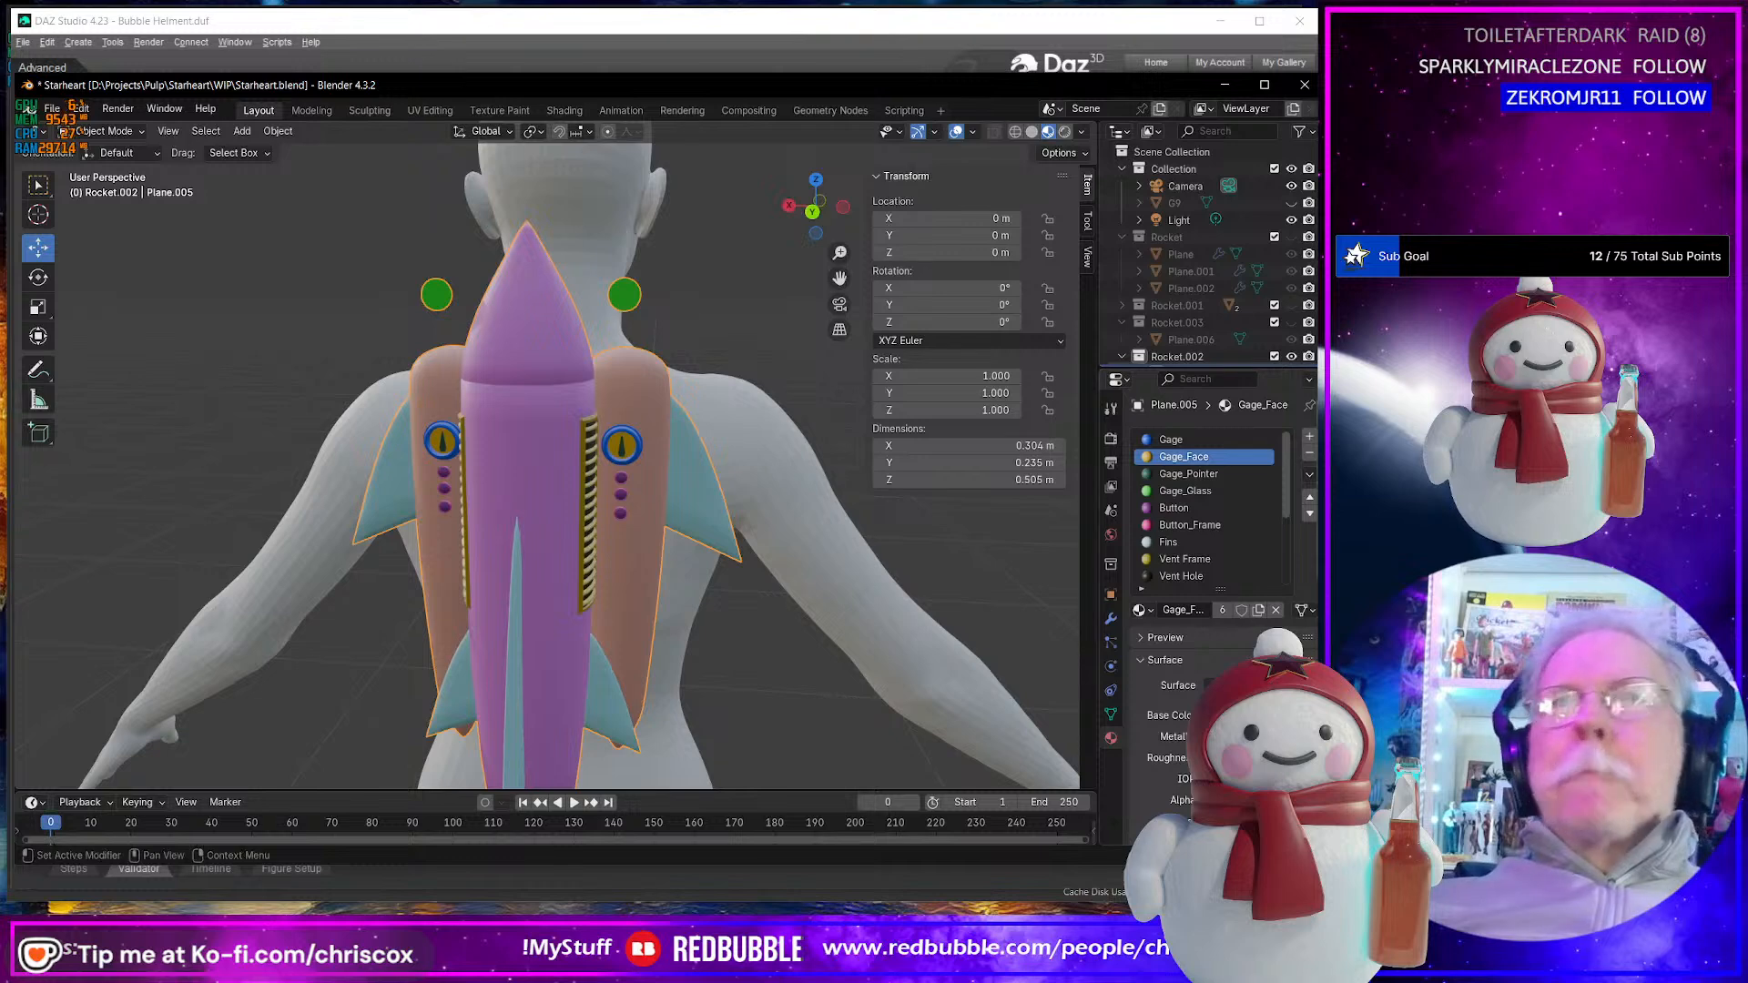
- Select the boots and examine their shape and fit around the figure's feet from several angles
{"action": "scroll", "coordinate": [805, 701], "scroll_direction": "down", "scroll_amount": 3}
{"action": "middle_click_drag", "start_coordinate": [801, 702], "coordinate": [780, 656]}
{"action": "scroll", "coordinate": [651, 532], "scroll_direction": "down", "scroll_amount": 3}
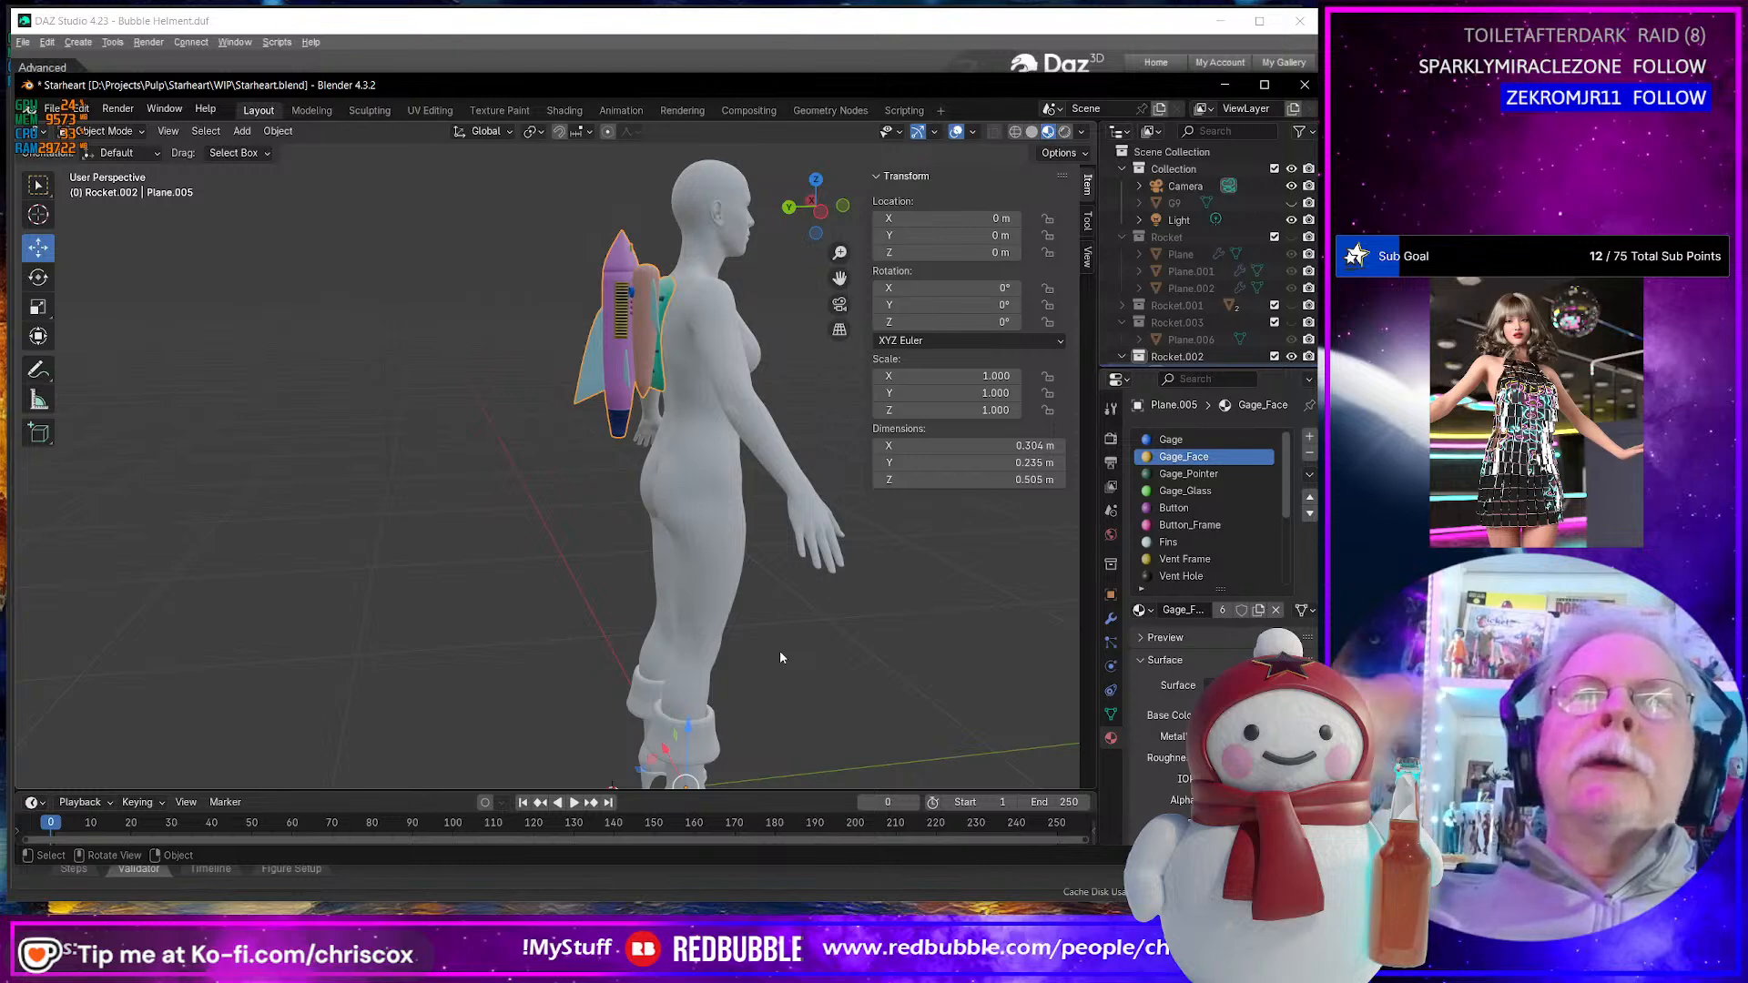
{"action": "key", "text": "shift"}
{"action": "middle_click_drag", "start_coordinate": [780, 652], "coordinate": [690, 531], "text": "shift"}
{"action": "left_click", "coordinate": [670, 533]}
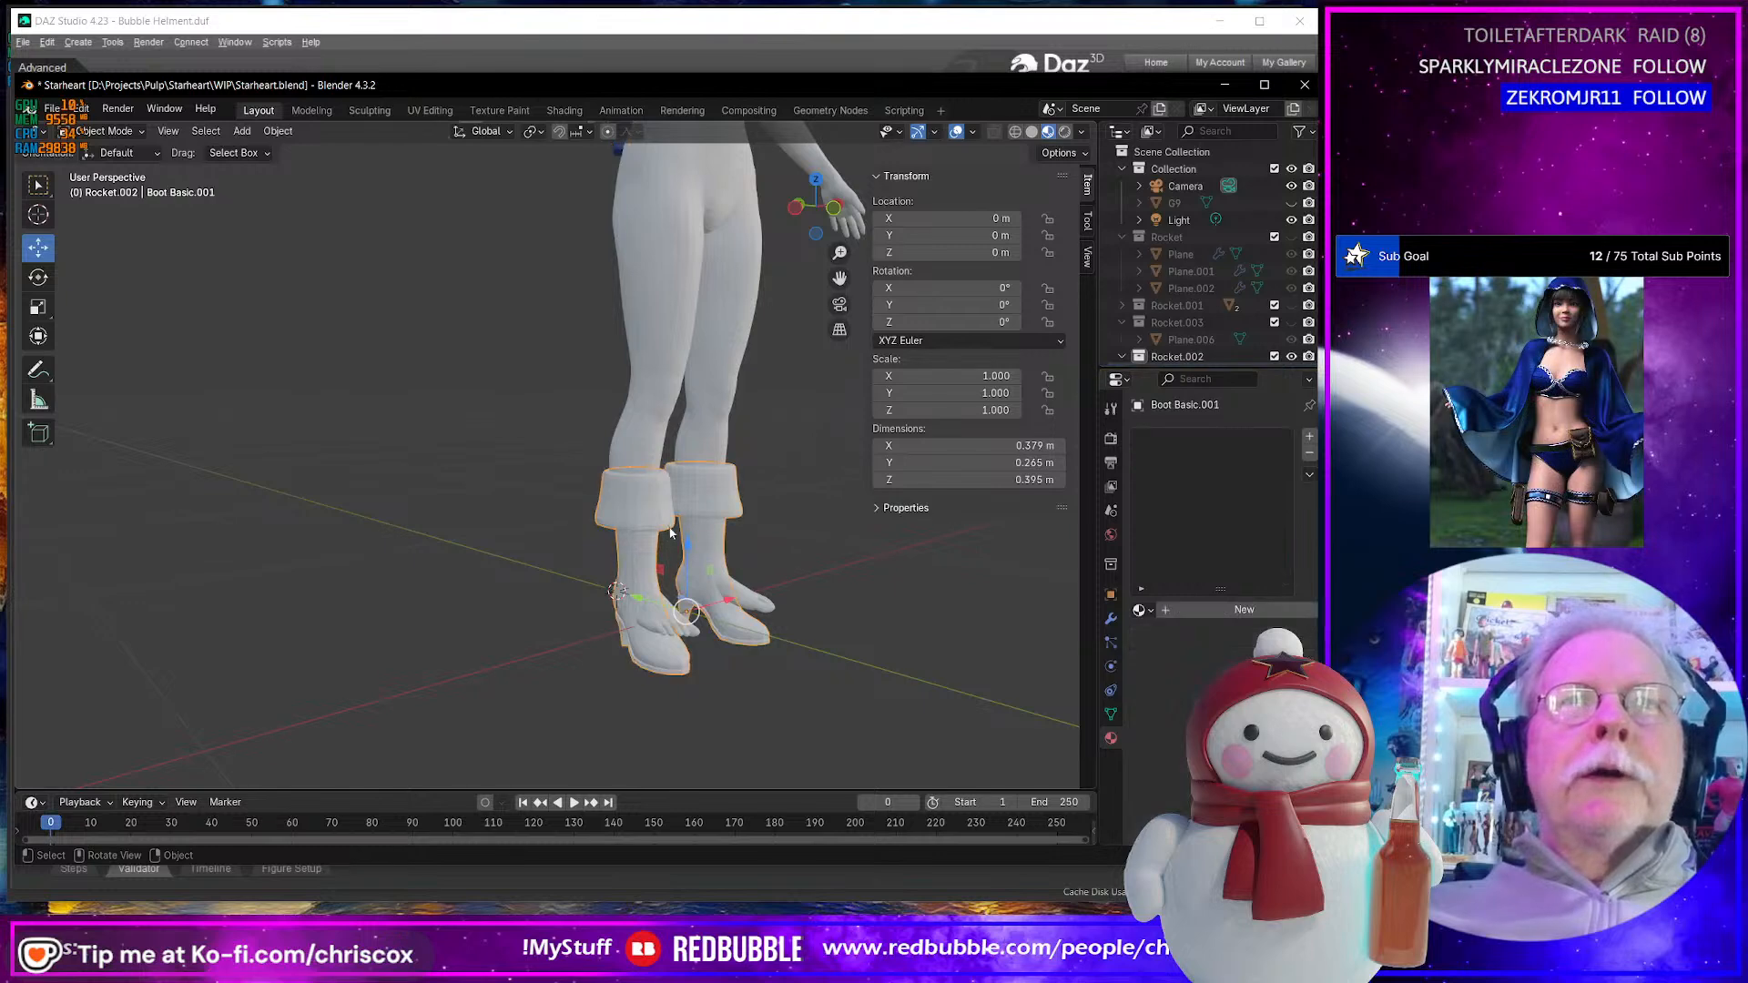
{"action": "scroll", "coordinate": [696, 552], "scroll_direction": "up", "scroll_amount": 6}
{"action": "middle_click_drag", "start_coordinate": [745, 590], "coordinate": [559, 249], "text": "shift"}
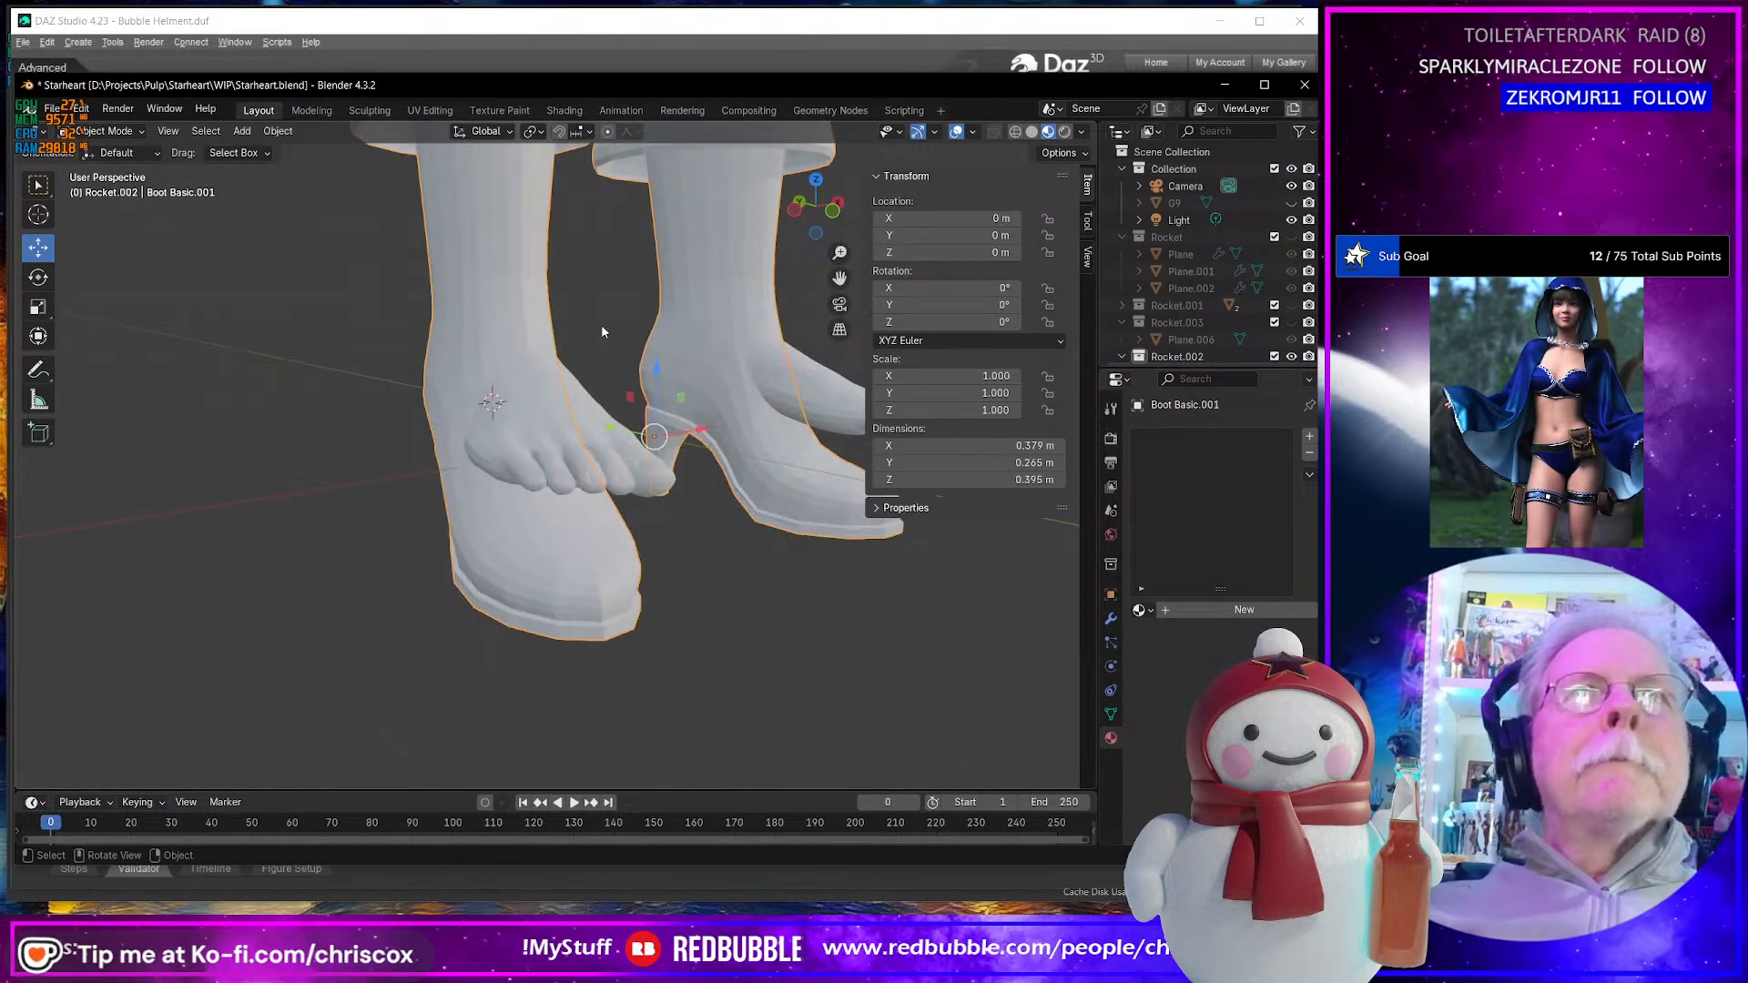
{"action": "scroll", "coordinate": [601, 324], "scroll_direction": "down", "scroll_amount": 2}
{"action": "middle_click_drag", "start_coordinate": [607, 331], "coordinate": [620, 610]}
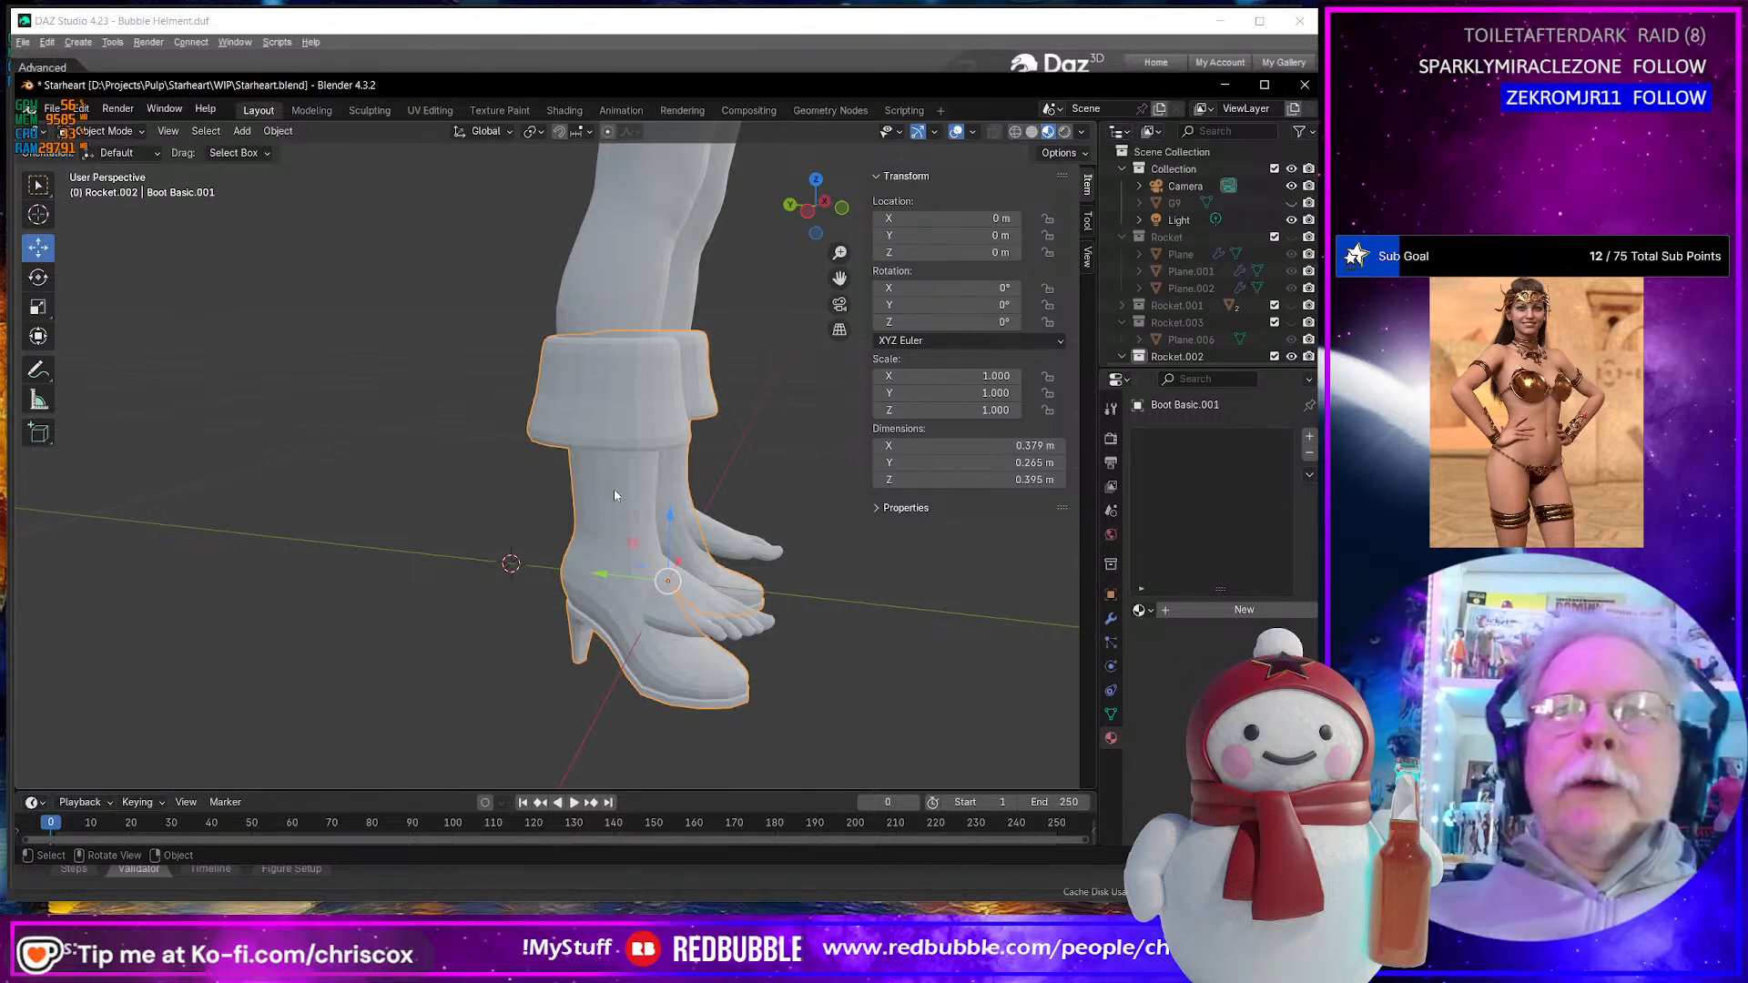
{"action": "middle_click_drag", "start_coordinate": [614, 496], "coordinate": [674, 633]}
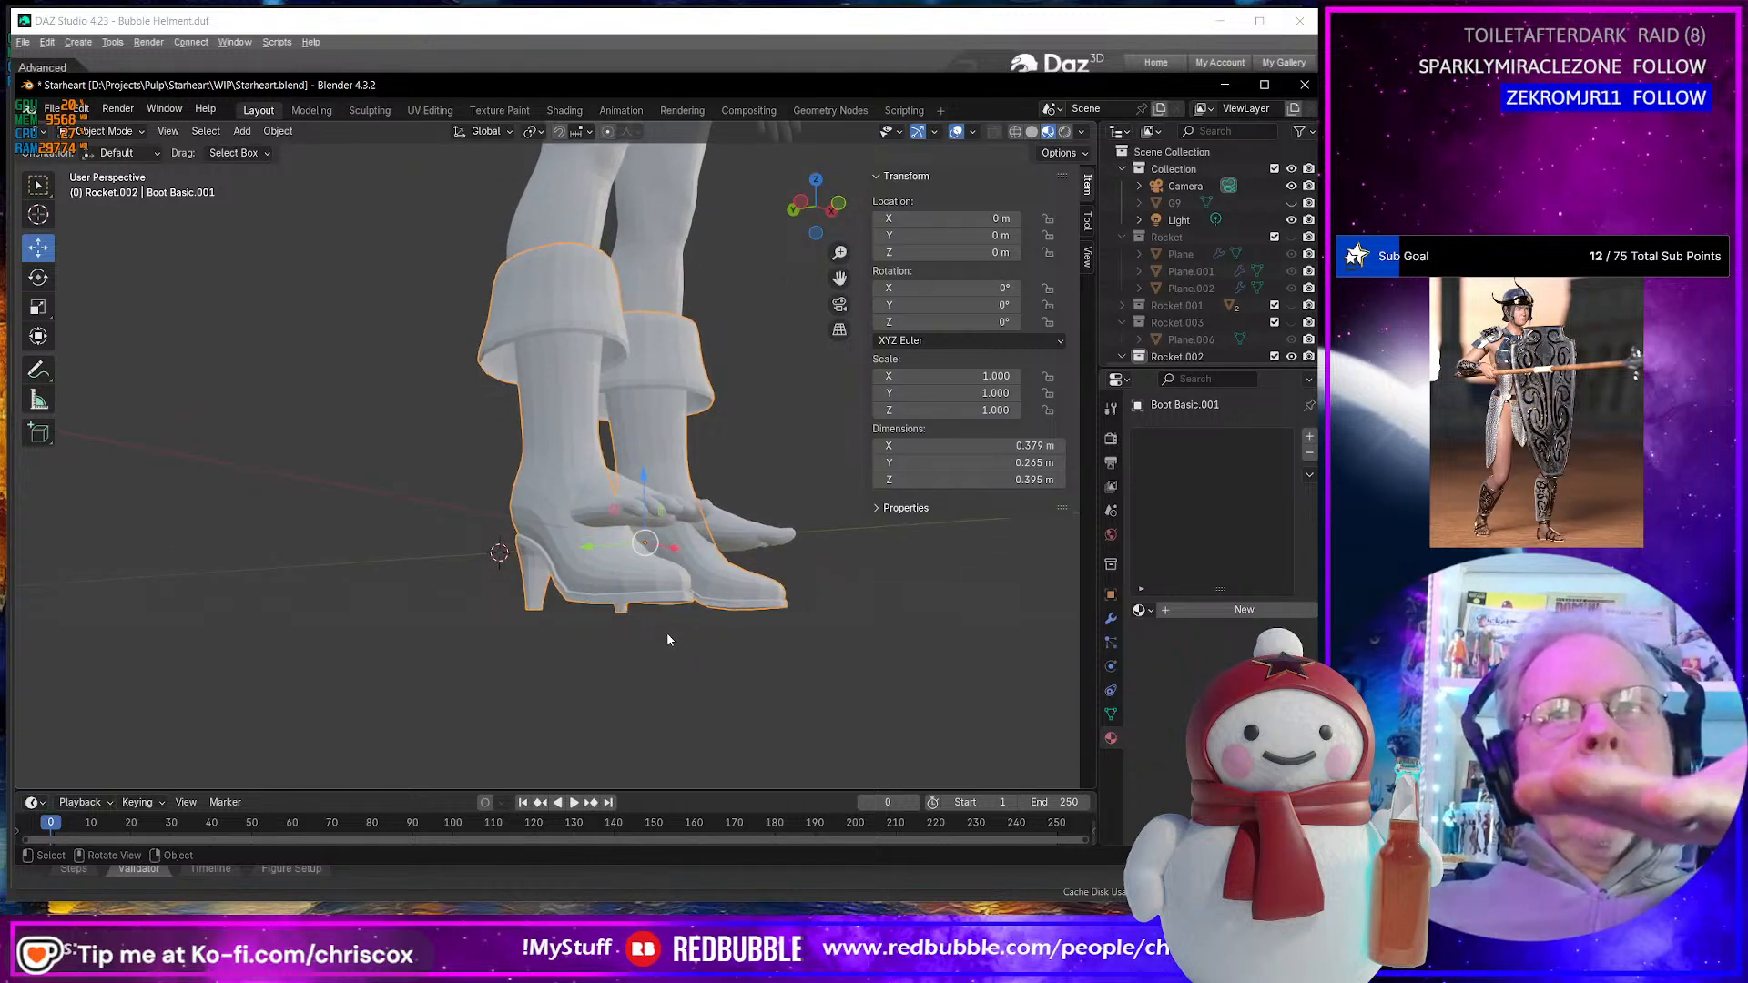
{"action": "middle_click_drag", "start_coordinate": [668, 644], "coordinate": [617, 684]}
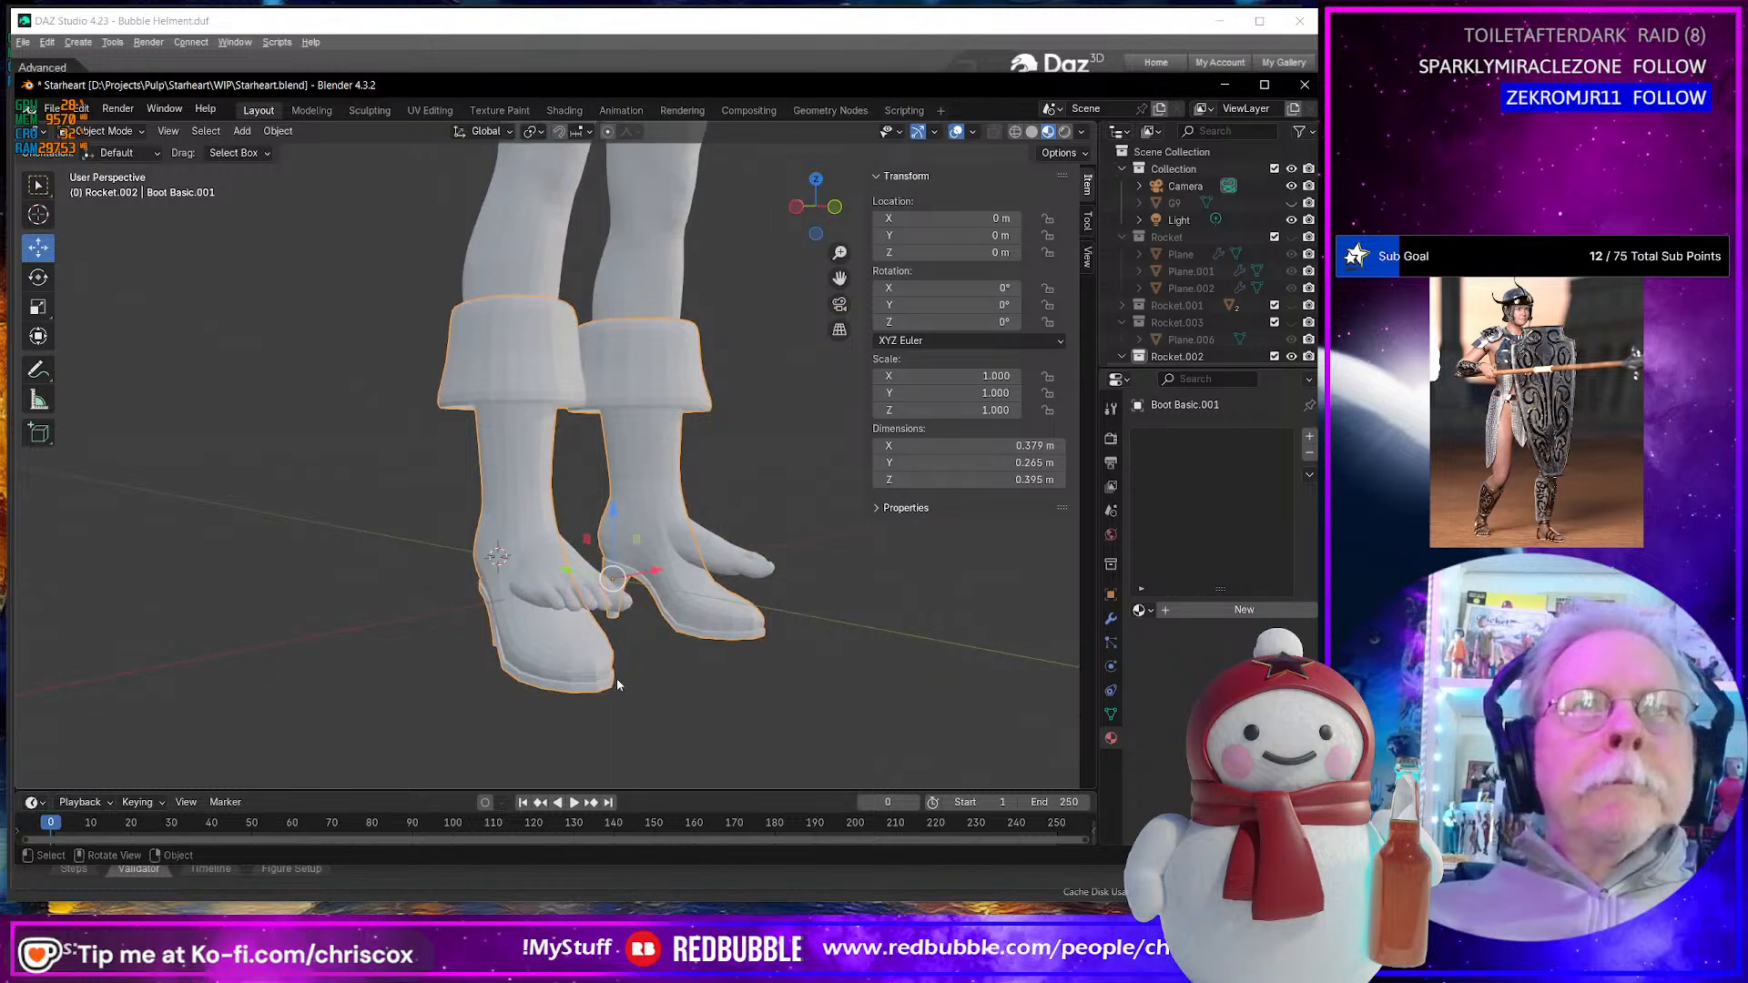
{"action": "middle_click_drag", "start_coordinate": [523, 557], "coordinate": [720, 628]}
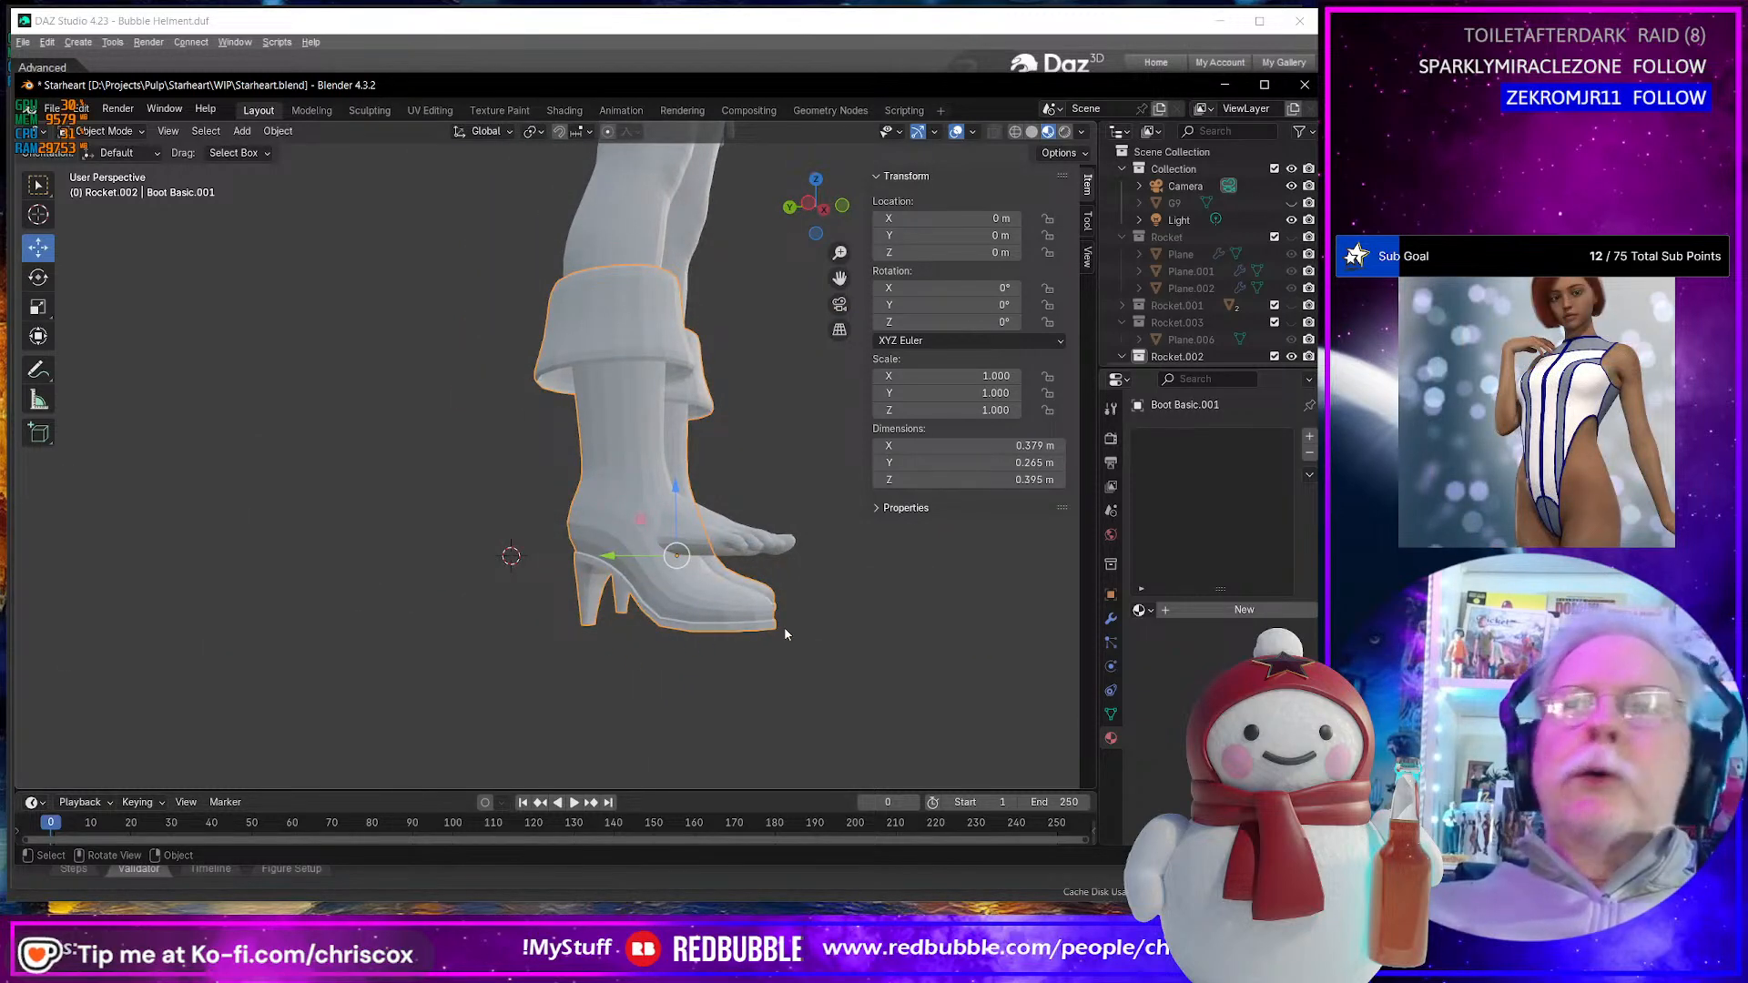
{"action": "middle_click_drag", "start_coordinate": [788, 619], "coordinate": [751, 630]}
{"action": "scroll", "coordinate": [761, 622], "scroll_direction": "up", "scroll_amount": 1}
{"action": "scroll", "coordinate": [786, 645], "scroll_direction": "up", "scroll_amount": 3}
{"action": "scroll", "coordinate": [783, 628], "scroll_direction": "down", "scroll_amount": 3}
- Switch to Substance 3D Painter and examine the textured boots, comparing them with the boot model in Blender
{"action": "key", "text": "alt+Tab"}
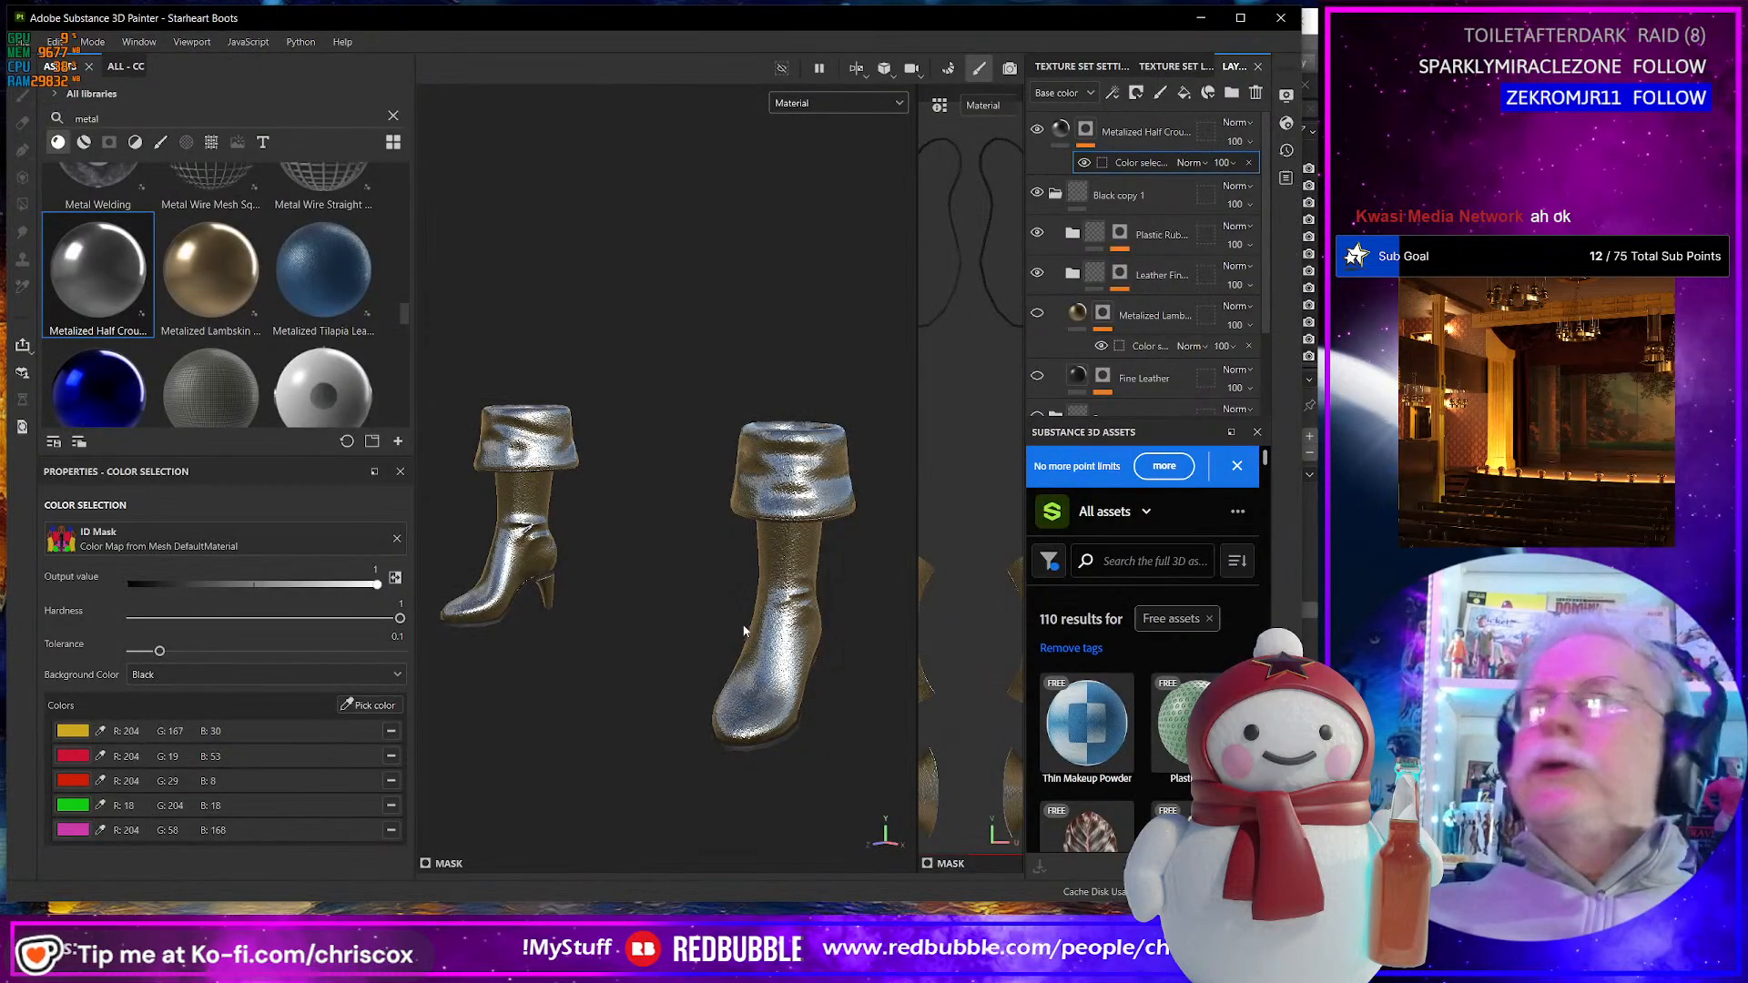
{"action": "left_click_drag", "start_coordinate": [663, 634], "coordinate": [662, 626], "text": "alt"}
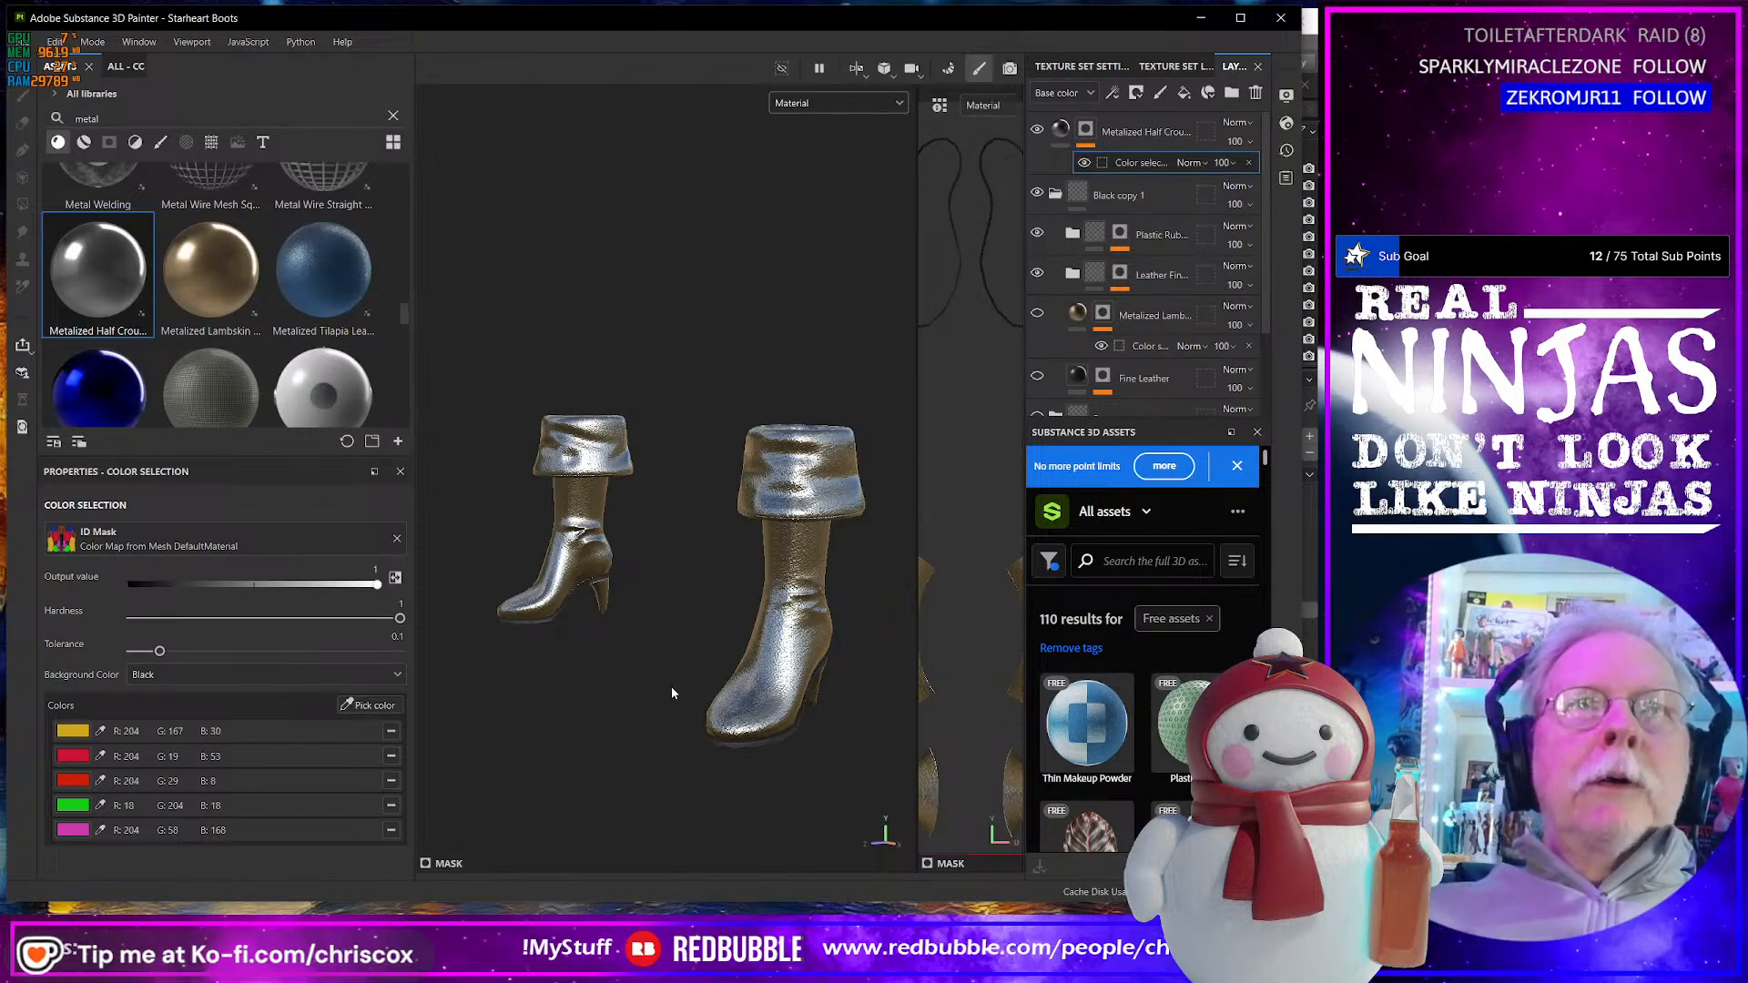
{"action": "key", "text": "alt+Tab"}
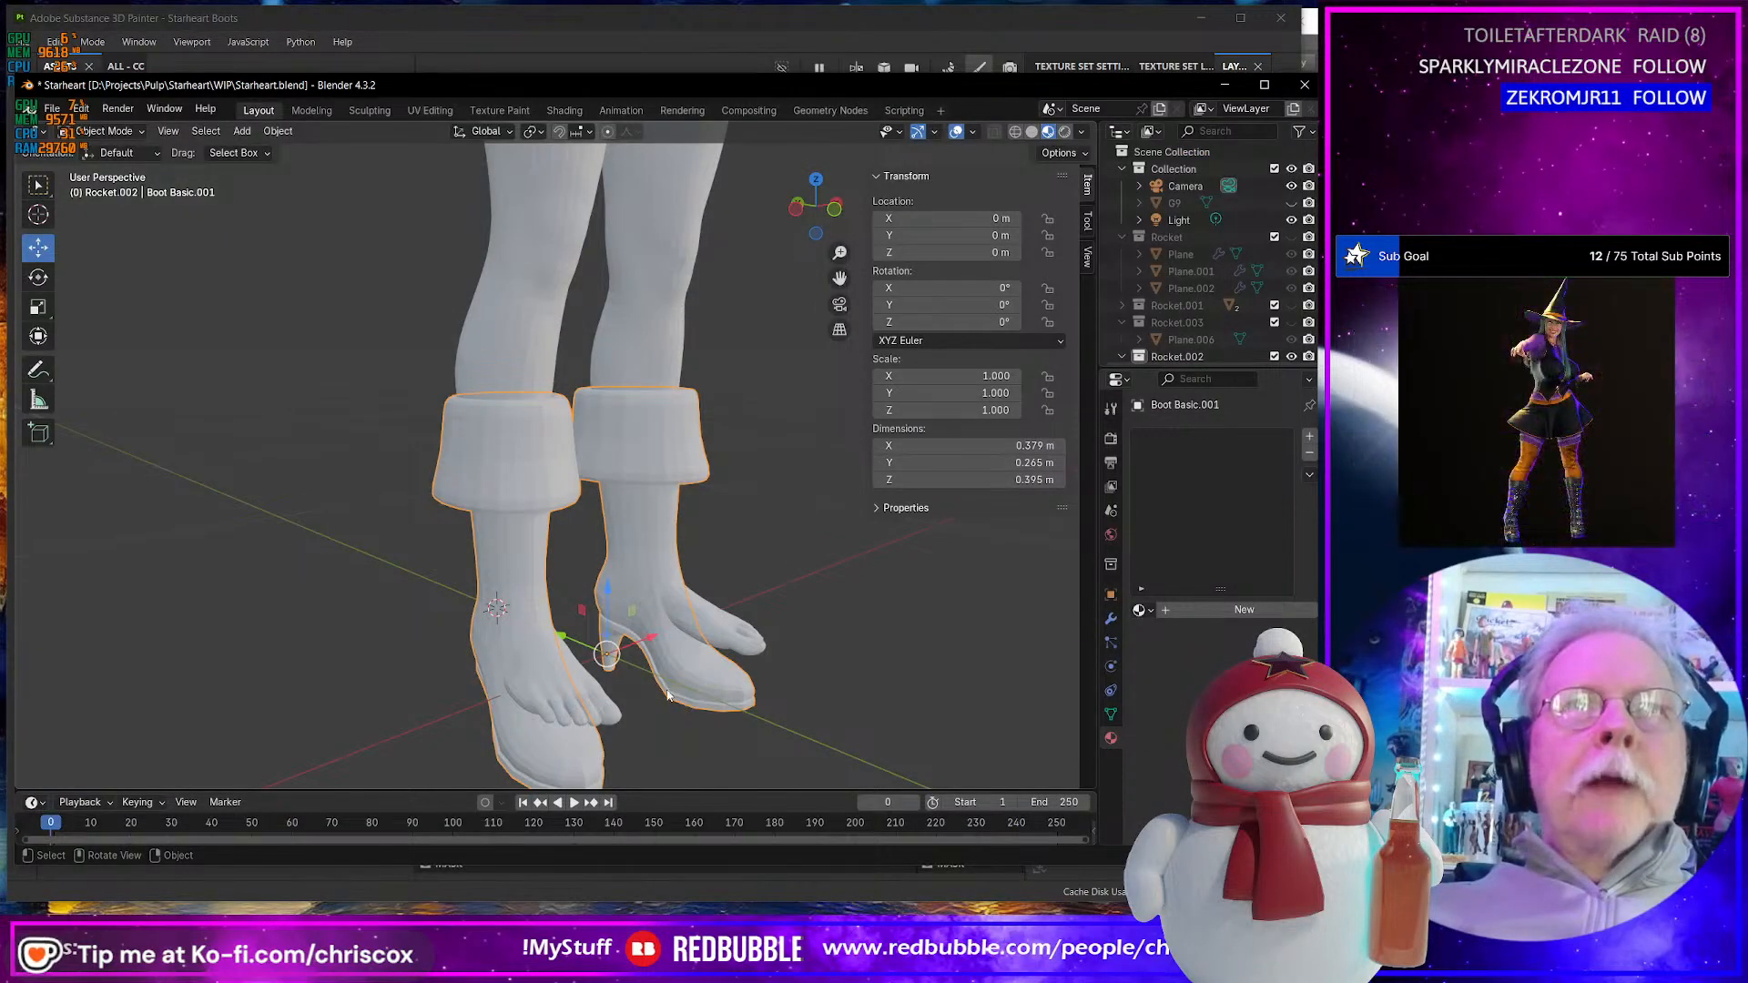
{"action": "key", "text": "alt+Tab"}
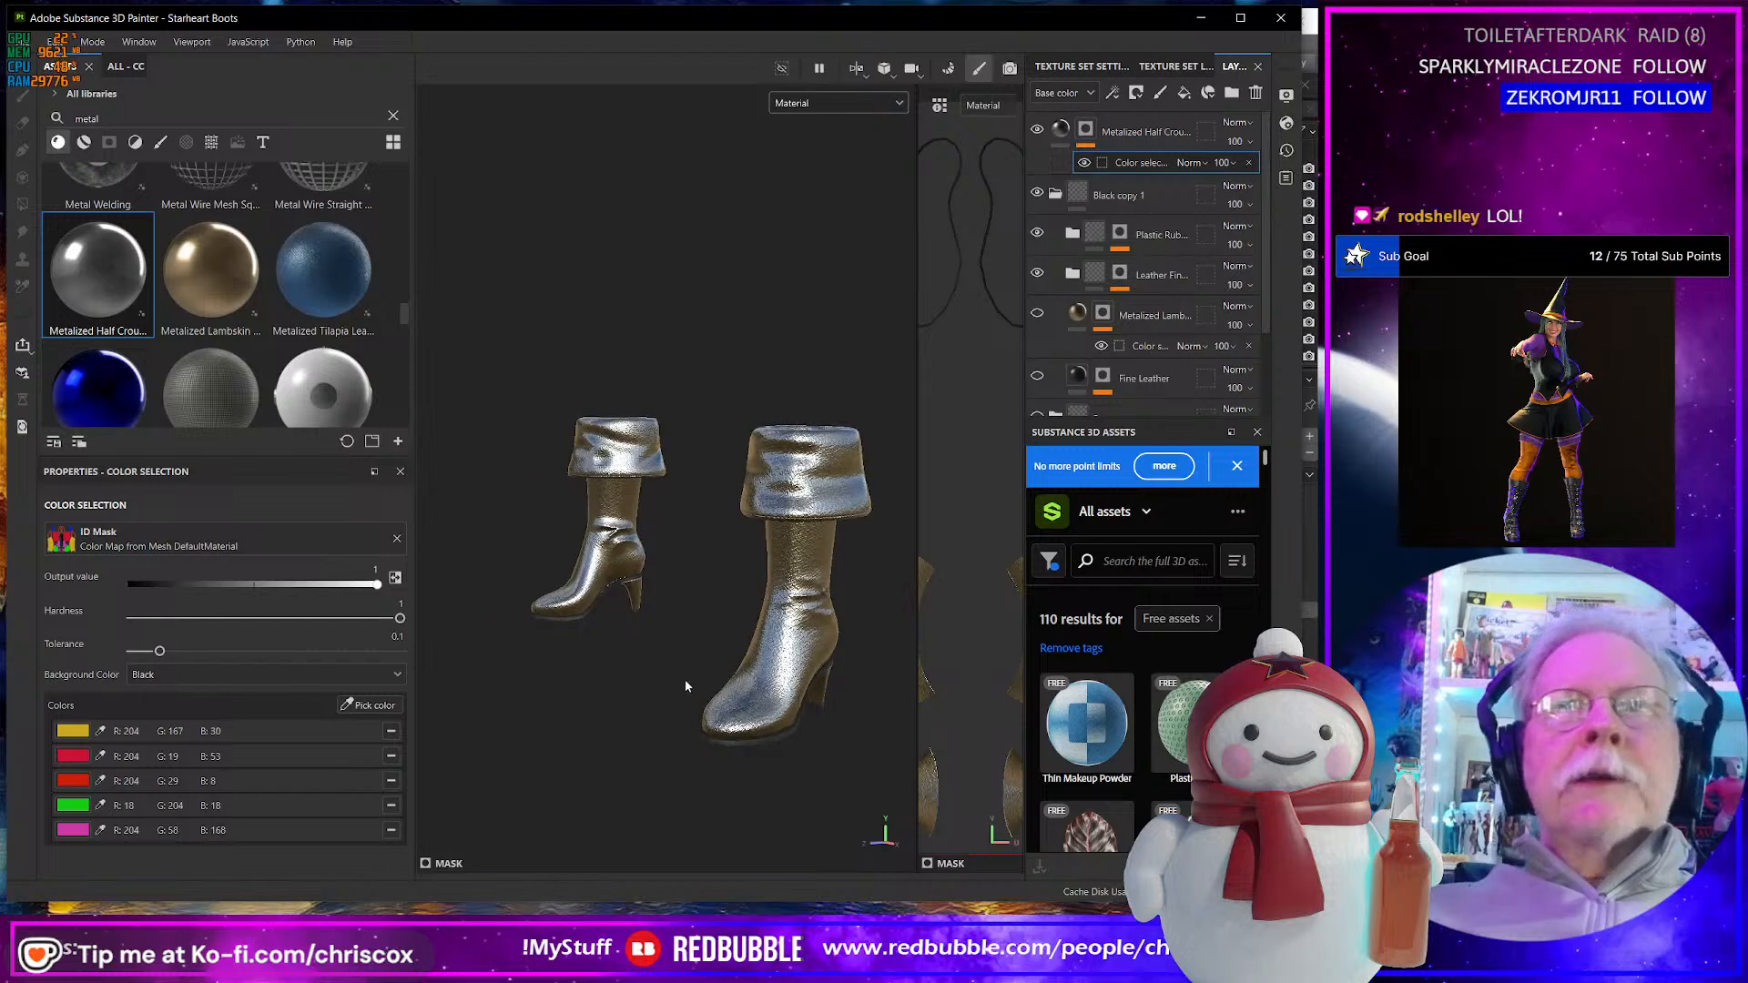
{"action": "middle_click_drag", "start_coordinate": [685, 679], "coordinate": [664, 709], "text": "alt"}
{"action": "scroll", "coordinate": [730, 698], "scroll_direction": "up", "scroll_amount": 3}
{"action": "scroll", "coordinate": [730, 698], "scroll_direction": "down", "scroll_amount": 2}
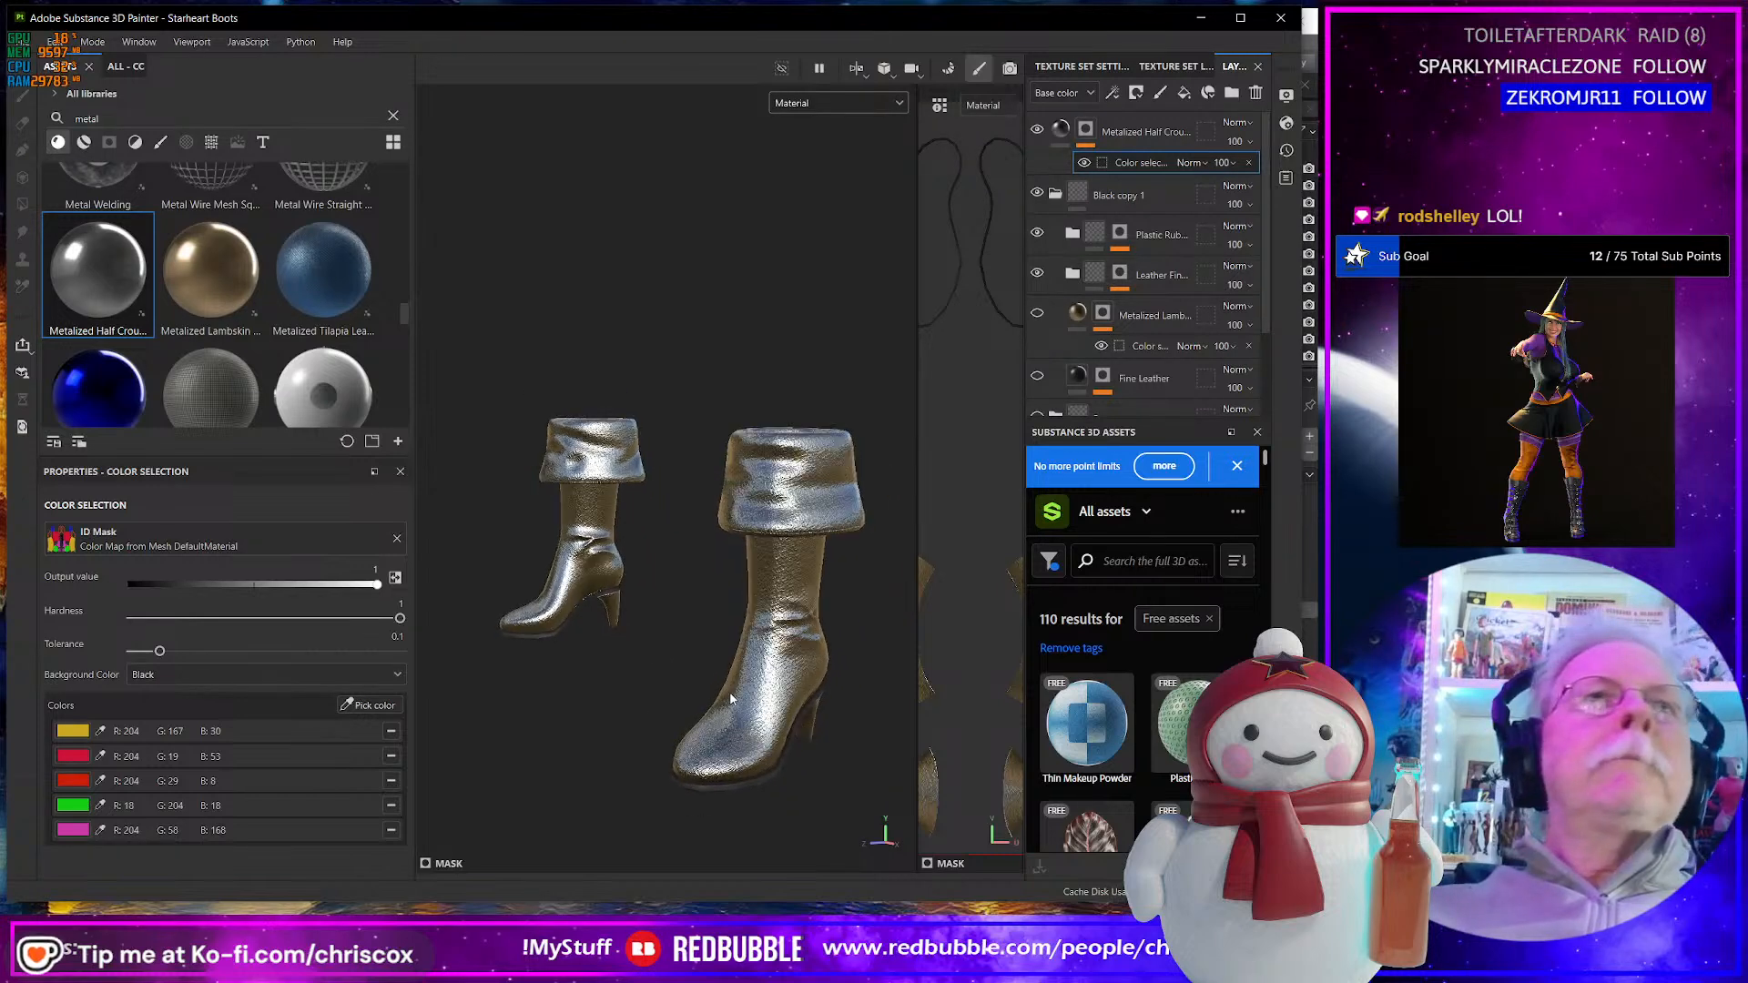
{"action": "left_click_drag", "start_coordinate": [679, 570], "coordinate": [688, 589], "text": "alt"}
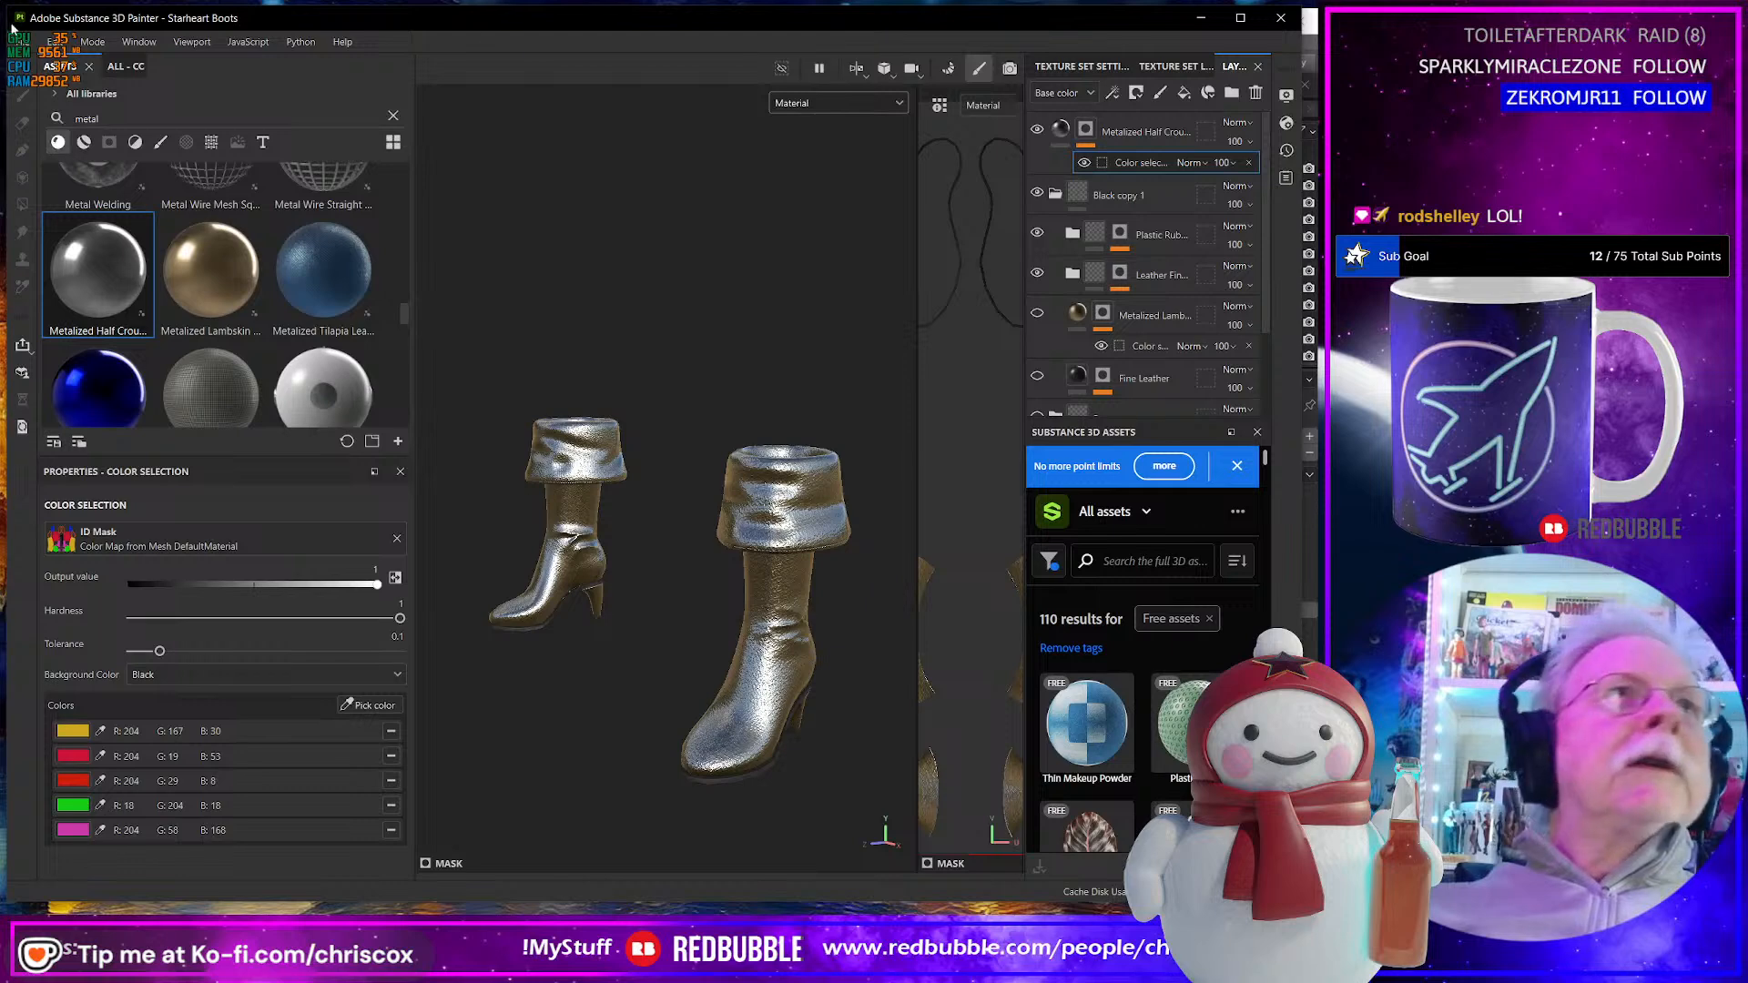
- Create a new Substance 3D Painter project using Starheart Rocket Pack NMobj.obj as its mesh
{"action": "left_click", "coordinate": [16, 44]}
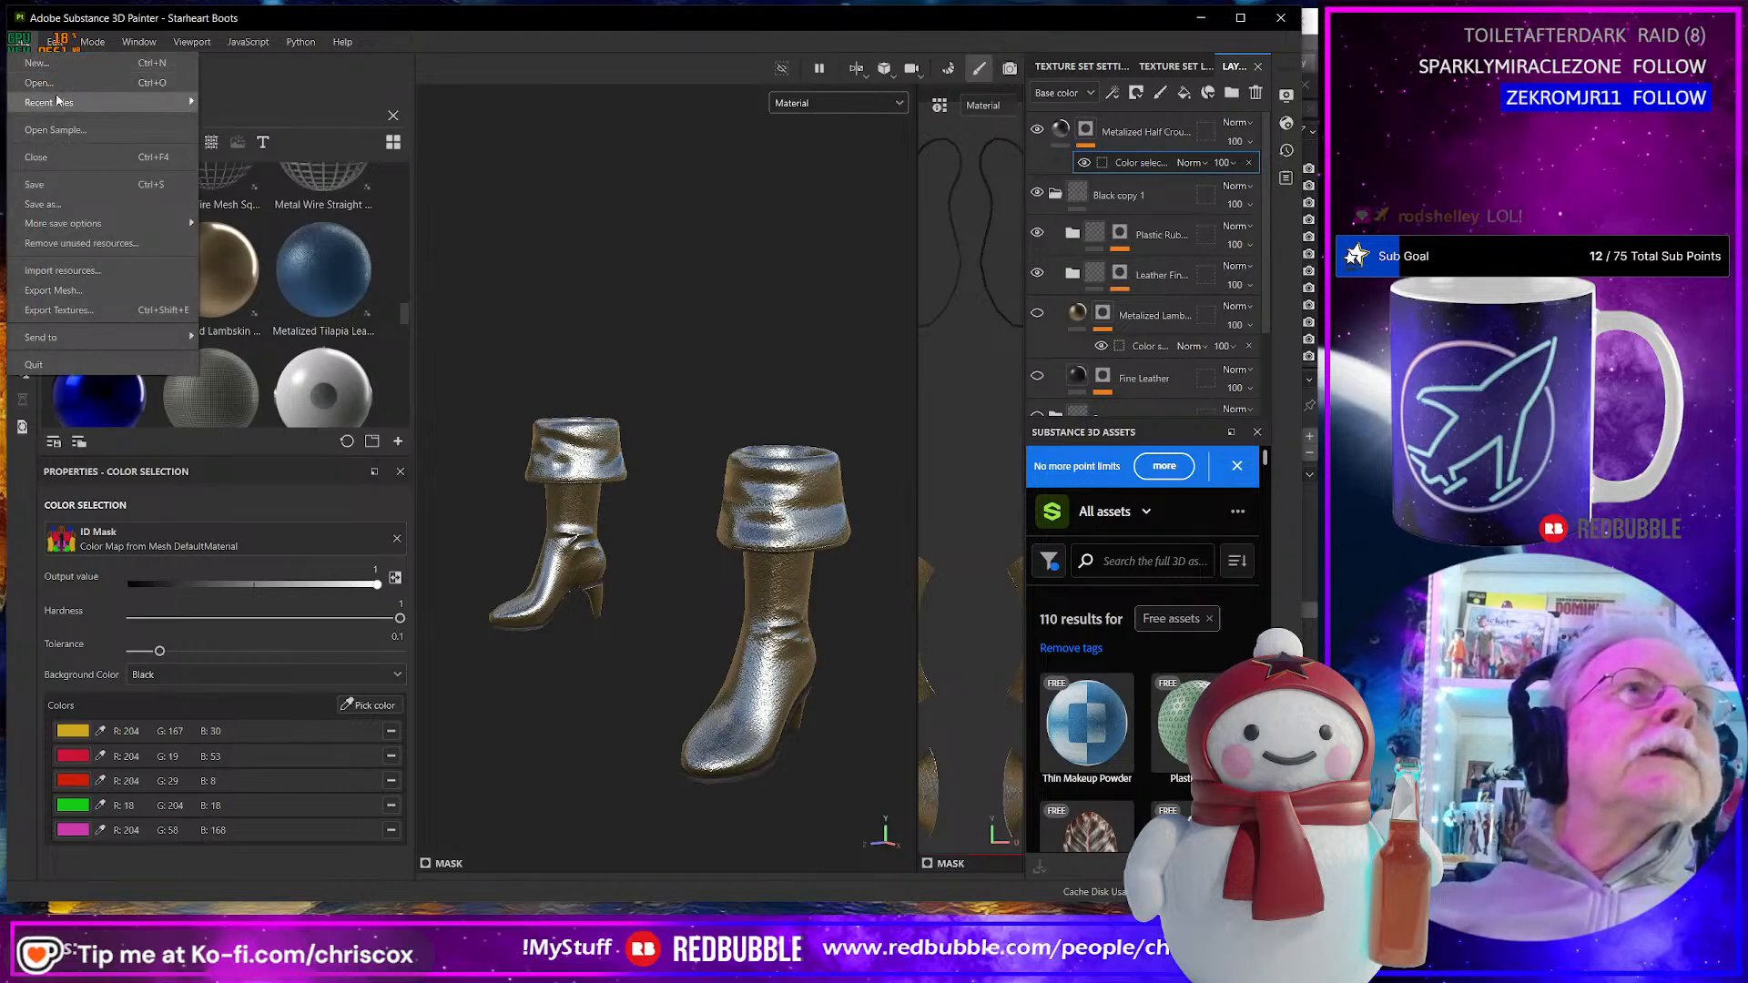
{"action": "left_click", "coordinate": [42, 64]}
{"action": "left_click", "coordinate": [808, 265]}
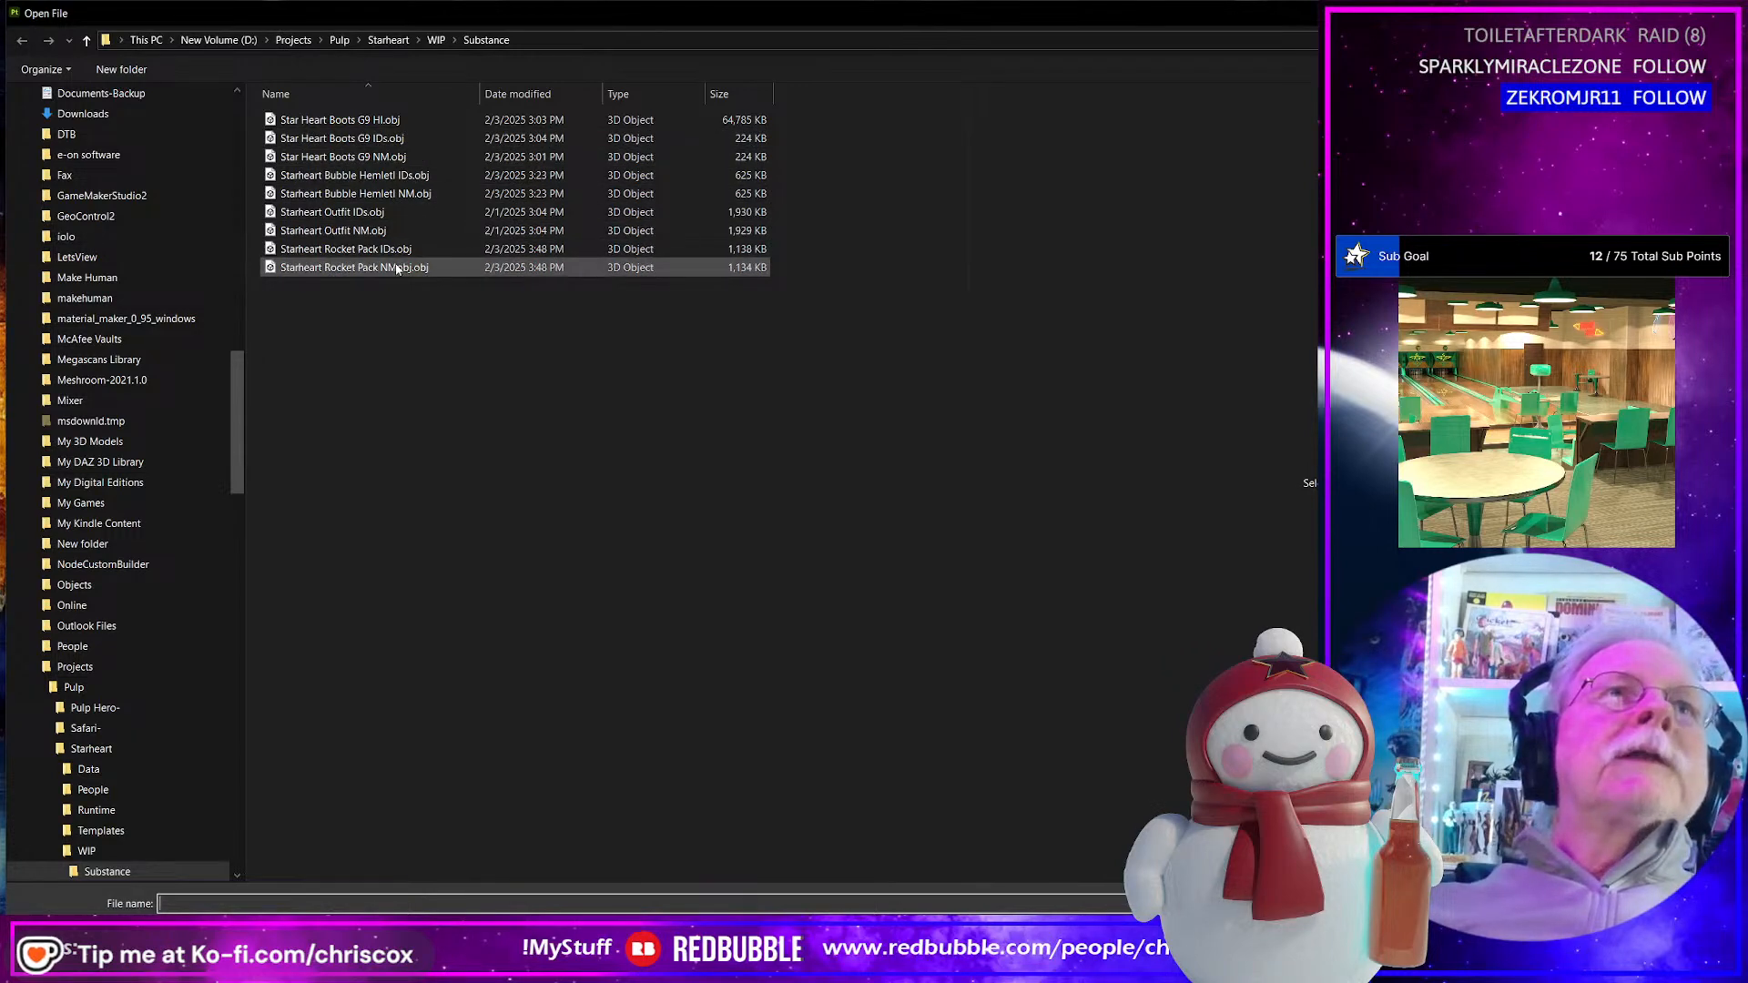
{"action": "left_click", "coordinate": [397, 268]}
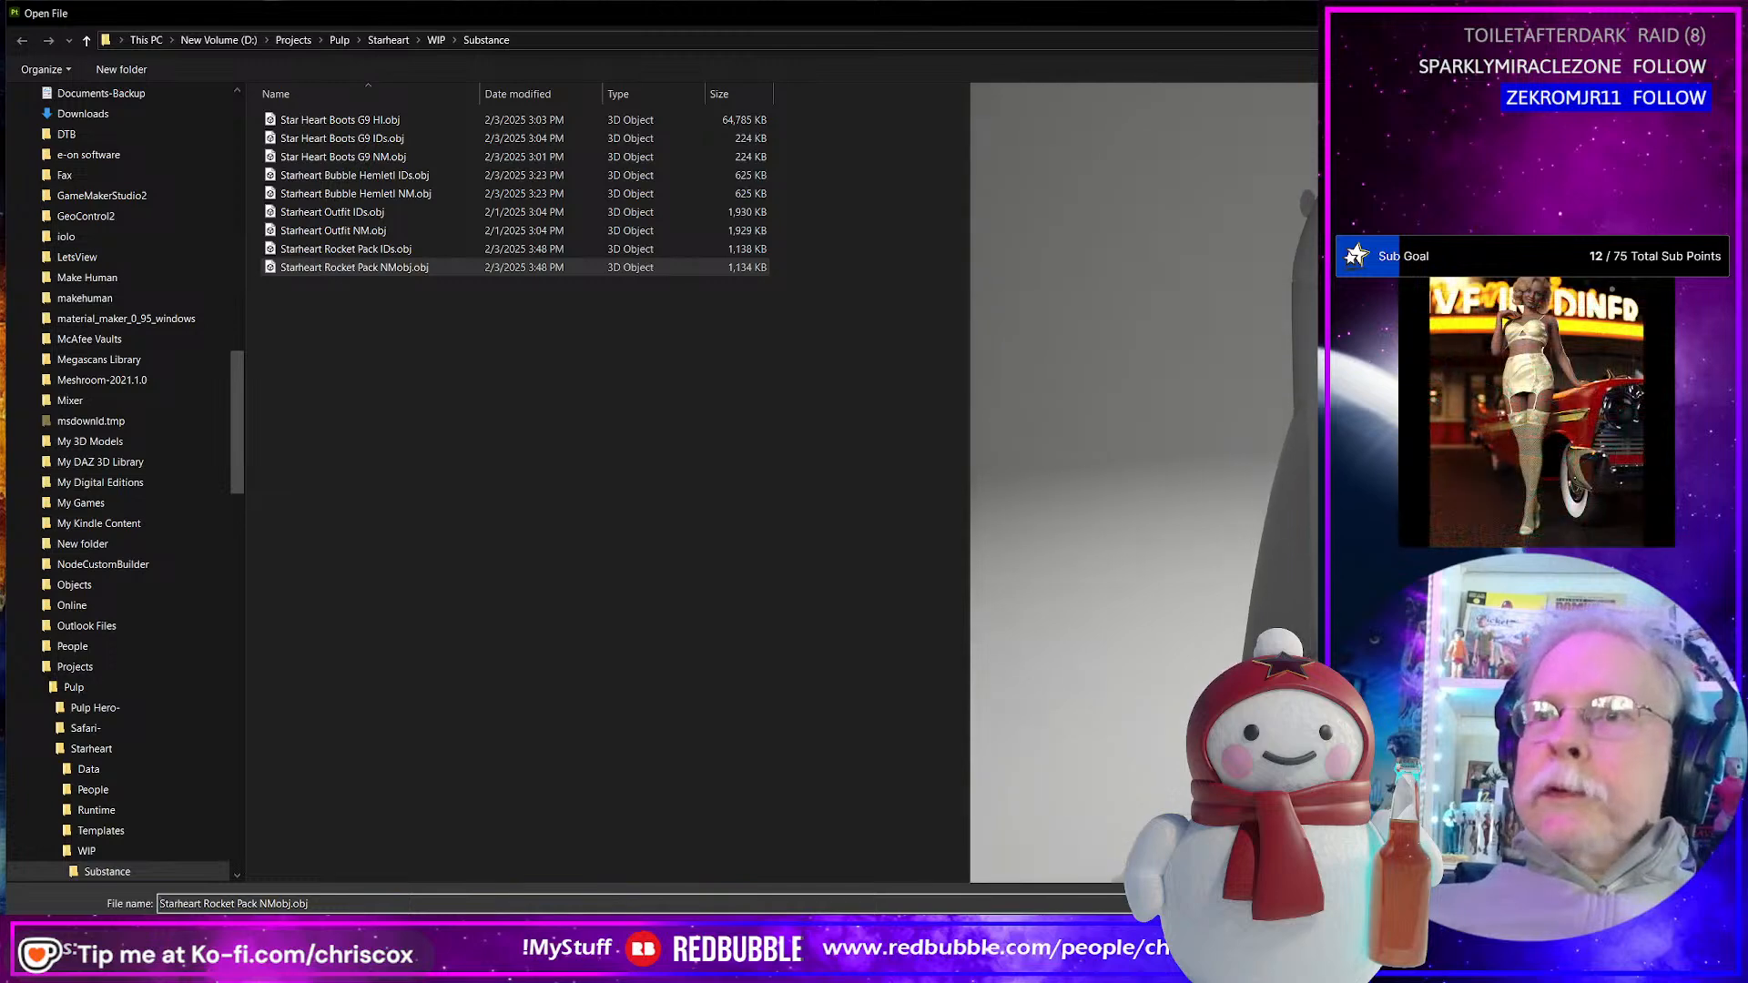
{"action": "key", "text": "Return"}
{"action": "left_click", "coordinate": [726, 688]}
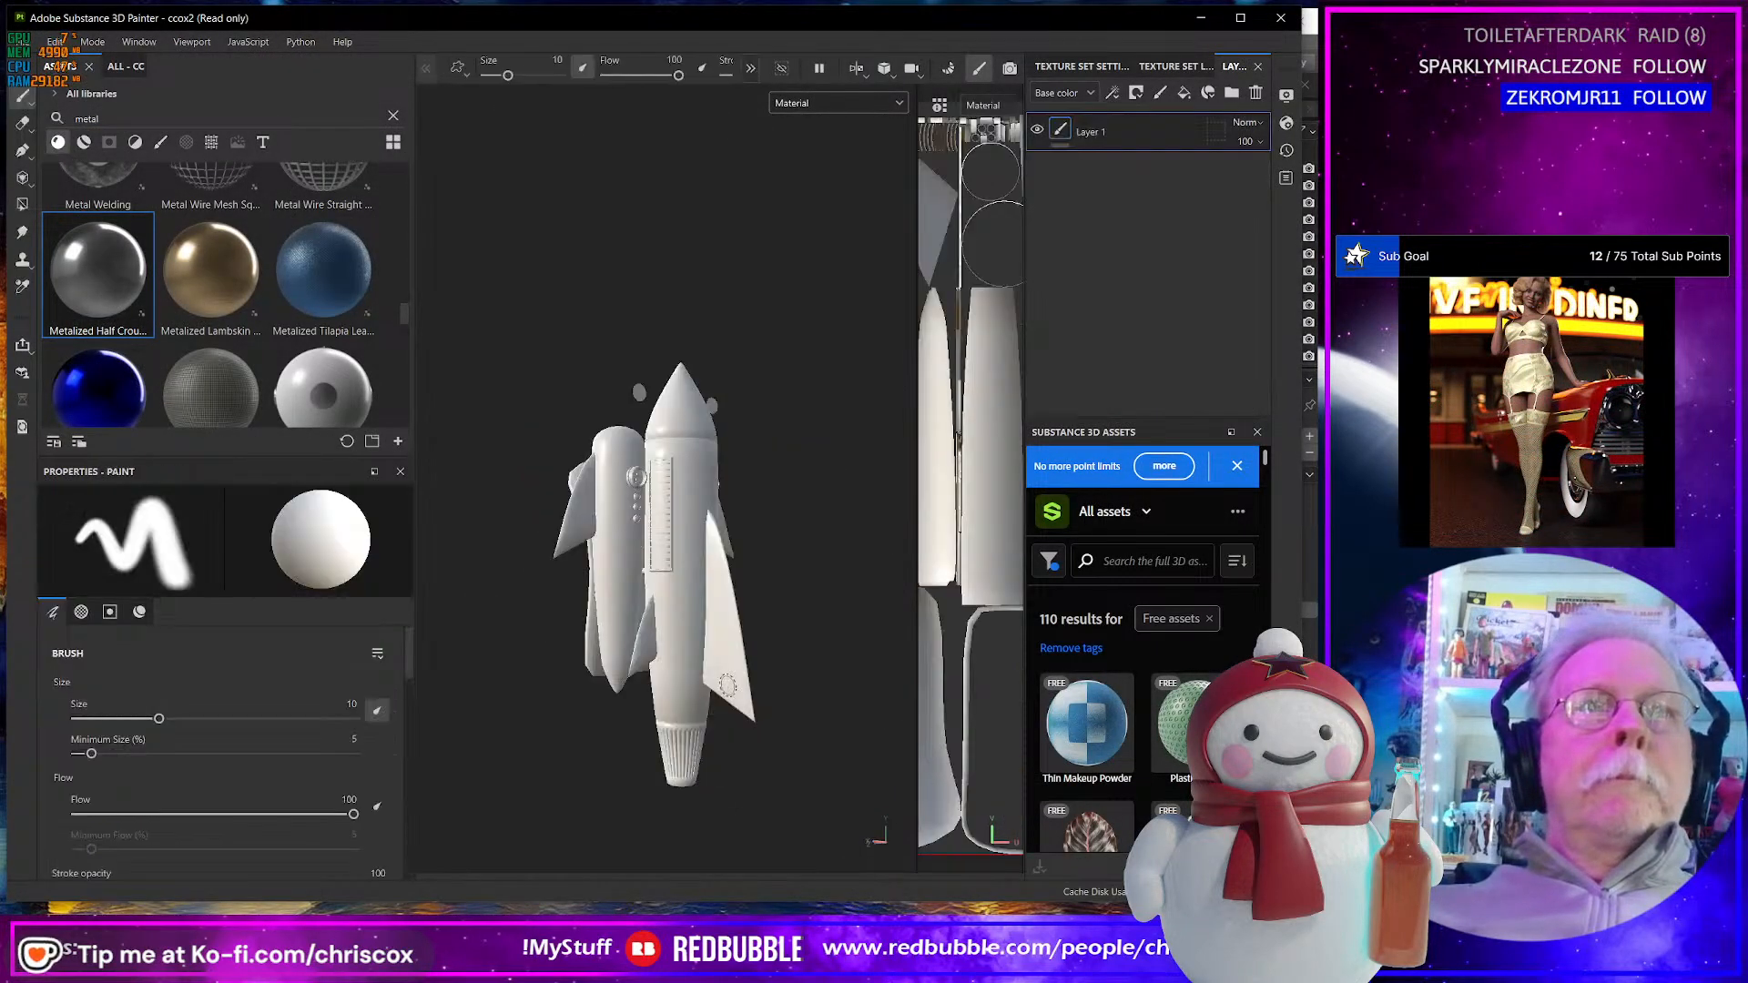
{"action": "left_click_drag", "start_coordinate": [729, 687], "coordinate": [593, 709], "text": "alt"}
{"action": "middle_click_drag", "start_coordinate": [594, 709], "coordinate": [499, 713], "text": "alt"}
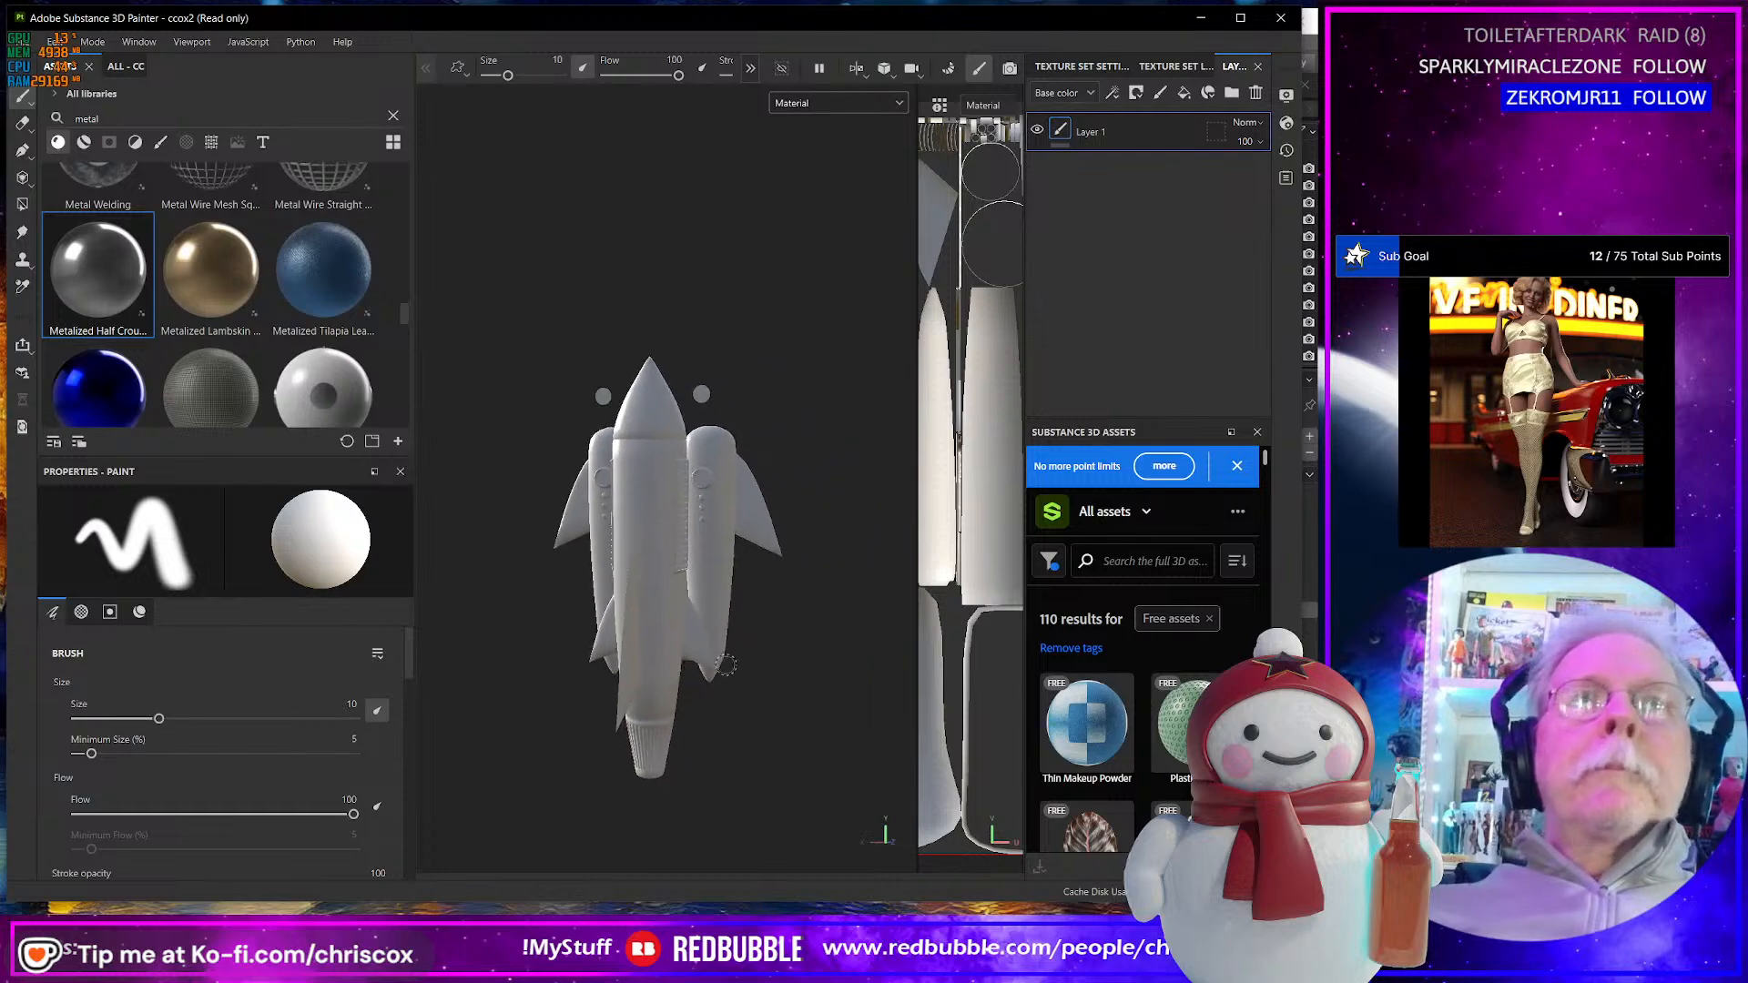
- Save the new project in the Substance folder as "Starheart Rocket Pack.spp"
{"action": "left_click", "coordinate": [20, 43]}
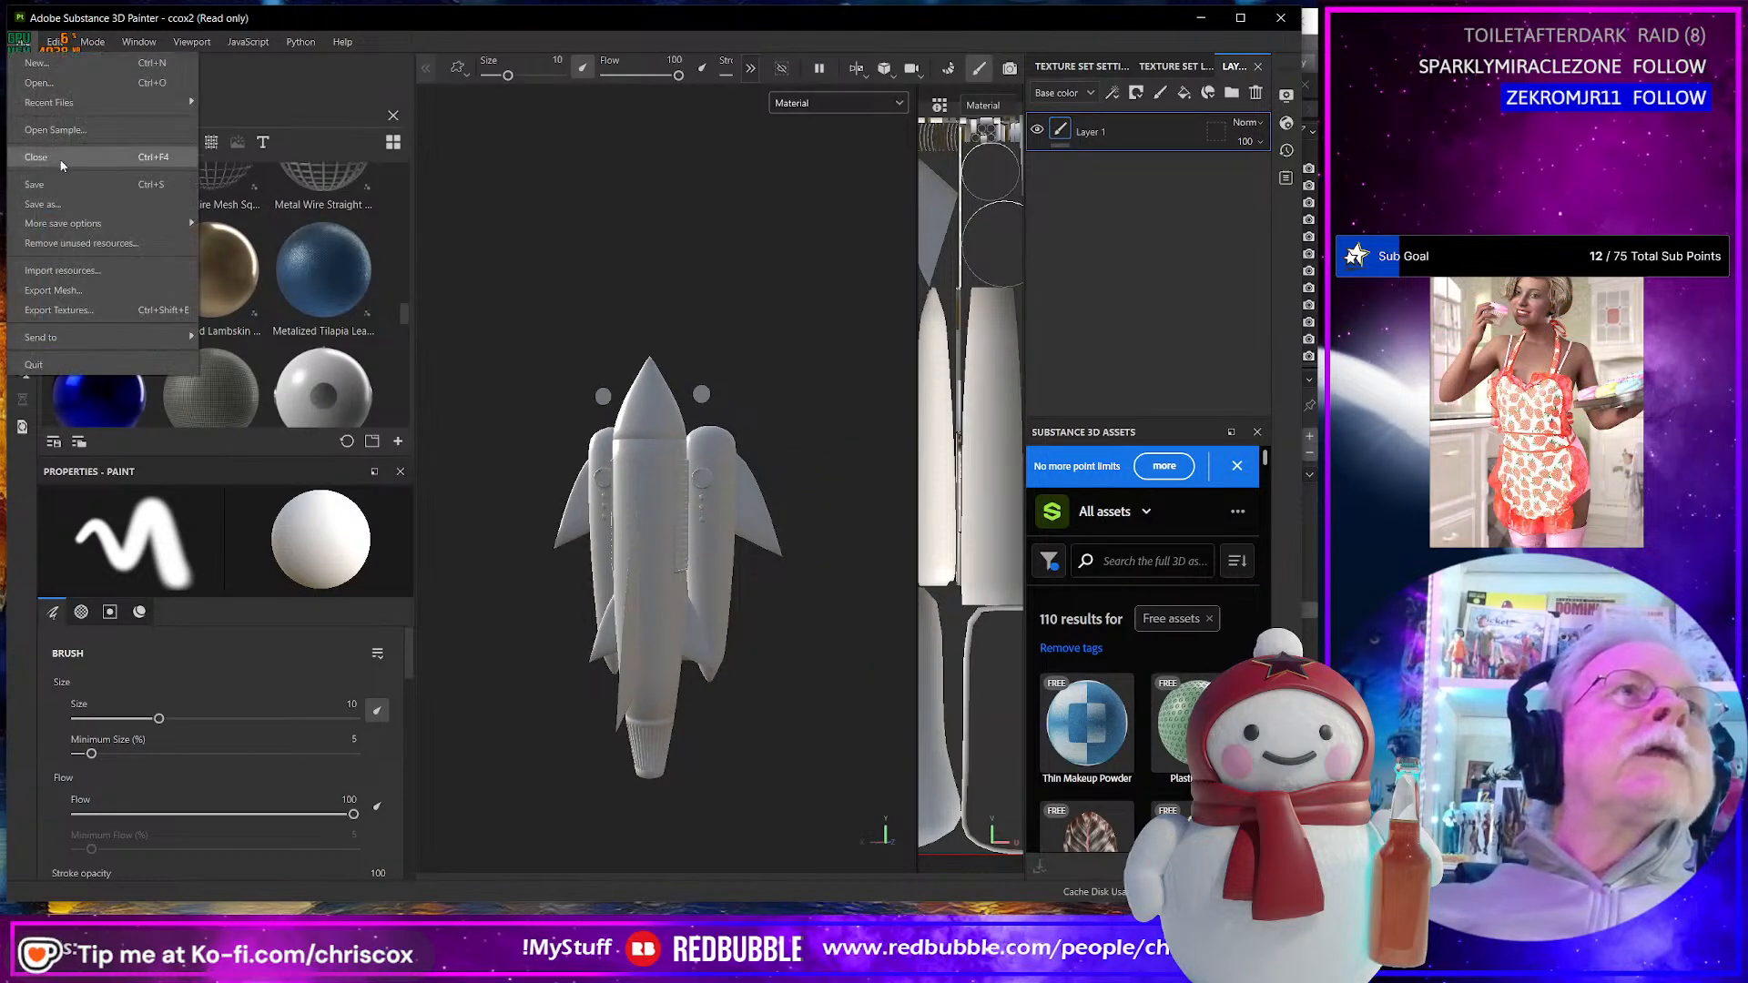
{"action": "left_click", "coordinate": [61, 204]}
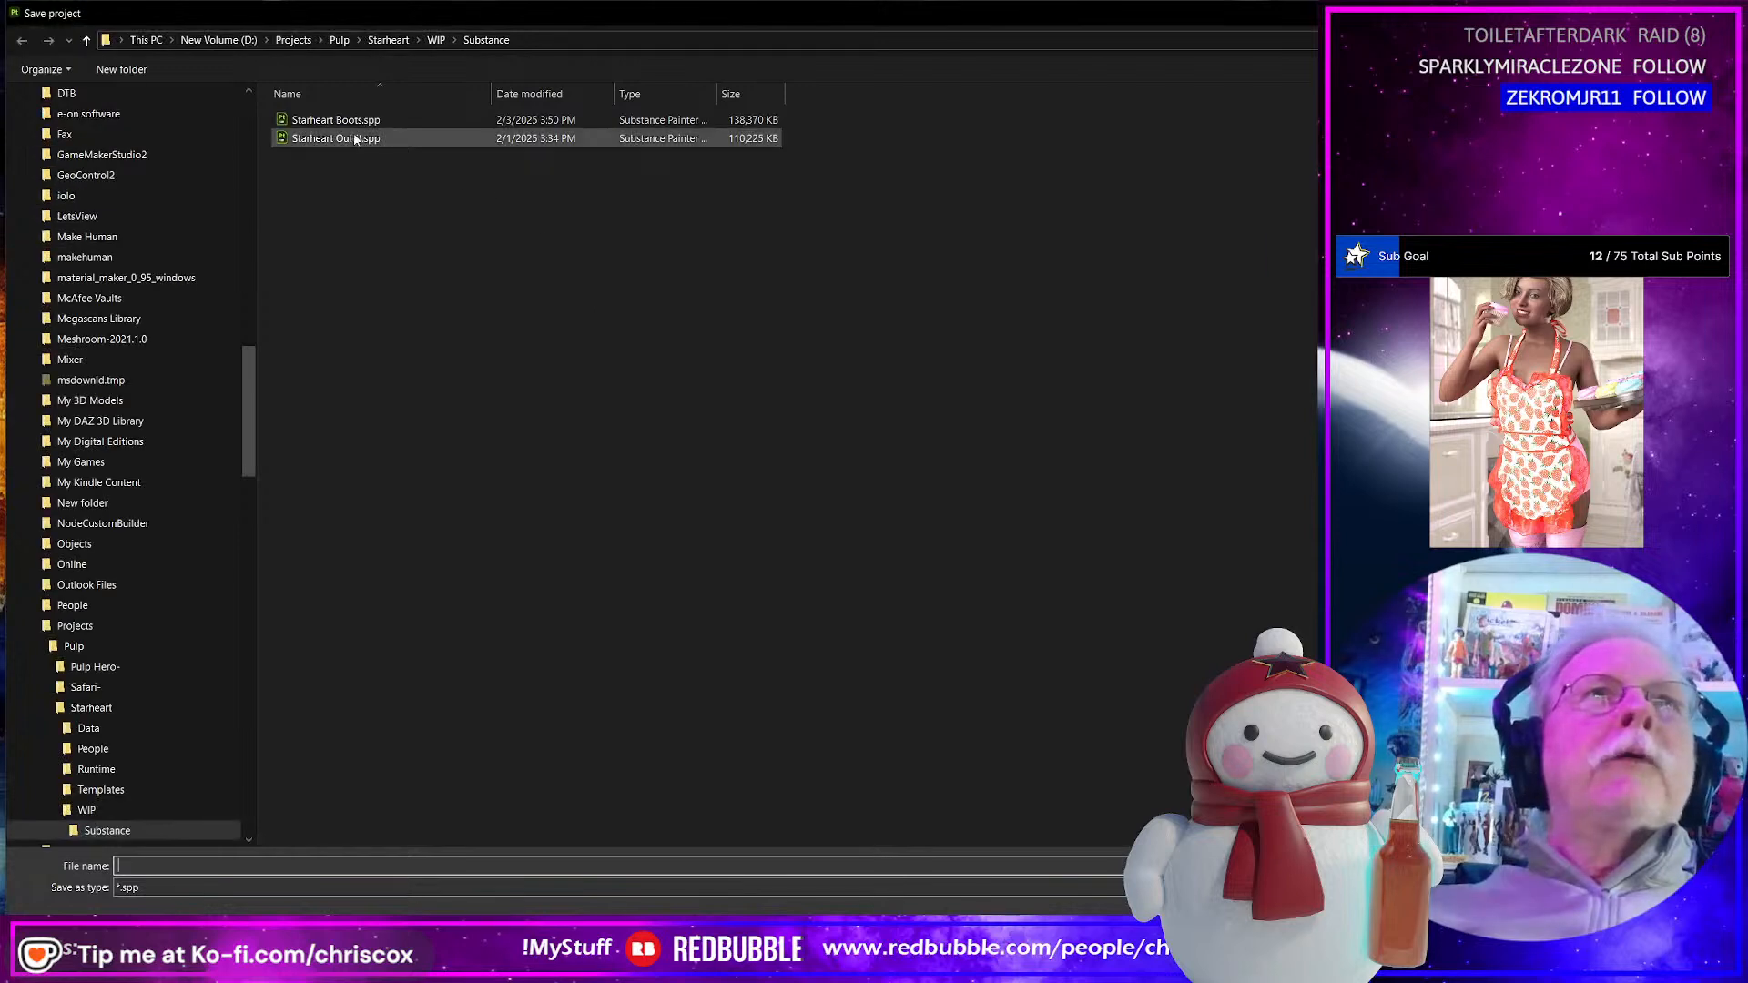
{"action": "left_click", "coordinate": [164, 866]}
{"action": "left_click_drag", "start_coordinate": [163, 866], "coordinate": [179, 866]}
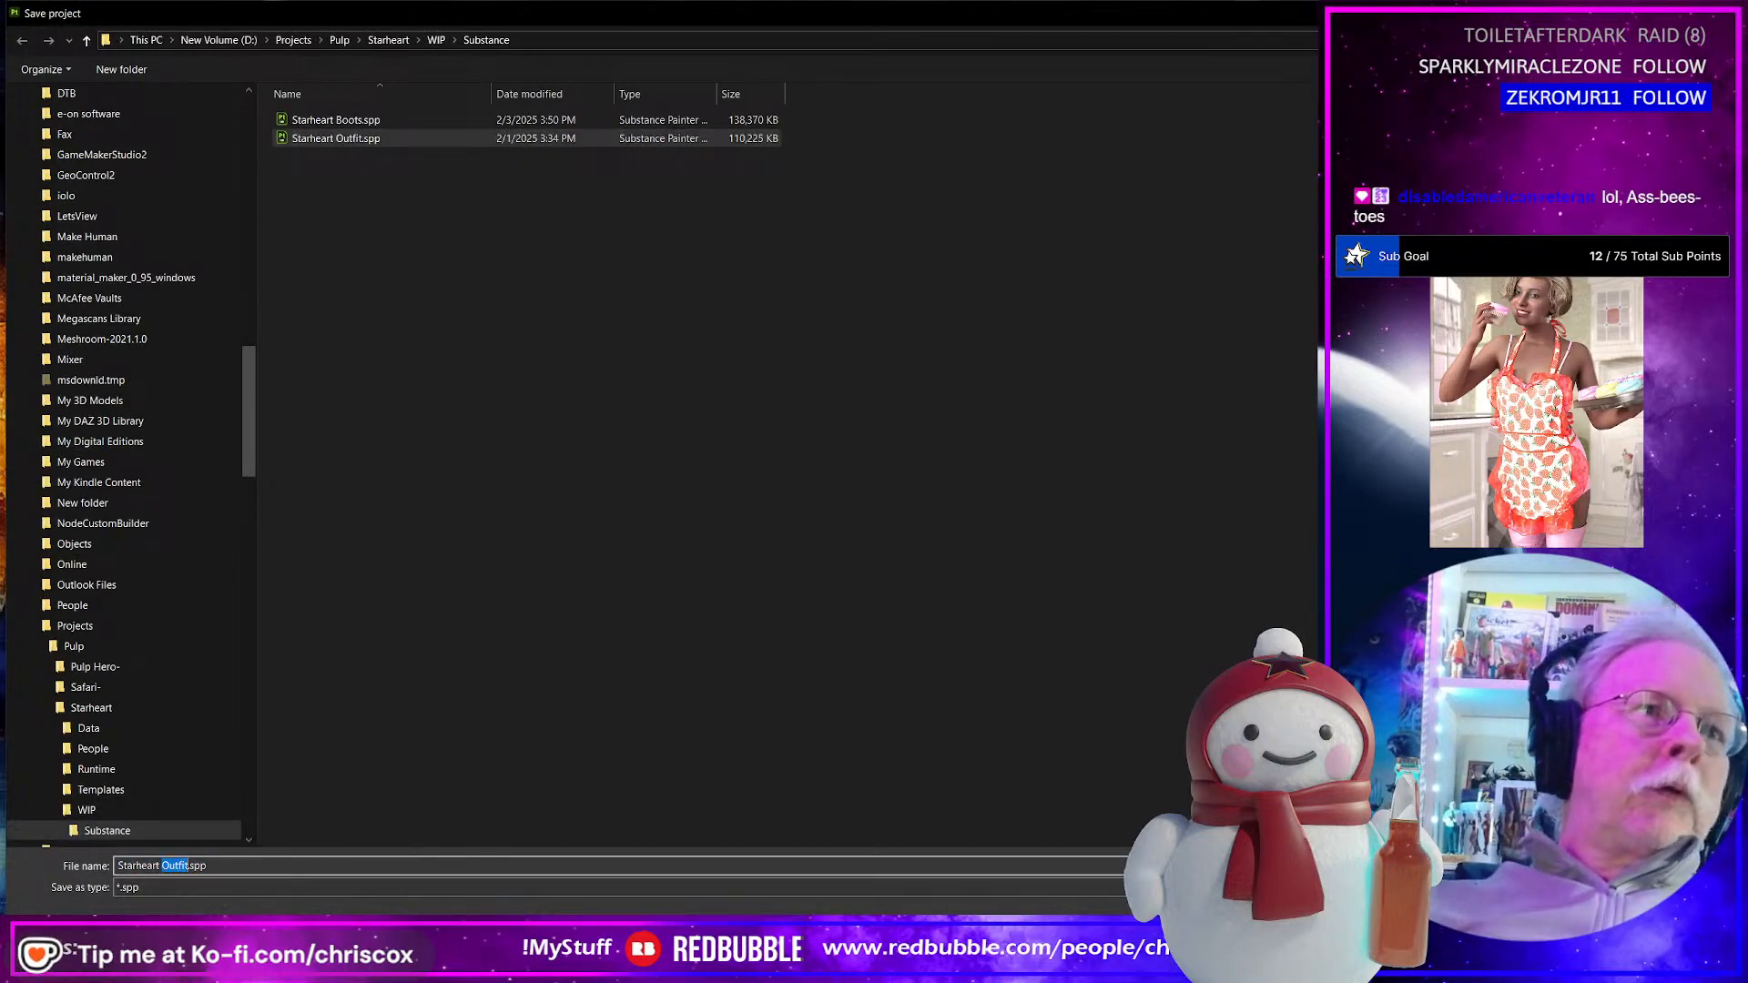
{"action": "type", "text": "Rocket Pack"}
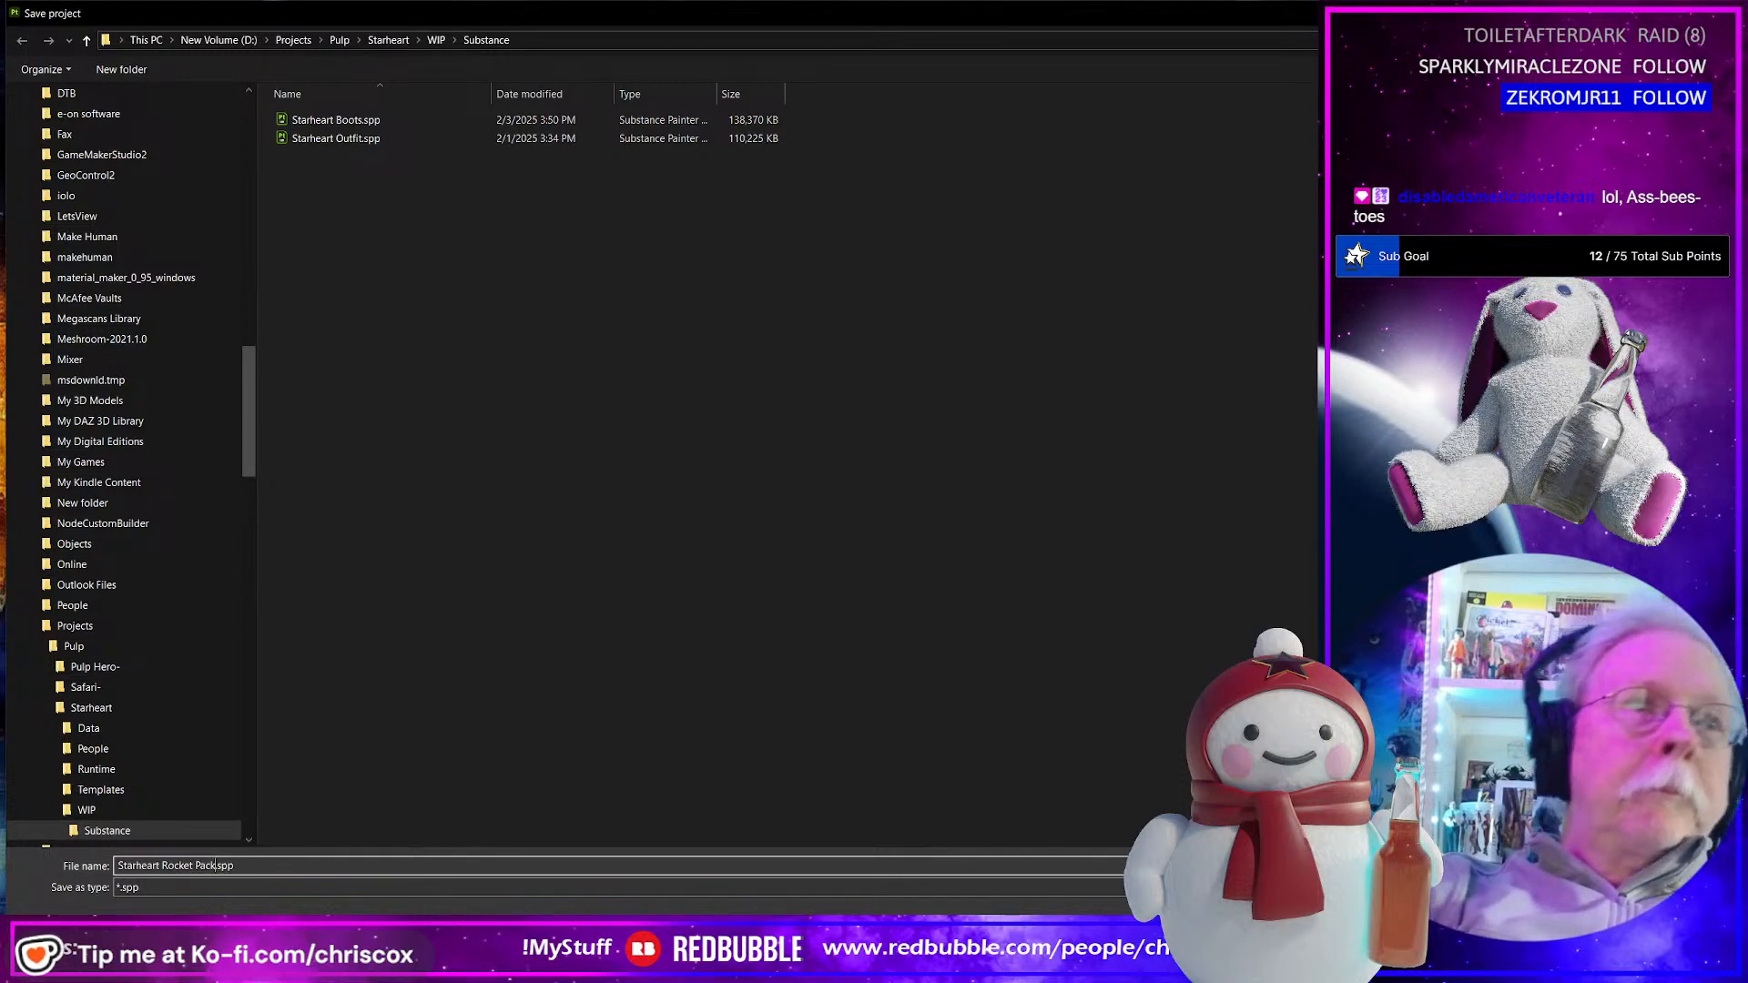
{"action": "key", "text": "Return"}
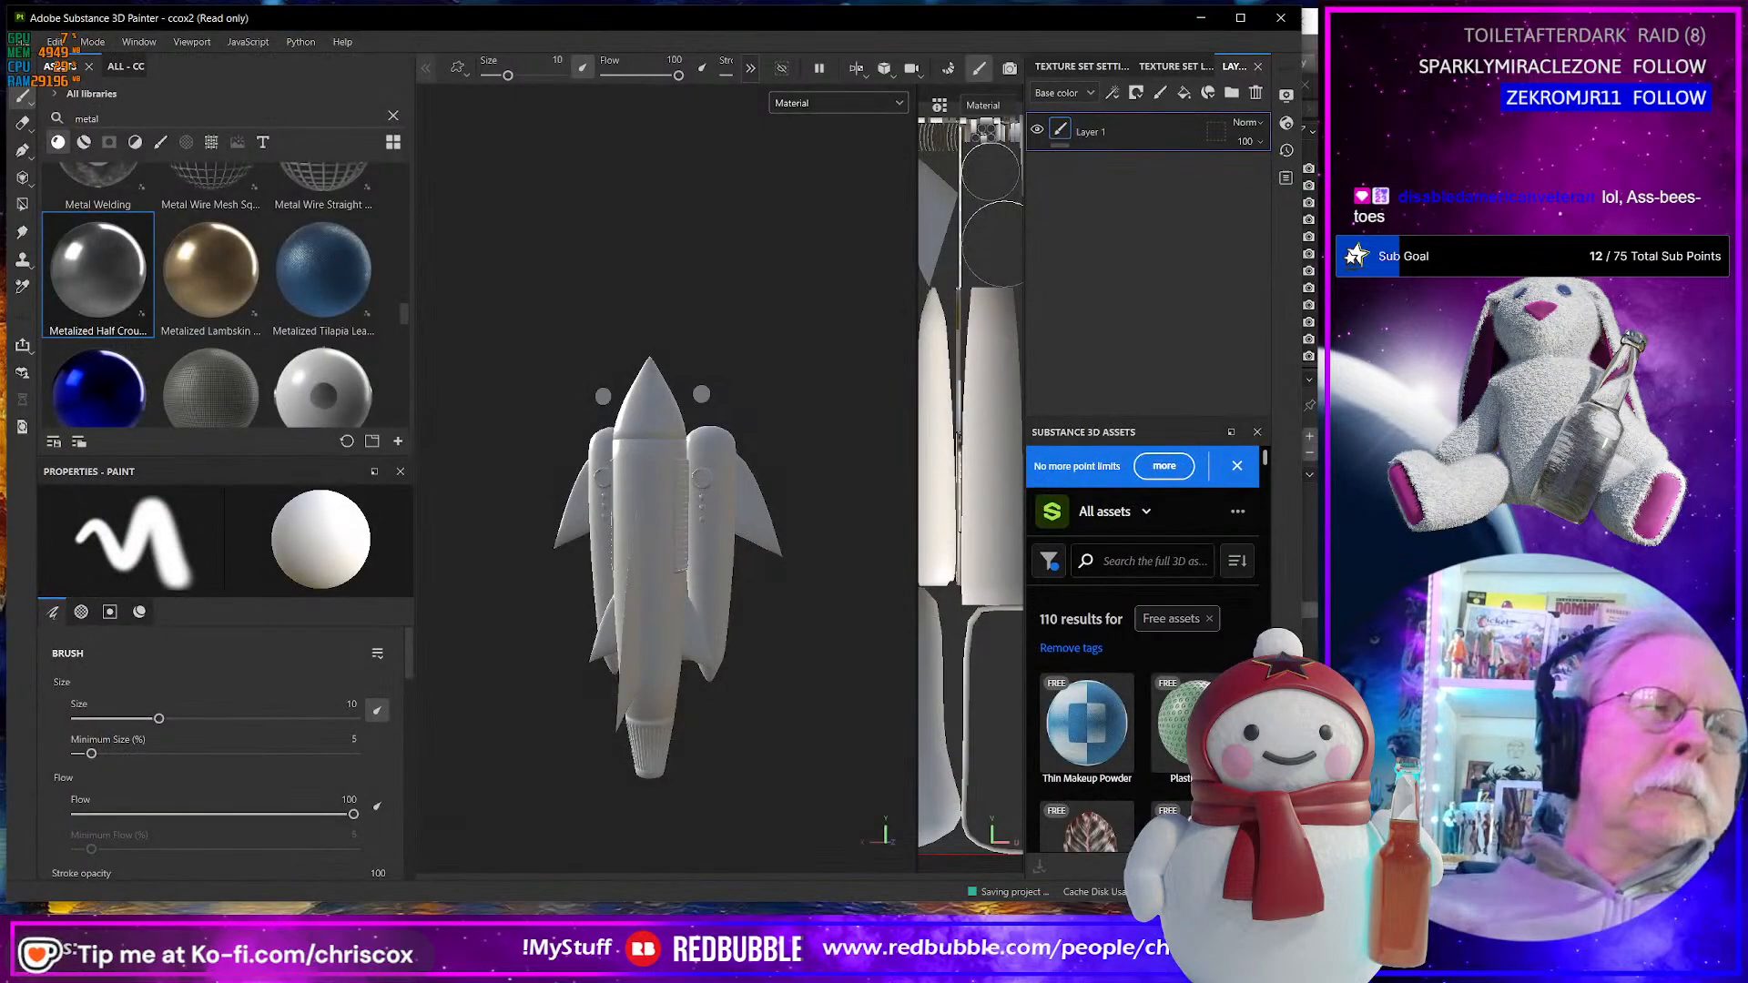
{"action": "mouse_move", "coordinate": [538, 892]}
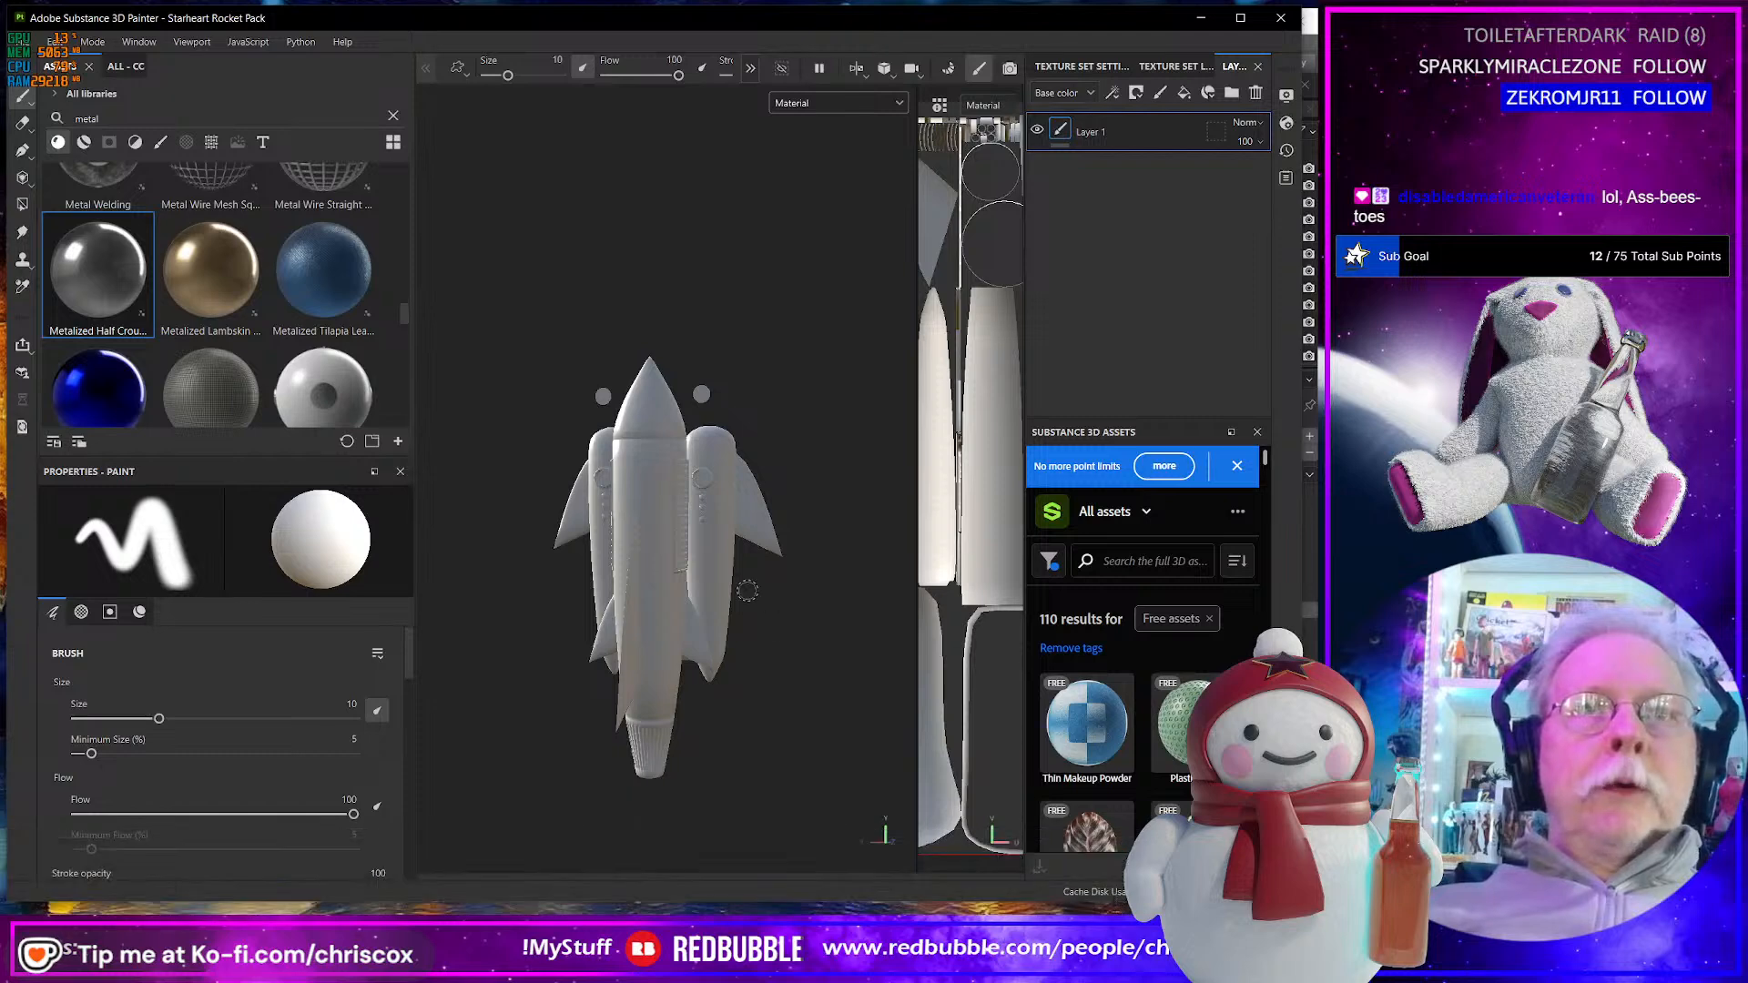
- Bake the rocket pack's Normal, World space normal, Ambient occlusion, Curvature and Position mesh maps
{"action": "left_click", "coordinate": [93, 42]}
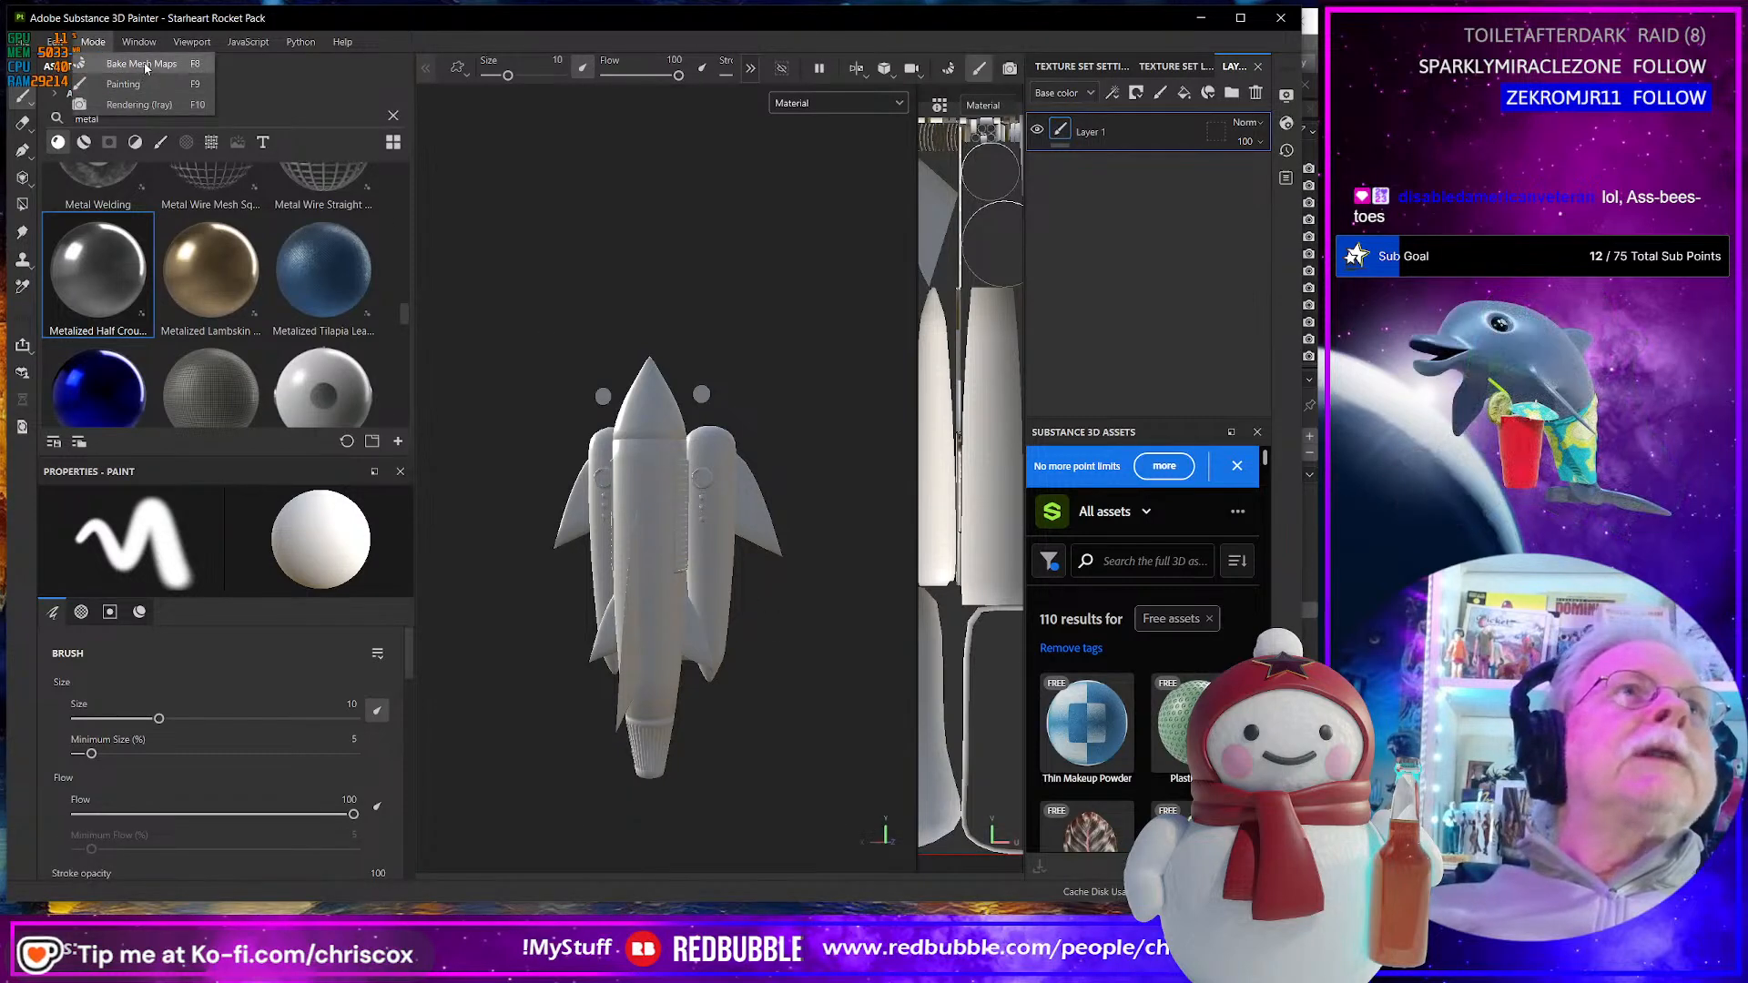
{"action": "left_click", "coordinate": [133, 87]}
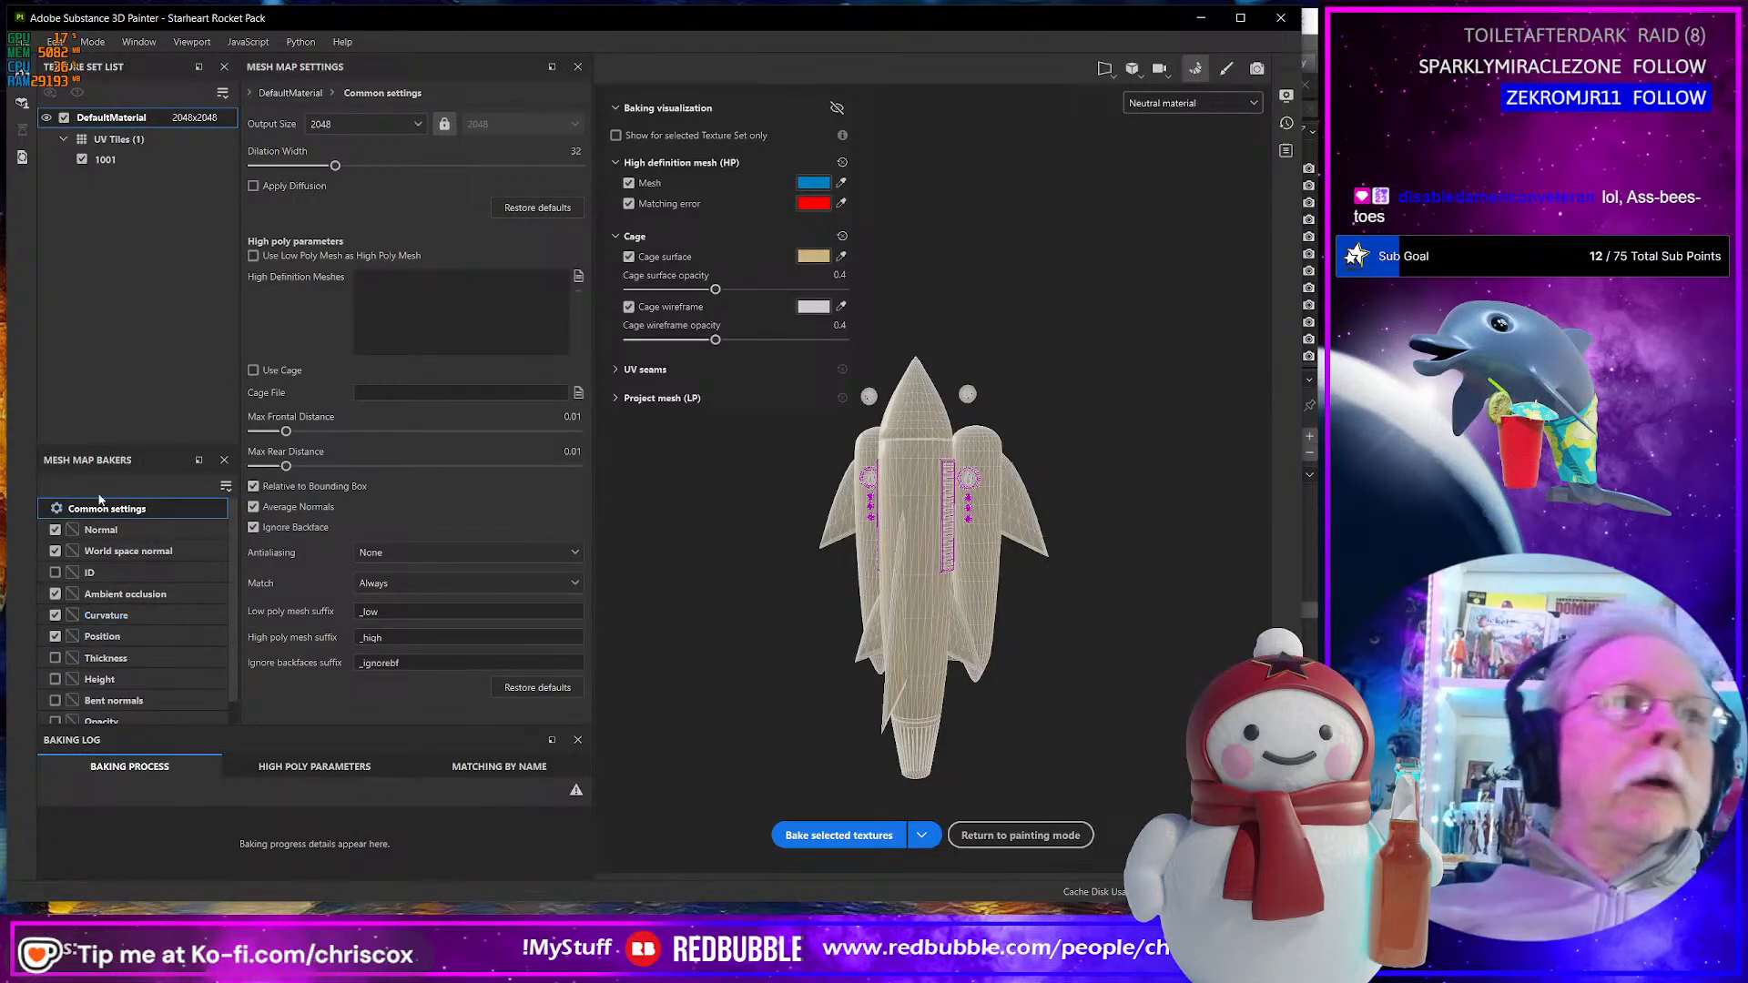
{"action": "left_click", "coordinate": [839, 836]}
{"action": "key", "text": "alt+Tab"}
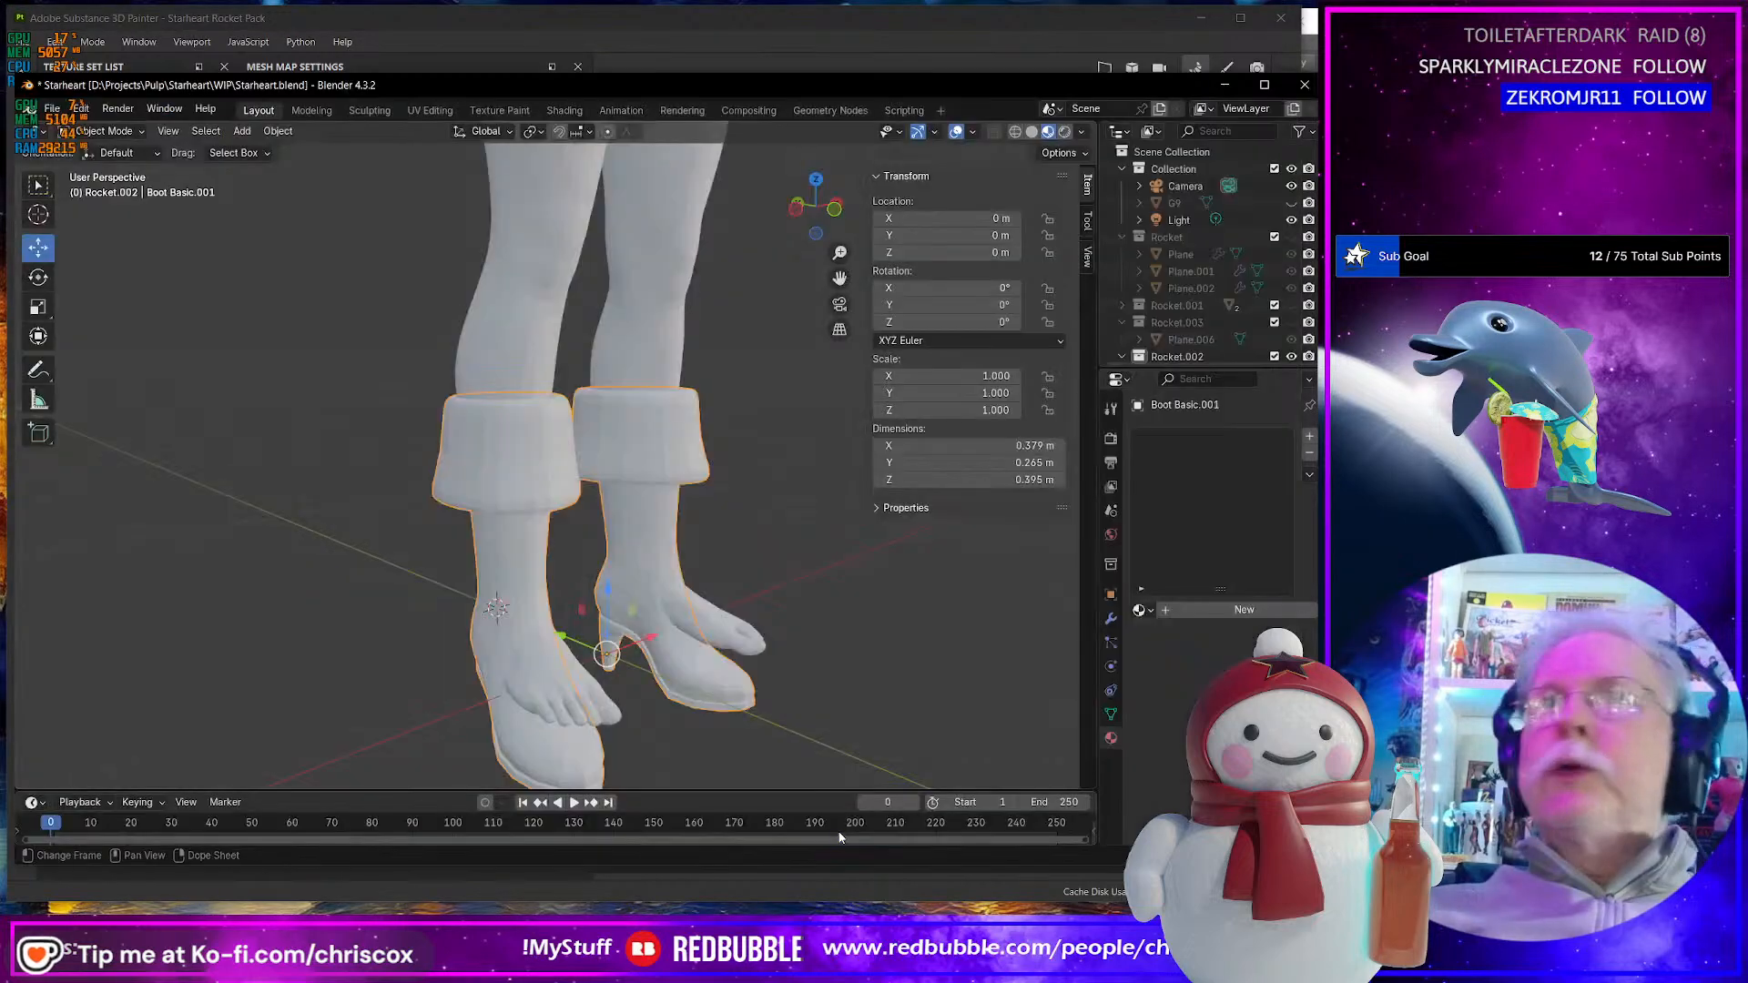
{"action": "key", "text": "alt+Tab"}
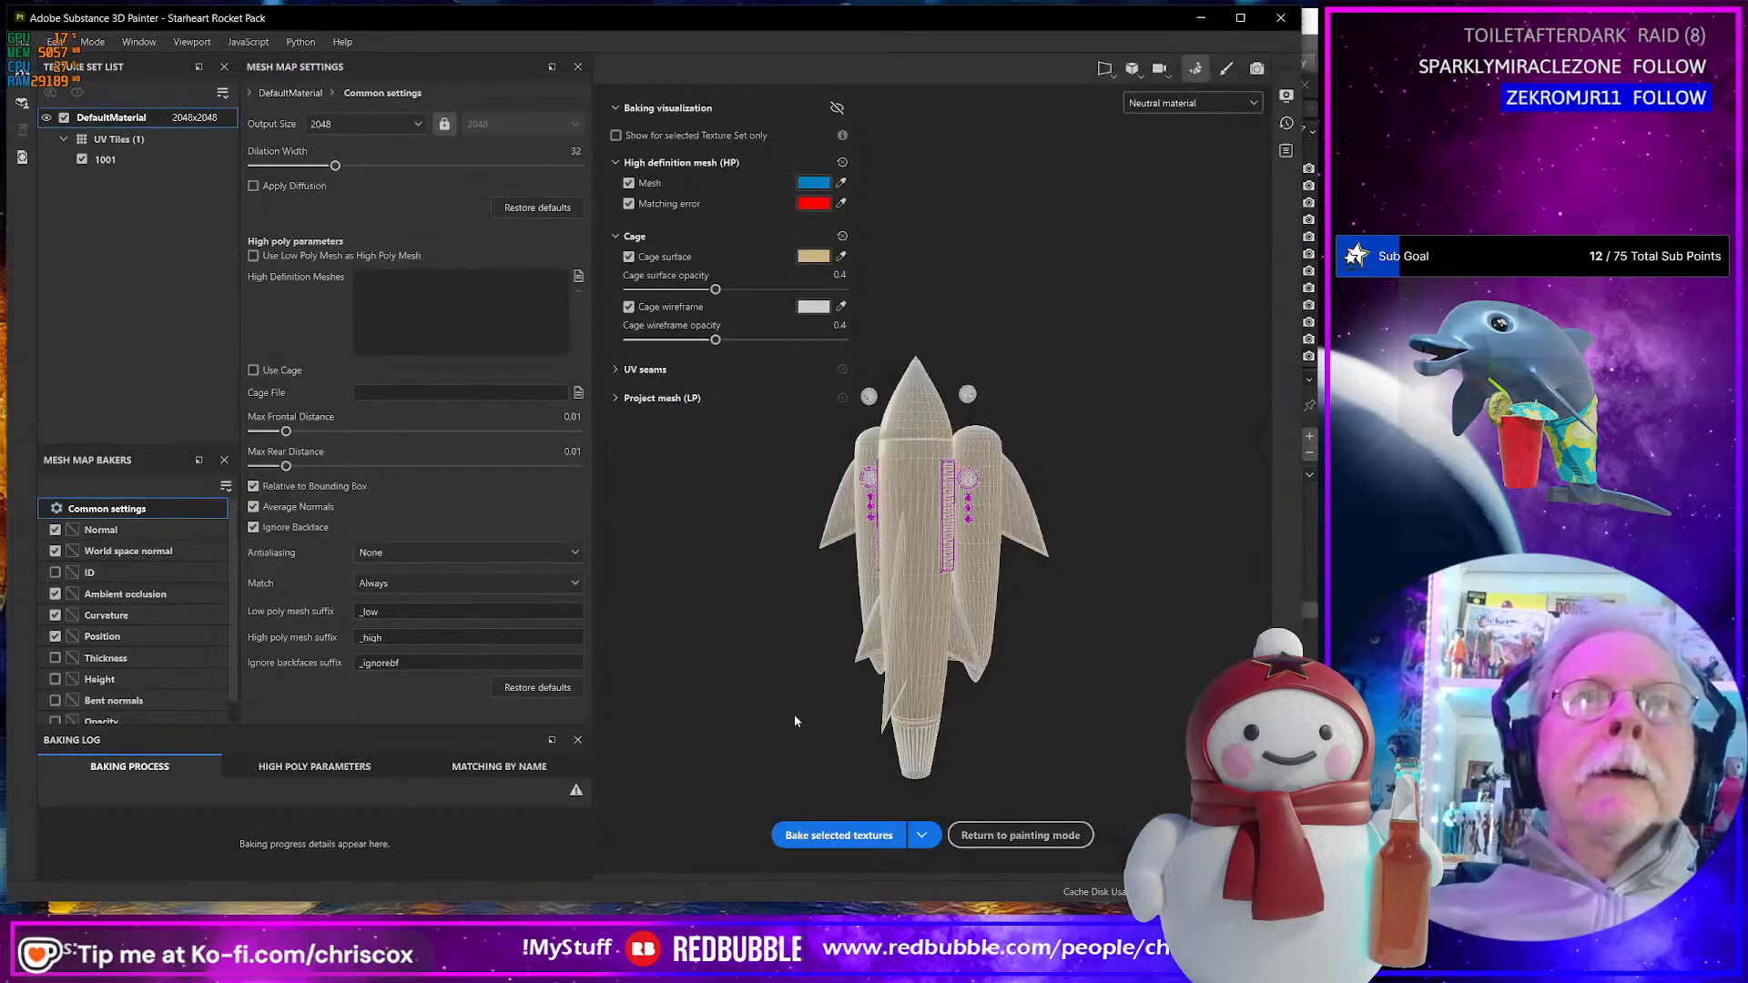
{"action": "key", "text": "alt+Tab"}
{"action": "mouse_move", "coordinate": [803, 685]}
{"action": "middle_mouse_down"}
{"action": "mouse_move", "coordinate": [763, 546]}
{"action": "mouse_move", "coordinate": [719, 574]}
{"action": "mouse_move", "coordinate": [424, 302]}
{"action": "mouse_move", "coordinate": [576, 302]}
{"action": "mouse_move", "coordinate": [577, 399]}
{"action": "mouse_move", "coordinate": [477, 528]}
{"action": "mouse_move", "coordinate": [554, 523]}
{"action": "middle_mouse_up"}
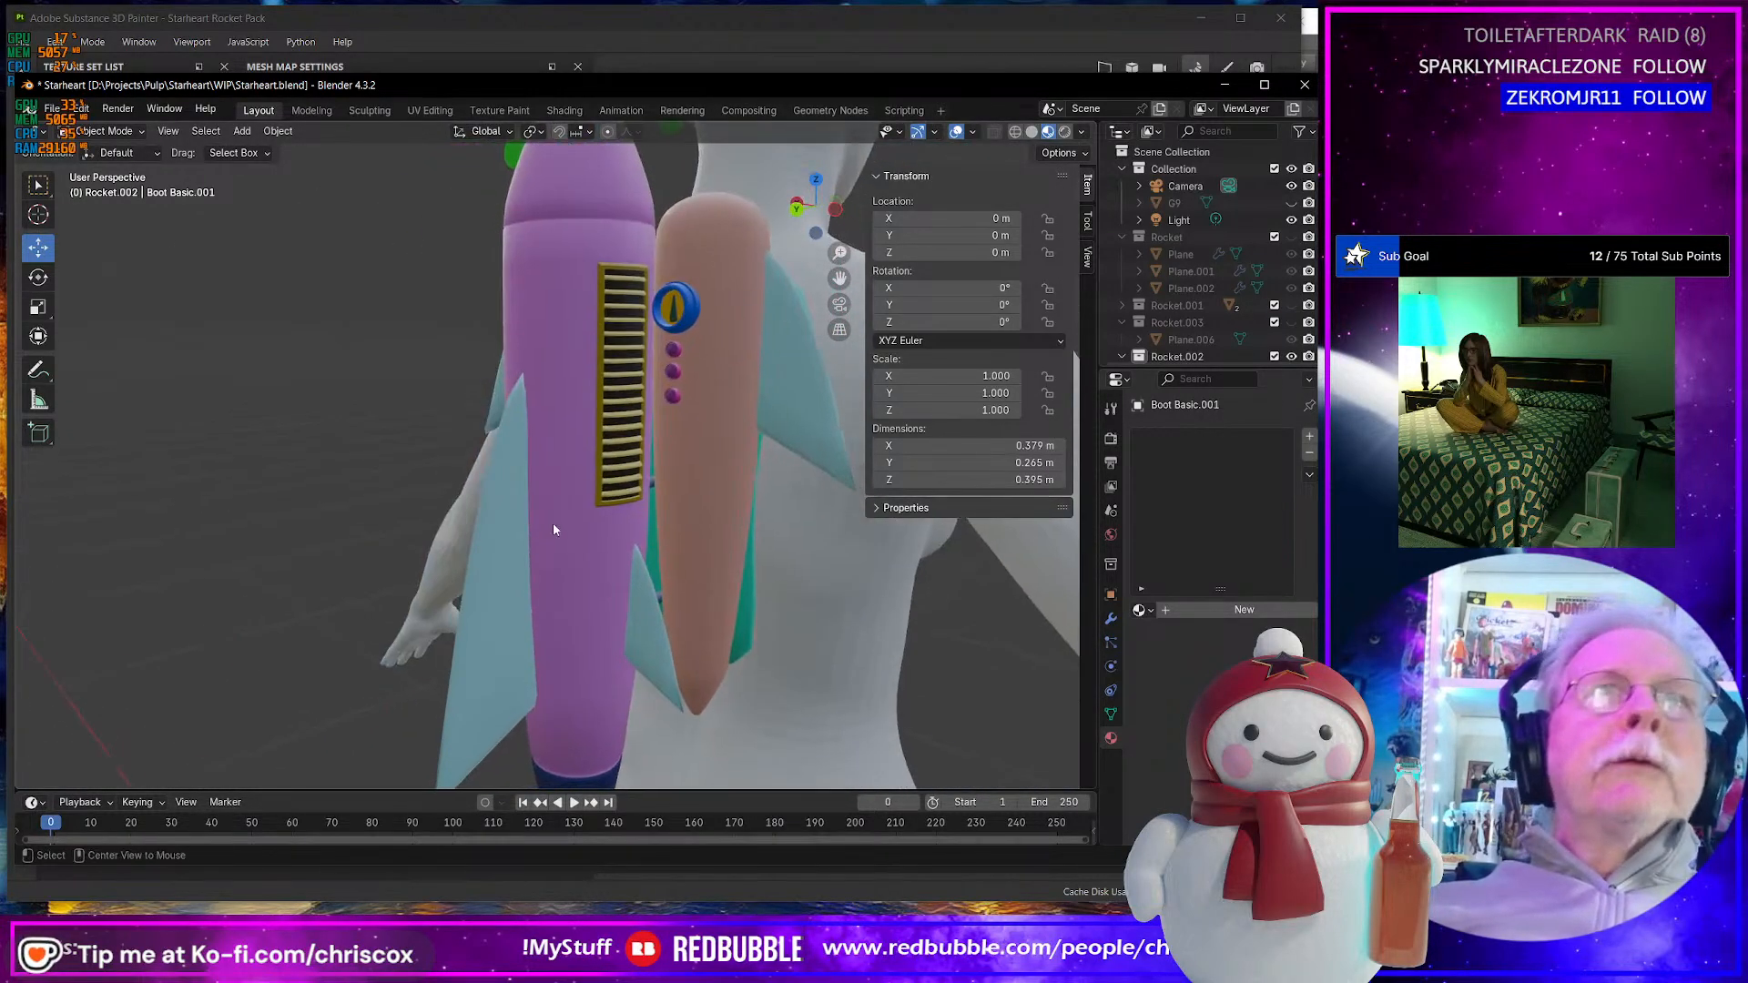
{"action": "key", "text": "alt+Tab"}
{"action": "left_click", "coordinate": [842, 835]}
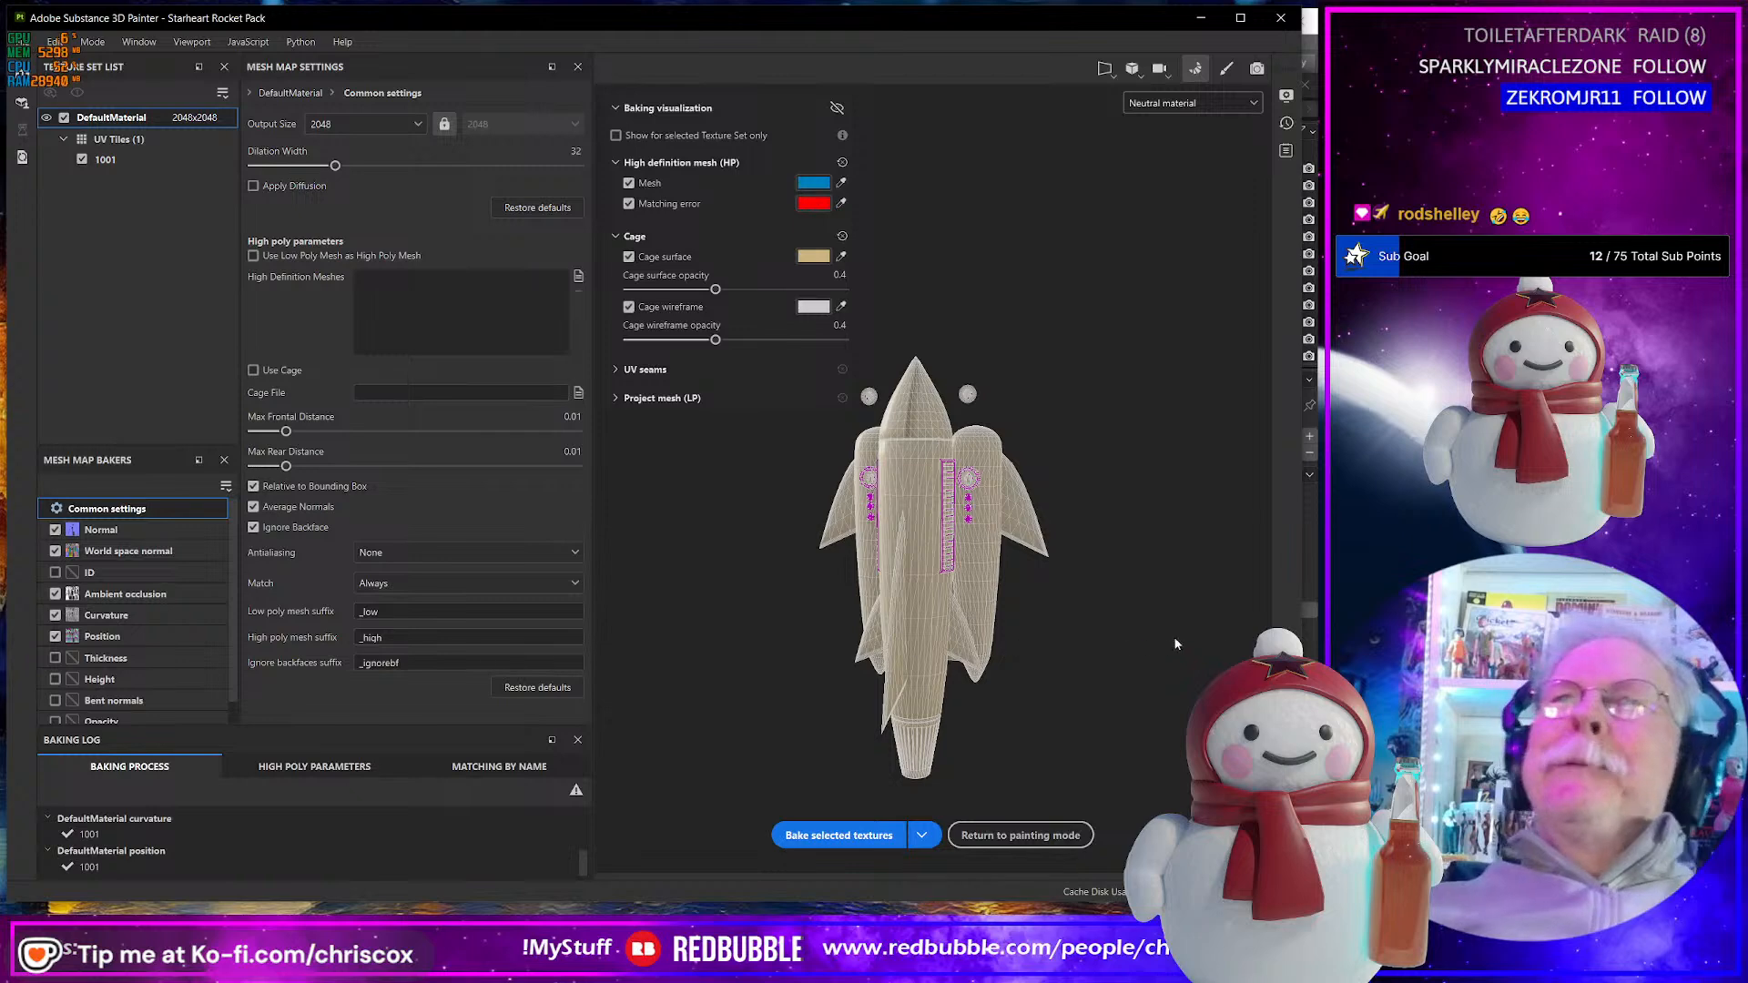
- Enable the ID map baker and disable the Normal, World space normal, Ambient occlusion, Curvature and Position bakers
{"action": "mouse_move", "coordinate": [1033, 623]}
{"action": "left_mouse_down", "text": "alt"}
{"action": "mouse_move", "coordinate": [855, 602]}
{"action": "mouse_move", "coordinate": [1103, 637]}
{"action": "mouse_move", "coordinate": [1009, 645]}
{"action": "left_mouse_up", "text": "alt"}
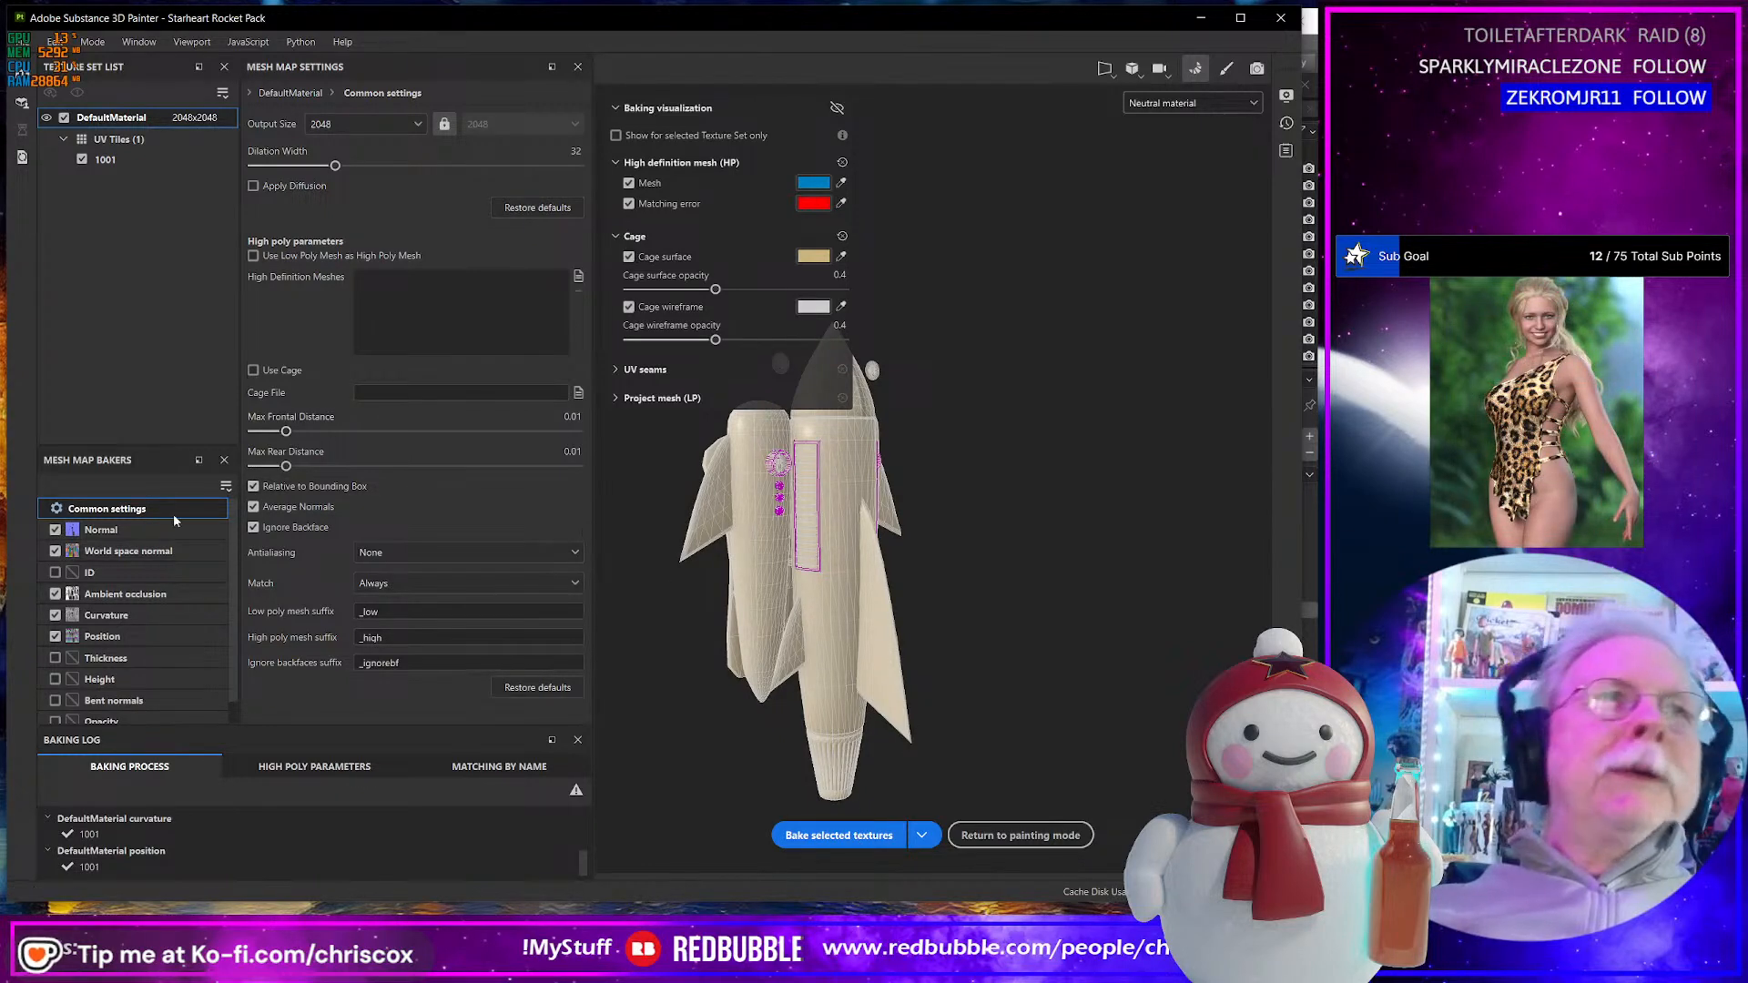
{"action": "left_click", "coordinate": [55, 616]}
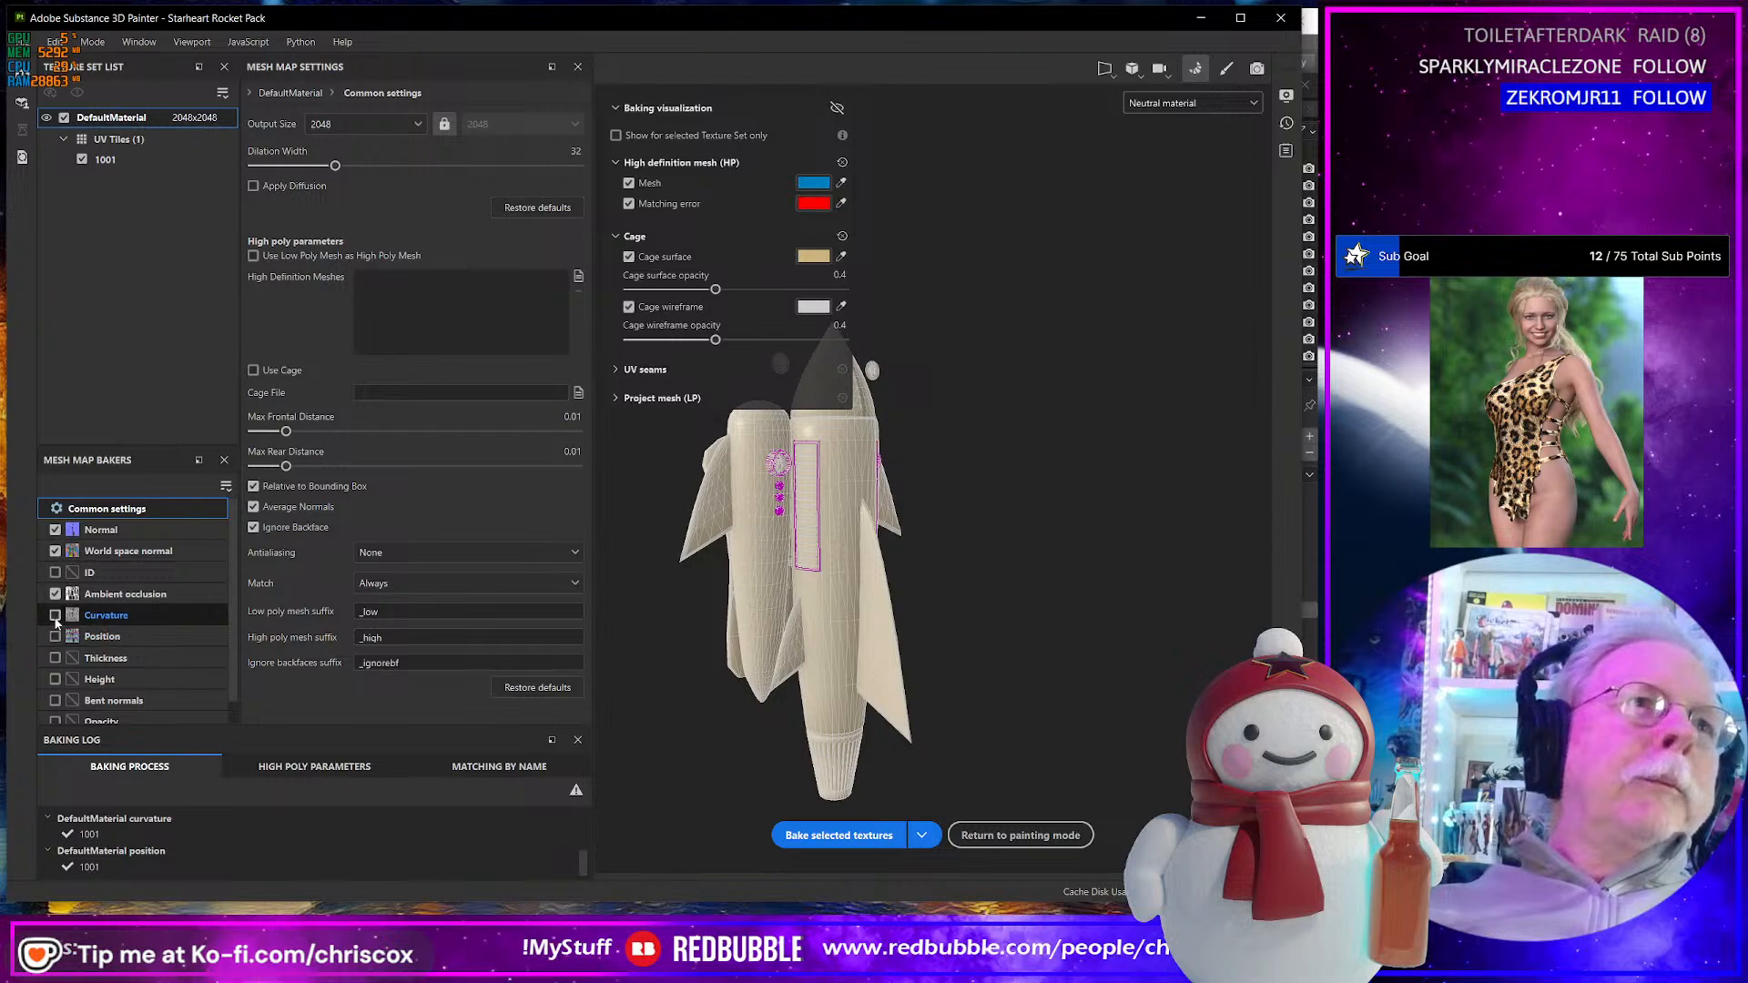
{"action": "left_click", "coordinate": [56, 594]}
{"action": "left_click", "coordinate": [56, 572]}
{"action": "left_click", "coordinate": [55, 551]}
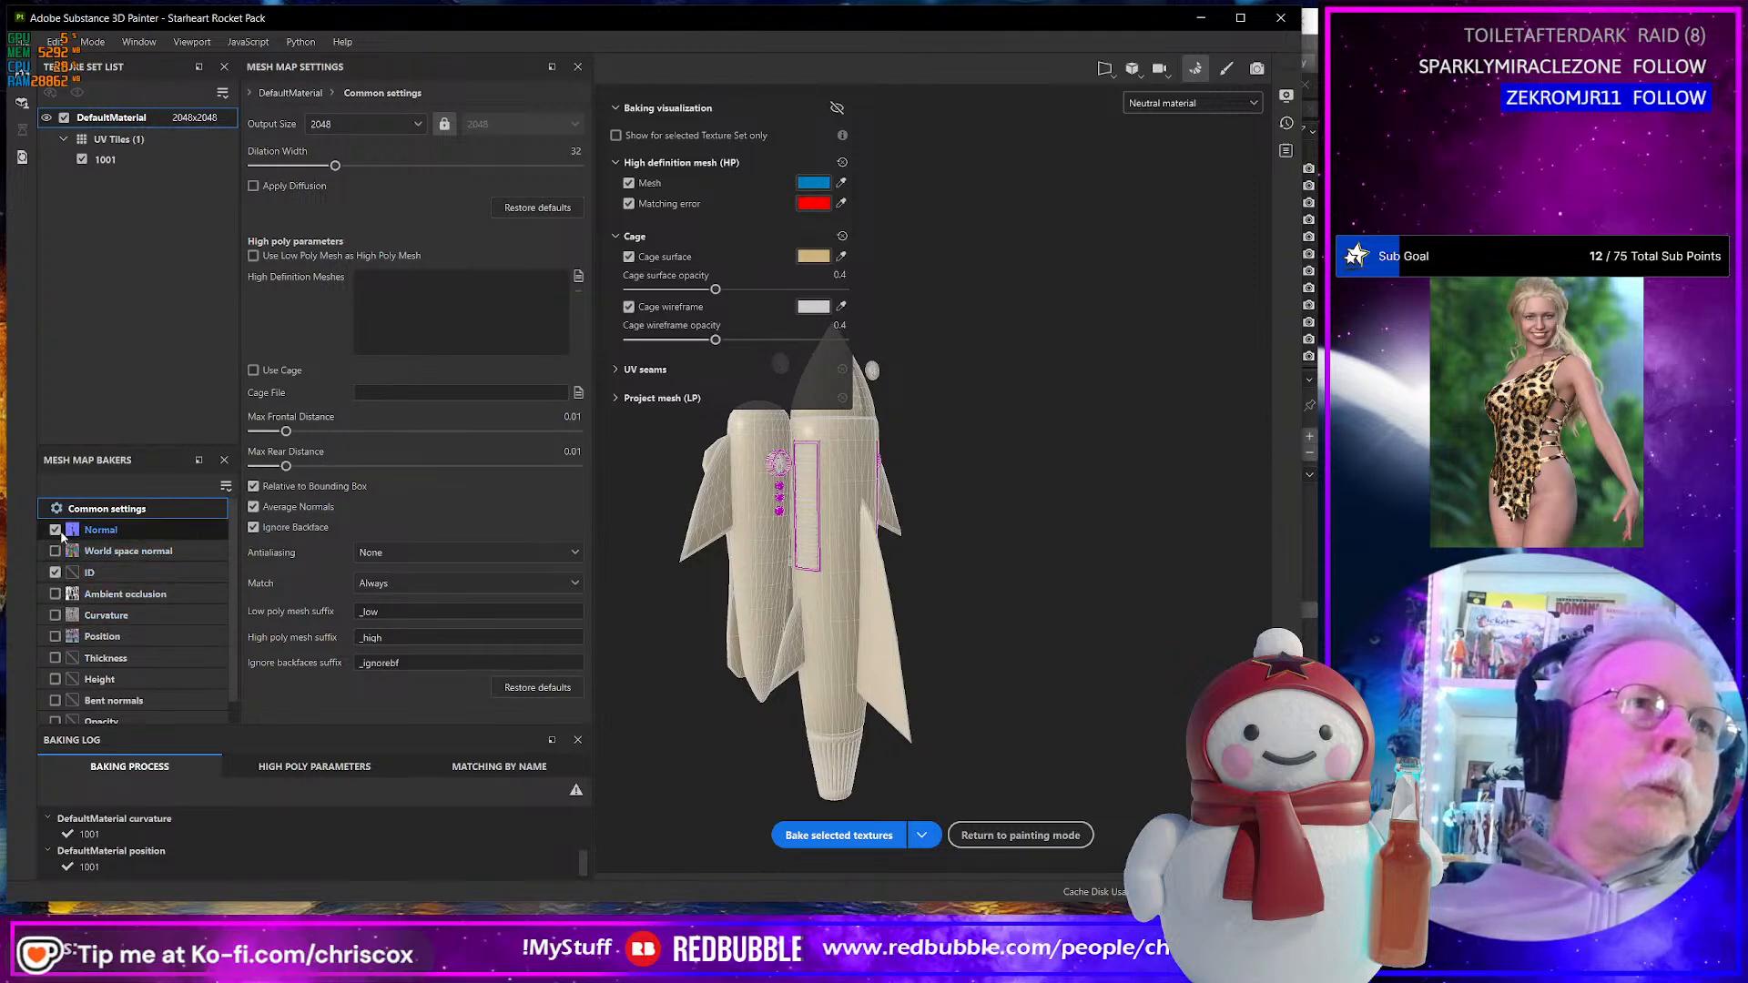
{"action": "left_click", "coordinate": [65, 532]}
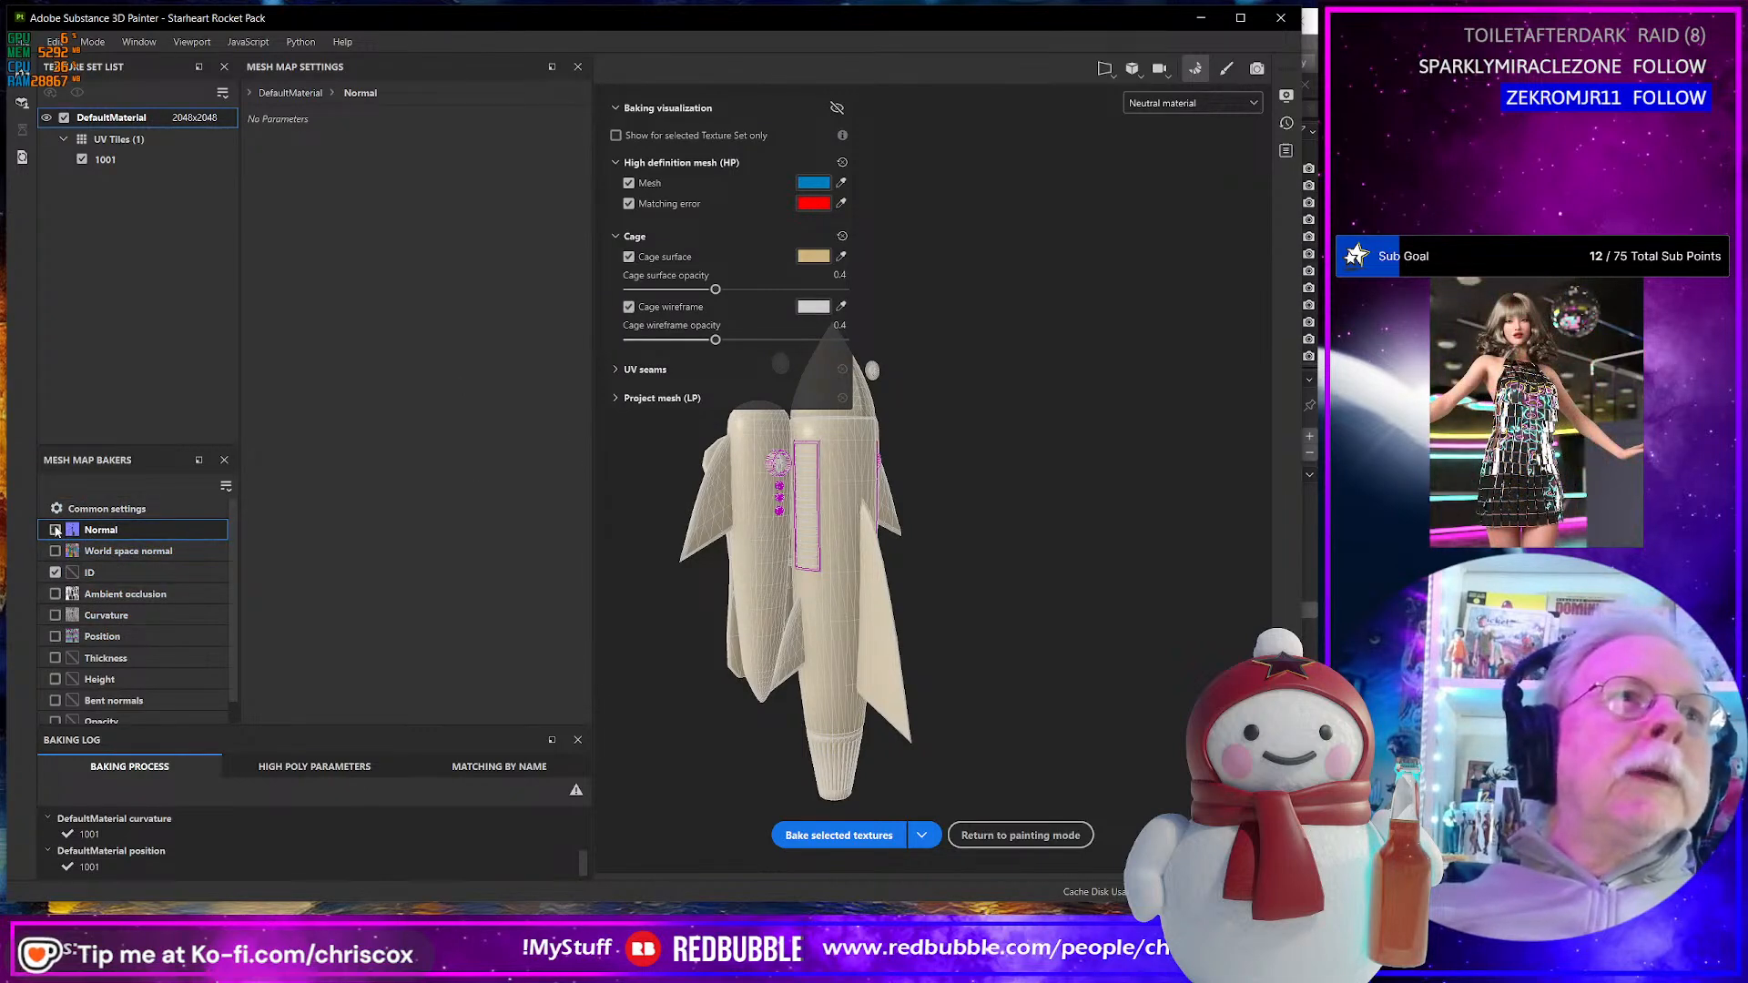
- In the bakers' common settings, select Starheart Rocket Pack IDs.obj as the high definition mesh file
{"action": "left_click", "coordinate": [128, 509]}
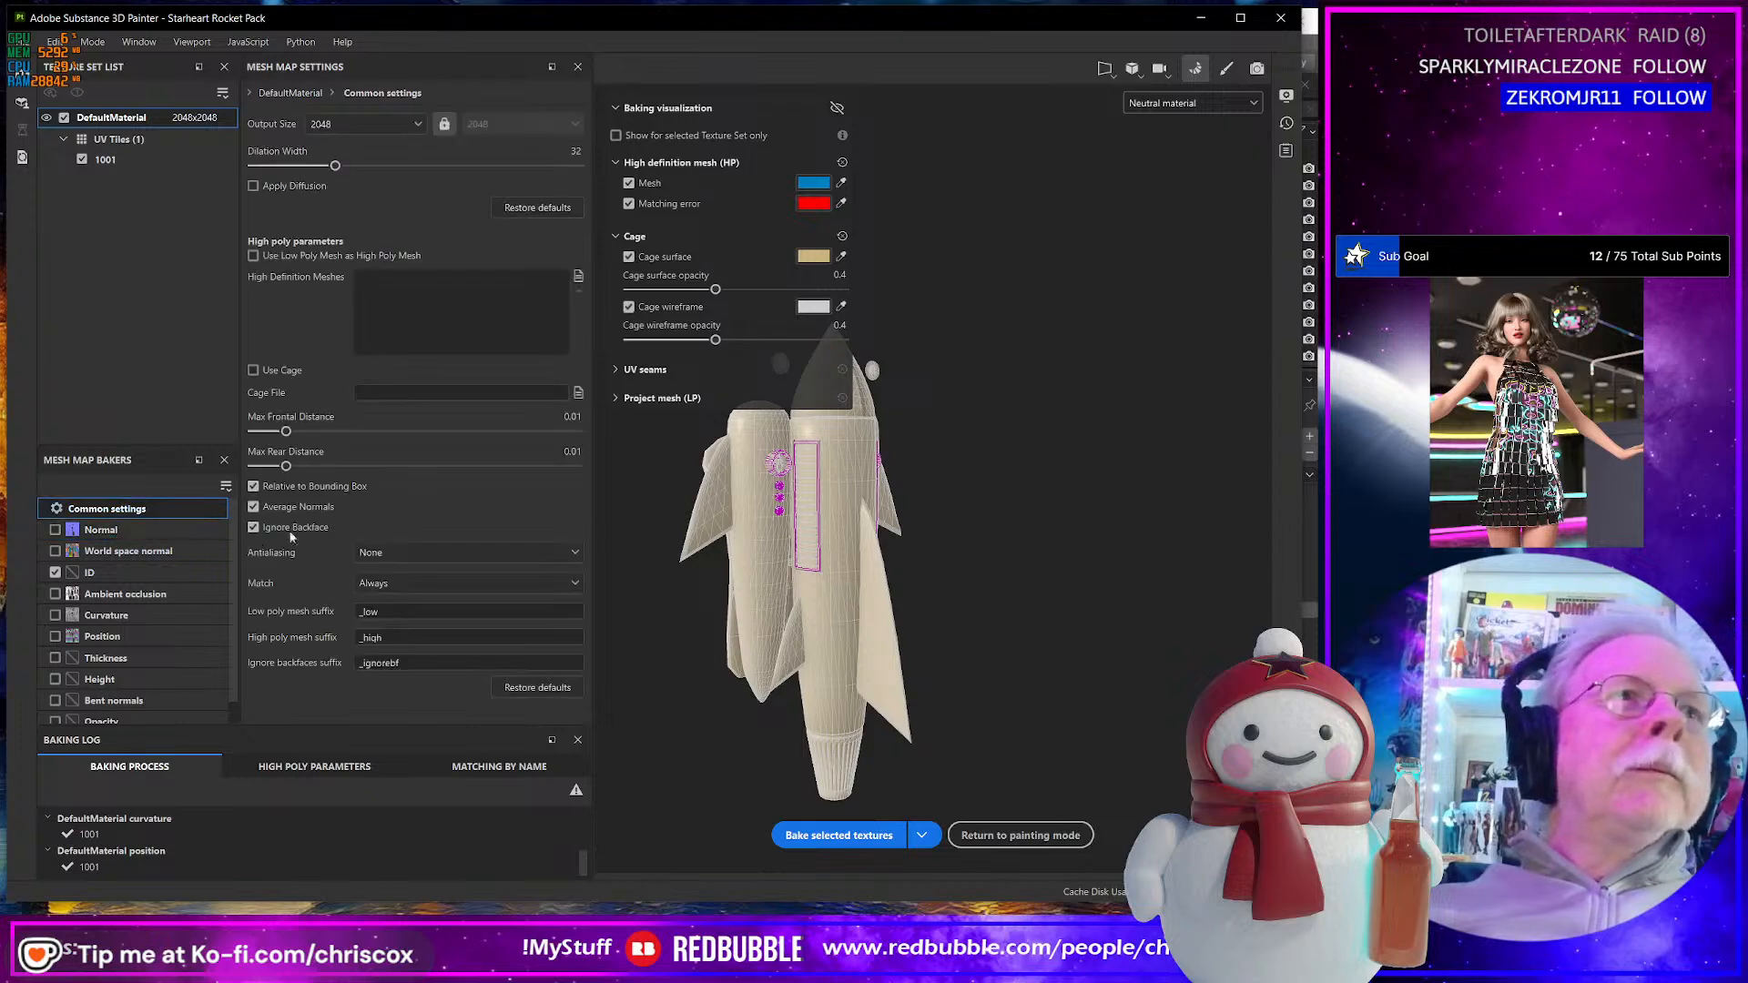
{"action": "left_click", "coordinate": [578, 276]}
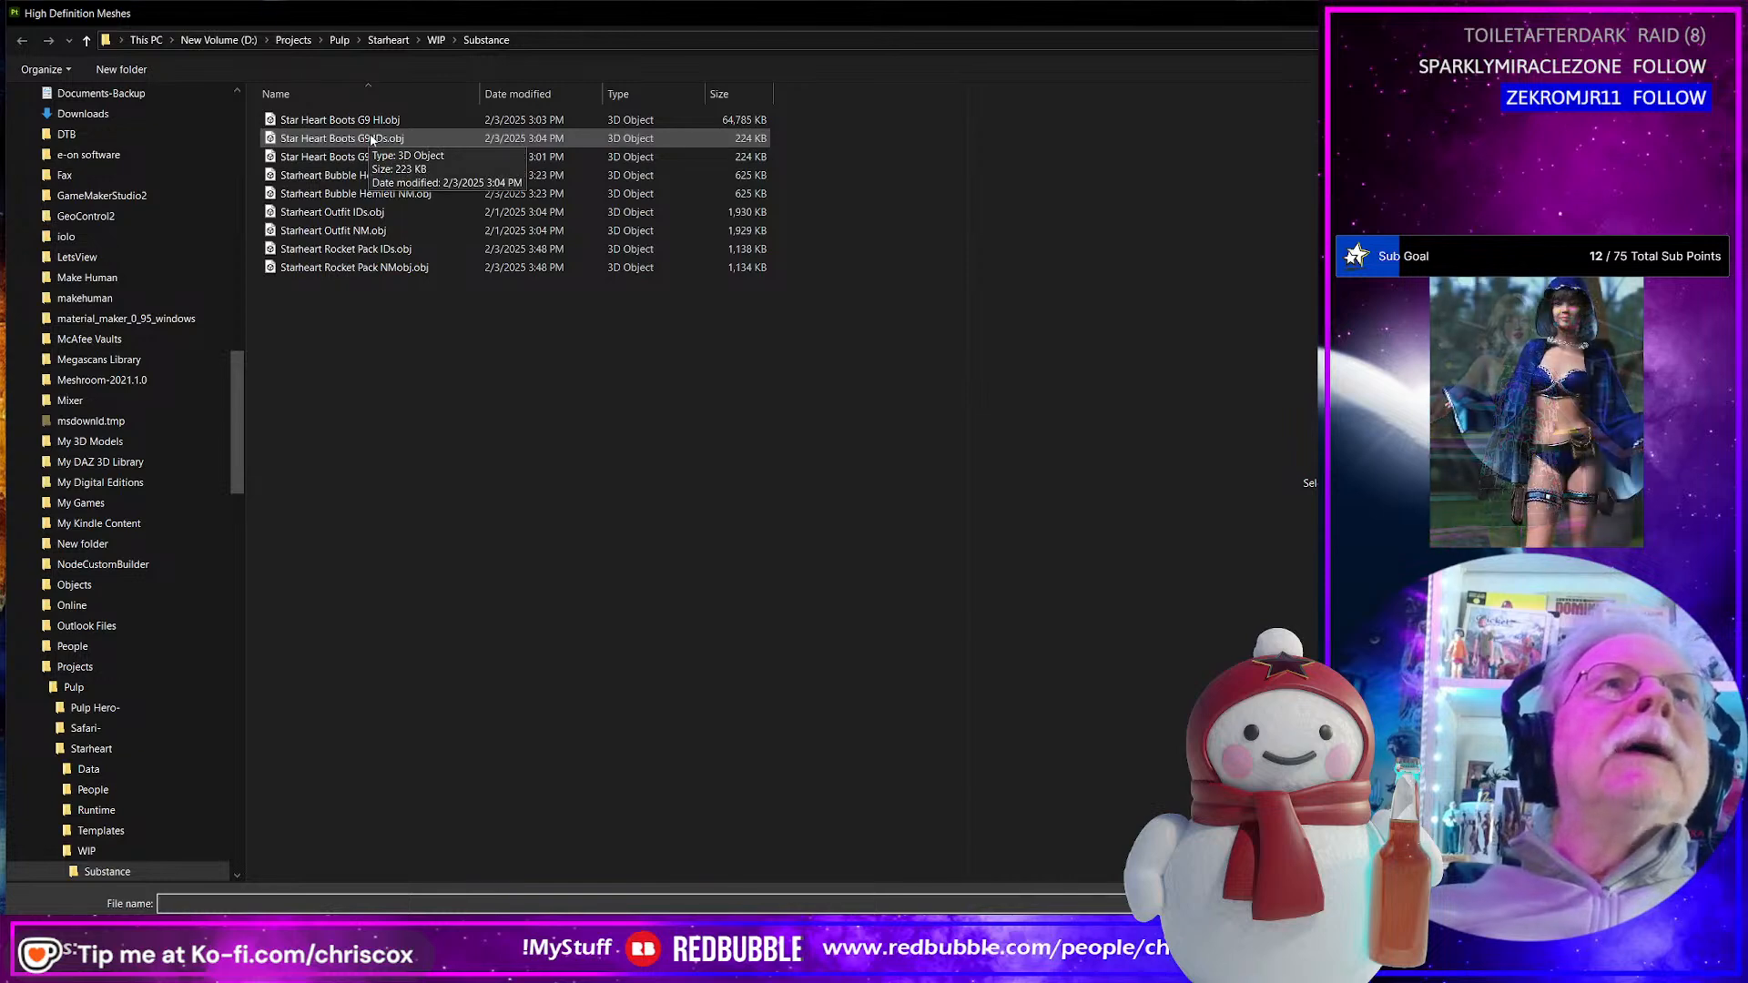
{"action": "left_click", "coordinate": [383, 251]}
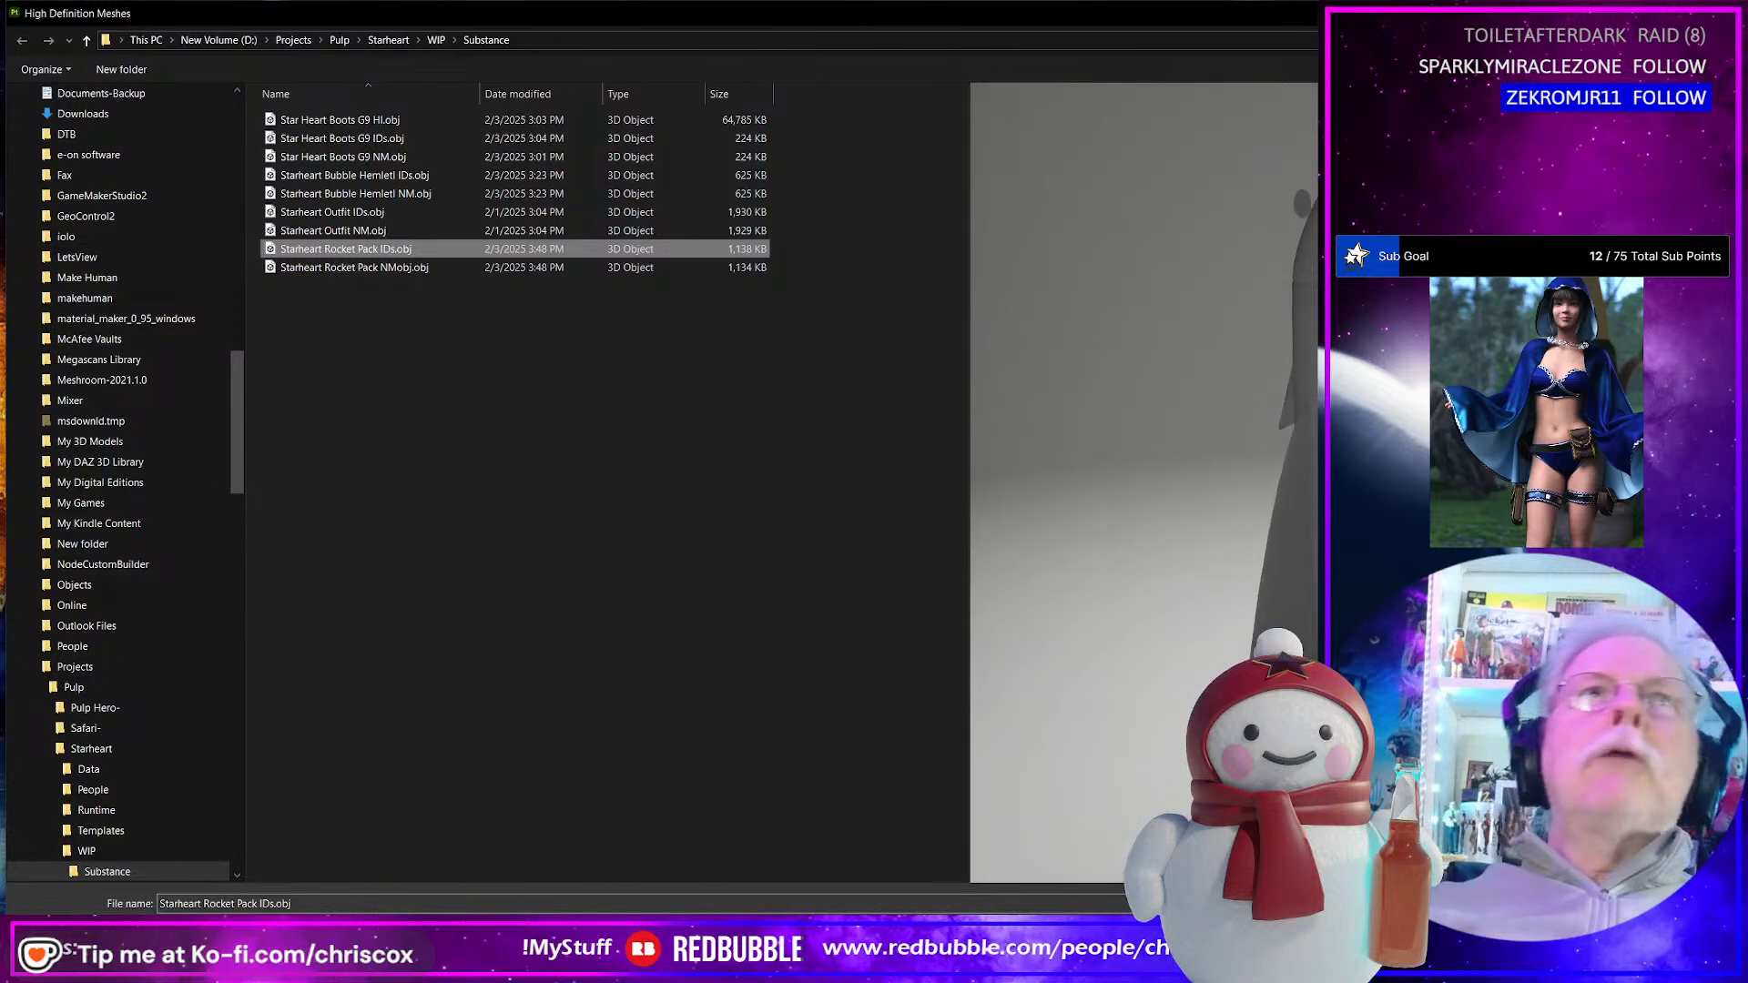
- Switch to Blender and export the rocket pack as OBJ over Star Heart Boots G9 IDs.obj with the Materials option off
{"action": "key", "text": "alt+Tab"}
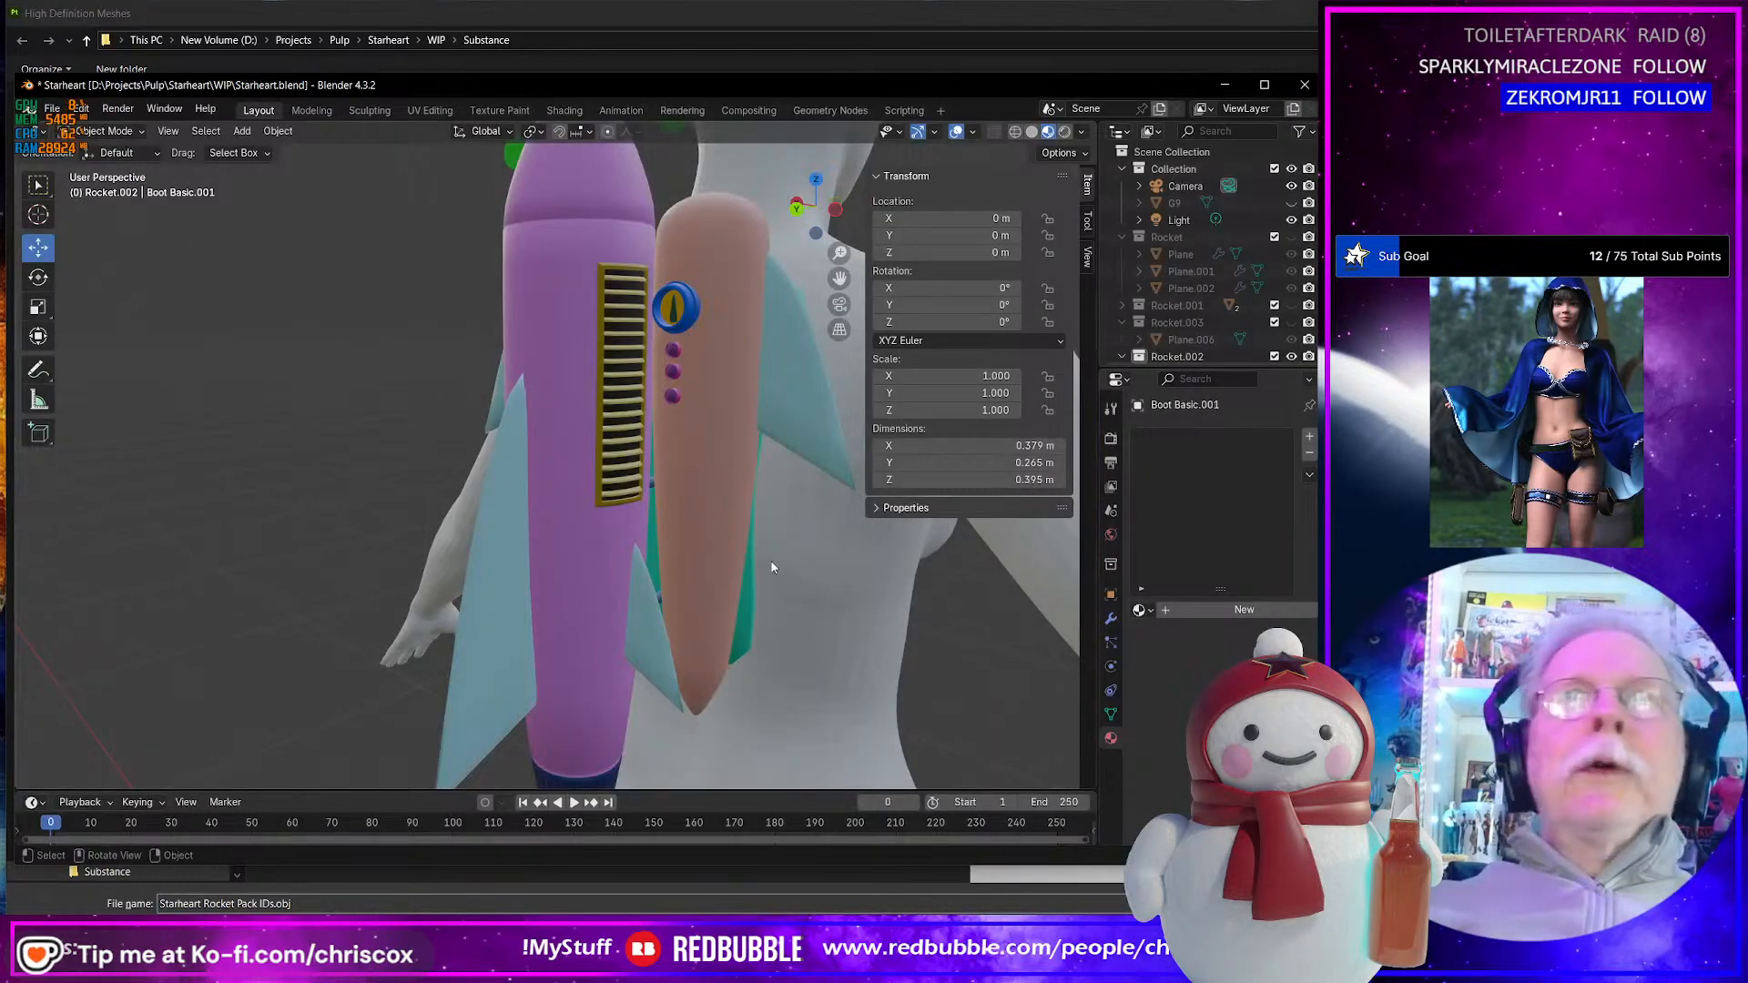
{"action": "left_click", "coordinate": [708, 537]}
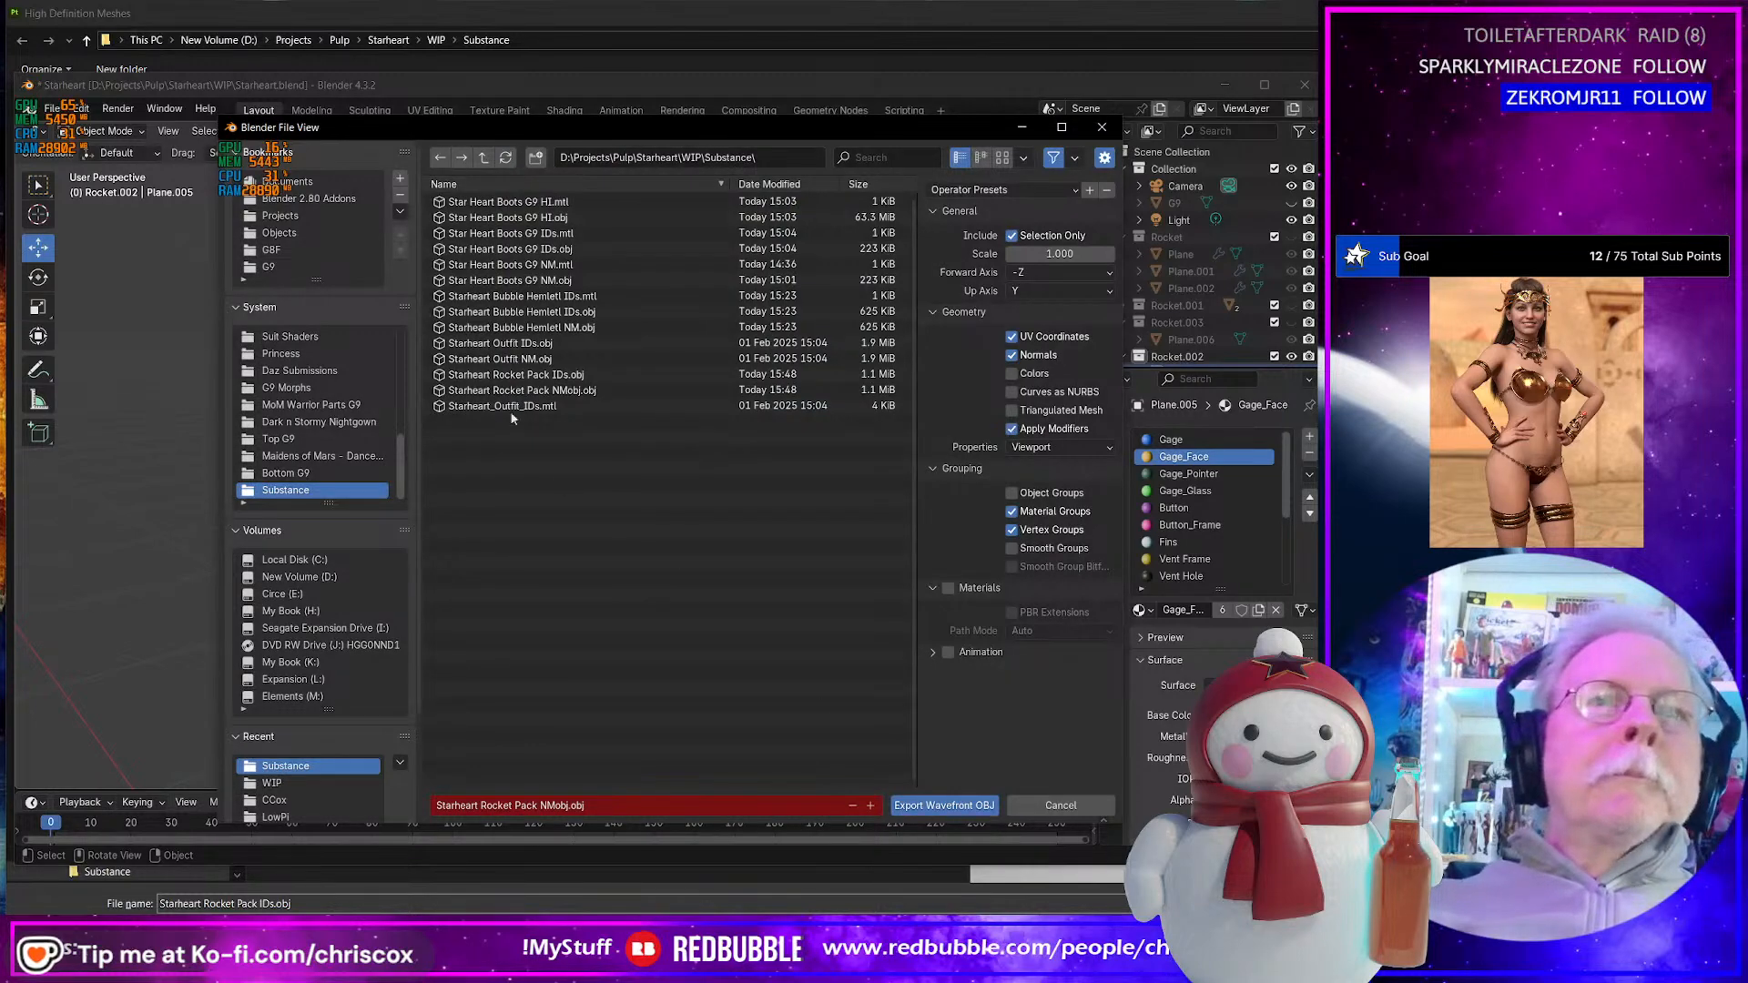
{"action": "left_click", "coordinate": [510, 248]}
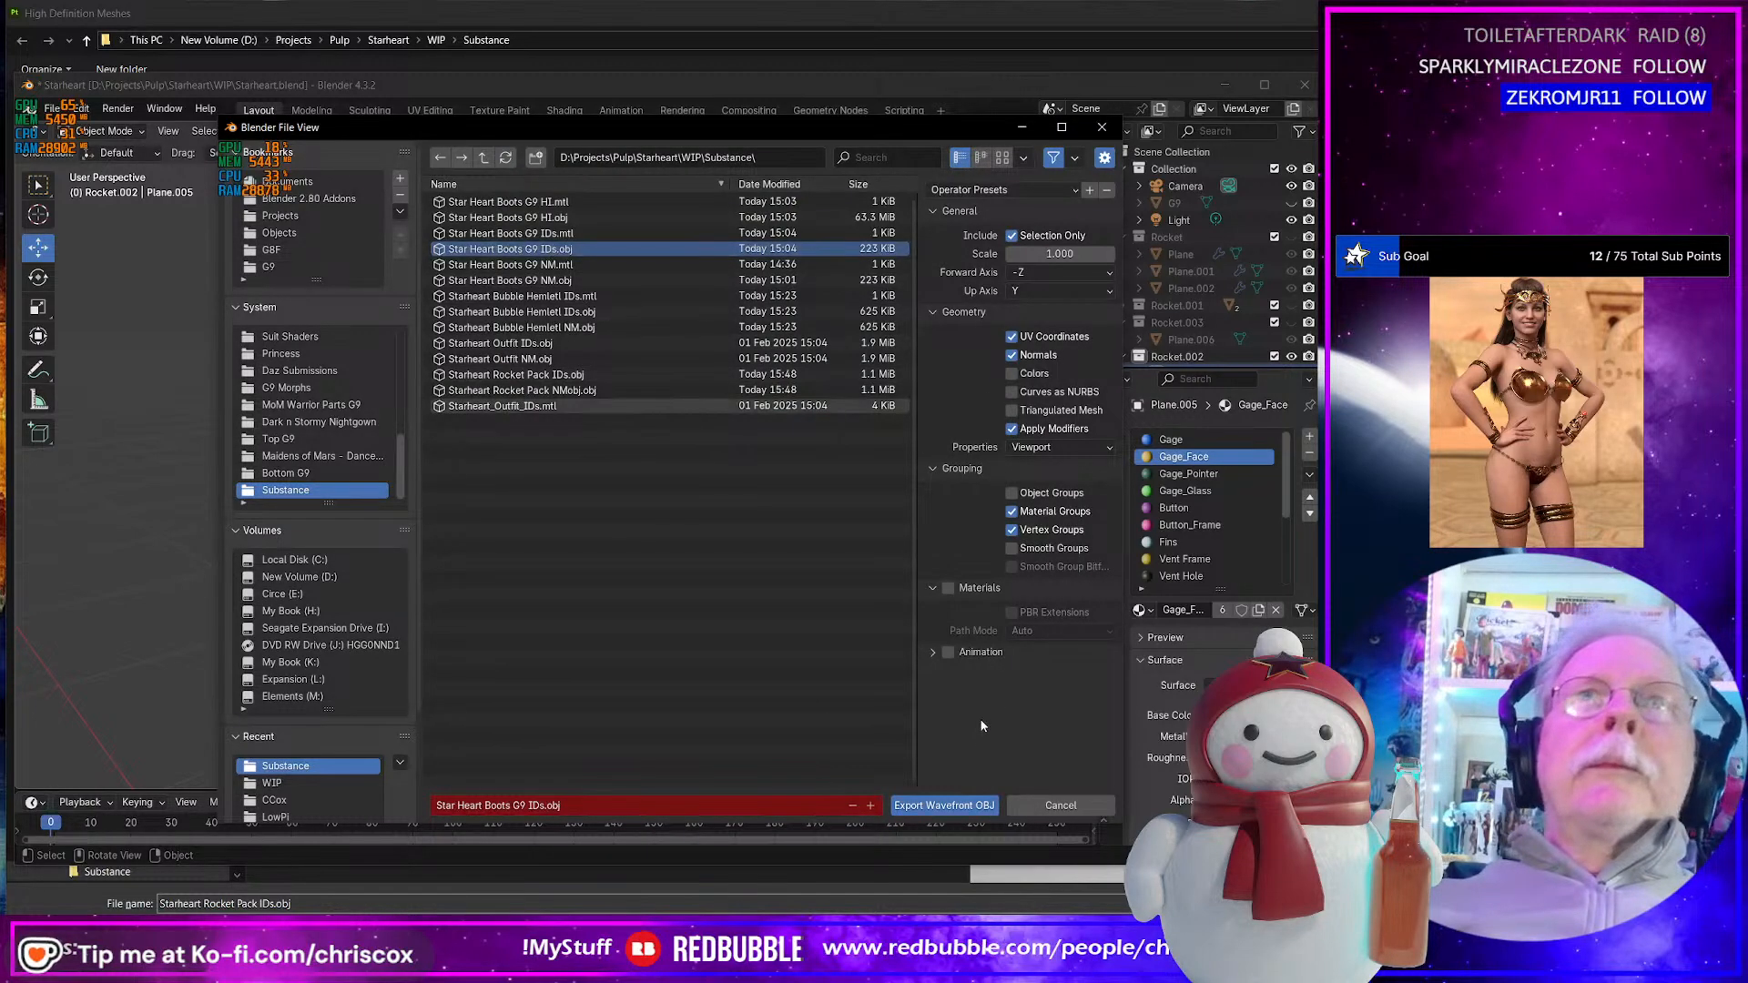
{"action": "left_click", "coordinate": [947, 803]}
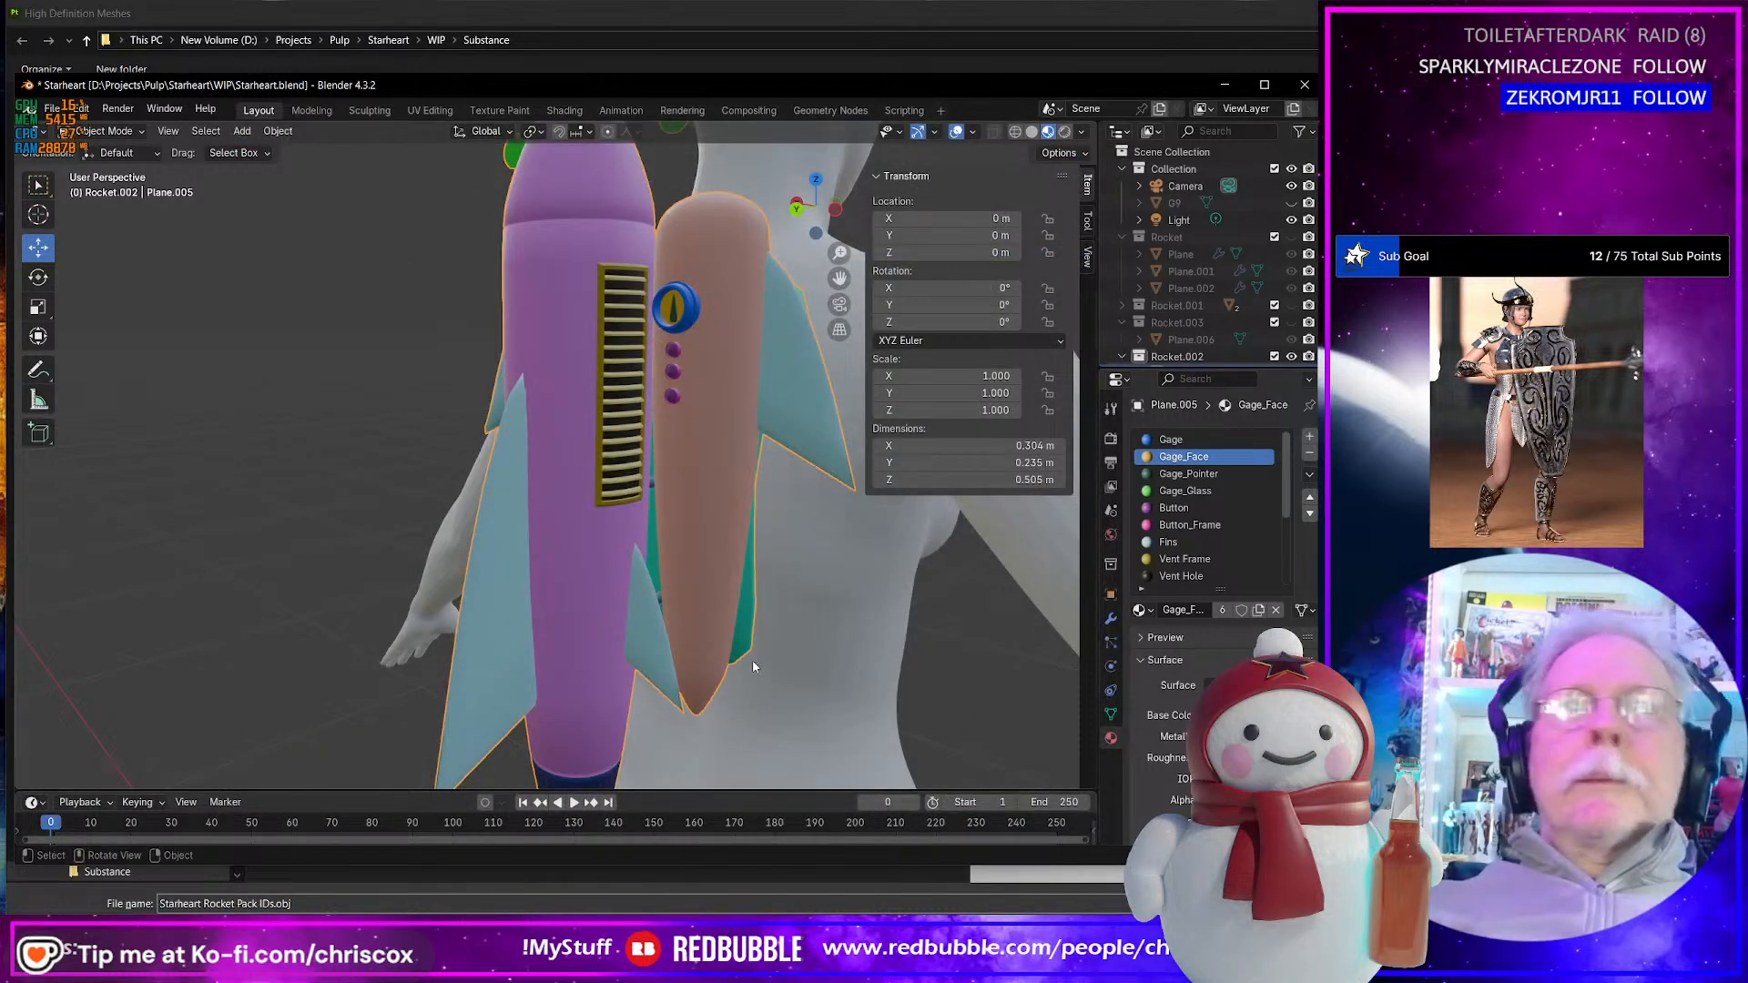
{"action": "left_click", "coordinate": [1225, 85]}
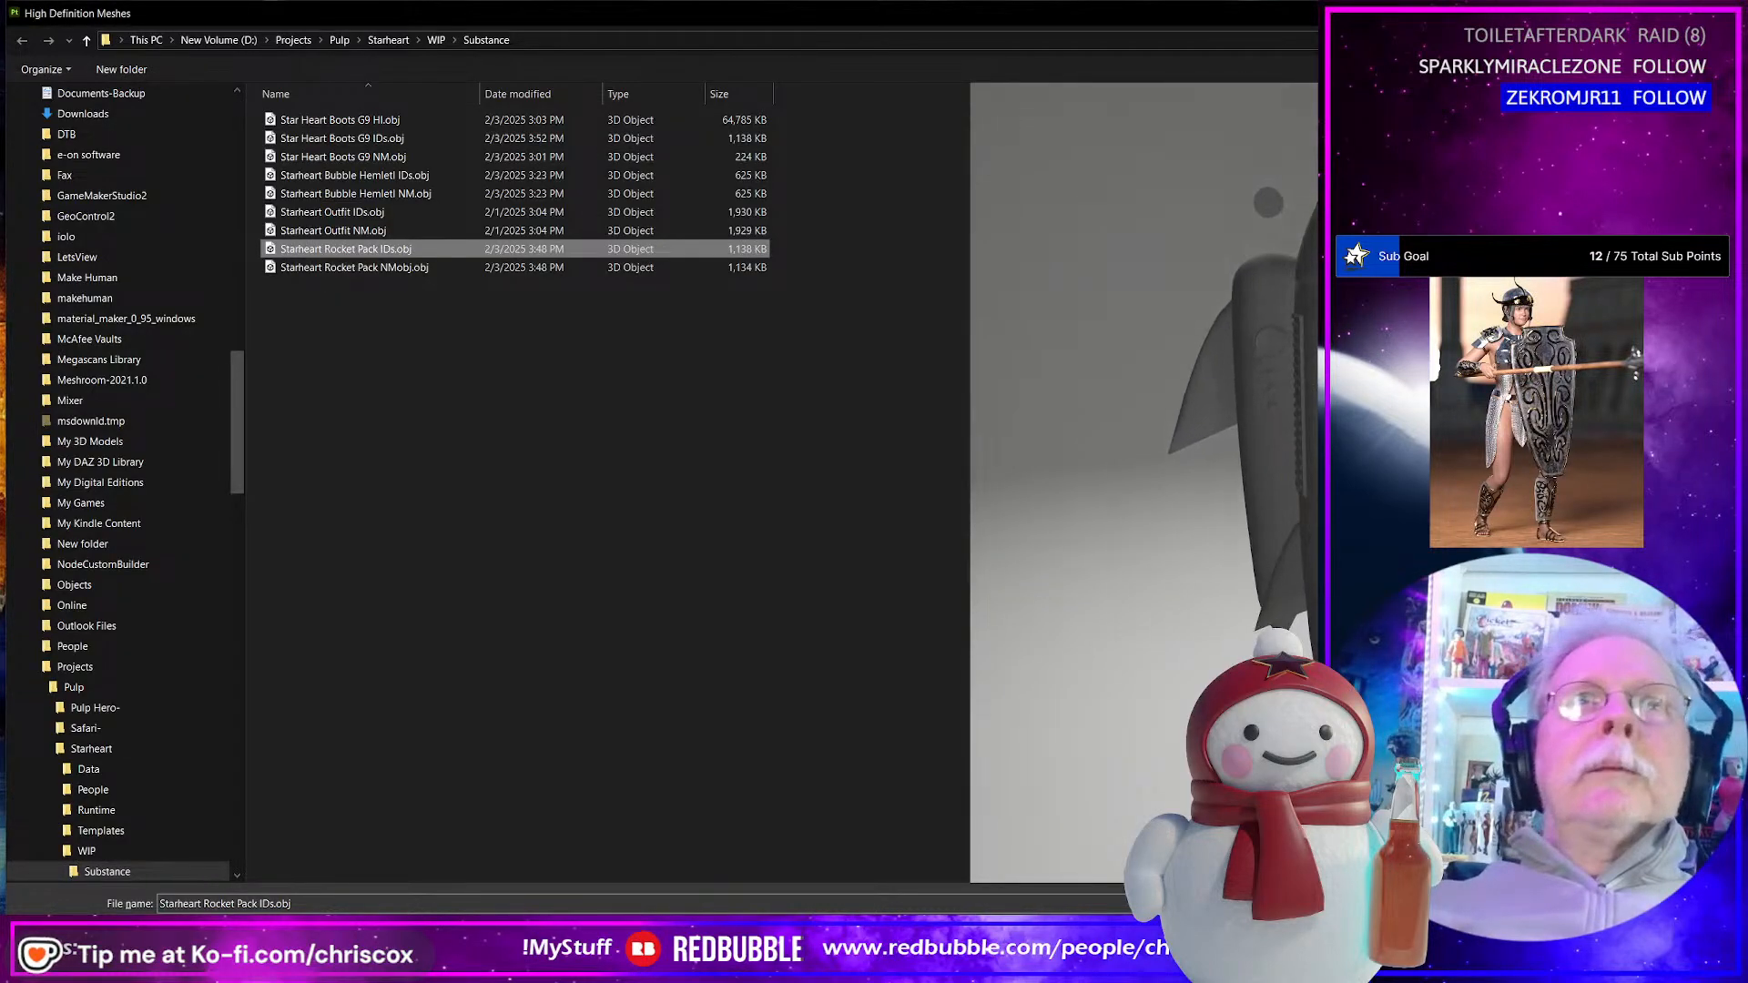
- In Blender, export the rocket pack to Star Heart Boots G9 IDs.obj with Materials enabled, and reselect Starheart Rocket Pack IDs.obj in Painter's file dialog
{"action": "key", "text": "alt+Tab"}
{"action": "scroll", "coordinate": [783, 535], "scroll_direction": "up", "scroll_amount": 6}
{"action": "scroll", "coordinate": [783, 535], "scroll_direction": "down", "scroll_amount": 8}
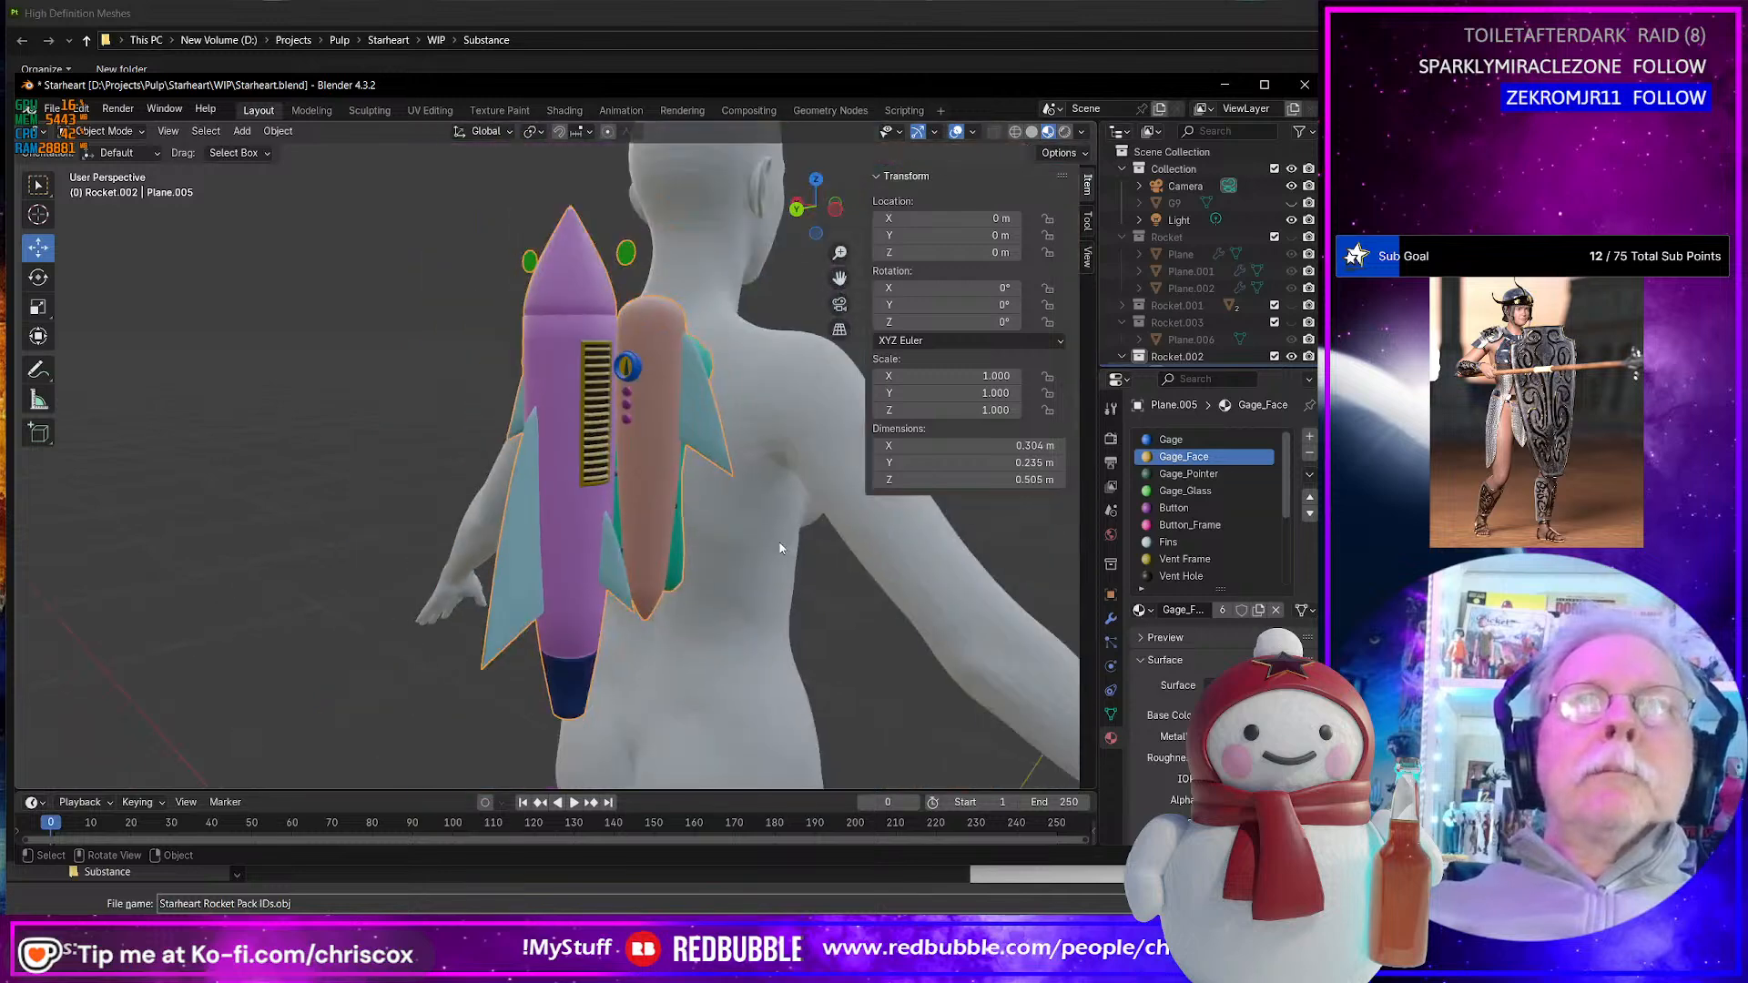
{"action": "mouse_move", "coordinate": [782, 544]}
{"action": "middle_mouse_down"}
{"action": "mouse_move", "coordinate": [894, 551]}
{"action": "mouse_move", "coordinate": [753, 526]}
{"action": "middle_mouse_up"}
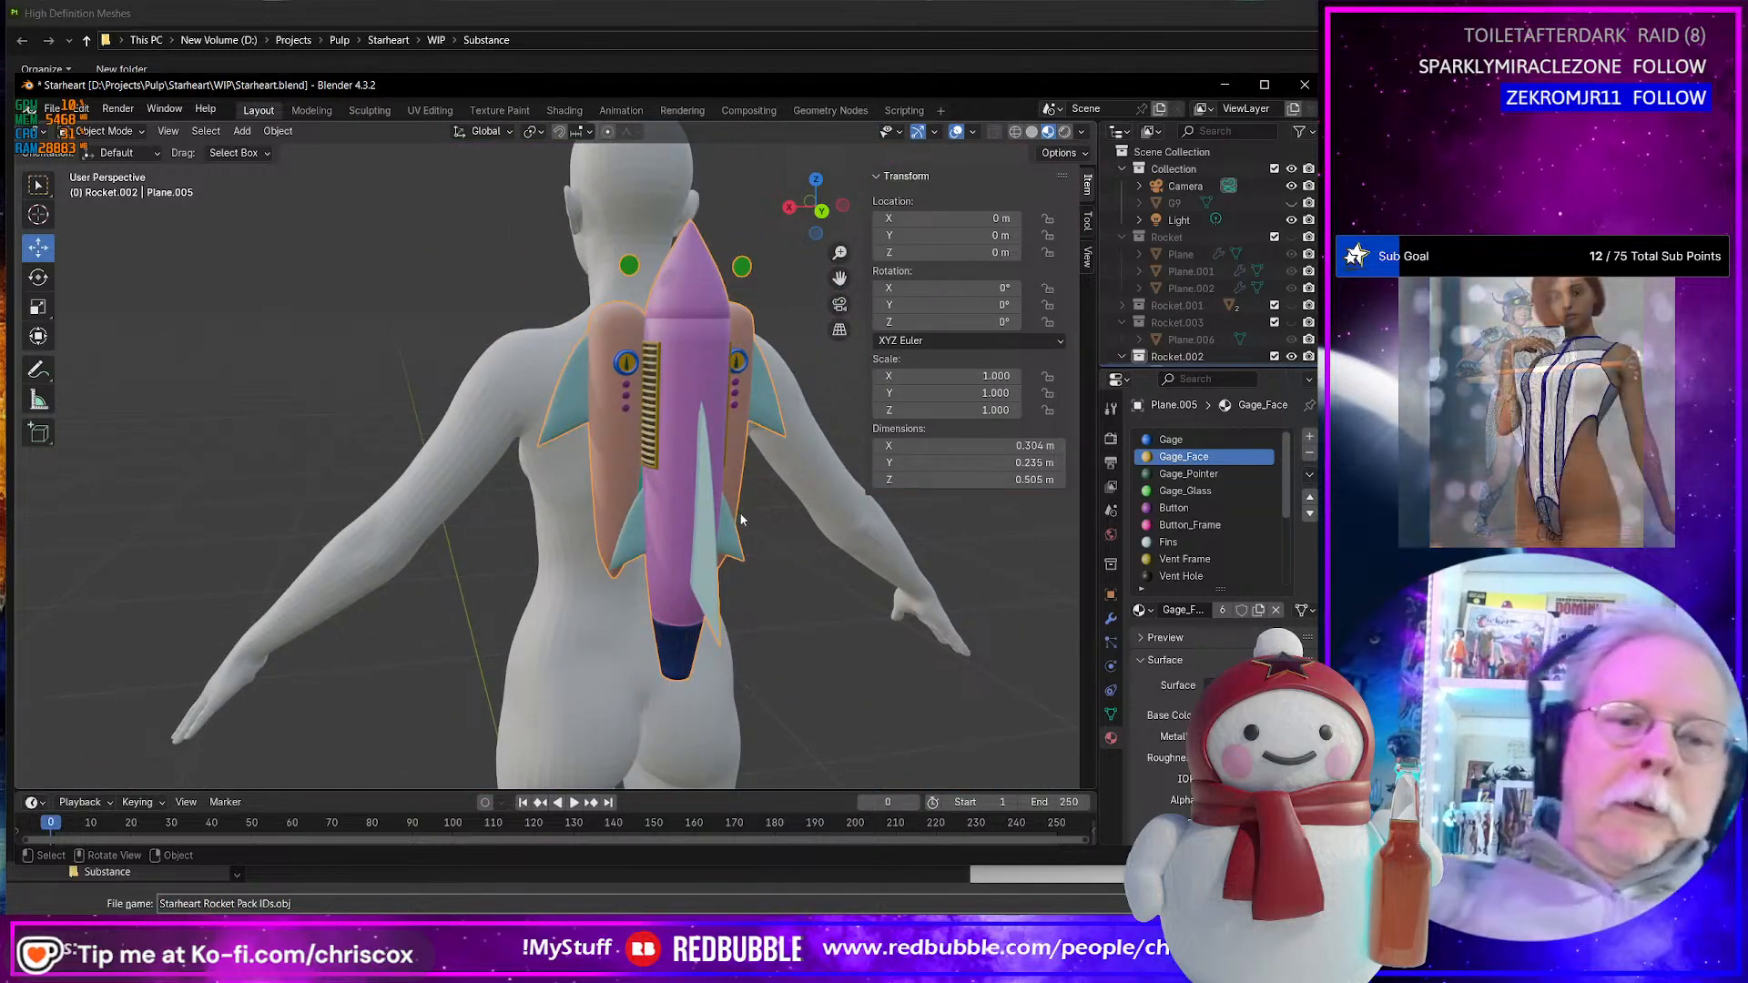
{"action": "key", "text": "ctrl+shift+e"}
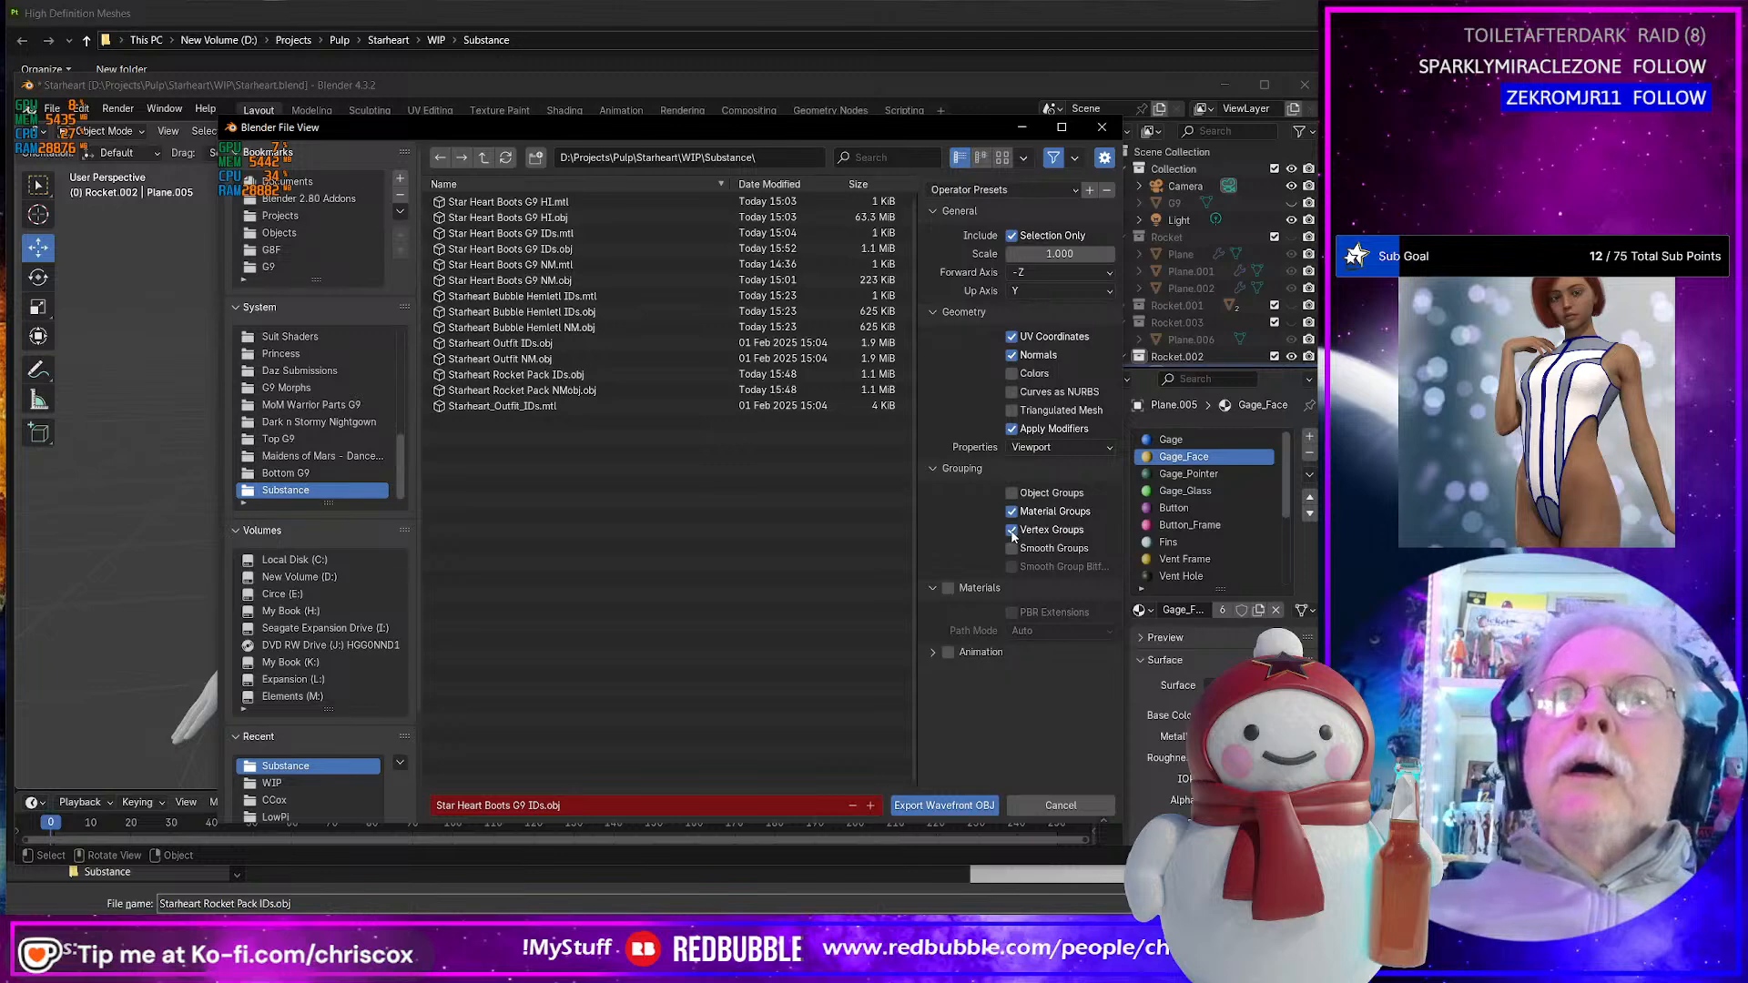
{"action": "left_click", "coordinate": [949, 589]}
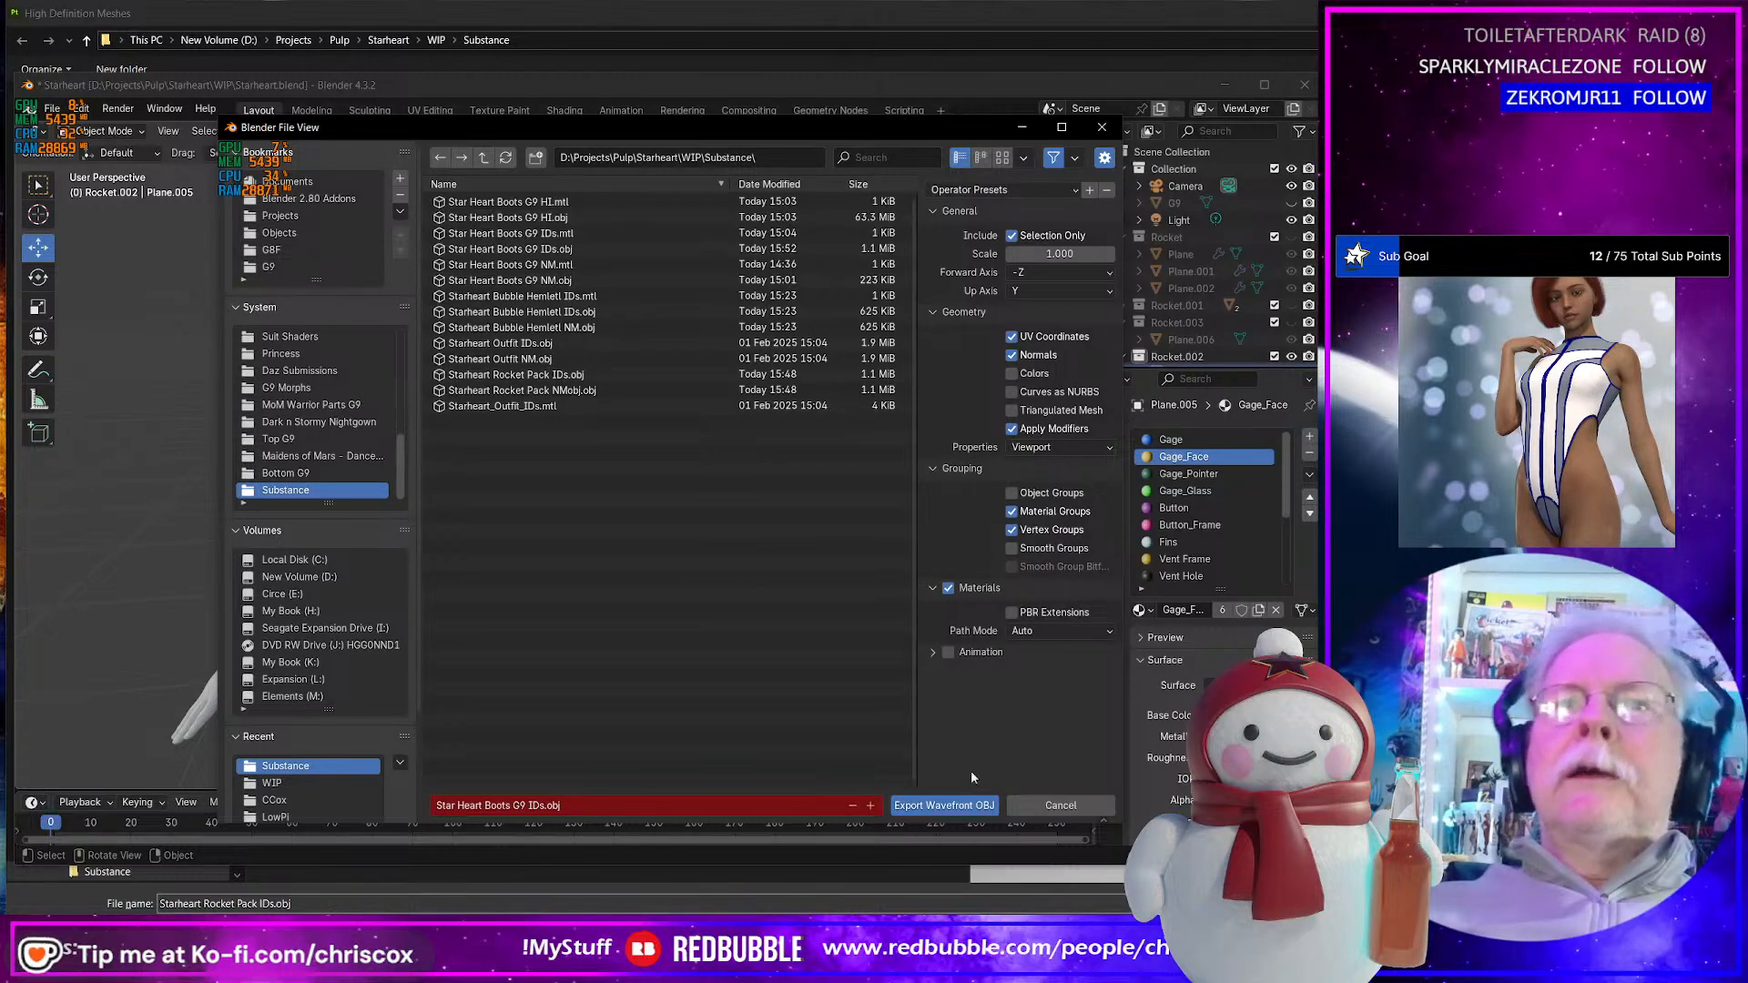
{"action": "left_click", "coordinate": [930, 803]}
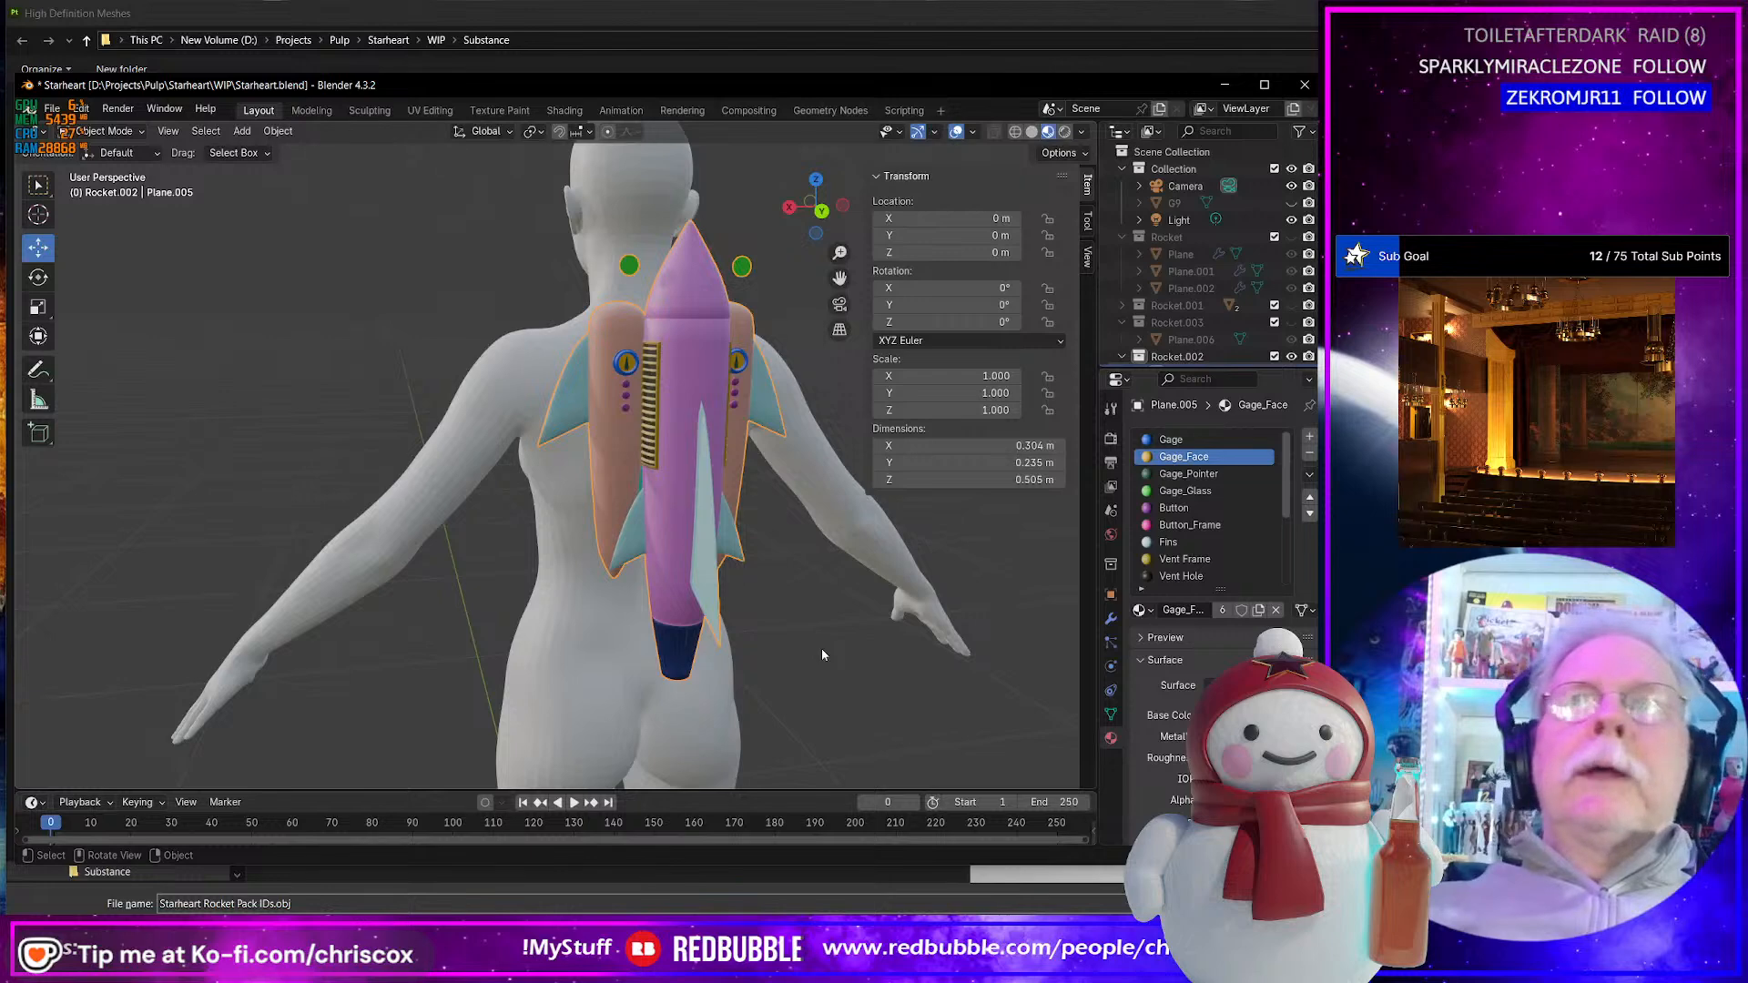
{"action": "left_click", "coordinate": [1183, 874]}
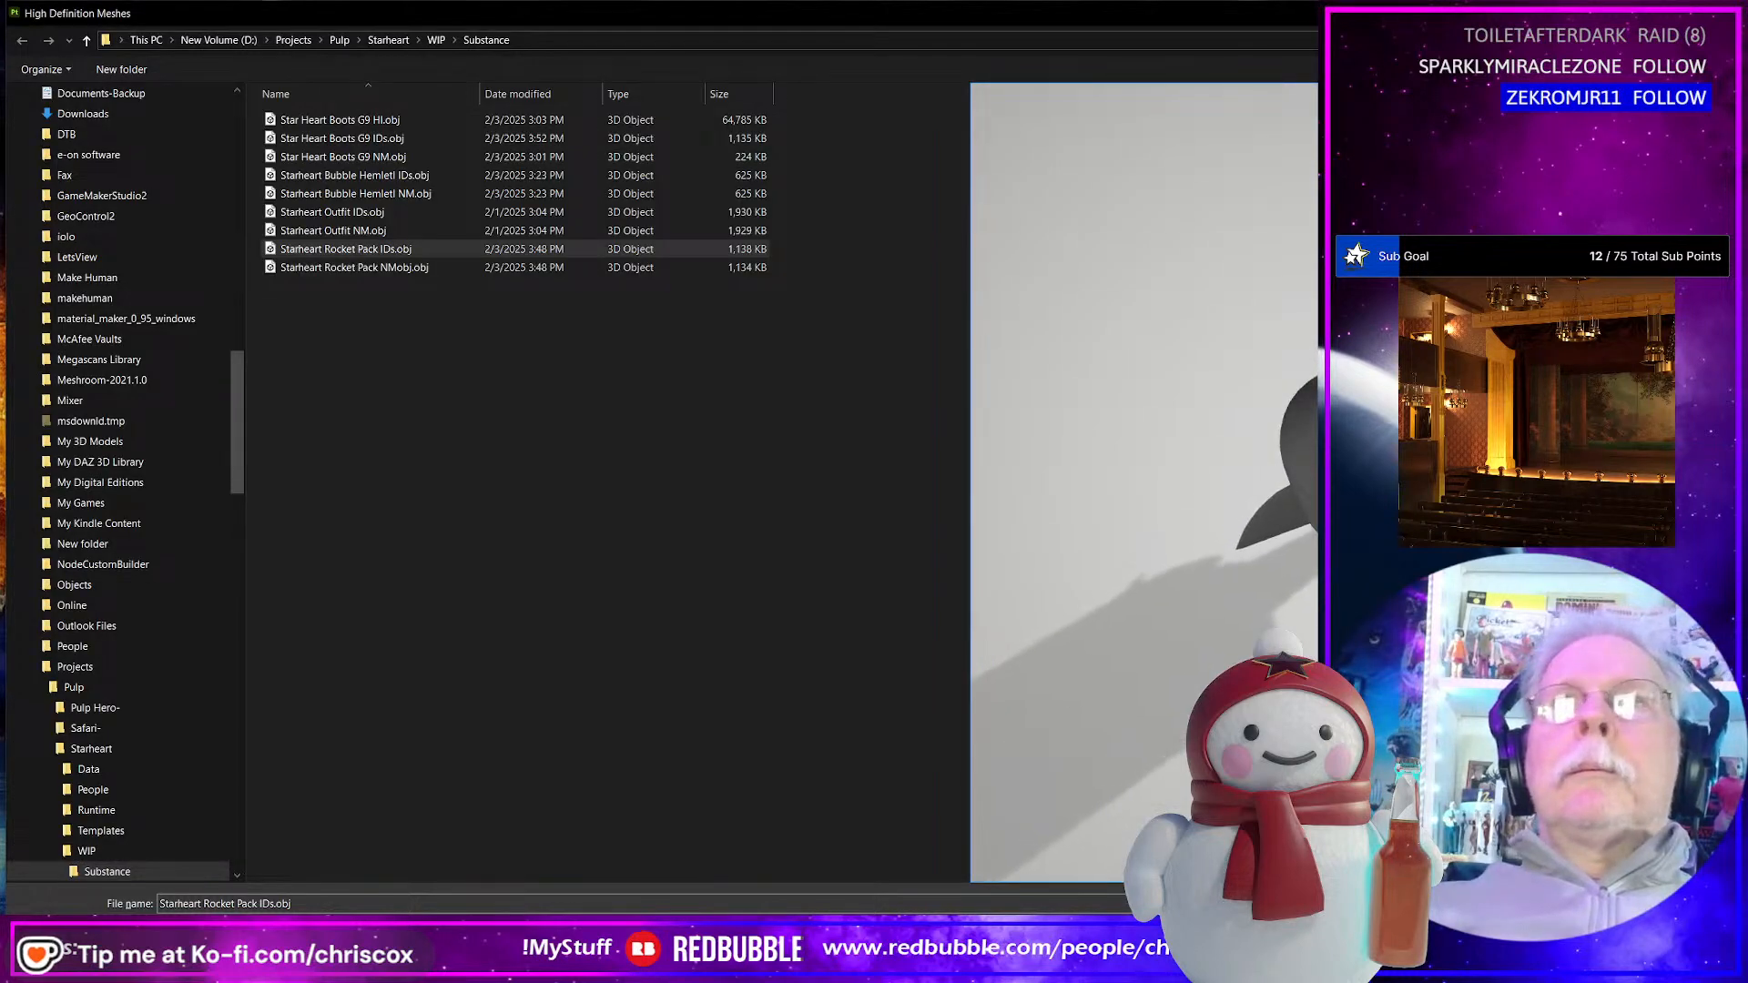
{"action": "left_click", "coordinate": [413, 249]}
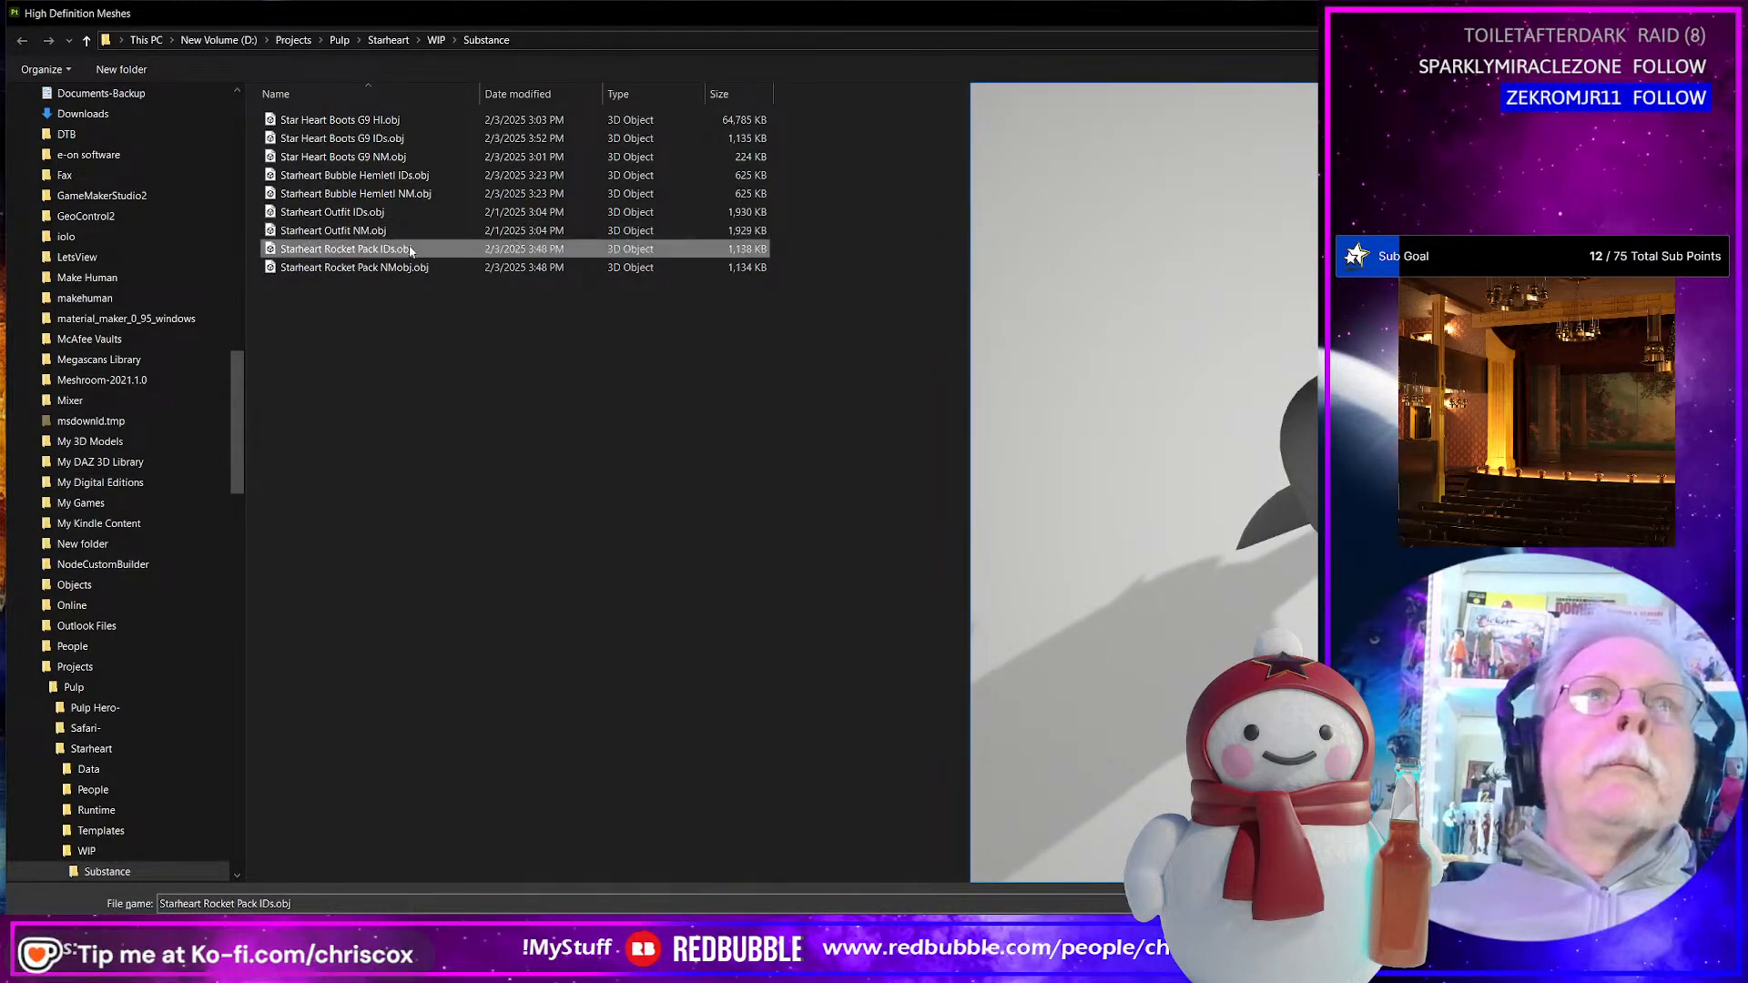
- Export the rocket pack with materials from Blender over Starheart Rocket Pack IDs.obj, and load that file as Painter's high definition mesh
{"action": "key", "text": "alt+Tab"}
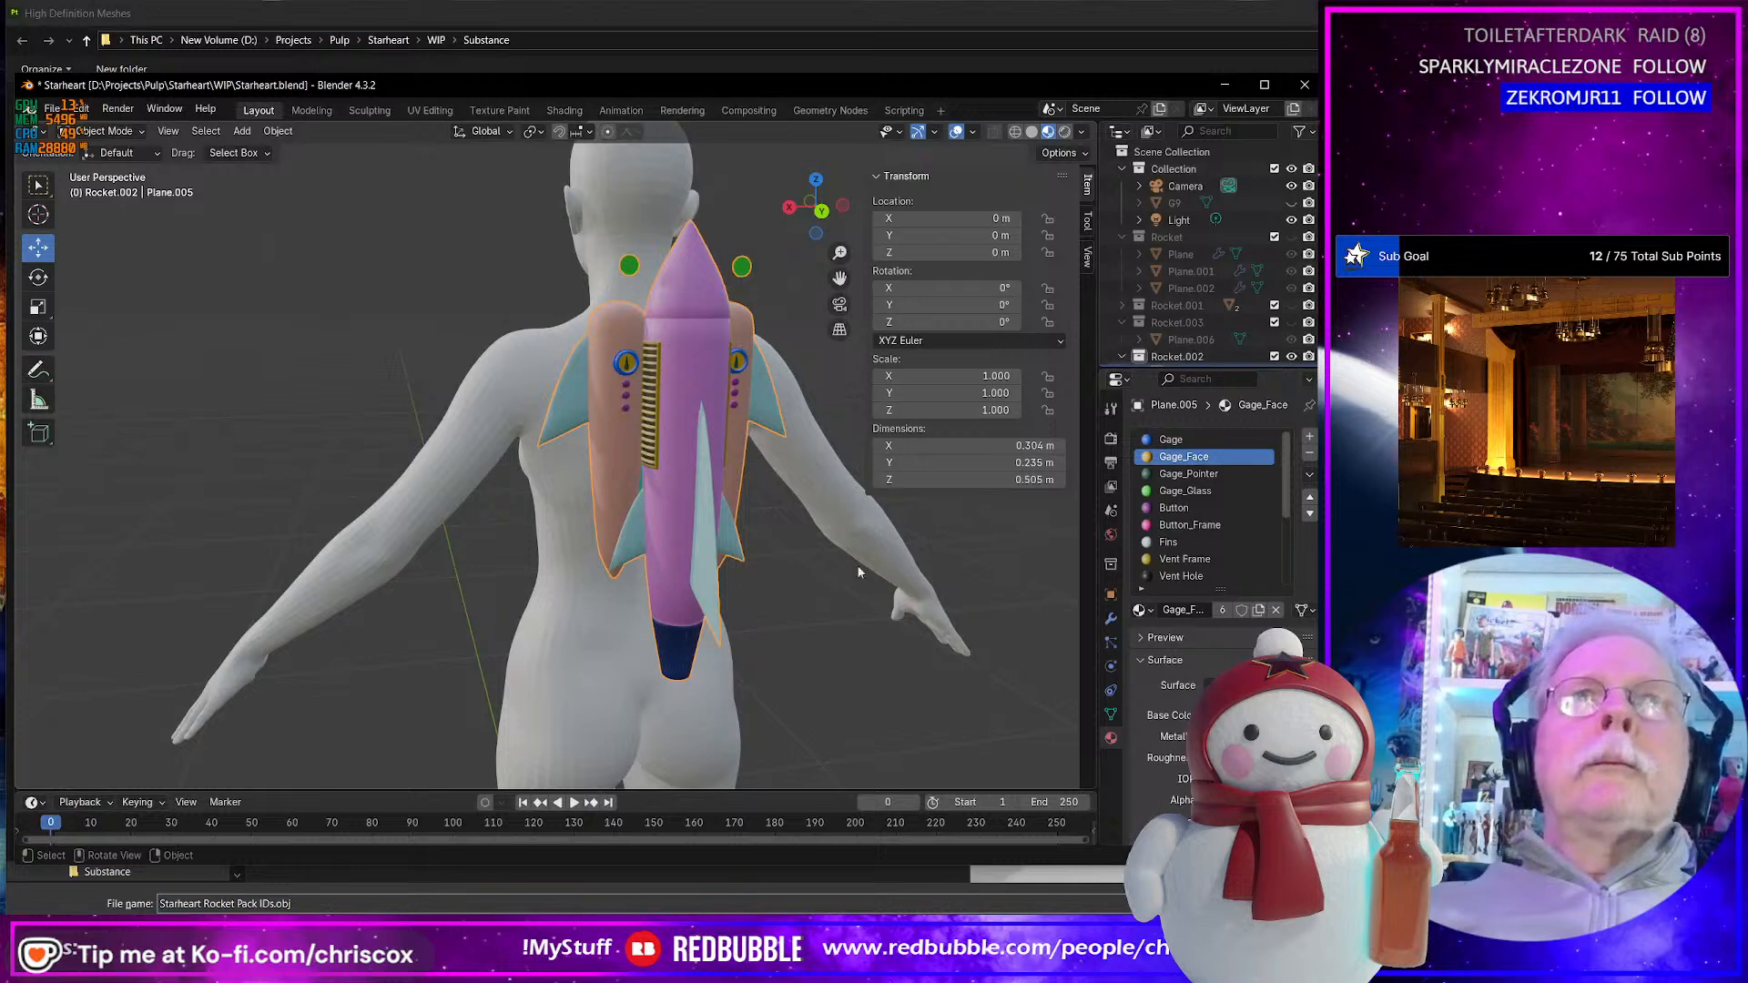
{"action": "key", "text": "ctrl+shift+e"}
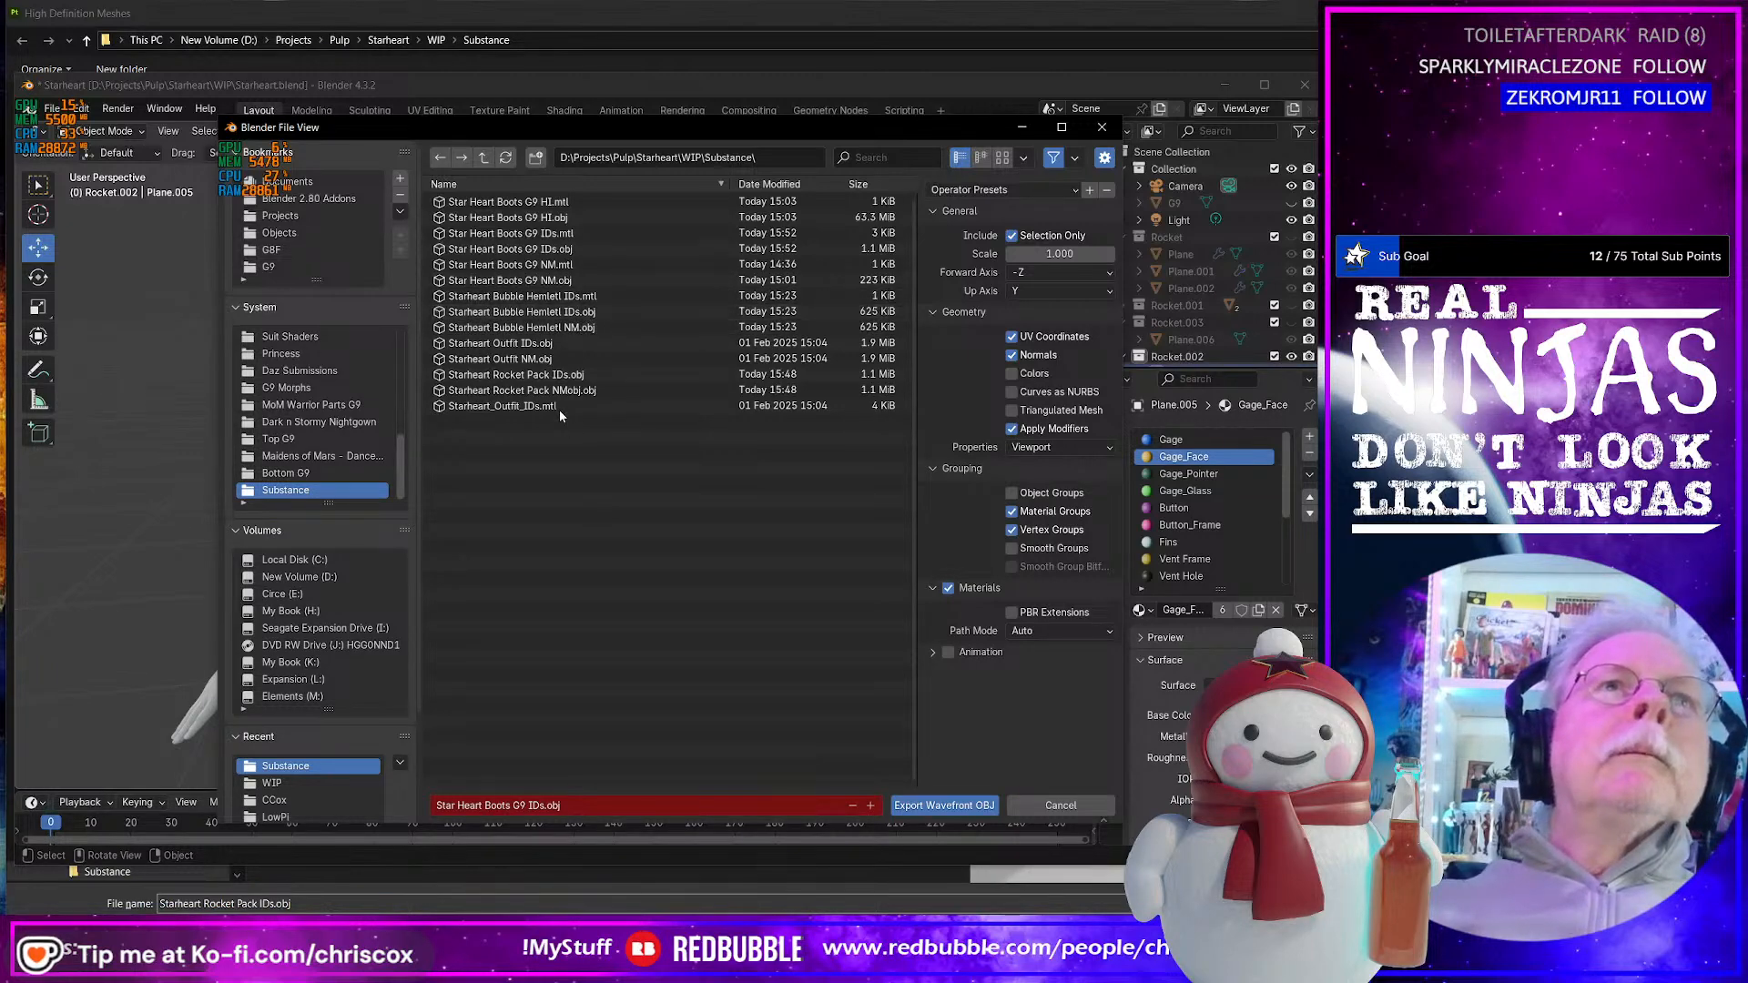
{"action": "left_click", "coordinate": [546, 375]}
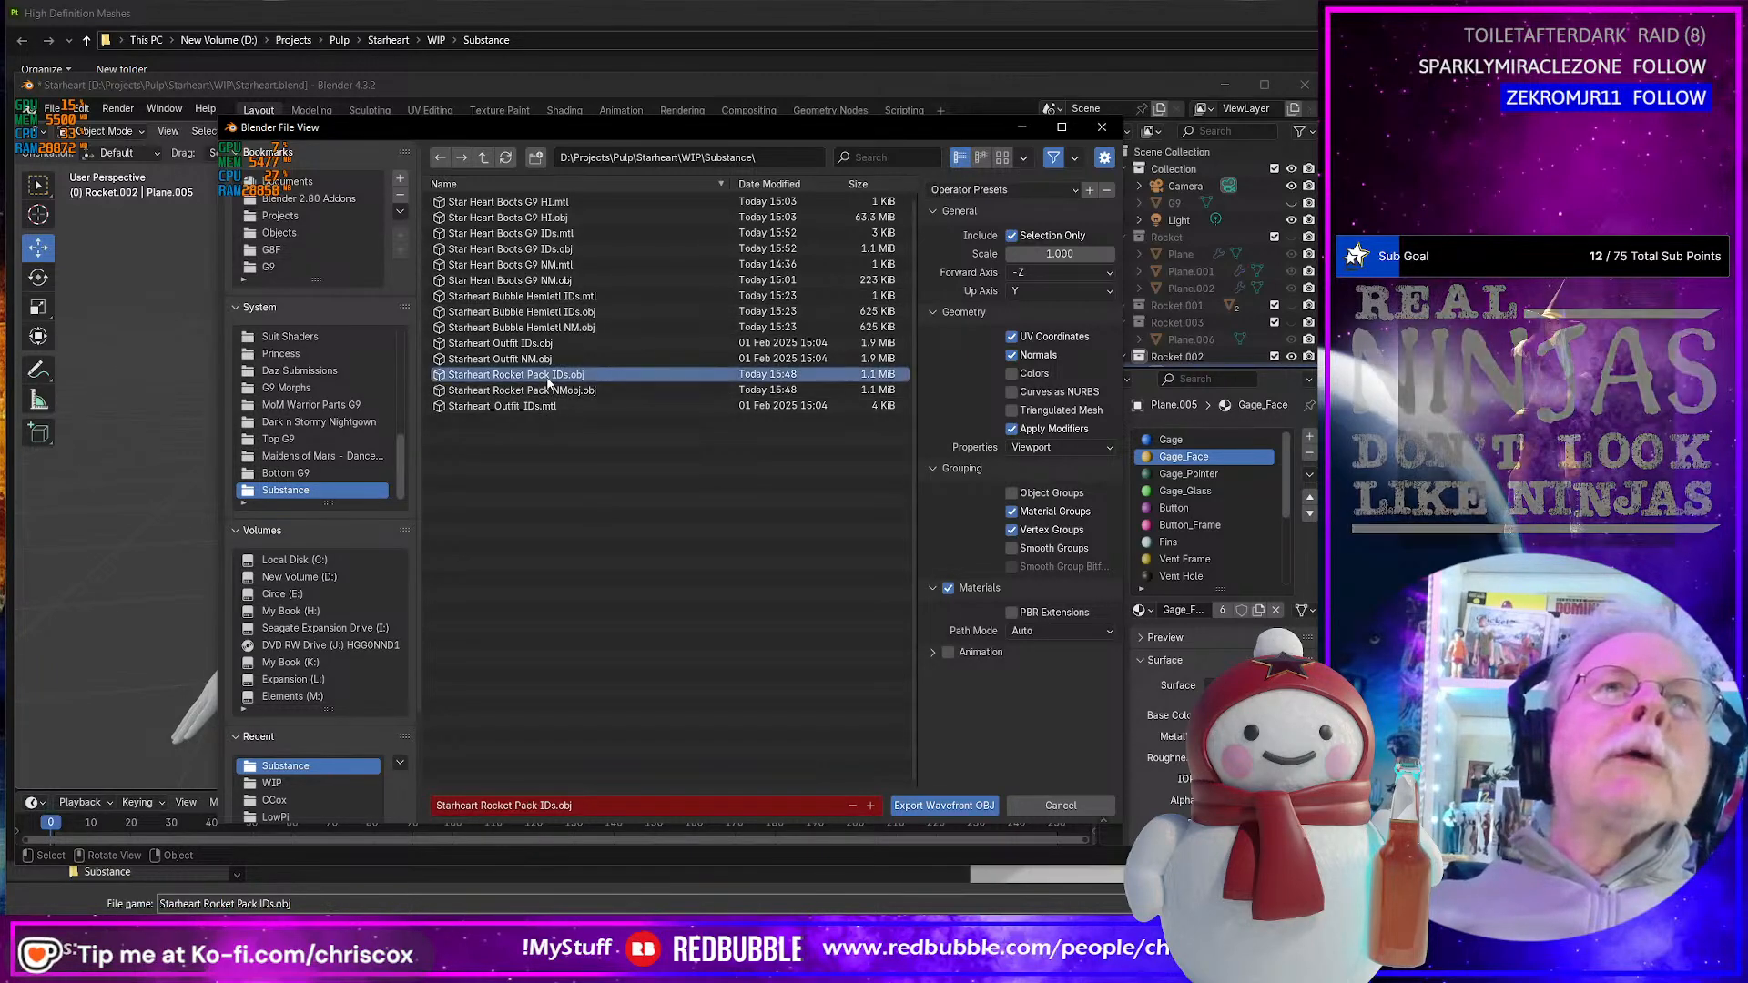
{"action": "left_click", "coordinate": [968, 810]}
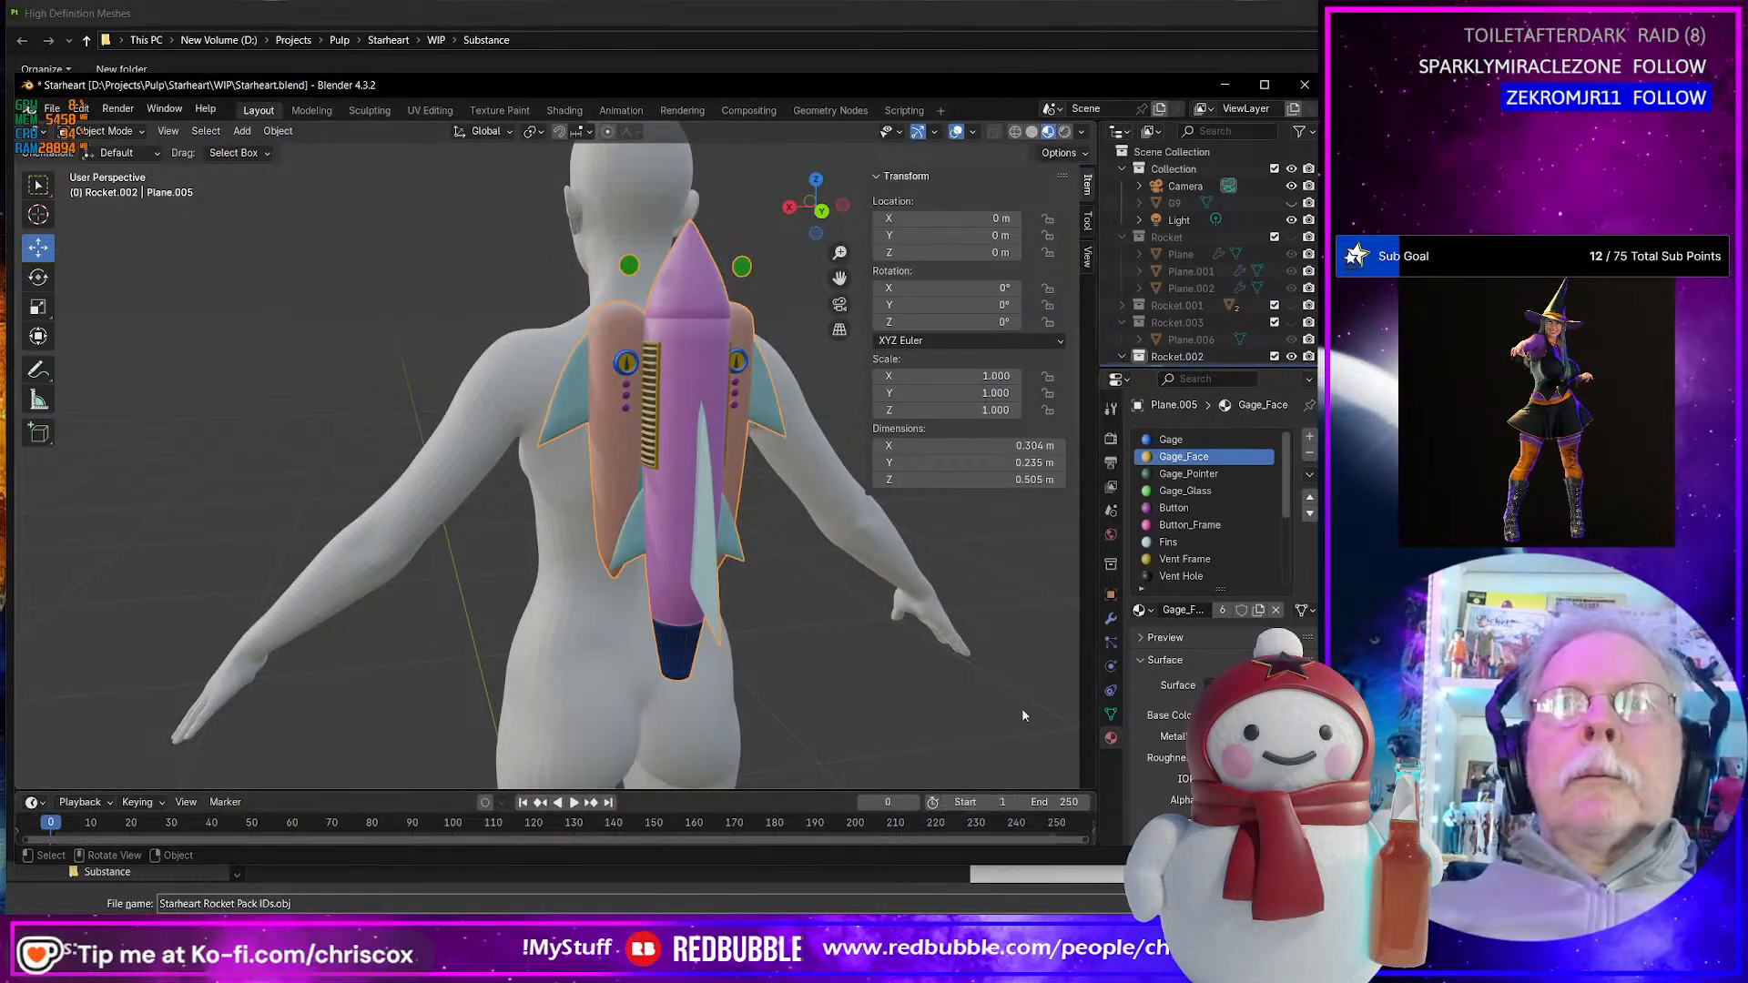
{"action": "left_click", "coordinate": [1203, 14]}
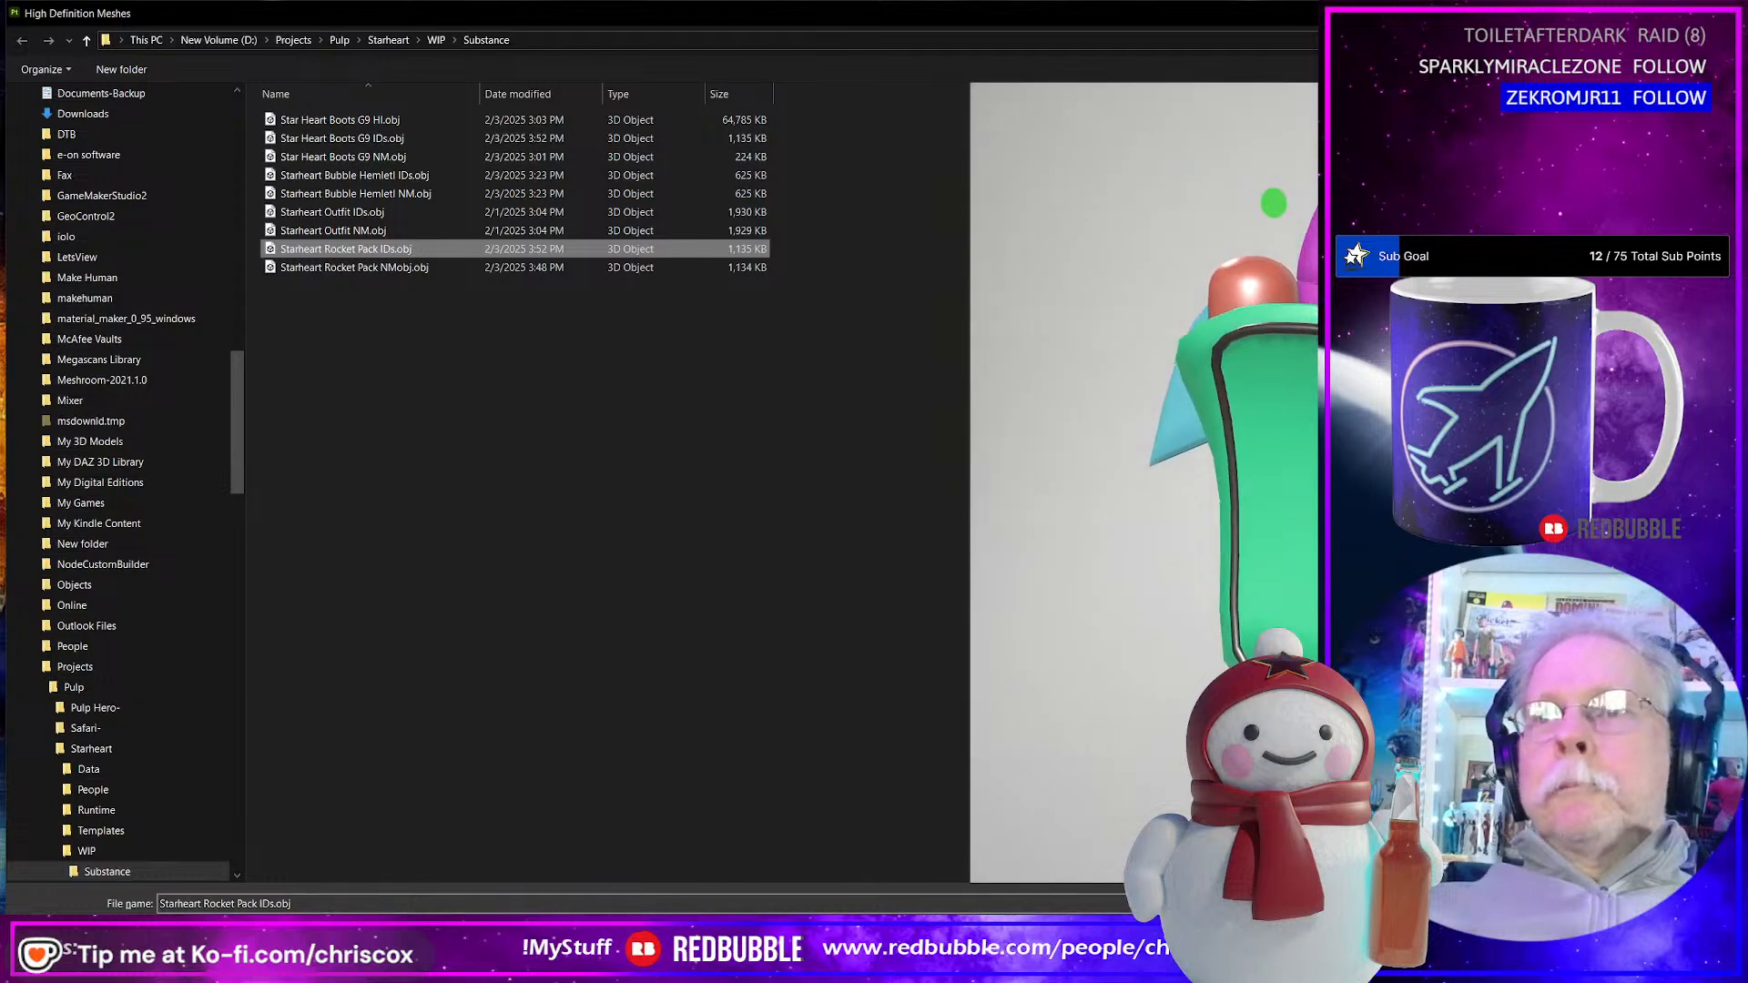
{"action": "key", "text": "Return"}
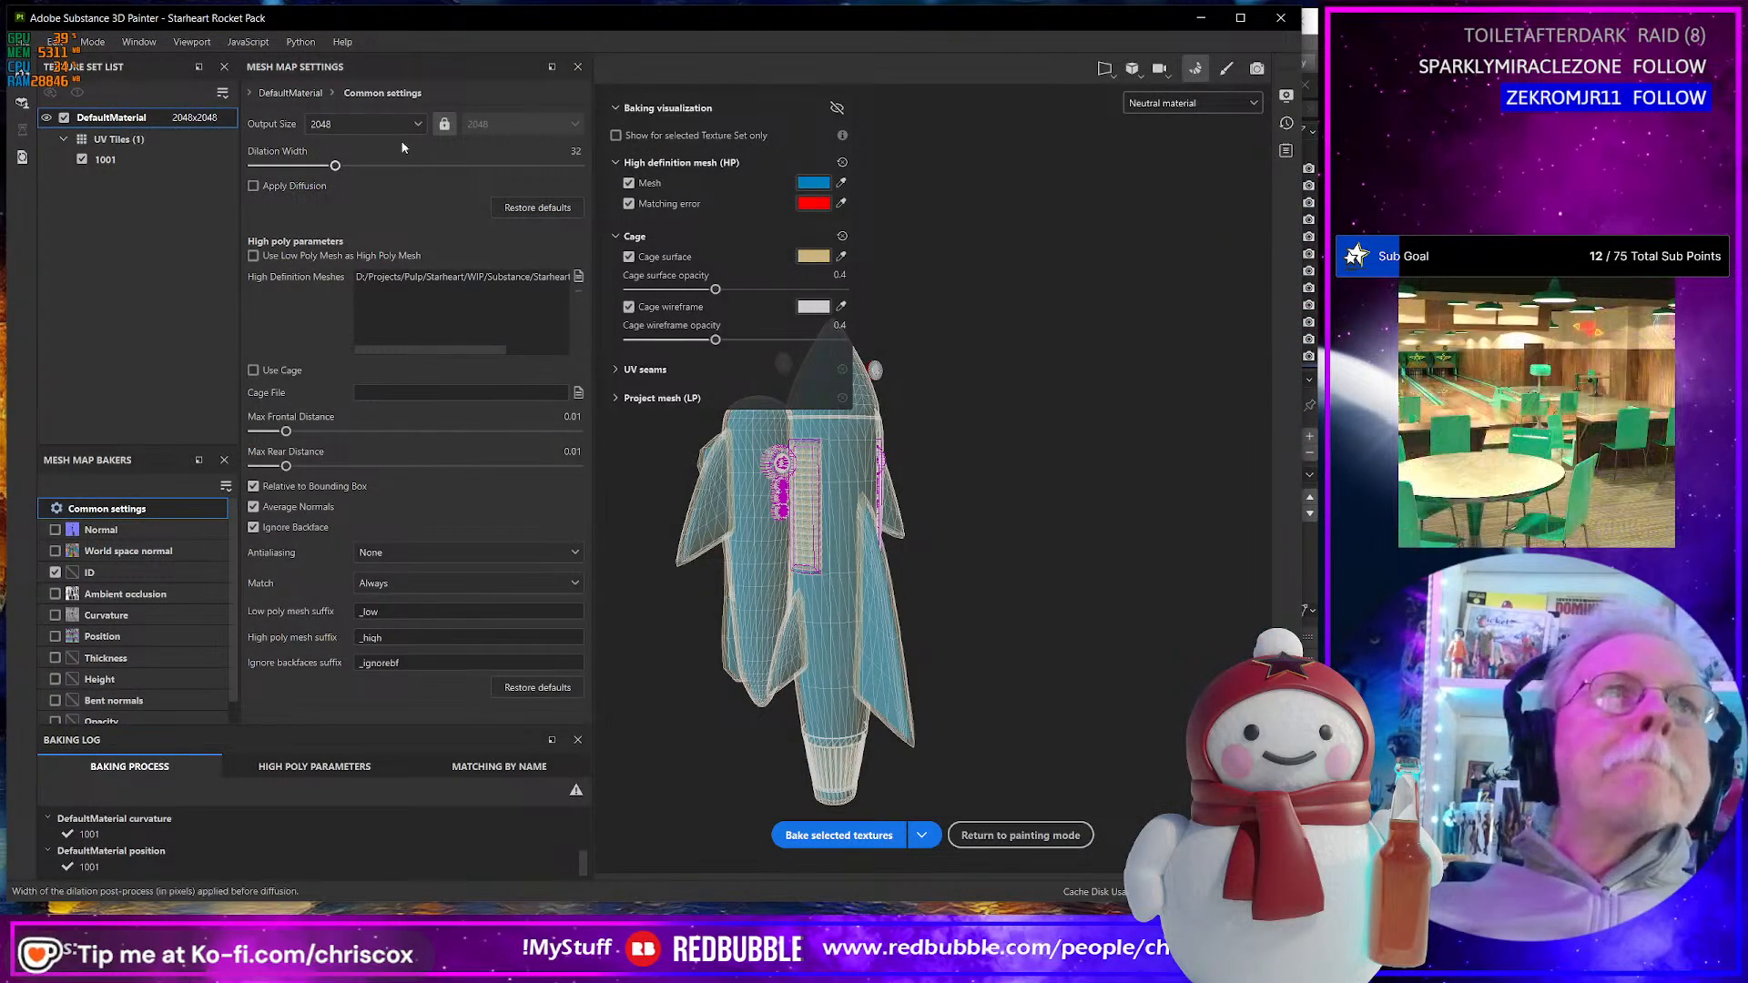
- Set the bake output size to 4096 and the max frontal and rear distances to 0.000001, and bake the ID map
{"action": "left_click", "coordinate": [363, 123]}
{"action": "left_click", "coordinate": [344, 267]}
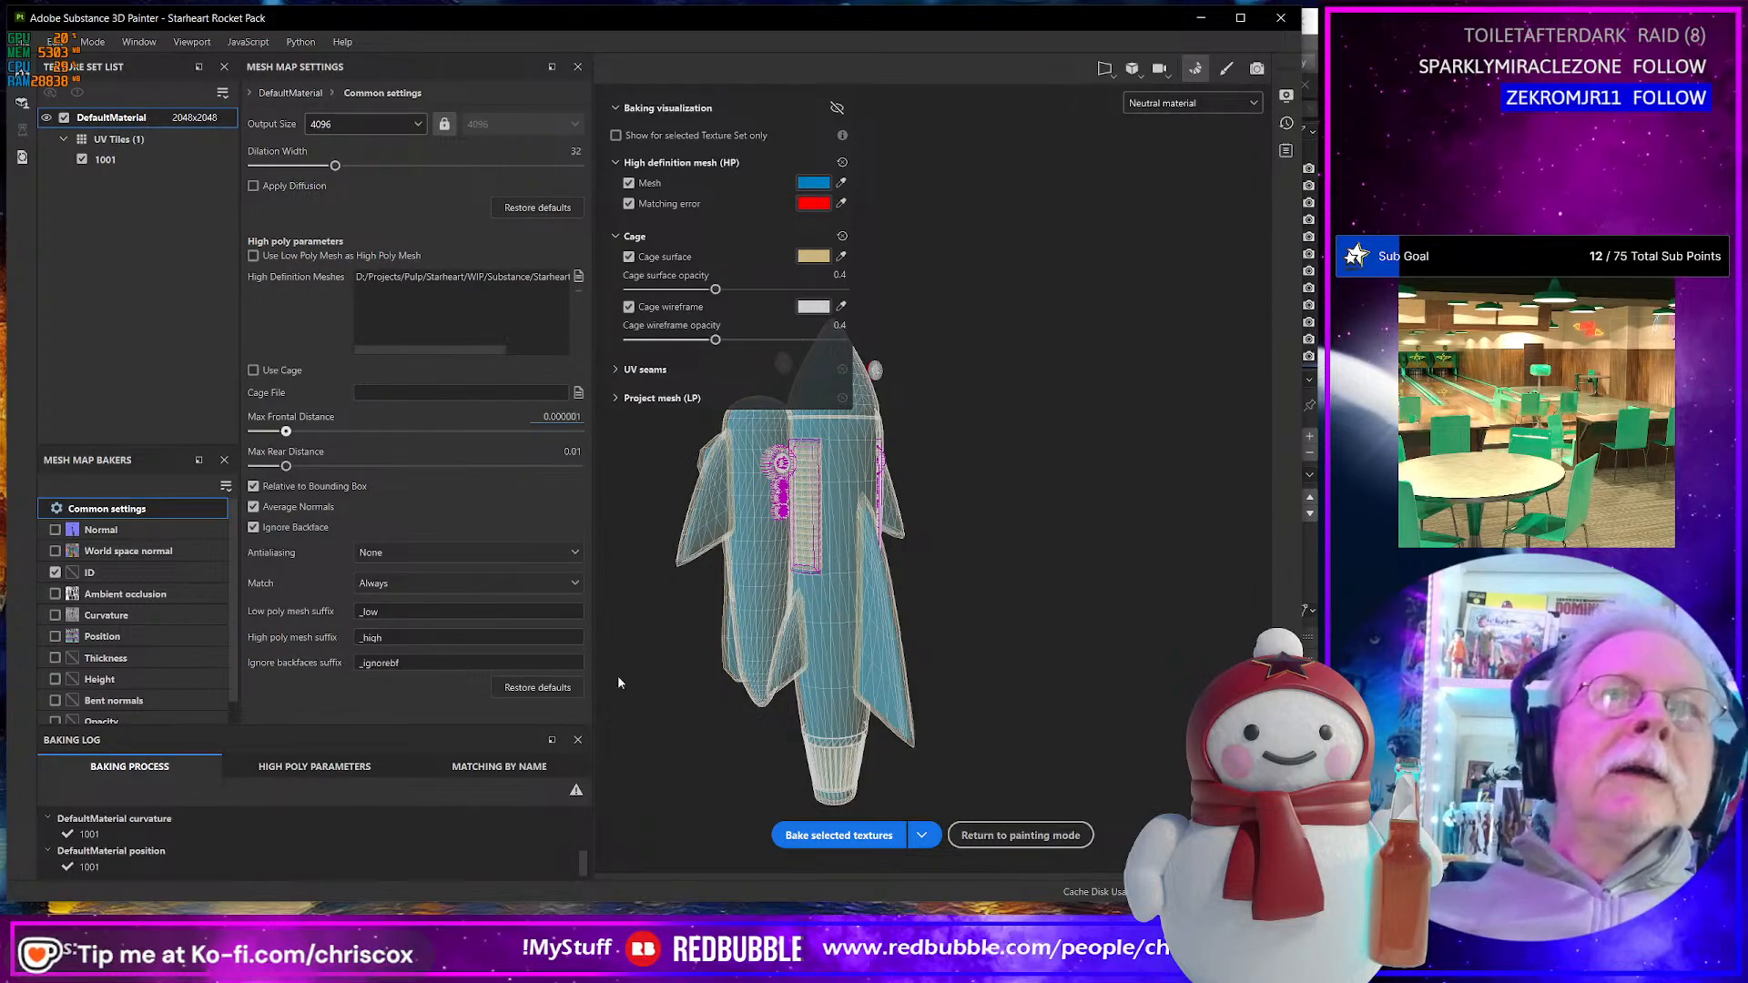
{"action": "left_click", "coordinate": [571, 452]}
{"action": "type", "text": "0.001"}
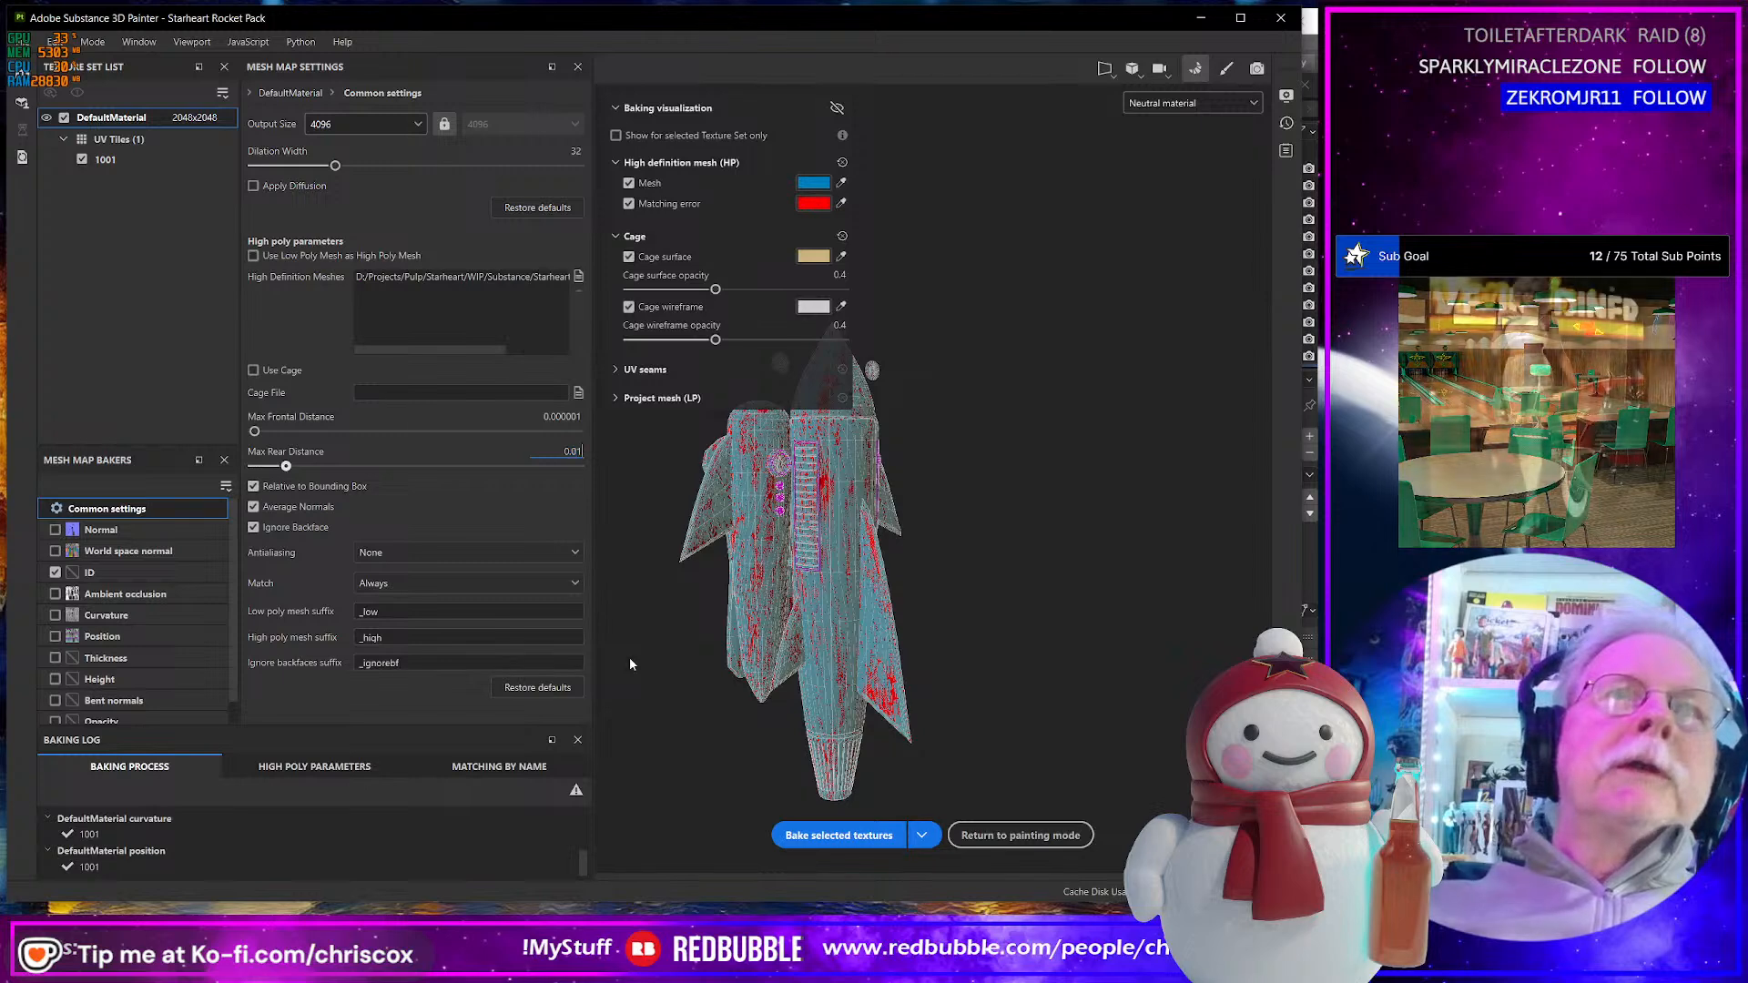
{"action": "type", "text": "0001"}
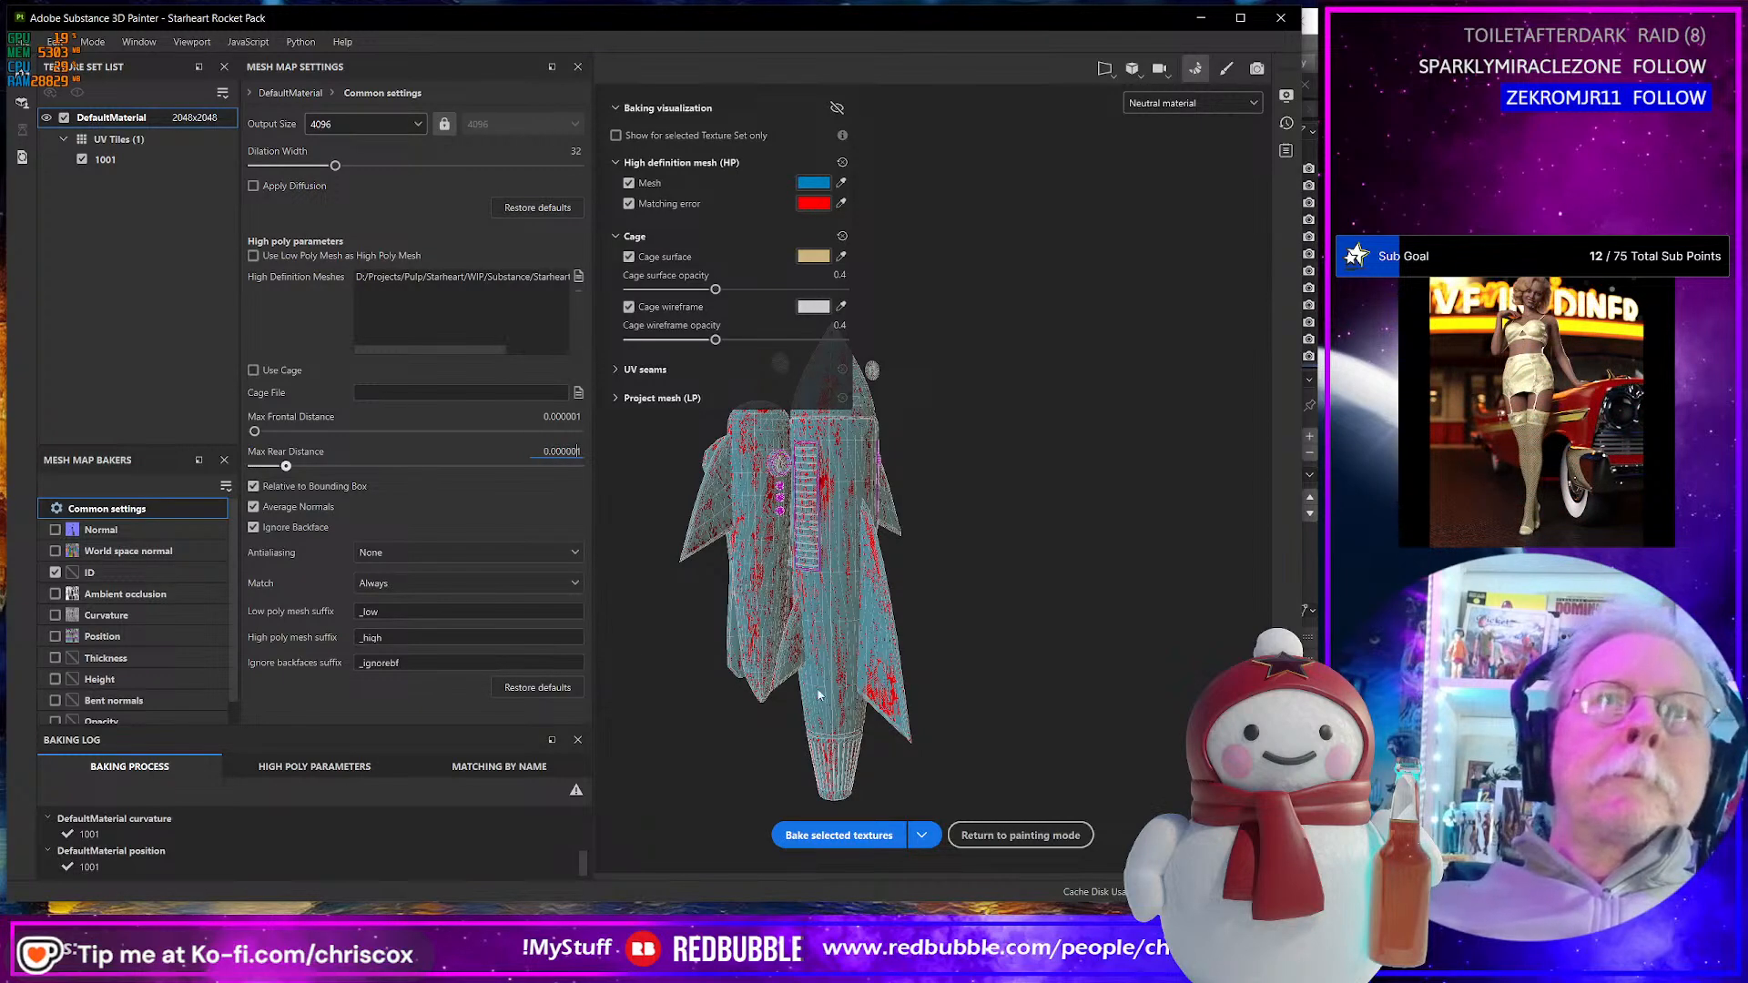
{"action": "left_click", "coordinate": [839, 835]}
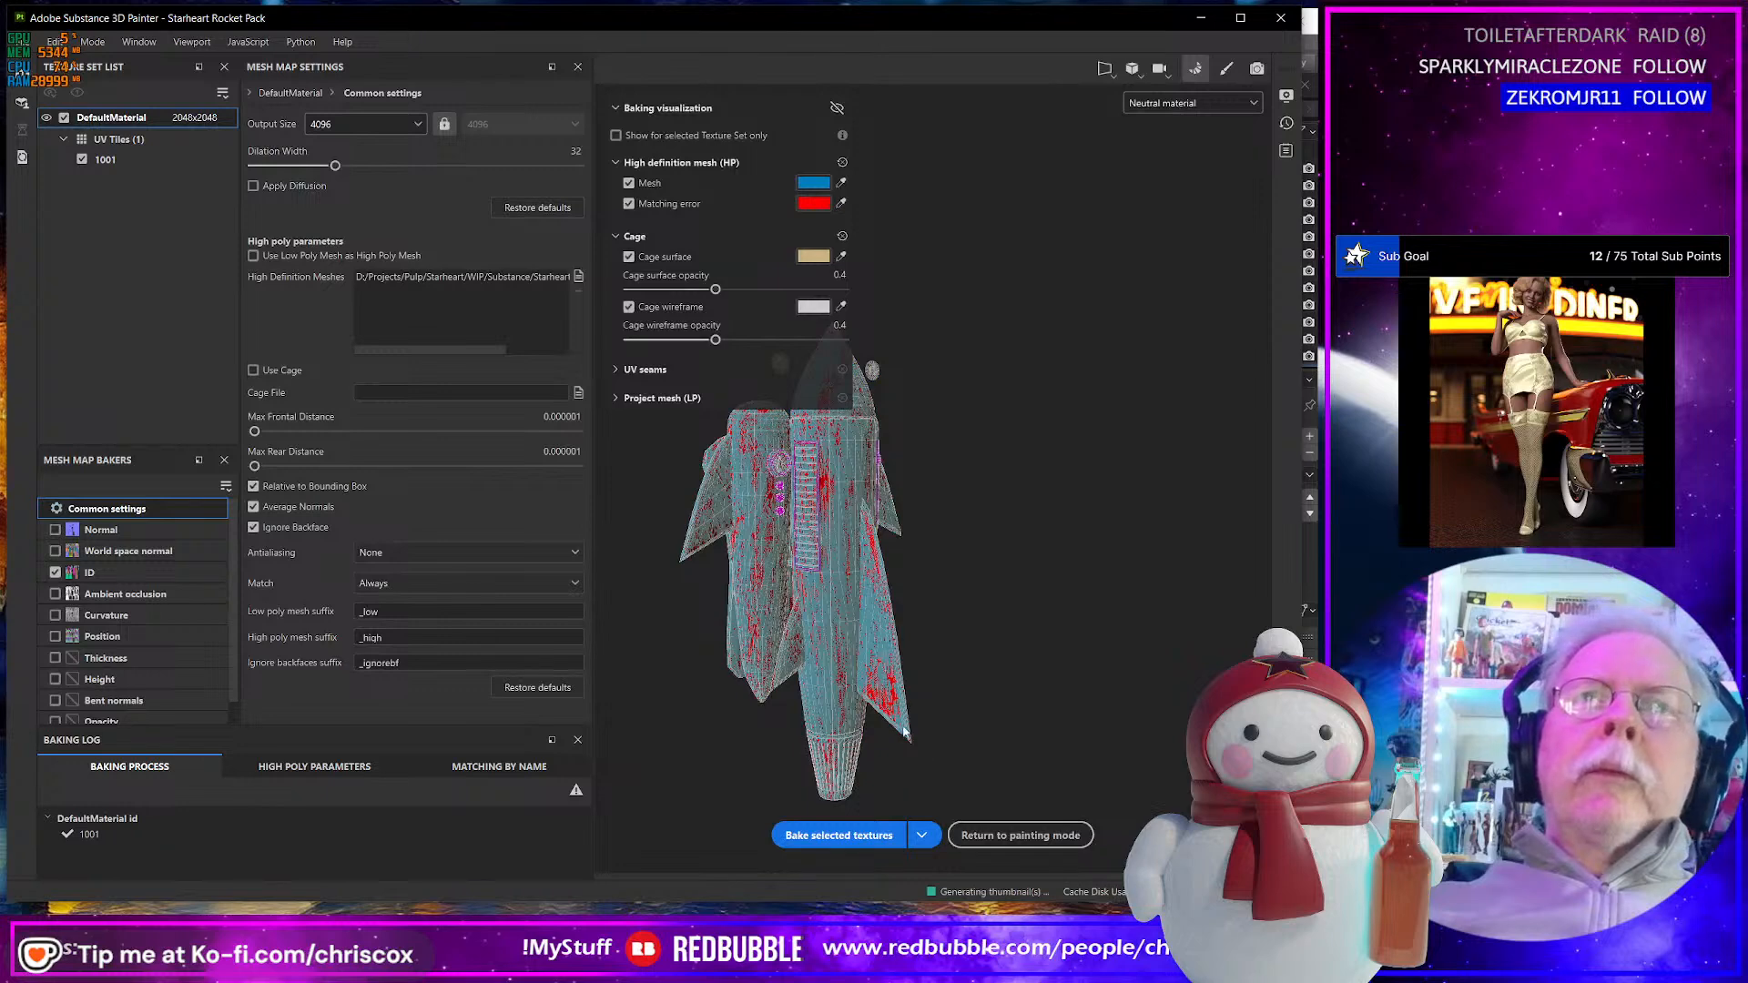
- Return to painting mode and examine the rocket pack's baked surface detail around the nose cone, vents and gauges
{"action": "left_click_drag", "start_coordinate": [894, 711], "coordinate": [819, 696], "text": "alt"}
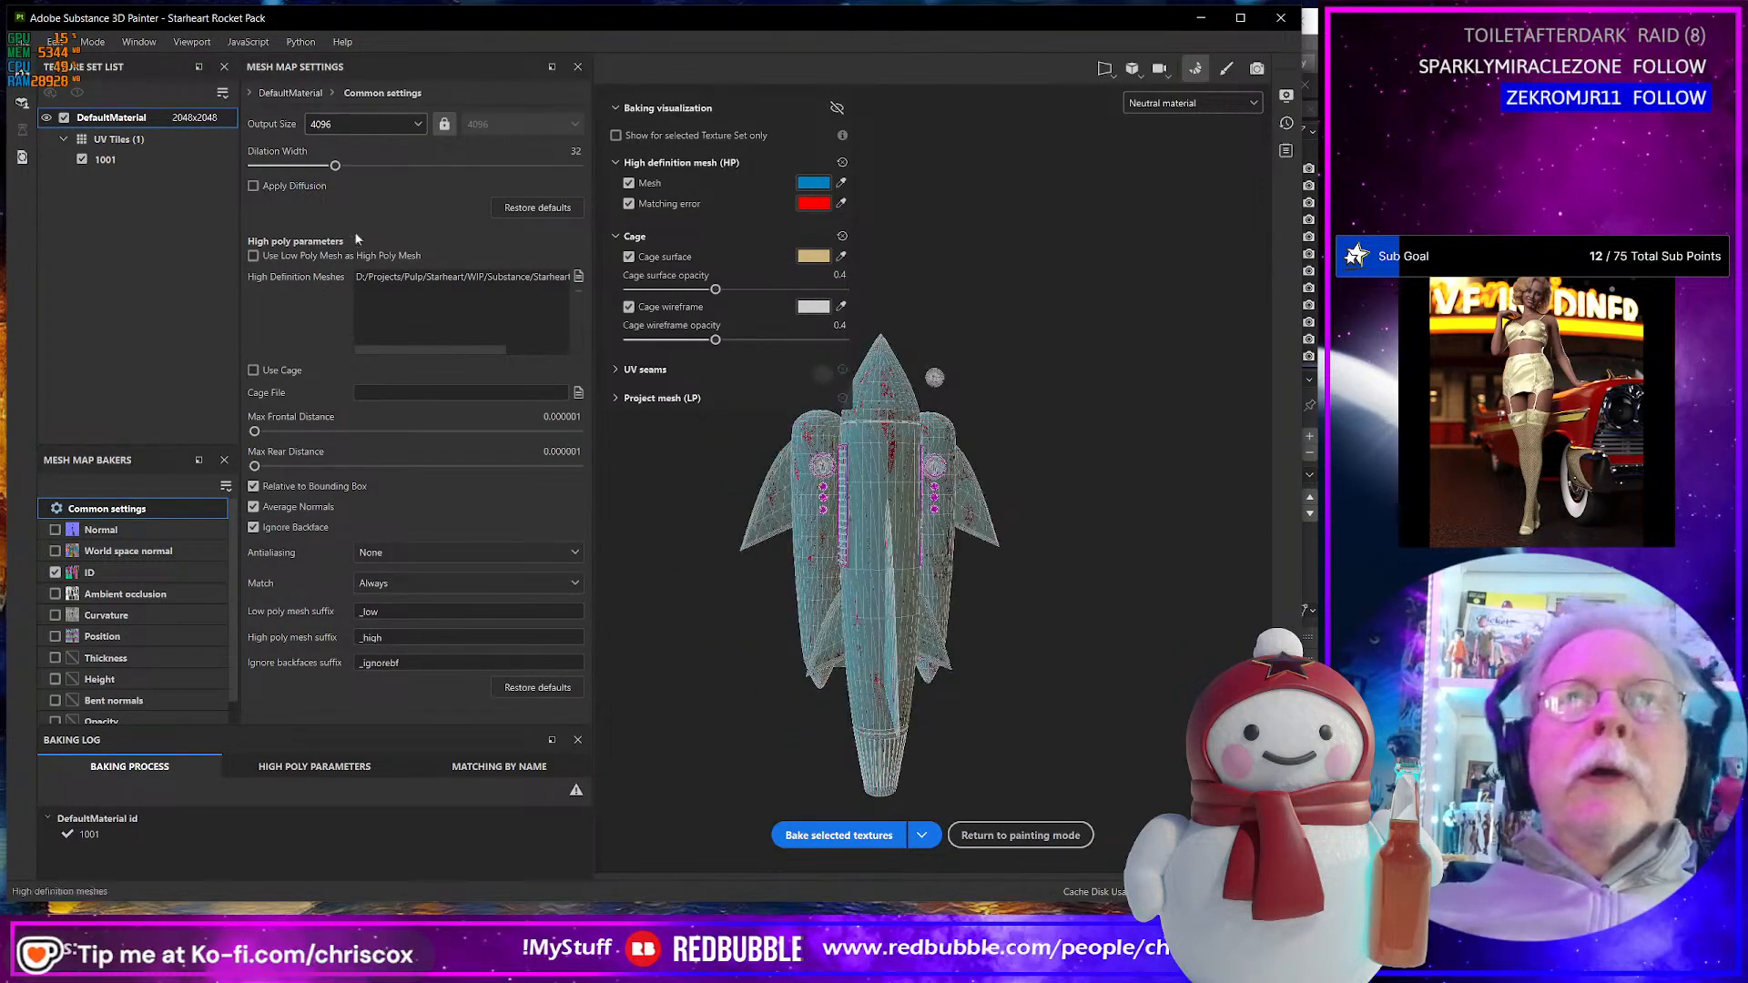
{"action": "left_click", "coordinate": [95, 43]}
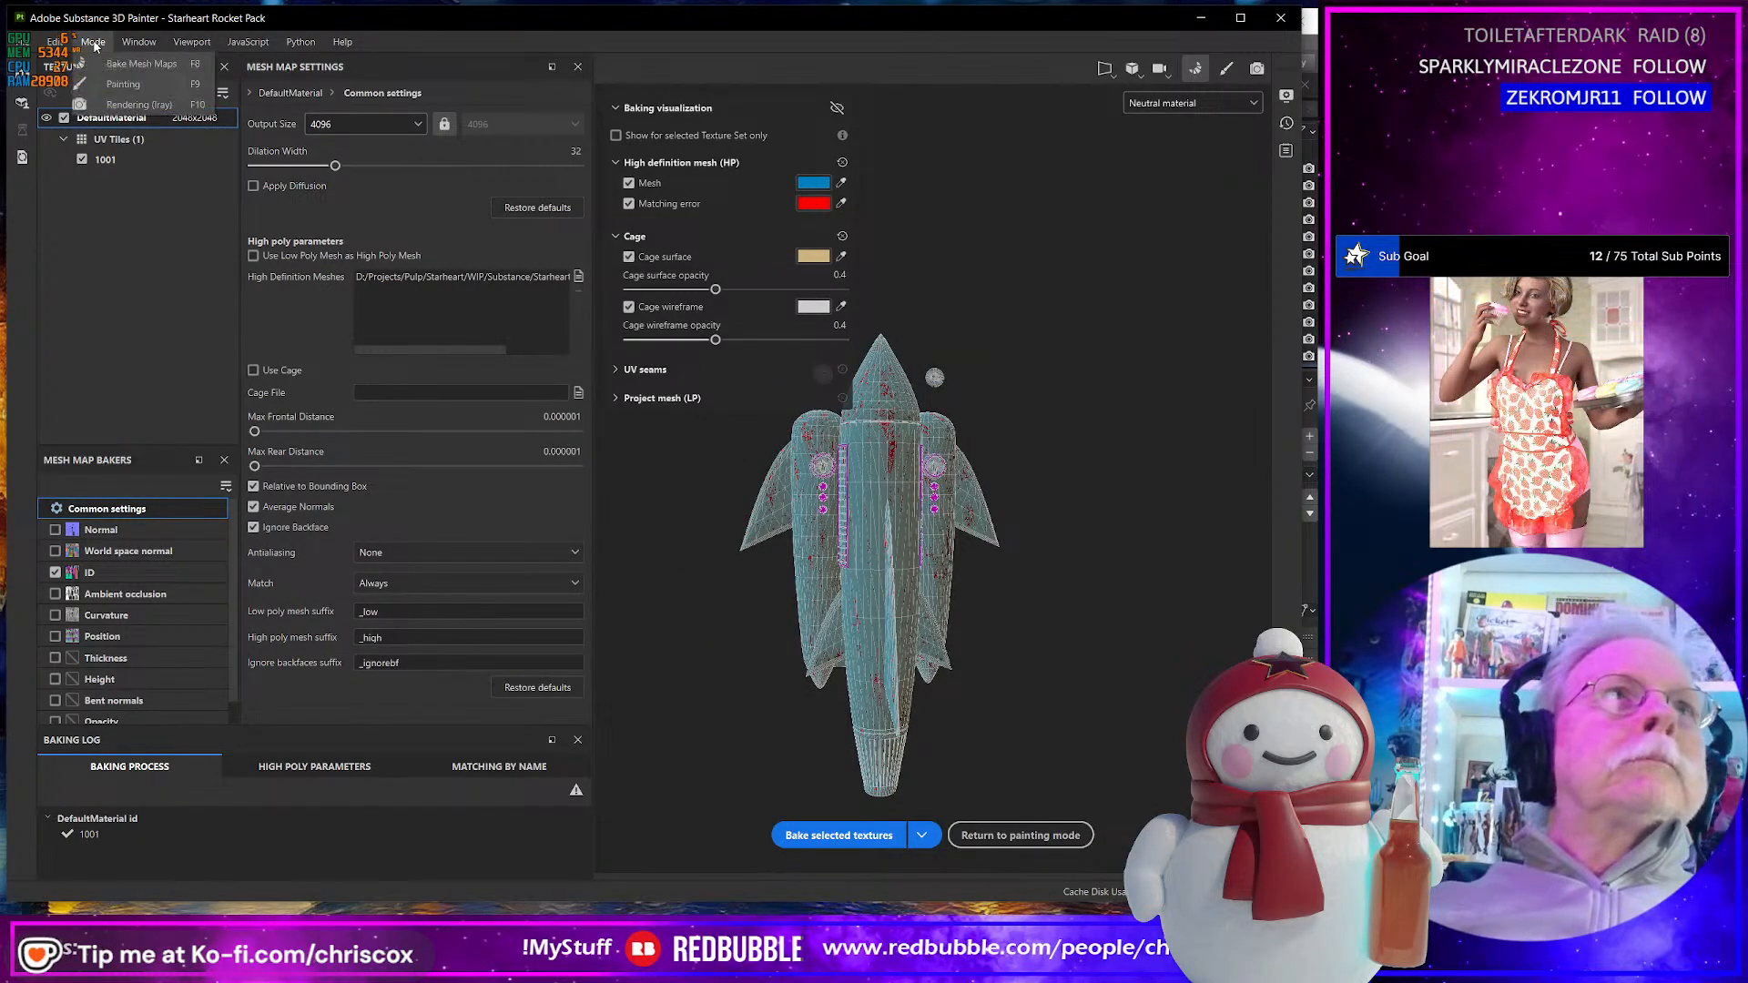
{"action": "left_click", "coordinate": [123, 83]}
{"action": "left_click_drag", "start_coordinate": [748, 520], "coordinate": [577, 525], "text": "alt"}
{"action": "scroll", "coordinate": [620, 532], "scroll_direction": "up", "scroll_amount": 3}
{"action": "middle_click_drag", "start_coordinate": [631, 507], "coordinate": [627, 503], "text": "alt"}
{"action": "left_click_drag", "start_coordinate": [628, 503], "coordinate": [702, 665], "text": "alt"}
{"action": "scroll", "coordinate": [617, 554], "scroll_direction": "up", "scroll_amount": 2}
{"action": "left_click_drag", "start_coordinate": [601, 543], "coordinate": [454, 531], "text": "alt"}
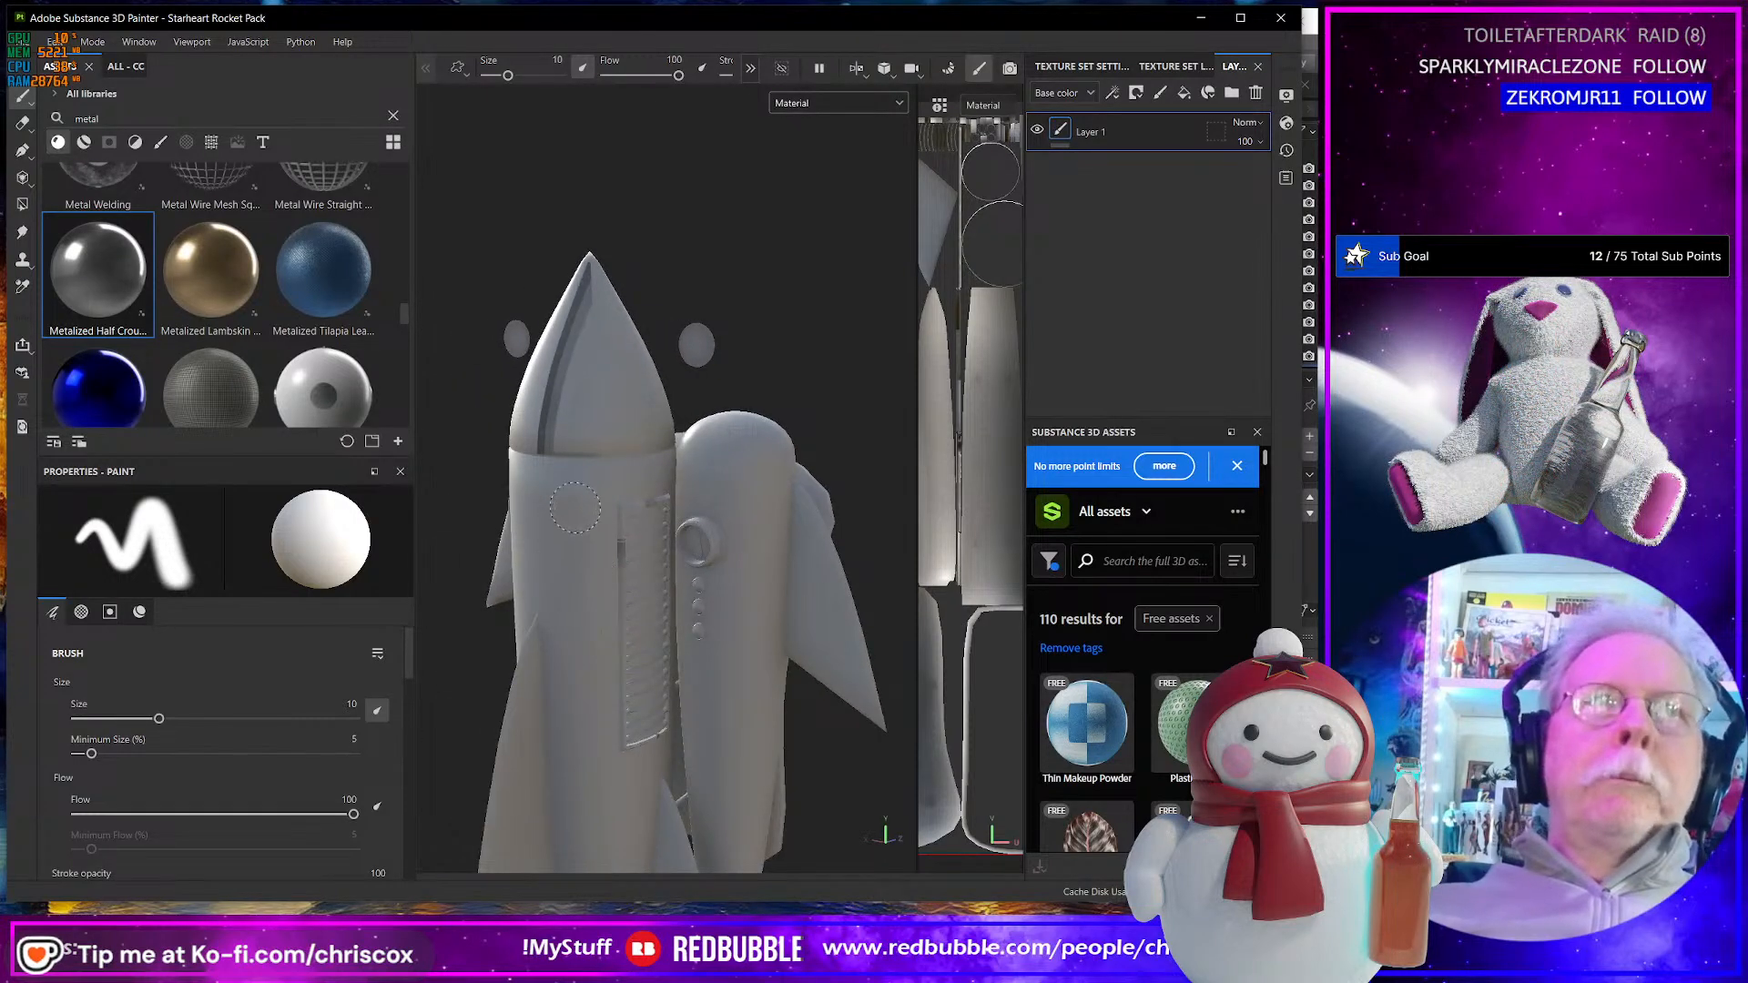
{"action": "mouse_move", "coordinate": [576, 499]}
{"action": "left_mouse_down", "text": "alt"}
{"action": "mouse_move", "coordinate": [707, 483]}
{"action": "mouse_move", "coordinate": [587, 499]}
{"action": "left_mouse_up", "text": "alt"}
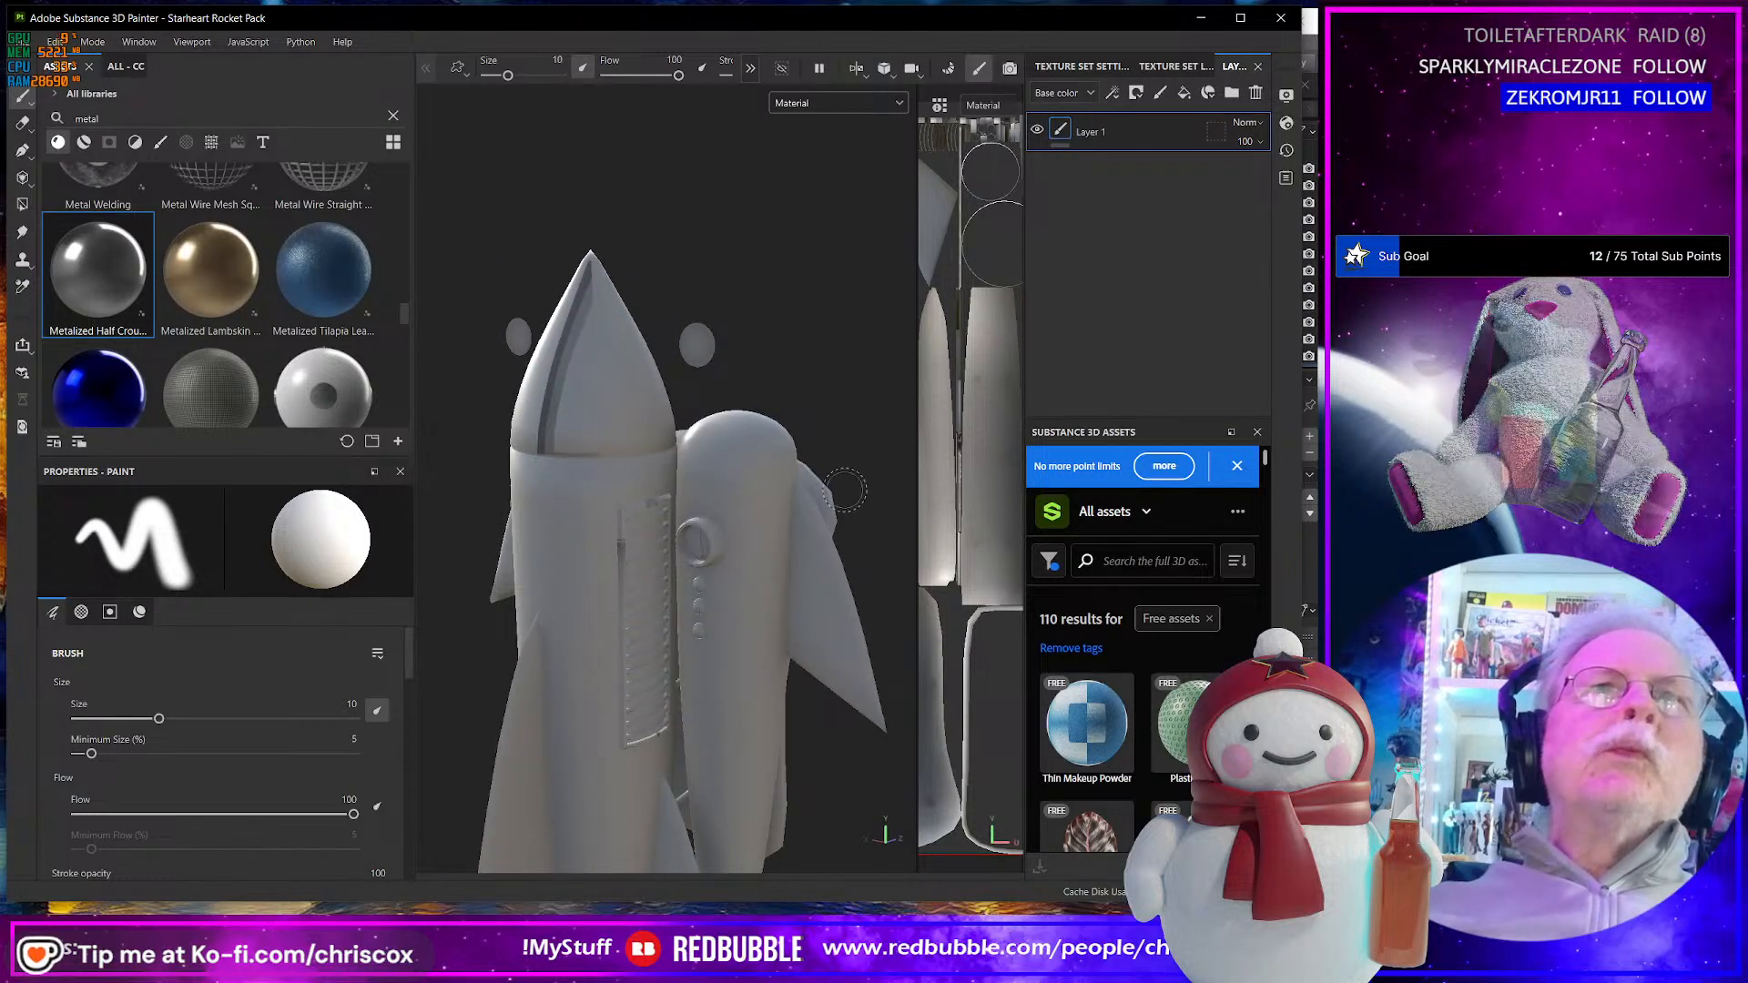
- Display only the Ambient occlusion mesh map in the viewport and inspect the shading around the rocket's nose and vents
{"action": "left_click", "coordinate": [838, 104]}
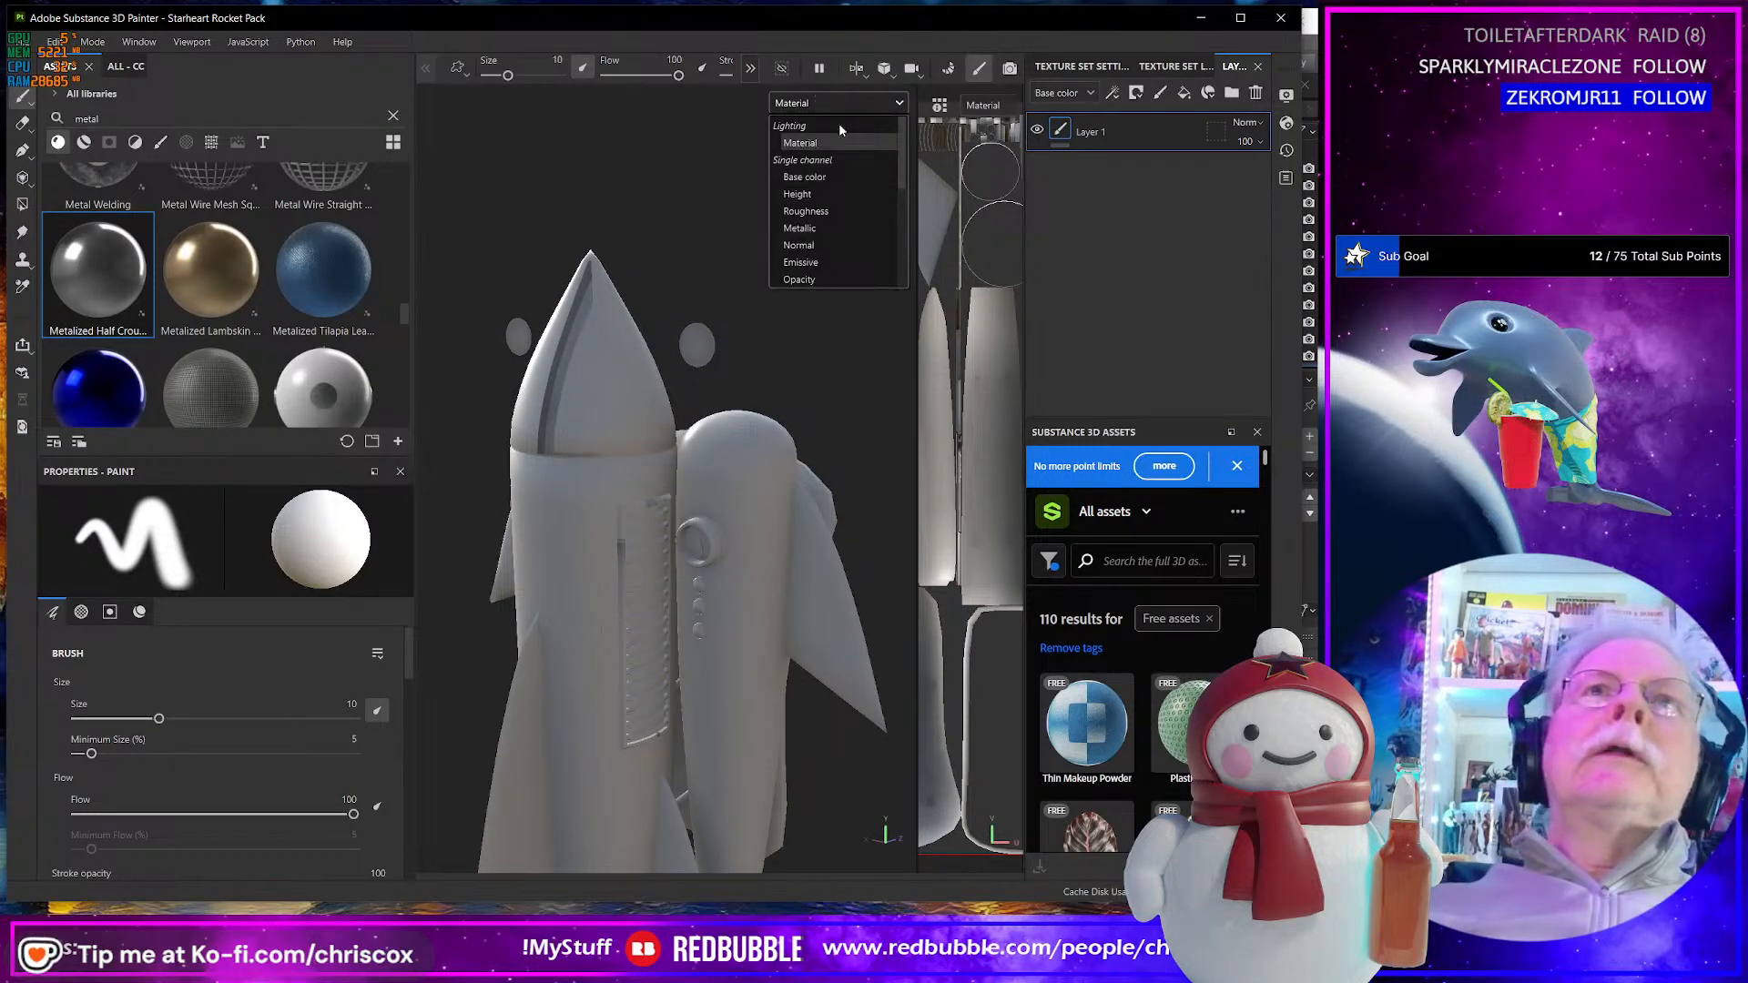
{"action": "scroll", "coordinate": [827, 231], "scroll_direction": "down", "scroll_amount": 5}
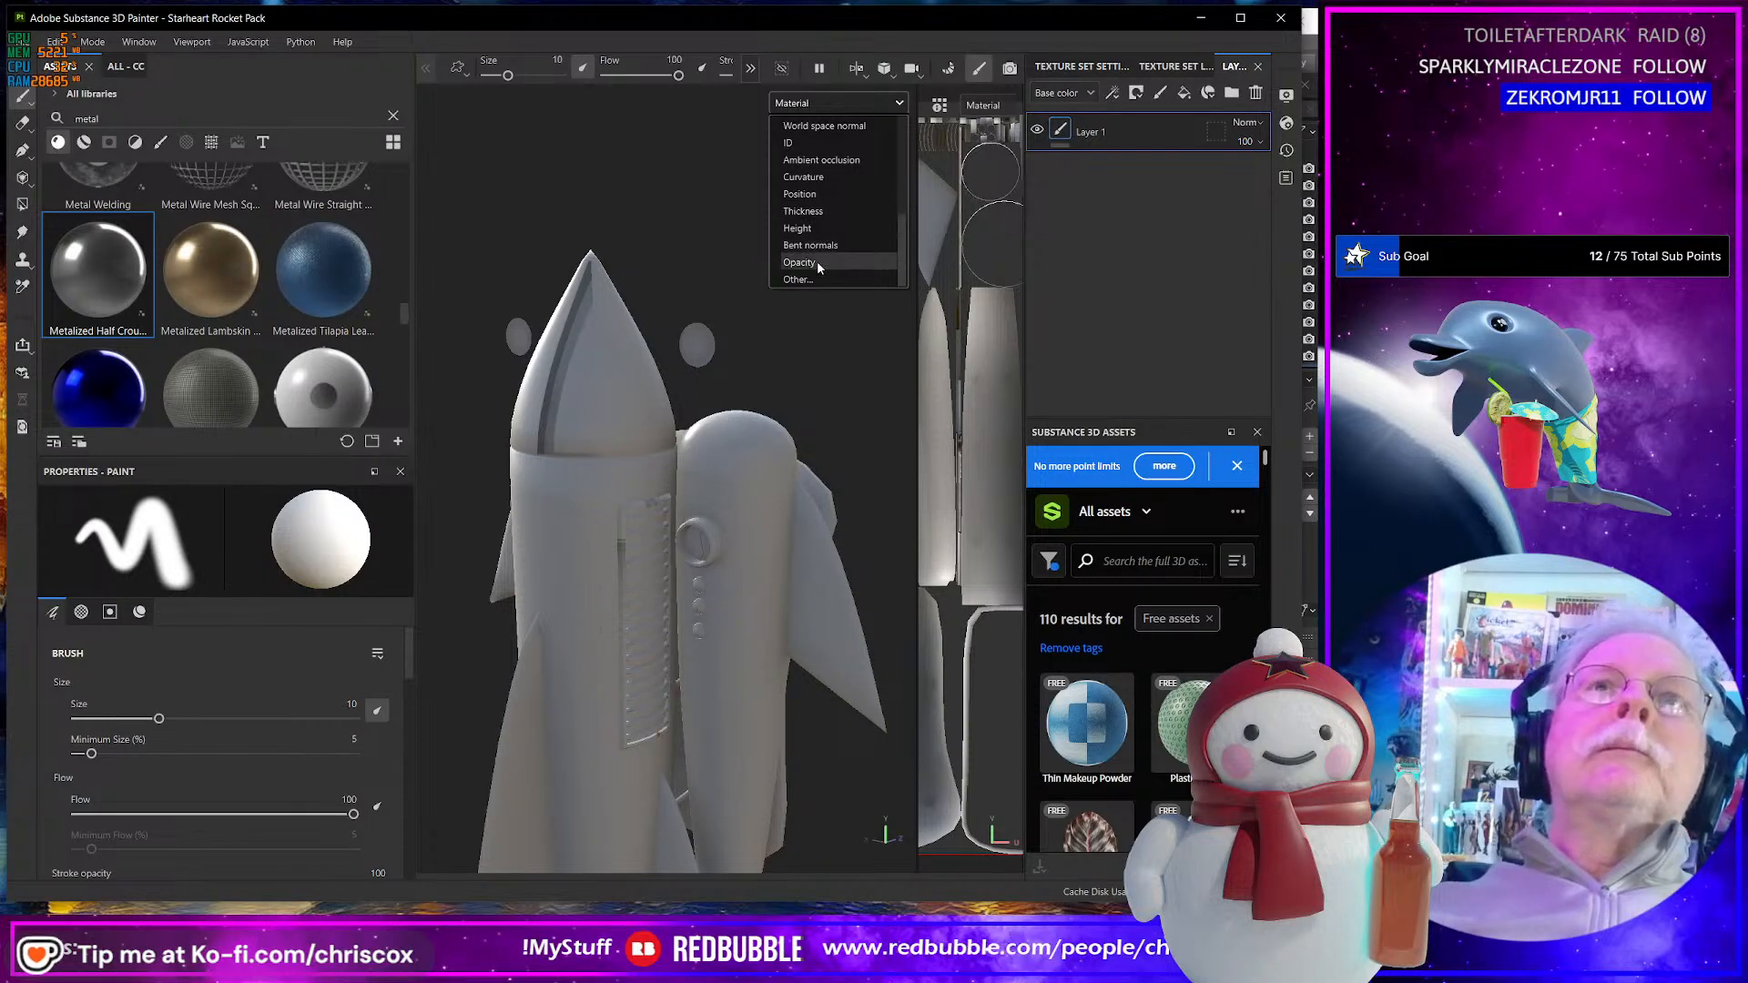
{"action": "left_click", "coordinate": [822, 160]}
{"action": "left_click_drag", "start_coordinate": [584, 497], "coordinate": [605, 528], "text": "alt"}
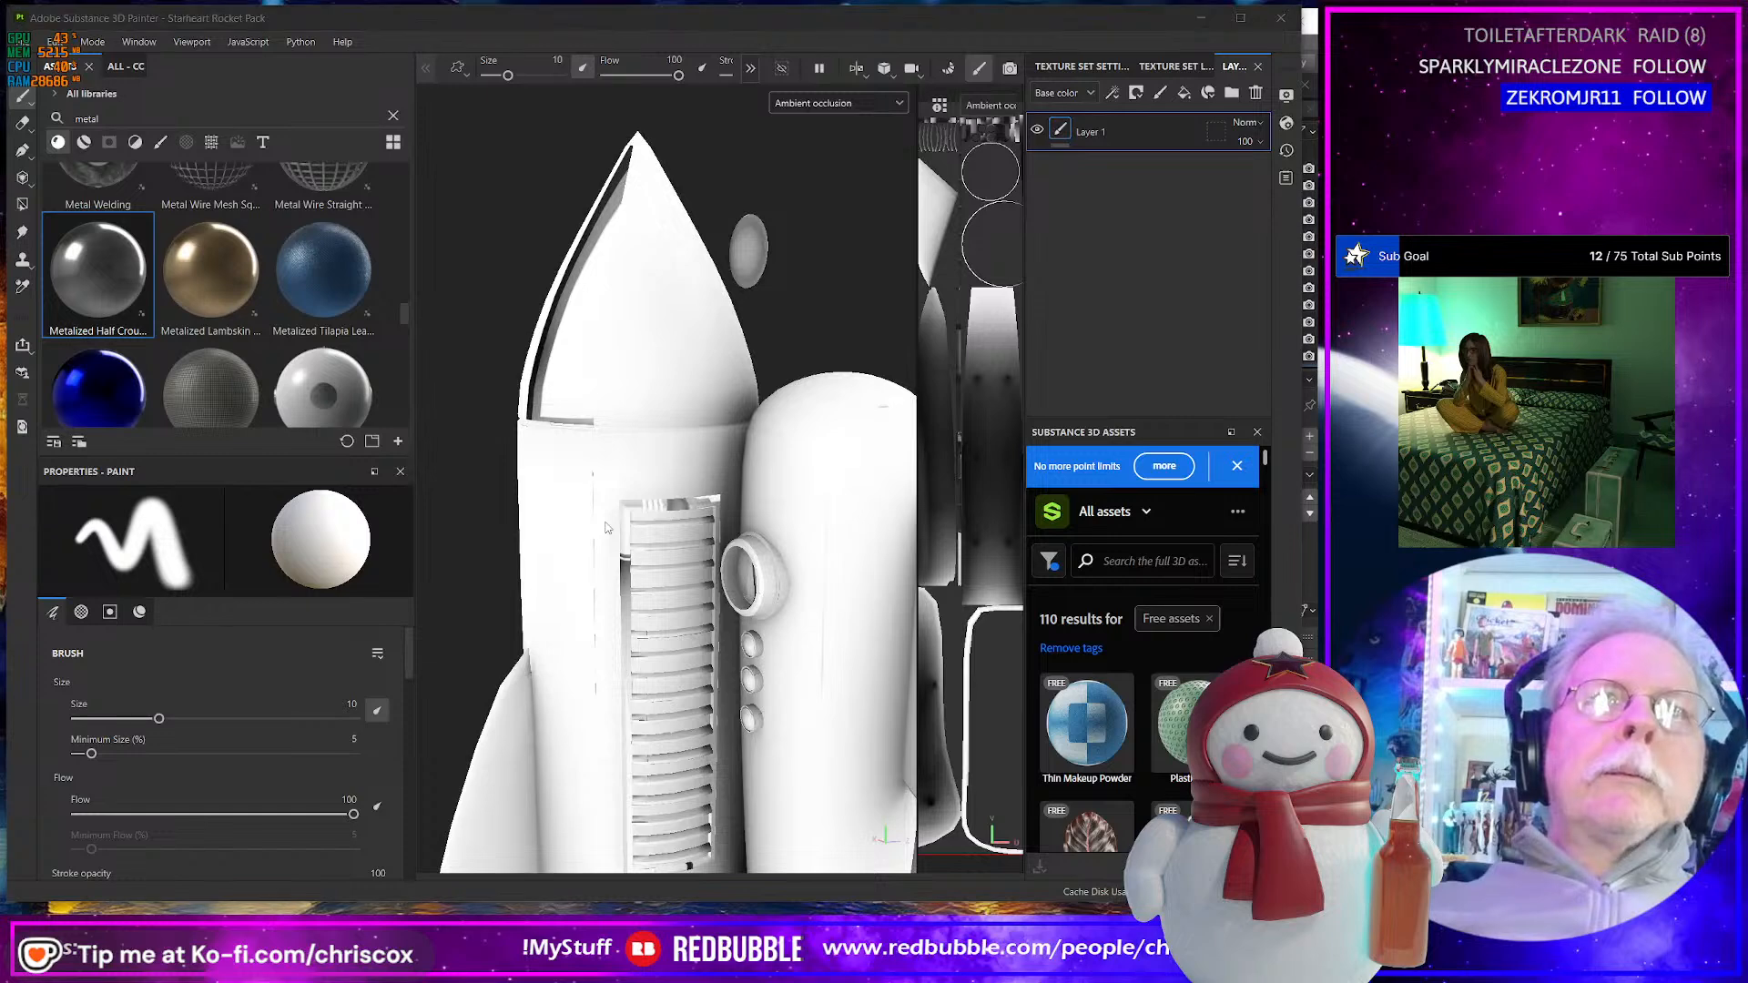
- Switch to Blender, hide the viewport gizmos and enable the Face Orientation overlay to check the rocket pack's normals
{"action": "key", "text": "alt+Tab"}
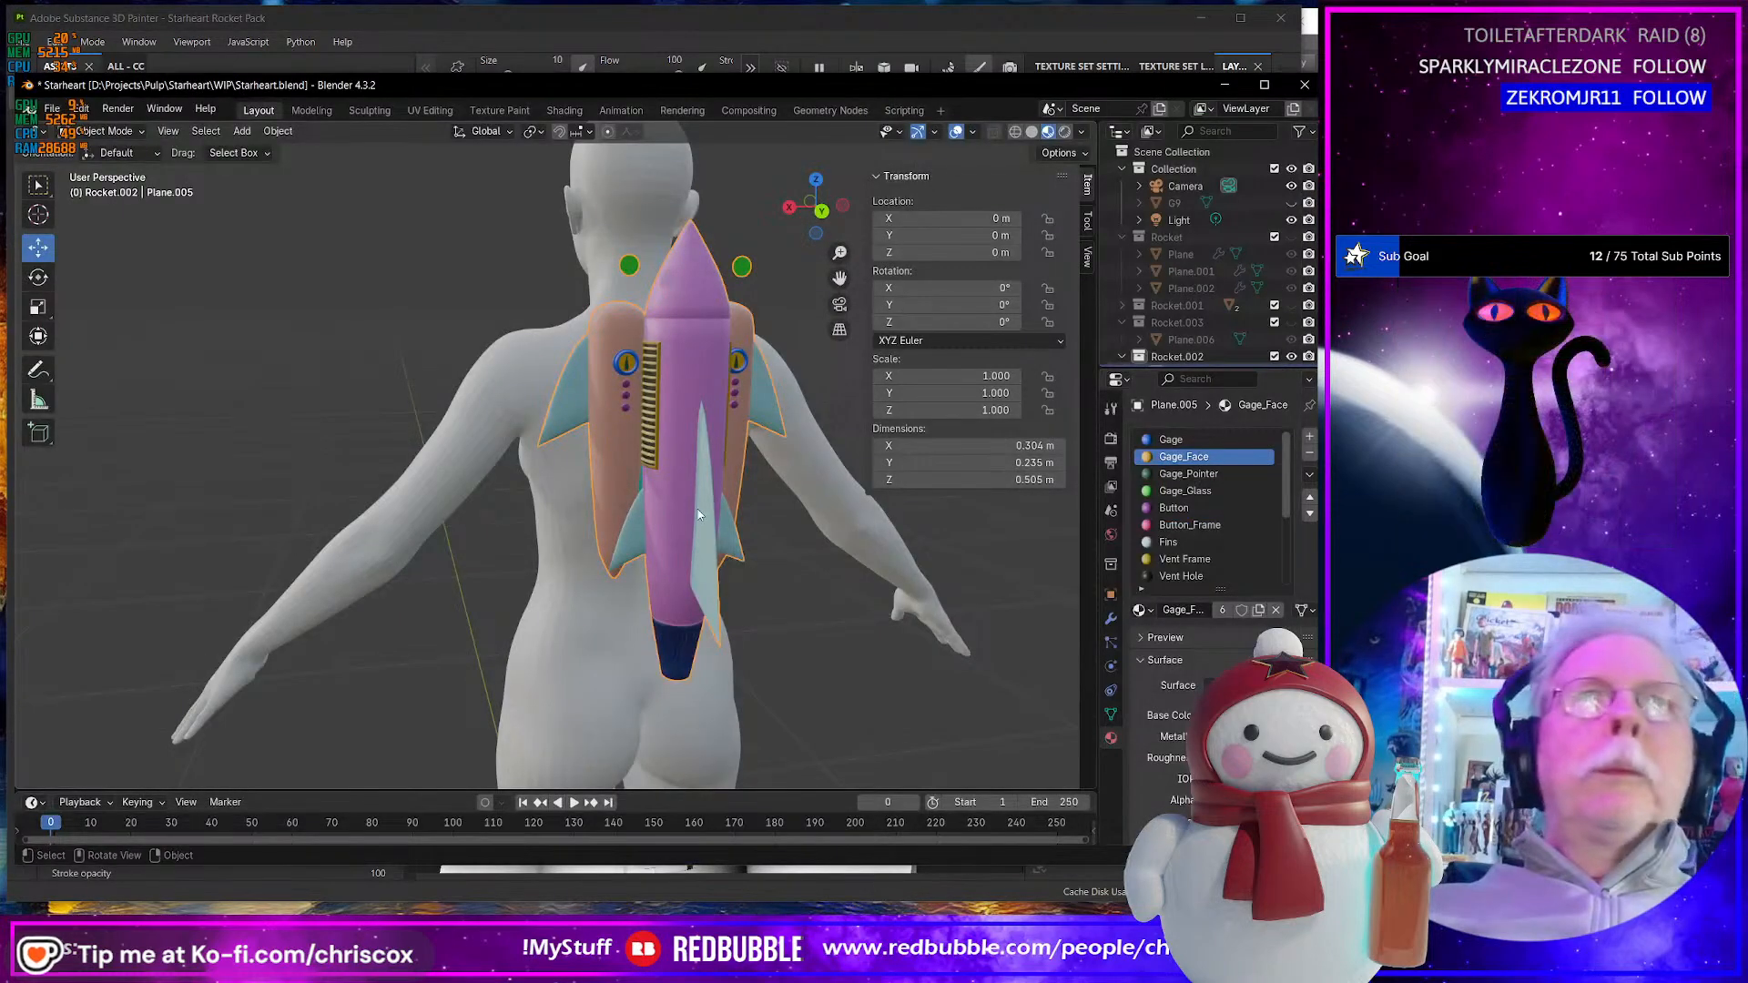
{"action": "left_click", "coordinate": [930, 132]}
{"action": "left_click", "coordinate": [972, 133]}
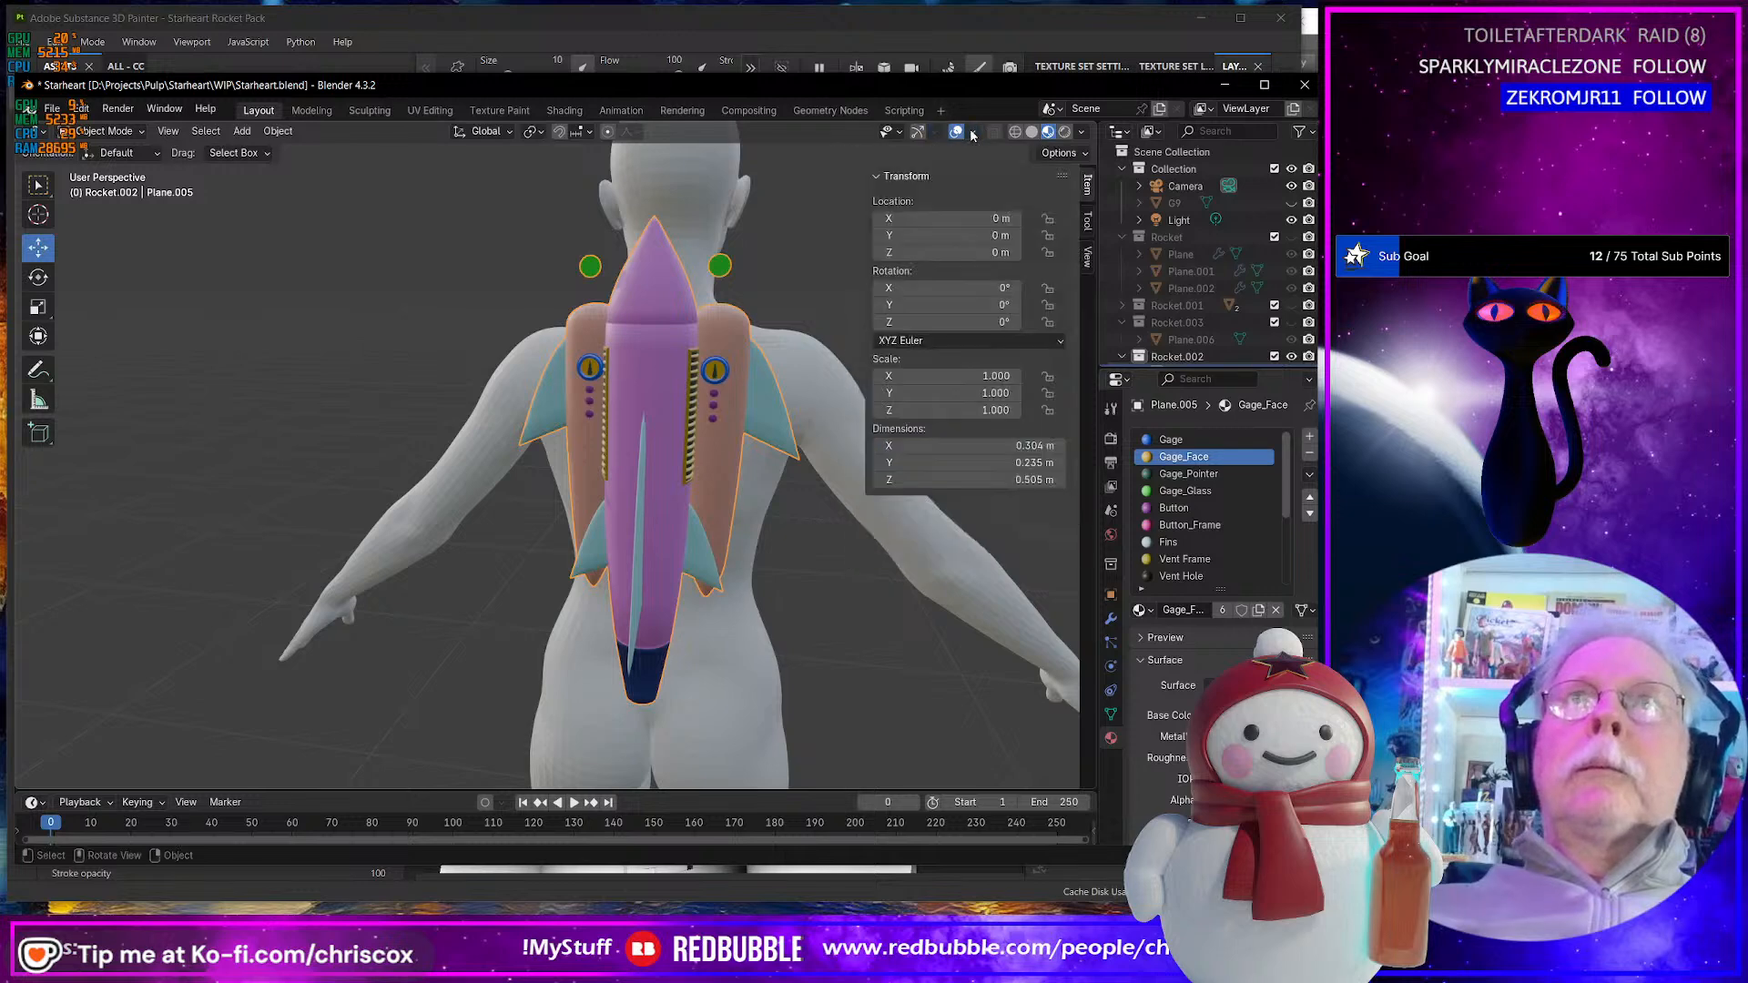
{"action": "left_click", "coordinate": [869, 454]}
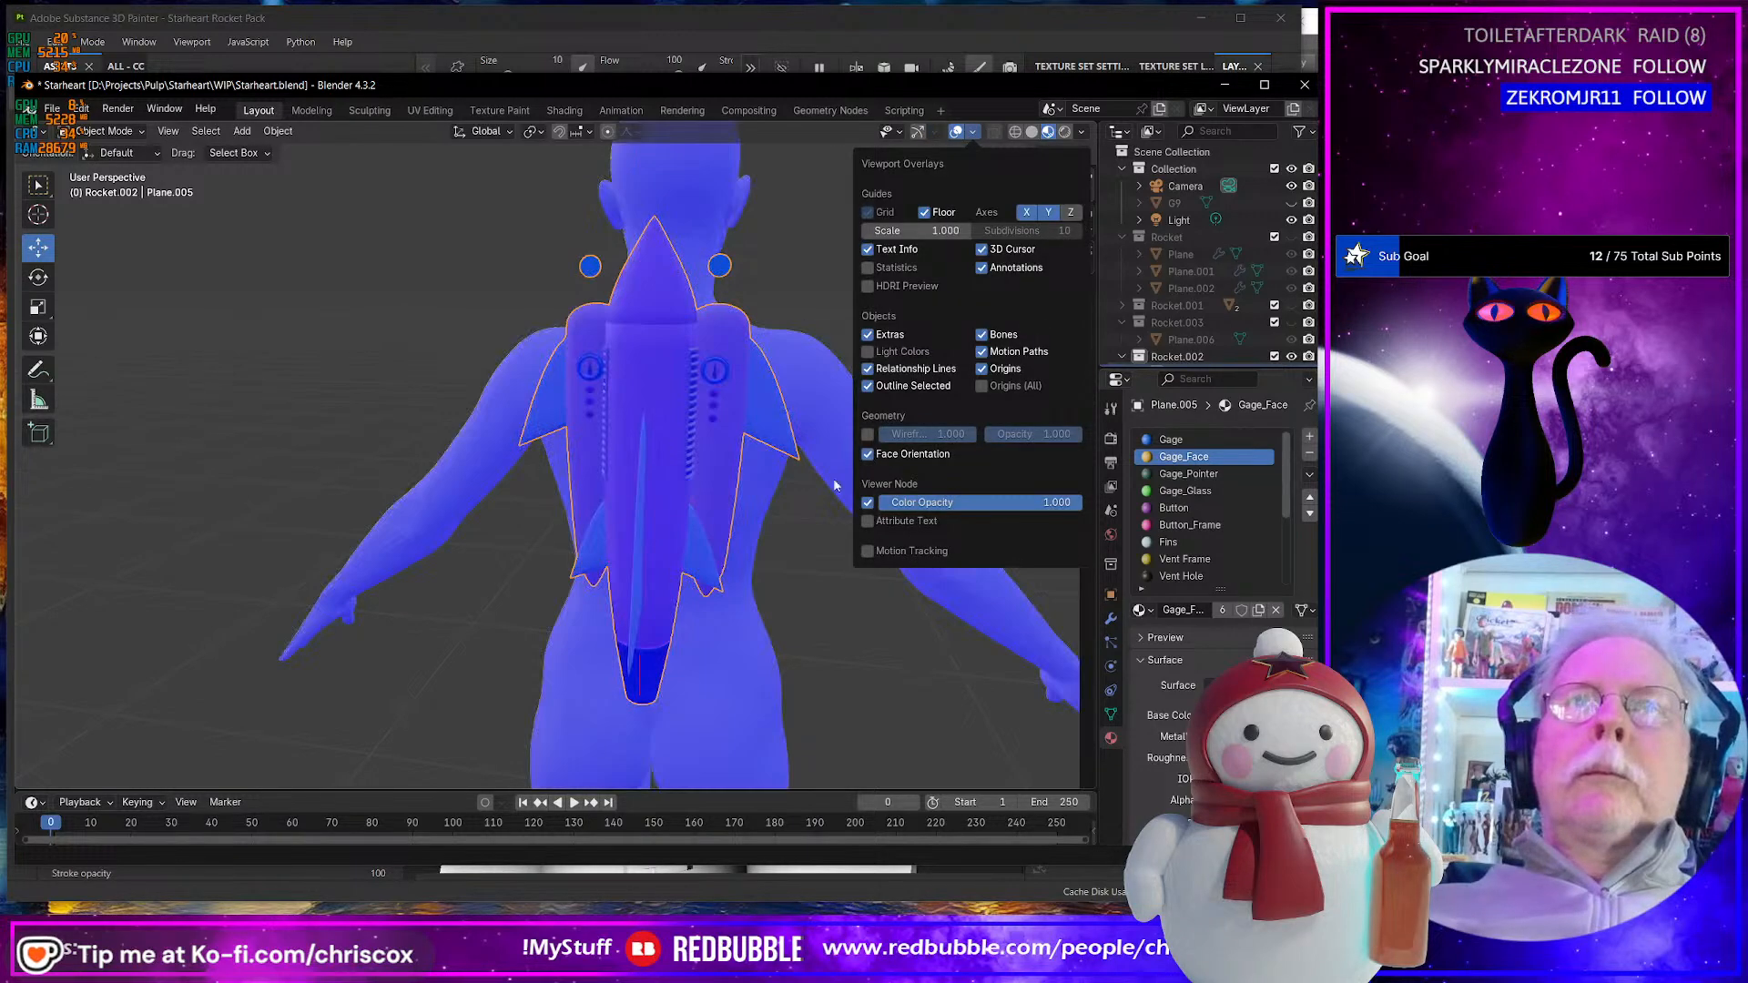
- Enter Edit Mode on the rocket pack and select a lengthwise edge loop on the nose cone to inspect its topology
{"action": "middle_click_drag", "start_coordinate": [710, 528], "coordinate": [766, 533]}
{"action": "scroll", "coordinate": [796, 464], "scroll_direction": "up", "scroll_amount": 4}
{"action": "scroll", "coordinate": [796, 463], "scroll_direction": "down", "scroll_amount": 4}
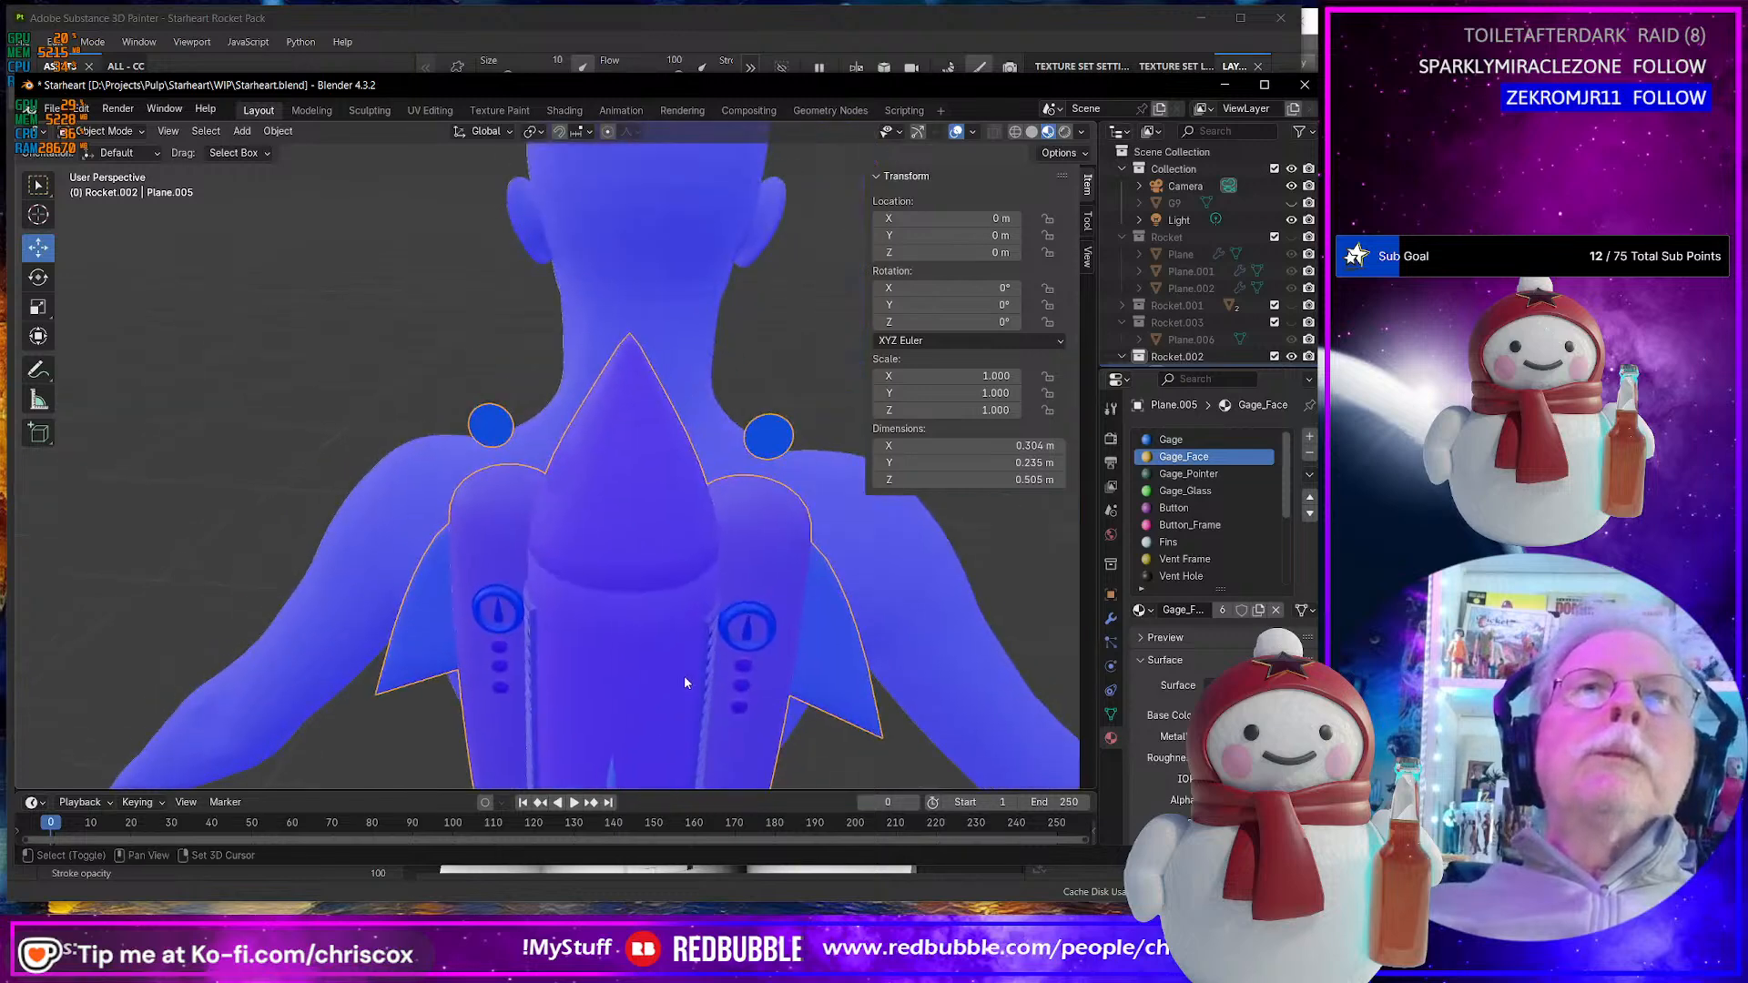
{"action": "middle_click_drag", "start_coordinate": [684, 676], "coordinate": [665, 593], "text": "shift"}
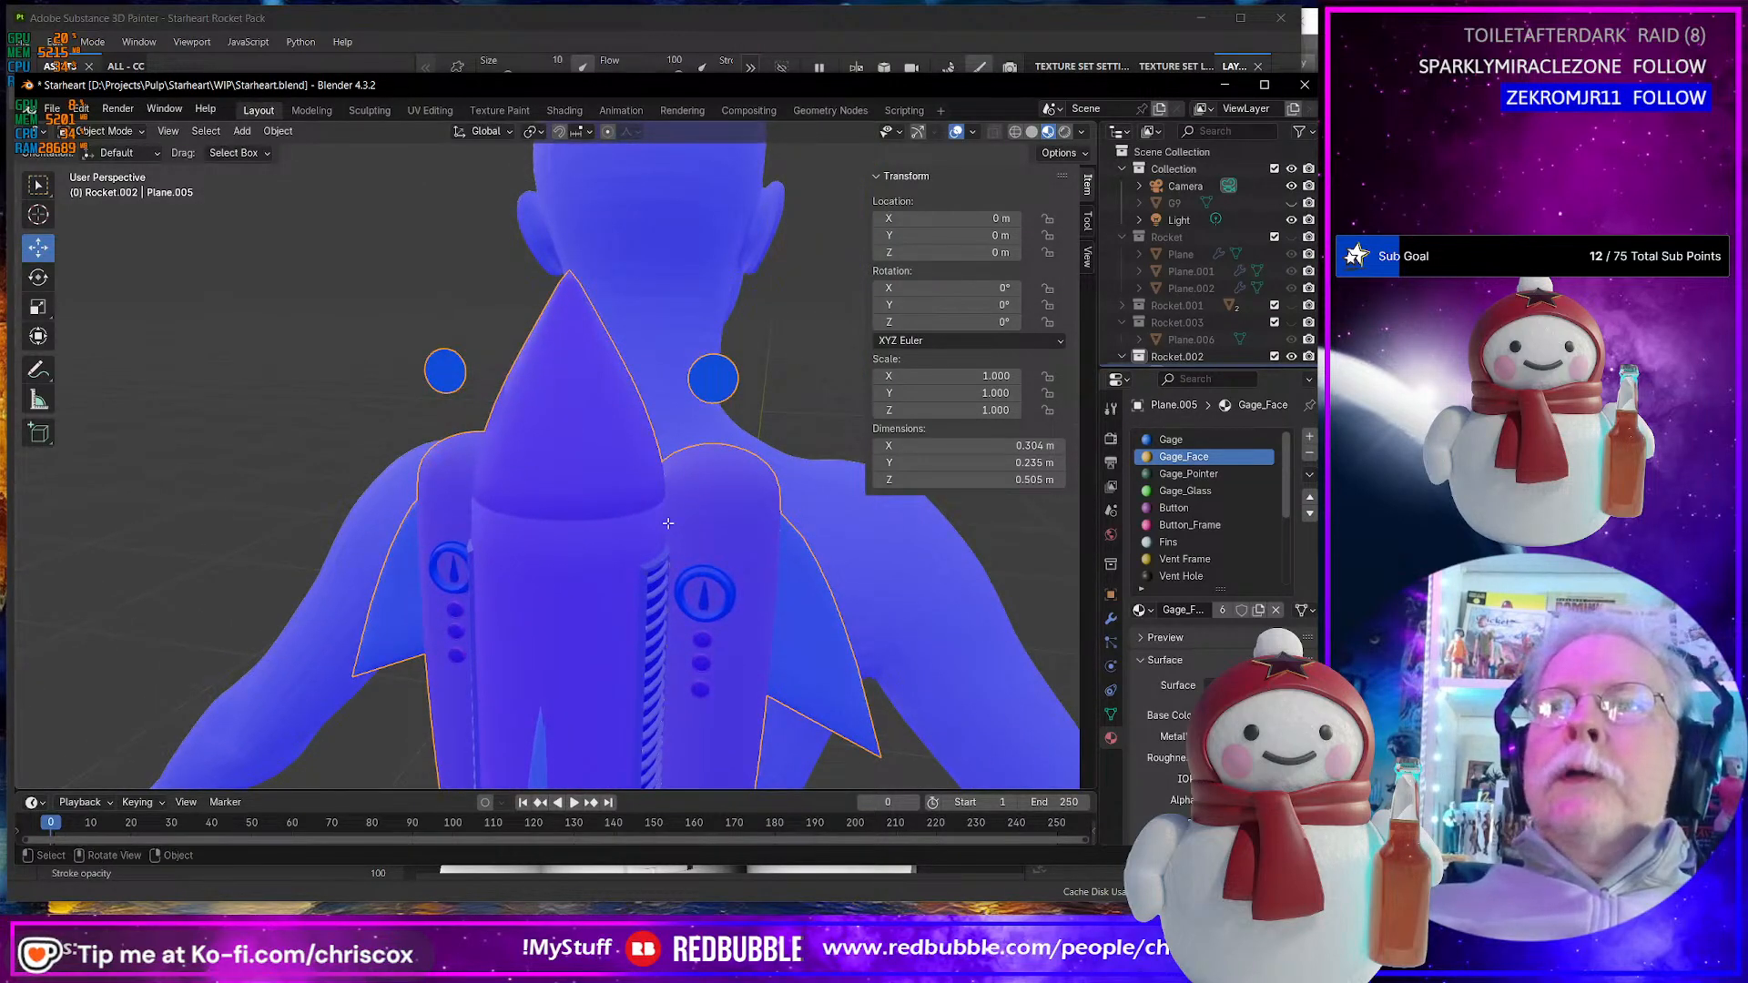
{"action": "key", "text": "Tab"}
{"action": "middle_click_drag", "start_coordinate": [577, 455], "coordinate": [536, 456]}
{"action": "left_click", "coordinate": [601, 471]}
{"action": "scroll", "coordinate": [624, 519], "scroll_direction": "up", "scroll_amount": 5}
{"action": "left_click", "coordinate": [422, 466], "text": "alt"}
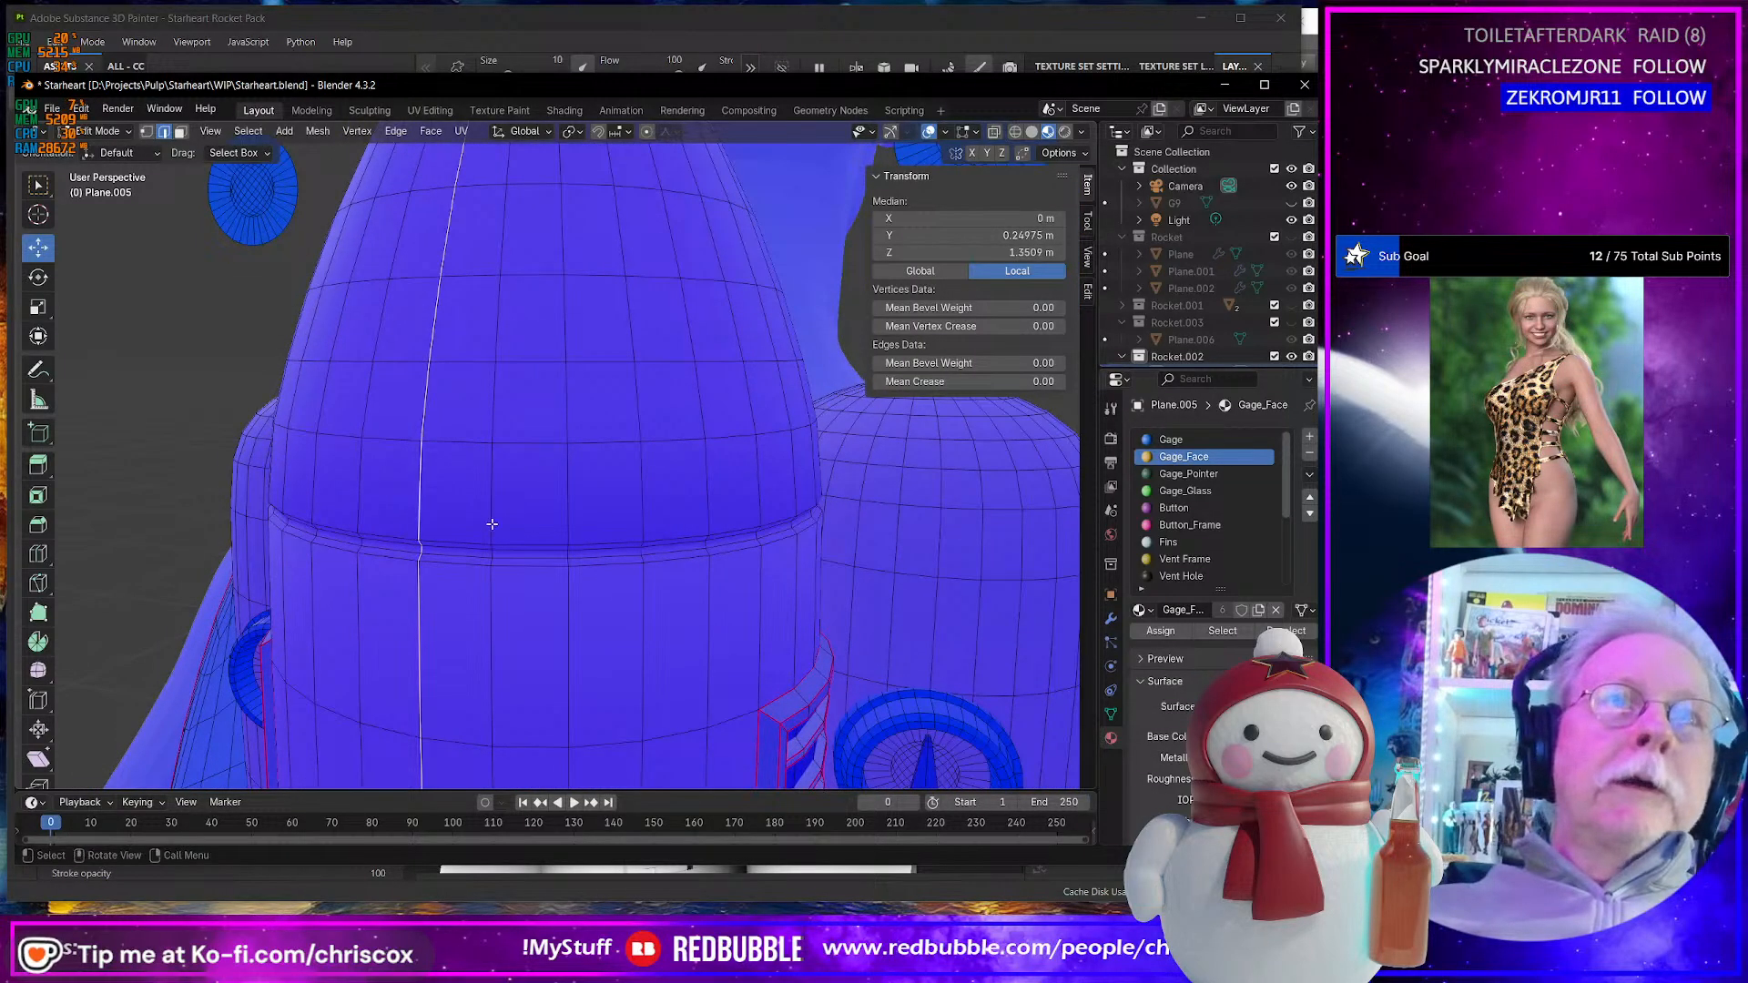
- Try to select the area around the nose cone's base by growing the selection from a single edge
{"action": "scroll", "coordinate": [491, 523], "scroll_direction": "down", "scroll_amount": 5}
{"action": "middle_click_drag", "start_coordinate": [492, 523], "coordinate": [515, 531]}
{"action": "left_click", "coordinate": [616, 503]}
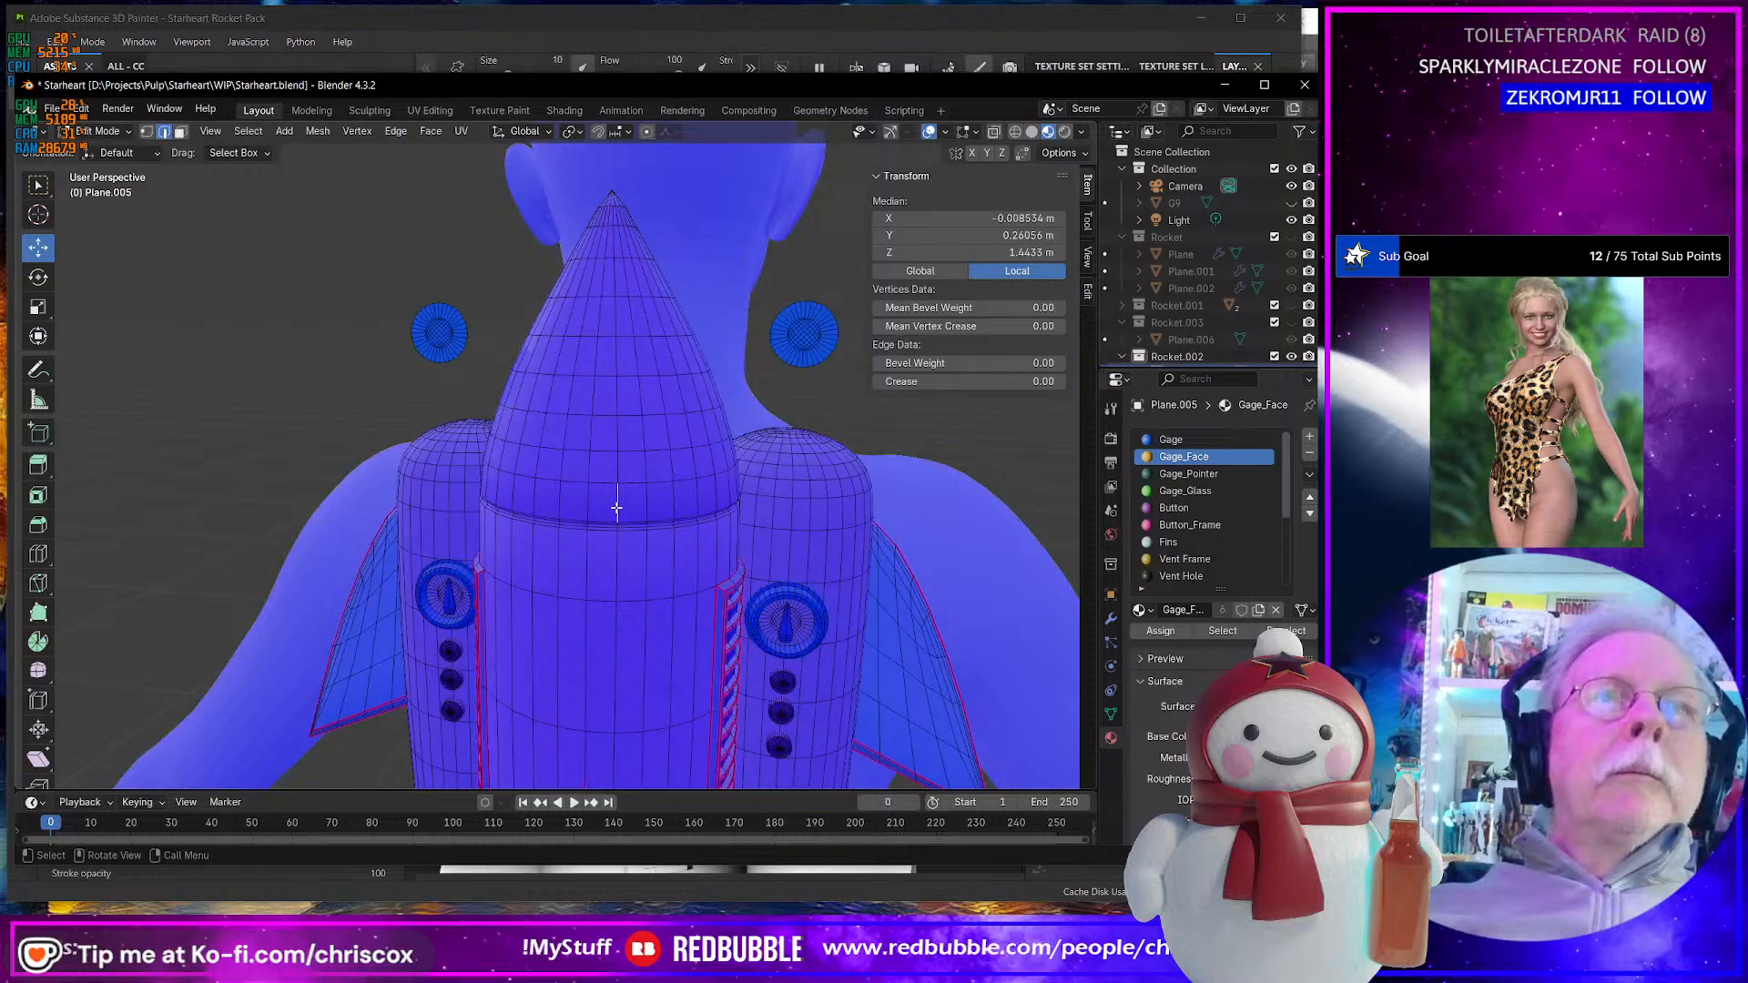
{"action": "key", "text": "ctrl+KP_Add"}
{"action": "key", "text": "ctrl+KP_Add"}
{"action": "key", "text": "ctrl+KP_Add"}
{"action": "key", "text": "ctrl+KP_Add"}
{"action": "key", "text": "ctrl+KP_Add"}
{"action": "key", "text": "ctrl+KP_Add"}
{"action": "key", "text": "ctrl+KP_Add"}
{"action": "key", "text": "ctrl+KP_Add"}
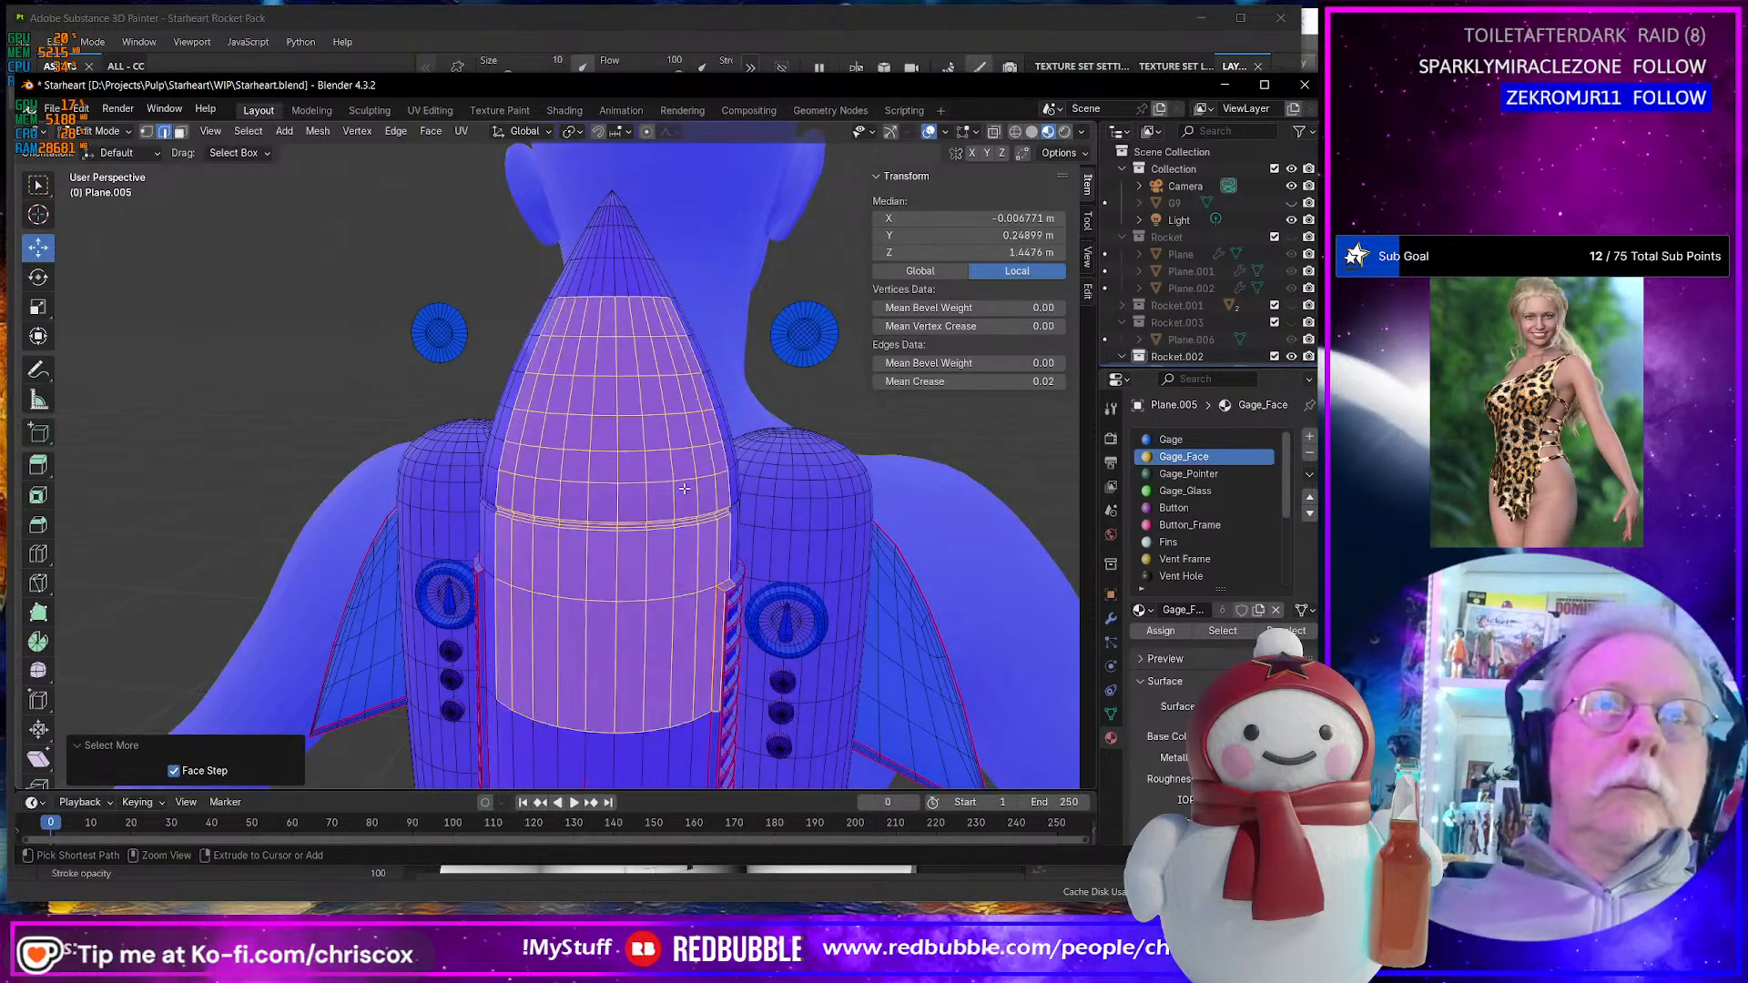
{"action": "key", "text": "alt+space"}
{"action": "left_click", "coordinate": [603, 503]}
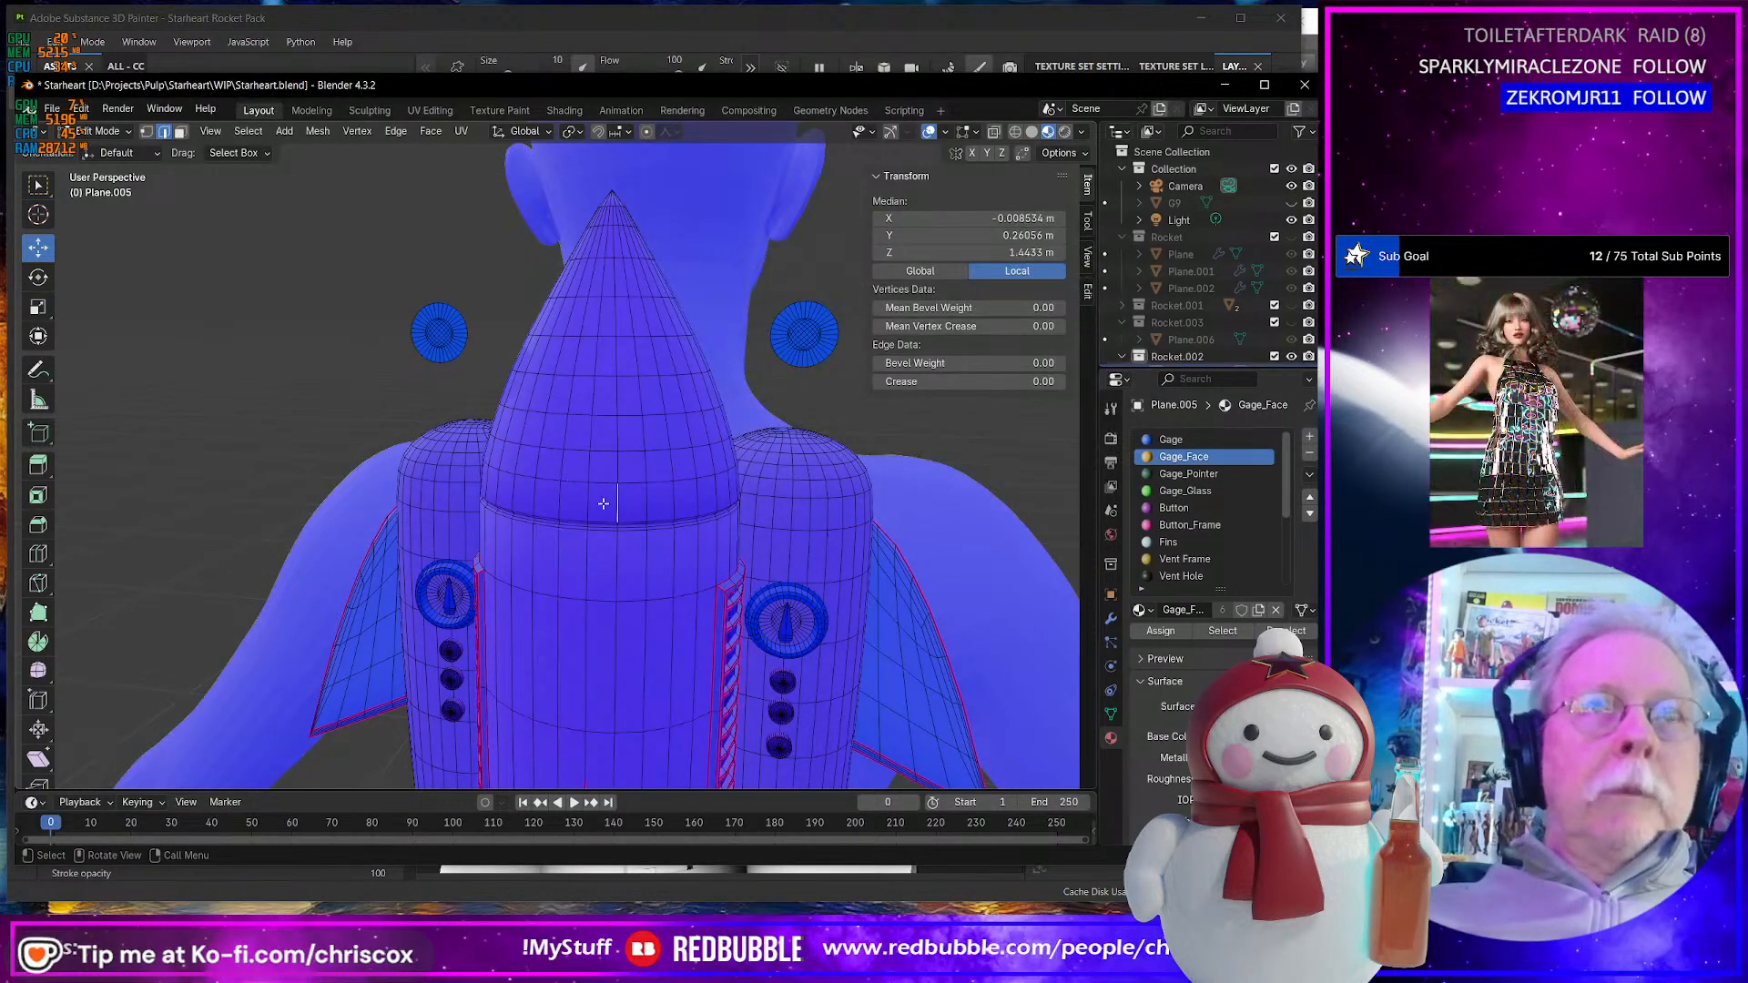
- Switch to face selection and pick single faces on the lower nose cone to check them, undoing the stray move
{"action": "key", "text": "3"}
{"action": "left_click", "coordinate": [605, 504]}
{"action": "scroll", "coordinate": [605, 503], "scroll_direction": "down", "scroll_amount": 4}
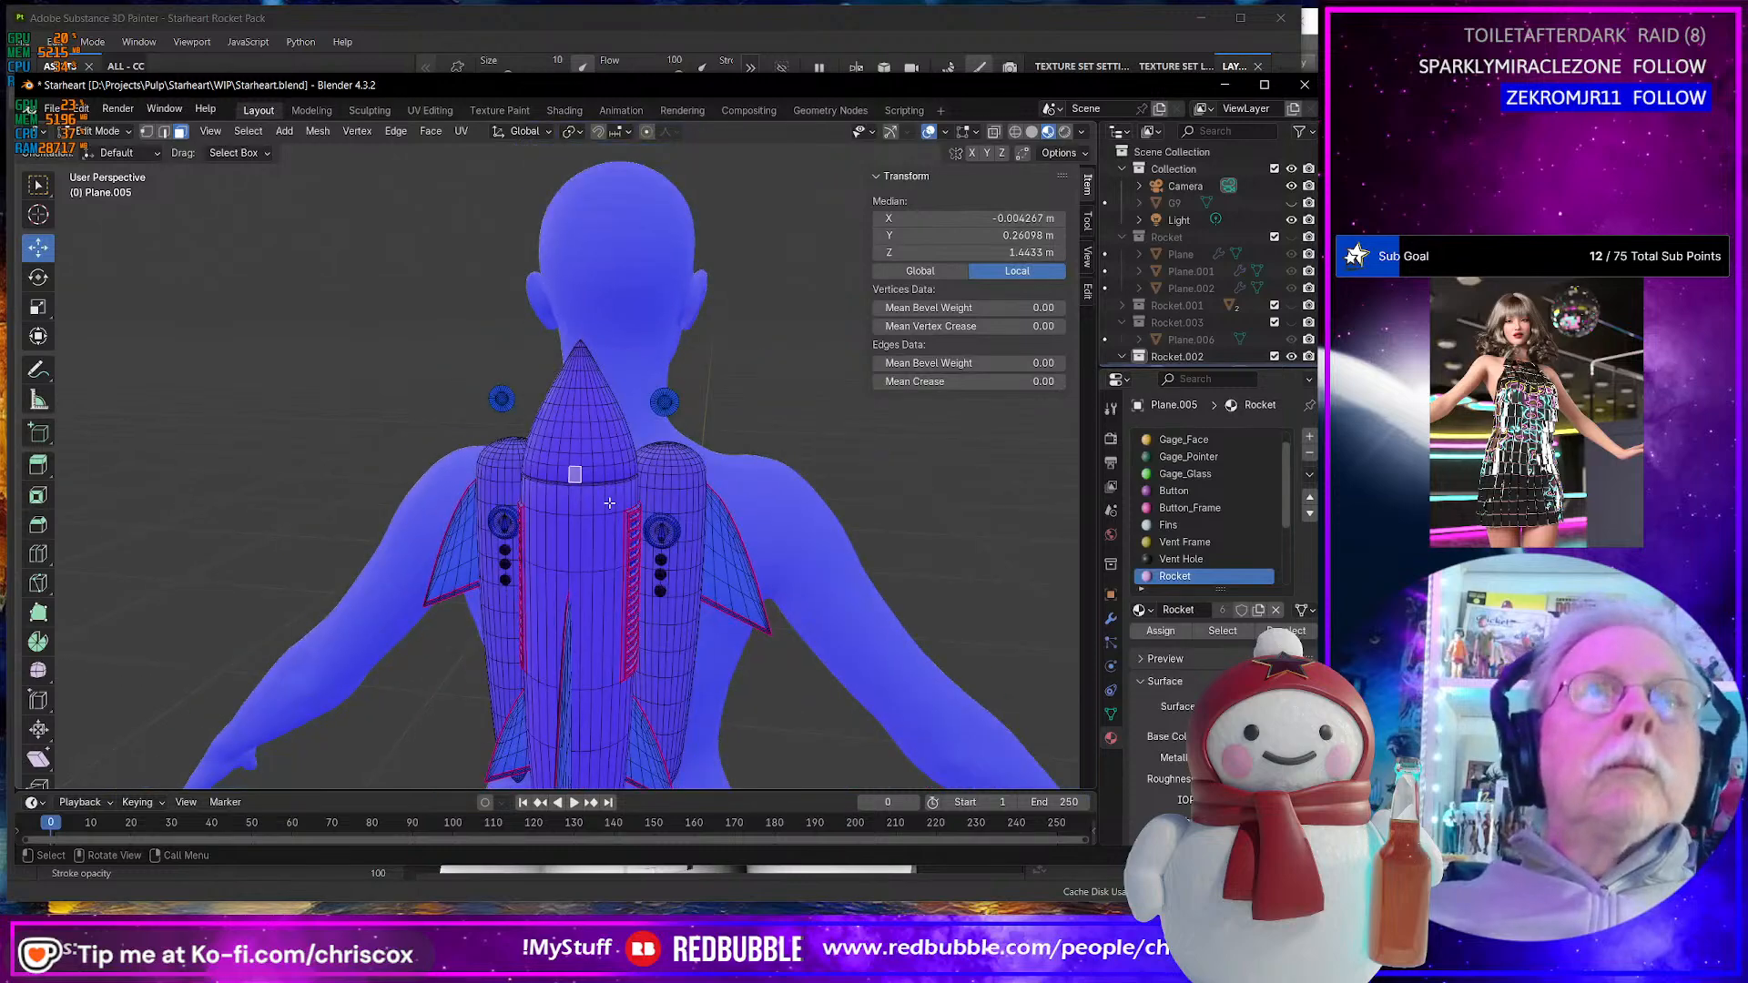
{"action": "scroll", "coordinate": [605, 503], "scroll_direction": "up", "scroll_amount": 6}
{"action": "middle_click_drag", "start_coordinate": [609, 502], "coordinate": [700, 588]}
{"action": "key", "text": "g"}
{"action": "left_click", "coordinate": [487, 581]}
{"action": "key", "text": "ctrl+z"}
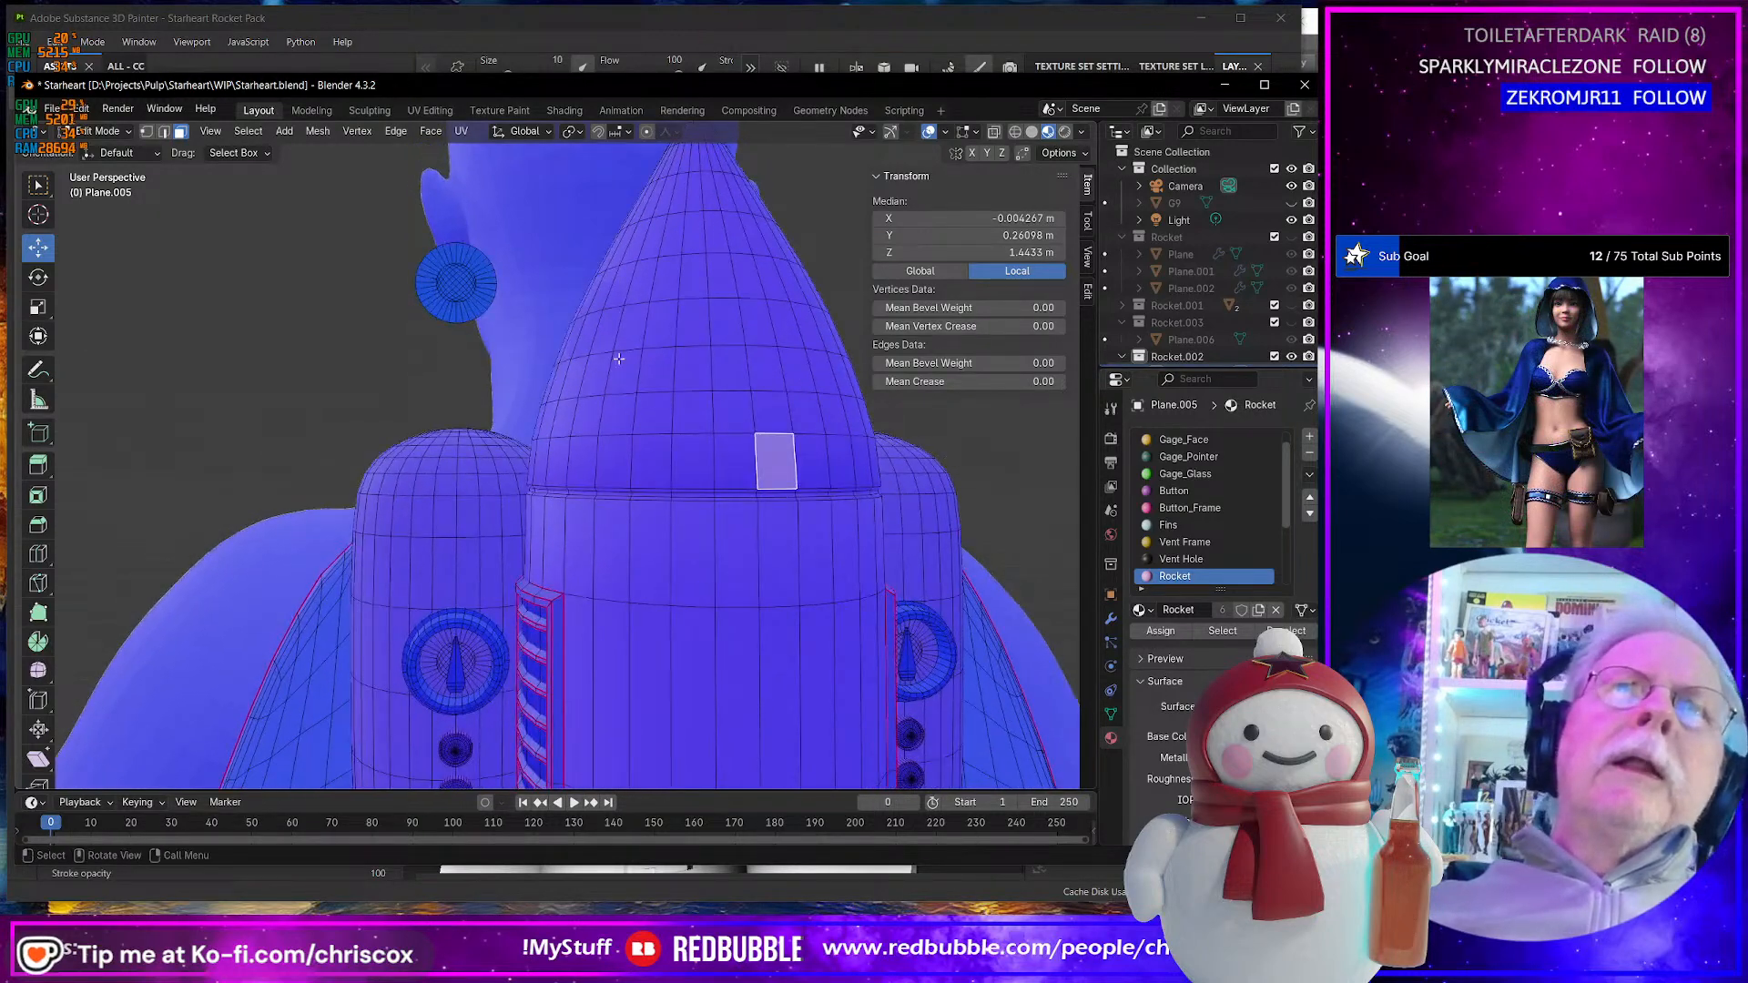
{"action": "left_click", "coordinate": [620, 350]}
{"action": "scroll", "coordinate": [702, 388], "scroll_direction": "up", "scroll_amount": 5}
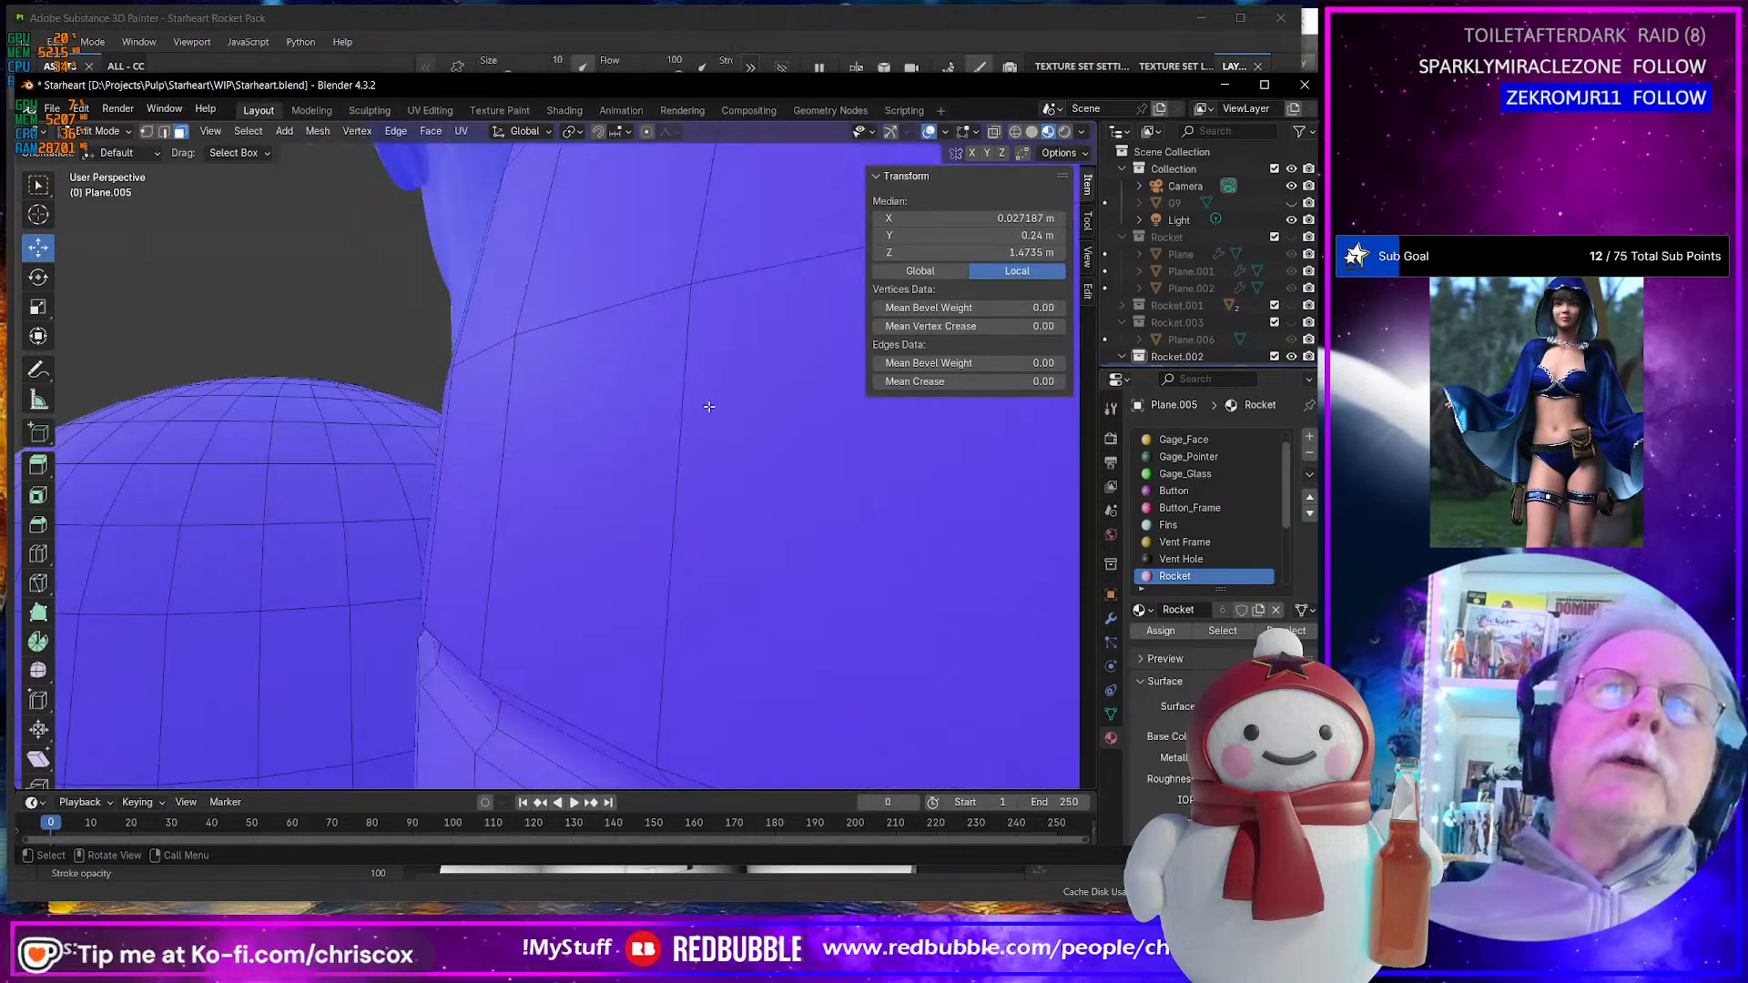
{"action": "scroll", "coordinate": [709, 407], "scroll_direction": "down", "scroll_amount": 5}
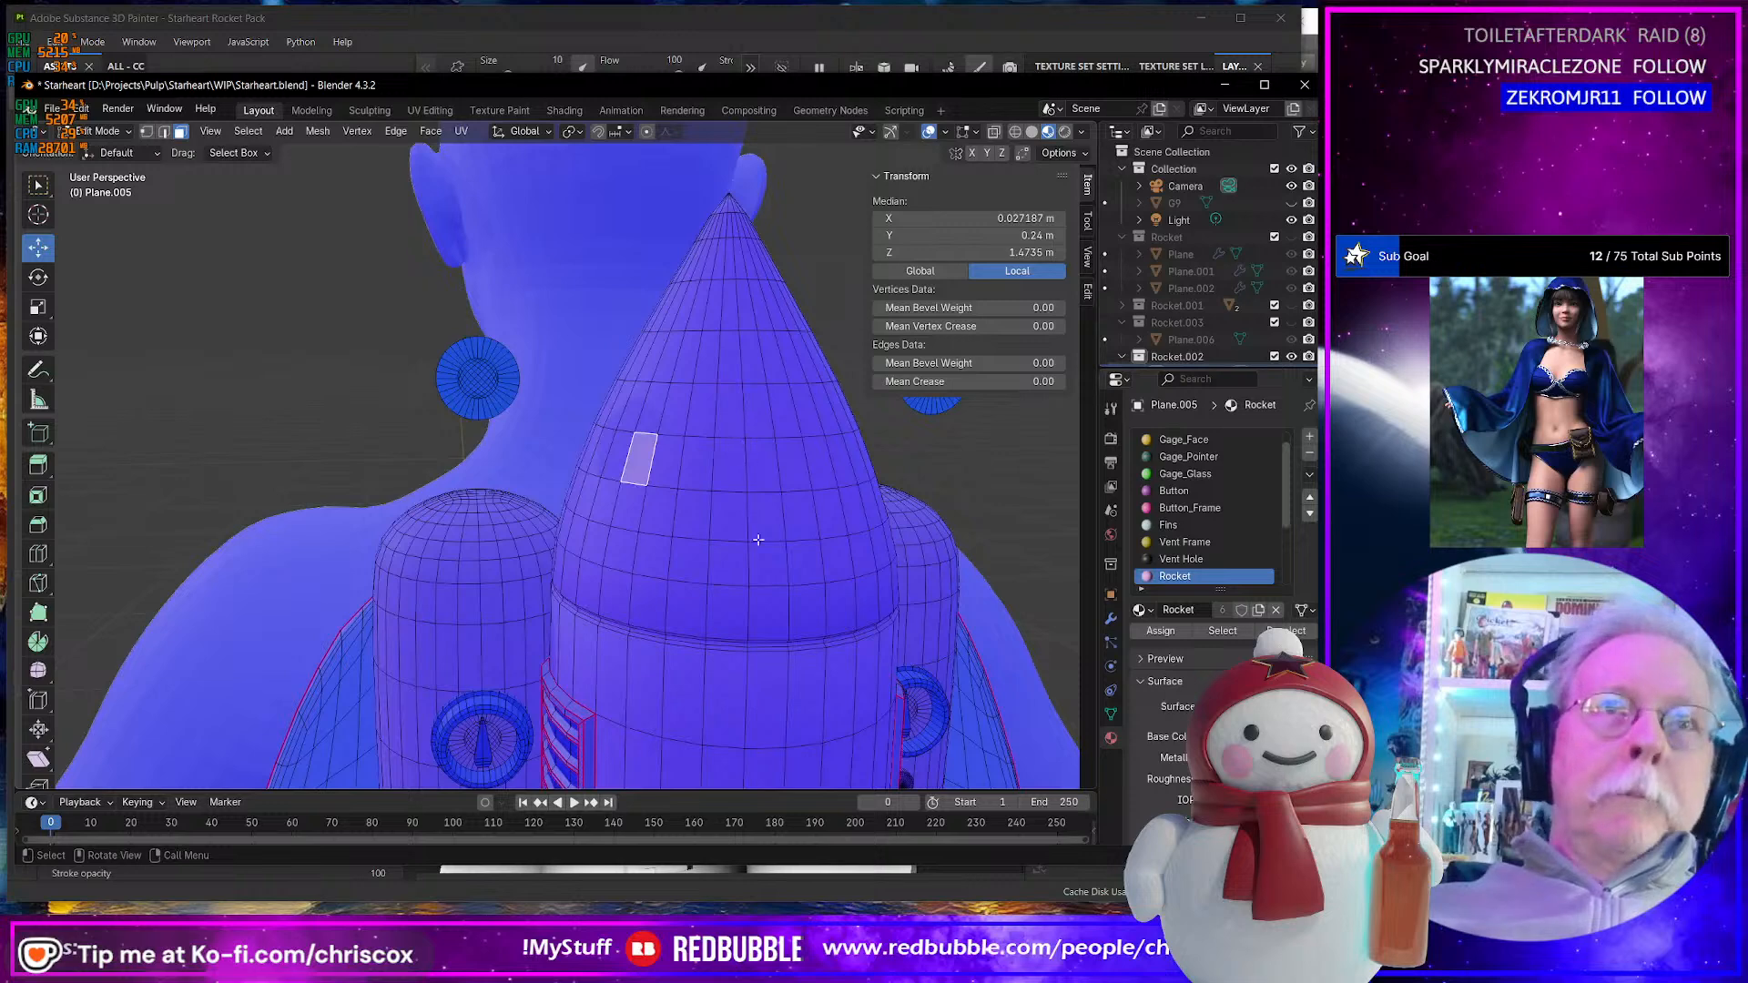
- Temporarily hide the face rings of the lower nose cone, check the rocket's interior, and reveal them again
{"action": "left_click", "coordinate": [790, 566], "text": "alt"}
{"action": "key", "text": "ctrl+KP_Add"}
{"action": "key", "text": "ctrl+KP_Add"}
{"action": "key", "text": "ctrl+KP_Add"}
{"action": "key", "text": "ctrl+KP_Add"}
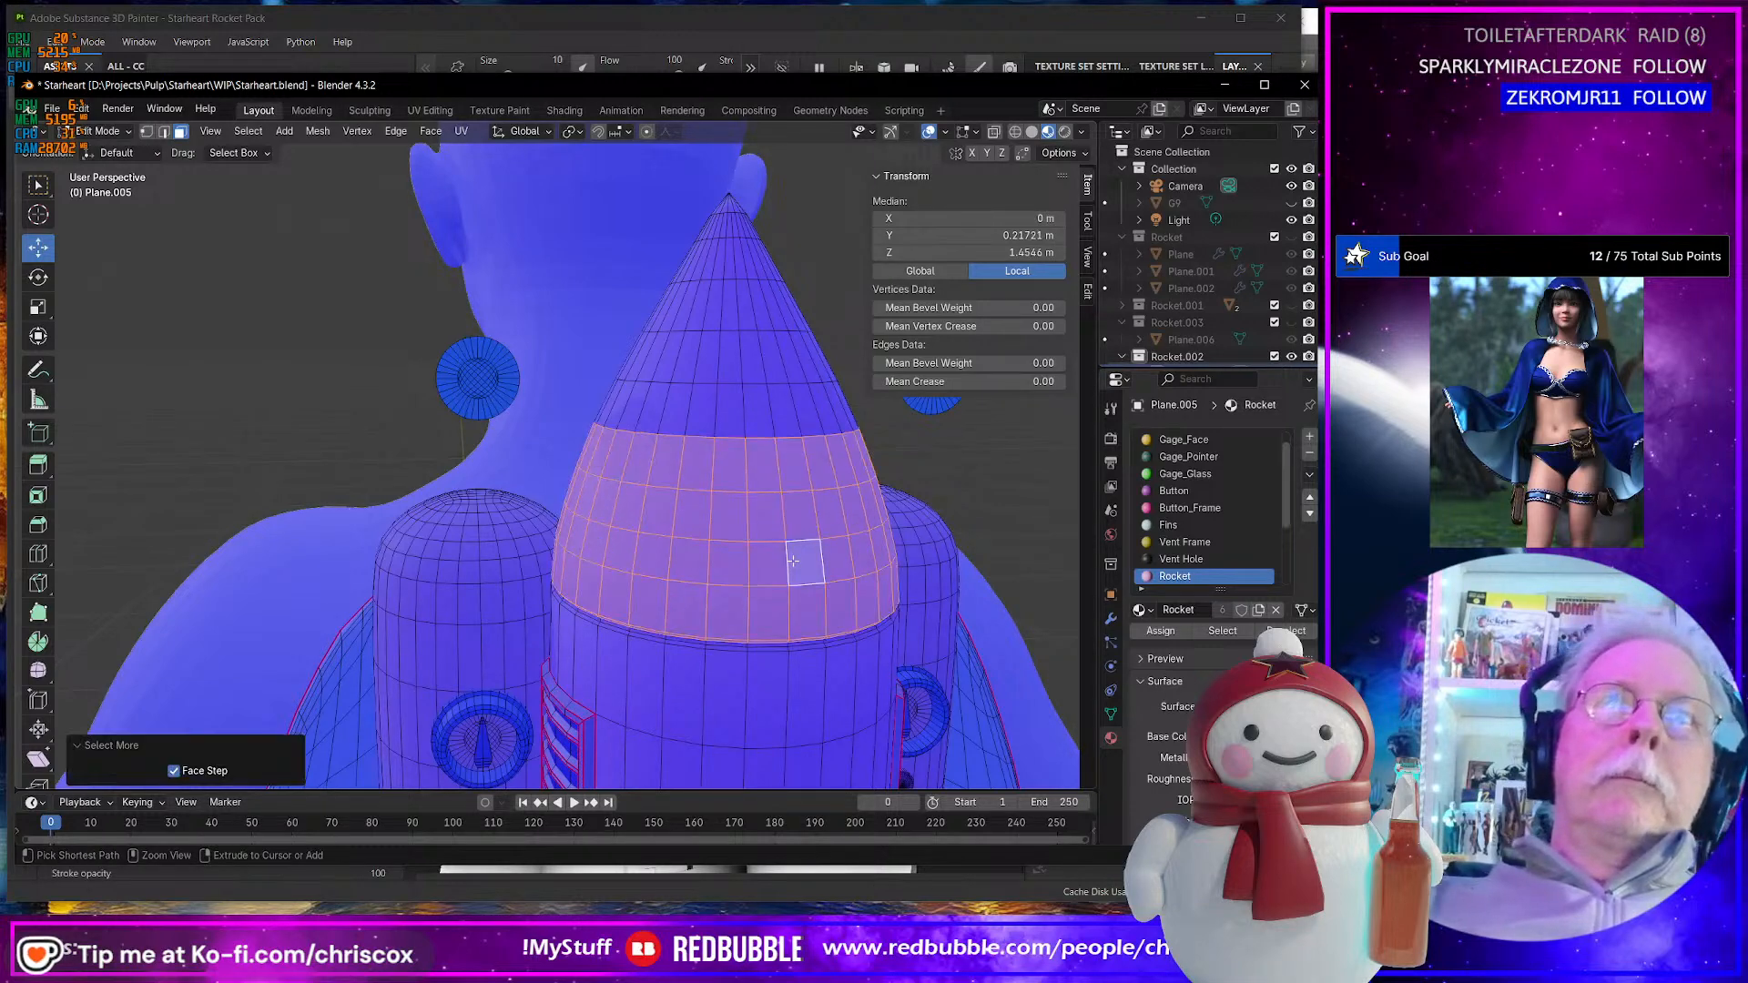
{"action": "key", "text": "h"}
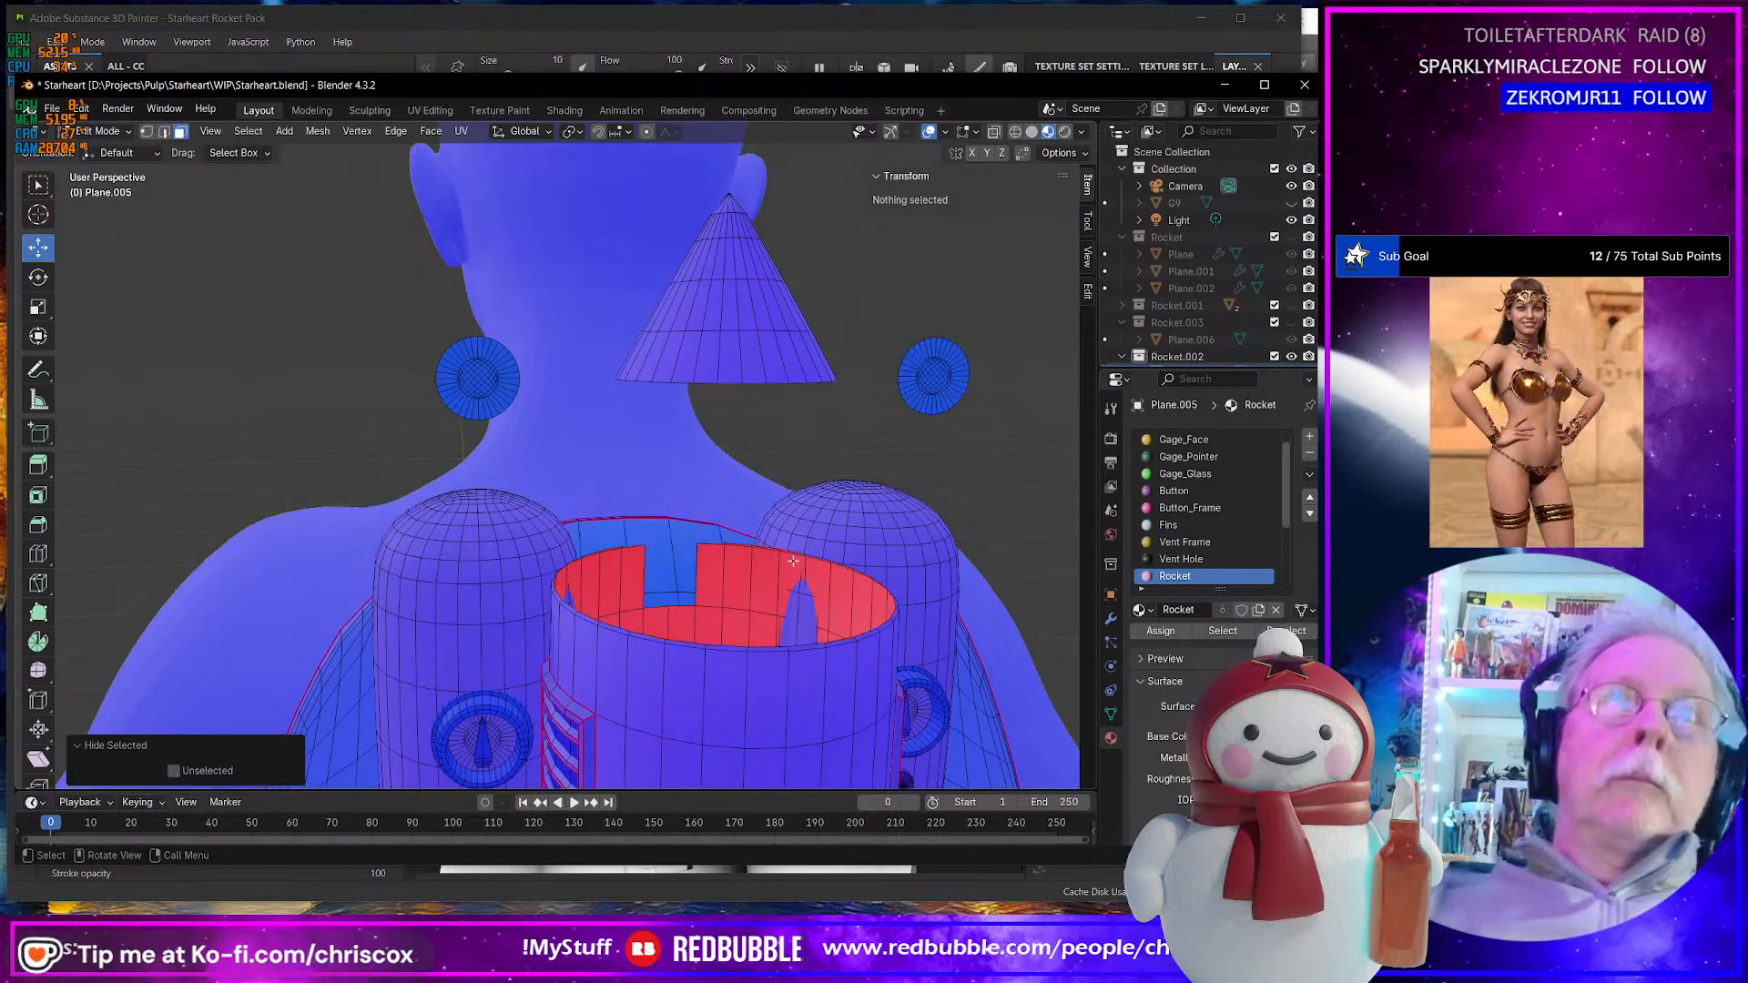
{"action": "middle_click_drag", "start_coordinate": [793, 562], "coordinate": [556, 589]}
{"action": "key", "text": "alt+h"}
{"action": "scroll", "coordinate": [494, 533], "scroll_direction": "up", "scroll_amount": 3}
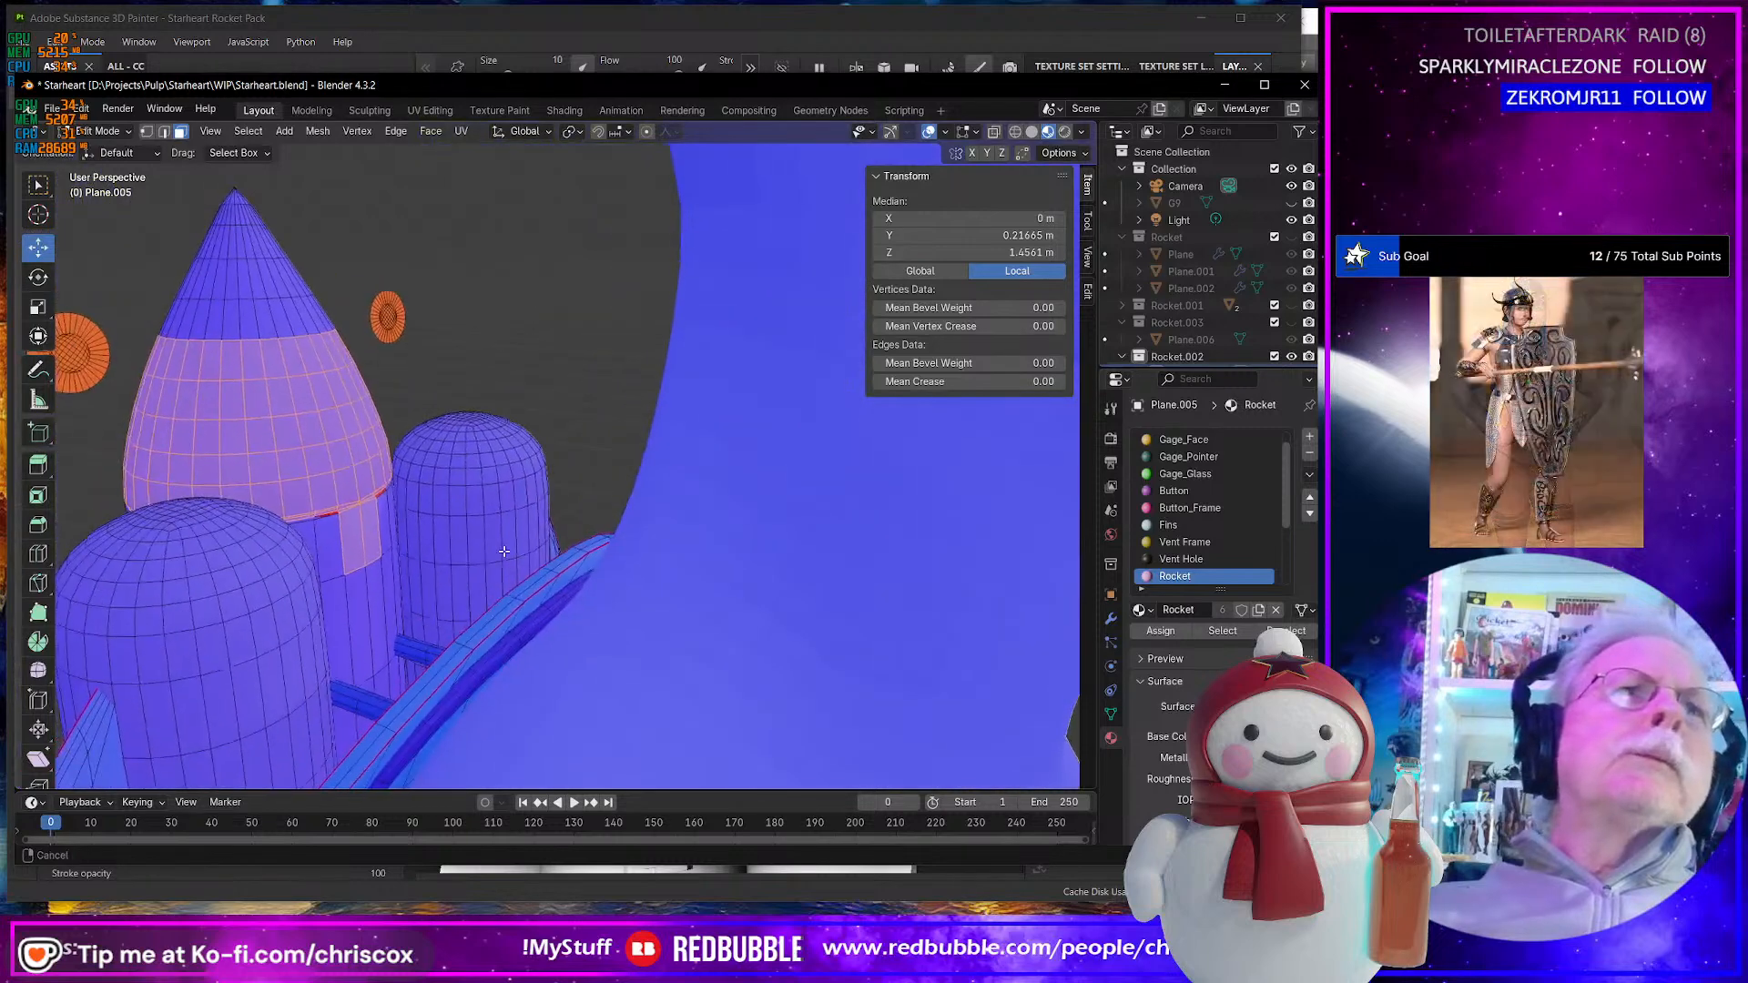
- Examine the face orientation along the nose cone's base seam on the side facing the body
{"action": "left_click", "coordinate": [352, 487], "text": "alt"}
{"action": "middle_click_drag", "start_coordinate": [351, 487], "coordinate": [492, 572]}
{"action": "scroll", "coordinate": [395, 537], "scroll_direction": "down", "scroll_amount": 3}
{"action": "scroll", "coordinate": [395, 538], "scroll_direction": "up", "scroll_amount": 4}
{"action": "scroll", "coordinate": [395, 537], "scroll_direction": "up", "scroll_amount": 2}
{"action": "middle_click_drag", "start_coordinate": [383, 581], "coordinate": [628, 572]}
{"action": "scroll", "coordinate": [302, 568], "scroll_direction": "up", "scroll_amount": 2}
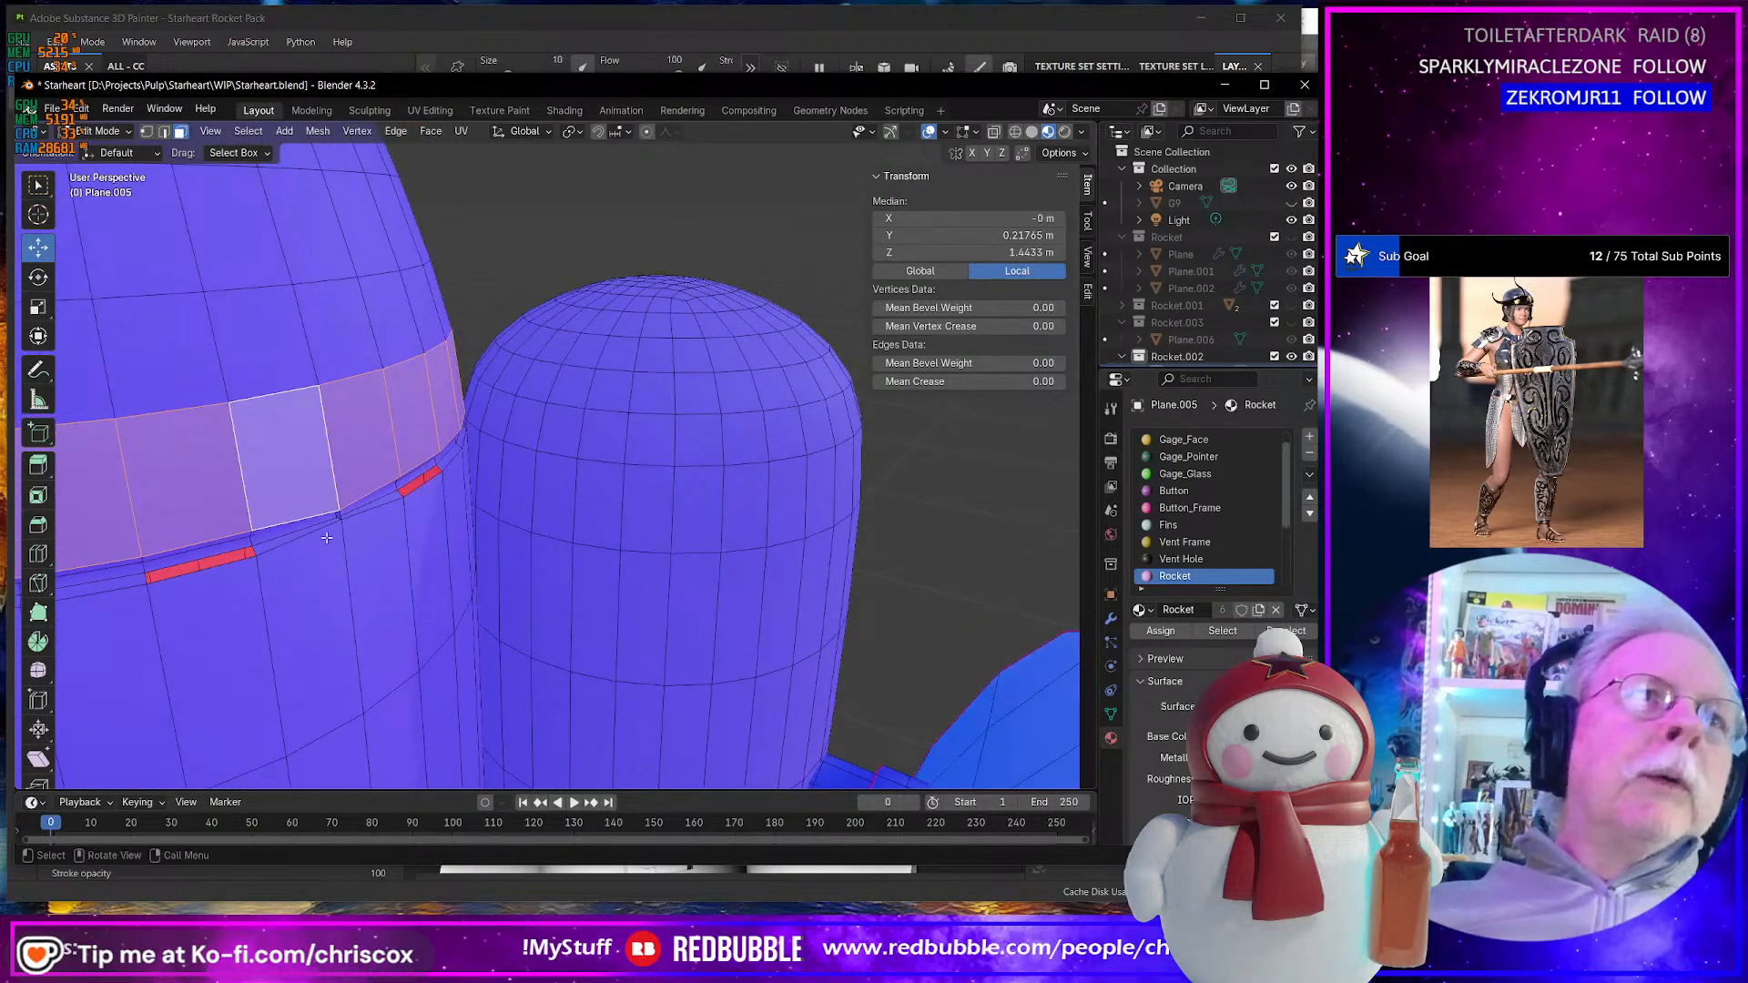
{"action": "middle_click_drag", "start_coordinate": [313, 561], "coordinate": [504, 565], "text": "shift"}
{"action": "left_click", "coordinate": [498, 602]}
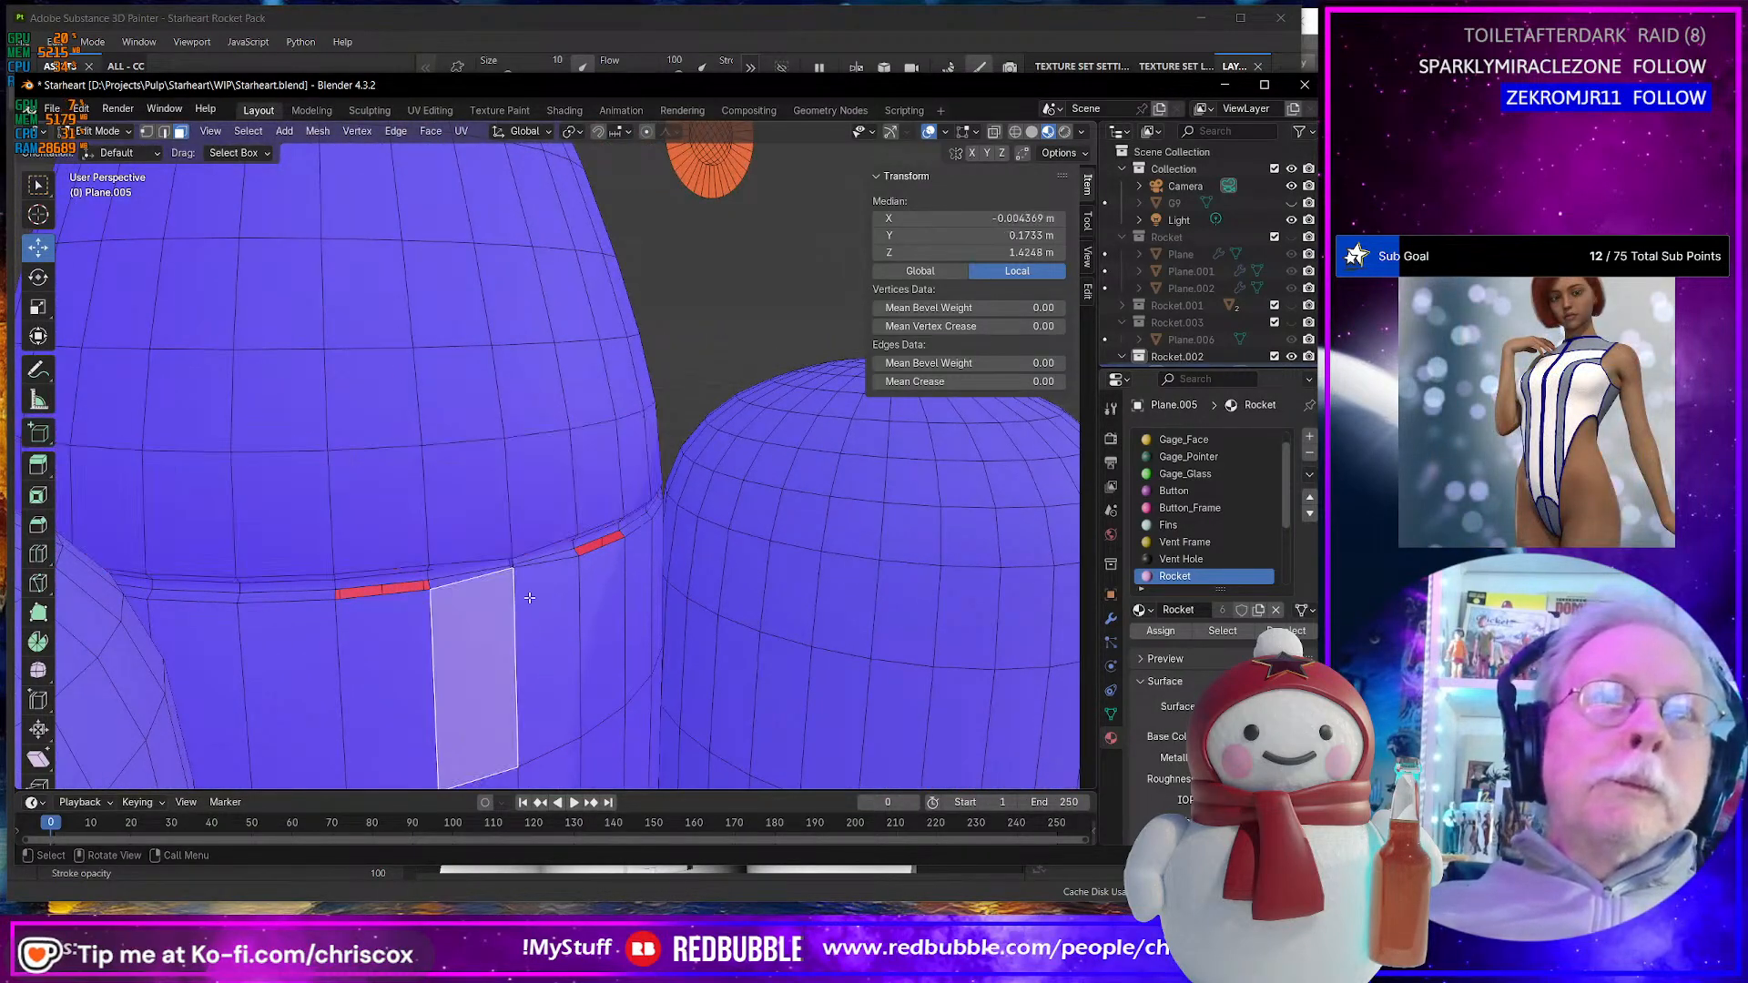
{"action": "middle_click_drag", "start_coordinate": [619, 597], "coordinate": [679, 599]}
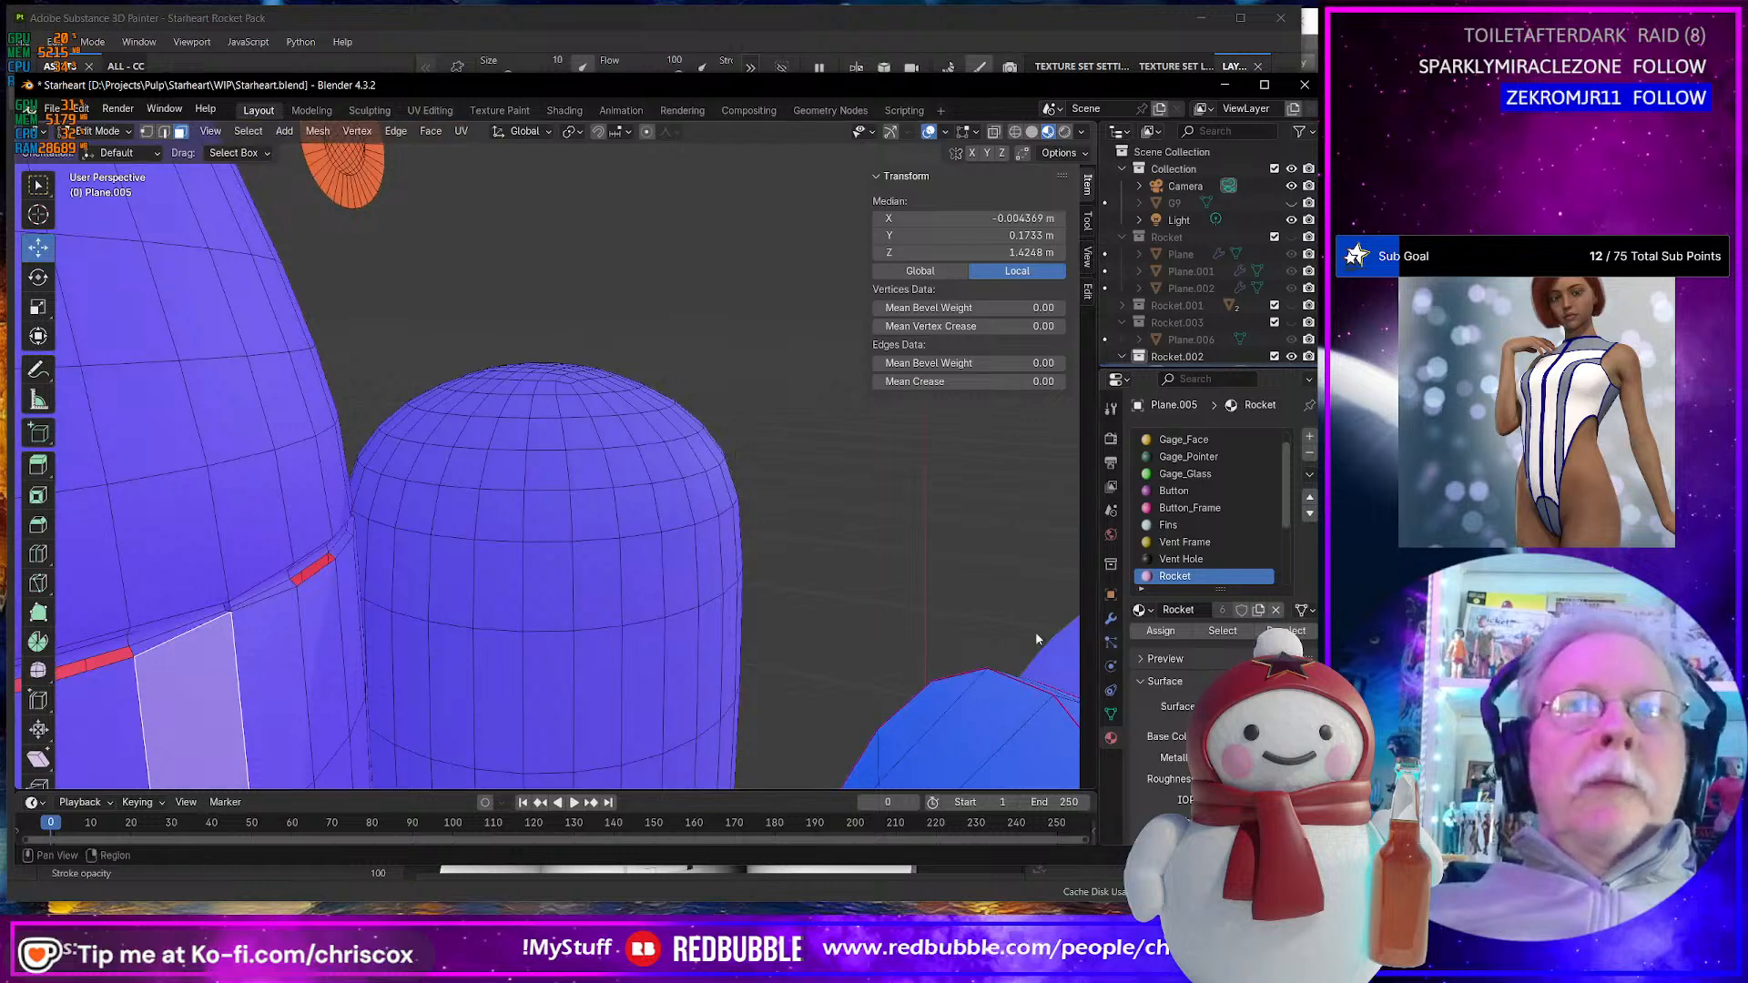
{"action": "middle_click_drag", "start_coordinate": [344, 642], "coordinate": [296, 640]}
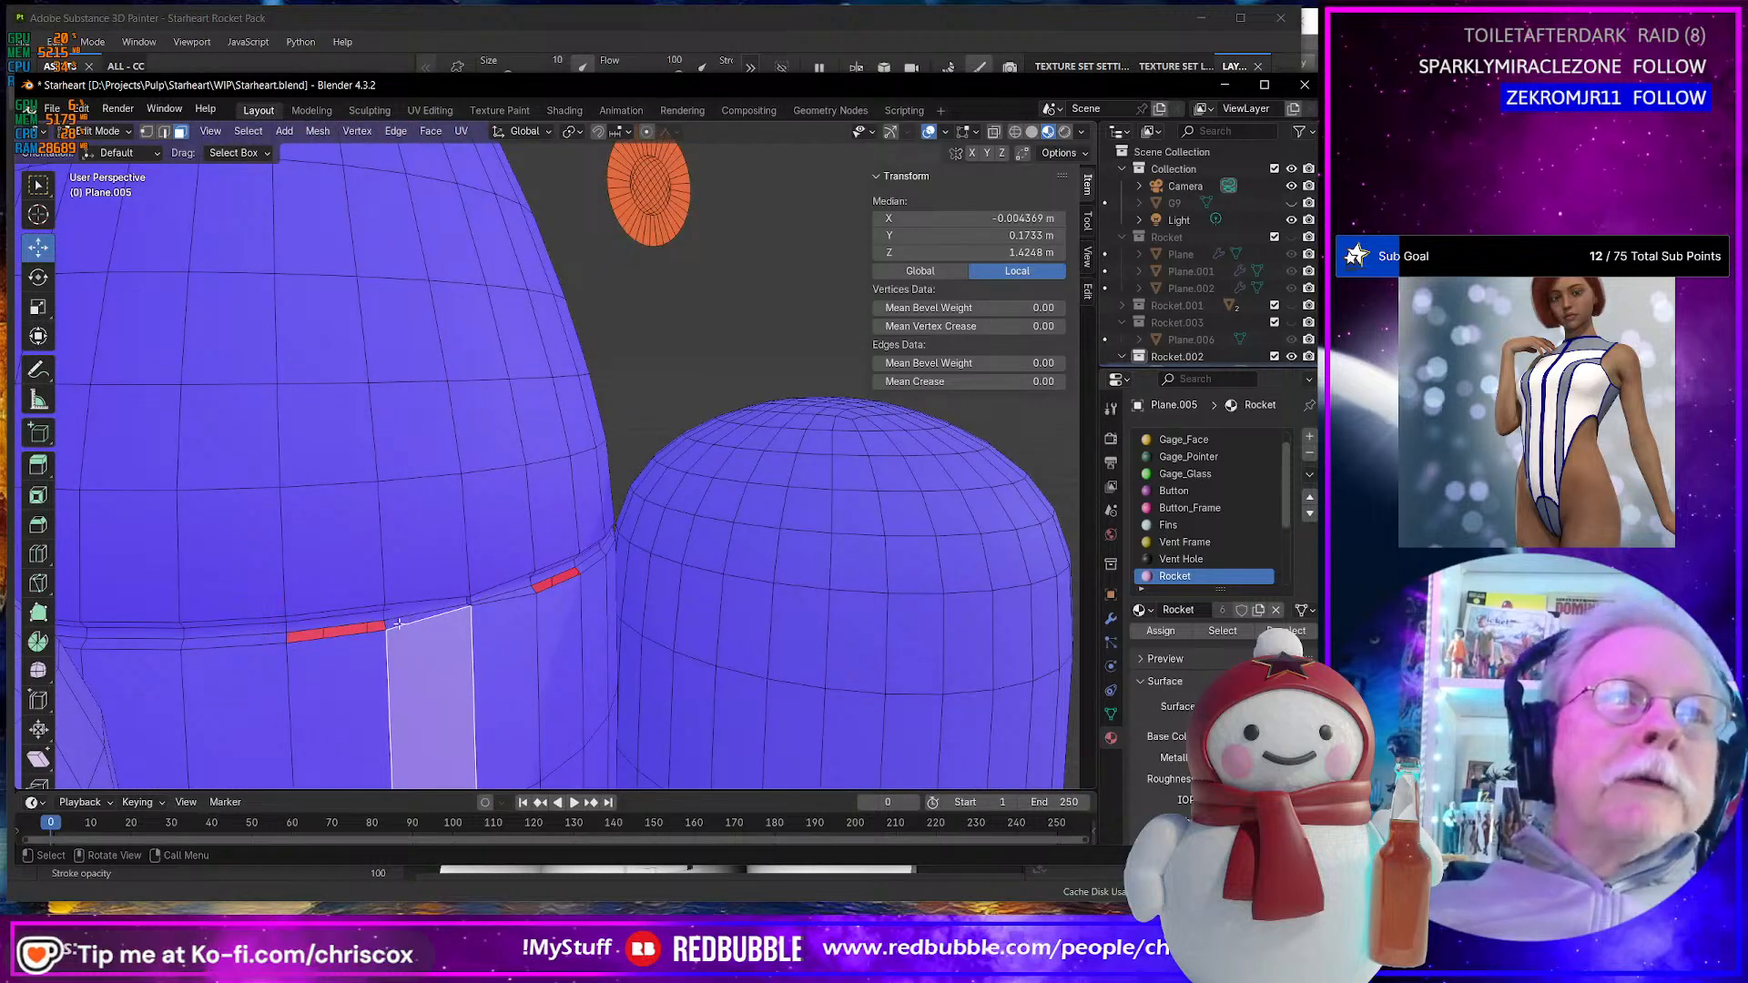
{"action": "middle_click_drag", "start_coordinate": [398, 624], "coordinate": [440, 446]}
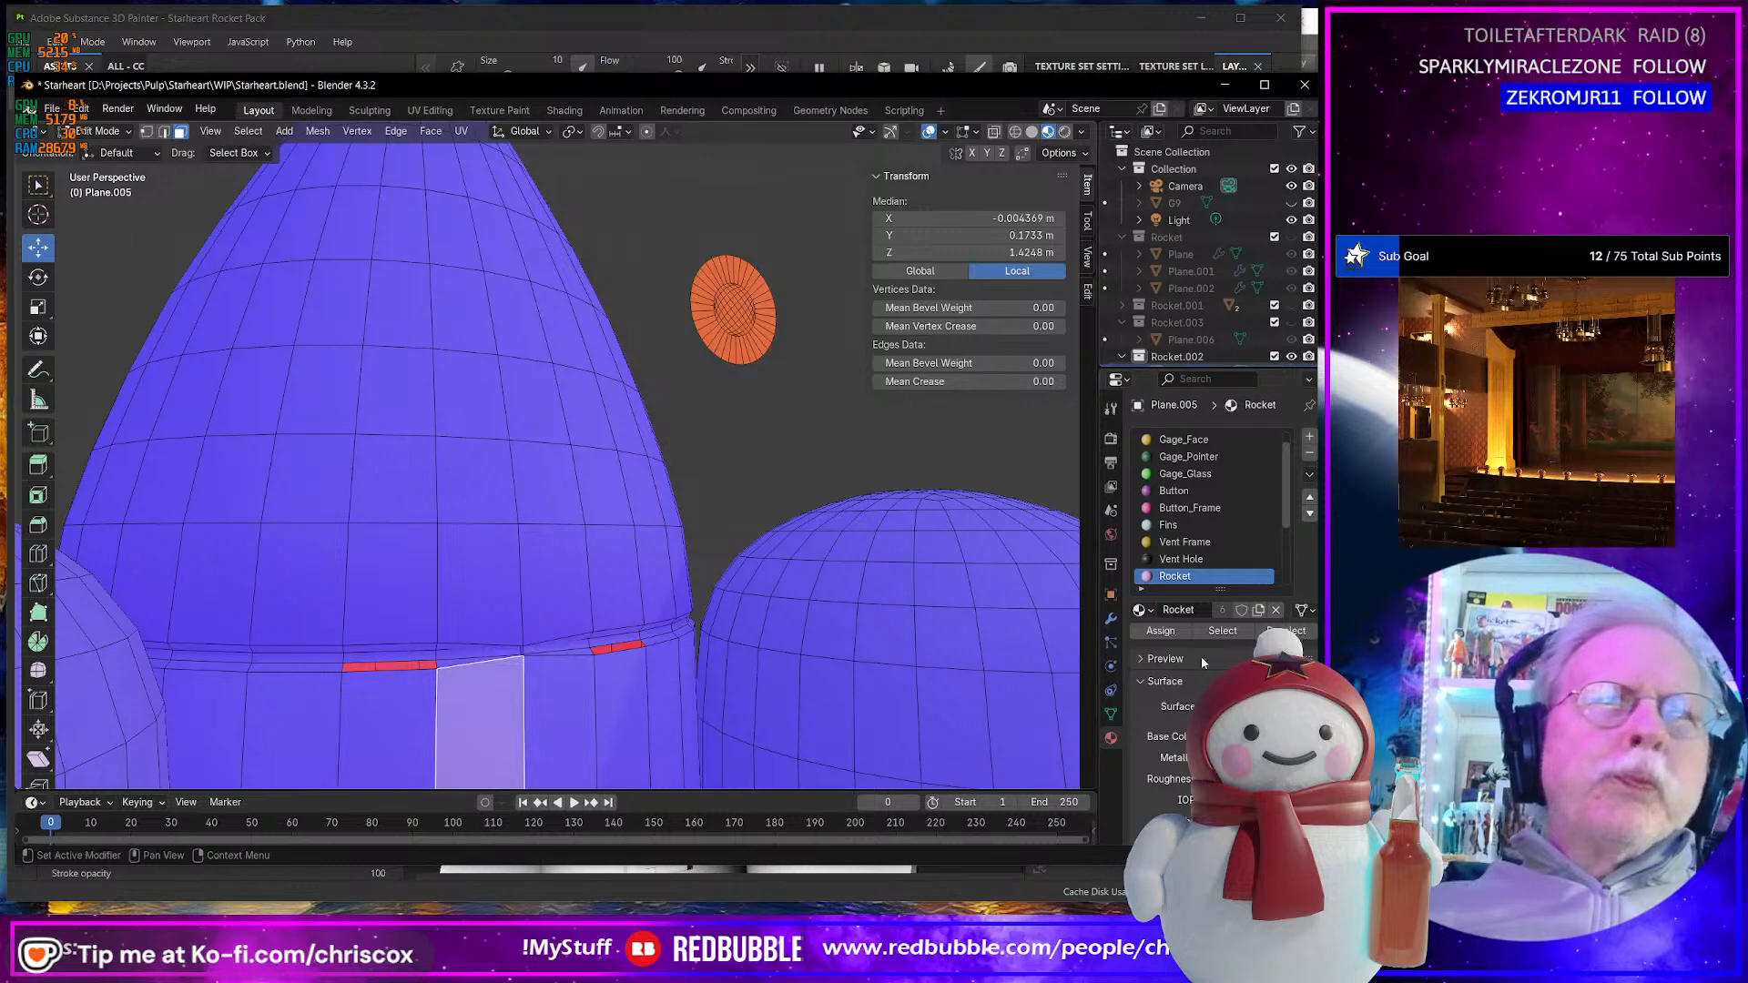
- Check Plane.005 for modifiers and inspect the narrow seam faces beneath the nose cone
{"action": "left_click", "coordinate": [1112, 619]}
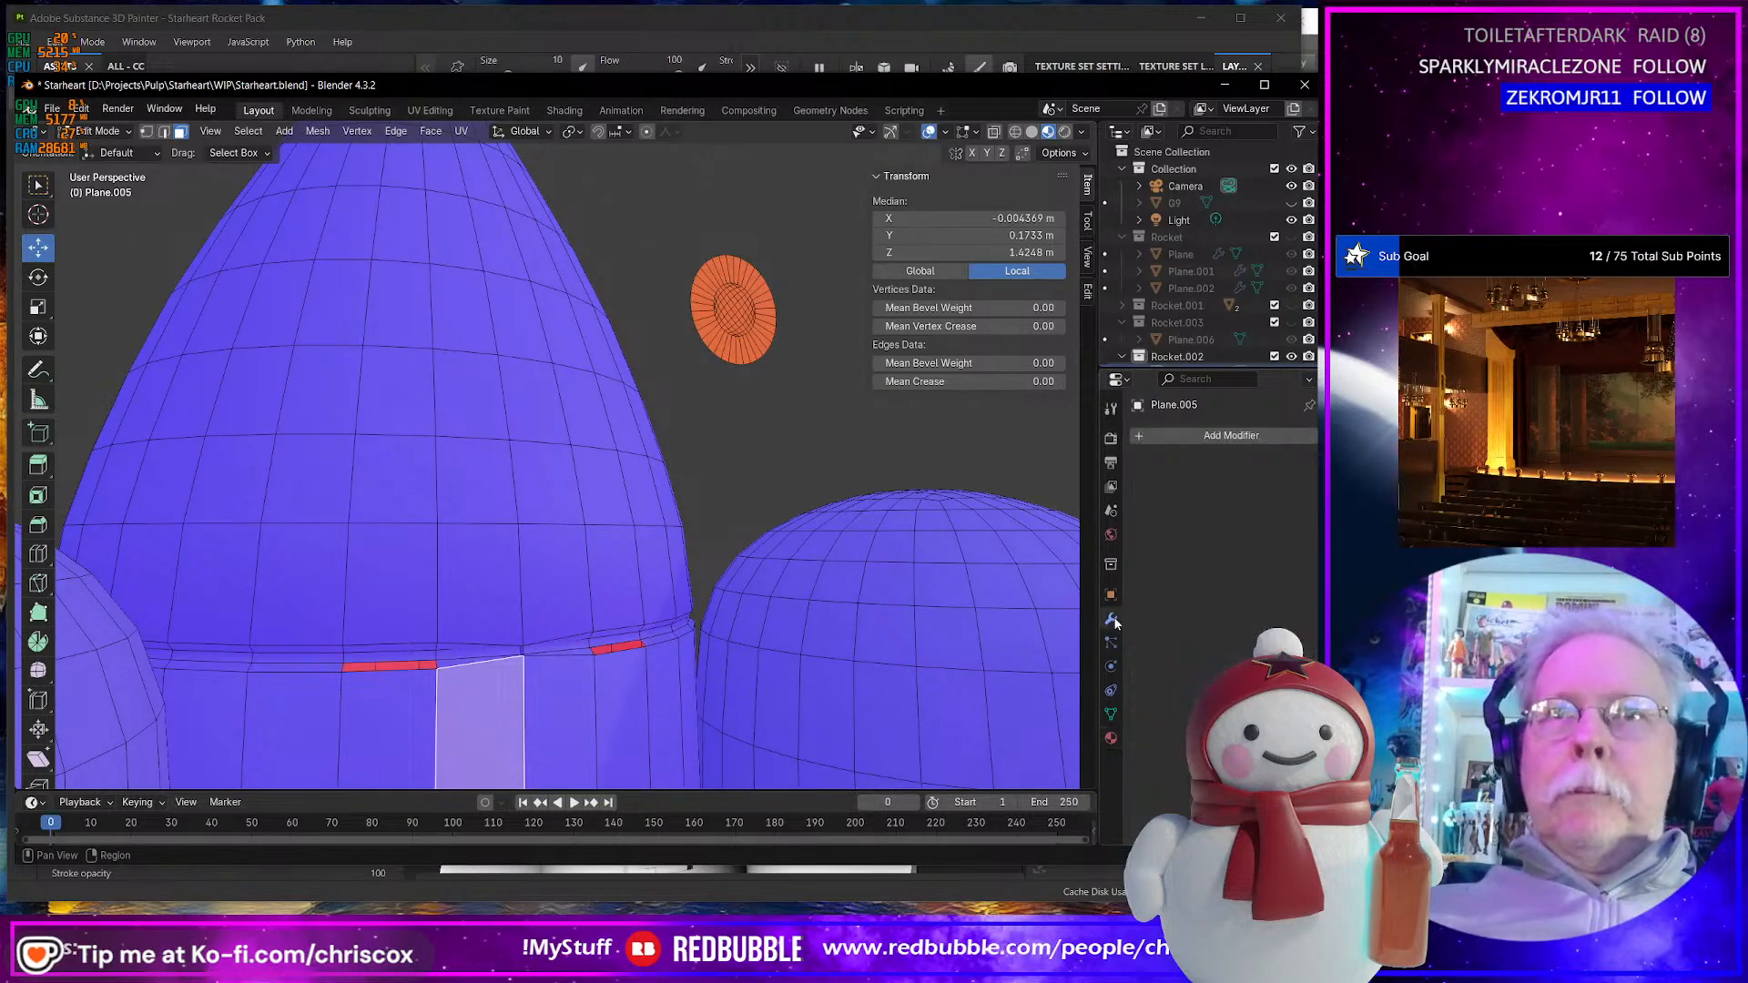
{"action": "key", "text": "Tab"}
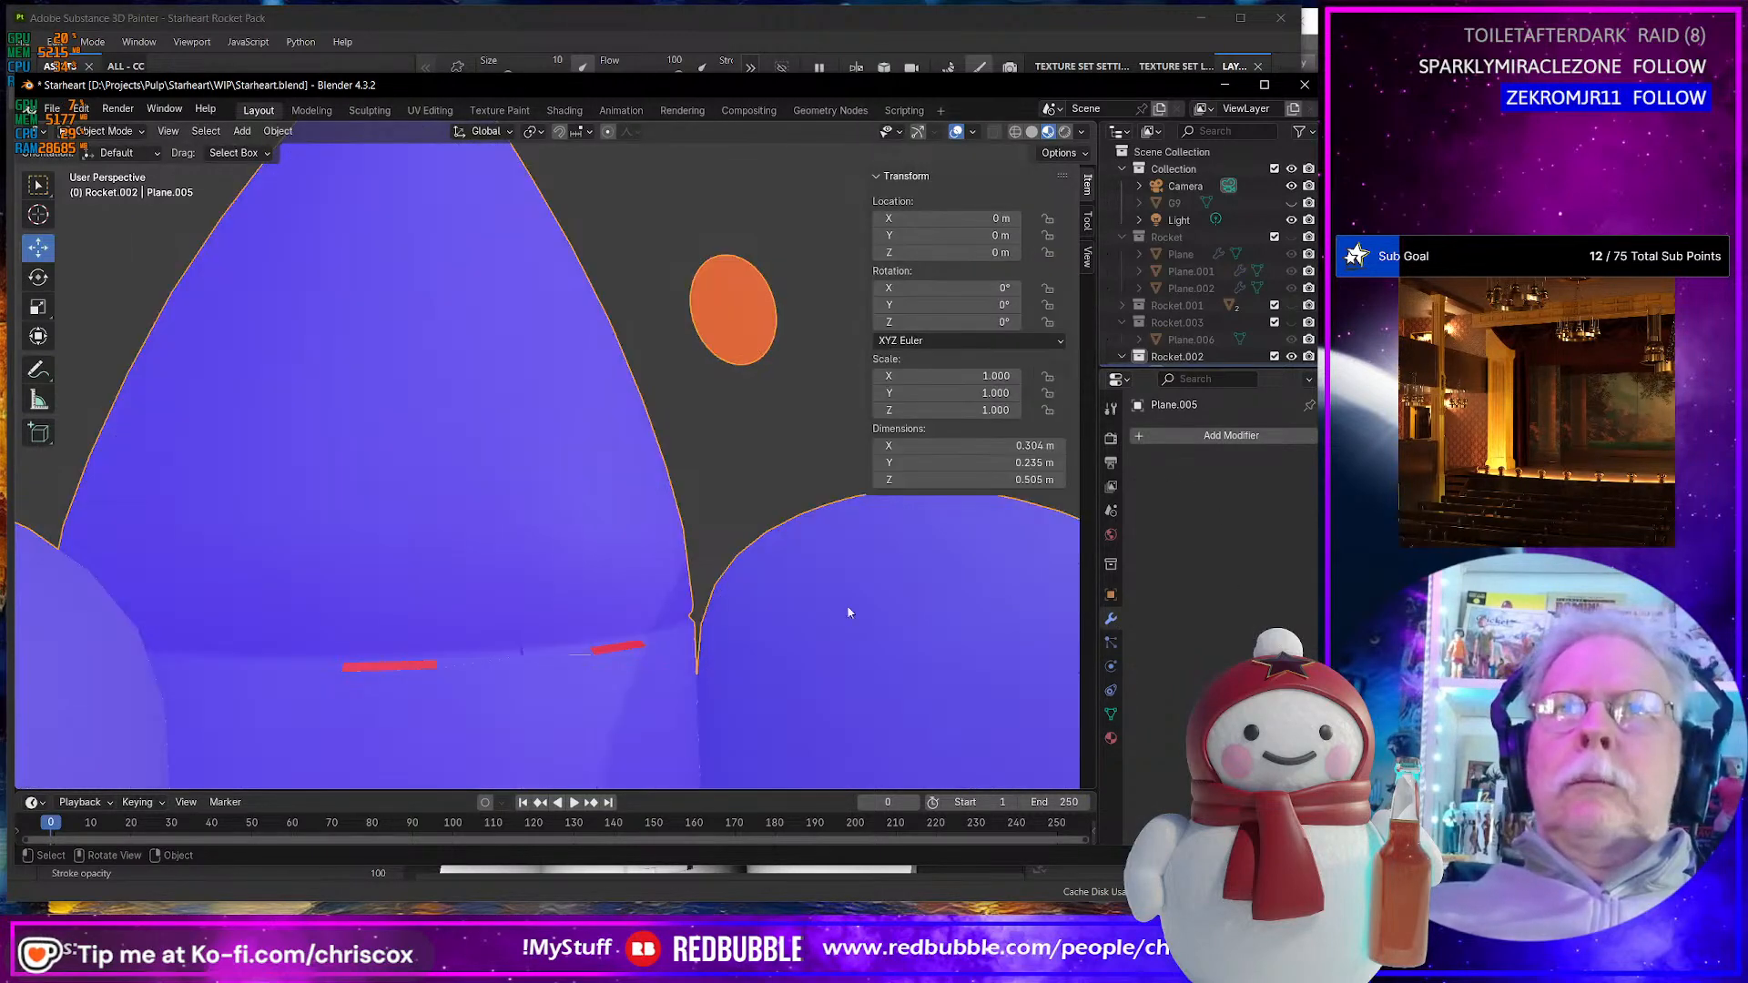
{"action": "key", "text": "Tab"}
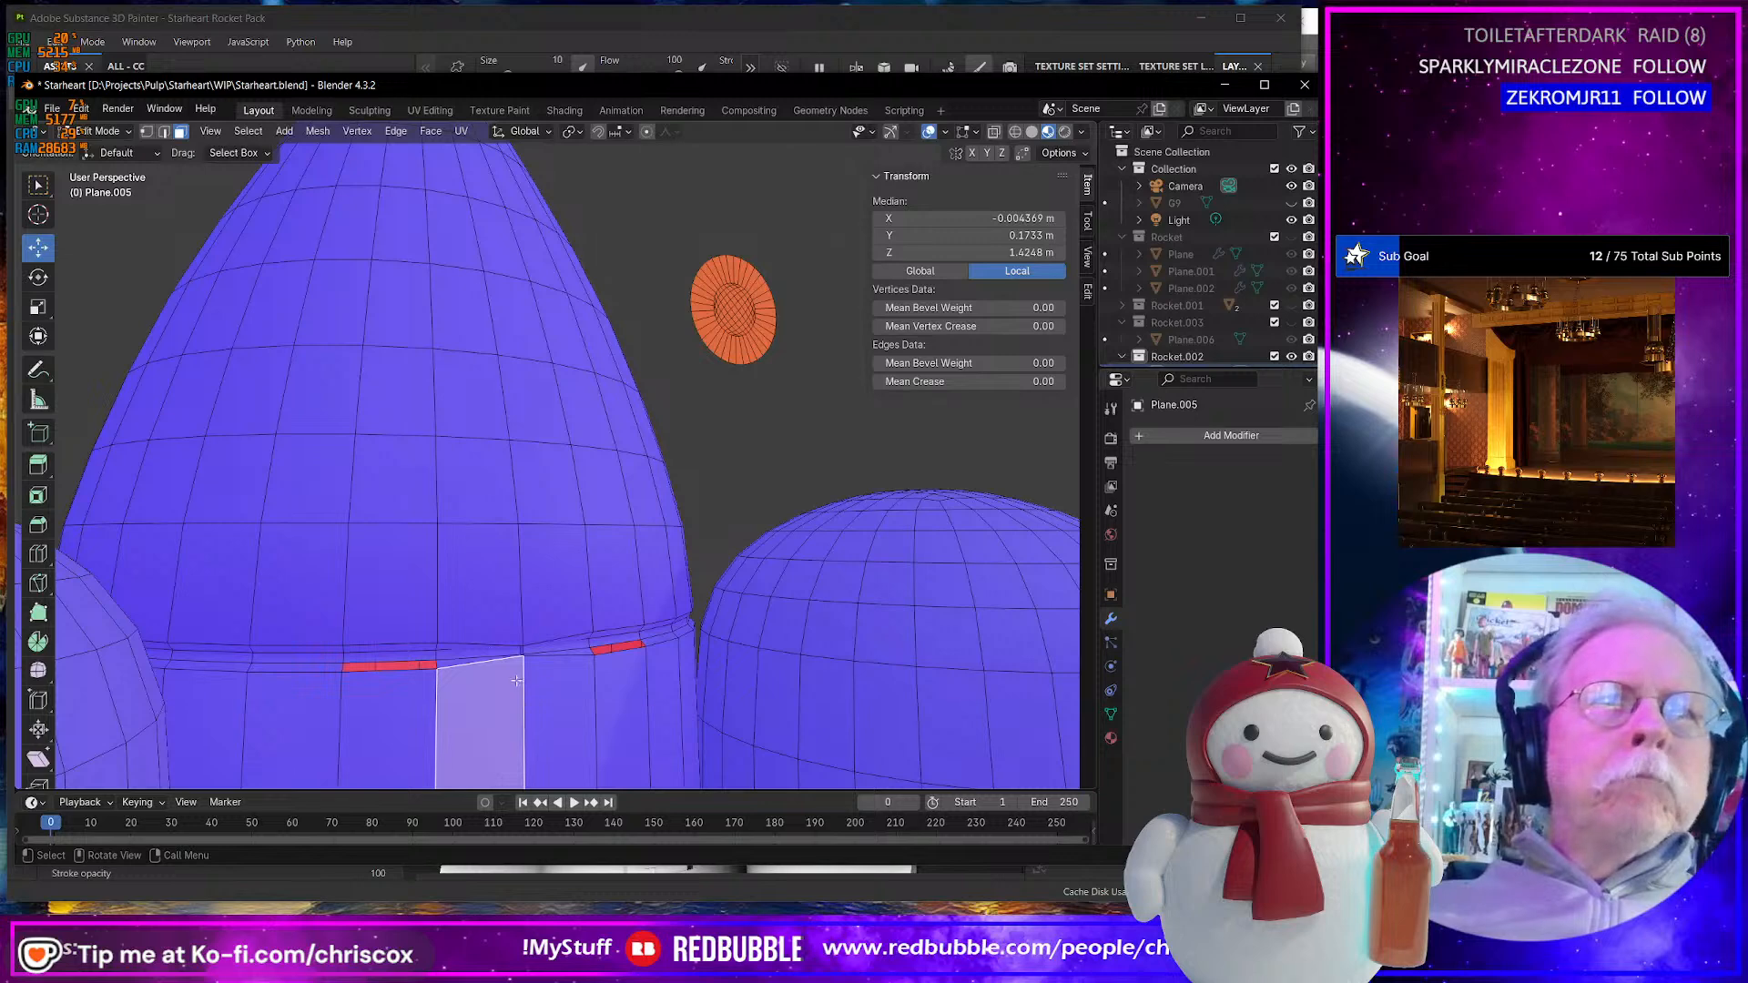
{"action": "left_click", "coordinate": [494, 657]}
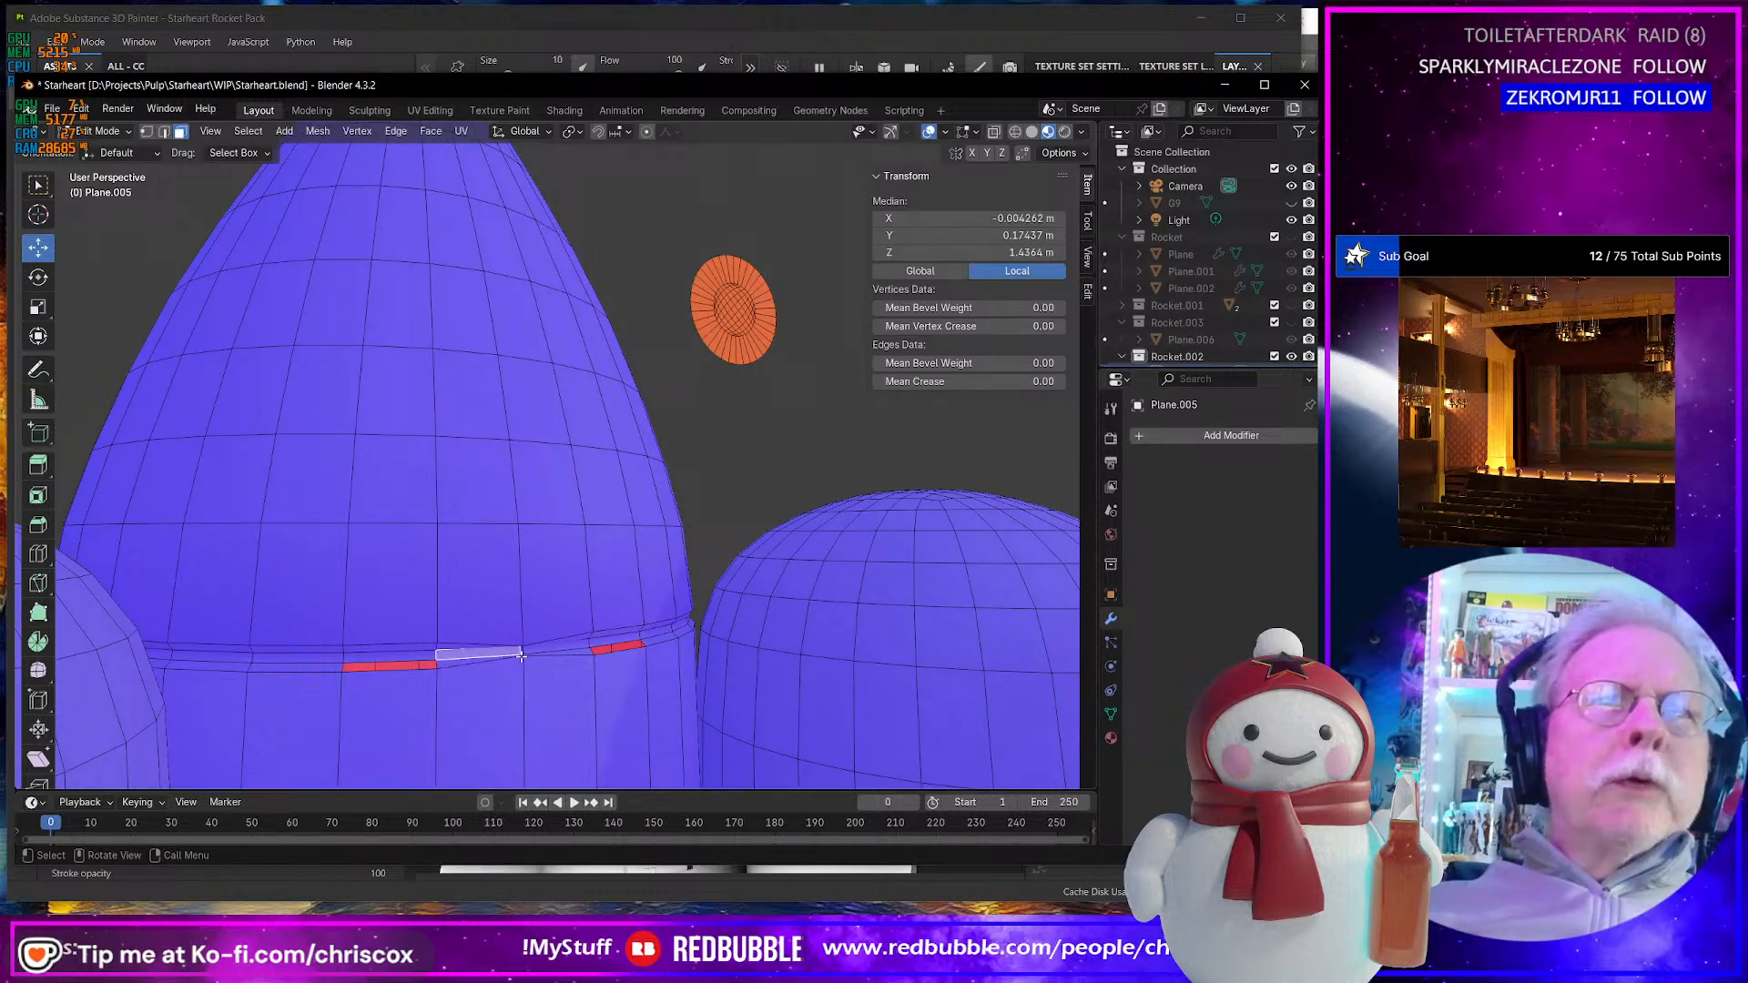
{"action": "left_click", "coordinate": [462, 646]}
{"action": "middle_click_drag", "start_coordinate": [567, 653], "coordinate": [553, 659]}
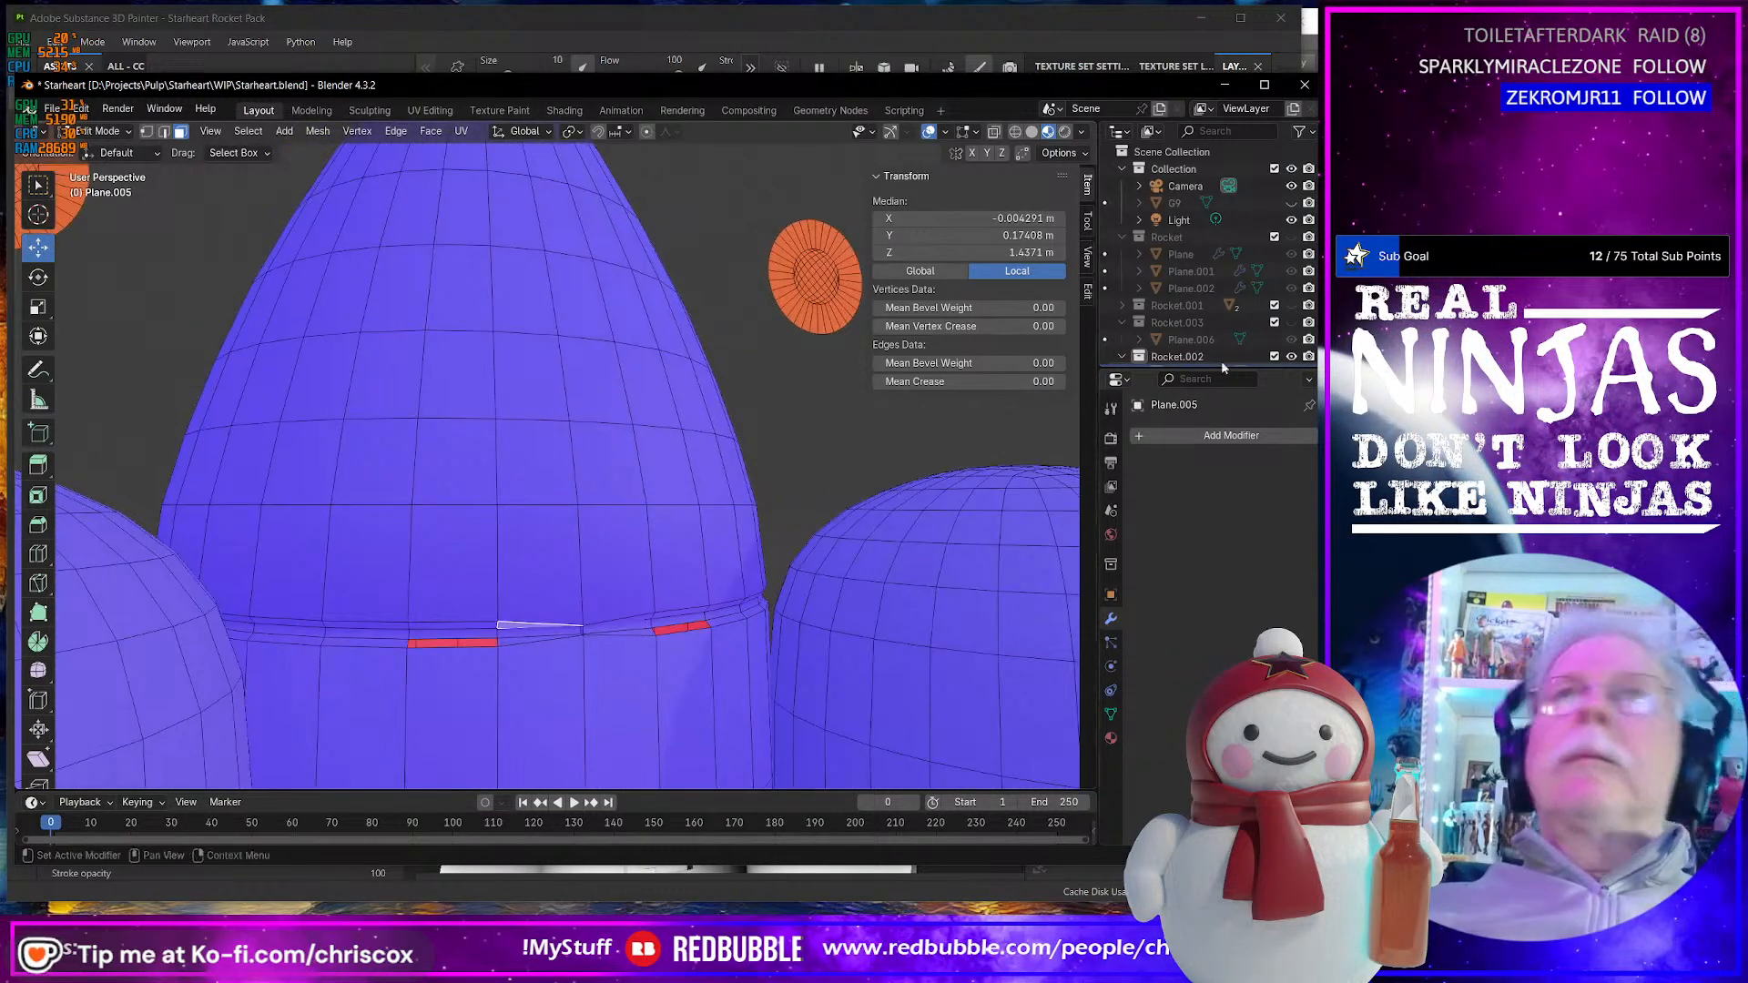
- Hide the Rocket.002 collection, show the Rocket.001 collection, and return to Object Mode
{"action": "left_click_drag", "start_coordinate": [1229, 364], "coordinate": [1228, 634]}
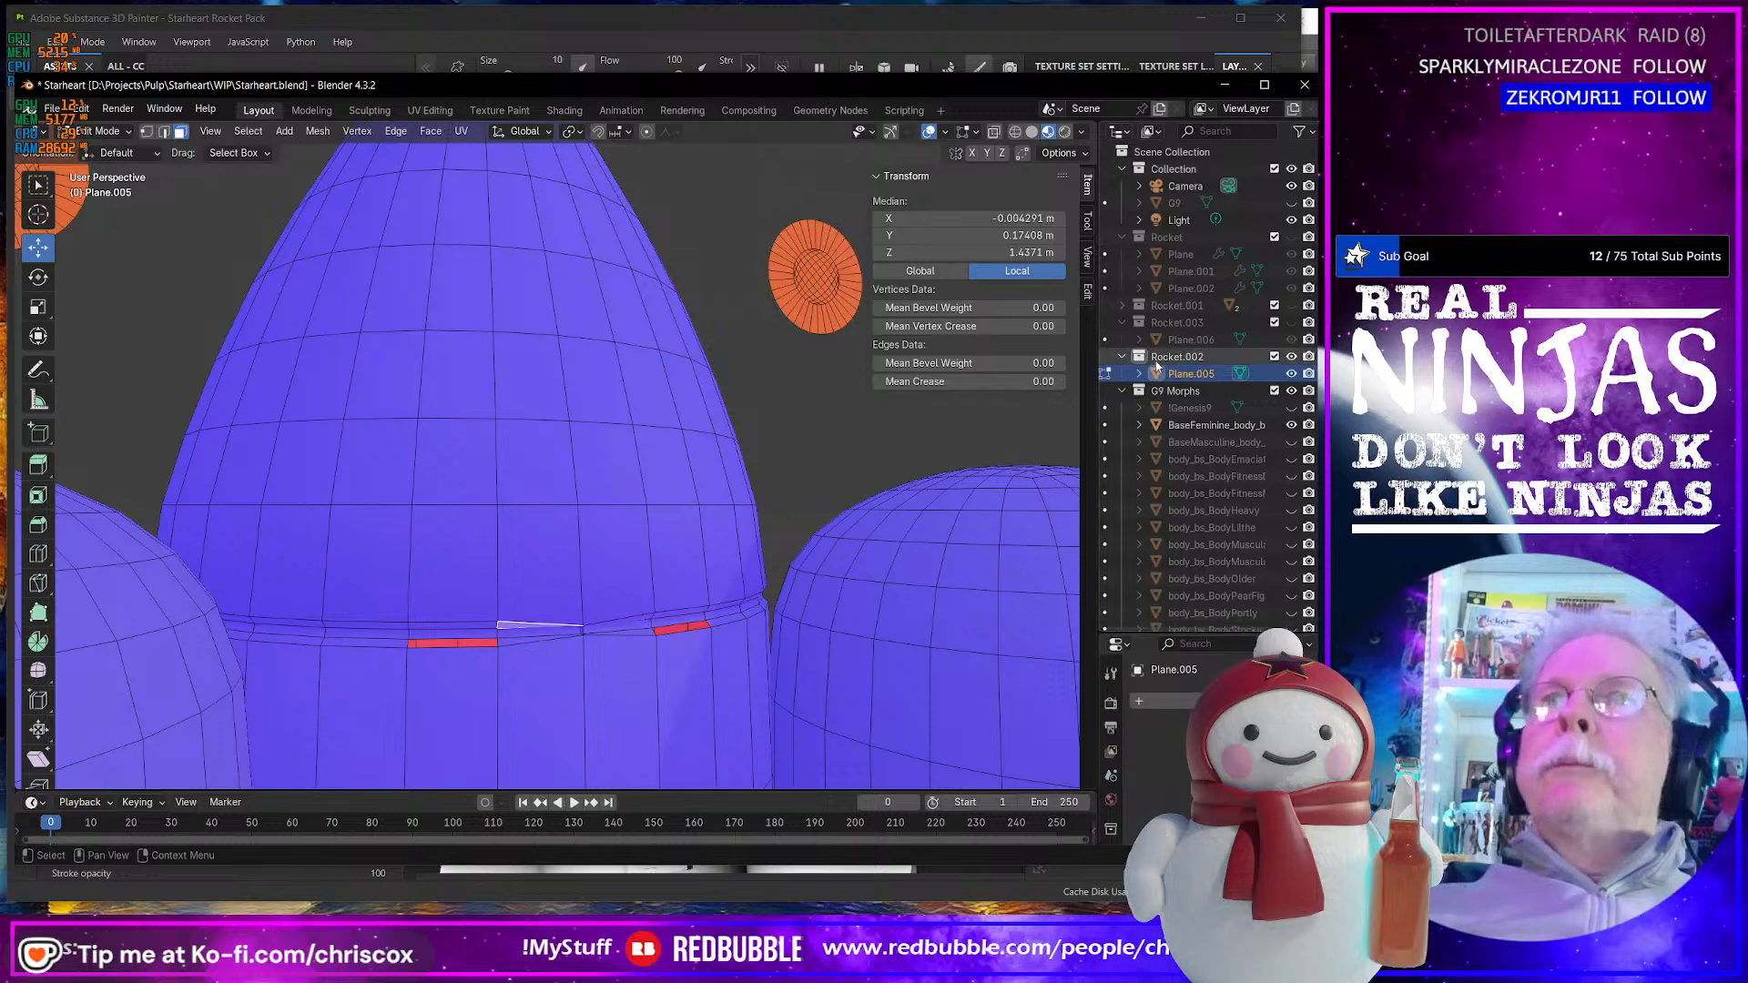
{"action": "left_click", "coordinate": [1292, 357]}
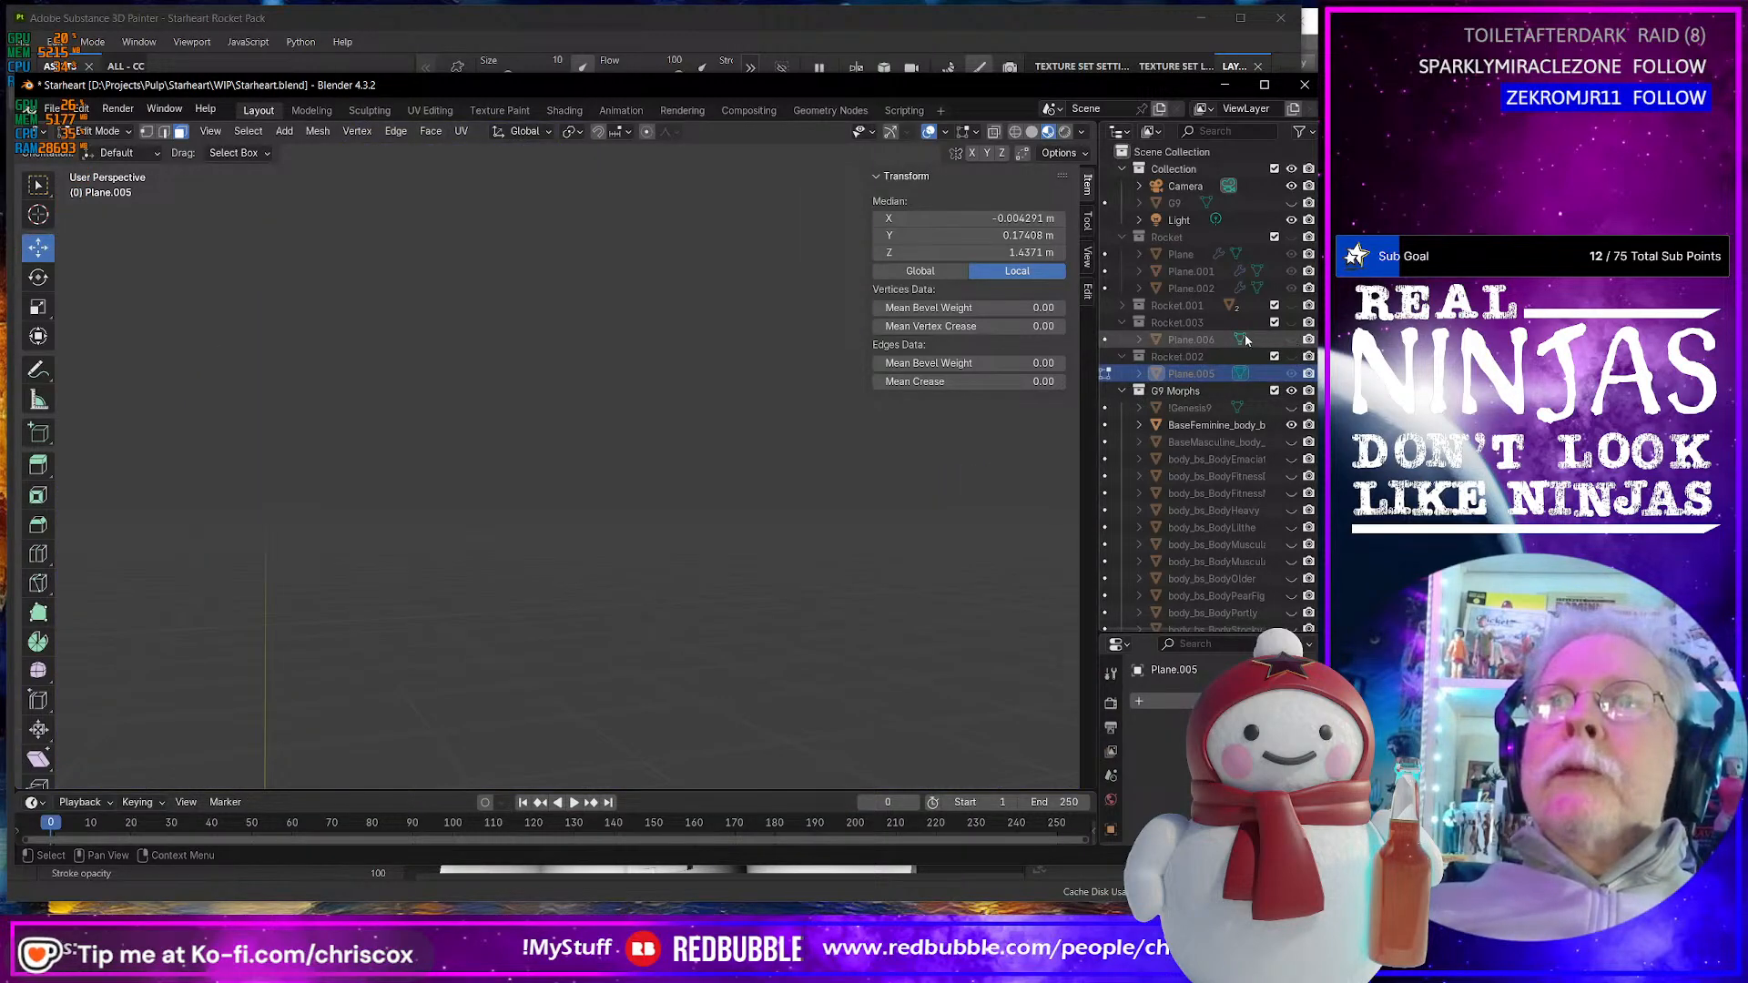
{"action": "left_click", "coordinate": [1192, 306]}
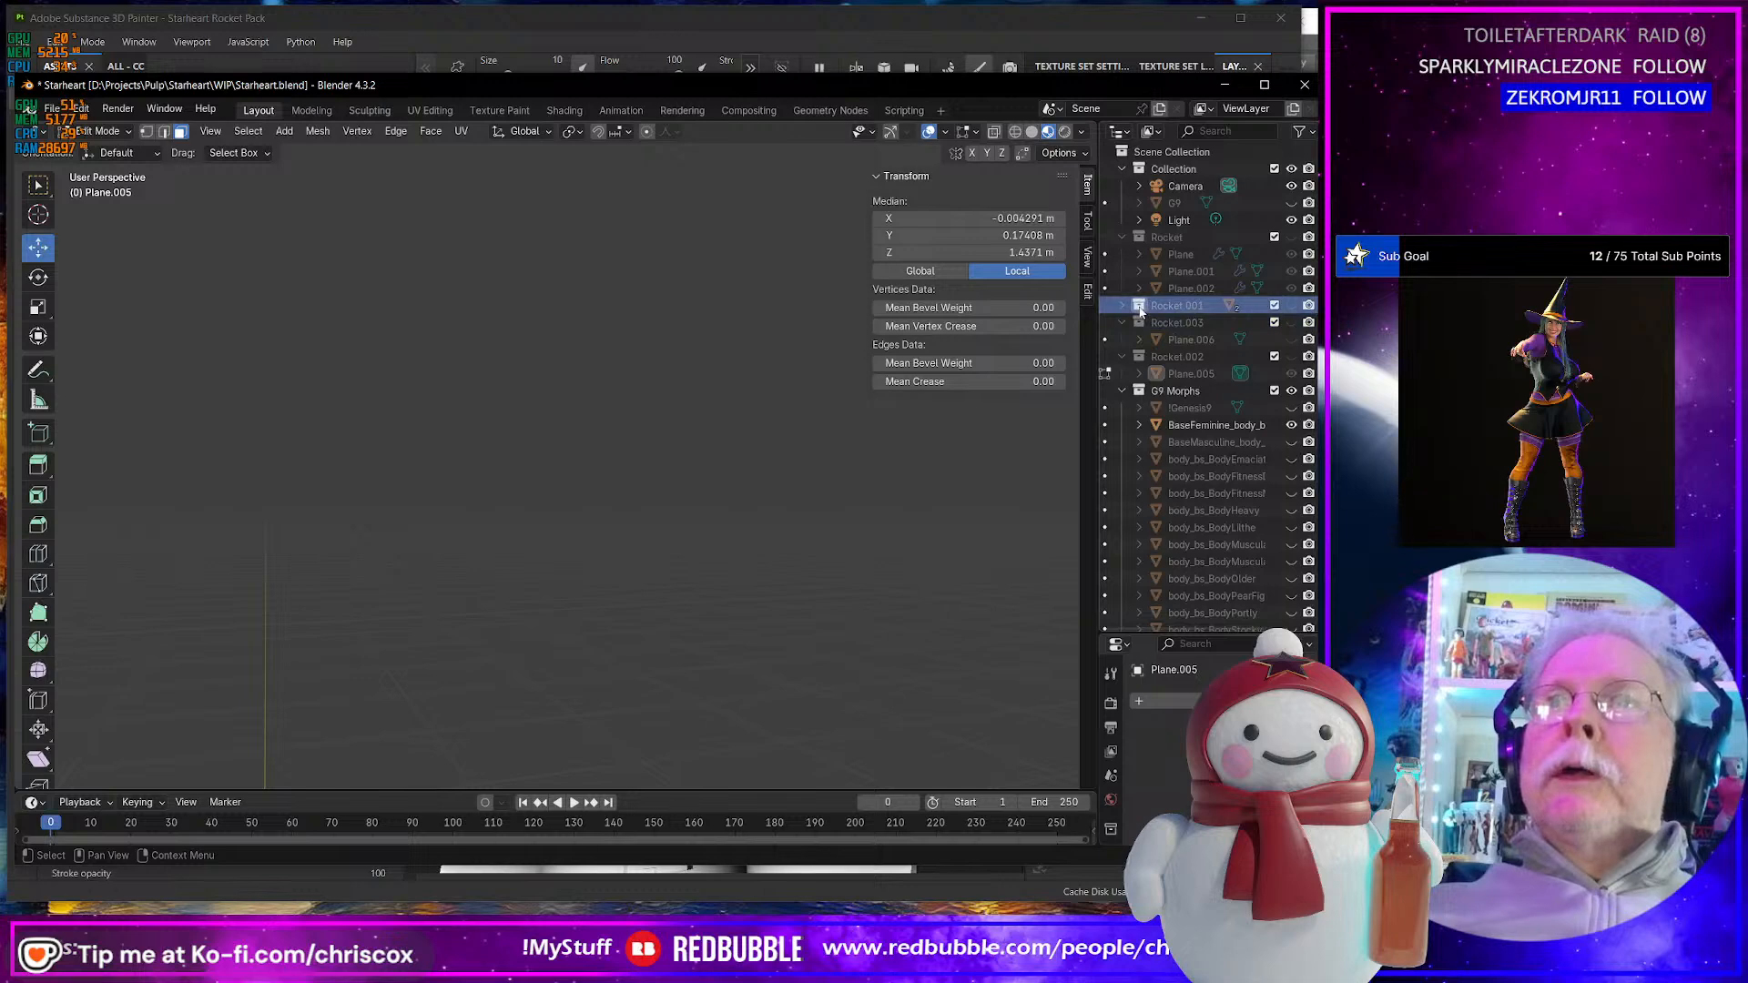
{"action": "left_click", "coordinate": [1292, 306]}
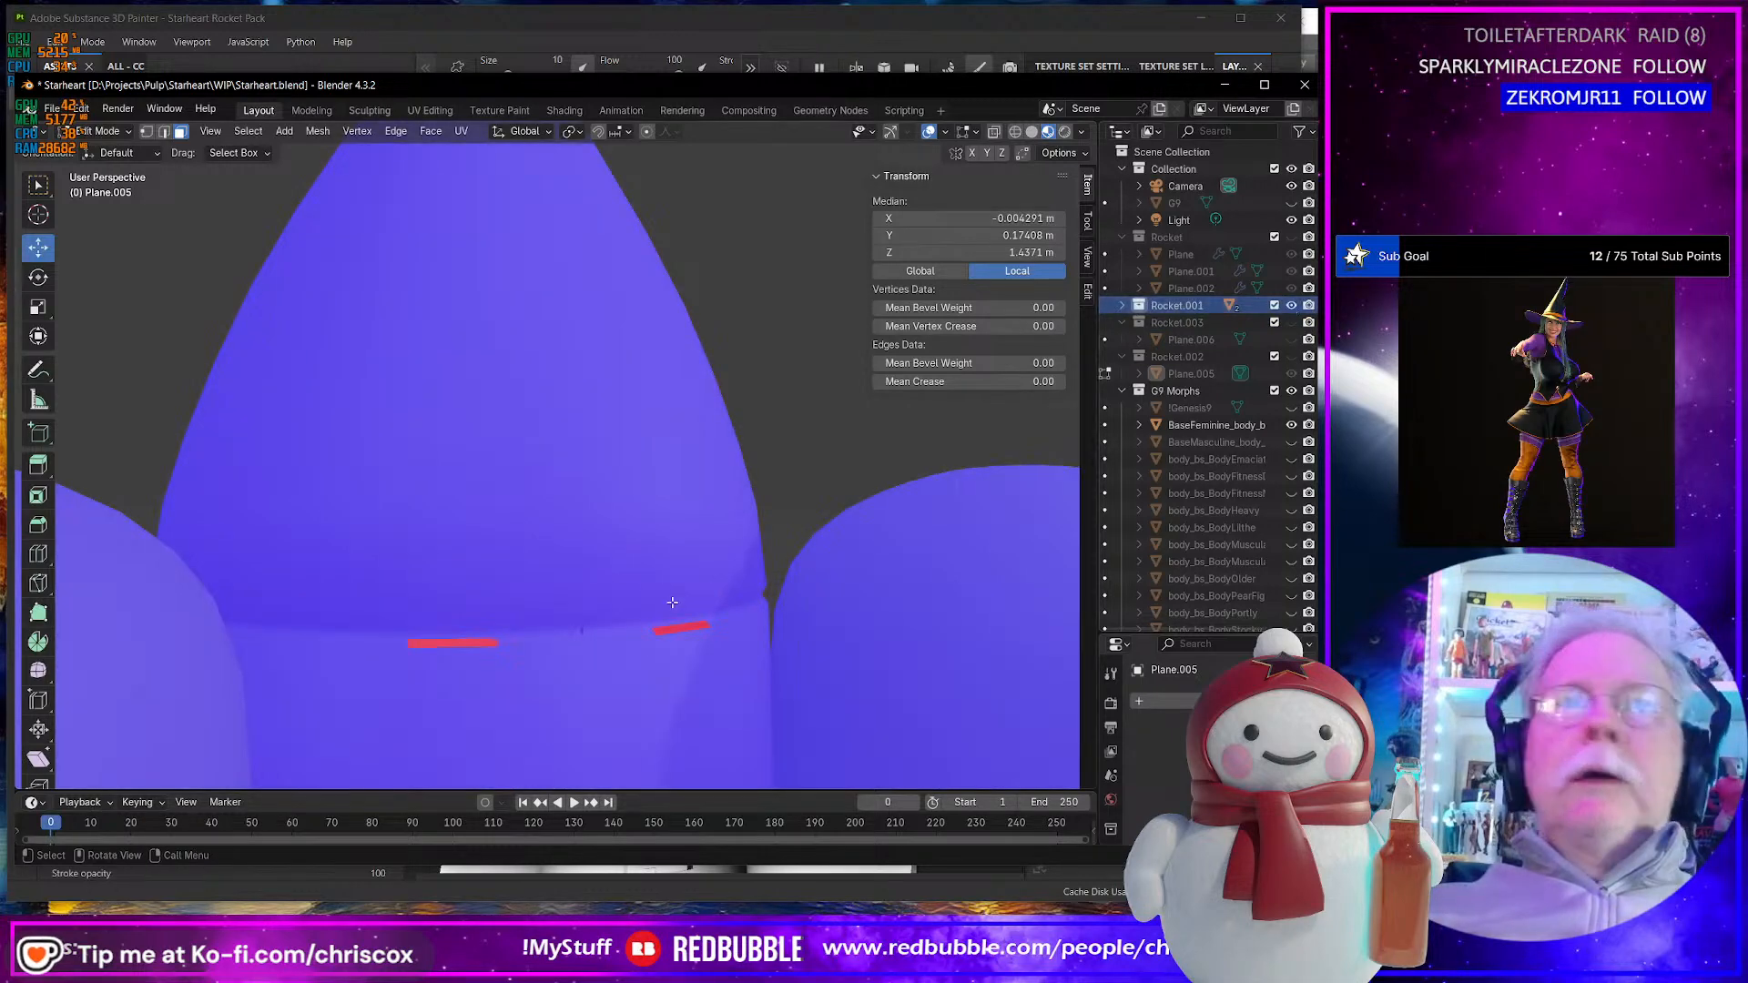
{"action": "key", "text": "Tab"}
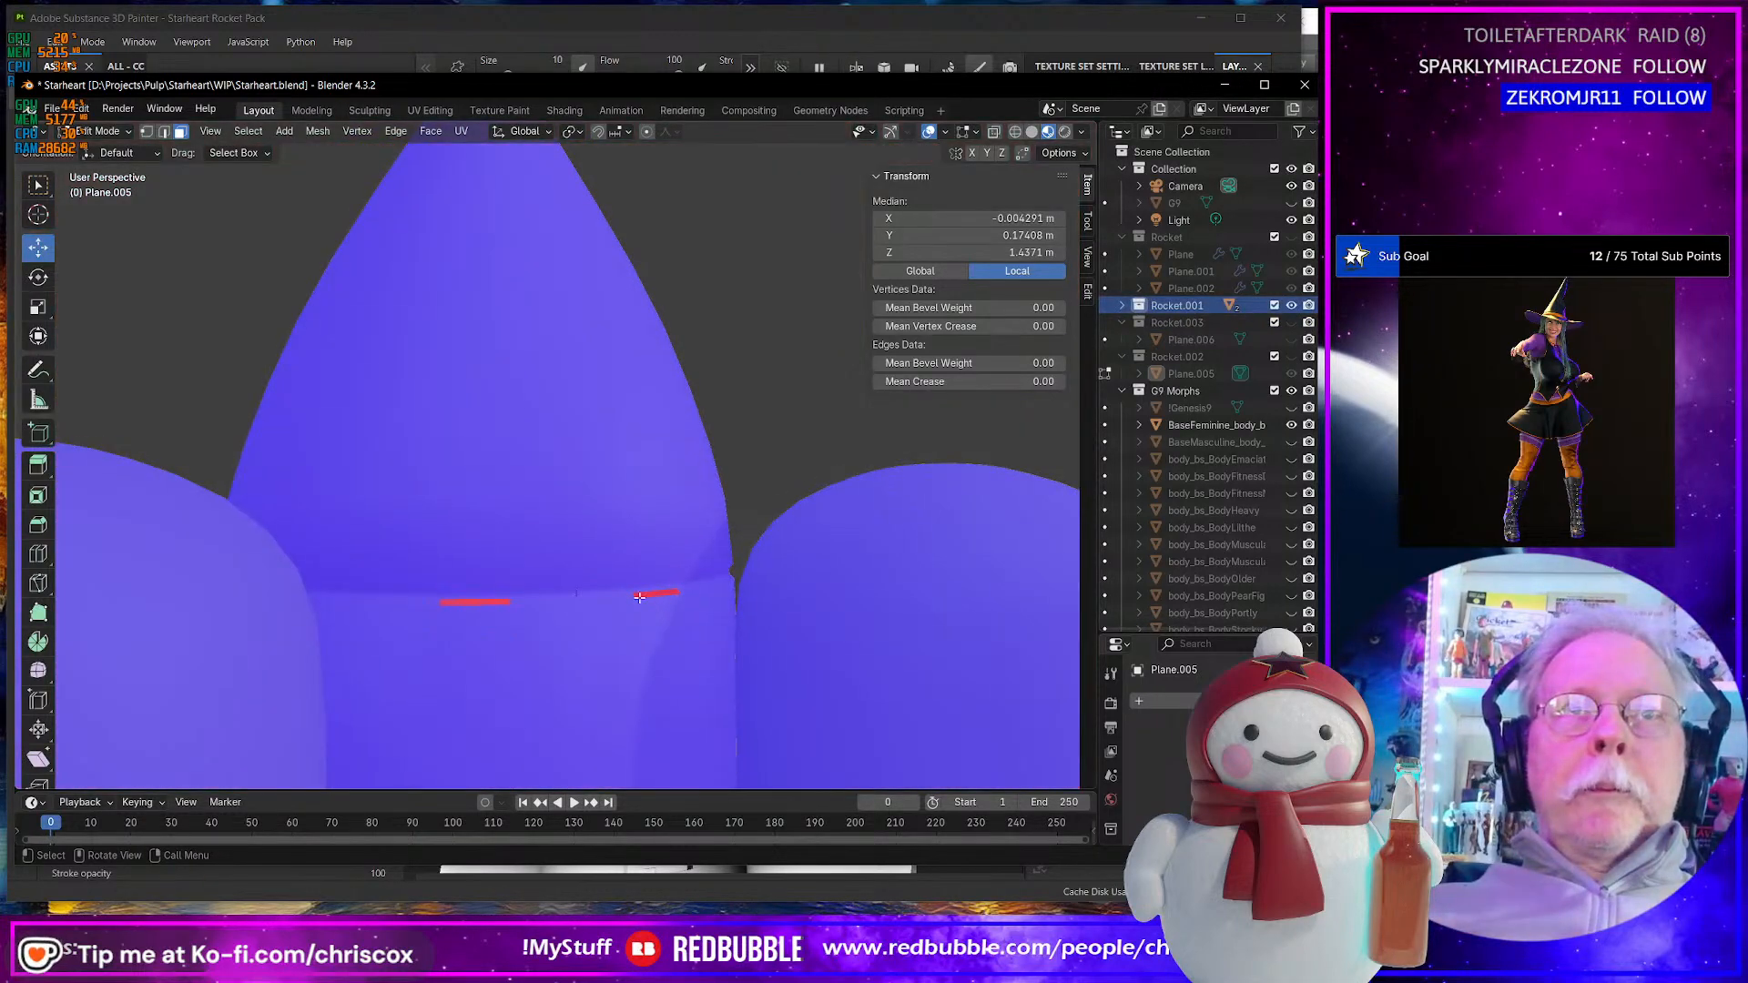
{"action": "scroll", "coordinate": [596, 610], "scroll_direction": "up", "scroll_amount": 1}
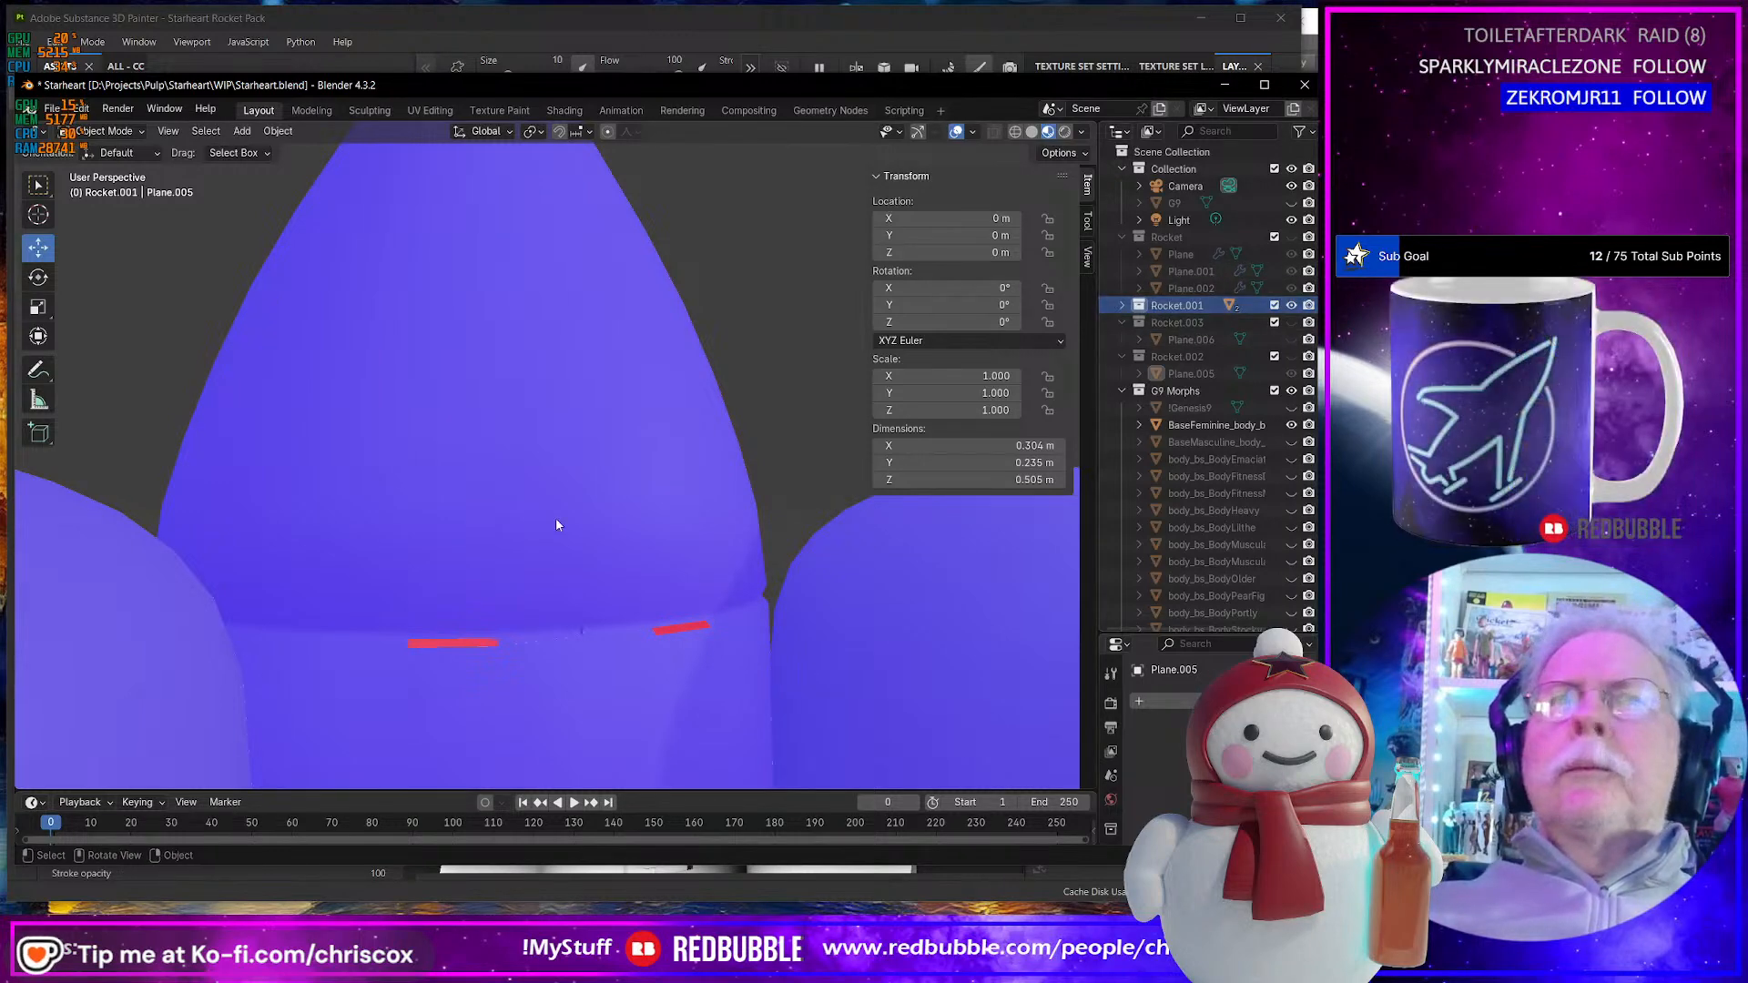
- Enter Edit Mode on Plane.003 in the Rocket.001 collection and inspect the narrow seam faces below the nose cone
{"action": "left_click", "coordinate": [519, 520]}
{"action": "key", "text": "Tab"}
{"action": "middle_click_drag", "start_coordinate": [510, 548], "coordinate": [517, 552]}
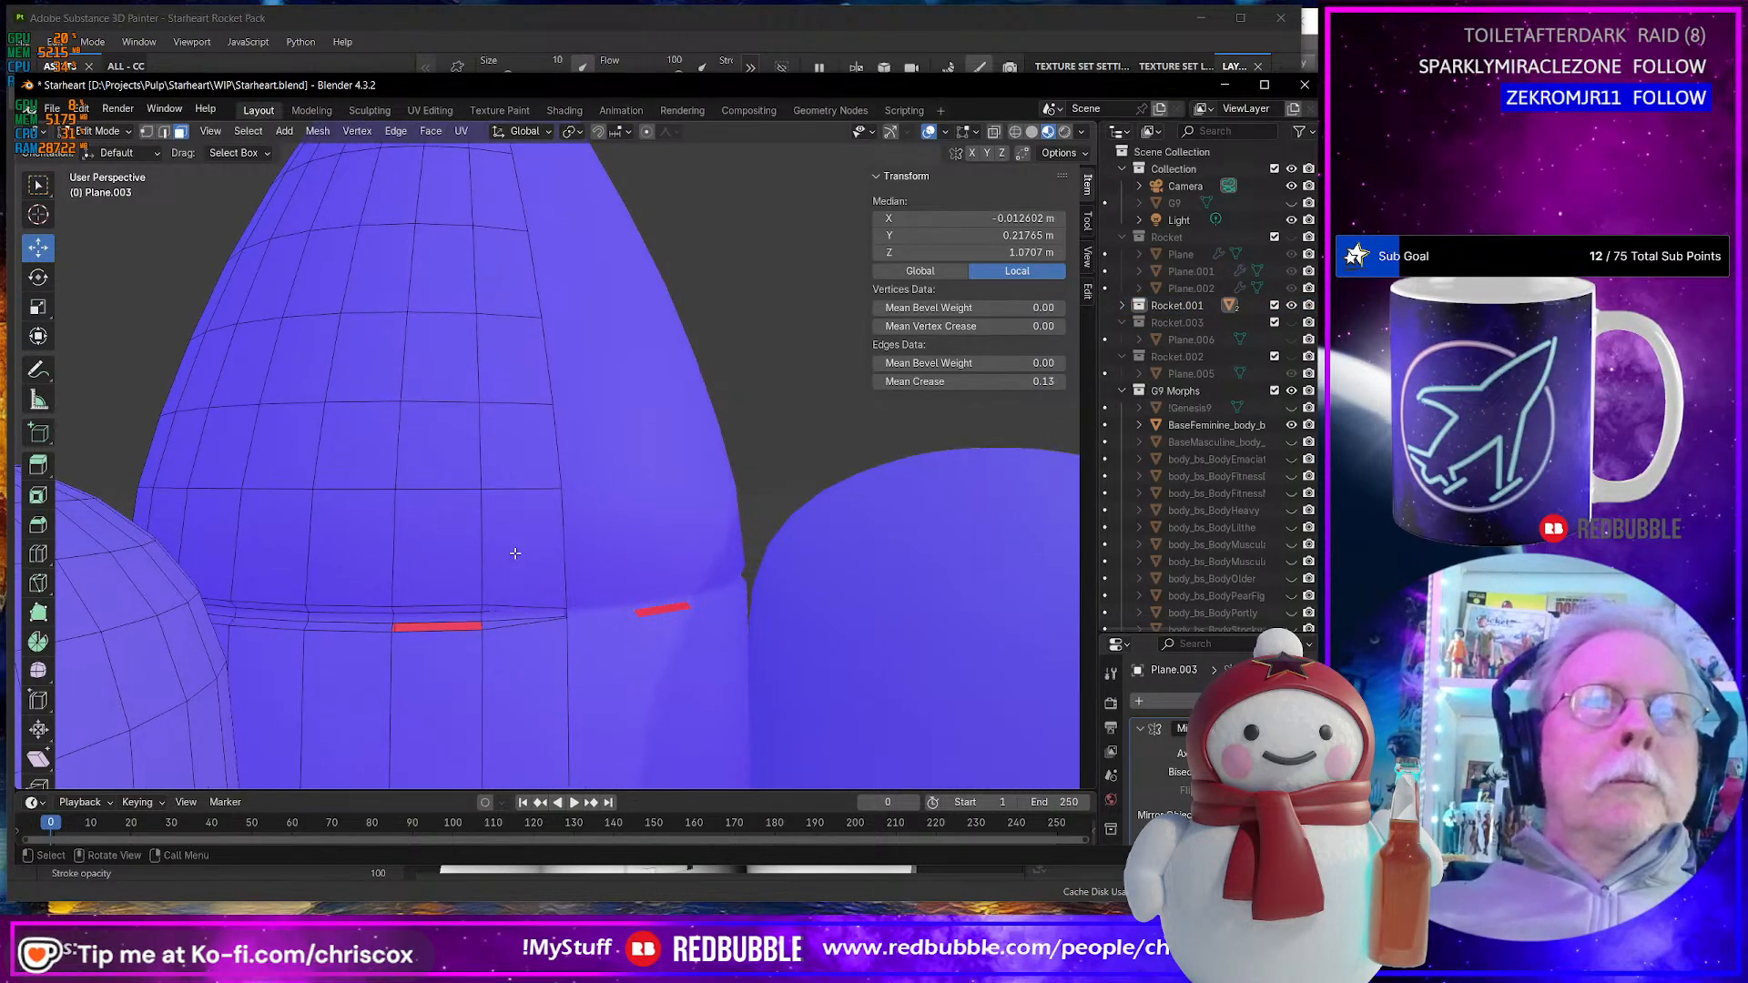
{"action": "scroll", "coordinate": [523, 564], "scroll_direction": "up", "scroll_amount": 2}
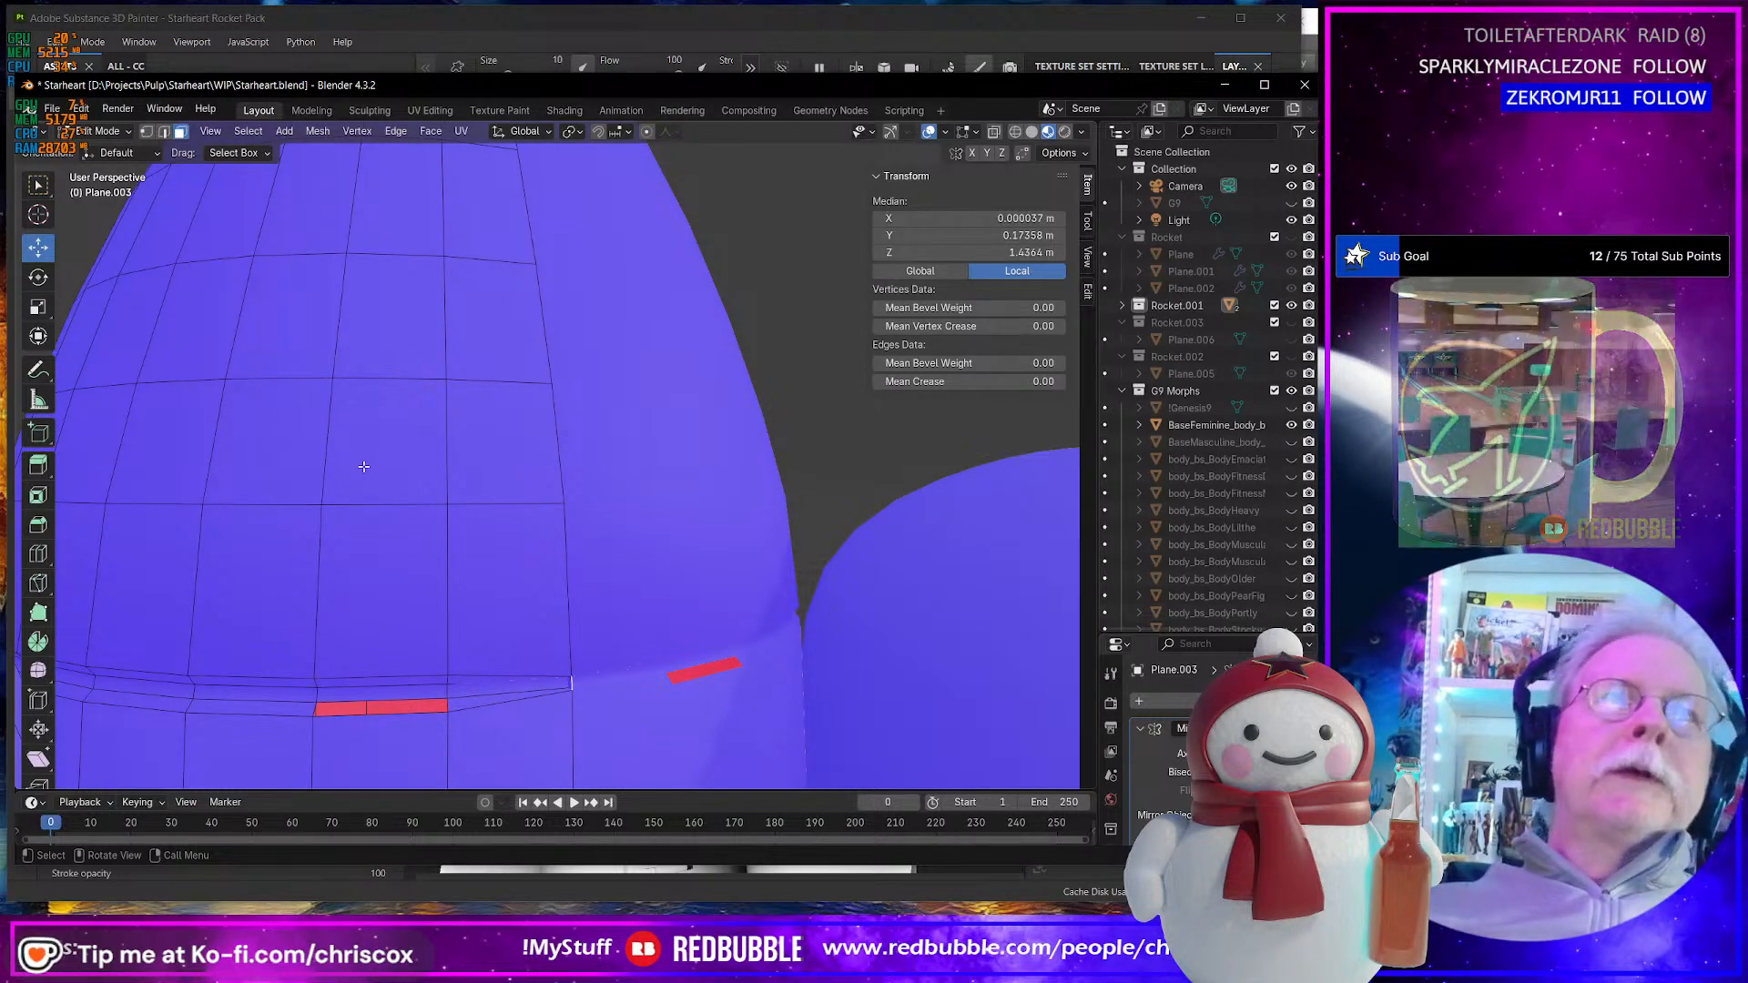
{"action": "scroll", "coordinate": [363, 466], "scroll_direction": "down", "scroll_amount": 2}
{"action": "key", "text": "KP_Decimal"}
{"action": "middle_click_drag", "start_coordinate": [340, 497], "coordinate": [512, 480]}
{"action": "scroll", "coordinate": [529, 515], "scroll_direction": "down", "scroll_amount": 10}
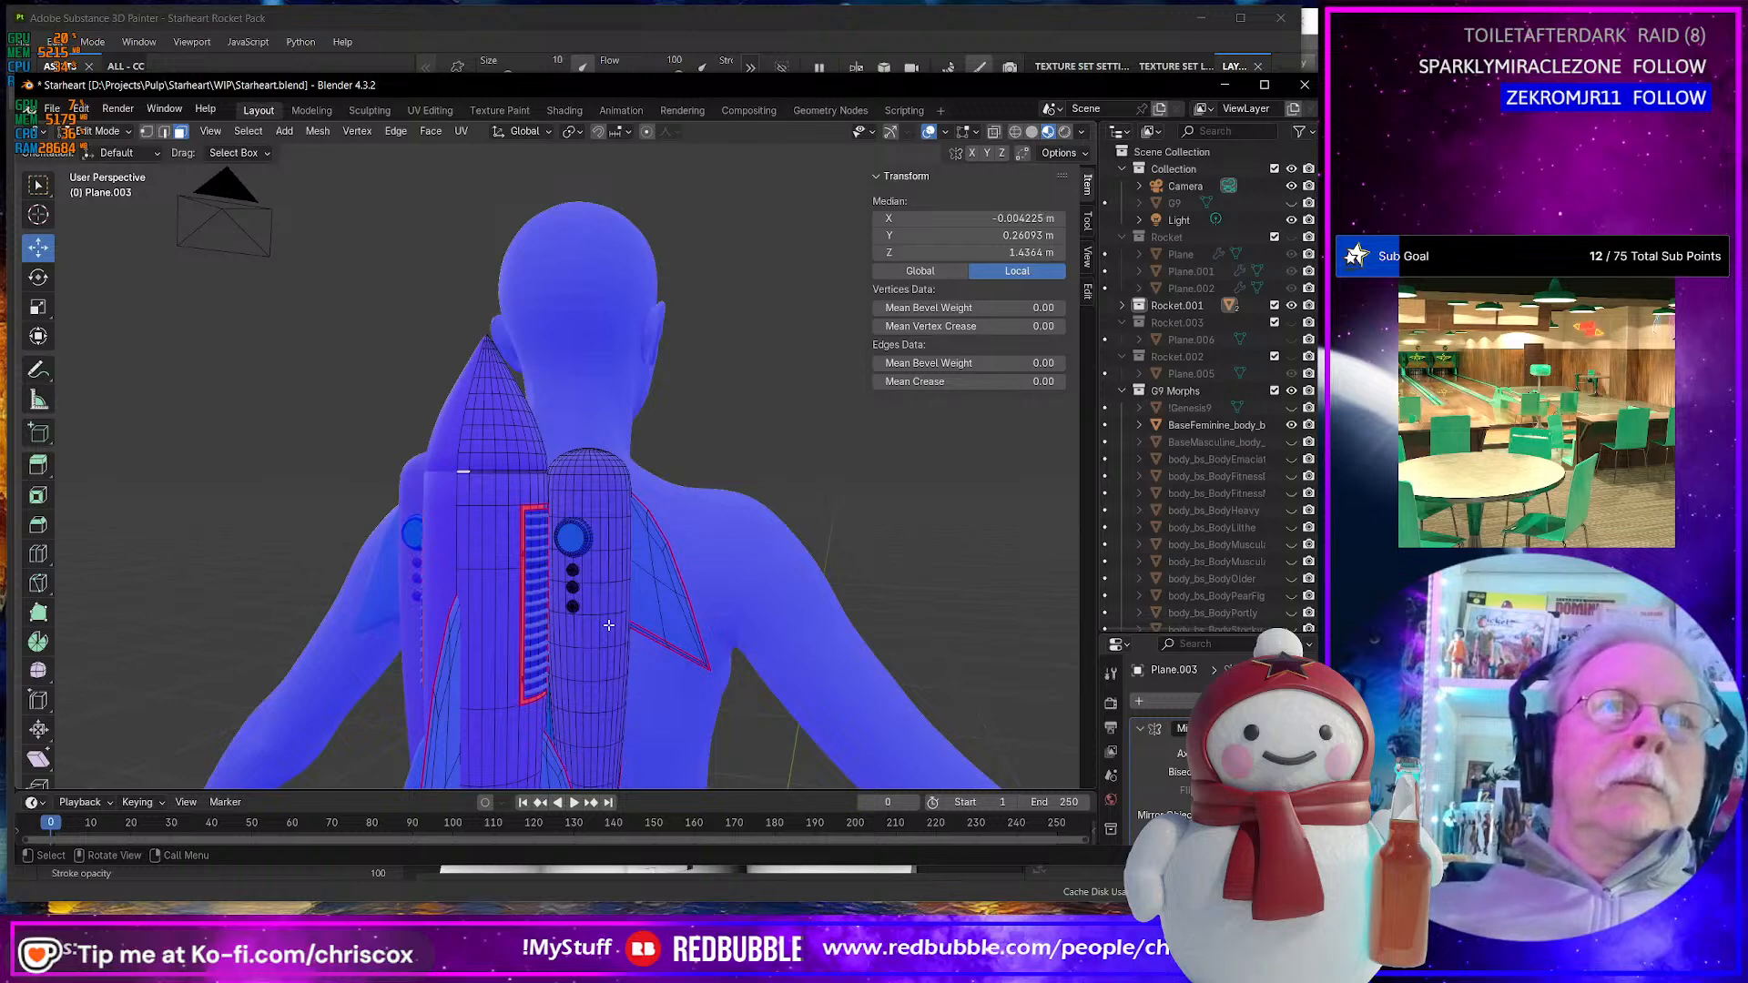
{"action": "scroll", "coordinate": [608, 626], "scroll_direction": "up", "scroll_amount": 1}
{"action": "key", "text": "KP_Decimal"}
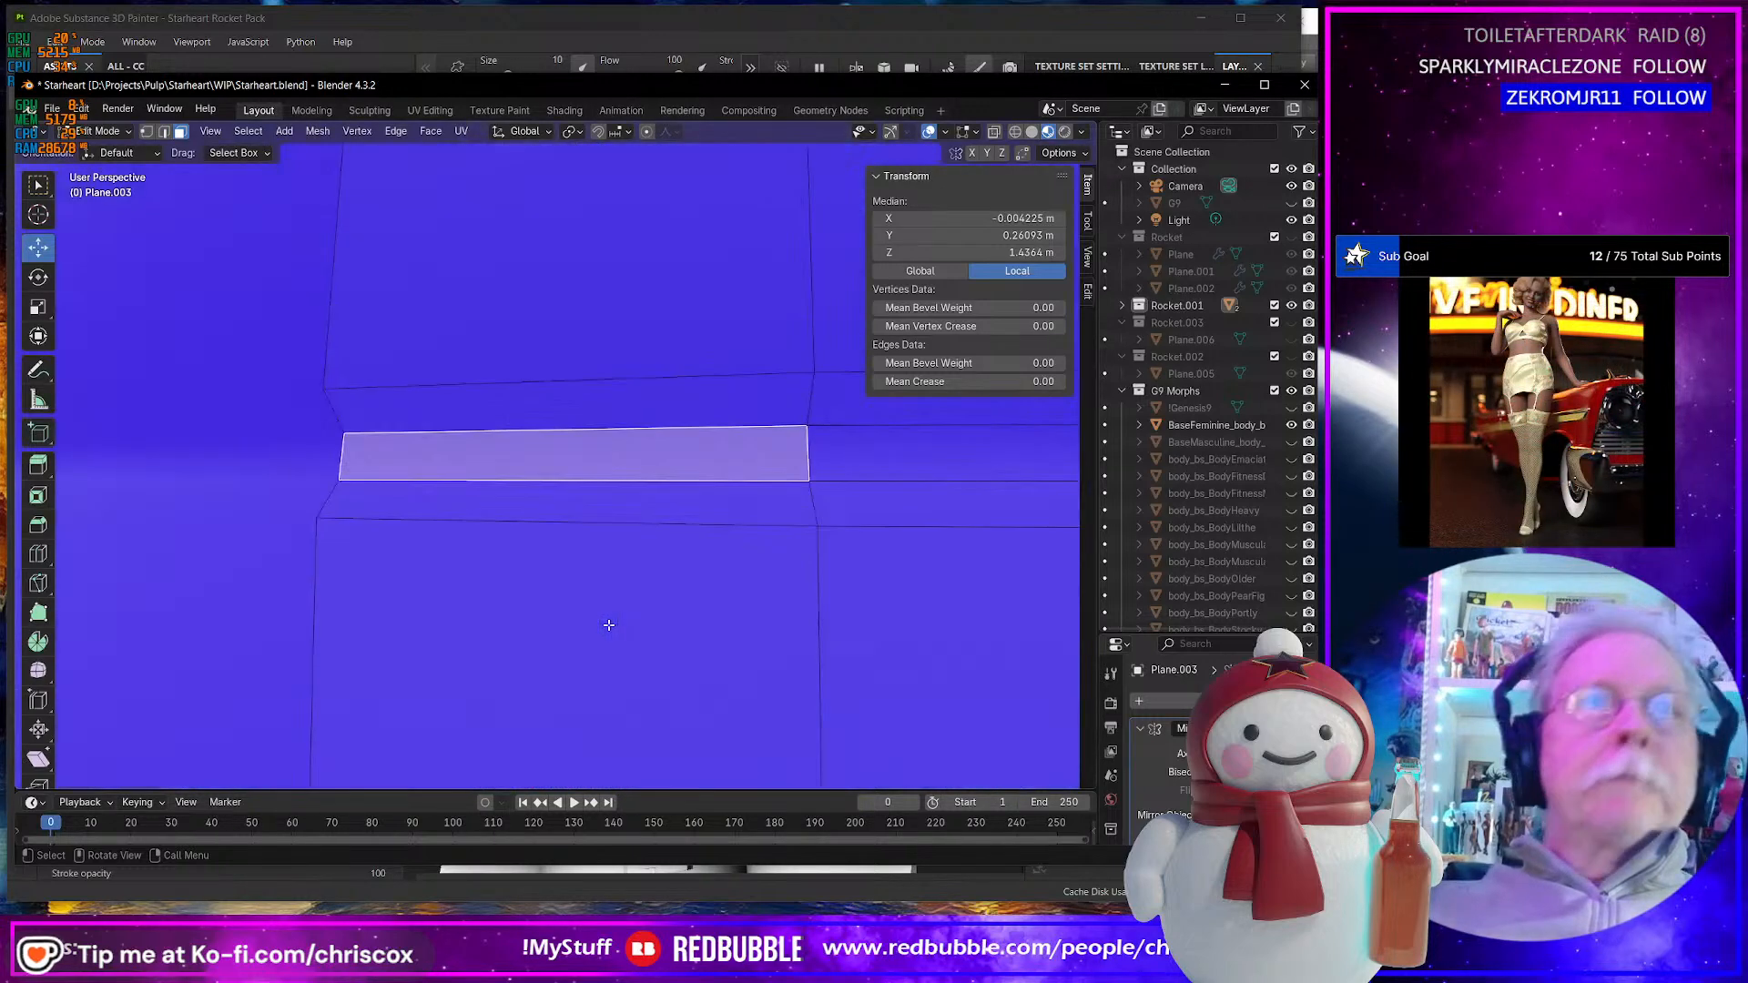
- Locate the tiny sliver face at the inner end of the seam groove below the nose cone and delete it
{"action": "middle_click_drag", "start_coordinate": [605, 624], "coordinate": [669, 638]}
{"action": "scroll", "coordinate": [870, 520], "scroll_direction": "down", "scroll_amount": 6}
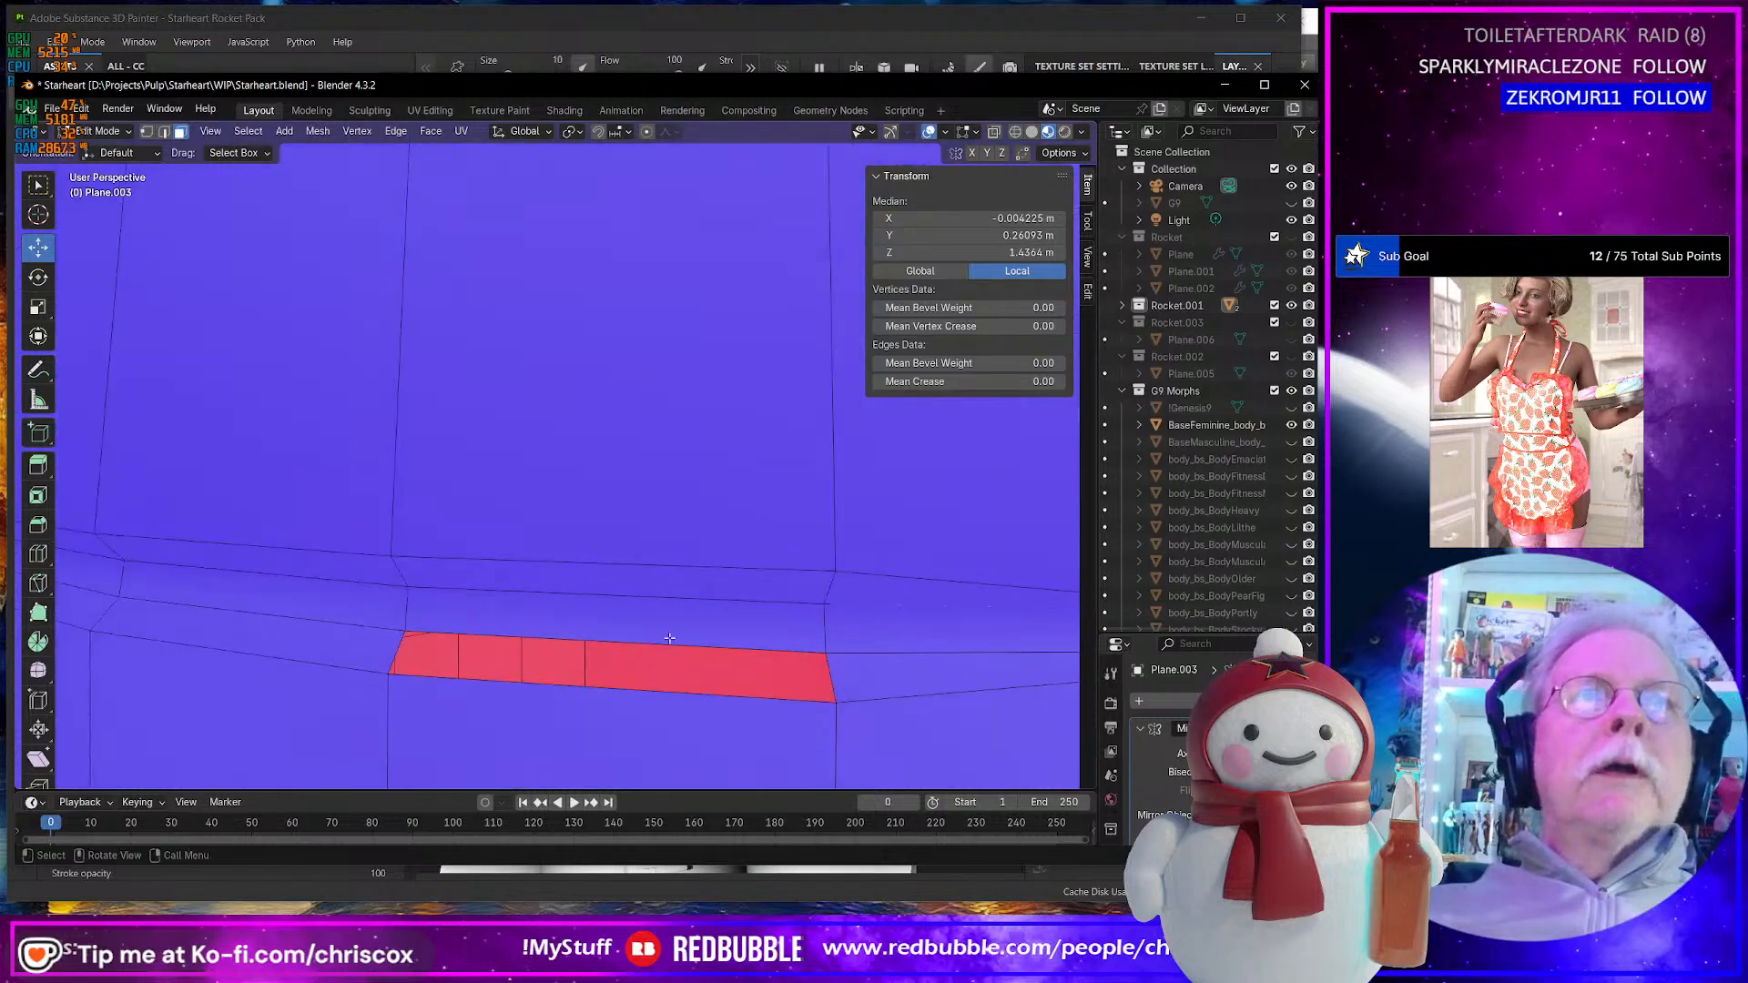
{"action": "left_click", "coordinate": [651, 692], "text": "alt"}
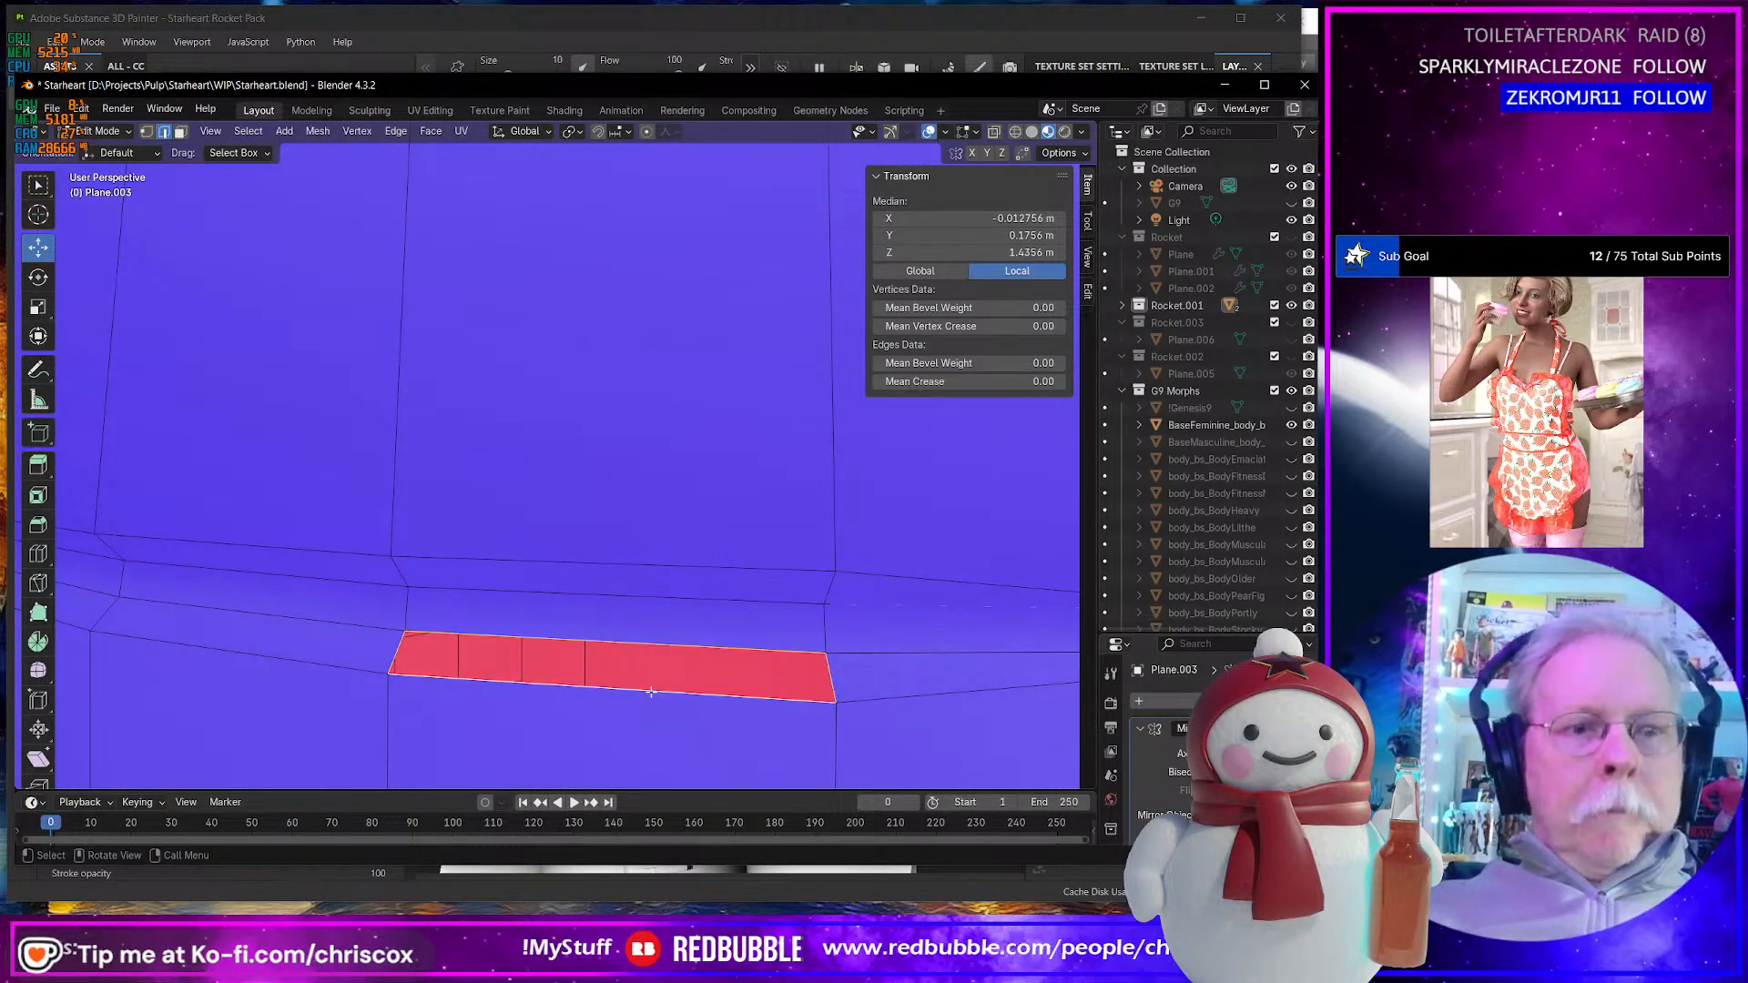
{"action": "middle_click_drag", "start_coordinate": [651, 692], "coordinate": [813, 613]}
{"action": "left_click", "coordinate": [684, 405]}
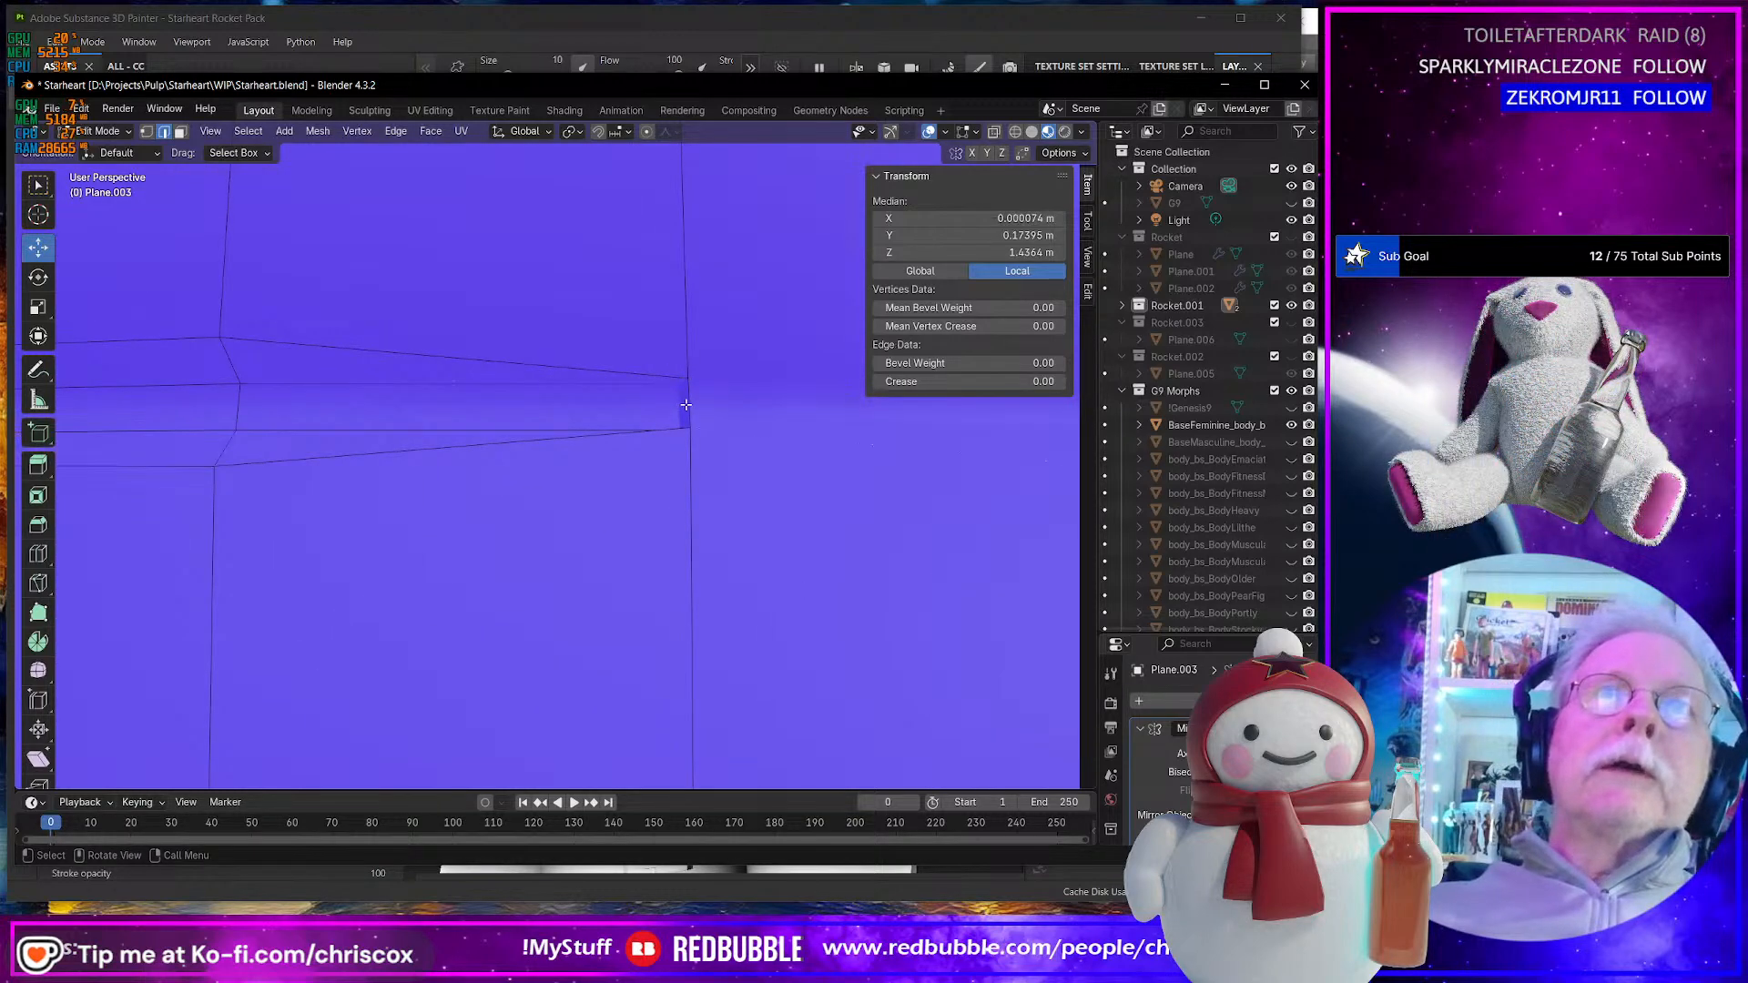
{"action": "middle_click_drag", "start_coordinate": [686, 404], "coordinate": [695, 406]}
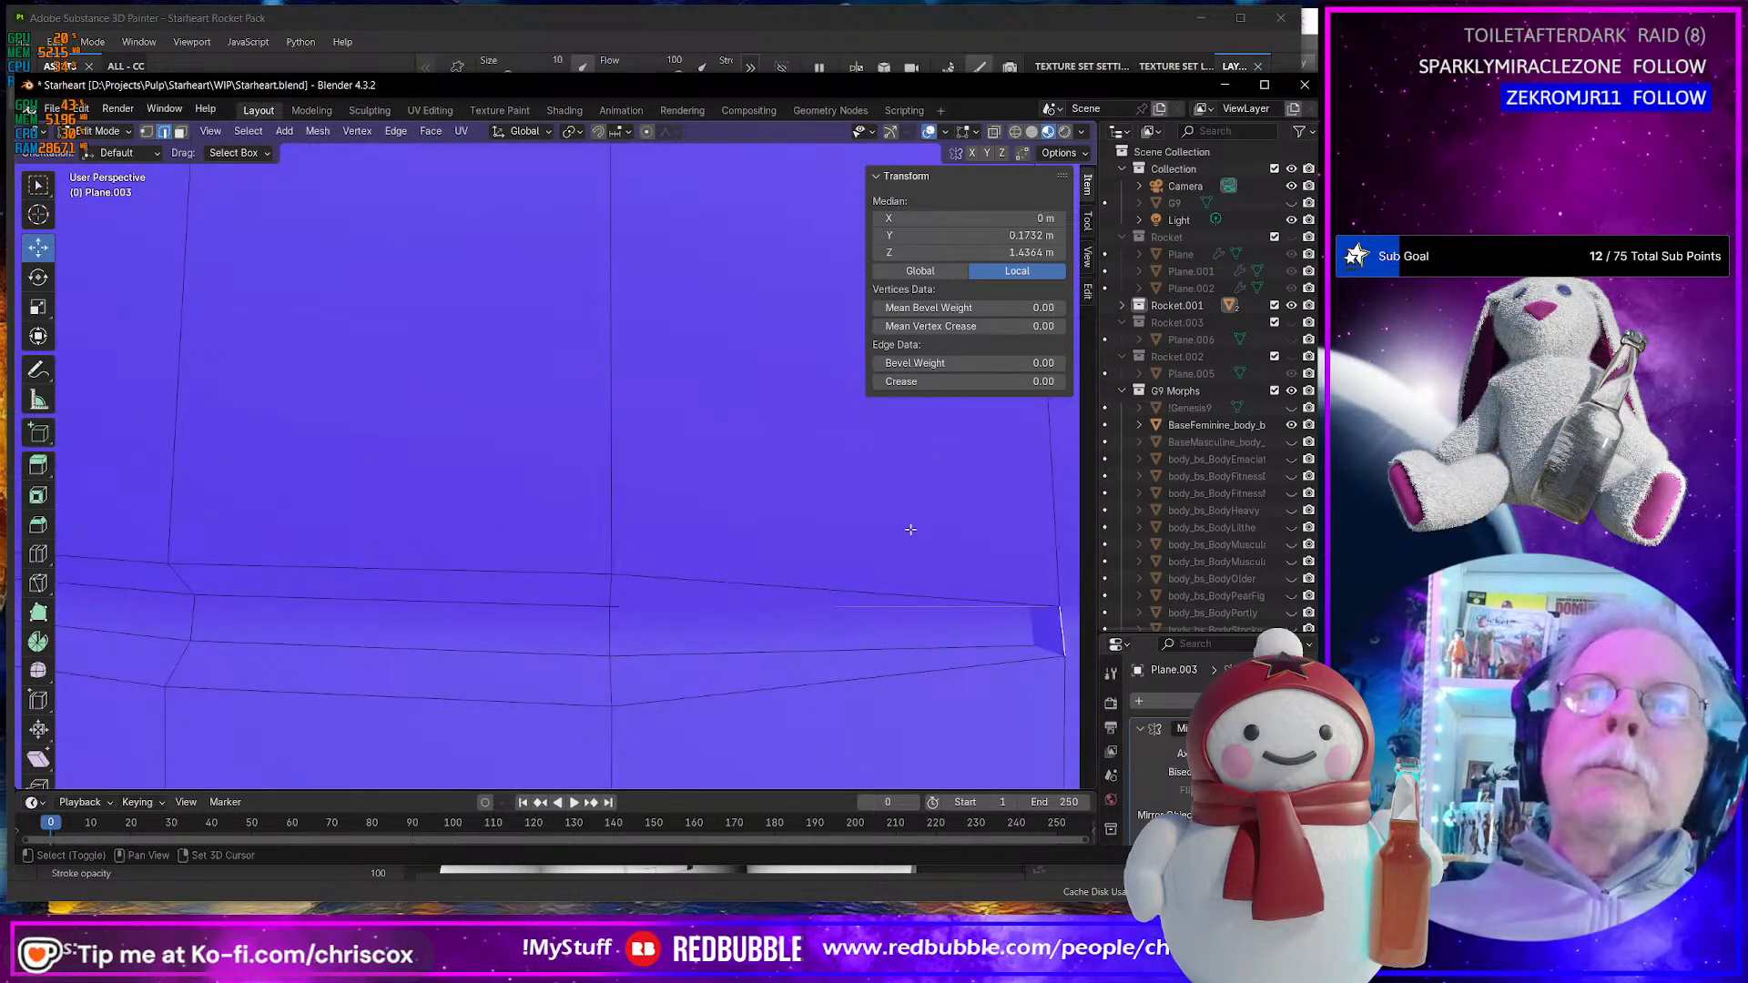
{"action": "key", "text": "3"}
{"action": "left_click", "coordinate": [1044, 631]}
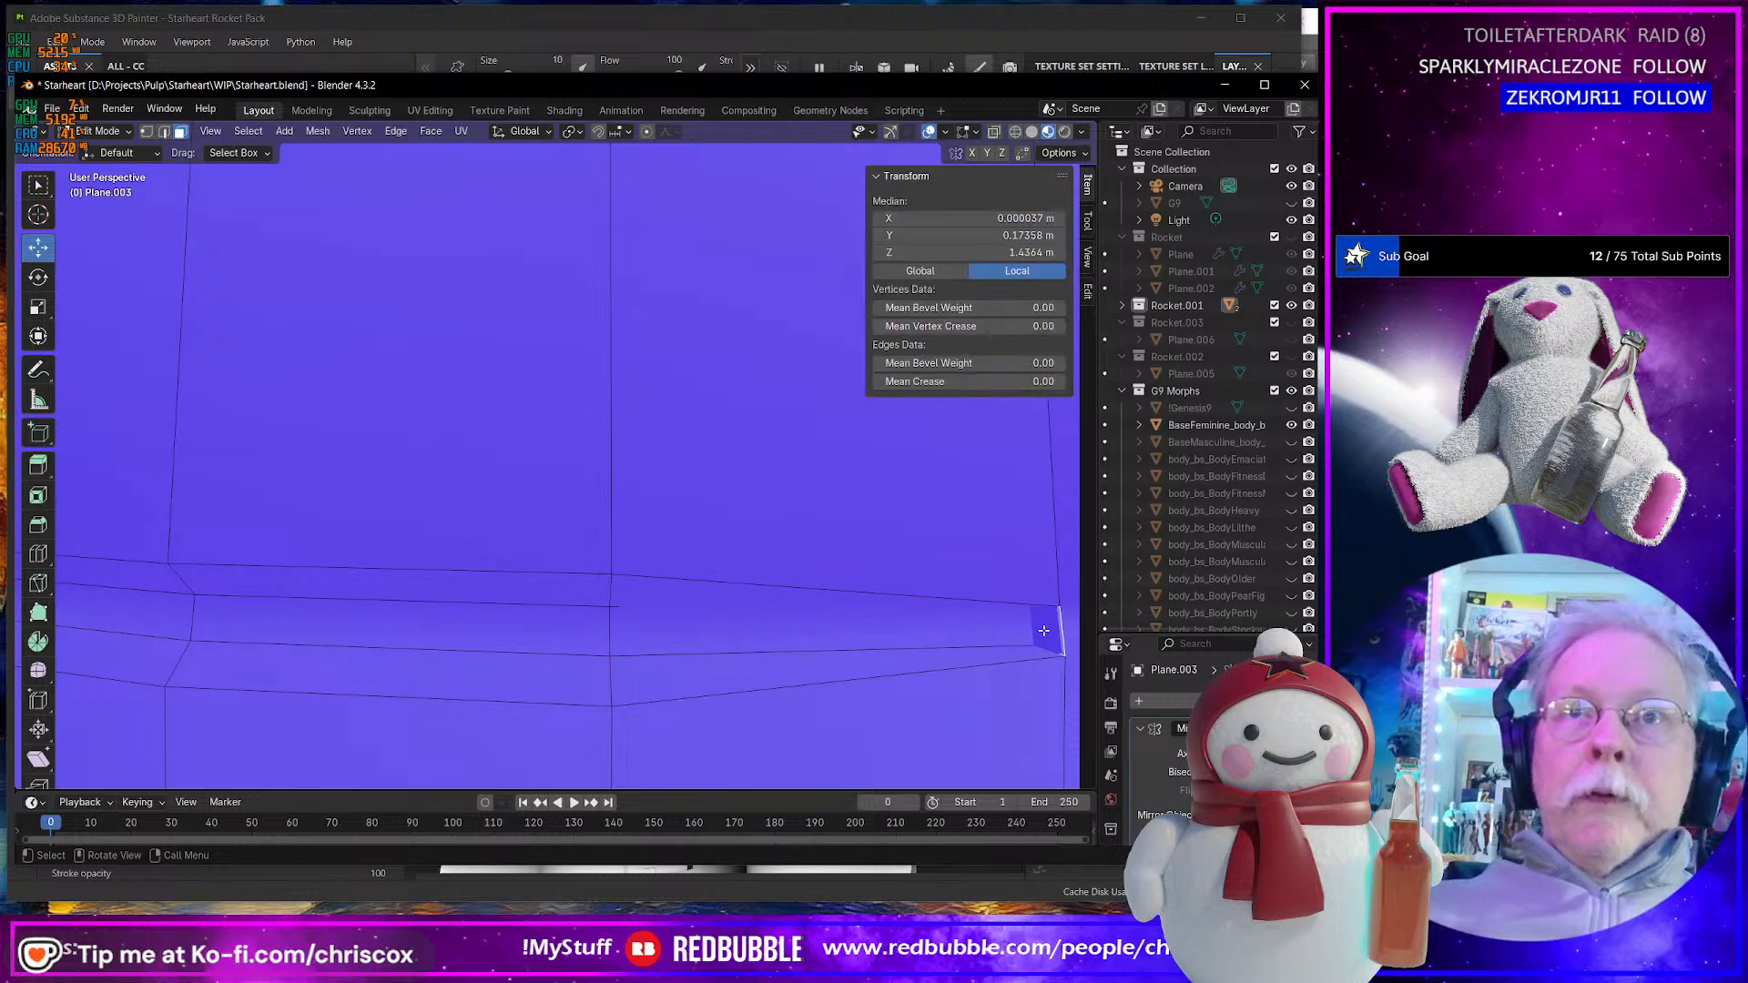
{"action": "key", "text": "x"}
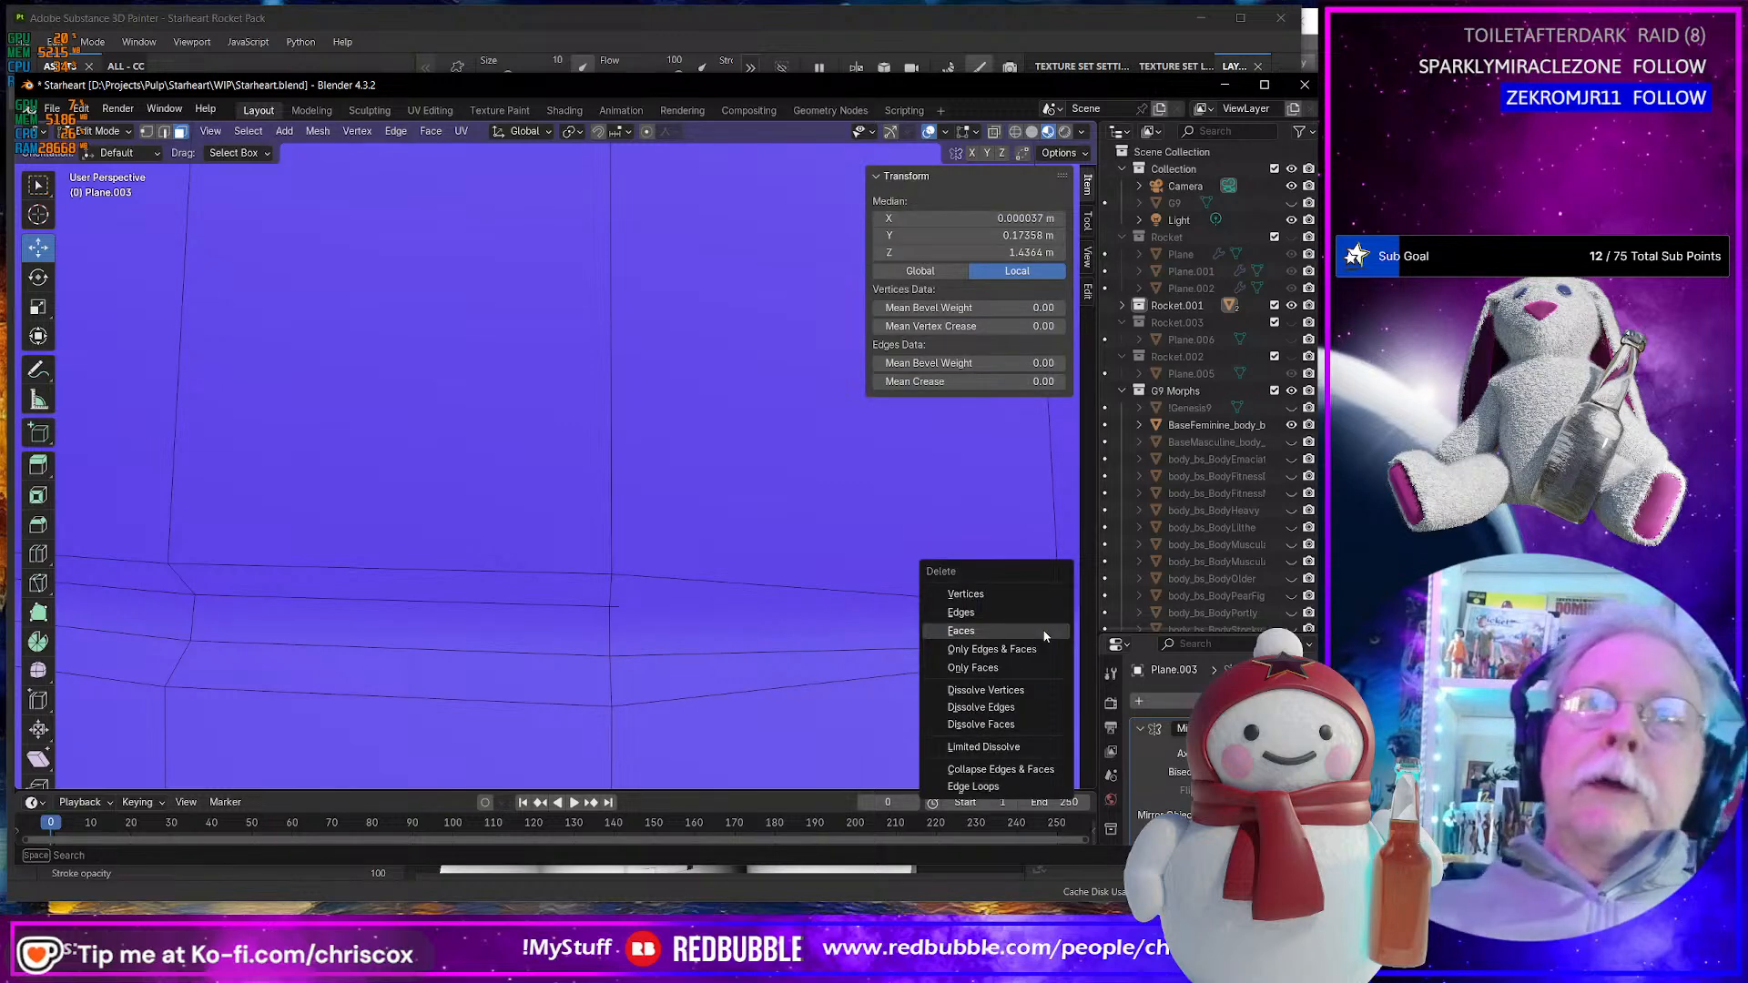
{"action": "left_click", "coordinate": [1044, 631]}
- Slide the corner vertex above the seam groove up its vertical edge to level it with the neighbouring upper seam edge
{"action": "middle_click_drag", "start_coordinate": [1038, 634], "coordinate": [957, 635]}
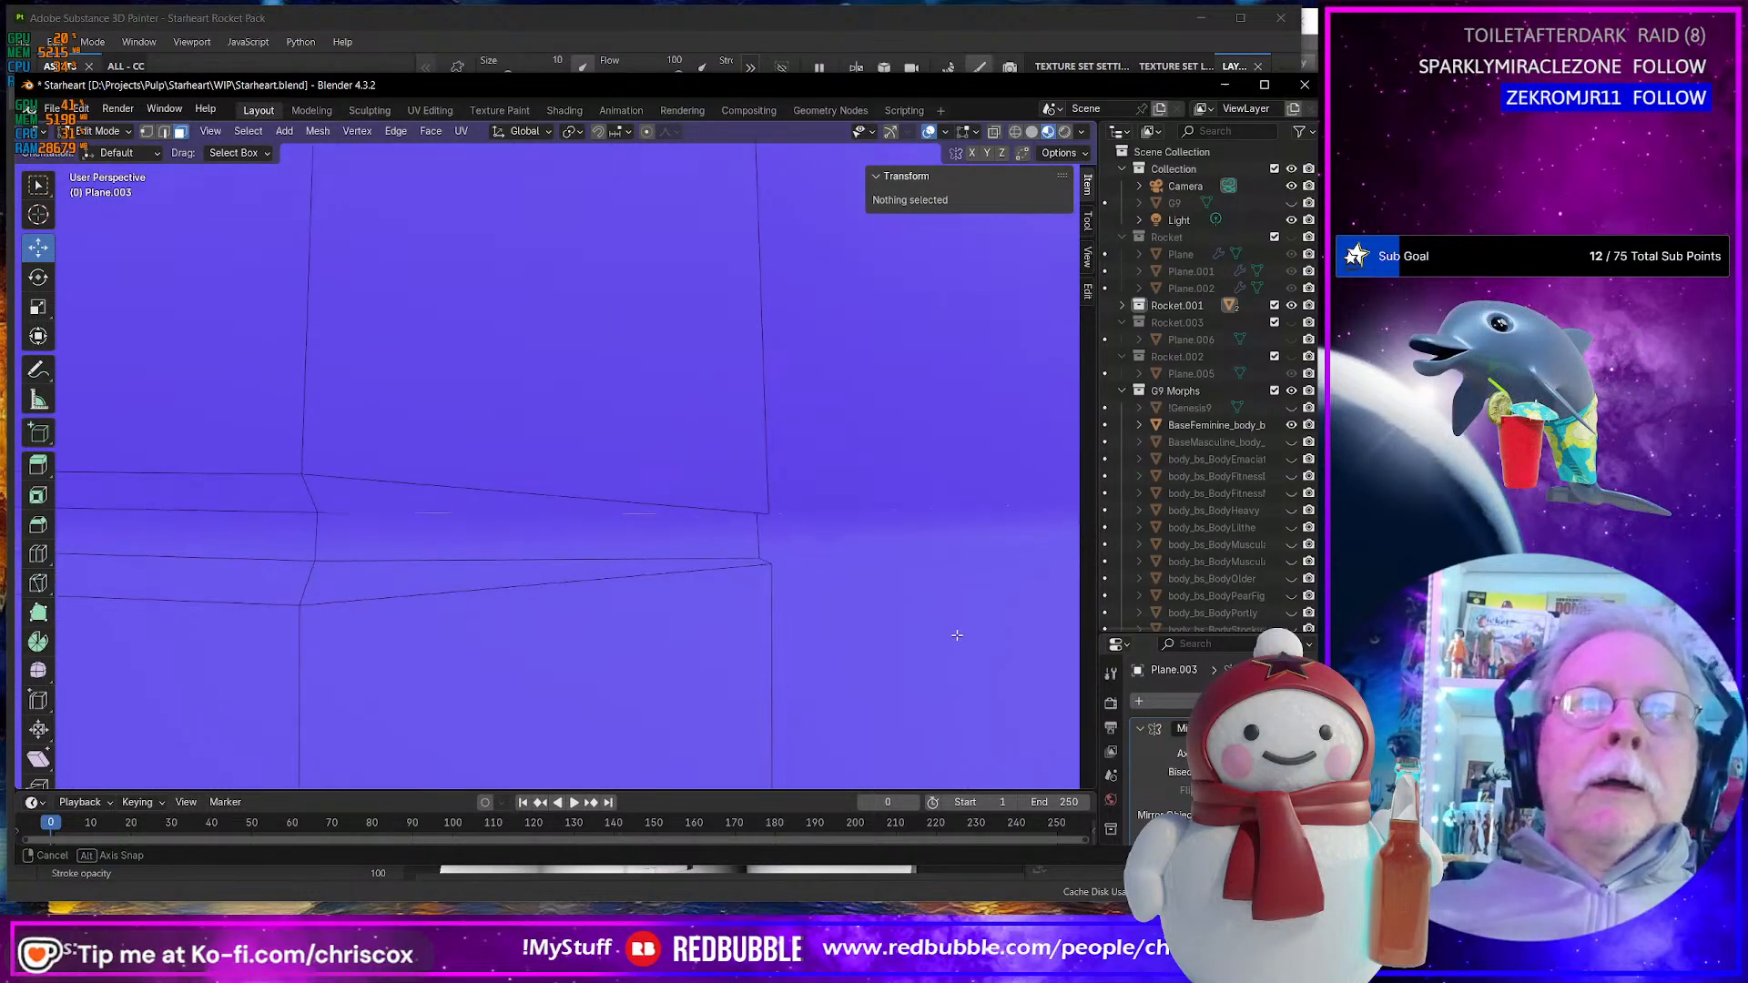
{"action": "left_click", "coordinate": [750, 510]}
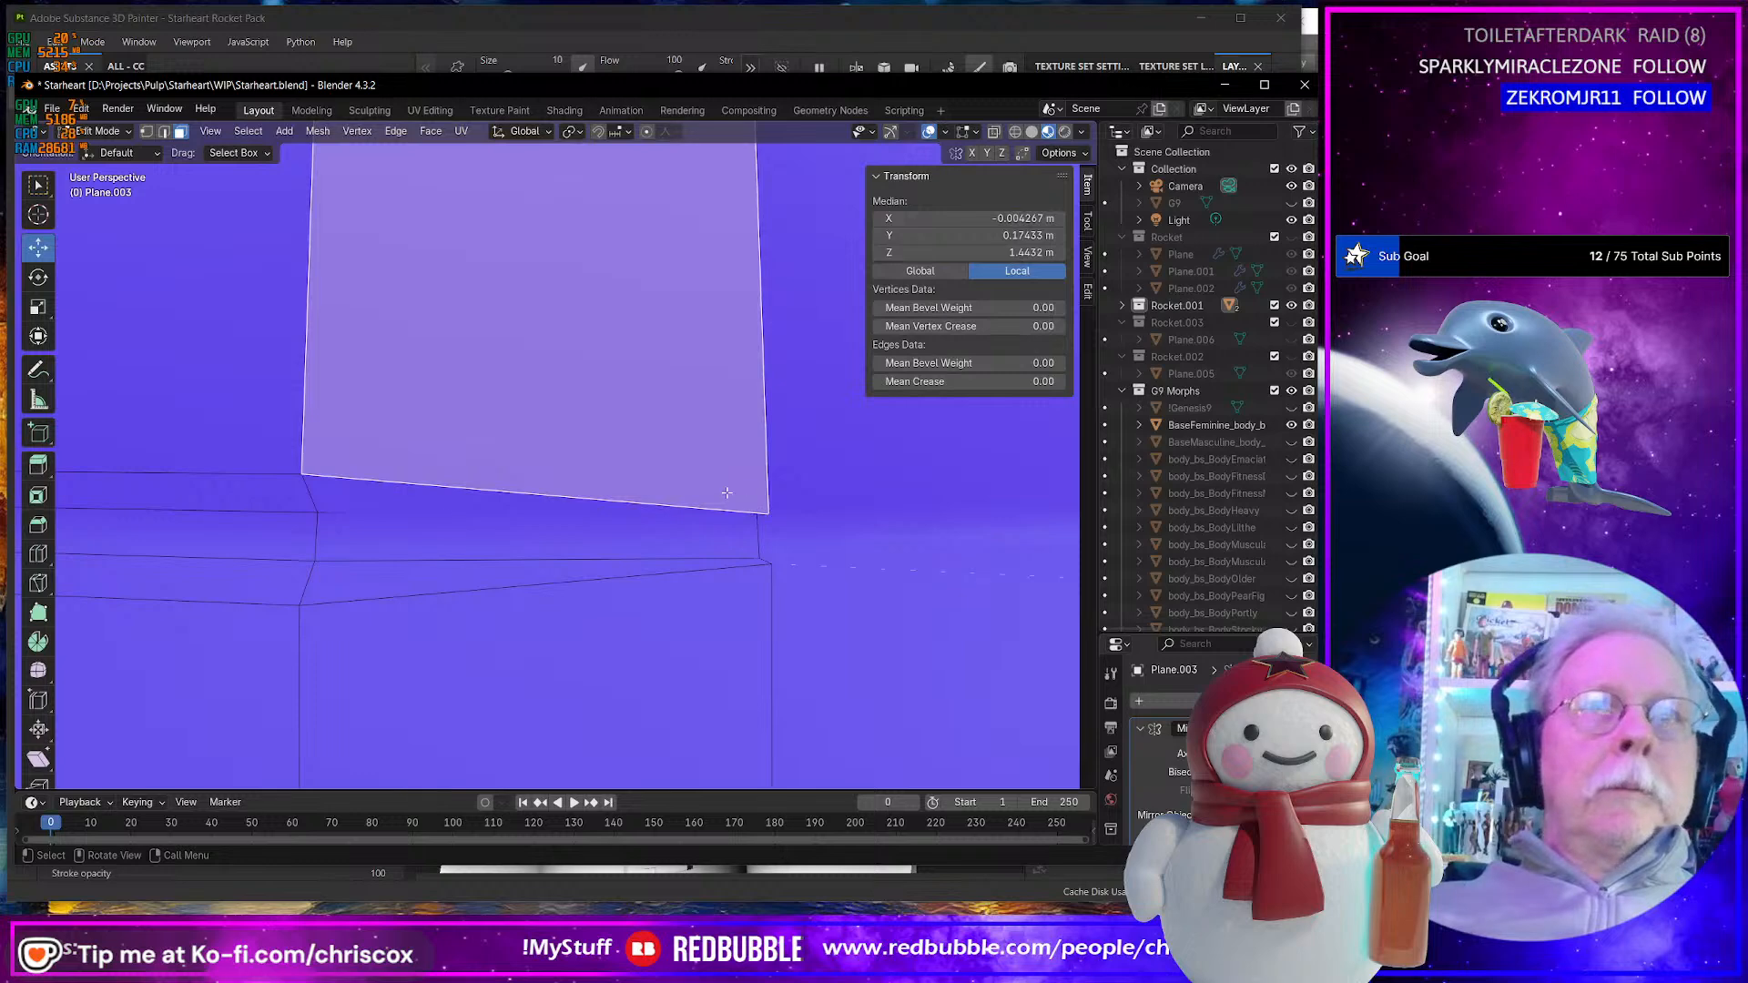
{"action": "key", "text": "2"}
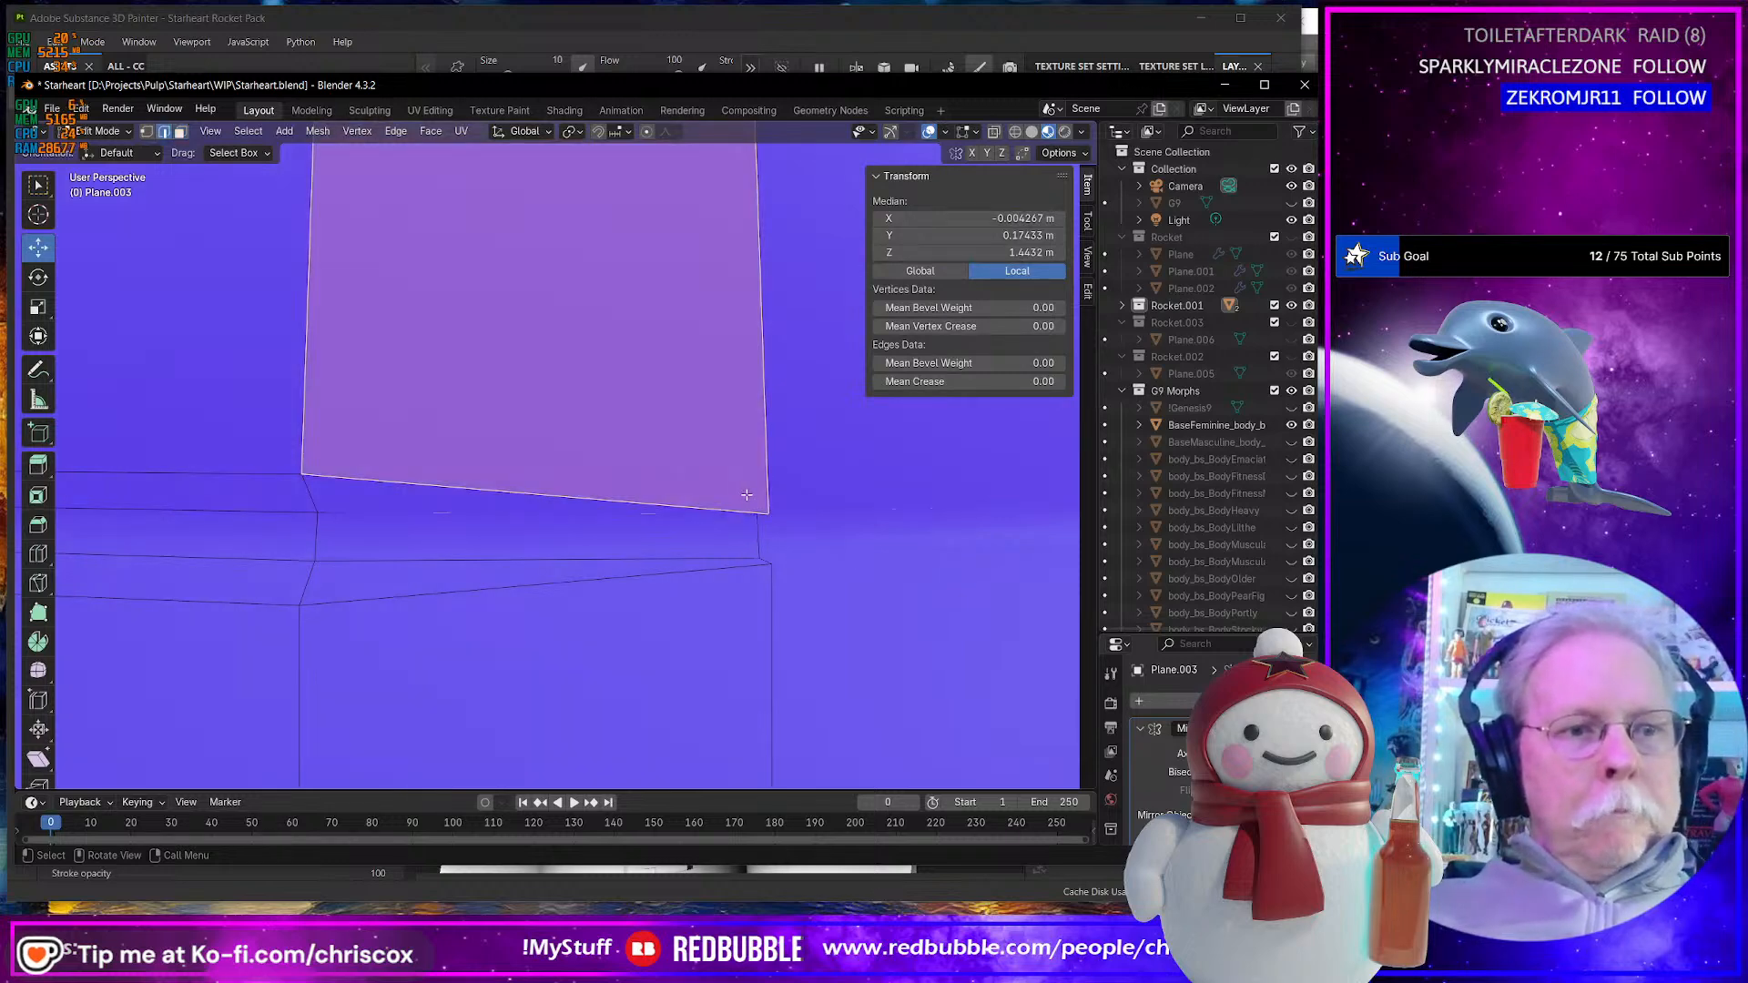
{"action": "key", "text": "1"}
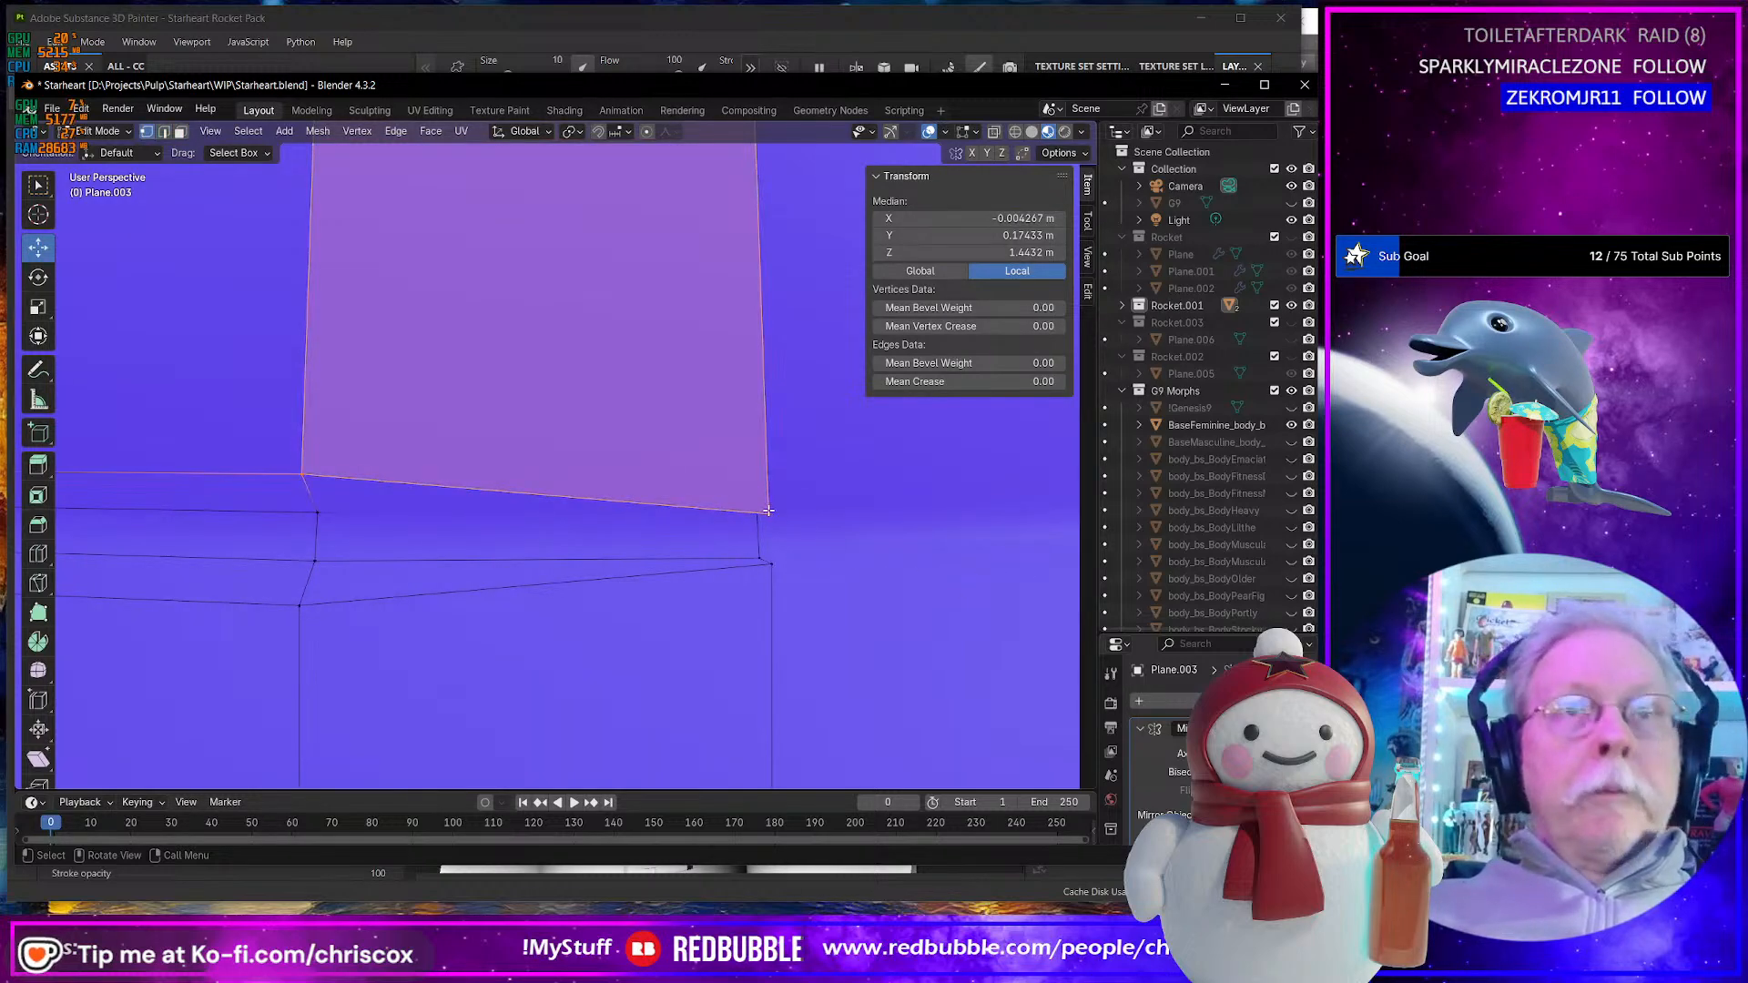
{"action": "left_click", "coordinate": [767, 513]}
{"action": "key", "text": "shift+v"}
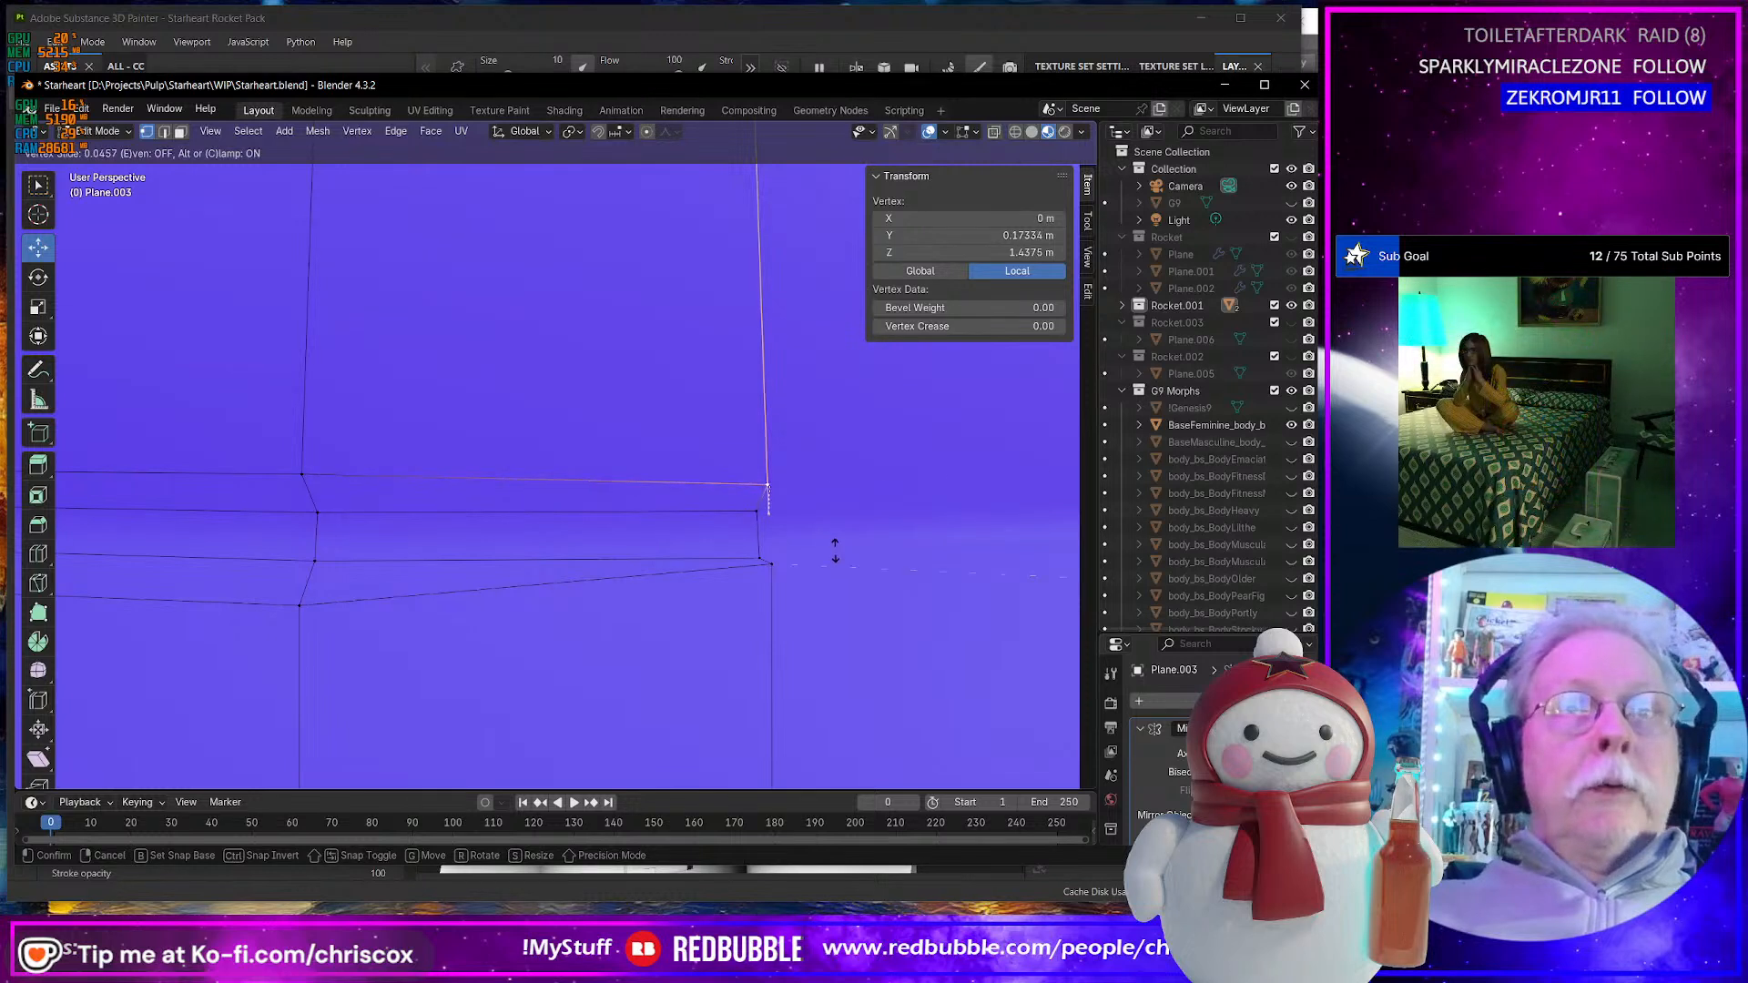
{"action": "left_click", "coordinate": [833, 540]}
- Slide the corner vertex below the seam groove down its vertical edge by a factor of about 0.034
{"action": "left_click", "coordinate": [776, 568]}
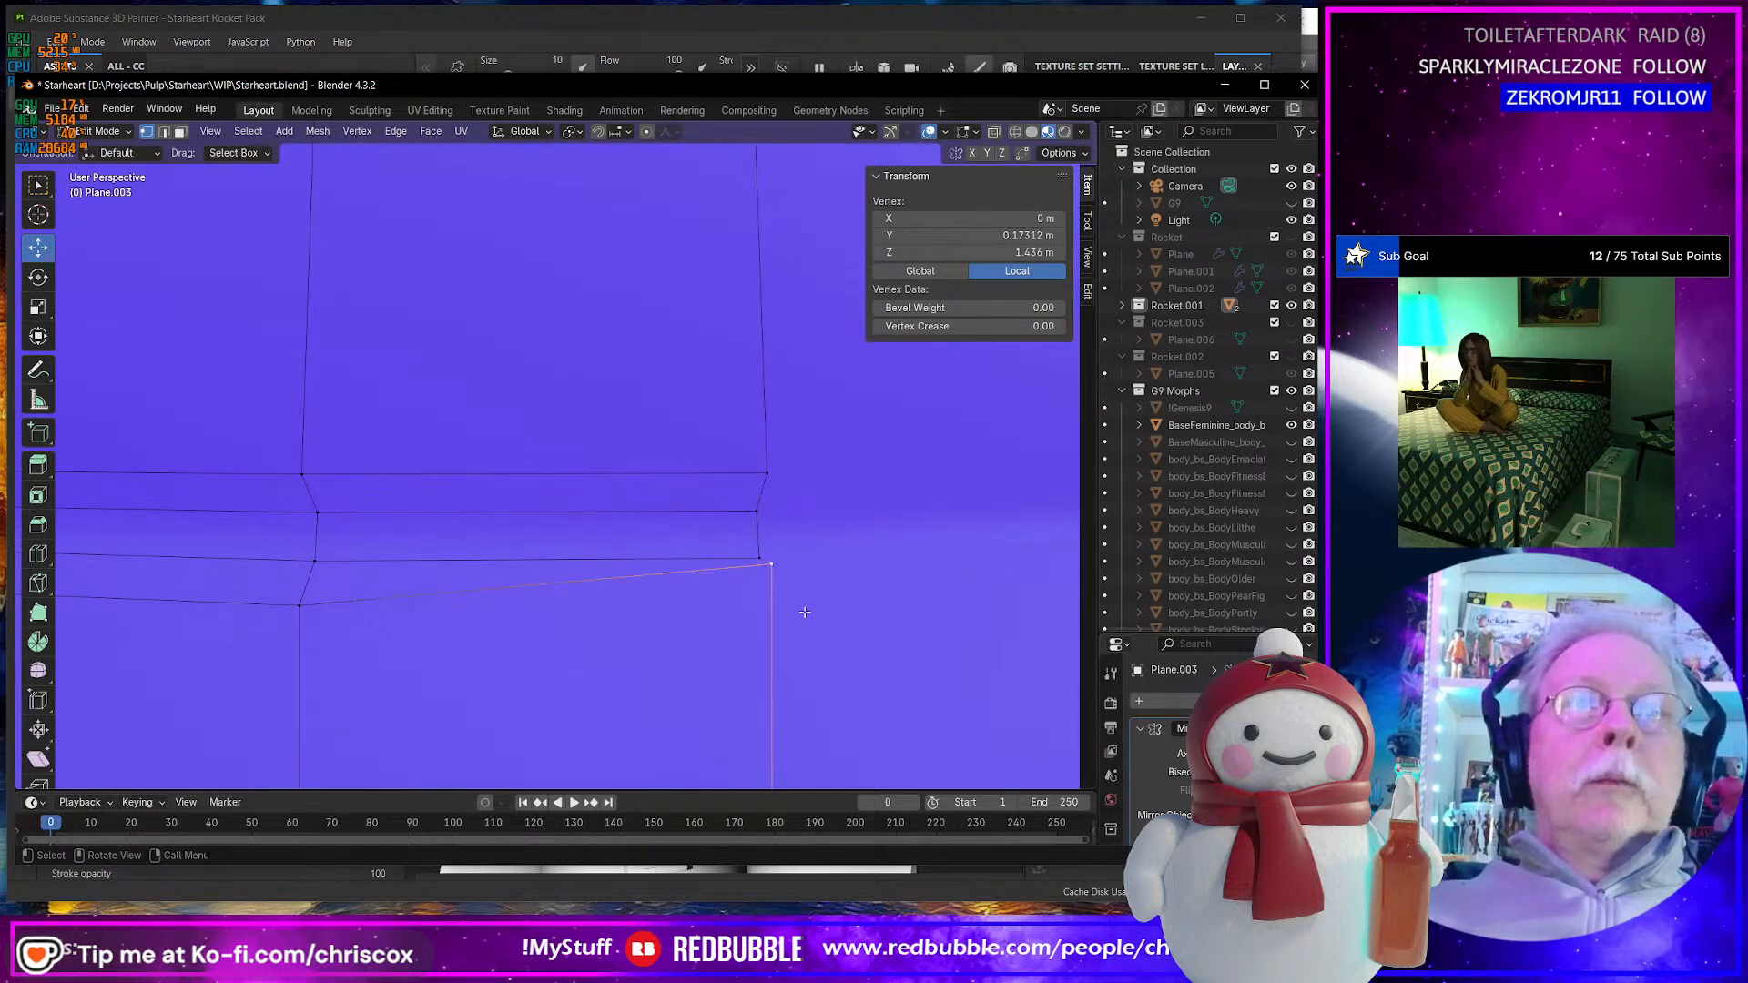
{"action": "key", "text": "2"}
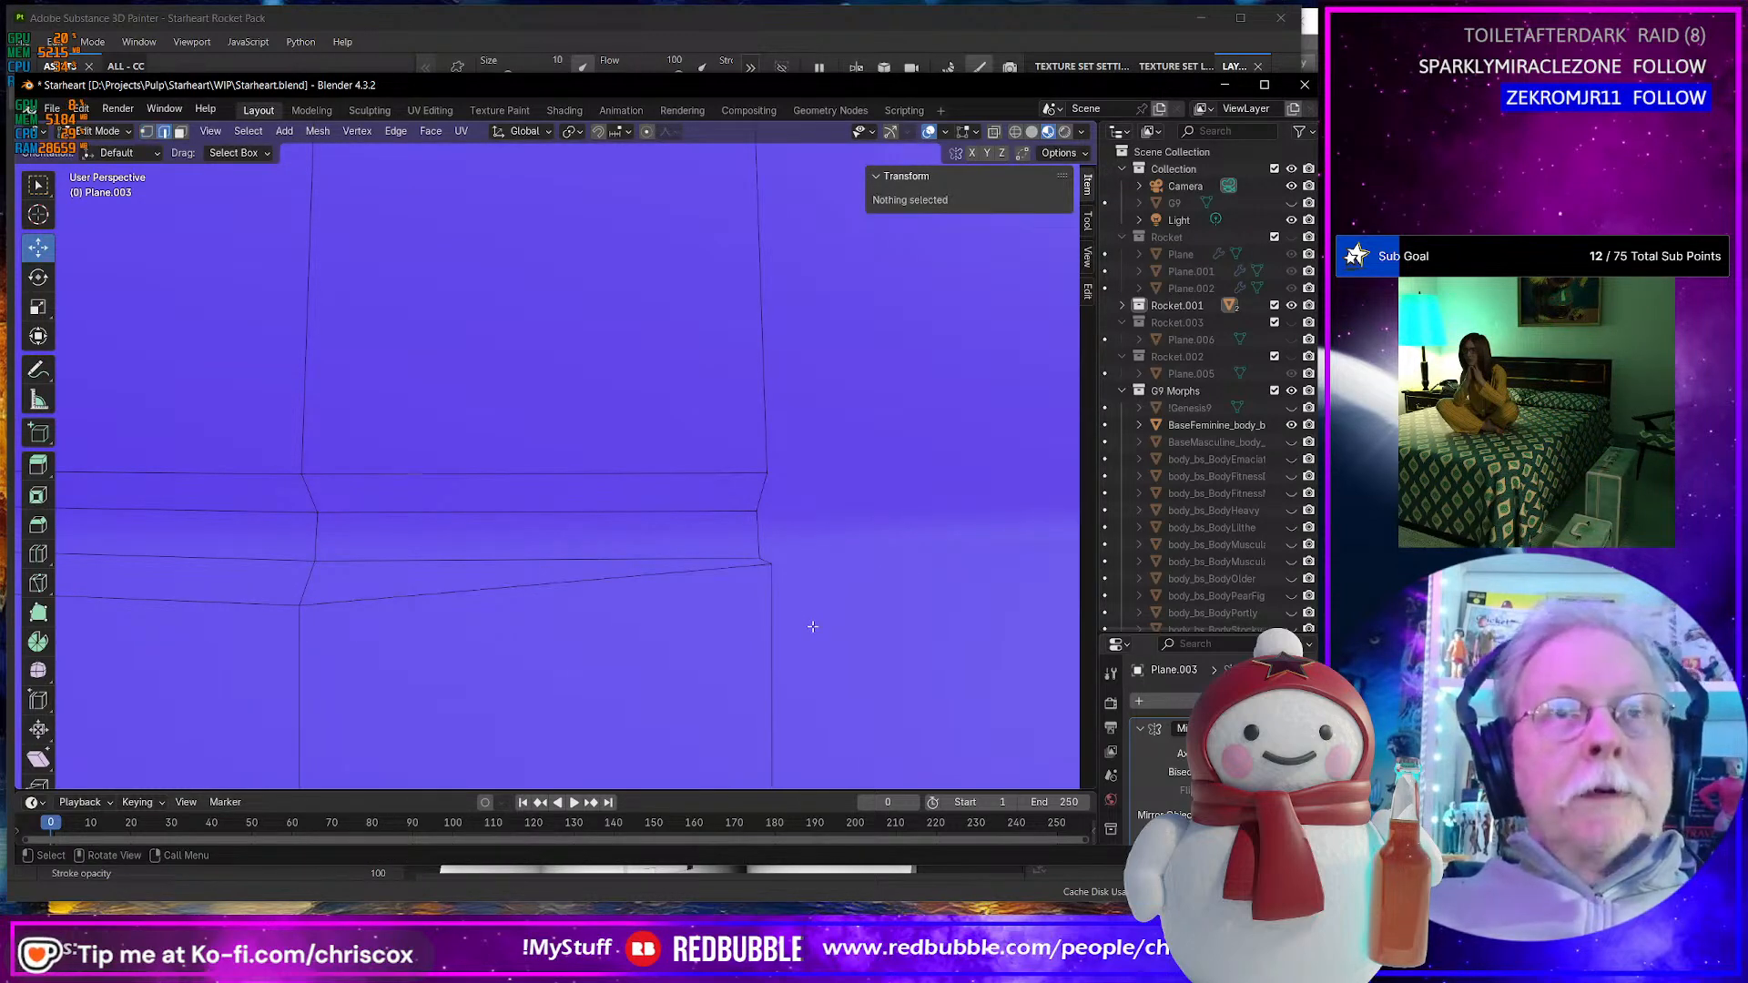
{"action": "left_click", "coordinate": [772, 573]}
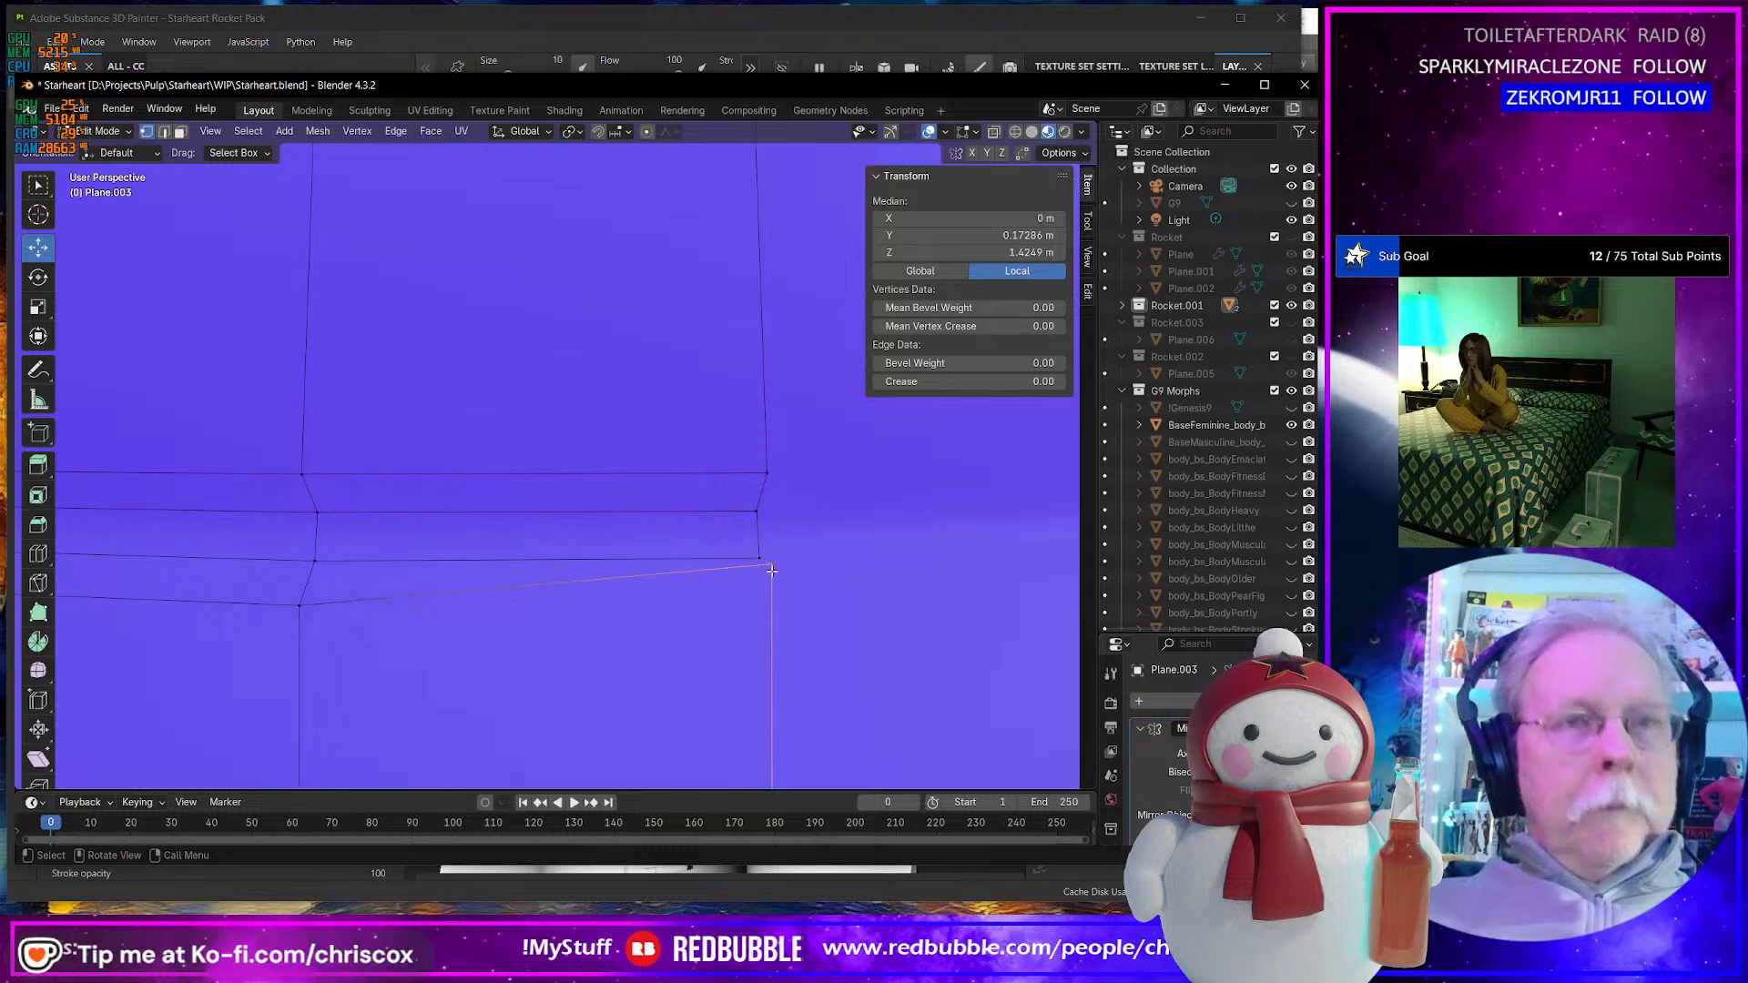
{"action": "left_click", "coordinate": [772, 568]}
{"action": "key", "text": "g"}
{"action": "key", "text": "g"}
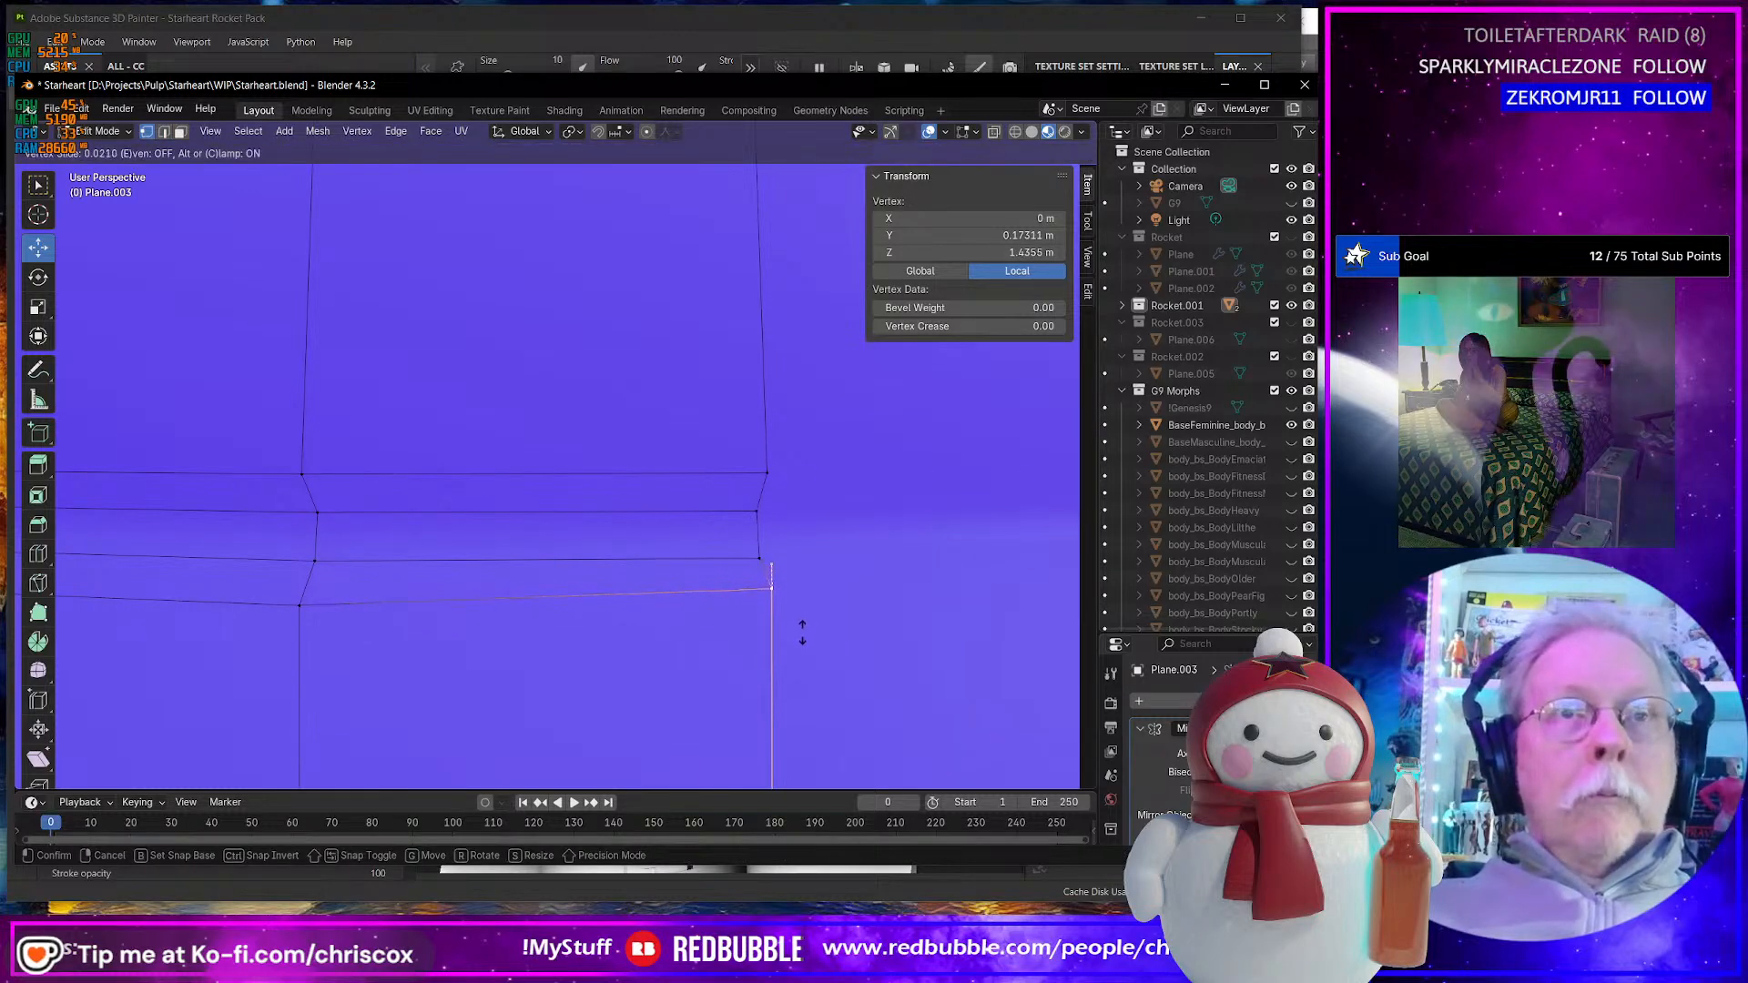
{"action": "left_click", "coordinate": [802, 648]}
- Examine the face orientation of the vent frame and the round gauge on the rocket body, in Edit Mode and in Object Mode
{"action": "scroll", "coordinate": [801, 645], "scroll_direction": "down", "scroll_amount": 8}
{"action": "middle_click_drag", "start_coordinate": [799, 643], "coordinate": [824, 557]}
{"action": "scroll", "coordinate": [601, 546], "scroll_direction": "down", "scroll_amount": 6}
{"action": "middle_click_drag", "start_coordinate": [660, 580], "coordinate": [760, 561]}
{"action": "scroll", "coordinate": [761, 562], "scroll_direction": "up", "scroll_amount": 6}
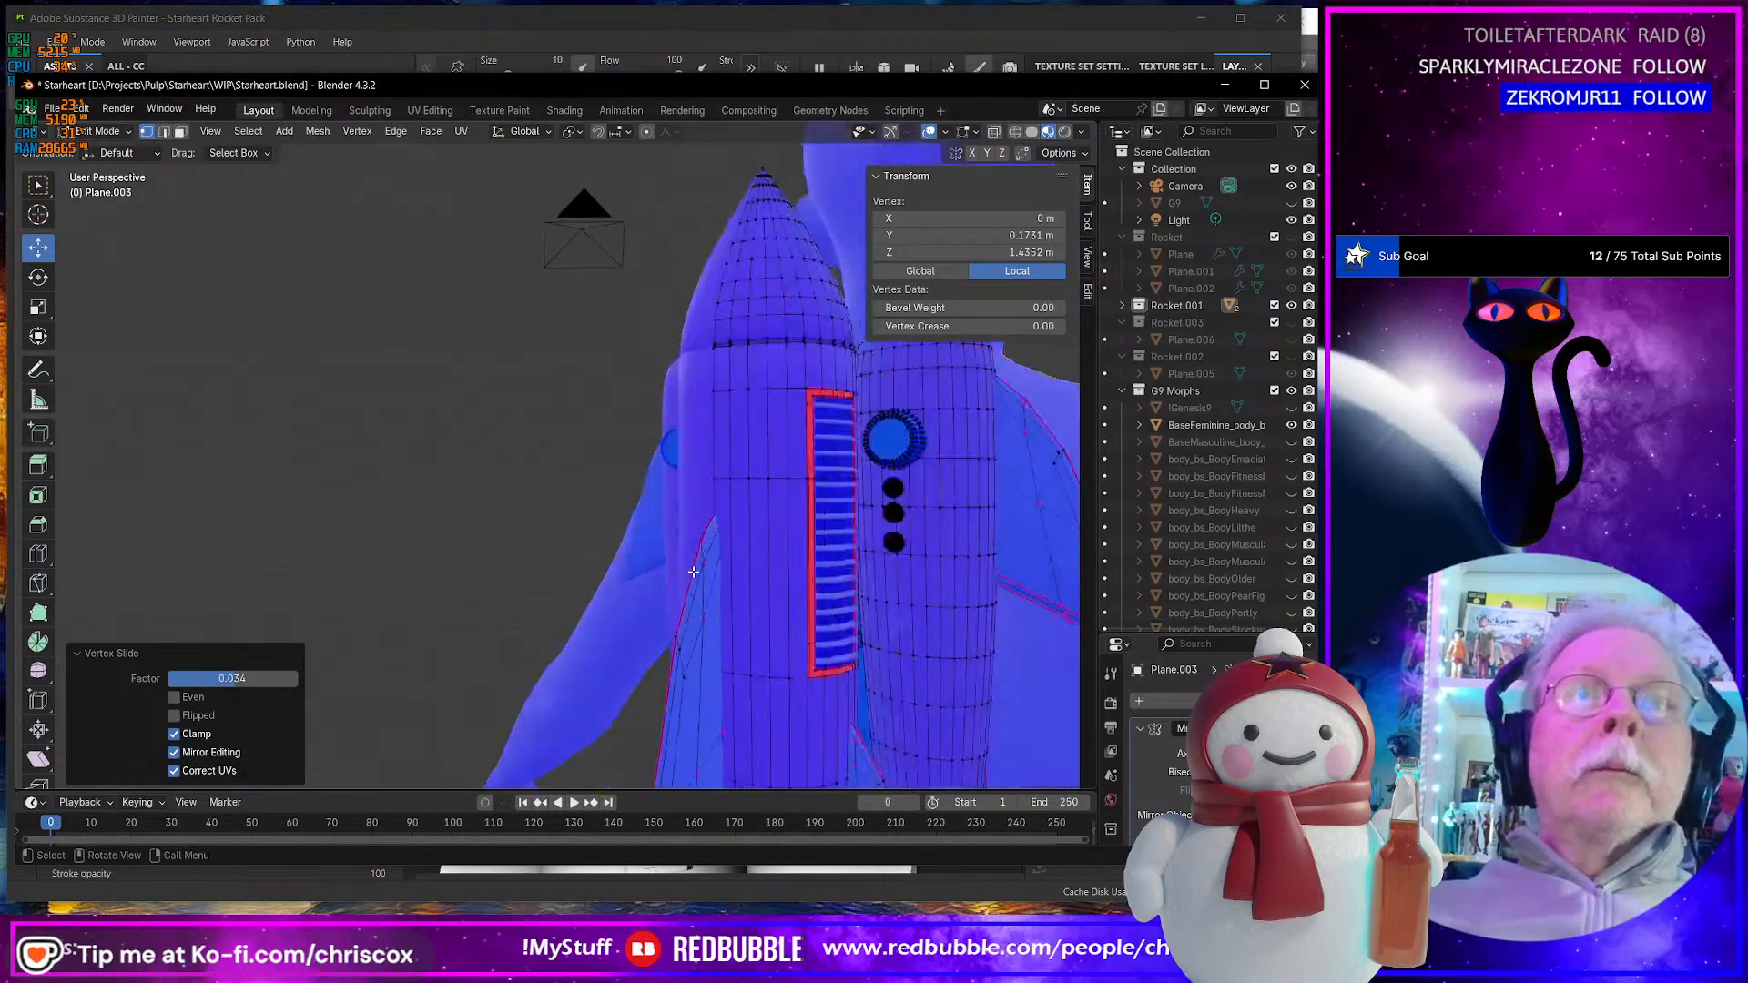
{"action": "scroll", "coordinate": [547, 567], "scroll_direction": "up", "scroll_amount": 2}
{"action": "middle_click_drag", "start_coordinate": [546, 567], "coordinate": [672, 603]}
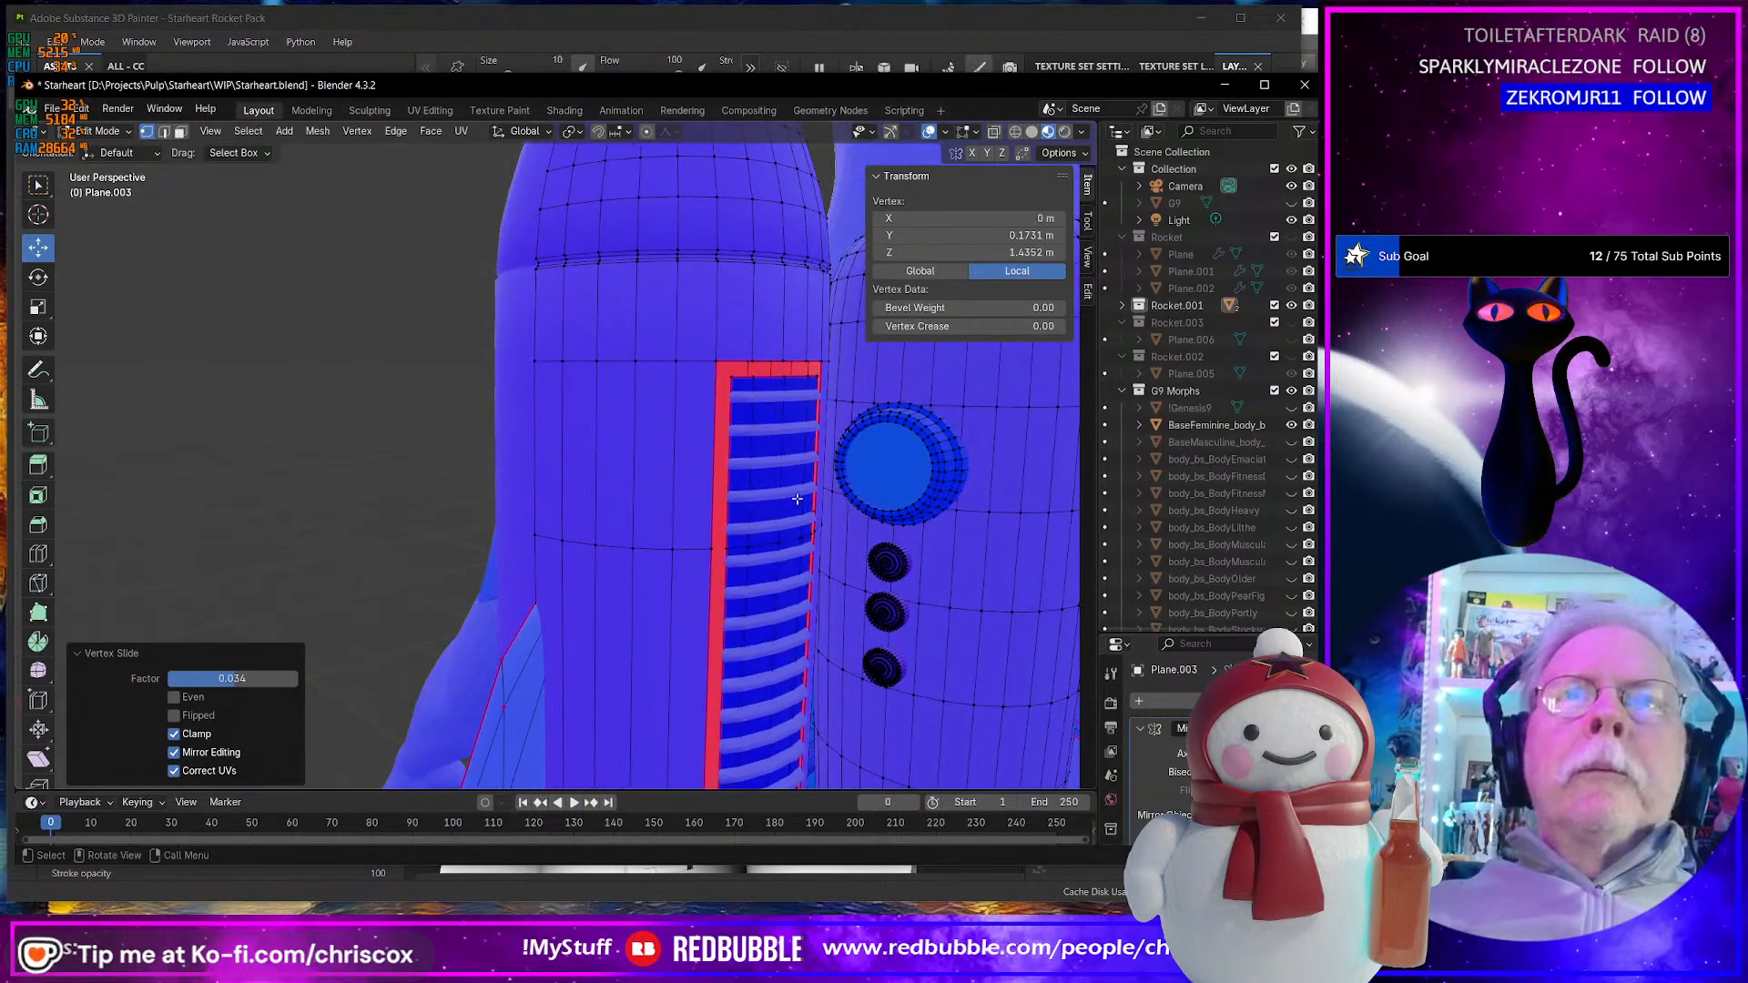
{"action": "left_click", "coordinate": [869, 474]}
{"action": "middle_click_drag", "start_coordinate": [883, 517], "coordinate": [901, 540]}
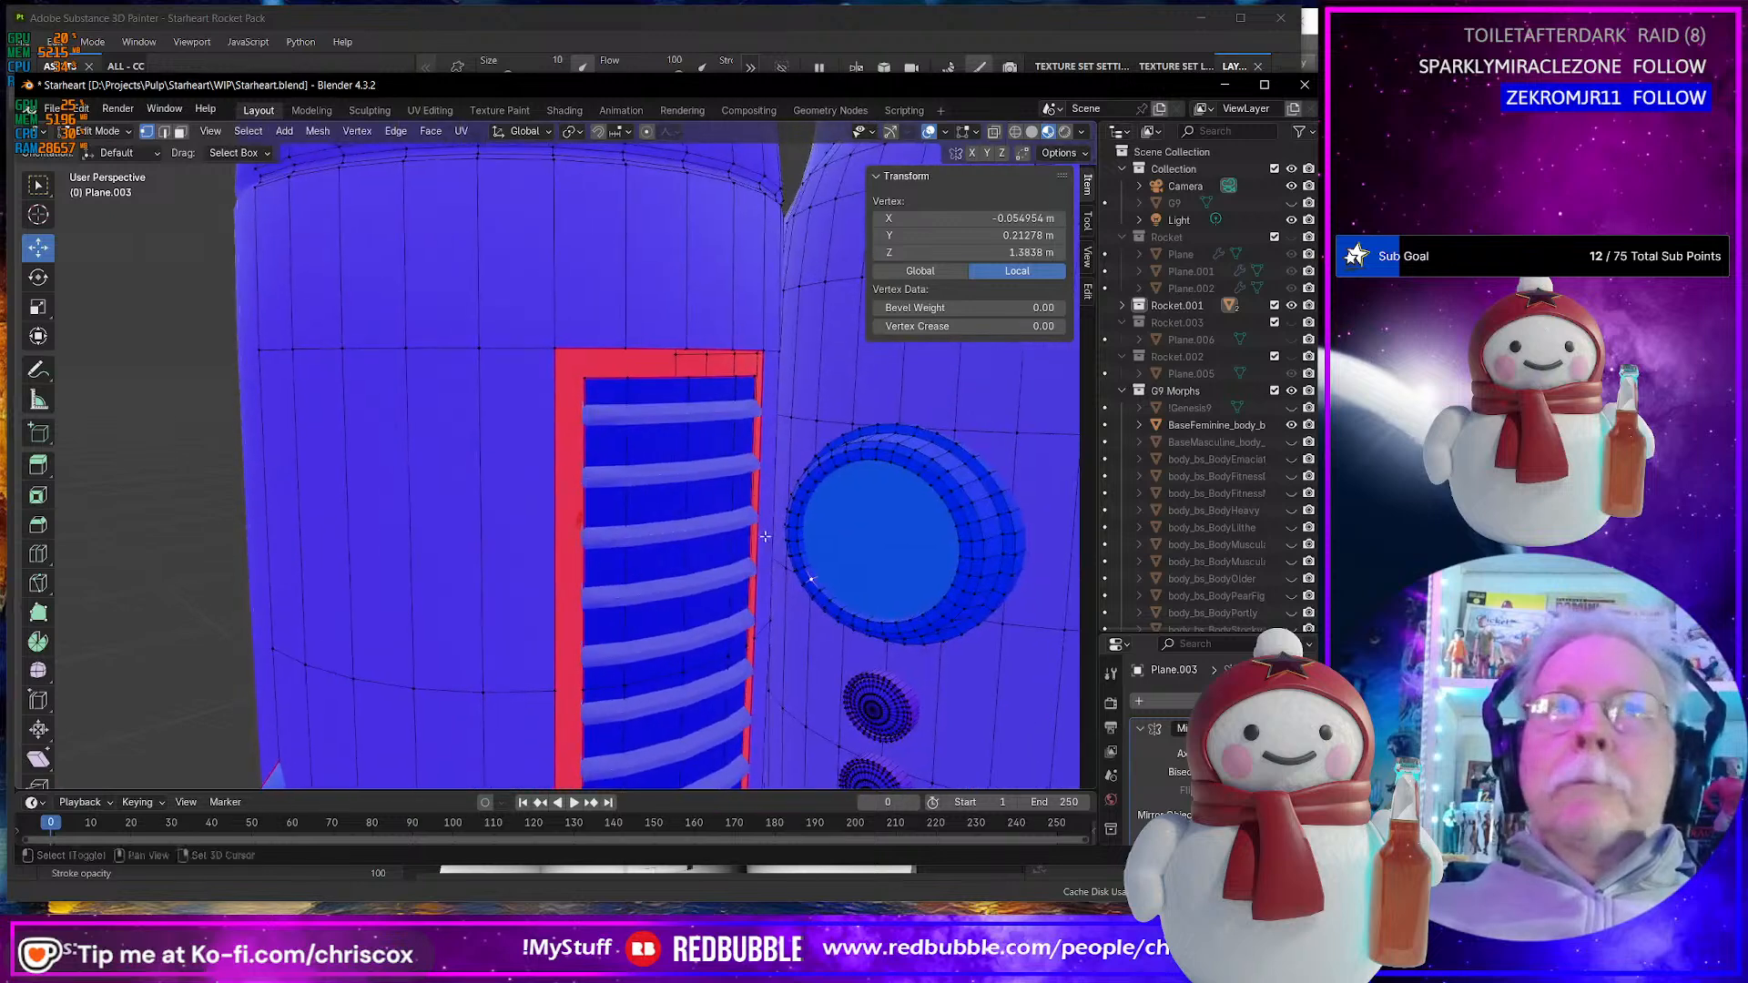
{"action": "key", "text": "Tab"}
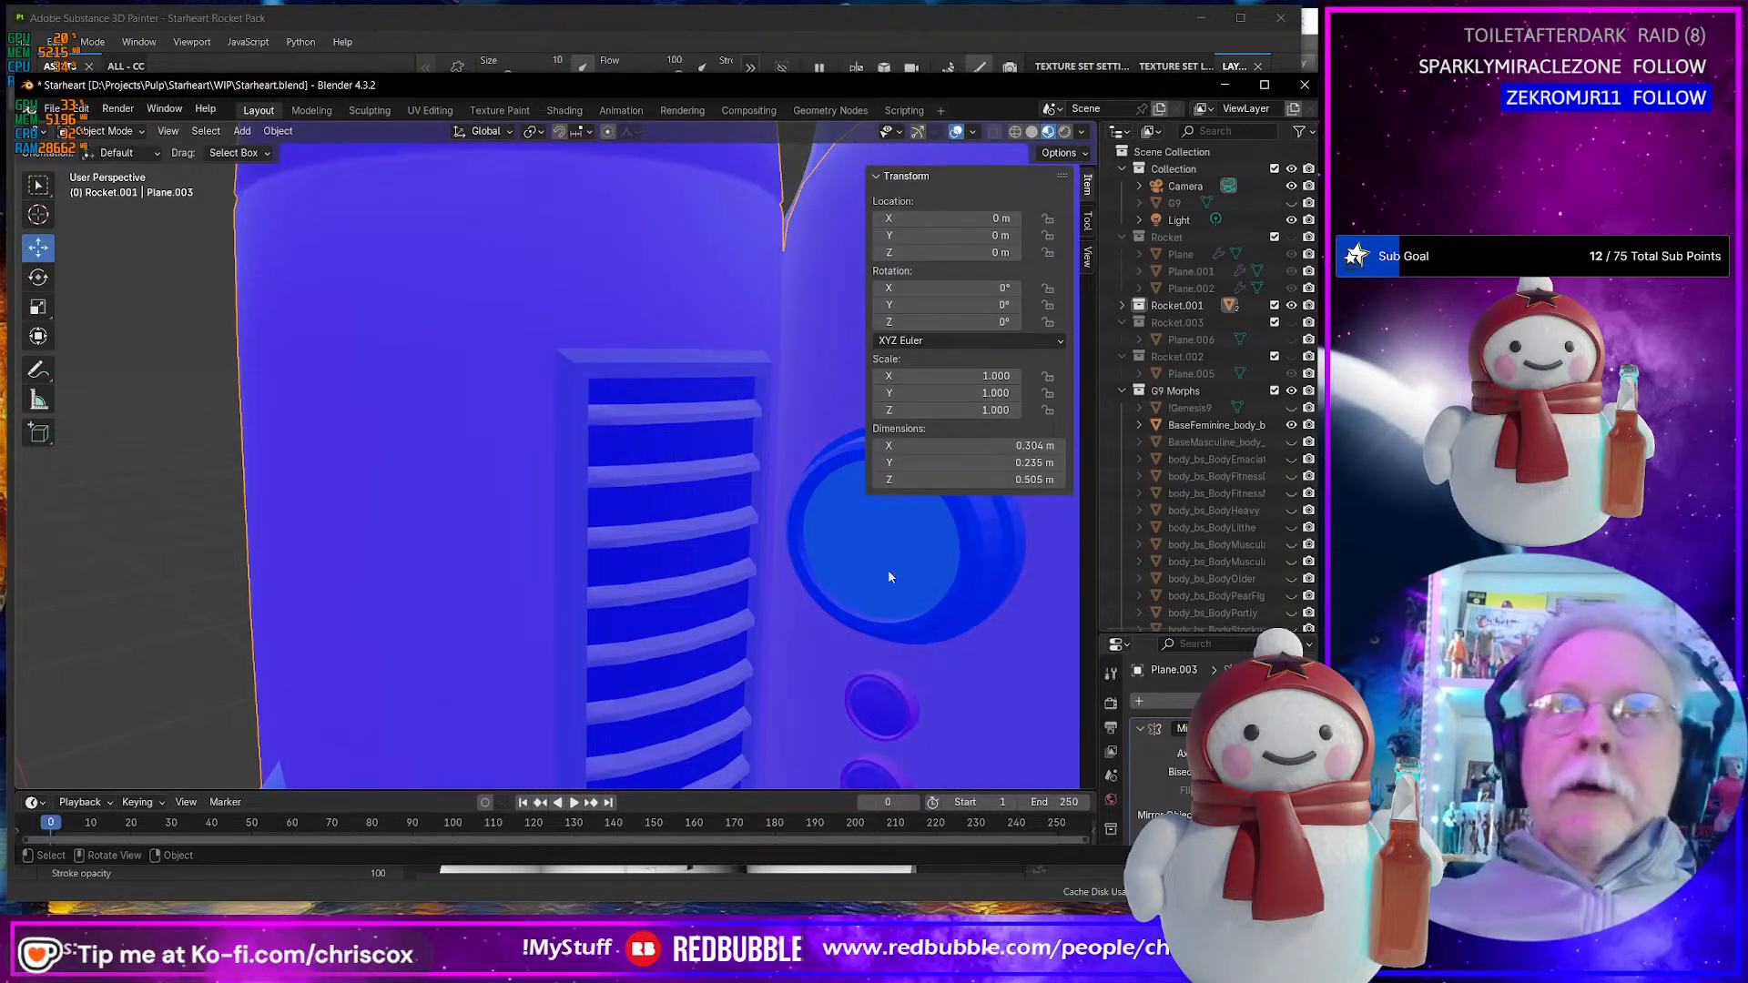
{"action": "middle_click_drag", "start_coordinate": [889, 576], "coordinate": [695, 508]}
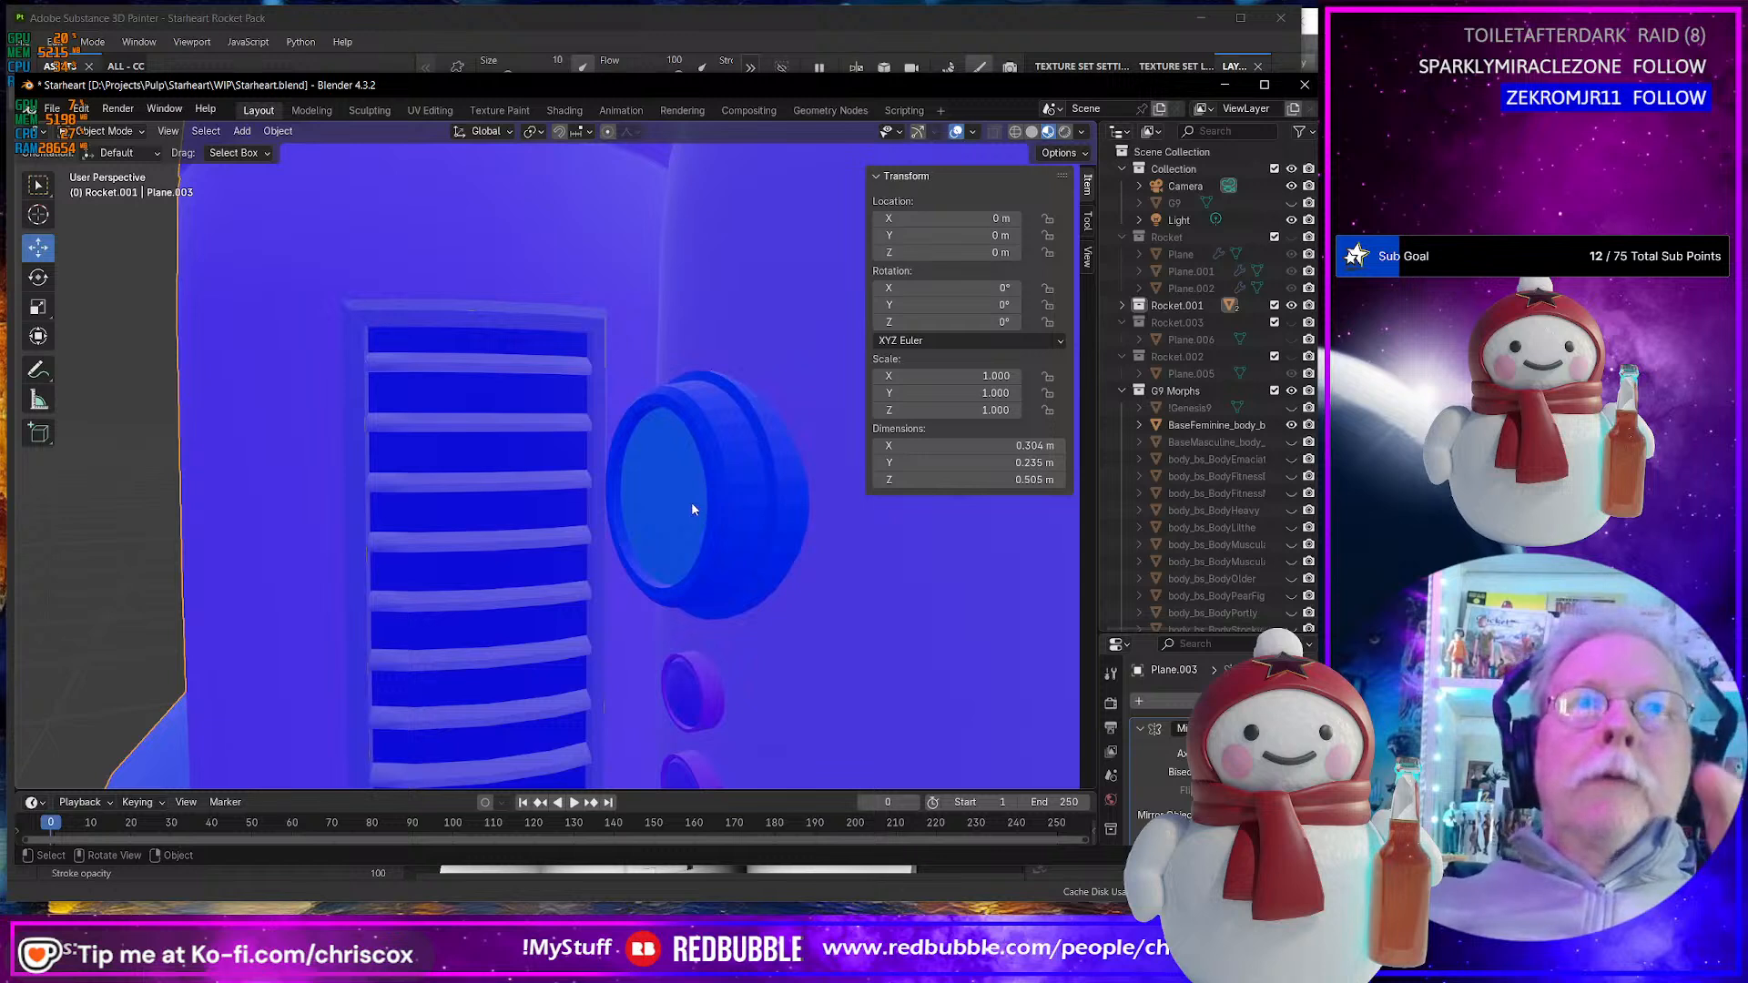
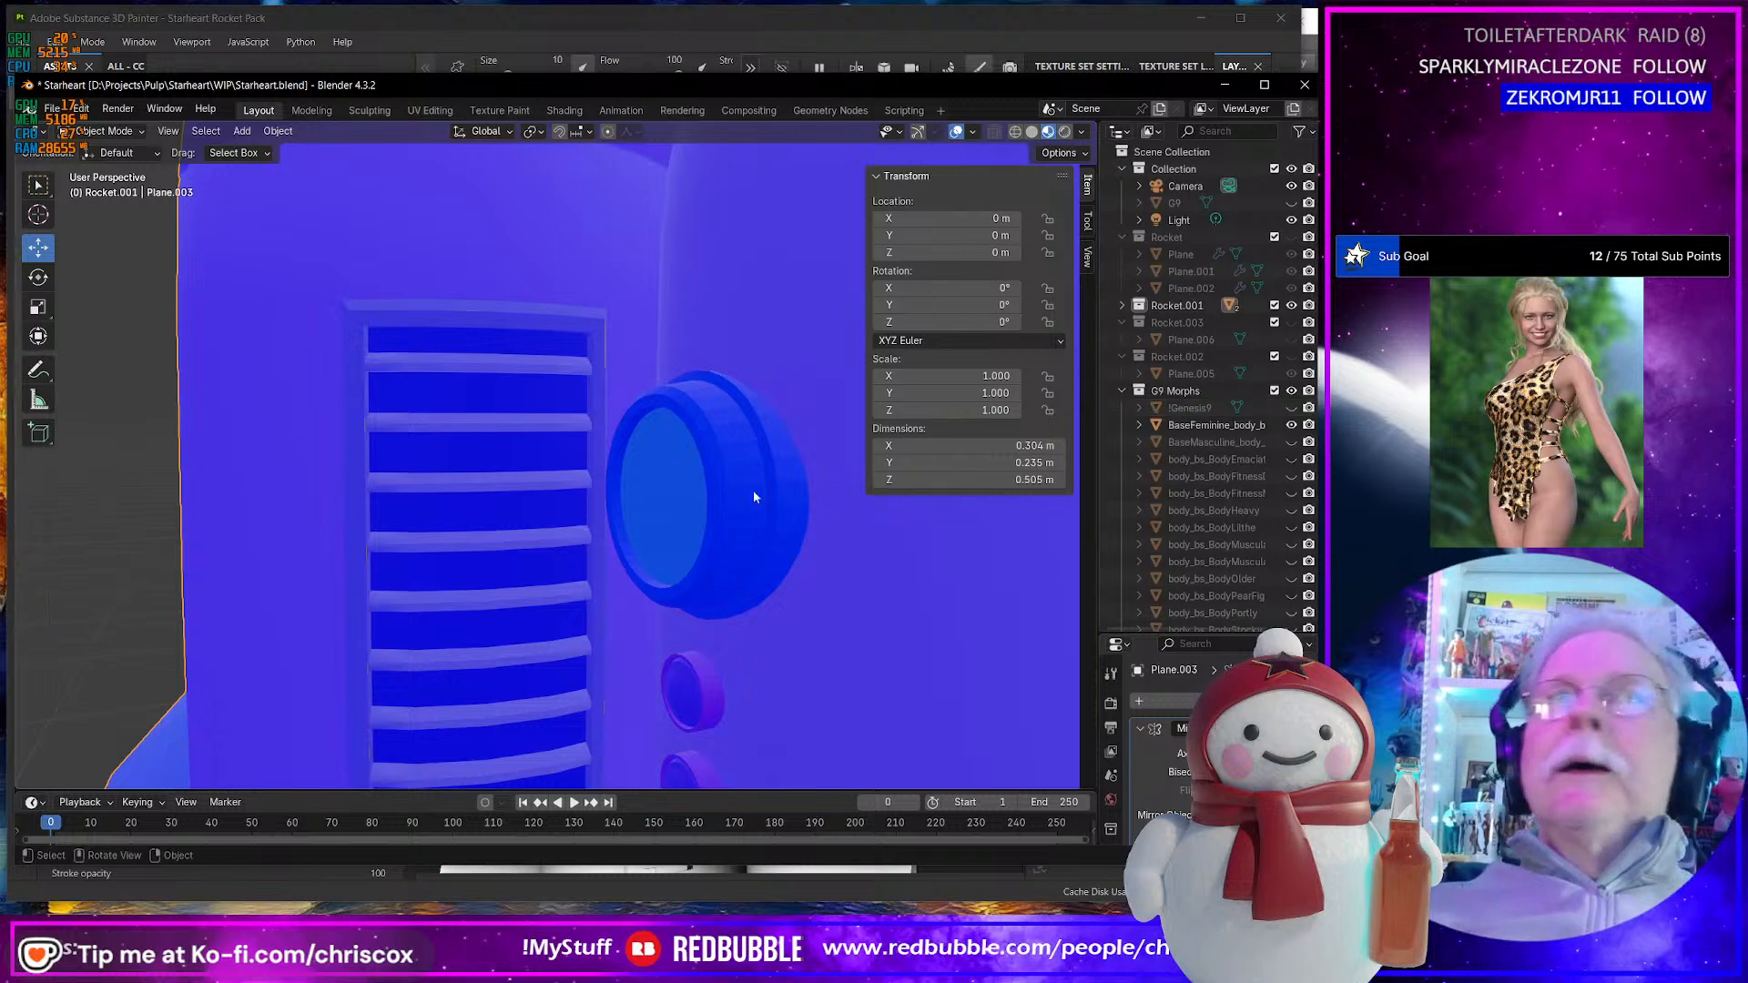
- Reveal the hidden geometry of Plane.003 around the vent, clear the selection, and return to Object Mode
{"action": "key", "text": "Tab"}
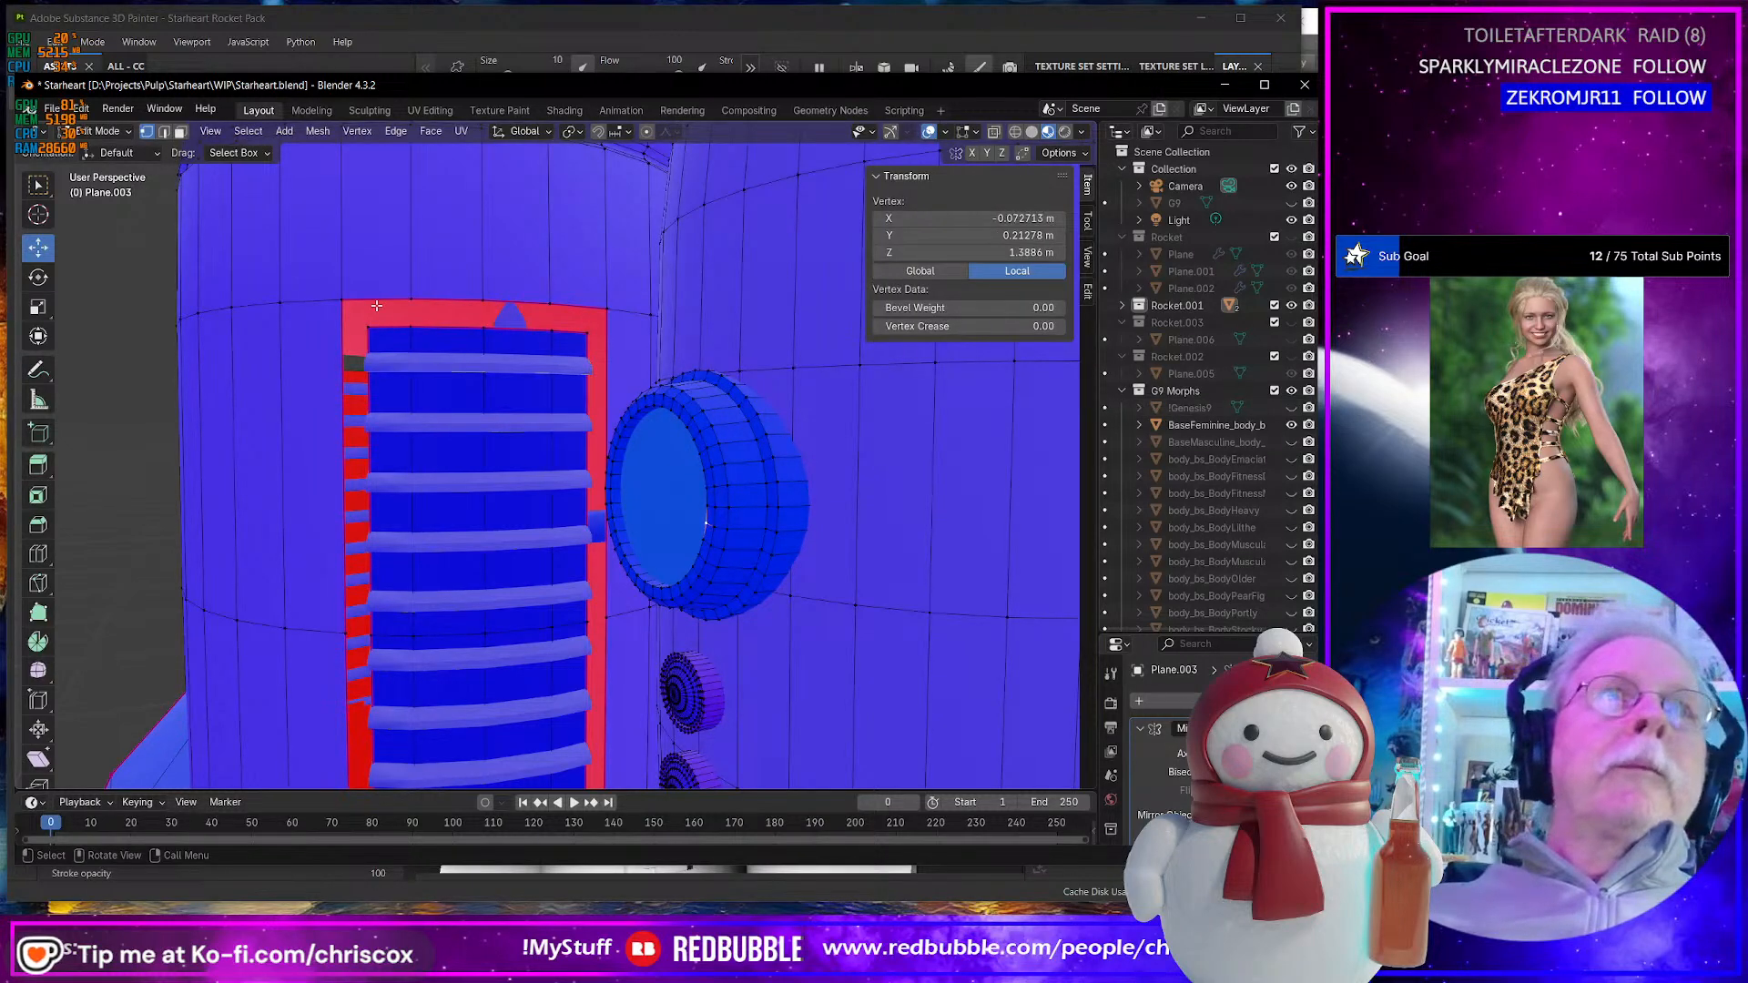
{"action": "middle_click_drag", "start_coordinate": [376, 307], "coordinate": [757, 448]}
{"action": "key", "text": "Tab"}
{"action": "key", "text": "Tab"}
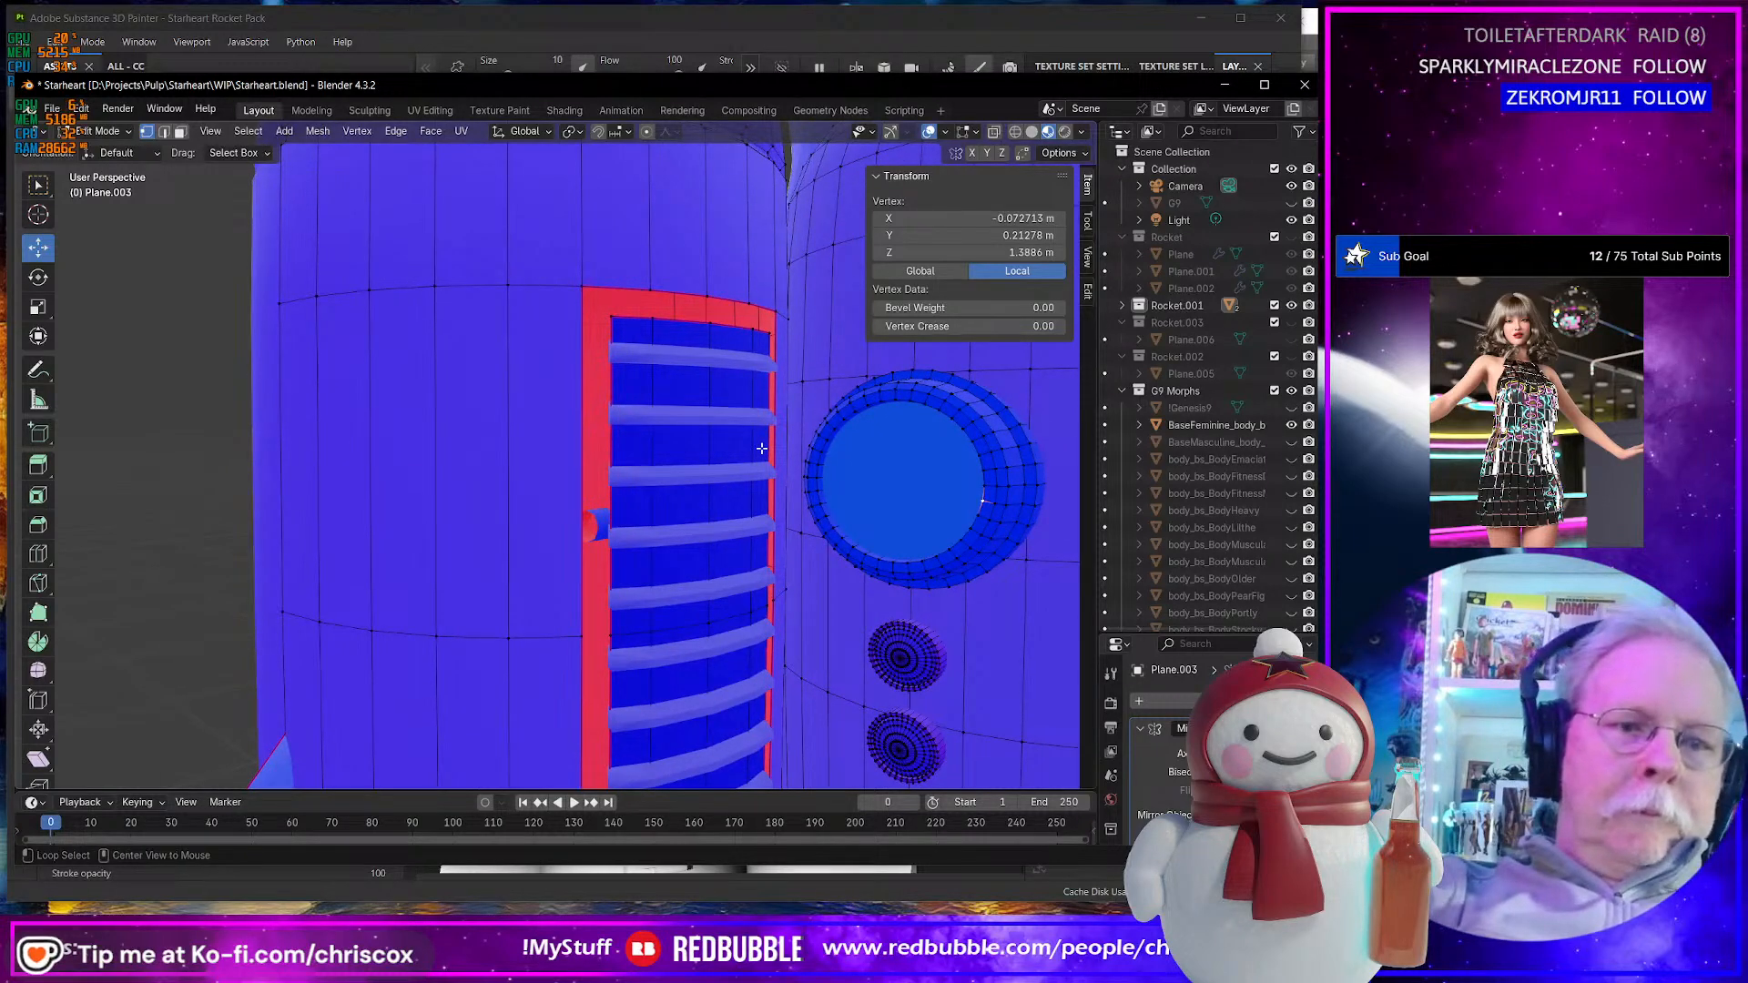
{"action": "key", "text": "alt+h"}
{"action": "left_click", "coordinate": [895, 489]}
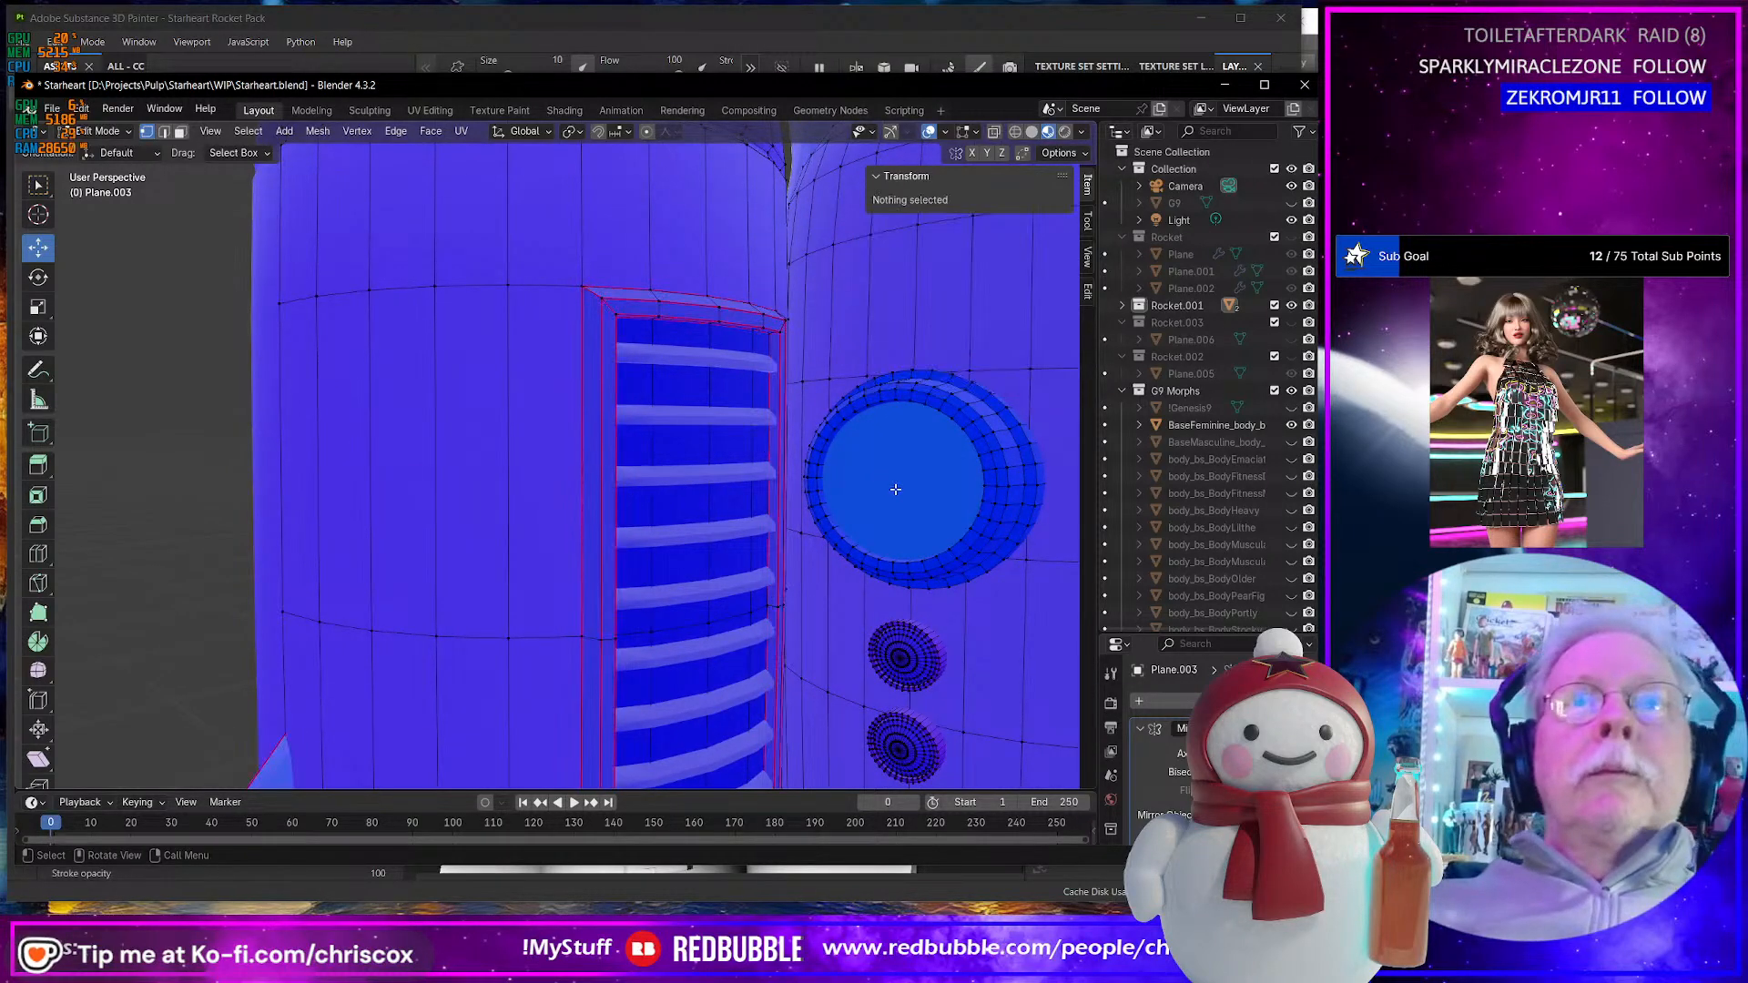
{"action": "key", "text": "Tab"}
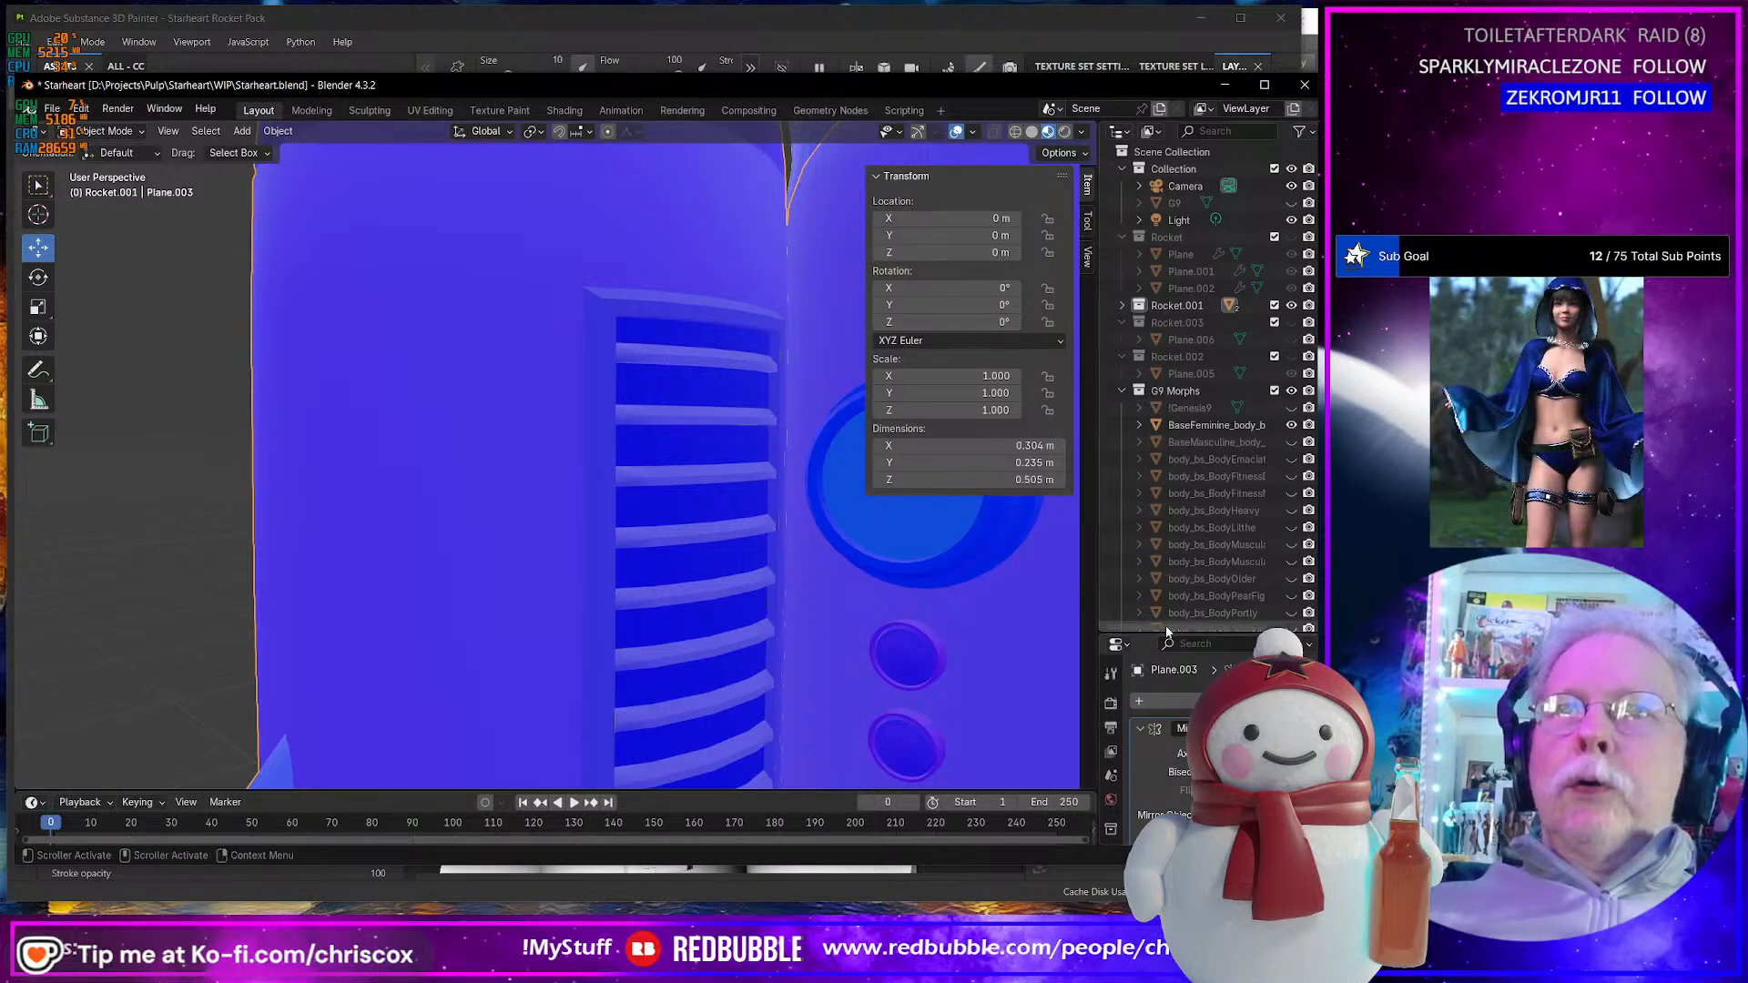
- Enlarge the Properties editor and review the material slots of Plane.003
{"action": "left_click_drag", "start_coordinate": [1165, 636], "coordinate": [1161, 248]}
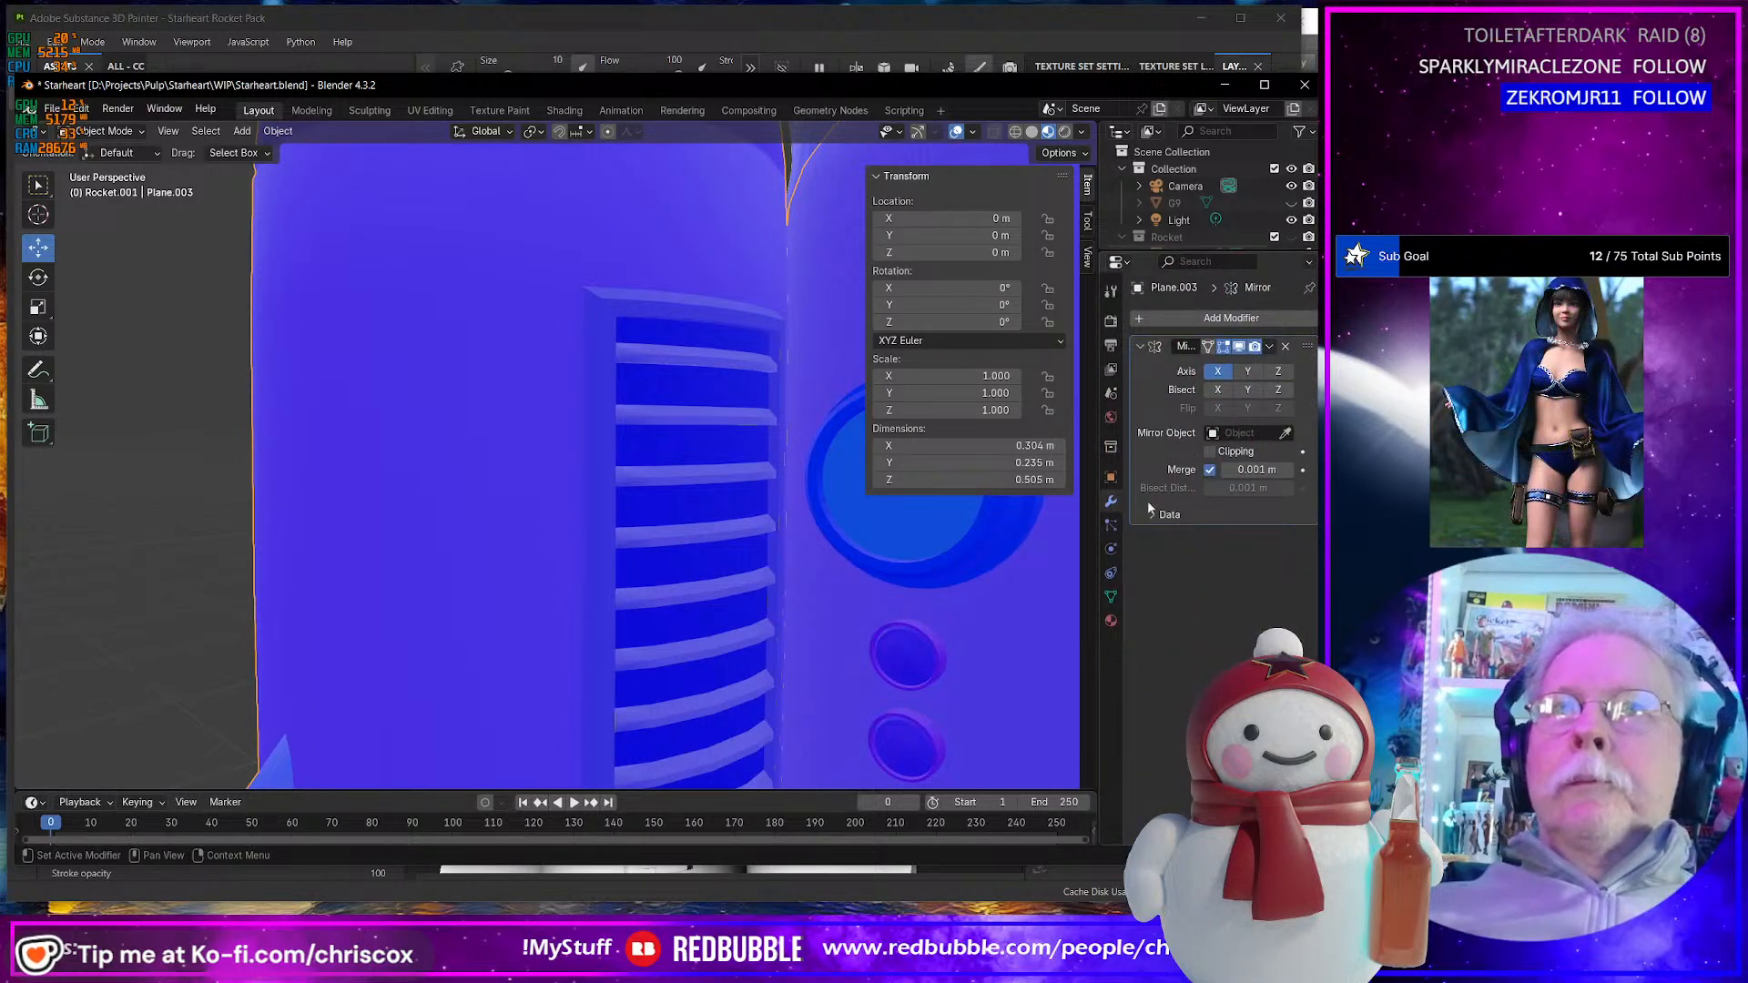
{"action": "left_click", "coordinate": [1111, 620]}
{"action": "left_click", "coordinate": [1232, 389]}
{"action": "scroll", "coordinate": [1232, 391], "scroll_direction": "down", "scroll_amount": 1}
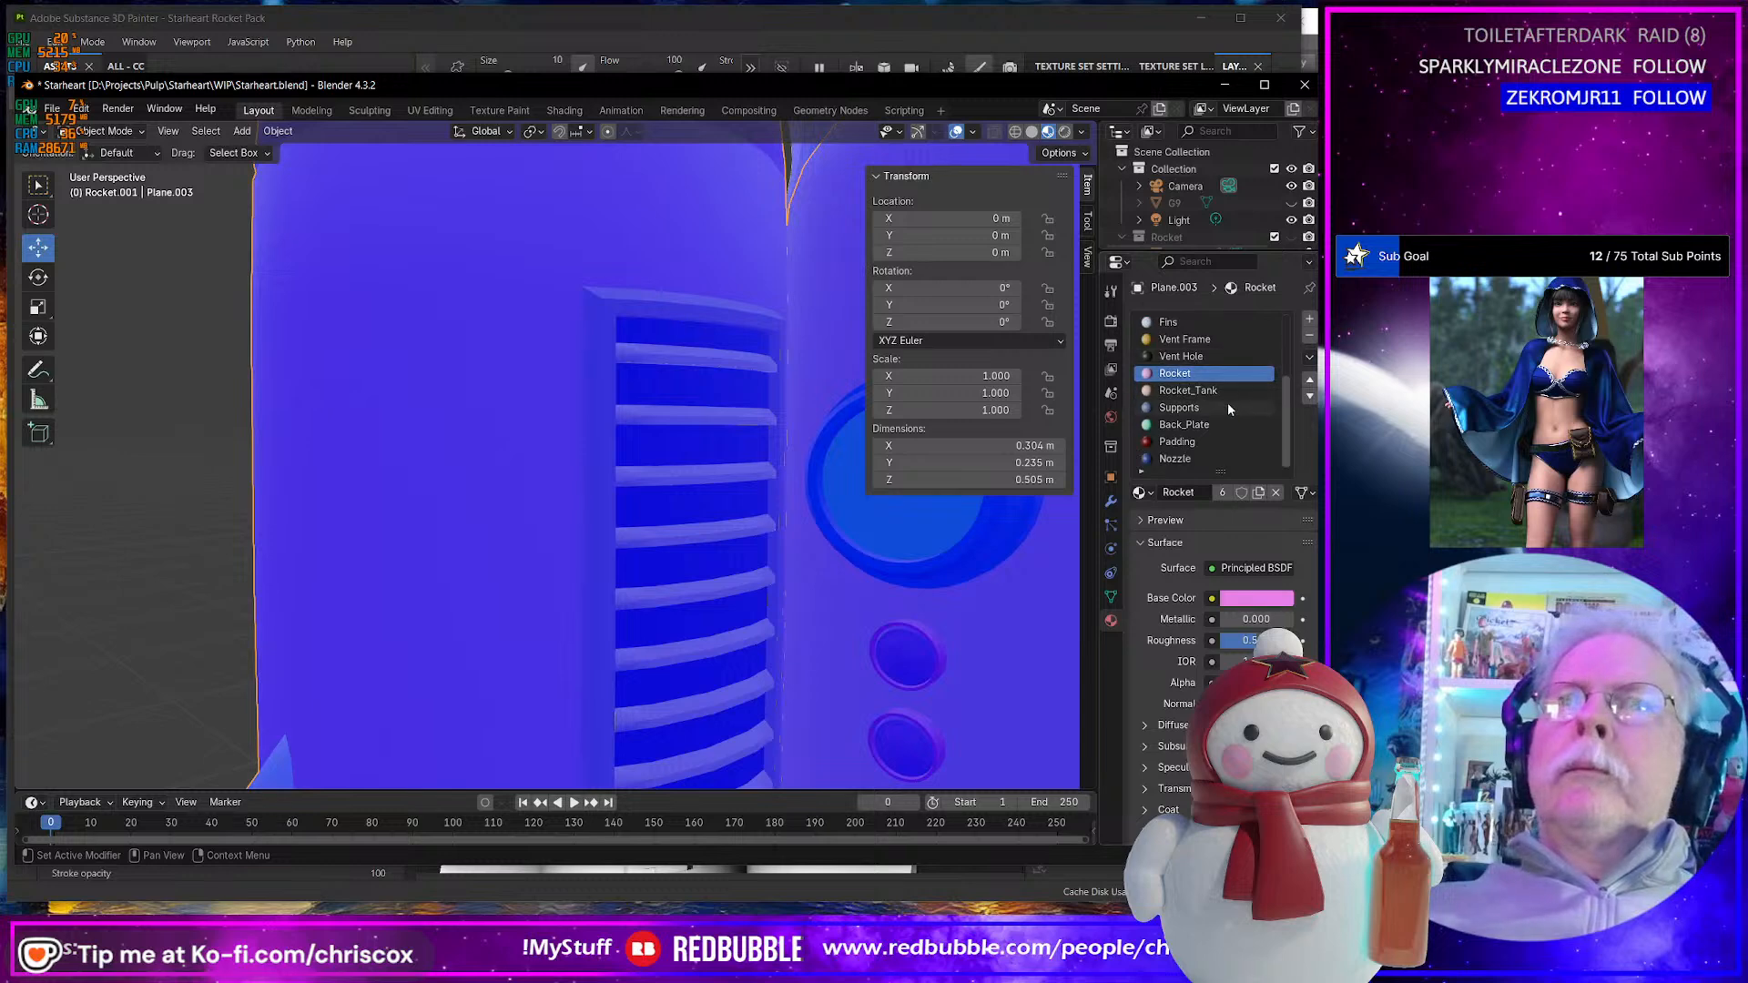
{"action": "middle_click_drag", "start_coordinate": [898, 519], "coordinate": [803, 608], "text": "shift"}
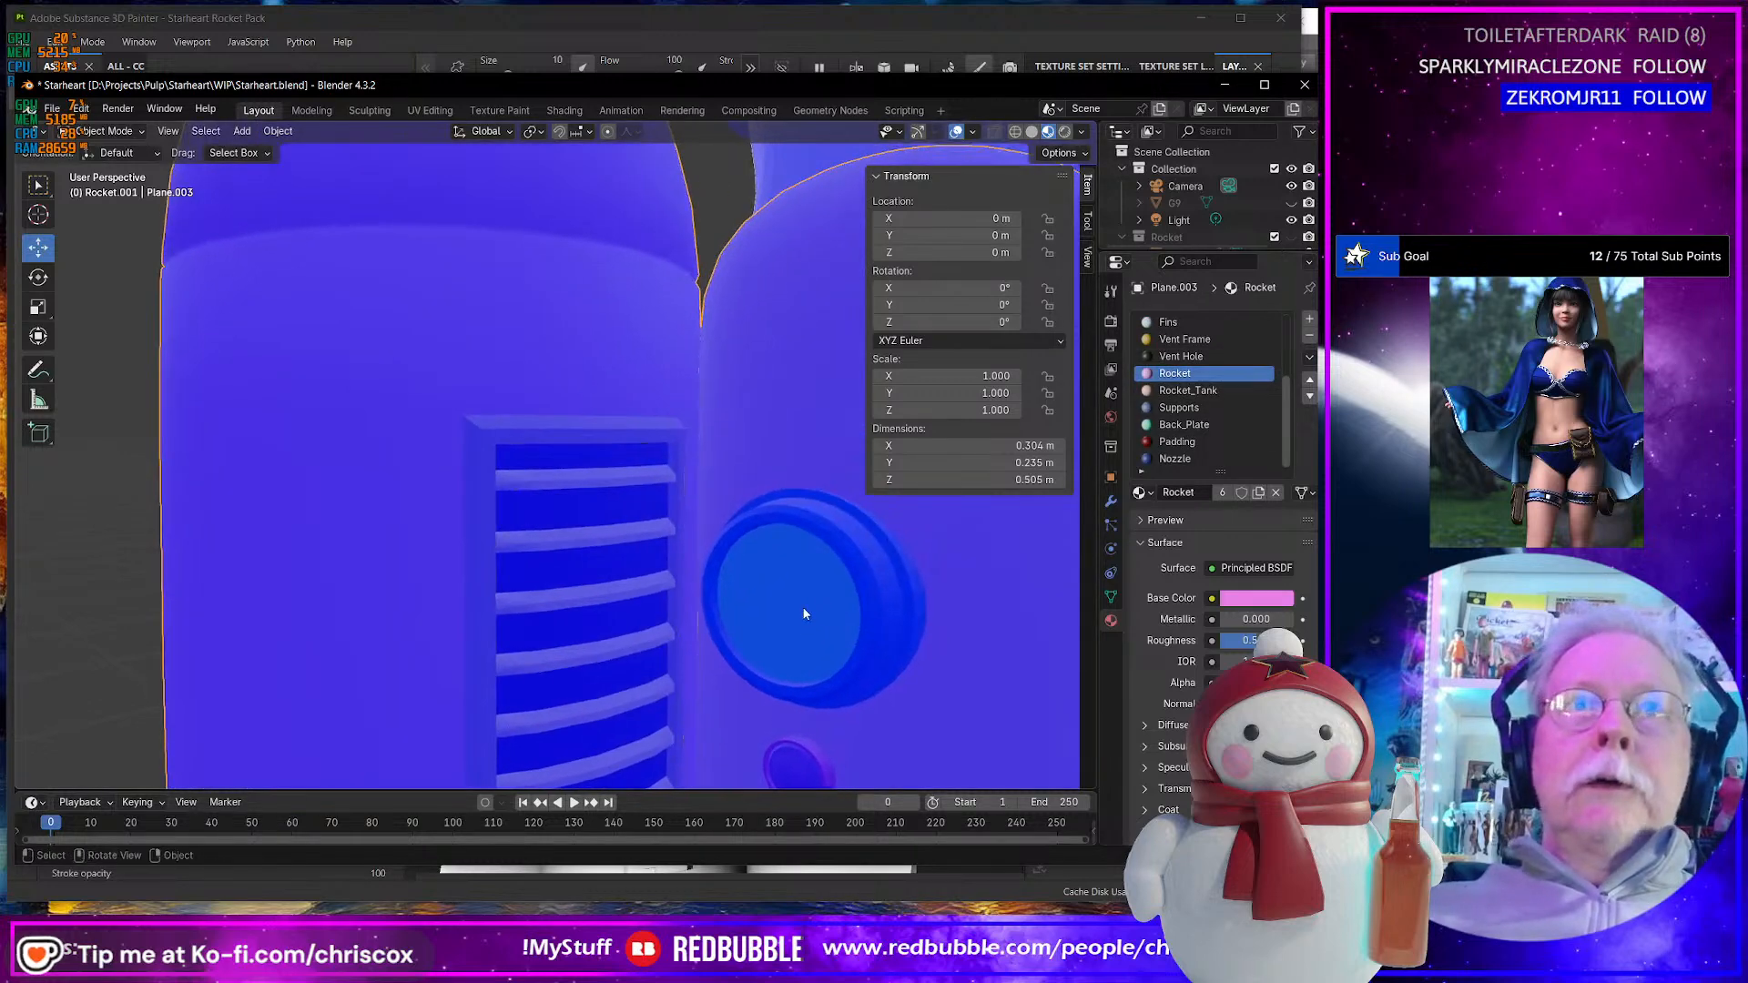
- Select the Gage_Glass face of the round gauge in Edit Mode and move it about 0.024 m along the global Y axis
{"action": "key", "text": "Tab"}
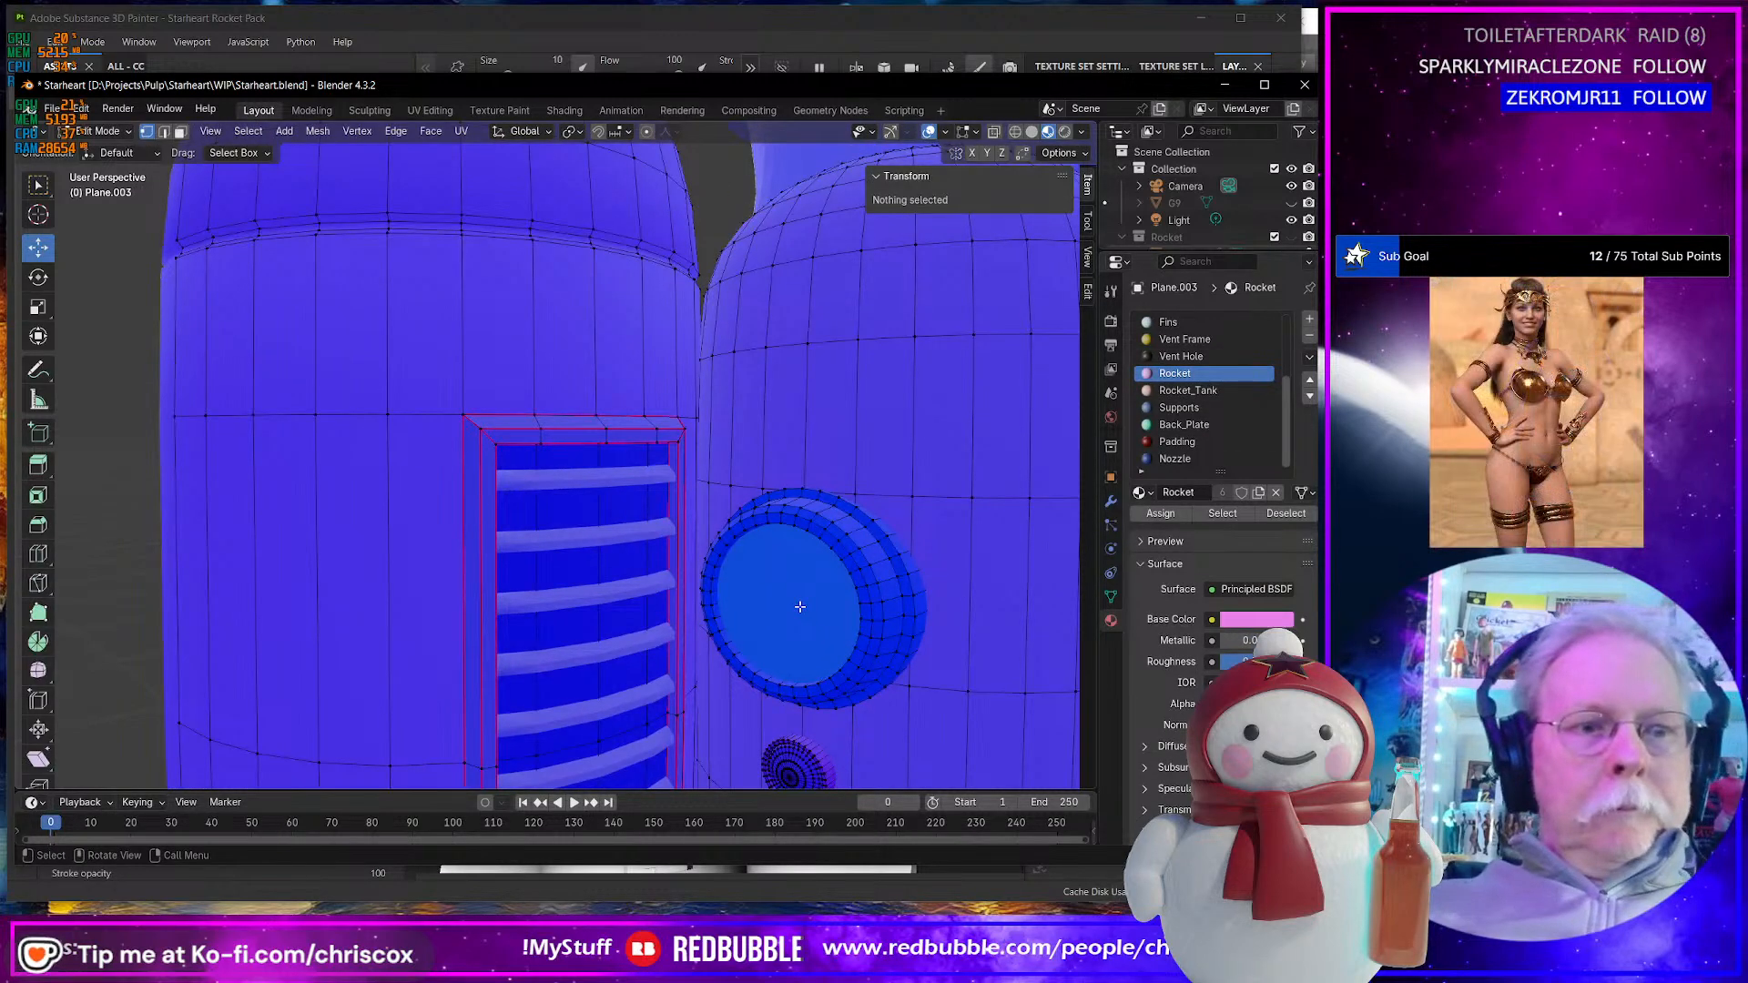
{"action": "key", "text": "F3"}
{"action": "key", "text": "Escape"}
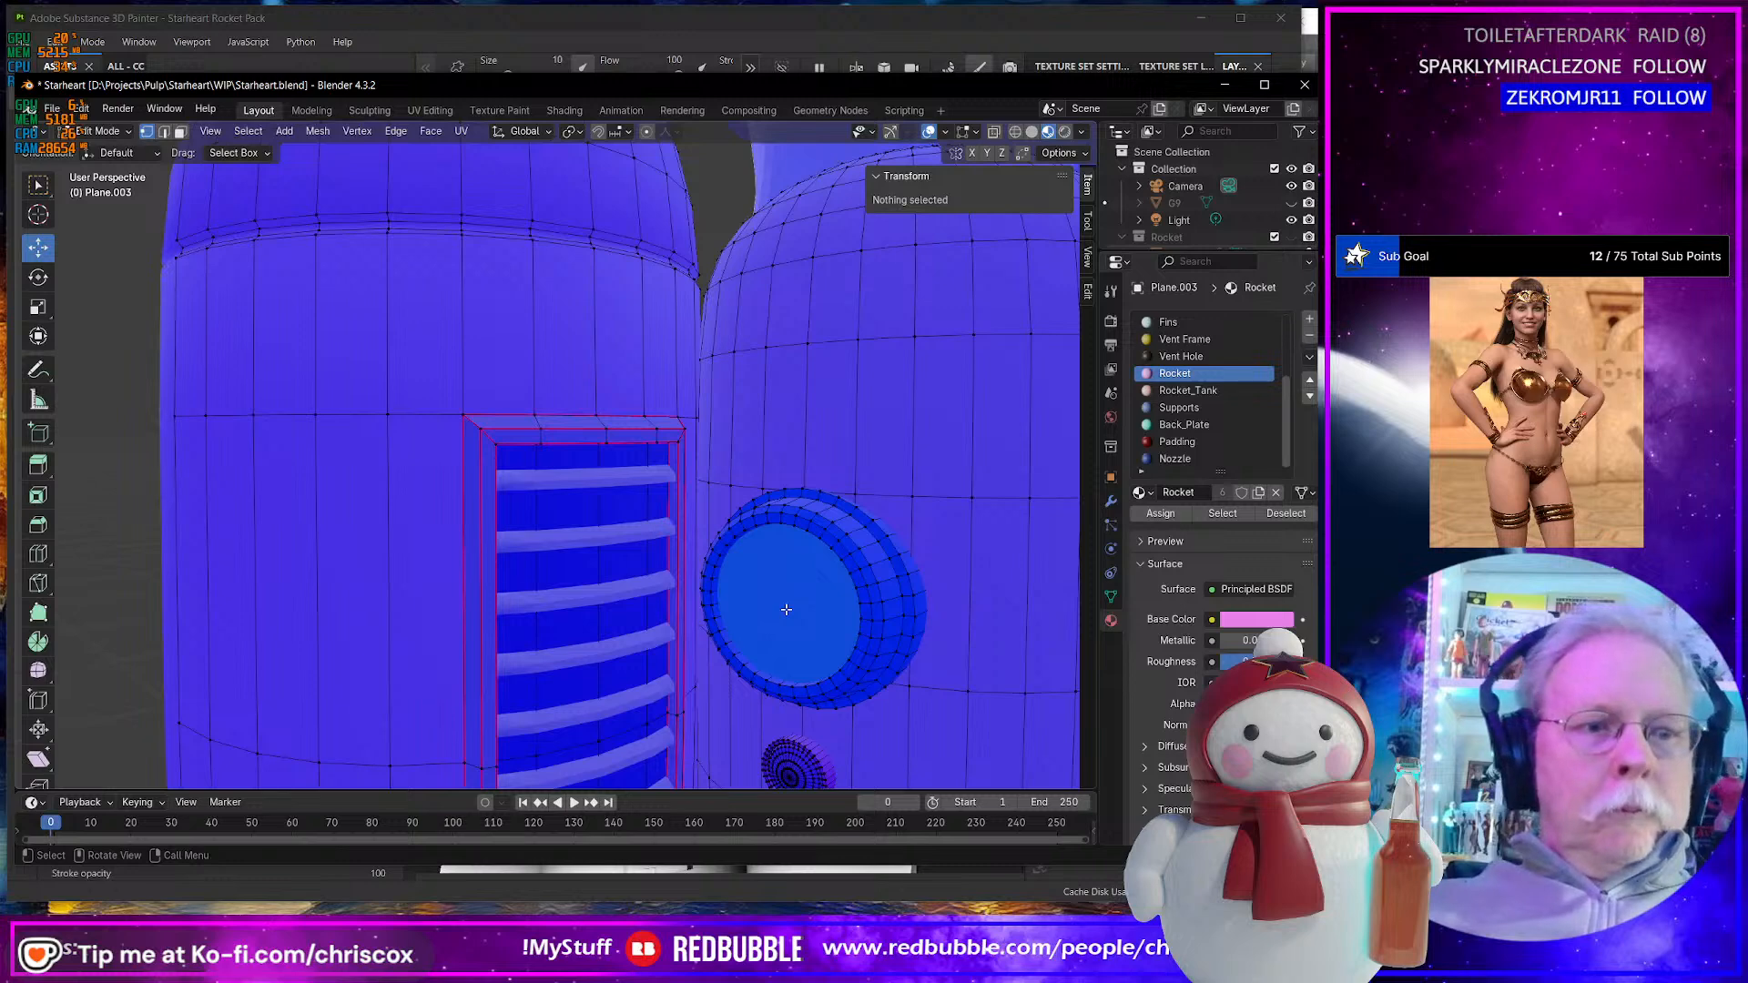
{"action": "key", "text": "3"}
{"action": "left_click", "coordinate": [786, 609]}
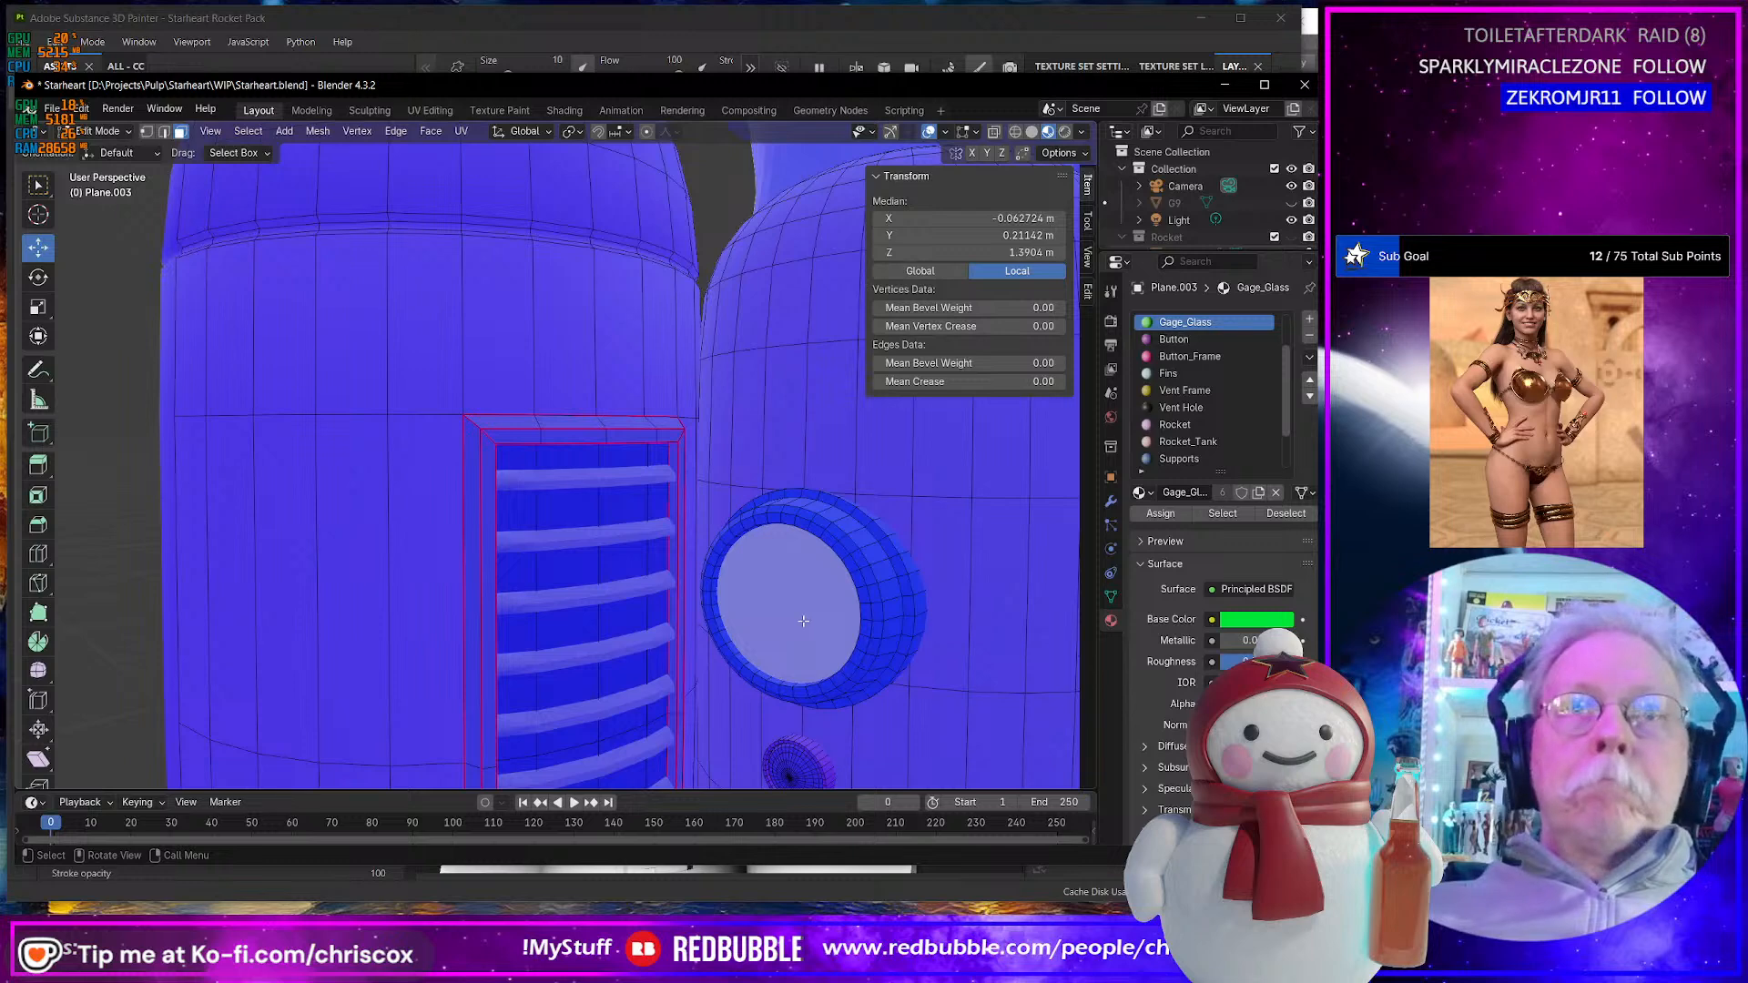
{"action": "key", "text": "g"}
{"action": "key", "text": "y"}
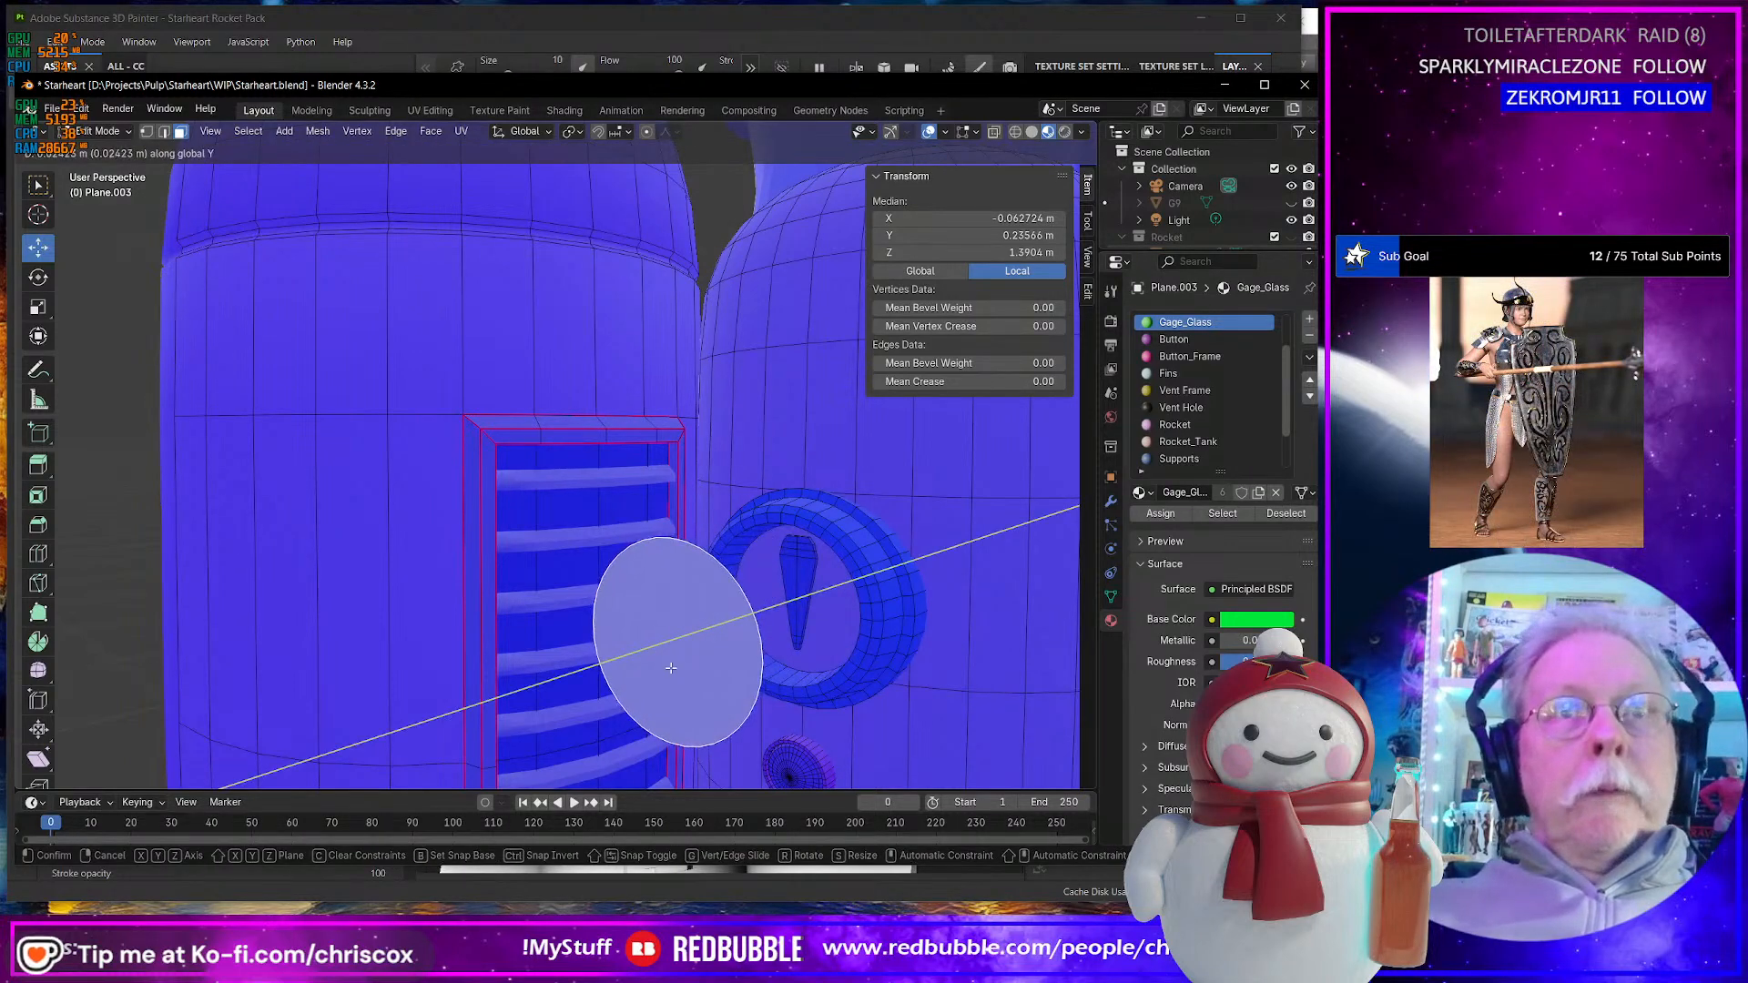
{"action": "left_click", "coordinate": [671, 669]}
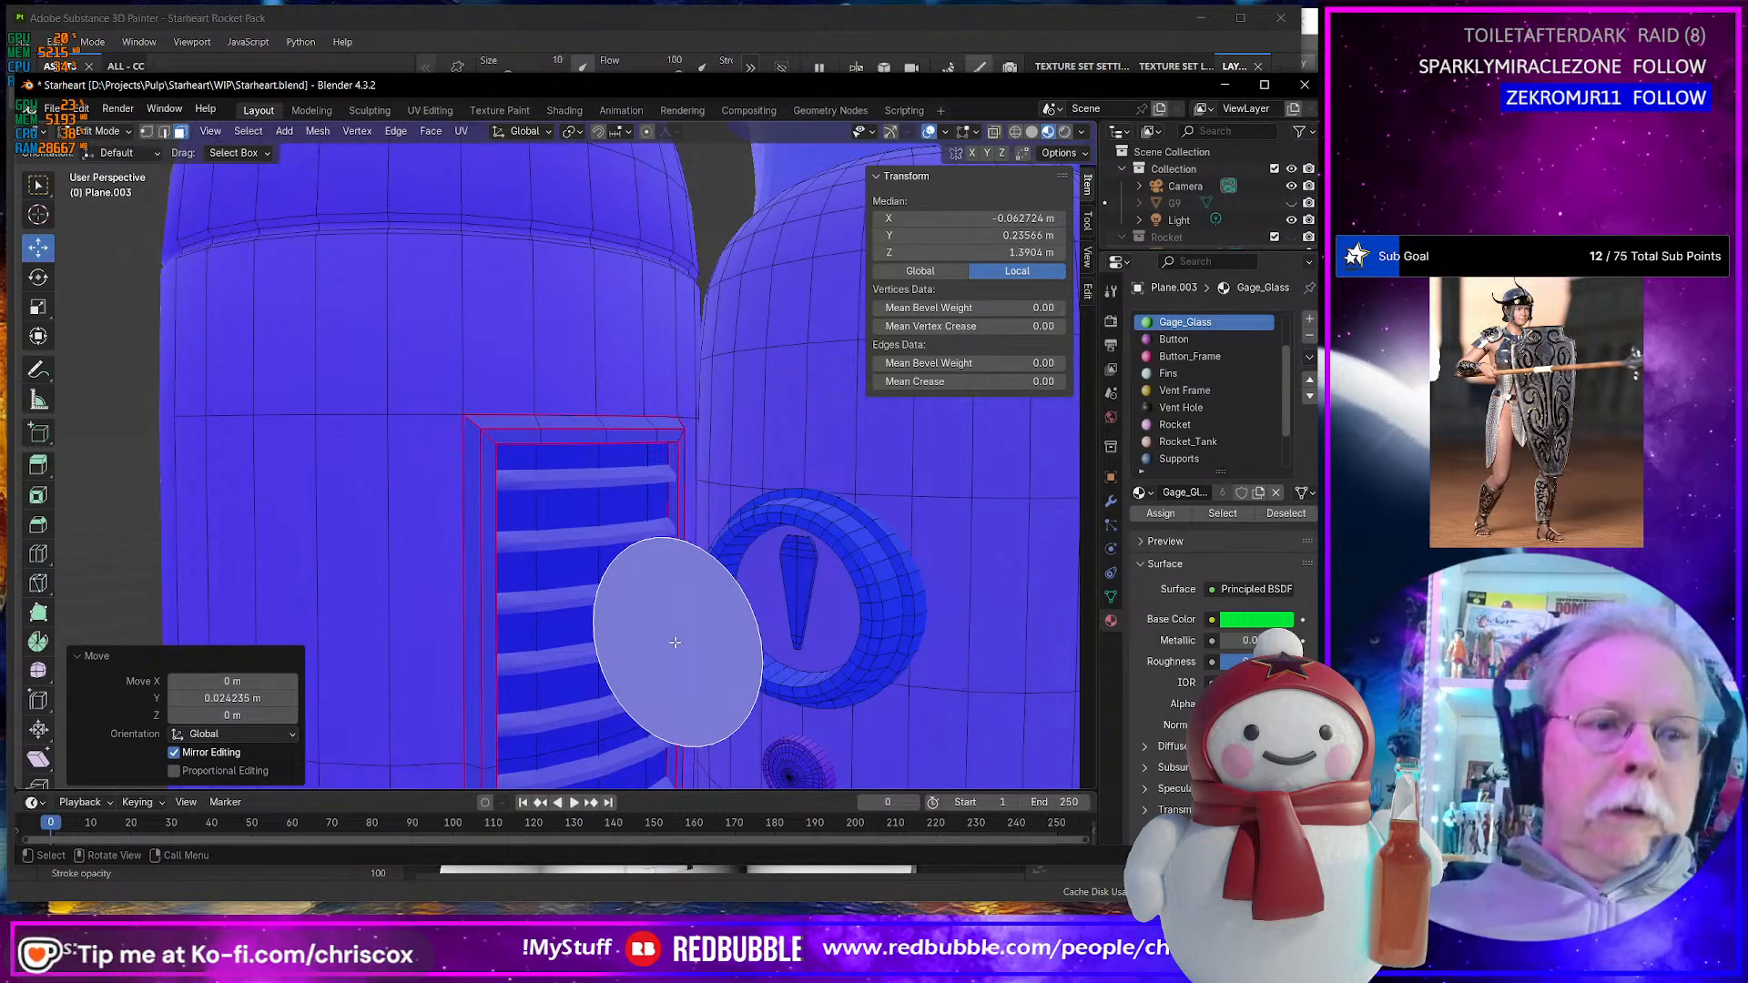
- Delete only the face of the displaced gauge glass, keeping its outline, and switch to edge selection
{"action": "key", "text": "x"}
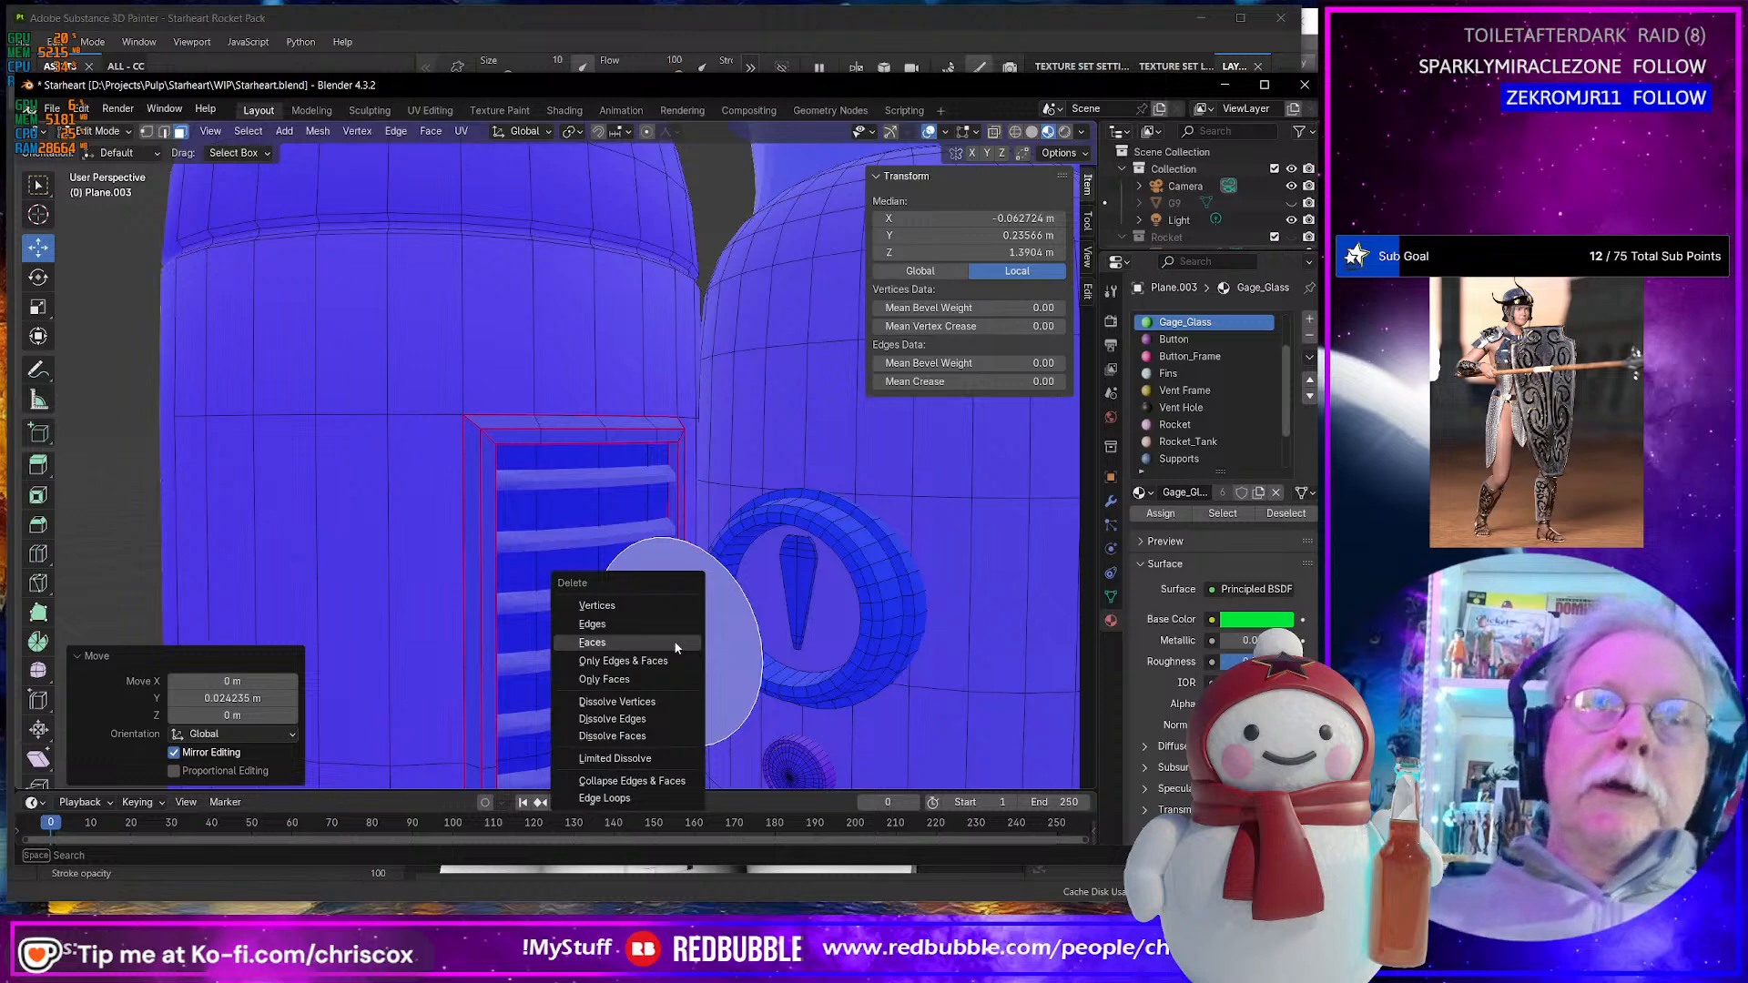
{"action": "left_click", "coordinate": [631, 678]}
{"action": "key", "text": "2"}
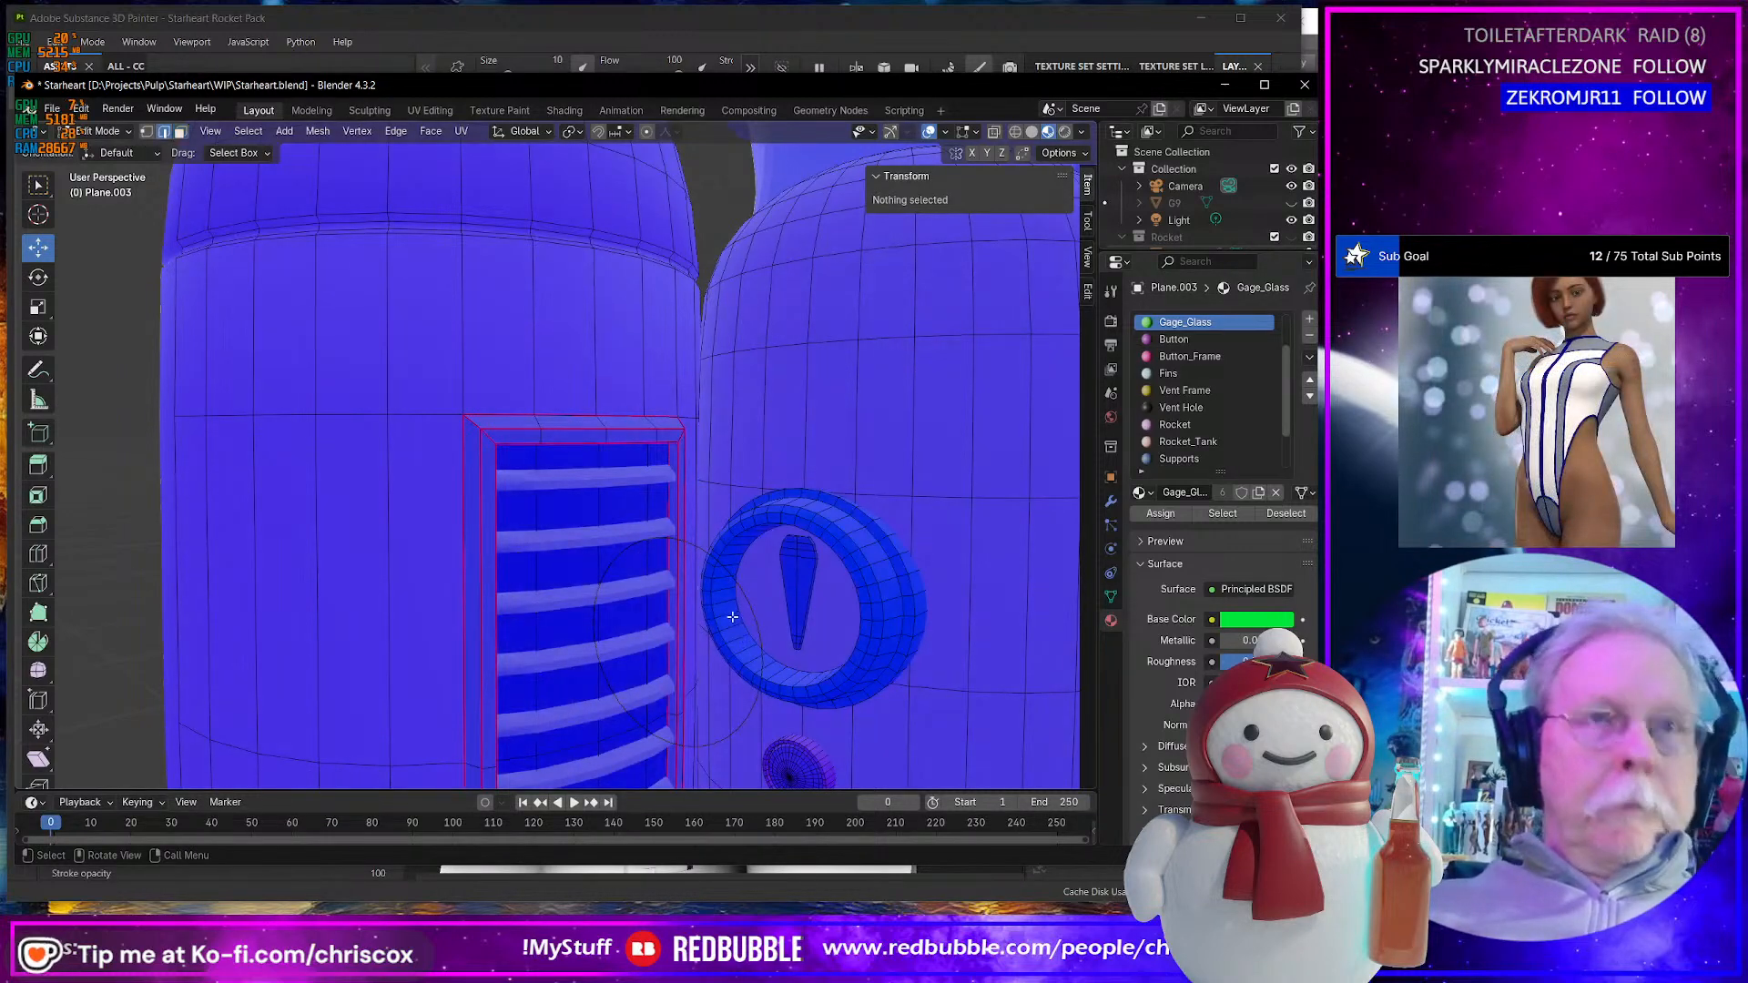
- Grid-fill the outline of the displaced gauge glass with a span of 9 and flip the normals of the new faces
{"action": "left_click", "coordinate": [702, 546], "text": "alt"}
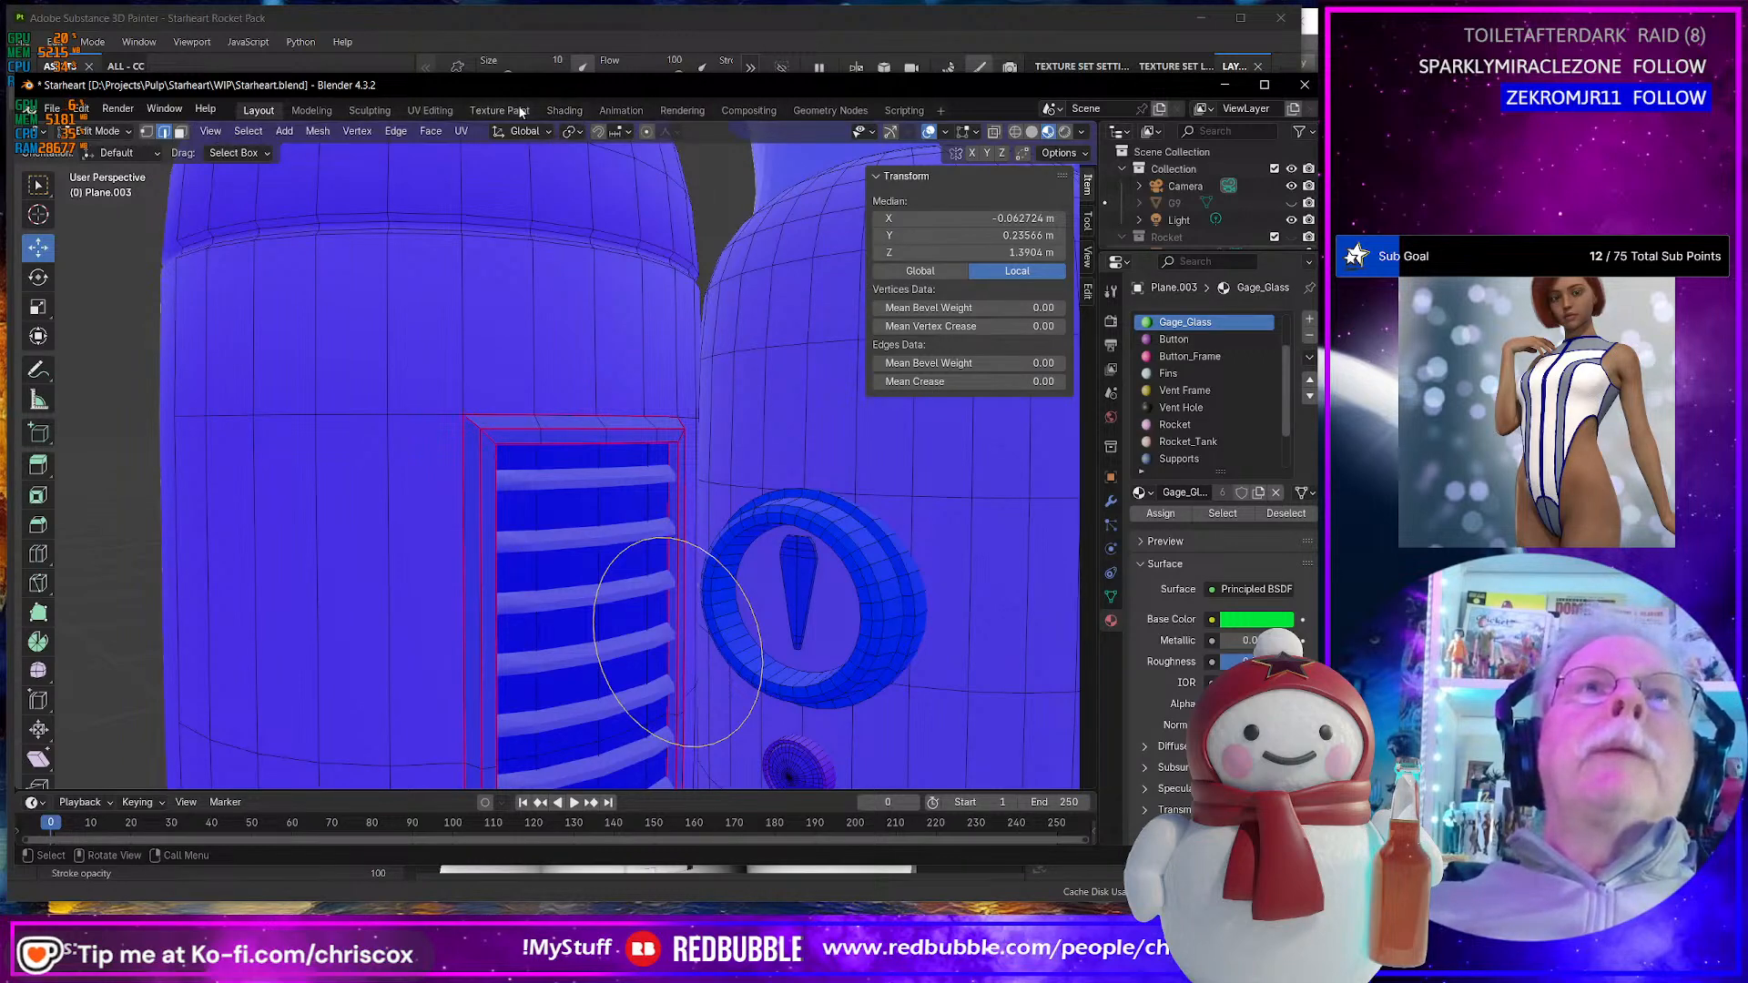
{"action": "left_click", "coordinate": [428, 132]}
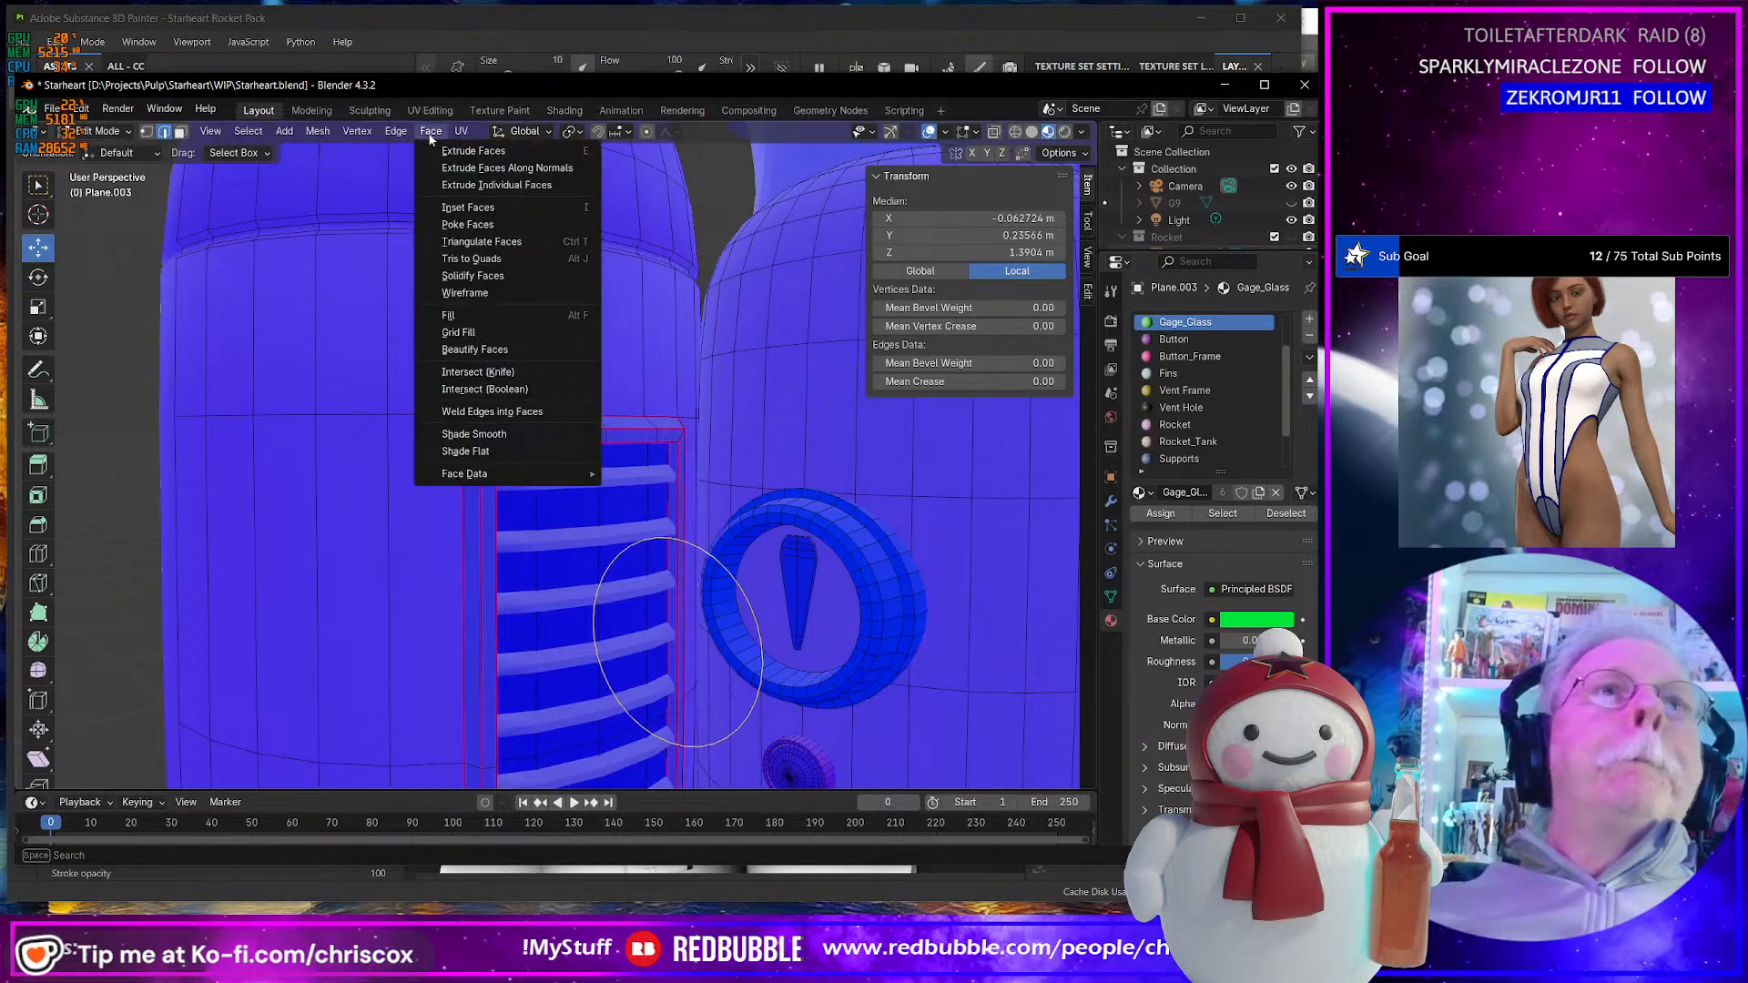
{"action": "left_click", "coordinate": [473, 338]}
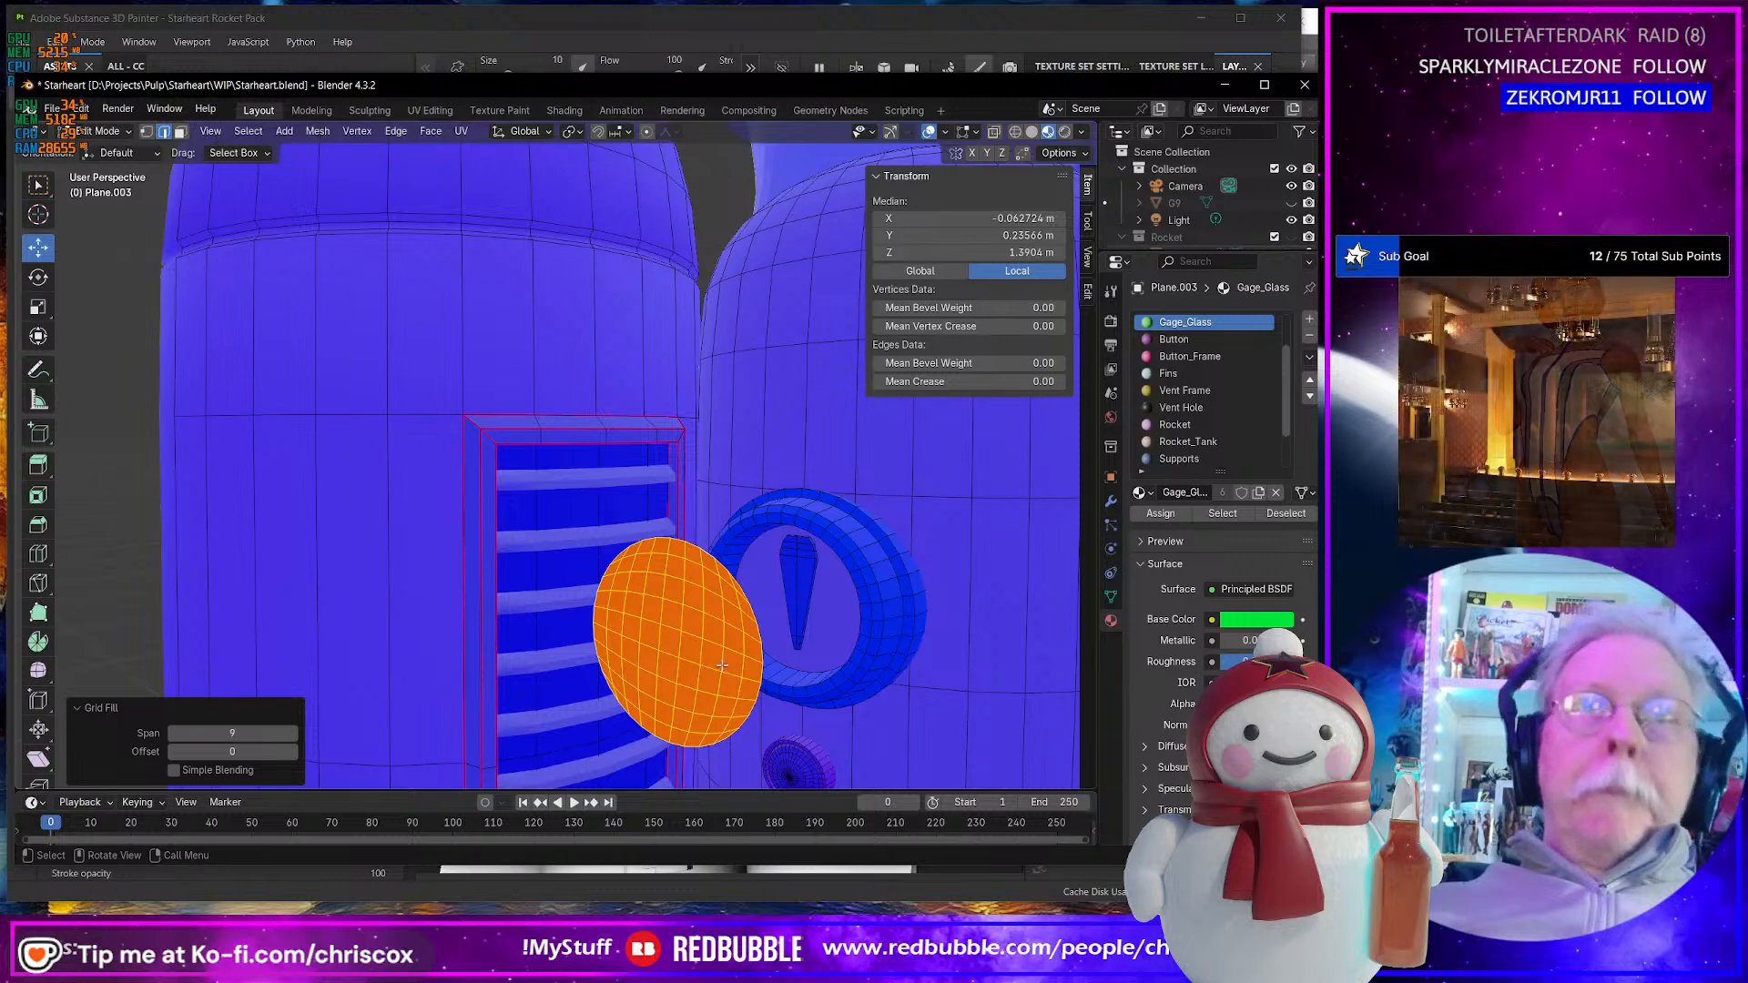
{"action": "left_click", "coordinate": [317, 131]}
{"action": "mouse_move", "coordinate": [364, 423]}
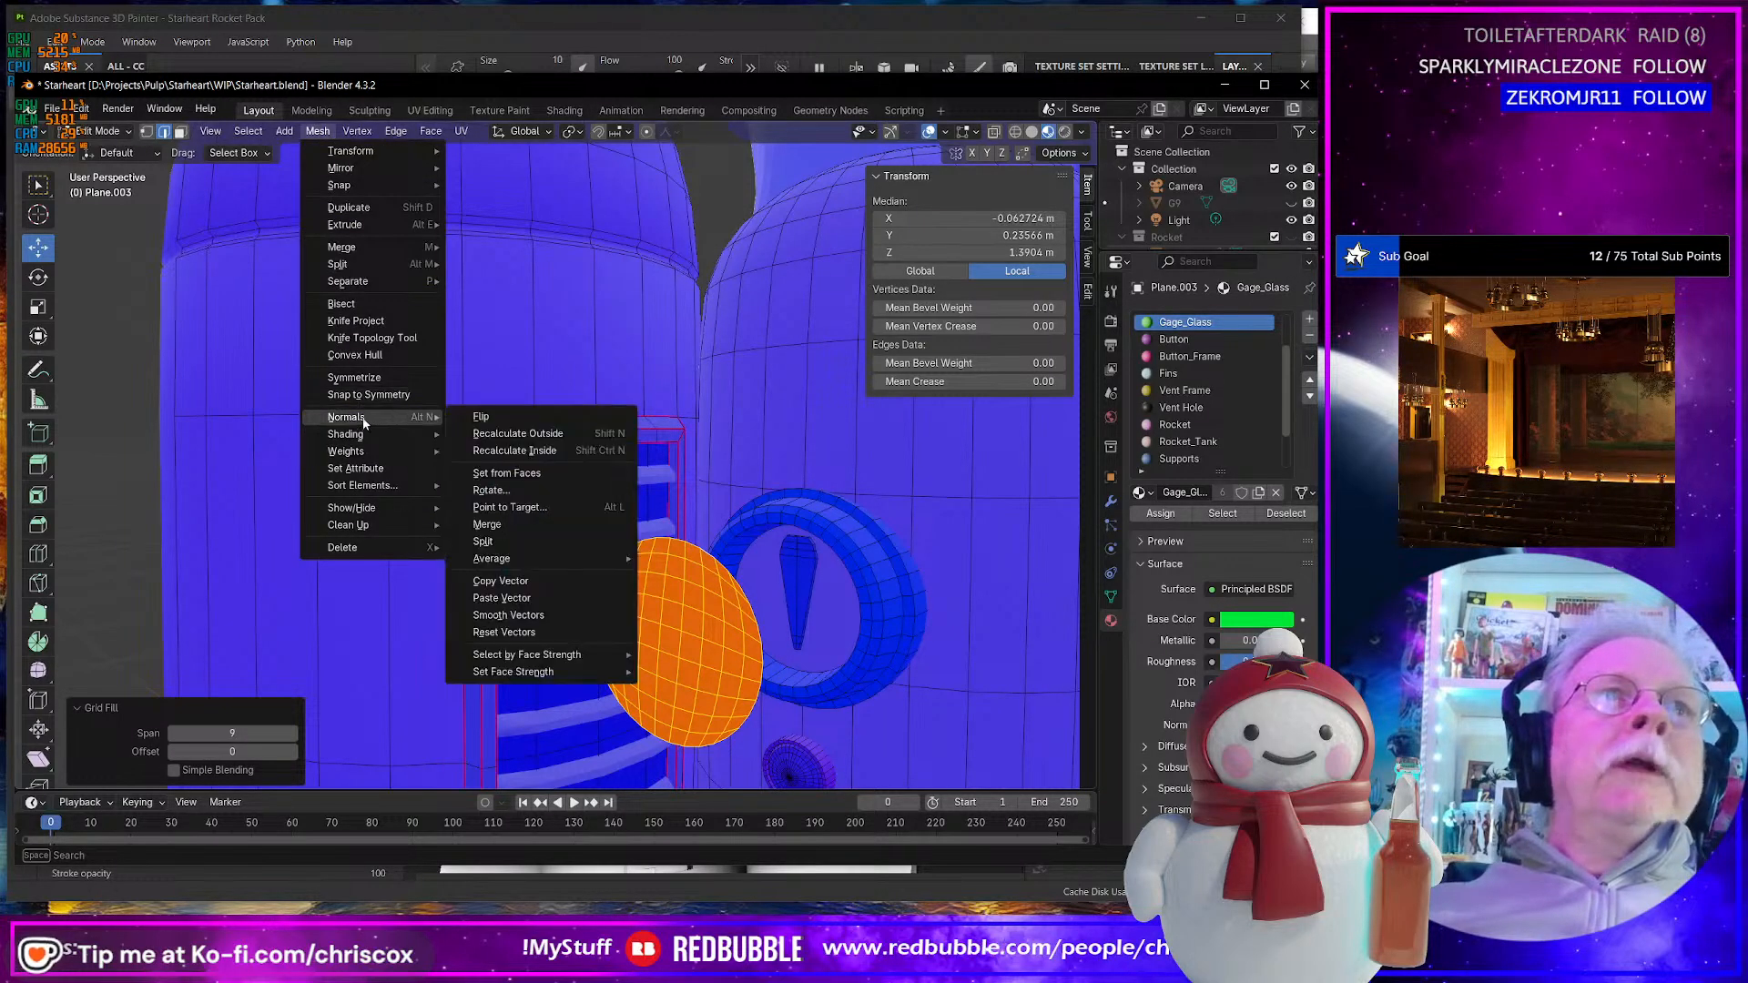
{"action": "left_click", "coordinate": [481, 416]}
{"action": "middle_click_drag", "start_coordinate": [659, 580], "coordinate": [656, 582]}
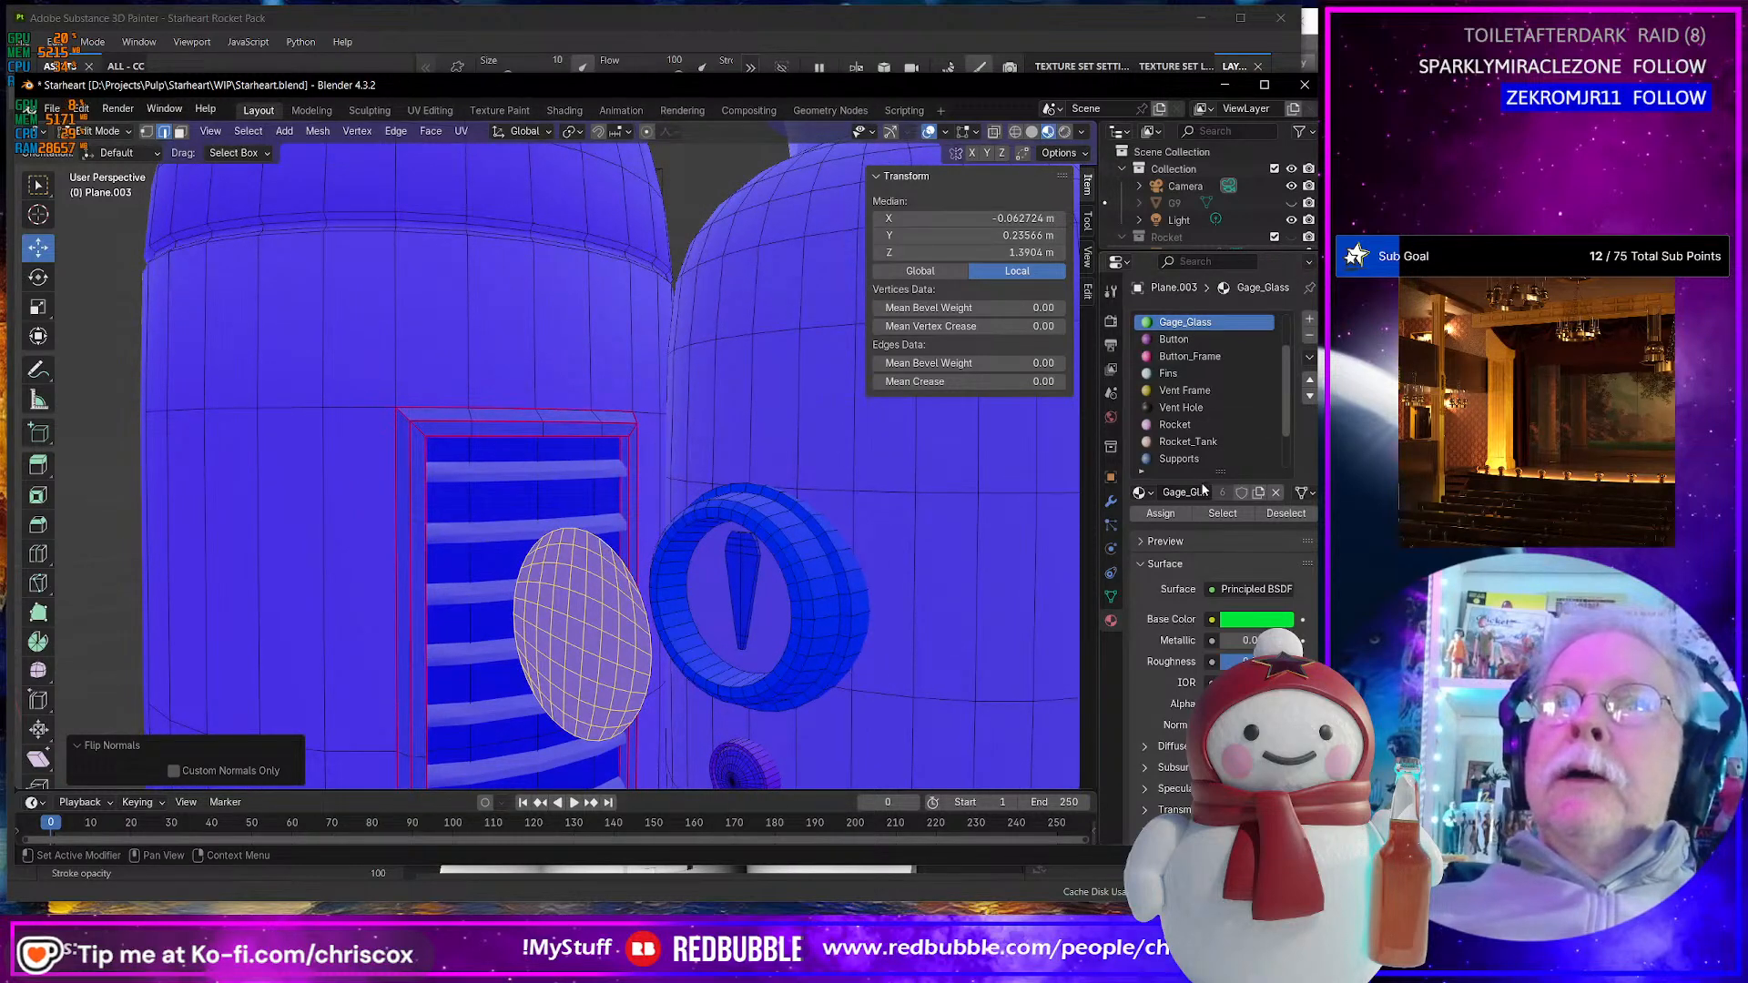
- Switch to face selection and delete only the Gage_Face face inside the gauge ring, keeping its outline
{"action": "left_click", "coordinate": [768, 632]}
{"action": "key", "text": "3"}
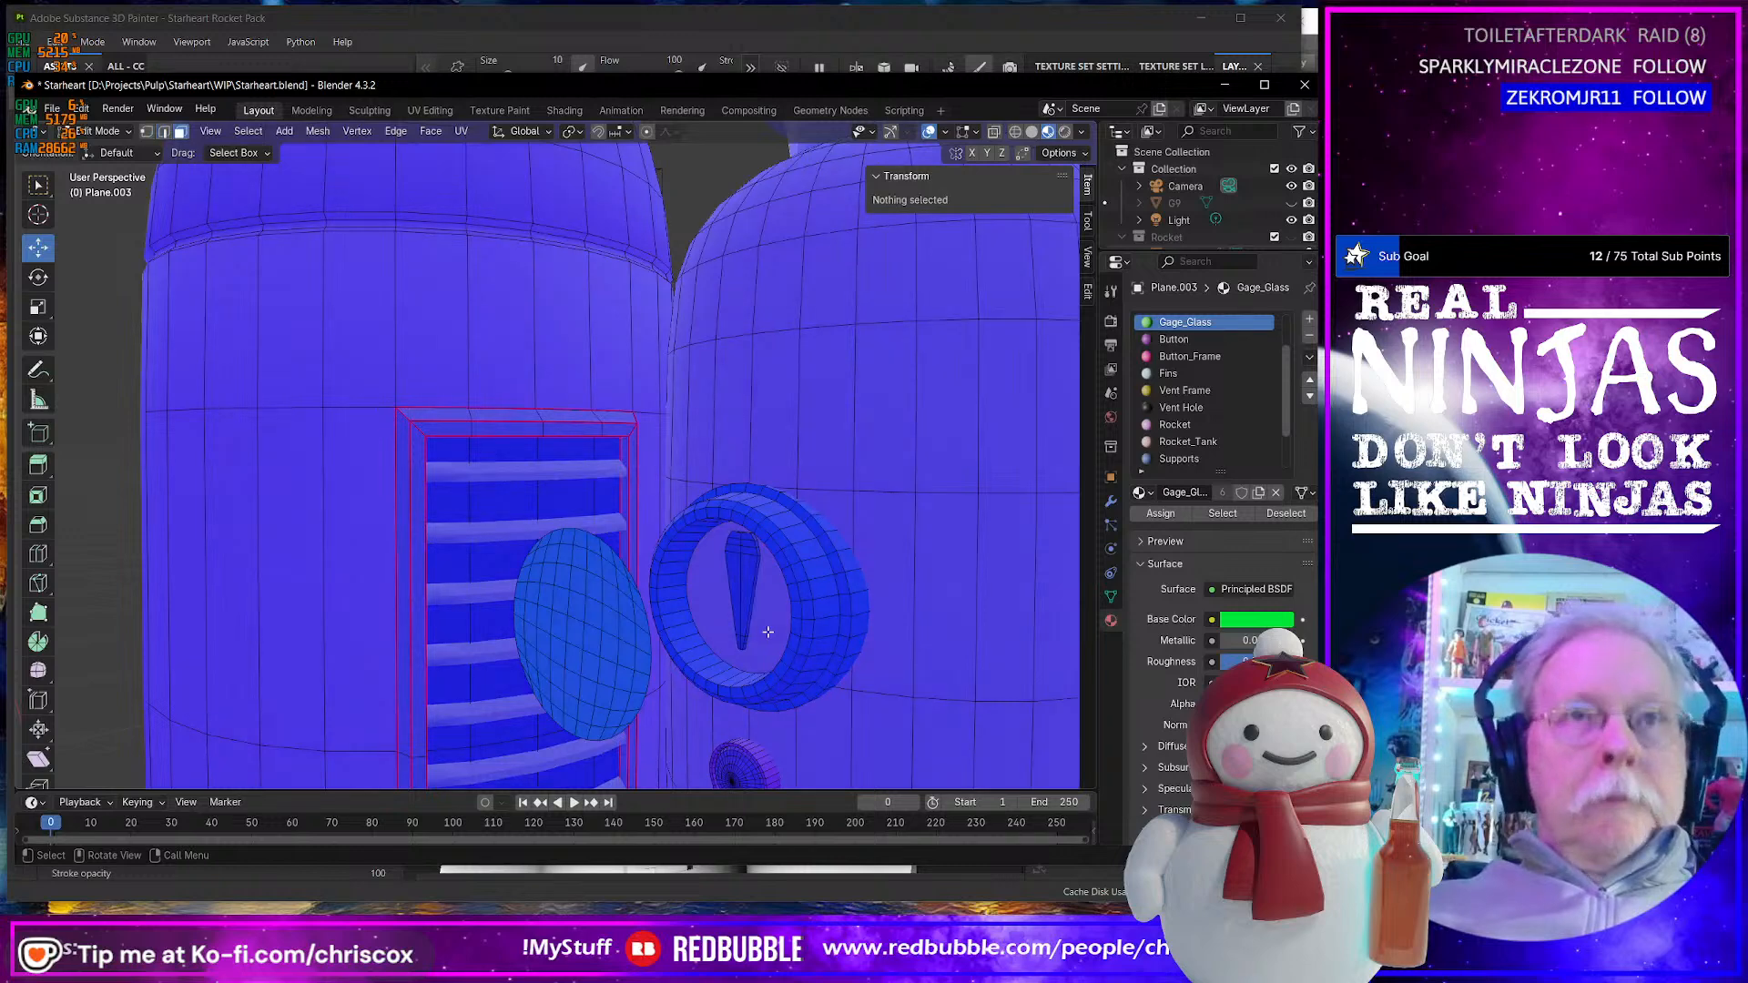
{"action": "left_click", "coordinate": [767, 632]}
{"action": "key", "text": "x"}
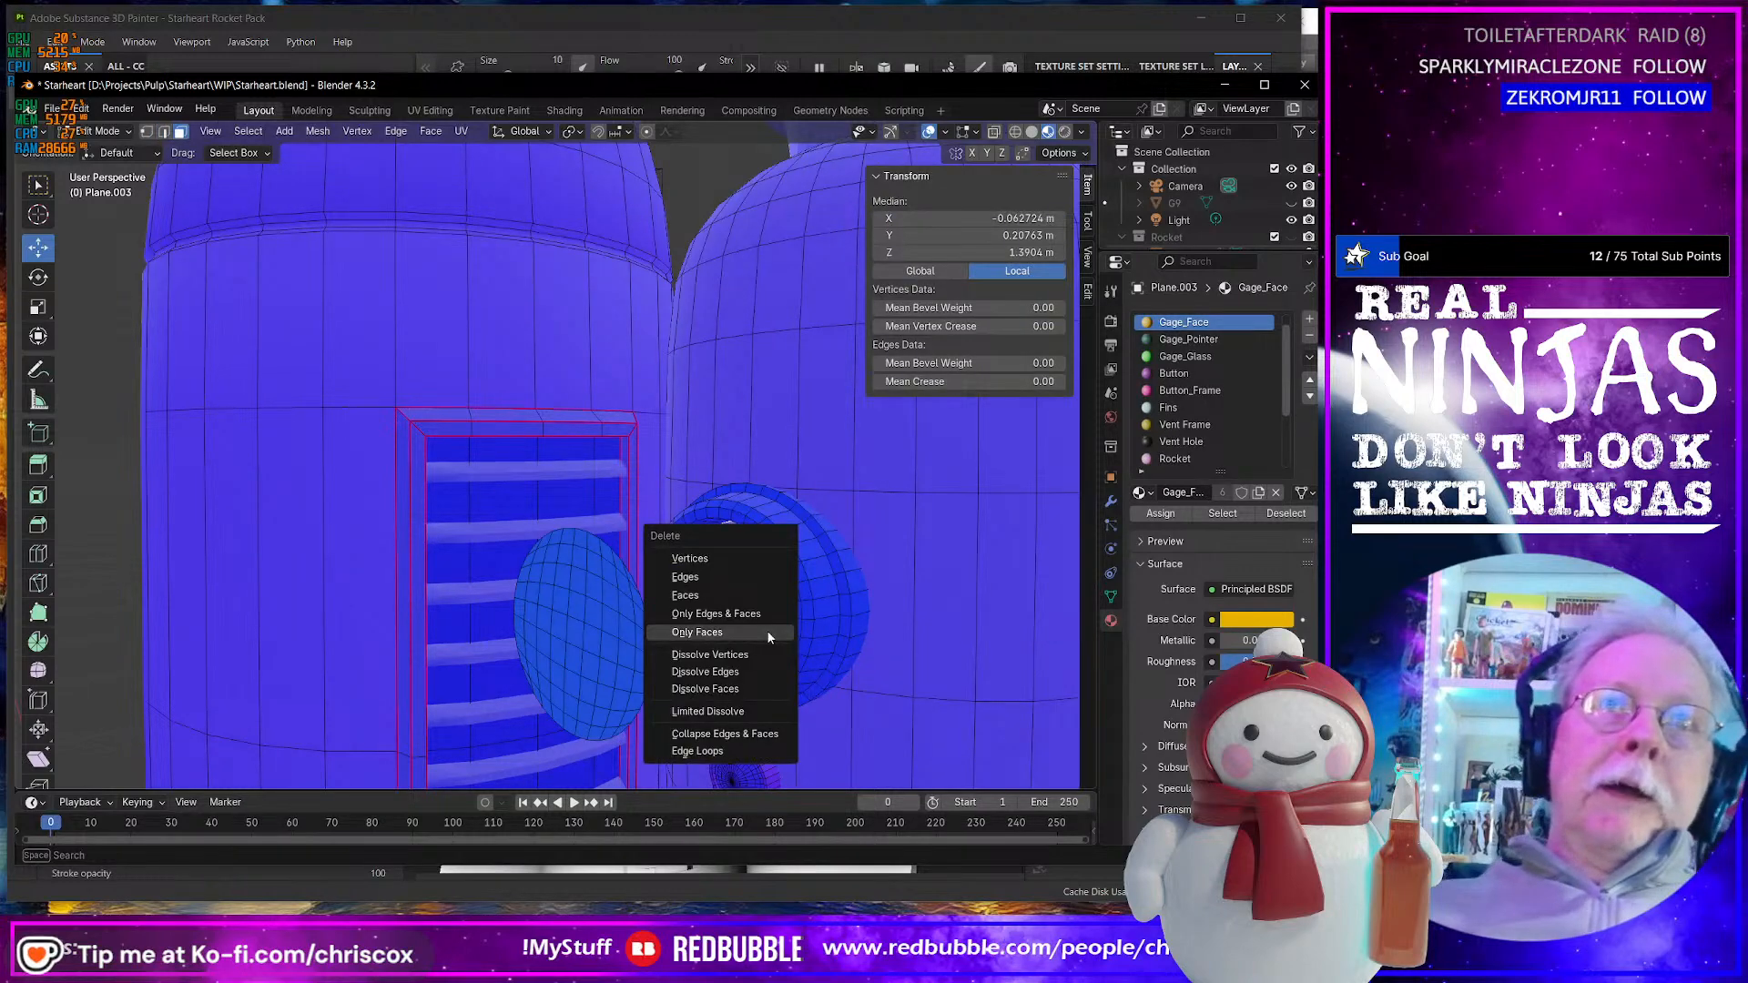
{"action": "left_click", "coordinate": [767, 632]}
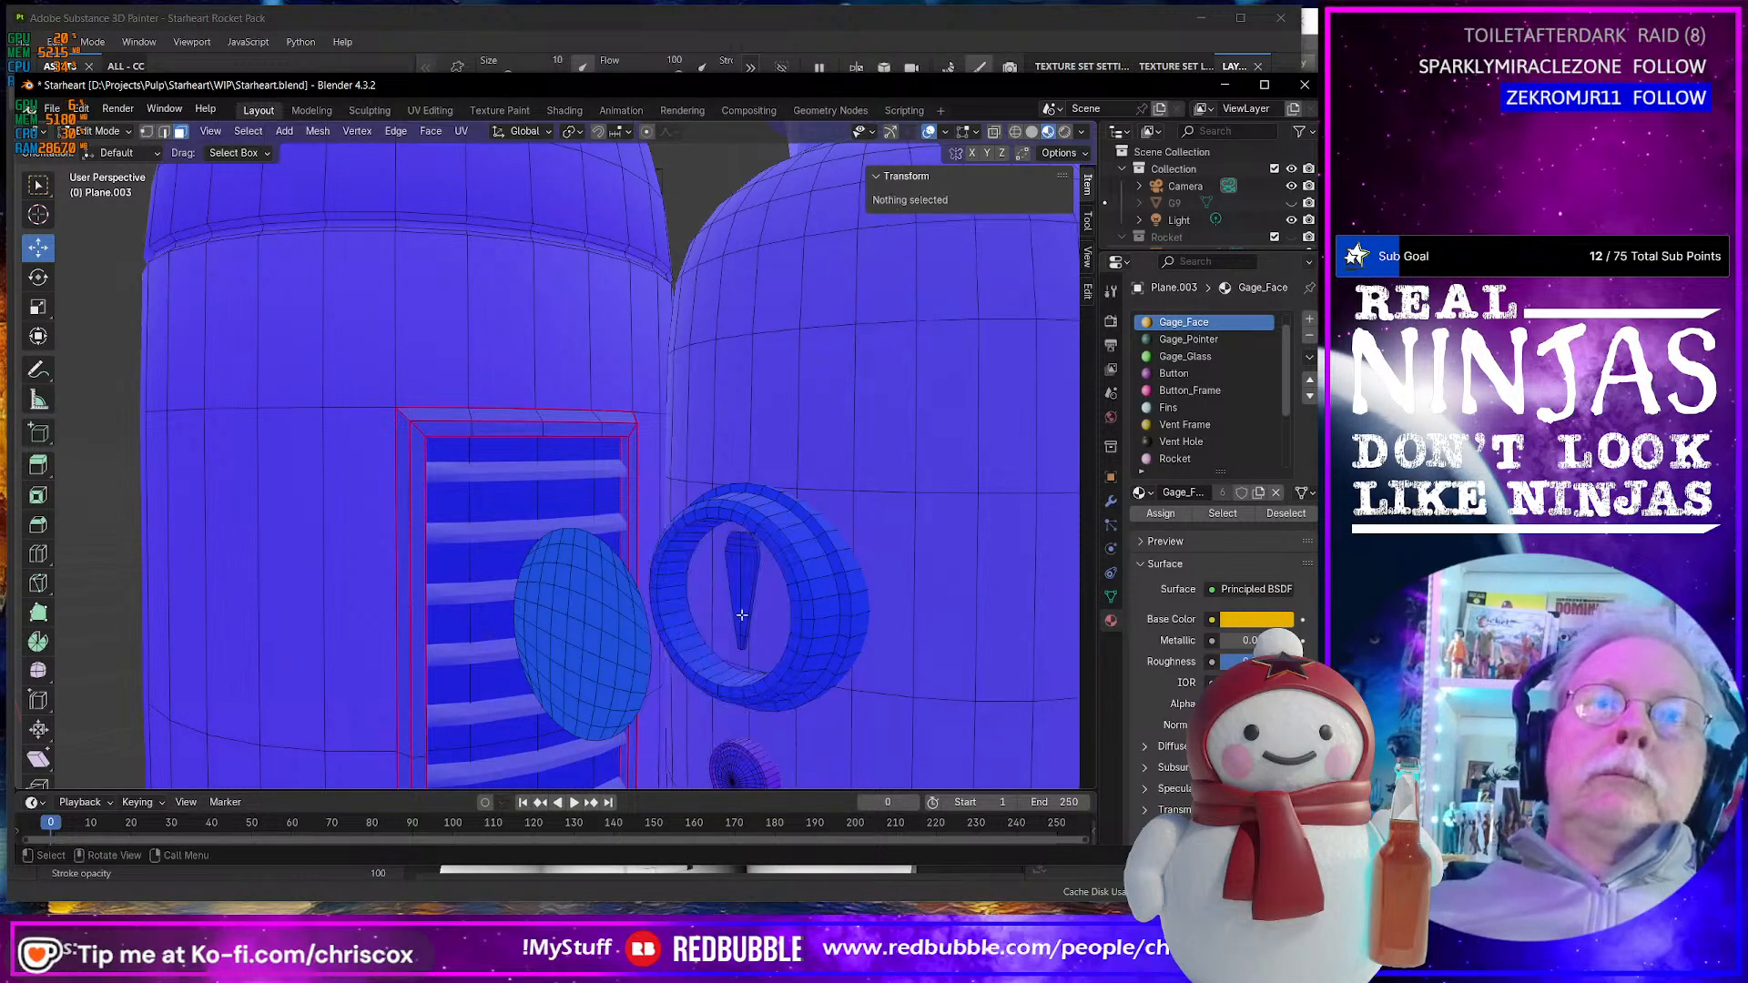
- Grid-fill the open outline inside the gauge ring with a span of 9 and assign the Gage_Face material to it
{"action": "left_click", "coordinate": [692, 556], "text": "alt"}
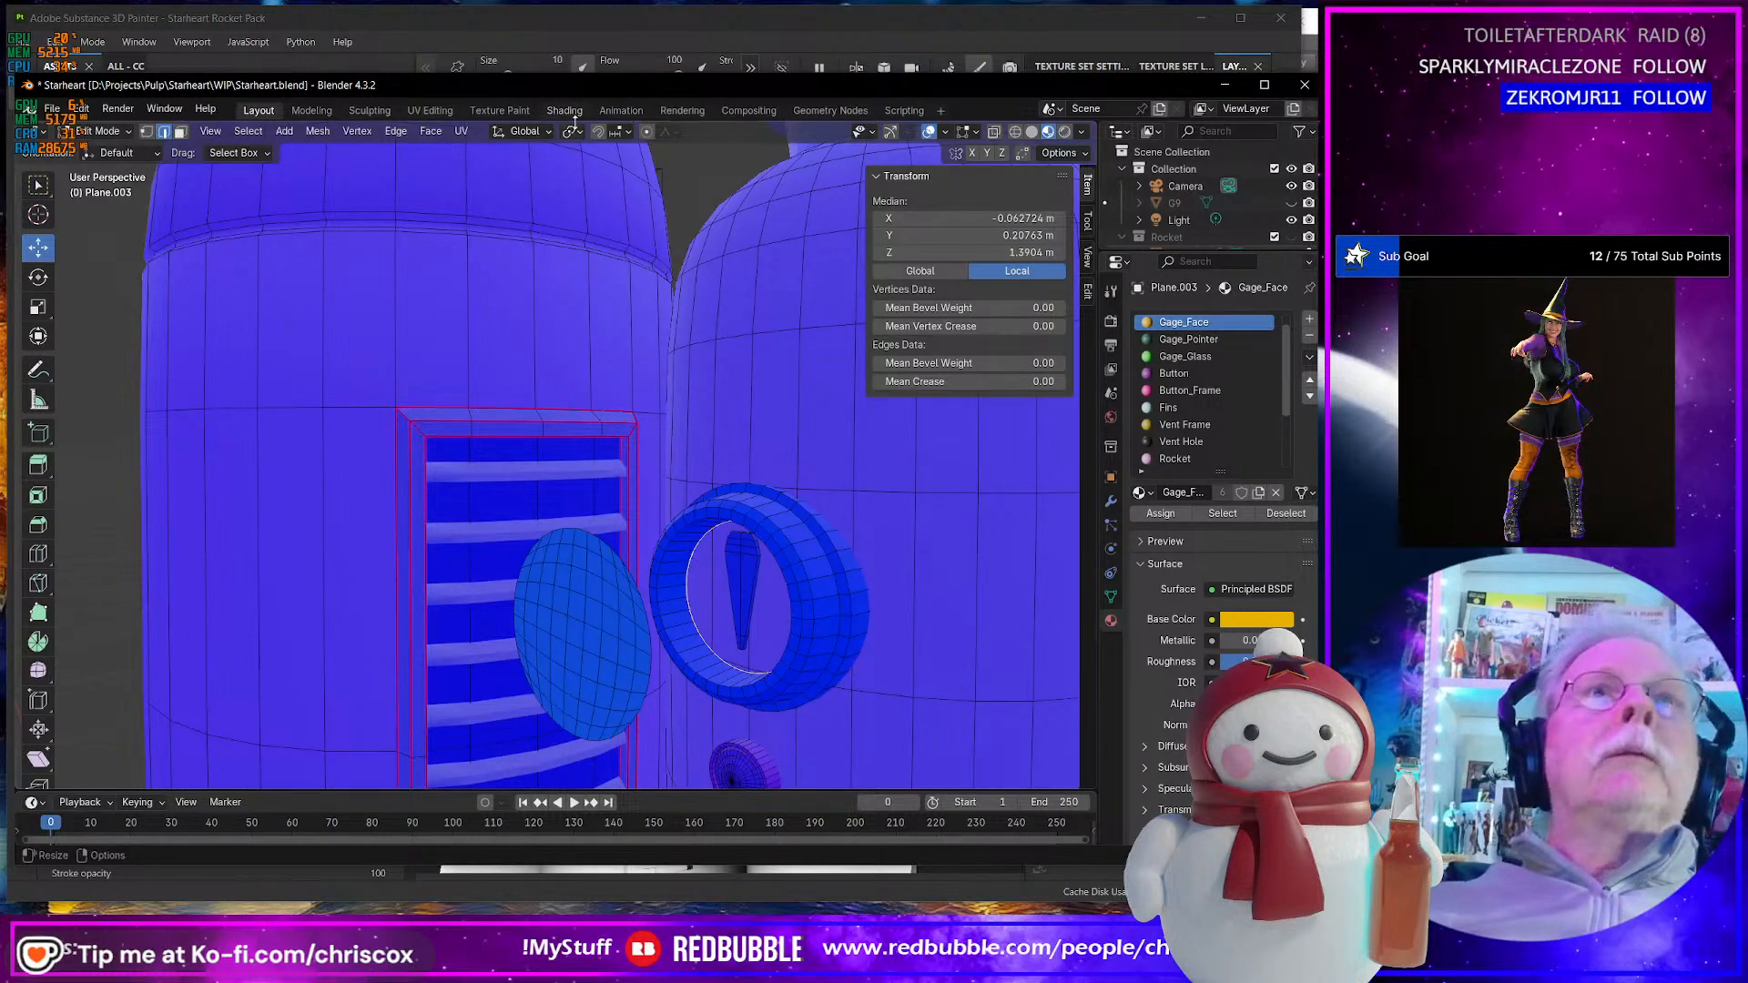
{"action": "left_click", "coordinate": [431, 132]}
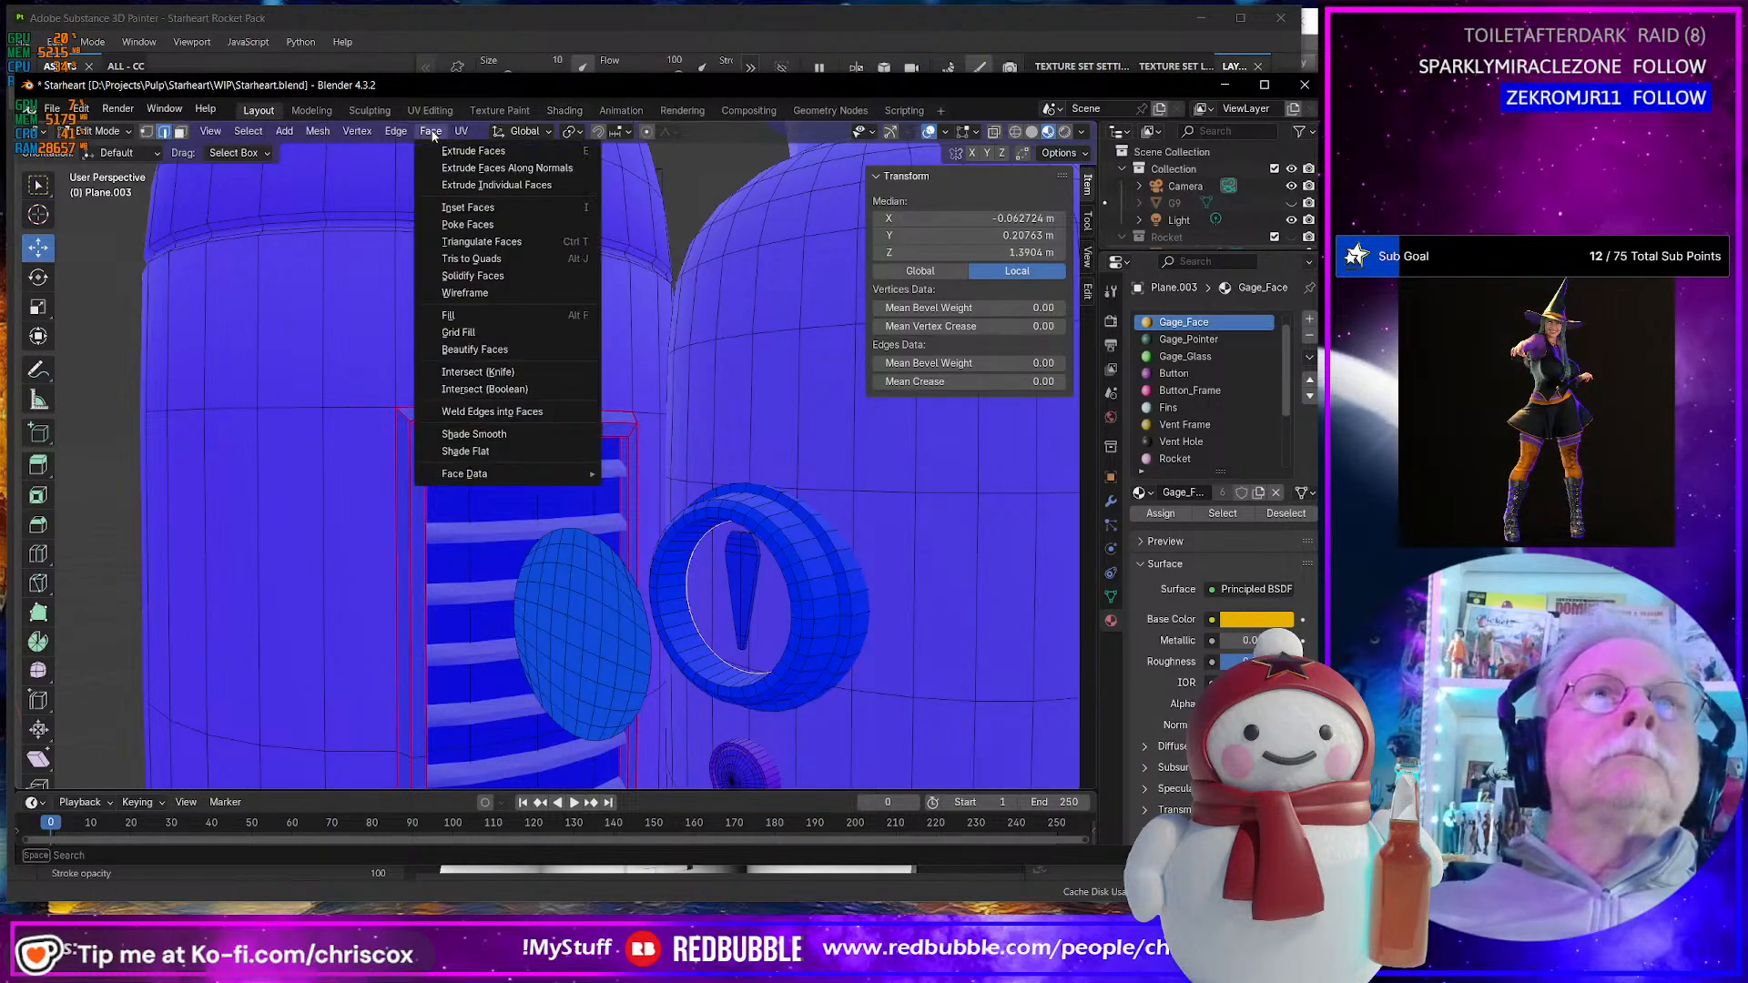
{"action": "left_click", "coordinate": [477, 332]}
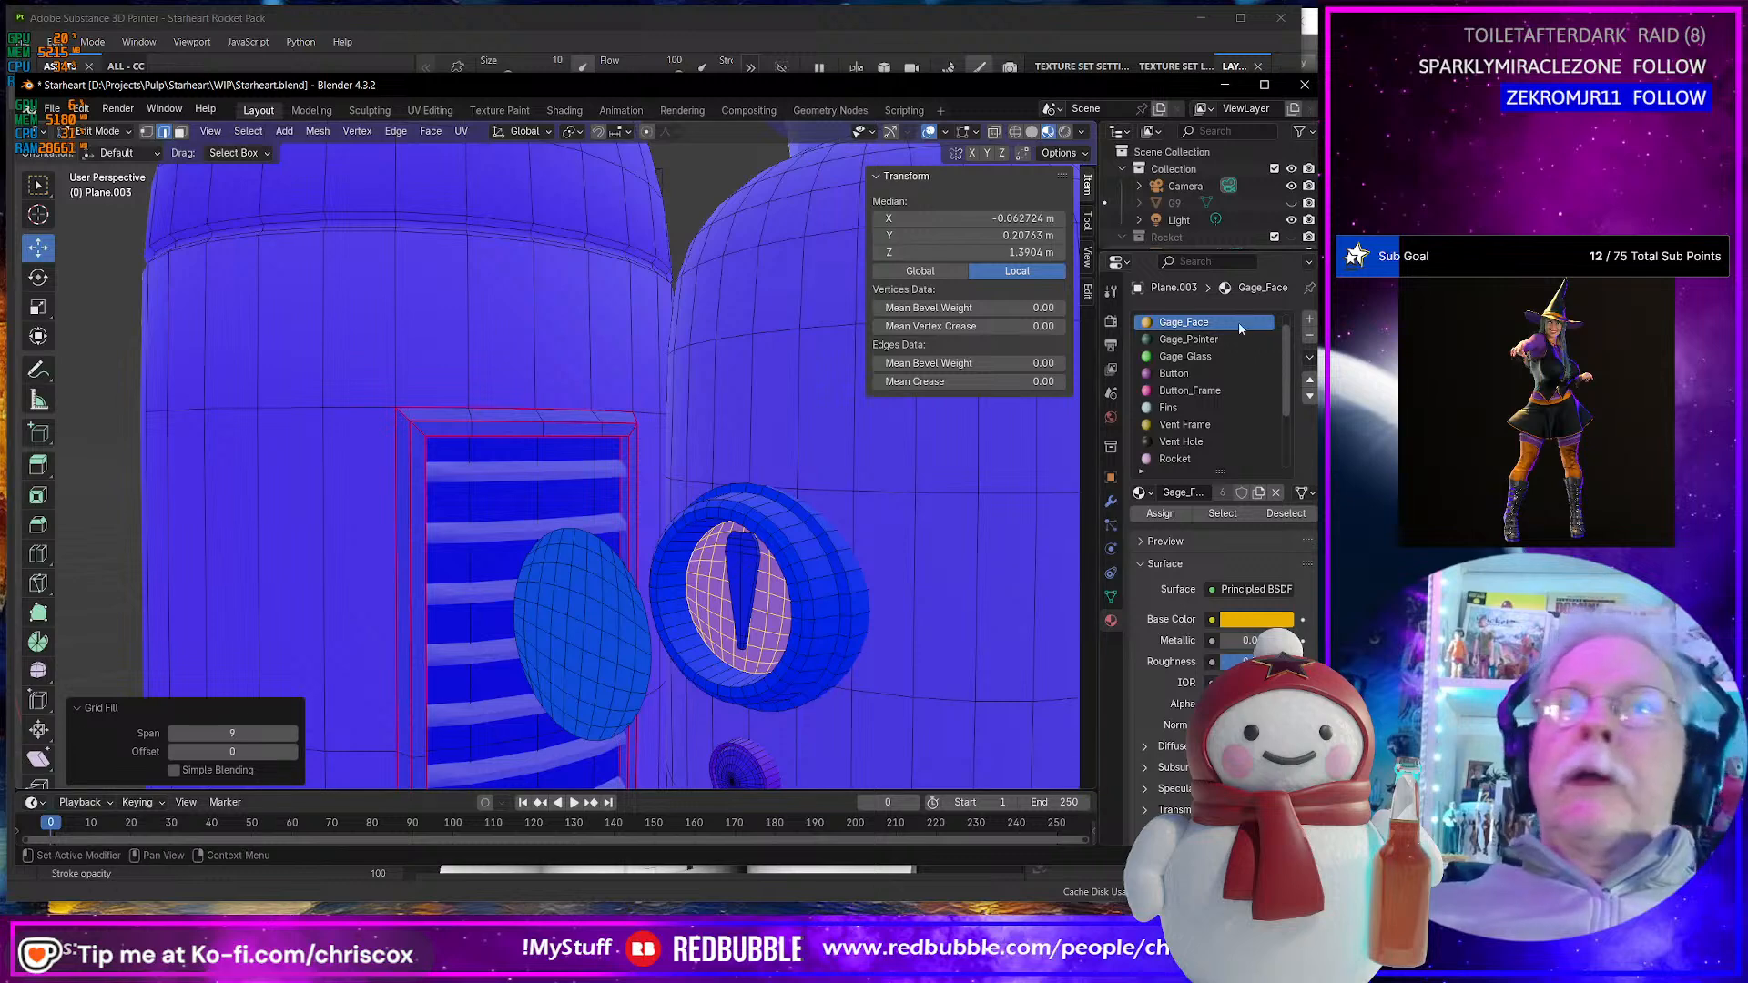
{"action": "scroll", "coordinate": [1206, 346], "scroll_direction": "up", "scroll_amount": 1}
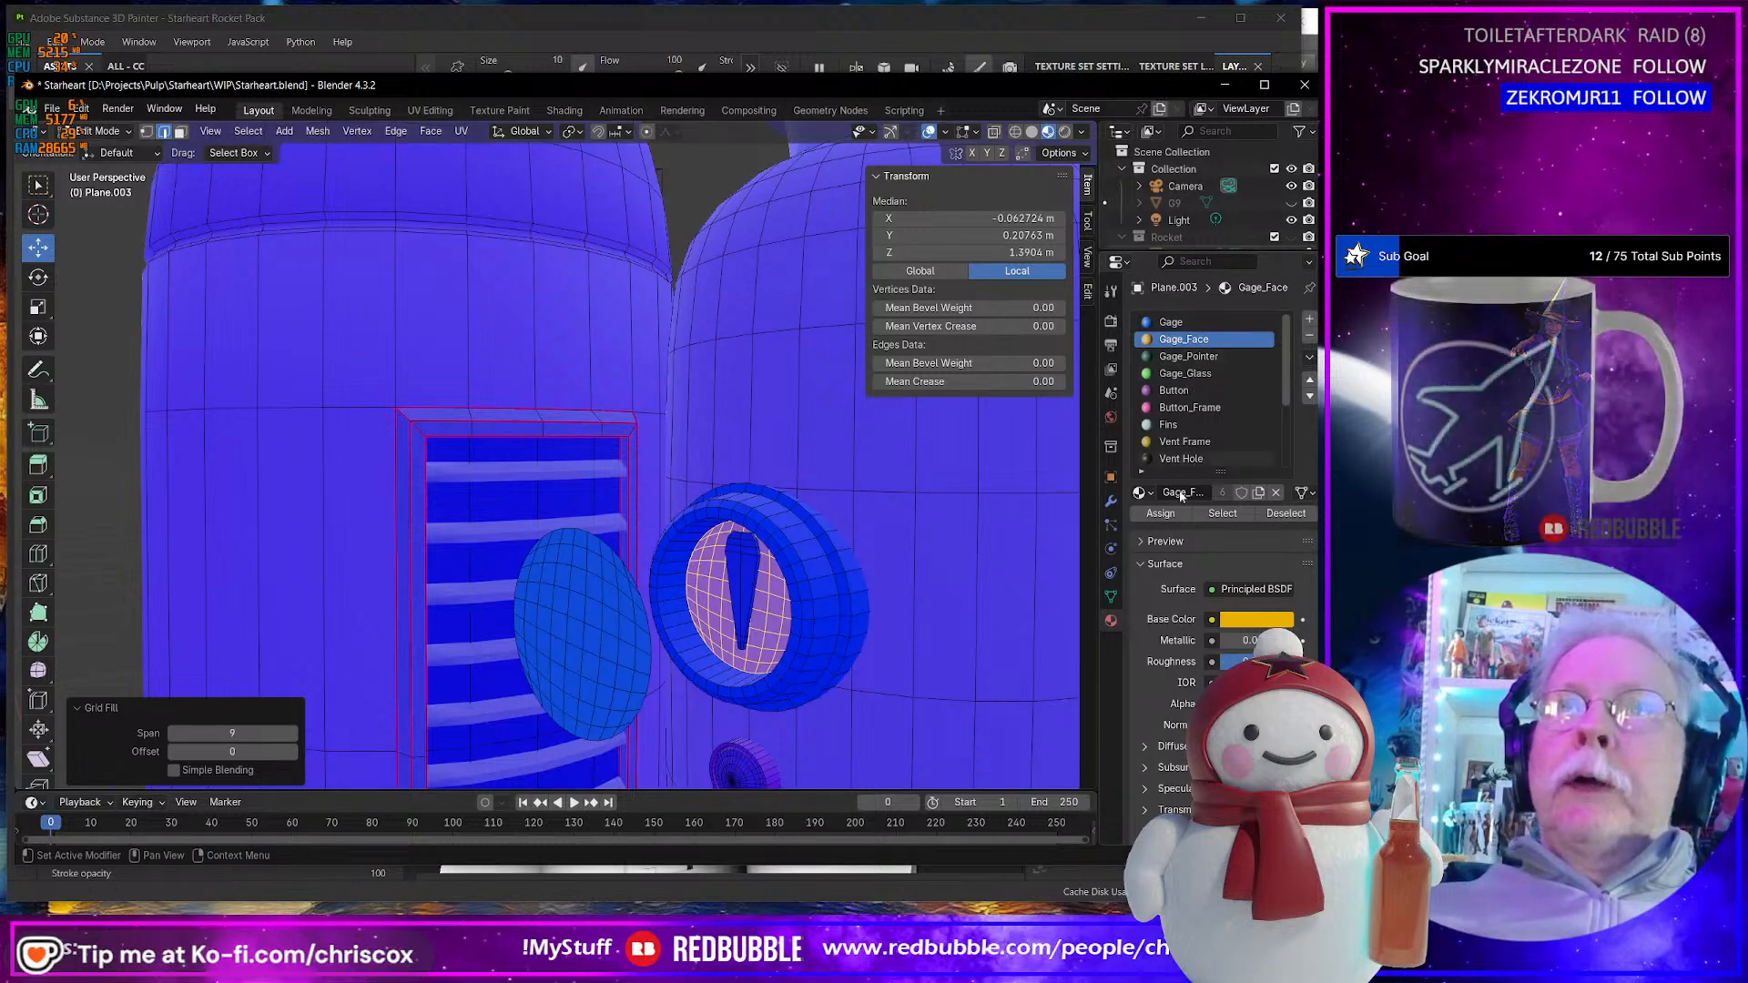
{"action": "left_click", "coordinate": [1162, 514]}
- Select the whole linked gauge glass disc and move it about -0.024 m along the global Y axis into the gauge ring
{"action": "middle_click_drag", "start_coordinate": [822, 670], "coordinate": [827, 680]}
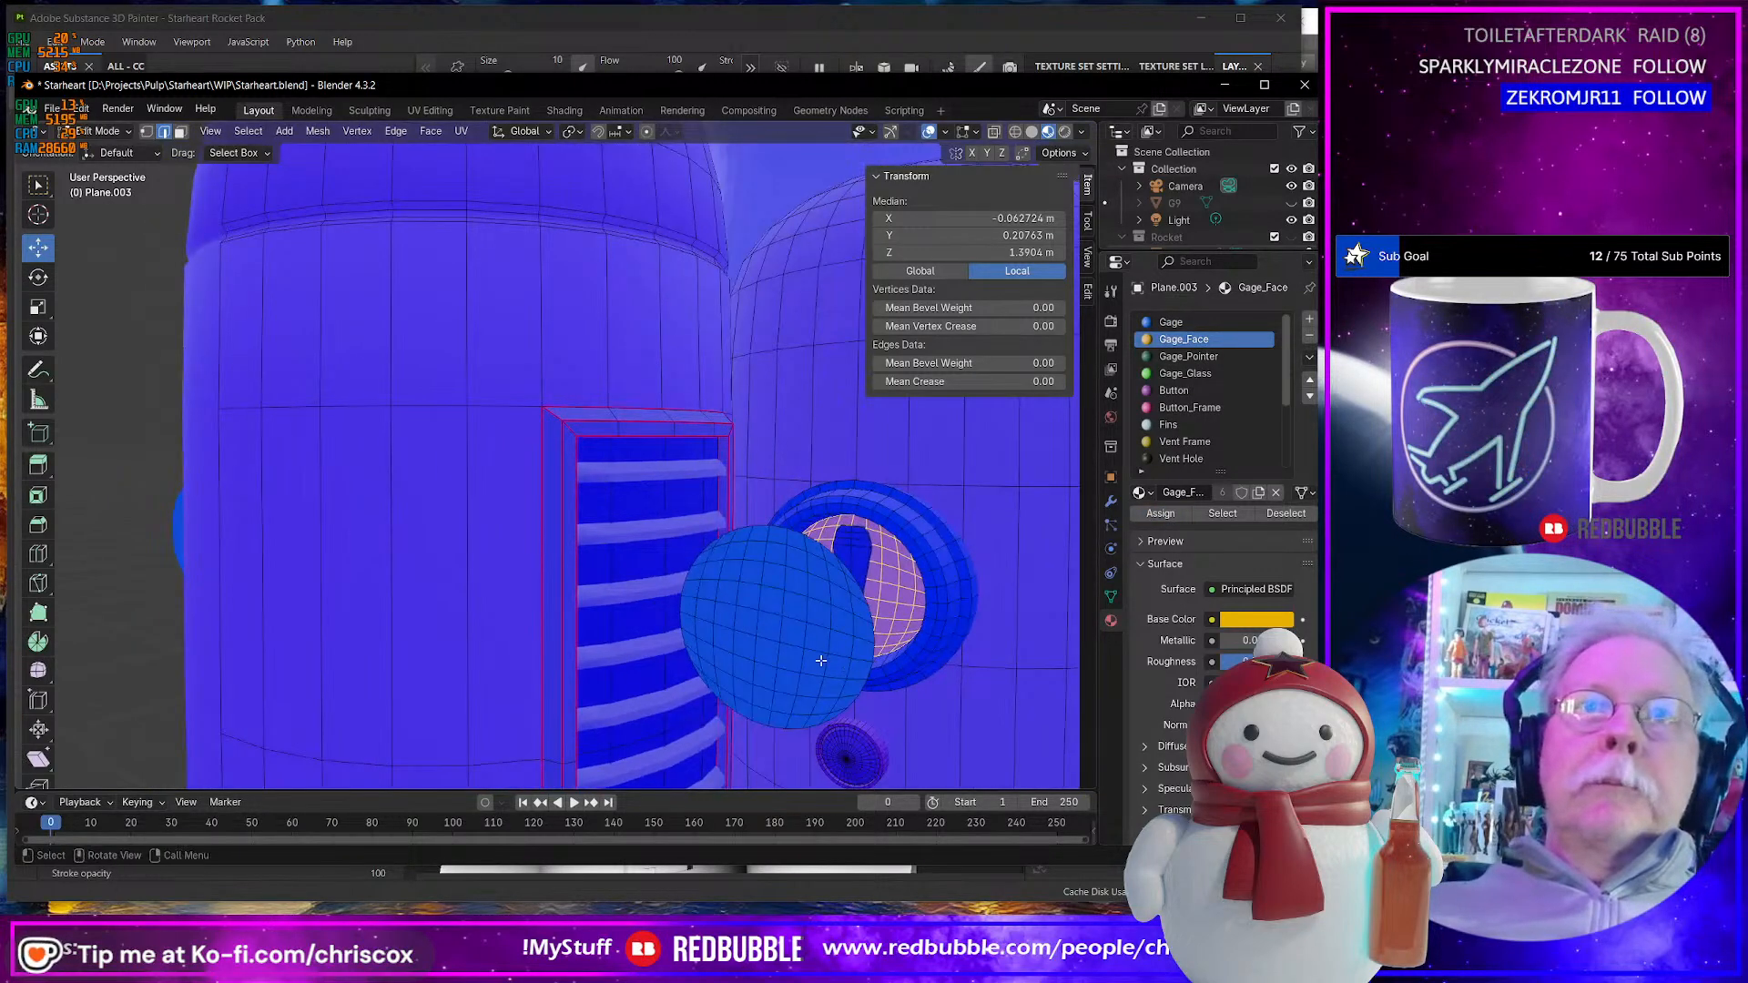
{"action": "left_click", "coordinate": [828, 680]}
{"action": "key", "text": "ctrl+l"}
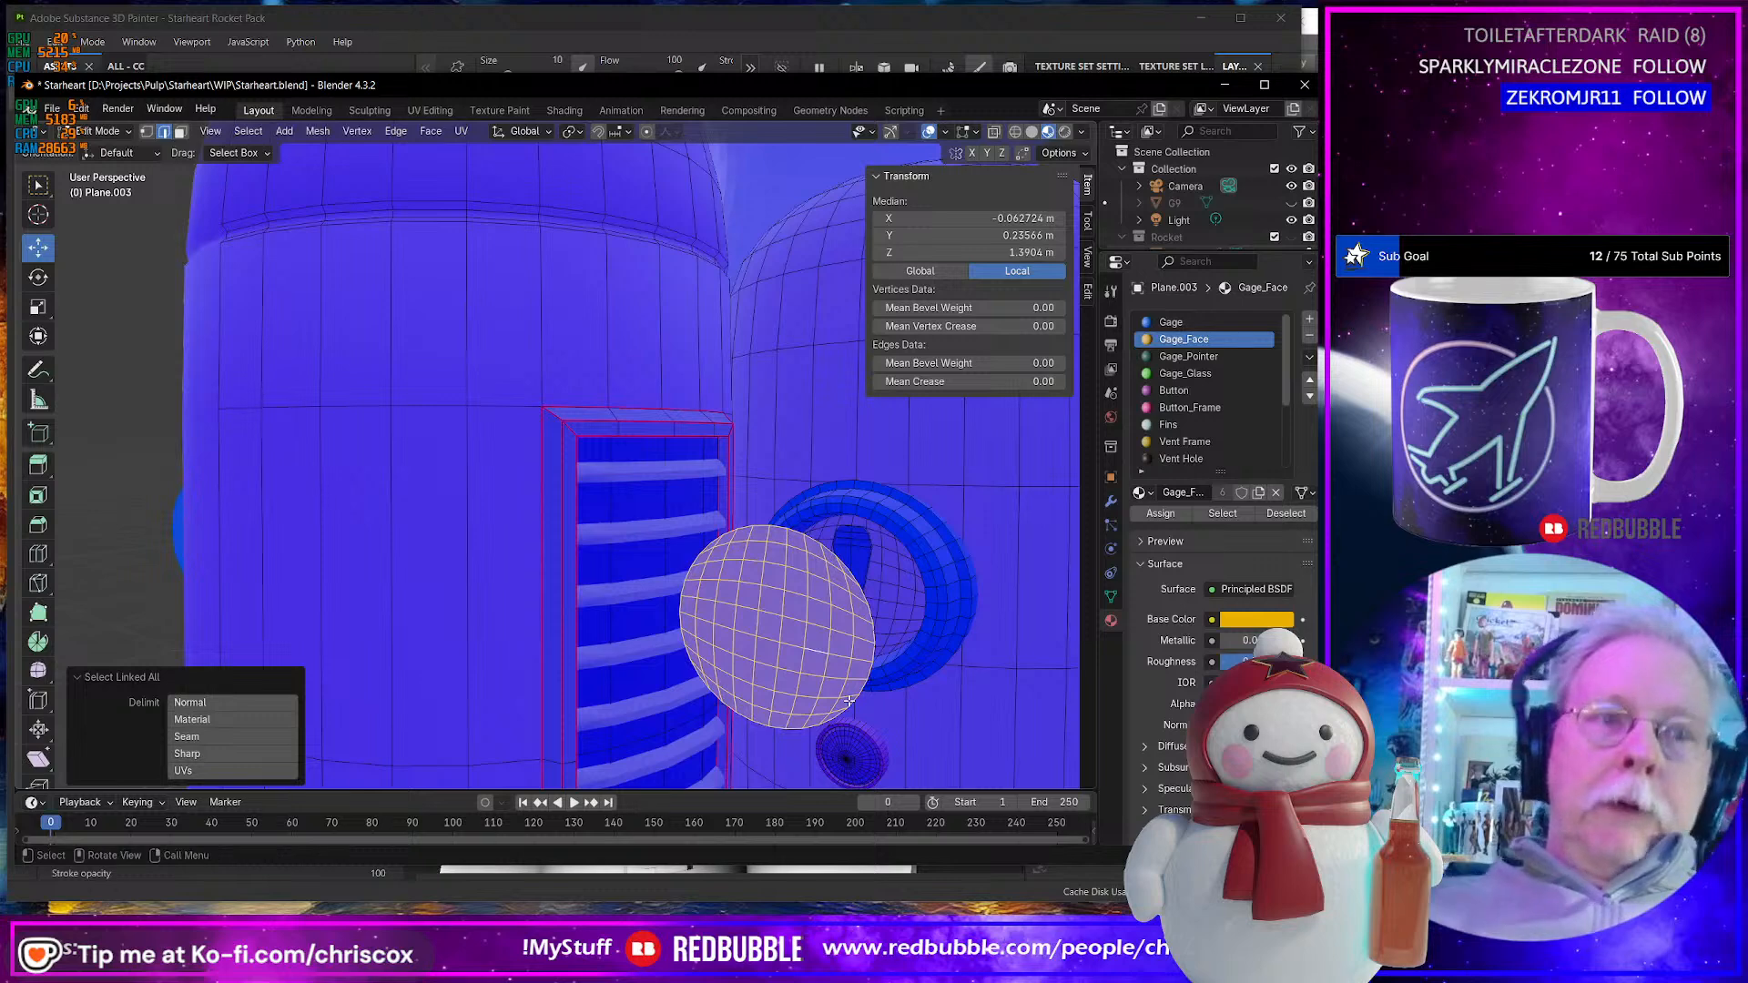
{"action": "key", "text": "g"}
{"action": "key", "text": "y"}
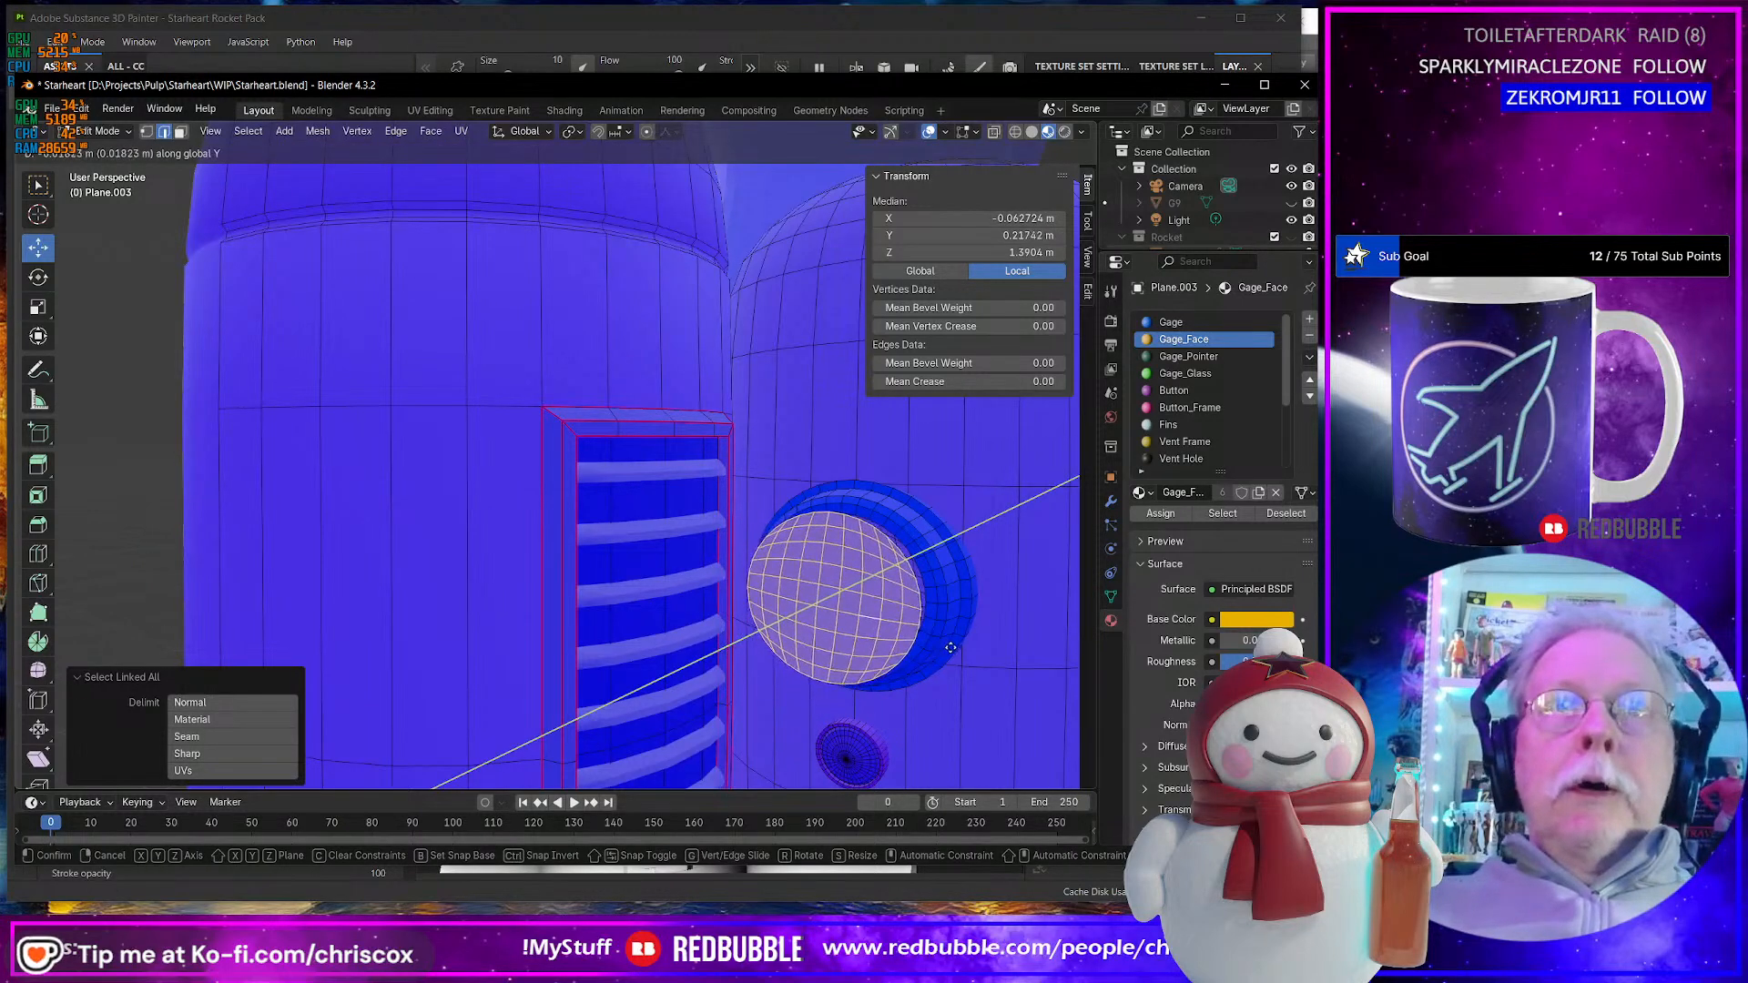
{"action": "left_click", "coordinate": [979, 635]}
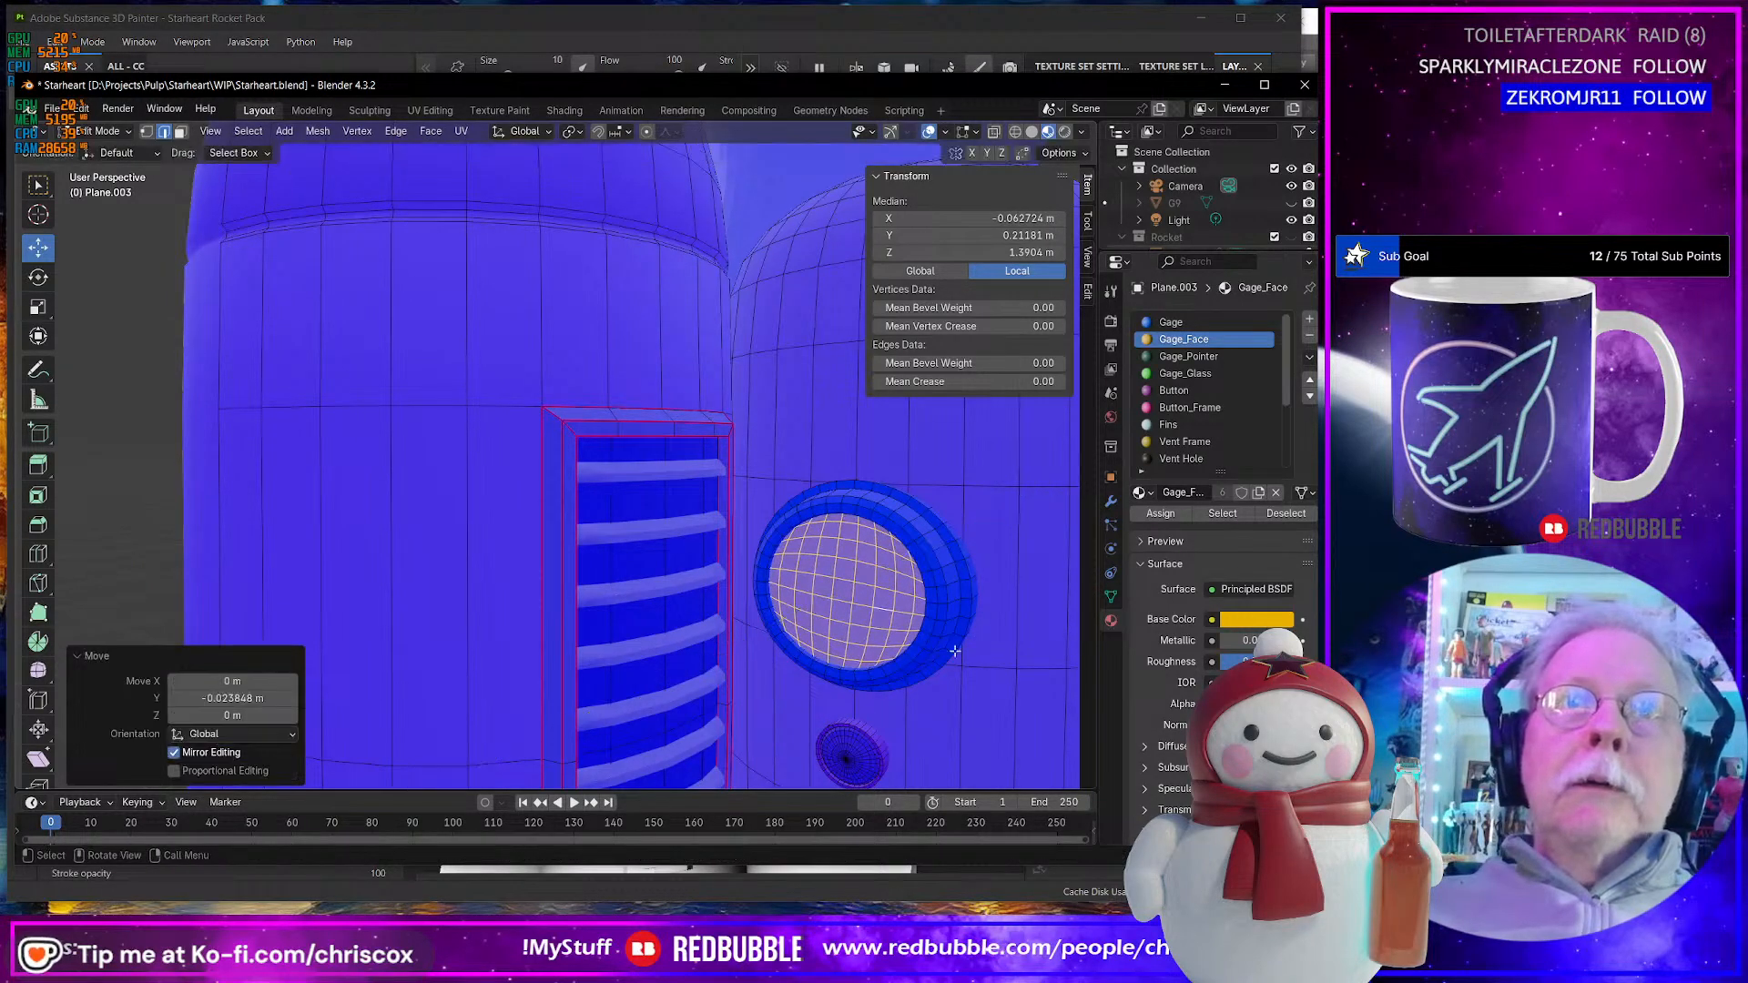
- Enlarge the Outliner and examine the rebuilt gauge and rocket body from several sides in Object and Edit Mode
{"action": "scroll", "coordinate": [774, 643], "scroll_direction": "down", "scroll_amount": 7}
{"action": "middle_click_drag", "start_coordinate": [774, 644], "coordinate": [901, 628]}
{"action": "key", "text": "Tab"}
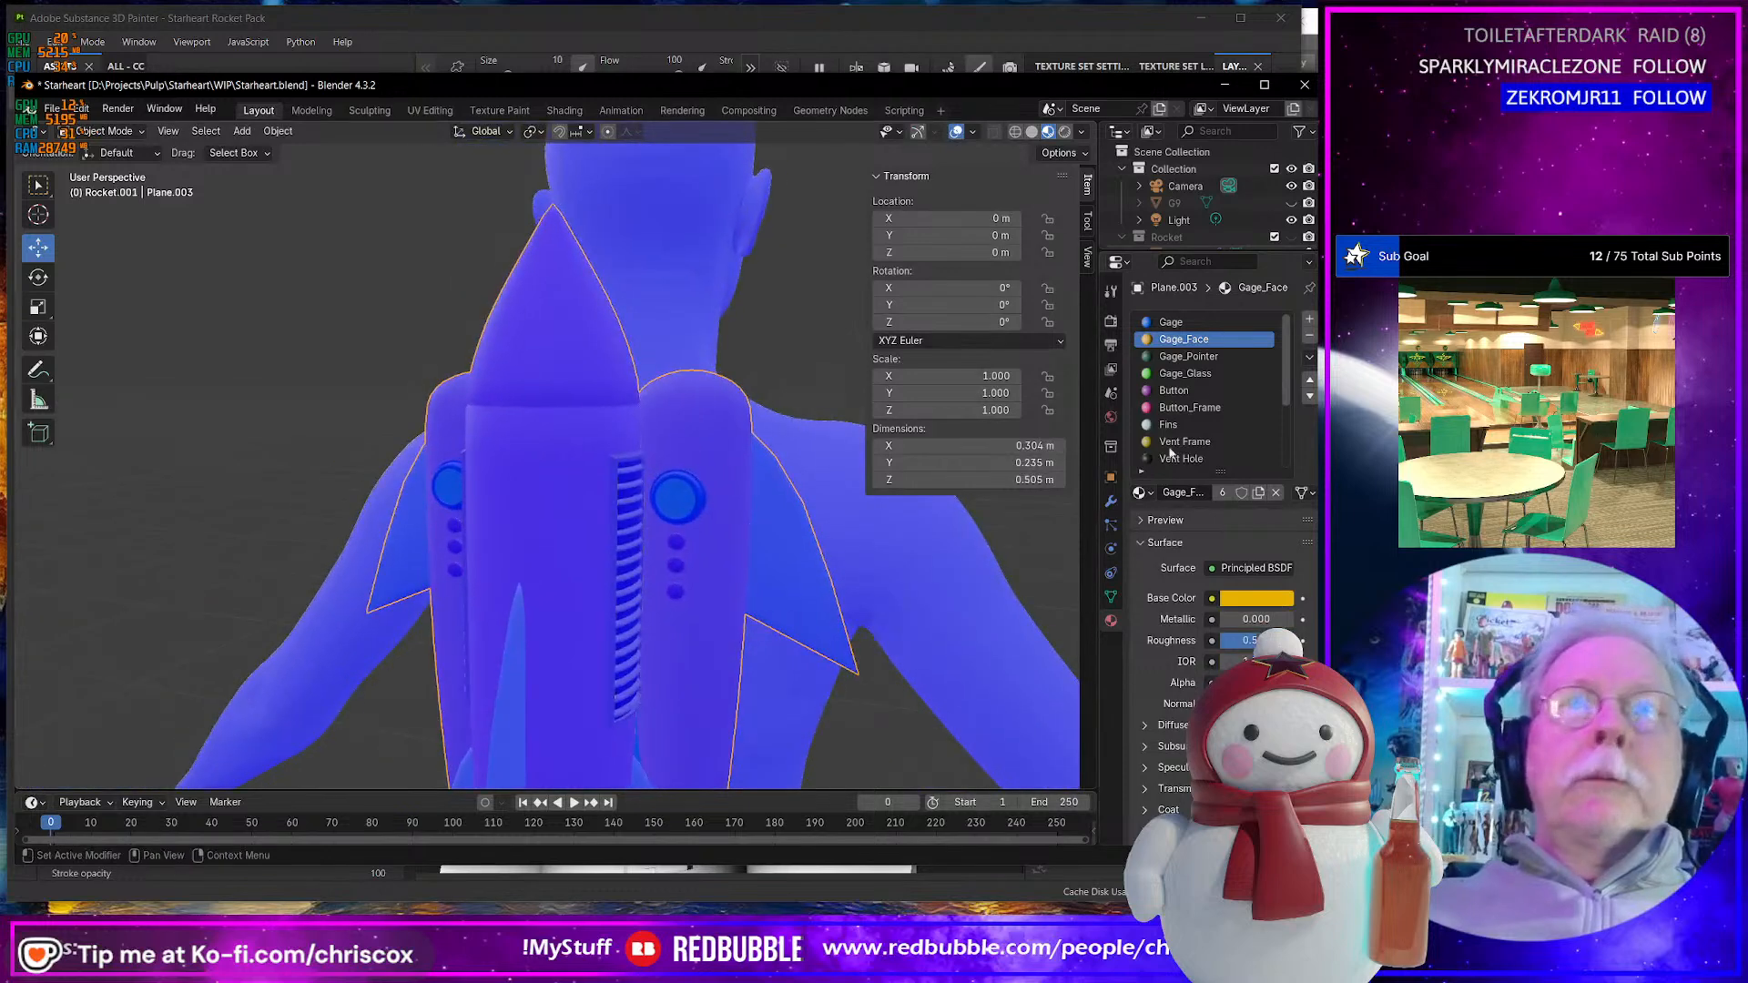
{"action": "left_click_drag", "start_coordinate": [1223, 244], "coordinate": [1206, 594]}
{"action": "scroll", "coordinate": [714, 629], "scroll_direction": "down", "scroll_amount": 3}
{"action": "middle_click_drag", "start_coordinate": [717, 628], "coordinate": [759, 582]}
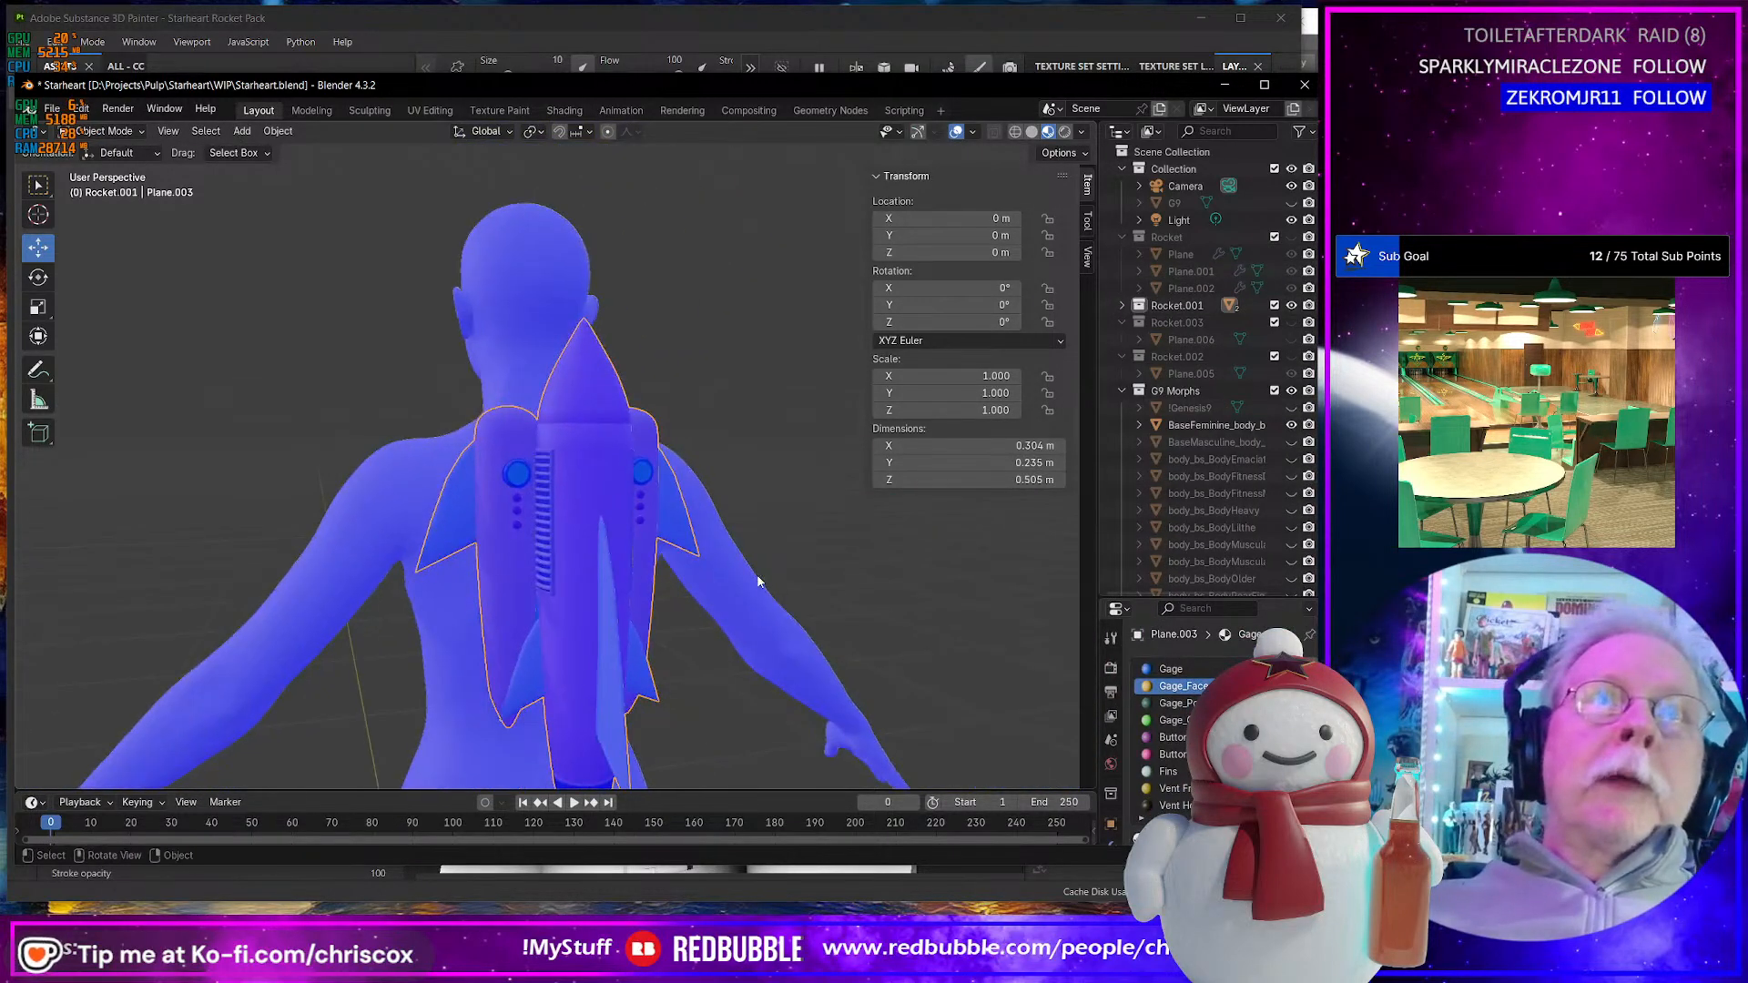
{"action": "middle_click_drag", "start_coordinate": [571, 429], "coordinate": [568, 380]}
{"action": "scroll", "coordinate": [566, 386], "scroll_direction": "up", "scroll_amount": 8}
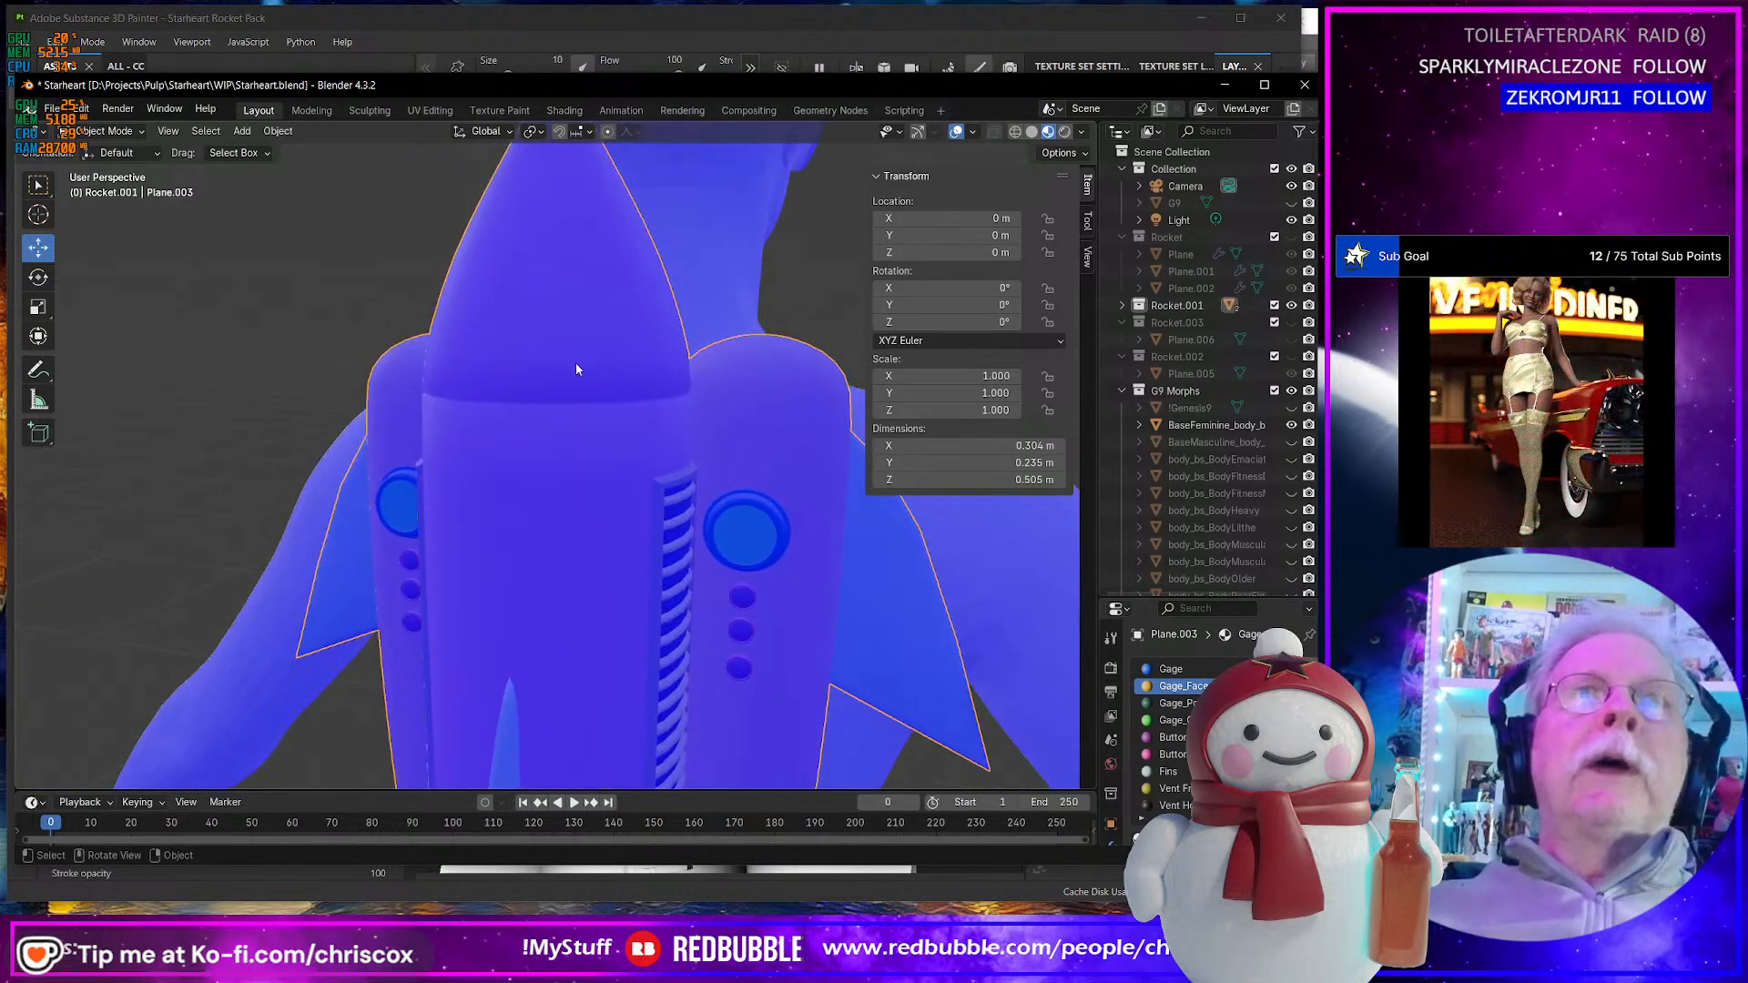
{"action": "key", "text": "Tab"}
{"action": "scroll", "coordinate": [583, 355], "scroll_direction": "up", "scroll_amount": 3}
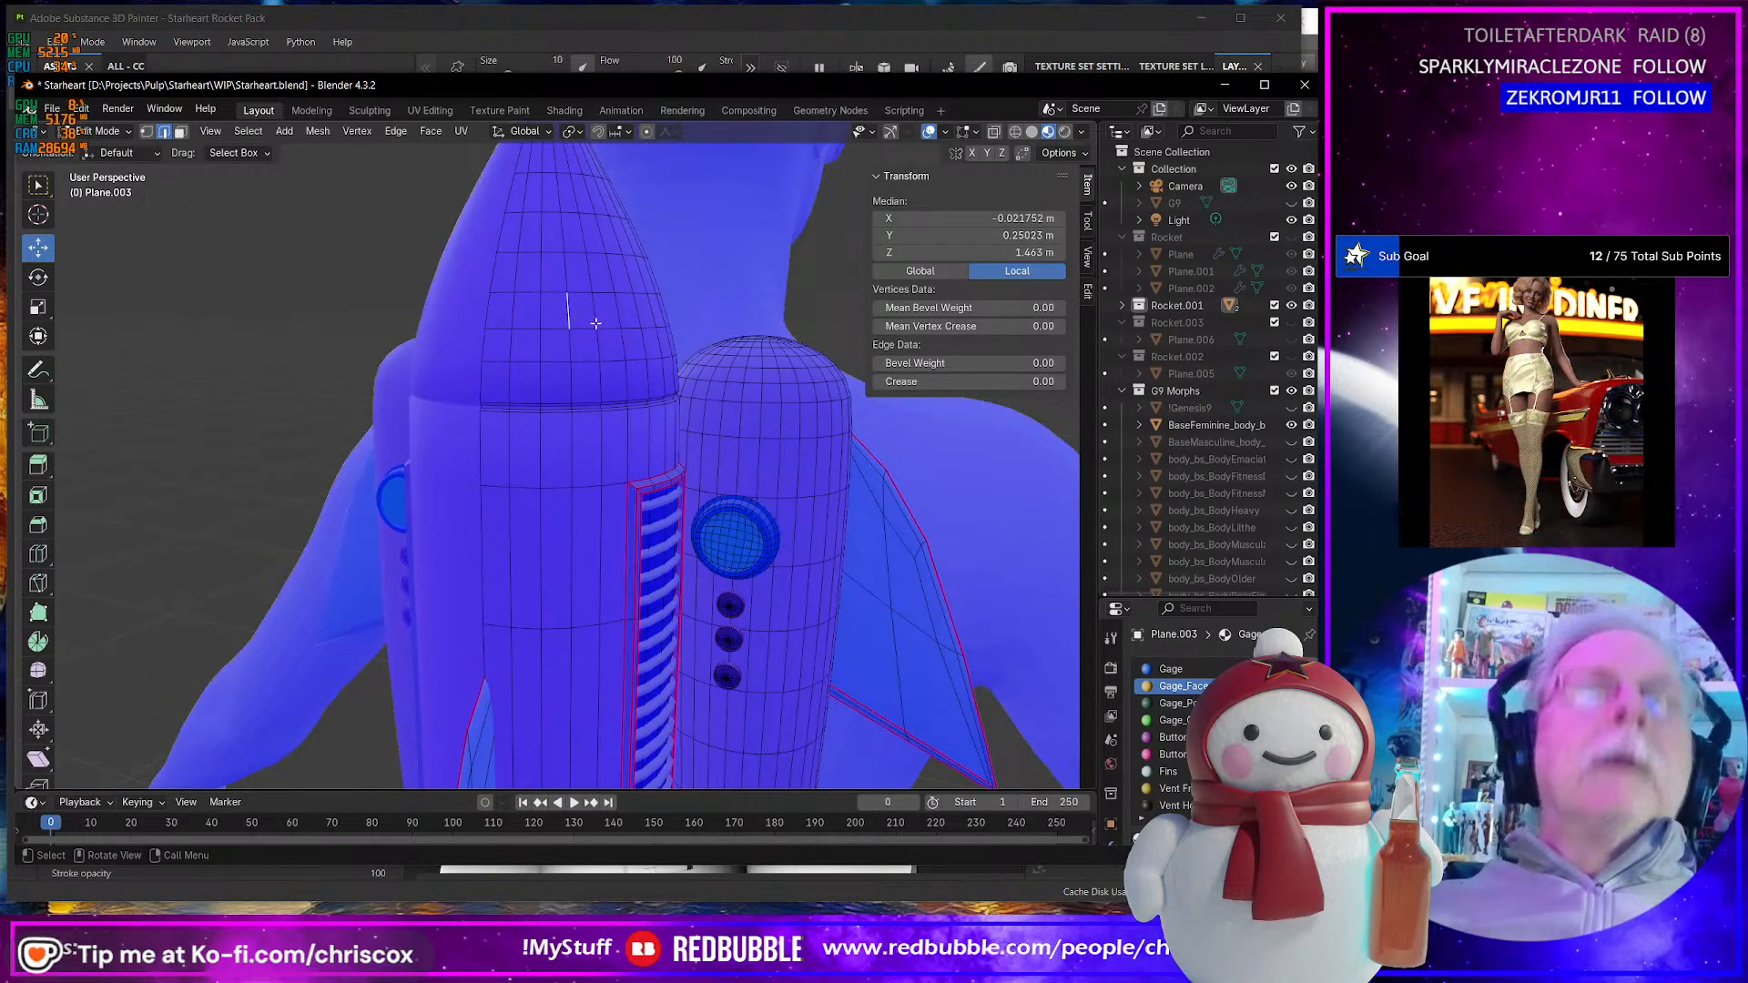
{"action": "key", "text": "alt"}
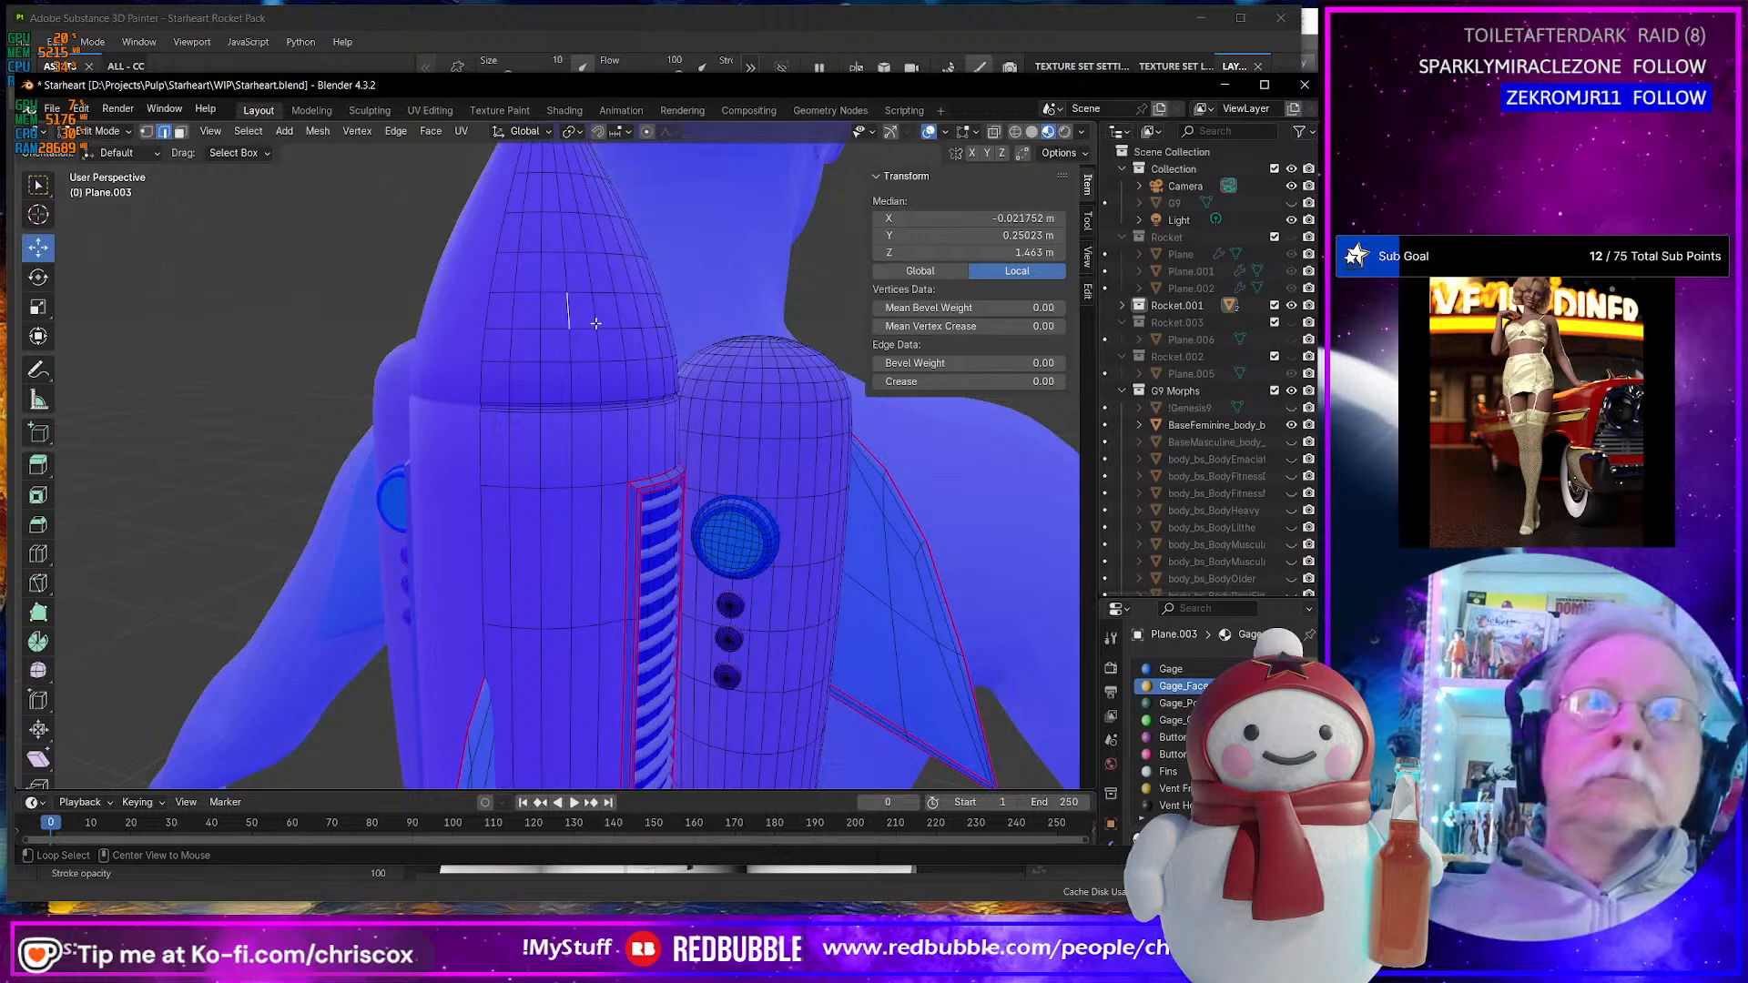
{"action": "scroll", "coordinate": [588, 327], "scroll_direction": "up", "scroll_amount": 8}
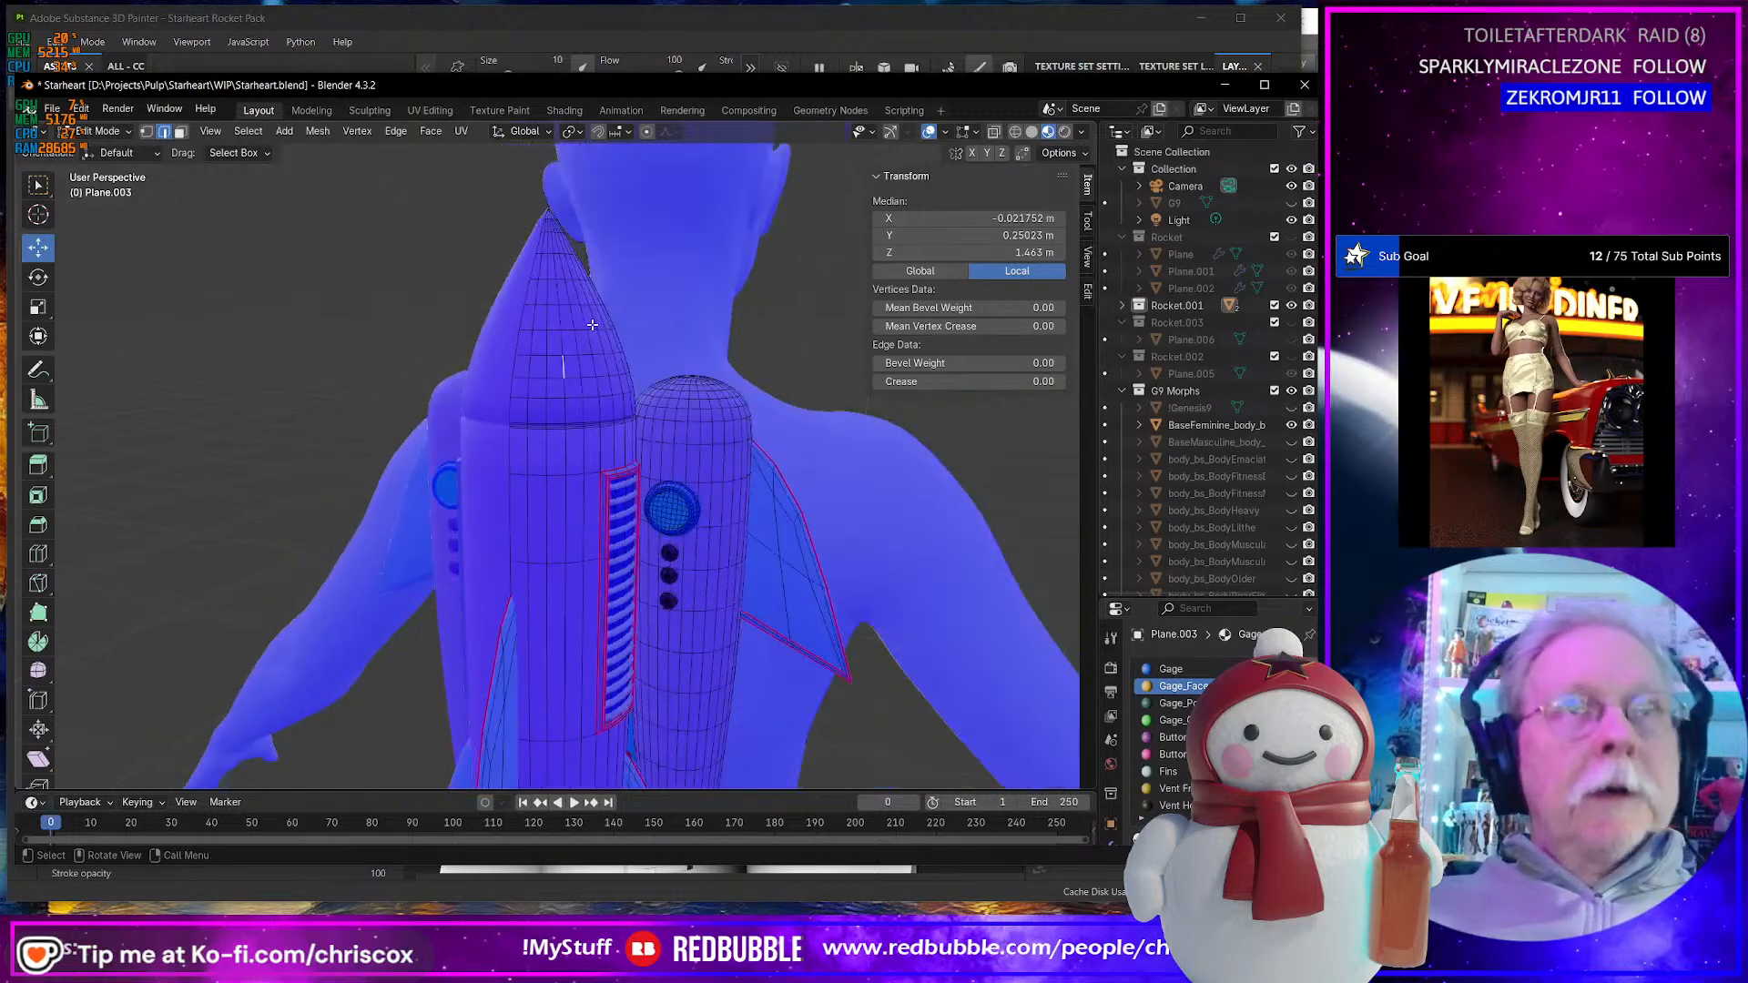
{"action": "scroll", "coordinate": [718, 320], "scroll_direction": "down", "scroll_amount": 5}
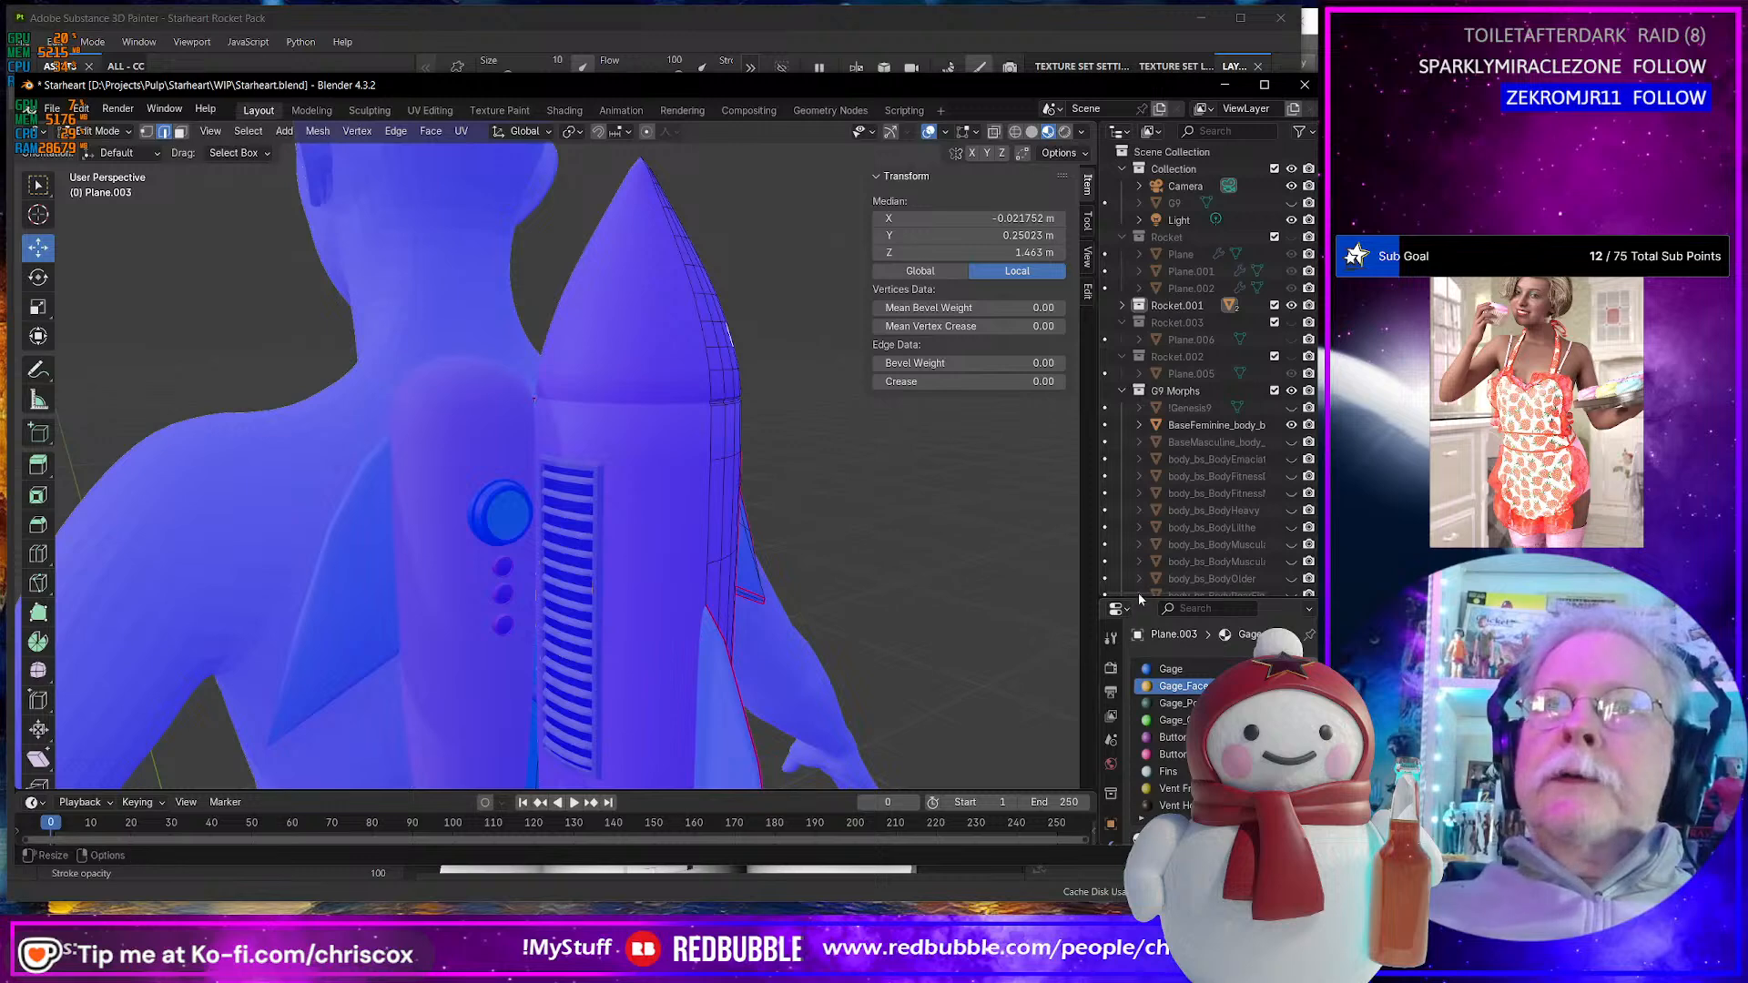
- Turn off the viewport display of Plane.003's Mirror modifier, inspect the half mesh's centre edge, and enable Clipping
{"action": "left_click_drag", "start_coordinate": [1140, 595], "coordinate": [1145, 437]}
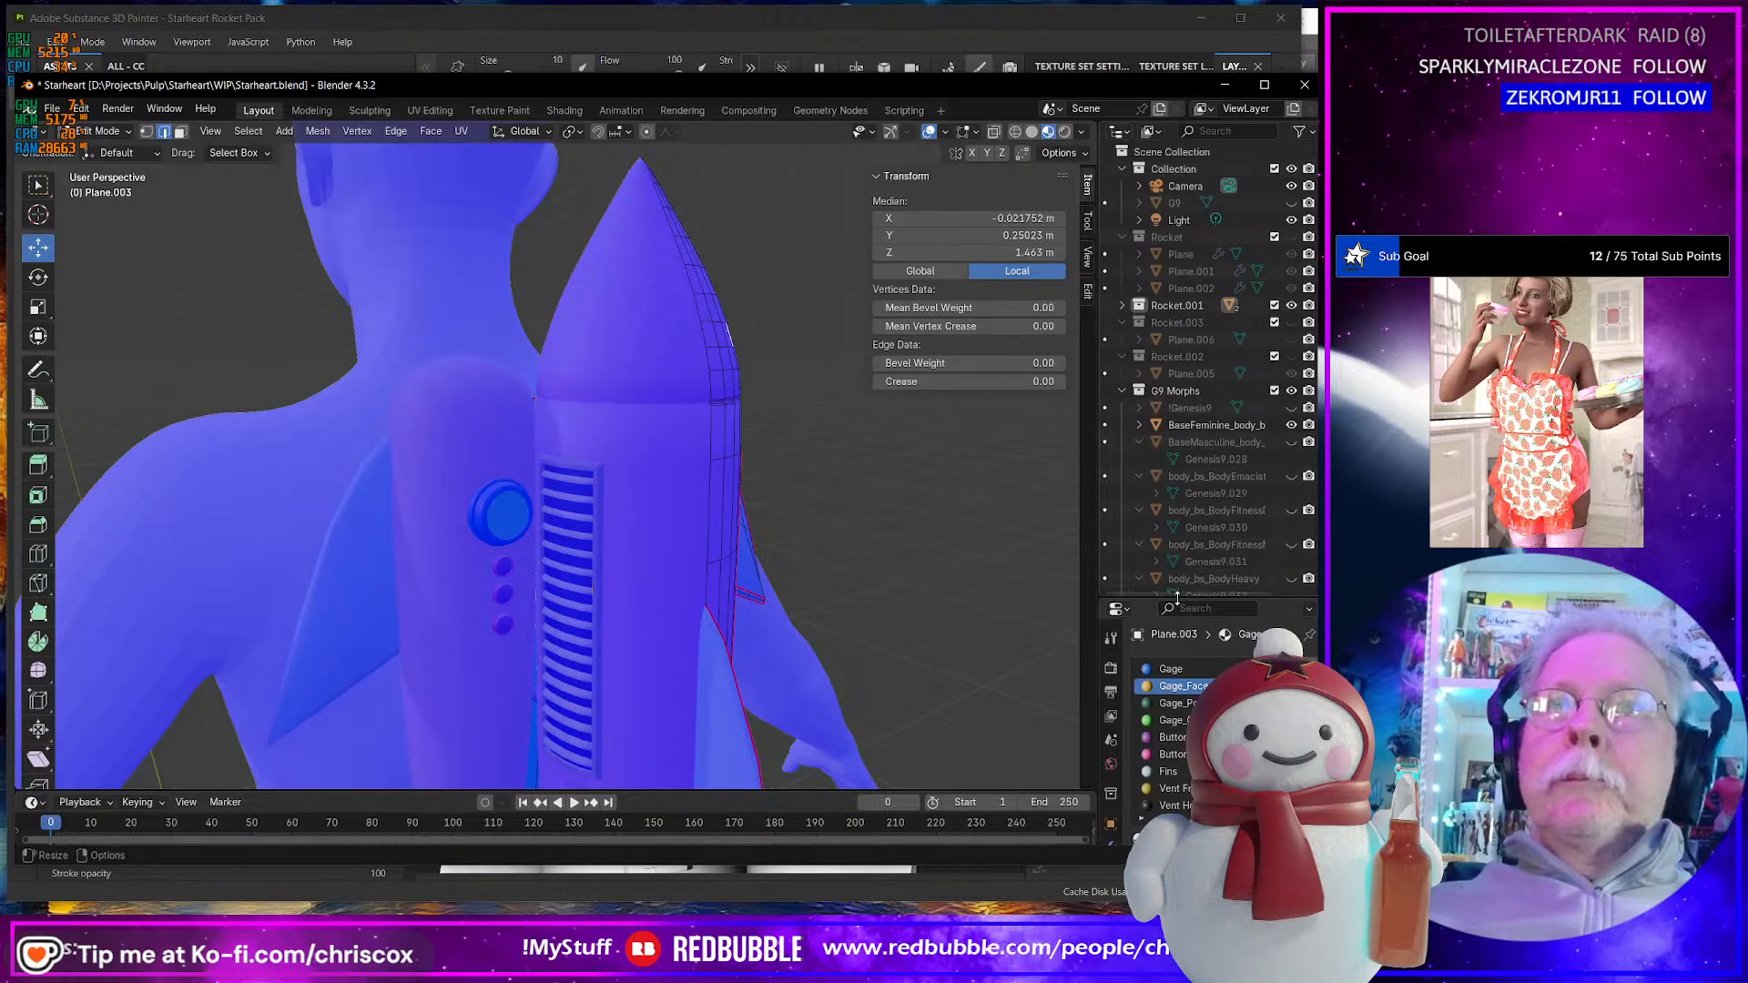
{"action": "left_click_drag", "start_coordinate": [1176, 598], "coordinate": [1178, 281]}
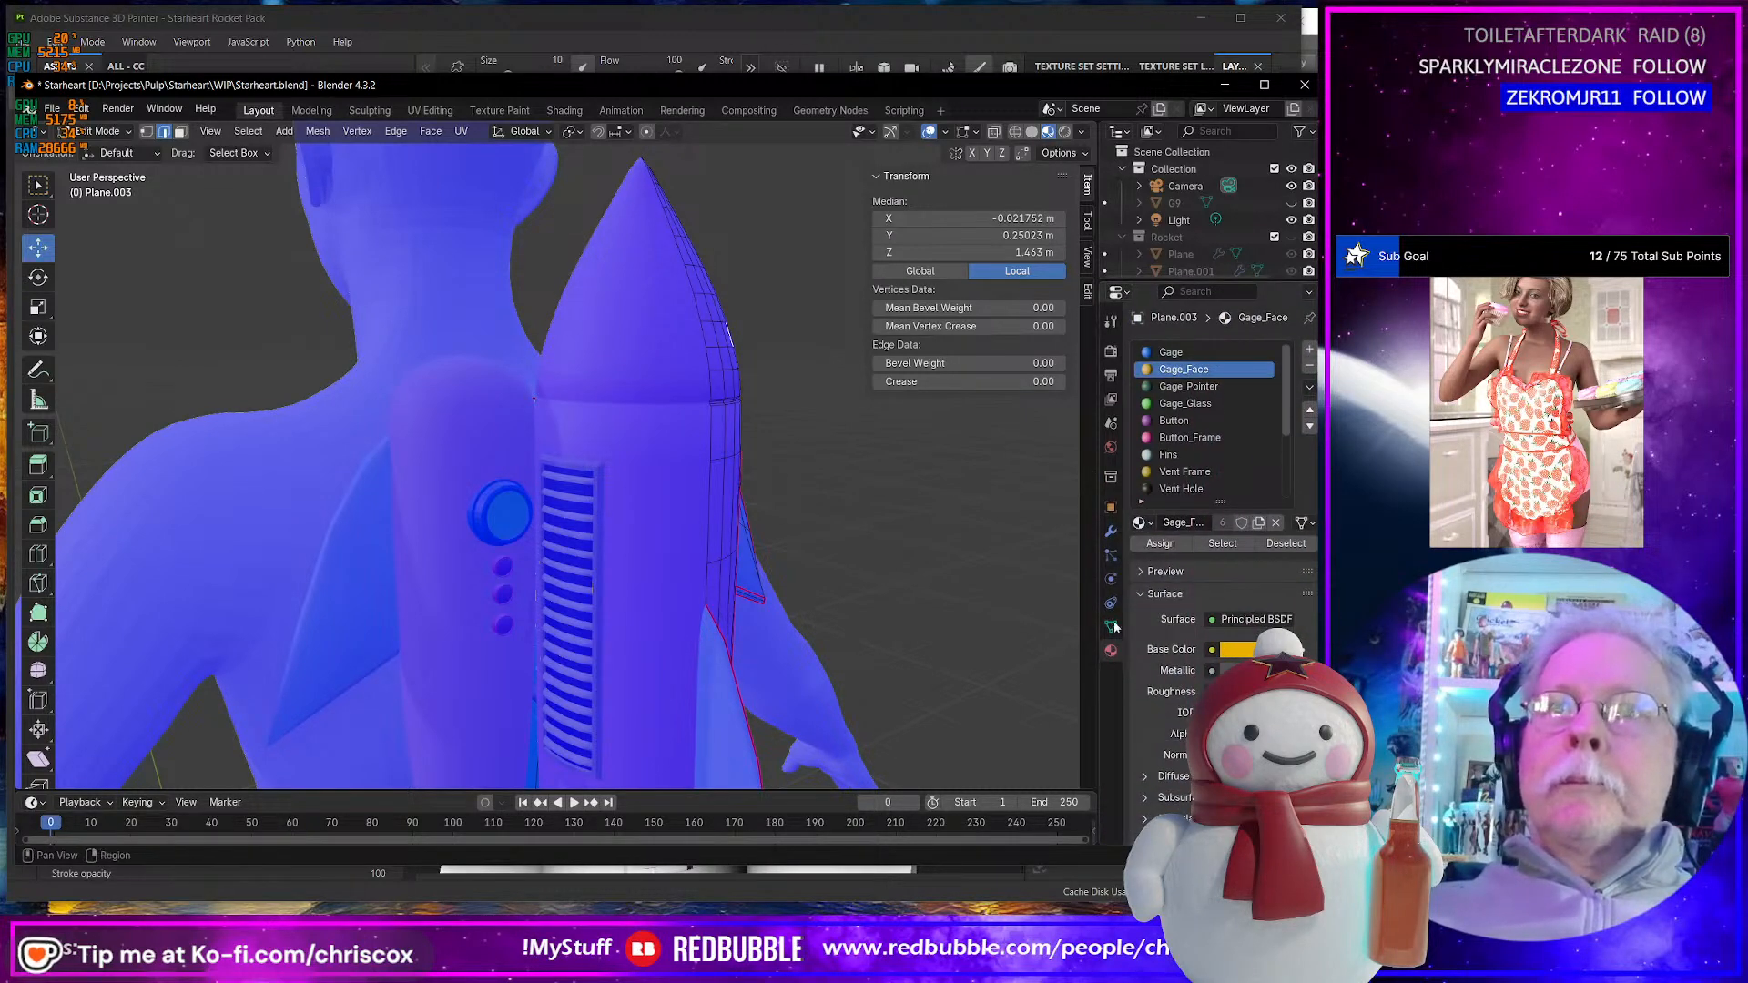
{"action": "left_click", "coordinate": [1112, 531]}
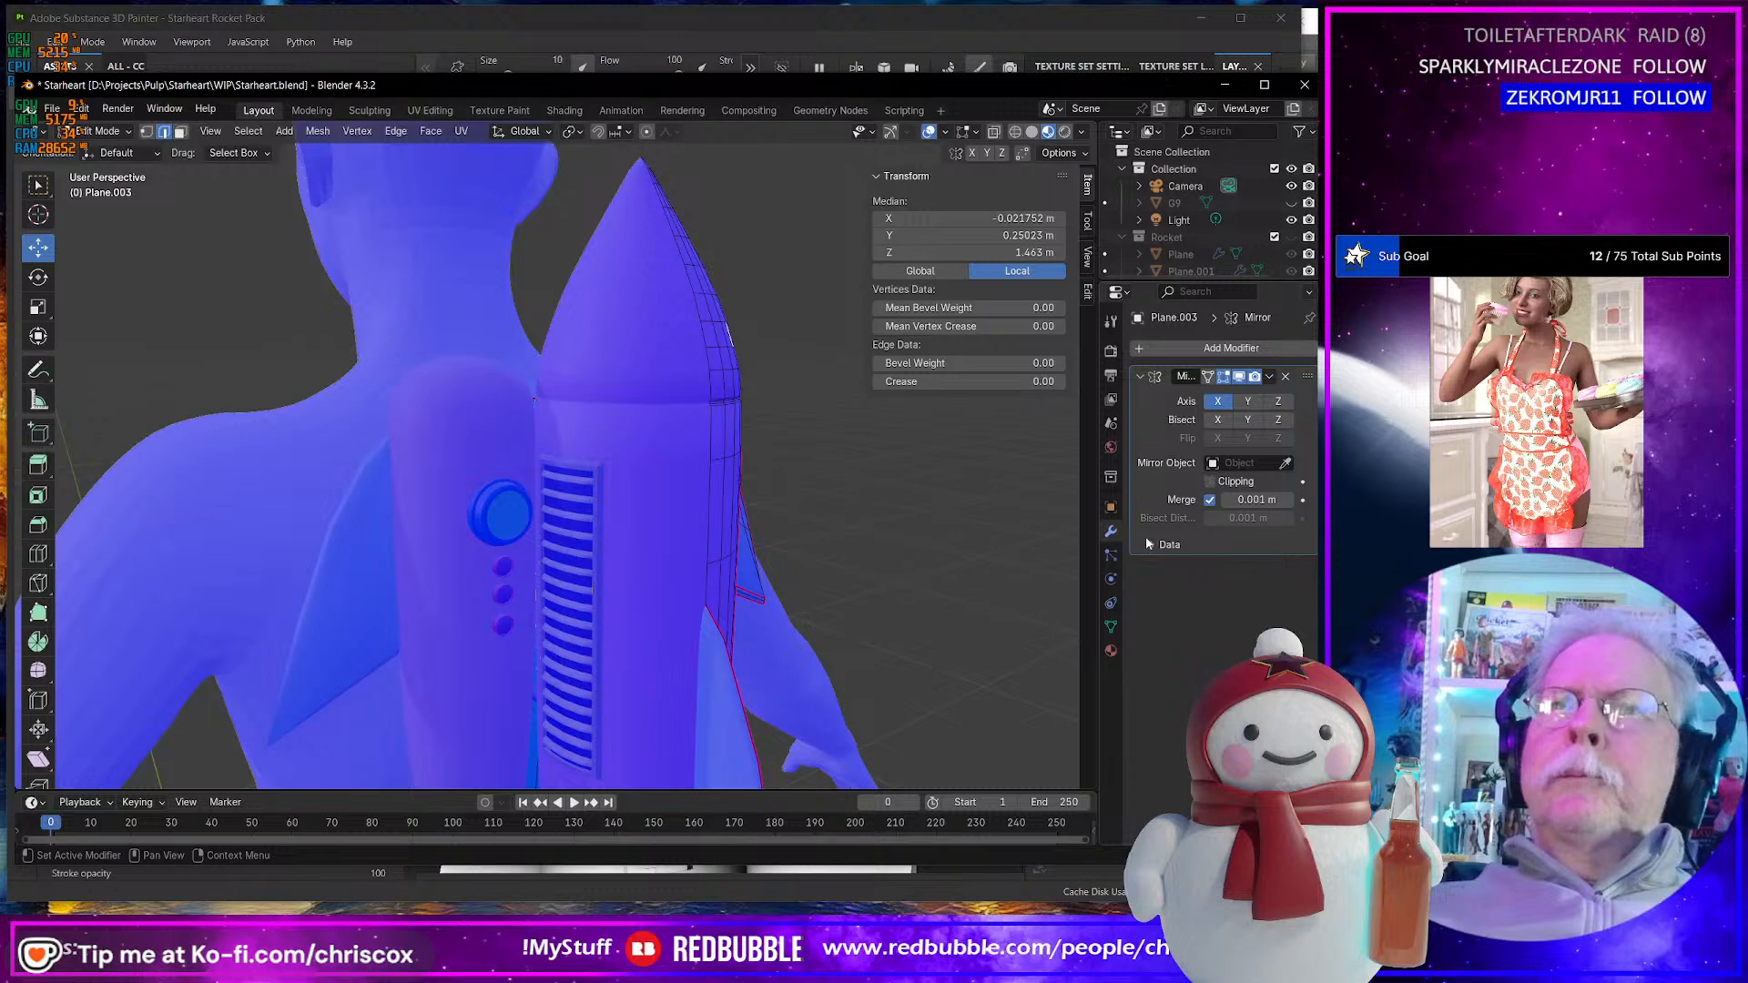
{"action": "left_click", "coordinate": [1238, 377]}
{"action": "middle_click_drag", "start_coordinate": [742, 587], "coordinate": [666, 499]}
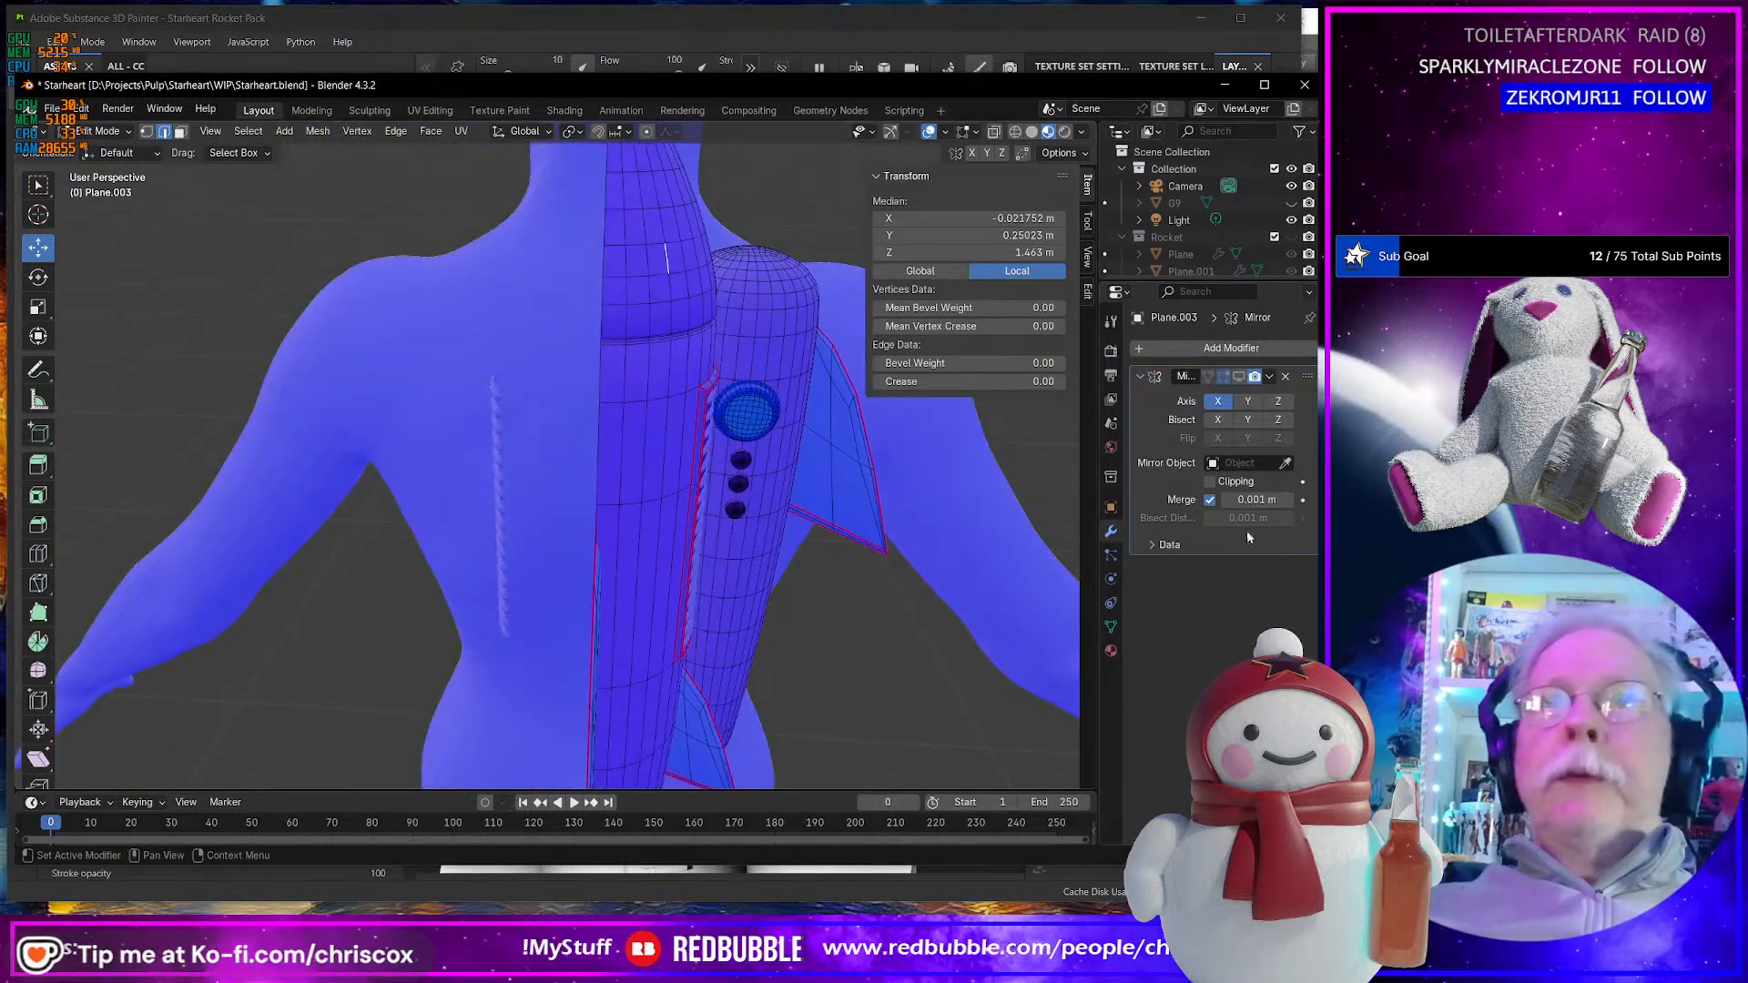
{"action": "middle_click_drag", "start_coordinate": [761, 568], "coordinate": [728, 546]}
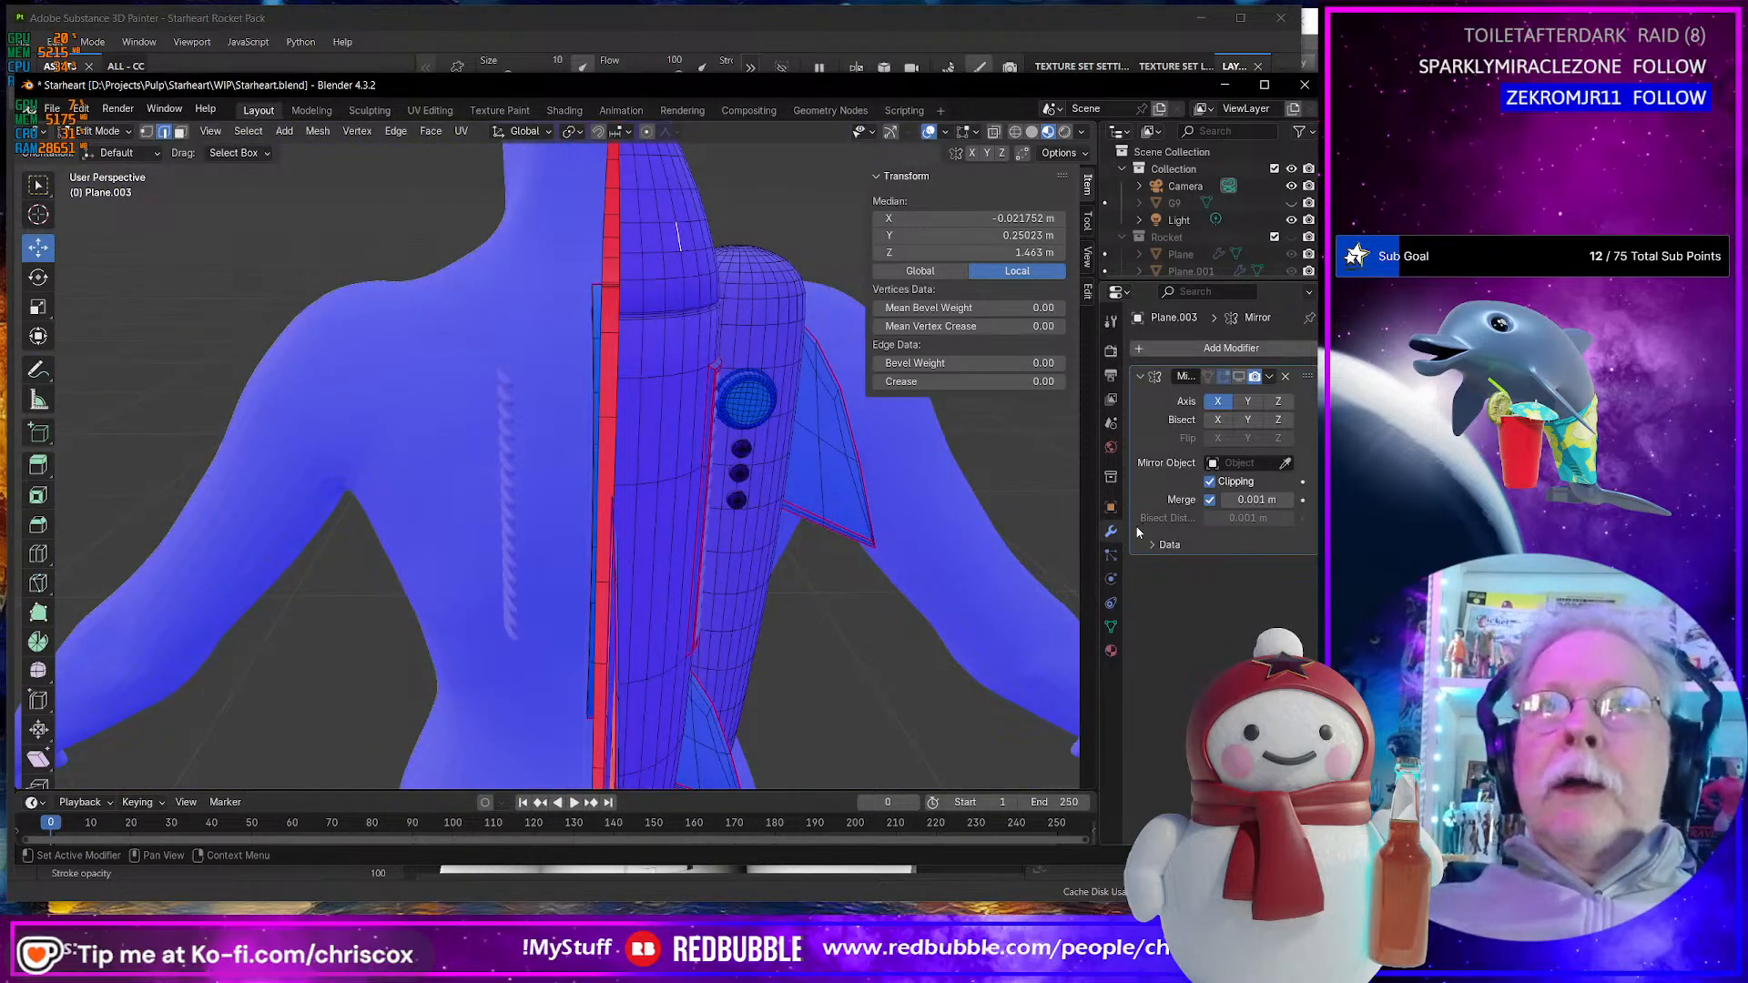
- Turn the Mirror modifier's viewport display back on and inspect where the two rocket halves meet
{"action": "left_click", "coordinate": [1242, 378]}
{"action": "middle_click_drag", "start_coordinate": [827, 593], "coordinate": [765, 588]}
{"action": "scroll", "coordinate": [764, 587], "scroll_direction": "up", "scroll_amount": 3}
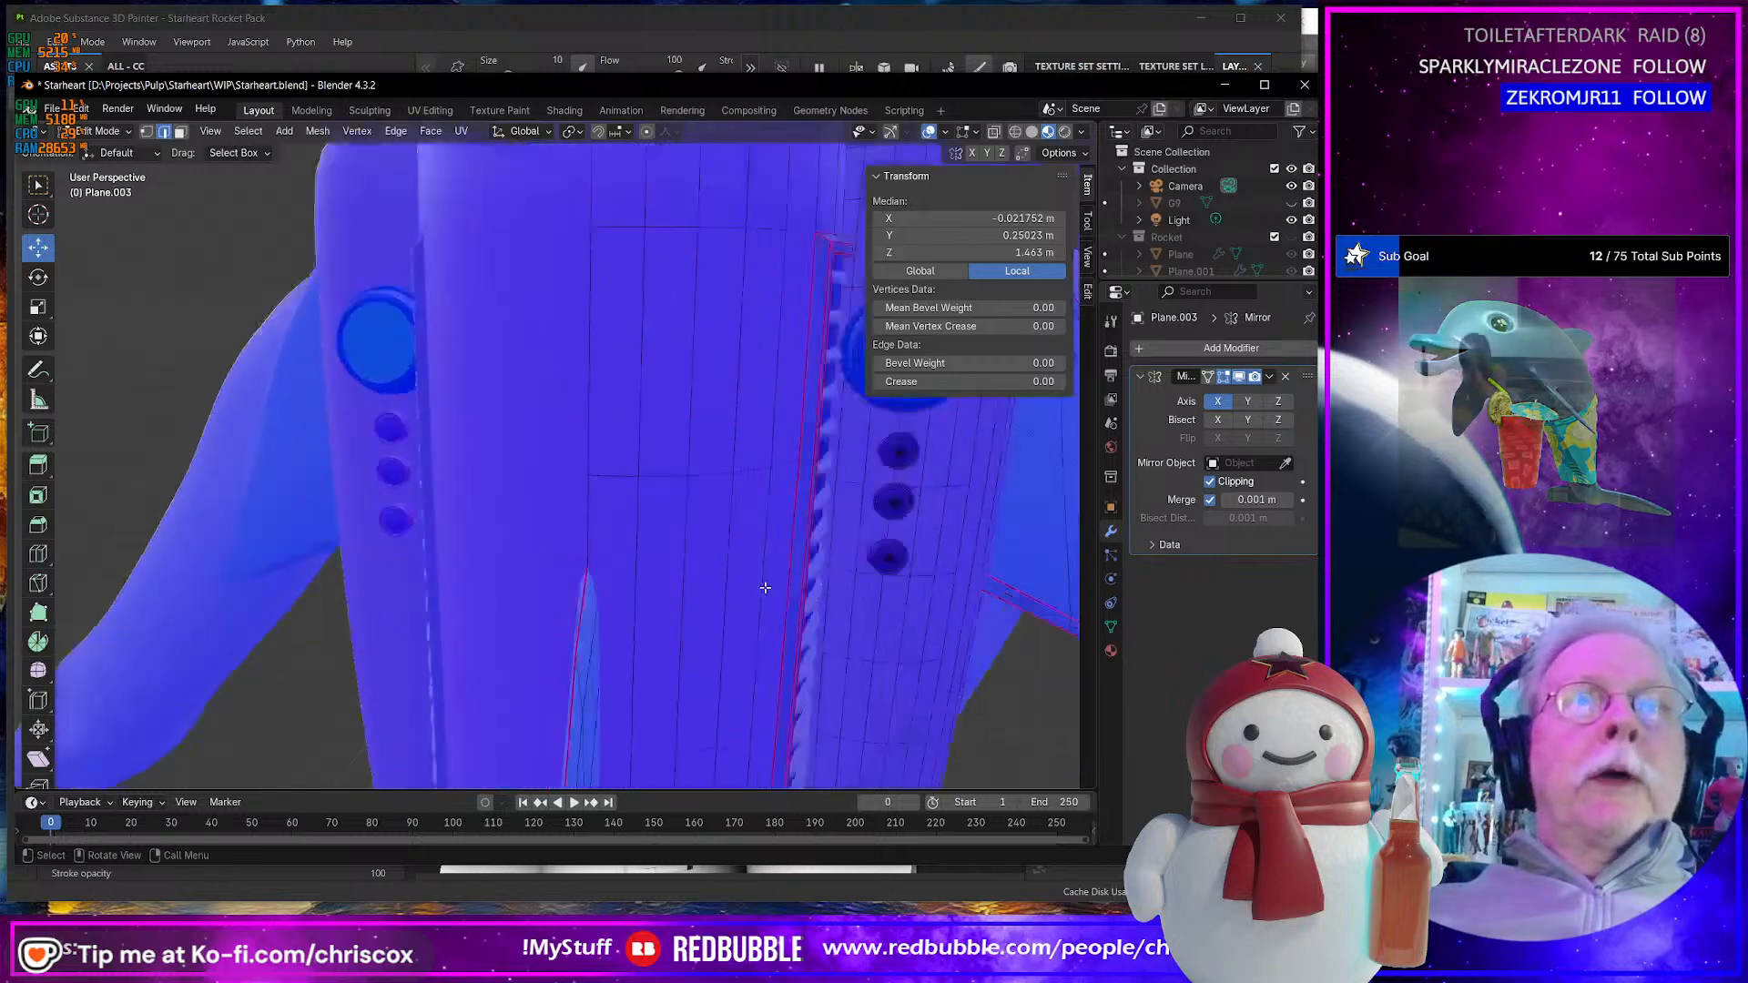
{"action": "scroll", "coordinate": [765, 587], "scroll_direction": "down", "scroll_amount": 4}
- Enlarge the Outliner, delete the Rocket.002 collection with its hierarchy, and expand the Rocket.001 collection
{"action": "left_click_drag", "start_coordinate": [1206, 278], "coordinate": [1205, 559]}
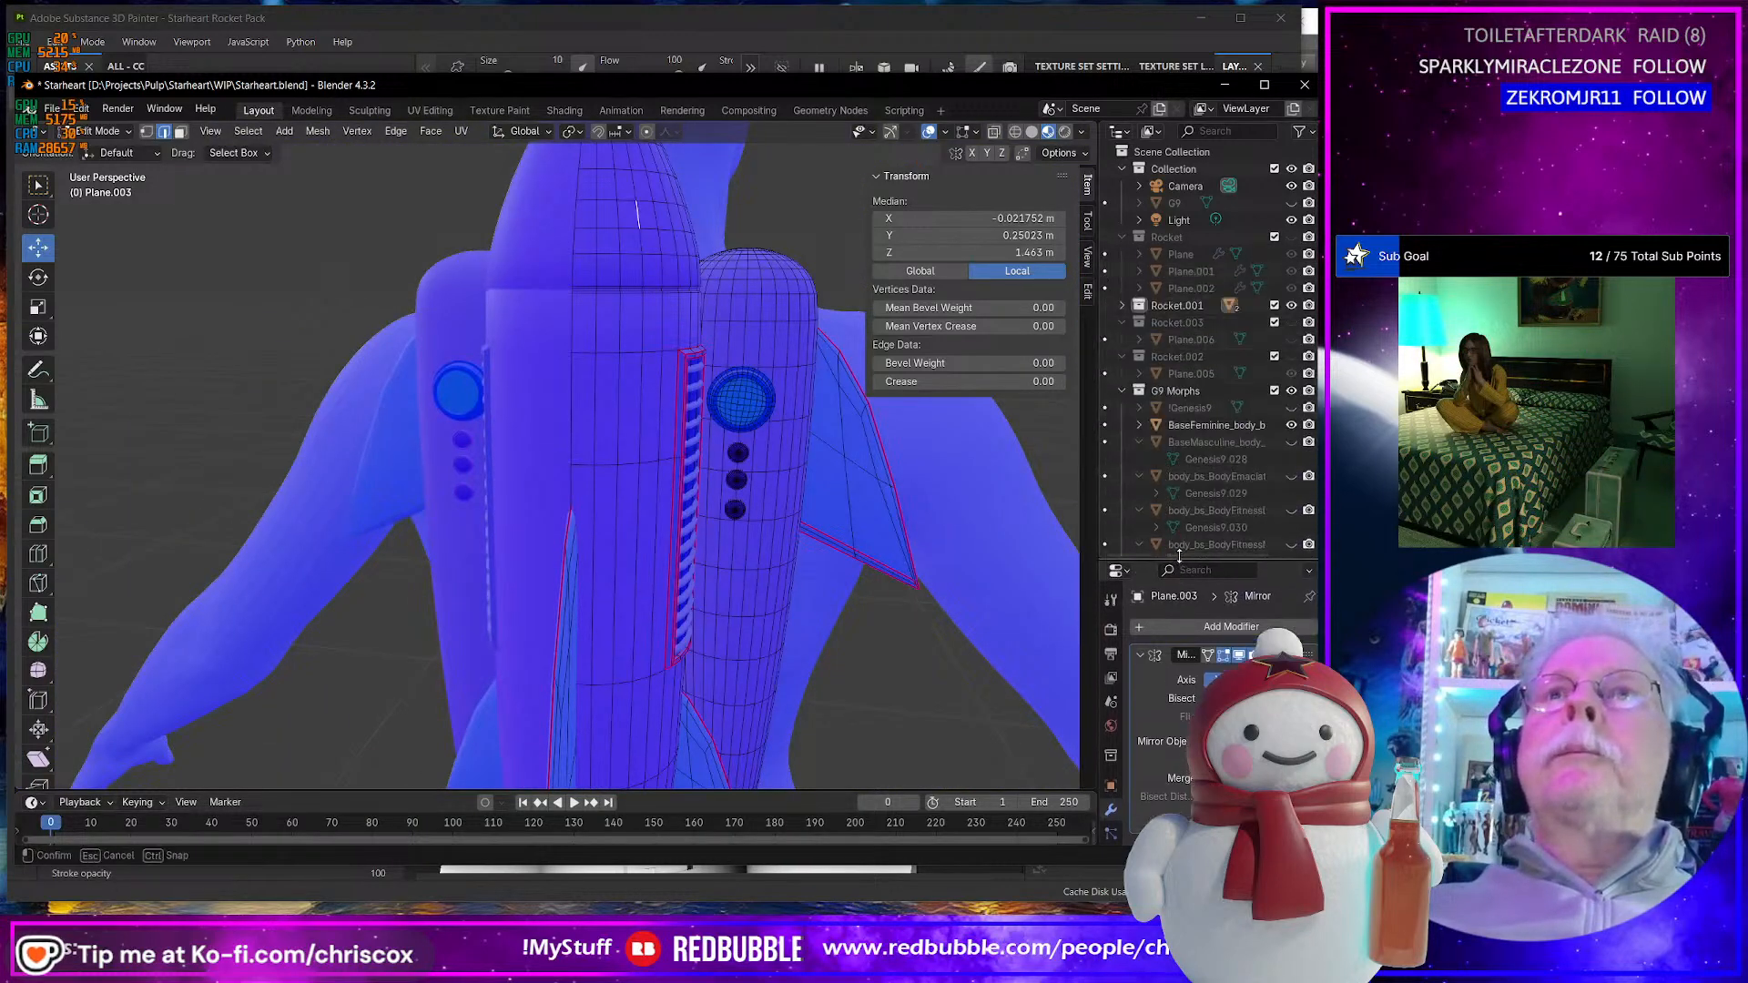
{"action": "right_click", "coordinate": [1219, 358]}
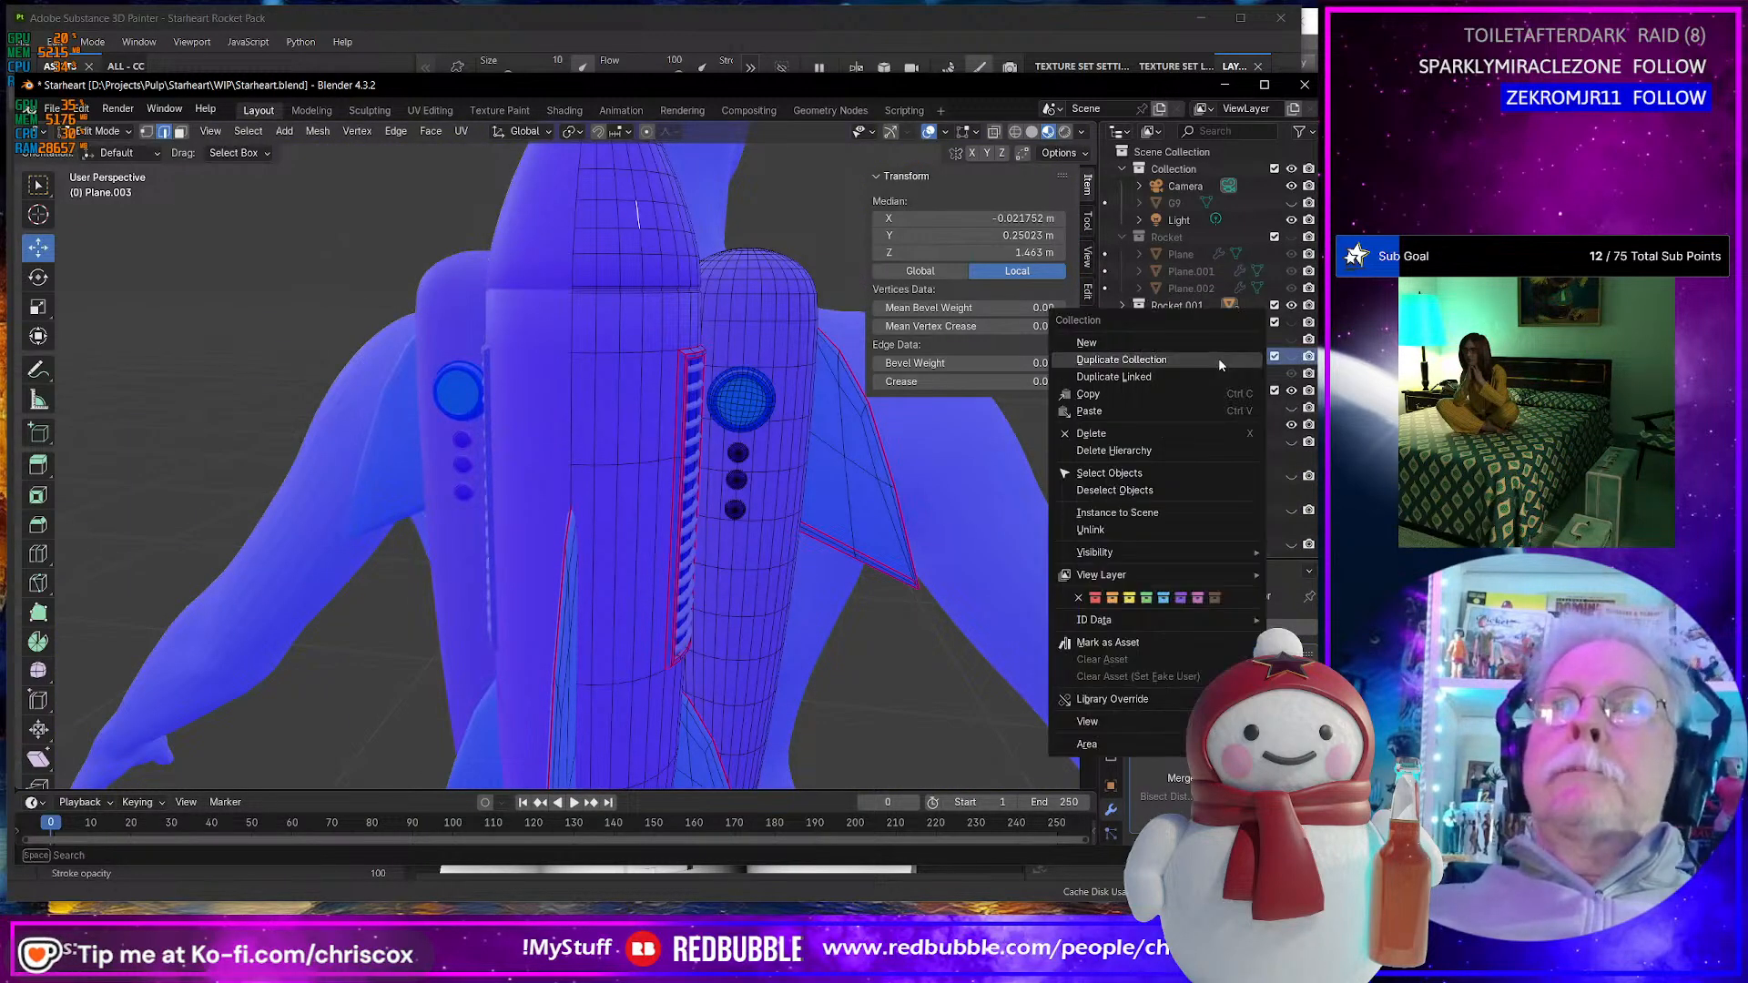
{"action": "left_click", "coordinate": [1171, 451]}
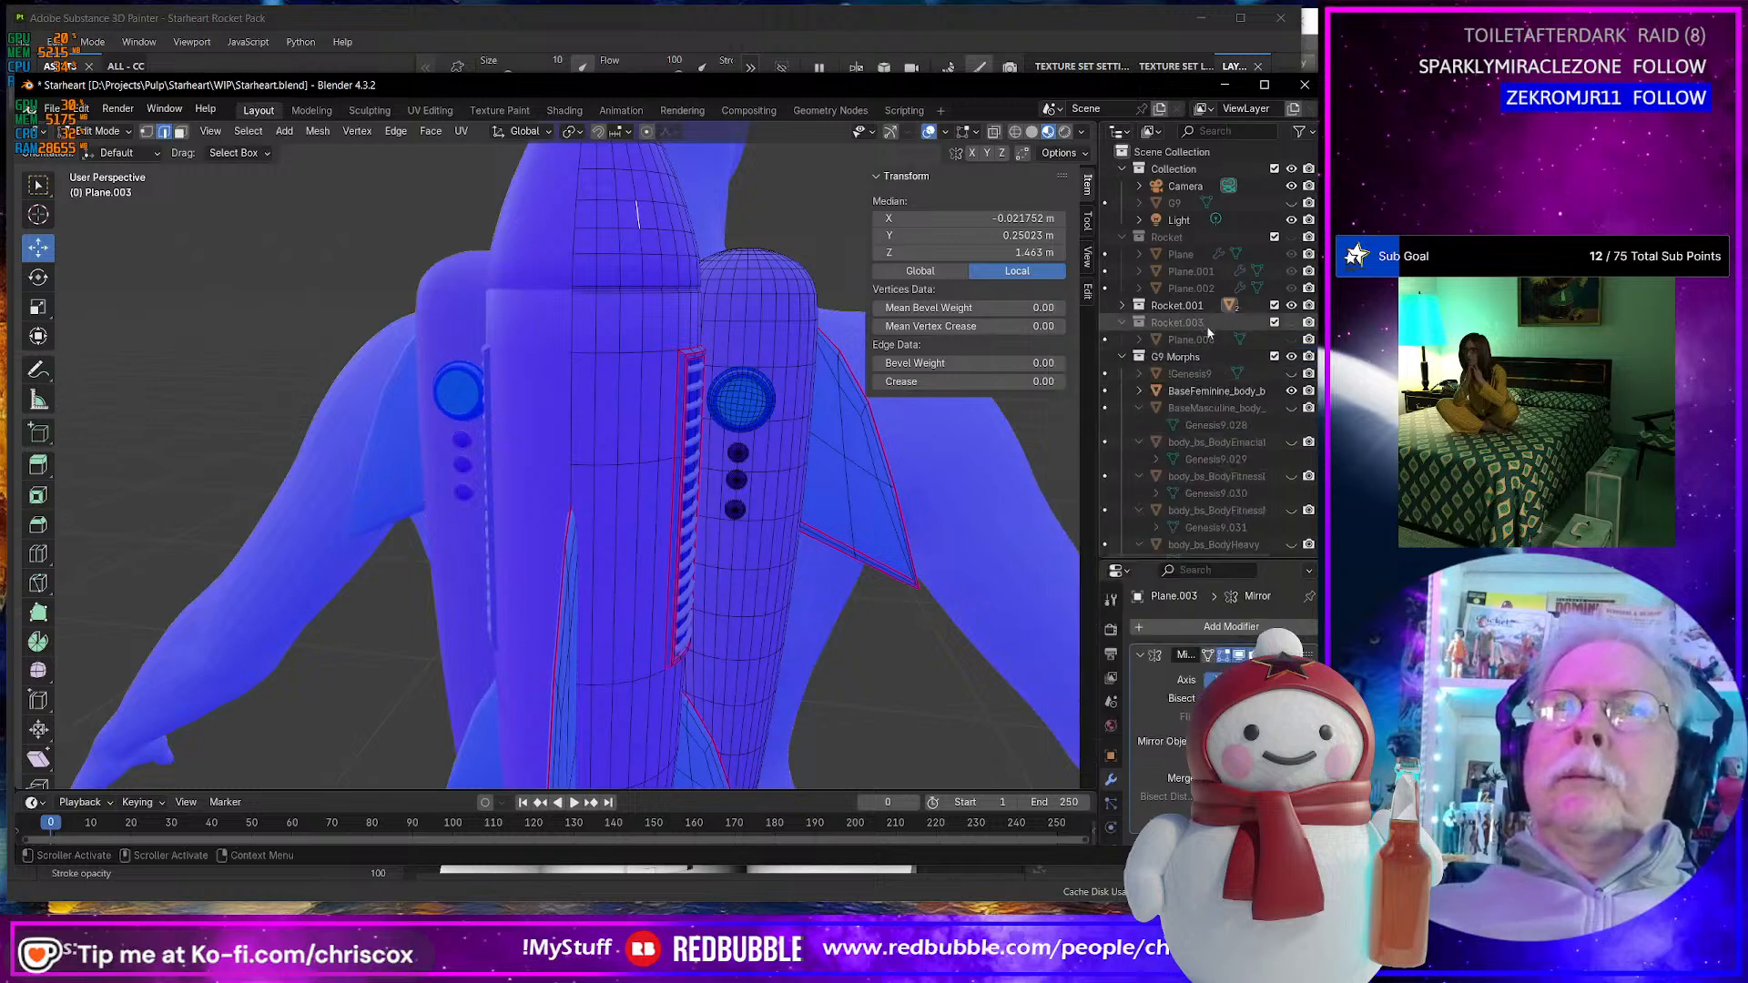
{"action": "left_click", "coordinate": [1121, 306]}
- Switch Plane.003 to face selection and try selecting the upper side fin's faces by face loops
{"action": "middle_click_drag", "start_coordinate": [741, 578], "coordinate": [640, 529]}
{"action": "scroll", "coordinate": [733, 577], "scroll_direction": "down", "scroll_amount": 4}
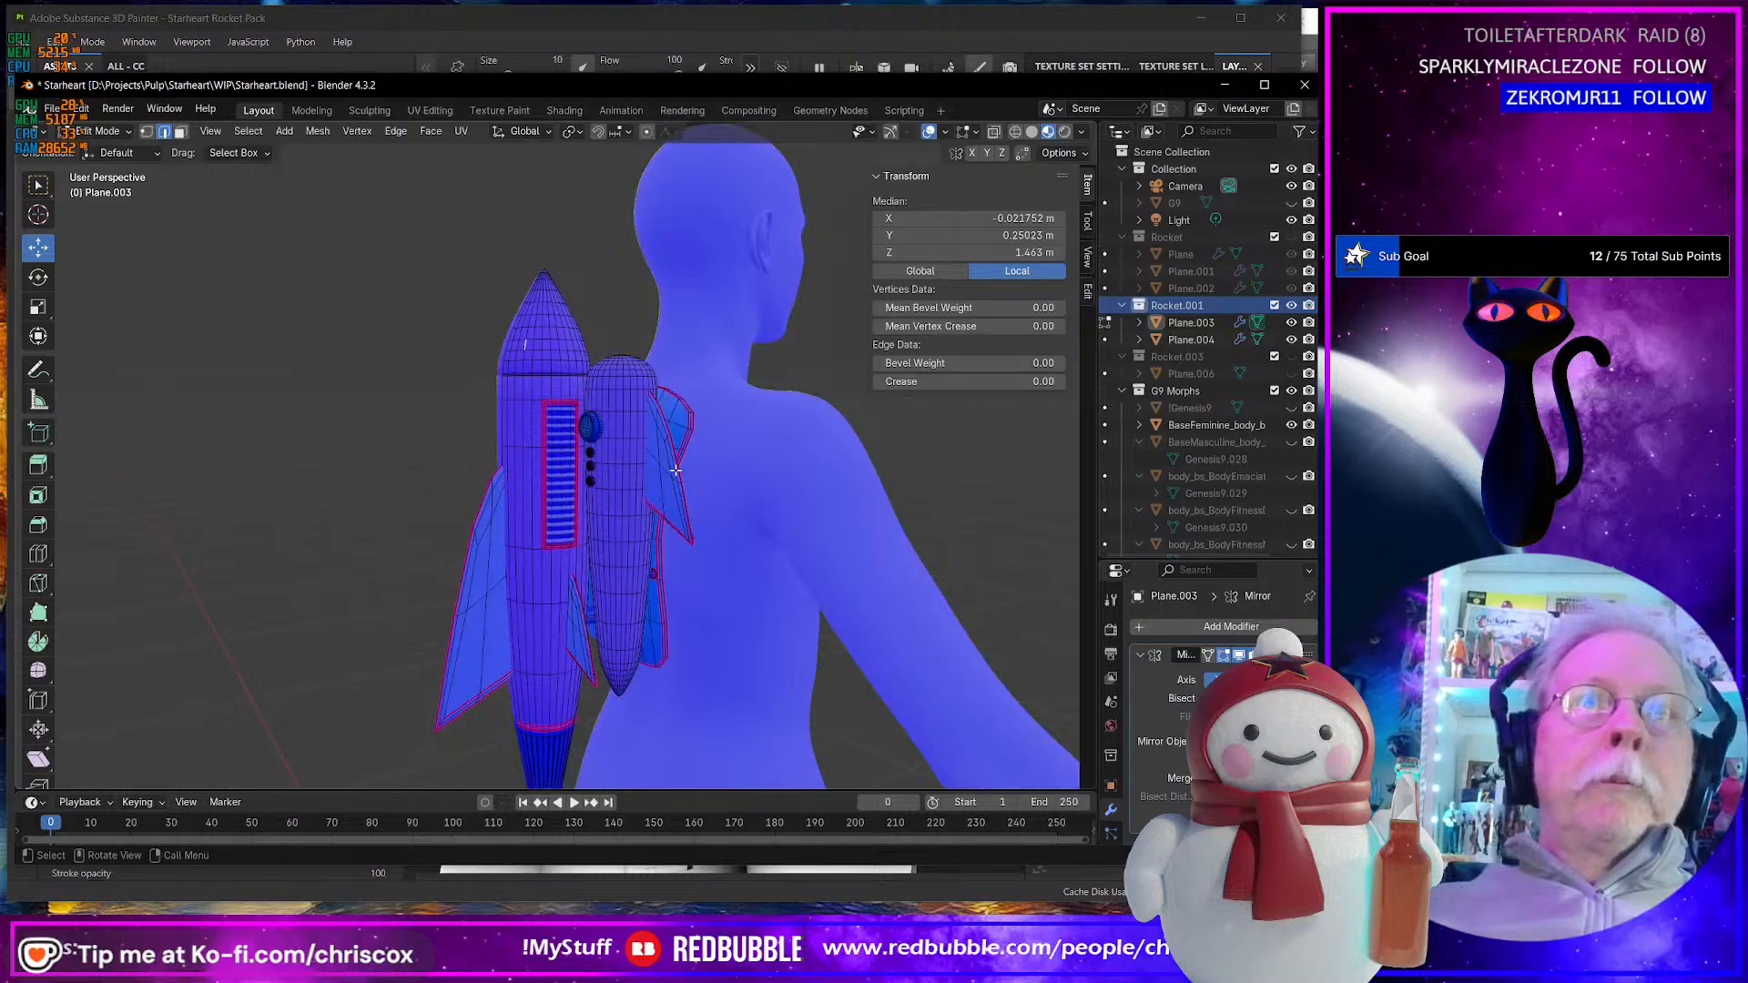
{"action": "key", "text": "Tab"}
{"action": "key", "text": "Tab"}
{"action": "left_click", "coordinate": [676, 505]}
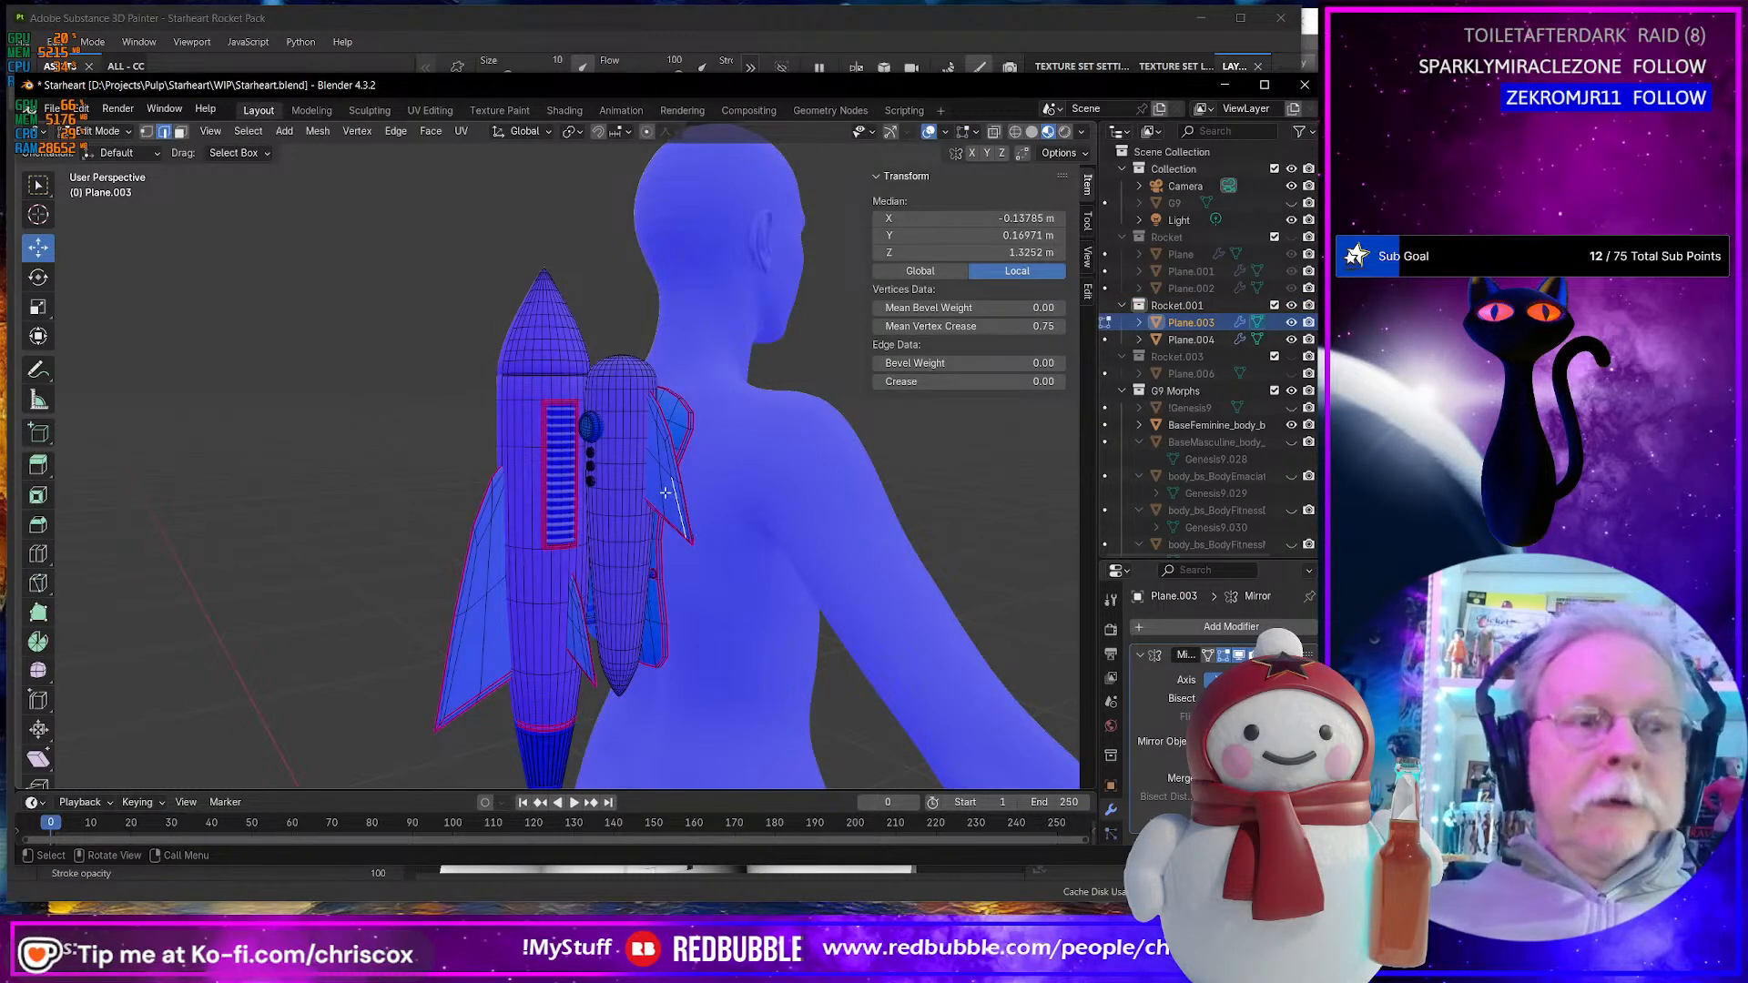
{"action": "key", "text": "3"}
{"action": "left_click", "coordinate": [666, 439], "text": "alt"}
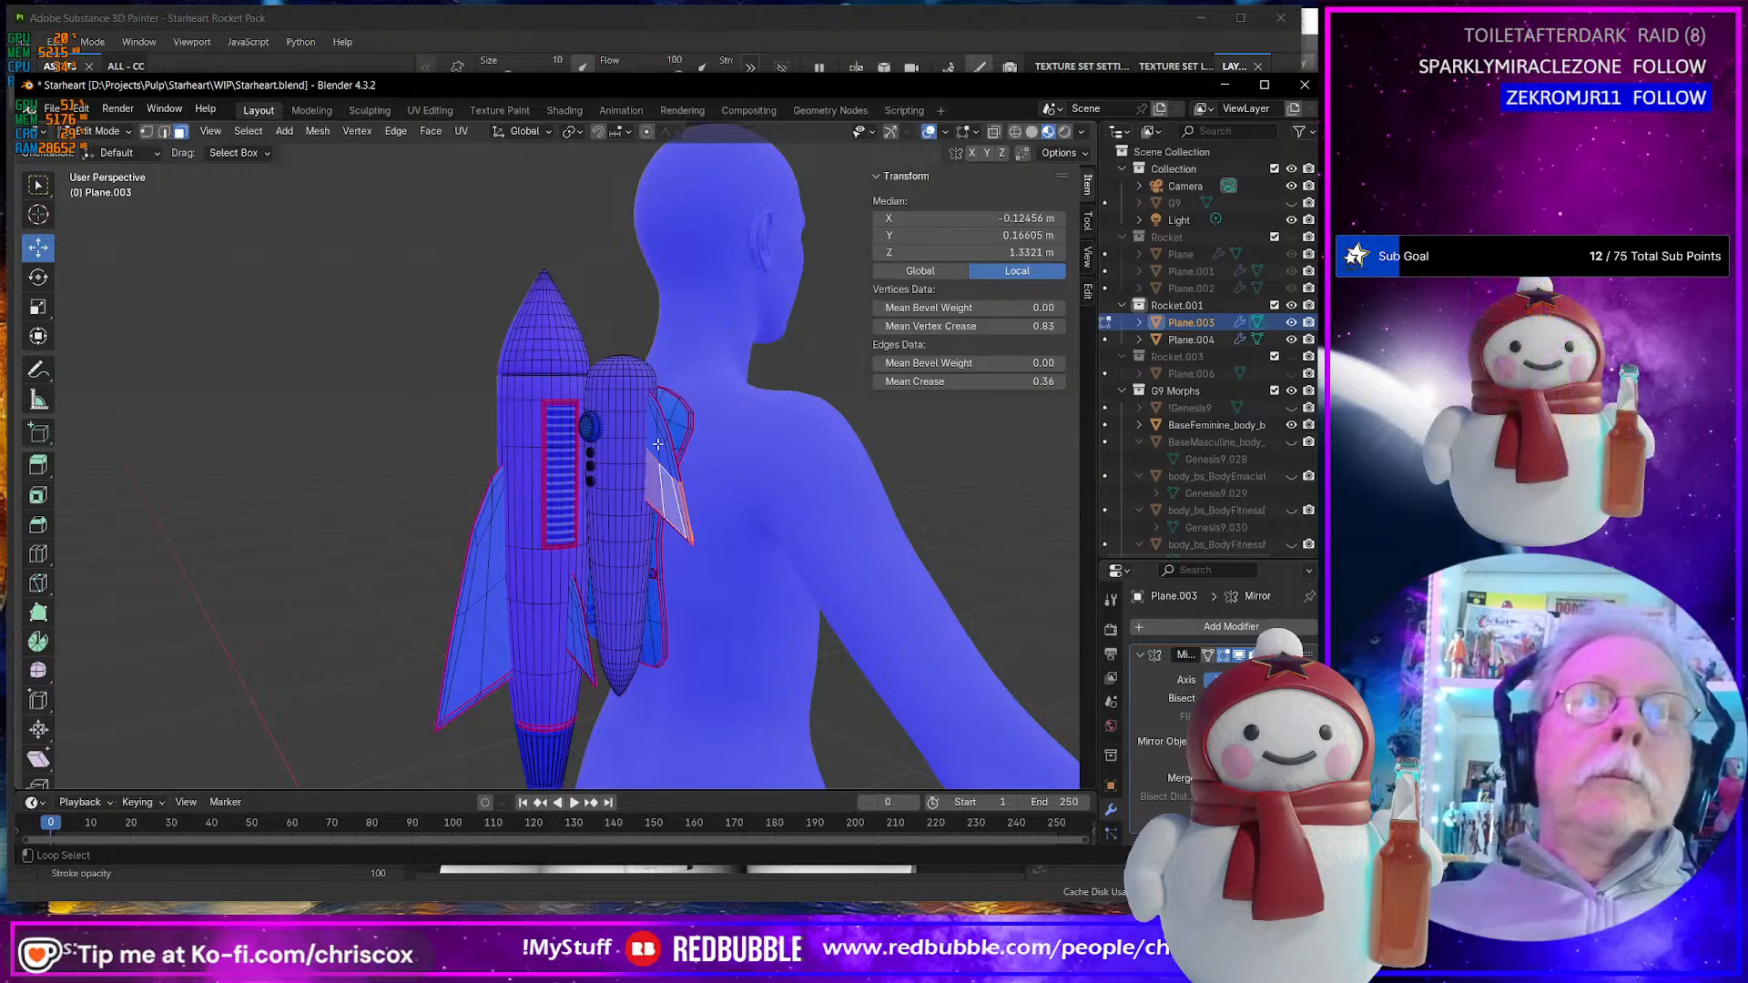
{"action": "left_click", "coordinate": [658, 443], "text": "alt+shift"}
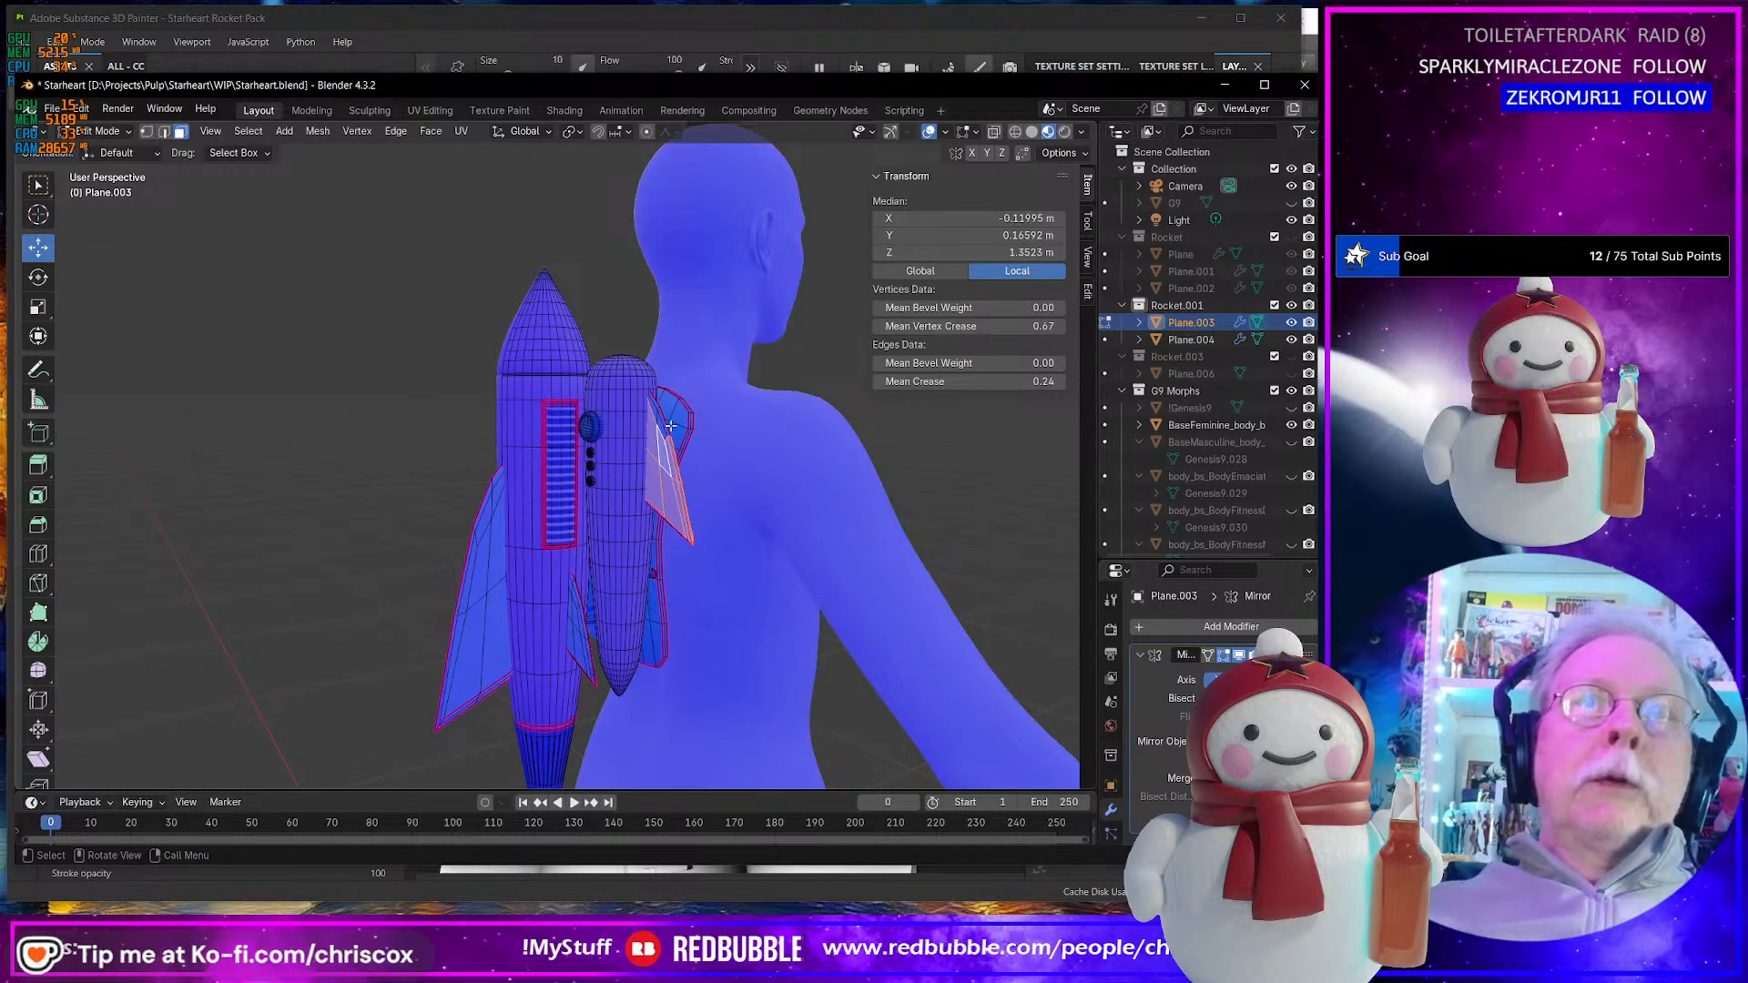
{"action": "mouse_move", "coordinate": [686, 435]}
{"action": "middle_mouse_down"}
{"action": "mouse_move", "coordinate": [823, 418]}
{"action": "mouse_move", "coordinate": [688, 447]}
{"action": "middle_mouse_up"}
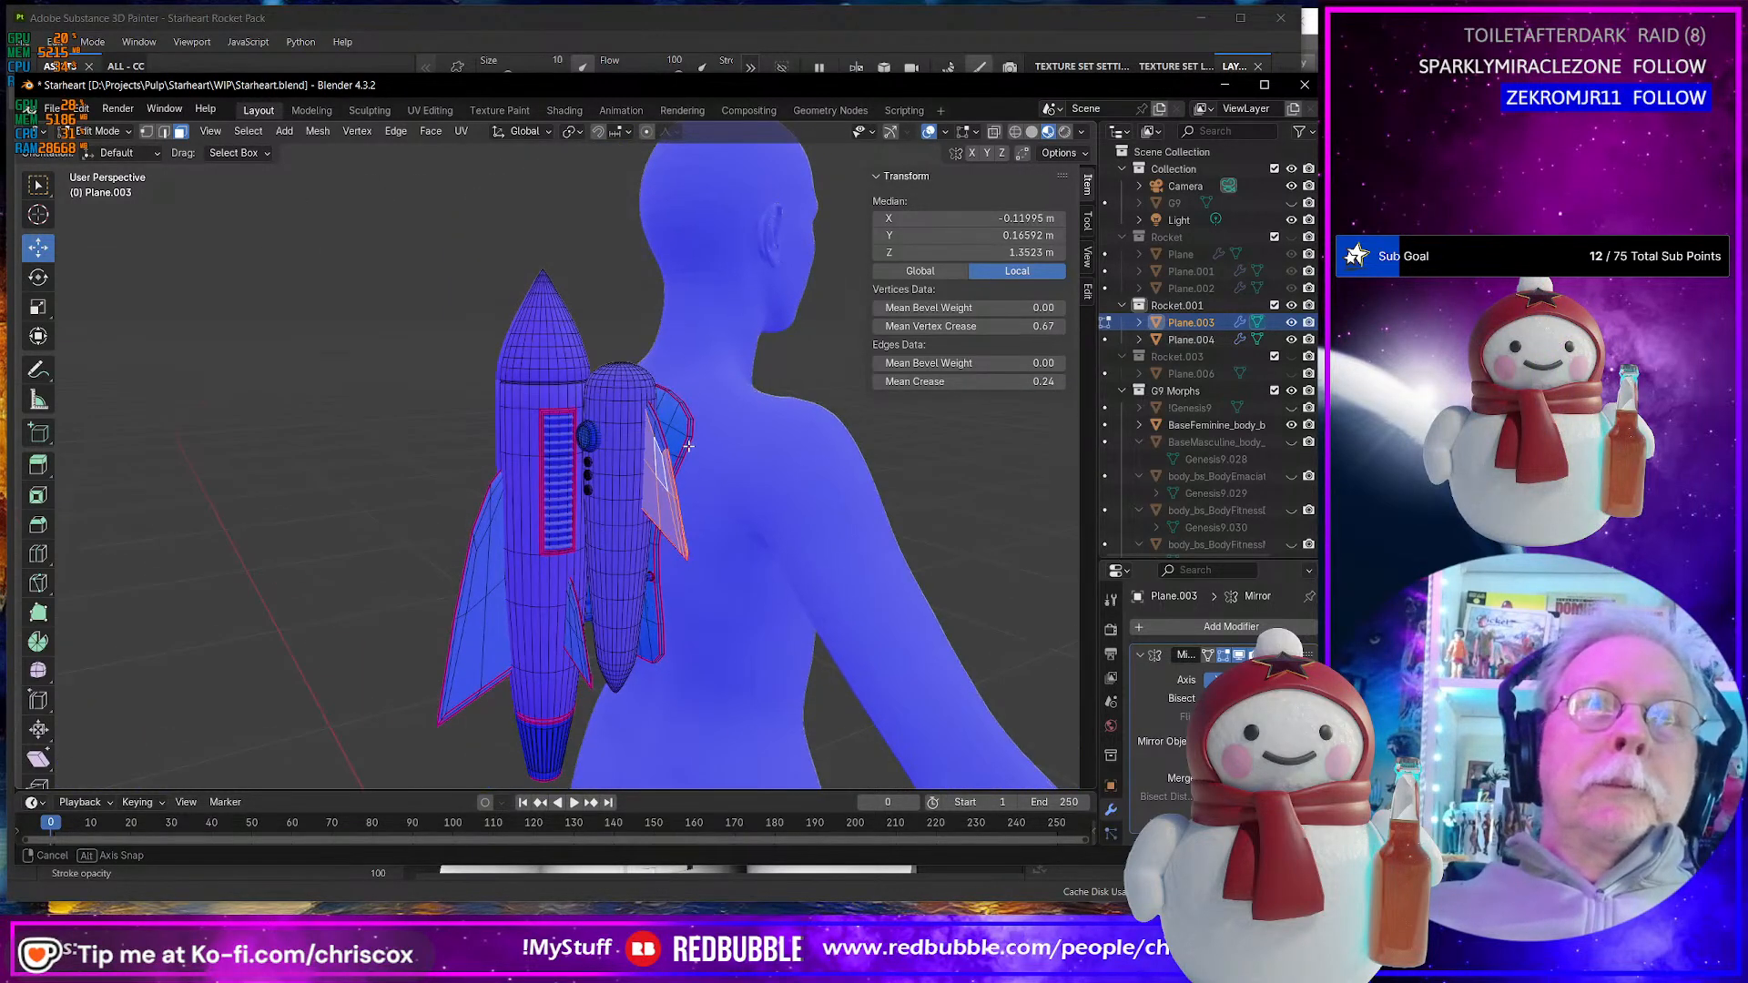
- Select the linked faces of the rear, lower and side fins, delimited by seams, and separate the selection into its own object
{"action": "left_click", "coordinate": [478, 626], "text": "alt"}
{"action": "left_click", "coordinate": [479, 587], "text": "alt"}
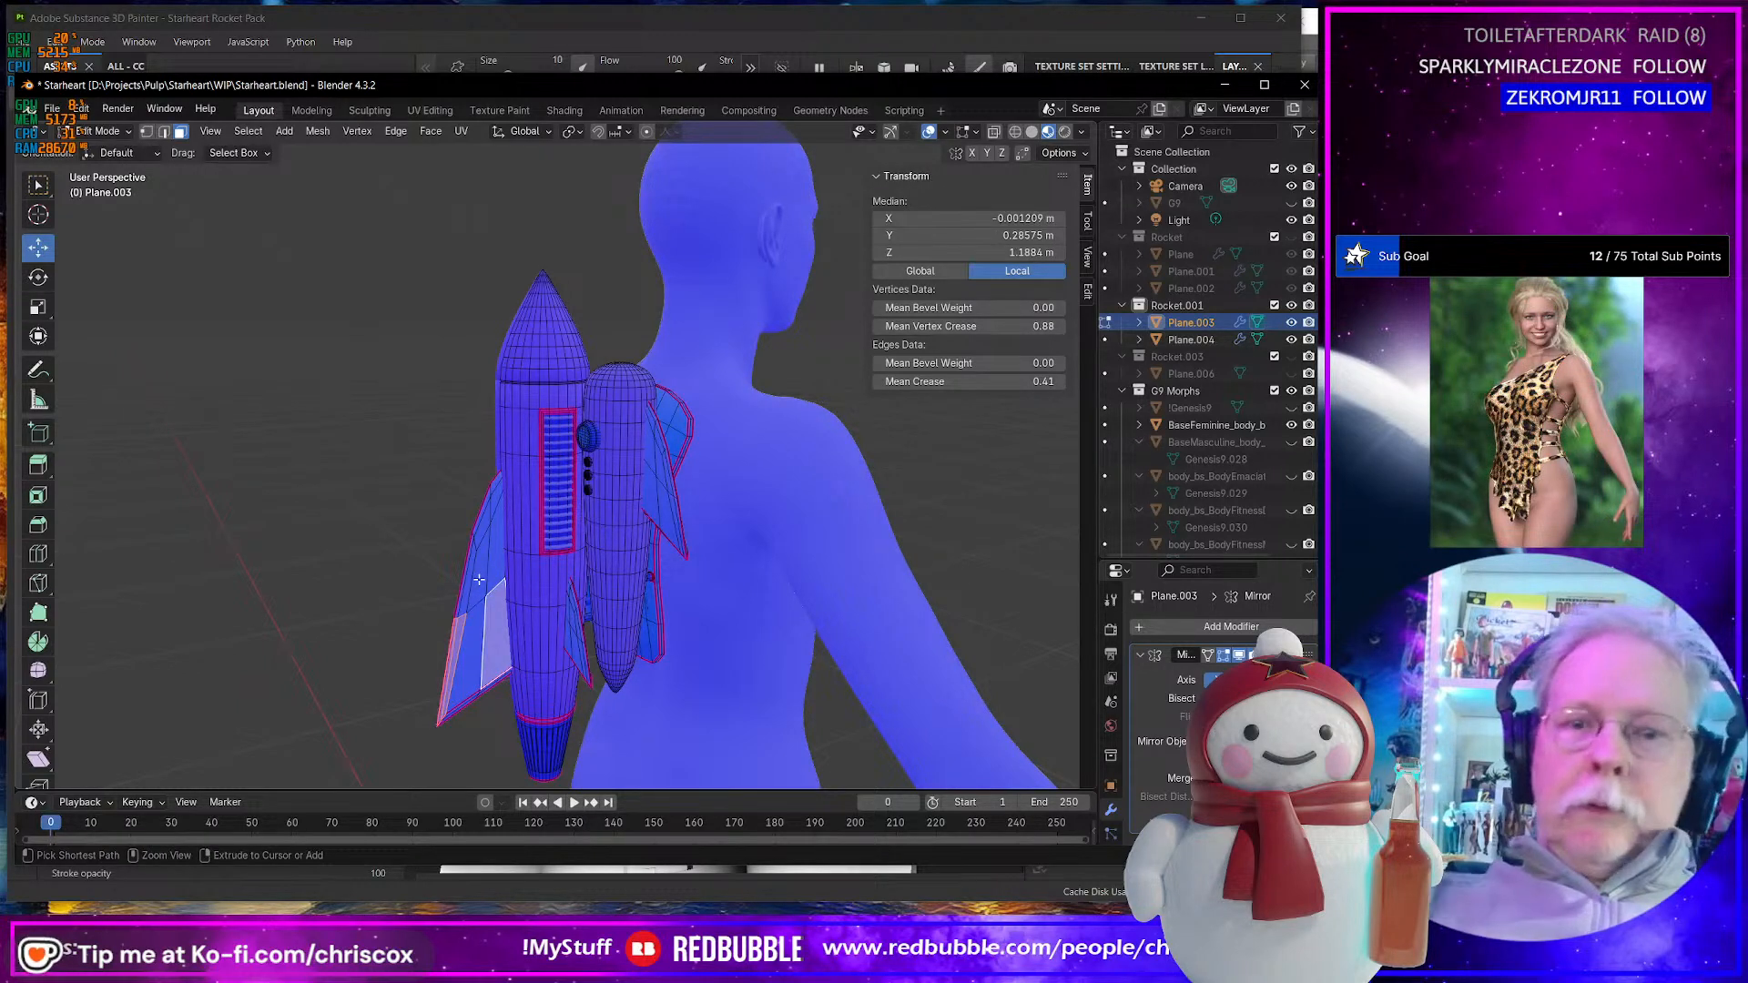
{"action": "key", "text": "ctrl+l"}
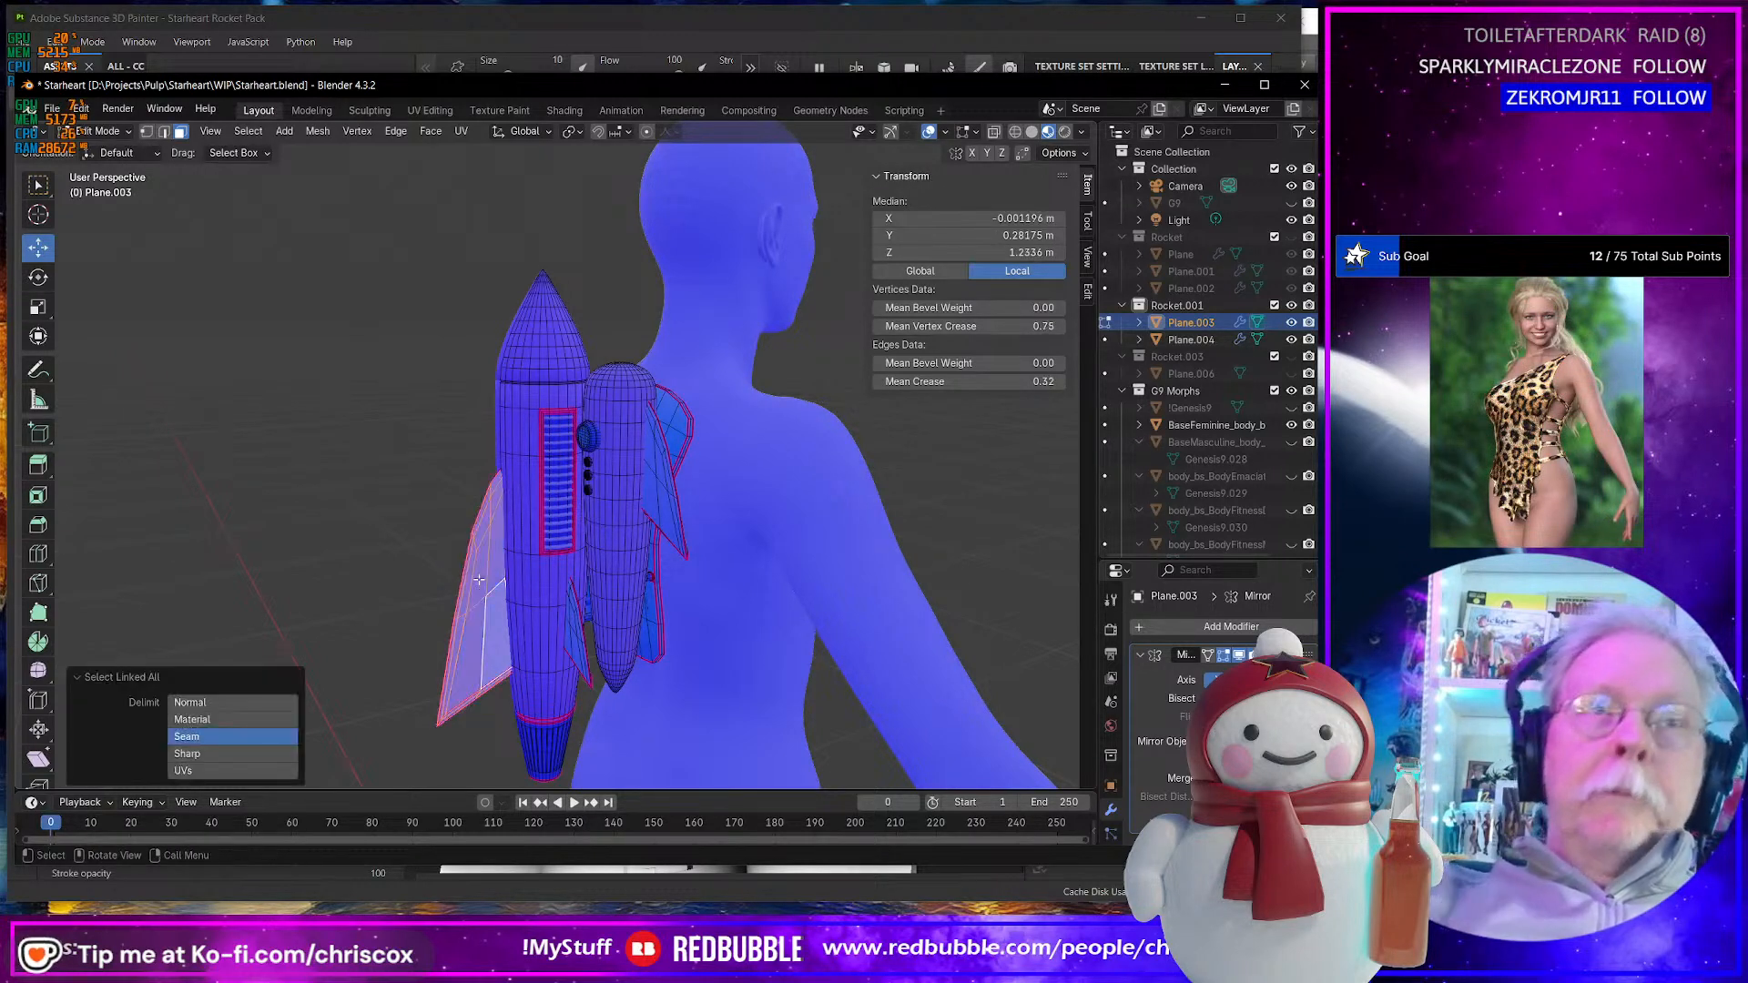
{"action": "left_click", "coordinate": [582, 656], "text": "shift"}
{"action": "key", "text": "ctrl+l"}
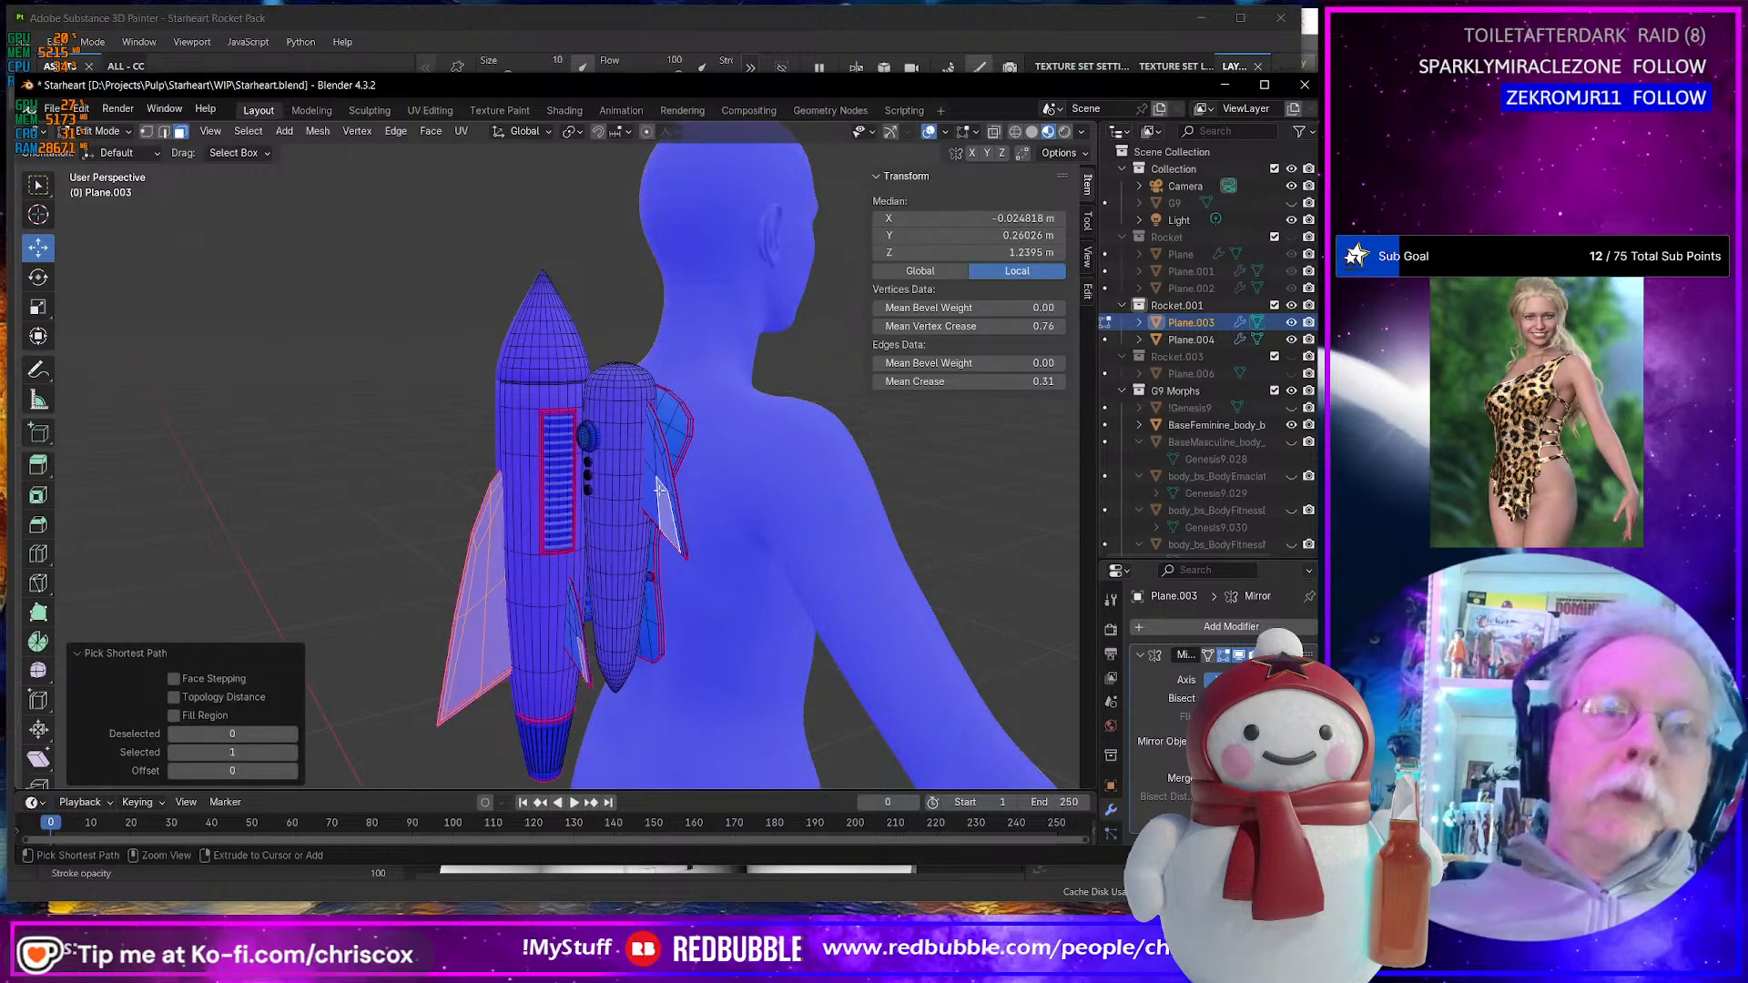
{"action": "key", "text": "p"}
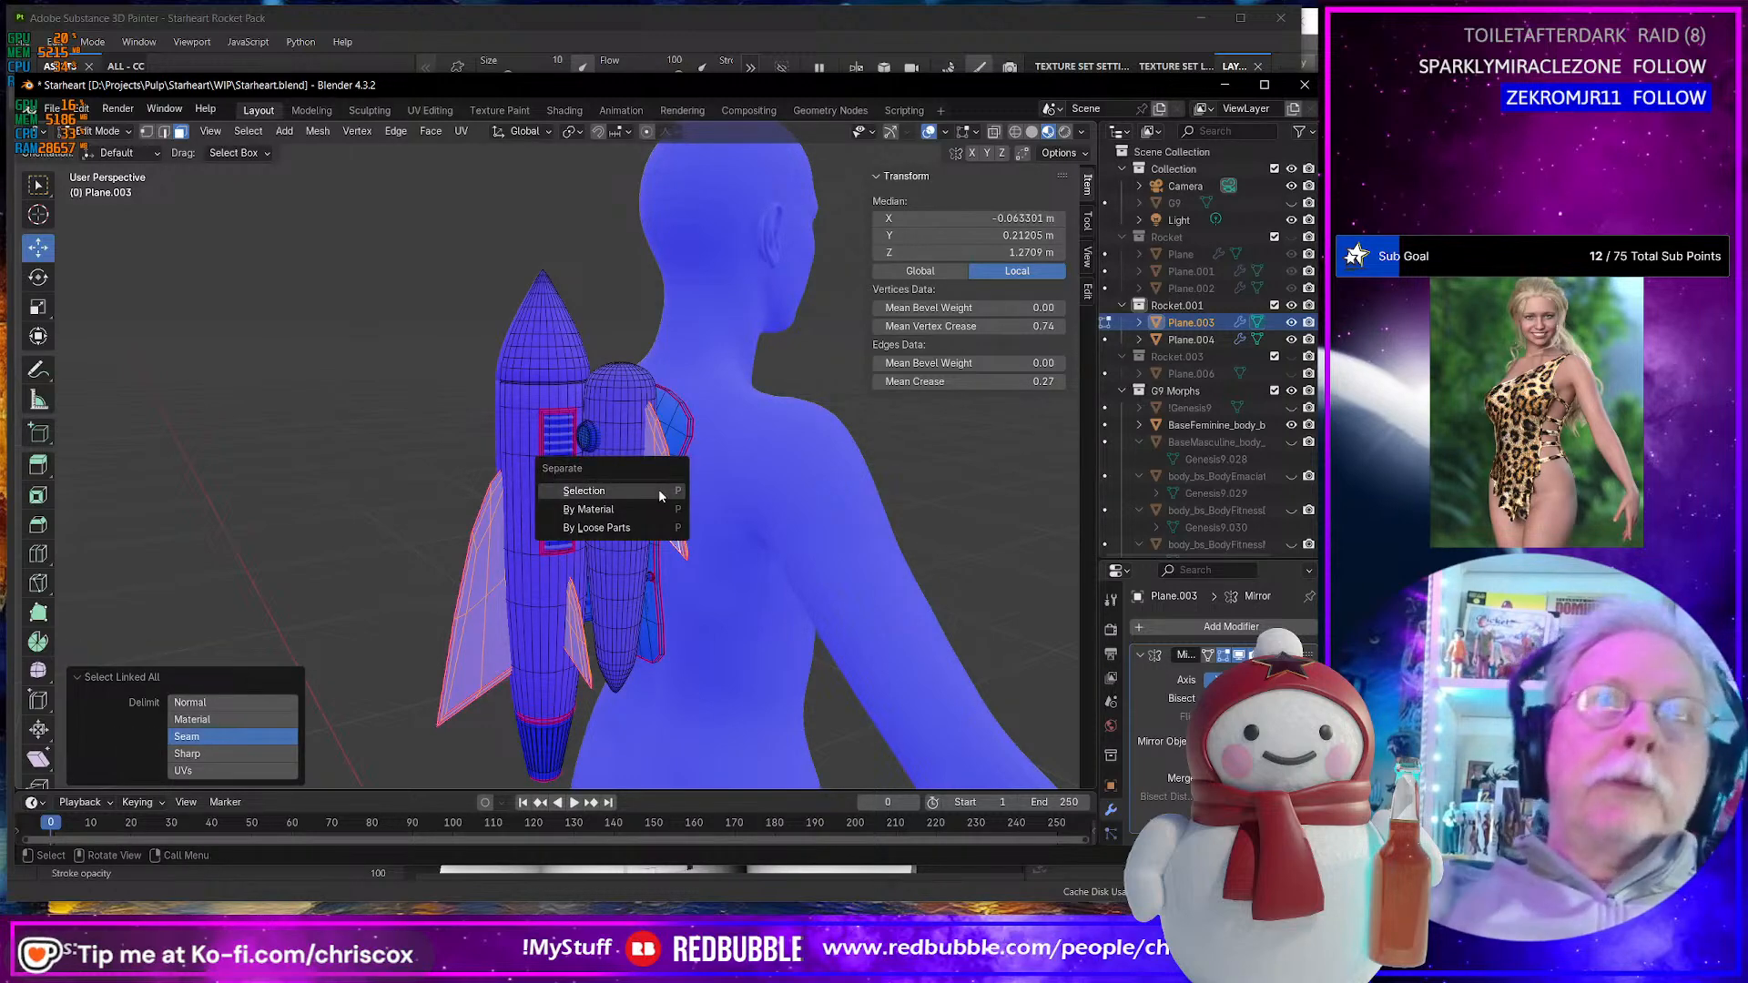
{"action": "left_click", "coordinate": [658, 488]}
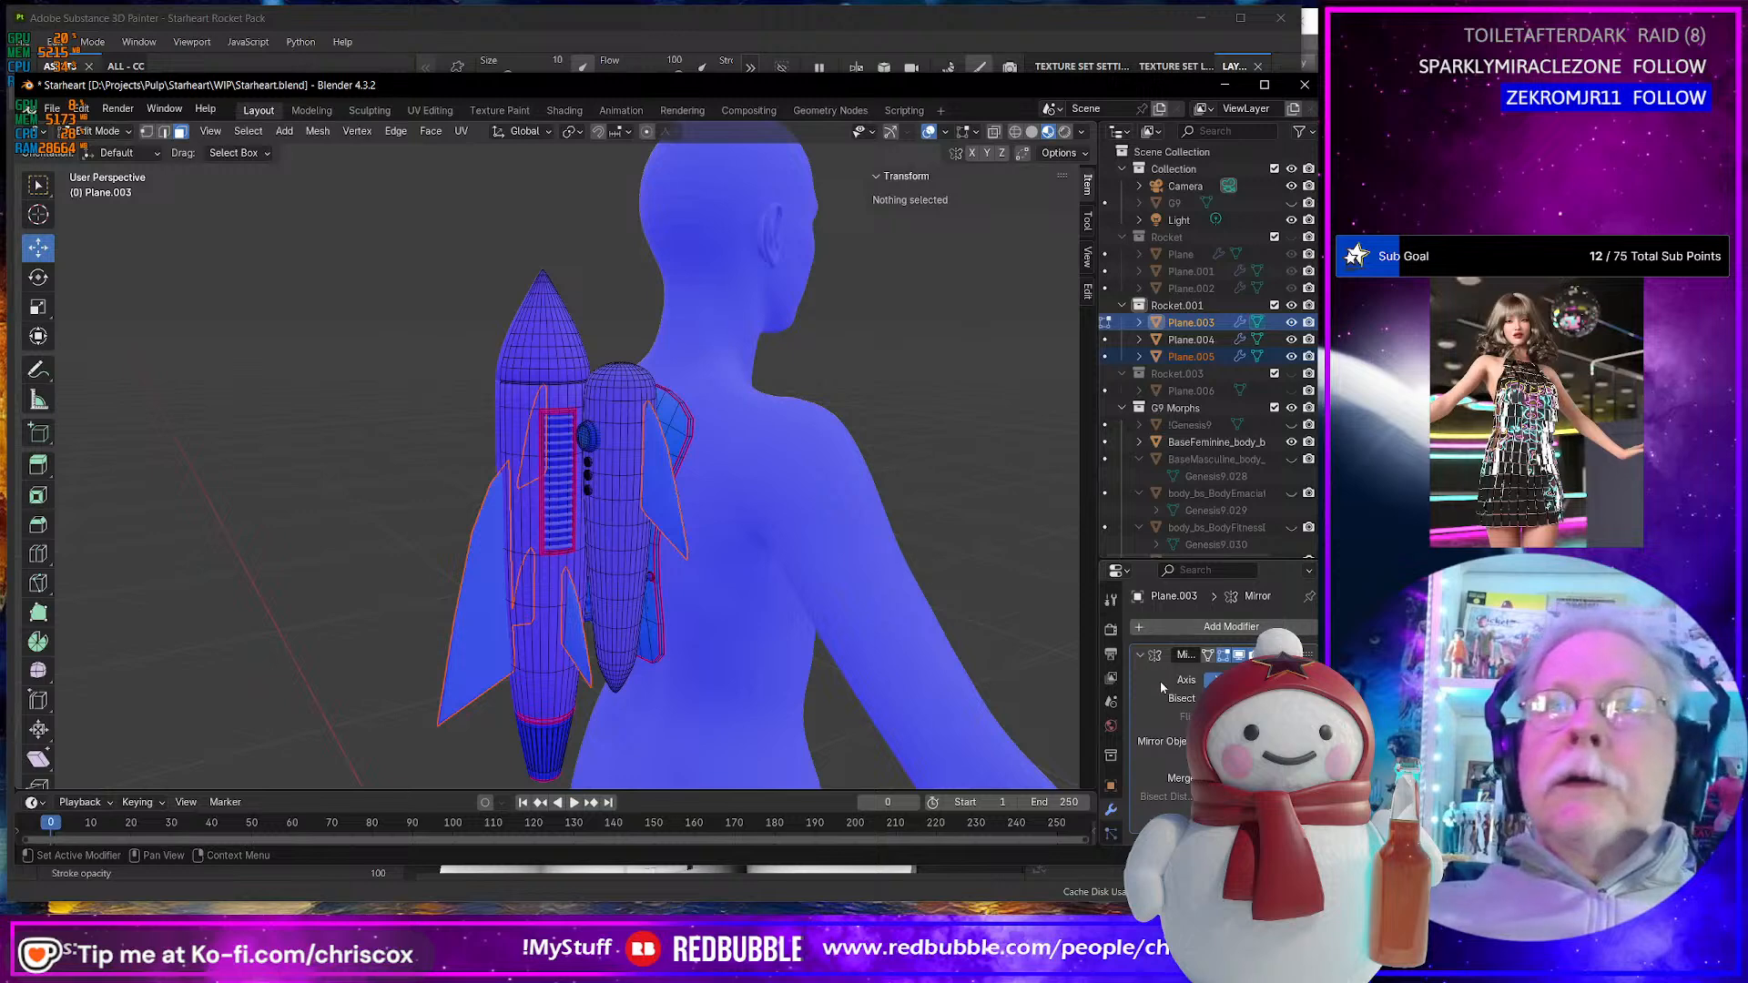
- Add a Subdivision Surface modifier to the rocket body Plane.003
{"action": "left_click", "coordinate": [1152, 657]}
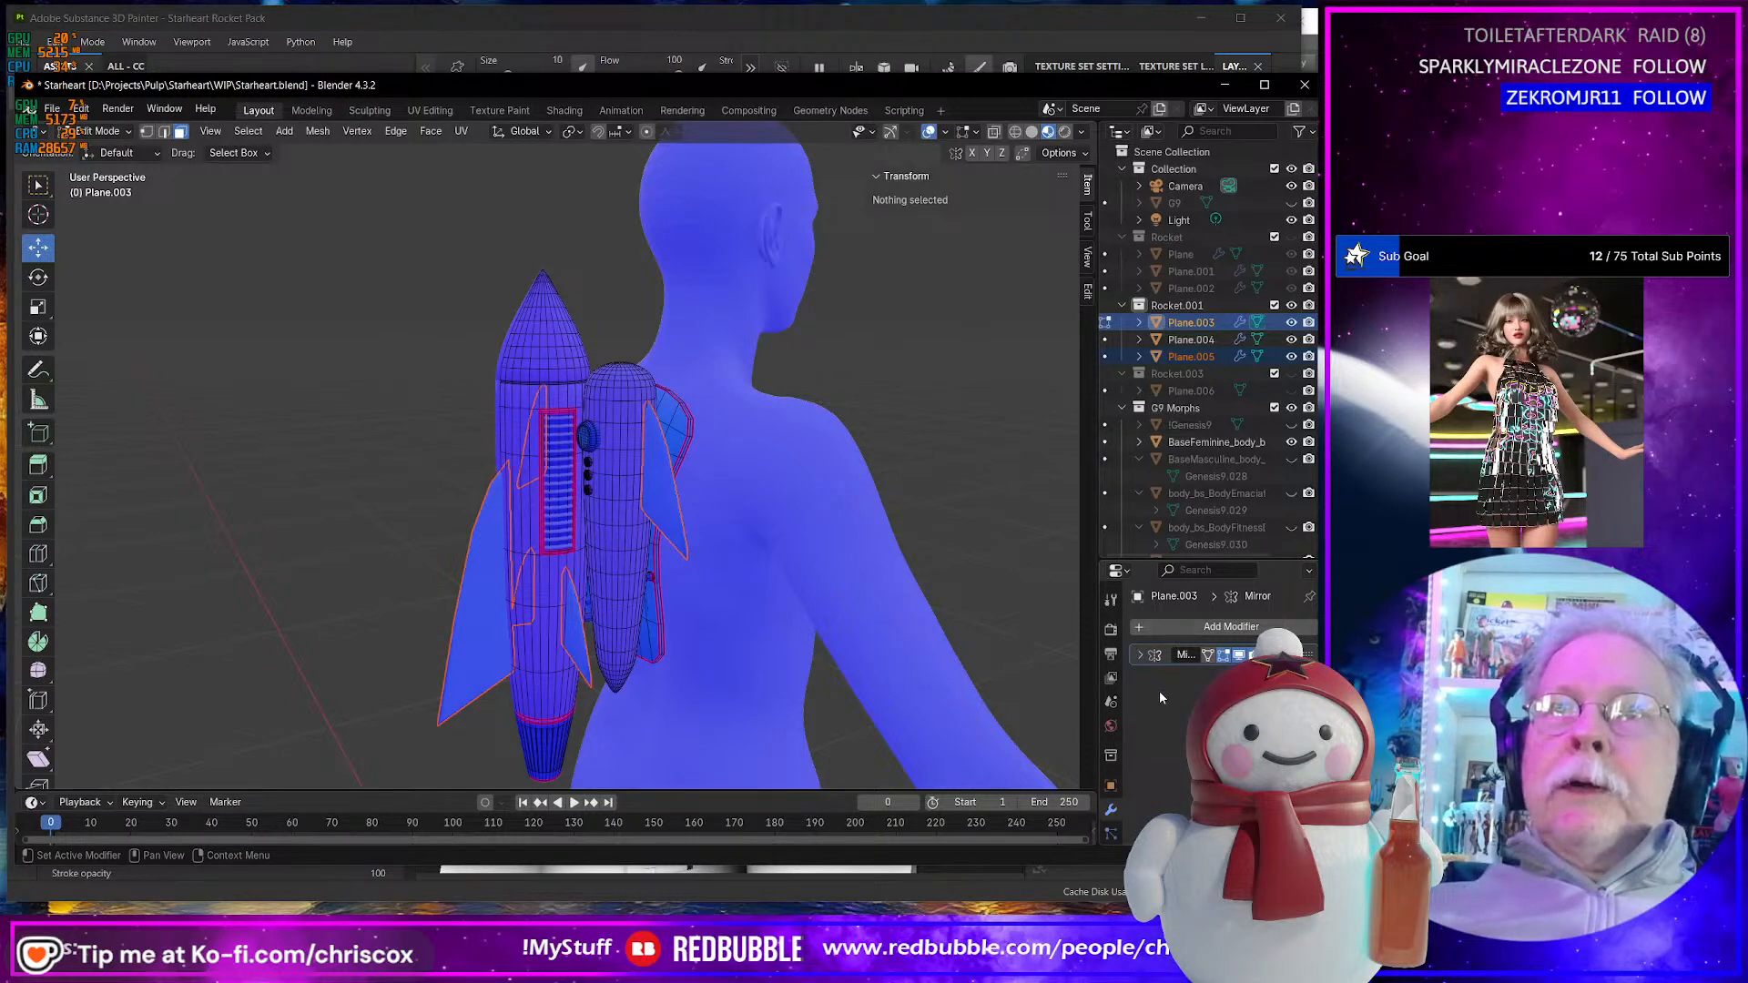
{"action": "left_click", "coordinate": [1151, 627]}
{"action": "mouse_move", "coordinate": [1073, 610]}
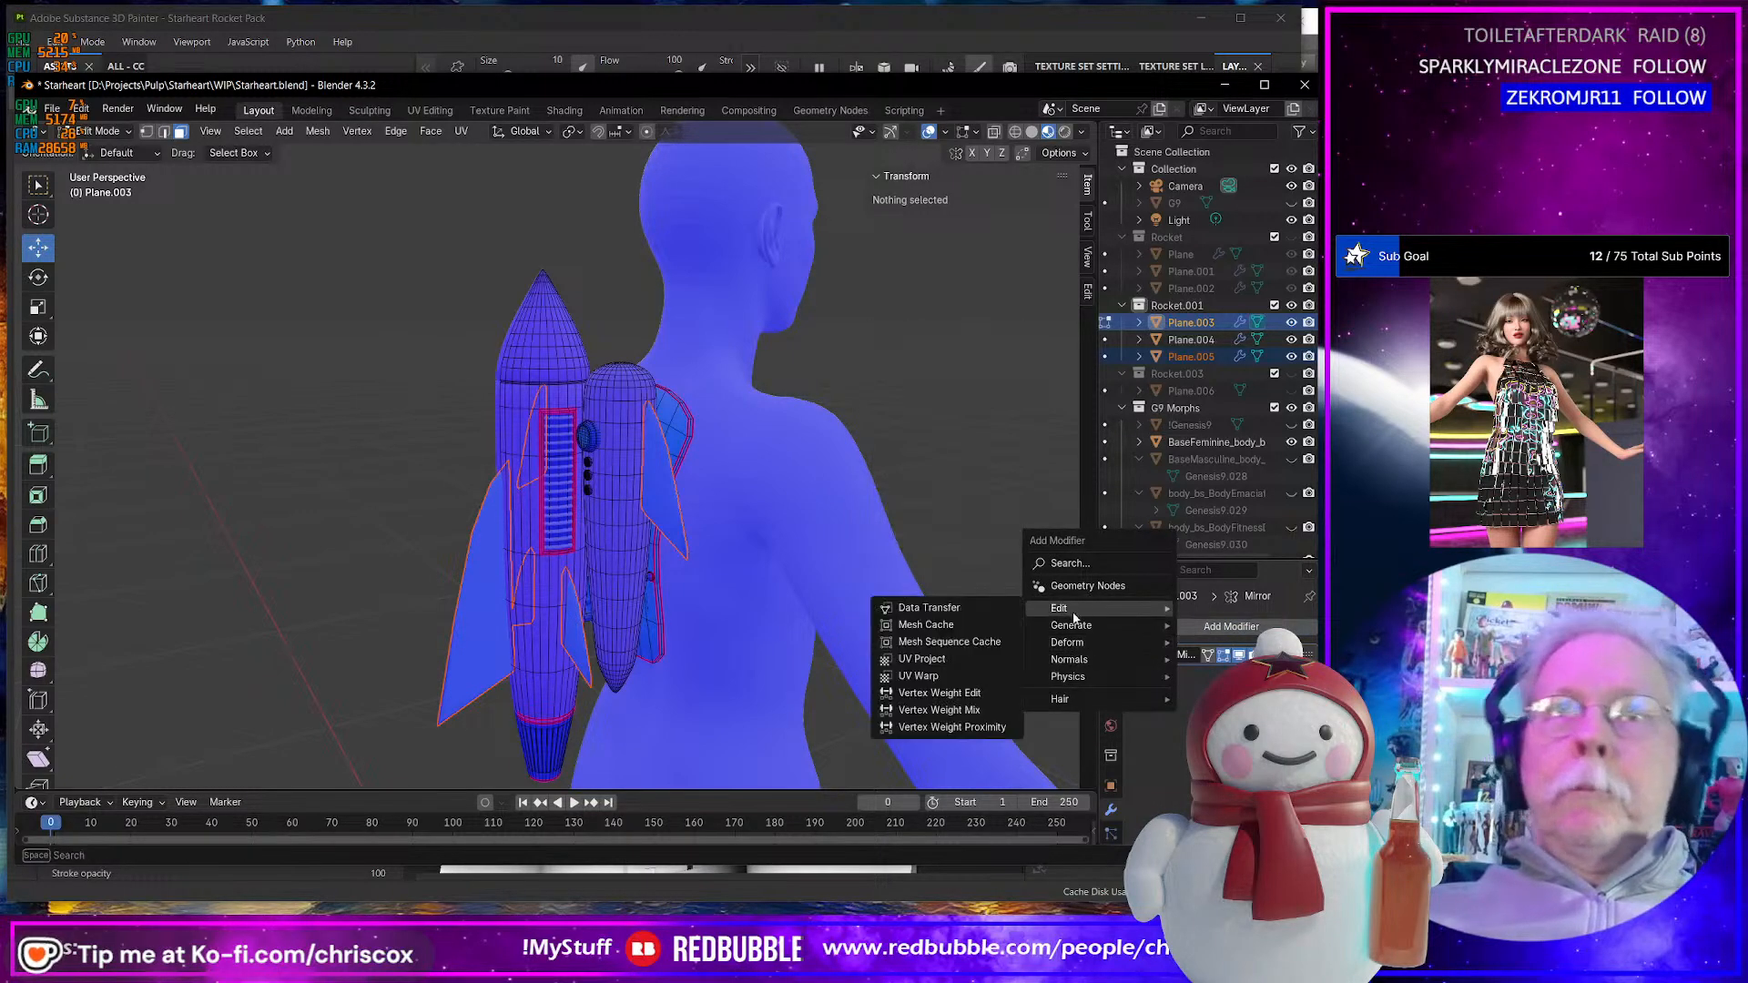
{"action": "mouse_move", "coordinate": [1074, 641]}
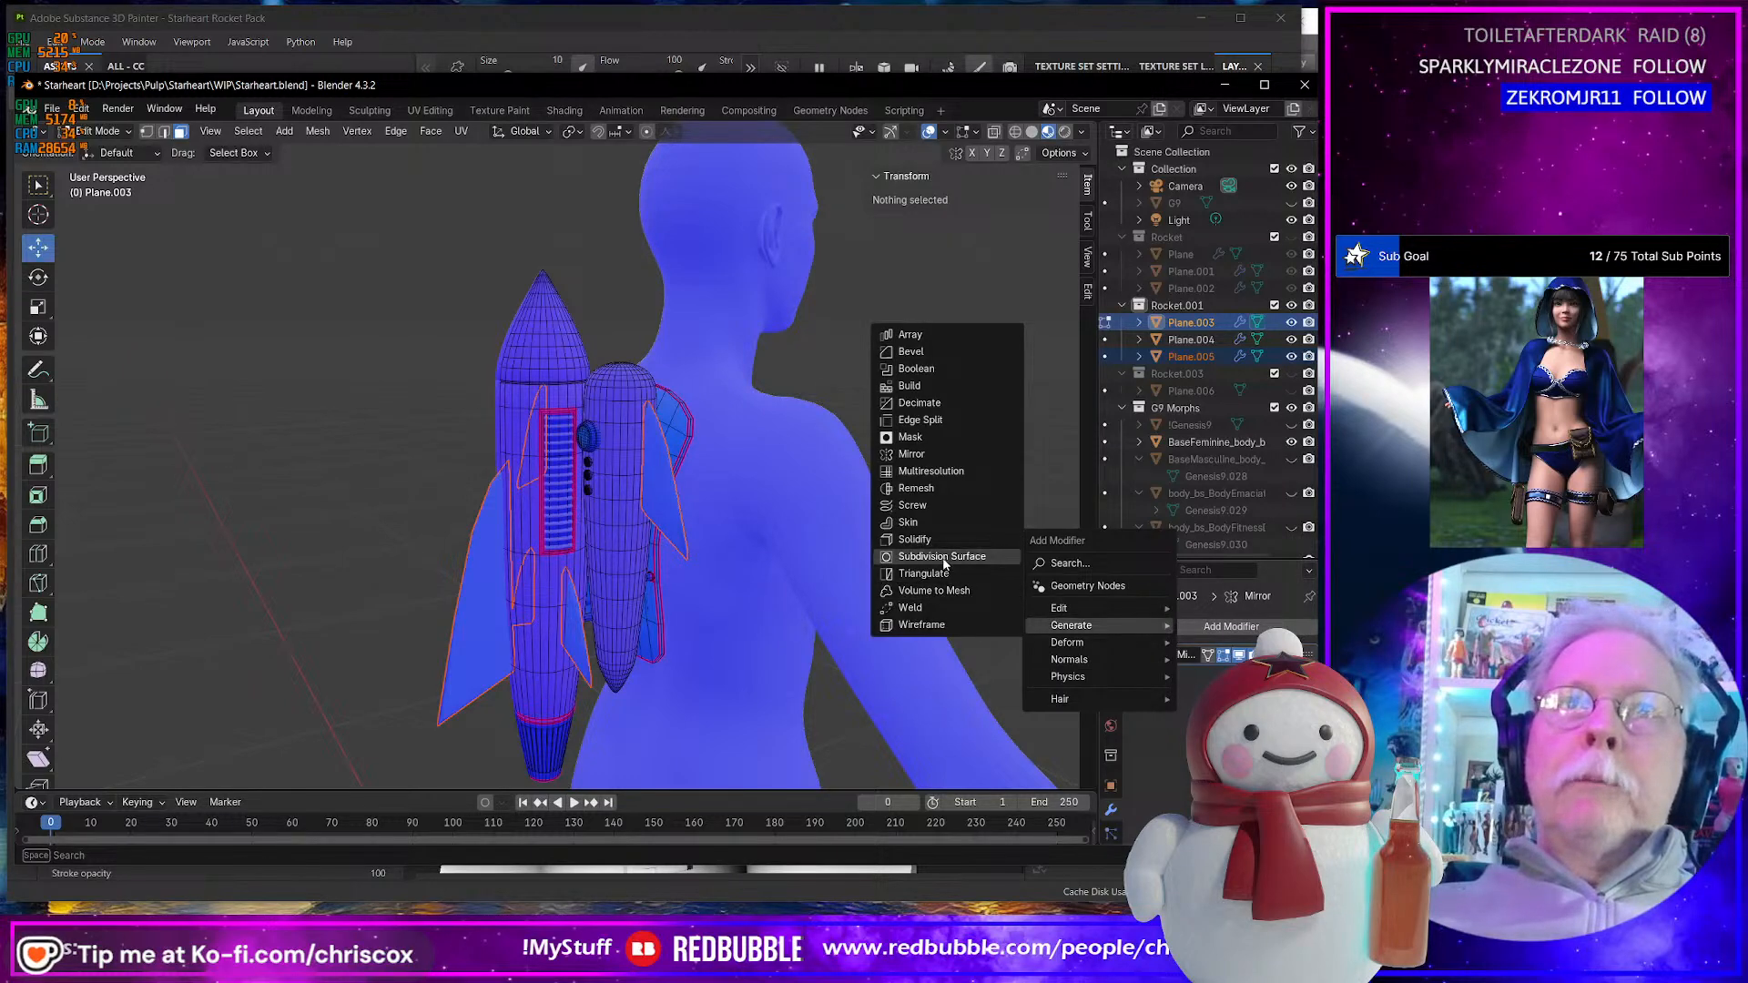
{"action": "left_click", "coordinate": [964, 565]}
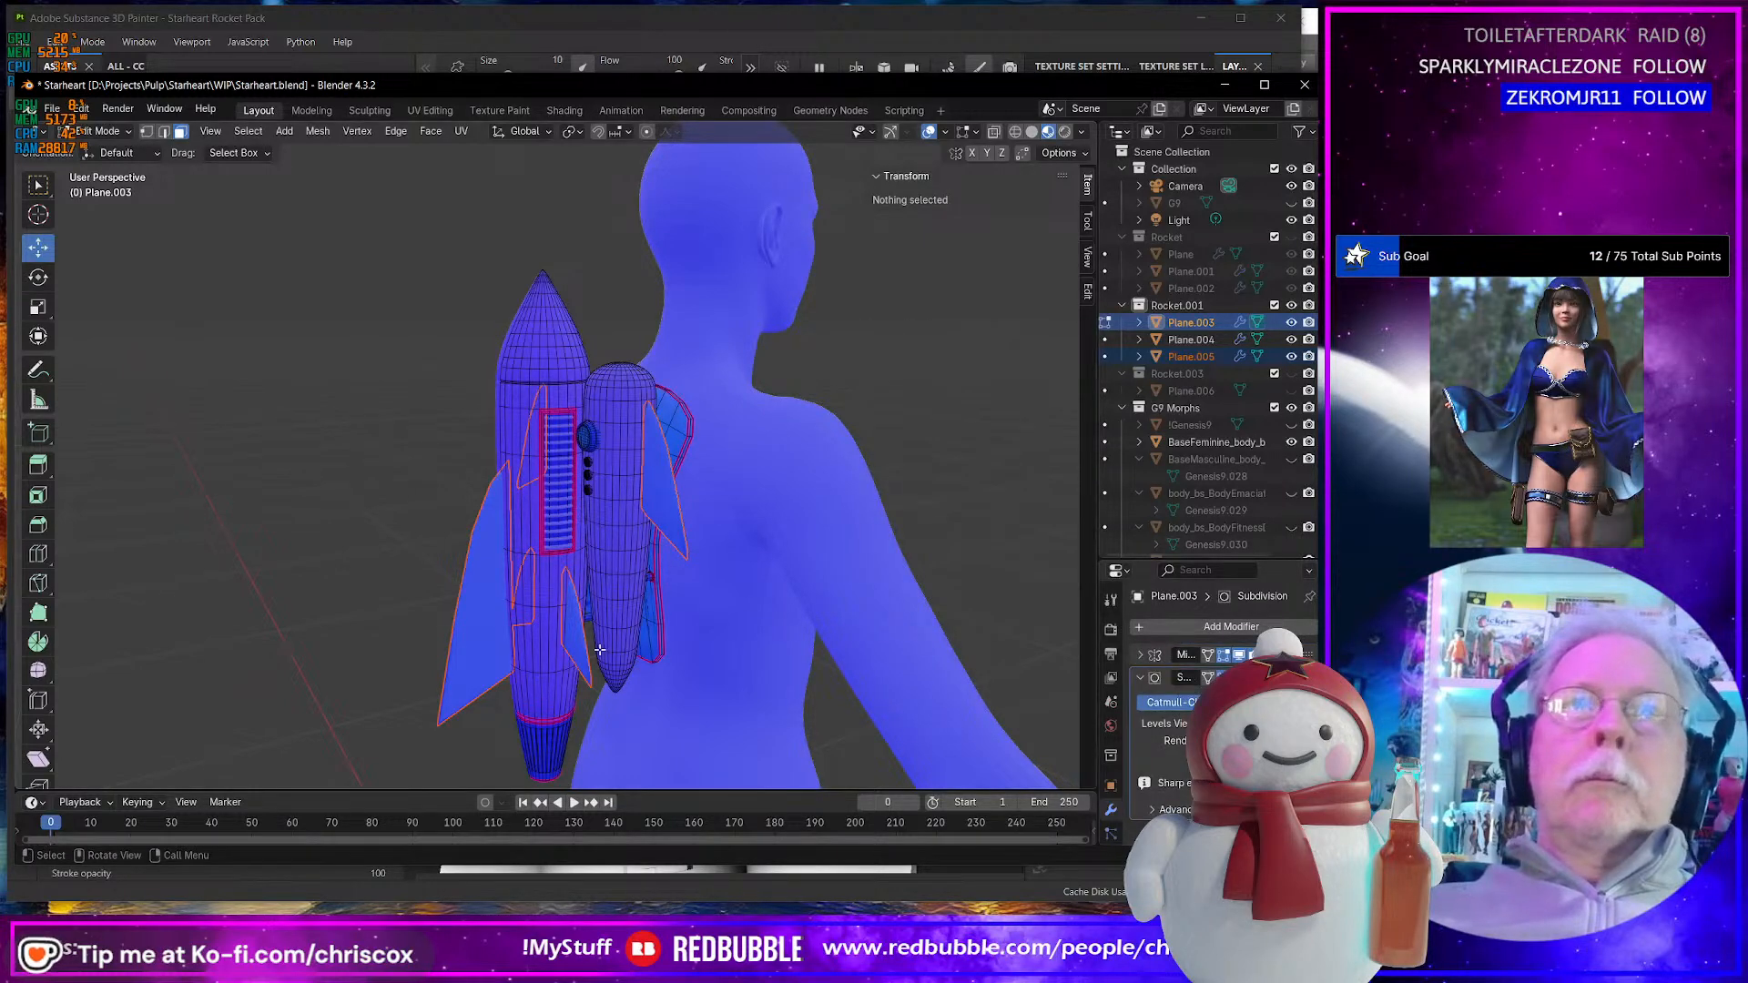
{"action": "middle_click_drag", "start_coordinate": [756, 637], "coordinate": [645, 640]}
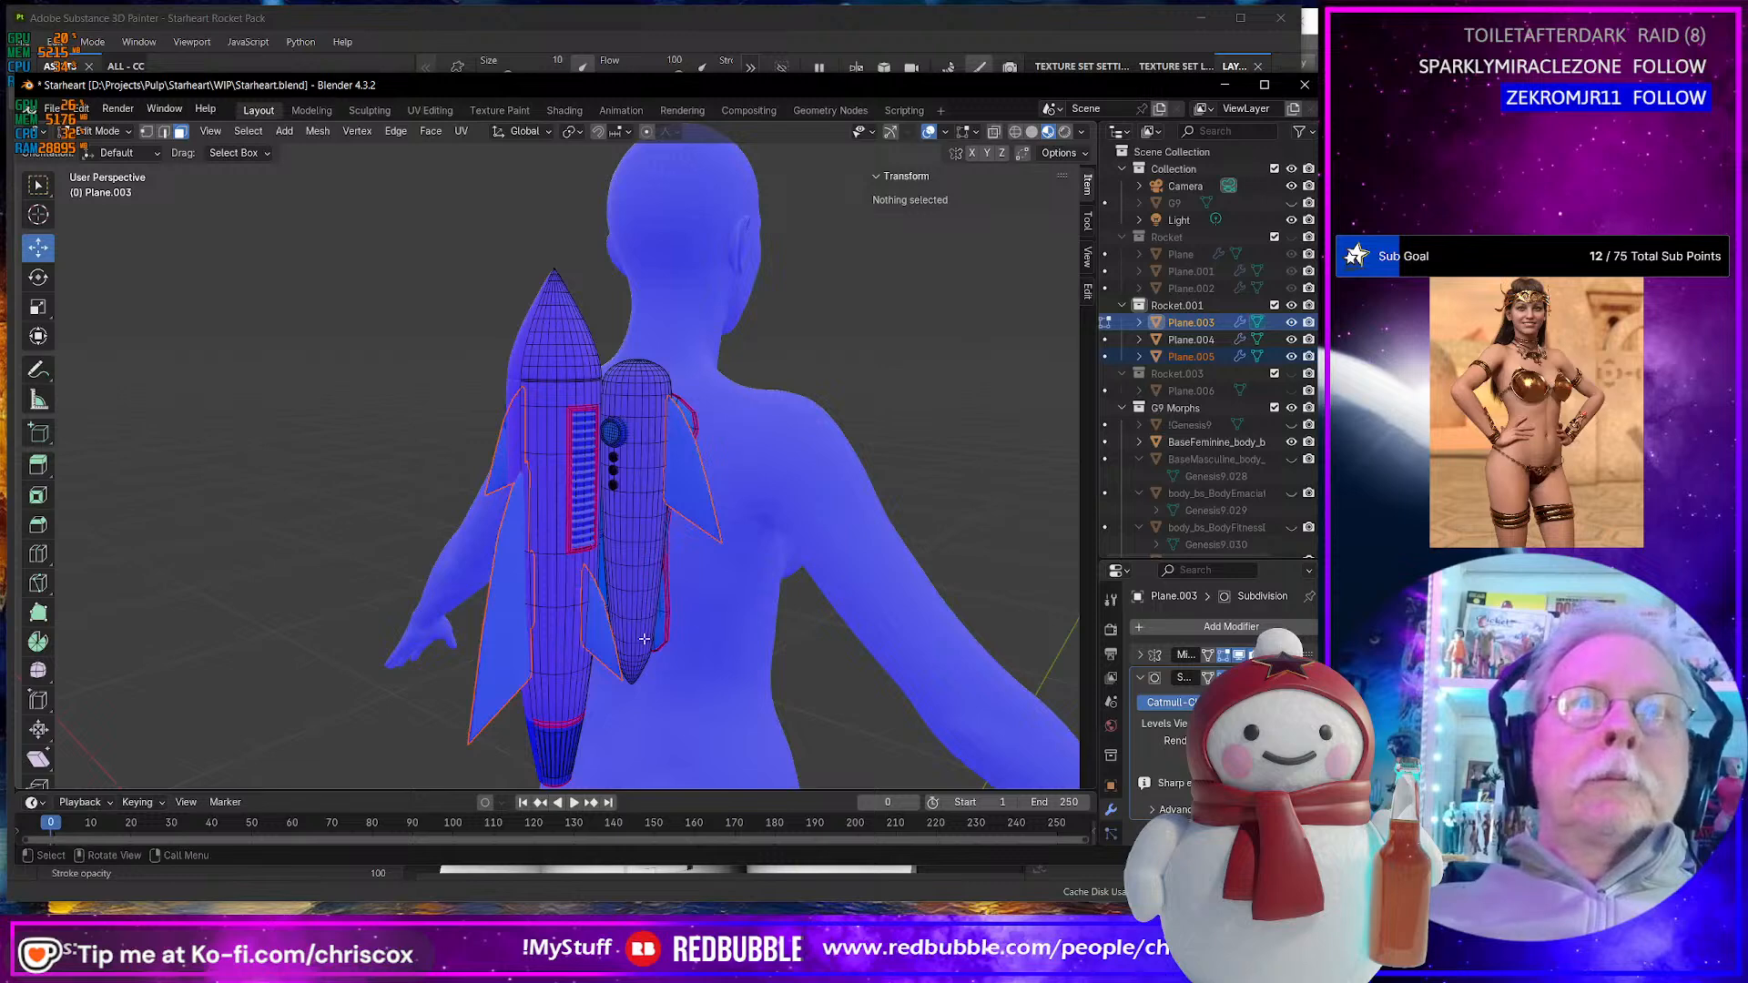
- Return to Object Mode and remove the Subdivision Surface modifier from the rocket body Plane.003
{"action": "key", "text": "Tab"}
{"action": "left_click", "coordinate": [694, 498]}
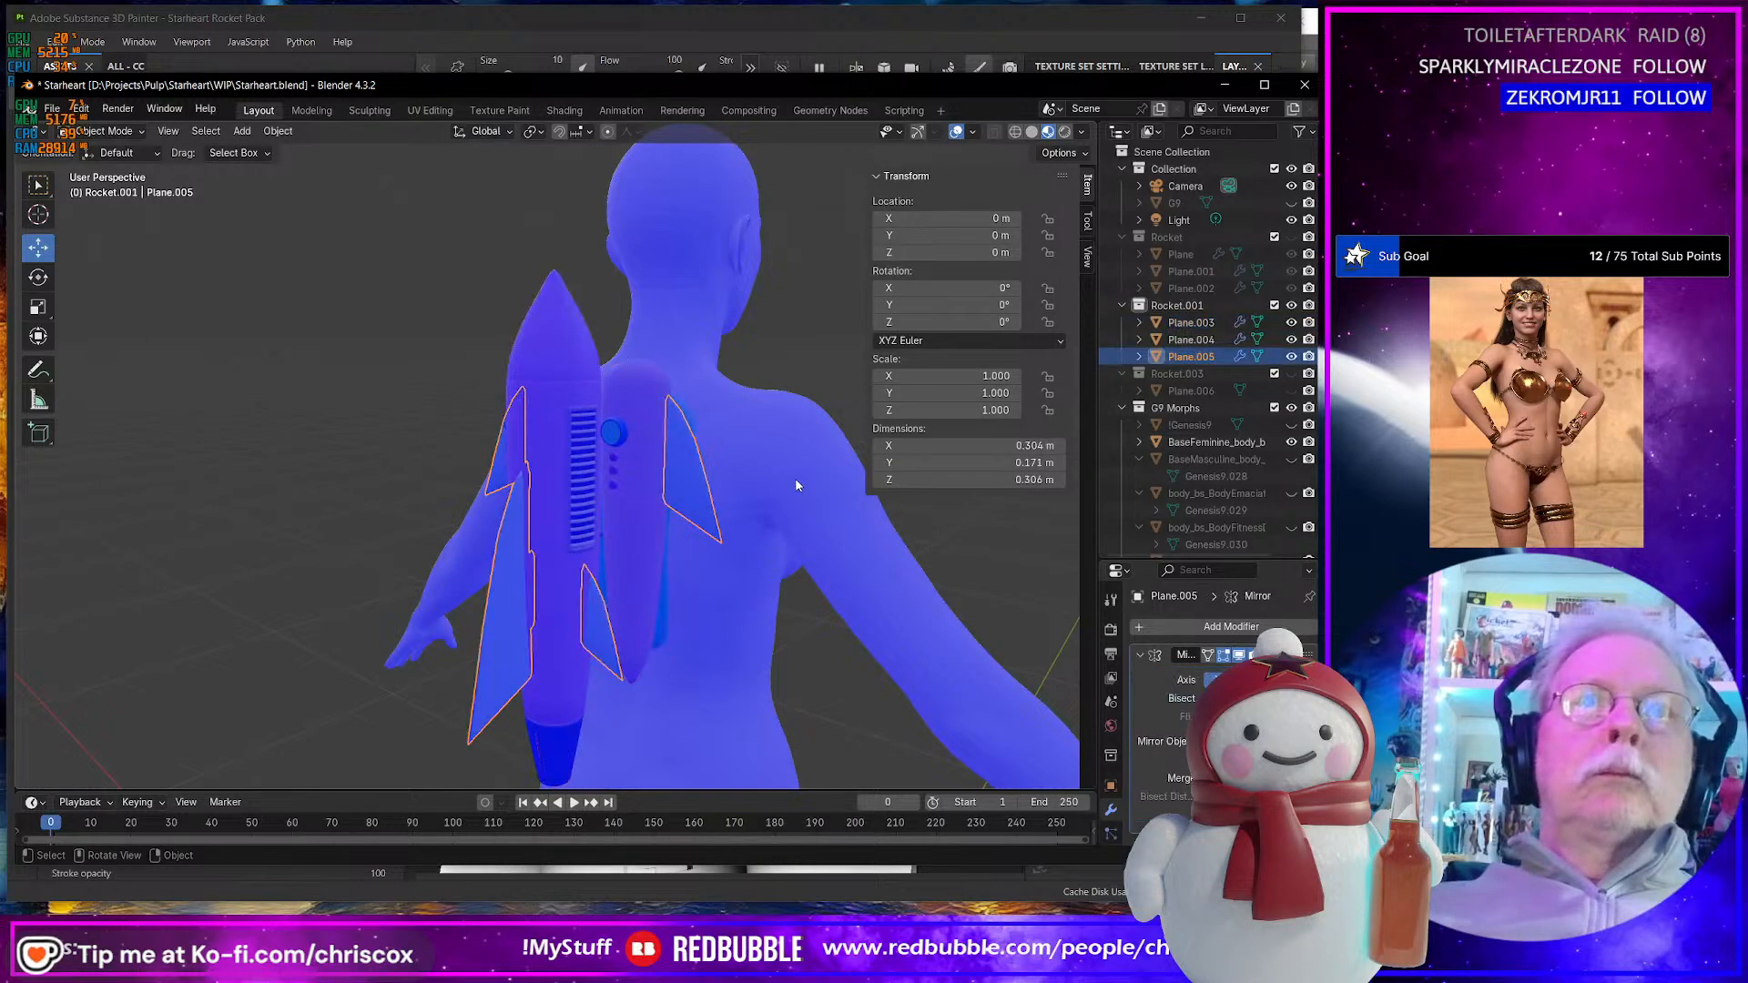
{"action": "left_click", "coordinate": [1139, 656]}
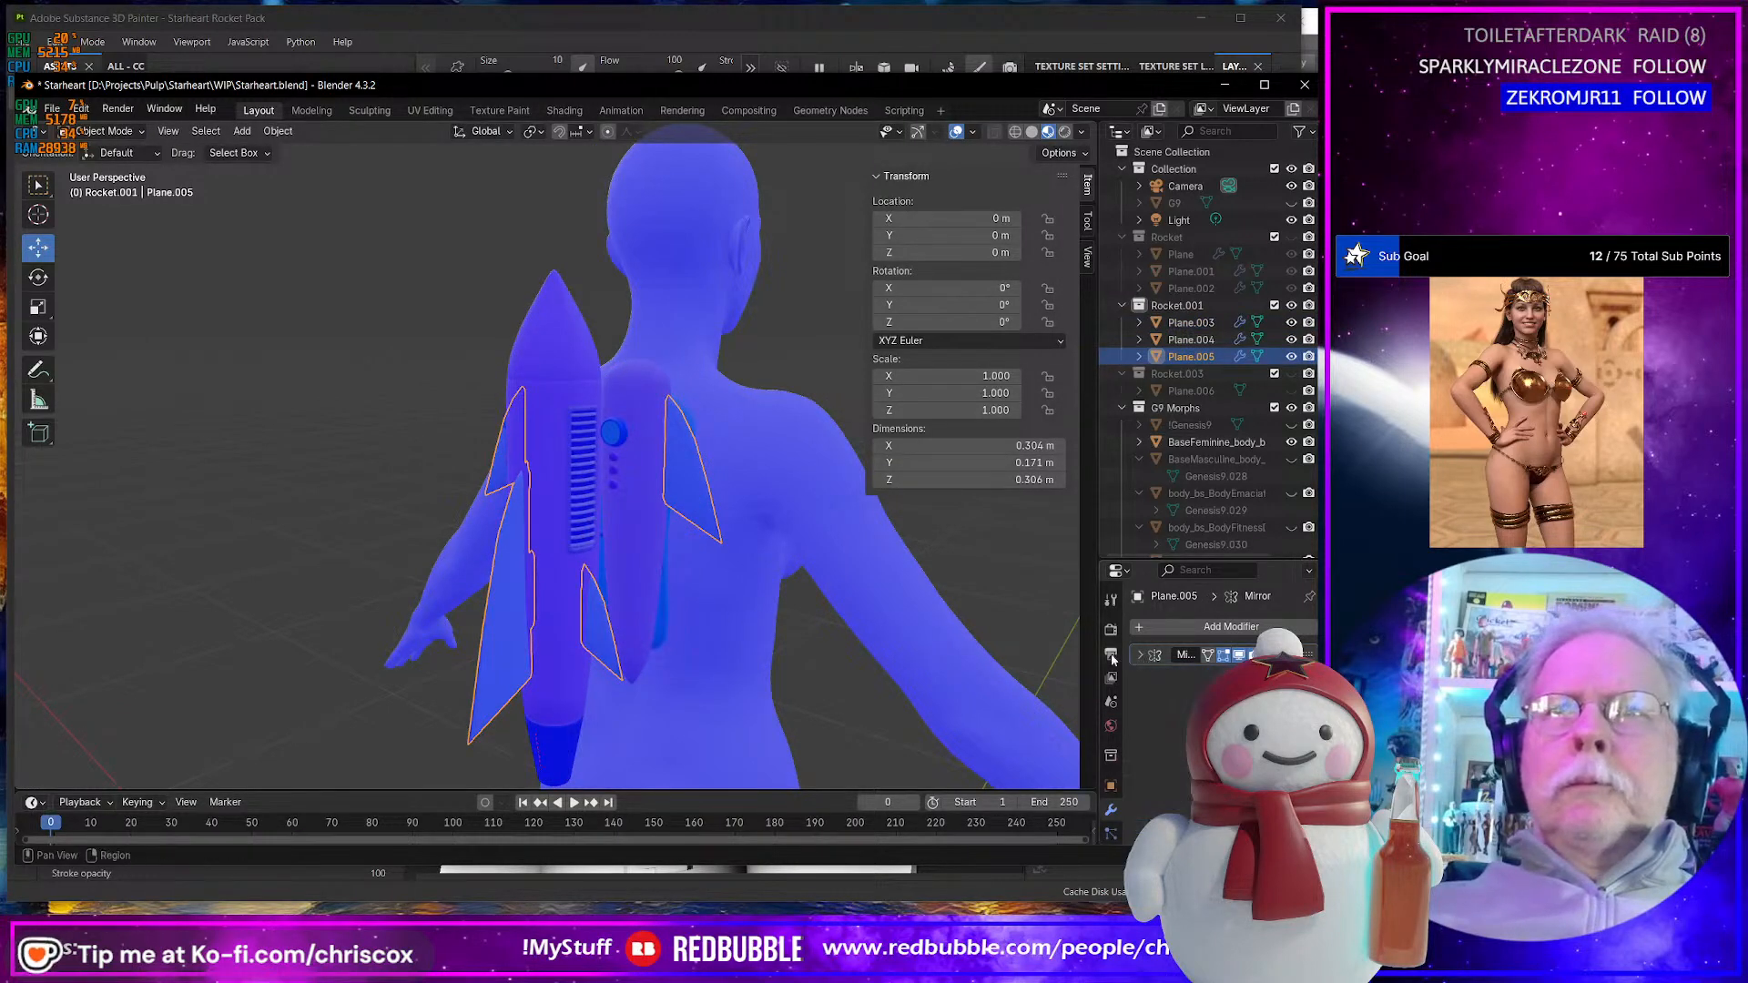
{"action": "left_click", "coordinate": [619, 522]}
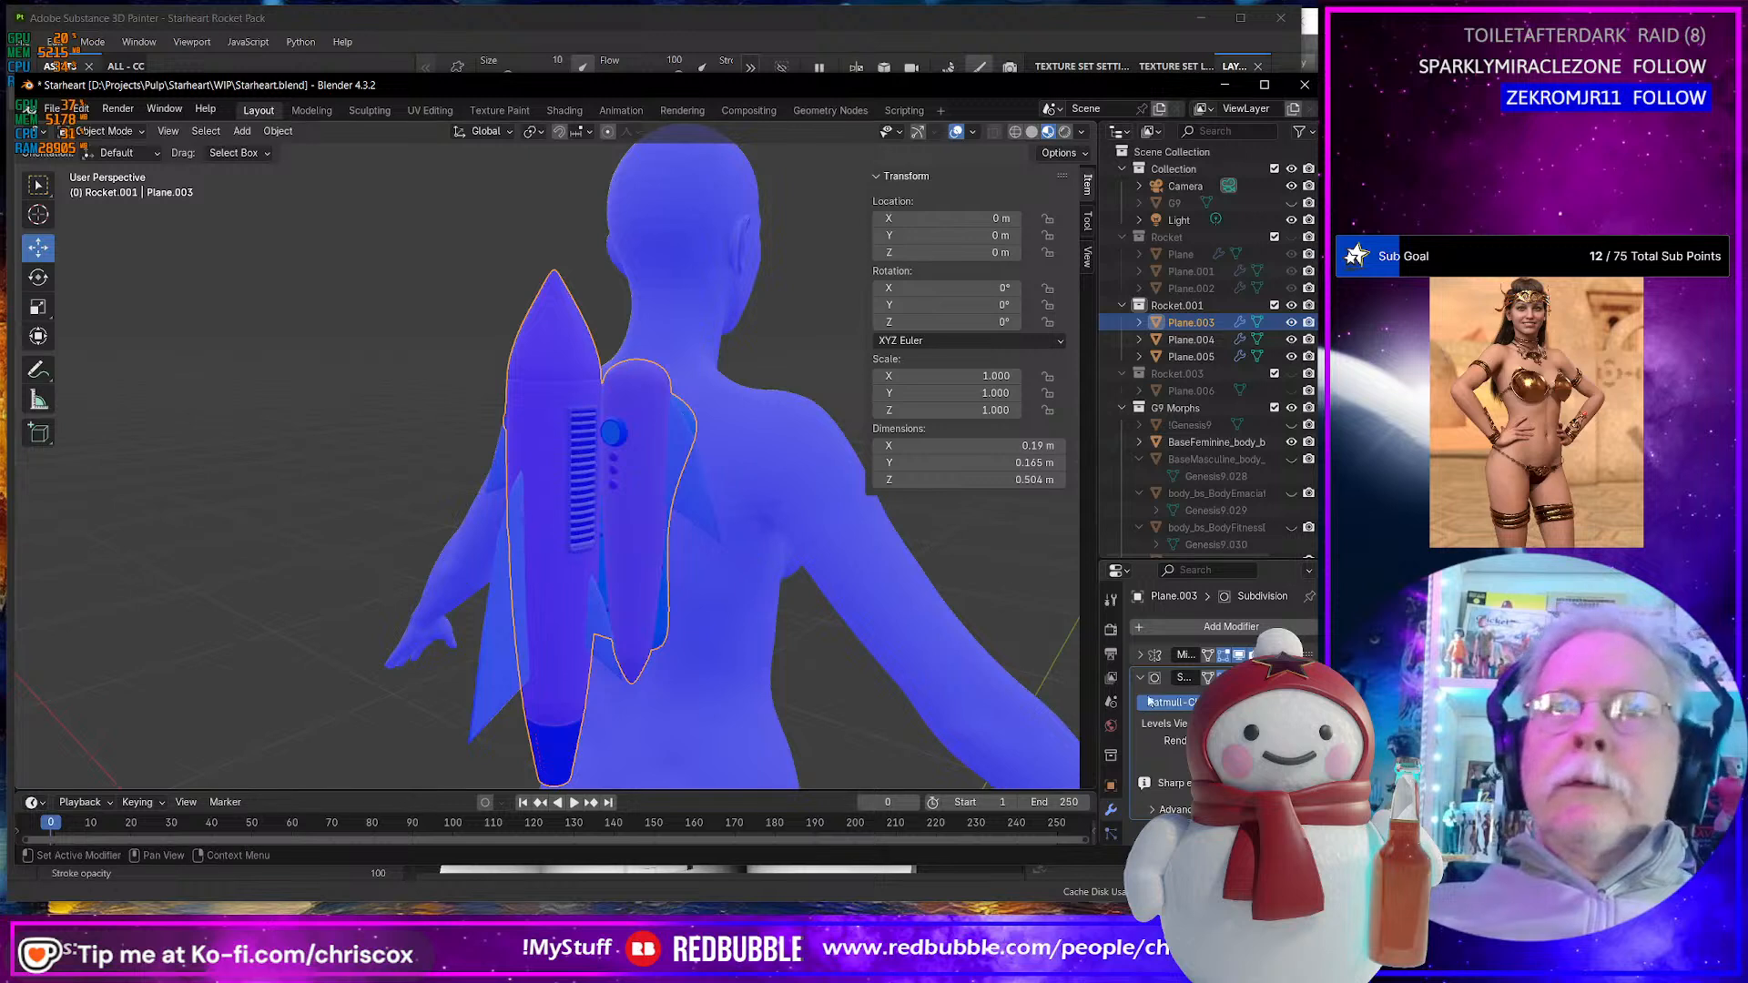
{"action": "left_click", "coordinate": [1292, 678]}
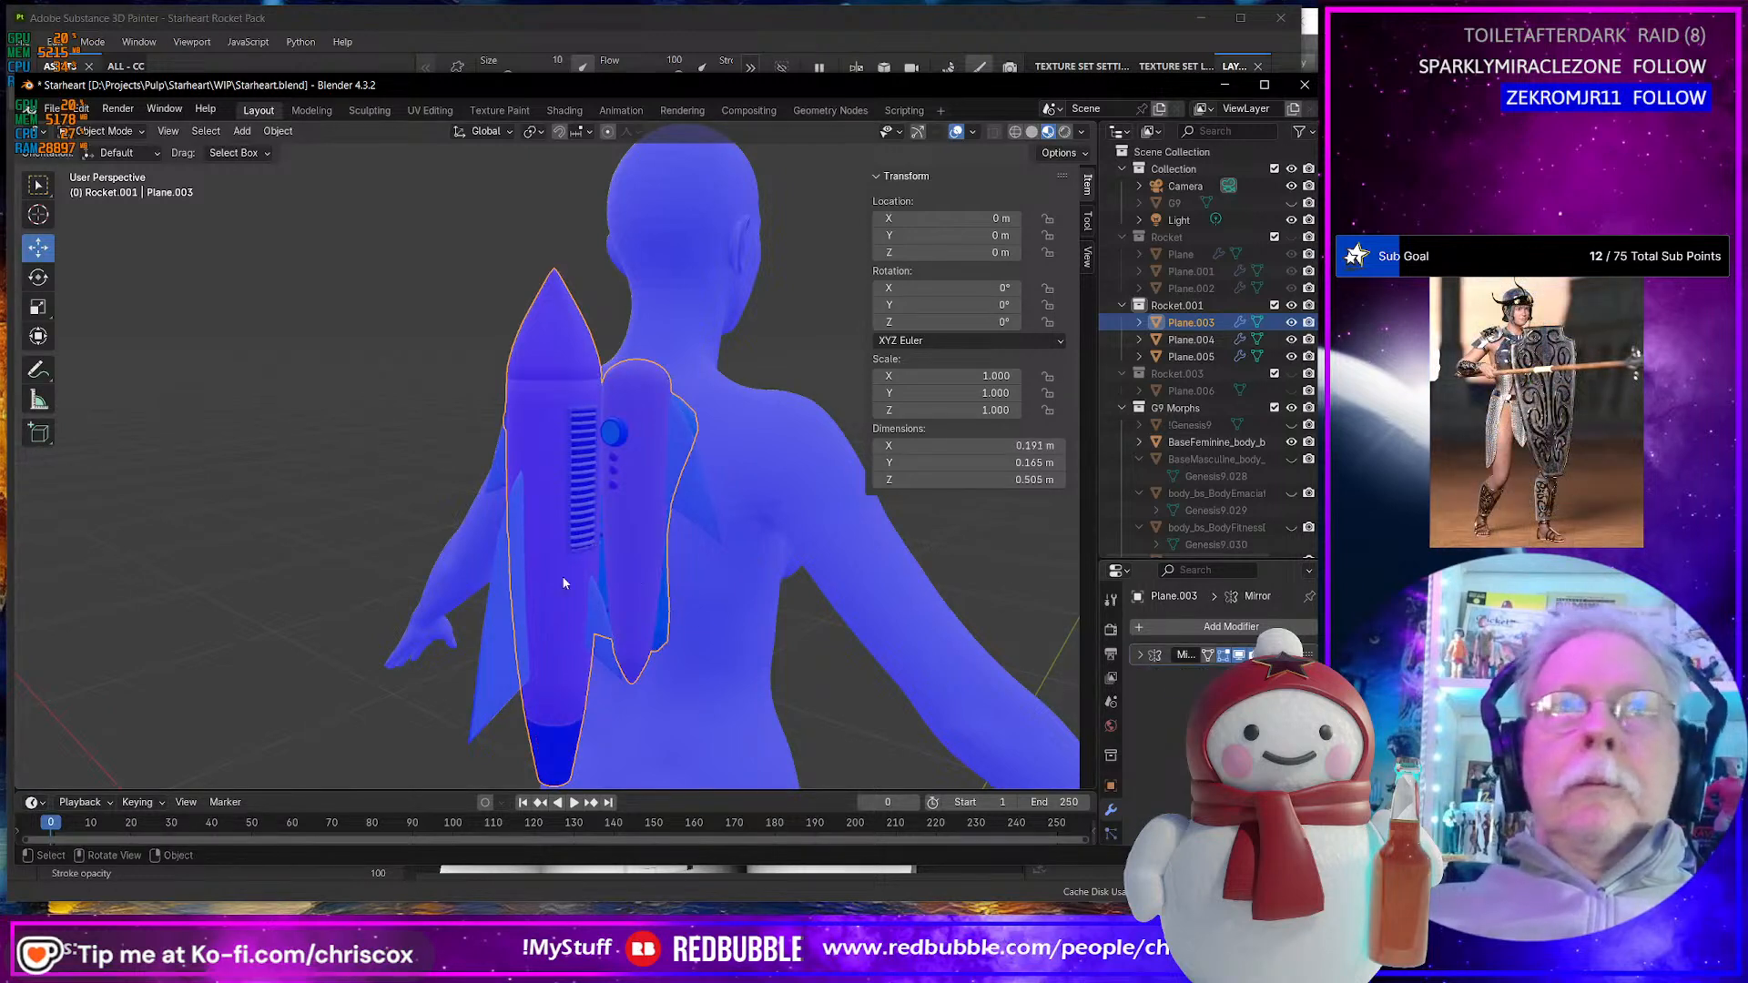
- Add a Subdivision Surface modifier to the separated fins Plane.005 and apply it
{"action": "left_click", "coordinate": [488, 672]}
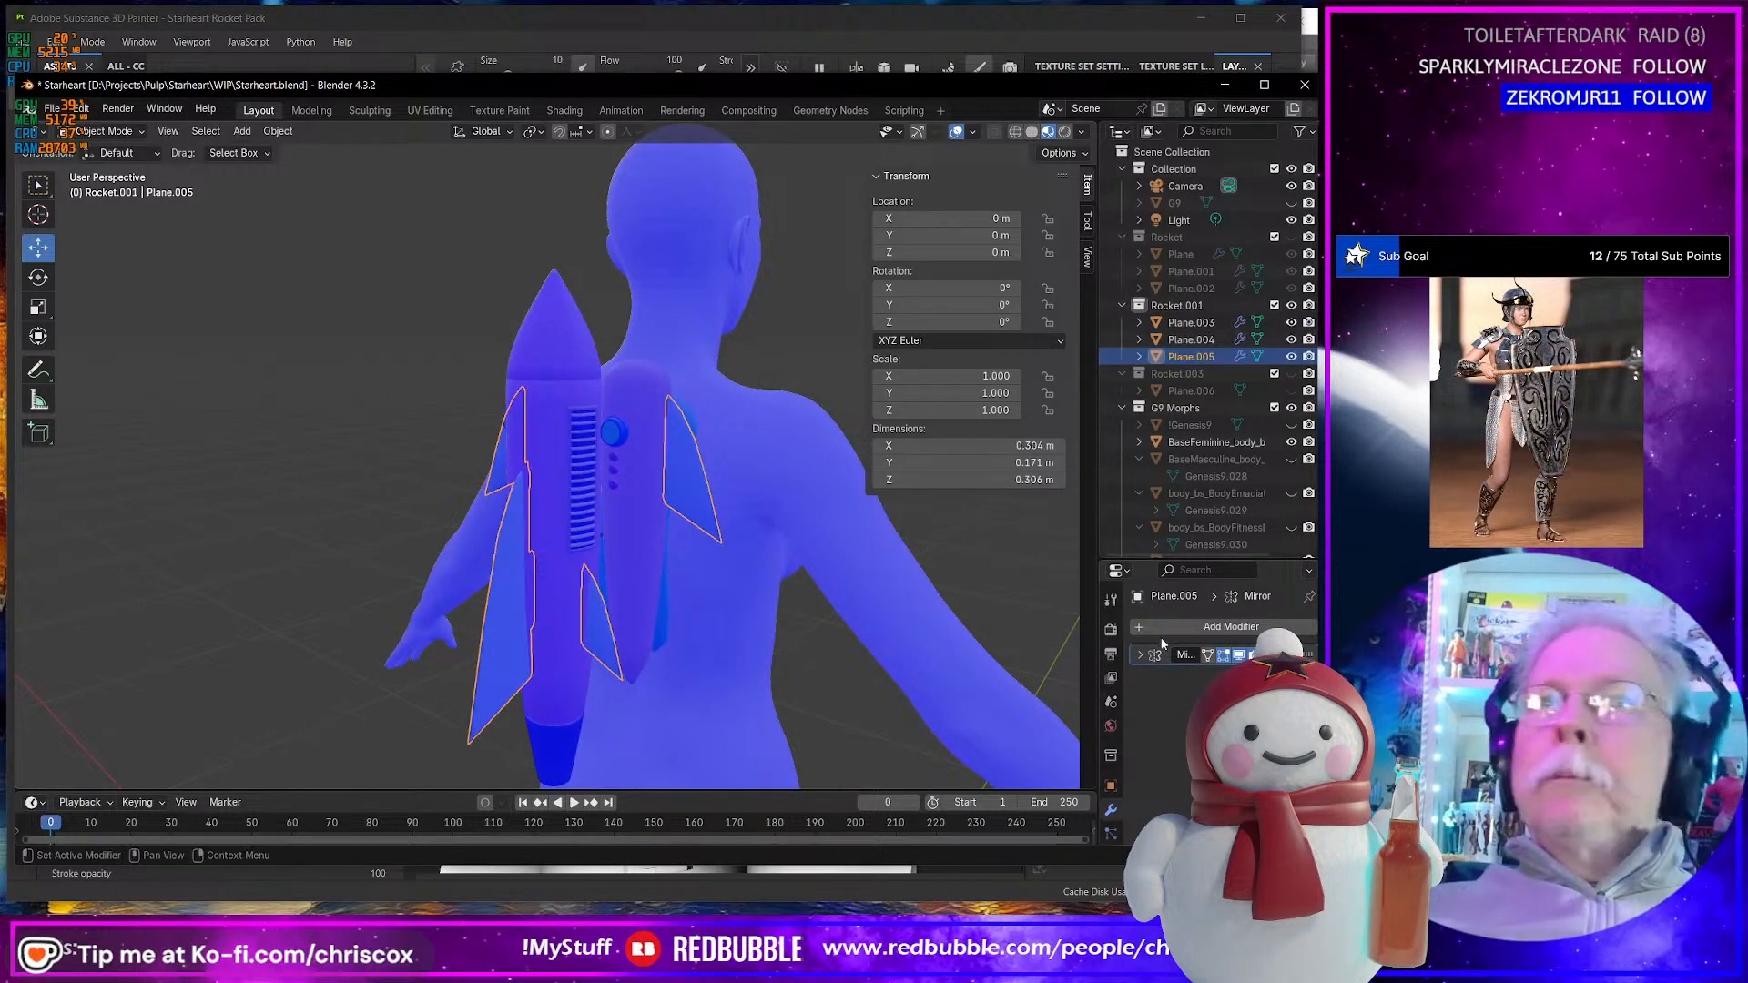
{"action": "left_click", "coordinate": [1137, 628]}
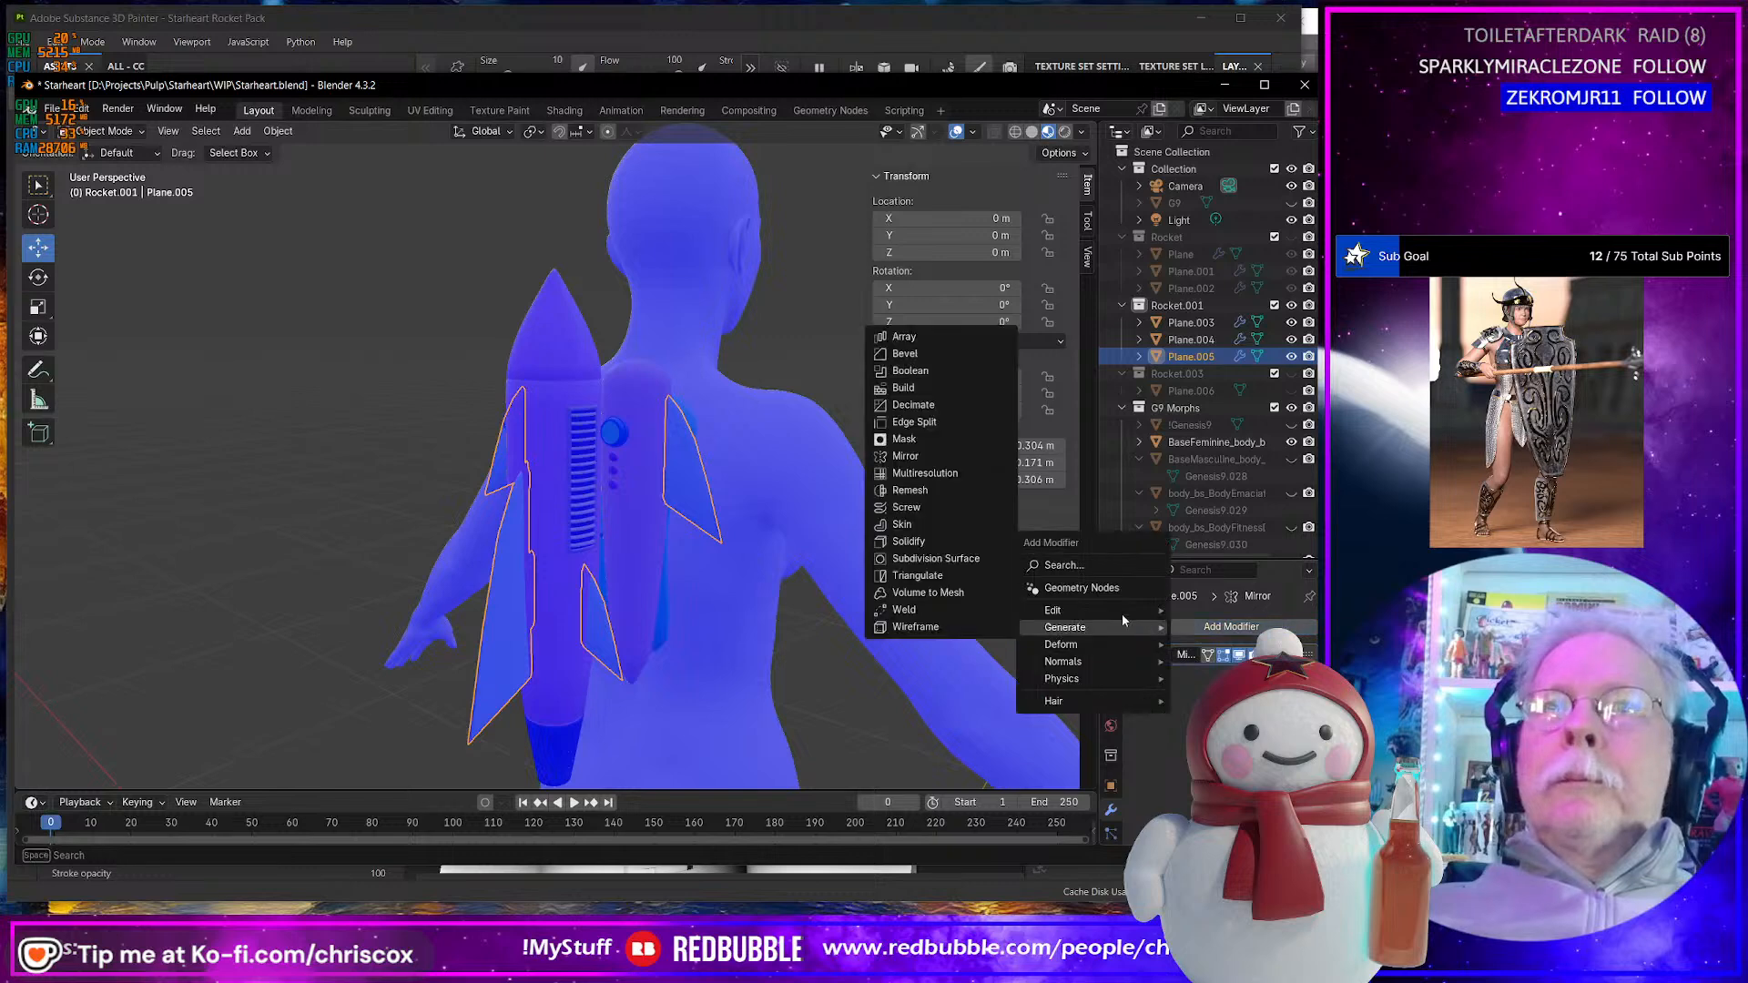
{"action": "left_click", "coordinate": [935, 558]}
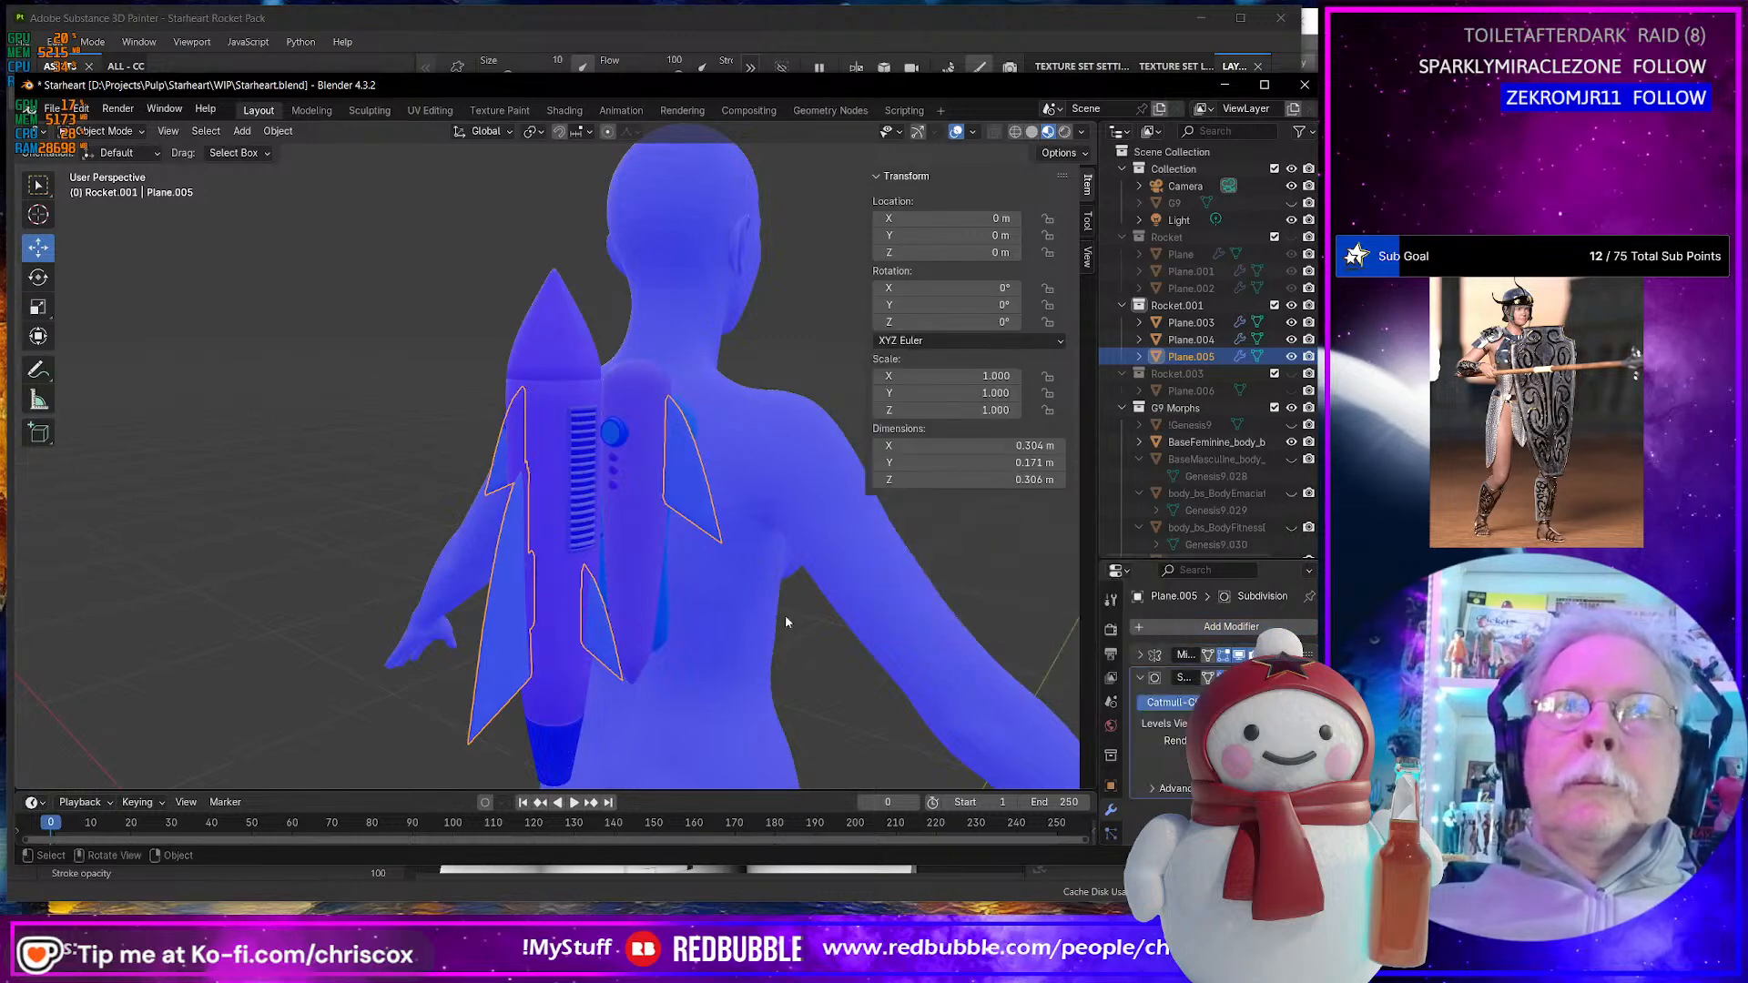
{"action": "middle_click_drag", "start_coordinate": [785, 615], "coordinate": [728, 603]}
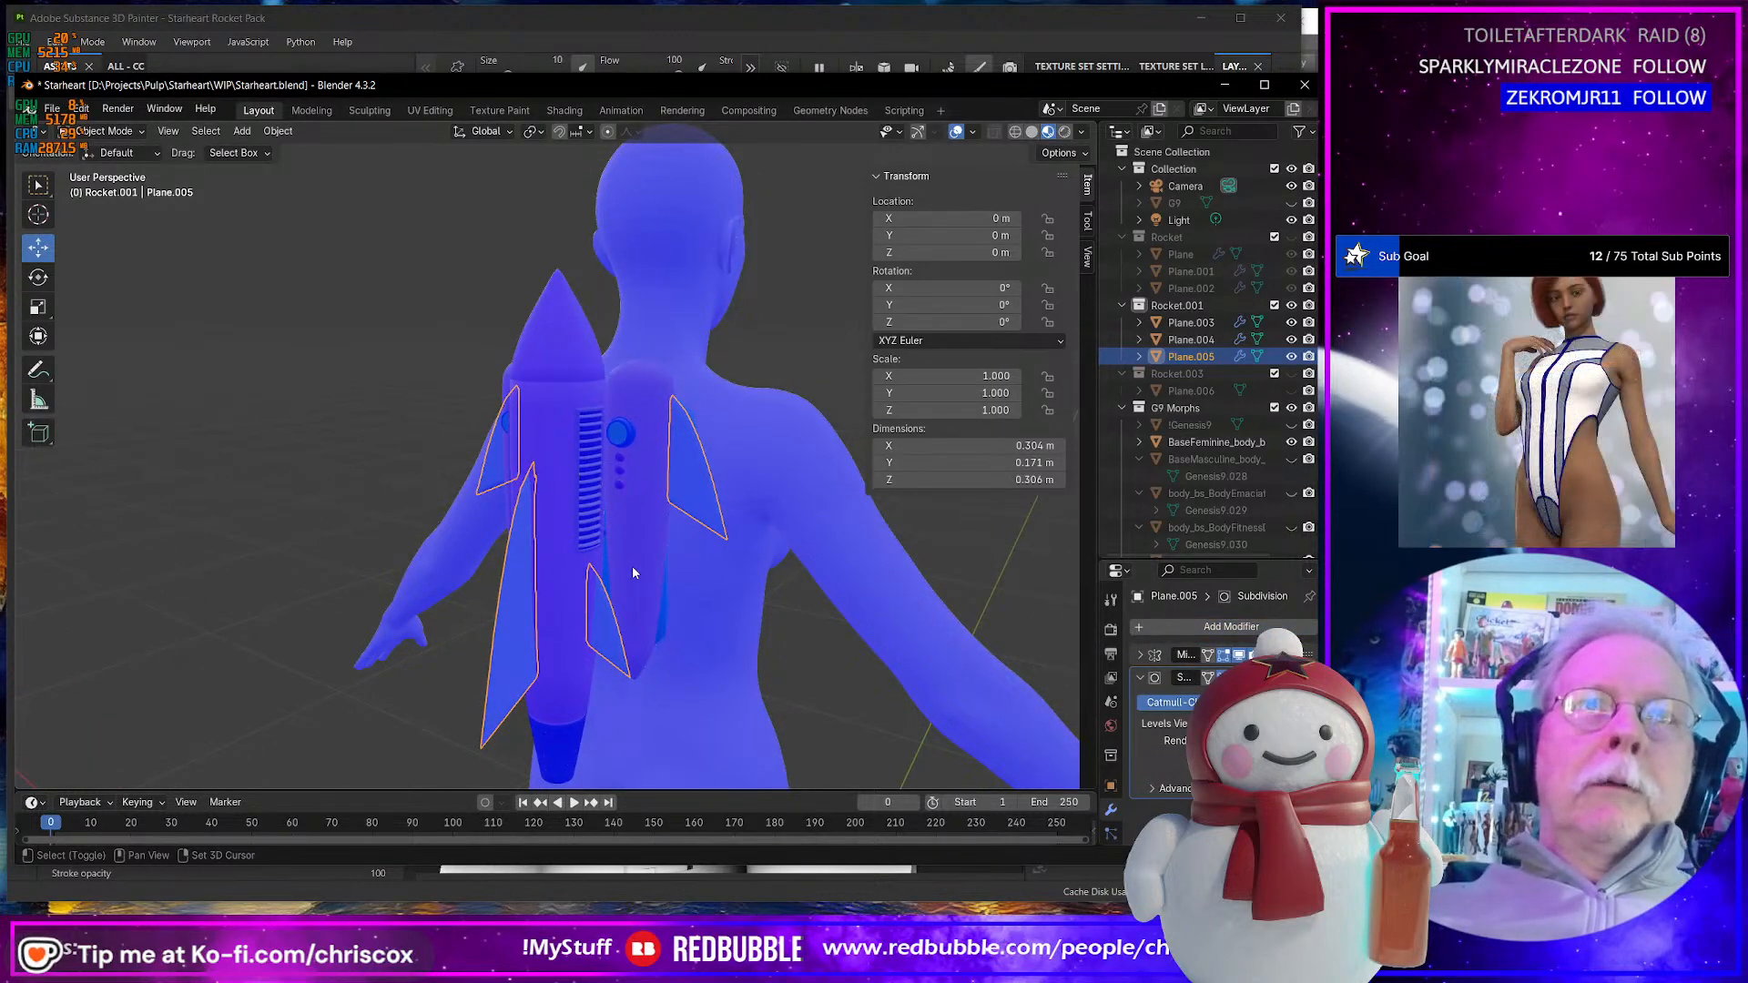
{"action": "key", "text": "ctrl+a"}
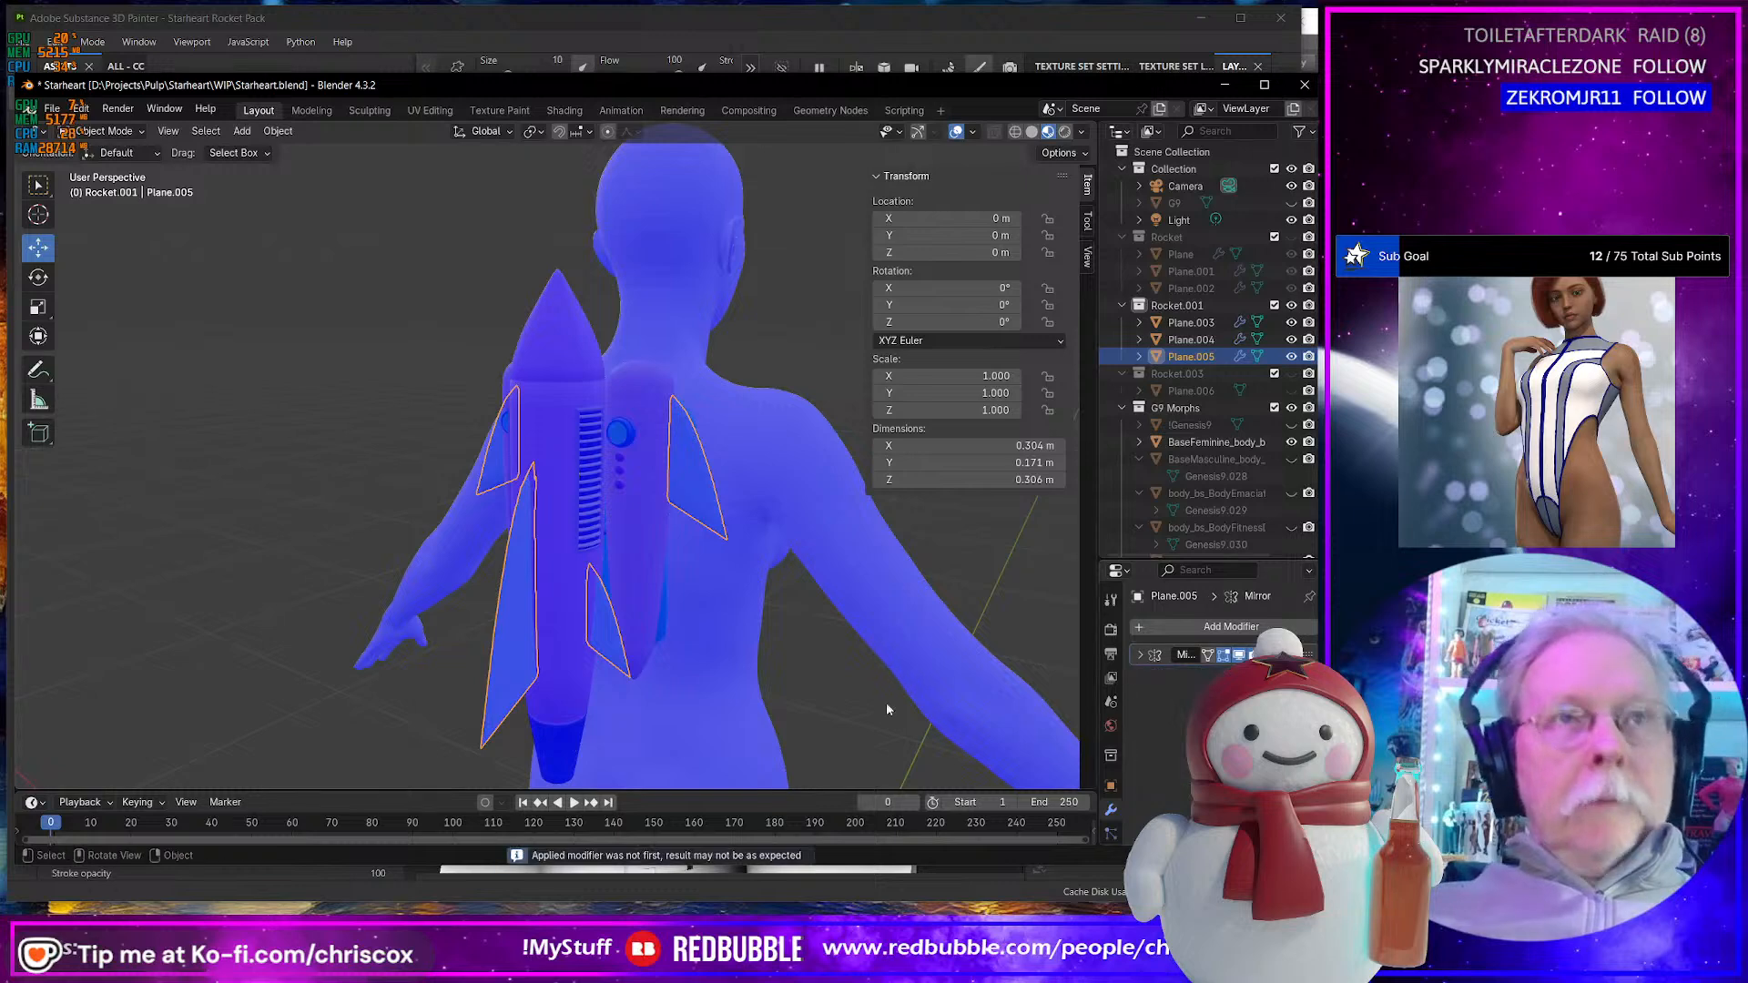
- Join the subdivided fins into the rocket body Plane.003 and expand its Mirror modifier settings
{"action": "left_click", "coordinate": [635, 567], "text": "shift"}
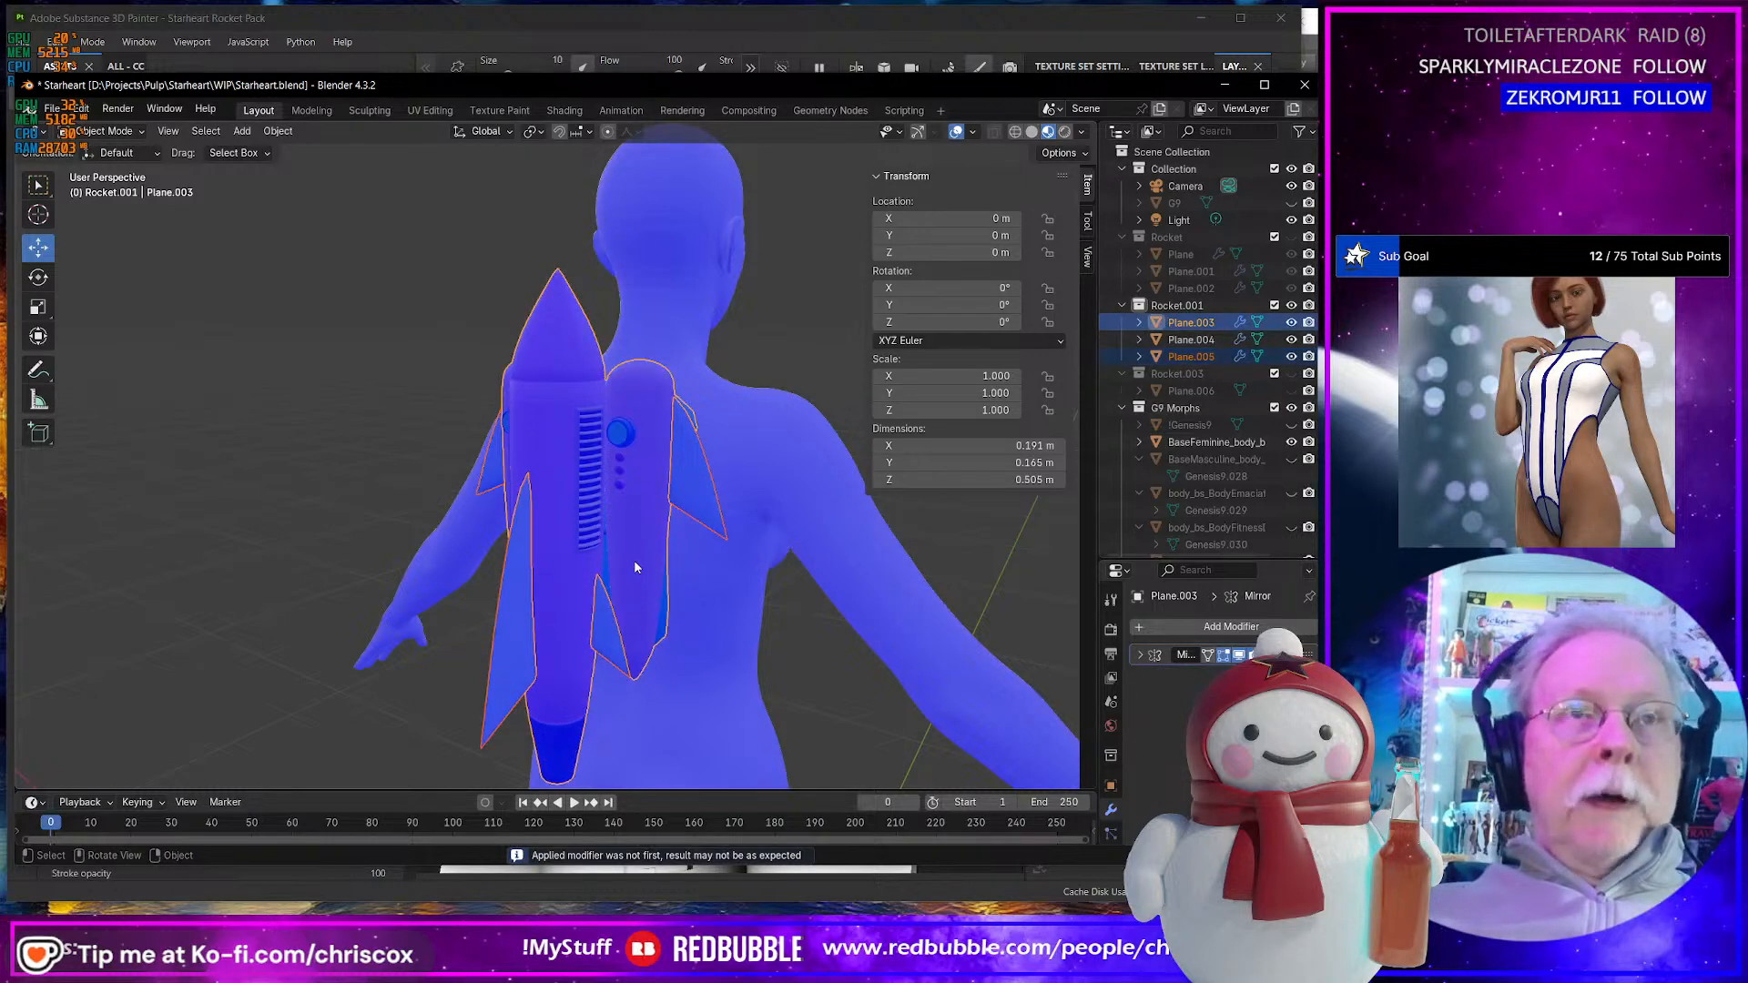
{"action": "key", "text": "ctrl+j"}
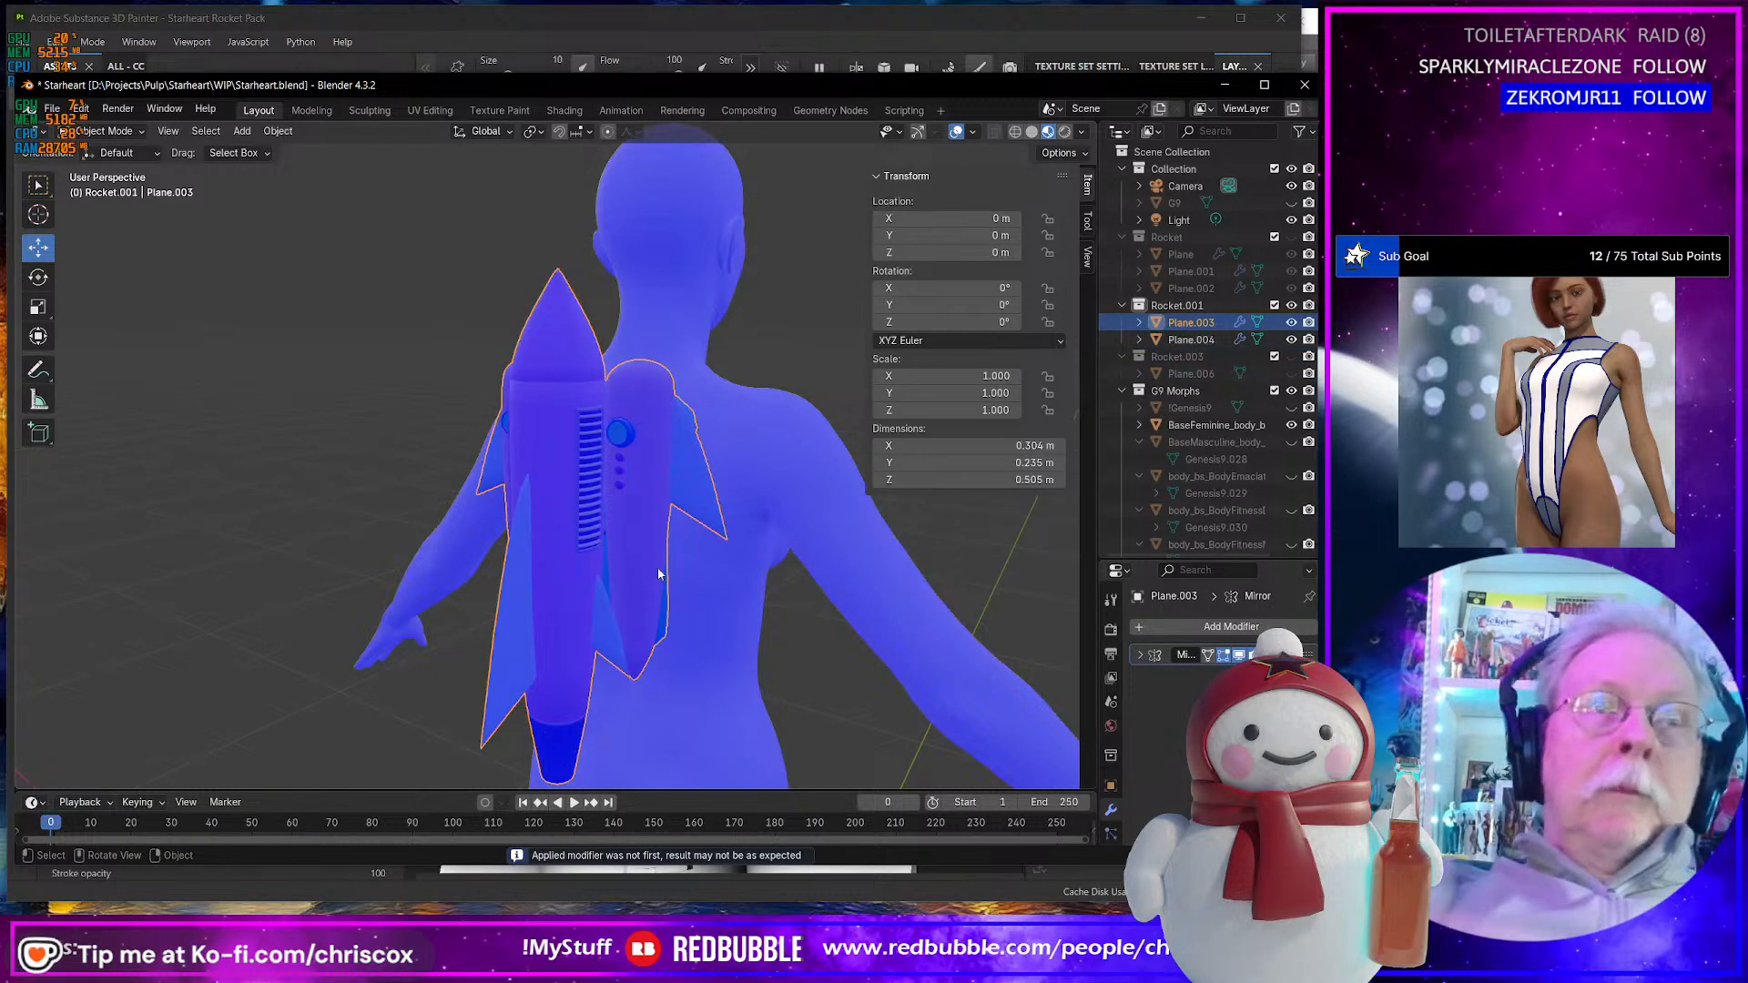
{"action": "middle_click_drag", "start_coordinate": [551, 538], "coordinate": [792, 591]}
{"action": "left_click", "coordinate": [1140, 655]}
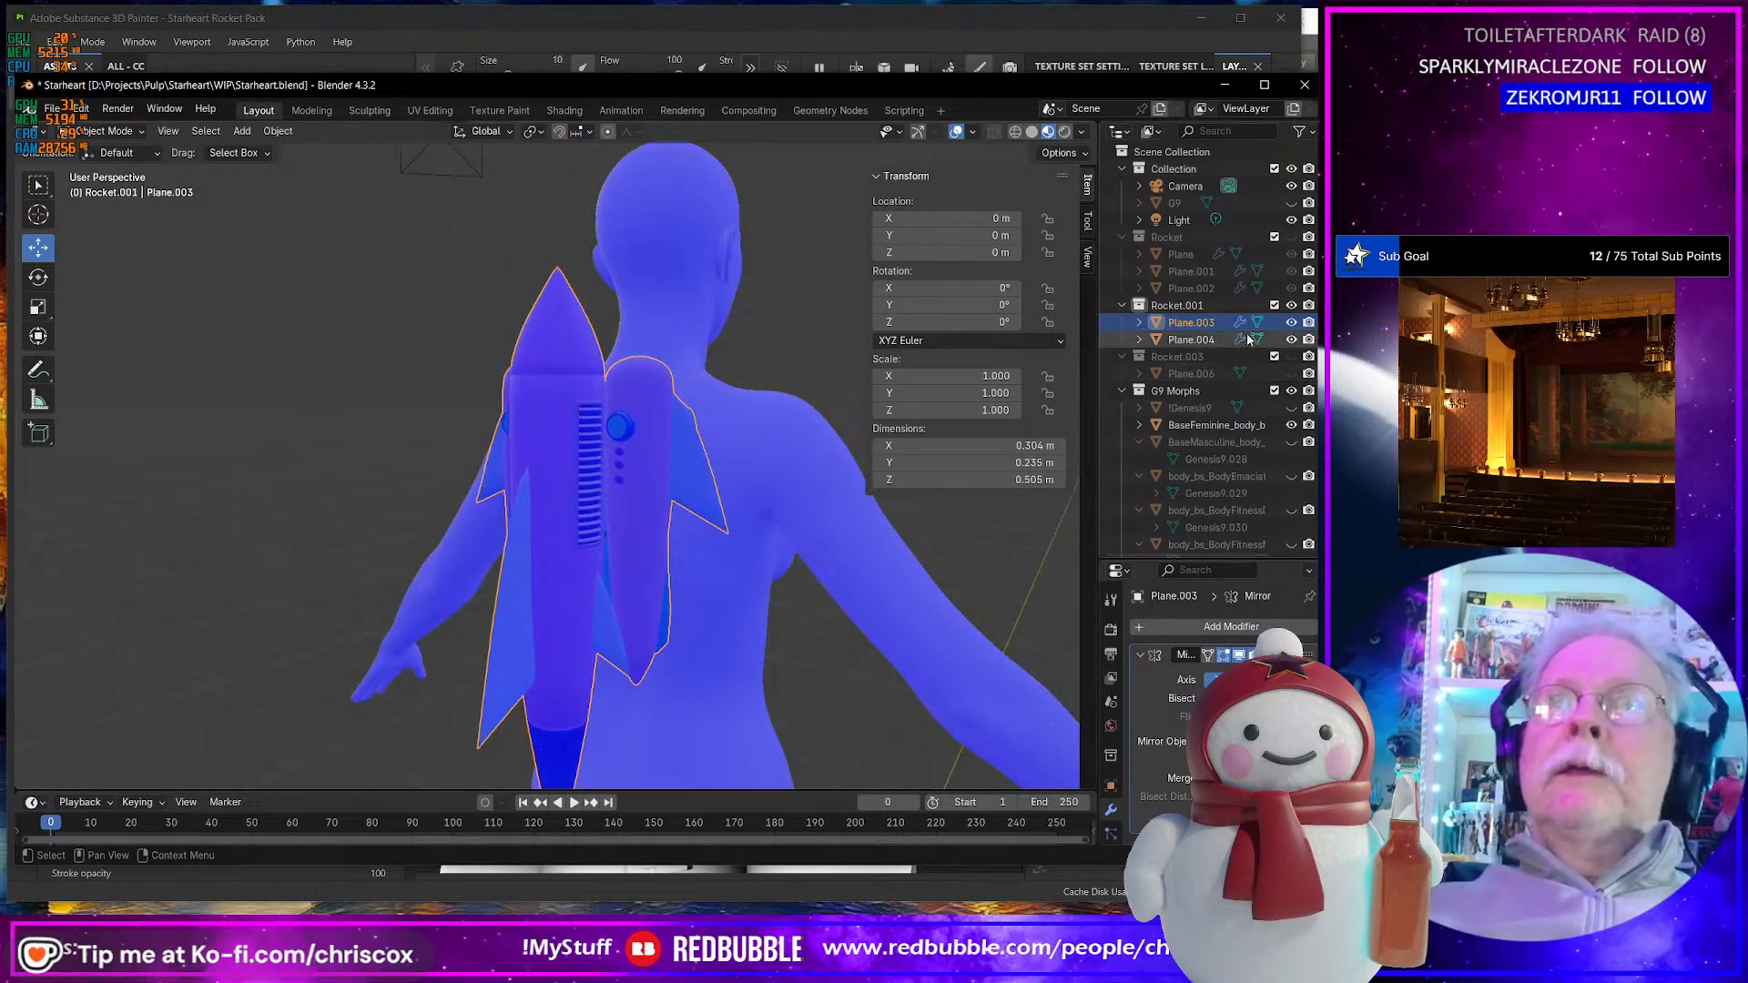
- Apply the Array modifier on the vent slats Plane.004 and join them into the rocket body Plane.003
{"action": "left_click", "coordinate": [1225, 304]}
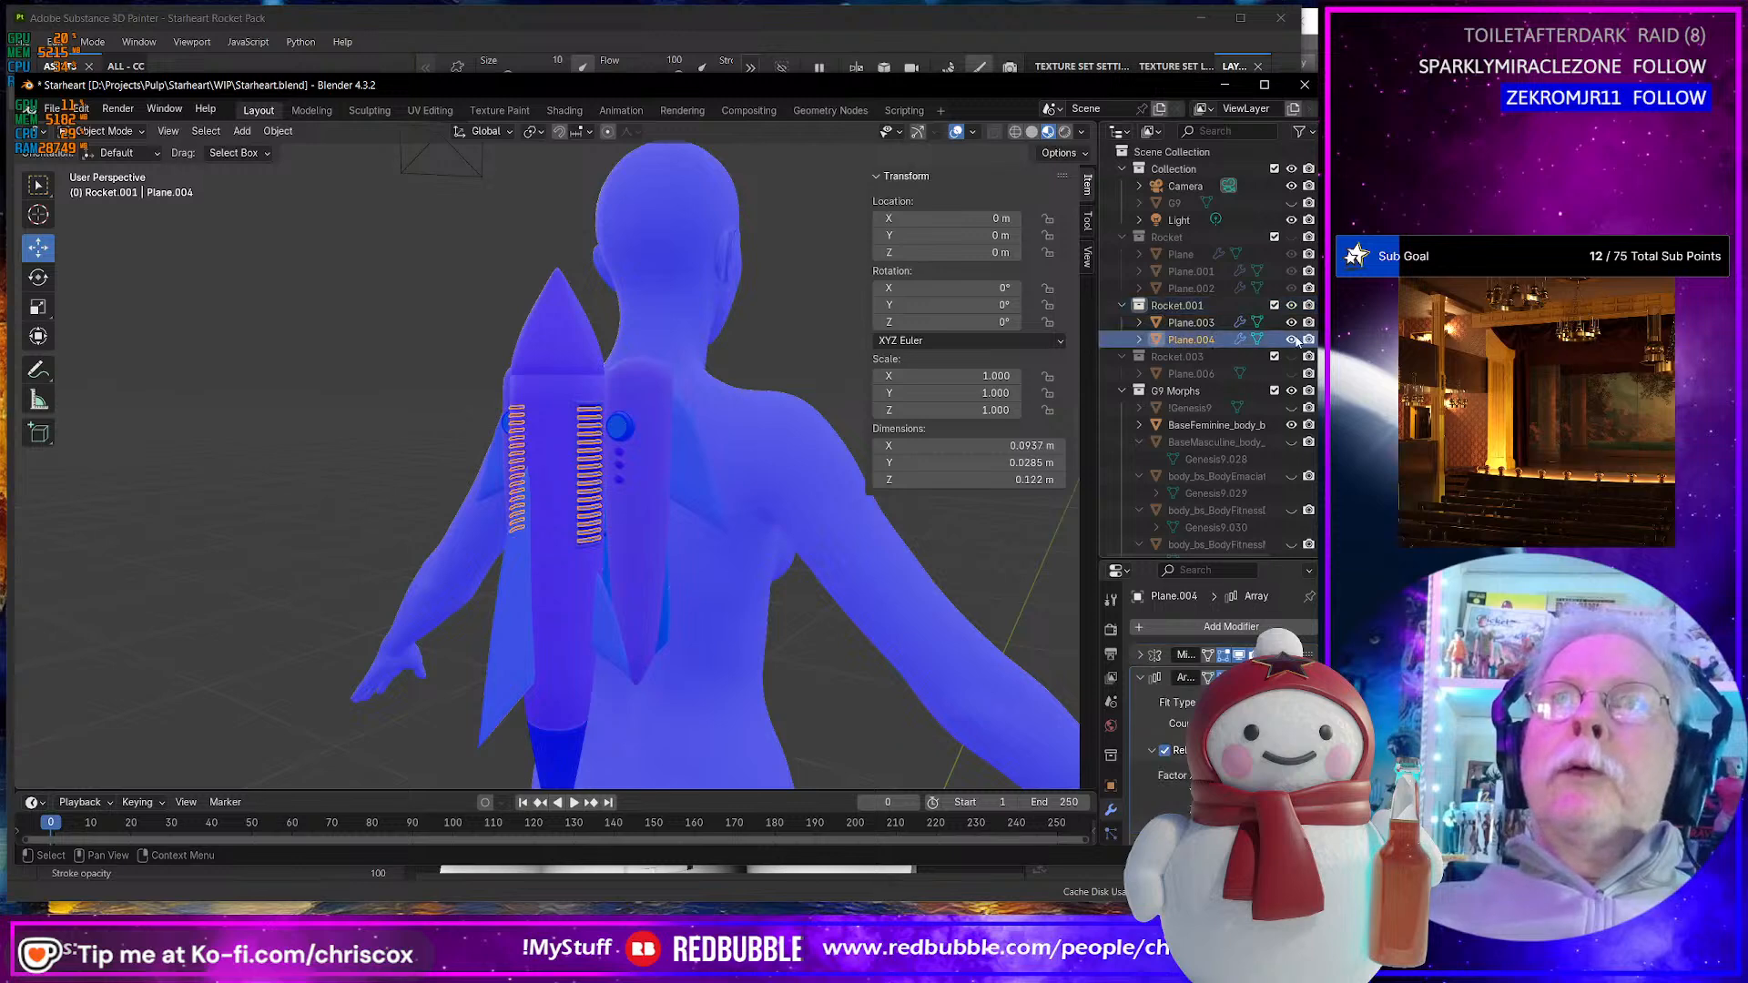
{"action": "left_click", "coordinate": [1213, 340]}
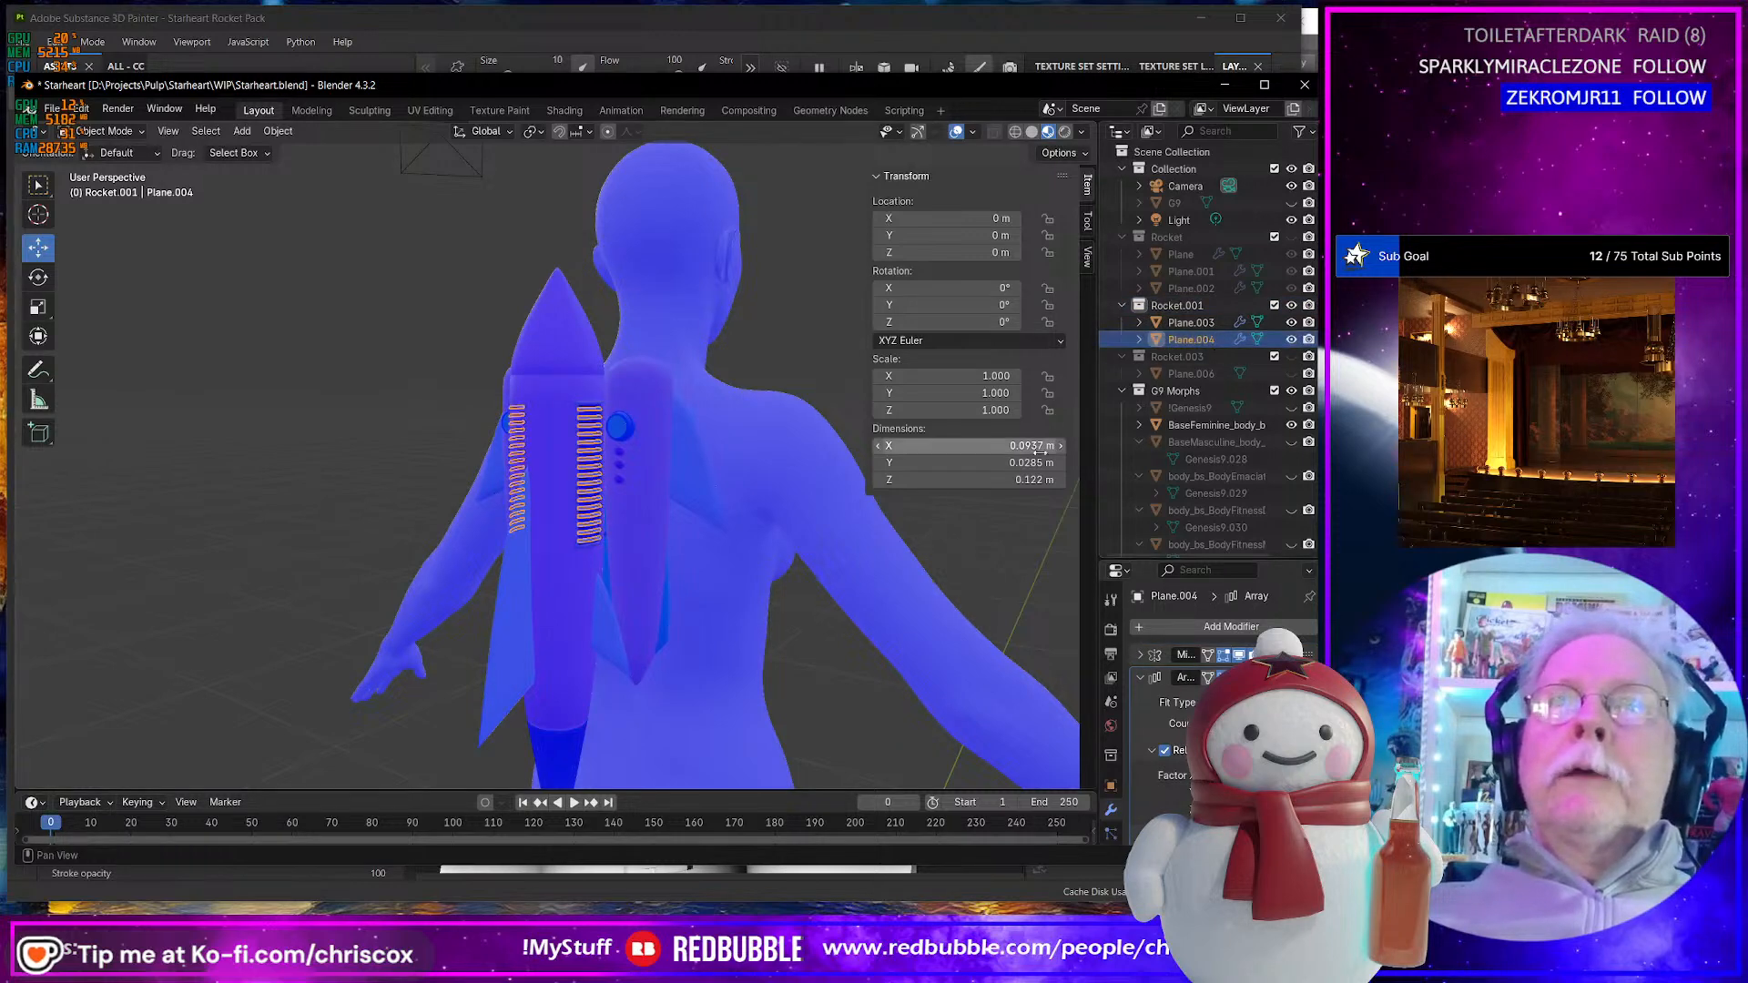
{"action": "mouse_move", "coordinate": [972, 559]}
{"action": "middle_mouse_down"}
{"action": "mouse_move", "coordinate": [1017, 554]}
{"action": "mouse_move", "coordinate": [948, 550]}
{"action": "middle_mouse_up"}
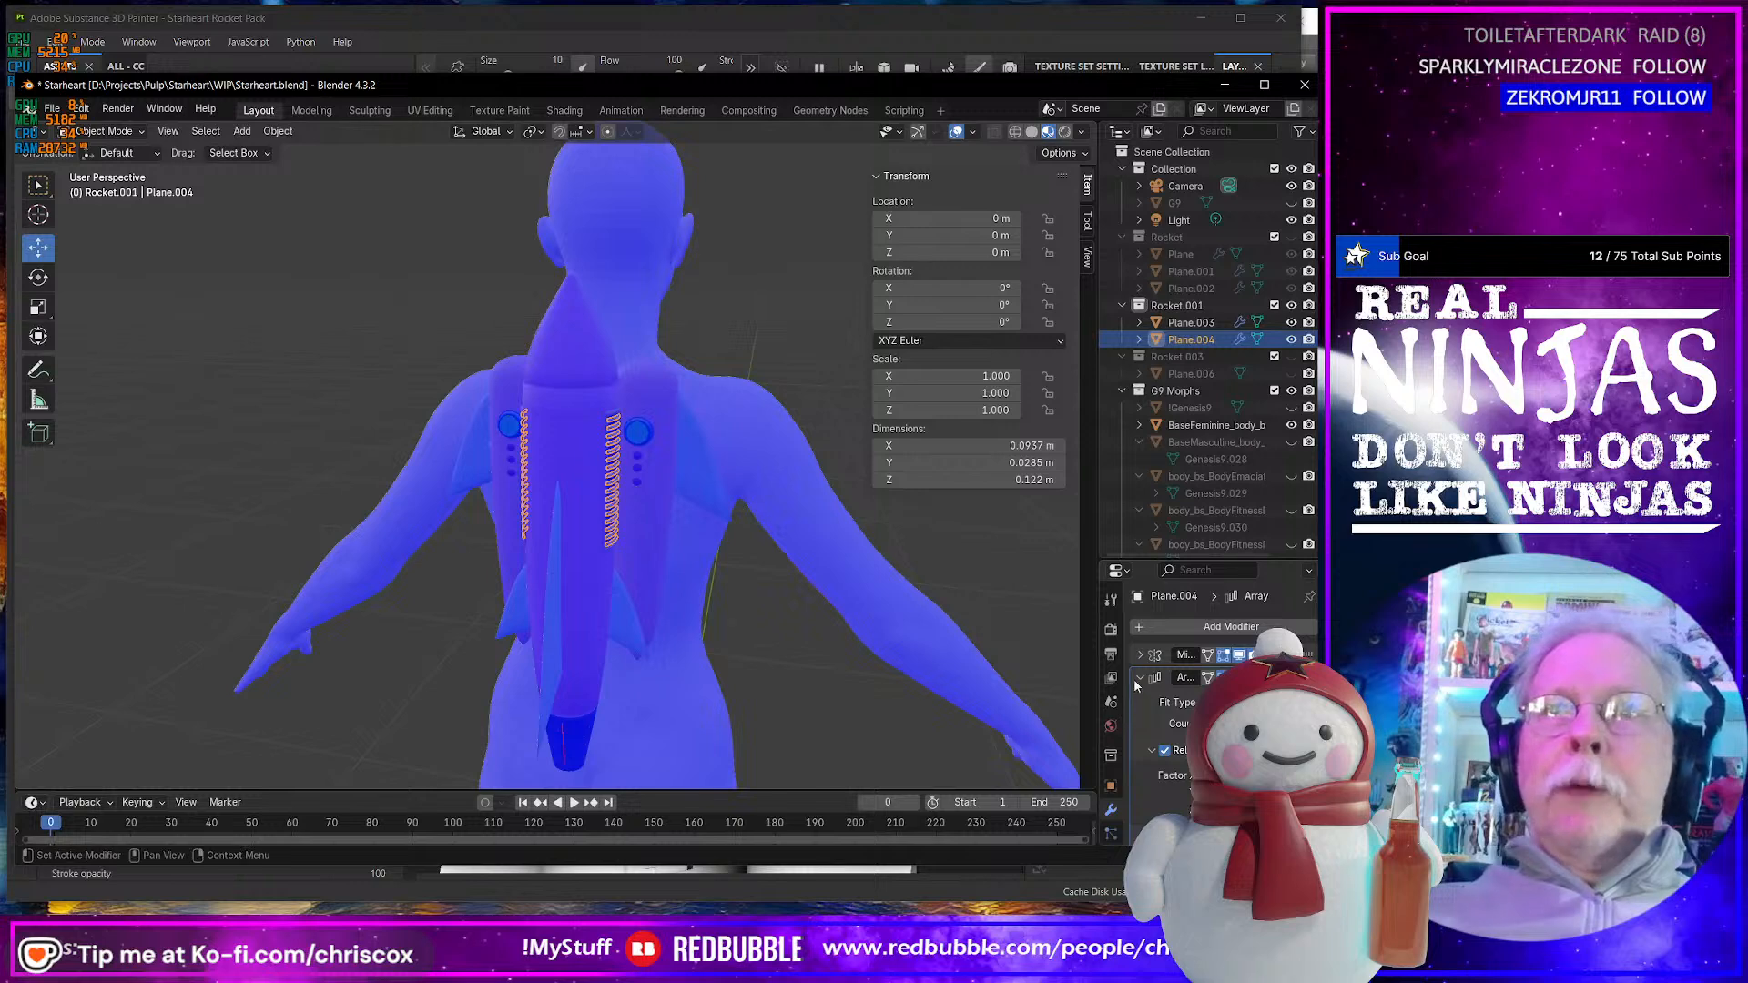
{"action": "key", "text": "ctrl+a"}
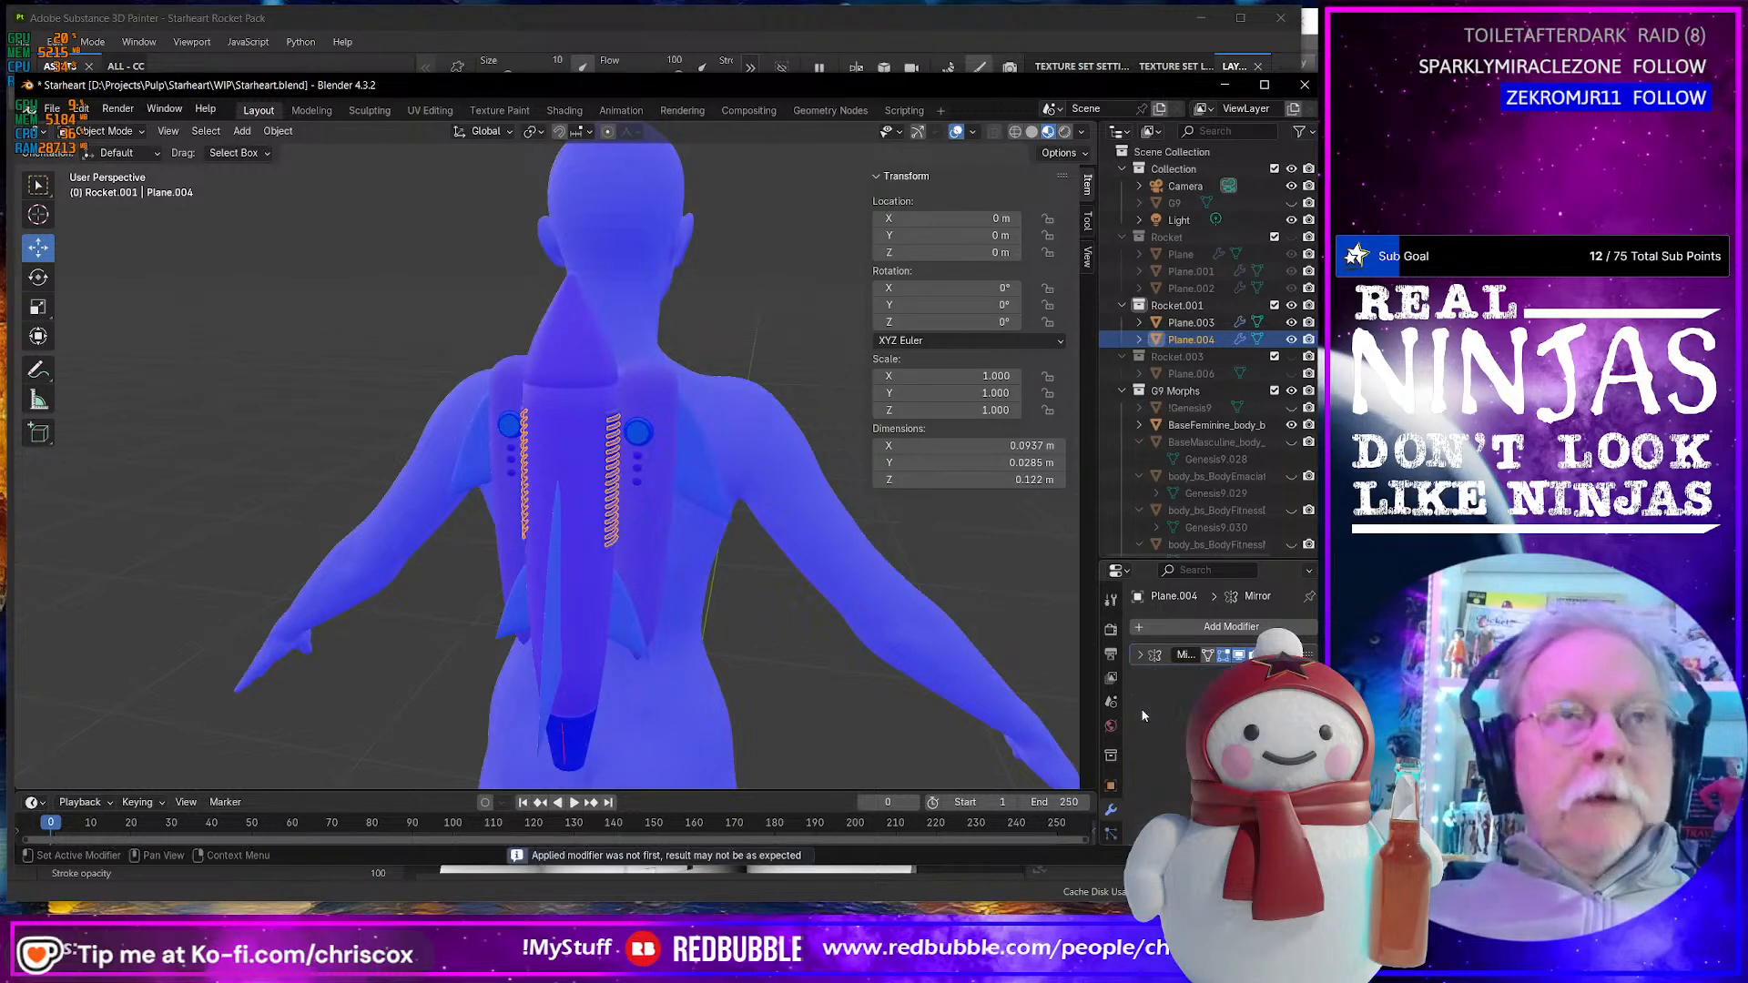
{"action": "left_click", "coordinate": [640, 553], "text": "shift"}
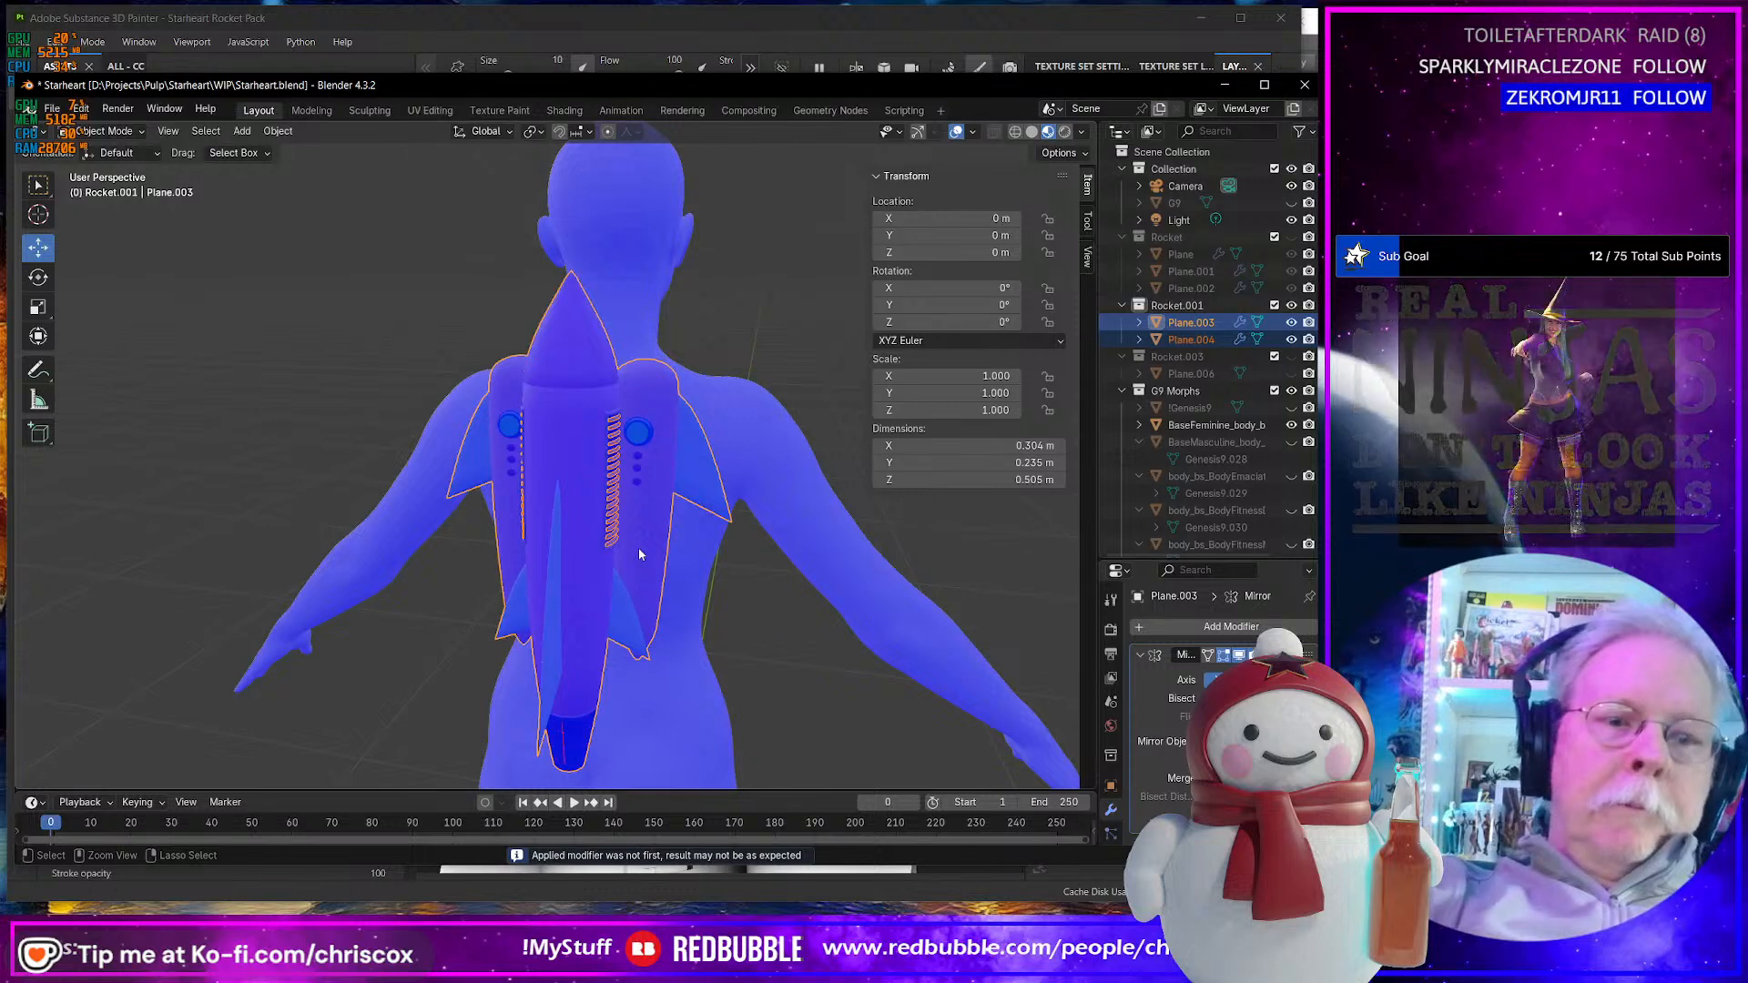
{"action": "key", "text": "ctrl+j"}
- Turn Plane.003's Mirror modifier viewport display off and back on to inspect the joined rocket
{"action": "middle_click_drag", "start_coordinate": [707, 542], "coordinate": [648, 532]}
{"action": "left_click", "coordinate": [1238, 654]}
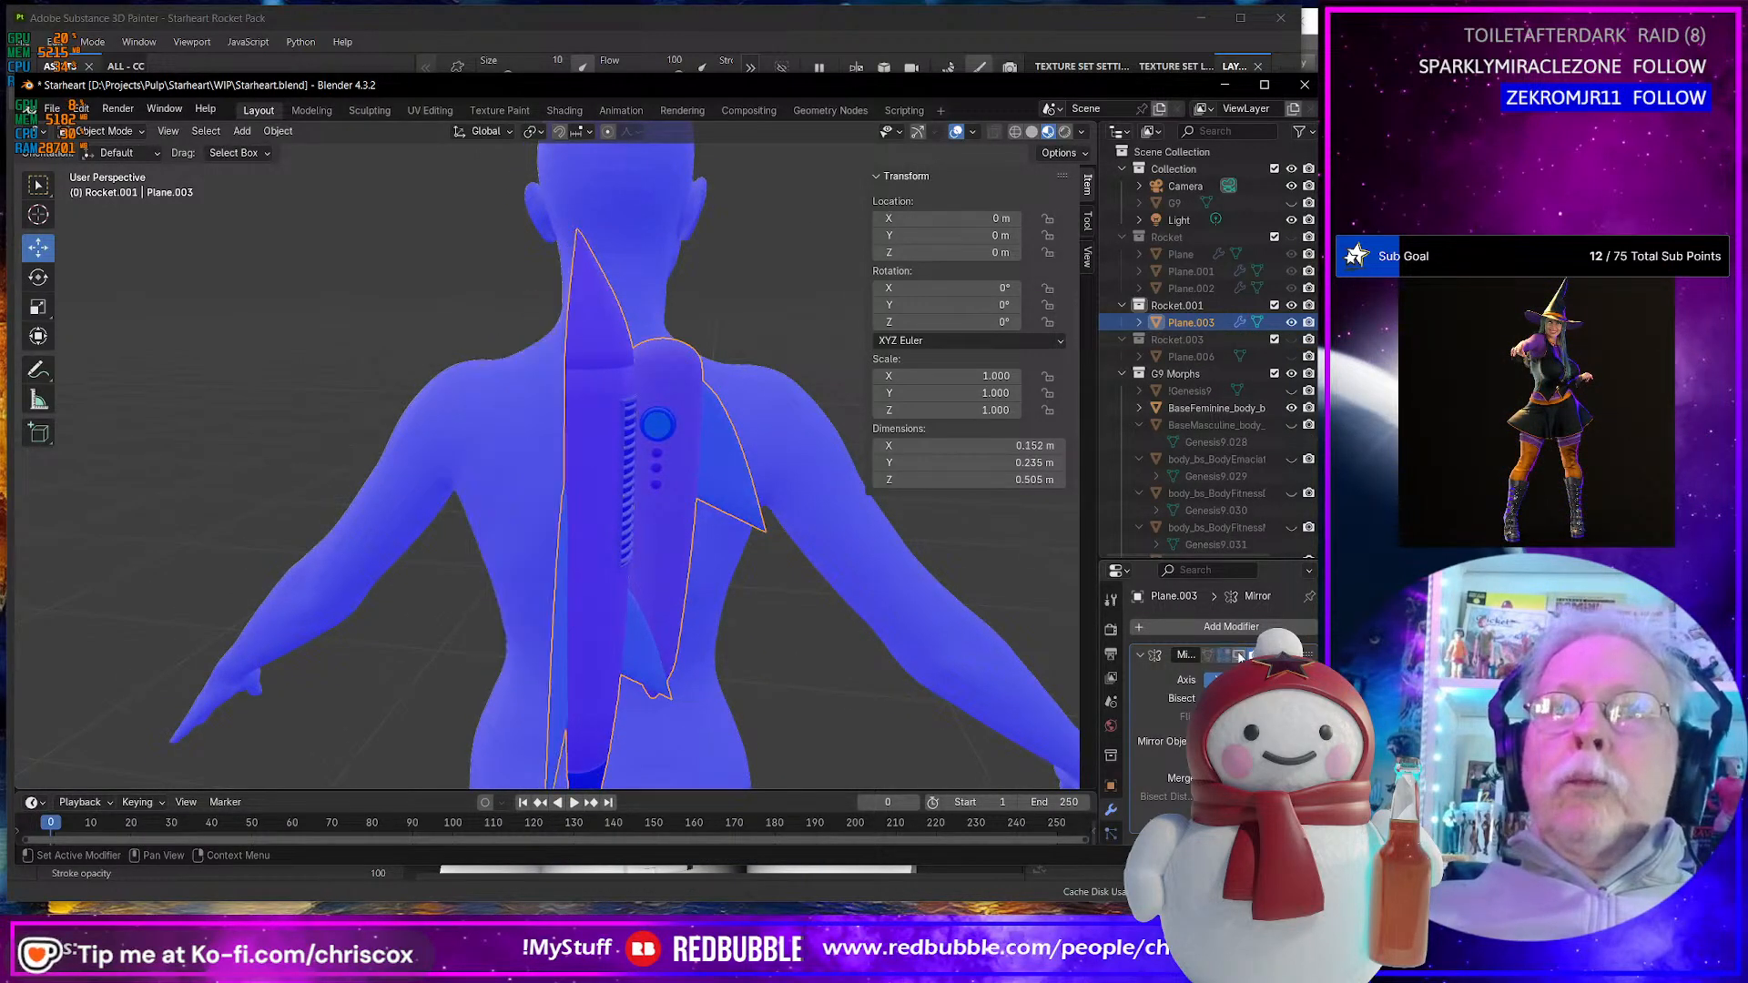
{"action": "left_click", "coordinate": [1238, 654]}
{"action": "middle_click_drag", "start_coordinate": [919, 619], "coordinate": [879, 615]}
{"action": "scroll", "coordinate": [879, 614], "scroll_direction": "up", "scroll_amount": 5}
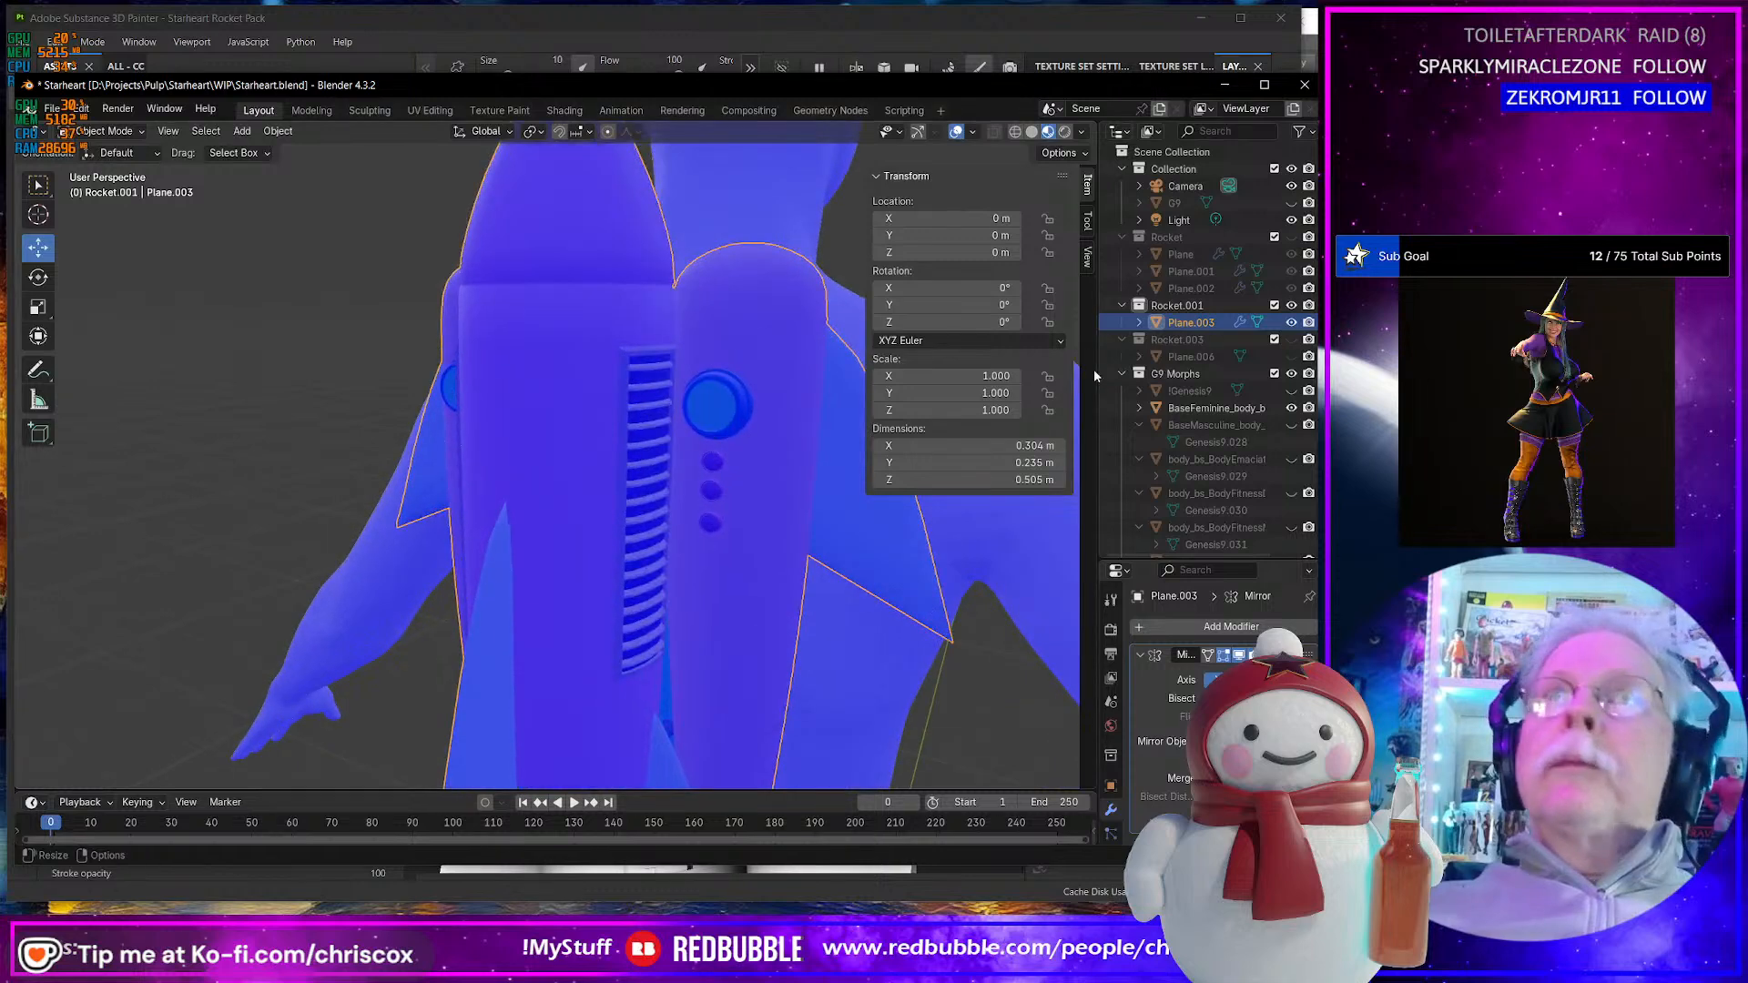
- Duplicate the Rocket.001 collection and apply the Mirror modifier on the copied rocket Plane.004
{"action": "left_click", "coordinate": [1123, 305]}
{"action": "left_click", "coordinate": [1183, 306]}
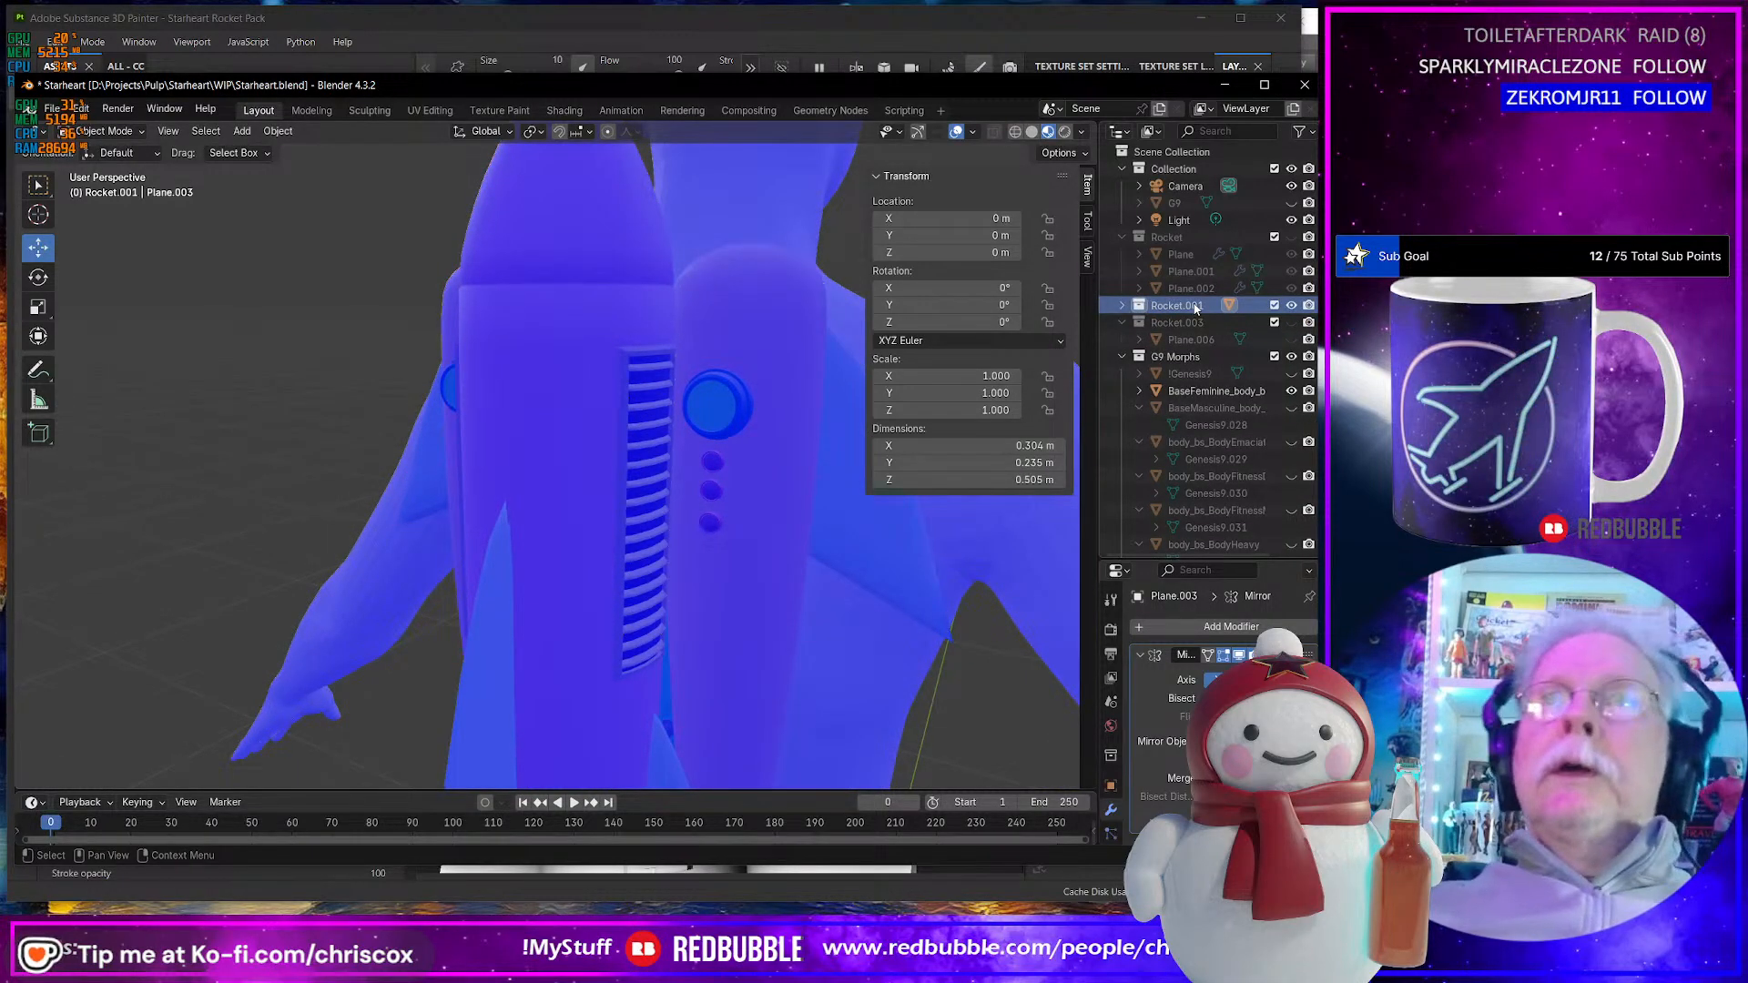
{"action": "right_click", "coordinate": [1195, 307]}
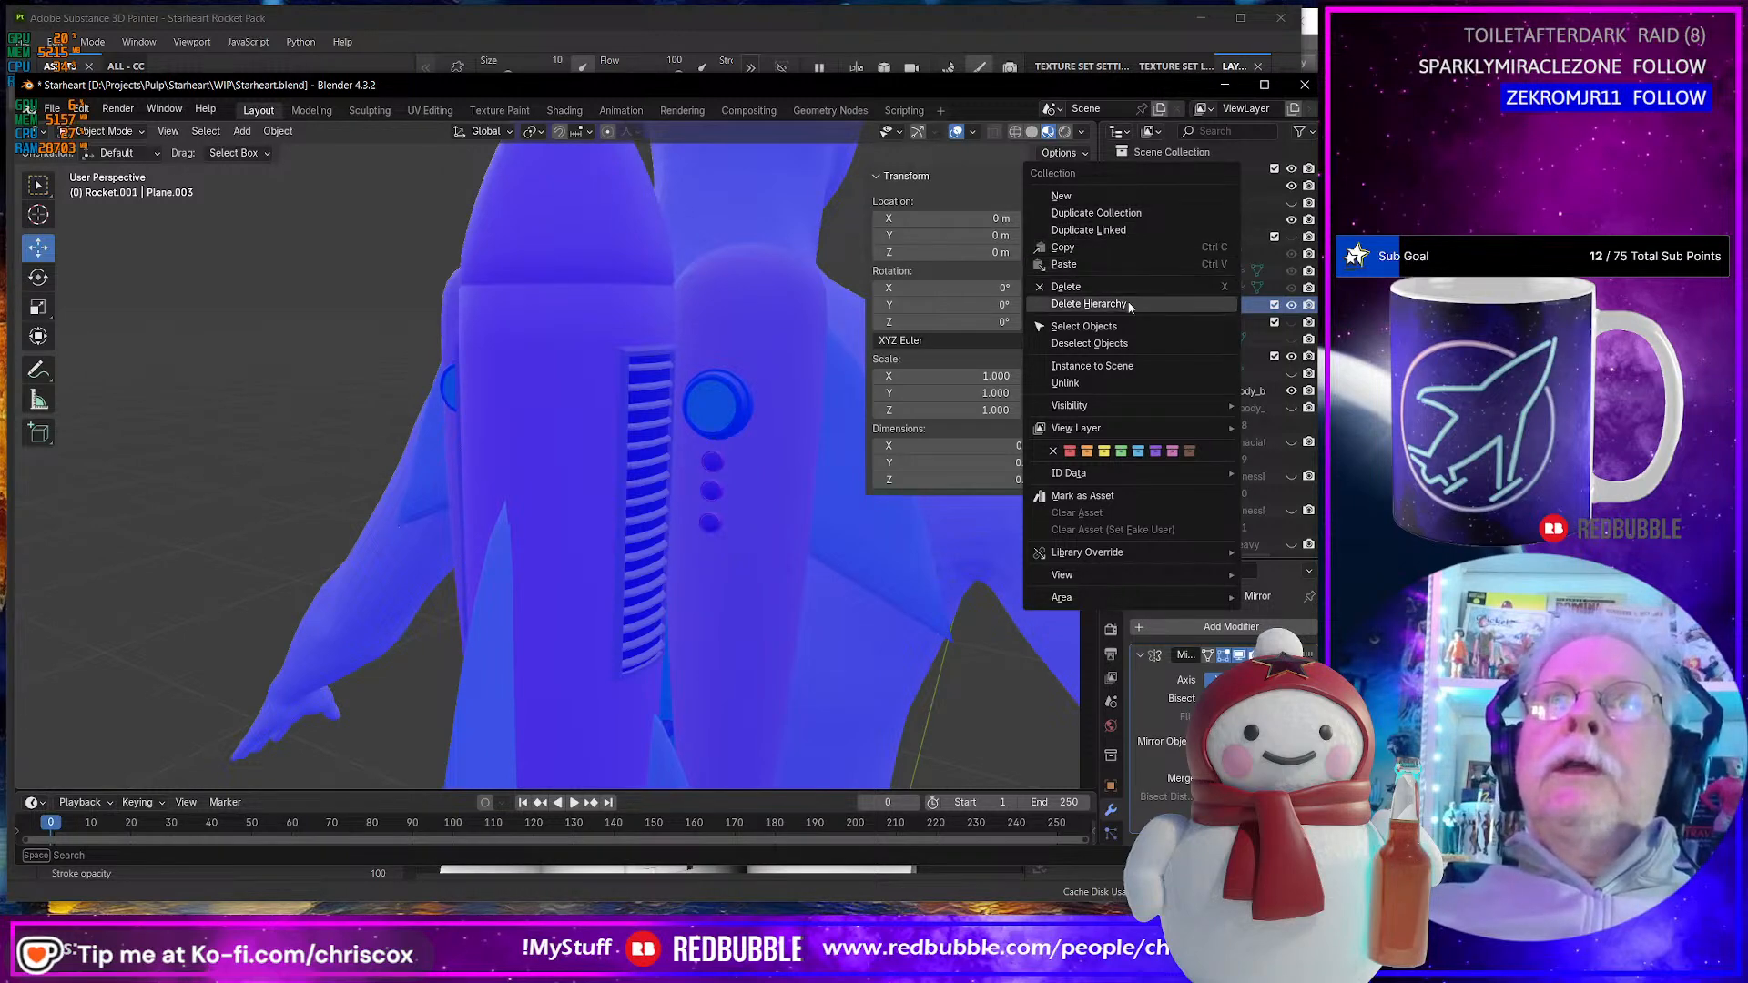
{"action": "left_click", "coordinate": [1122, 213]}
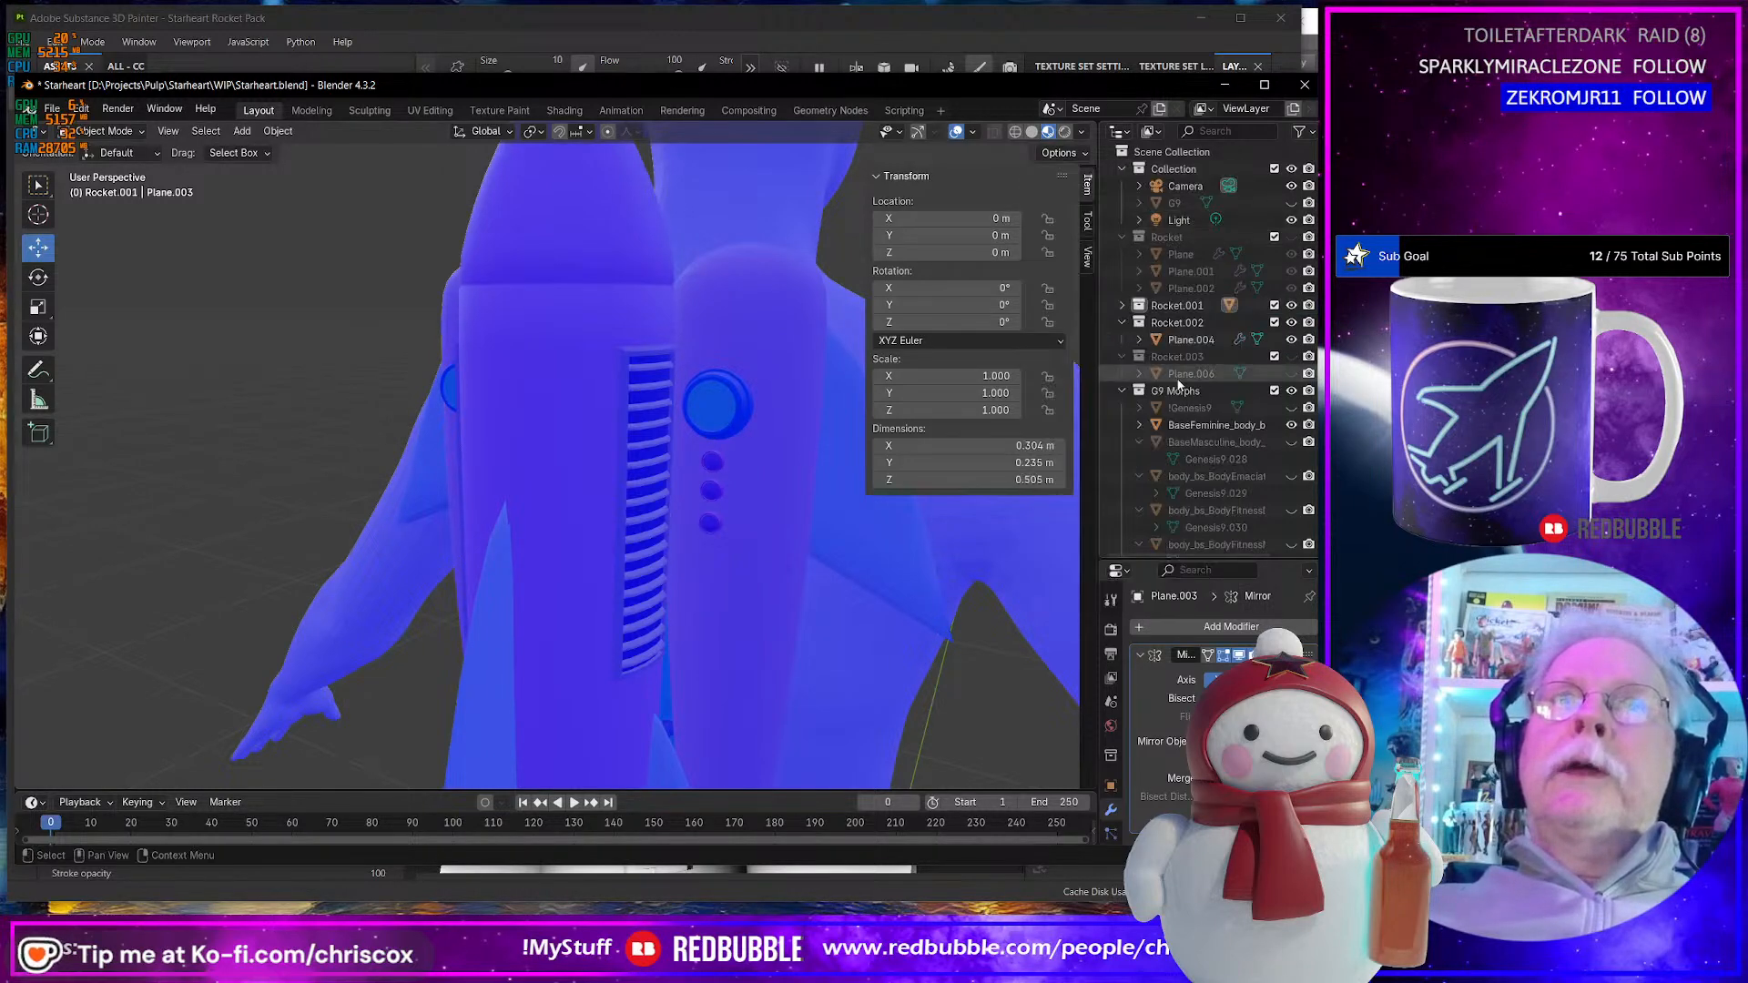
{"action": "left_click", "coordinate": [1209, 341]}
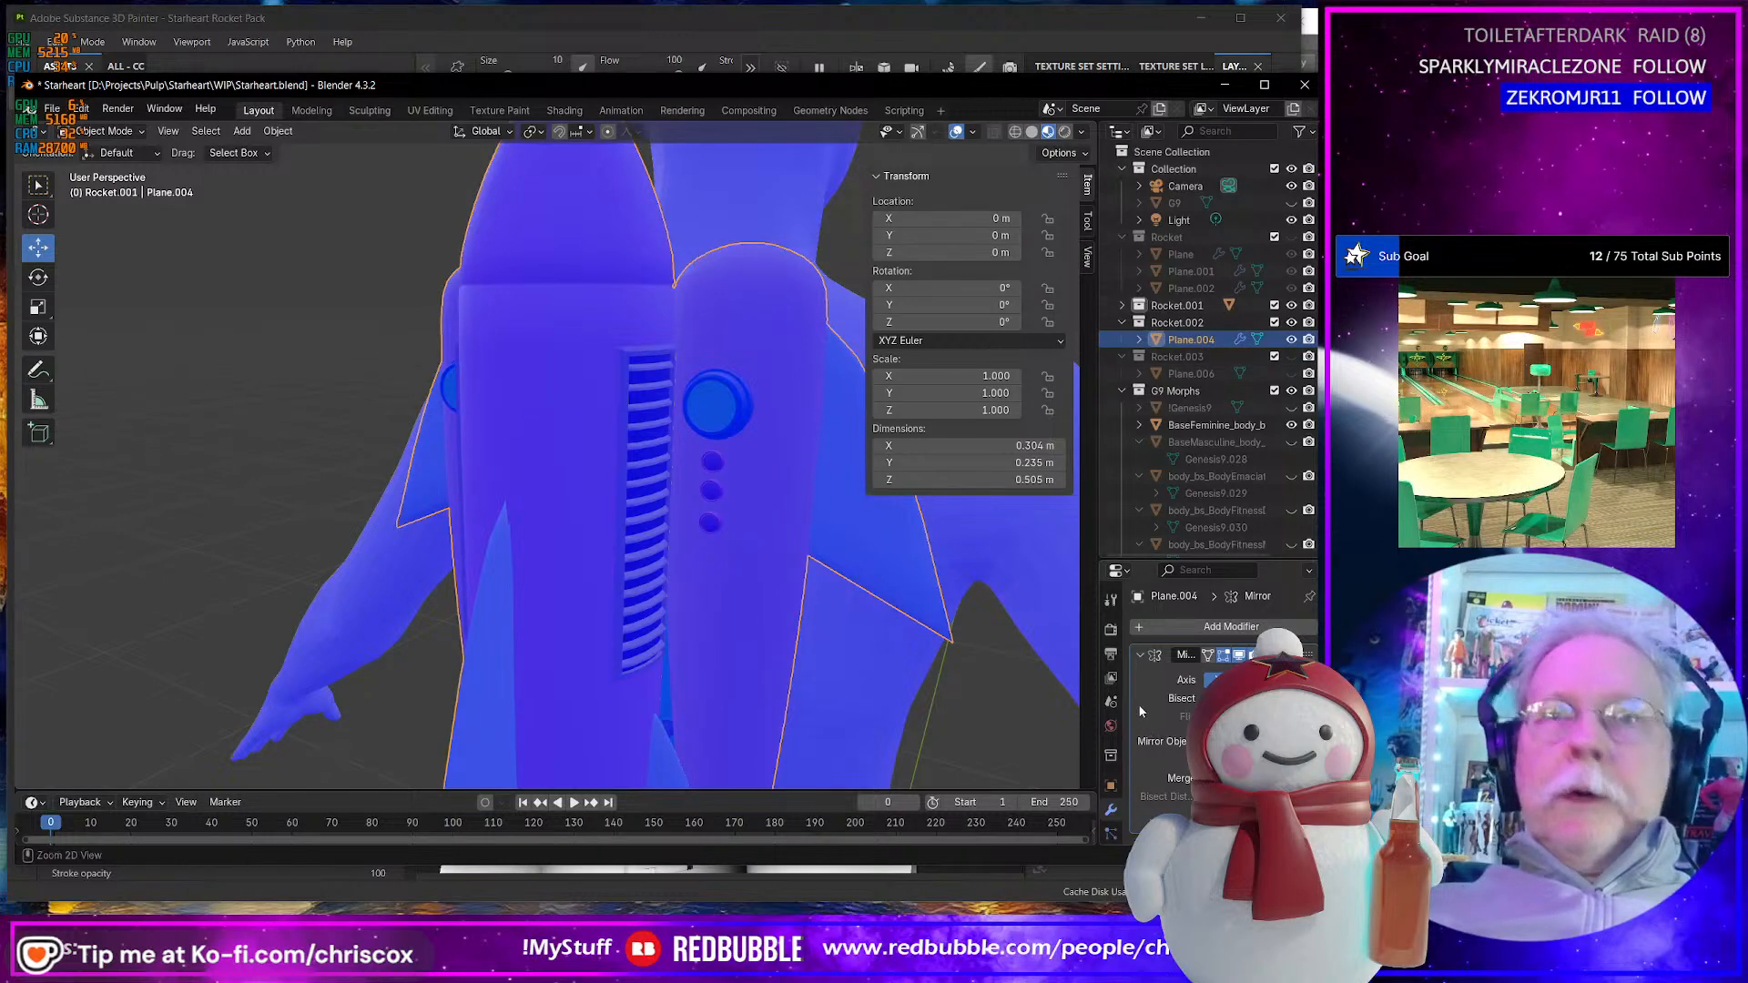
{"action": "key", "text": "ctrl+a"}
{"action": "scroll", "coordinate": [629, 628], "scroll_direction": "down", "scroll_amount": 5}
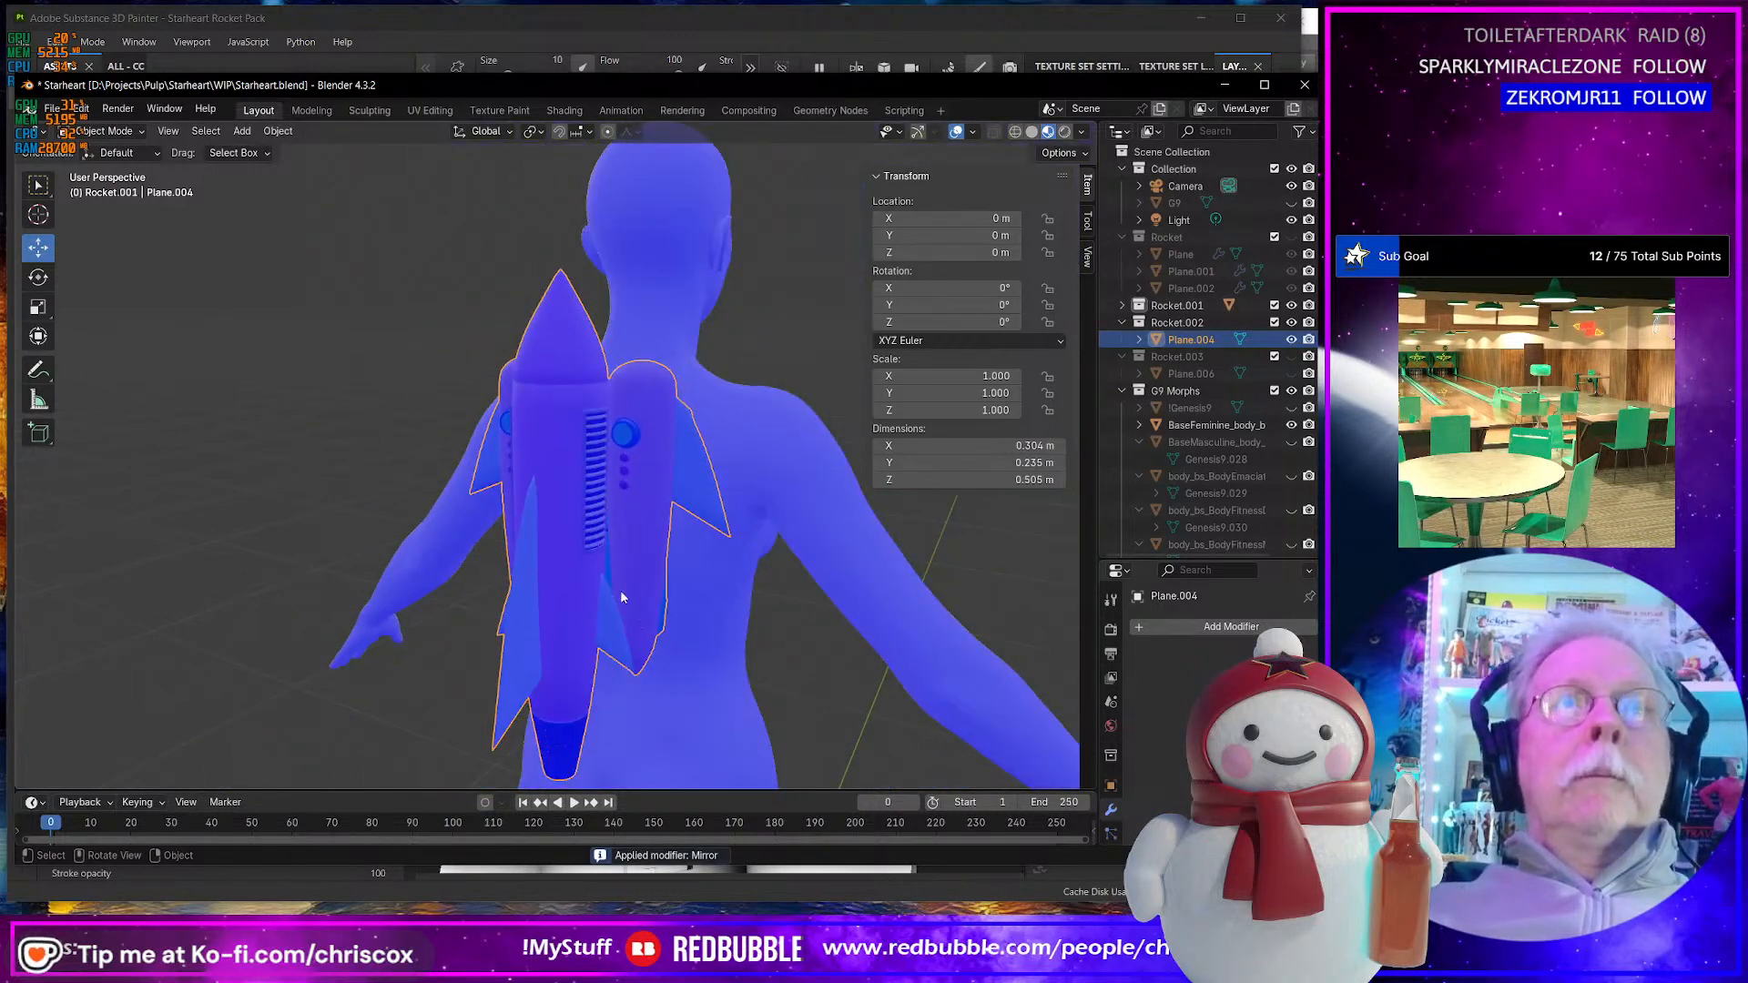
- Unwrap all faces of the mirrored rocket Plane.004 with Smart UV Project, with all of its UVs selected
{"action": "mouse_move", "coordinate": [620, 590]}
{"action": "middle_mouse_down"}
{"action": "mouse_move", "coordinate": [768, 570]}
{"action": "mouse_move", "coordinate": [642, 575]}
{"action": "middle_mouse_up"}
{"action": "key", "text": "Tab"}
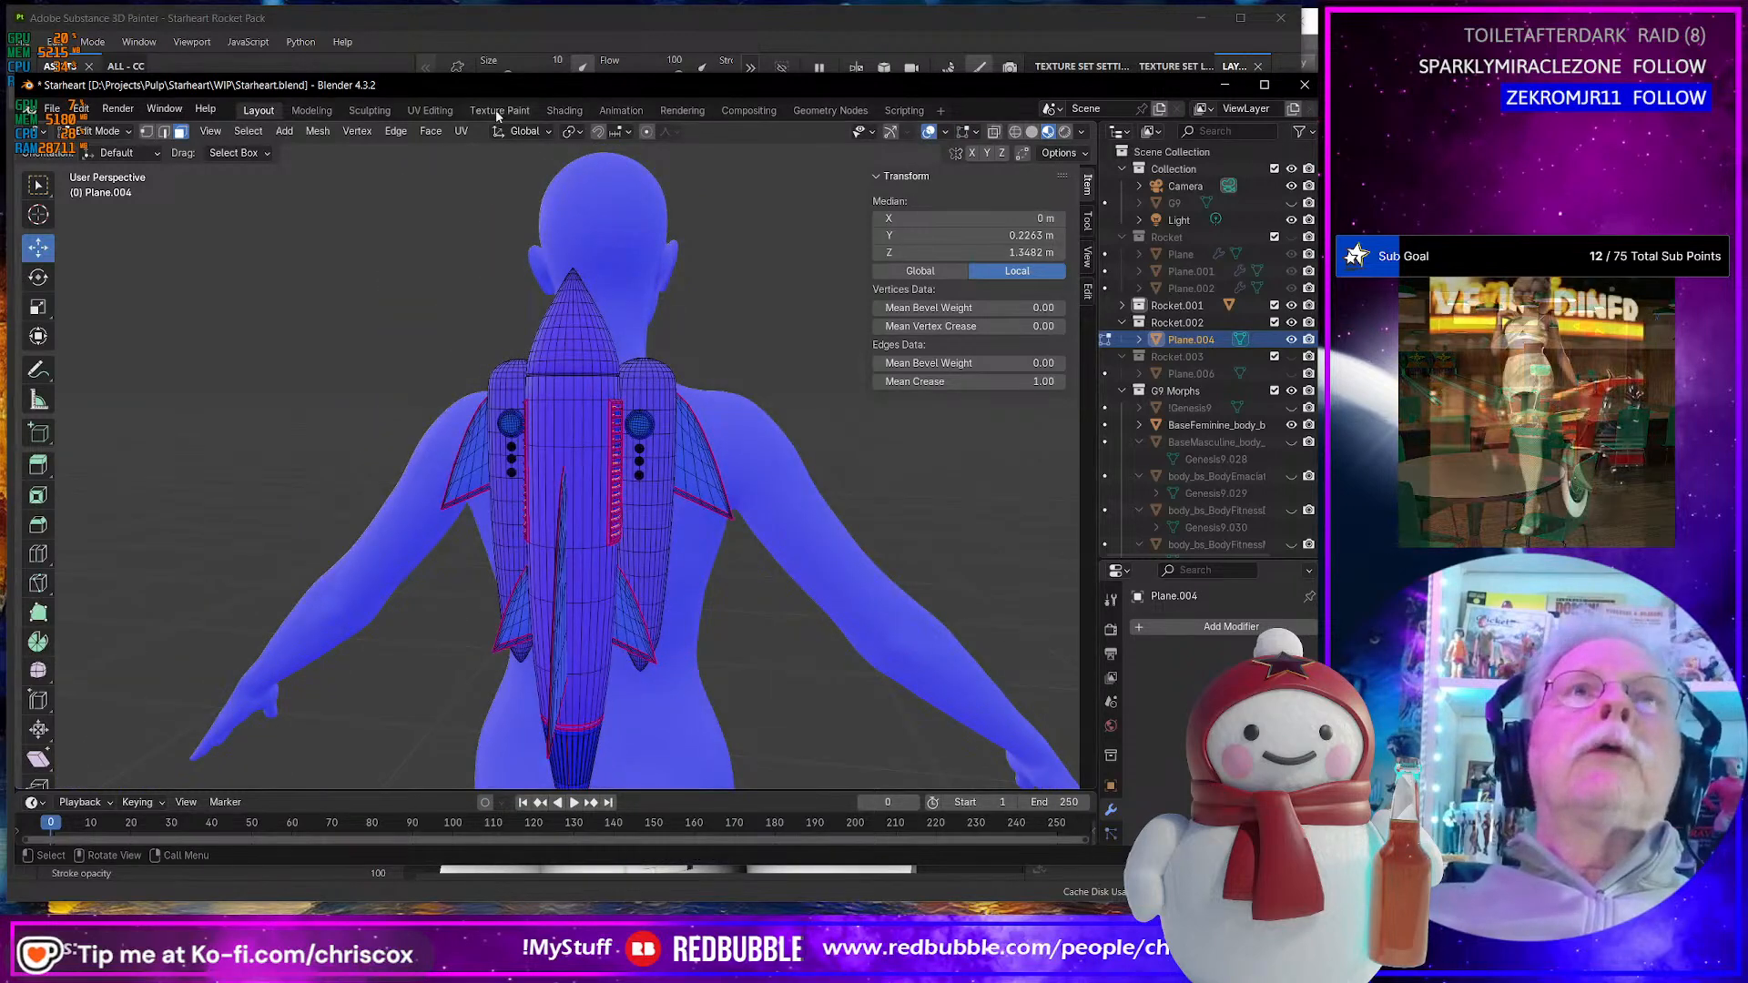
{"action": "left_click", "coordinate": [438, 110]}
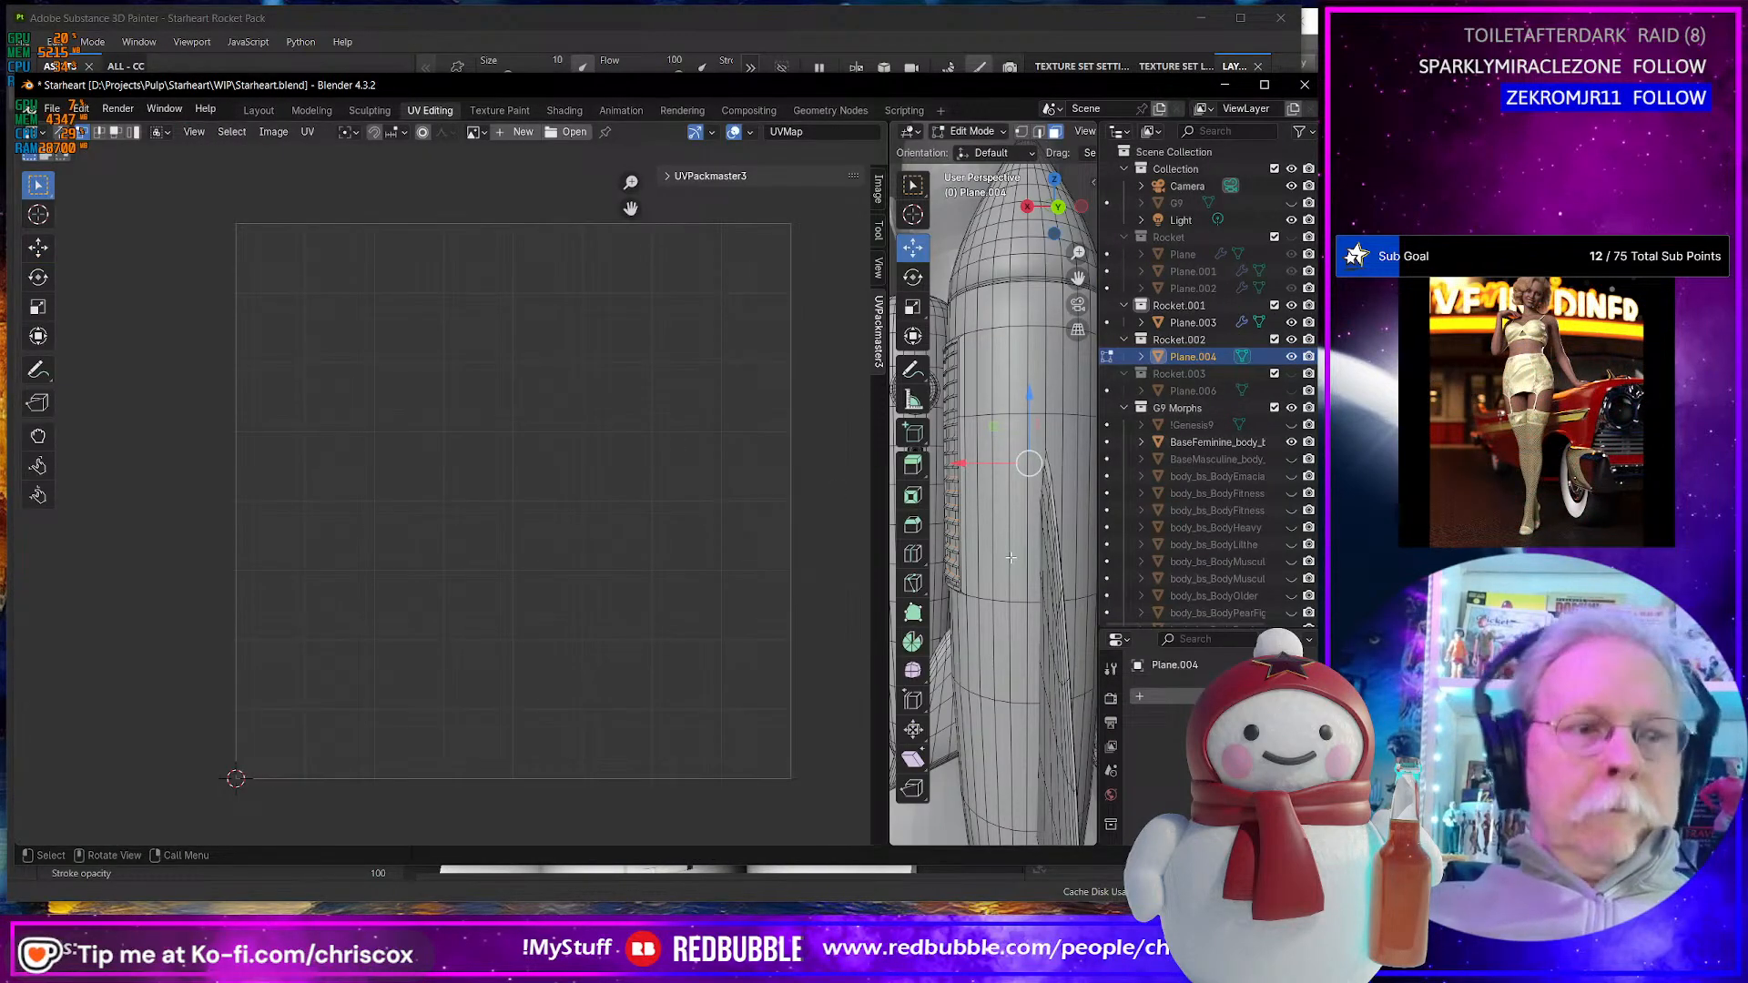
{"action": "key", "text": "a"}
{"action": "key", "text": "u"}
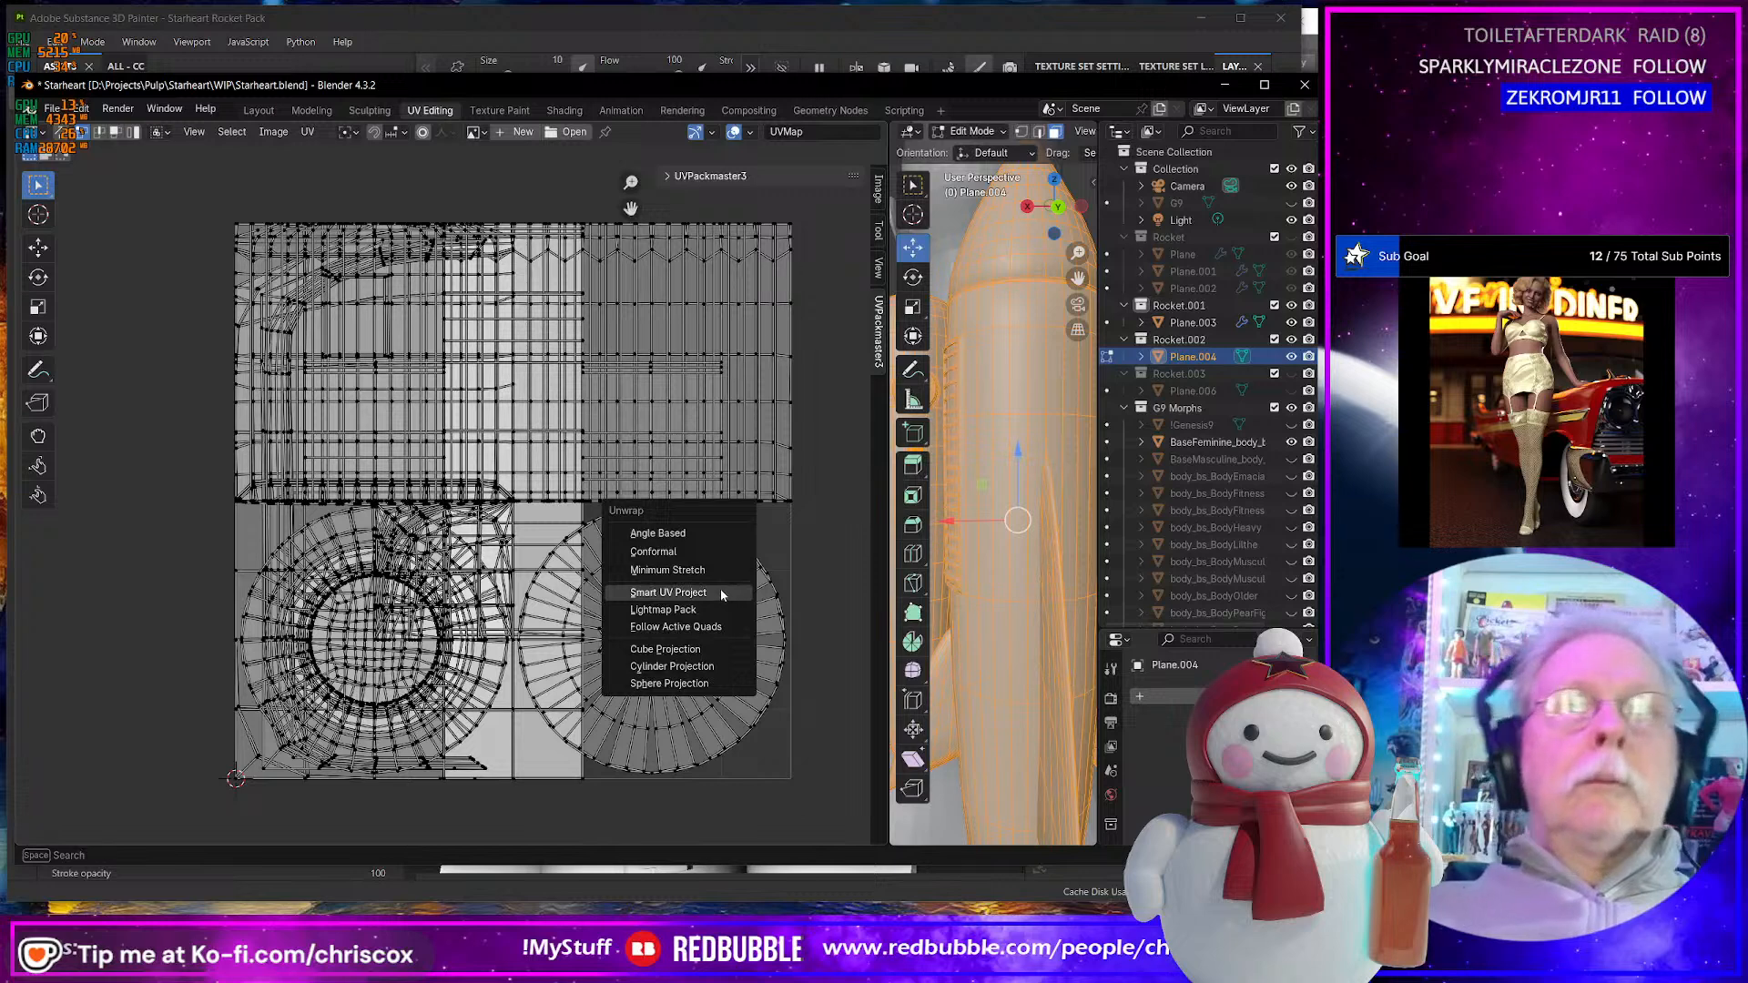
{"action": "left_click", "coordinate": [721, 594]}
{"action": "left_click", "coordinate": [713, 751]}
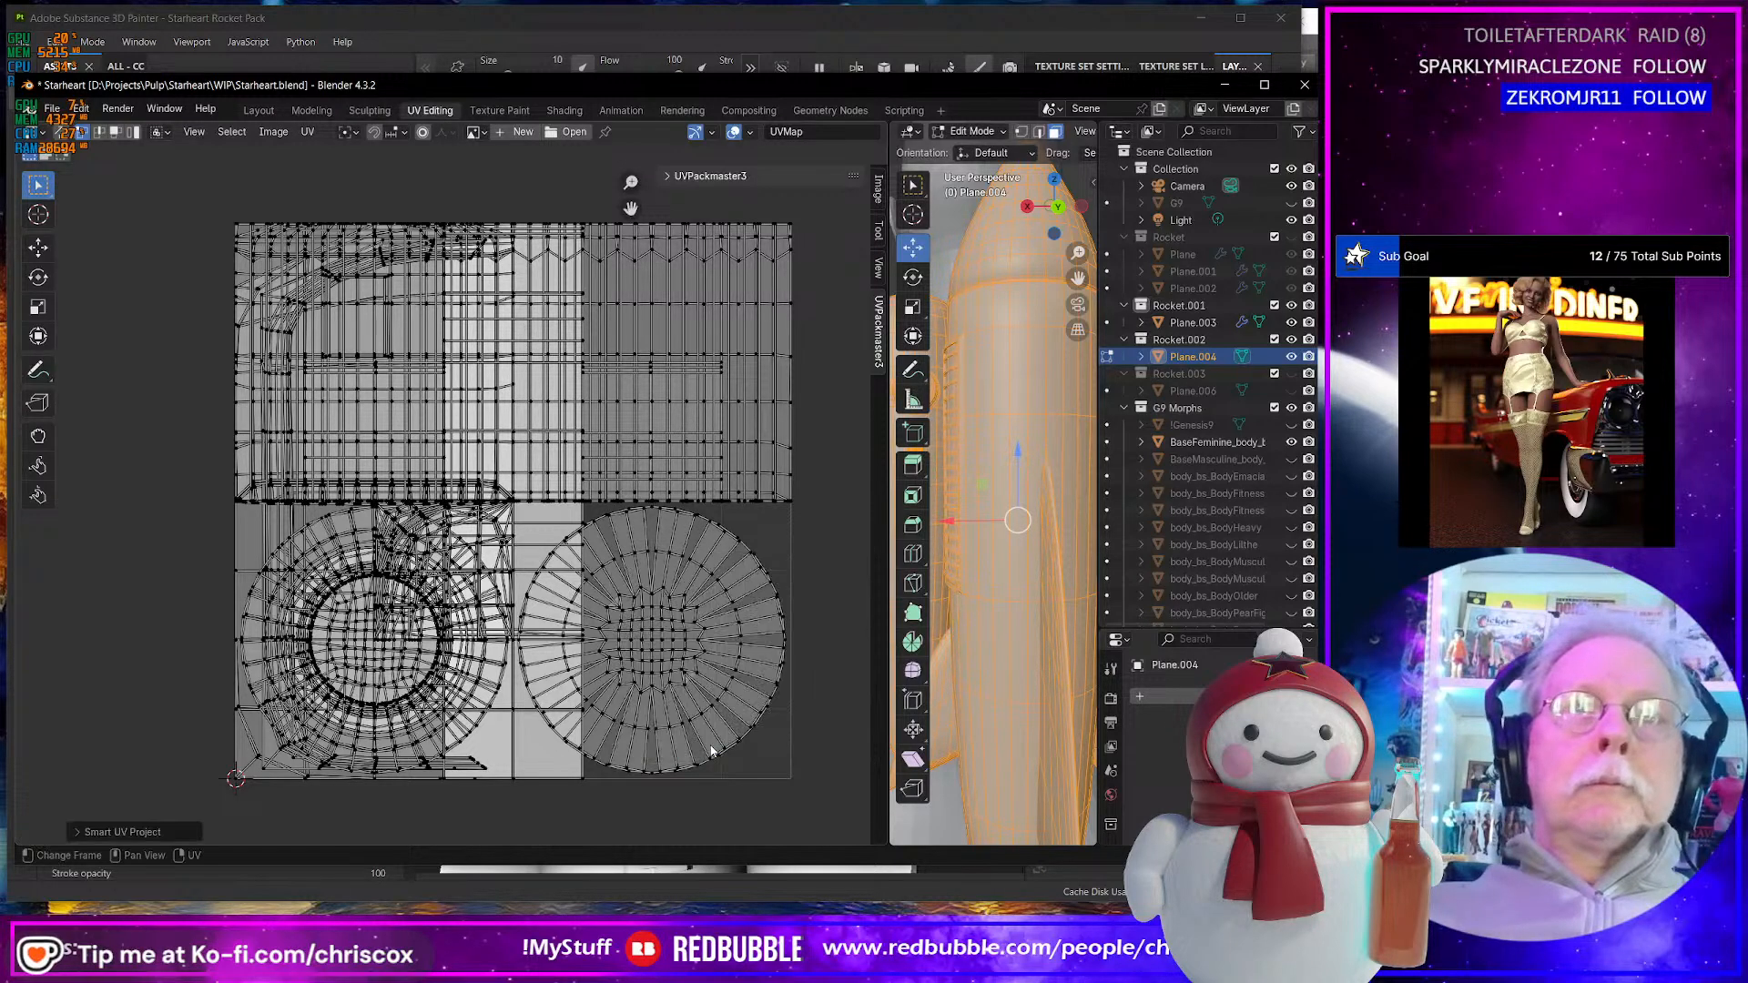
{"action": "key", "text": "a"}
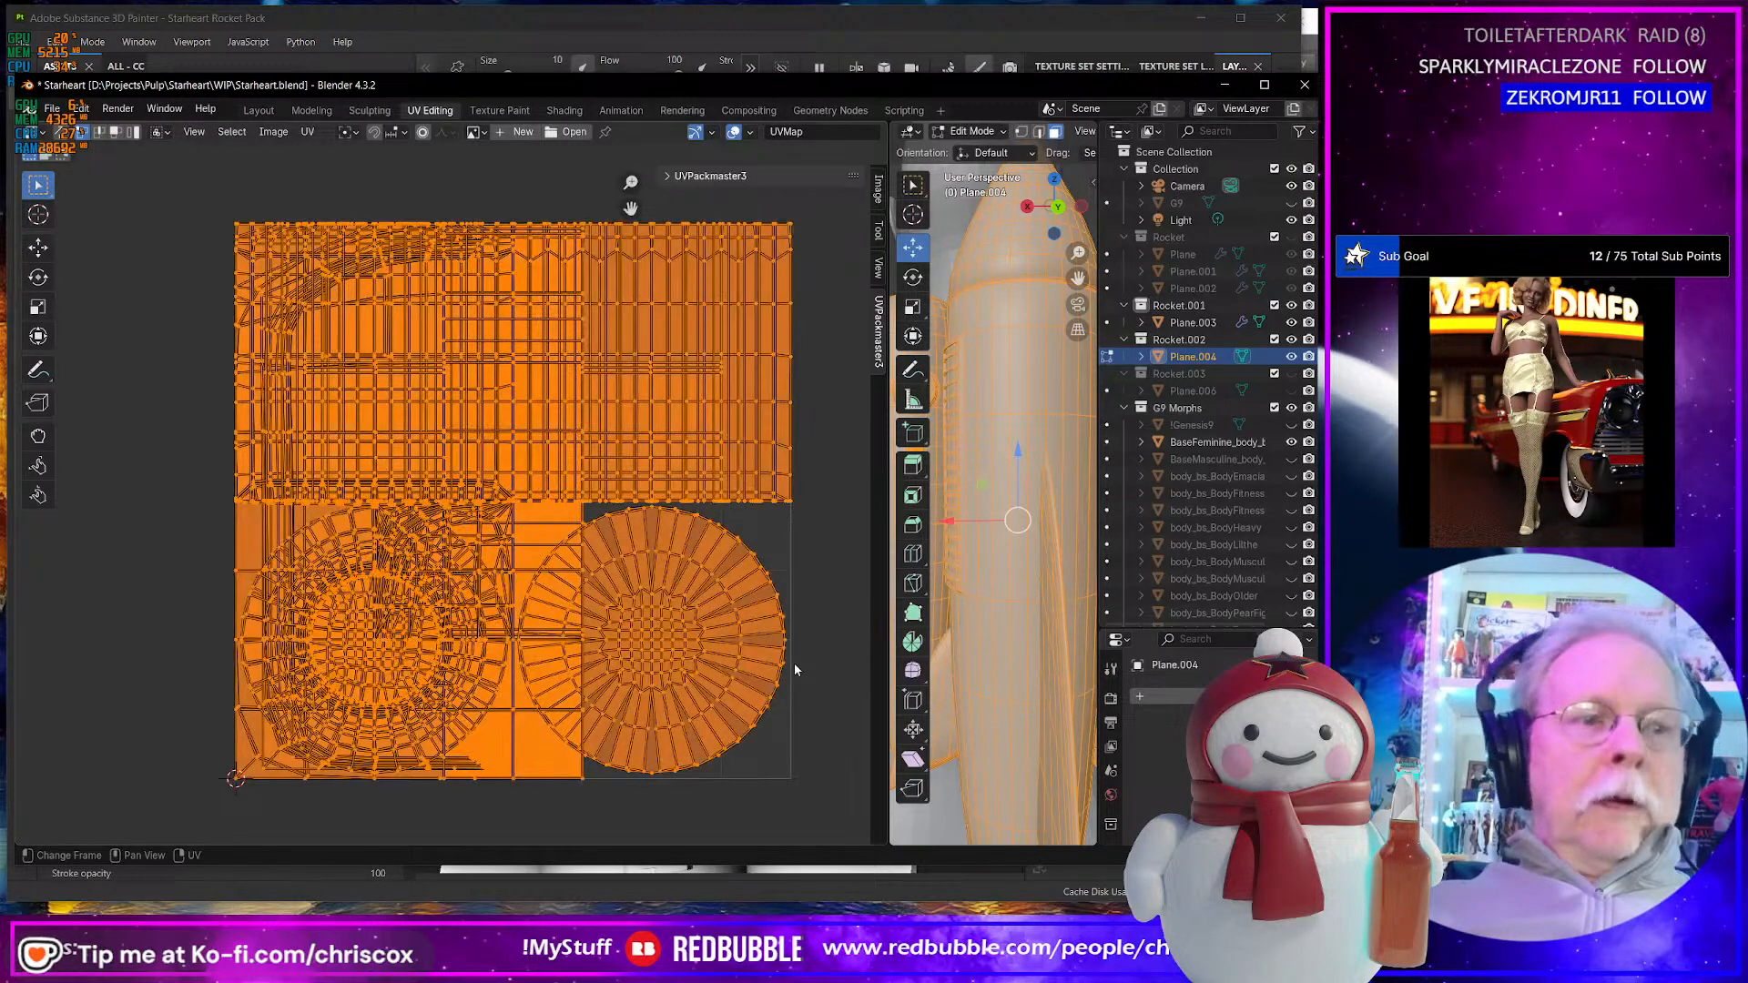
{"action": "key", "text": "u"}
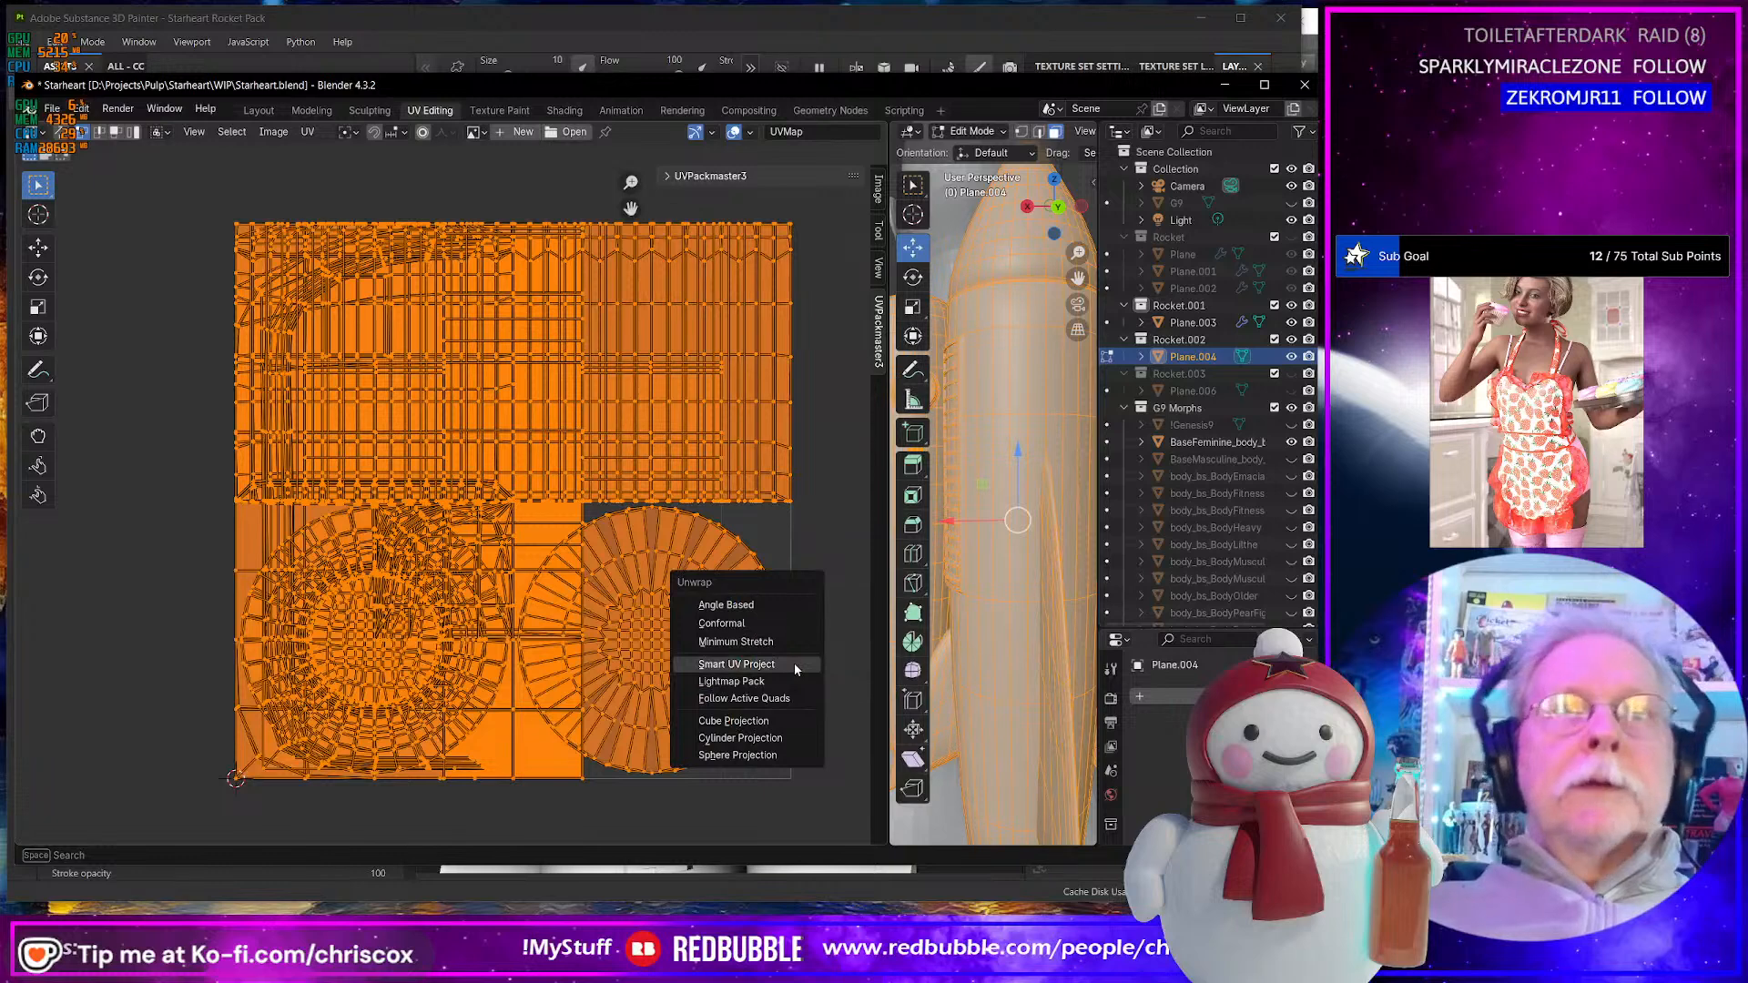
{"action": "left_click", "coordinate": [794, 663]}
{"action": "left_click", "coordinate": [775, 827]}
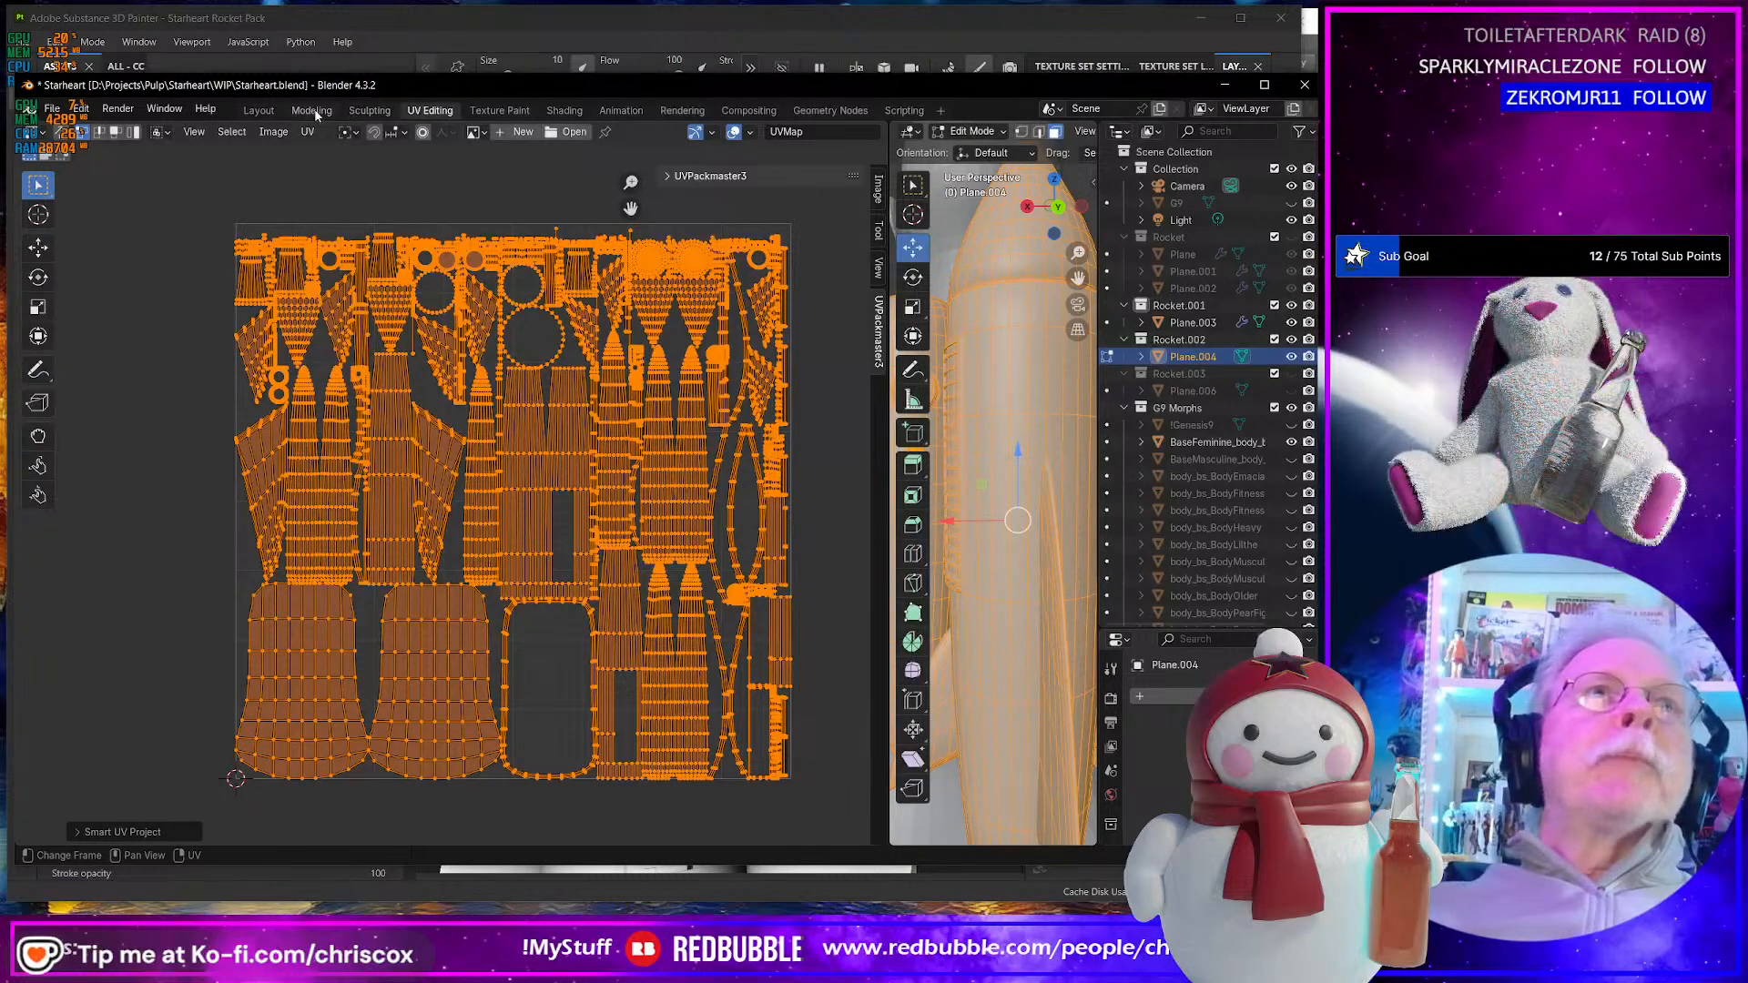
- Return to the Layout workspace in Object Mode and turn off the Face Orientation overlay
{"action": "left_click", "coordinate": [259, 110]}
{"action": "middle_click_drag", "start_coordinate": [528, 473], "coordinate": [616, 479]}
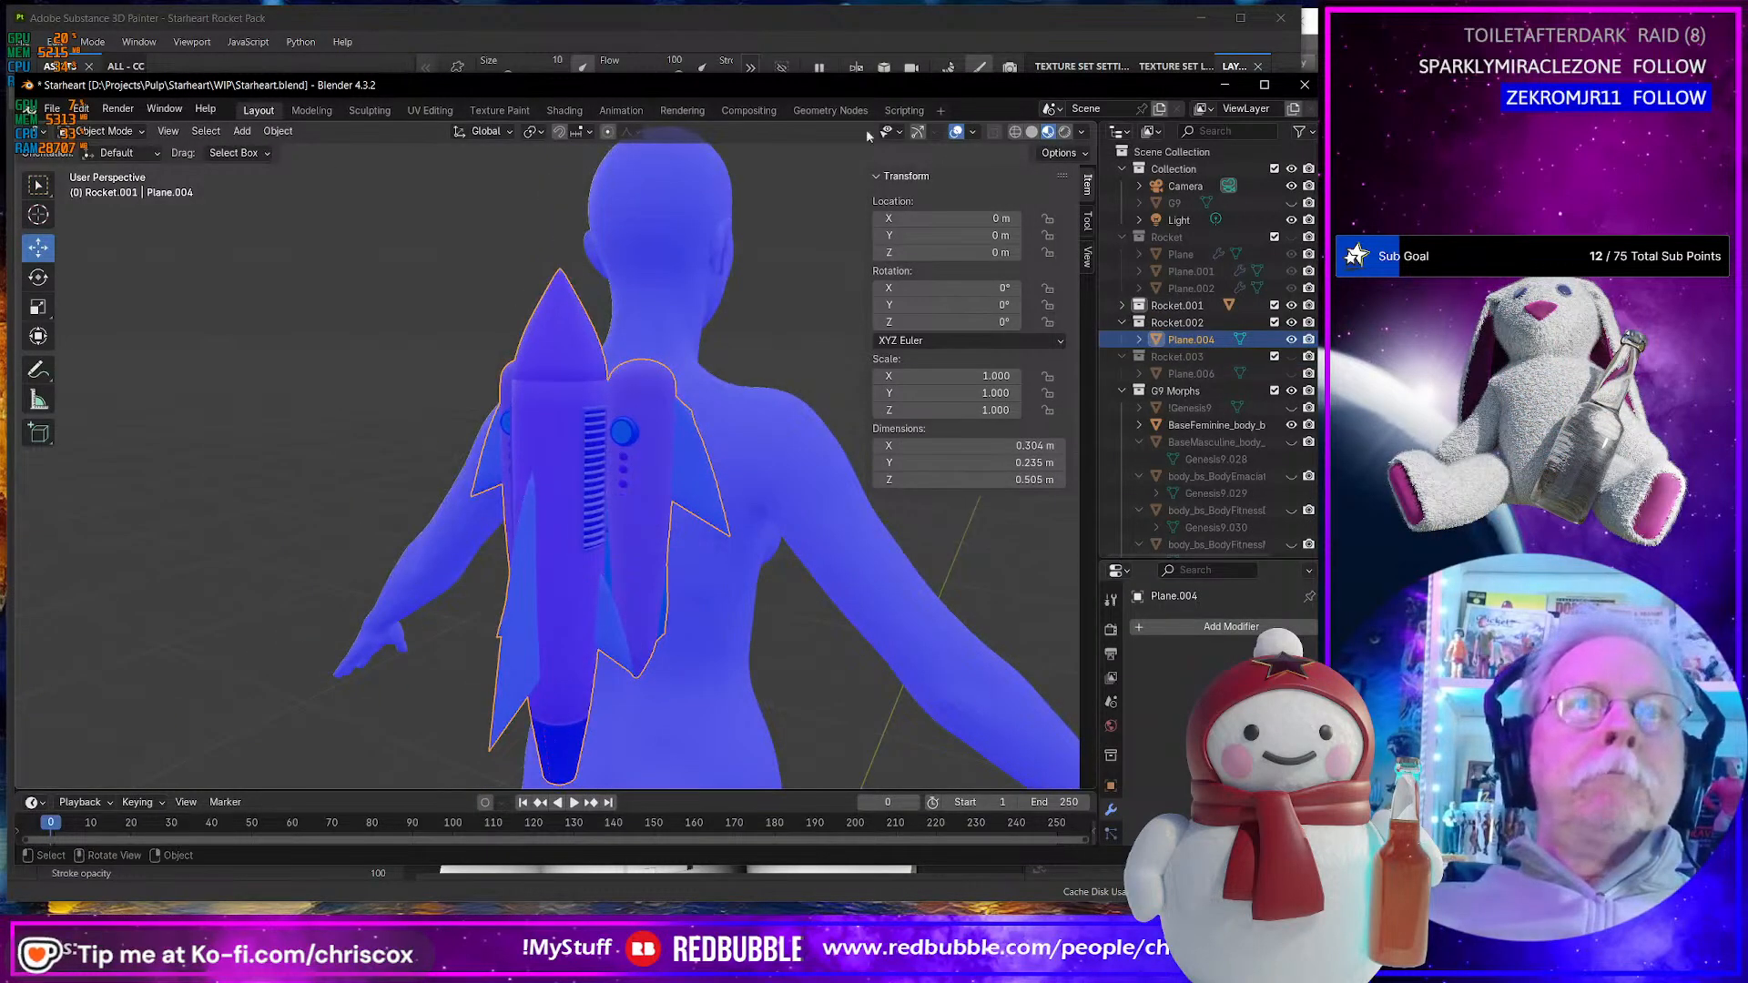
{"action": "left_click", "coordinate": [974, 133]}
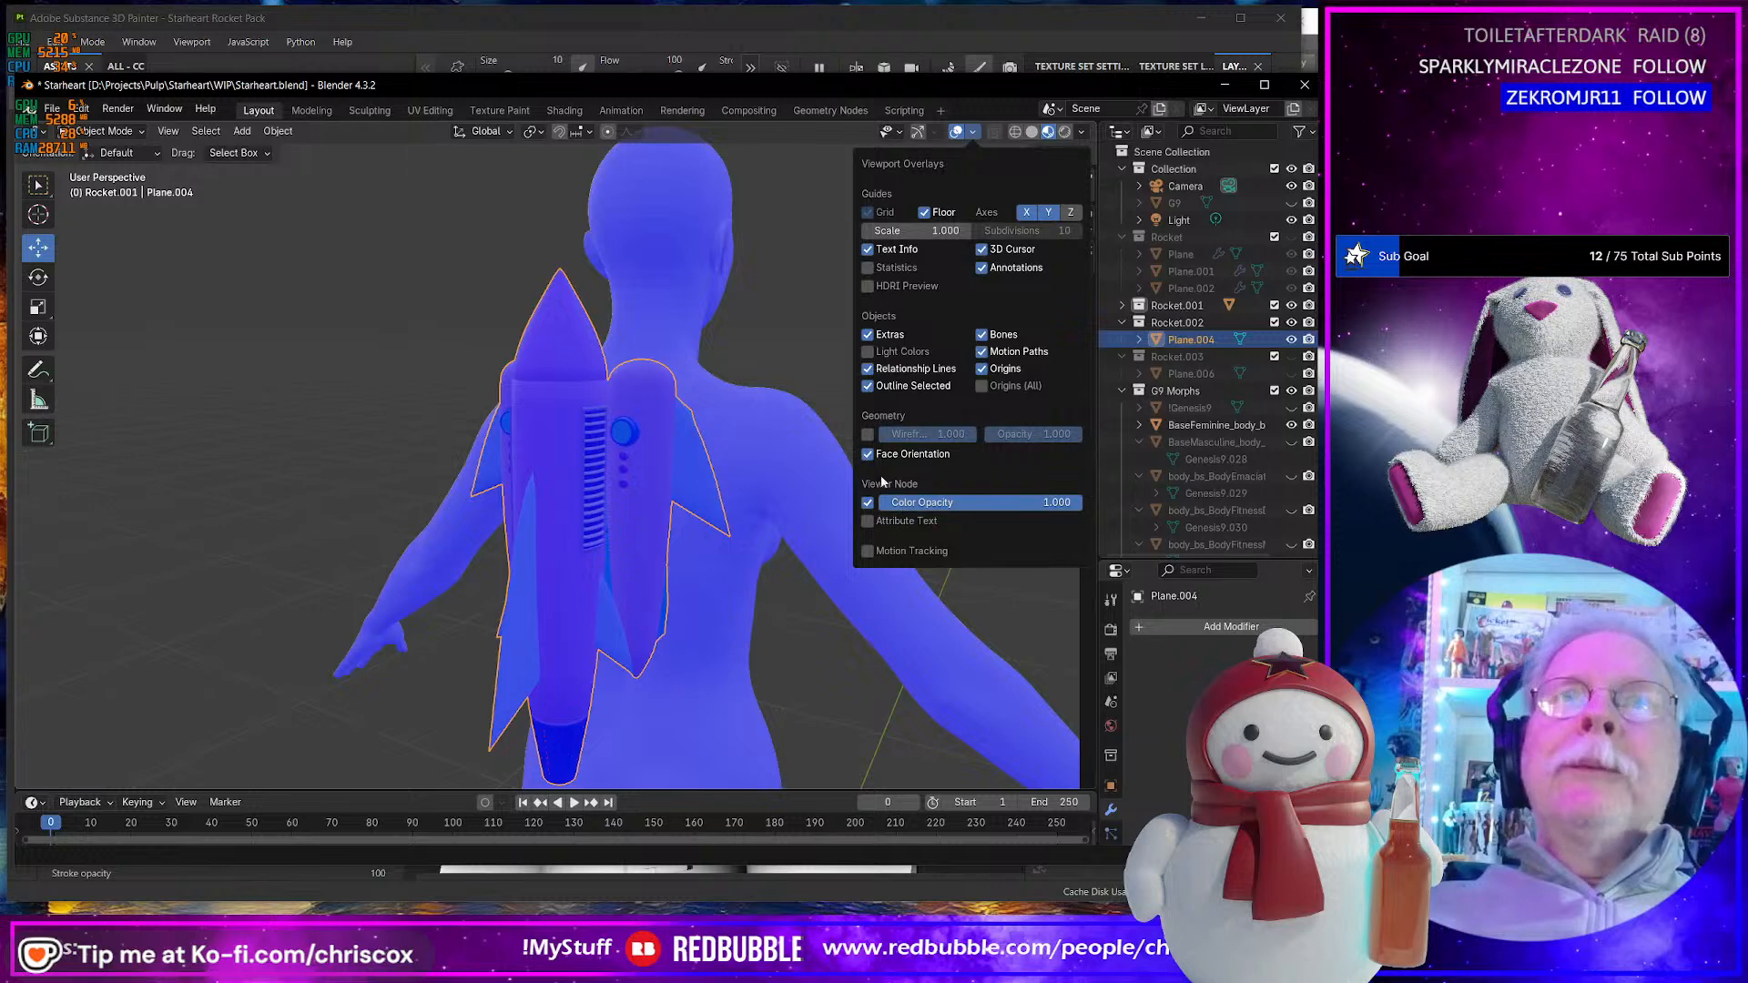
{"action": "left_click", "coordinate": [867, 455]}
{"action": "middle_click_drag", "start_coordinate": [765, 546], "coordinate": [633, 561]}
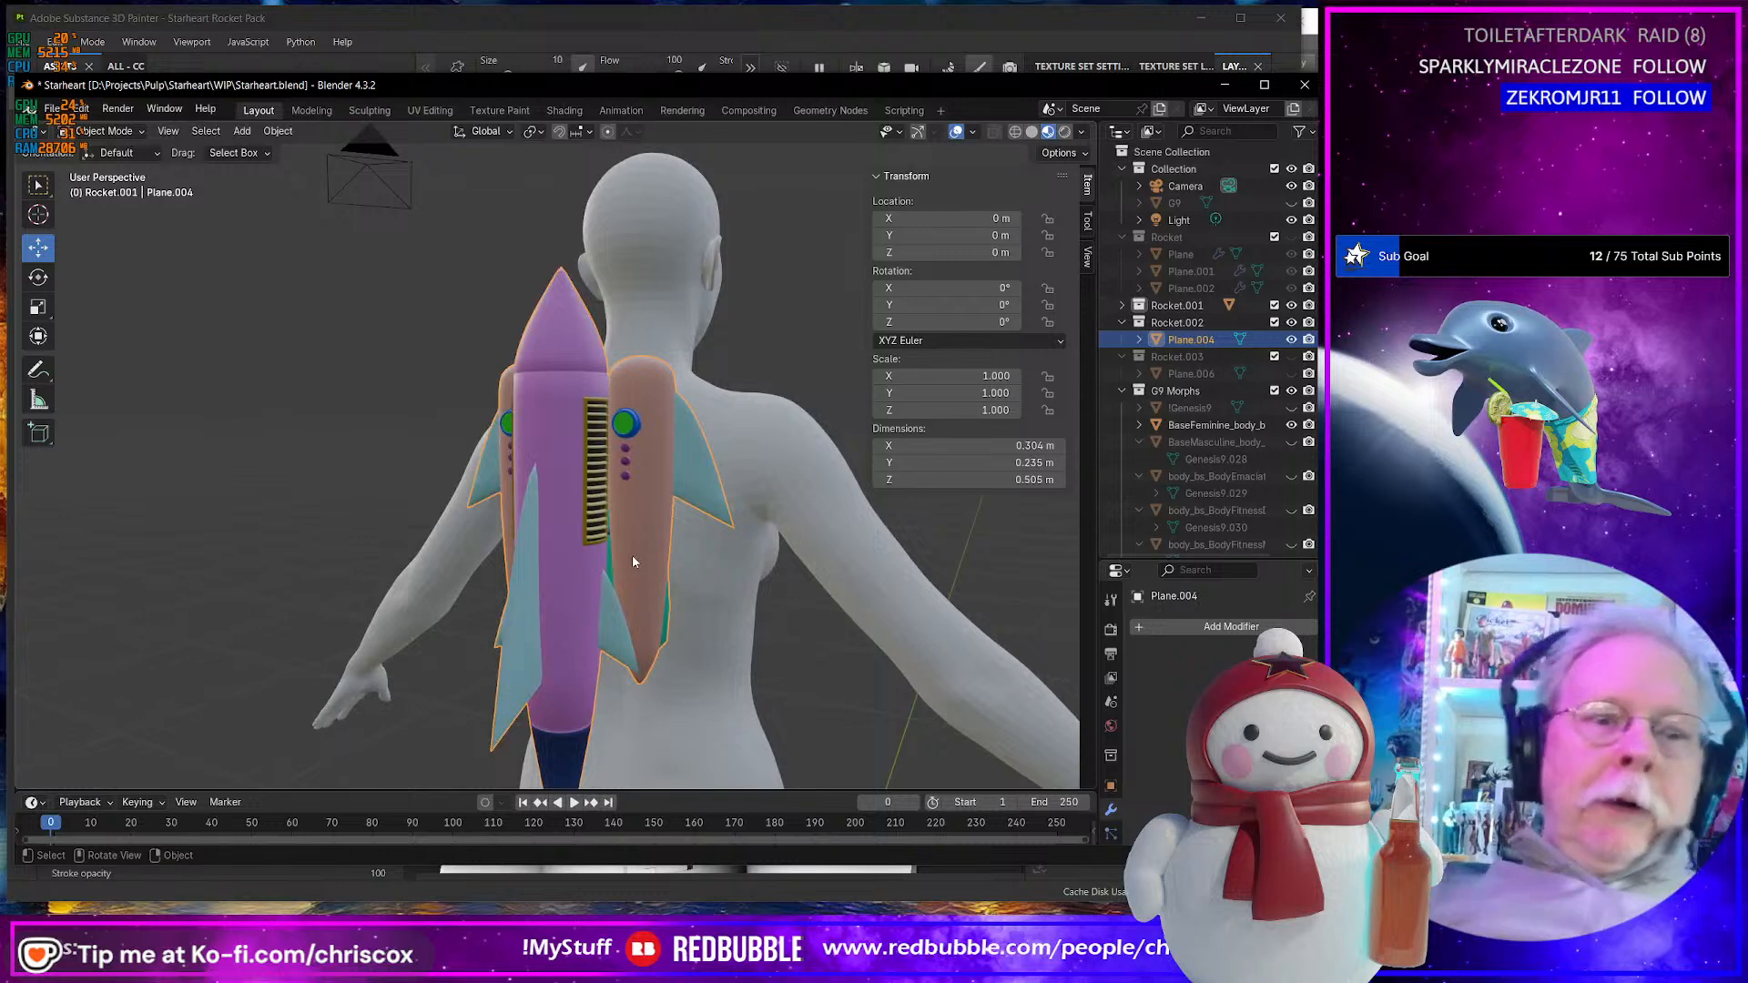
- Export only the selected rocket to the WIP folder as Starheart Rocket Pack.obj, overwriting the existing file
{"action": "key", "text": "ctrl+shift+e"}
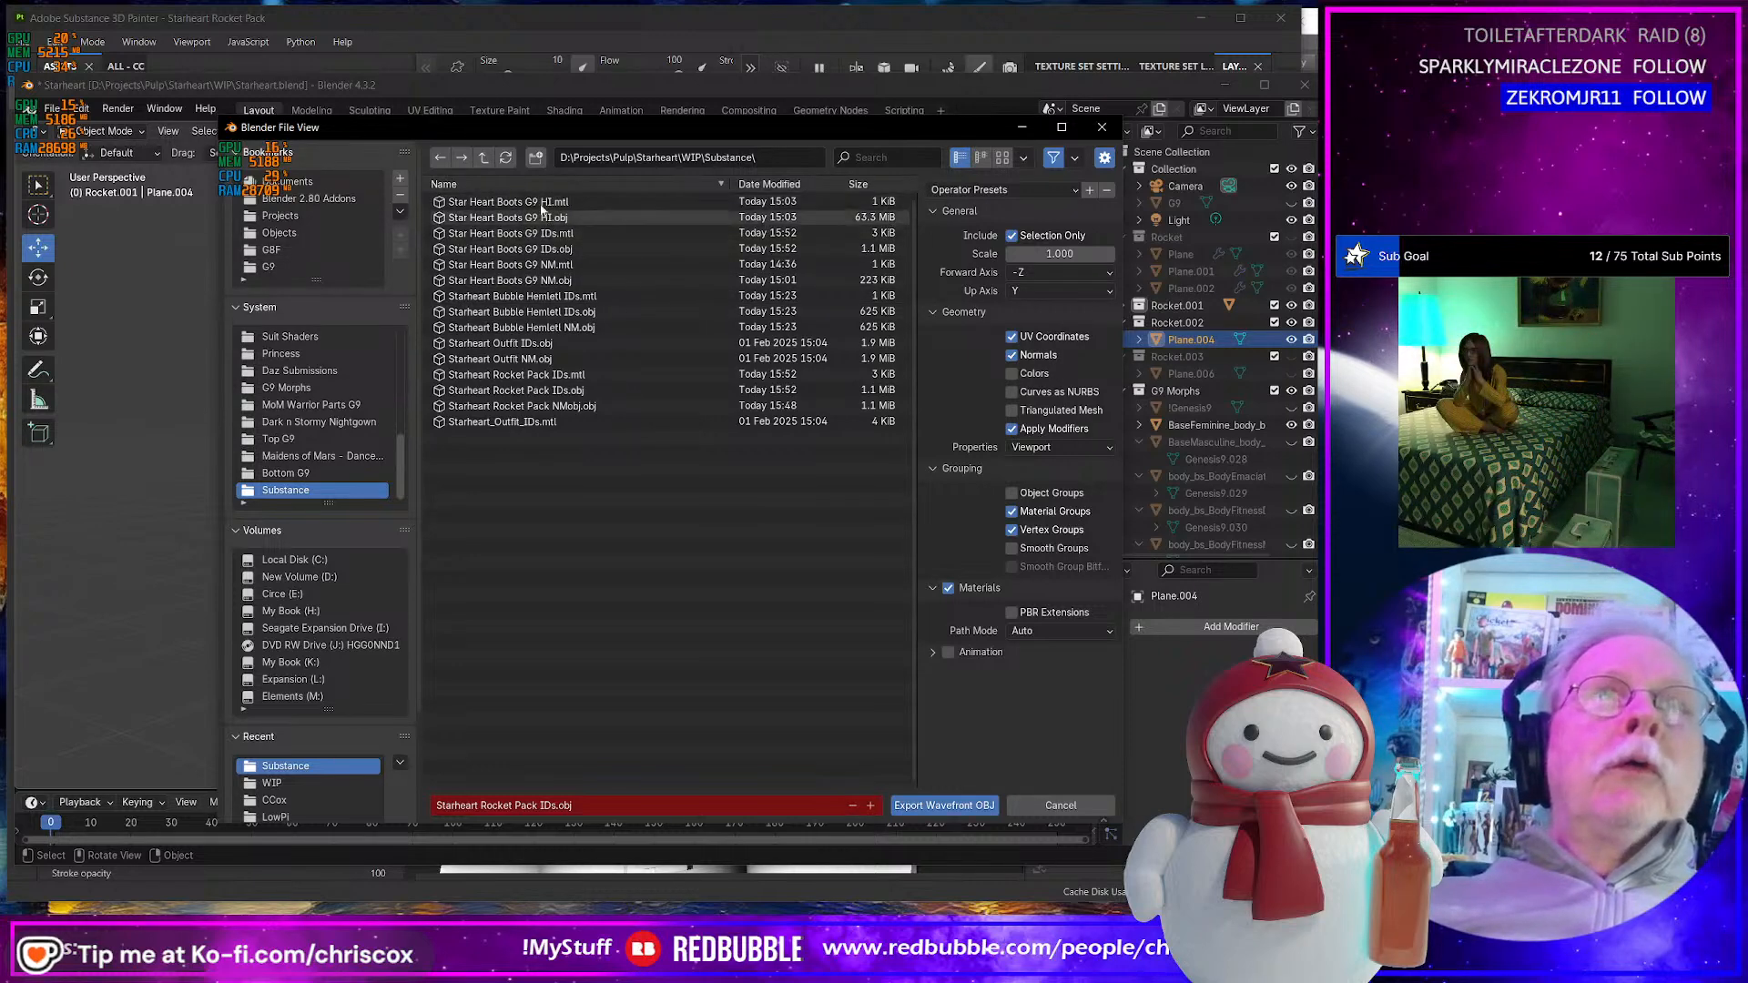
{"action": "left_click", "coordinate": [484, 157]}
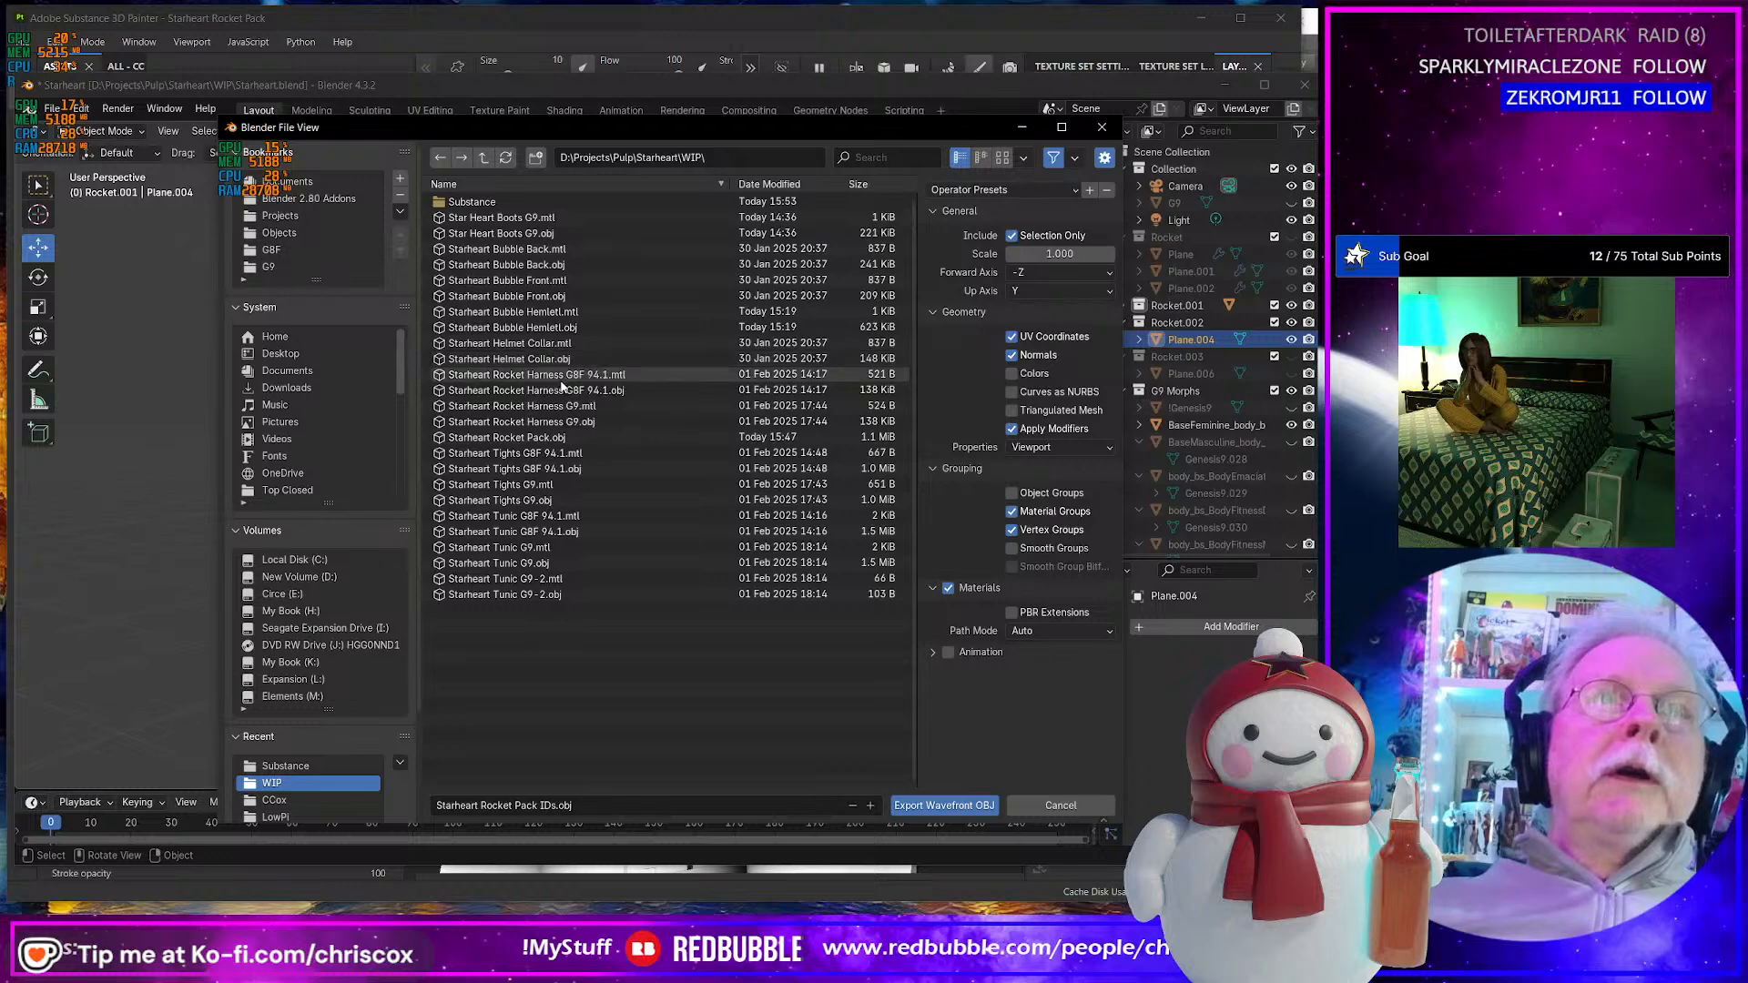
{"action": "left_click", "coordinate": [564, 438]}
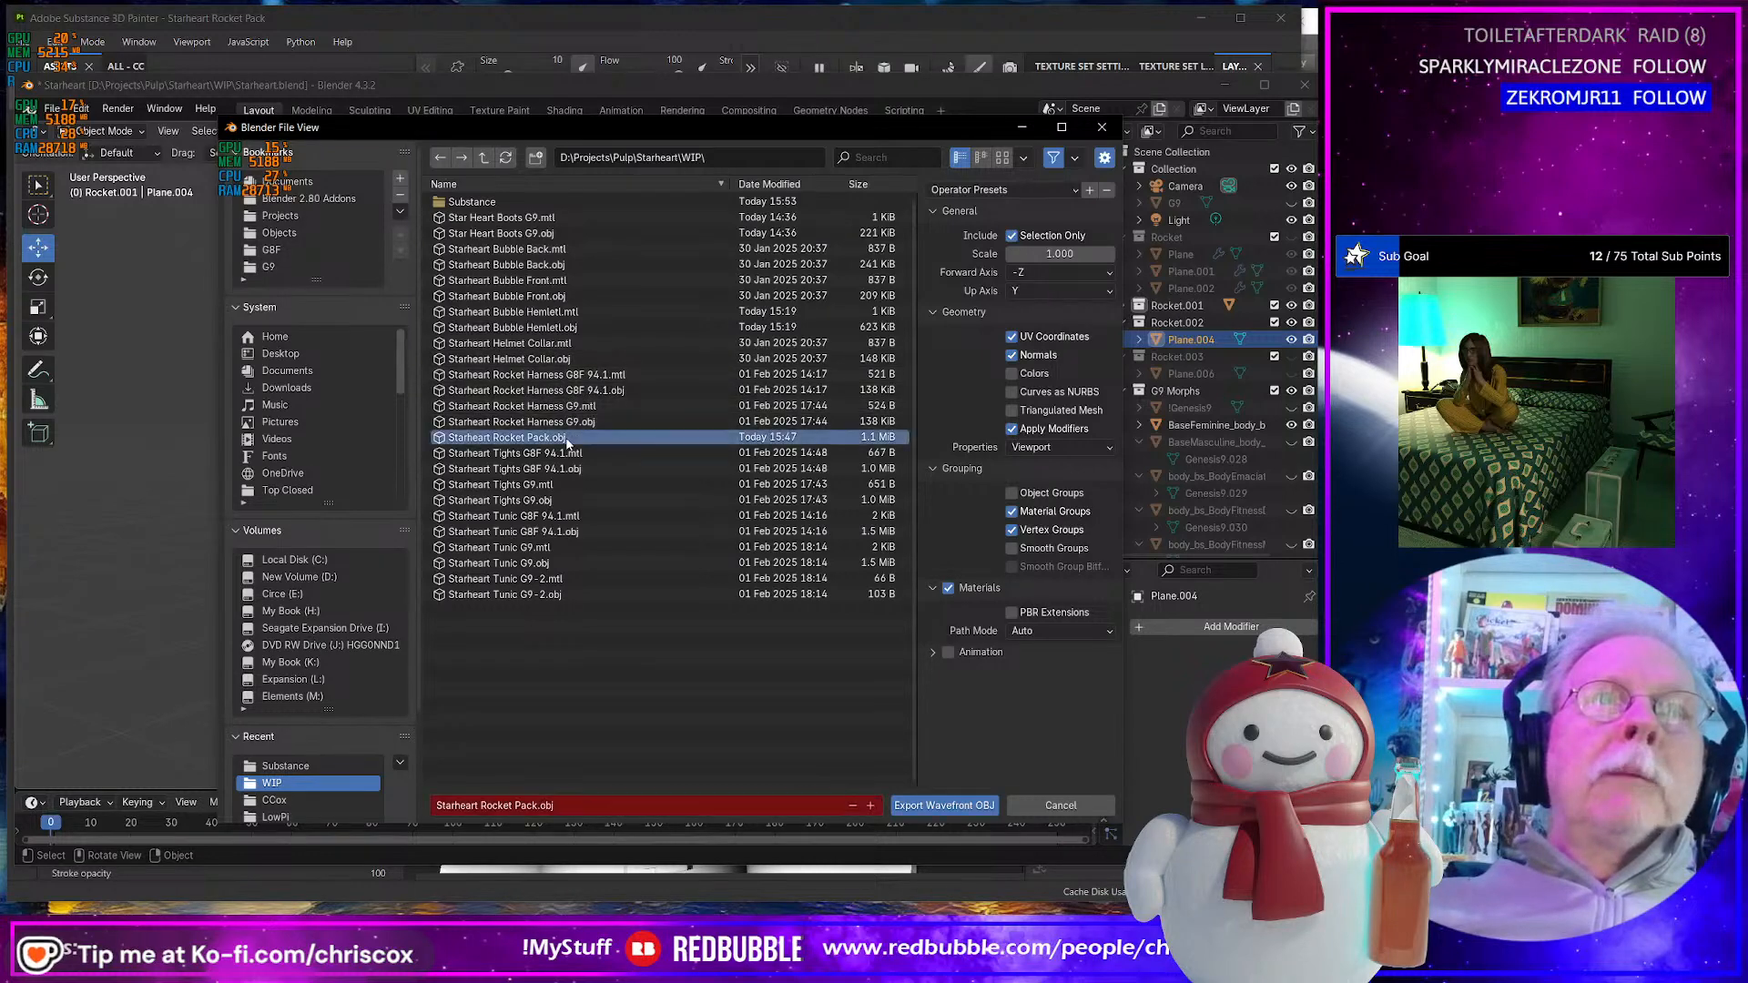
{"action": "double_click", "coordinate": [565, 438]}
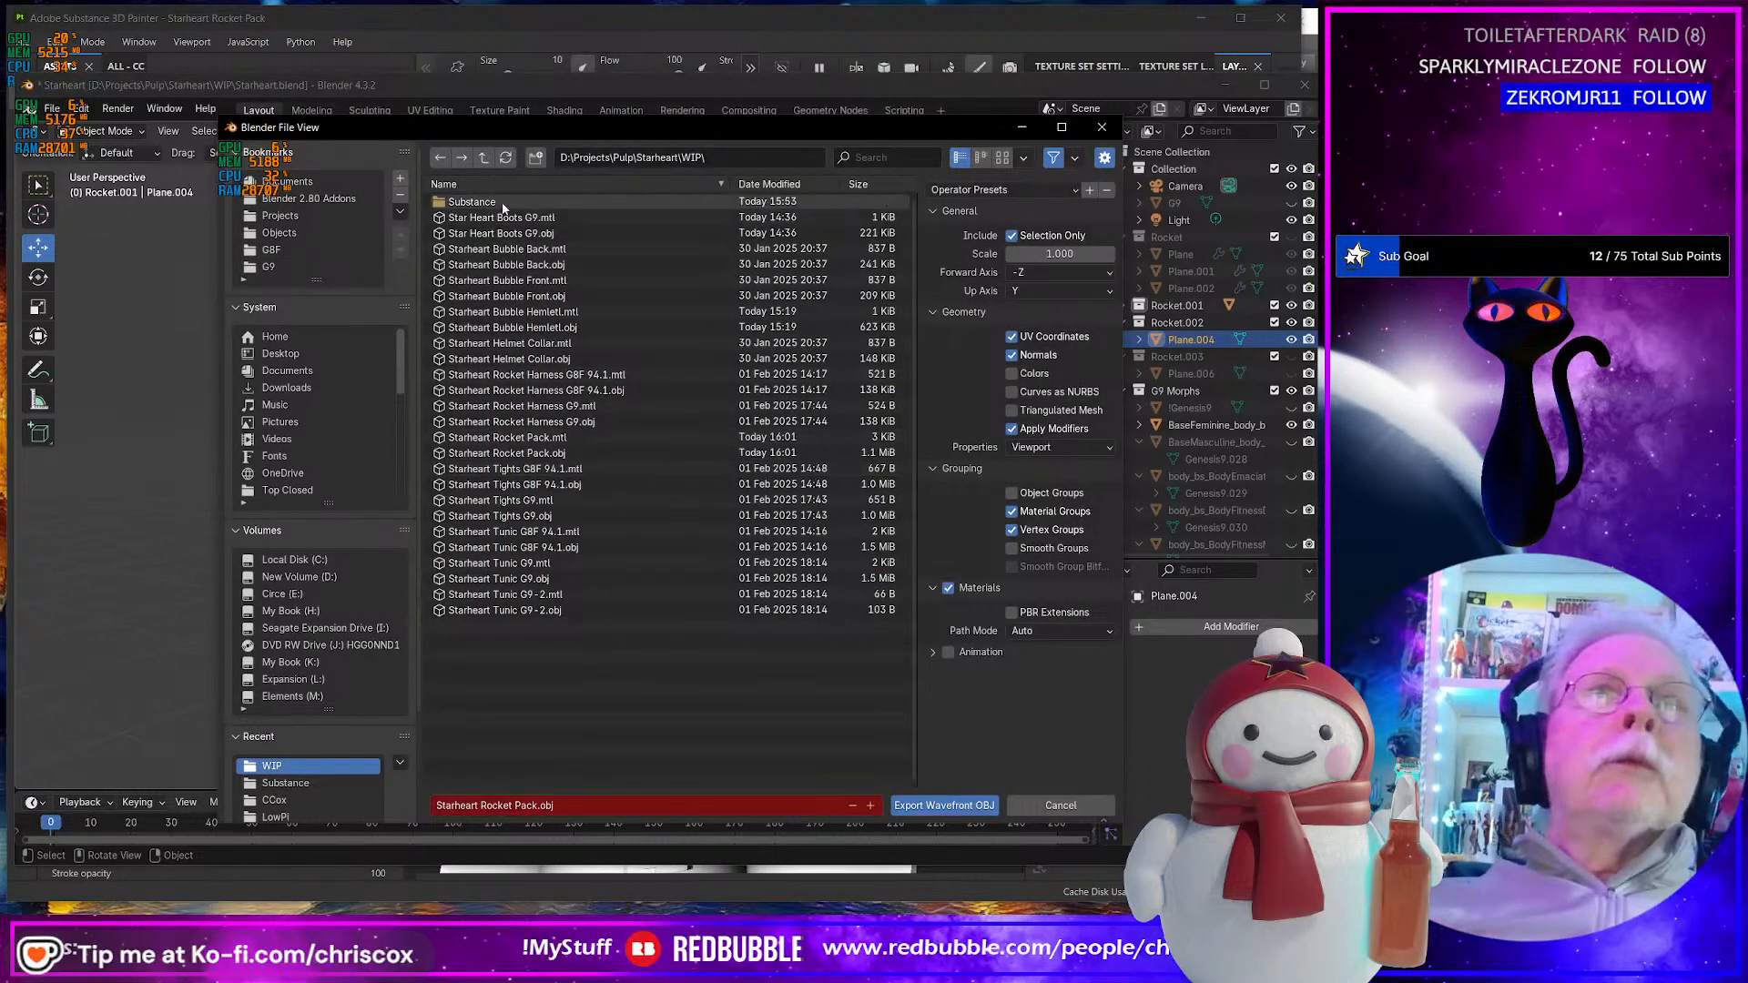
{"action": "double_click", "coordinate": [504, 204]}
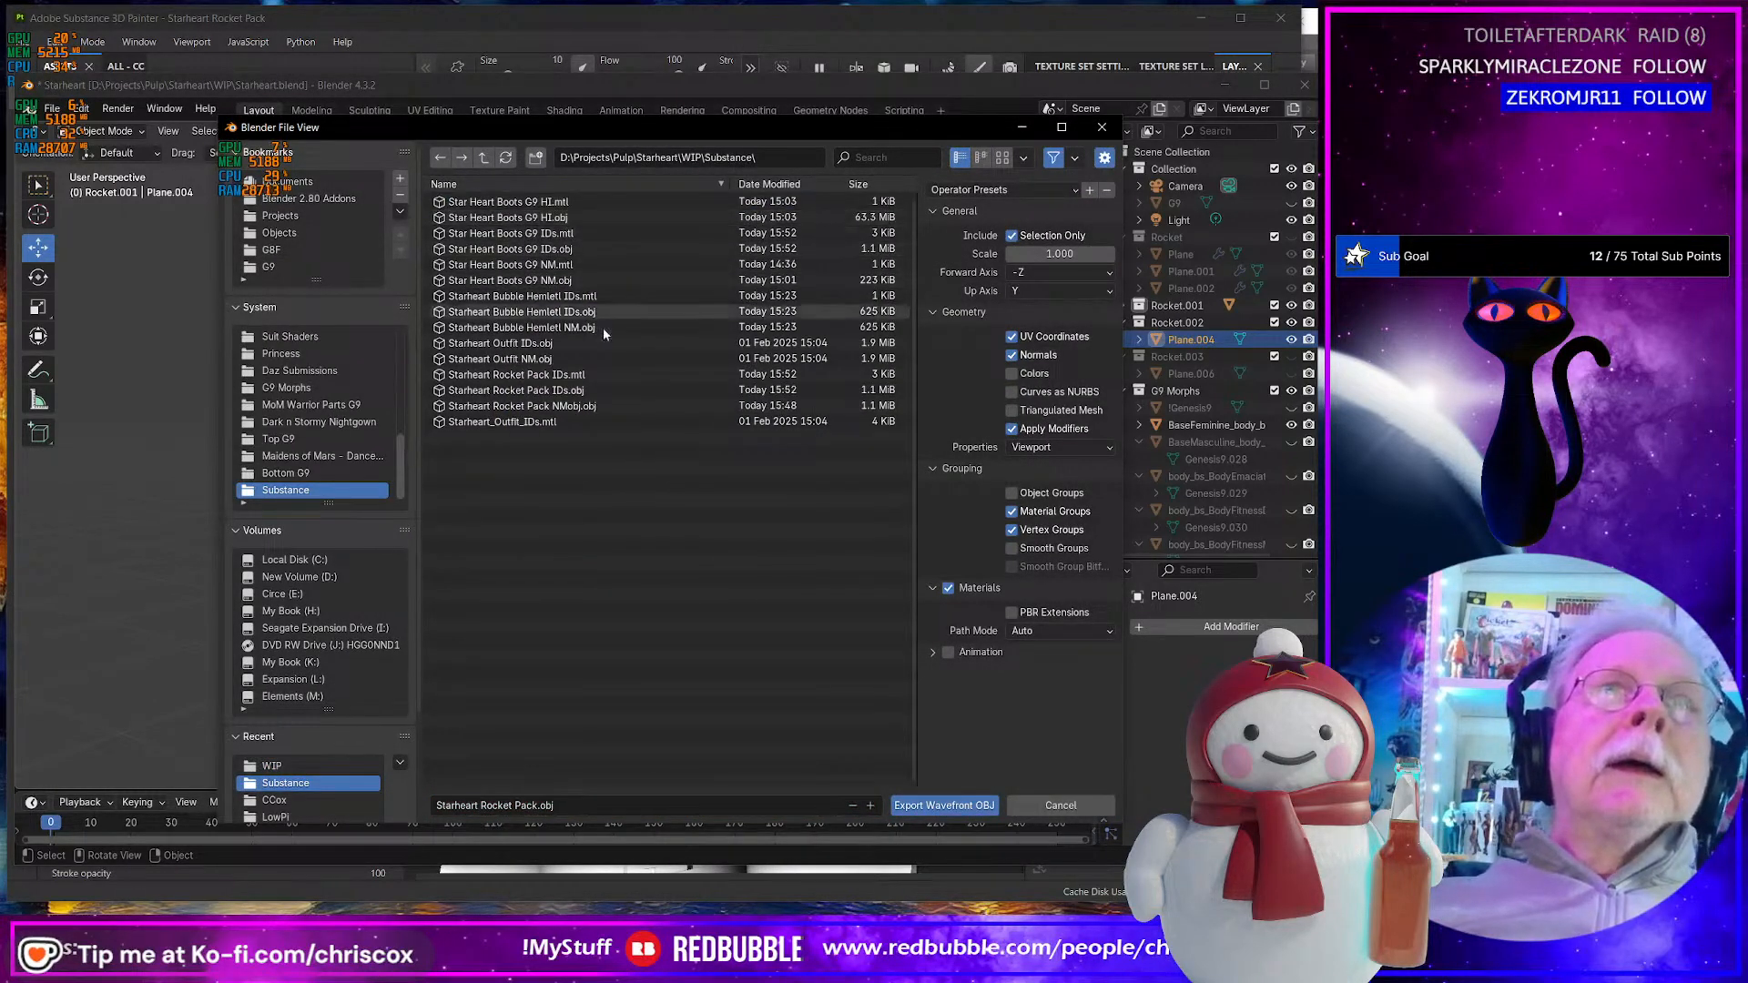
{"action": "left_click", "coordinate": [1056, 805]}
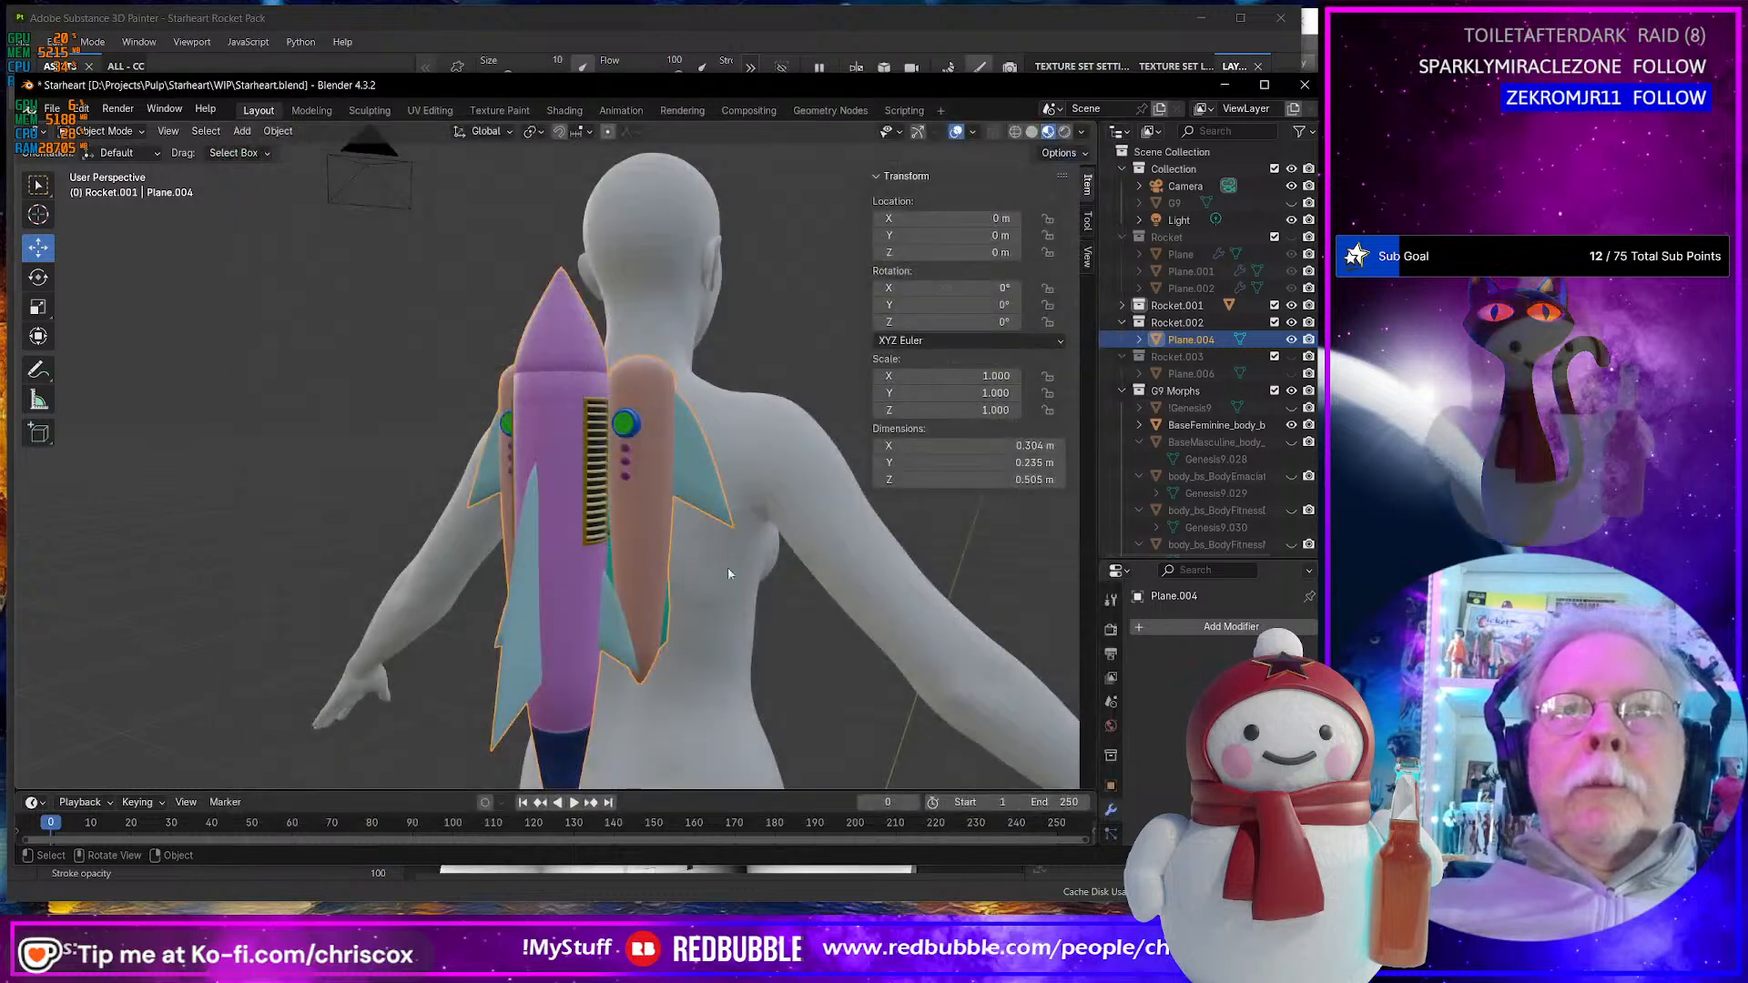
- Duplicate the Rocket.001 collection again to get another copy of the rocket with its Mirror modifier
{"action": "left_click", "coordinate": [1204, 324]}
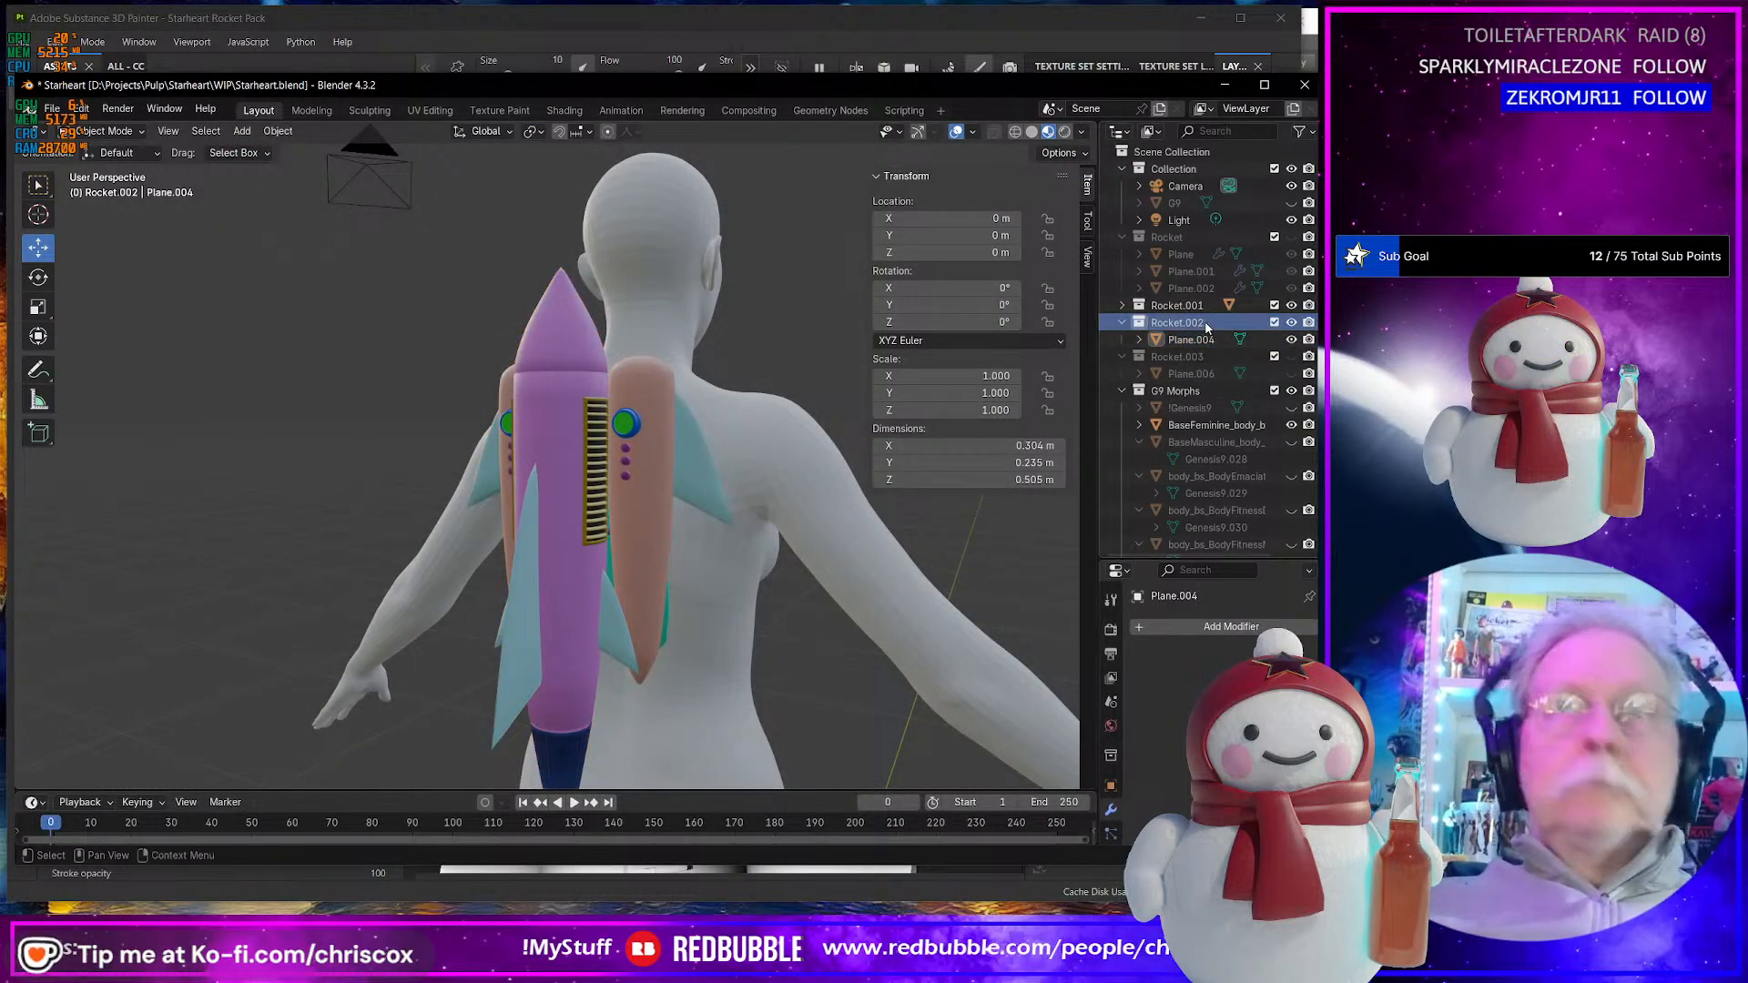
{"action": "right_click", "coordinate": [1223, 332]}
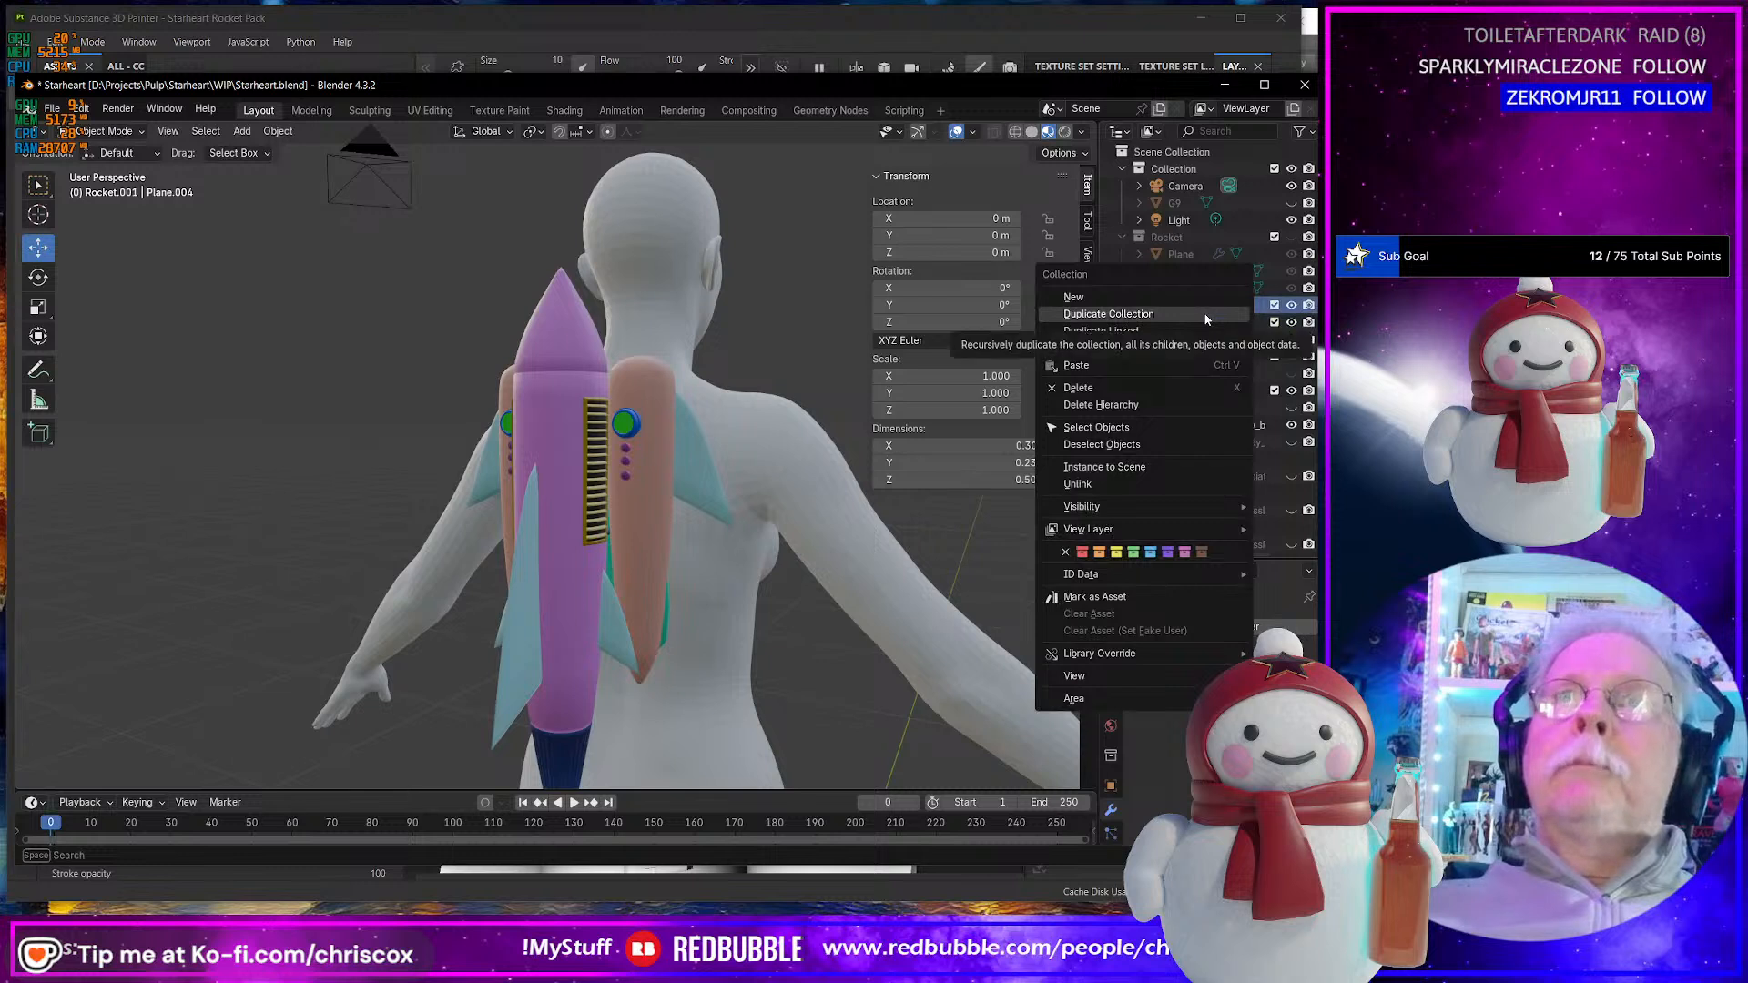
{"action": "left_click", "coordinate": [1200, 313]}
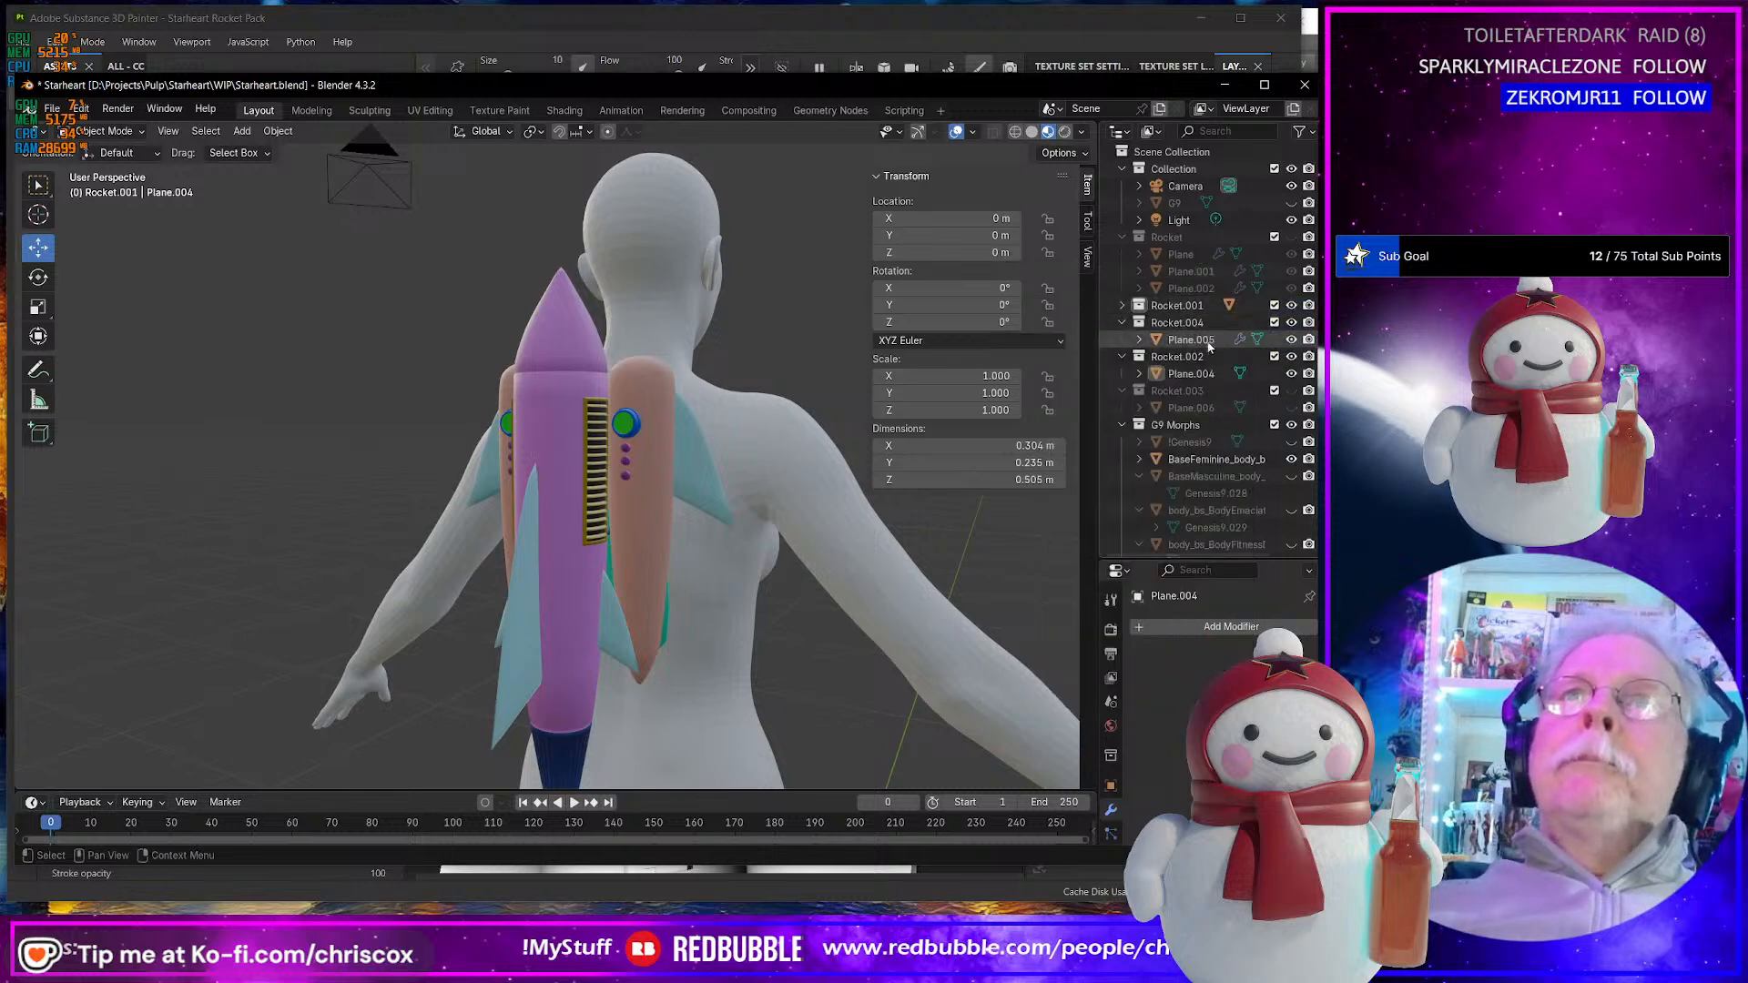
- Select the Gage_Glass material faces on Plane.004 and move both gauge glasses up, clear of the rocket body
{"action": "left_click", "coordinate": [1266, 357]}
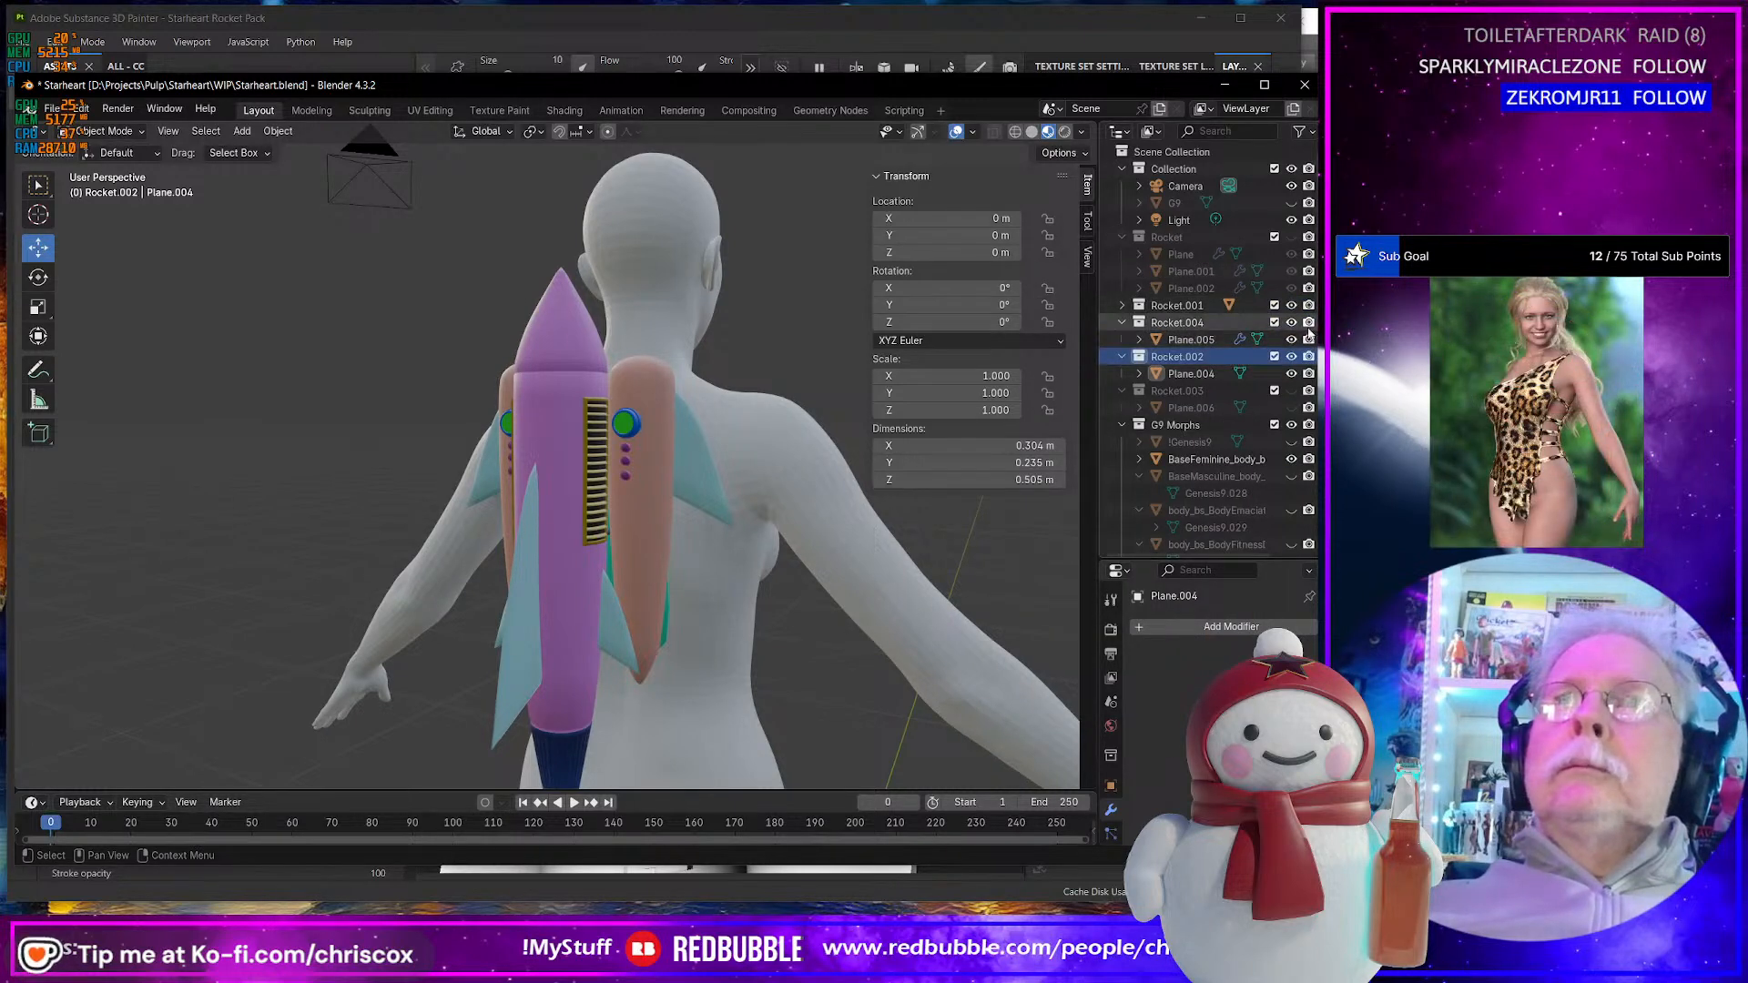
{"action": "key", "text": "Tab"}
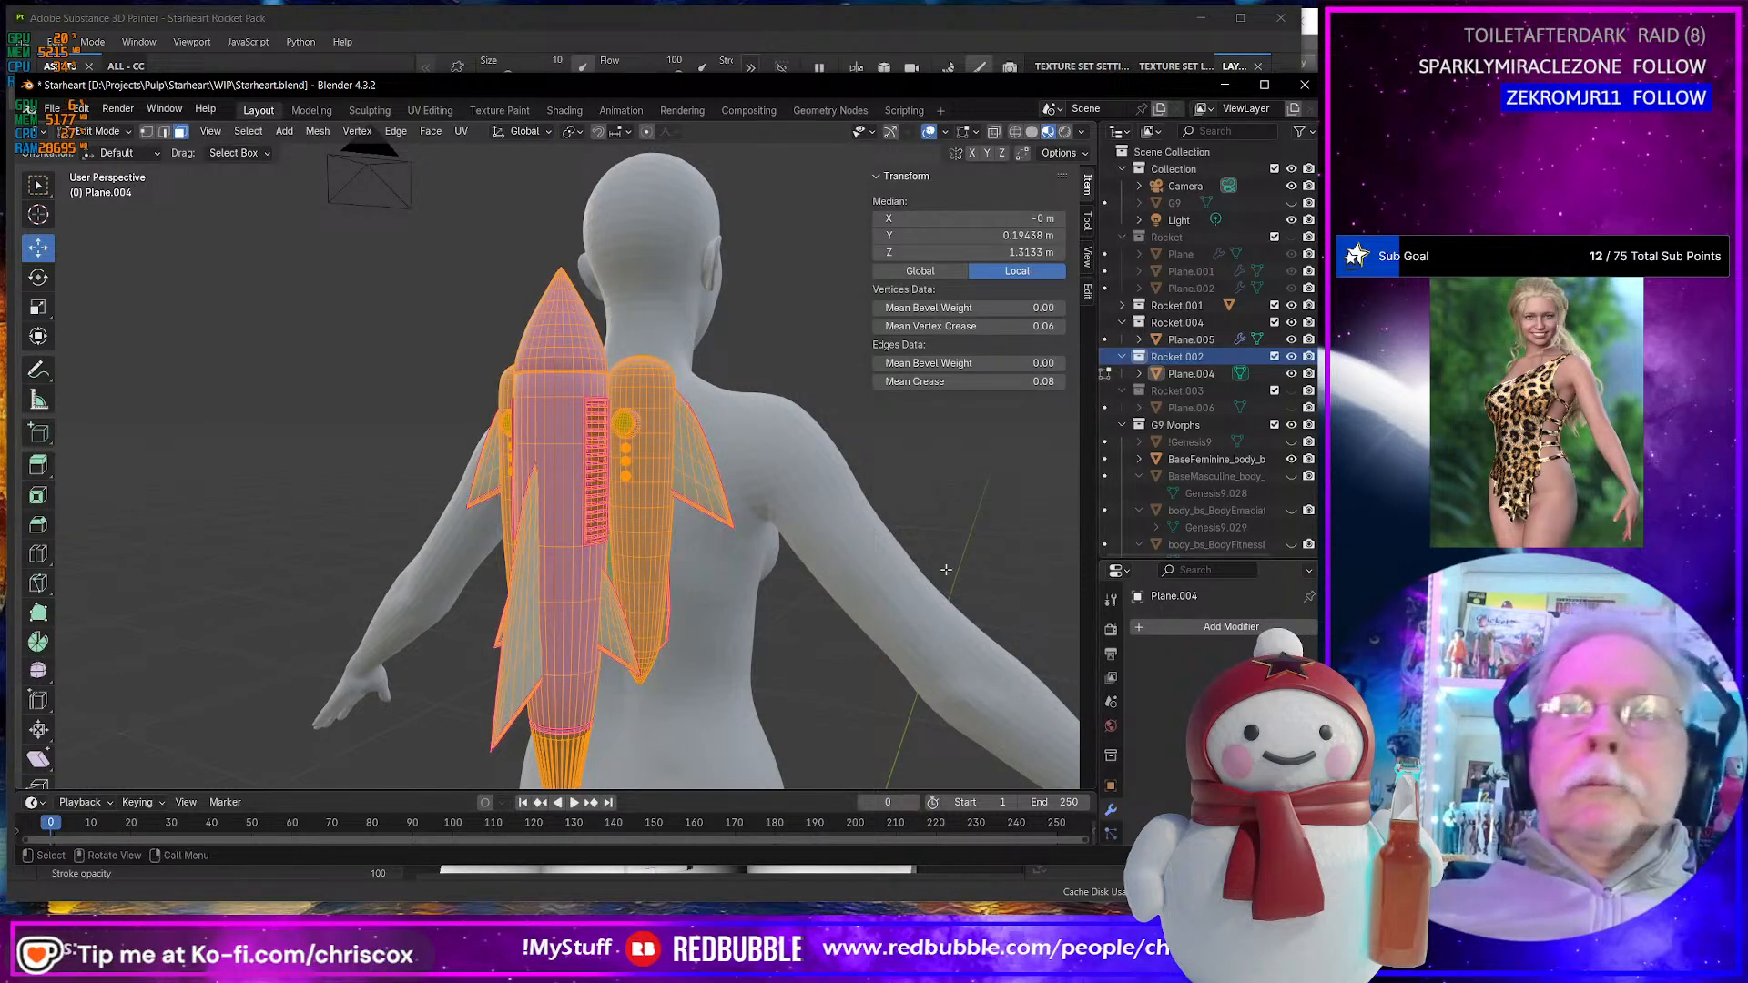
{"action": "left_click", "coordinate": [960, 540]}
{"action": "scroll", "coordinate": [1113, 801], "scroll_direction": "down", "scroll_amount": 3}
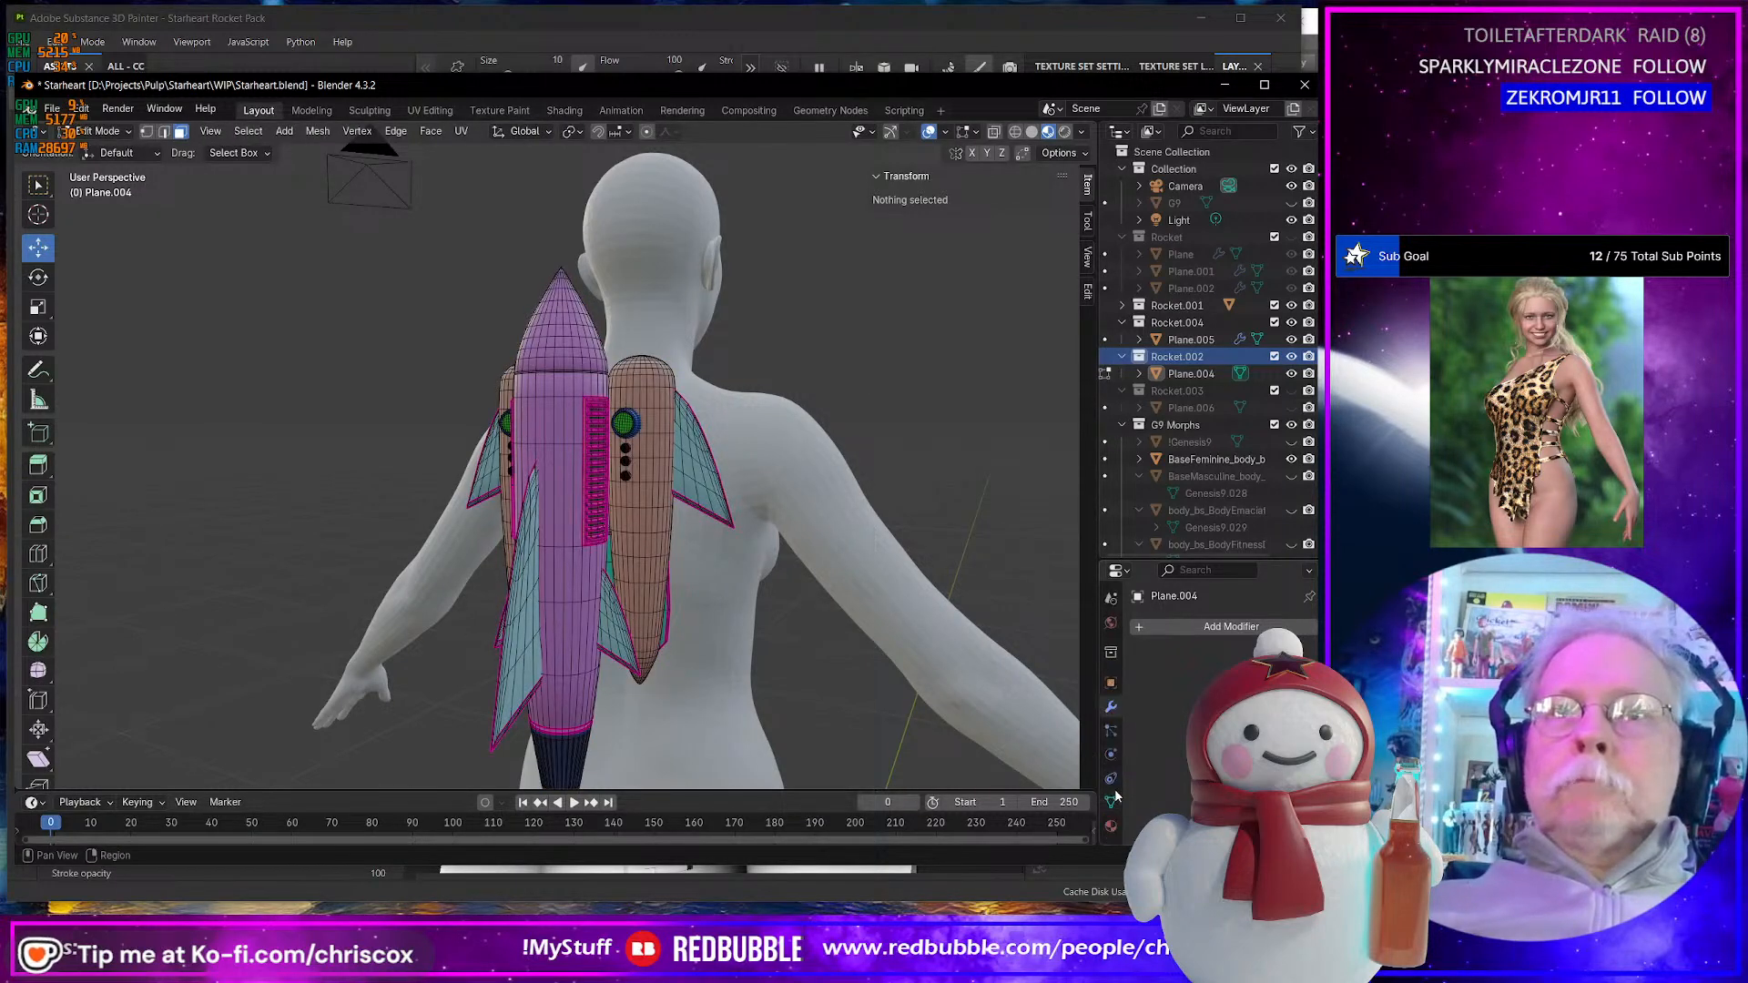
{"action": "left_click", "coordinate": [1112, 826]}
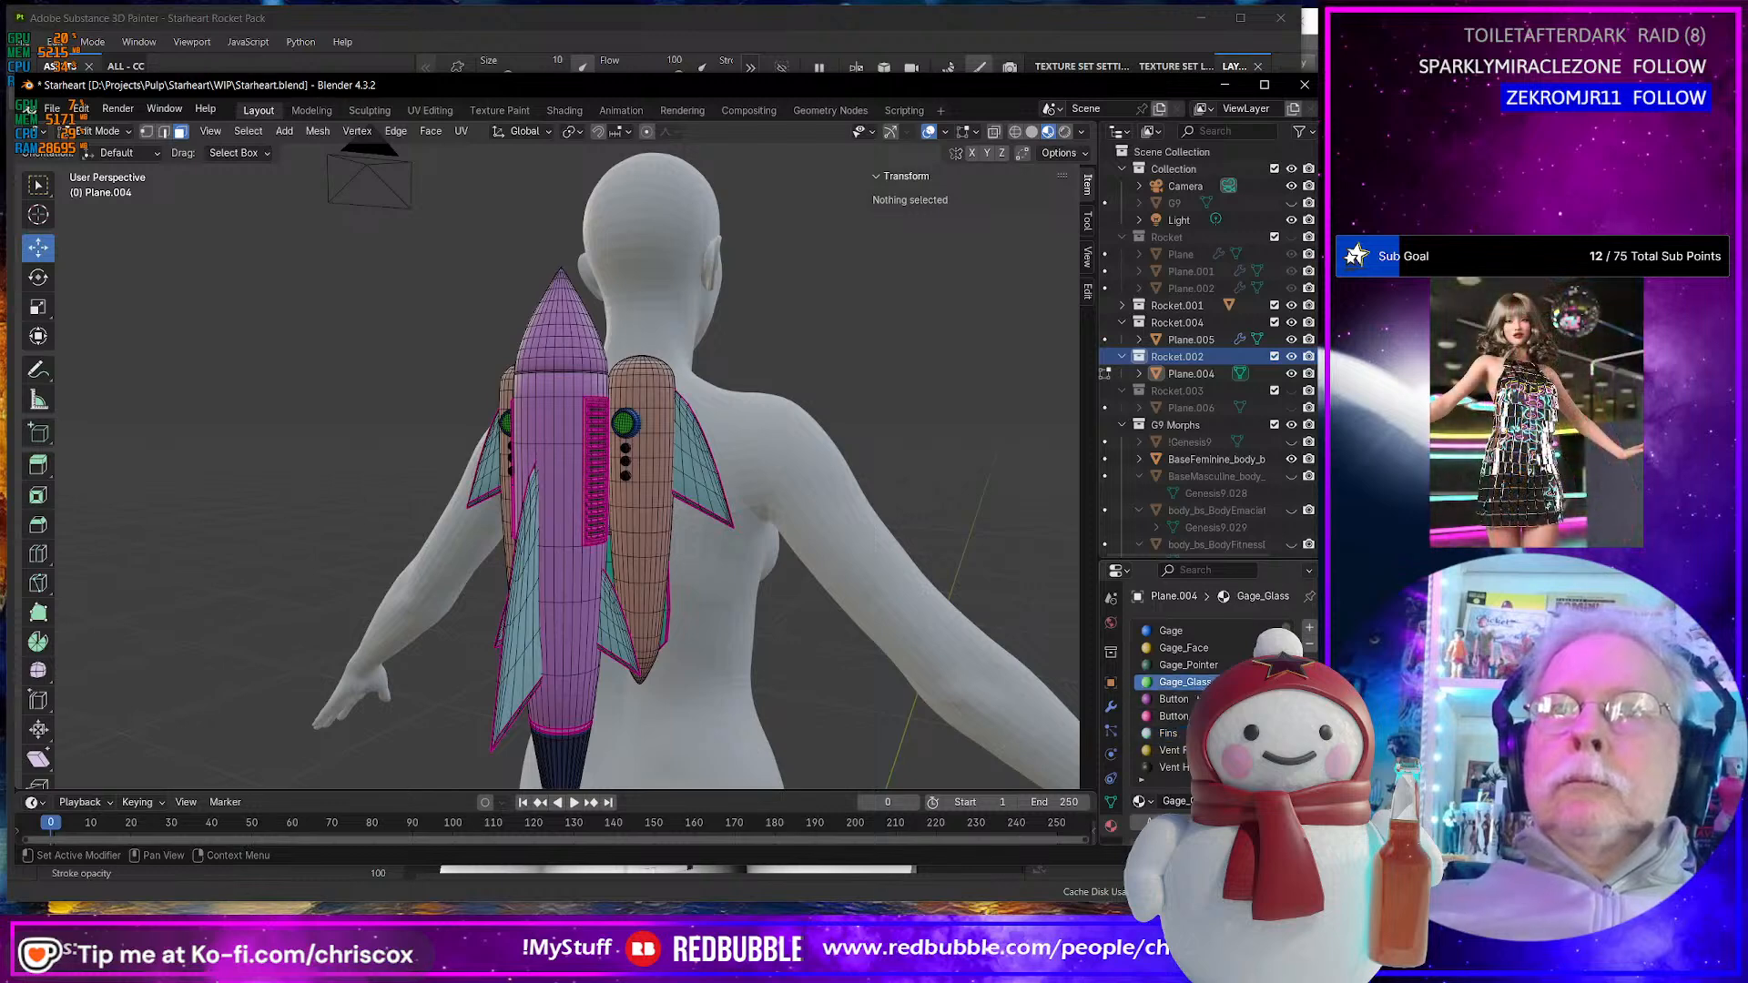
{"action": "left_click", "coordinate": [1223, 822]}
{"action": "key", "text": "g"}
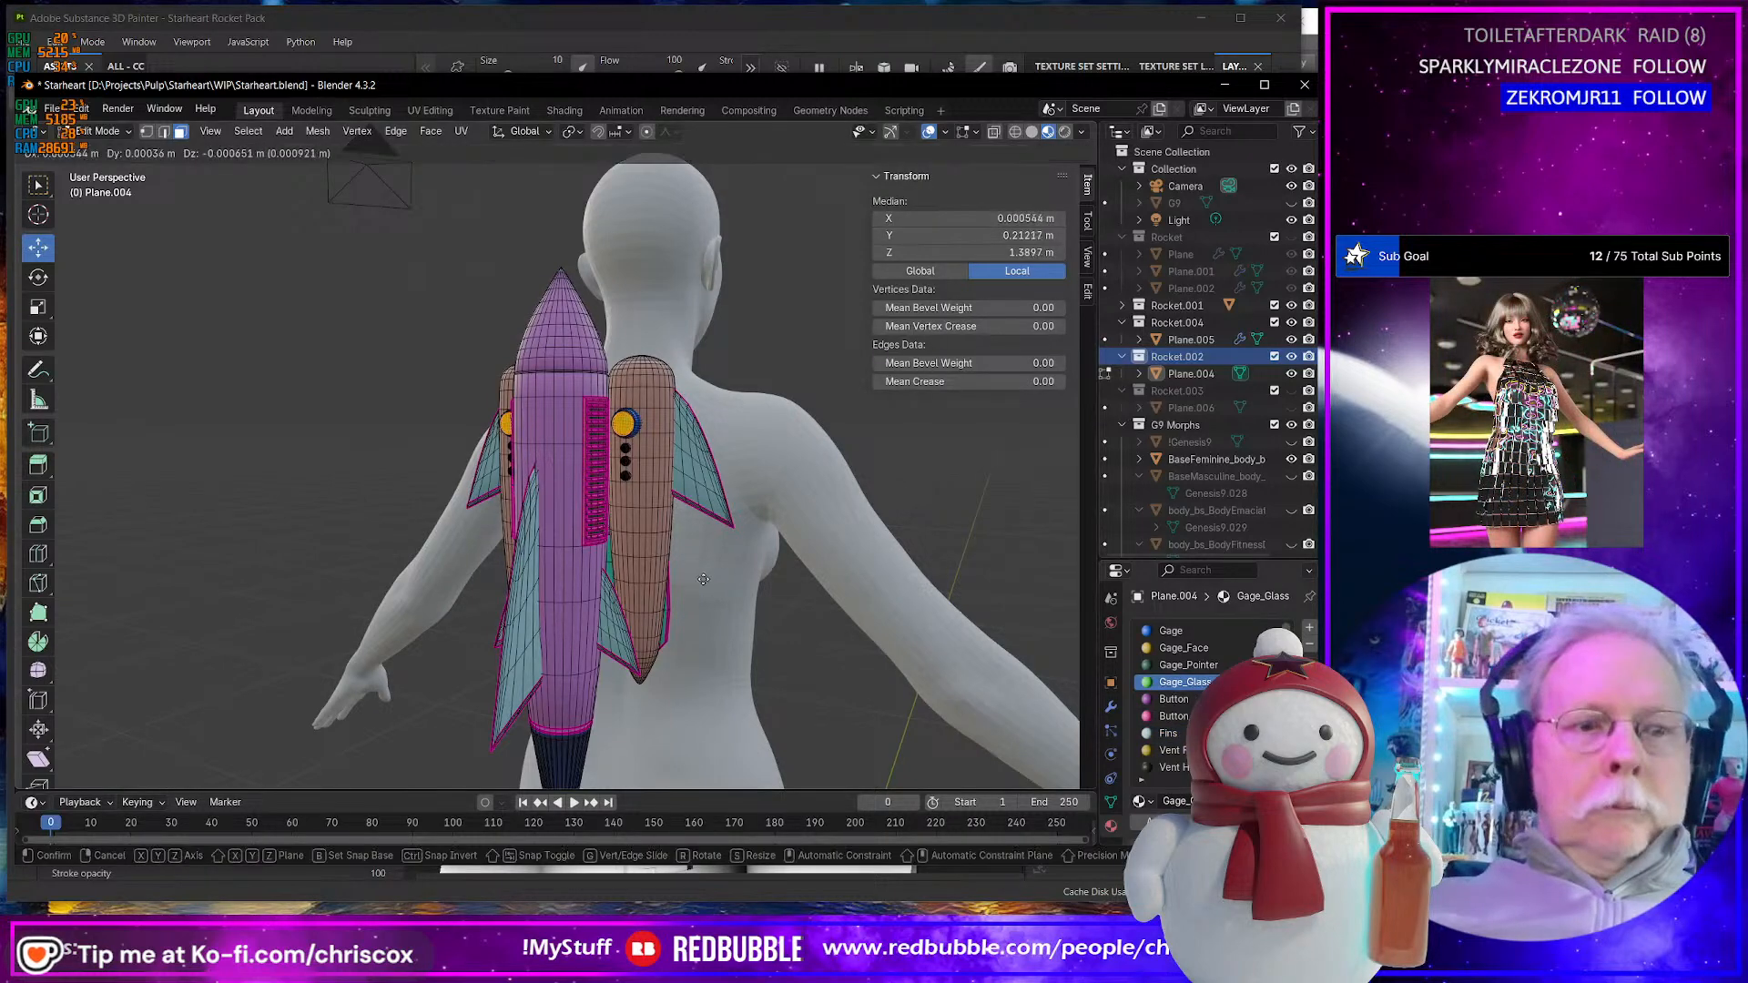
{"action": "left_click", "coordinate": [701, 580]}
{"action": "key", "text": "Tab"}
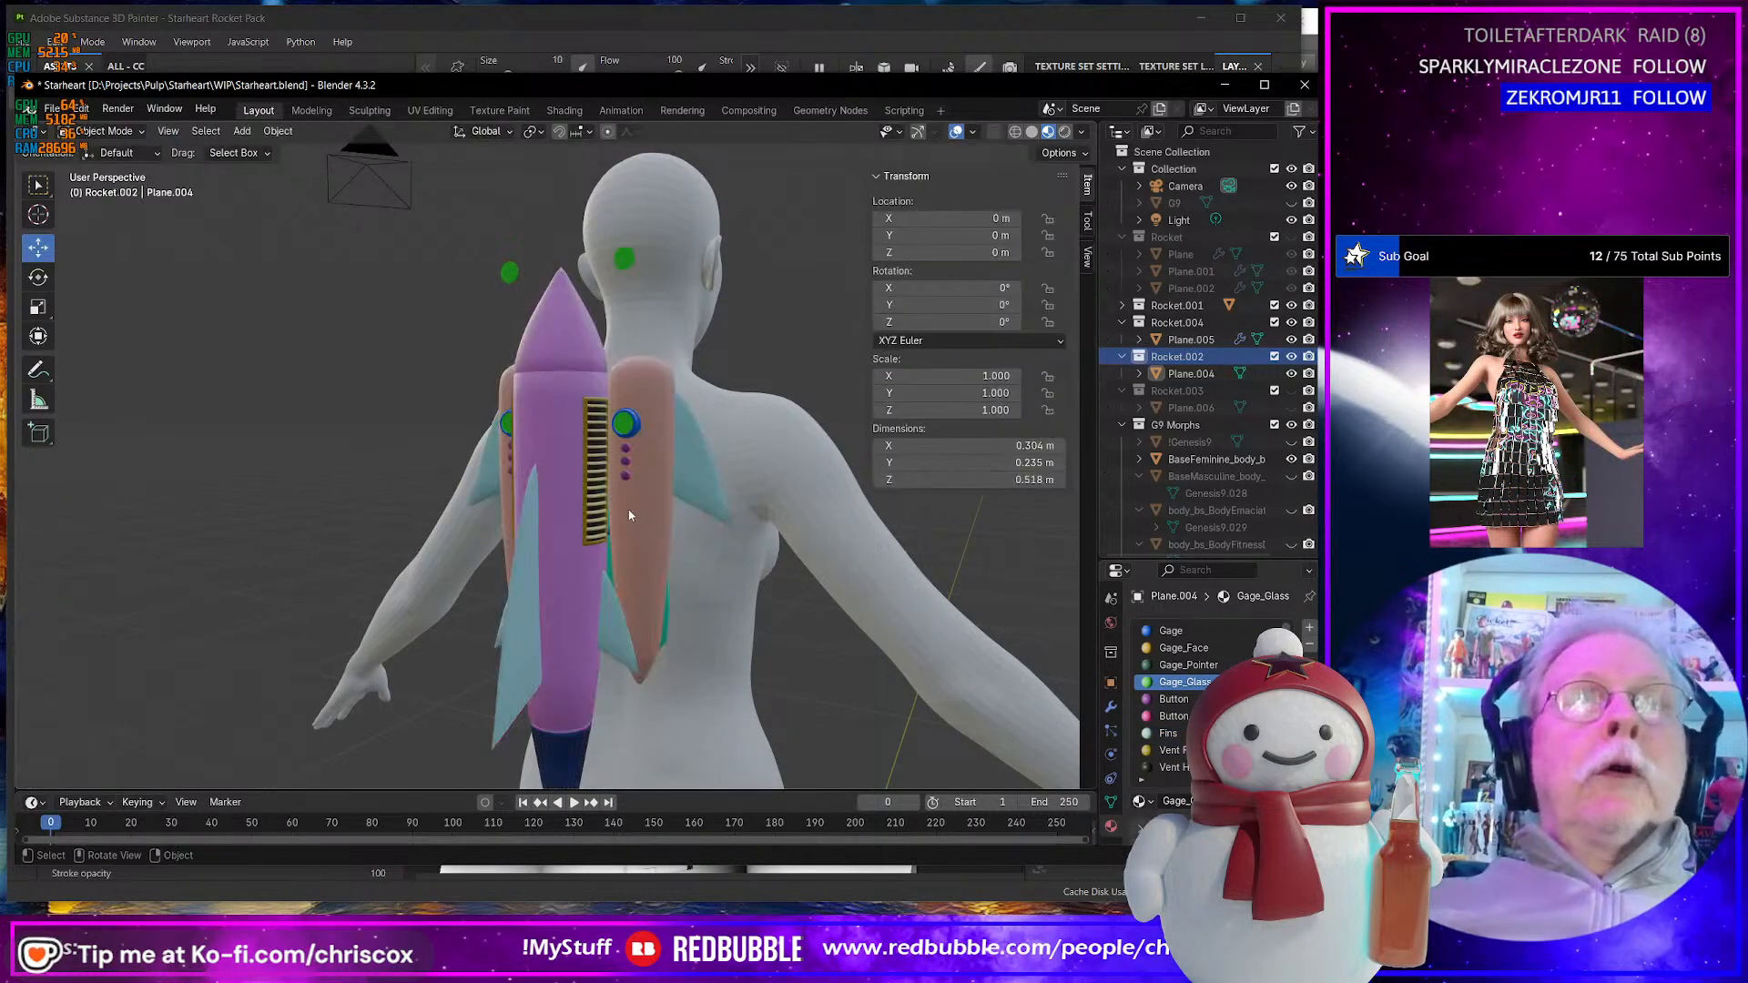
- Hide the Rocket.001 and Rocket.004 collections so only the rocket Plane.004 with the detached gauge glass is shown
{"action": "middle_click_drag", "start_coordinate": [616, 536], "coordinate": [650, 538]}
{"action": "scroll", "coordinate": [650, 538], "scroll_direction": "up", "scroll_amount": 7}
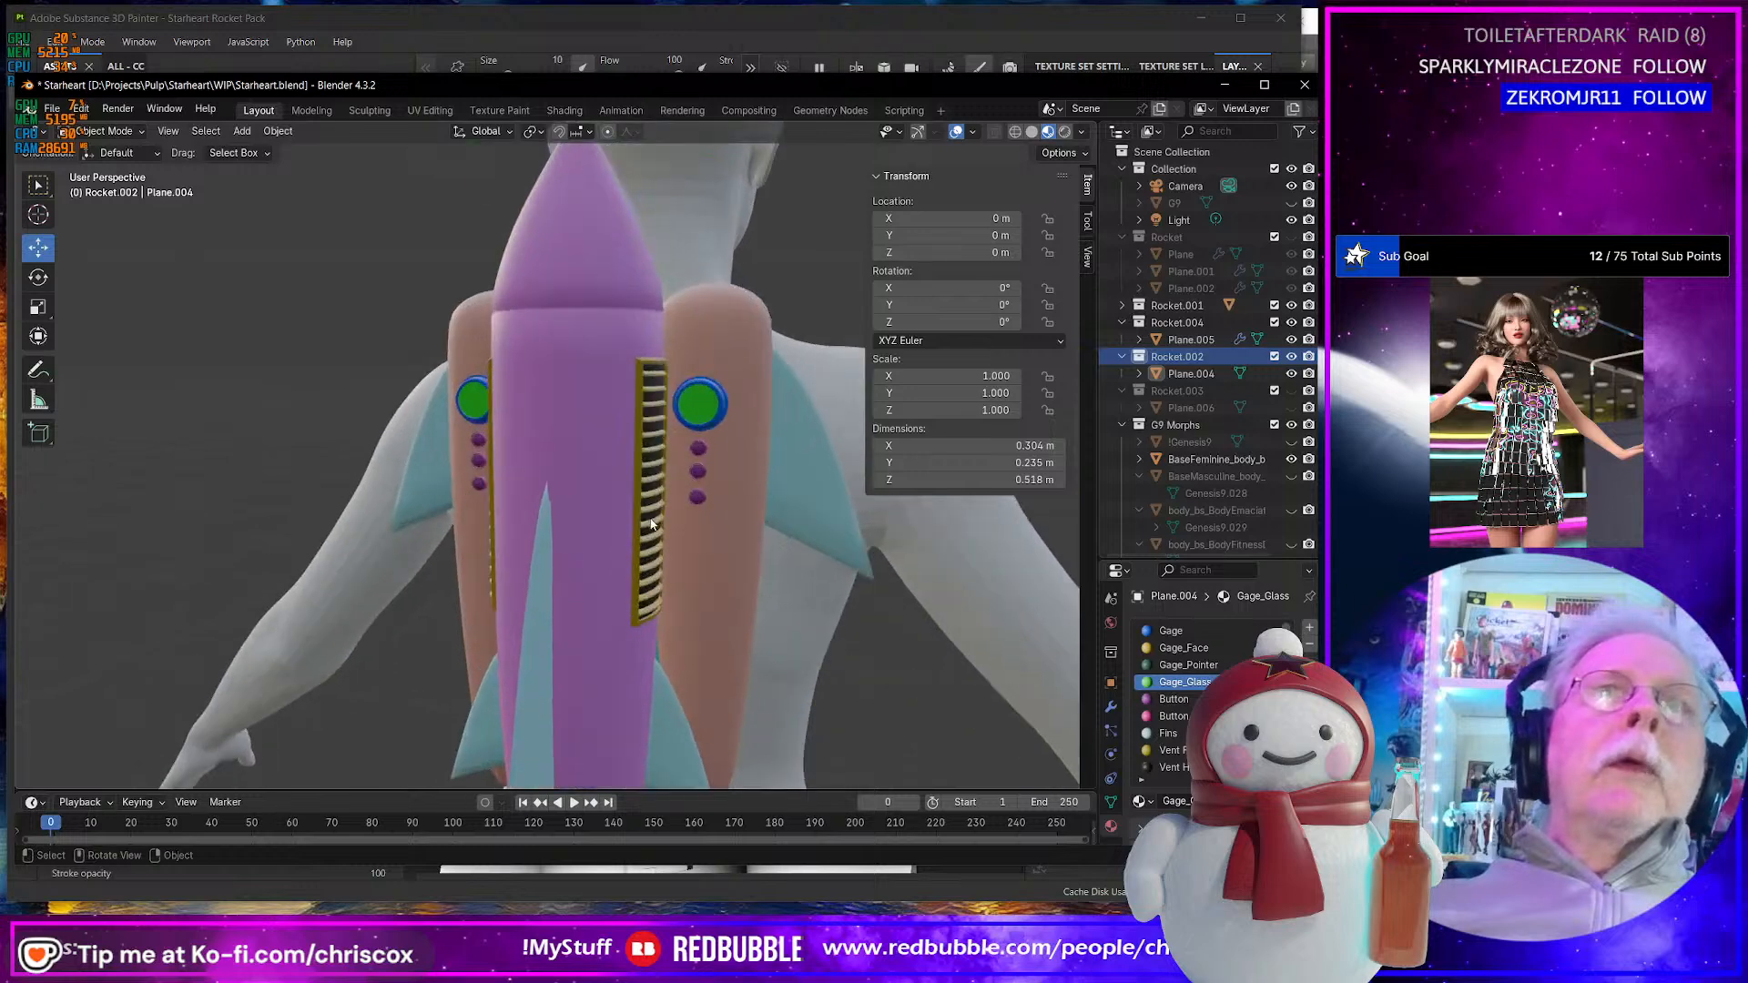
{"action": "middle_click_drag", "start_coordinate": [805, 432], "coordinate": [754, 426]}
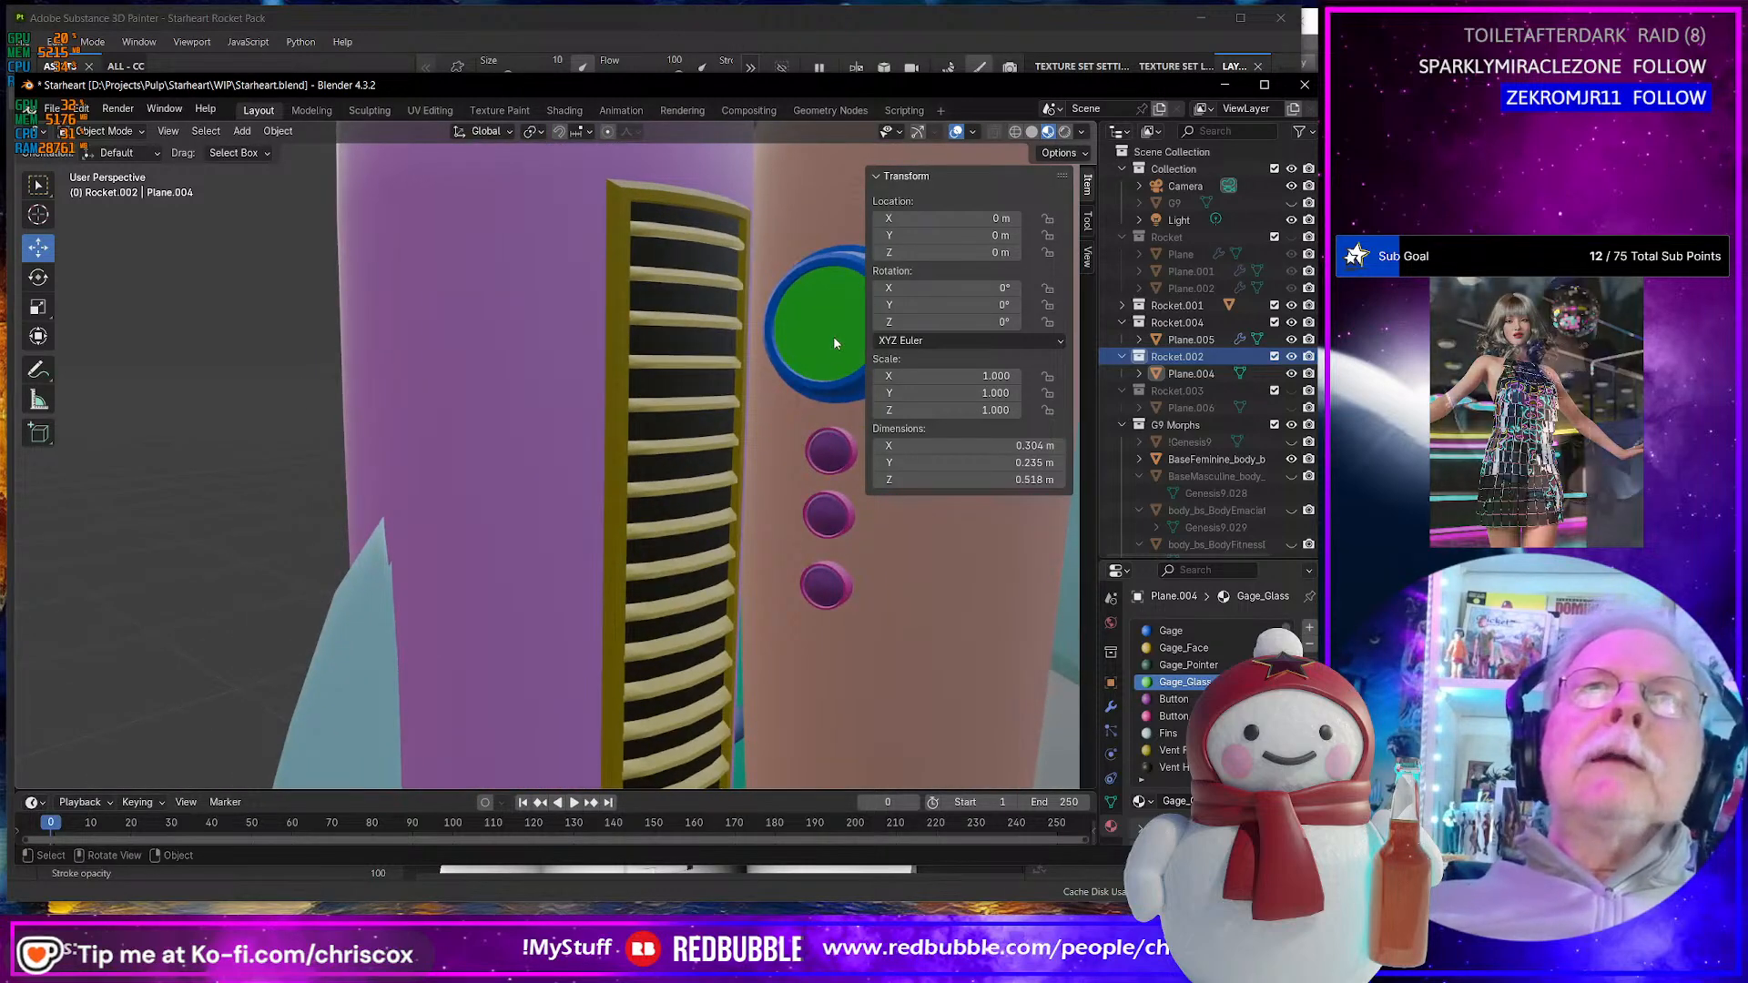
{"action": "left_click", "coordinate": [1202, 340]}
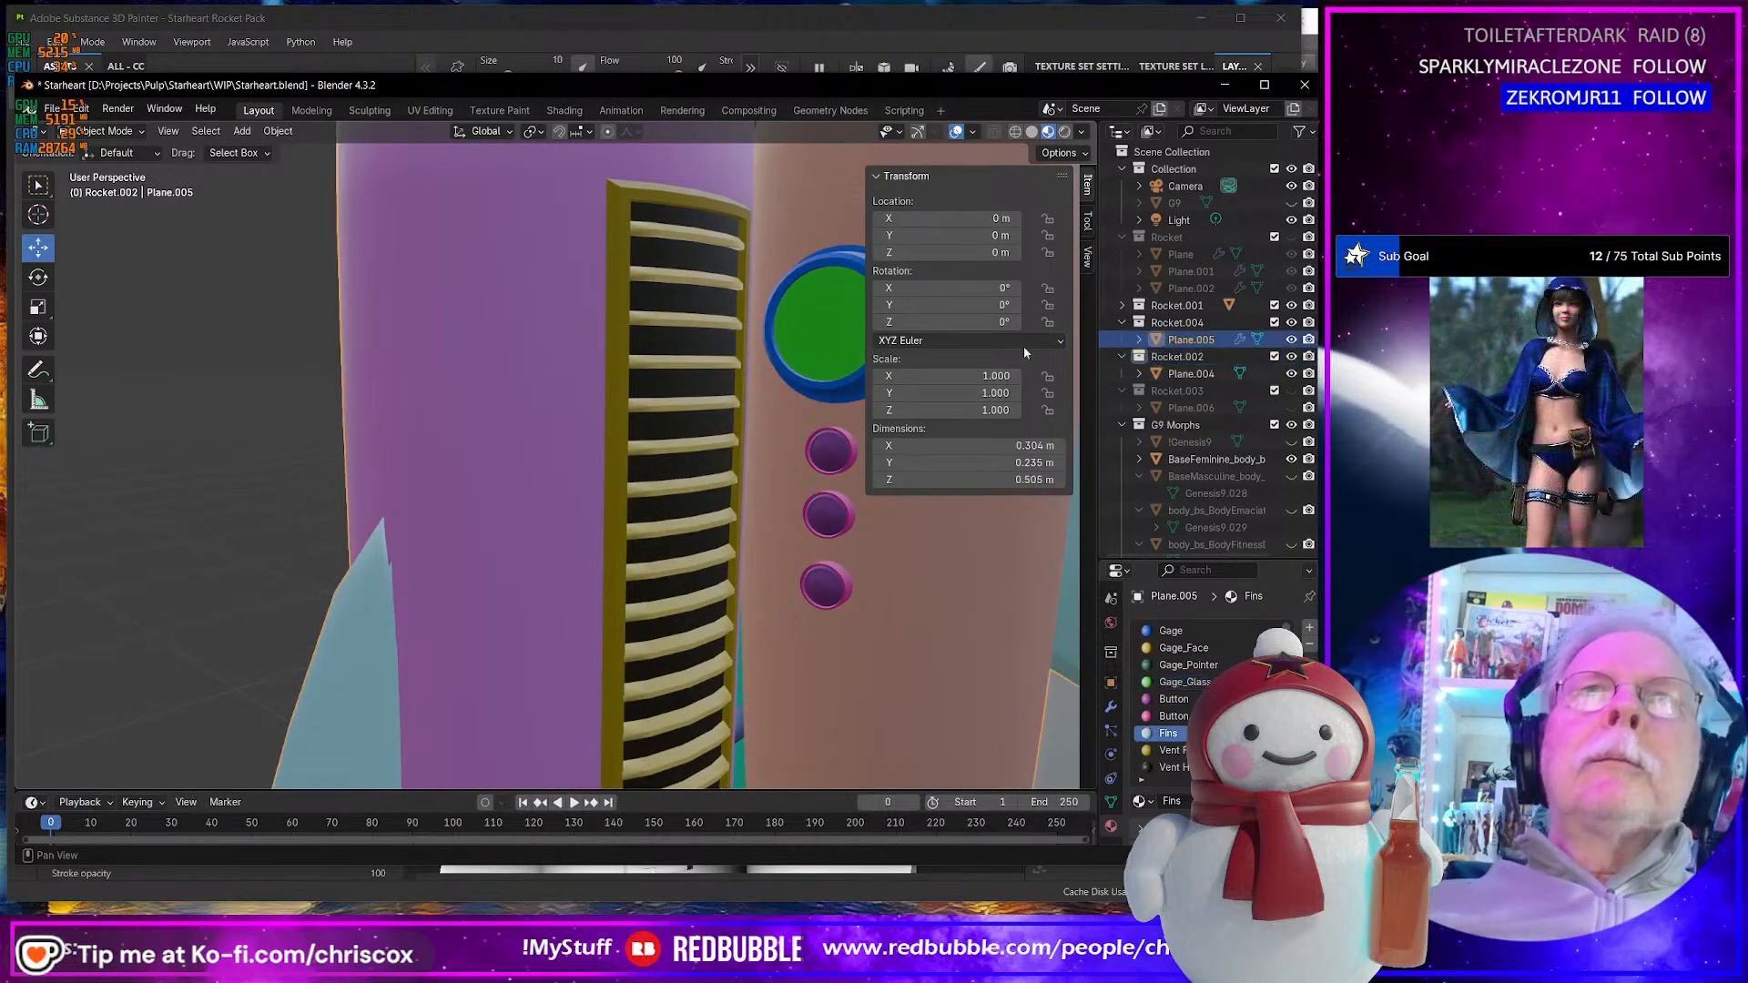
{"action": "left_click", "coordinate": [1291, 338]}
{"action": "scroll", "coordinate": [677, 581], "scroll_direction": "down", "scroll_amount": 8}
{"action": "middle_click_drag", "start_coordinate": [678, 579], "coordinate": [640, 579]}
- Export only the selected rocket Plane.004 to the Substance folder, overwriting Star Heart Boots G9 IDs.obj
{"action": "left_click", "coordinate": [624, 550]}
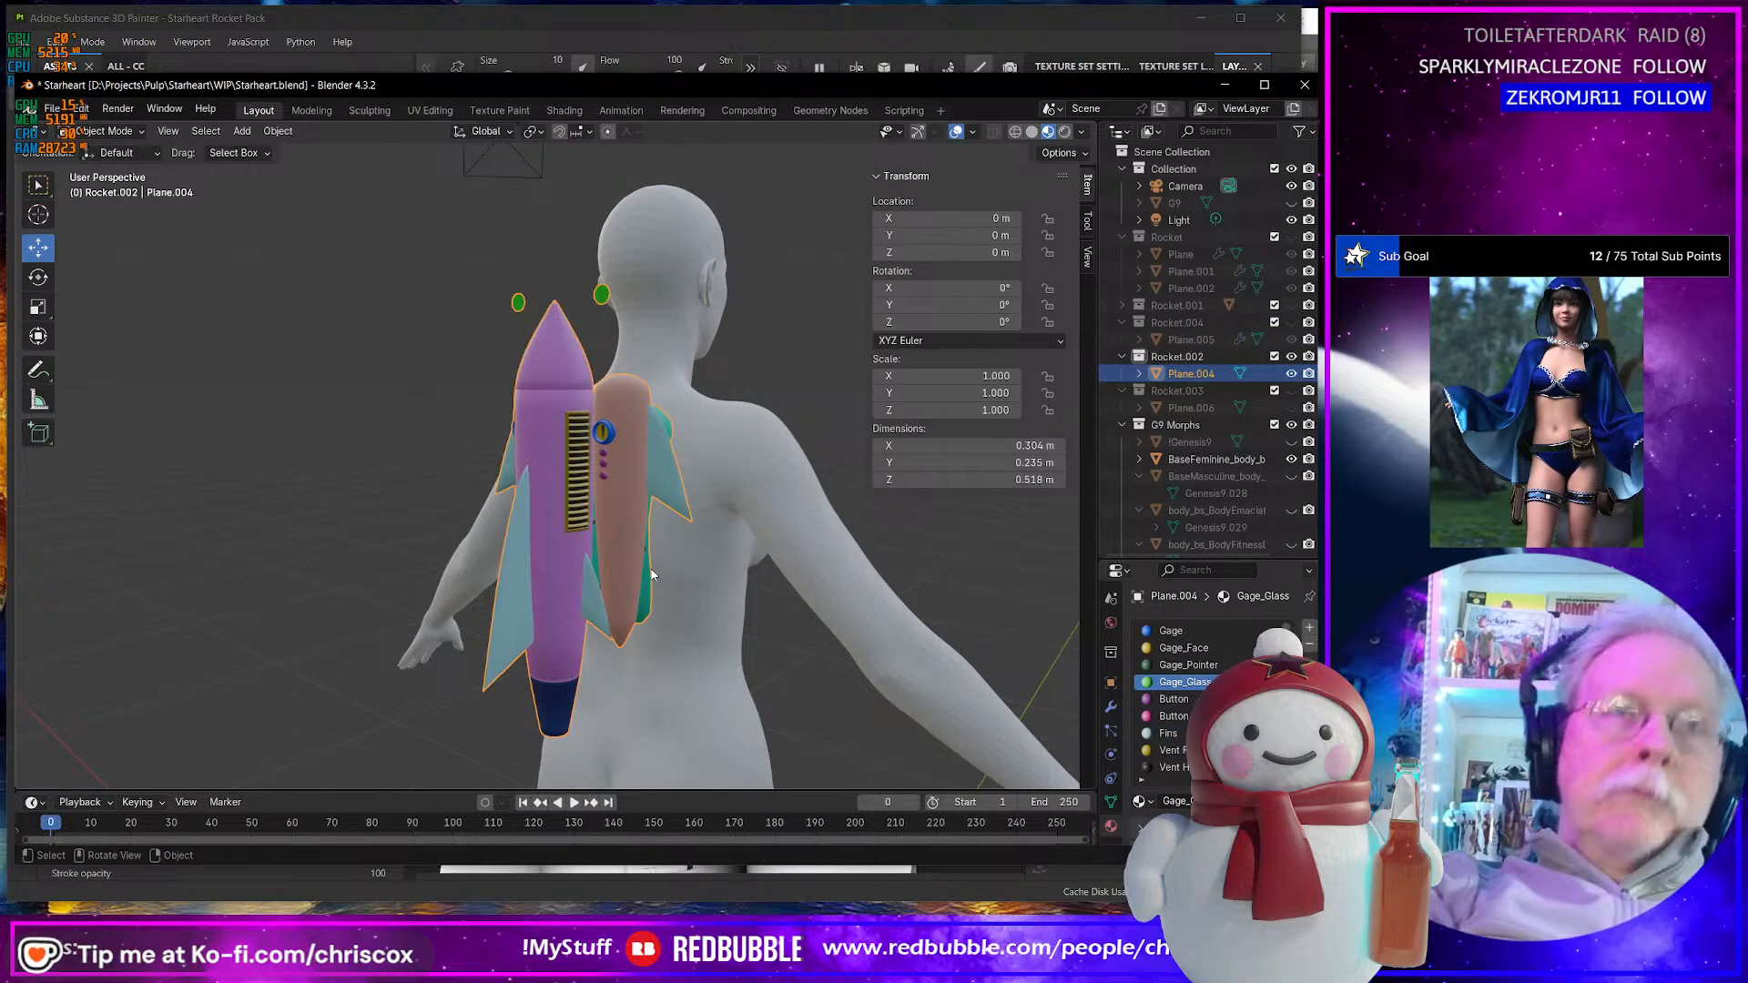
{"action": "key", "text": "ctrl+shift+e"}
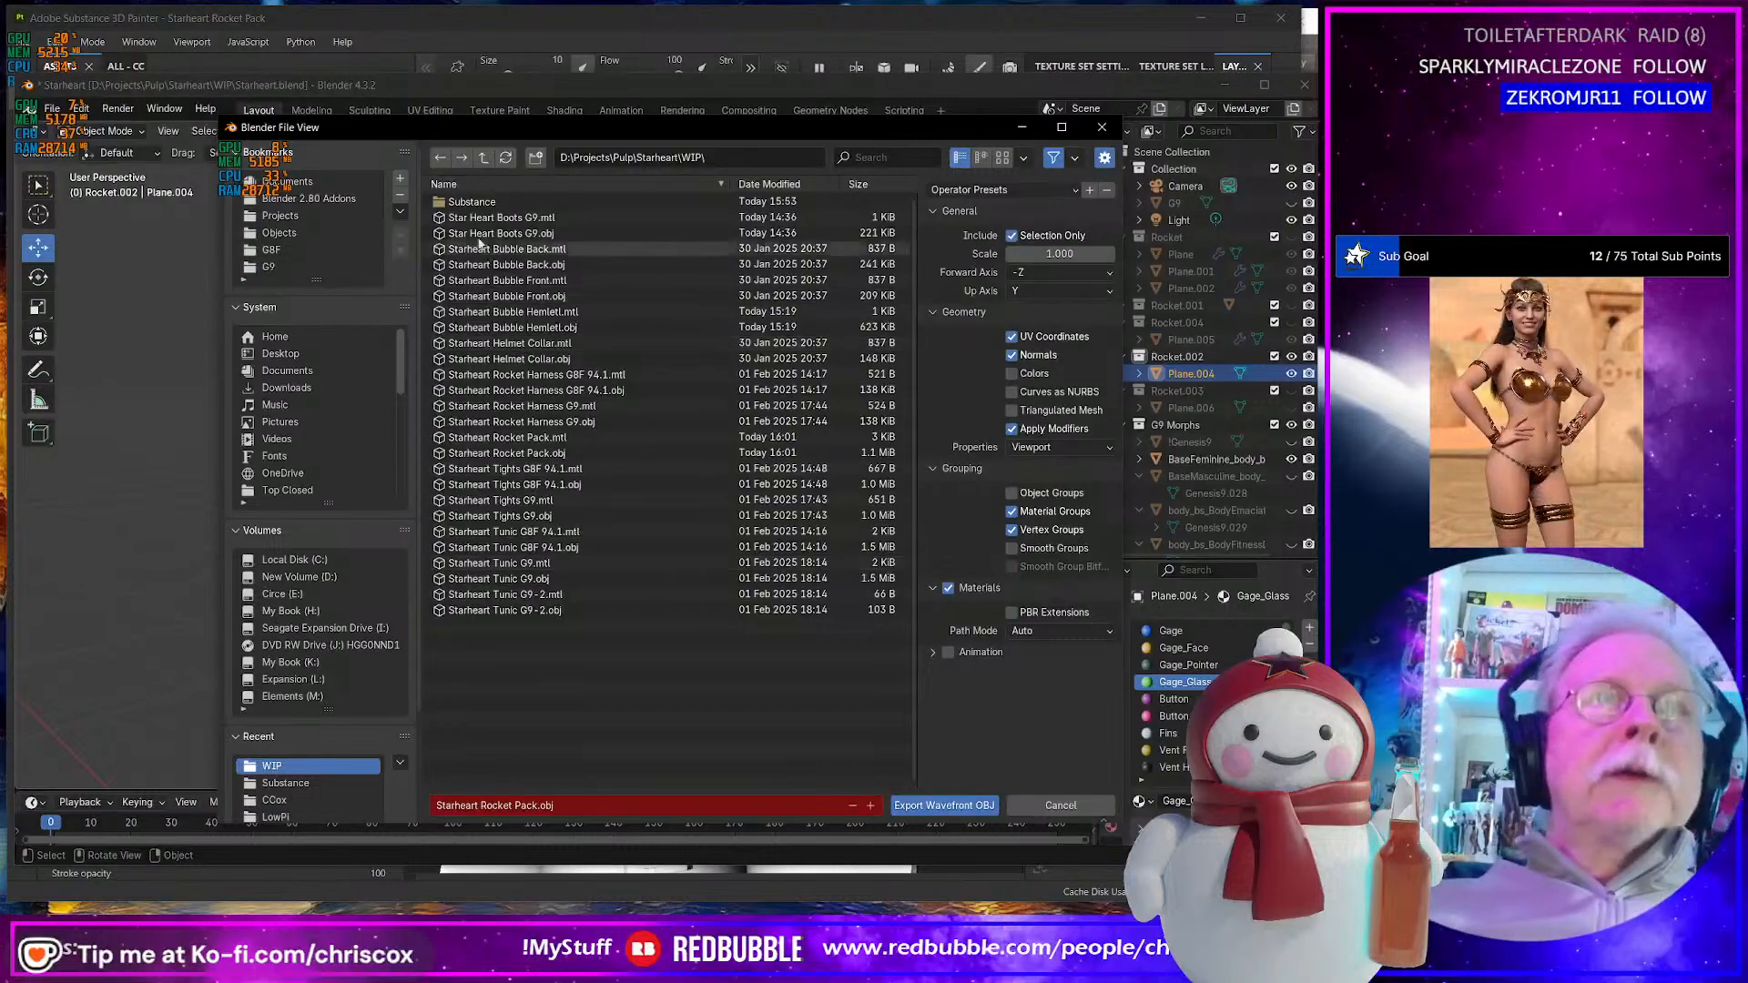
{"action": "double_click", "coordinate": [457, 204]}
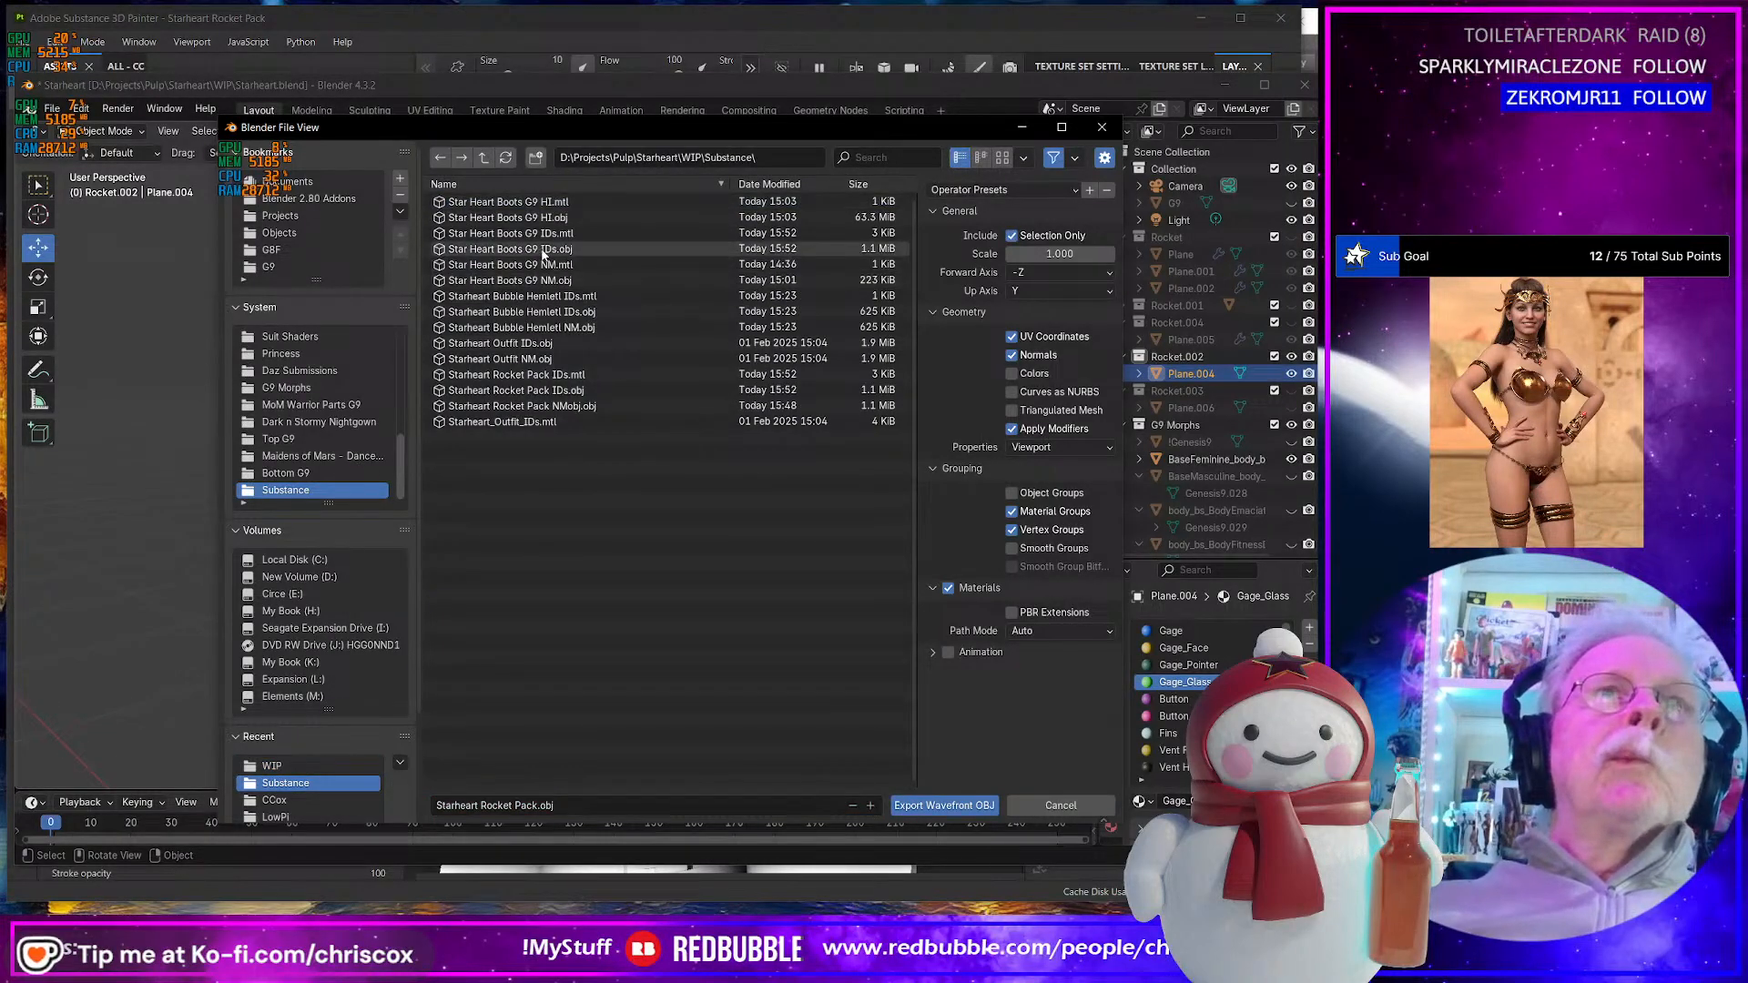
{"action": "left_click", "coordinate": [543, 250]}
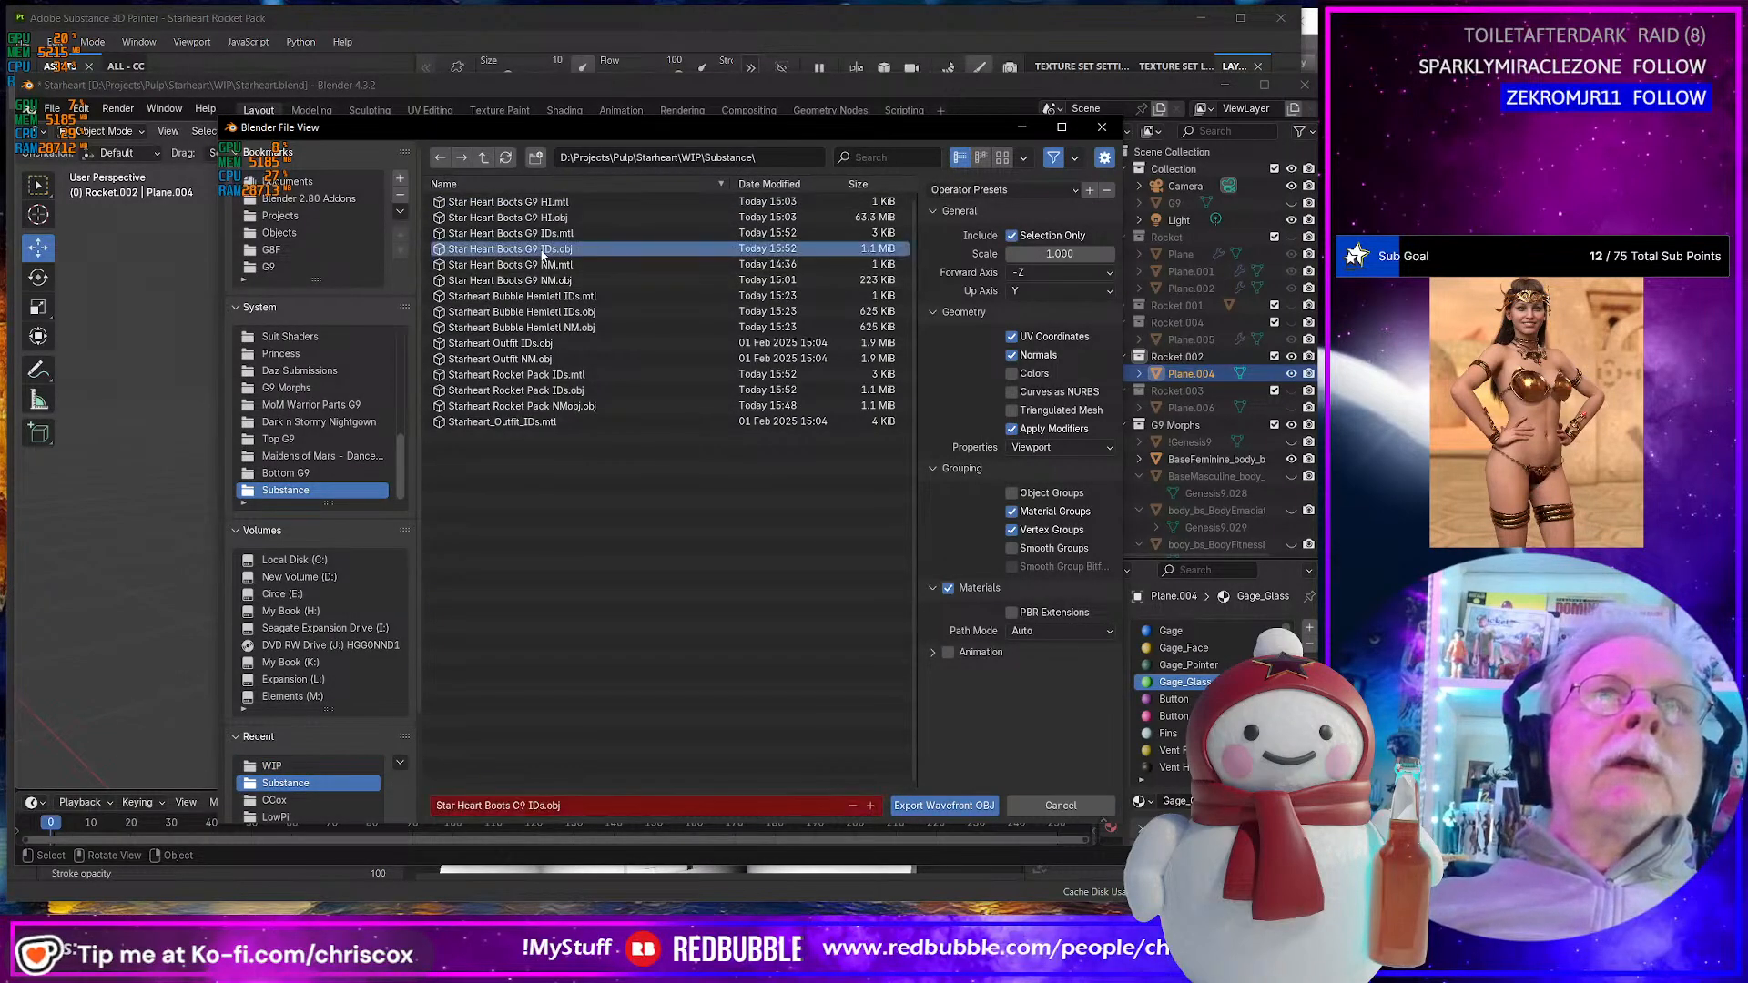
{"action": "left_click", "coordinate": [951, 807]}
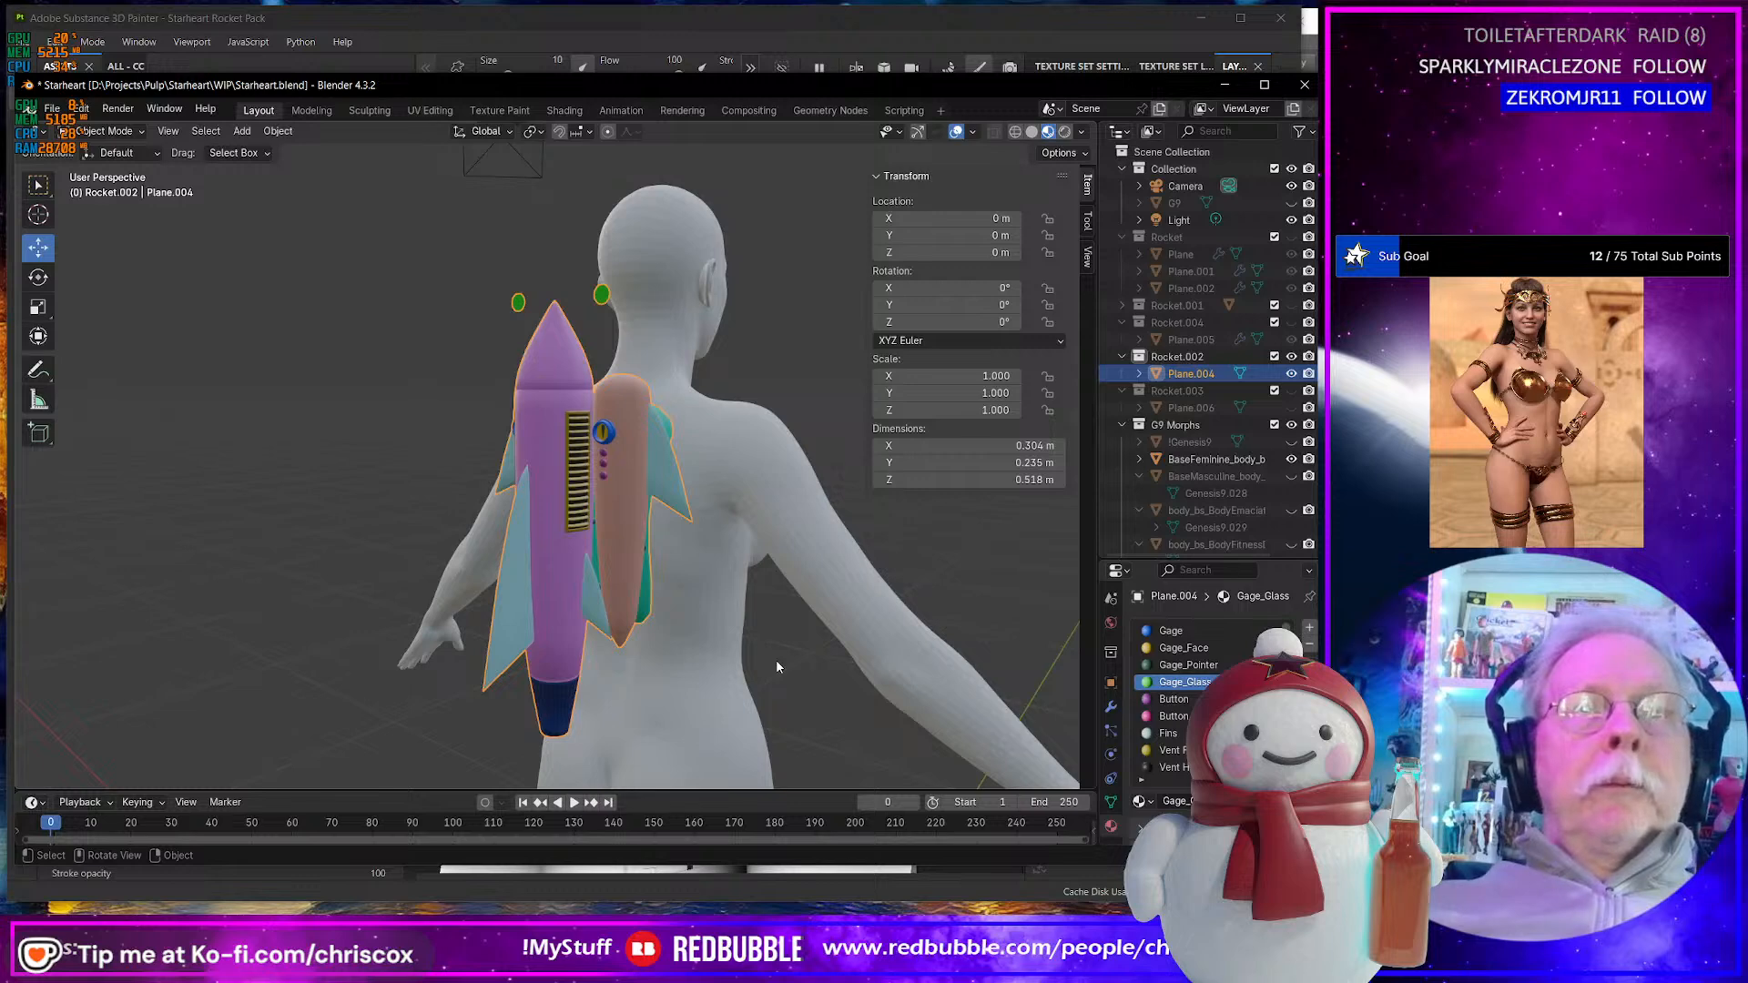
- Export the selected rocket with materials to the Substance folder as Starheart Rocket Pack IDs.obj, overwriting the existing file
{"action": "key", "text": "ctrl+shift+e"}
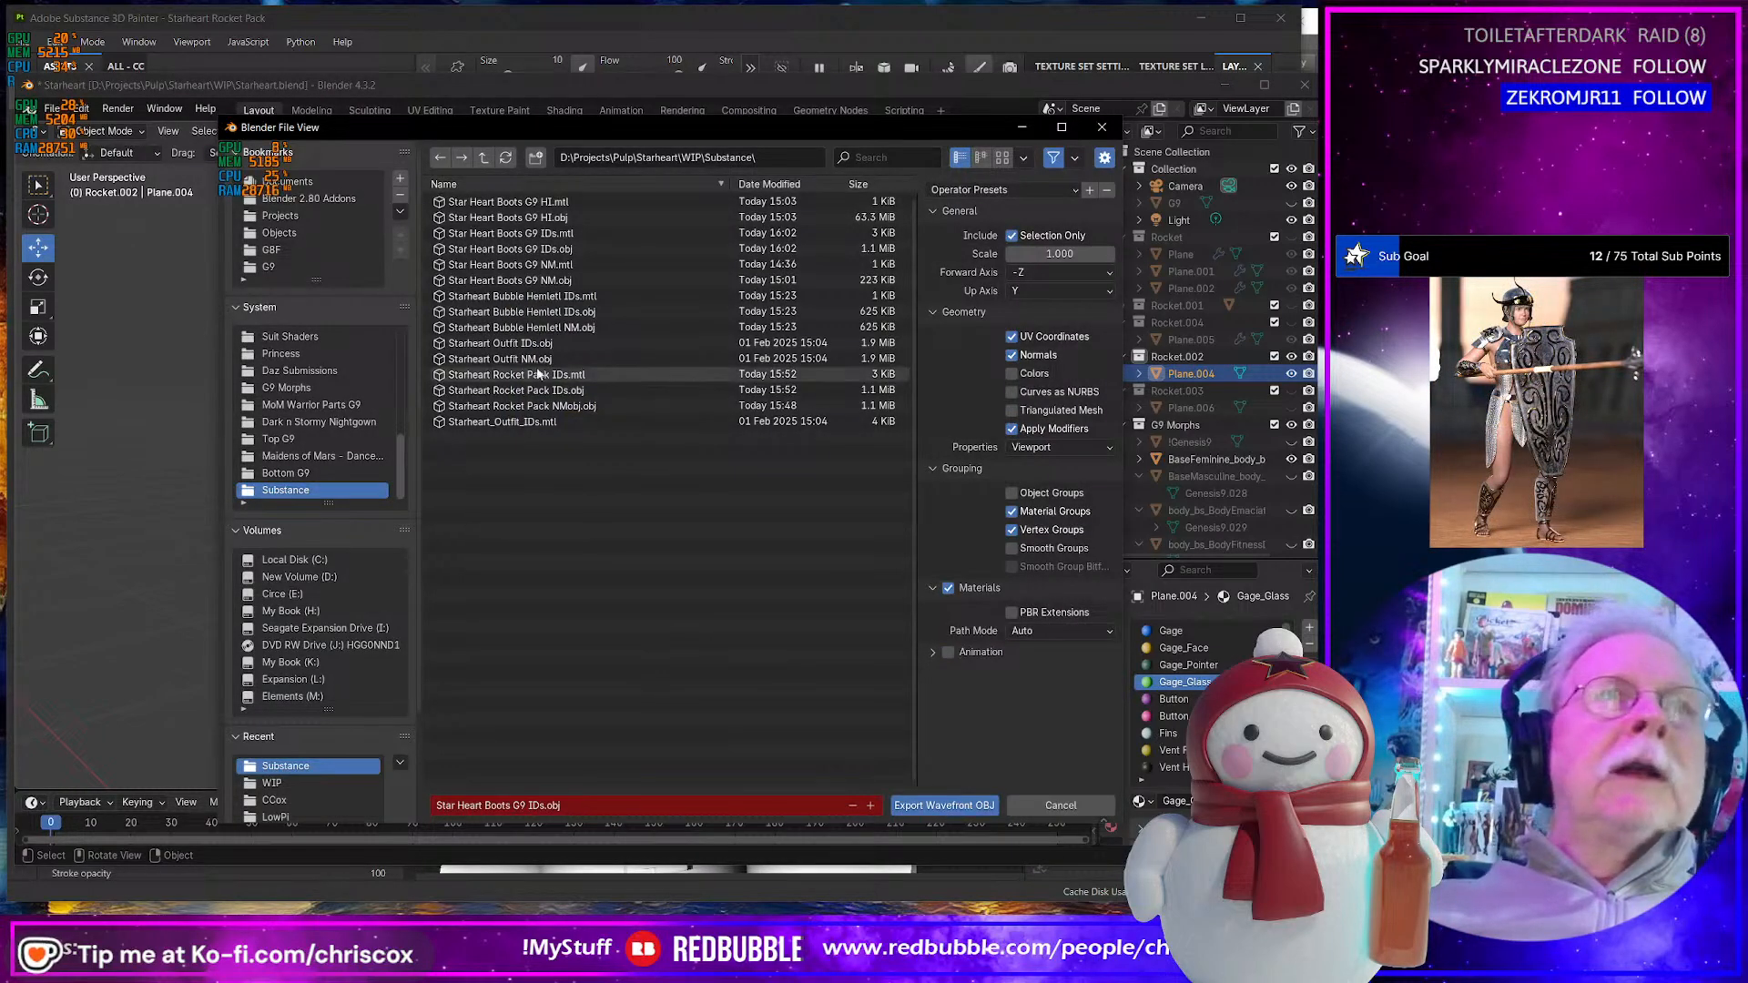
{"action": "left_click", "coordinate": [551, 391]}
{"action": "double_click", "coordinate": [551, 395]}
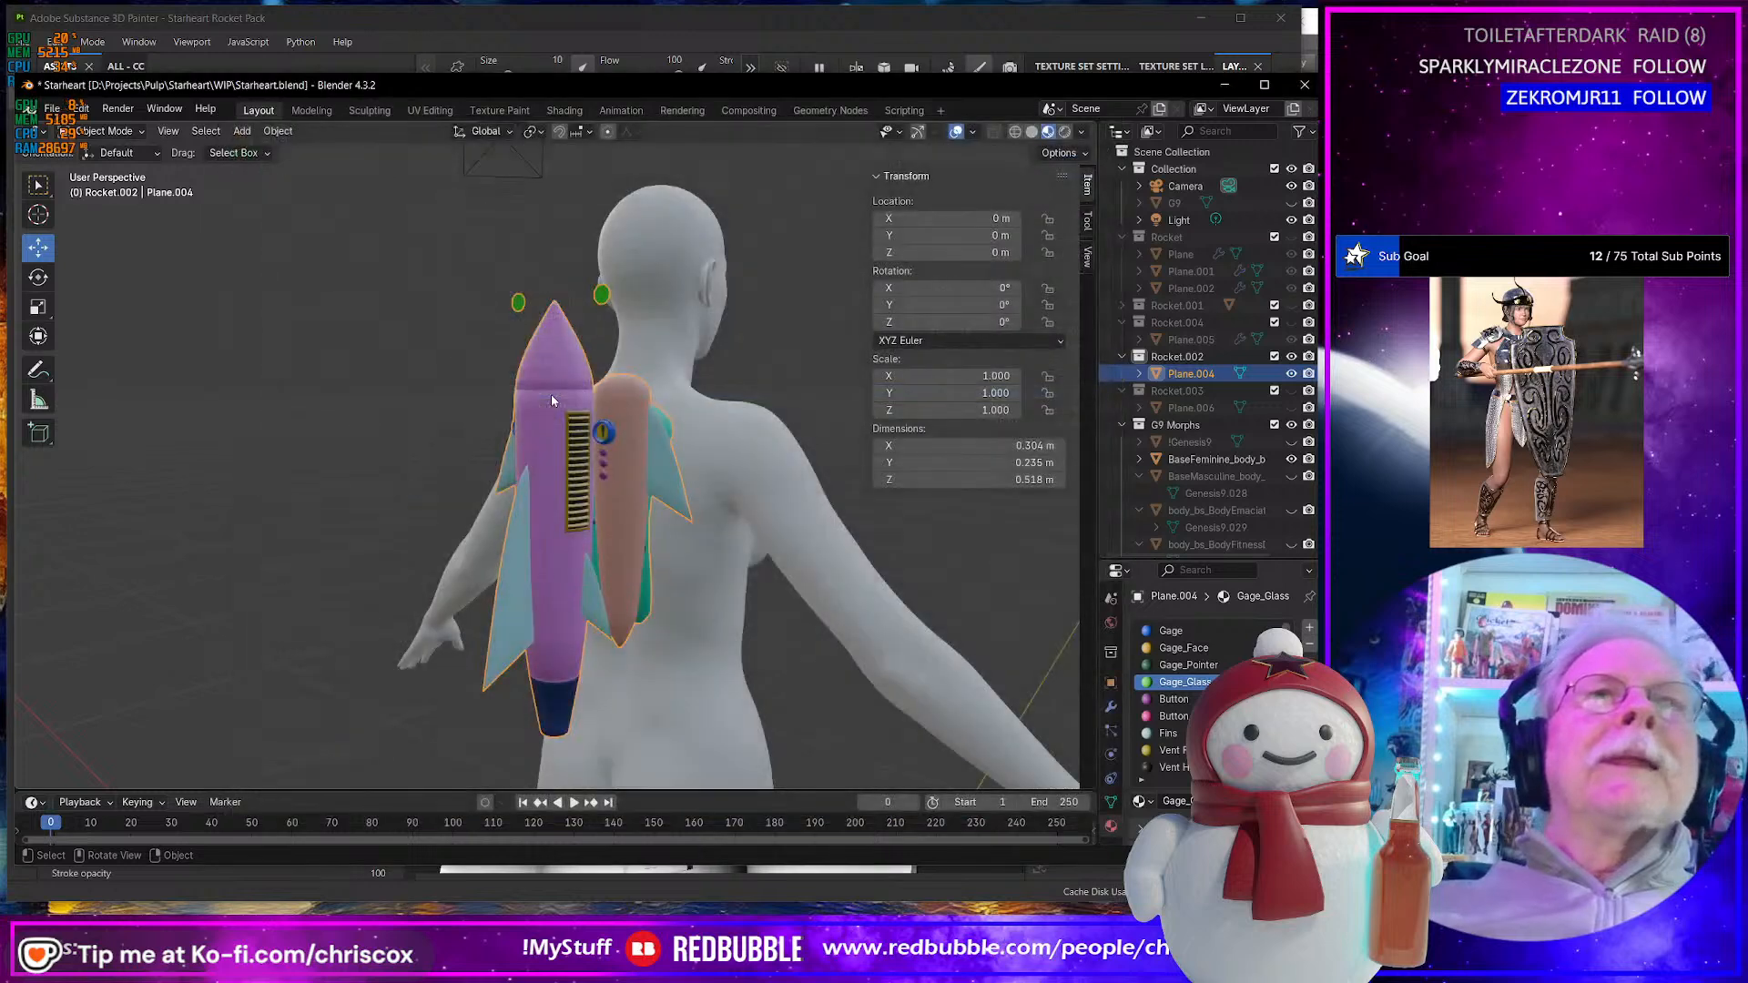
- Export the selected rocket without materials to the Substance folder, overwriting Starheart Rocket Pack NMobj.obj
{"action": "key", "text": "ctrl+shift+e"}
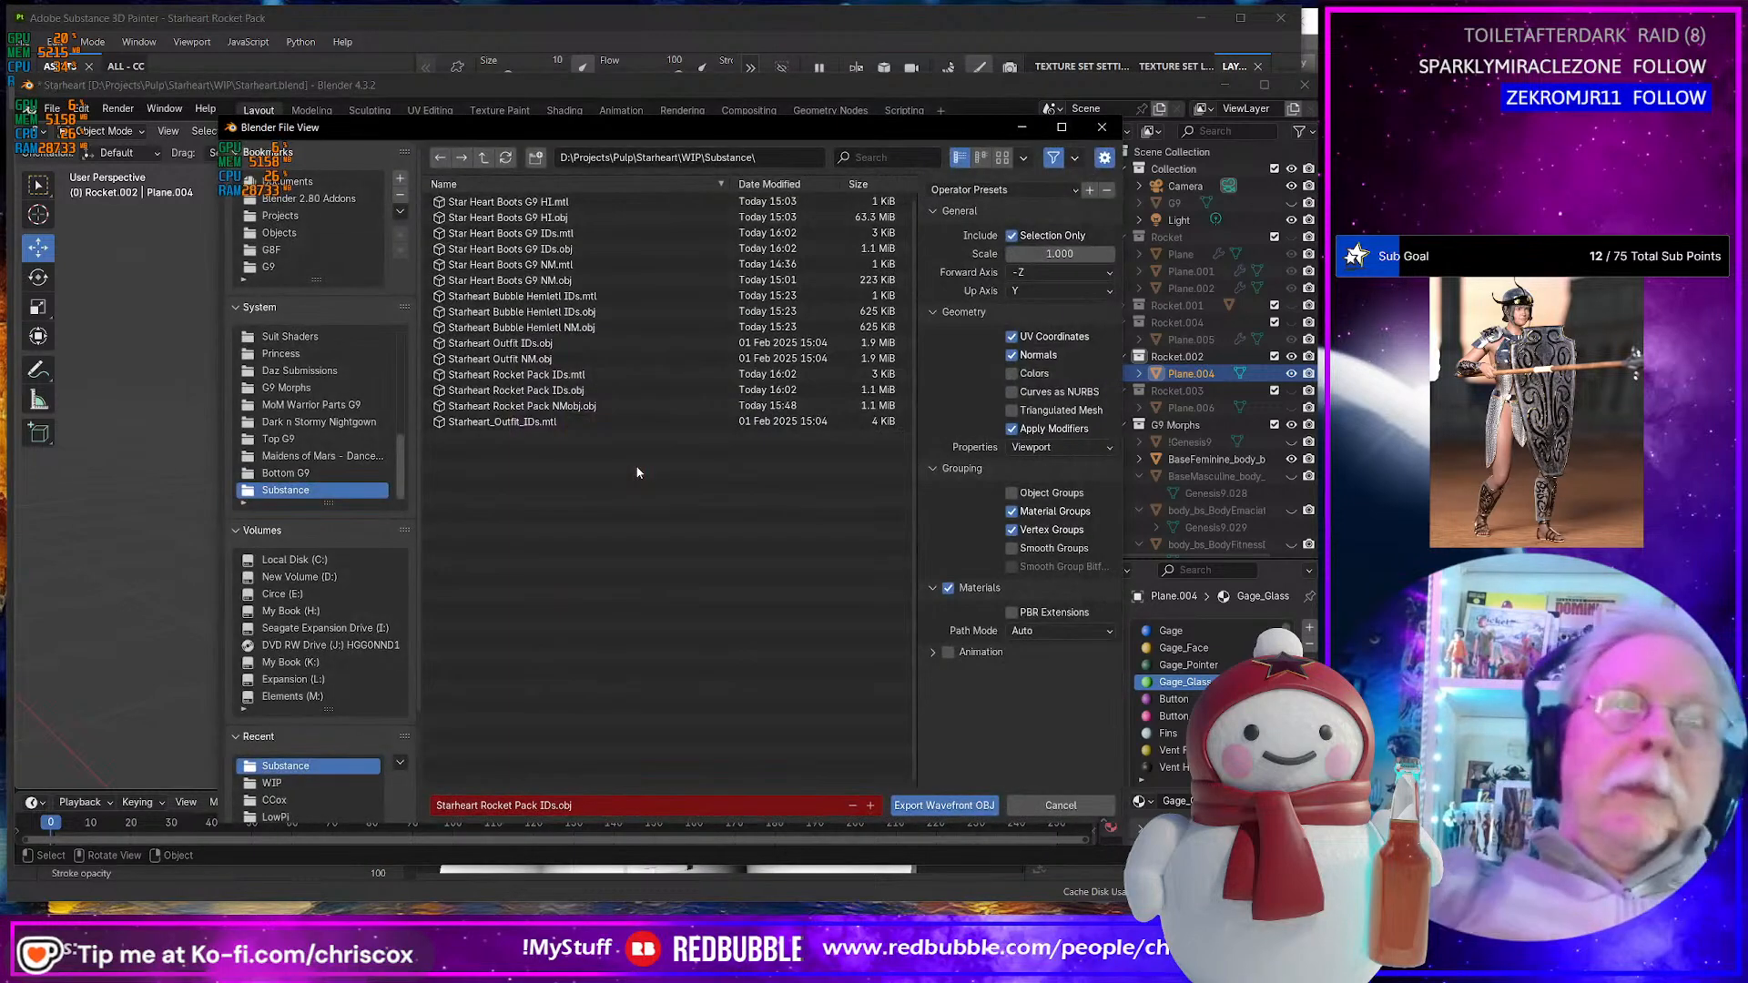
{"action": "left_click", "coordinate": [956, 585]}
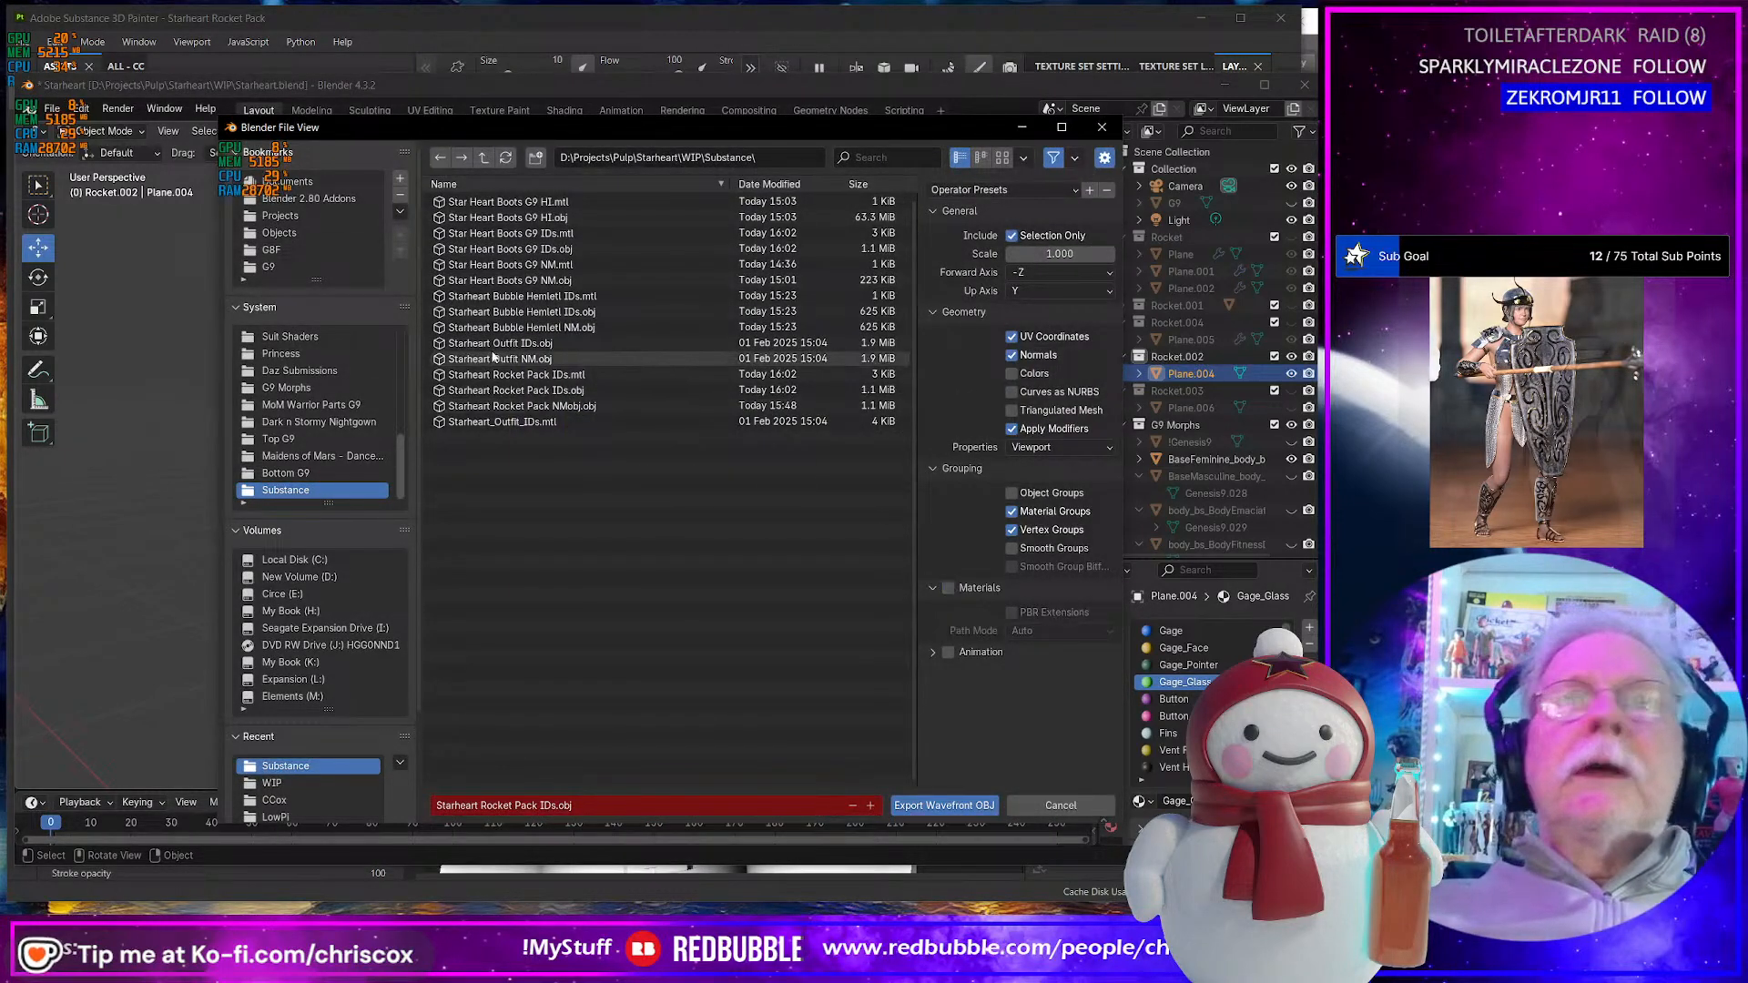
{"action": "double_click", "coordinate": [566, 408]}
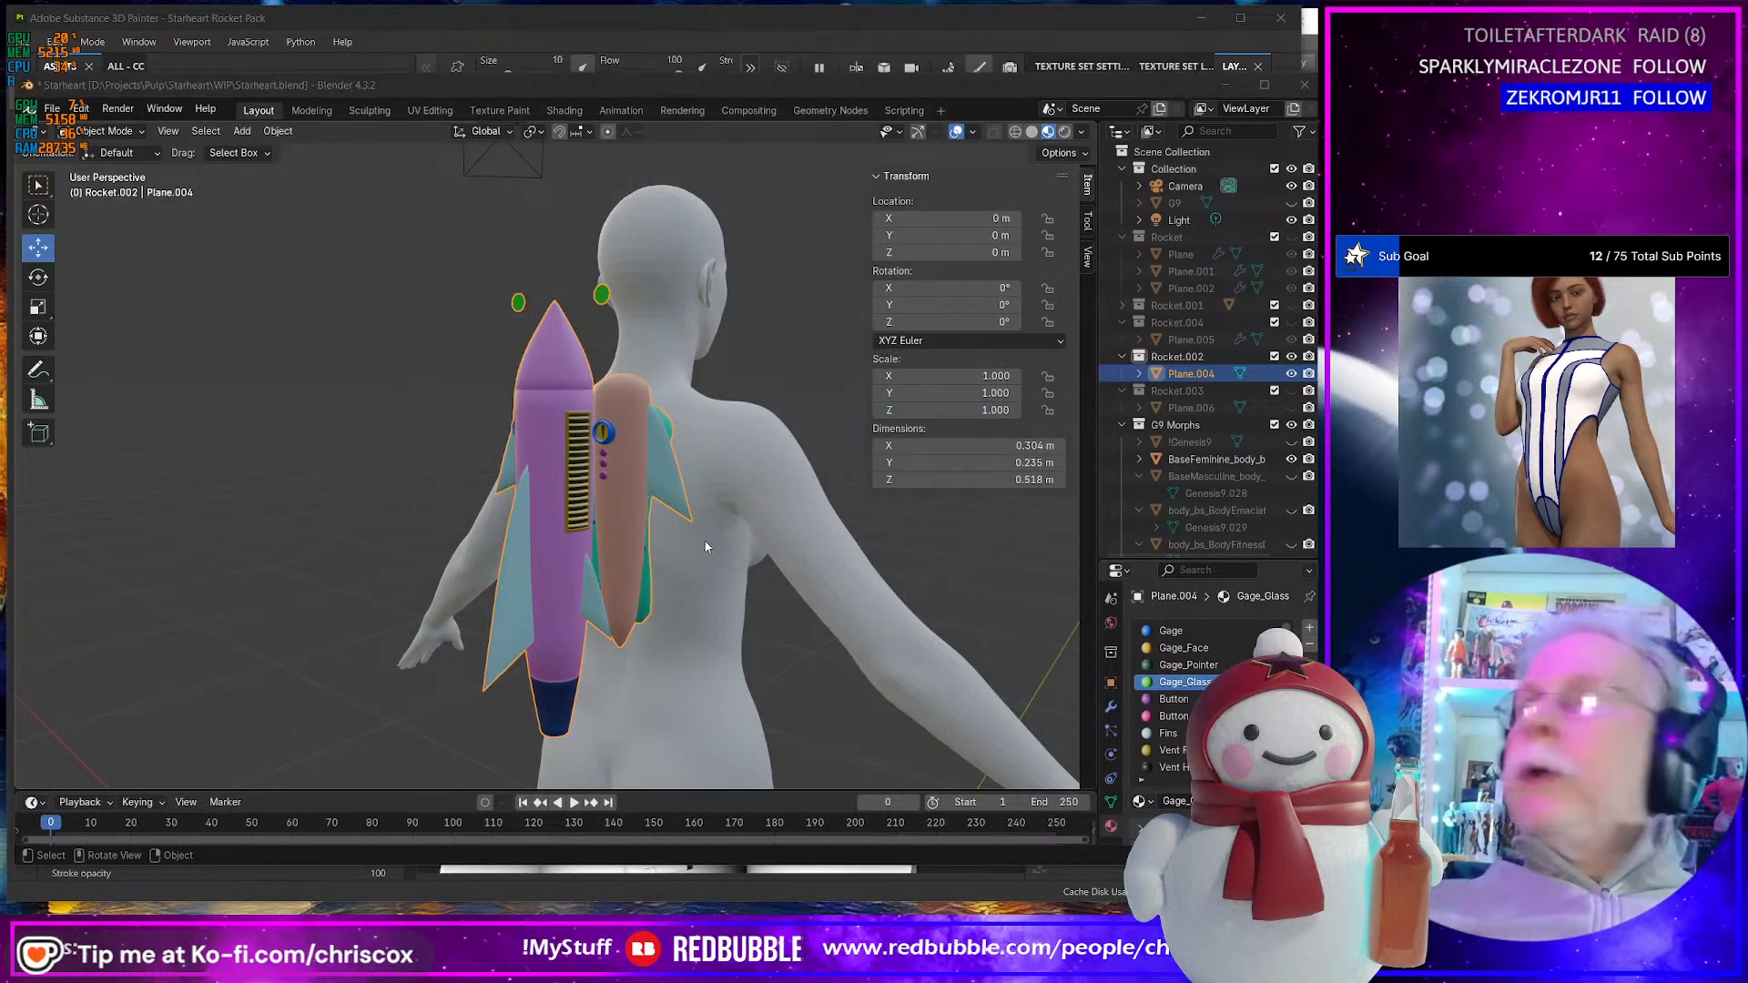
- Switch to Substance 3D Painter and inspect the old rocket's ambient occlusion bake and its mesh map baking settings
{"action": "key", "text": "alt+Tab"}
{"action": "scroll", "coordinate": [623, 546], "scroll_direction": "up", "scroll_amount": 3}
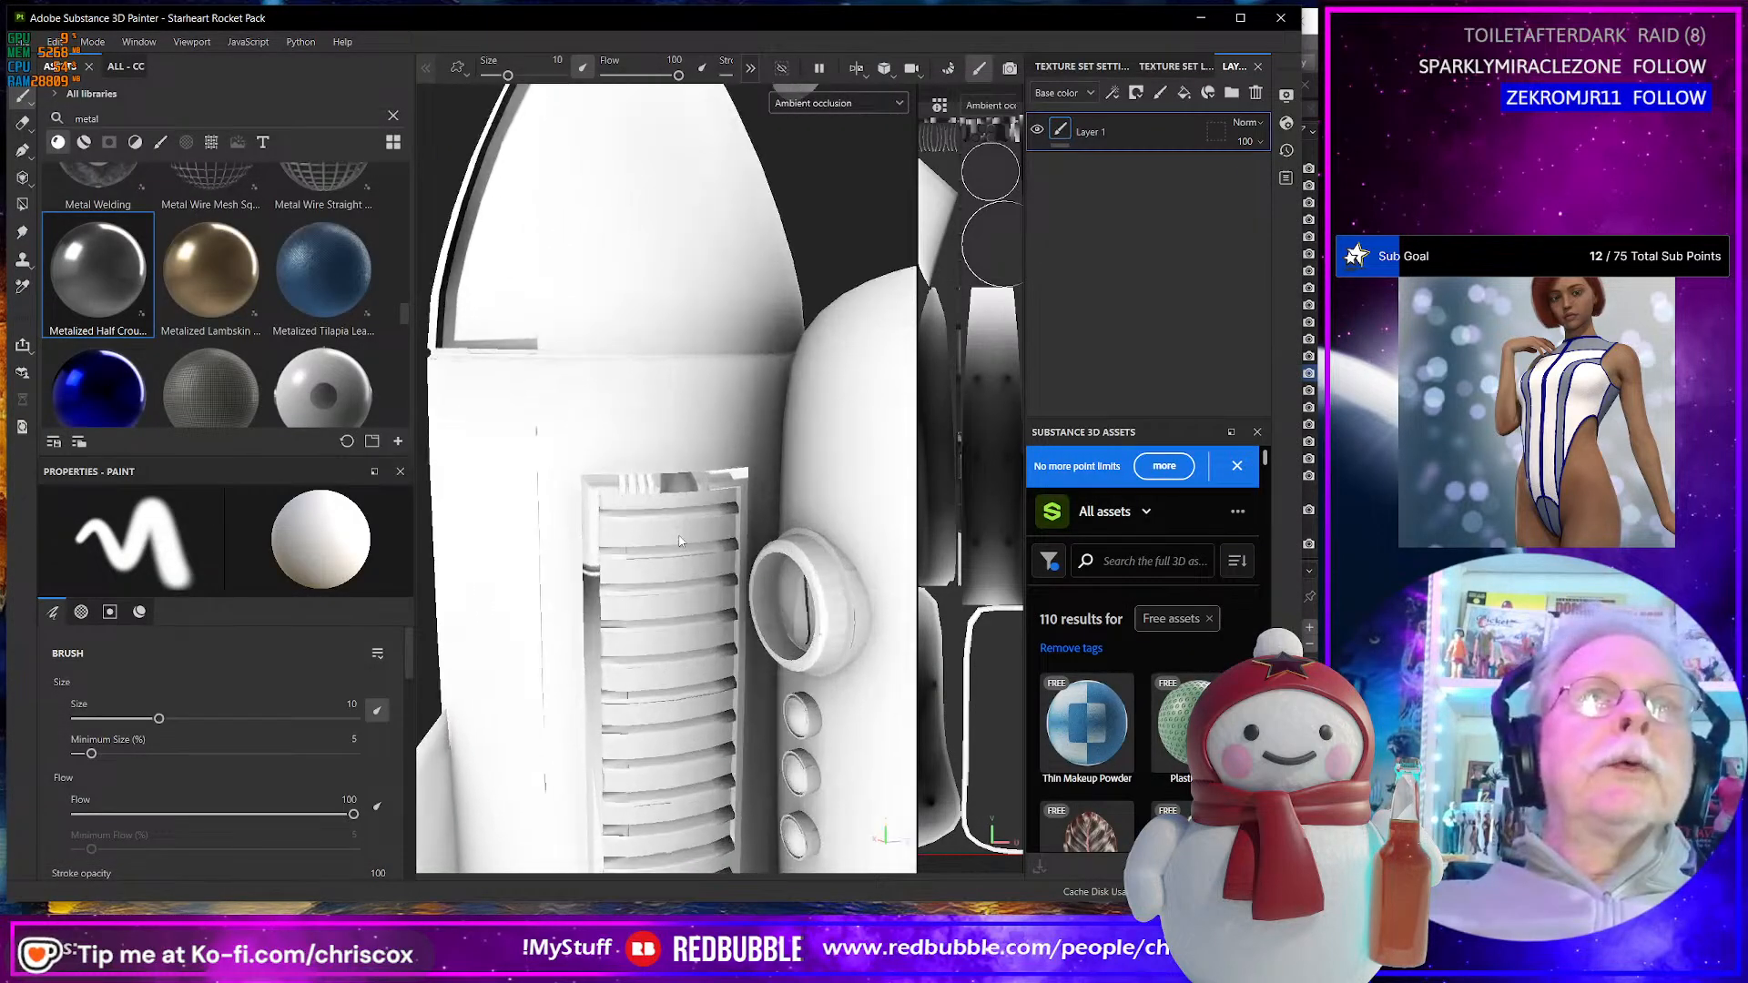
{"action": "scroll", "coordinate": [628, 546], "scroll_direction": "down", "scroll_amount": 6}
{"action": "left_click_drag", "start_coordinate": [681, 539], "coordinate": [735, 500], "text": "alt"}
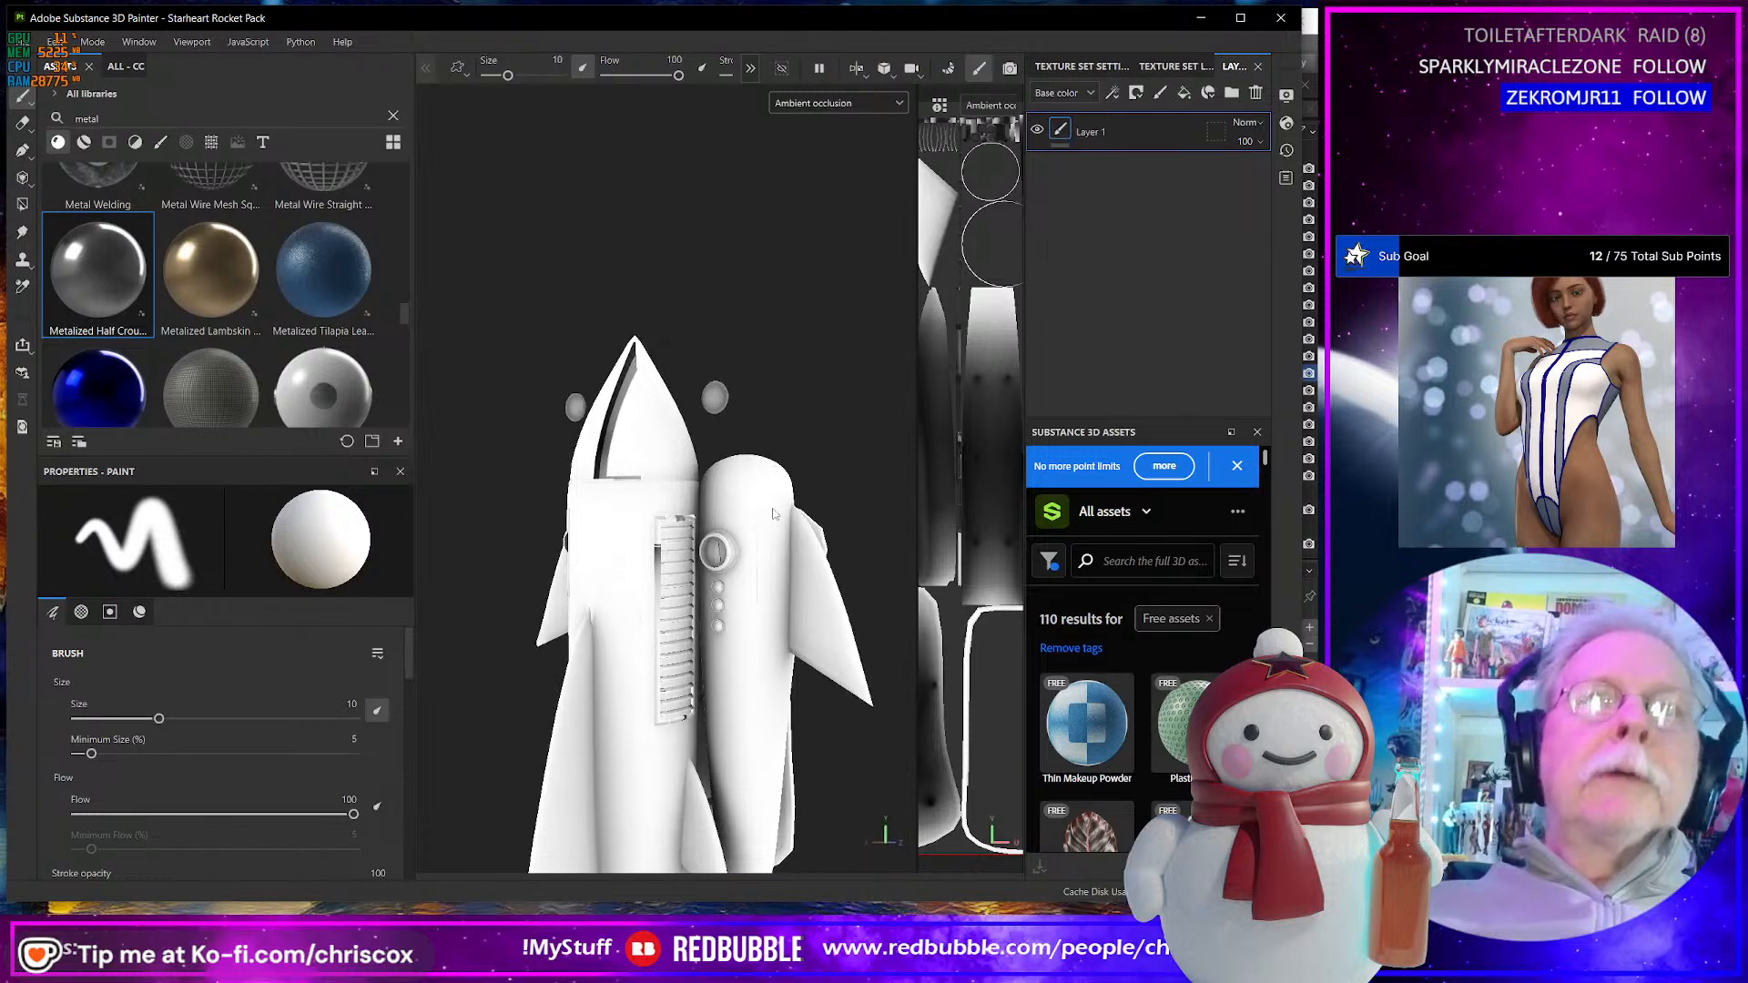
{"action": "key", "text": "alt+Tab"}
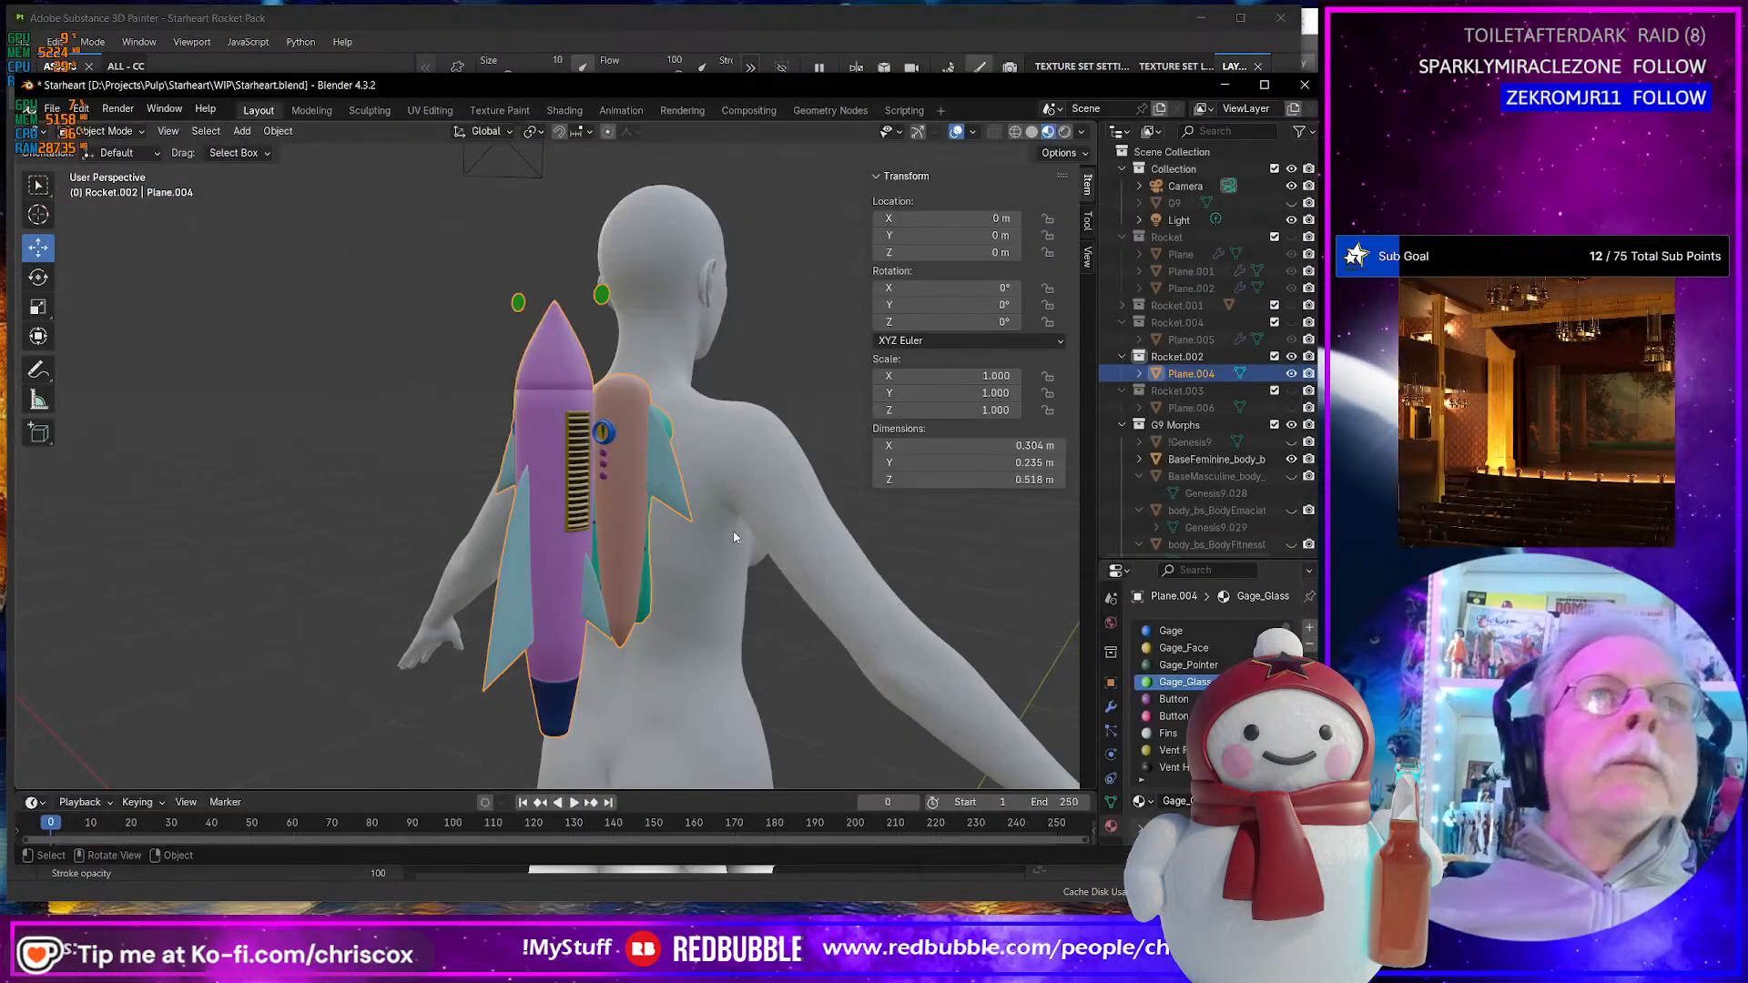
{"action": "key", "text": "alt+Tab"}
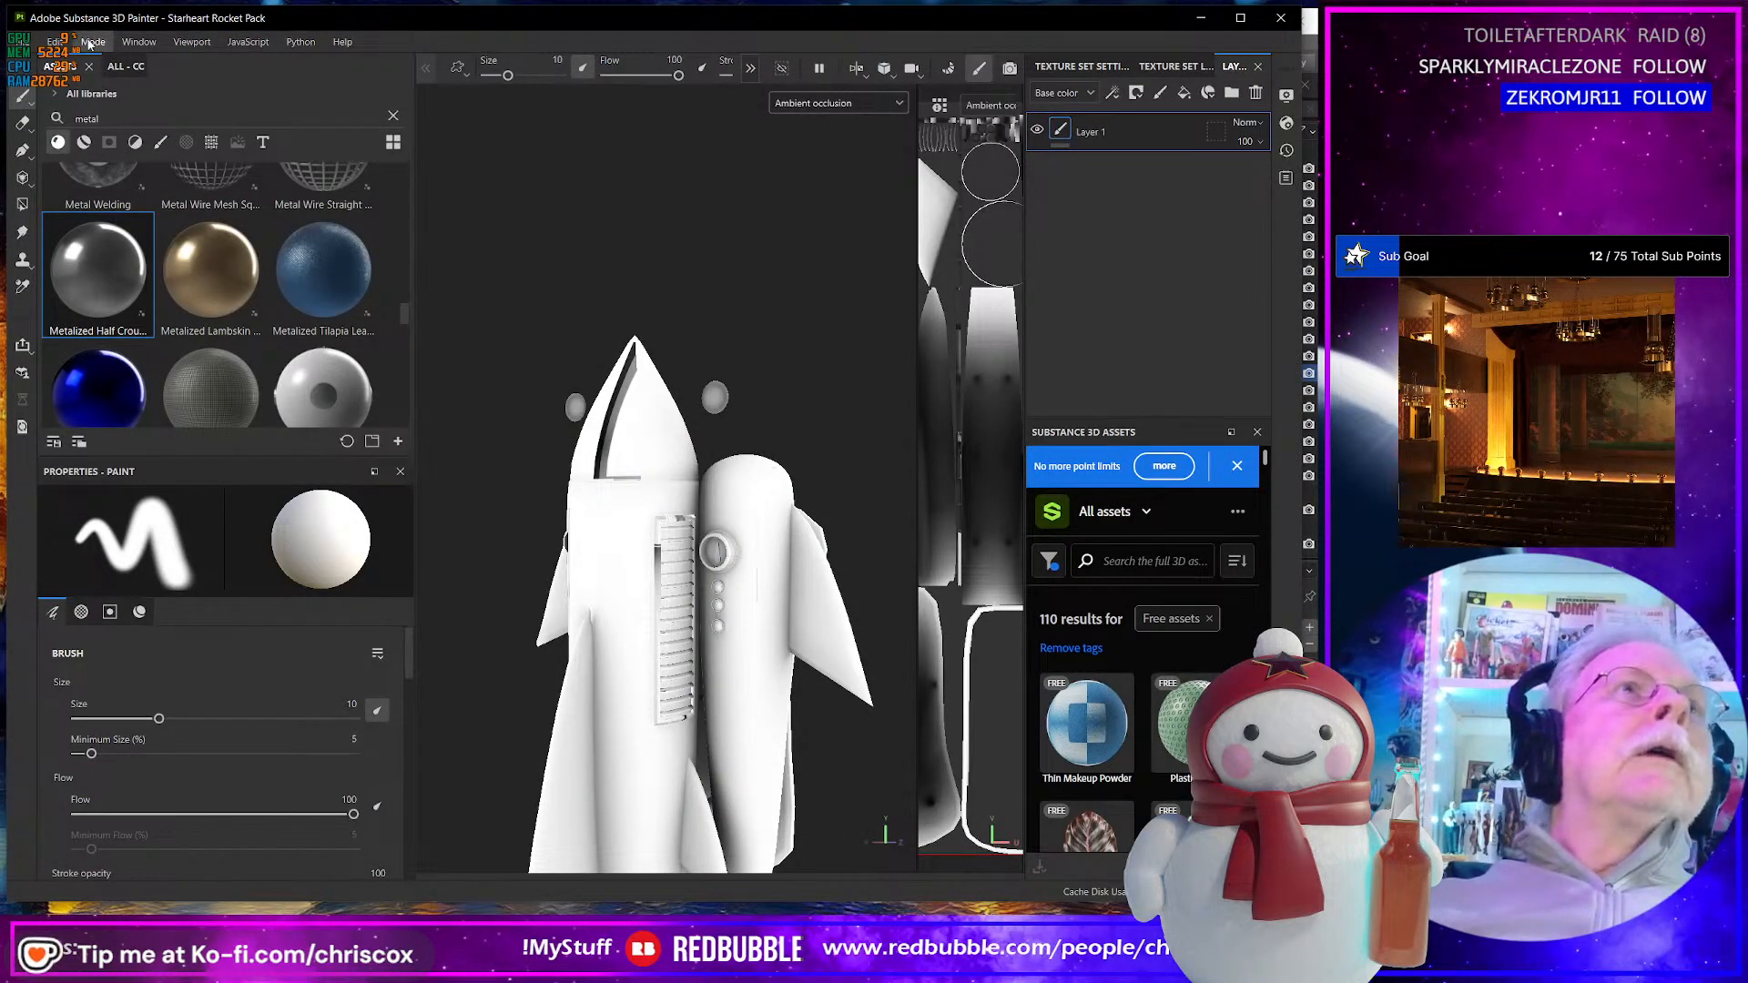
{"action": "left_click", "coordinate": [91, 42]}
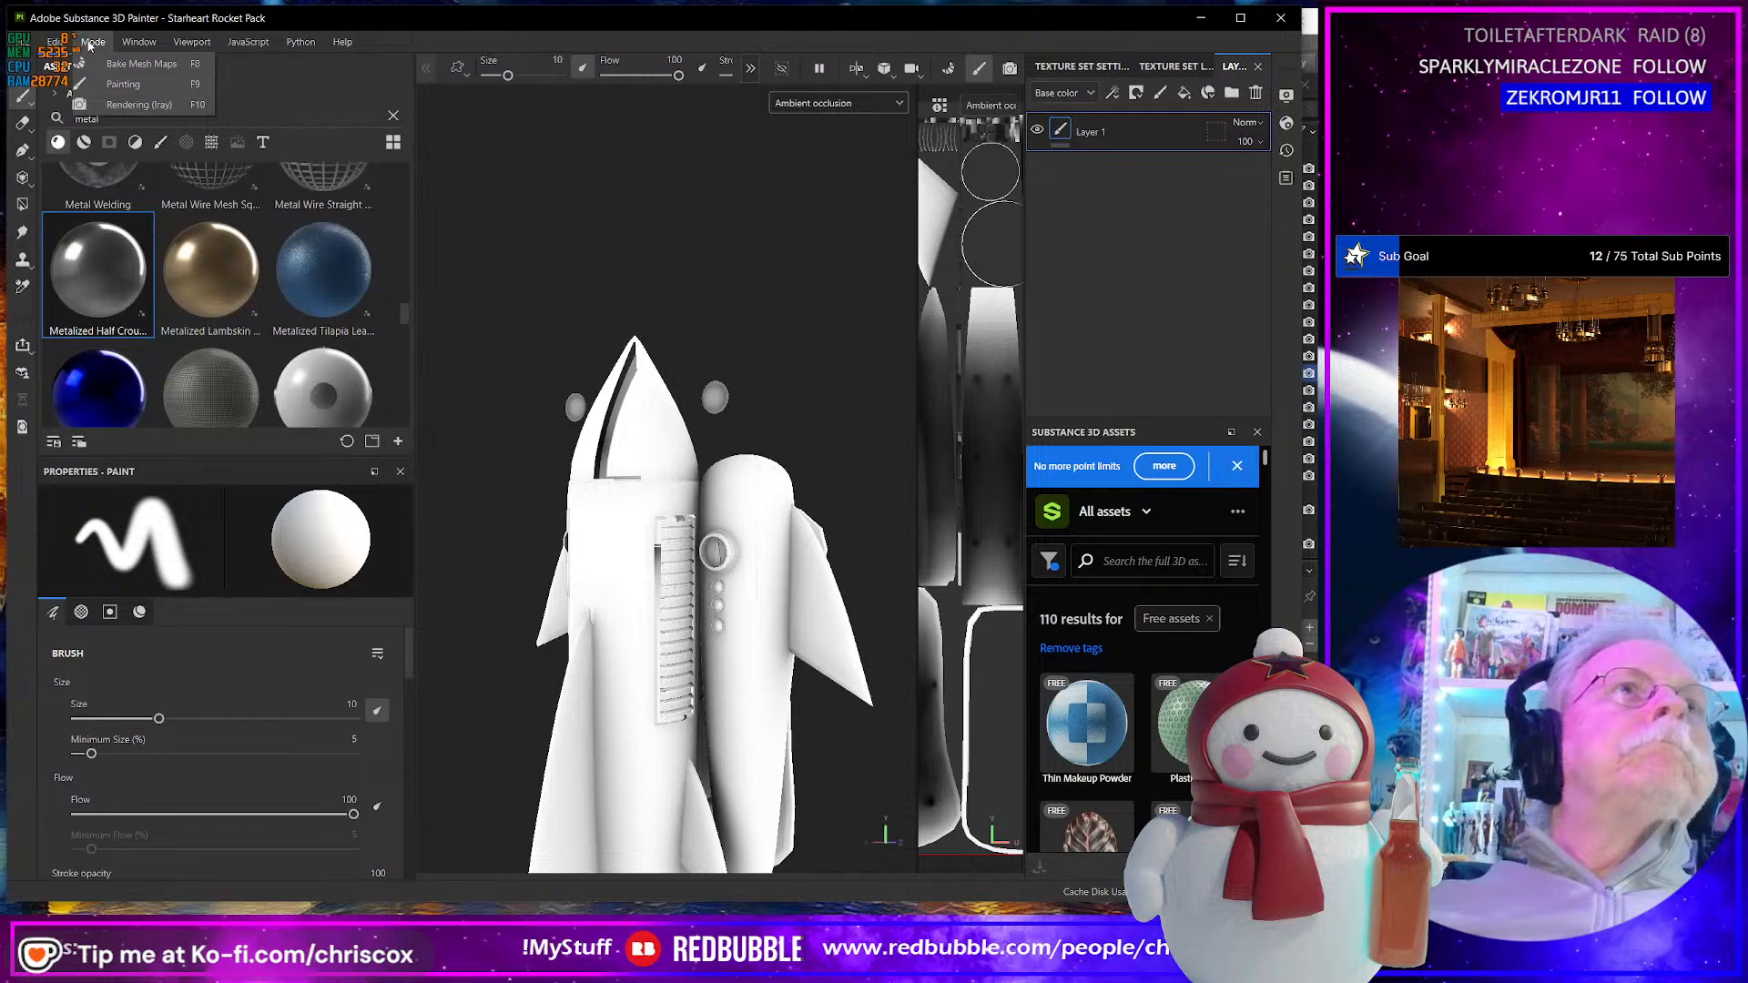
{"action": "left_click", "coordinate": [136, 64]}
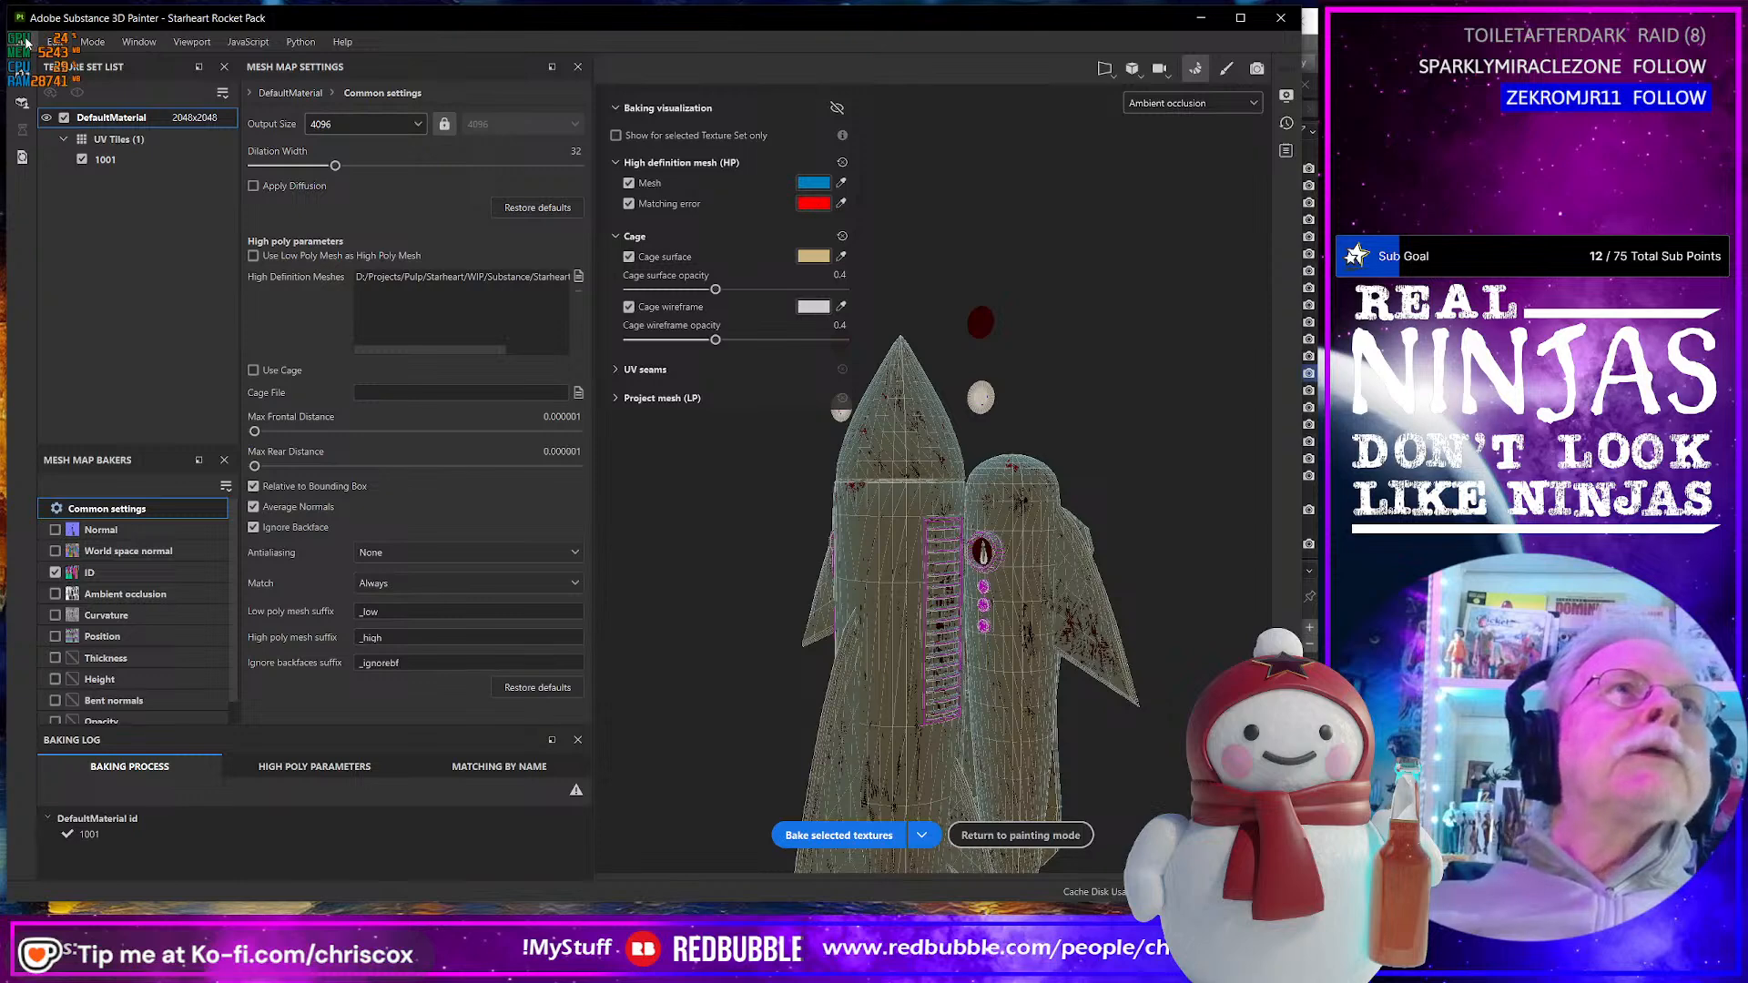
- Create a new project from Starheart Rocket Pack NMobj.obj with the ccox2 template, discarding the changes to the open project
{"action": "left_click", "coordinate": [25, 42]}
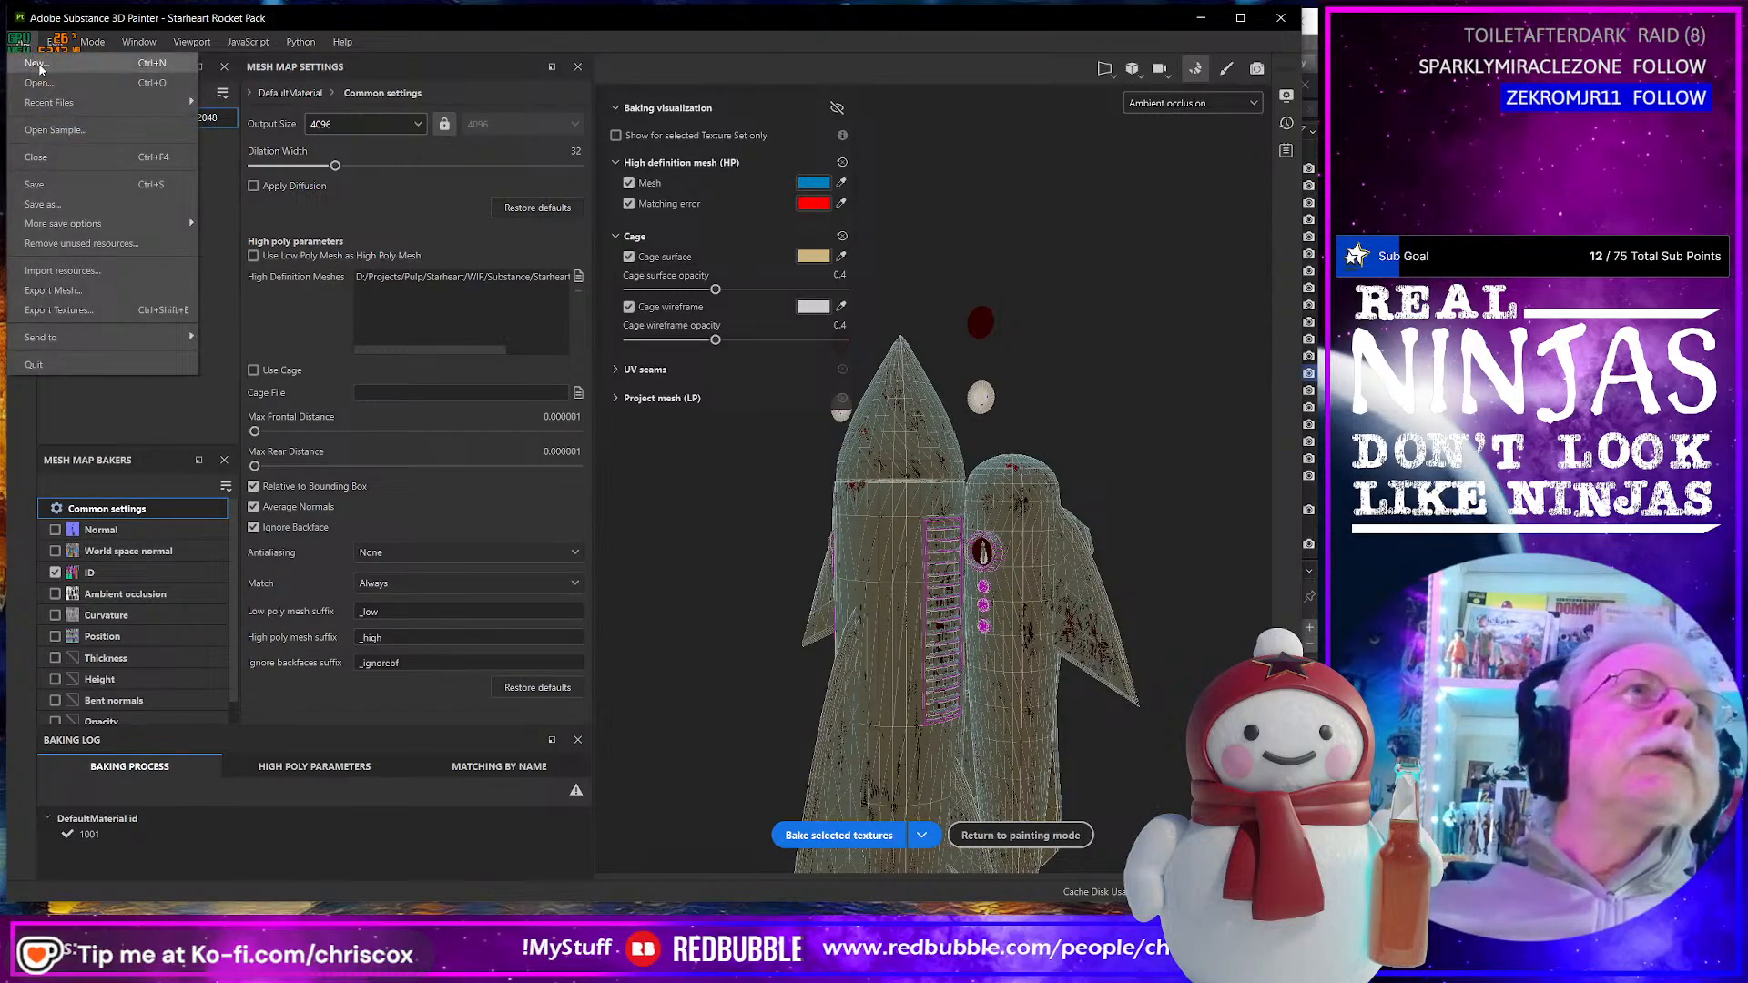
{"action": "left_click", "coordinate": [38, 63]}
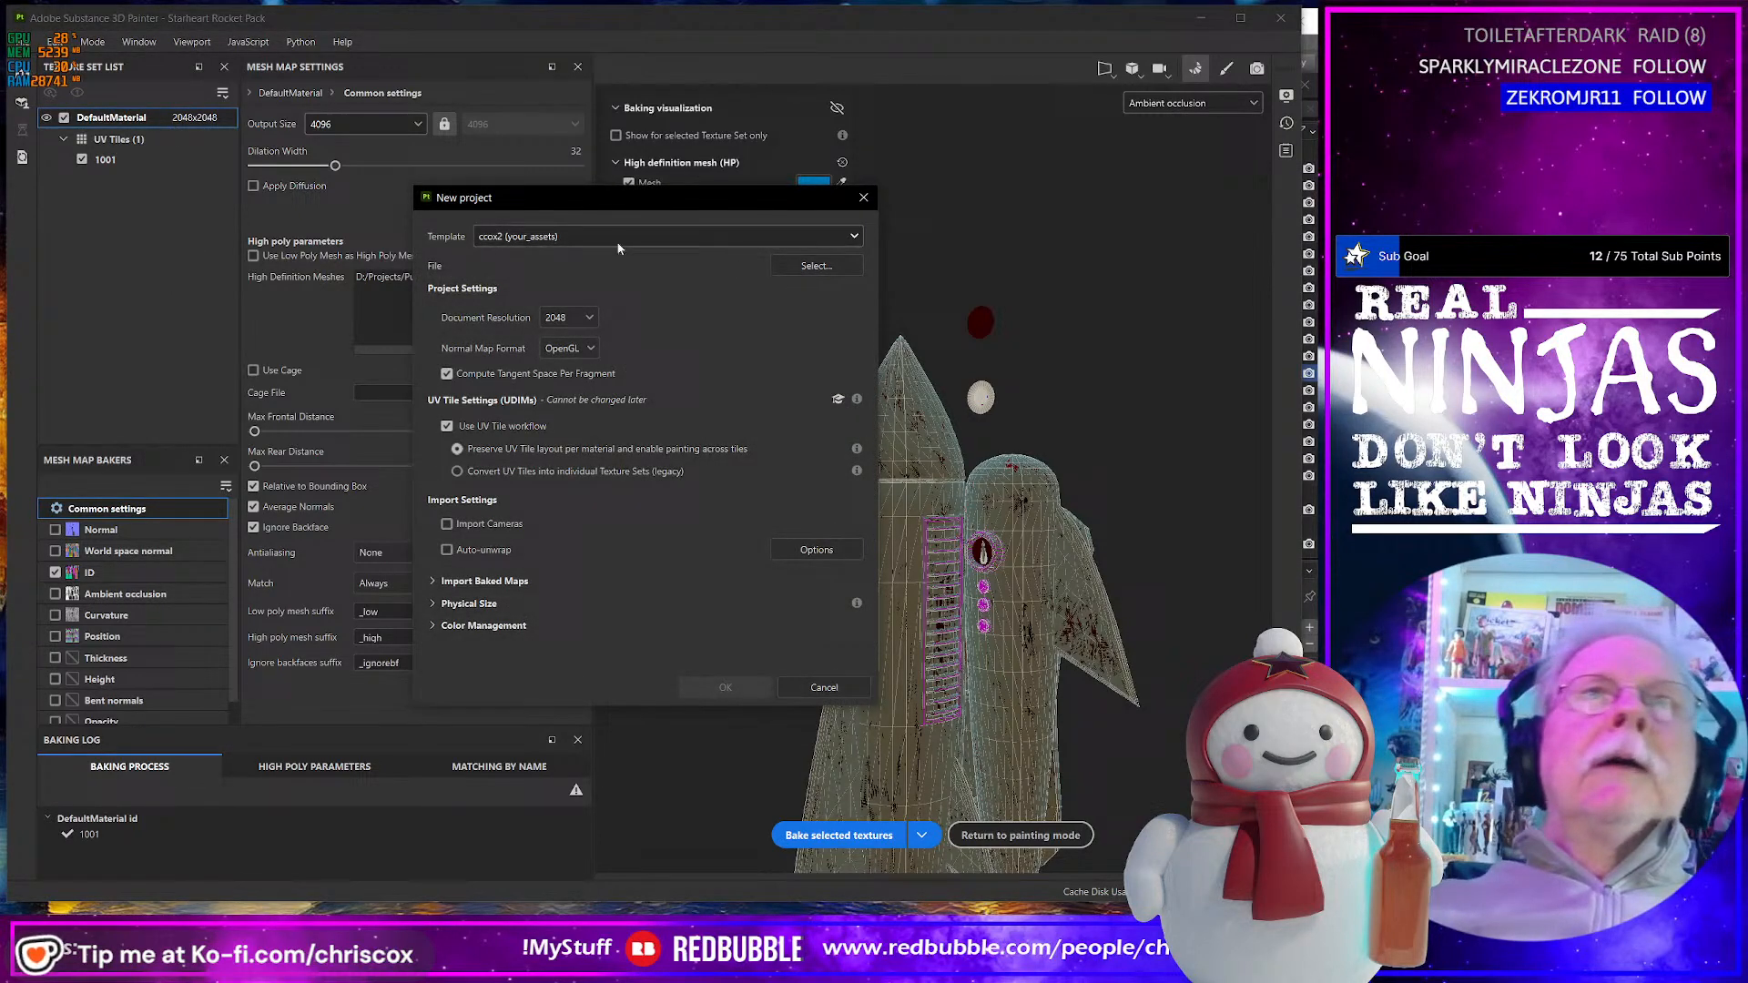
{"action": "left_click", "coordinate": [807, 267]}
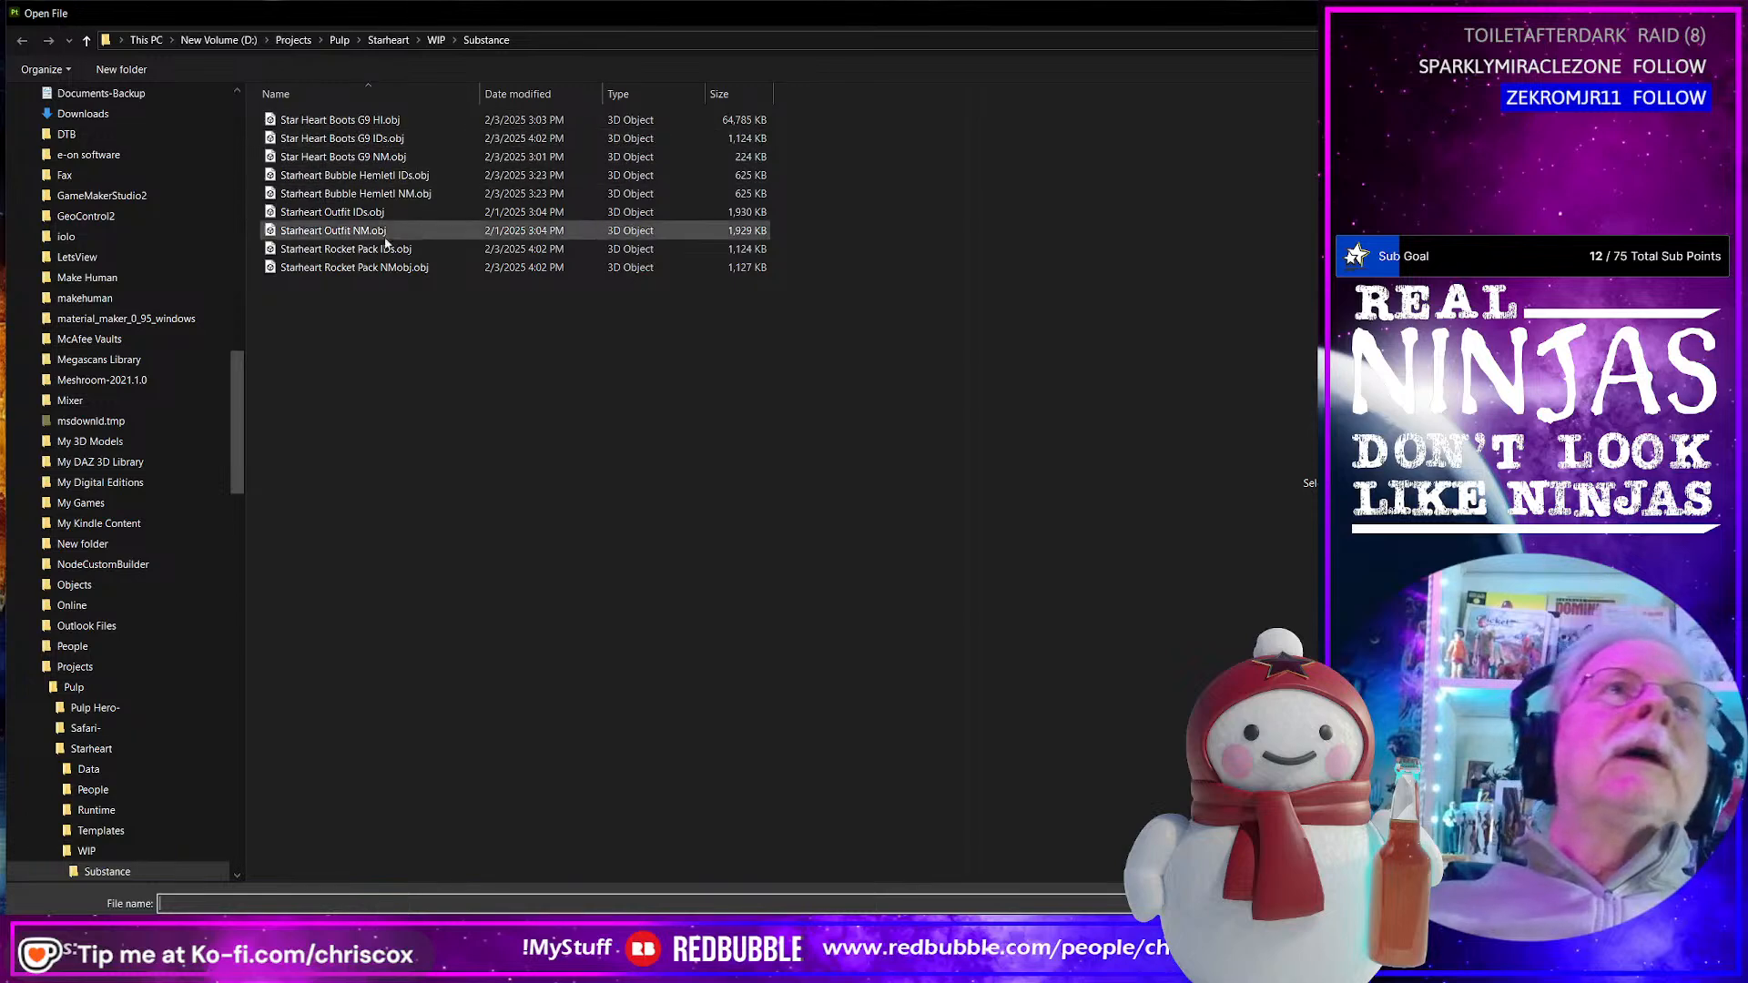
{"action": "left_click", "coordinate": [391, 269]}
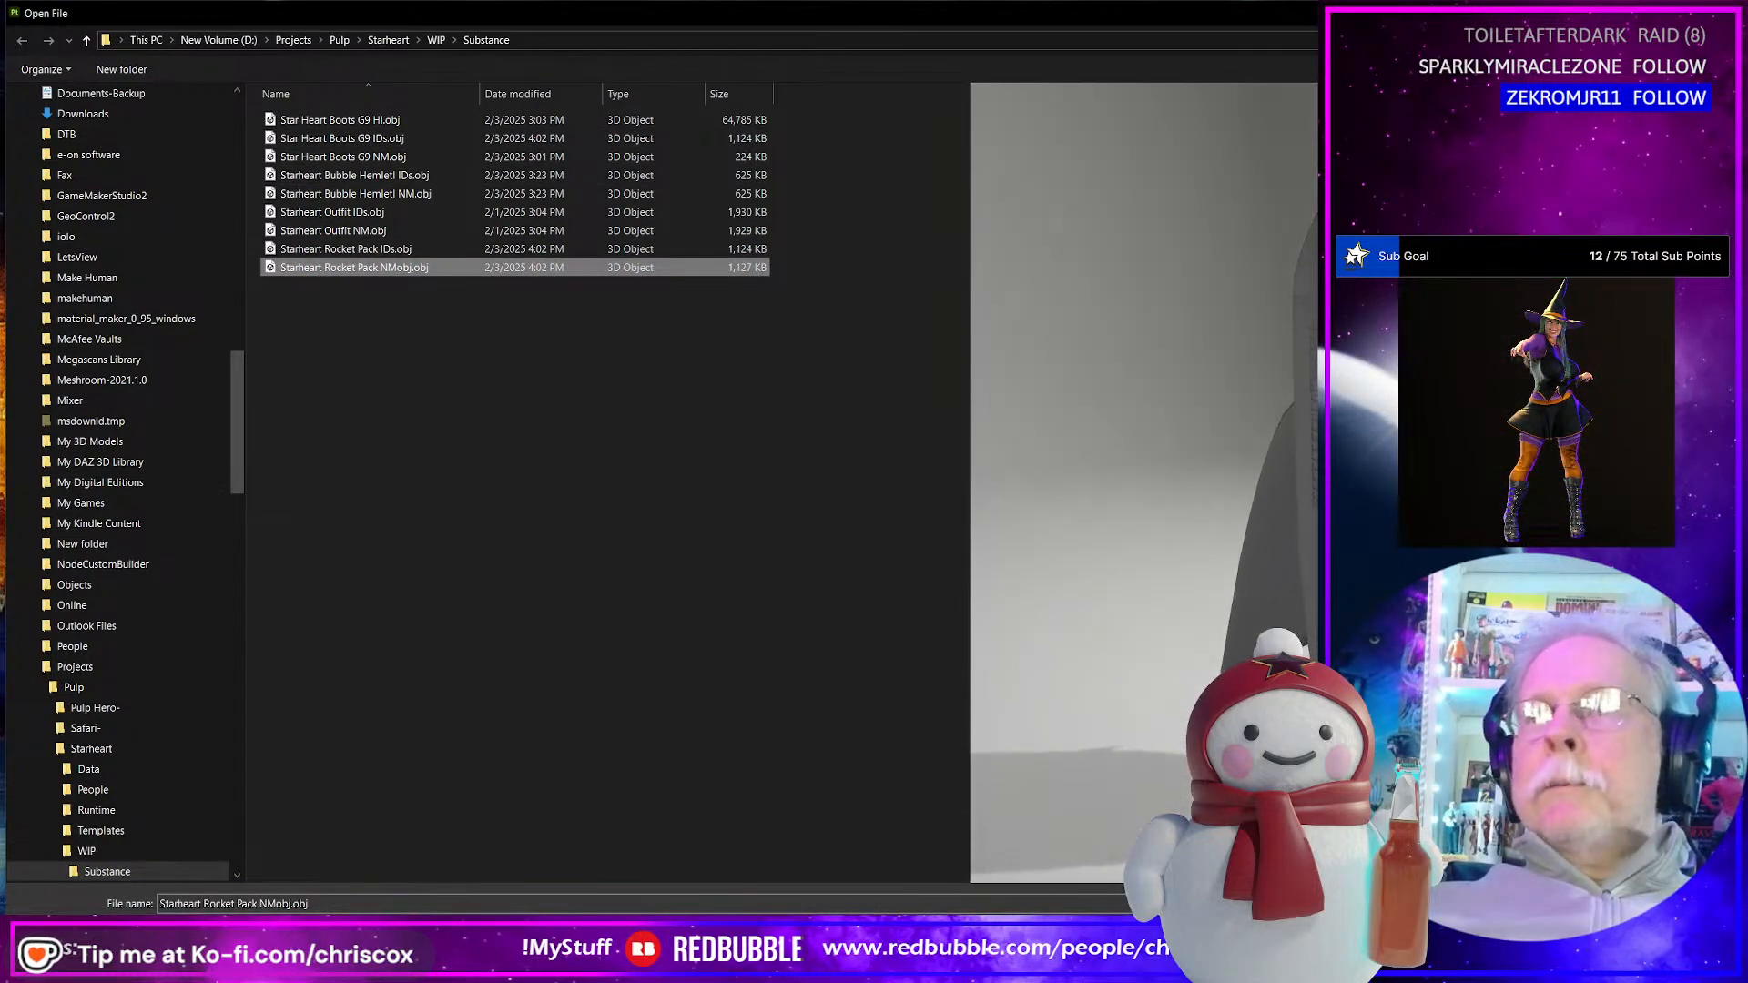
{"action": "key", "text": "Return"}
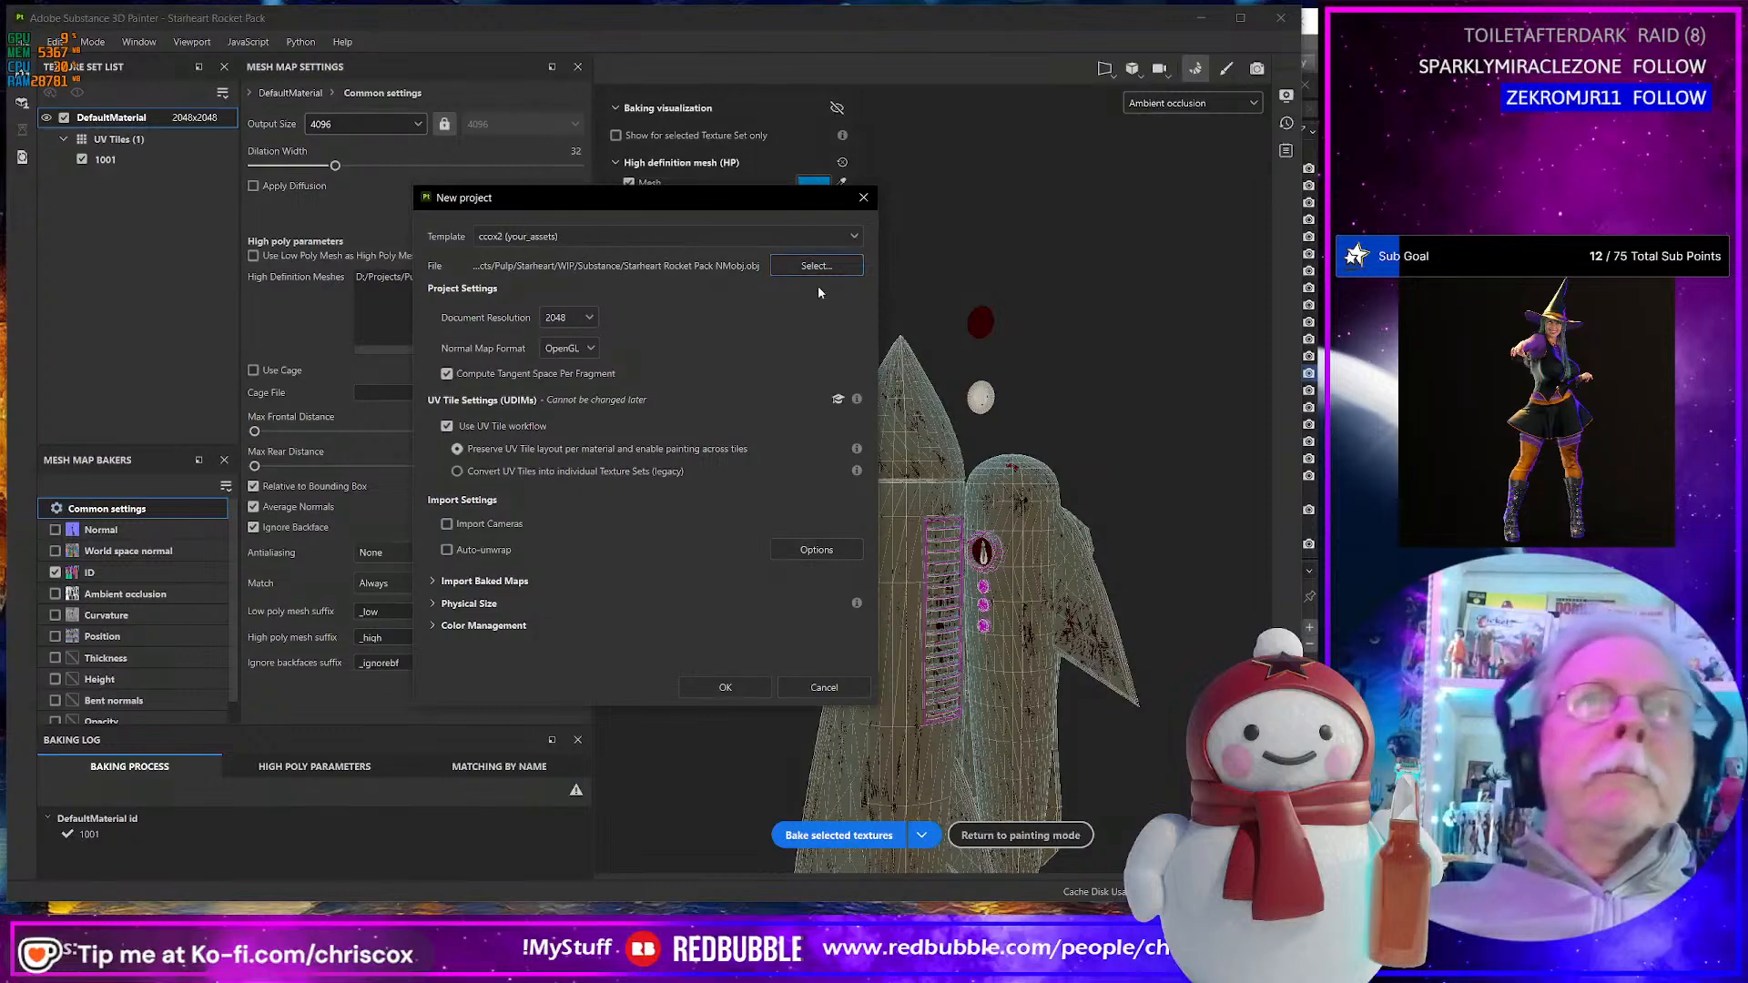
{"action": "left_click", "coordinate": [725, 688]}
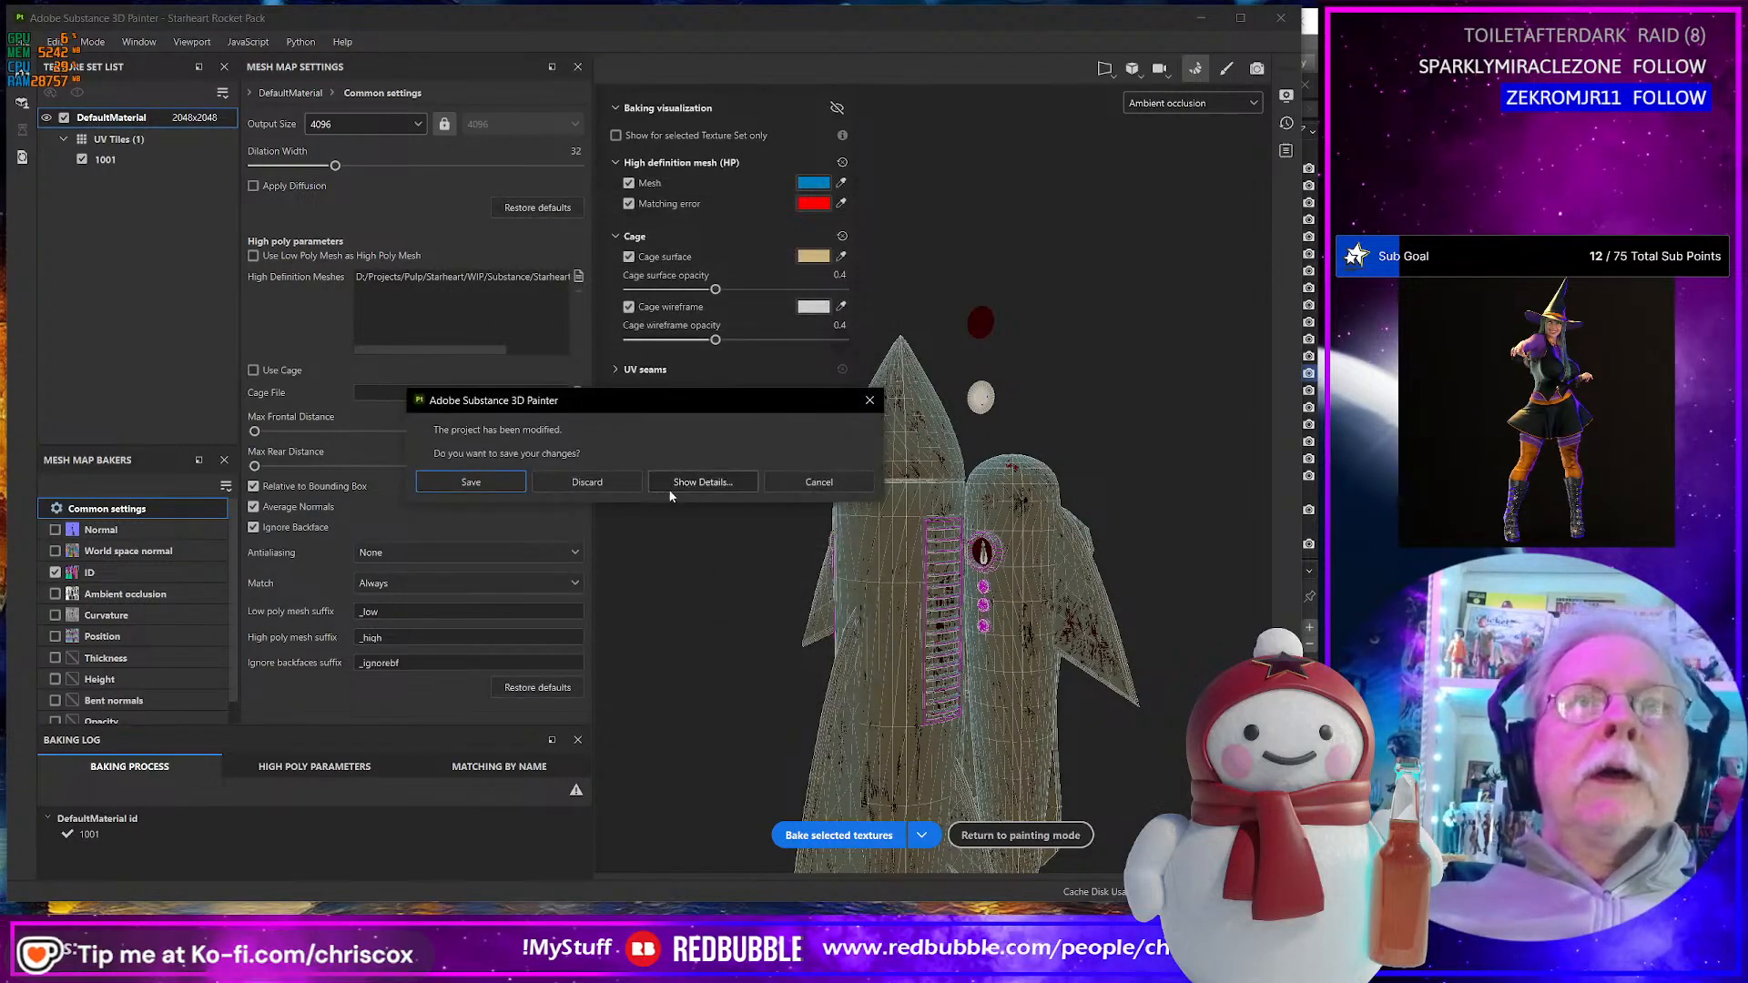
{"action": "left_click", "coordinate": [615, 482]}
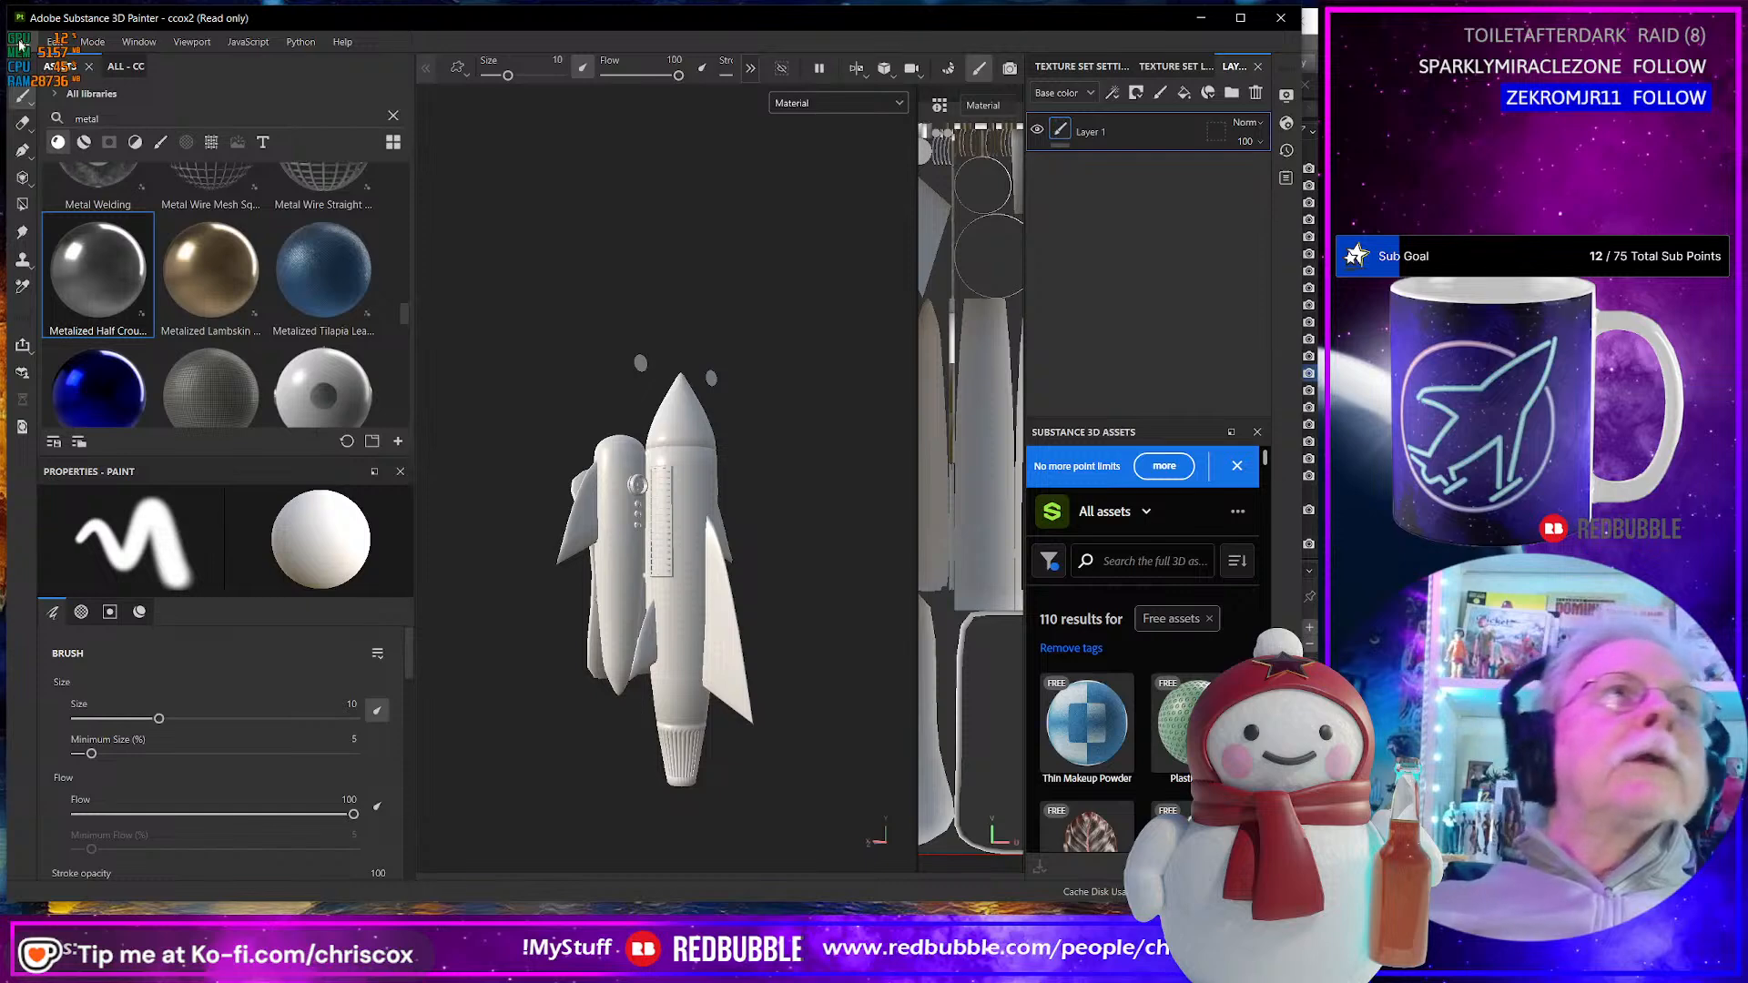
- Save the new project in the Substance folder as Starheart Rocket Pack.spp, replacing the existing file
{"action": "left_click", "coordinate": [20, 44]}
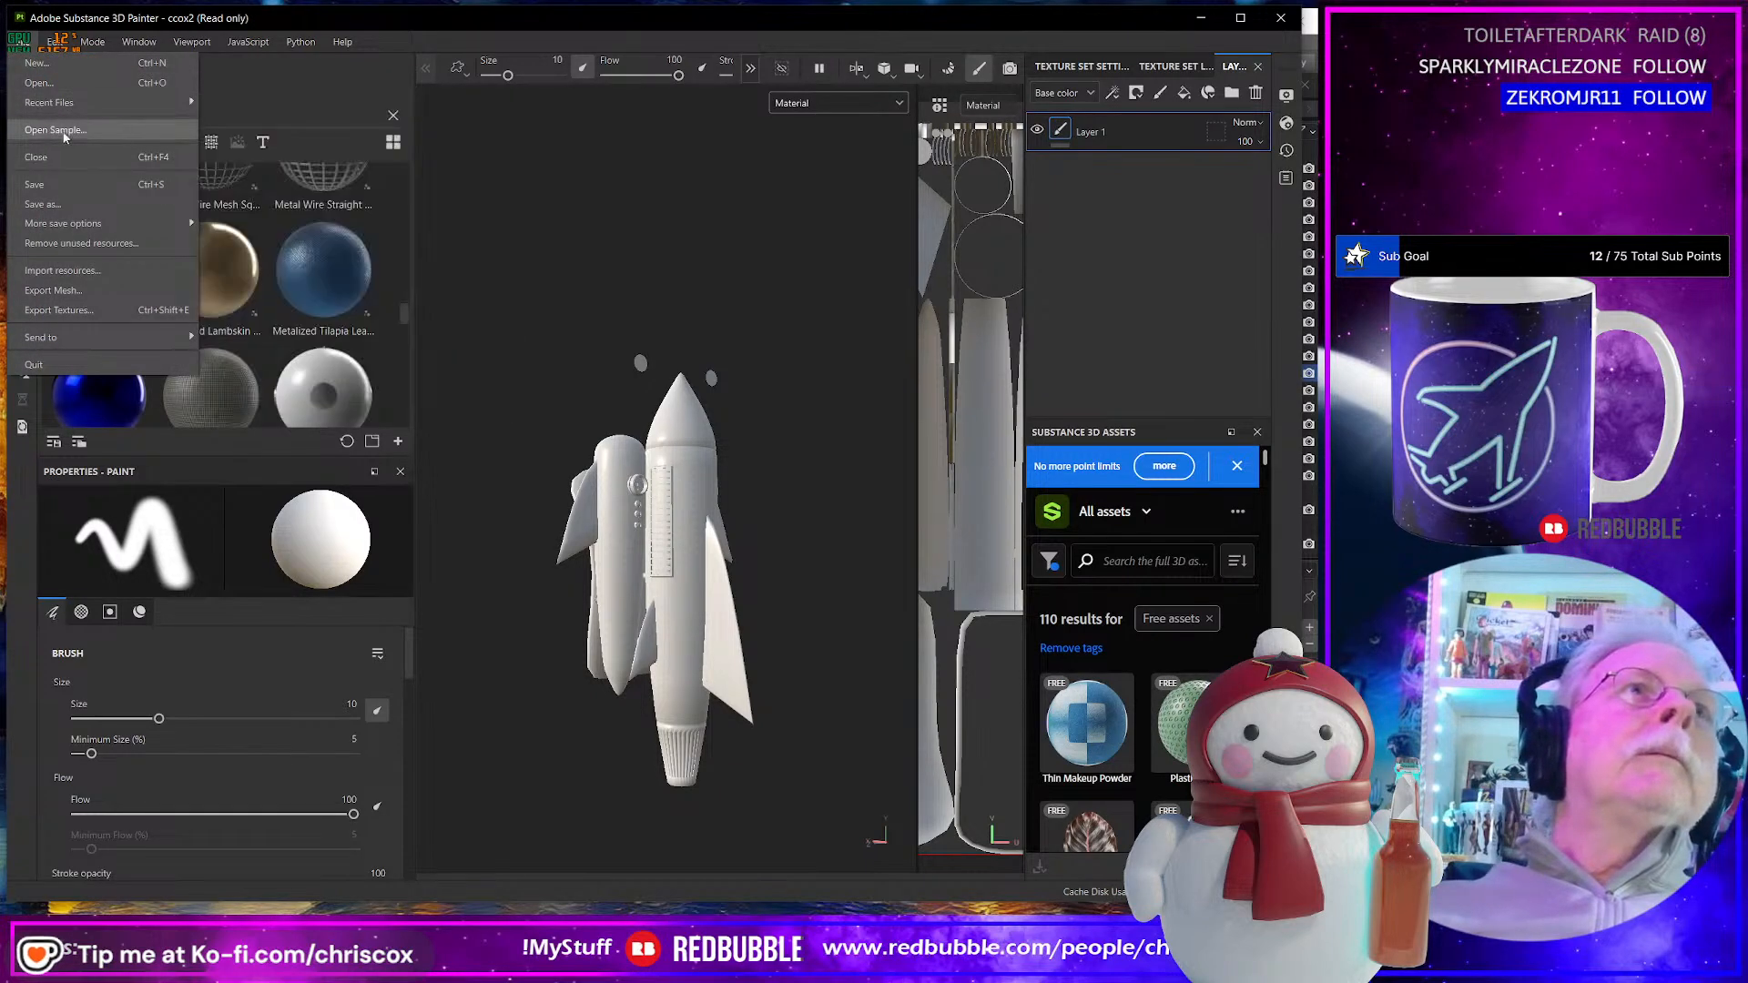
{"action": "left_click", "coordinate": [54, 204]}
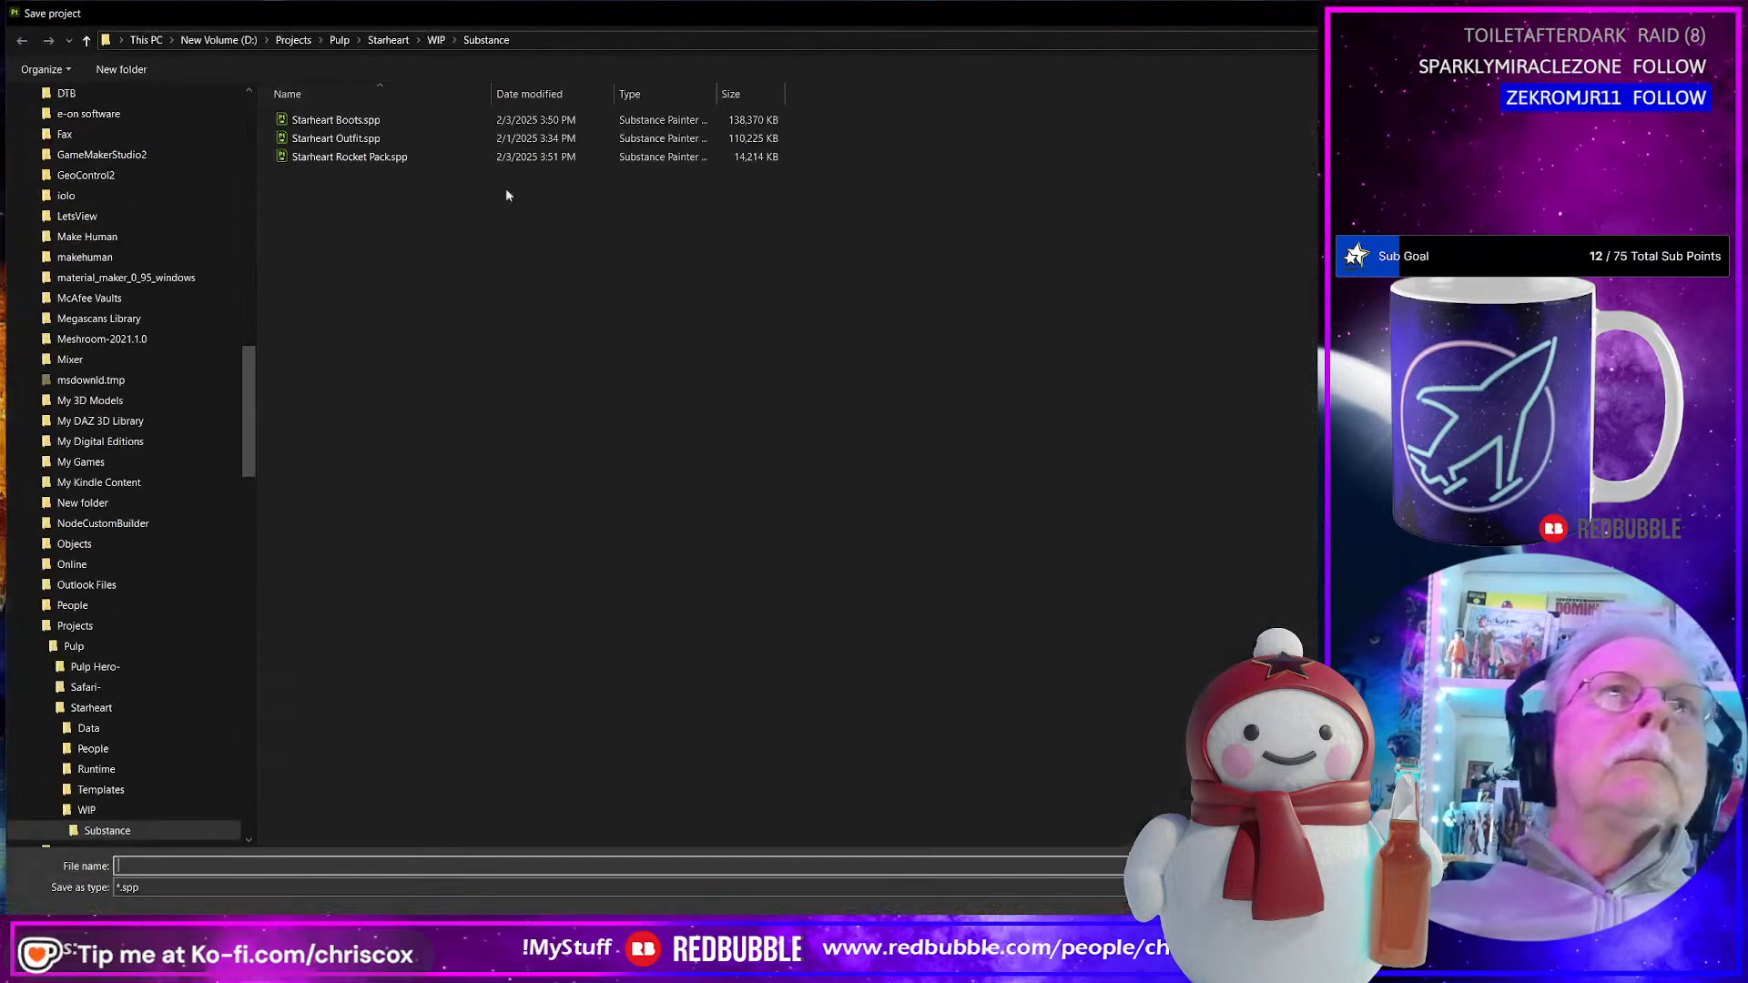
{"action": "double_click", "coordinate": [367, 158]}
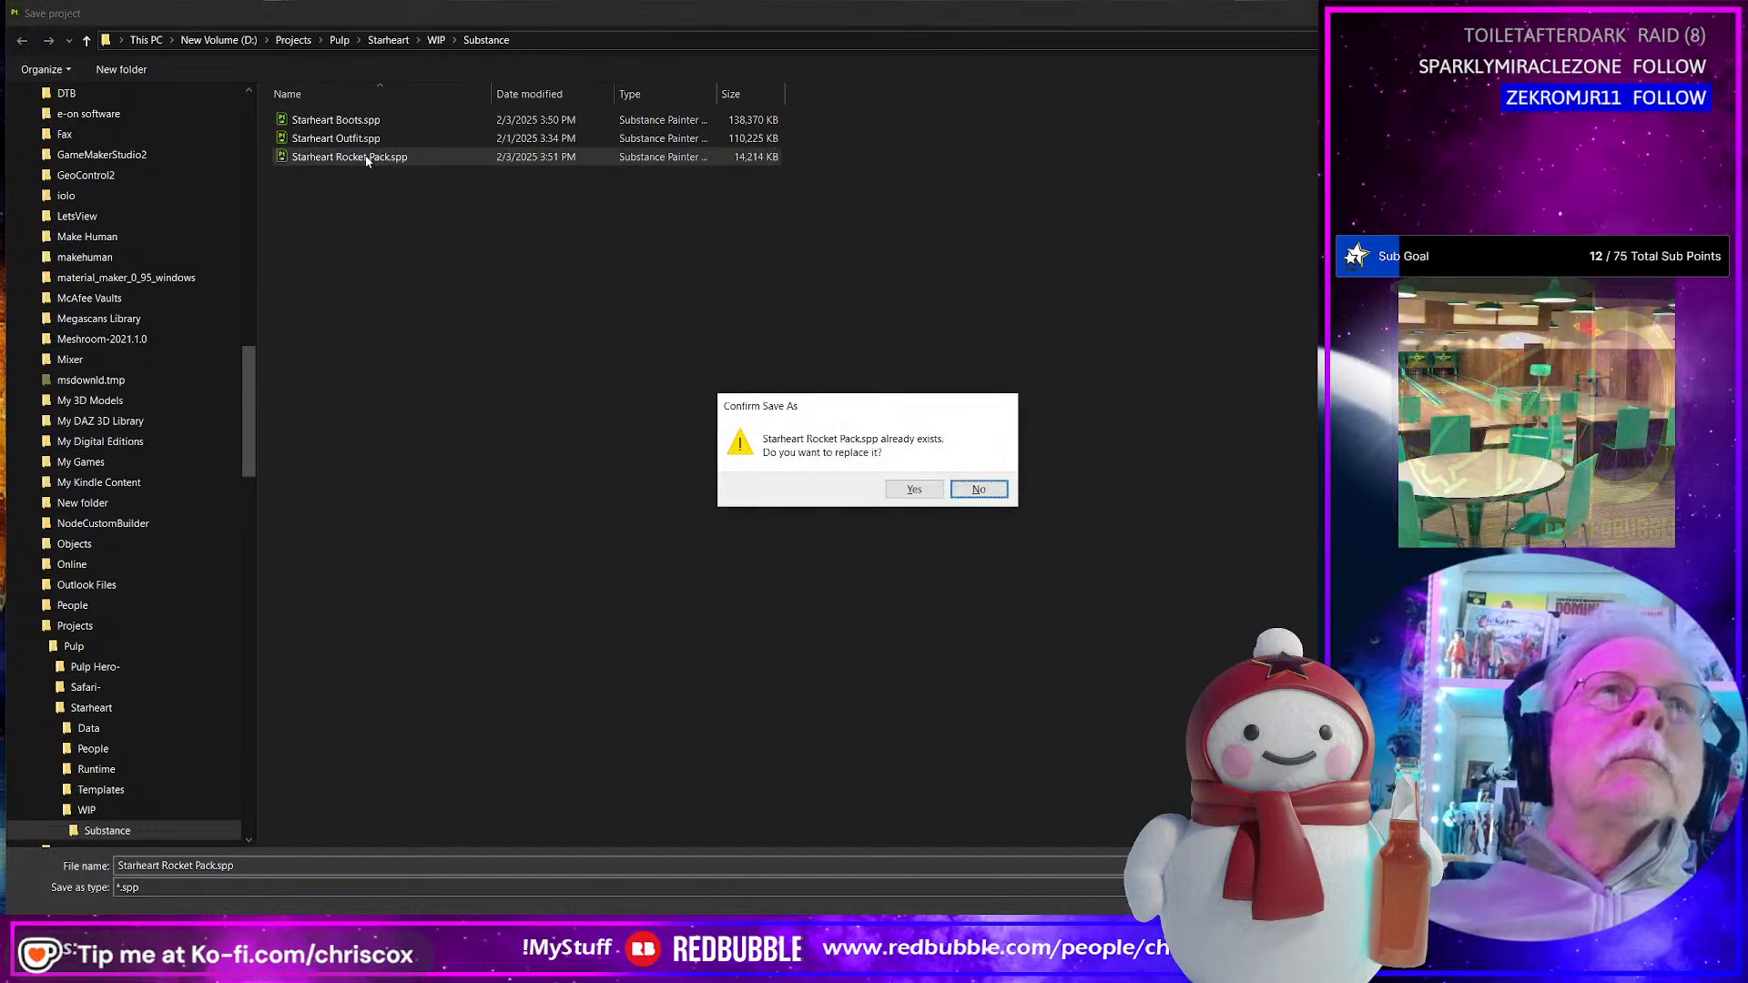
{"action": "left_click", "coordinate": [913, 490]}
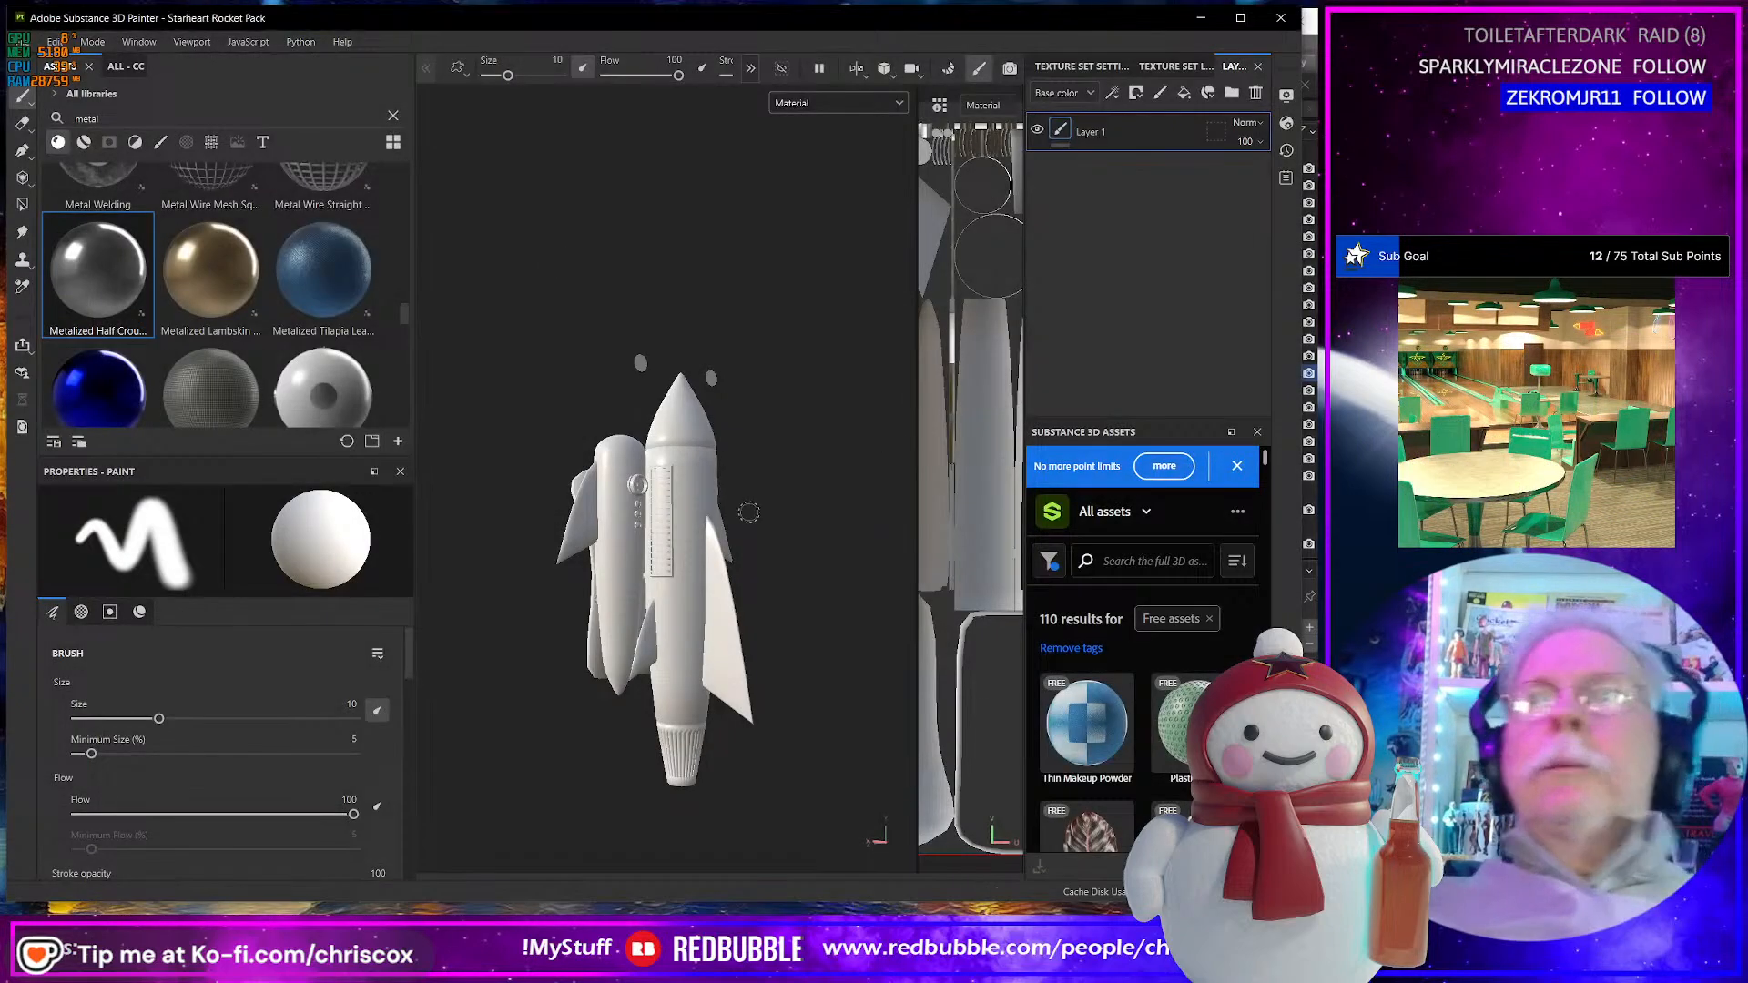
- Bake the rocket's normal, world space normal, ambient occlusion, curvature and position maps at 2048, and inspect the rocket in the baking view
{"action": "left_click_drag", "start_coordinate": [742, 501], "coordinate": [623, 515], "text": "alt"}
{"action": "left_click", "coordinate": [92, 41]}
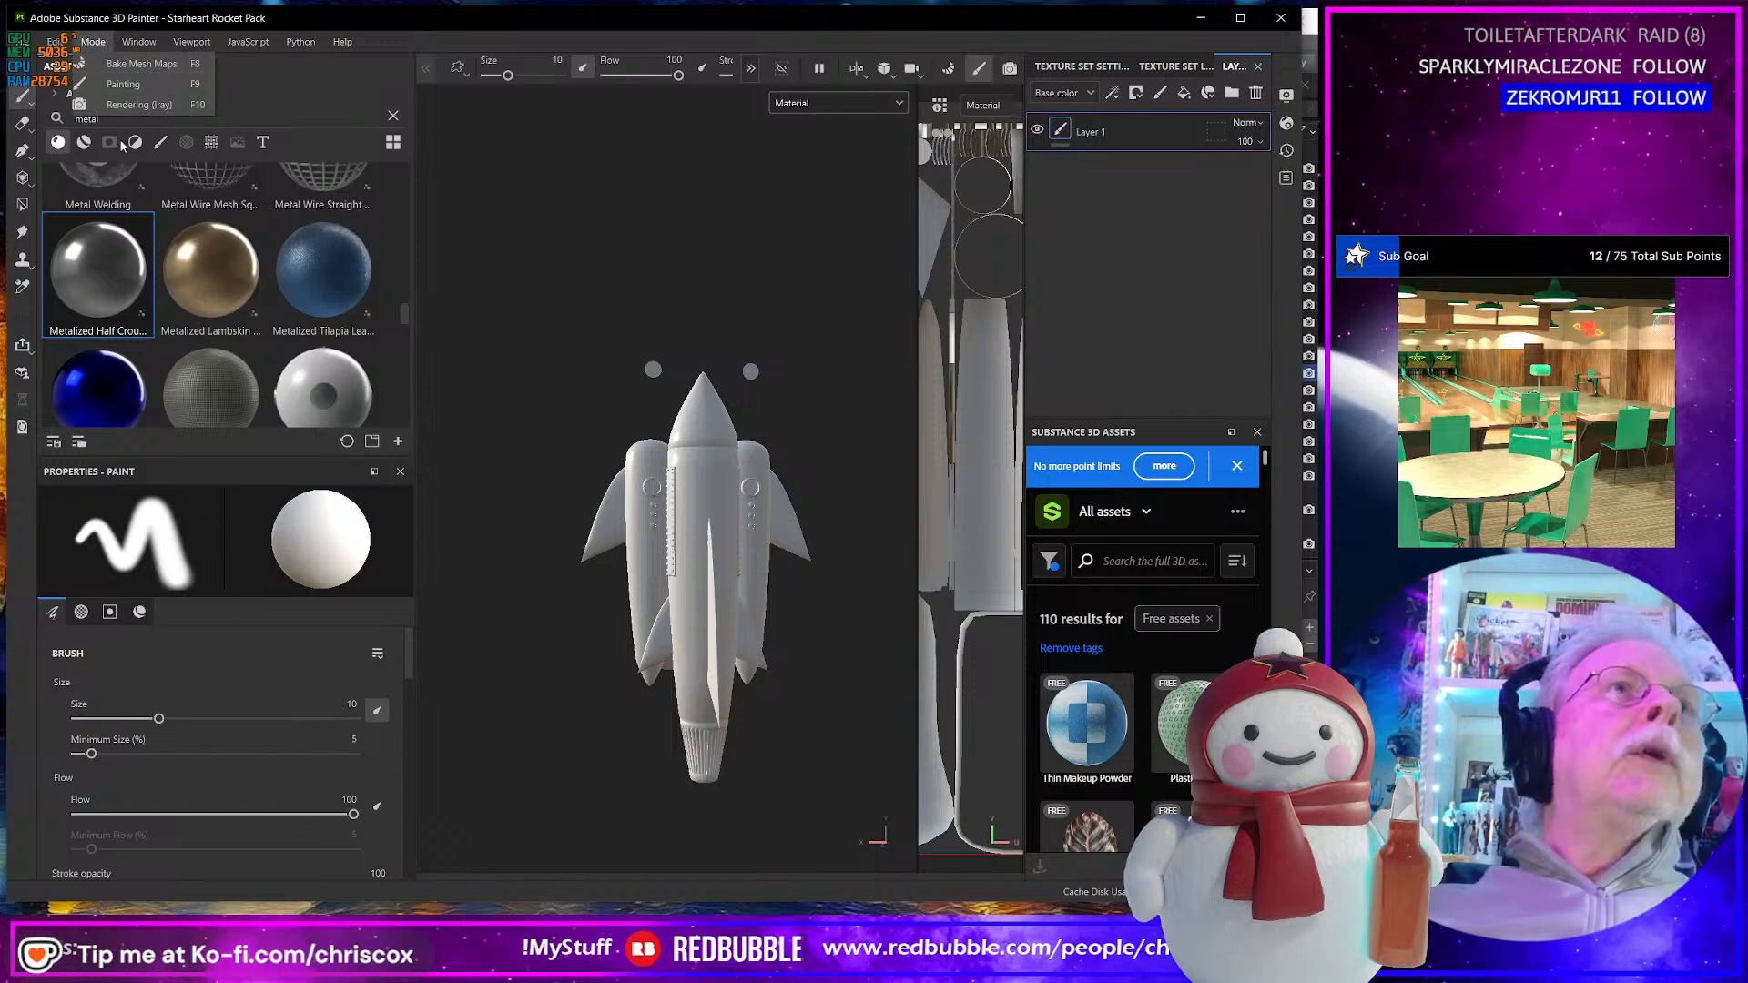
{"action": "left_click", "coordinate": [129, 64]}
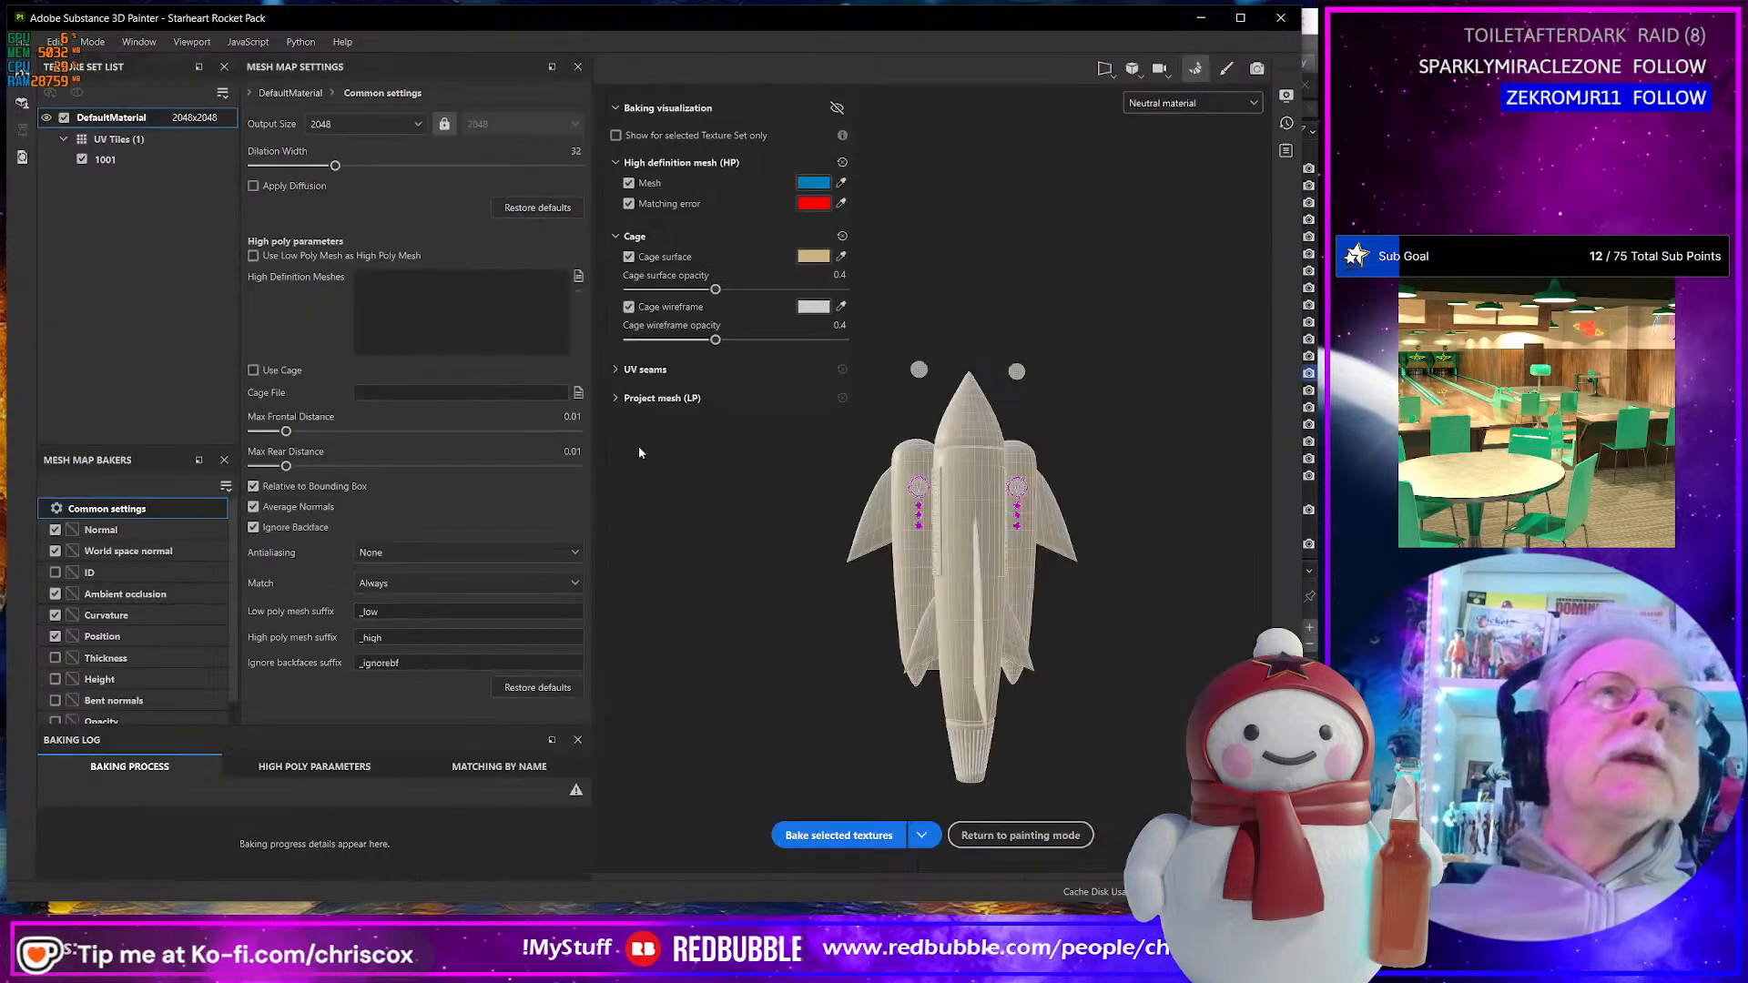
{"action": "left_click_drag", "start_coordinate": [810, 529], "coordinate": [885, 591], "text": "alt"}
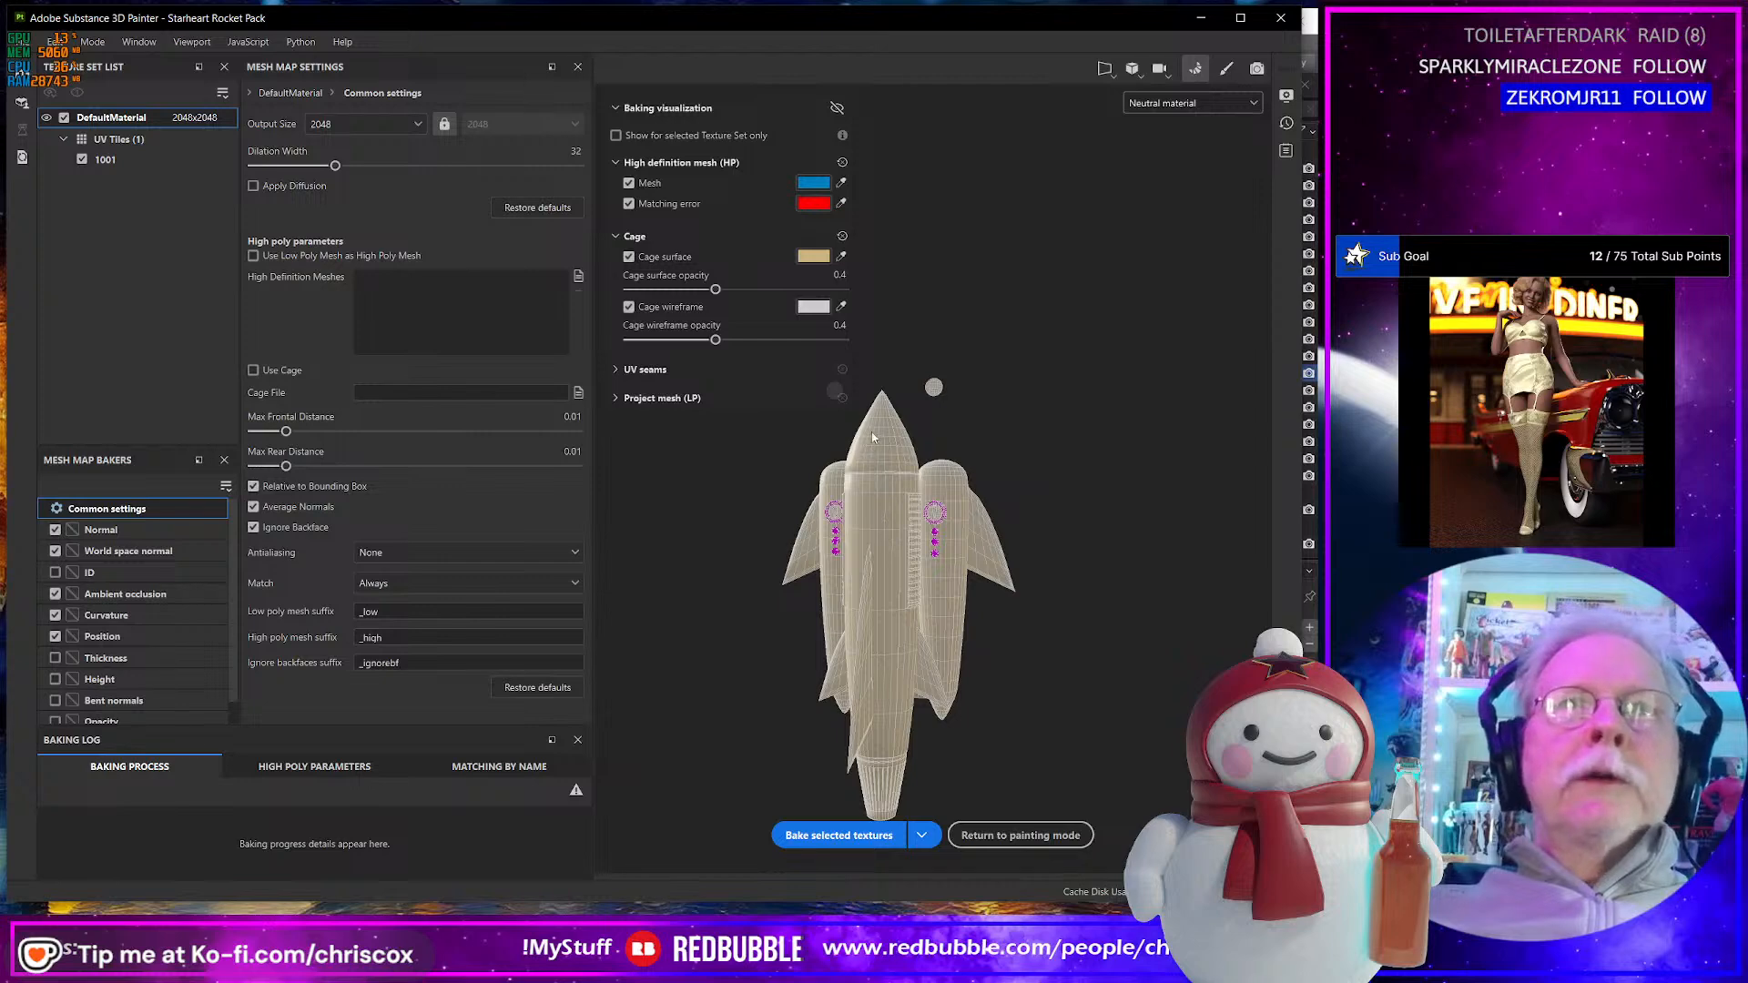
{"action": "left_click_drag", "start_coordinate": [862, 467], "coordinate": [842, 477], "text": "alt"}
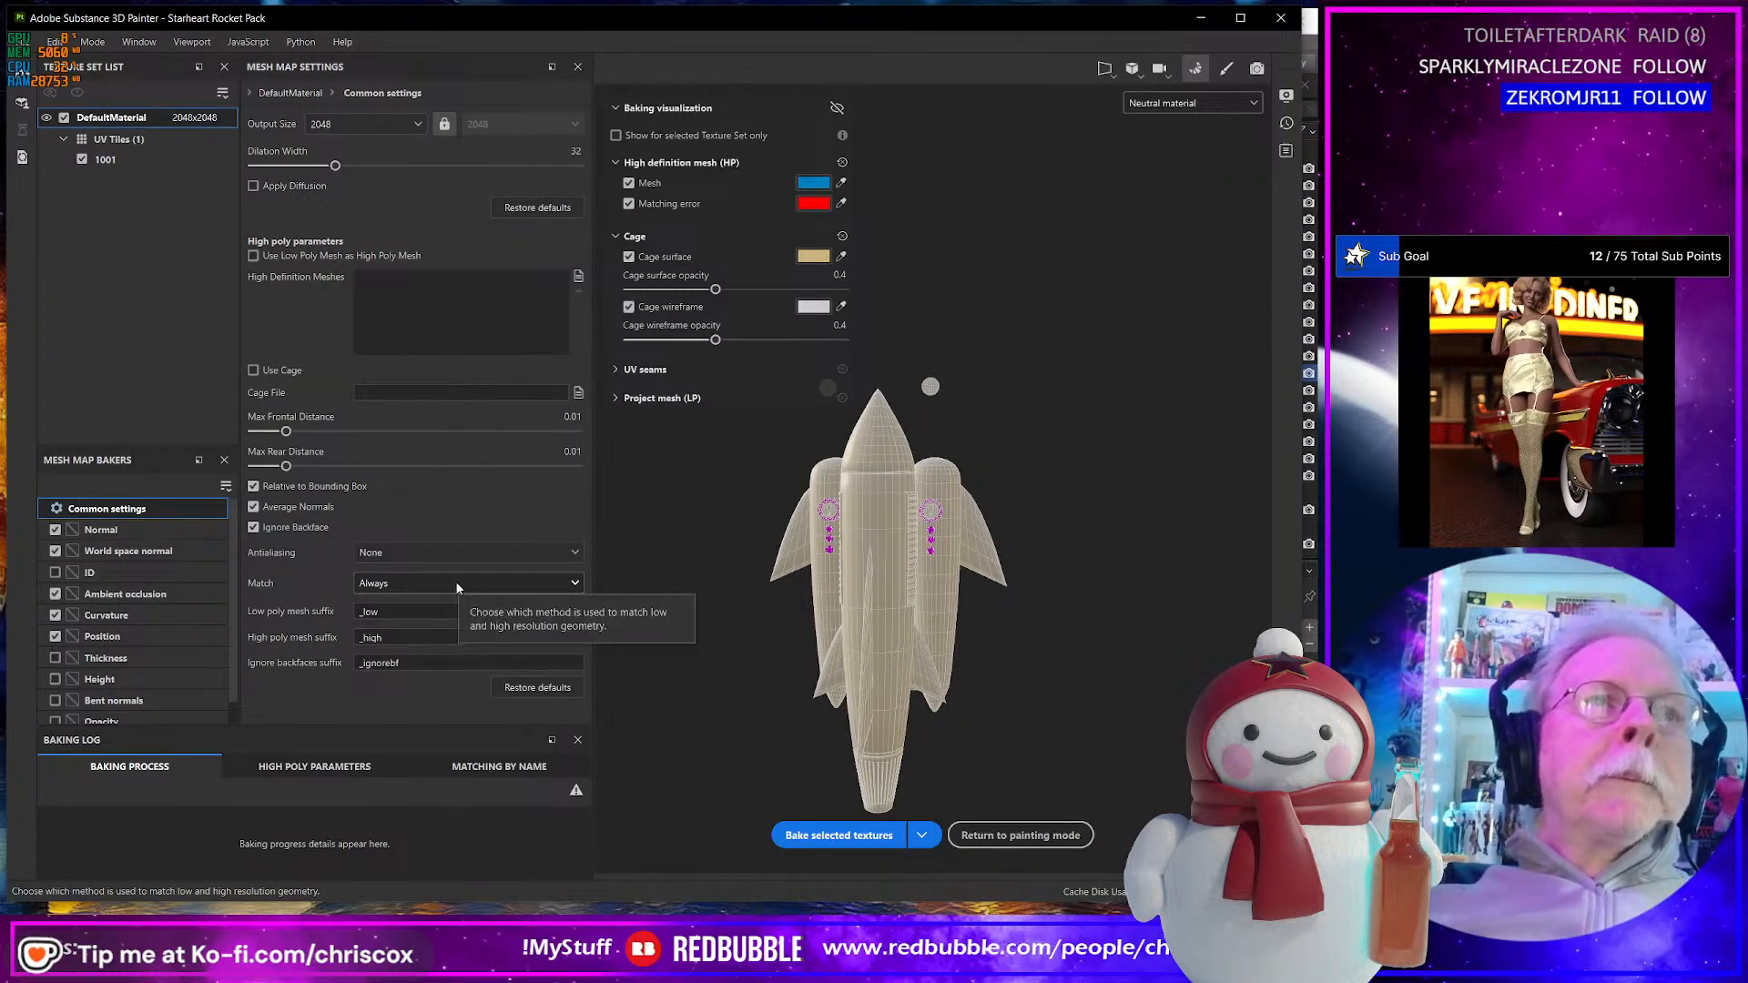
{"action": "left_click", "coordinate": [812, 832]}
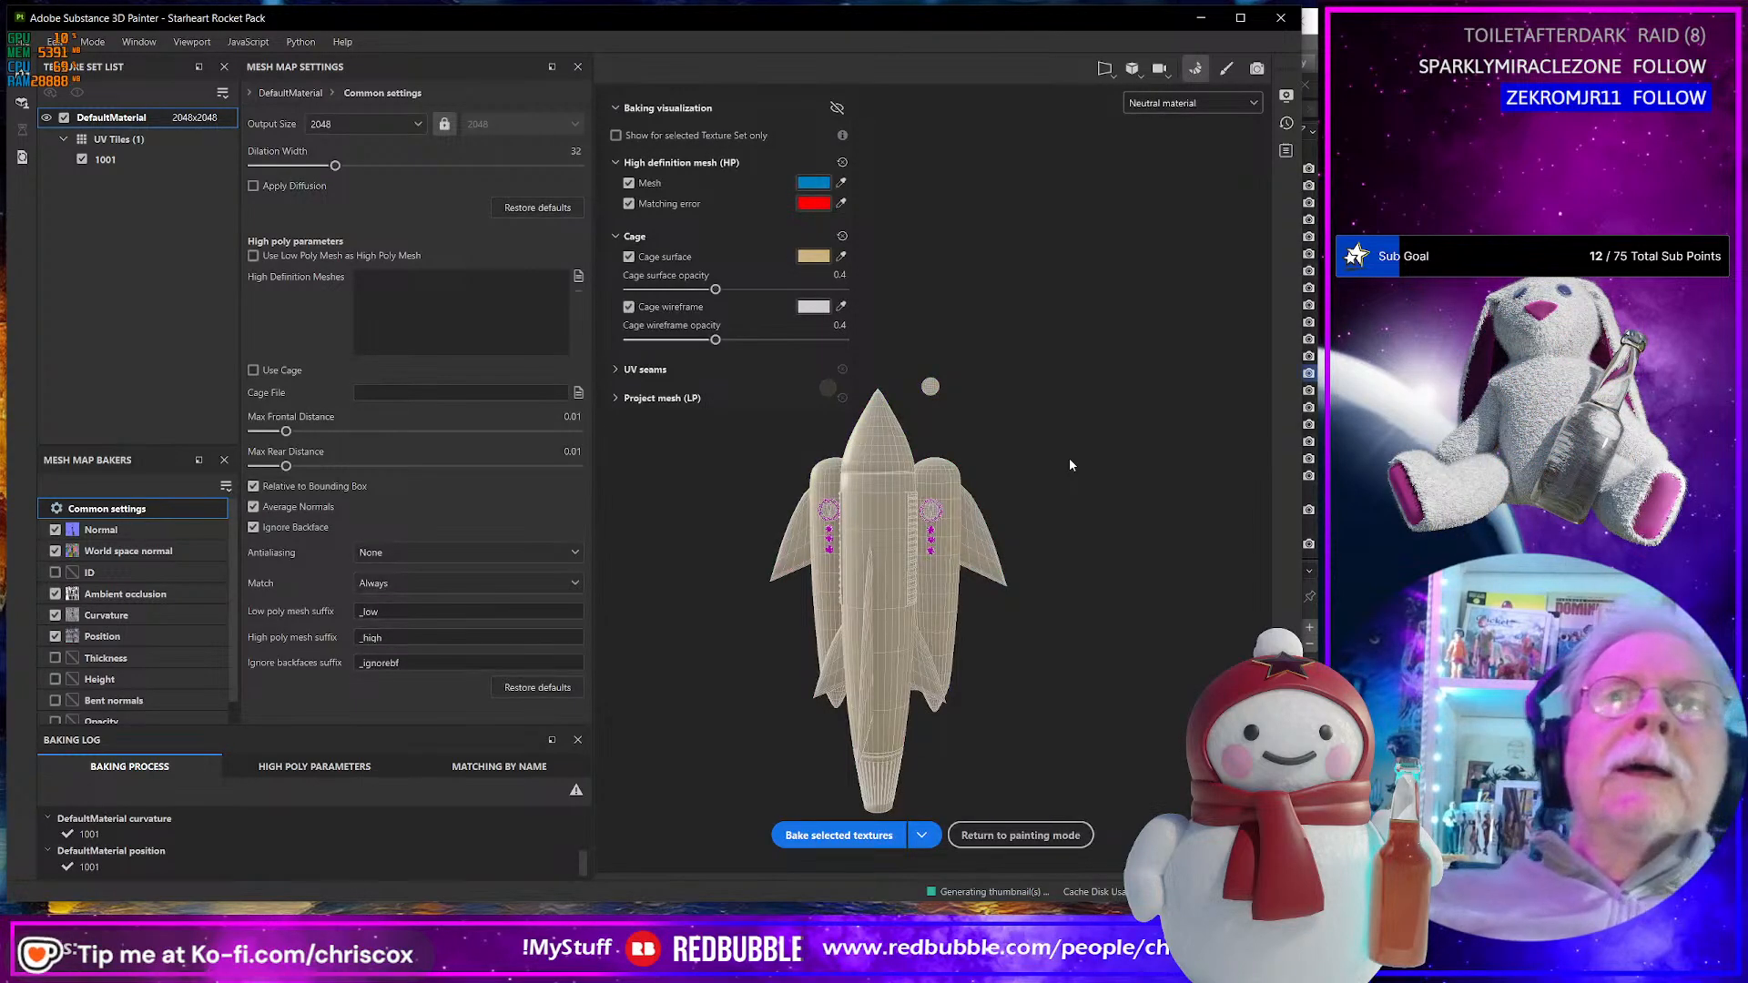
{"action": "left_click_drag", "start_coordinate": [800, 524], "coordinate": [735, 520], "text": "alt"}
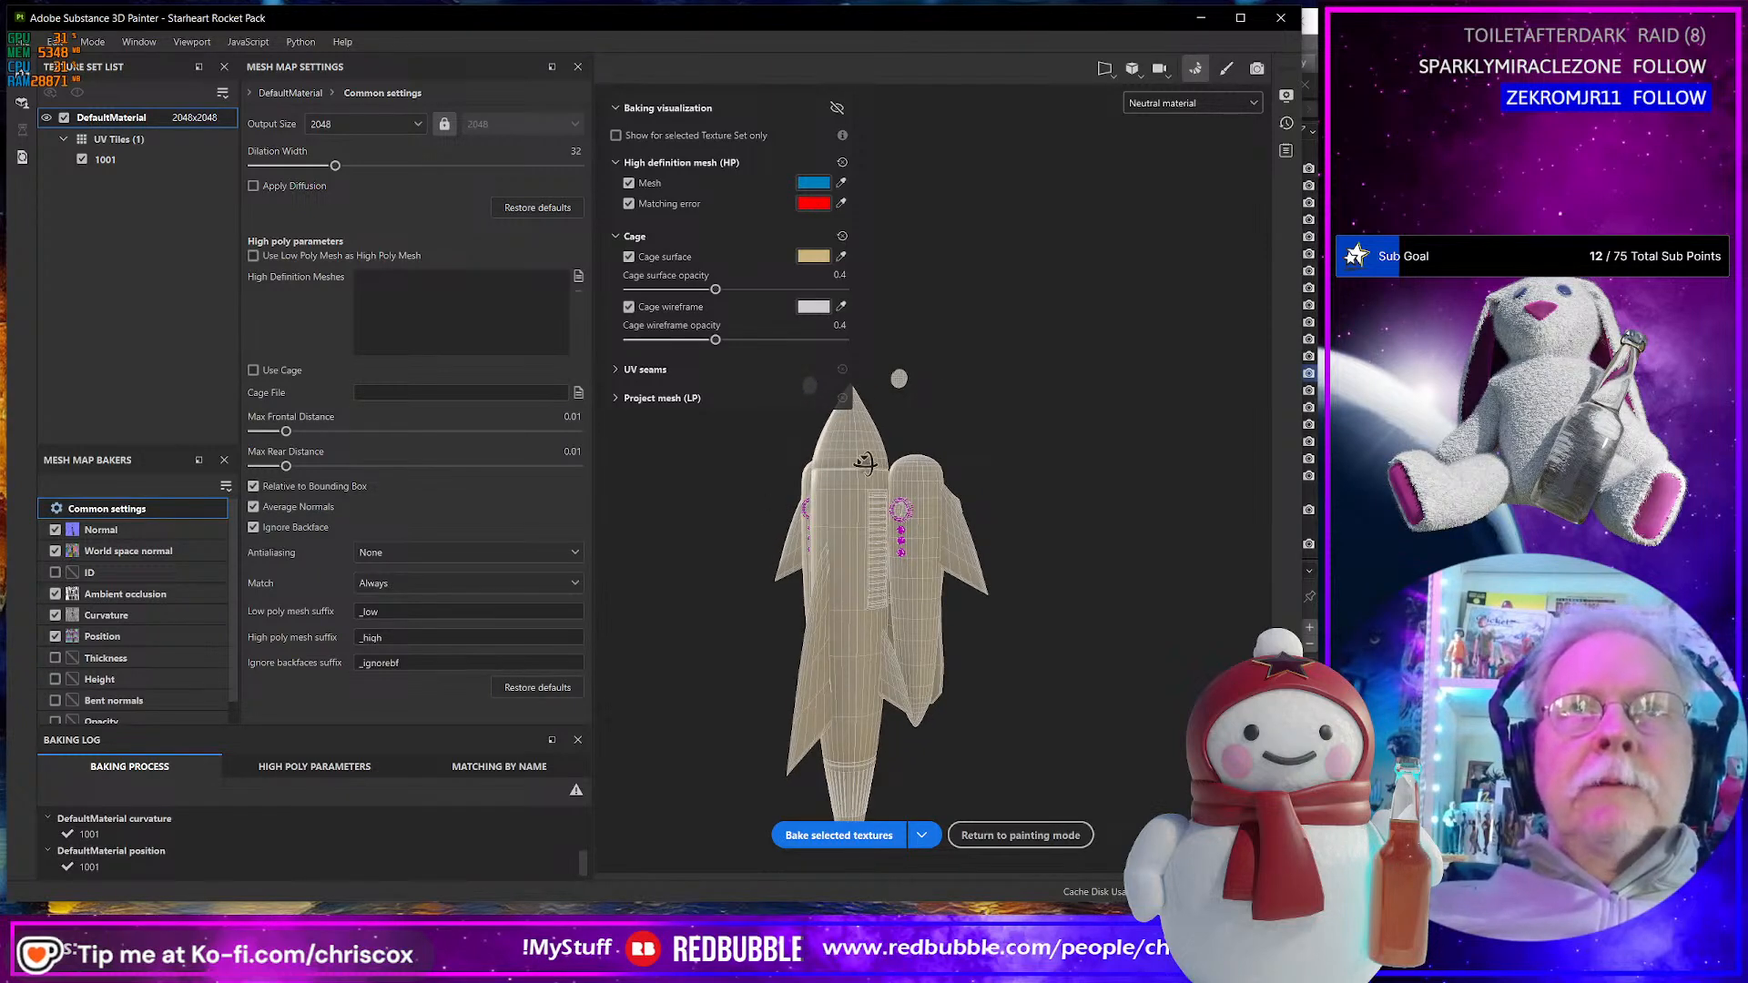
{"action": "left_click_drag", "start_coordinate": [865, 463], "coordinate": [882, 581], "text": "alt"}
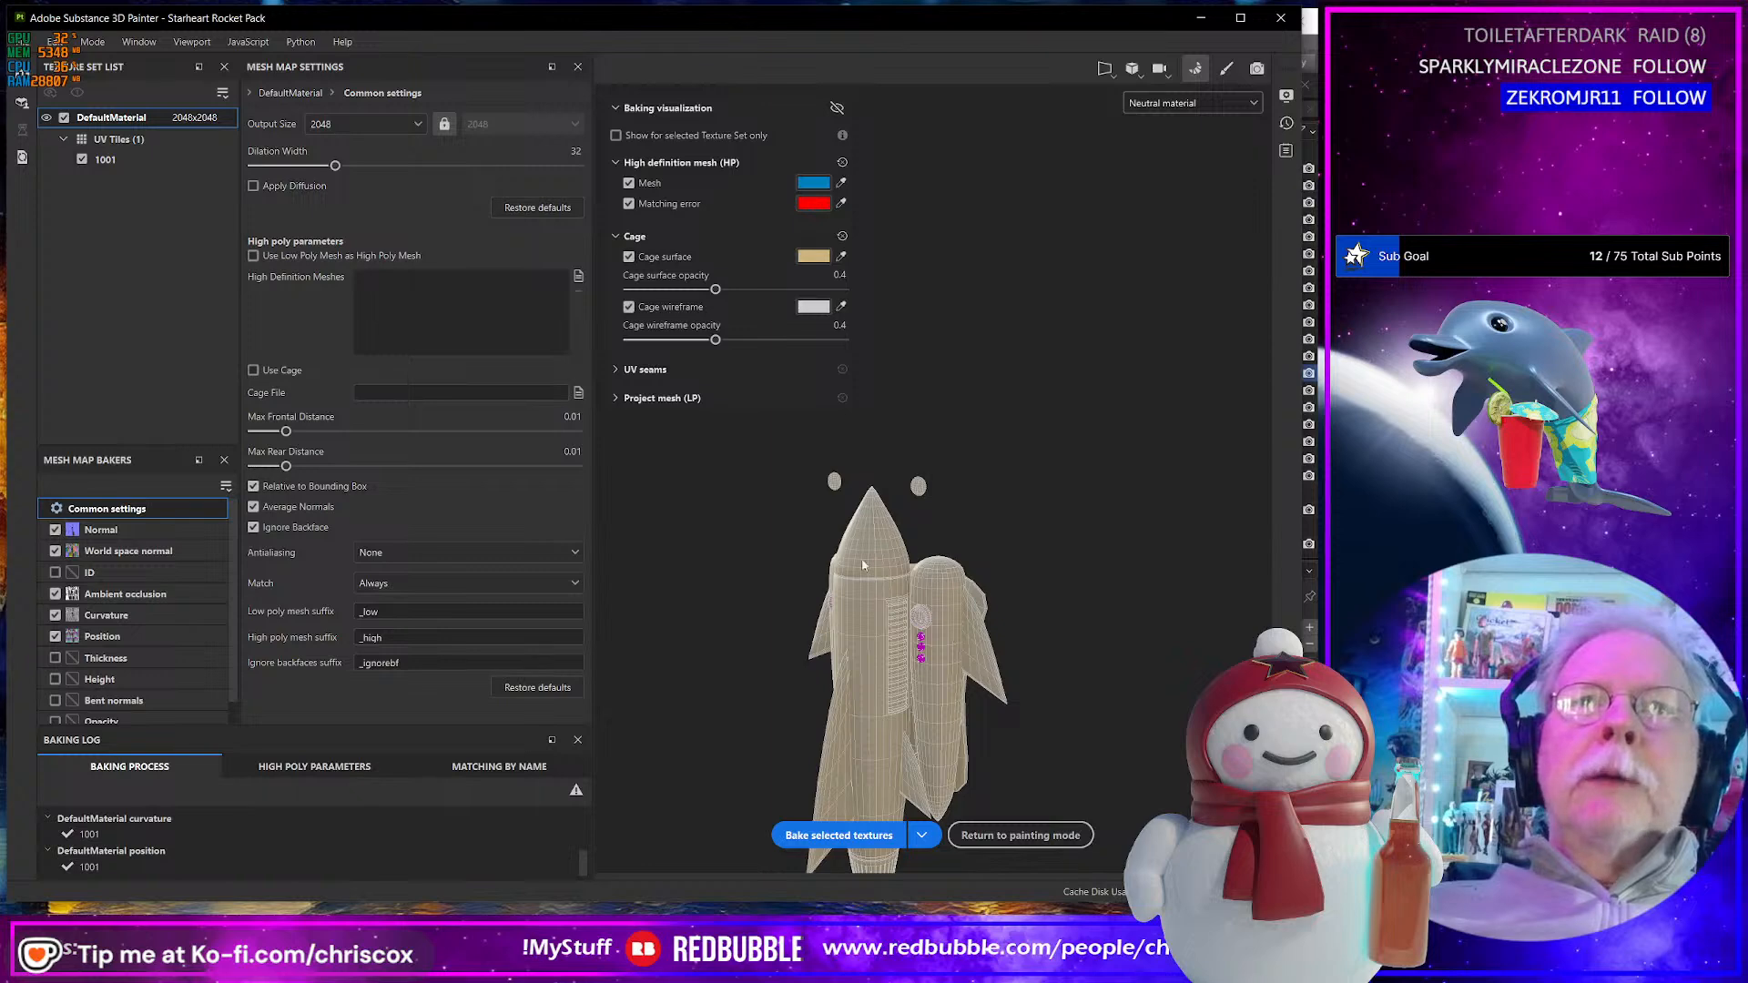
{"action": "scroll", "coordinate": [866, 599], "scroll_direction": "up", "scroll_amount": 3}
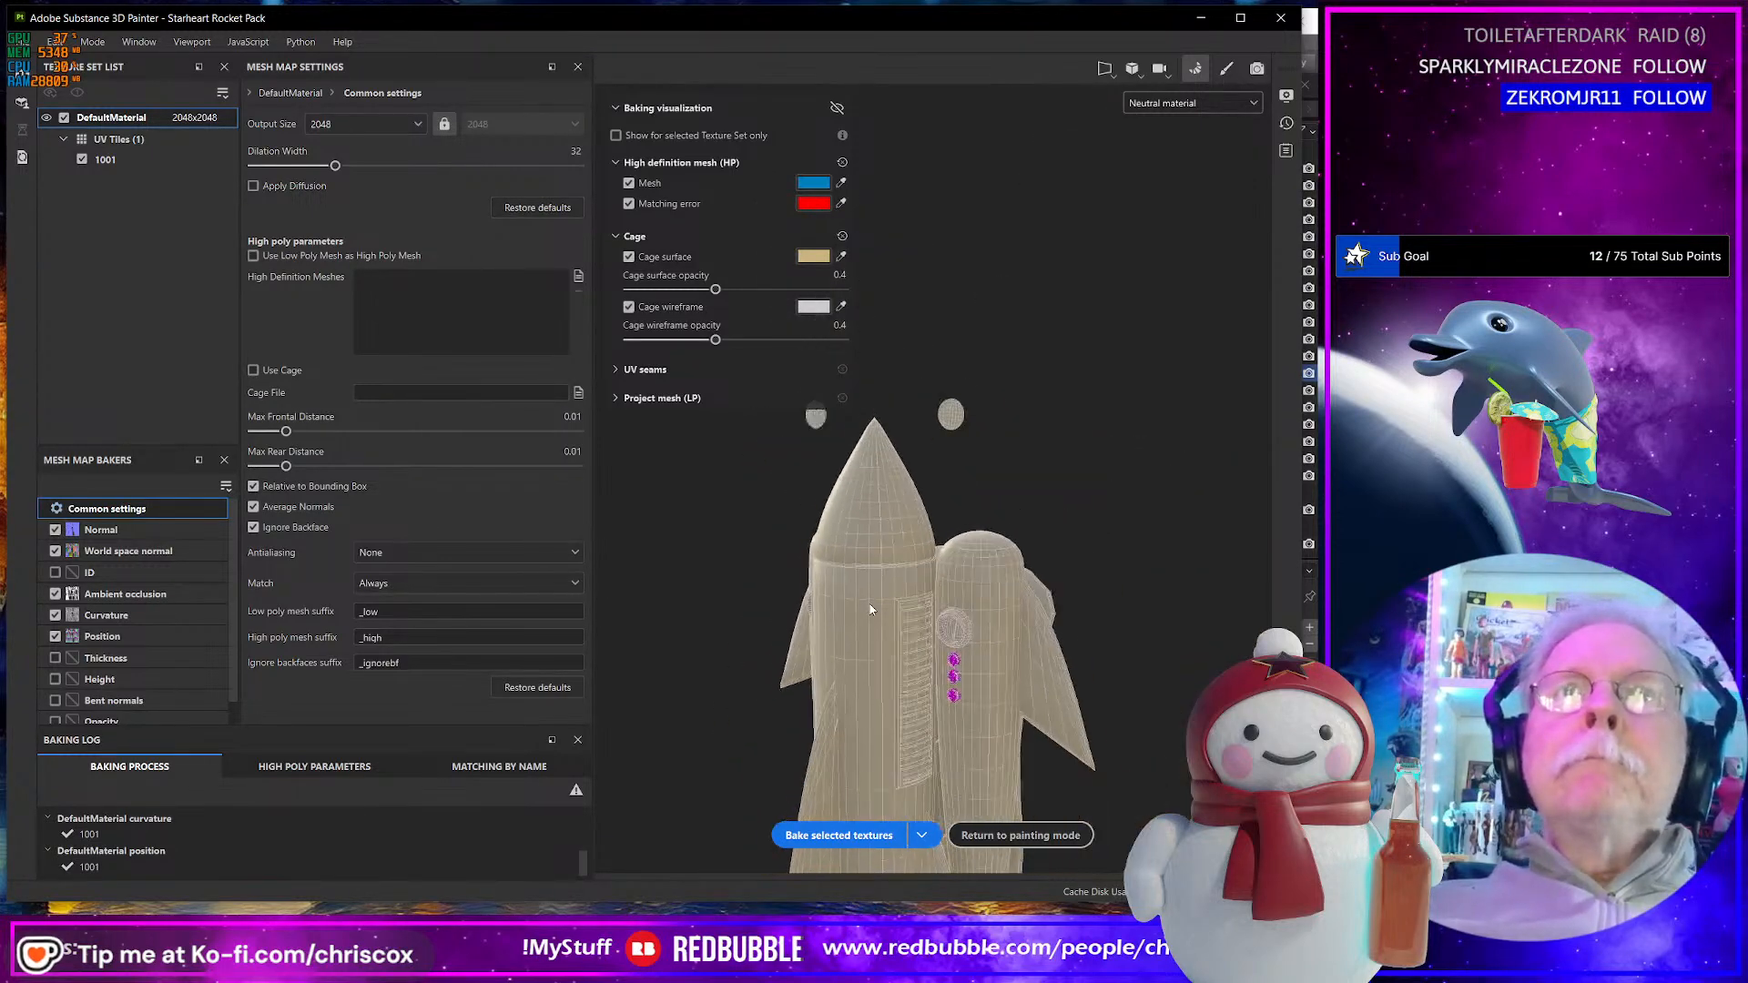
- Limit the mesh map bake to the ID map, excluding normal, world space normal, ambient occlusion, curvature and position
{"action": "left_click_drag", "start_coordinate": [870, 608], "coordinate": [923, 674], "text": "alt"}
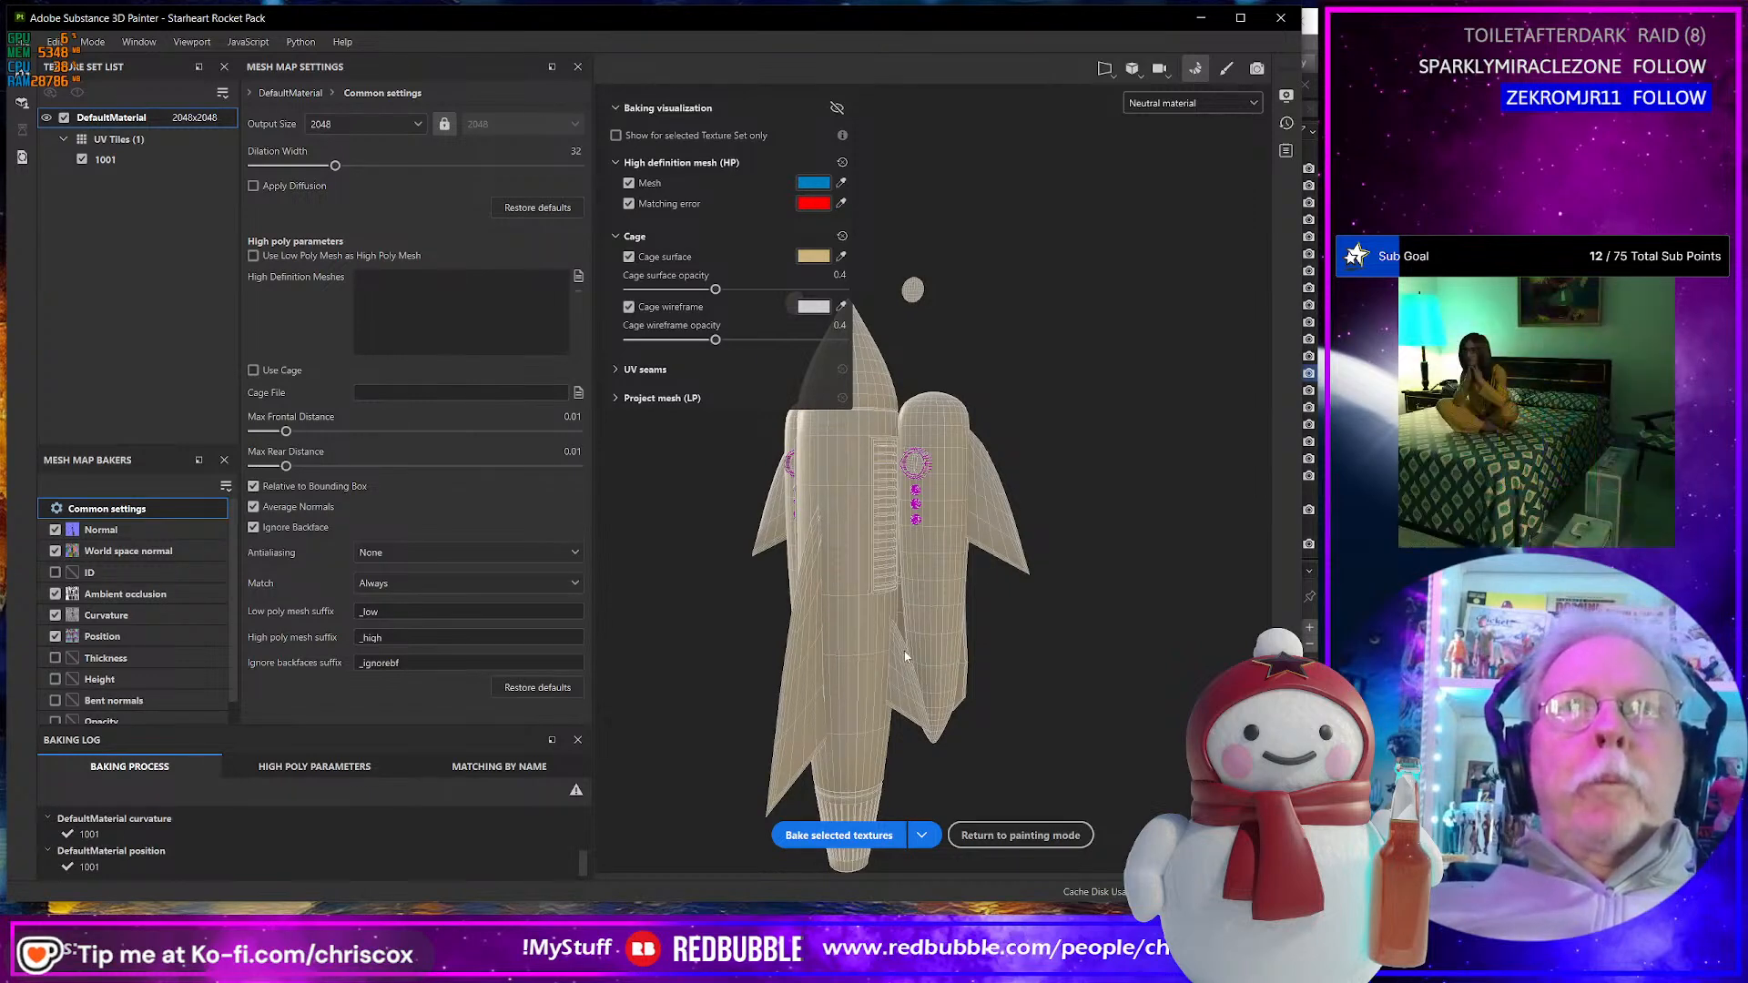
{"action": "left_click", "coordinate": [55, 615]}
{"action": "left_click", "coordinate": [55, 594]}
{"action": "left_click", "coordinate": [55, 571]}
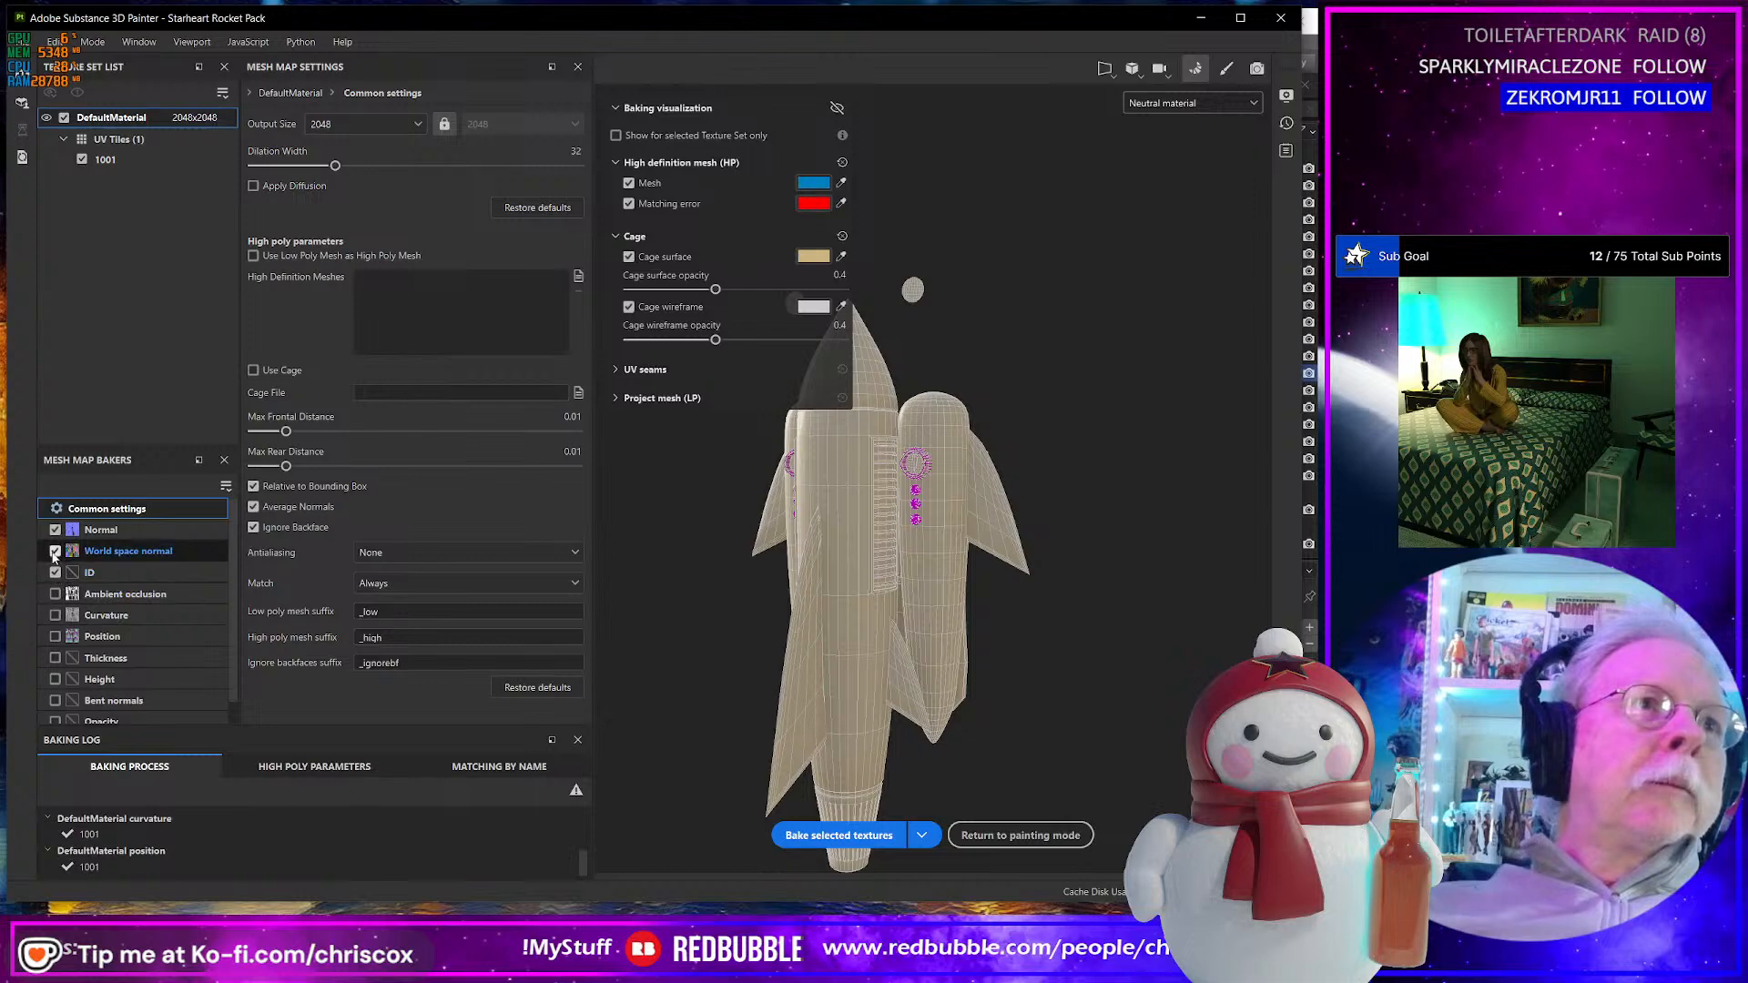
{"action": "left_click", "coordinate": [54, 550]}
{"action": "left_click", "coordinate": [55, 529]}
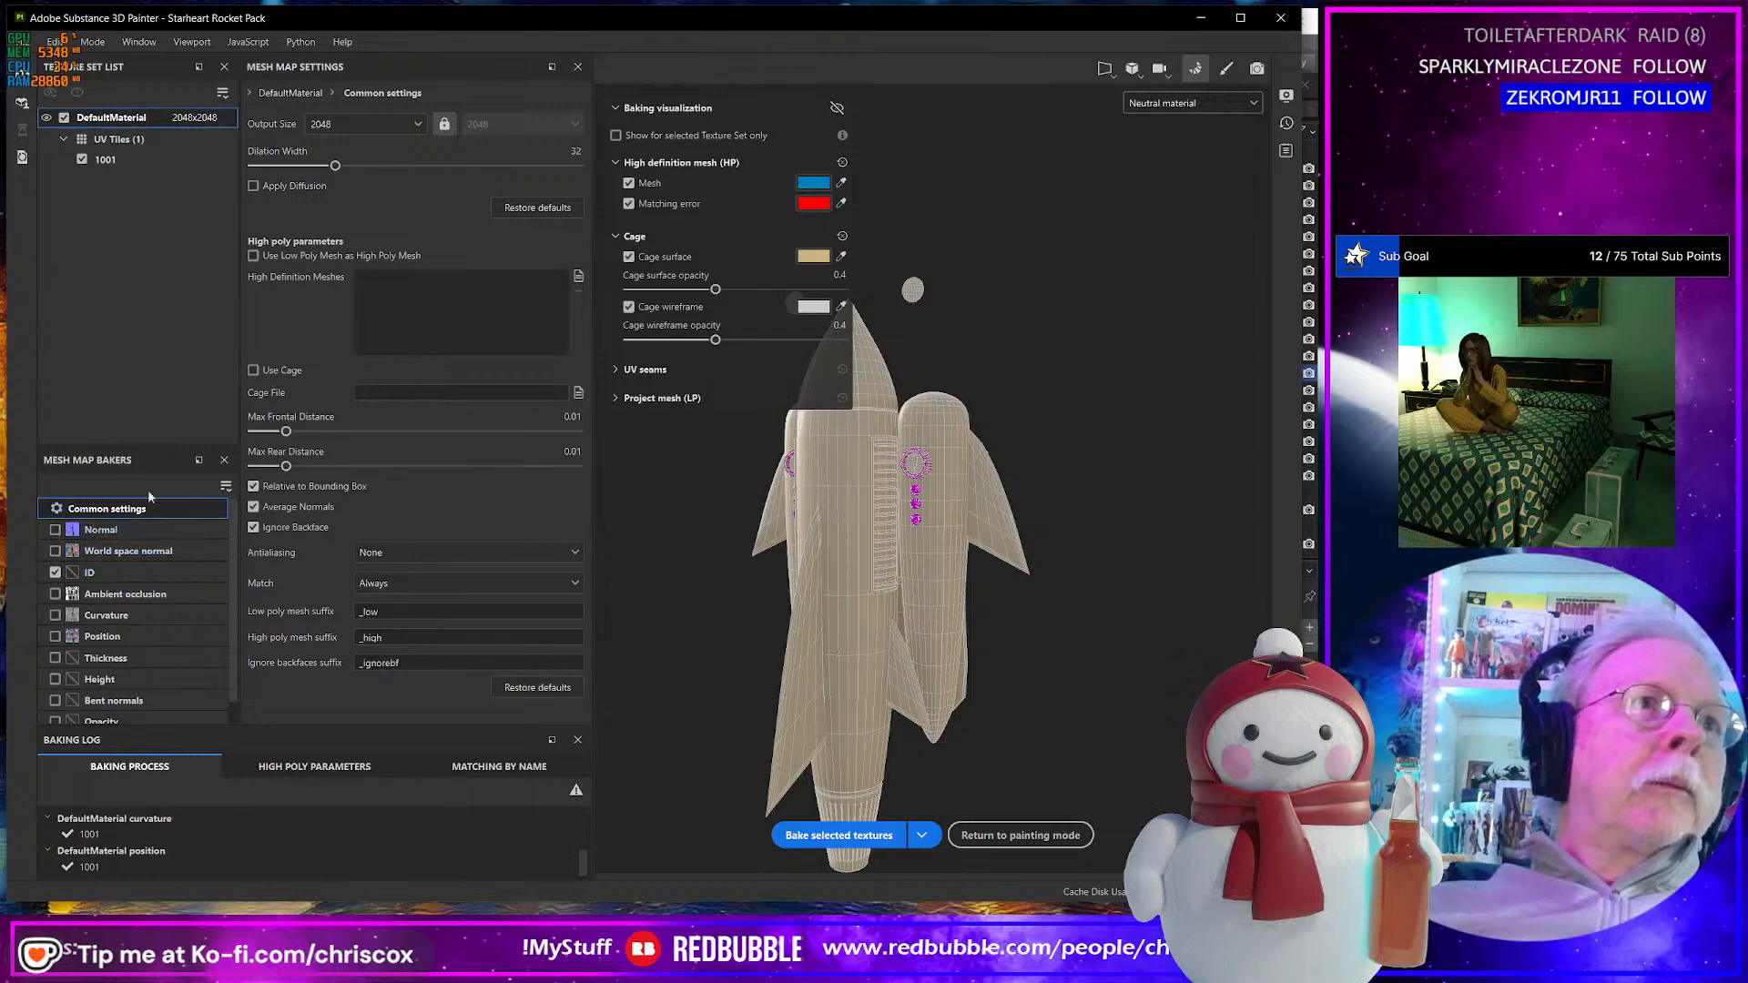
- Load Starheart Rocket Pack IDs.obj as the high definition mesh and set the max frontal and rear distances to 0.000001
{"action": "left_click", "coordinate": [579, 274]}
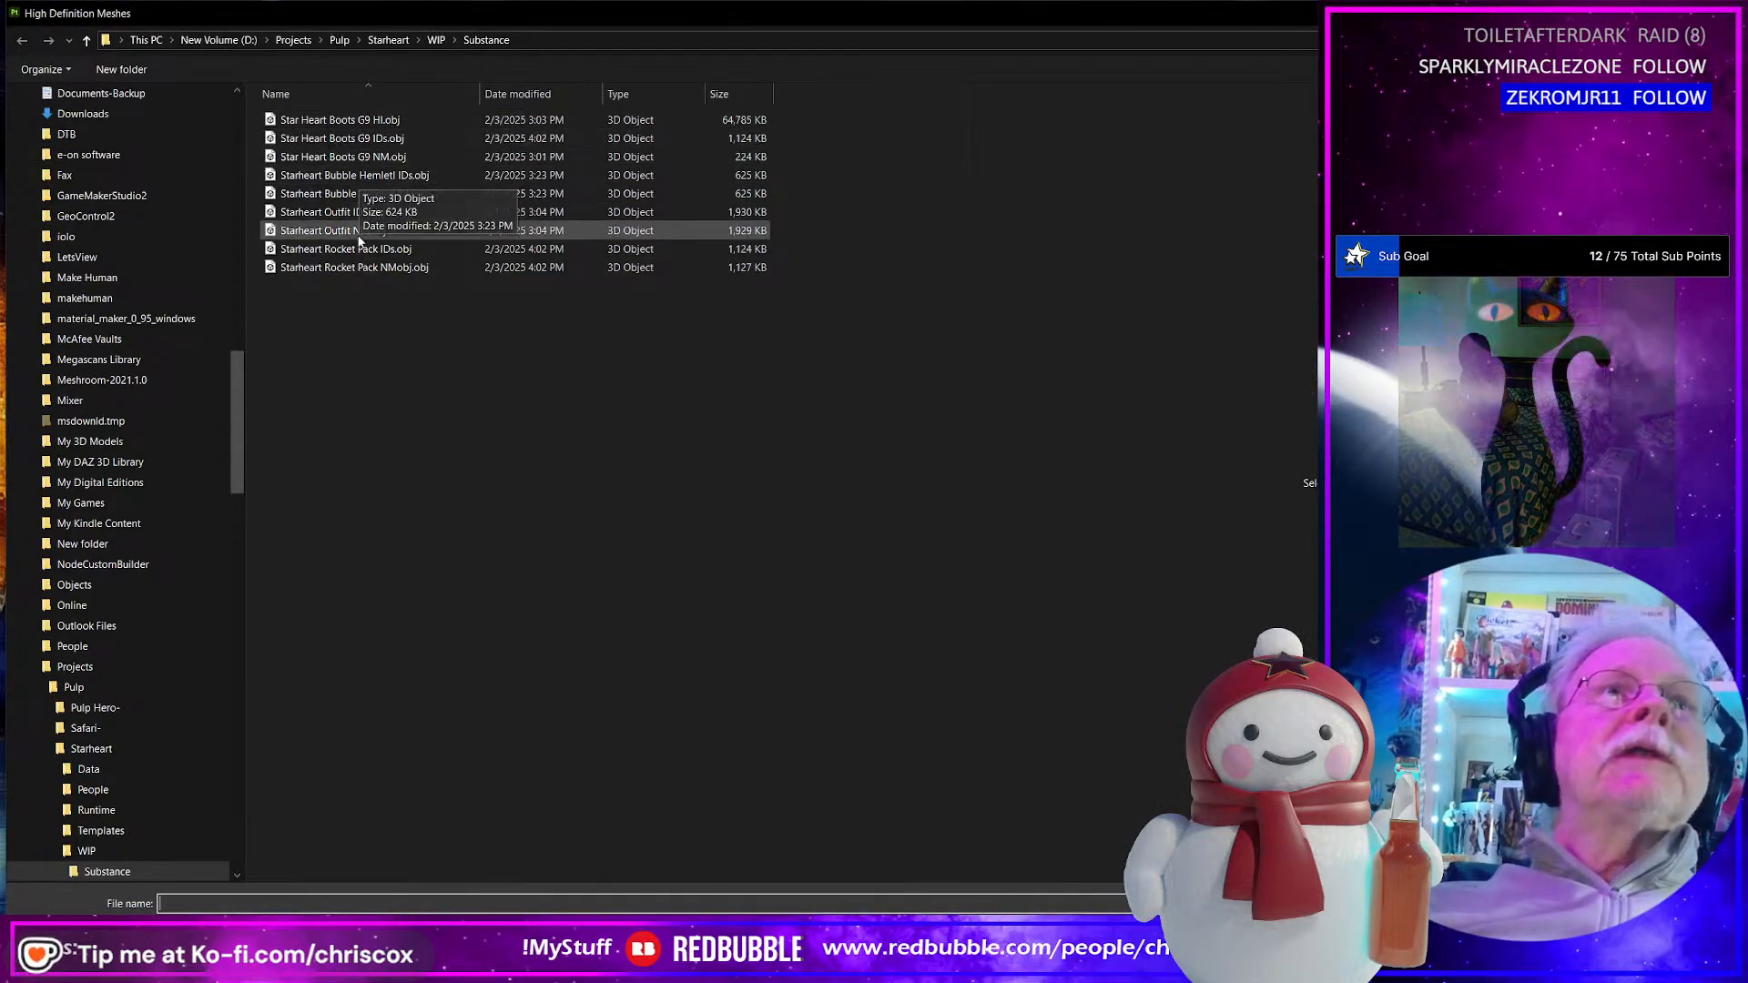
{"action": "left_click", "coordinate": [353, 250]}
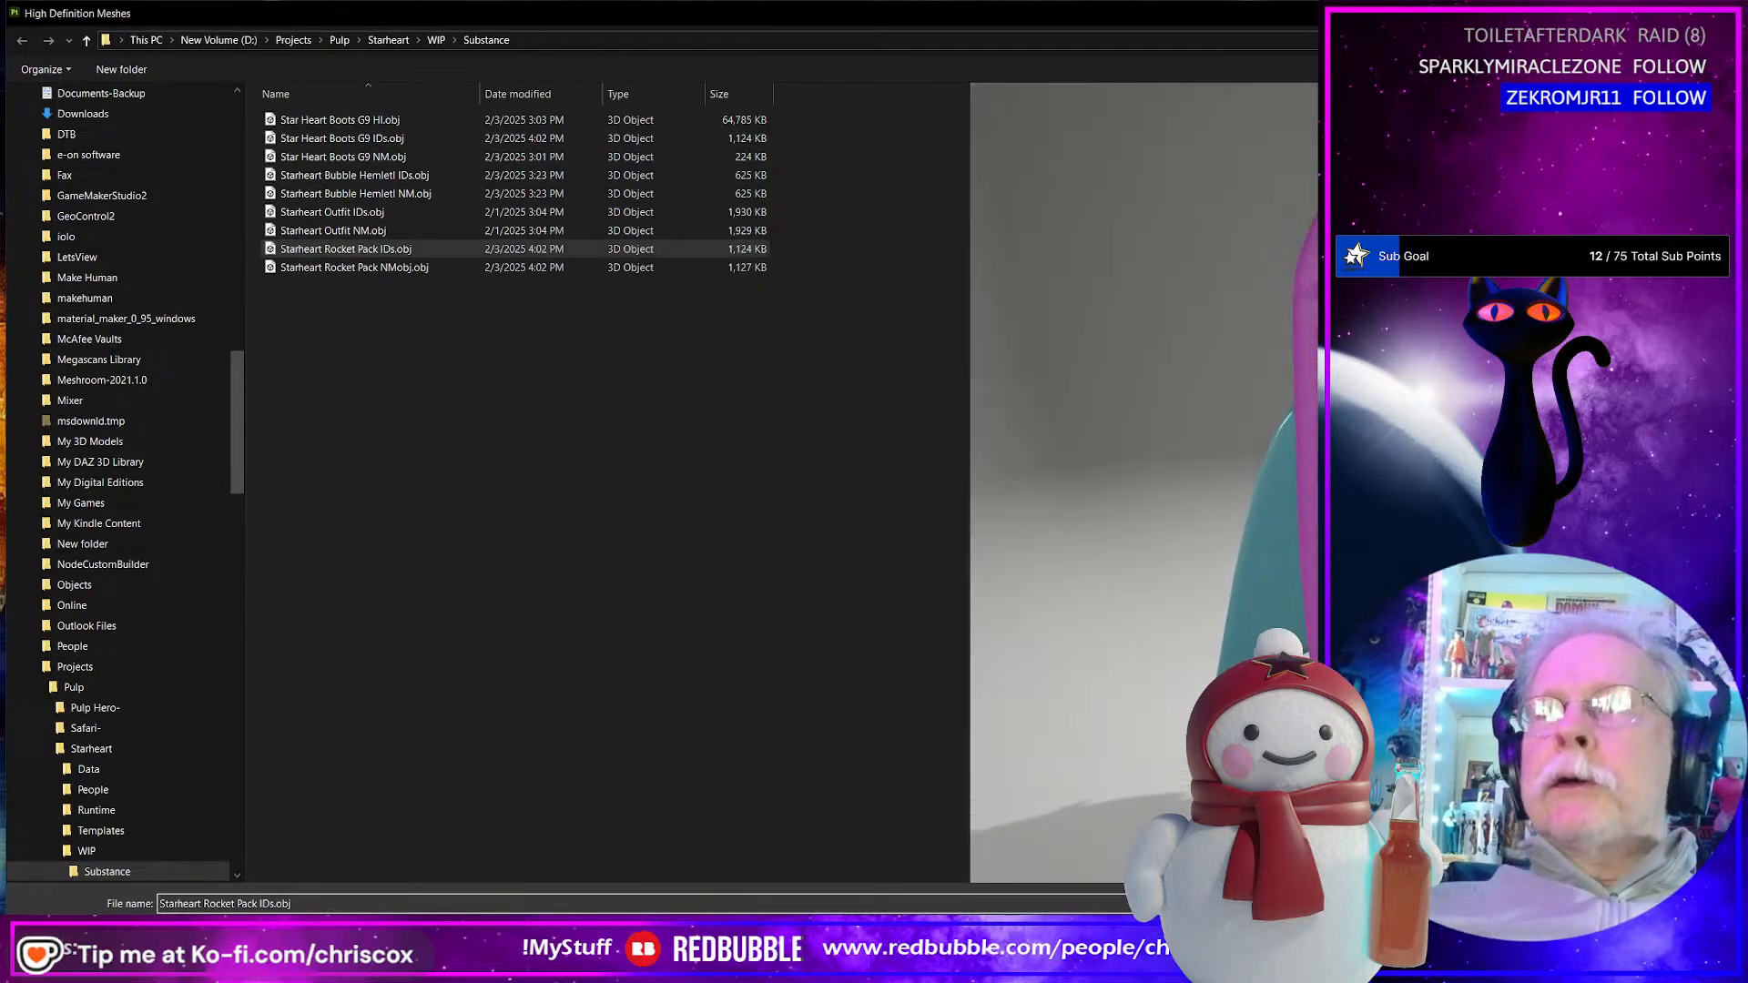
{"action": "key", "text": "Return"}
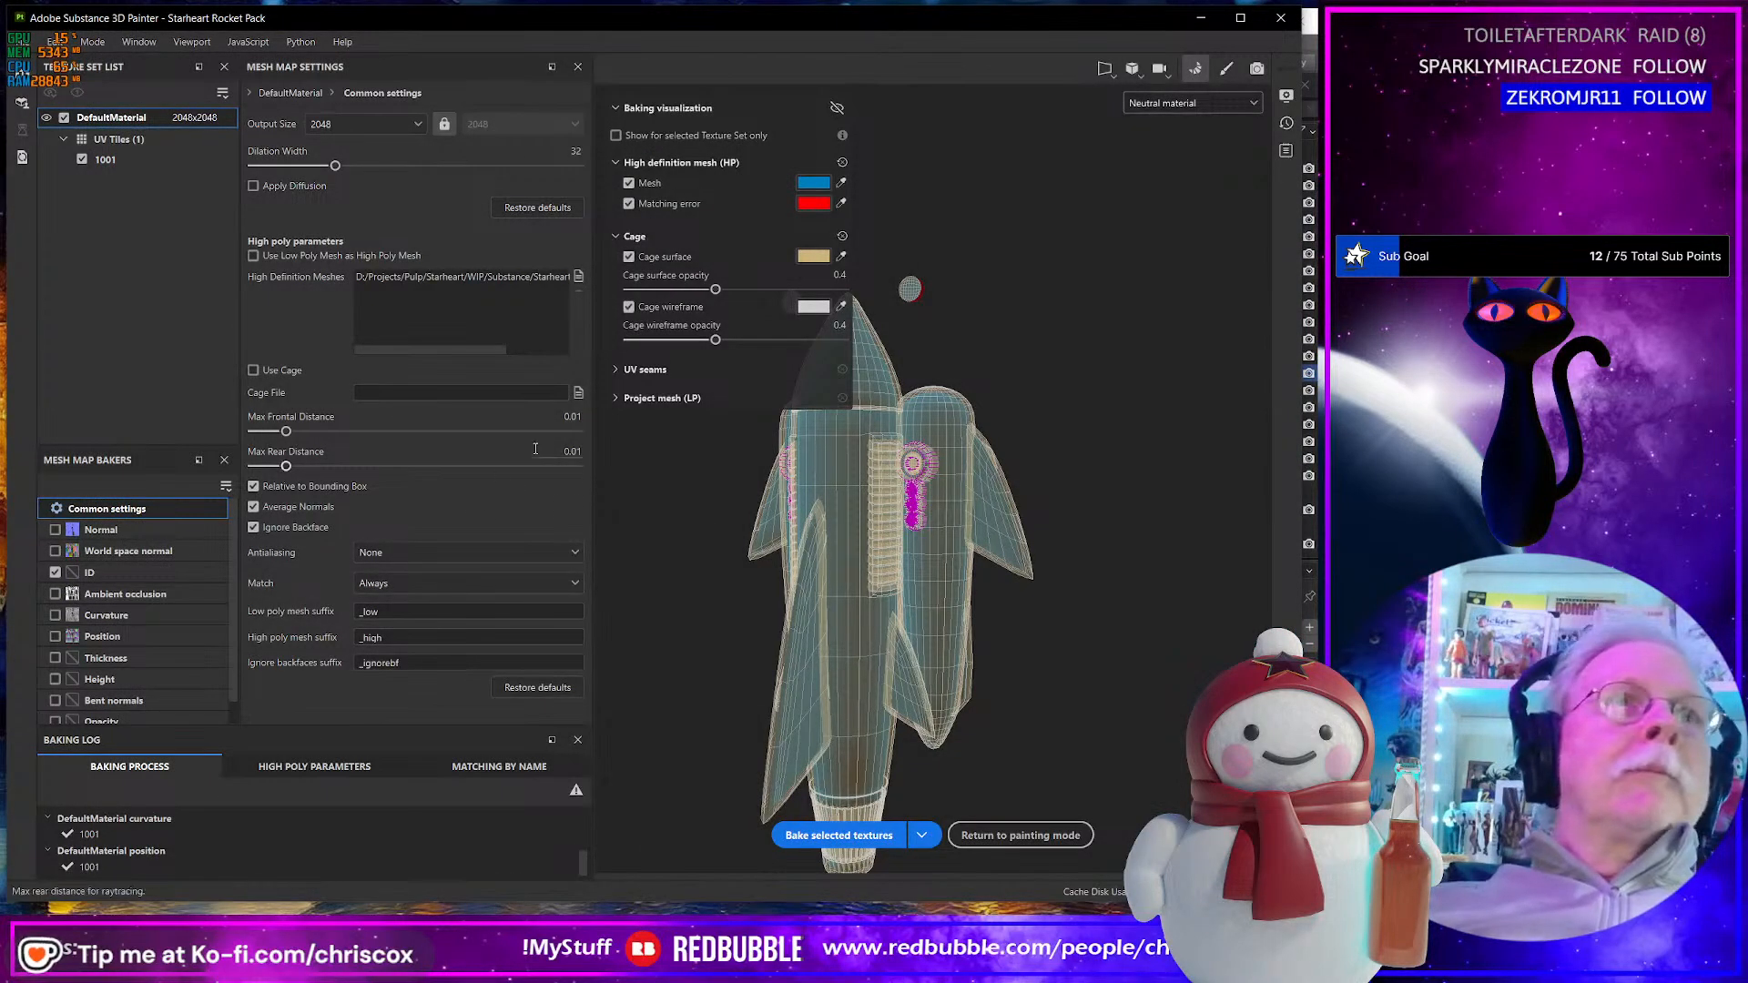
{"action": "type", "text": "0.00"}
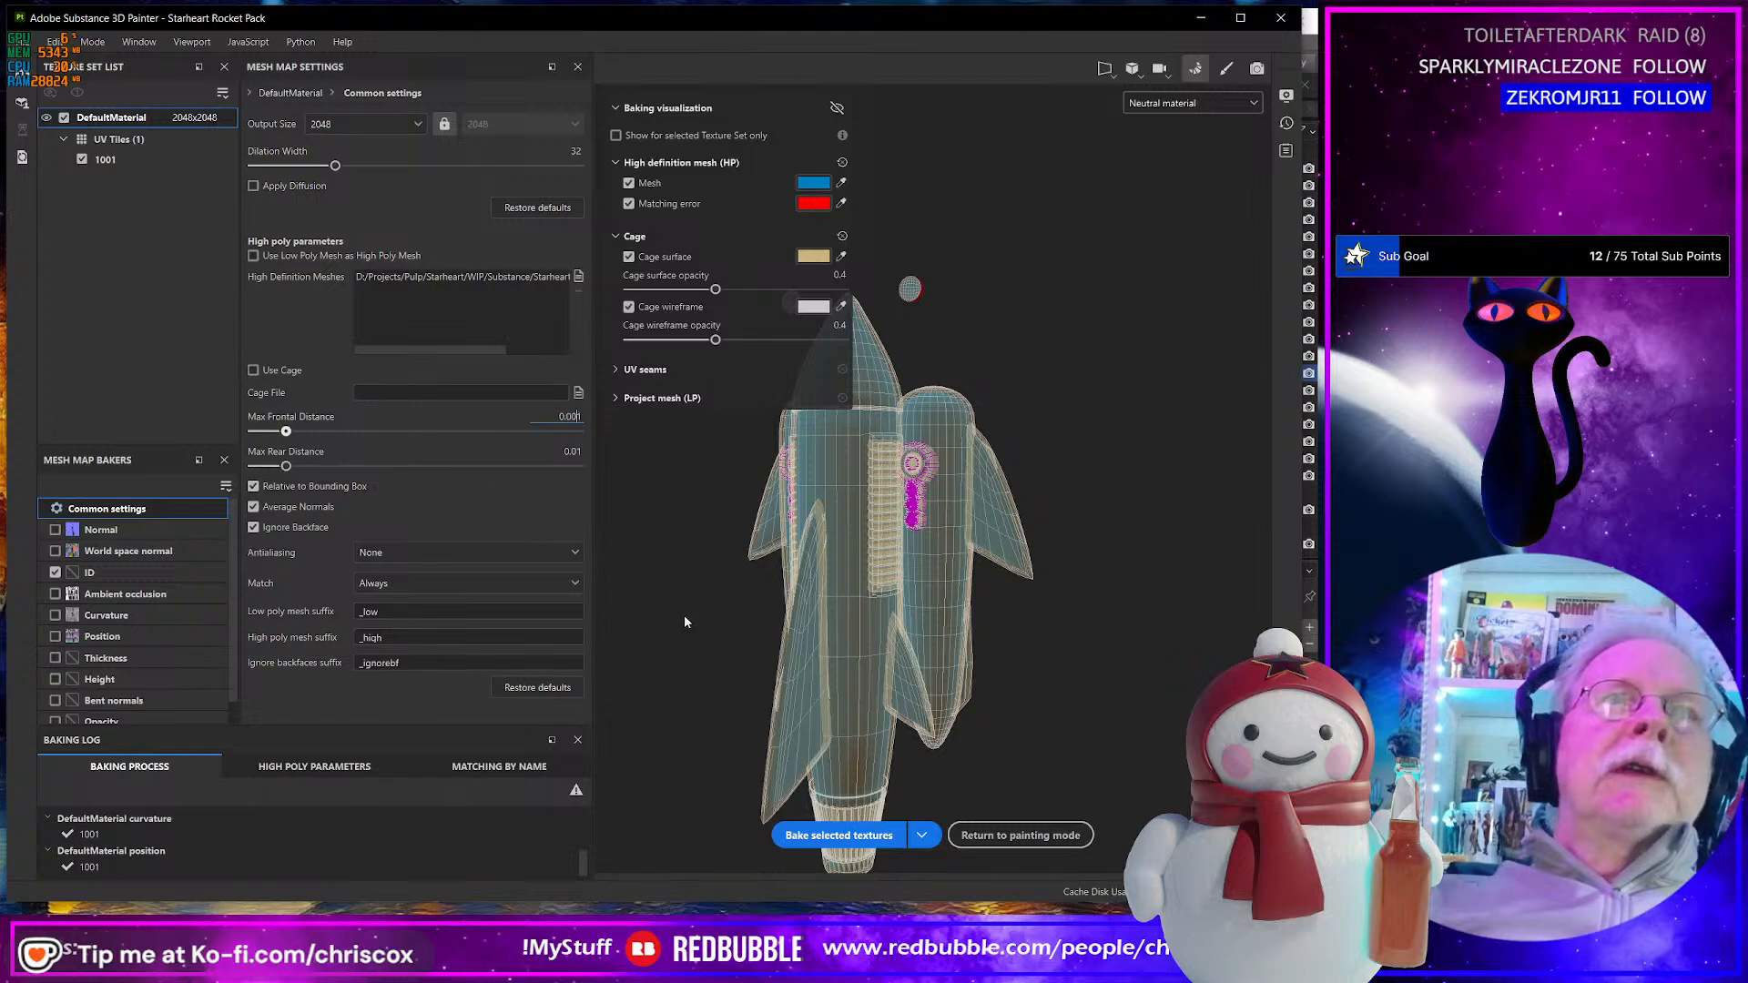
{"action": "type", "text": "0001"}
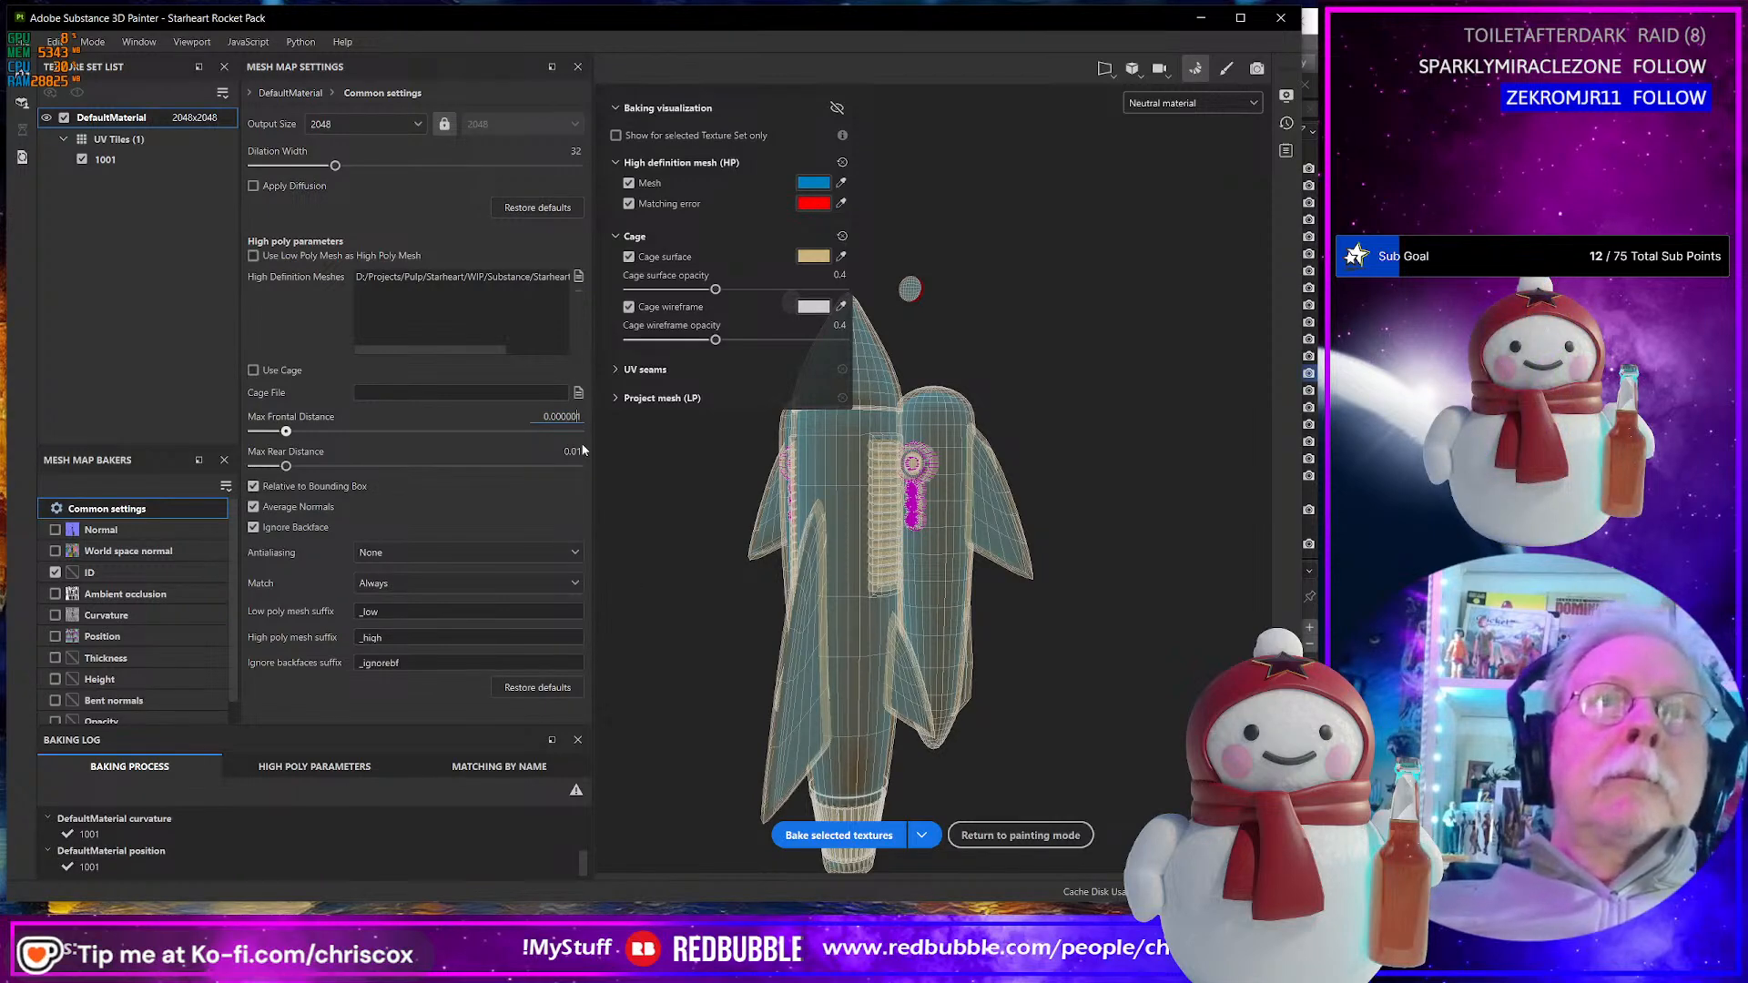
{"action": "key", "text": "Return"}
{"action": "left_click", "coordinate": [573, 453]}
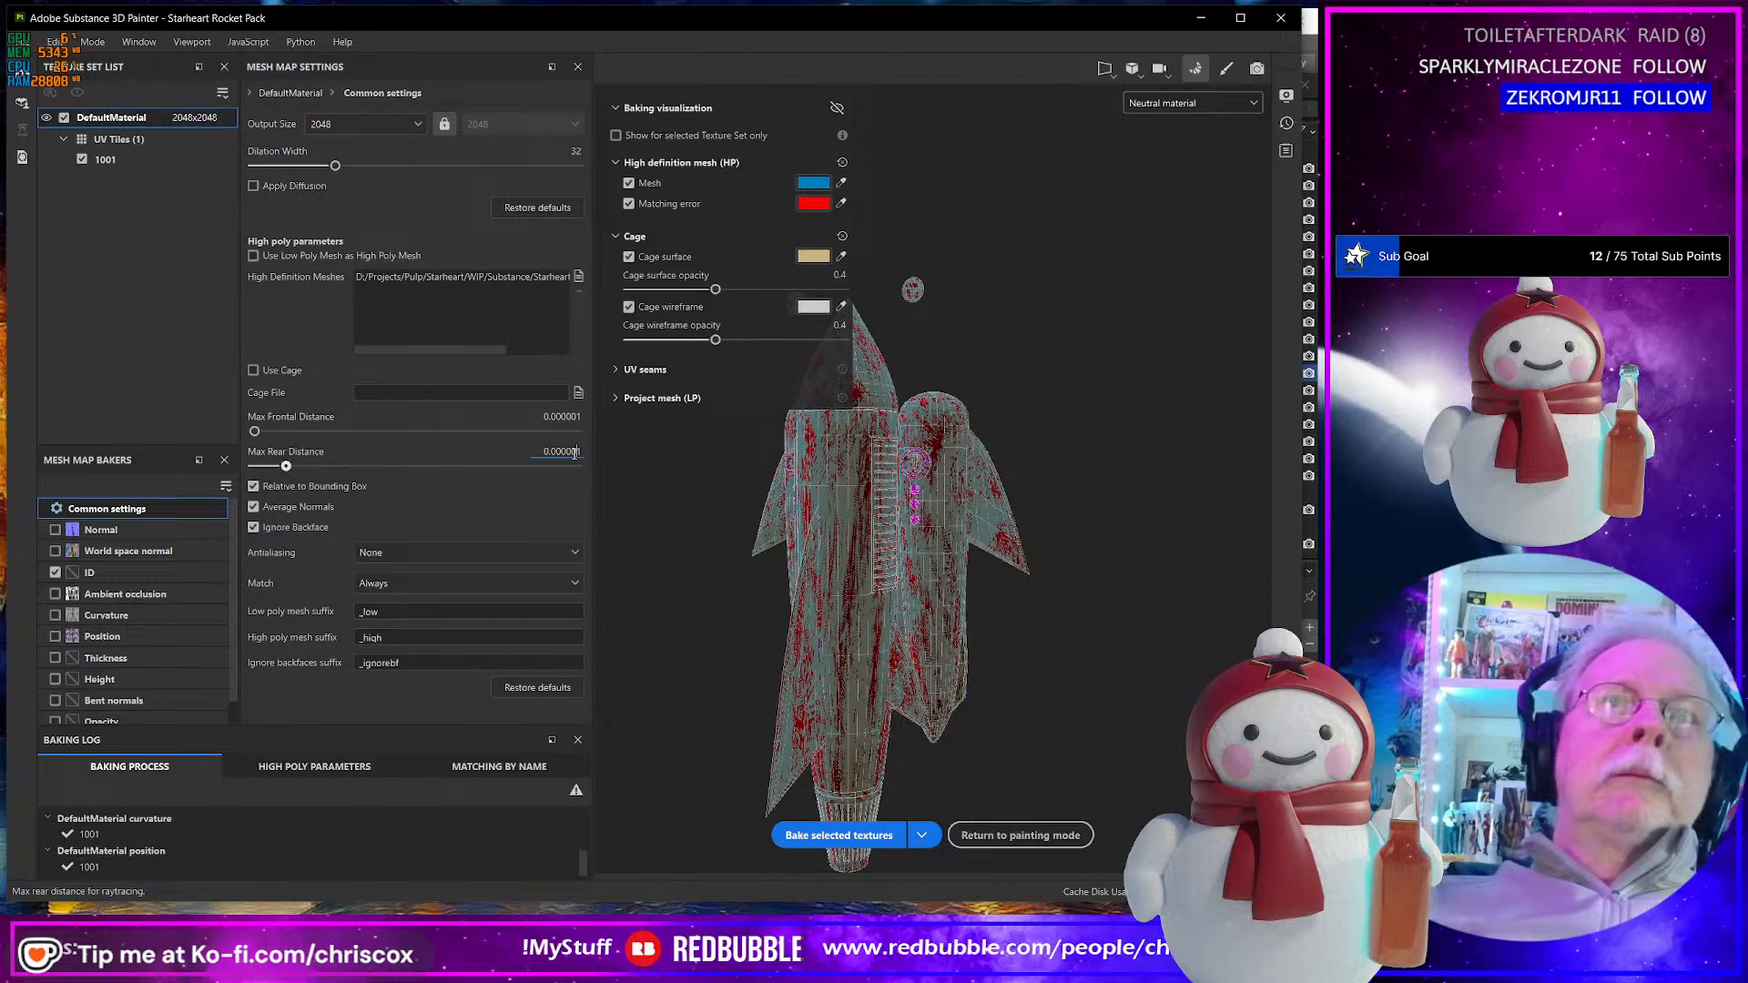
- Set the bake output size to 4096 and bake the ID map
{"action": "left_click", "coordinate": [342, 124]}
{"action": "left_click", "coordinate": [347, 264]}
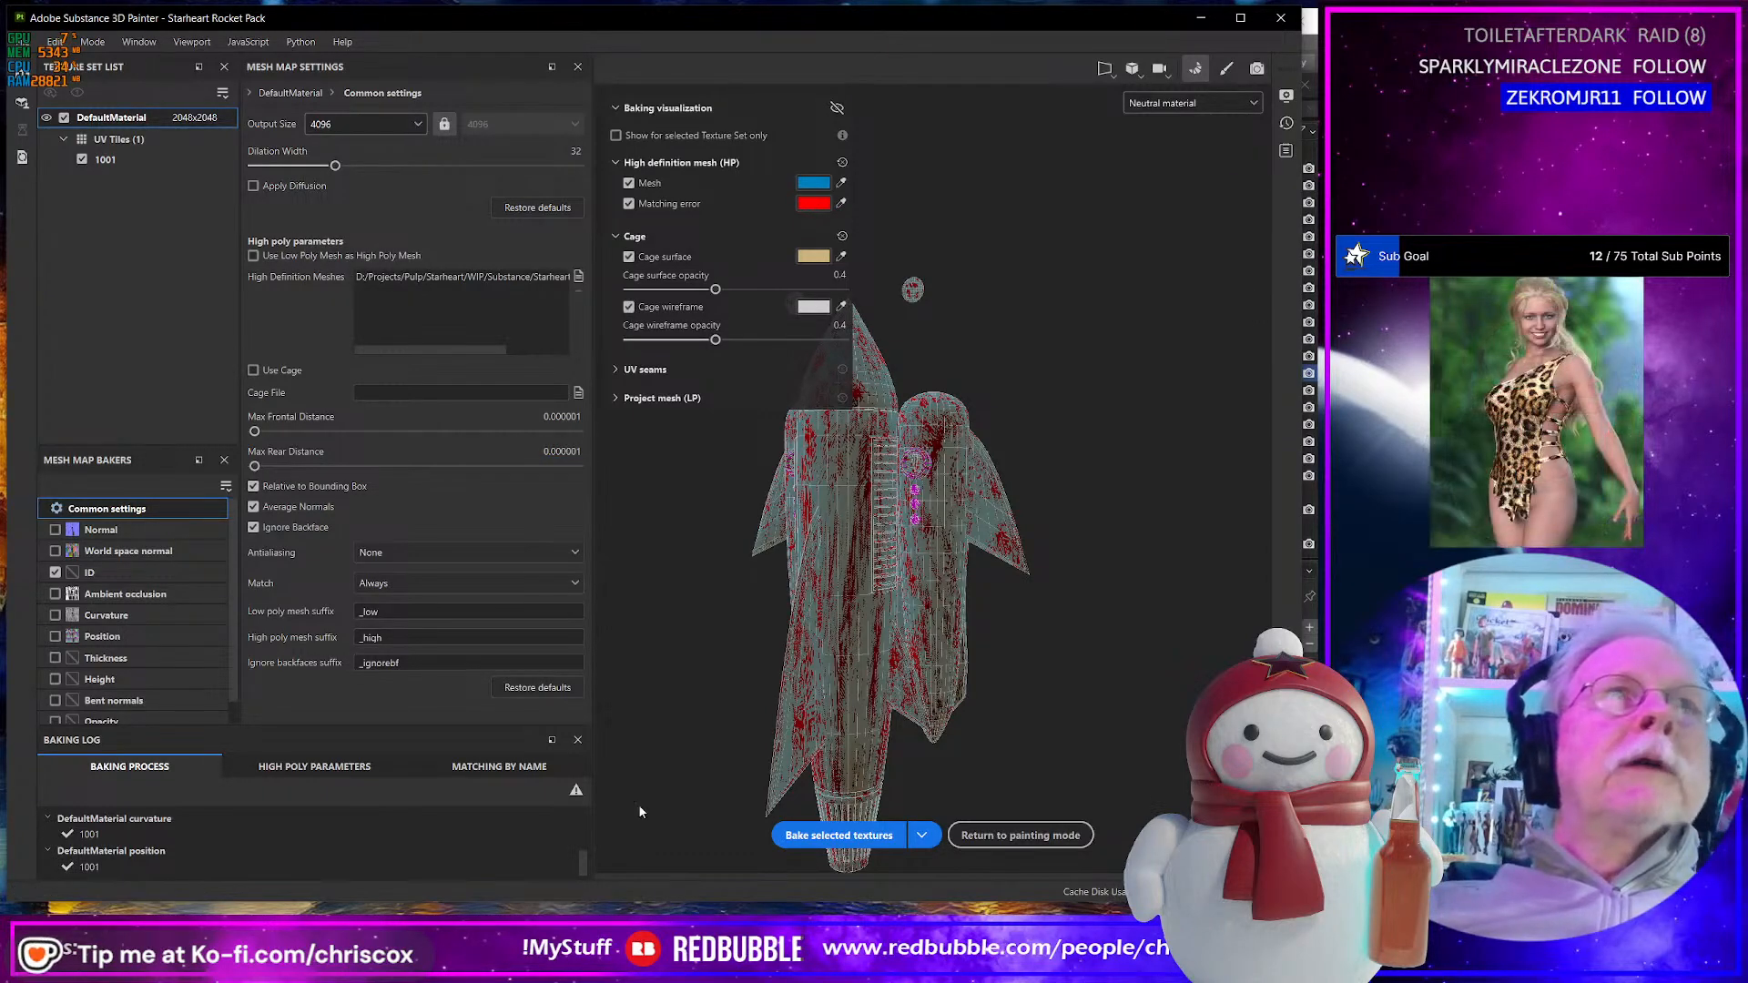
{"action": "left_click", "coordinate": [881, 834]}
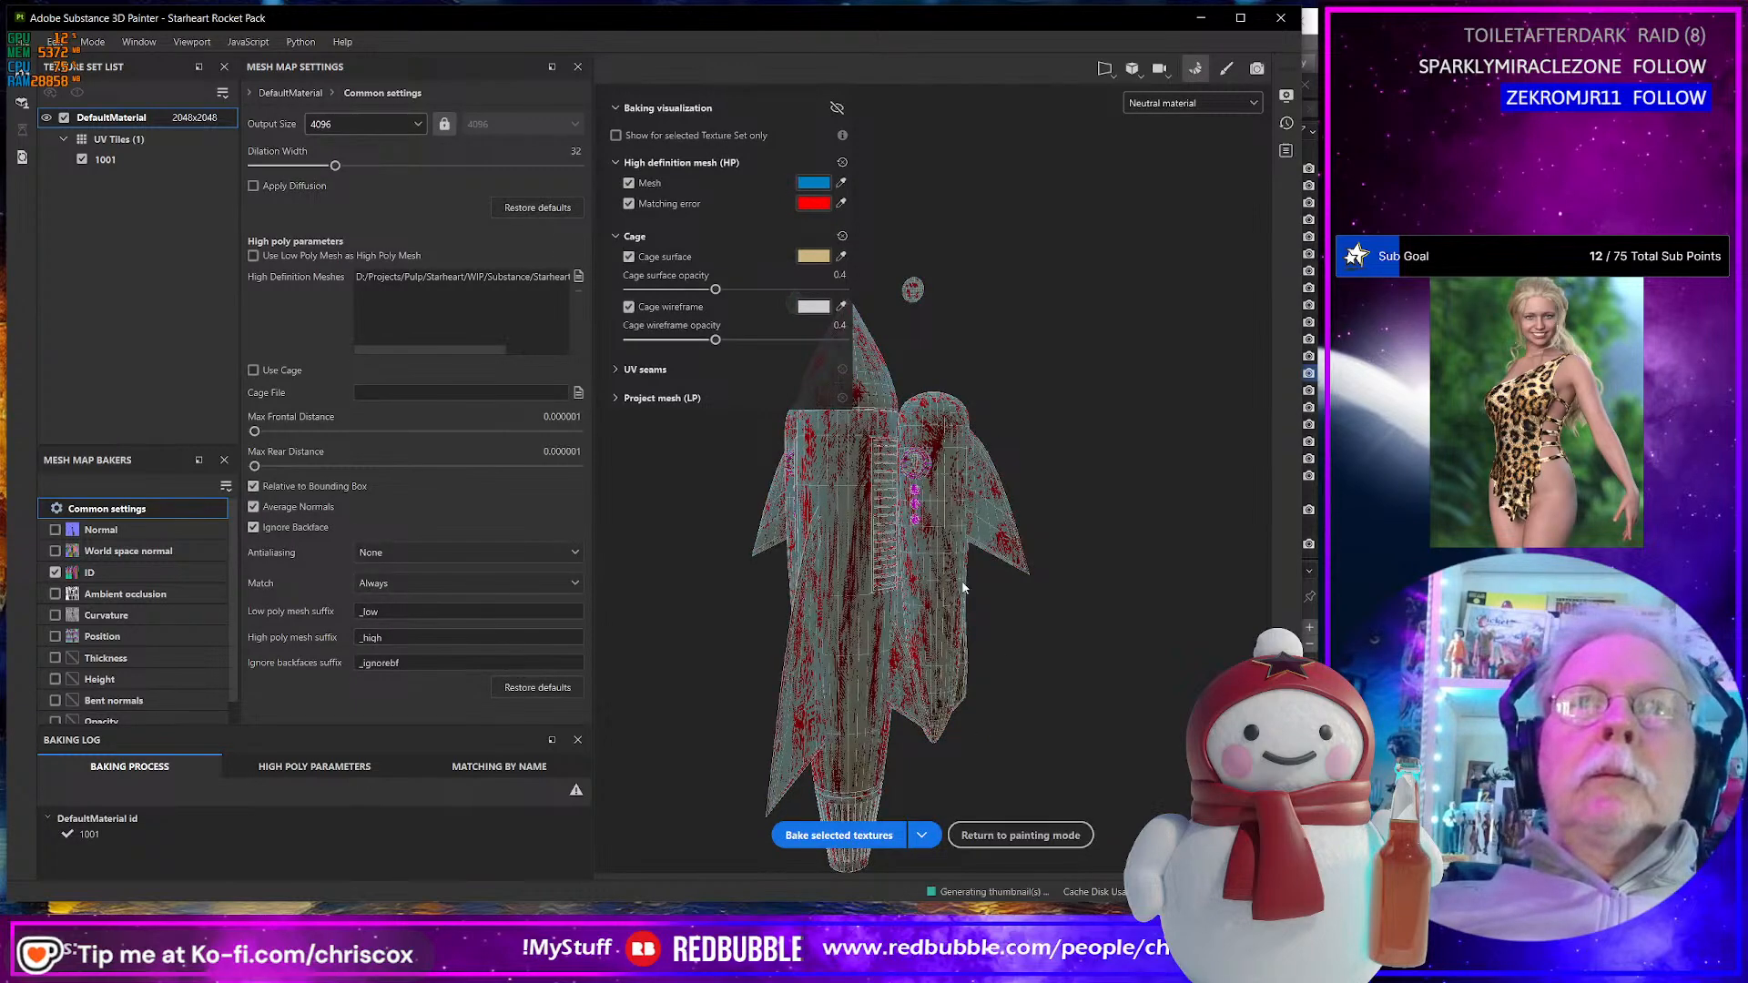
- Return to painting mode and inspect the front of the rocket with its baked maps
{"action": "left_click", "coordinate": [136, 42]}
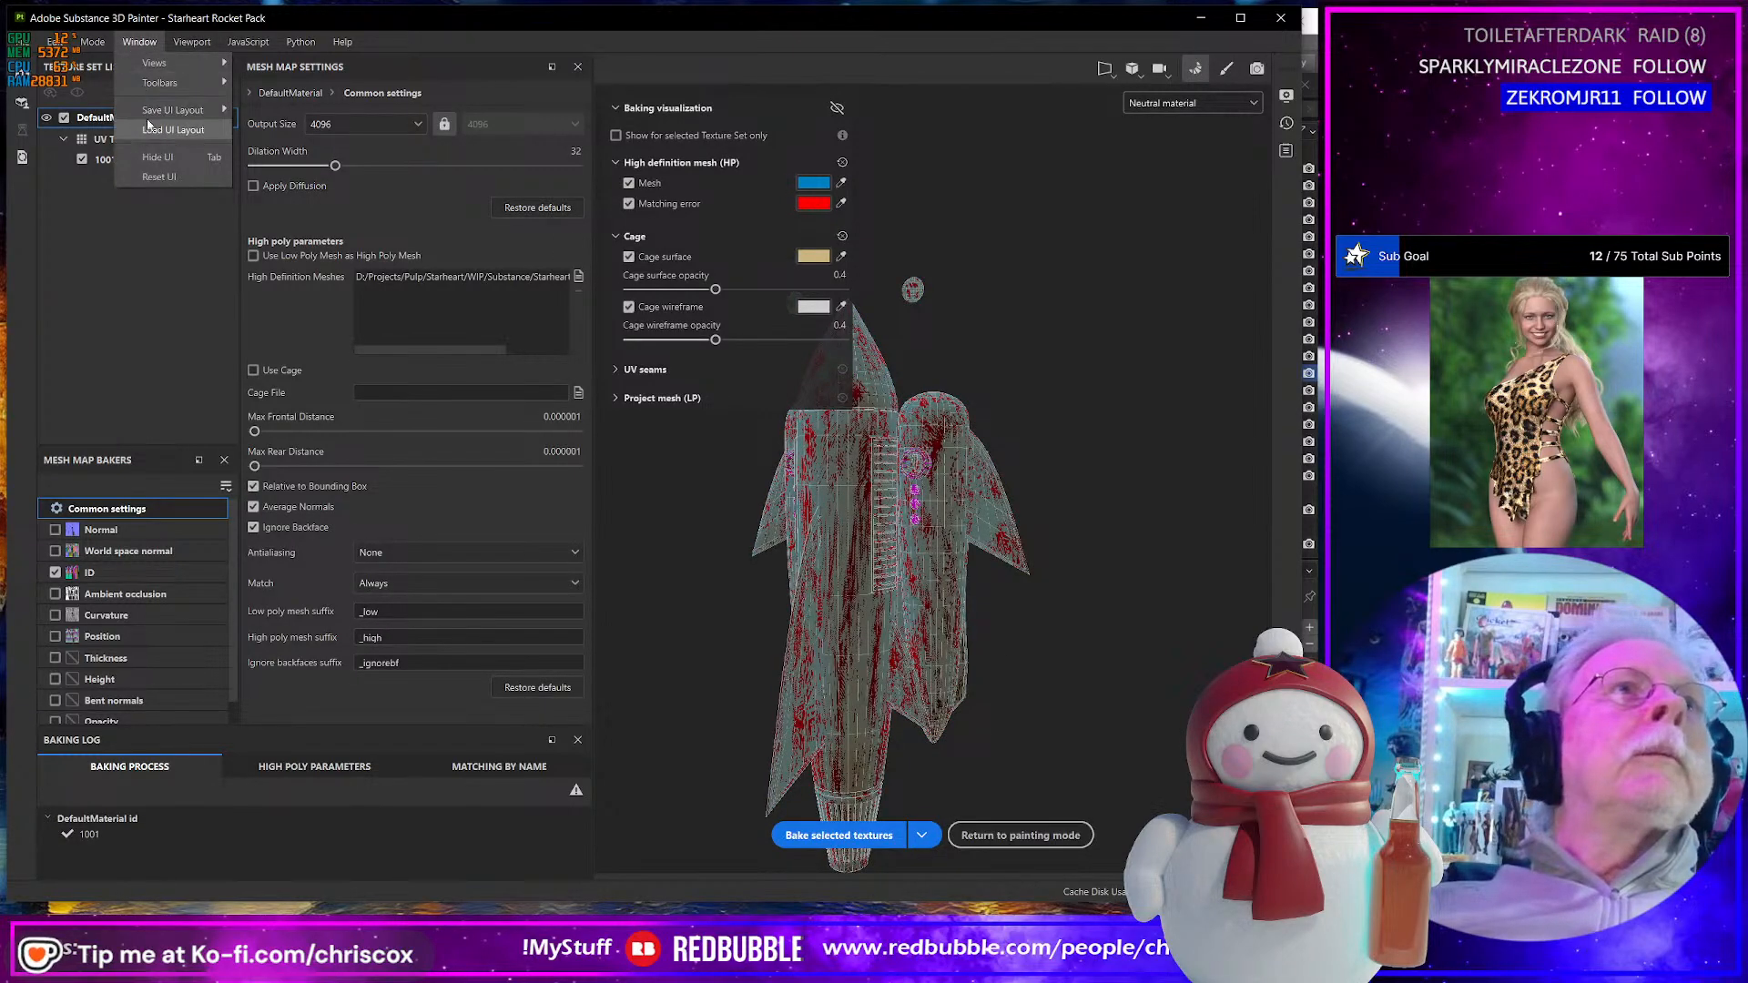
{"action": "mouse_move", "coordinate": [93, 42]}
{"action": "left_click", "coordinate": [121, 84]}
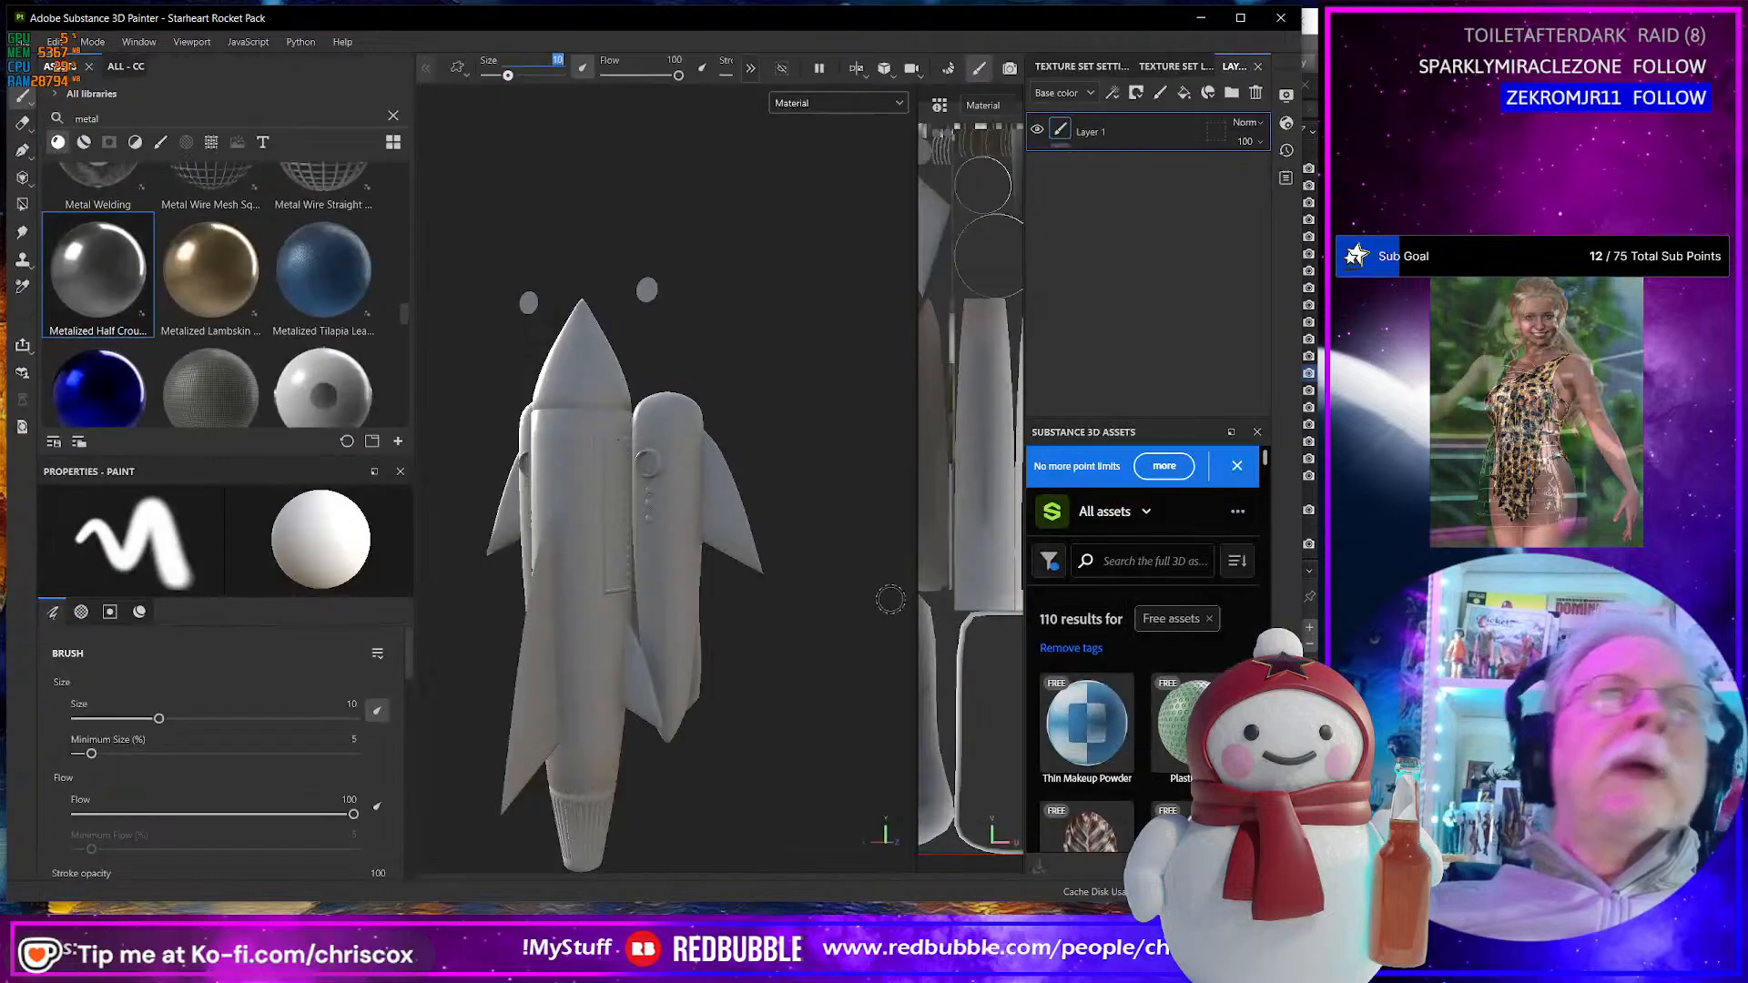
{"action": "left_click_drag", "start_coordinate": [726, 620], "coordinate": [781, 543], "text": "alt"}
{"action": "scroll", "coordinate": [781, 544], "scroll_direction": "up", "scroll_amount": 3}
{"action": "scroll", "coordinate": [766, 531], "scroll_direction": "up", "scroll_amount": 5}
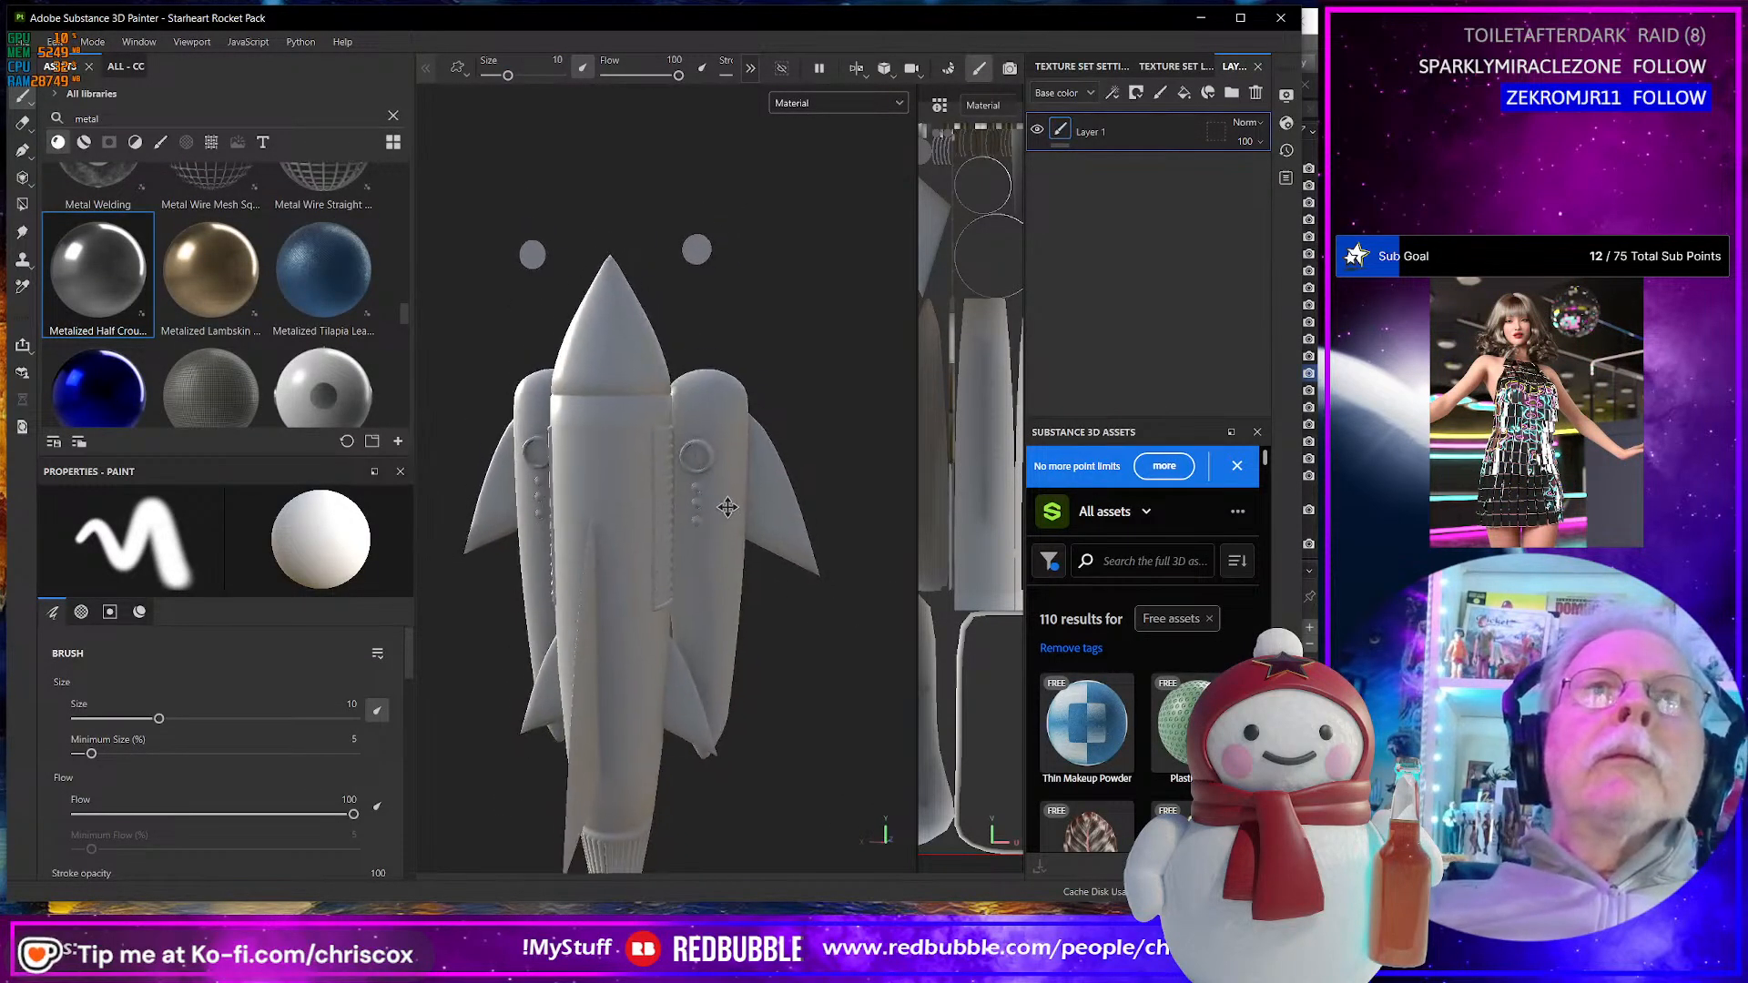
{"action": "left_click_drag", "start_coordinate": [729, 583], "coordinate": [885, 264], "text": "alt"}
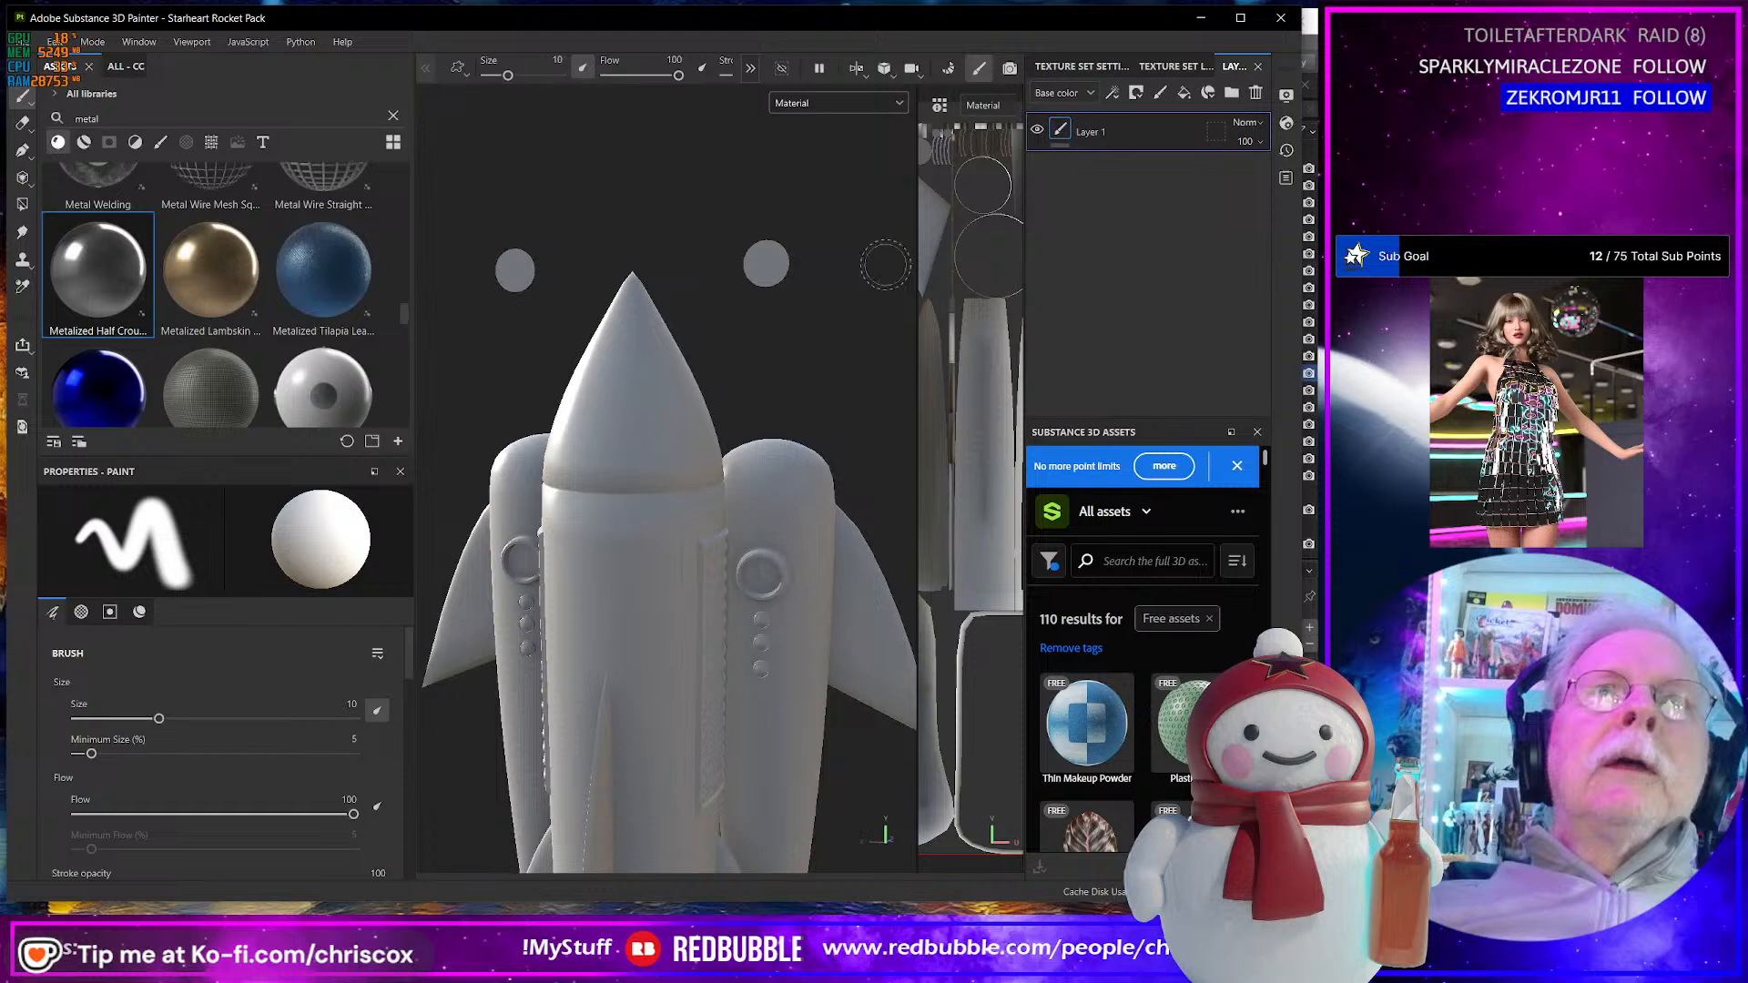
- Display the ambient occlusion mesh map and examine the rocket's hull, vents, boosters and fins for baking errors
{"action": "left_click", "coordinate": [844, 107]}
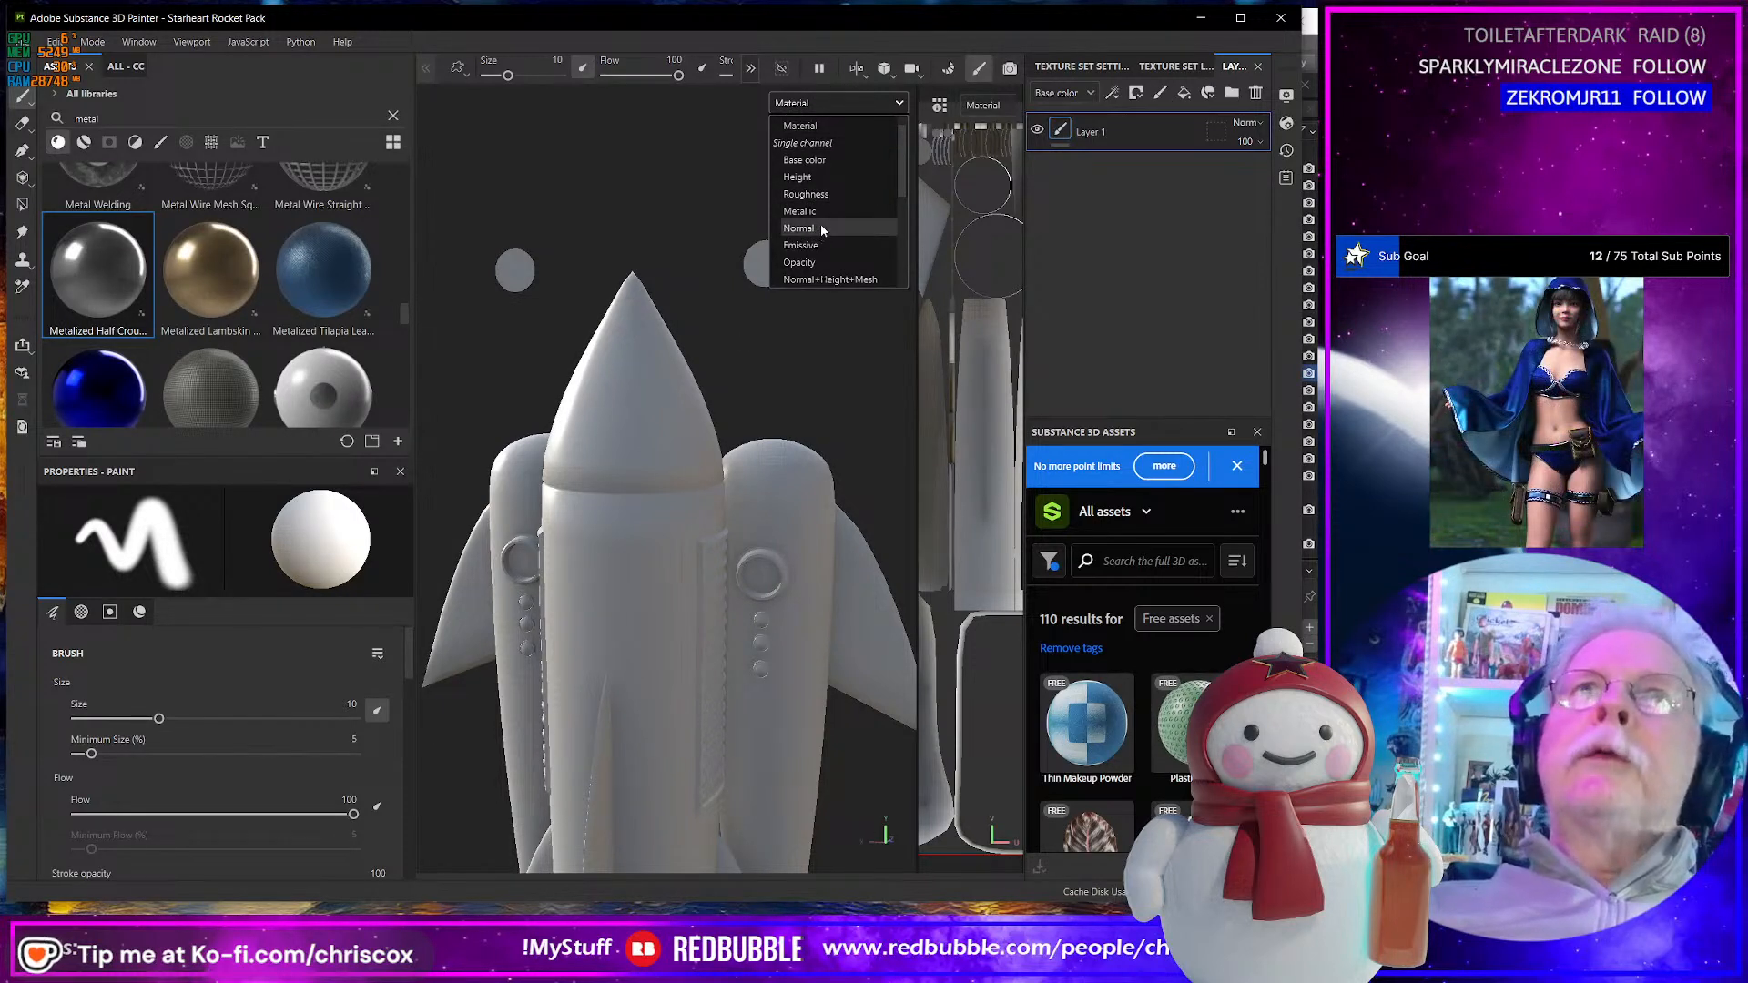
{"action": "scroll", "coordinate": [822, 232], "scroll_direction": "down", "scroll_amount": 2}
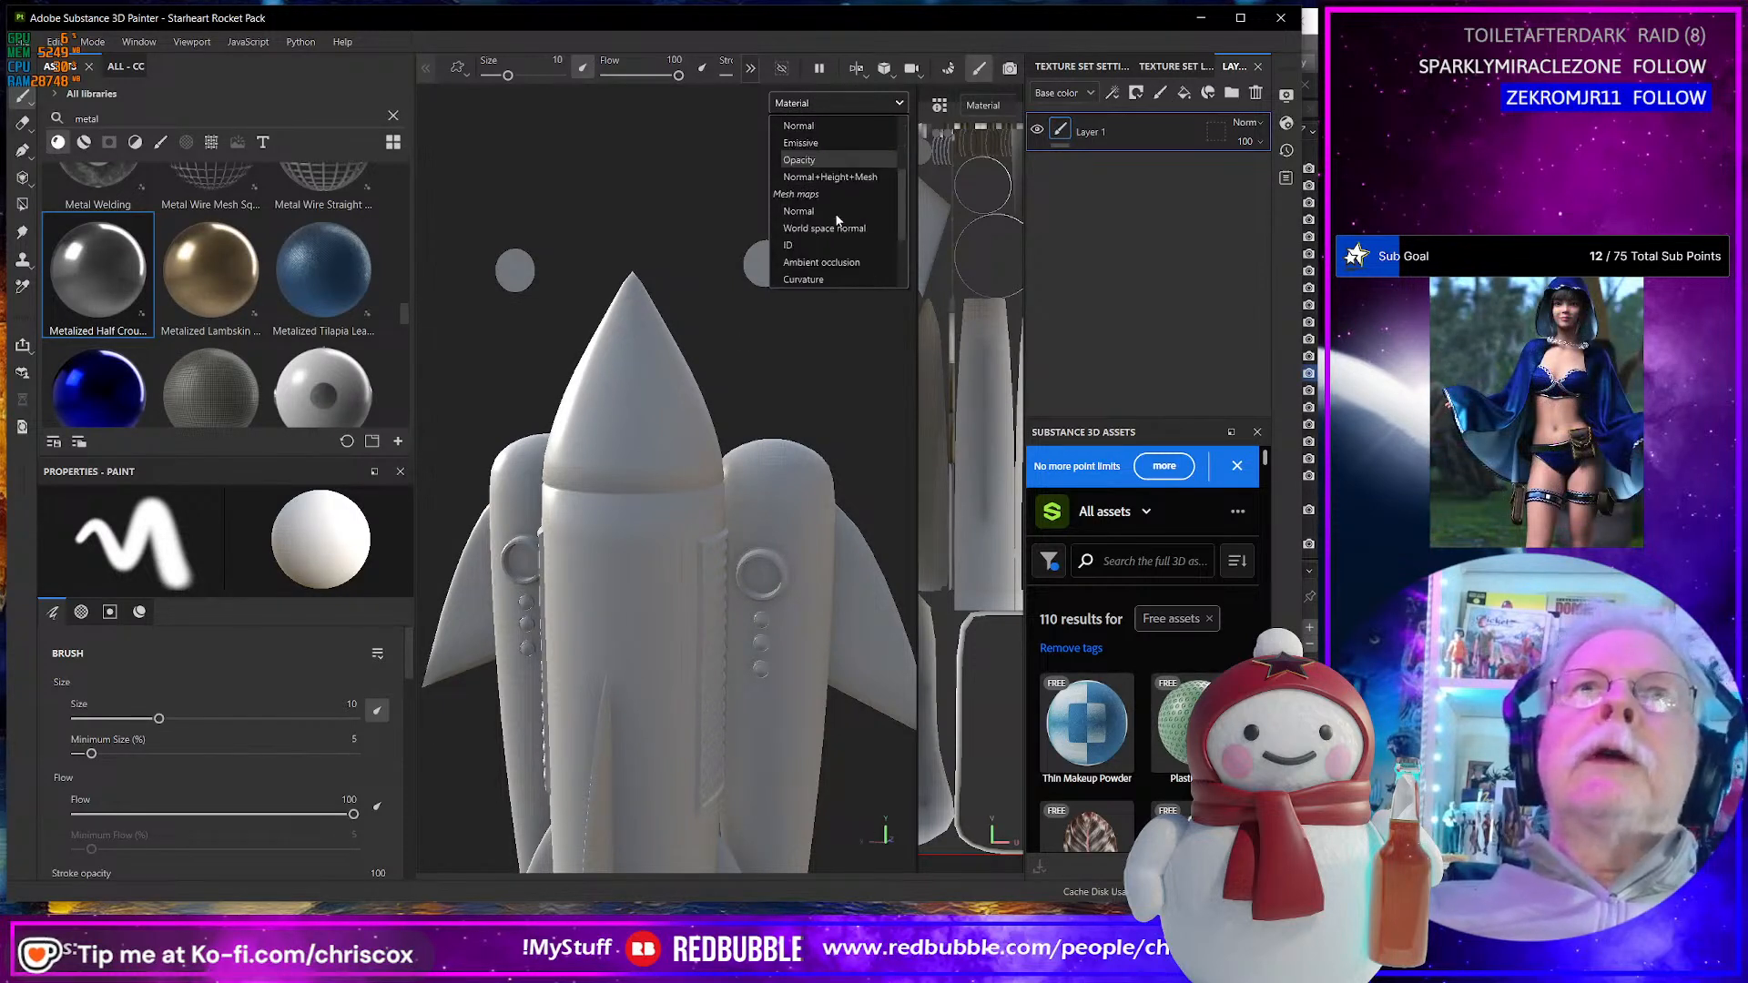
{"action": "left_click", "coordinate": [821, 266]}
{"action": "left_click_drag", "start_coordinate": [719, 394], "coordinate": [644, 366], "text": "alt"}
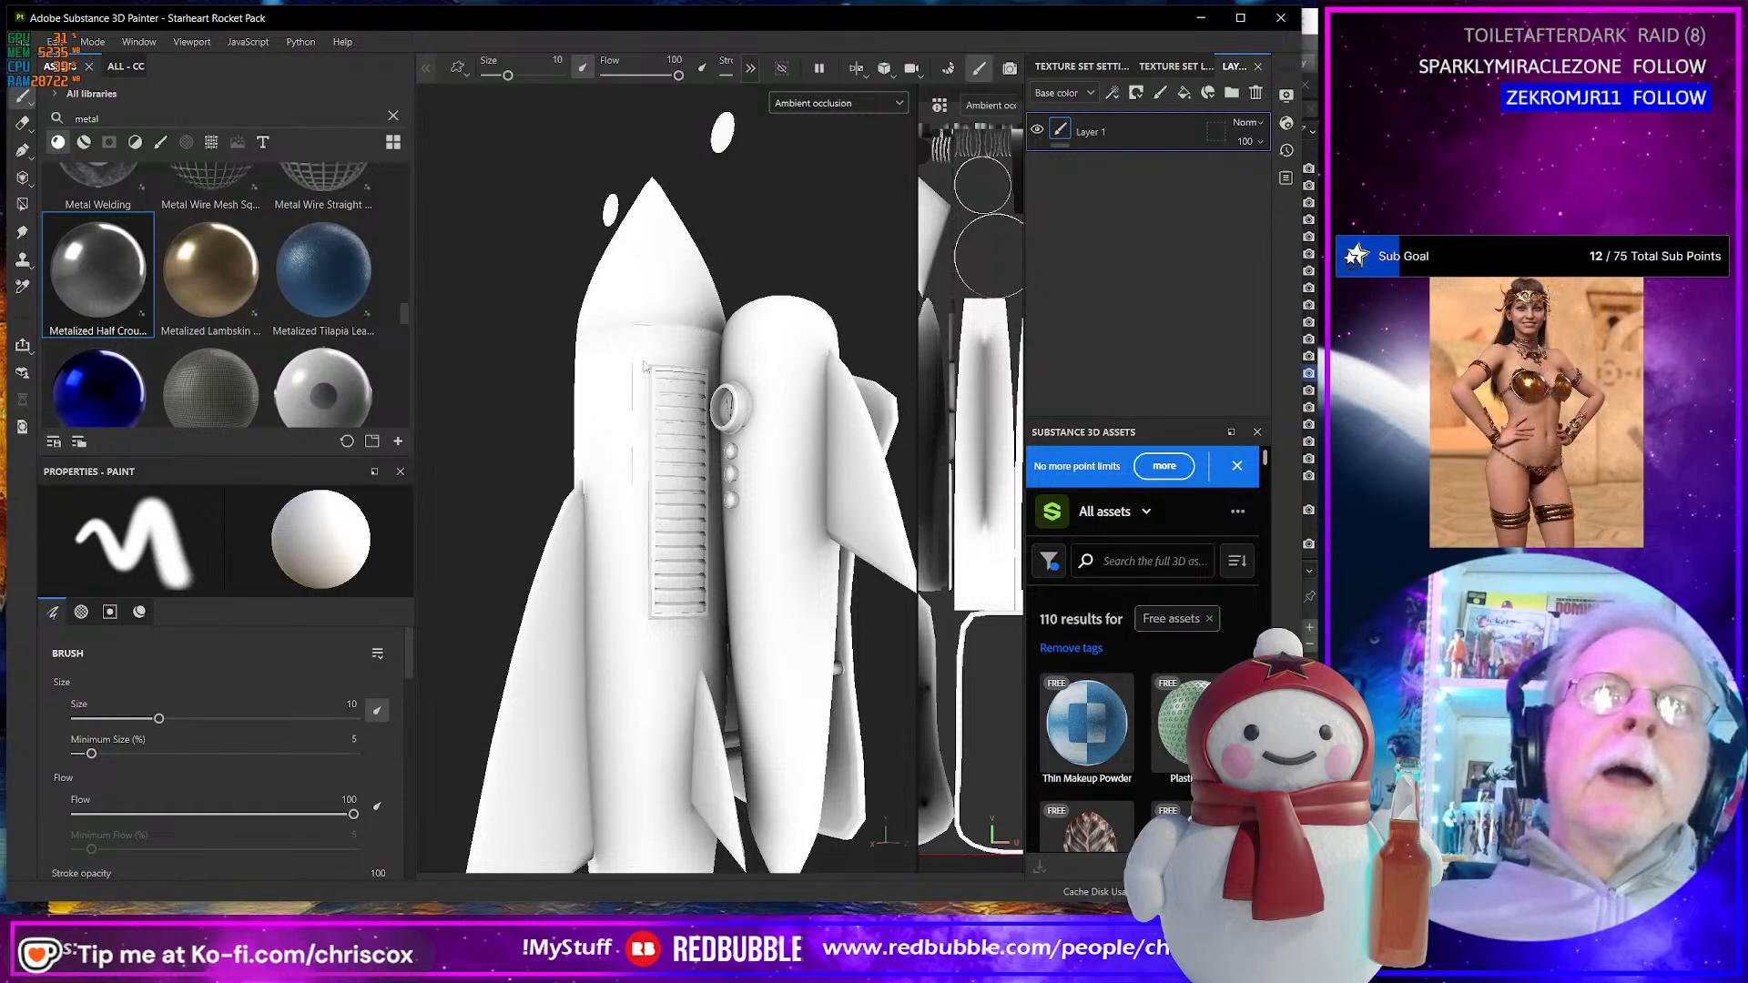
{"action": "left_click_drag", "start_coordinate": [643, 498], "coordinate": [706, 544], "text": "alt"}
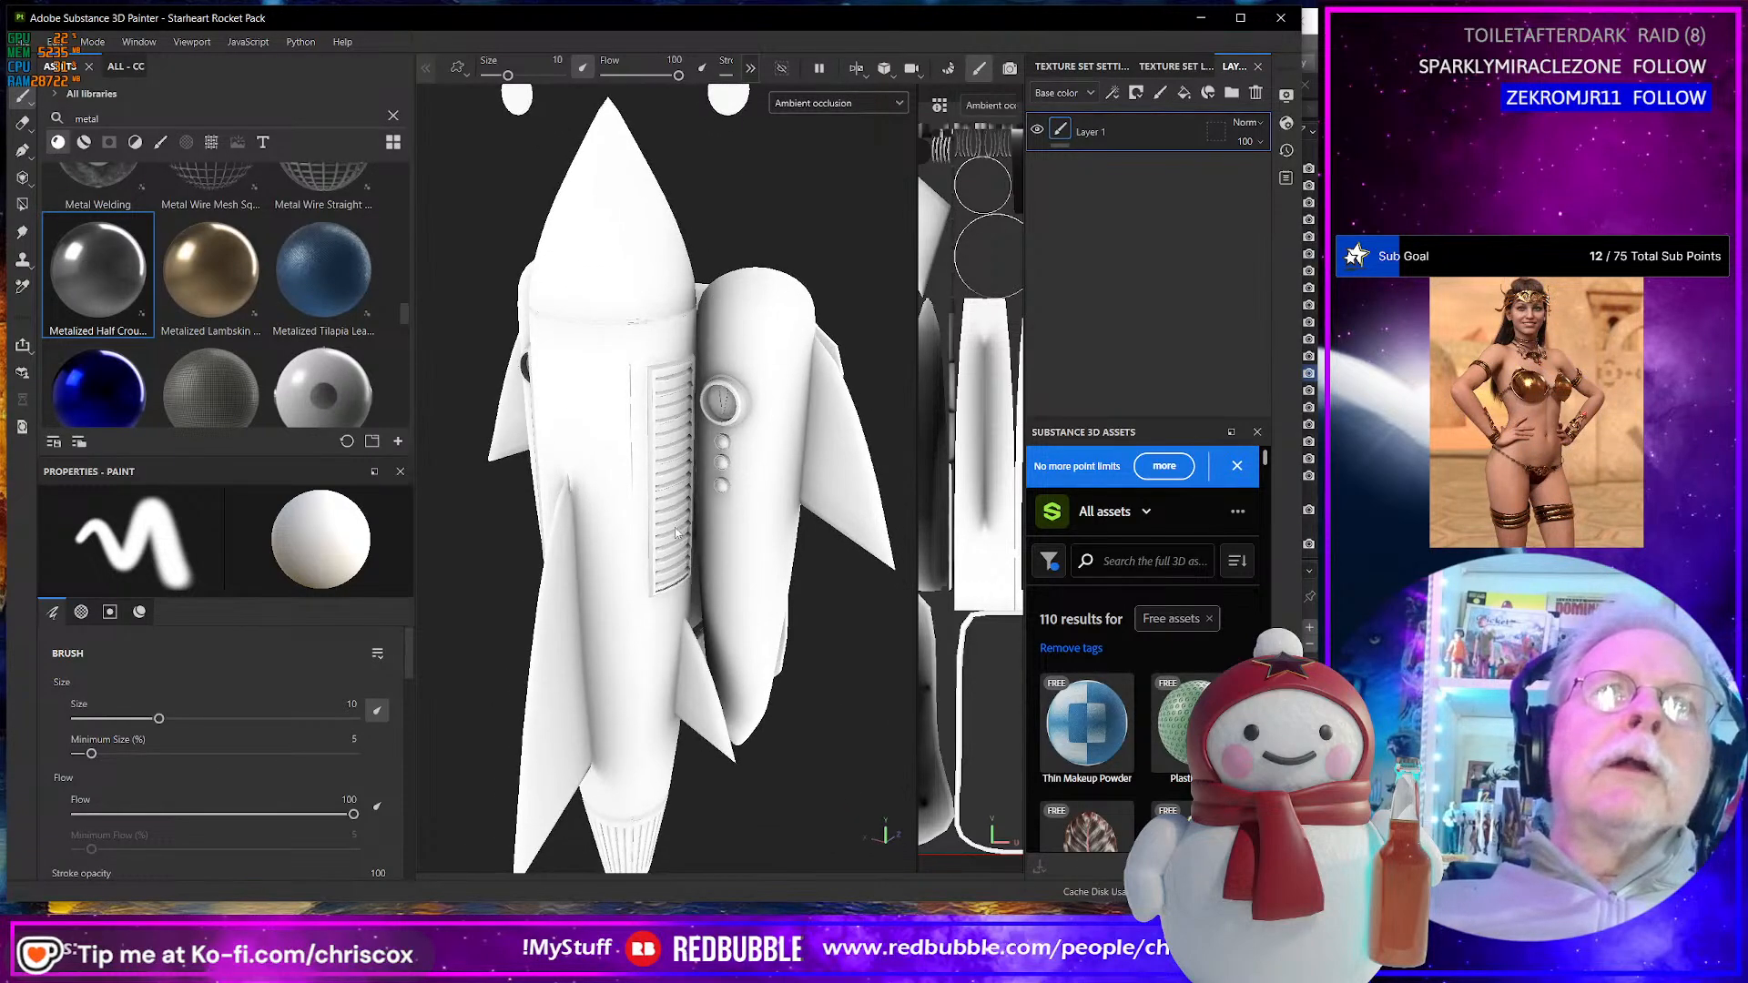
{"action": "scroll", "coordinate": [692, 509], "scroll_direction": "up", "scroll_amount": 3}
{"action": "left_click_drag", "start_coordinate": [651, 465], "coordinate": [647, 524], "text": "alt"}
{"action": "scroll", "coordinate": [579, 506], "scroll_direction": "down", "scroll_amount": 5}
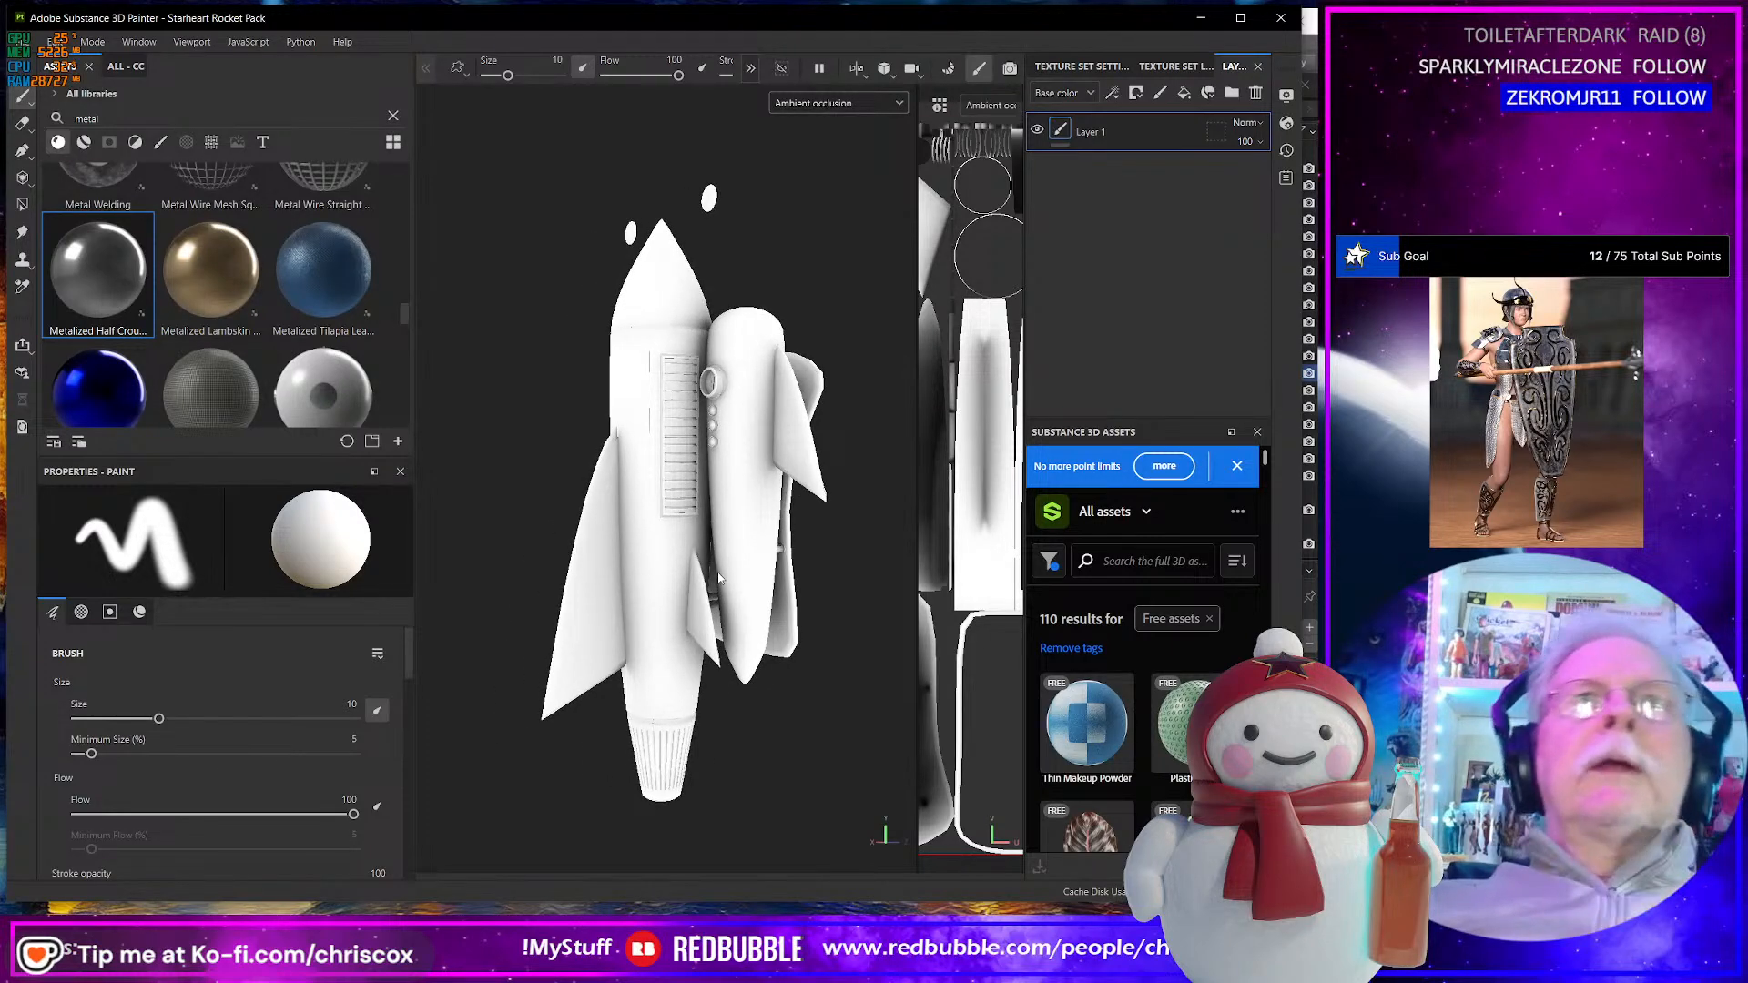
{"action": "left_click_drag", "start_coordinate": [719, 577], "coordinate": [768, 569], "text": "alt"}
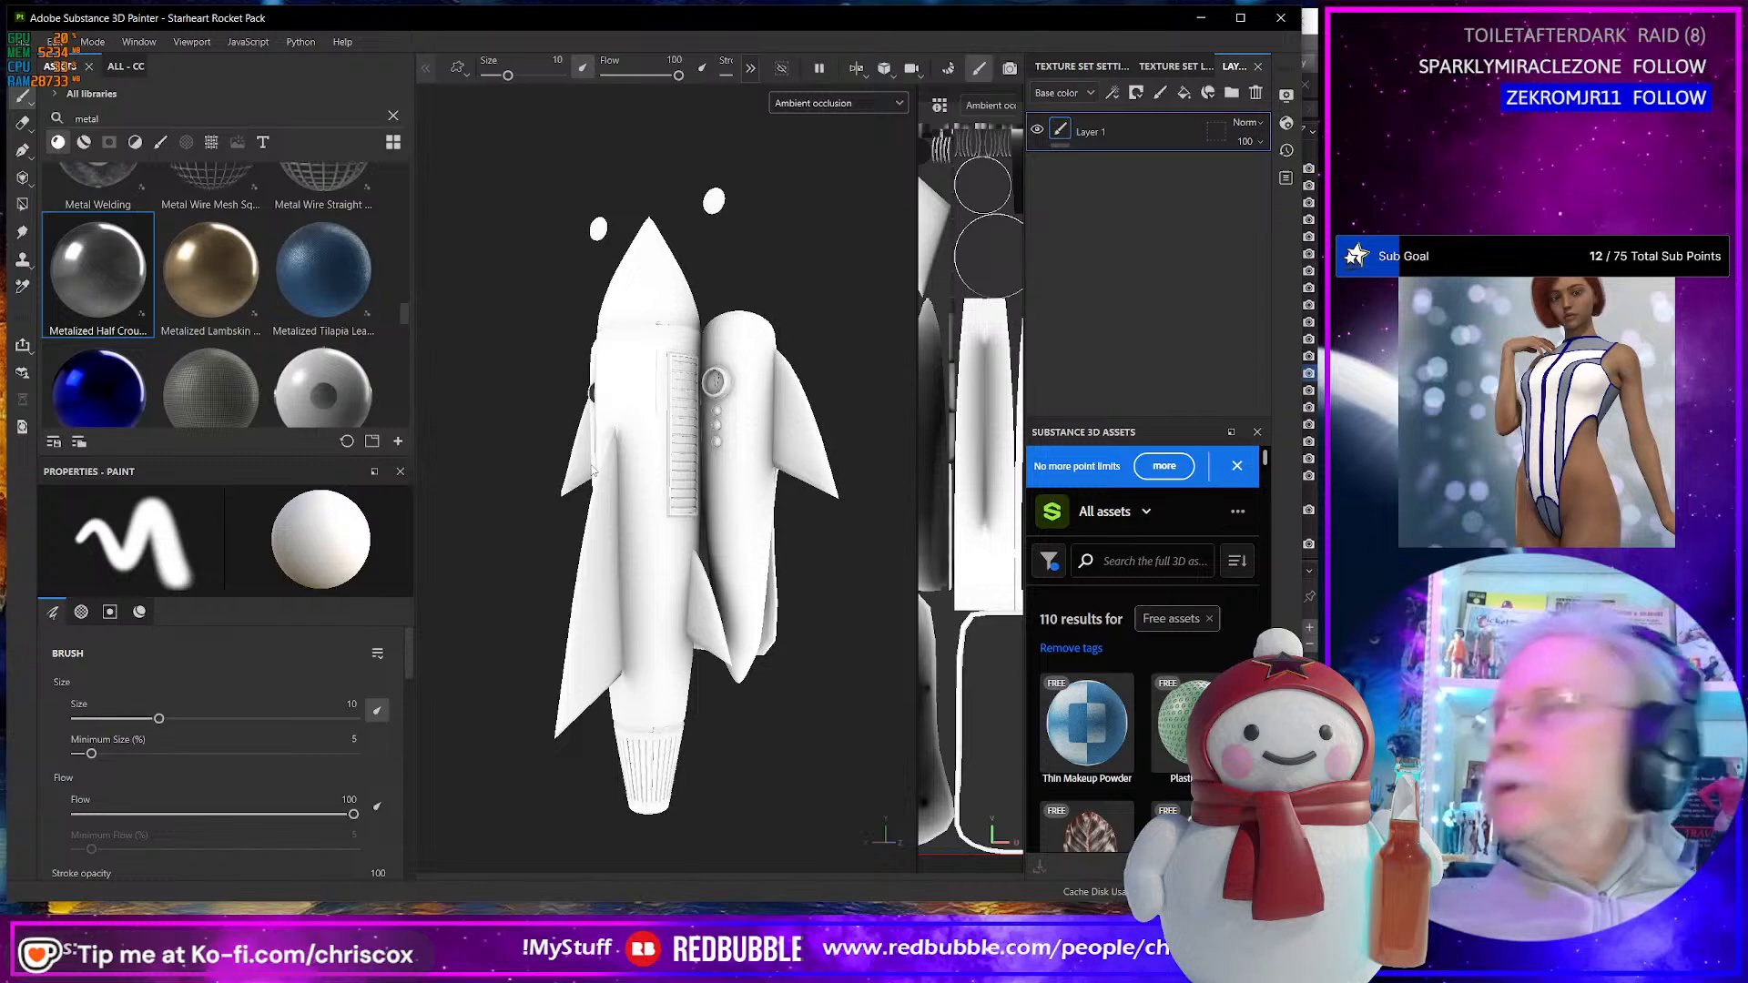
{"action": "left_click_drag", "start_coordinate": [549, 261], "coordinate": [598, 281], "text": "alt"}
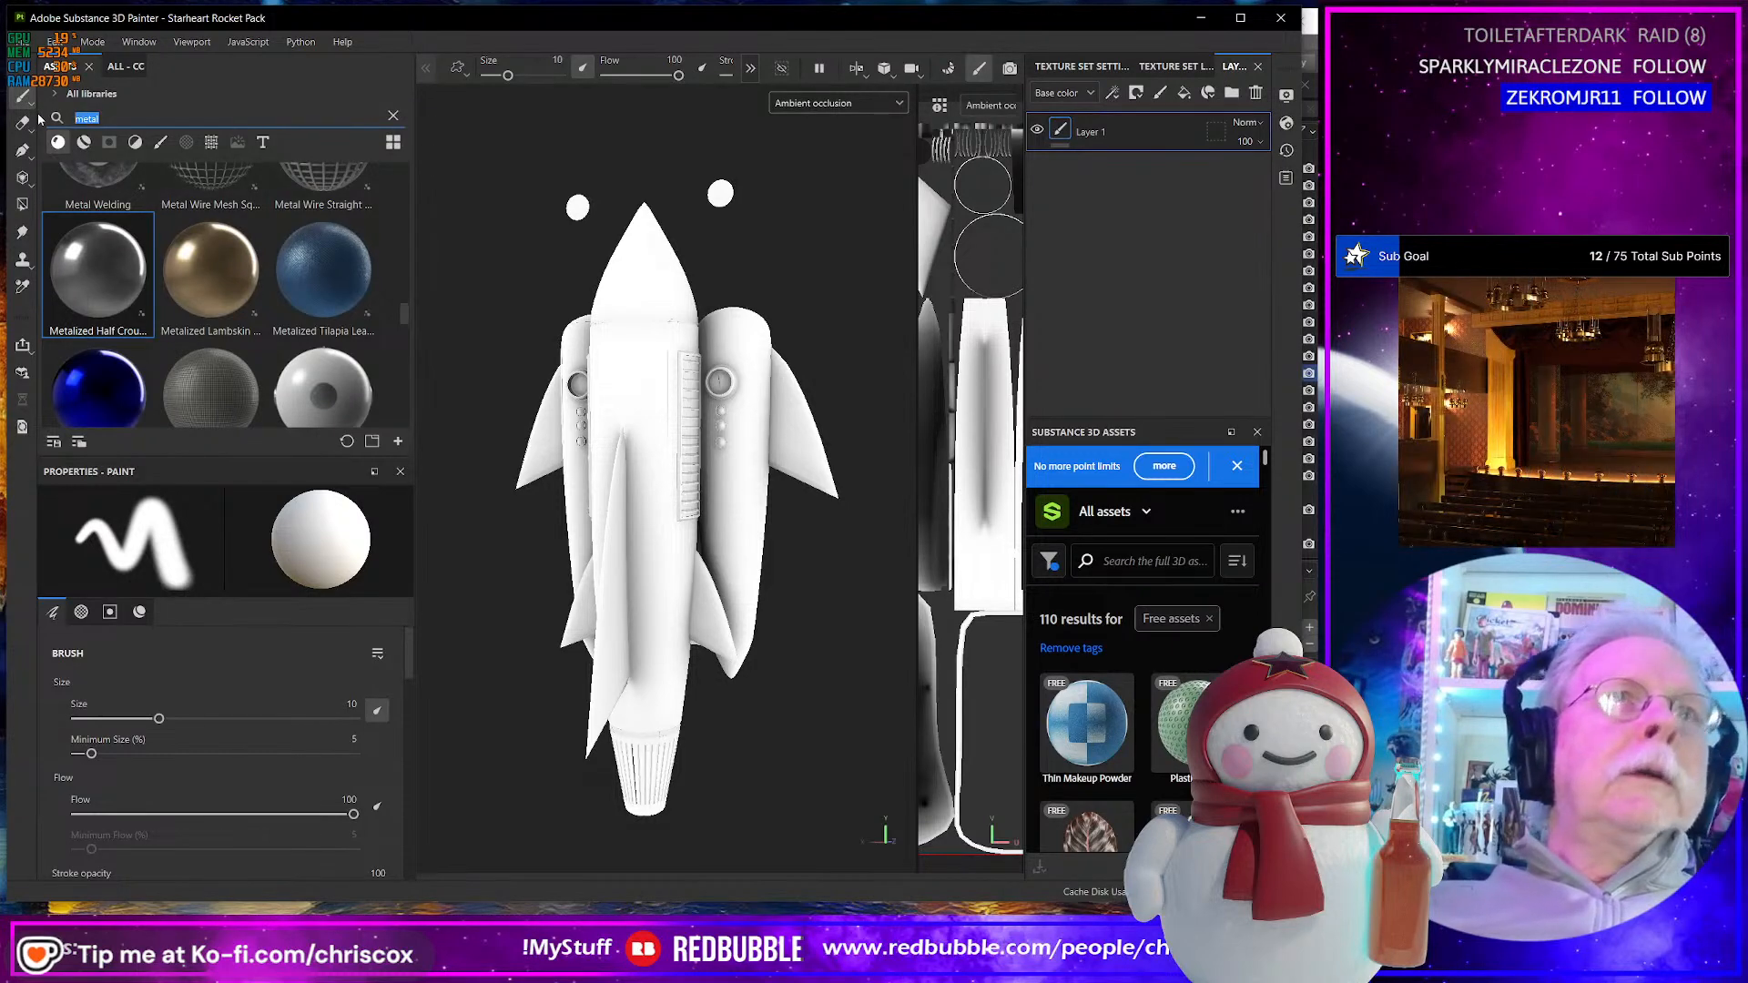
- Search the local asset library for "bras" among the materials and smart materials
{"action": "type", "text": "bras"}
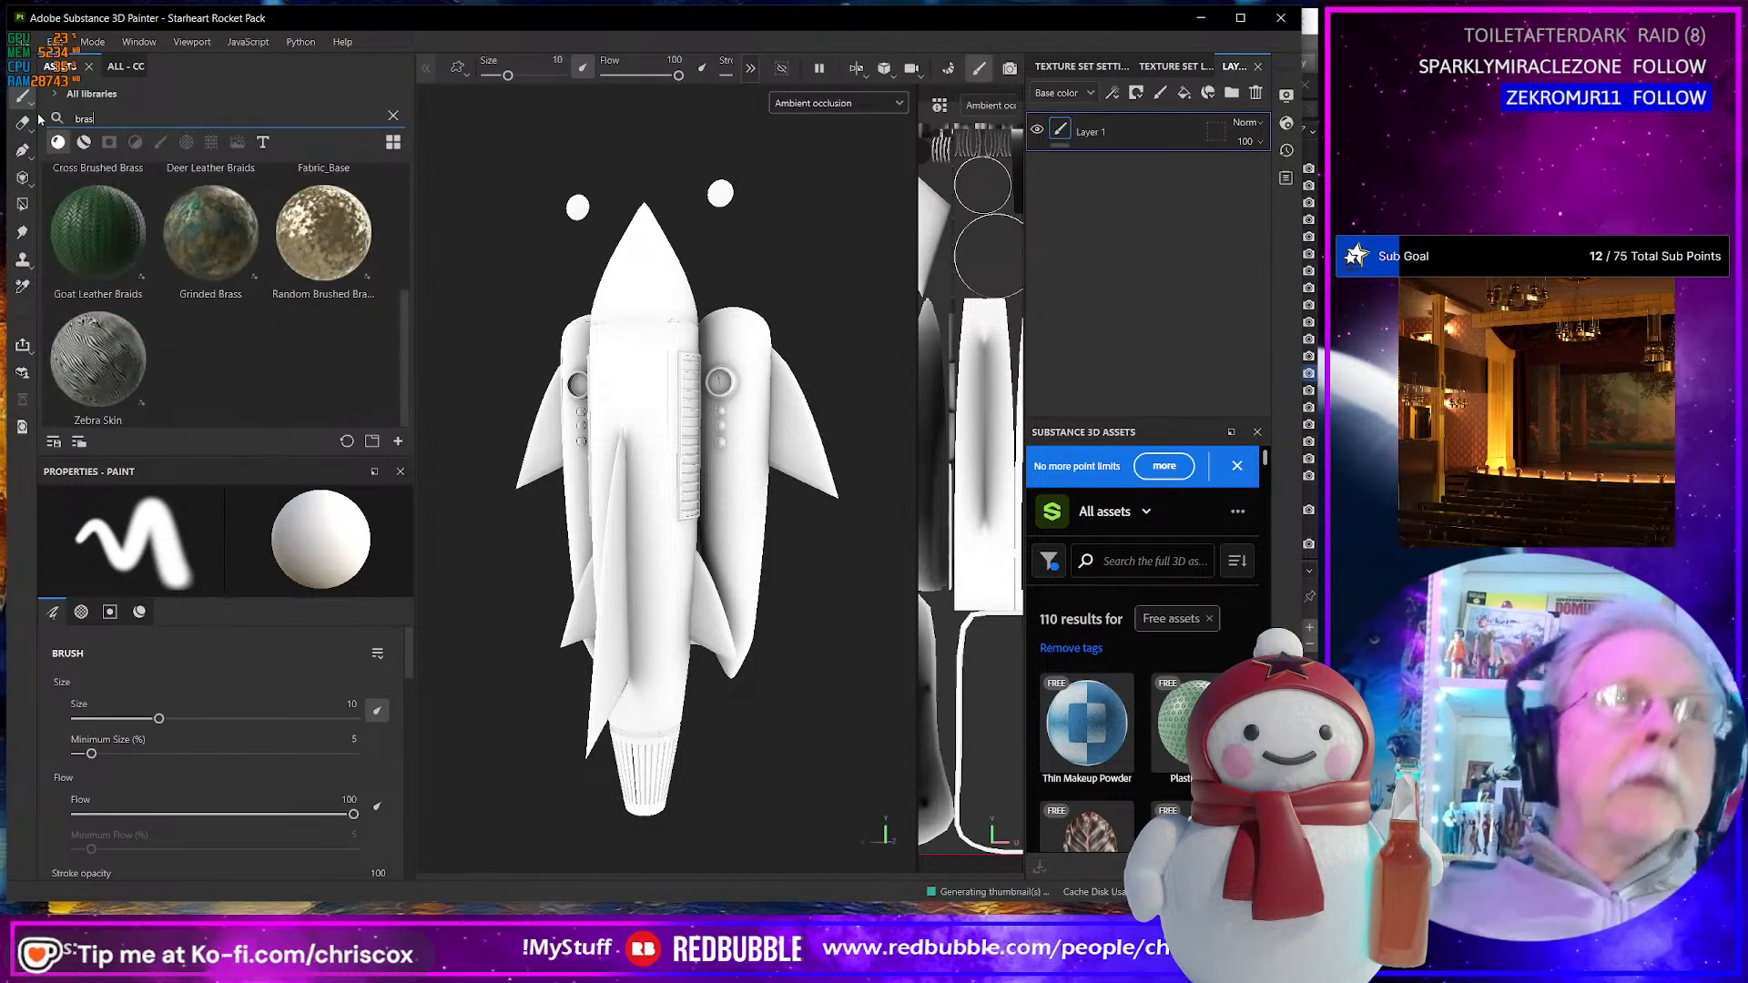
{"action": "scroll", "coordinate": [205, 342], "scroll_direction": "up", "scroll_amount": 2}
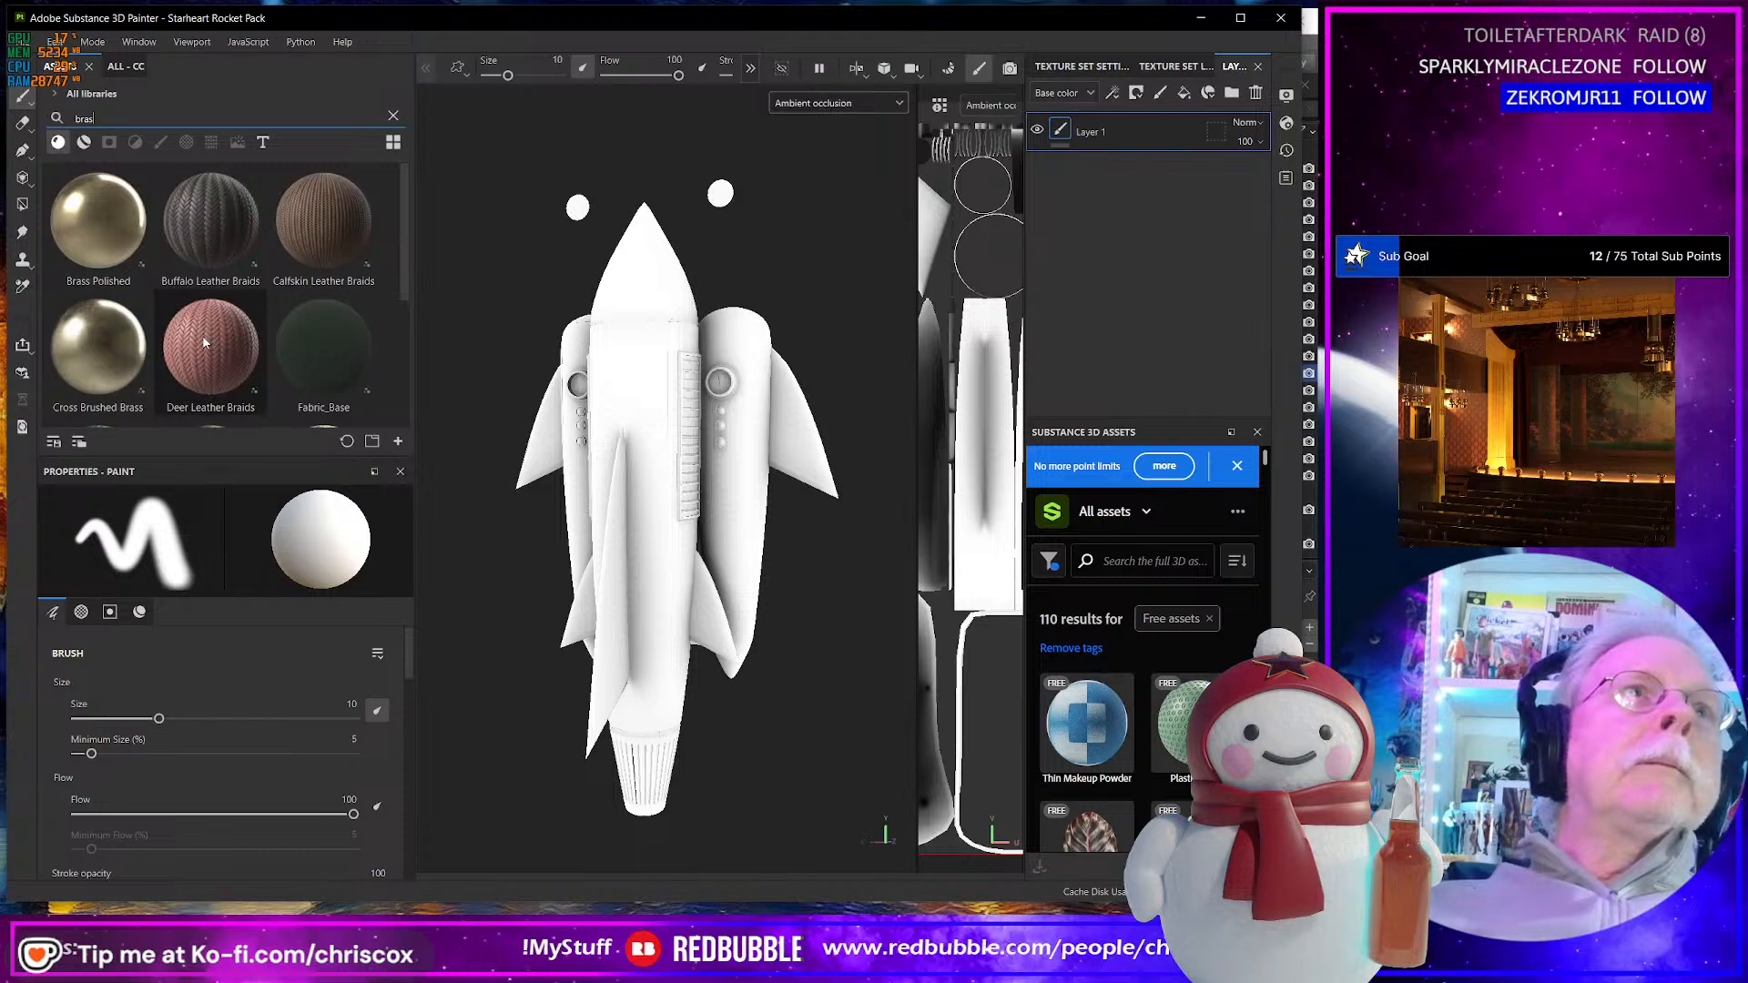
{"action": "left_click", "coordinate": [83, 143]}
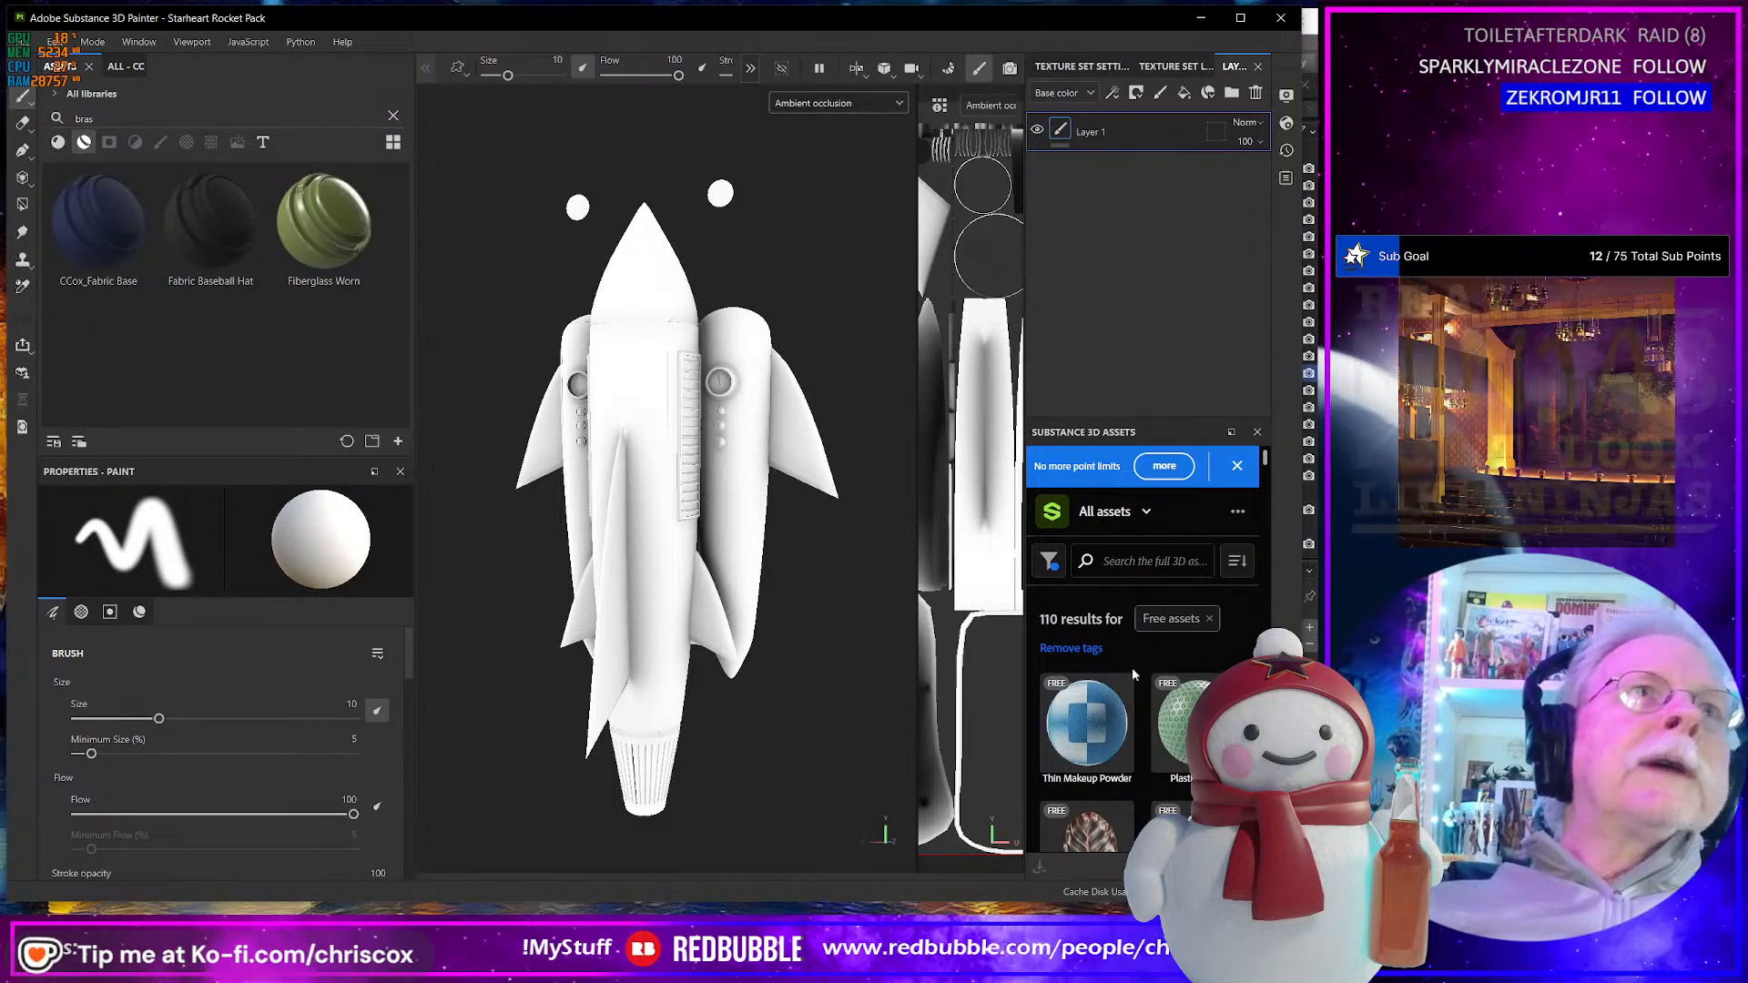
- Search the free Substance 3D Assets for "brass", enlarge the asset browser and look through the results
{"action": "left_click", "coordinate": [1156, 566]}
{"action": "type", "text": "bra"}
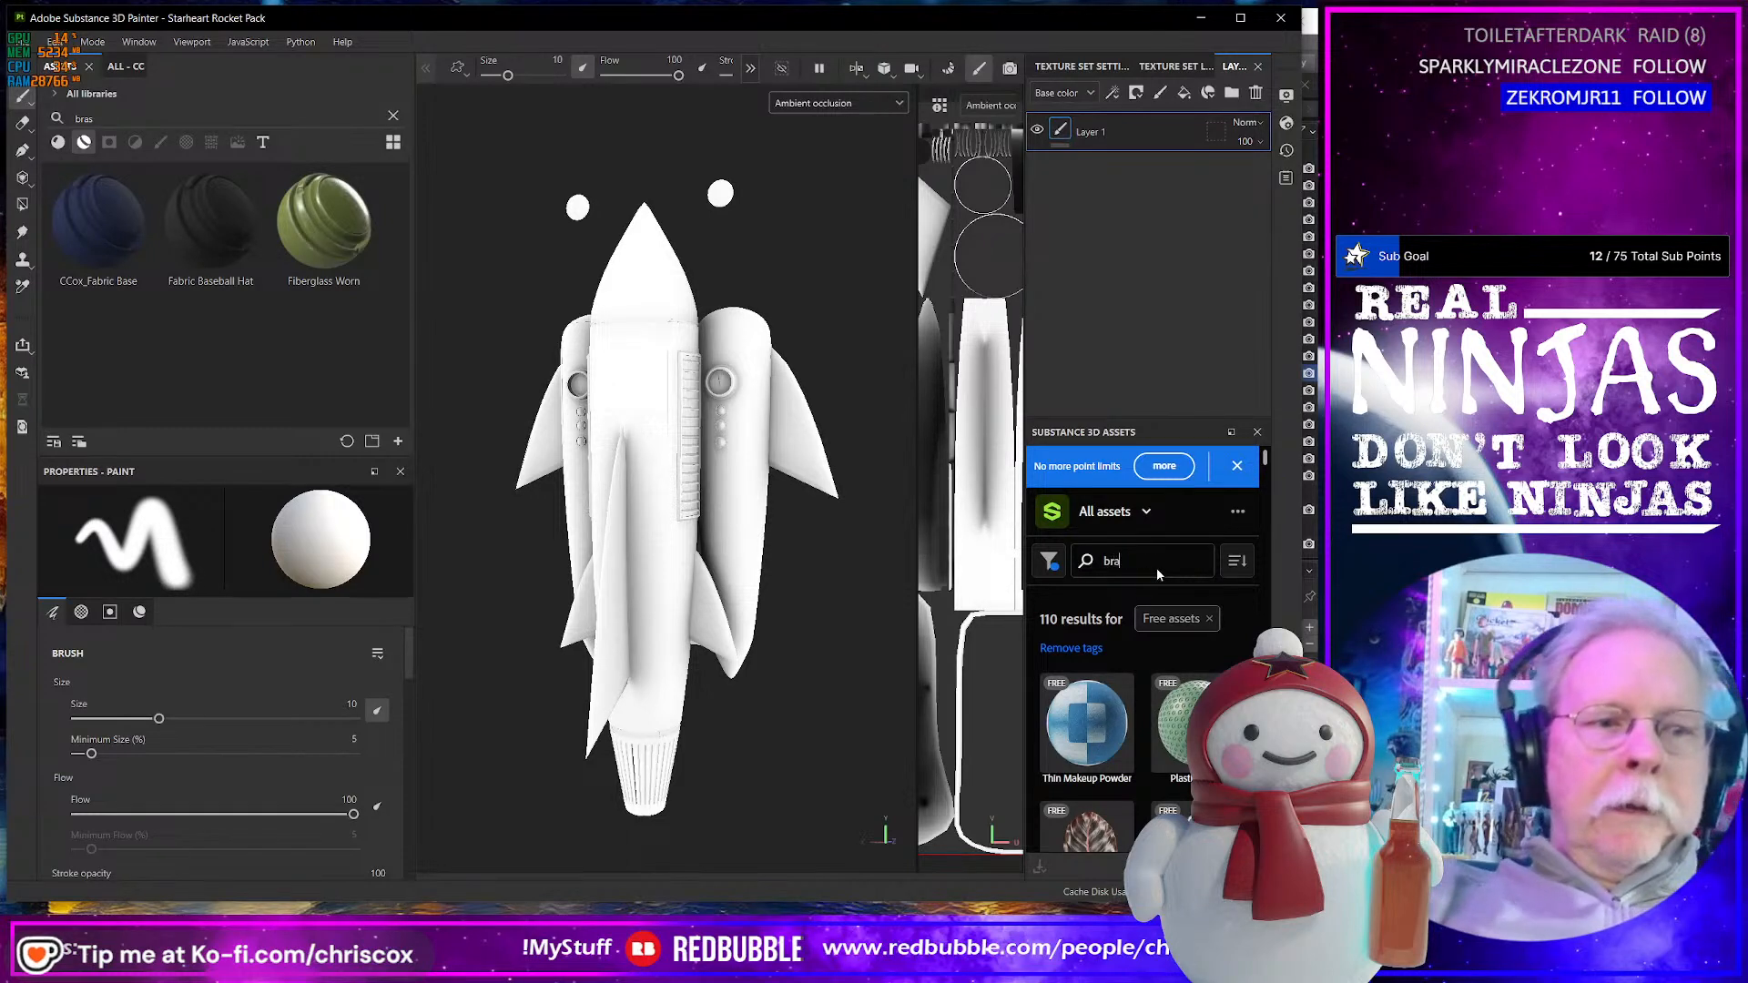
{"action": "type", "text": "ss"}
{"action": "key", "text": "Return"}
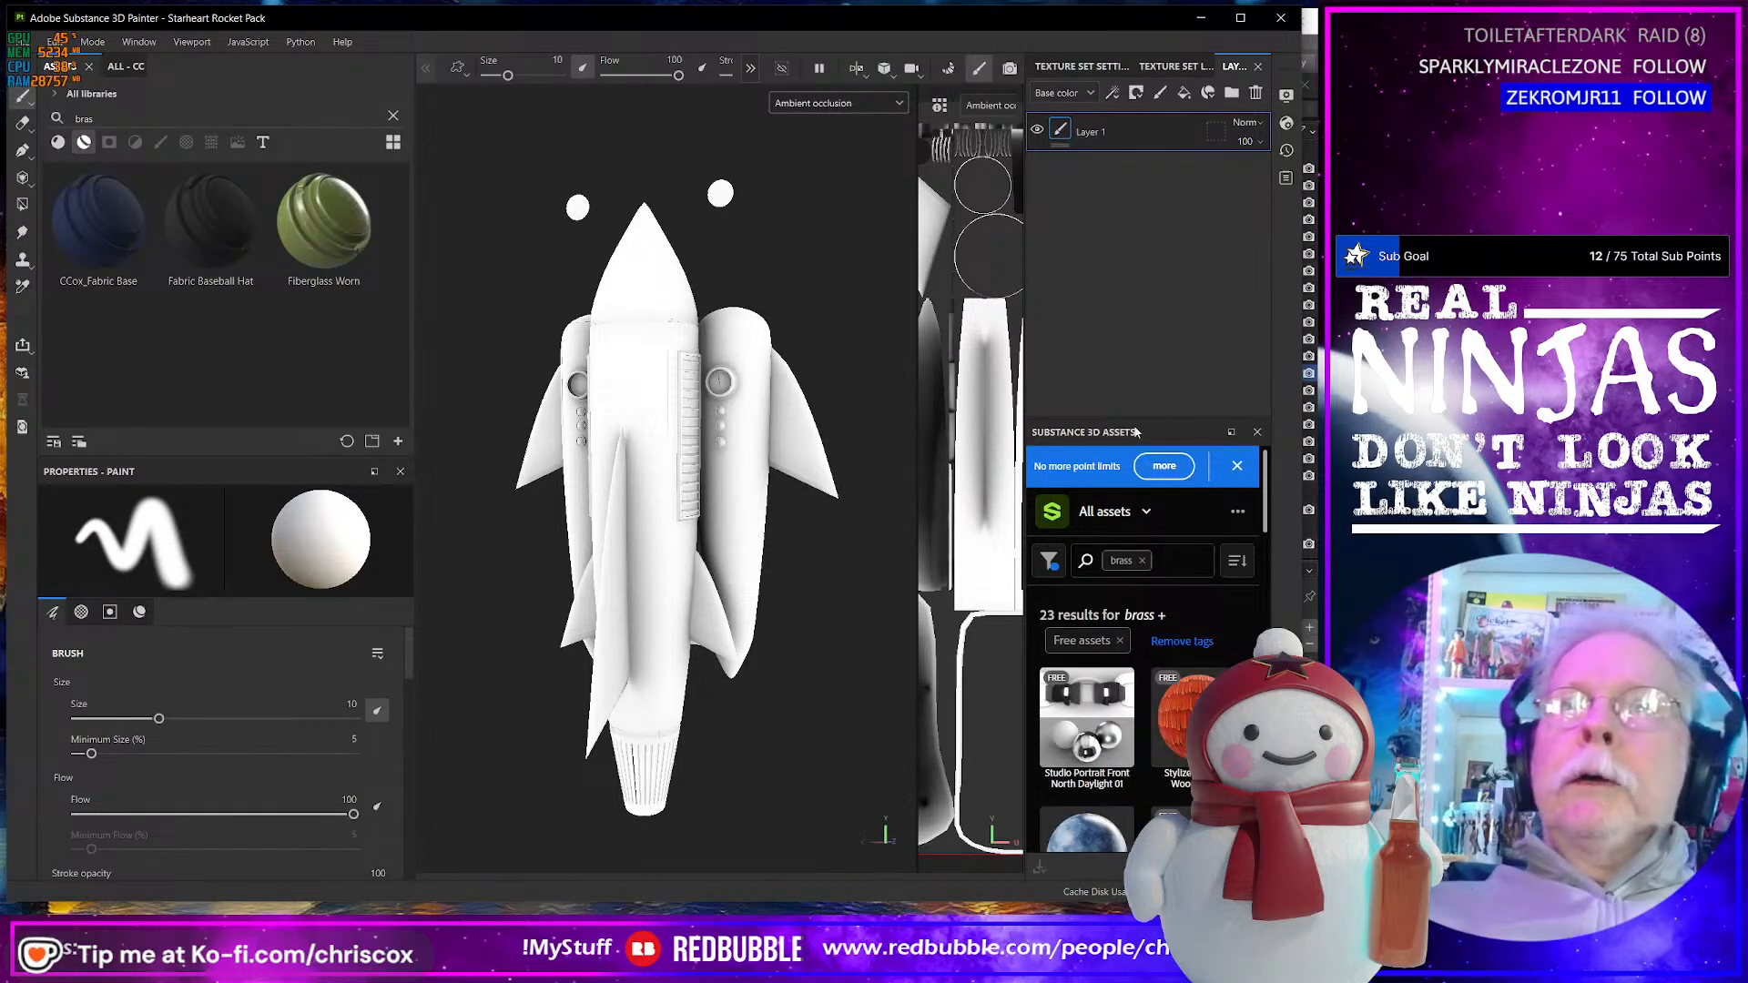
{"action": "left_click_drag", "start_coordinate": [1134, 416], "coordinate": [1133, 275]}
{"action": "scroll", "coordinate": [1116, 734], "scroll_direction": "down", "scroll_amount": 1}
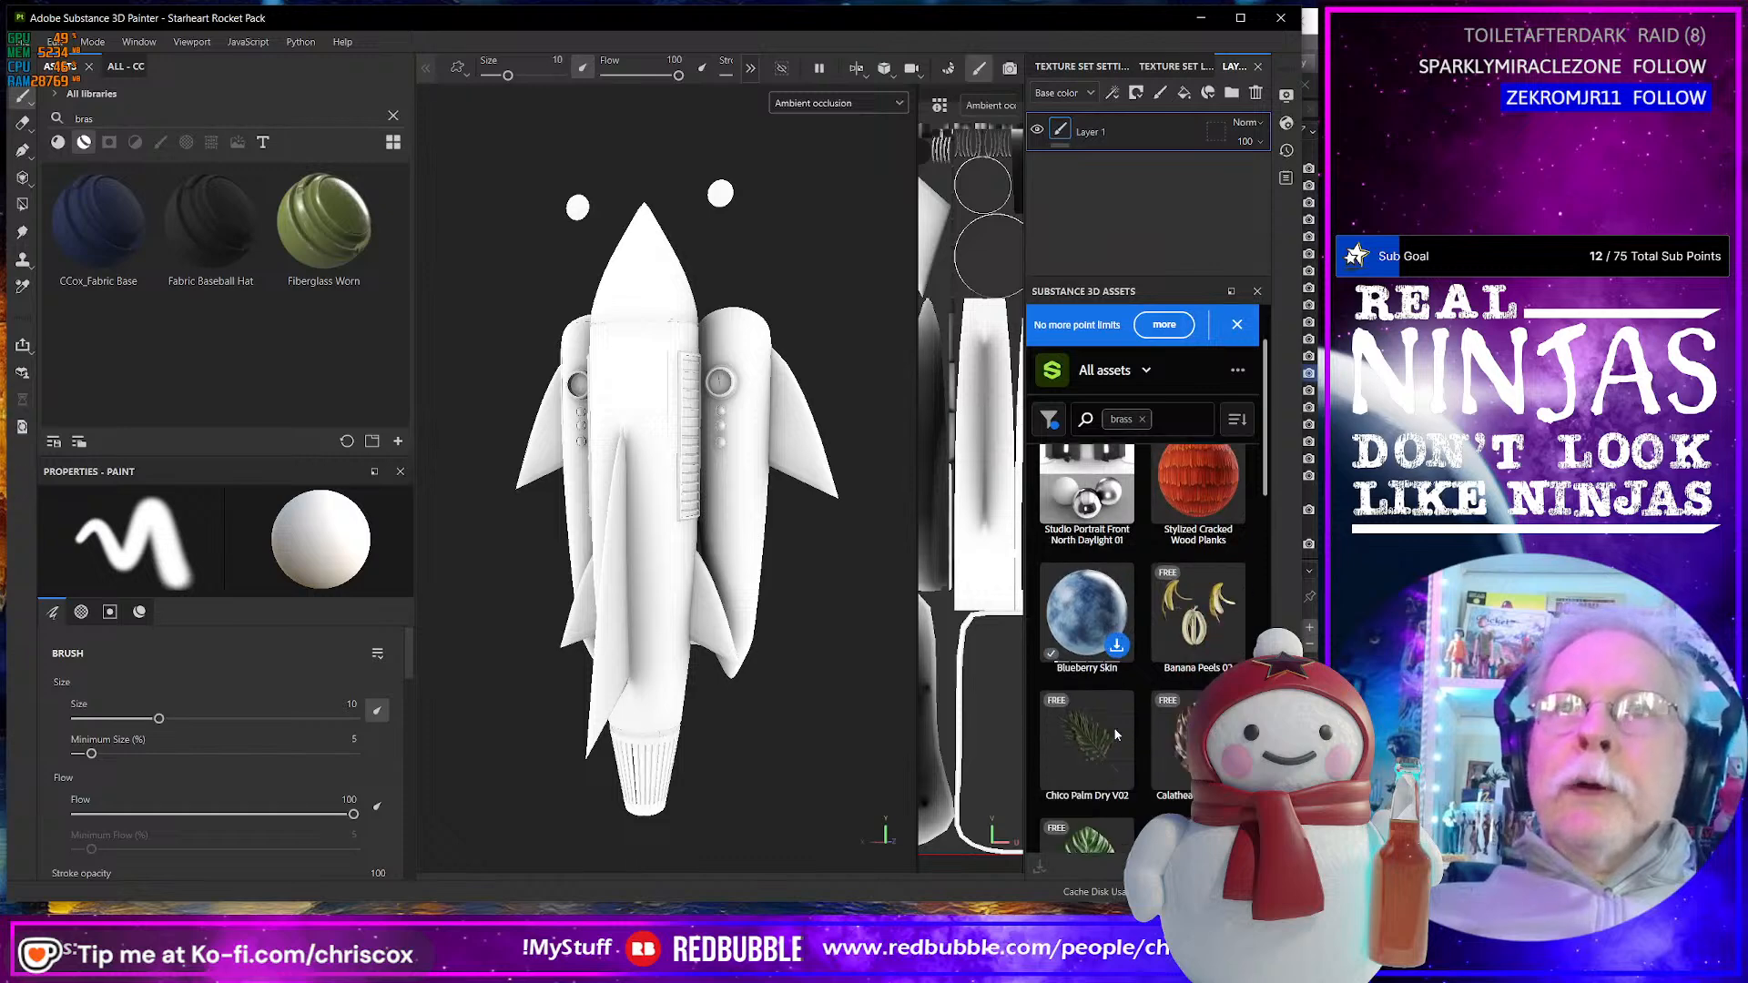
{"action": "scroll", "coordinate": [1154, 734], "scroll_direction": "down", "scroll_amount": 5}
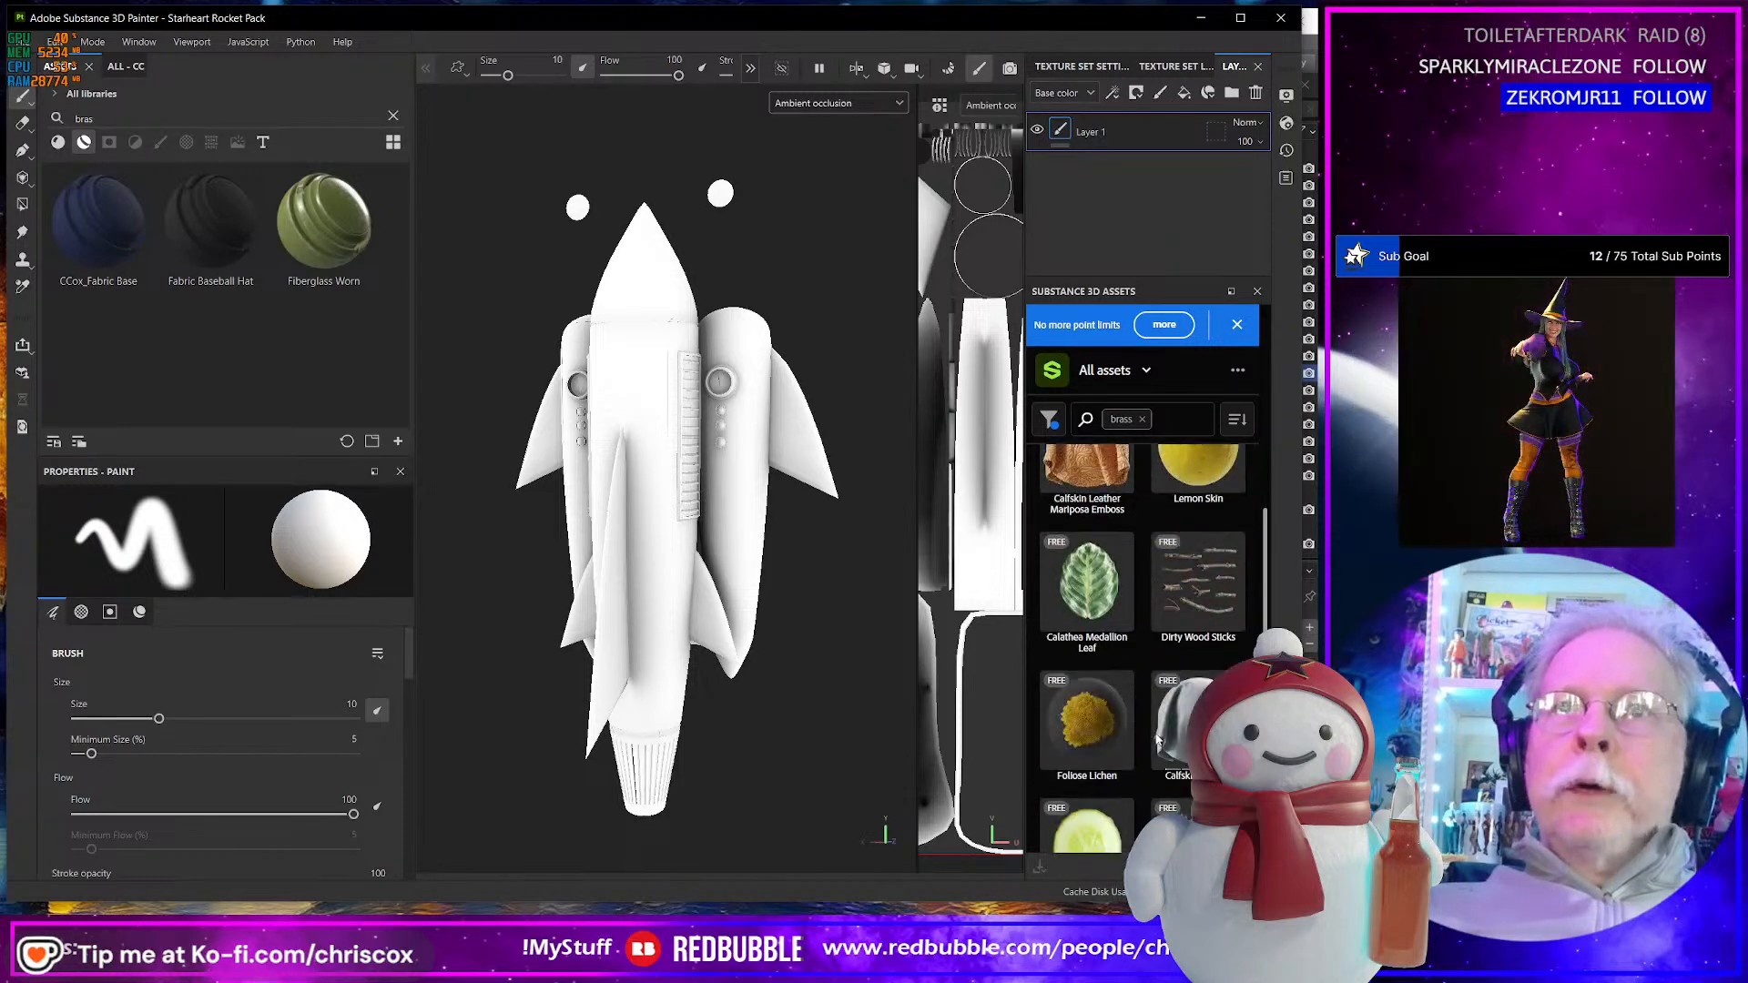
{"action": "scroll", "coordinate": [1155, 730], "scroll_direction": "down", "scroll_amount": 4}
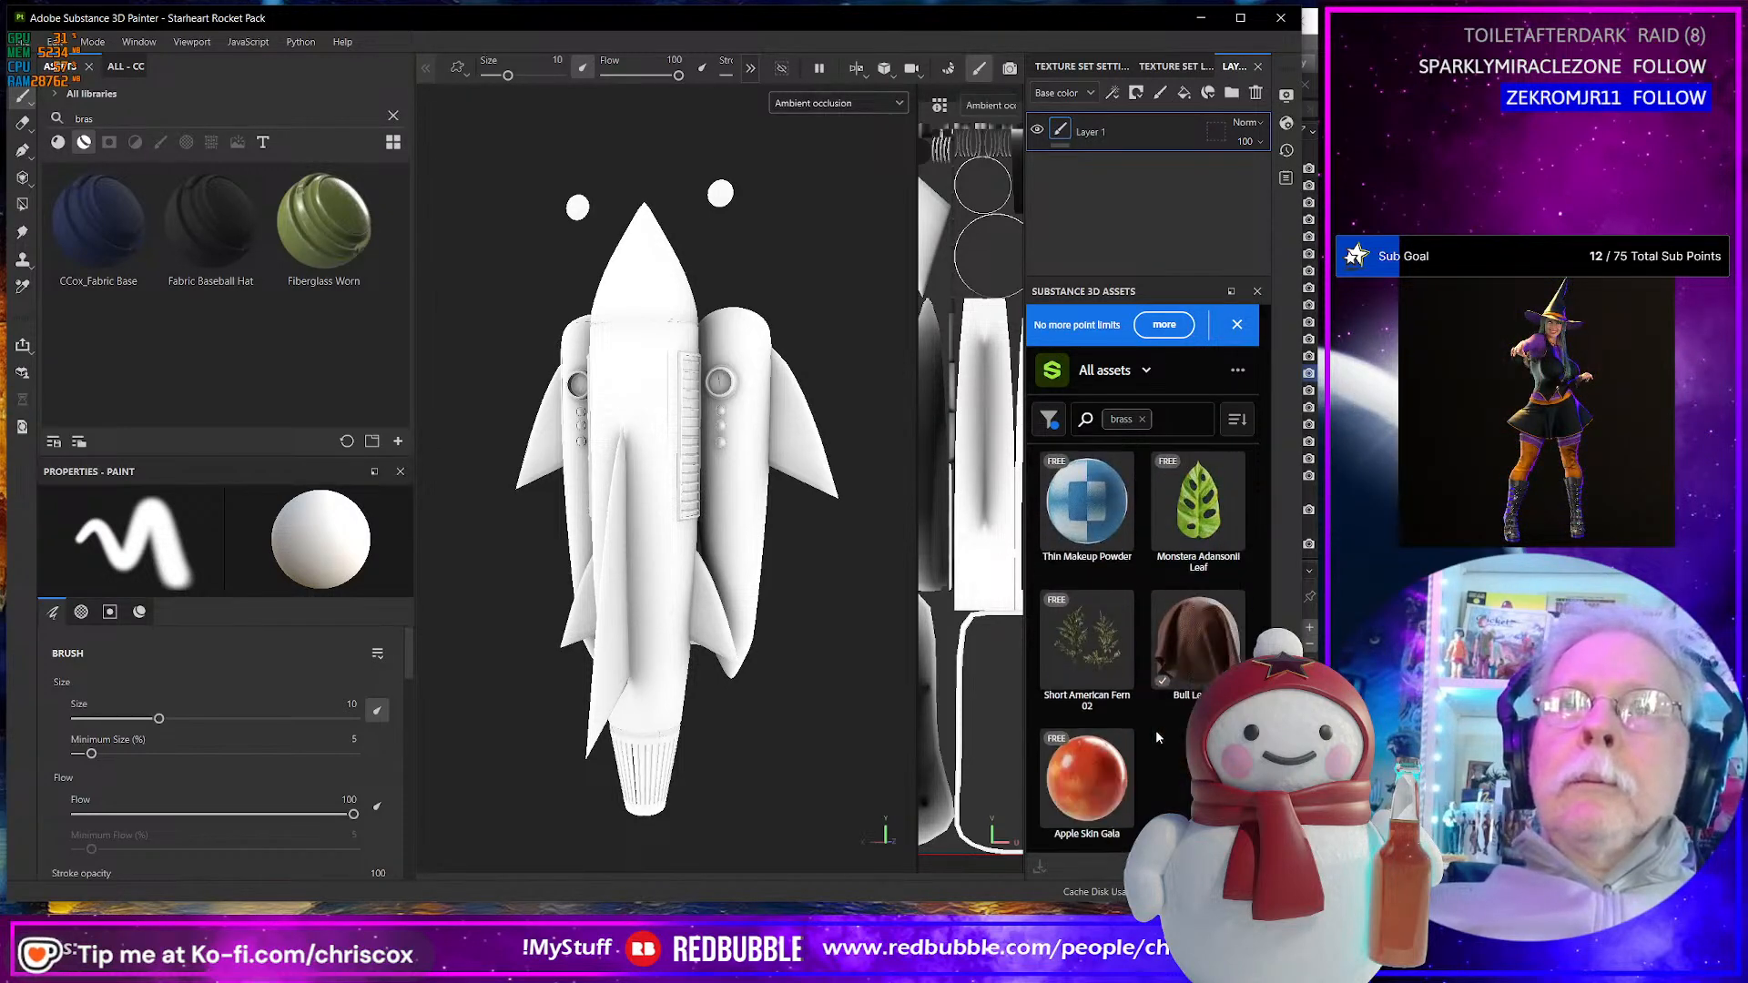
{"action": "scroll", "coordinate": [1155, 730], "scroll_direction": "down", "scroll_amount": 6}
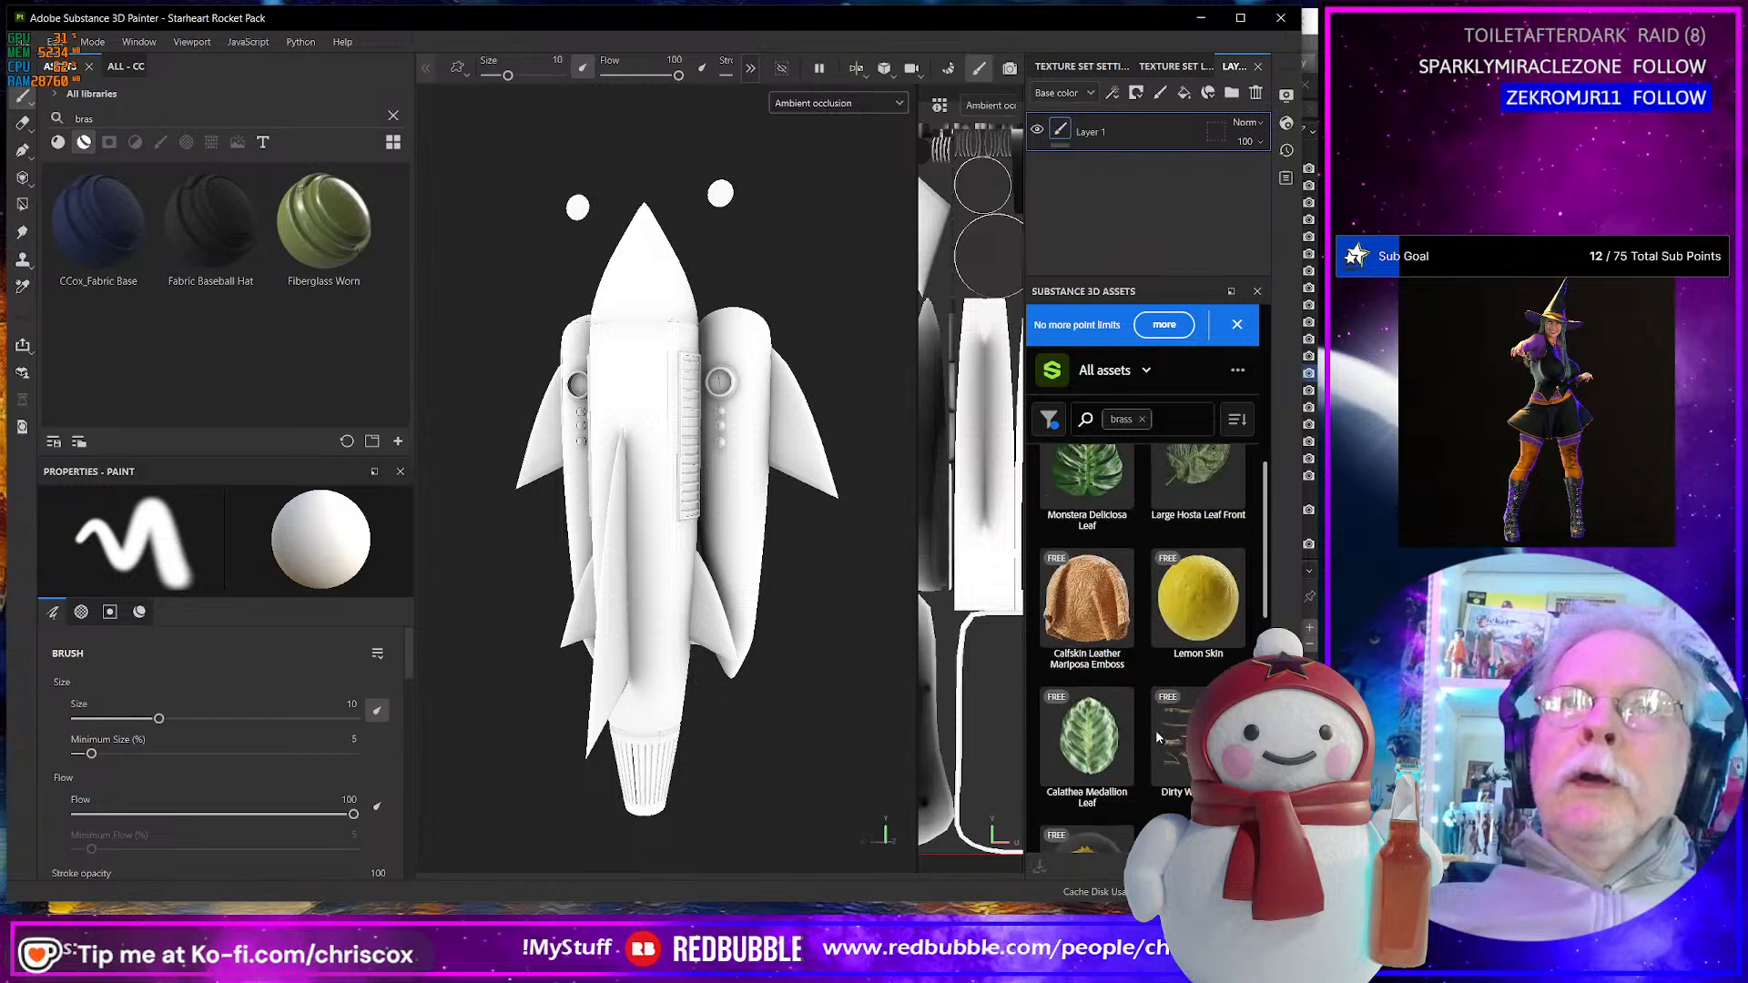
{"action": "scroll", "coordinate": [1157, 736], "scroll_direction": "up", "scroll_amount": 4}
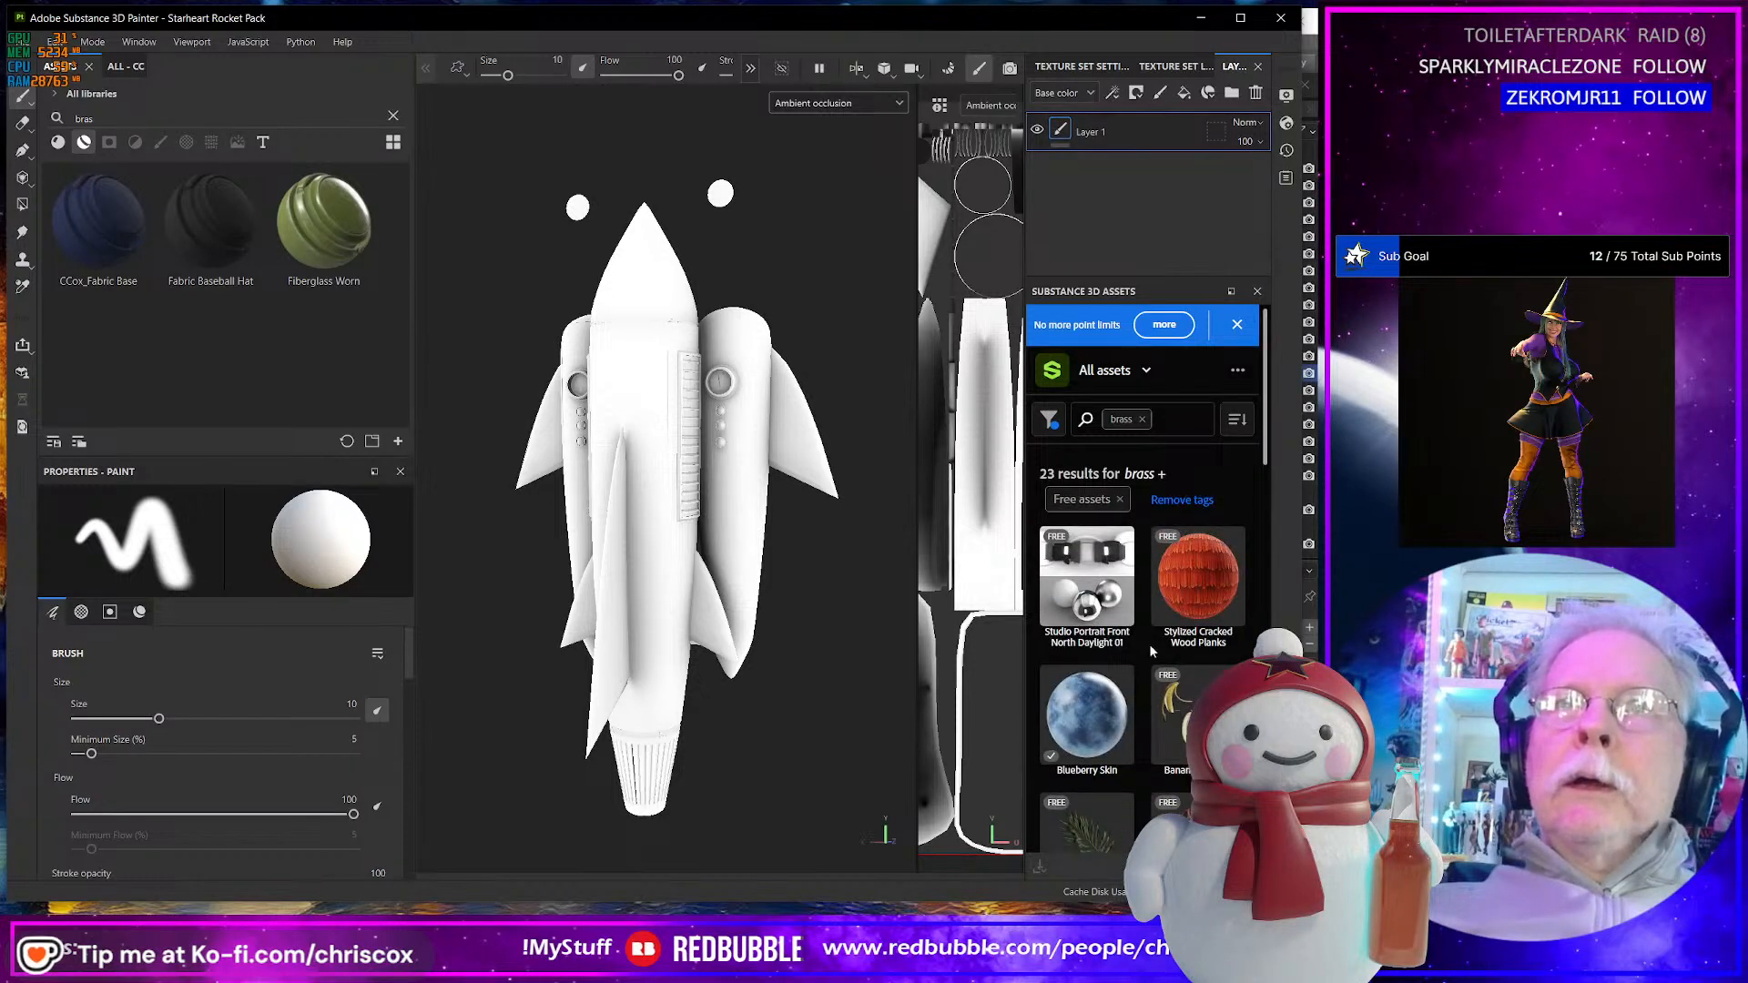
- Remove the free-assets filter from the "brass" search and download the Brass Greasy material
{"action": "left_click", "coordinate": [1120, 499]}
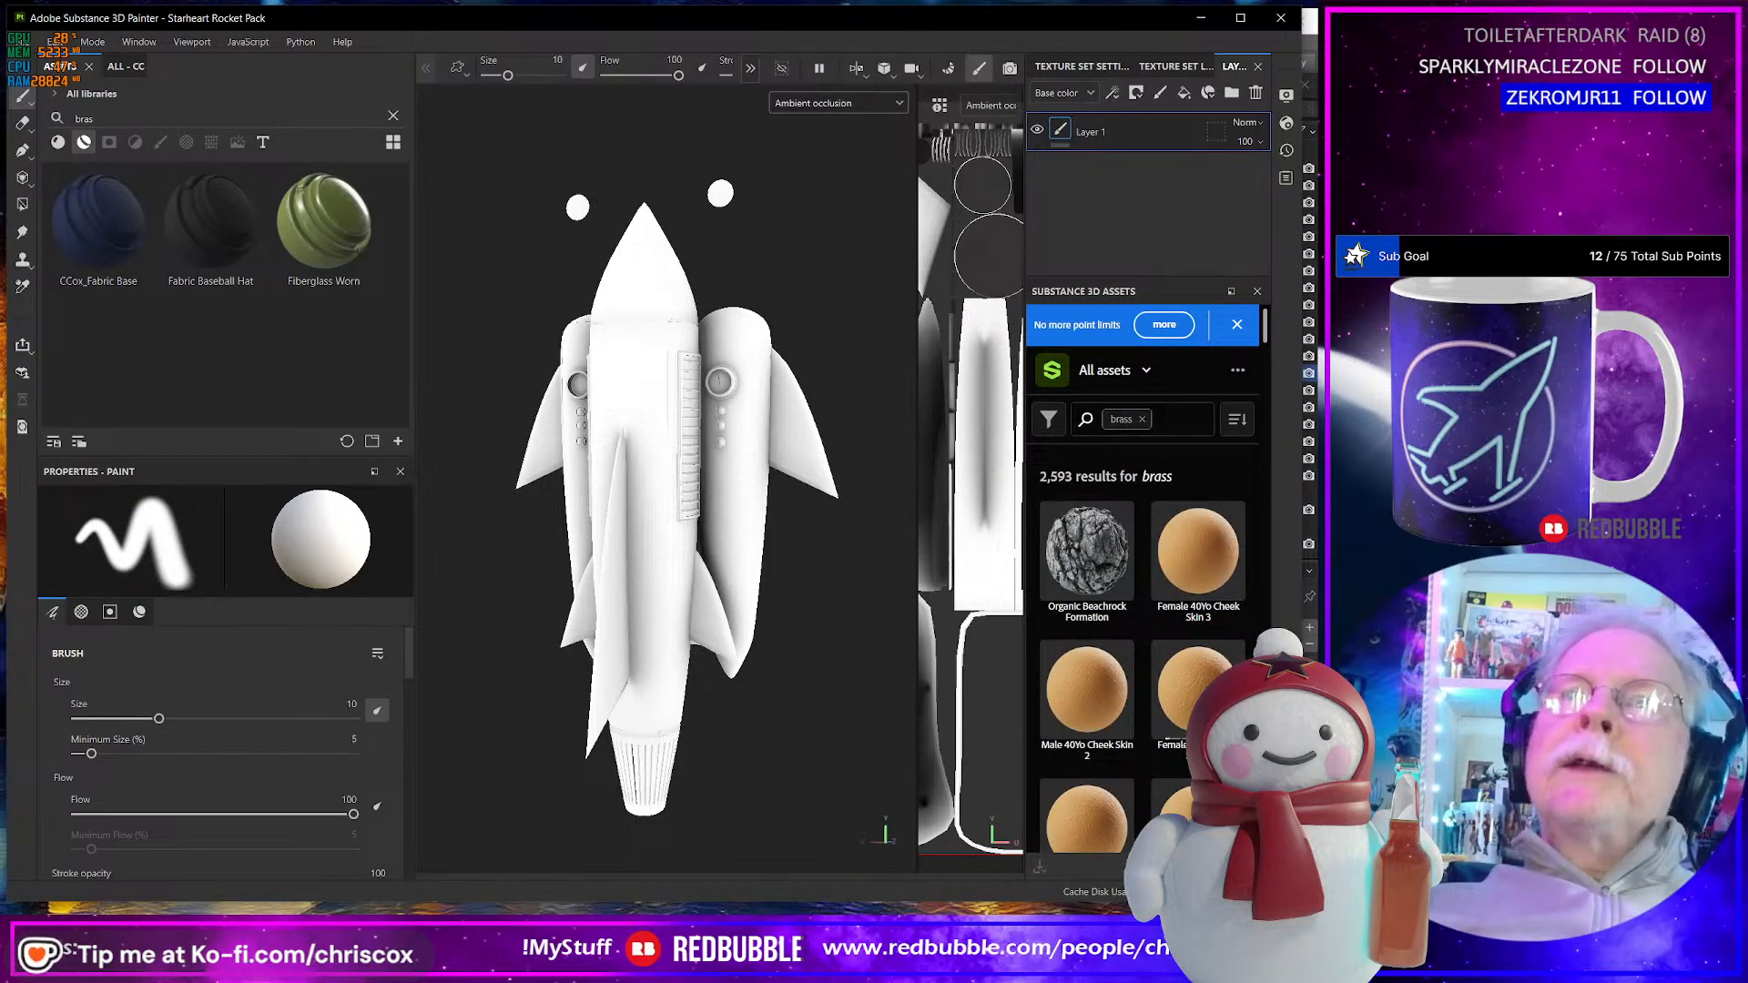
{"action": "scroll", "coordinate": [1194, 700], "scroll_direction": "down", "scroll_amount": 5}
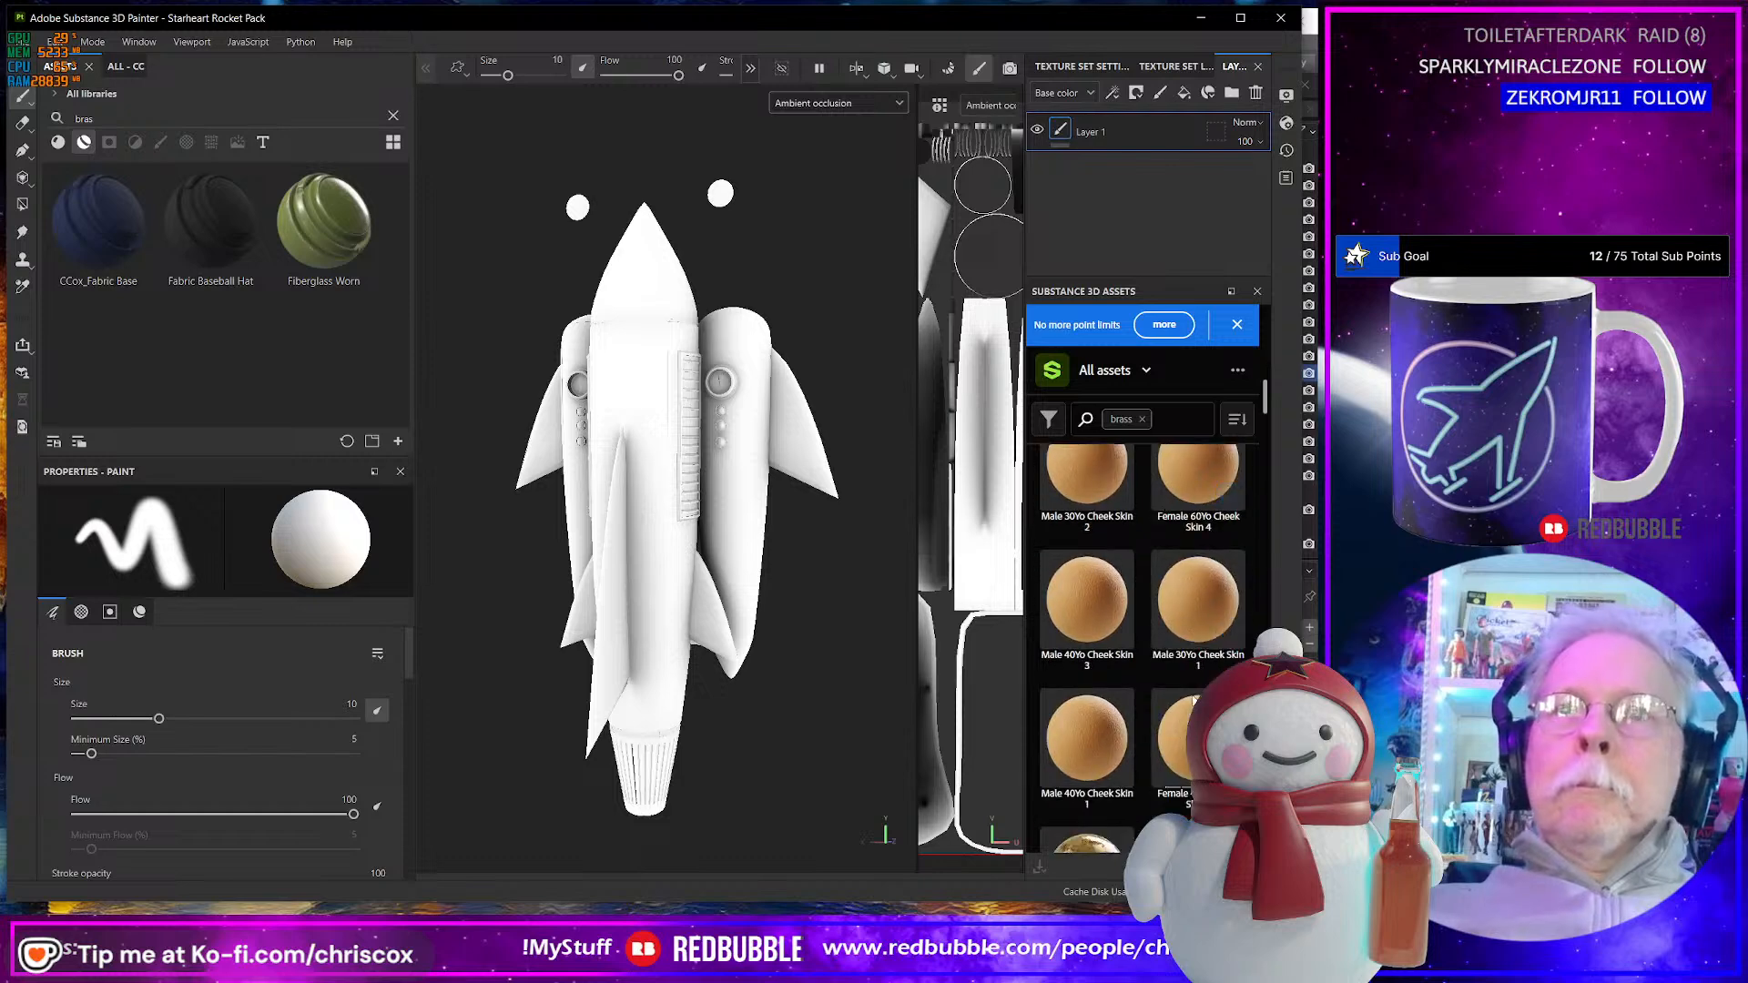
{"action": "scroll", "coordinate": [1194, 700], "scroll_direction": "down", "scroll_amount": 2}
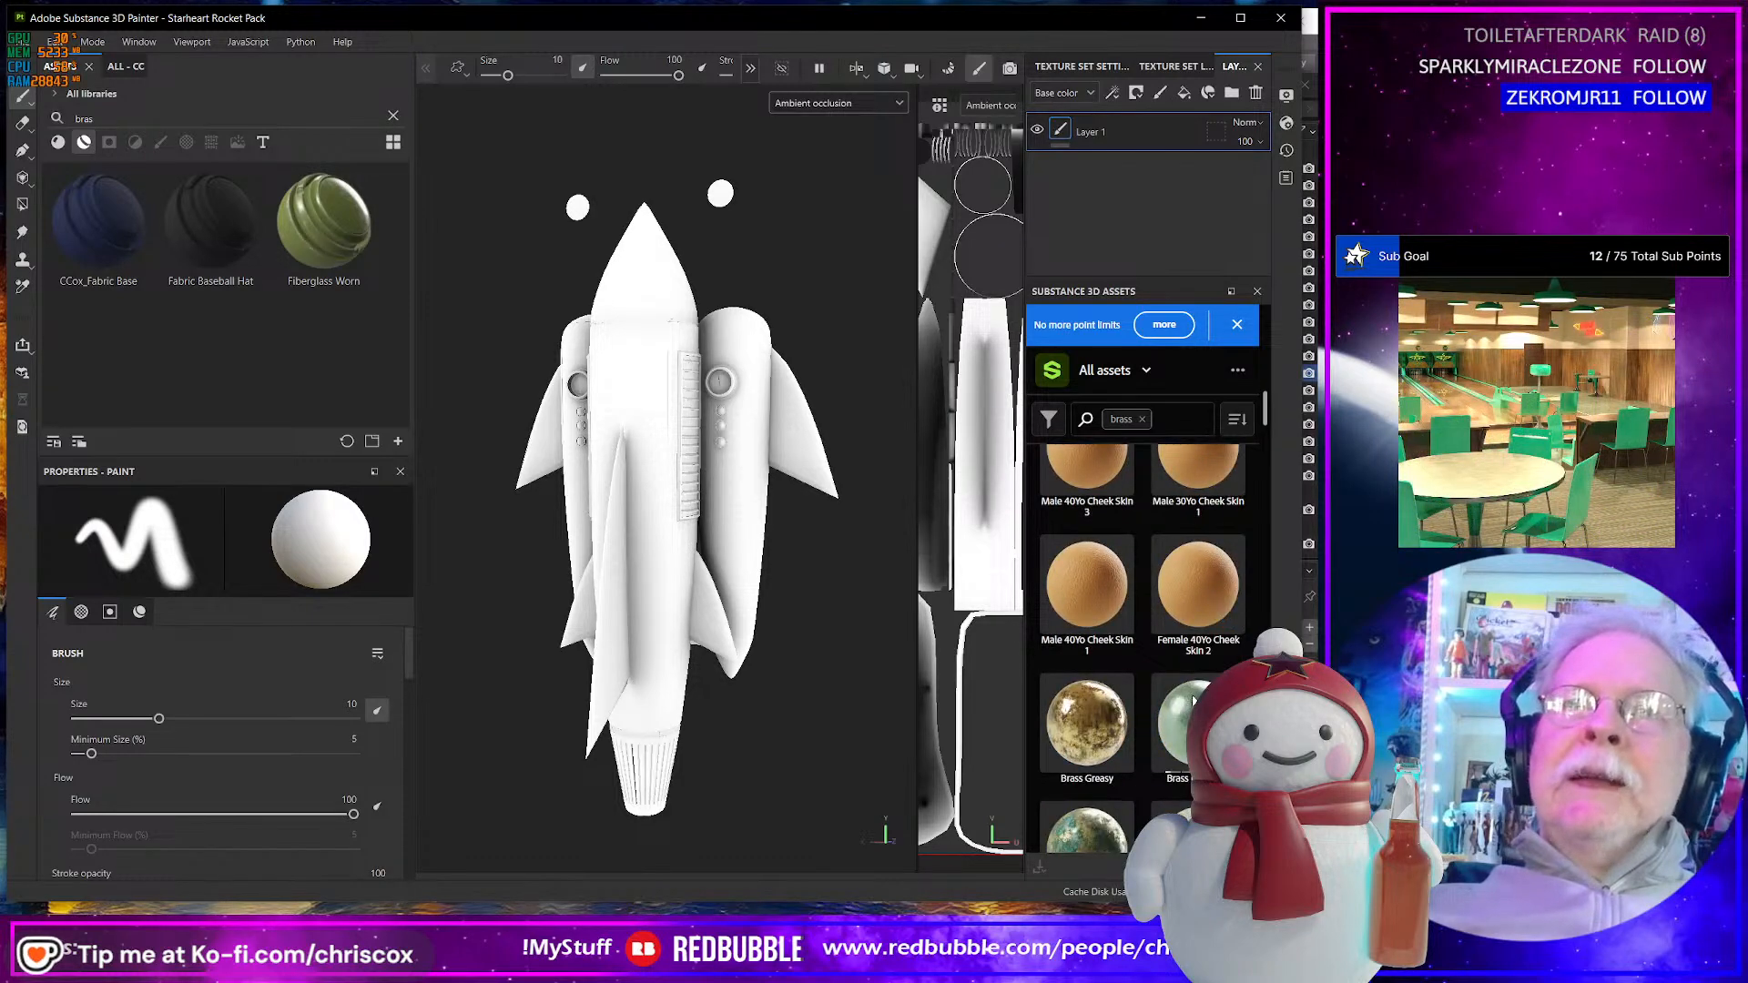
{"action": "scroll", "coordinate": [1193, 701], "scroll_direction": "down", "scroll_amount": 2}
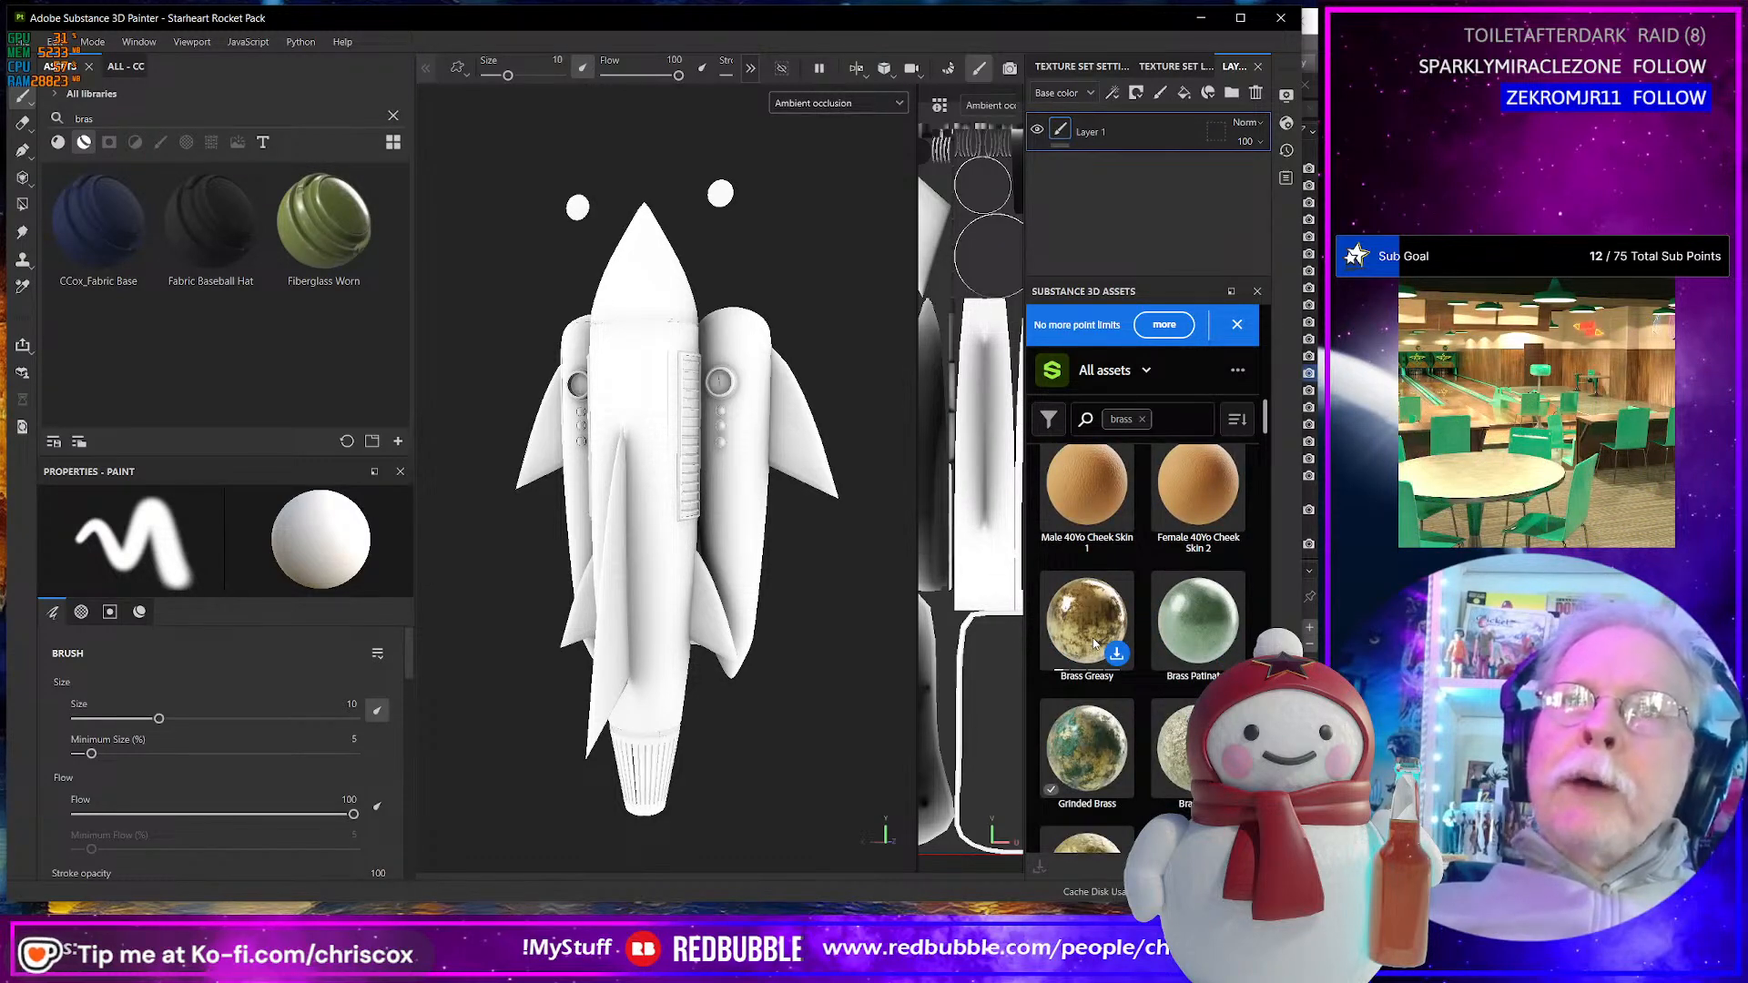
{"action": "scroll", "coordinate": [1149, 653], "scroll_direction": "down", "scroll_amount": 2}
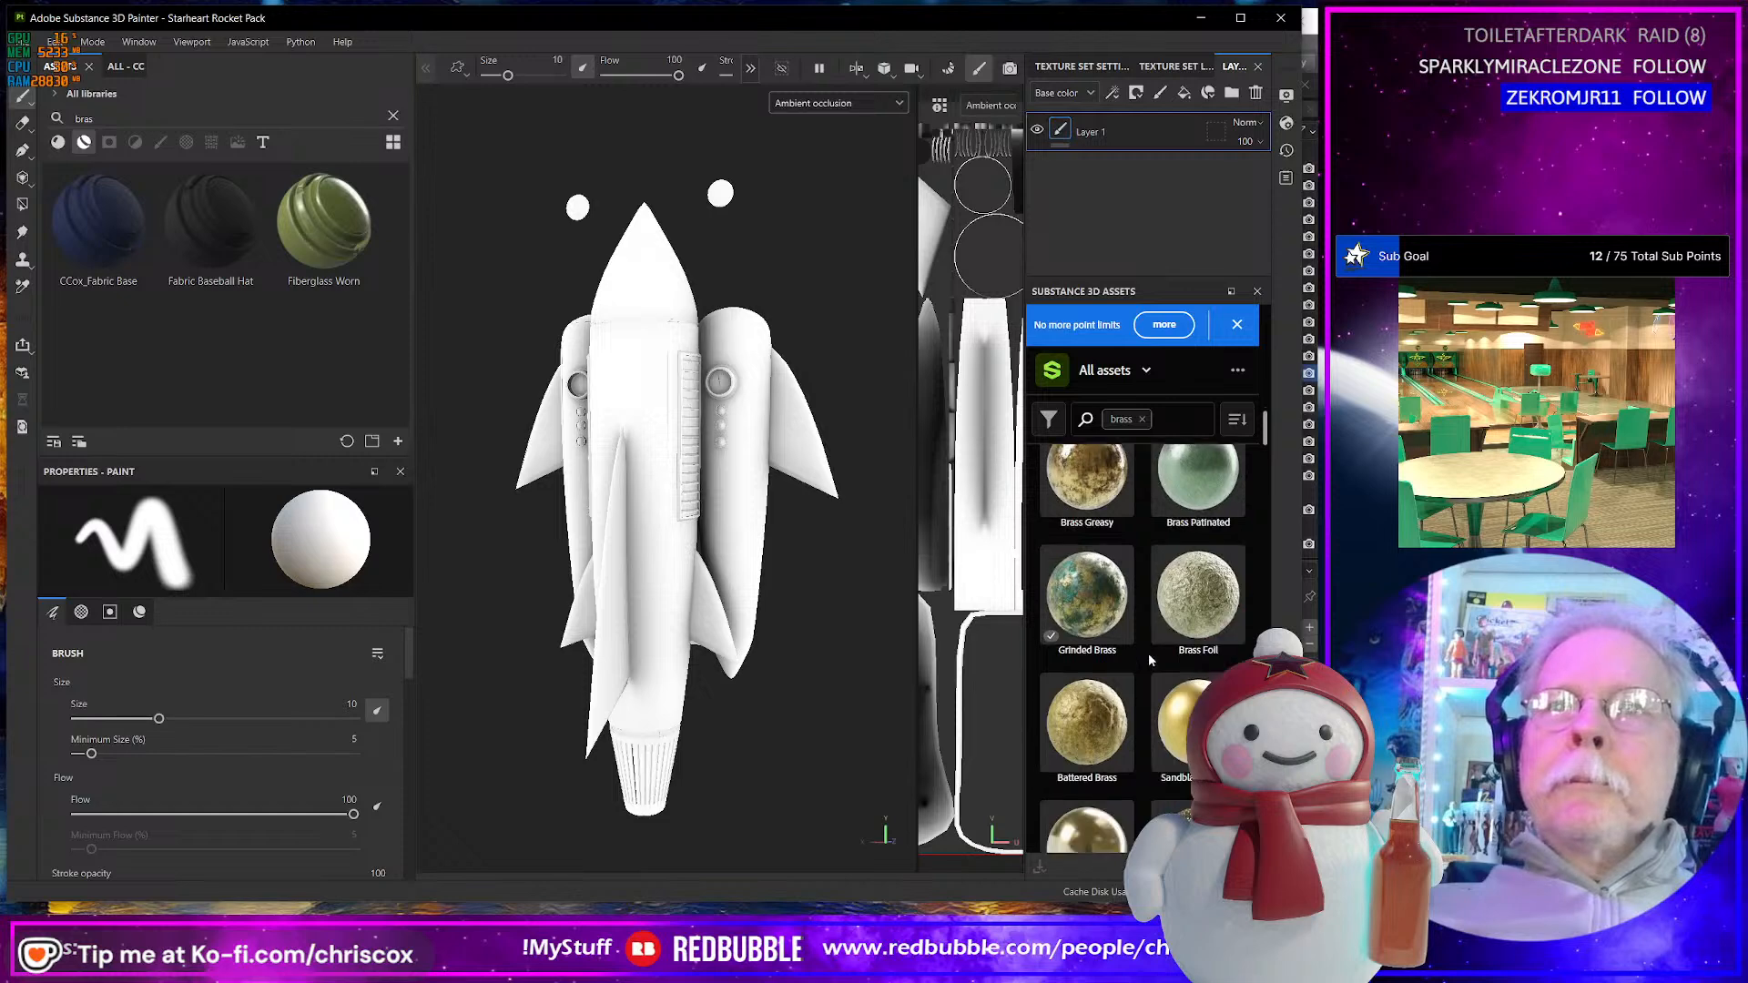
{"action": "left_click", "coordinate": [1107, 477]}
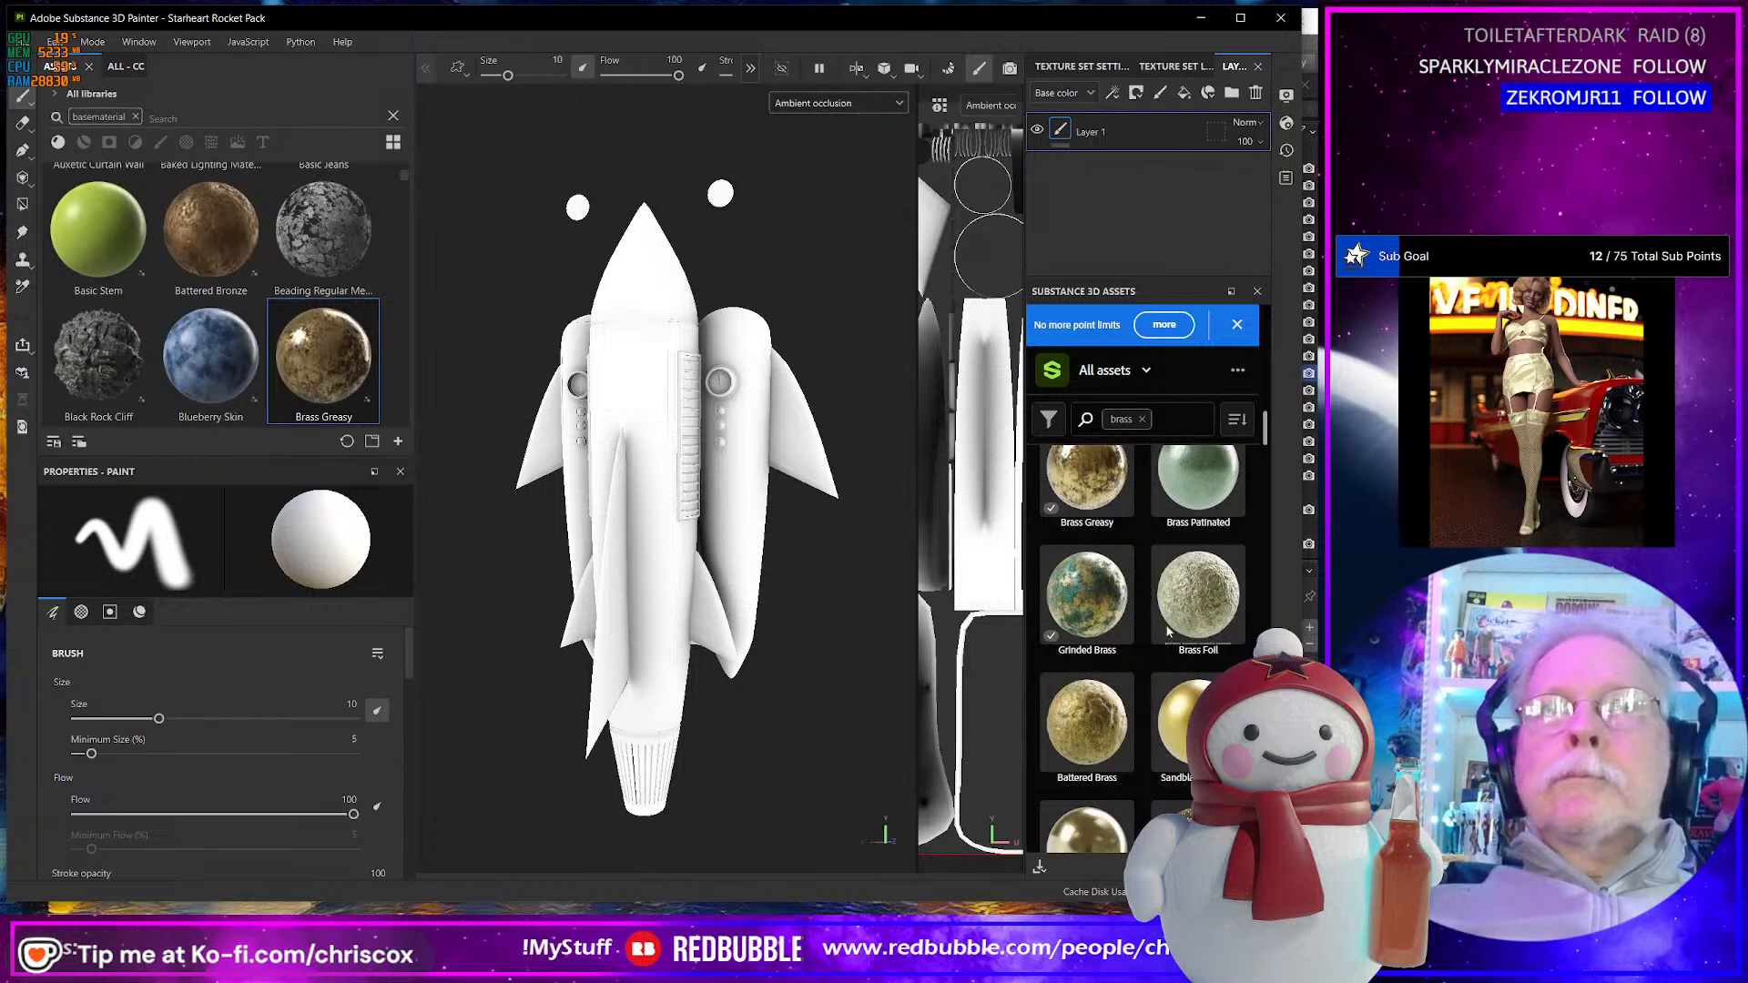
- Find the Brass Weave Tiles material among the online brass results and download it to the library
{"action": "scroll", "coordinate": [1175, 651], "scroll_direction": "down", "scroll_amount": 1}
{"action": "scroll", "coordinate": [1176, 662], "scroll_direction": "down", "scroll_amount": 5}
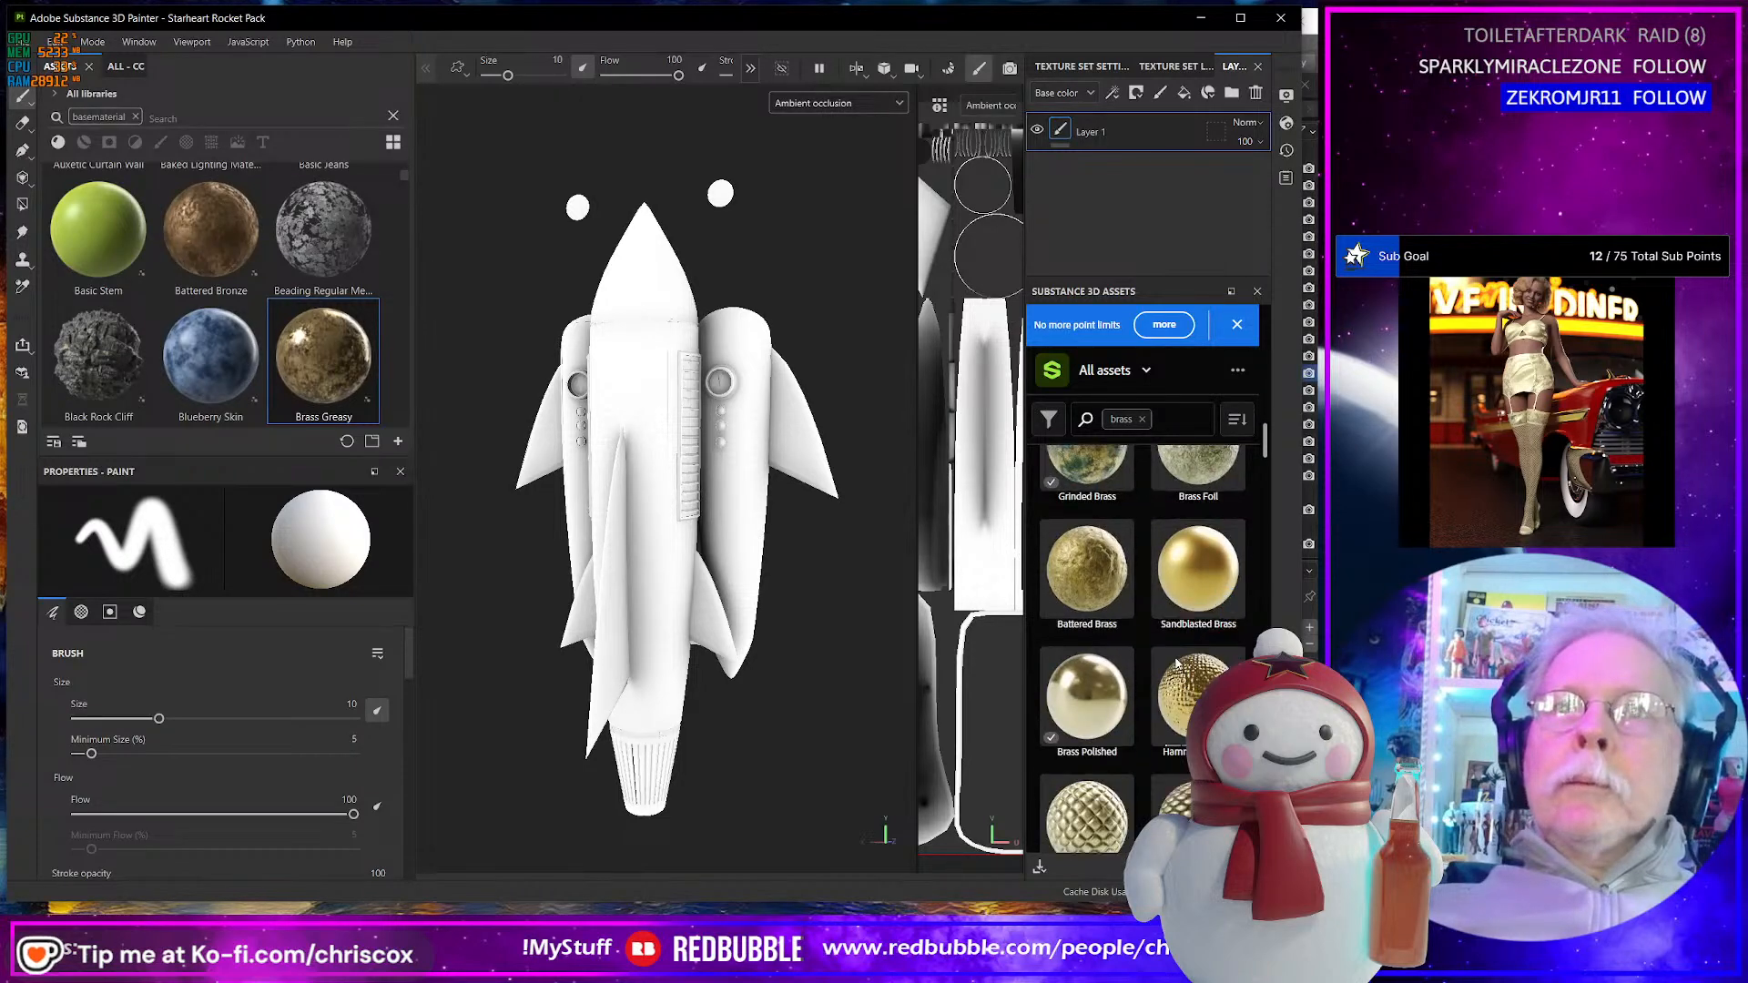
{"action": "scroll", "coordinate": [1174, 665], "scroll_direction": "down", "scroll_amount": 4}
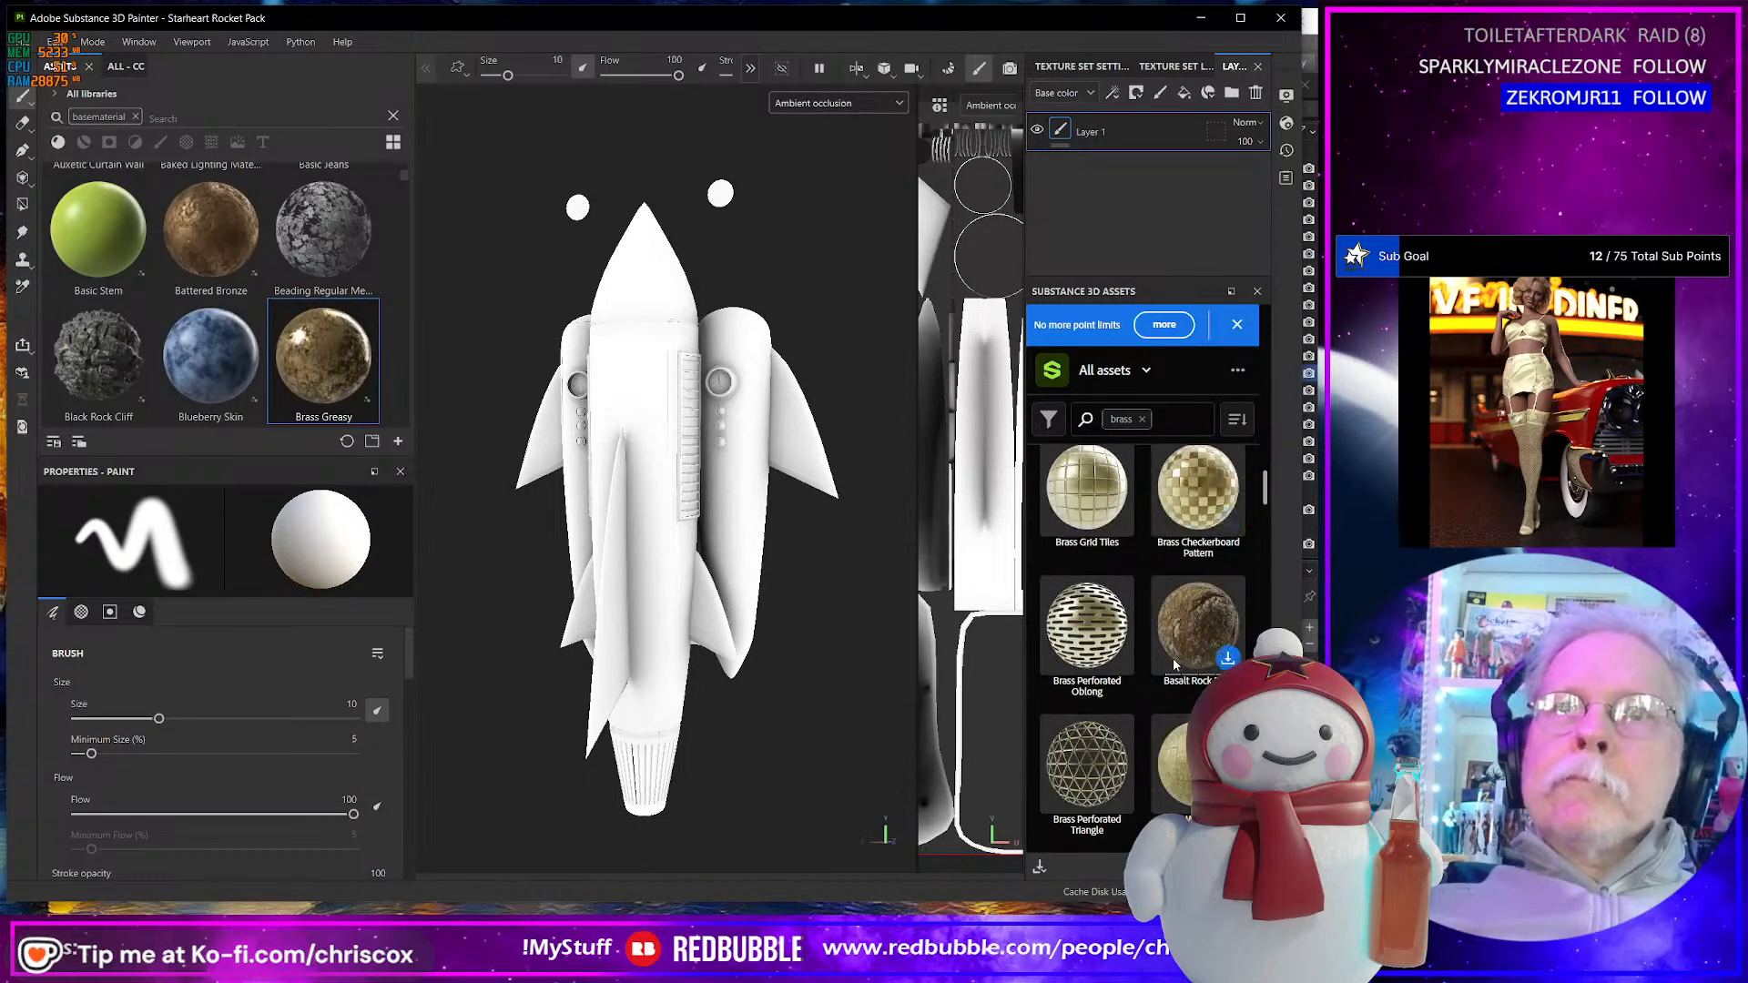
{"action": "scroll", "coordinate": [1175, 665], "scroll_direction": "down", "scroll_amount": 3}
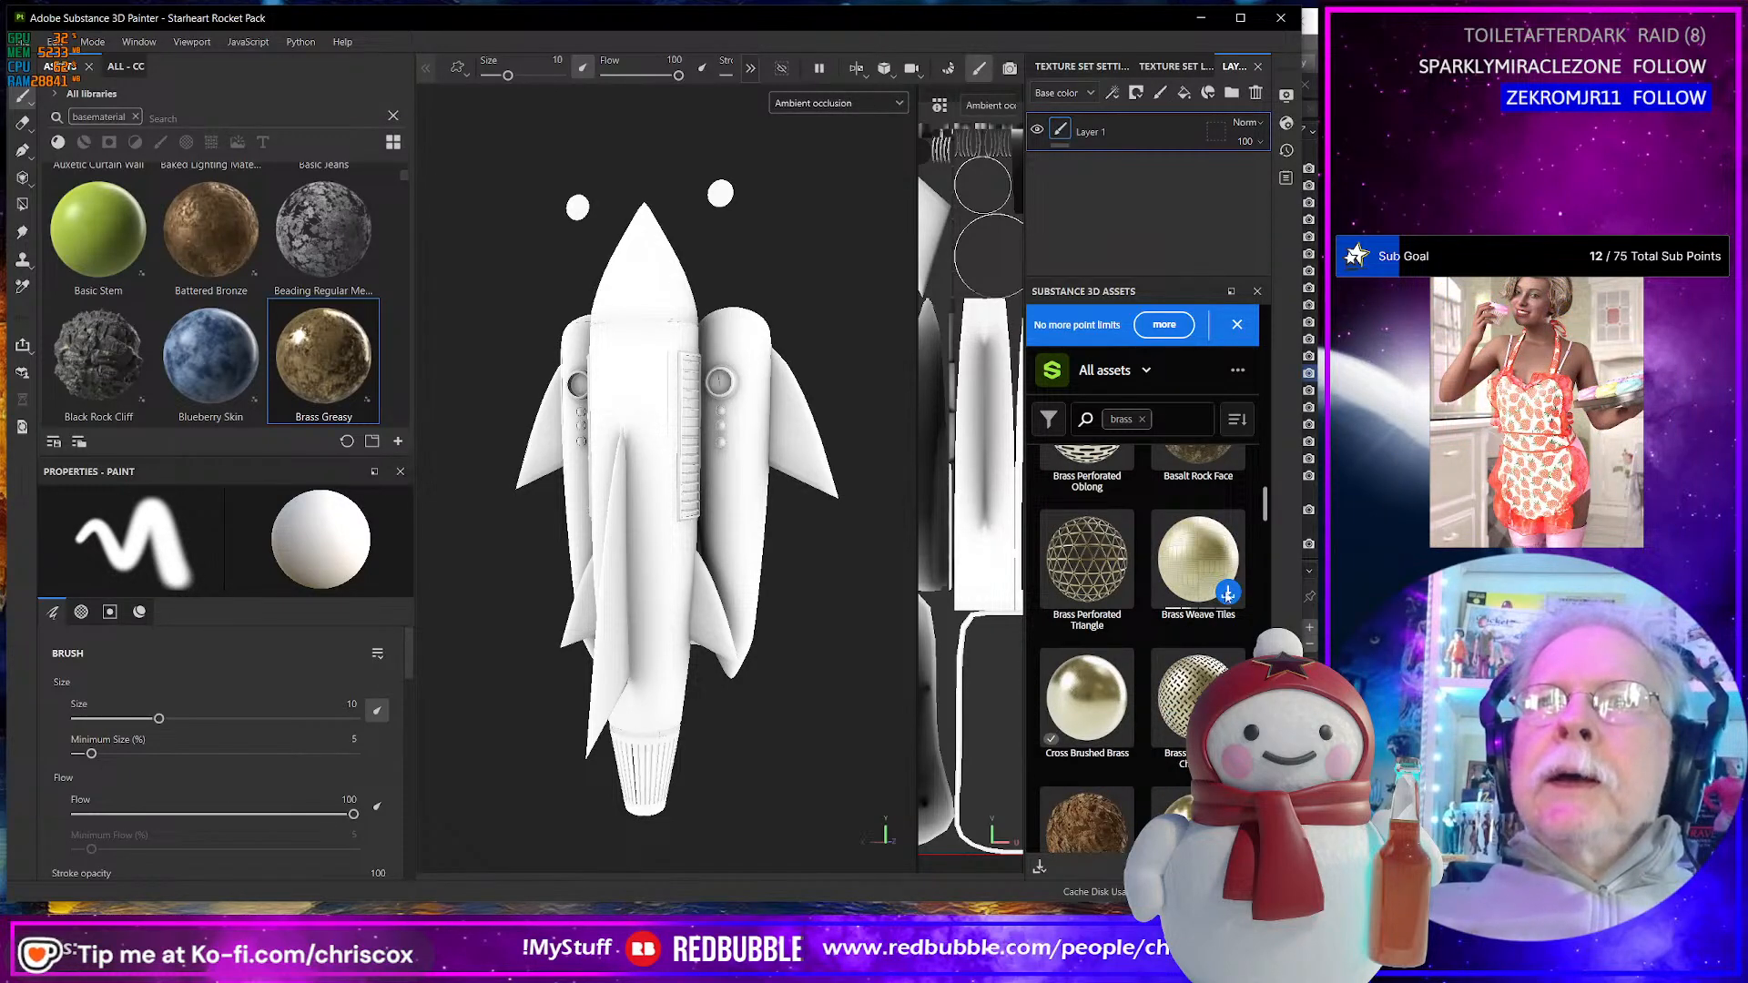
{"action": "left_click", "coordinate": [1188, 615]}
- Look through the remaining "brass" results in the Substance 3D Assets for other suitable brass materials
{"action": "scroll", "coordinate": [1155, 624], "scroll_direction": "down", "scroll_amount": 3}
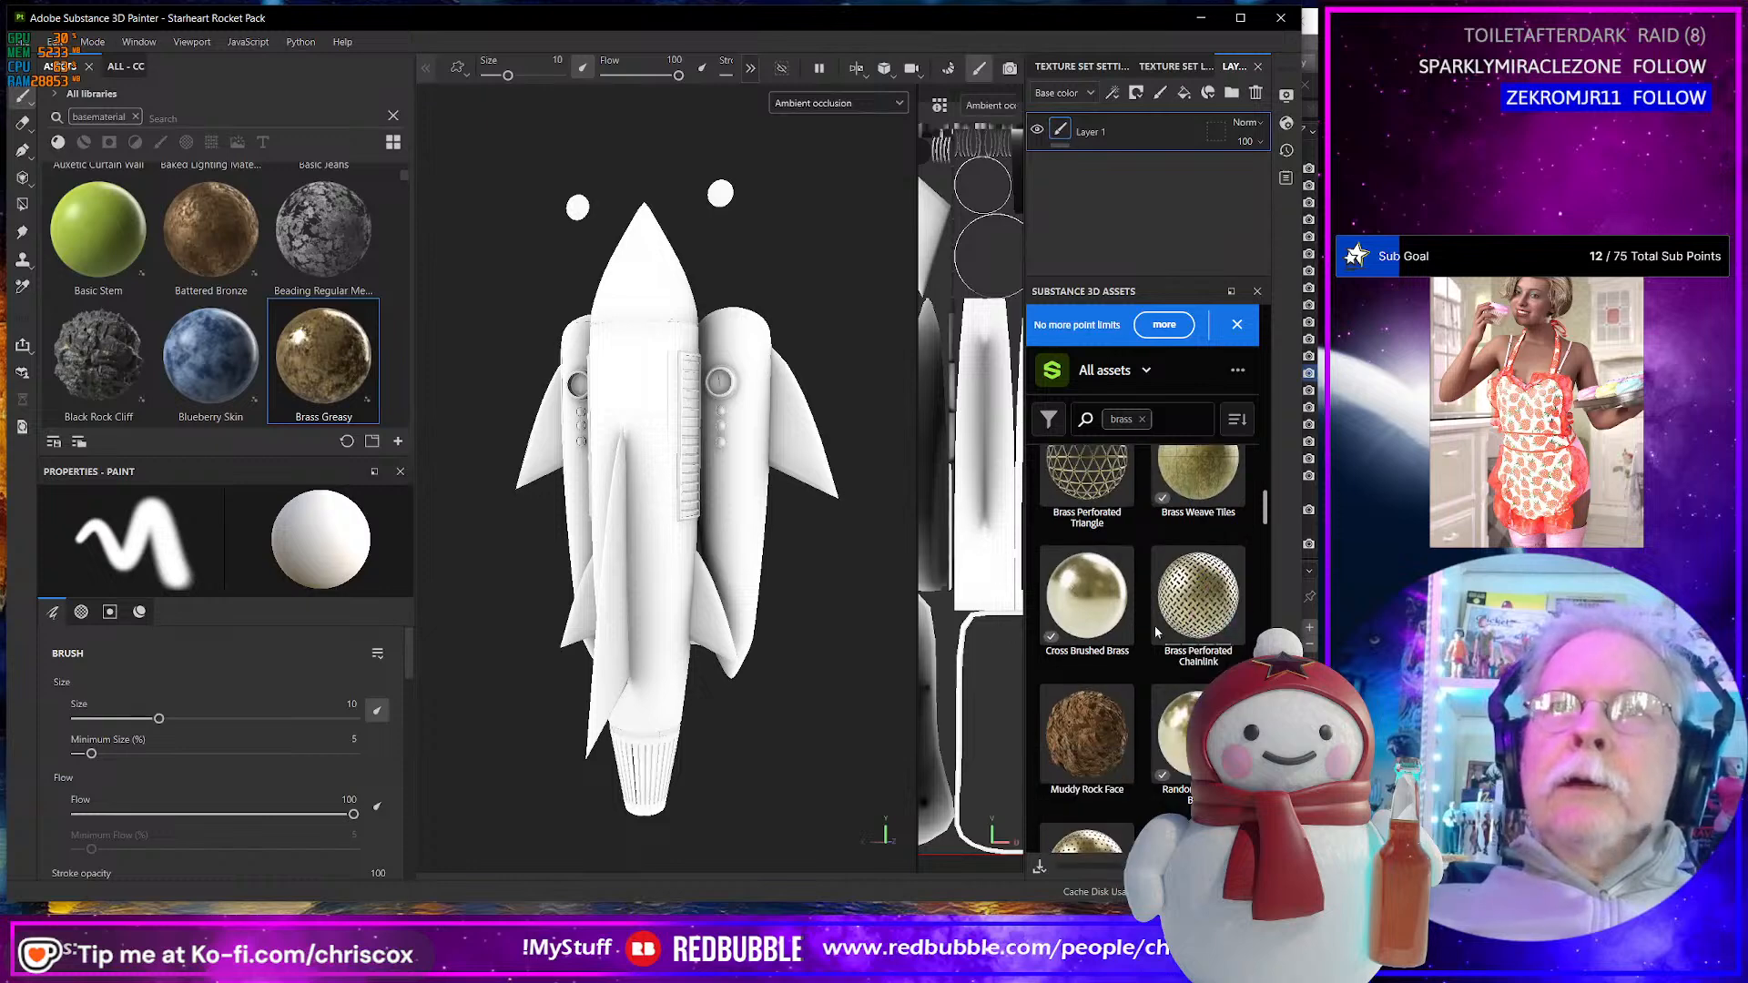
{"action": "scroll", "coordinate": [1138, 621], "scroll_direction": "down", "scroll_amount": 3}
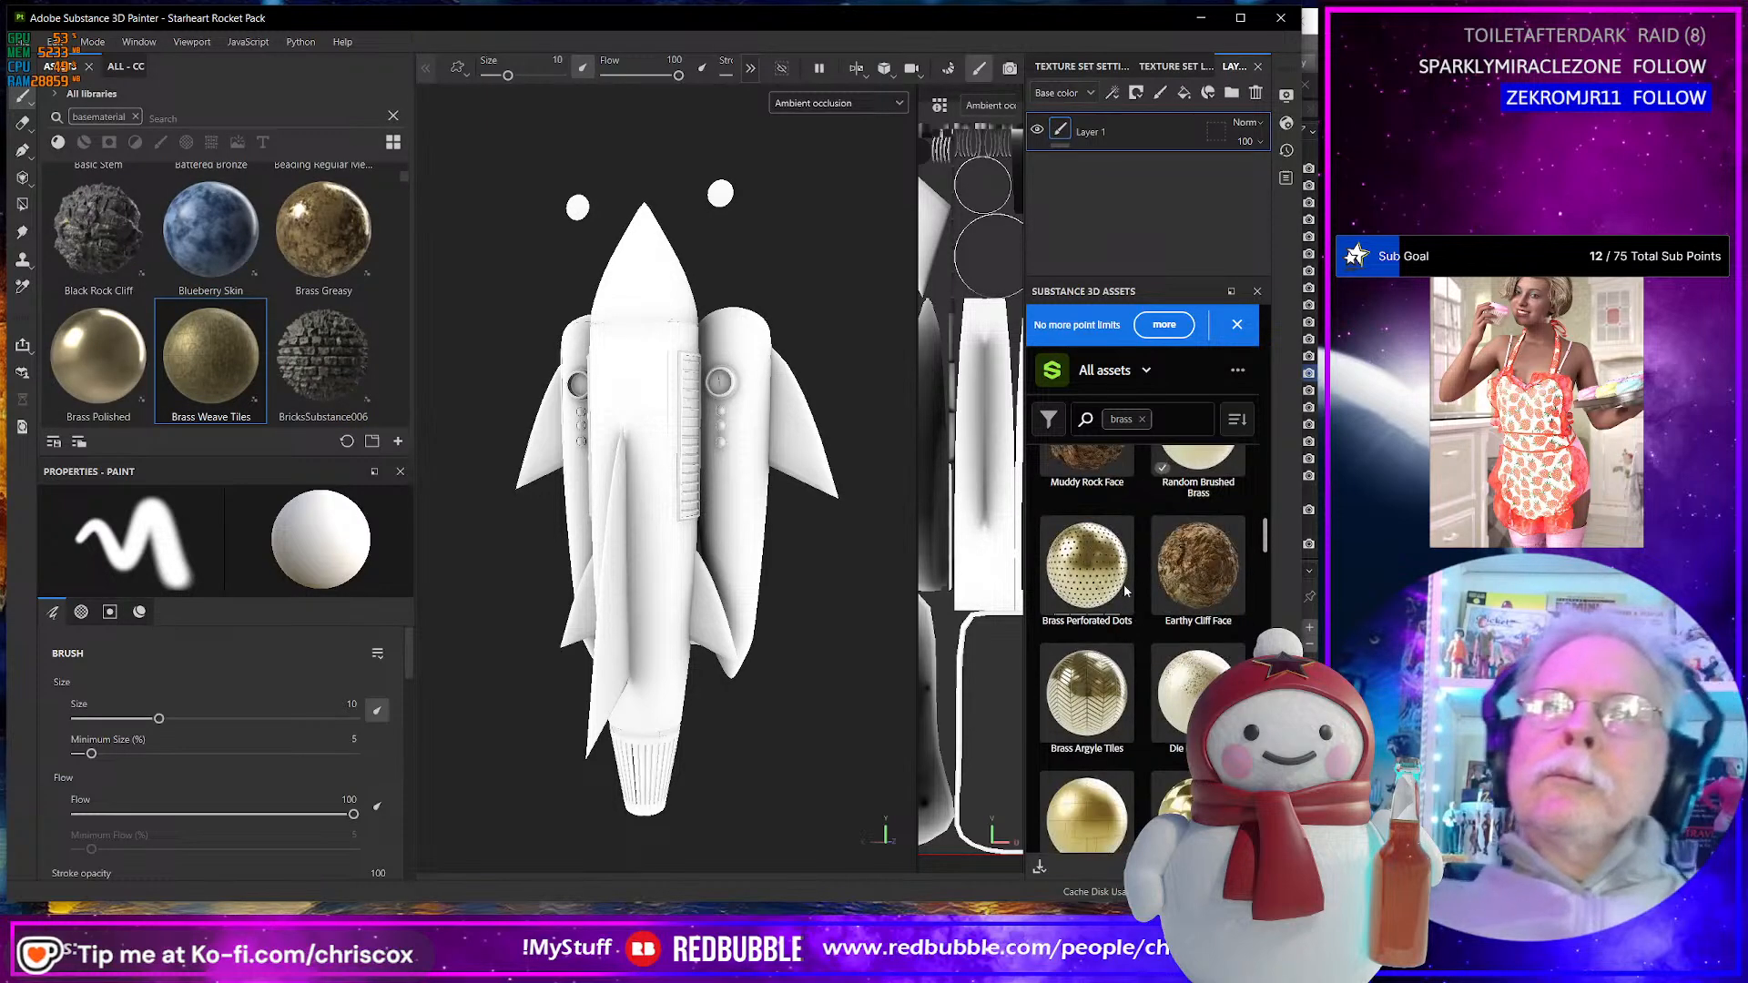
{"action": "scroll", "coordinate": [1174, 615], "scroll_direction": "down", "scroll_amount": 5}
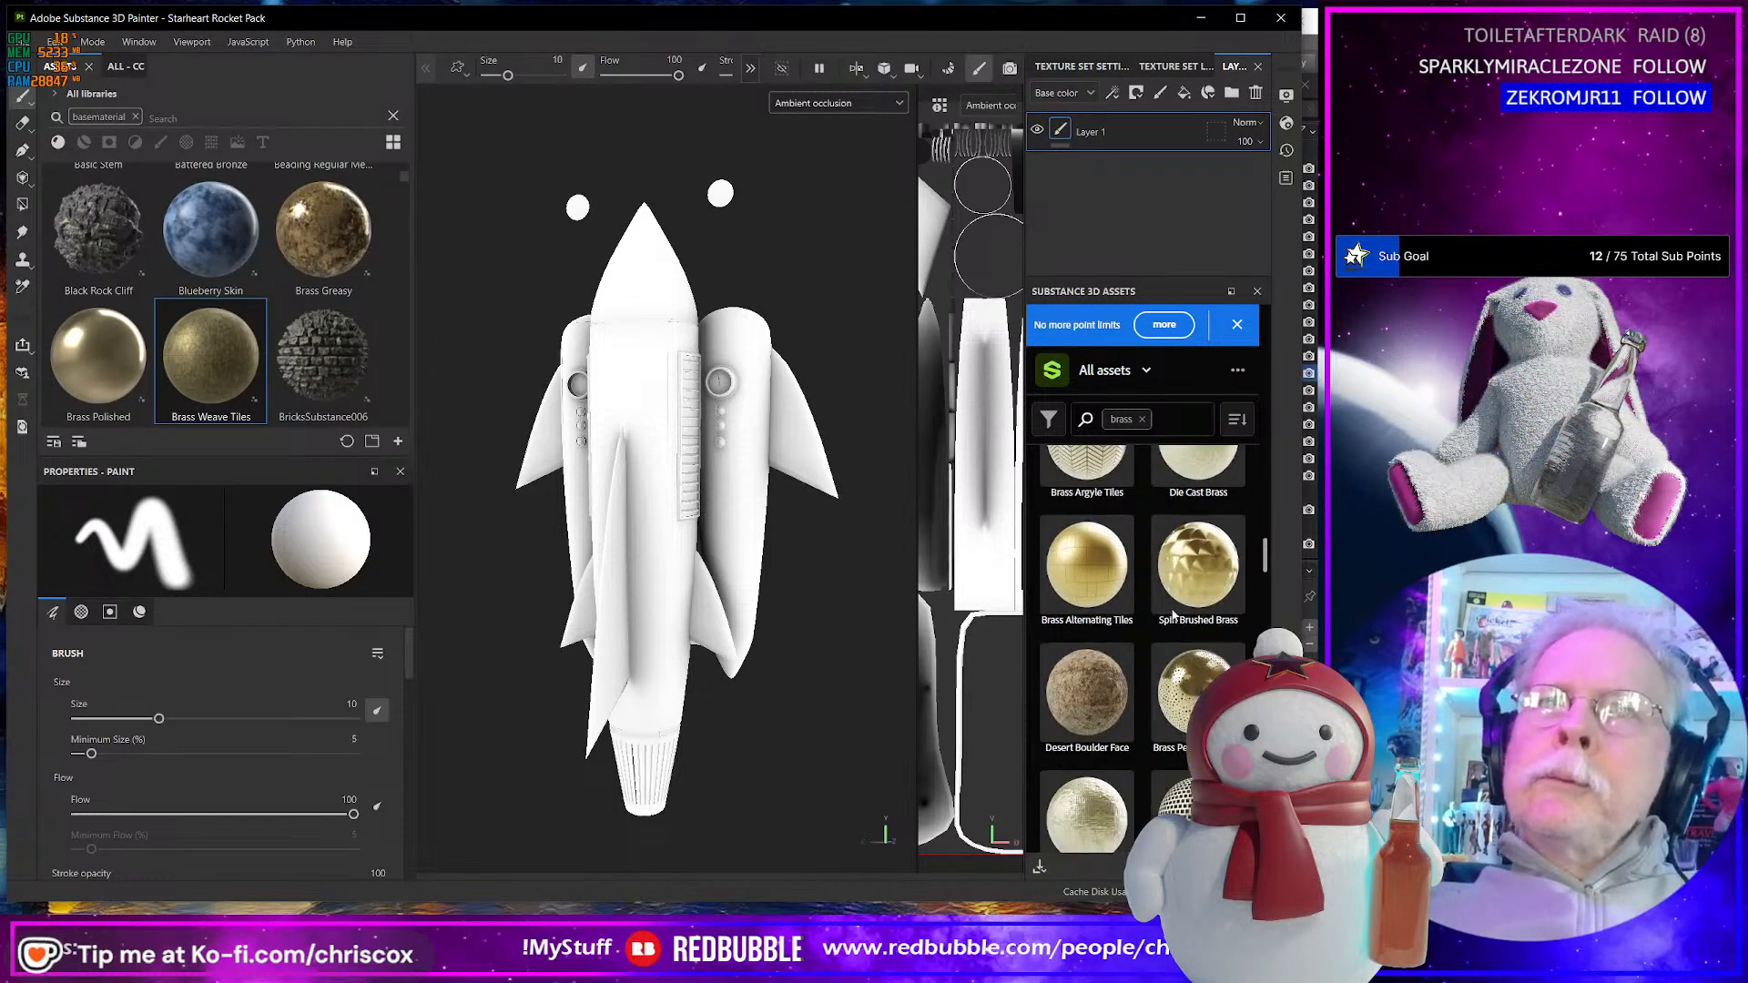
{"action": "scroll", "coordinate": [1170, 618], "scroll_direction": "down", "scroll_amount": 5}
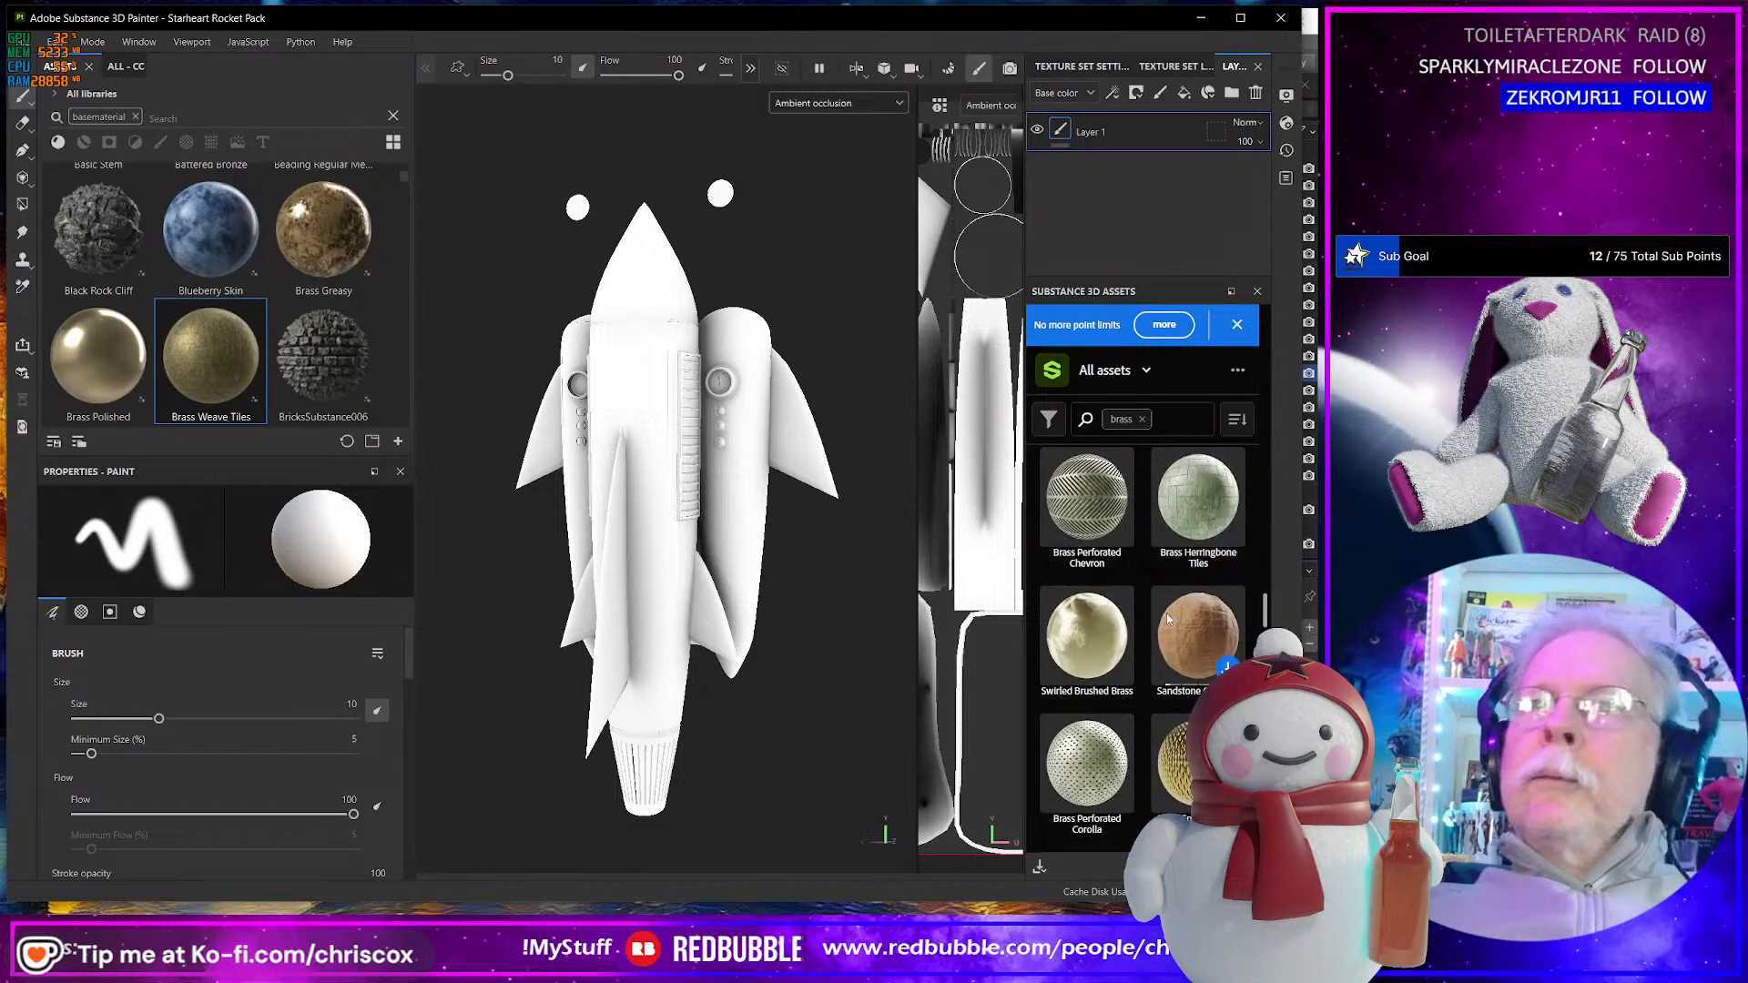
{"action": "scroll", "coordinate": [1196, 678], "scroll_direction": "down", "scroll_amount": 1}
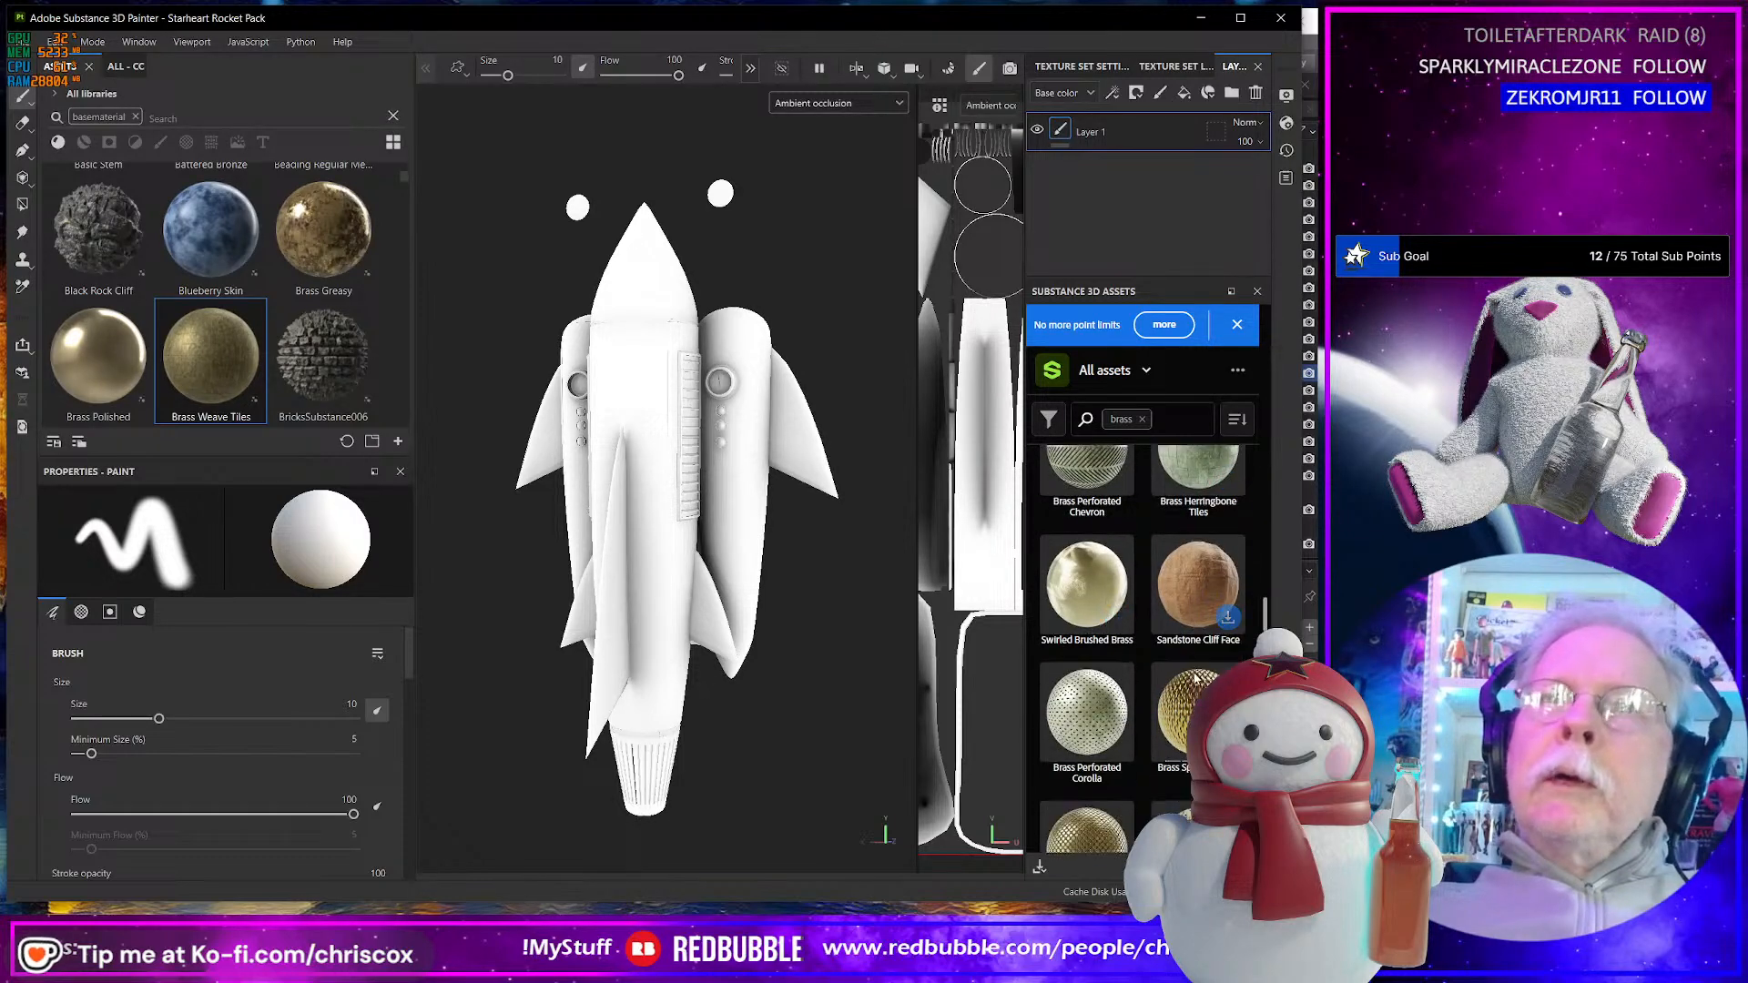
{"action": "scroll", "coordinate": [1180, 712], "scroll_direction": "down", "scroll_amount": 4}
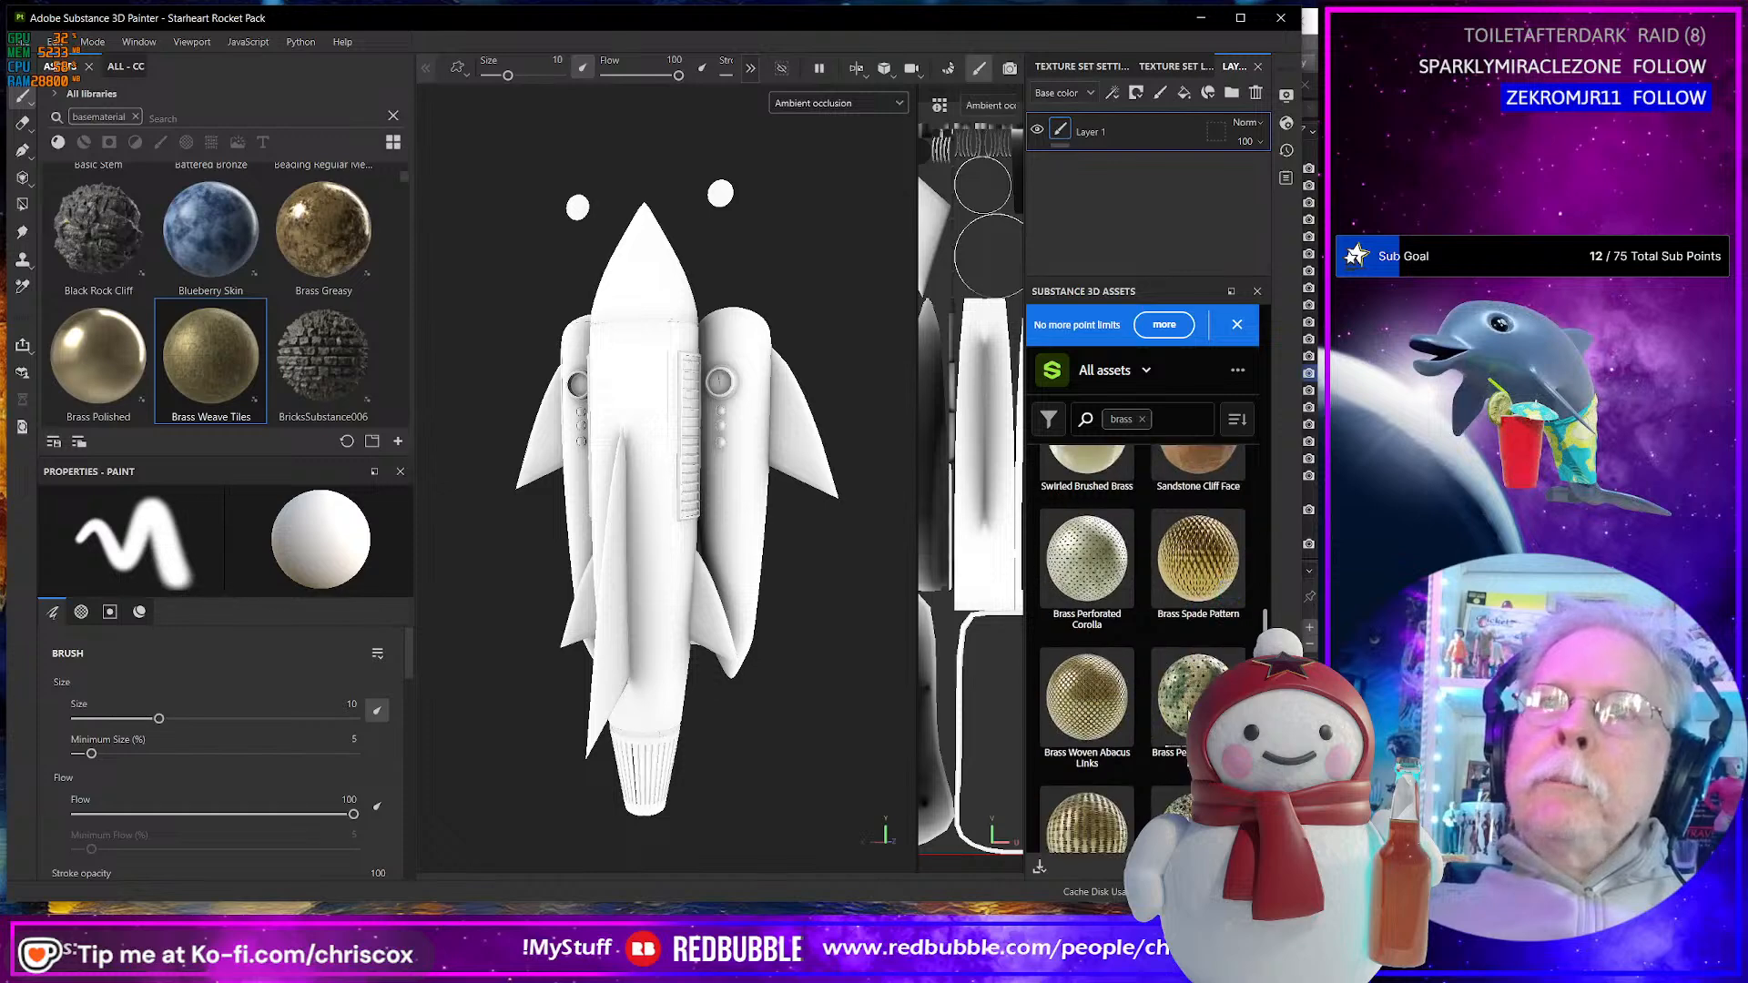
{"action": "scroll", "coordinate": [1129, 655], "scroll_direction": "down", "scroll_amount": 5}
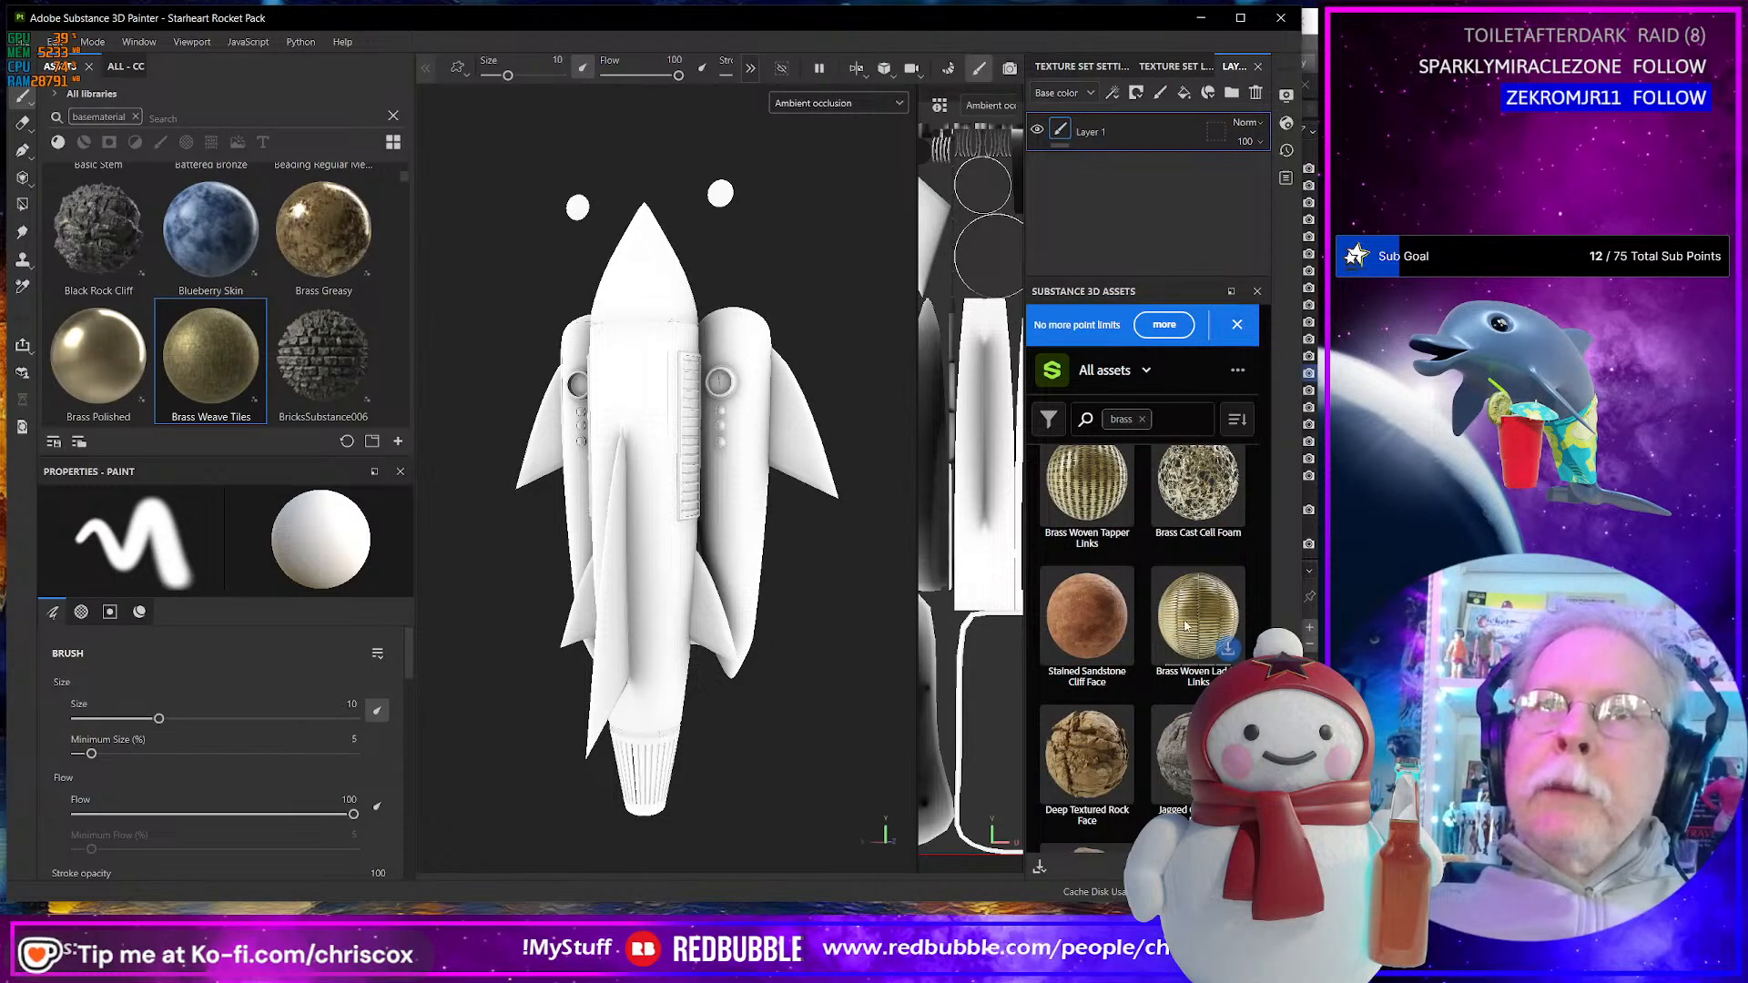
{"action": "scroll", "coordinate": [1198, 623], "scroll_direction": "down", "scroll_amount": 6}
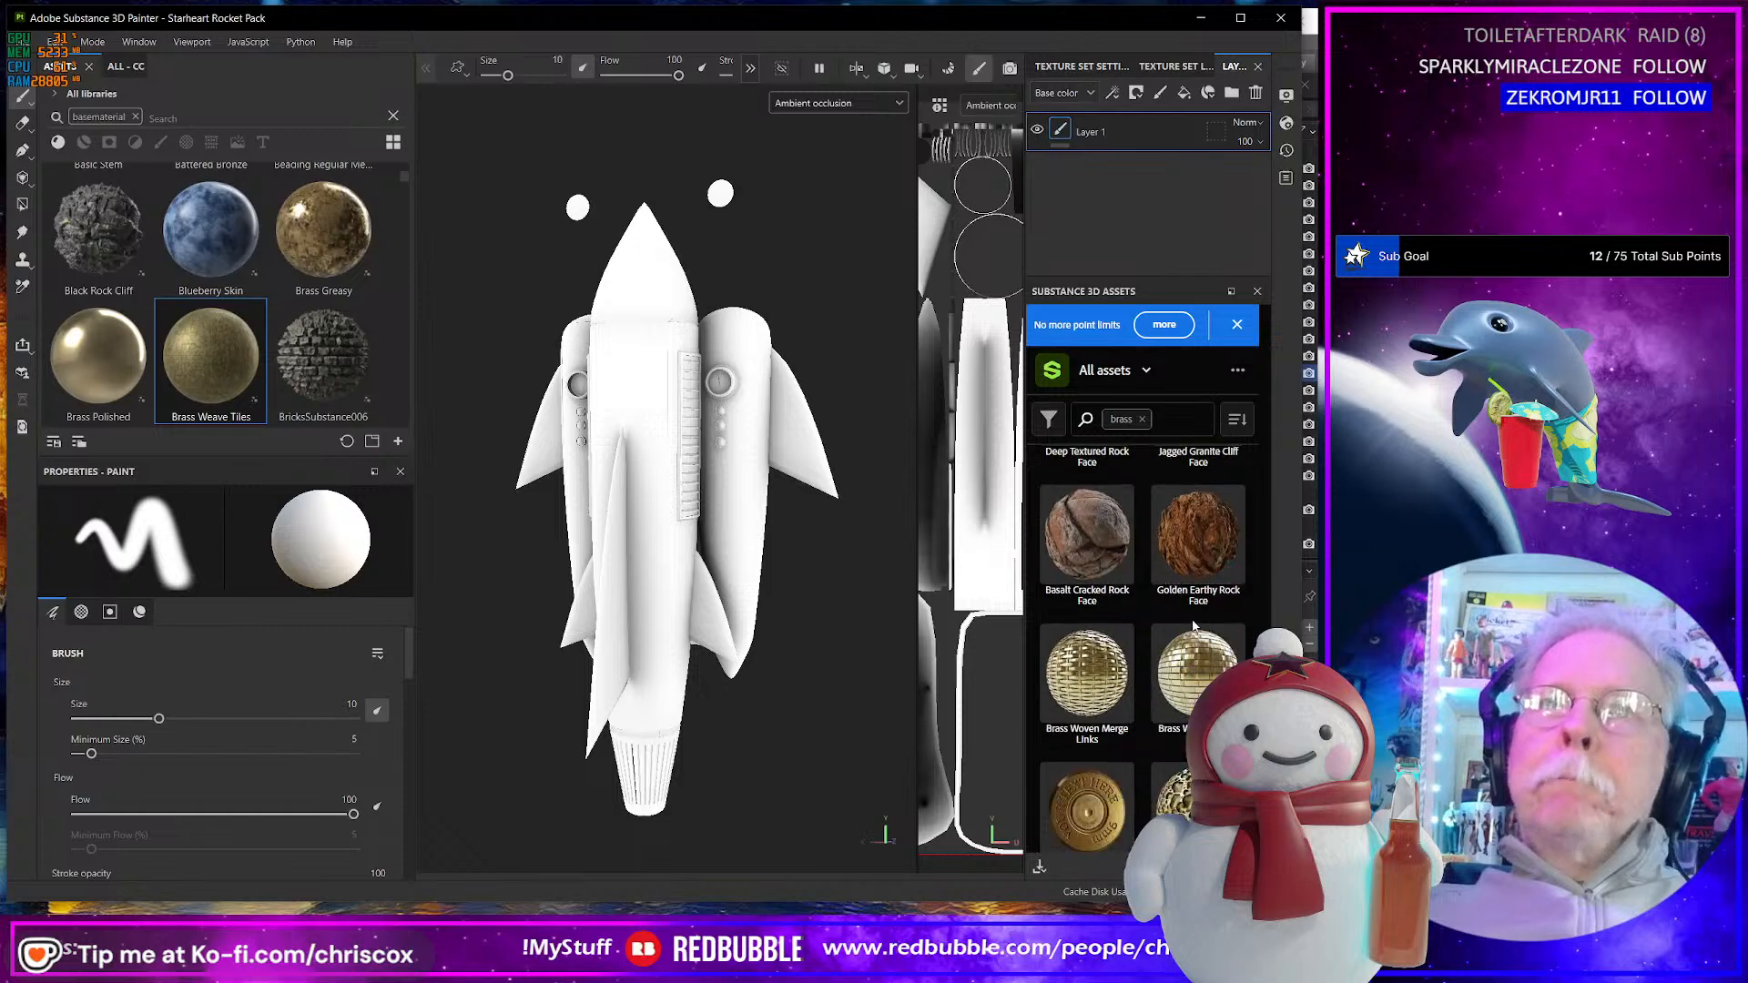
{"action": "scroll", "coordinate": [1196, 662], "scroll_direction": "down", "scroll_amount": 2}
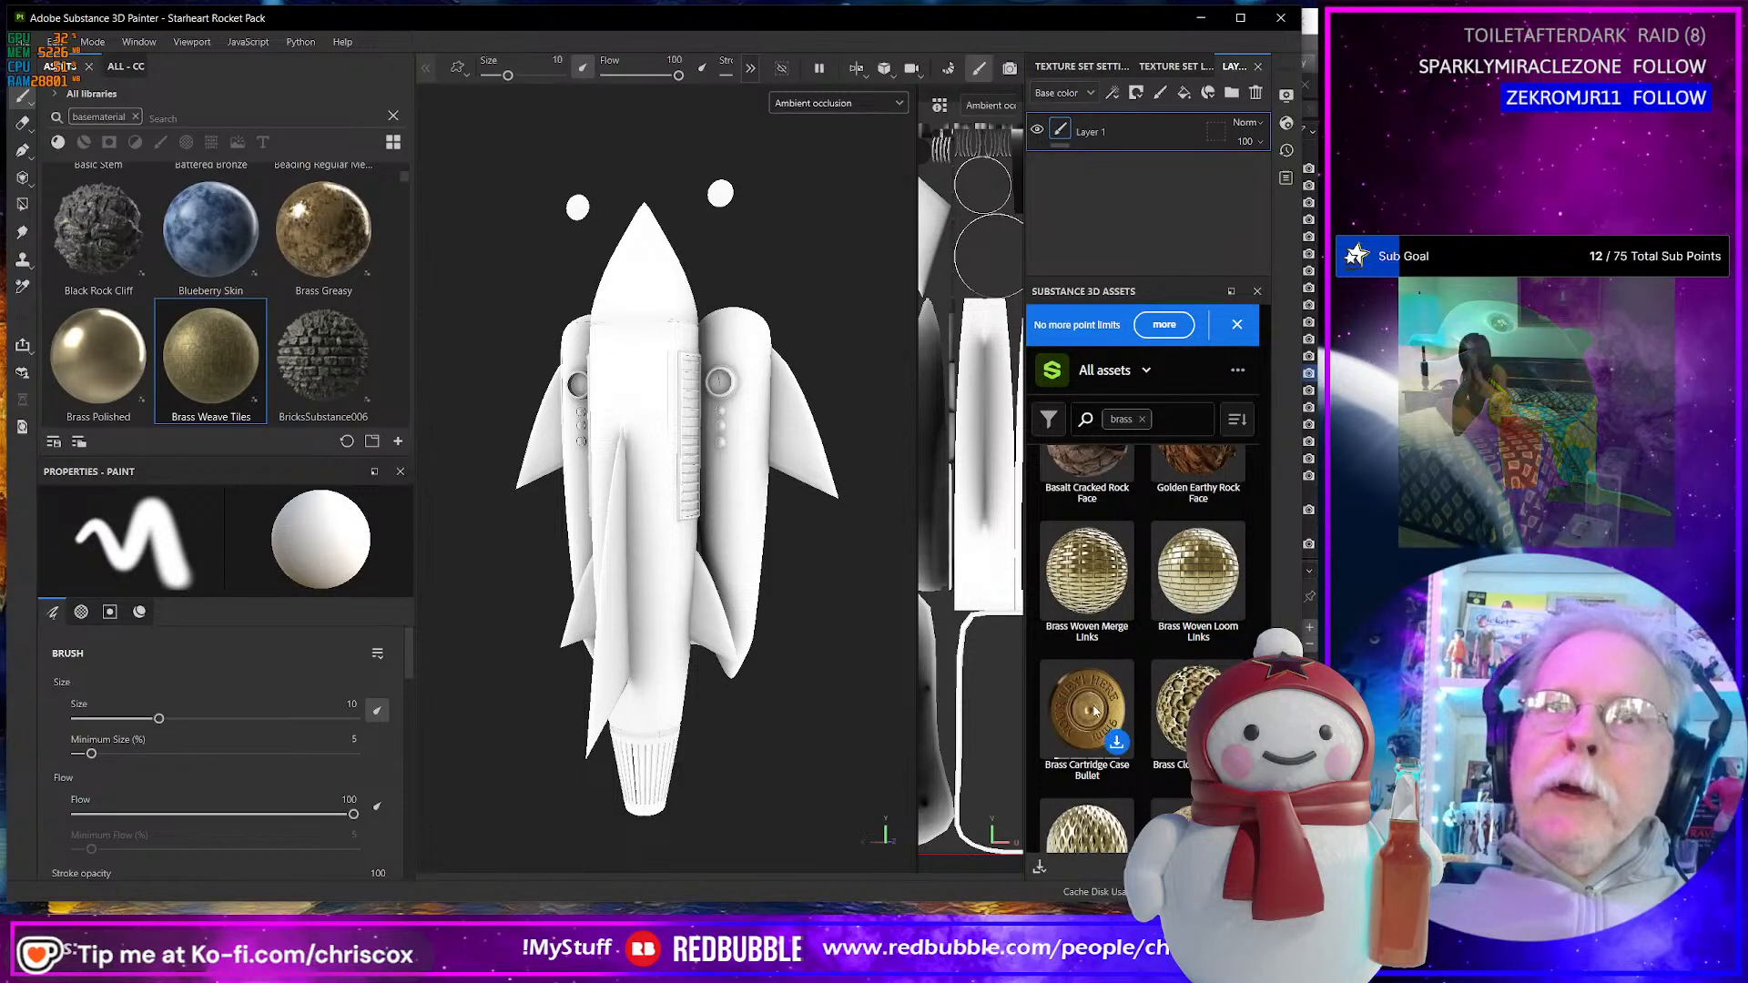
{"action": "scroll", "coordinate": [1165, 690], "scroll_direction": "down", "scroll_amount": 5}
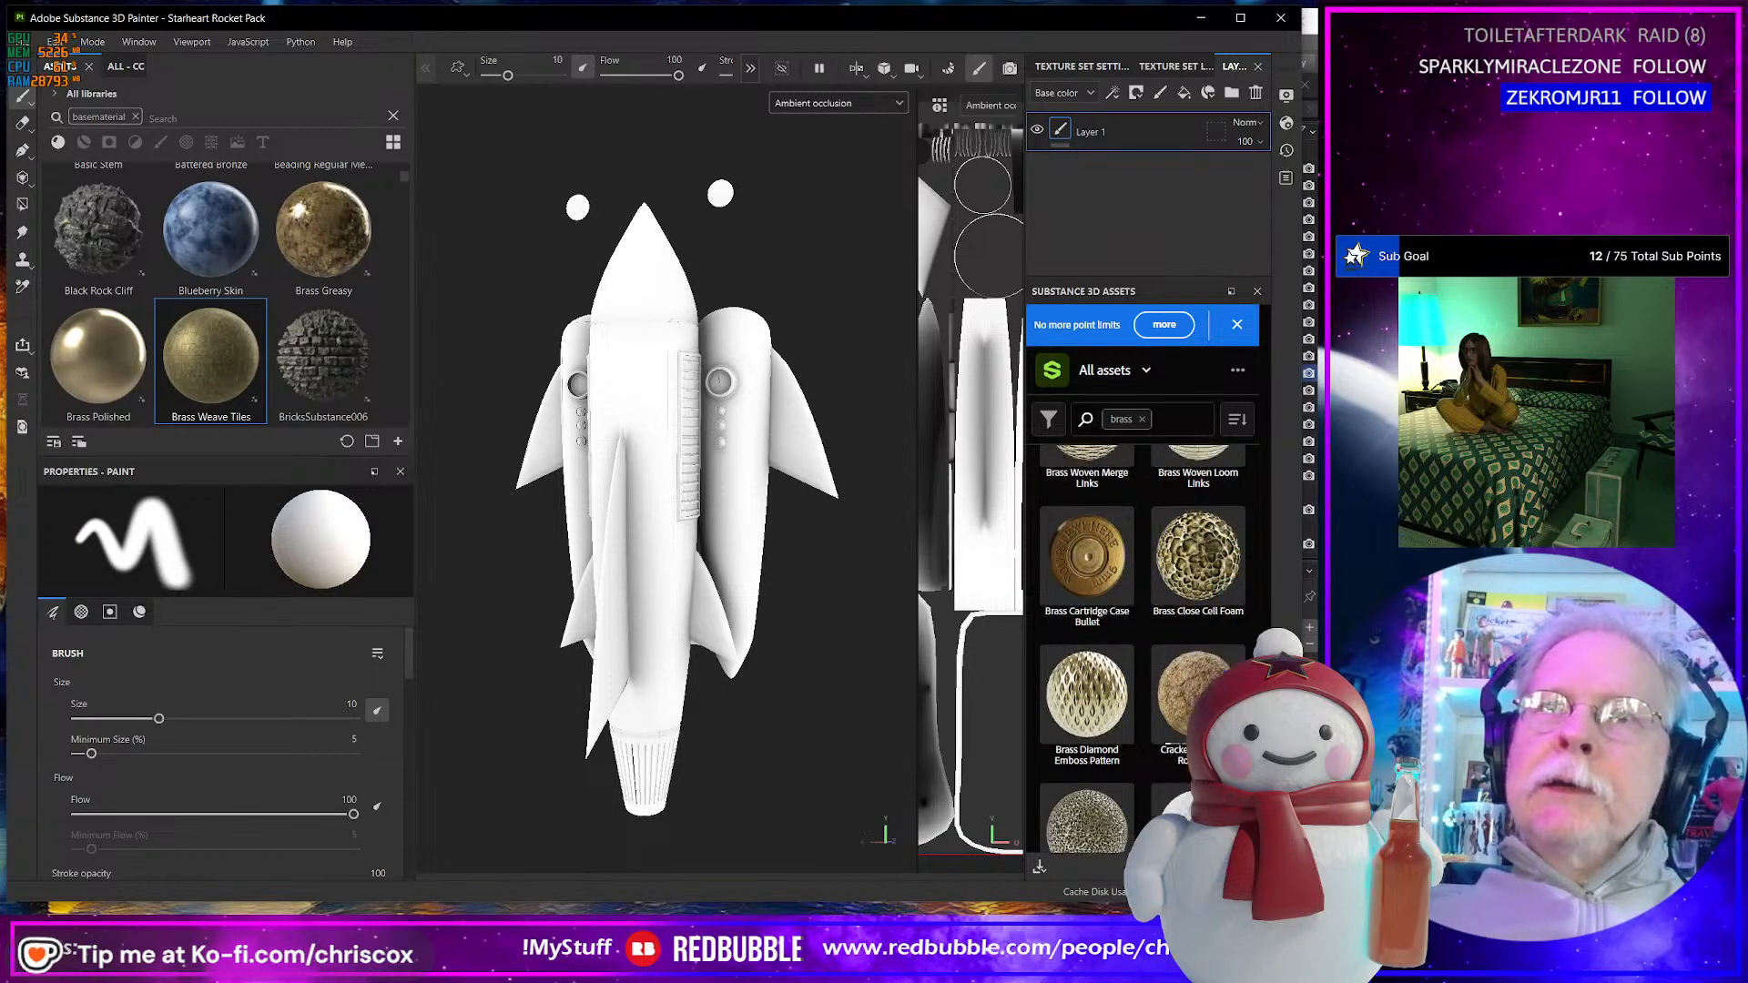
{"action": "scroll", "coordinate": [1166, 690], "scroll_direction": "down", "scroll_amount": 6}
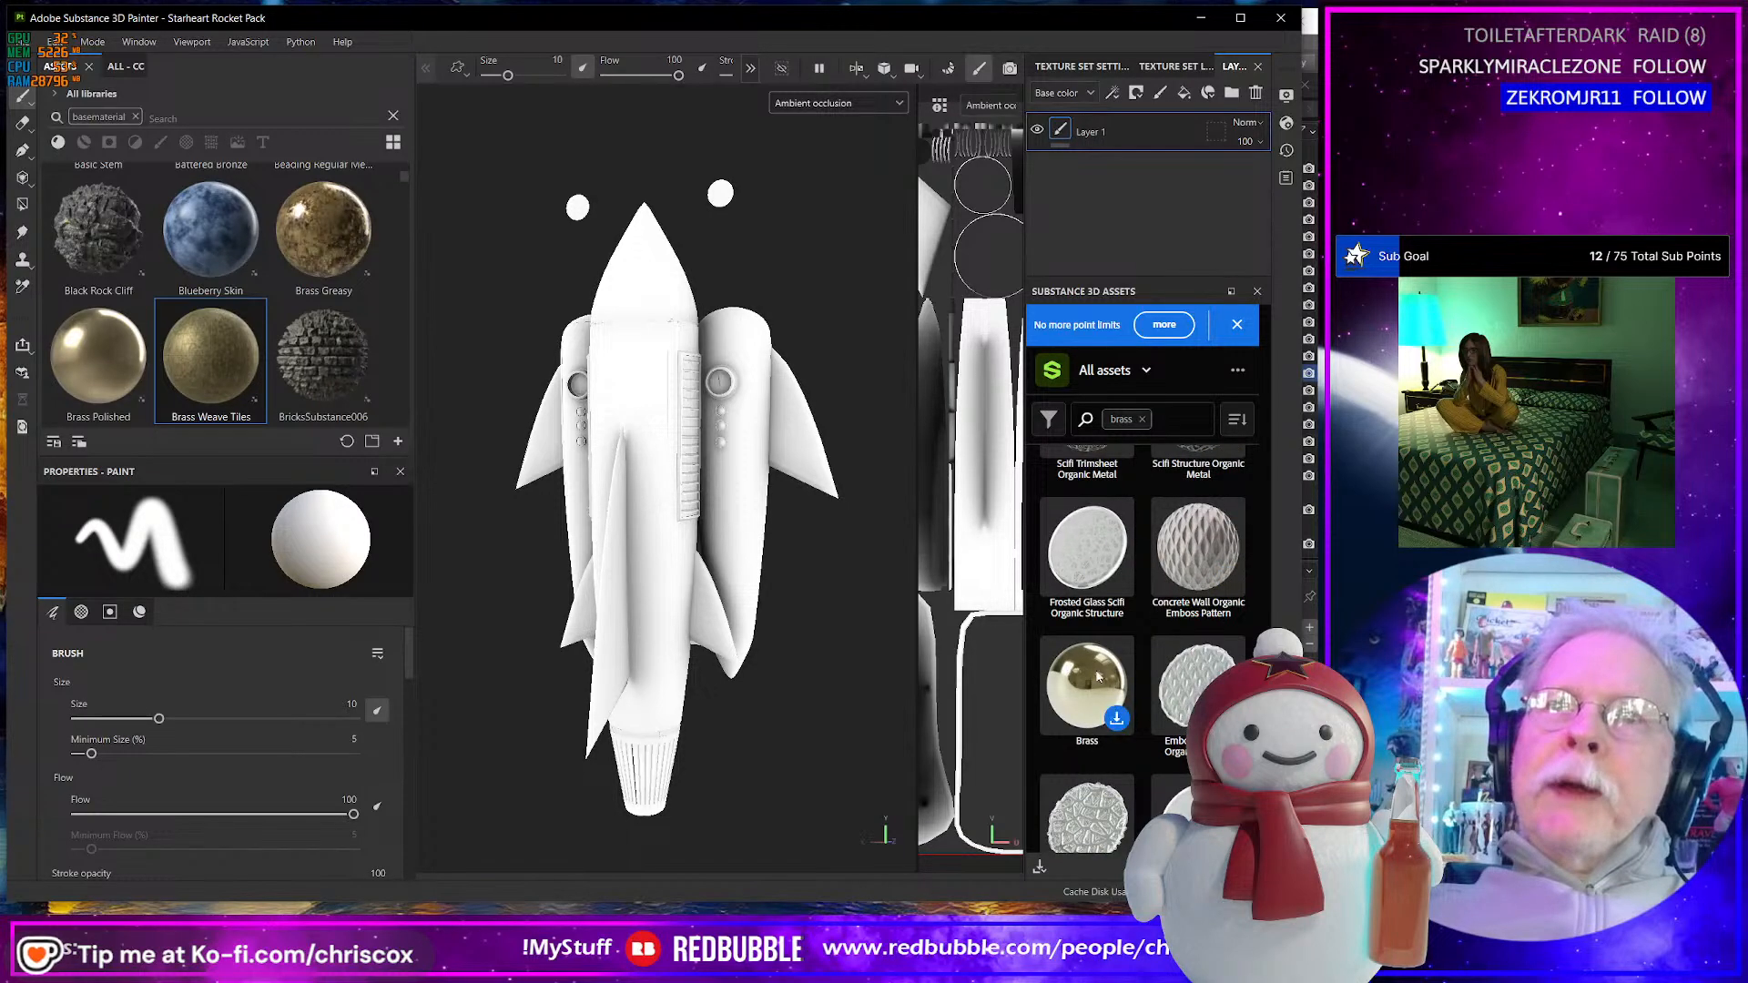
{"action": "scroll", "coordinate": [1156, 675], "scroll_direction": "down", "scroll_amount": 8}
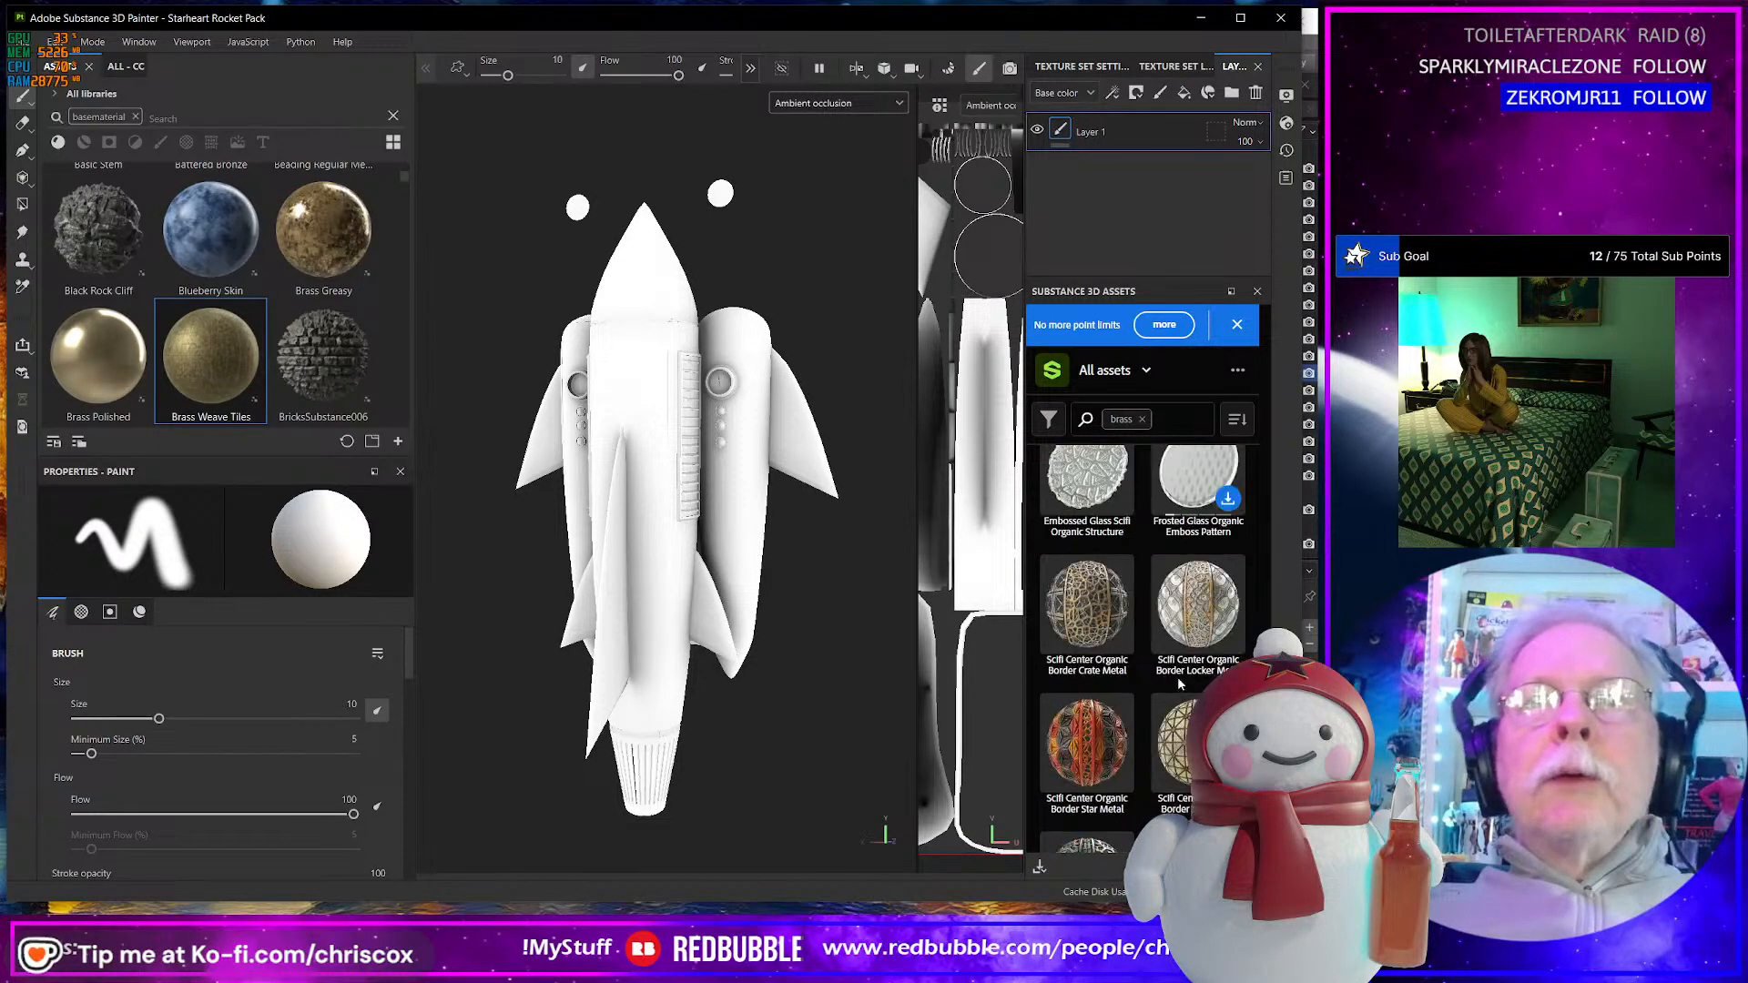
{"action": "scroll", "coordinate": [1179, 688], "scroll_direction": "down", "scroll_amount": 4}
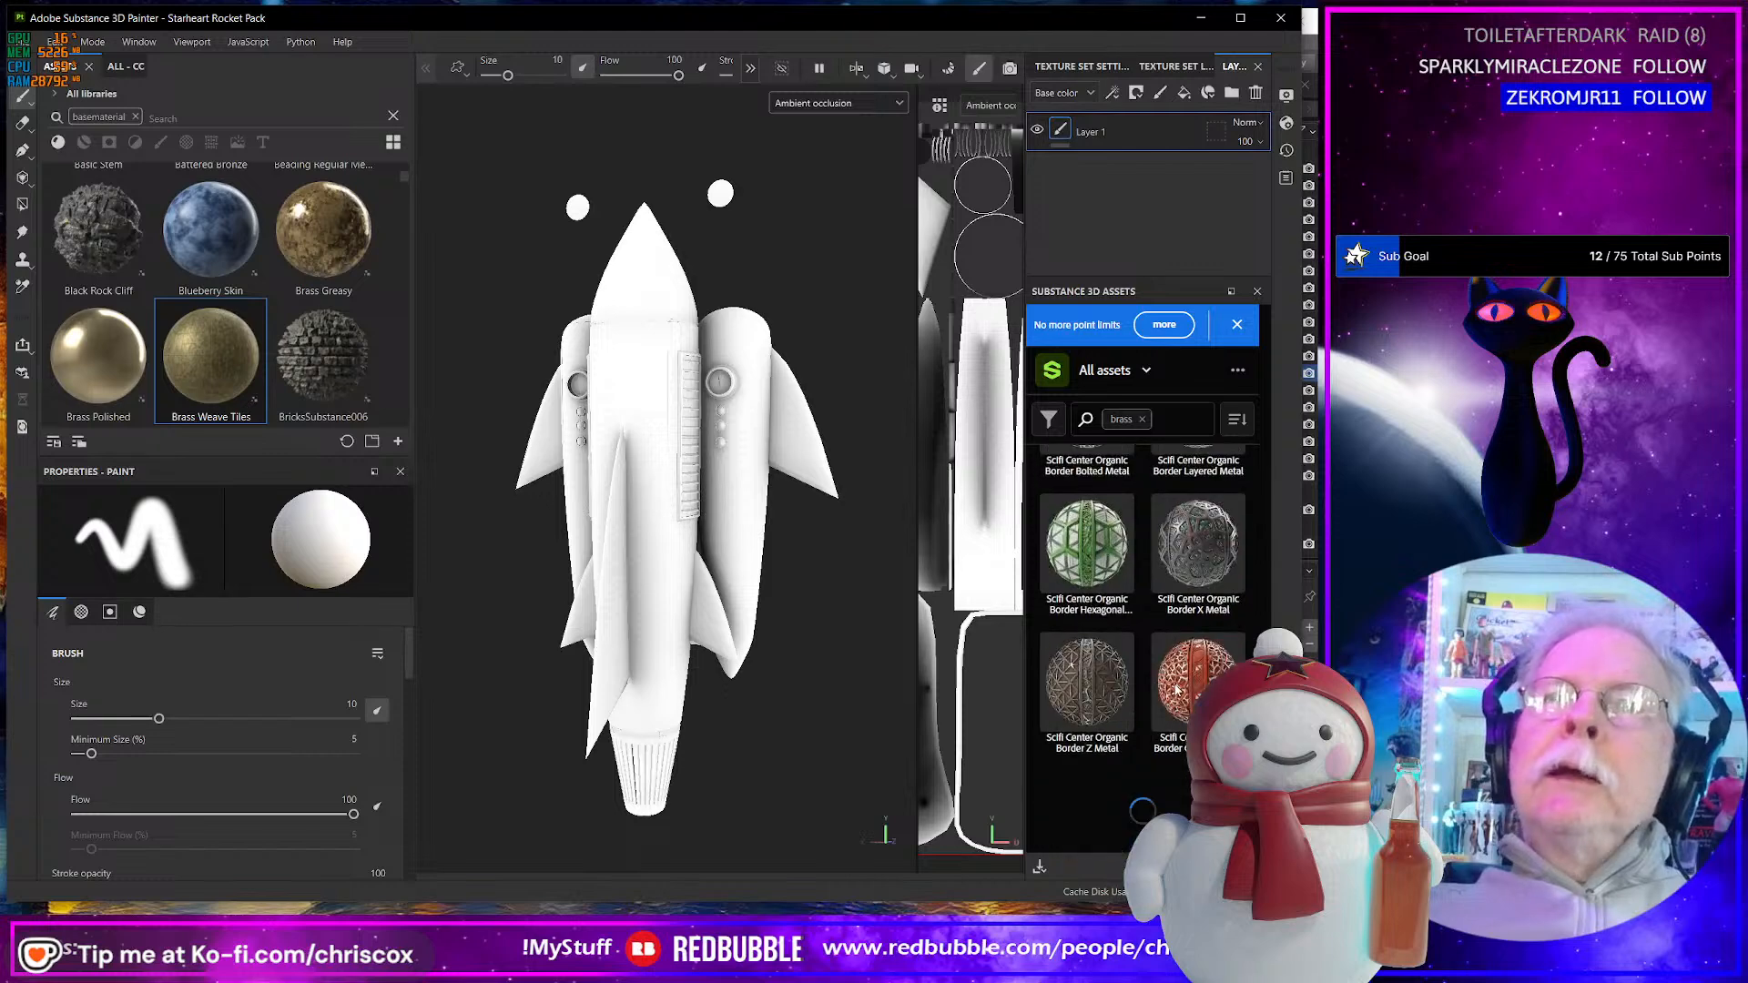
{"action": "scroll", "coordinate": [1176, 692], "scroll_direction": "down", "scroll_amount": 3}
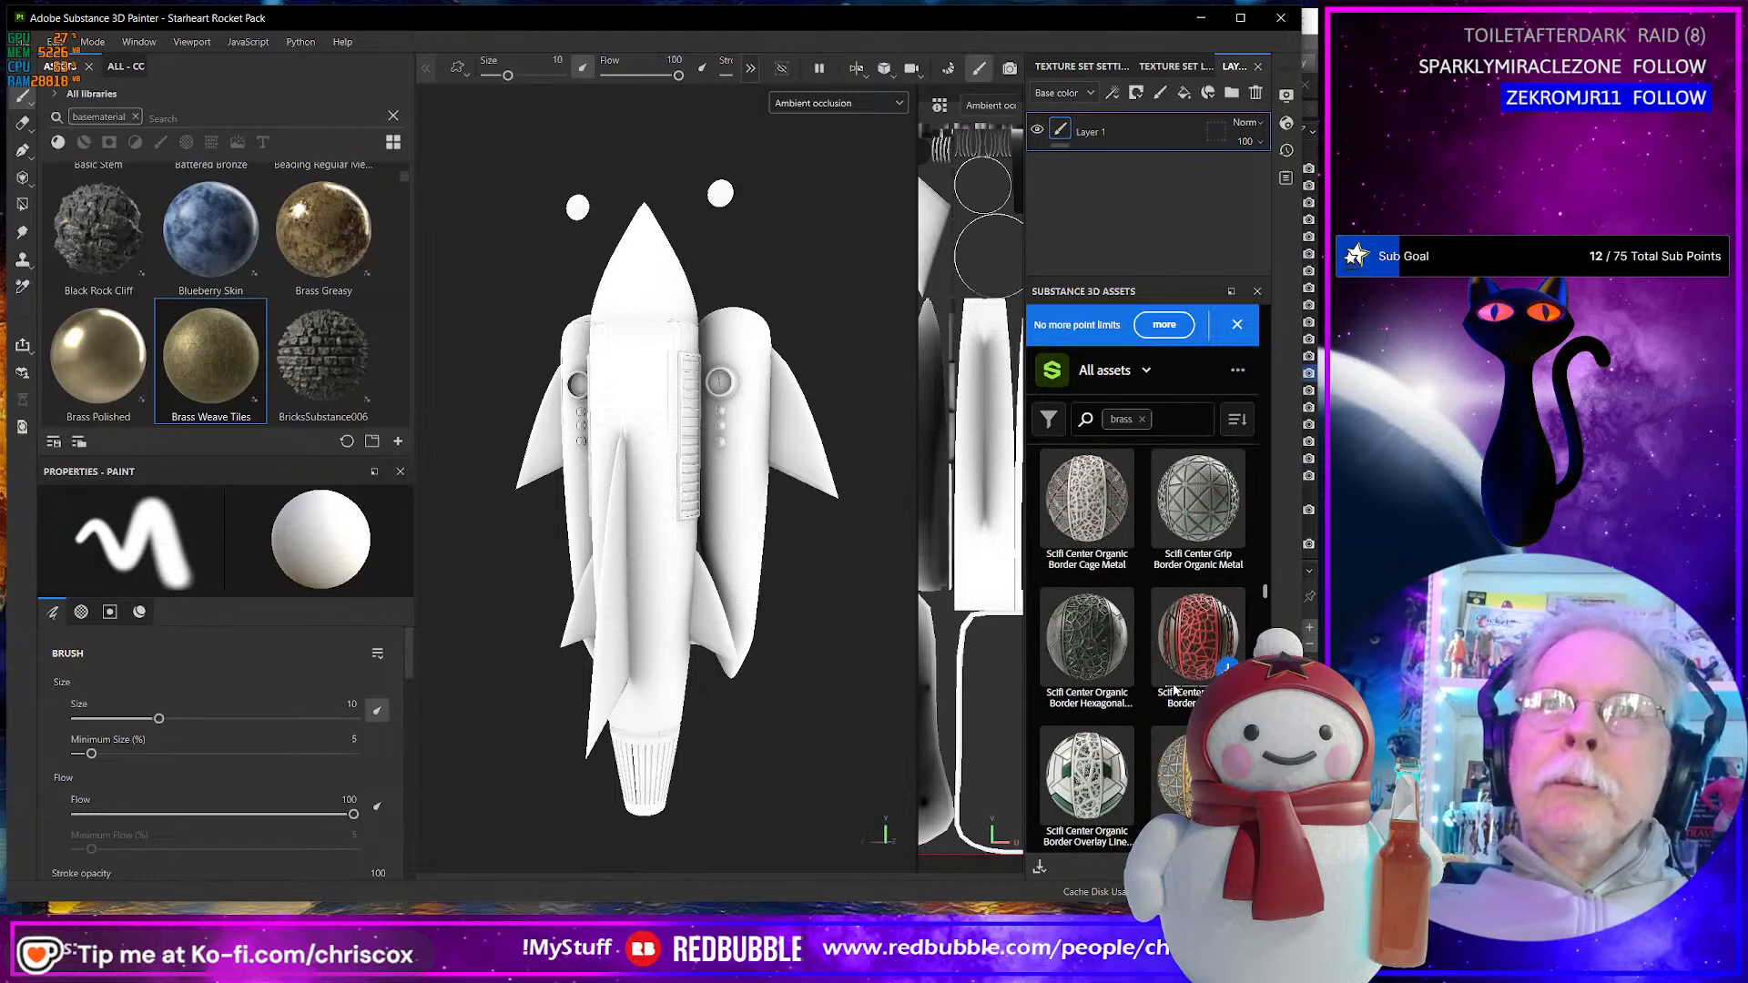
{"action": "scroll", "coordinate": [1174, 690], "scroll_direction": "down", "scroll_amount": 10}
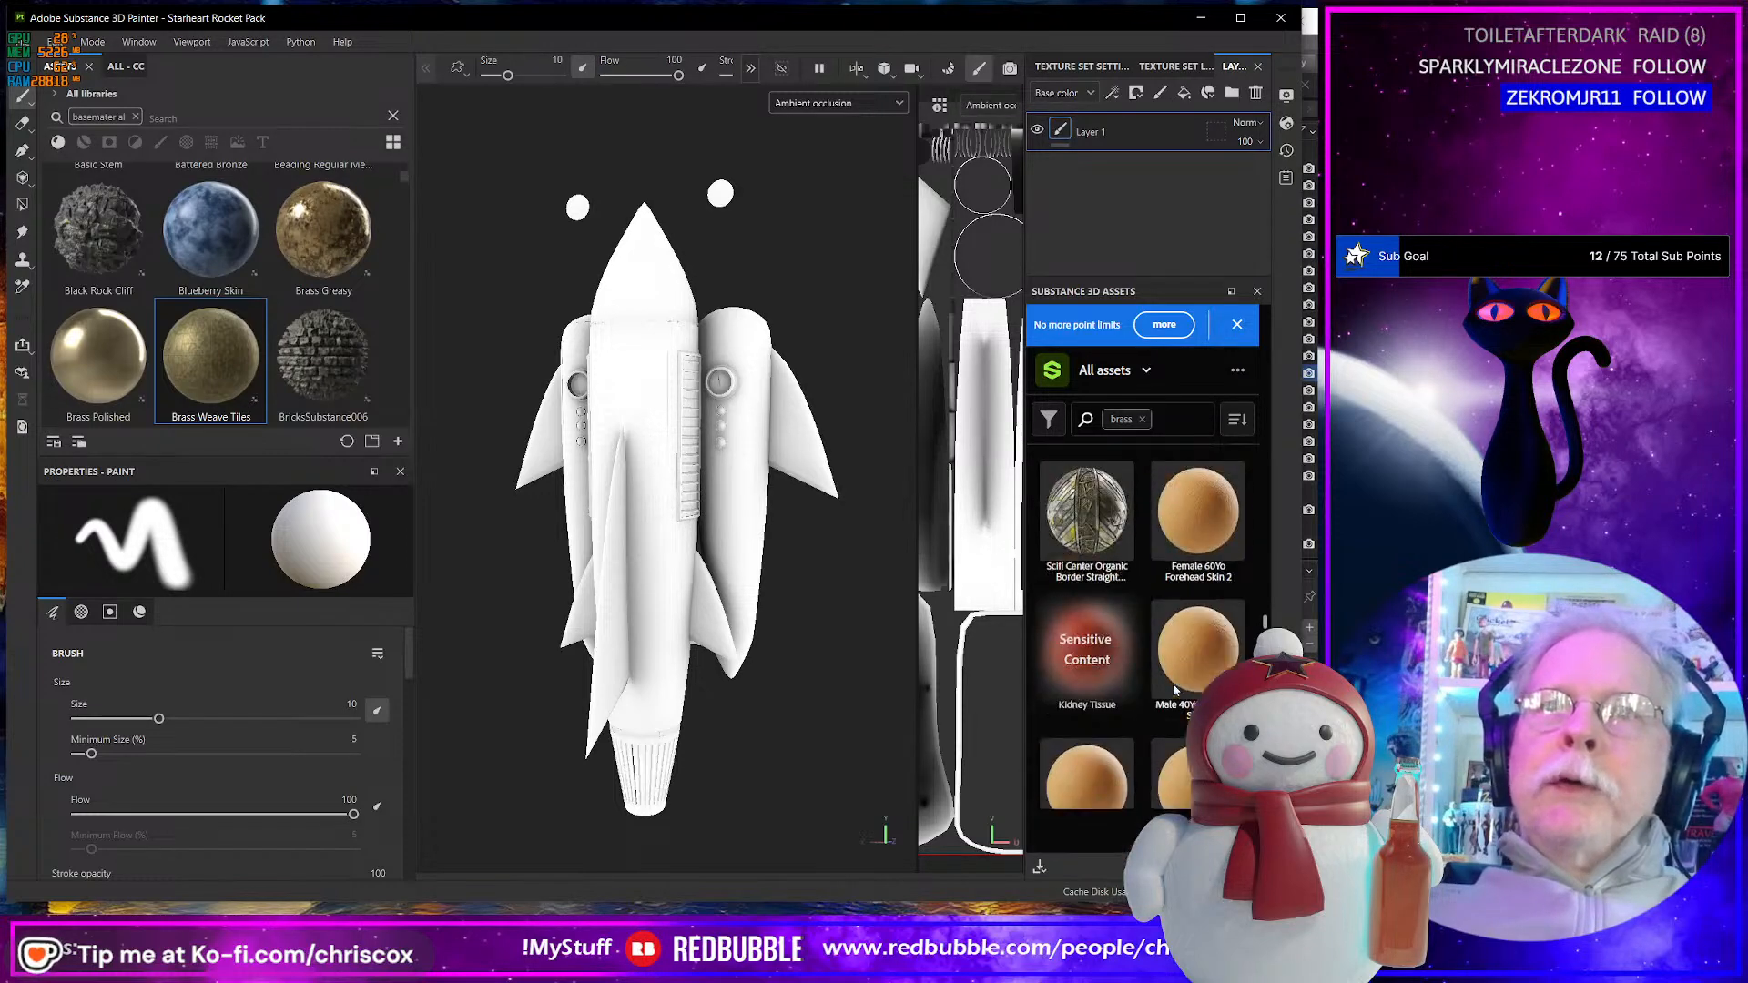
{"action": "scroll", "coordinate": [1174, 689], "scroll_direction": "down", "scroll_amount": 3}
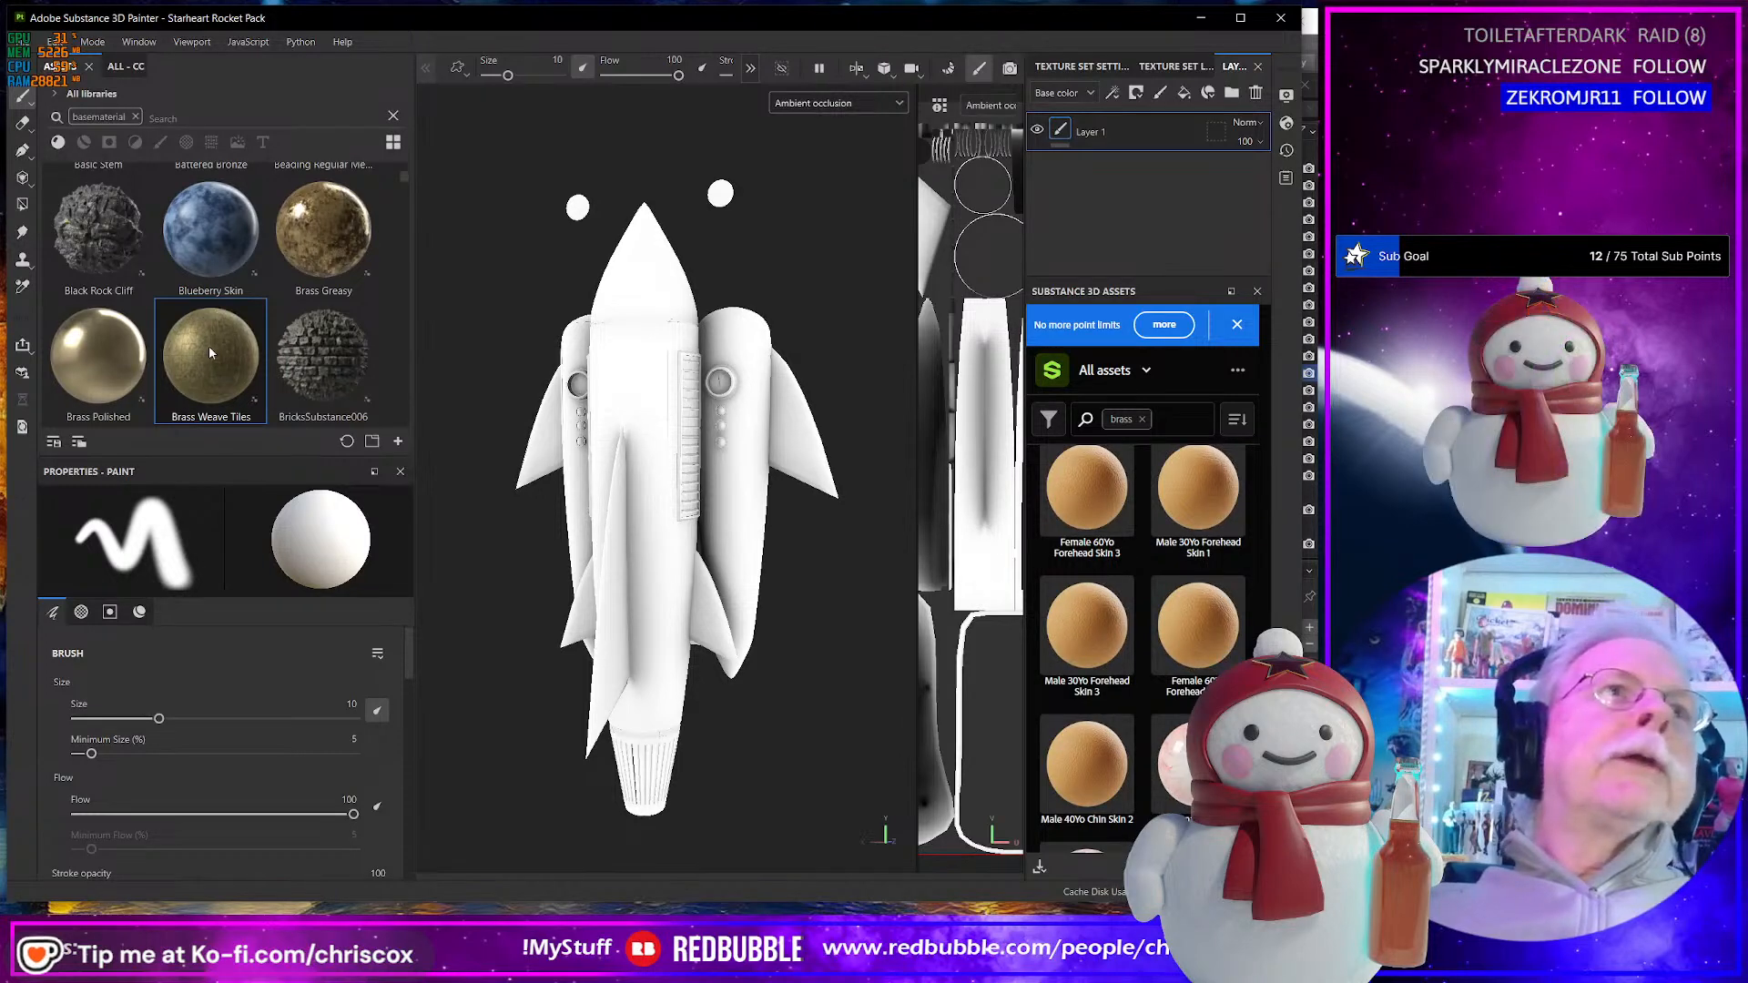
- Apply the Brass Weave Tiles material to the rocket as a new fill layer above Layer 1
{"action": "mouse_move", "coordinate": [210, 354]}
{"action": "left_click_drag", "start_coordinate": [204, 346], "coordinate": [667, 347]}
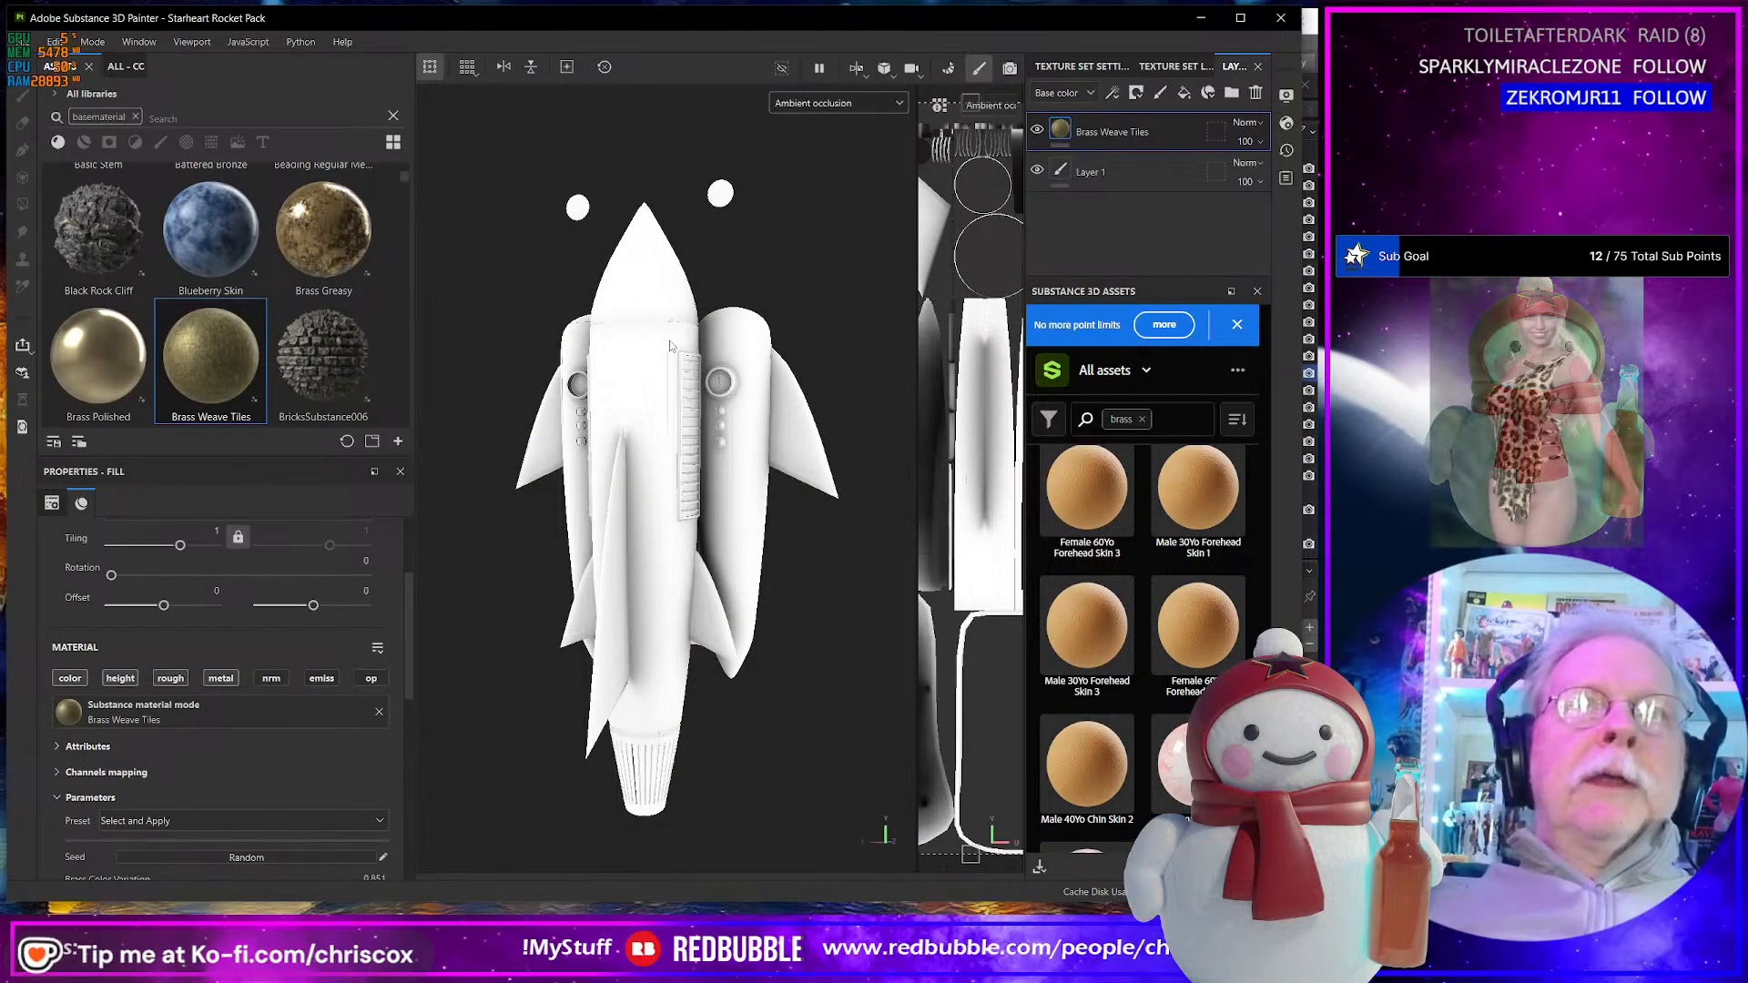
{"action": "left_click_drag", "start_coordinate": [651, 376], "coordinate": [654, 376], "text": "alt"}
- Switch the viewport display from the ambient occlusion map to Material and examine the brass surface on the hull and booster
{"action": "left_click", "coordinate": [873, 103]}
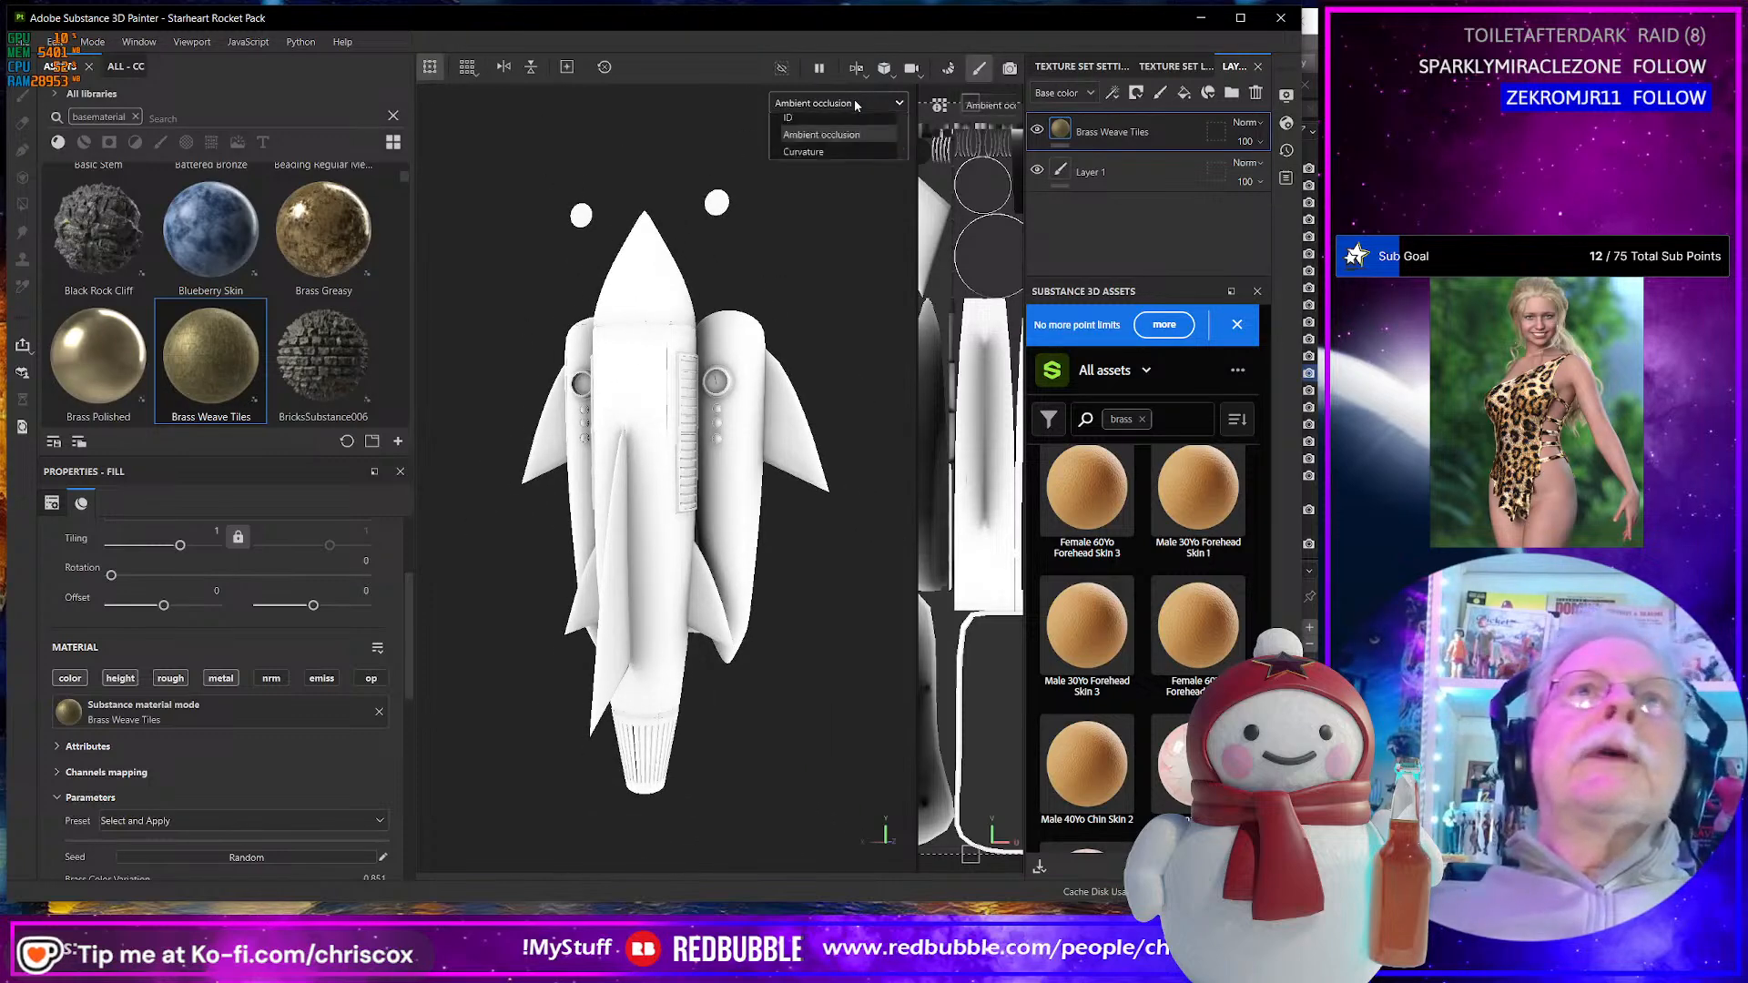
{"action": "left_click", "coordinate": [817, 145]}
{"action": "left_click_drag", "start_coordinate": [691, 391], "coordinate": [616, 591], "text": "alt"}
{"action": "scroll", "coordinate": [597, 521], "scroll_direction": "up", "scroll_amount": 3}
{"action": "scroll", "coordinate": [637, 596], "scroll_direction": "up", "scroll_amount": 4}
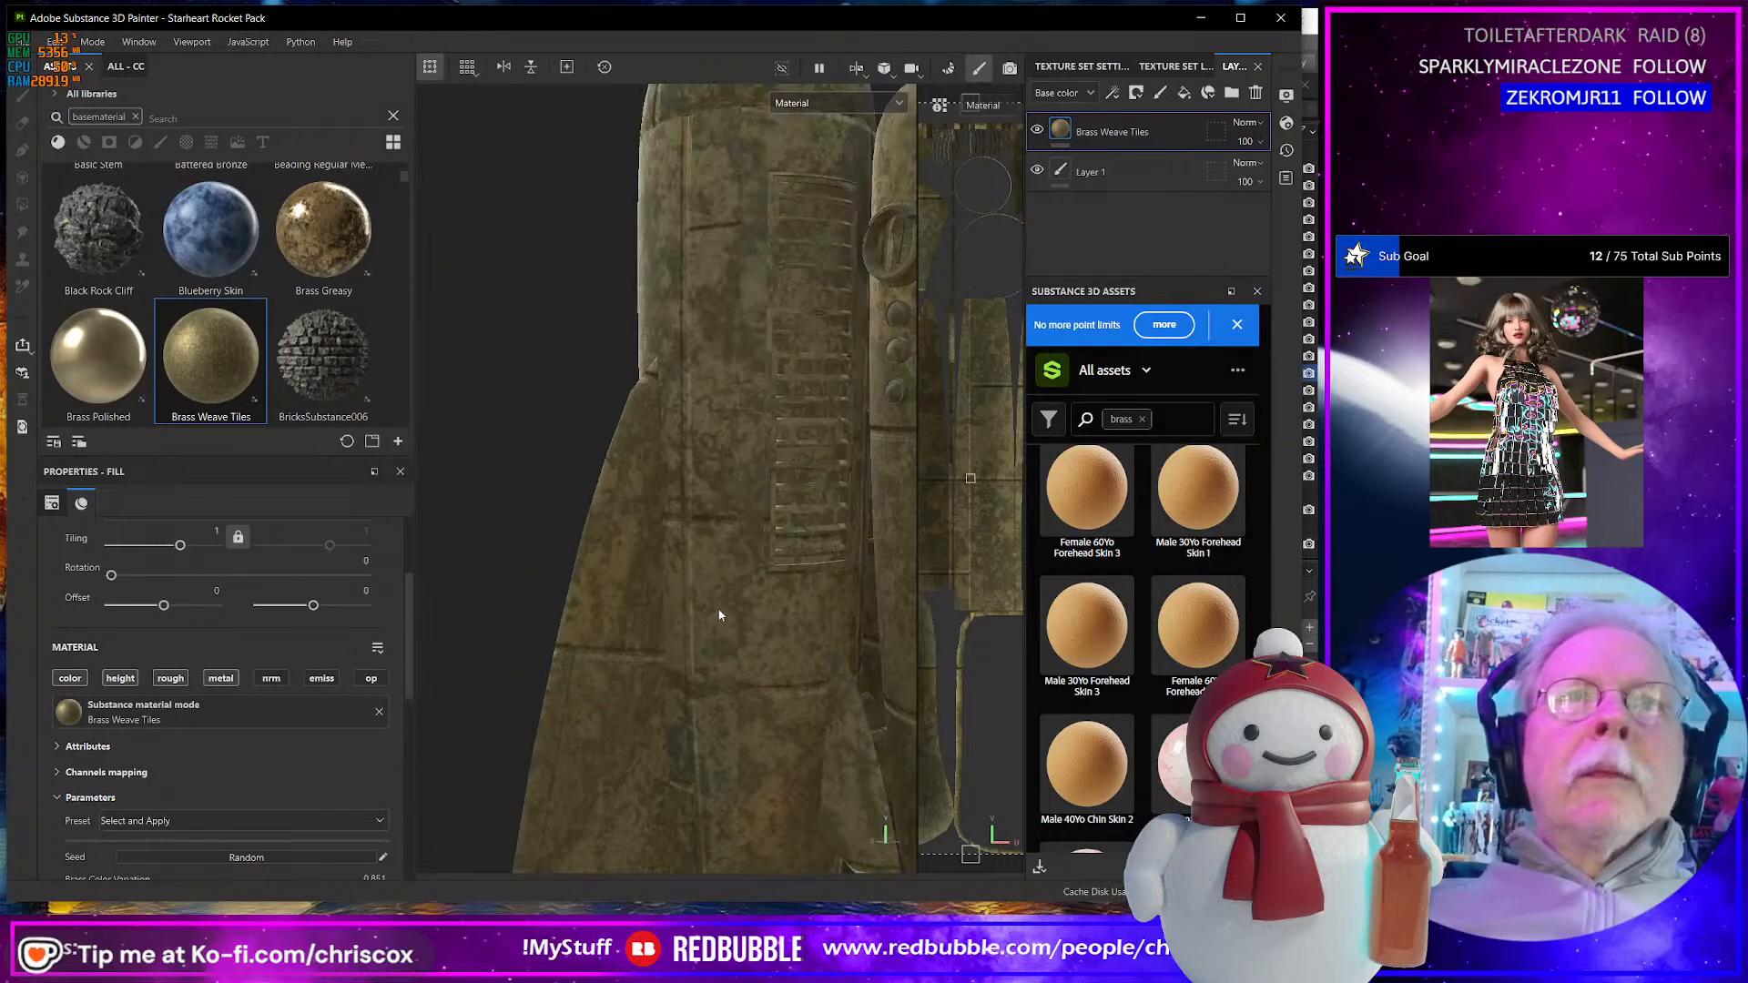
{"action": "scroll", "coordinate": [736, 610], "scroll_direction": "down", "scroll_amount": 4}
{"action": "left_click_drag", "start_coordinate": [735, 610], "coordinate": [681, 514], "text": "alt"}
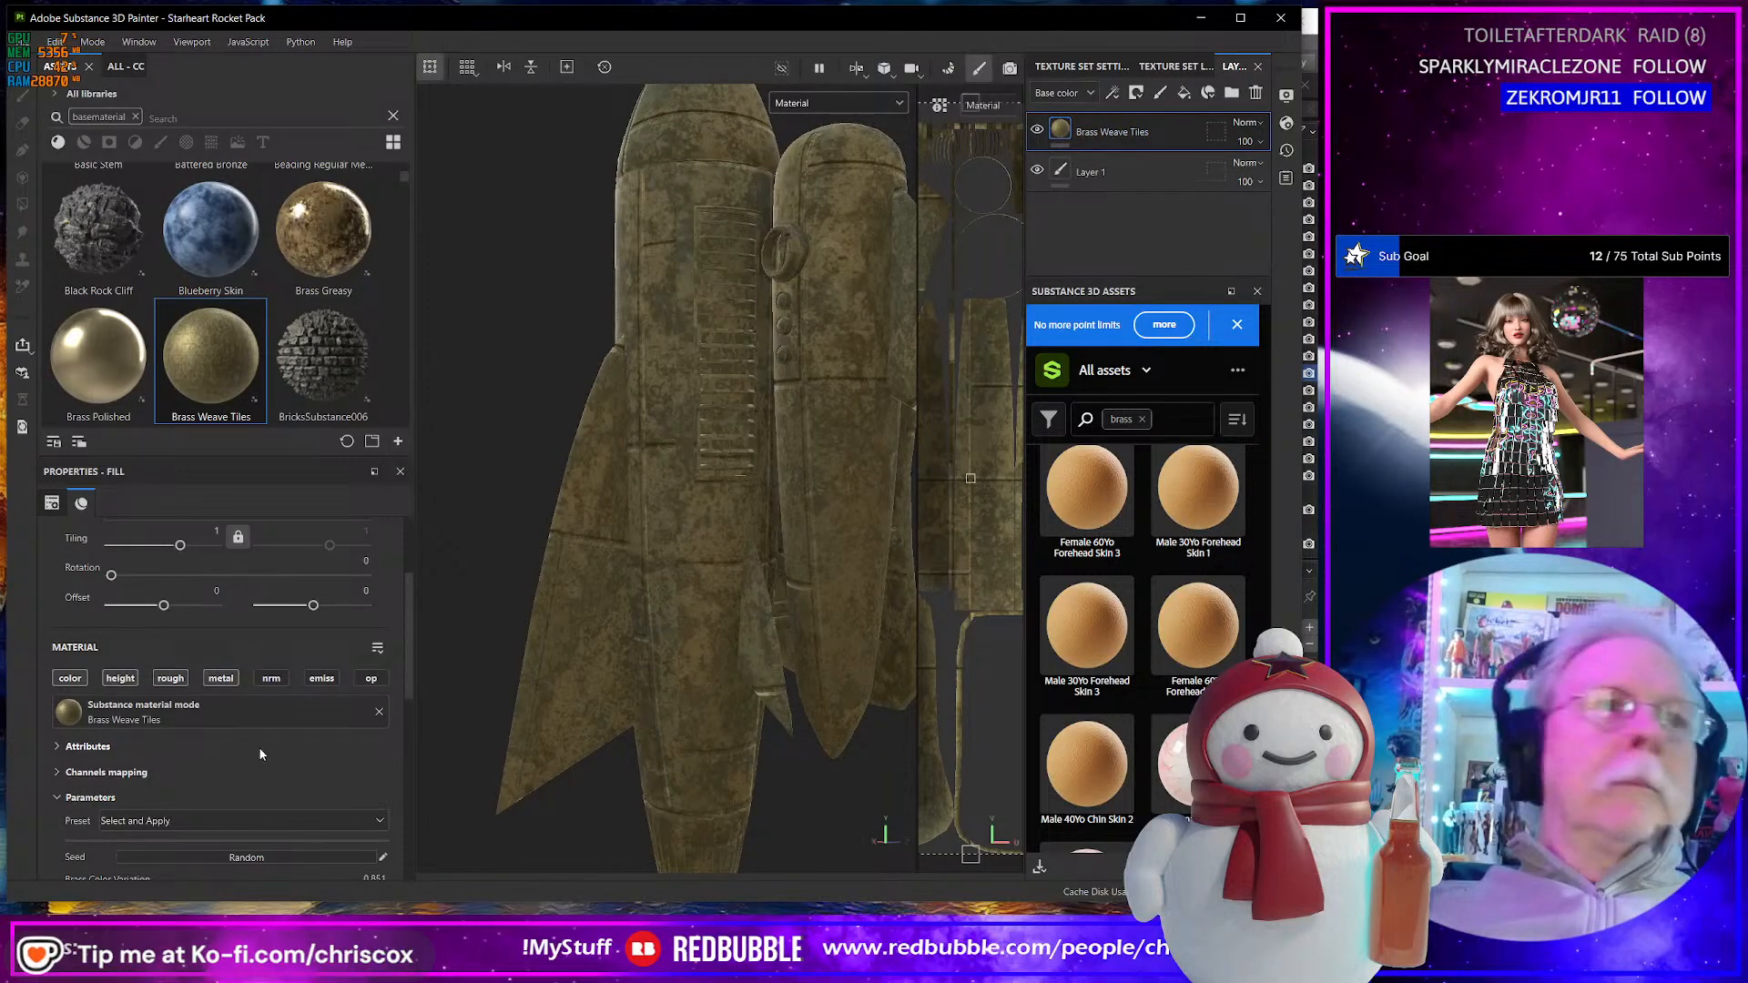
- Set the brass fill's Brass Roughness to 0.11 and enable its normal channel
{"action": "scroll", "coordinate": [259, 746], "scroll_direction": "down", "scroll_amount": 3}
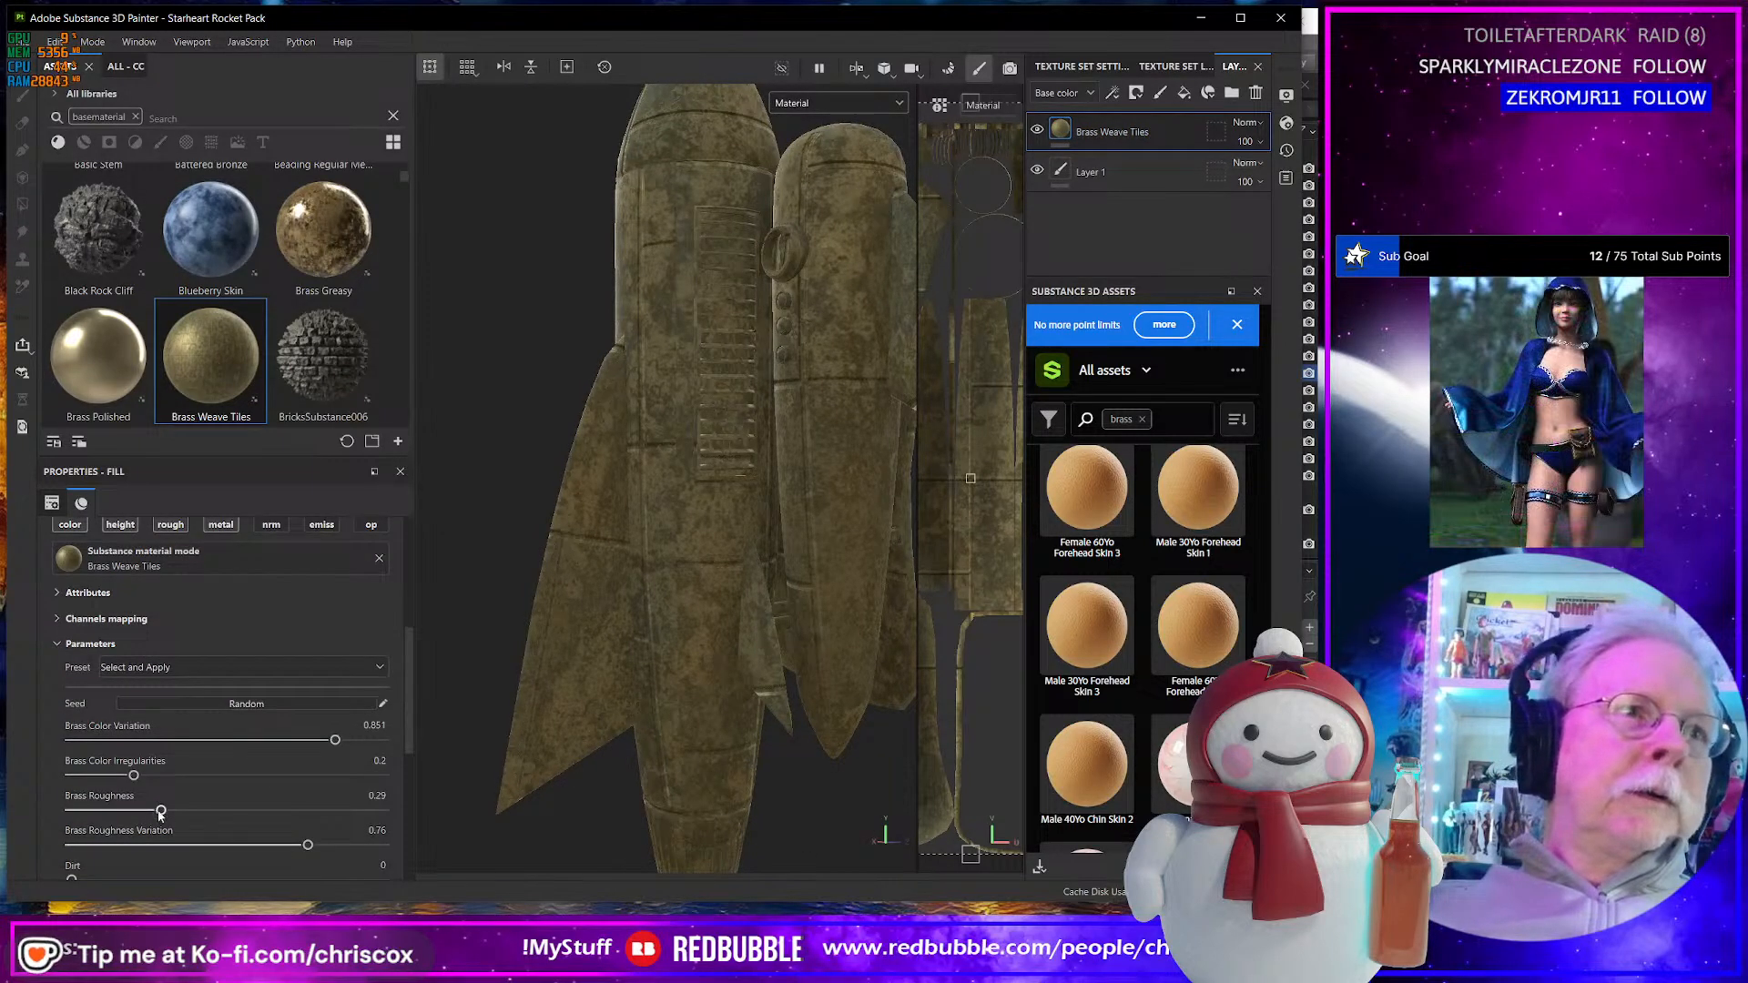
{"action": "left_click_drag", "start_coordinate": [148, 811], "coordinate": [110, 811]}
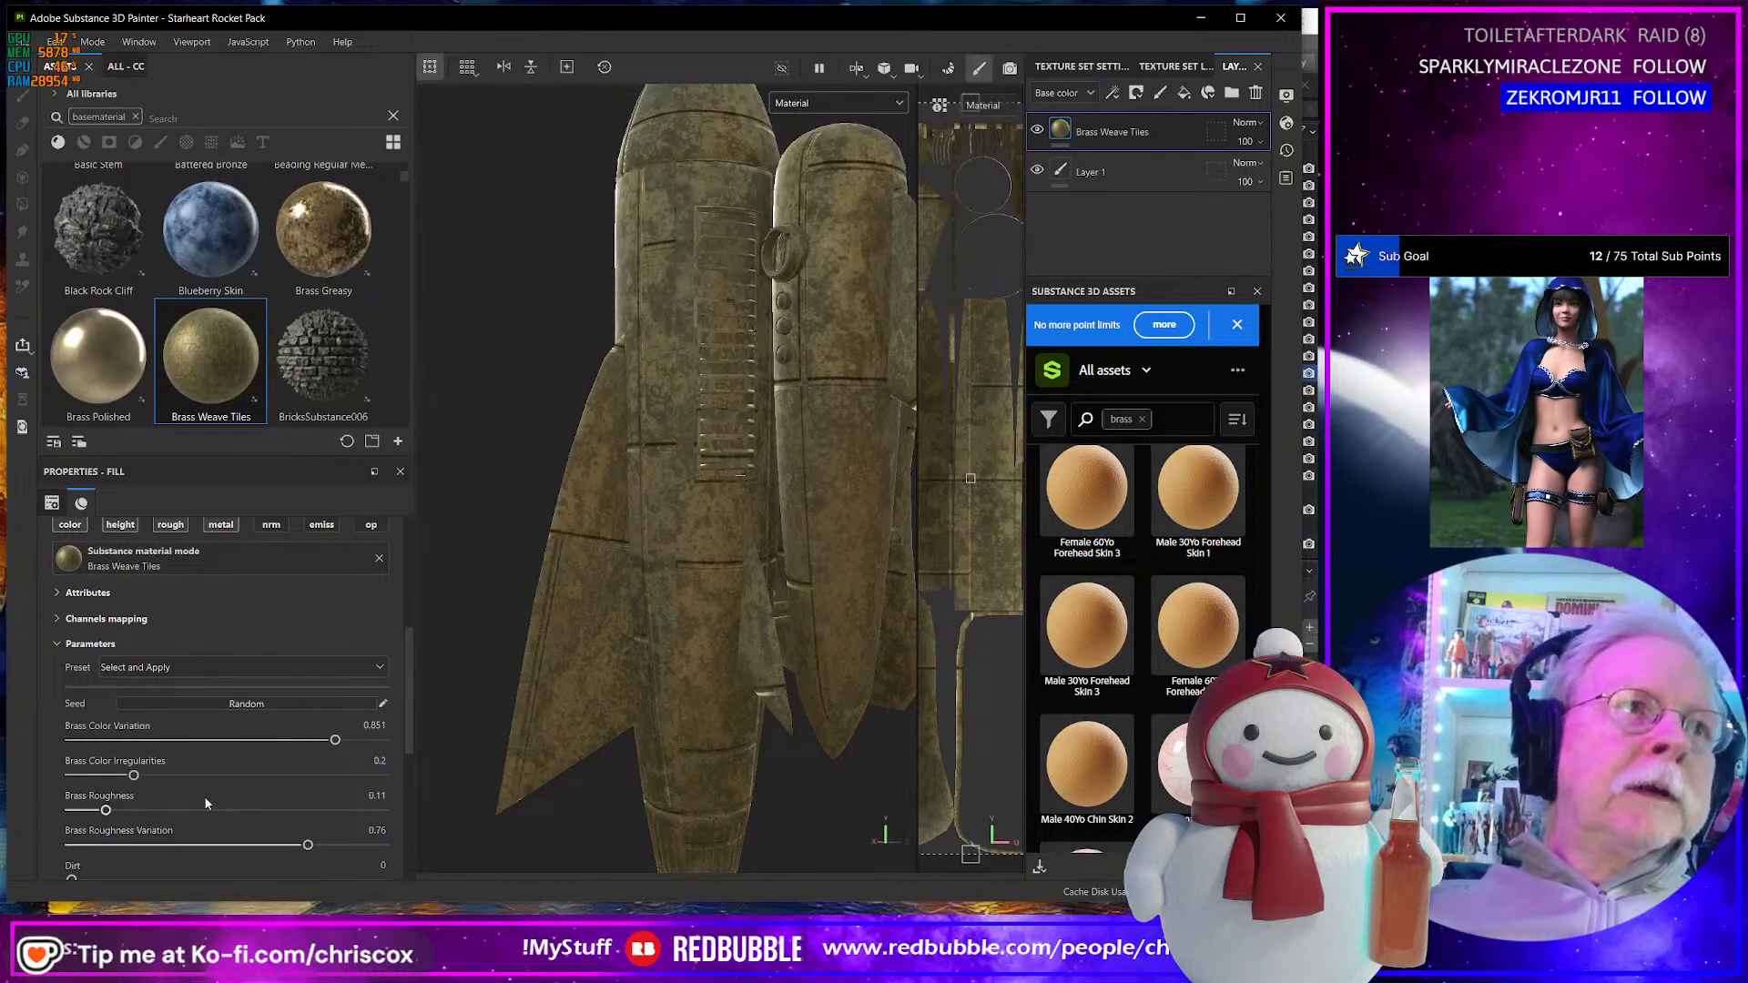
{"action": "scroll", "coordinate": [204, 796], "scroll_direction": "down", "scroll_amount": 2}
{"action": "scroll", "coordinate": [206, 797], "scroll_direction": "up", "scroll_amount": 7}
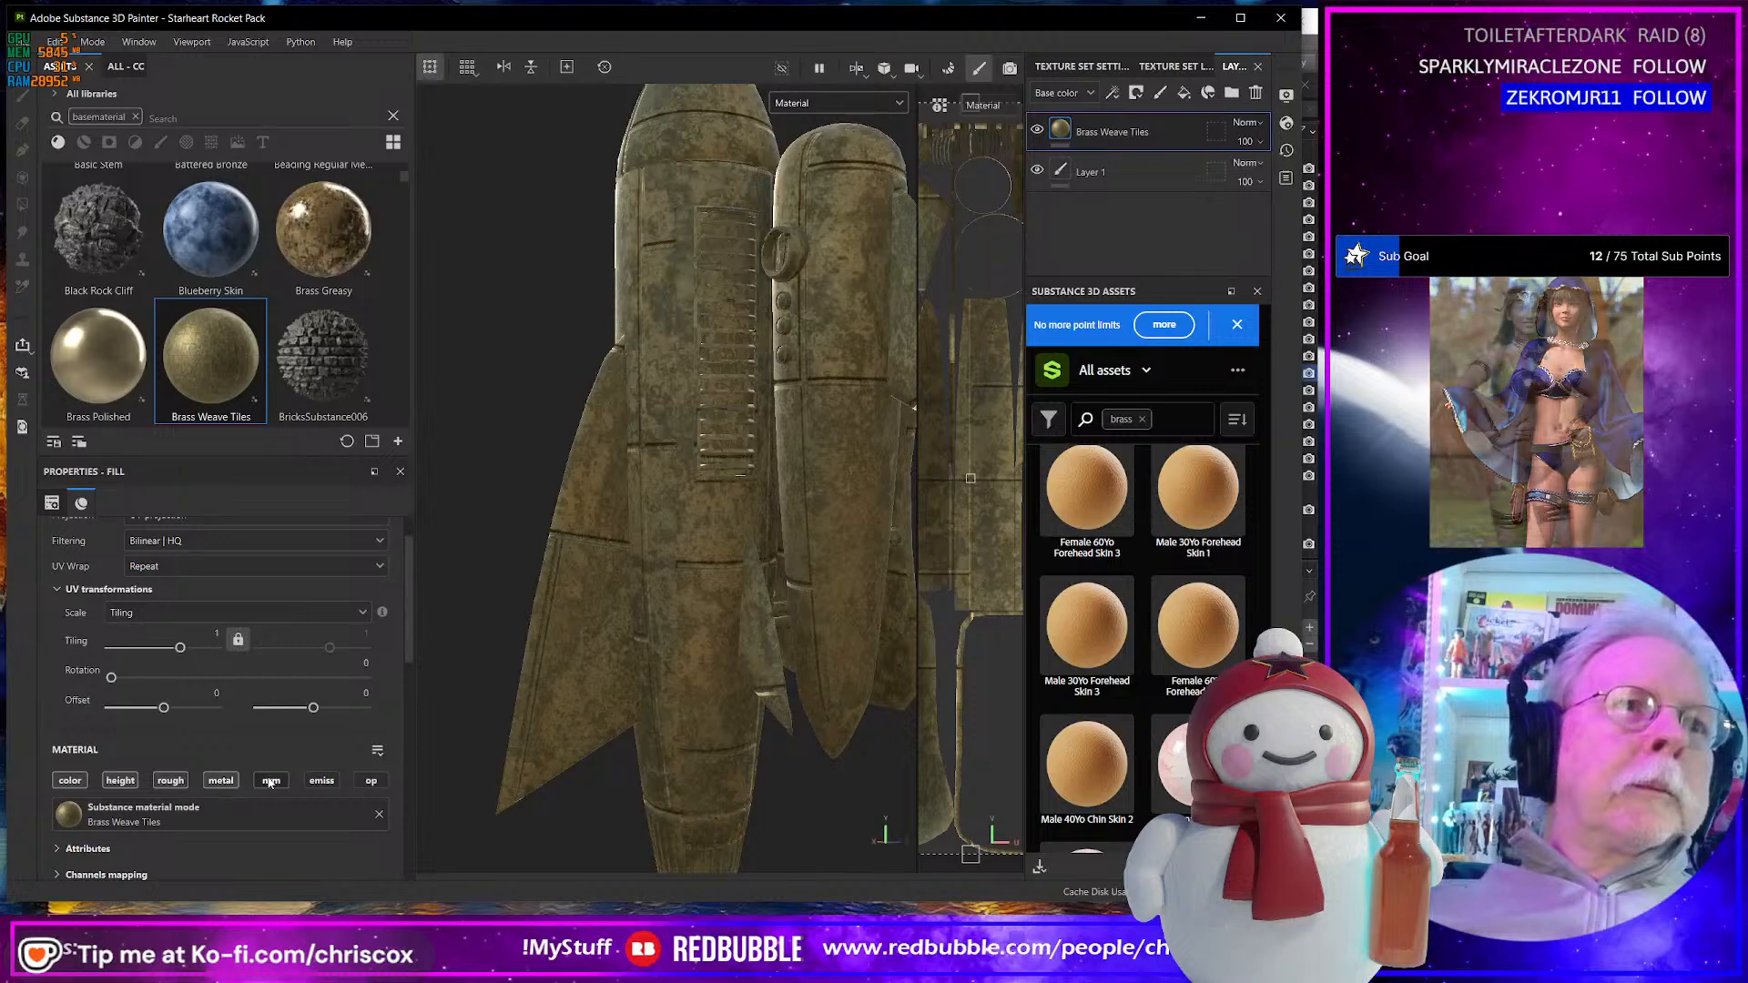
{"action": "left_click", "coordinate": [262, 781]}
- Set the Brass Weave Tiles material's Oxidation Localized to 0.05
{"action": "scroll", "coordinate": [249, 756], "scroll_direction": "down", "scroll_amount": 7}
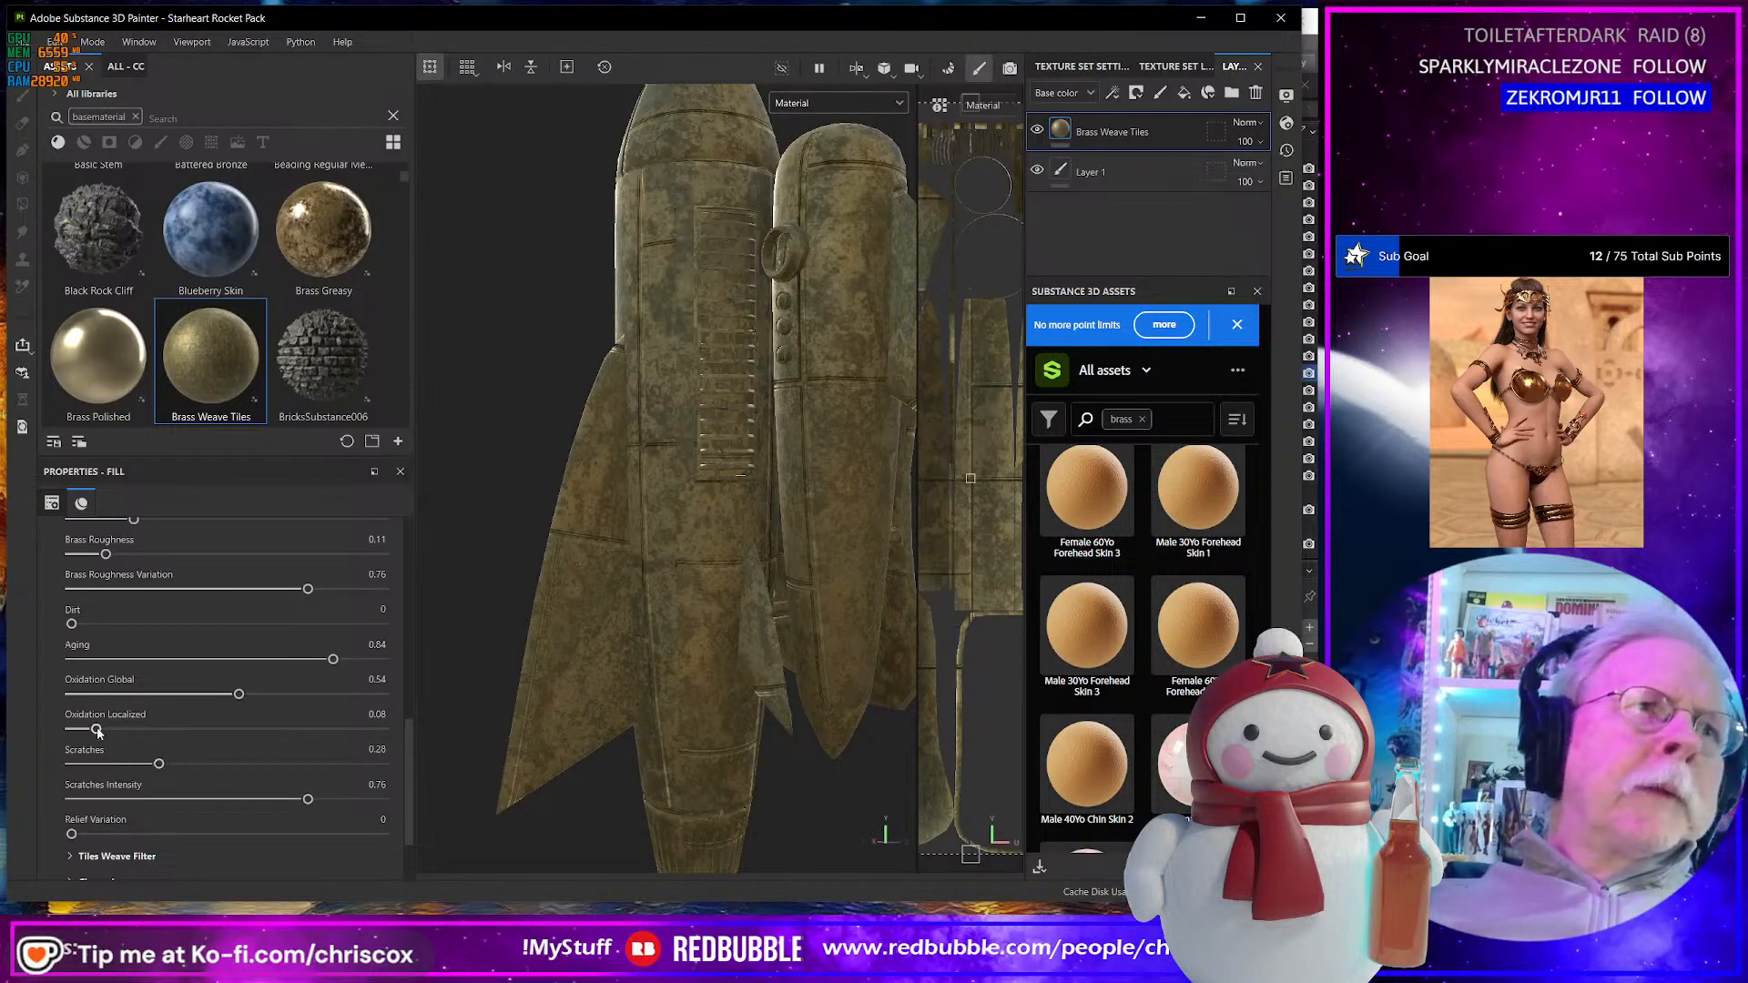
{"action": "mouse_move", "coordinate": [96, 729]}
{"action": "left_mouse_down"}
{"action": "mouse_move", "coordinate": [197, 730]}
{"action": "mouse_move", "coordinate": [119, 730]}
{"action": "left_mouse_up"}
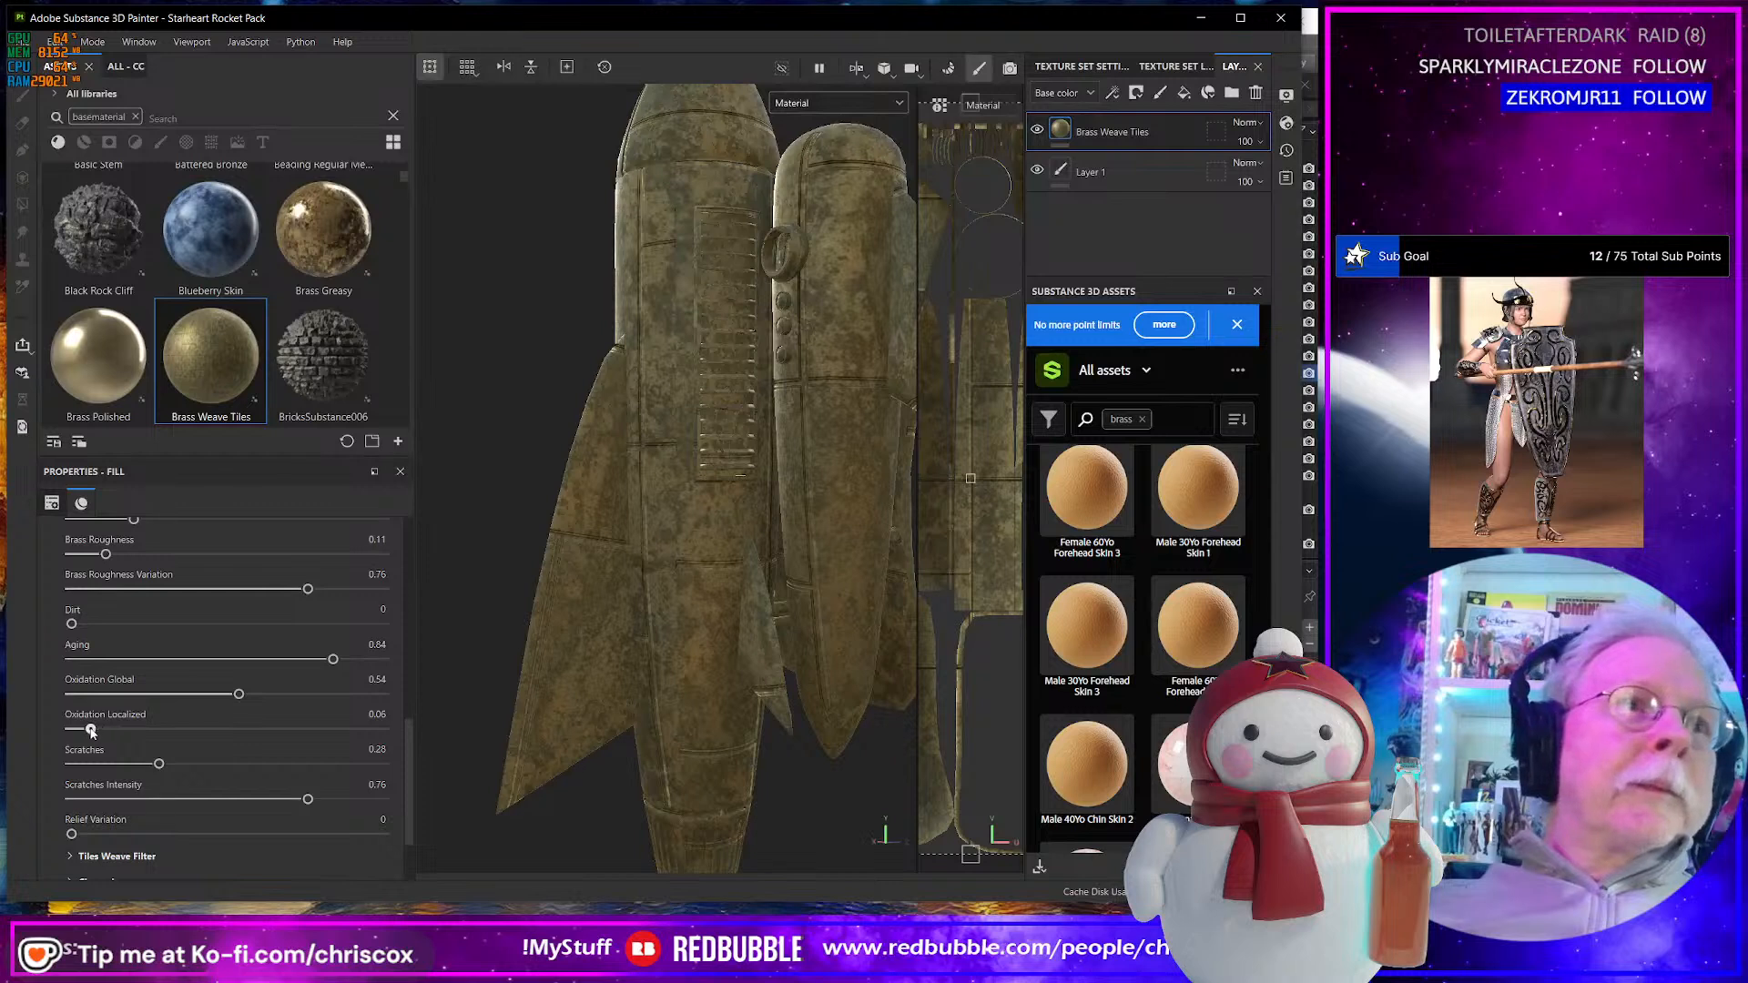
{"action": "scroll", "coordinate": [204, 797], "scroll_direction": "down", "scroll_amount": 1}
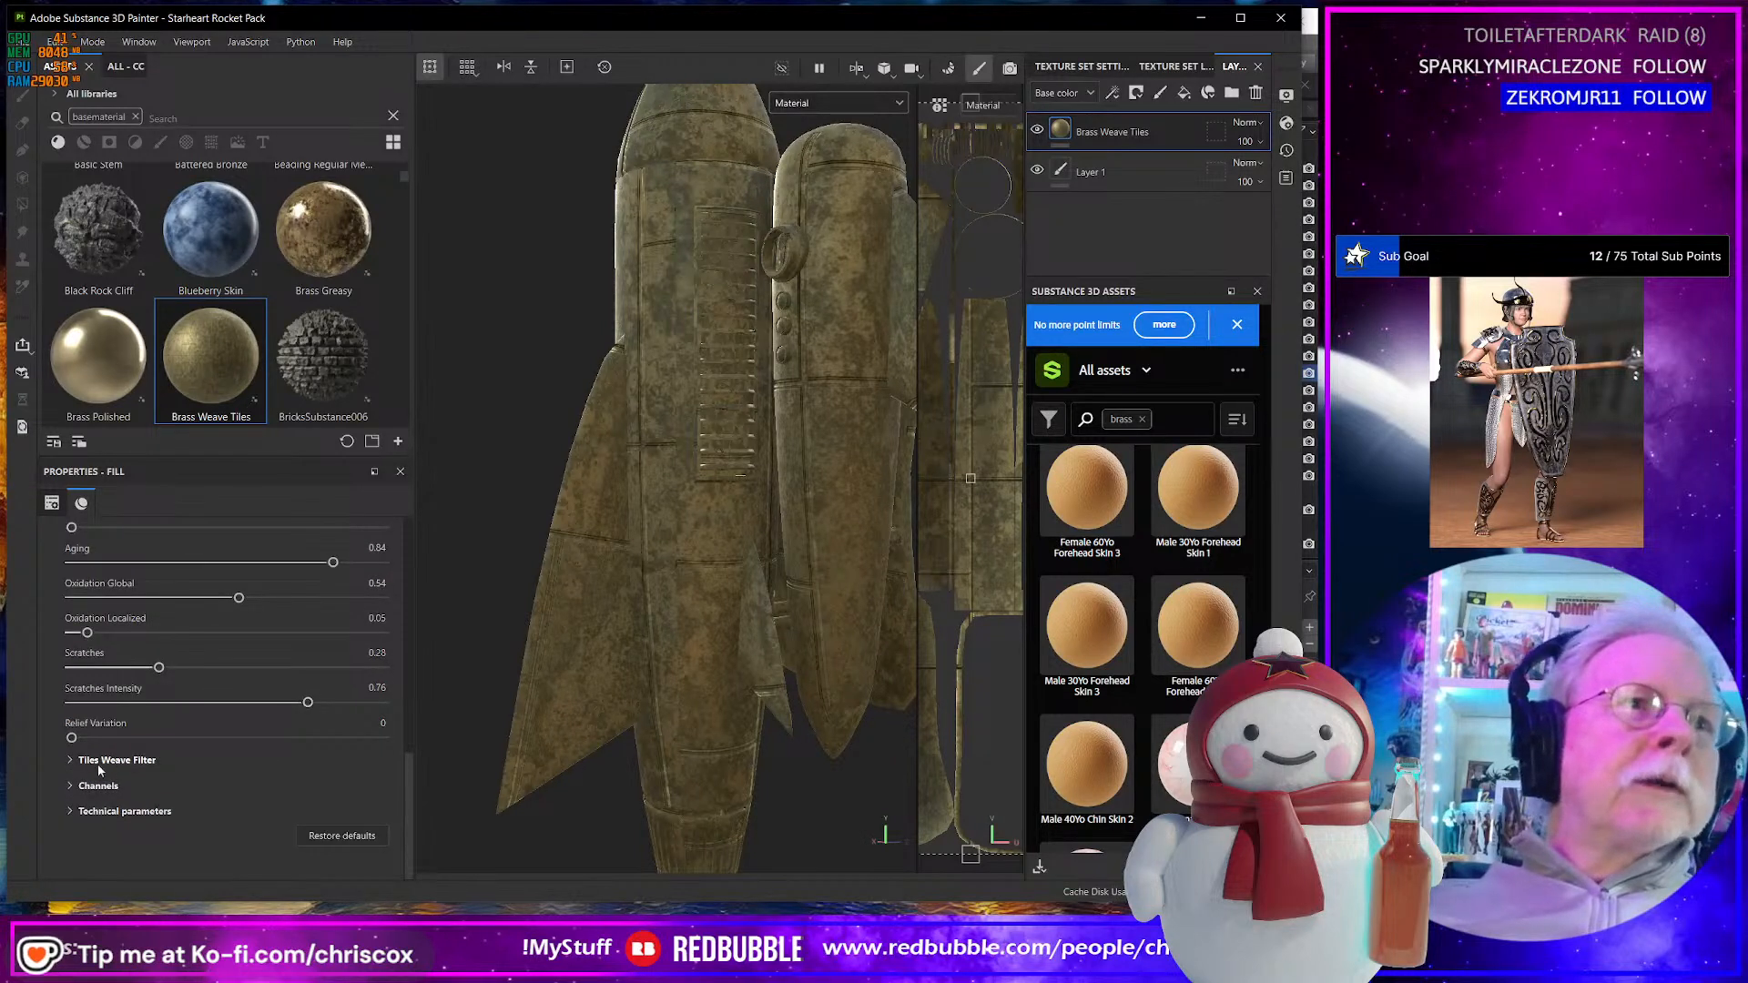
- Set the Tiles Weave Filter's Basket Weave Tile X Amount and Tile Y Amount both to 4
{"action": "left_click", "coordinate": [70, 759]}
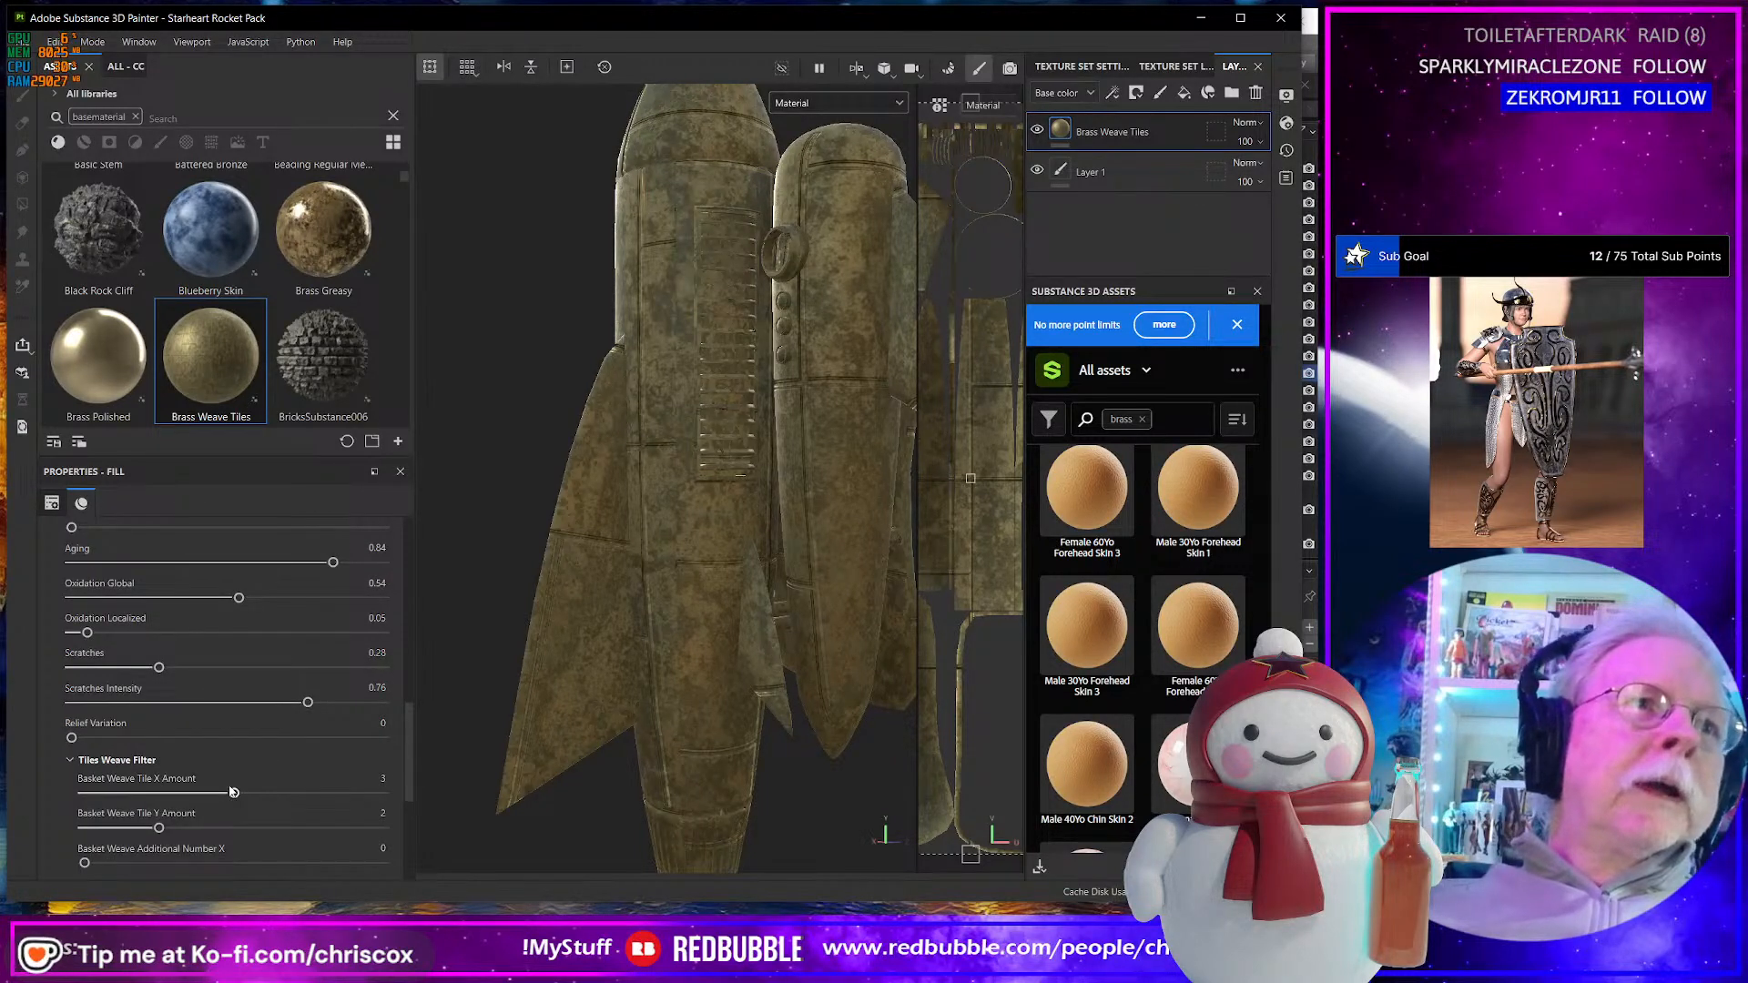
{"action": "left_click_drag", "start_coordinate": [235, 794], "coordinate": [290, 795]}
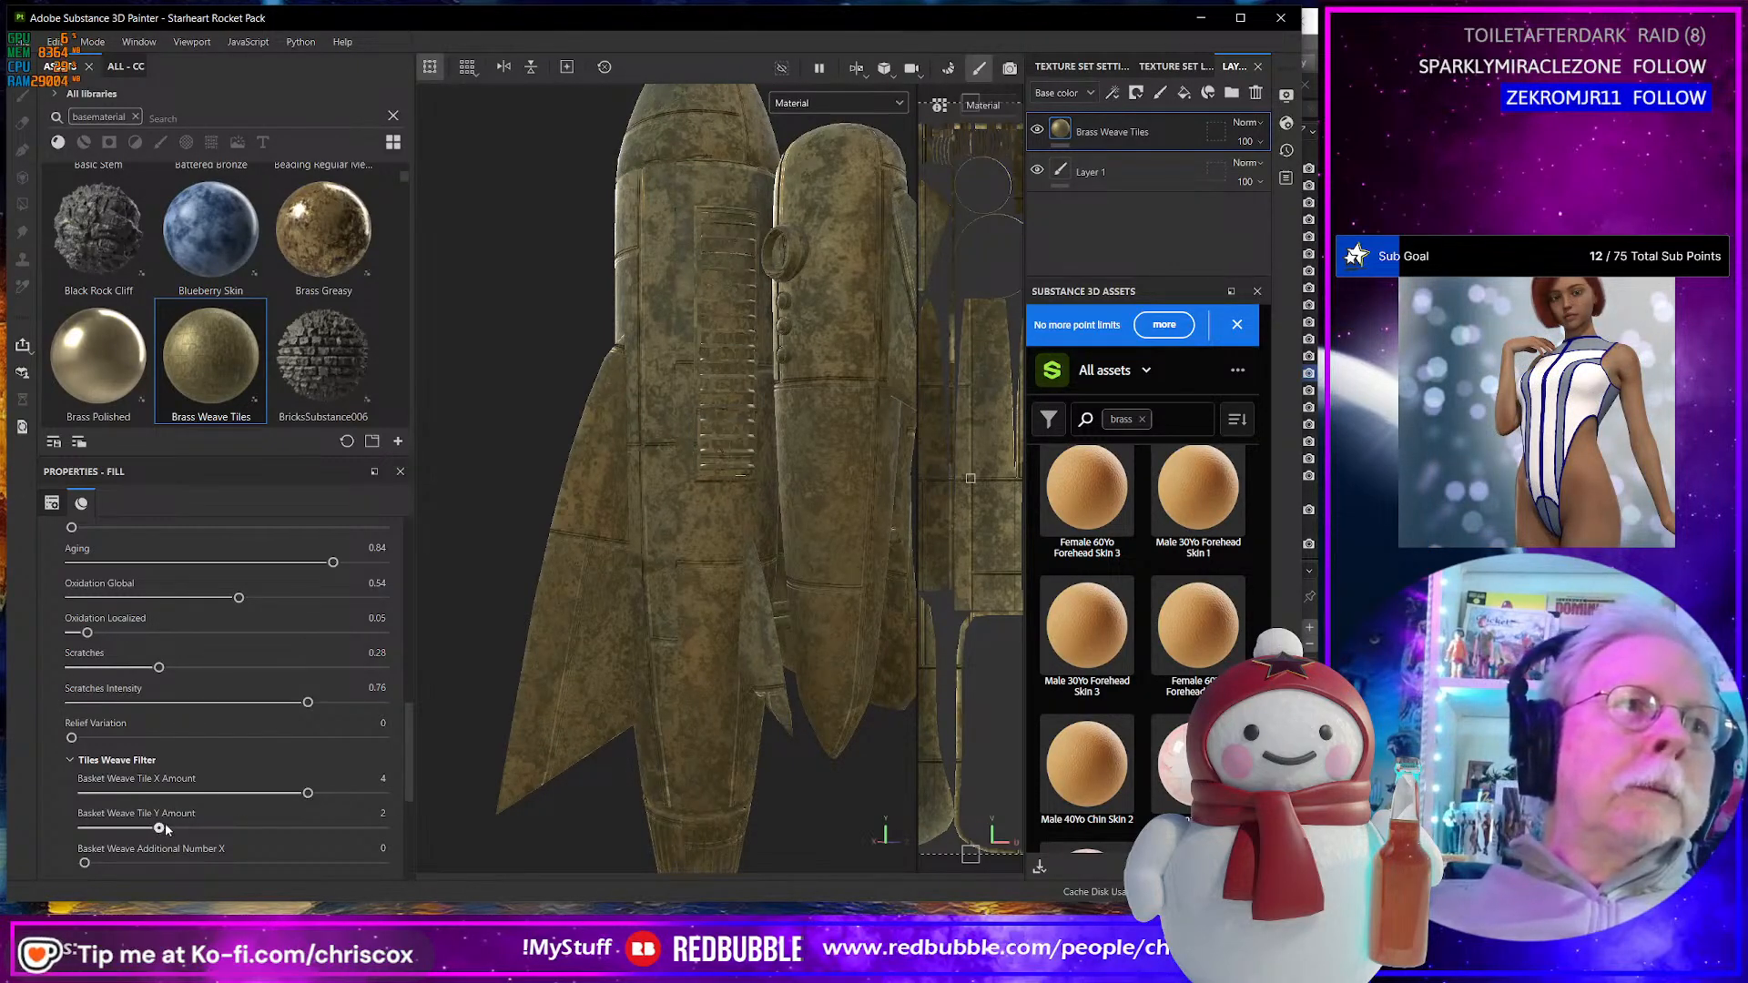
{"action": "left_click_drag", "start_coordinate": [234, 828], "coordinate": [308, 828]}
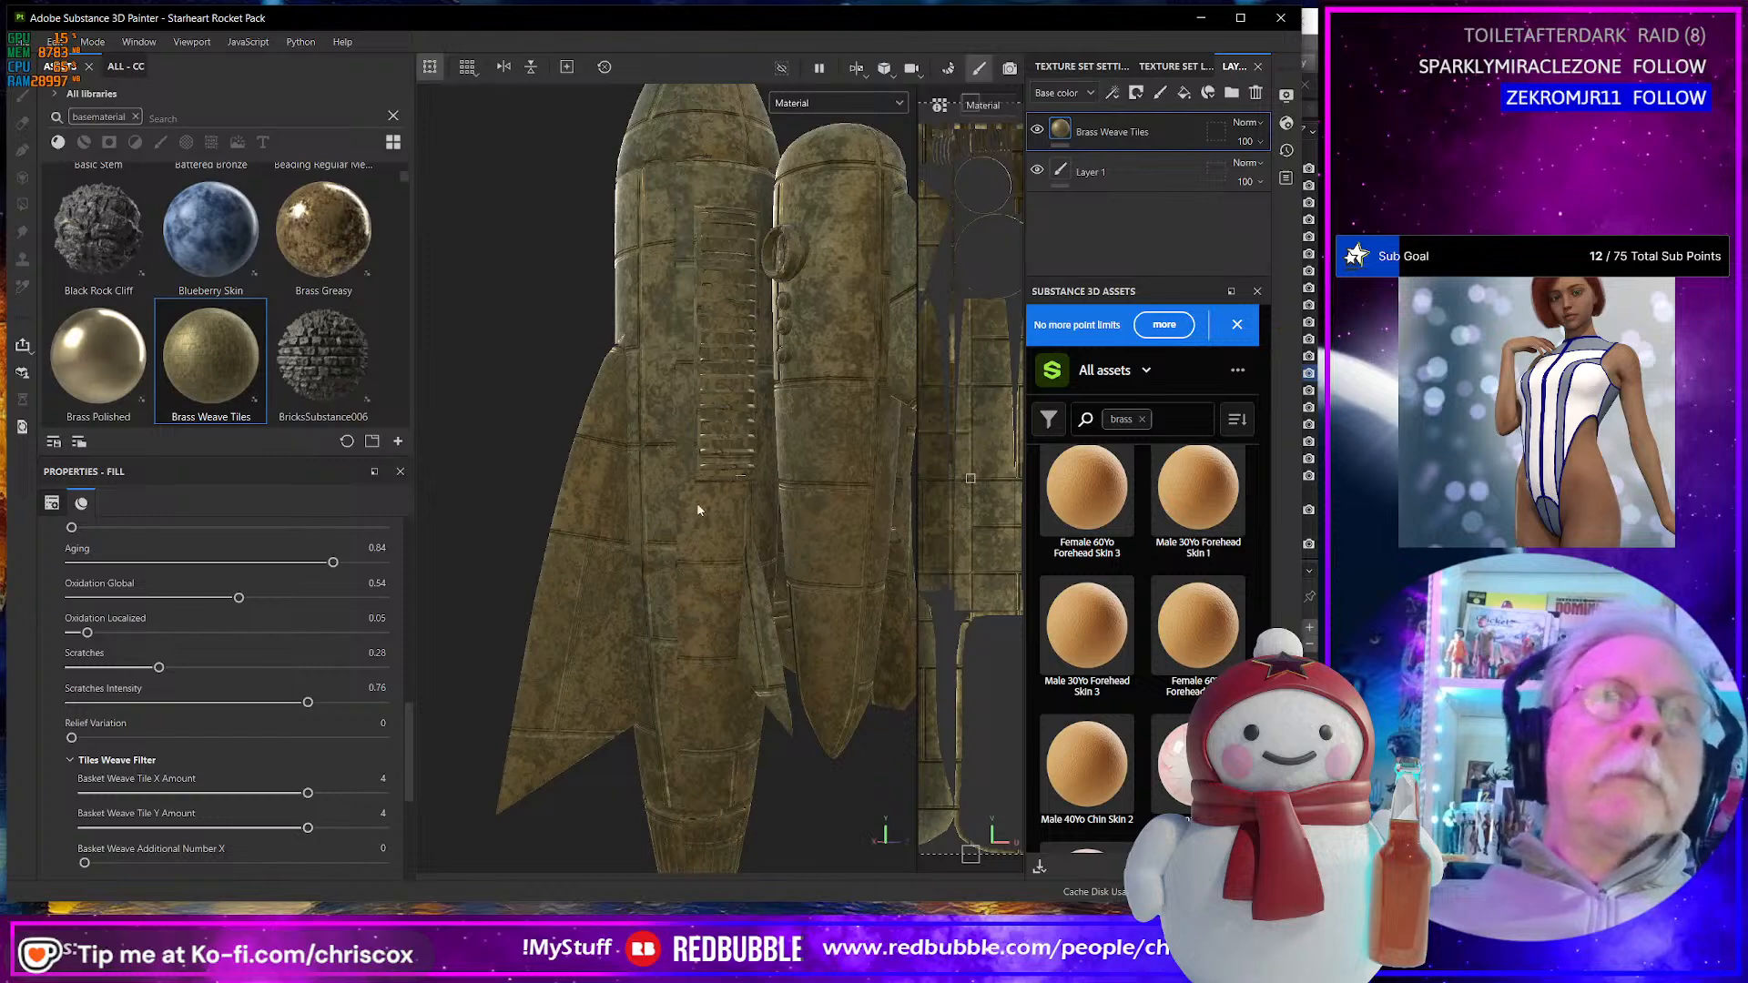
- Reduce the weave filter's Height Blend Intensity to 0.32 and its Pattern Edge Width to 0.01
{"action": "scroll", "coordinate": [699, 510], "scroll_direction": "down", "scroll_amount": 3}
{"action": "scroll", "coordinate": [762, 553], "scroll_direction": "up", "scroll_amount": 1}
{"action": "left_click_drag", "start_coordinate": [839, 573], "coordinate": [659, 570], "text": "alt"}
{"action": "scroll", "coordinate": [712, 537], "scroll_direction": "down", "scroll_amount": 2}
{"action": "scroll", "coordinate": [659, 571], "scroll_direction": "up", "scroll_amount": 2}
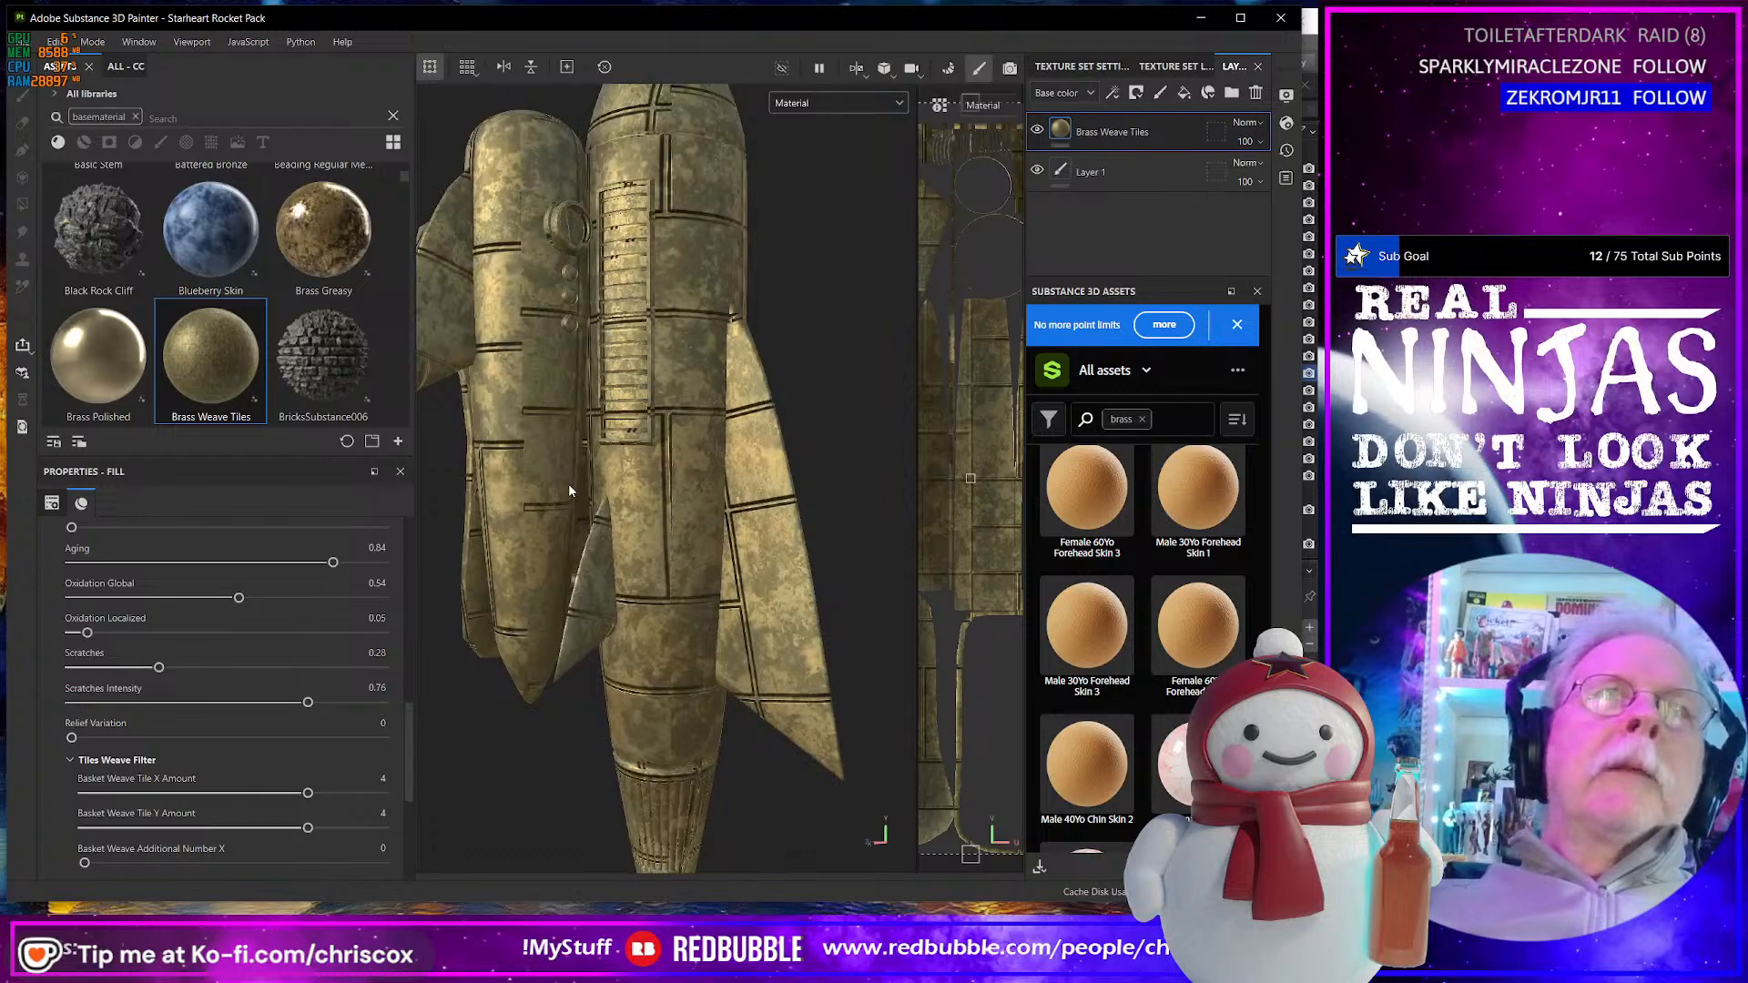
{"action": "left_click_drag", "start_coordinate": [558, 393], "coordinate": [587, 412], "text": "alt"}
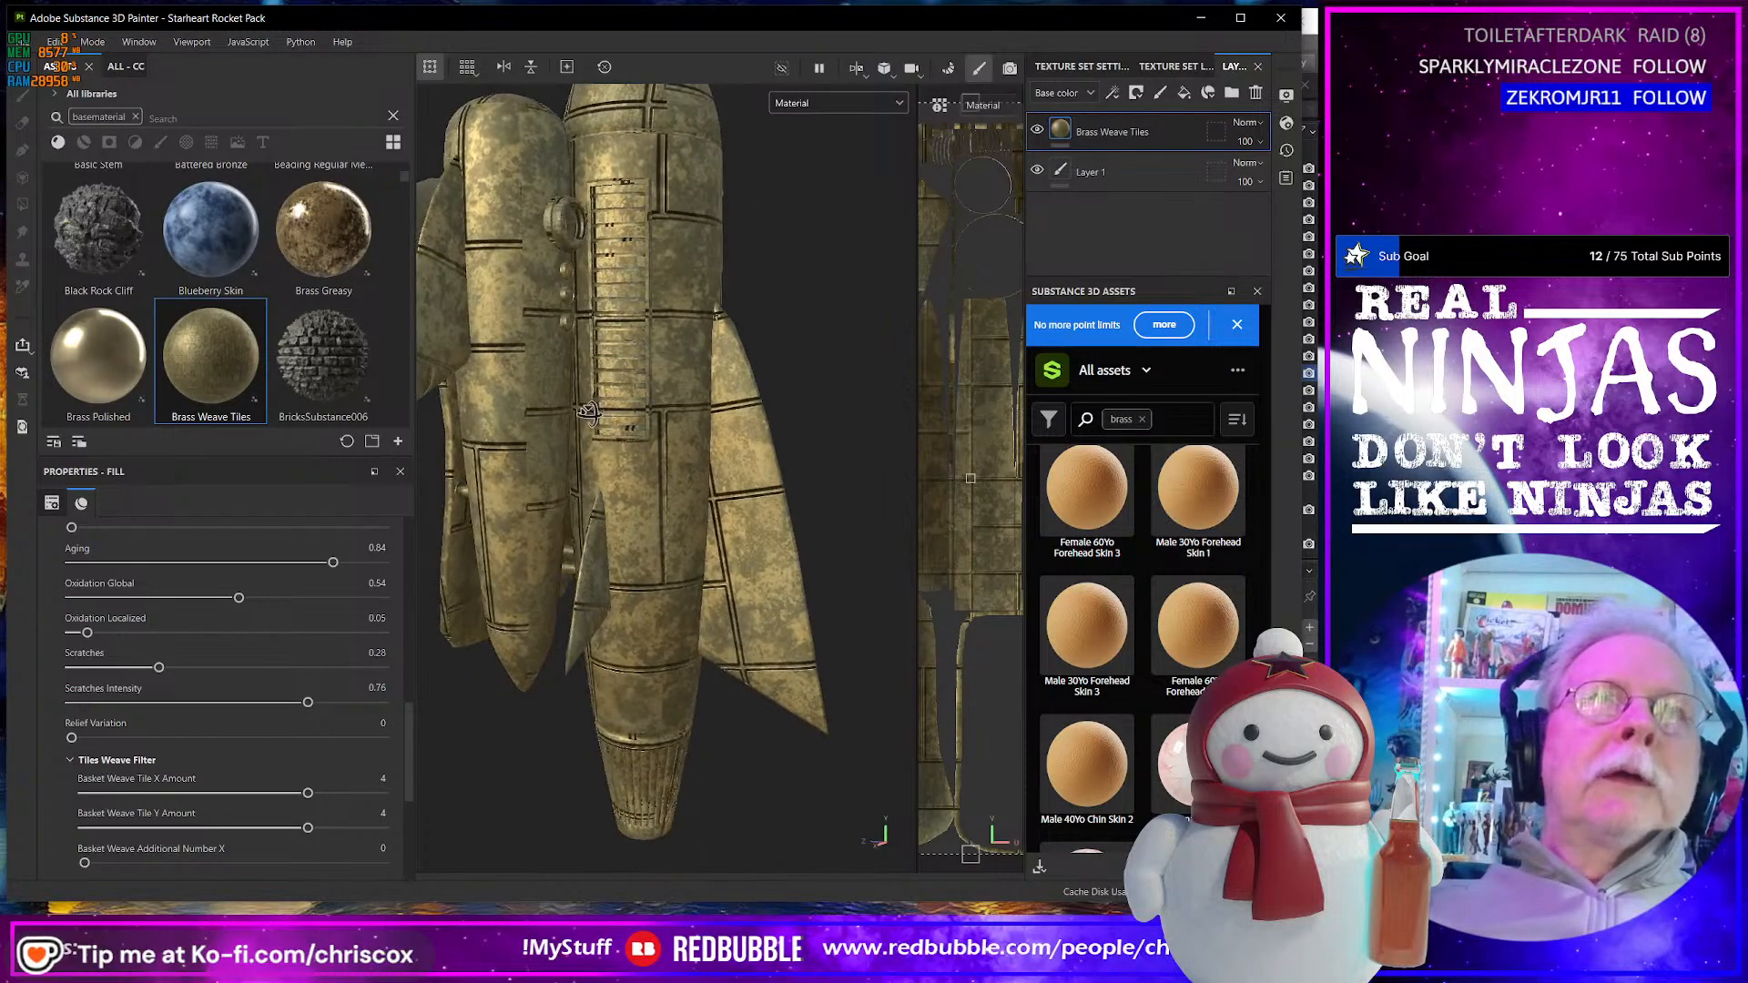
{"action": "scroll", "coordinate": [272, 834], "scroll_direction": "down", "scroll_amount": 4}
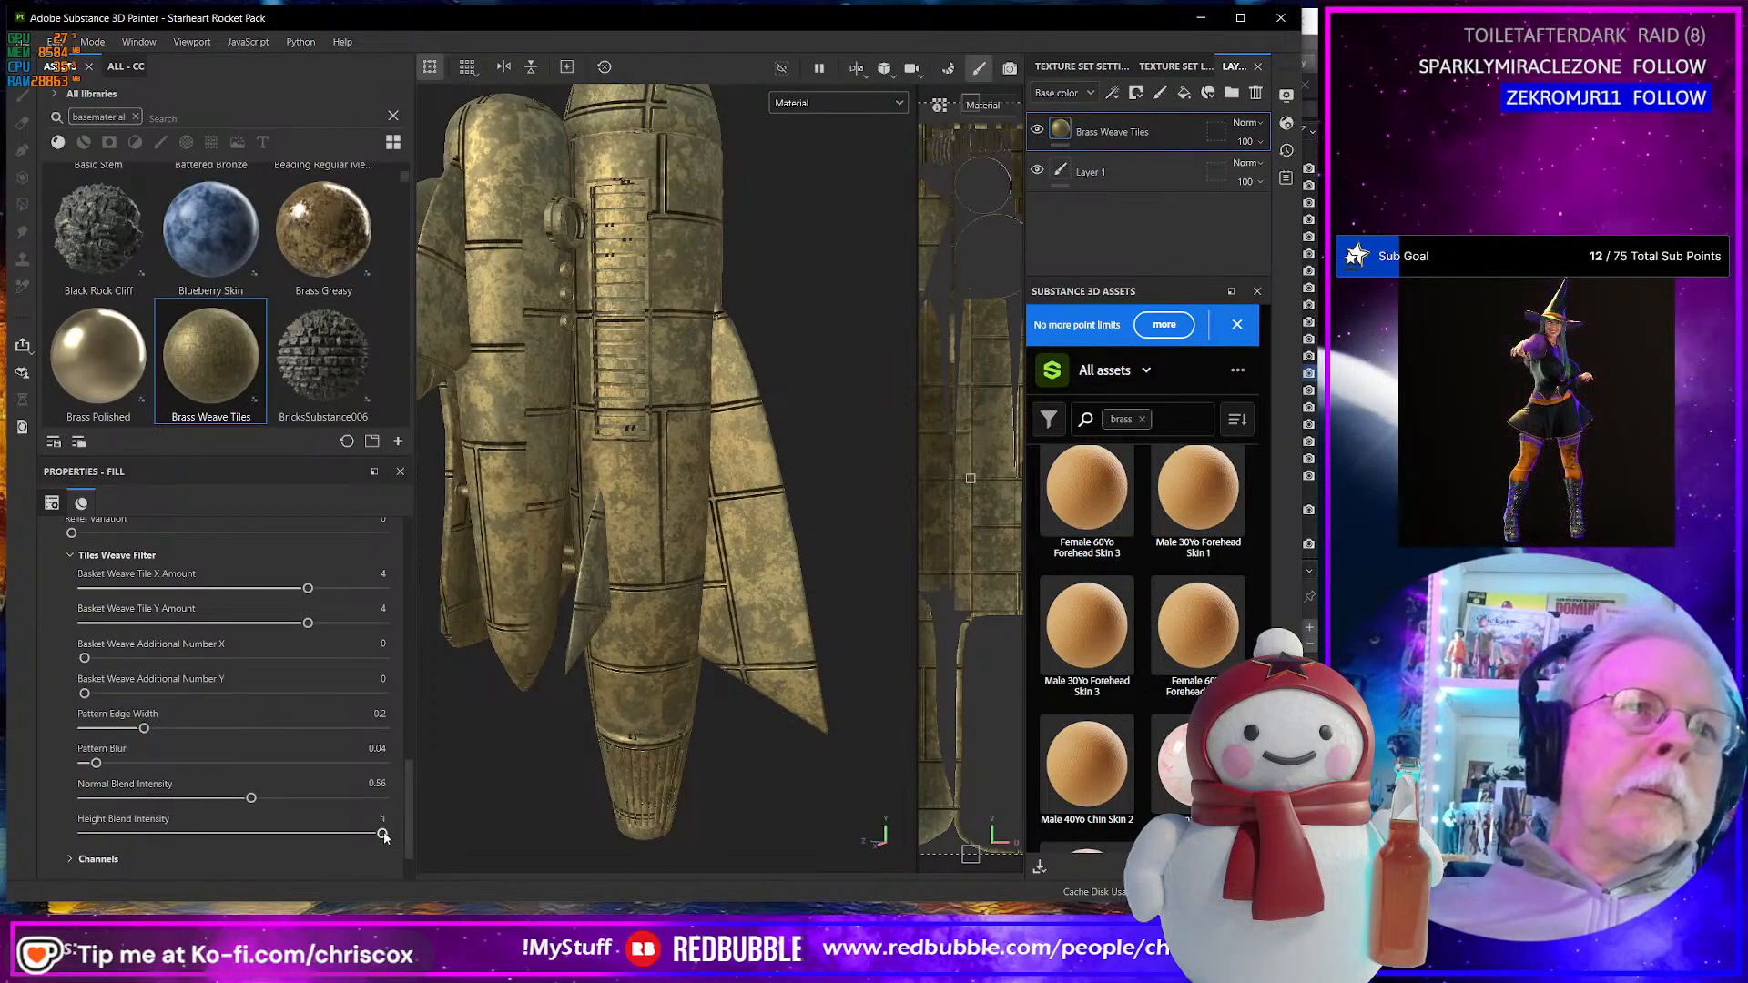
{"action": "left_click_drag", "start_coordinate": [382, 834], "coordinate": [179, 834]}
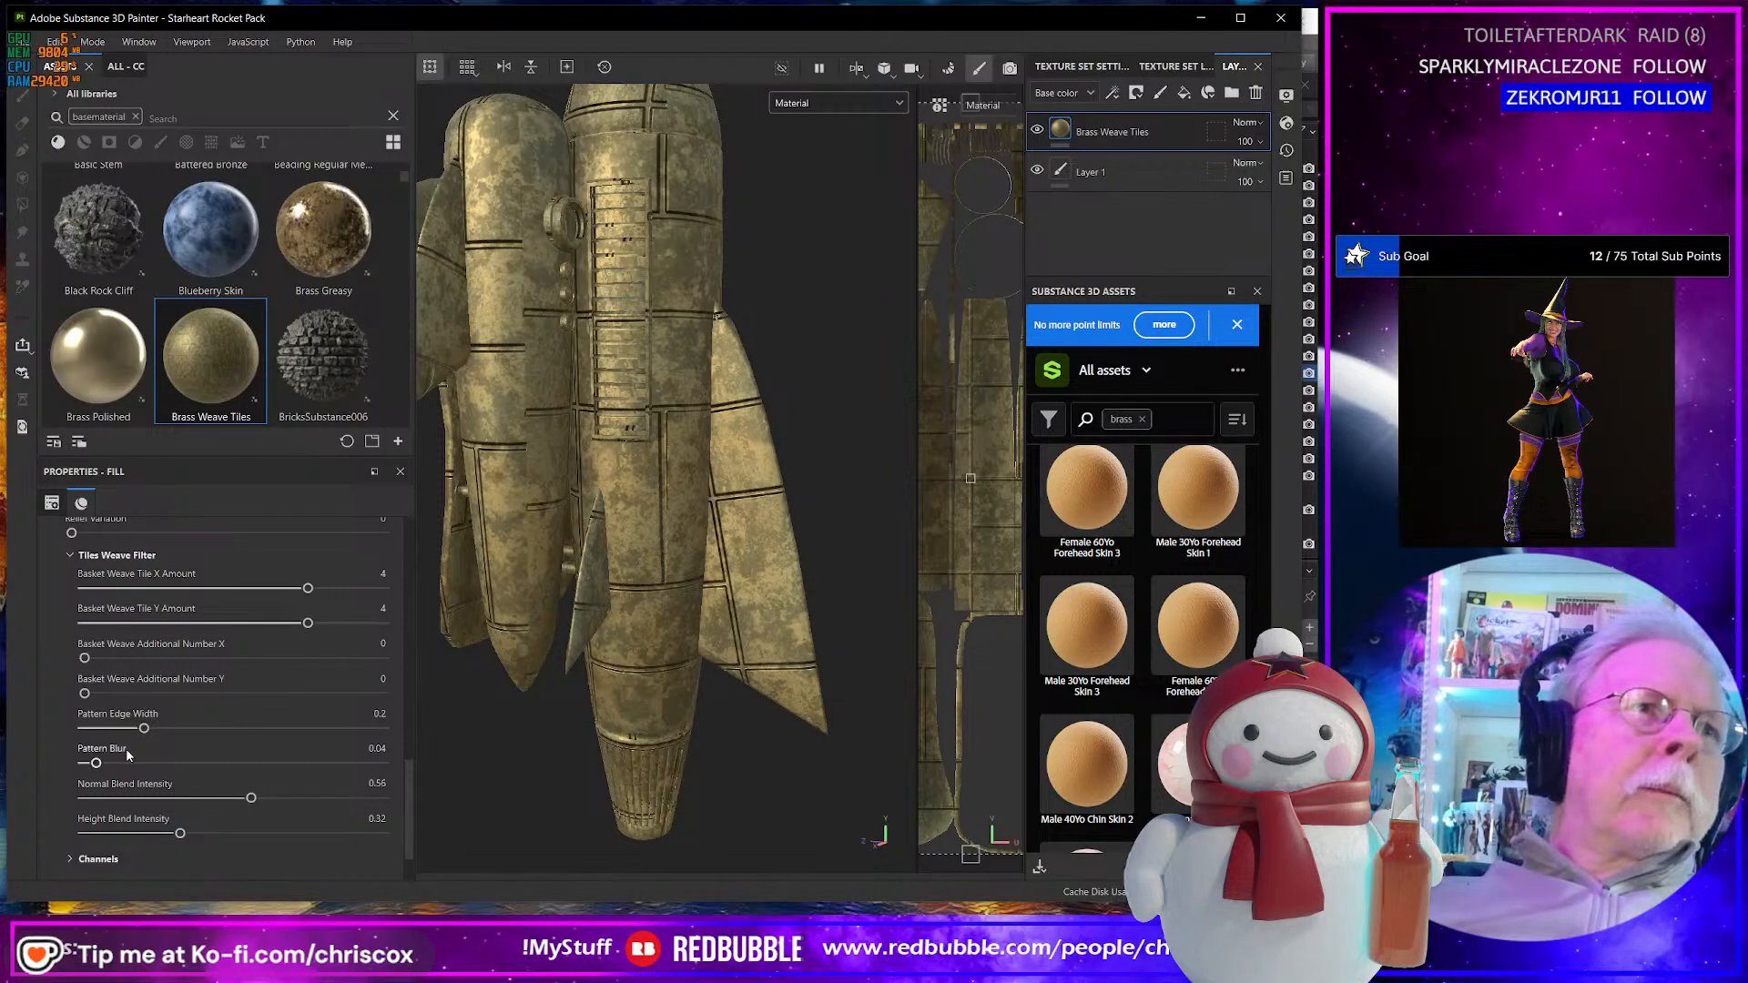
{"action": "left_click_drag", "start_coordinate": [143, 728], "coordinate": [99, 729]}
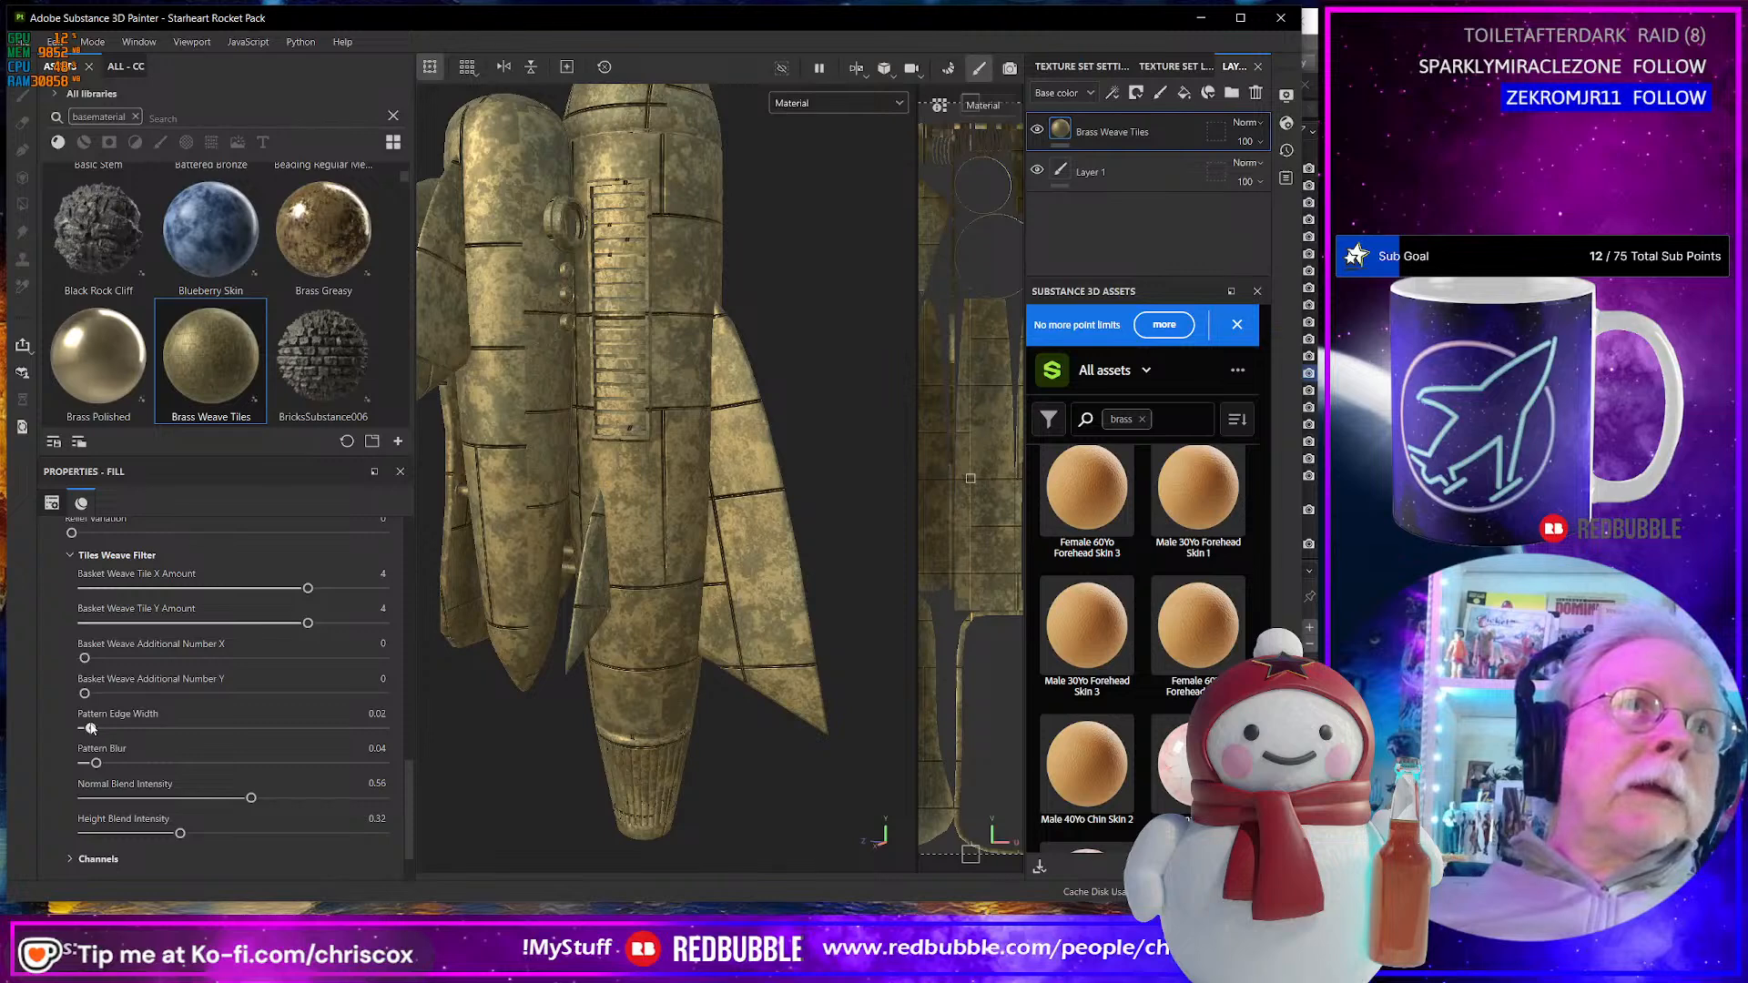
{"action": "left_click_drag", "start_coordinate": [85, 728], "coordinate": [87, 728]}
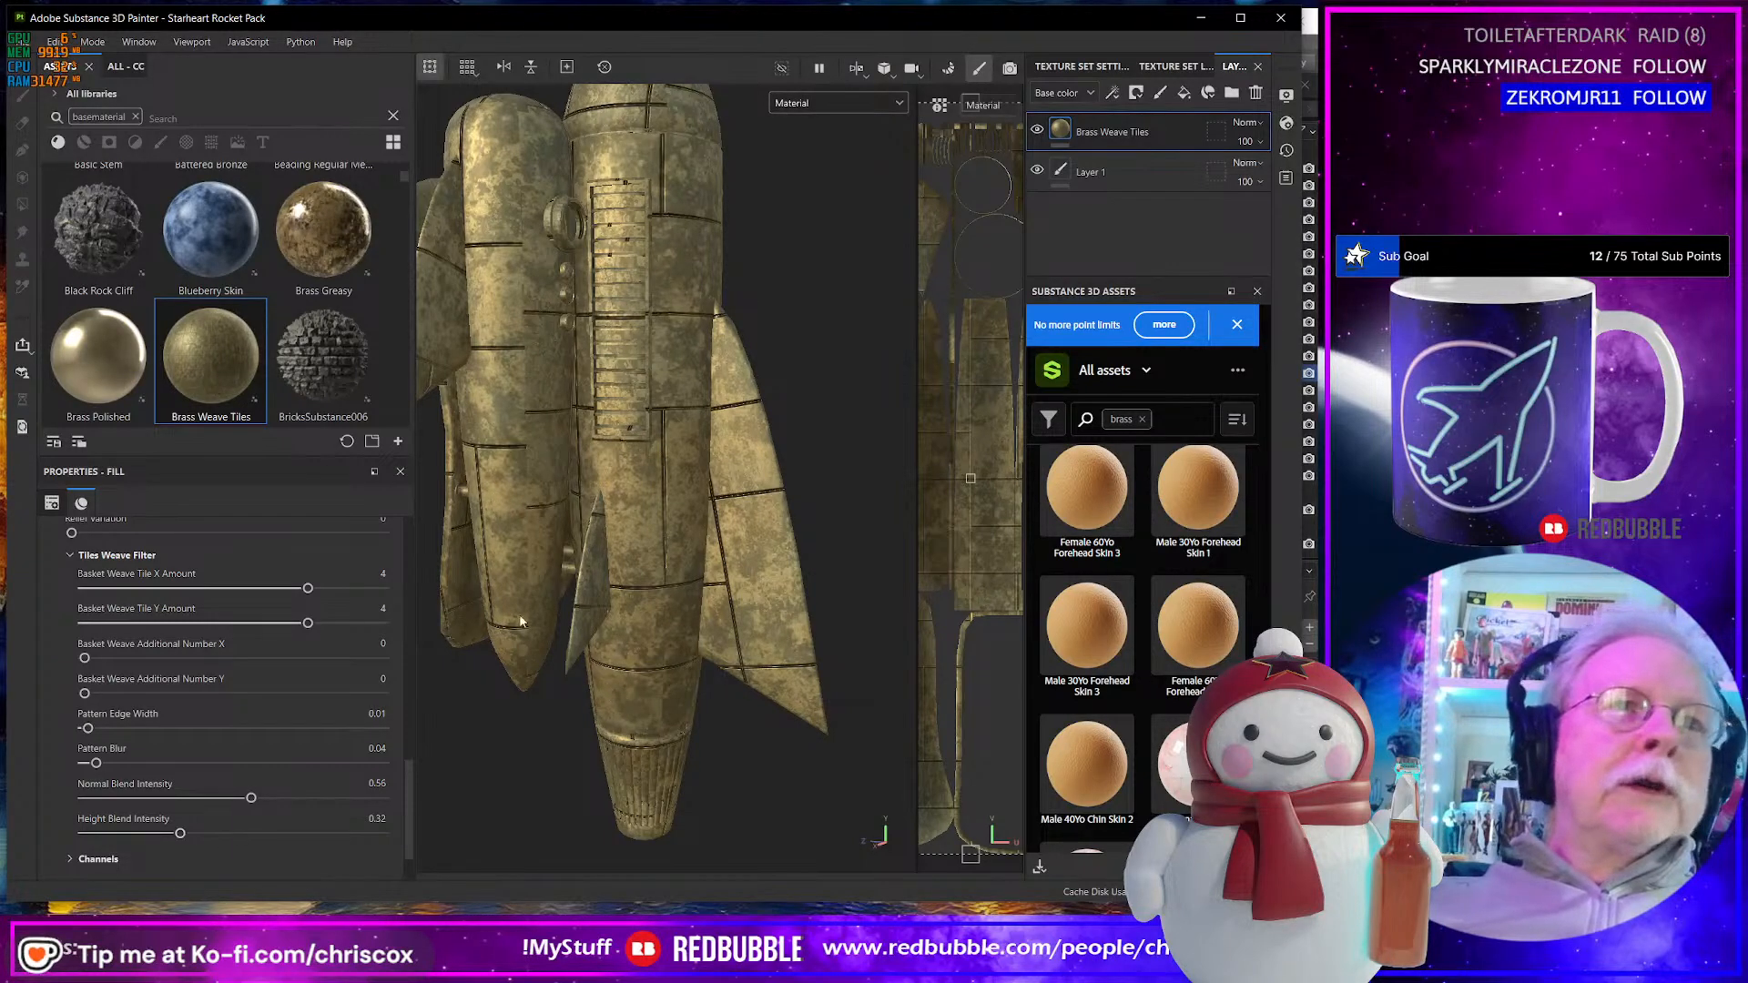
- Save the rocket pack project with the tuned brass weave material
{"action": "left_click_drag", "start_coordinate": [599, 535], "coordinate": [746, 593], "text": "alt"}
{"action": "scroll", "coordinate": [720, 624], "scroll_direction": "down", "scroll_amount": 5}
{"action": "key", "text": "ctrl+s"}
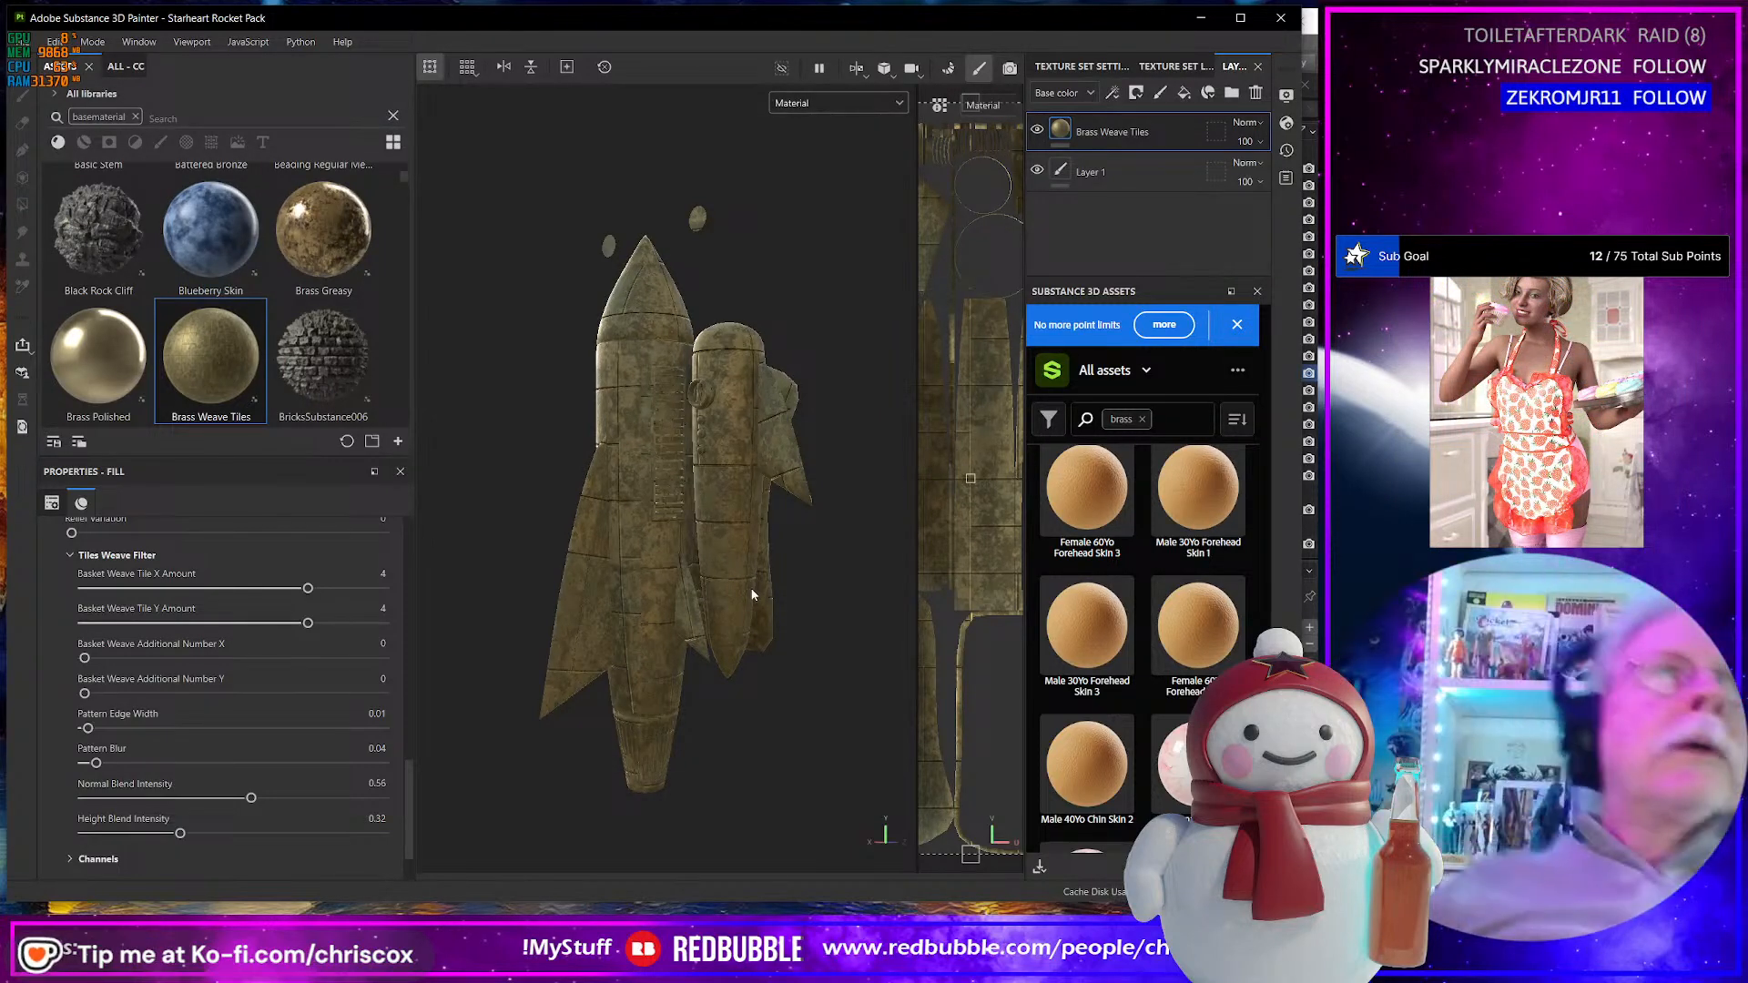
- Apply the Brass Greasy material to the rocket as a new fill layer above Brass Weave Tiles
{"action": "left_click_drag", "start_coordinate": [374, 233], "coordinate": [643, 357]}
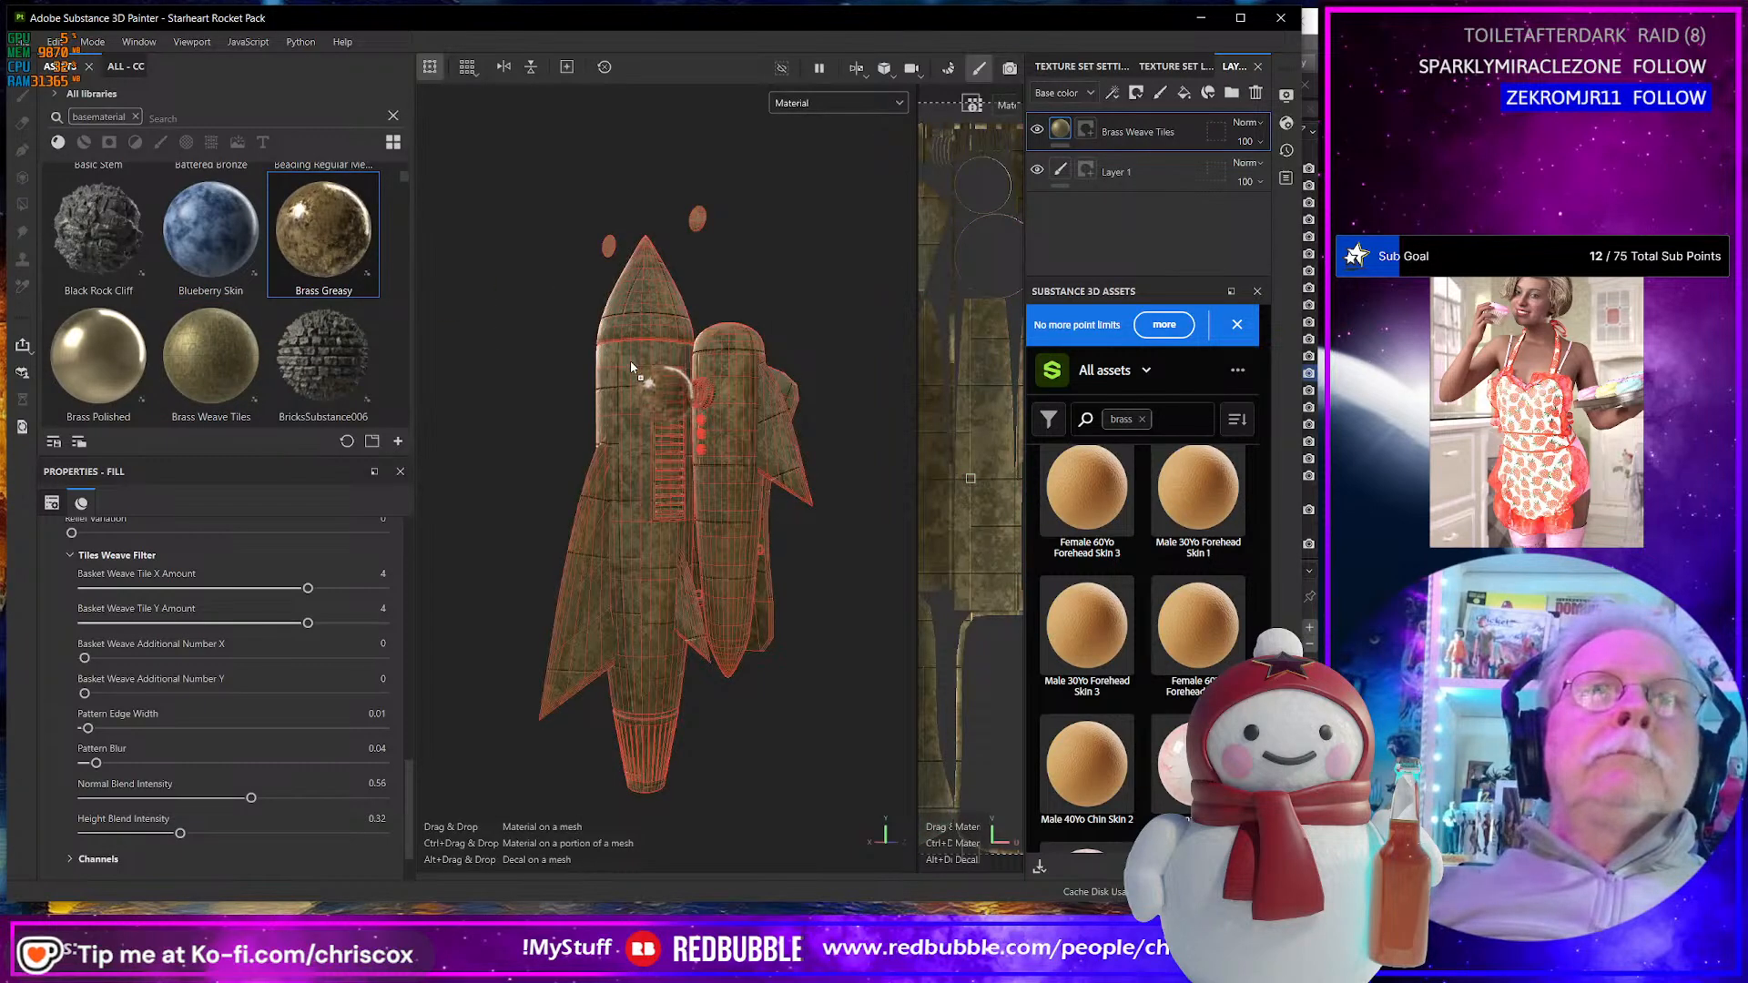
{"action": "left_click_drag", "start_coordinate": [502, 603], "coordinate": [577, 641], "text": "alt"}
{"action": "scroll", "coordinate": [679, 648], "scroll_direction": "up", "scroll_amount": 3}
{"action": "left_click_drag", "start_coordinate": [597, 480], "coordinate": [654, 619], "text": "alt"}
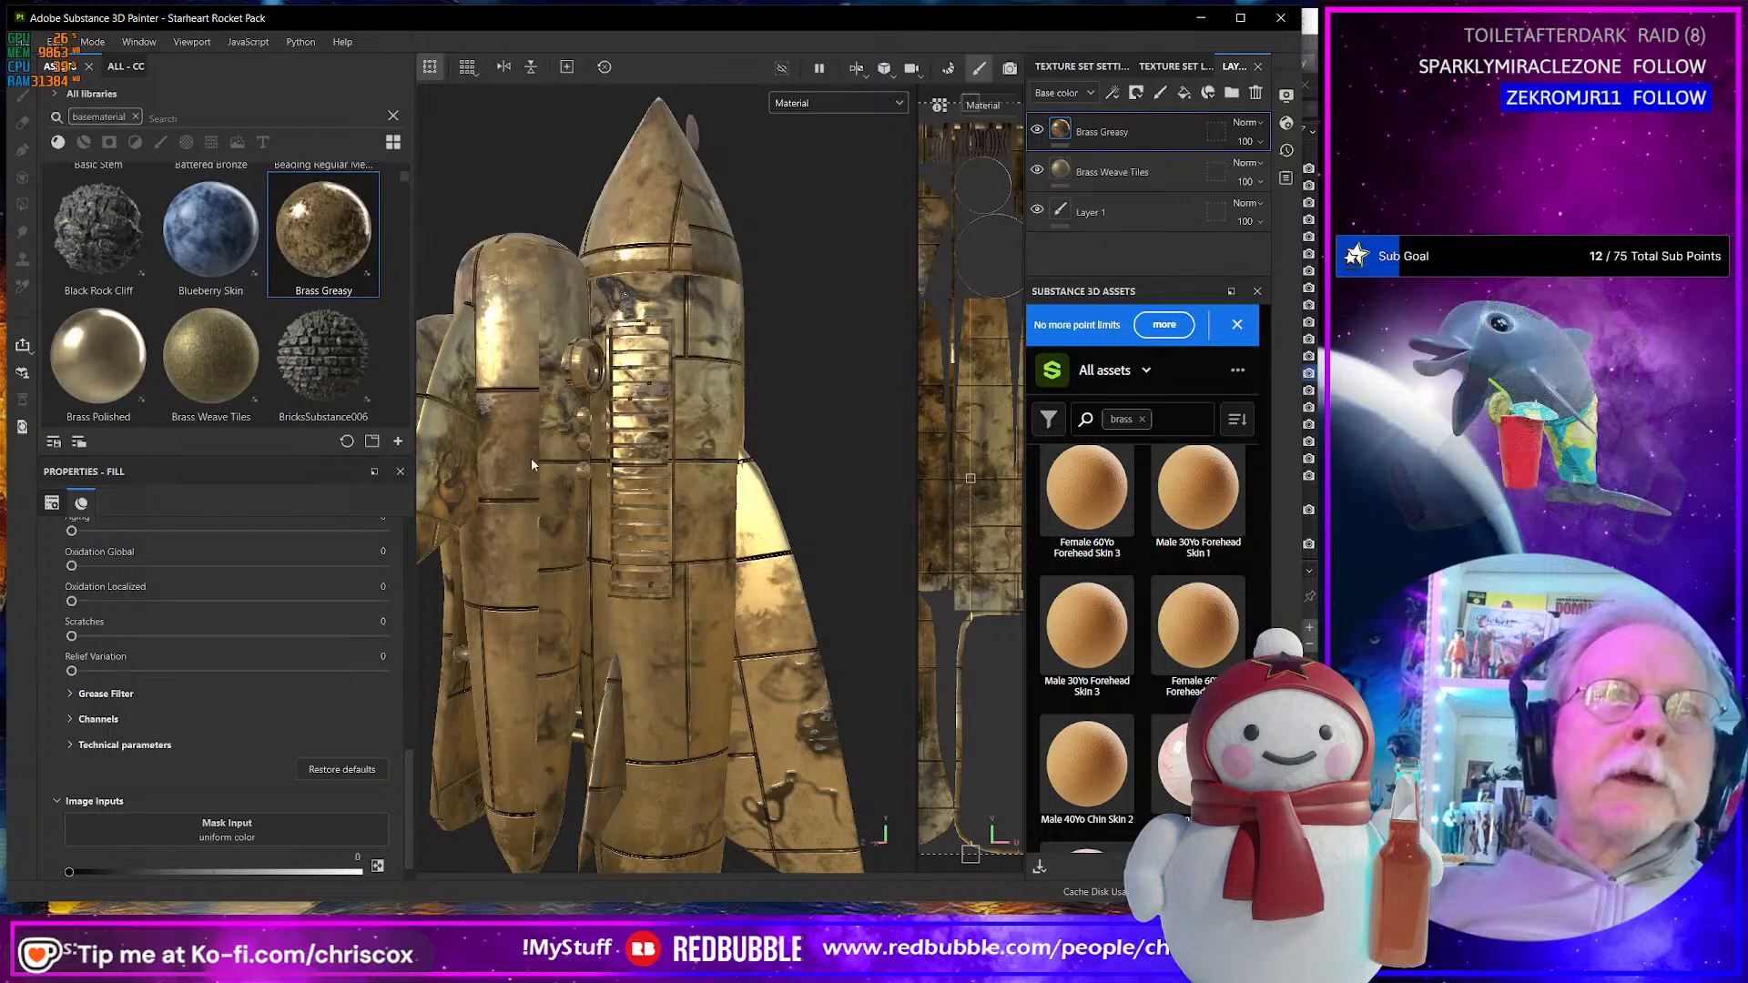
- Examine the greasy brass surface on the rocket's hull, boosters and fins from several angles and distances
{"action": "scroll", "coordinate": [562, 597], "scroll_direction": "down", "scroll_amount": 3}
{"action": "mouse_move", "coordinate": [562, 600]}
{"action": "left_mouse_down", "text": "alt"}
{"action": "mouse_move", "coordinate": [548, 626]}
{"action": "mouse_move", "coordinate": [572, 678]}
{"action": "mouse_move", "coordinate": [553, 606]}
{"action": "left_mouse_up", "text": "alt"}
{"action": "scroll", "coordinate": [640, 638], "scroll_direction": "up", "scroll_amount": 3}
{"action": "scroll", "coordinate": [640, 638], "scroll_direction": "down", "scroll_amount": 3}
{"action": "left_click_drag", "start_coordinate": [661, 631], "coordinate": [571, 630], "text": "alt"}
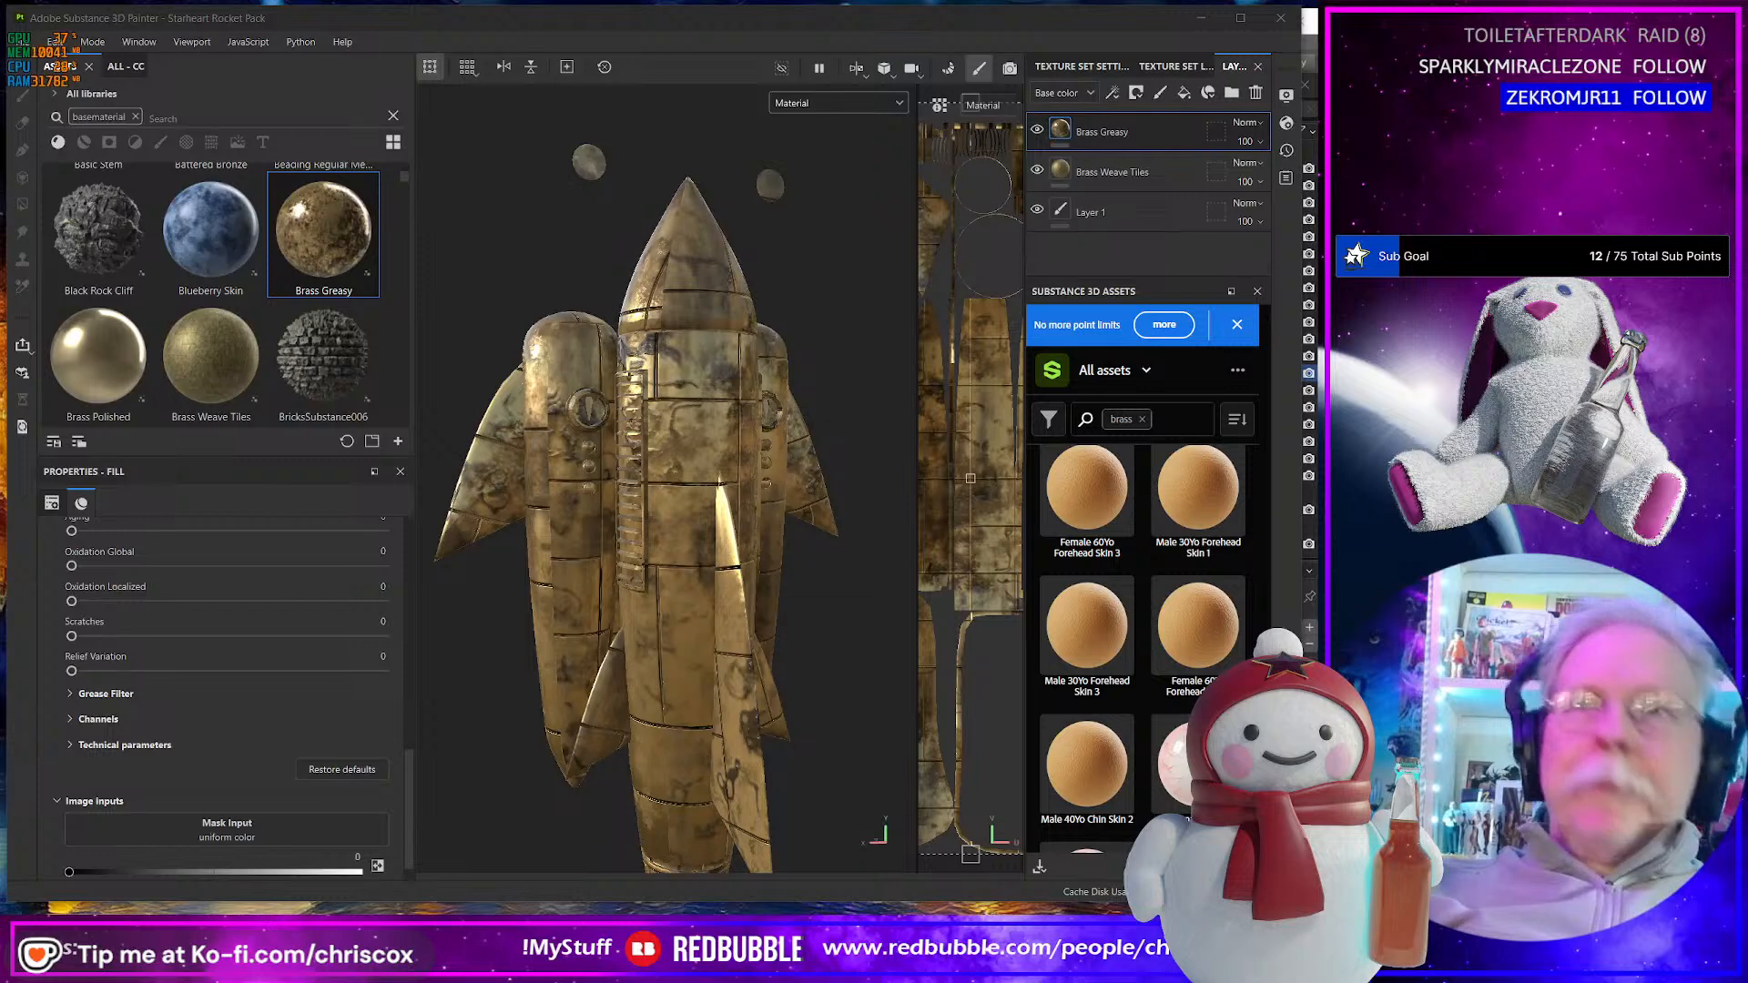
{"action": "left_click_drag", "start_coordinate": [675, 450], "coordinate": [525, 514], "text": "alt"}
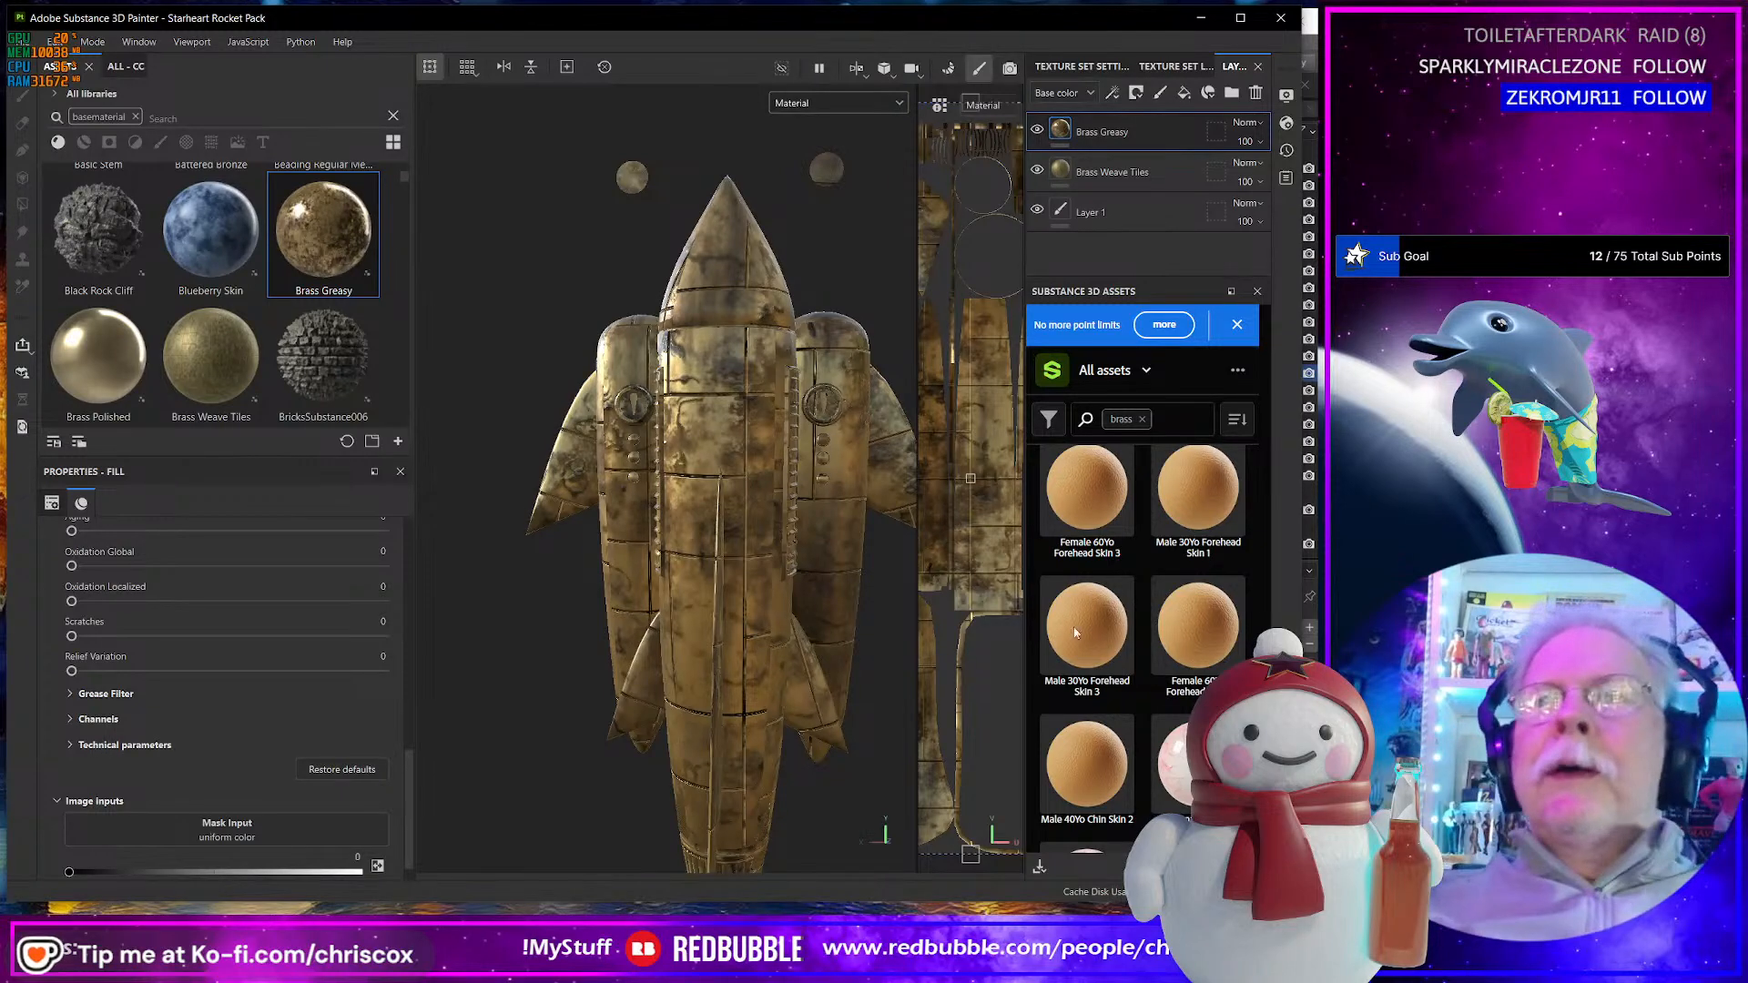
{"action": "left_click_drag", "start_coordinate": [722, 534], "coordinate": [671, 552], "text": "alt"}
{"action": "scroll", "coordinate": [783, 557], "scroll_direction": "up", "scroll_amount": 3}
{"action": "scroll", "coordinate": [783, 554], "scroll_direction": "down", "scroll_amount": 2}
{"action": "scroll", "coordinate": [706, 604], "scroll_direction": "up", "scroll_amount": 3}
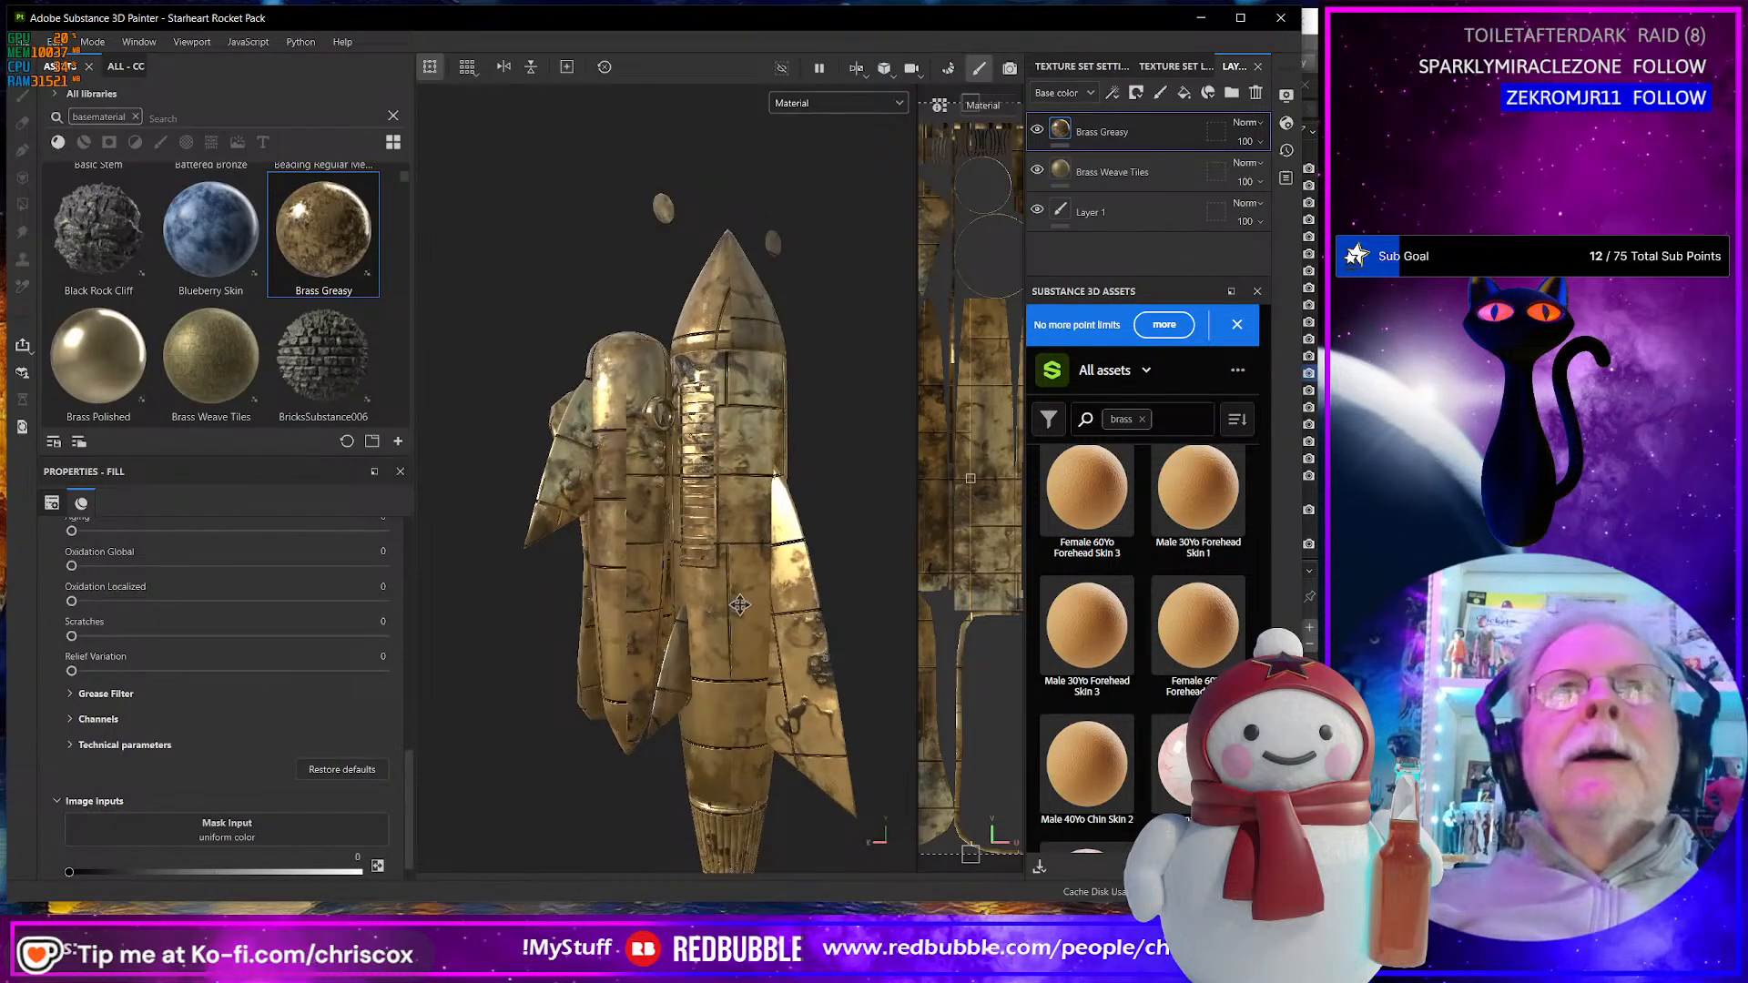
{"action": "middle_click_drag", "start_coordinate": [738, 607], "coordinate": [715, 525], "text": "alt"}
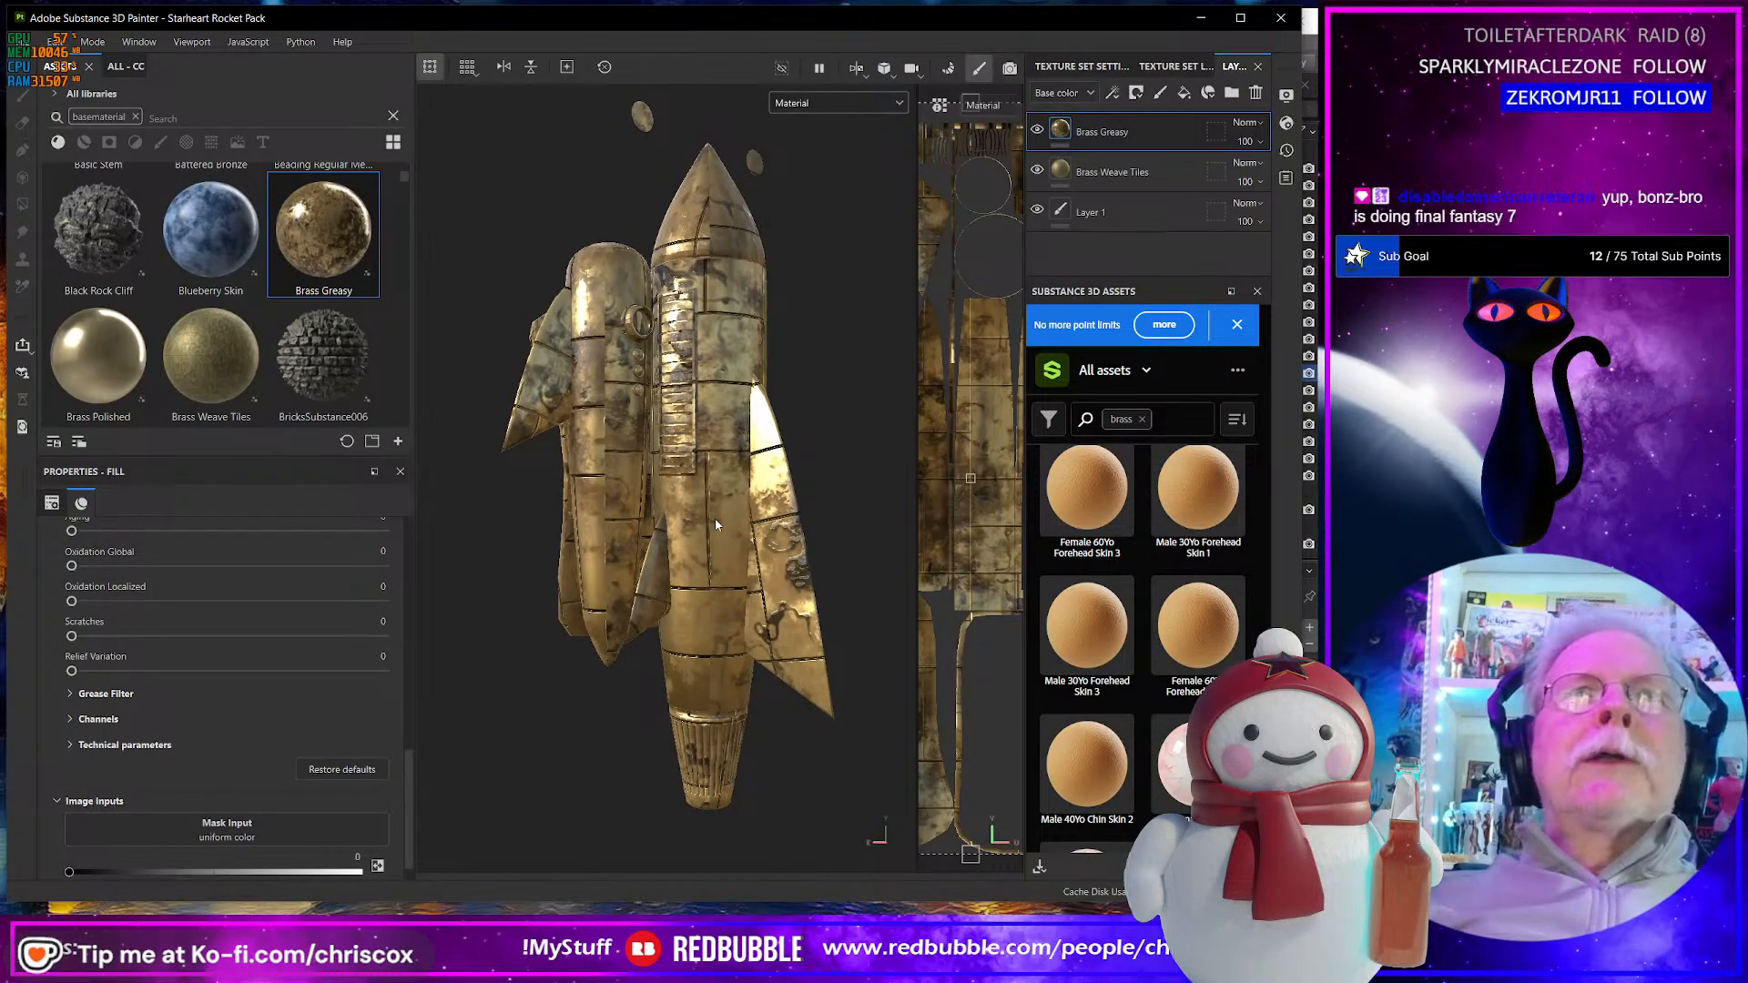